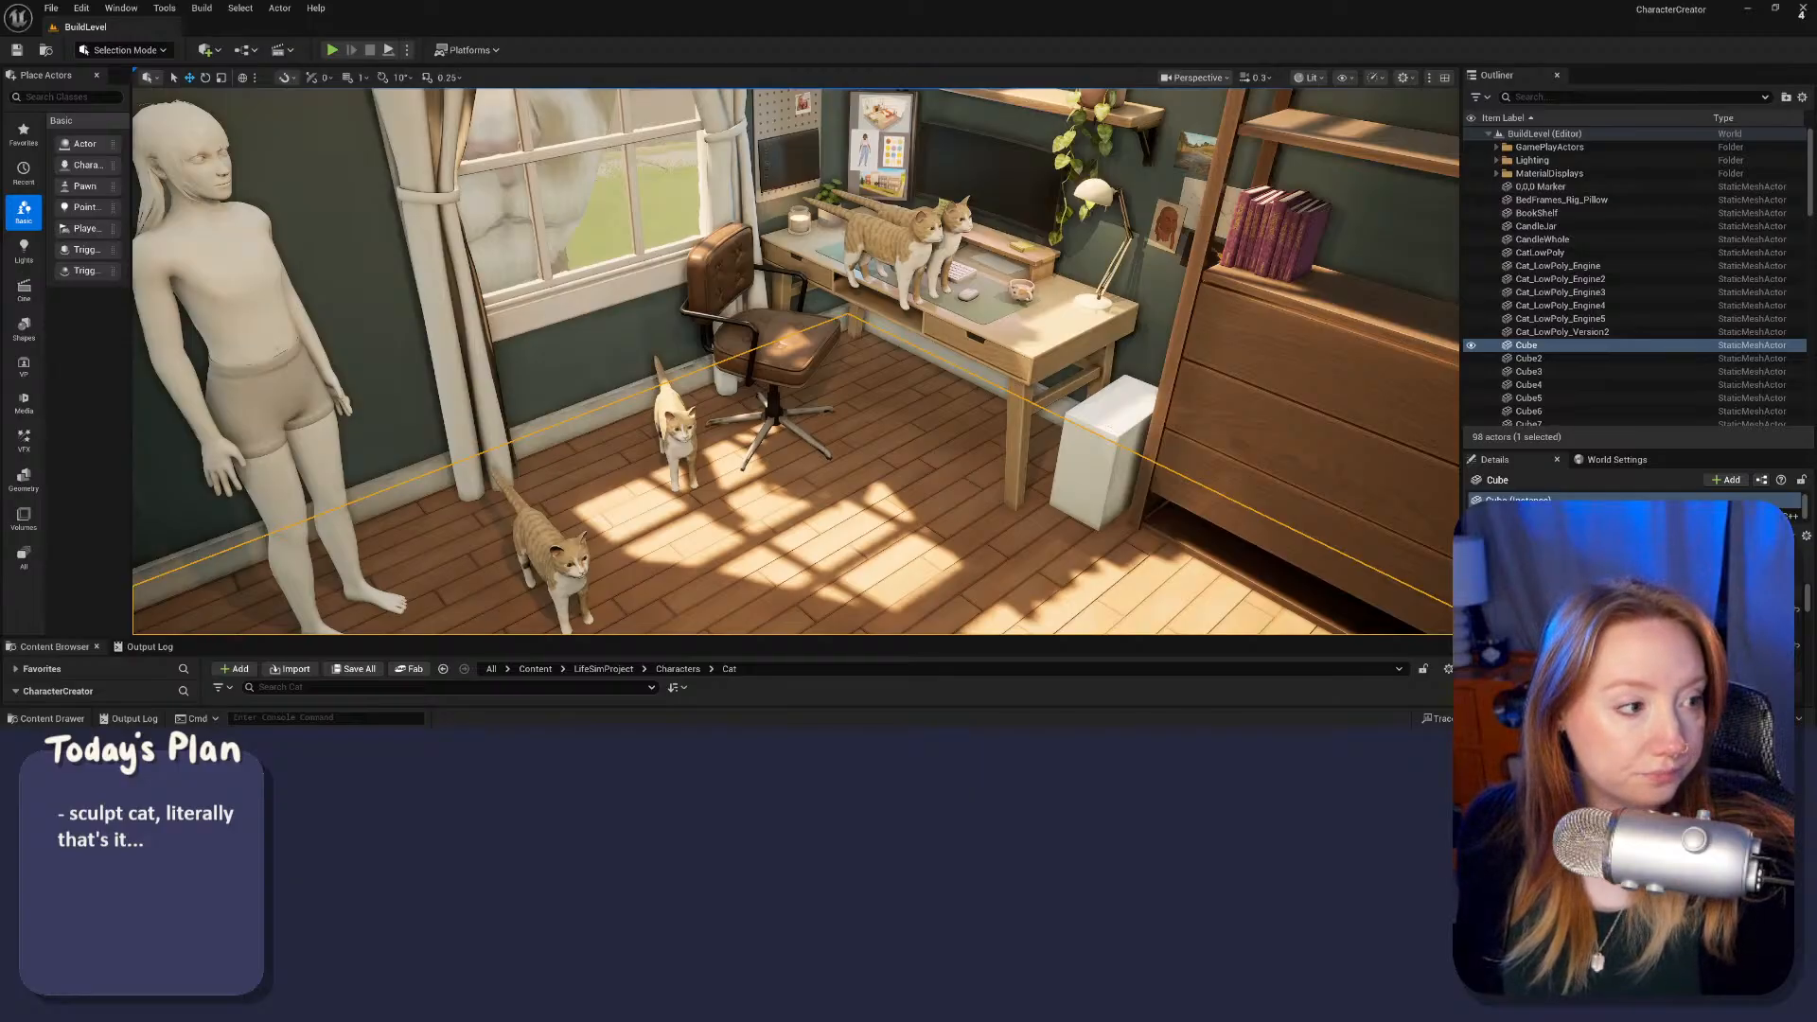
Step: Replace the to-do list text with a first item reading "- character creator" and "wireframe" on the line below
{"action": "left_click_drag", "start_coordinate": [743, 141], "coordinate": [785, 138]}
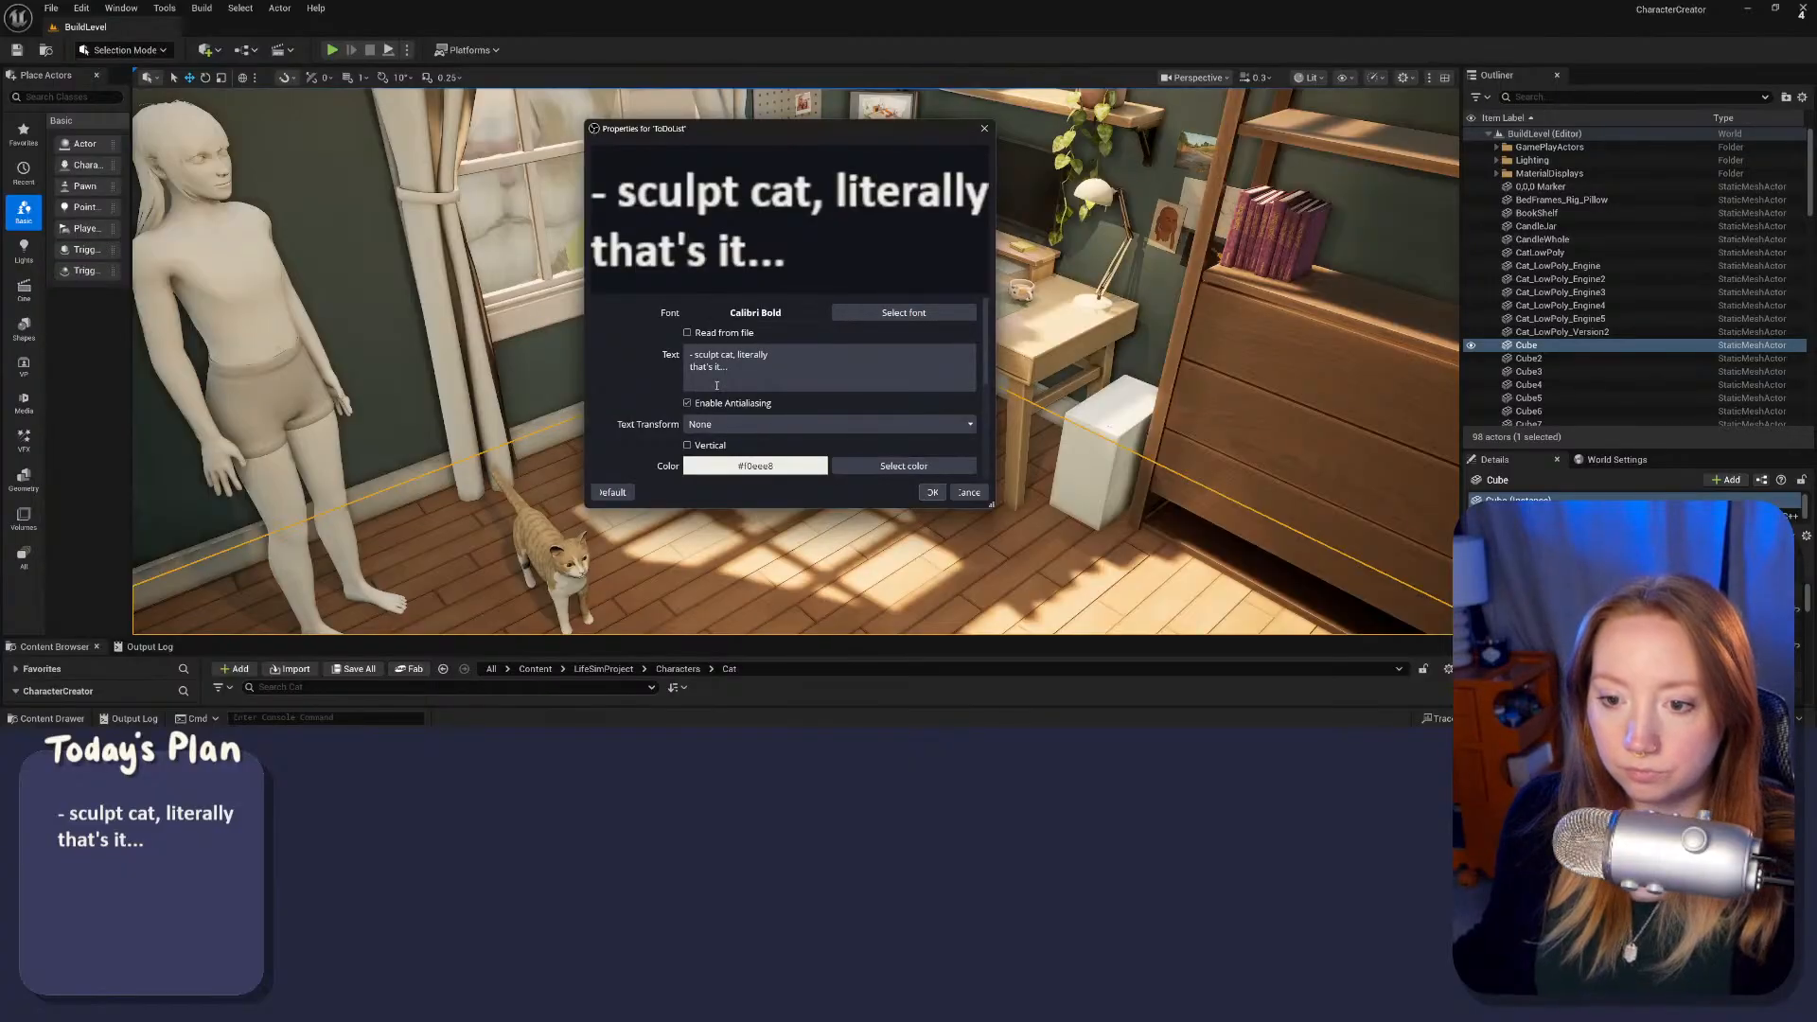
{"action": "left_click_drag", "start_coordinate": [717, 385], "coordinate": [695, 354]}
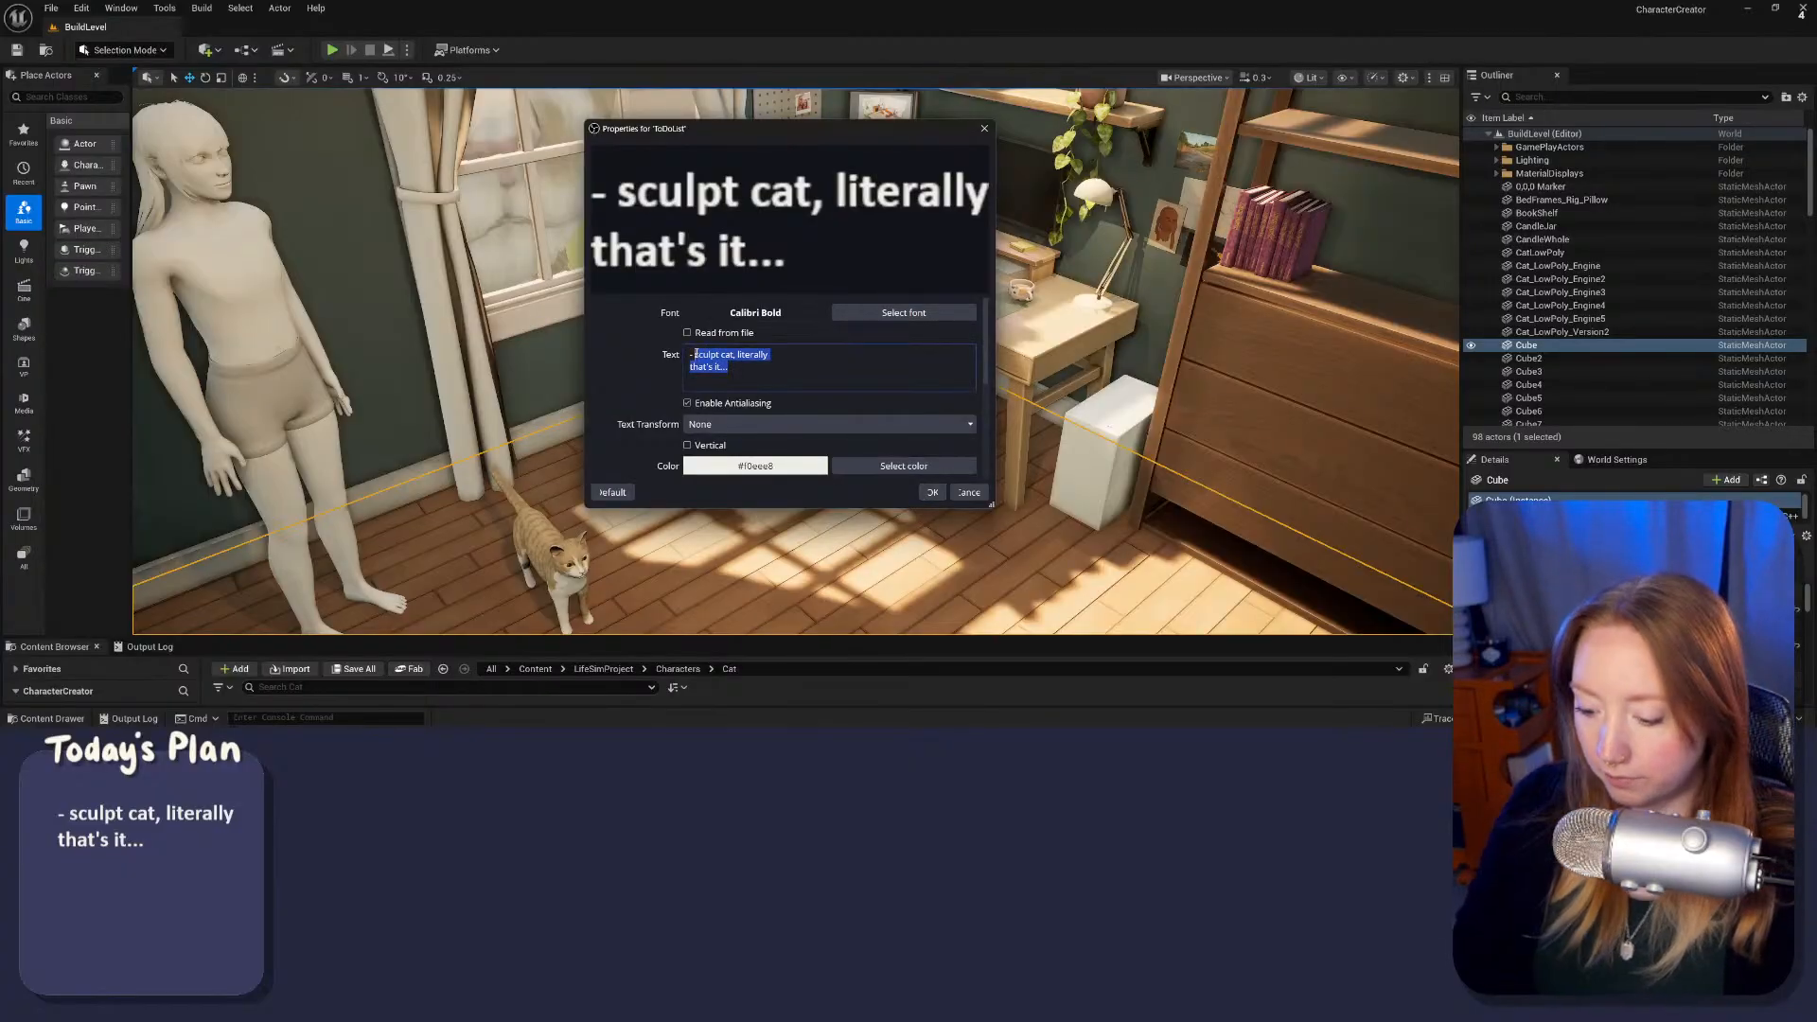
{"action": "key", "text": "BackSpace"}
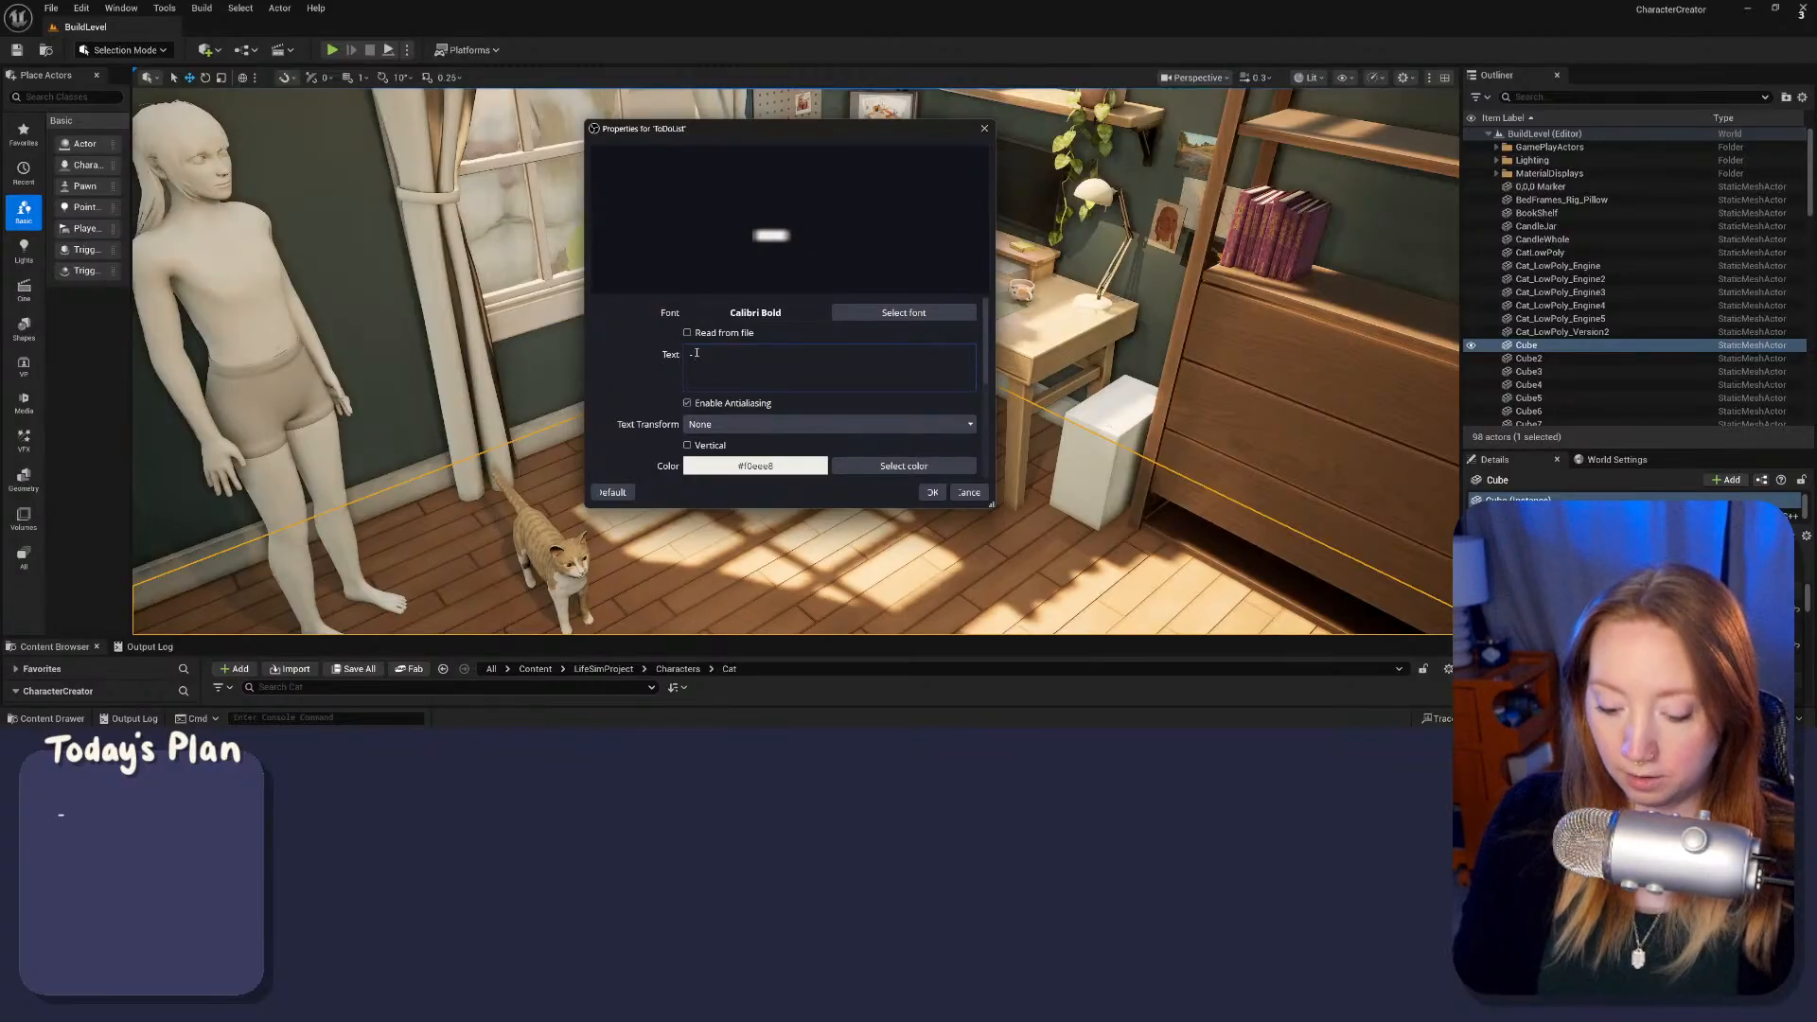
{"action": "type", "text": "chara"}
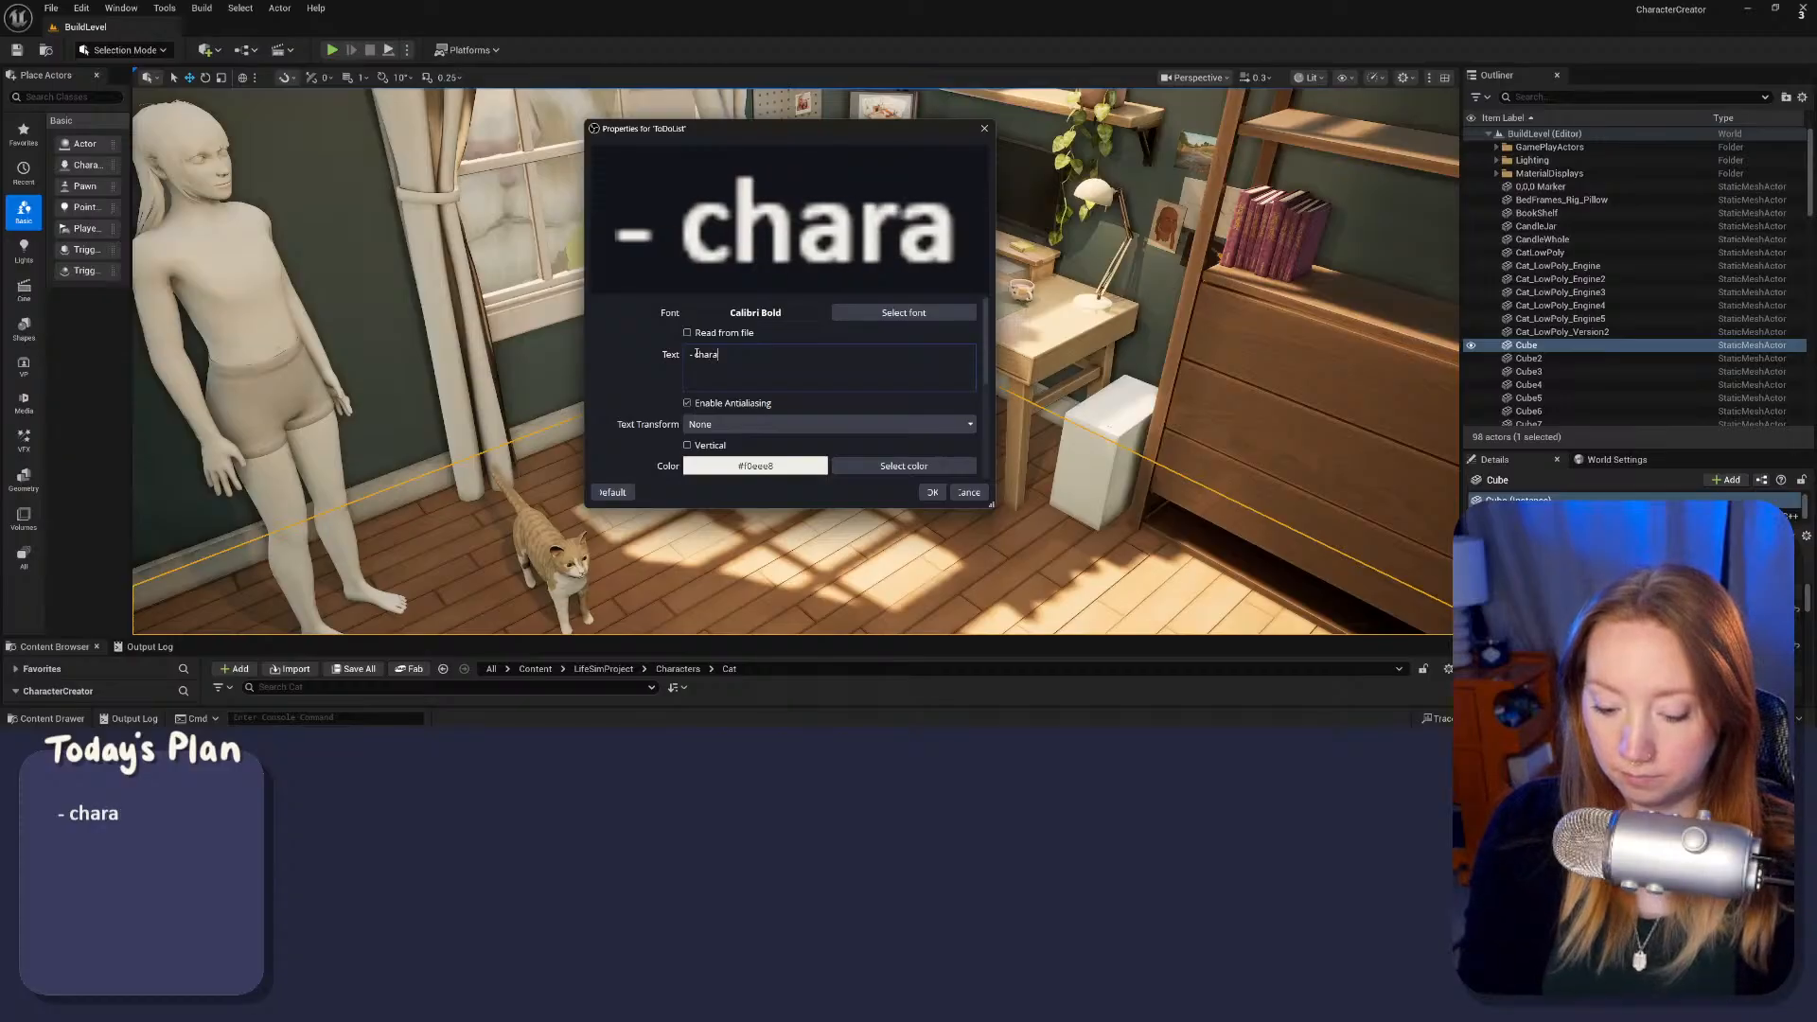
{"action": "type", "text": "cter creat"}
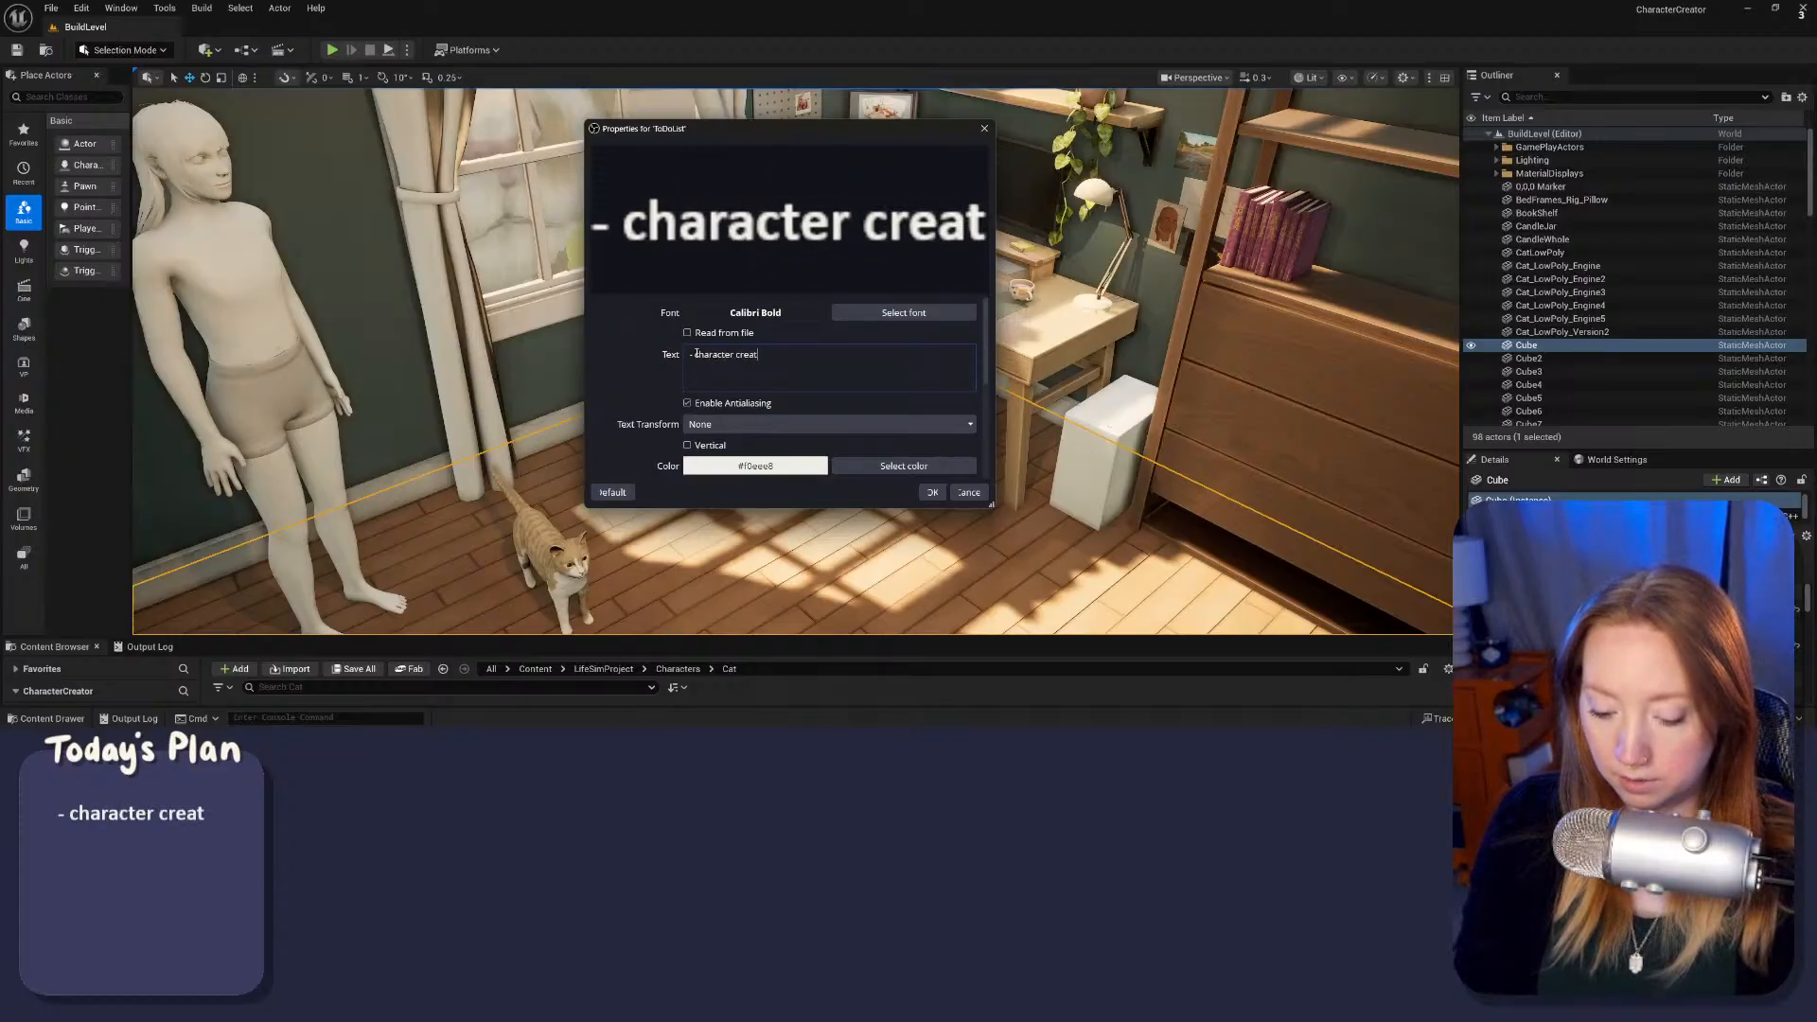
{"action": "type", "text": "or wire"}
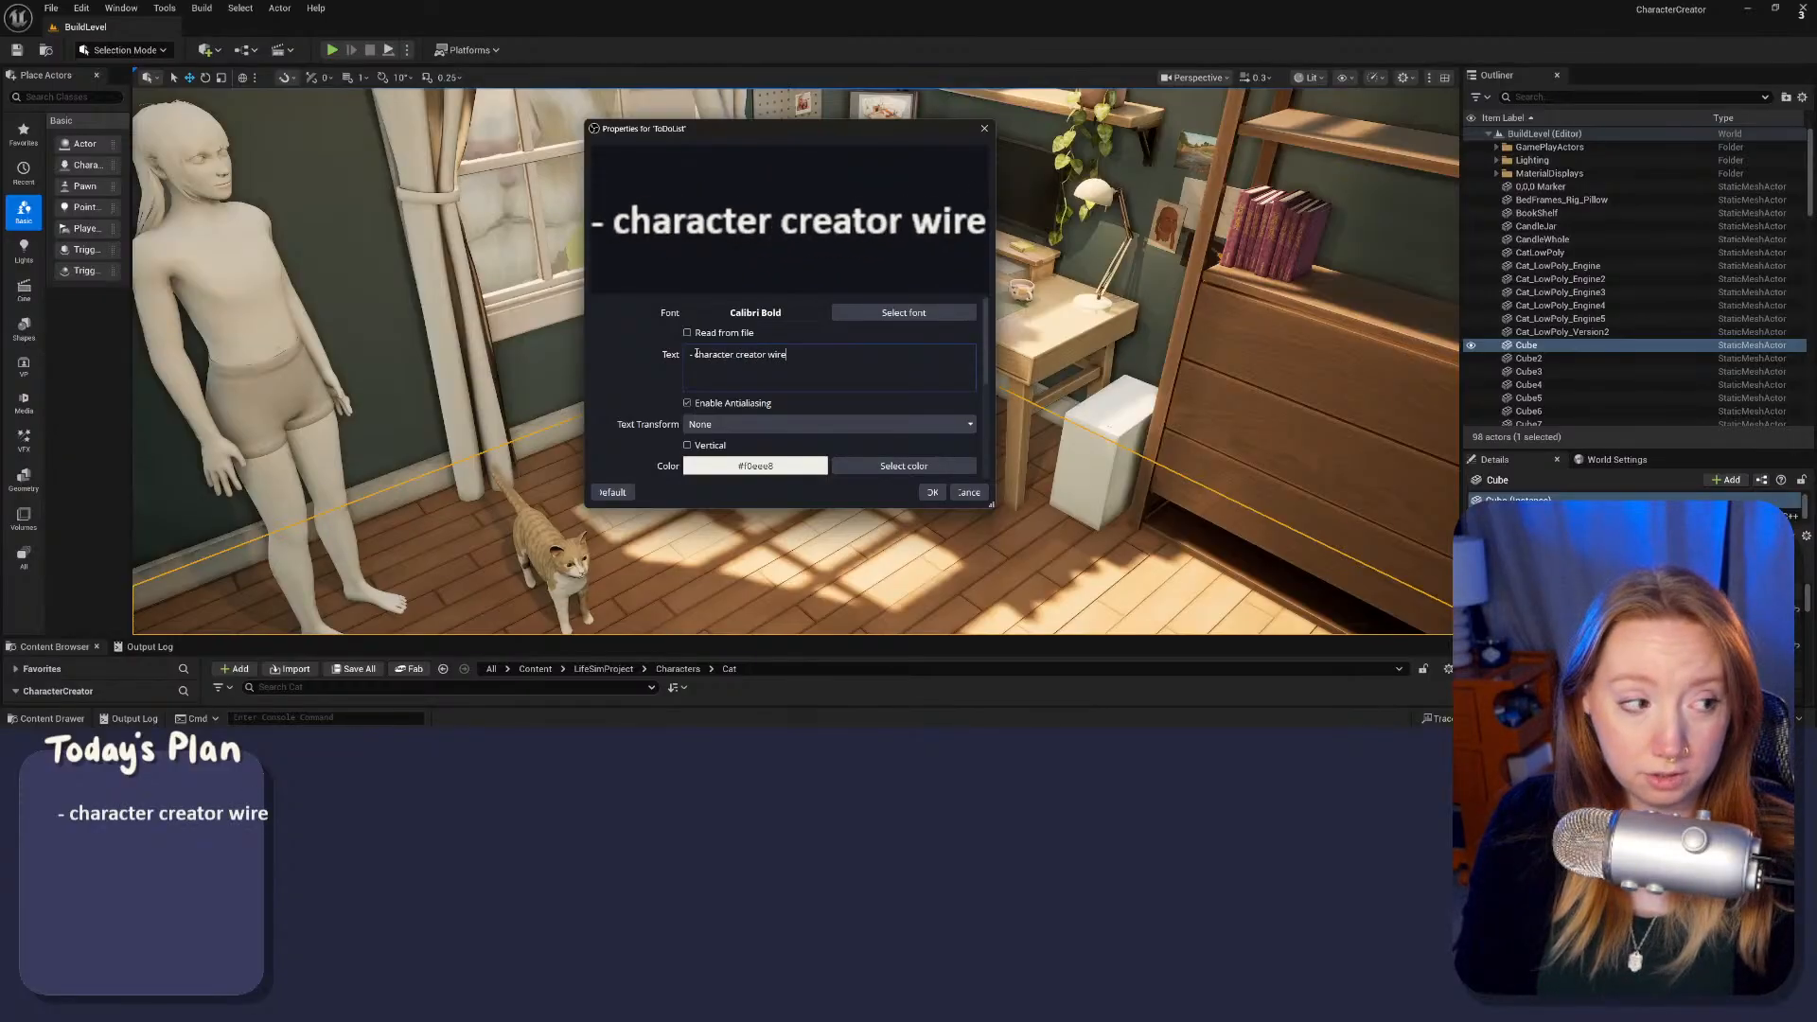
{"action": "key", "text": "BackSpace"}
{"action": "key", "text": "BackSpace"}
{"action": "key", "text": "BackSpace"}
{"action": "key", "text": "BackSpace"}
{"action": "key", "text": "Return"}
{"action": "type", "text": "r"}
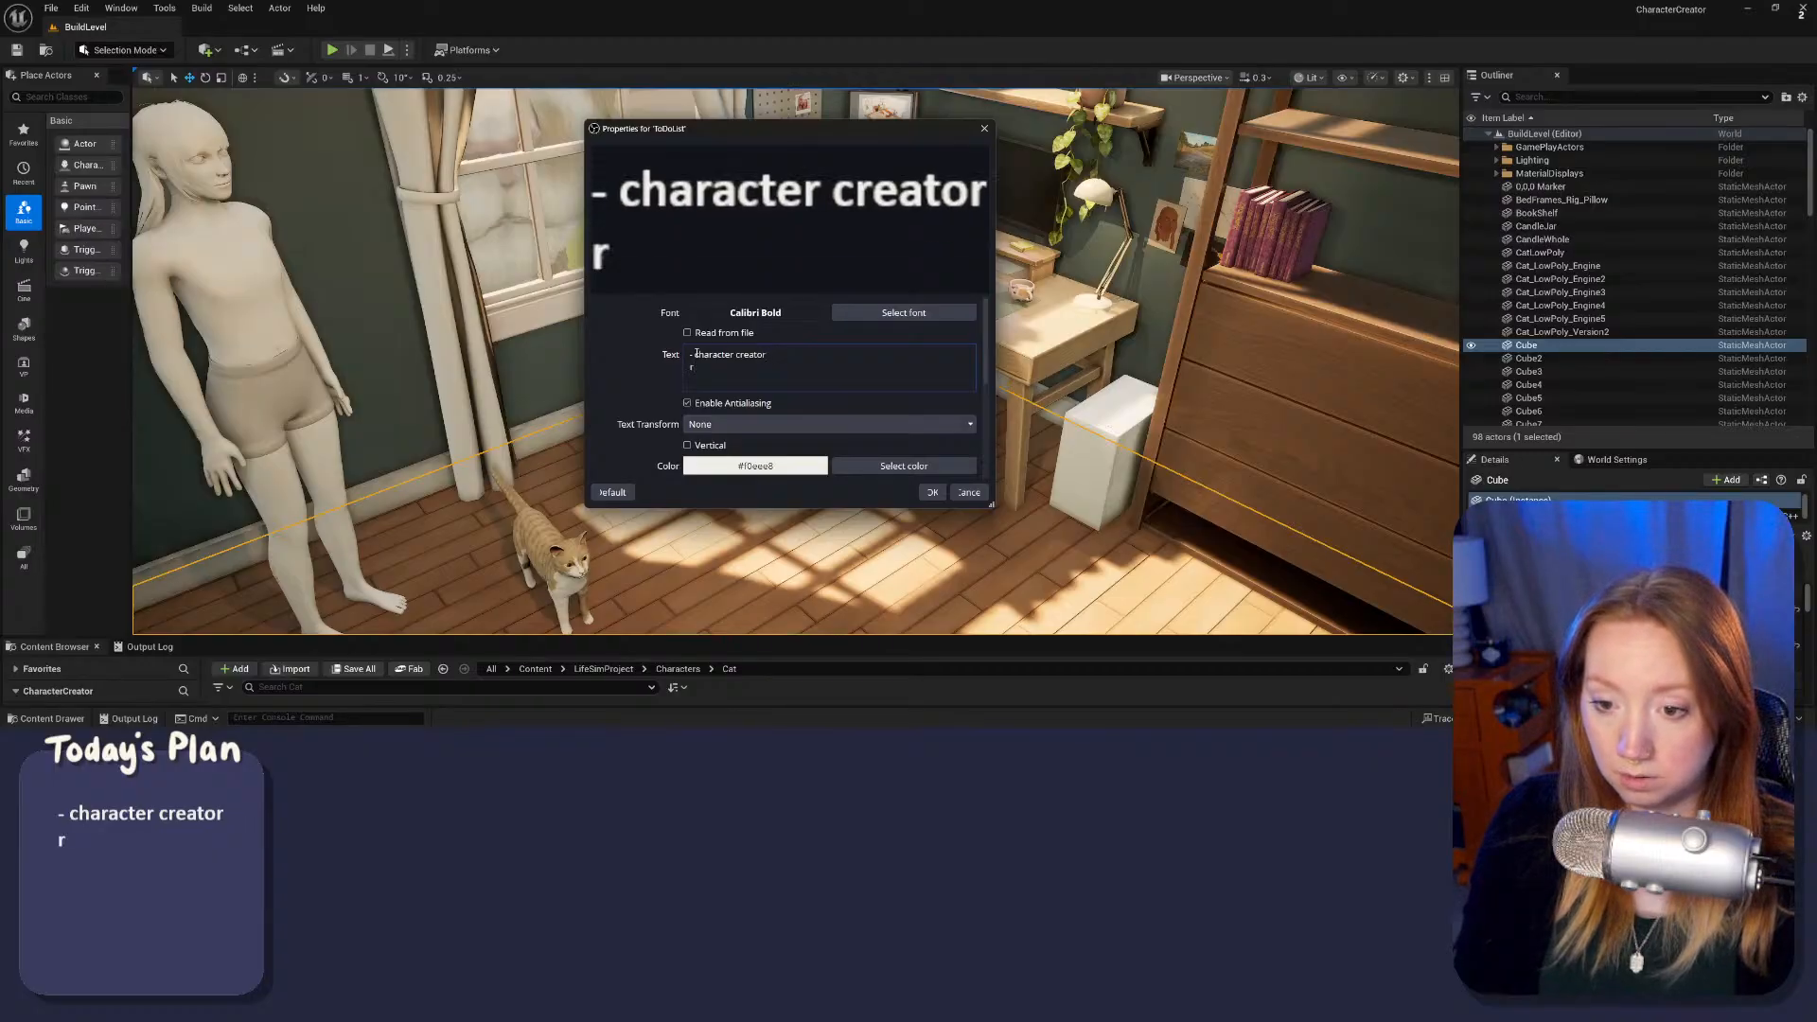
{"action": "key", "text": "BackSpace"}
{"action": "type", "text": "wire"}
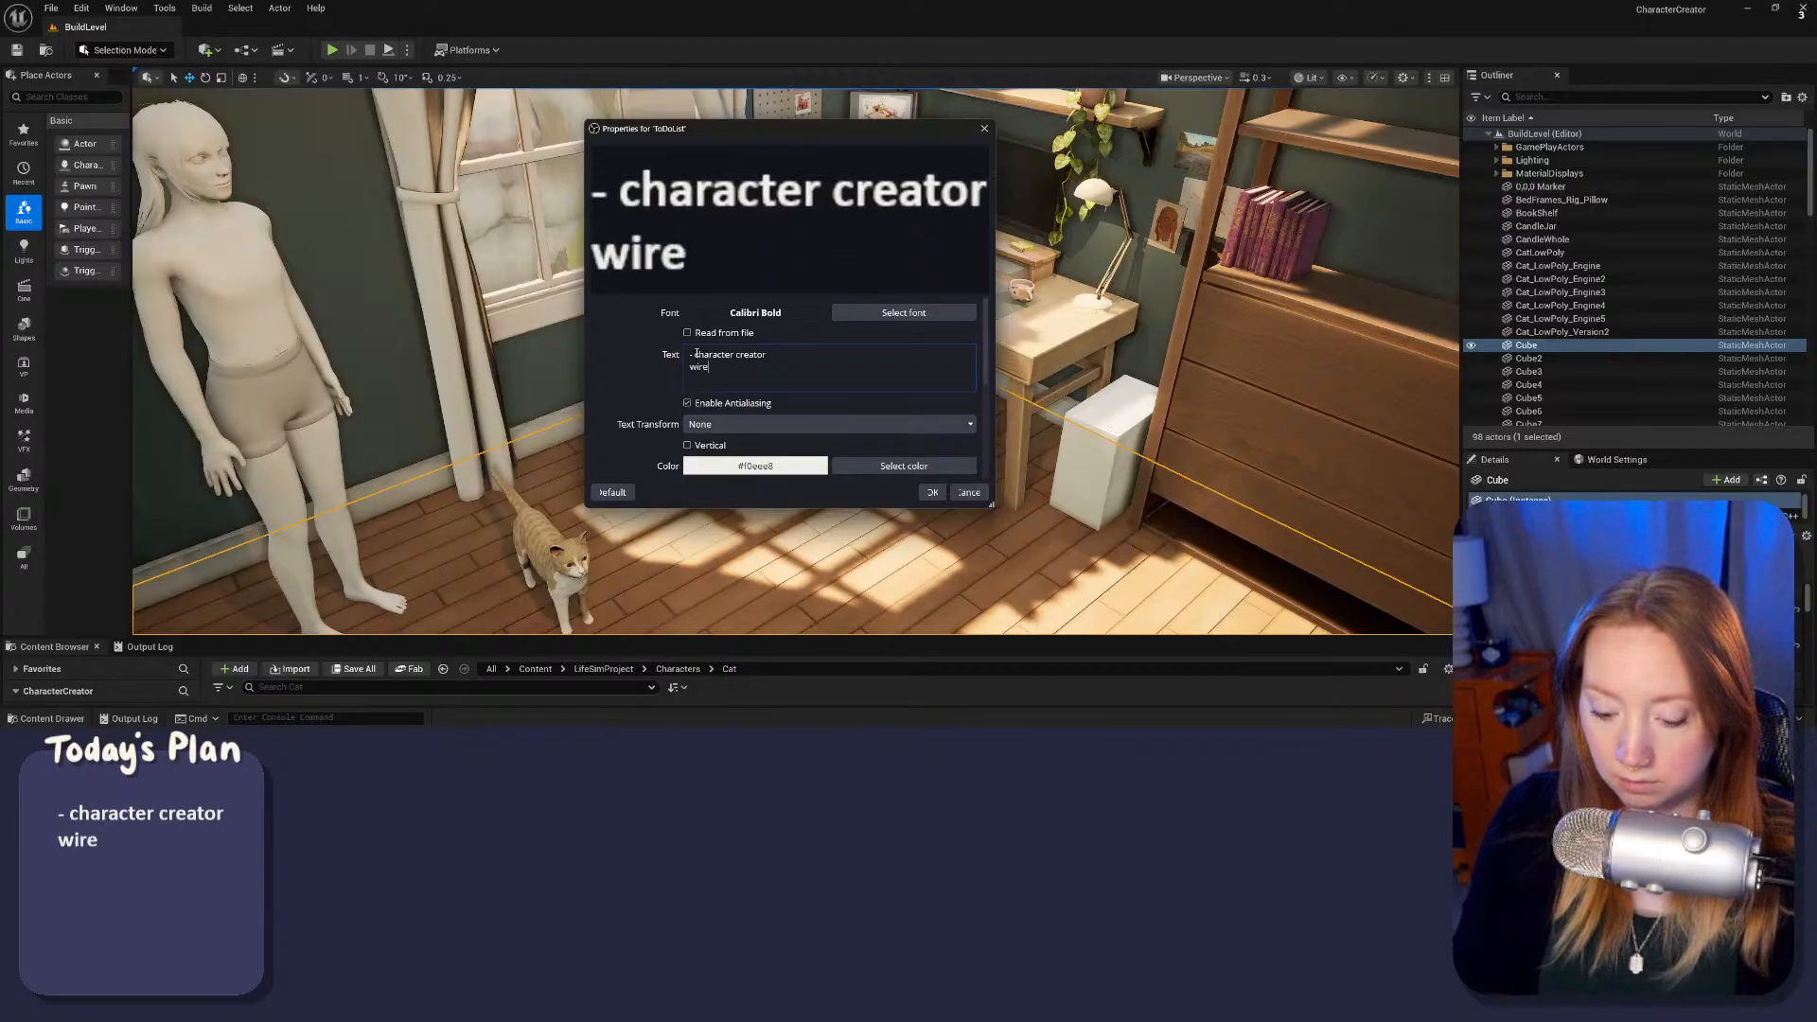
{"action": "type", "text": "frame"}
{"action": "key", "text": "Return"}
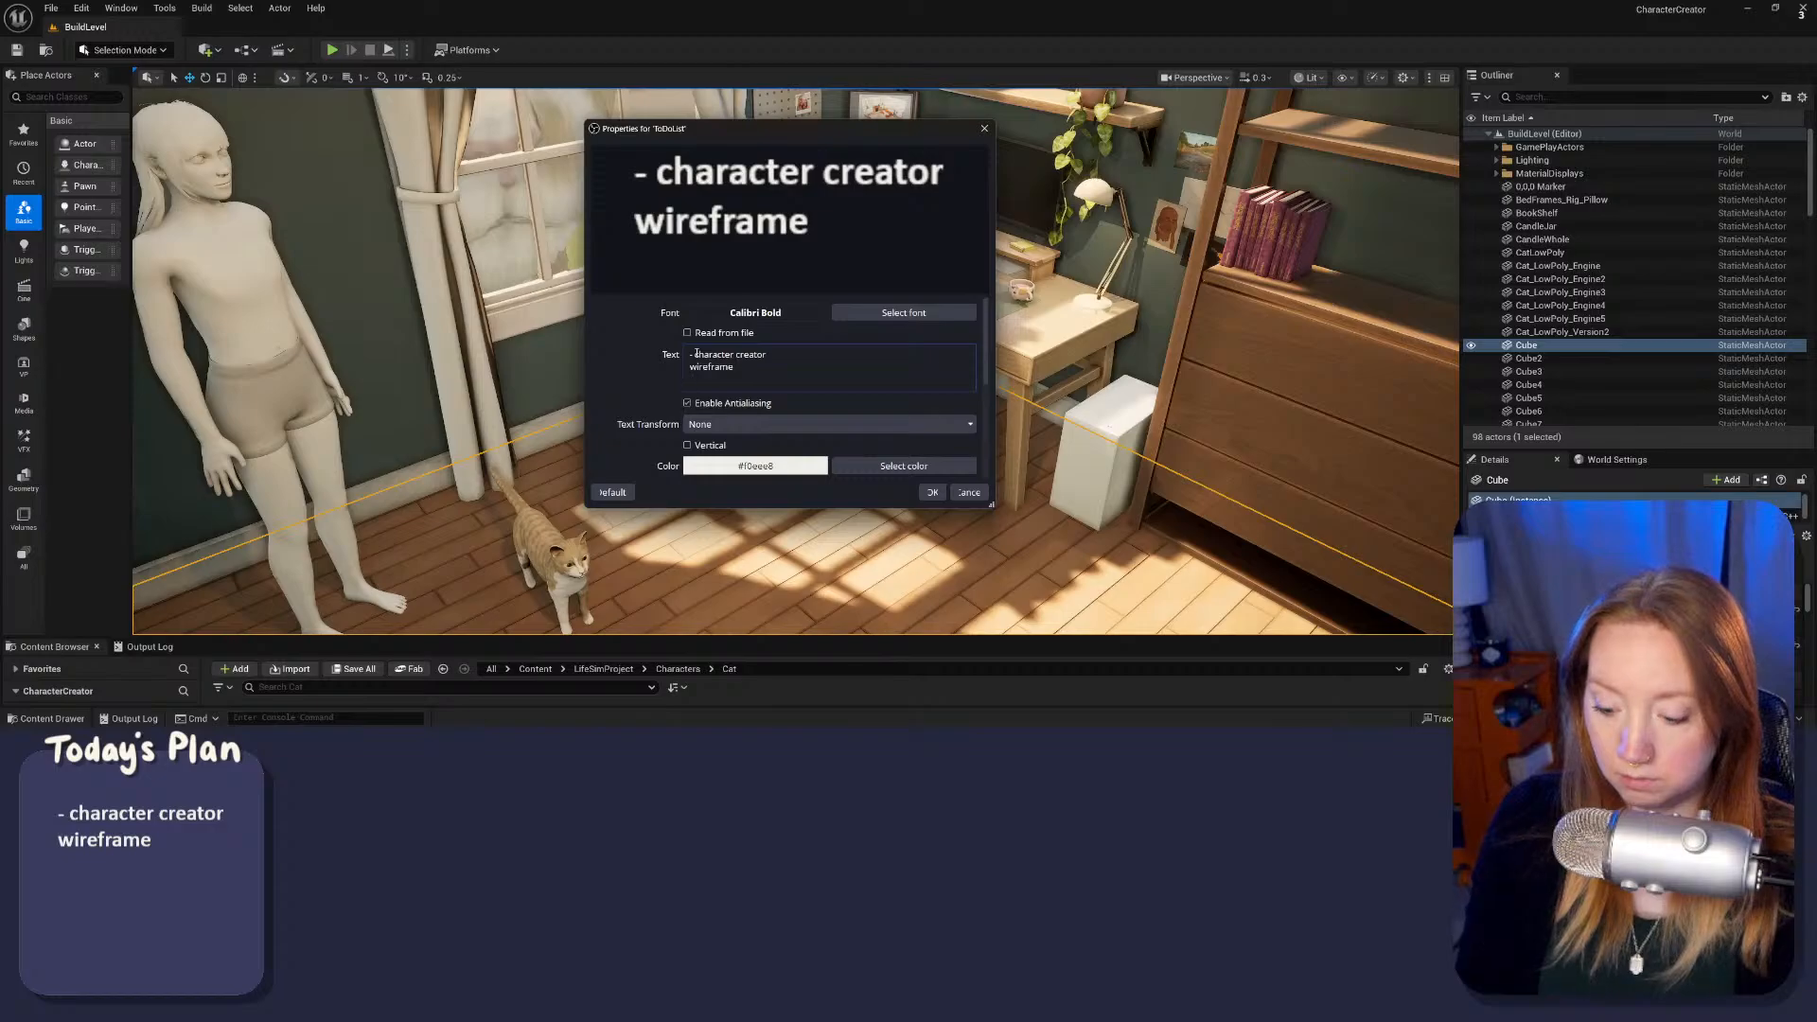
Step: Add the items "- start building it in engine", broken before "in engine", and "- maybe cat???" to the to-do list
{"action": "type", "text": "-"}
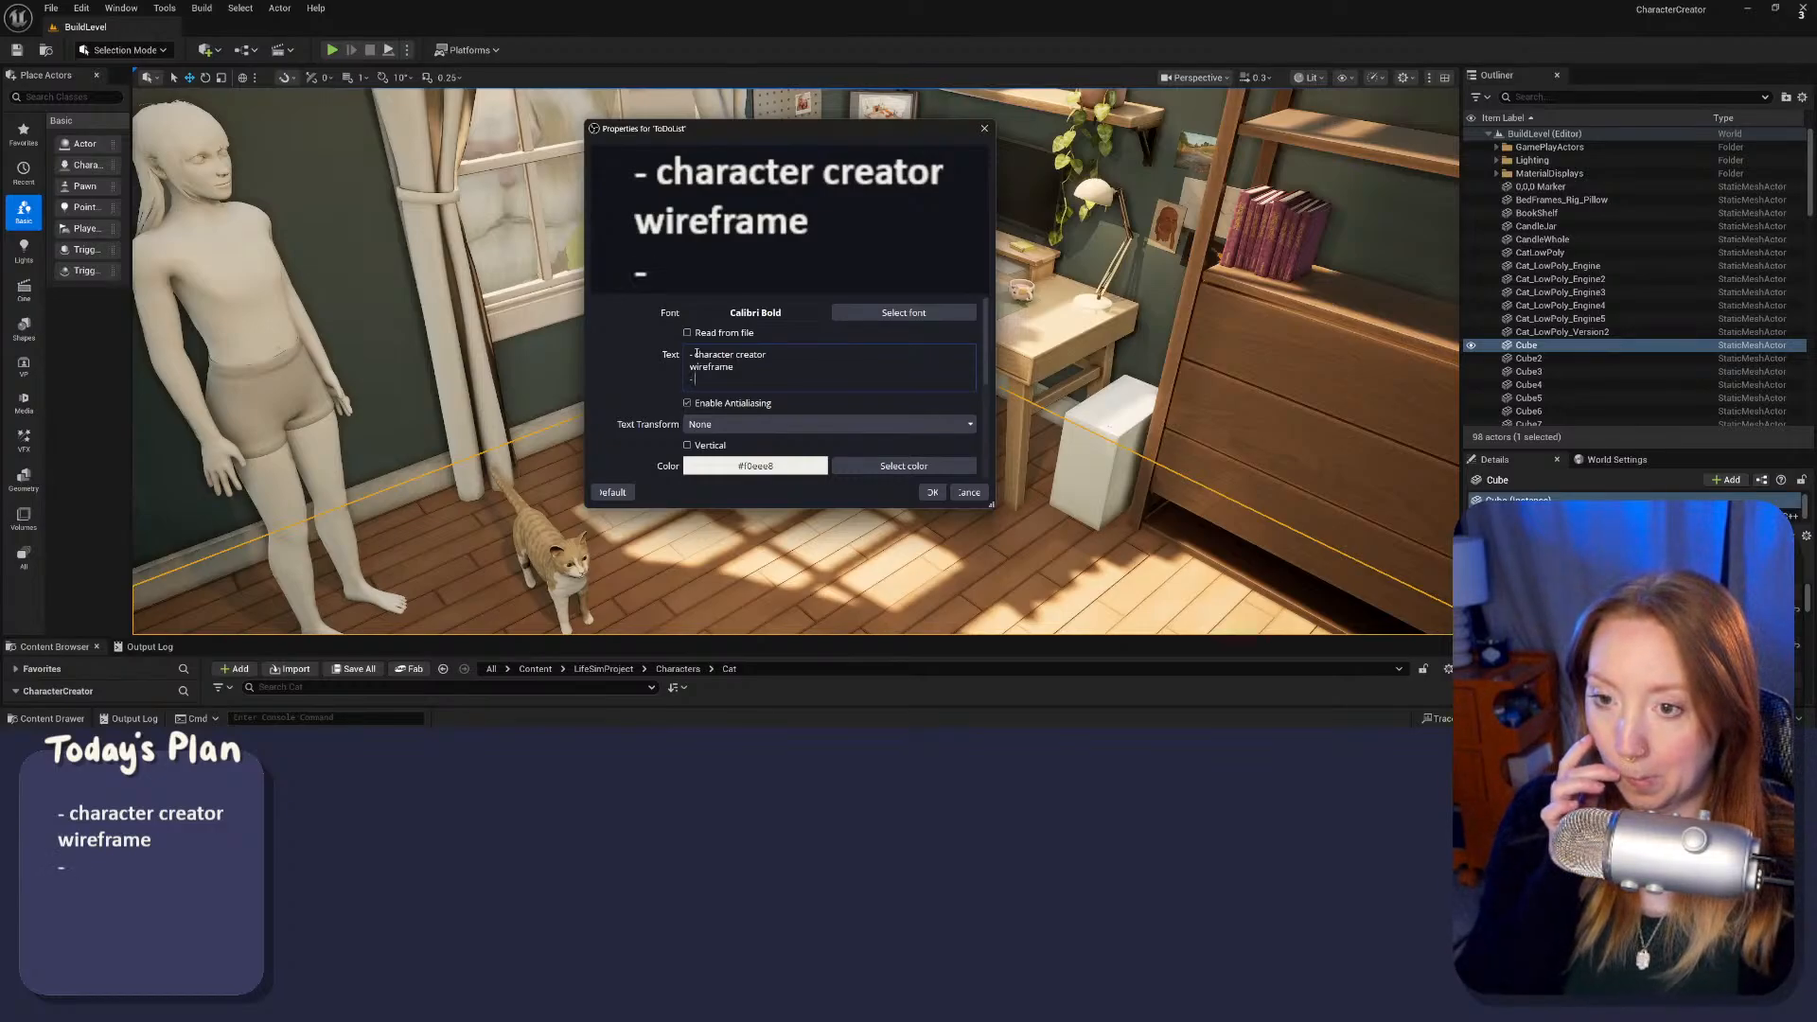
{"action": "type", "text": " start"}
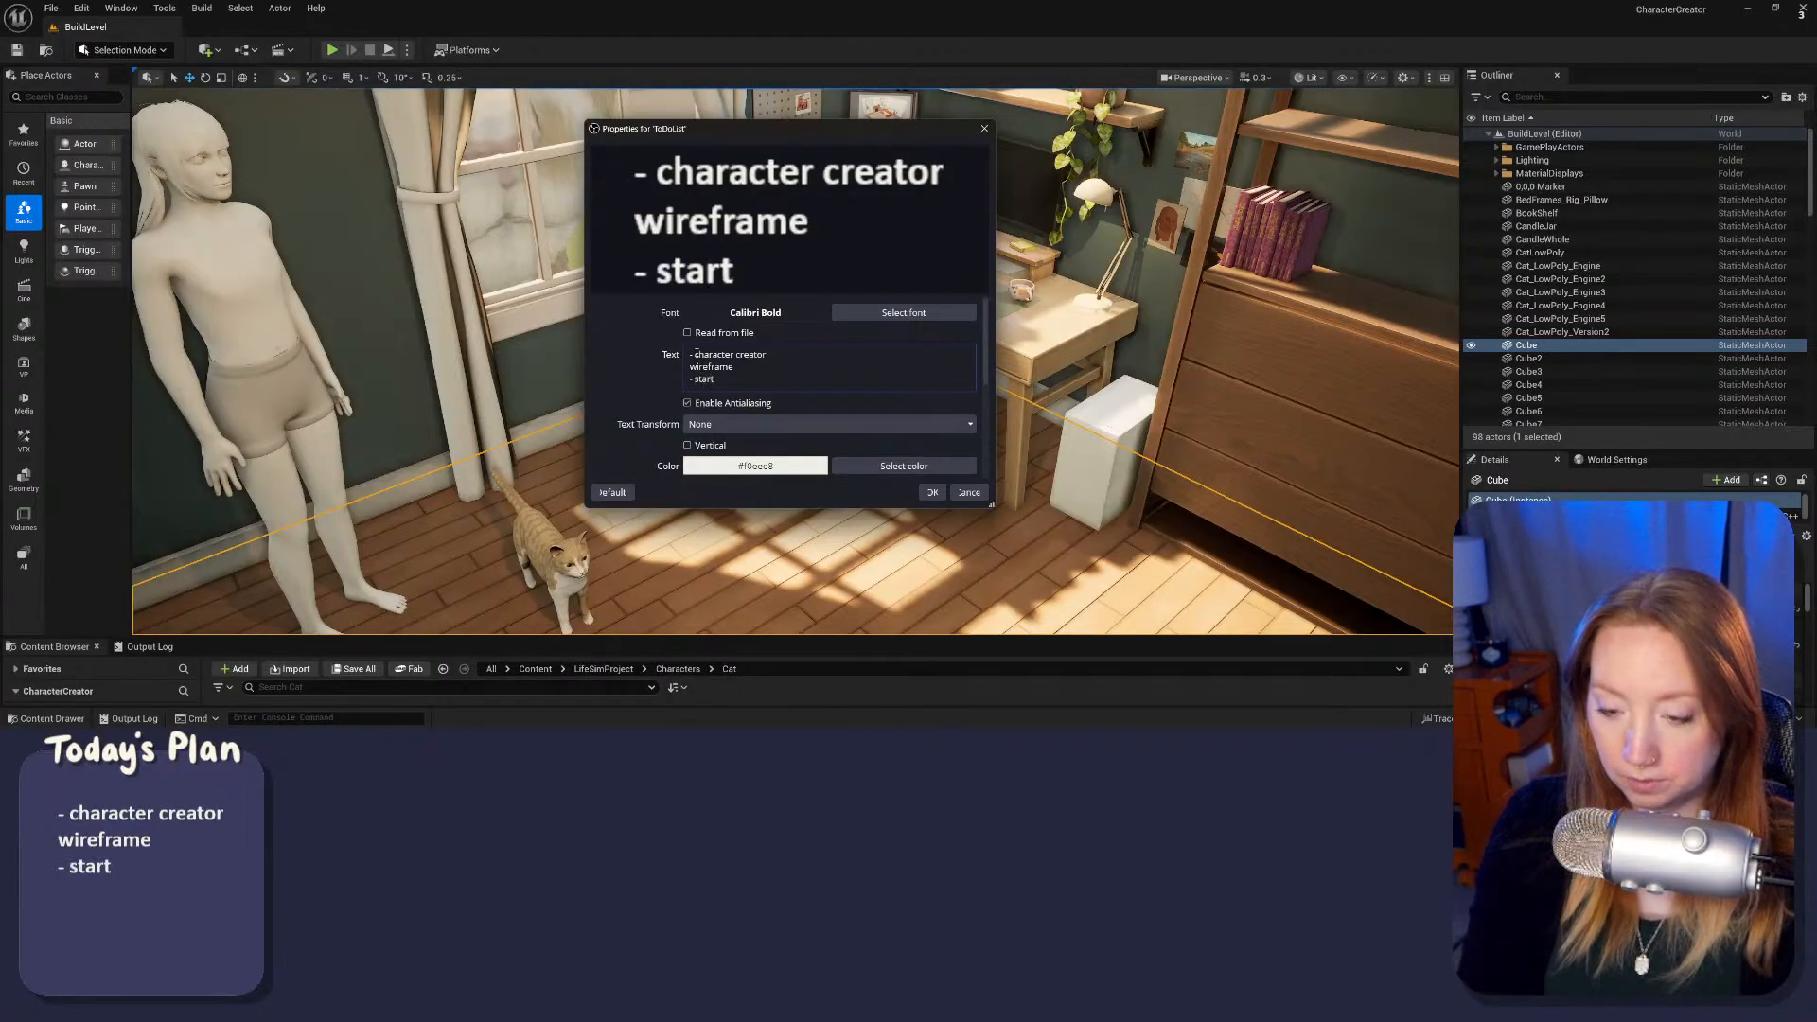
{"action": "type", "text": " building it"}
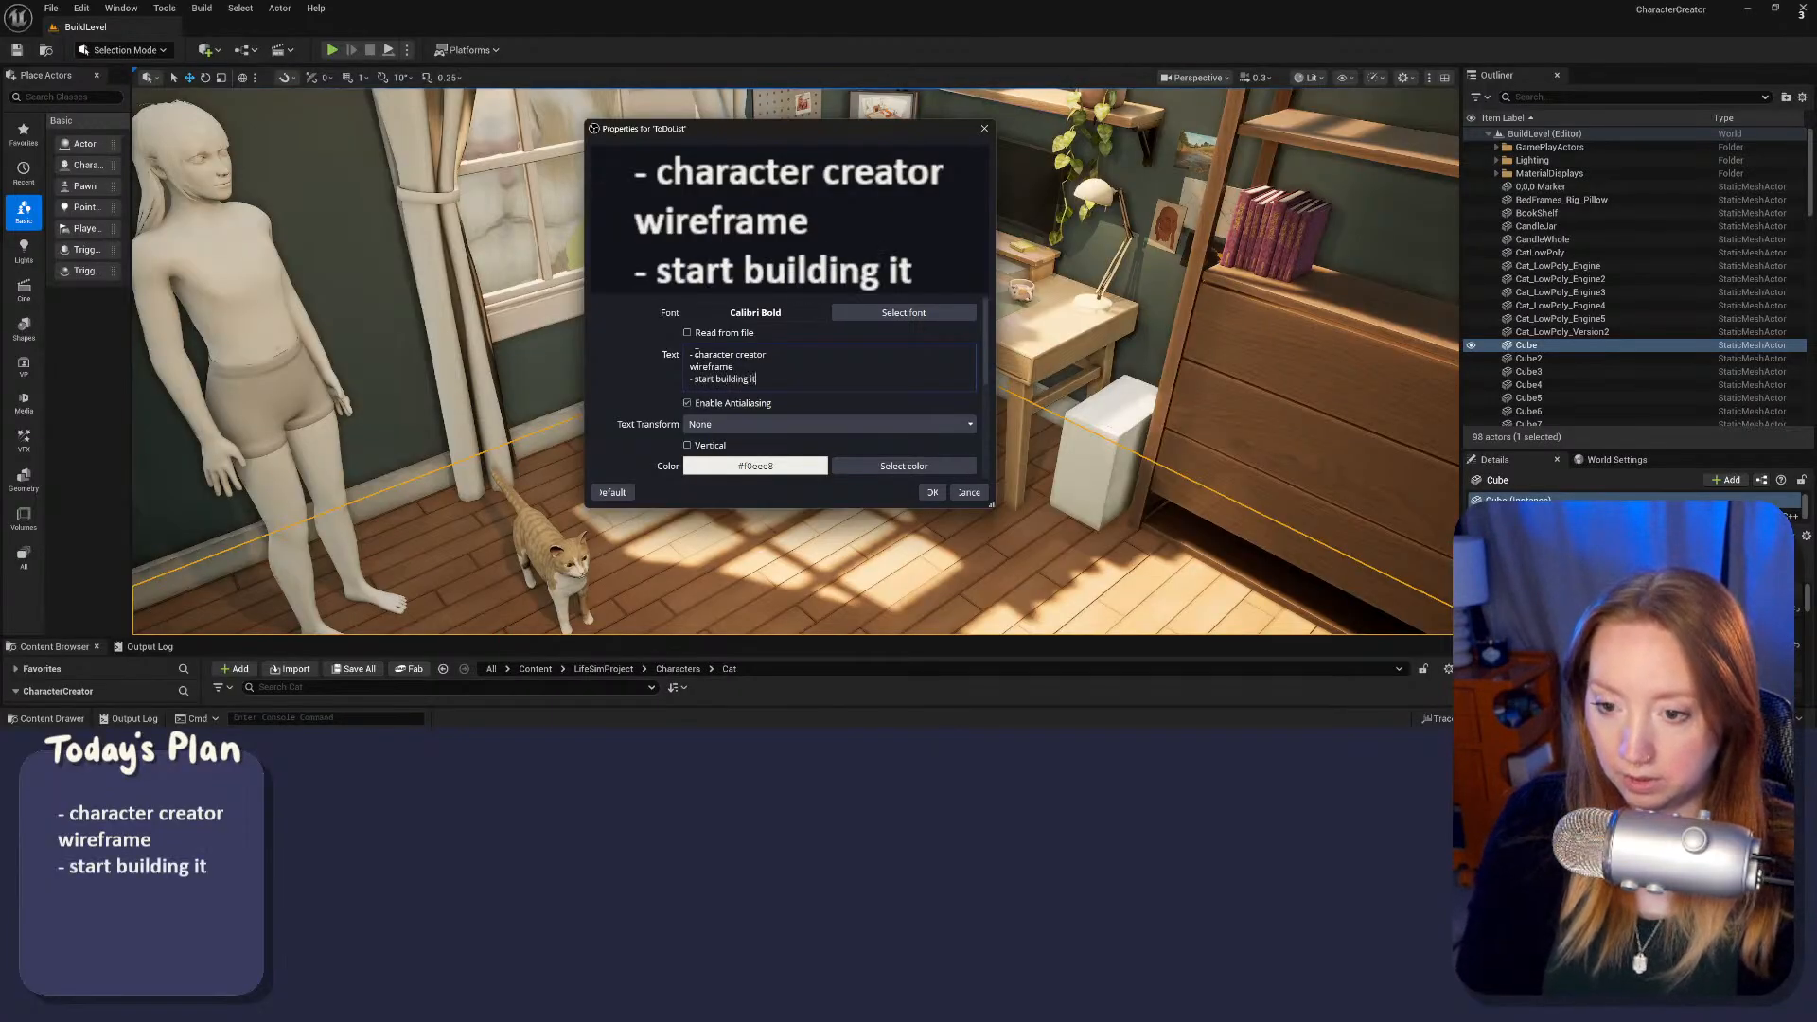
{"action": "key", "text": "Return"}
{"action": "type", "text": "in engine"}
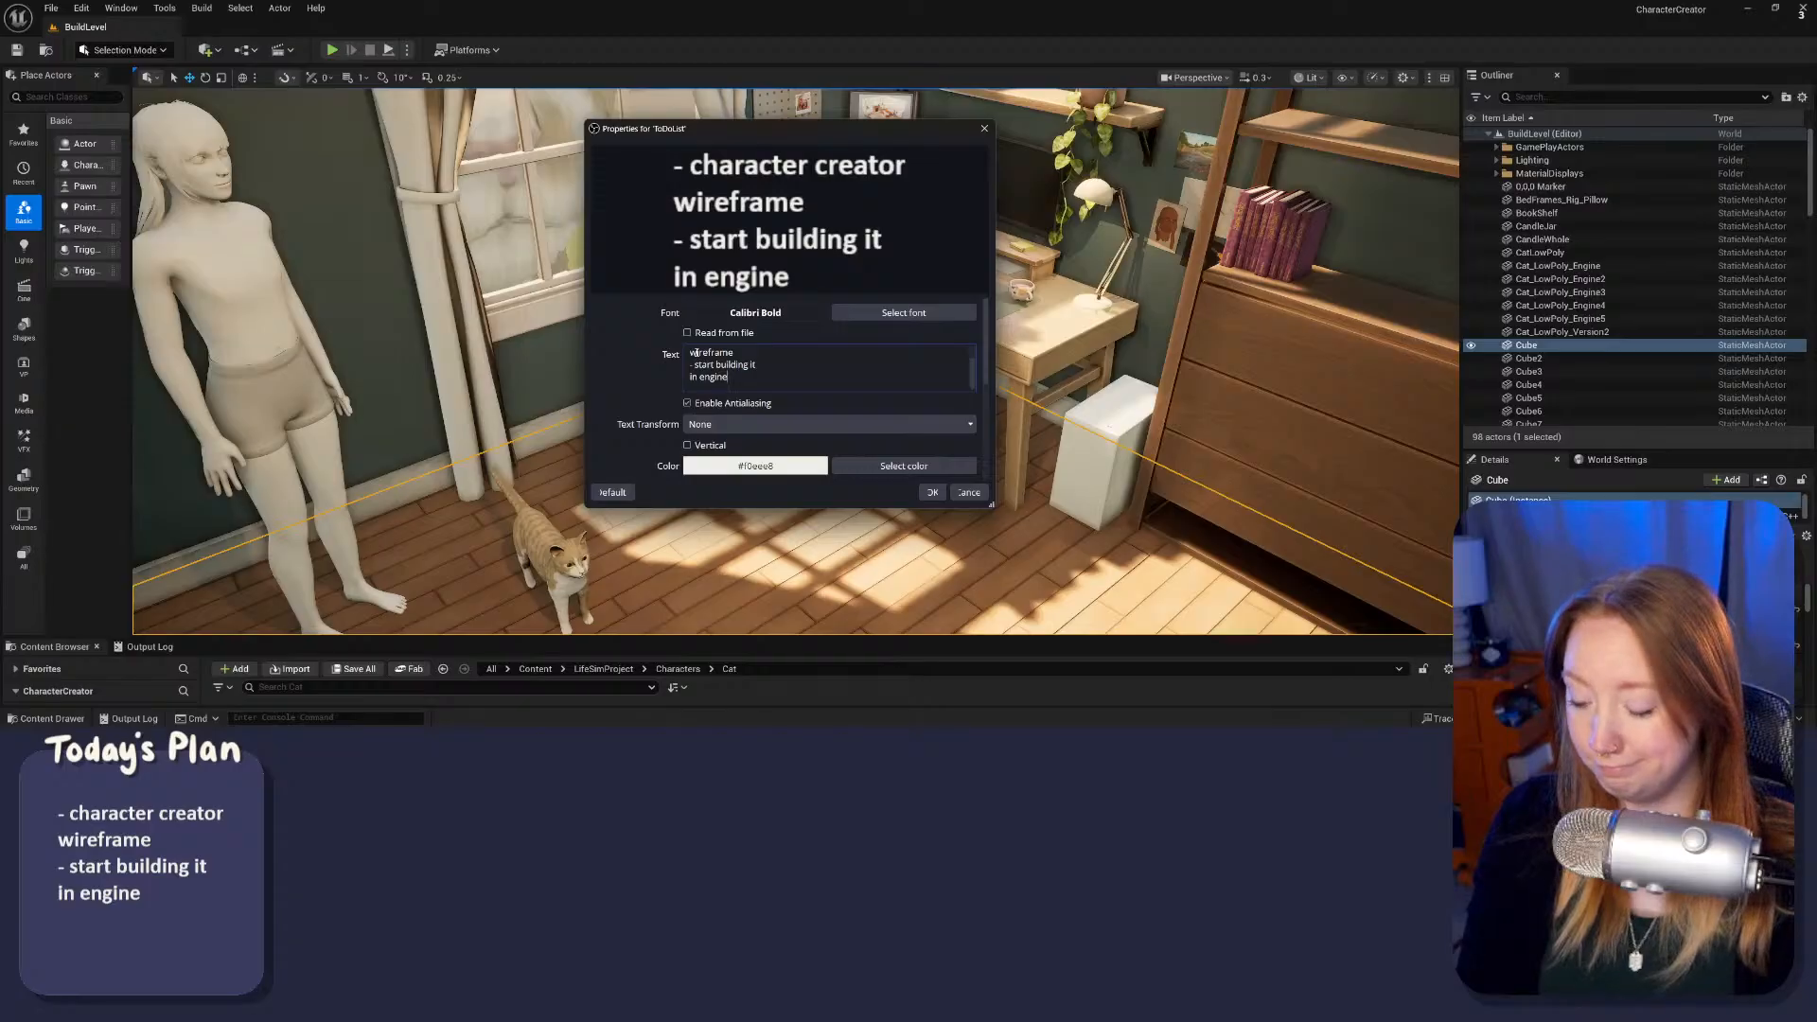
{"action": "scroll", "coordinate": [695, 352], "scroll_direction": "down", "scroll_amount": 1}
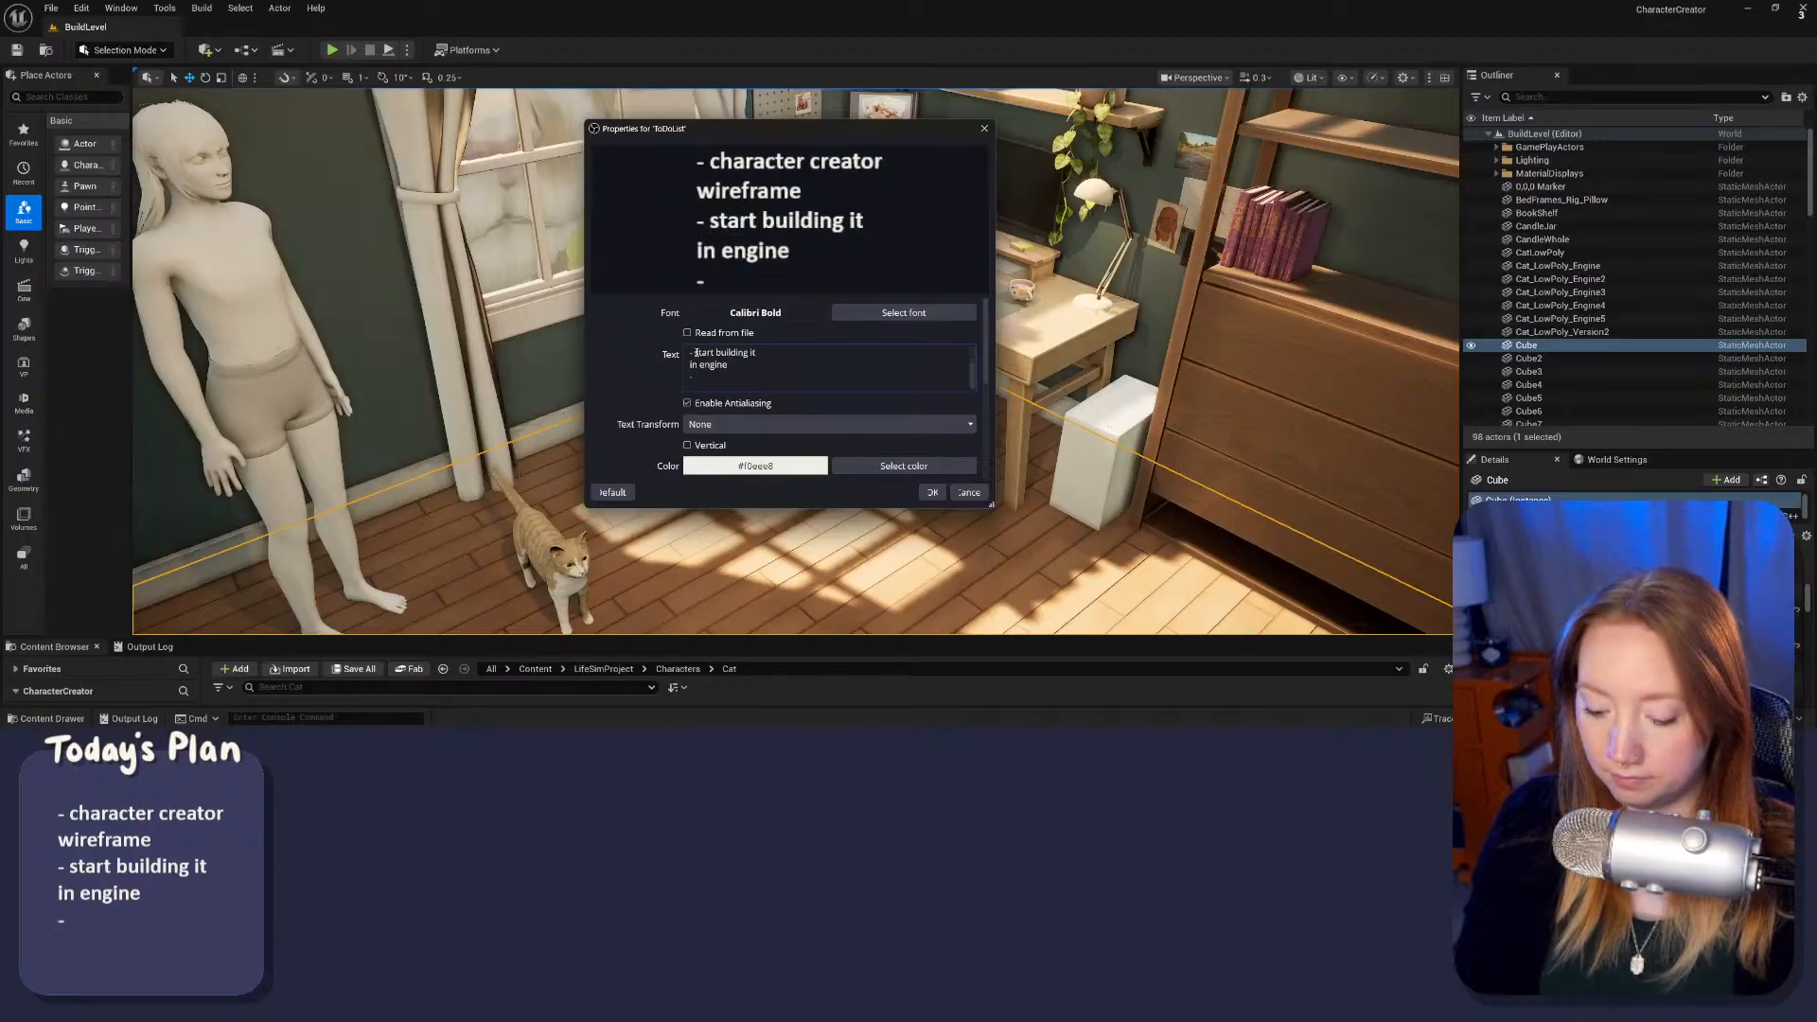
{"action": "type", "text": "maybe cat???"}
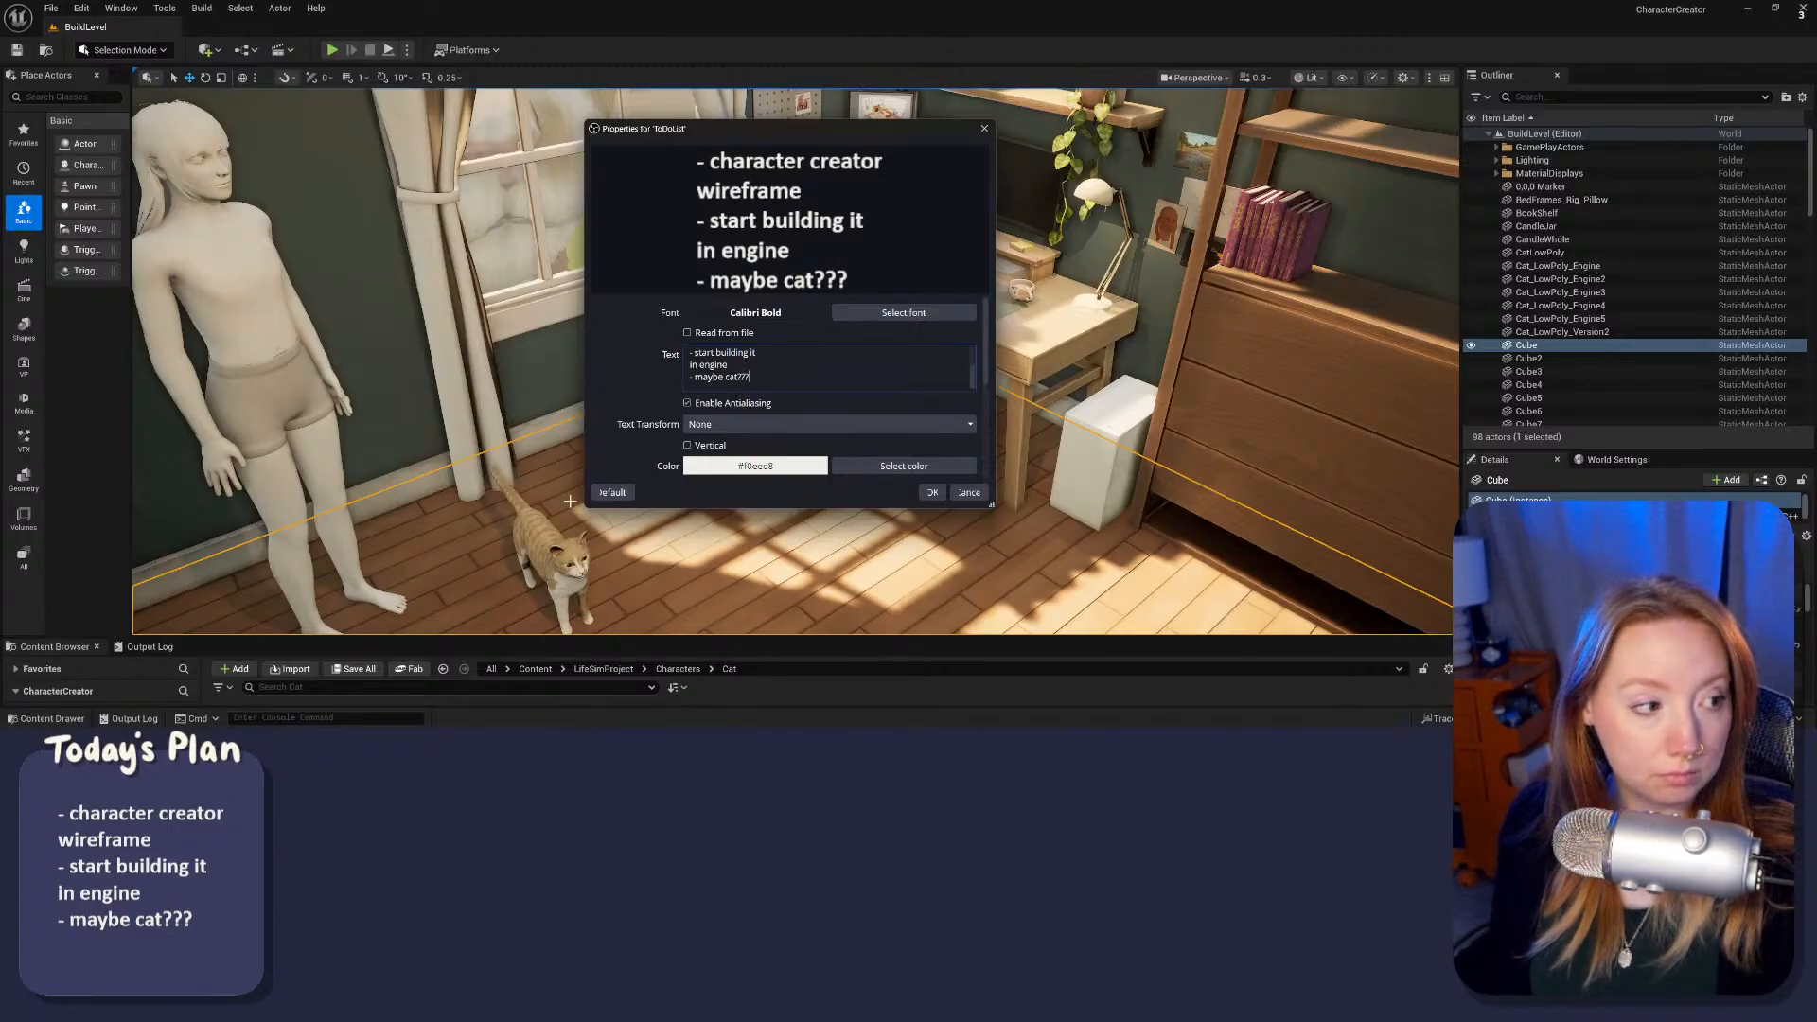
Step: Try separating the to-do items with blank lines and remove the spacing again
{"action": "scroll", "coordinate": [757, 367], "scroll_direction": "up", "scroll_amount": 2}
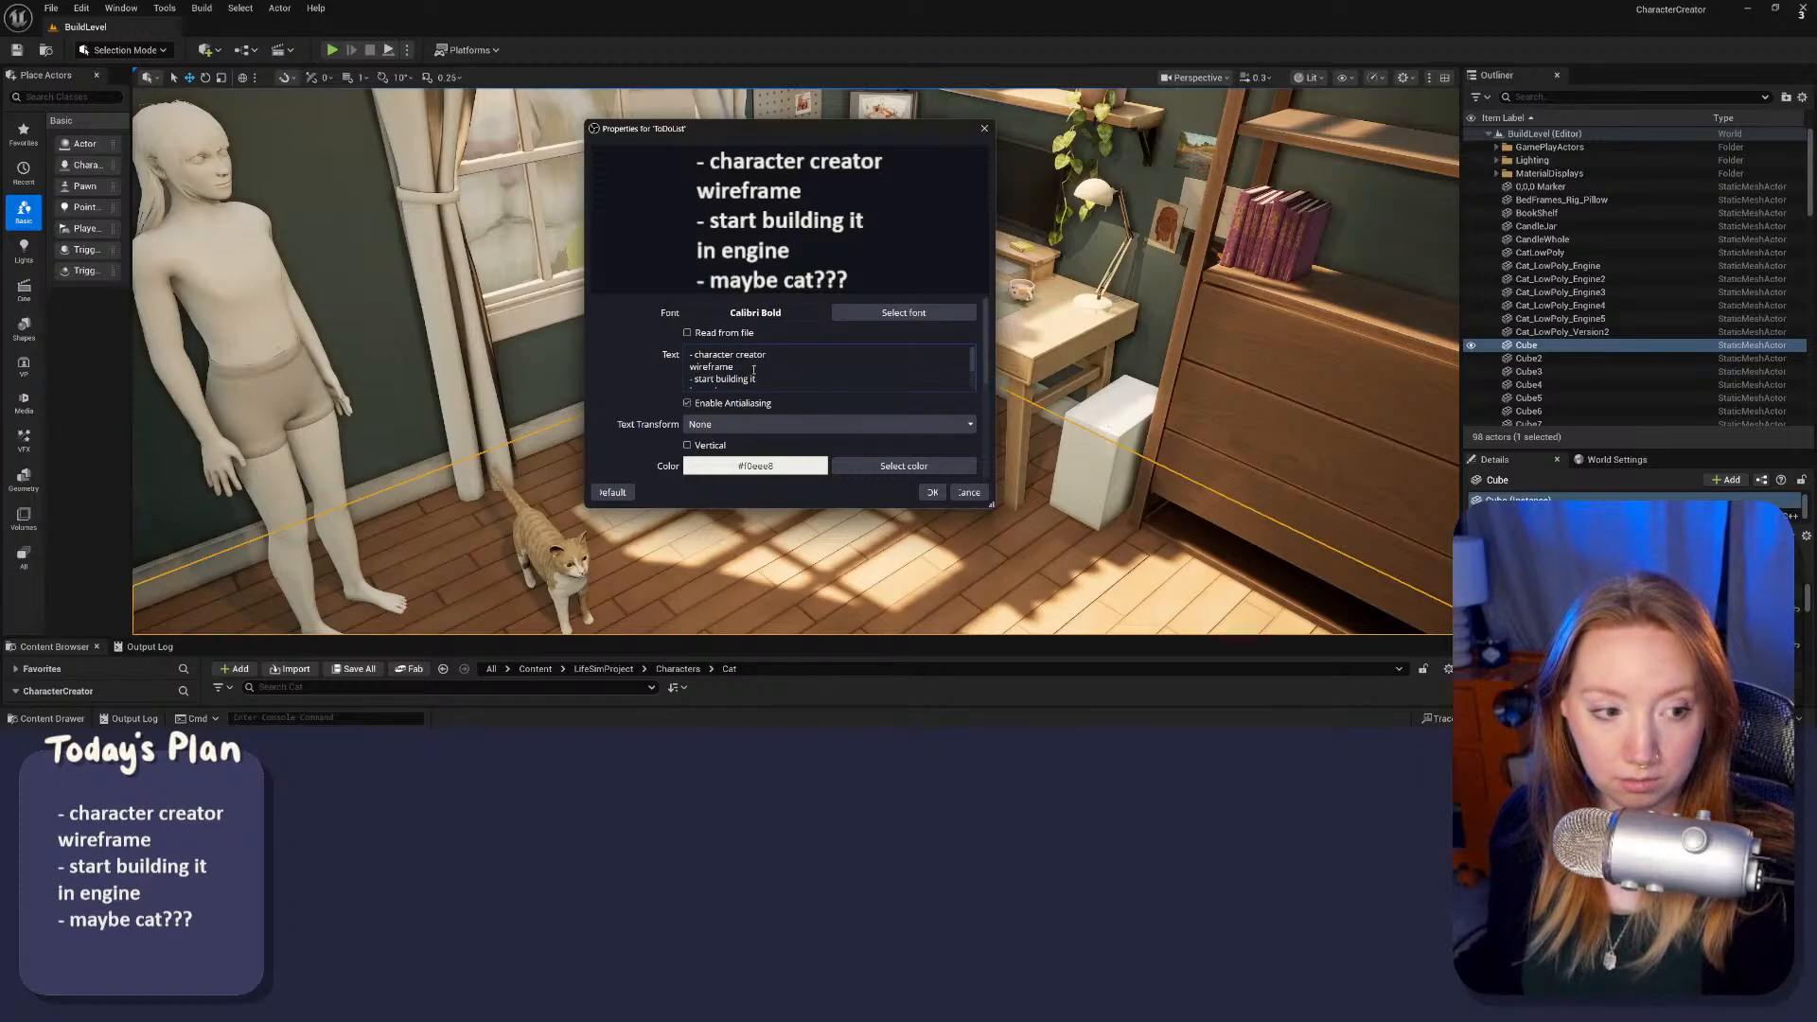
{"action": "key", "text": "Return"}
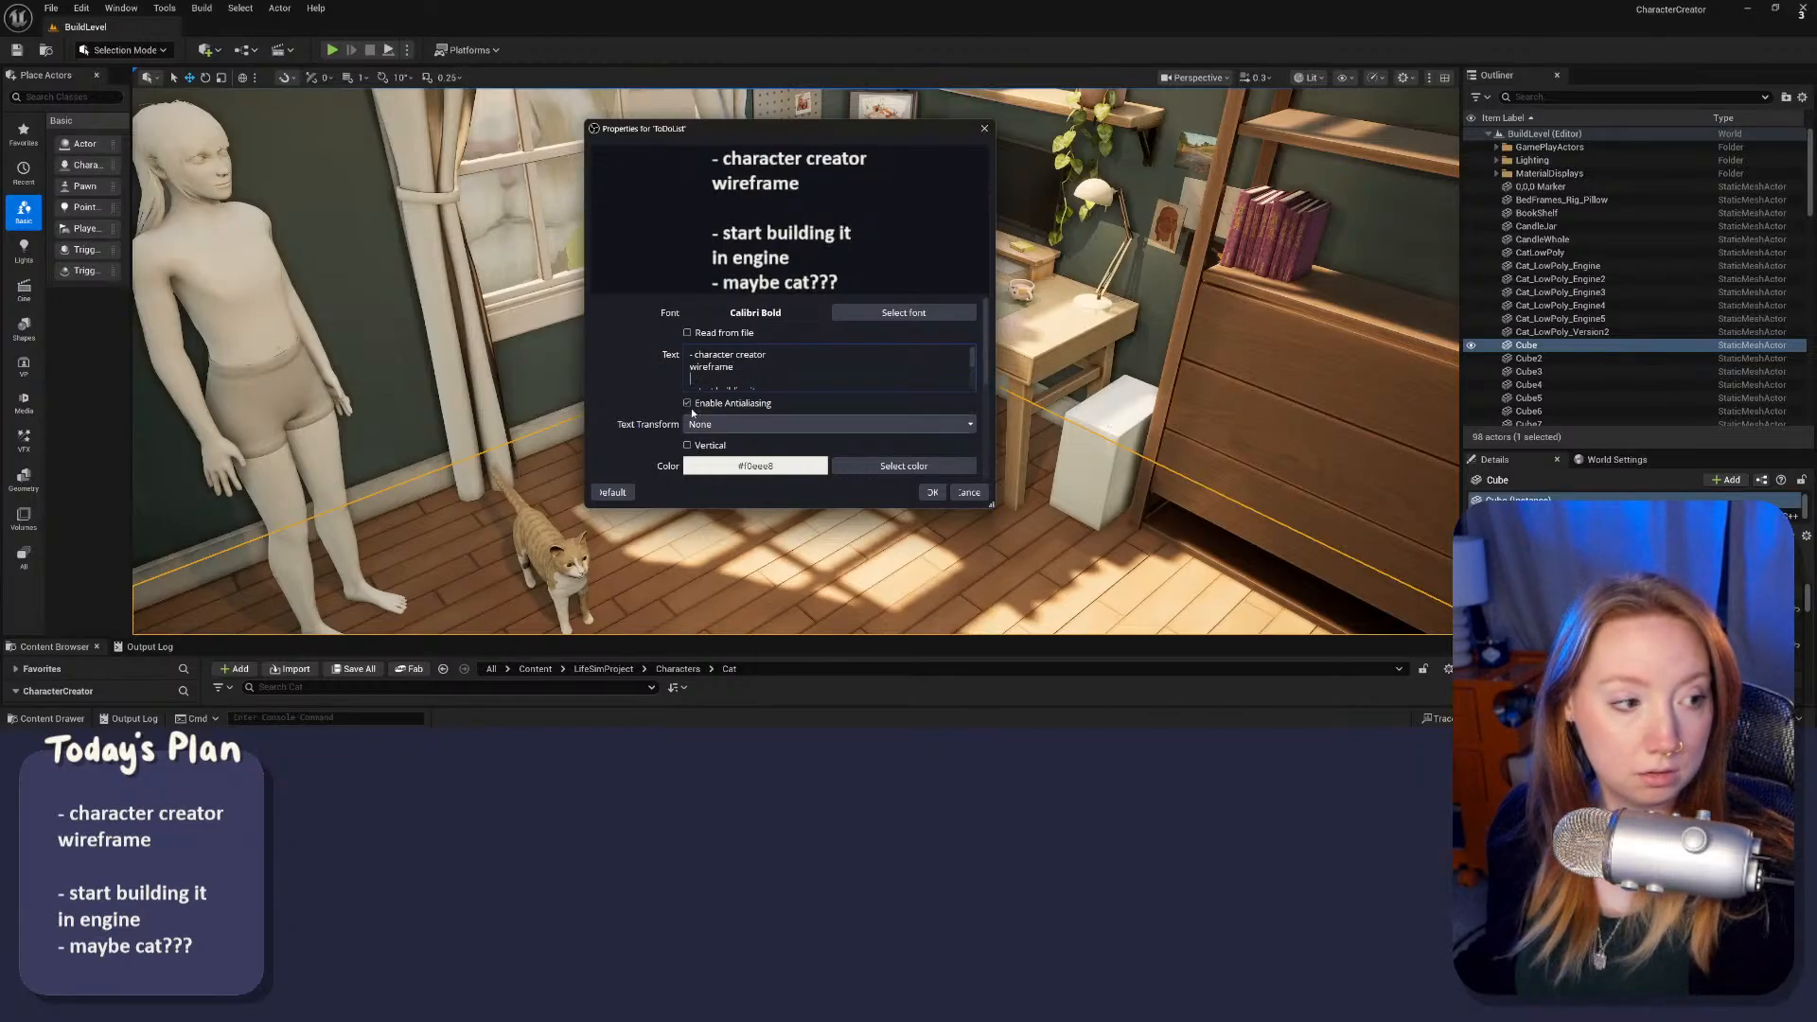
{"action": "scroll", "coordinate": [757, 371], "scroll_direction": "down", "scroll_amount": 3}
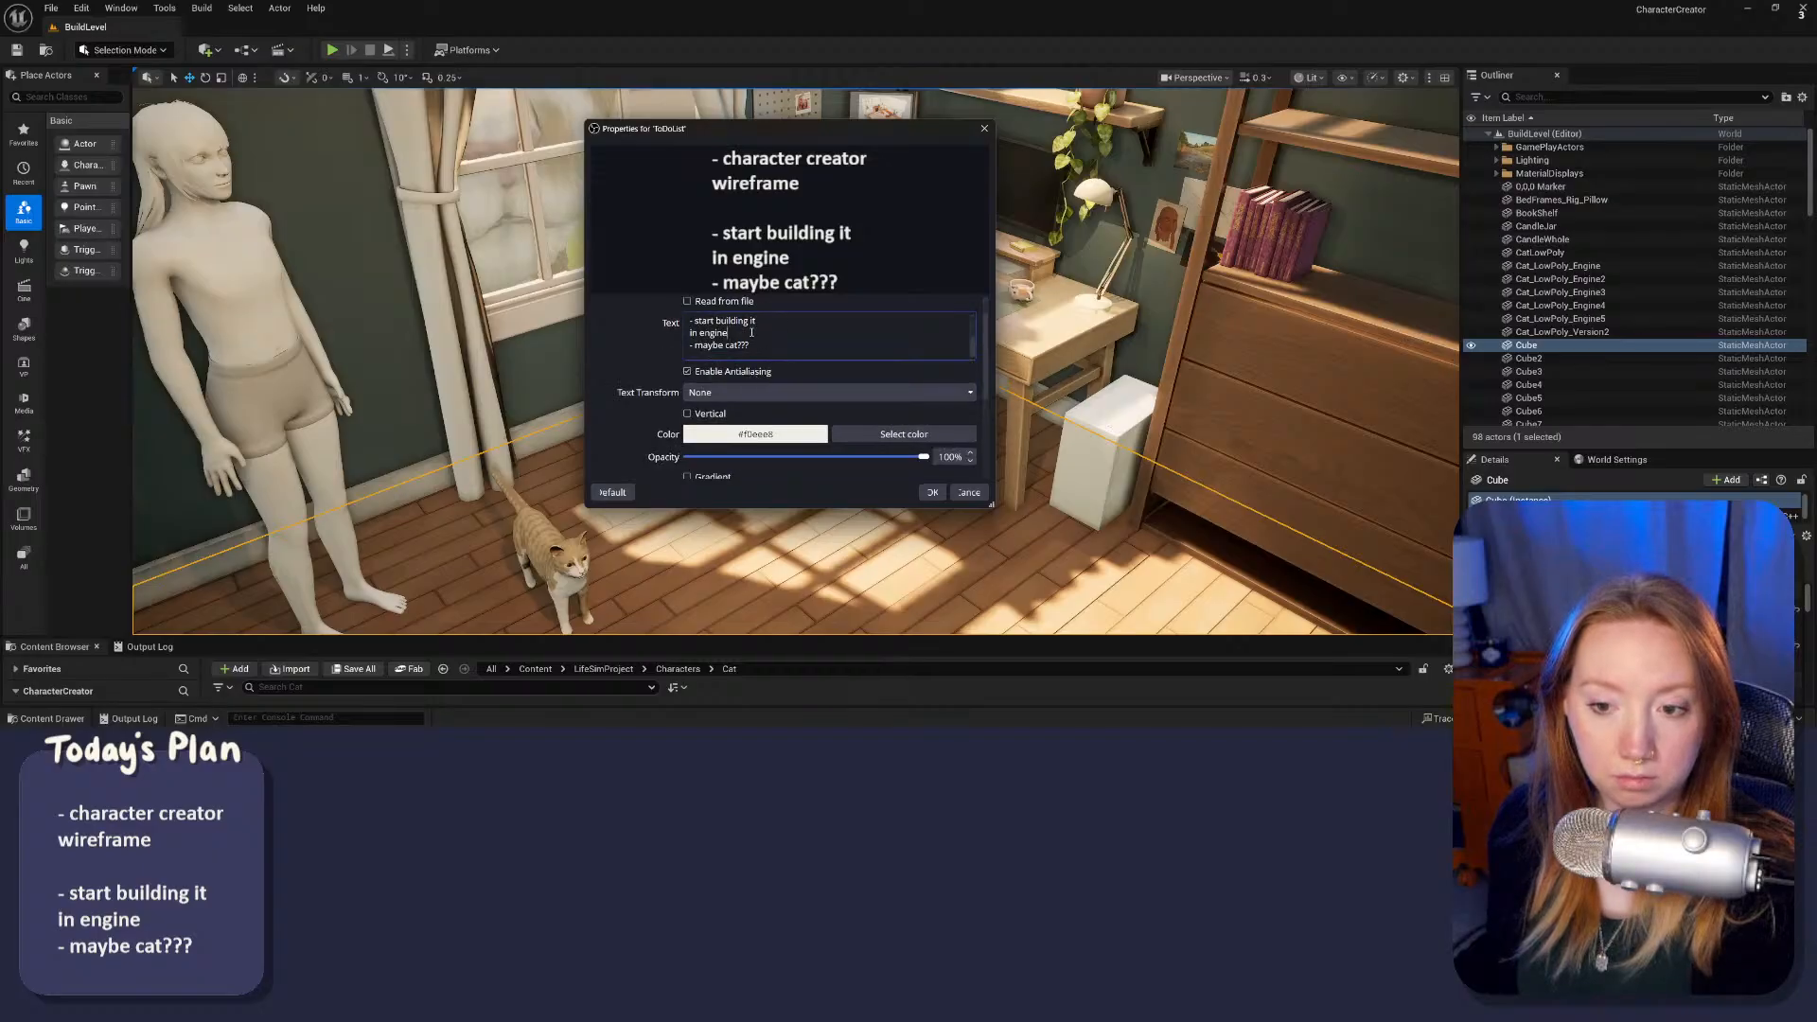
{"action": "key", "text": "Return"}
{"action": "key", "text": "BackSpace"}
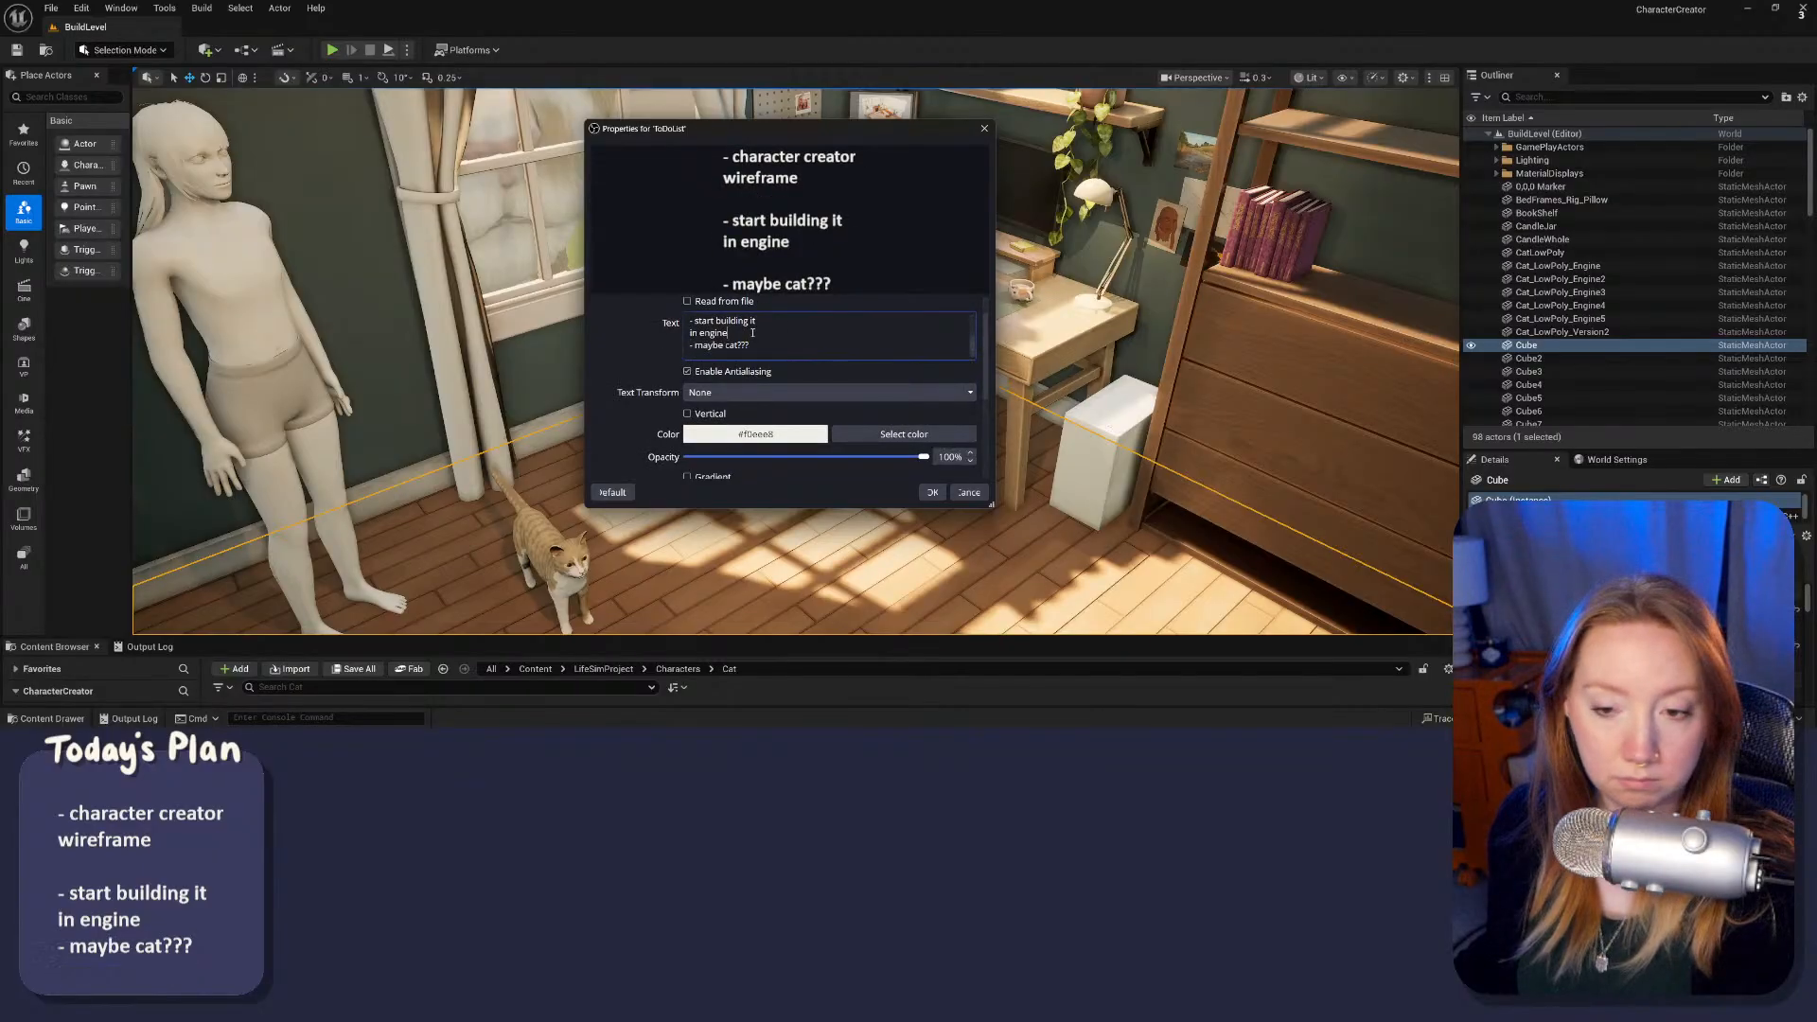
{"action": "scroll", "coordinate": [757, 350], "scroll_direction": "up", "scroll_amount": 3}
{"action": "left_click", "coordinate": [728, 377]}
{"action": "key", "text": "BackSpace"}
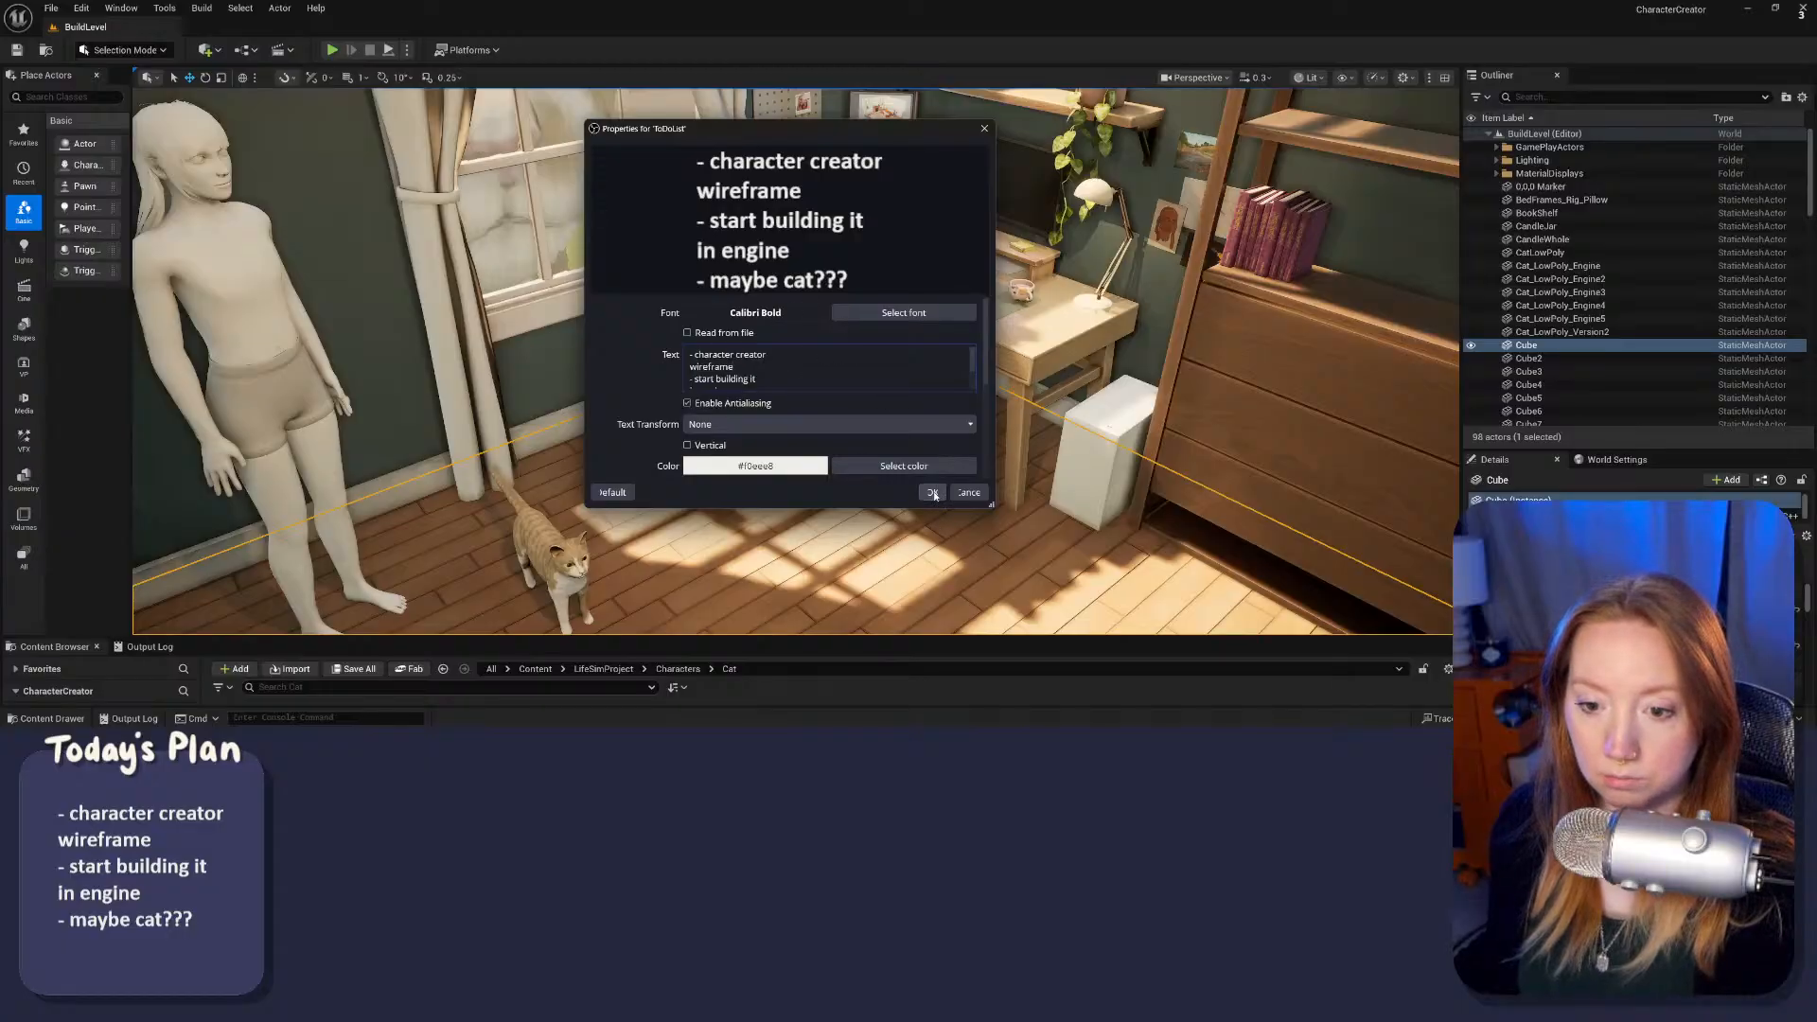
Step: Apply the edited to-do list text and close its properties
{"action": "left_click", "coordinate": [933, 492]}
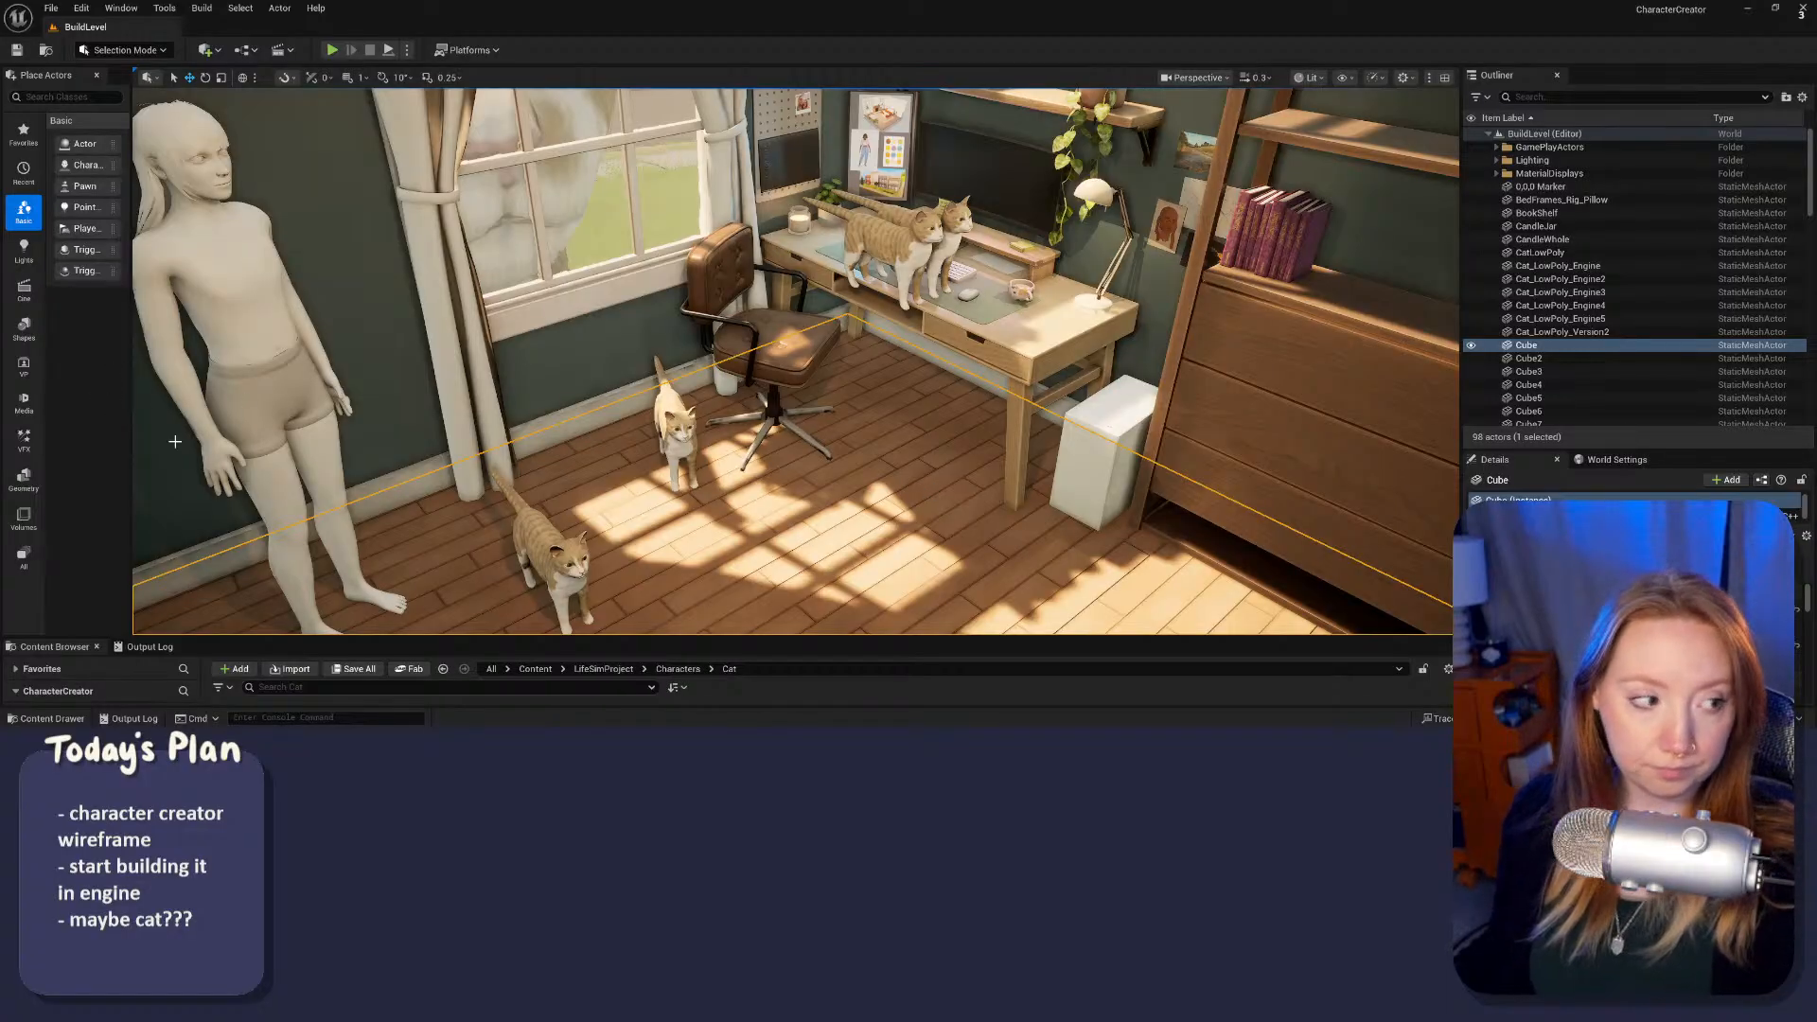
Step: Switch to Discord to look at the livestream-notifications channel, and return to the Unreal level
{"action": "right_click_drag", "start_coordinate": [268, 455], "coordinate": [401, 373]}
{"action": "key", "text": "w"}
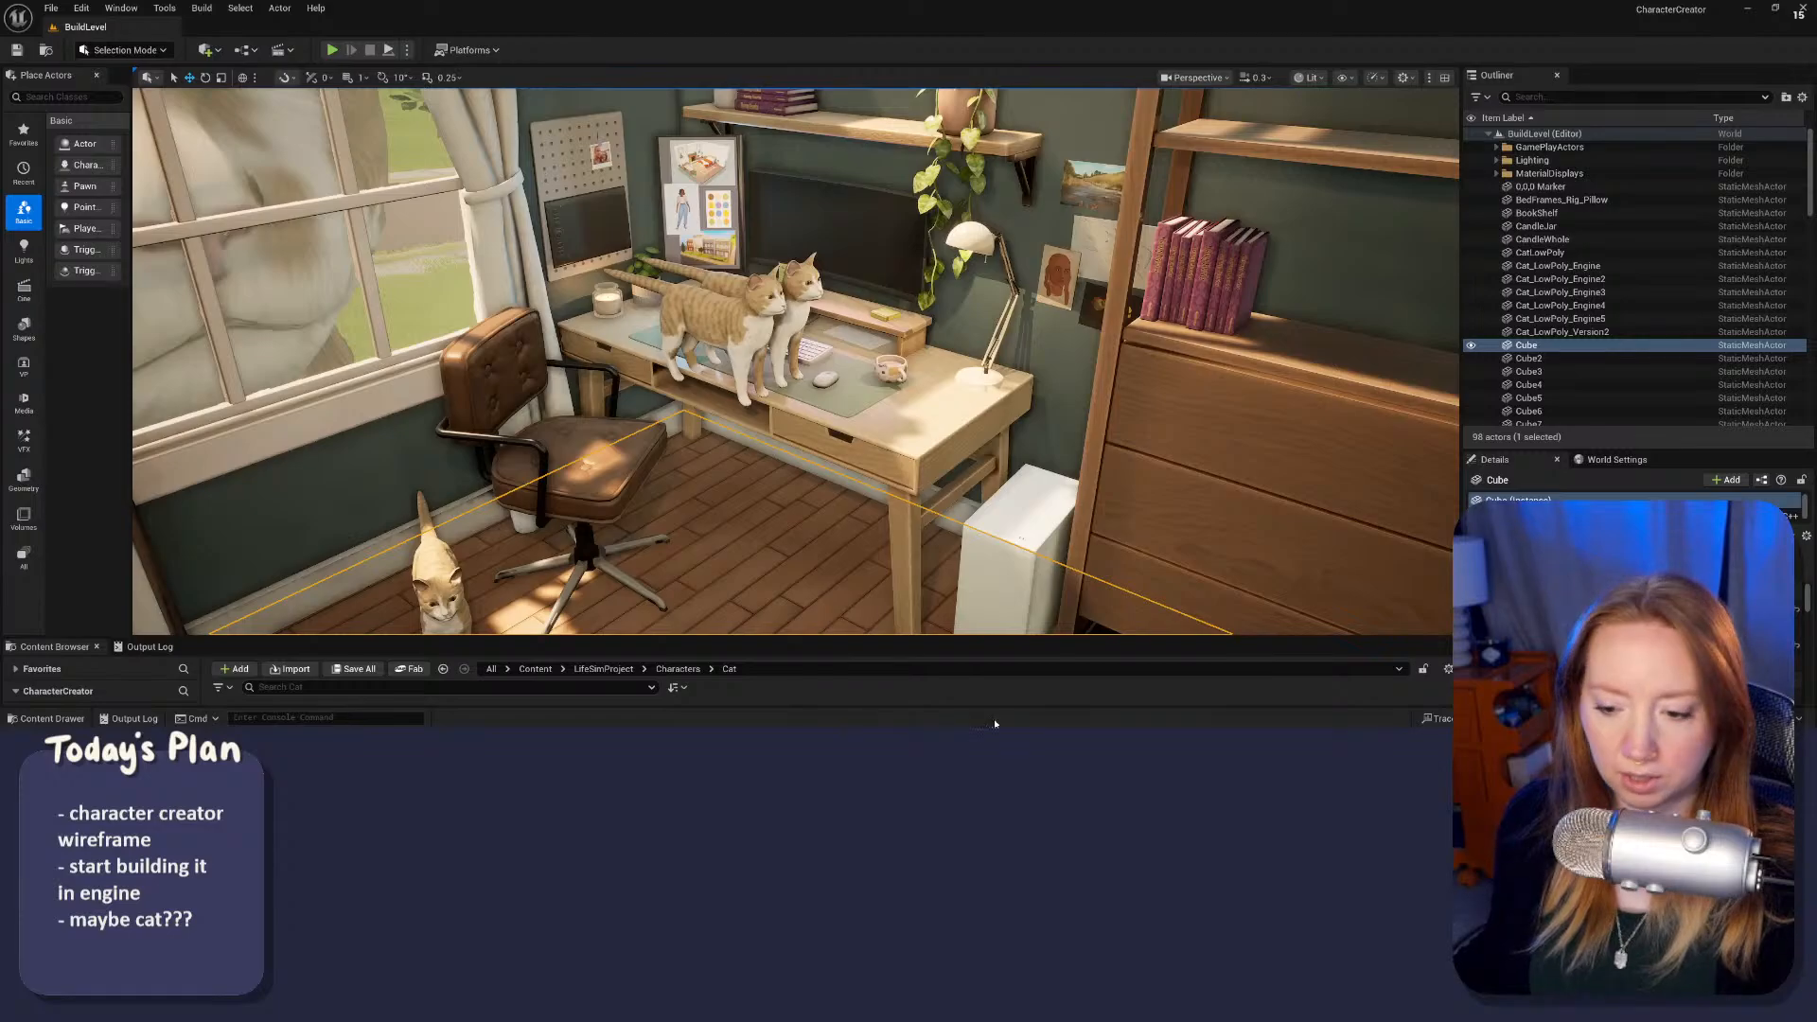
{"action": "mouse_move", "coordinate": [966, 746]}
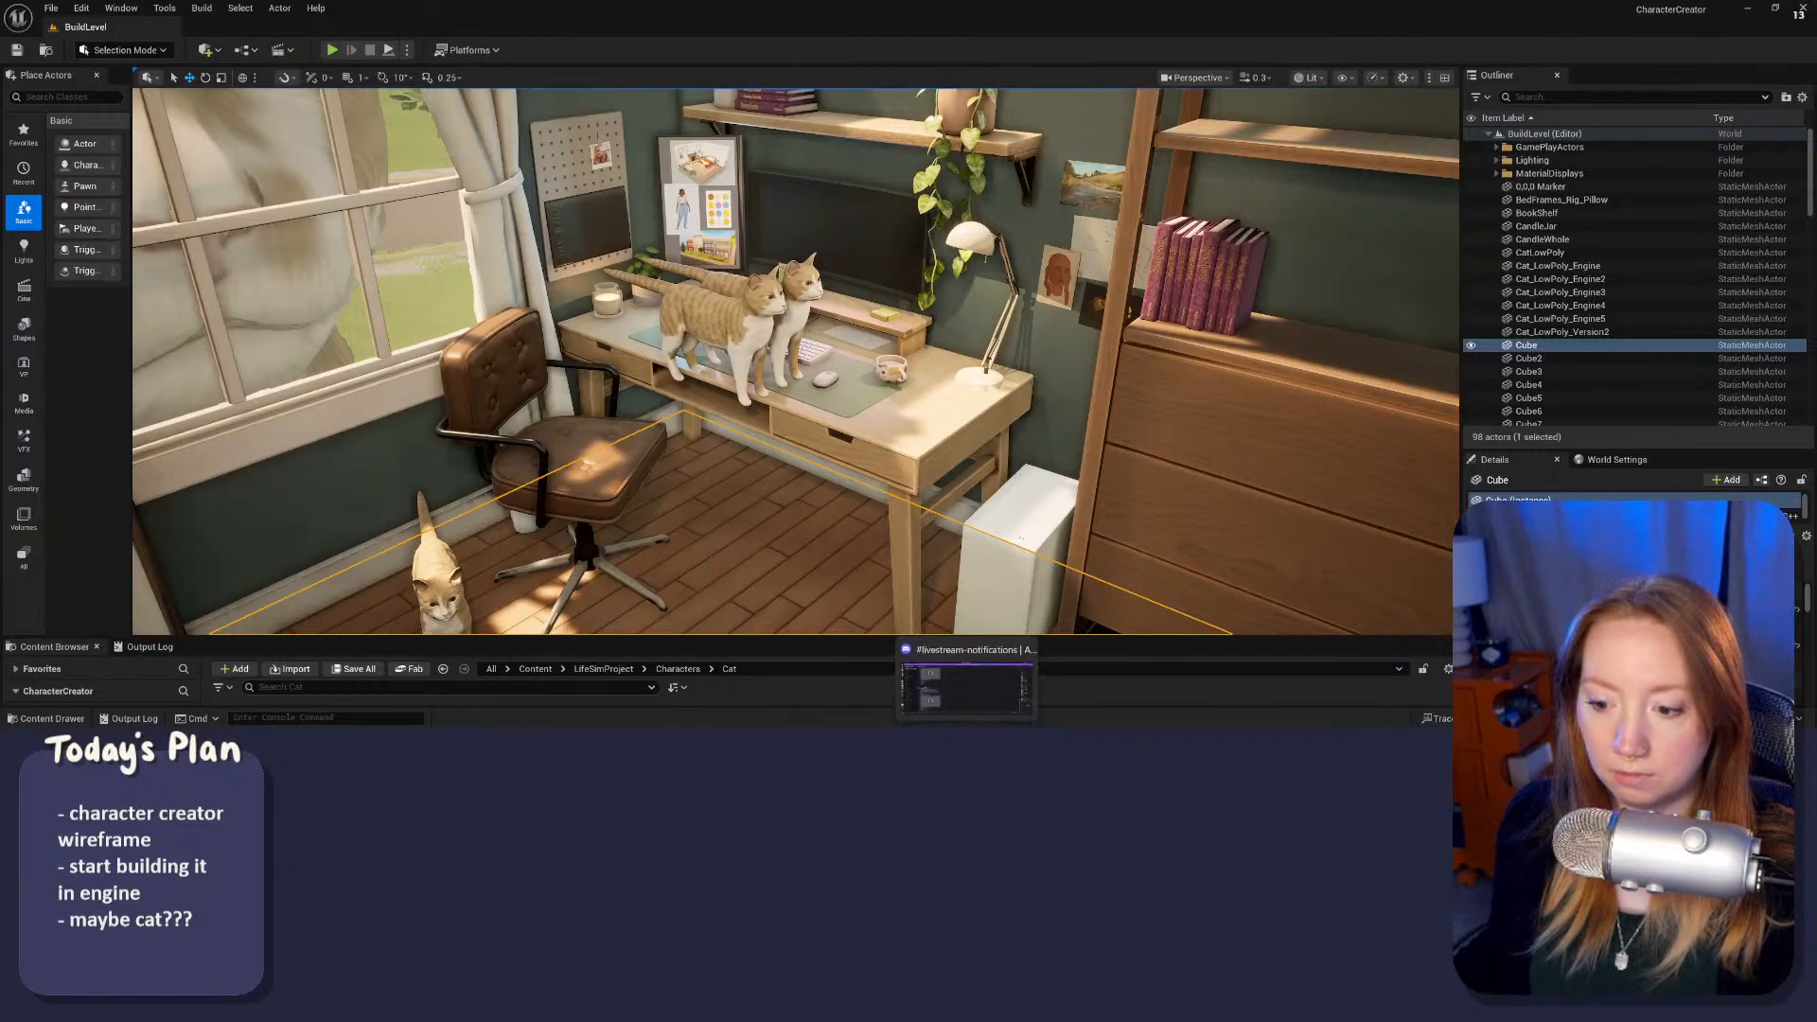
{"action": "left_click", "coordinate": [966, 686]}
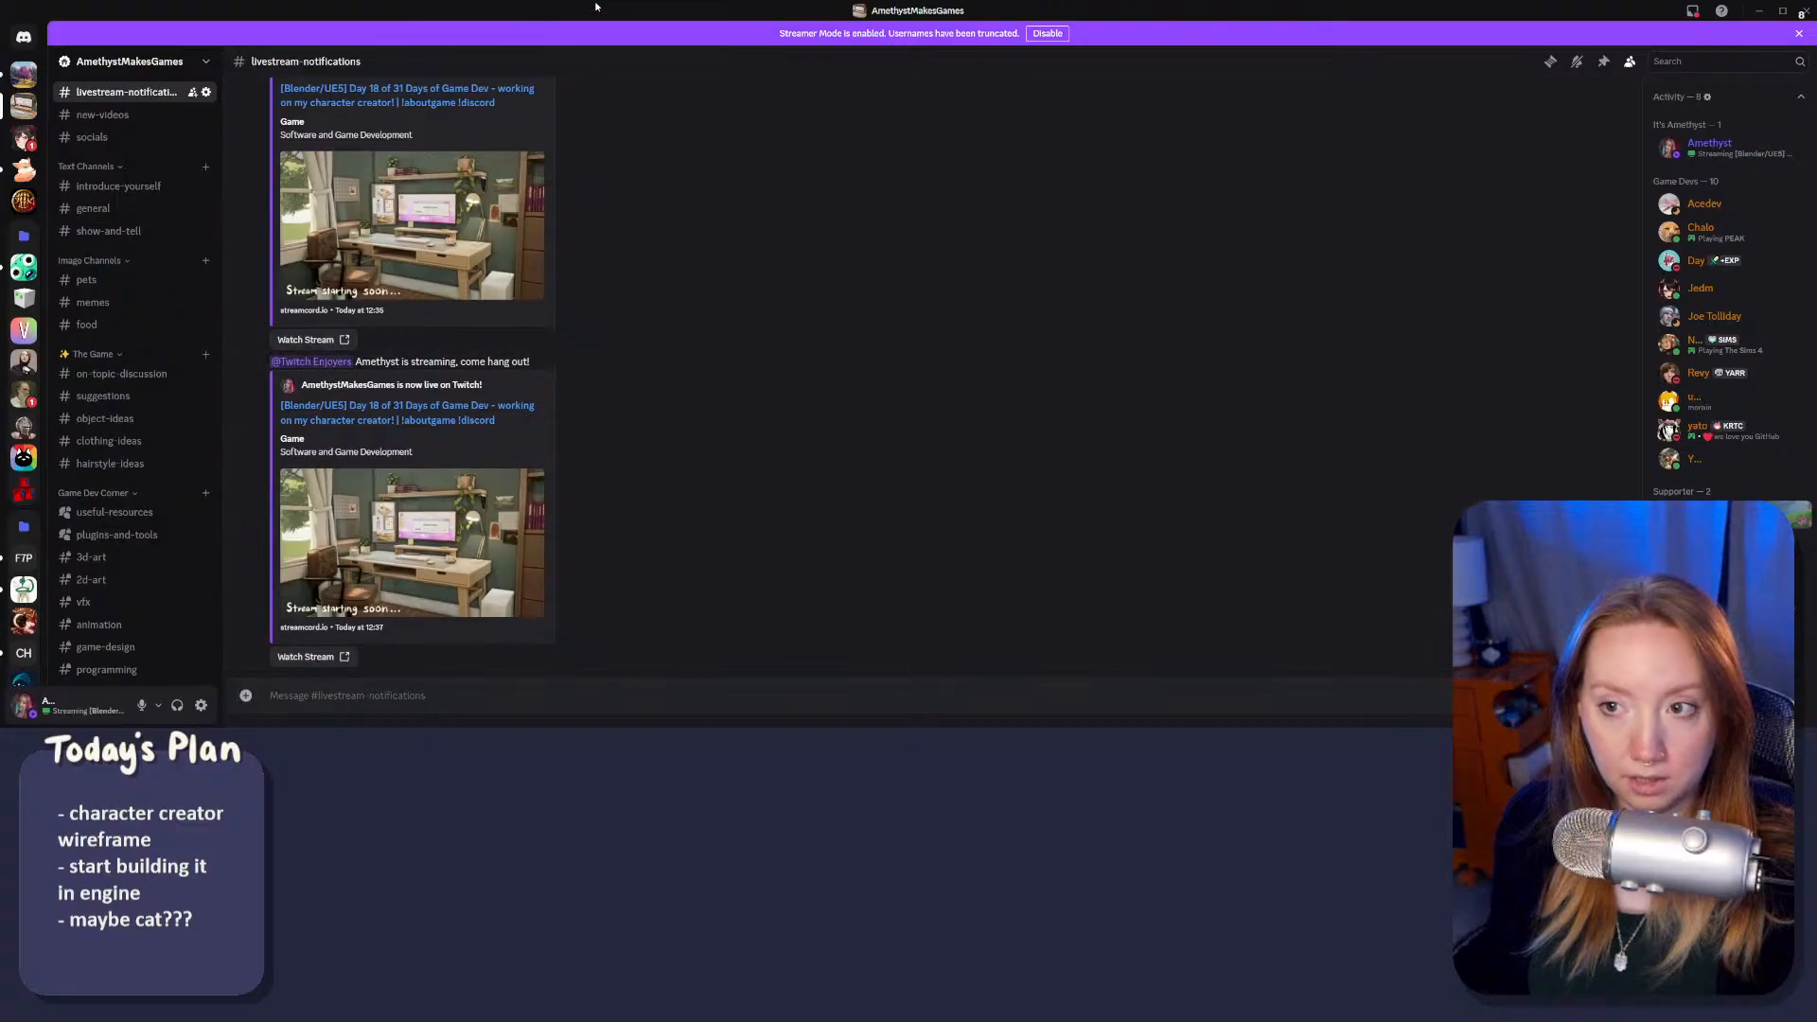
{"action": "left_click_drag", "start_coordinate": [596, 7], "coordinate": [0, 7]}
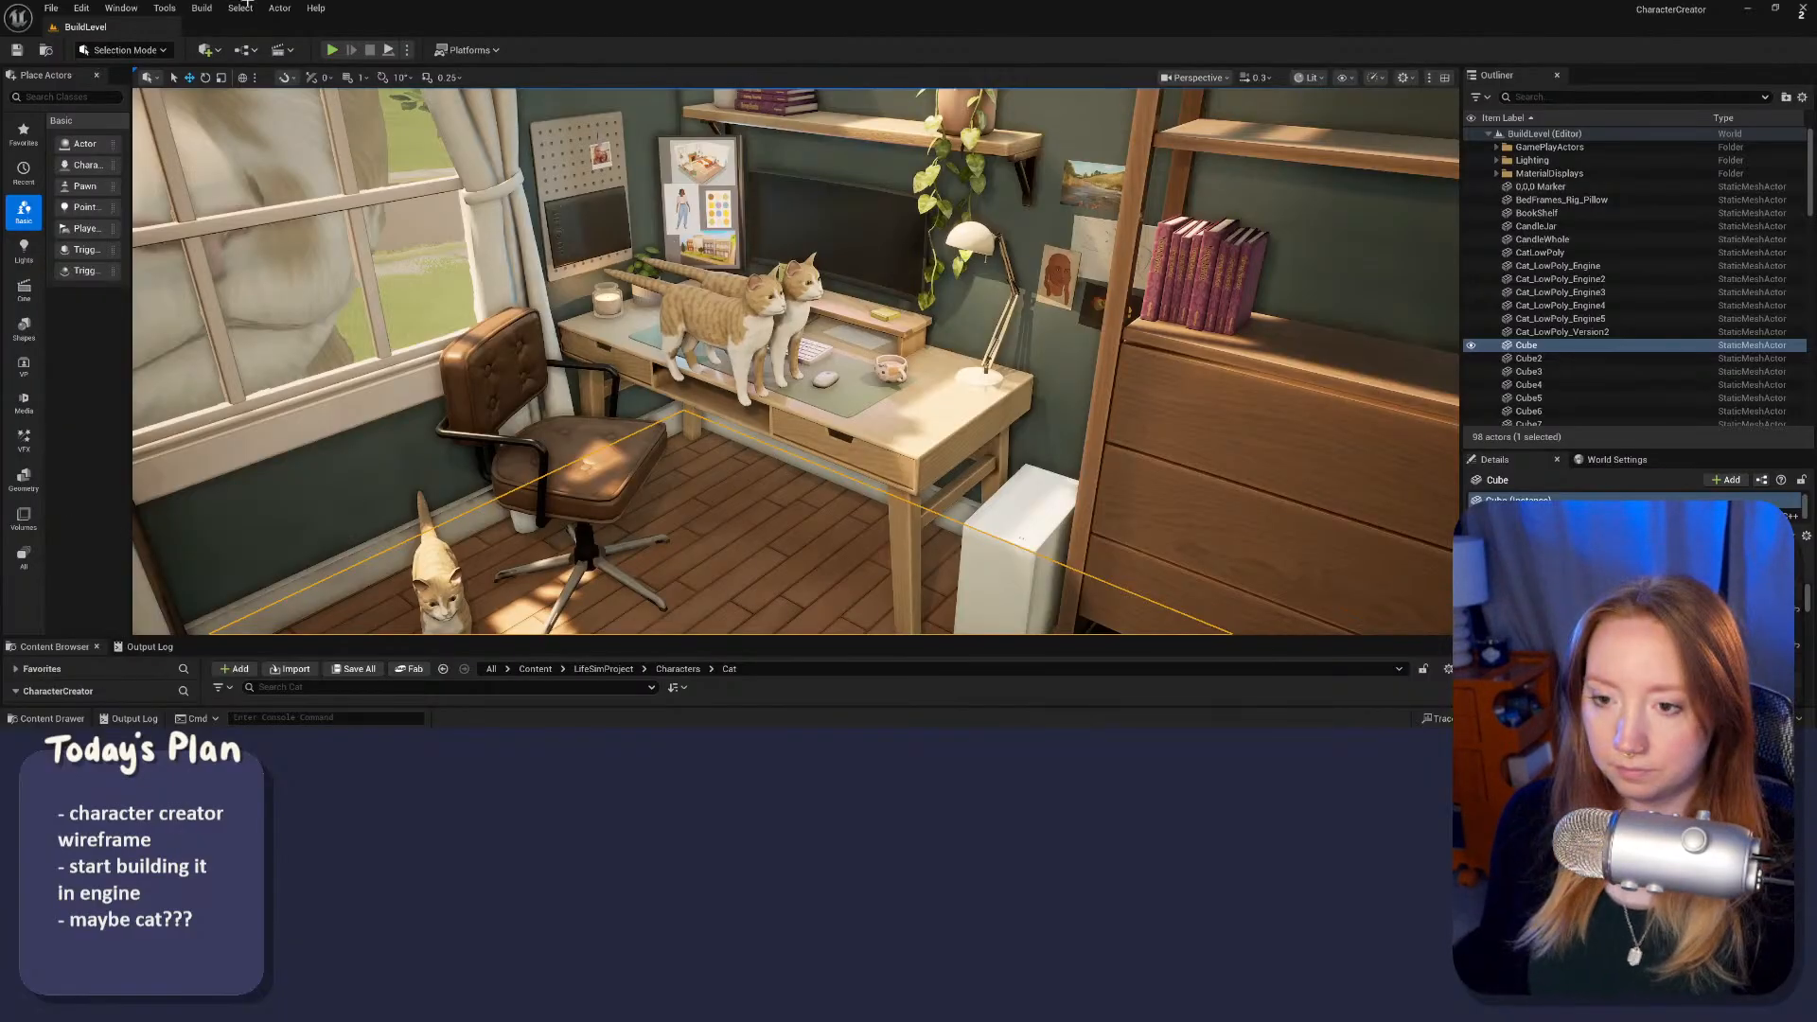
Step: Get a close front view of the cat on the floor beside the mannequin and select it
{"action": "right_click_drag", "start_coordinate": [586, 462], "coordinate": [440, 601]}
{"action": "key", "text": "s"}
{"action": "key", "text": "w"}
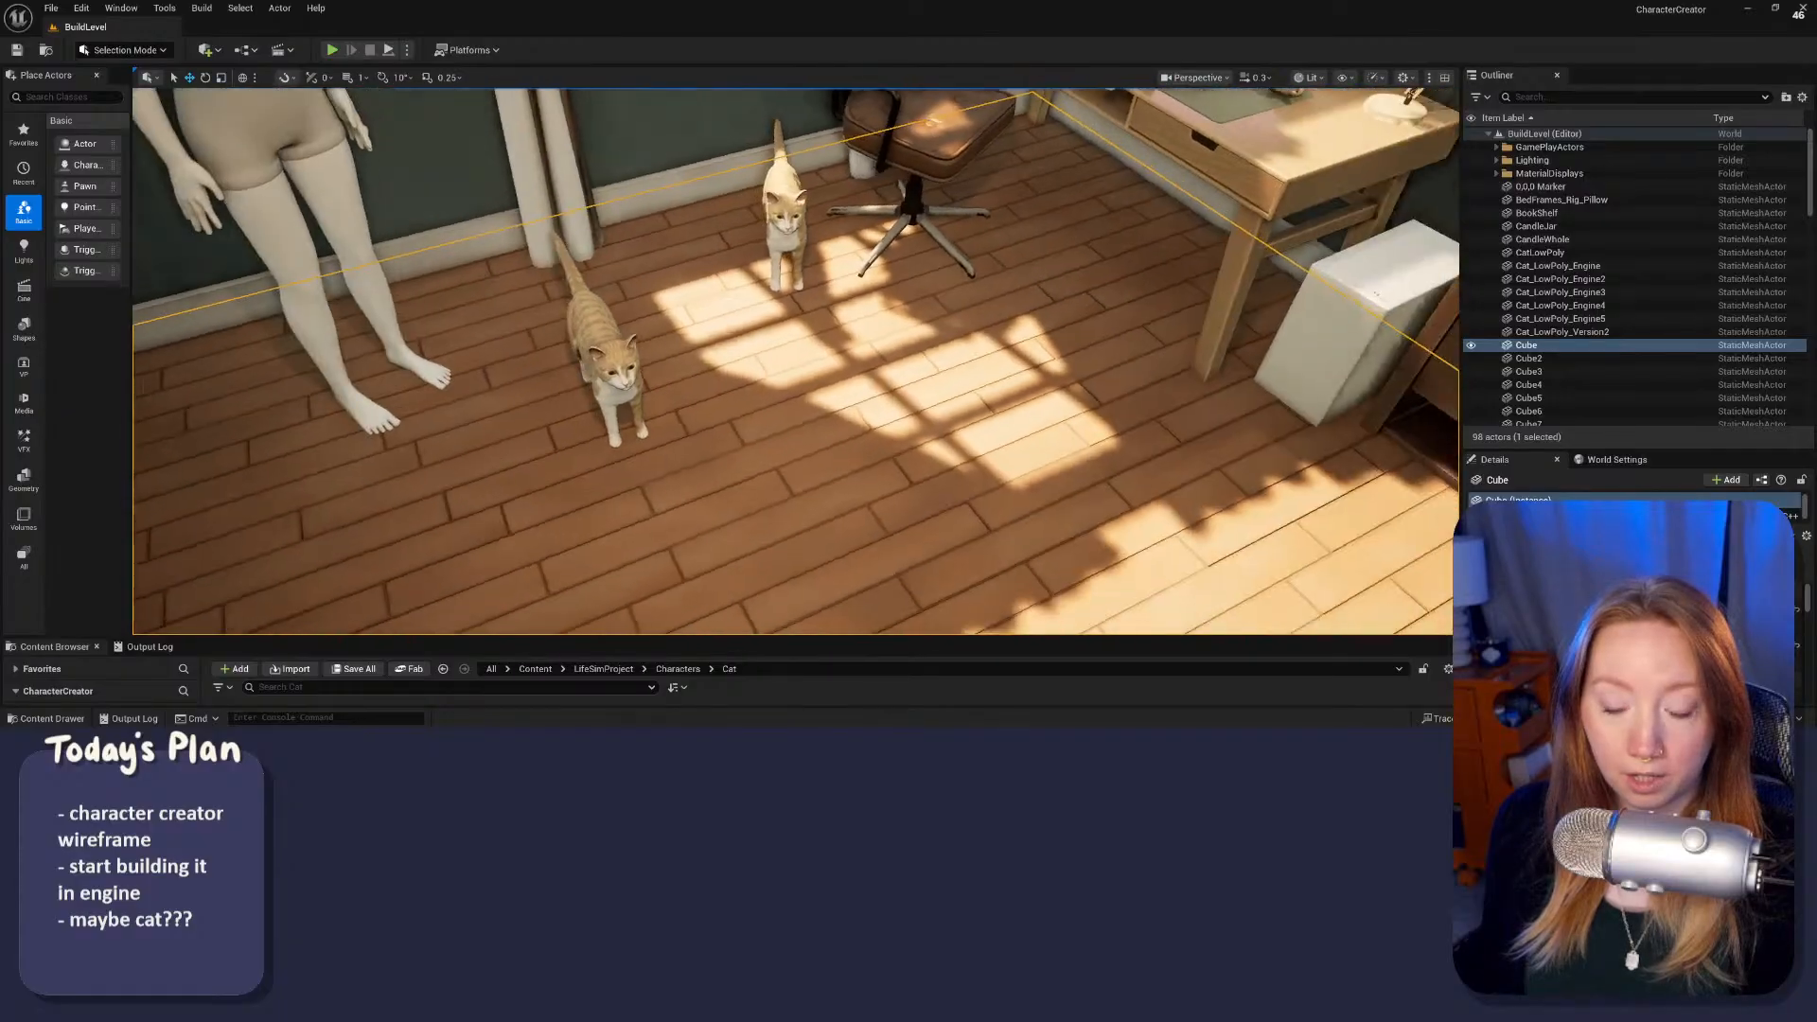
{"action": "right_click_drag", "start_coordinate": [440, 602], "coordinate": [431, 554]}
{"action": "key", "text": "d"}
{"action": "right_click_drag", "start_coordinate": [713, 417], "coordinate": [572, 422]}
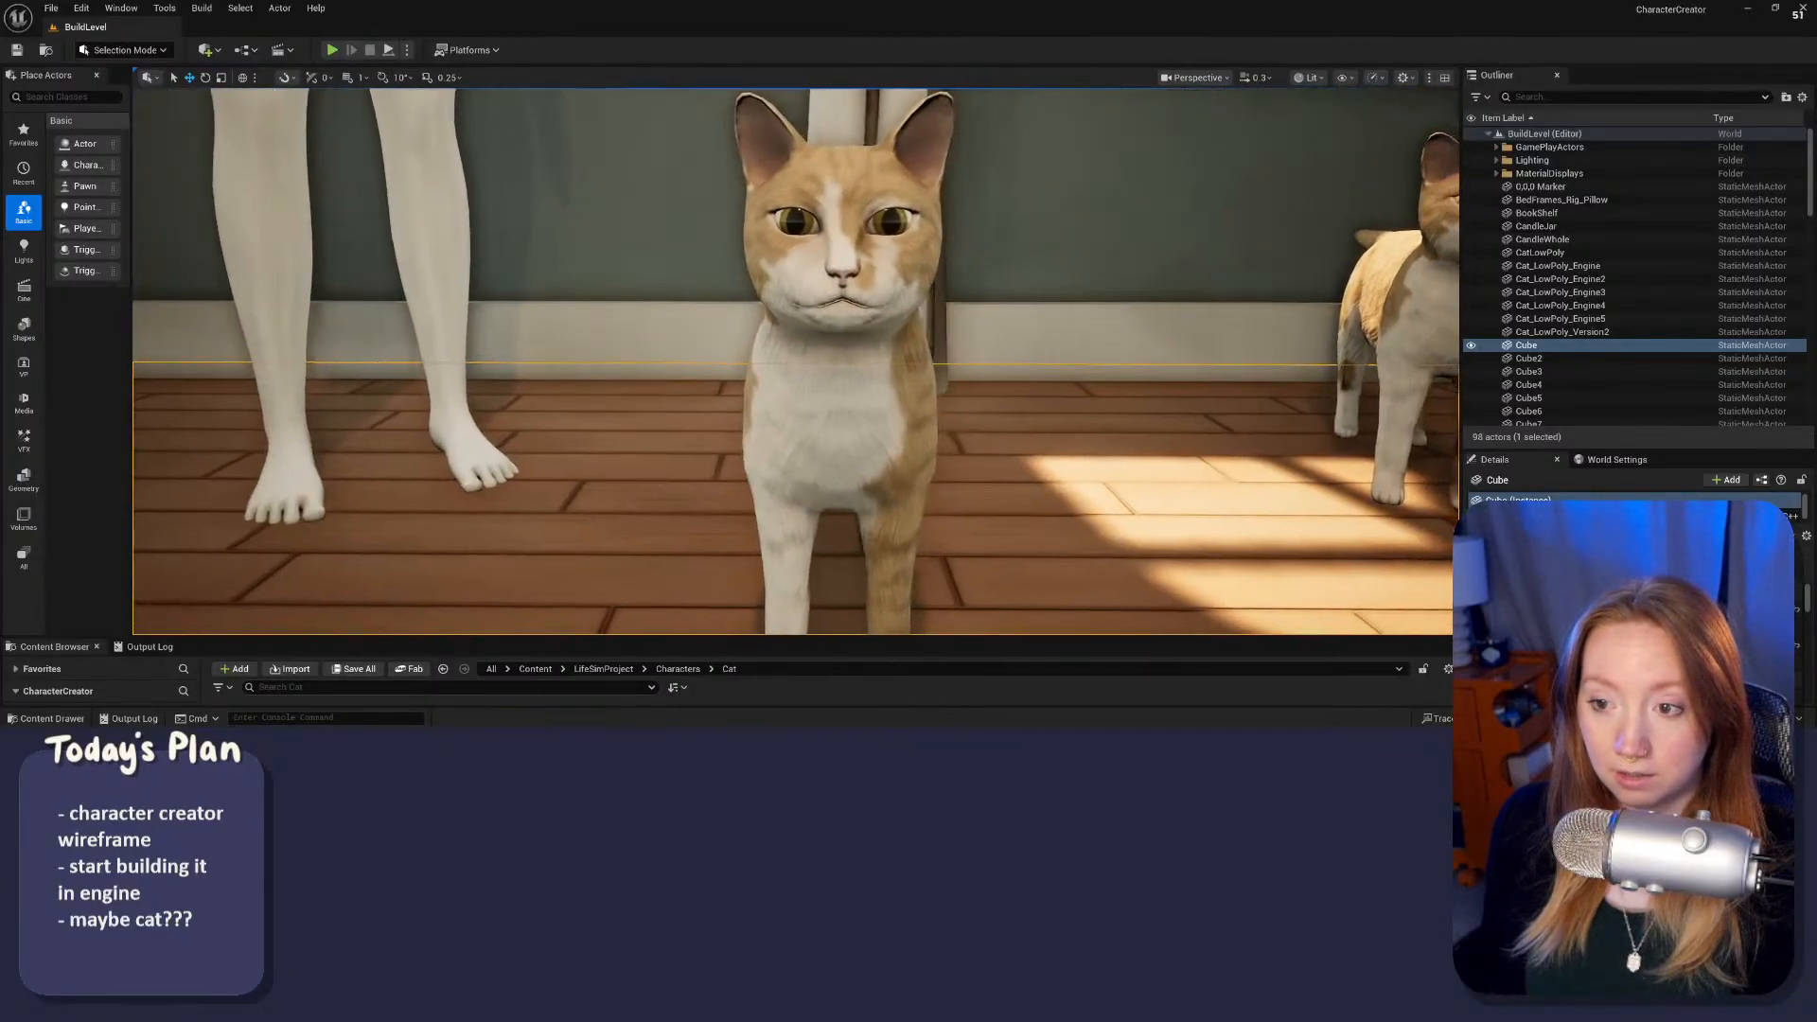
{"action": "left_click", "coordinate": [784, 466]}
Step: Examine the selected floor cat's head and body from several angles around it
{"action": "key", "text": "a"}
{"action": "right_click_drag", "start_coordinate": [784, 467], "coordinate": [1149, 513]}
{"action": "key", "text": "w"}
{"action": "key", "text": "s"}
{"action": "key", "text": "d"}
{"action": "key", "text": "d"}
{"action": "key", "text": "a"}
{"action": "key", "text": "s"}
{"action": "key", "text": "s"}
{"action": "key", "text": "a"}
{"action": "key", "text": "d"}
{"action": "right_click_drag", "start_coordinate": [832, 511], "coordinate": [814, 438]}
{"action": "key", "text": "w"}
{"action": "key", "text": "d"}
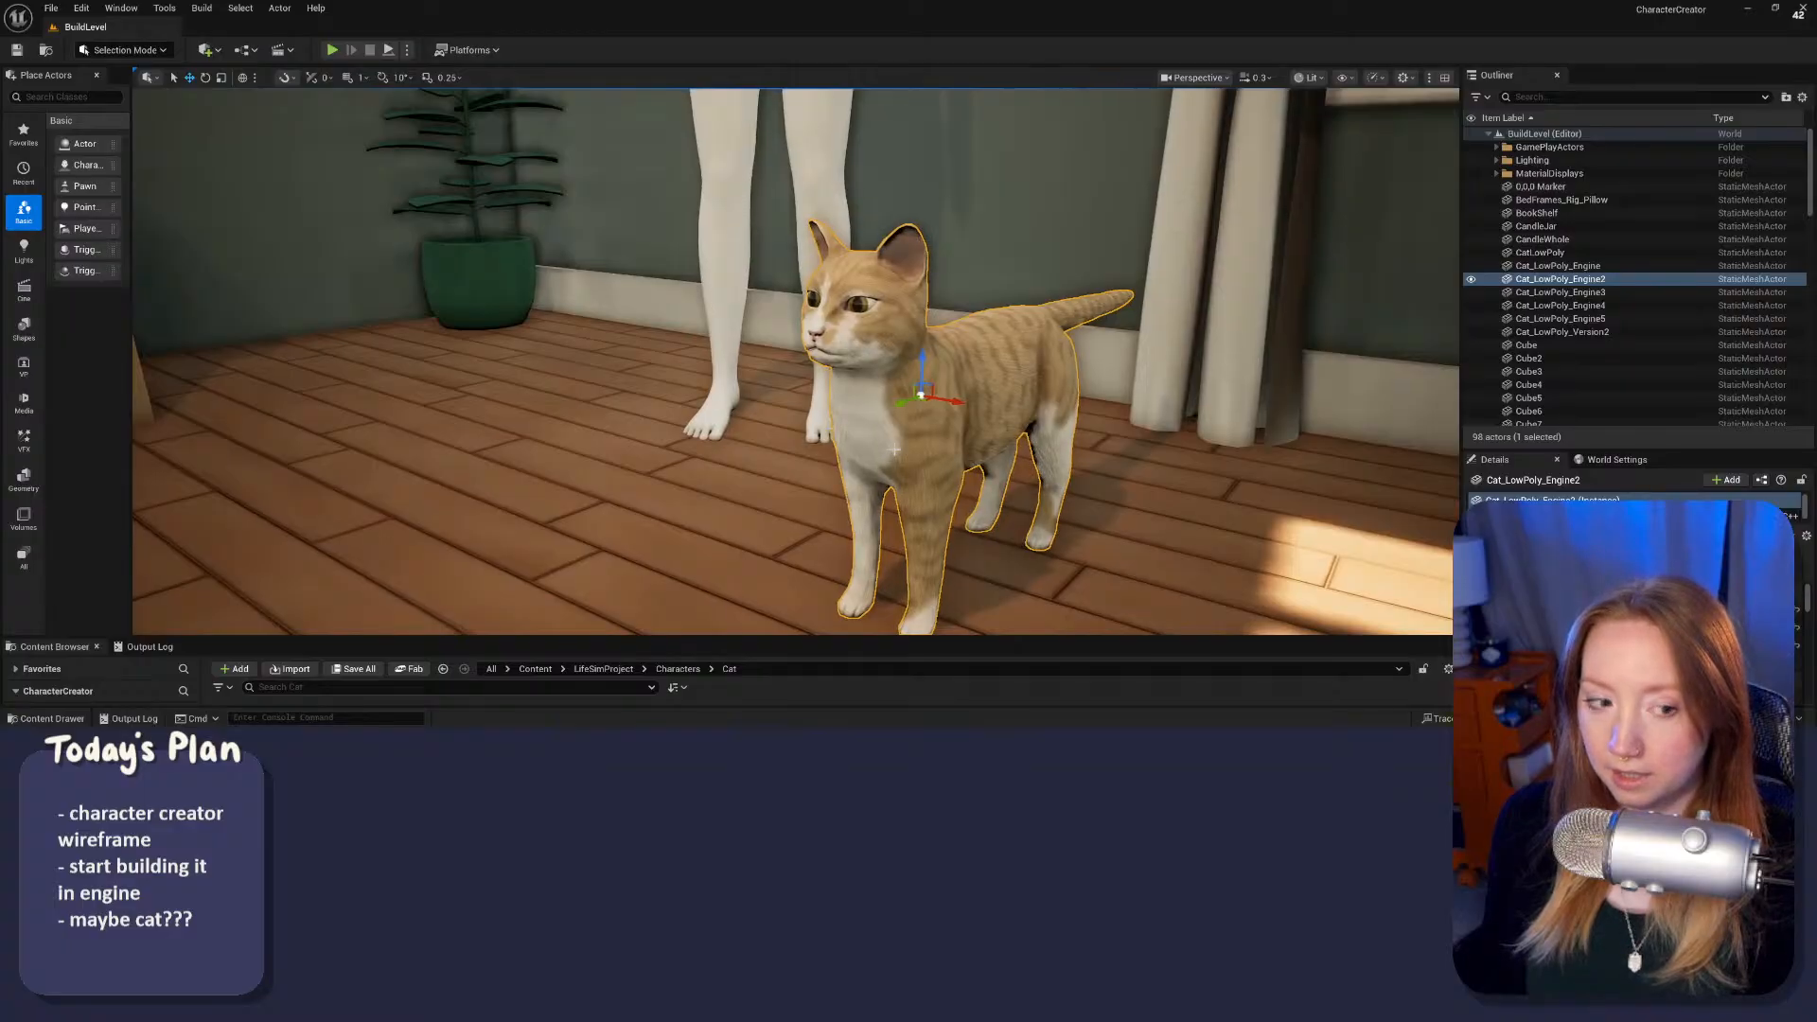
Step: Select Cat_LowPoly_Engine on the desk and view both desk cats up close from the front
{"action": "key", "text": "w"}
{"action": "key", "text": "a"}
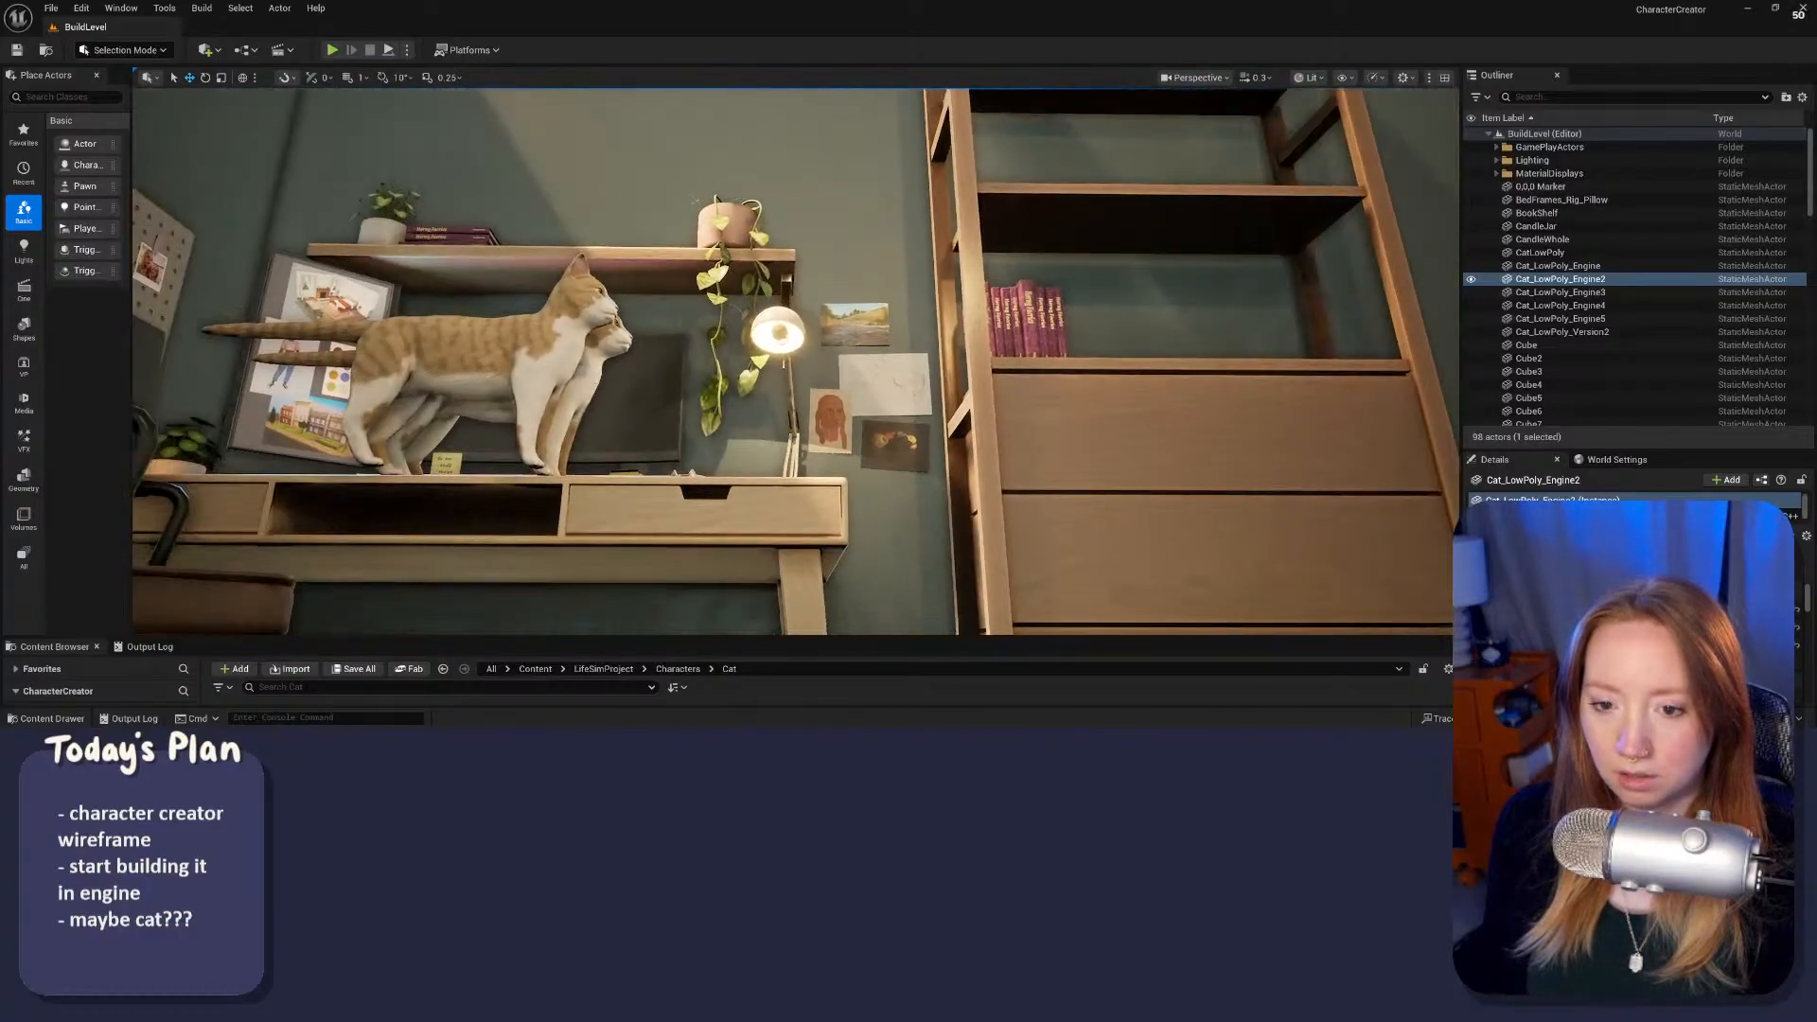
{"action": "left_click", "coordinate": [1557, 266]}
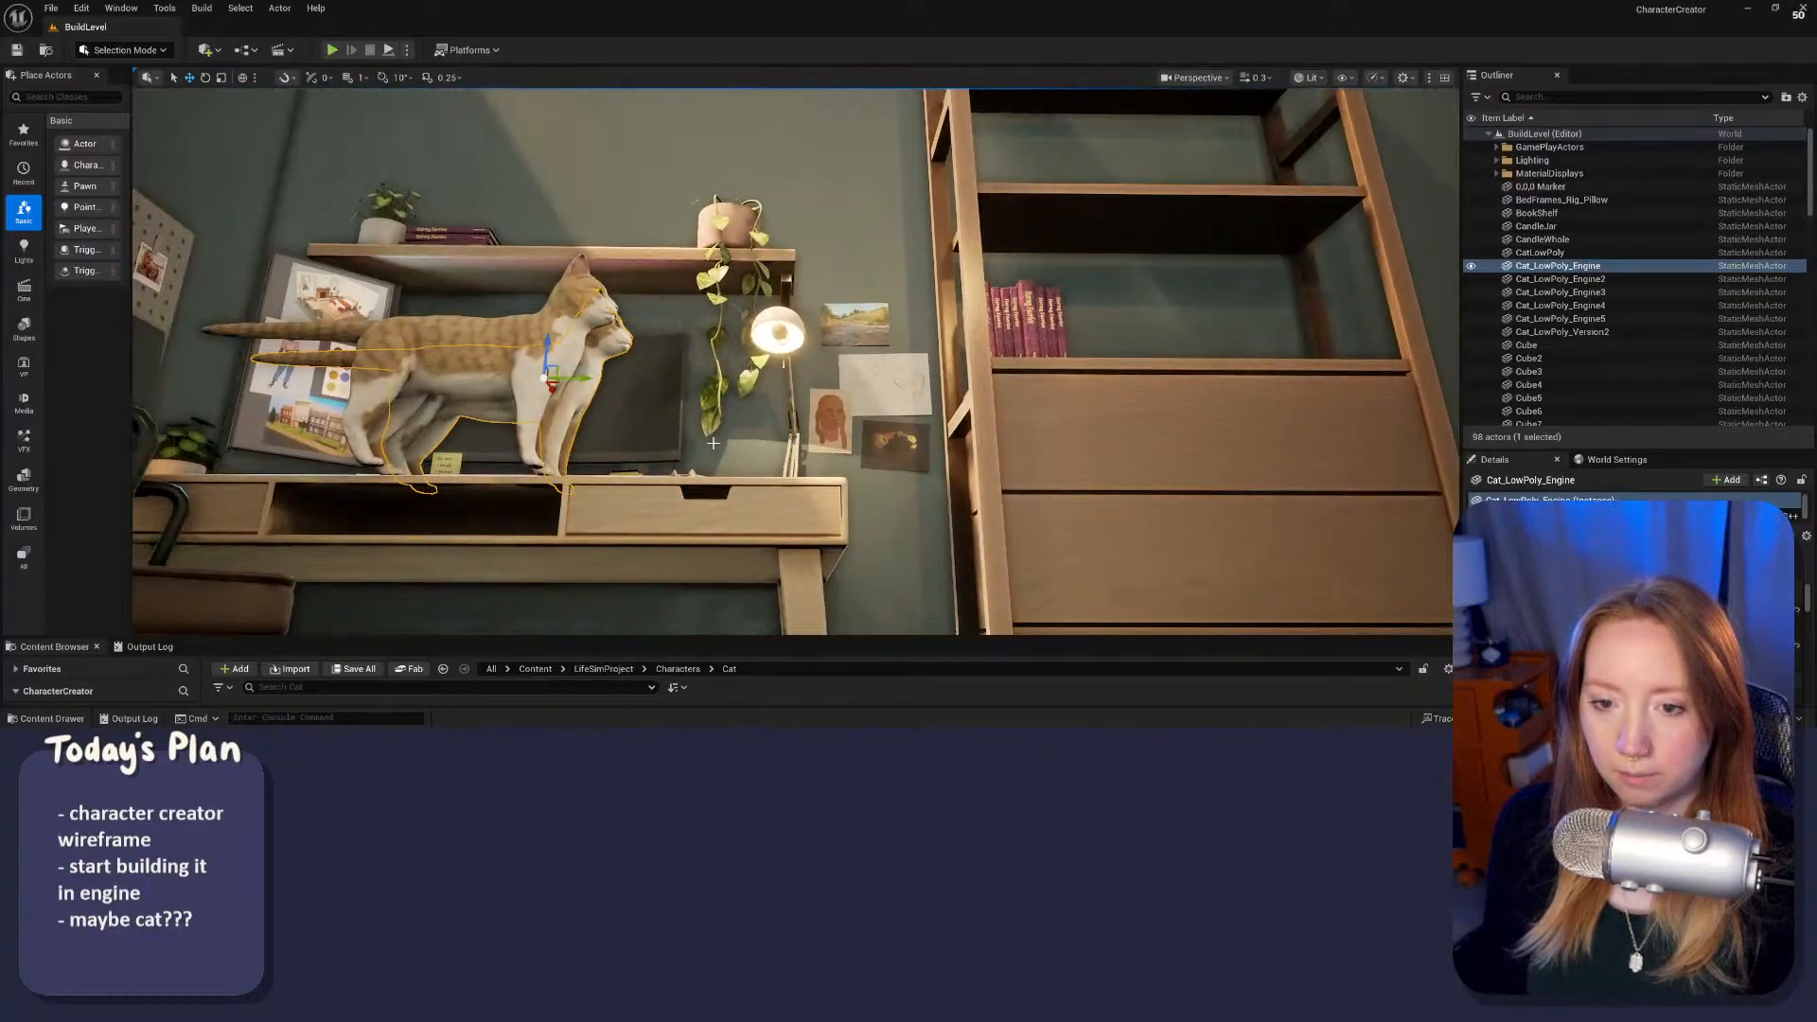
{"action": "key", "text": "f"}
{"action": "key", "text": "s"}
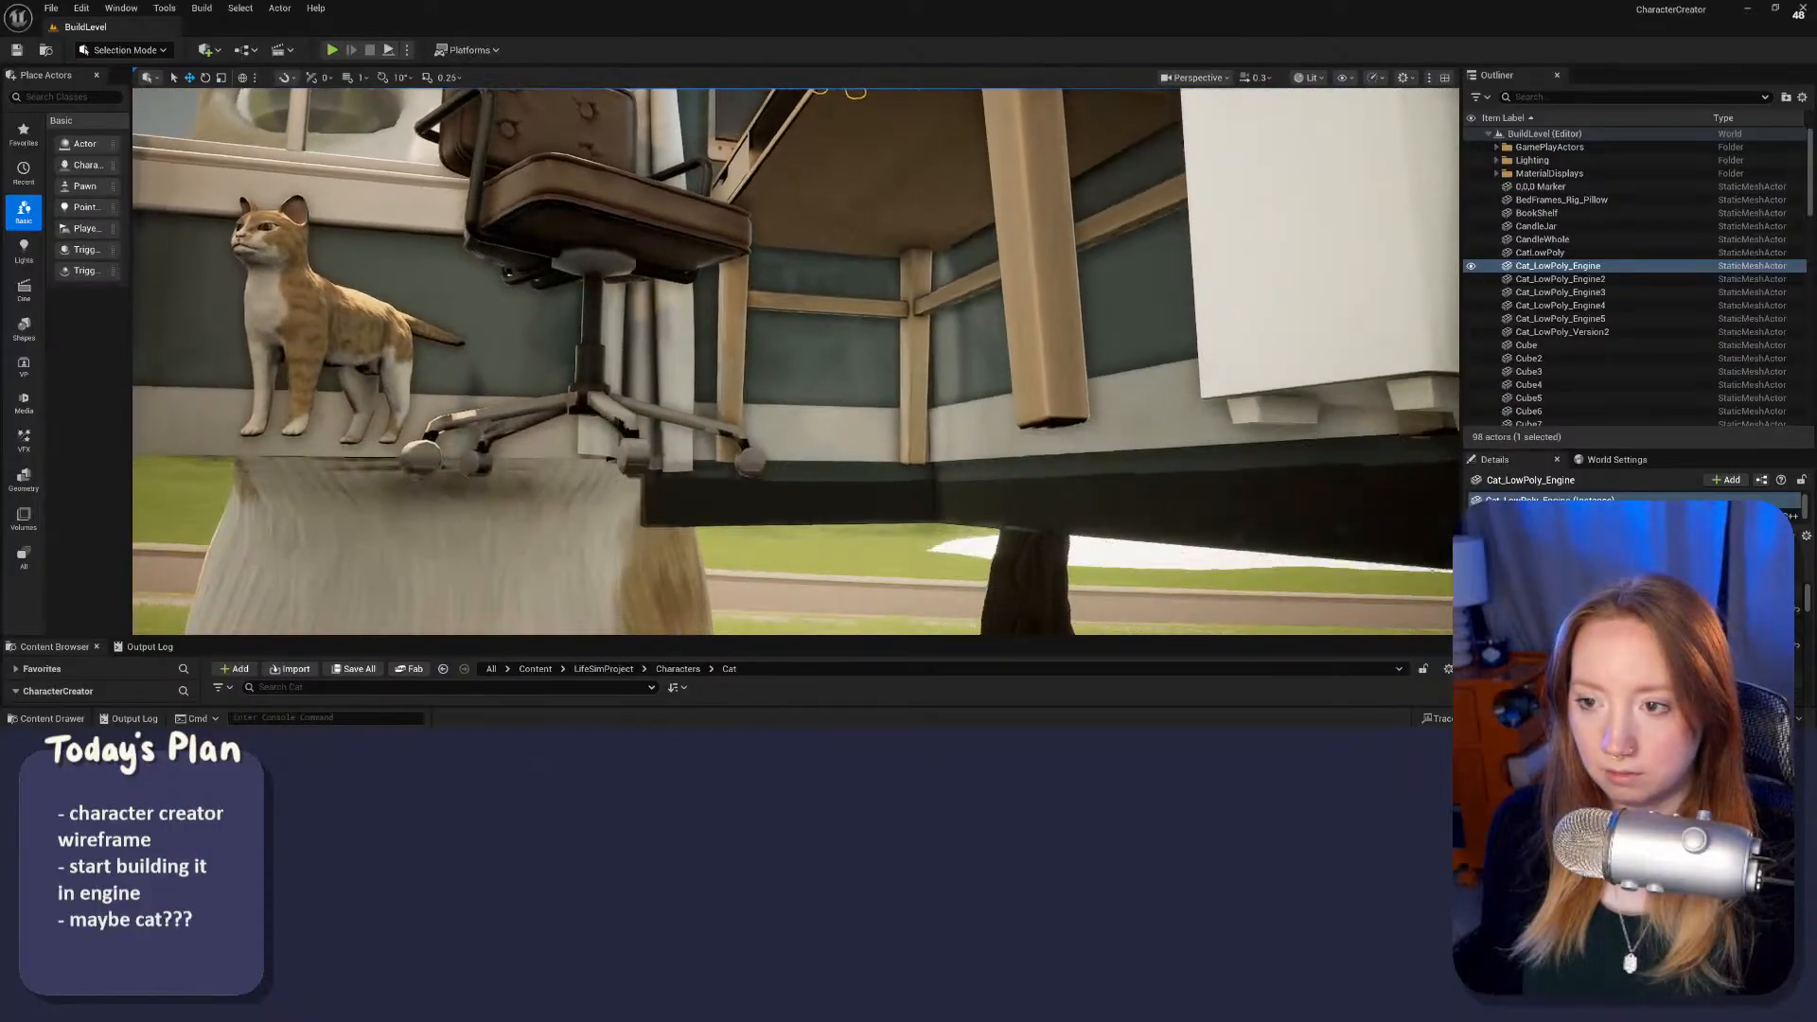
{"action": "key", "text": "w"}
{"action": "left_click_drag", "start_coordinate": [794, 359], "coordinate": [795, 464], "text": "alt"}
{"action": "key", "text": "w"}
{"action": "right_click_drag", "start_coordinate": [794, 362], "coordinate": [690, 322]}
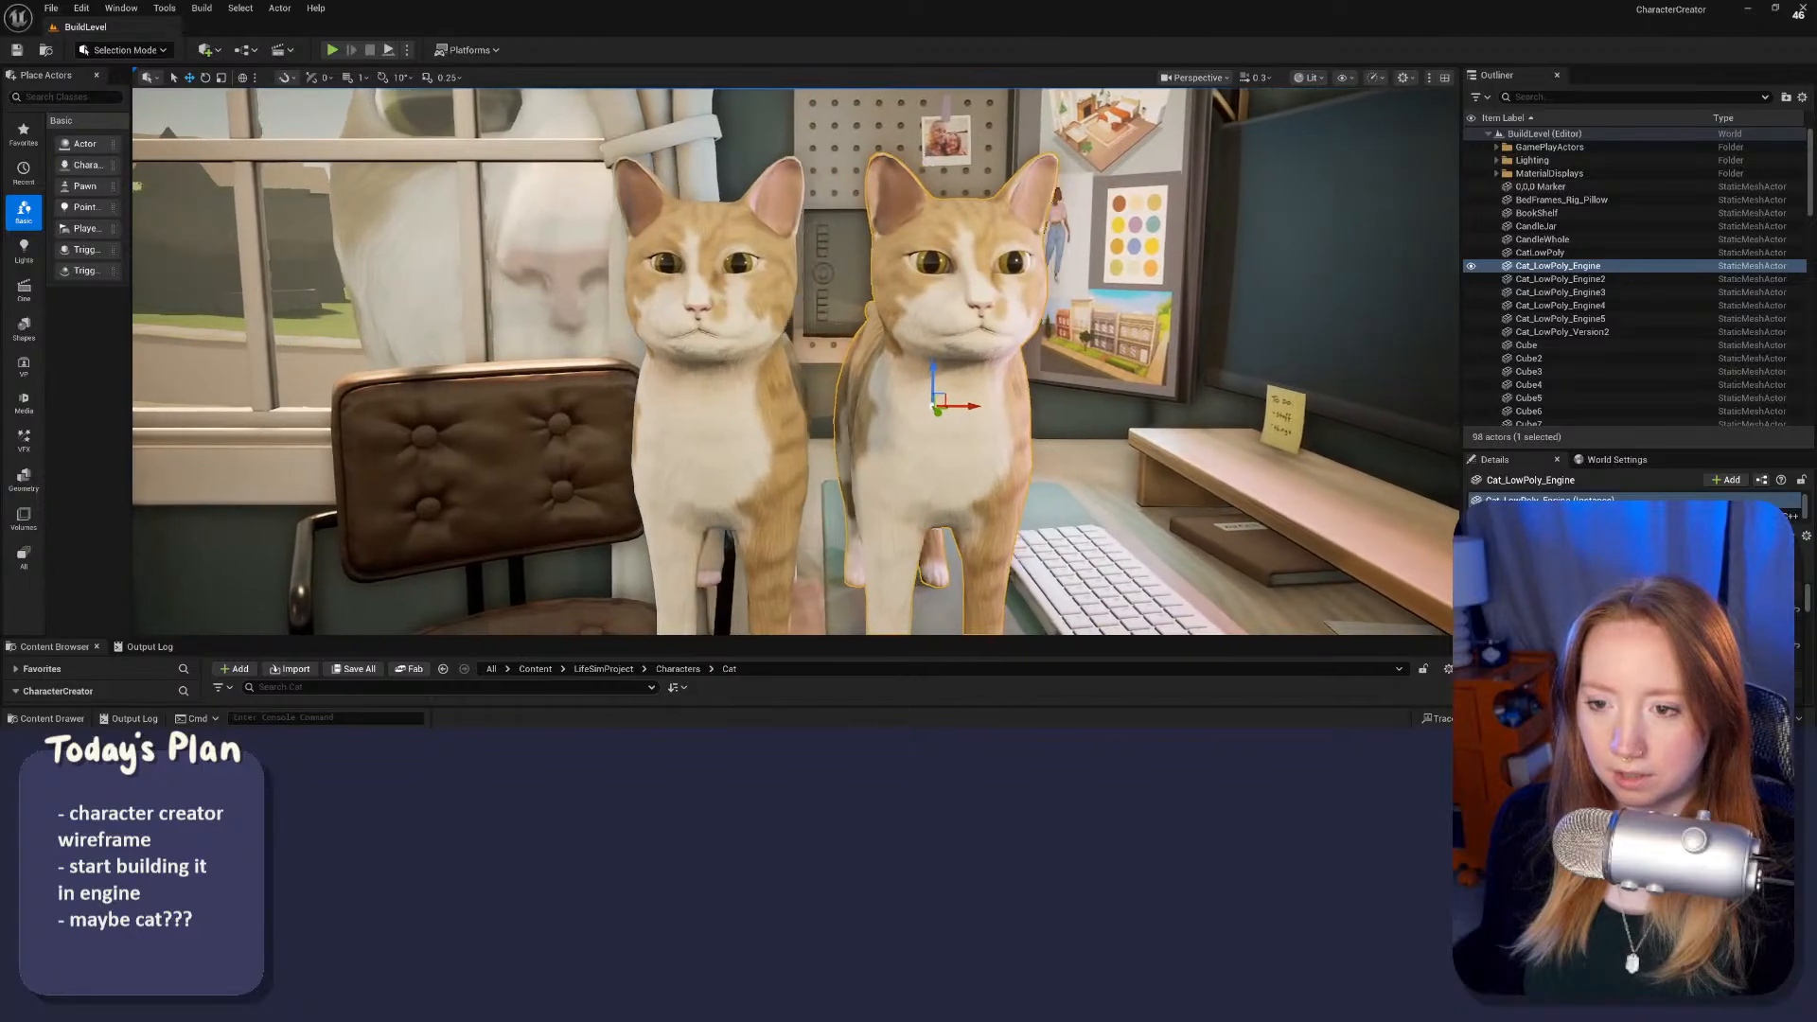
Step: Select Cat_LowPoly_Version2 and compare it from the front with the cat beside it on the desk
{"action": "key", "text": "s"}
{"action": "left_click", "coordinate": [695, 401]}
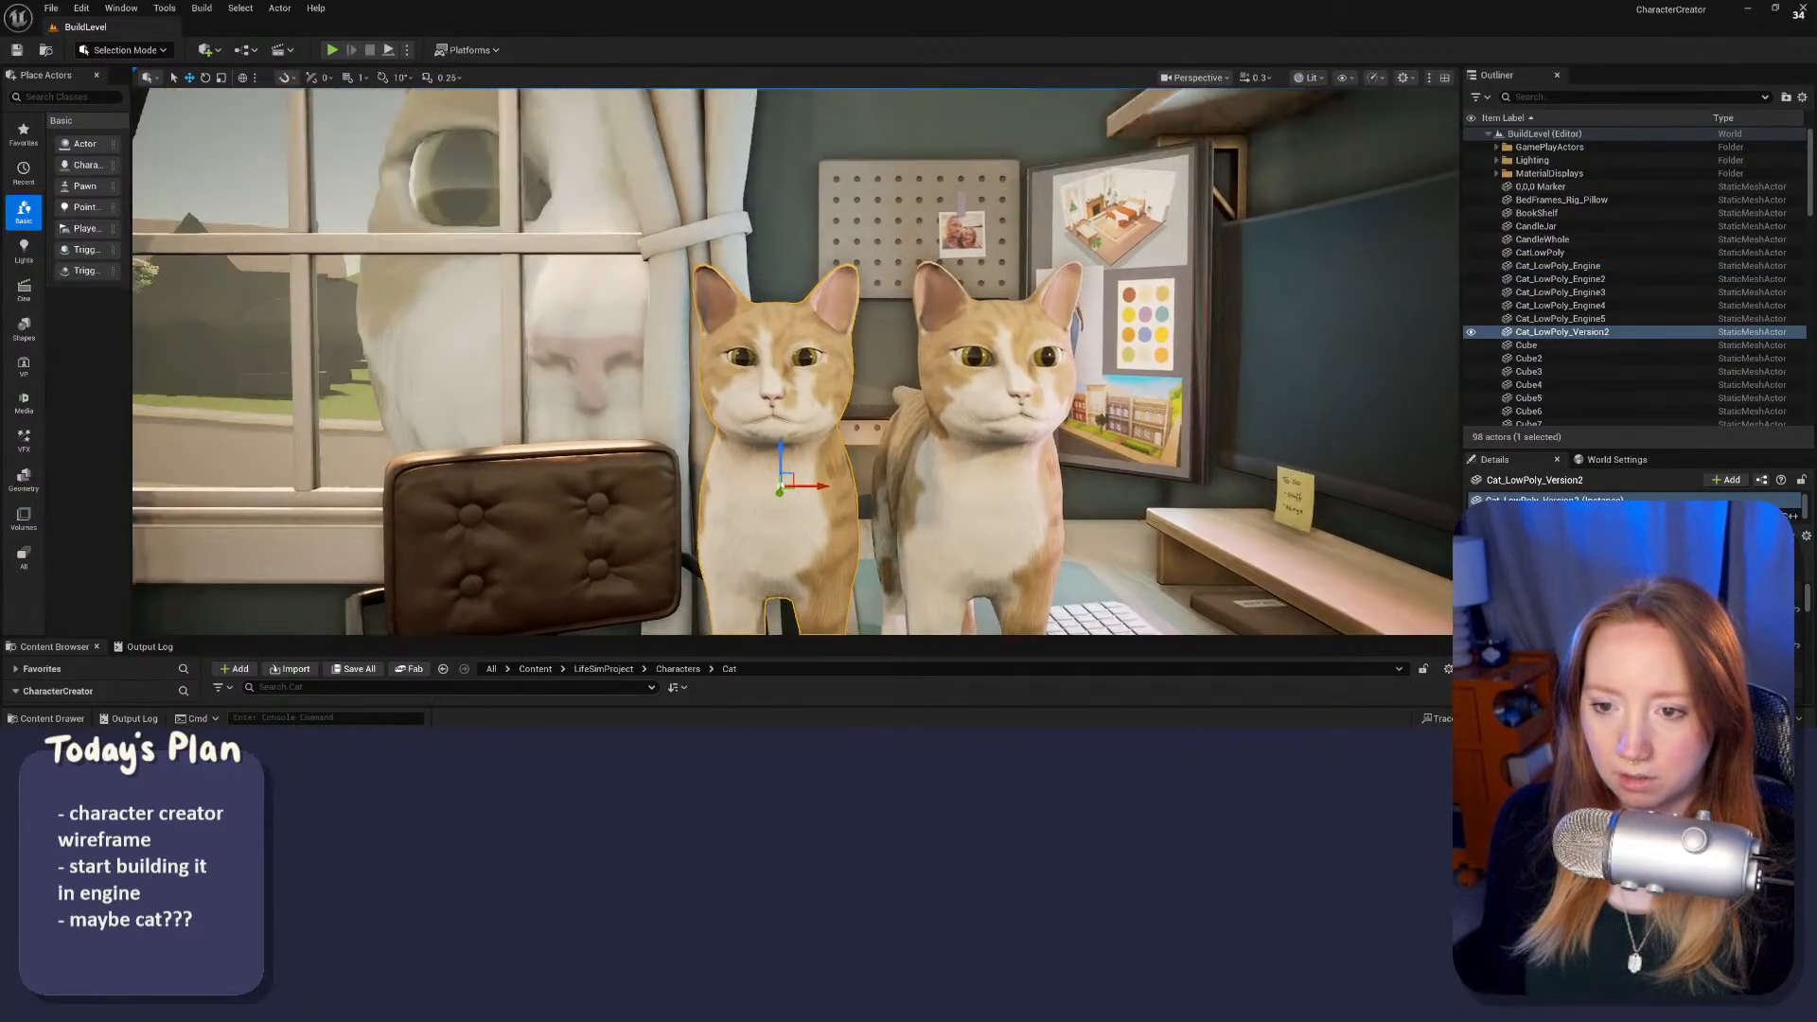
{"action": "key", "text": "w"}
{"action": "right_click_drag", "start_coordinate": [695, 400], "coordinate": [695, 459]}
{"action": "key", "text": "s"}
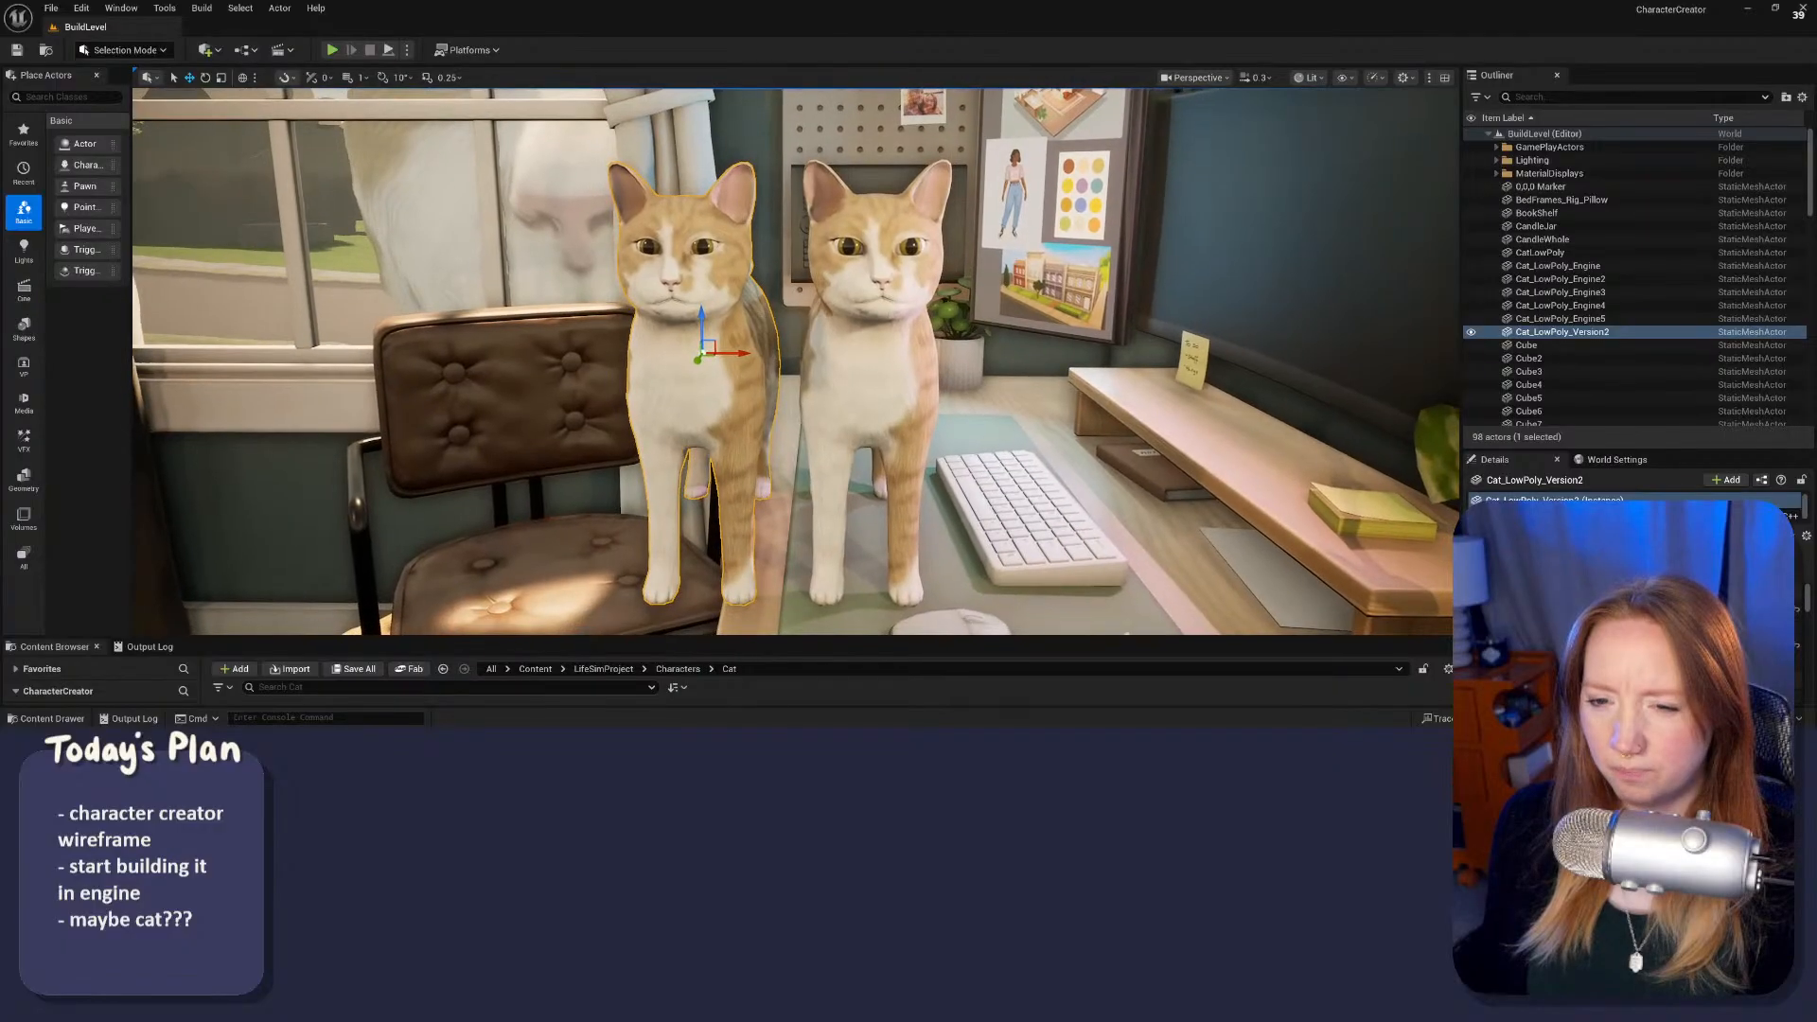
Step: Examine the striped fur along the side of Cat_LowPoly_Version2 up close
{"action": "key", "text": "a"}
{"action": "right_click_drag", "start_coordinate": [647, 309], "coordinate": [795, 312]}
{"action": "key", "text": "a"}
{"action": "right_click_drag", "start_coordinate": [646, 309], "coordinate": [700, 424]}
{"action": "key", "text": "s"}
{"action": "key", "text": "w"}
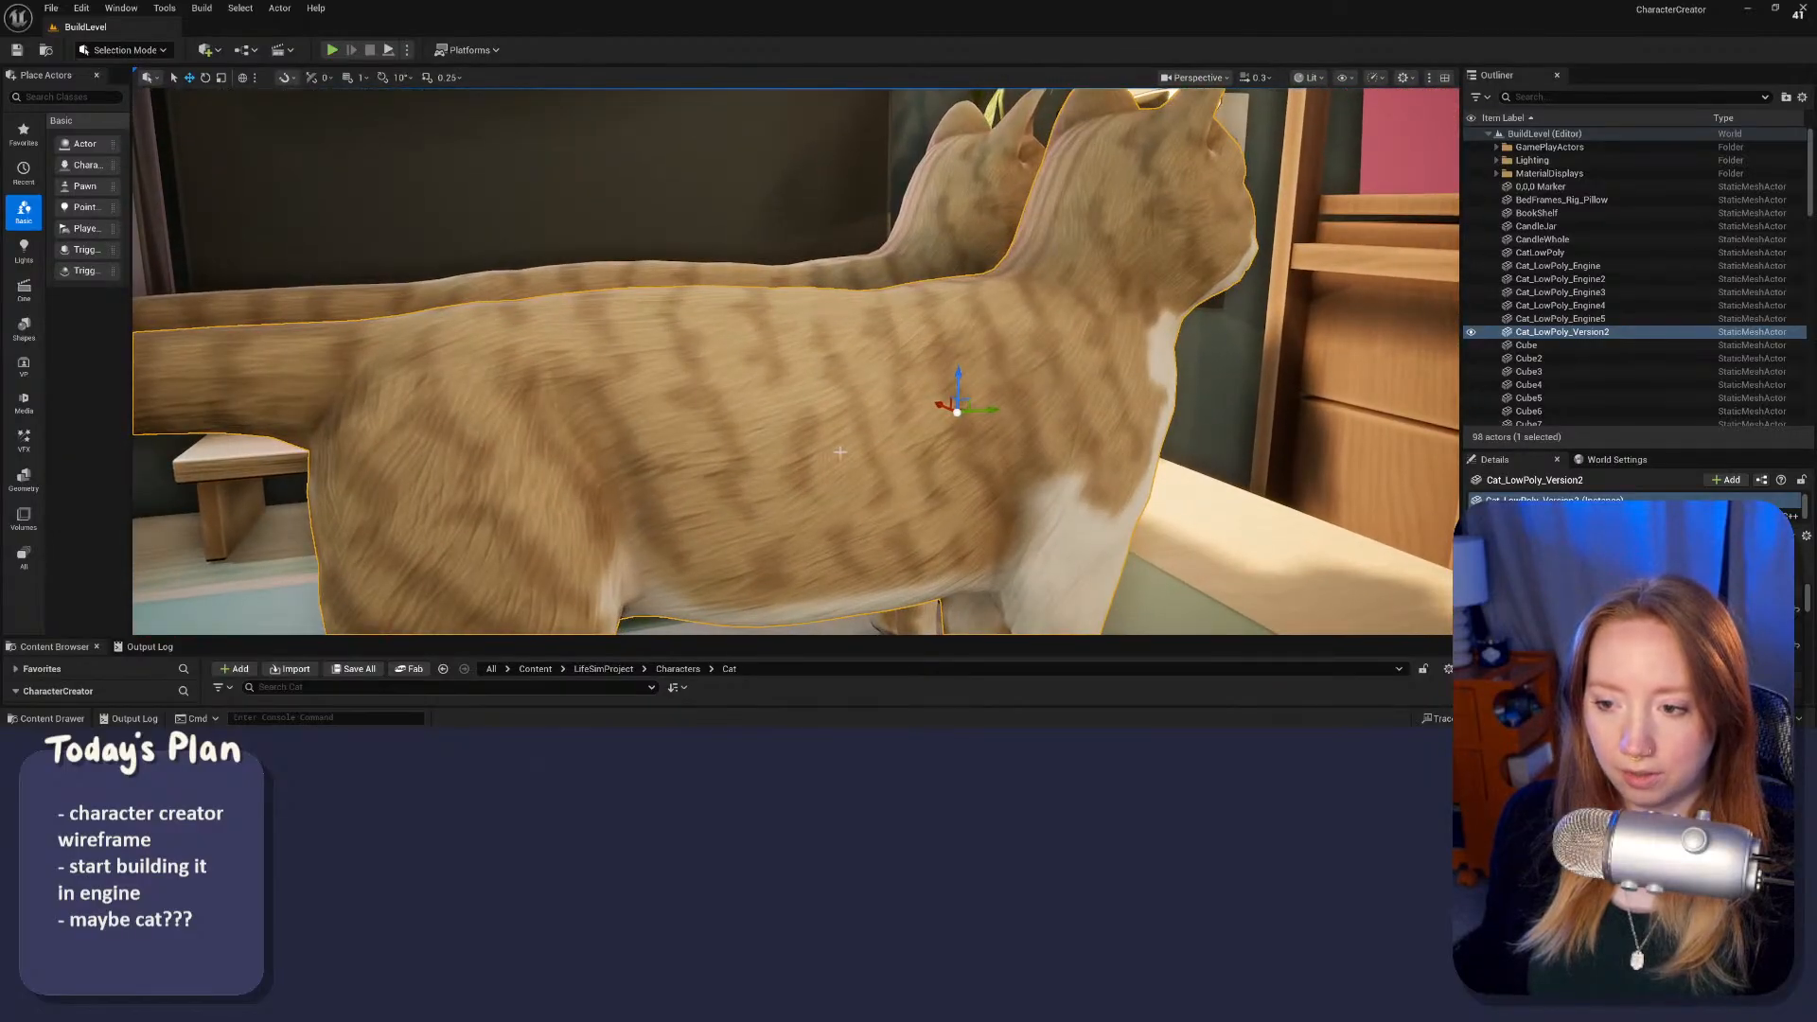
Step: Compare the two desk cats from the side and the front, close up and from farther back
{"action": "right_click_drag", "start_coordinate": [942, 468], "coordinate": [899, 459]}
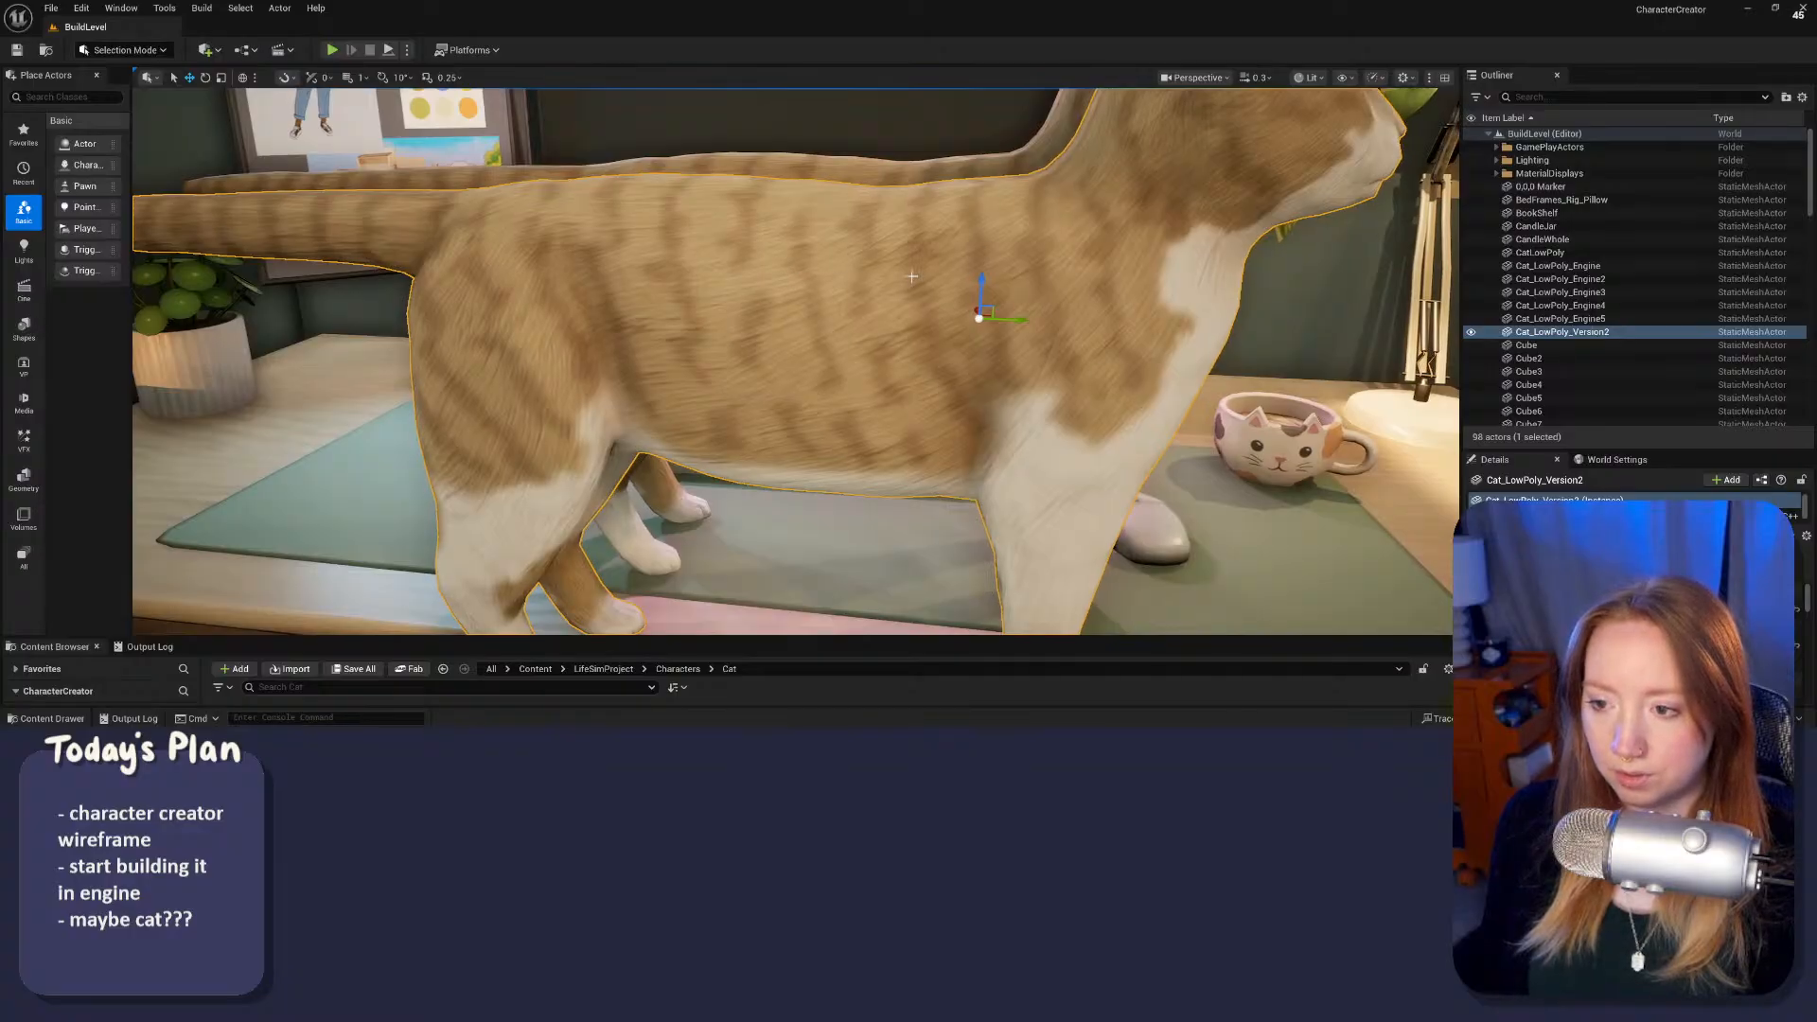
{"action": "right_click_drag", "start_coordinate": [911, 276], "coordinate": [786, 274]}
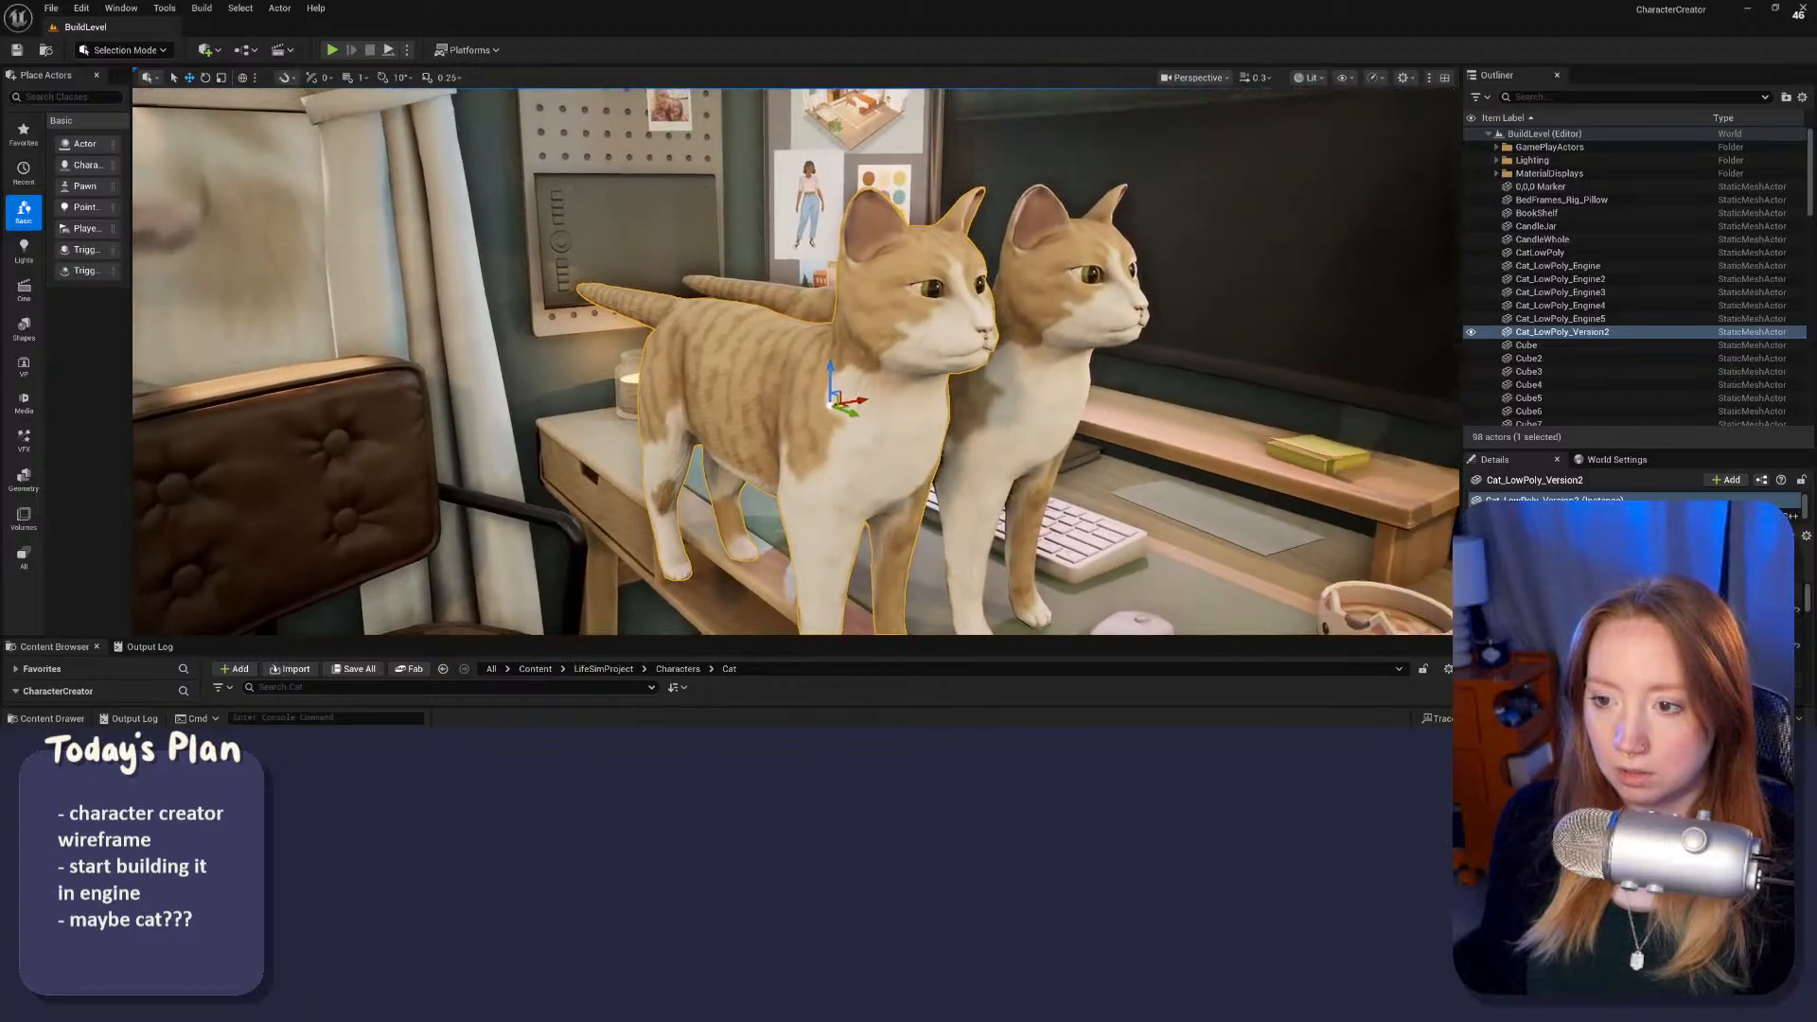
{"action": "right_click_drag", "start_coordinate": [941, 328], "coordinate": [942, 328]}
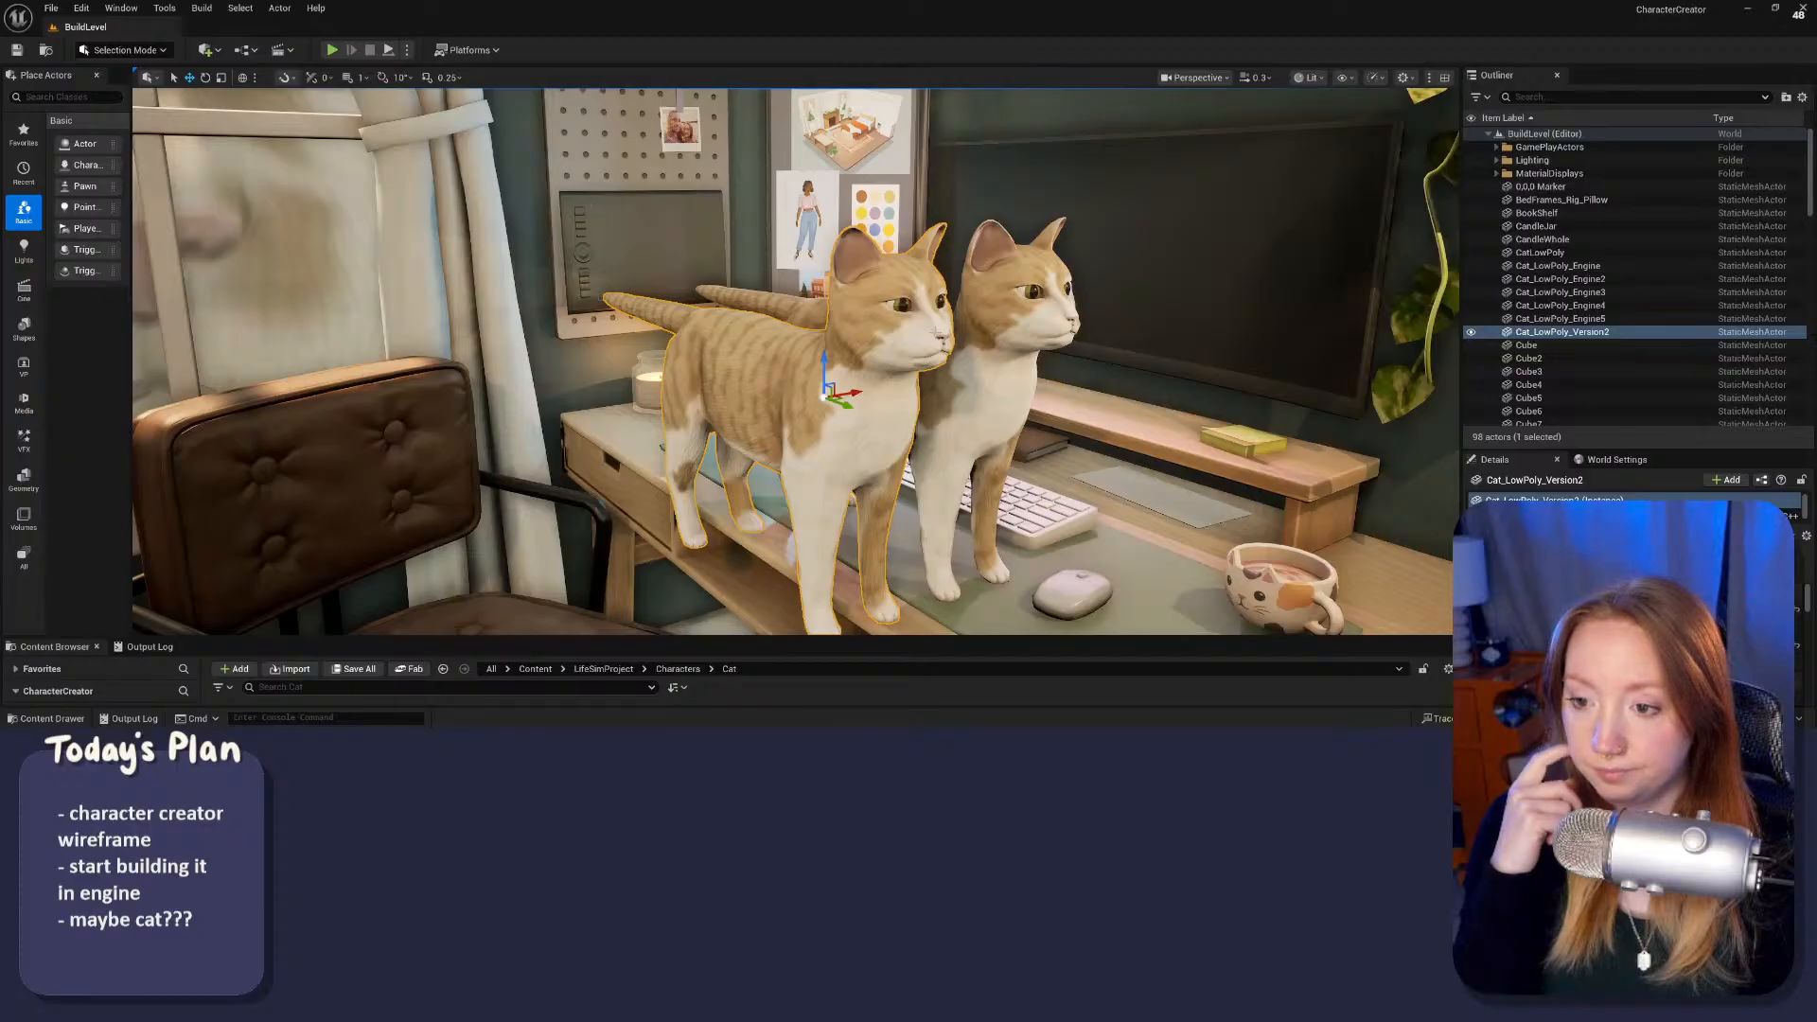
{"action": "key", "text": "w"}
{"action": "right_click_drag", "start_coordinate": [794, 362], "coordinate": [861, 383]}
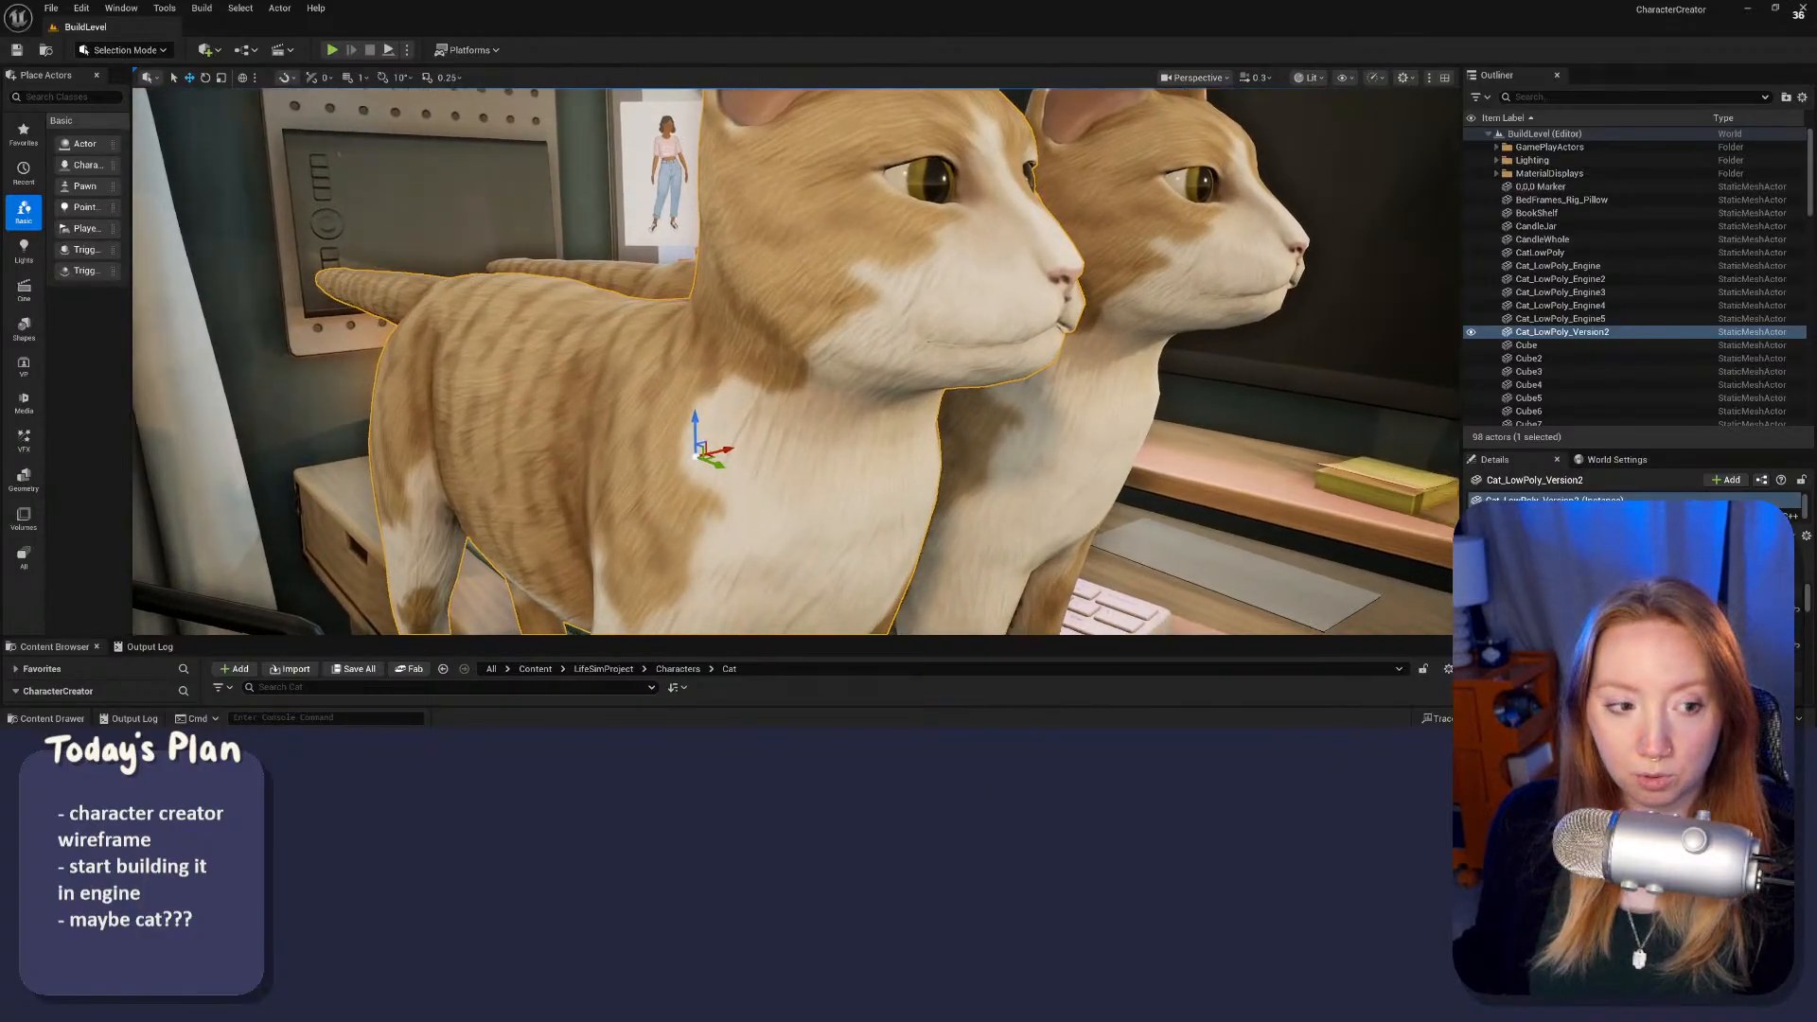
{"action": "right_click_drag", "start_coordinate": [860, 383], "coordinate": [764, 379]}
{"action": "key", "text": "s"}
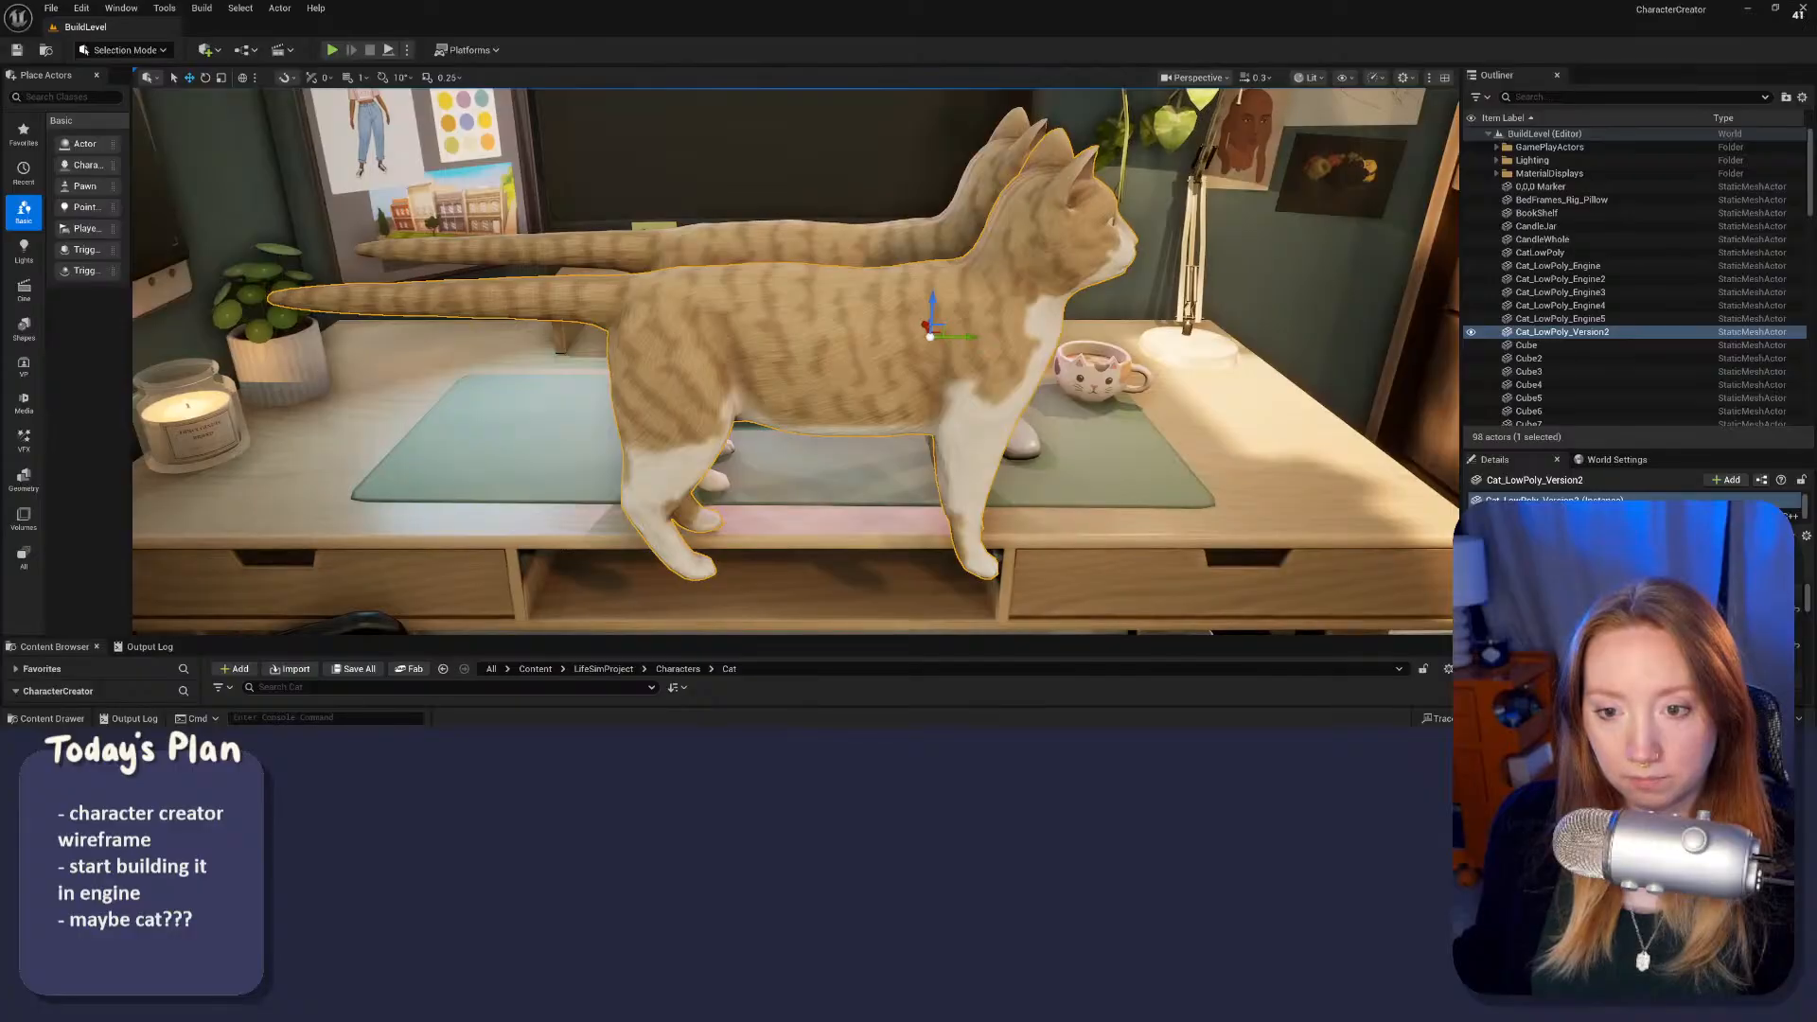
Step: Examine the side and legs of Cat_LowPoly_Version2, and compare both desk cats' faces from the front
{"action": "key", "text": "w"}
{"action": "right_click_drag", "start_coordinate": [677, 422], "coordinate": [685, 426]}
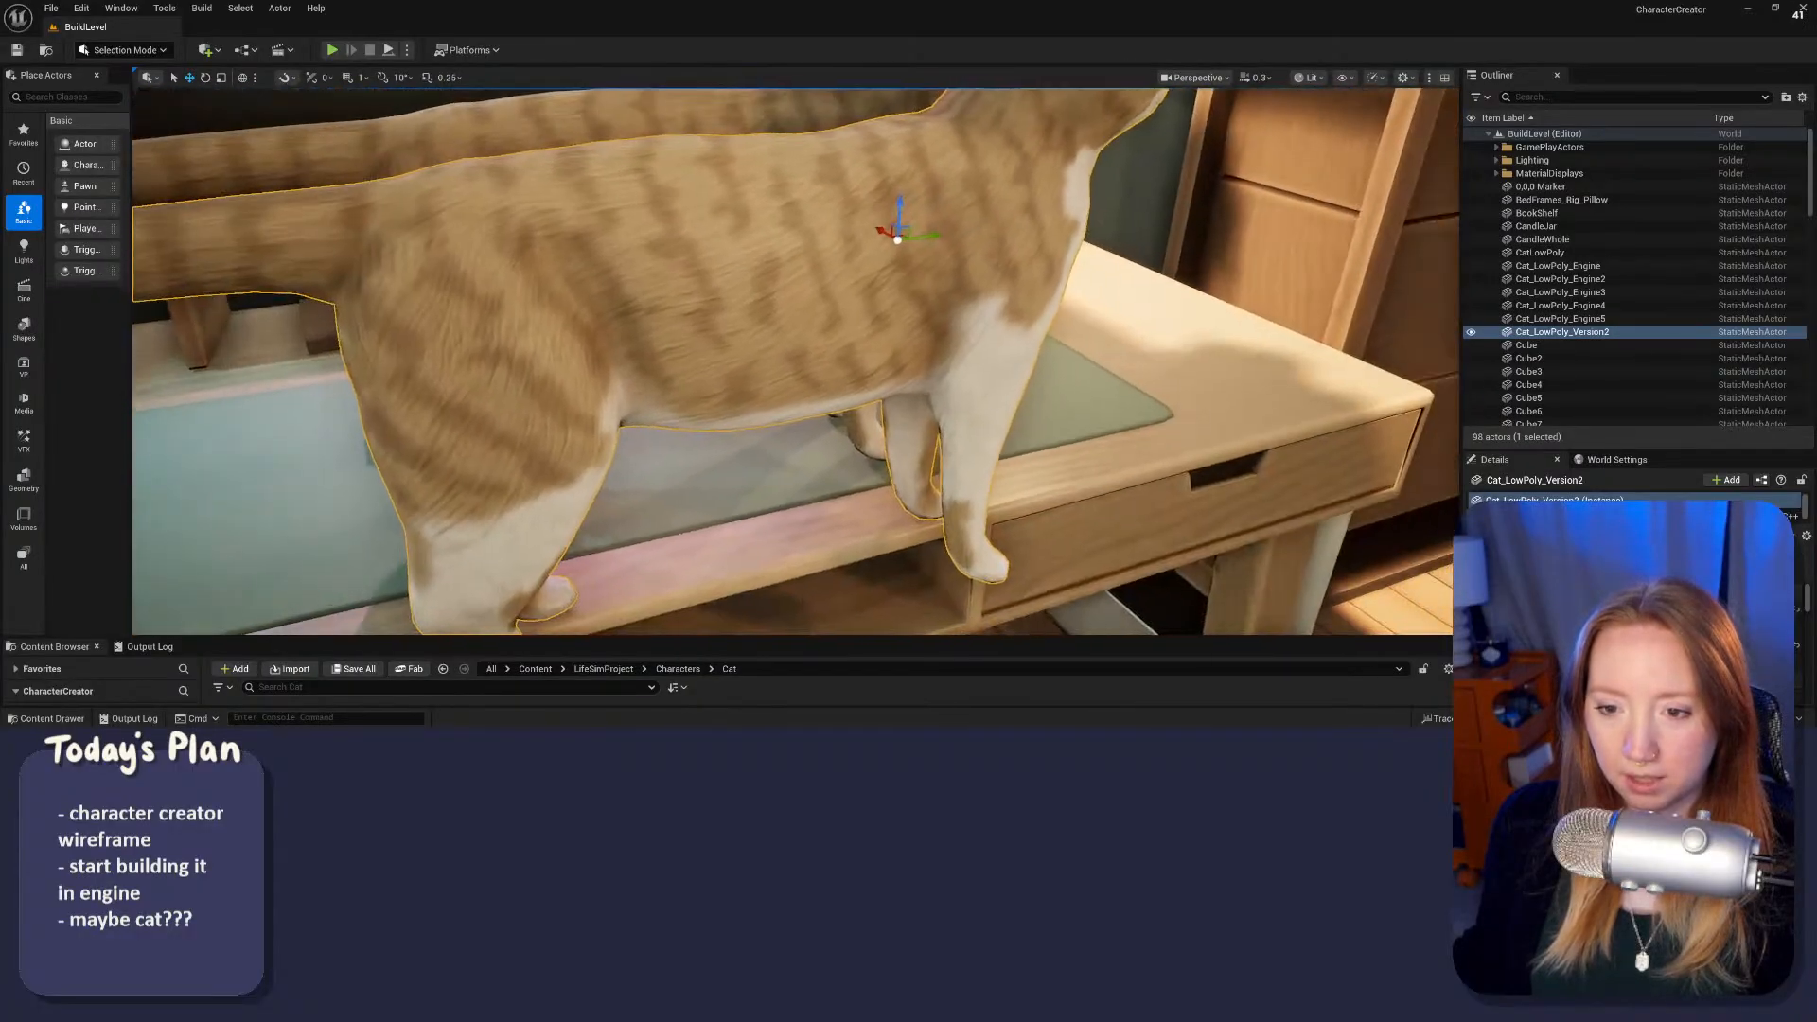
{"action": "right_click_drag", "start_coordinate": [553, 220], "coordinate": [587, 222]}
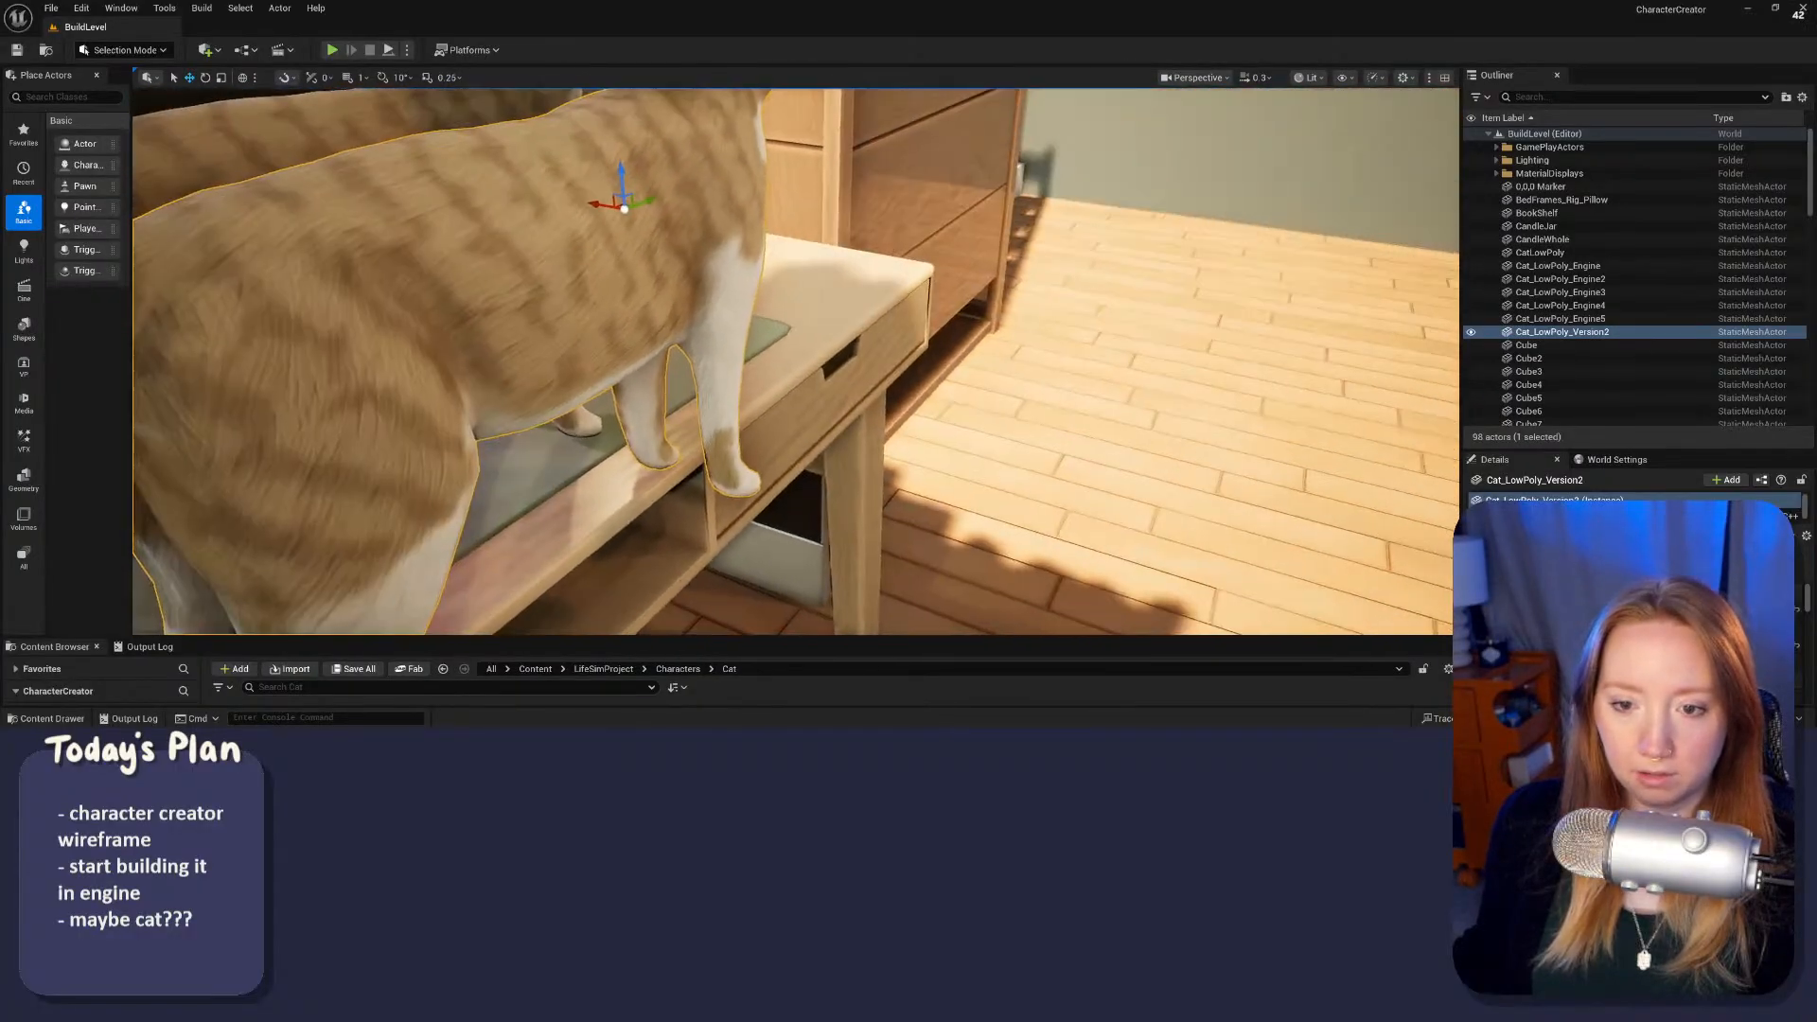
{"action": "right_click_drag", "start_coordinate": [719, 312], "coordinate": [662, 288]}
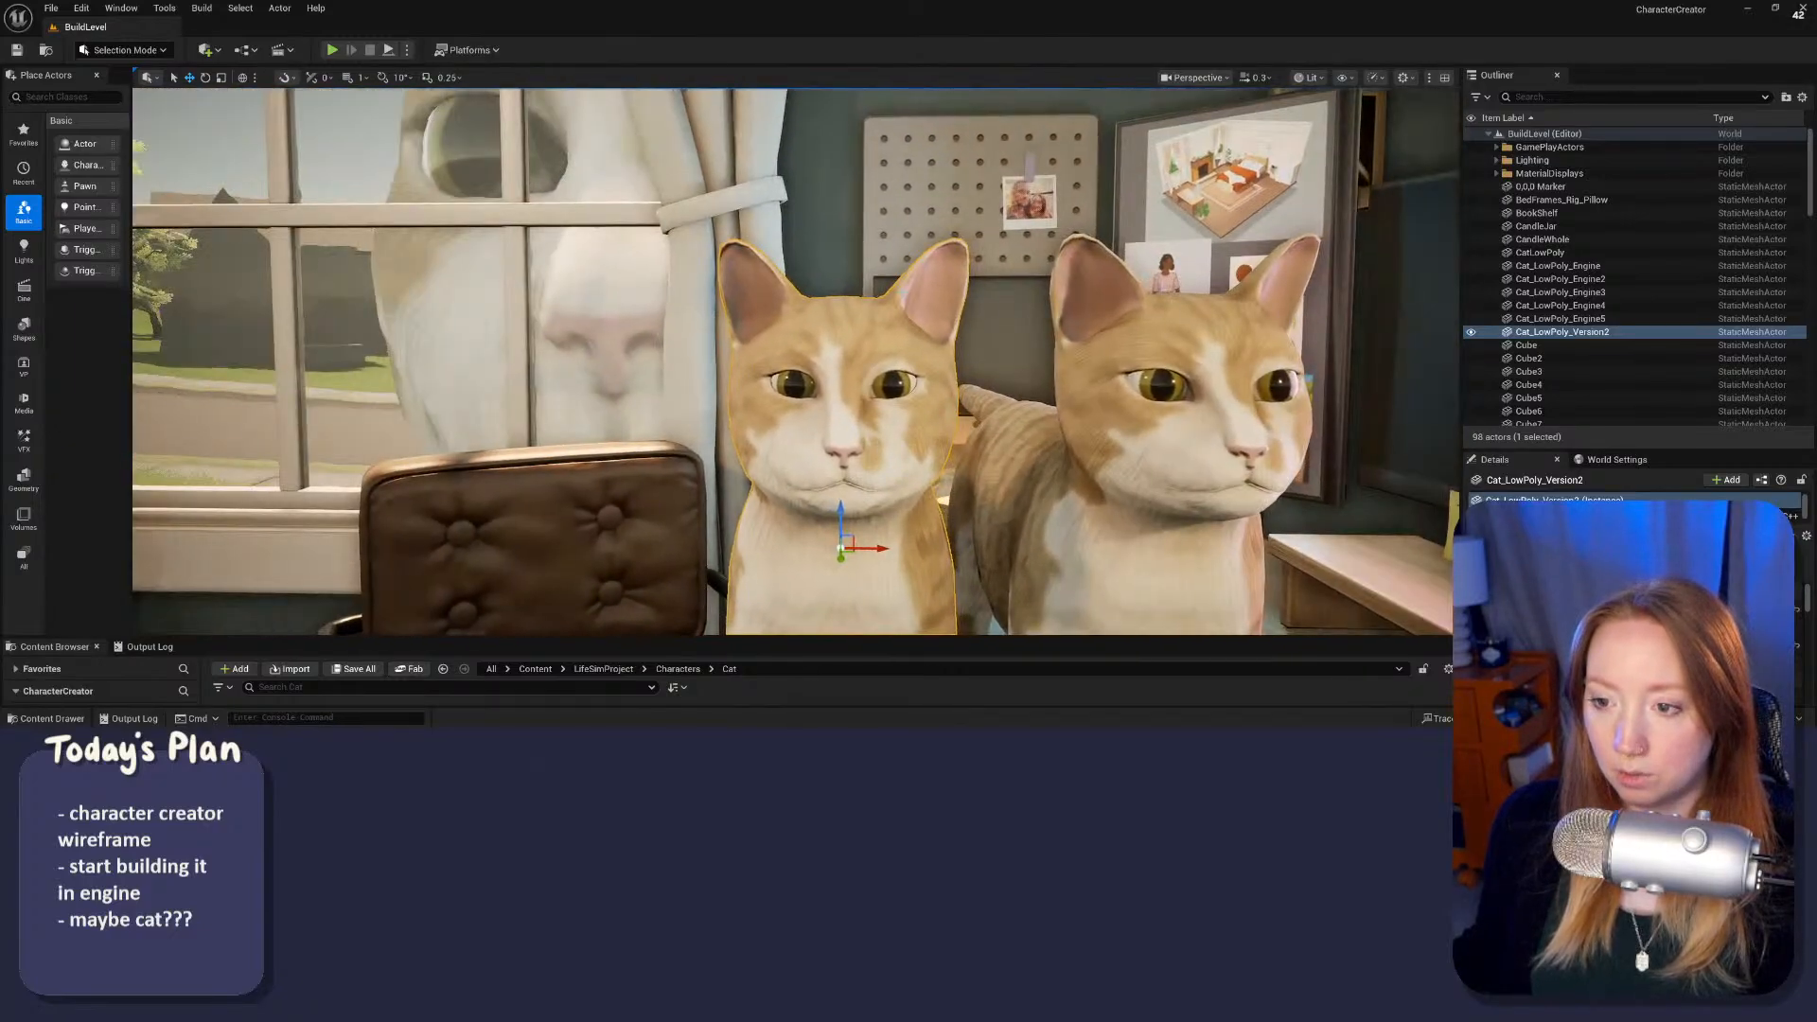
{"action": "right_click_drag", "start_coordinate": [662, 289], "coordinate": [662, 289]}
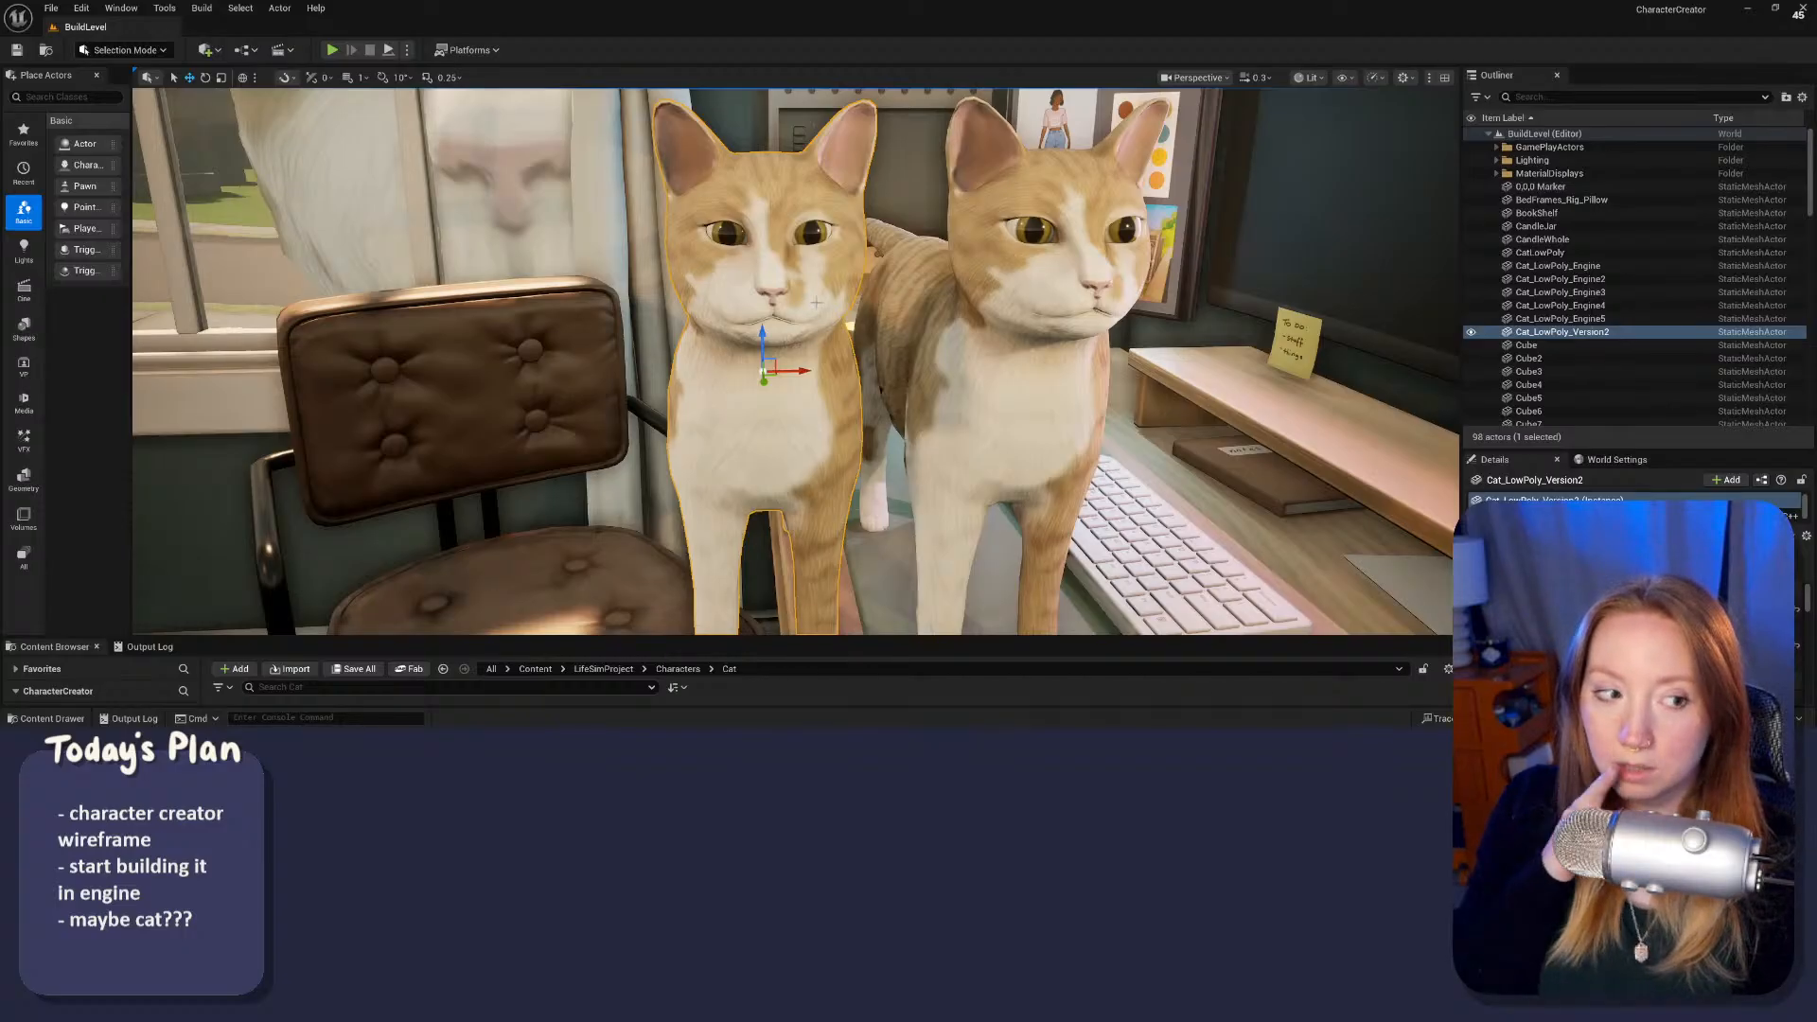
{"action": "right_click_drag", "start_coordinate": [893, 336], "coordinate": [893, 336]}
Step: Select Cat_LowPoly_Engine on the desk, enlarge the asset browser and open its static mesh in a maximized editor window
{"action": "left_click", "coordinate": [893, 336]}
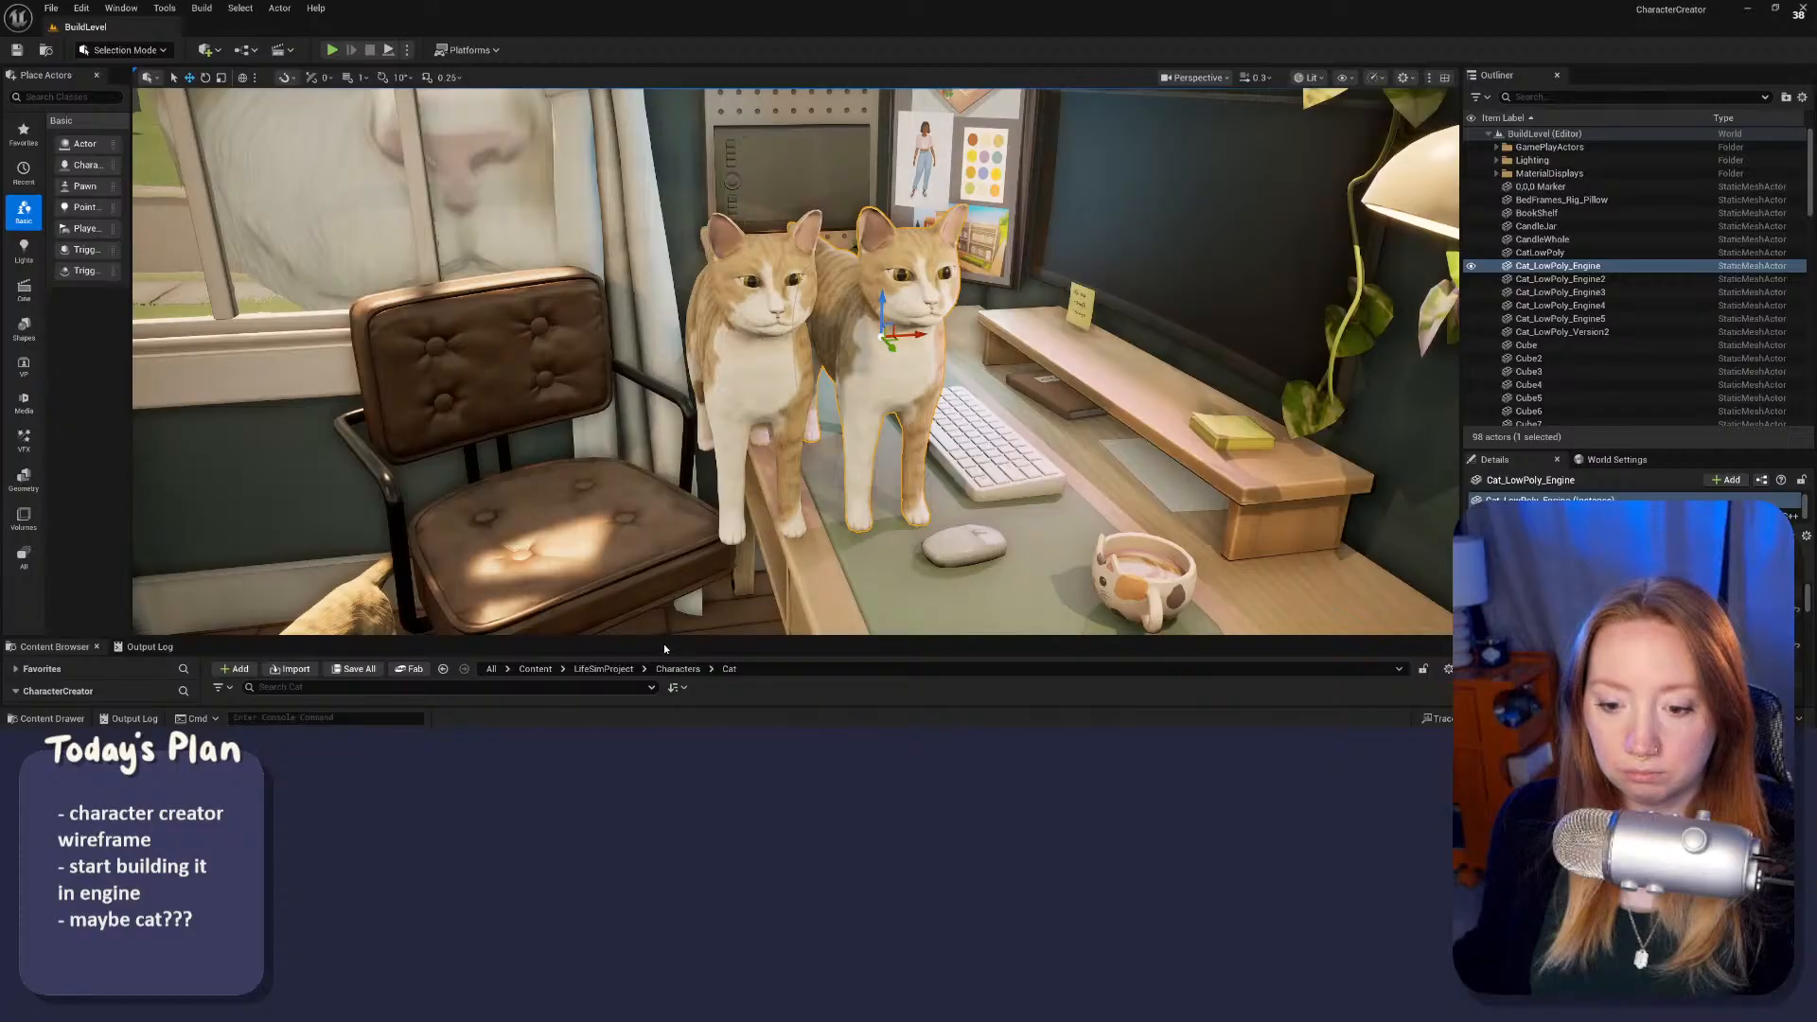
{"action": "left_click_drag", "start_coordinate": [670, 636], "coordinate": [670, 498]}
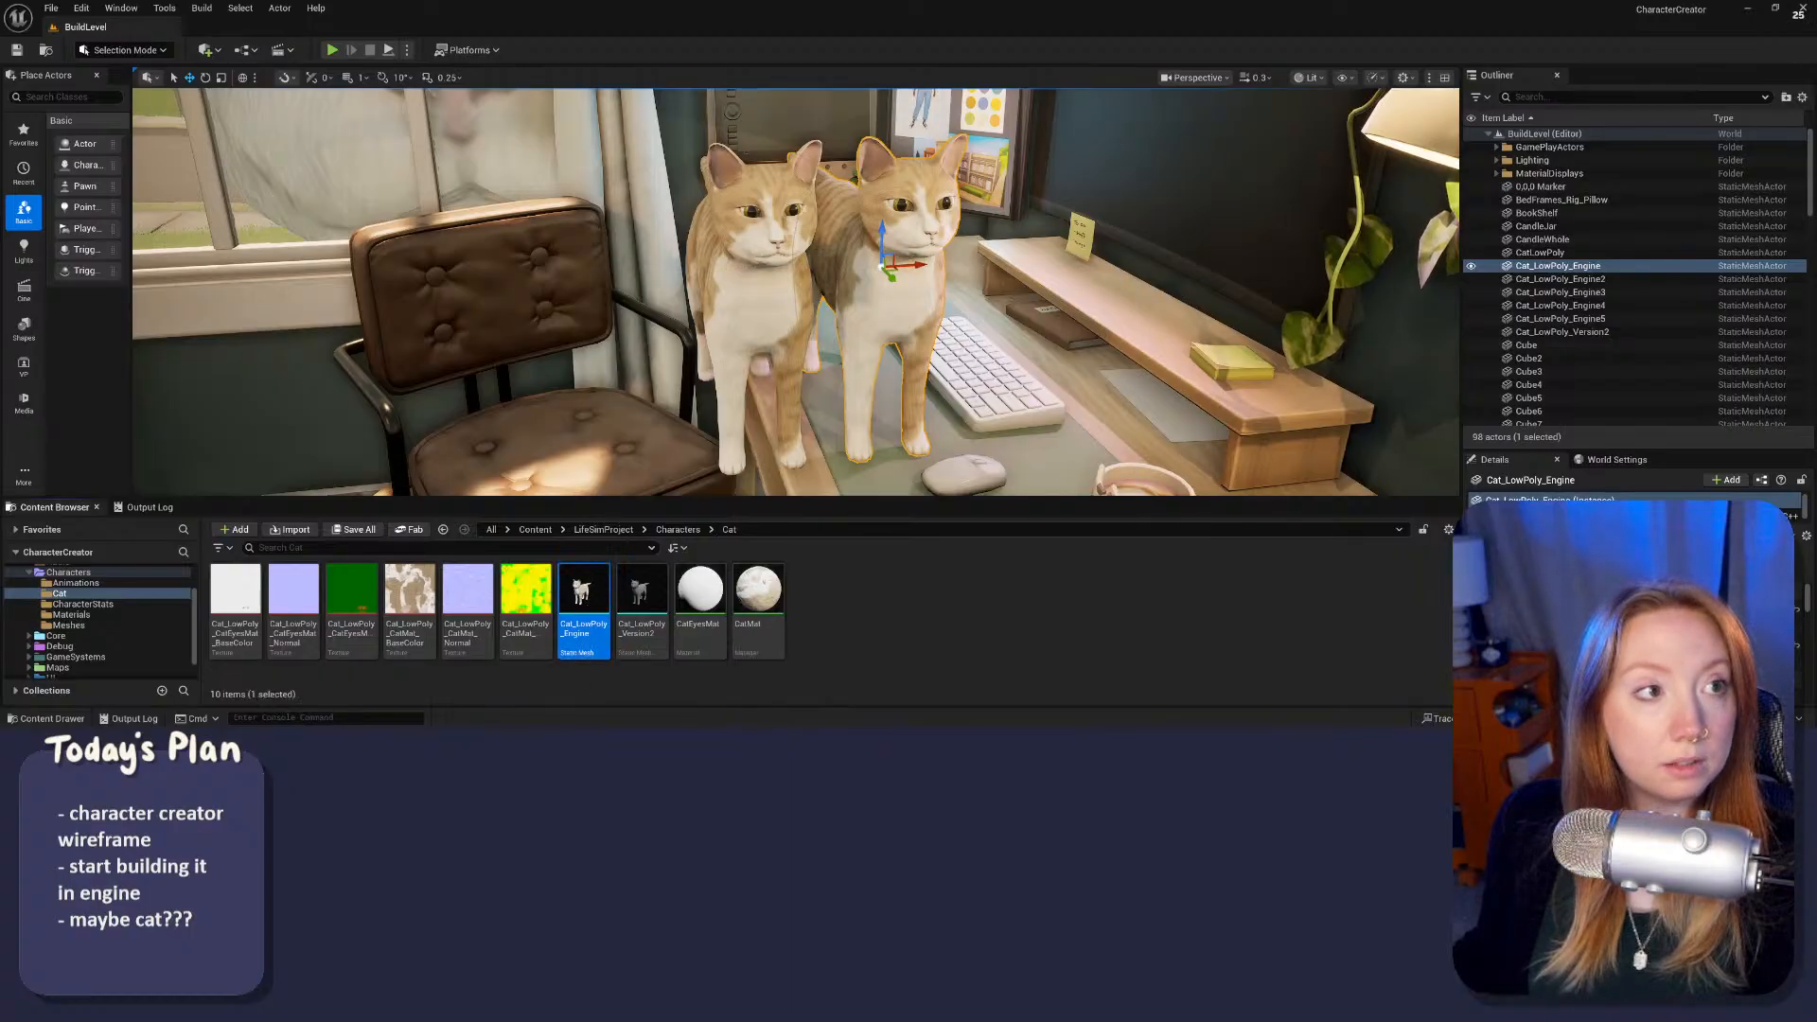
{"action": "double_click", "coordinate": [583, 596]}
{"action": "left_click_drag", "start_coordinate": [873, 271], "coordinate": [897, 123]}
{"action": "double_click", "coordinate": [897, 123]}
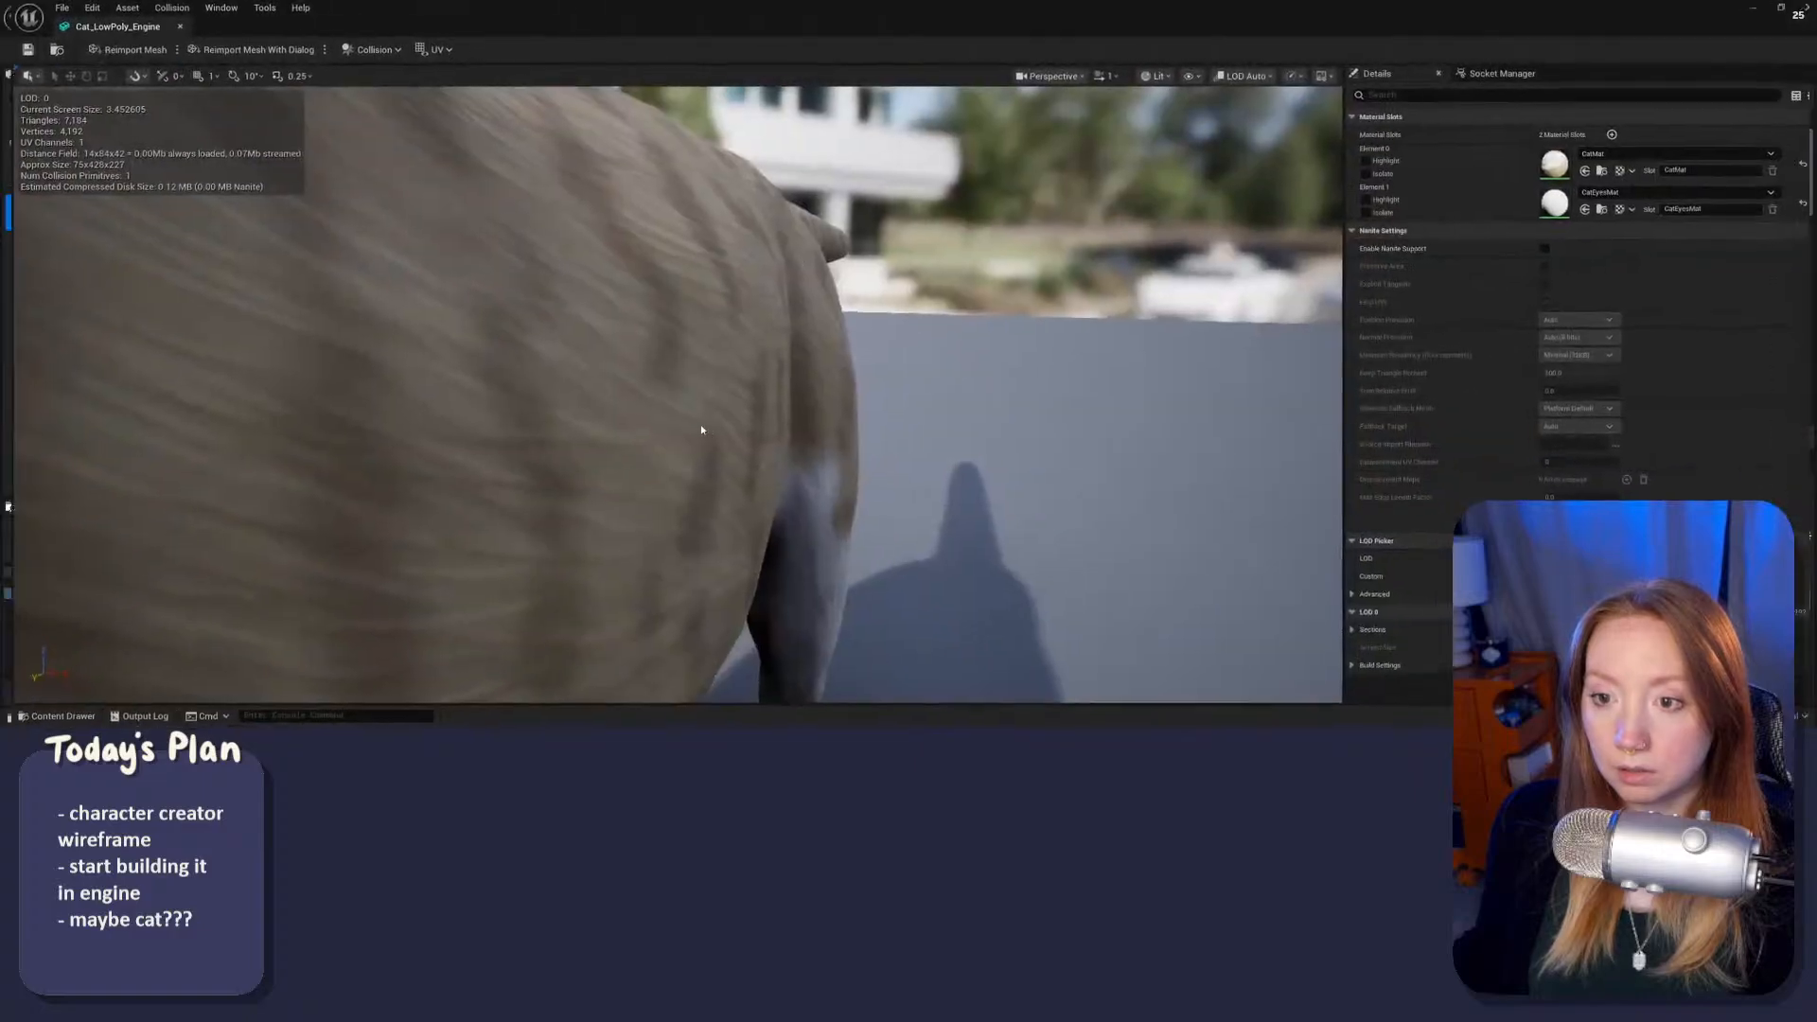
Step: Bring the whole cat mesh into view from the front and display it in Lit Wireframe mode
{"action": "right_click_drag", "start_coordinate": [876, 451], "coordinate": [861, 558]}
{"action": "key", "text": "s"}
{"action": "key", "text": "w"}
{"action": "key", "text": "a"}
{"action": "key", "text": "s"}
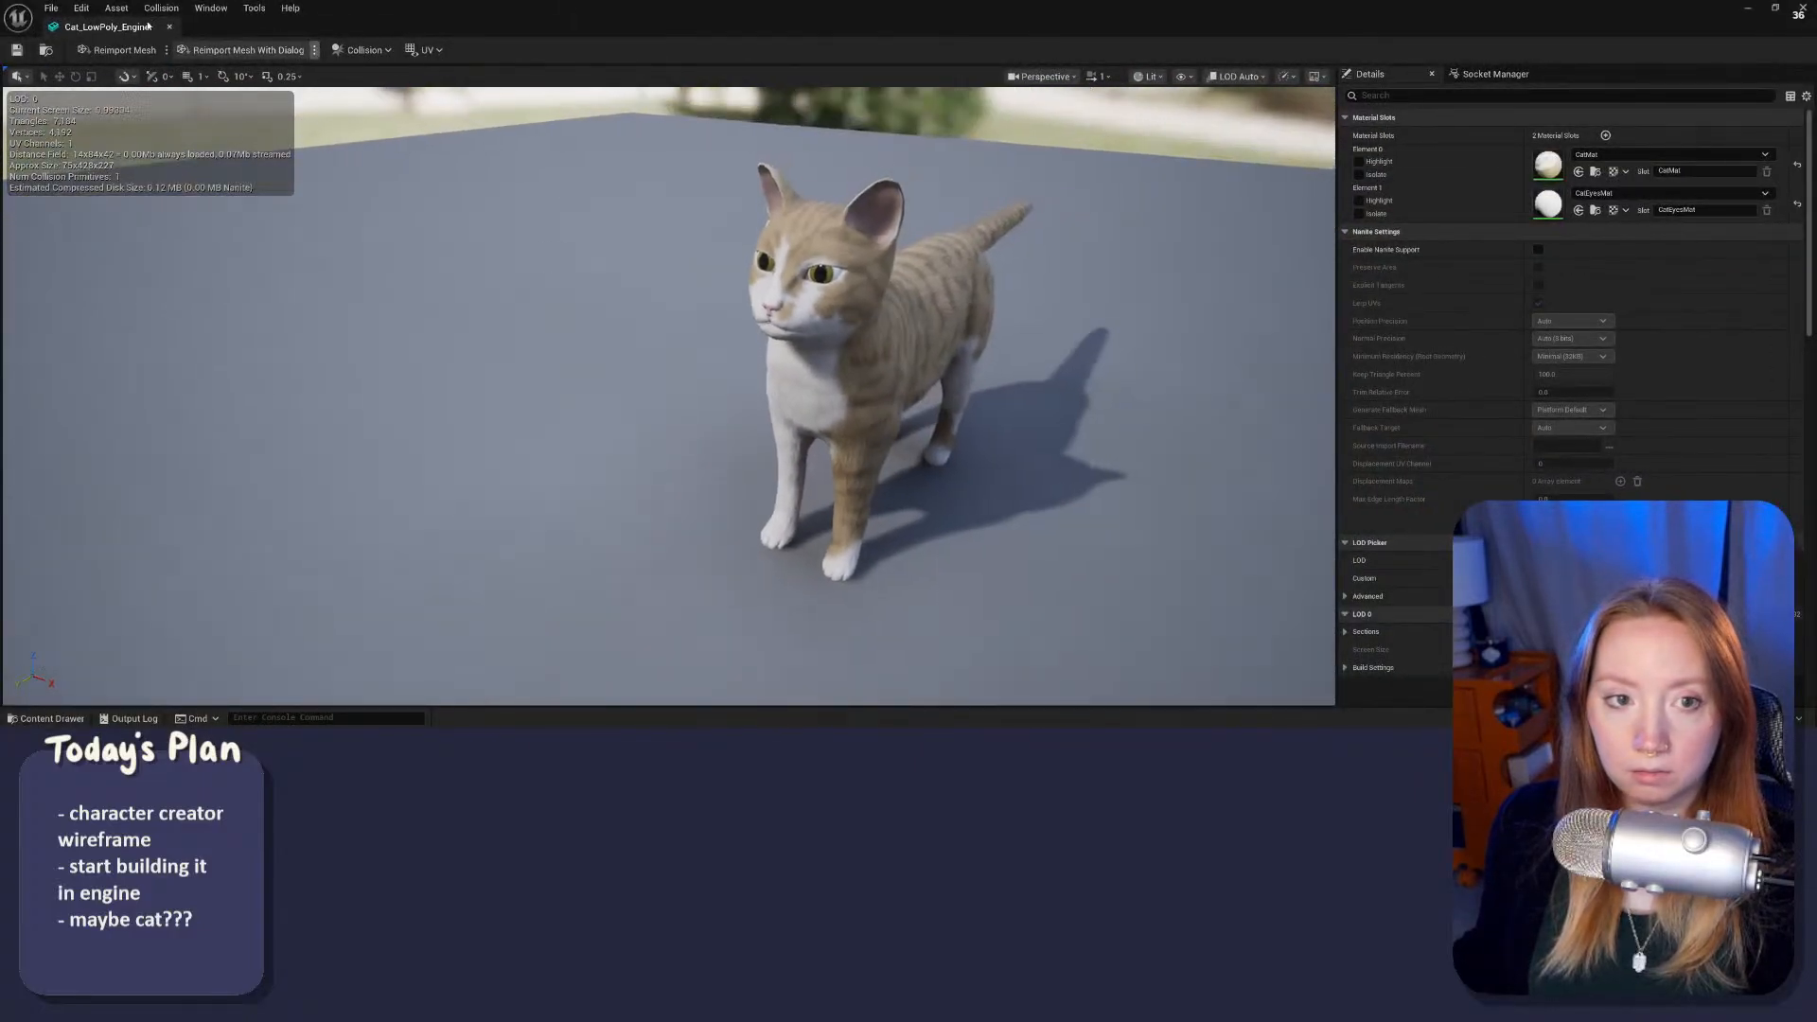
{"action": "left_click", "coordinate": [1150, 76]}
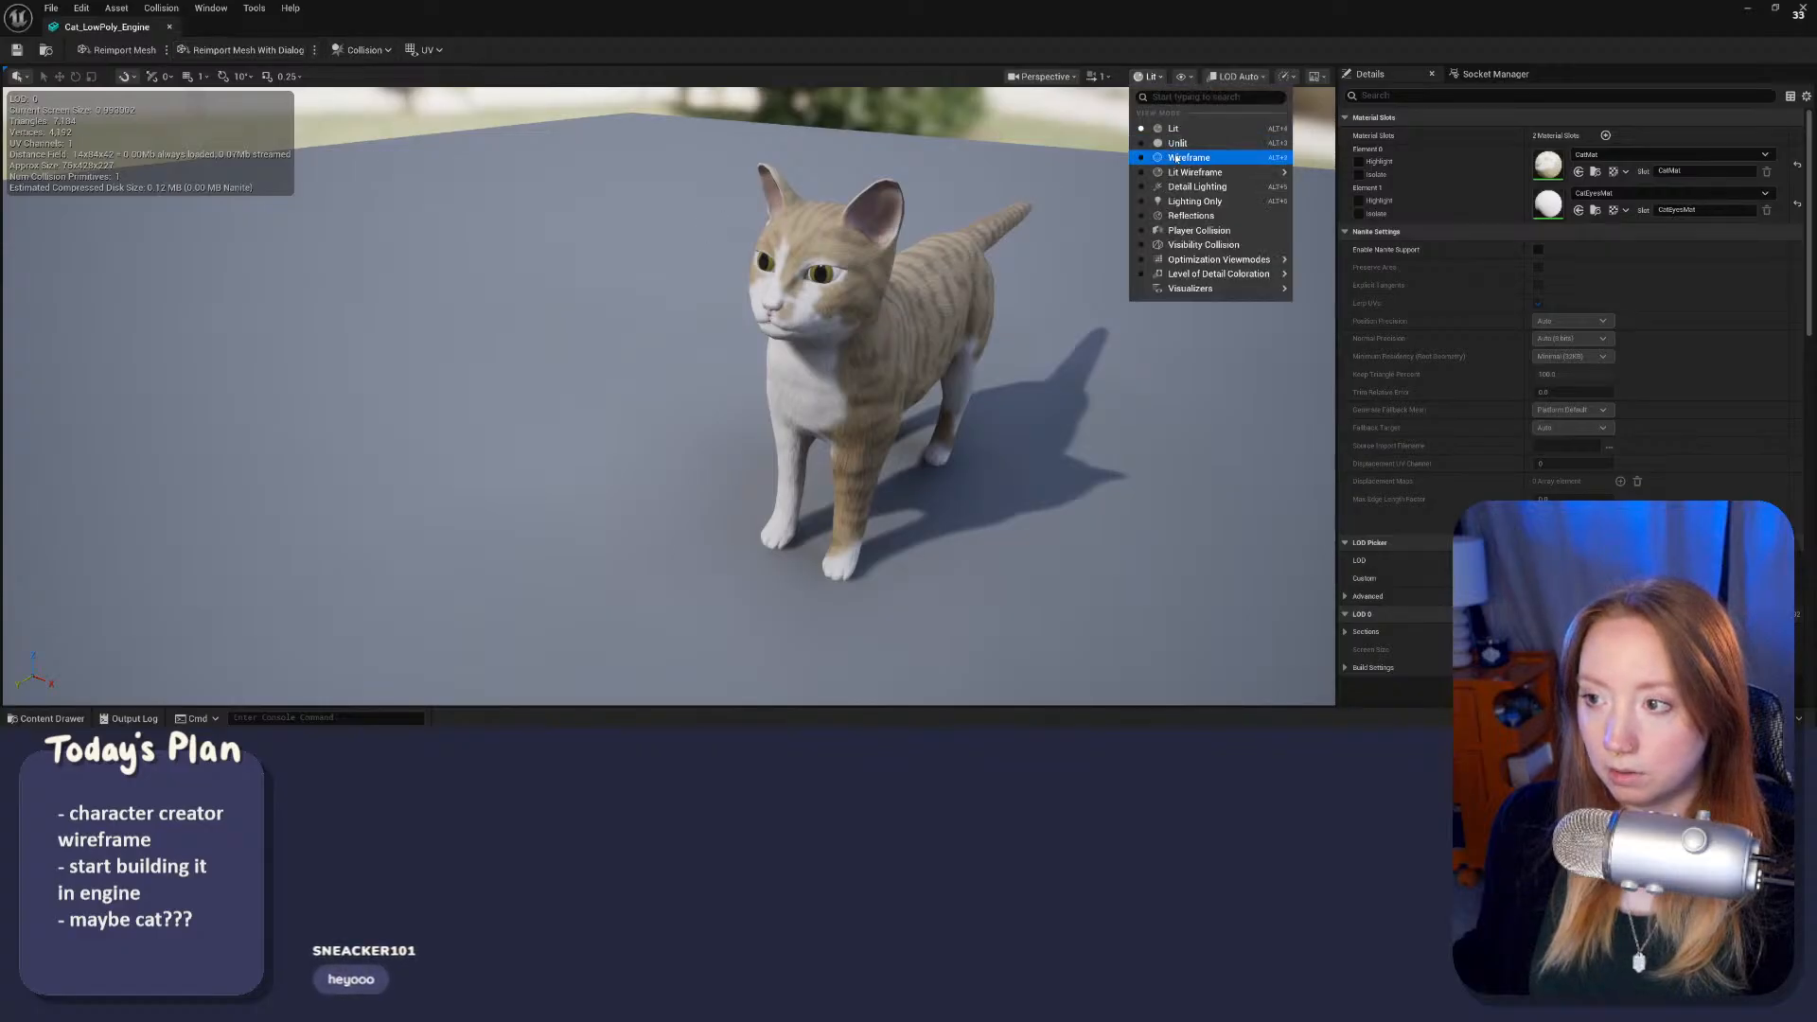
{"action": "left_click", "coordinate": [1187, 172]}
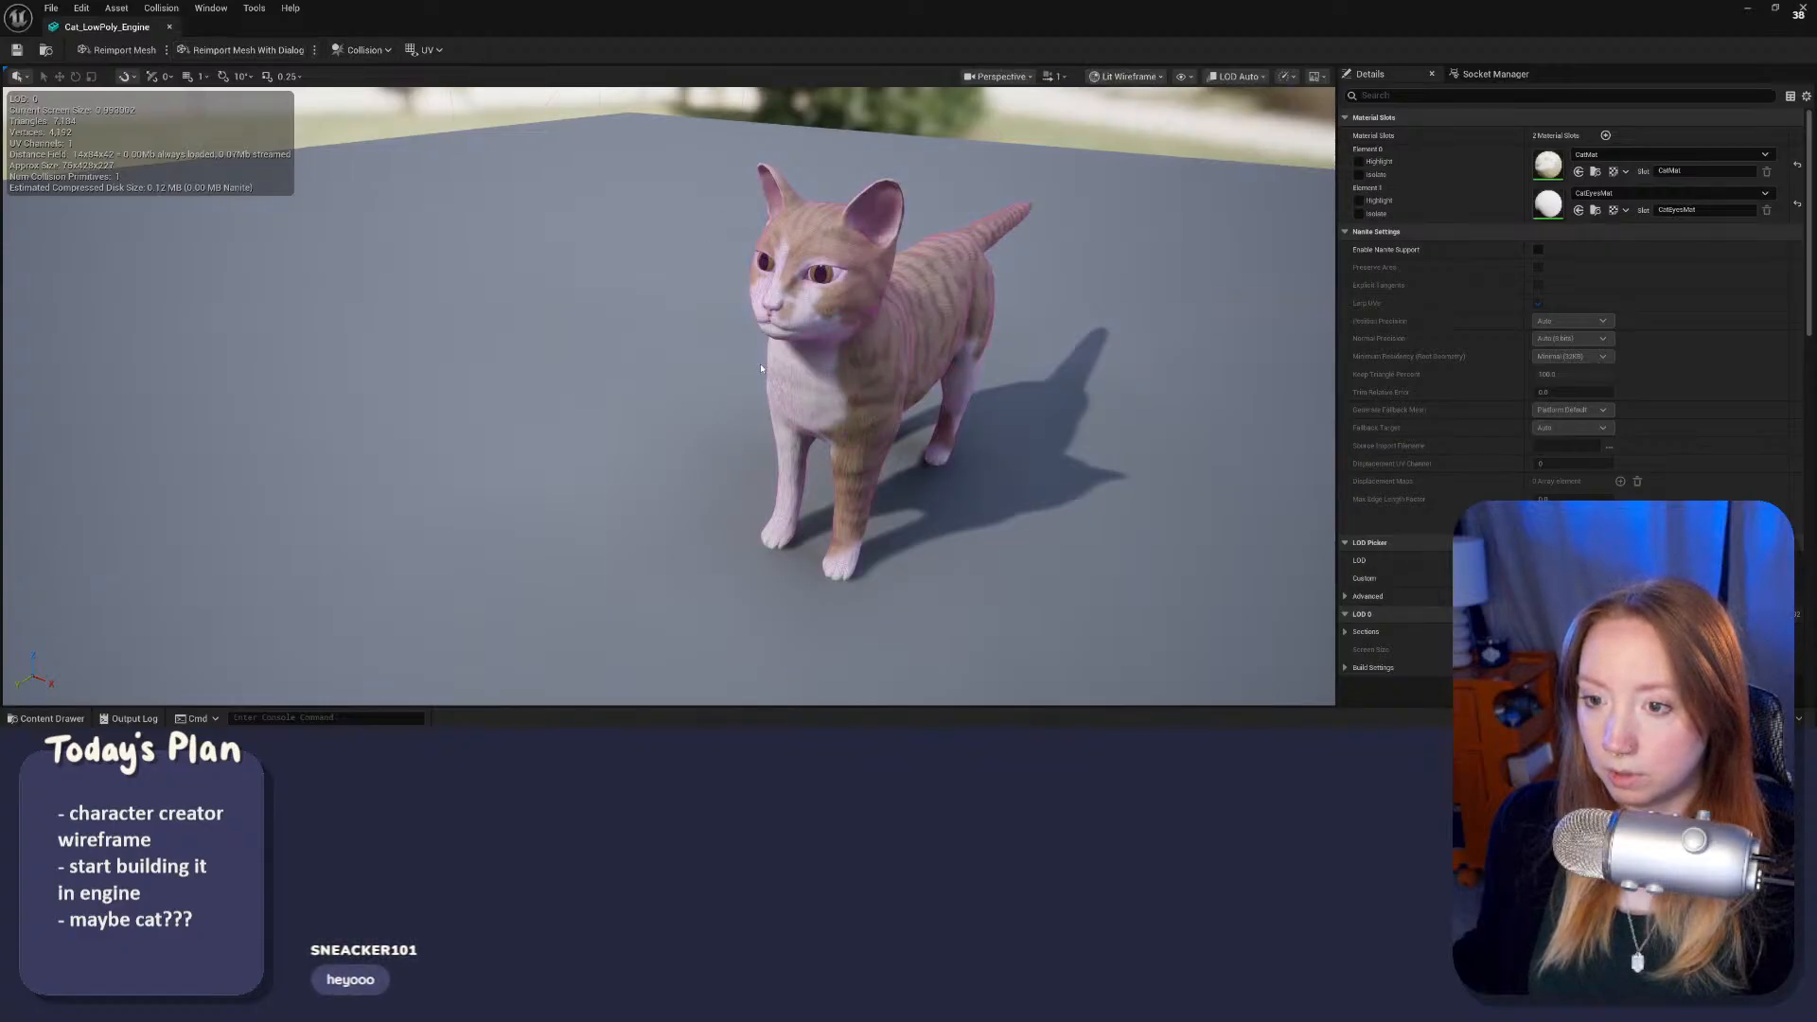
Step: Examine the wireframe topology of the cat mesh from several sides and from the front
{"action": "right_click_drag", "start_coordinate": [761, 368], "coordinate": [473, 400]}
{"action": "key", "text": "a"}
{"action": "key", "text": "w"}
{"action": "key", "text": "a"}
{"action": "key", "text": "s"}
{"action": "key", "text": "w"}
{"action": "key", "text": "d"}
{"action": "key", "text": "s"}
{"action": "key", "text": "d"}
{"action": "key", "text": "w"}
{"action": "key", "text": "d"}
Step: Return the cat mesh to Lit shading and look it over up close and from farther back
{"action": "left_click", "coordinate": [1129, 77]}
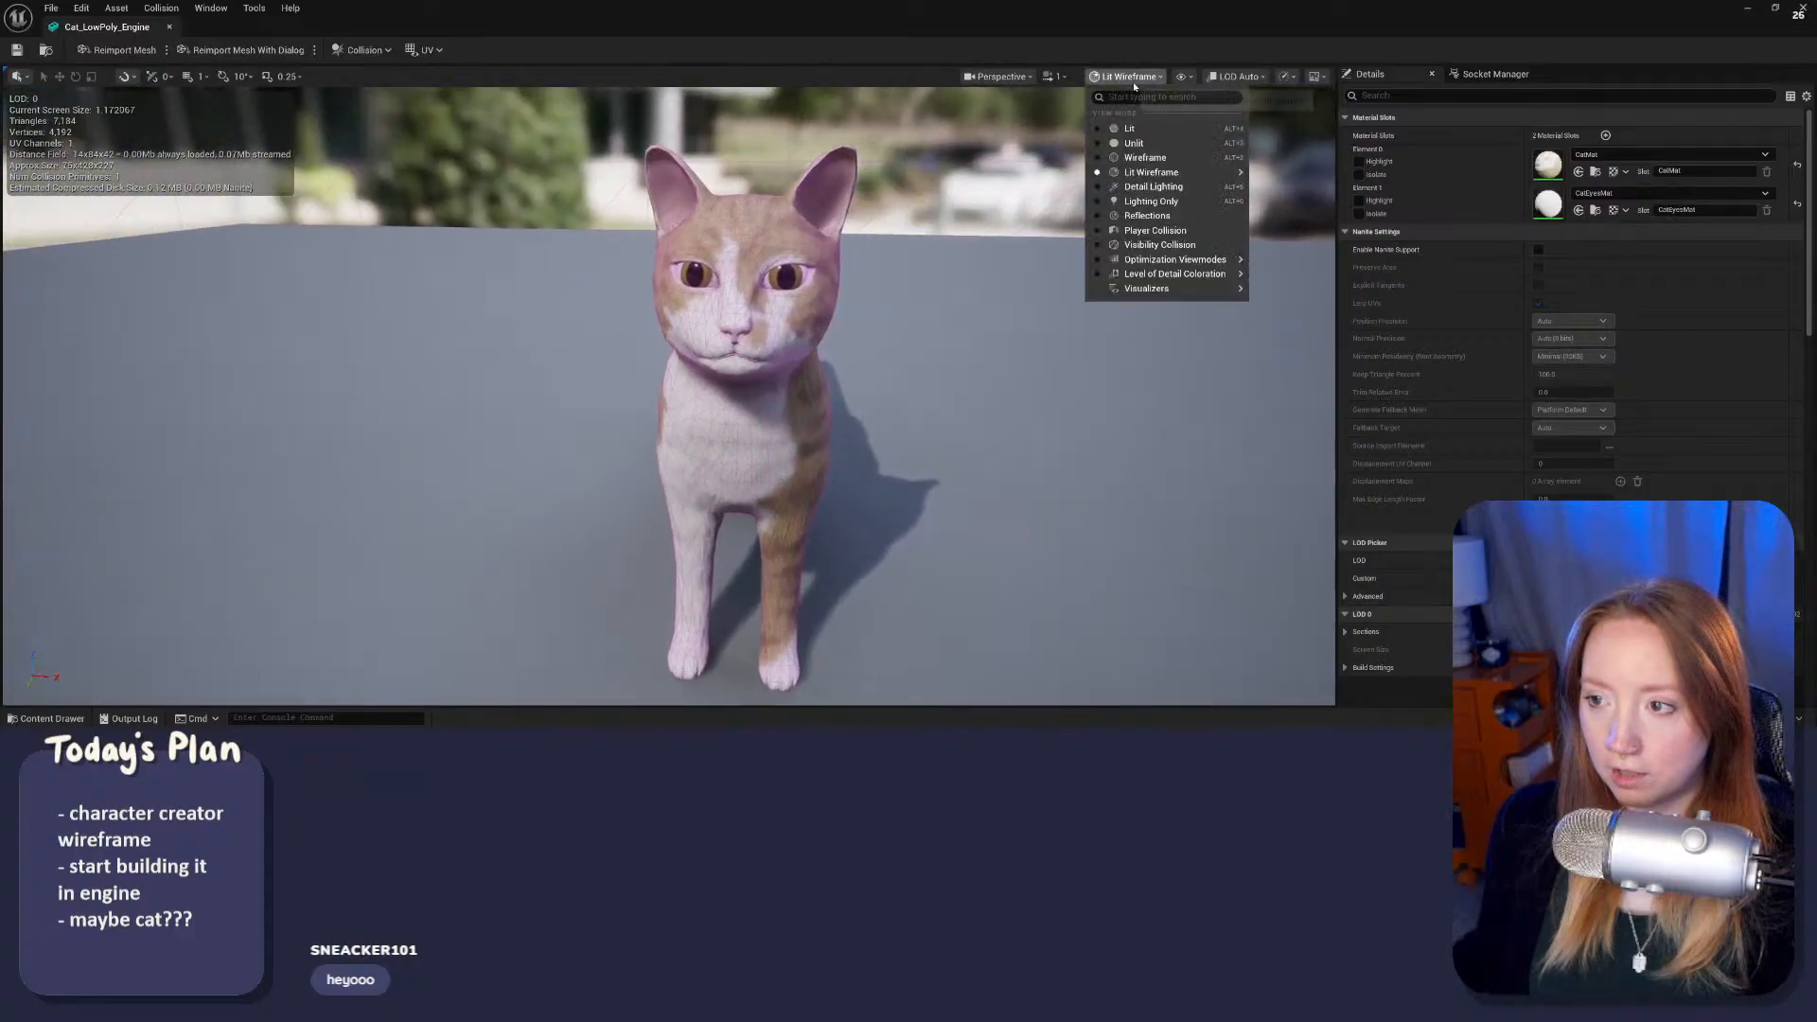
{"action": "left_click", "coordinate": [1135, 129]}
{"action": "mouse_move", "coordinate": [738, 378]}
{"action": "right_mouse_down"}
{"action": "mouse_move", "coordinate": [757, 389]}
{"action": "mouse_move", "coordinate": [754, 372]}
{"action": "mouse_move", "coordinate": [741, 394]}
{"action": "right_mouse_up"}
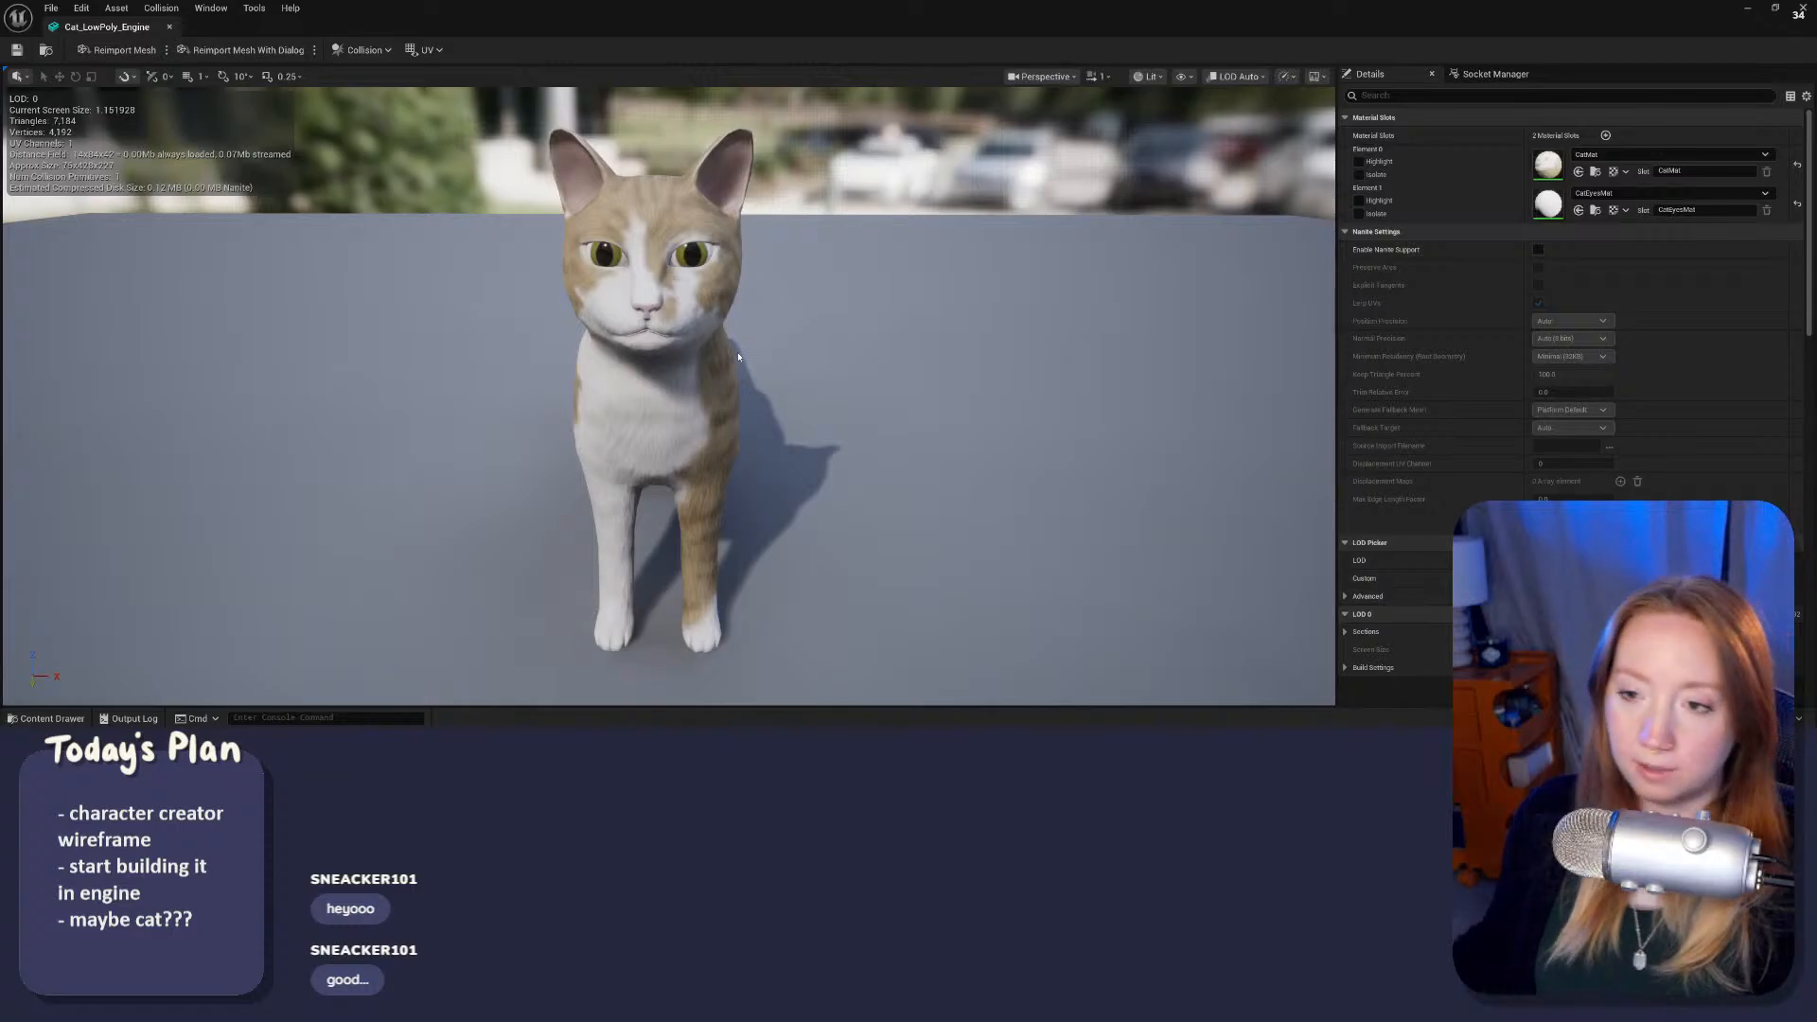
{"action": "right_click_drag", "start_coordinate": [751, 364], "coordinate": [690, 363]}
{"action": "key", "text": "w"}
{"action": "key", "text": "s"}
{"action": "key", "text": "a"}
{"action": "key", "text": "w"}
{"action": "key", "text": "d"}
{"action": "key", "text": "d"}
{"action": "key", "text": "s"}
{"action": "key", "text": "d"}
{"action": "key", "text": "a"}
{"action": "key", "text": "s"}
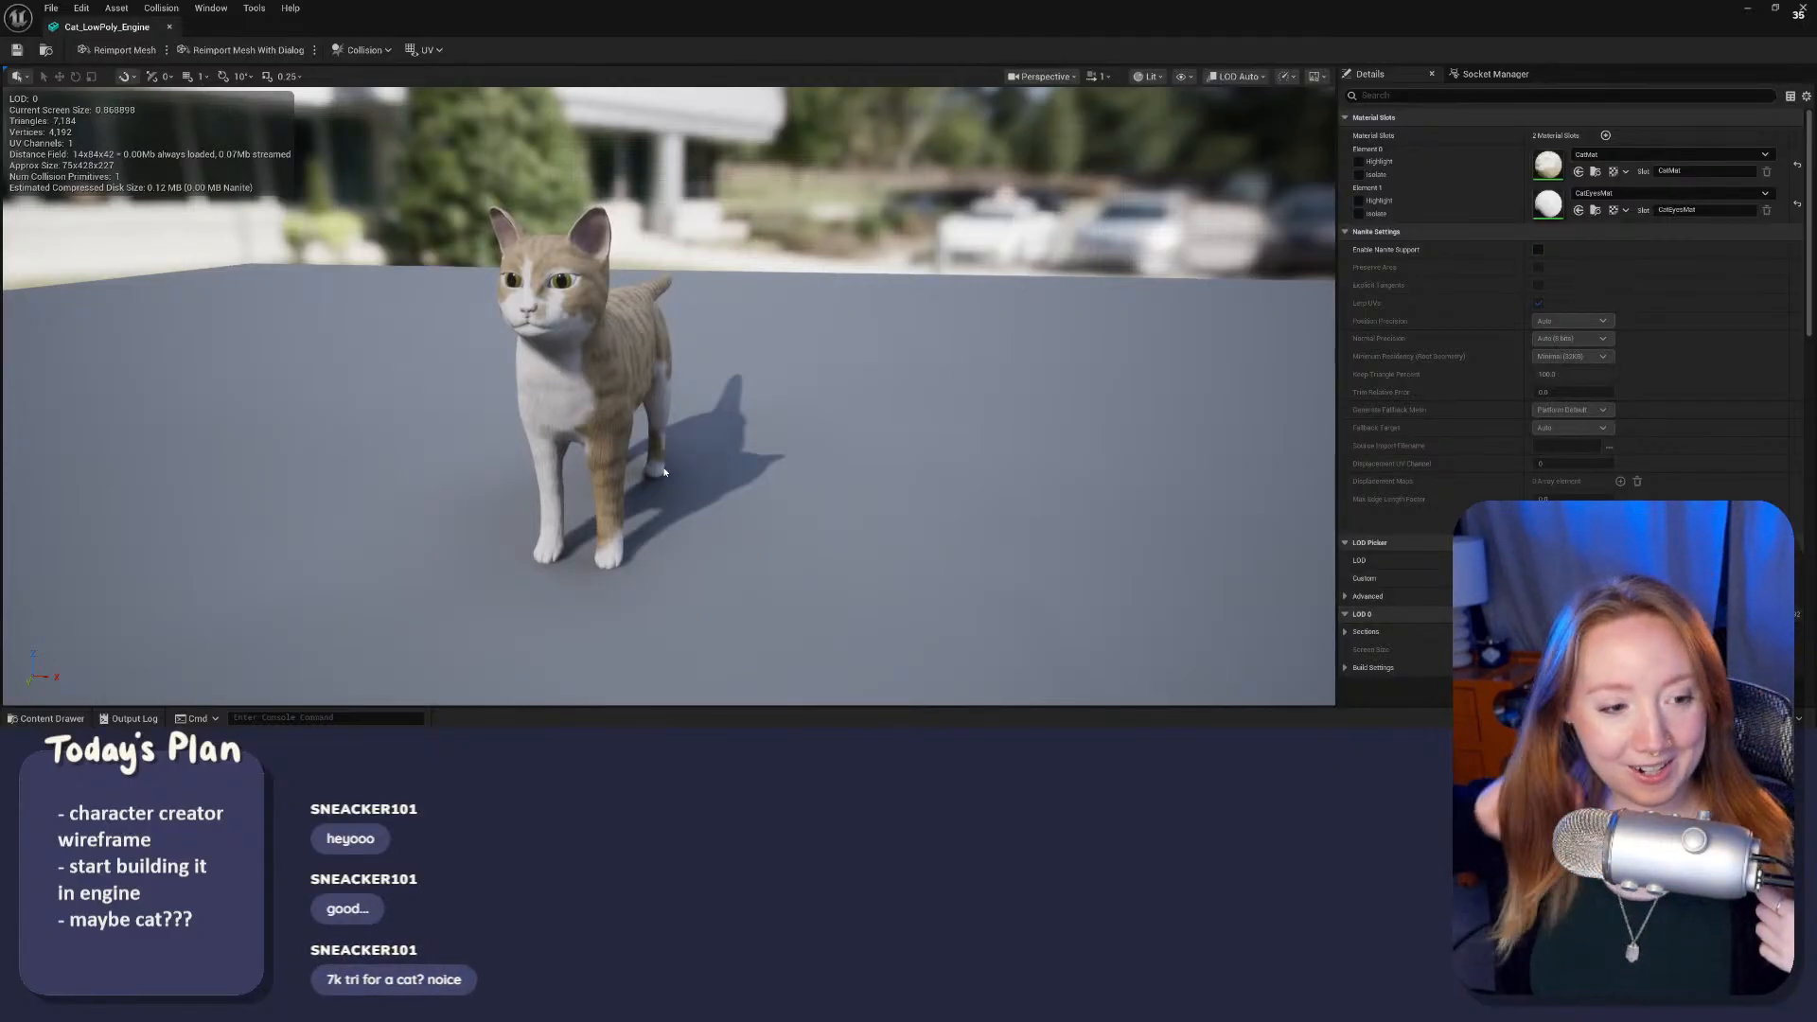
Step: View the cat's face up close from the front and show it in Lit Wireframe mode
{"action": "key", "text": "a"}
{"action": "right_click_drag", "start_coordinate": [604, 407], "coordinate": [627, 515]}
{"action": "key", "text": "w"}
{"action": "key", "text": "w"}
{"action": "key", "text": "s"}
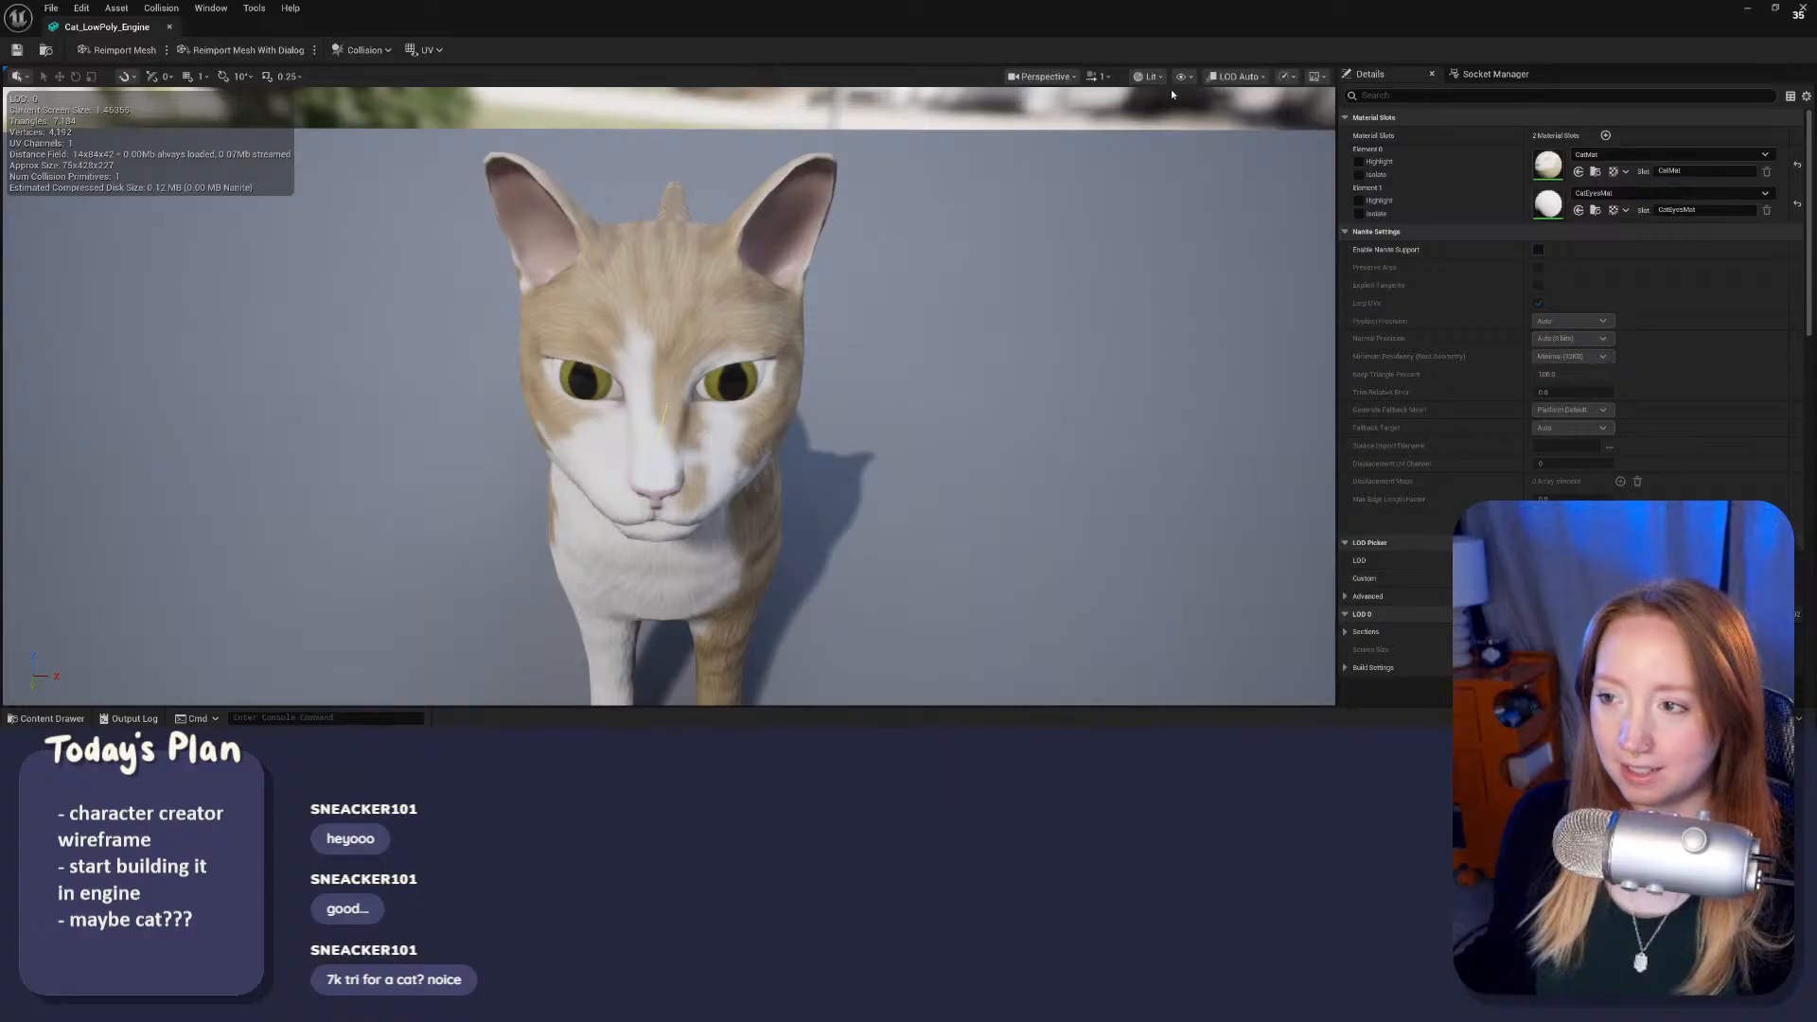
{"action": "left_click", "coordinate": [1150, 77]}
{"action": "left_click", "coordinate": [1183, 158]}
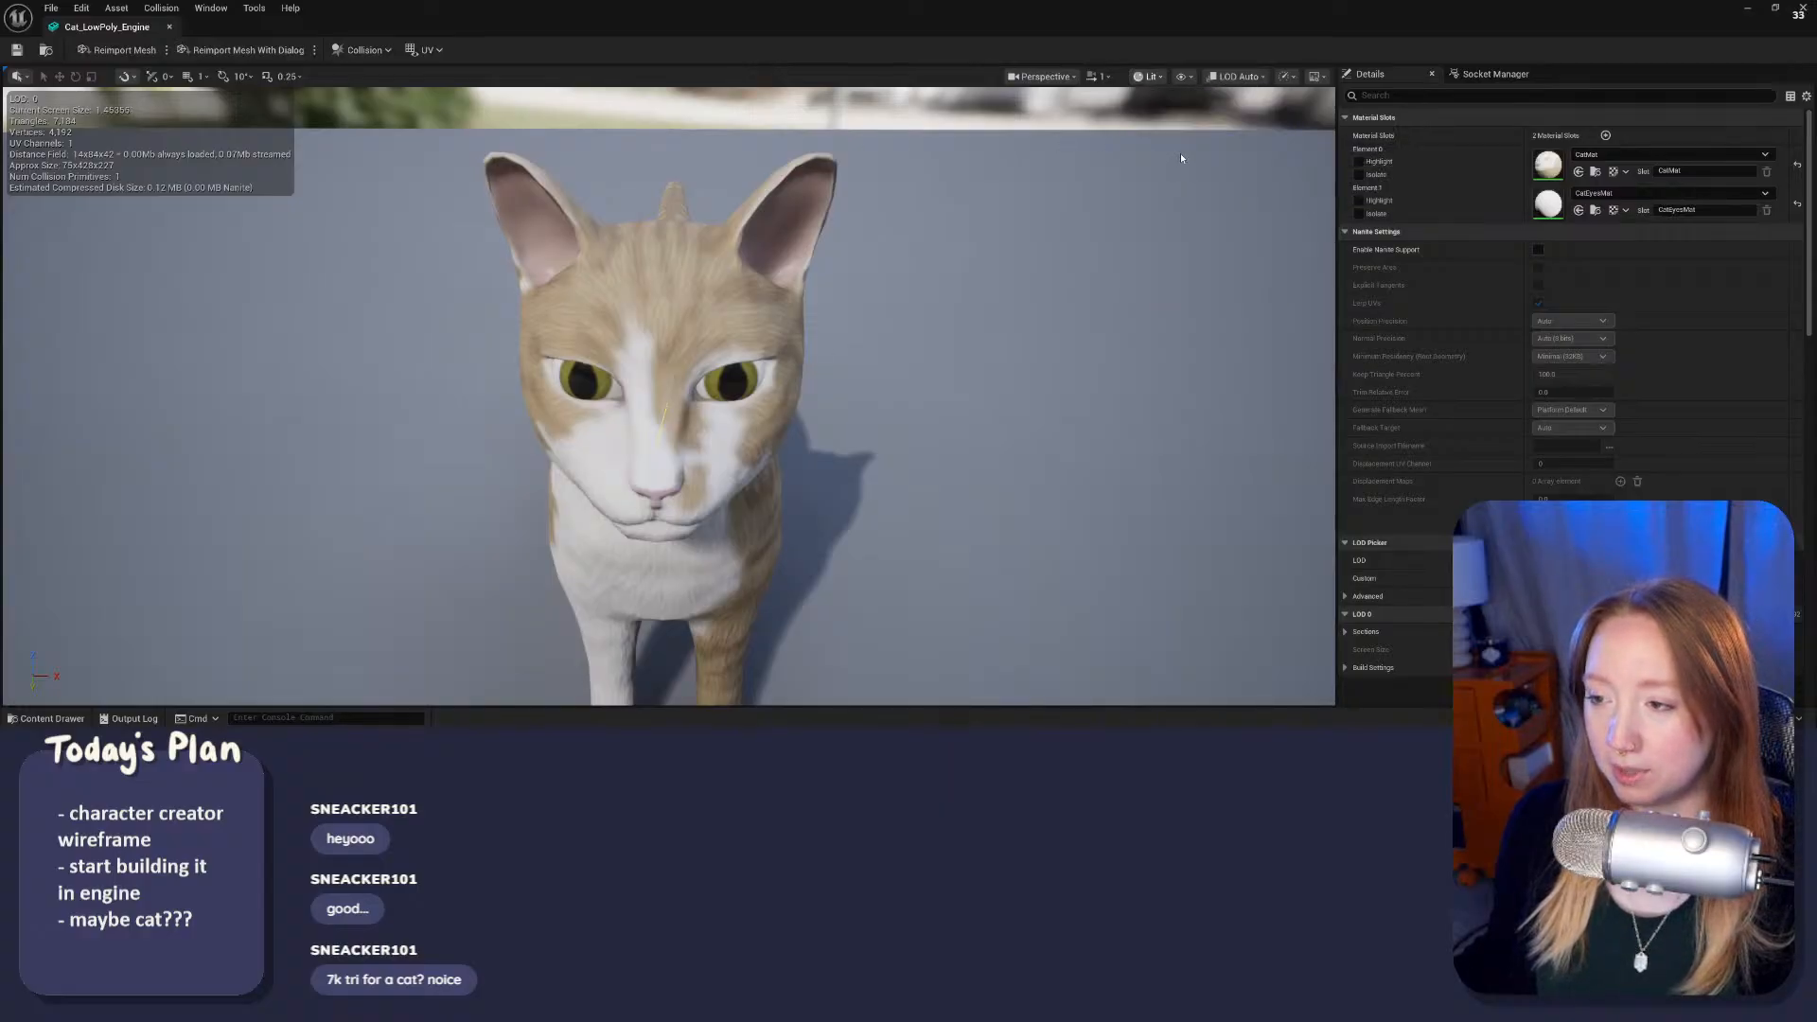
{"action": "left_click", "coordinate": [1132, 76]}
{"action": "left_click", "coordinate": [1147, 177]}
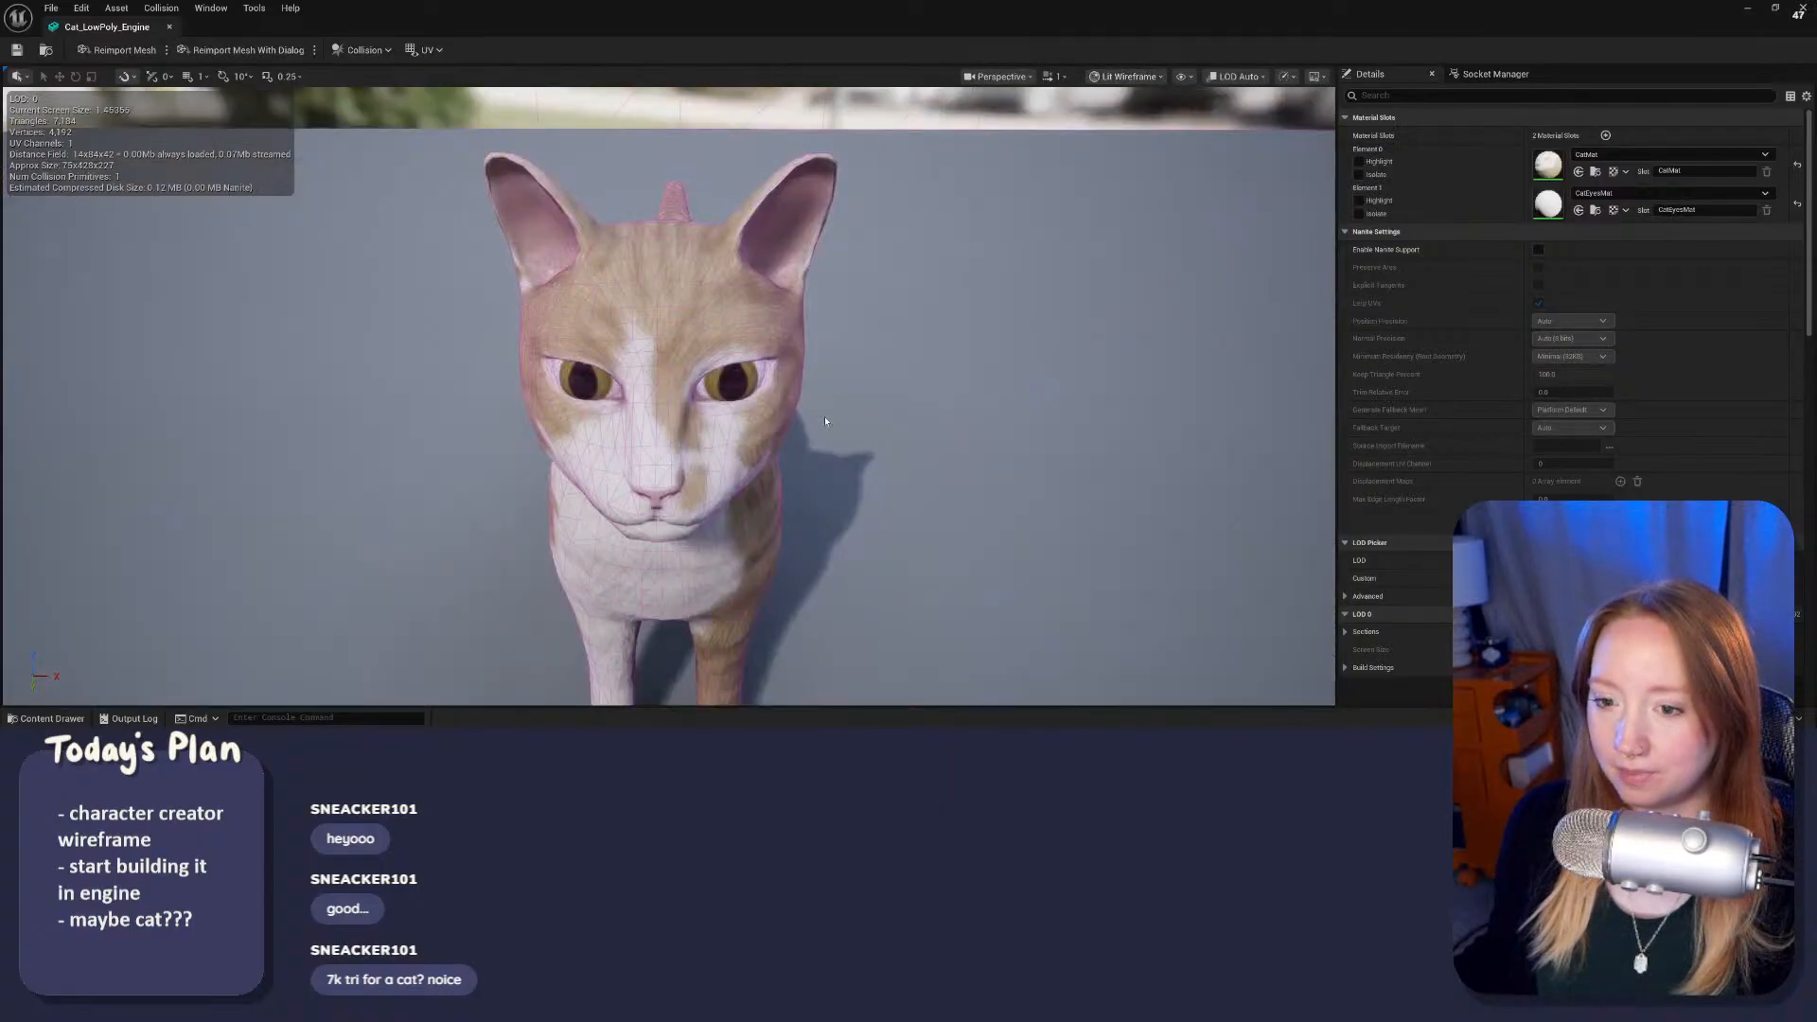
Step: Examine the wireframe on the cat's legs, flank and whole body
{"action": "right_click_drag", "start_coordinate": [757, 470], "coordinate": [407, 525]}
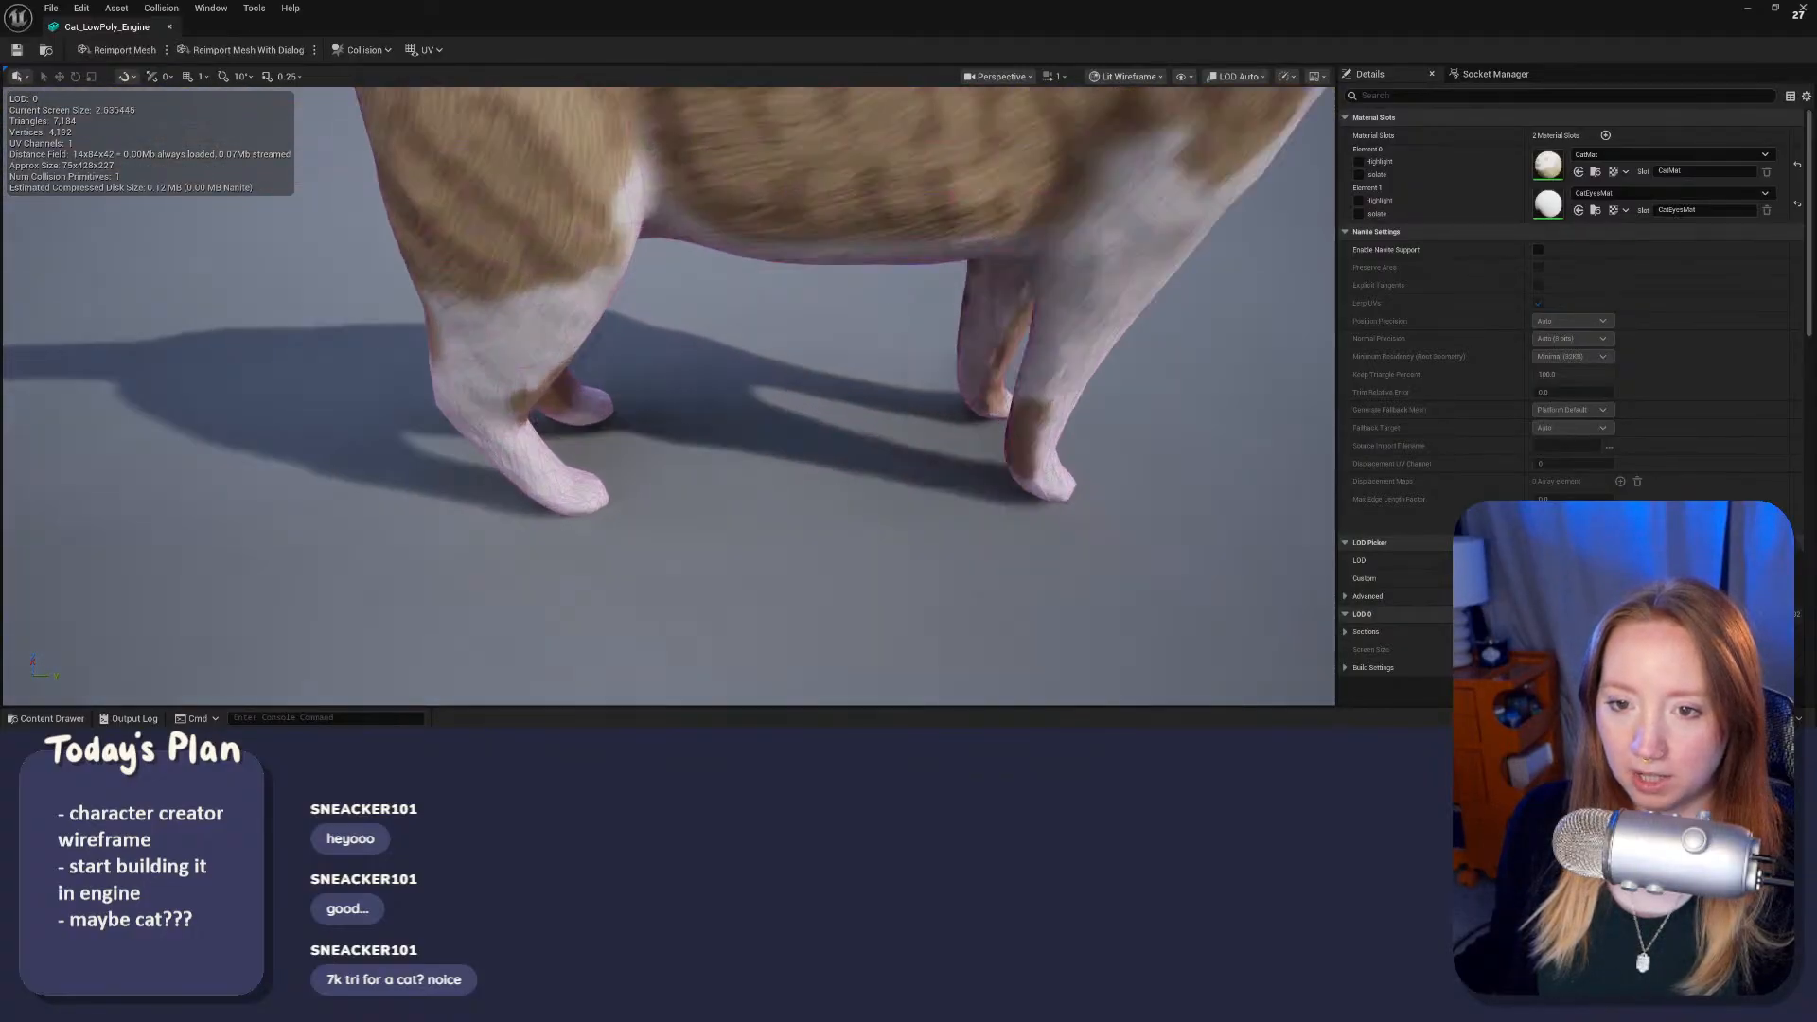
{"action": "right_click_drag", "start_coordinate": [598, 284], "coordinate": [599, 226]}
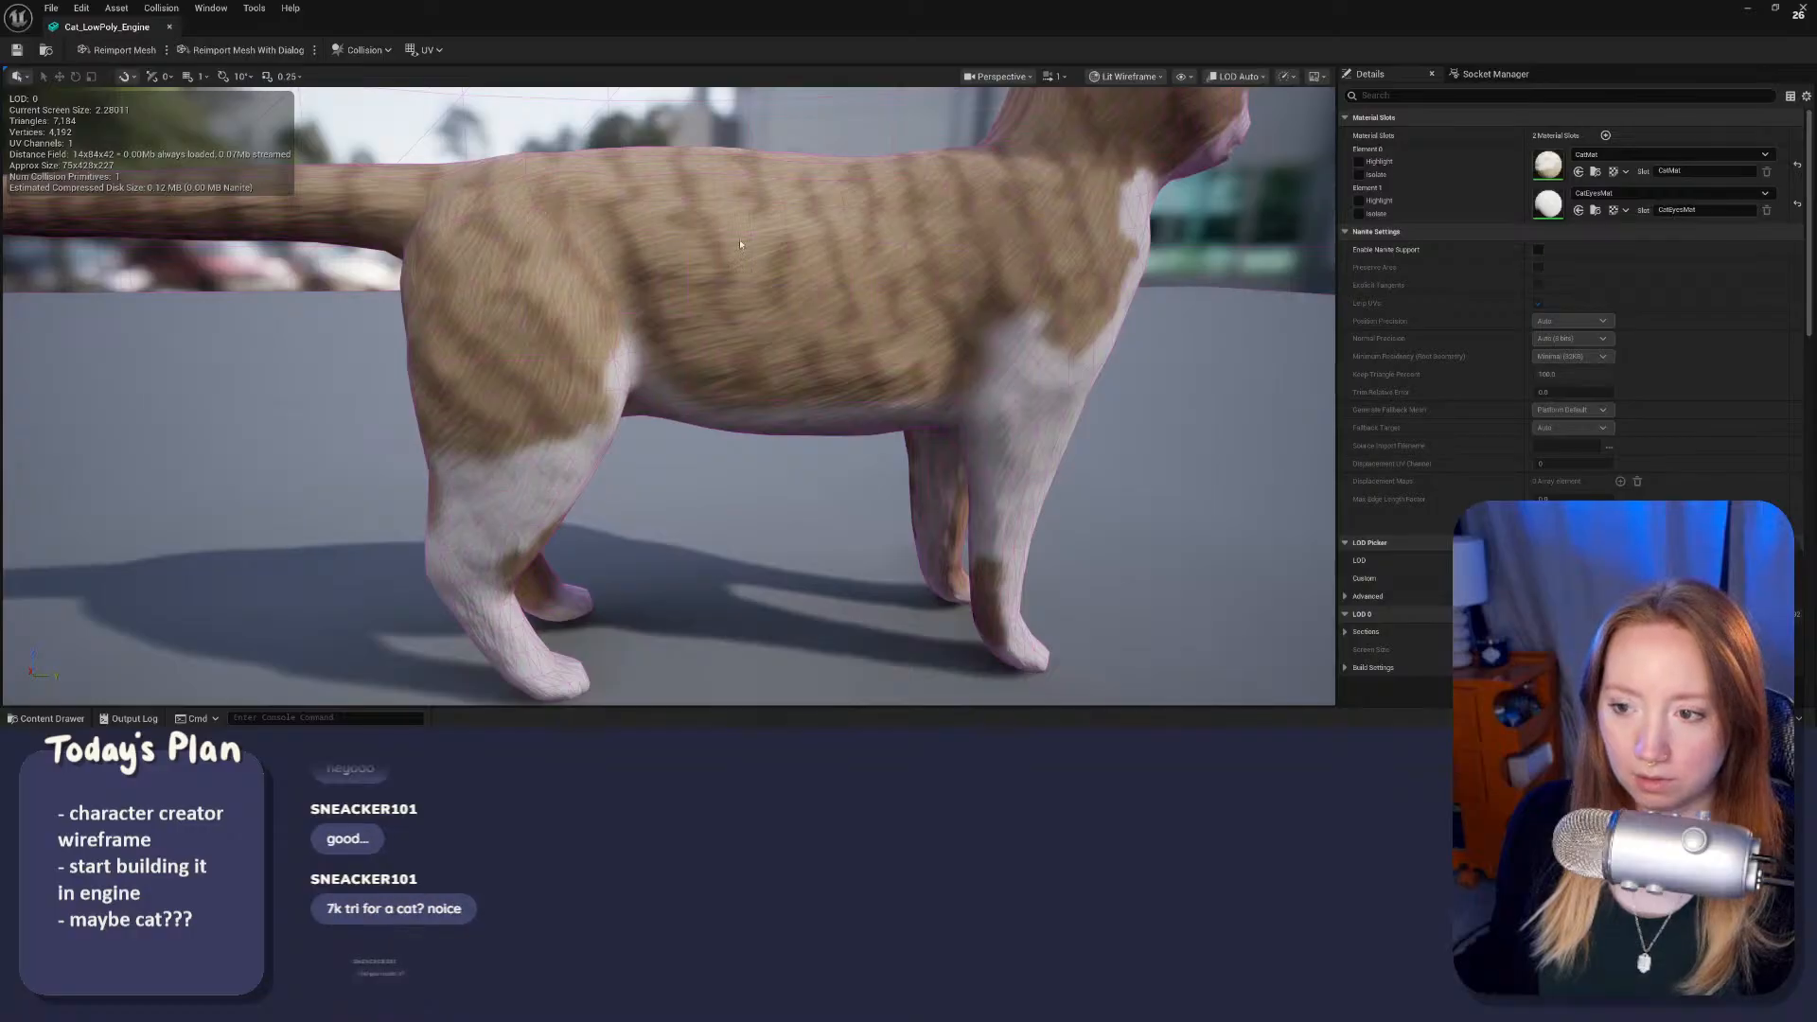
{"action": "right_click_drag", "start_coordinate": [950, 503], "coordinate": [920, 511]}
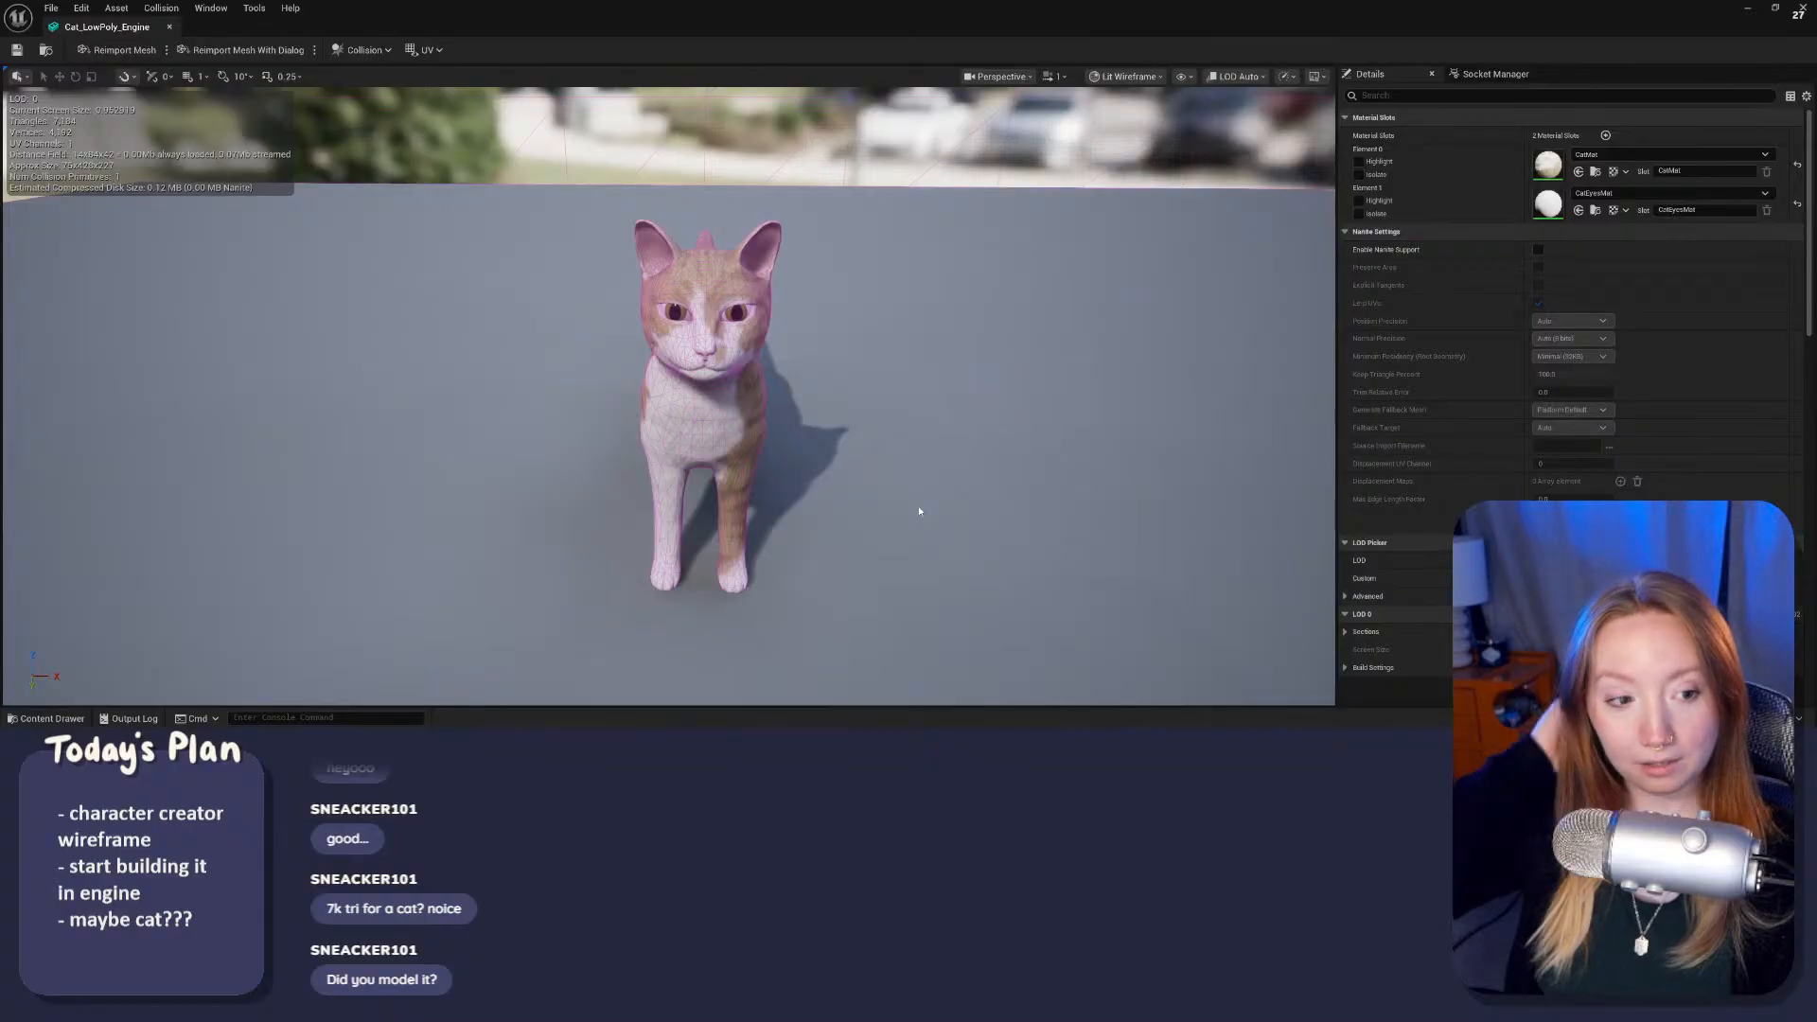
{"action": "right_click_drag", "start_coordinate": [888, 521], "coordinate": [888, 521]}
Step: Set the cat mesh view back to Lit shading and view the whole cat from different angles and distances
{"action": "left_click", "coordinate": [1129, 76]}
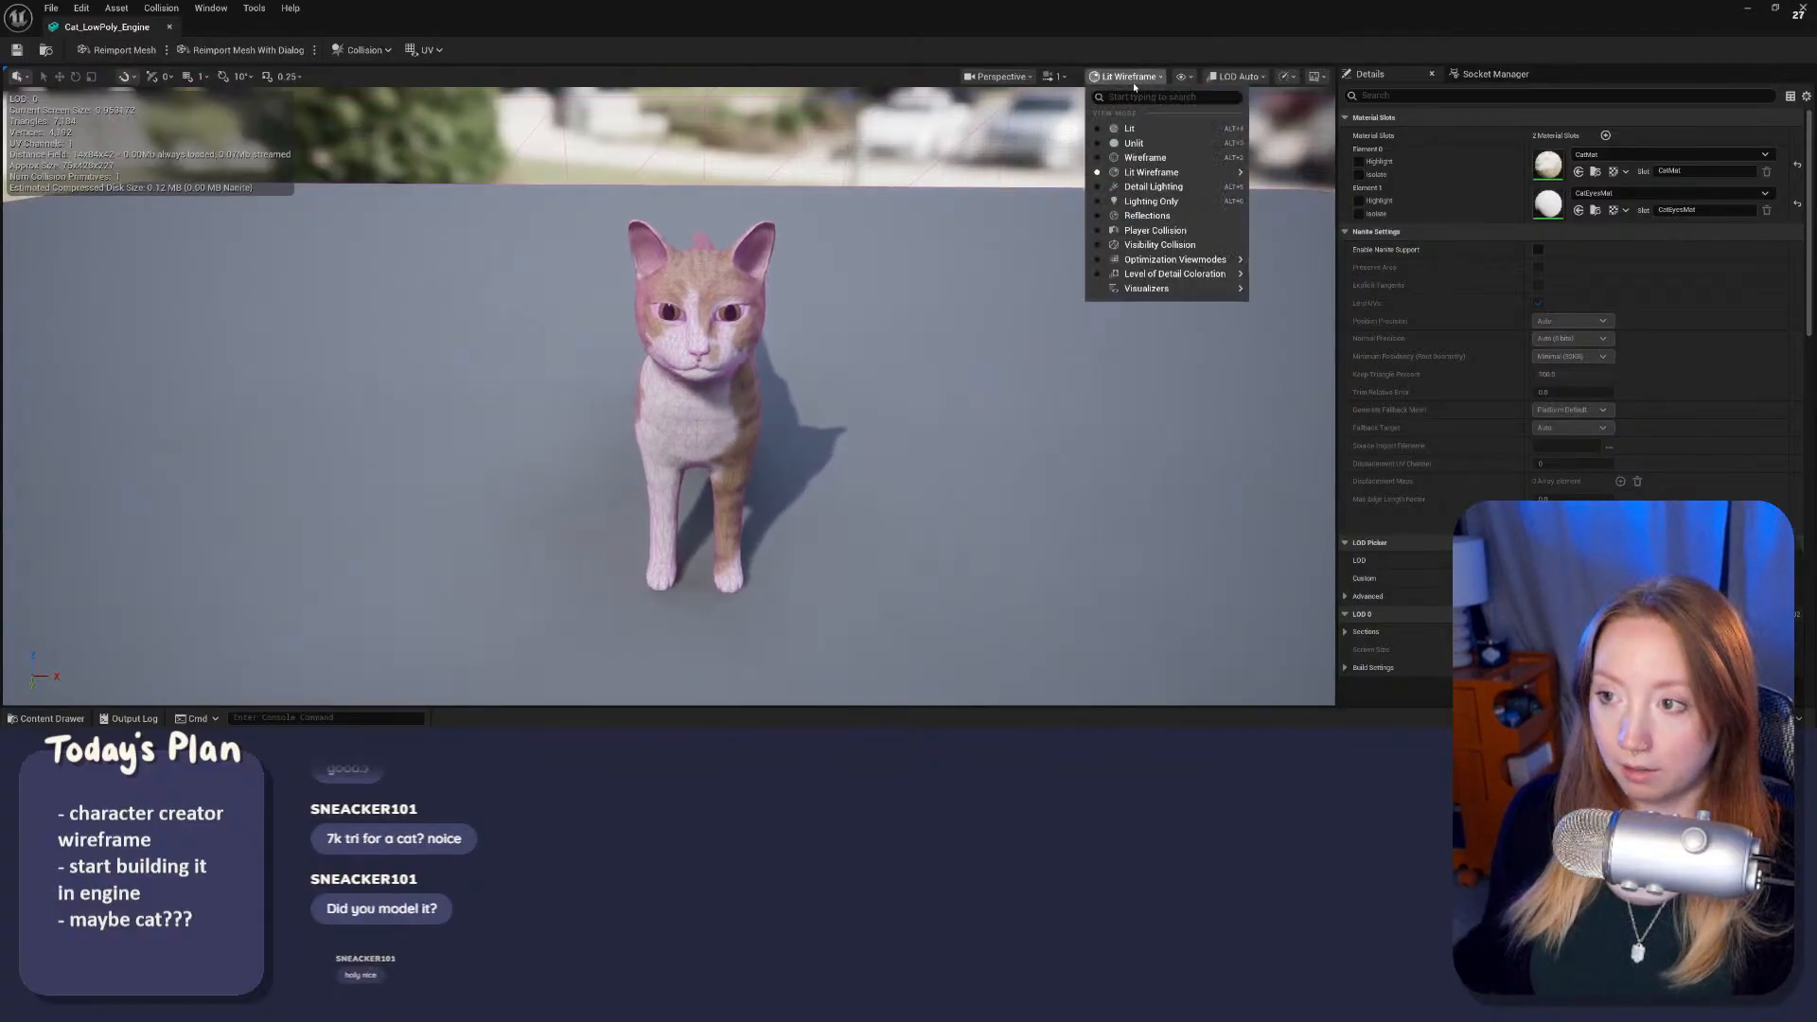
{"action": "left_click", "coordinate": [1126, 129]}
{"action": "right_click_drag", "start_coordinate": [867, 378], "coordinate": [720, 389]}
{"action": "key", "text": "a"}
{"action": "key", "text": "d"}
{"action": "key", "text": "w"}
{"action": "key", "text": "s"}
{"action": "key", "text": "d"}
{"action": "key", "text": "s"}
{"action": "key", "text": "w"}
{"action": "key", "text": "a"}
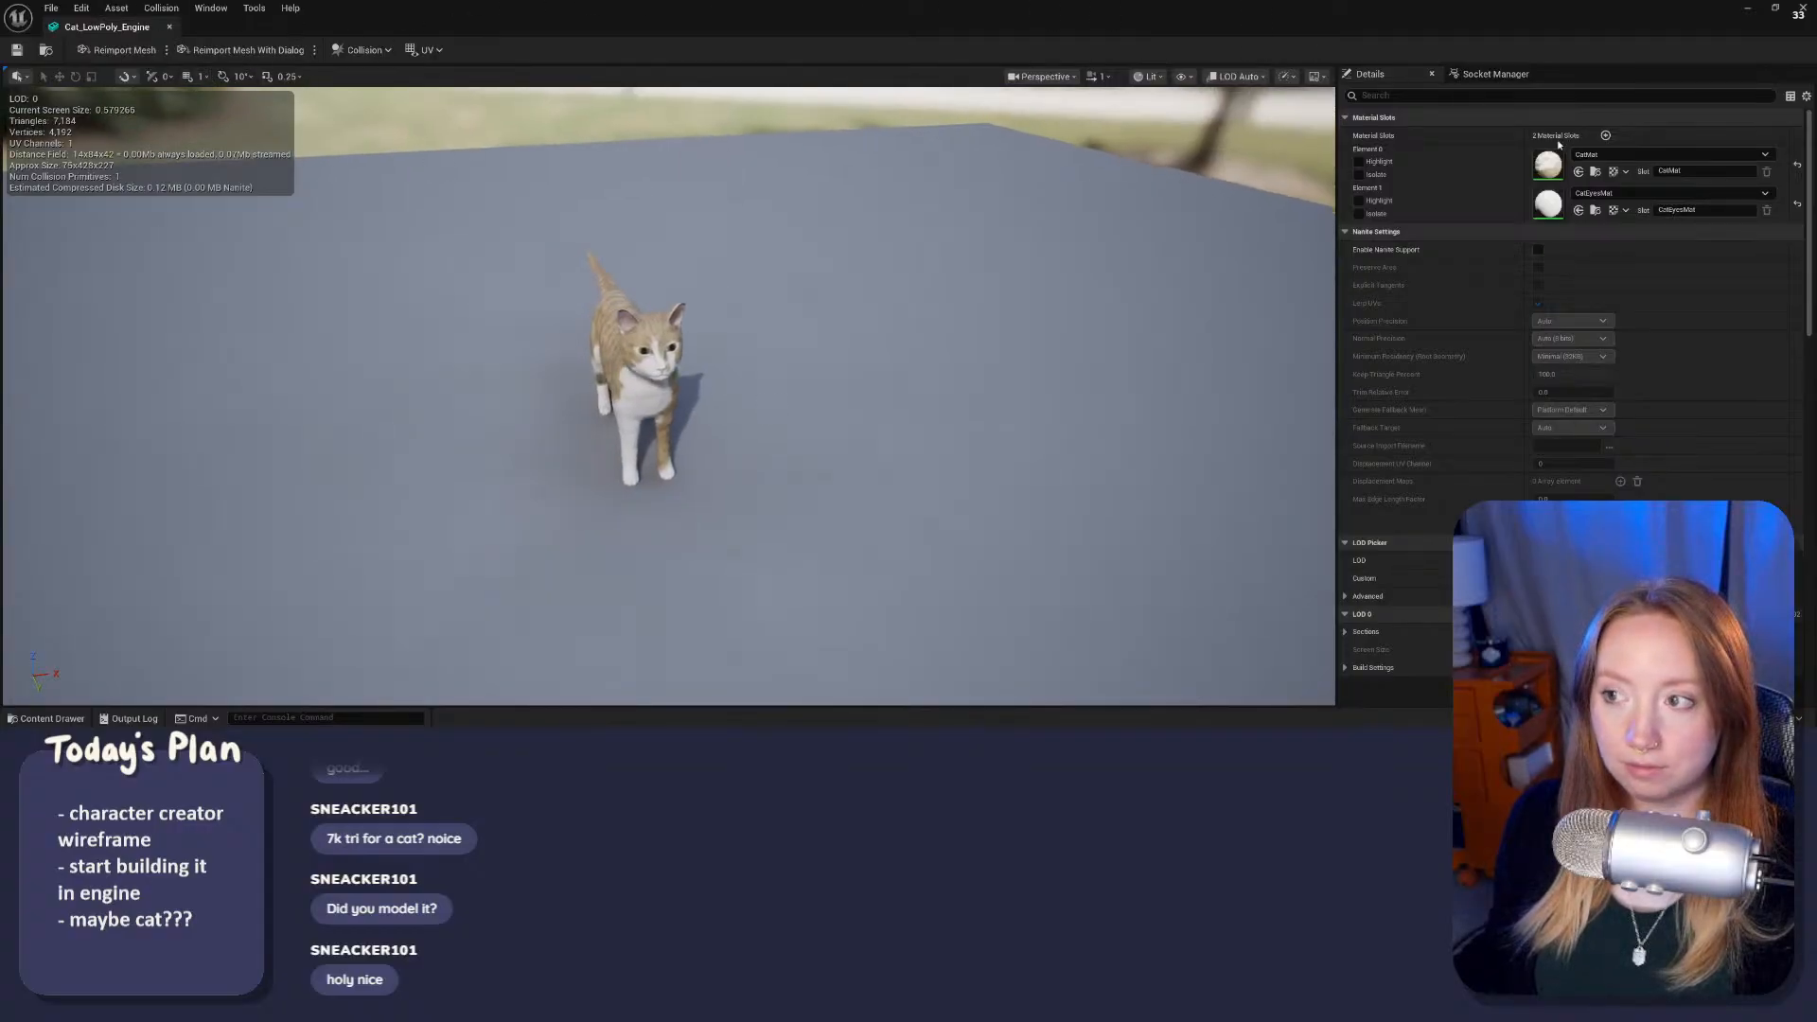
Step: Close the cat mesh editor, select DeskChair in the level and view the desk cats and surrounding room
{"action": "left_click", "coordinate": [1802, 9]}
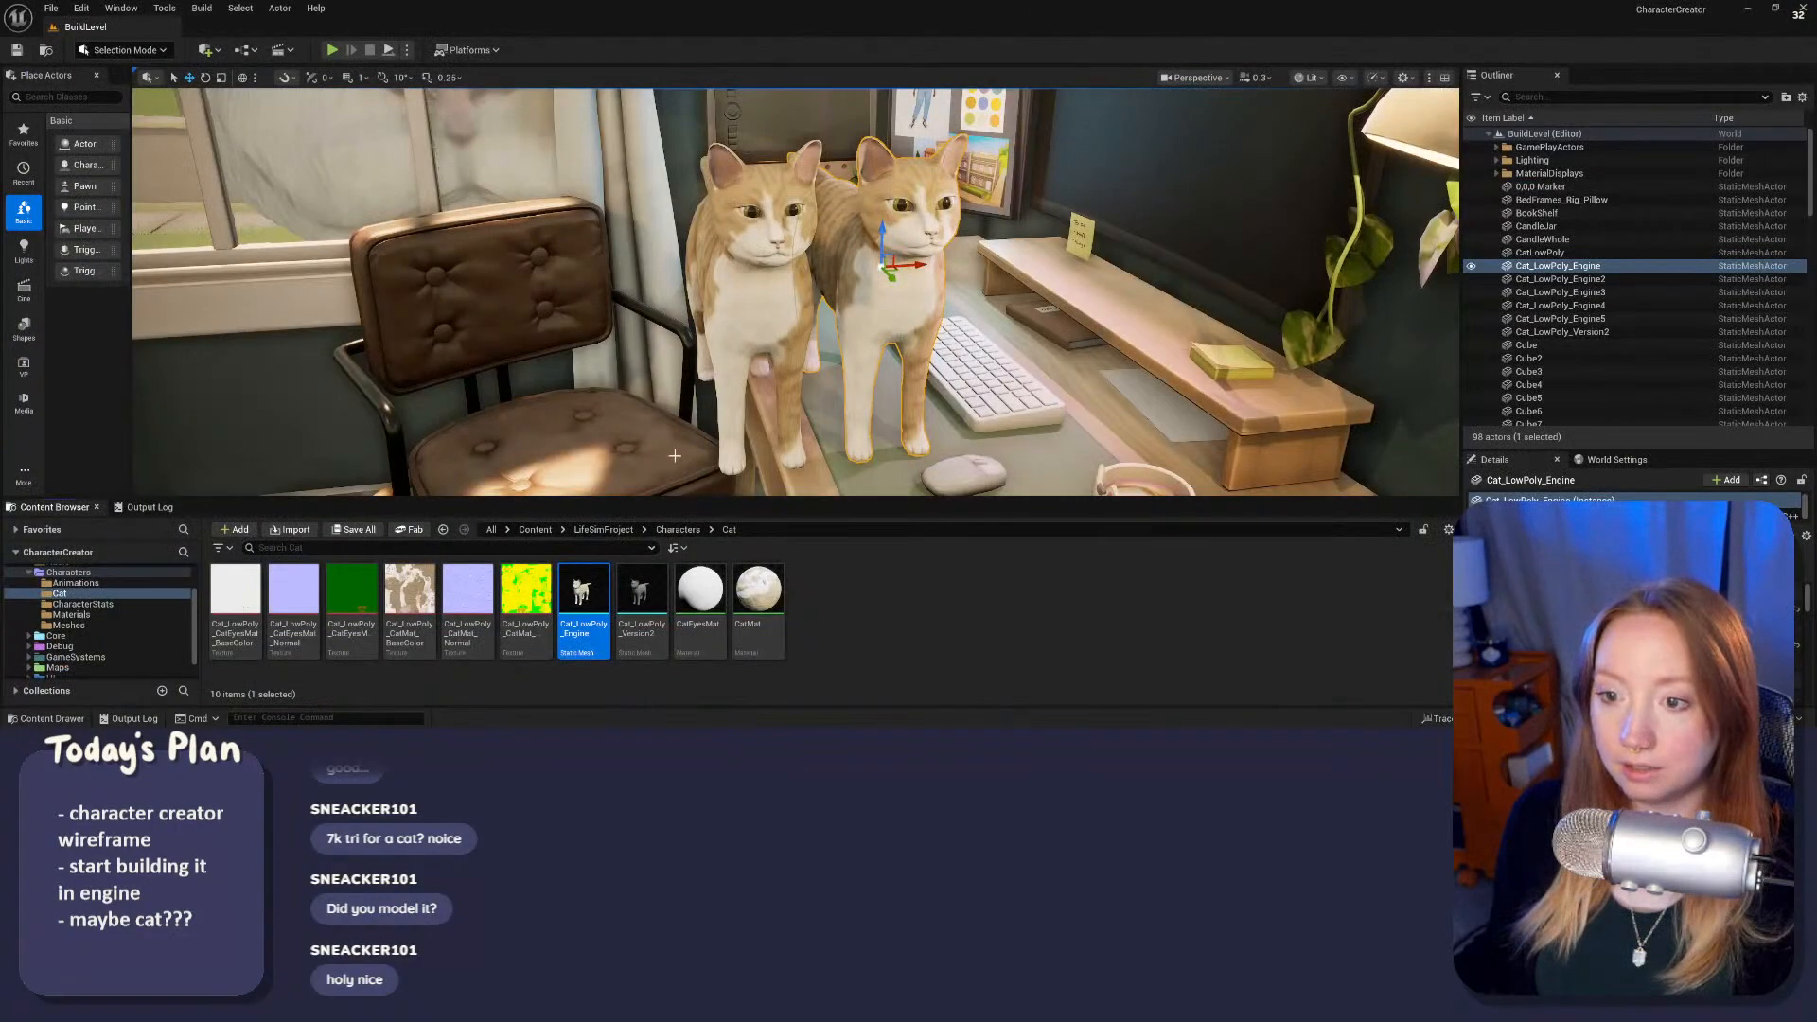
{"action": "left_click", "coordinate": [553, 423]}
{"action": "right_click_drag", "start_coordinate": [553, 423], "coordinate": [515, 419]}
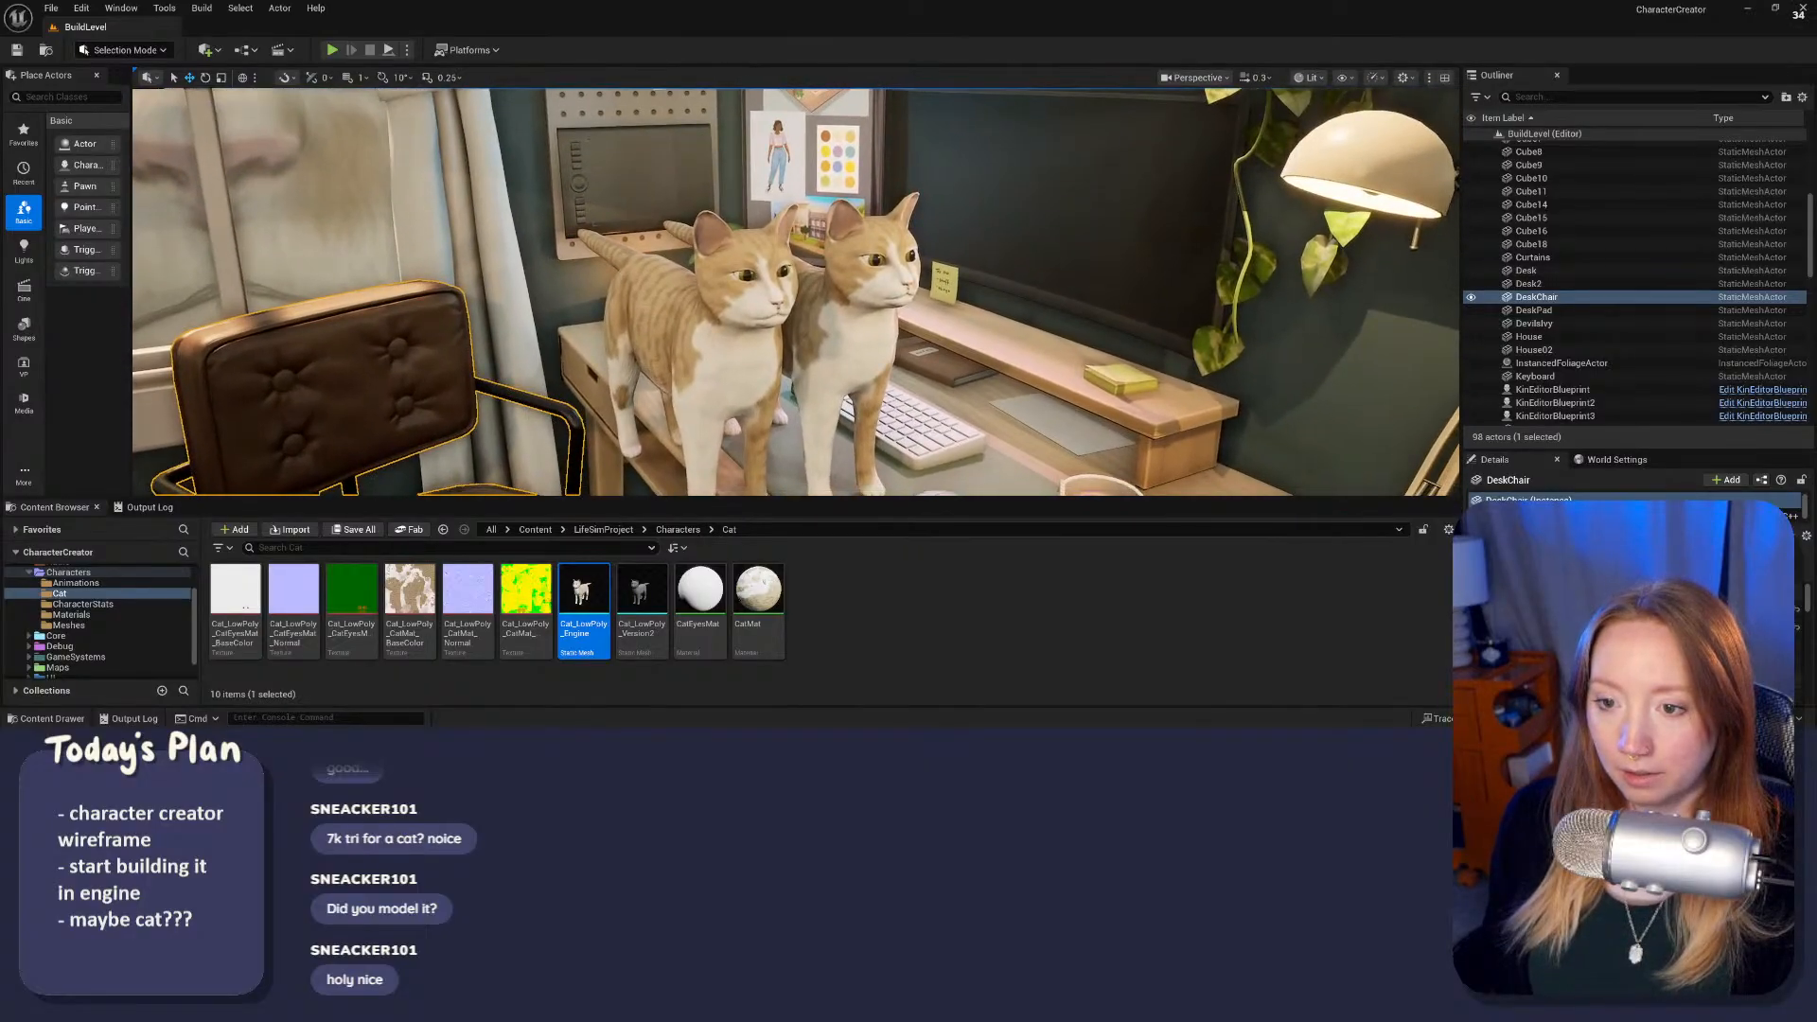
{"action": "mouse_move", "coordinate": [526, 286]}
{"action": "right_mouse_down"}
{"action": "mouse_move", "coordinate": [473, 286]}
{"action": "mouse_move", "coordinate": [494, 290]}
{"action": "right_mouse_up"}
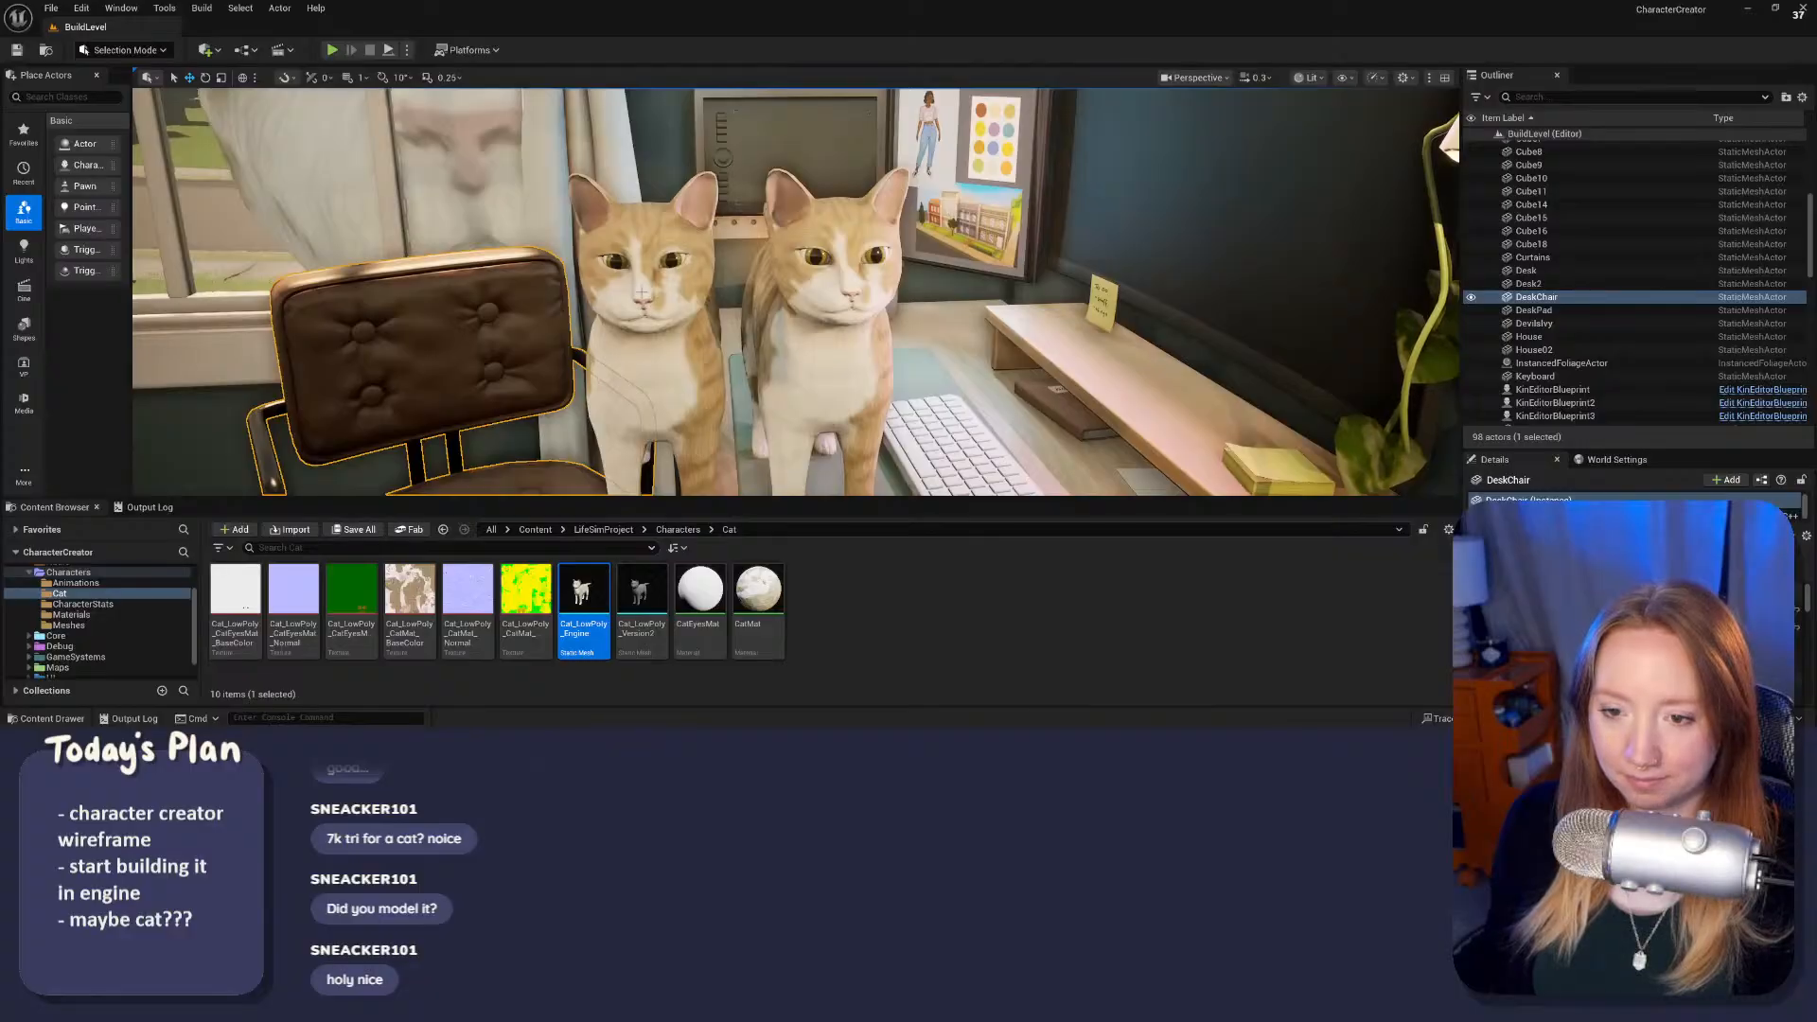
{"action": "key", "text": "s"}
{"action": "right_click_drag", "start_coordinate": [700, 345], "coordinate": [640, 364]}
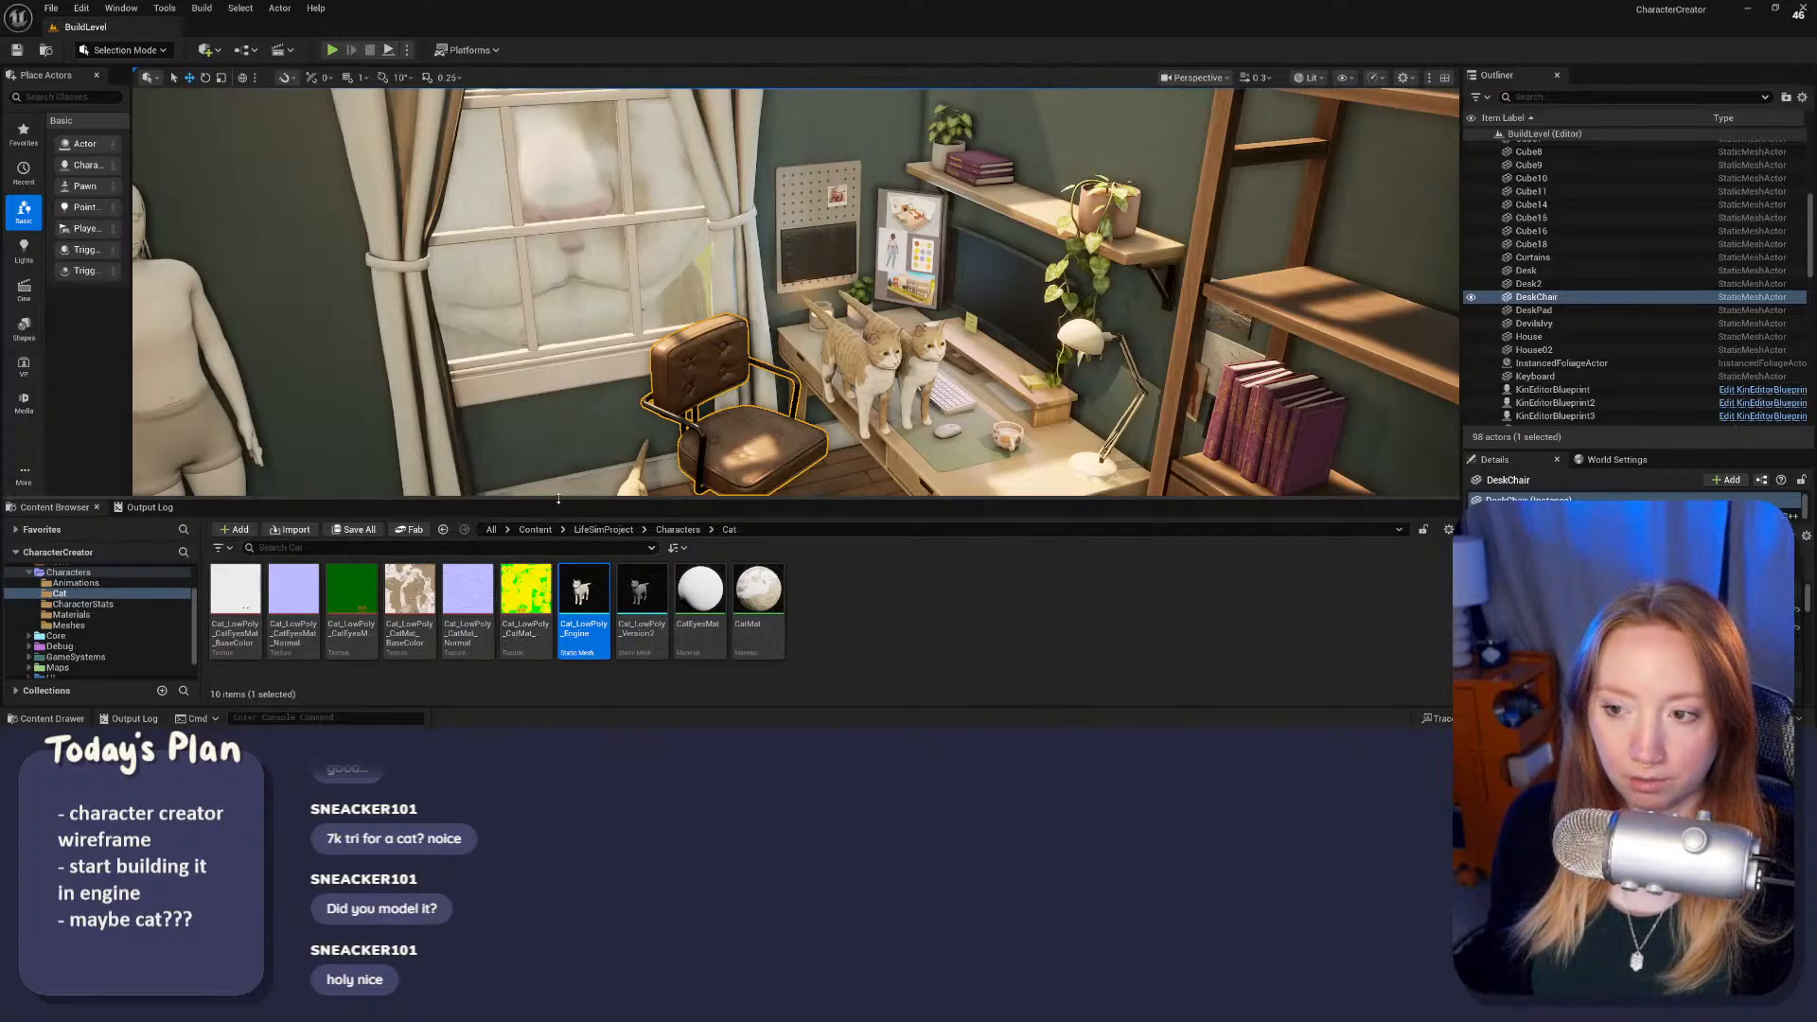
Step: Select the KinEditorBlueprint2 character by the window and open its skeletal mesh AutoRigPro_Kin
{"action": "right_click_drag", "start_coordinate": [639, 364], "coordinate": [503, 390]}
{"action": "left_click", "coordinate": [728, 255]}
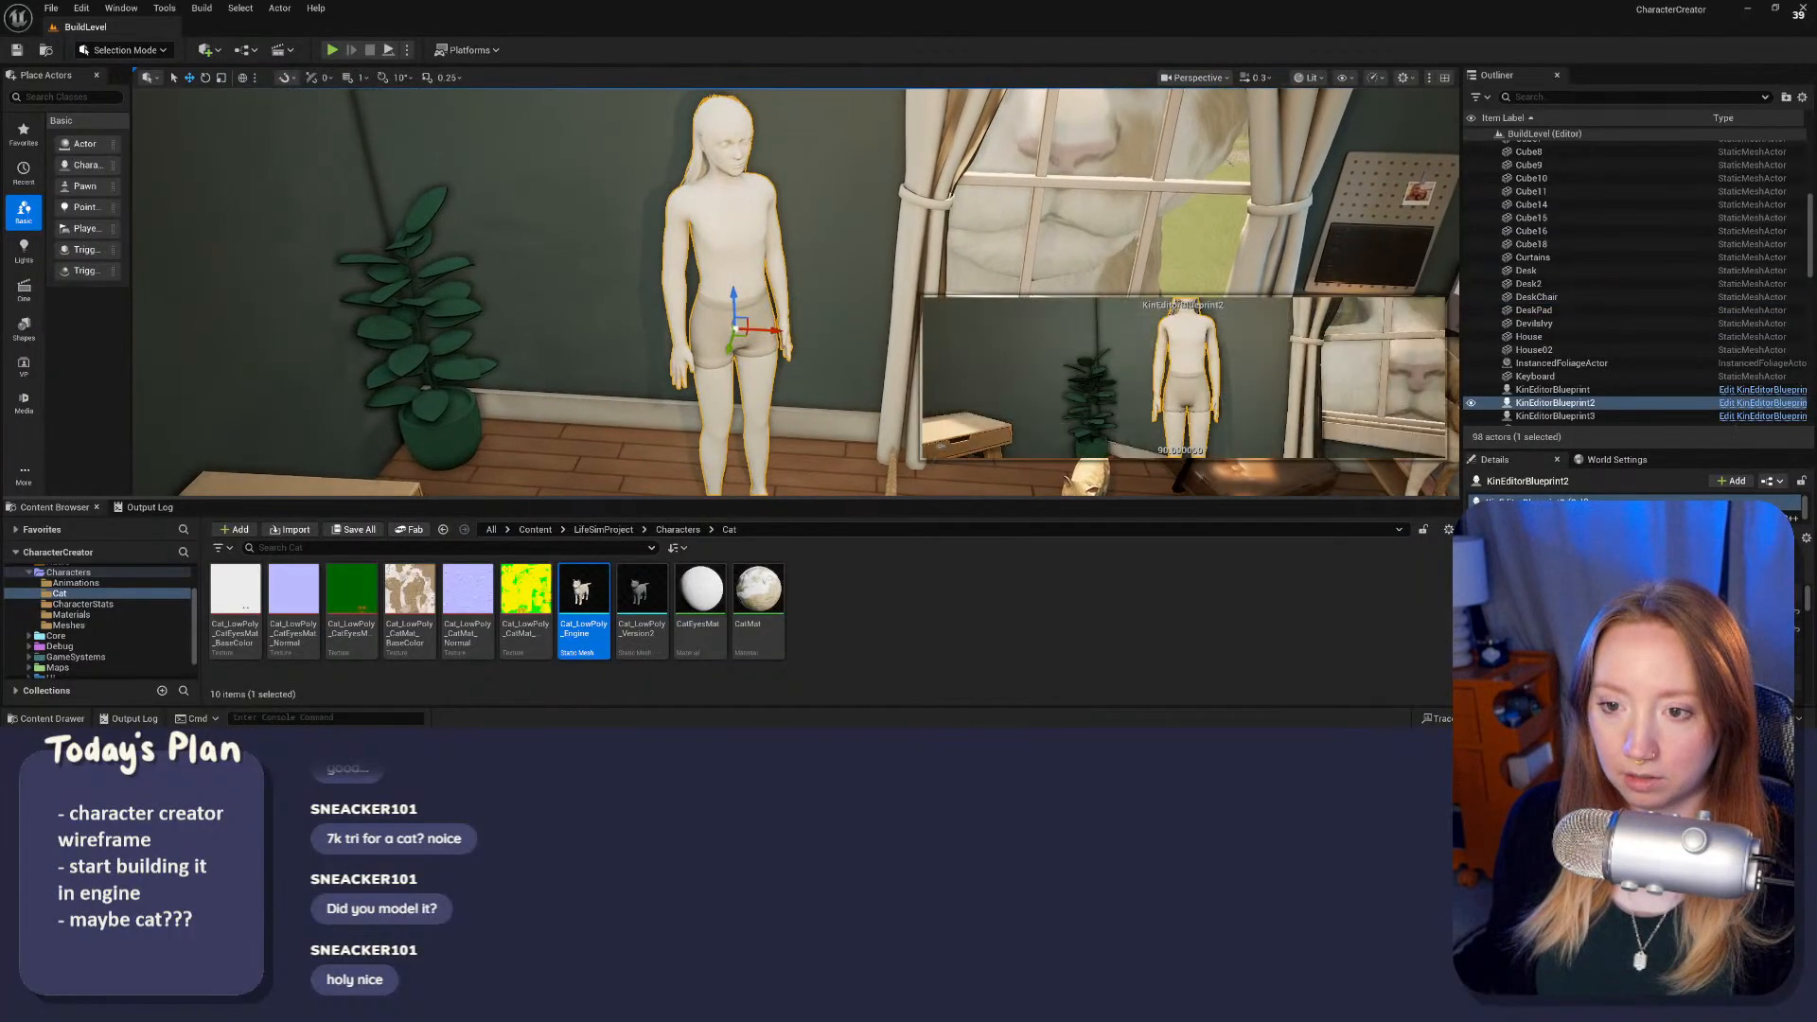
{"action": "right_click_drag", "start_coordinate": [728, 255], "coordinate": [728, 212]}
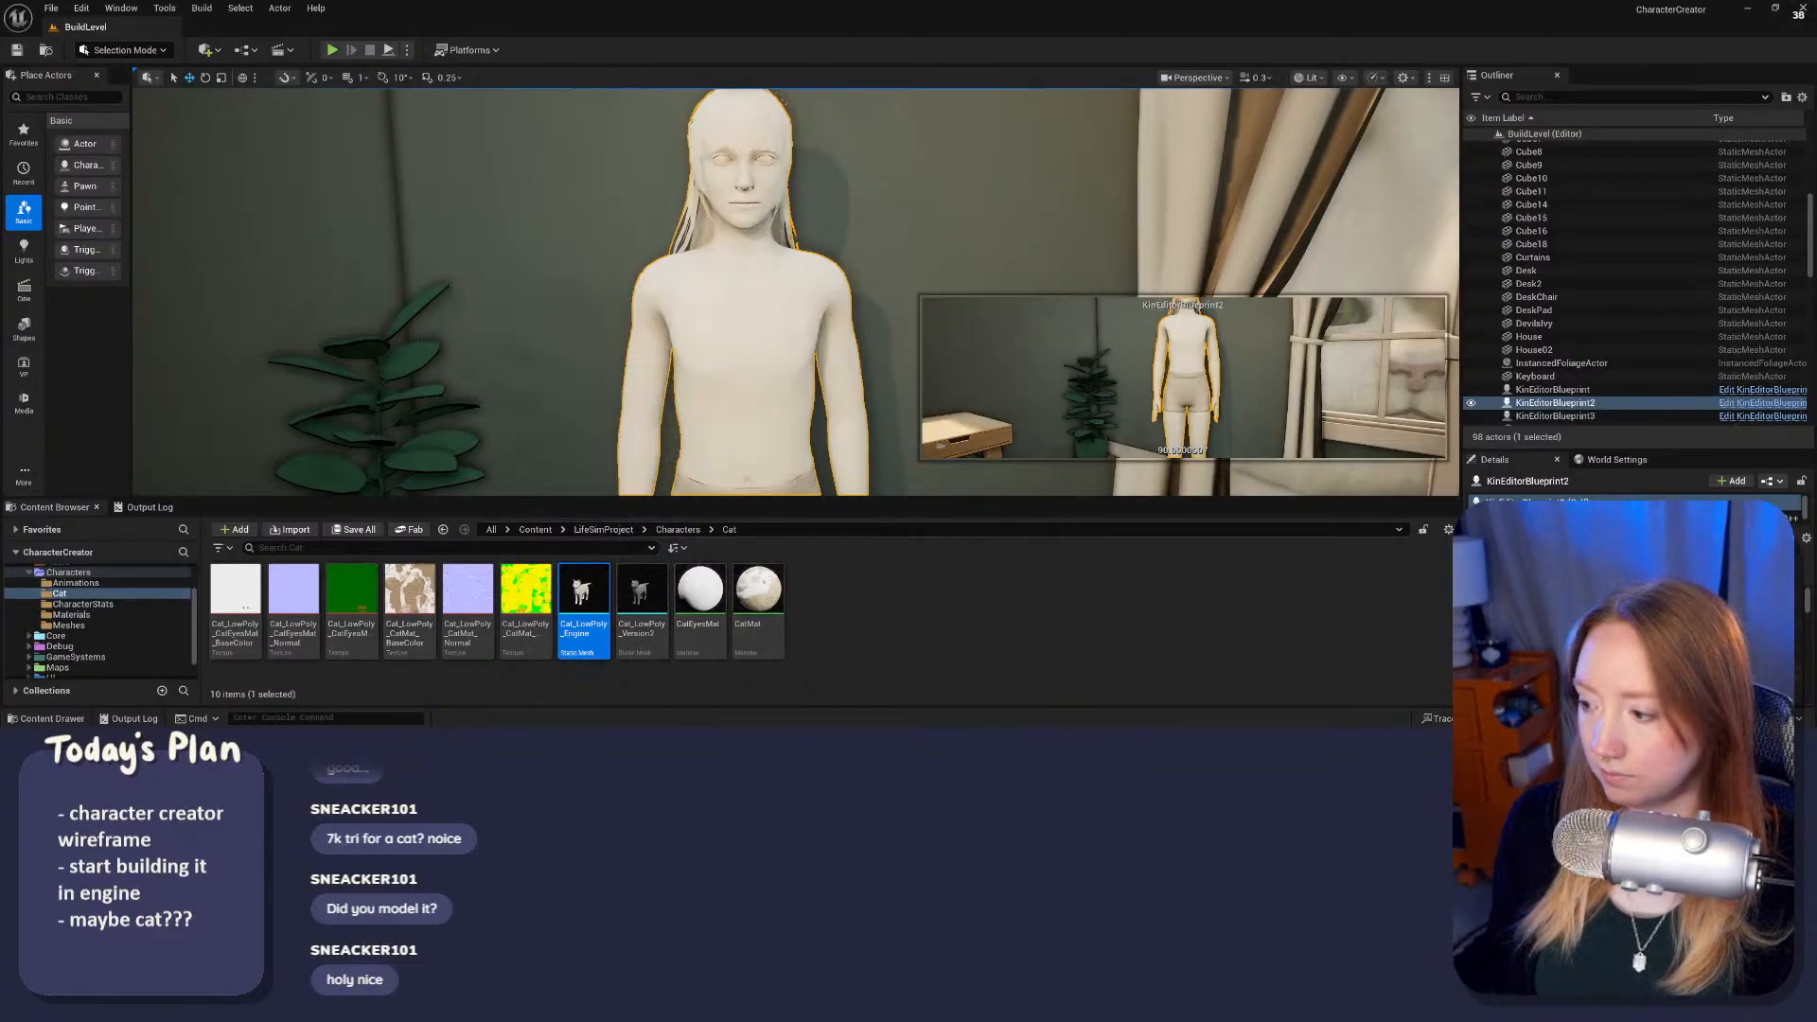
{"action": "double_click", "coordinate": [1630, 617]}
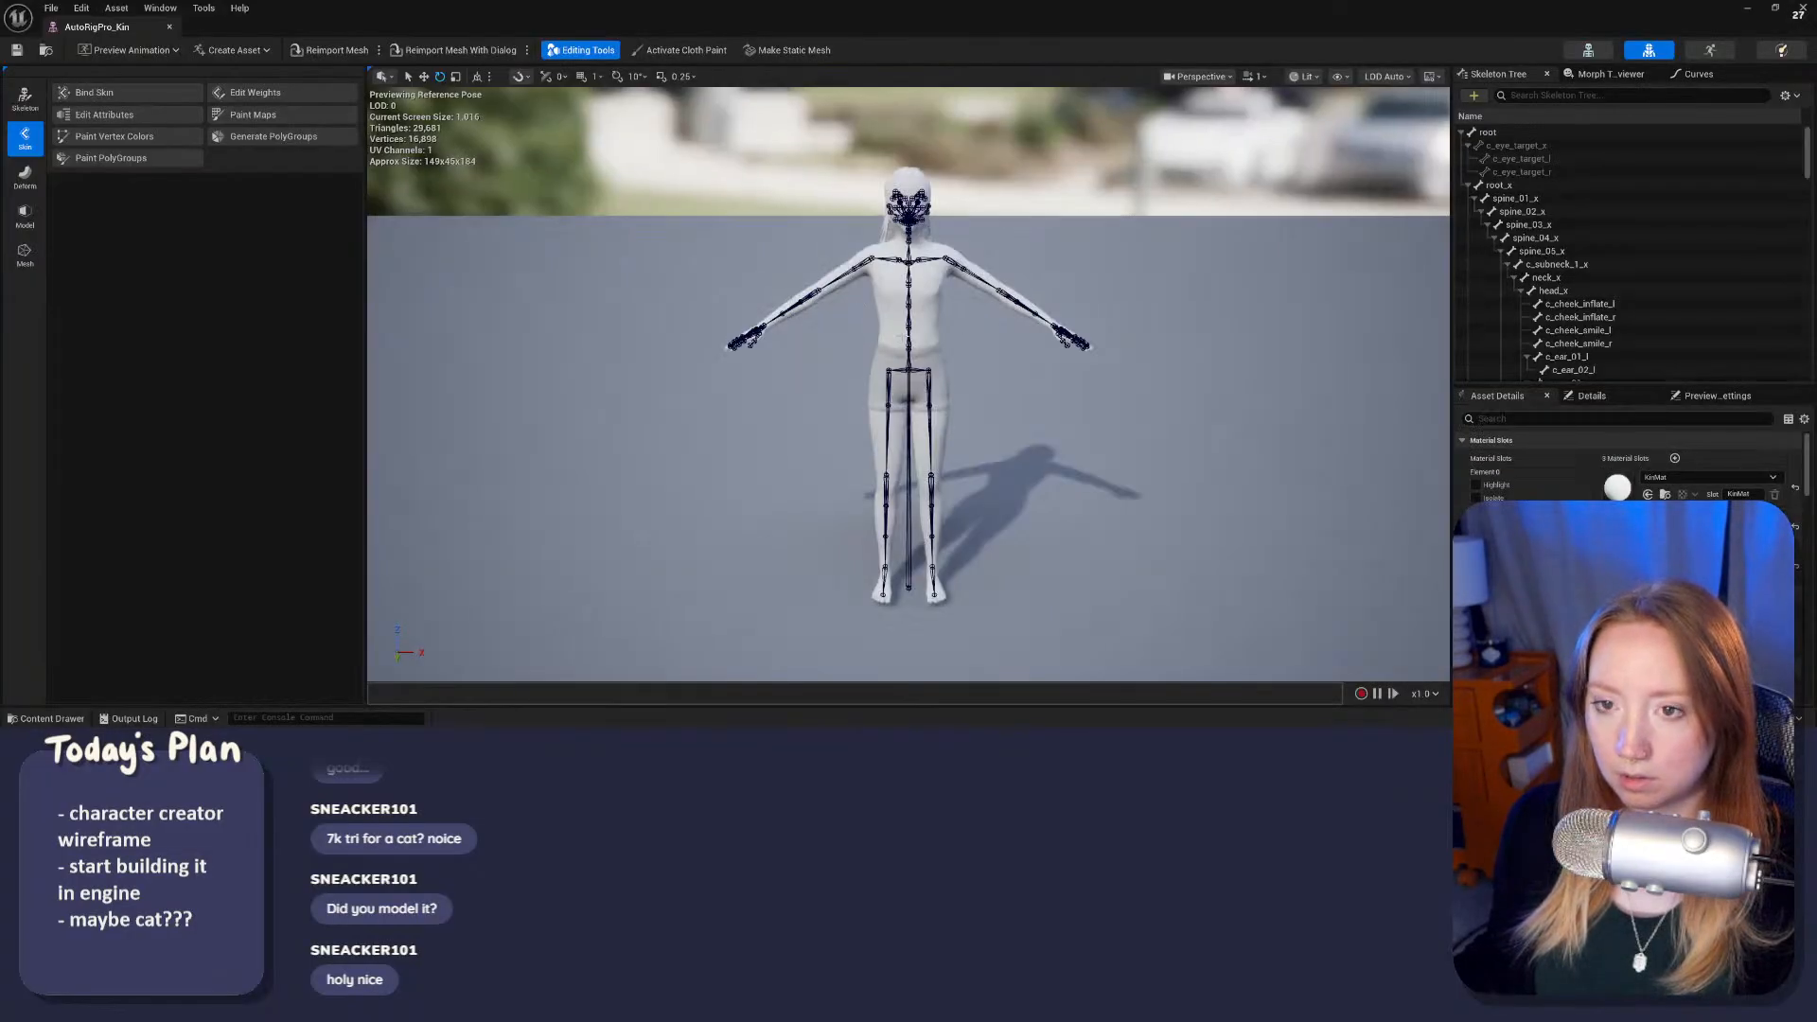
Step: Show the AutoRigPro_Kin character mesh in the Wireframe view mode and switch it to Lit Wireframe
{"action": "key", "text": "w"}
{"action": "right_click_drag", "start_coordinate": [945, 208], "coordinate": [960, 138]}
{"action": "key", "text": "s"}
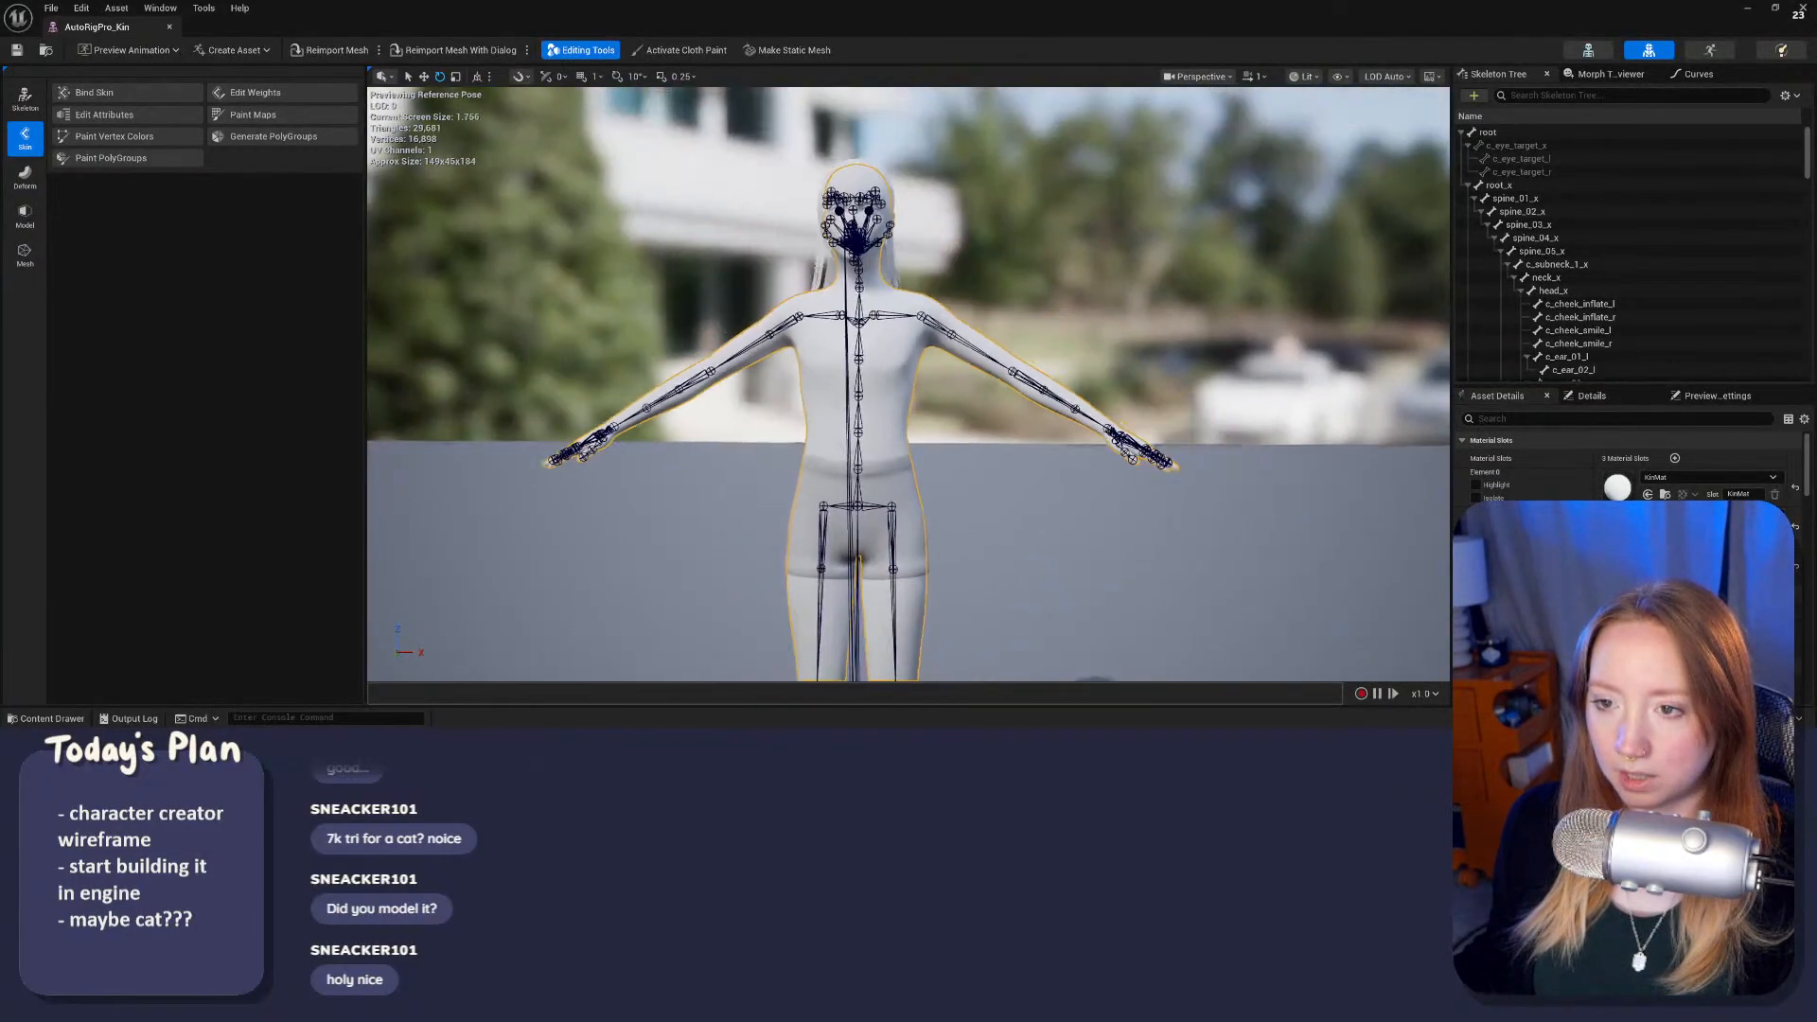
{"action": "left_click", "coordinate": [1306, 76]}
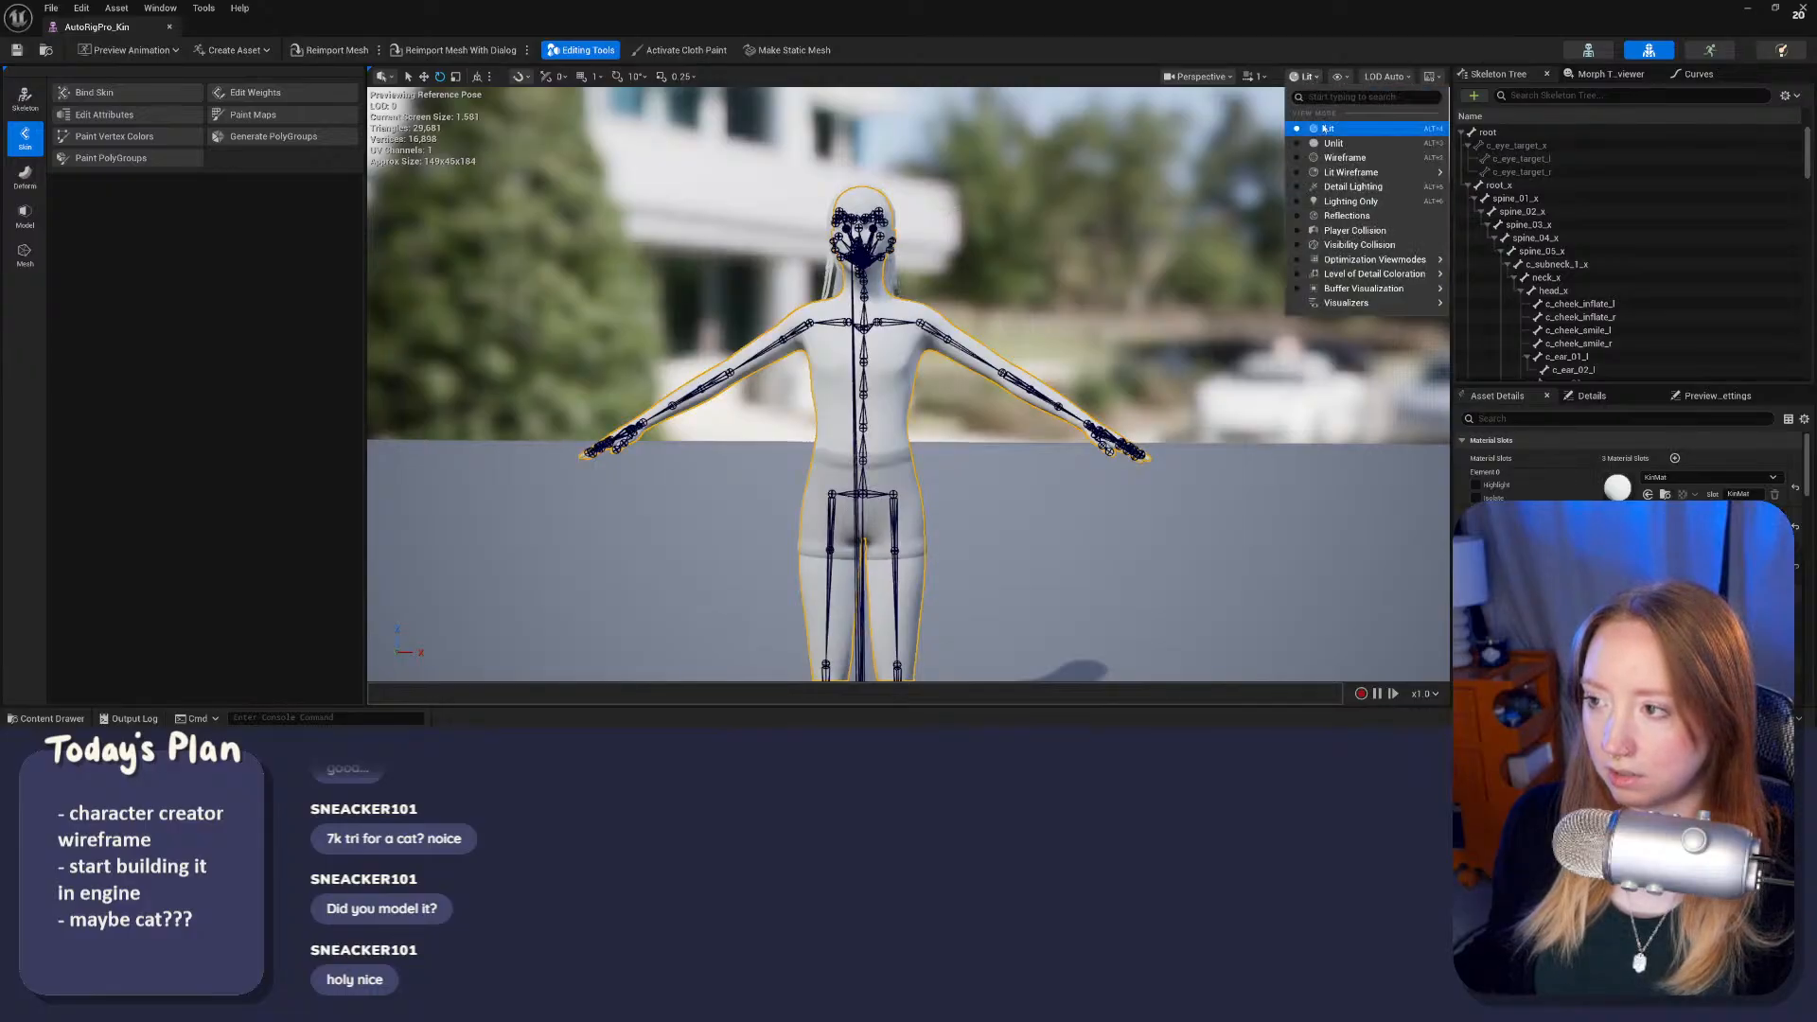
{"action": "left_click", "coordinate": [1339, 158]}
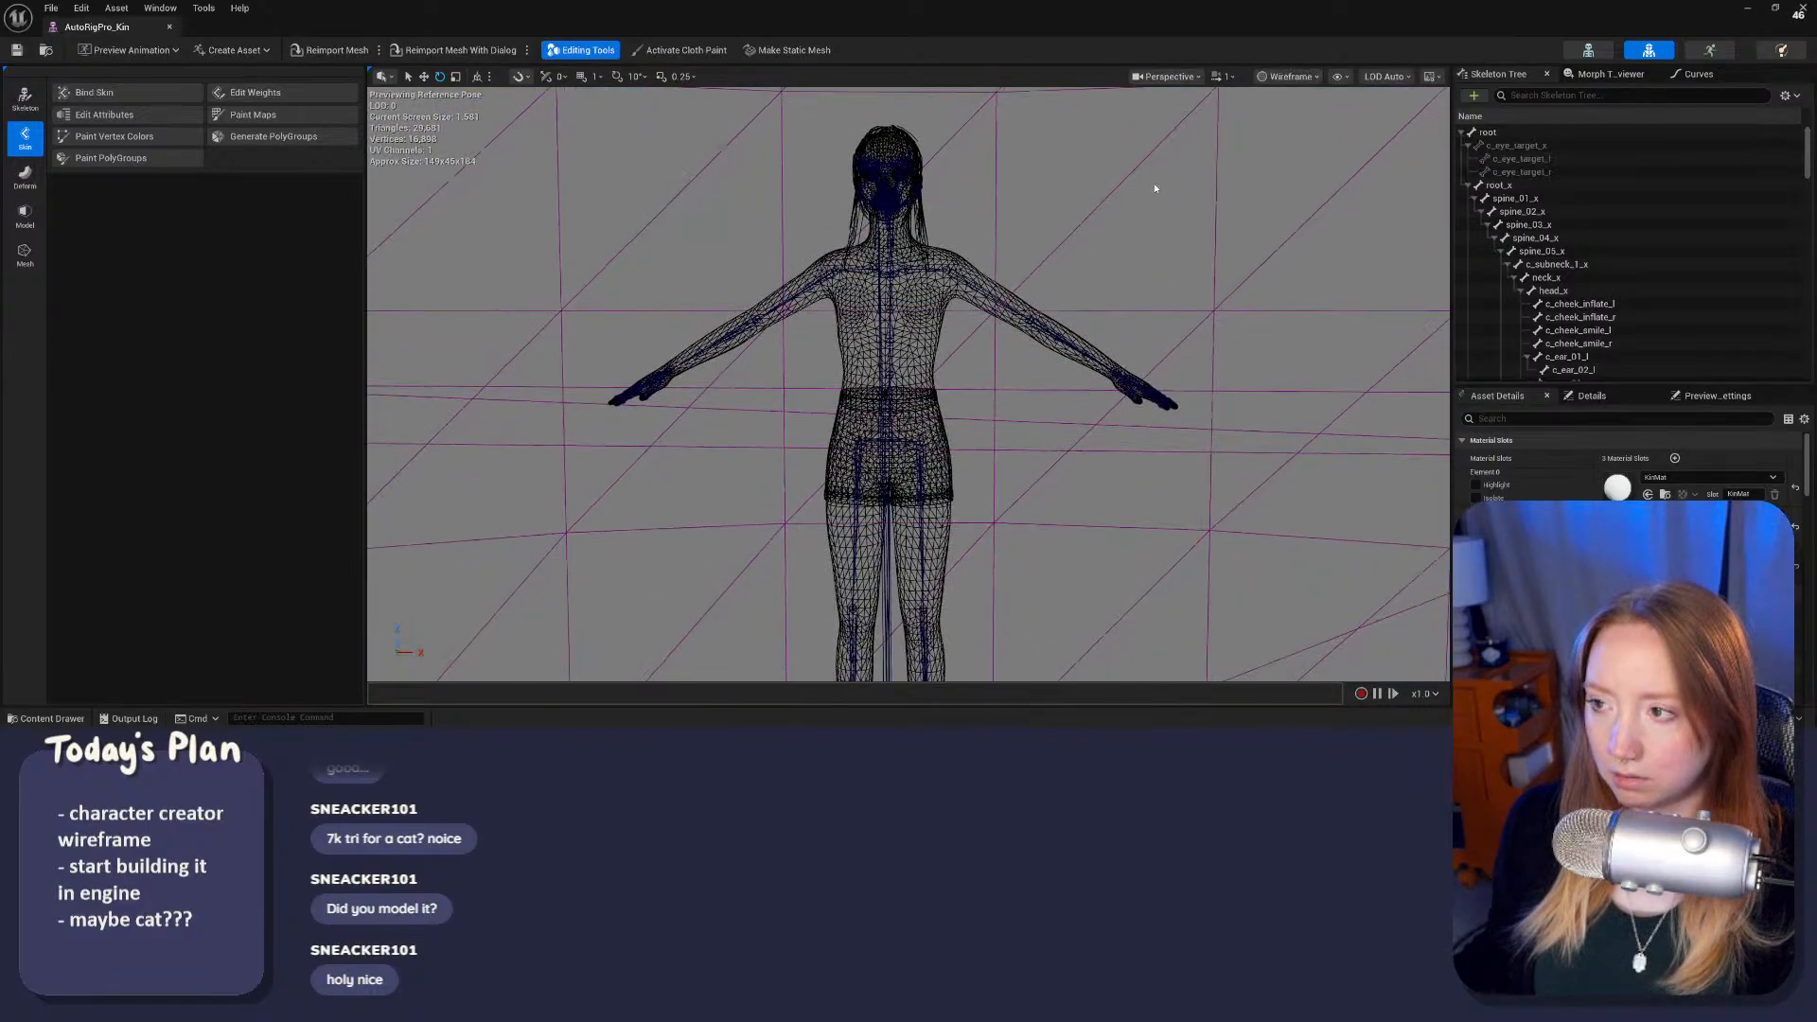
{"action": "left_click", "coordinate": [1292, 78]}
{"action": "left_click", "coordinate": [1321, 174]}
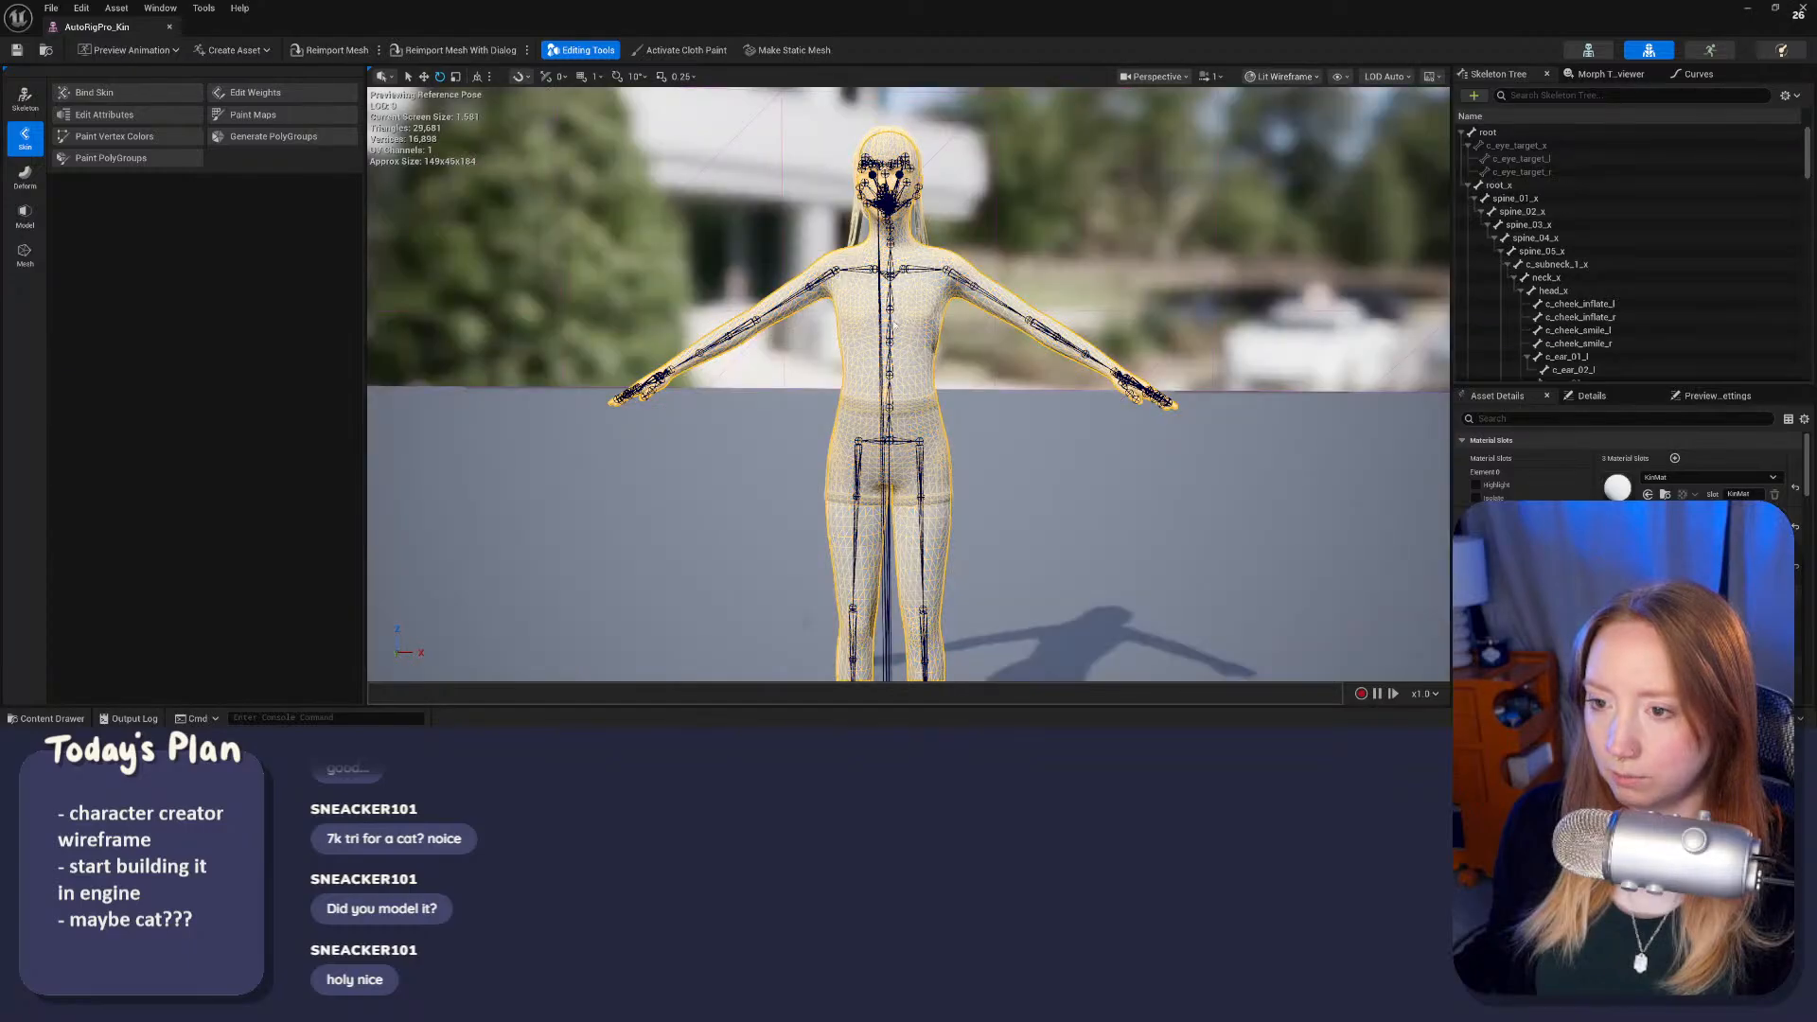
Step: Examine the lit wireframe on the character's torso, shorts, legs and whole body
{"action": "scroll", "coordinate": [946, 284], "scroll_direction": "up", "scroll_amount": 10}
{"action": "scroll", "coordinate": [908, 384], "scroll_direction": "down", "scroll_amount": 6}
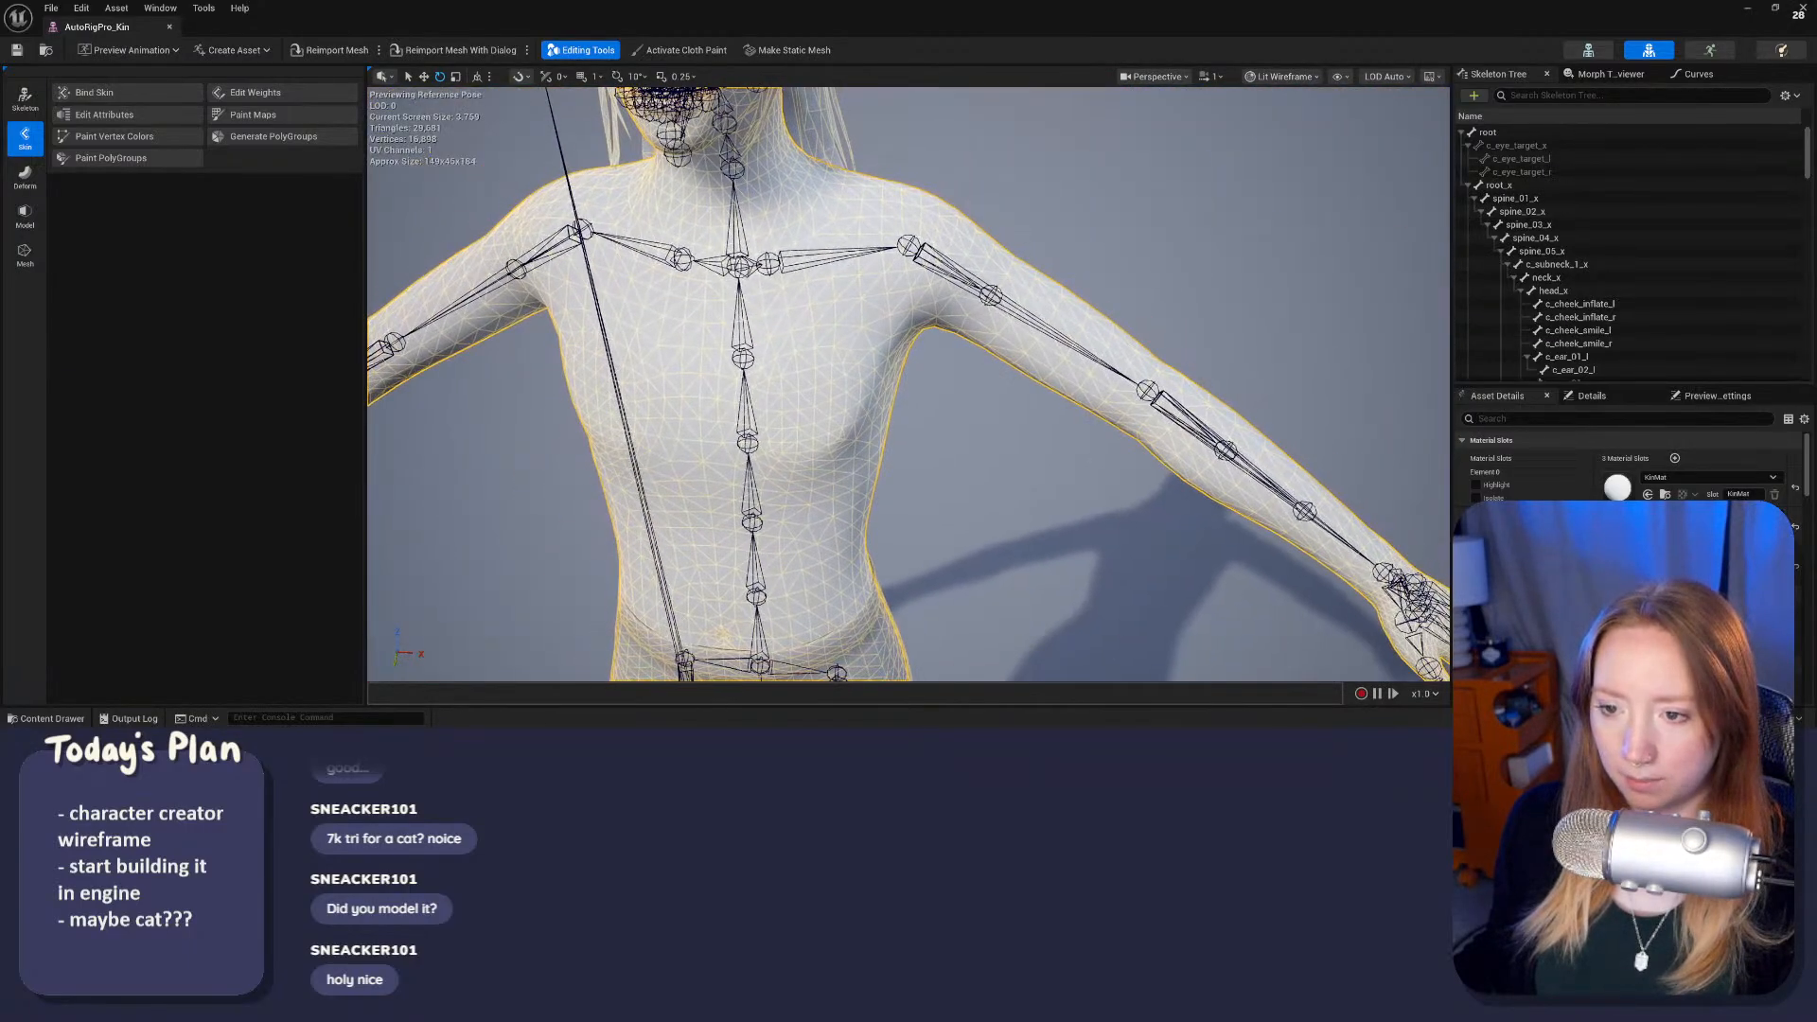
{"action": "middle_click_drag", "start_coordinate": [908, 283], "coordinate": [909, 530]}
{"action": "scroll", "coordinate": [908, 384], "scroll_direction": "down", "scroll_amount": 4}
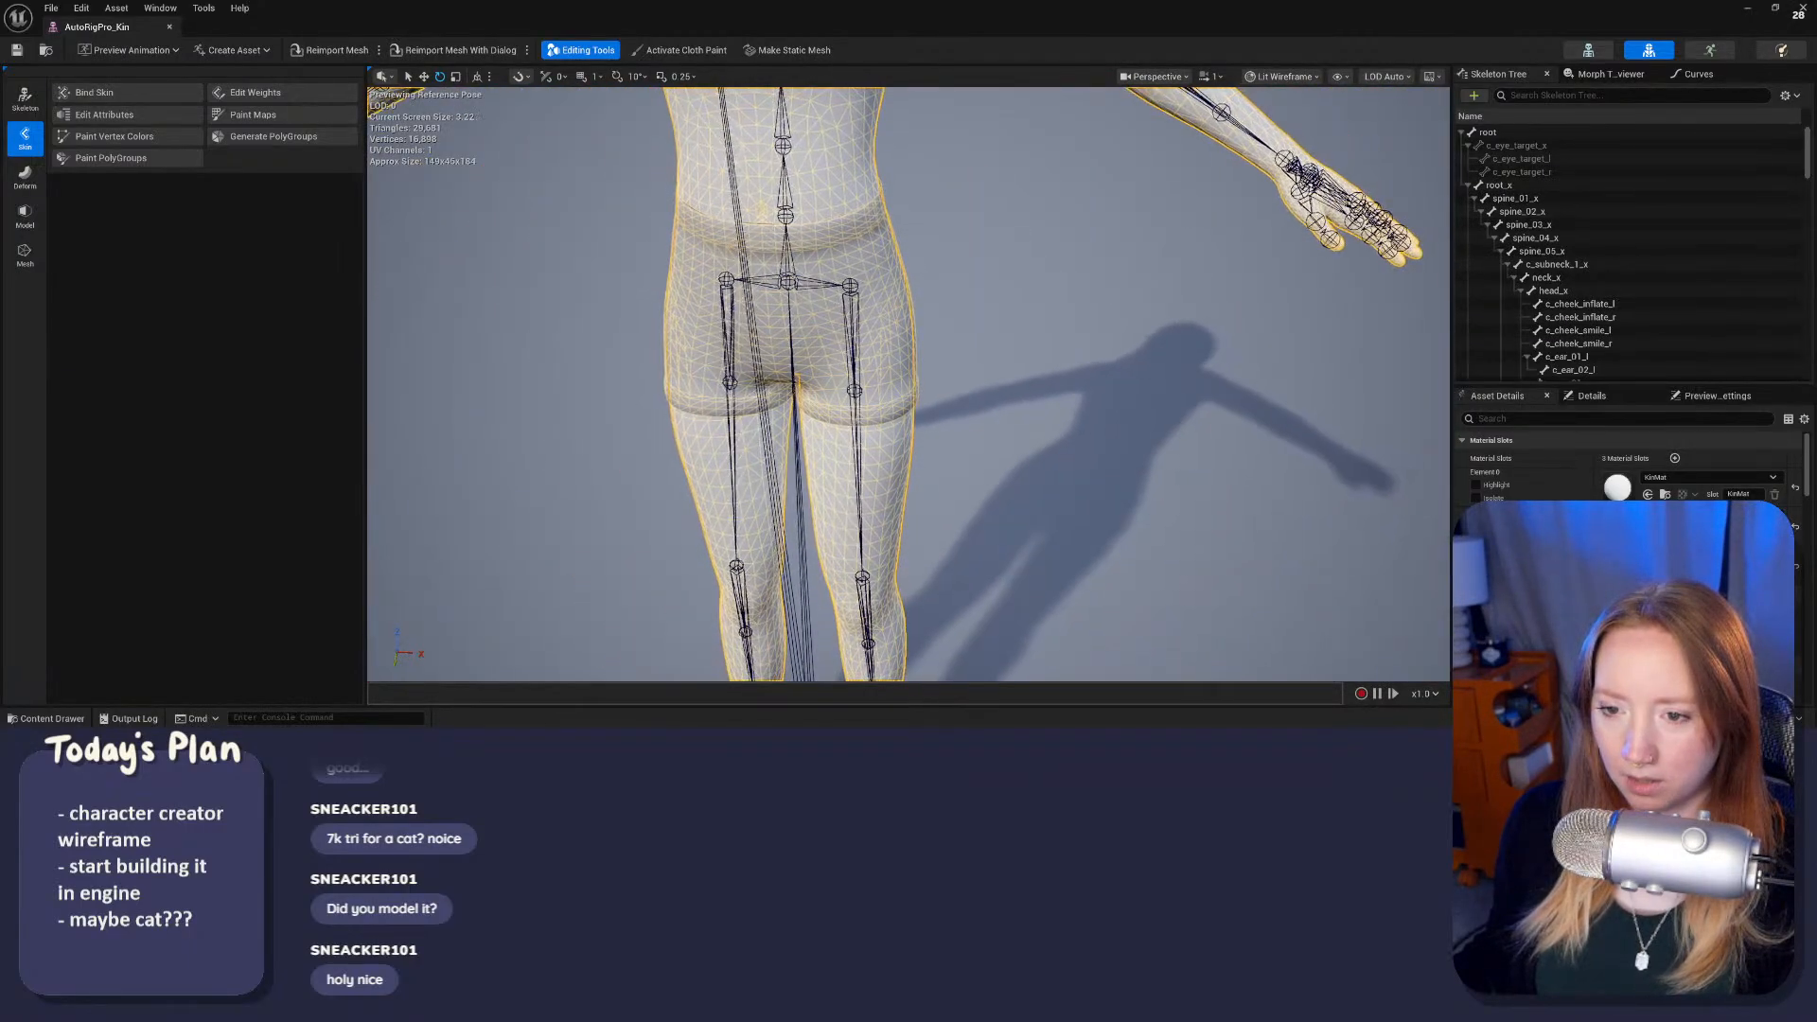
{"action": "scroll", "coordinate": [908, 384], "scroll_direction": "down", "scroll_amount": 8}
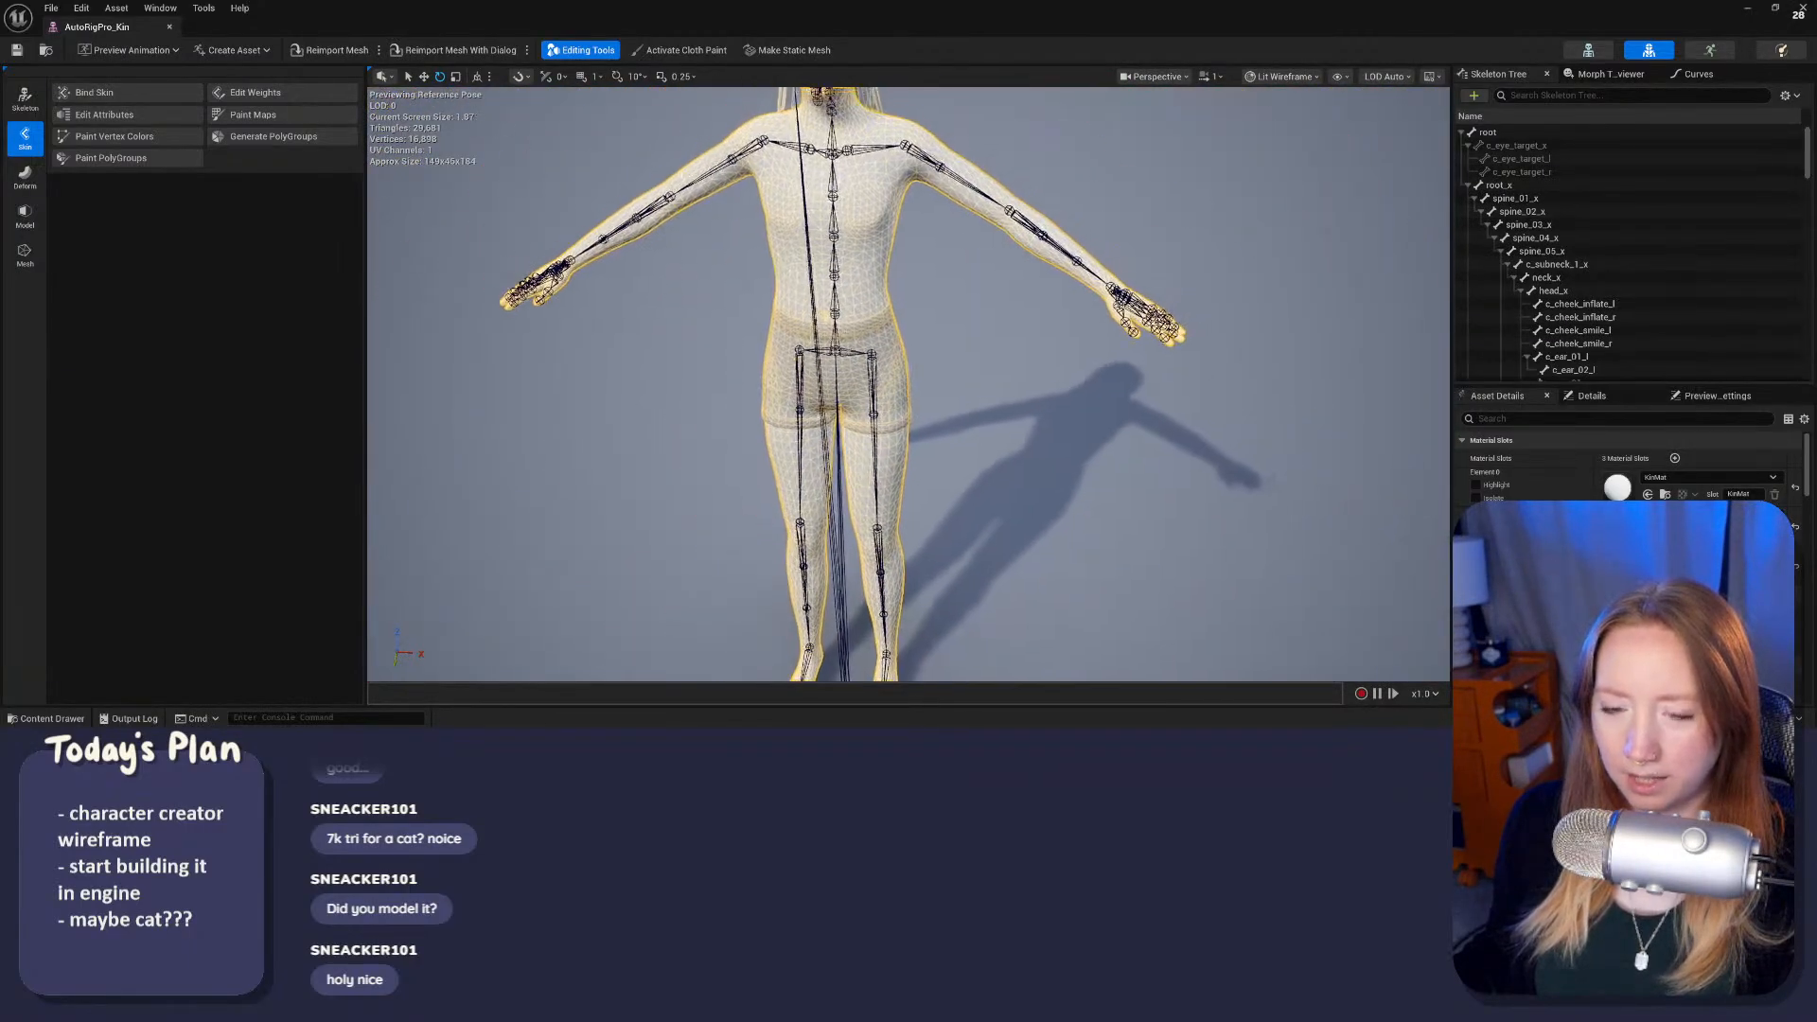
{"action": "right_click_drag", "start_coordinate": [909, 384], "coordinate": [803, 392]}
{"action": "key", "text": "d"}
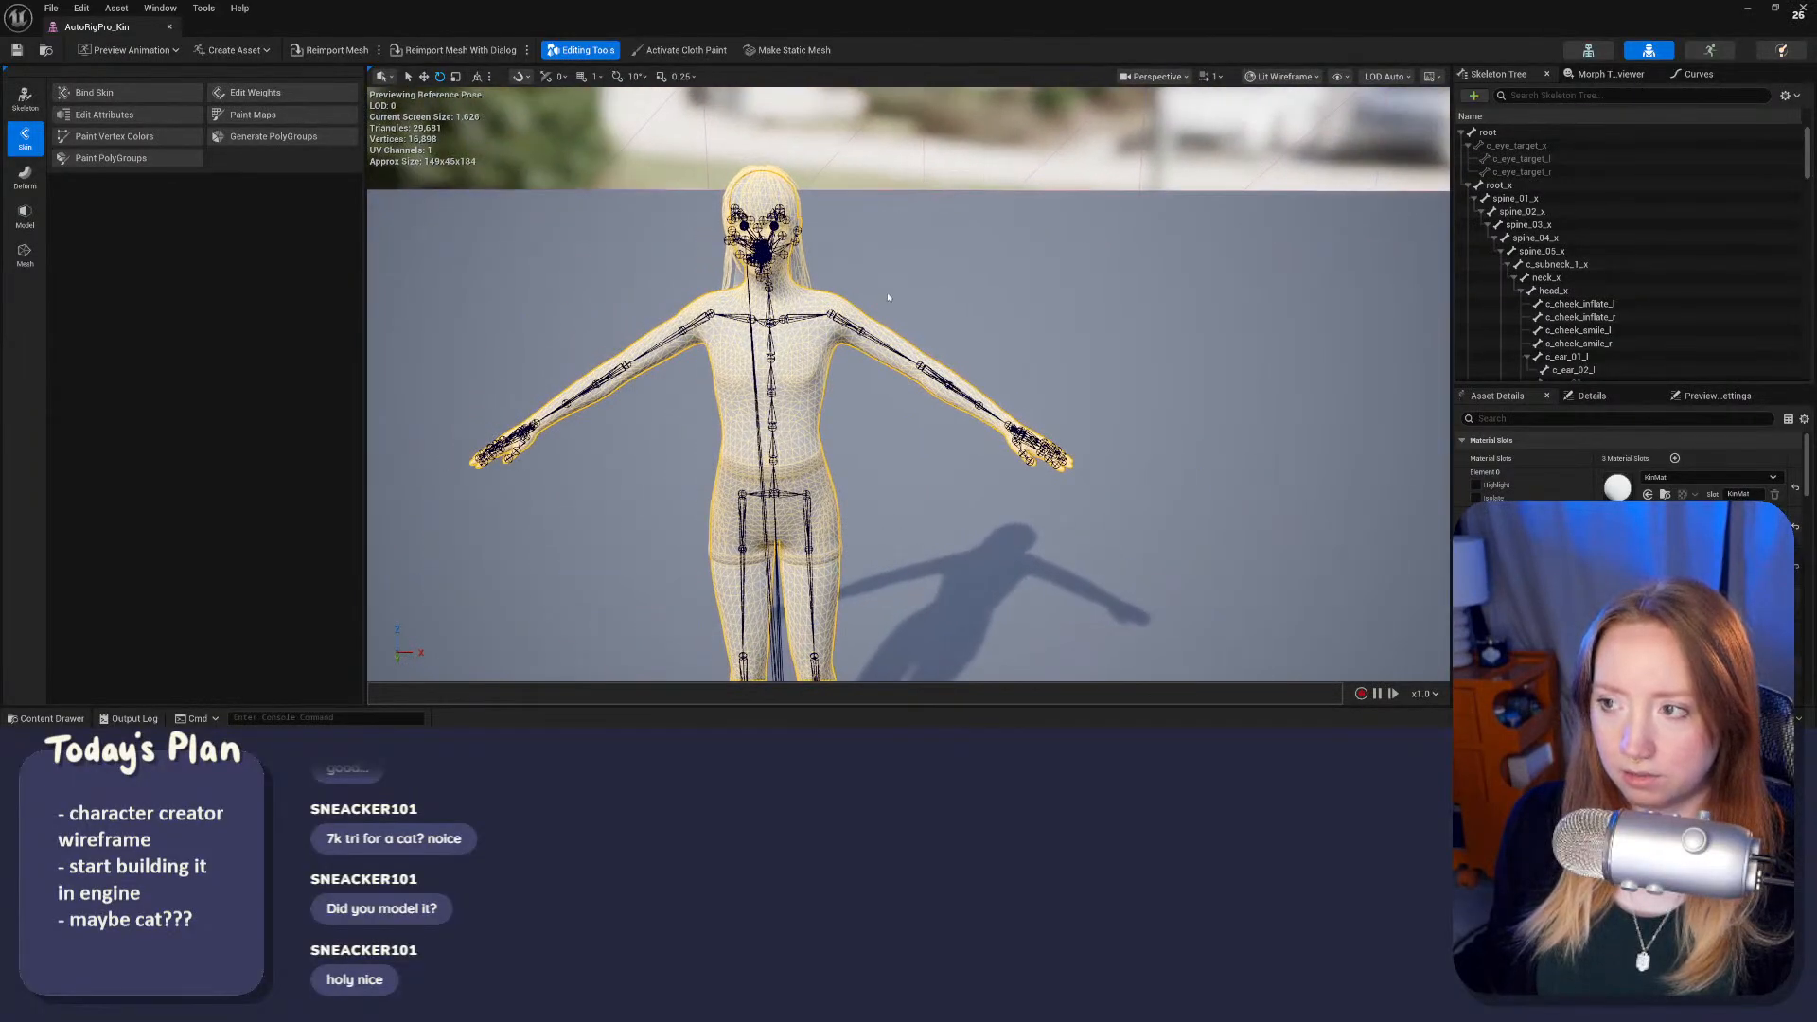
{"action": "right_click_drag", "start_coordinate": [887, 297], "coordinate": [872, 320]}
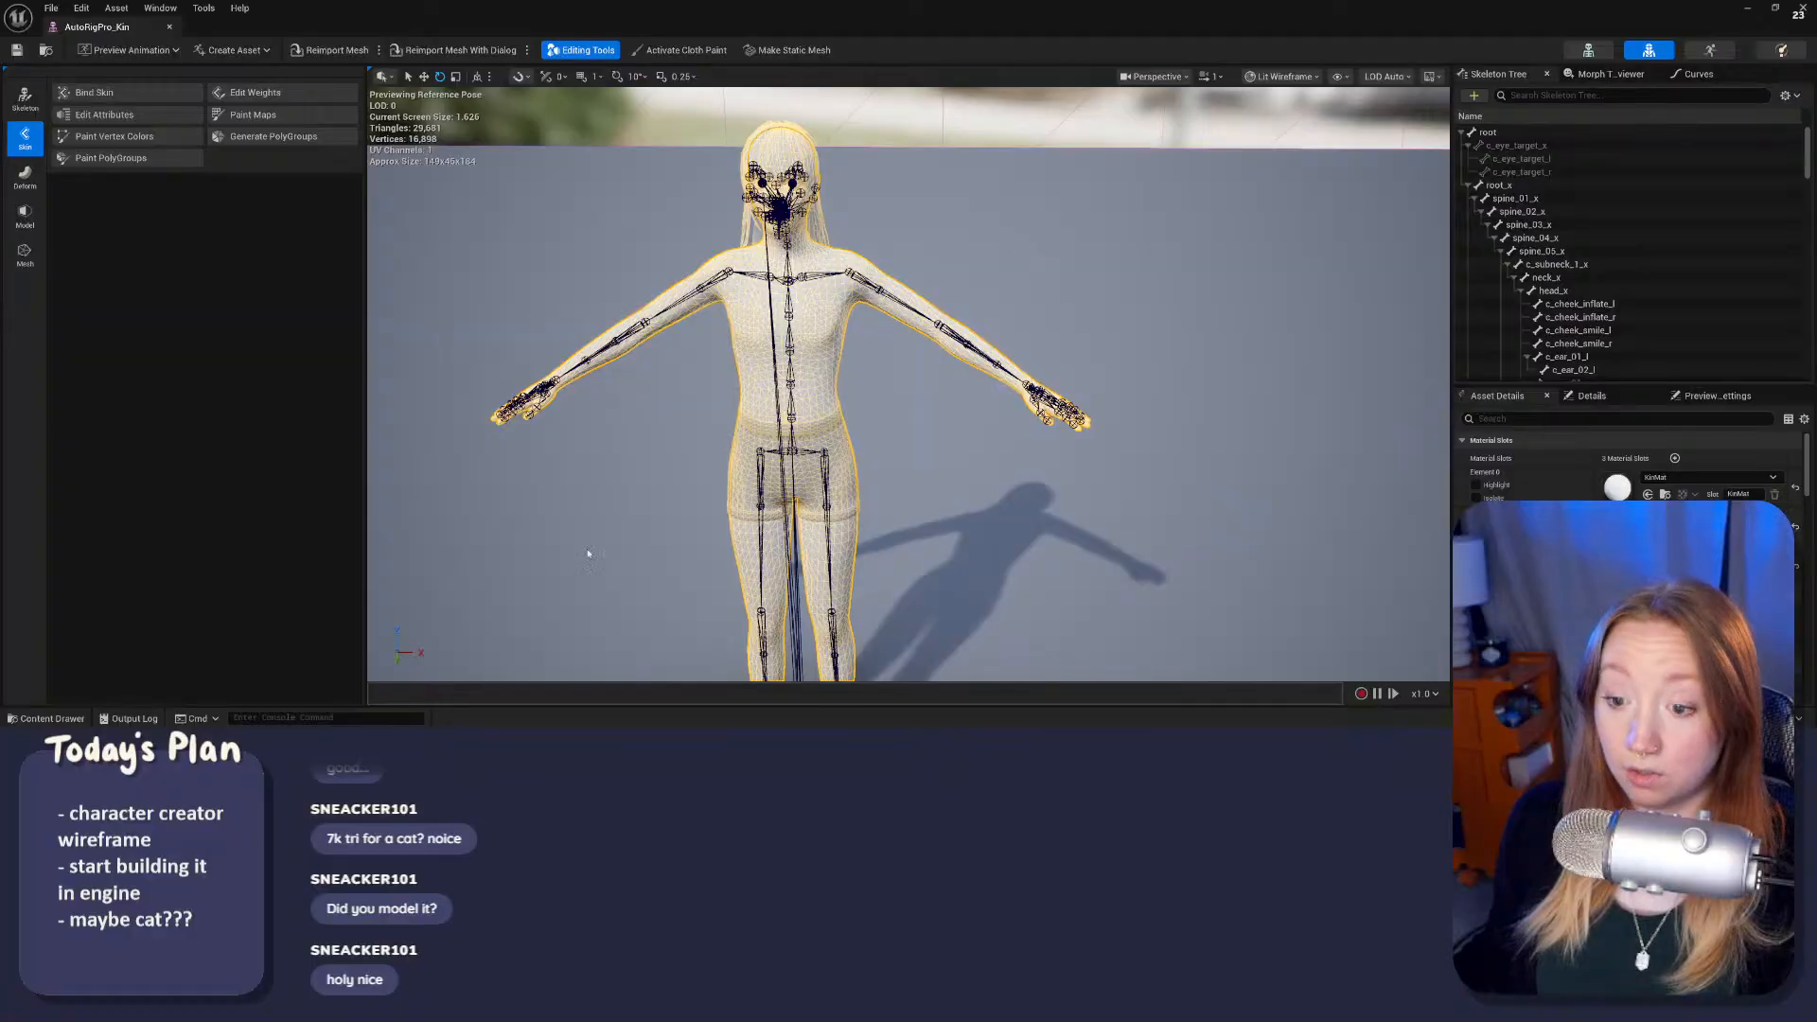
Step: Set the mesh viewport's camera speed to 0.1 and view the wireframed character from slightly different angles
{"action": "left_click", "coordinate": [1210, 76]}
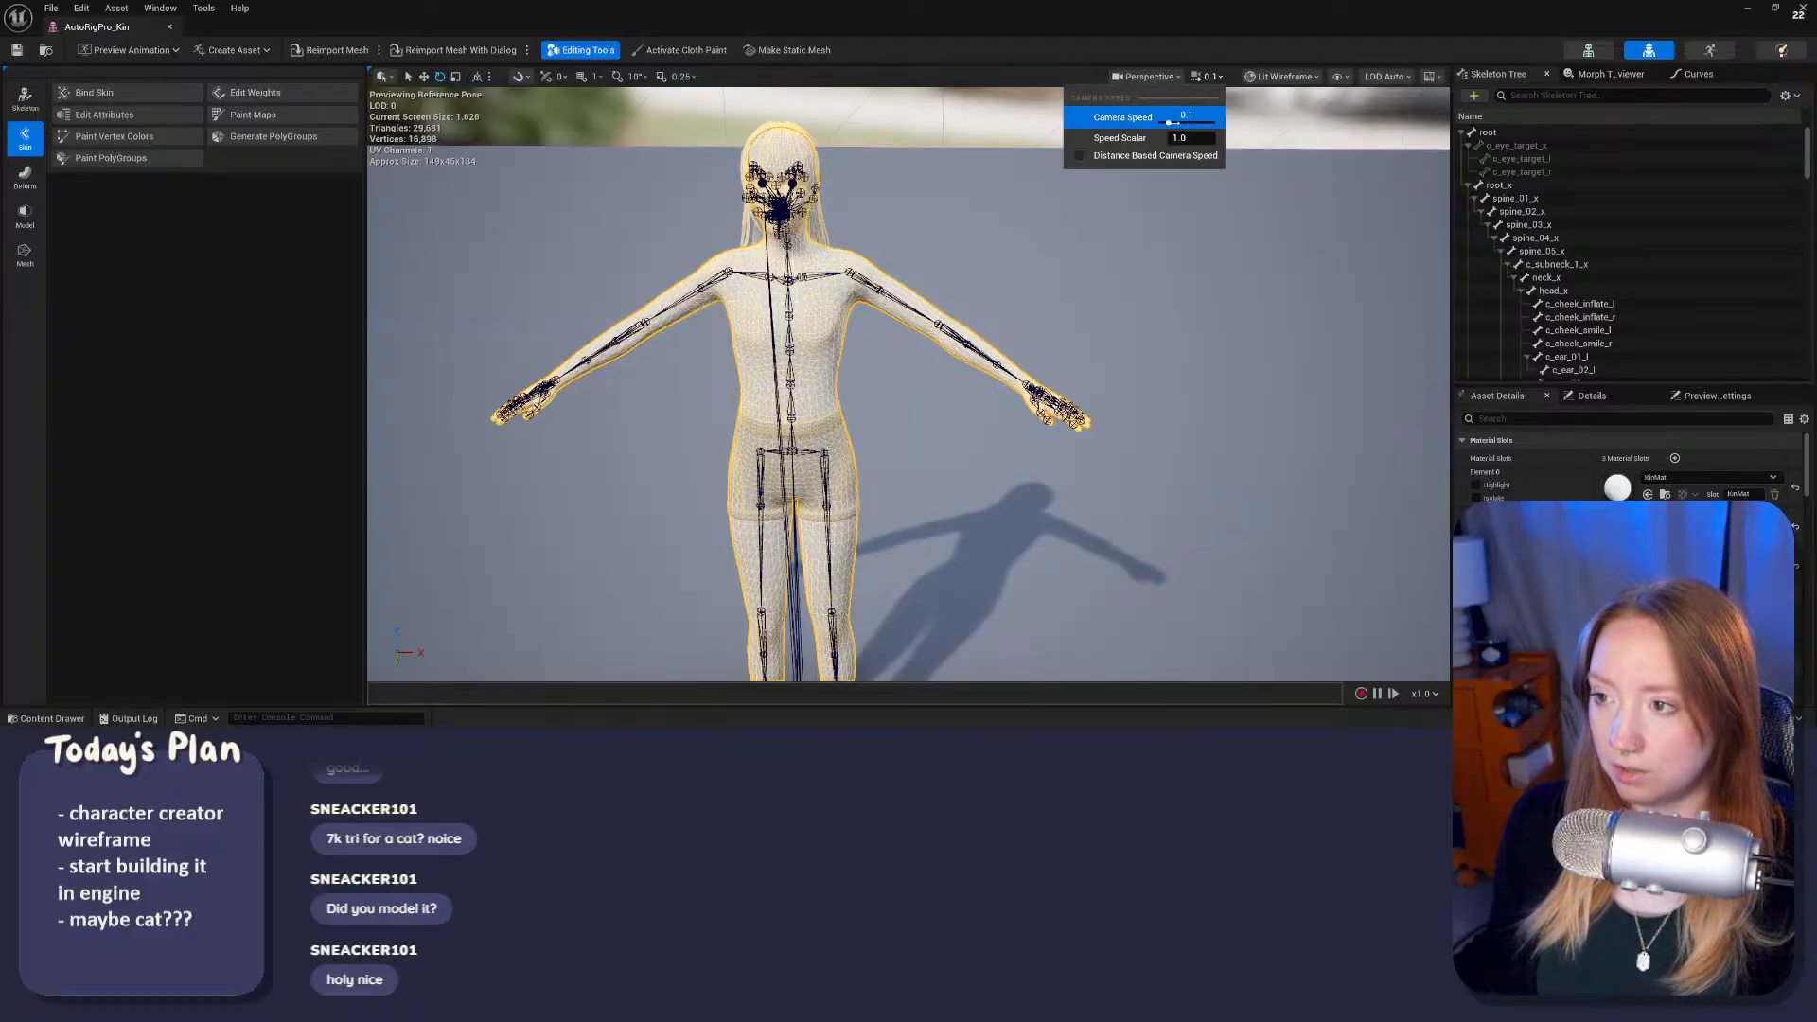
{"action": "right_click_drag", "start_coordinate": [1022, 284], "coordinate": [1069, 274]}
{"action": "key", "text": "w"}
{"action": "key", "text": "a"}
{"action": "key", "text": "w"}
{"action": "key", "text": "d"}
{"action": "key", "text": "s"}
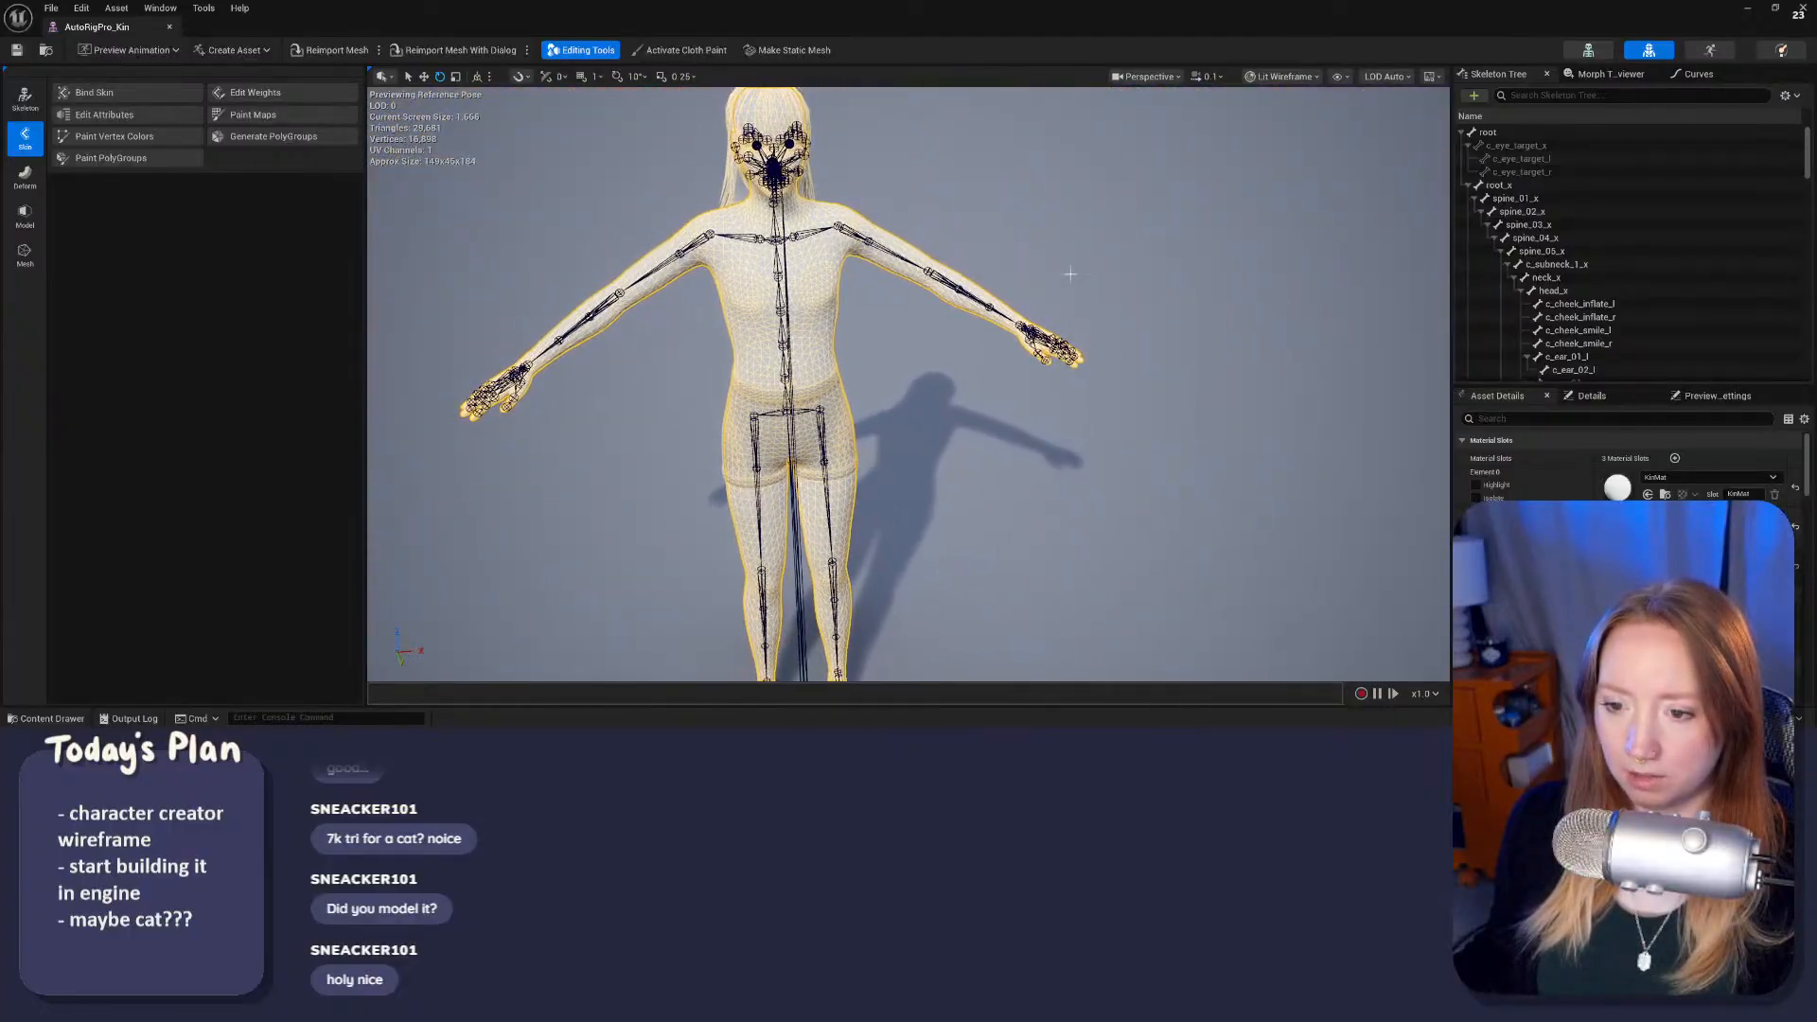
Step: Set the character mesh view back to Lit shading and view the body from head to feet
{"action": "left_click", "coordinate": [1282, 76]}
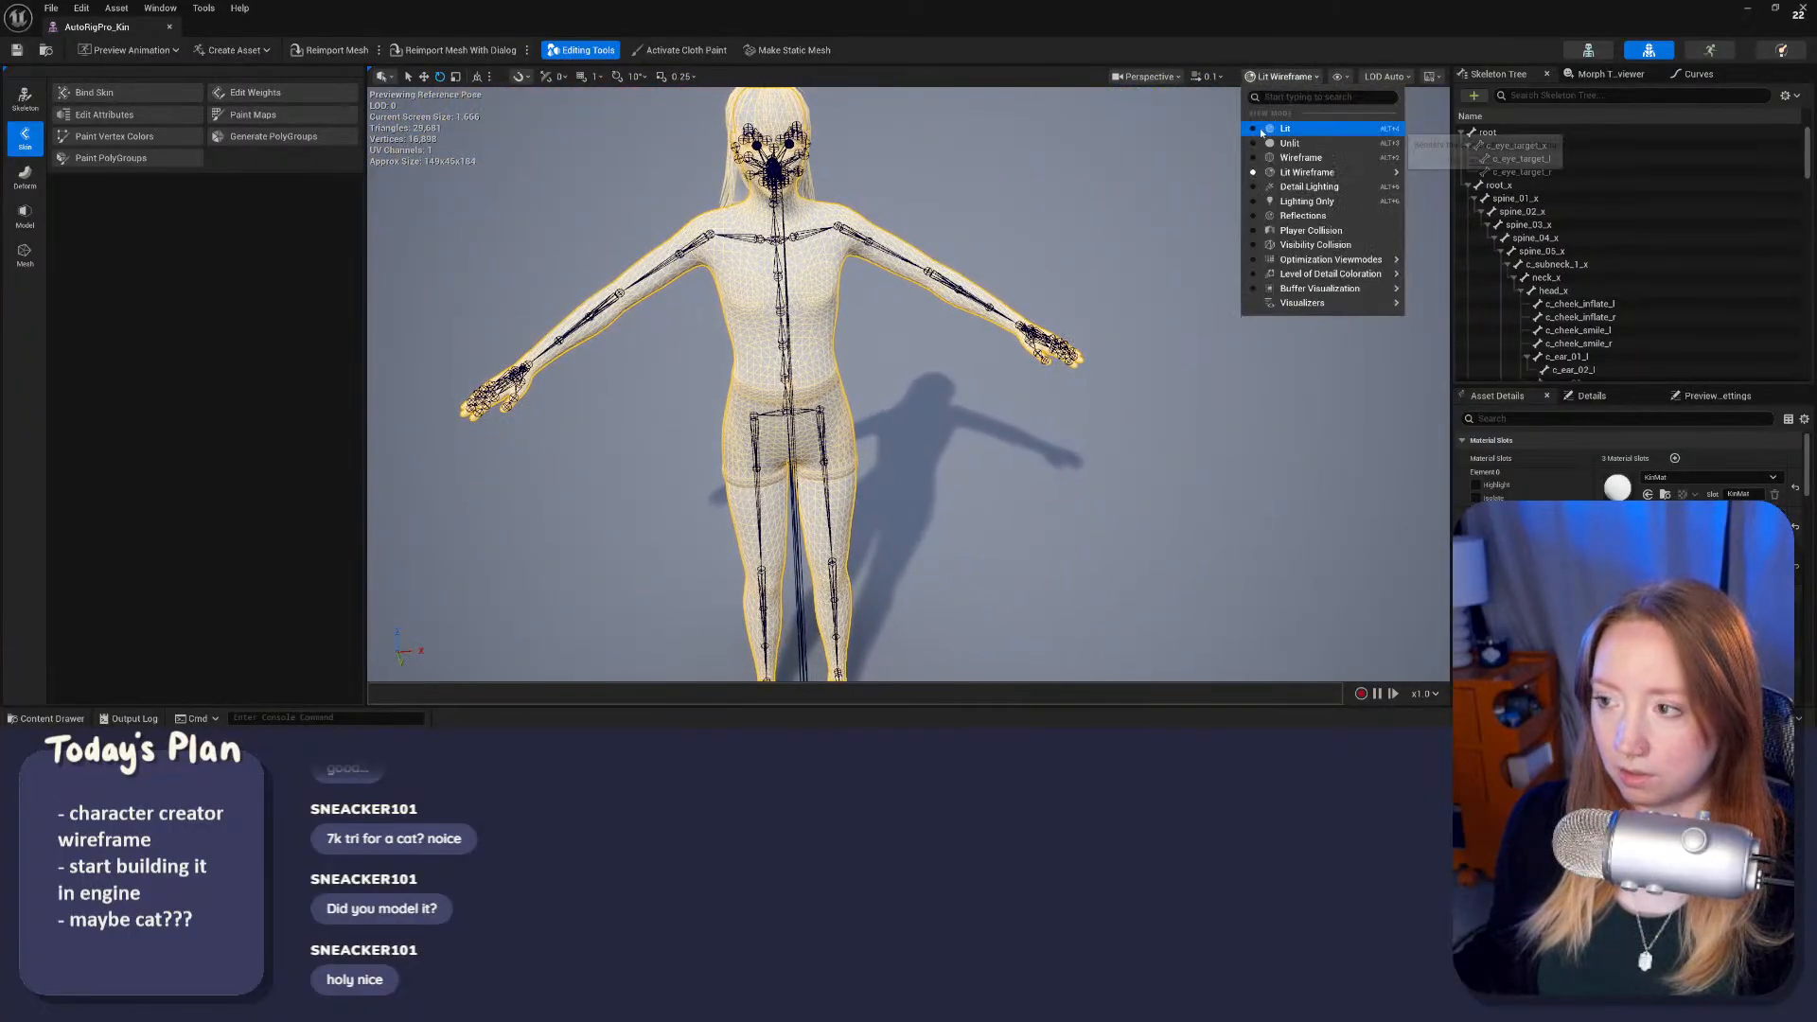
{"action": "left_click", "coordinate": [1267, 129]}
{"action": "right_click_drag", "start_coordinate": [1268, 128], "coordinate": [1234, 131]}
{"action": "key", "text": "s"}
{"action": "mouse_move", "coordinate": [886, 293]}
{"action": "right_mouse_down"}
{"action": "mouse_move", "coordinate": [848, 310]}
{"action": "mouse_move", "coordinate": [882, 325]}
{"action": "right_mouse_up"}
{"action": "key", "text": "w"}
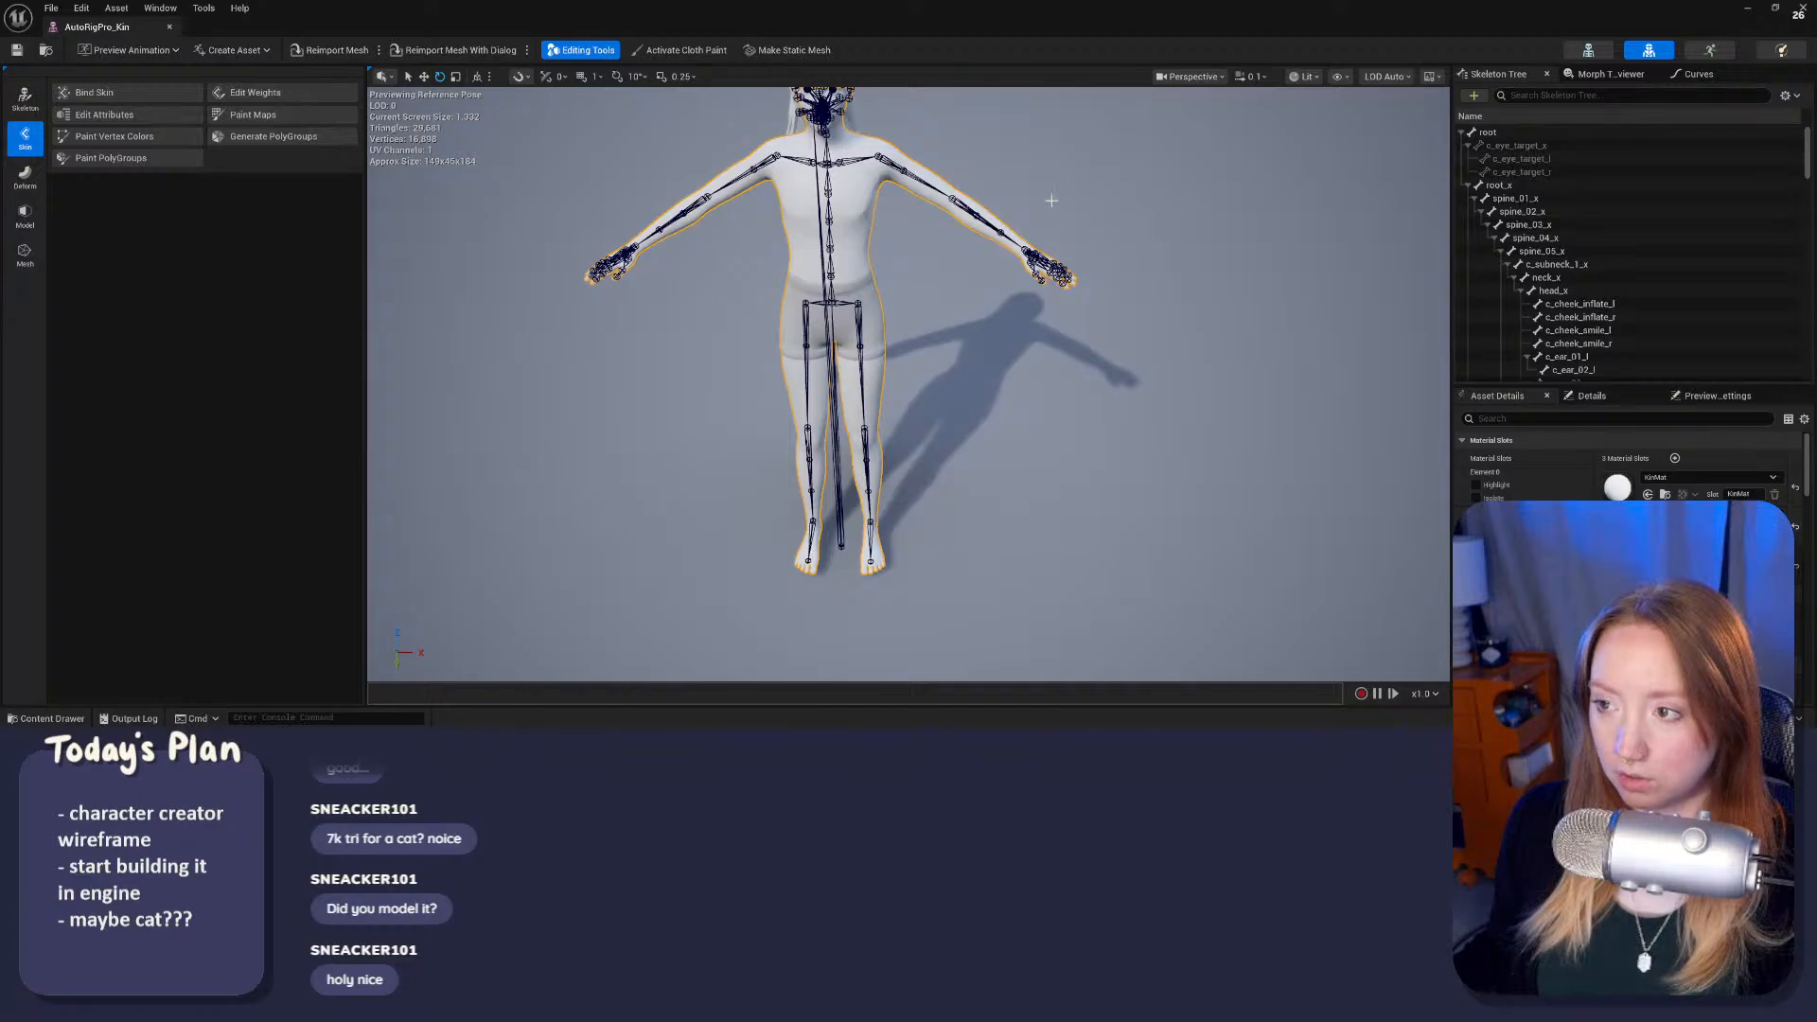
{"action": "right_click_drag", "start_coordinate": [1088, 246], "coordinate": [1090, 207]}
{"action": "key", "text": "w"}
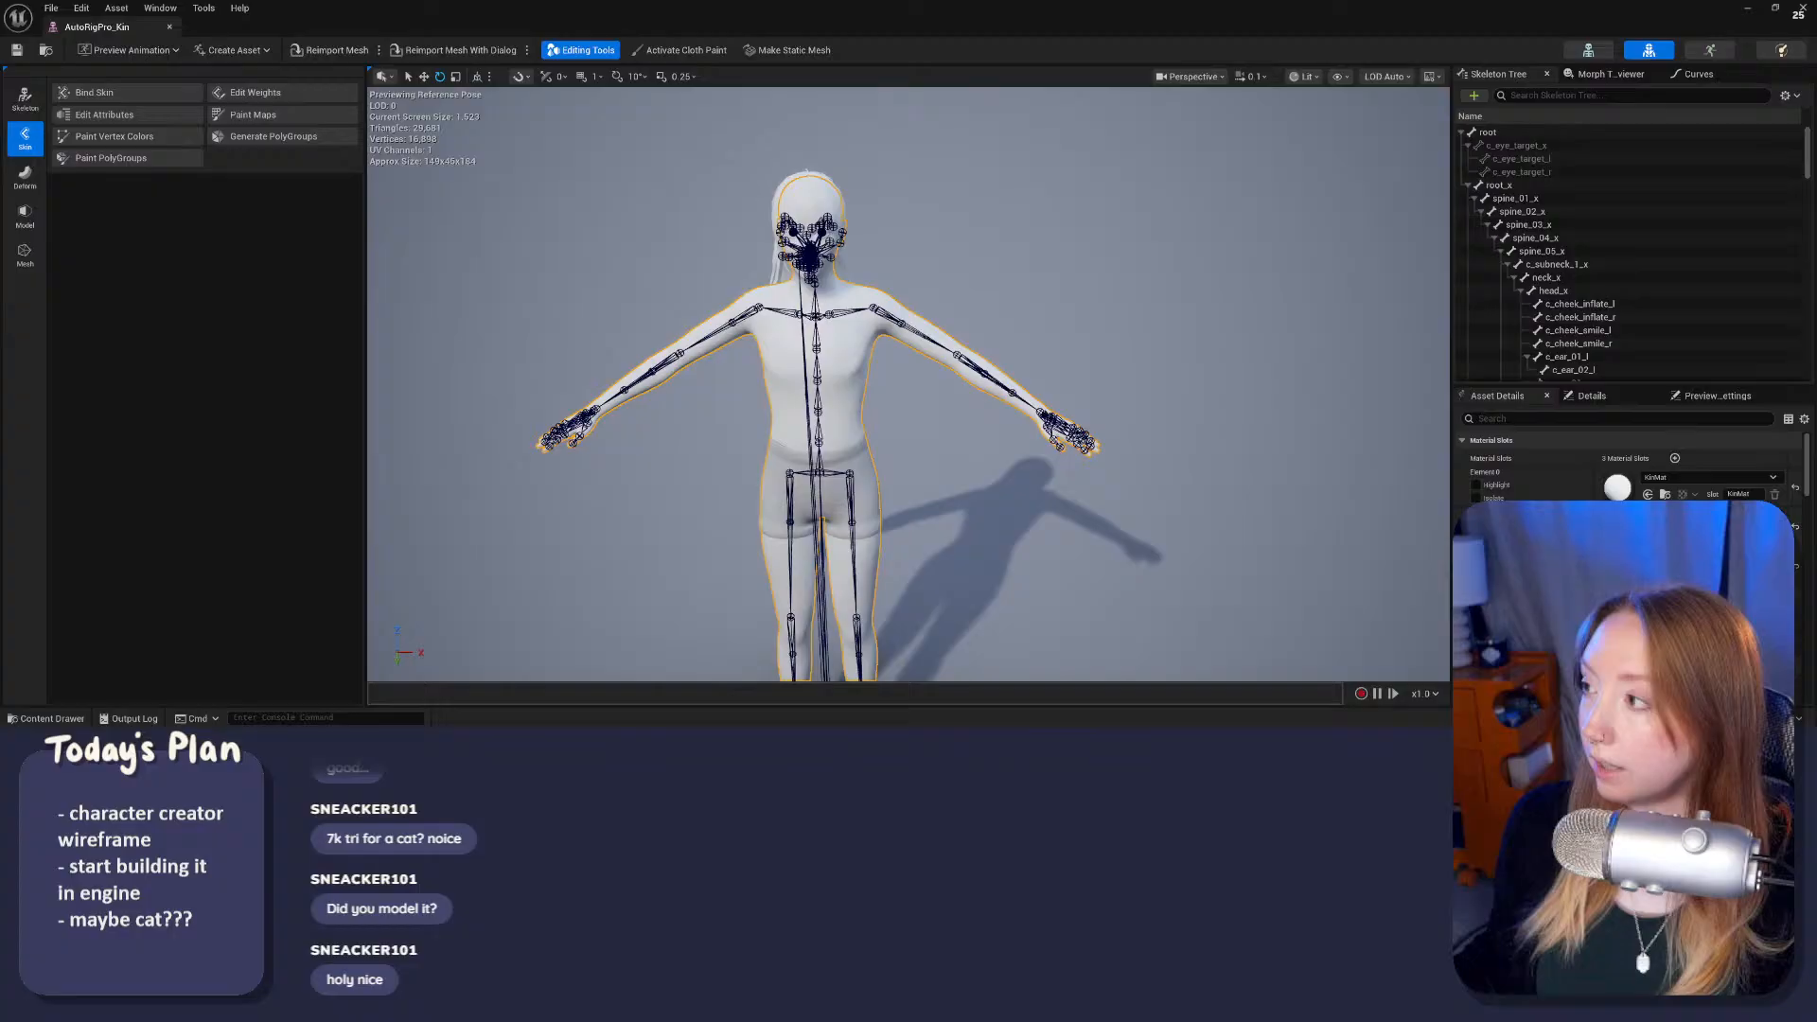
Step: Close the character mesh editor, enlarge the level viewport and view the whole character standing by the plant and window
{"action": "left_click", "coordinate": [1802, 9]}
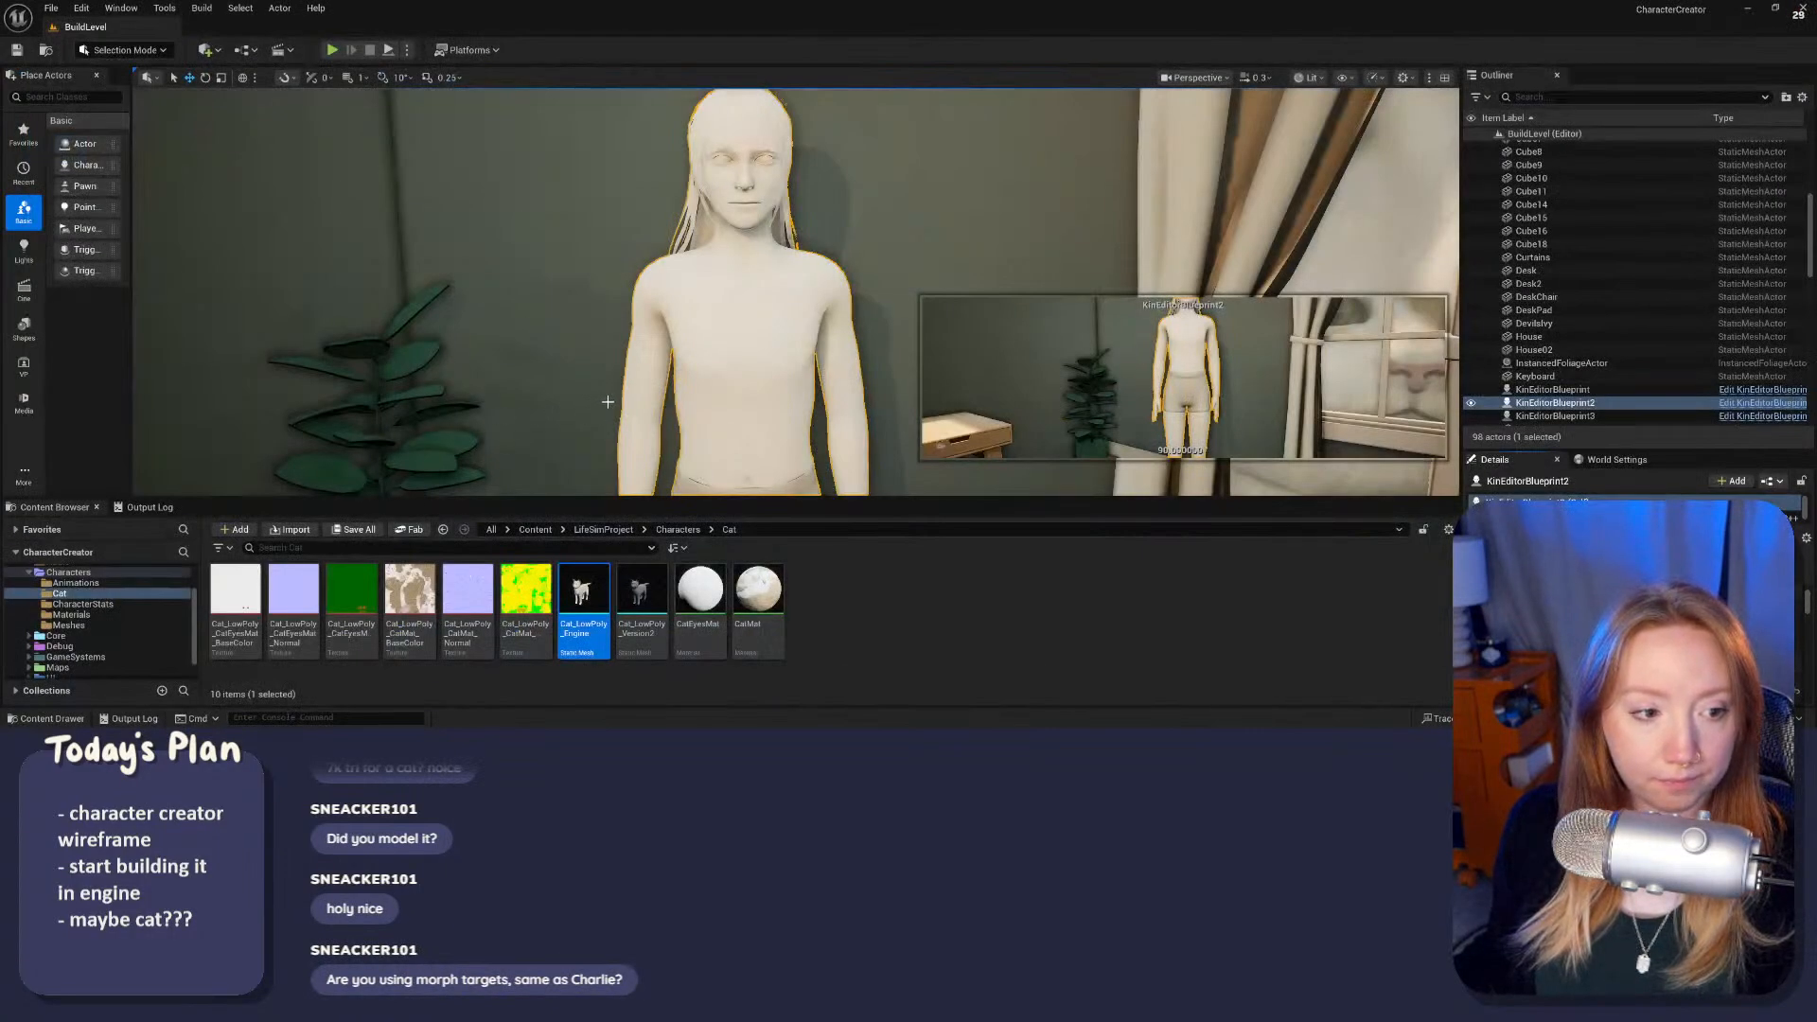
{"action": "left_click_drag", "start_coordinate": [863, 498], "coordinate": [863, 547]}
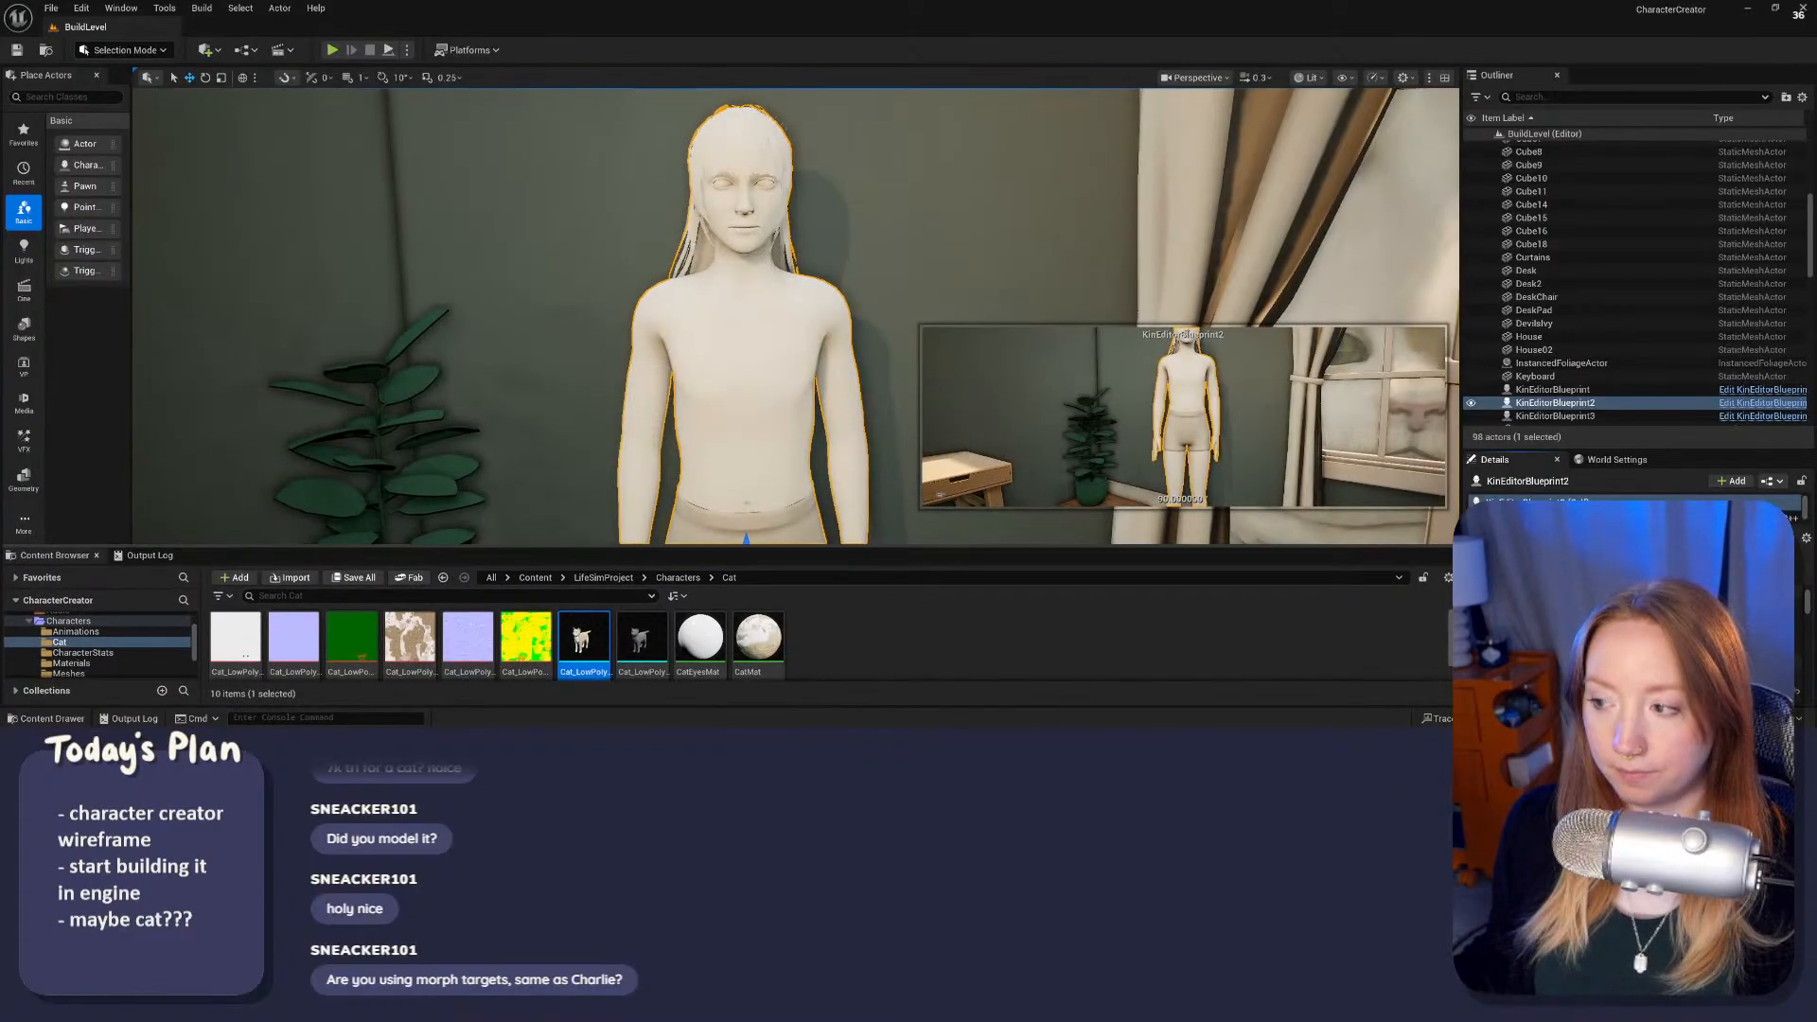
{"action": "key", "text": "s"}
{"action": "right_click_drag", "start_coordinate": [721, 245], "coordinate": [721, 249]}
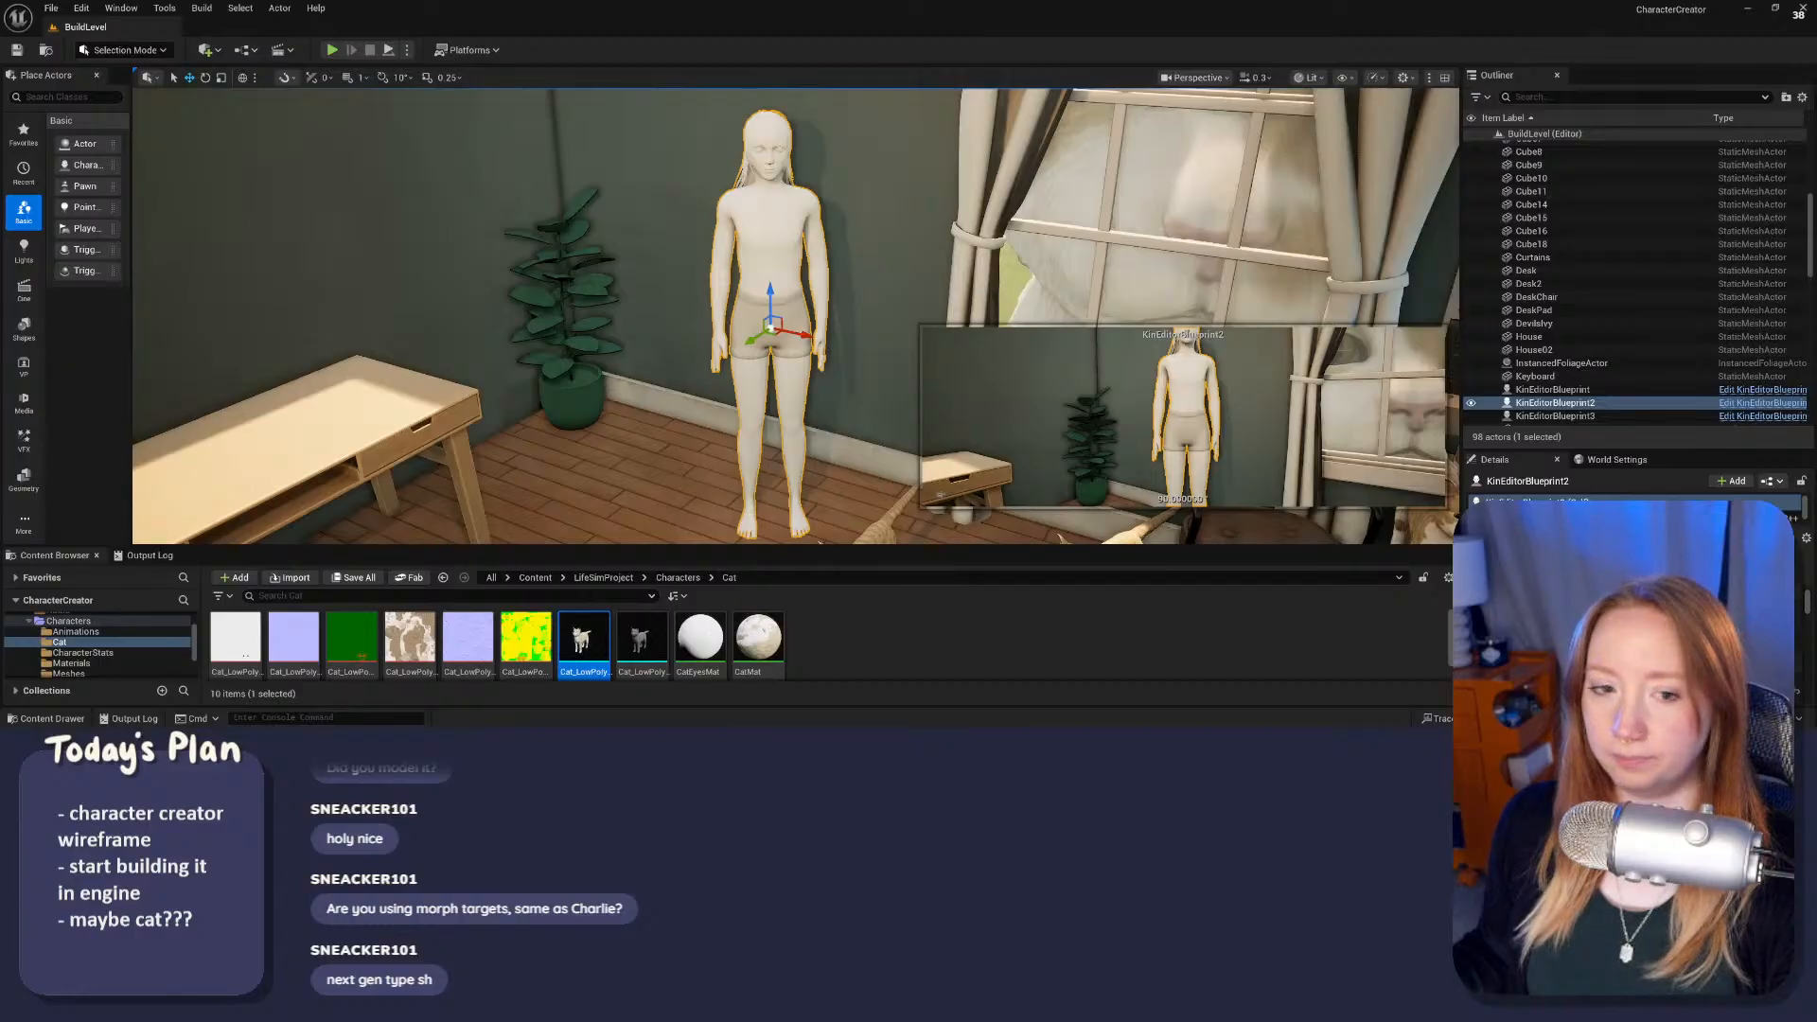
{"action": "mouse_move", "coordinate": [605, 312]}
{"action": "right_mouse_down"}
{"action": "mouse_move", "coordinate": [648, 324]}
{"action": "mouse_move", "coordinate": [638, 309]}
{"action": "right_mouse_up"}
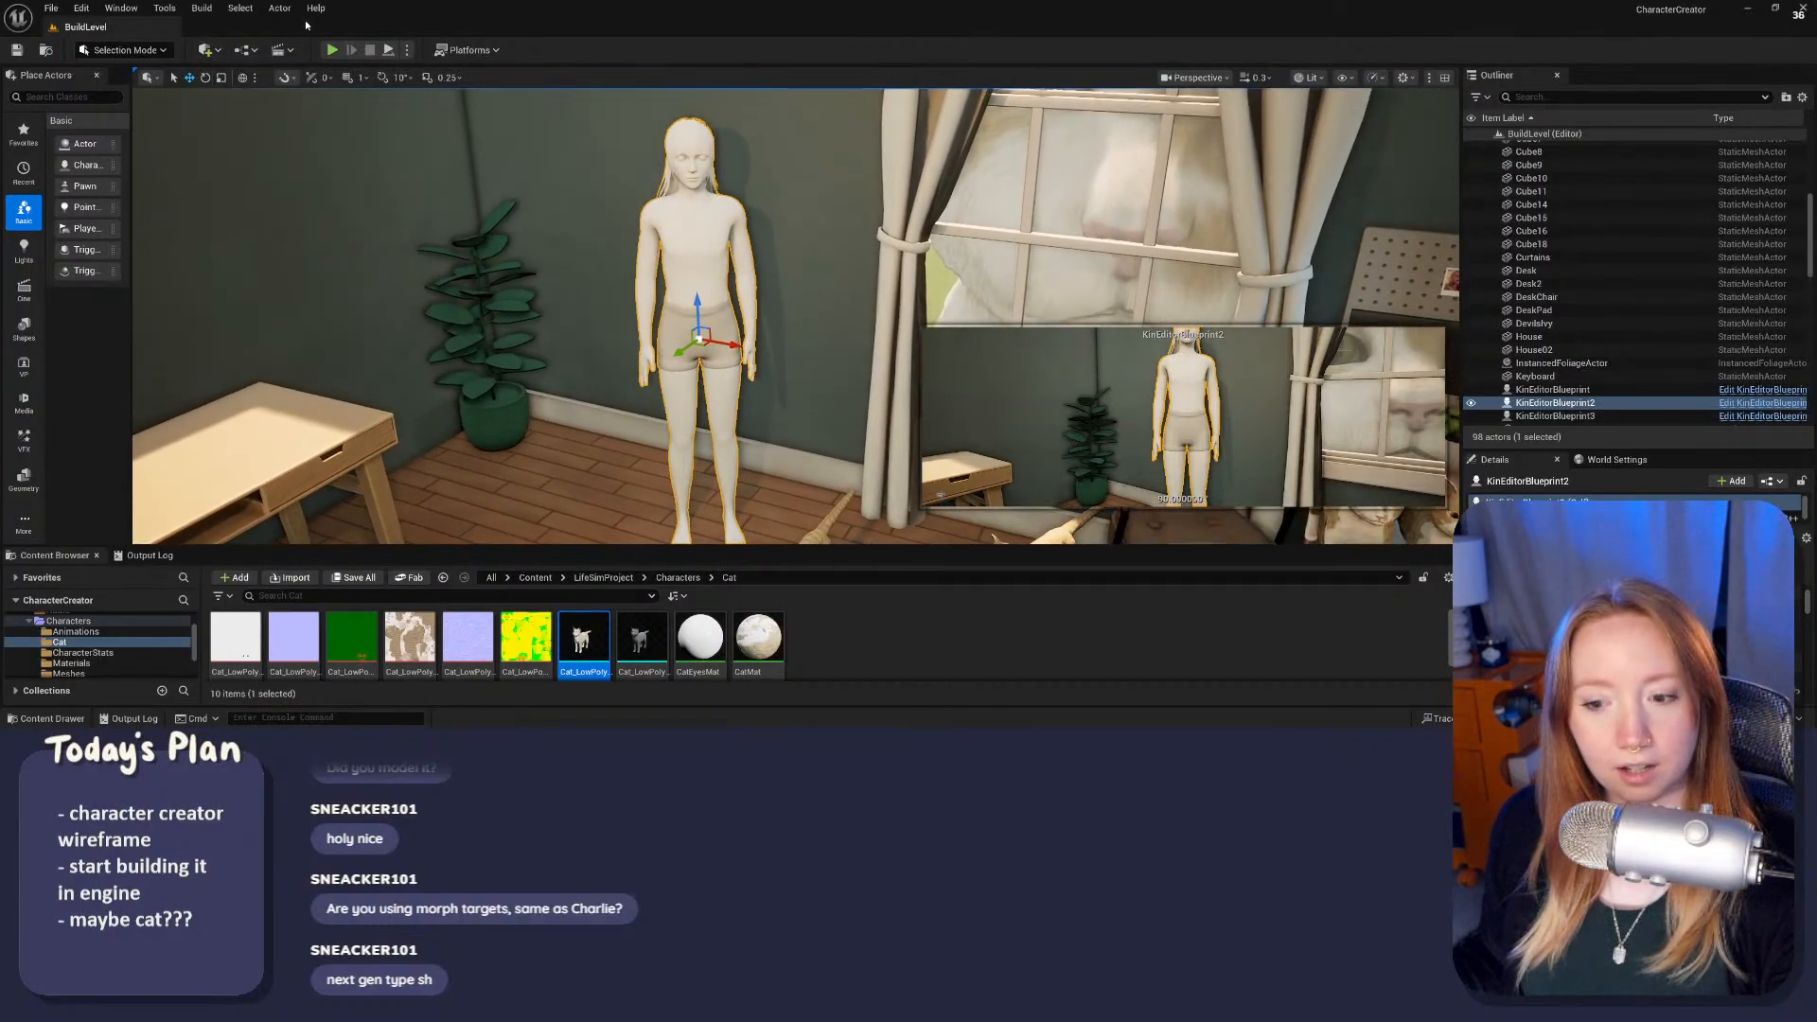
Step: Browse to the LifeSimProject Maps folder and open the CharacterEditor level
{"action": "left_click_drag", "start_coordinate": [752, 547], "coordinate": [753, 502]}
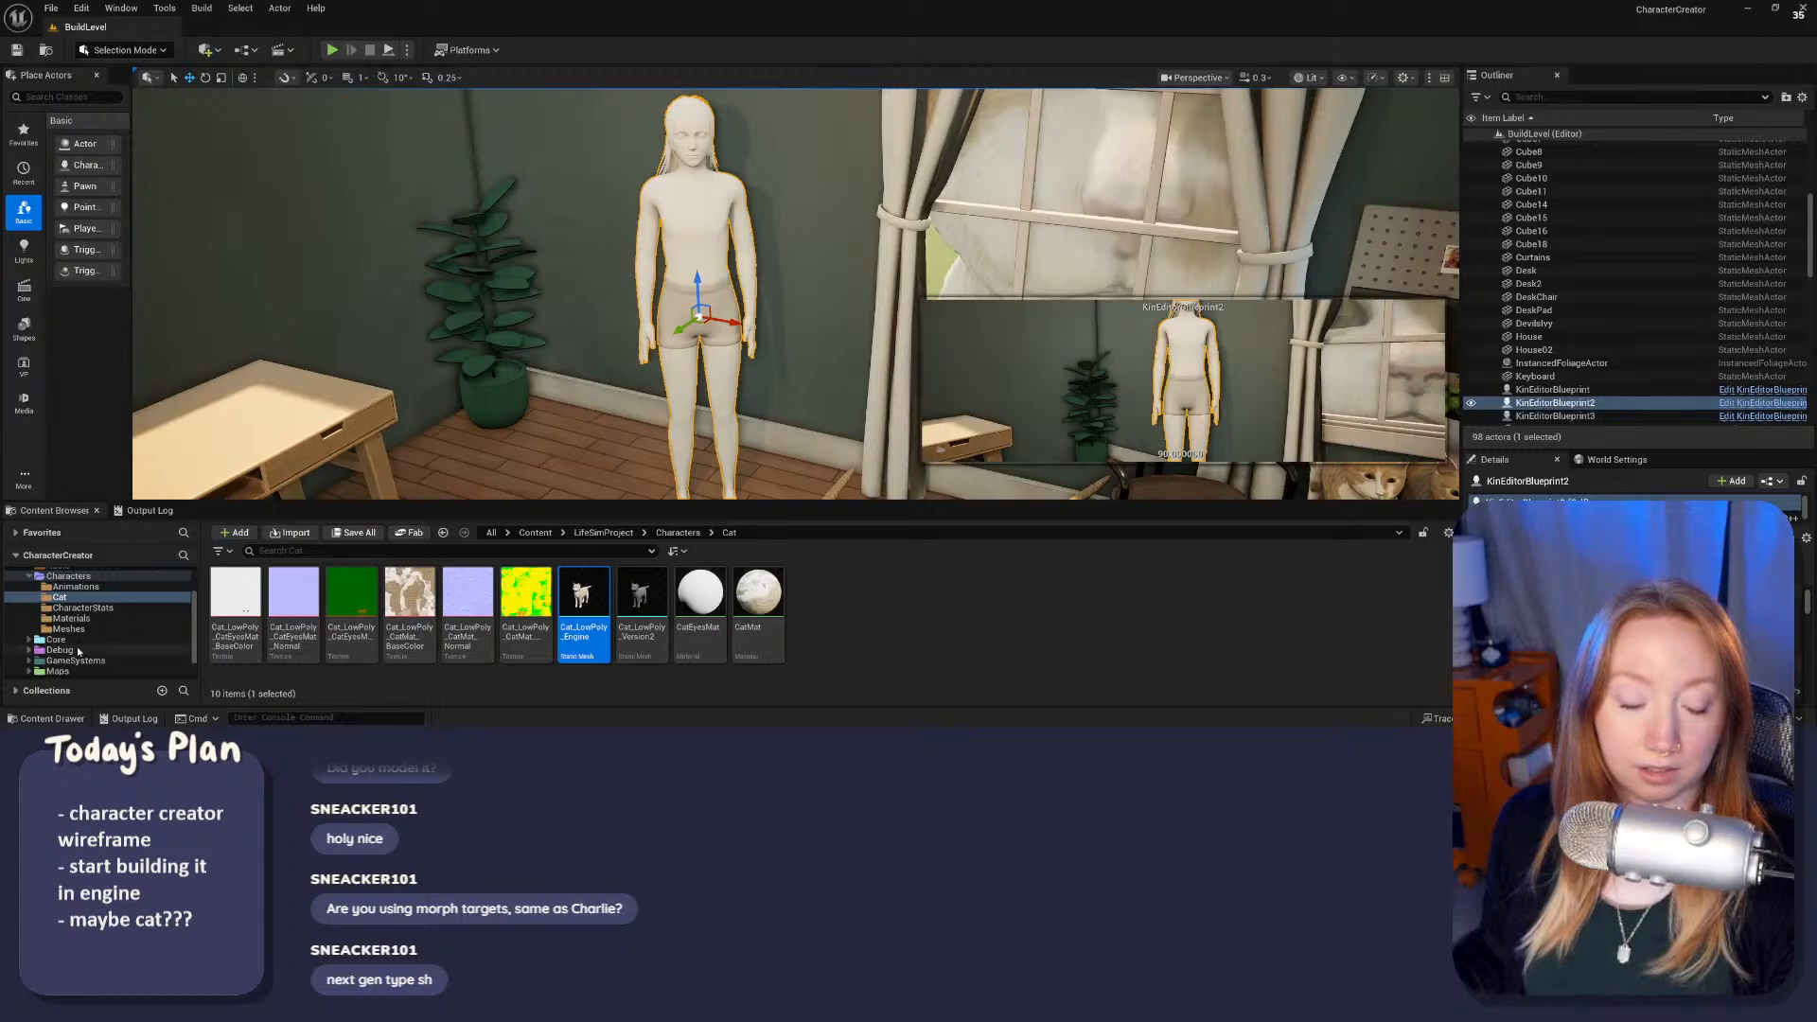
{"action": "scroll", "coordinate": [79, 651], "scroll_direction": "up", "scroll_amount": 3}
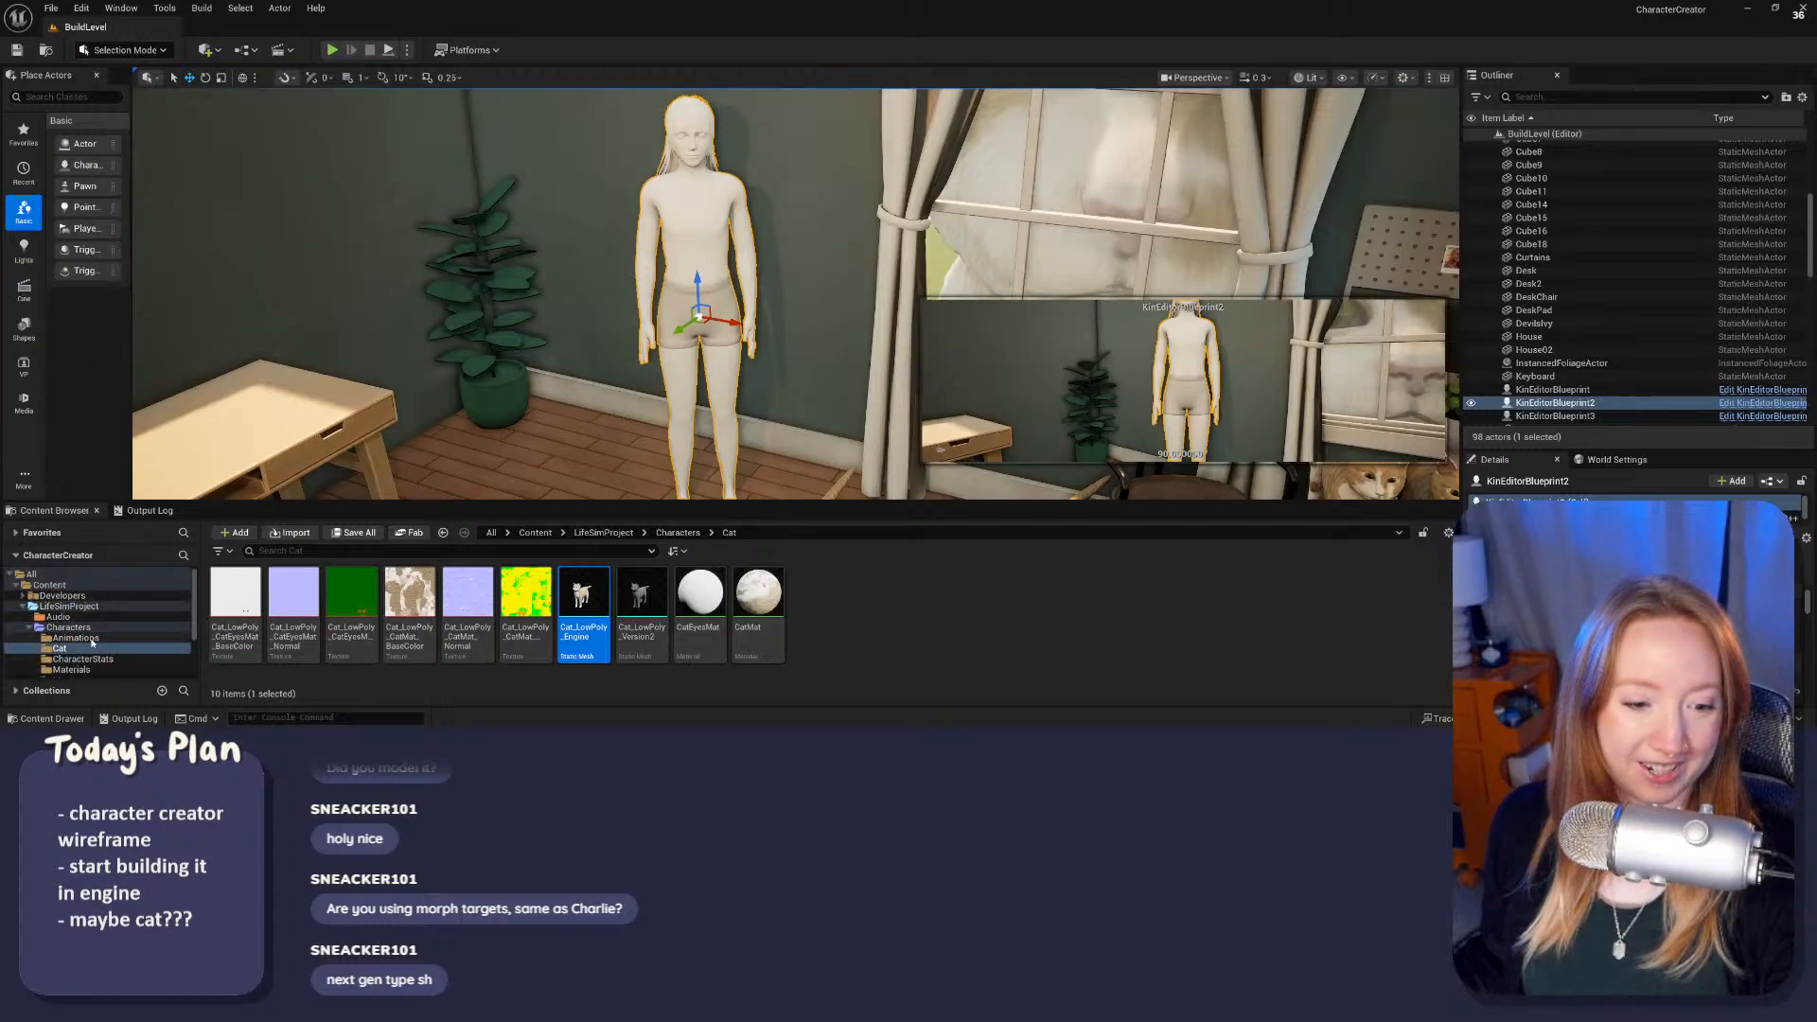
{"action": "scroll", "coordinate": [91, 643], "scroll_direction": "down", "scroll_amount": 3}
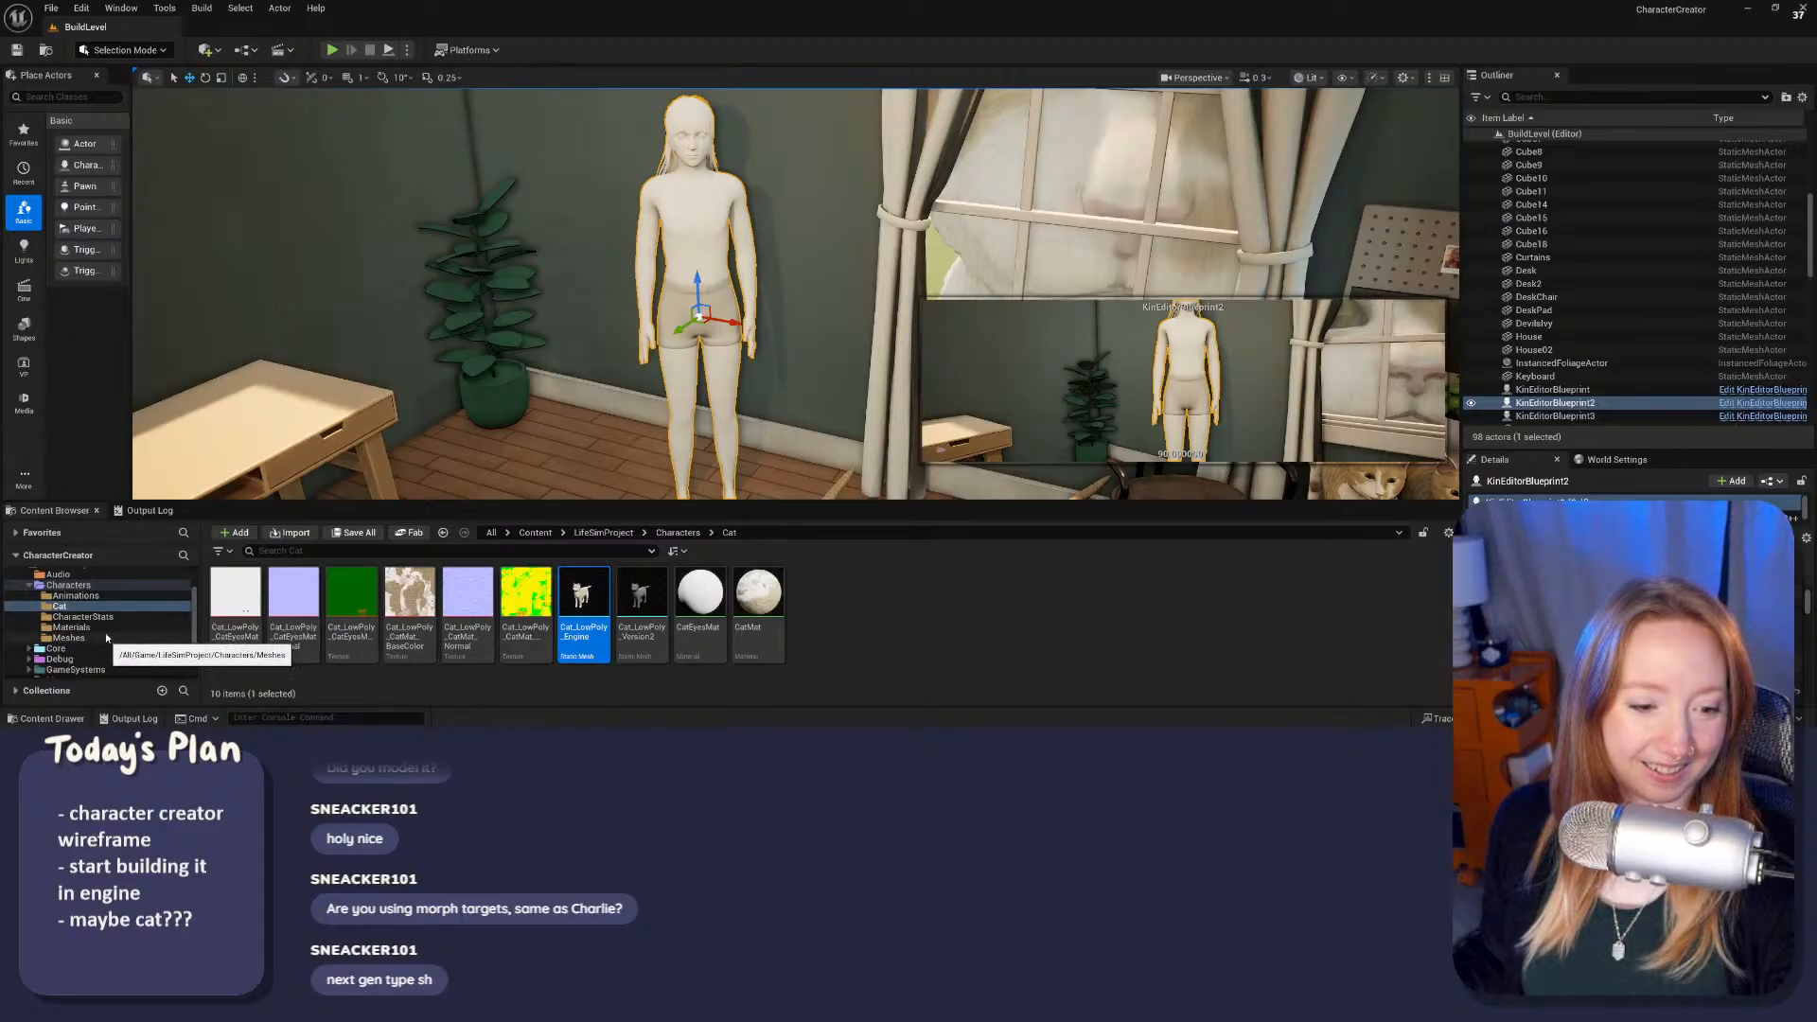
{"action": "scroll", "coordinate": [107, 631], "scroll_direction": "down", "scroll_amount": 2}
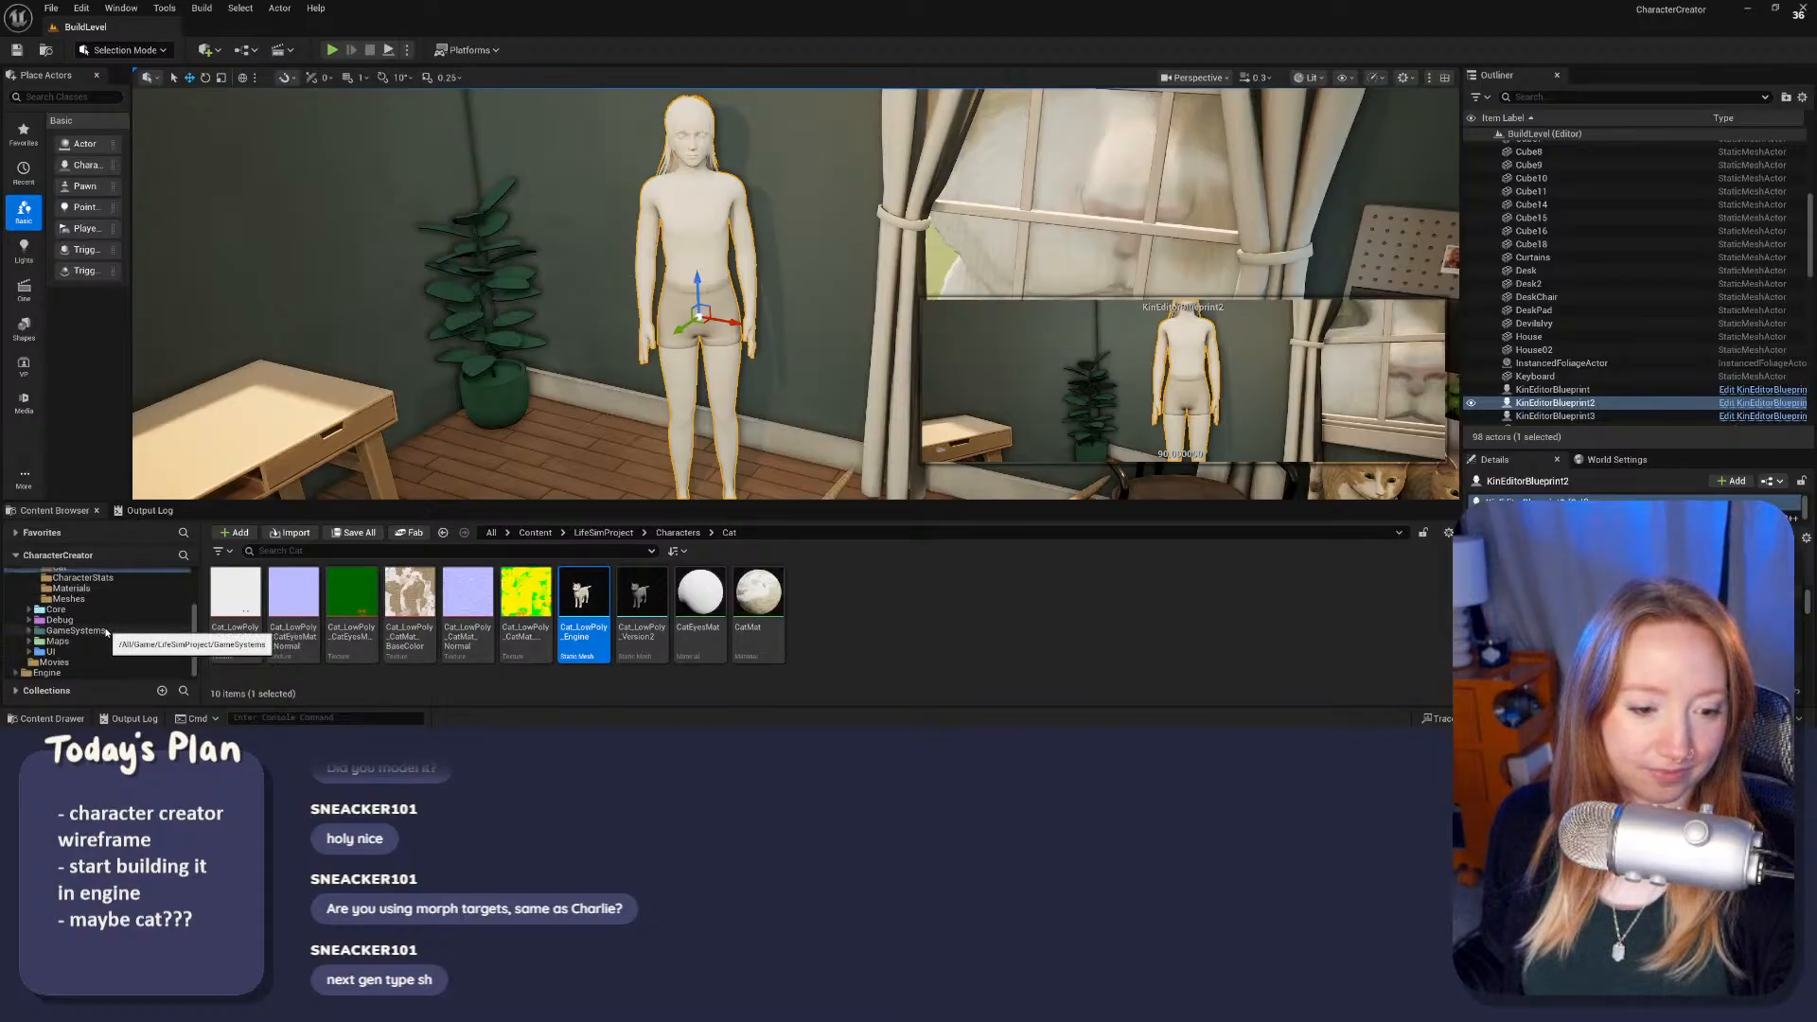
{"action": "left_click", "coordinate": [606, 533]}
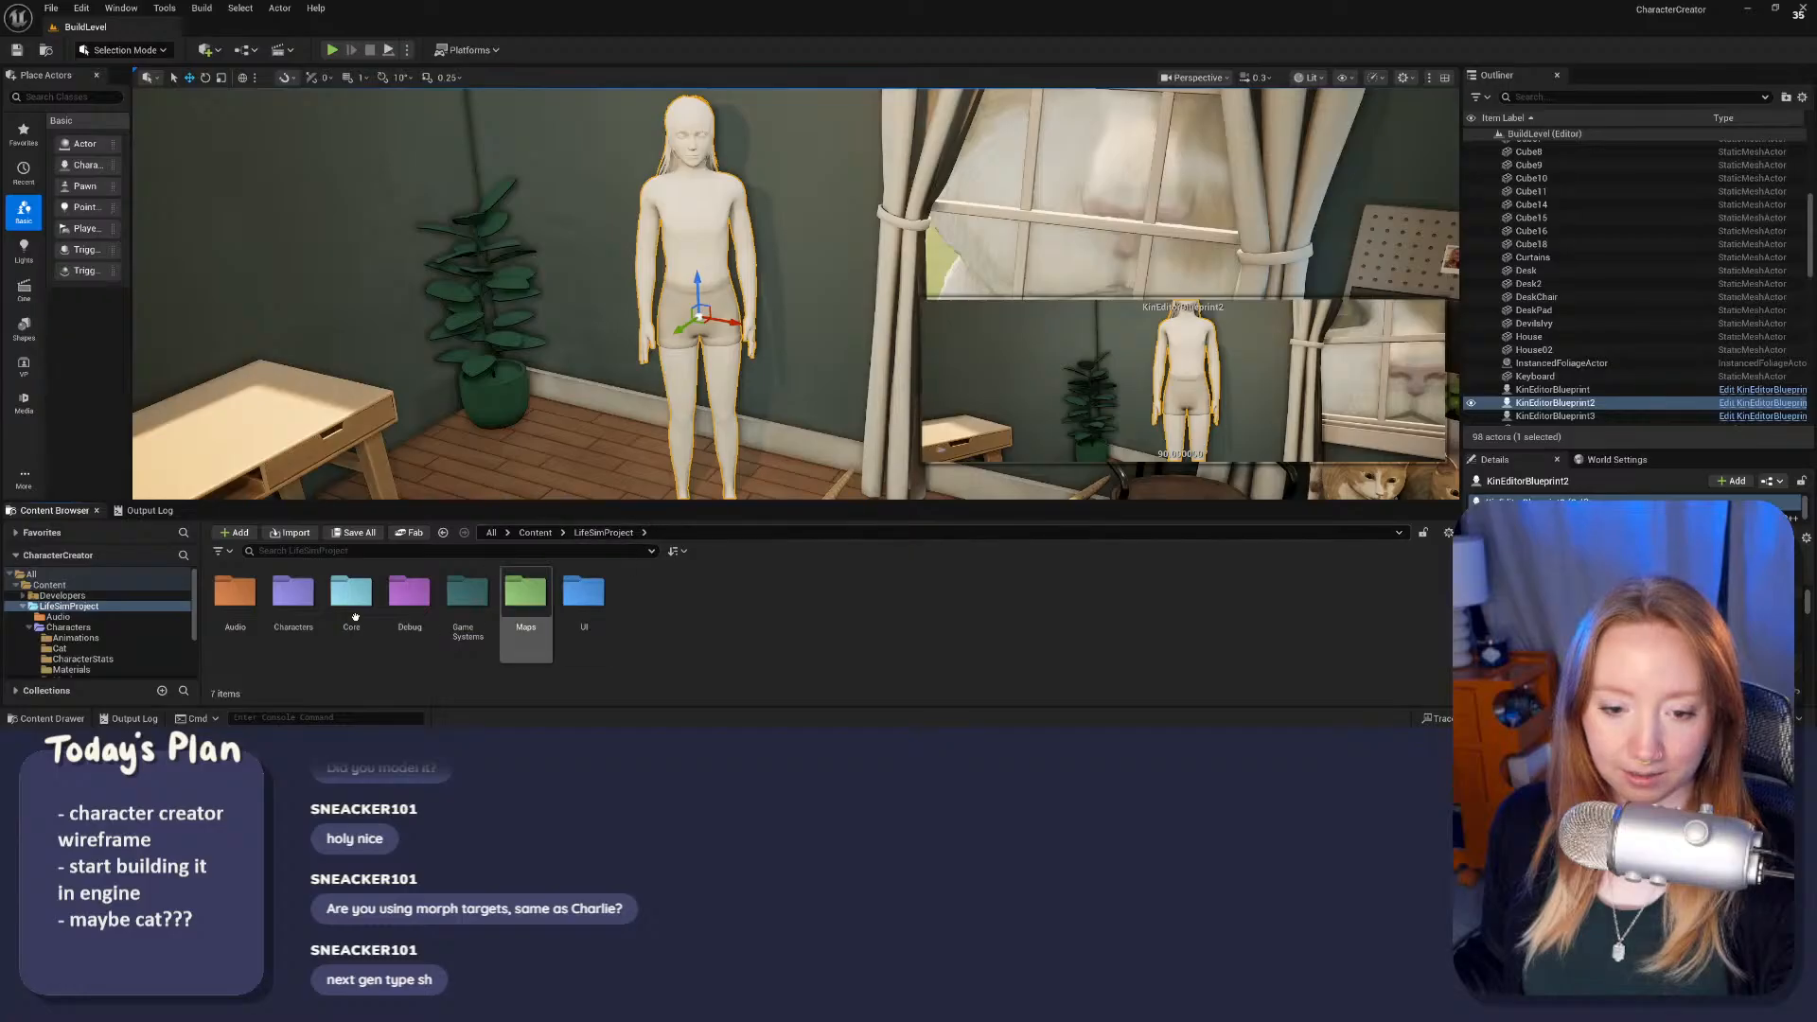
{"action": "double_click", "coordinate": [526, 596]}
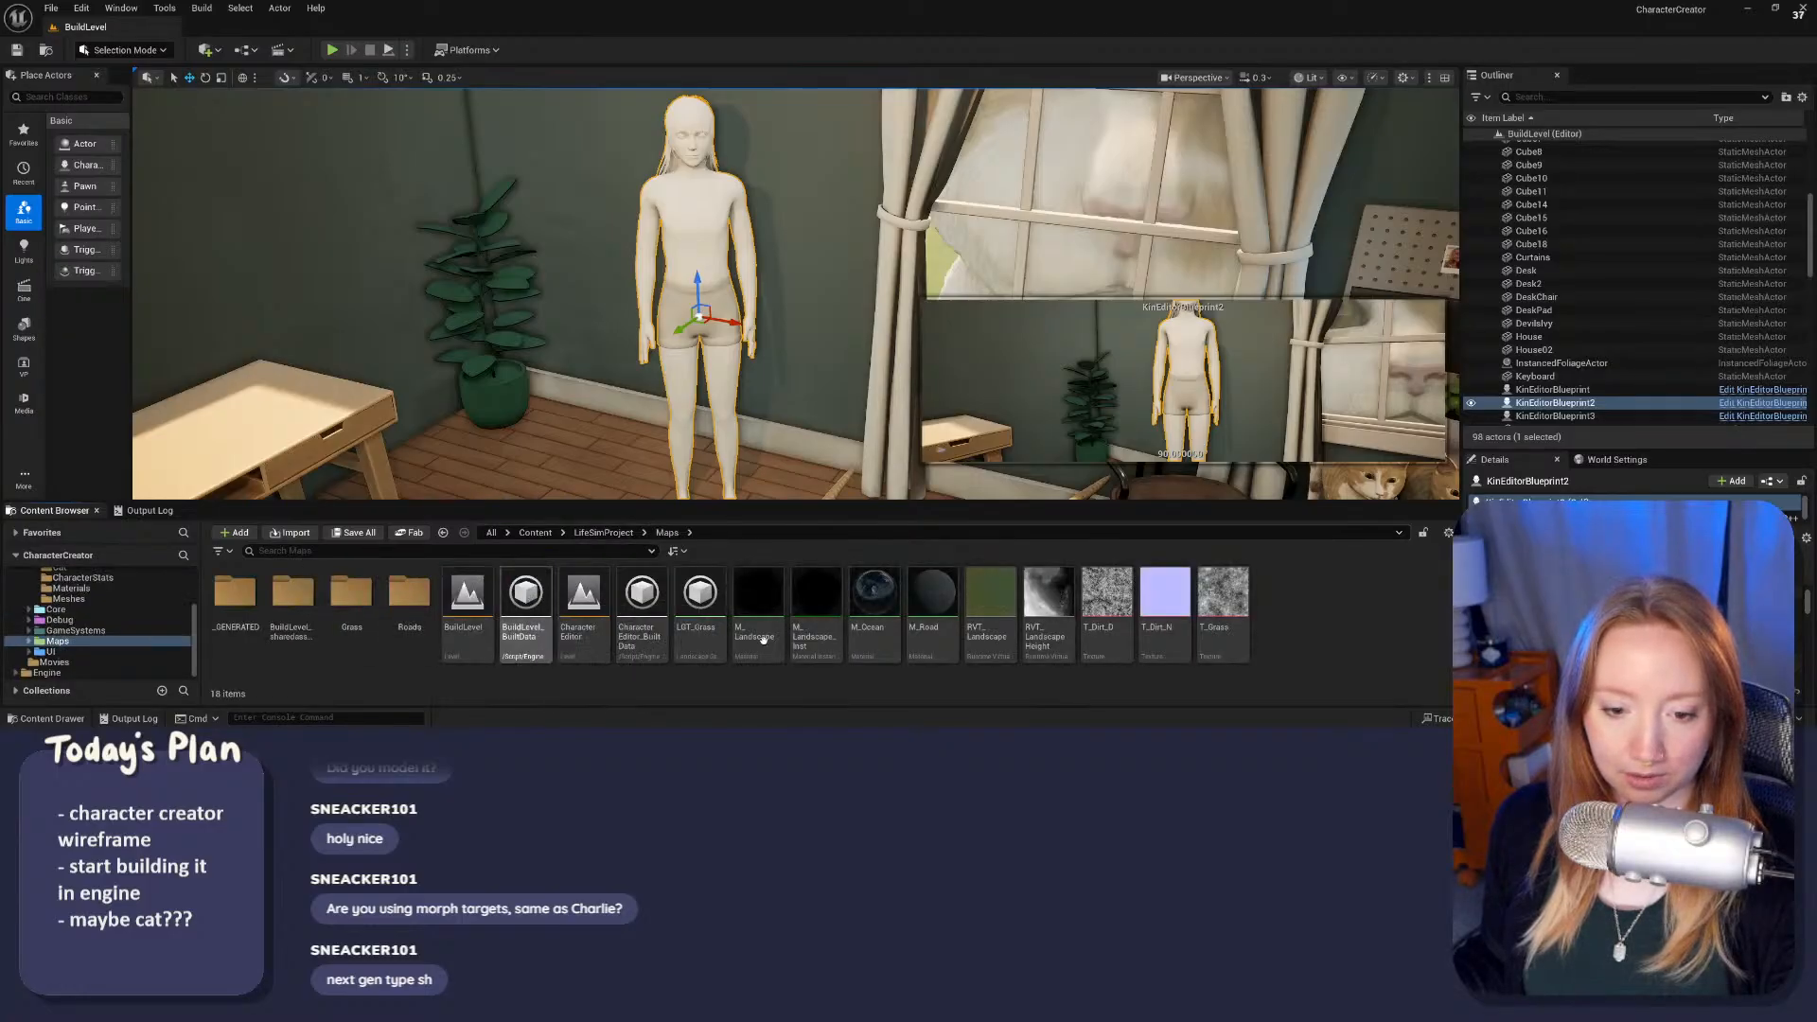
{"action": "double_click", "coordinate": [583, 605]}
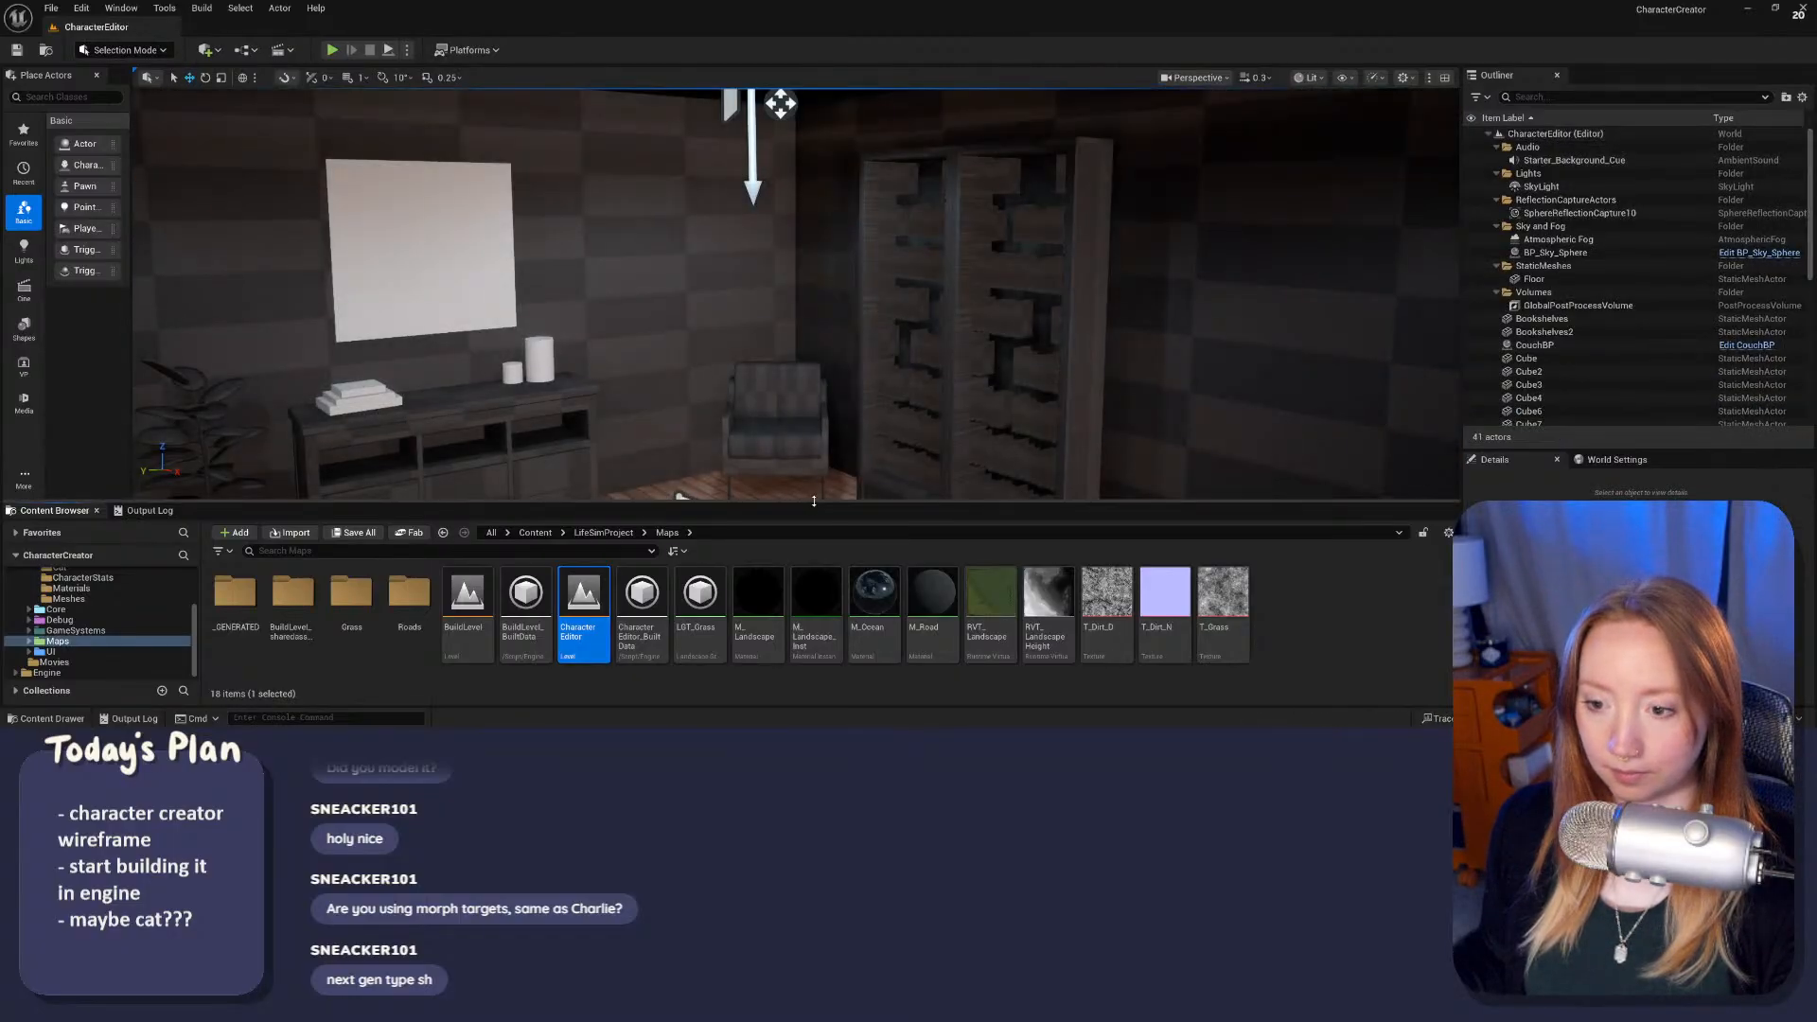
Step: Look over the CharacterEditor room's furniture, rug and player start in an enlarged viewport, and restore the Content Browser's height
{"action": "left_click_drag", "start_coordinate": [811, 502], "coordinate": [813, 625]}
{"action": "right_click_drag", "start_coordinate": [814, 426], "coordinate": [745, 486]}
{"action": "key", "text": "s"}
{"action": "key", "text": "w"}
{"action": "key", "text": "w"}
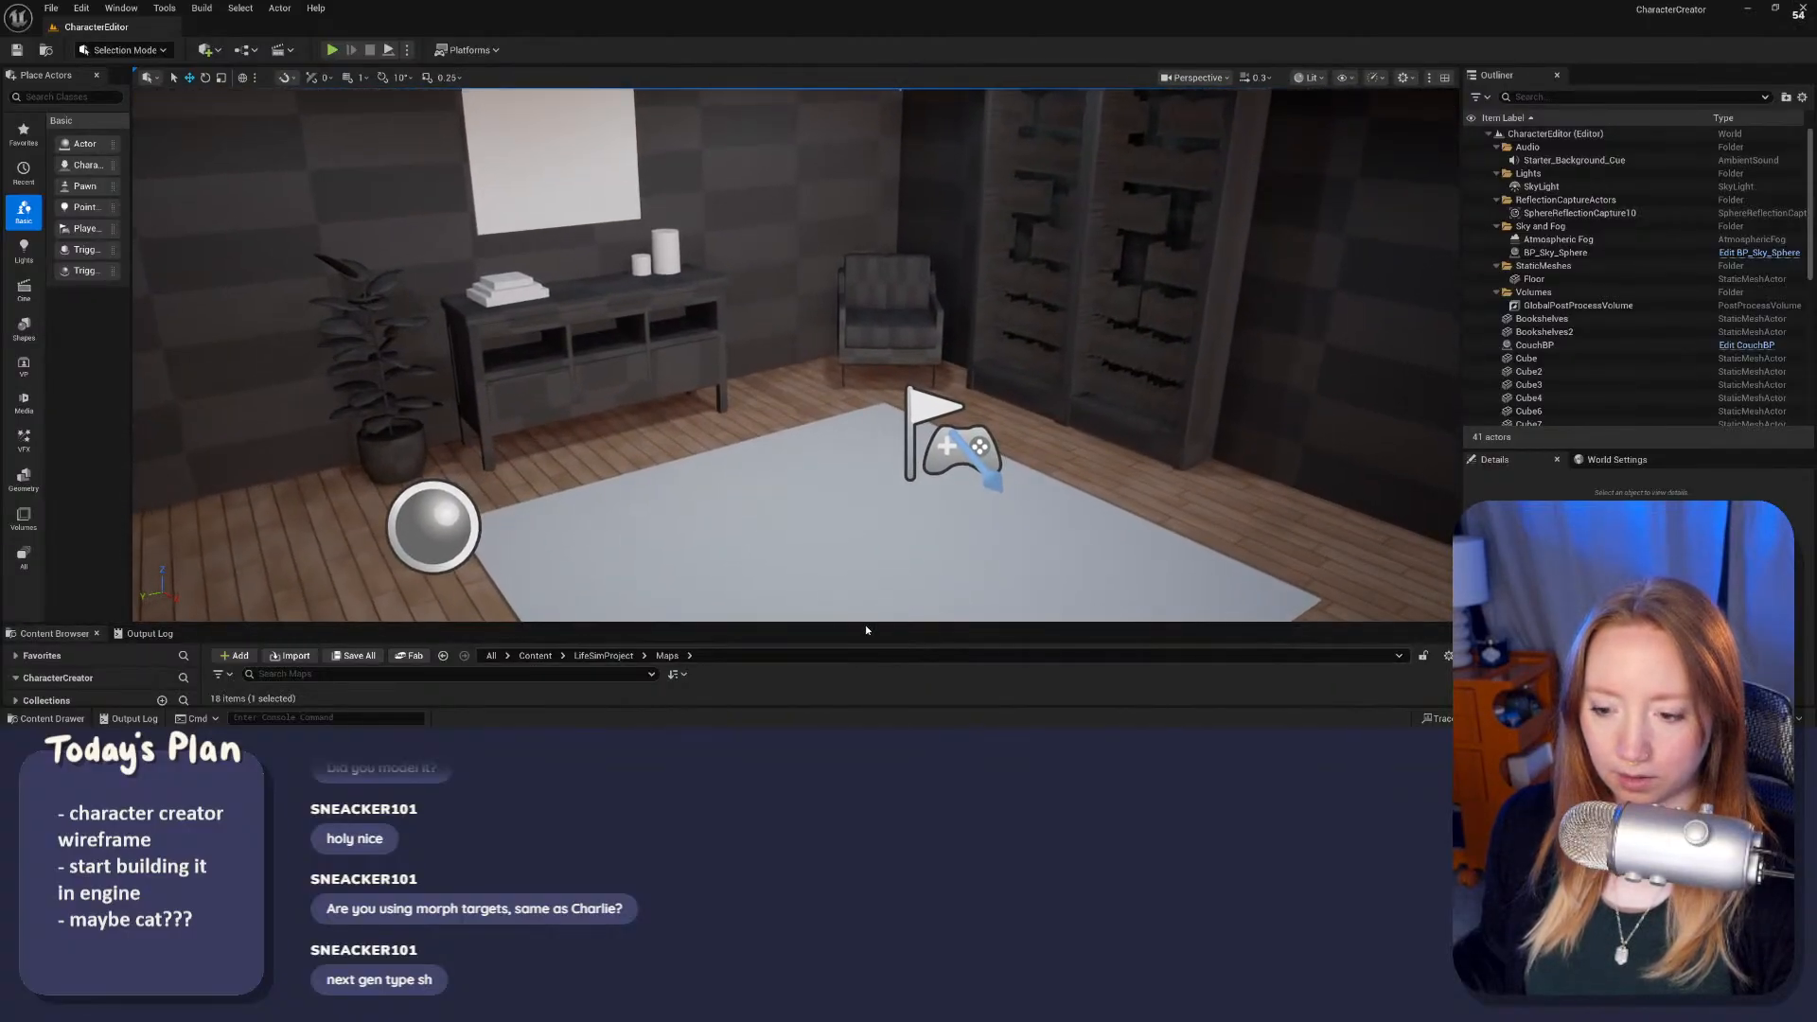
{"action": "left_click_drag", "start_coordinate": [865, 628], "coordinate": [833, 502]}
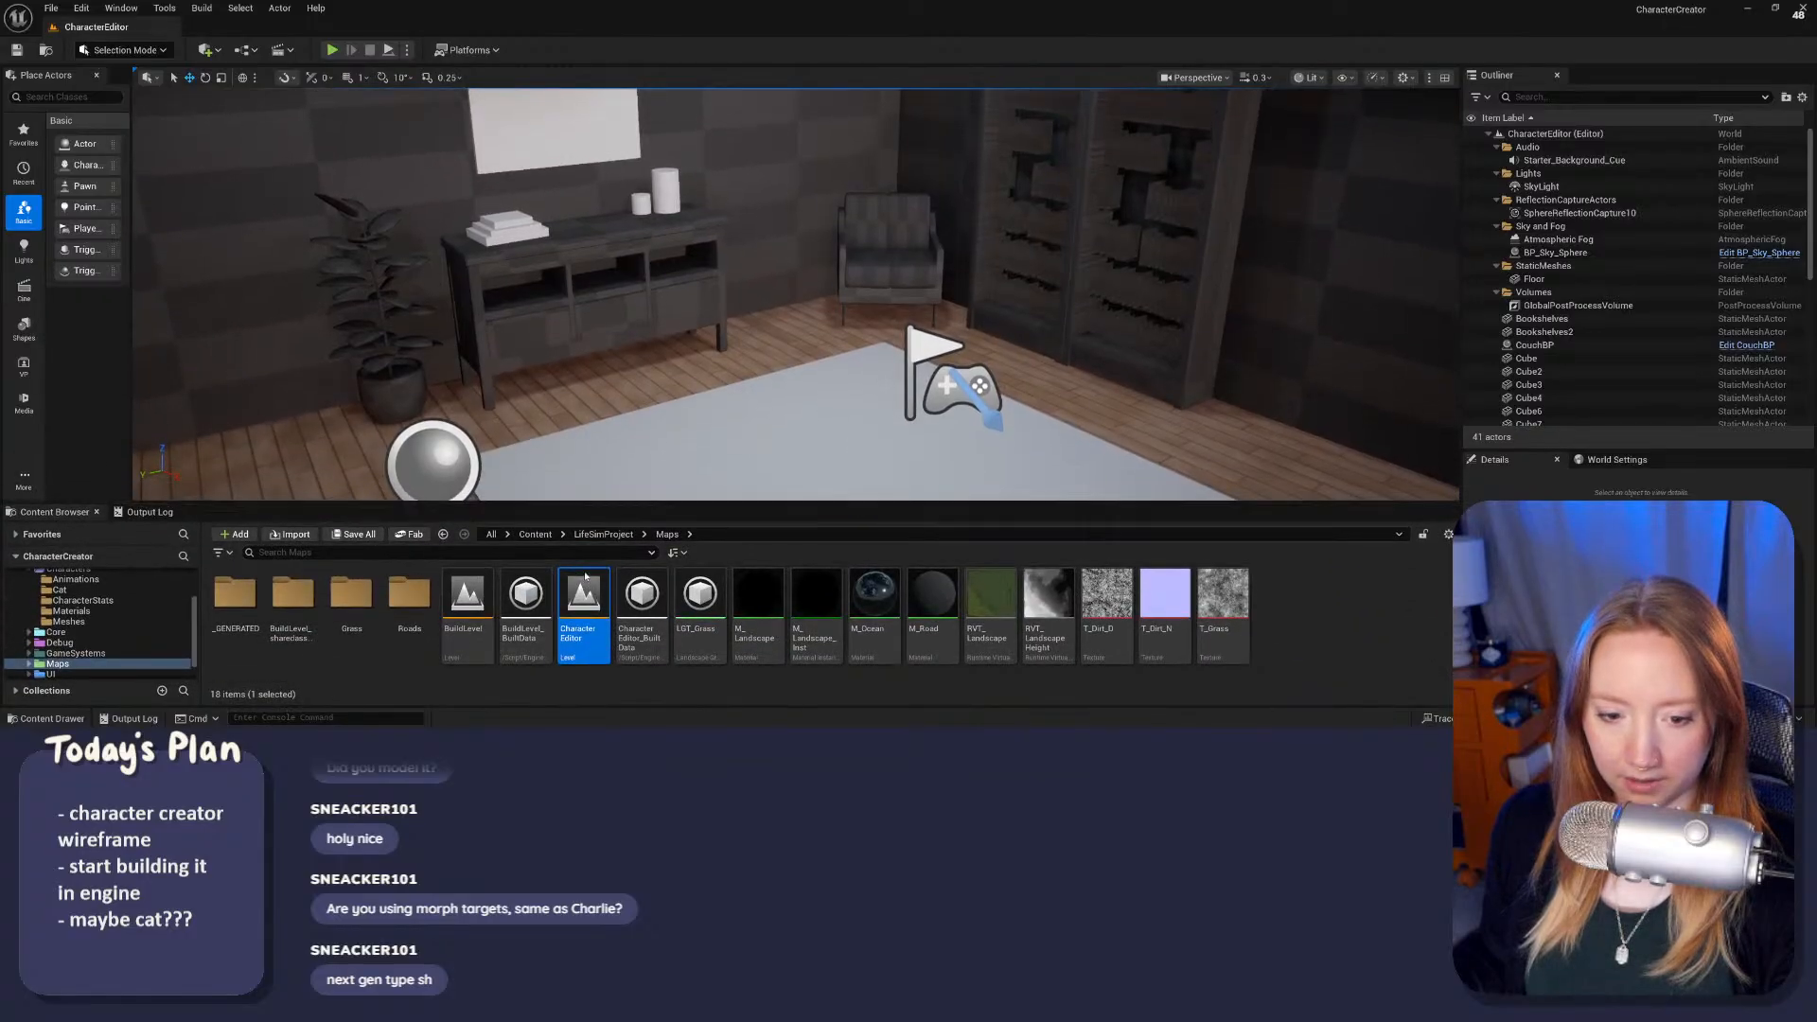
Step: Apply the M_WallTop material from GameSystems > BuildMode > Wallpaper to the wall behind the TV unit and armchair
{"action": "left_click", "coordinate": [603, 533]}
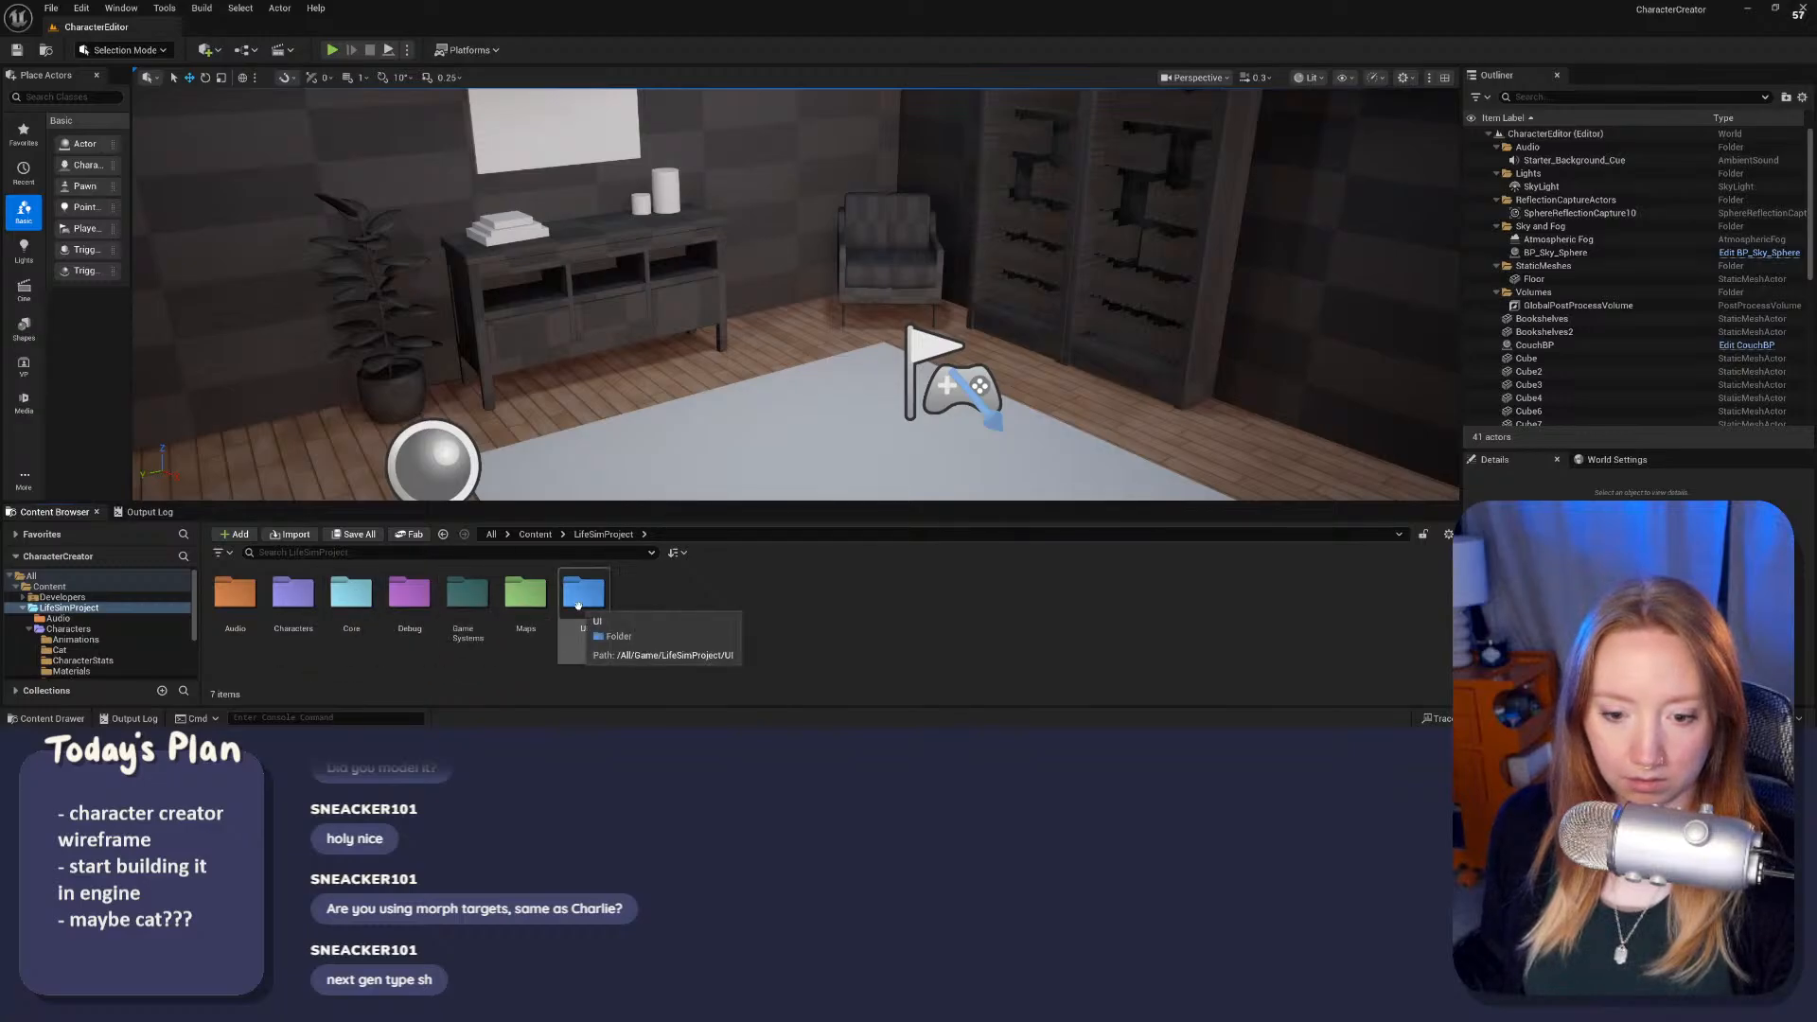
{"action": "double_click", "coordinate": [466, 593]}
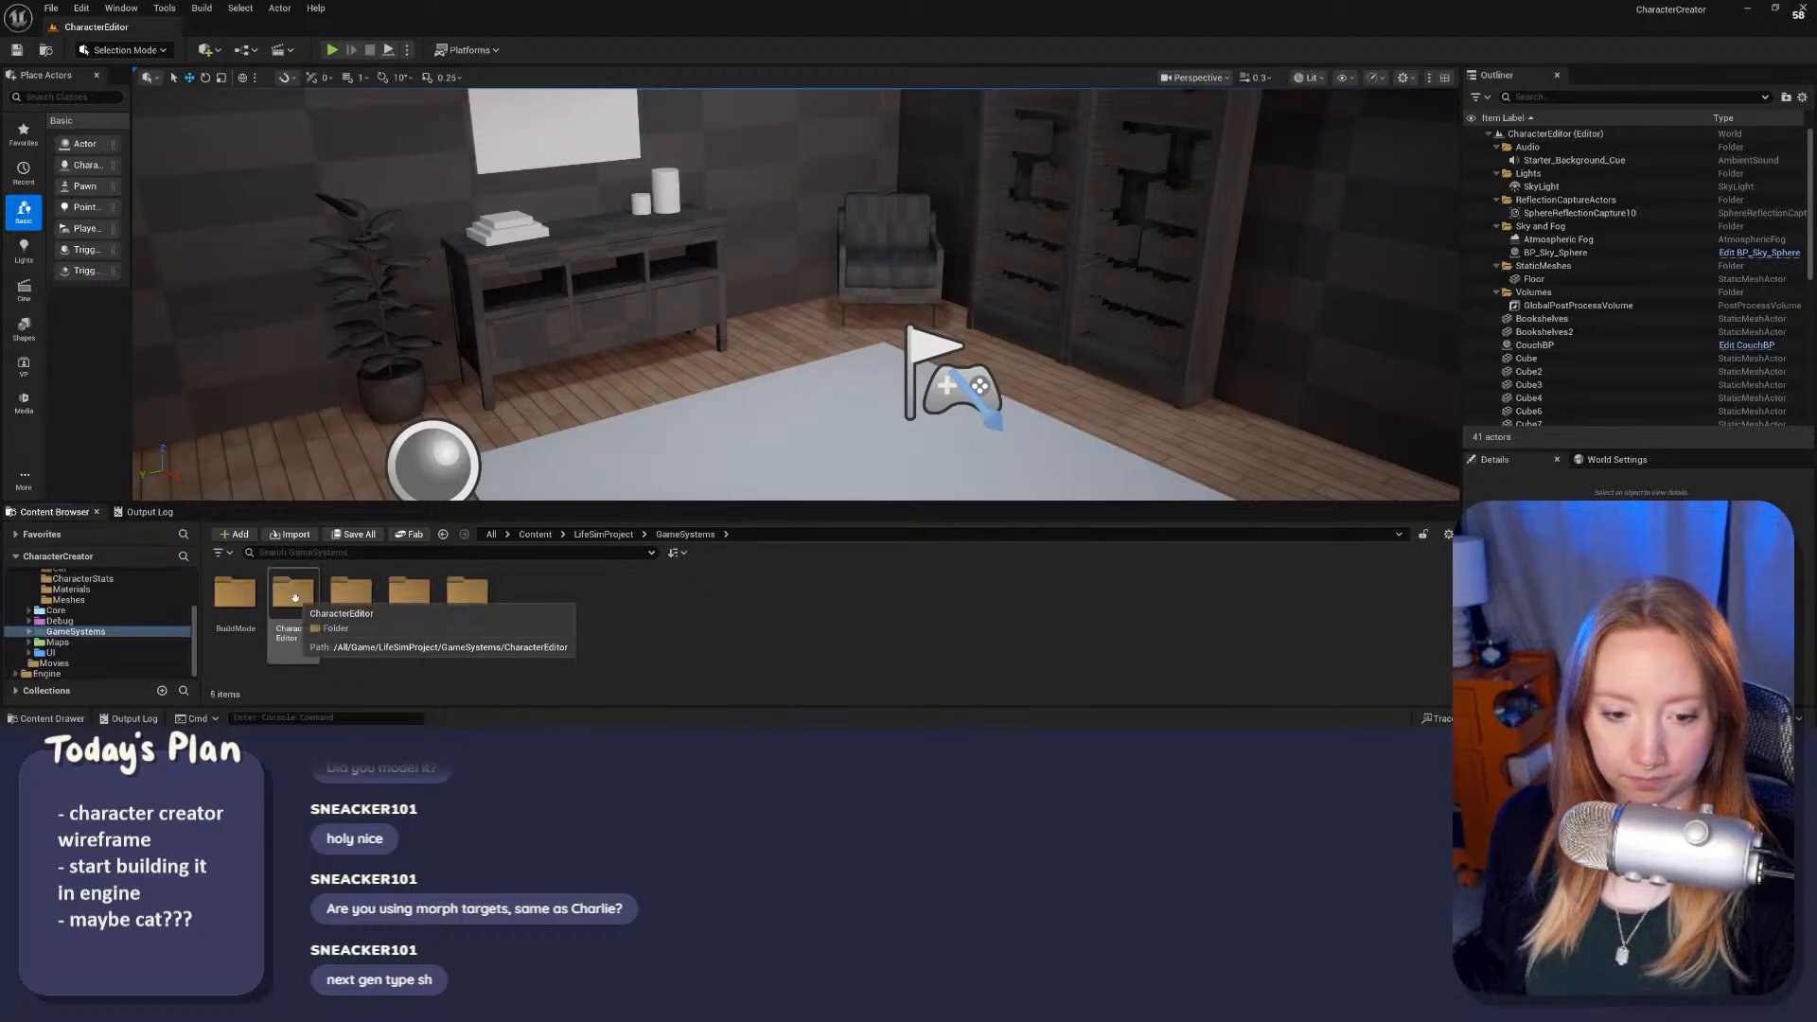
{"action": "double_click", "coordinate": [234, 593]}
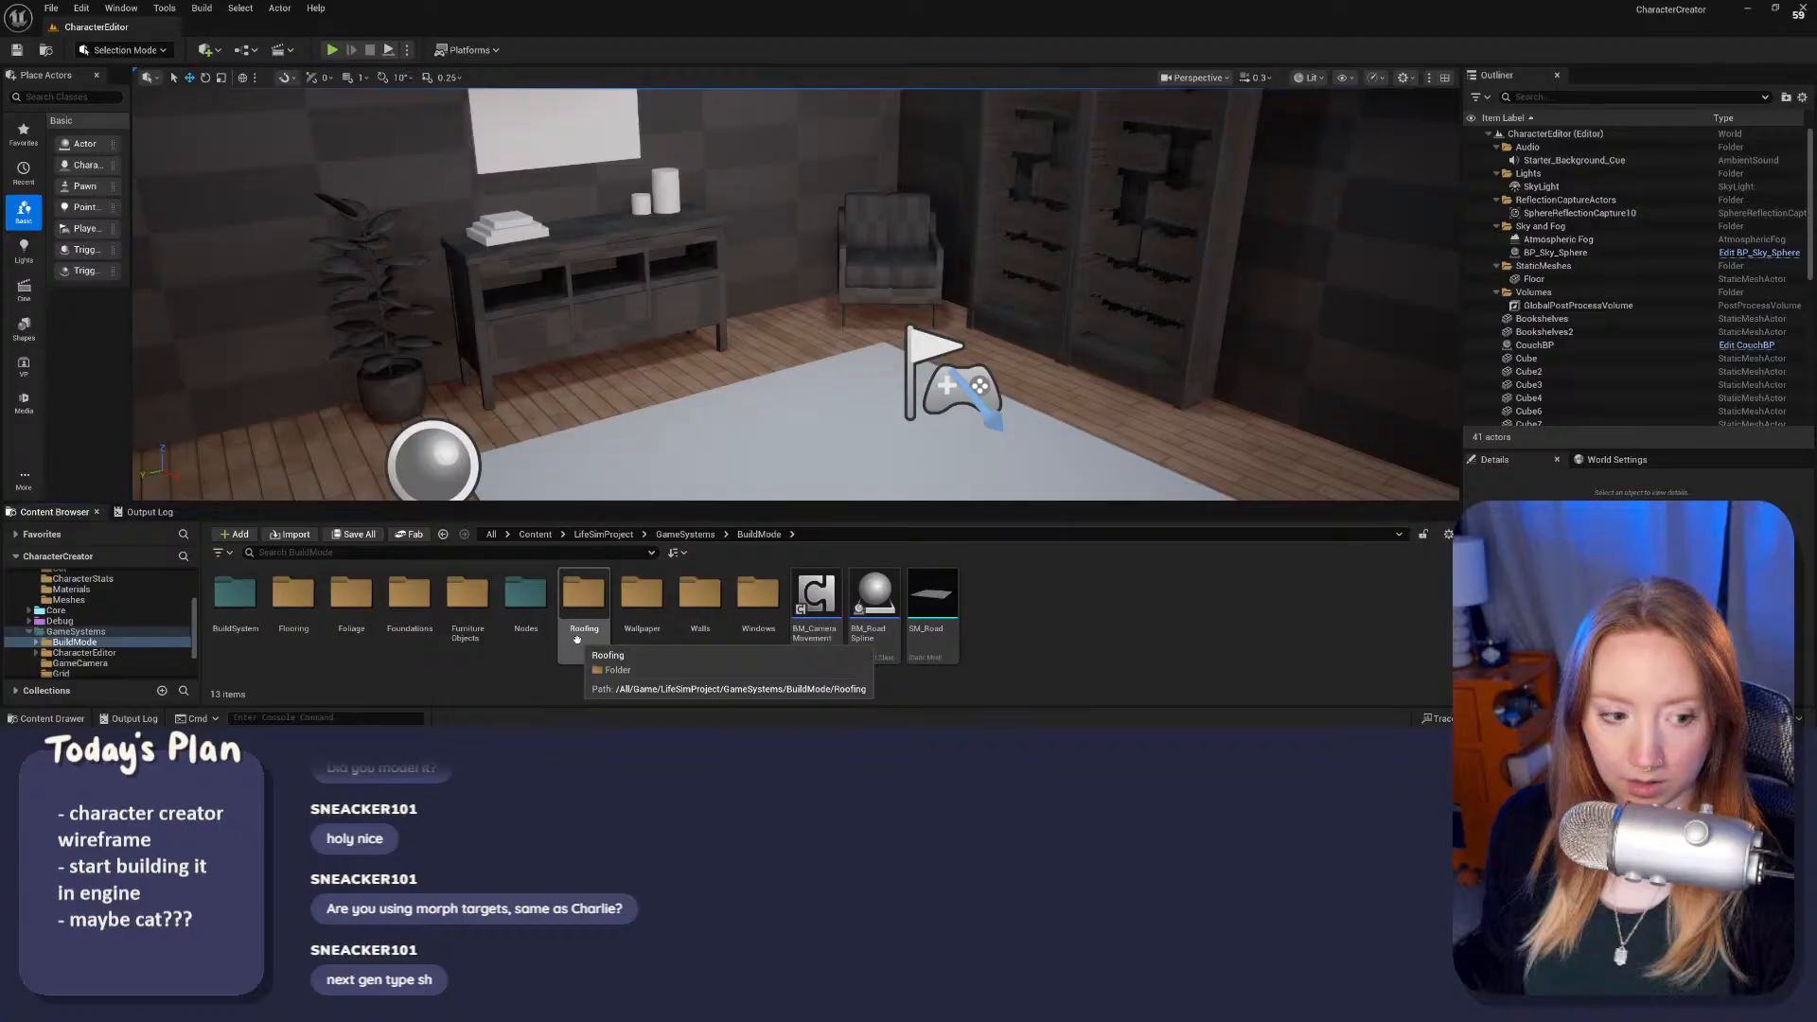
{"action": "double_click", "coordinate": [641, 594]}
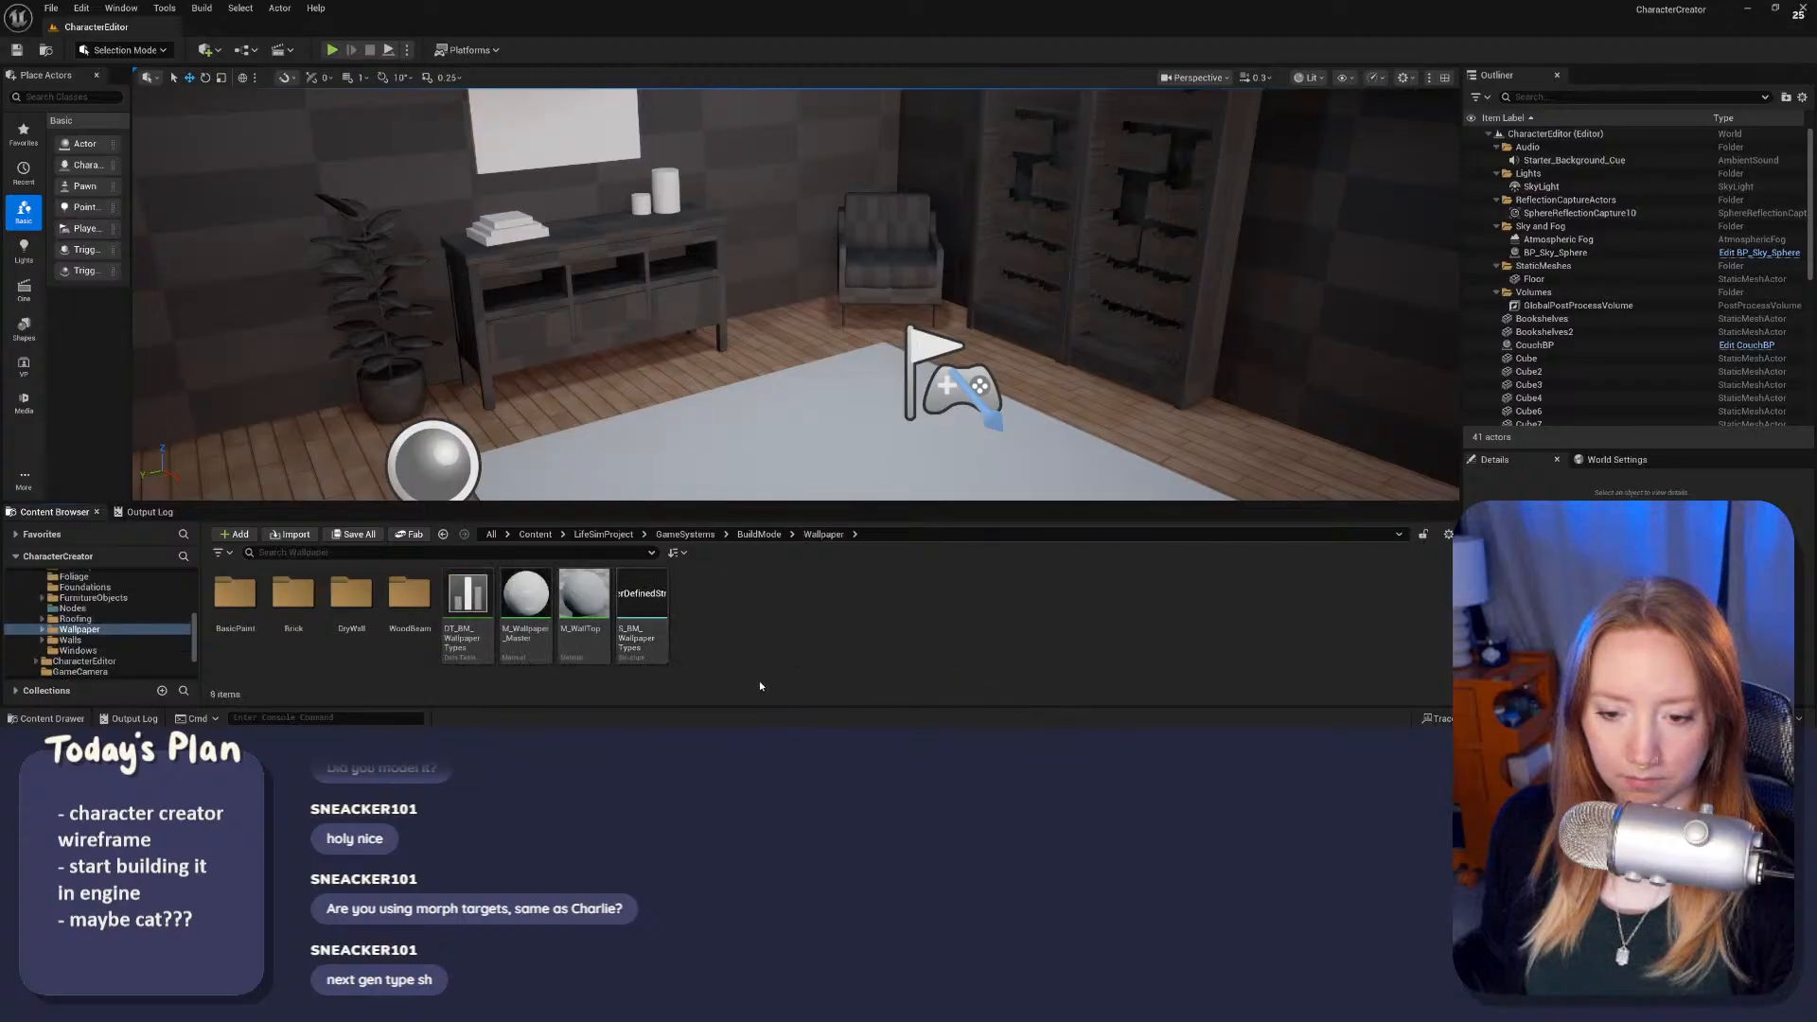
{"action": "left_click", "coordinate": [759, 534]}
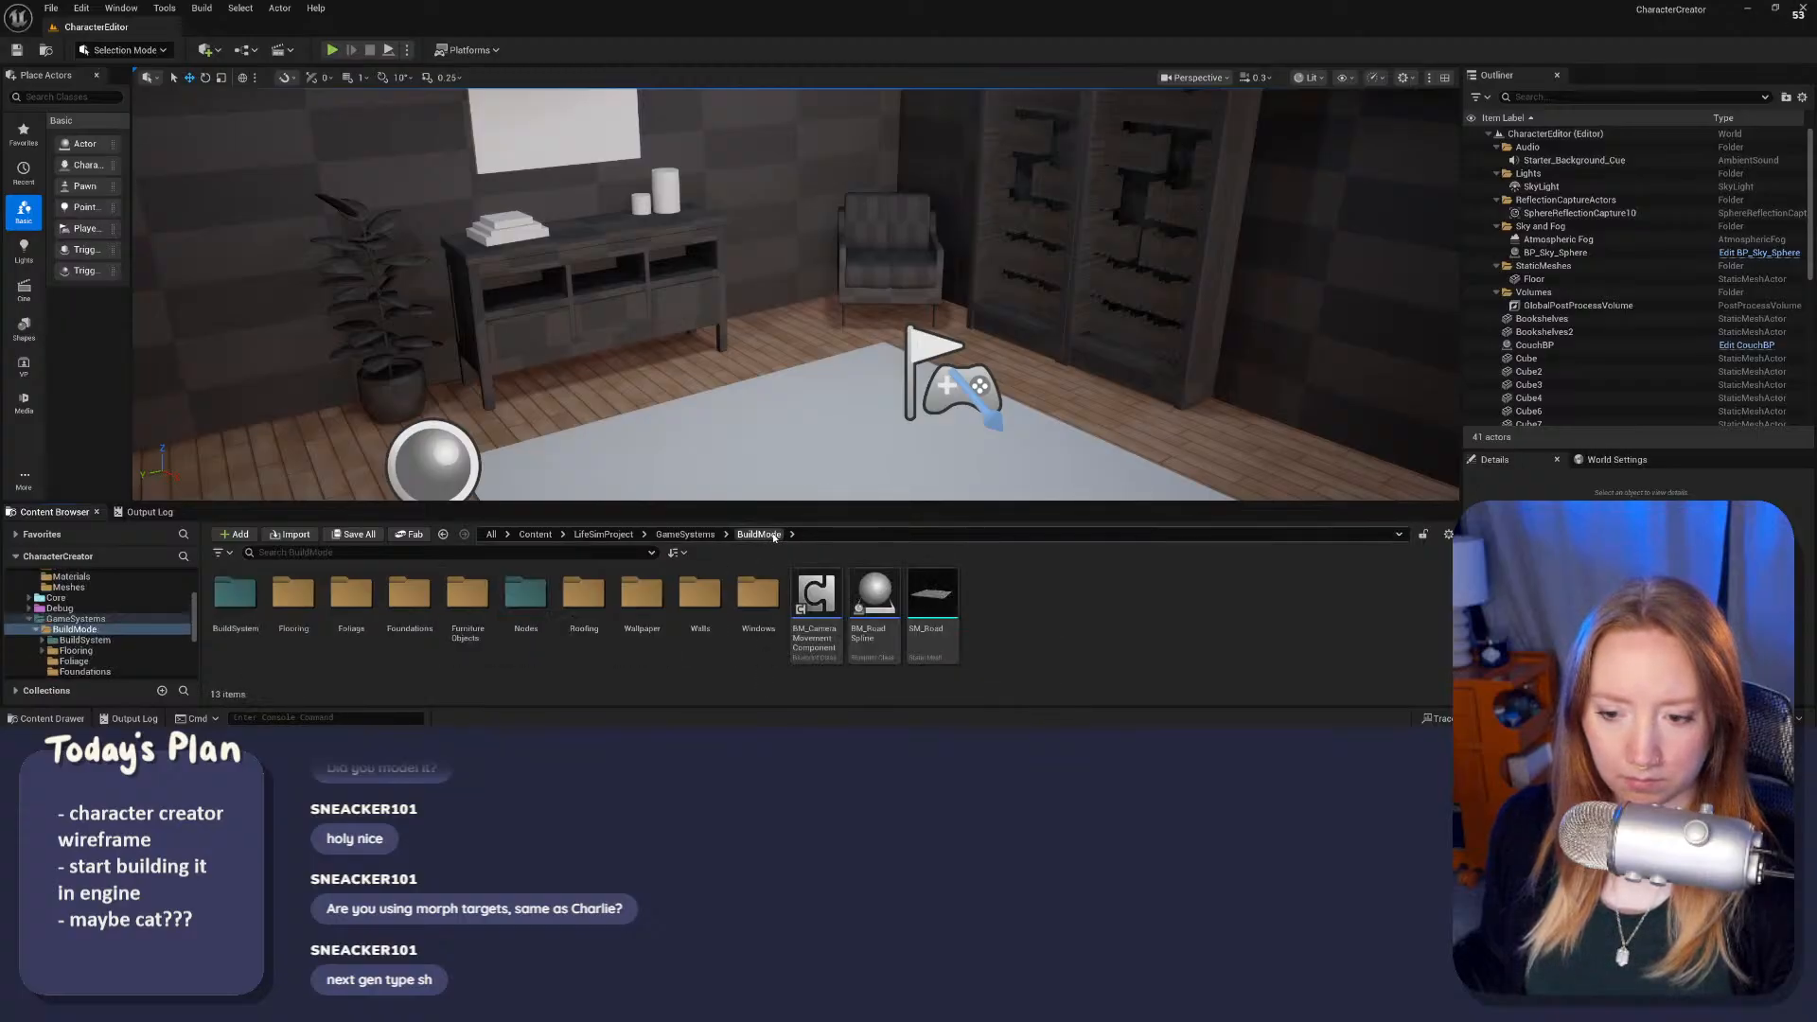
{"action": "double_click", "coordinate": [641, 595]}
{"action": "left_click", "coordinate": [584, 594]}
{"action": "left_click_drag", "start_coordinate": [632, 514], "coordinate": [805, 303]}
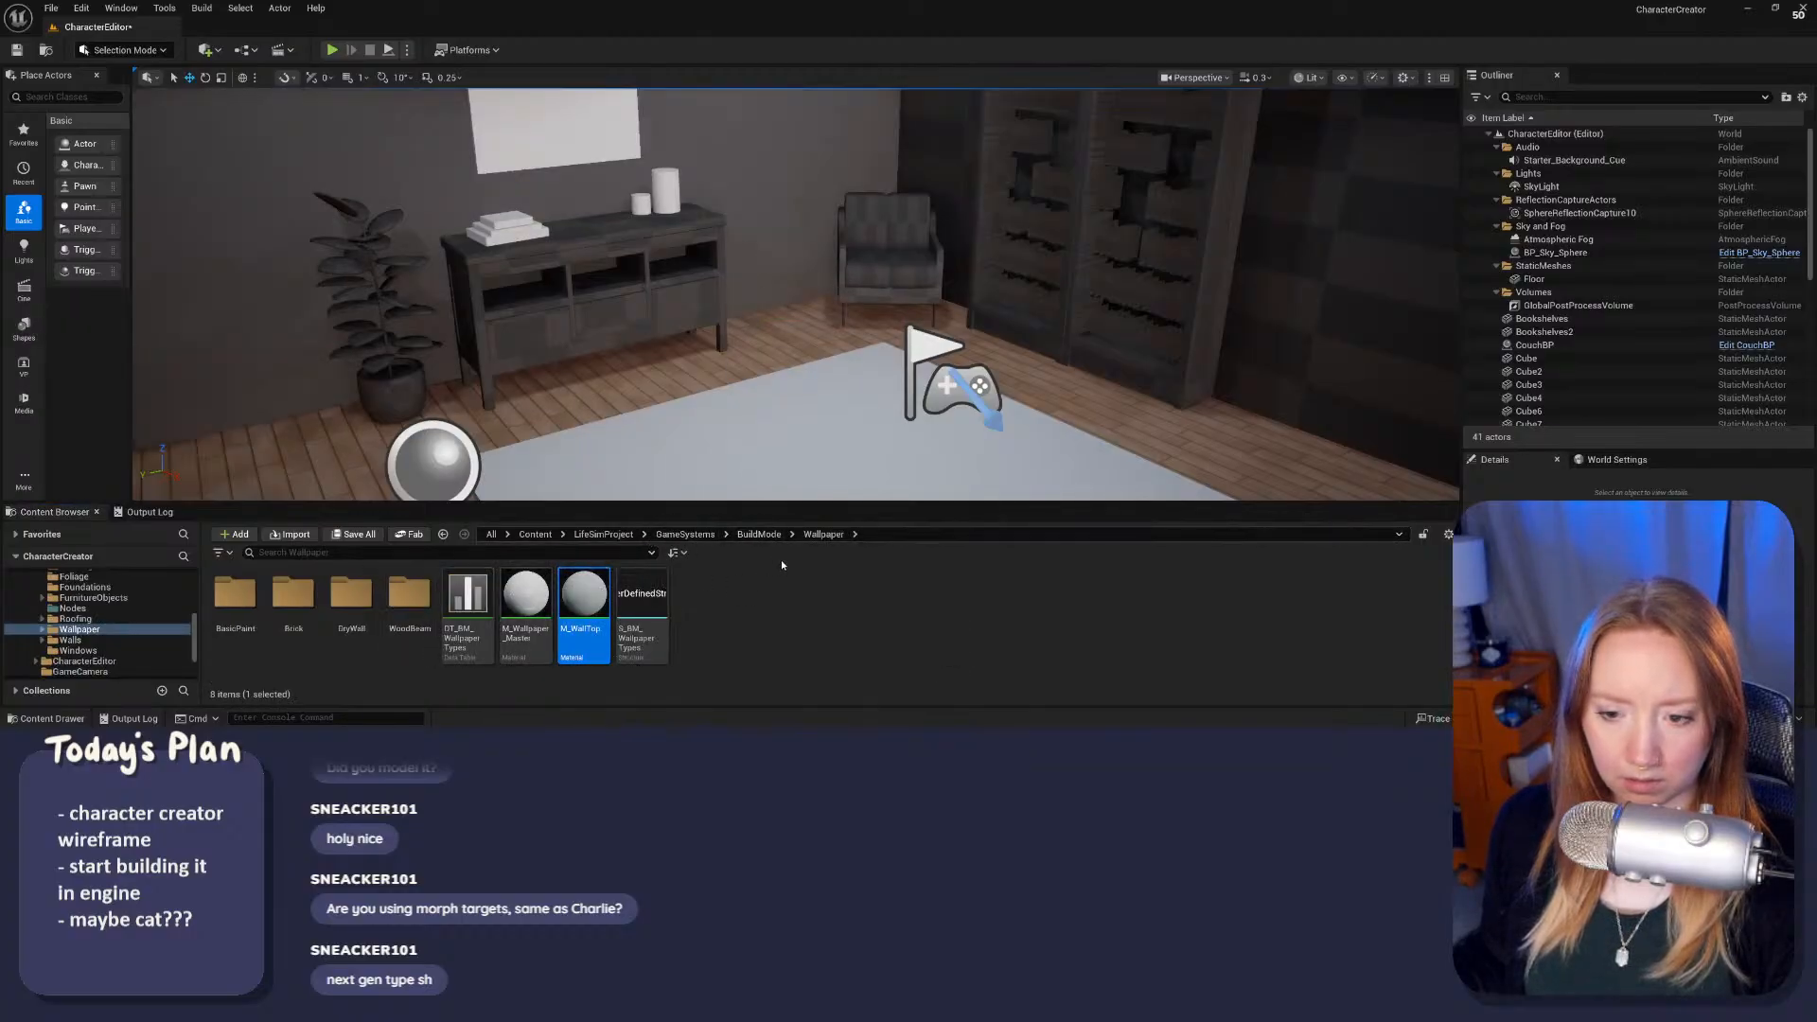
Step: Browse to BuildMode > FurnitureObjects > StreamScene and apply the StreamSceneWallMat1 material to the TV unit's top
{"action": "left_click", "coordinate": [760, 535]}
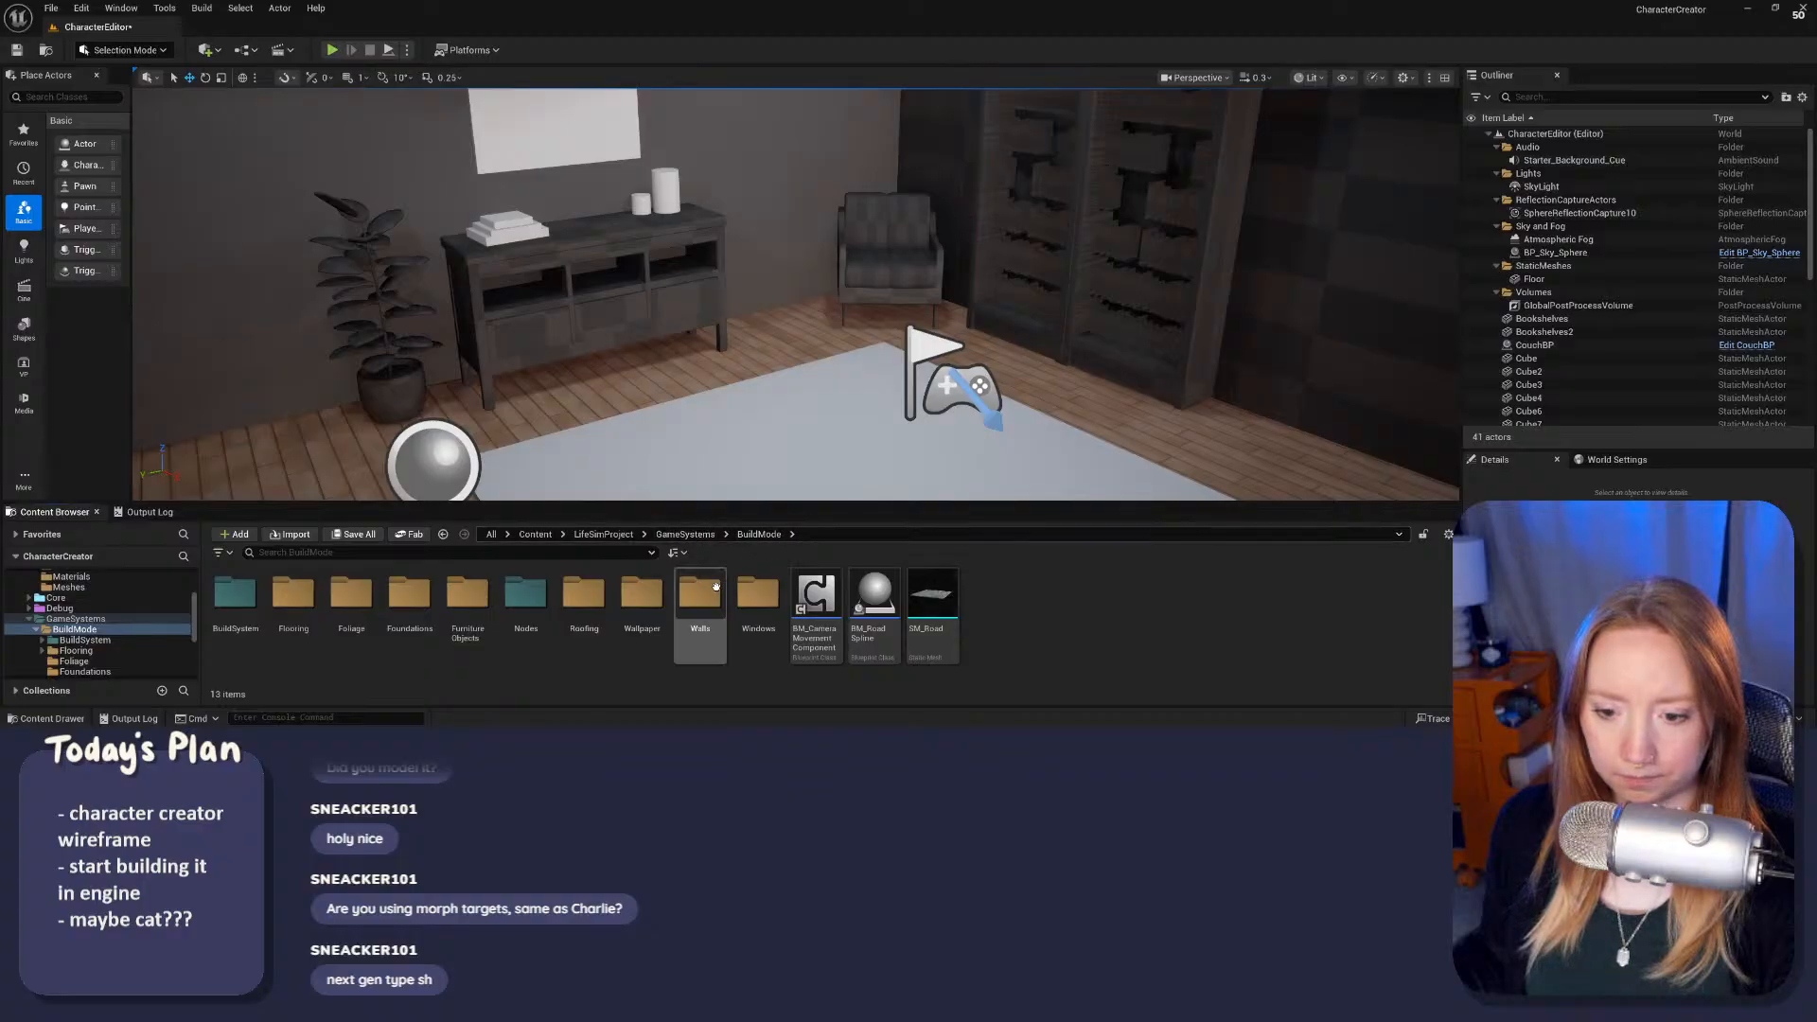
{"action": "double_click", "coordinate": [468, 599]}
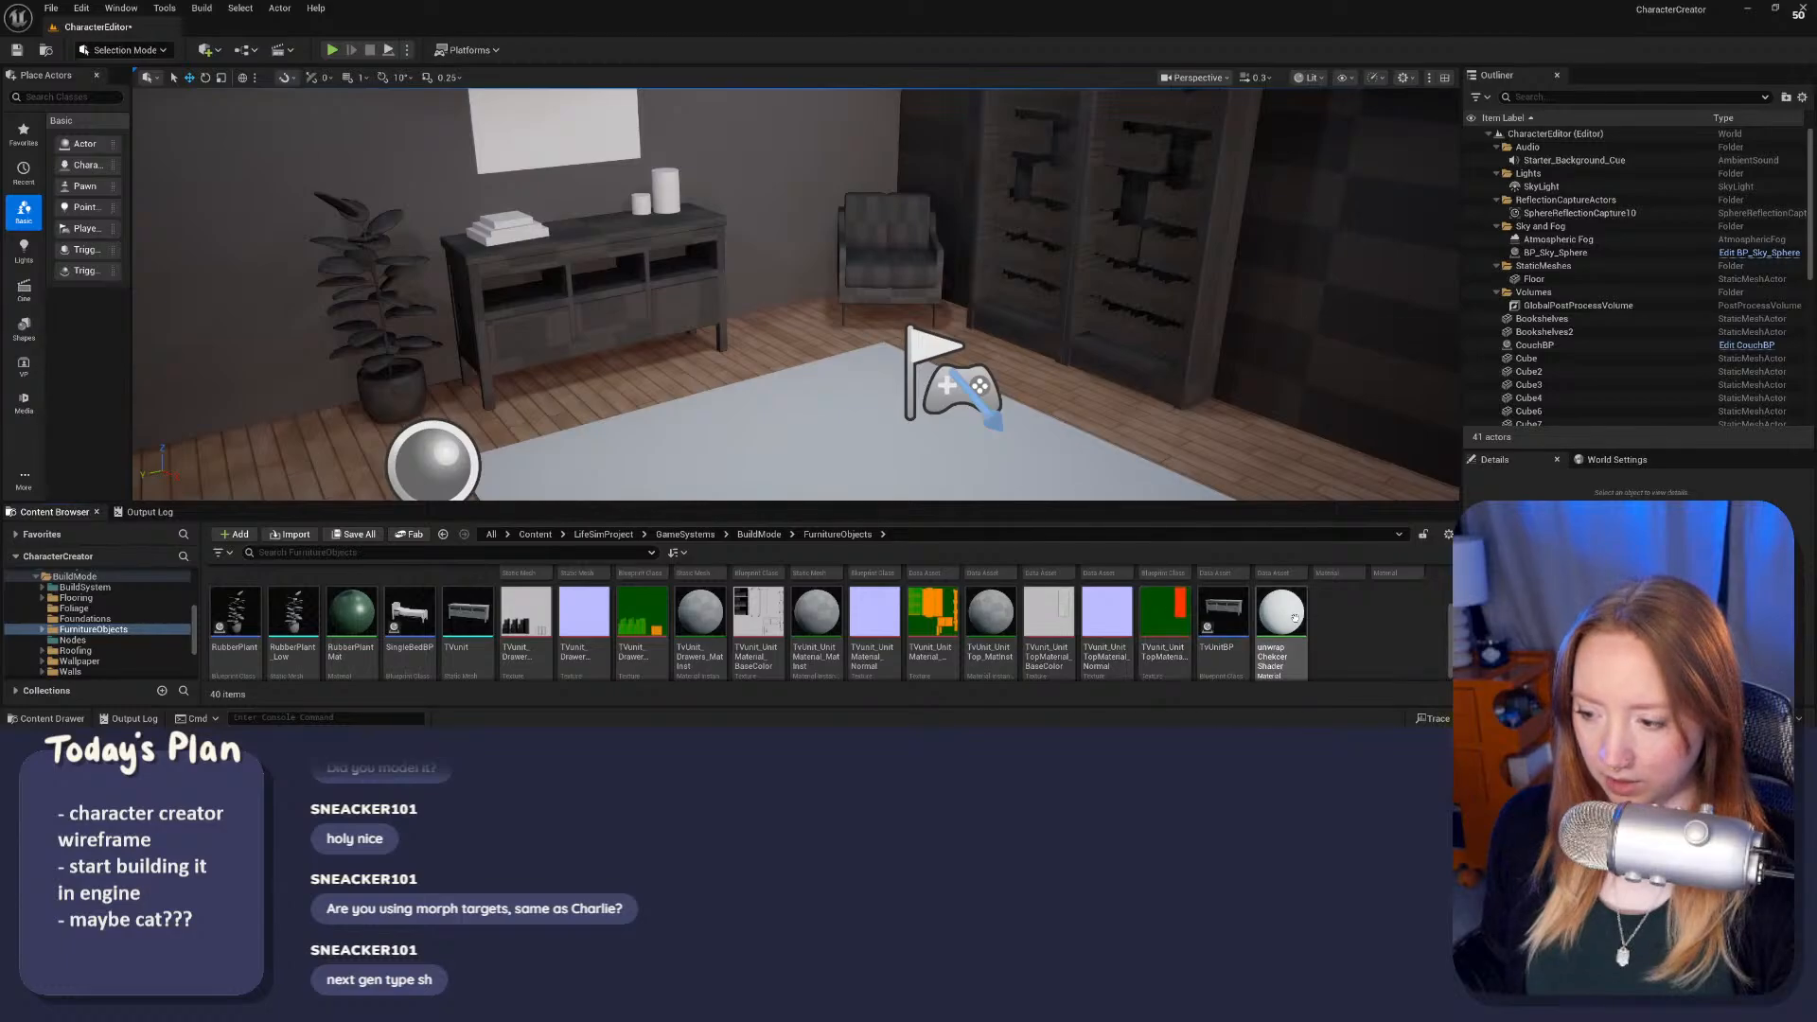
{"action": "scroll", "coordinate": [1041, 615], "scroll_direction": "up", "scroll_amount": 2}
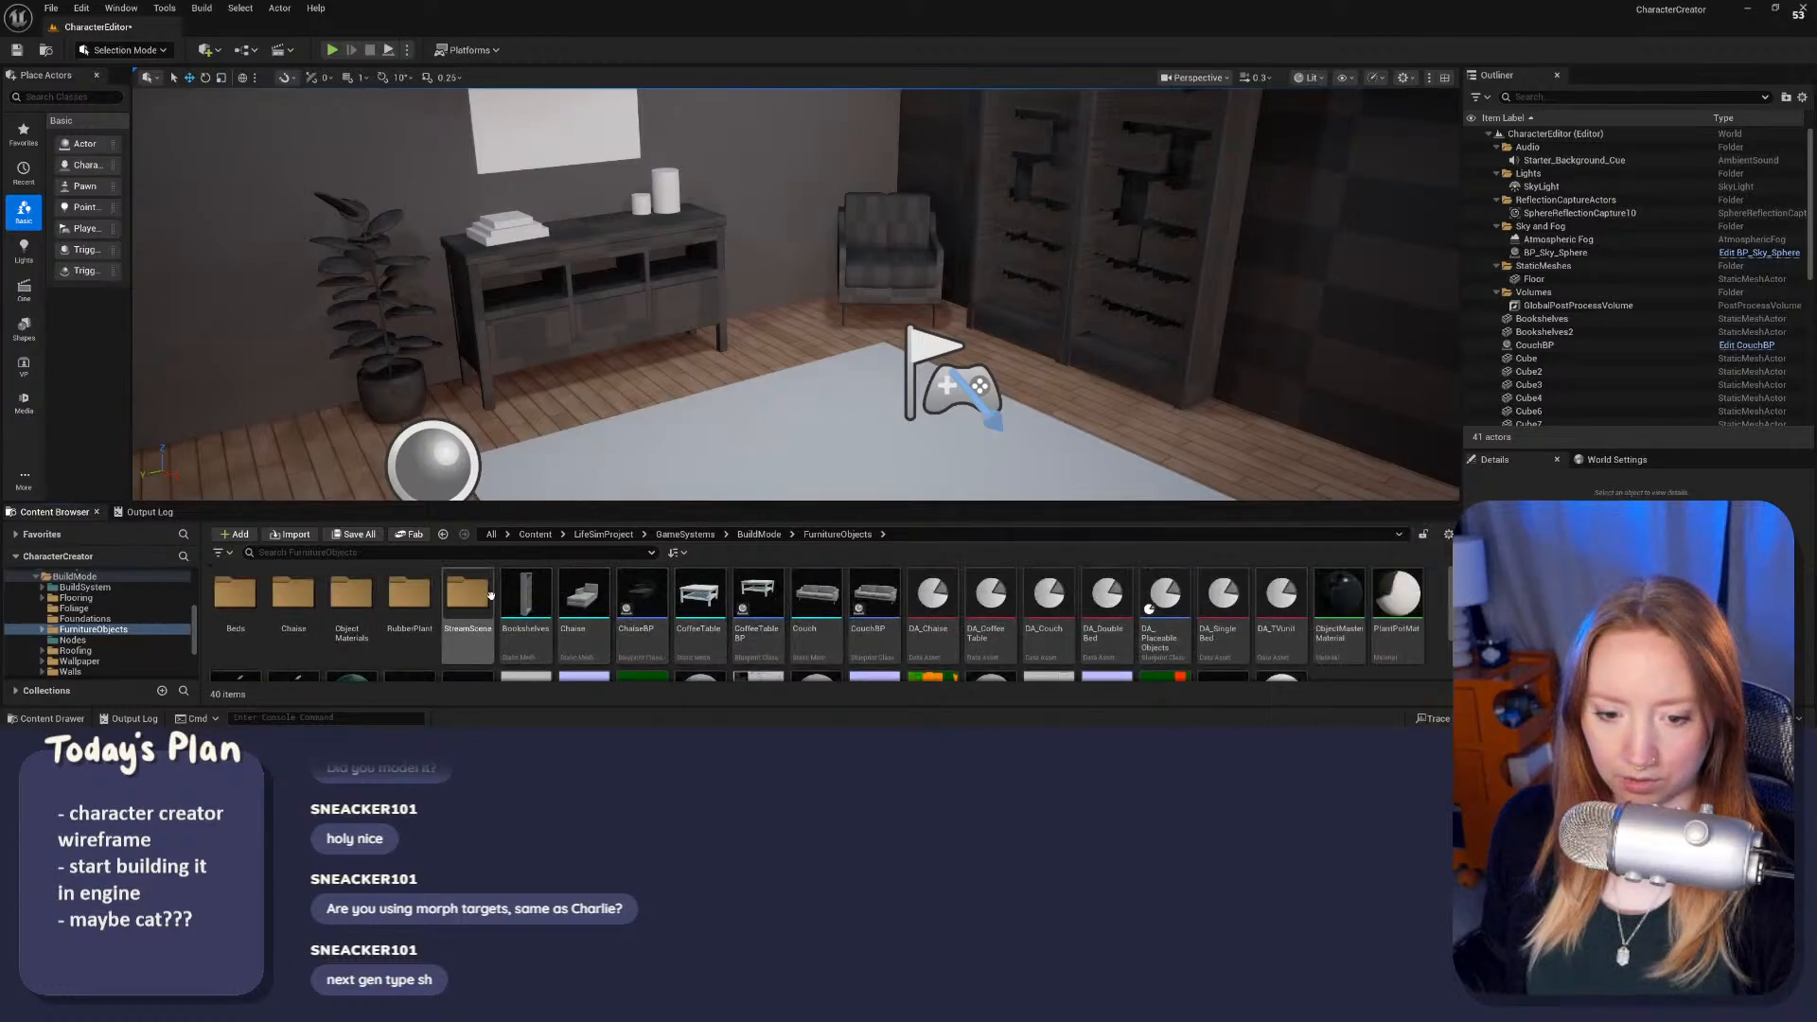
{"action": "double_click", "coordinate": [459, 602]}
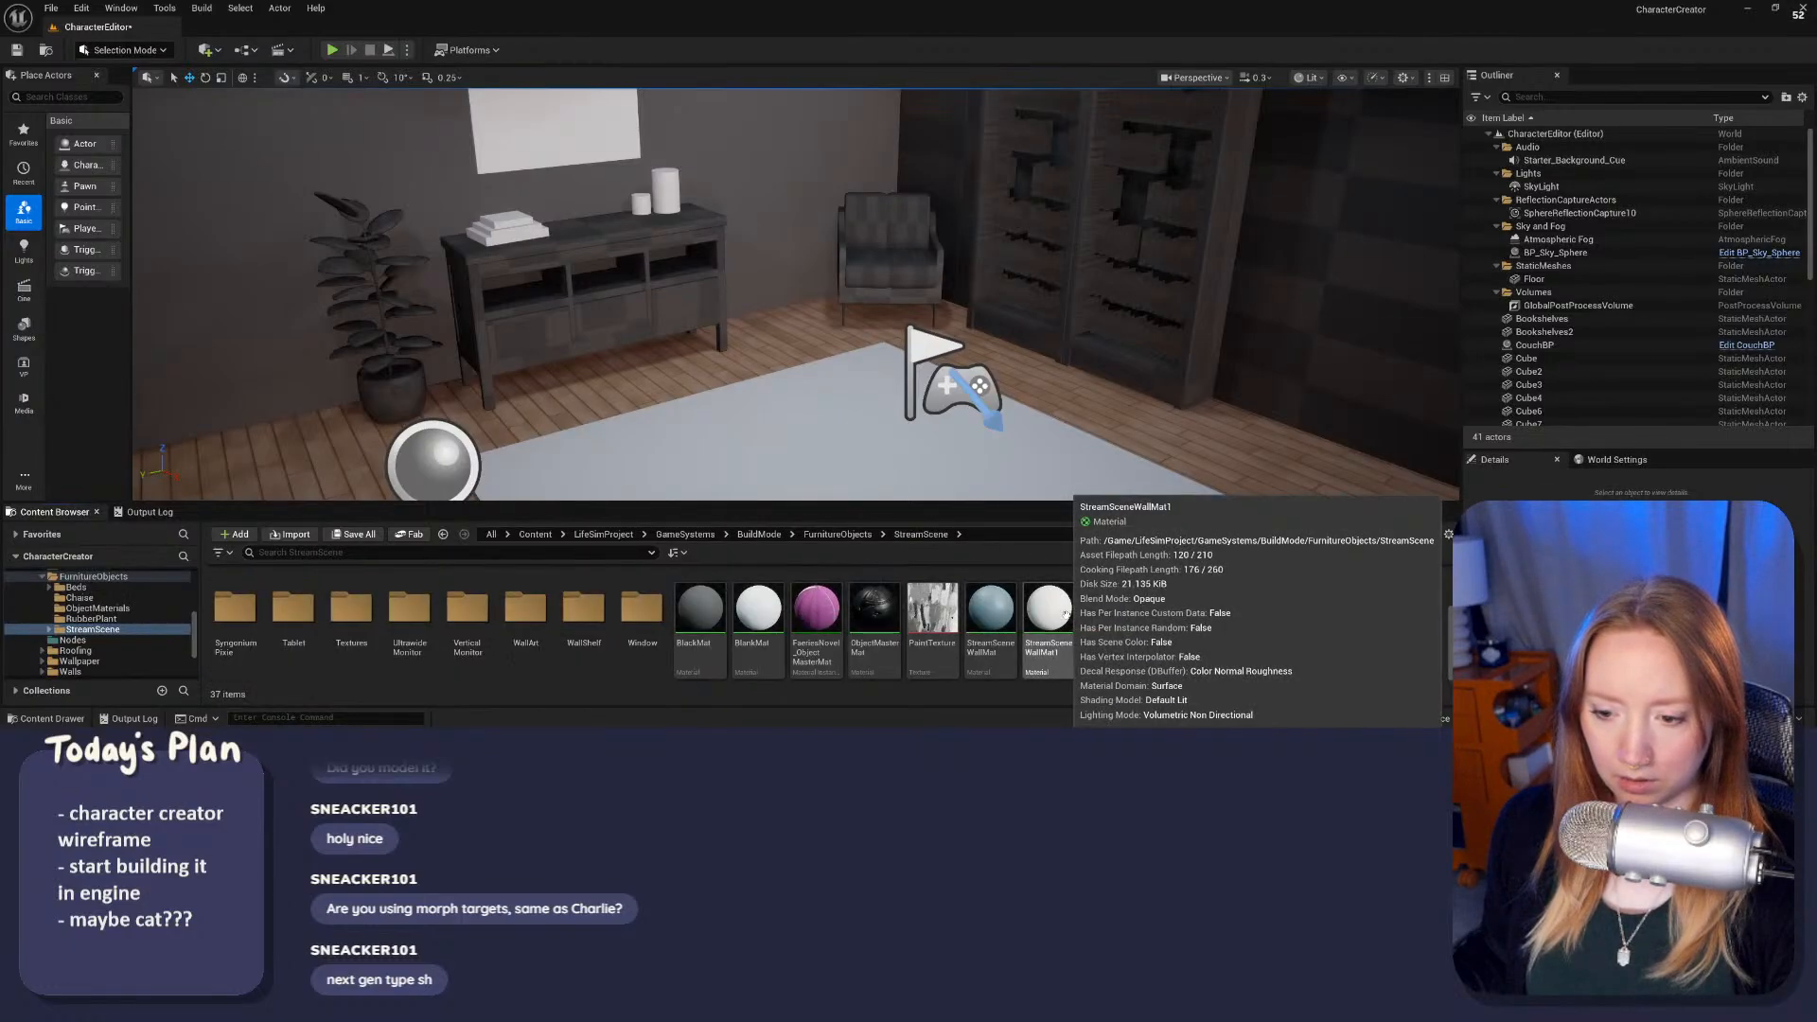
{"action": "left_click", "coordinate": [1064, 610]}
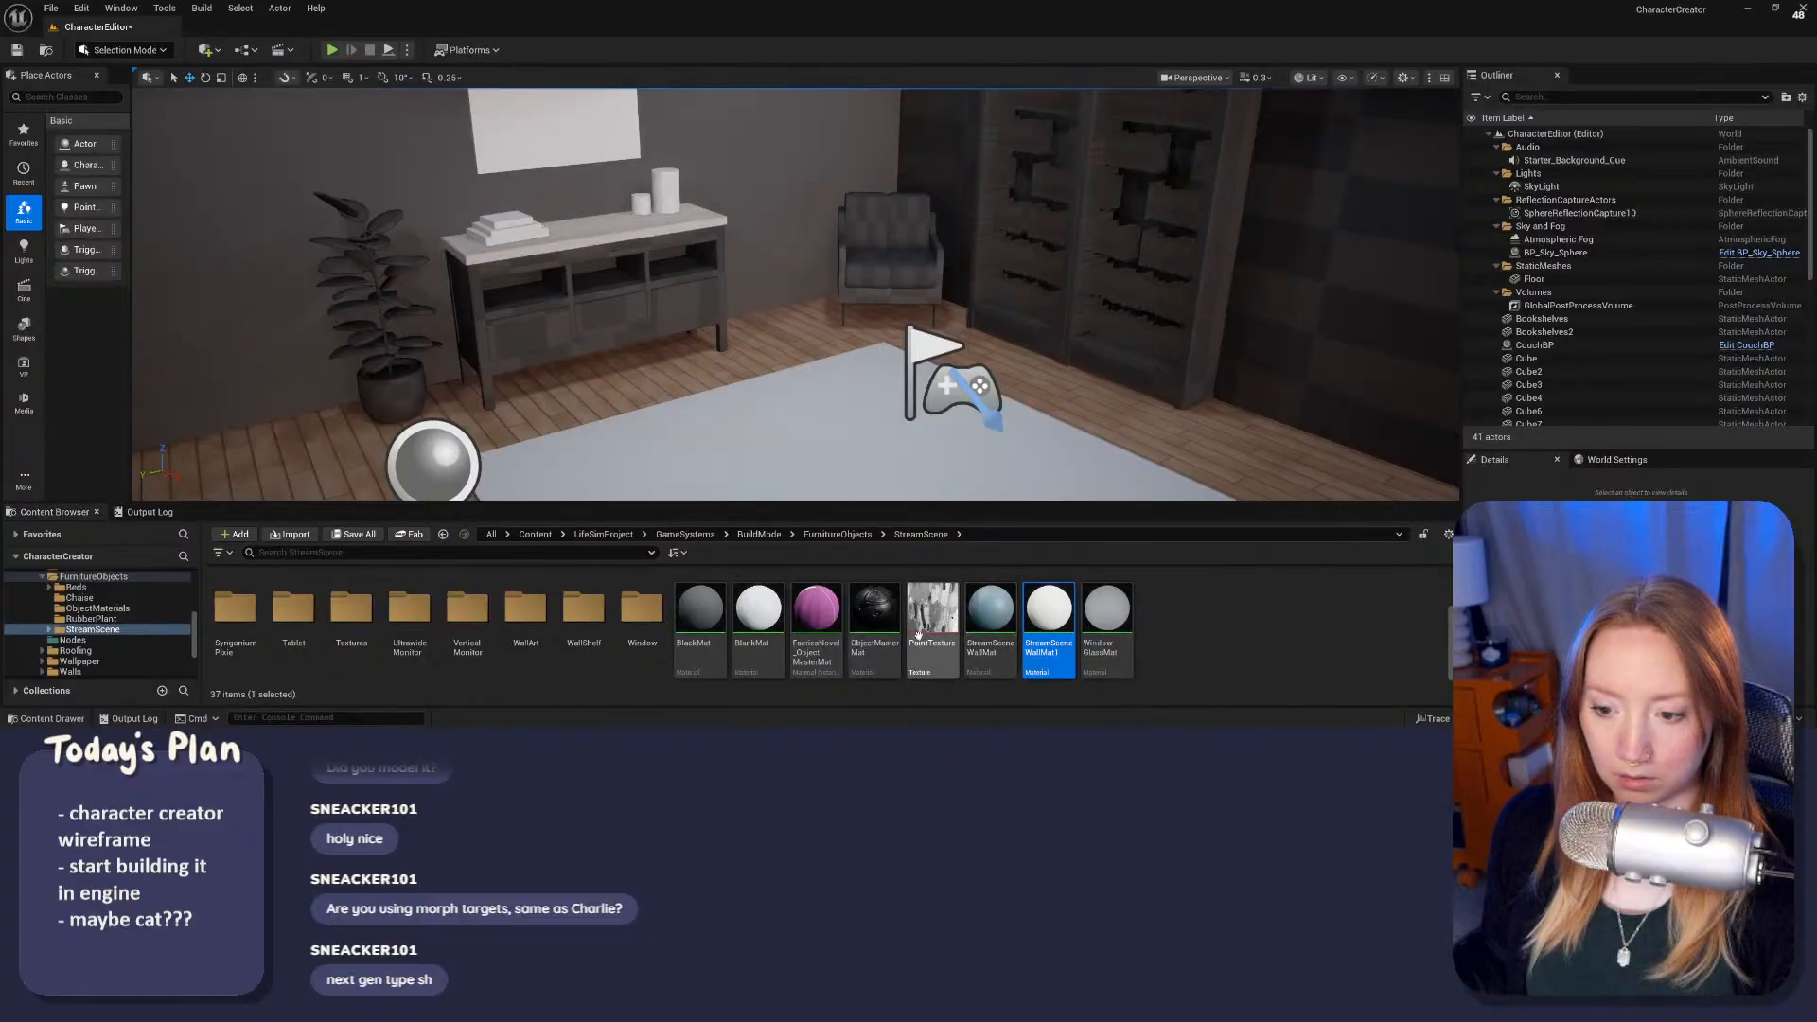
Step: Apply the white BlankMat material to all parts of the TV unit and to the wall behind it
{"action": "left_click", "coordinate": [758, 613]}
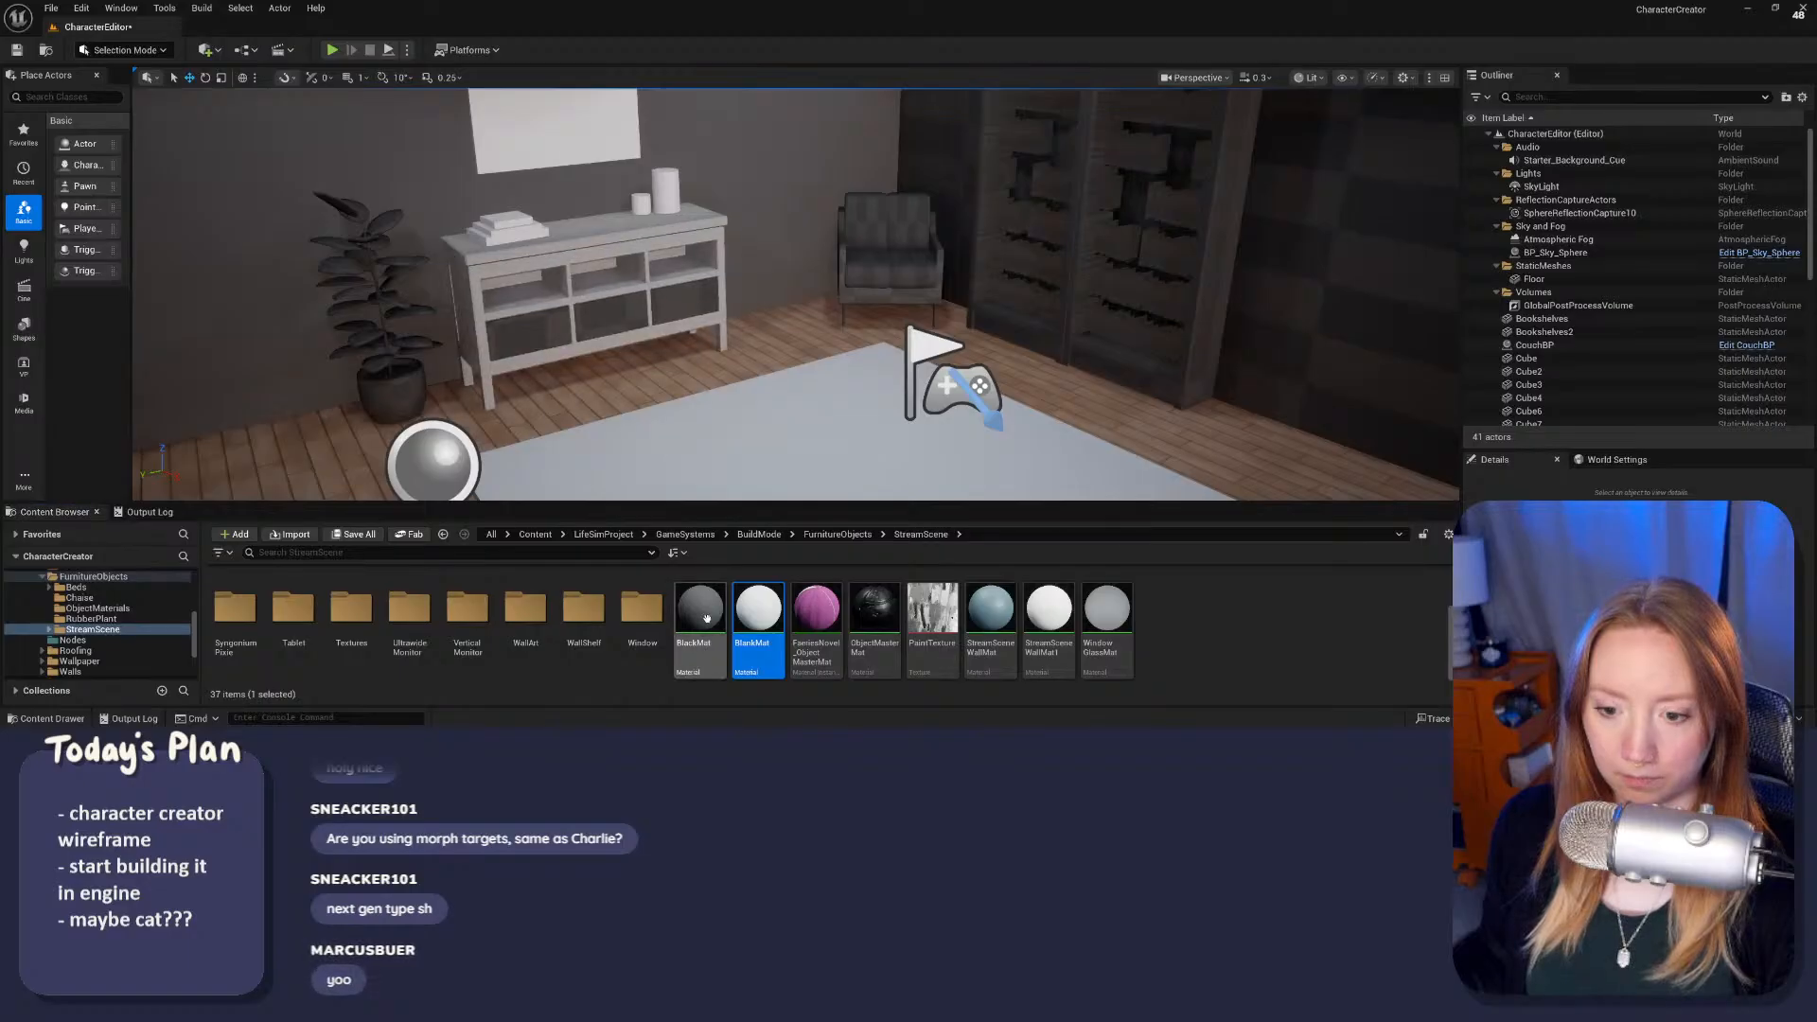
{"action": "left_click_drag", "start_coordinate": [763, 620], "coordinate": [520, 351]}
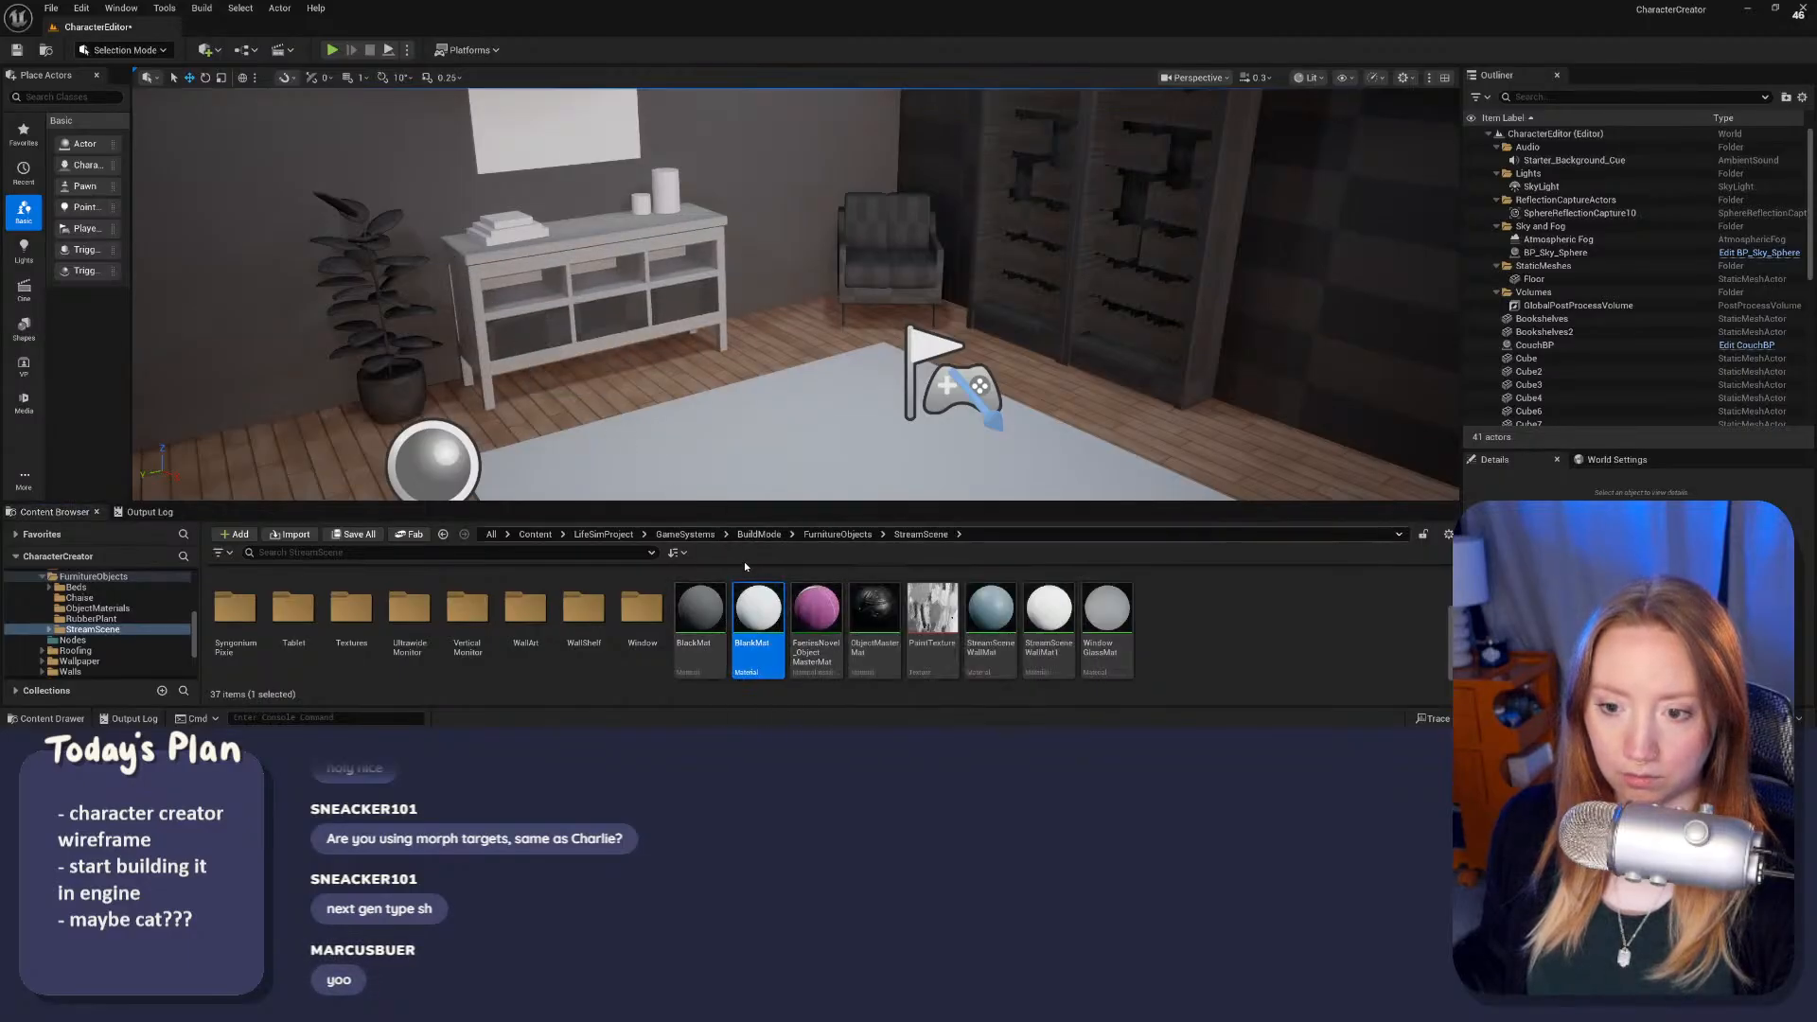
{"action": "left_click_drag", "start_coordinate": [757, 613], "coordinate": [611, 310]}
{"action": "left_click_drag", "start_coordinate": [757, 606], "coordinate": [743, 220]}
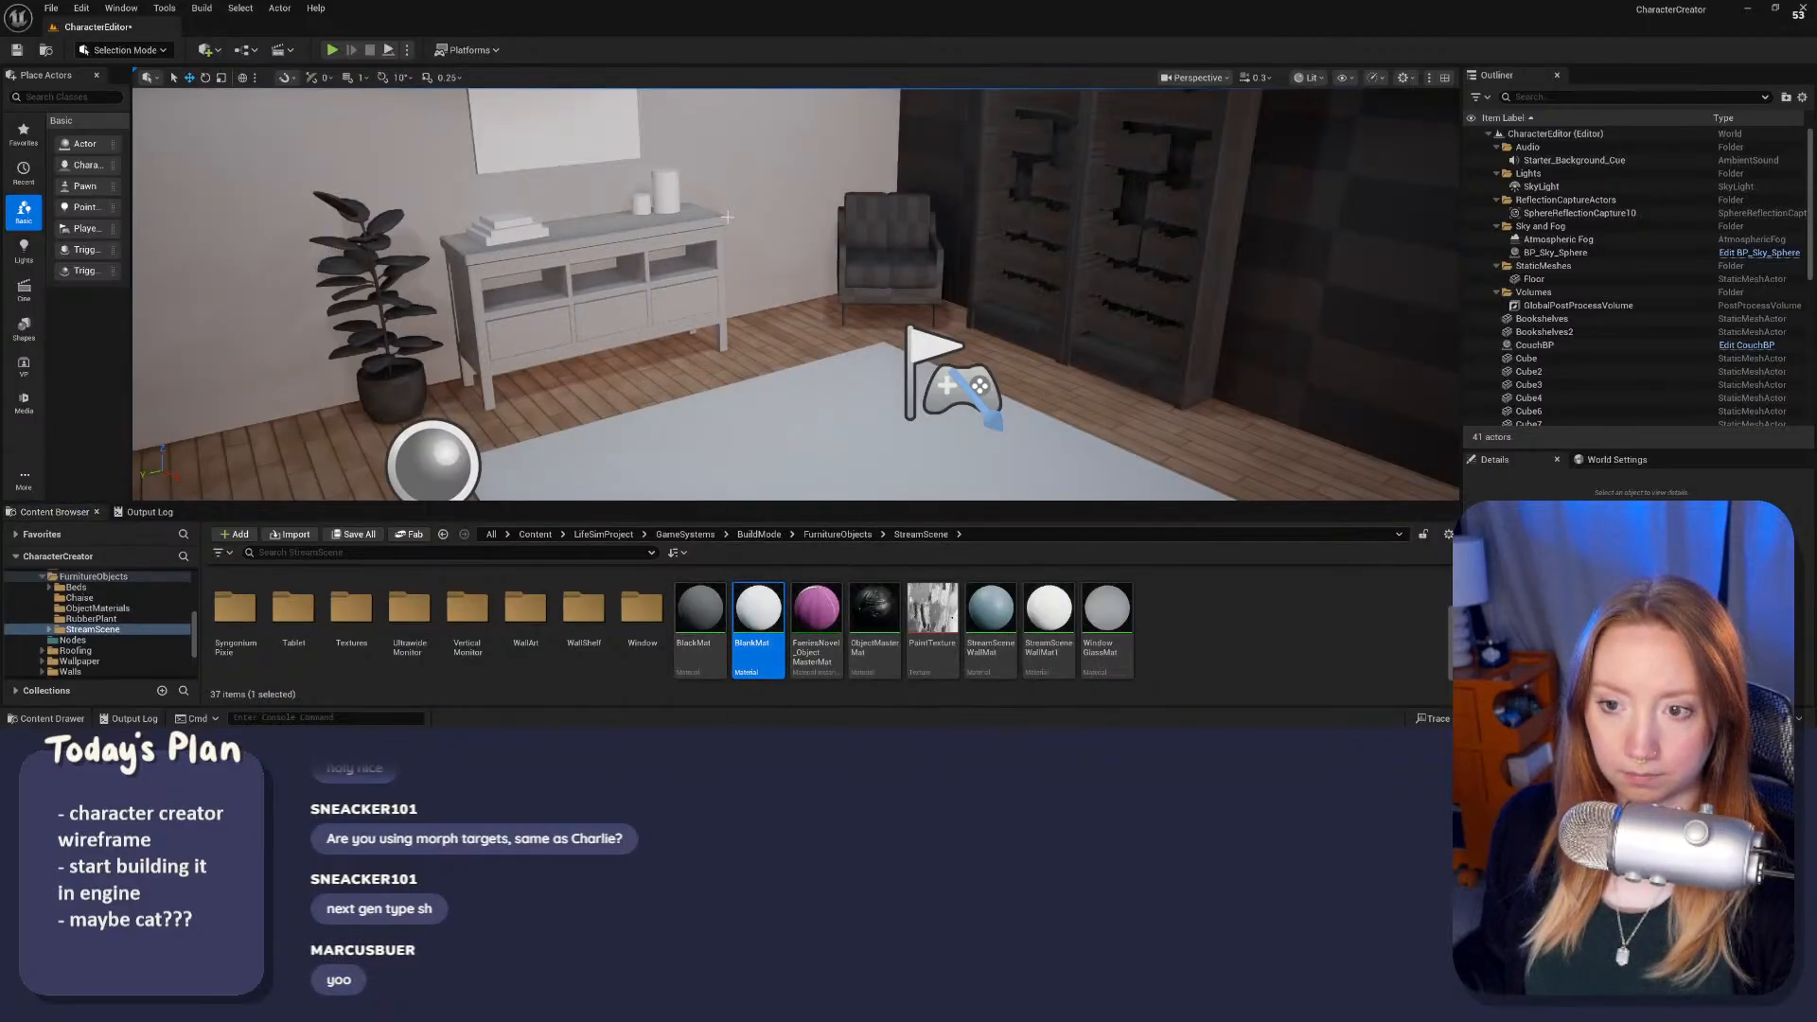
Step: Try to apply the BlankMat material to the armchair in the corner
{"action": "mouse_move", "coordinate": [742, 220]}
{"action": "right_mouse_down"}
{"action": "mouse_move", "coordinate": [714, 132]}
{"action": "mouse_move", "coordinate": [752, 228]}
{"action": "right_mouse_up"}
{"action": "left_click_drag", "start_coordinate": [752, 594], "coordinate": [863, 309]}
{"action": "left_click_drag", "start_coordinate": [774, 632], "coordinate": [865, 210]}
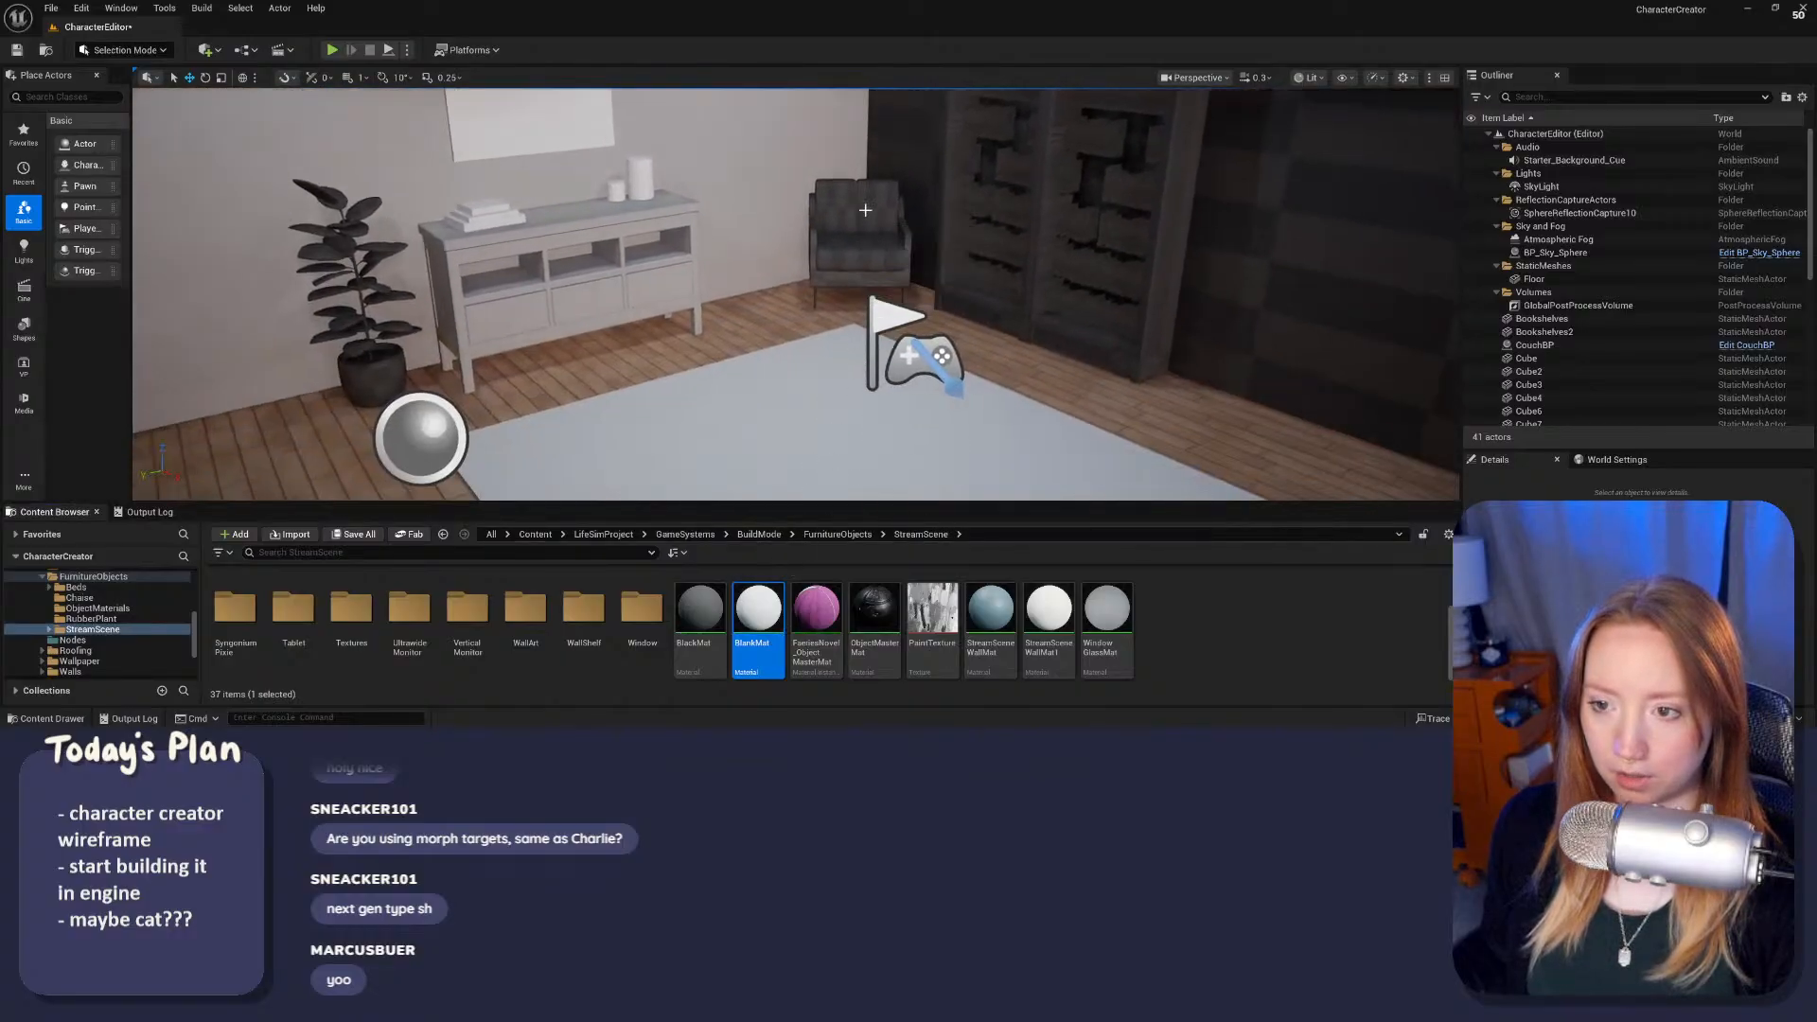
{"action": "left_click_drag", "start_coordinate": [763, 610], "coordinate": [857, 193]}
Step: Apply BlankMat to the wall behind the tall bookshelves, and delete both bookshelves
{"action": "right_click_drag", "start_coordinate": [858, 193], "coordinate": [910, 167]}
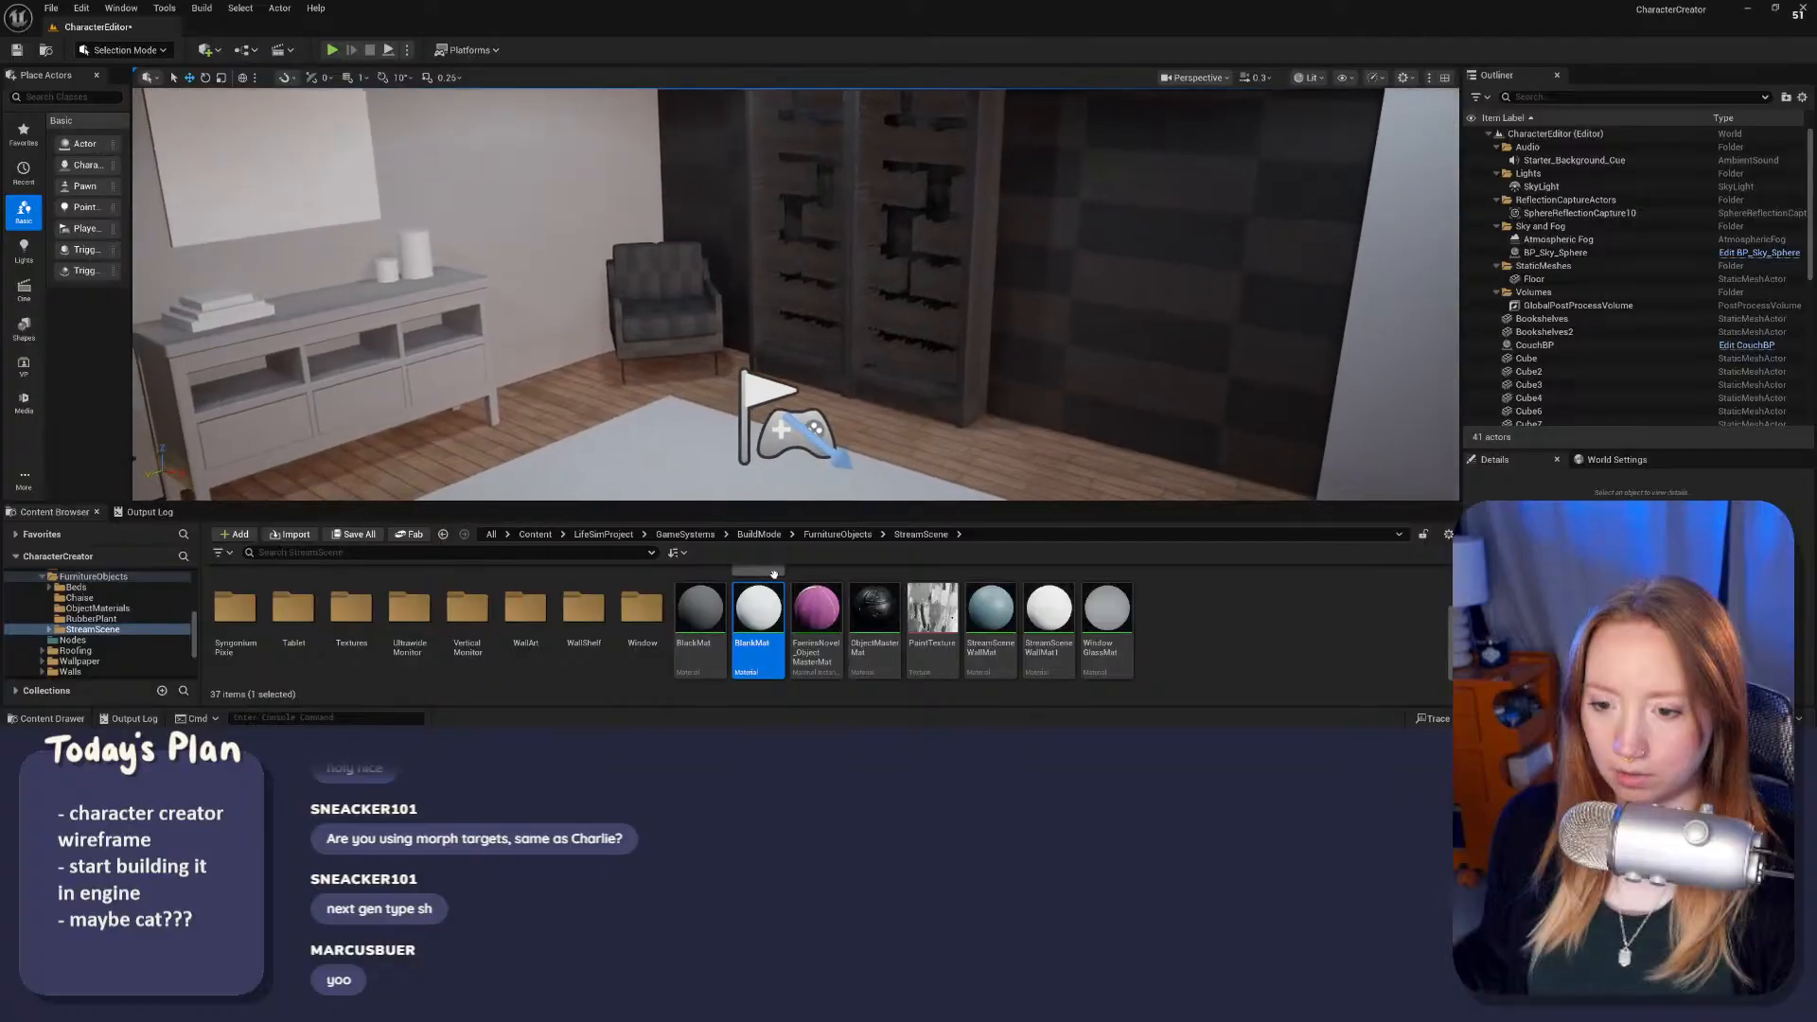
{"action": "left_click_drag", "start_coordinate": [765, 610], "coordinate": [924, 376]}
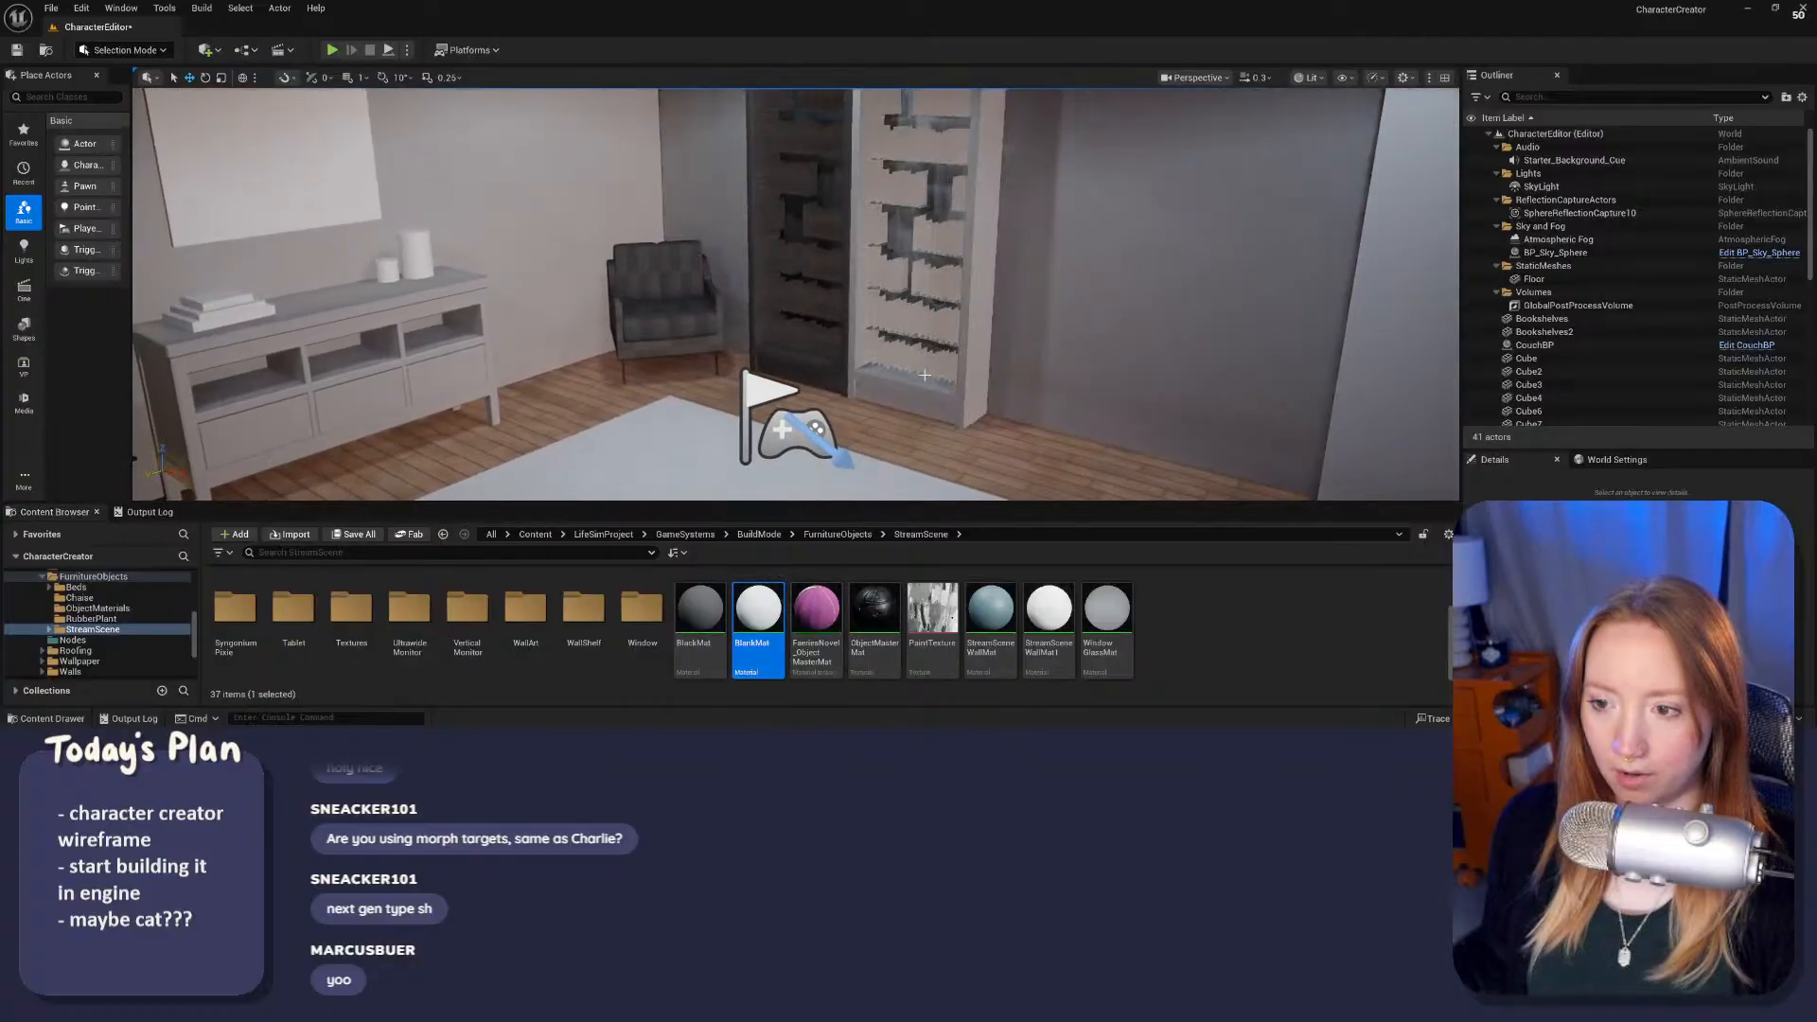
{"action": "left_click", "coordinate": [870, 380]}
{"action": "left_click", "coordinate": [821, 383], "text": "ctrl"}
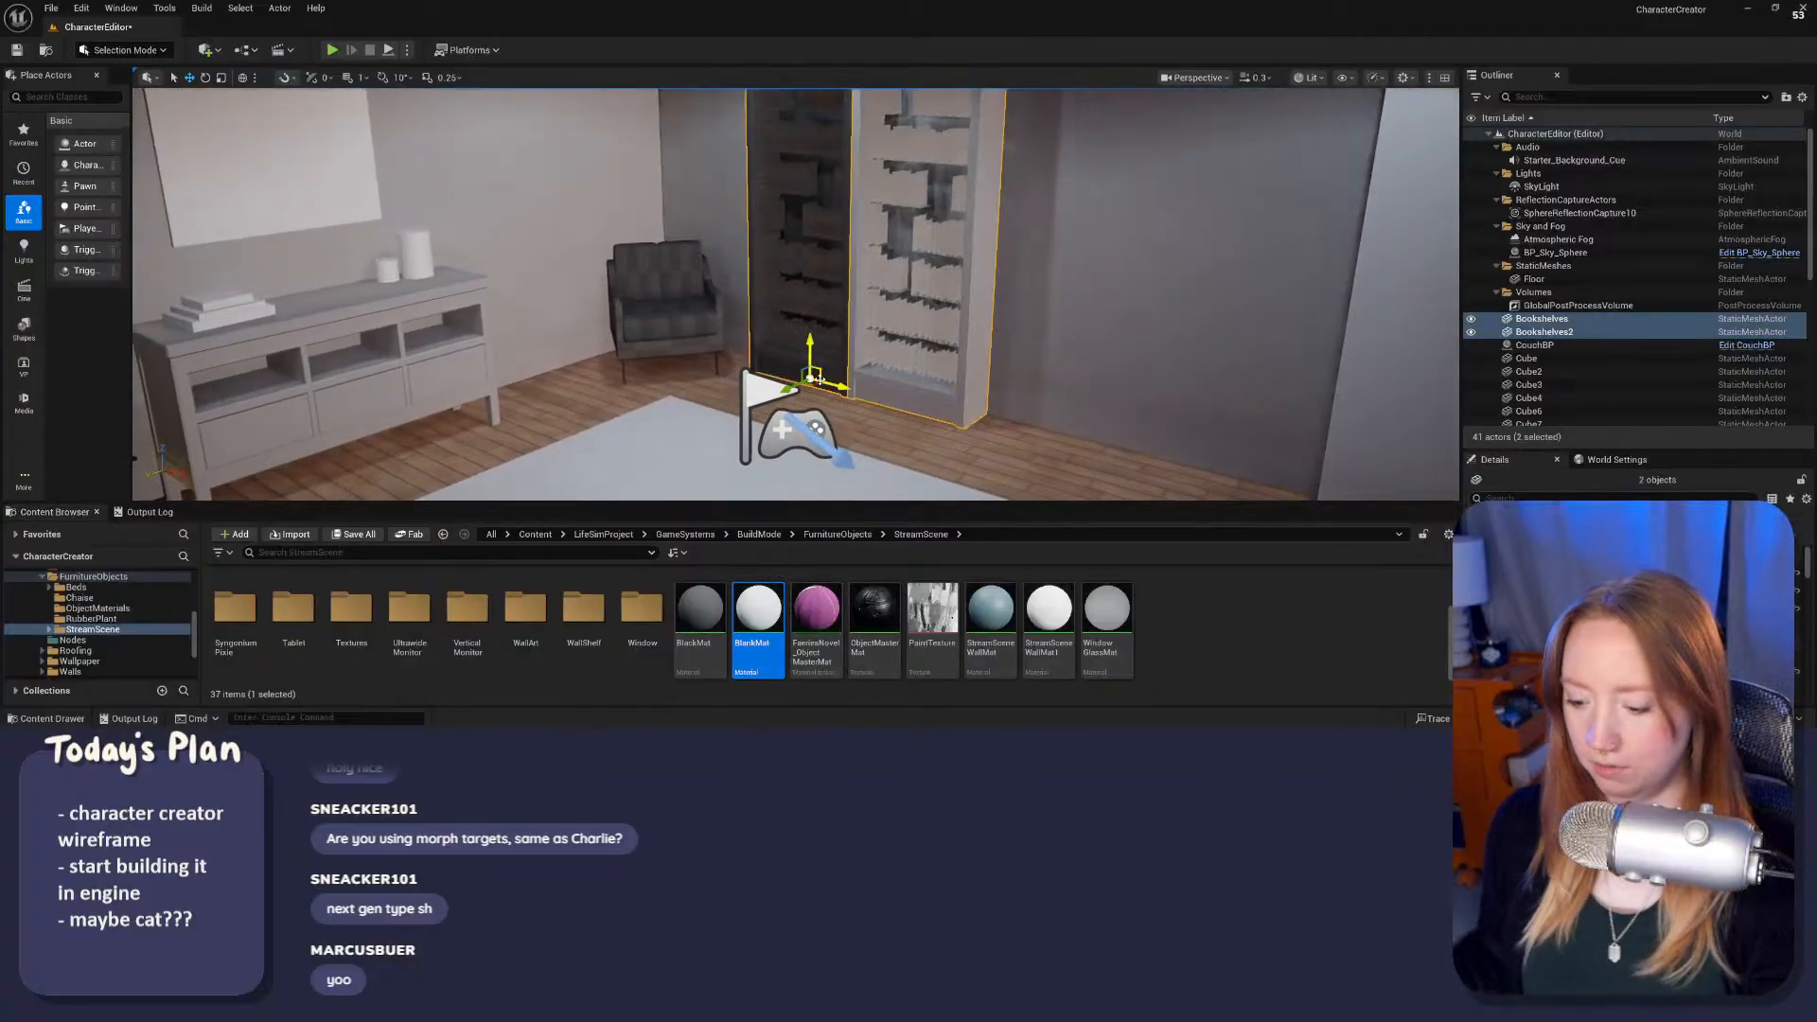
{"action": "key", "text": "Delete"}
Step: Apply the BlankMat material to the rubber plant's pot and leaves
{"action": "right_click_drag", "start_coordinate": [821, 380], "coordinate": [719, 402]}
{"action": "left_click_drag", "start_coordinate": [757, 613], "coordinate": [605, 358]}
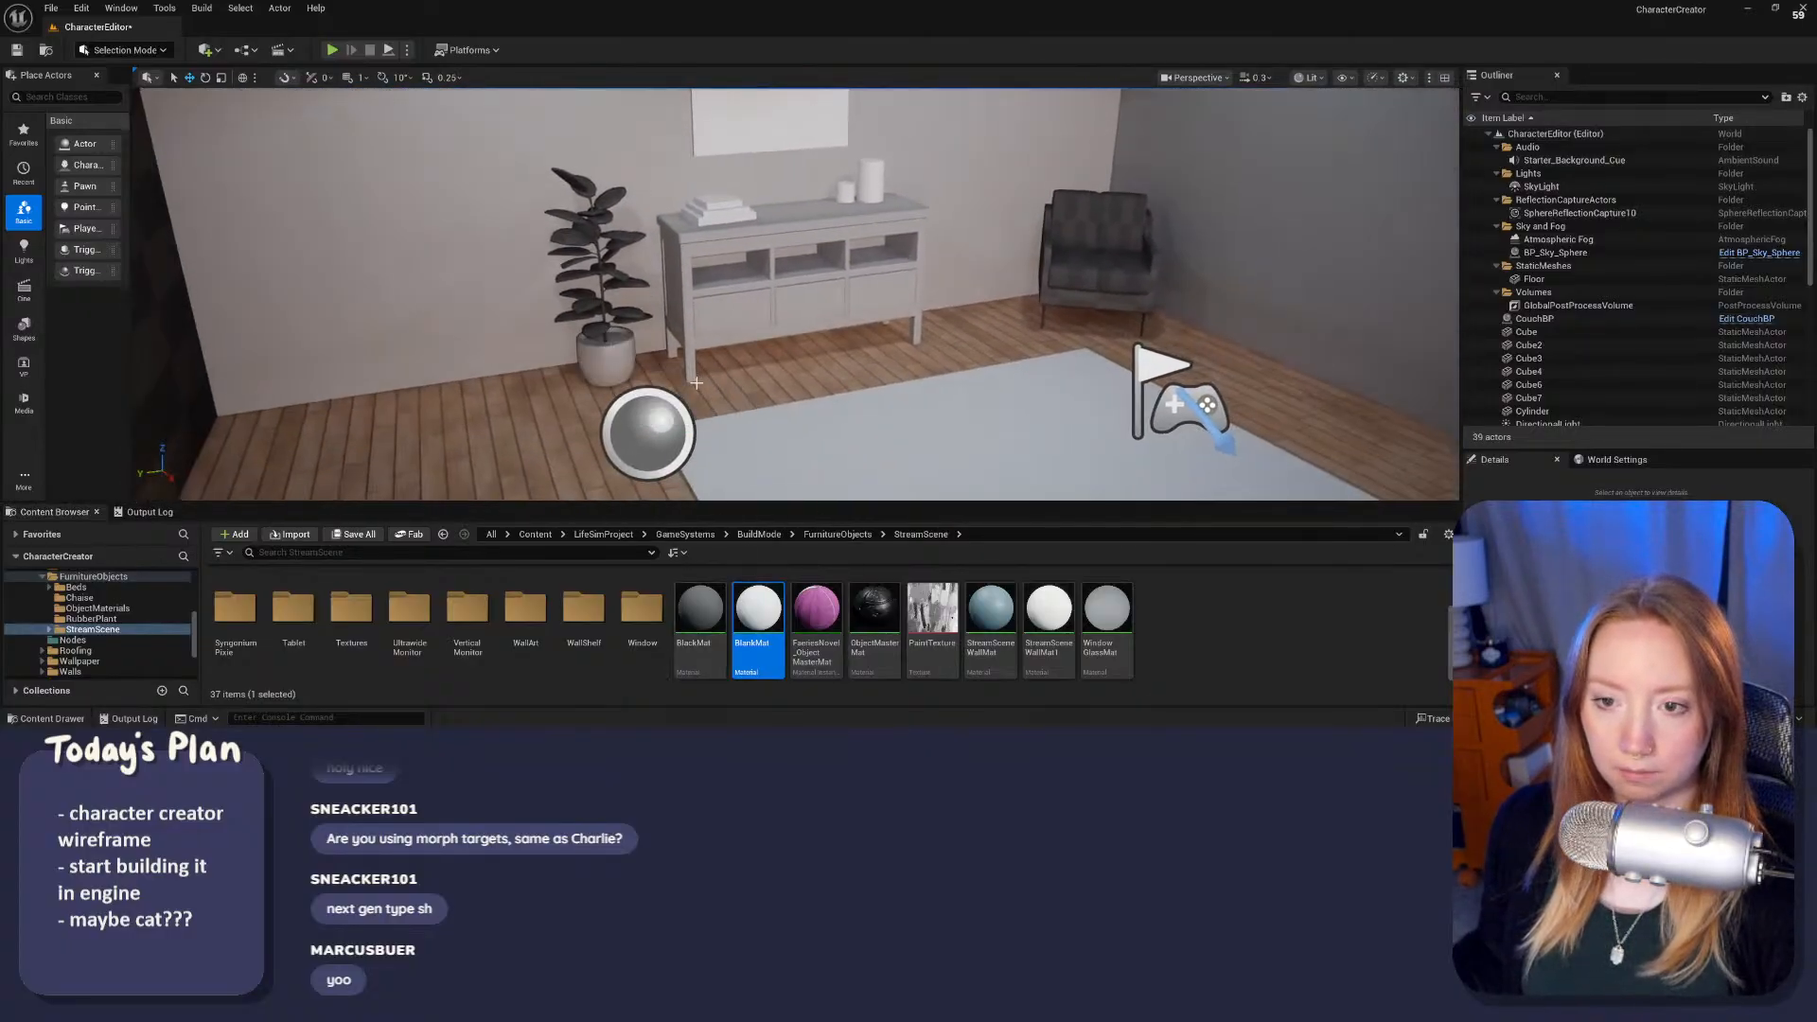
{"action": "left_click_drag", "start_coordinate": [776, 610], "coordinate": [581, 230]}
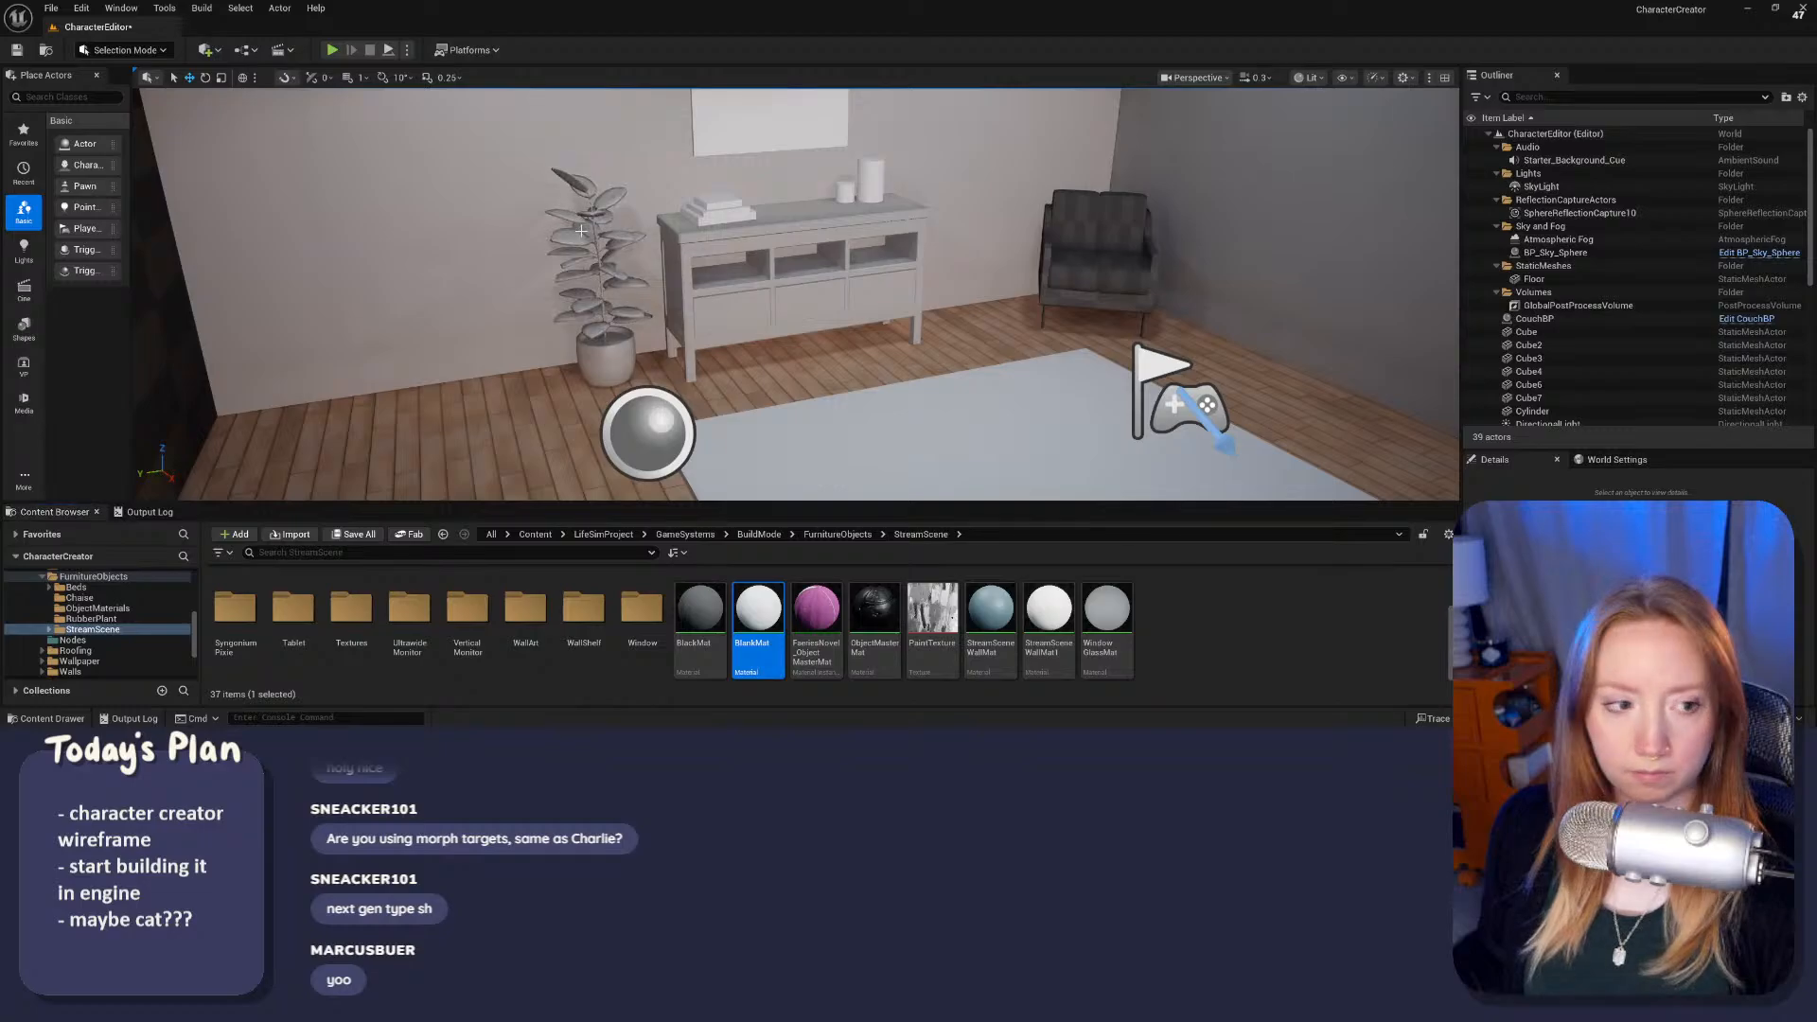
{"action": "right_click_drag", "start_coordinate": [619, 338], "coordinate": [725, 383]}
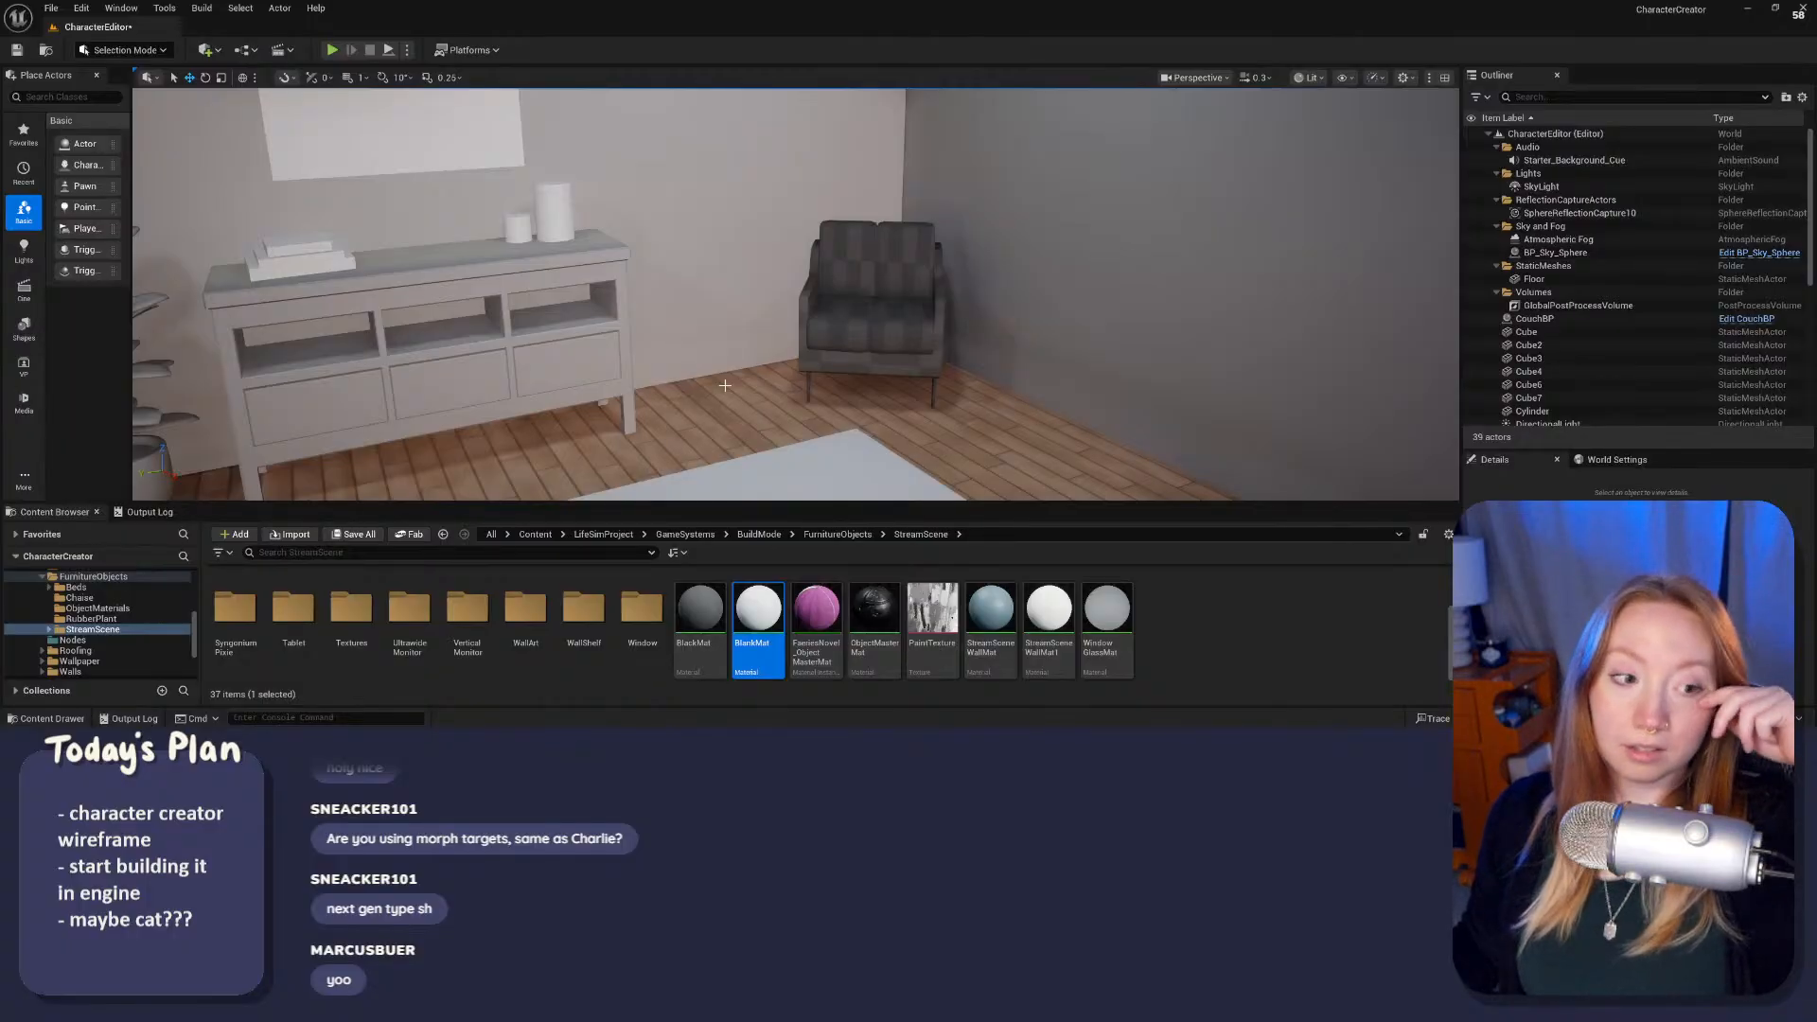
{"action": "right_click_drag", "start_coordinate": [784, 361], "coordinate": [836, 386]}
Step: Place the BookShelf mesh from StreamScene > Bookshelf against the wall beside the armchair, apply its Bookshelf_ObjectMasterMat material and adjust its position
{"action": "left_click_drag", "start_coordinate": [837, 504], "coordinate": [838, 429]}
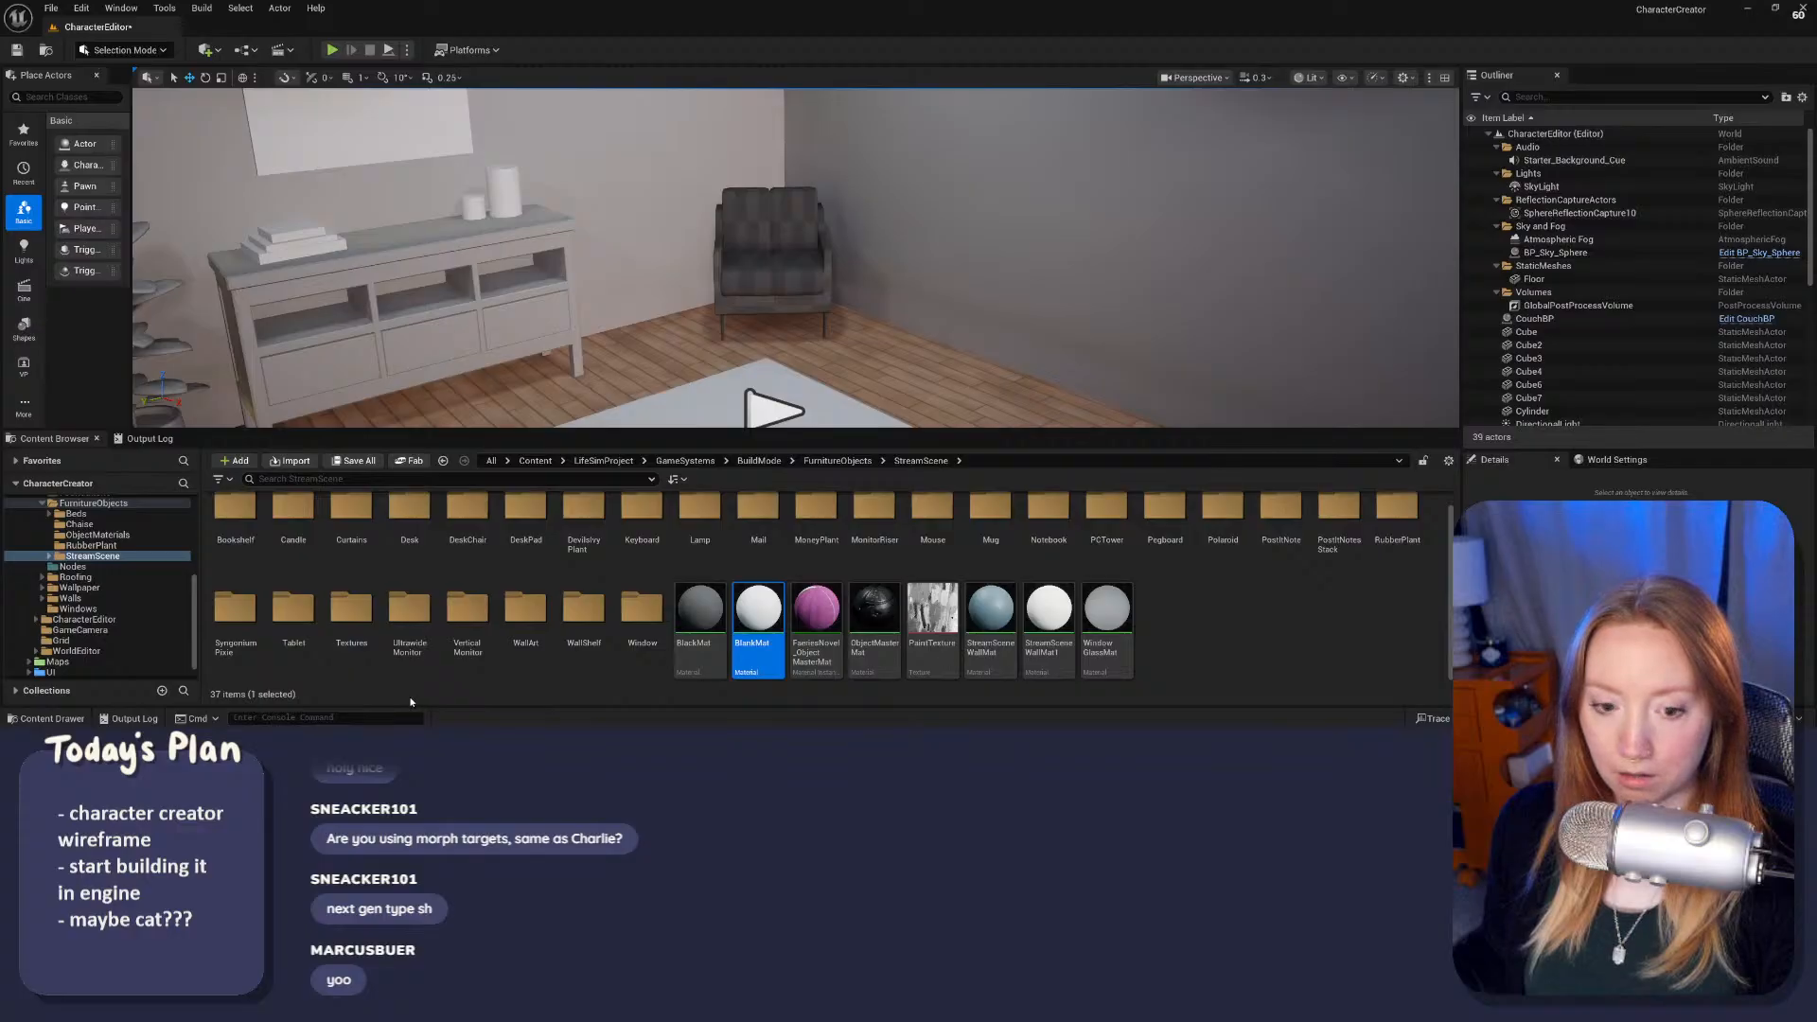
{"action": "scroll", "coordinate": [700, 530], "scroll_direction": "up", "scroll_amount": 1}
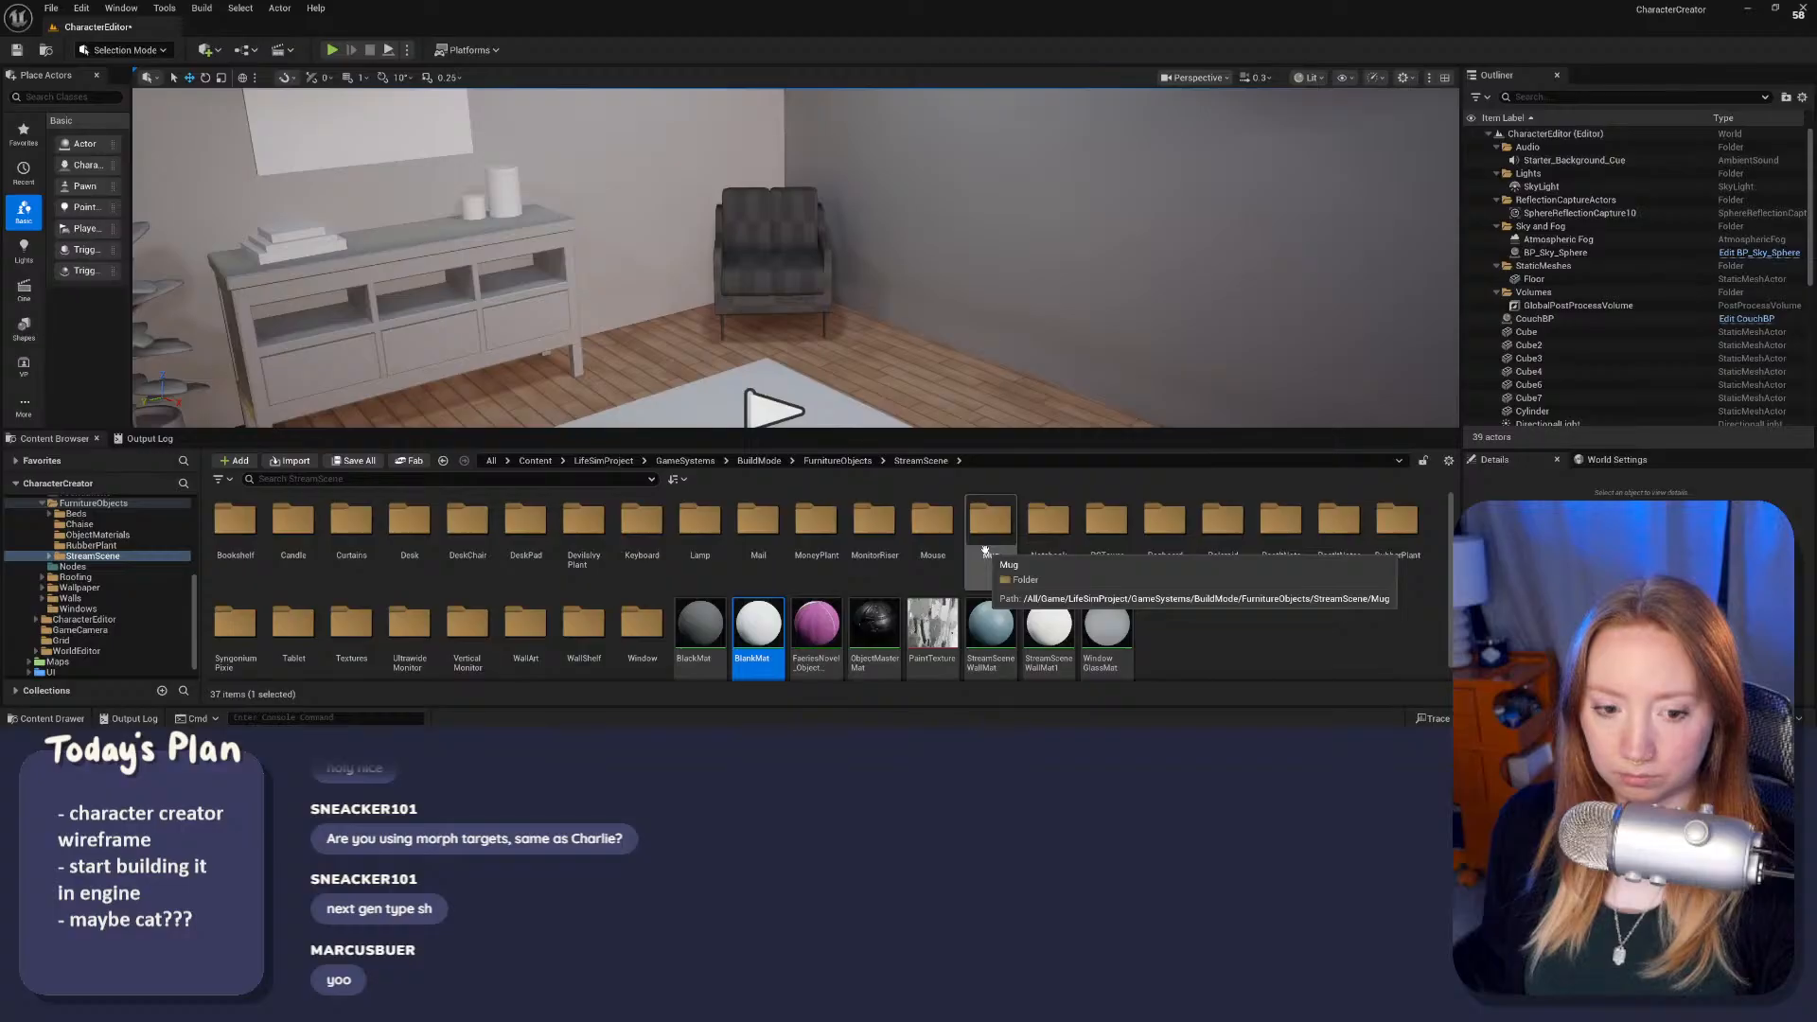
{"action": "double_click", "coordinate": [237, 520]}
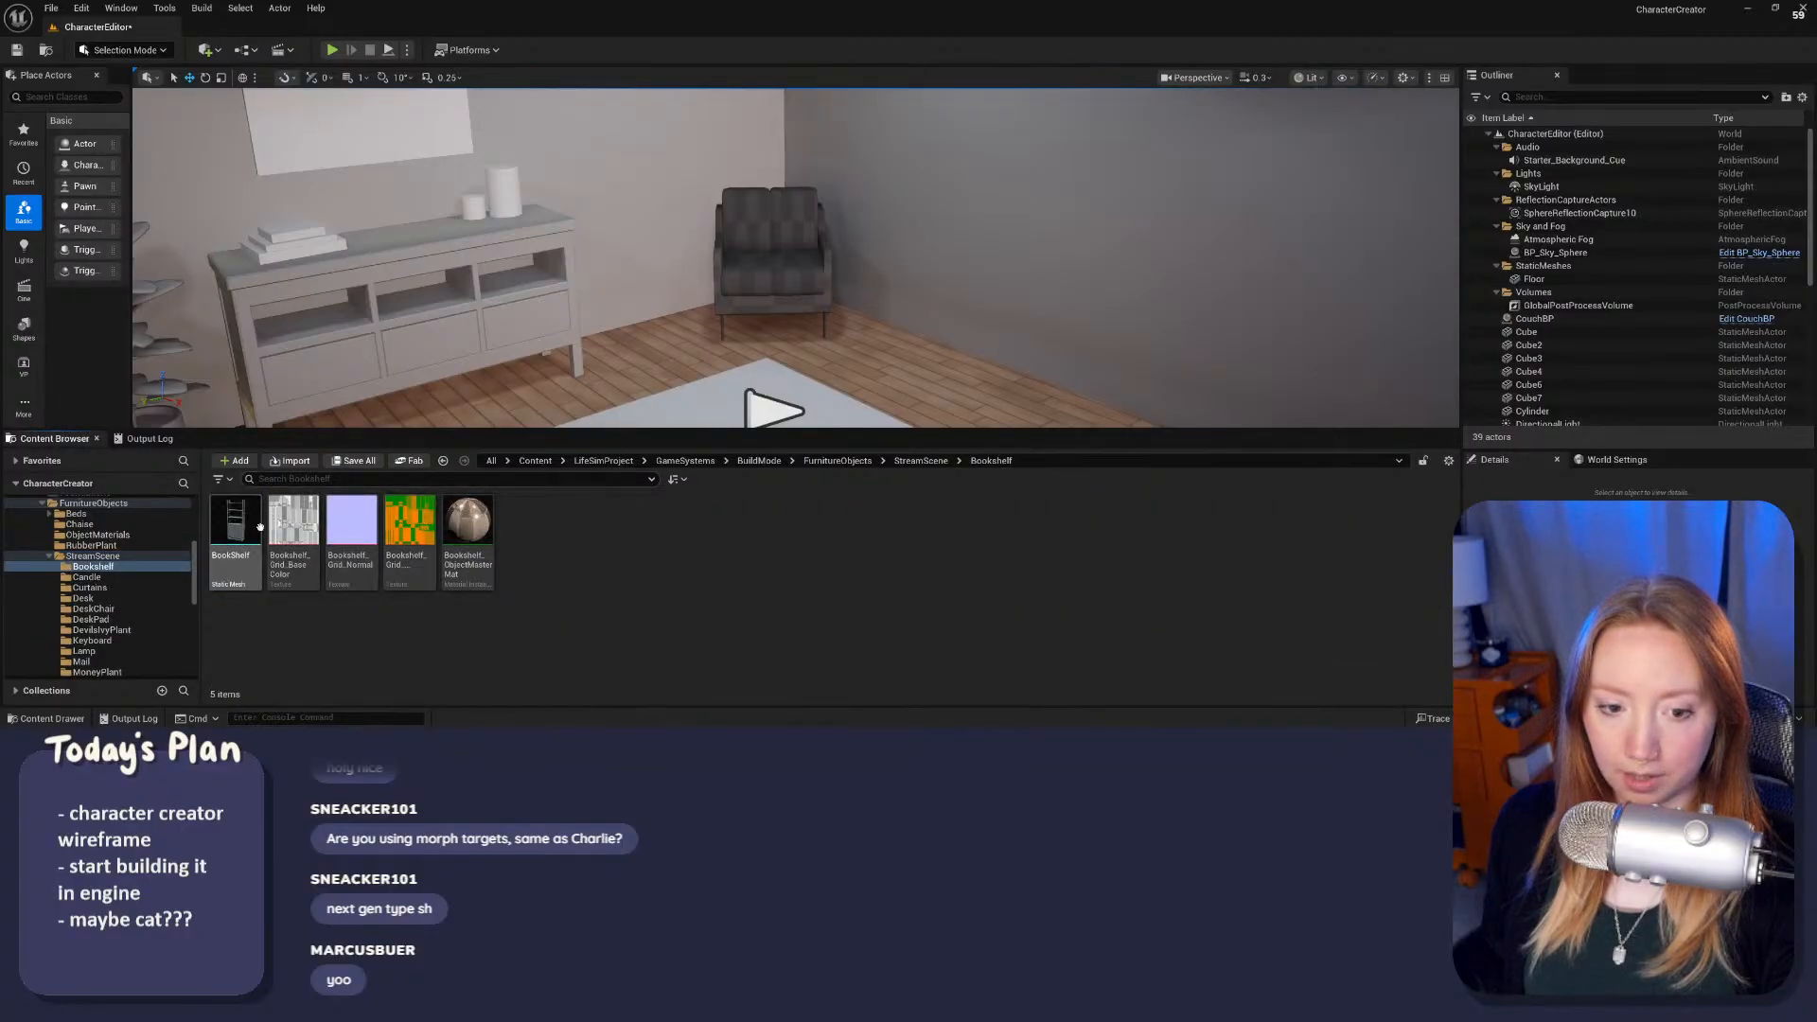
{"action": "left_click_drag", "start_coordinate": [260, 527], "coordinate": [956, 369]}
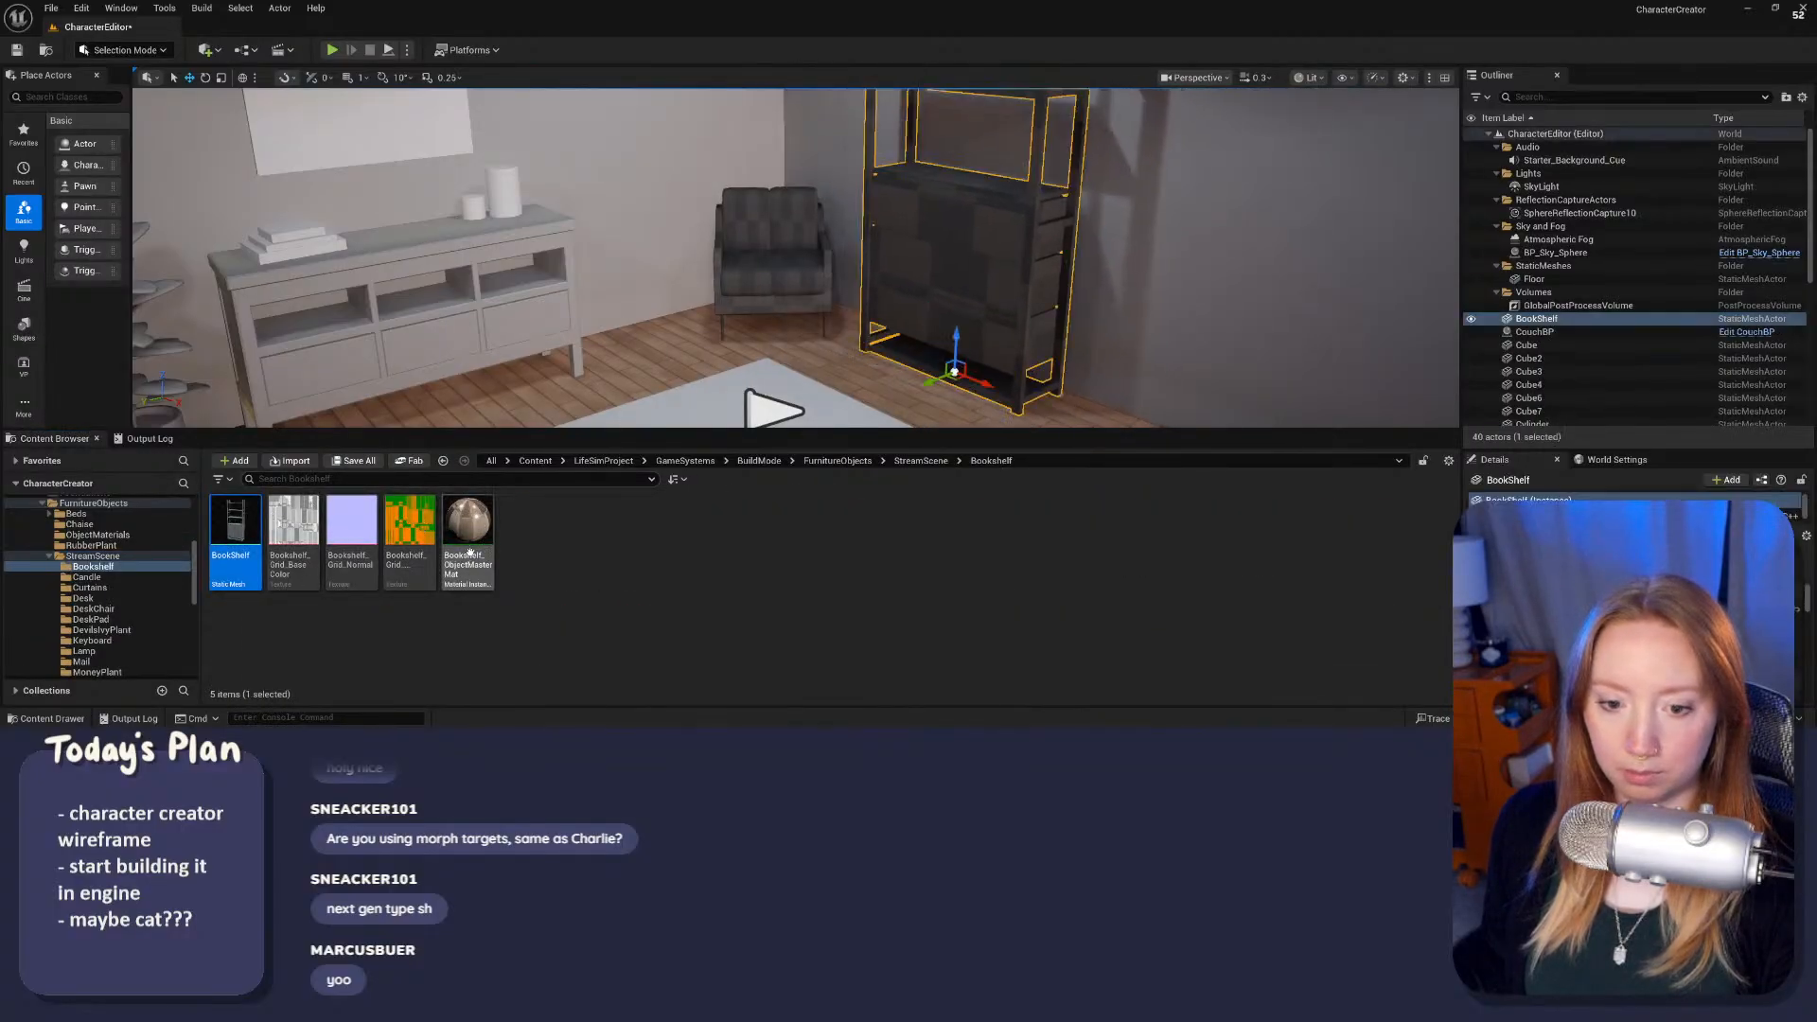
{"action": "left_click_drag", "start_coordinate": [469, 551], "coordinate": [879, 322]}
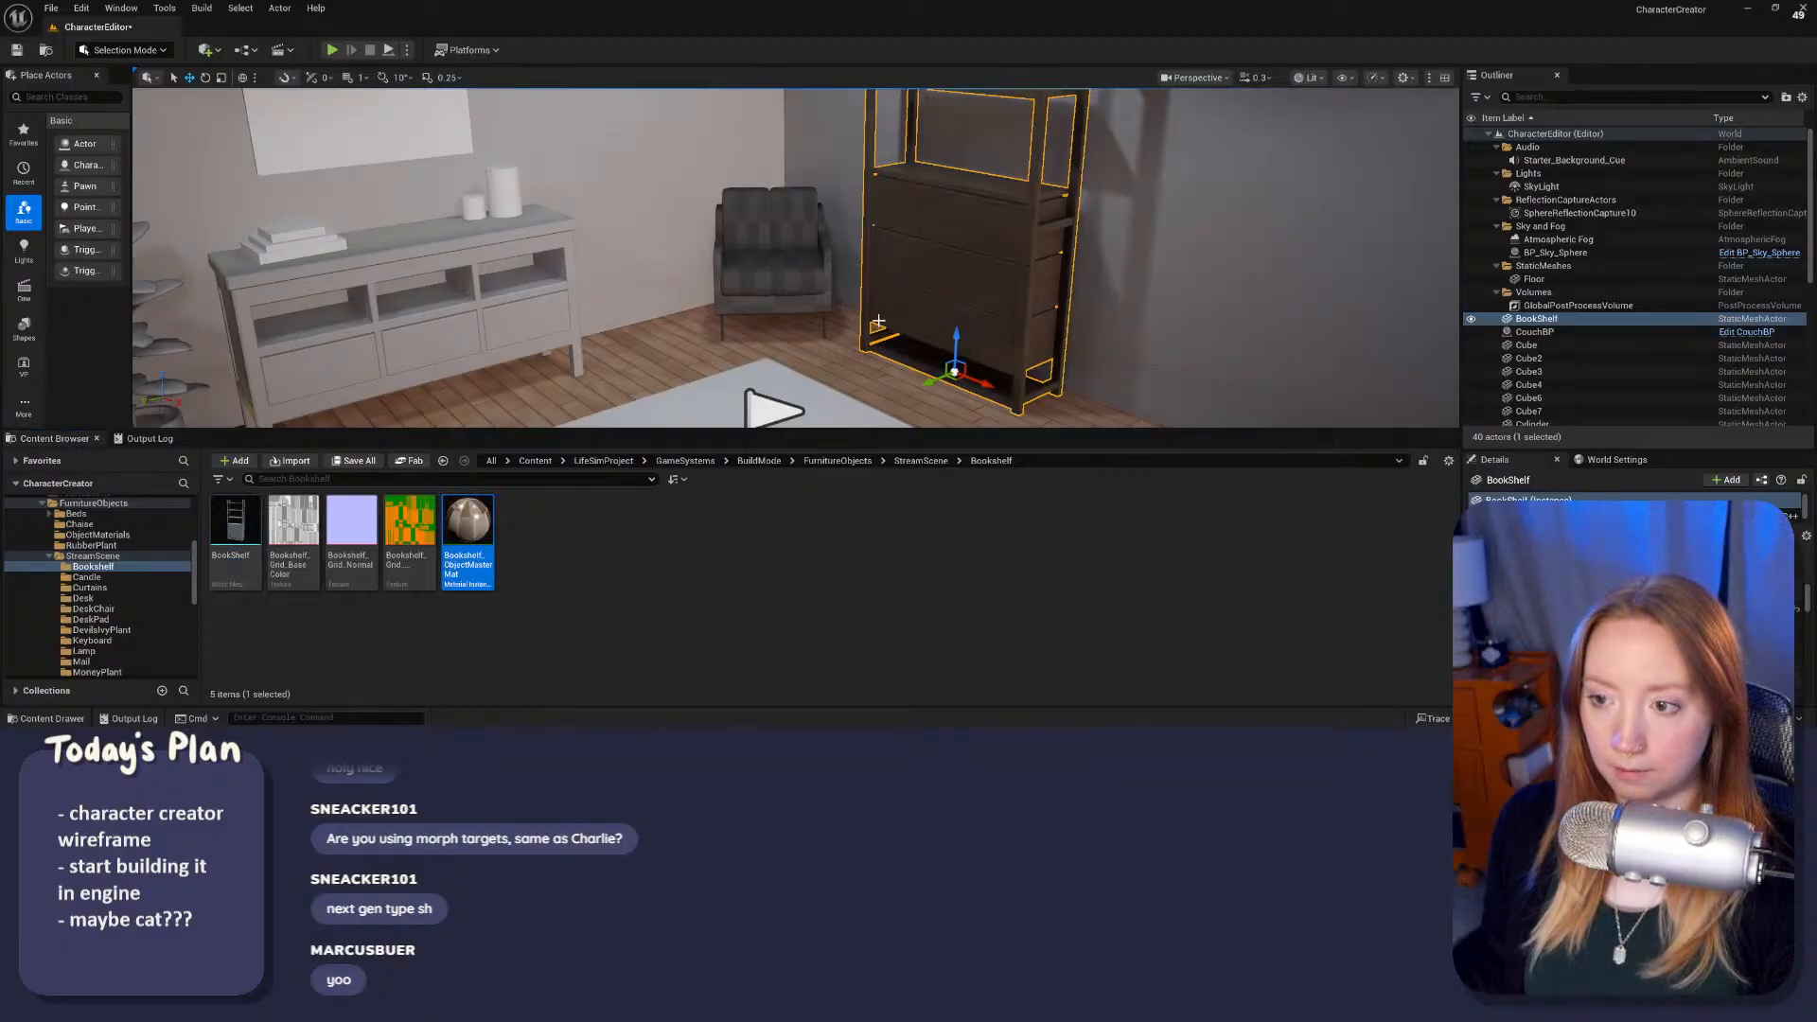
{"action": "mouse_move", "coordinate": [878, 321]}
{"action": "right_mouse_down"}
{"action": "mouse_move", "coordinate": [951, 322]}
{"action": "mouse_move", "coordinate": [951, 284]}
{"action": "mouse_move", "coordinate": [878, 348]}
{"action": "right_mouse_up"}
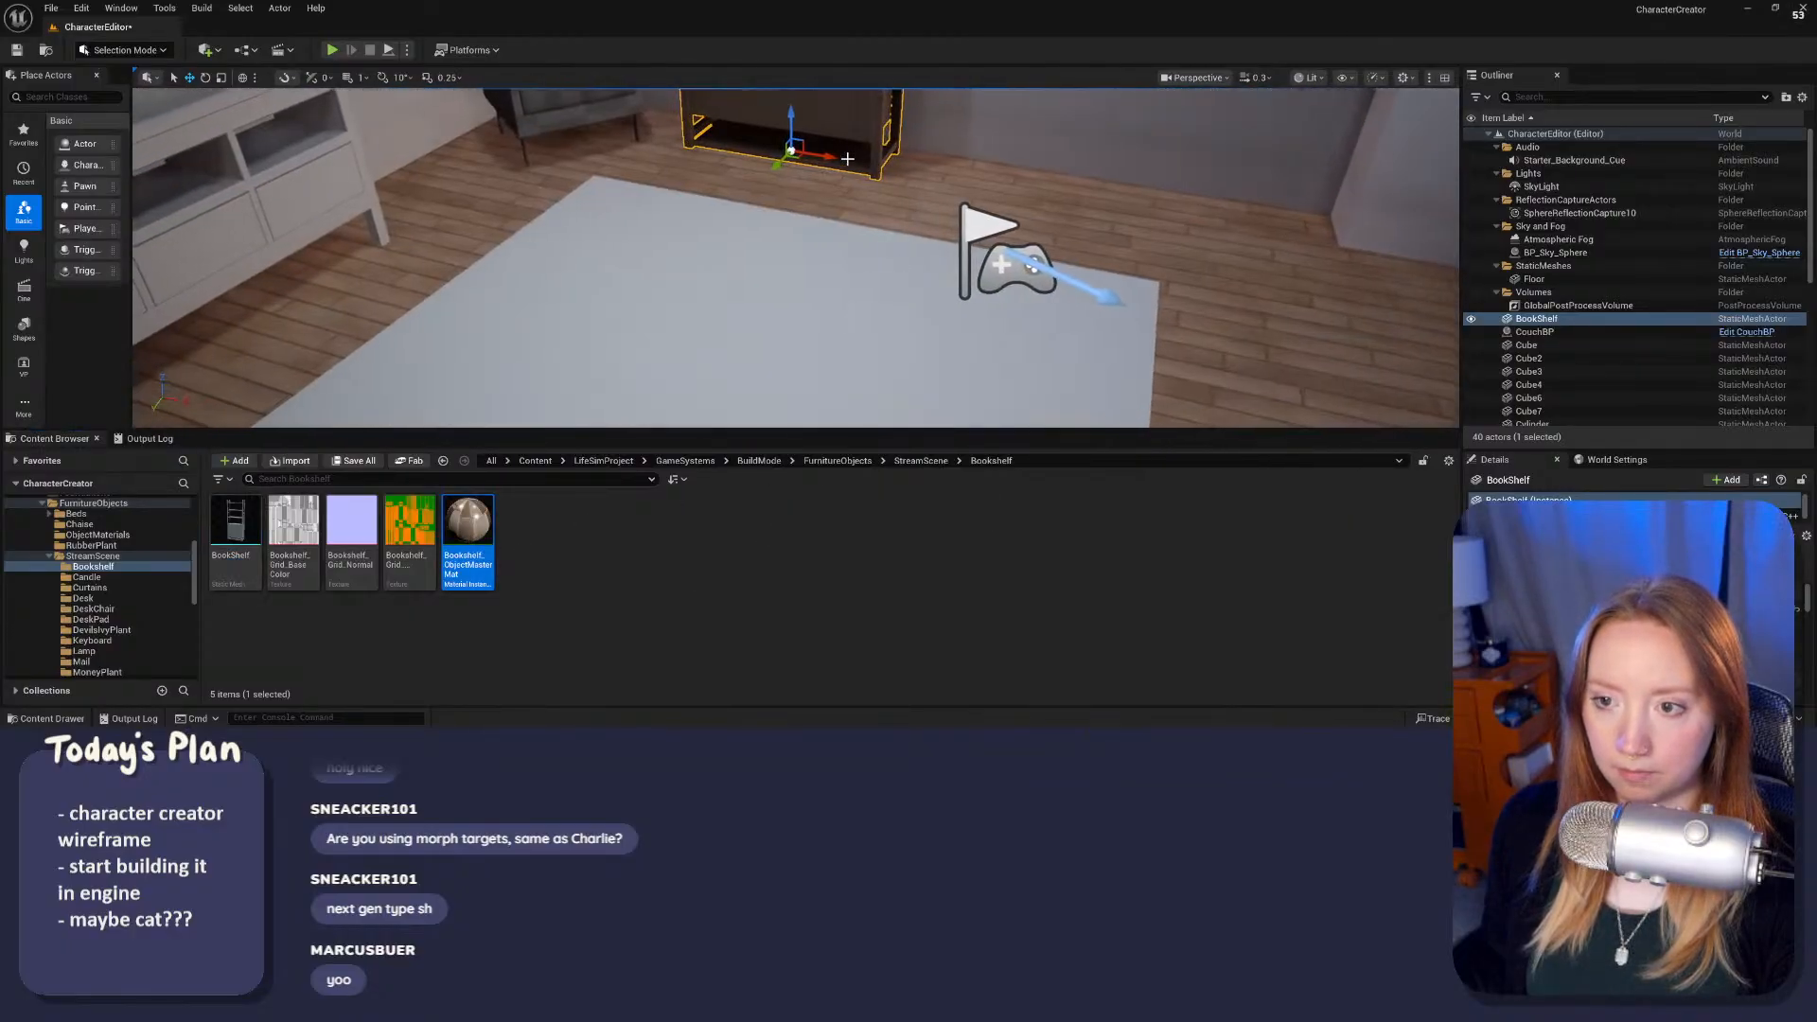
{"action": "left_click_drag", "start_coordinate": [791, 151], "coordinate": [804, 159]}
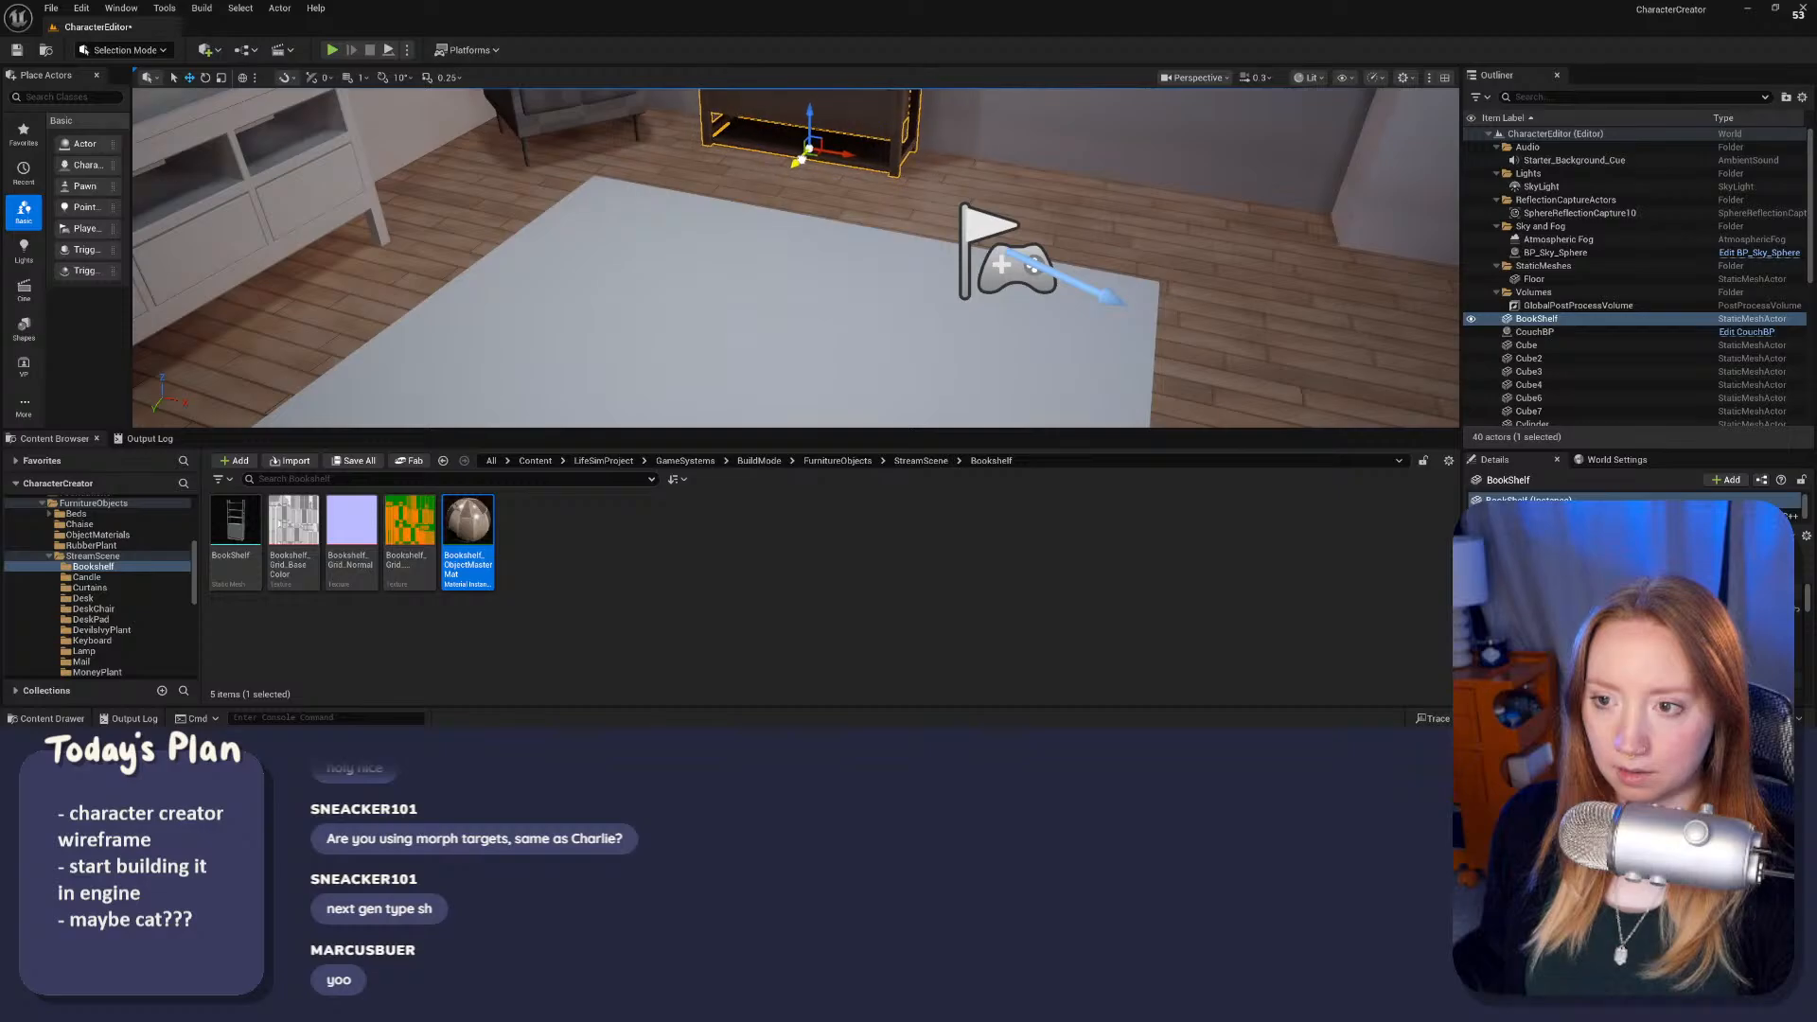
Step: Move the WoodFloor2 ceiling panel sideways off the room so its top is open
{"action": "right_click_drag", "start_coordinate": [804, 160], "coordinate": [693, 259]}
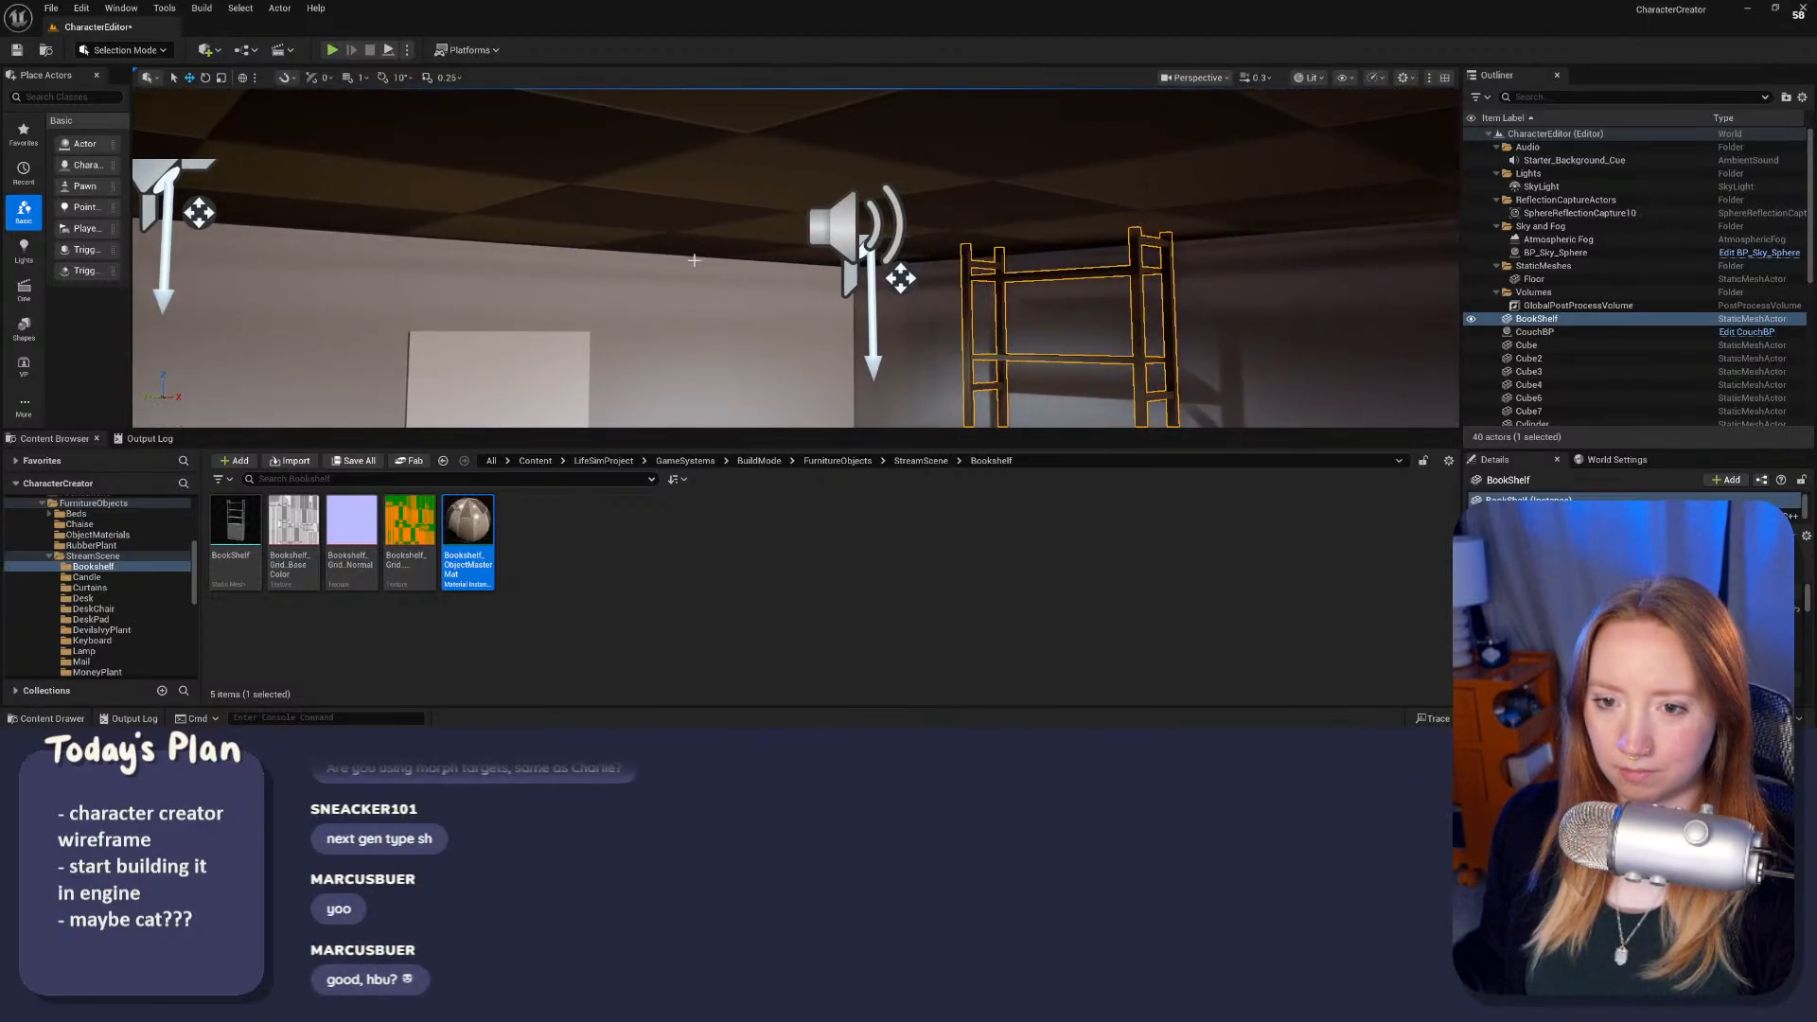
{"action": "left_click", "coordinate": [555, 189]}
{"action": "right_click_drag", "start_coordinate": [555, 189], "coordinate": [544, 332]}
{"action": "scroll", "coordinate": [544, 336], "scroll_direction": "up", "scroll_amount": 2}
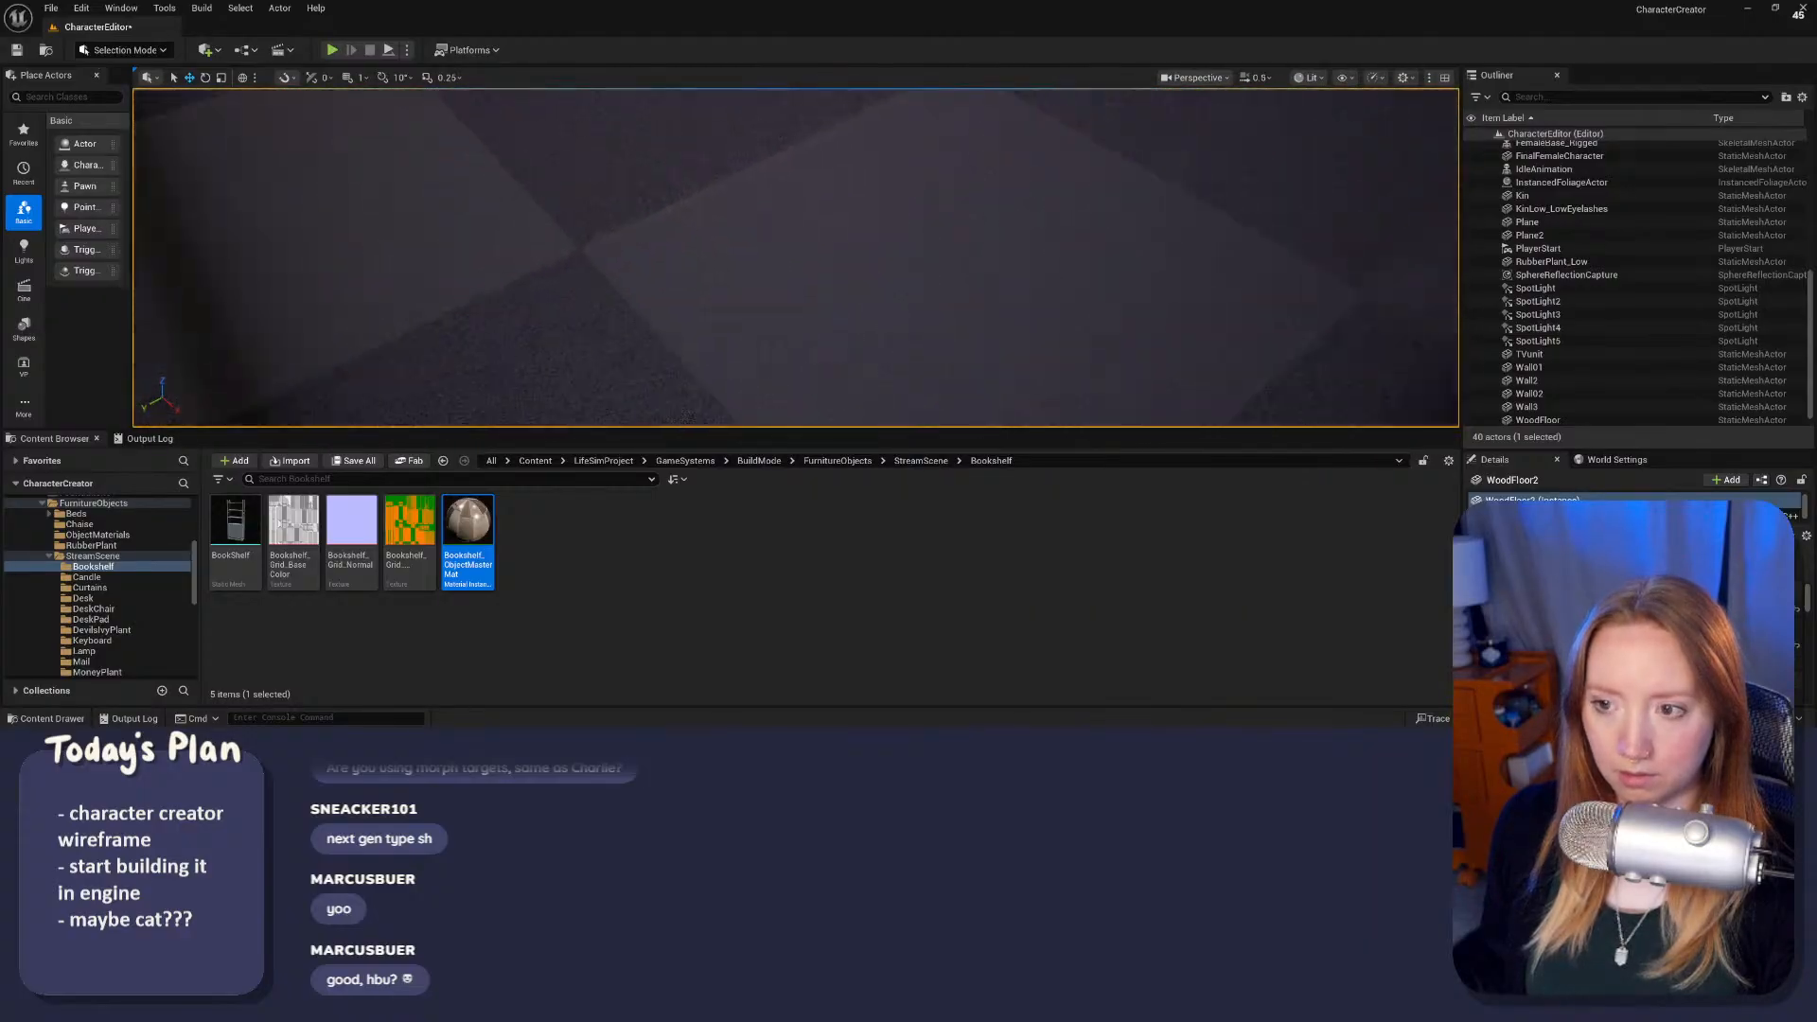
{"action": "scroll", "coordinate": [696, 407], "scroll_direction": "up", "scroll_amount": 2}
{"action": "right_click_drag", "start_coordinate": [688, 416], "coordinate": [758, 328]}
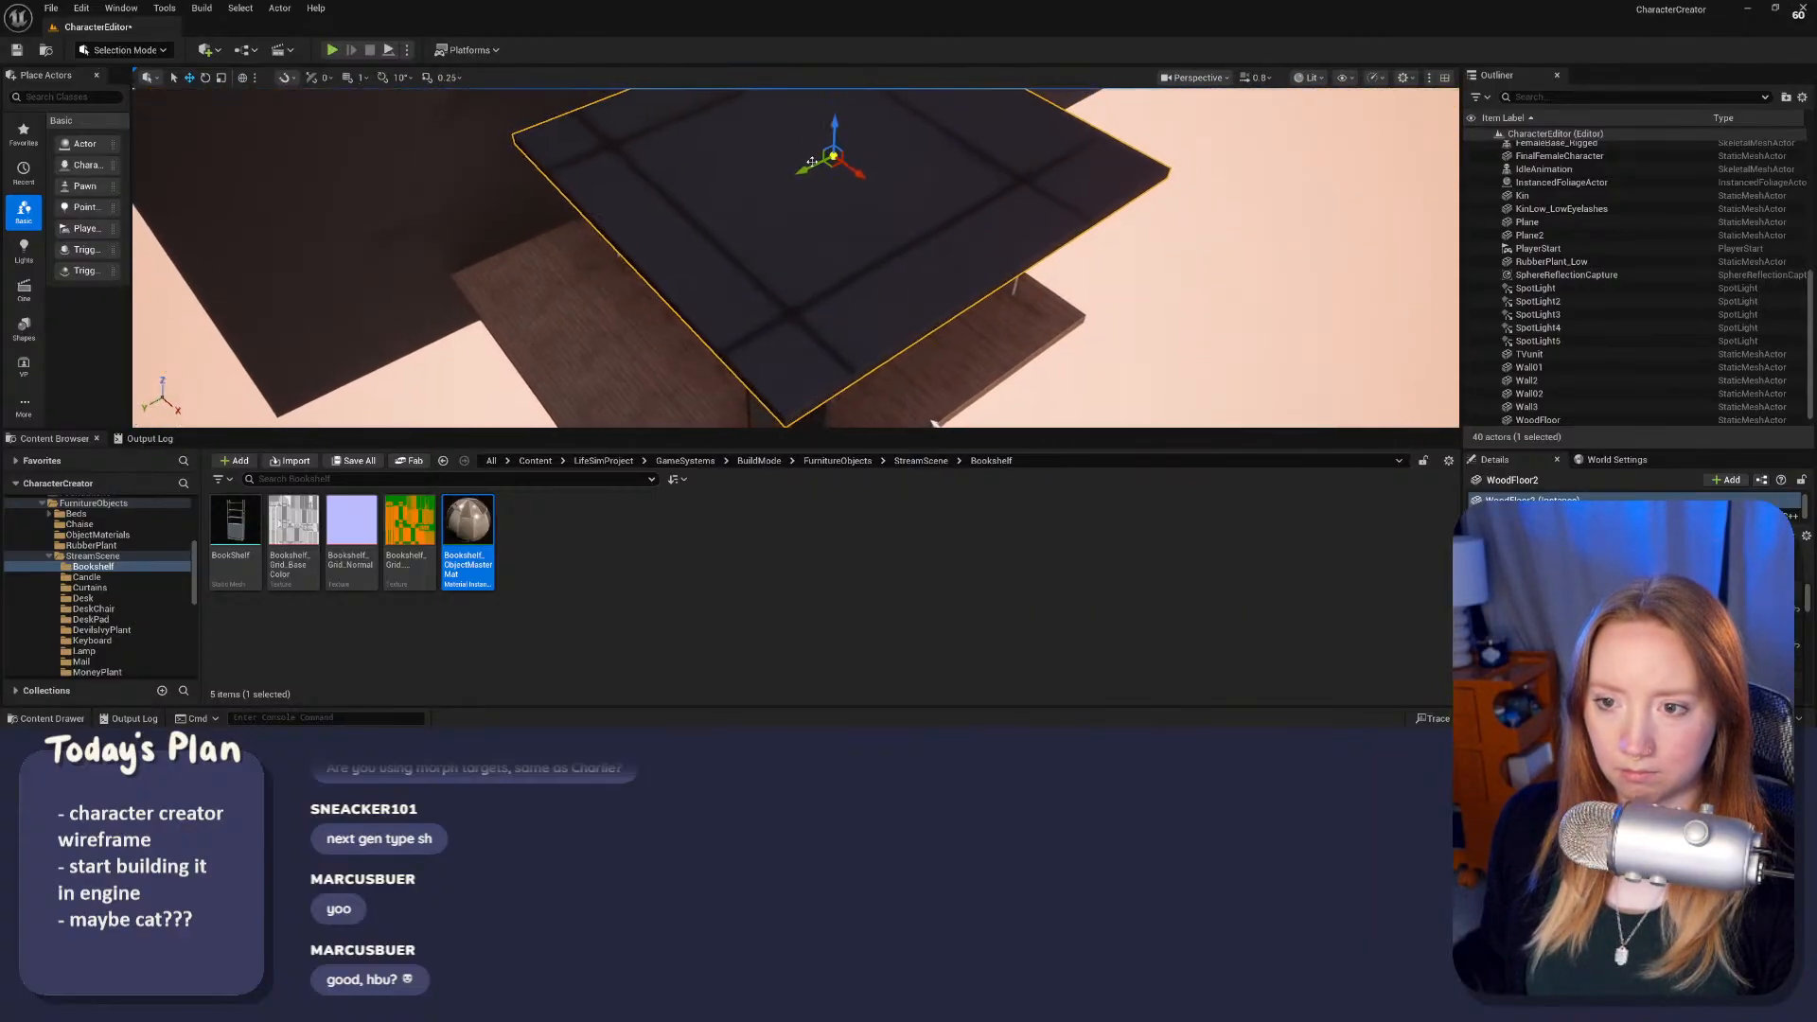
{"action": "left_click_drag", "start_coordinate": [812, 162], "coordinate": [1207, 127]}
{"action": "mouse_move", "coordinate": [1210, 127]}
{"action": "right_mouse_down"}
{"action": "mouse_move", "coordinate": [1184, 131]}
{"action": "mouse_move", "coordinate": [1200, 119]}
{"action": "right_mouse_up"}
Step: Focus on the armchair and view the furnished room corner in an enlarged viewport
{"action": "left_click", "coordinate": [819, 190]}
{"action": "key", "text": "f"}
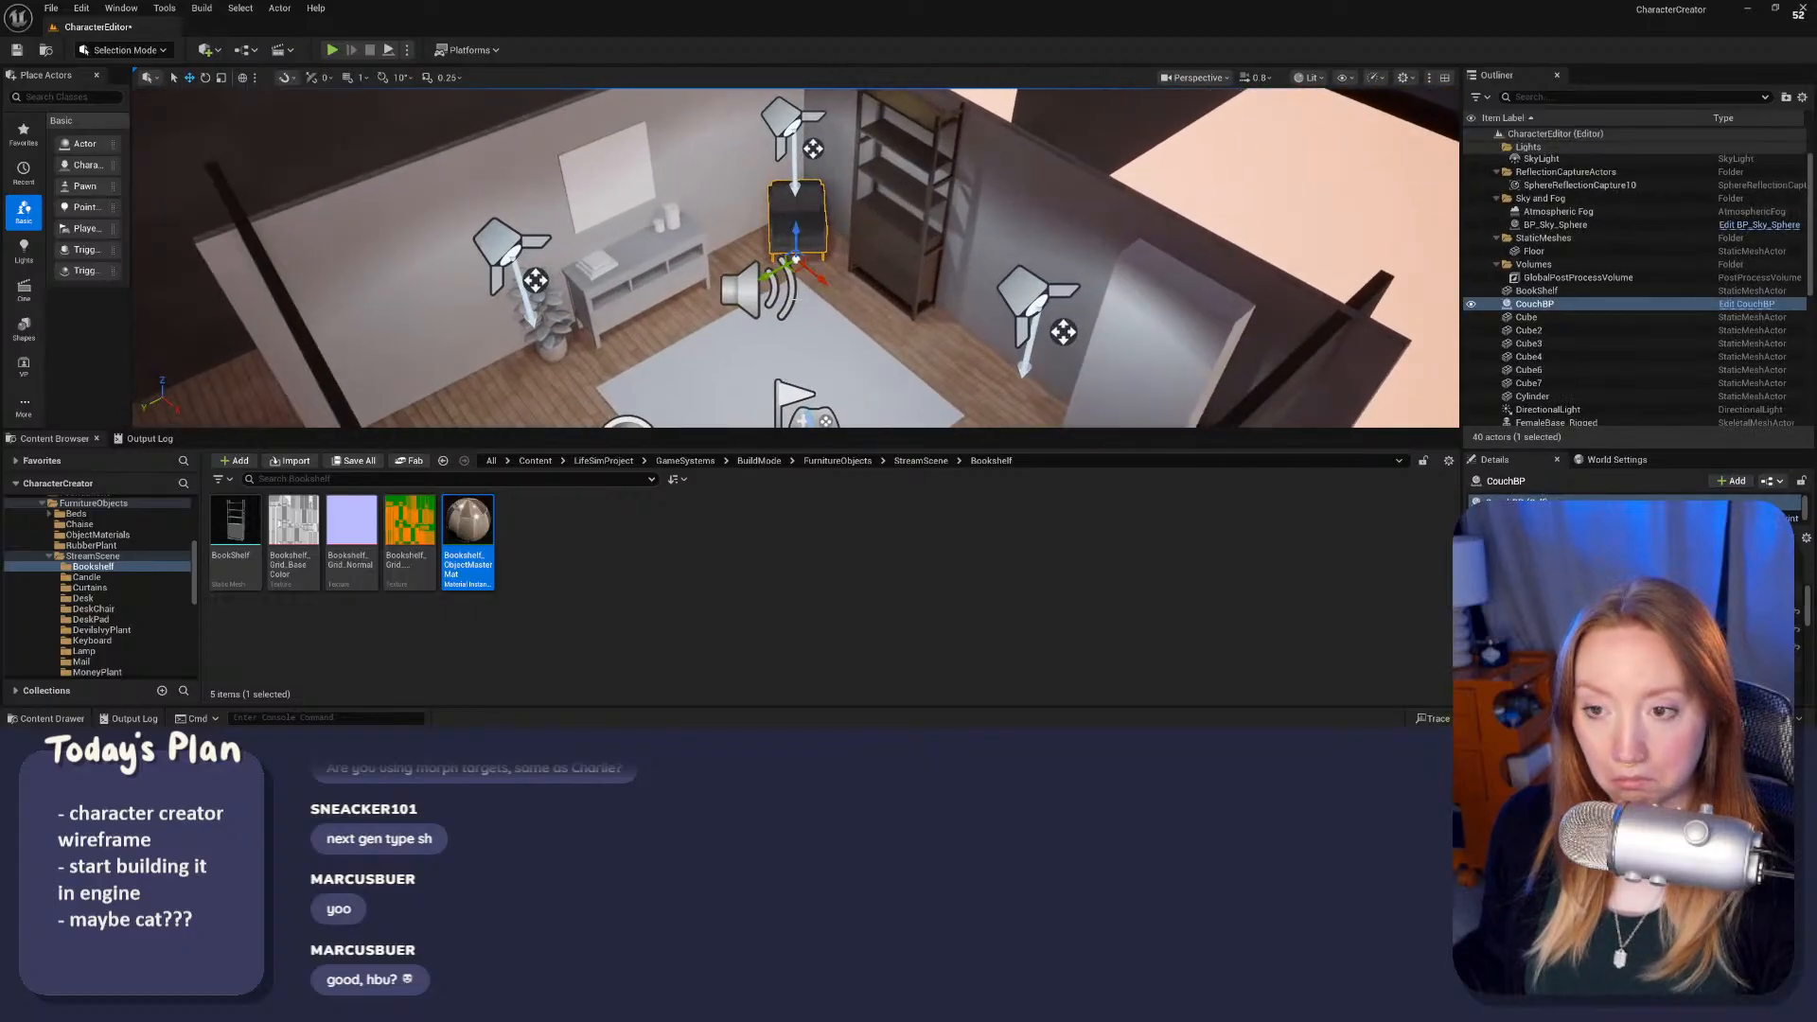
{"action": "right_click_drag", "start_coordinate": [820, 189], "coordinate": [829, 98]}
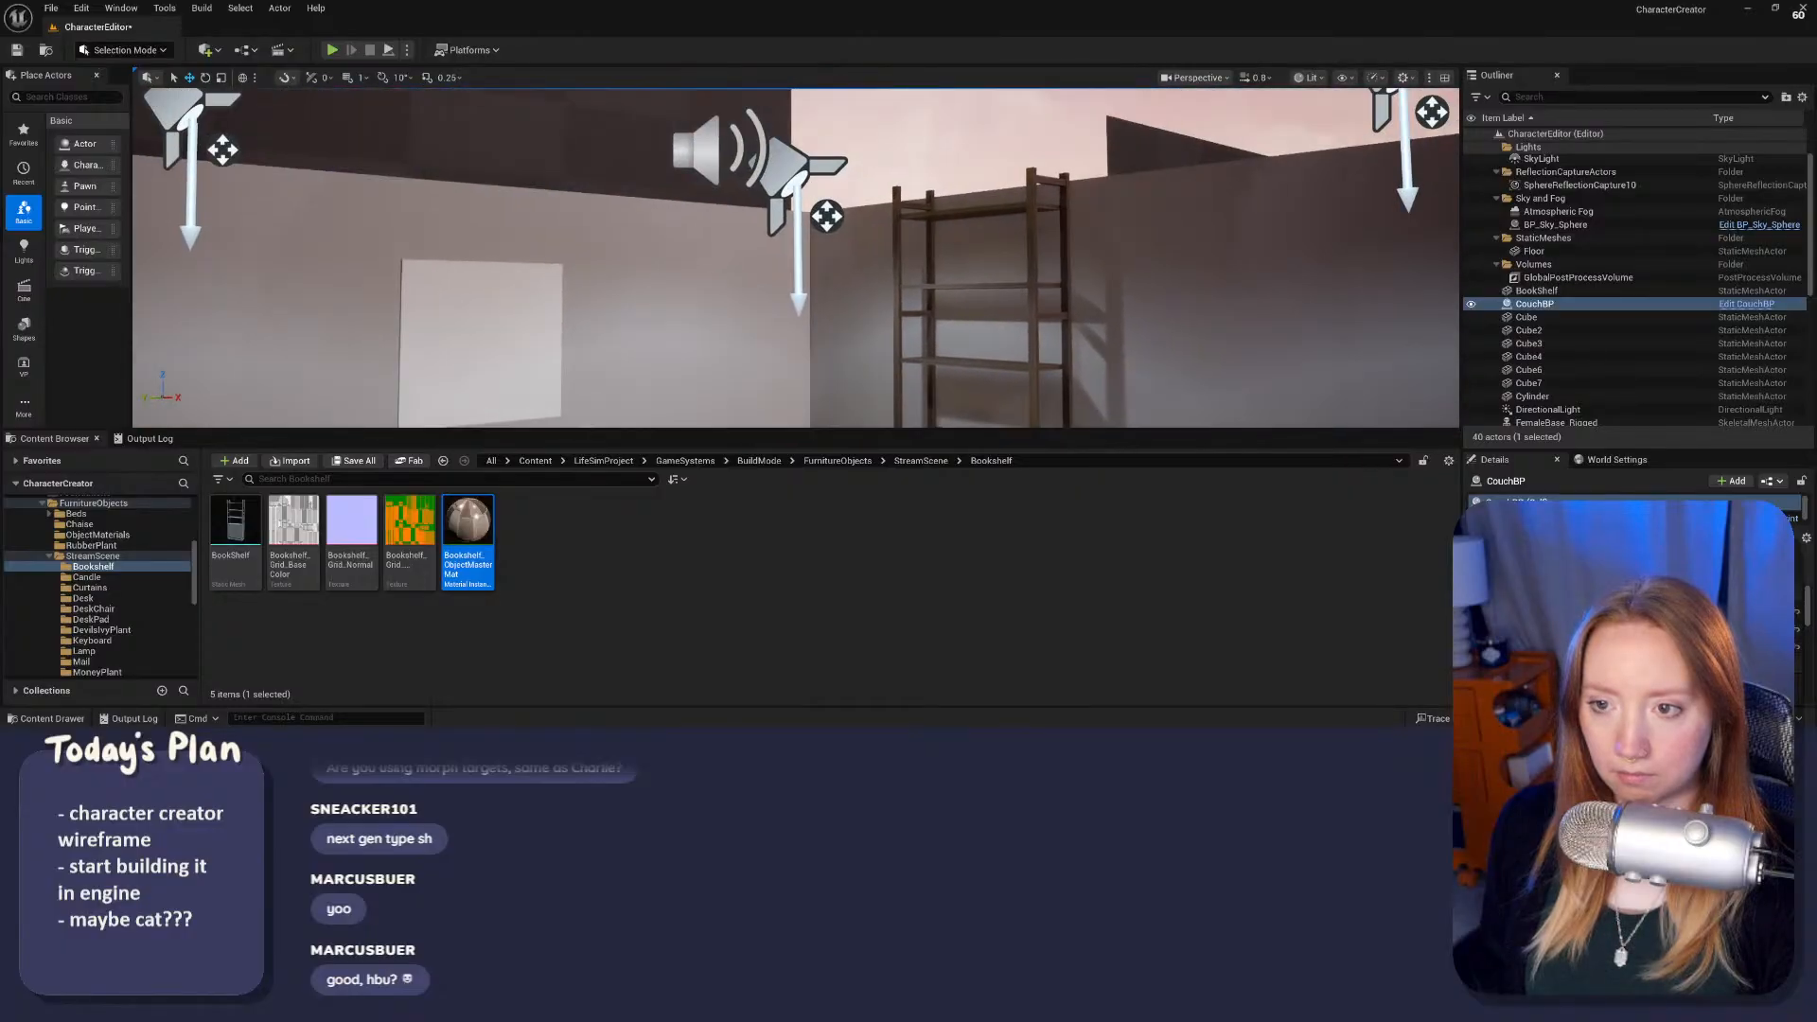
{"action": "left_click_drag", "start_coordinate": [781, 439], "coordinate": [842, 610]}
{"action": "right_click_drag", "start_coordinate": [847, 494], "coordinate": [884, 477]}
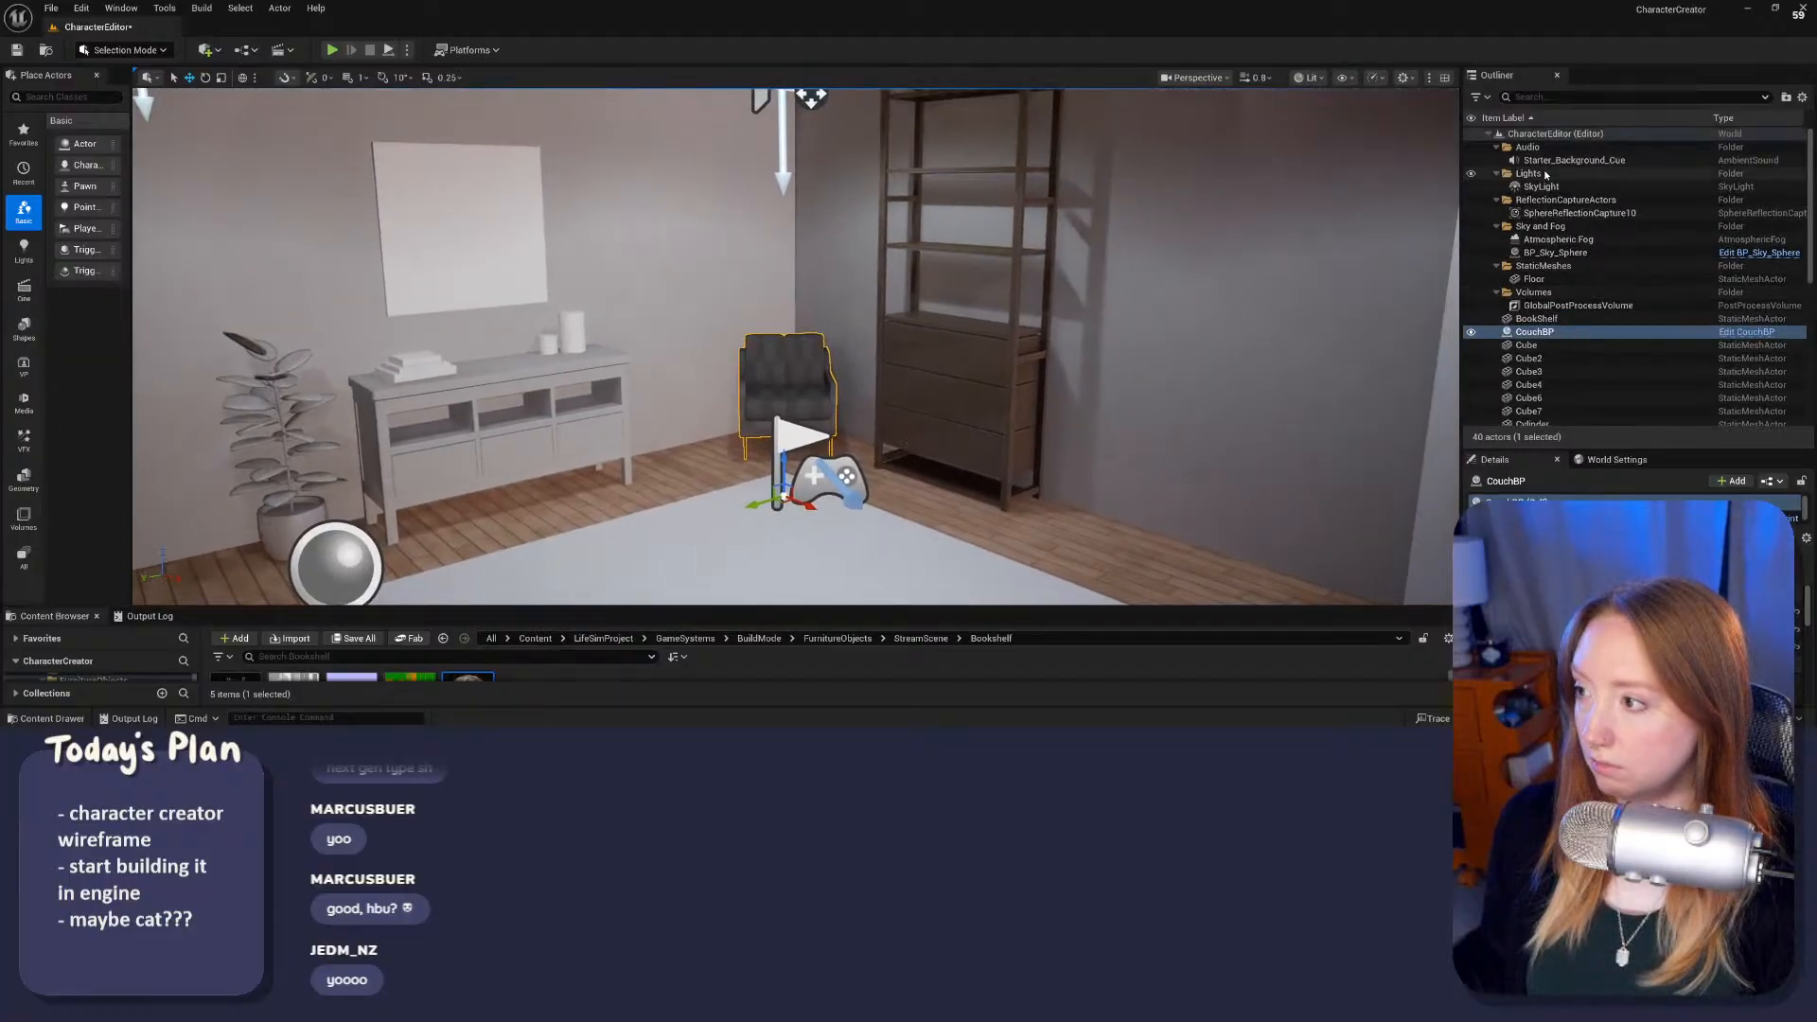
Step: Set the SkyLight's light color to a pale warm peach and look through its remaining settings
{"action": "left_click", "coordinate": [1547, 198]}
{"action": "left_click", "coordinate": [1542, 186]}
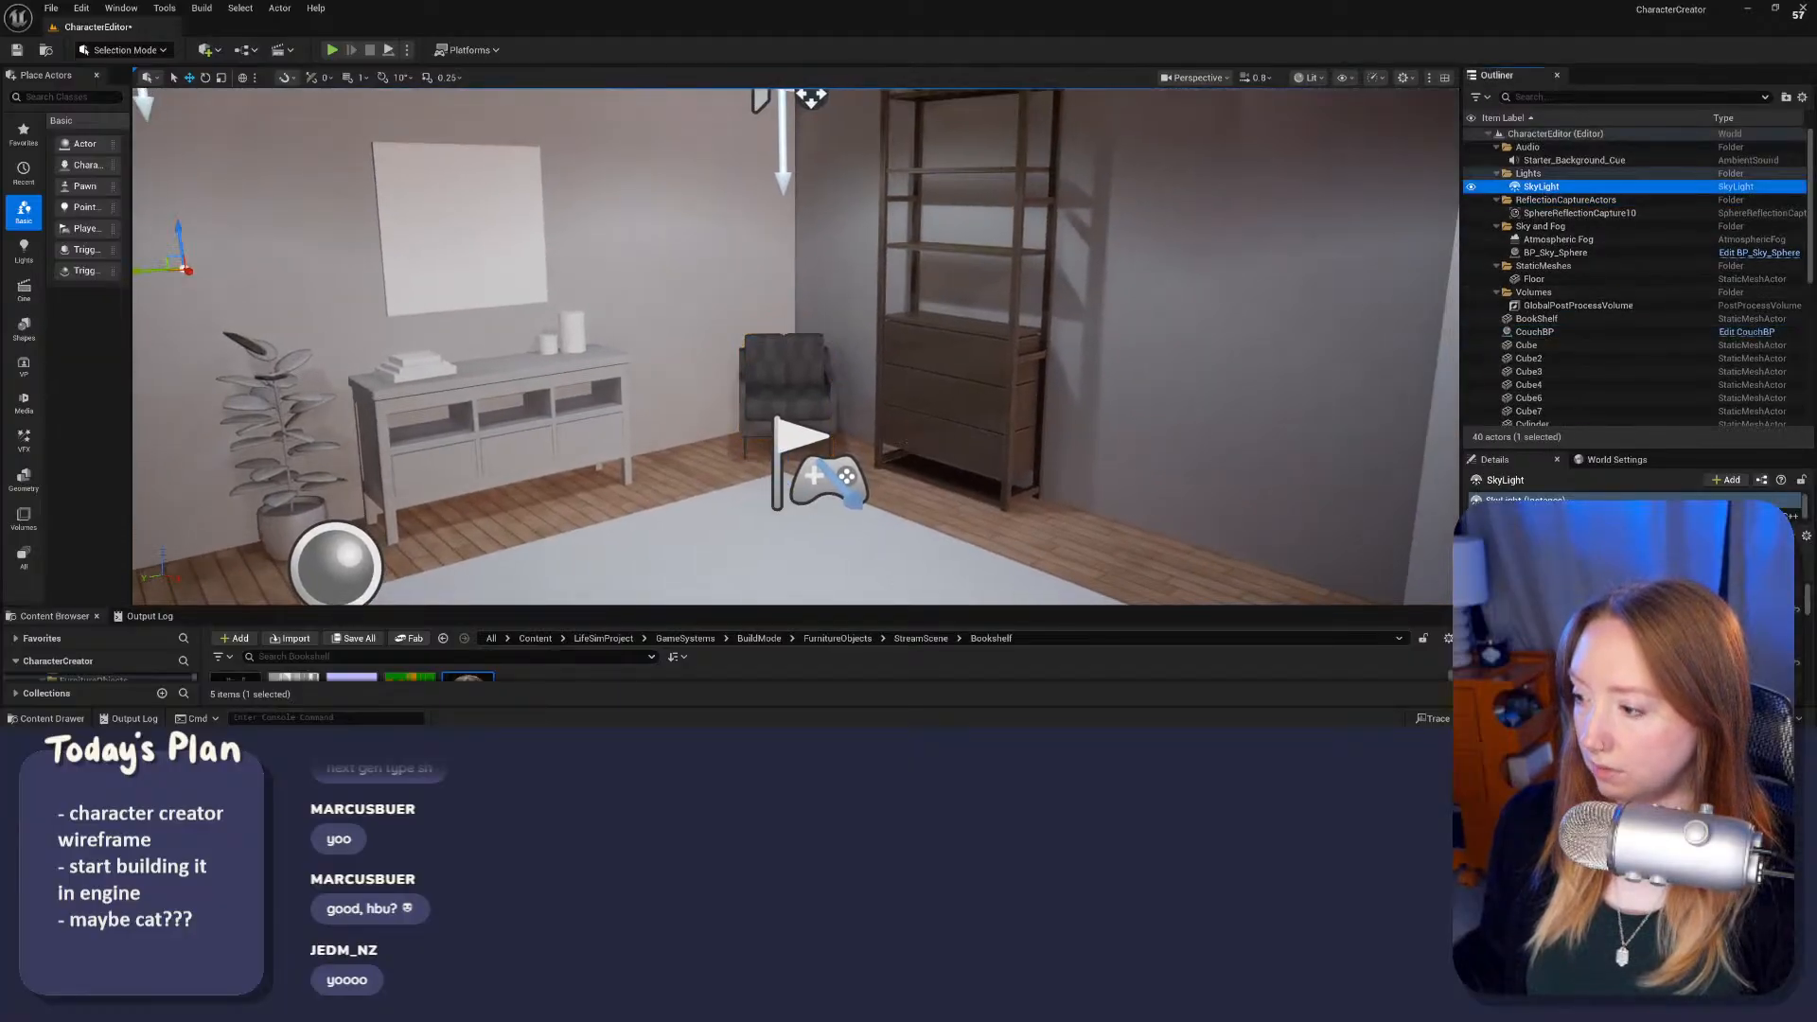
{"action": "left_click_drag", "start_coordinate": [1601, 451], "coordinate": [1601, 304]}
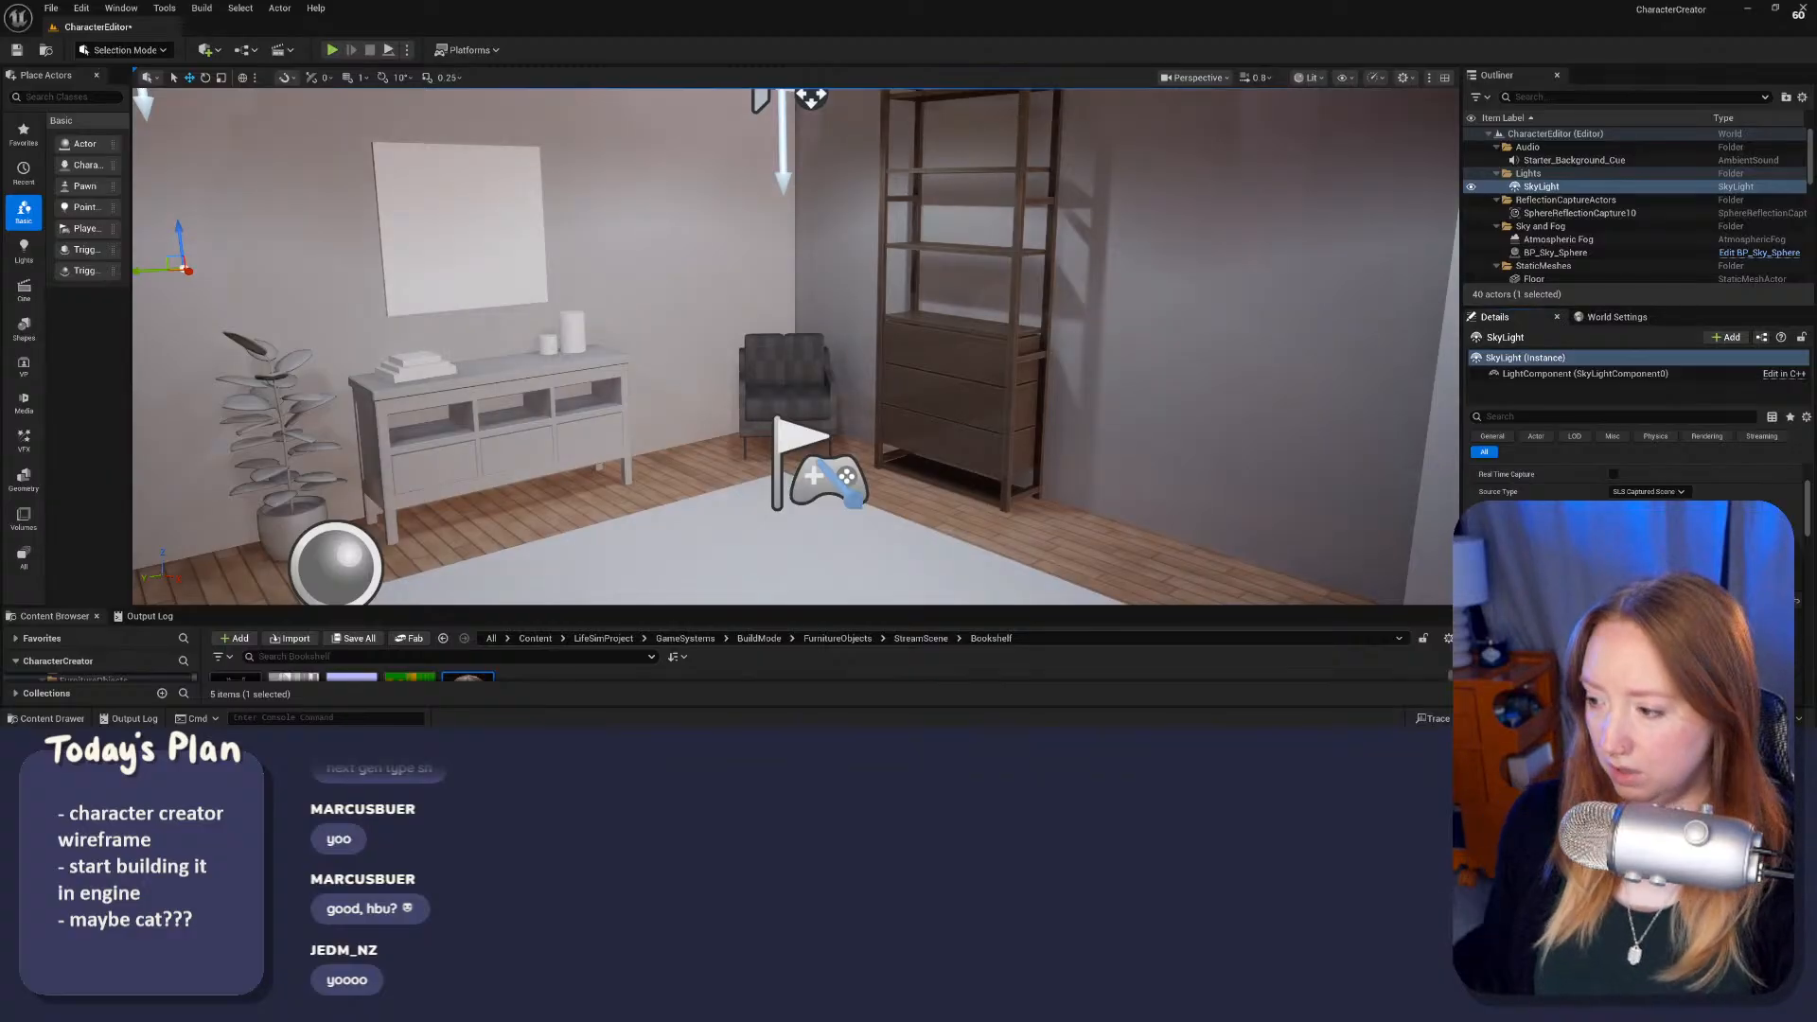
{"action": "left_click", "coordinate": [1631, 618]}
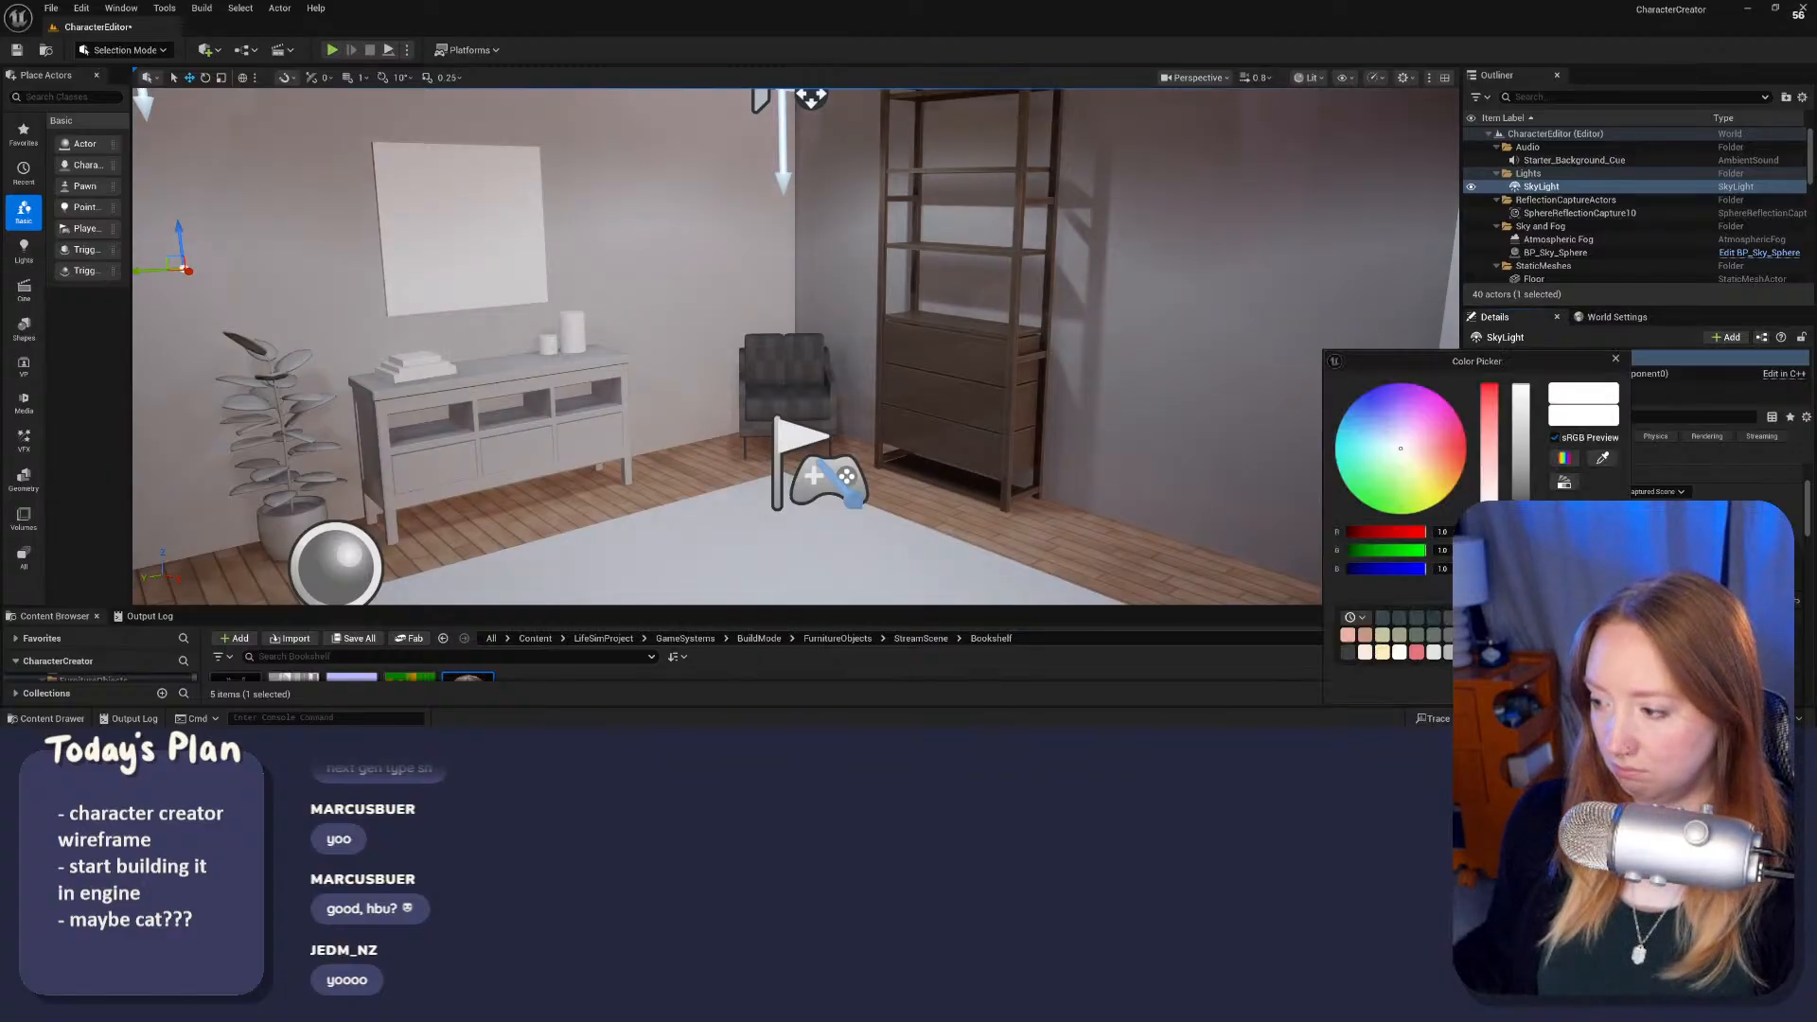
{"action": "left_click", "coordinate": [1408, 454]}
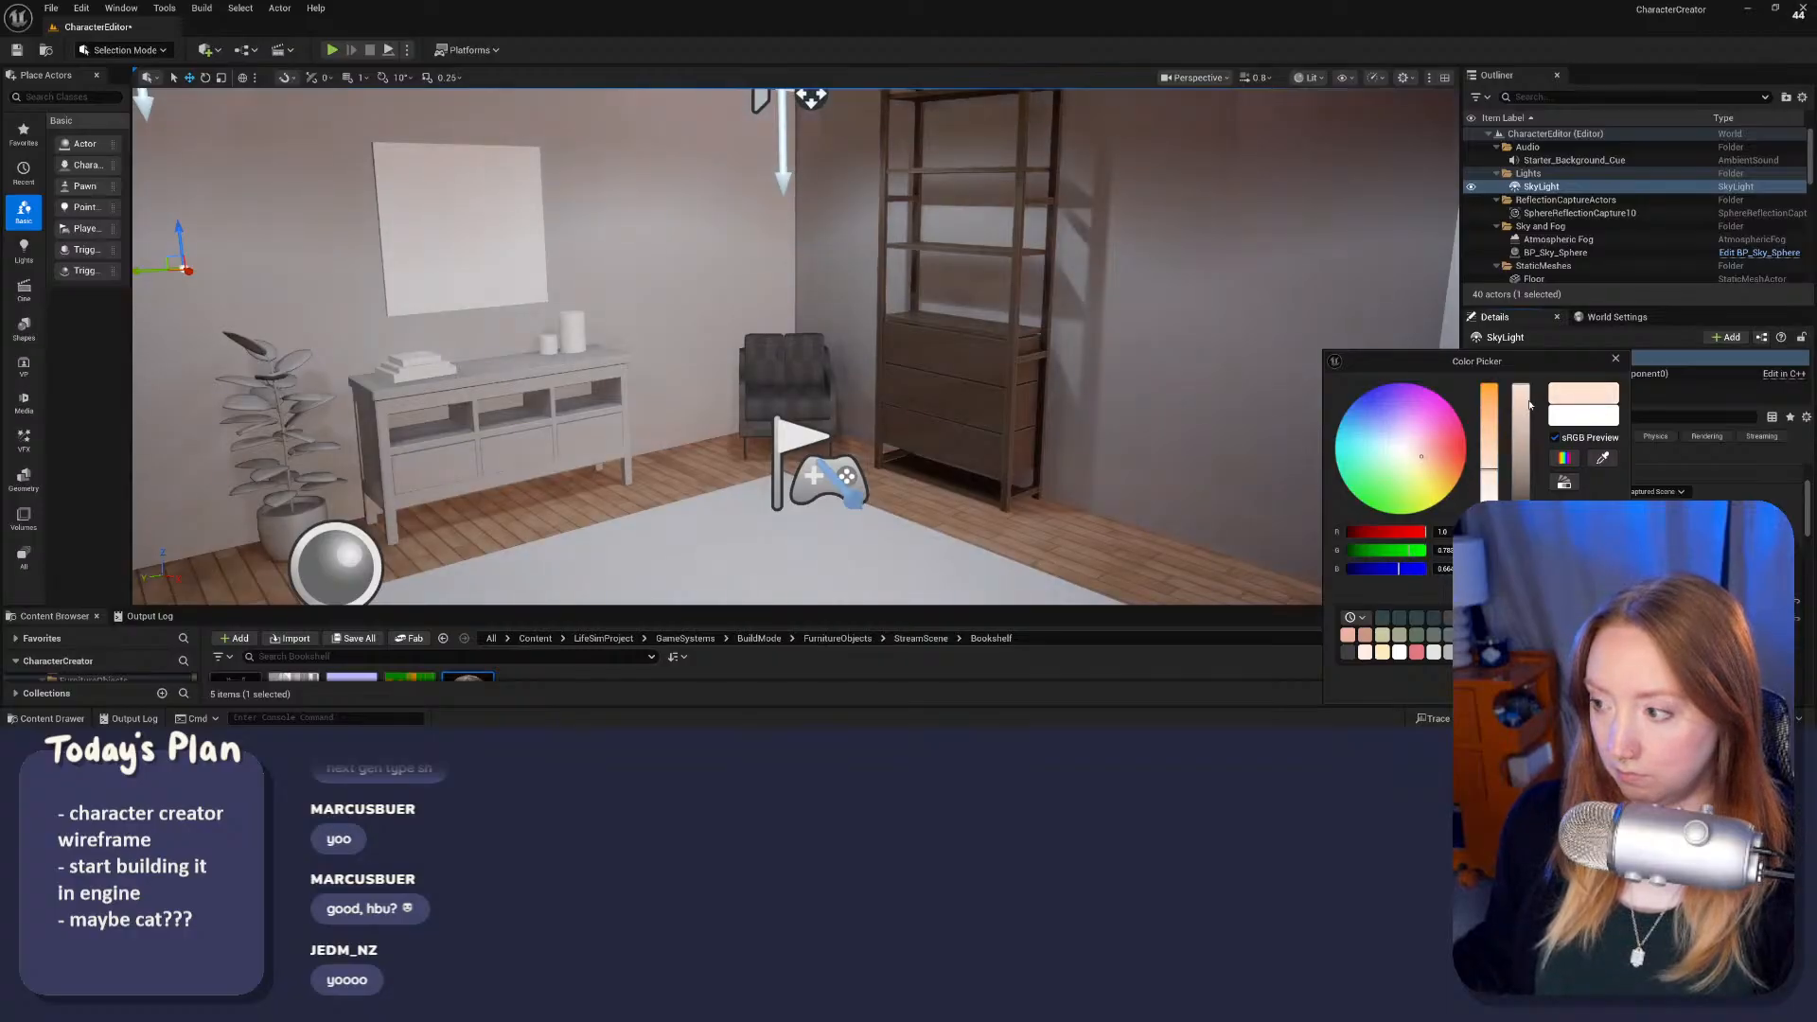
{"action": "left_click", "coordinate": [1614, 359]}
{"action": "scroll", "coordinate": [1635, 549], "scroll_direction": "down", "scroll_amount": 1}
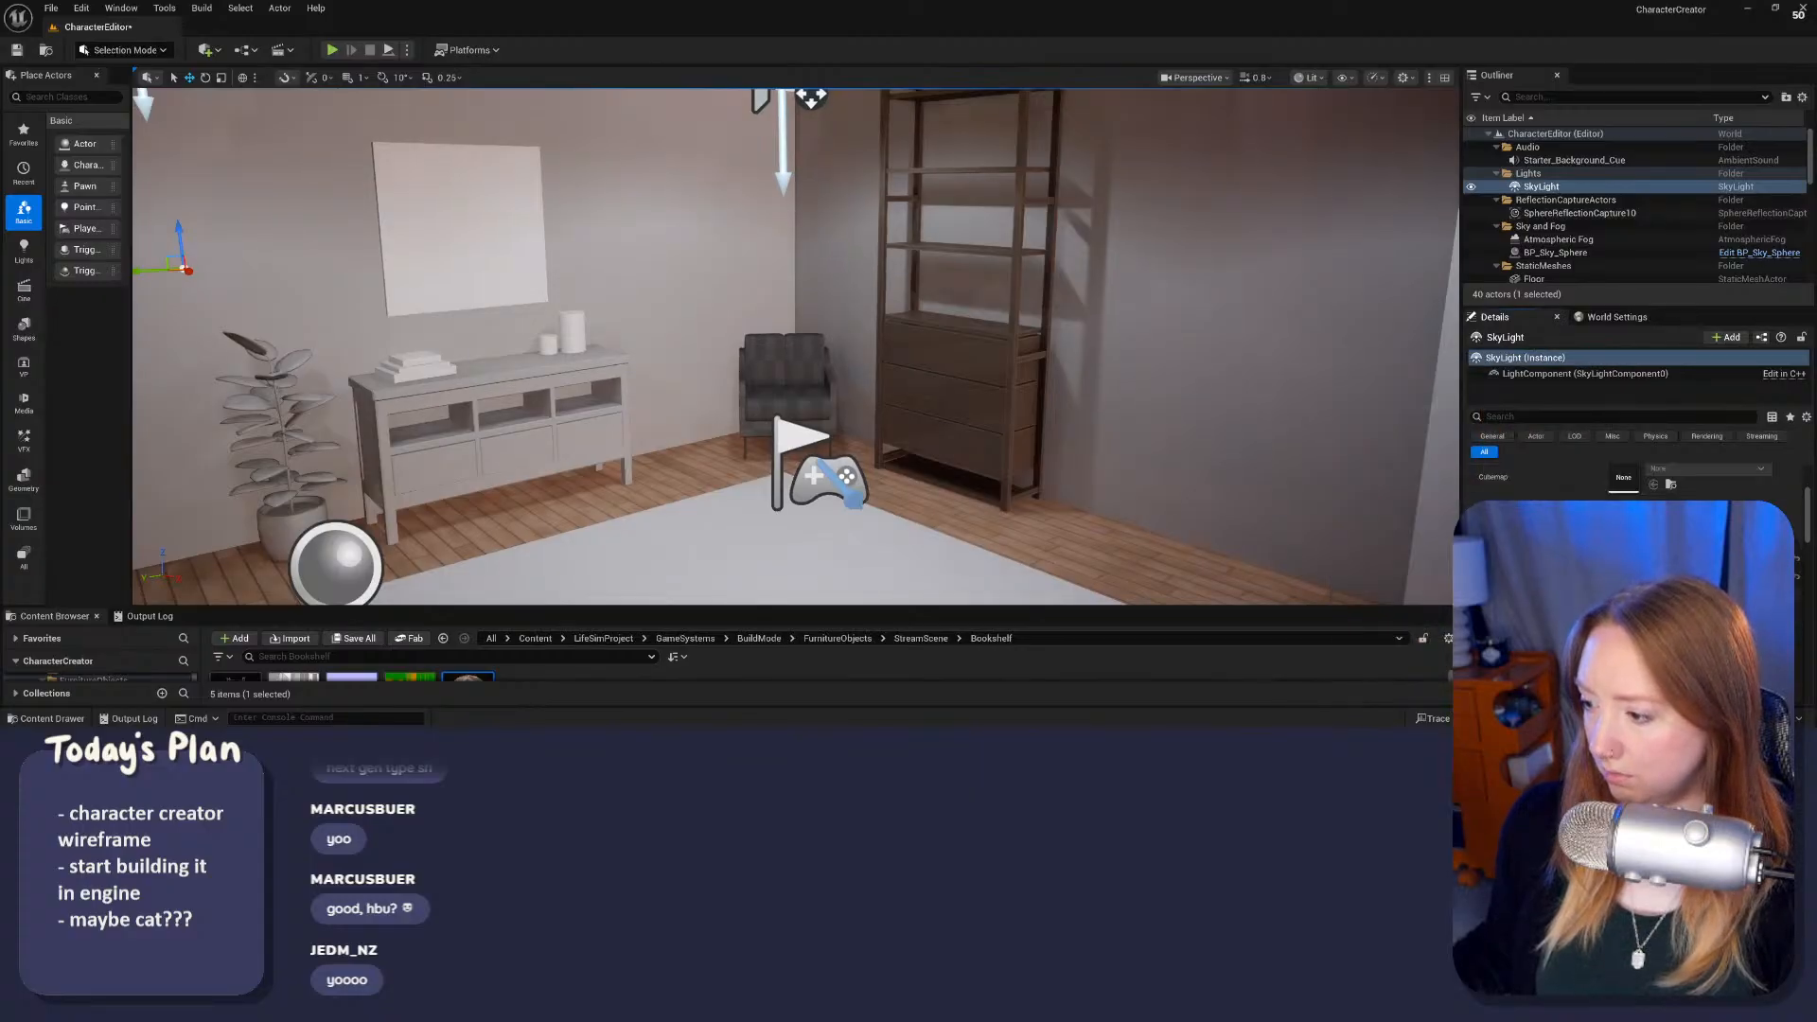
{"action": "scroll", "coordinate": [1634, 548], "scroll_direction": "up", "scroll_amount": 5}
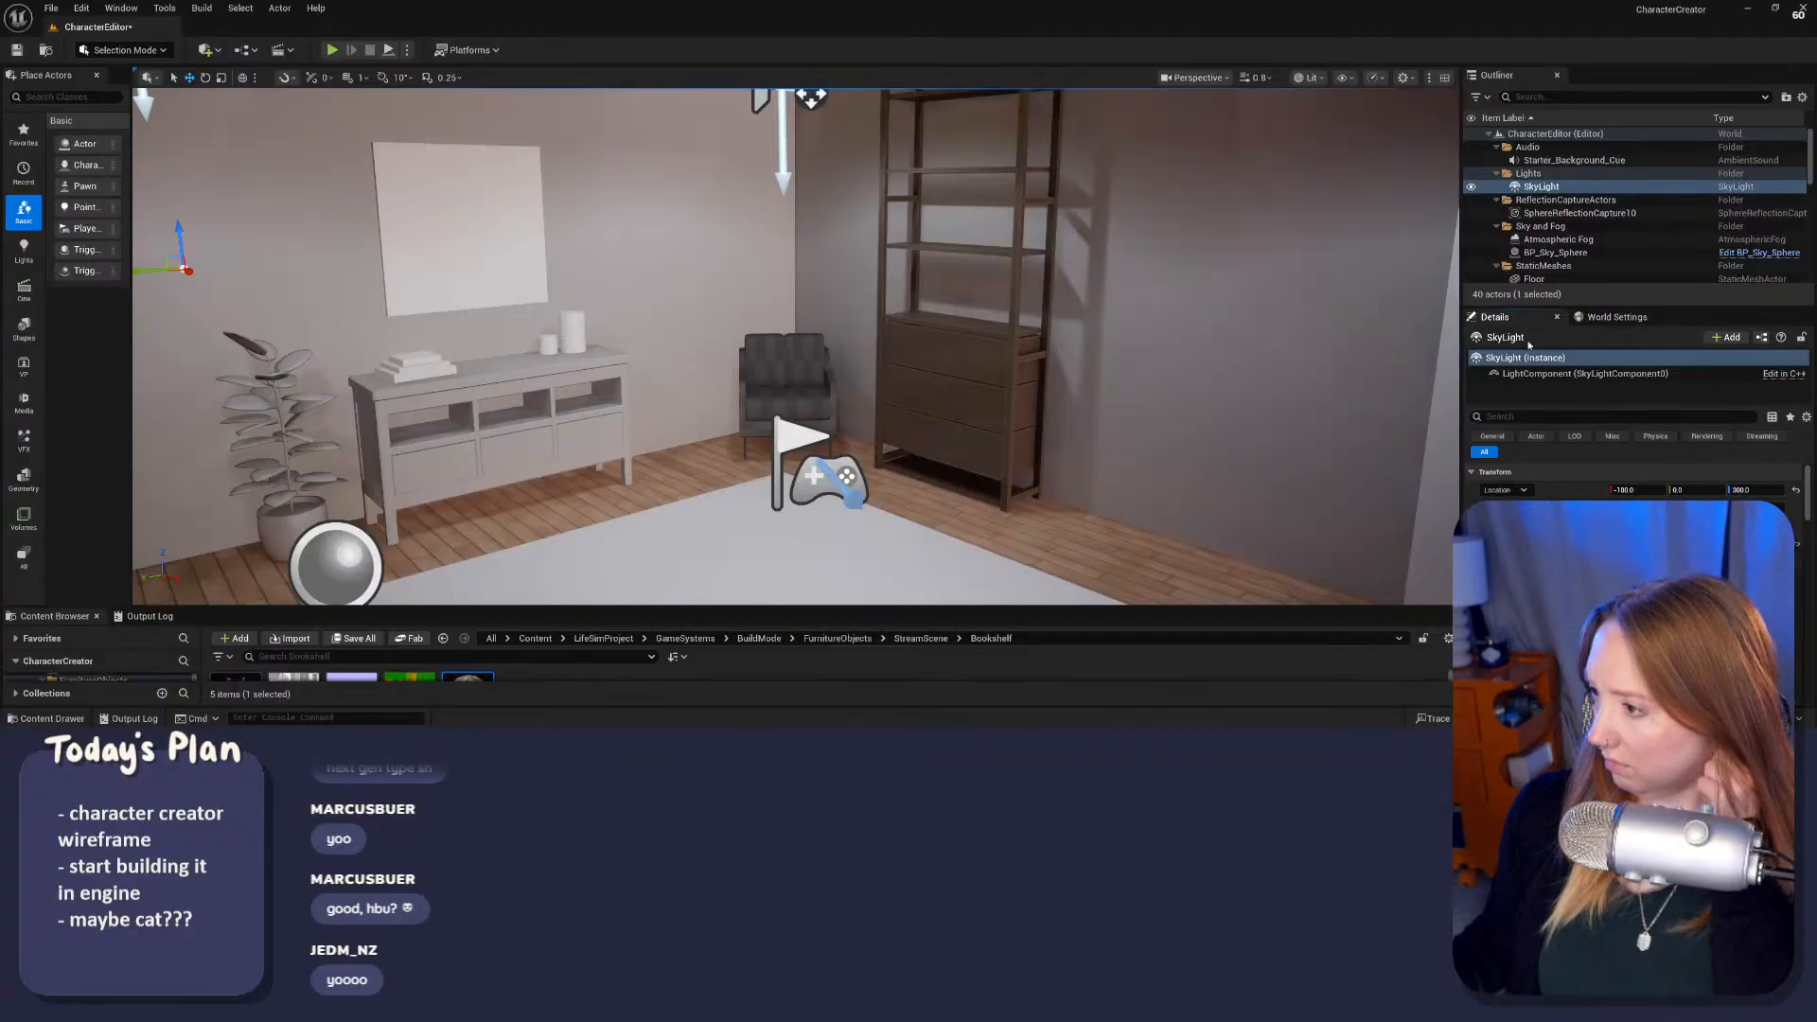
{"action": "scroll", "coordinate": [1635, 548], "scroll_direction": "down", "scroll_amount": 3}
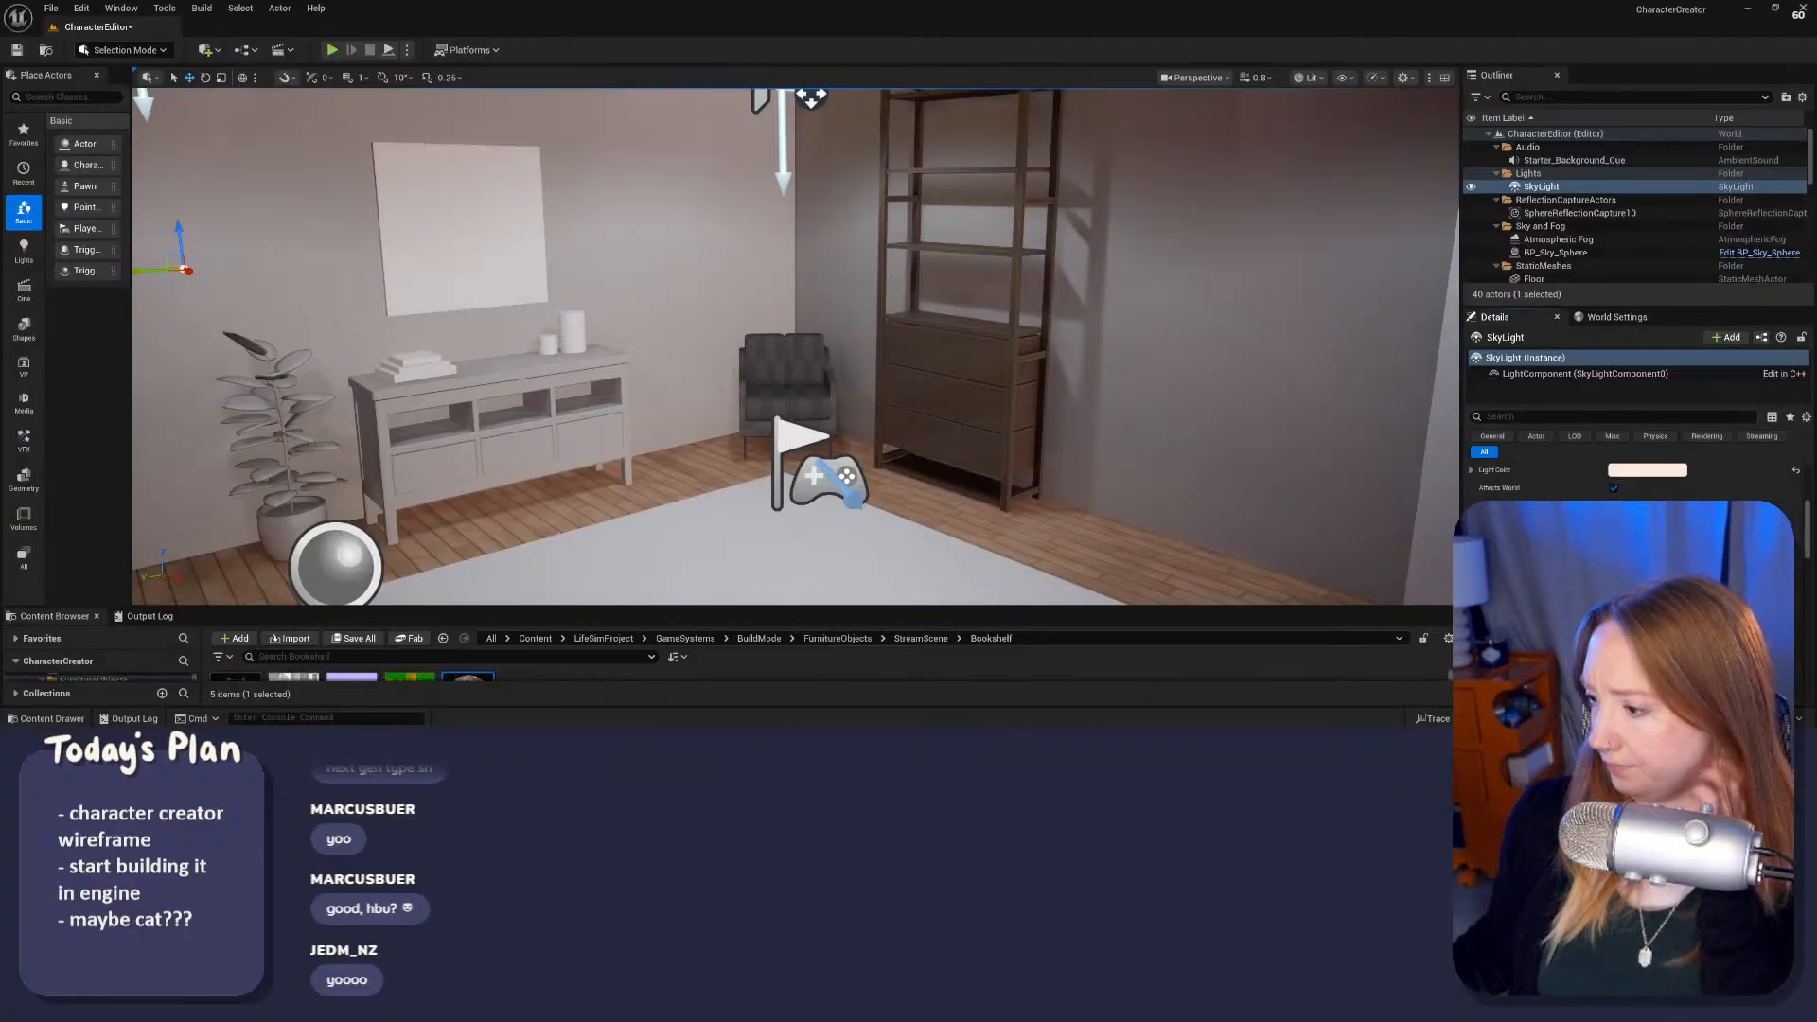
Step: Check the SkyLight's transform, intensity and color settings and view the furnished room from across the rug
{"action": "scroll", "coordinate": [1635, 483], "scroll_direction": "up", "scroll_amount": 3}
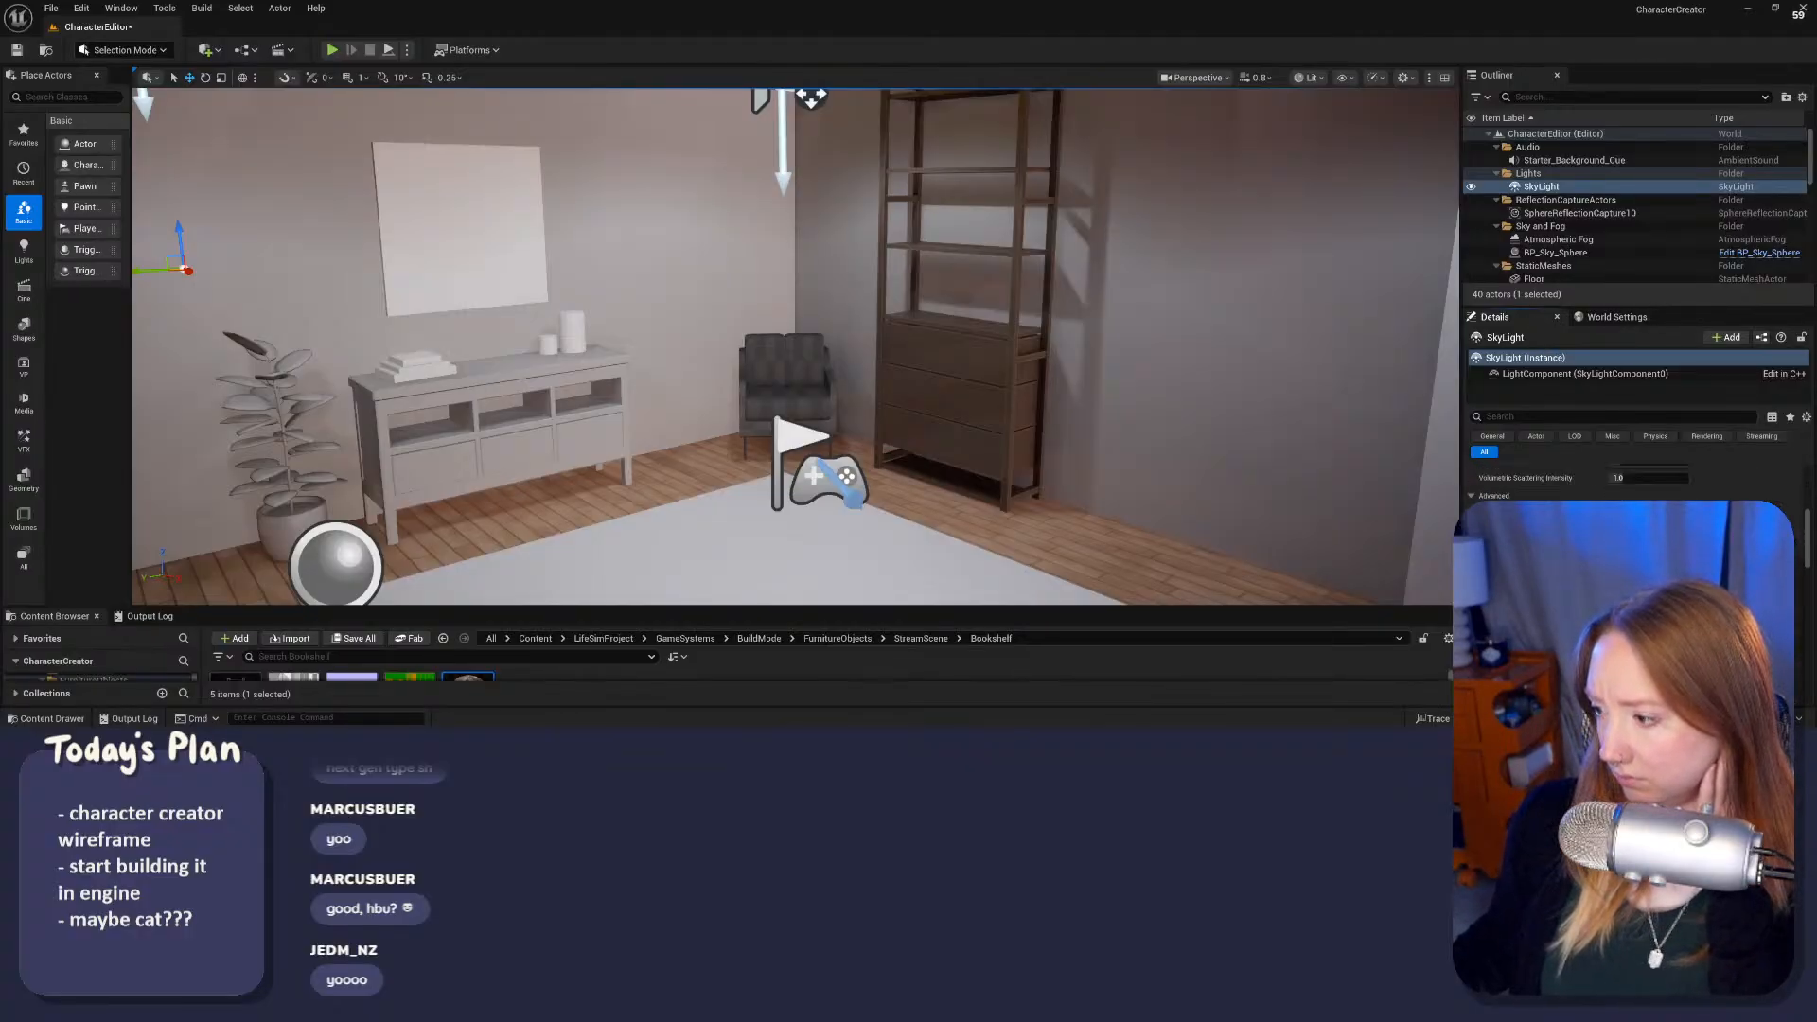
{"action": "scroll", "coordinate": [1635, 482], "scroll_direction": "down", "scroll_amount": 2}
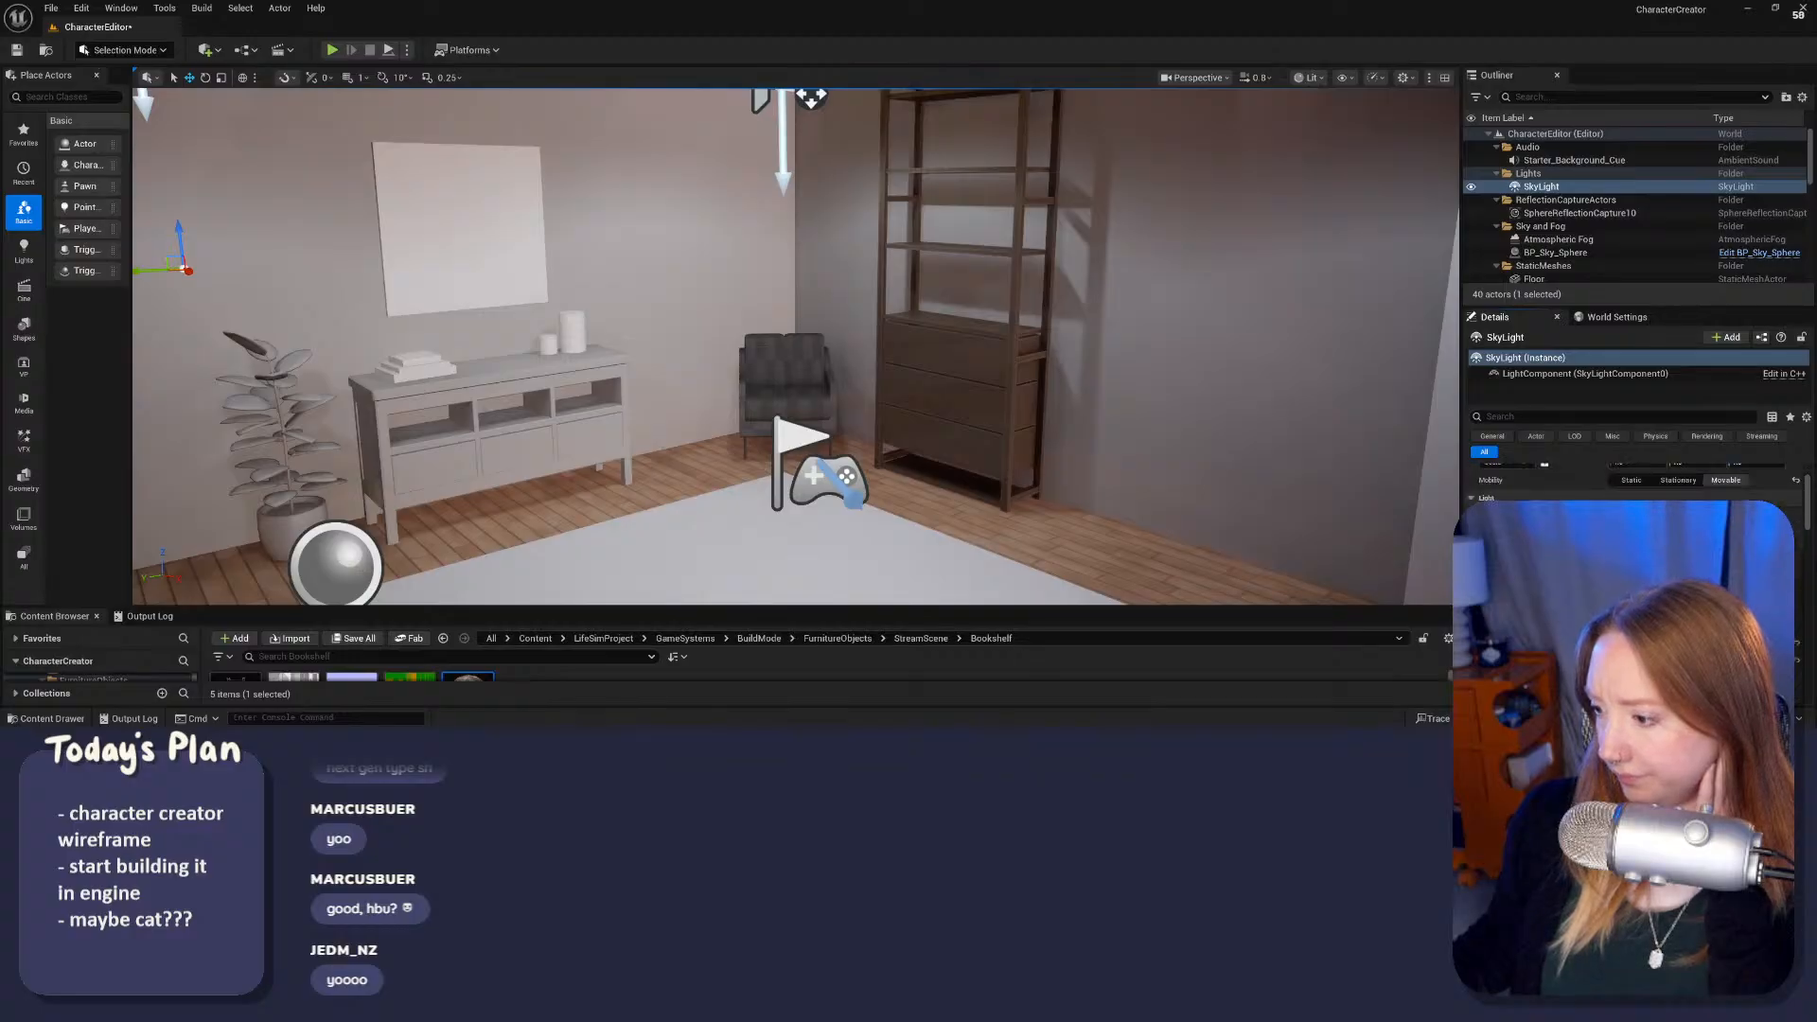
{"action": "scroll", "coordinate": [1635, 483], "scroll_direction": "down", "scroll_amount": 1}
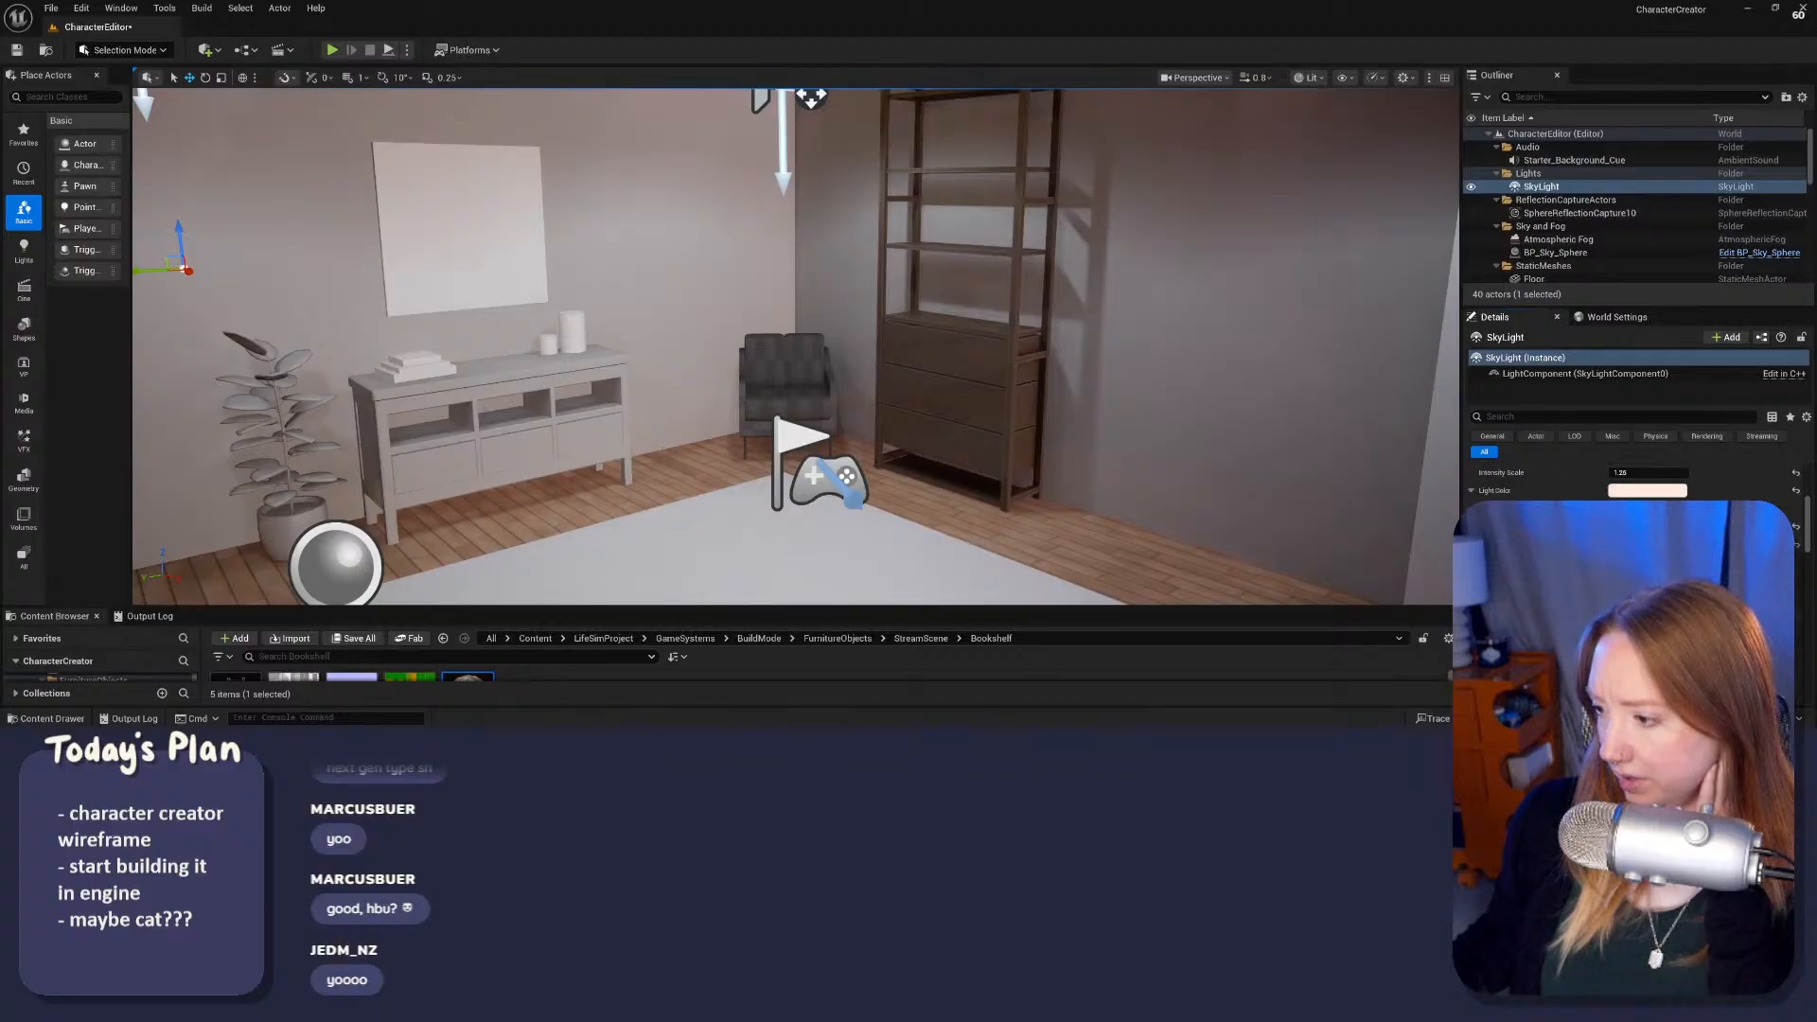
{"action": "scroll", "coordinate": [1635, 482], "scroll_direction": "down", "scroll_amount": 2}
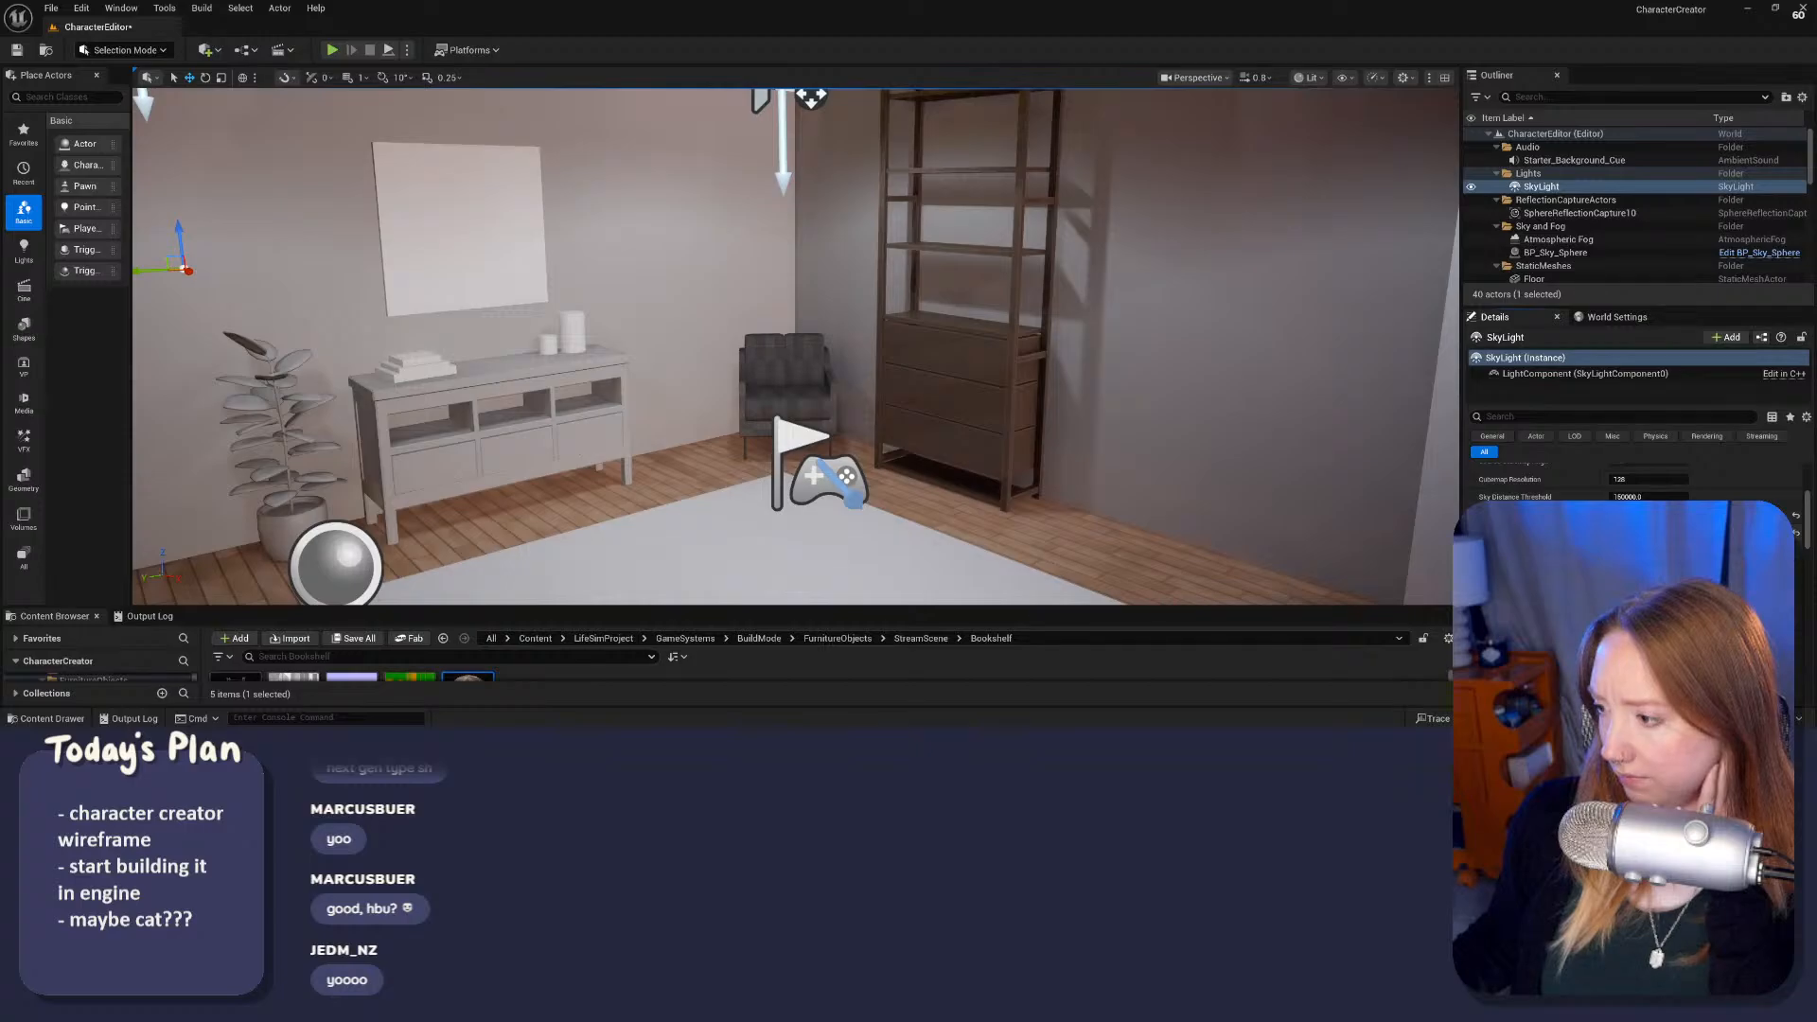
{"action": "scroll", "coordinate": [1635, 483], "scroll_direction": "up", "scroll_amount": 5}
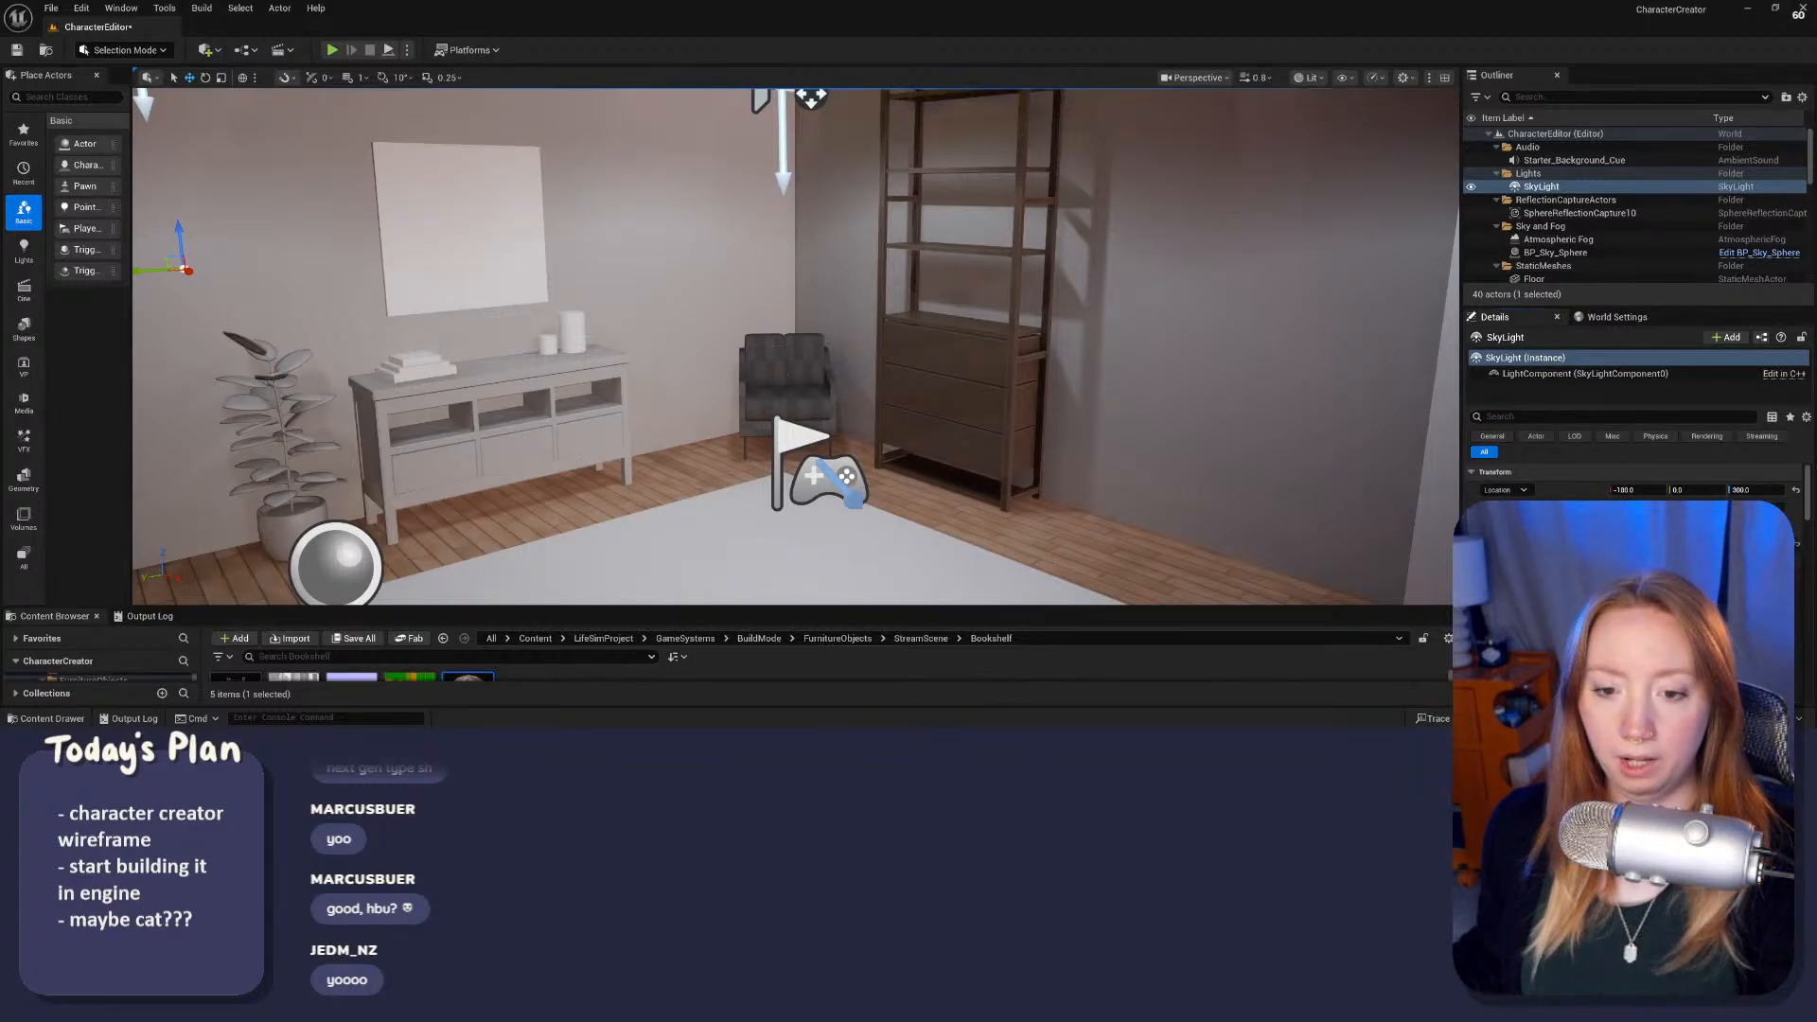
{"action": "left_click_drag", "start_coordinate": [768, 611], "coordinate": [768, 615]}
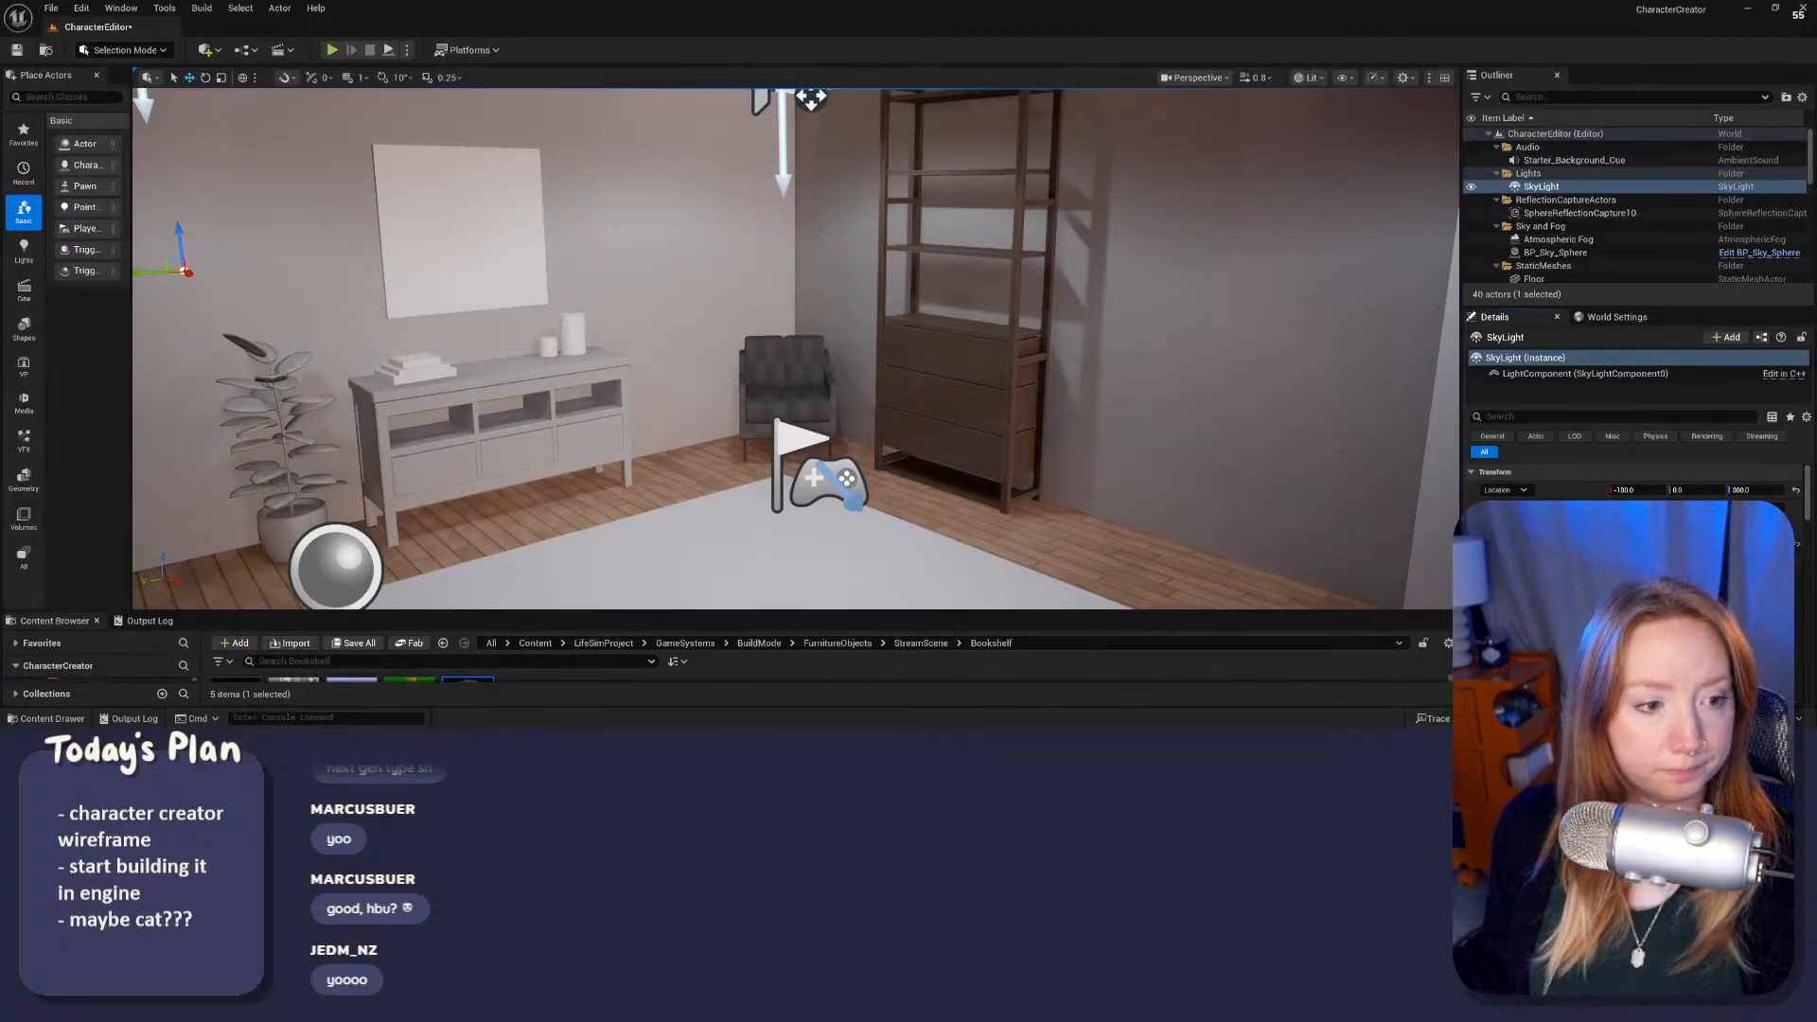
{"action": "right_click_drag", "start_coordinate": [689, 514], "coordinate": [772, 535]}
{"action": "key", "text": "s"}
{"action": "key", "text": "w"}
{"action": "right_click", "coordinate": [608, 466]}
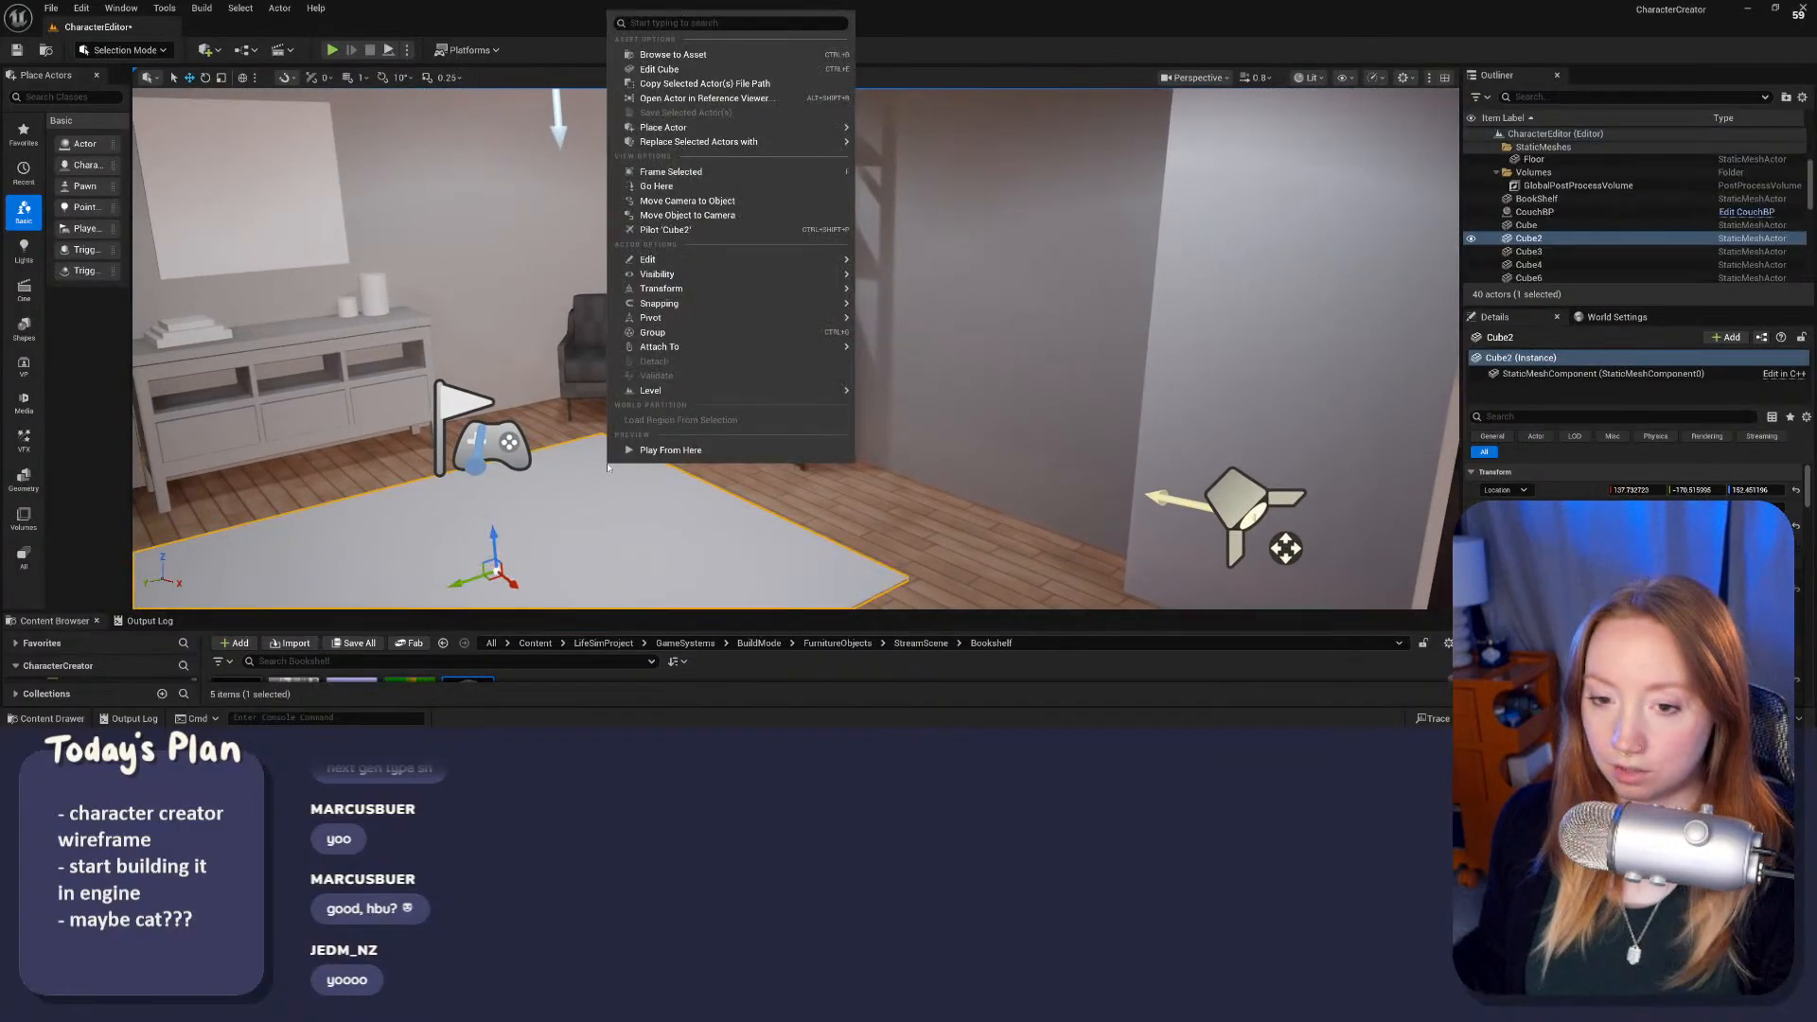
{"action": "right_click_drag", "start_coordinate": [556, 491], "coordinate": [556, 493]}
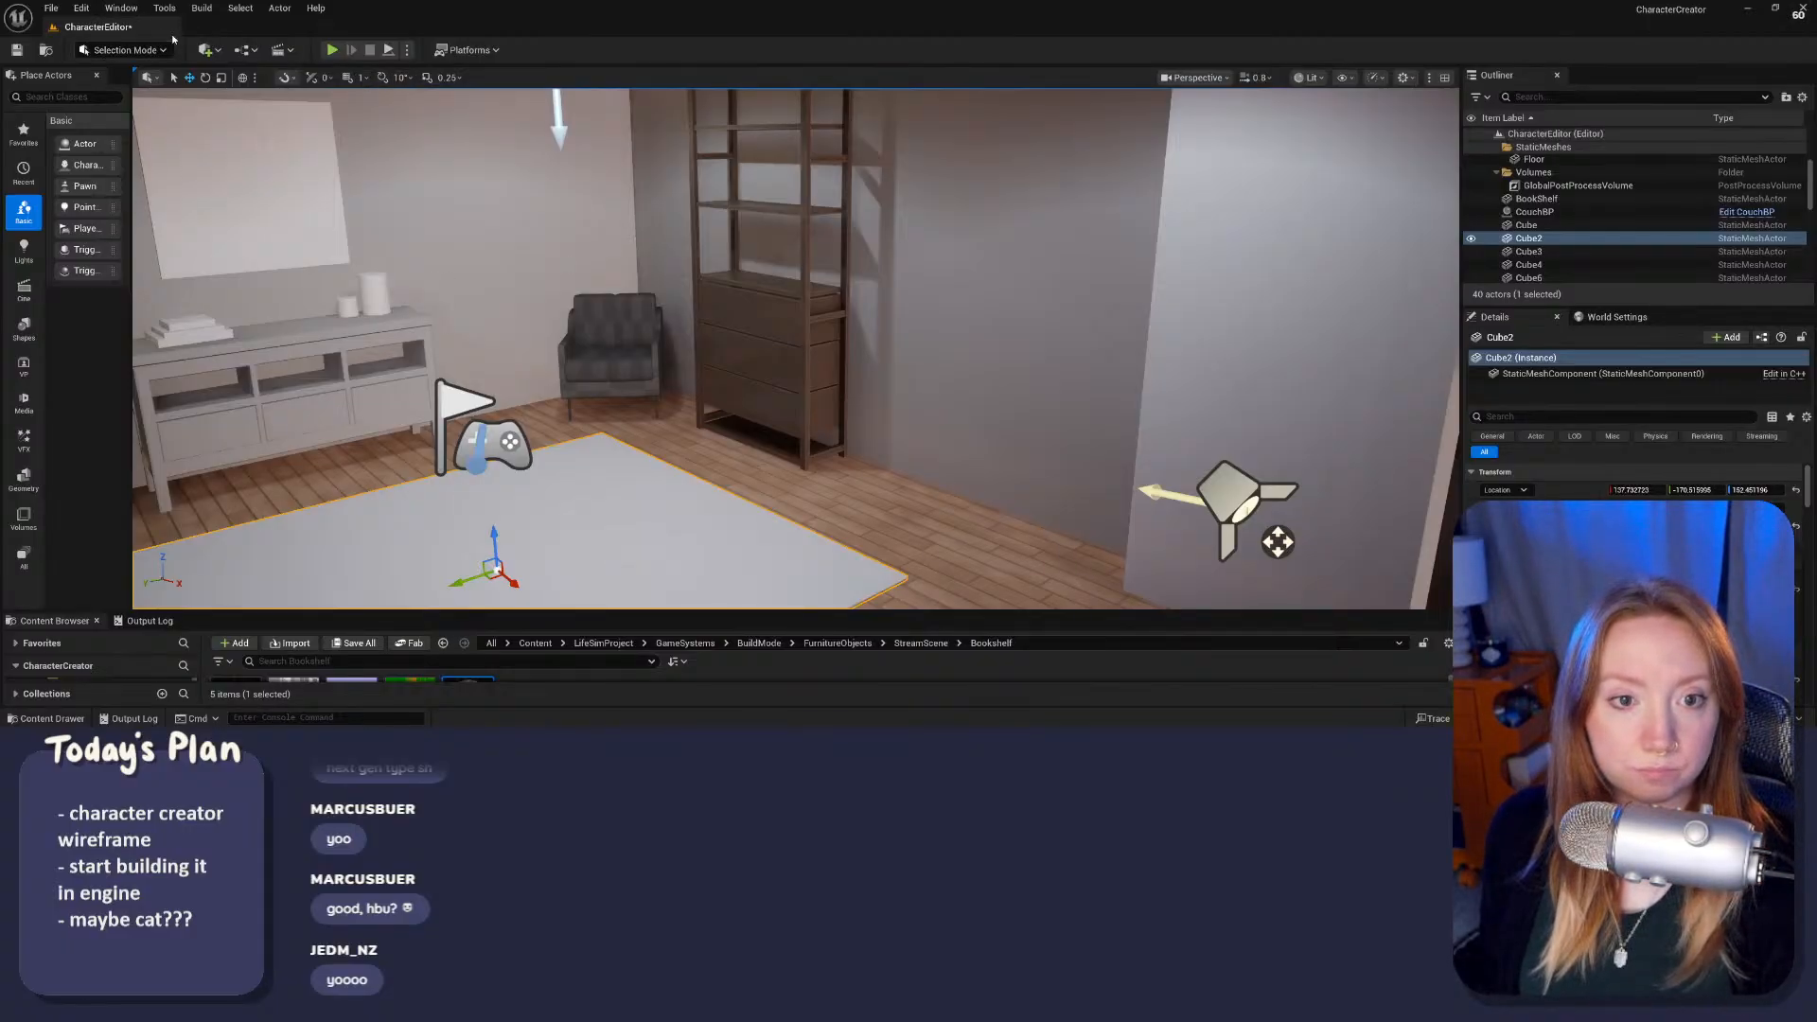
Step: Play-test the level, zooming the camera on the mannequin and rotating it in the furnished room
{"action": "left_click", "coordinate": [202, 9]}
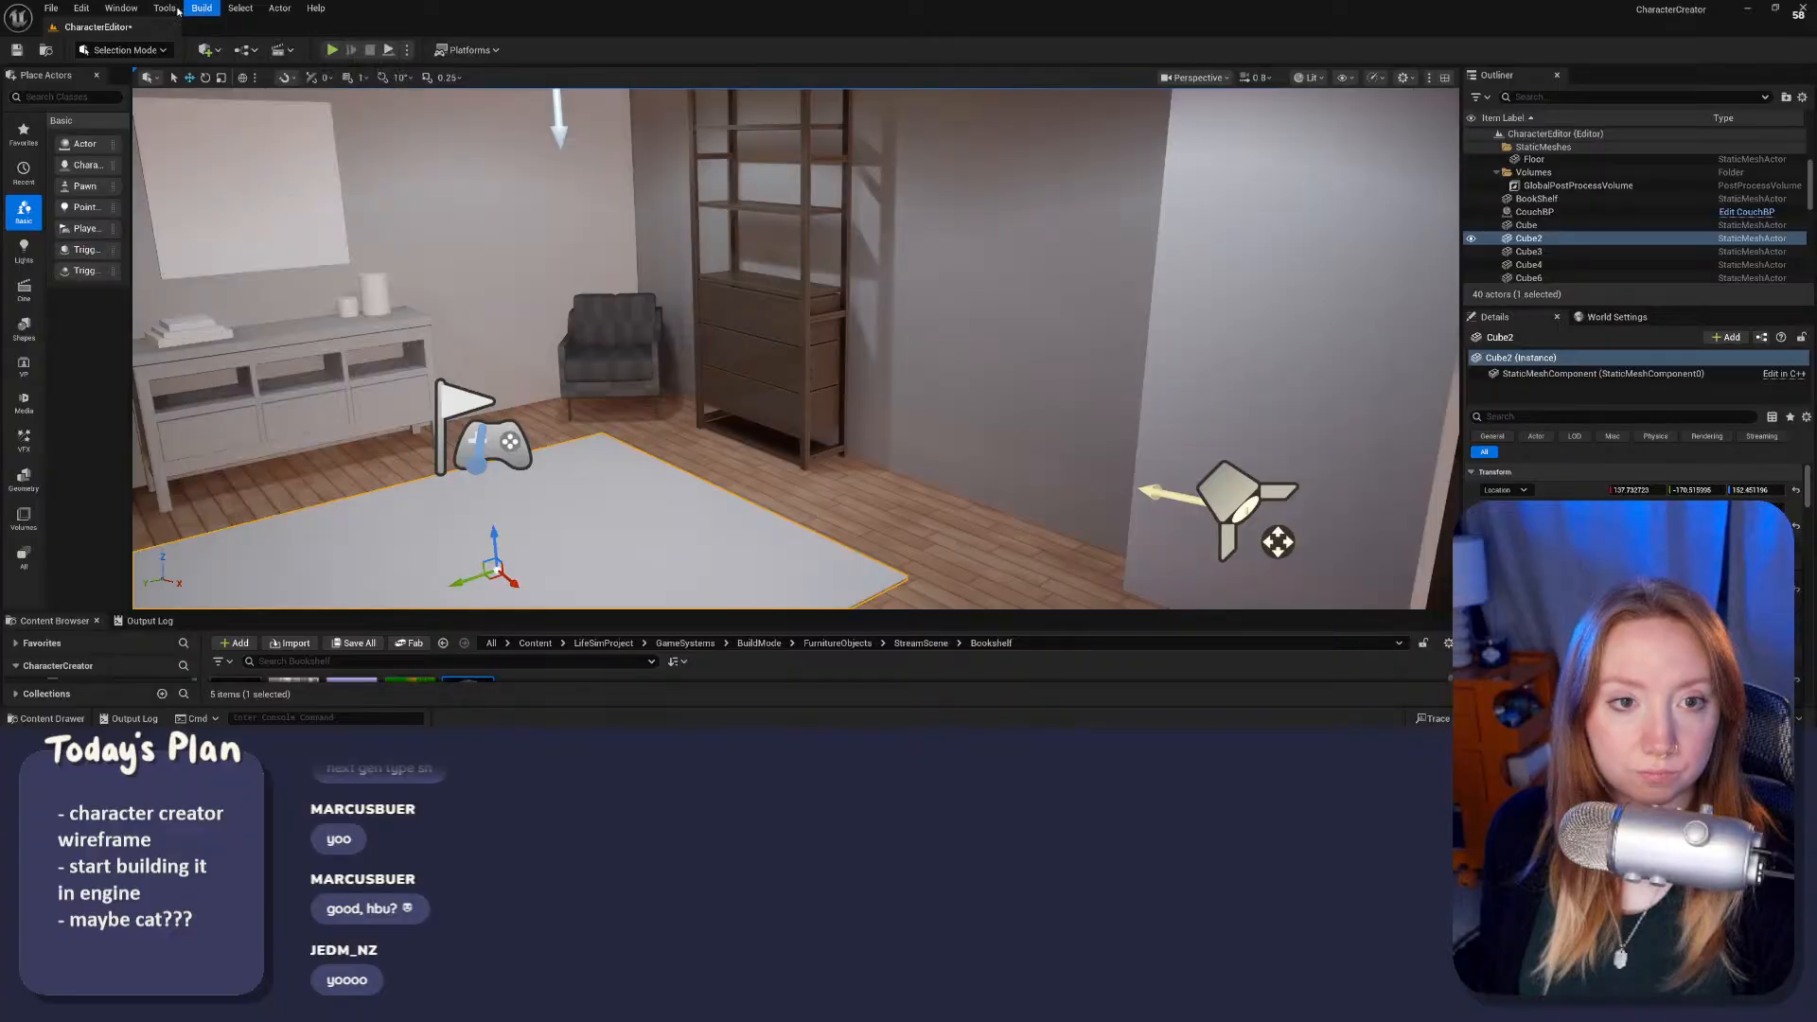
{"action": "left_click", "coordinate": [164, 9]}
{"action": "left_click", "coordinate": [332, 49]}
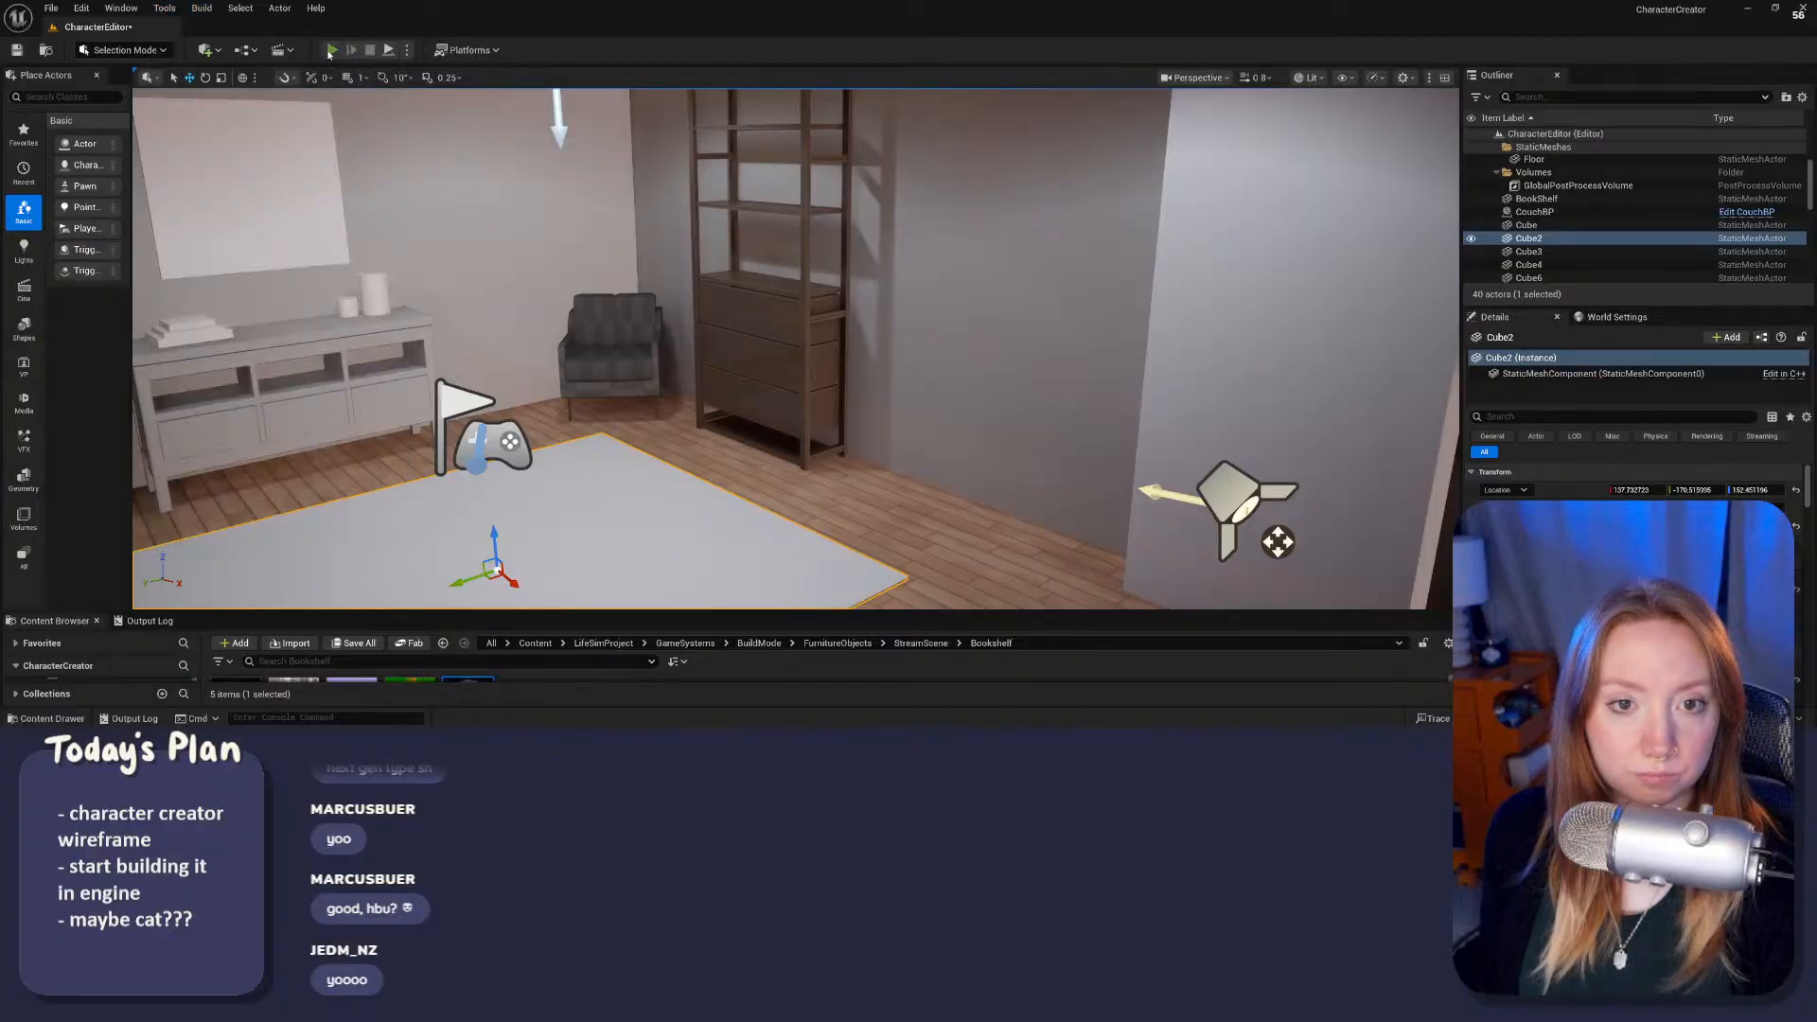
{"action": "left_click", "coordinate": [1030, 397]}
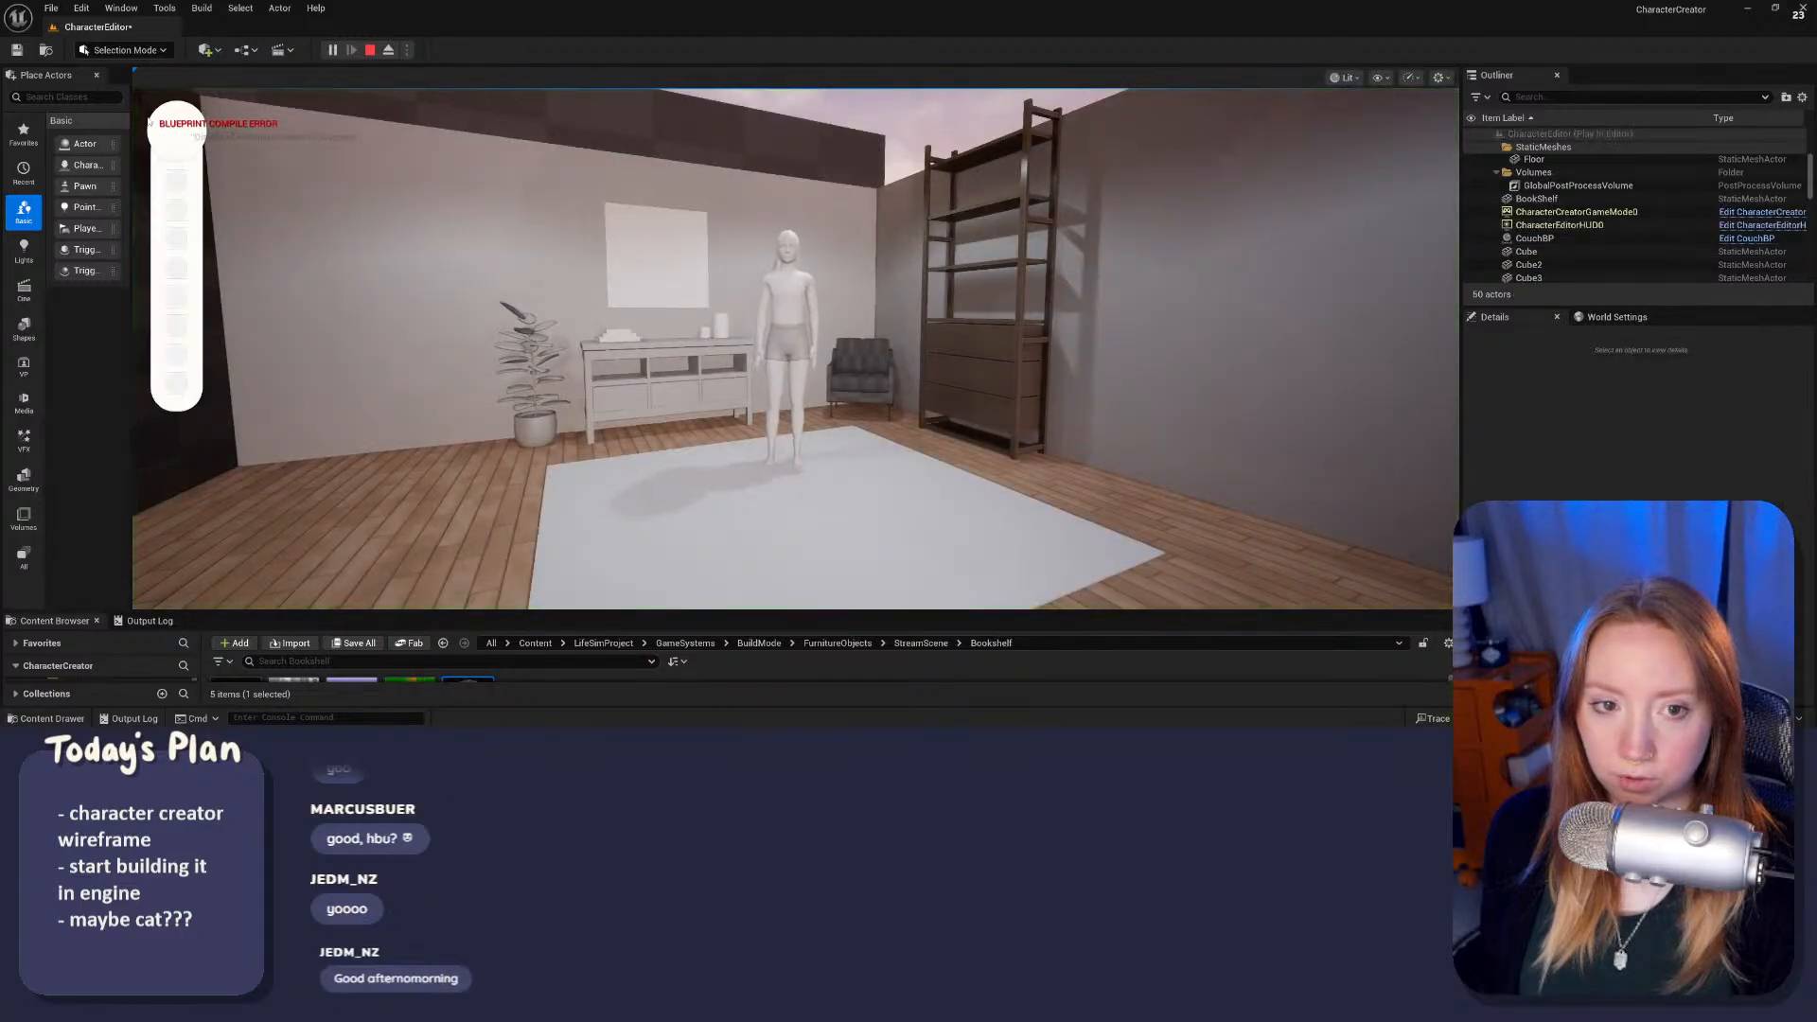
{"action": "scroll", "coordinate": [816, 404], "scroll_direction": "up", "scroll_amount": 3}
{"action": "scroll", "coordinate": [817, 404], "scroll_direction": "up", "scroll_amount": 3}
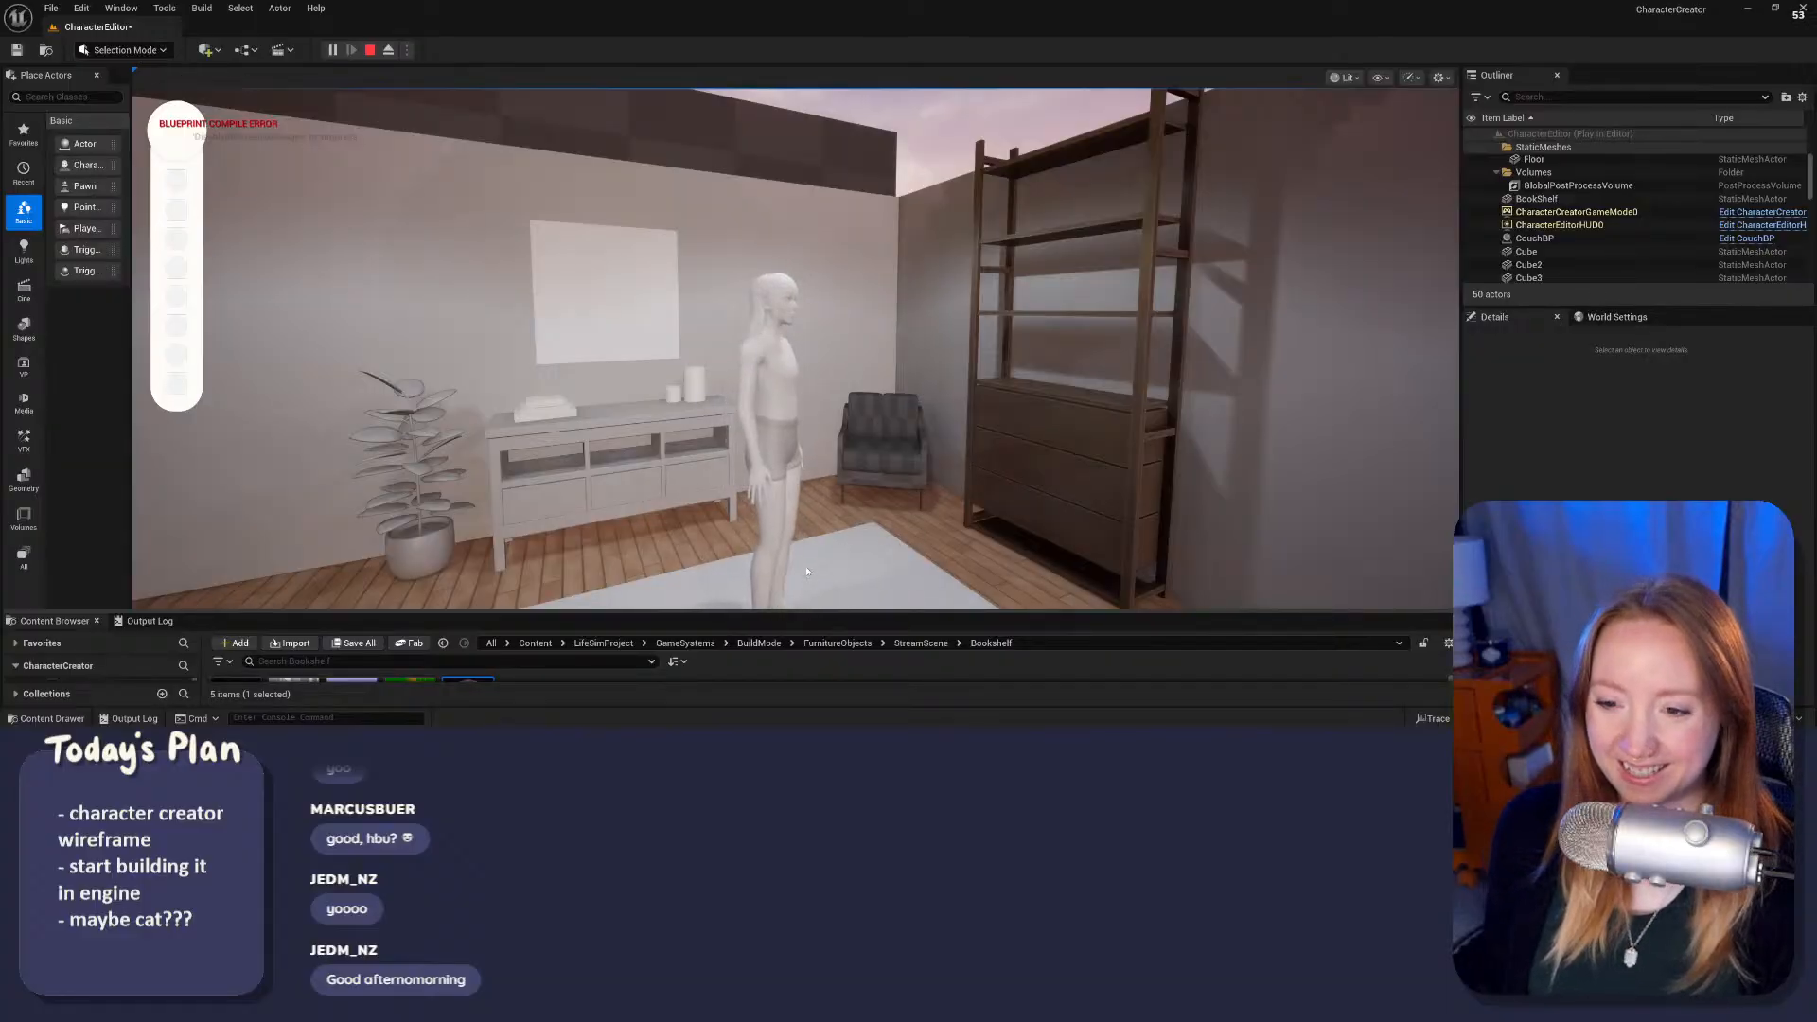
{"action": "scroll", "coordinate": [790, 493], "scroll_direction": "down", "scroll_amount": 2}
{"action": "scroll", "coordinate": [789, 494], "scroll_direction": "down", "scroll_amount": 3}
{"action": "scroll", "coordinate": [789, 494], "scroll_direction": "up", "scroll_amount": 5}
{"action": "left_click_drag", "start_coordinate": [350, 539], "coordinate": [715, 598]}
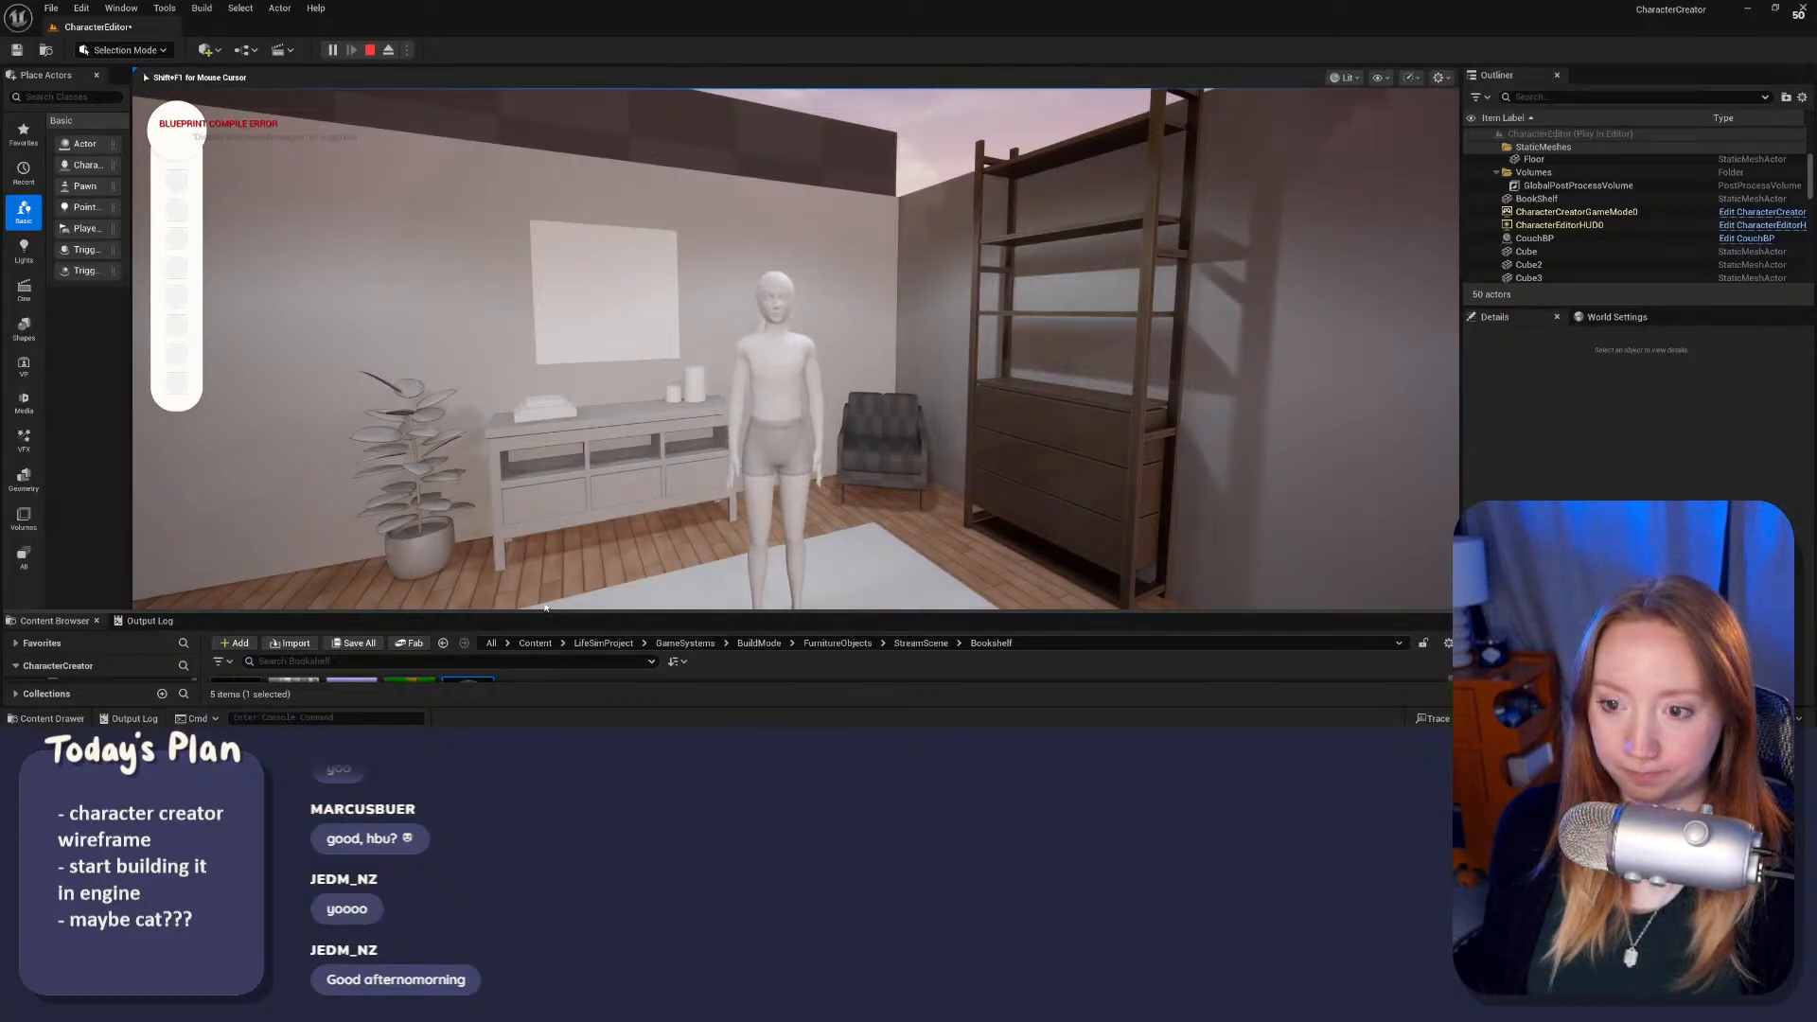
Step: Try the character editor's menu sections, including Kin Details and Kin Traits, and end the play session
{"action": "left_click", "coordinate": [176, 180]}
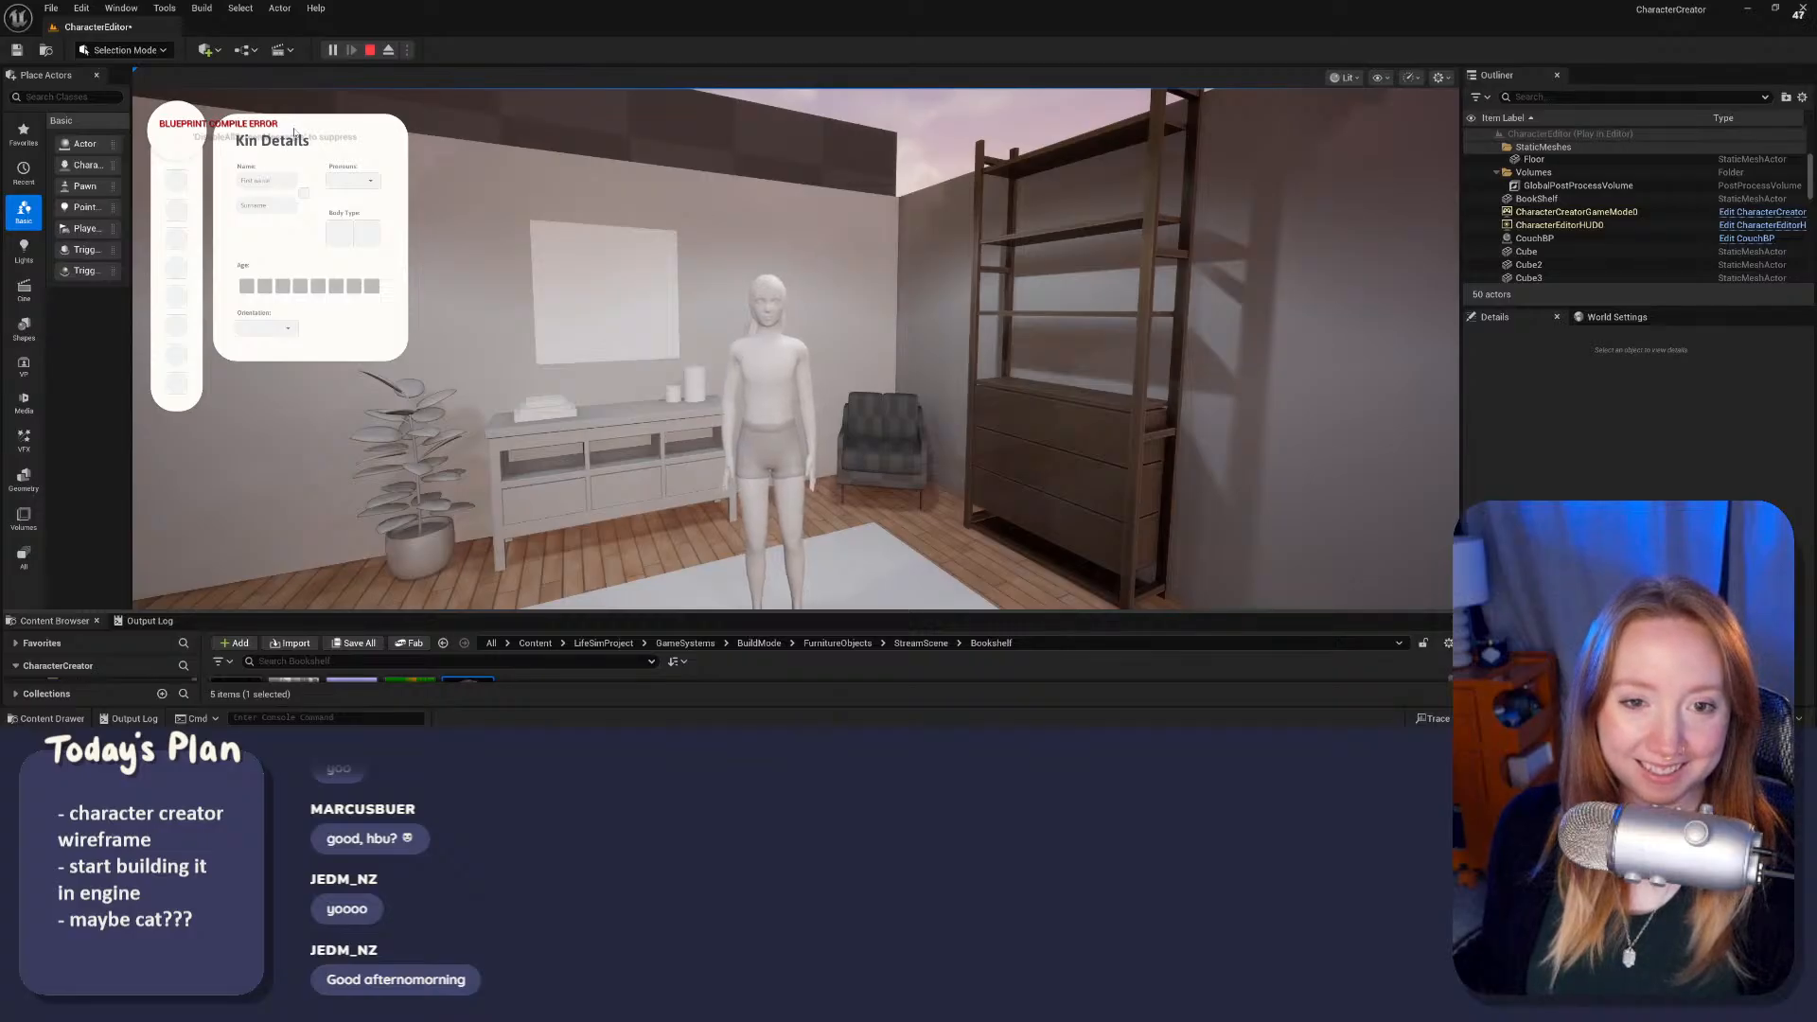
{"action": "left_click", "coordinate": [176, 239]}
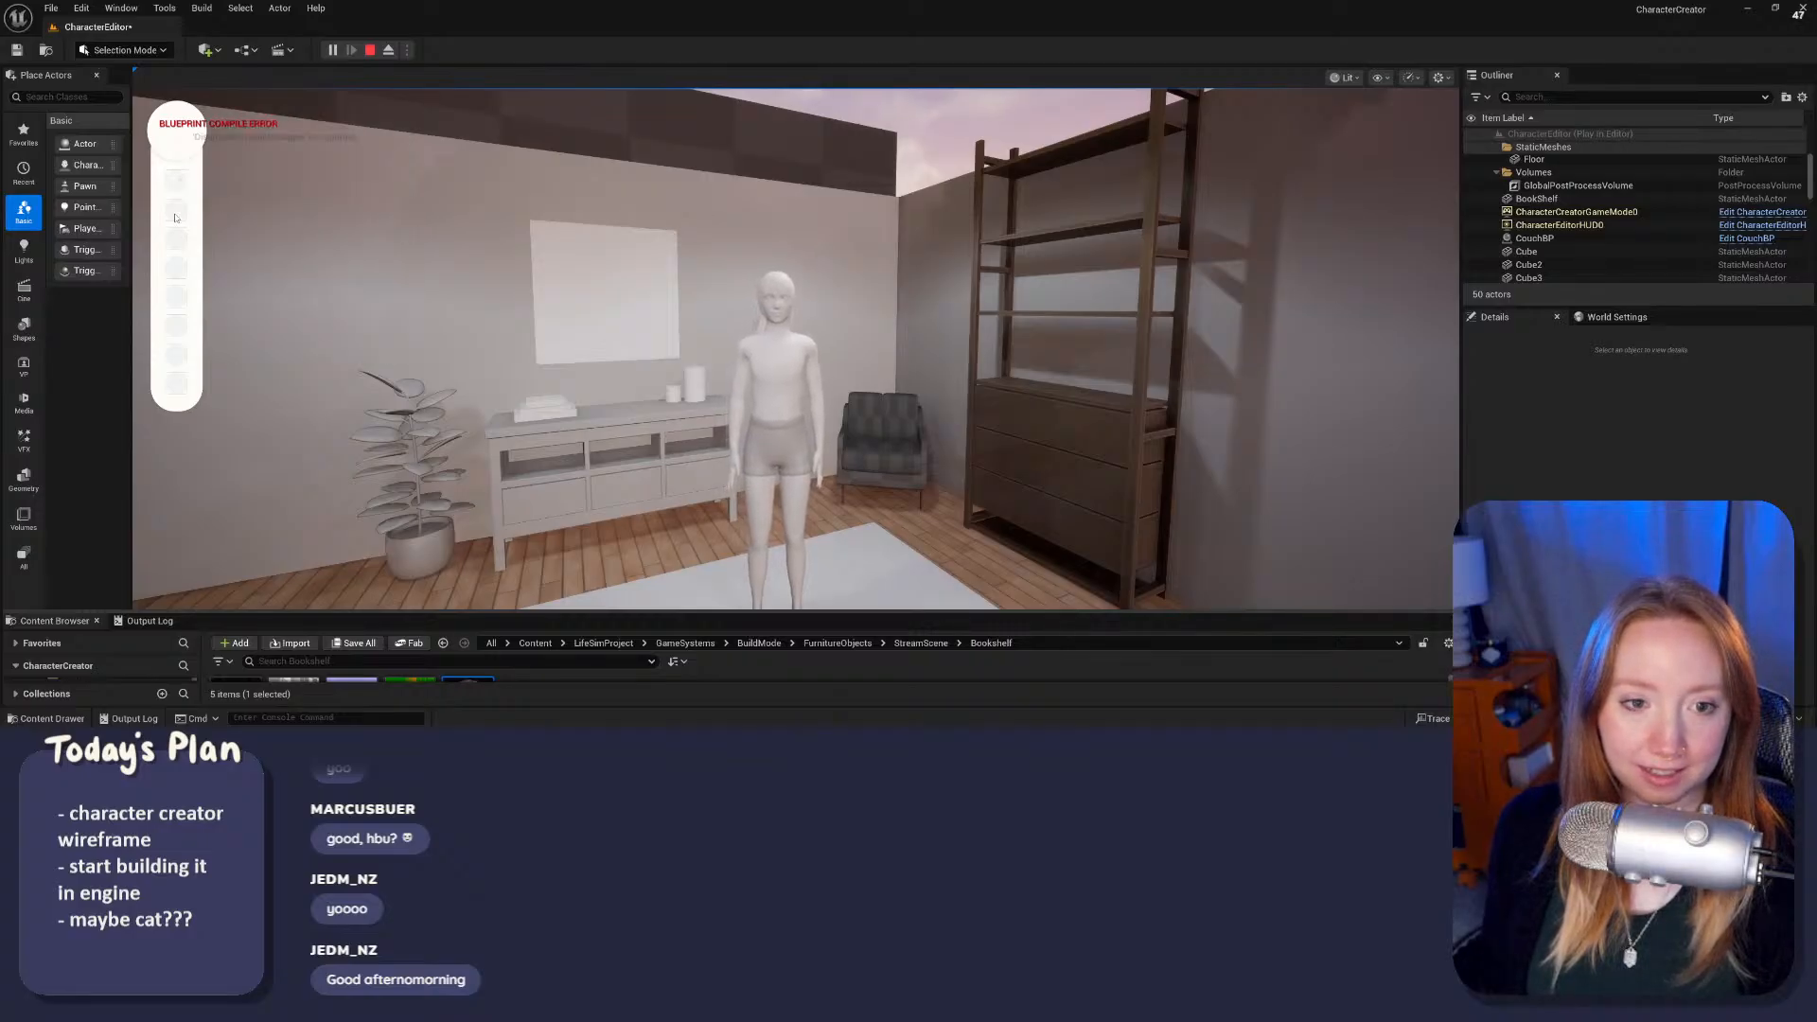
{"action": "left_click", "coordinate": [175, 270]}
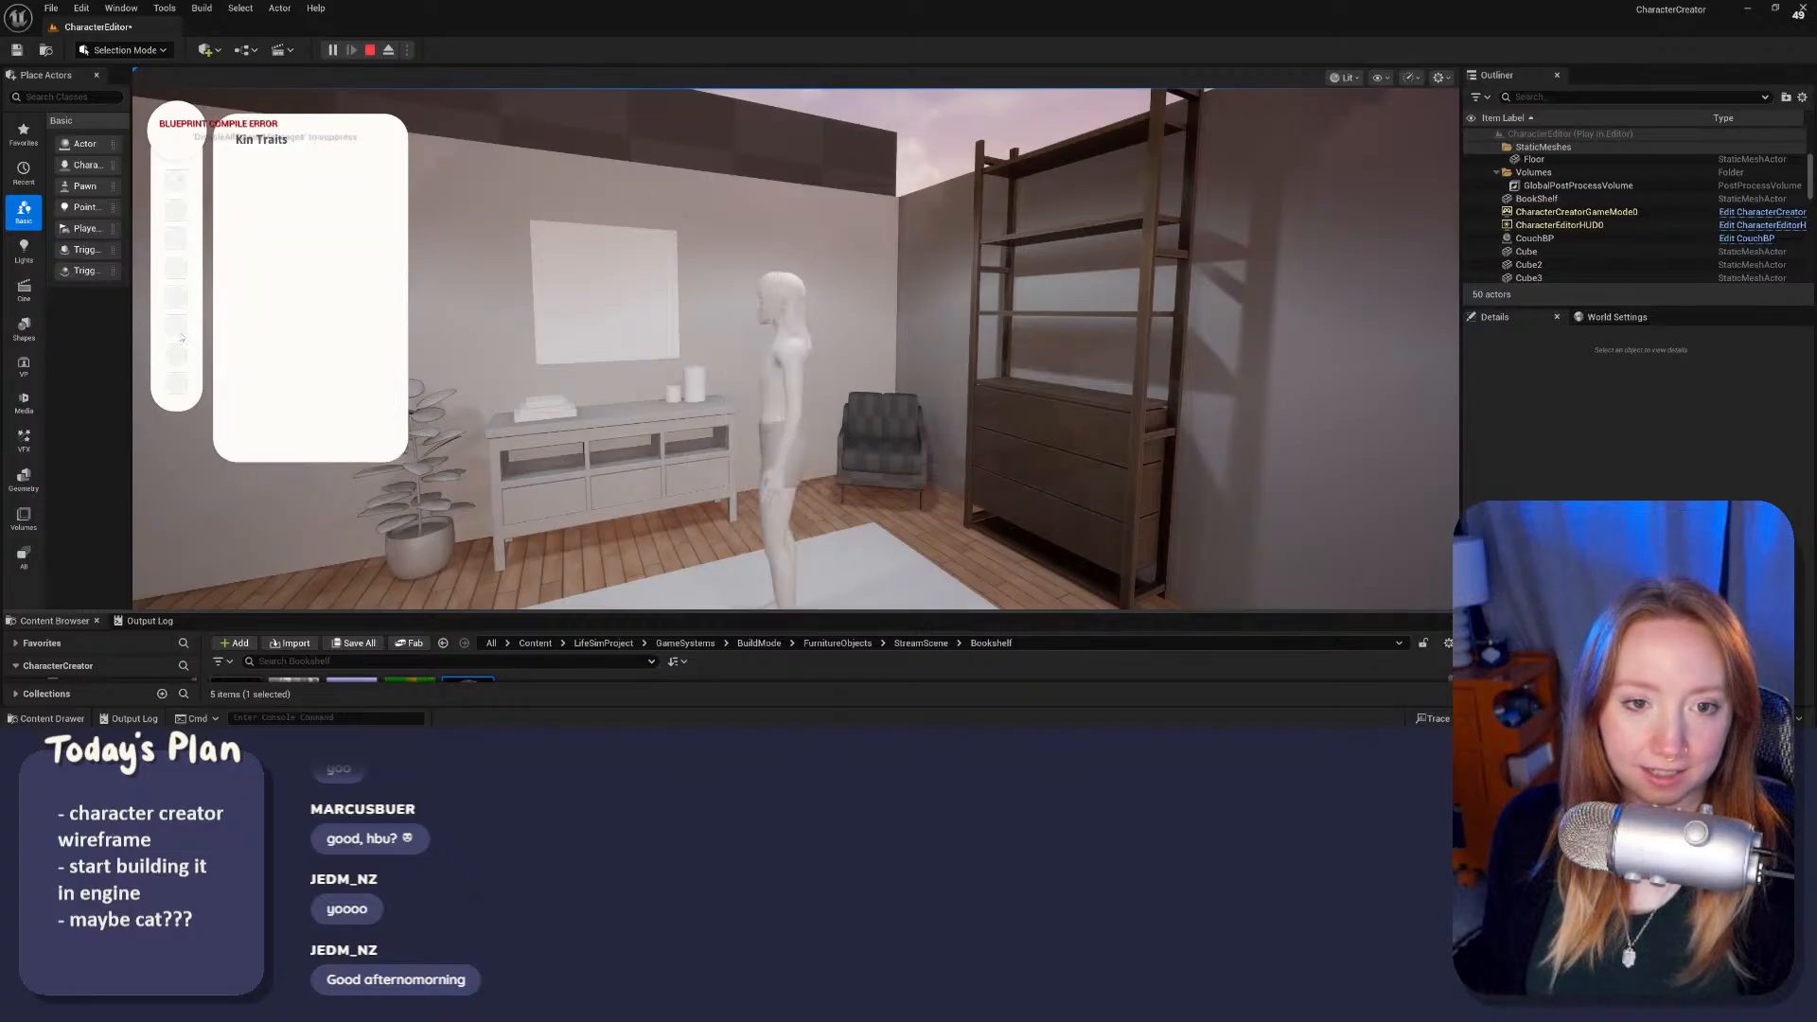
{"action": "left_click", "coordinate": [184, 183]}
{"action": "key", "text": "Escape"}
Step: Open the CharacterEditorHUD blueprint from LifeSimProject > UI and examine which widgets its event graph creates
{"action": "right_click_drag", "start_coordinate": [594, 539], "coordinate": [473, 487]}
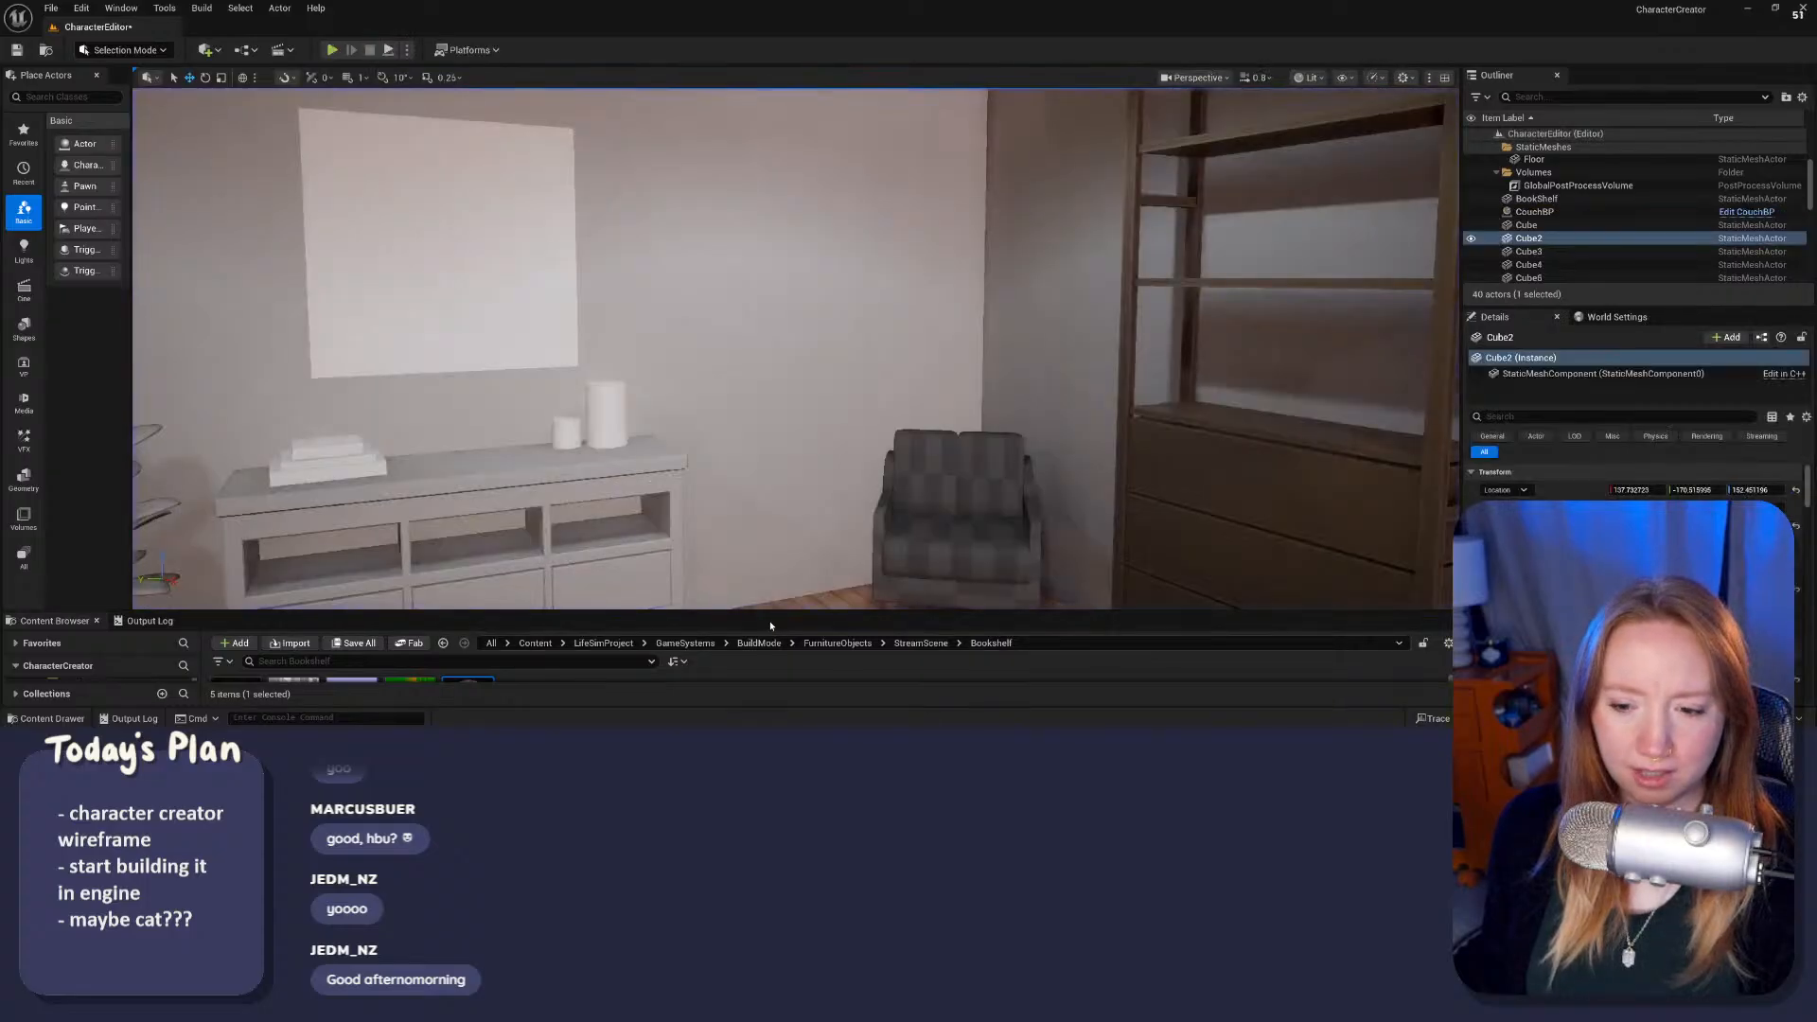
{"action": "left_click_drag", "start_coordinate": [772, 612], "coordinate": [548, 481]}
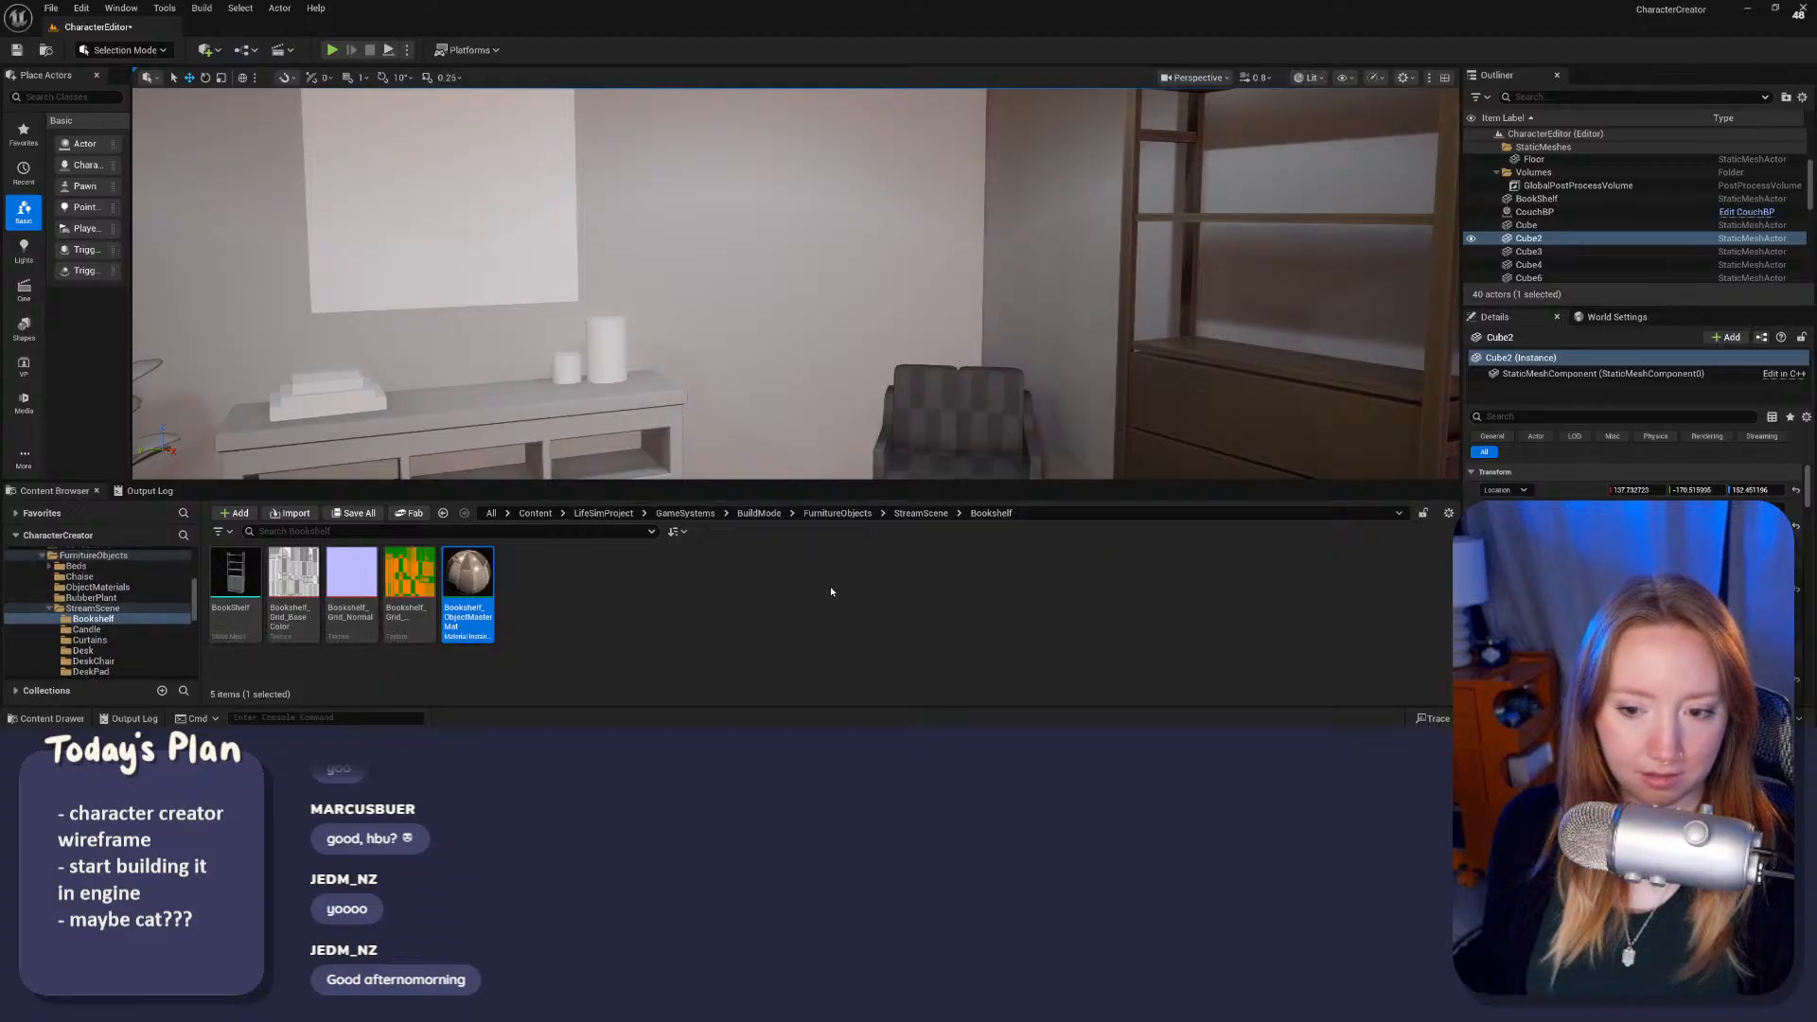
{"action": "left_click", "coordinate": [579, 513]}
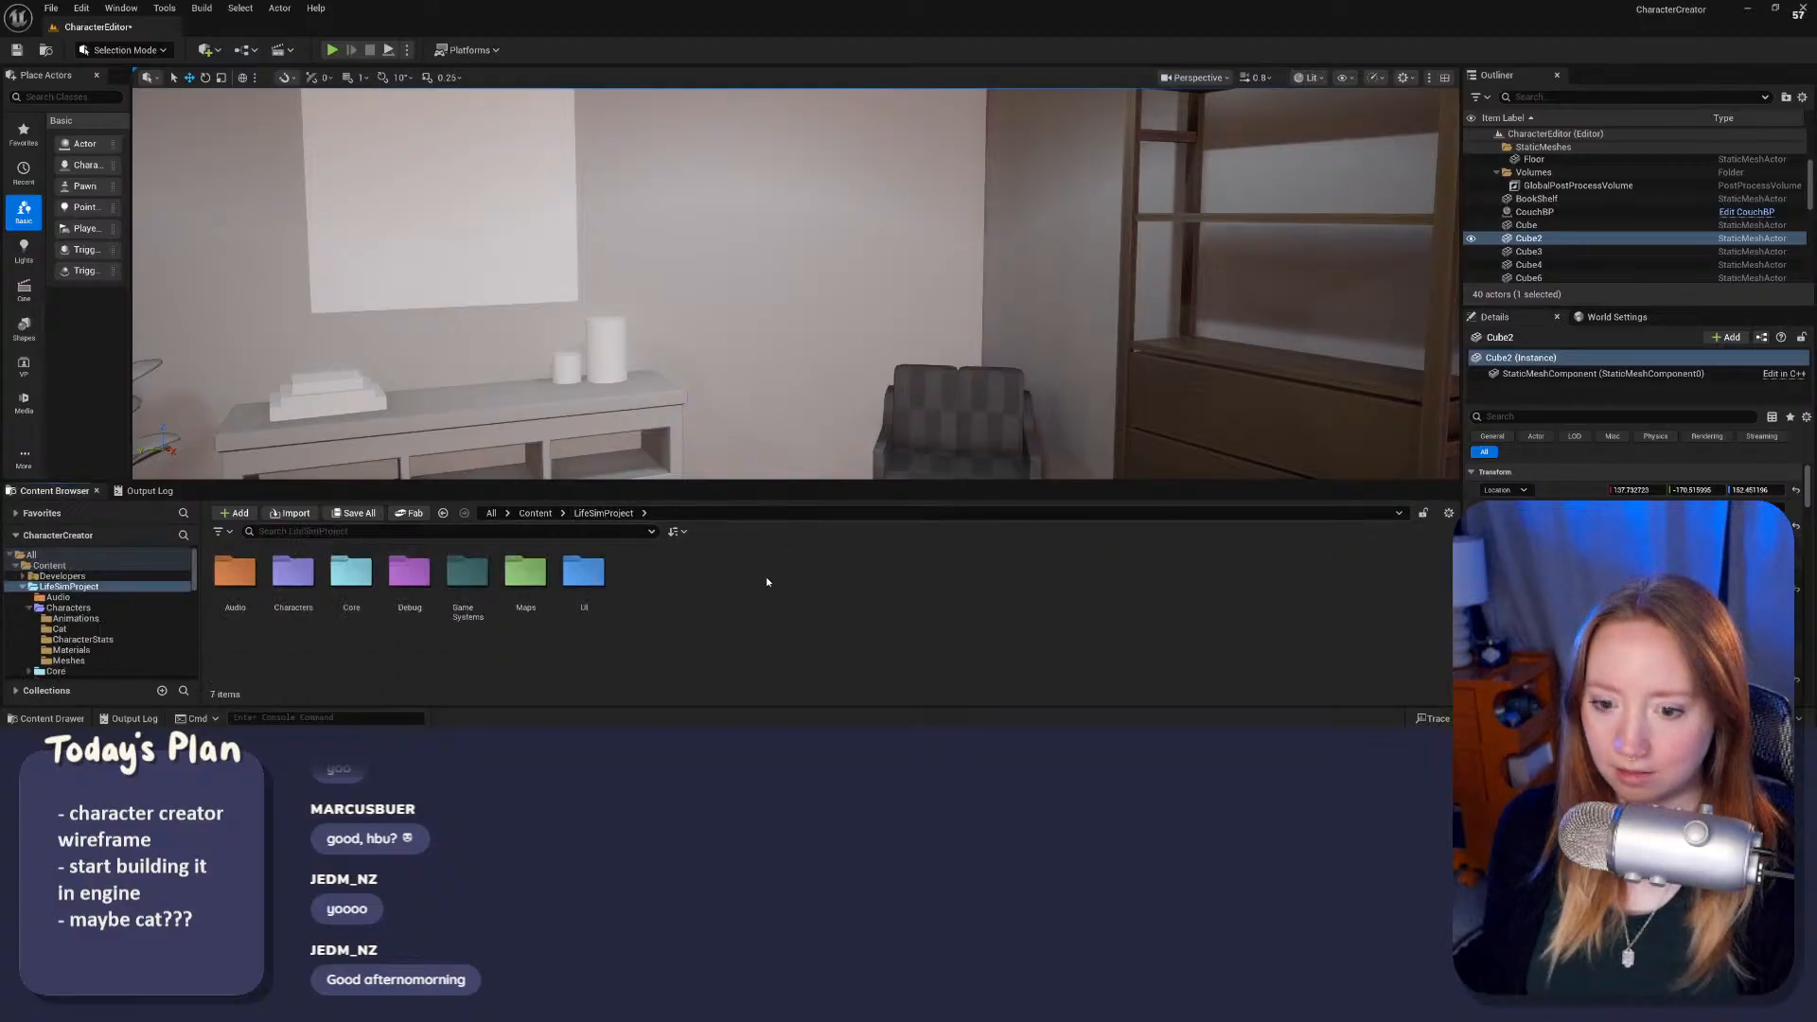
{"action": "double_click", "coordinate": [584, 572]}
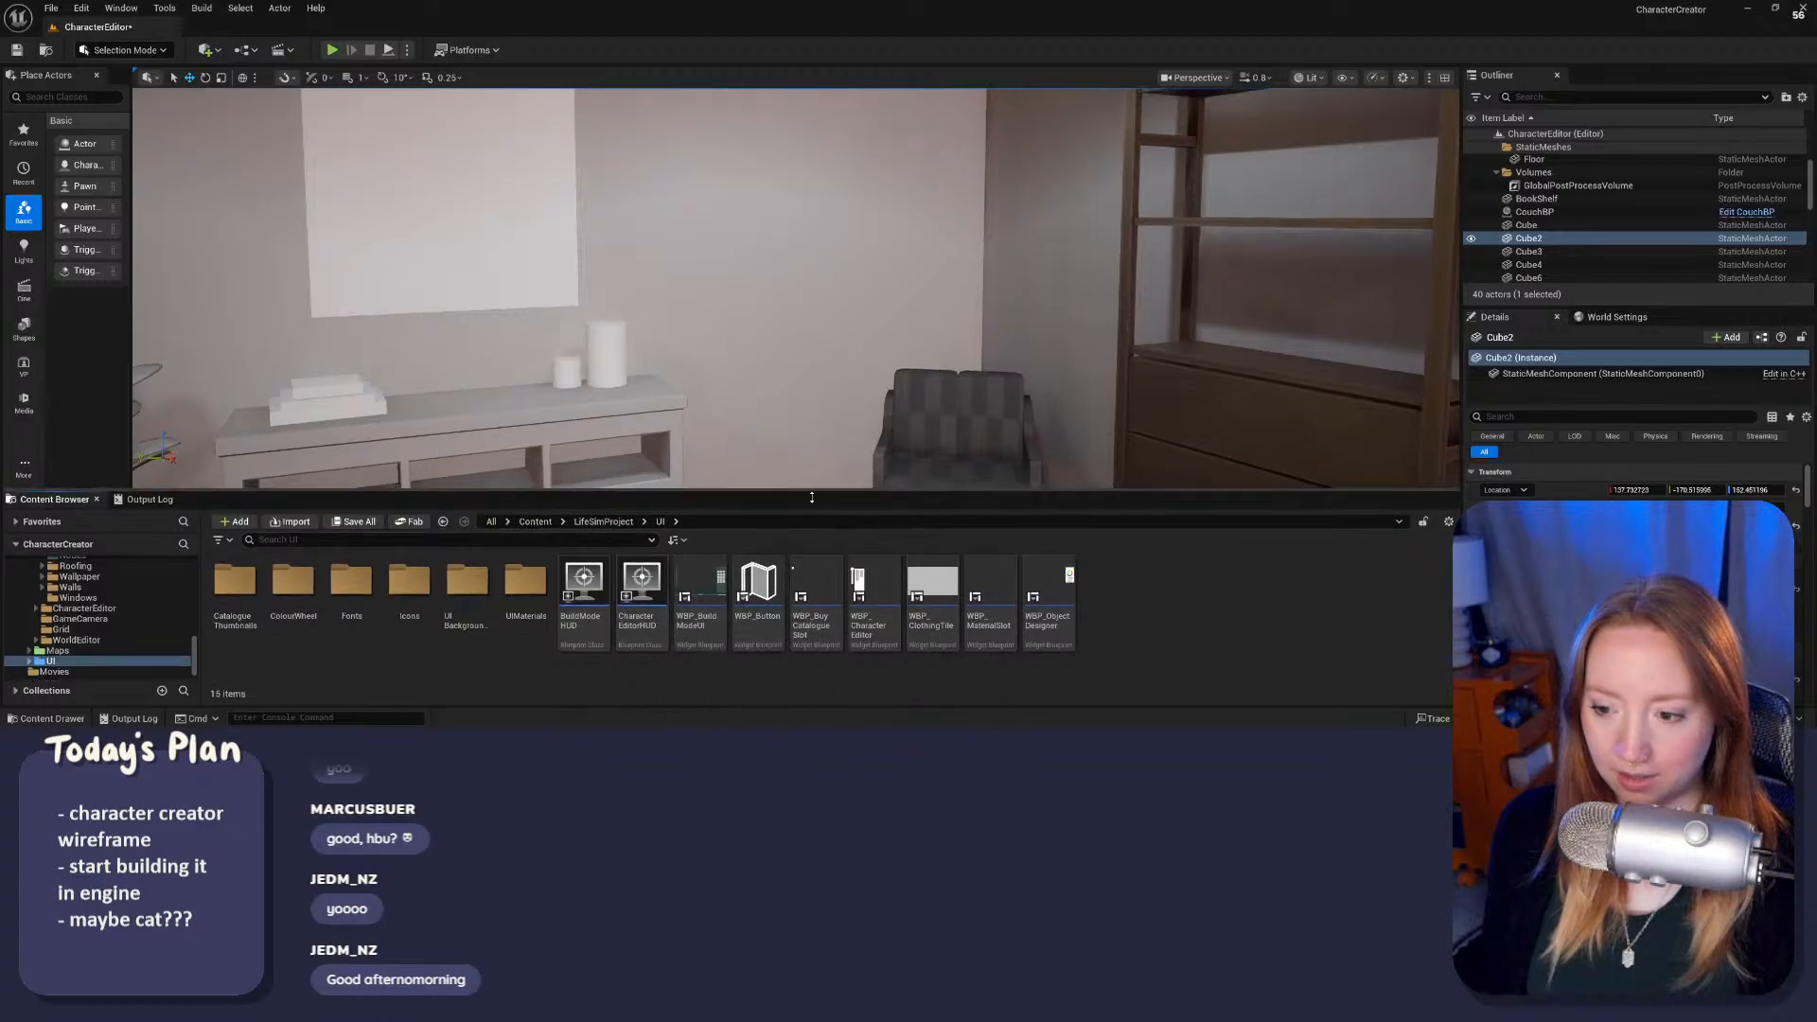
{"action": "left_click", "coordinate": [638, 608]}
{"action": "double_click", "coordinate": [639, 610]}
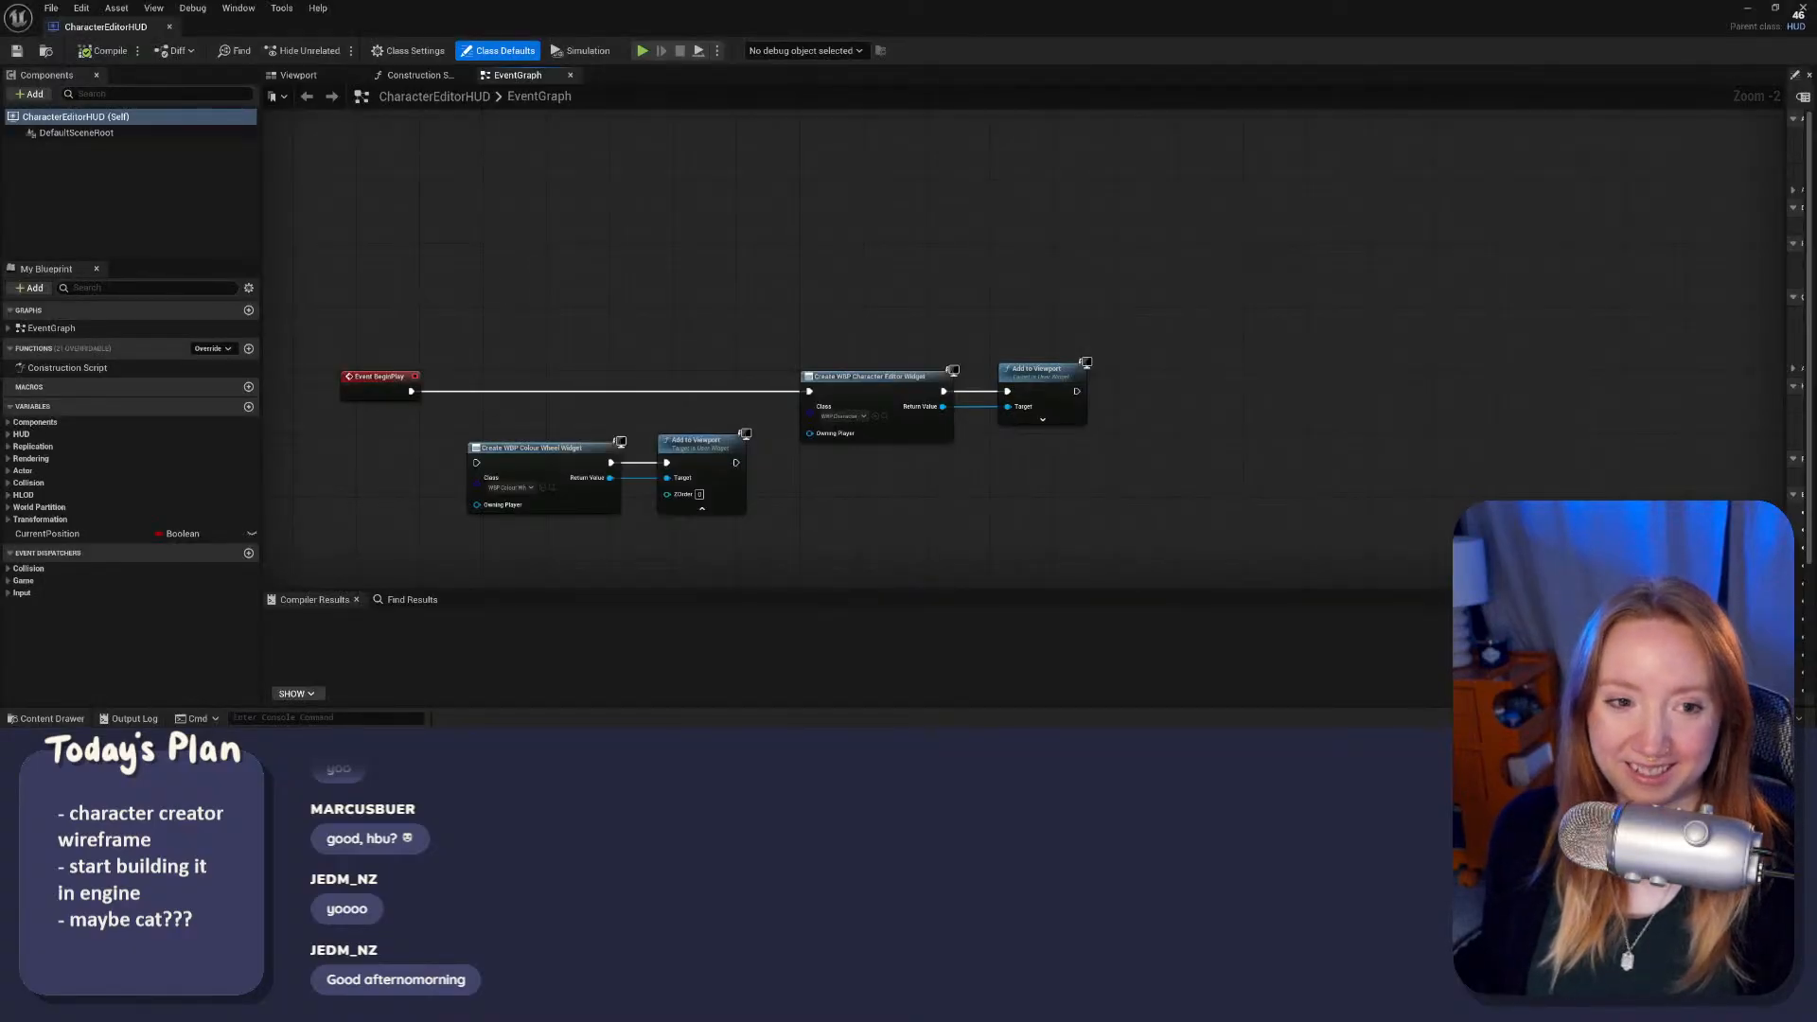
{"action": "right_click_drag", "start_coordinate": [488, 279], "coordinate": [457, 133]}
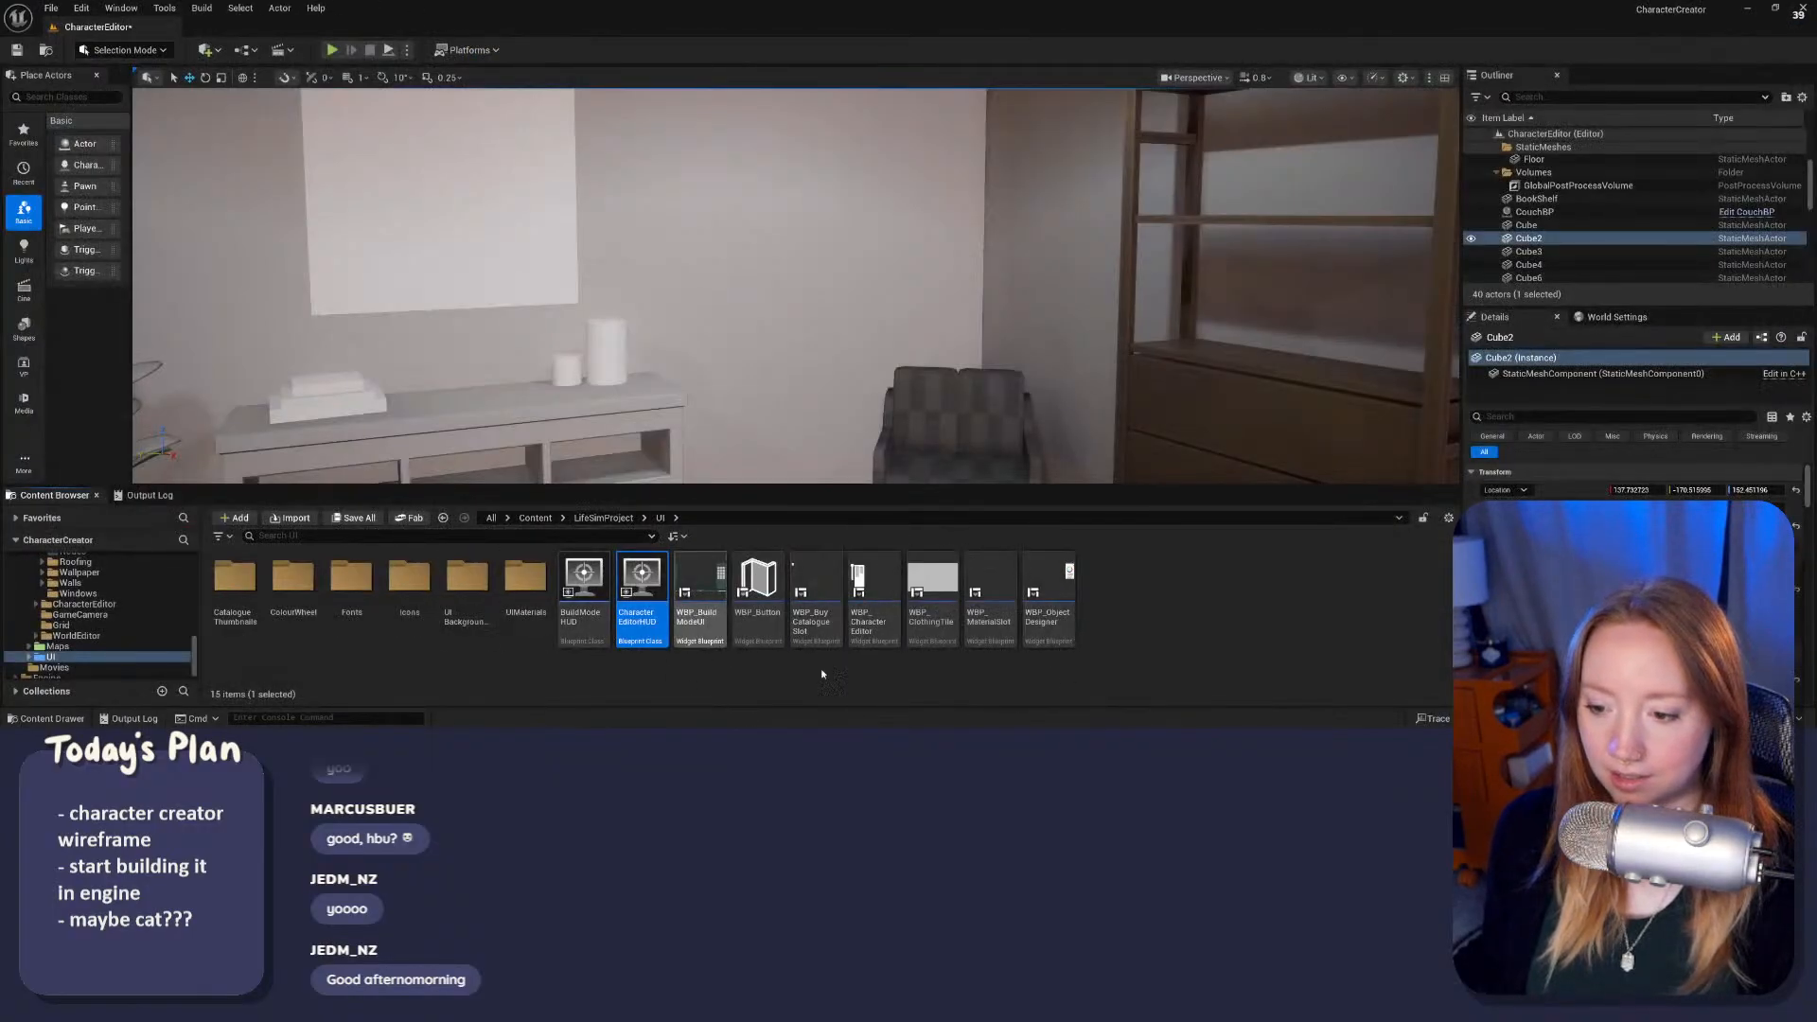
Step: Open the WBP_CharacterEditor widget and shorten the StylePanel heading to "Style"
{"action": "mouse_move", "coordinate": [922, 741]}
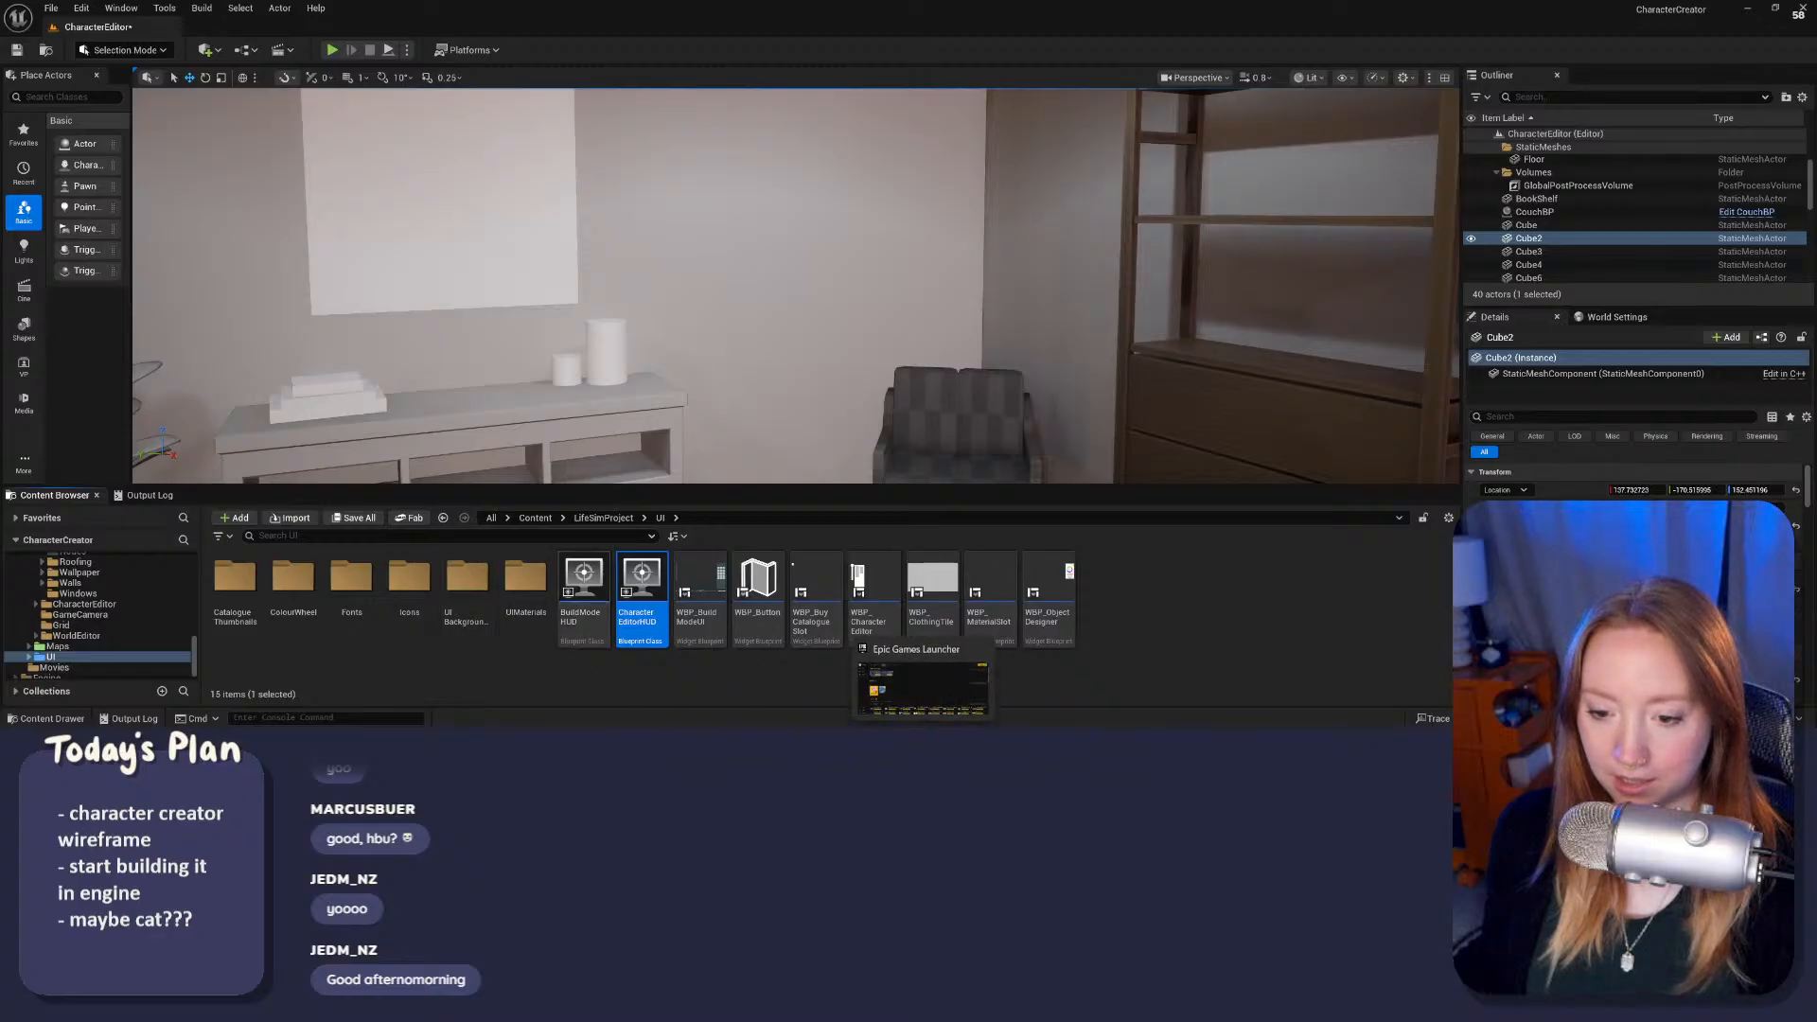
{"action": "left_click", "coordinate": [689, 679]}
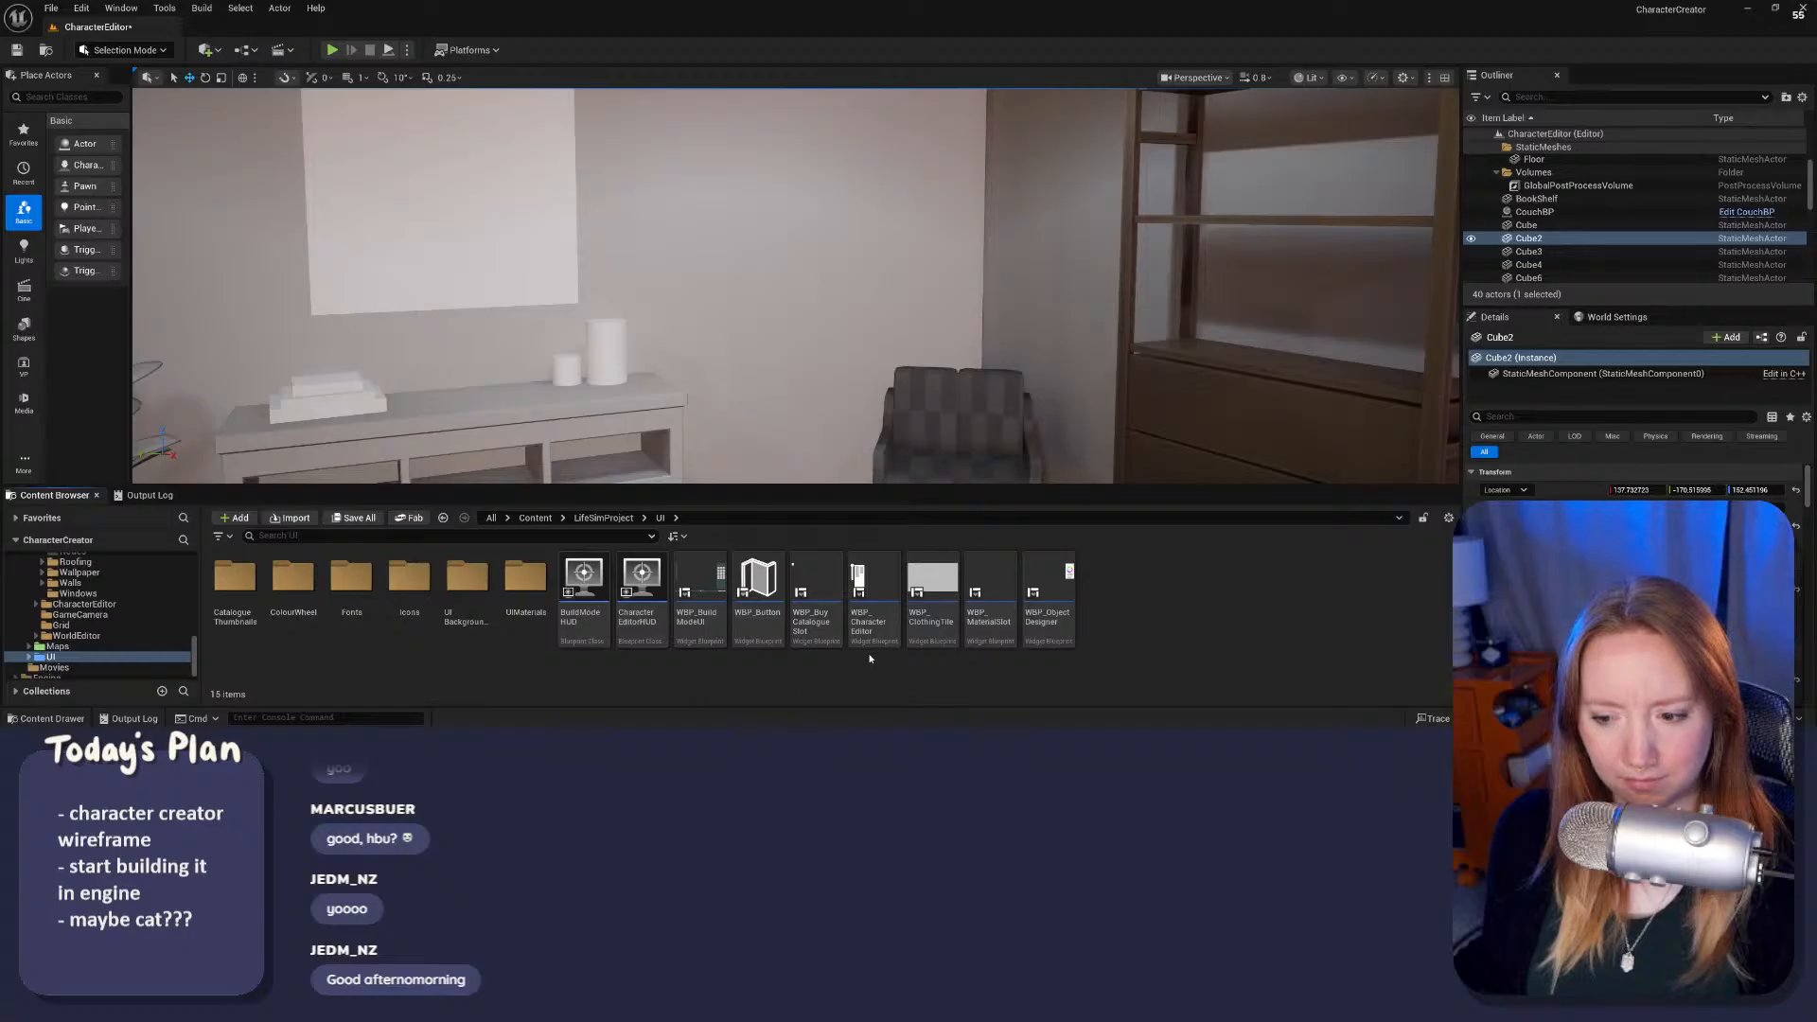
{"action": "double_click", "coordinate": [870, 596]}
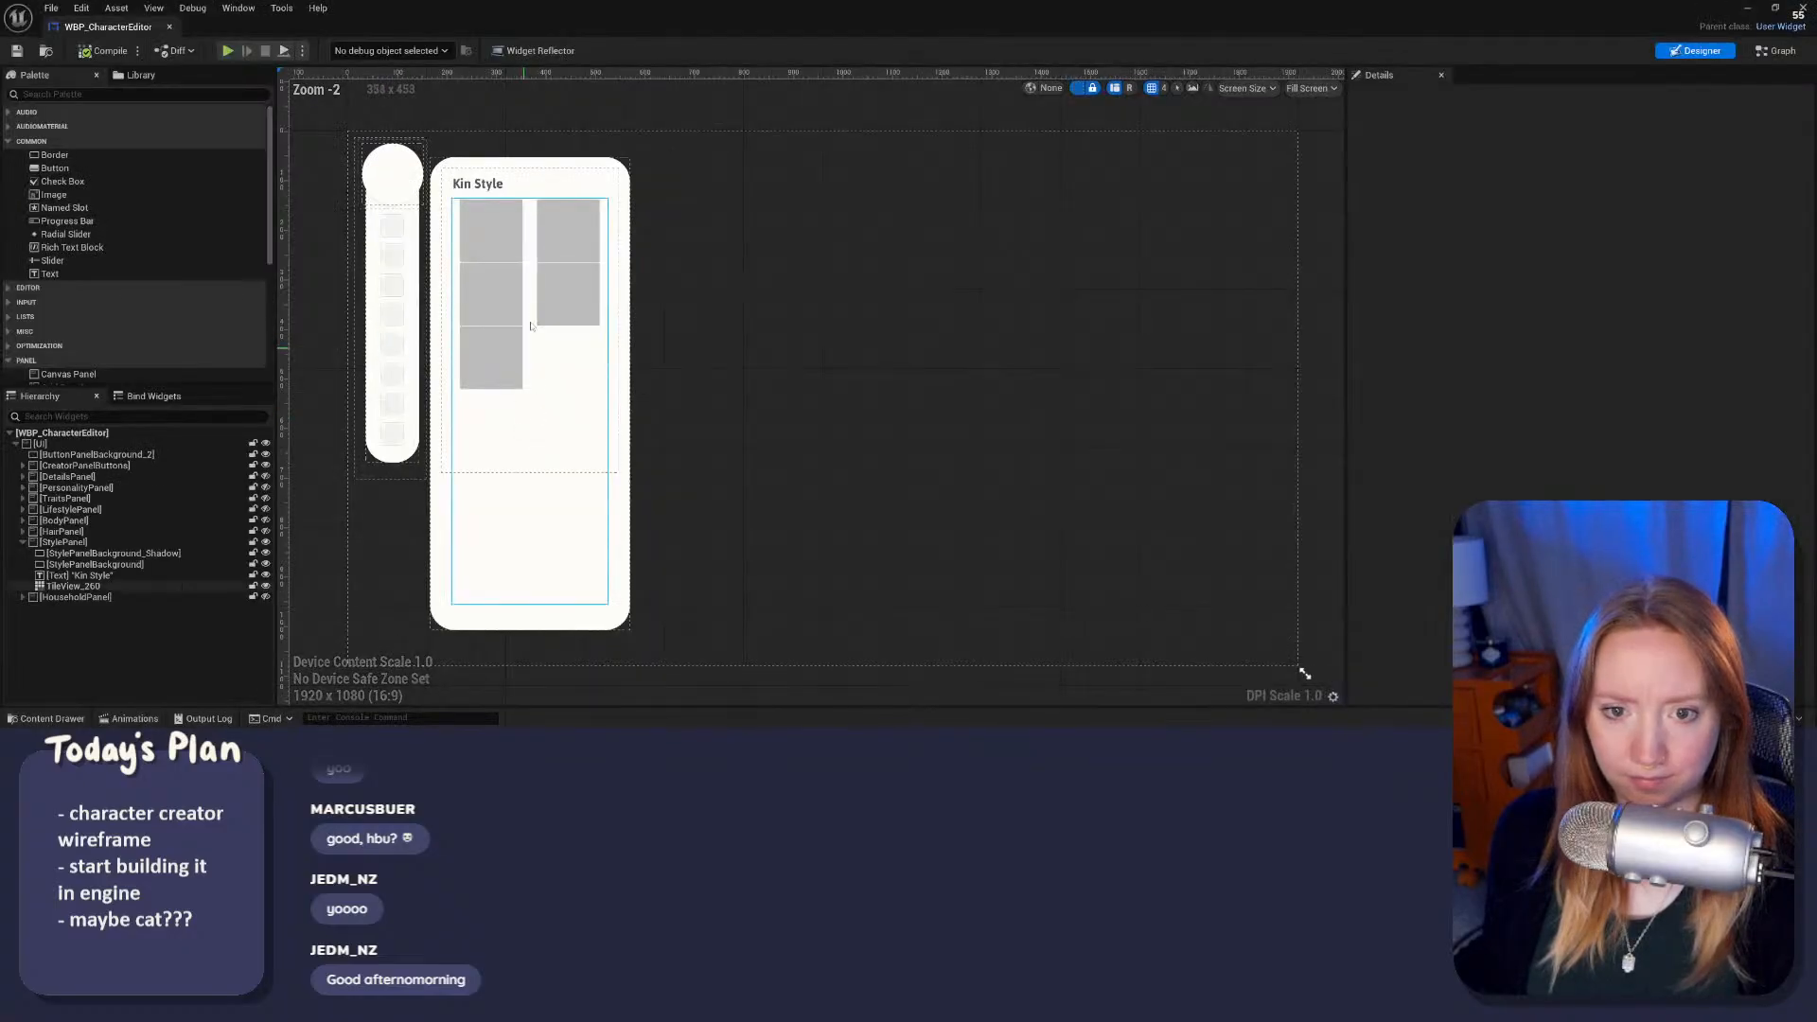
{"action": "left_click", "coordinate": [81, 575]}
{"action": "left_click", "coordinate": [470, 192]}
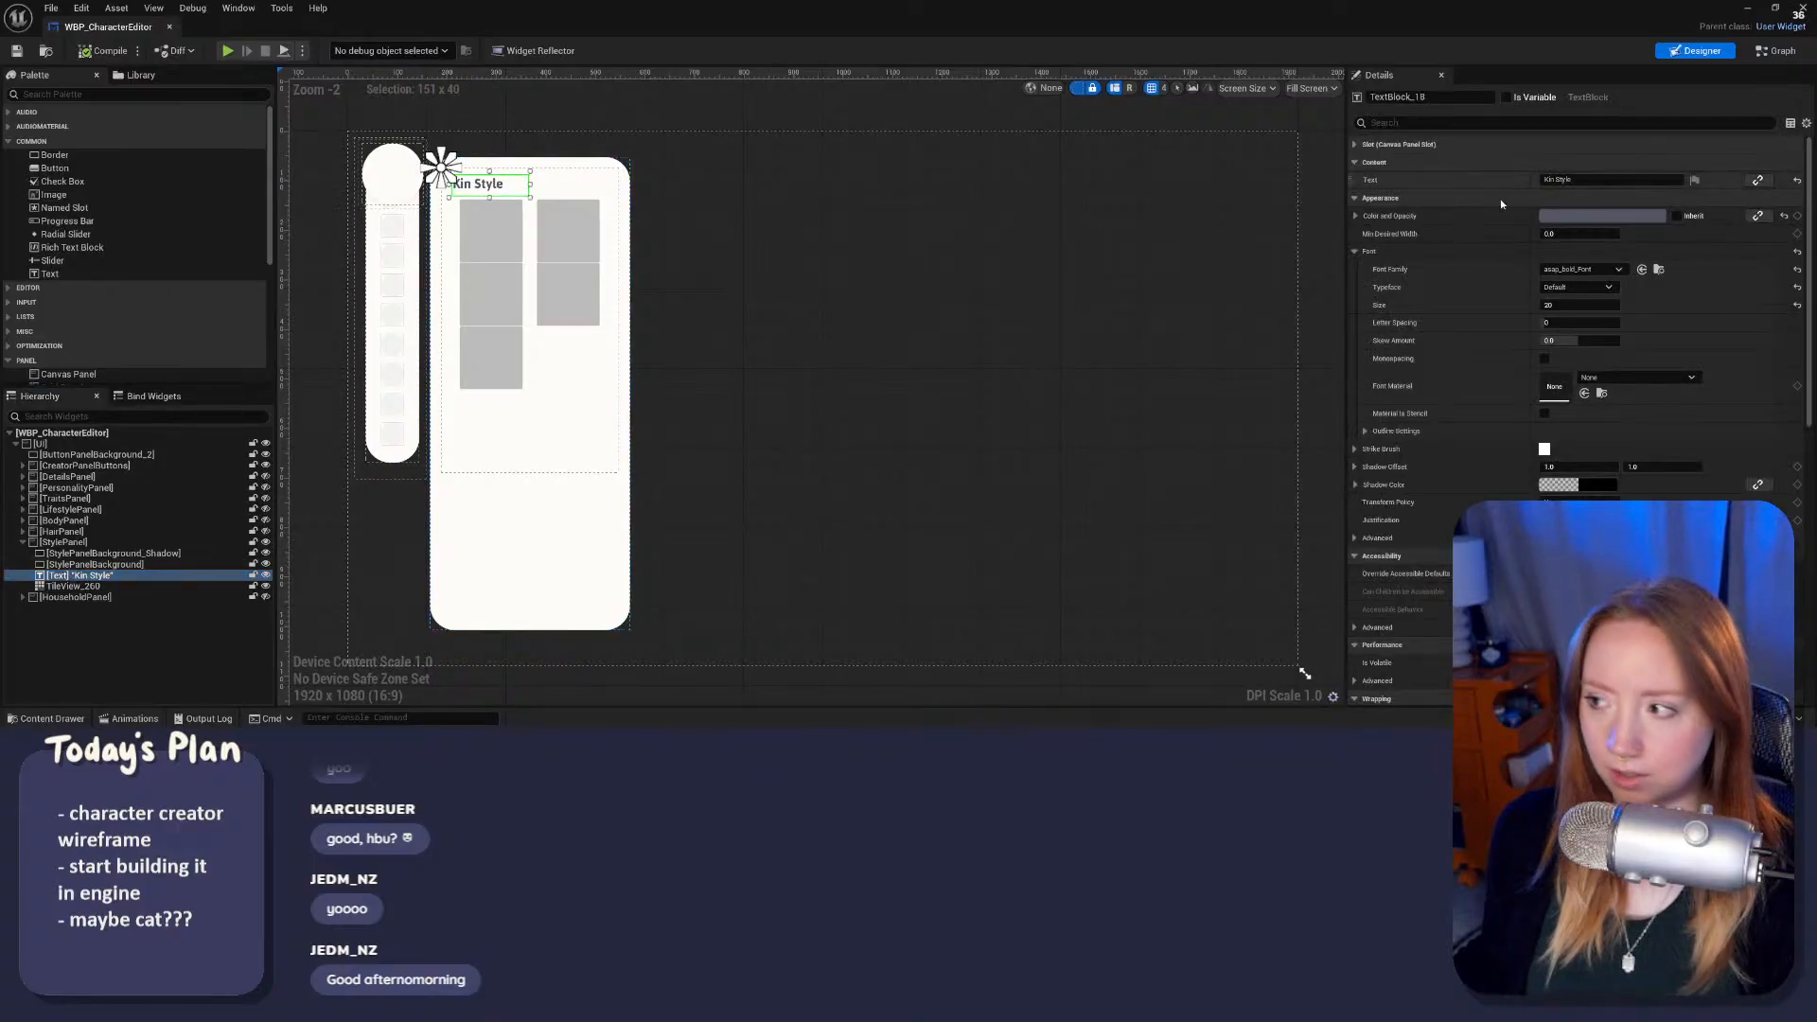
{"action": "double_click", "coordinate": [1554, 180]}
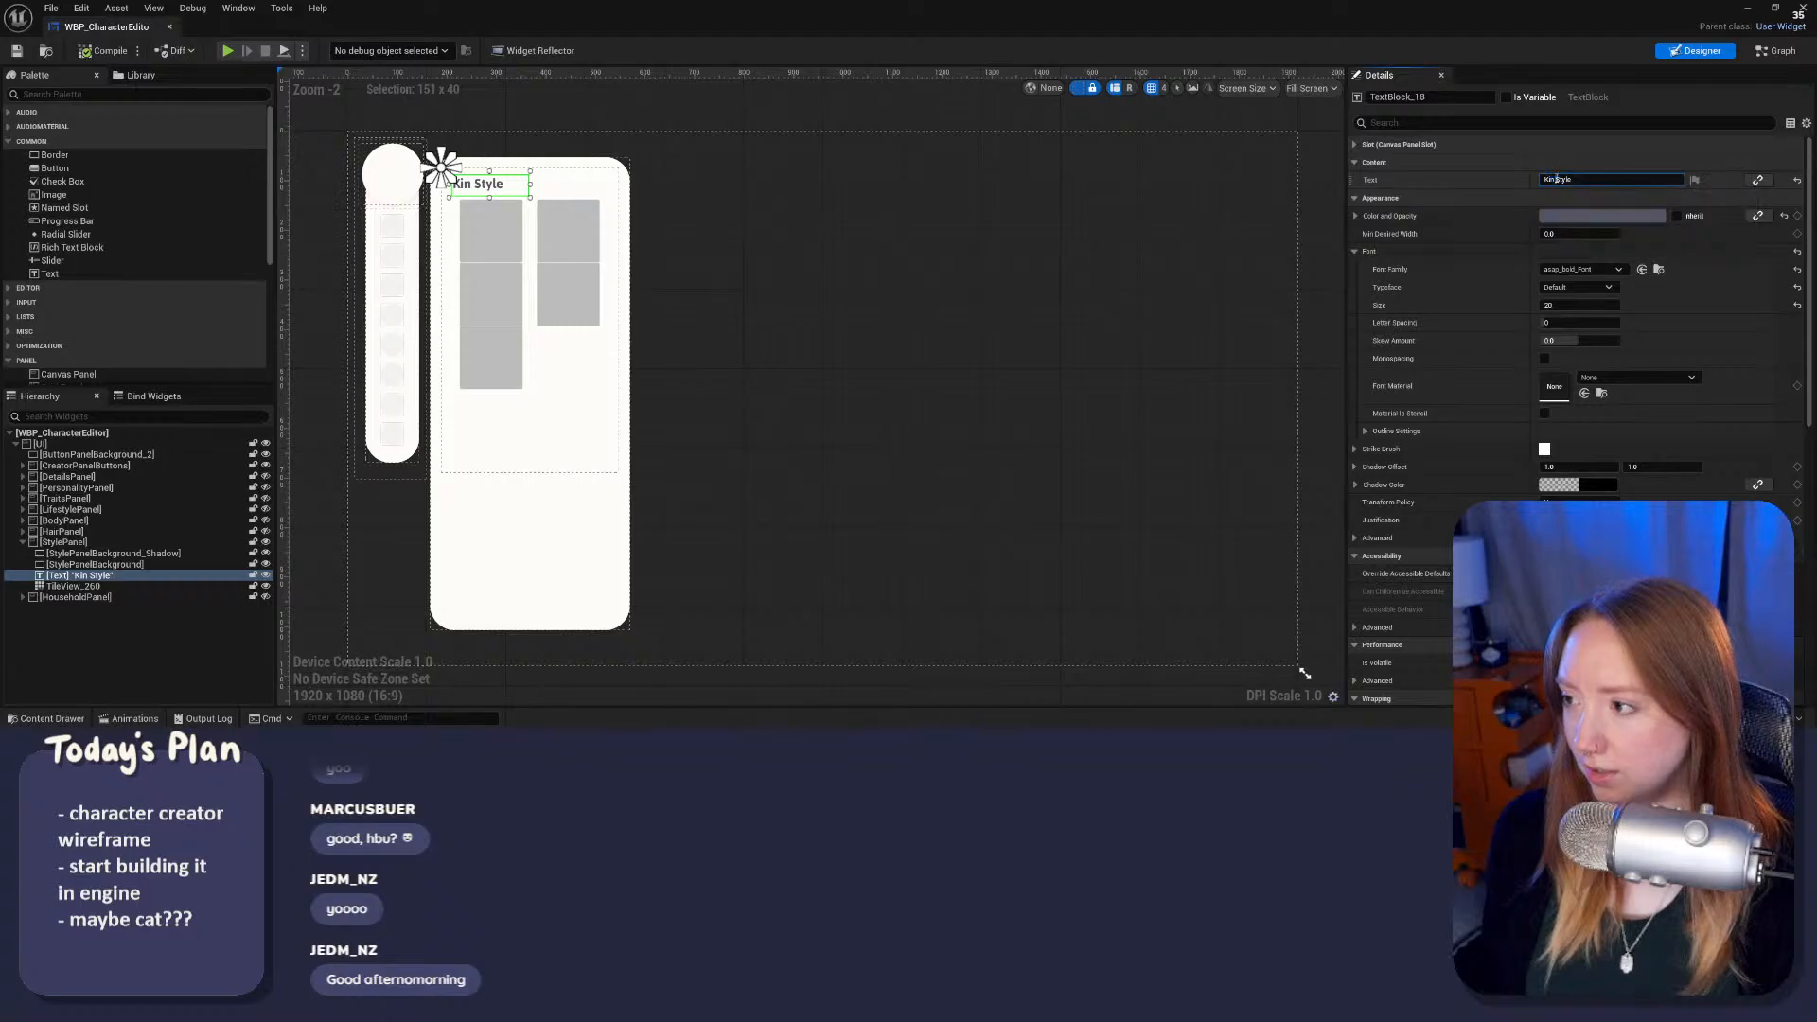
{"action": "key", "text": "BackSpace"}
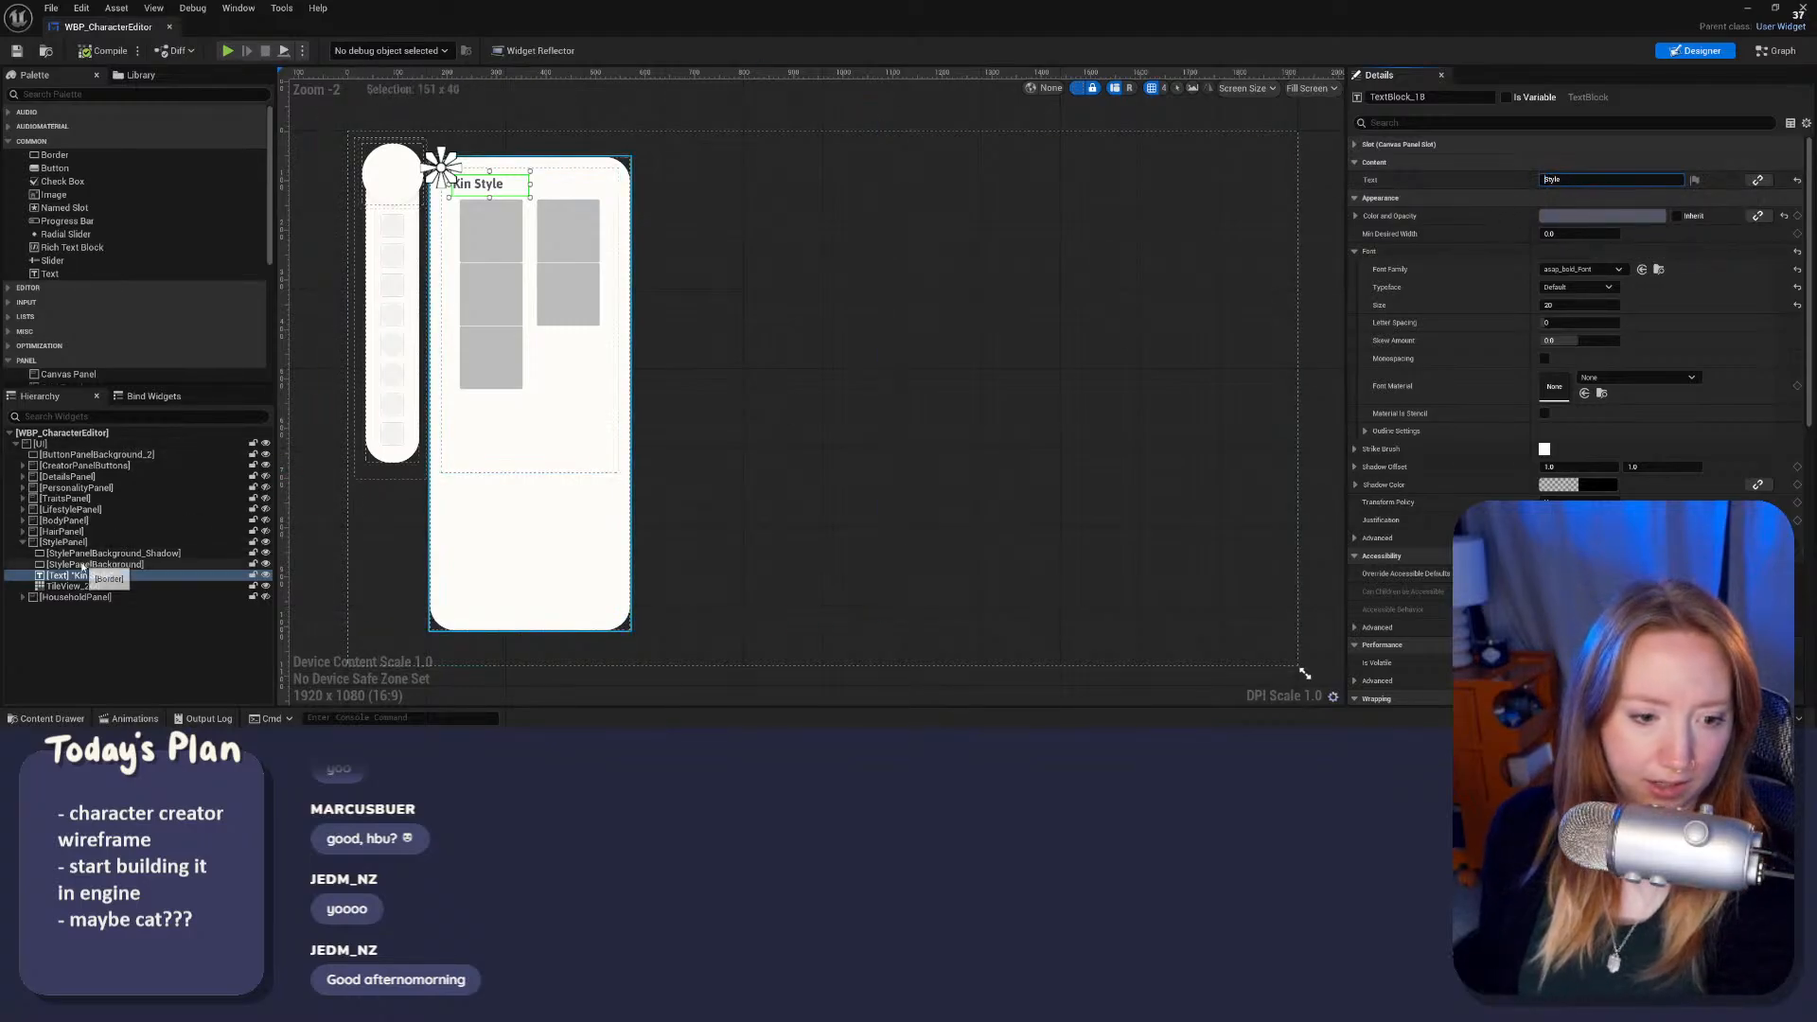
Step: Change the HairPanel heading text to "Hair"
{"action": "left_click", "coordinate": [22, 543]}
{"action": "left_click", "coordinate": [23, 531]}
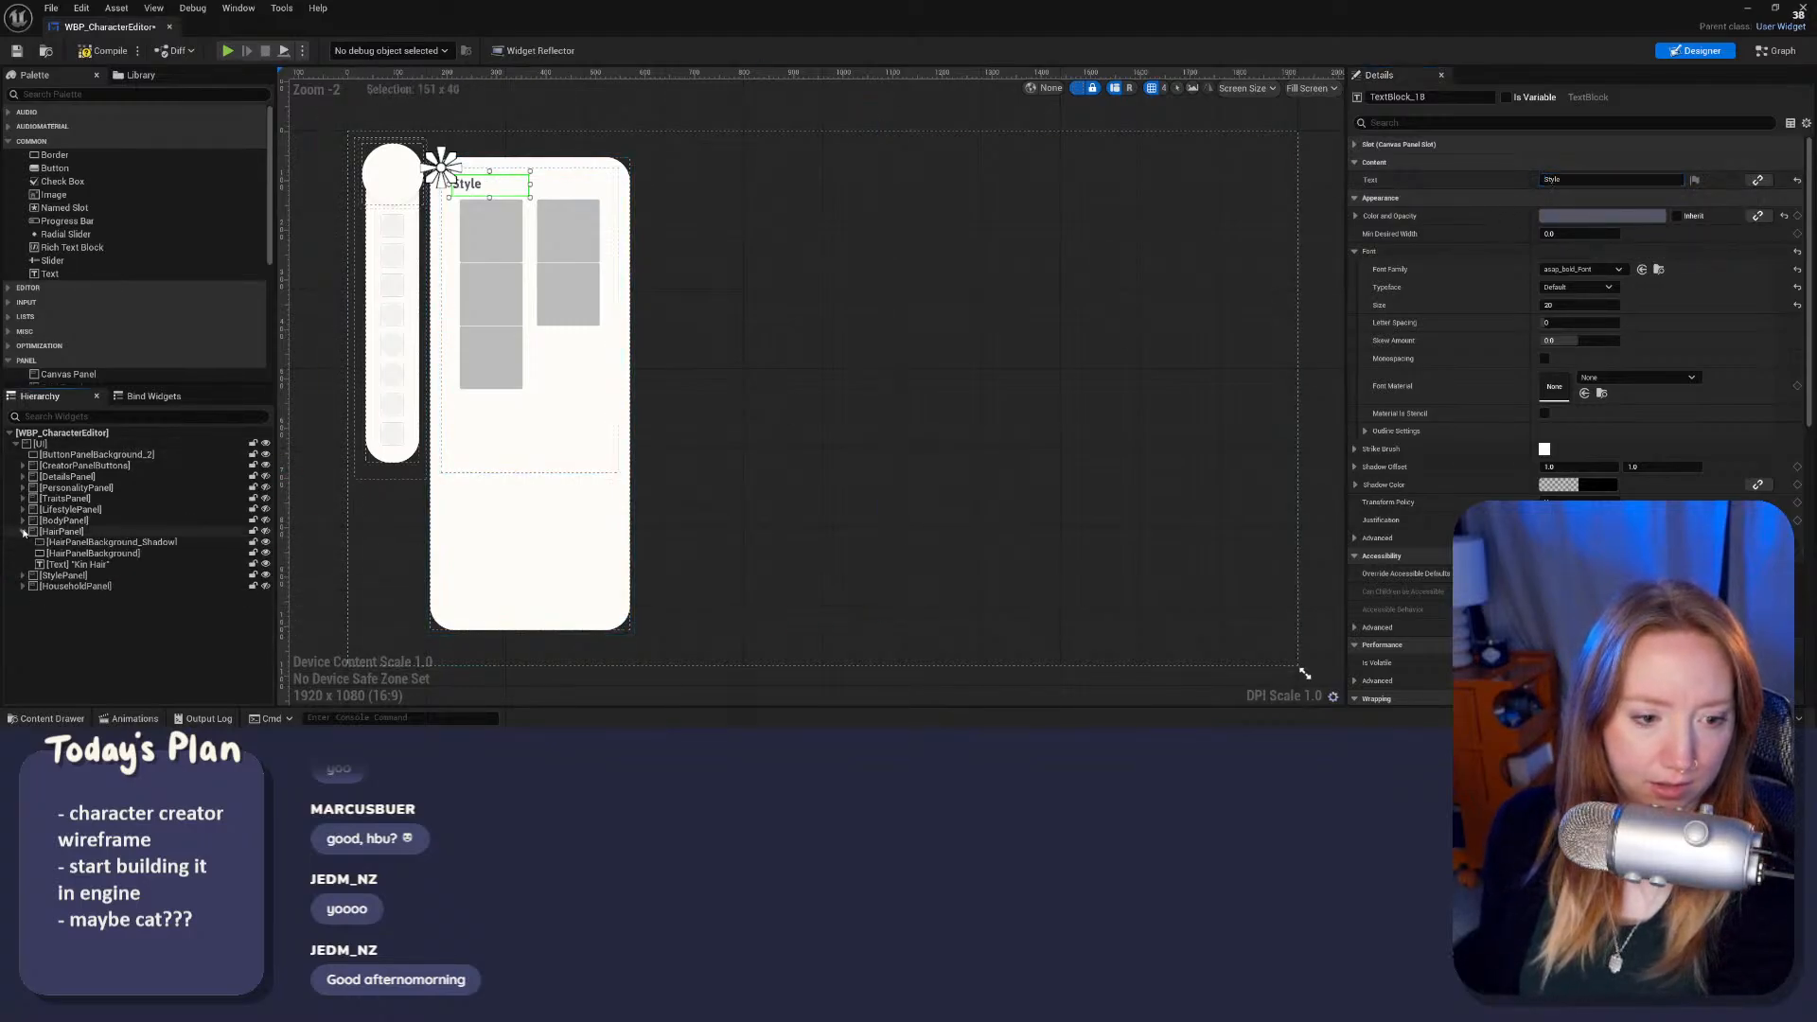
{"action": "left_click", "coordinate": [134, 564]}
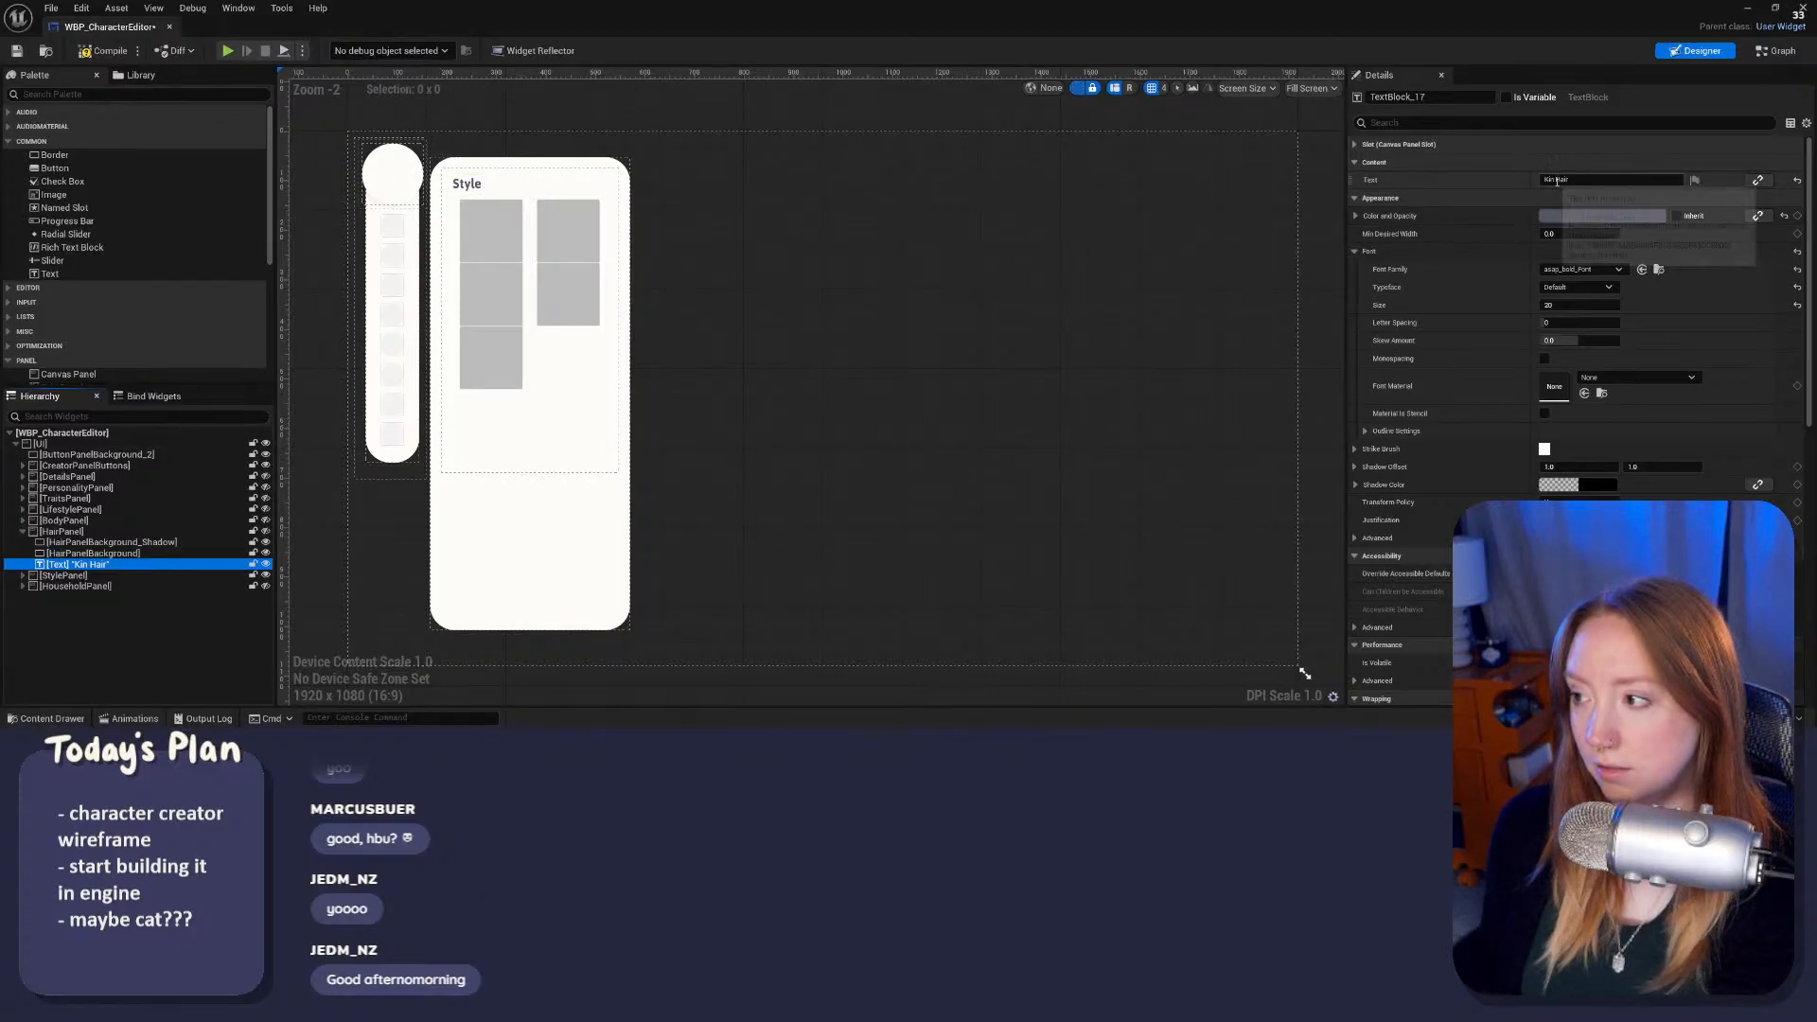
{"action": "double_click", "coordinate": [1549, 180]}
{"action": "key", "text": "BackSpace"}
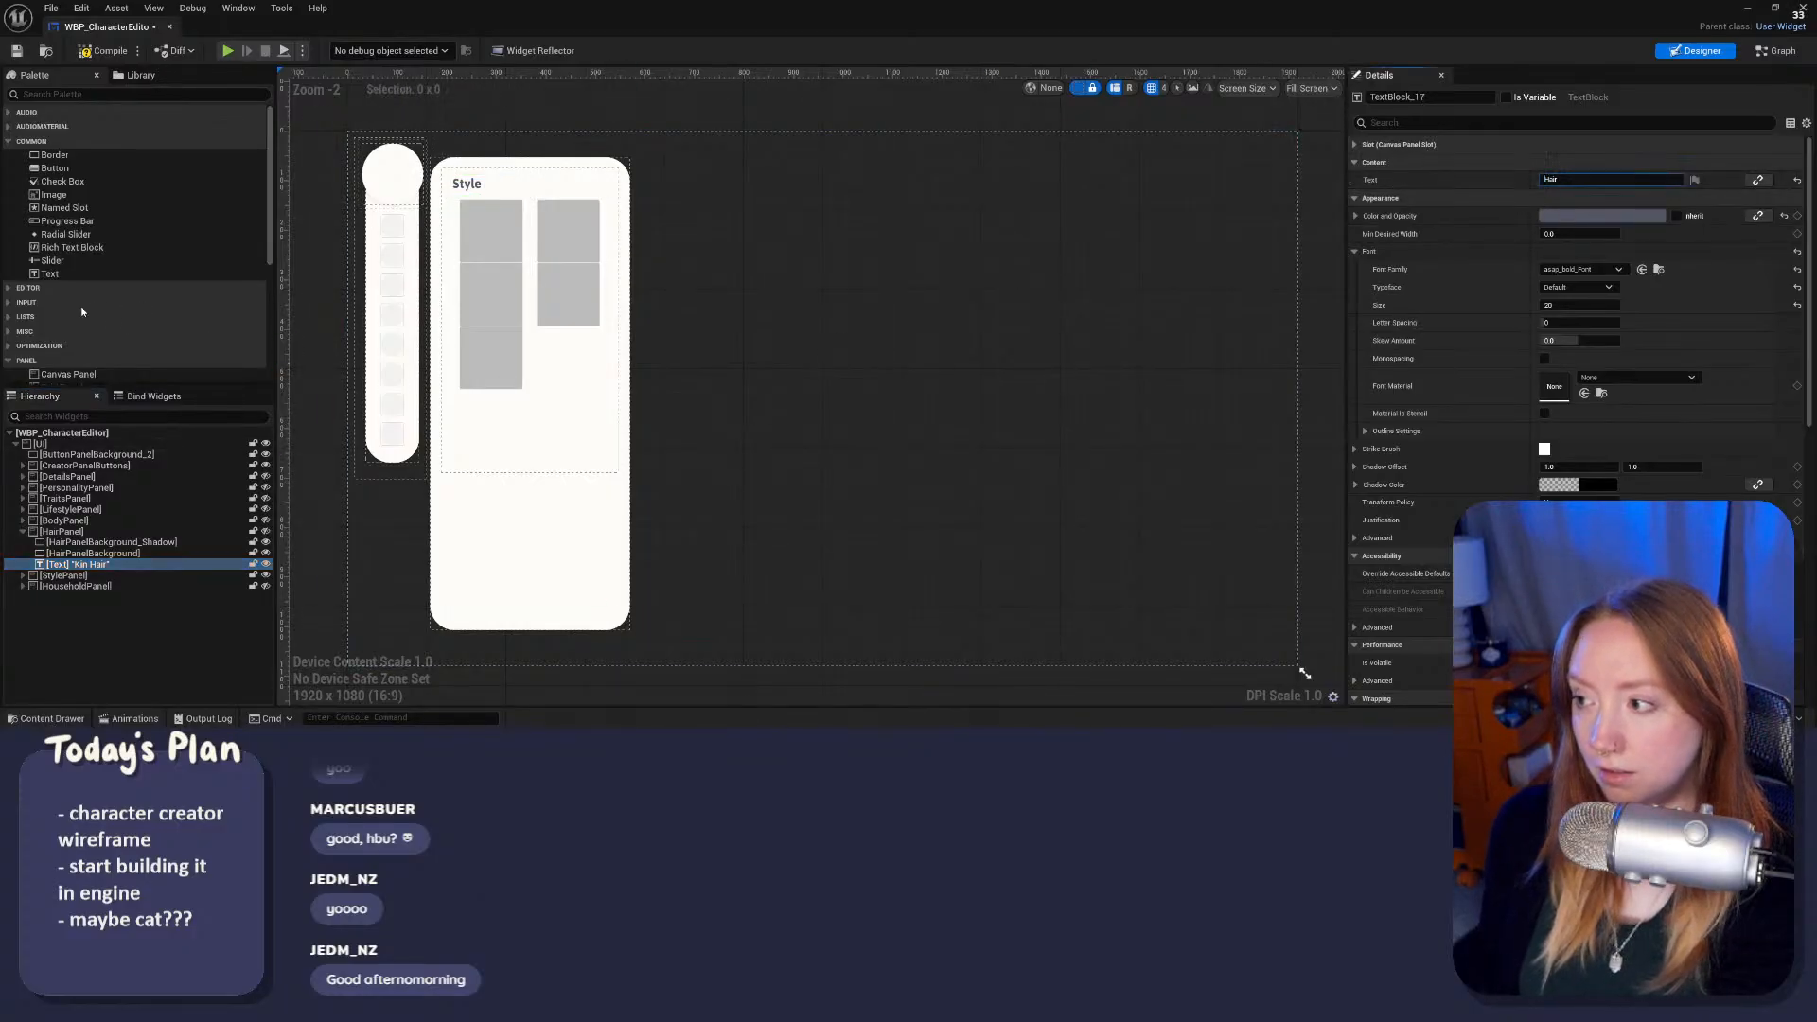
Step: Change the BodyPanel heading text to "Body"
{"action": "left_click", "coordinate": [22, 530]}
{"action": "left_click", "coordinate": [22, 519]}
{"action": "left_click", "coordinate": [85, 575]}
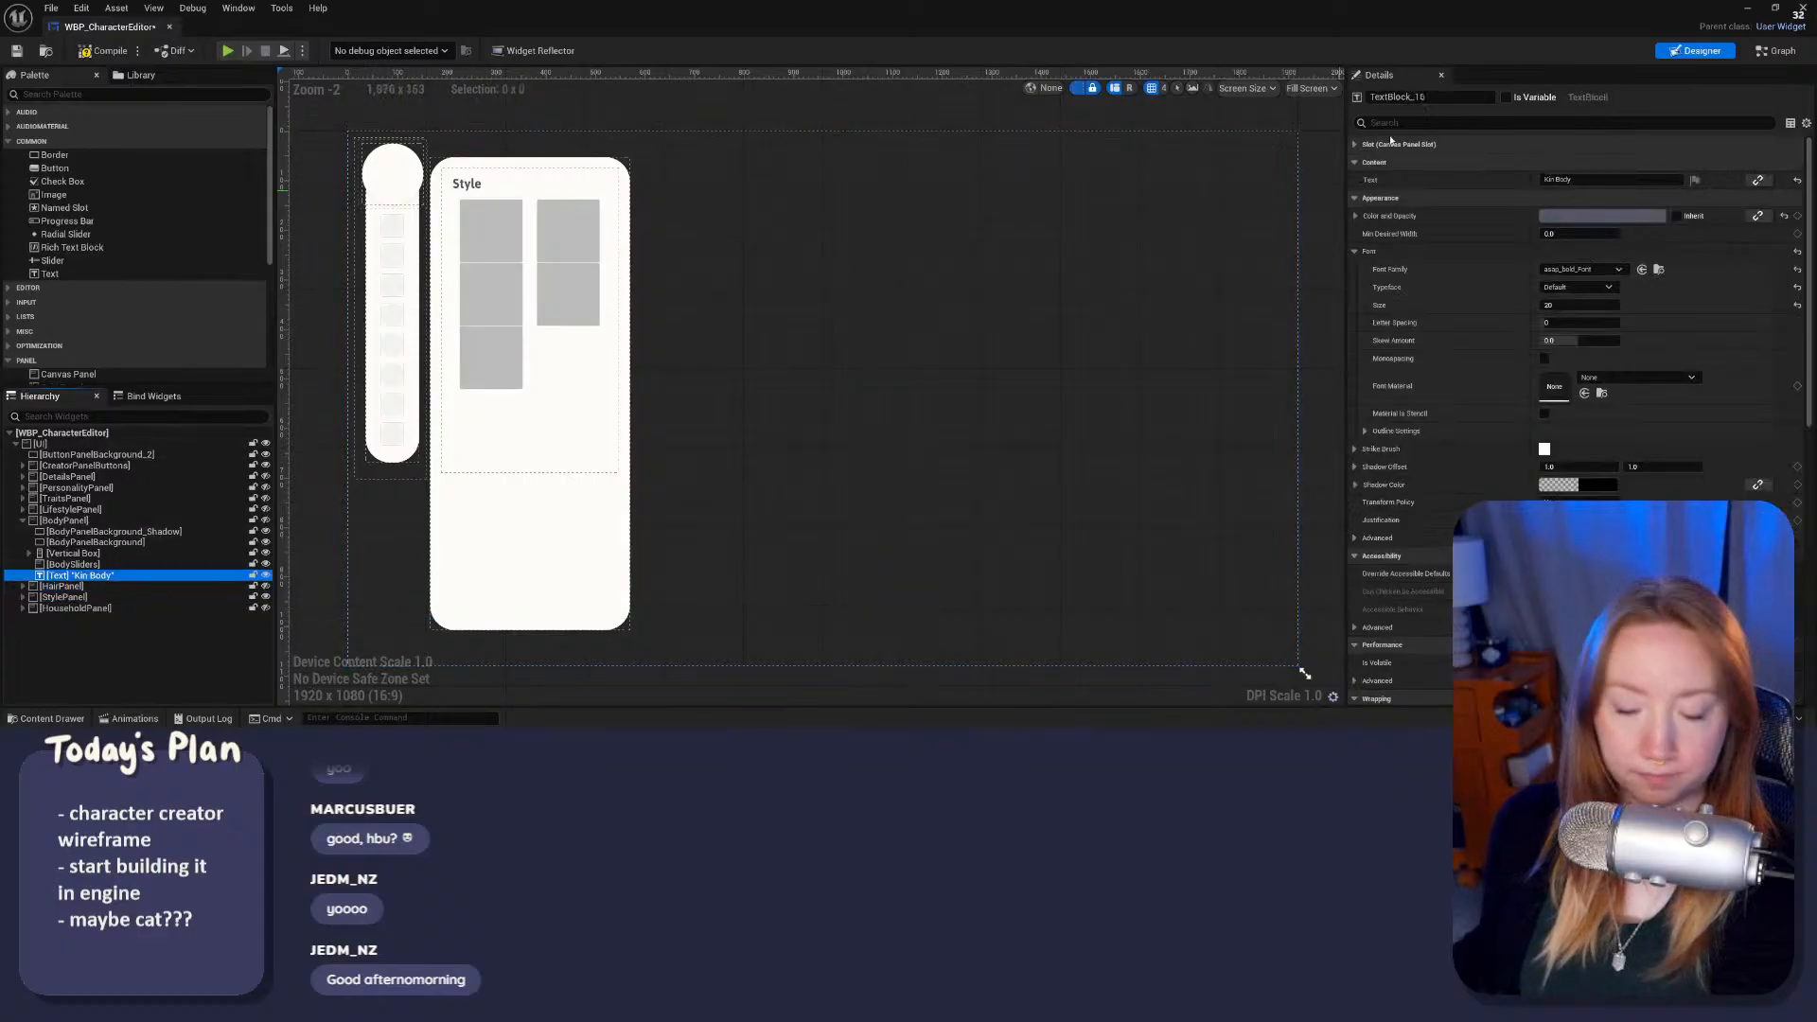
{"action": "double_click", "coordinate": [1551, 179]}
{"action": "key", "text": "BackSpace"}
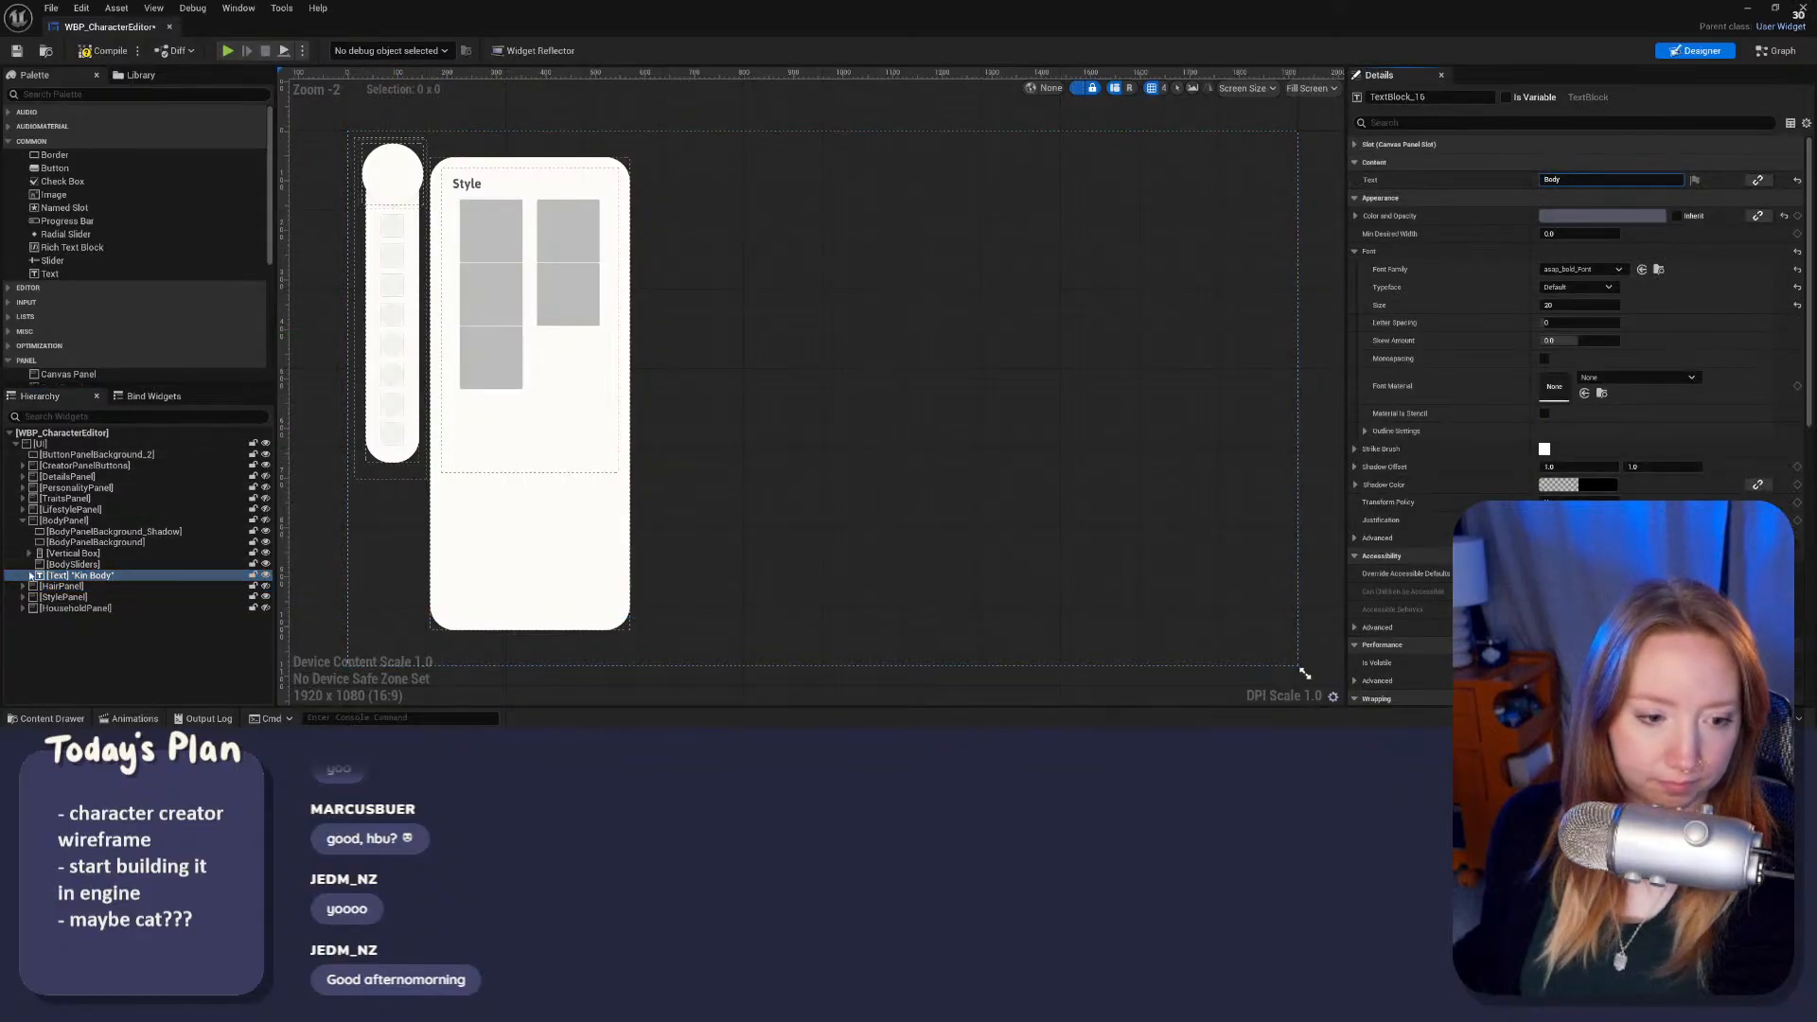
Step: Change the LifestylePanel heading text to "Lifestyle"
{"action": "left_click", "coordinate": [43, 562]}
{"action": "left_click", "coordinate": [24, 521]}
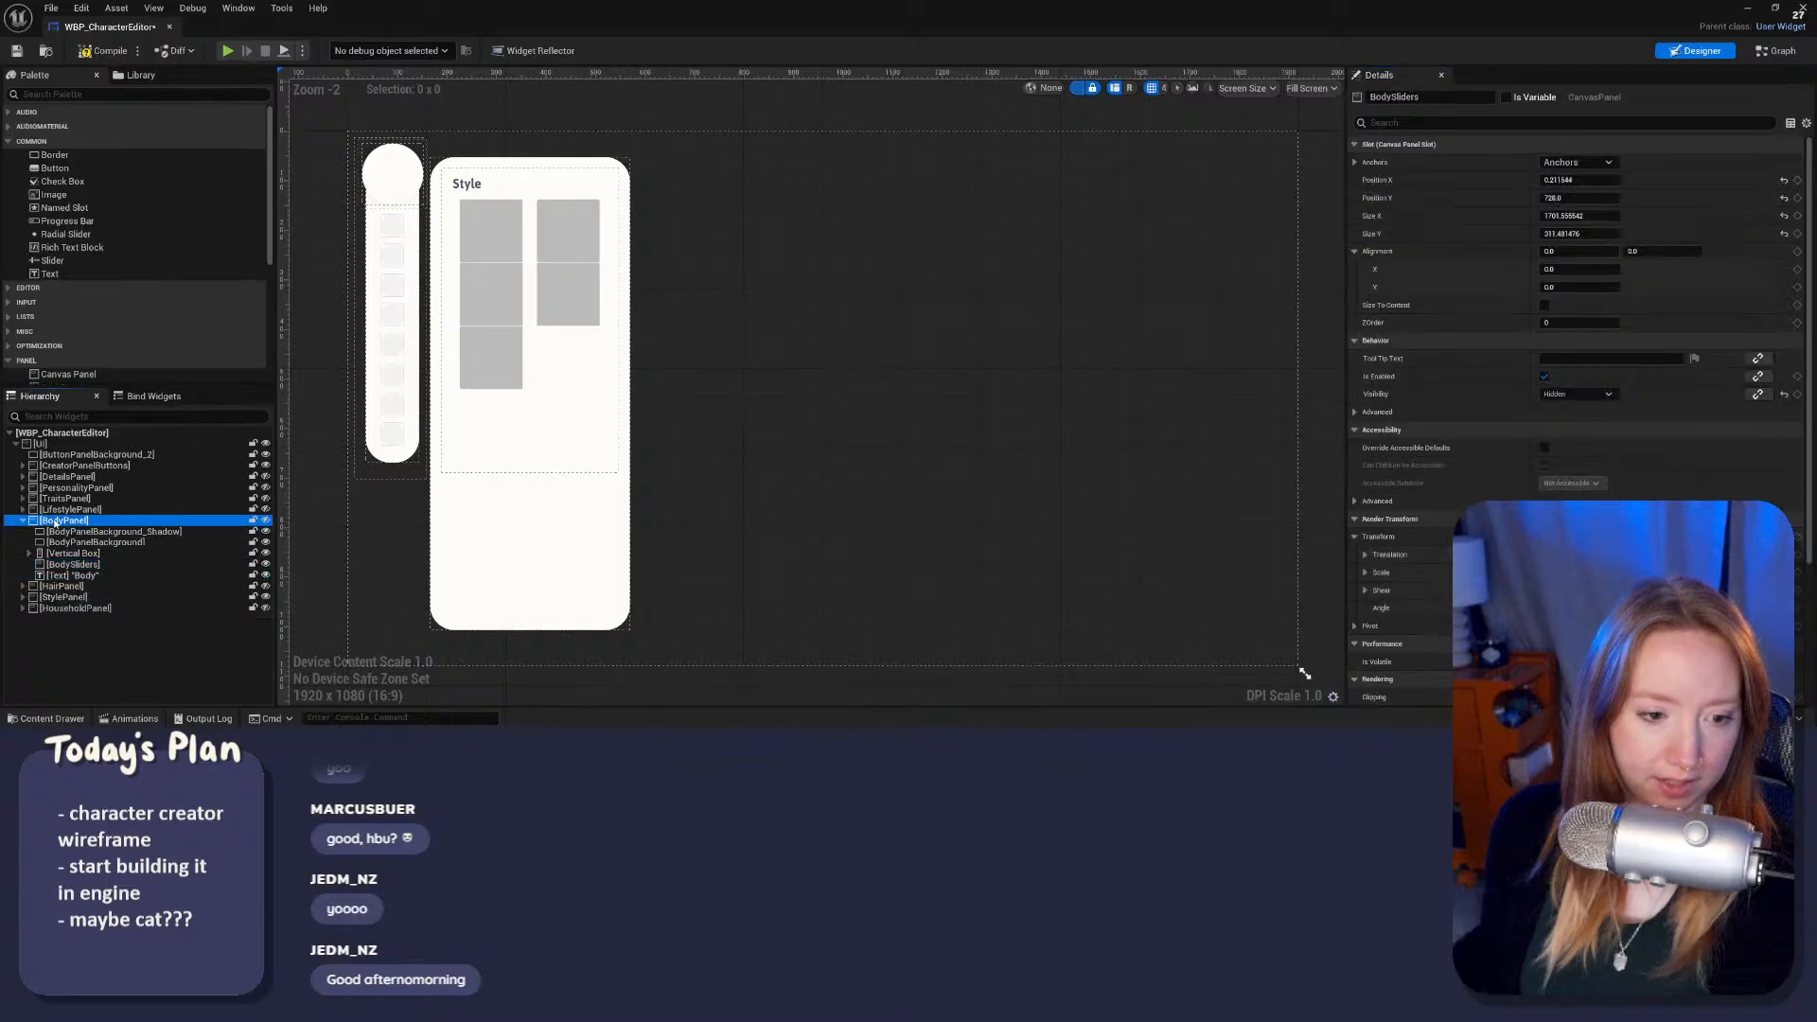
{"action": "left_click", "coordinate": [21, 522]}
{"action": "left_click", "coordinate": [21, 509]}
{"action": "left_click", "coordinate": [86, 542]}
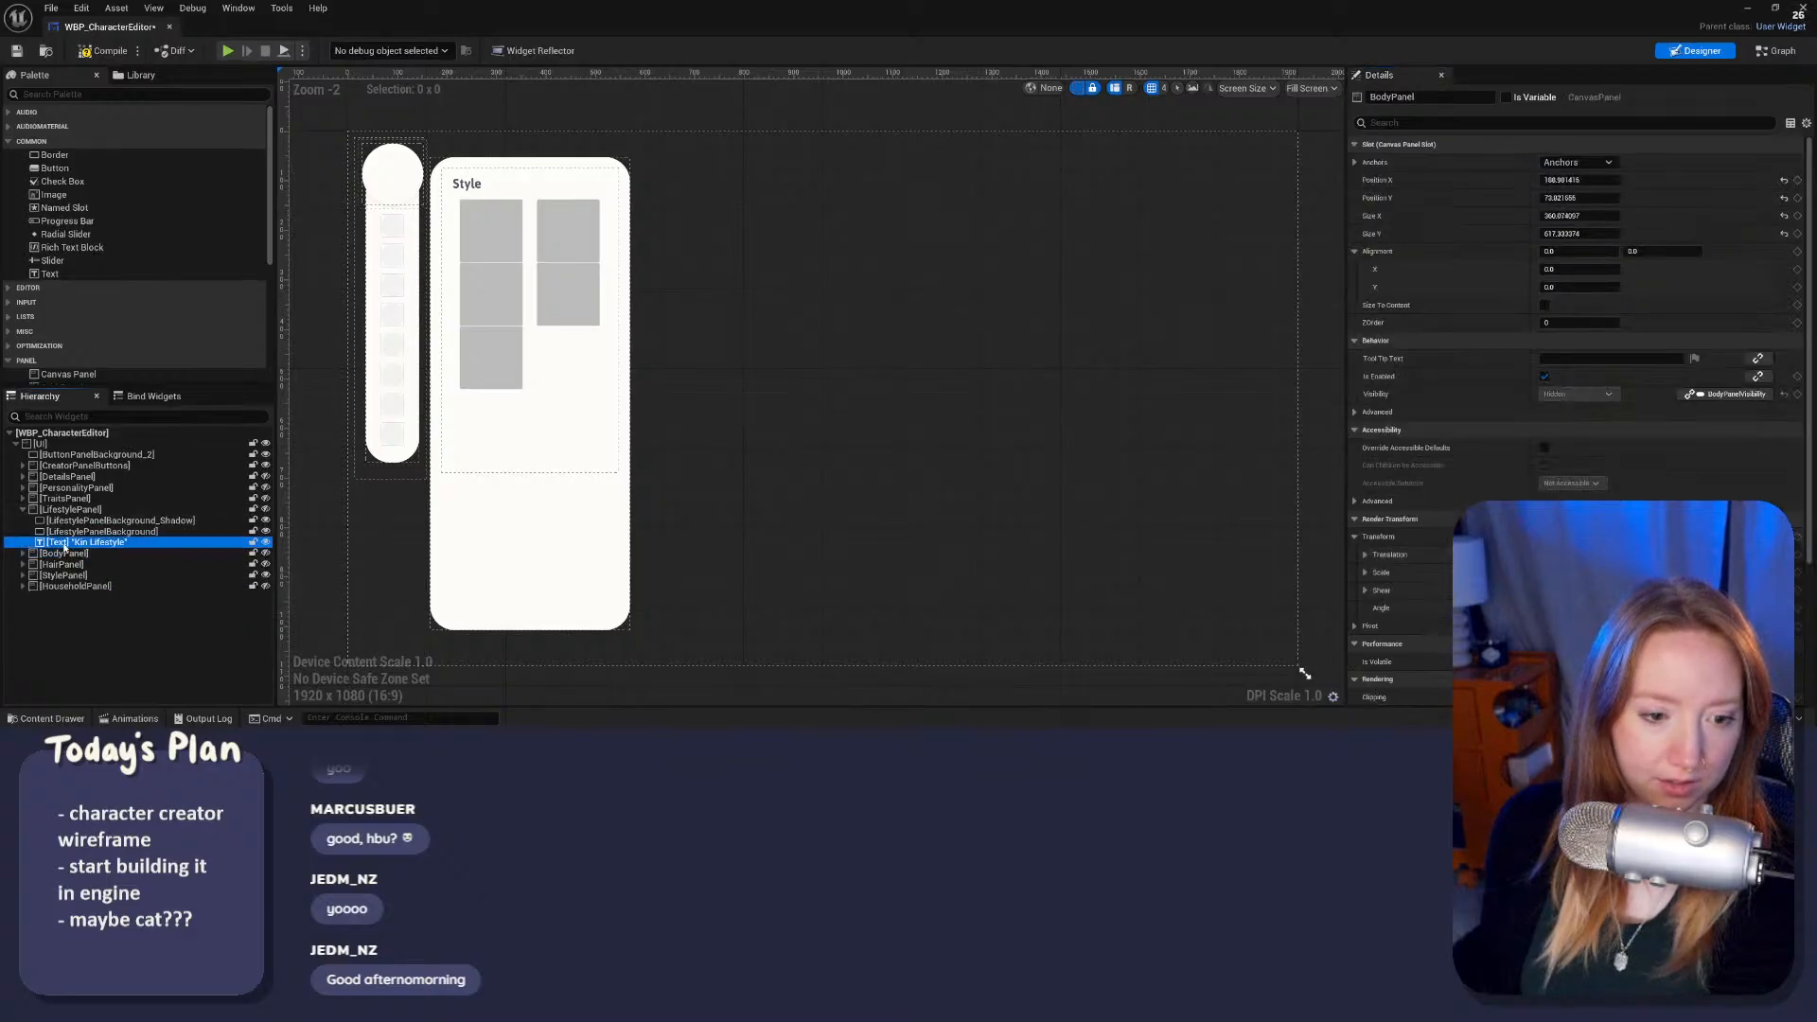
{"action": "left_click_drag", "start_coordinate": [1556, 179], "coordinate": [1496, 183]}
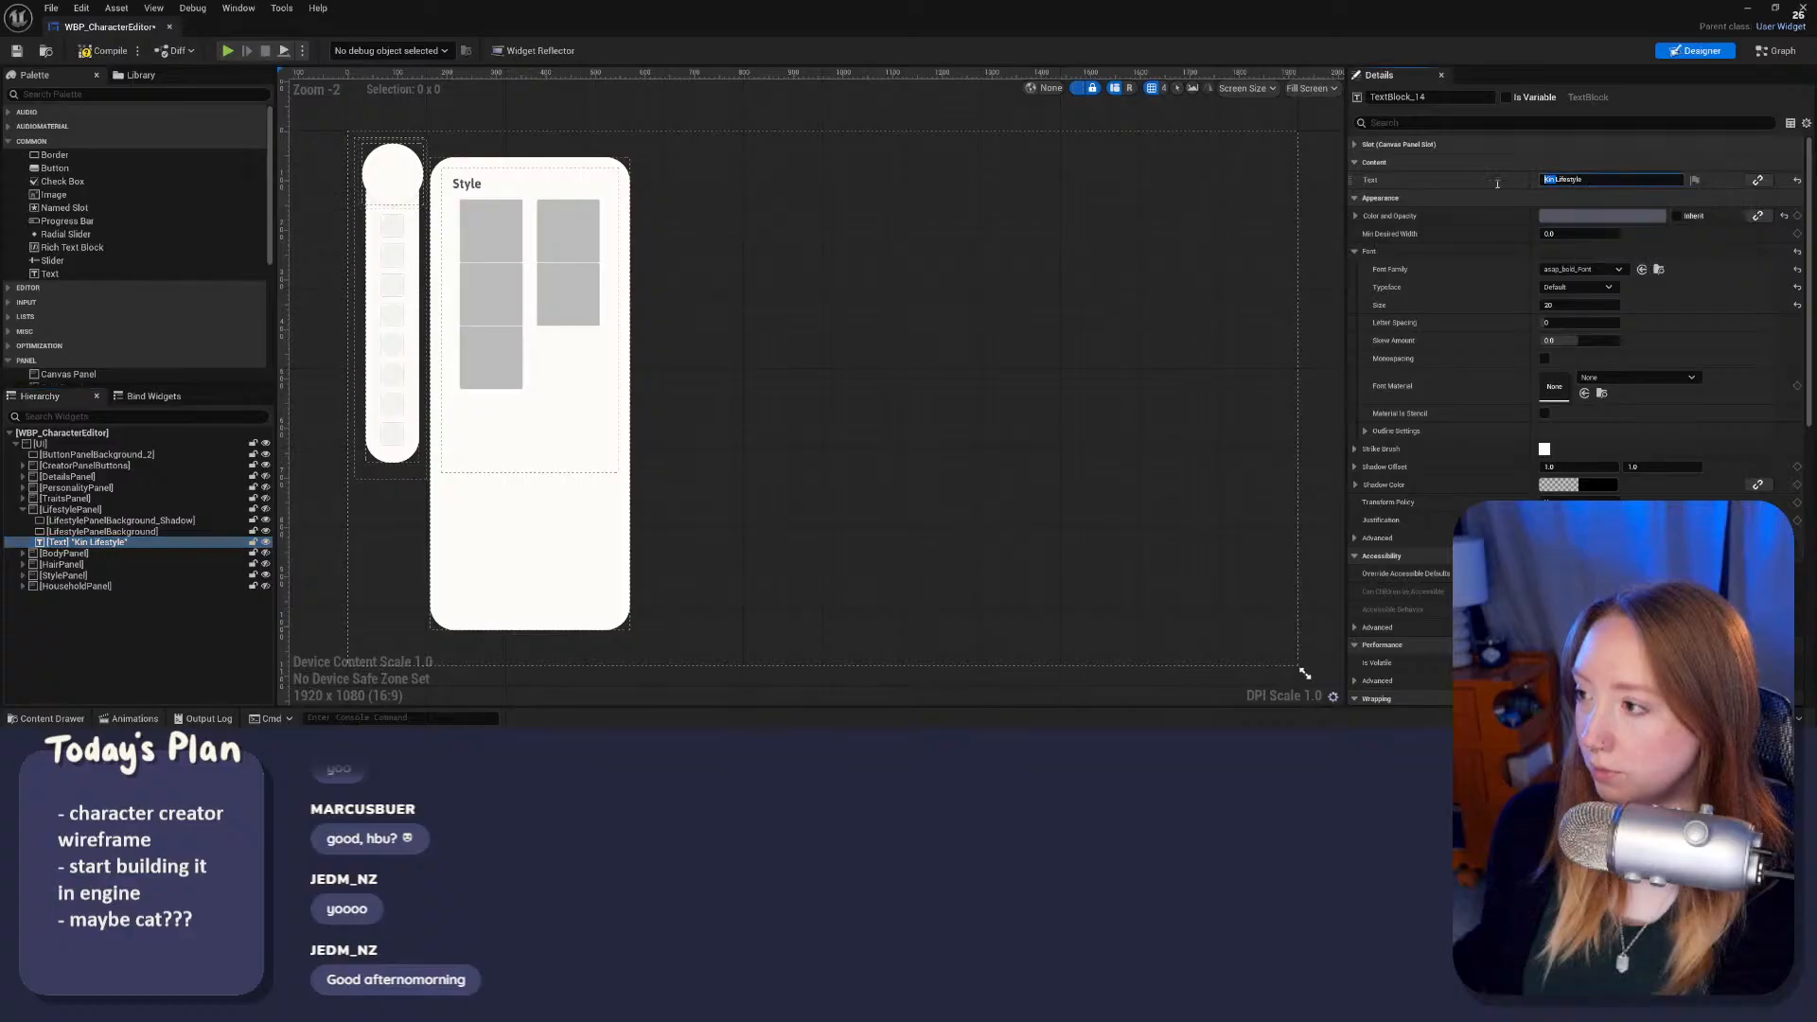
{"action": "key", "text": "BackSpace"}
{"action": "left_click", "coordinate": [22, 509]}
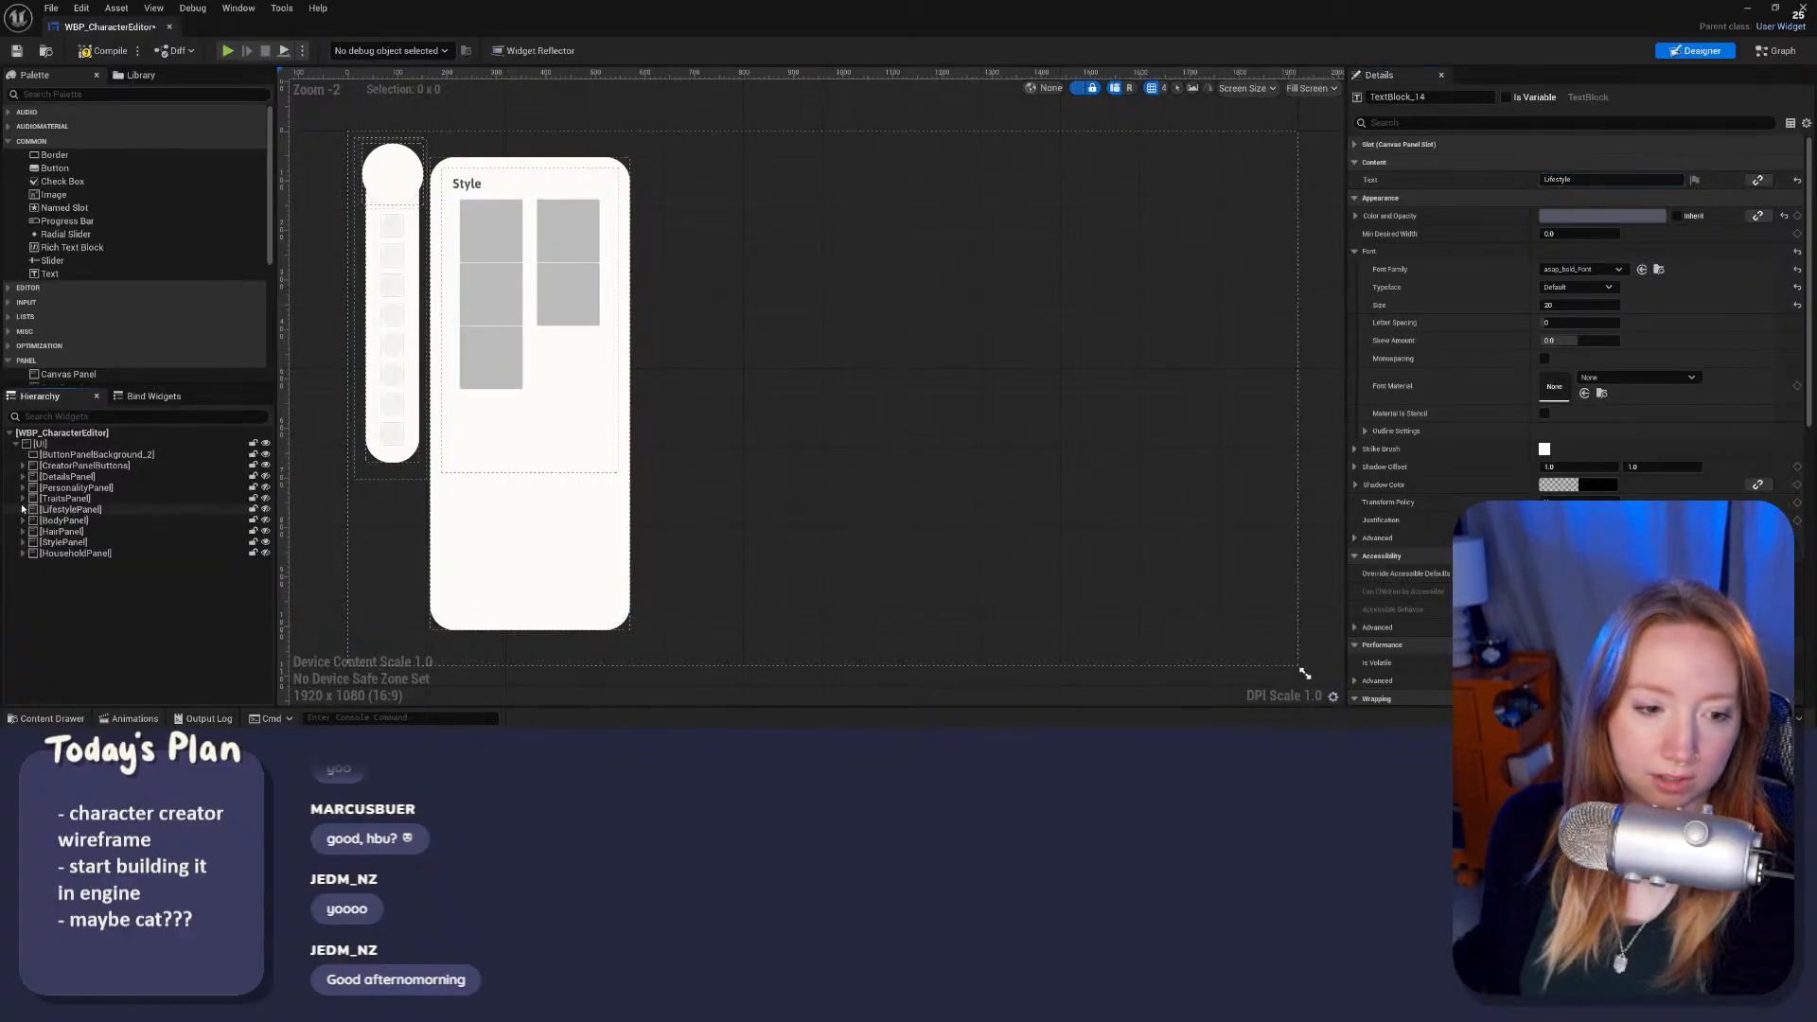
Step: Change the TraitsPanel heading text to "Traits"
{"action": "left_click", "coordinate": [22, 499]}
{"action": "left_click", "coordinate": [81, 531]}
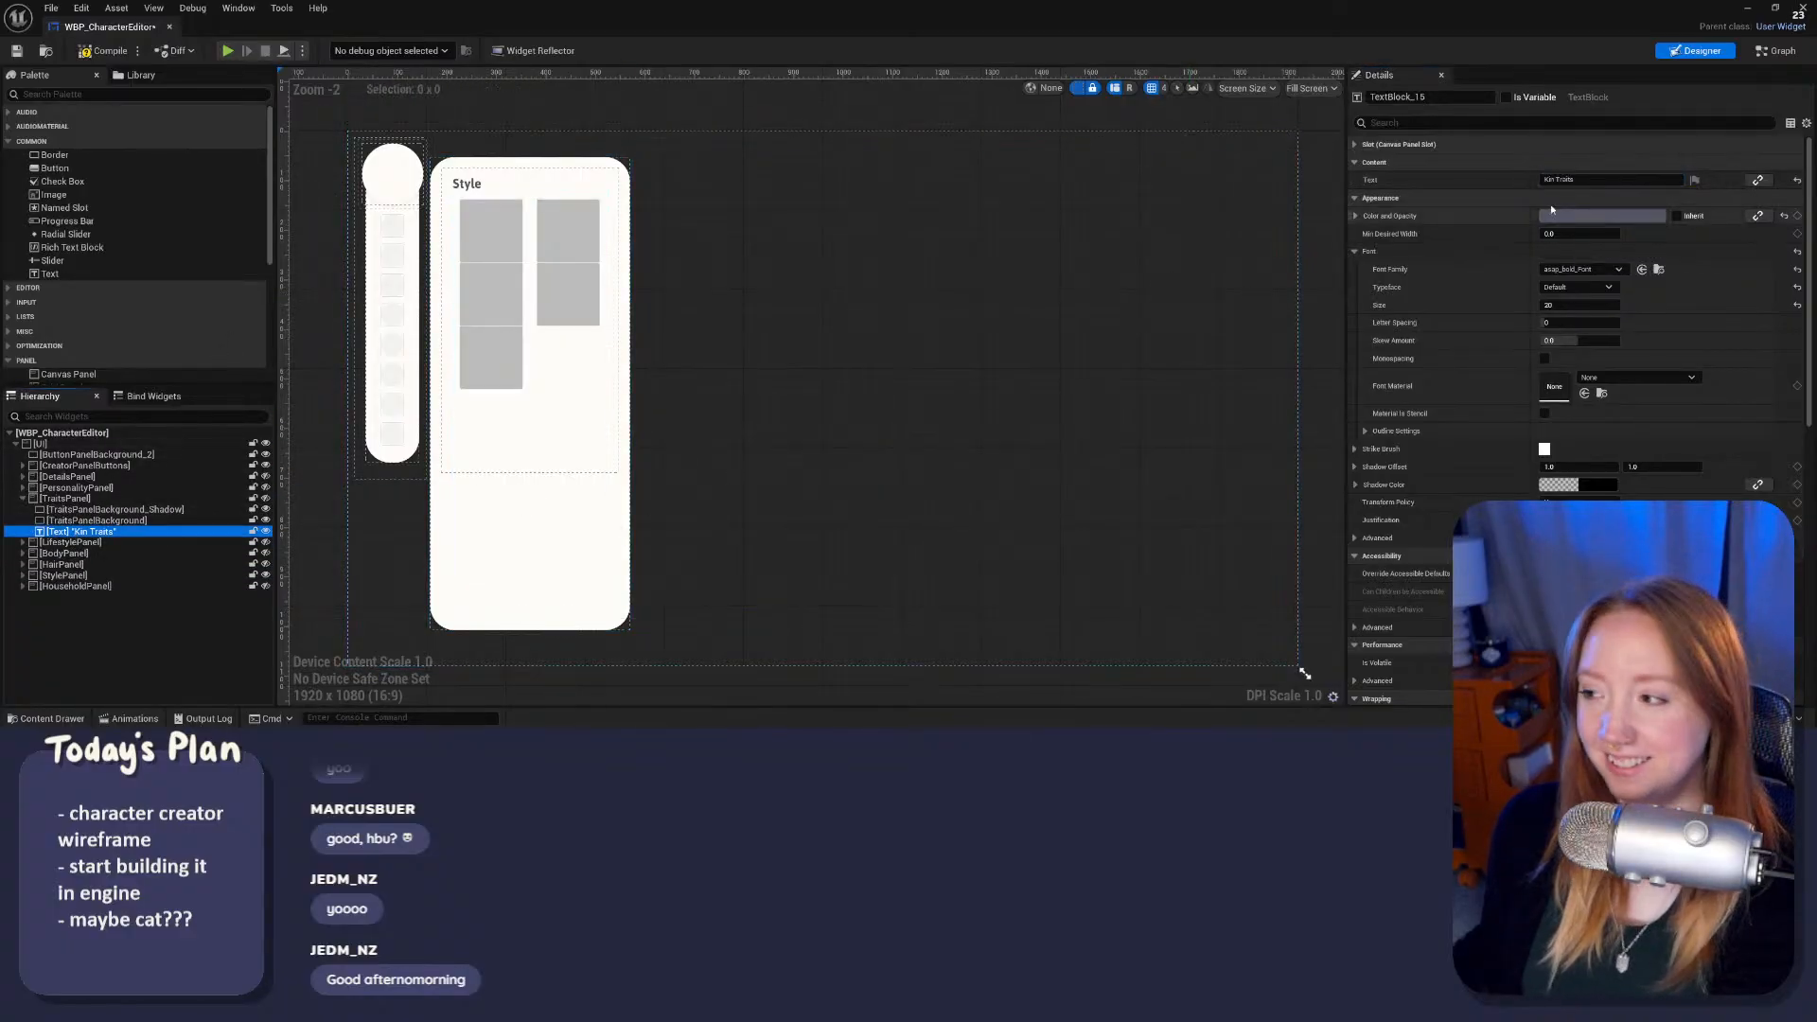
{"action": "left_click_drag", "start_coordinate": [1555, 180], "coordinate": [1506, 180]}
{"action": "key", "text": "BackSpace"}
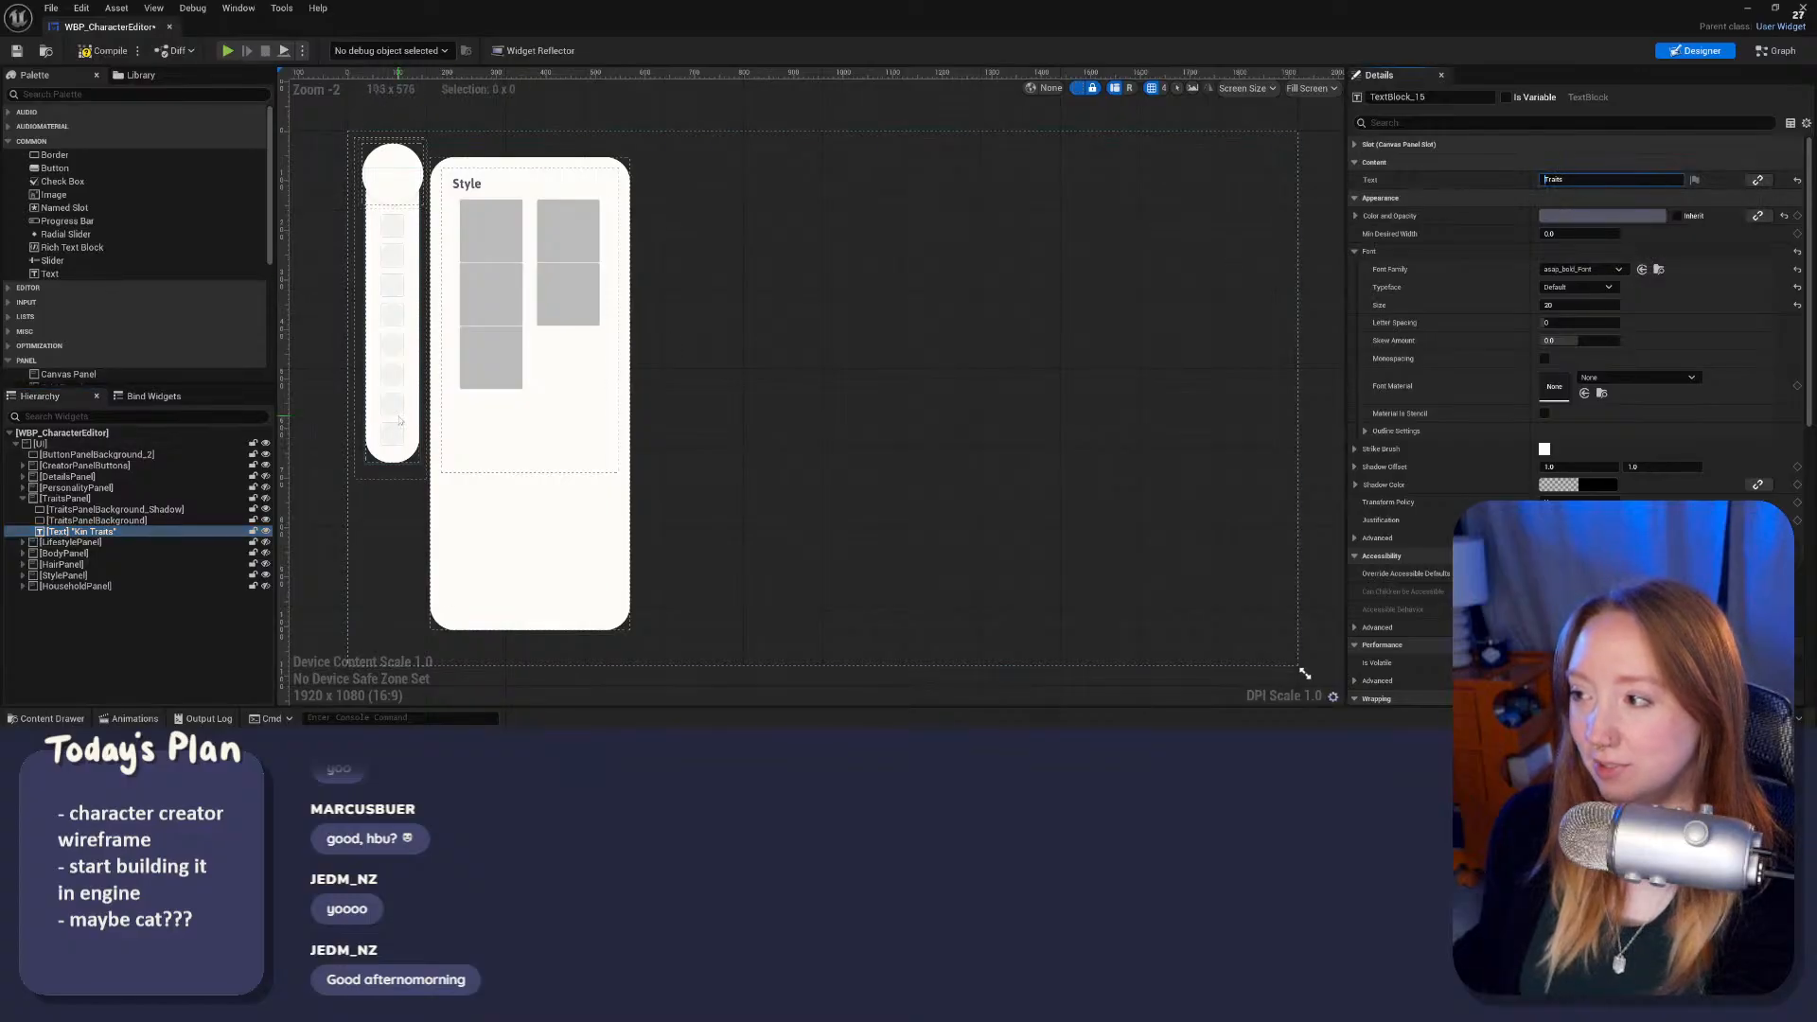
{"action": "left_click", "coordinate": [21, 499]}
Step: Change the DetailsPanel heading text to "Details"
{"action": "left_click", "coordinate": [22, 487]}
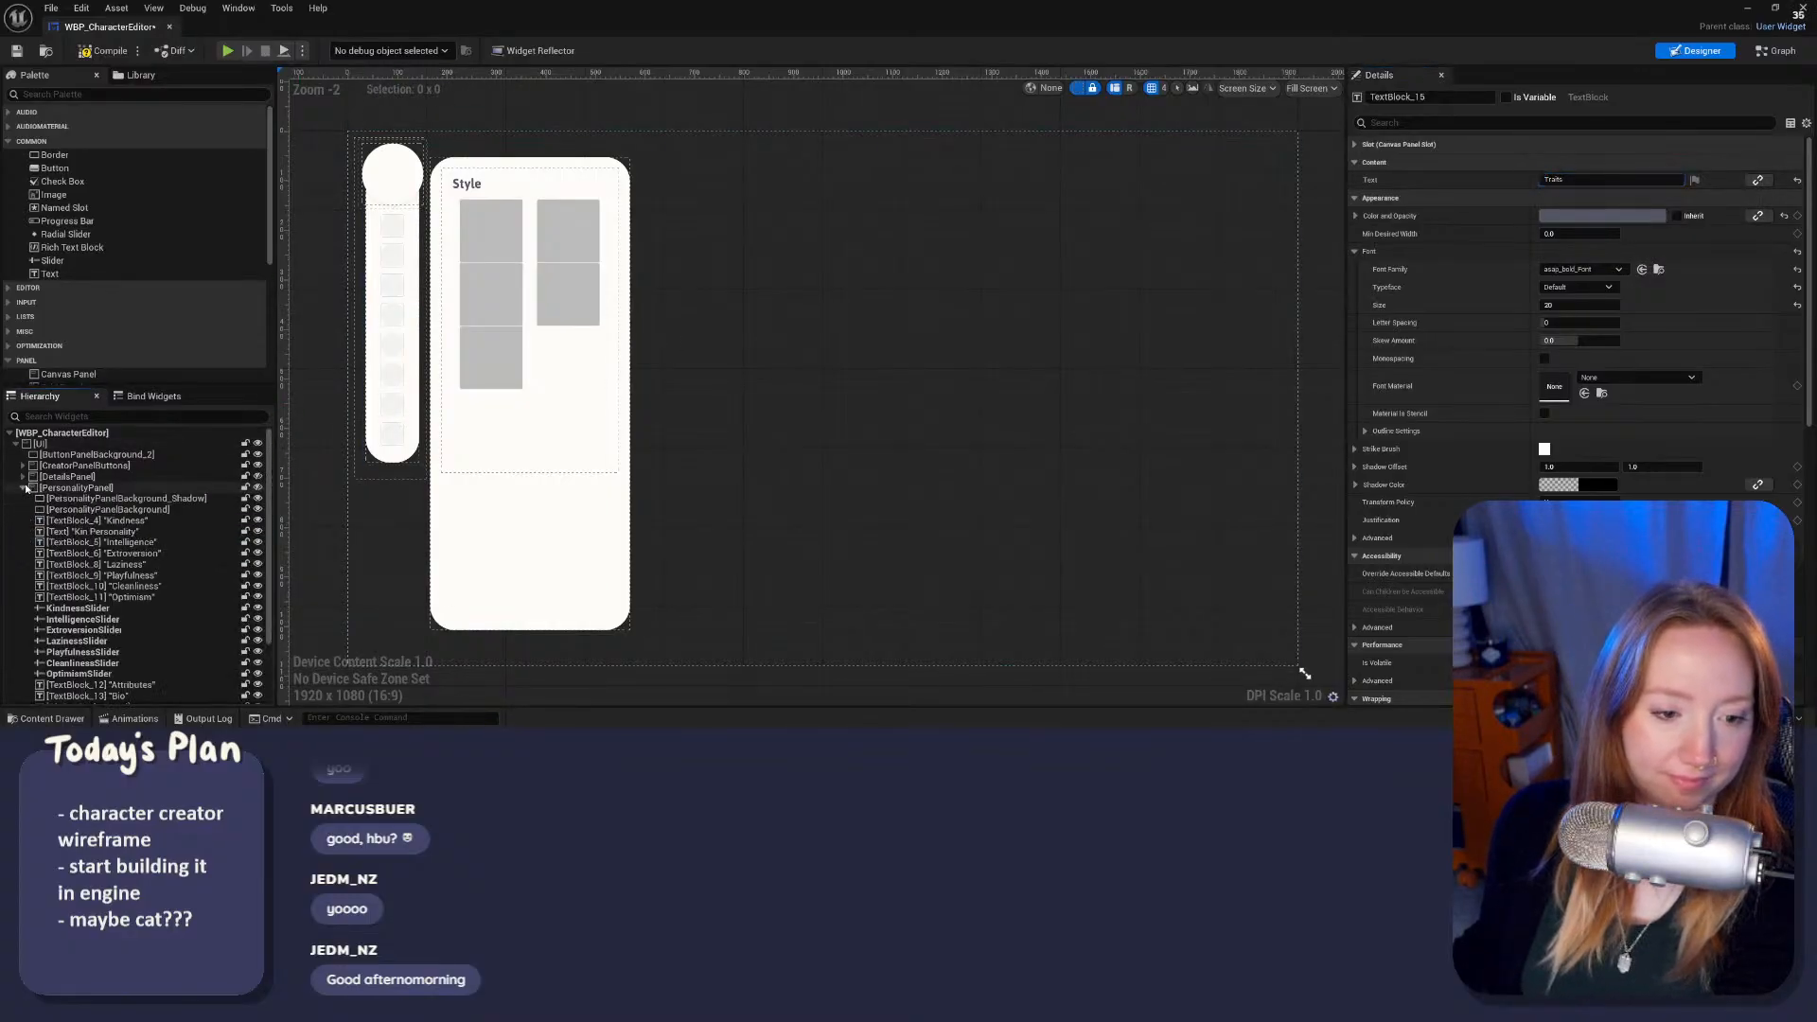
{"action": "left_click", "coordinate": [23, 488]}
{"action": "left_click", "coordinate": [22, 476]}
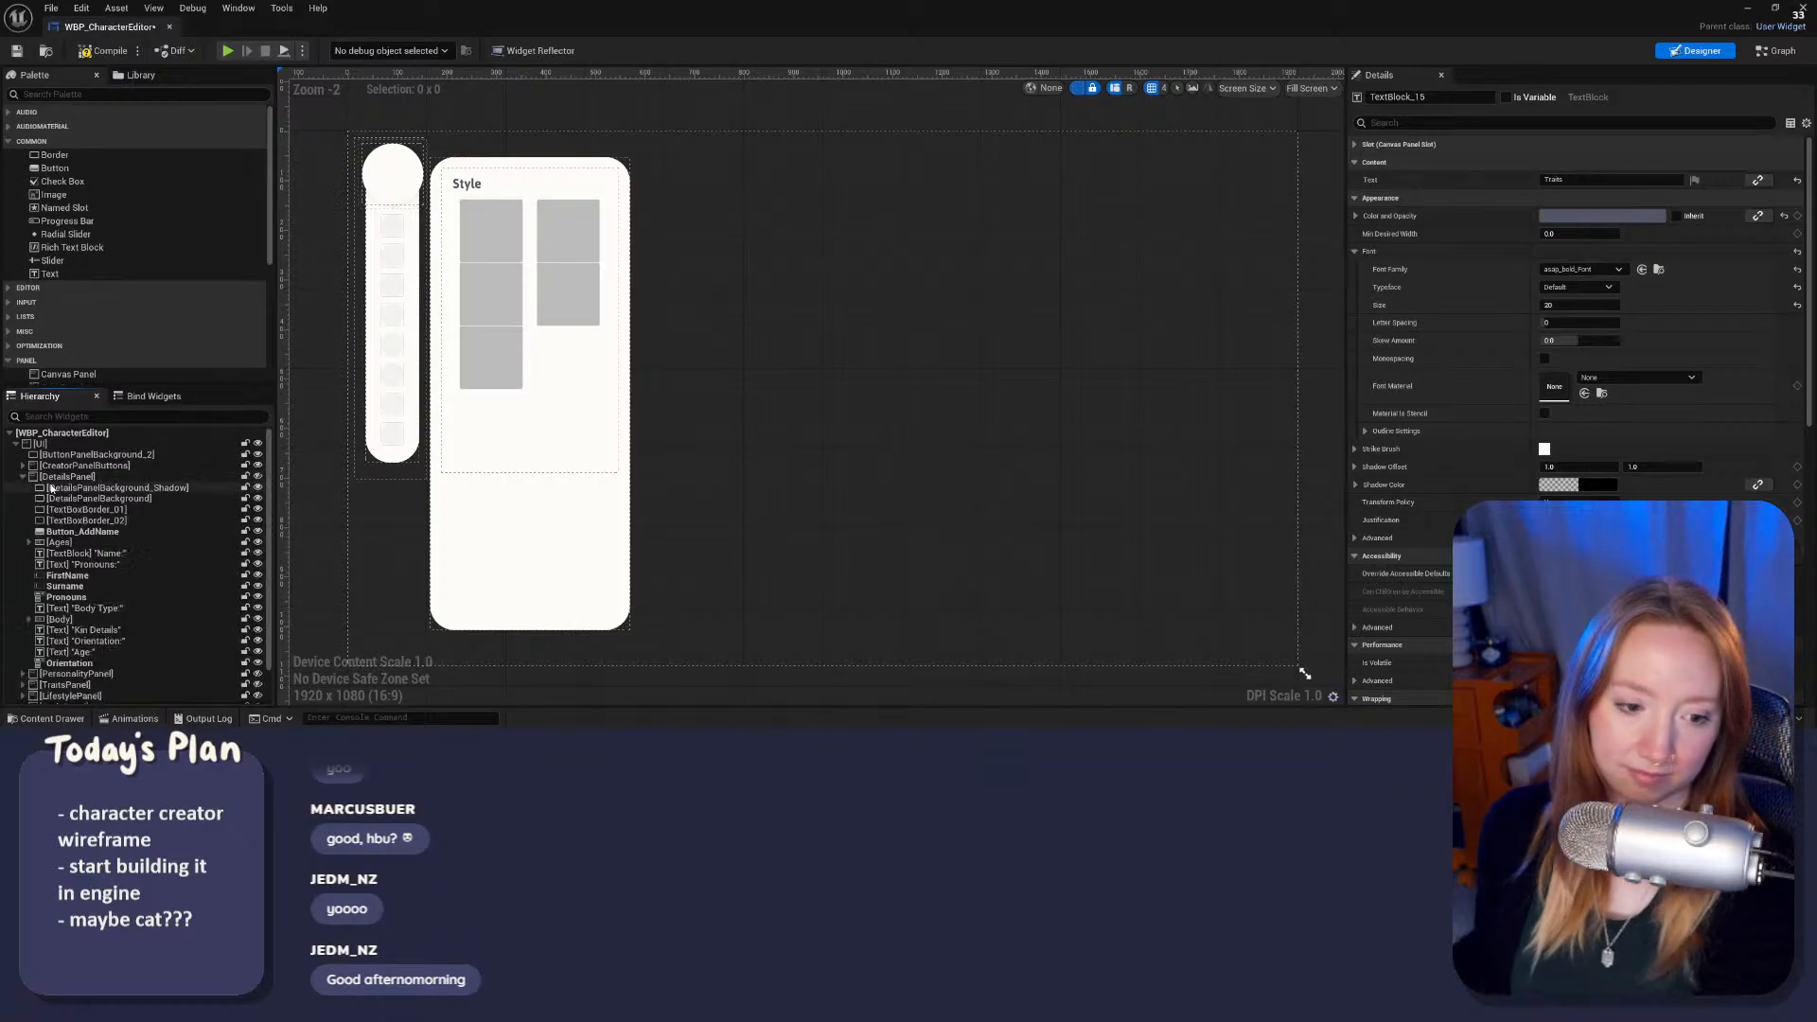
{"action": "left_click", "coordinate": [73, 631]}
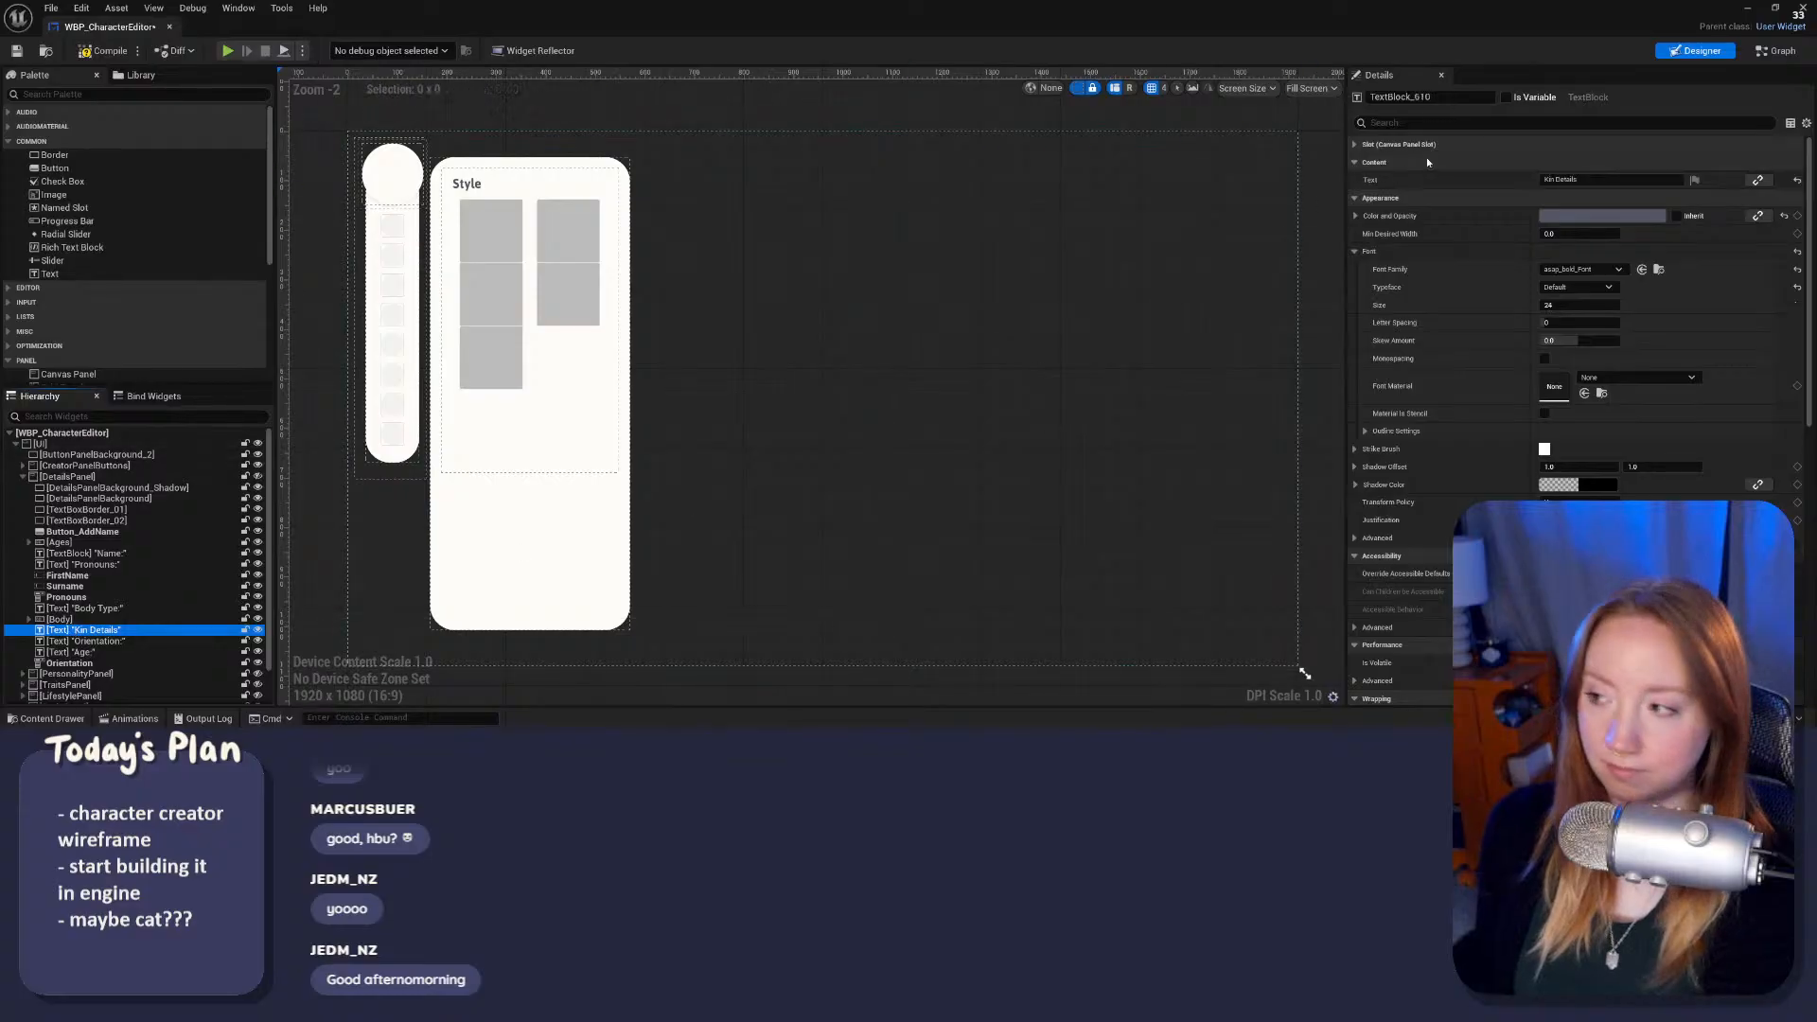
{"action": "left_click", "coordinate": [1546, 179]}
{"action": "key", "text": "Delete"}
{"action": "key", "text": "Delete"}
{"action": "key", "text": "Delete"}
{"action": "key", "text": "Delete"}
{"action": "key", "text": "Delete"}
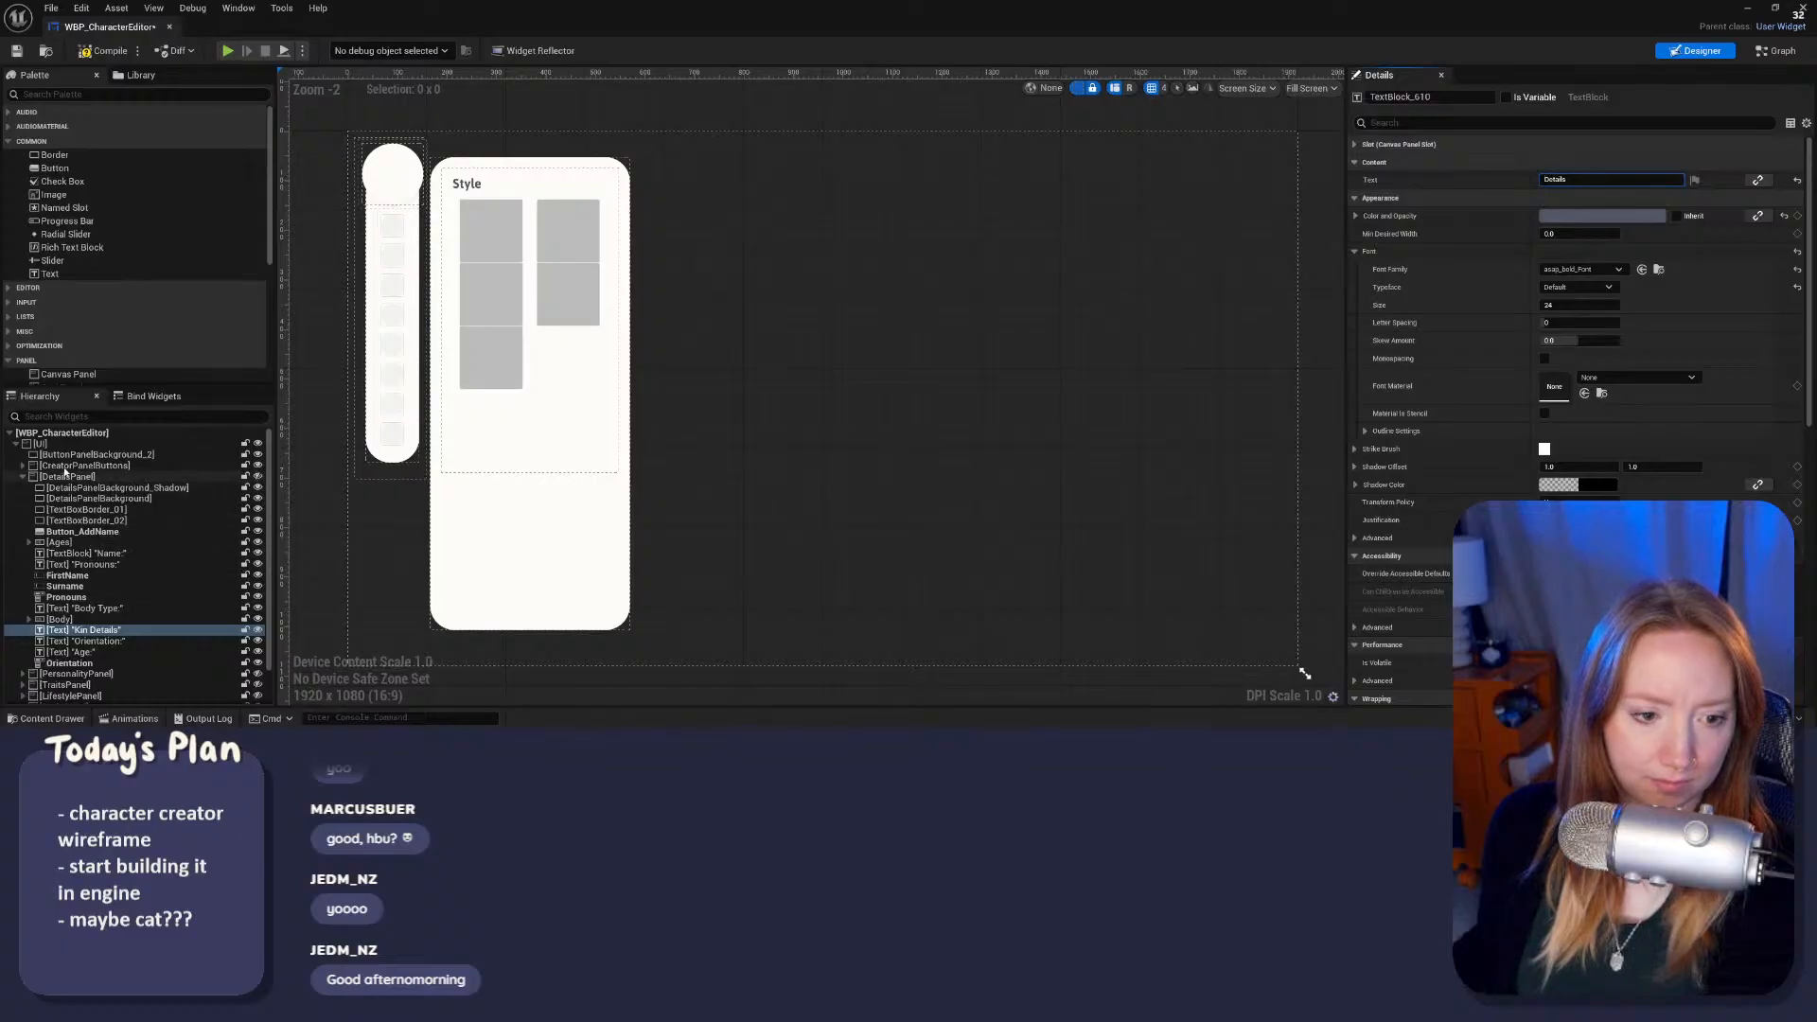
Step: Examine the contents of each panel from CreatorPanelButtons to StylePanel for headings that still contain "Kin"
{"action": "left_click", "coordinate": [23, 465]}
{"action": "left_click", "coordinate": [23, 465]}
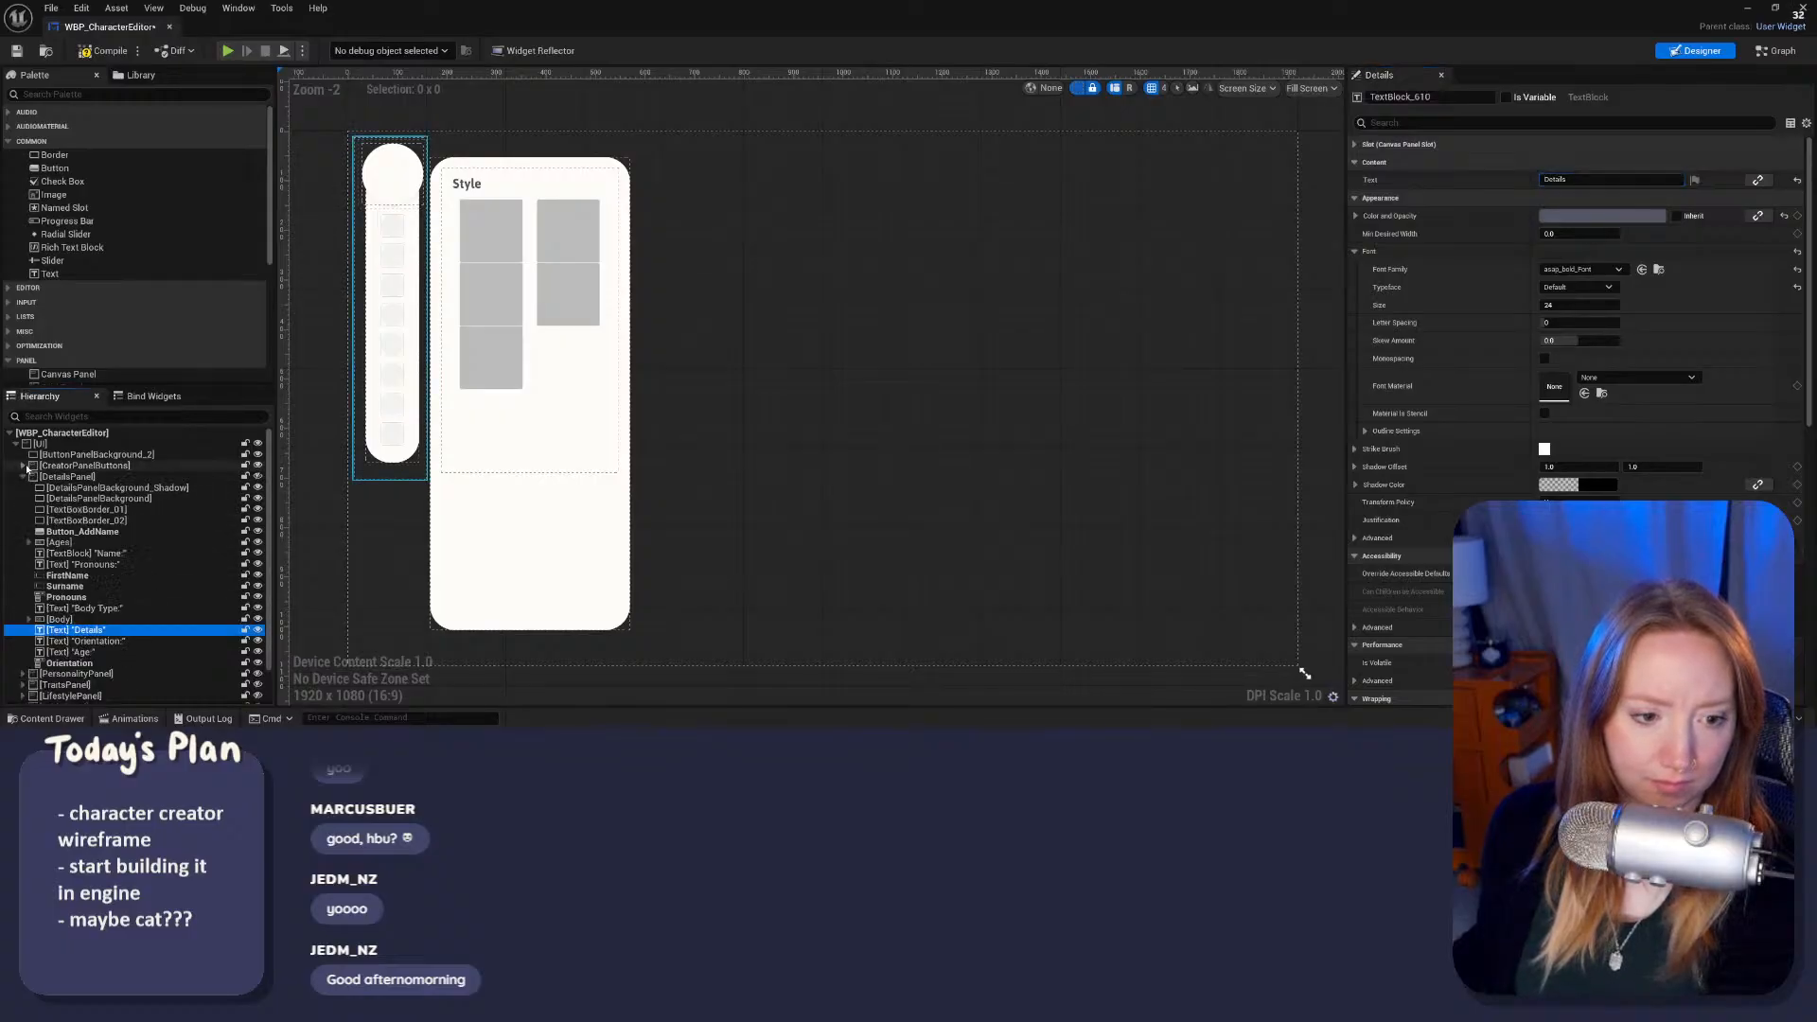
{"action": "left_click", "coordinate": [22, 475]}
{"action": "left_click", "coordinate": [23, 476]}
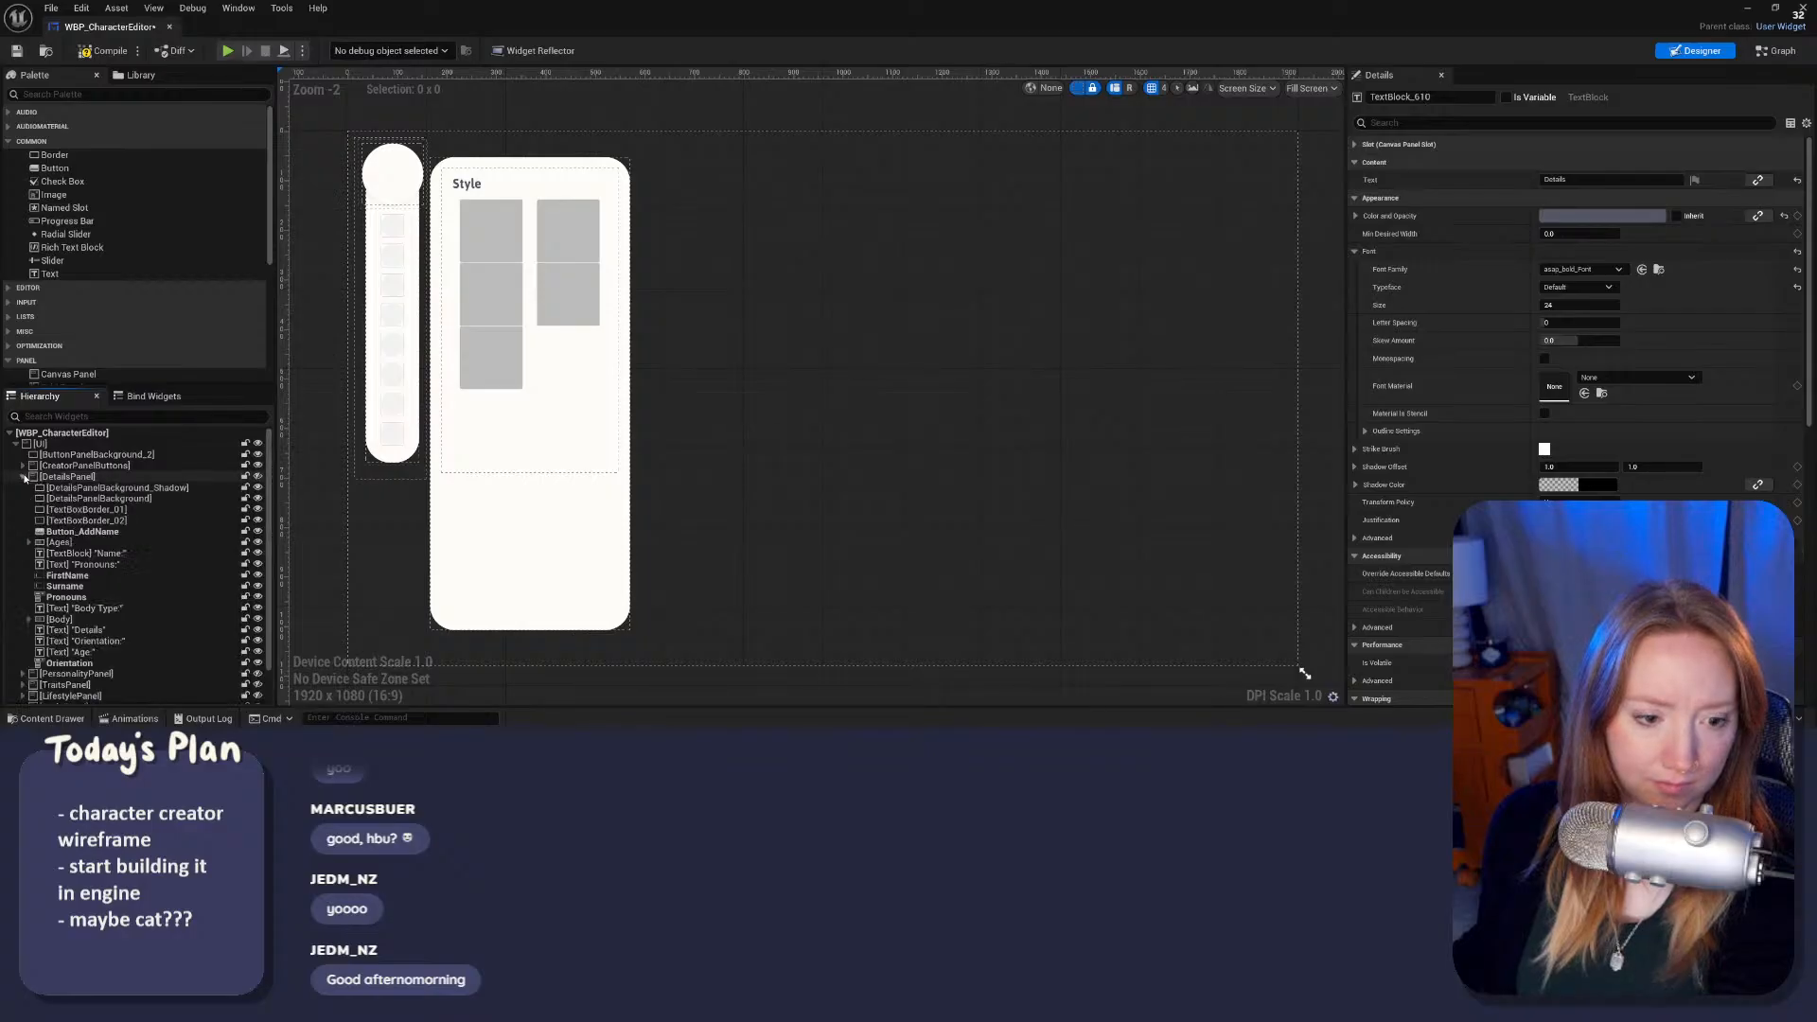
{"action": "left_click", "coordinate": [23, 476]}
{"action": "left_click", "coordinate": [23, 487]}
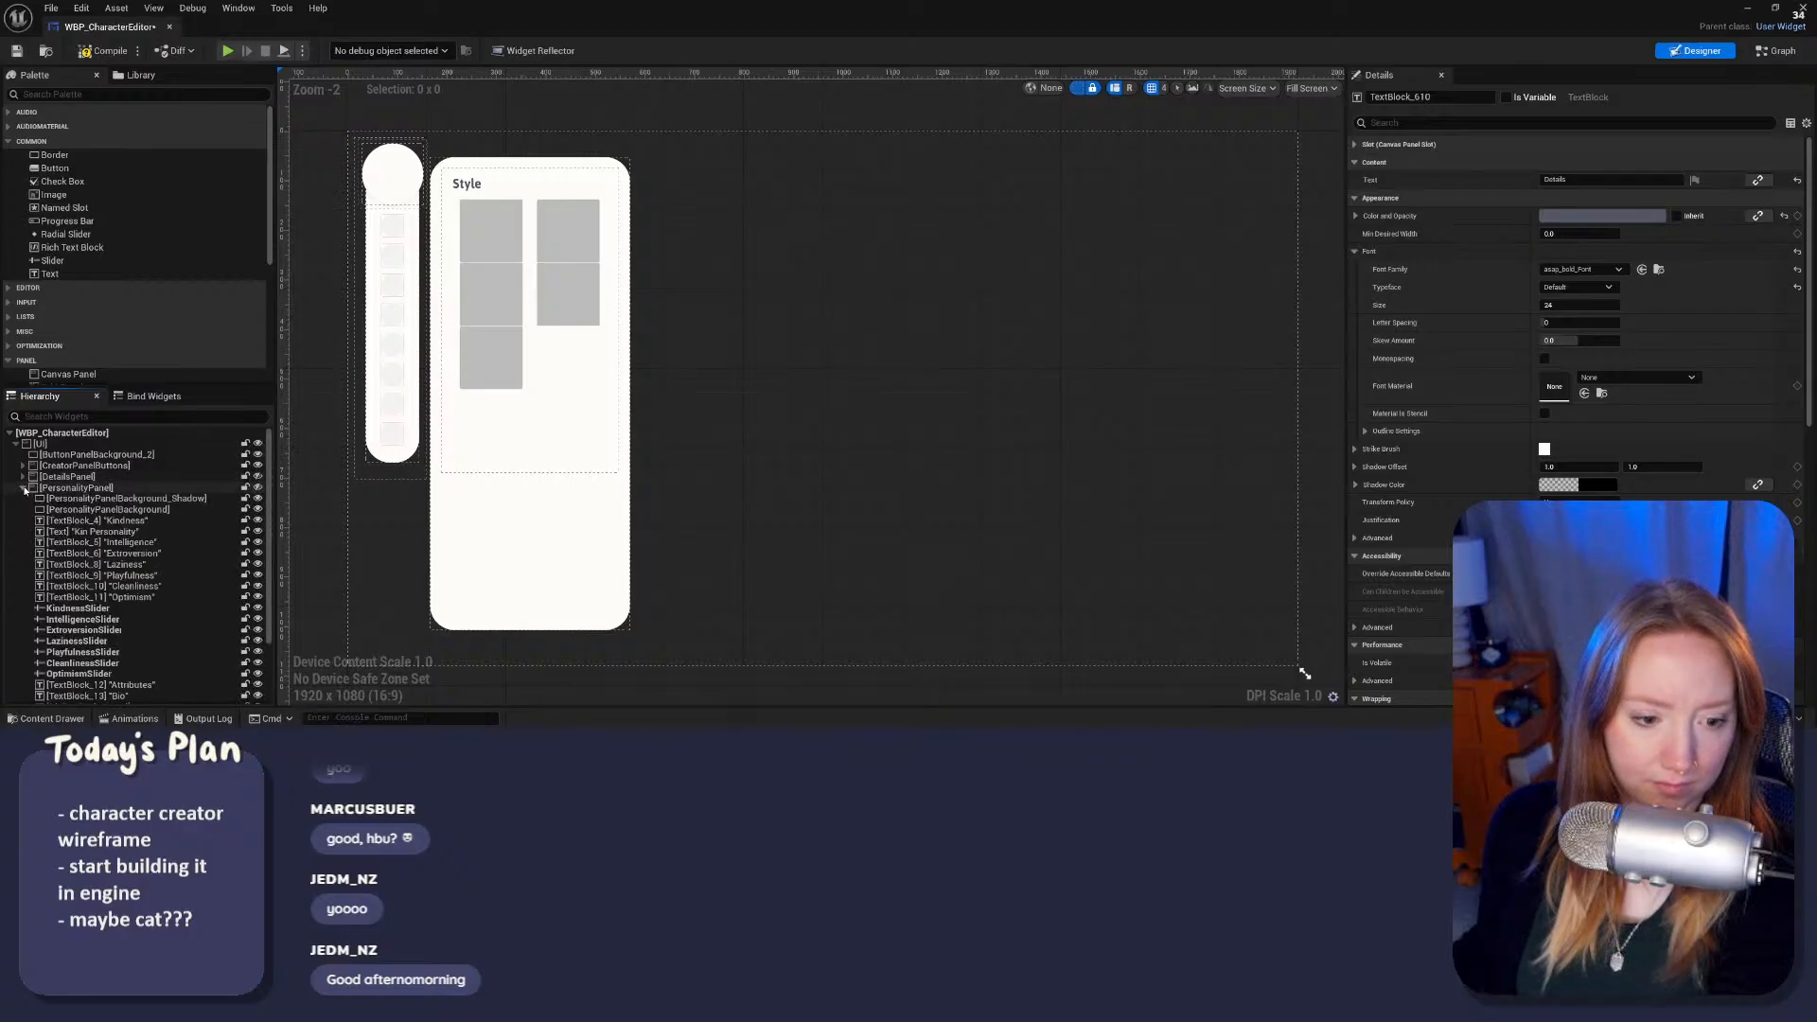
{"action": "left_click", "coordinate": [23, 488]}
{"action": "left_click", "coordinate": [22, 499]}
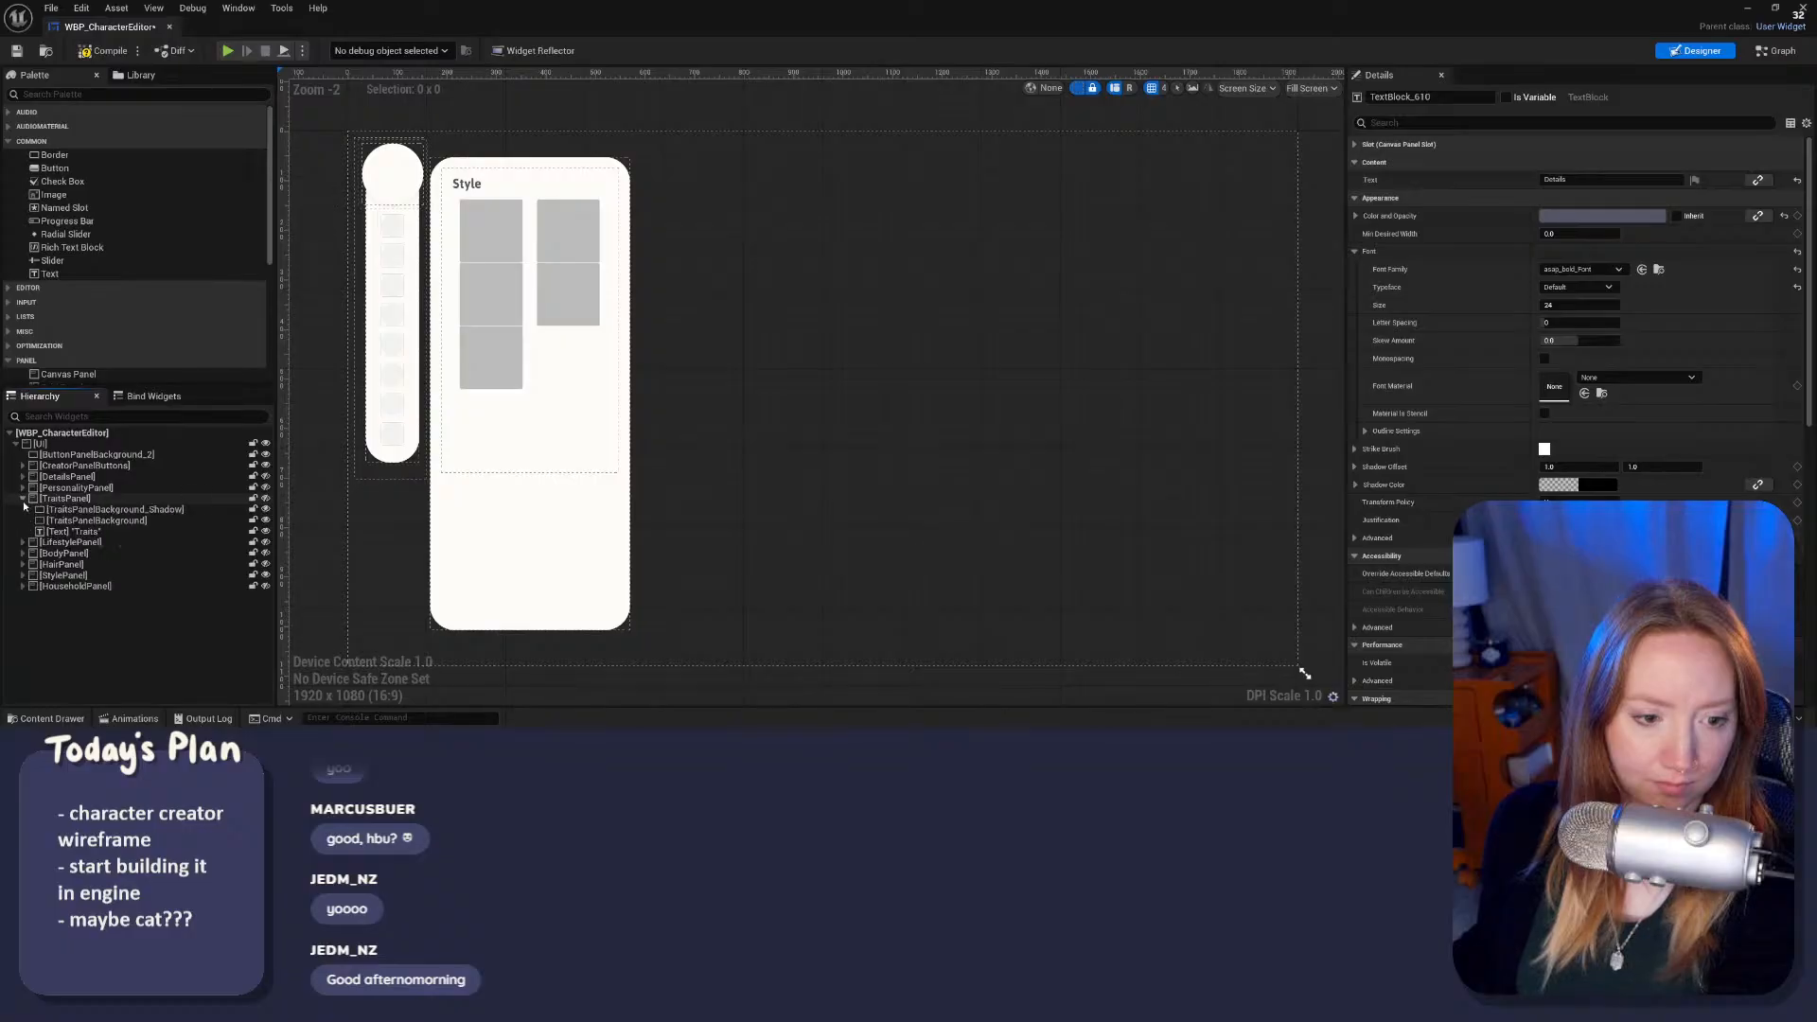
{"action": "left_click", "coordinate": [23, 499]}
{"action": "left_click", "coordinate": [22, 509]}
{"action": "left_click", "coordinate": [23, 509]}
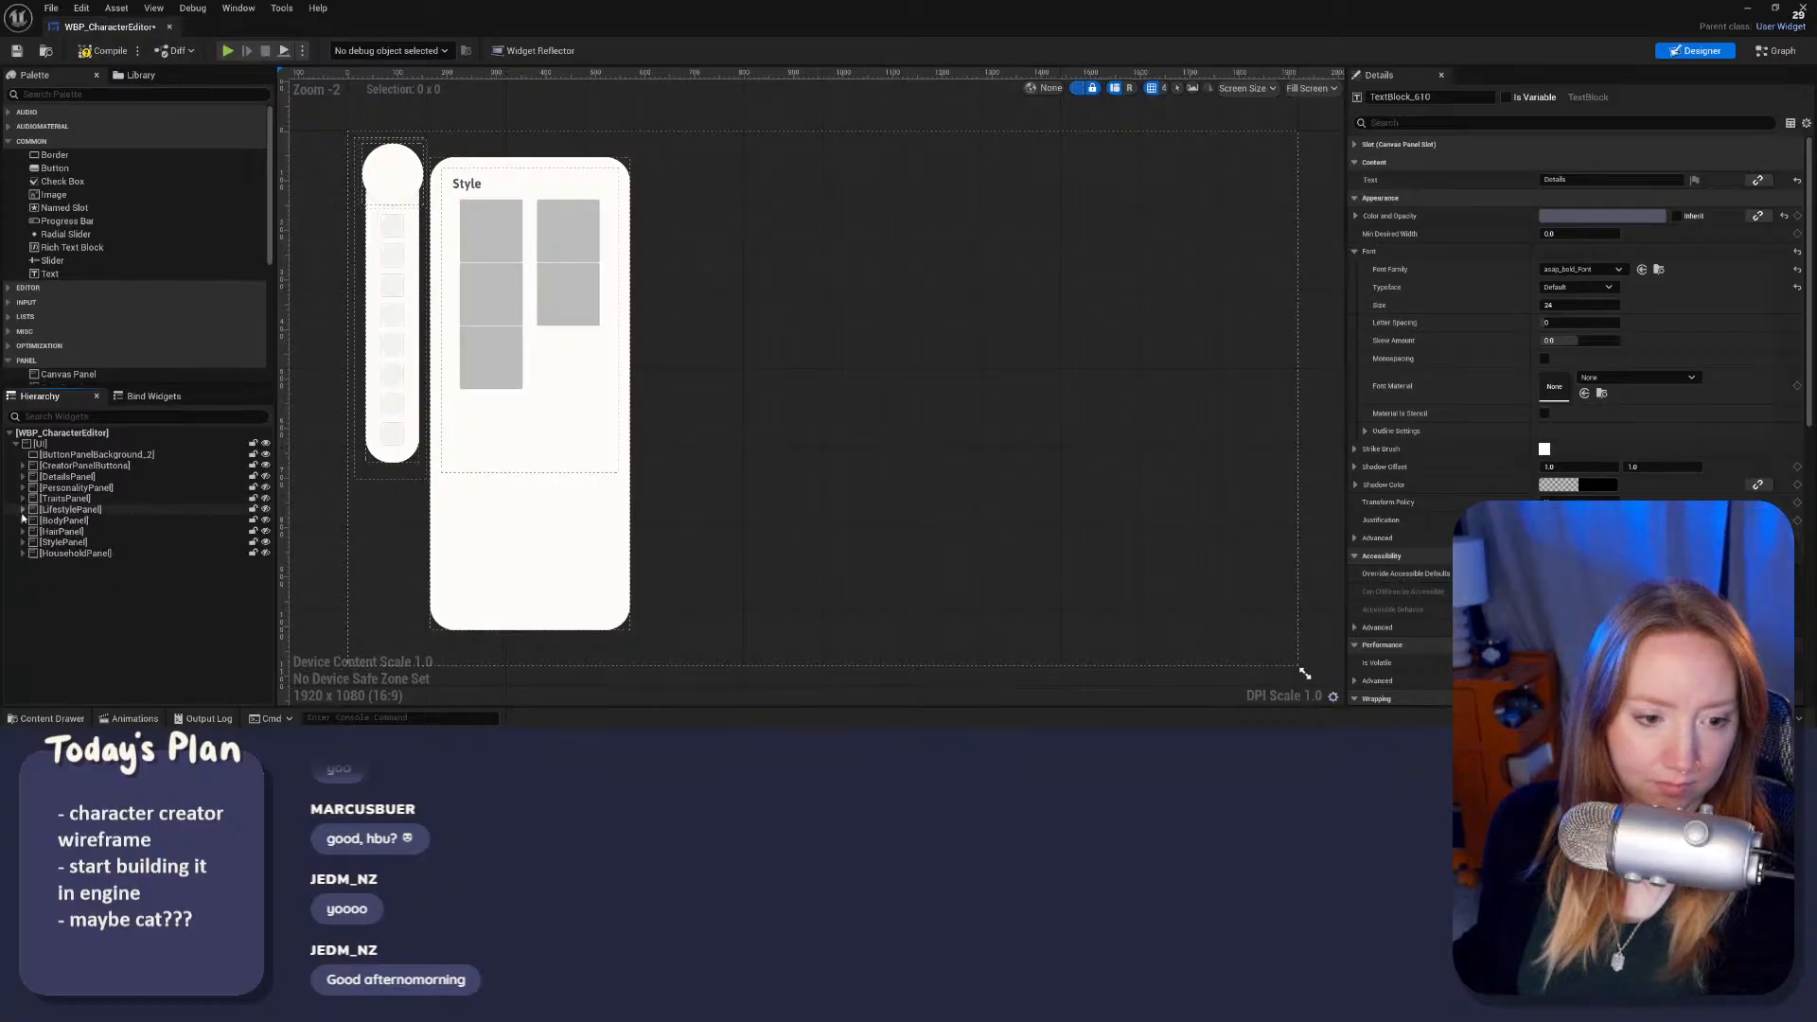
{"action": "left_click", "coordinate": [23, 520]}
{"action": "left_click", "coordinate": [22, 521]}
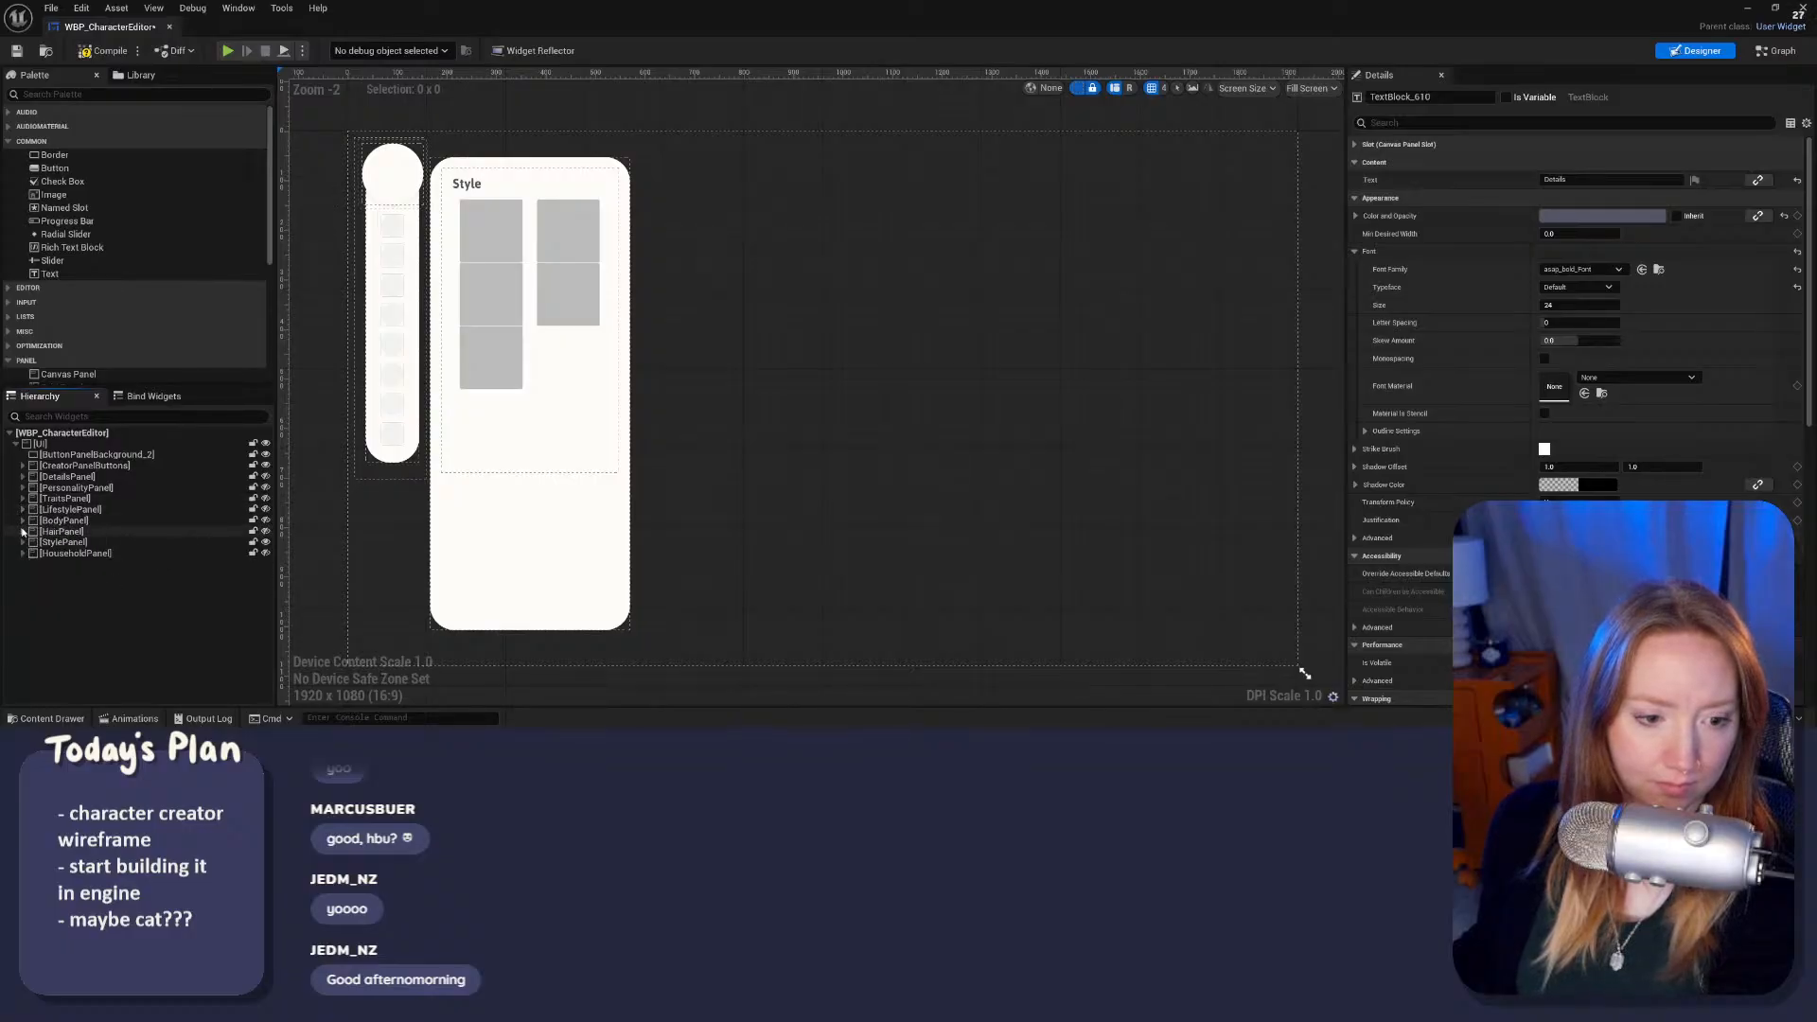
{"action": "left_click", "coordinate": [23, 530]}
{"action": "left_click", "coordinate": [23, 531]}
{"action": "left_click", "coordinate": [23, 542]}
{"action": "left_click", "coordinate": [23, 542]}
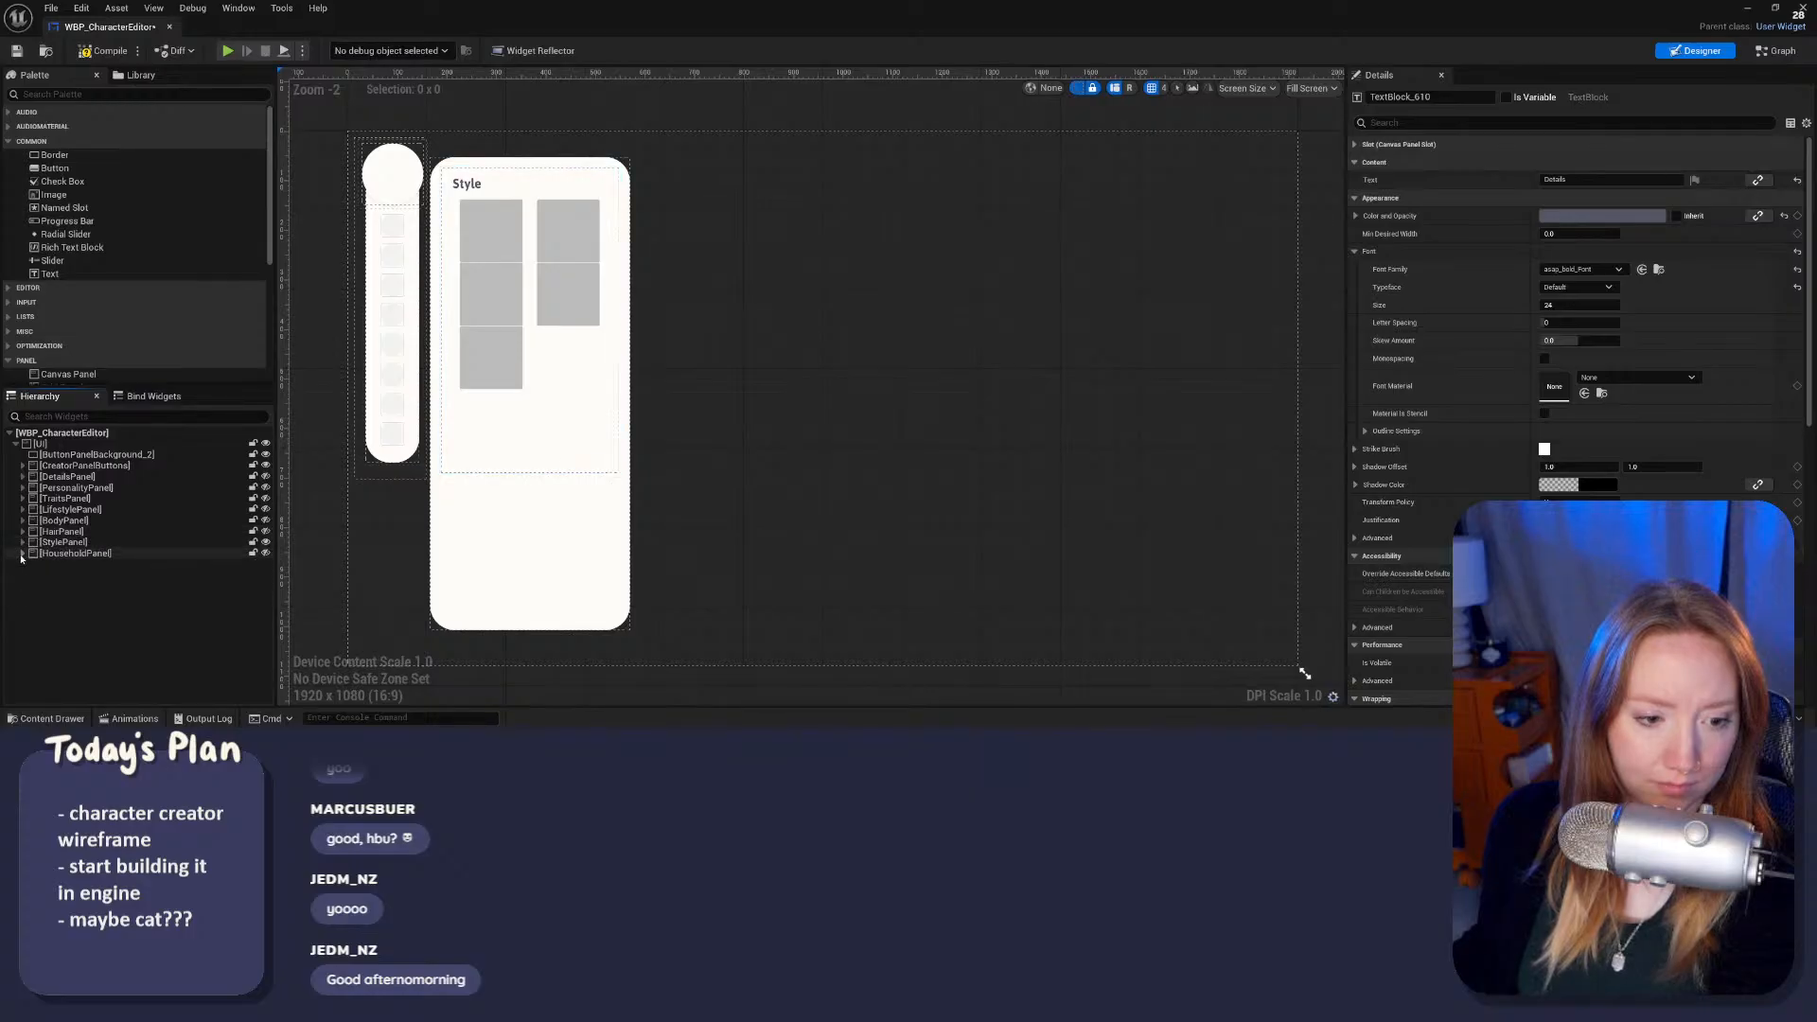
Step: Change the HouseholdPanel heading text to "Household"
{"action": "left_click", "coordinate": [23, 553]}
{"action": "left_click", "coordinate": [109, 589]}
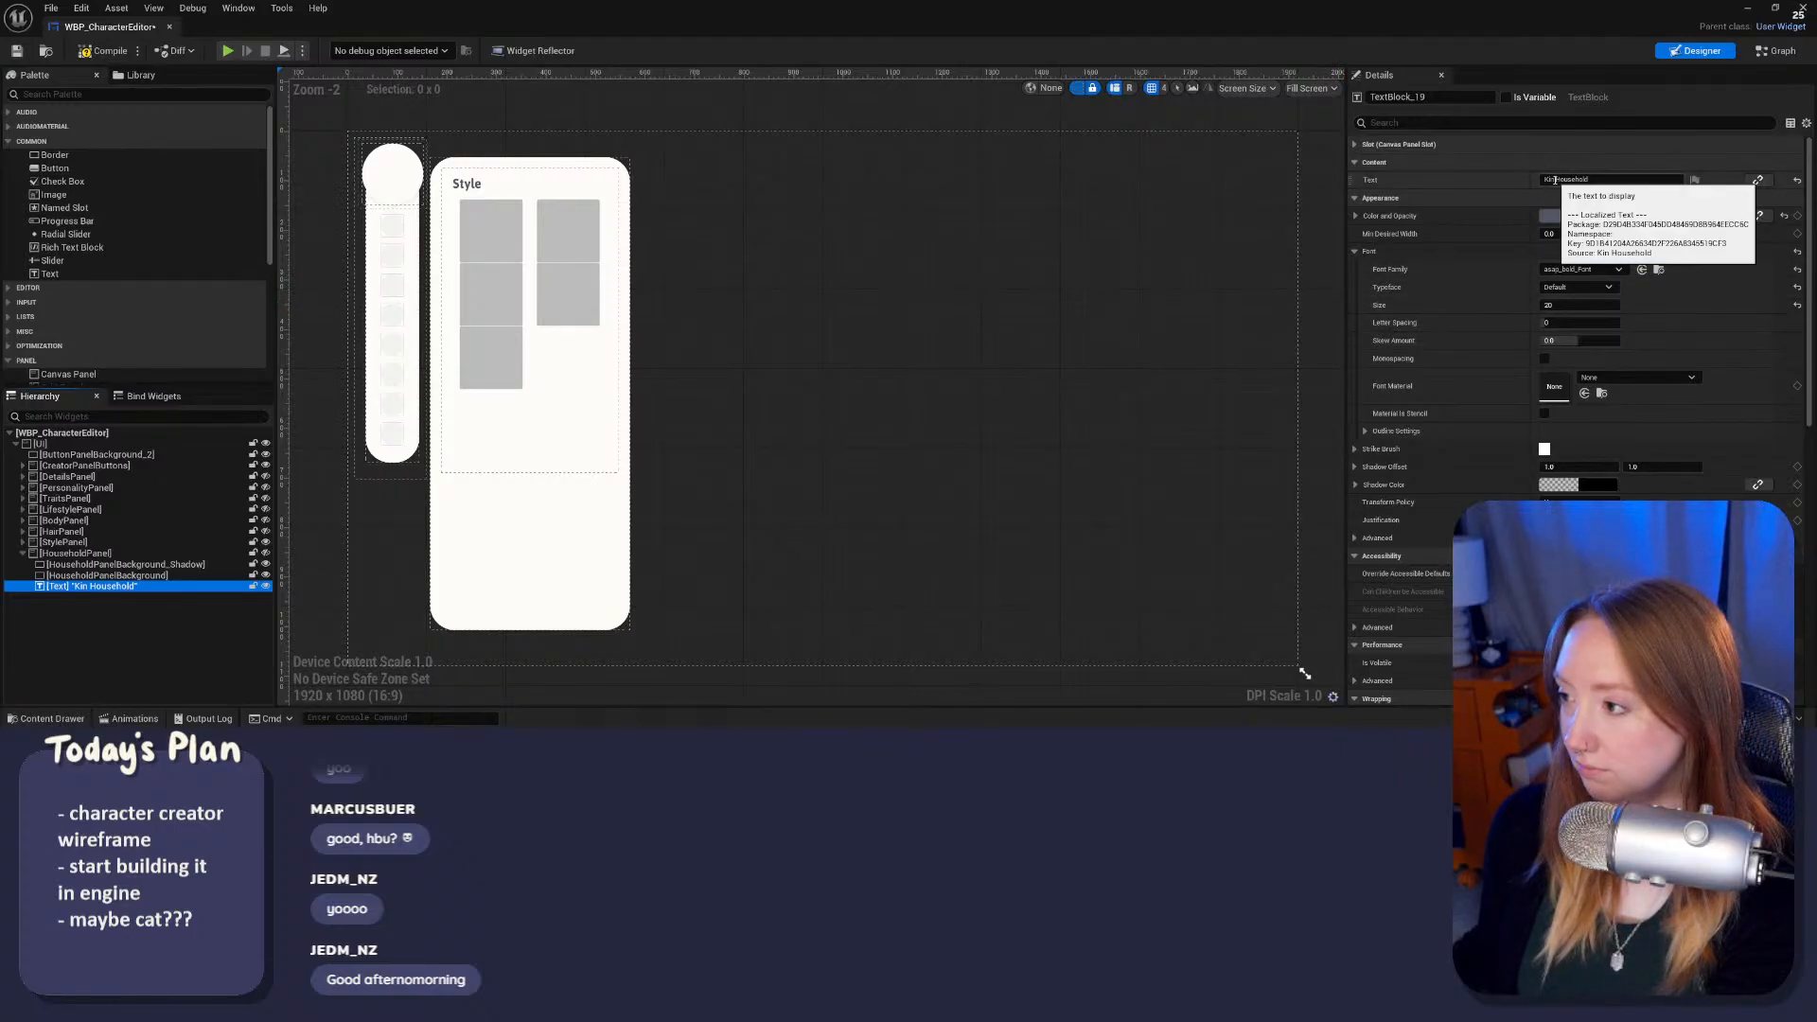
{"action": "left_click_drag", "start_coordinate": [1555, 180], "coordinate": [1484, 181]}
{"action": "key", "text": "BackSpace"}
{"action": "key", "text": "Return"}
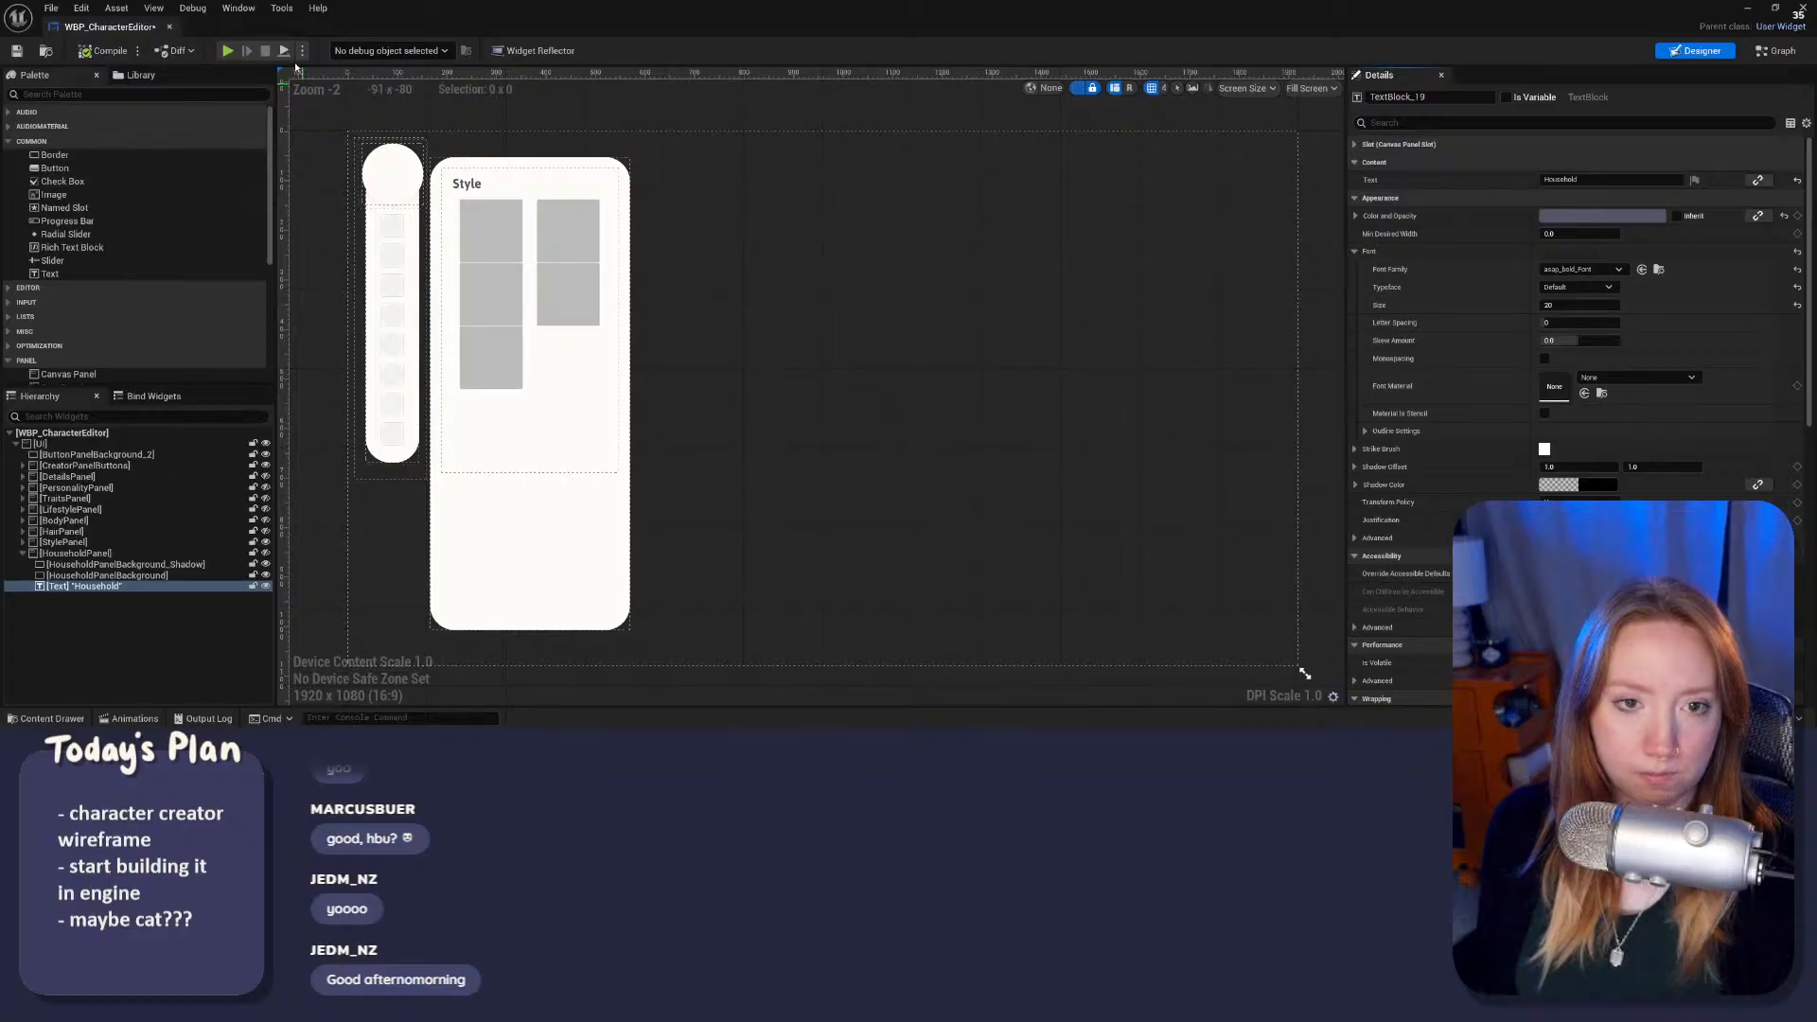
Step: Arrange the widget editor beside the level editor, giving the level editor most of the width and its viewport more height
{"action": "left_click", "coordinate": [228, 50]}
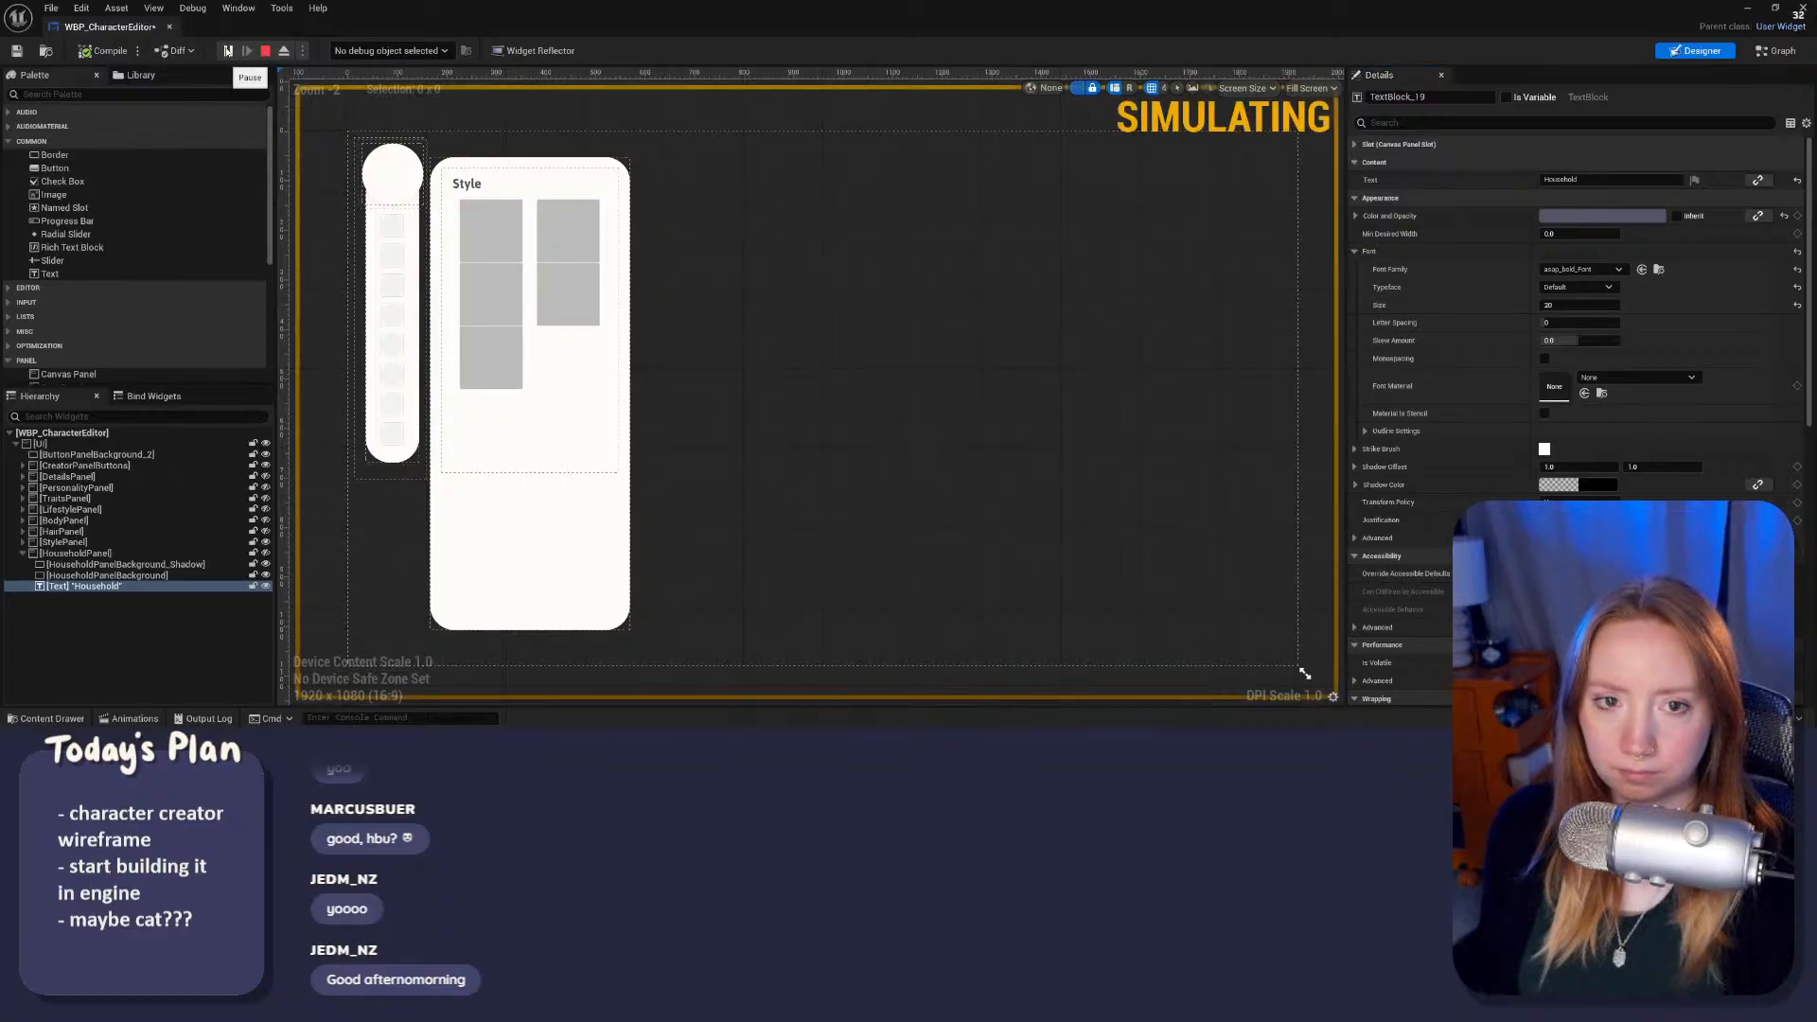
{"action": "left_click", "coordinate": [265, 50]}
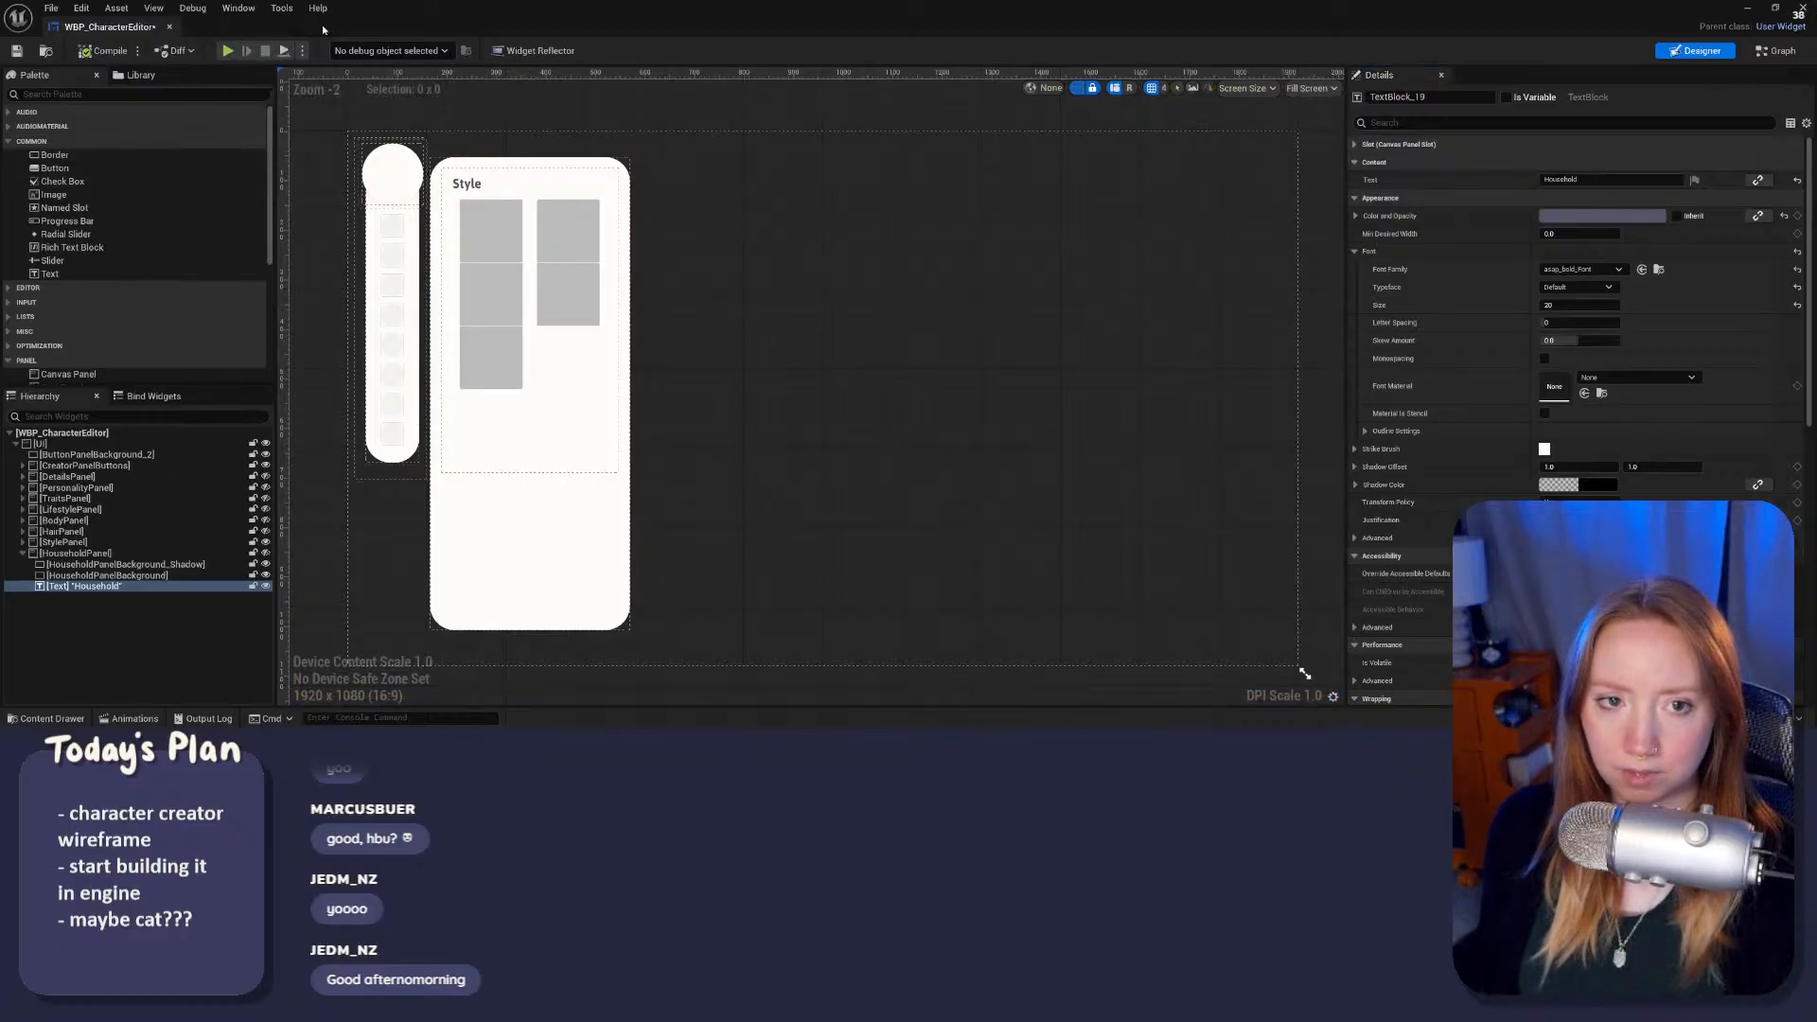
{"action": "left_click_drag", "start_coordinate": [321, 29], "coordinate": [1802, 485]}
{"action": "left_click", "coordinate": [284, 161]}
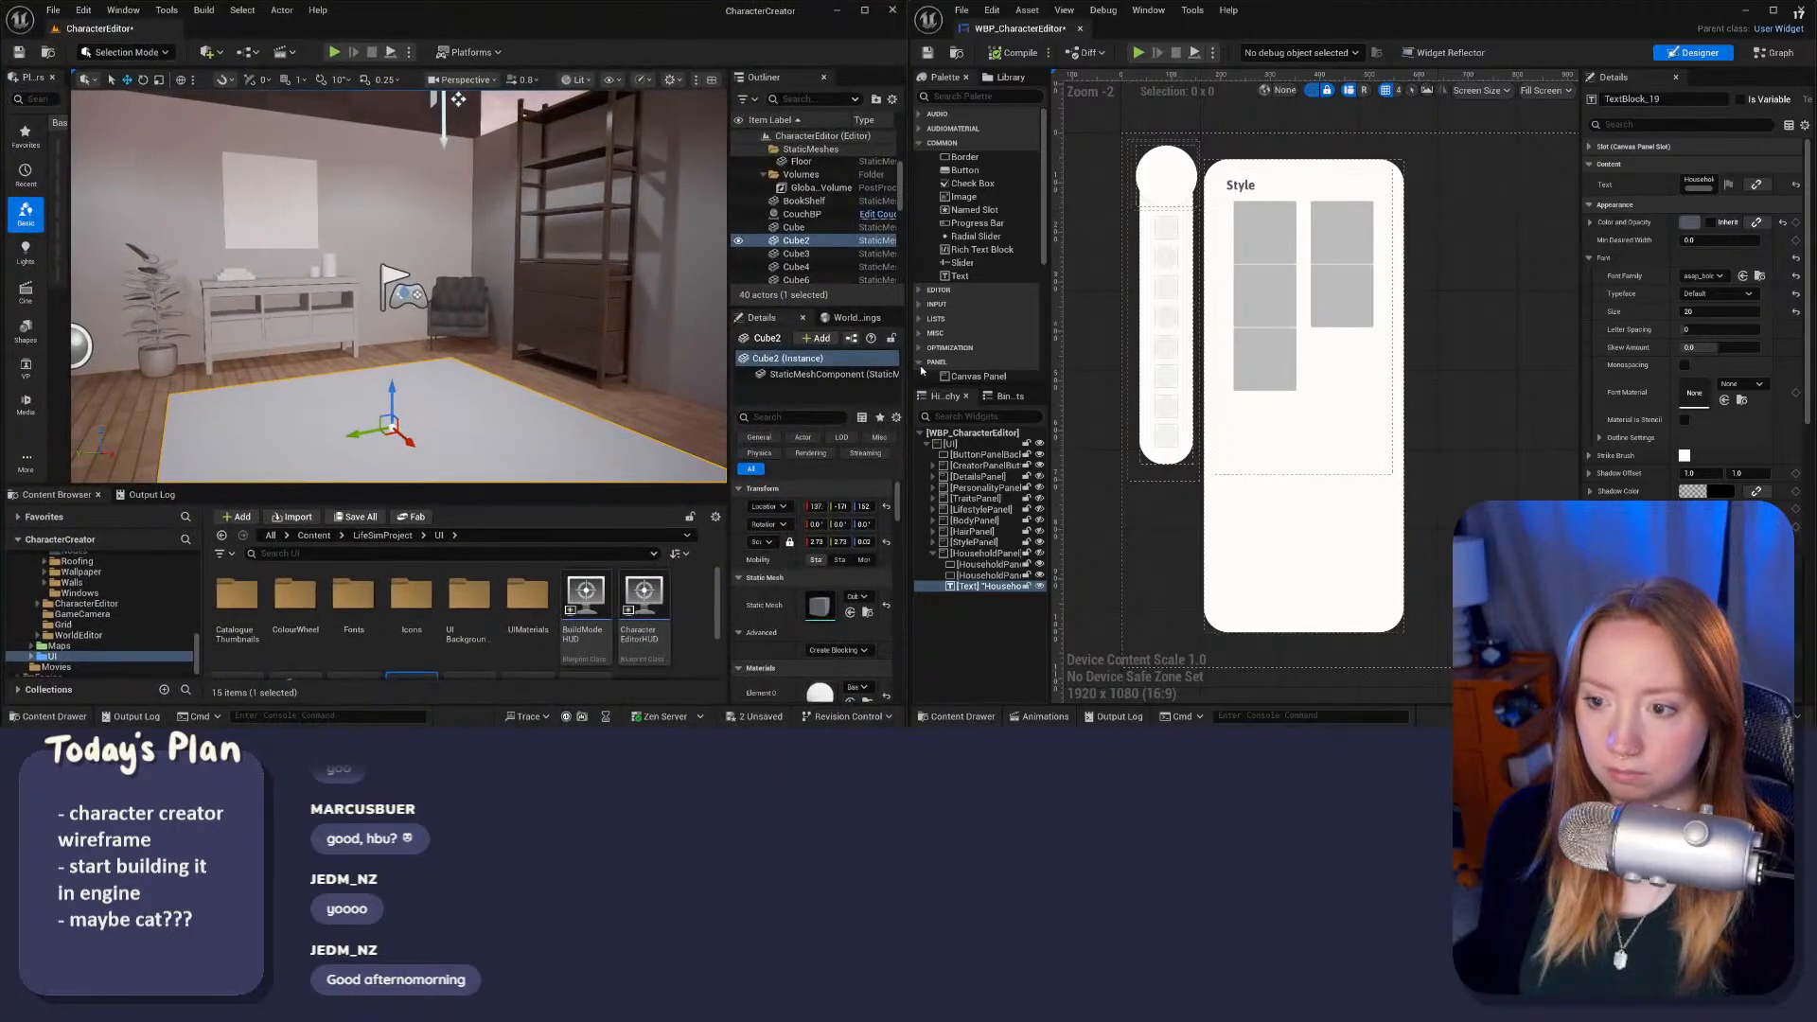
{"action": "left_click_drag", "start_coordinate": [922, 370], "coordinate": [1209, 370]}
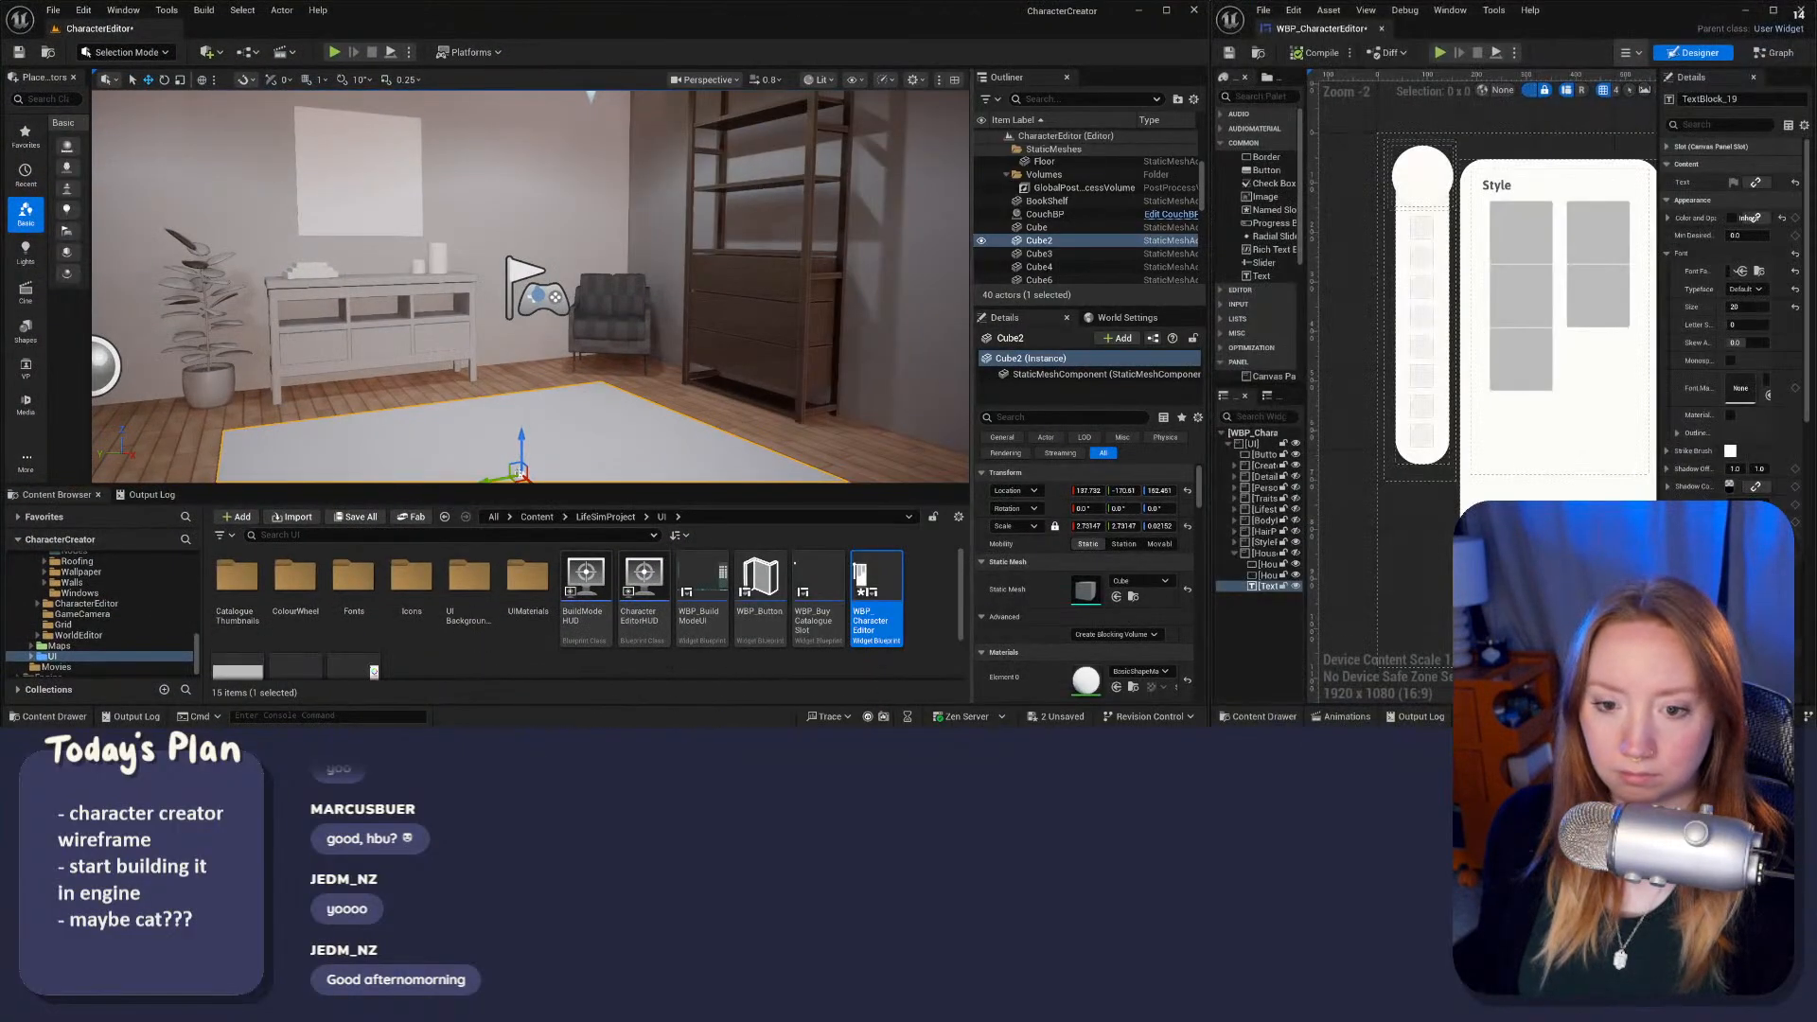
{"action": "left_click_drag", "start_coordinate": [532, 487], "coordinate": [529, 605]}
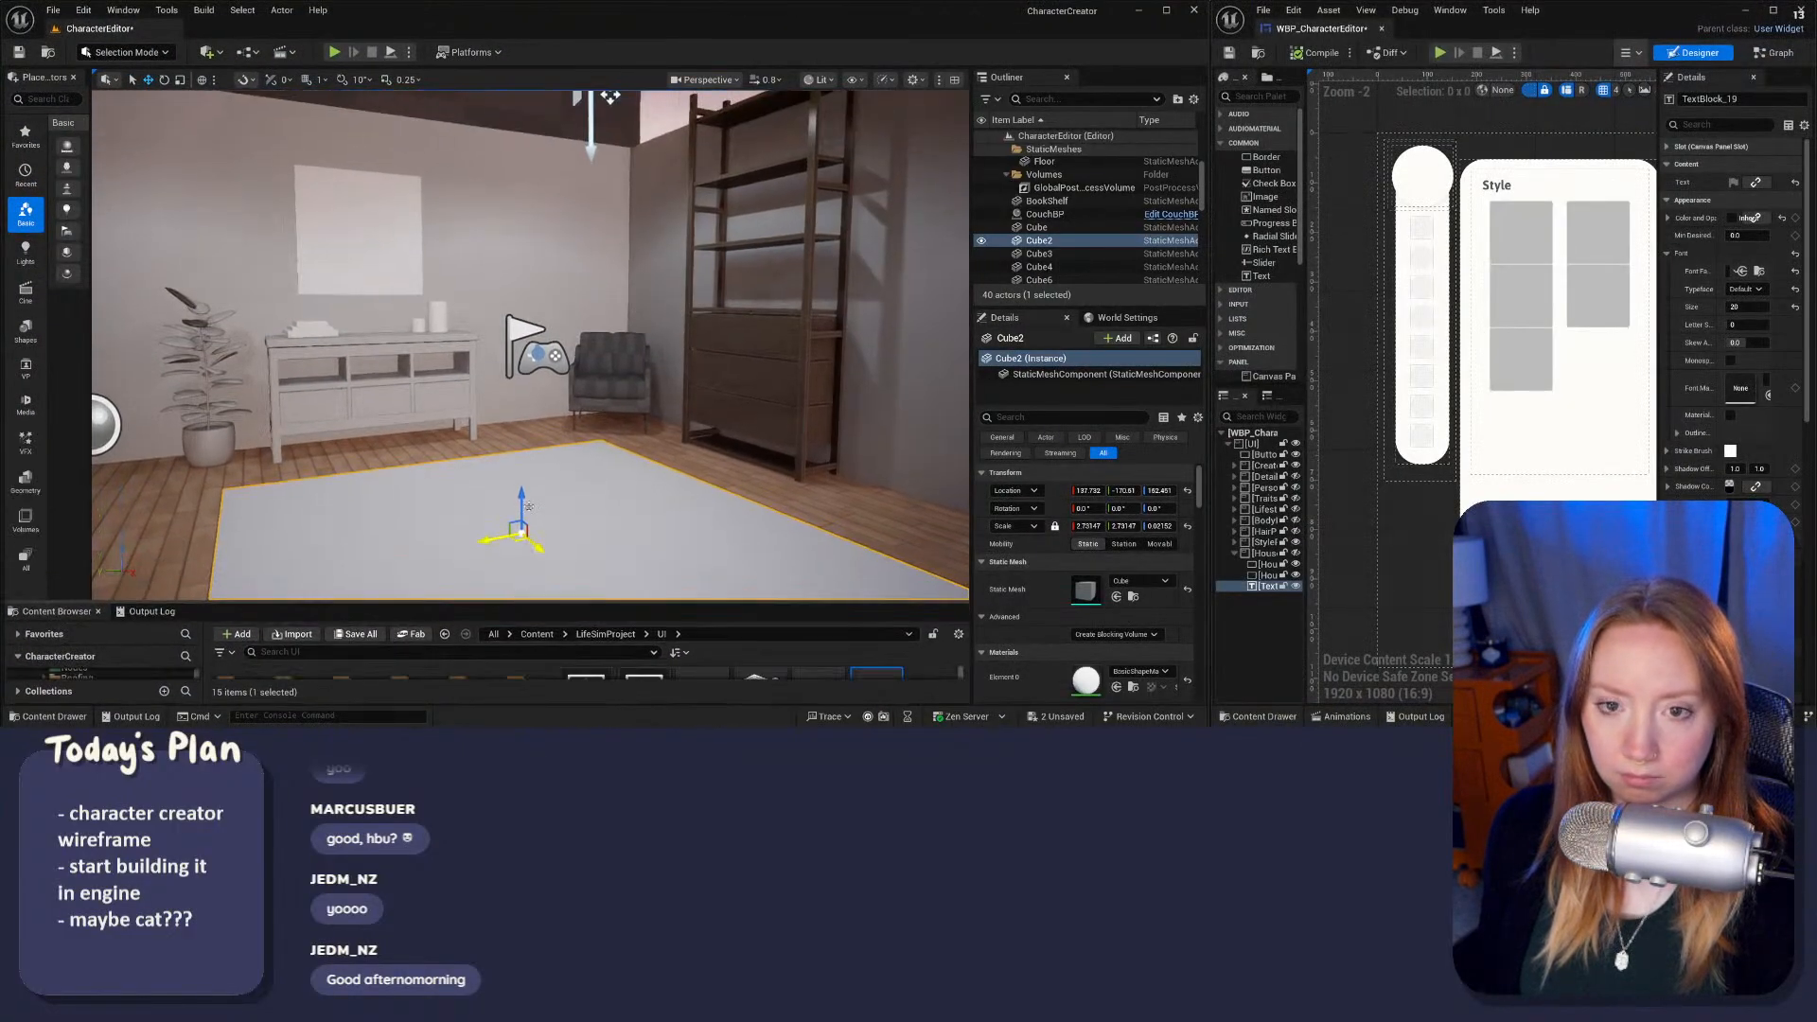
Step: Play the CharacterEditor level and go through every character creator panel to check its heading
{"action": "left_click", "coordinate": [334, 52]}
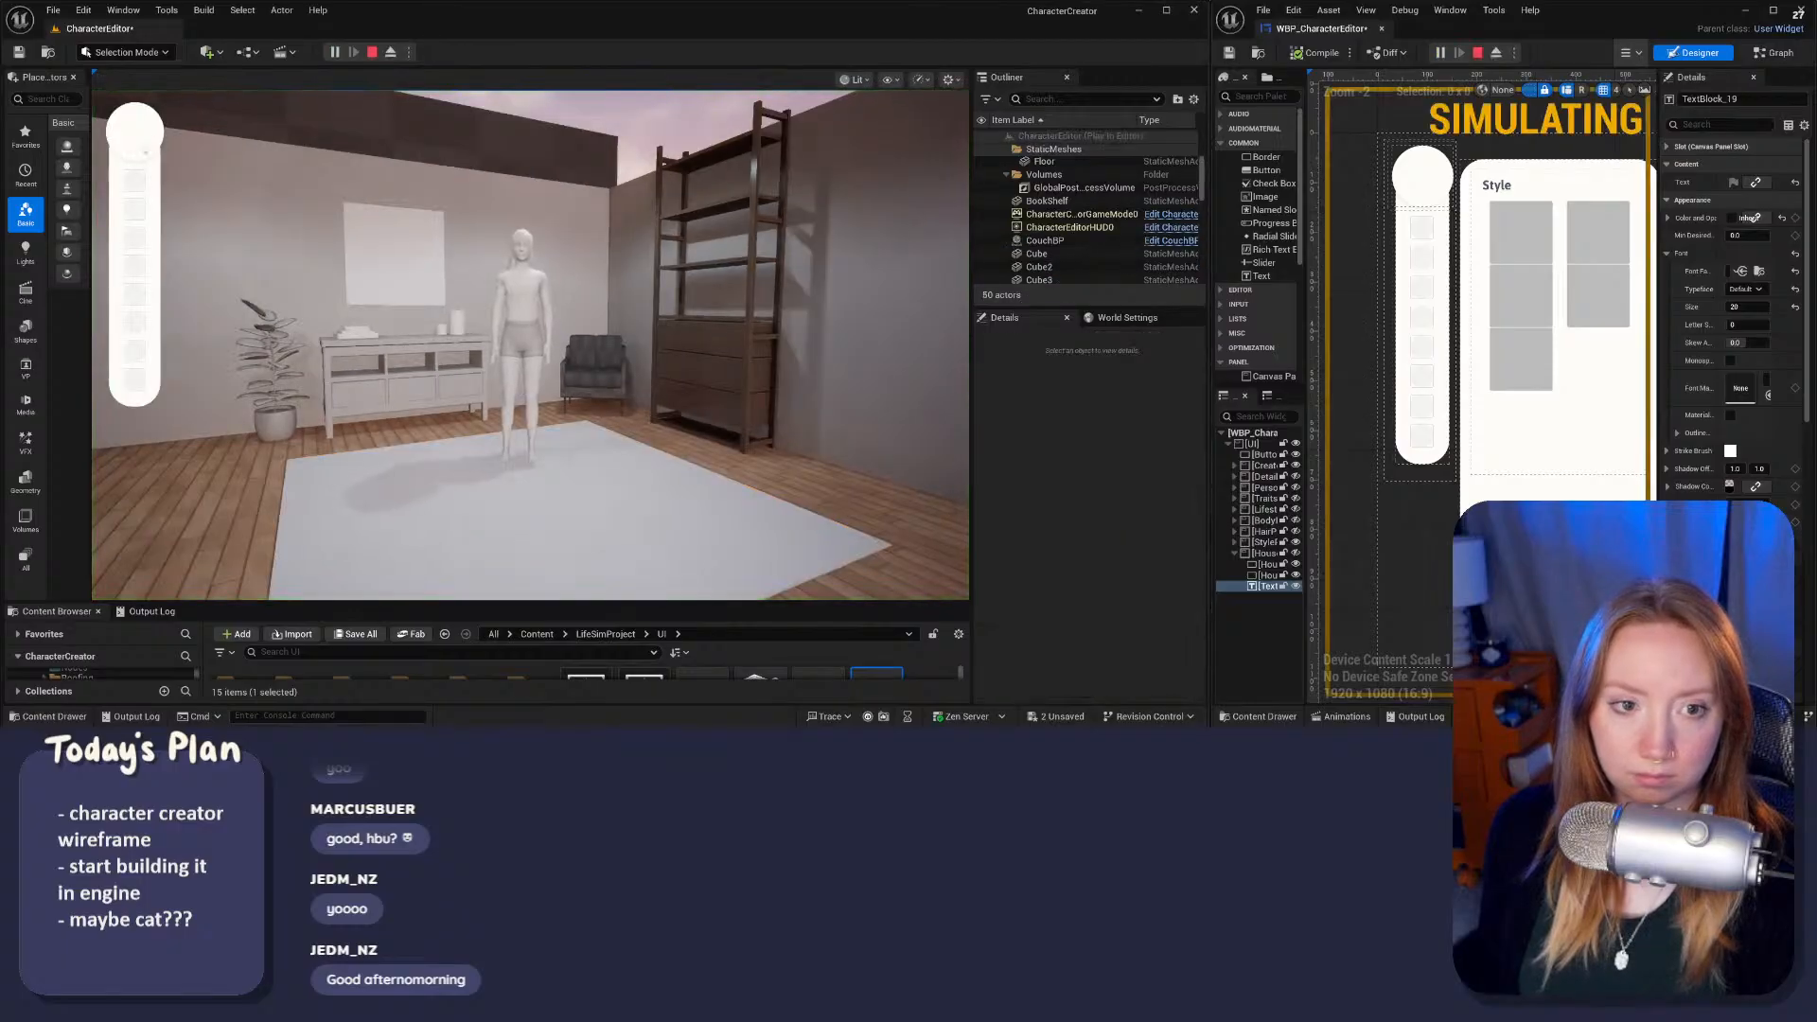
{"action": "left_click", "coordinate": [136, 182]}
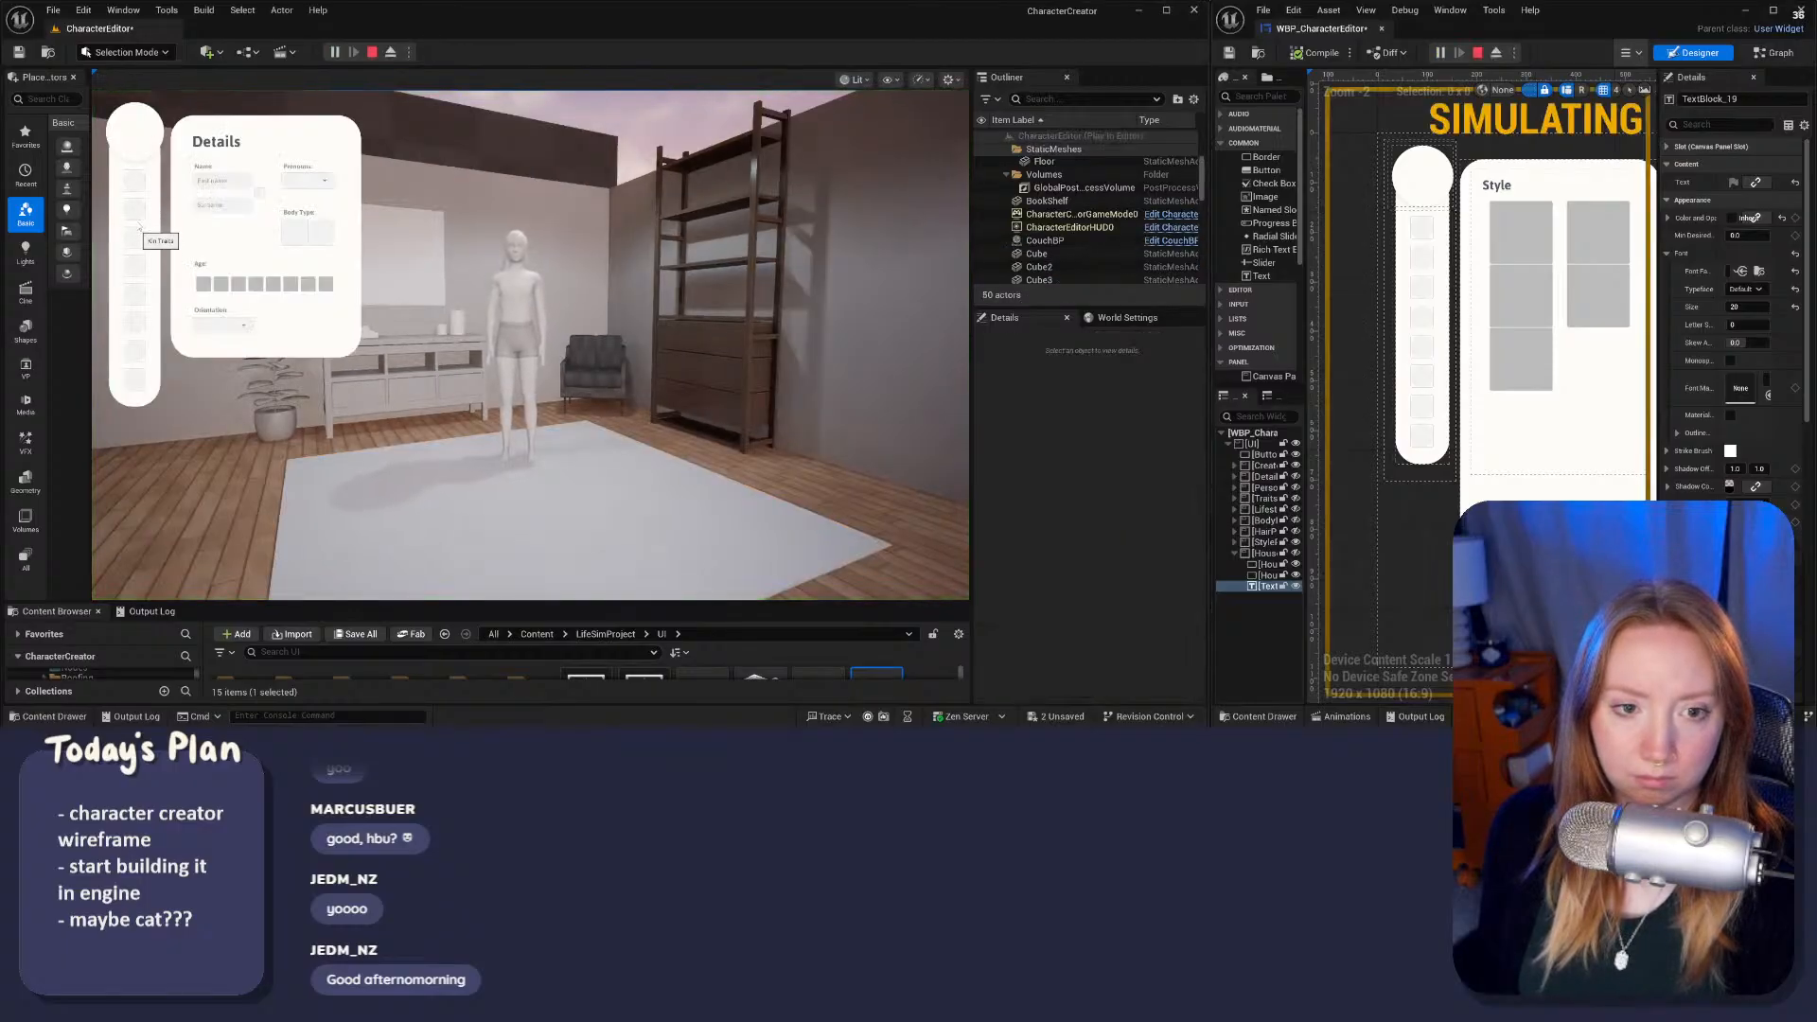
{"action": "left_click", "coordinate": [137, 211]}
{"action": "left_click", "coordinate": [136, 211]}
{"action": "left_click", "coordinate": [134, 236]}
{"action": "left_click", "coordinate": [135, 267]}
{"action": "left_click", "coordinate": [135, 296]}
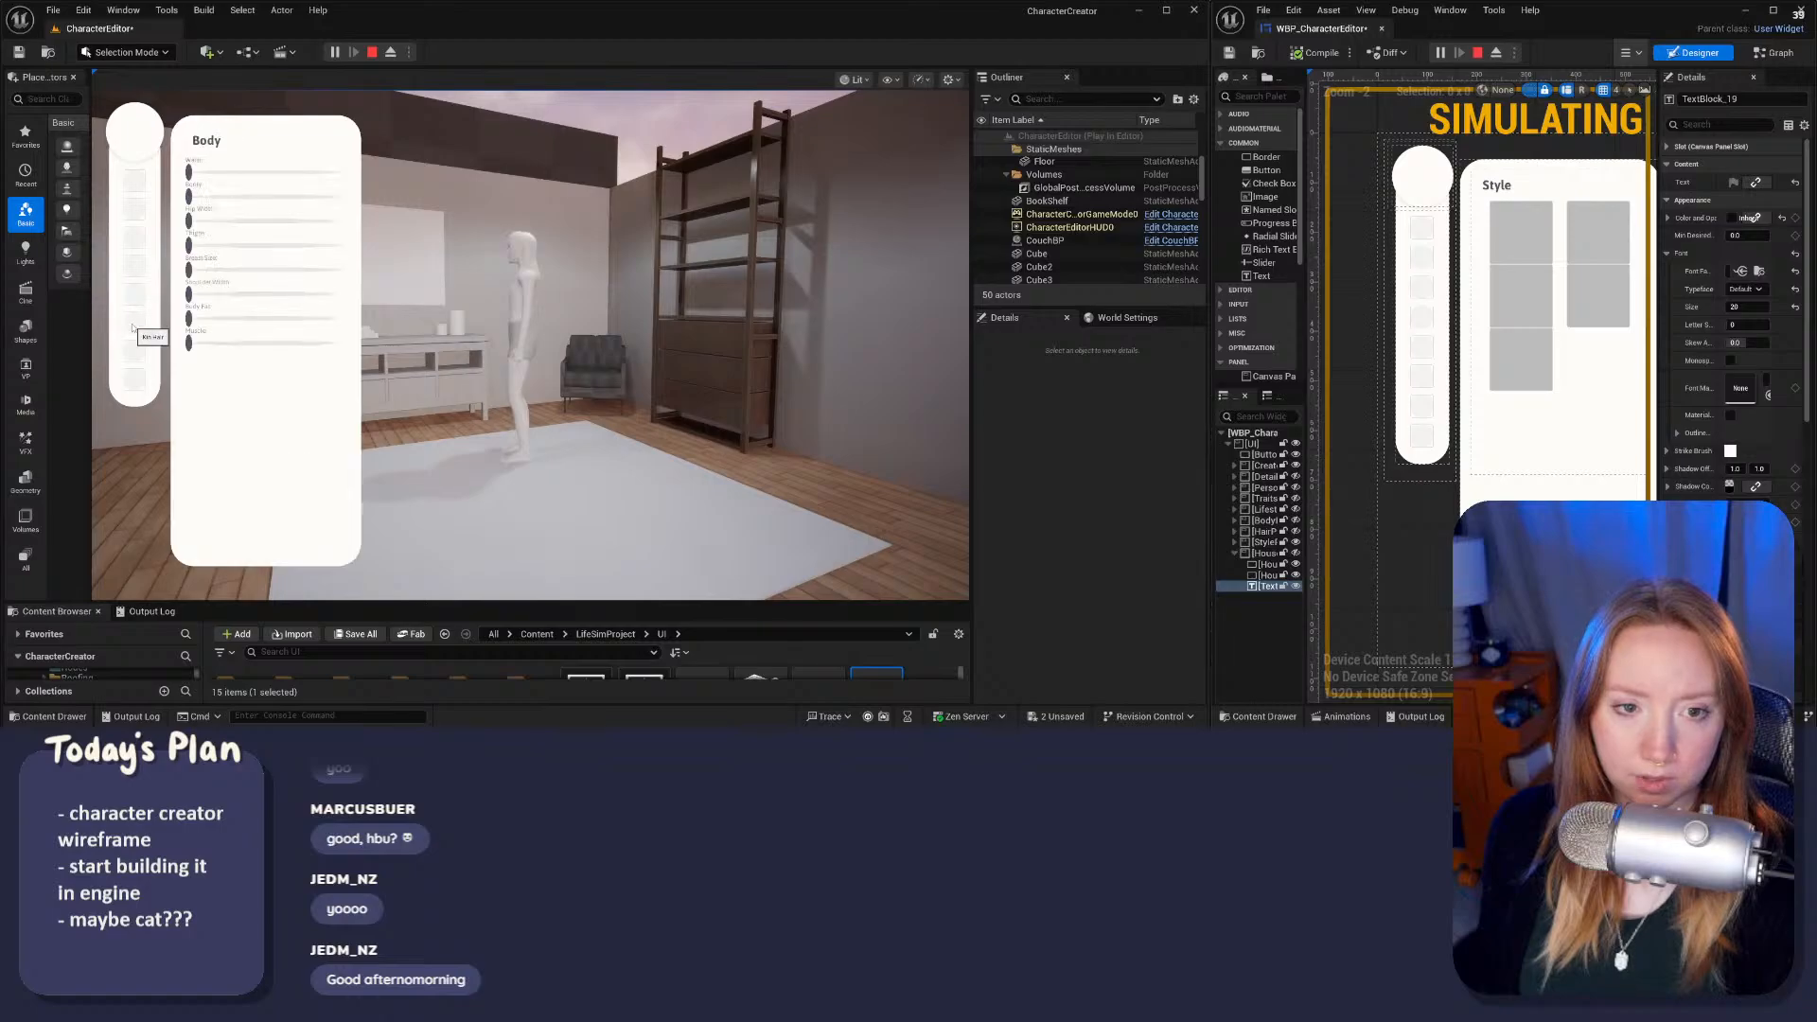
{"action": "left_click", "coordinate": [135, 323]}
{"action": "left_click", "coordinate": [135, 351]}
{"action": "left_click", "coordinate": [135, 378]}
{"action": "left_click", "coordinate": [136, 182]}
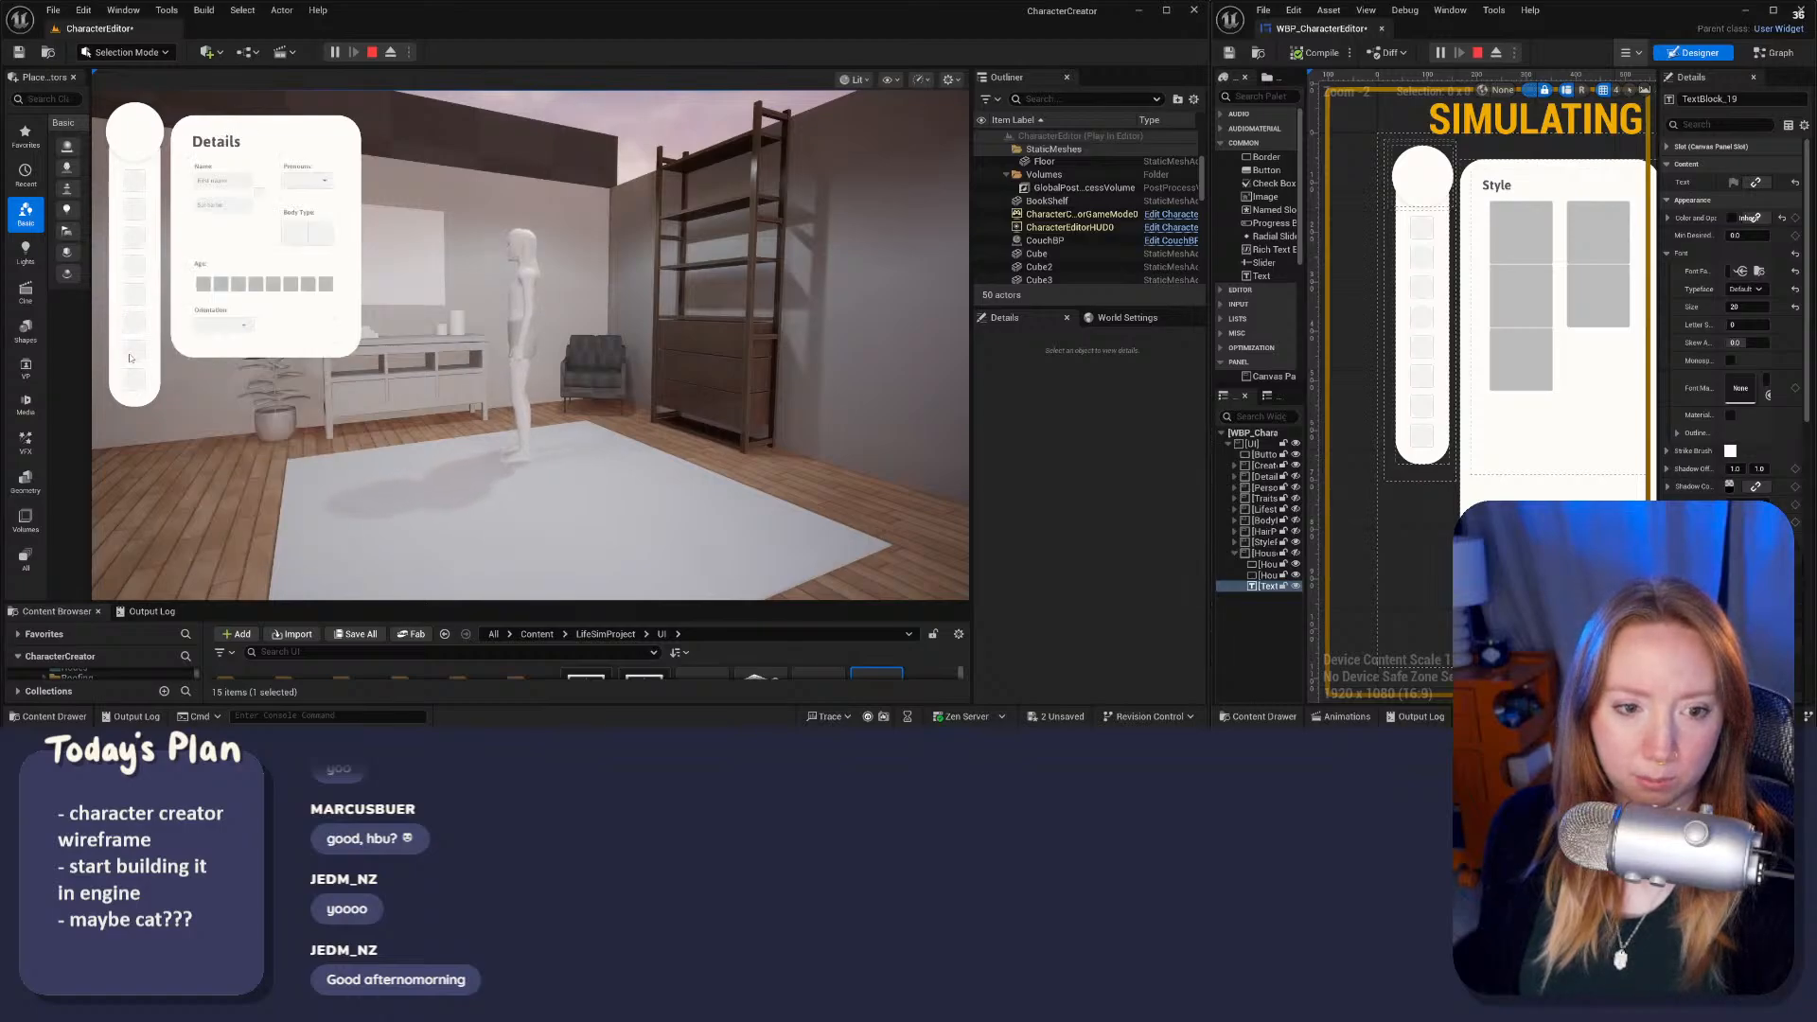
Step: Show the Style panel in the running level, zoom in on the character and try the second style tile
{"action": "left_click", "coordinate": [147, 319]}
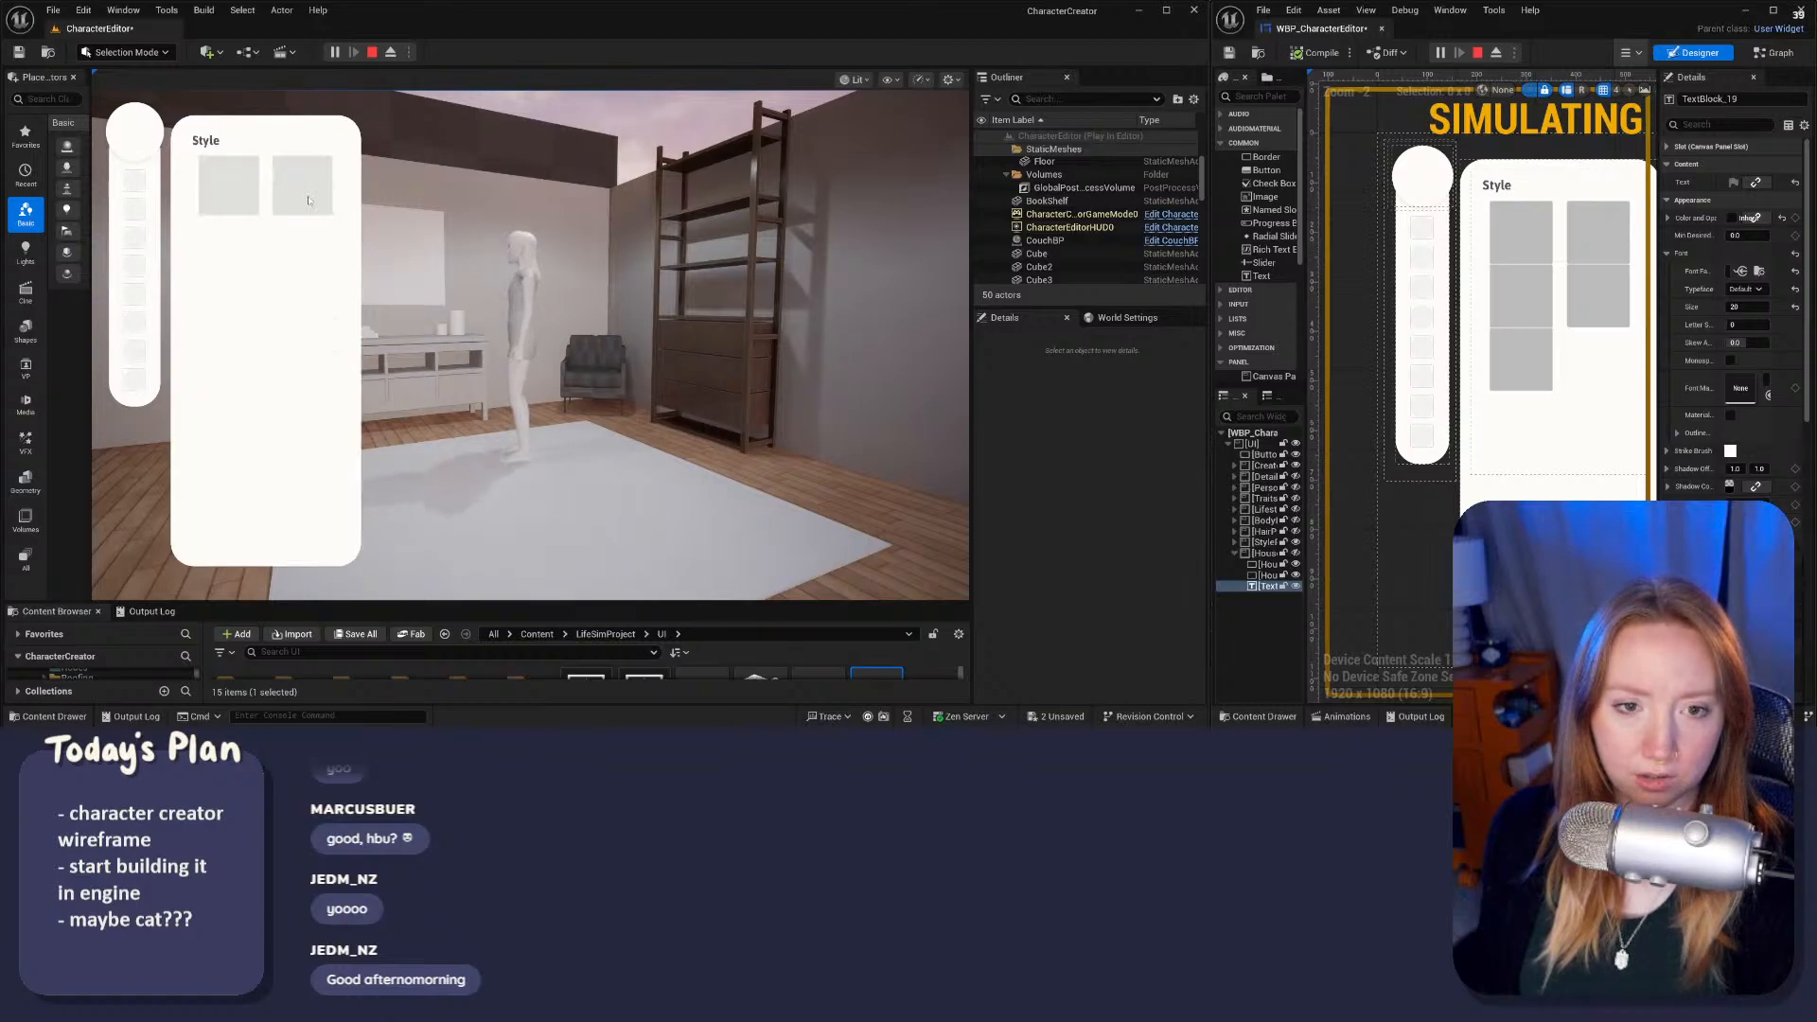
{"action": "left_click", "coordinate": [625, 398]}
{"action": "scroll", "coordinate": [624, 398], "scroll_direction": "up", "scroll_amount": 4}
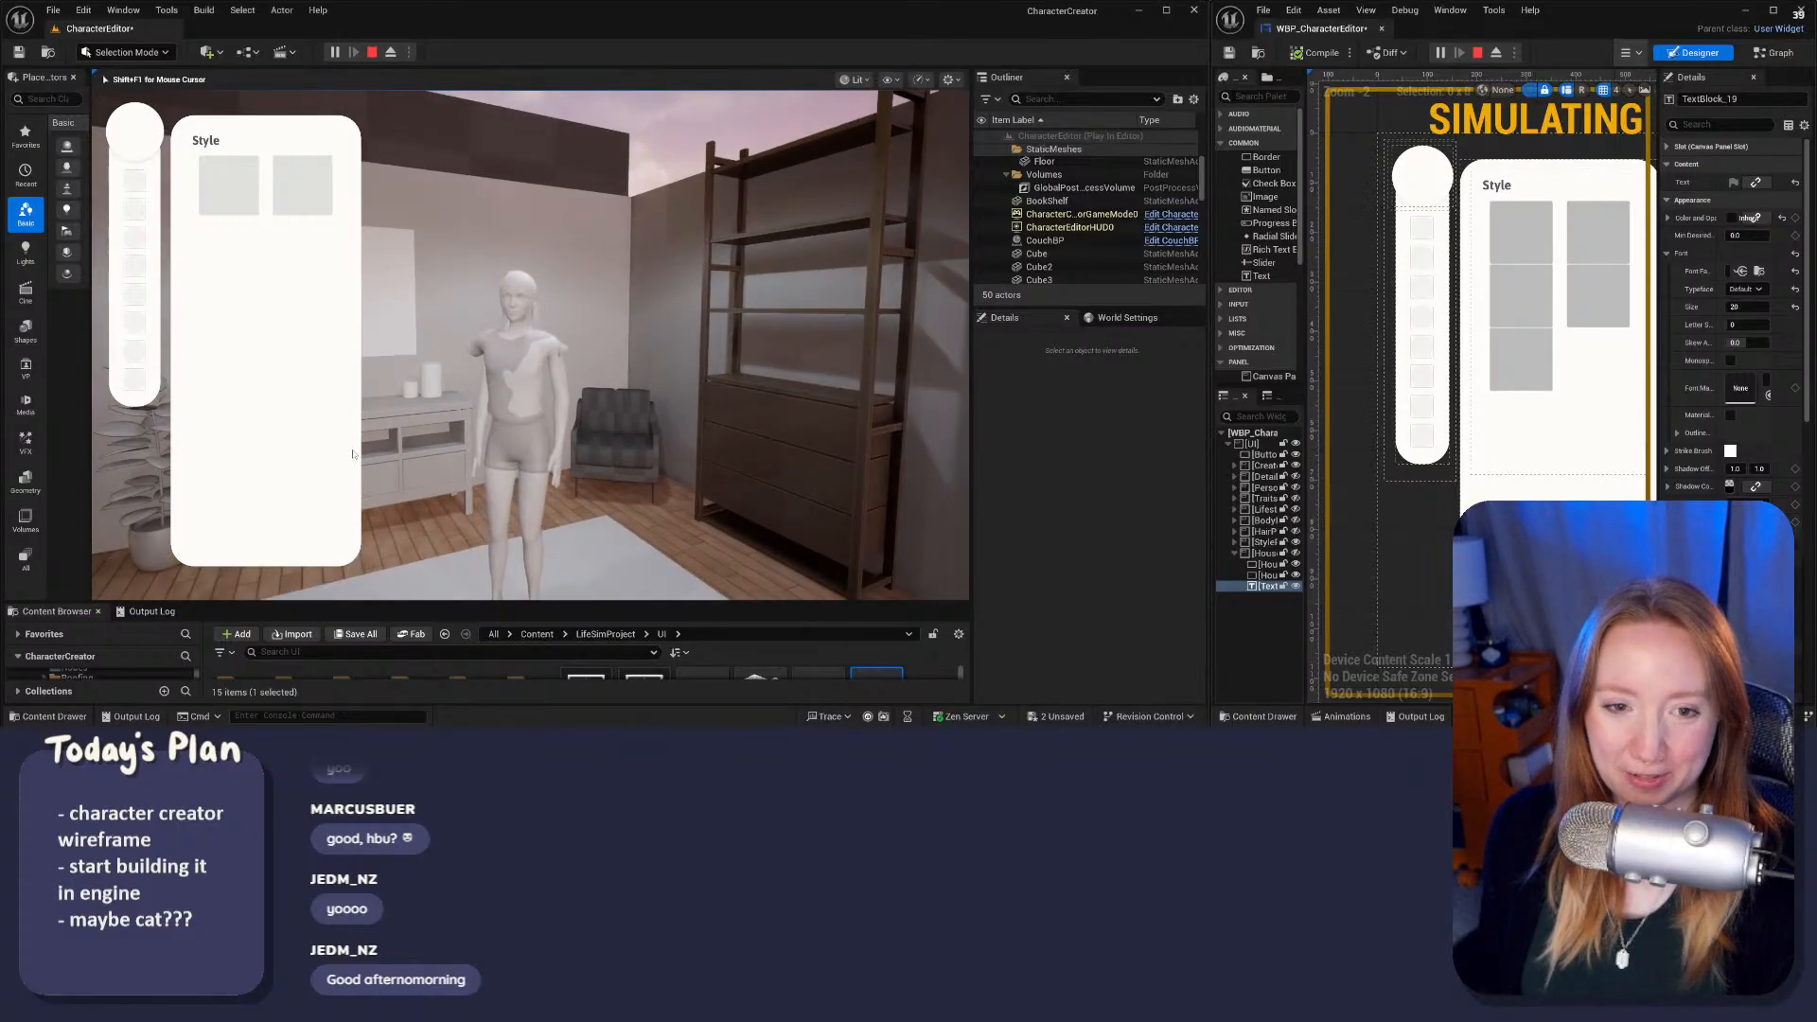
{"action": "left_click", "coordinate": [301, 191]}
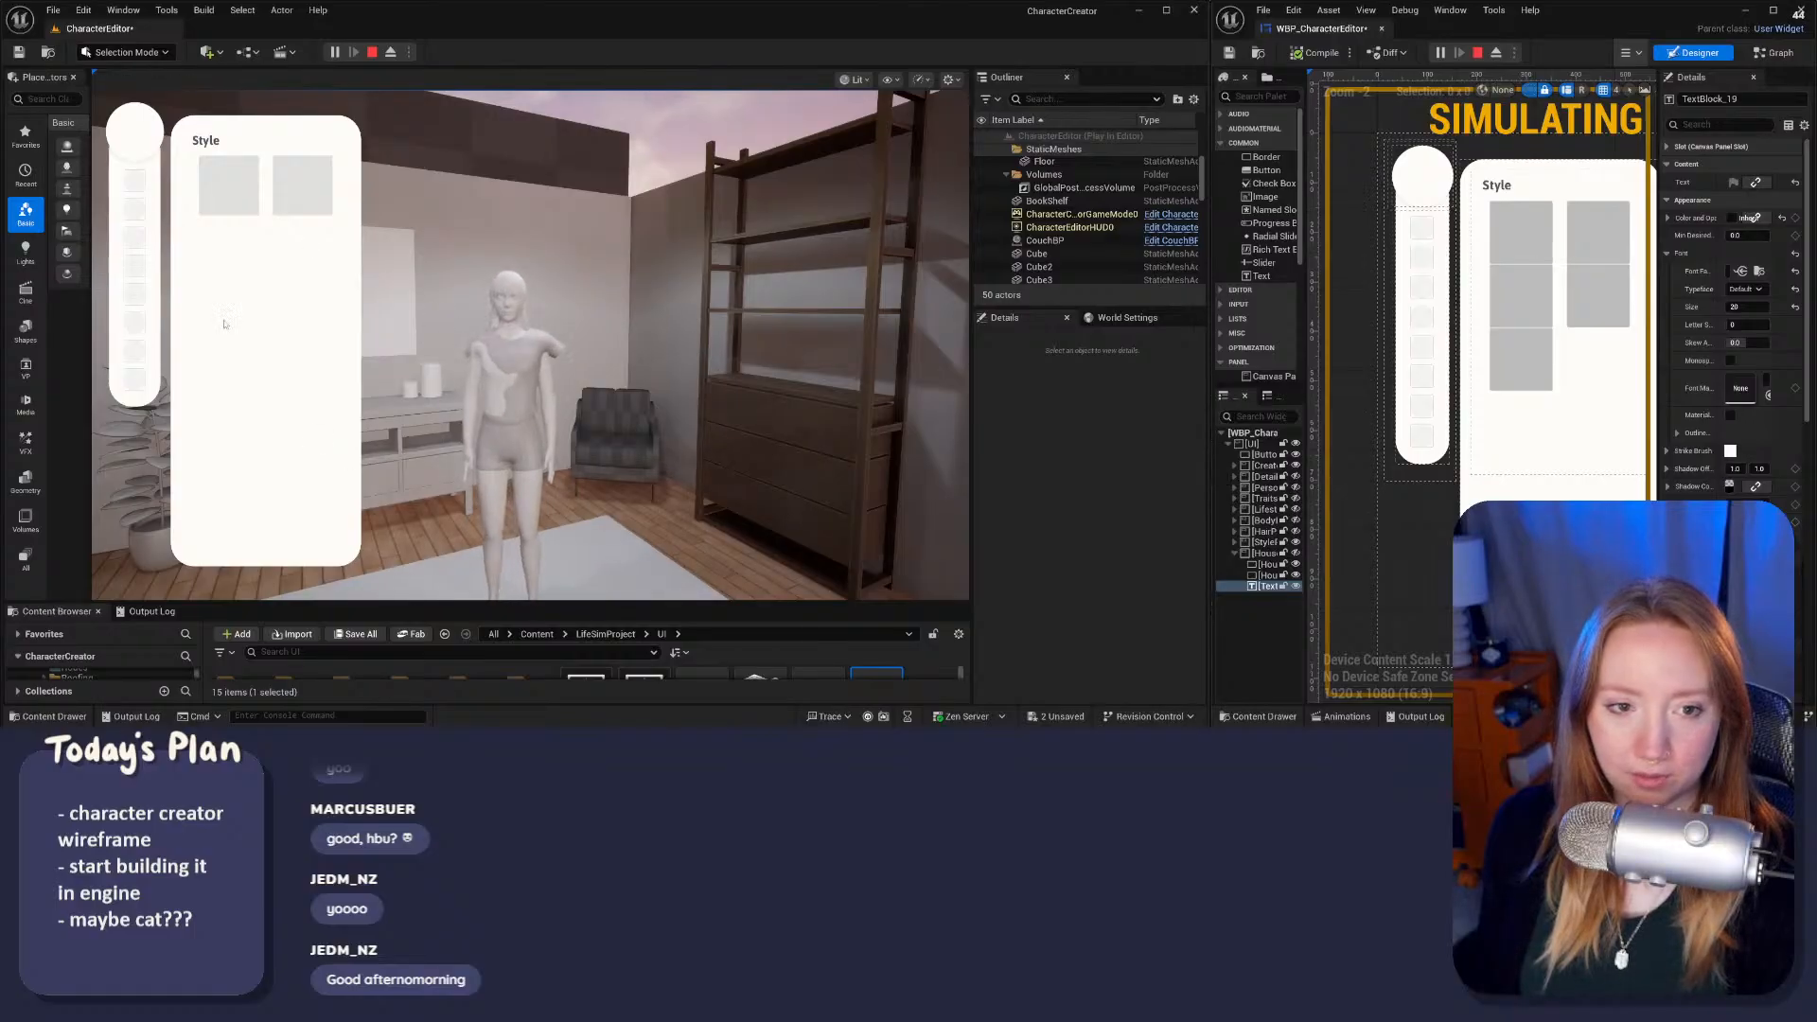
Step: Recheck the Details and Personality panel headings in the running level, then stop the play session
{"action": "left_click", "coordinate": [134, 185]}
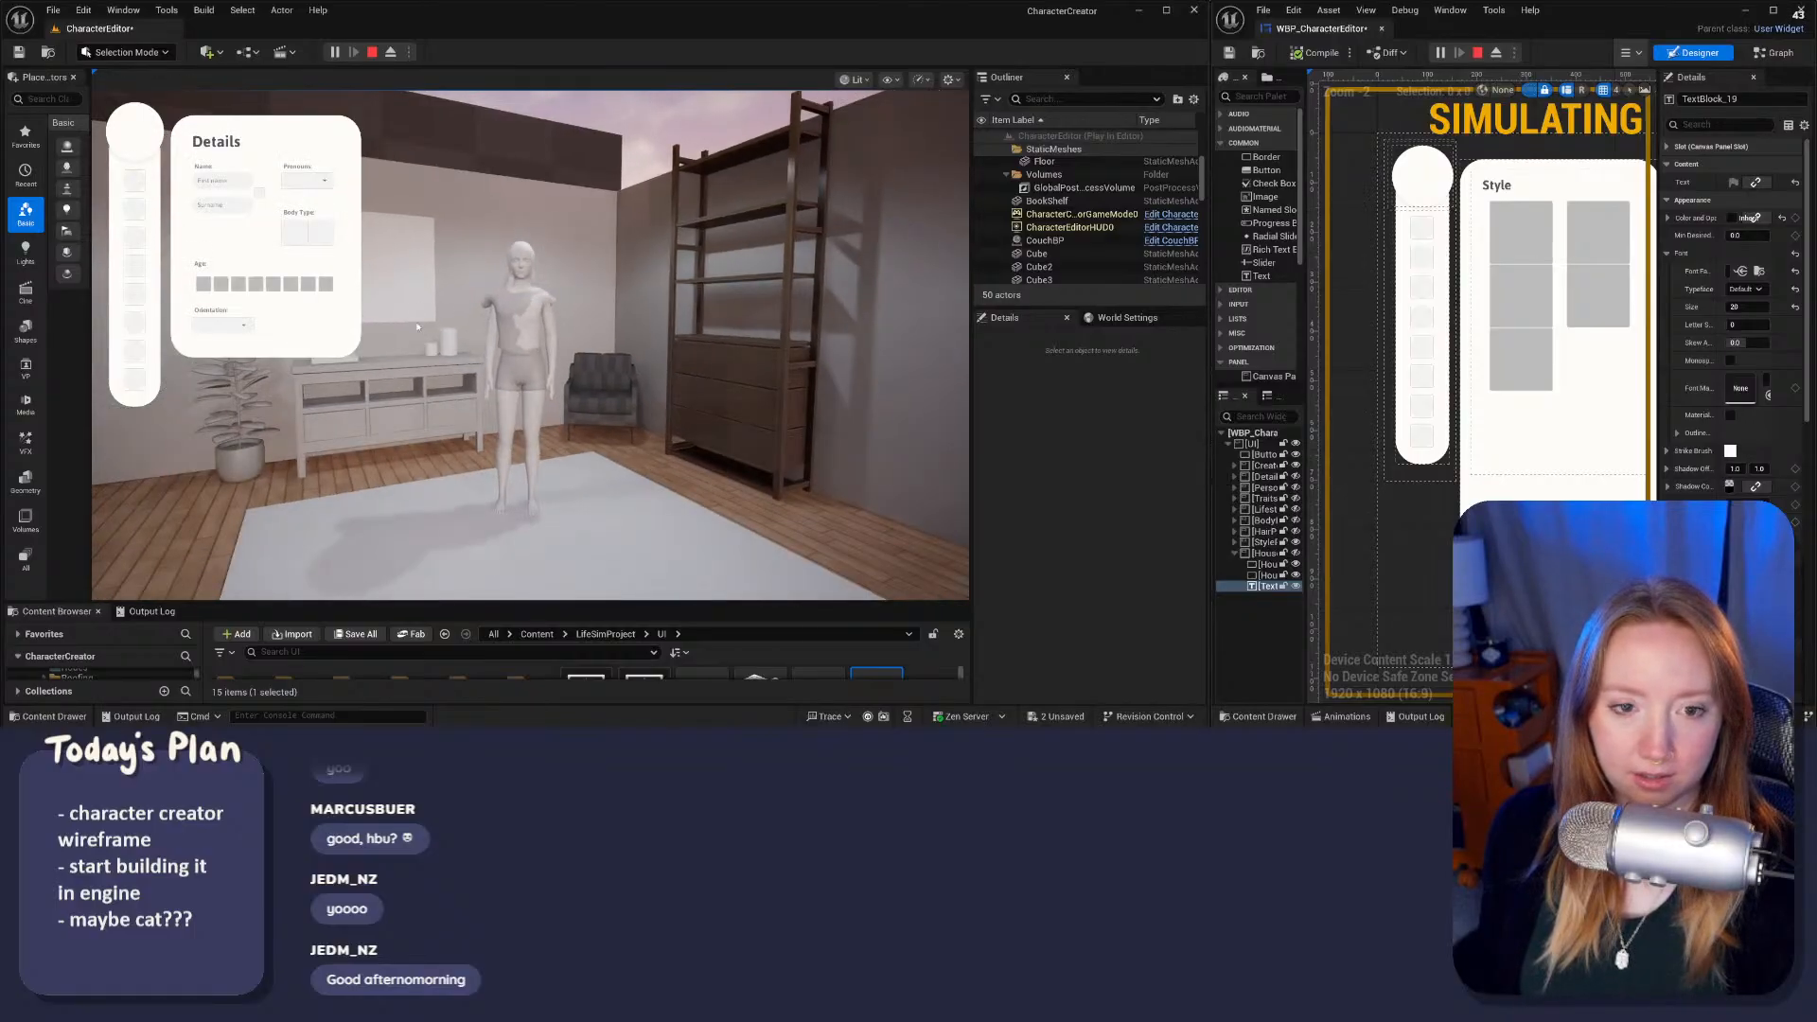
{"action": "left_click", "coordinate": [133, 219]}
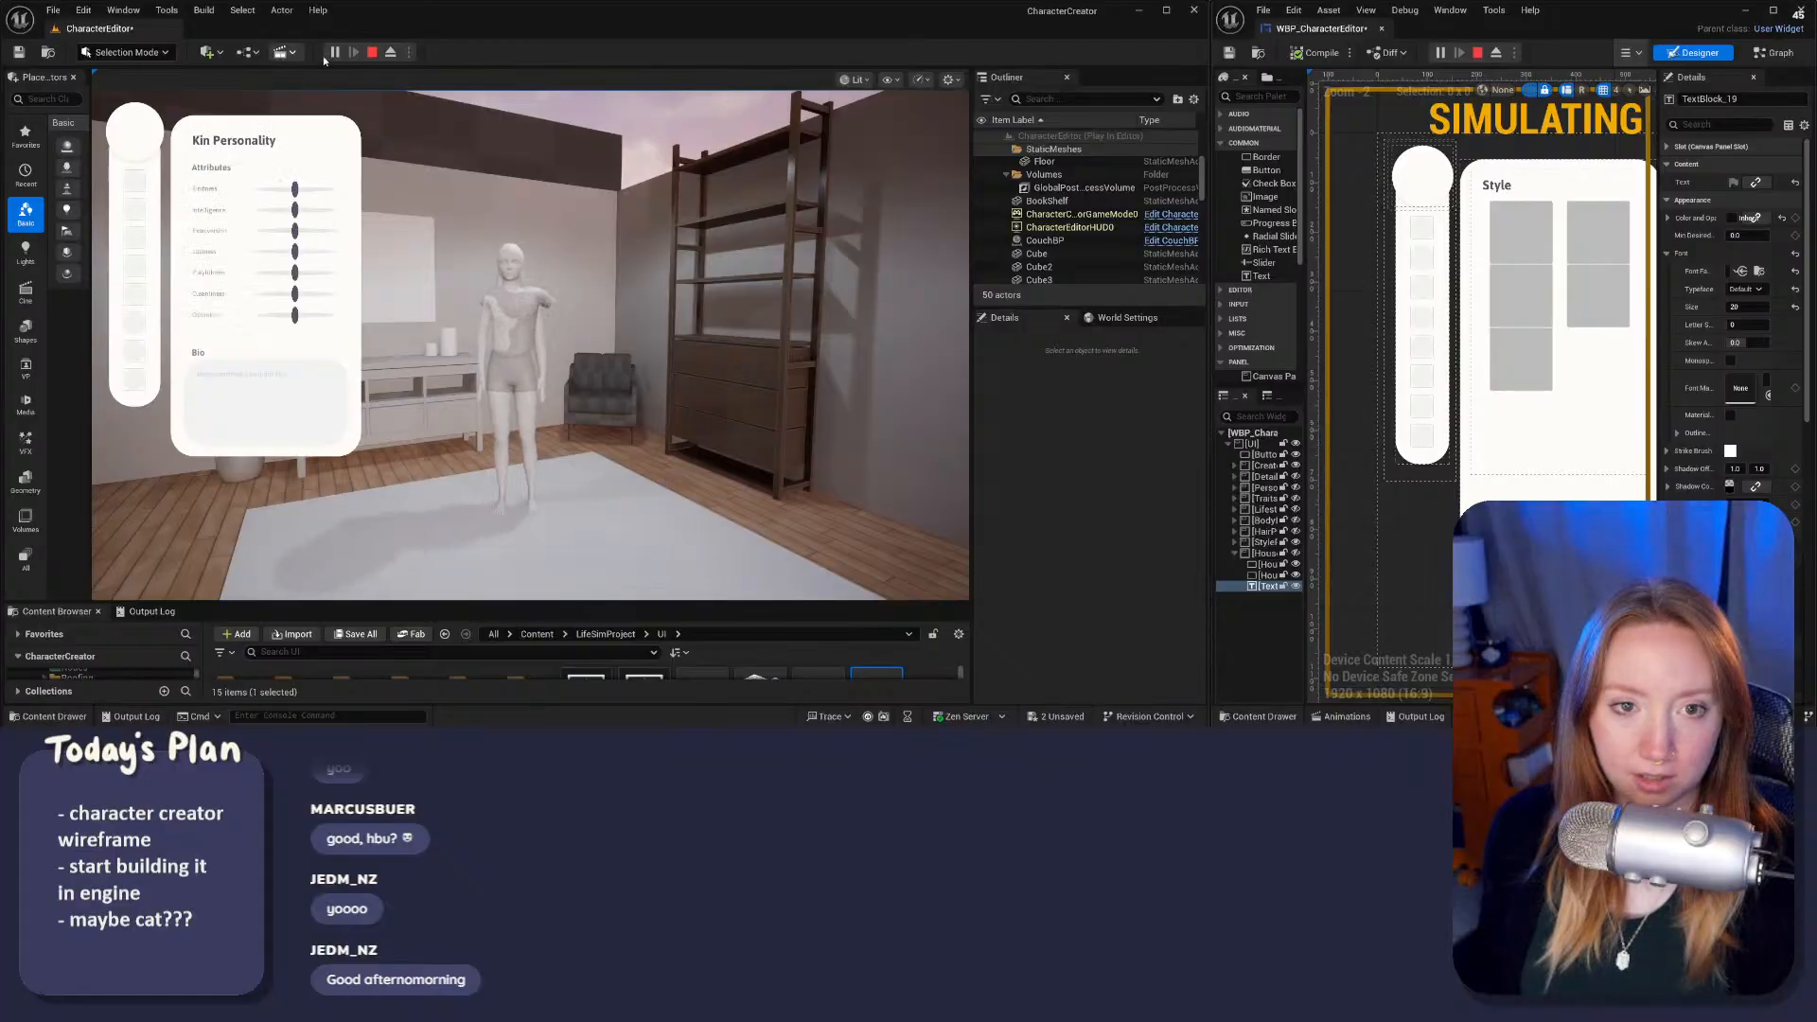
{"action": "left_click", "coordinate": [373, 52]}
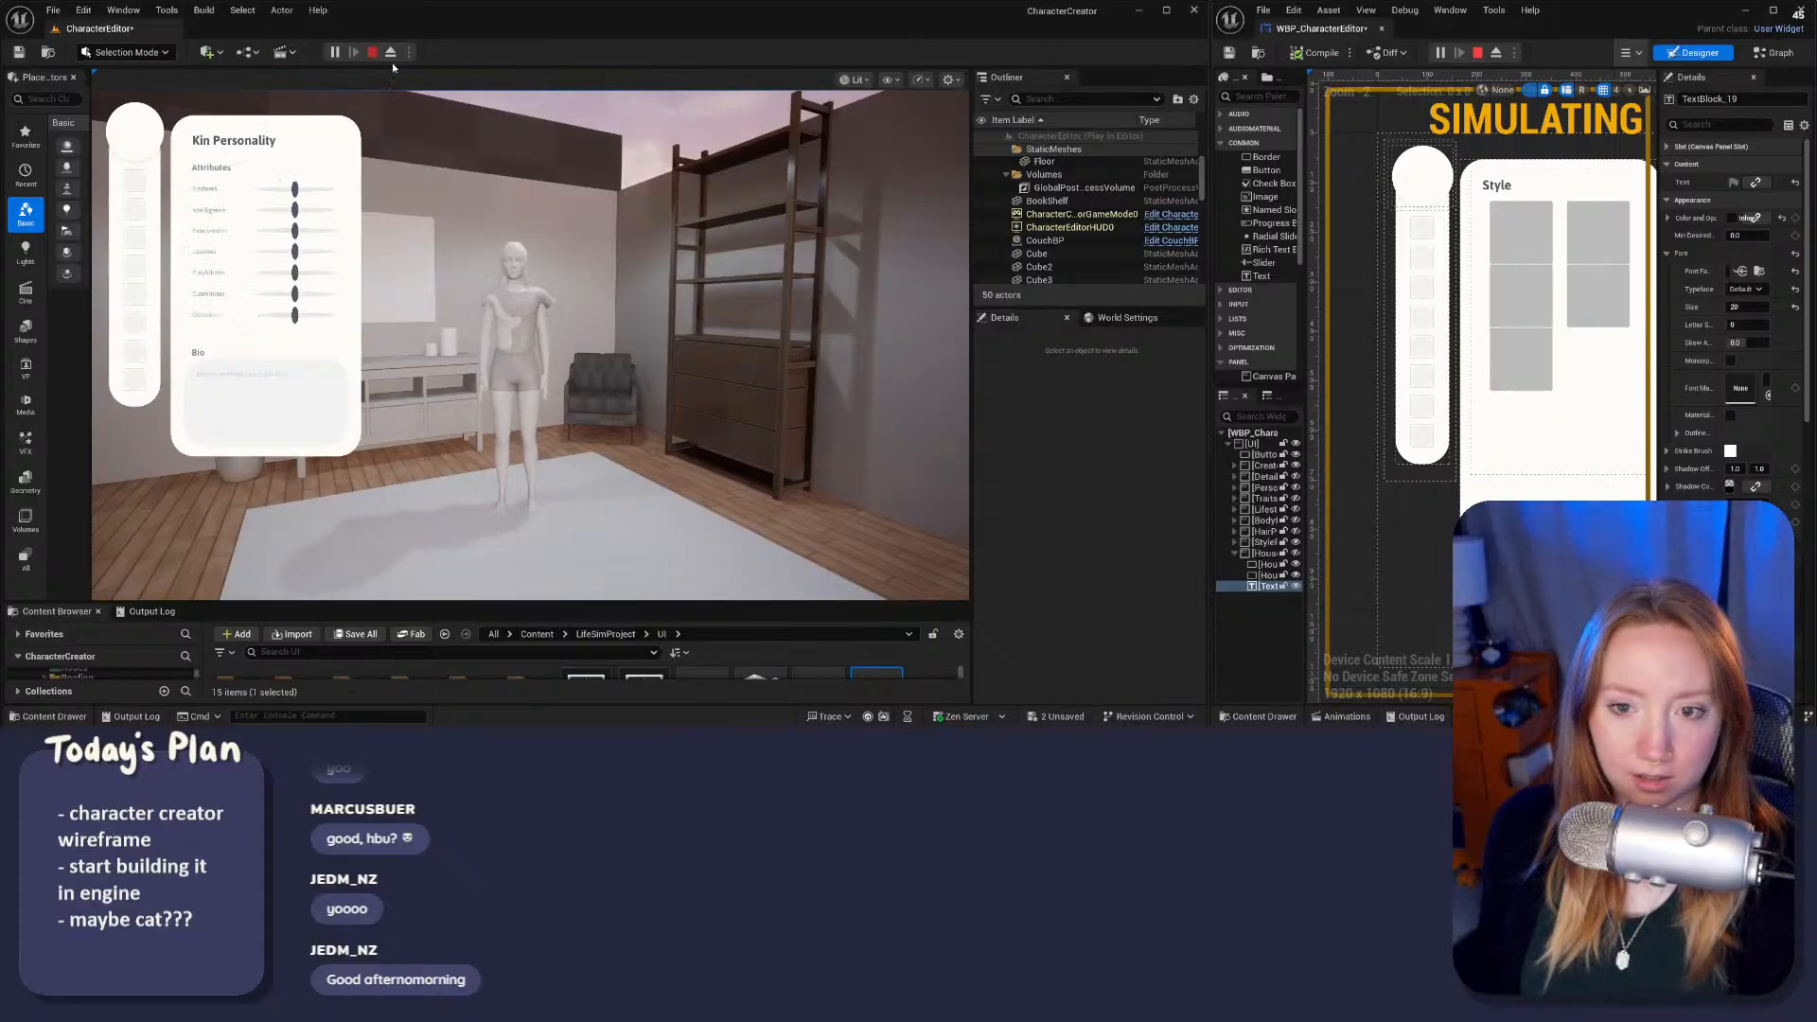
{"action": "right_click_drag", "start_coordinate": [529, 346], "coordinate": [553, 386]}
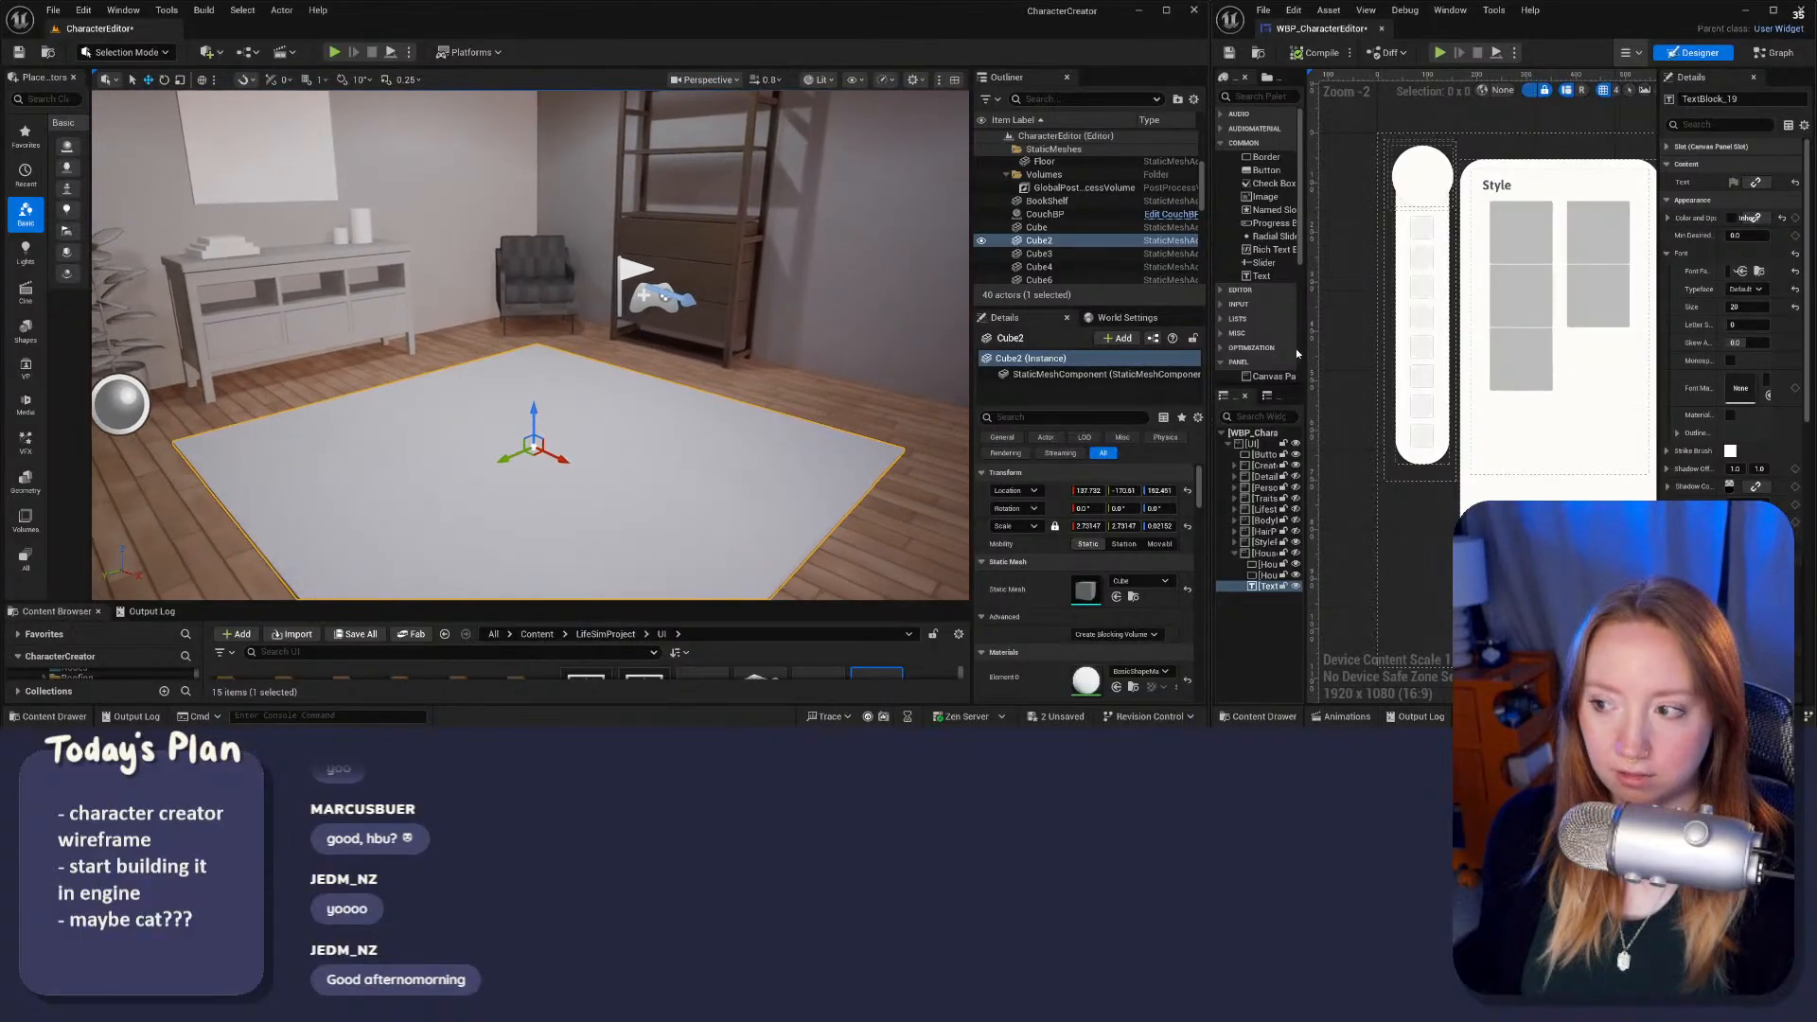
Step: Give the widget editor more width beside the level editor, then switch to the Character Creator notes in Notion
{"action": "left_click", "coordinate": [1208, 383]}
{"action": "left_click_drag", "start_coordinate": [1208, 382], "coordinate": [1109, 382]}
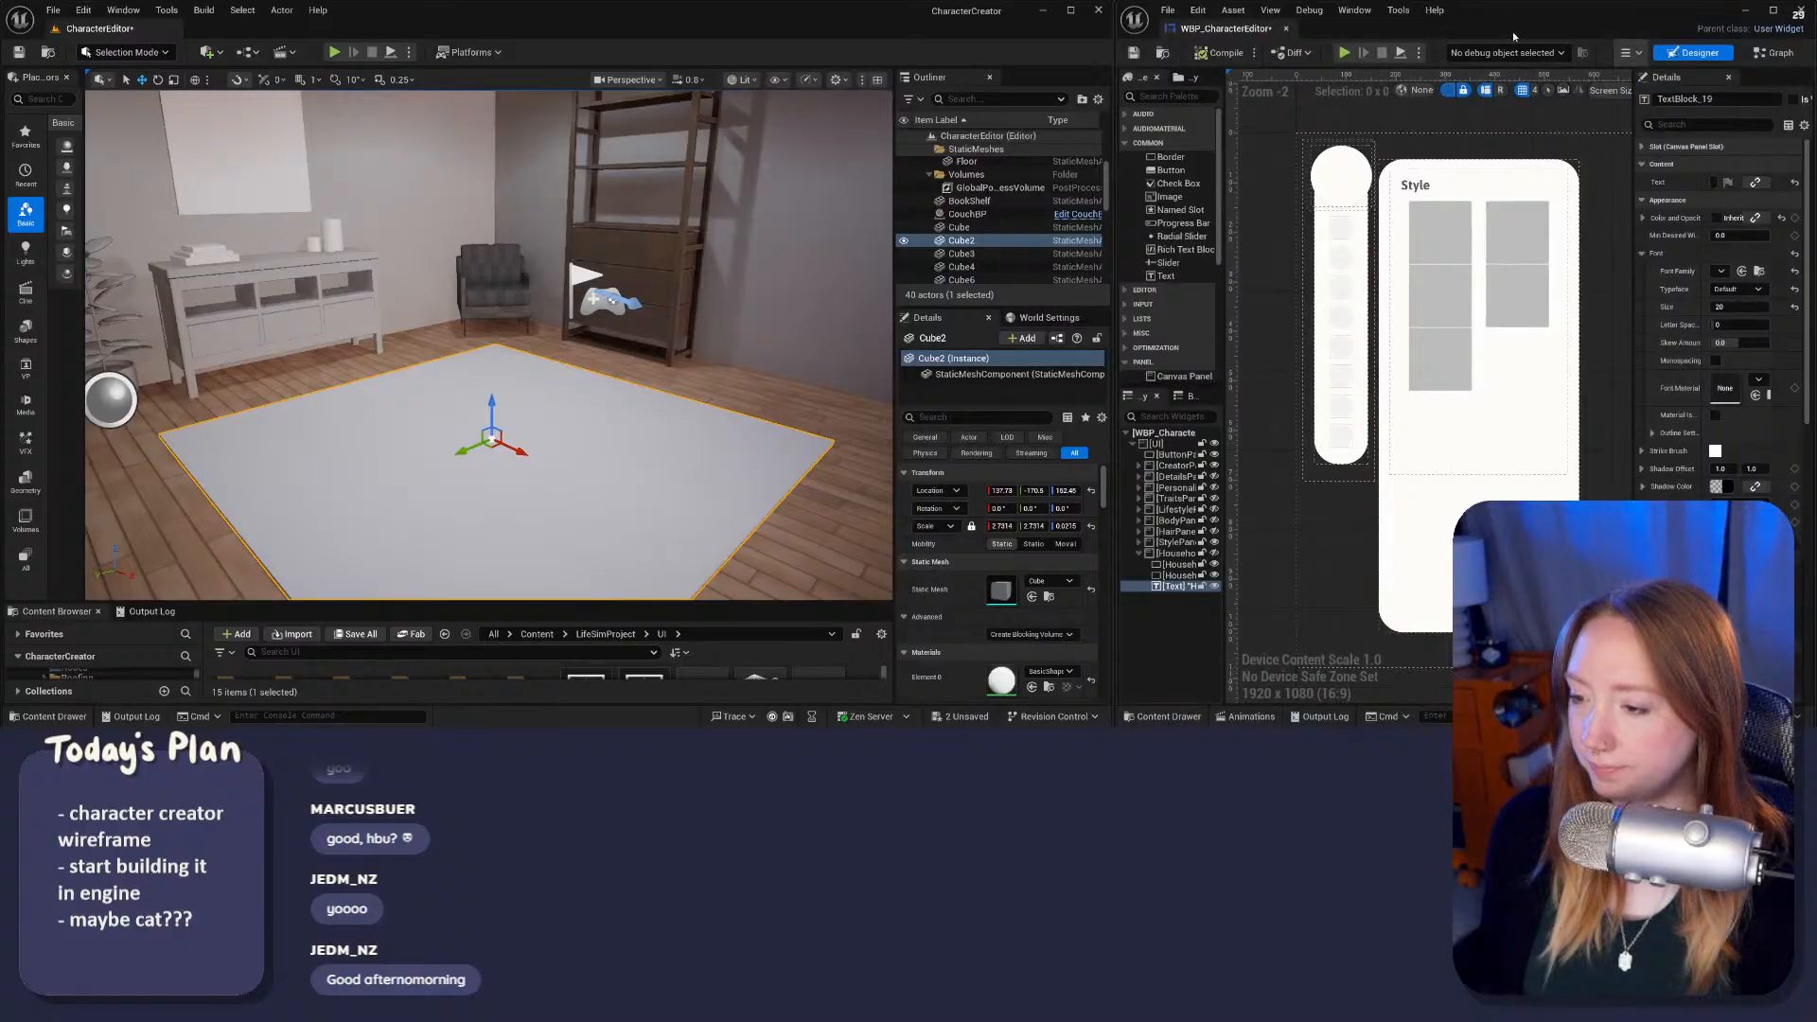
{"action": "key", "text": "alt+Tab"}
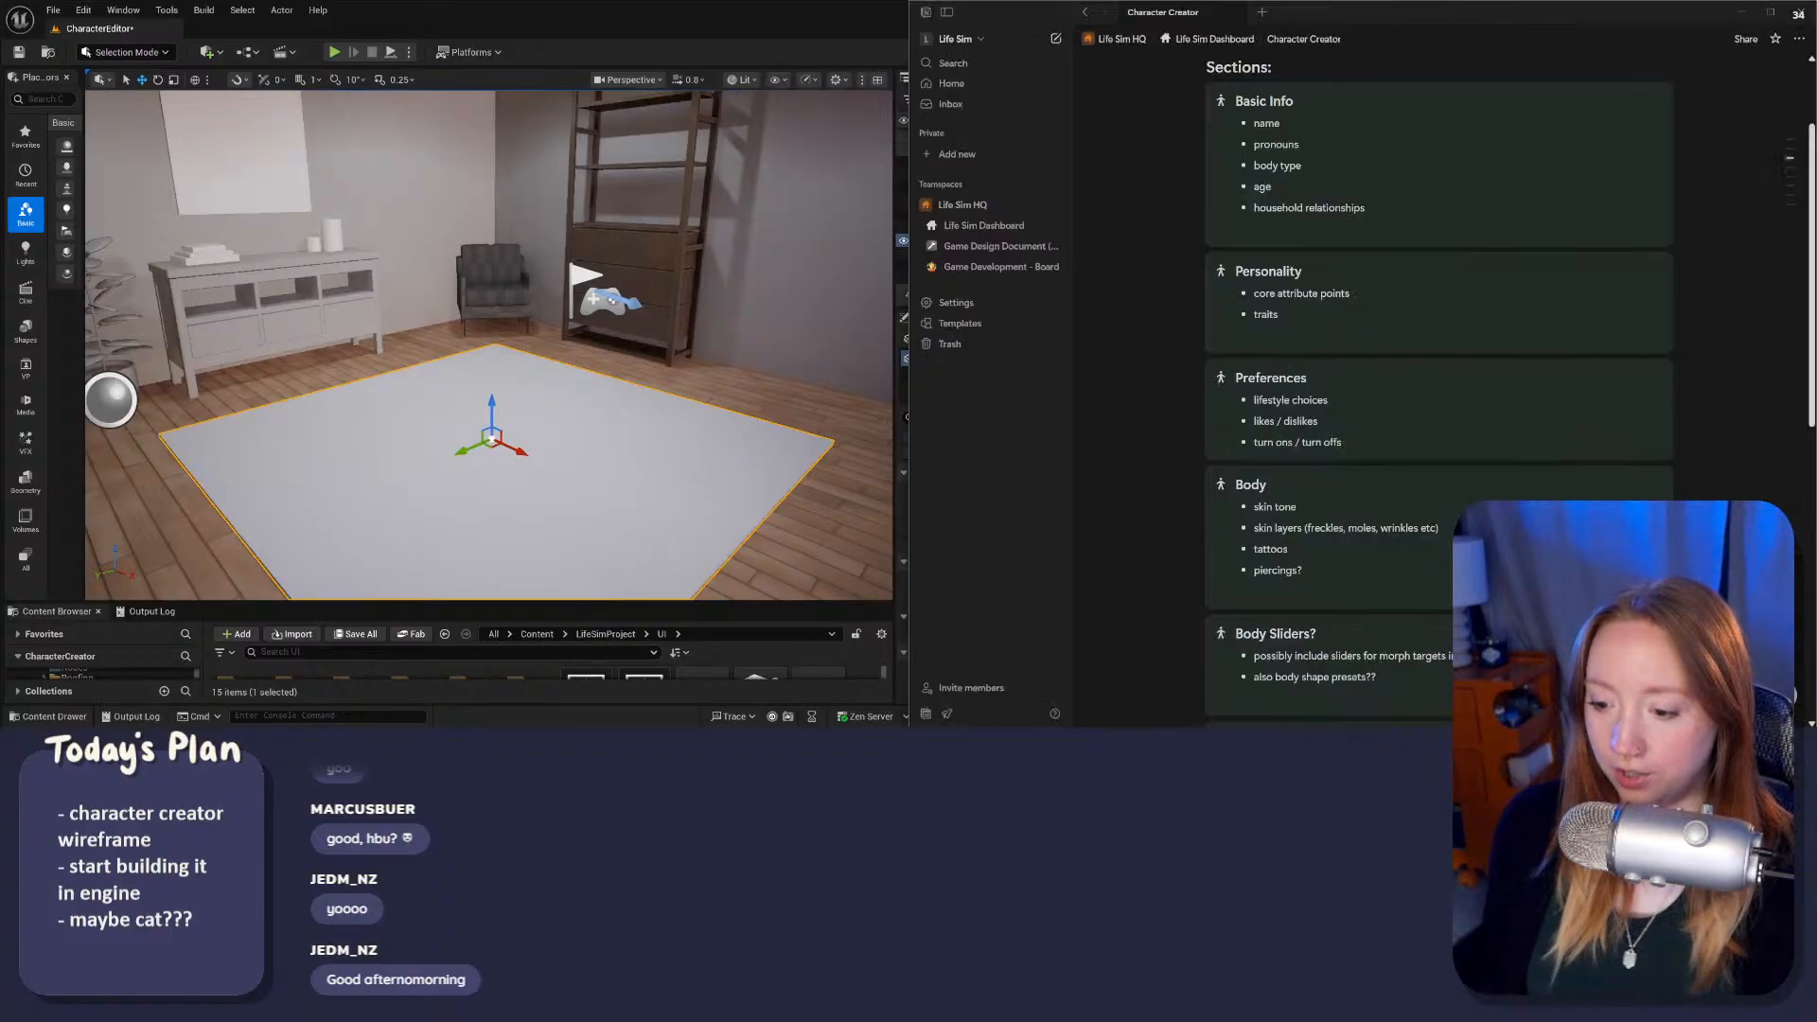
{"action": "mouse_move", "coordinate": [984, 741]}
{"action": "left_click", "coordinate": [984, 700]}
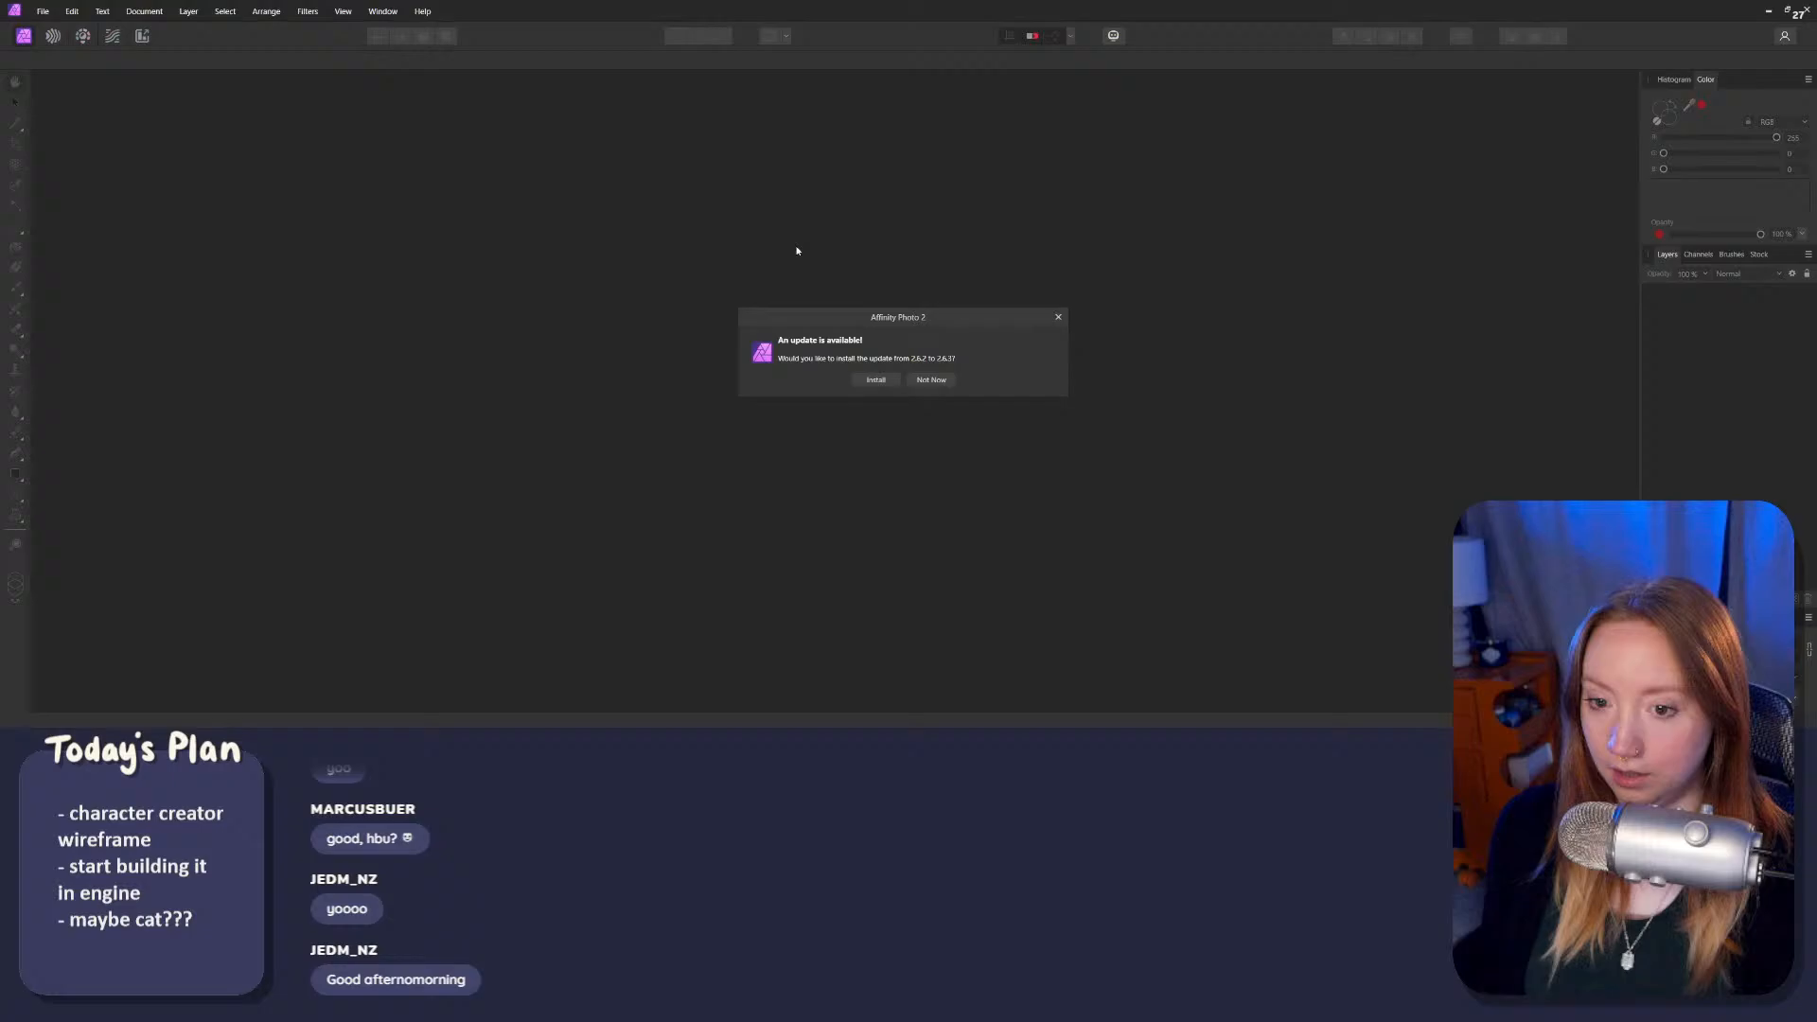
{"action": "left_click", "coordinate": [922, 381]}
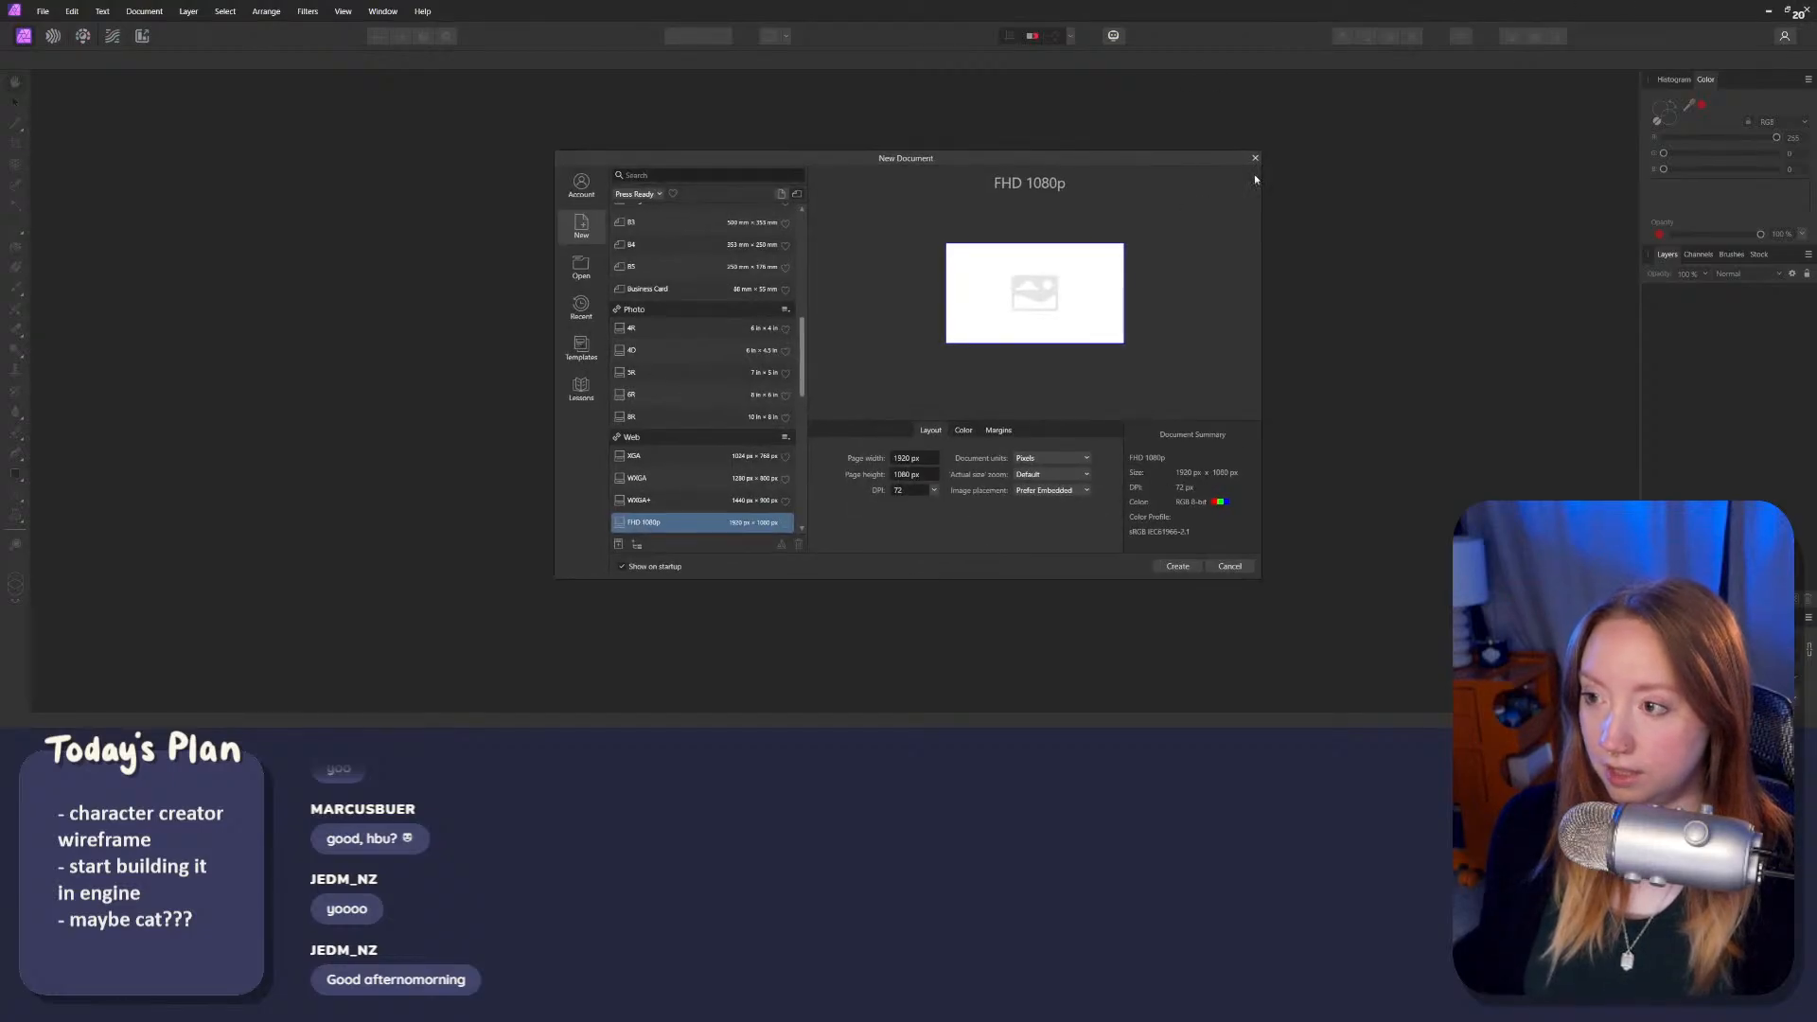
{"action": "left_click", "coordinate": [1254, 159]}
{"action": "left_click", "coordinate": [1805, 10]}
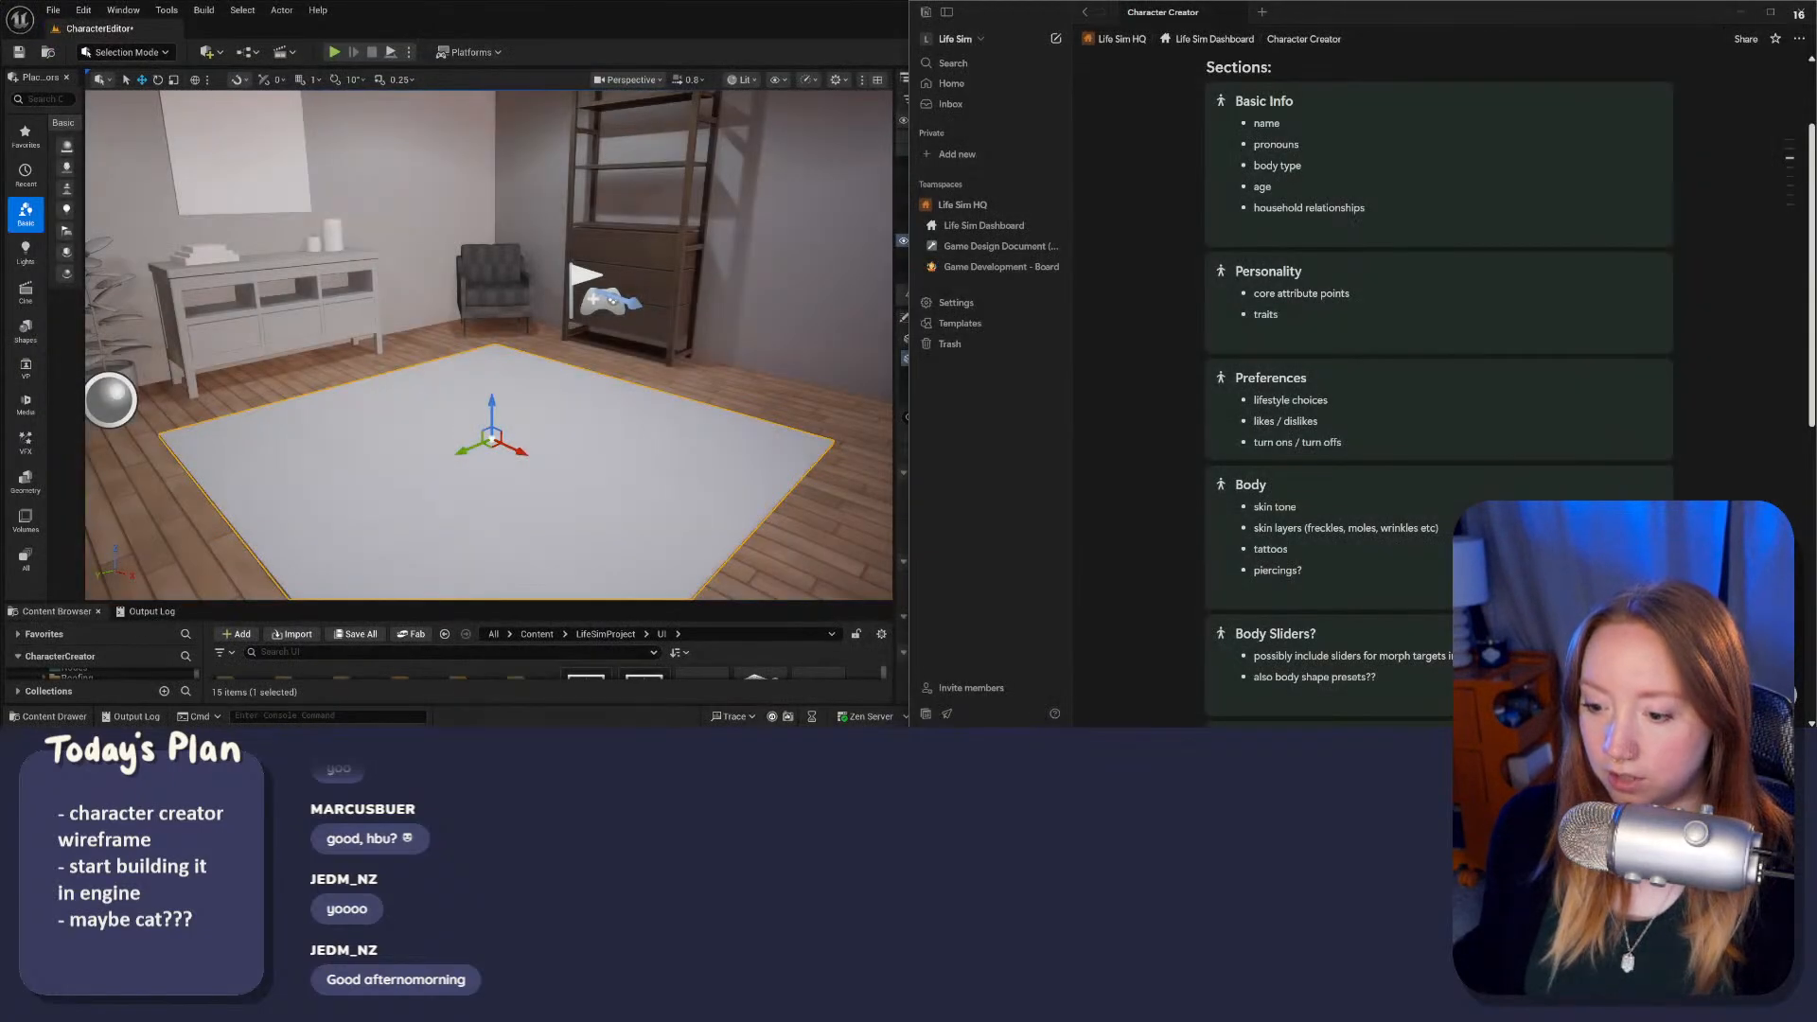
Step: Bring up the blank grid page in OneNote beside the Character Creator notes
{"action": "mouse_move", "coordinate": [994, 741]}
{"action": "left_click", "coordinate": [1060, 696]}
{"action": "key", "text": "super"}
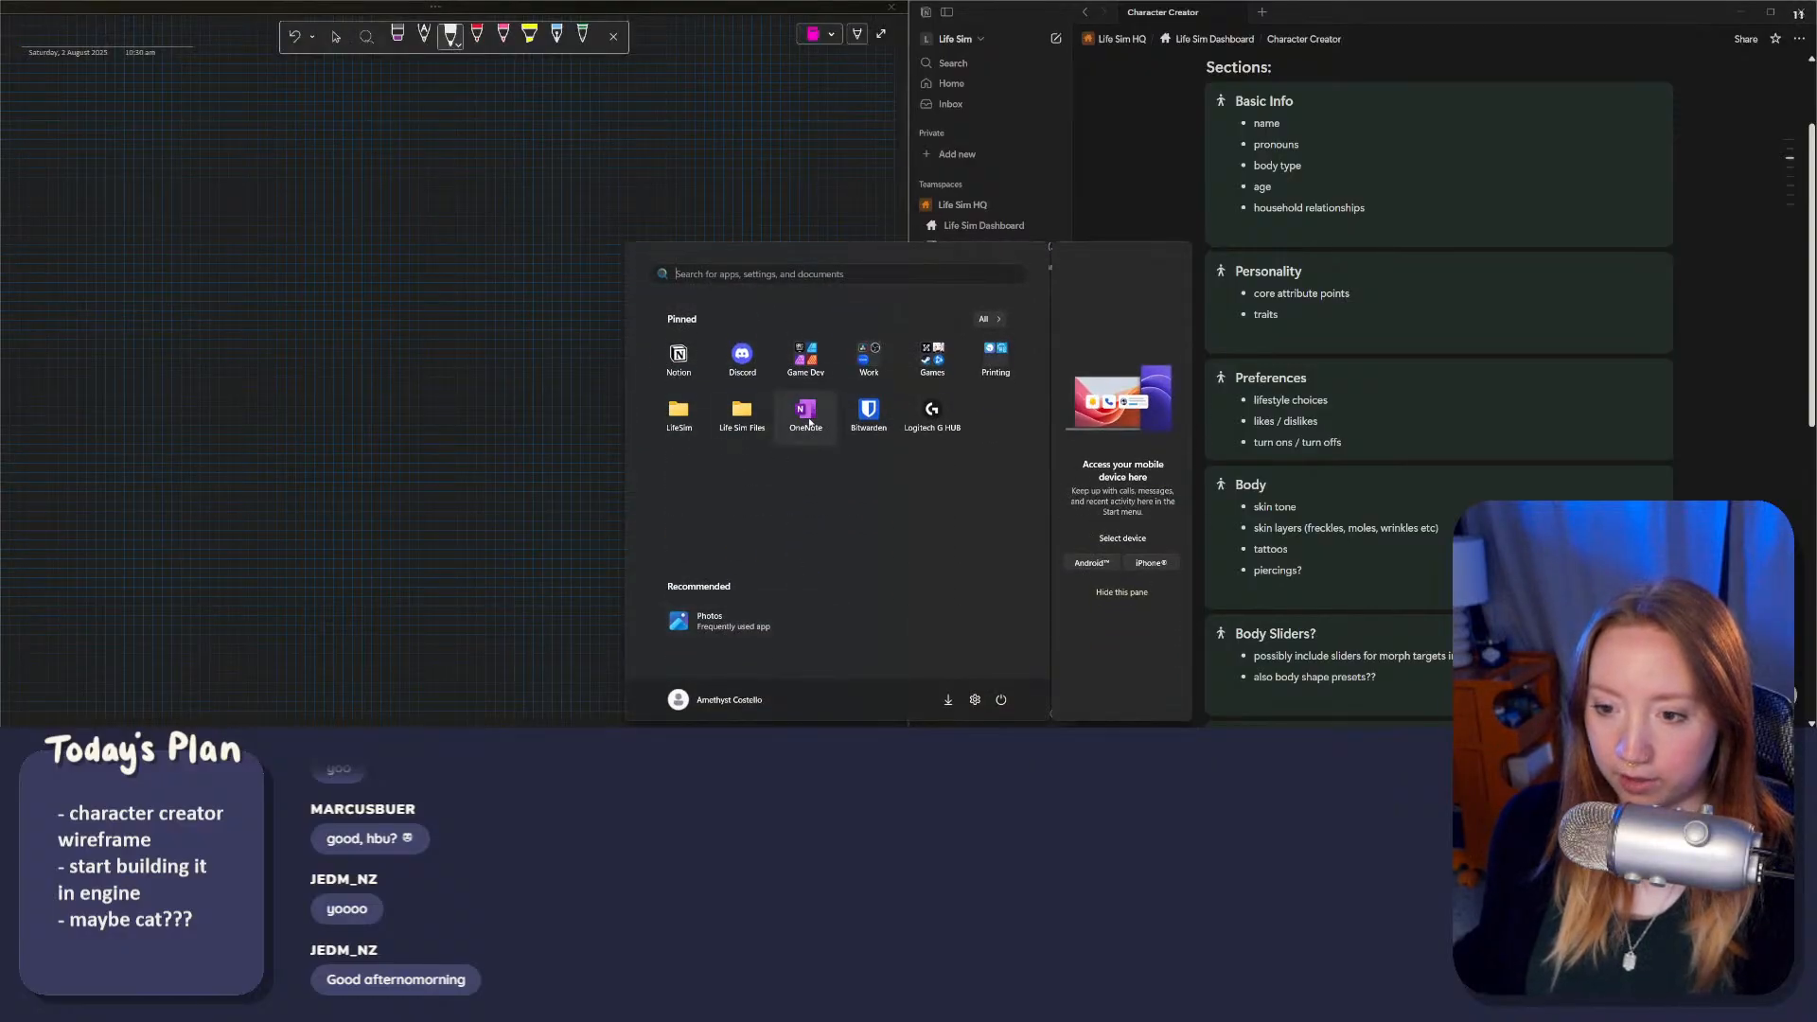
{"action": "left_click", "coordinate": [805, 356]}
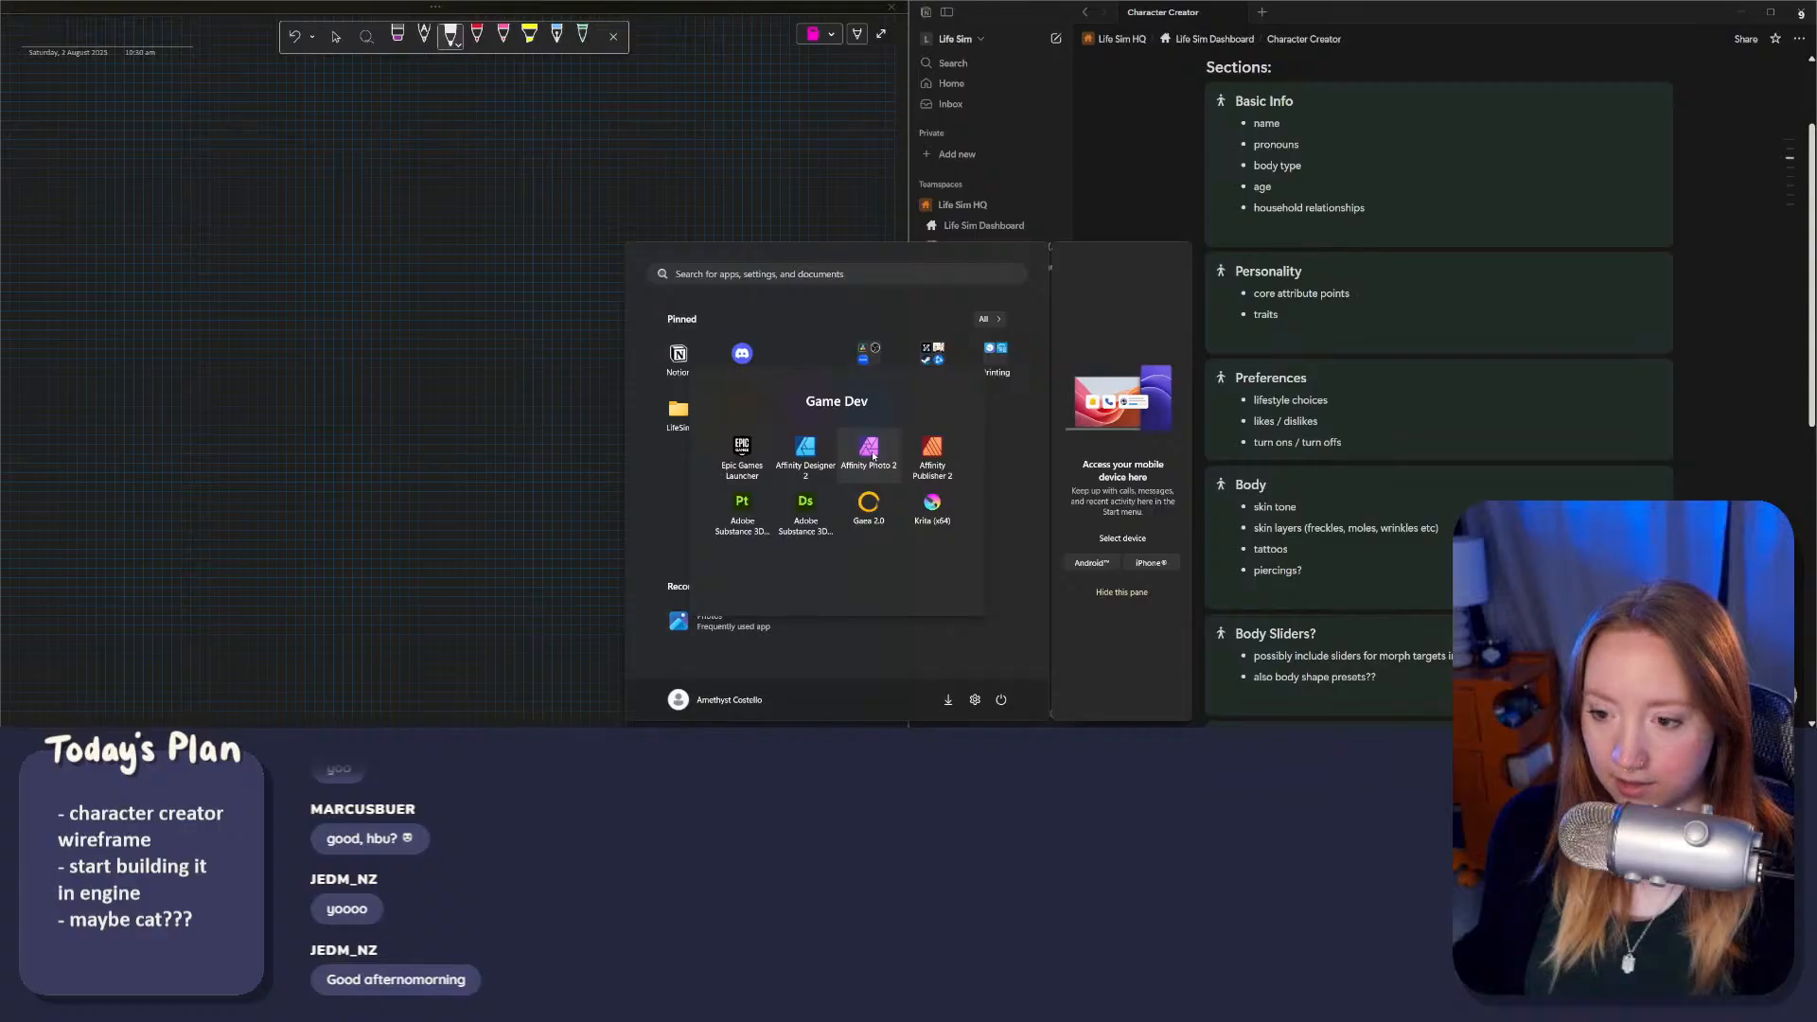
{"action": "left_click", "coordinate": [643, 511]}
{"action": "left_click", "coordinate": [388, 404]}
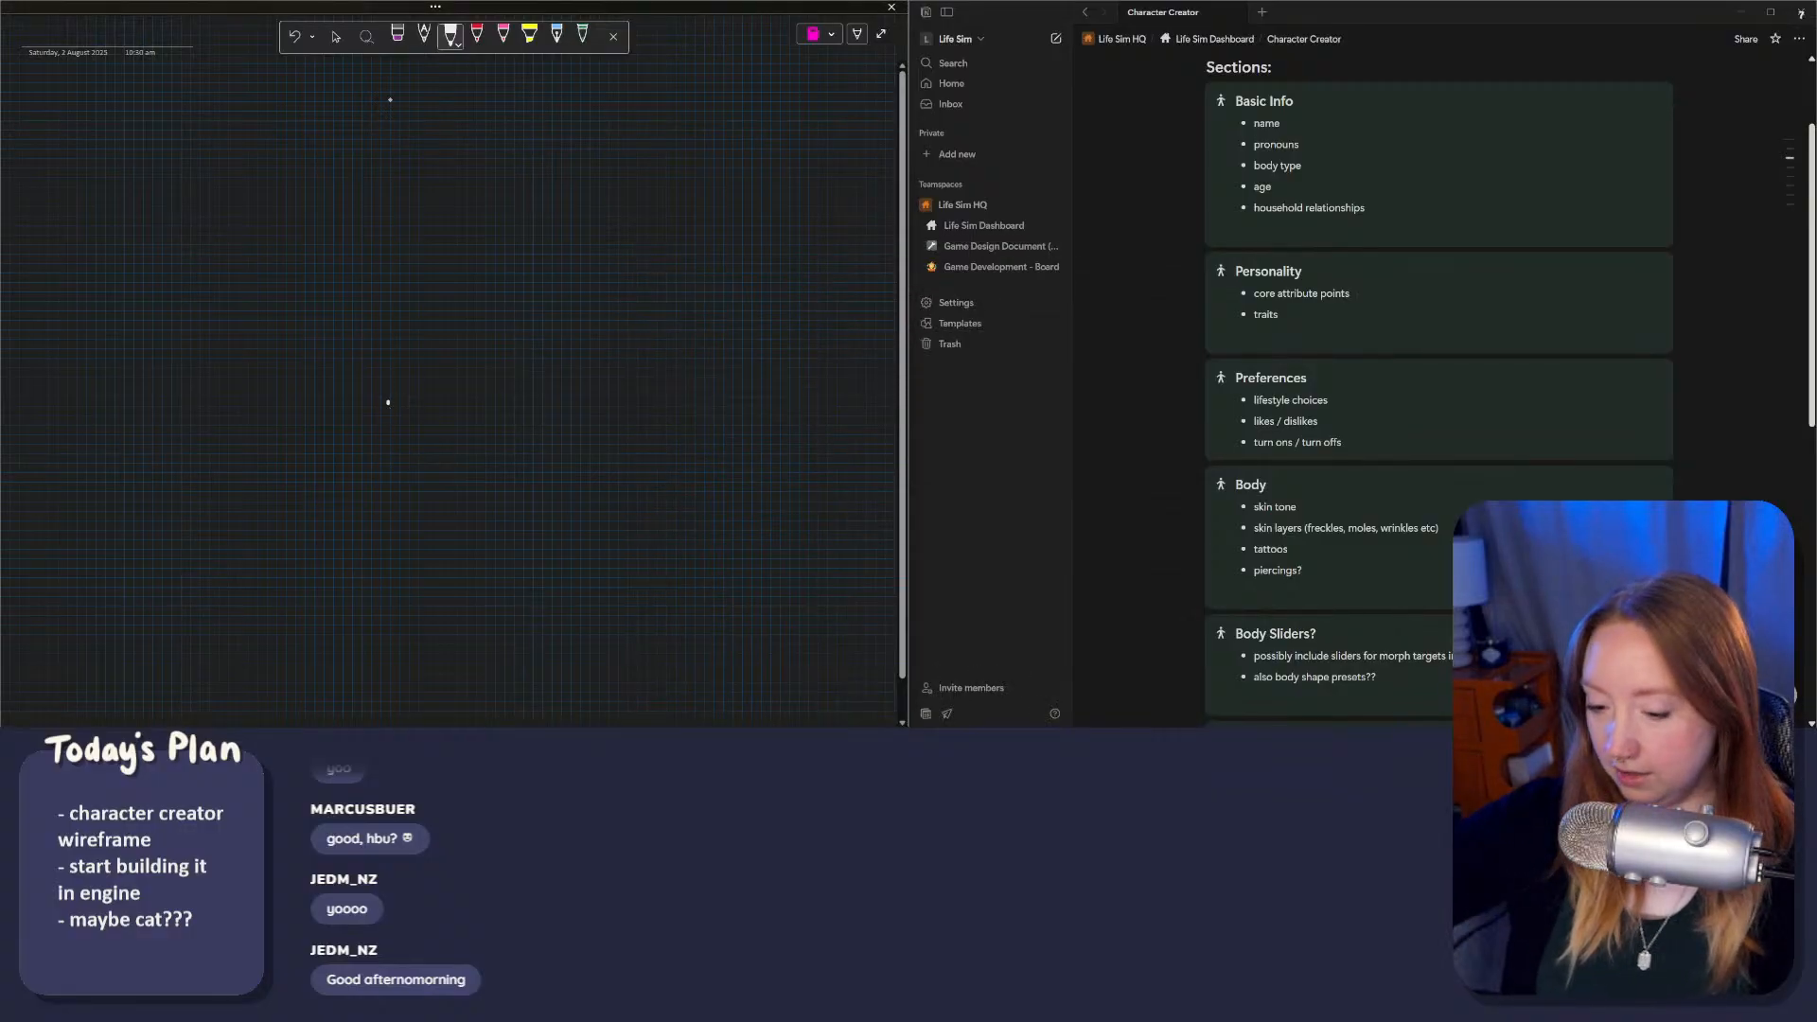
Step: Erase the stray ink dots from the grid page and widen the page against the Character Creator notes
{"action": "left_click", "coordinate": [398, 36]}
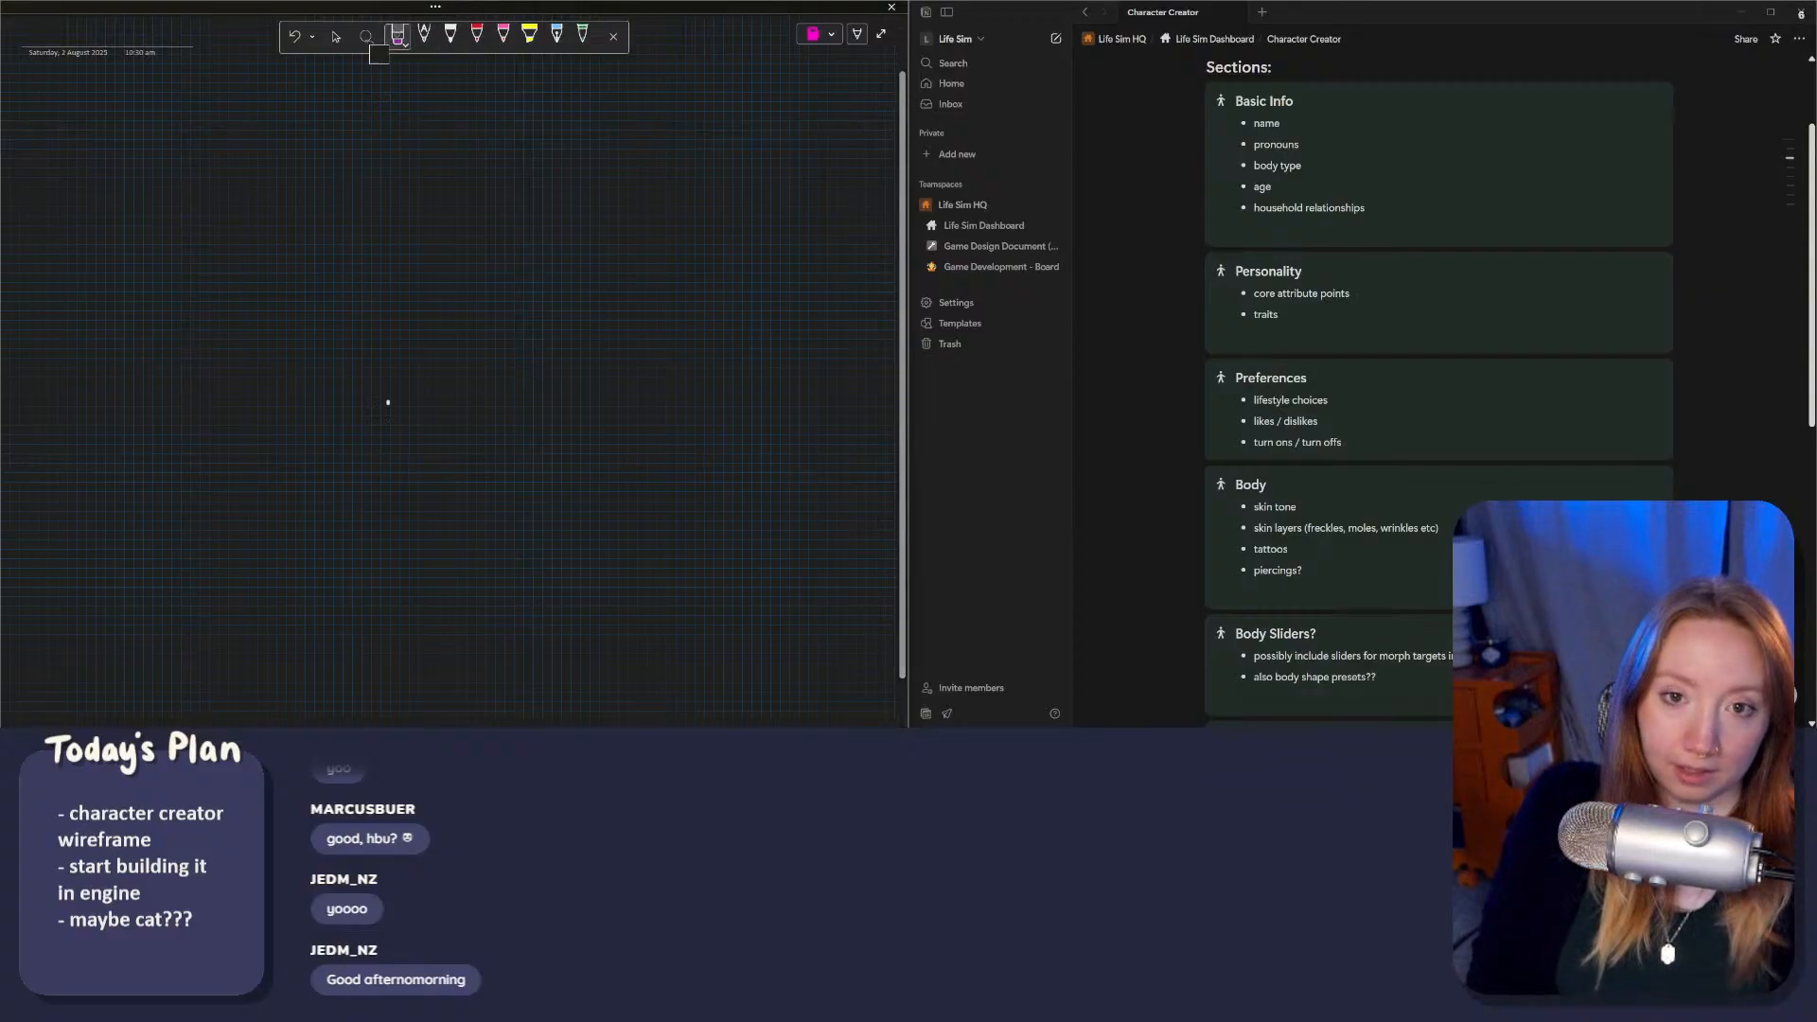
{"action": "left_click", "coordinate": [451, 36]}
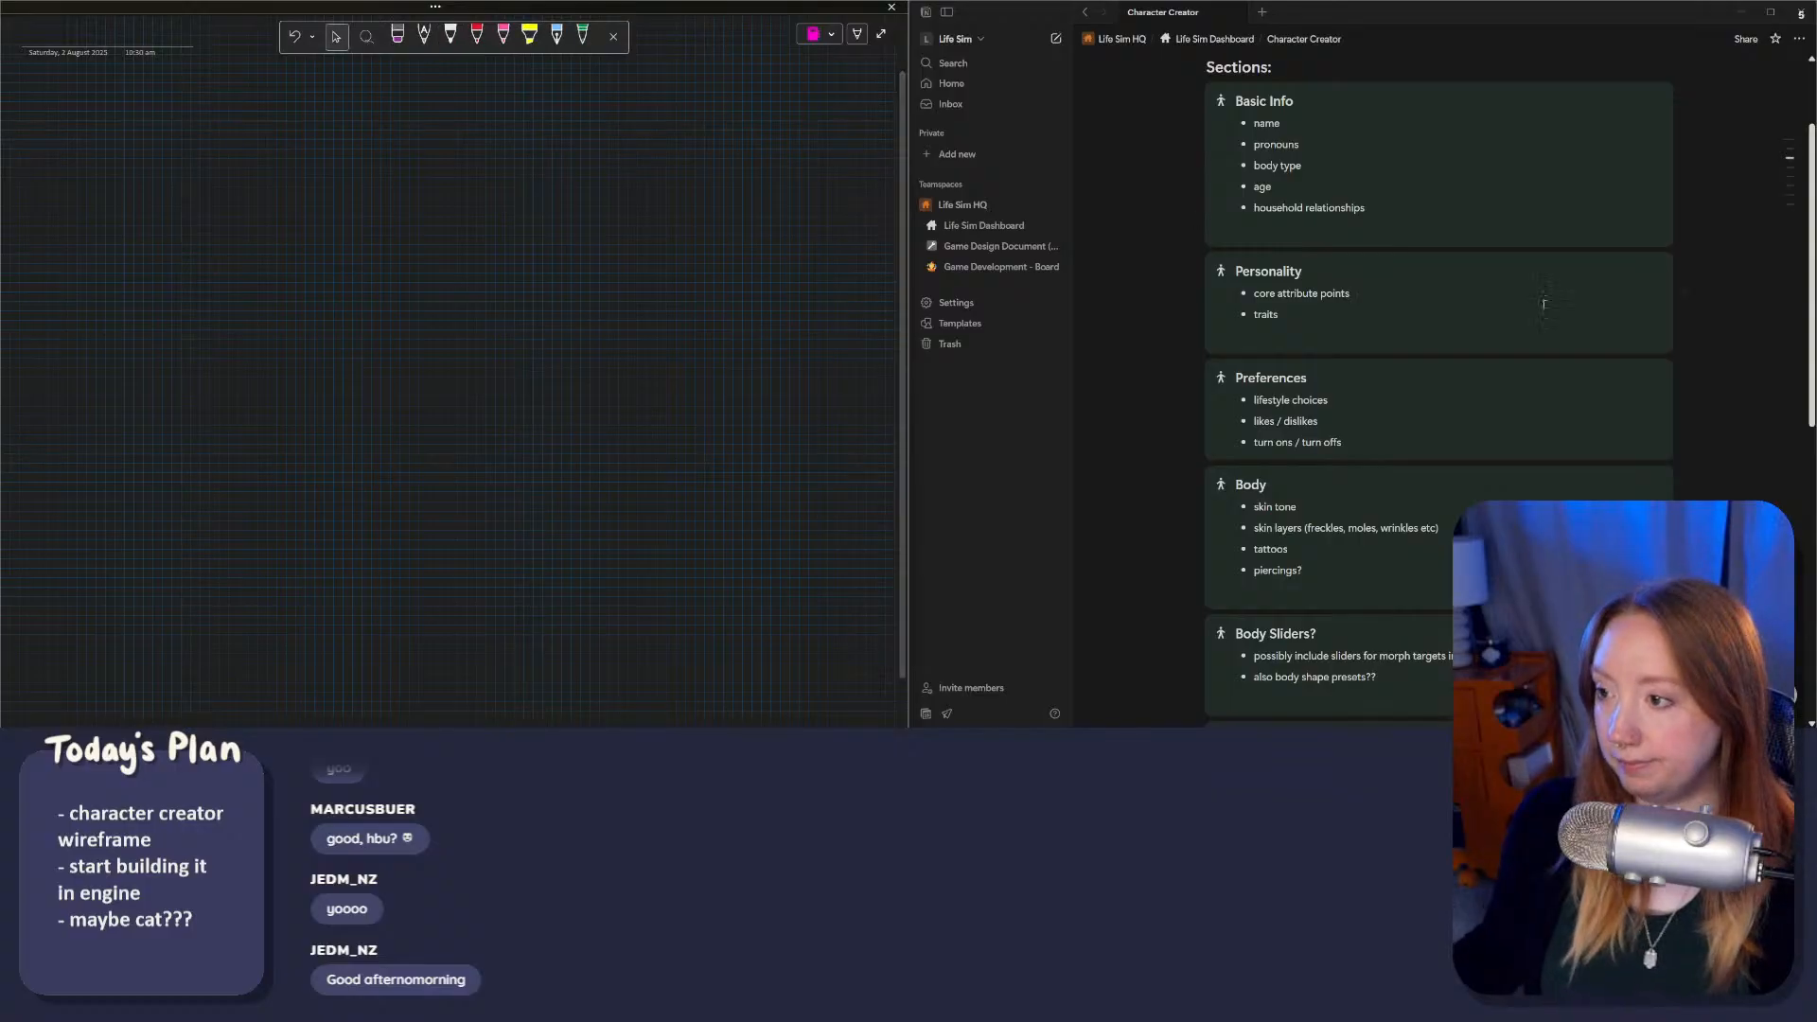
{"action": "scroll", "coordinate": [1520, 261], "scroll_direction": "up", "scroll_amount": 2}
{"action": "scroll", "coordinate": [1499, 298], "scroll_direction": "down", "scroll_amount": 3}
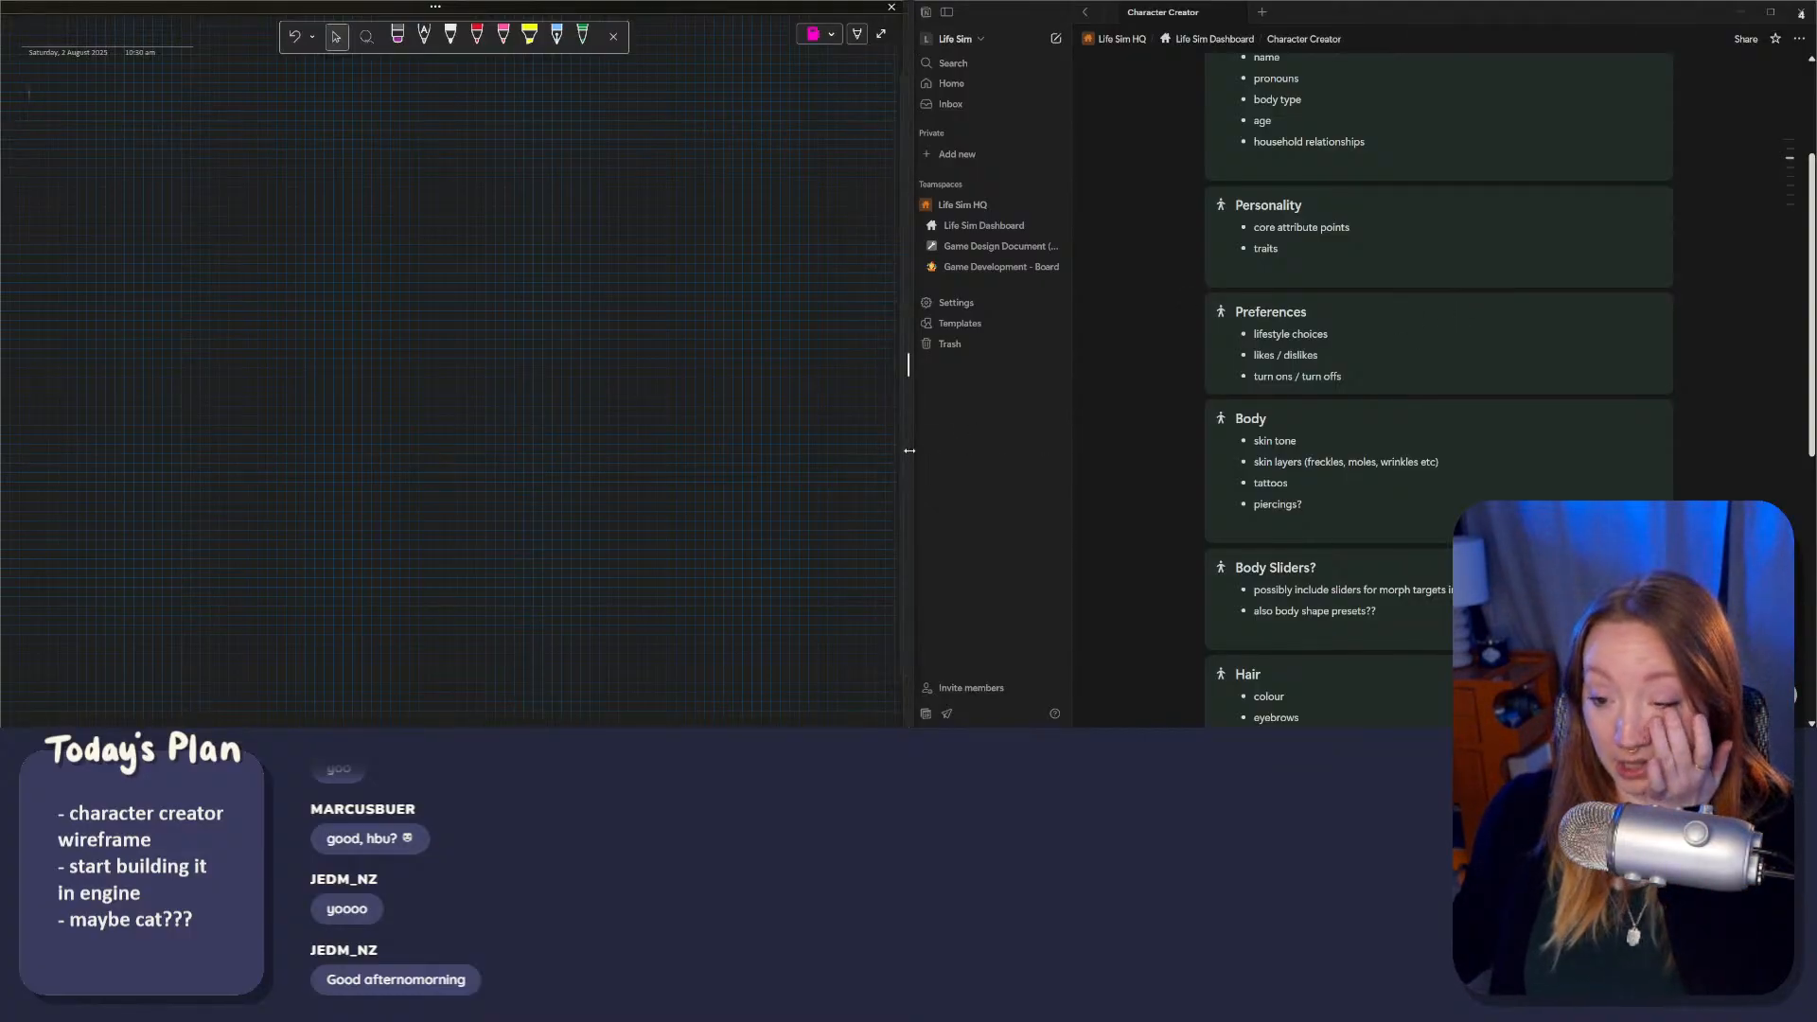
{"action": "left_click_drag", "start_coordinate": [907, 455], "coordinate": [1029, 444]}
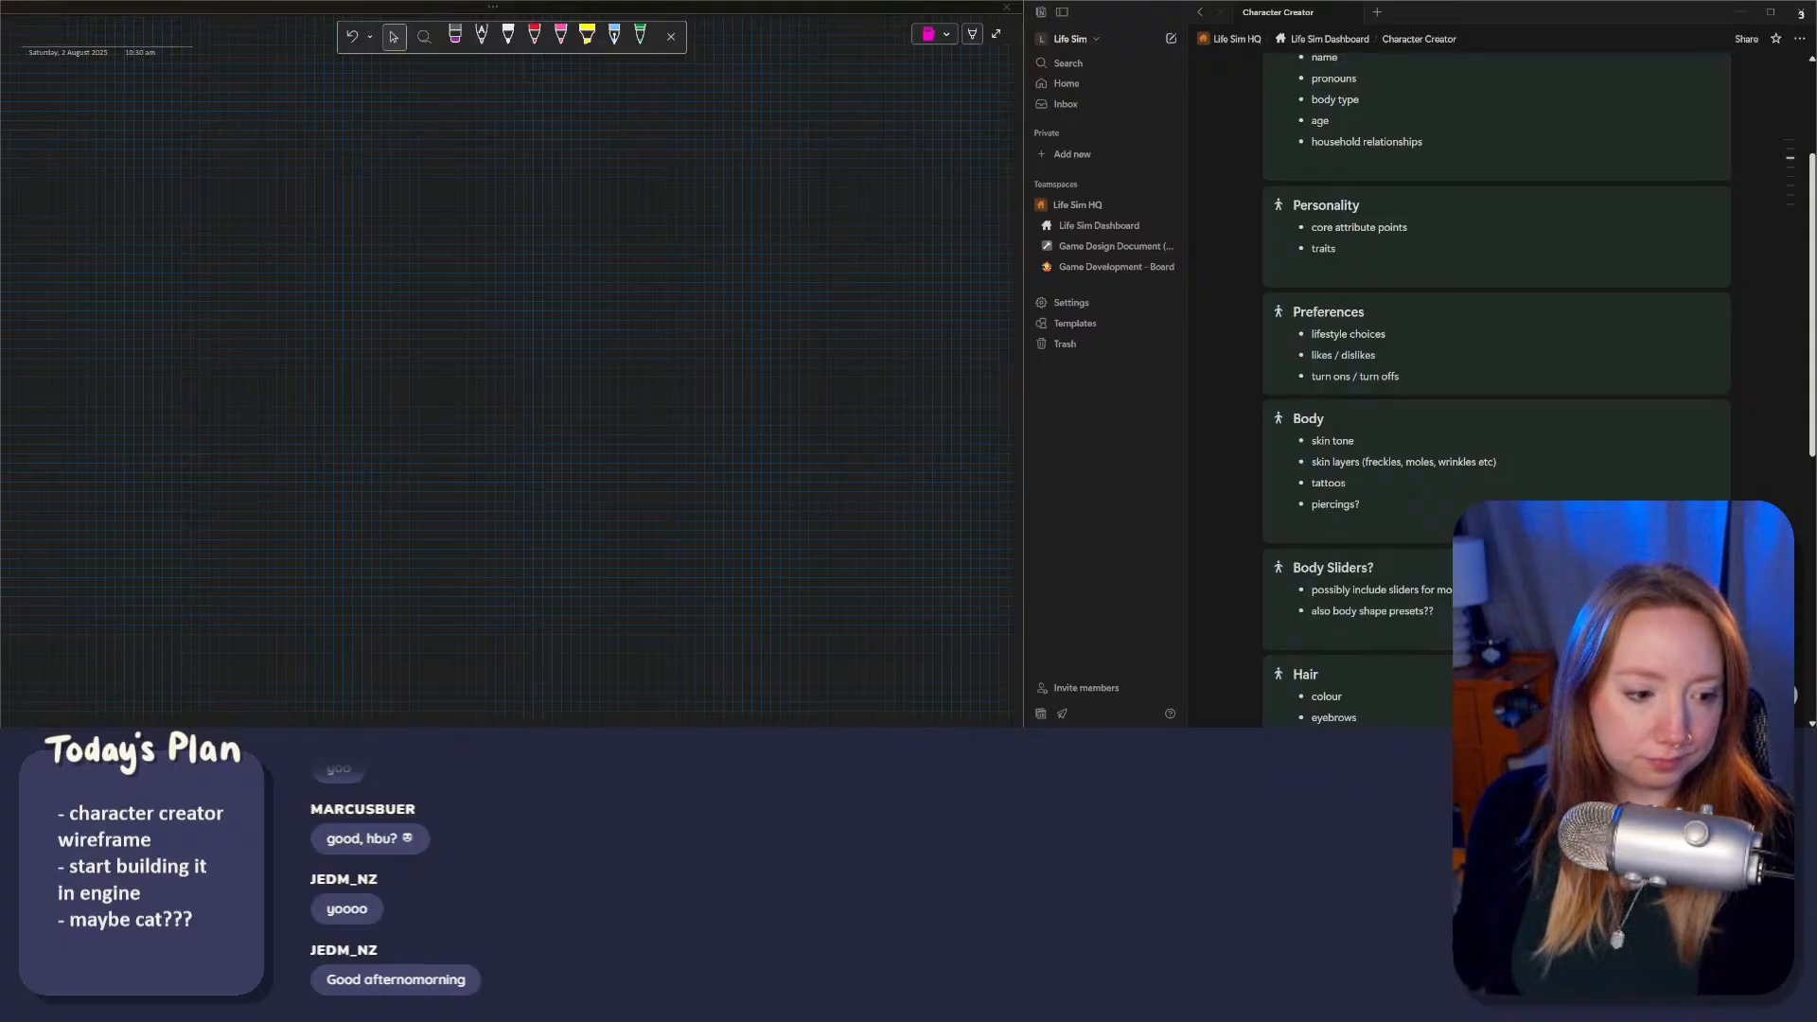
{"action": "right_click", "coordinate": [522, 447]}
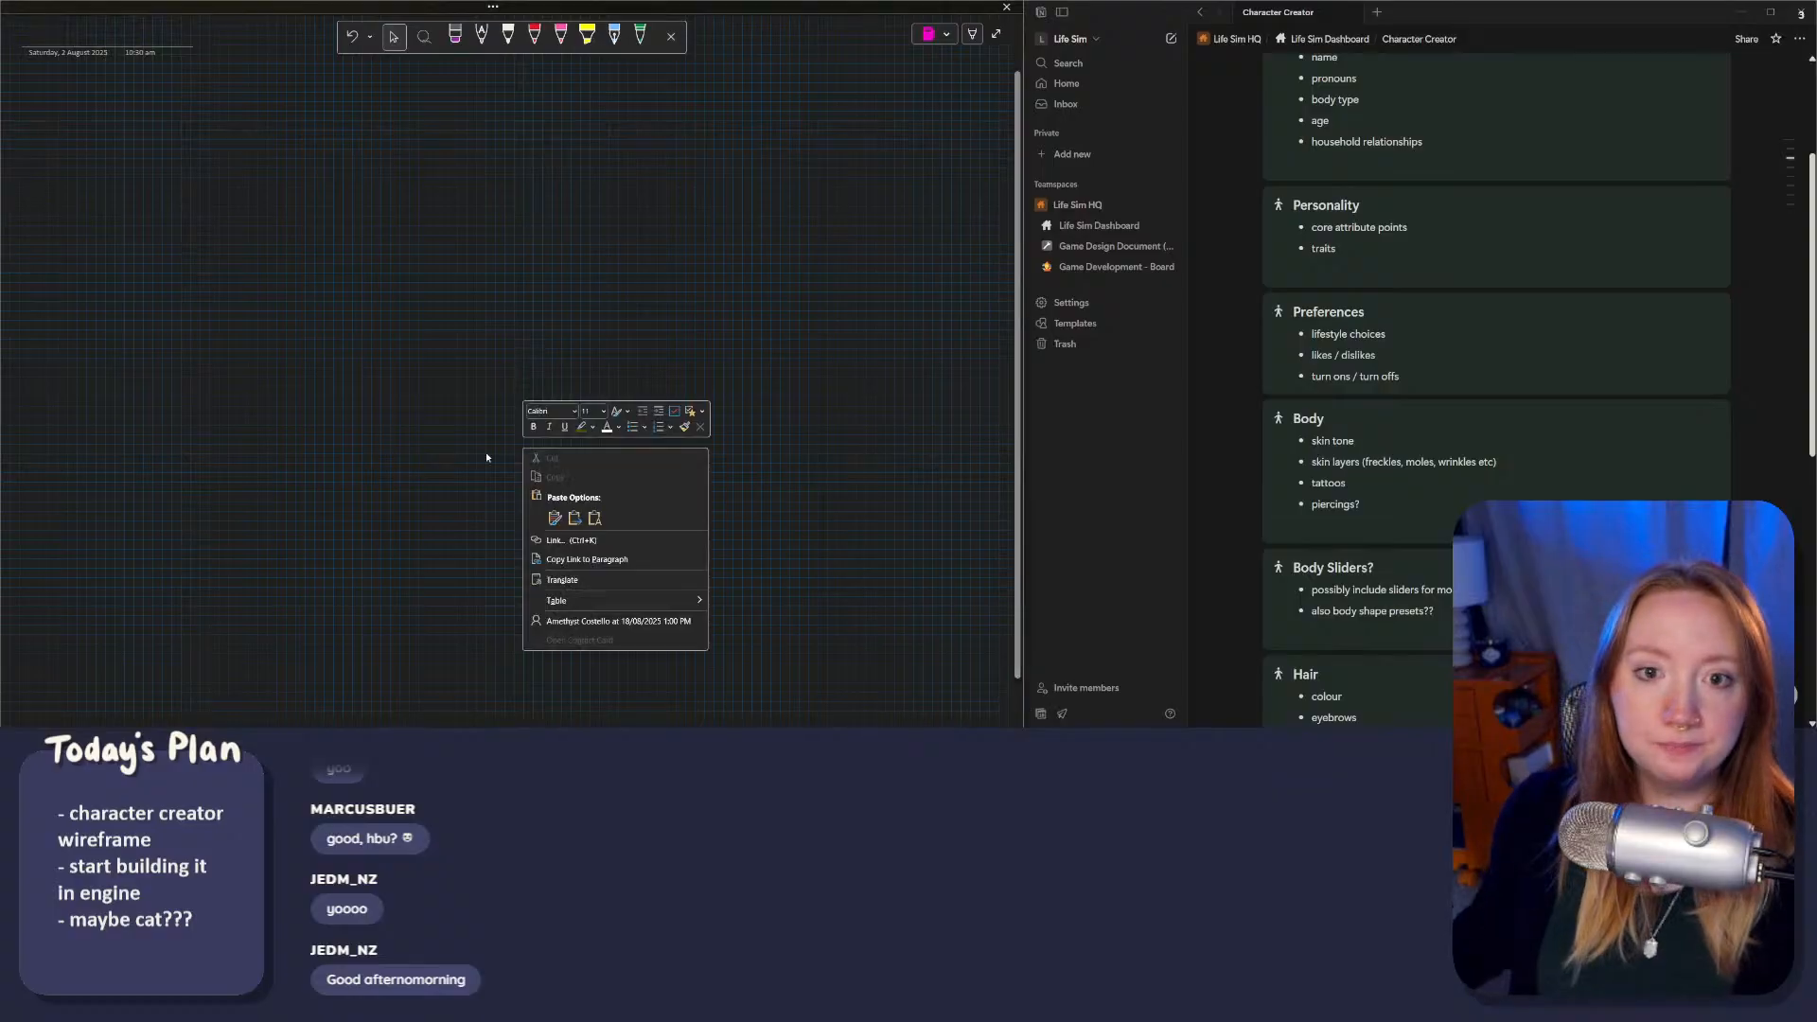
{"action": "left_click", "coordinate": [443, 390]}
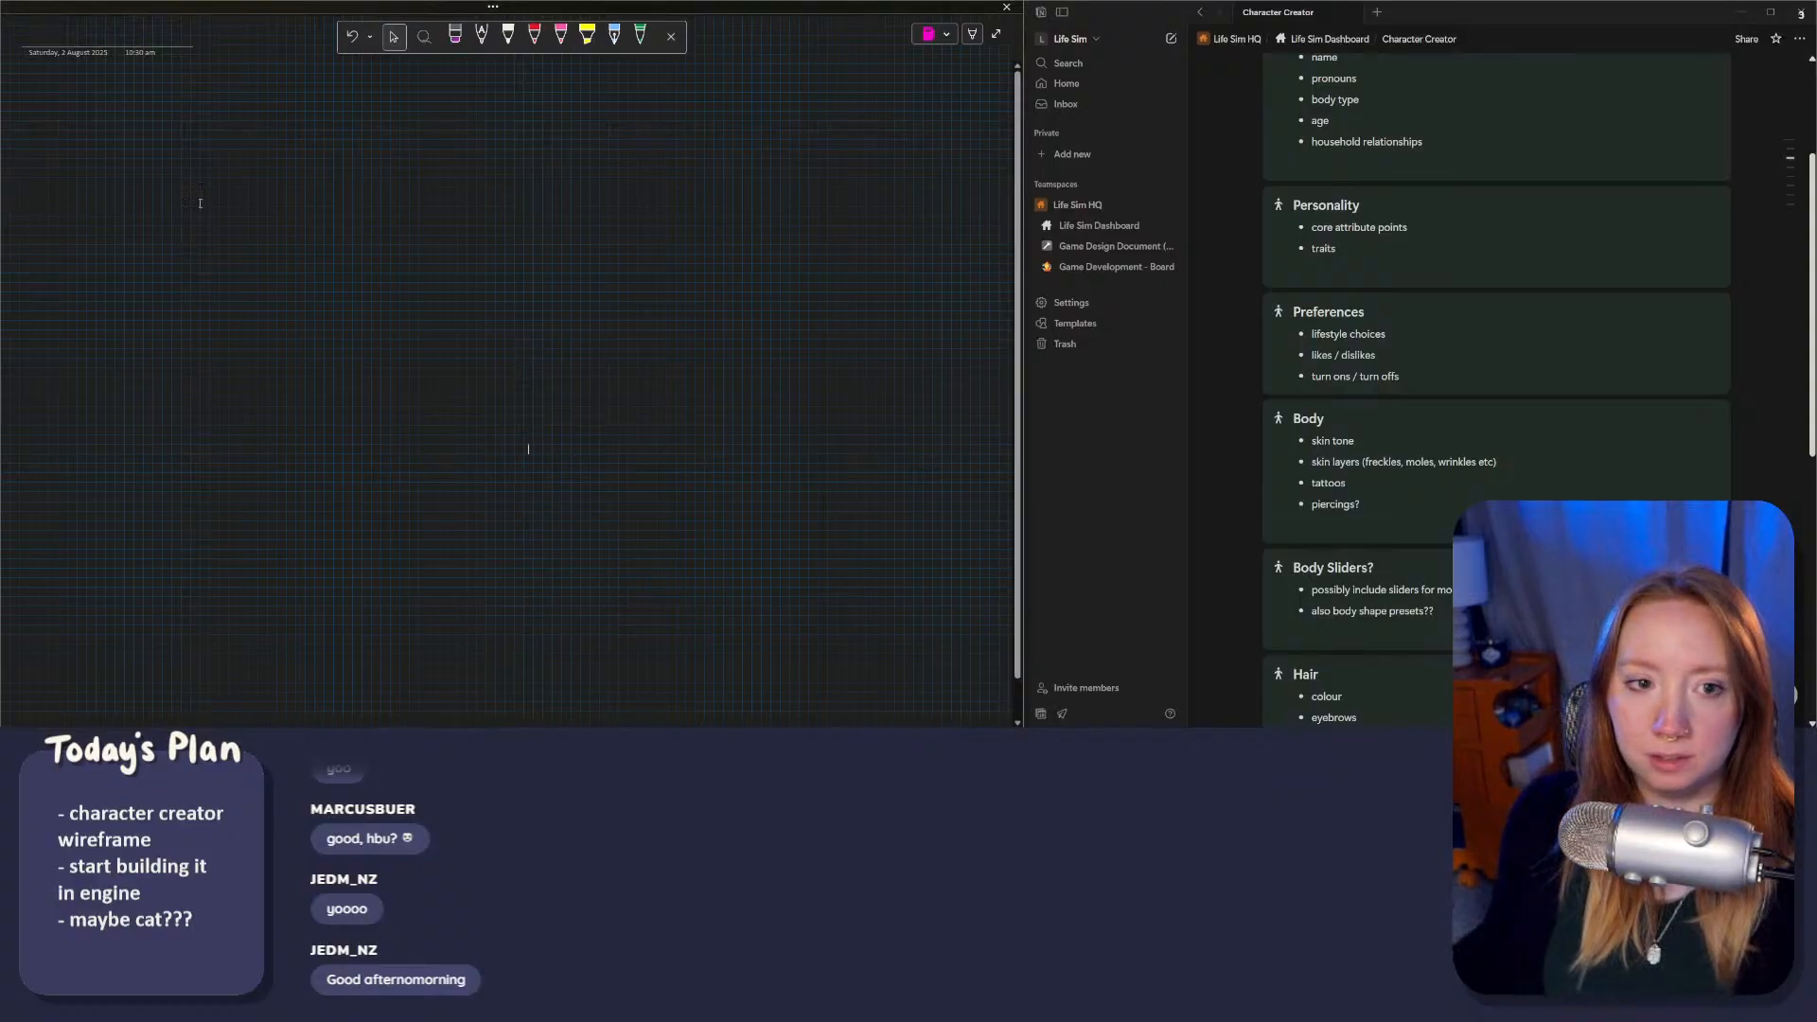
Step: Handwrite the page title "Character Creator" with the white pen on the title line, redoing the first letter
{"action": "left_click", "coordinate": [509, 36]}
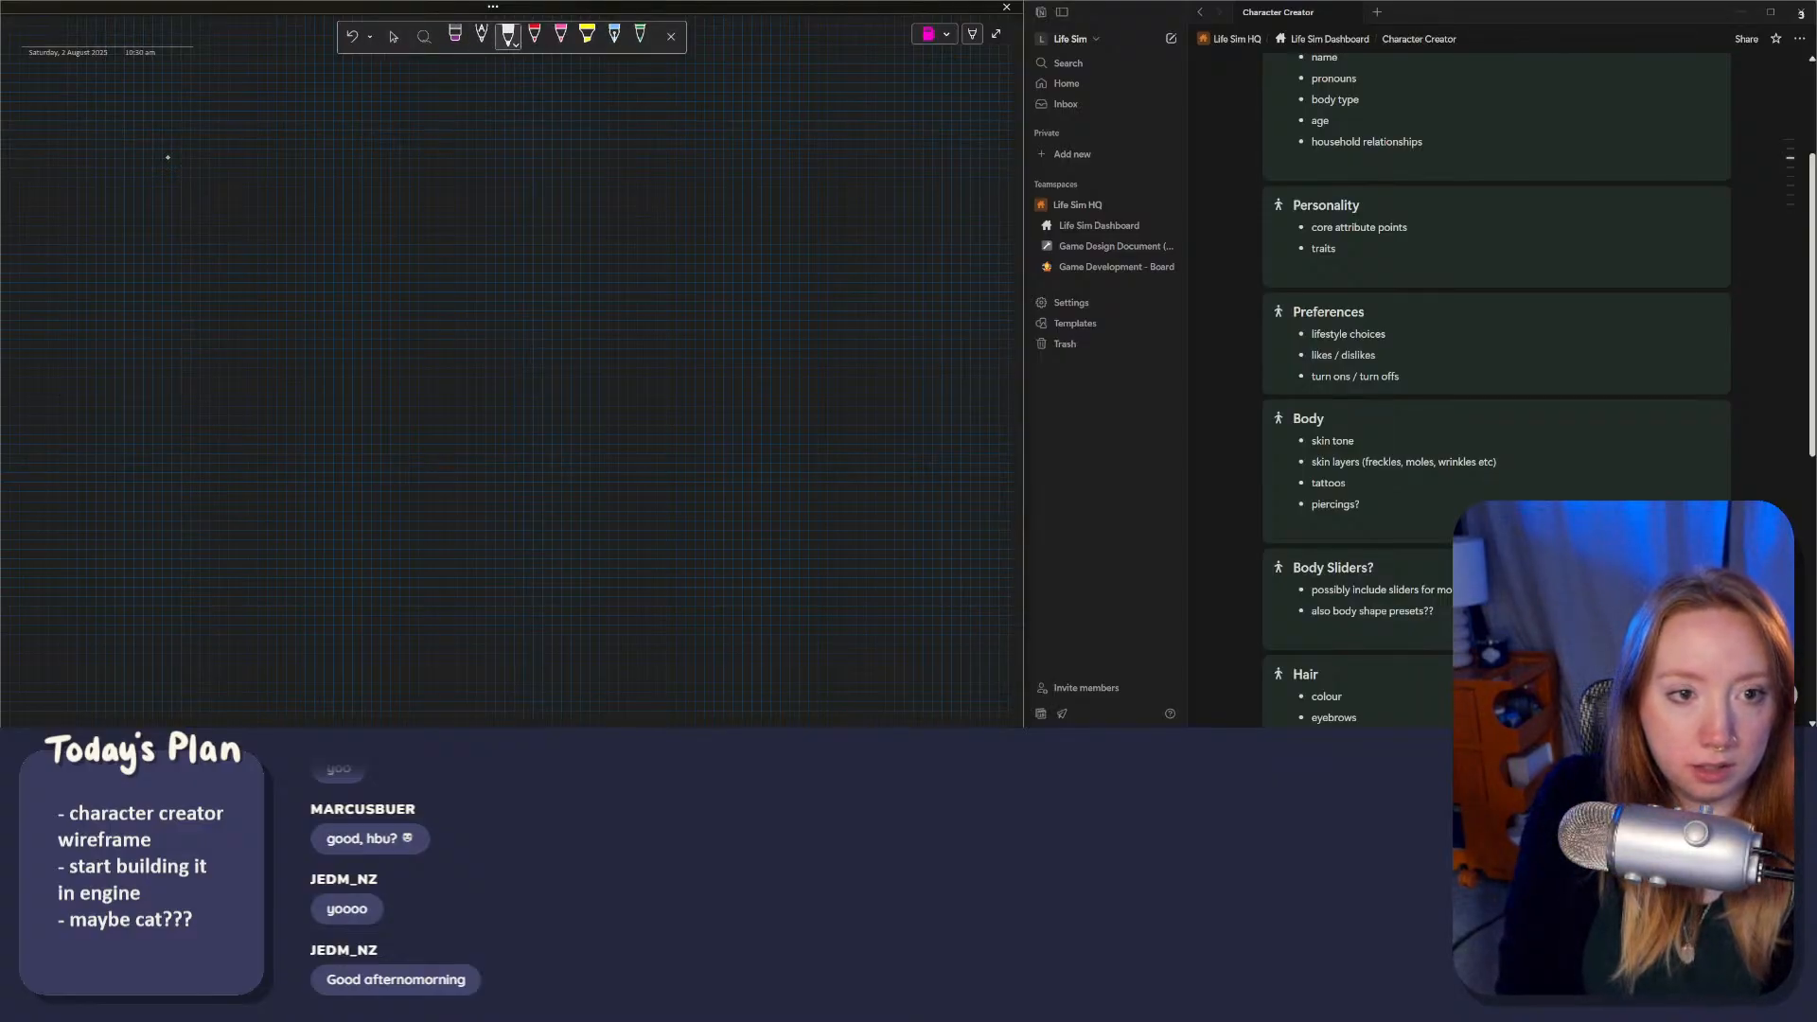
{"action": "left_click_drag", "start_coordinate": [33, 28], "coordinate": [43, 40]}
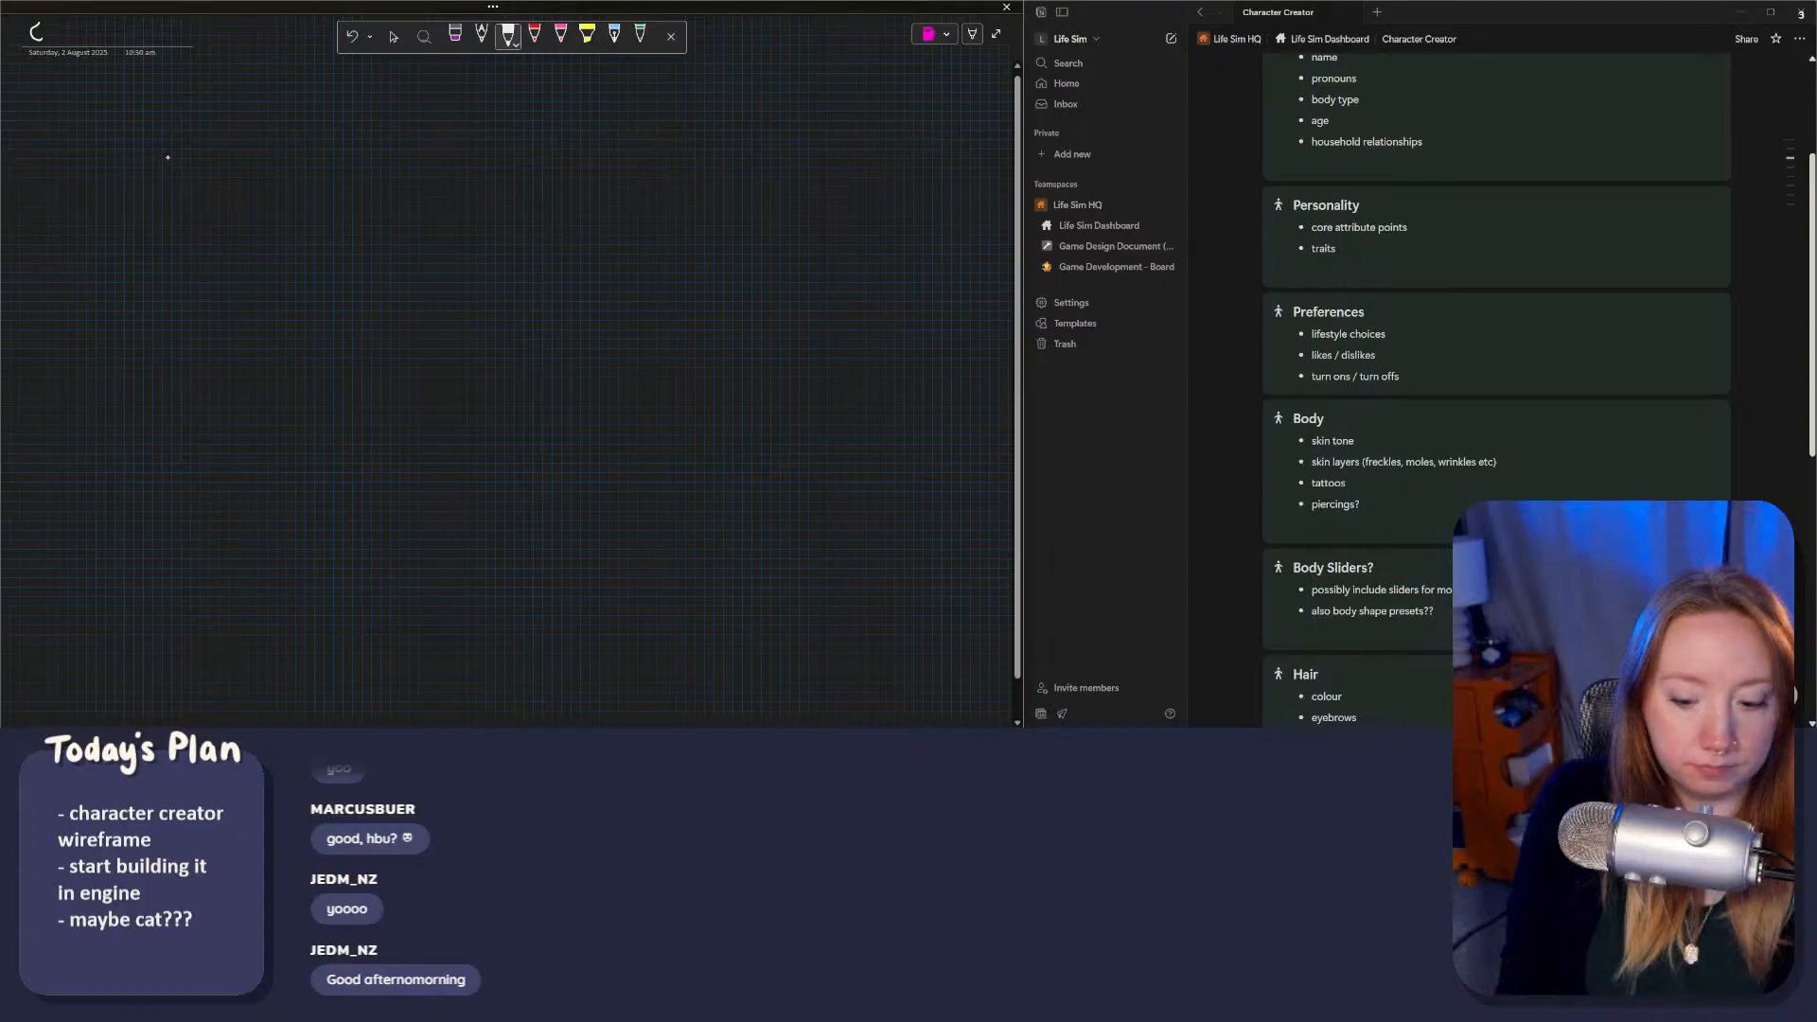
{"action": "key", "text": "ctrl+z"}
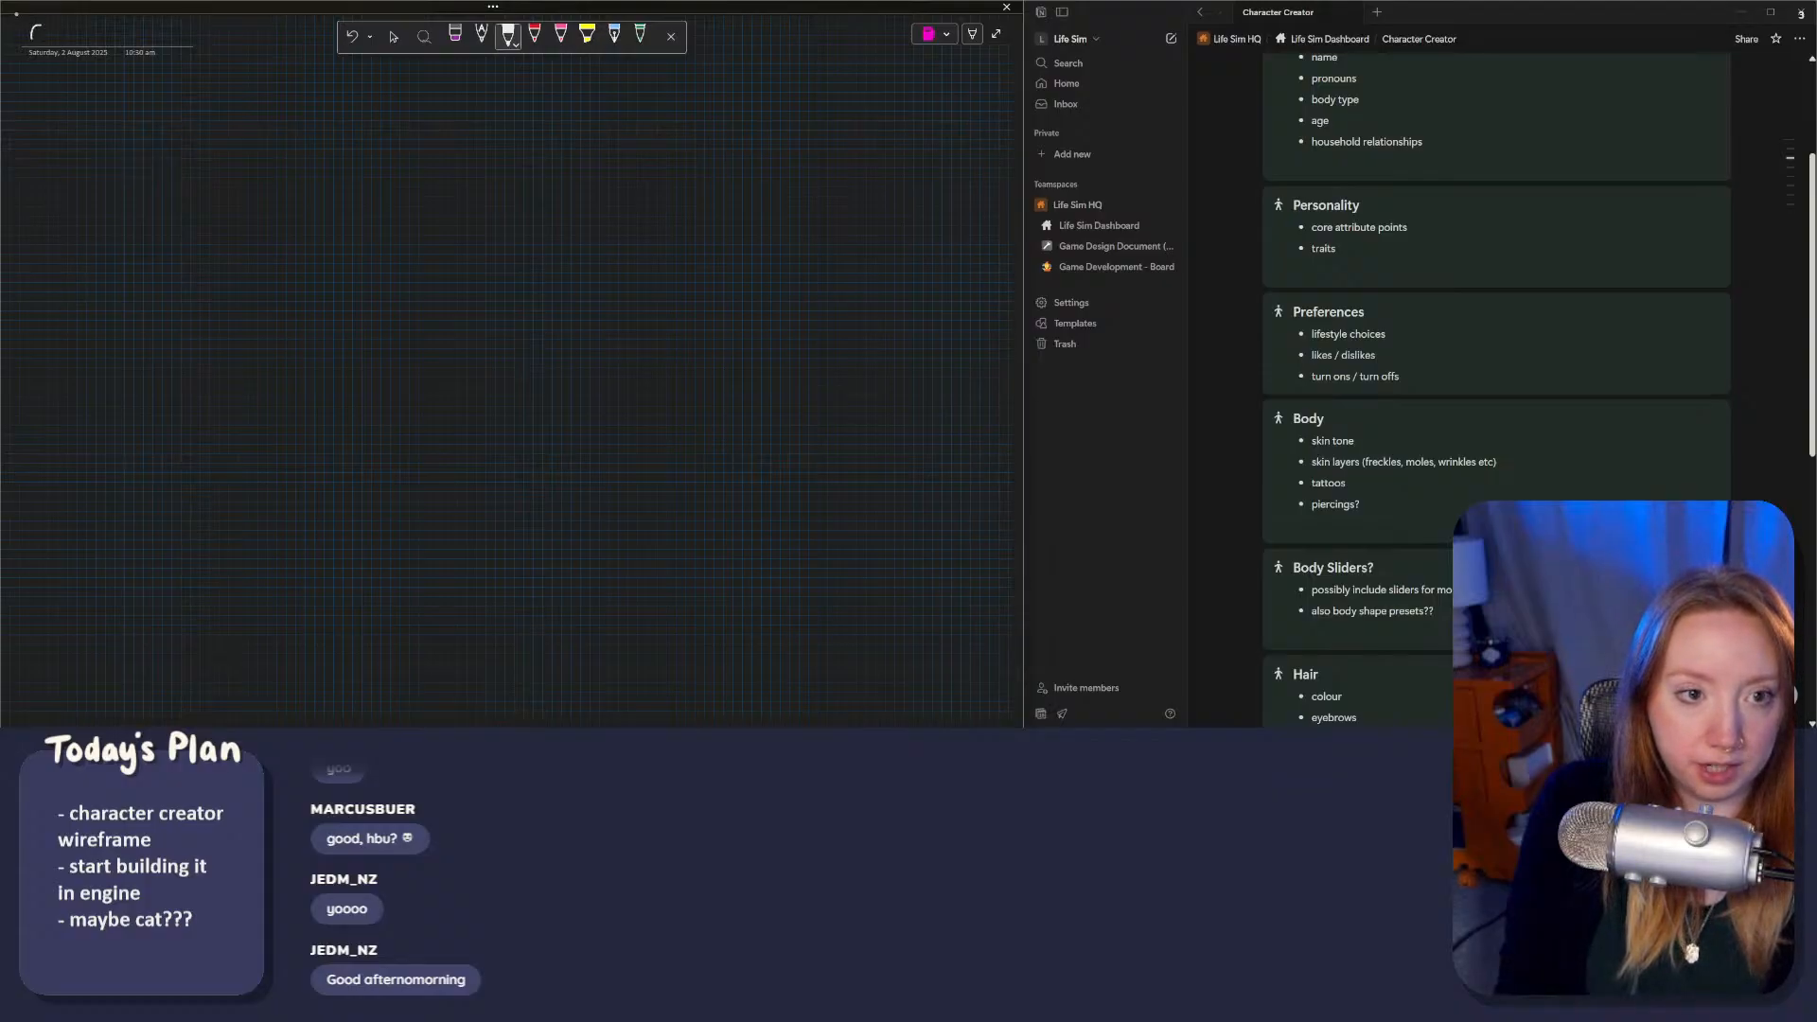
{"action": "left_click_drag", "start_coordinate": [33, 36], "coordinate": [42, 44]}
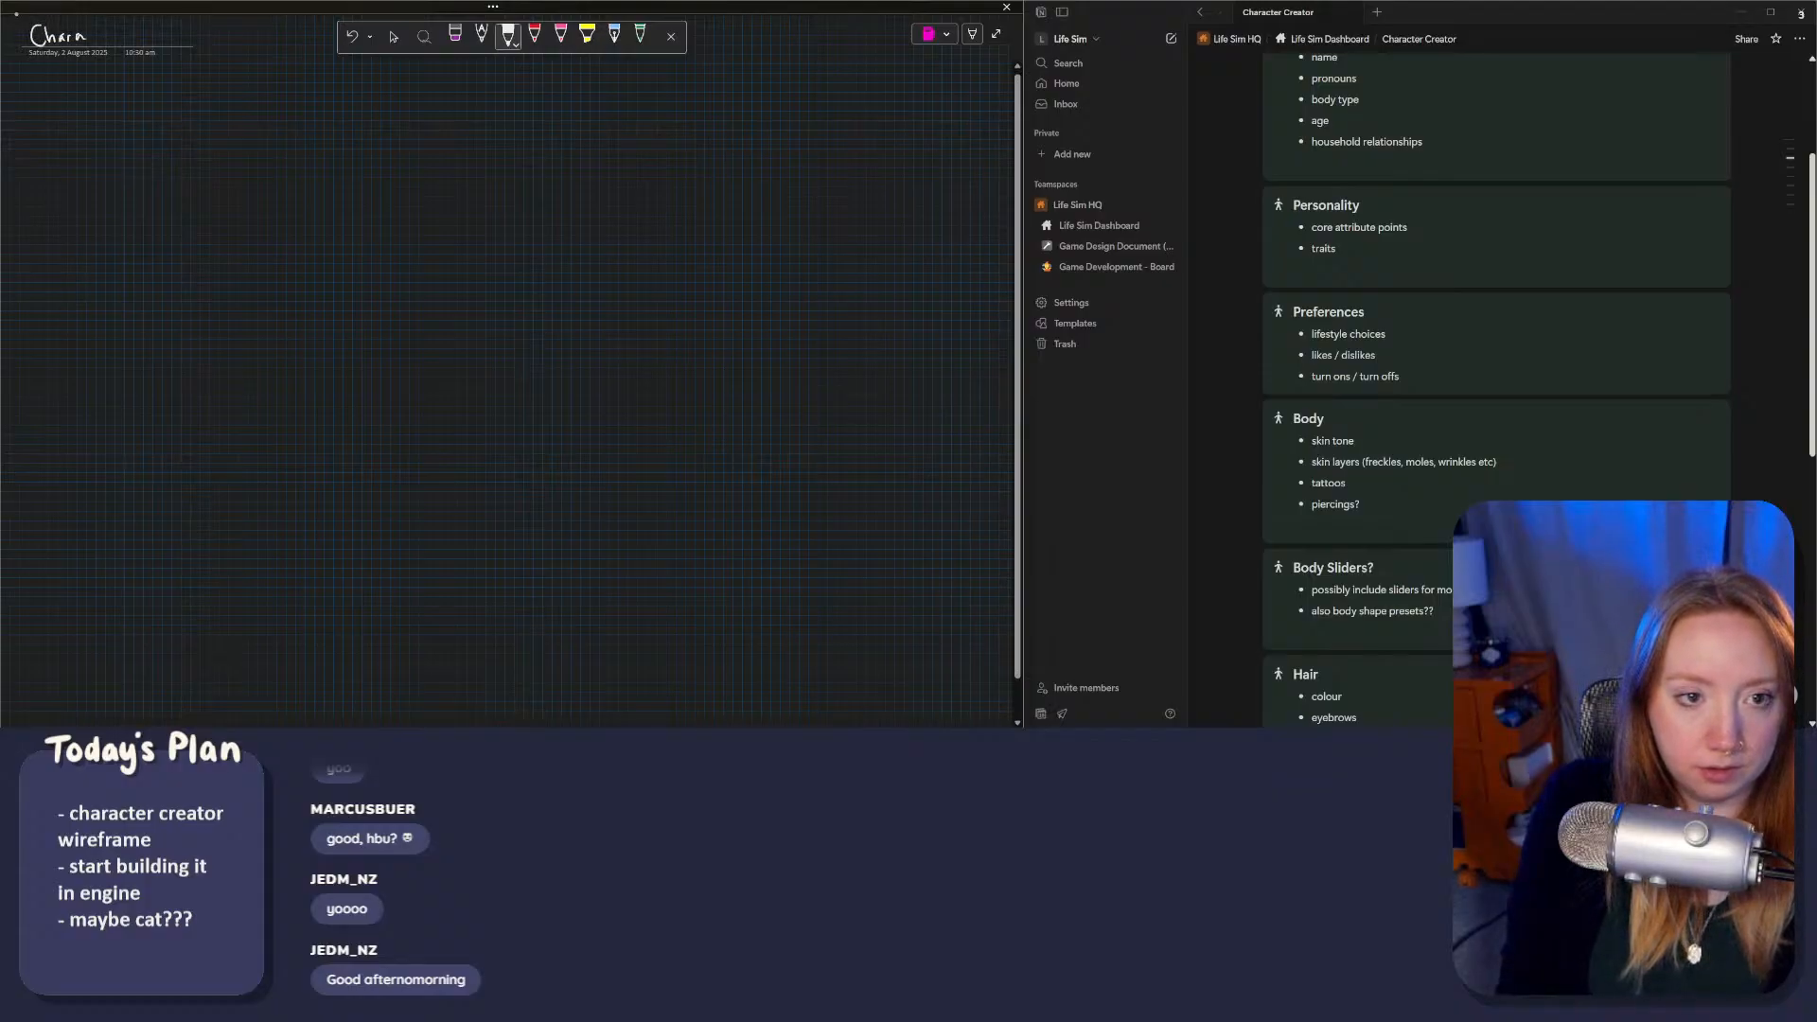
{"action": "left_click_drag", "start_coordinate": [116, 33], "coordinate": [175, 35]}
{"action": "left_click_drag", "start_coordinate": [178, 39], "coordinate": [187, 41]}
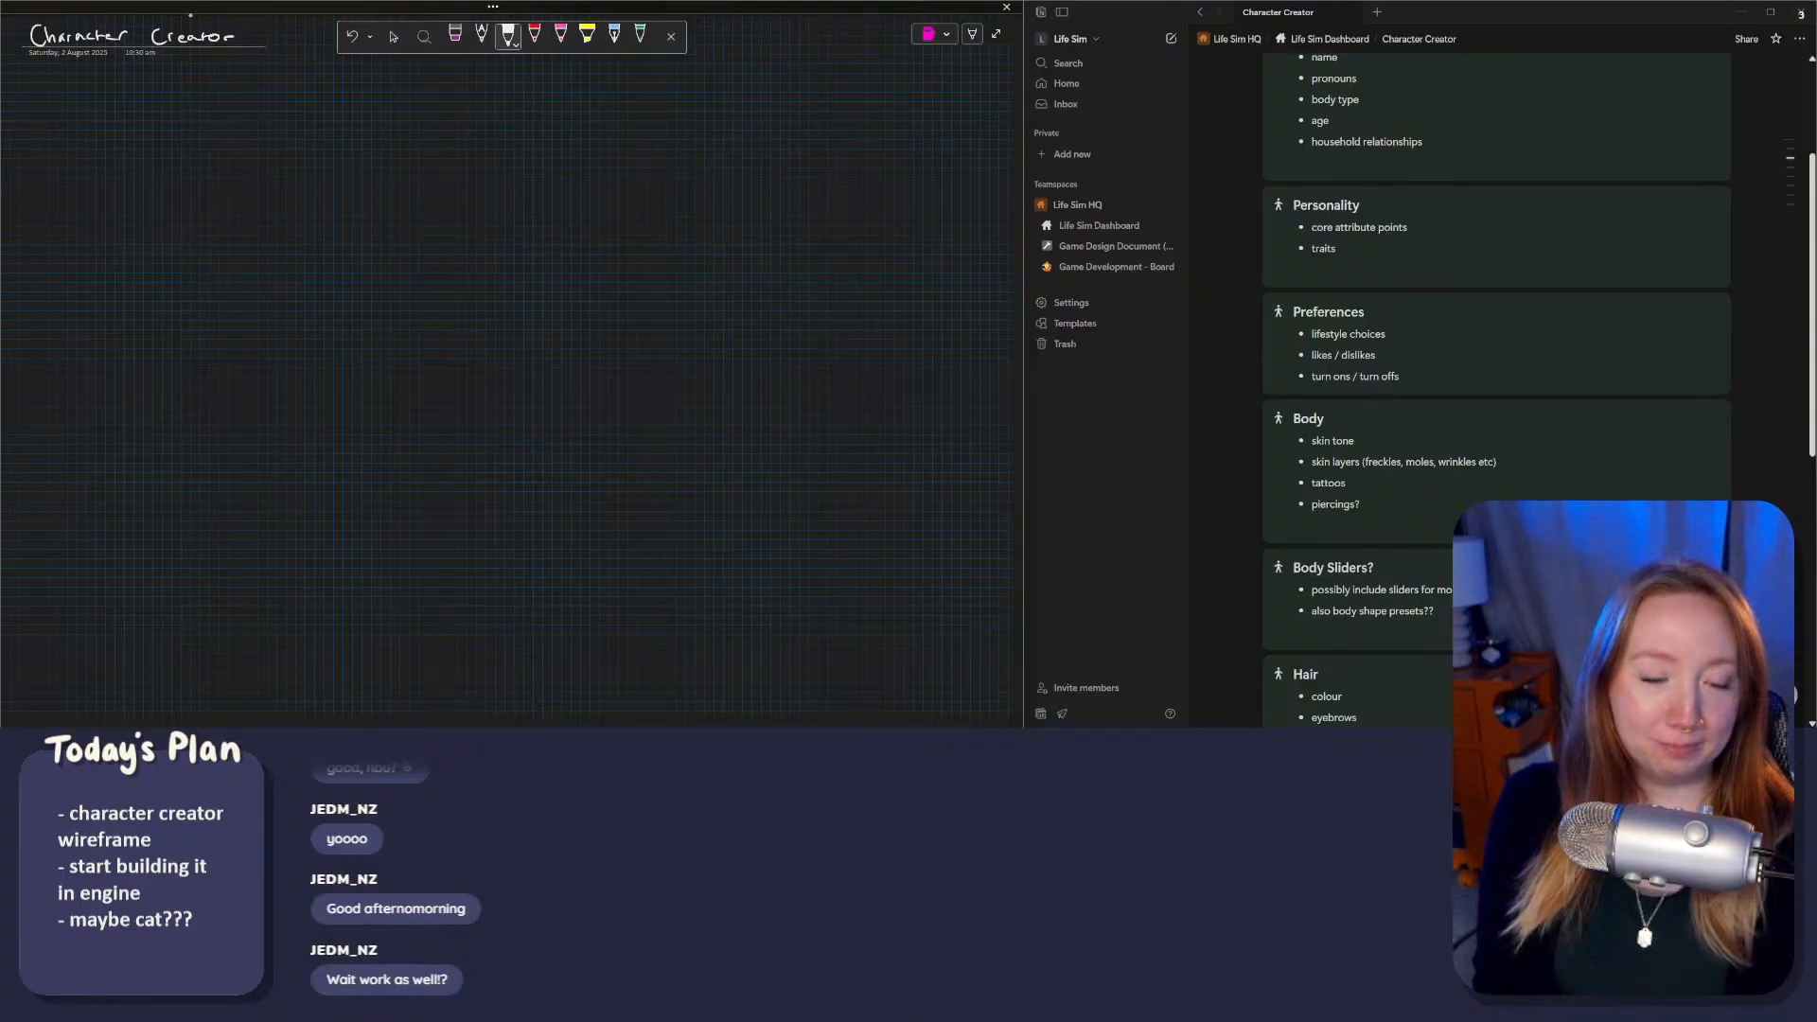
{"action": "mouse_move", "coordinate": [77, 106]}
{"action": "left_mouse_down"}
{"action": "mouse_move", "coordinate": [88, 143]}
{"action": "mouse_move", "coordinate": [239, 280]}
{"action": "mouse_move", "coordinate": [705, 388]}
{"action": "mouse_move", "coordinate": [612, 426]}
{"action": "left_mouse_up"}
{"action": "key", "text": "ctrl+z"}
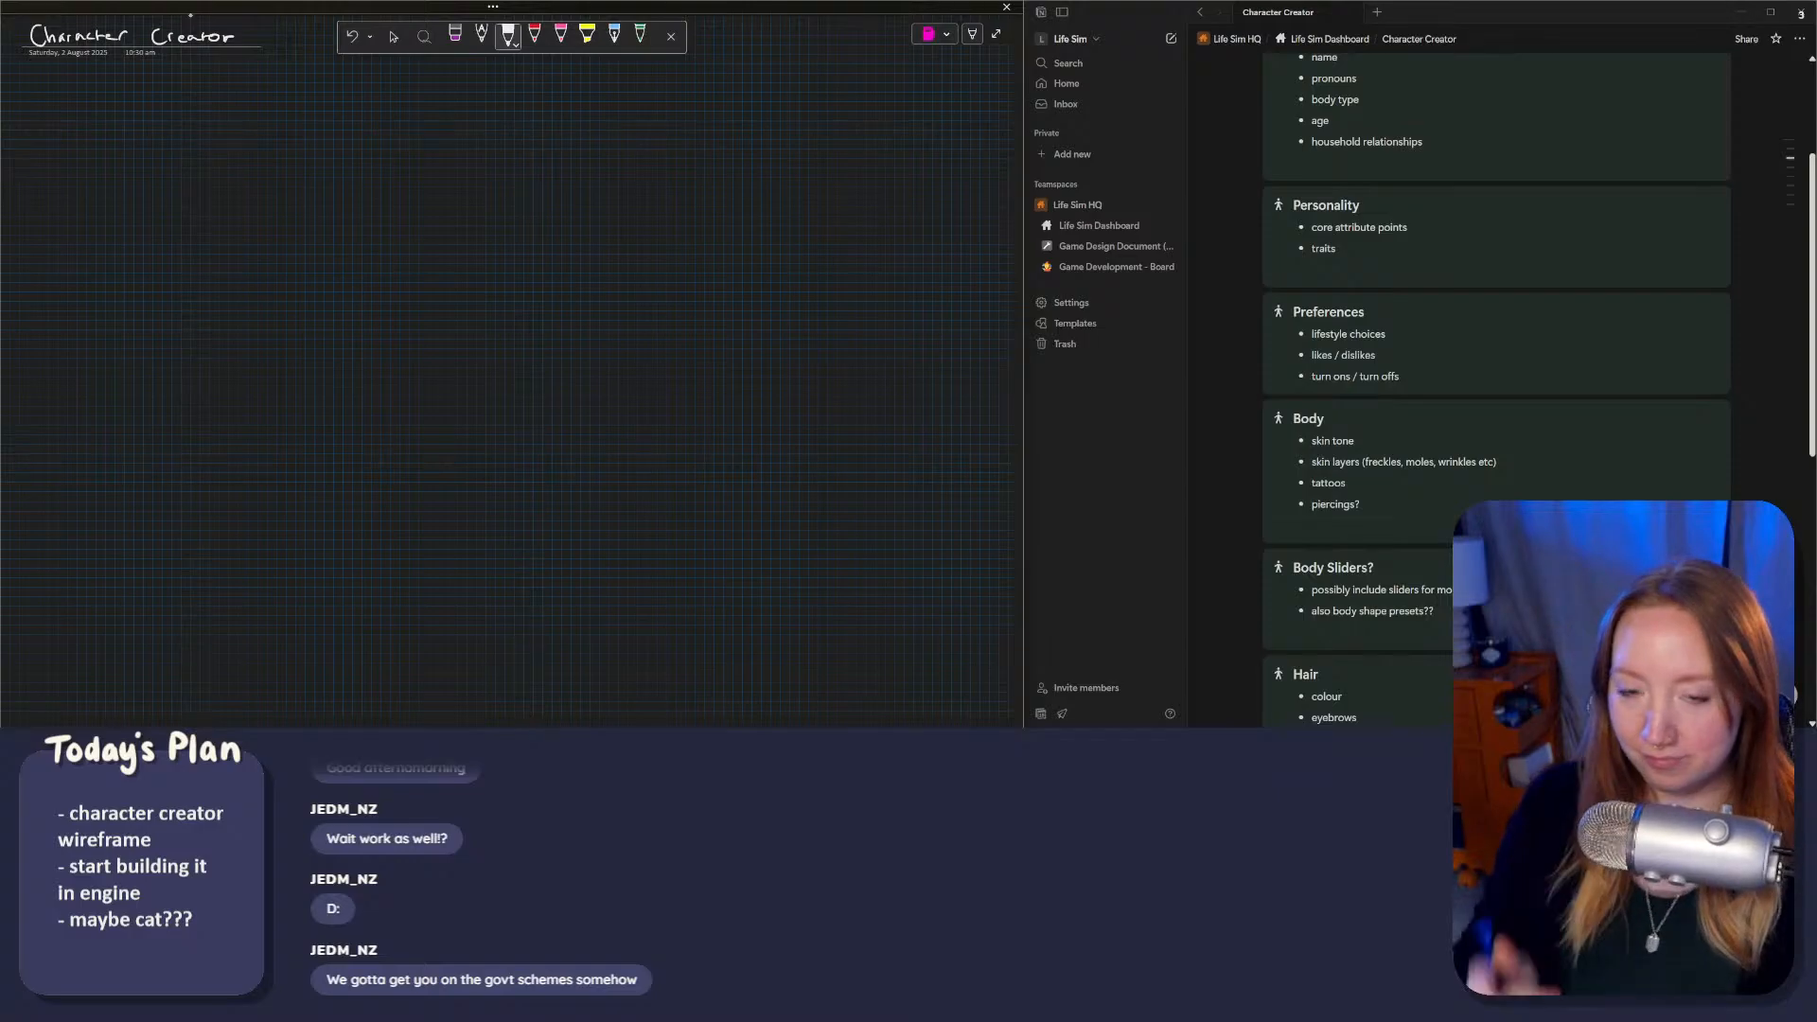
{"action": "mouse_move", "coordinate": [393, 149]}
{"action": "left_mouse_down"}
{"action": "mouse_move", "coordinate": [404, 194]}
{"action": "mouse_move", "coordinate": [452, 227]}
{"action": "mouse_move", "coordinate": [571, 199]}
{"action": "left_mouse_up"}
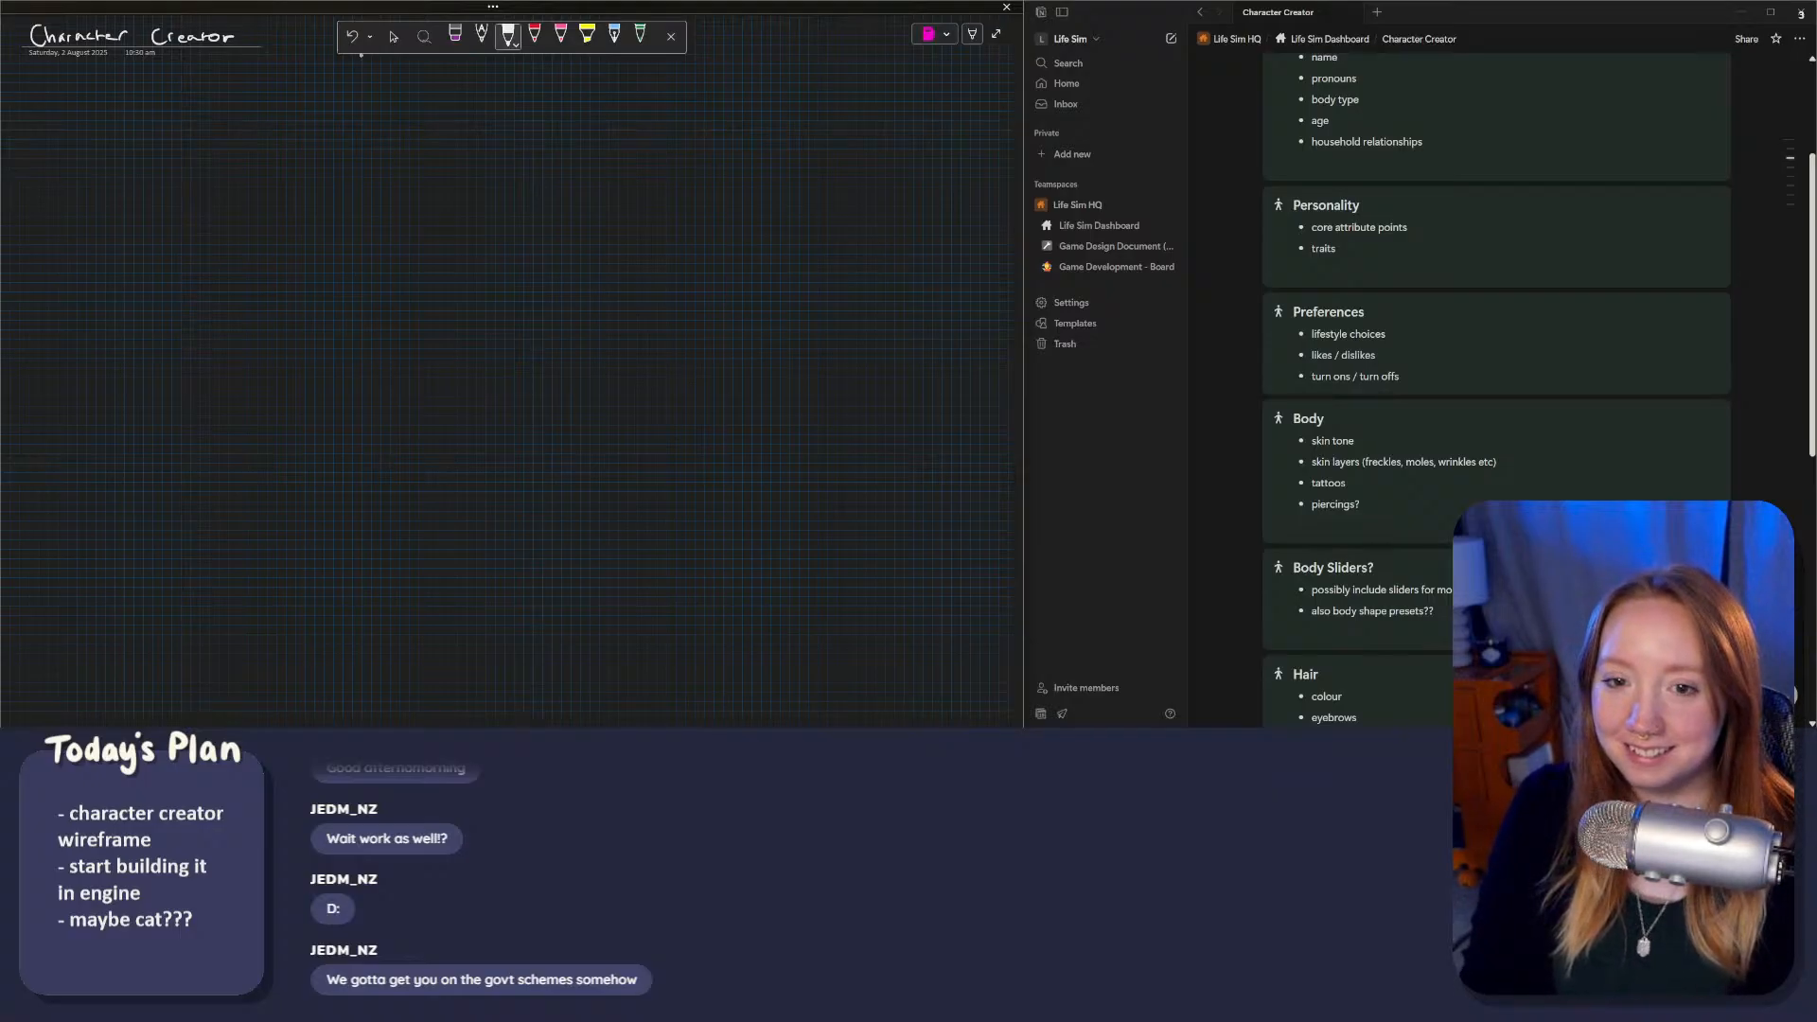
{"action": "left_click_drag", "start_coordinate": [492, 142], "coordinate": [521, 148]}
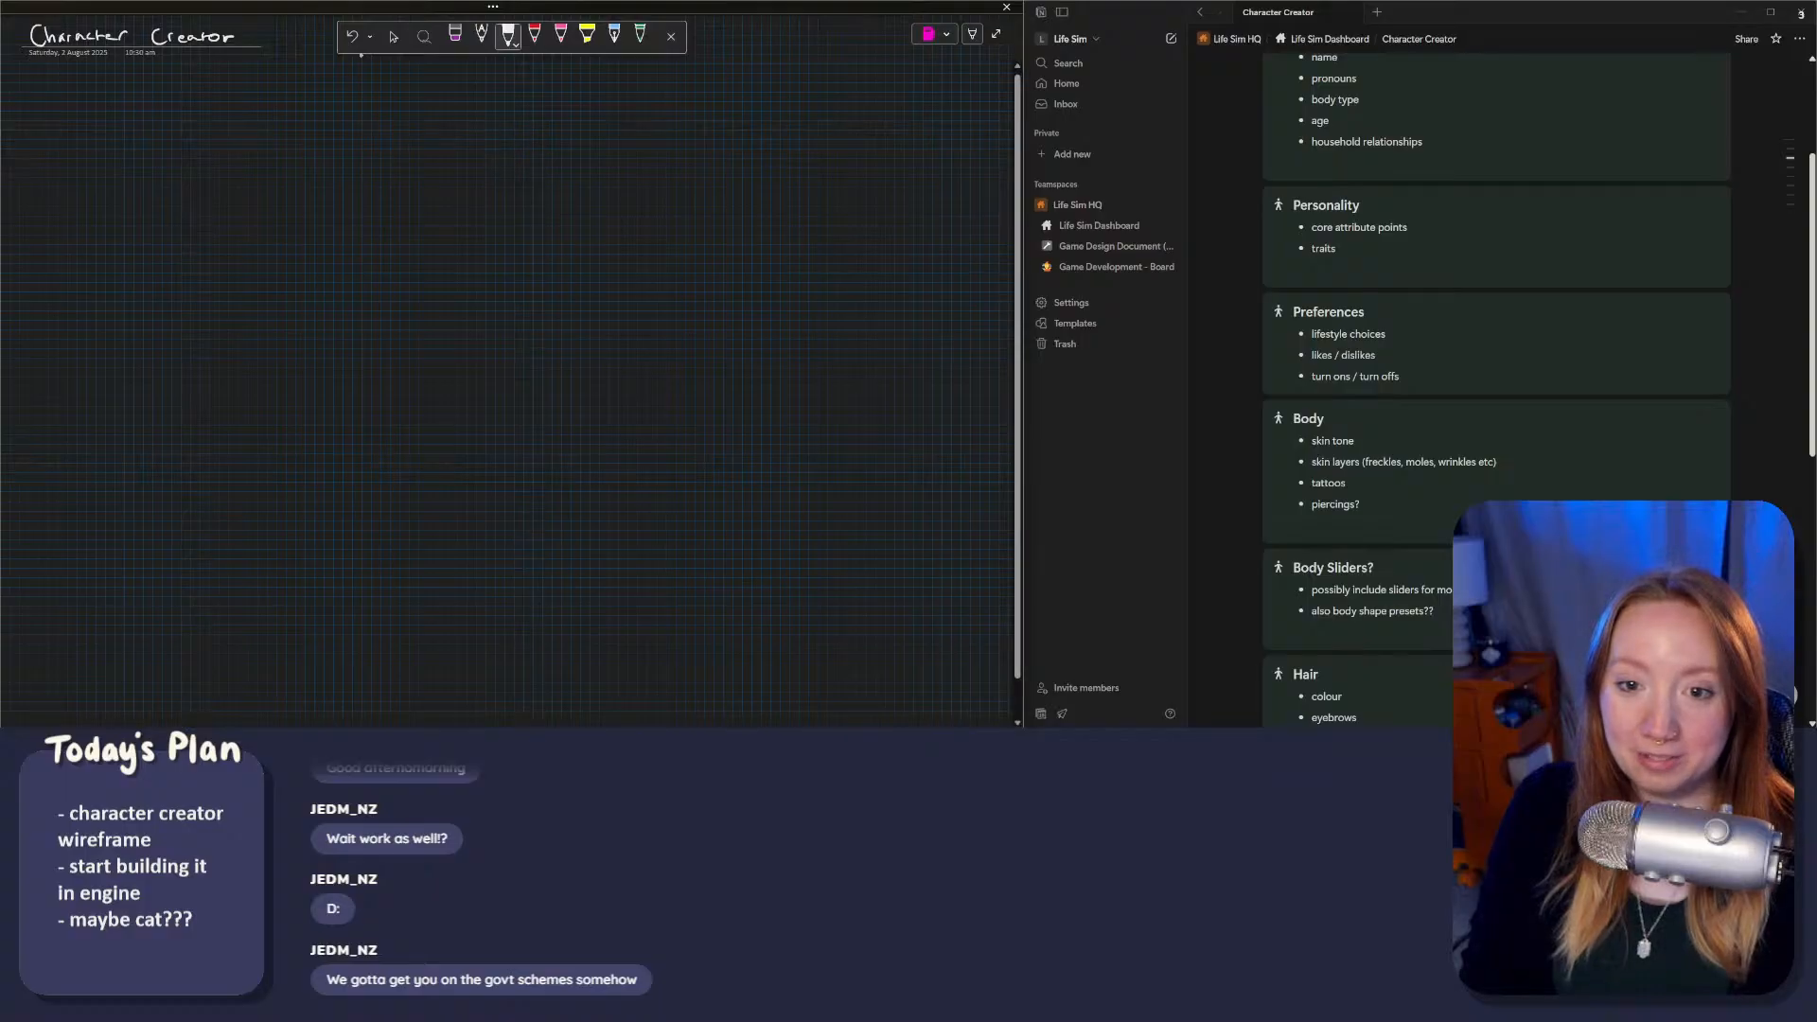
Step: Narrow the drawing page slightly against the notes and reselect the white pen
{"action": "left_click", "coordinate": [394, 36]}
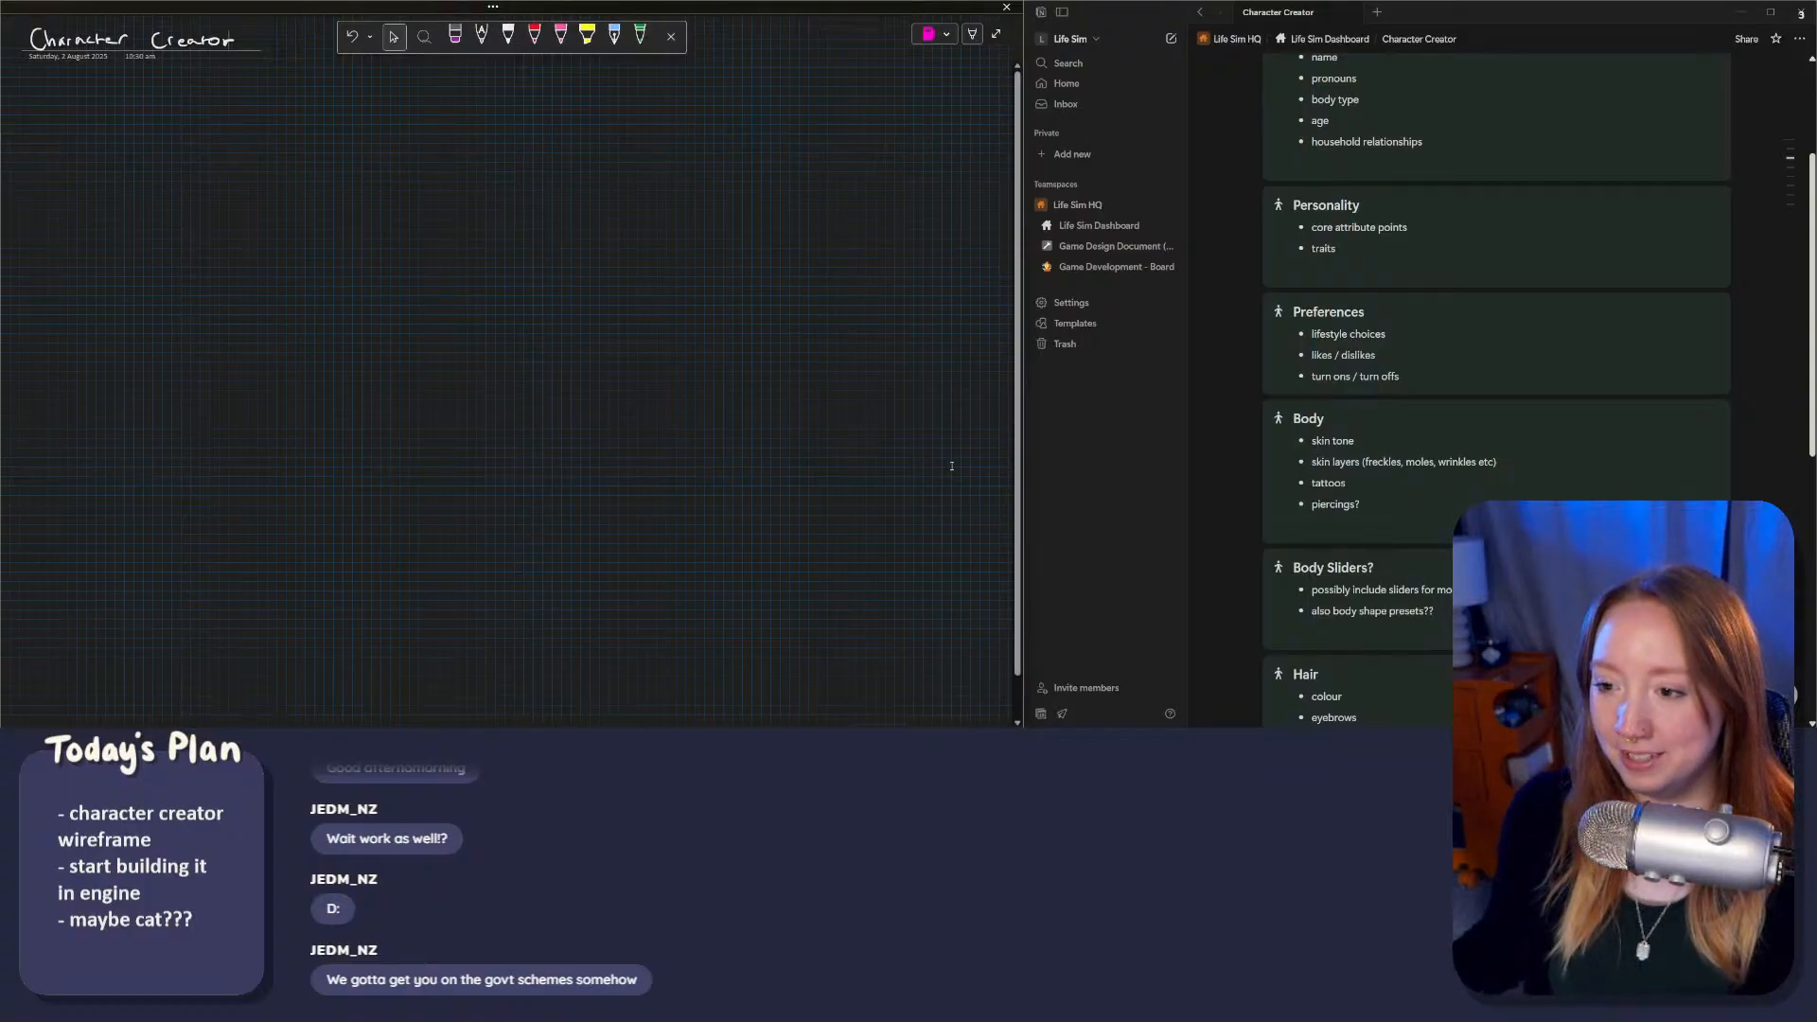
{"action": "left_click_drag", "start_coordinate": [1020, 476], "coordinate": [992, 476]}
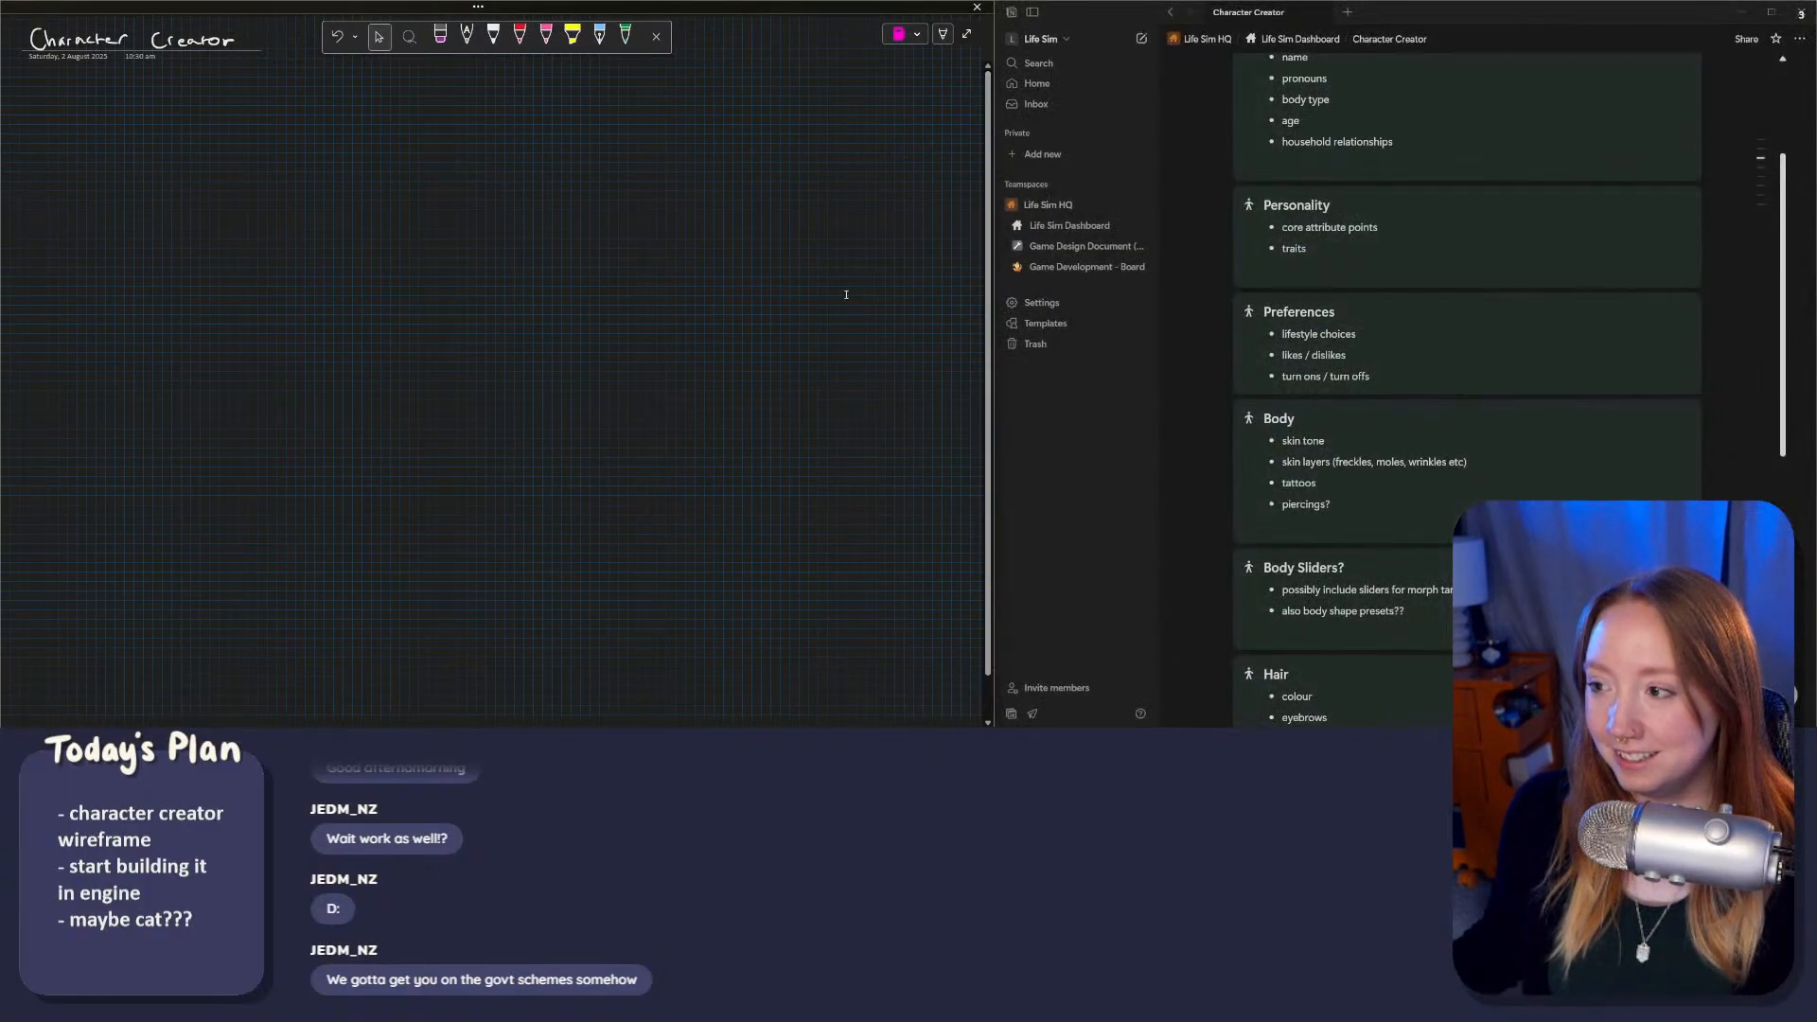
{"action": "scroll", "coordinate": [1376, 417], "scroll_direction": "up", "scroll_amount": 3}
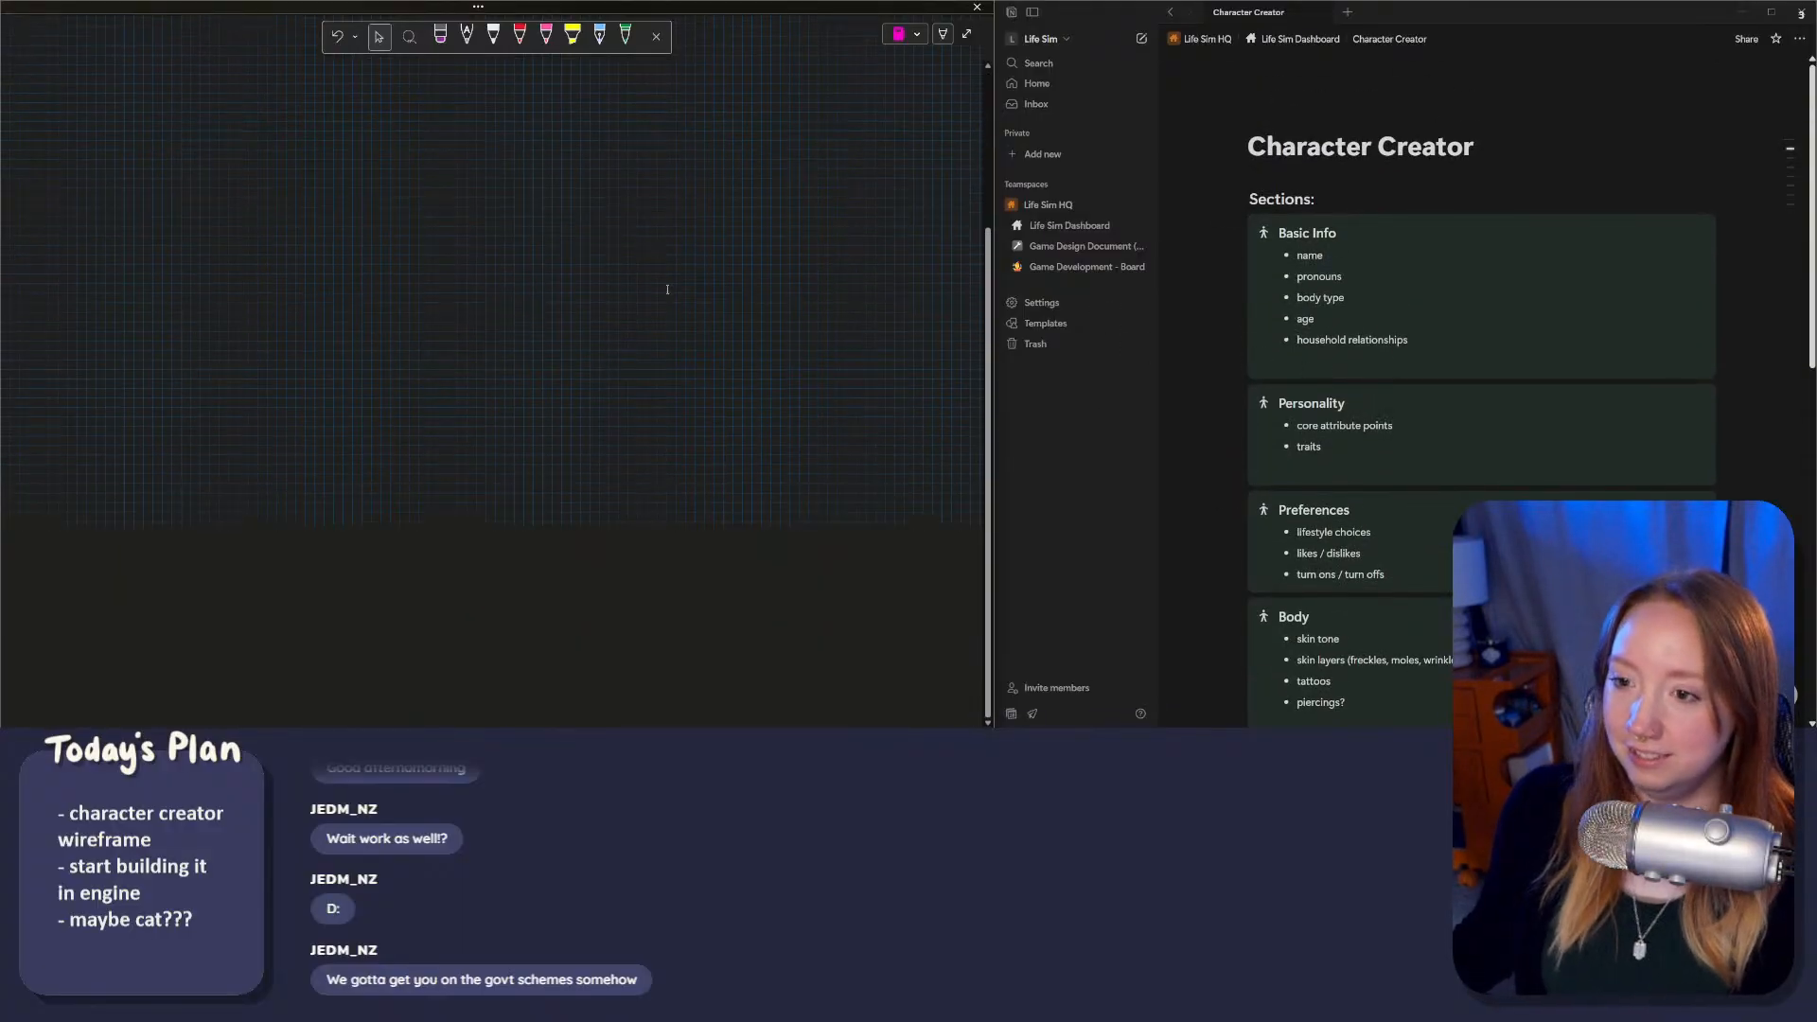
{"action": "left_click", "coordinate": [493, 36]}
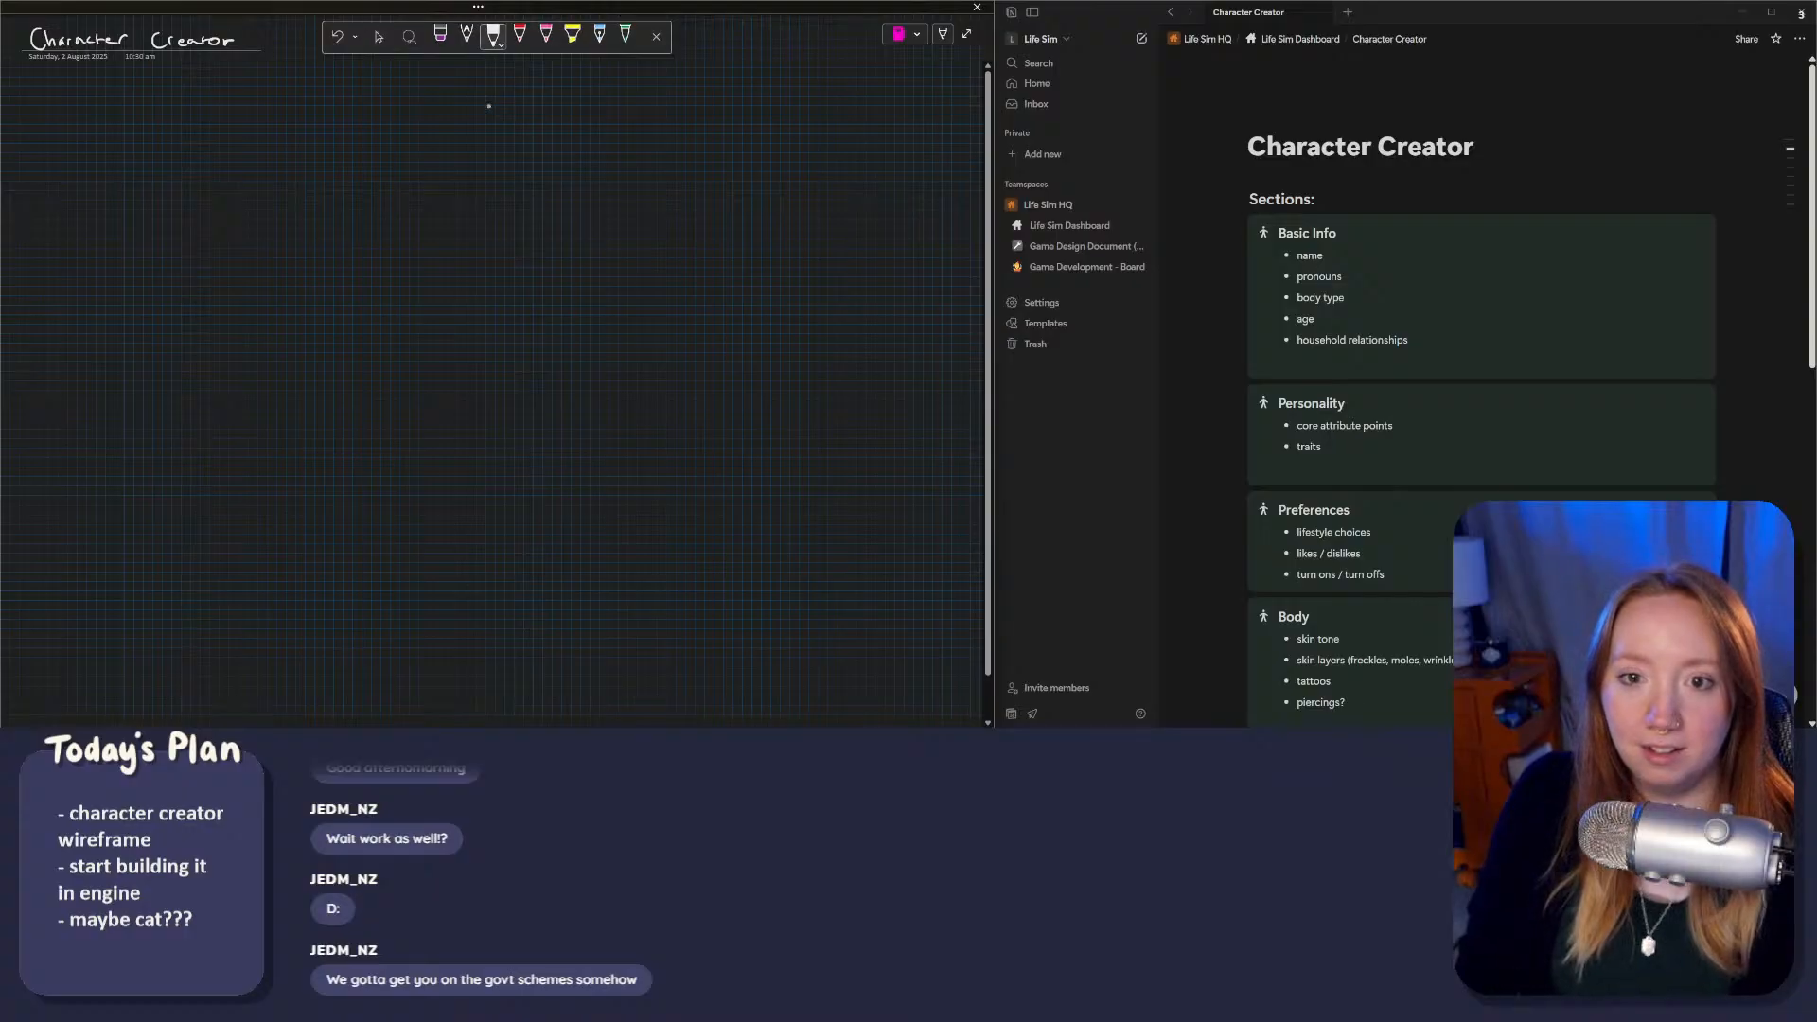
{"action": "left_click_drag", "start_coordinate": [519, 150], "coordinate": [523, 193]}
{"action": "key", "text": "ctrl+z"}
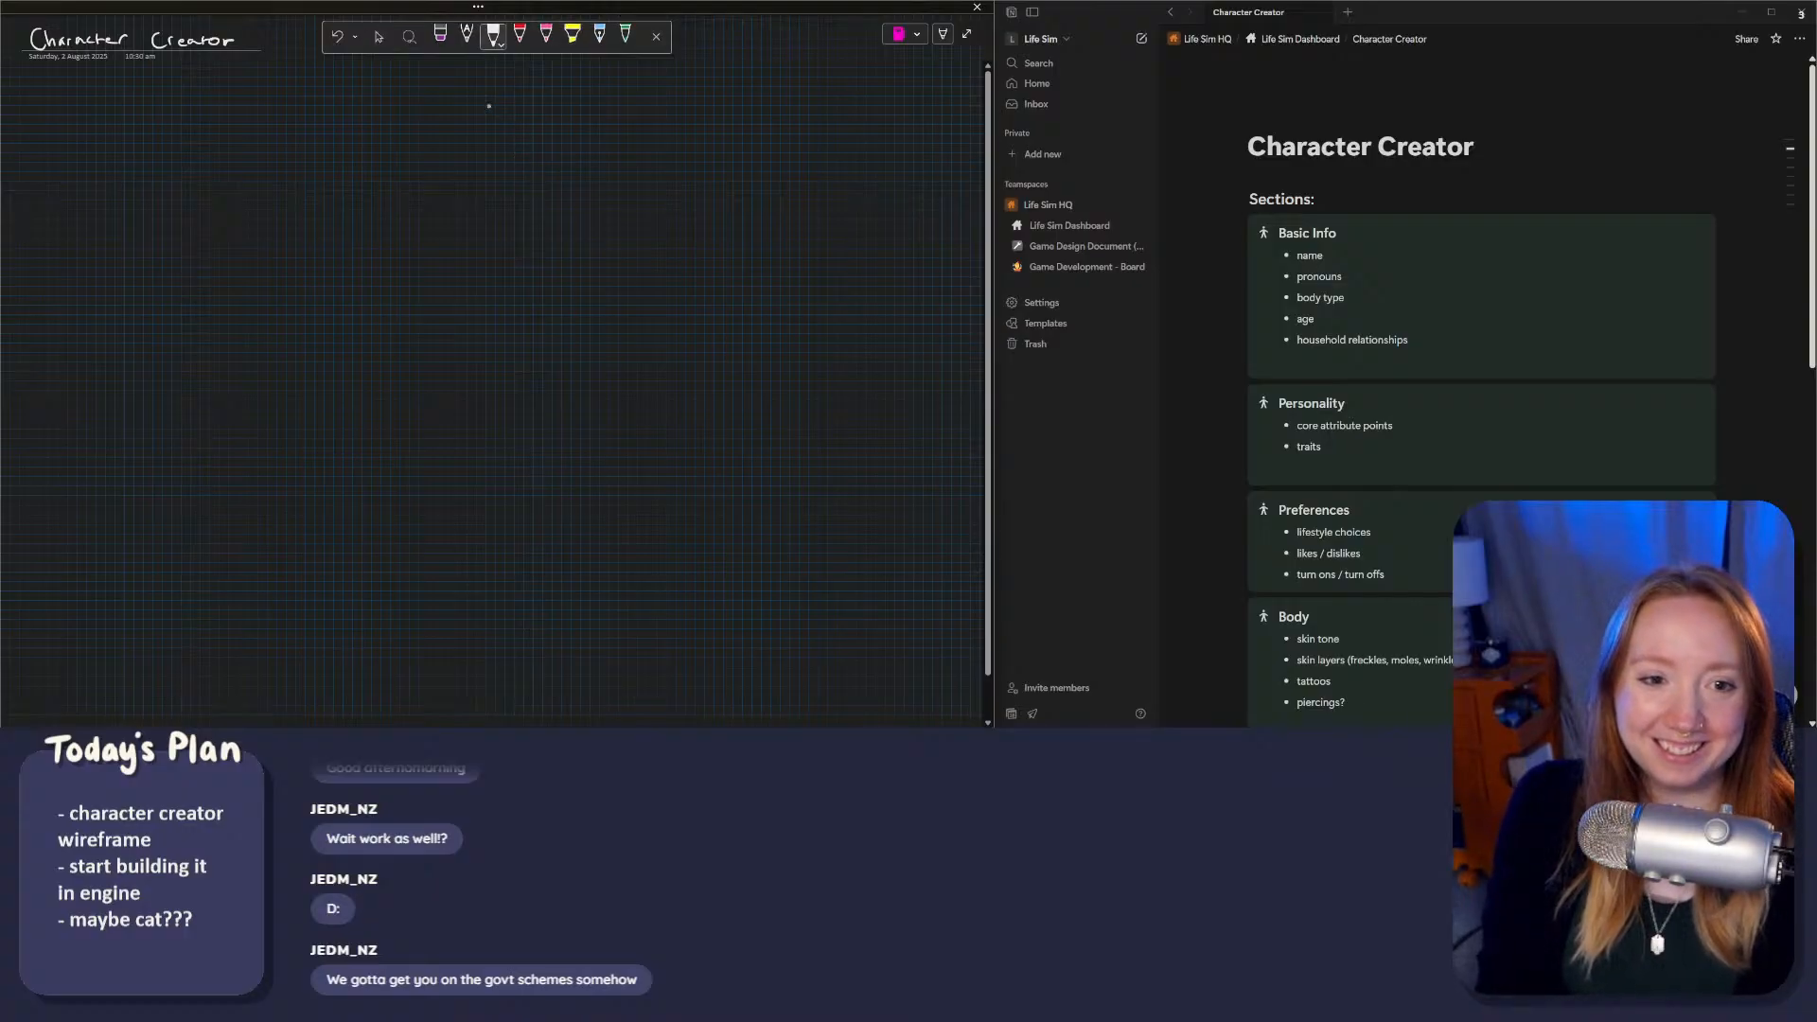
{"action": "mouse_move", "coordinate": [151, 141]}
{"action": "left_mouse_down"}
{"action": "mouse_move", "coordinate": [197, 184]}
{"action": "mouse_move", "coordinate": [250, 188]}
{"action": "left_mouse_up"}
{"action": "key", "text": "ctrl+z"}
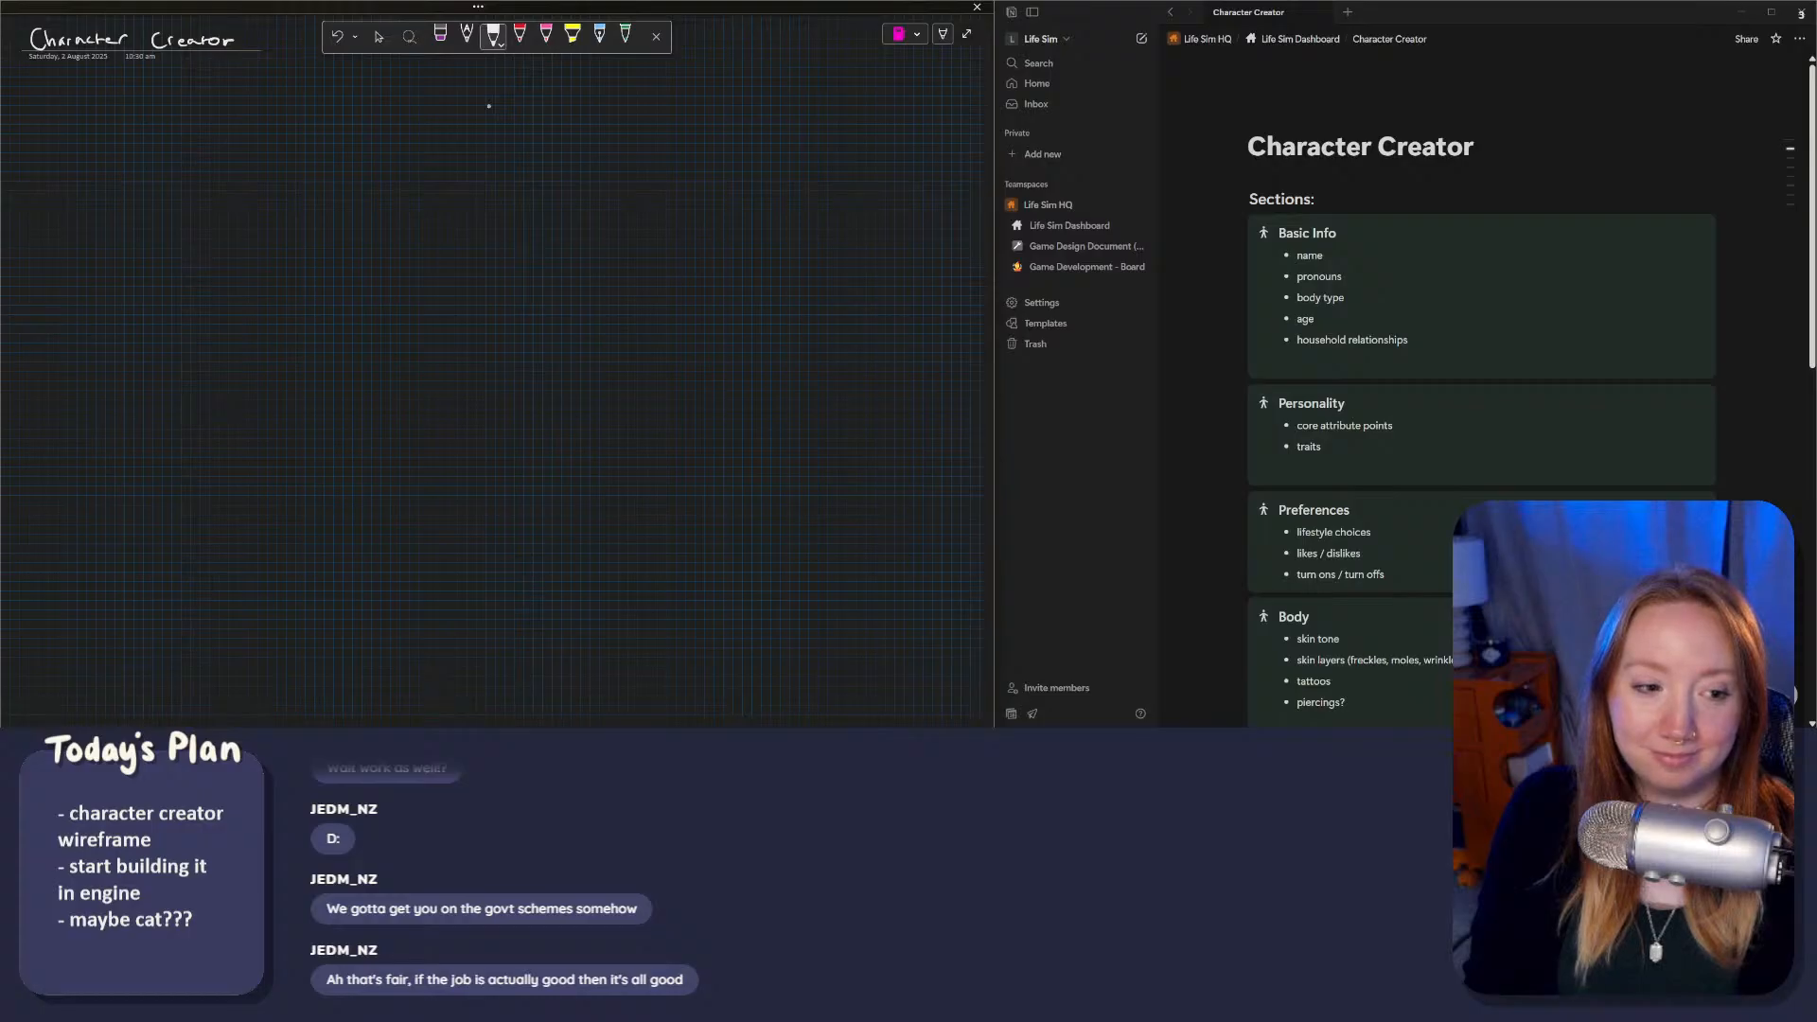
{"action": "left_click_drag", "start_coordinate": [237, 130], "coordinate": [284, 152]}
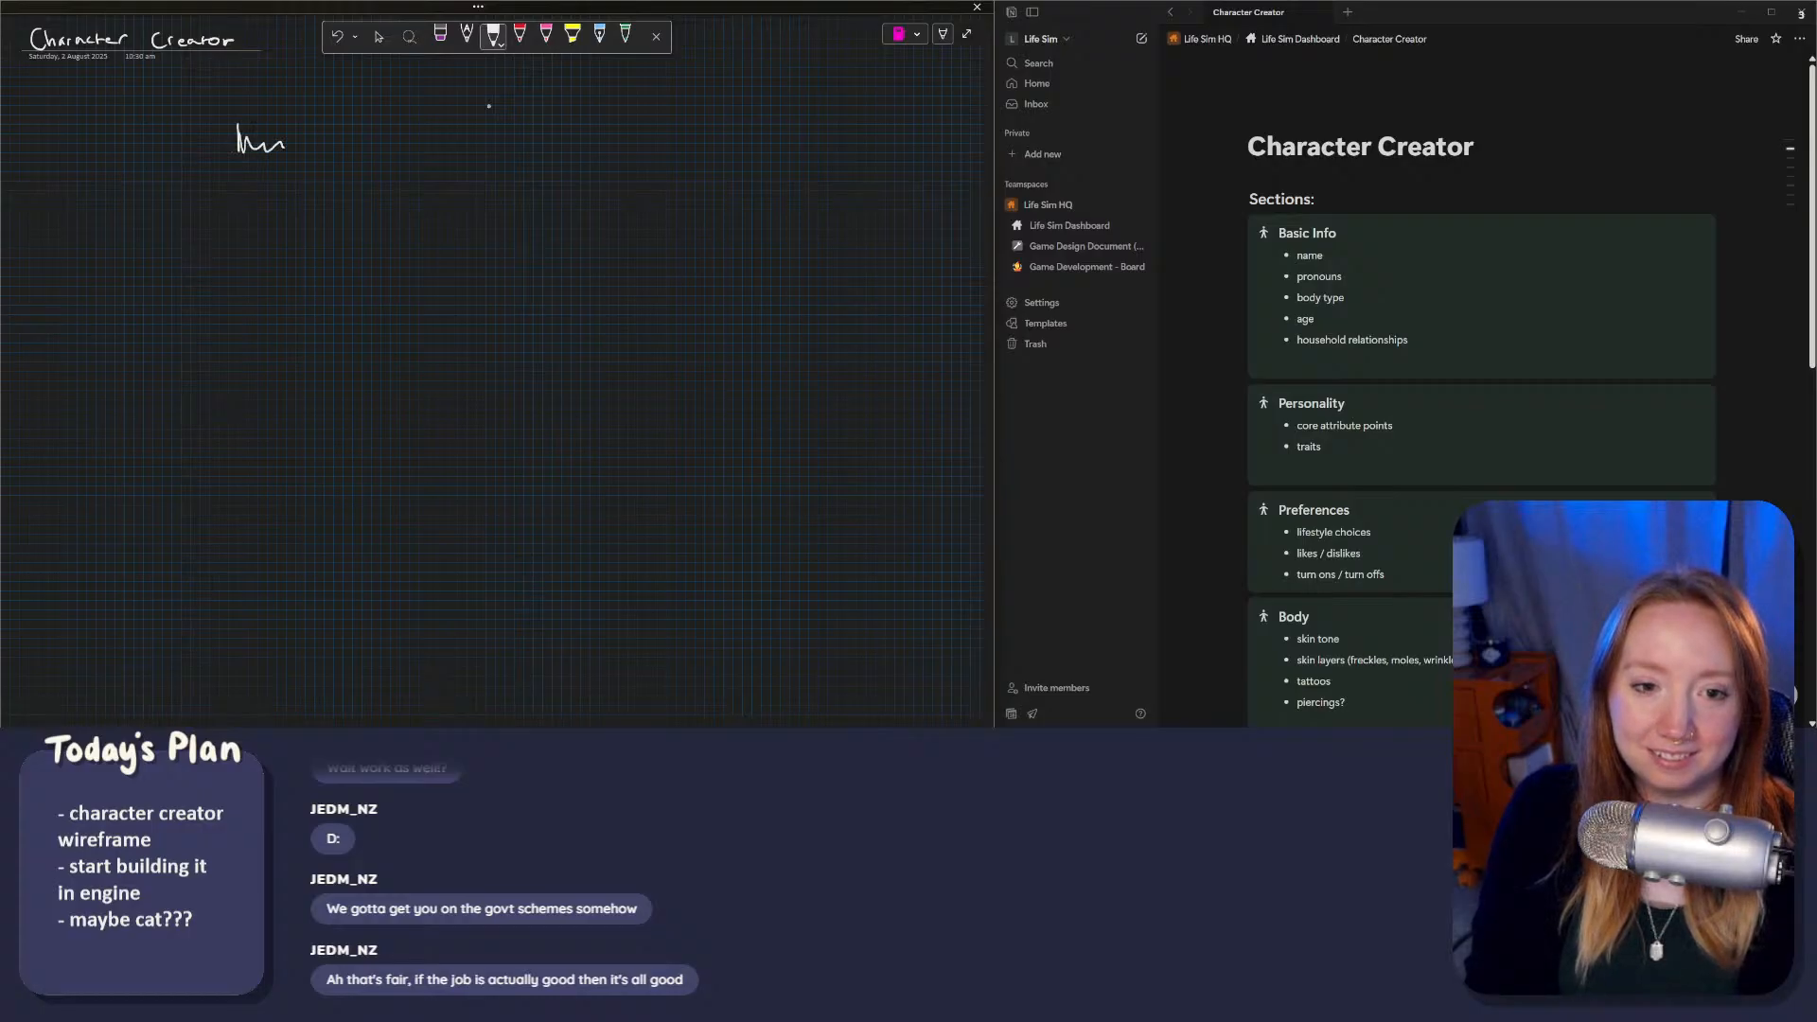
{"action": "key", "text": "ctrl+z"}
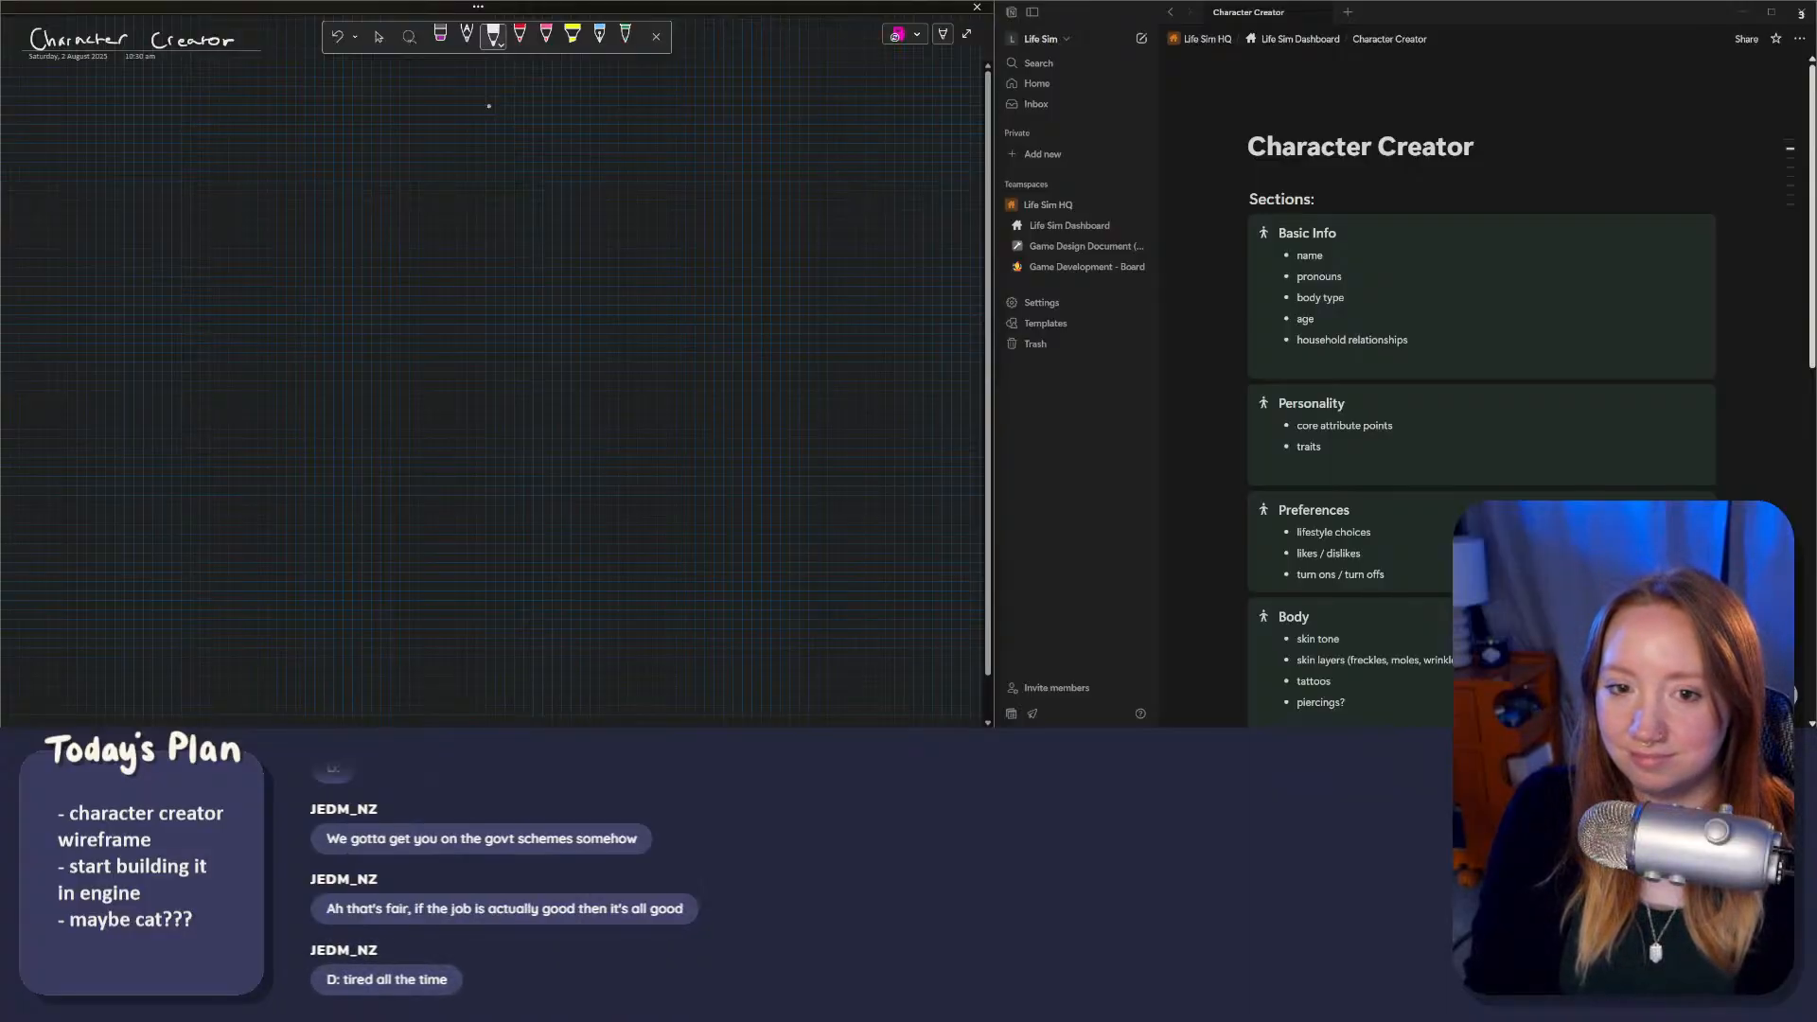
{"action": "mouse_move", "coordinate": [371, 159]}
{"action": "left_mouse_down"}
{"action": "mouse_move", "coordinate": [413, 160]}
{"action": "mouse_move", "coordinate": [373, 163]}
{"action": "left_mouse_up"}
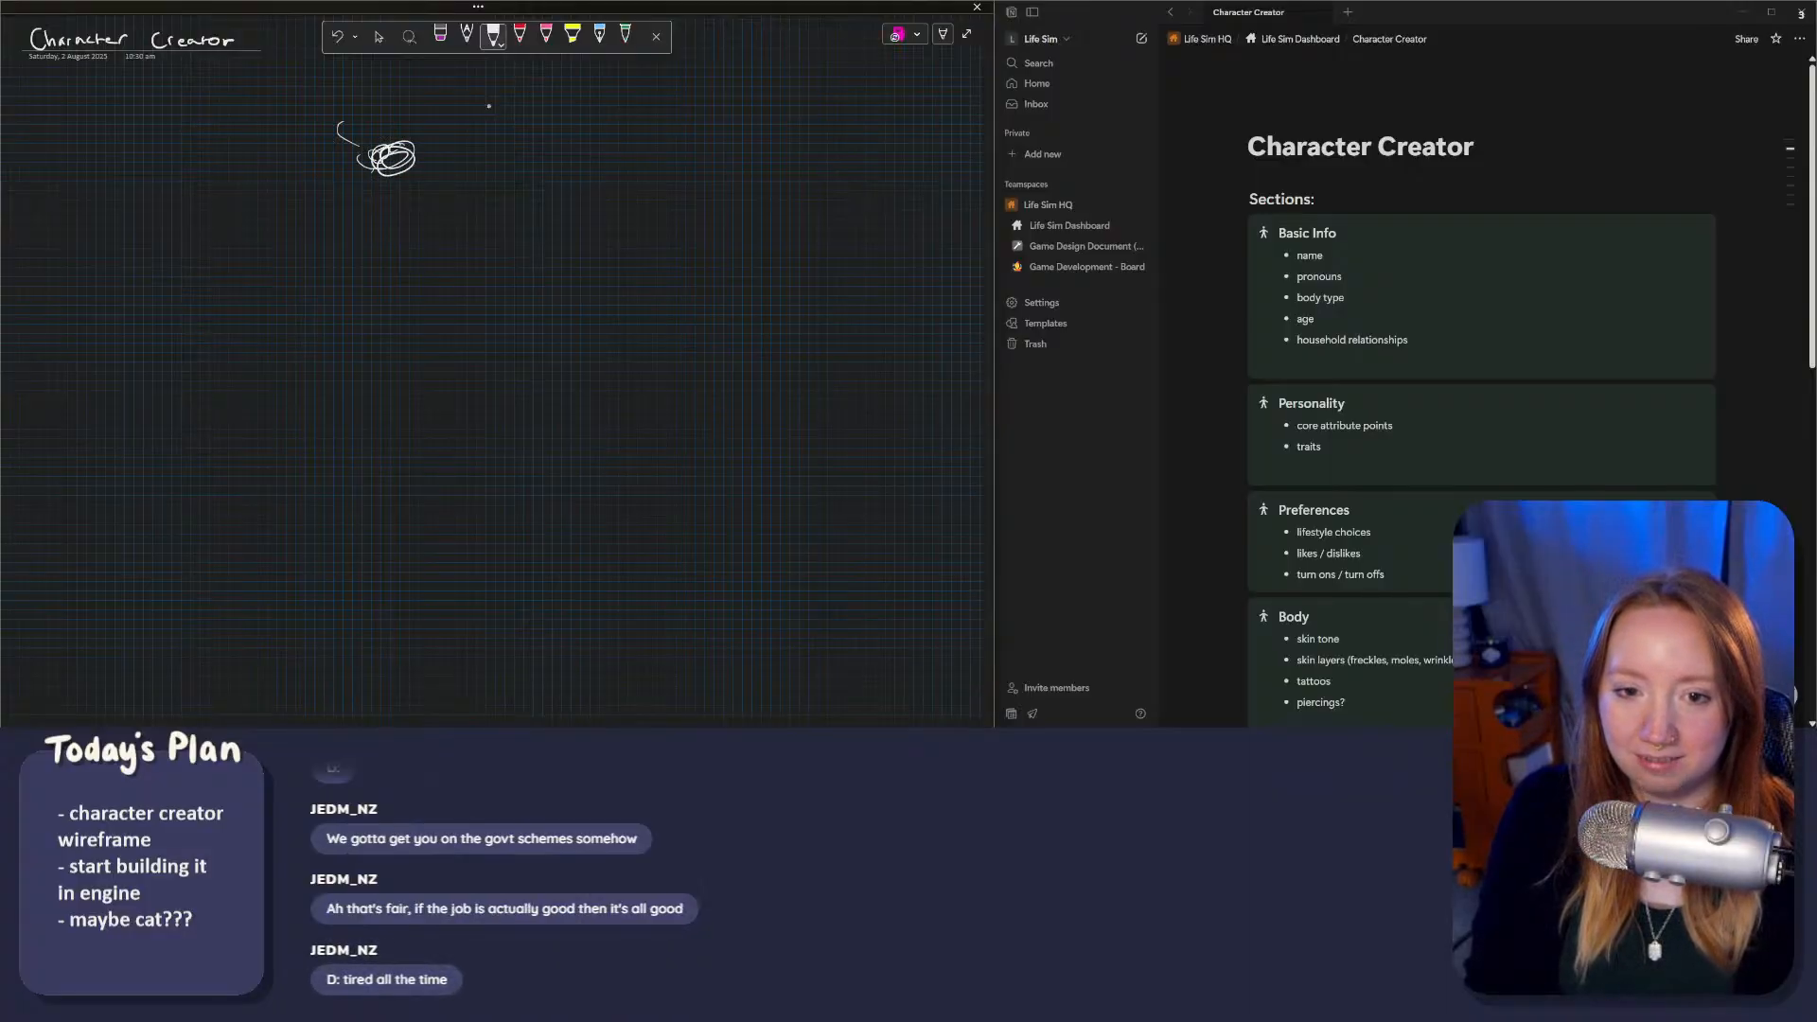
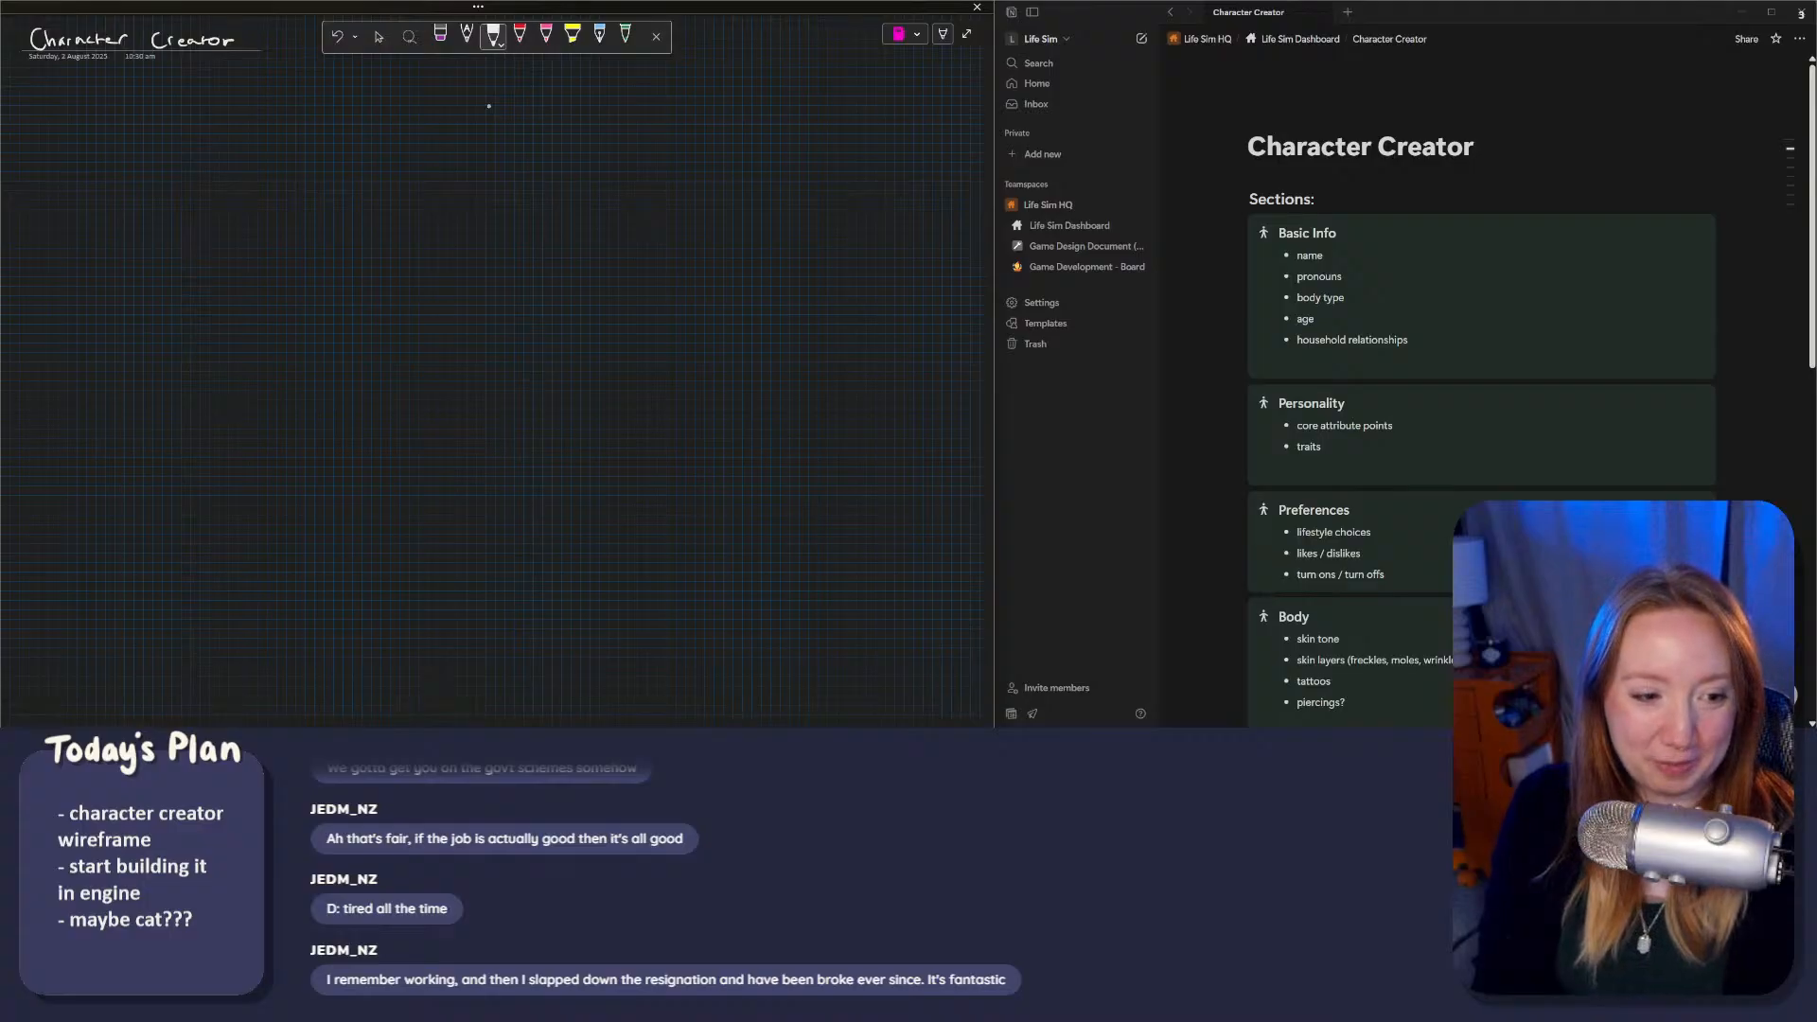
{"action": "mouse_move", "coordinate": [107, 157]}
{"action": "left_mouse_down"}
{"action": "mouse_move", "coordinate": [118, 459]}
{"action": "mouse_move", "coordinate": [333, 457]}
{"action": "left_mouse_up"}
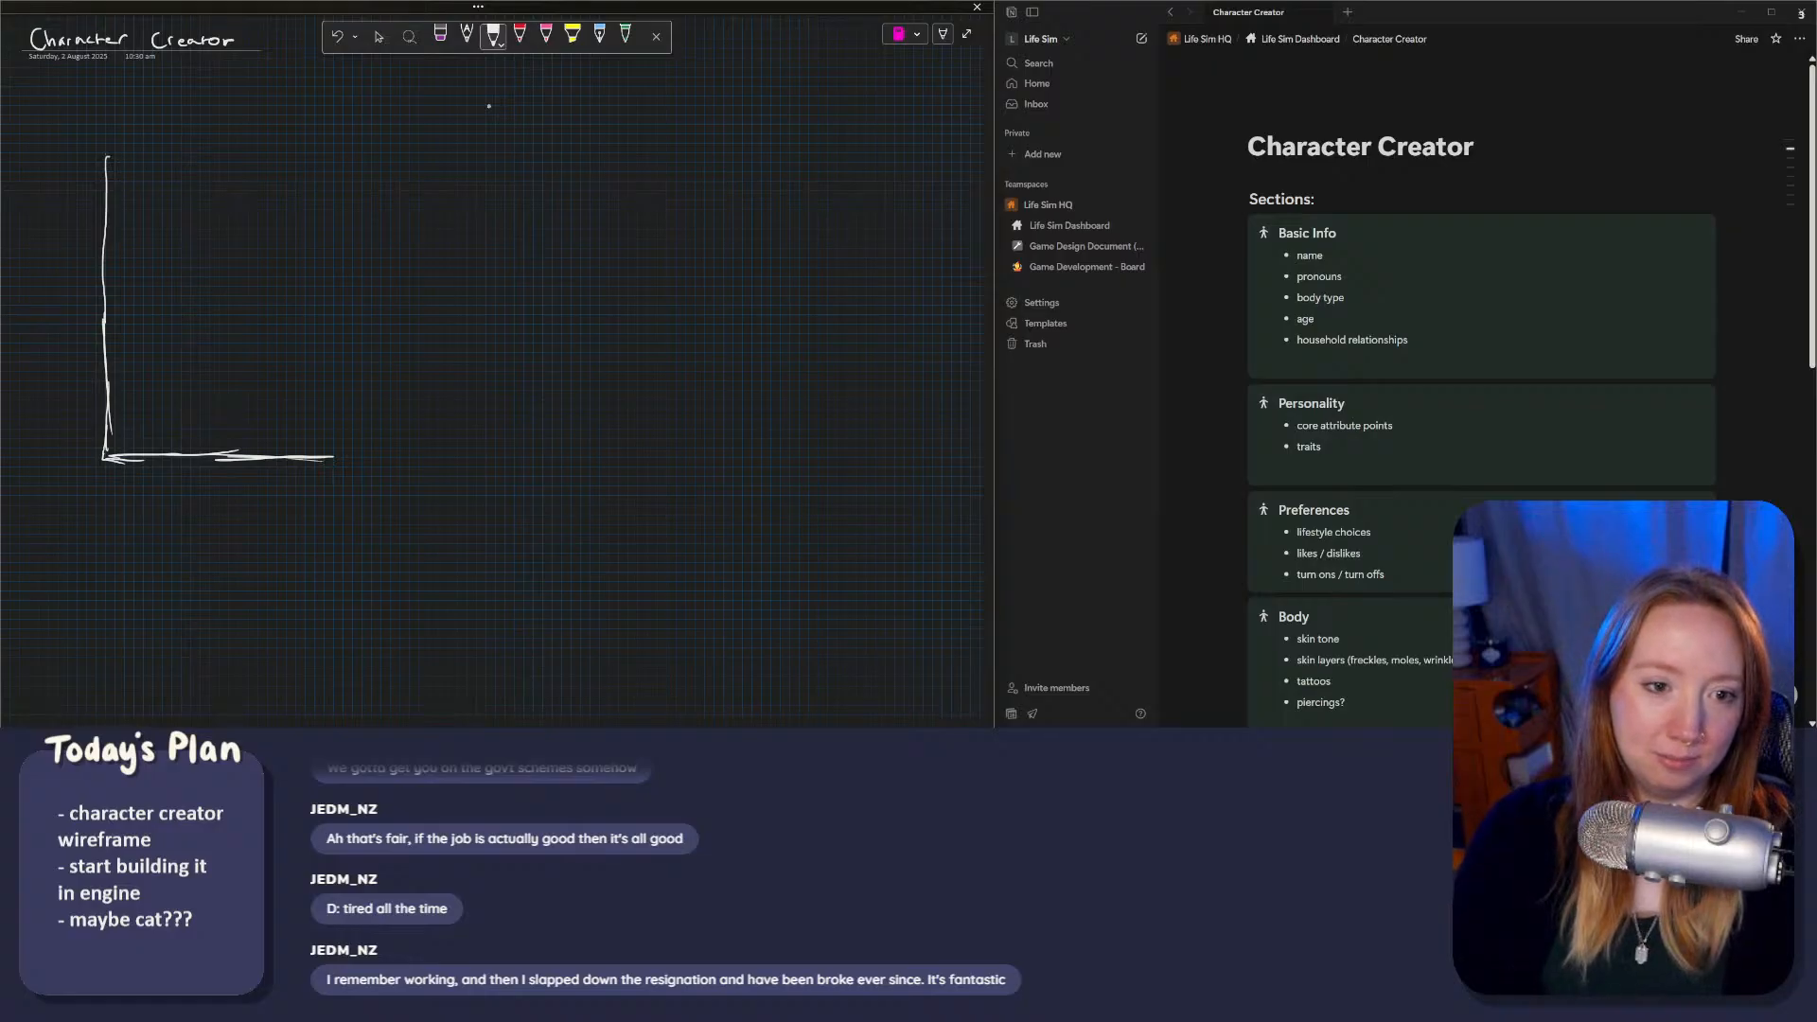
{"action": "mouse_move", "coordinate": [107, 158]}
{"action": "left_mouse_down"}
{"action": "mouse_move", "coordinate": [330, 156]}
{"action": "mouse_move", "coordinate": [331, 426]}
{"action": "left_mouse_up"}
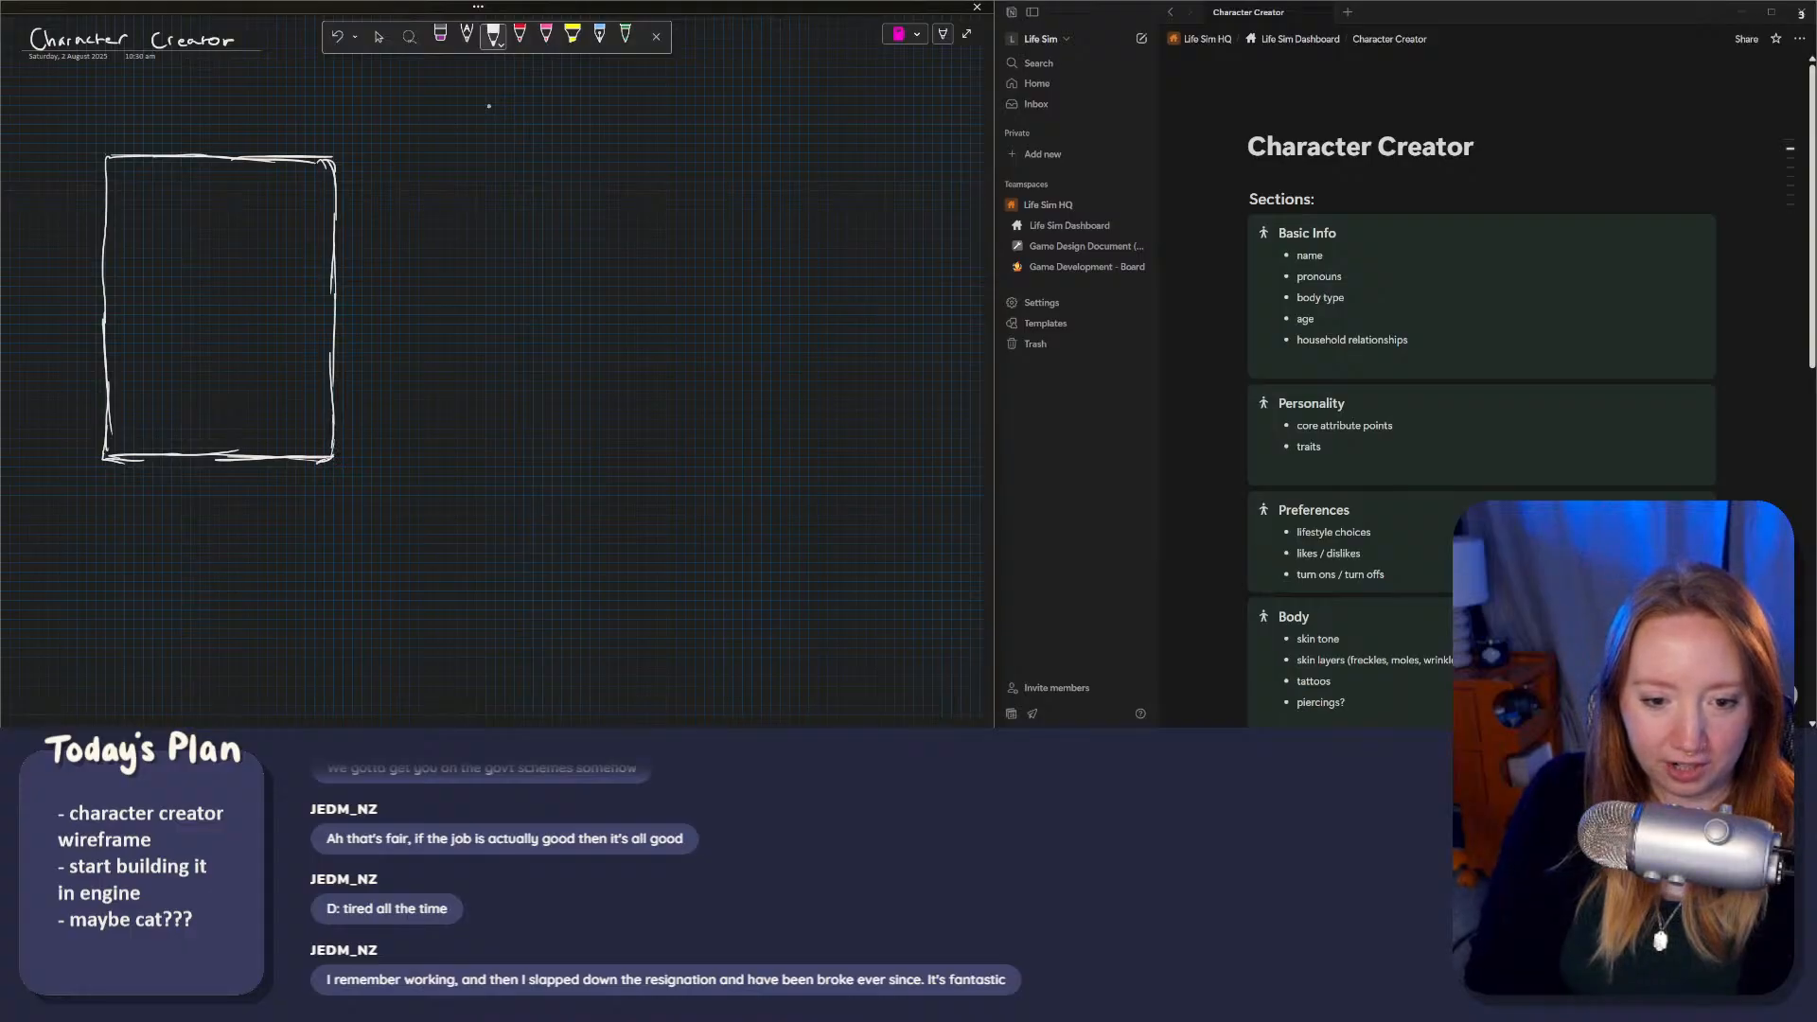
{"action": "left_click", "coordinate": [440, 38]}
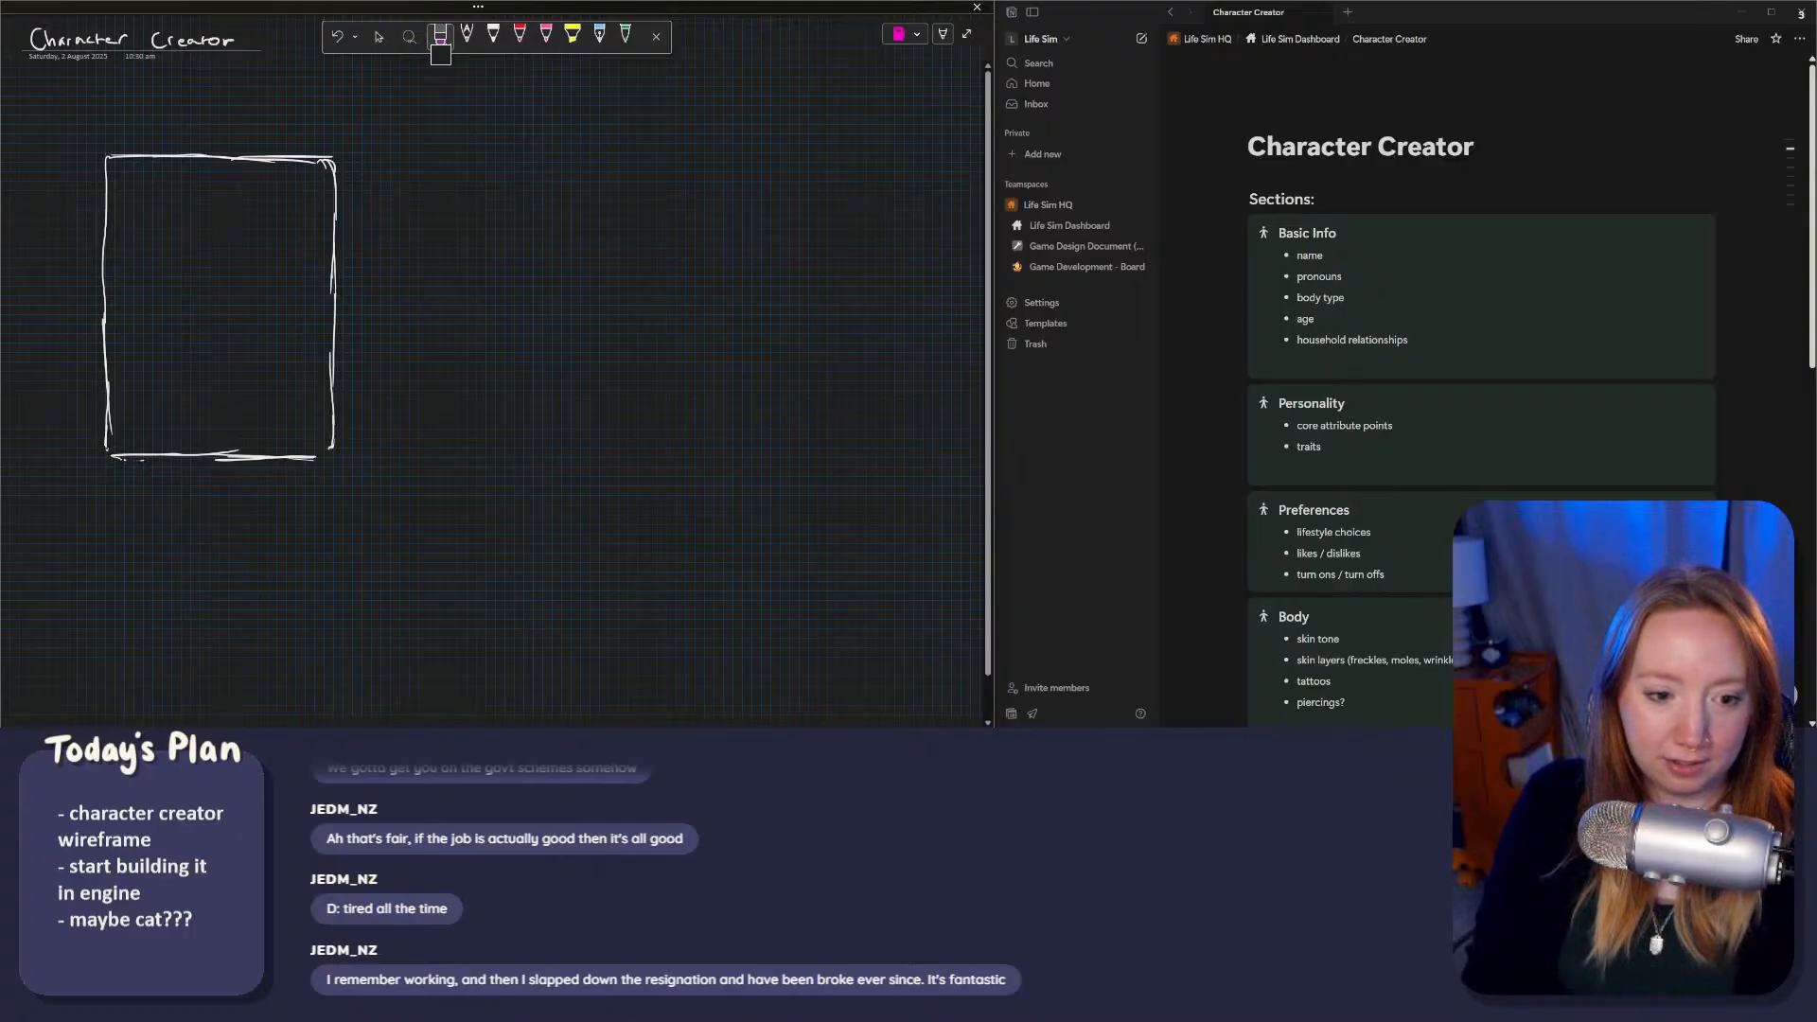
{"action": "left_click", "coordinate": [493, 36]}
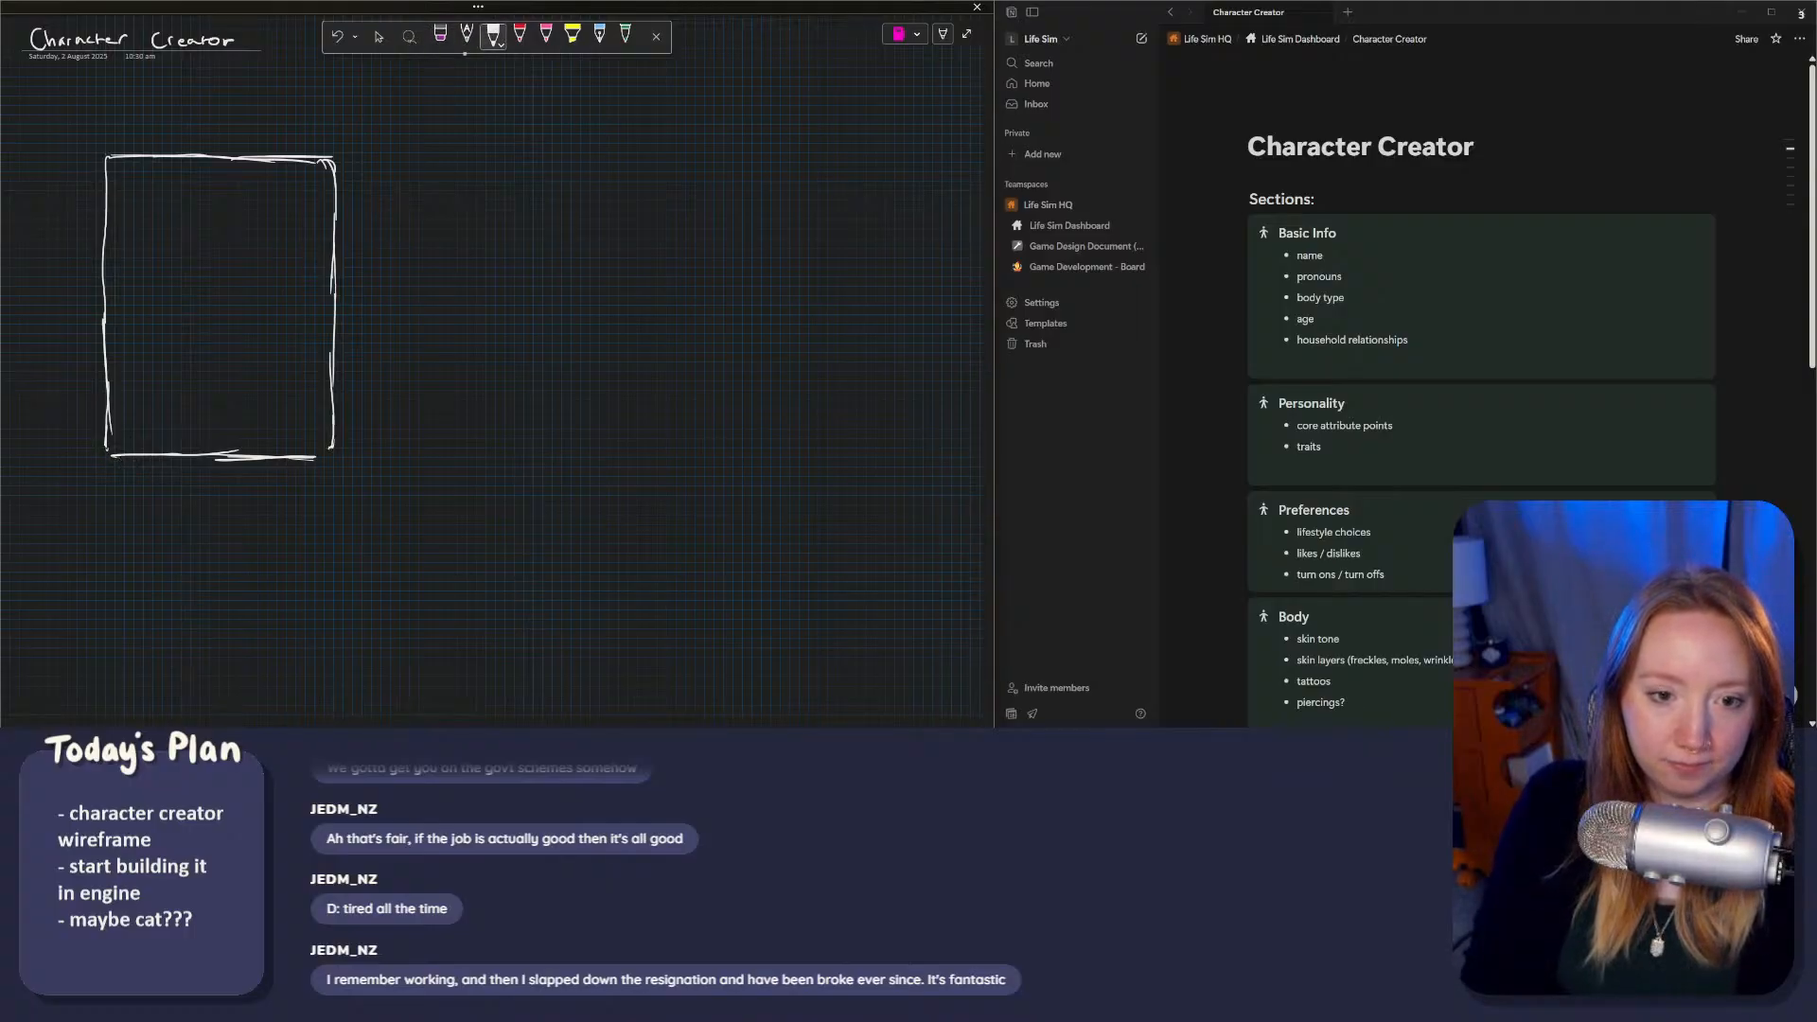
{"action": "left_click", "coordinate": [440, 36]}
{"action": "left_click_drag", "start_coordinate": [111, 455], "coordinate": [319, 457]}
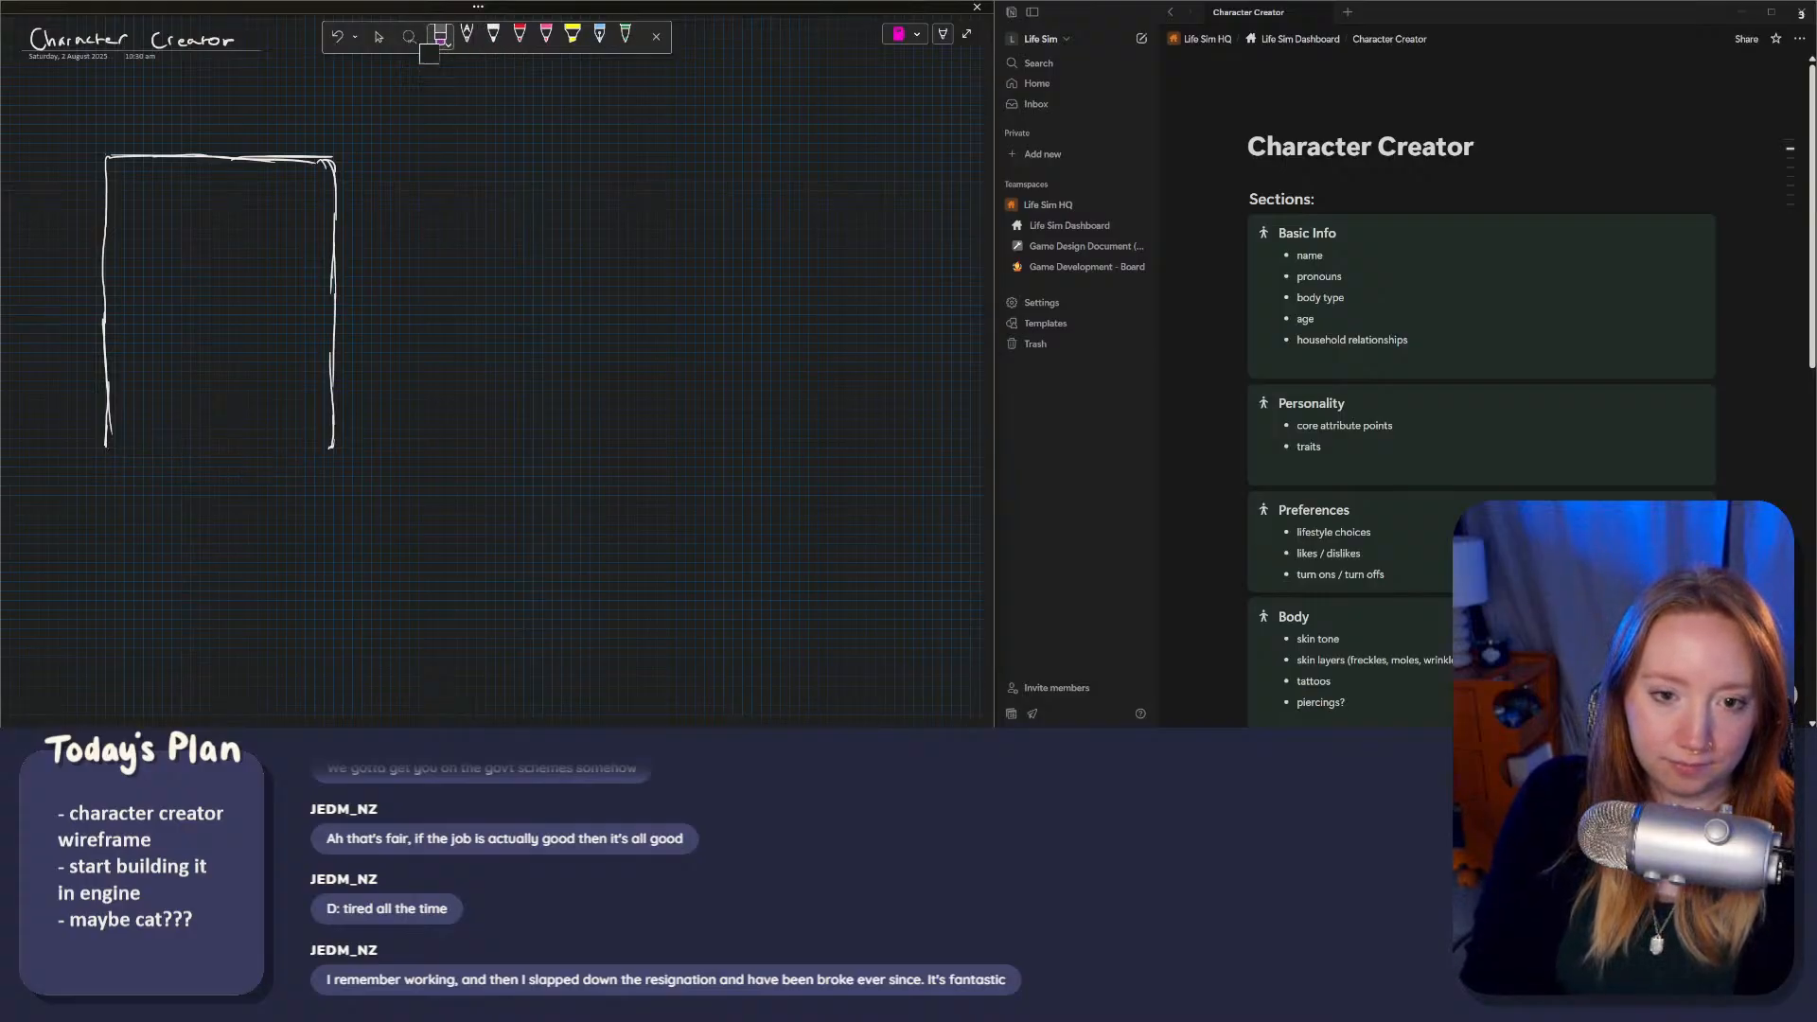
{"action": "left_click", "coordinate": [493, 36]}
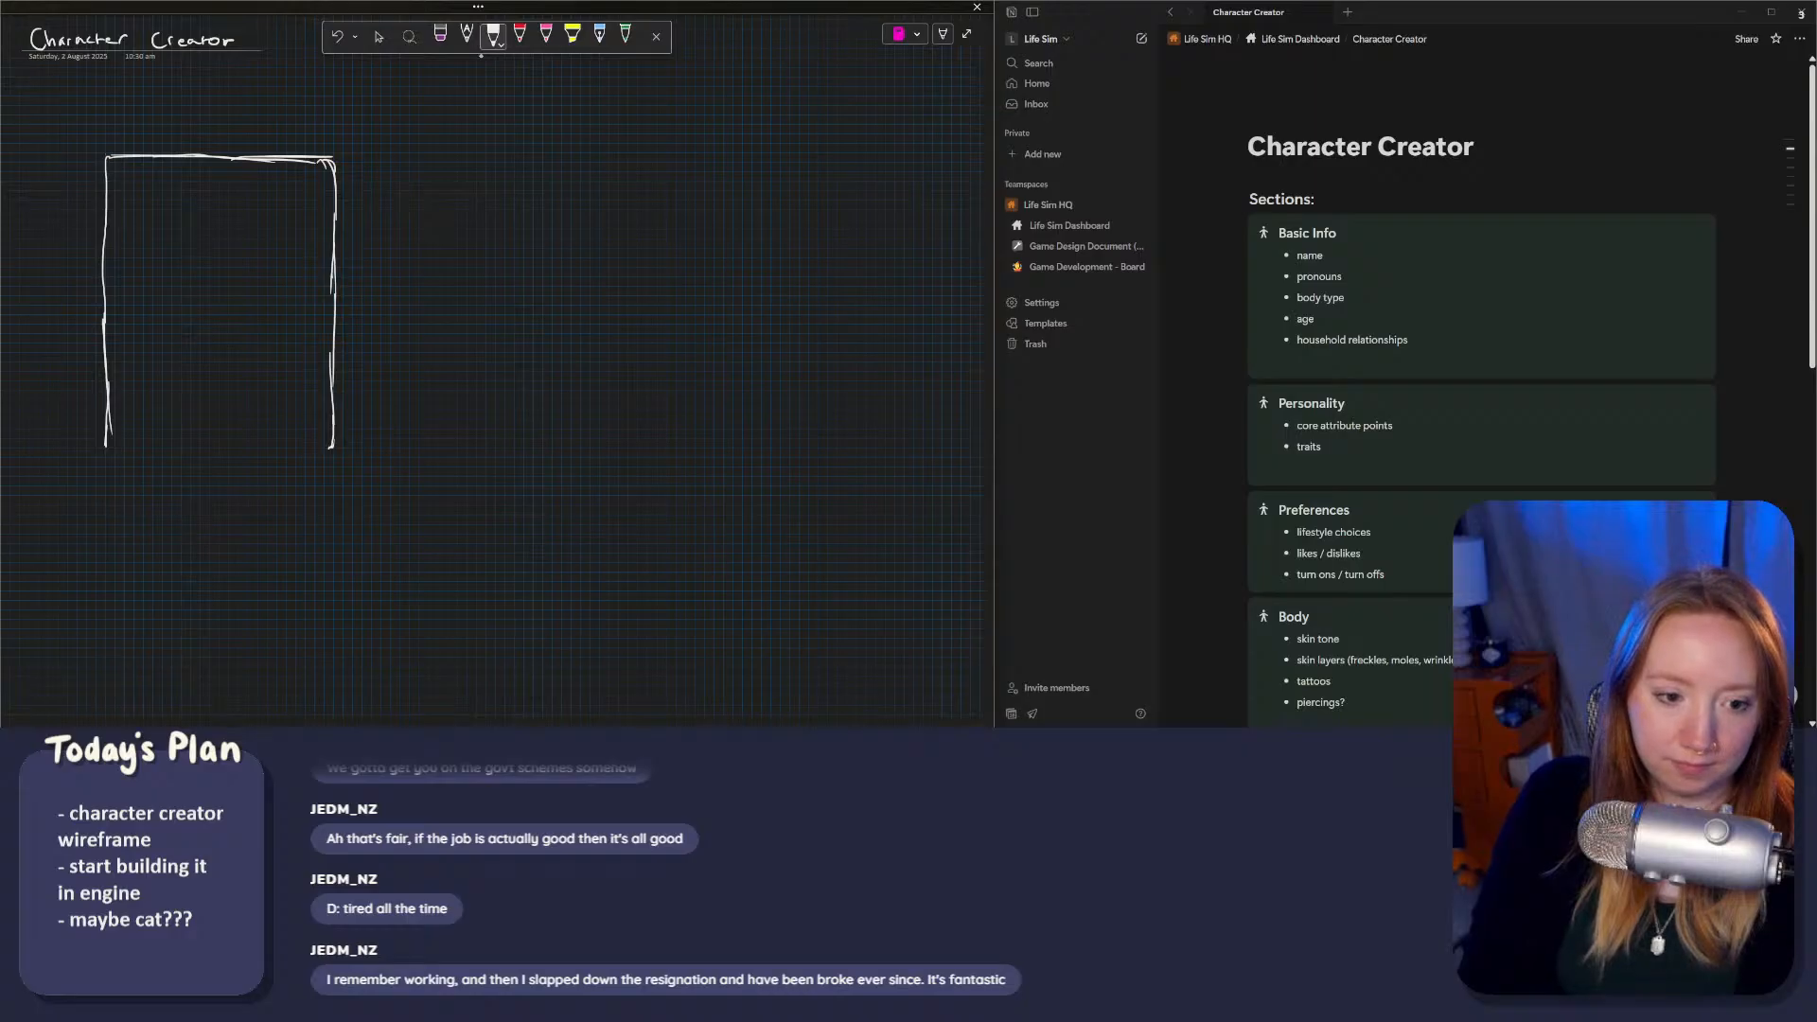
{"action": "mouse_move", "coordinate": [105, 420]}
{"action": "left_mouse_down"}
{"action": "mouse_move", "coordinate": [106, 499]}
{"action": "mouse_move", "coordinate": [136, 525]}
{"action": "mouse_move", "coordinate": [341, 518]}
{"action": "mouse_move", "coordinate": [282, 533]}
{"action": "left_mouse_up"}
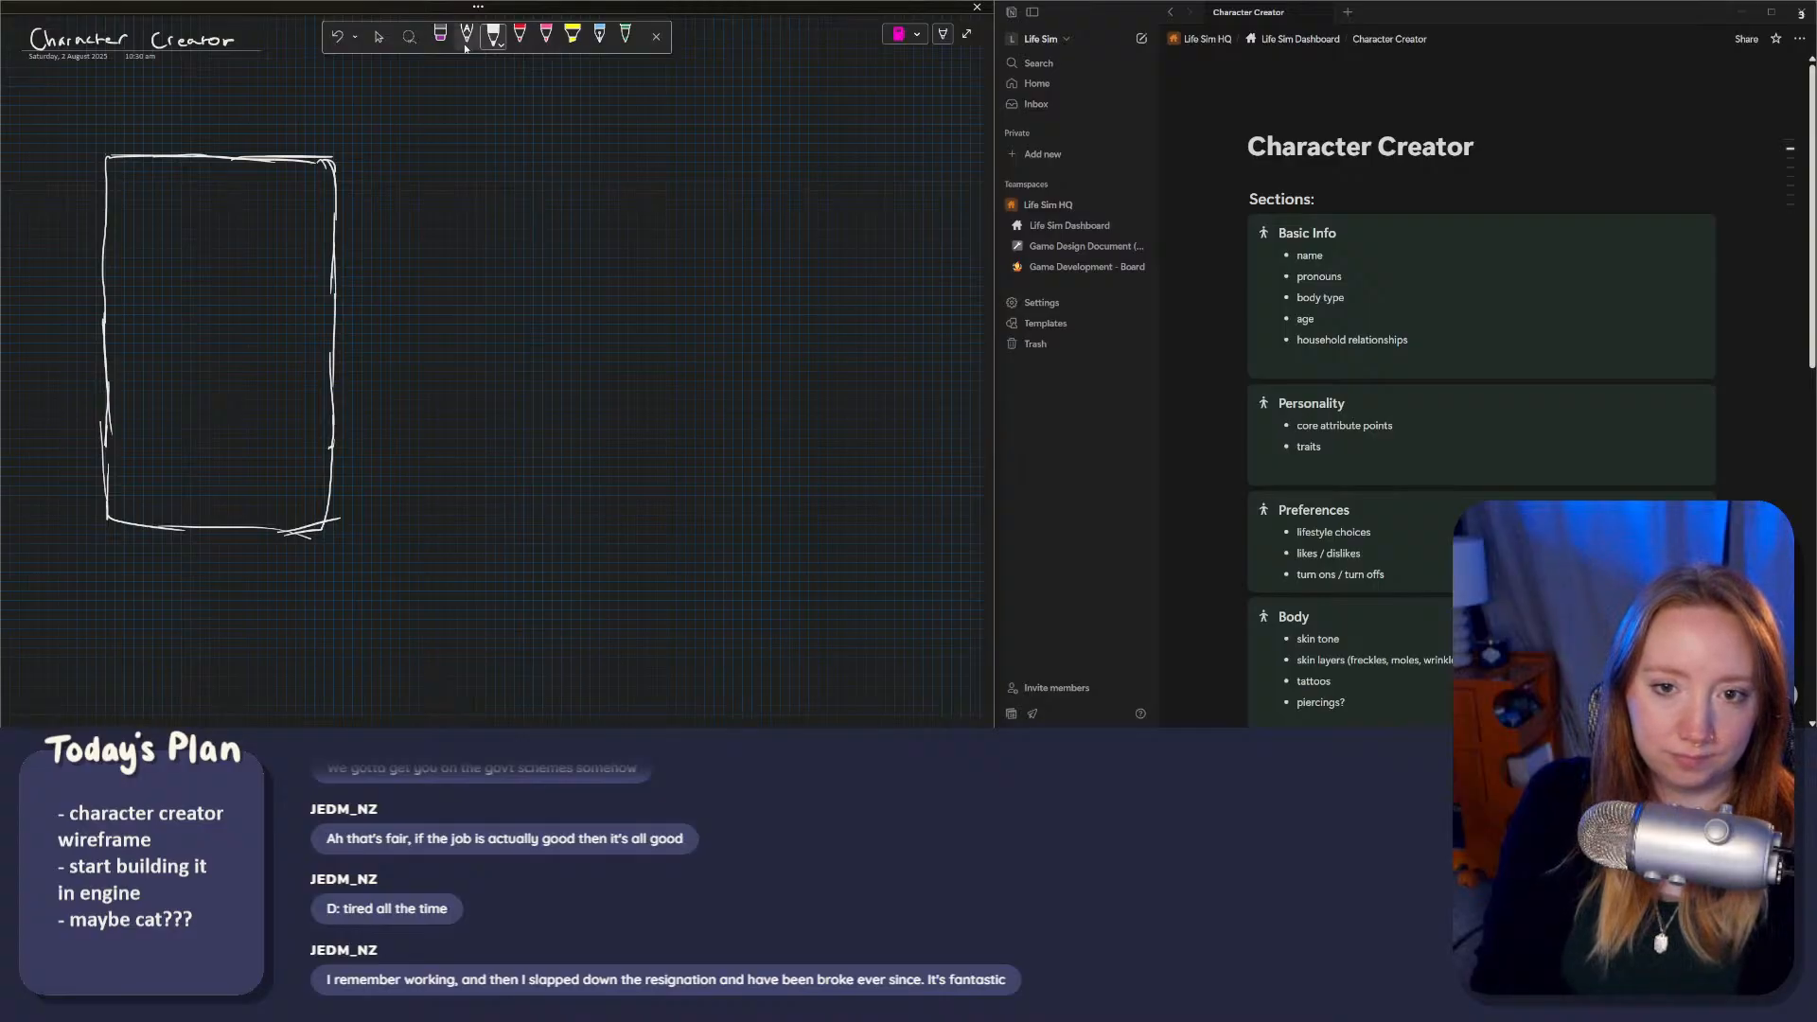
{"action": "left_click", "coordinate": [440, 38]}
{"action": "mouse_move", "coordinate": [119, 156]}
{"action": "left_mouse_down"}
{"action": "mouse_move", "coordinate": [249, 158]}
{"action": "mouse_move", "coordinate": [332, 289]}
{"action": "mouse_move", "coordinate": [332, 458]}
{"action": "mouse_move", "coordinate": [288, 530]}
{"action": "mouse_move", "coordinate": [161, 527]}
{"action": "mouse_move", "coordinate": [106, 491]}
{"action": "mouse_move", "coordinate": [115, 156]}
{"action": "left_mouse_up"}
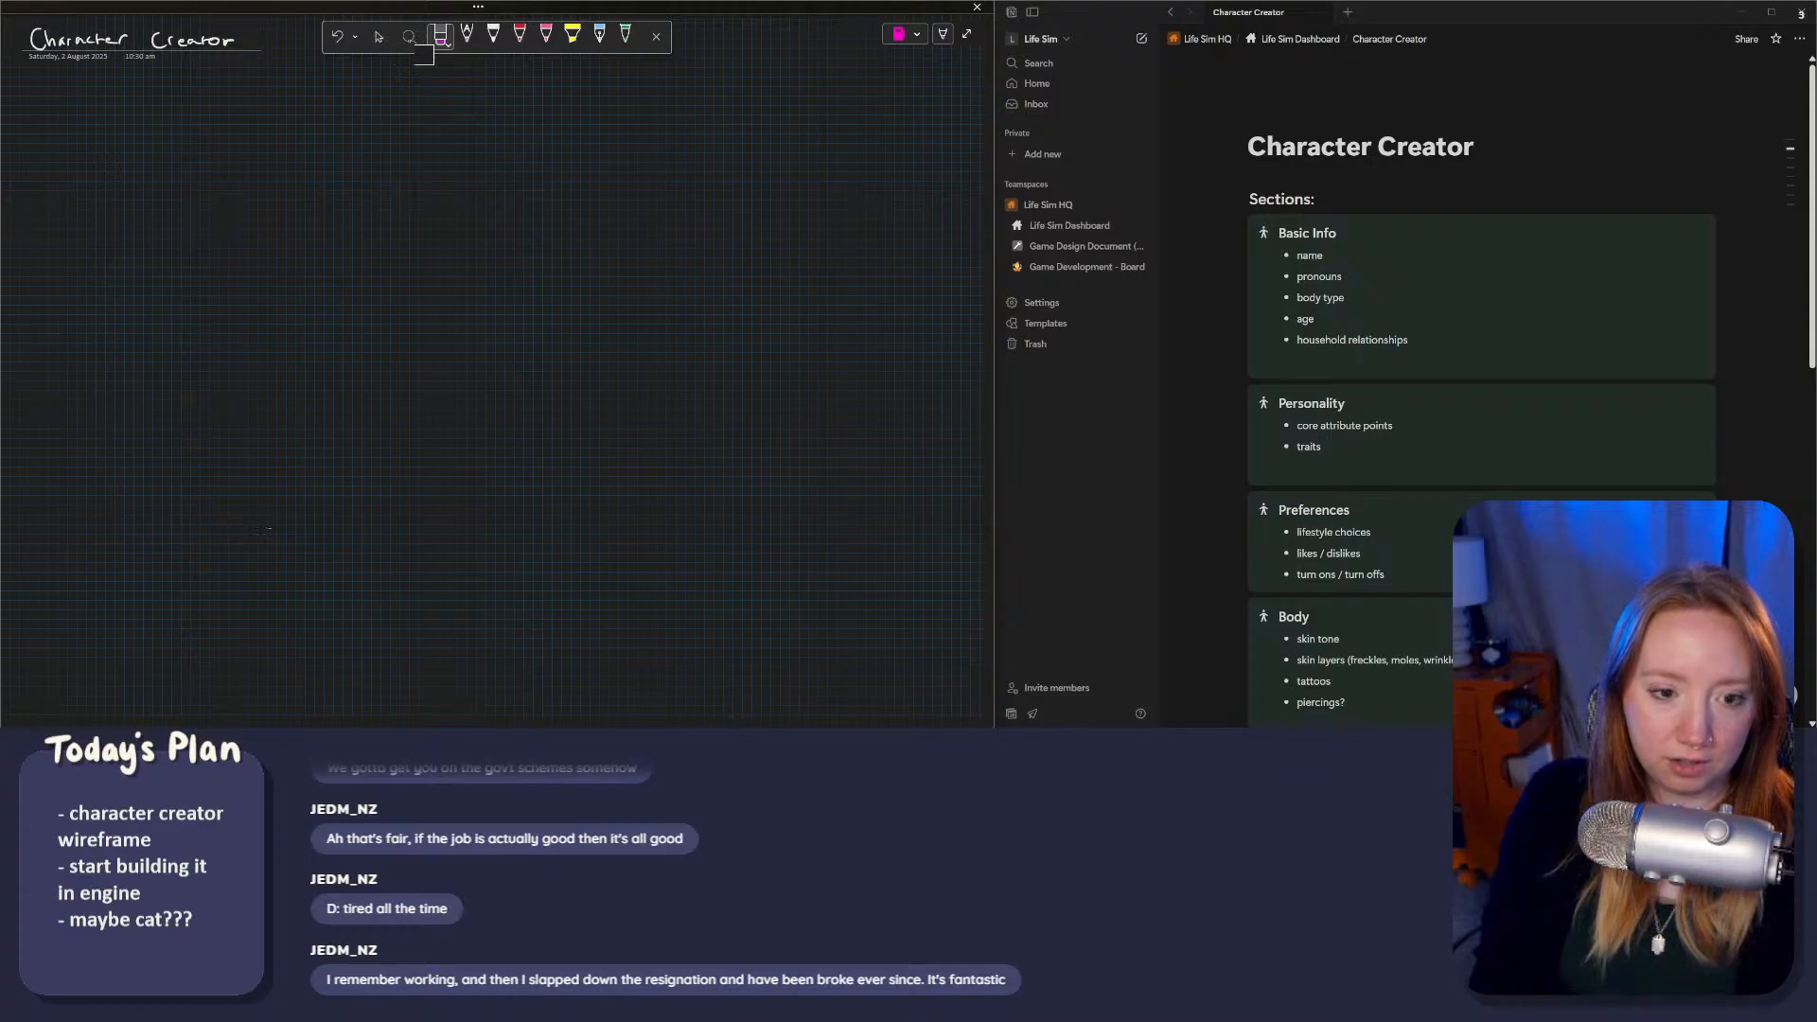
Step: Draw a large rectangular screen frame with the white pen across most of the grid page below the title
{"action": "left_click", "coordinate": [493, 36]}
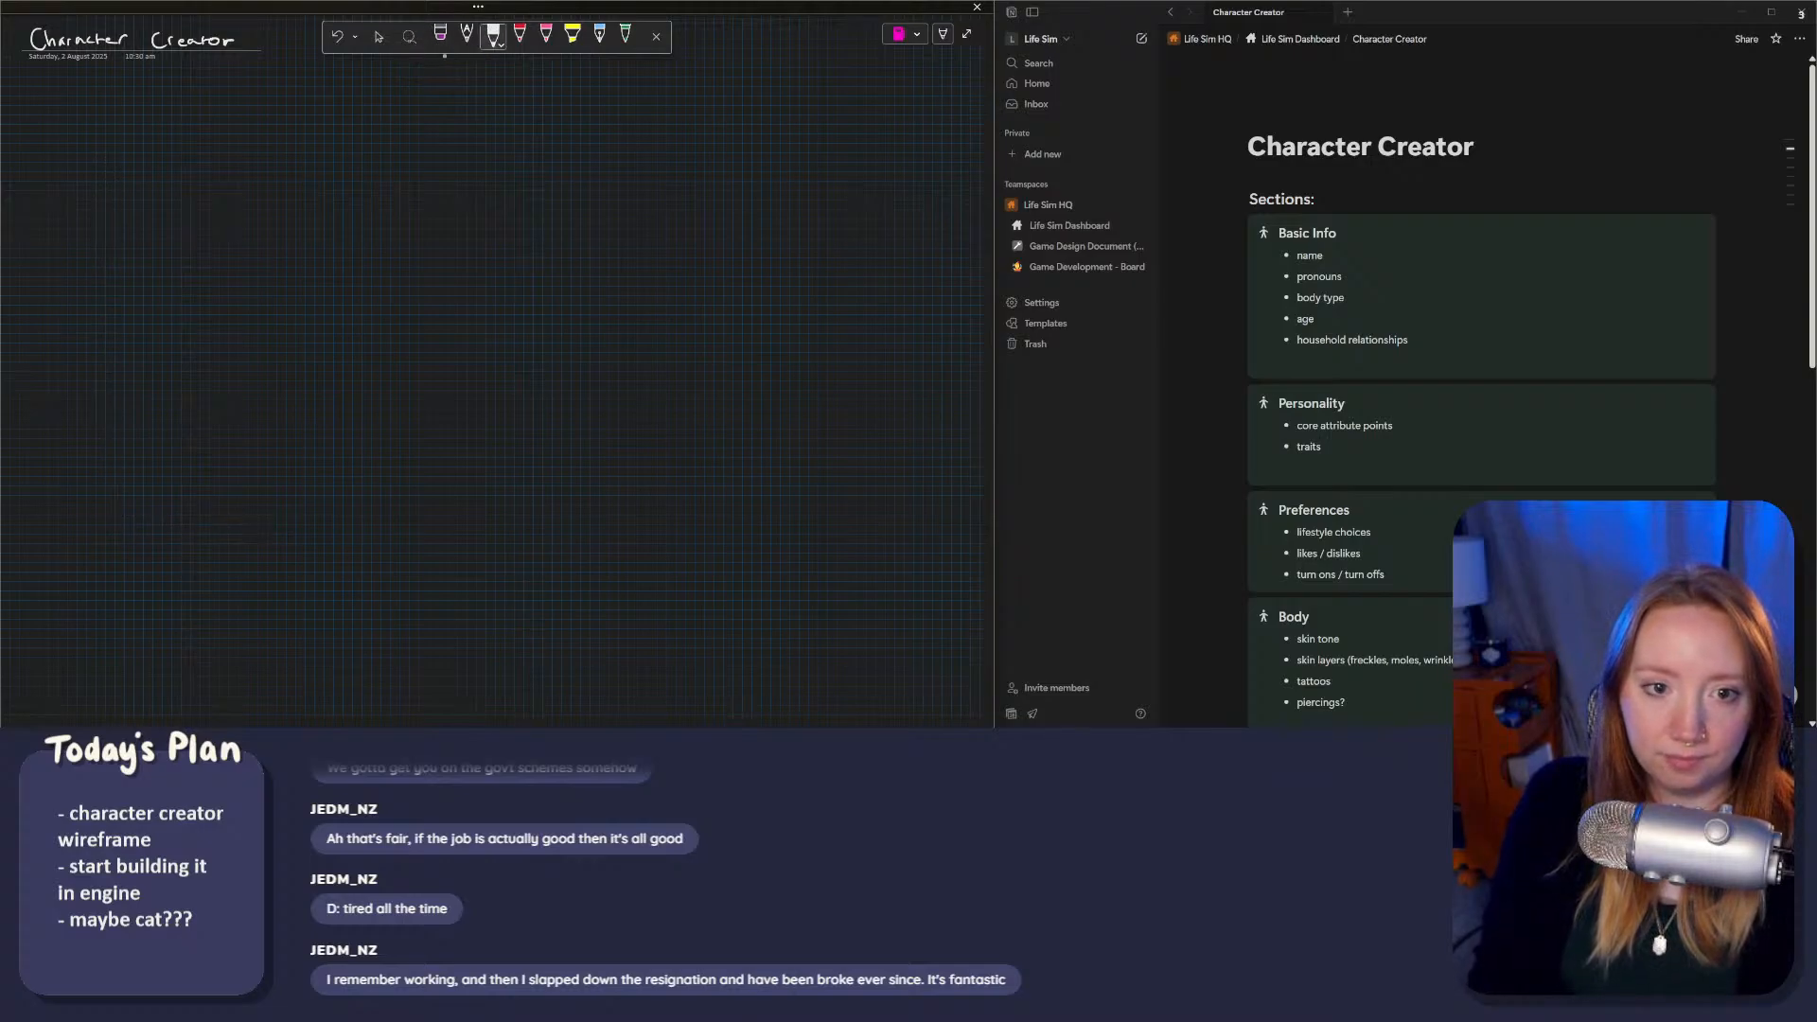
{"action": "left_click_drag", "start_coordinate": [116, 153], "coordinate": [121, 492]}
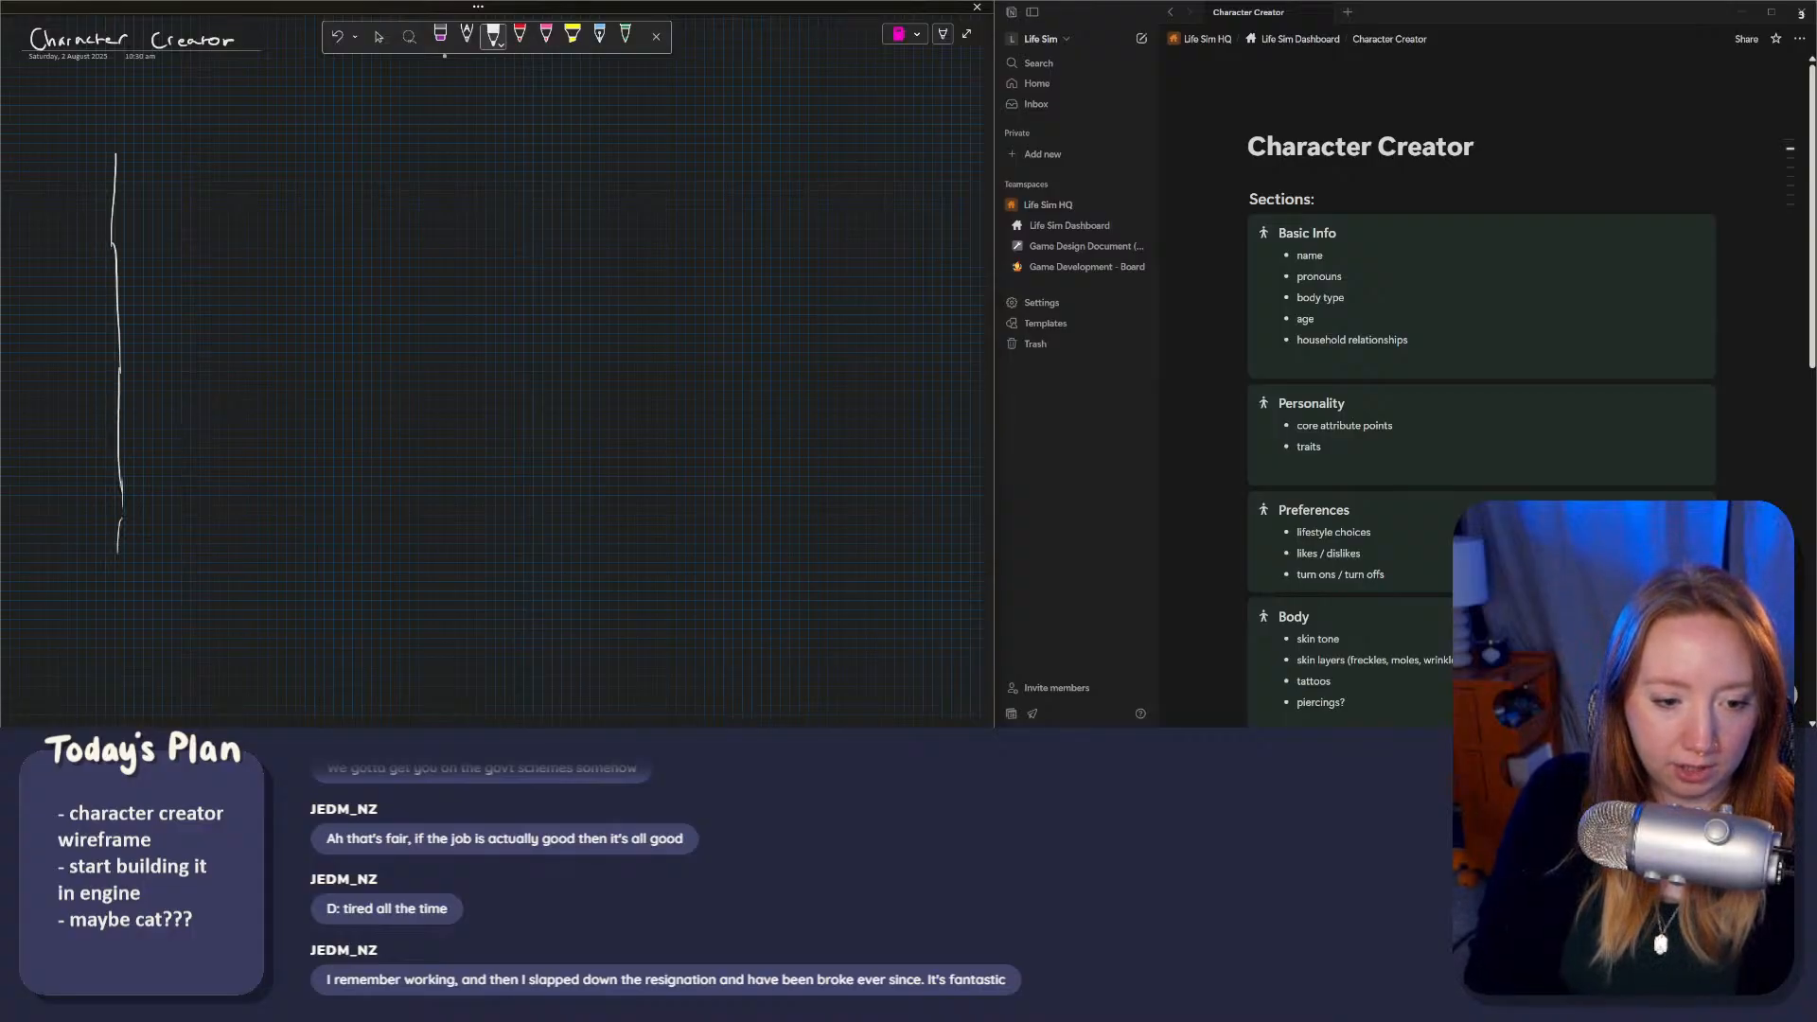
{"action": "left_click_drag", "start_coordinate": [120, 553], "coordinate": [128, 647]}
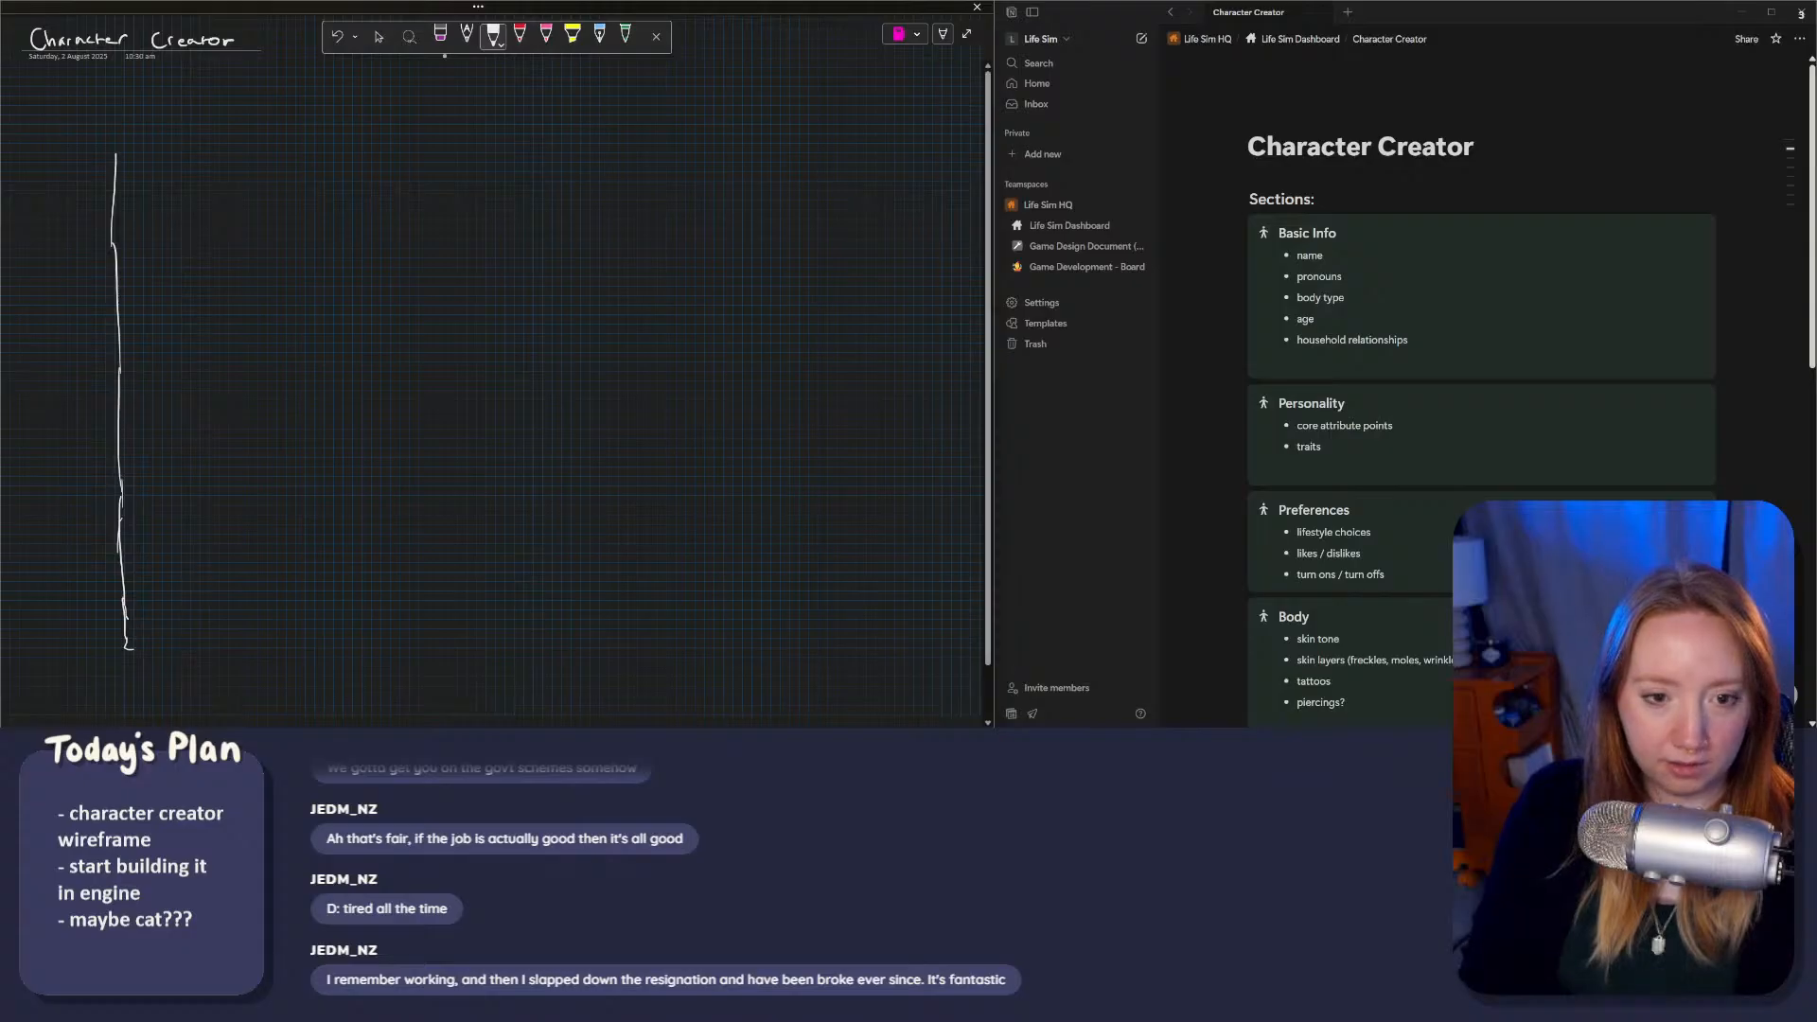
{"action": "left_click_drag", "start_coordinate": [116, 154], "coordinate": [874, 164]}
{"action": "left_click_drag", "start_coordinate": [762, 158], "coordinate": [911, 163]}
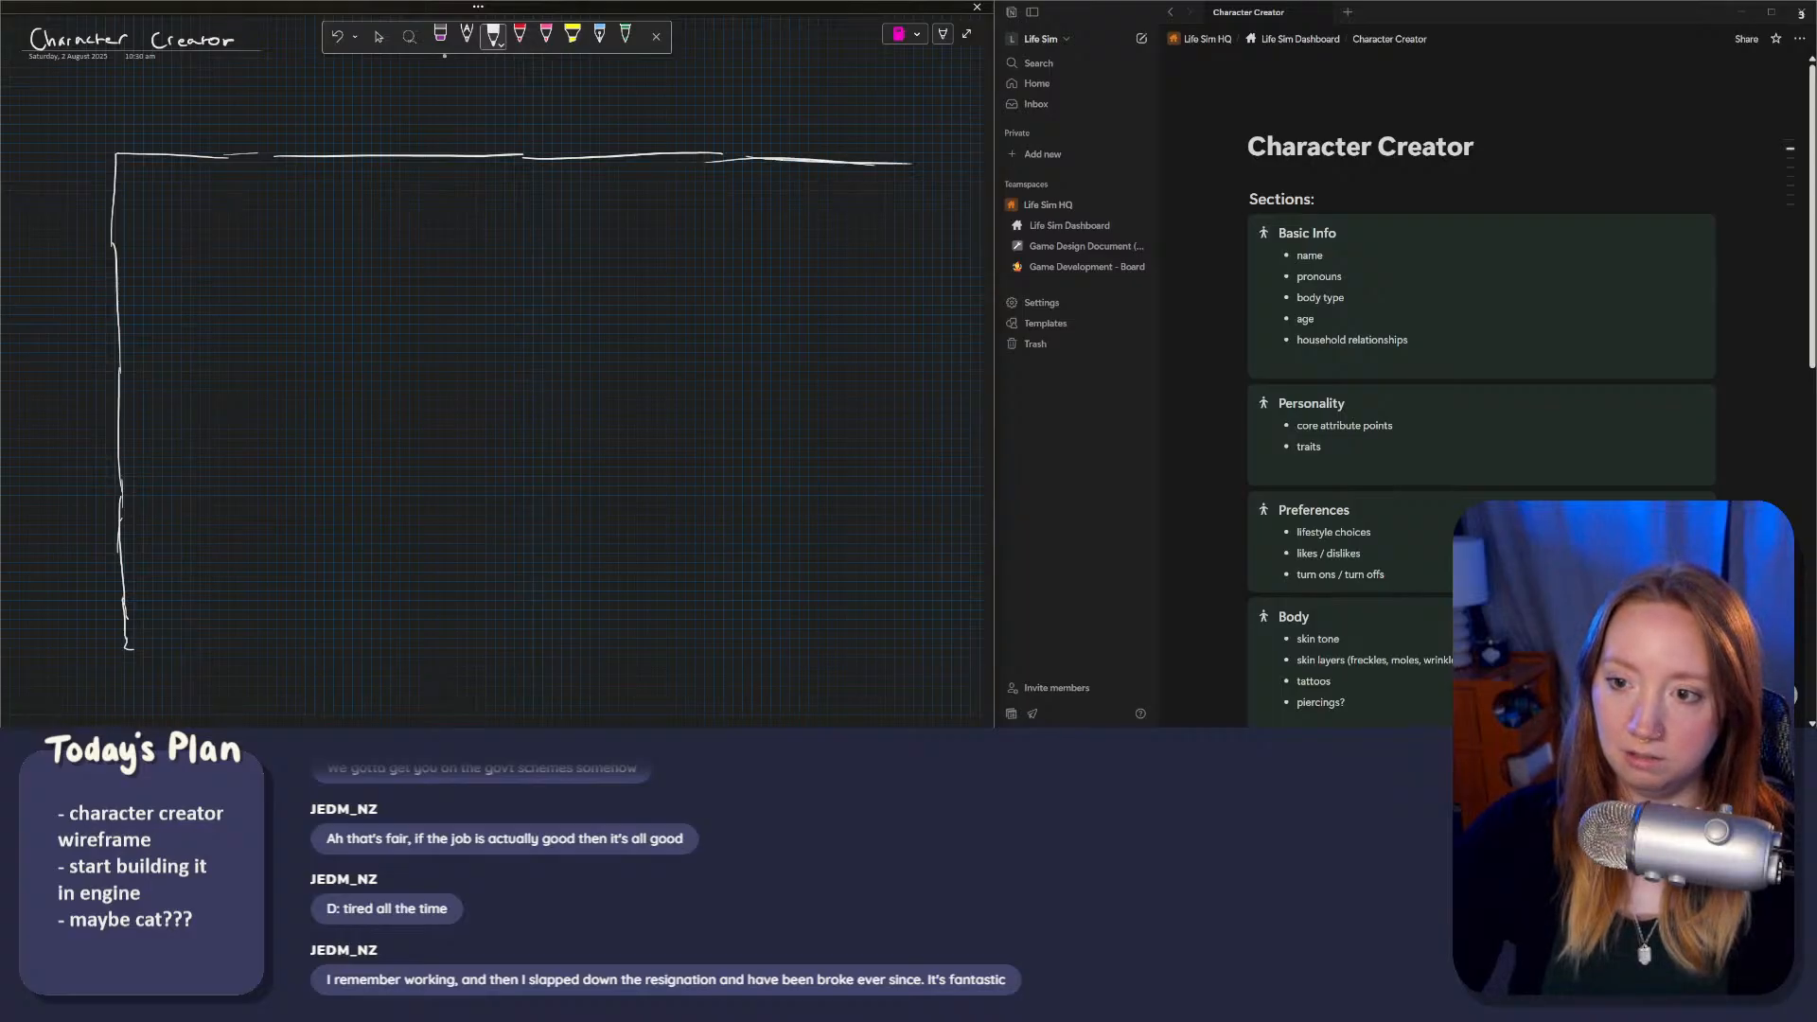
{"action": "mouse_move", "coordinate": [697, 162]}
{"action": "left_mouse_down"}
{"action": "mouse_move", "coordinate": [920, 152]}
{"action": "mouse_move", "coordinate": [922, 634]}
{"action": "left_mouse_up"}
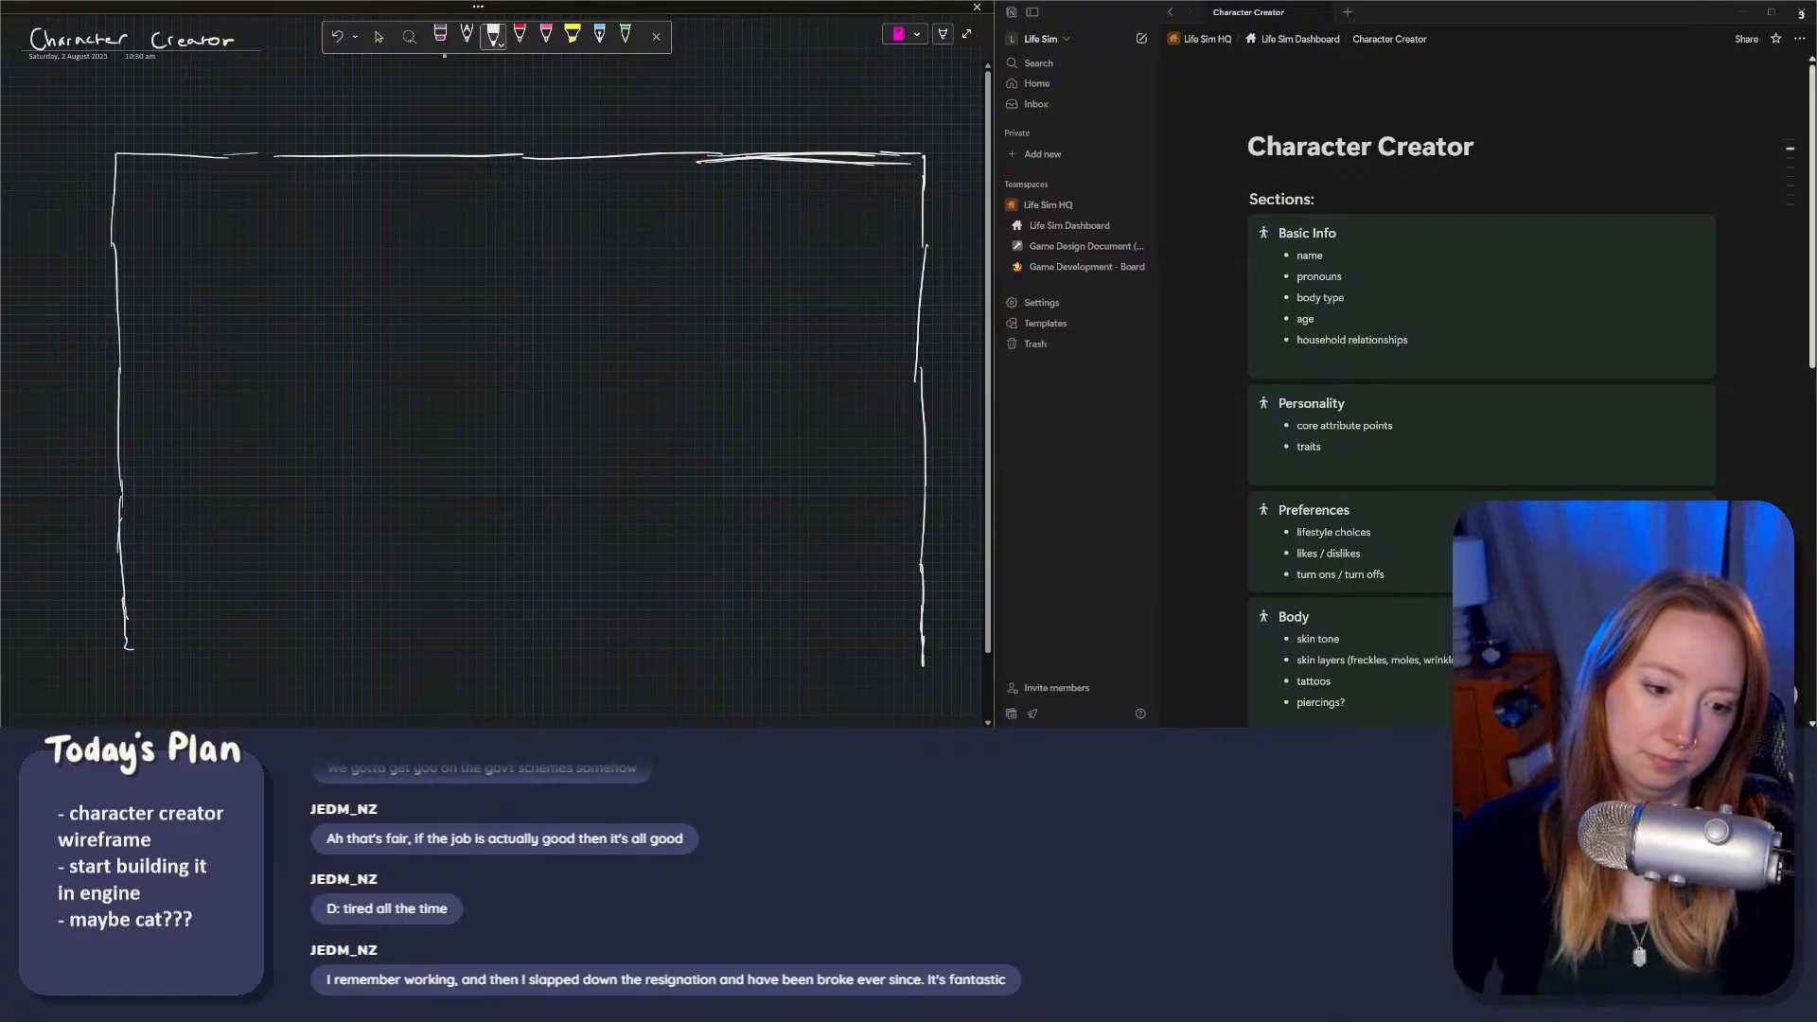
{"action": "left_click_drag", "start_coordinate": [125, 652], "coordinate": [922, 658]}
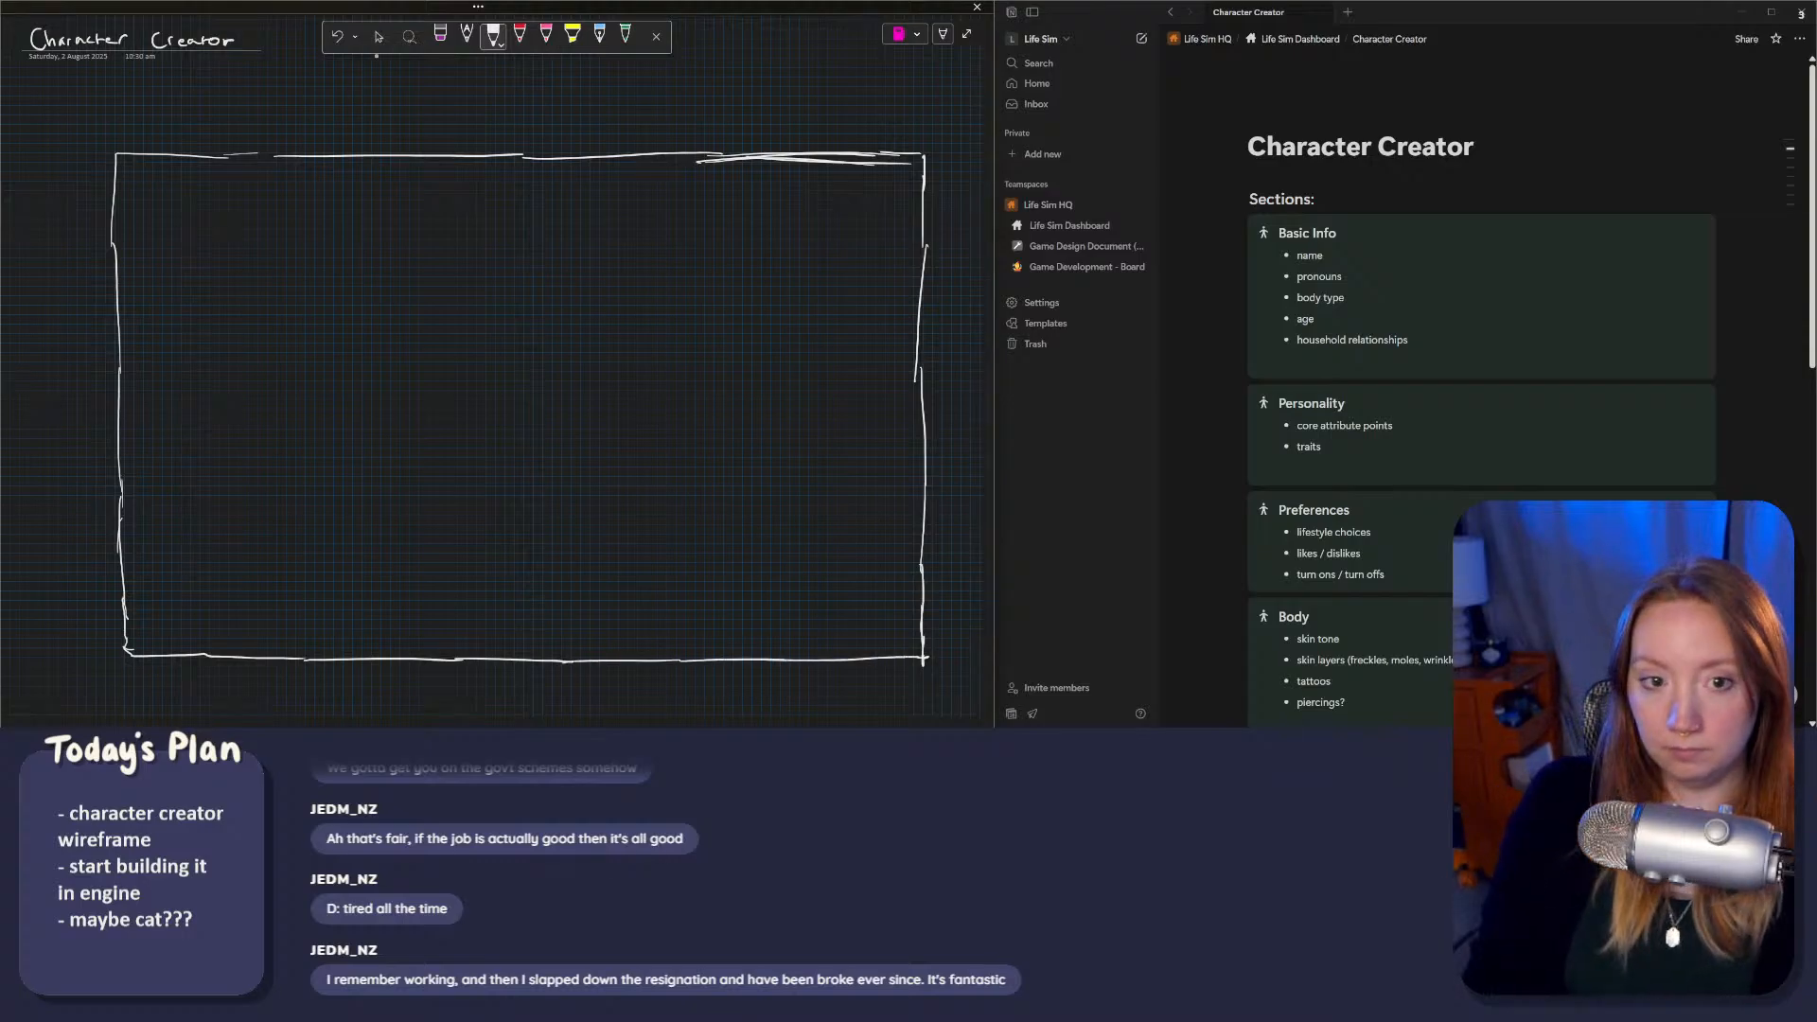
Step: Close the gap in the frame's upper edge and erase the stray doubled strokes along it
{"action": "left_click_drag", "start_coordinate": [232, 150], "coordinate": [300, 165]}
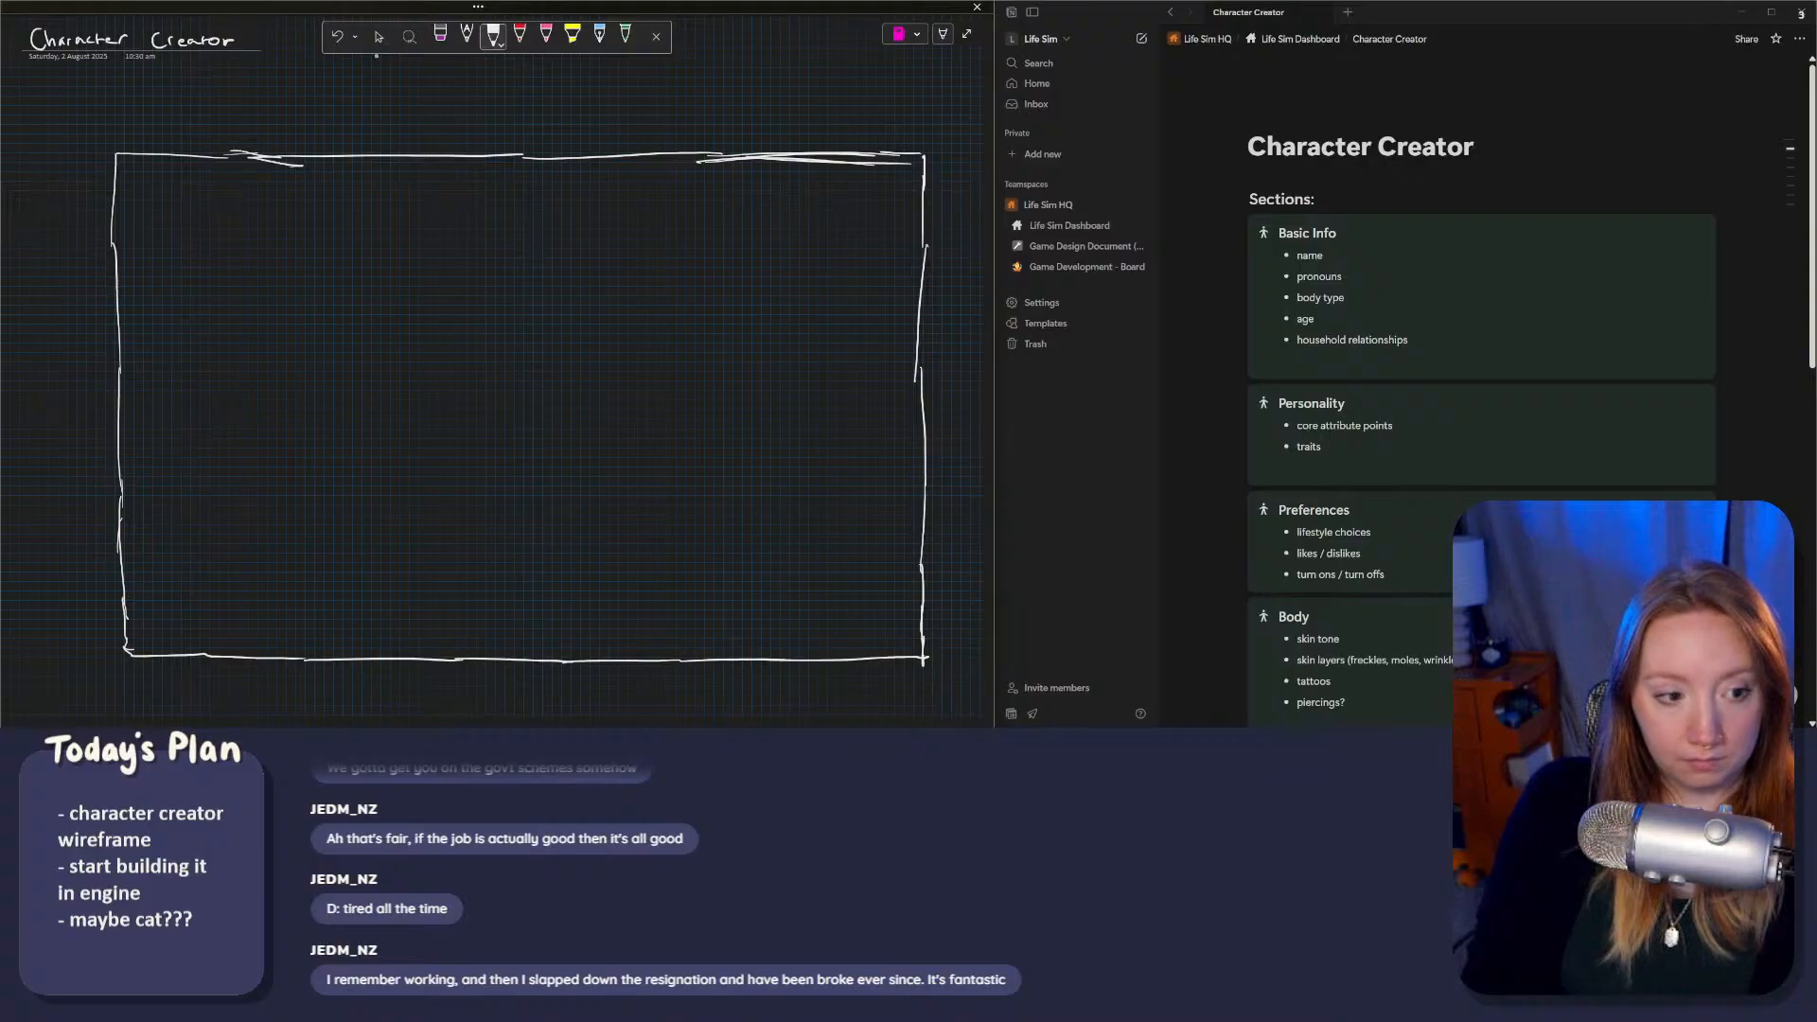
{"action": "left_click", "coordinate": [440, 36]}
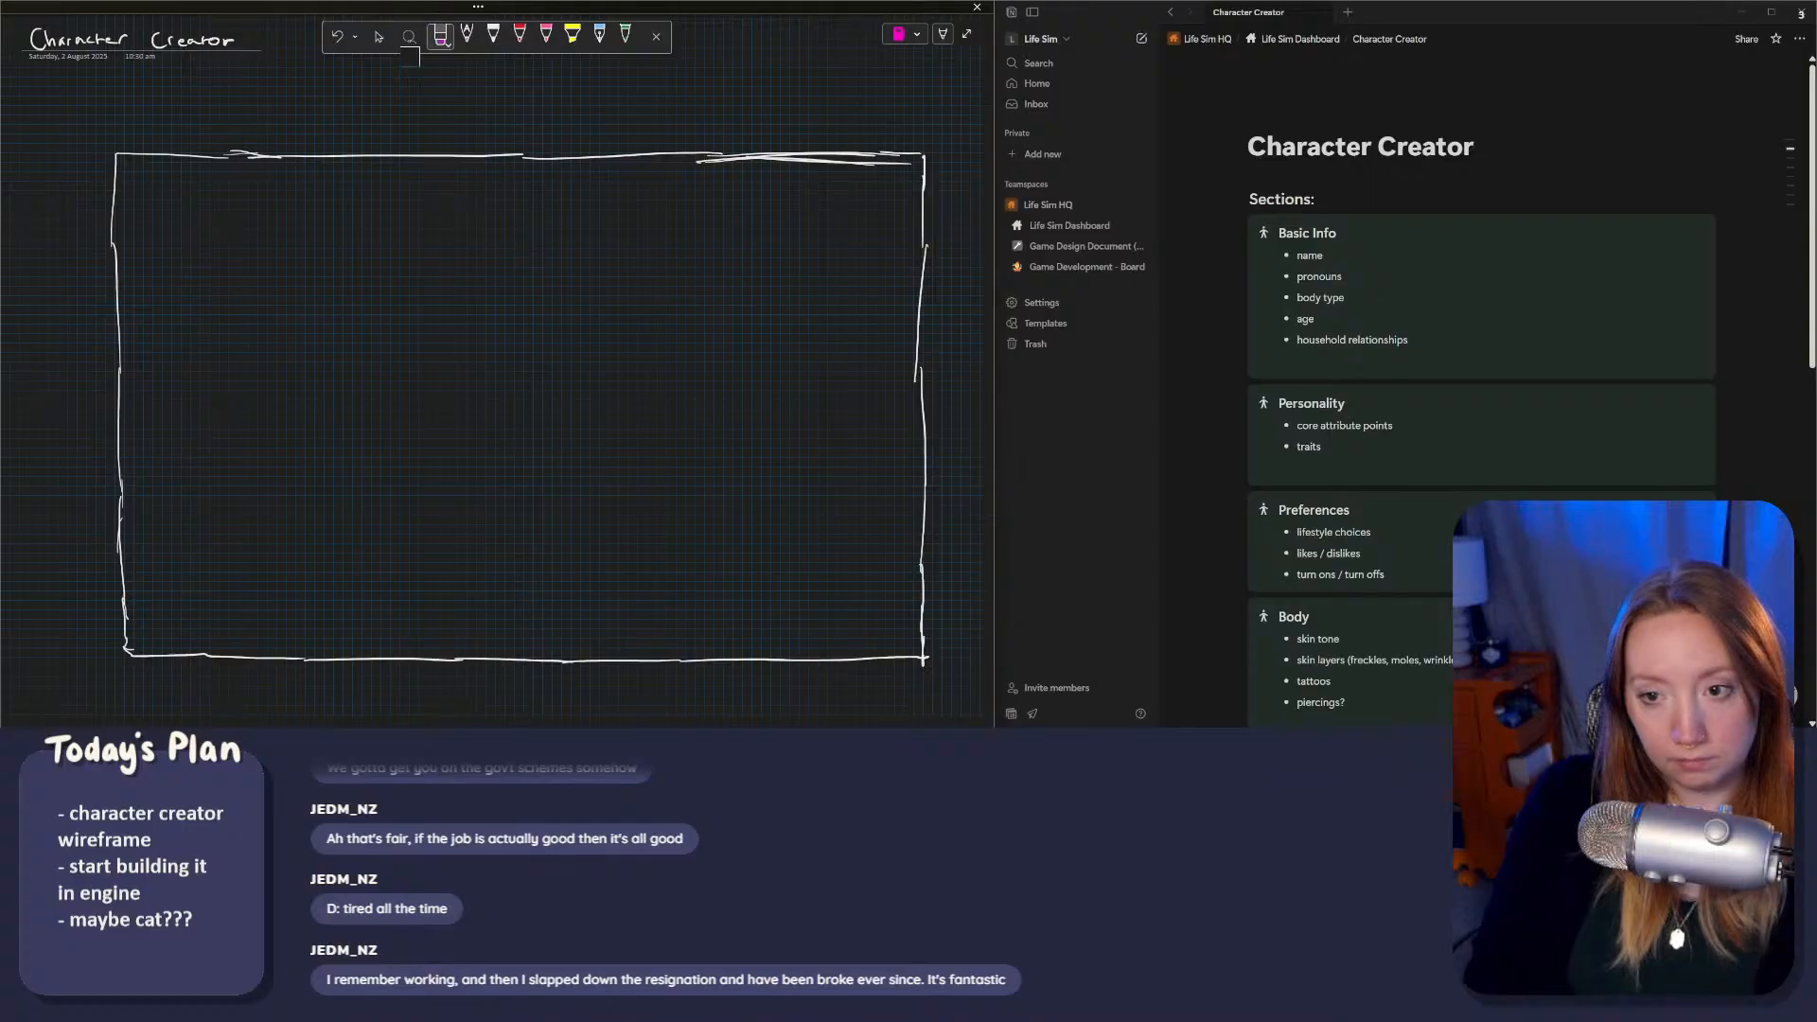
{"action": "mouse_move", "coordinate": [700, 164]}
{"action": "left_mouse_down"}
{"action": "mouse_move", "coordinate": [857, 165]}
{"action": "mouse_move", "coordinate": [763, 159]}
{"action": "left_mouse_up"}
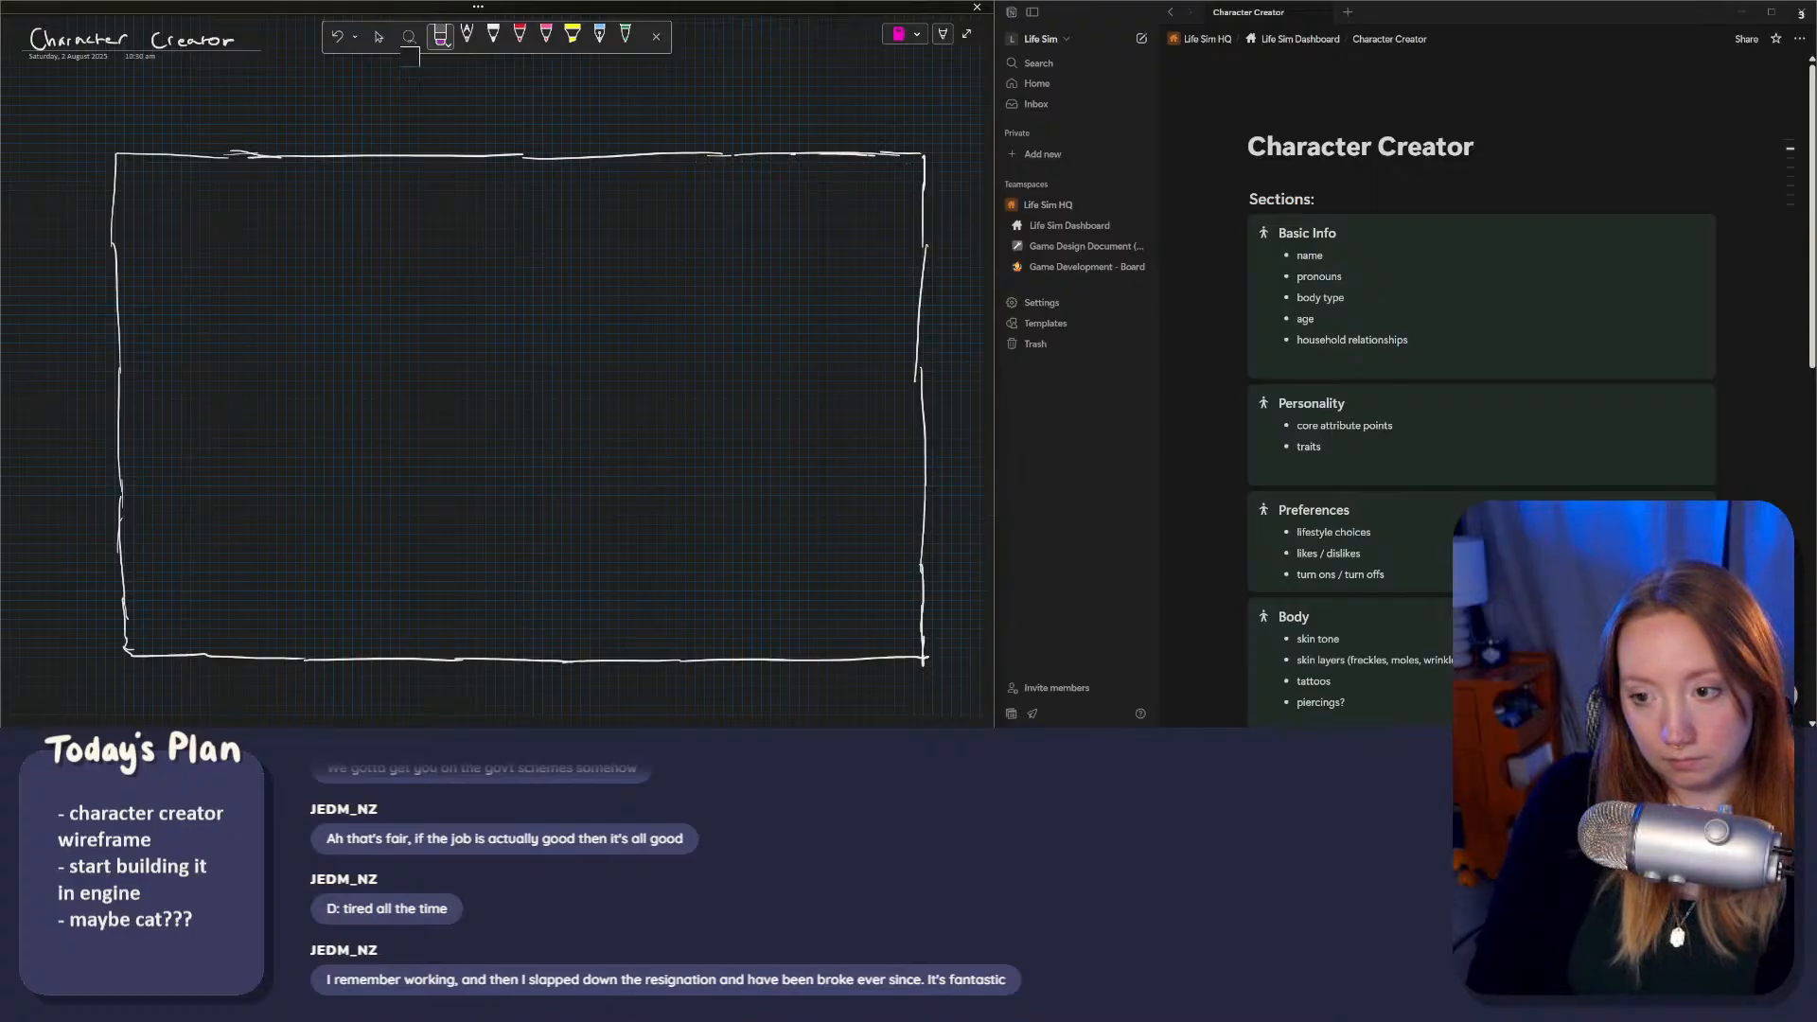
Step: Draw a stick figure with head, arms, legs and feet in the middle of the frame using the white pen
{"action": "left_click", "coordinate": [493, 36]}
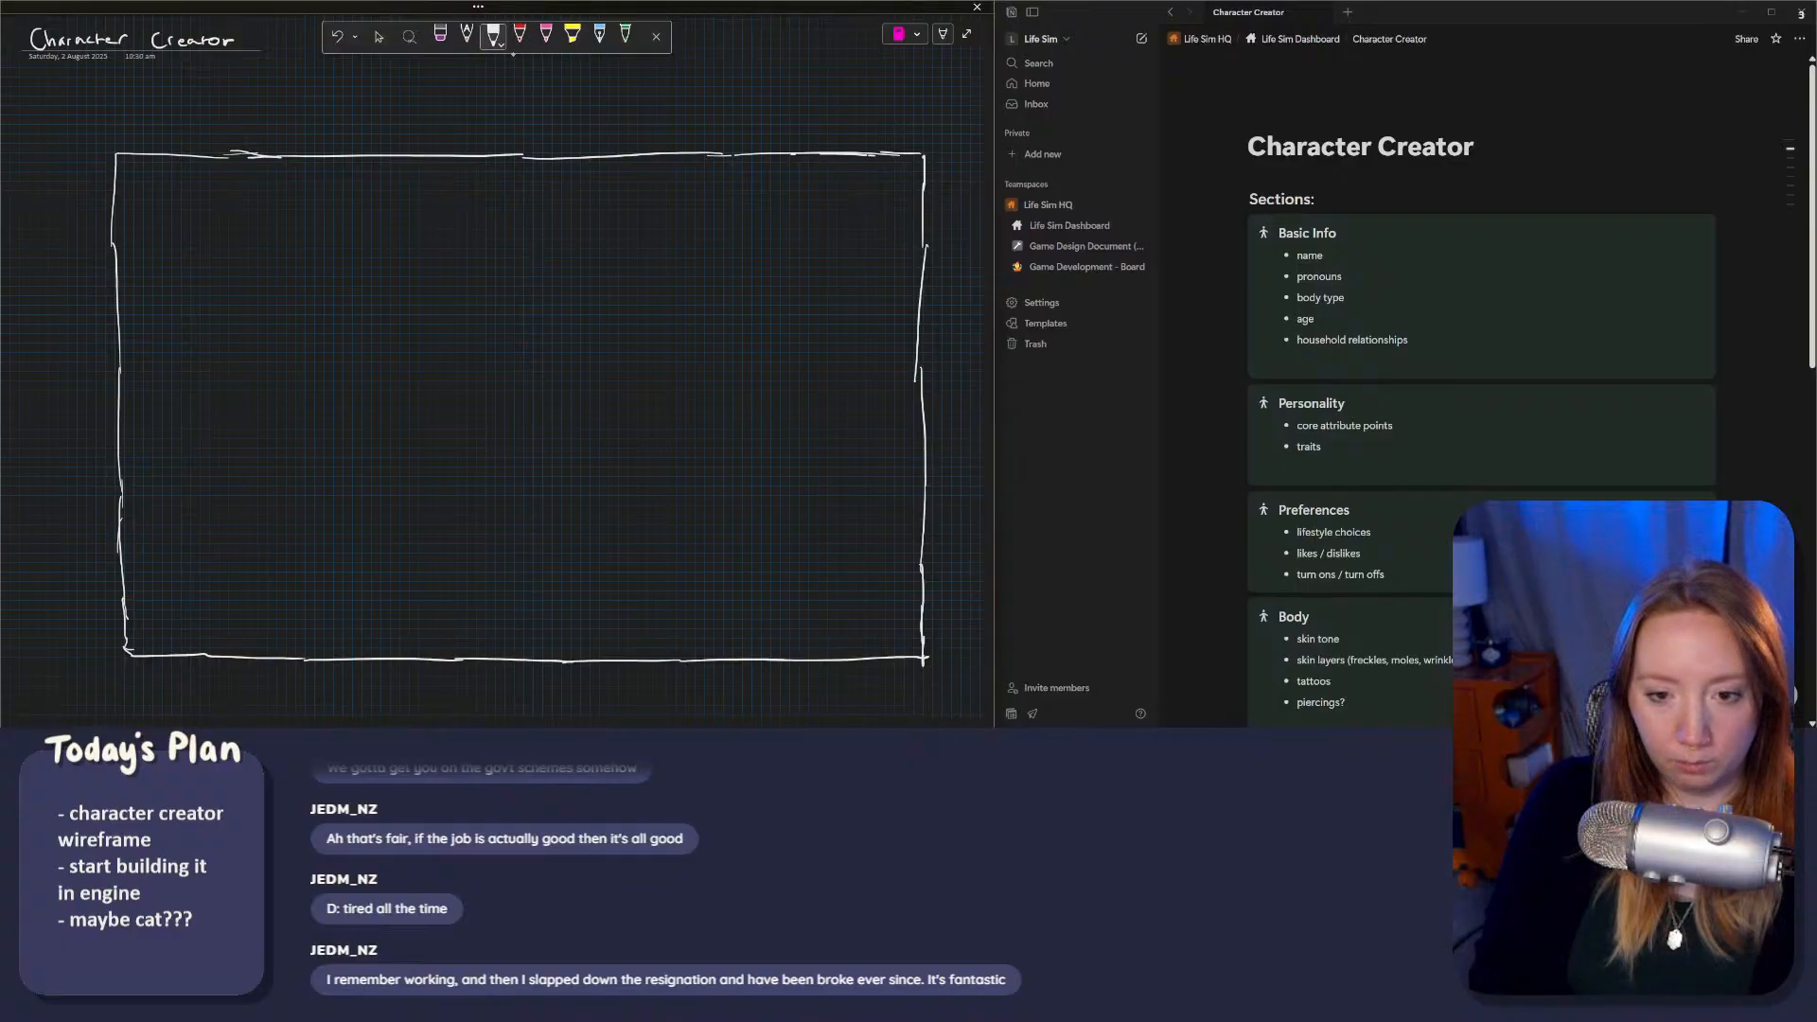
{"action": "mouse_move", "coordinate": [517, 252]}
{"action": "left_mouse_down"}
{"action": "mouse_move", "coordinate": [537, 284]}
{"action": "mouse_move", "coordinate": [545, 269]}
{"action": "mouse_move", "coordinate": [515, 301]}
{"action": "mouse_move", "coordinate": [503, 447]}
{"action": "left_mouse_up"}
{"action": "mouse_move", "coordinate": [478, 352]}
{"action": "left_mouse_down"}
{"action": "mouse_move", "coordinate": [540, 370]}
{"action": "mouse_move", "coordinate": [485, 511]}
{"action": "left_mouse_up"}
{"action": "mouse_move", "coordinate": [506, 423]}
{"action": "left_mouse_down"}
{"action": "mouse_move", "coordinate": [558, 544]}
{"action": "mouse_move", "coordinate": [431, 551]}
{"action": "mouse_move", "coordinate": [468, 532]}
{"action": "mouse_move", "coordinate": [579, 541]}
{"action": "mouse_move", "coordinate": [541, 536]}
{"action": "left_mouse_up"}
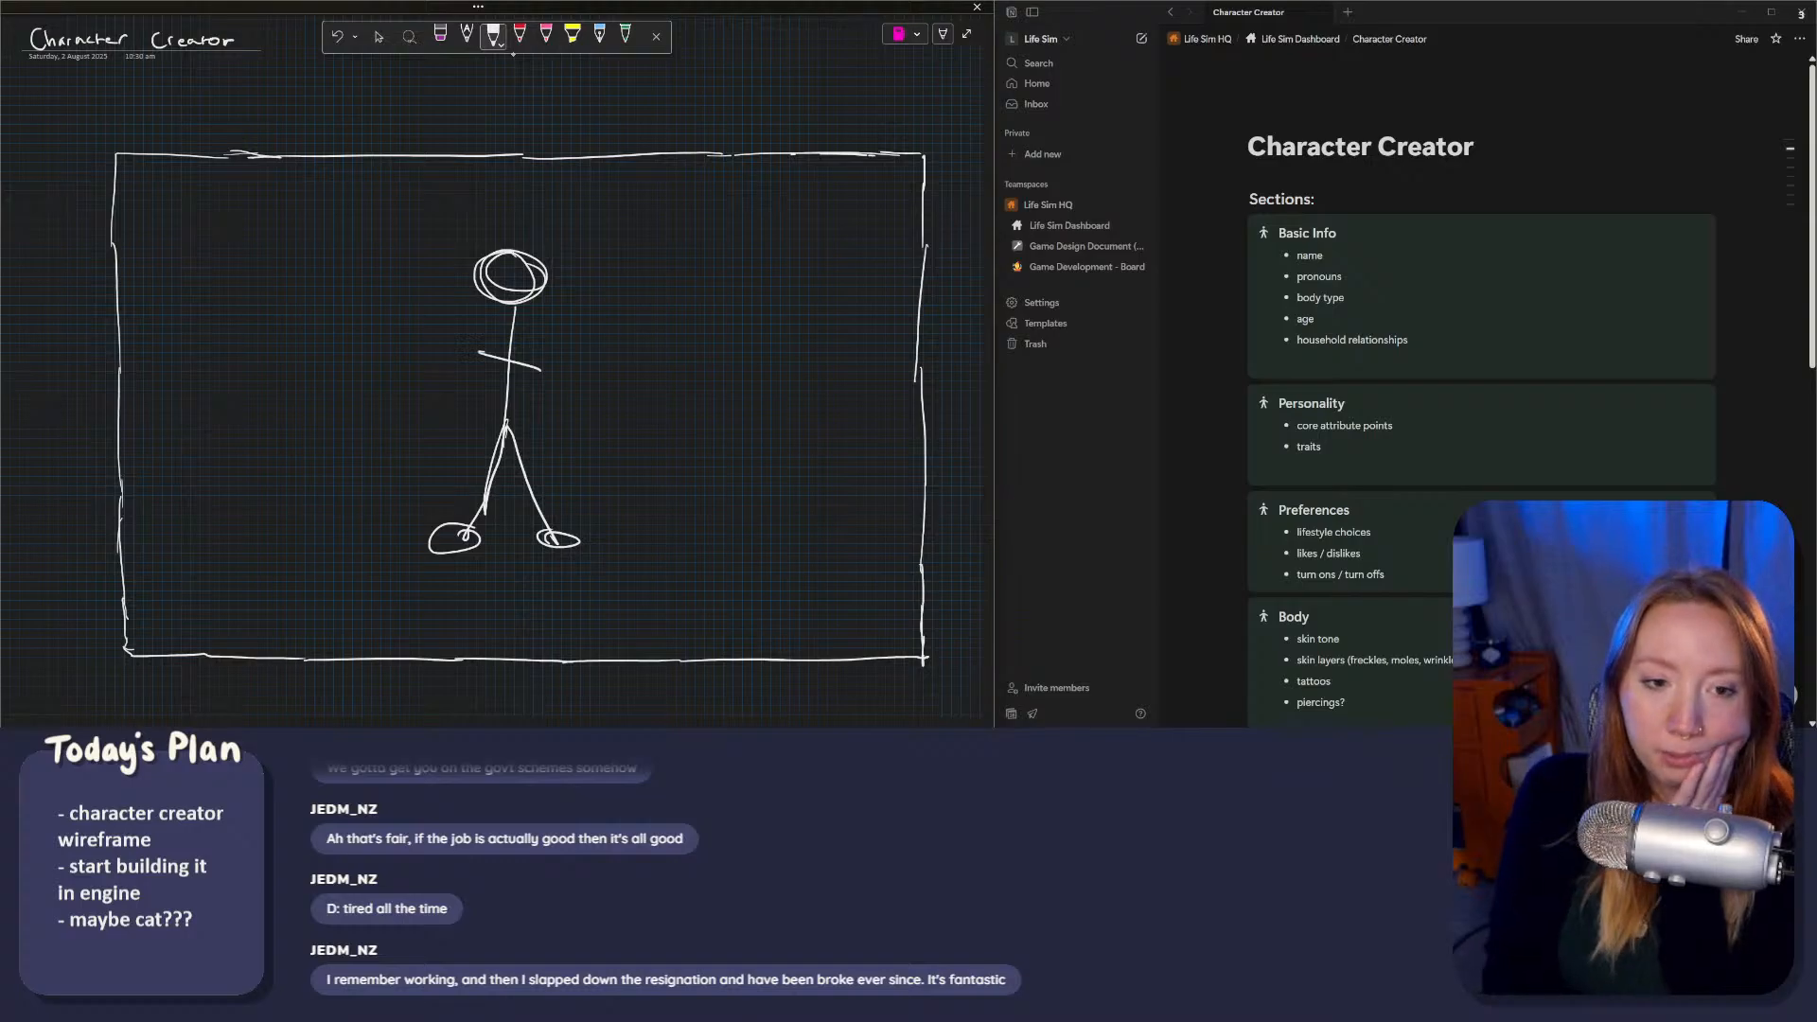
Step: Sketch a small round icon in the frame's upper-left corner and a tall rectangular panel between it and the stick figure
{"action": "left_click_drag", "start_coordinate": [150, 190], "coordinate": [188, 346]}
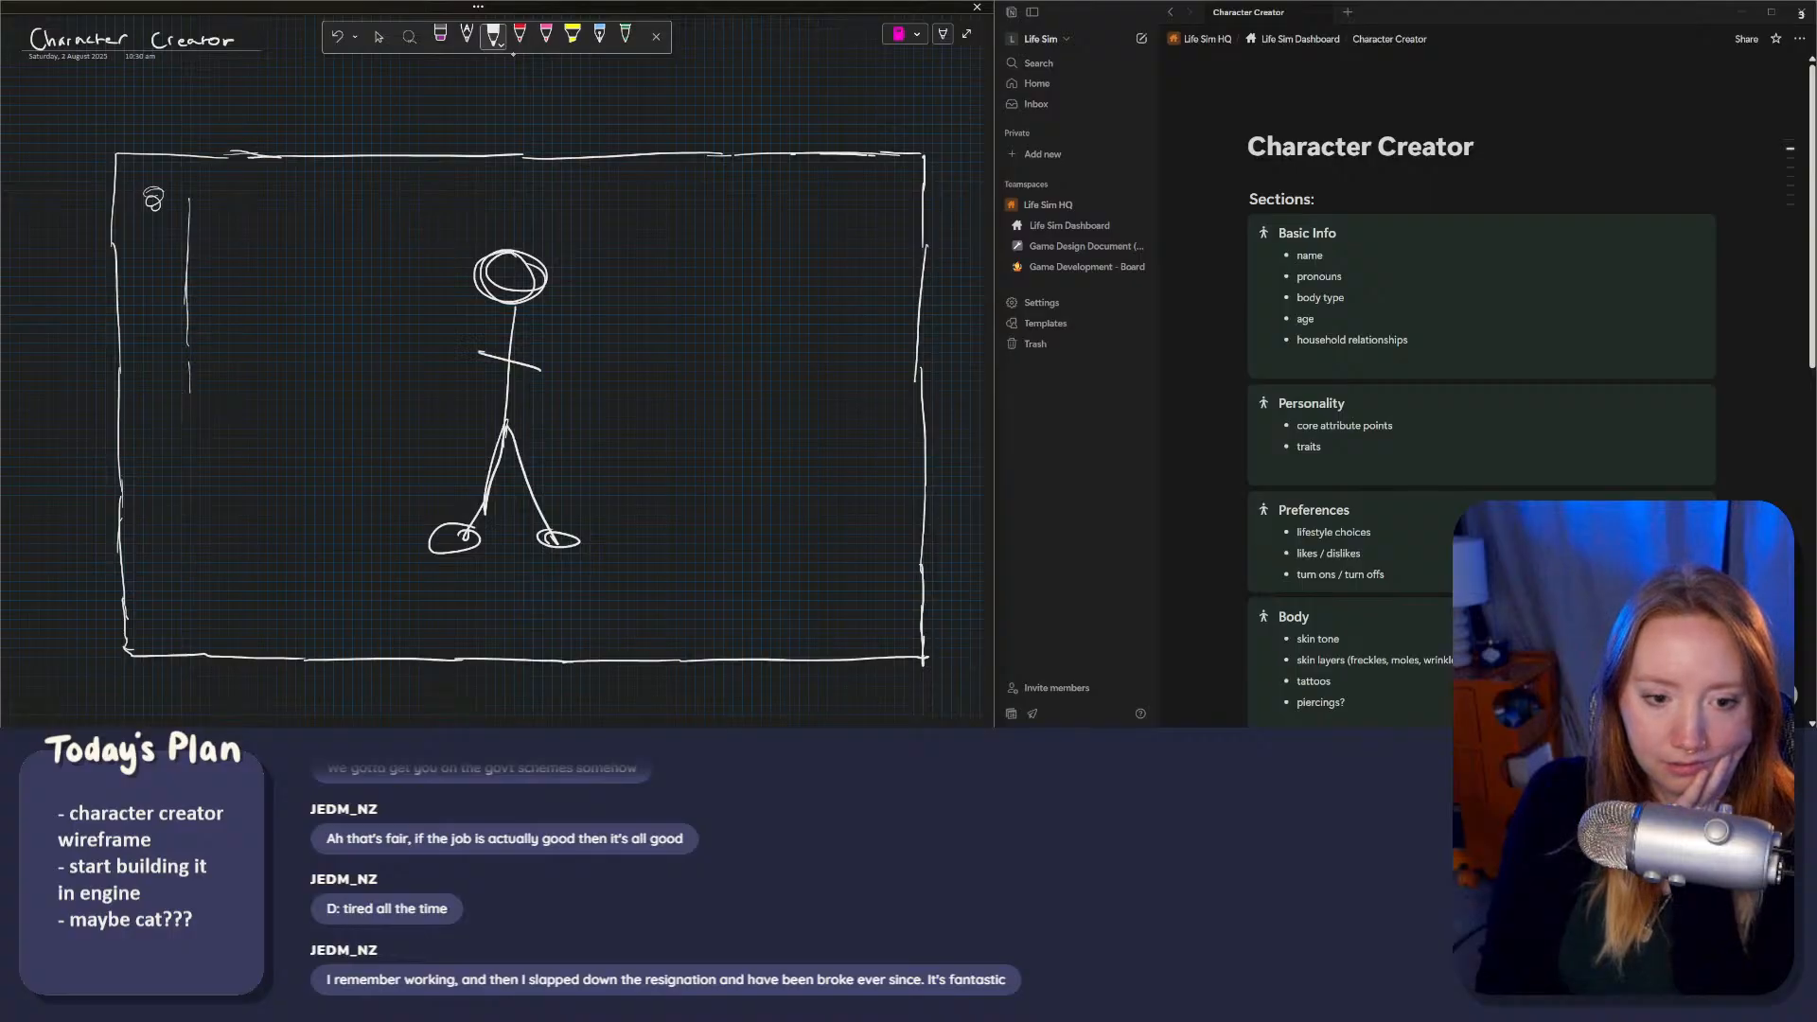
{"action": "mouse_move", "coordinate": [193, 423]}
{"action": "left_mouse_down"}
{"action": "mouse_move", "coordinate": [190, 528]}
{"action": "mouse_move", "coordinate": [292, 532]}
{"action": "left_mouse_up"}
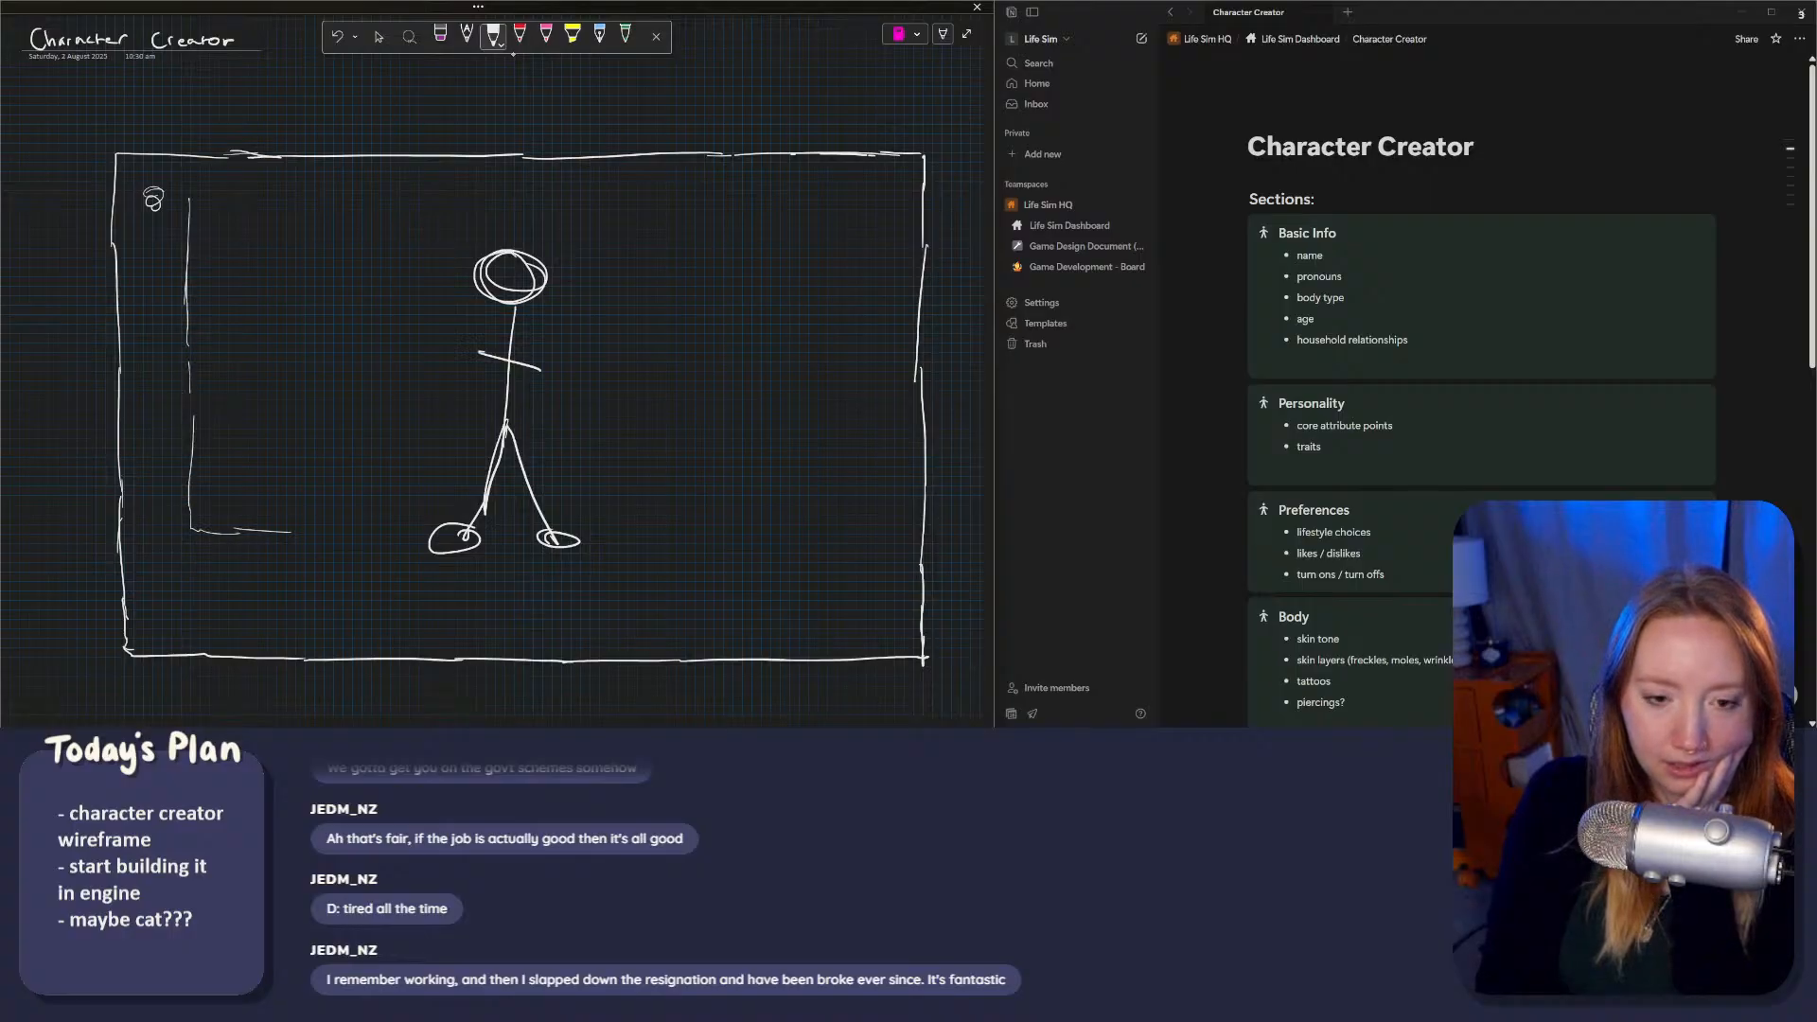
{"action": "mouse_move", "coordinate": [190, 198]}
{"action": "left_mouse_down"}
{"action": "mouse_move", "coordinate": [360, 205]}
{"action": "mouse_move", "coordinate": [370, 306]}
{"action": "left_mouse_up"}
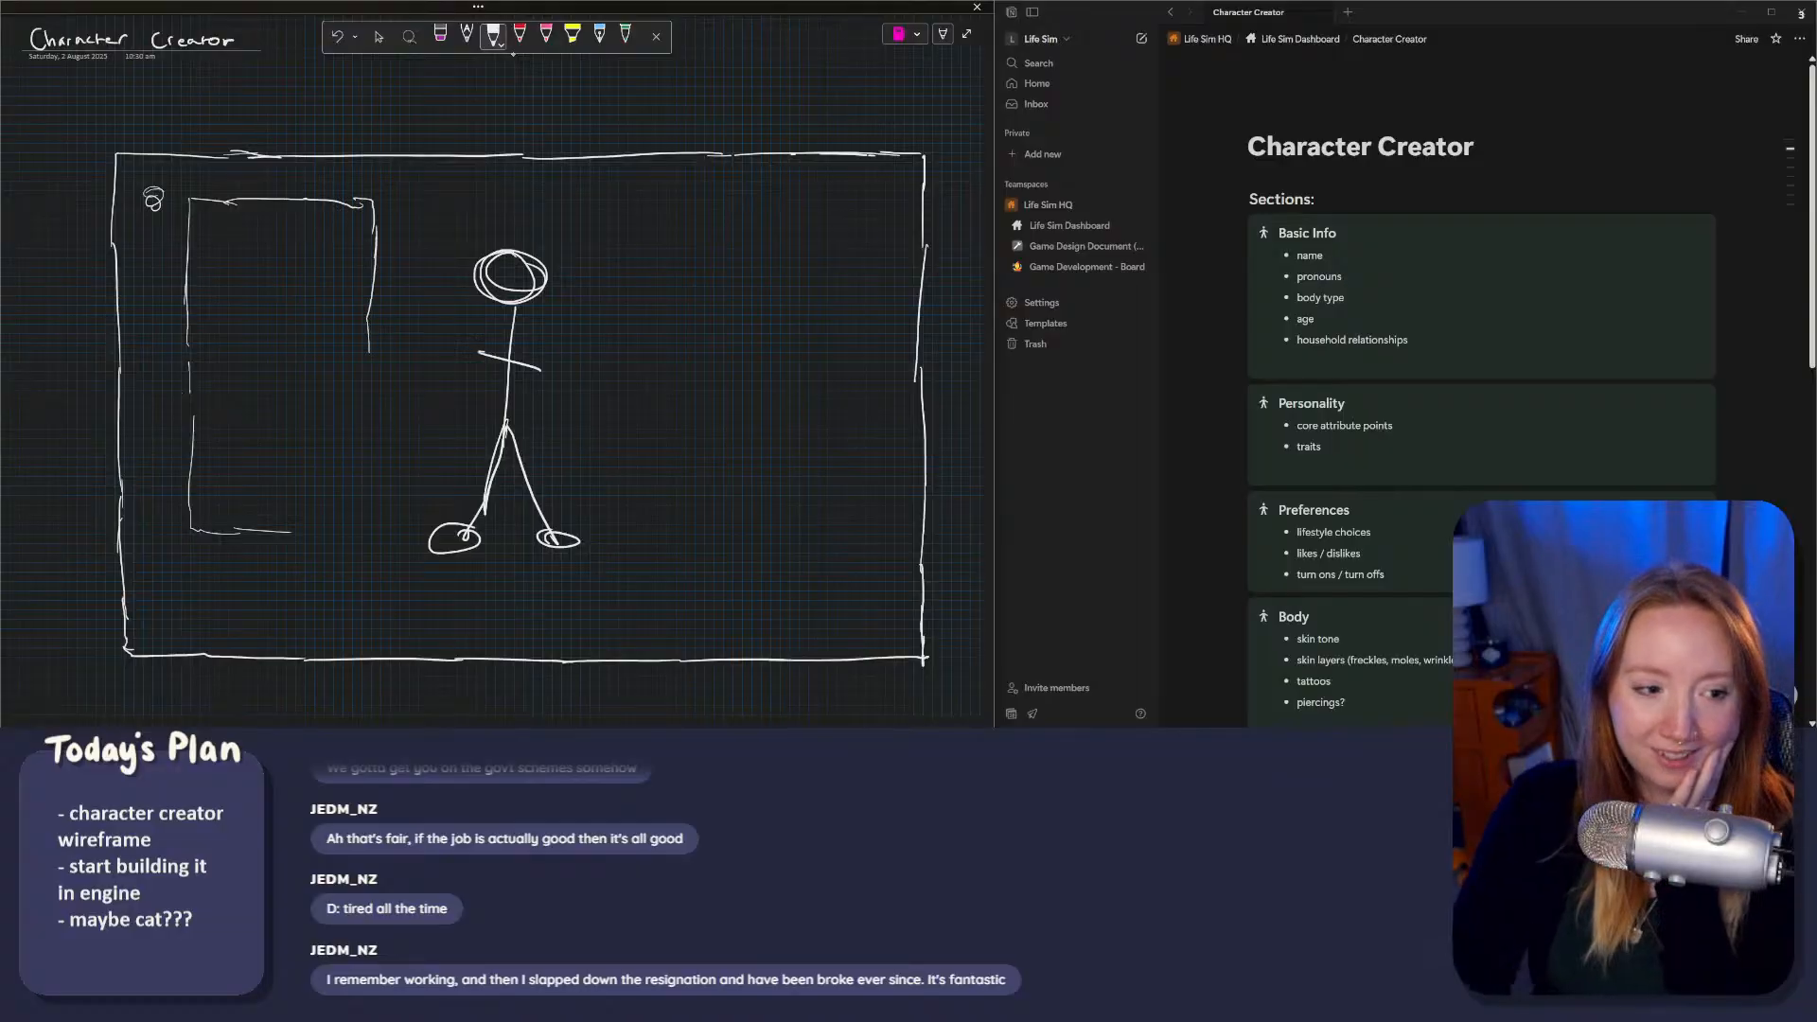
{"action": "left_click_drag", "start_coordinate": [375, 352], "coordinate": [377, 529]}
{"action": "left_click_drag", "start_coordinate": [376, 301], "coordinate": [378, 374]}
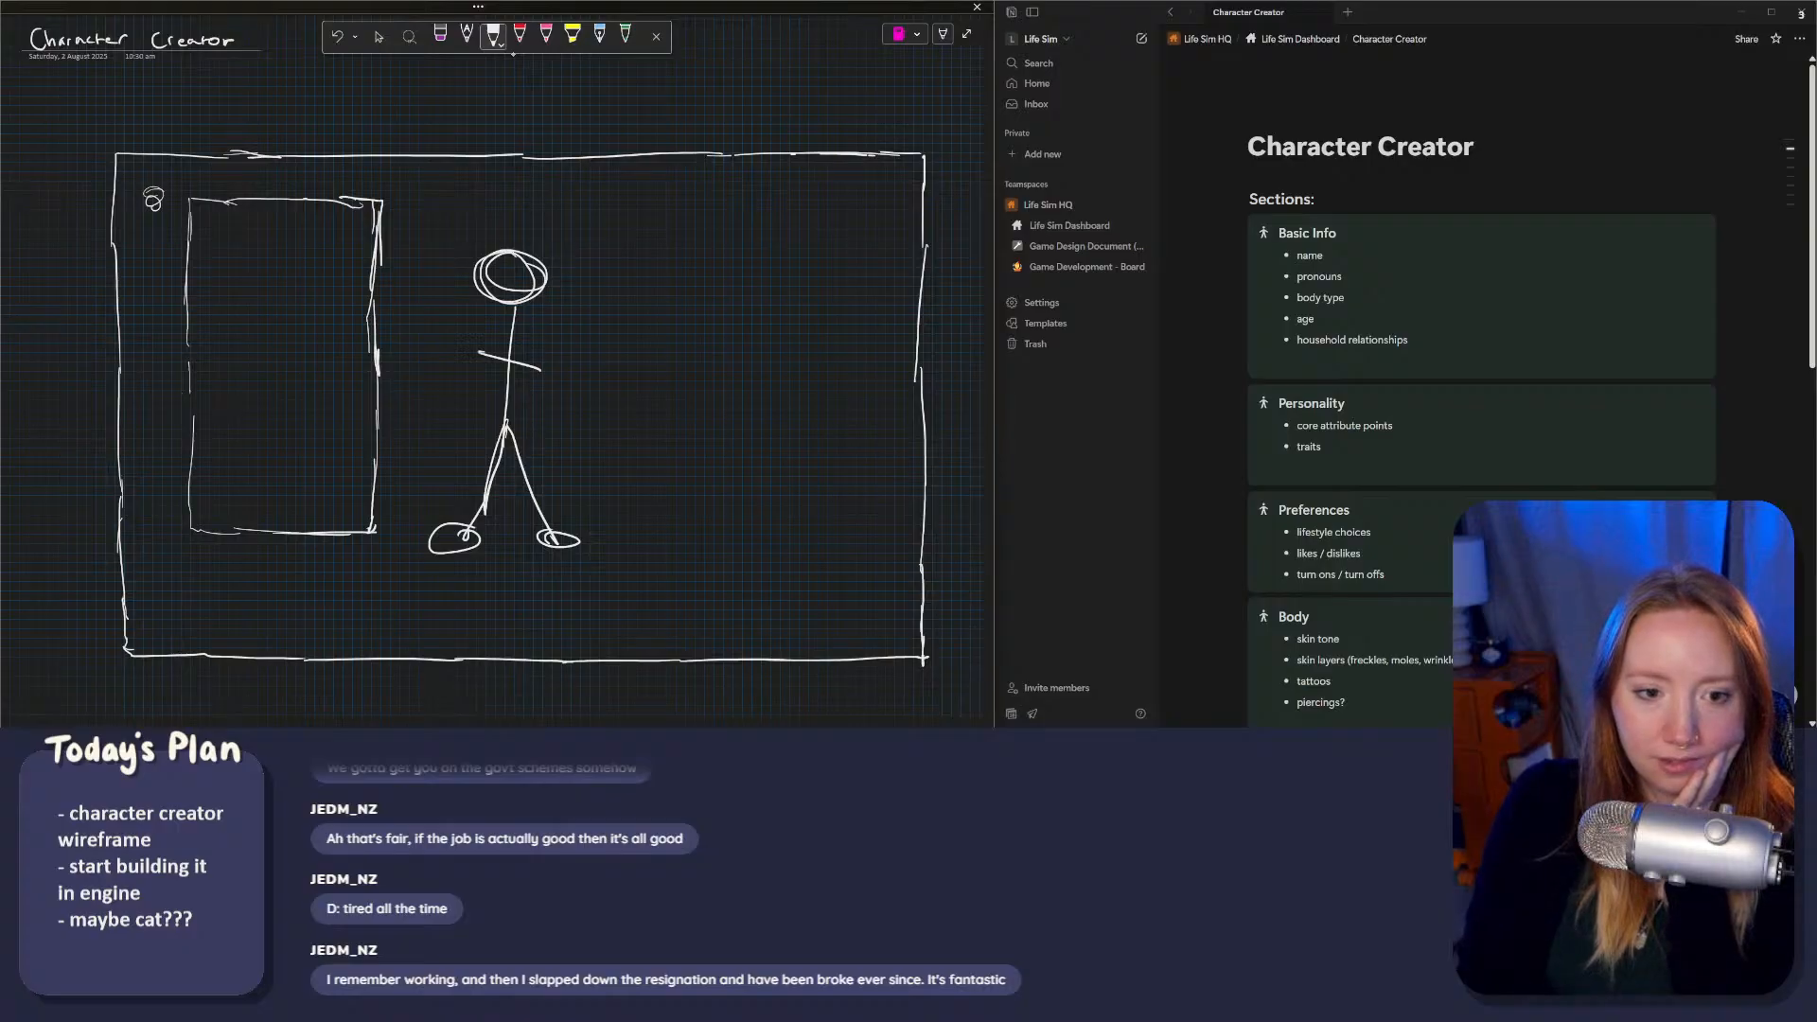
{"action": "left_click_drag", "start_coordinate": [193, 329], "coordinate": [191, 454]}
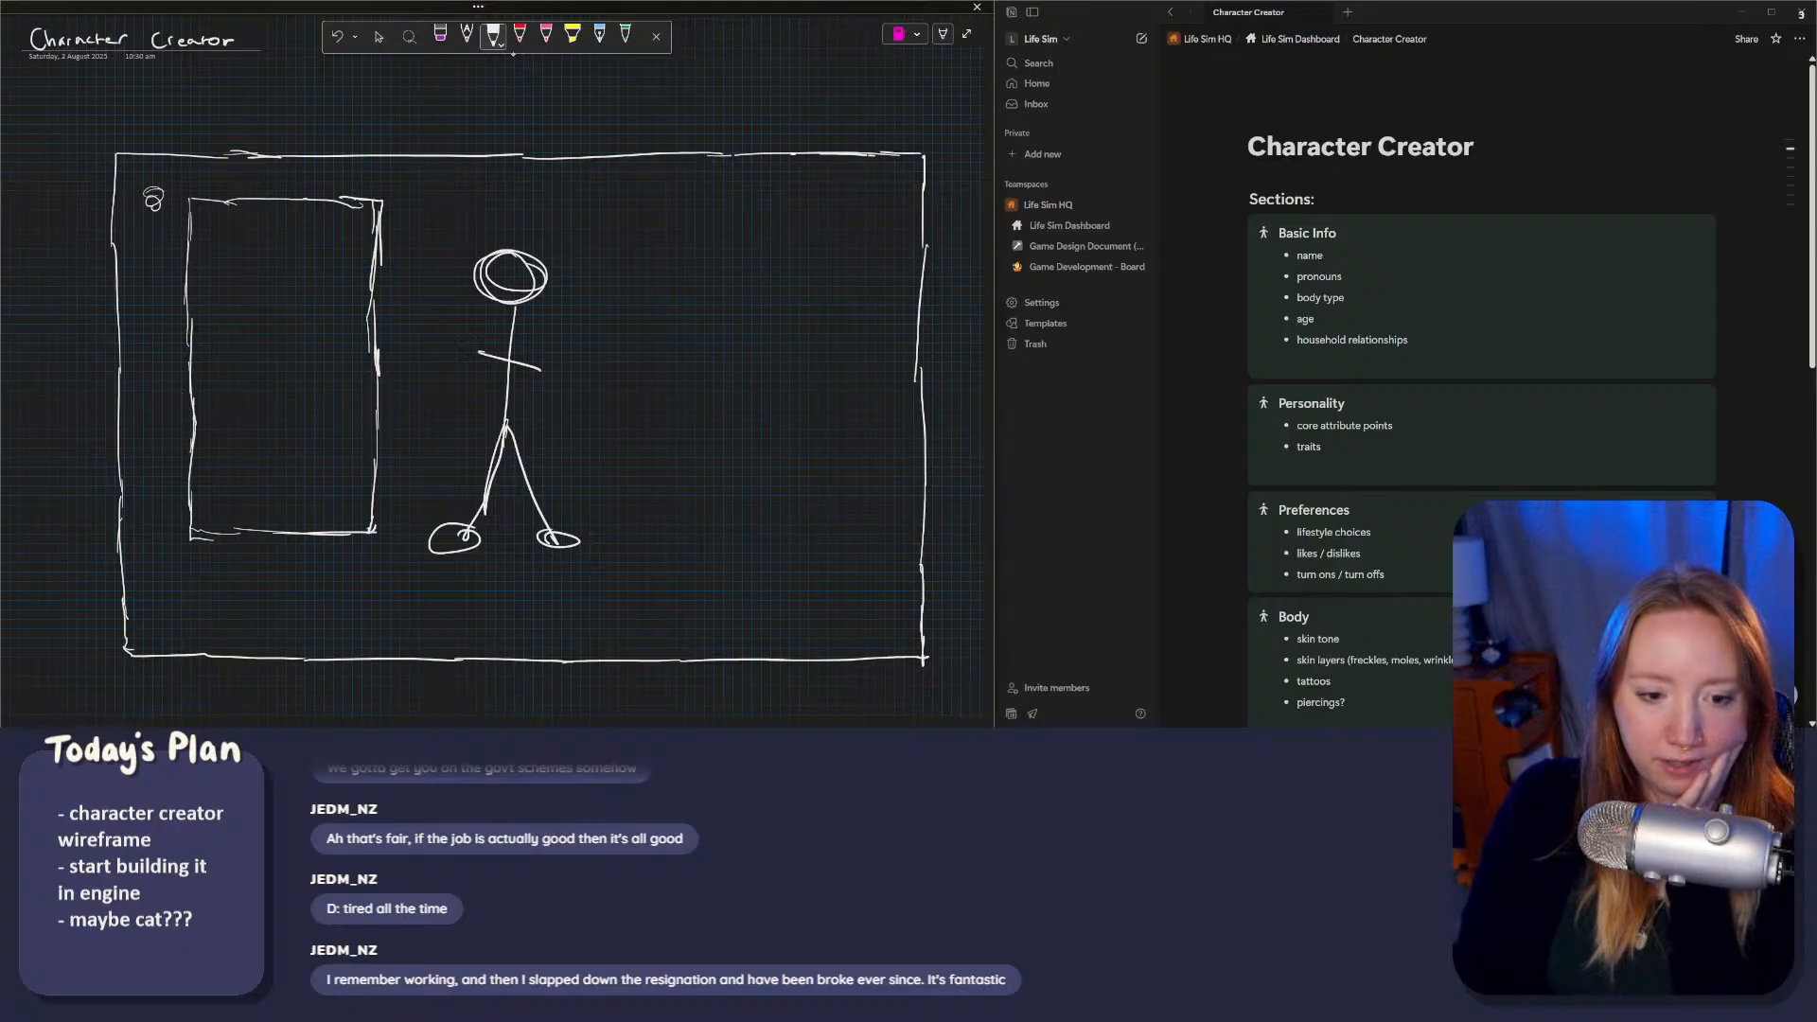
{"action": "left_click_drag", "start_coordinate": [180, 538], "coordinate": [304, 534]}
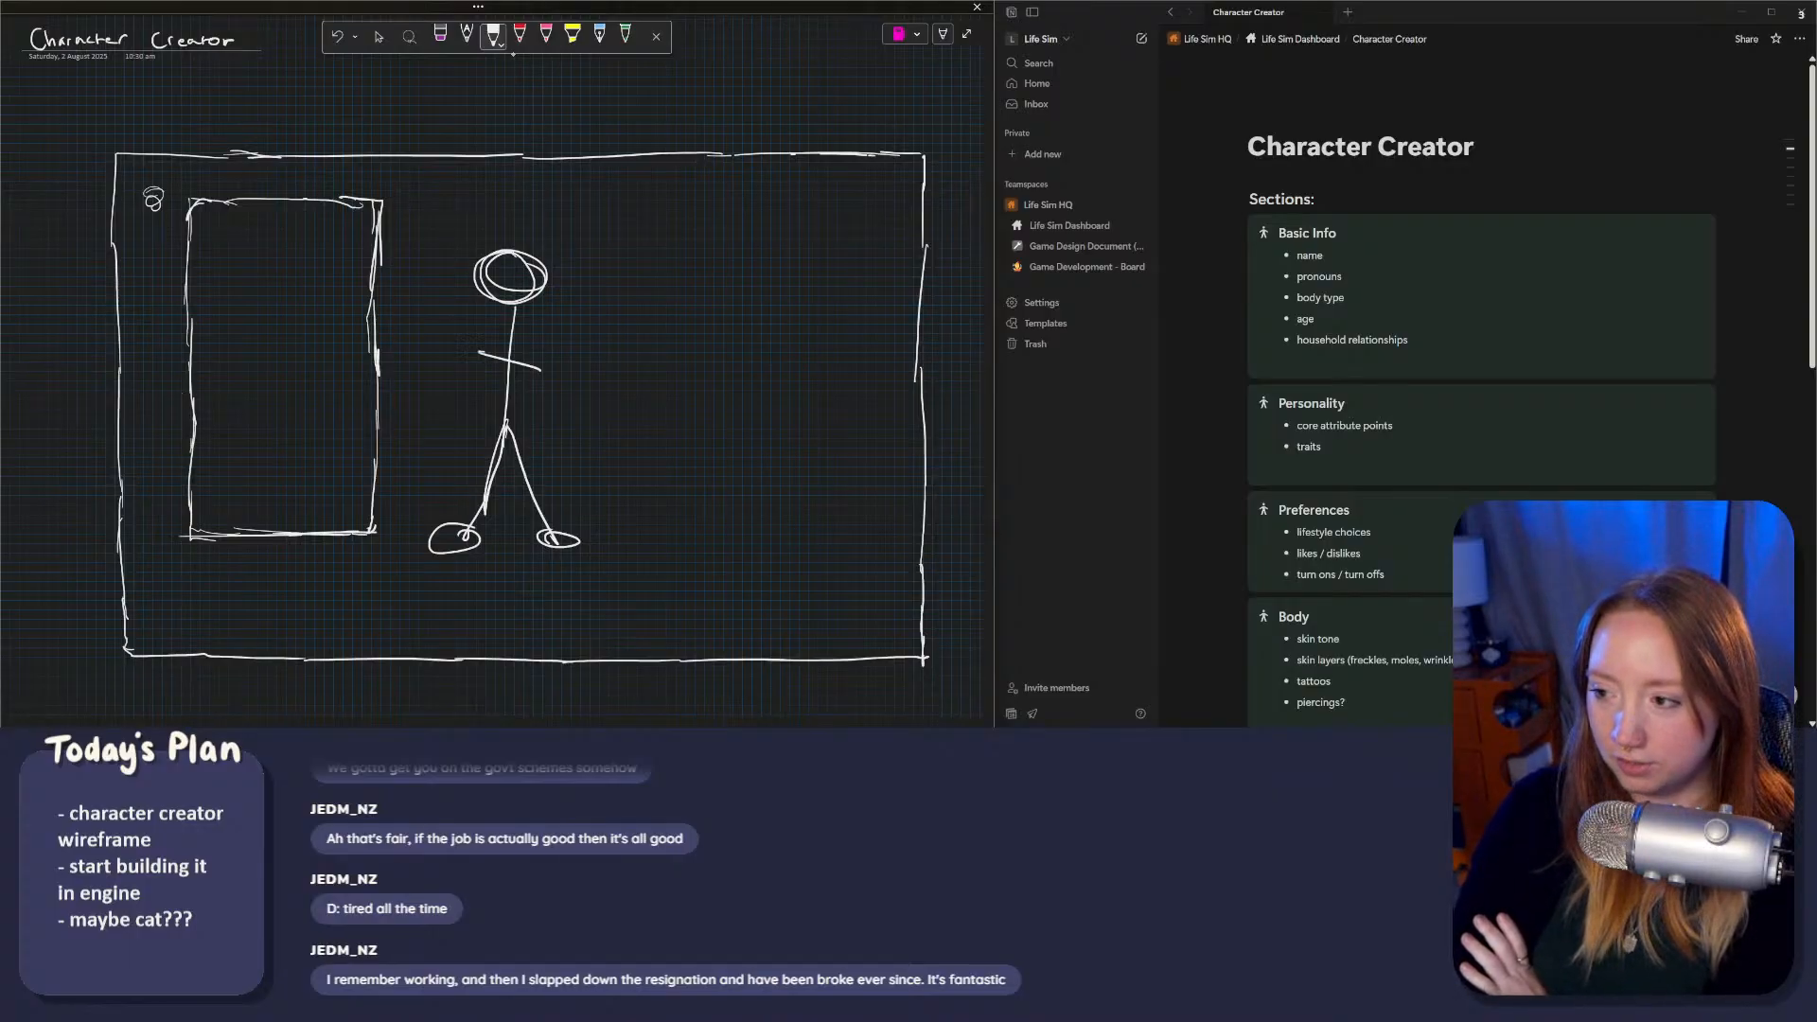
{"action": "left_click_drag", "start_coordinate": [147, 192], "coordinate": [166, 205]}
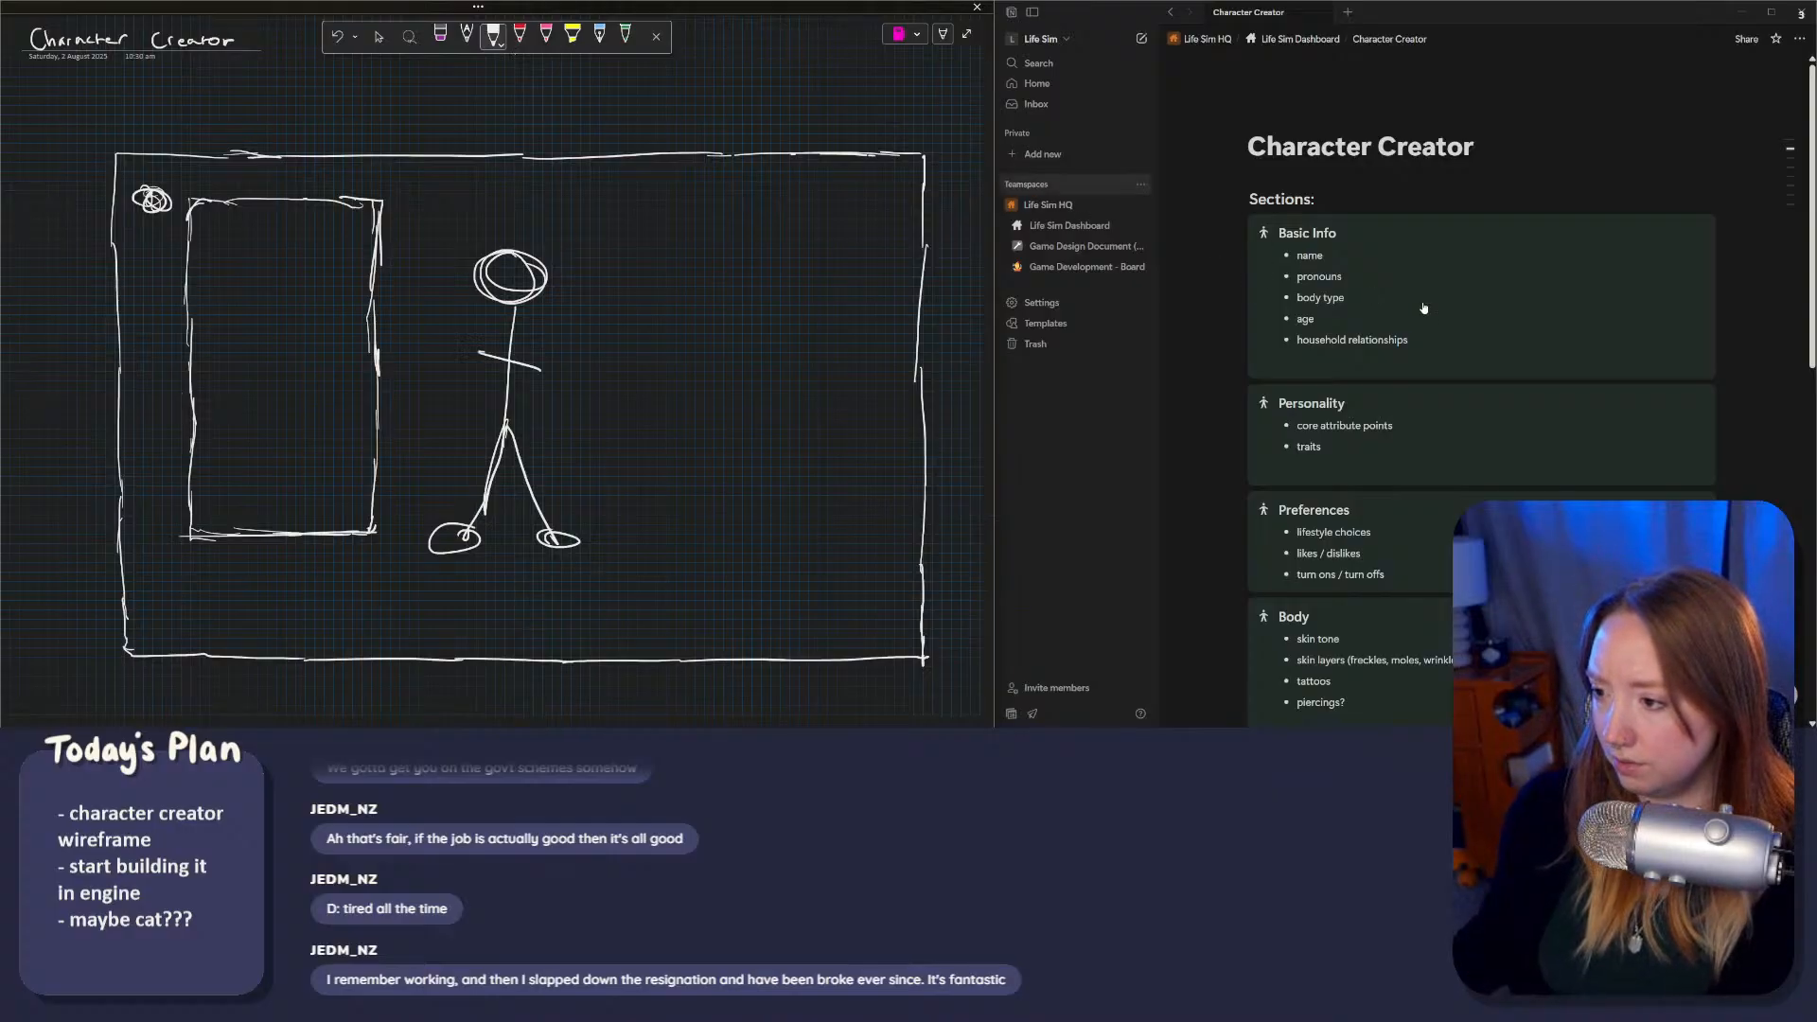
Step: Review the Notion sections down to Style and sketch a head with hair and face to the right of the stick figure
{"action": "scroll", "coordinate": [1423, 307], "scroll_direction": "down", "scroll_amount": 4}
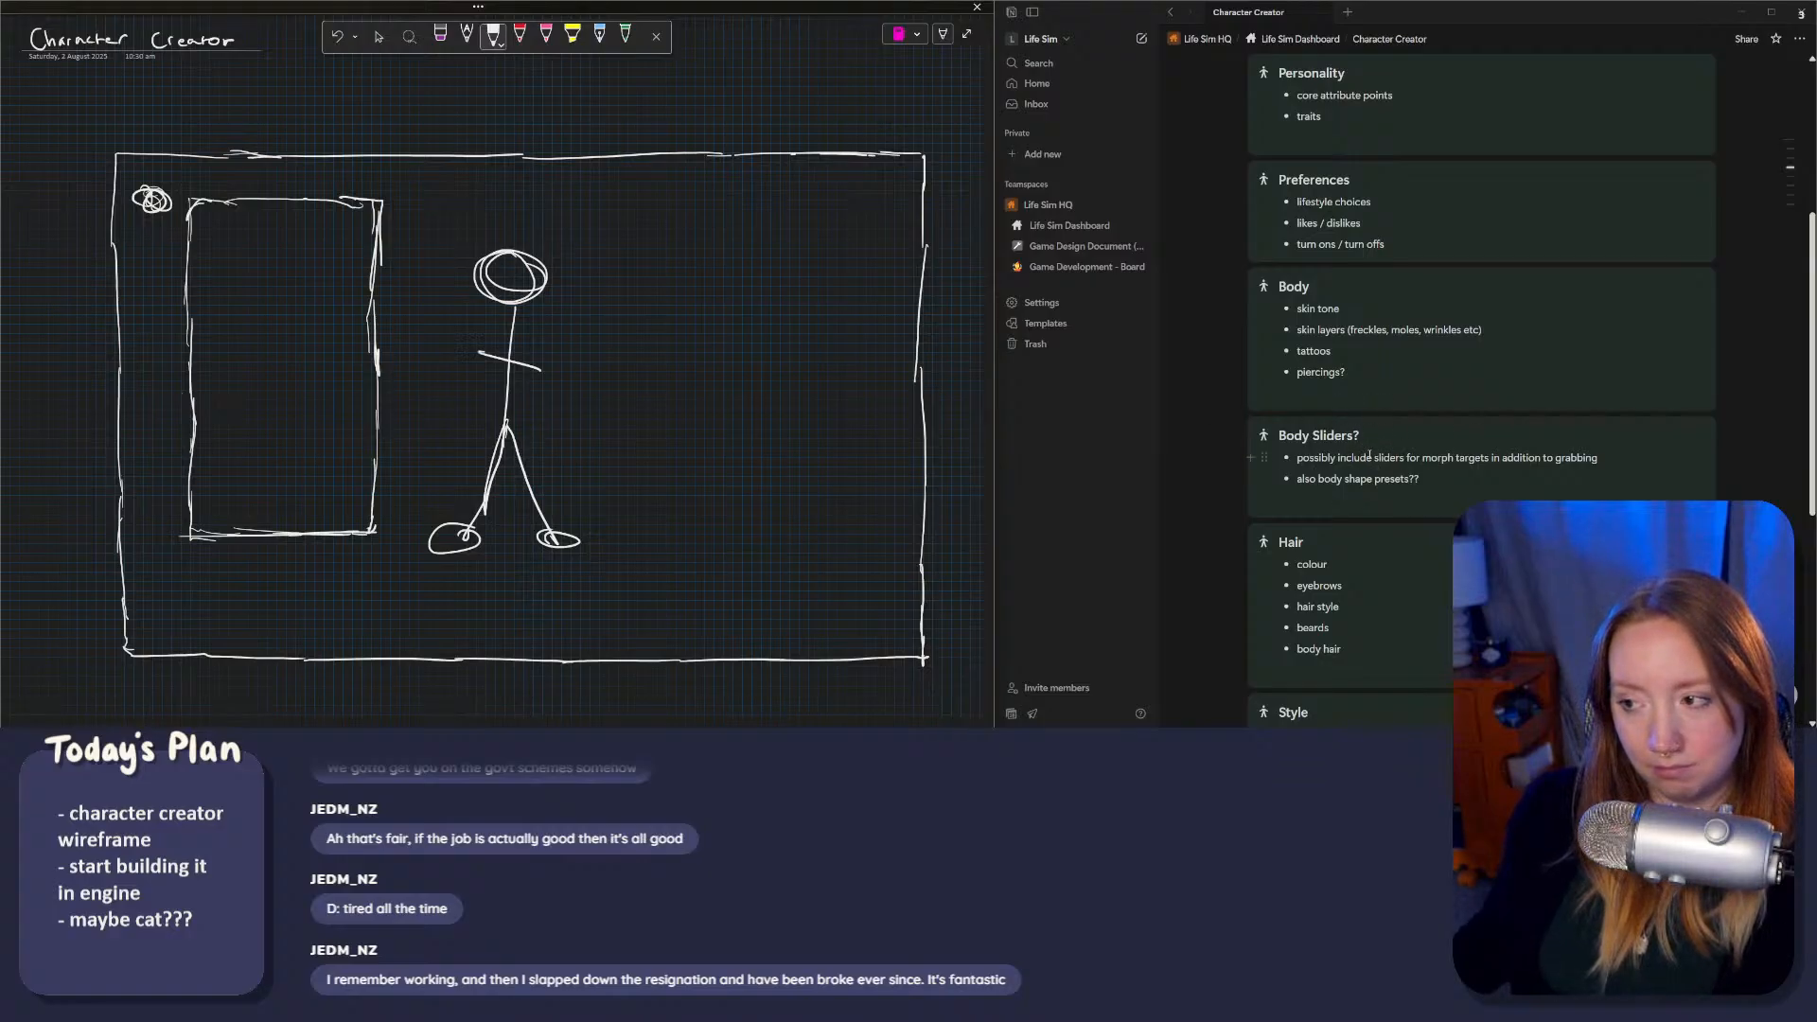
{"action": "scroll", "coordinate": [1343, 359], "scroll_direction": "up", "scroll_amount": 4}
{"action": "scroll", "coordinate": [1310, 532], "scroll_direction": "down", "scroll_amount": 4}
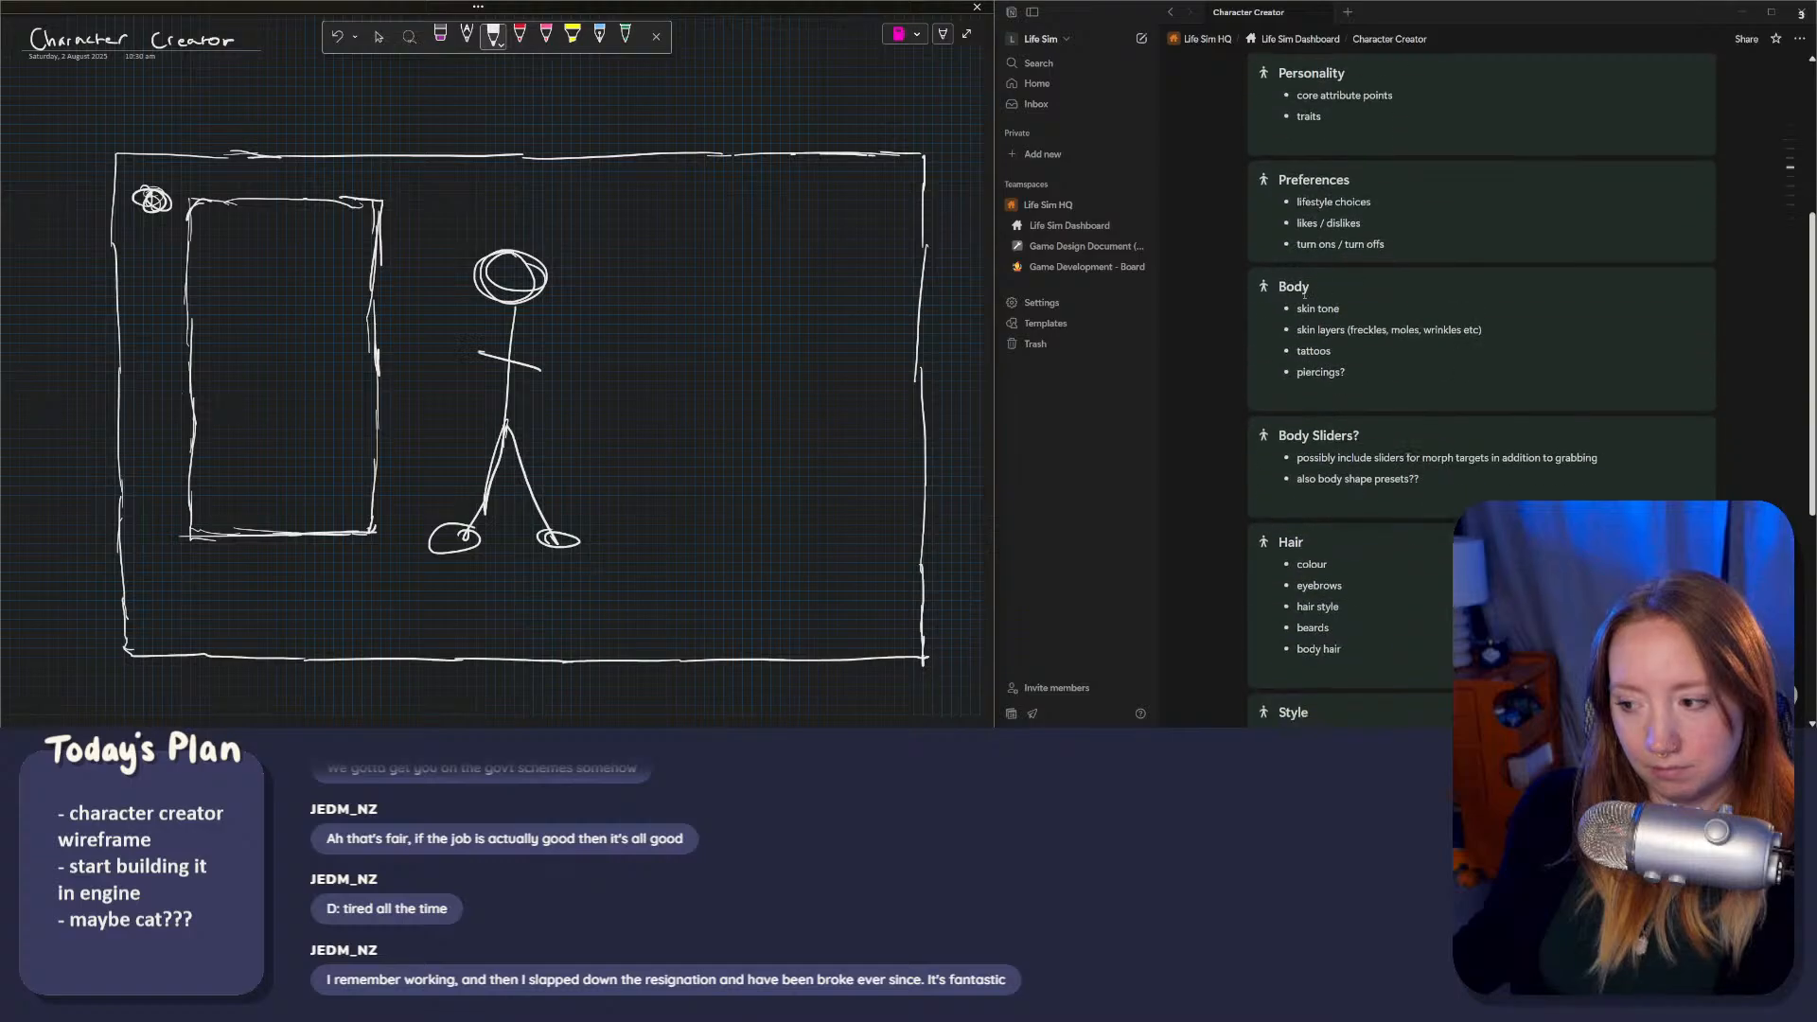
{"action": "scroll", "coordinate": [1419, 426], "scroll_direction": "down", "scroll_amount": 2}
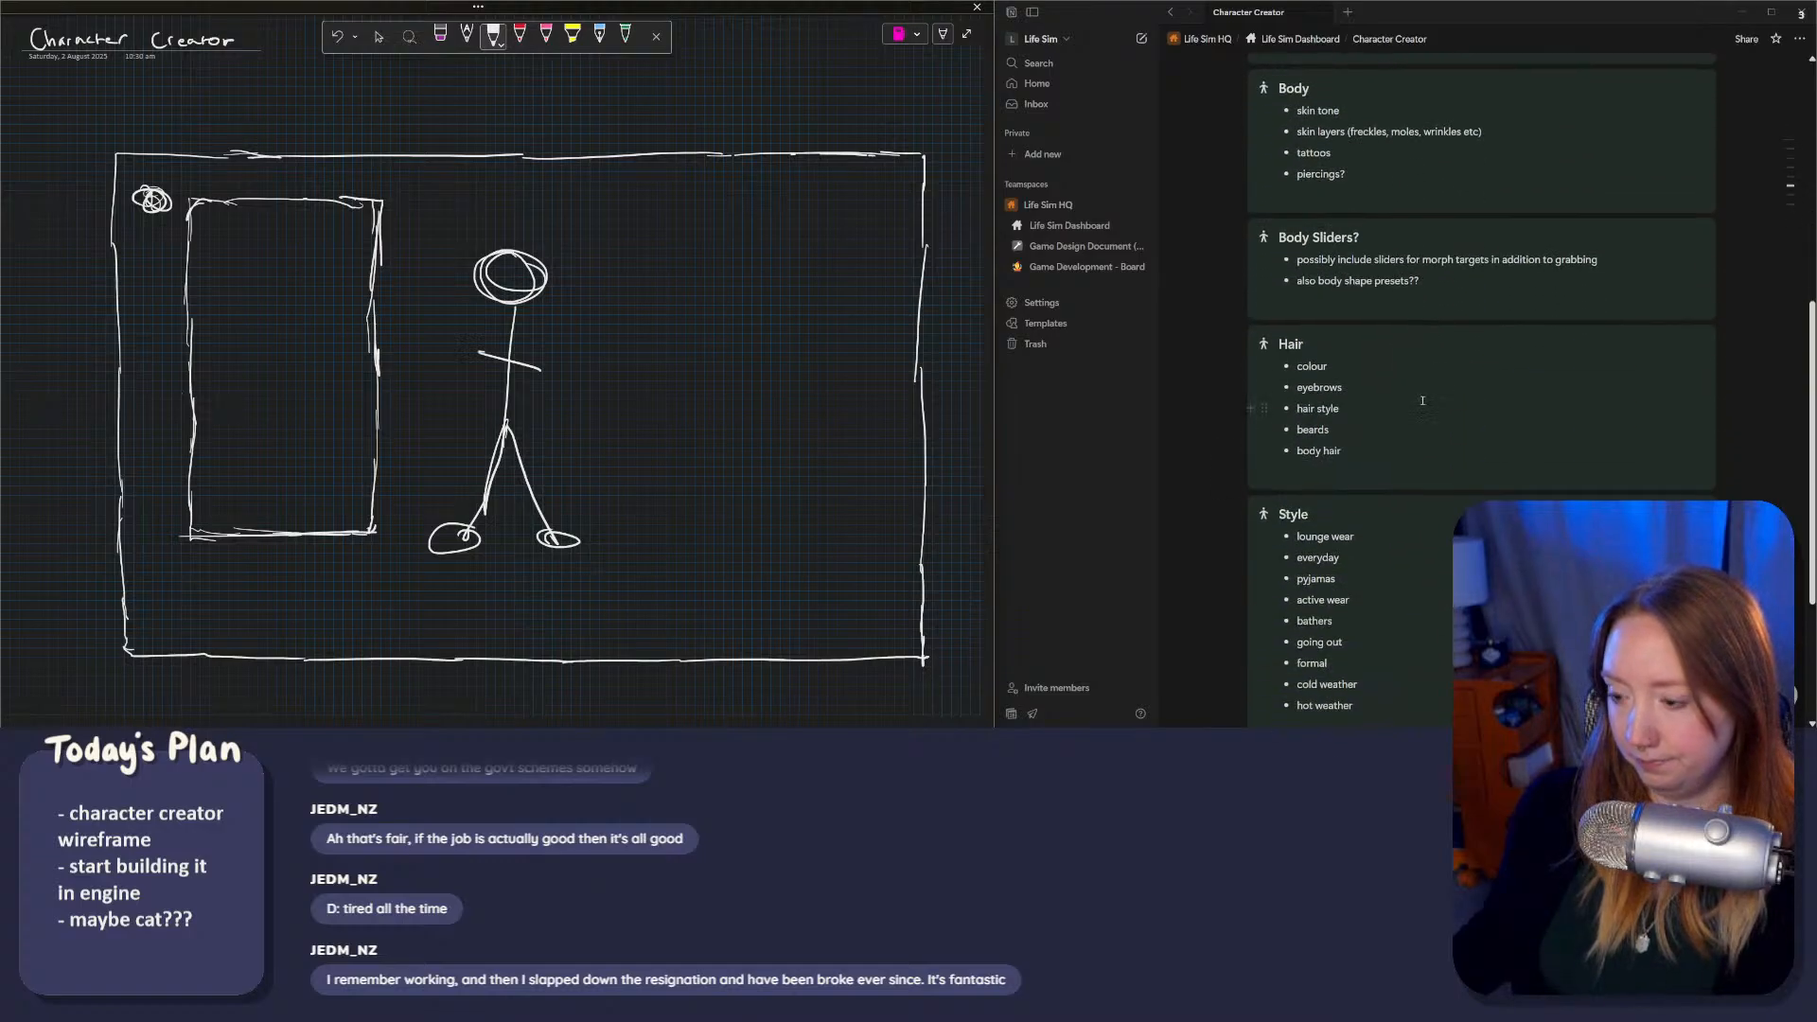
{"action": "scroll", "coordinate": [1422, 400], "scroll_direction": "down", "scroll_amount": 1}
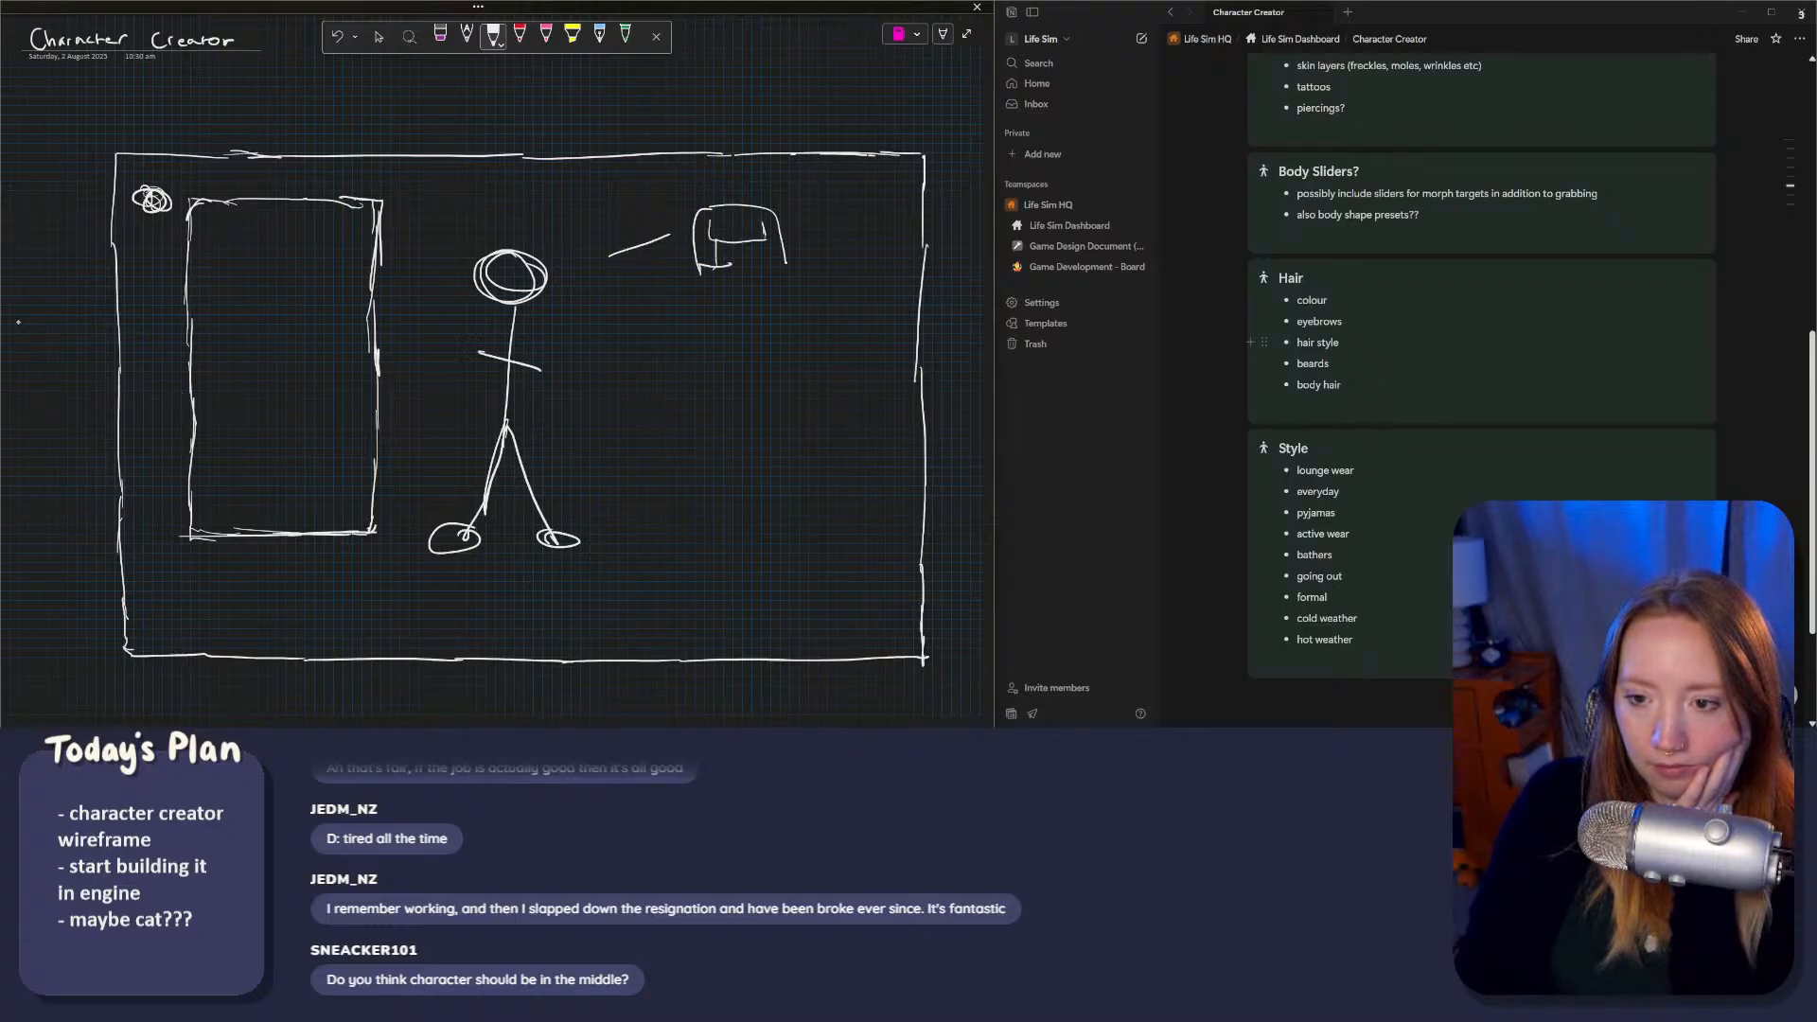
{"action": "left_click_drag", "start_coordinate": [713, 268], "coordinate": [746, 293]}
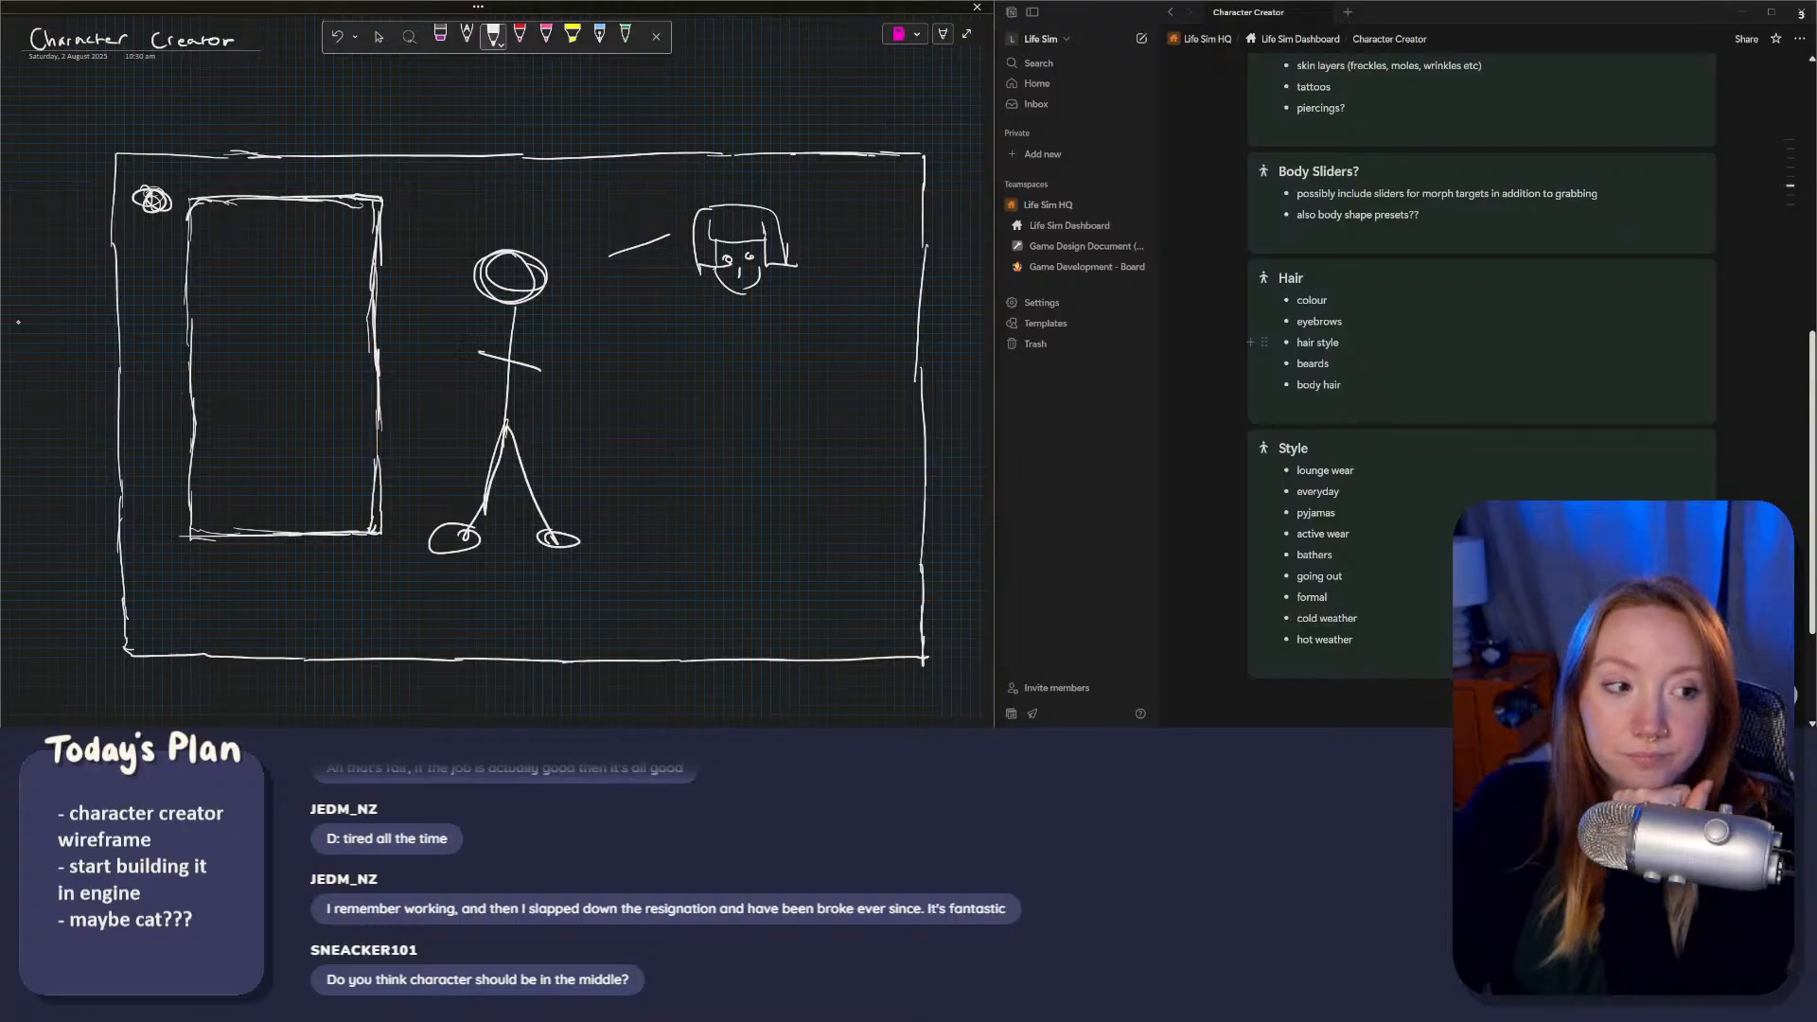
Step: Switch to Unreal Editor, widen the level editor against the WBP_CharacterEditor window and play the CharacterEditor level
{"action": "left_click", "coordinate": [353, 552]}
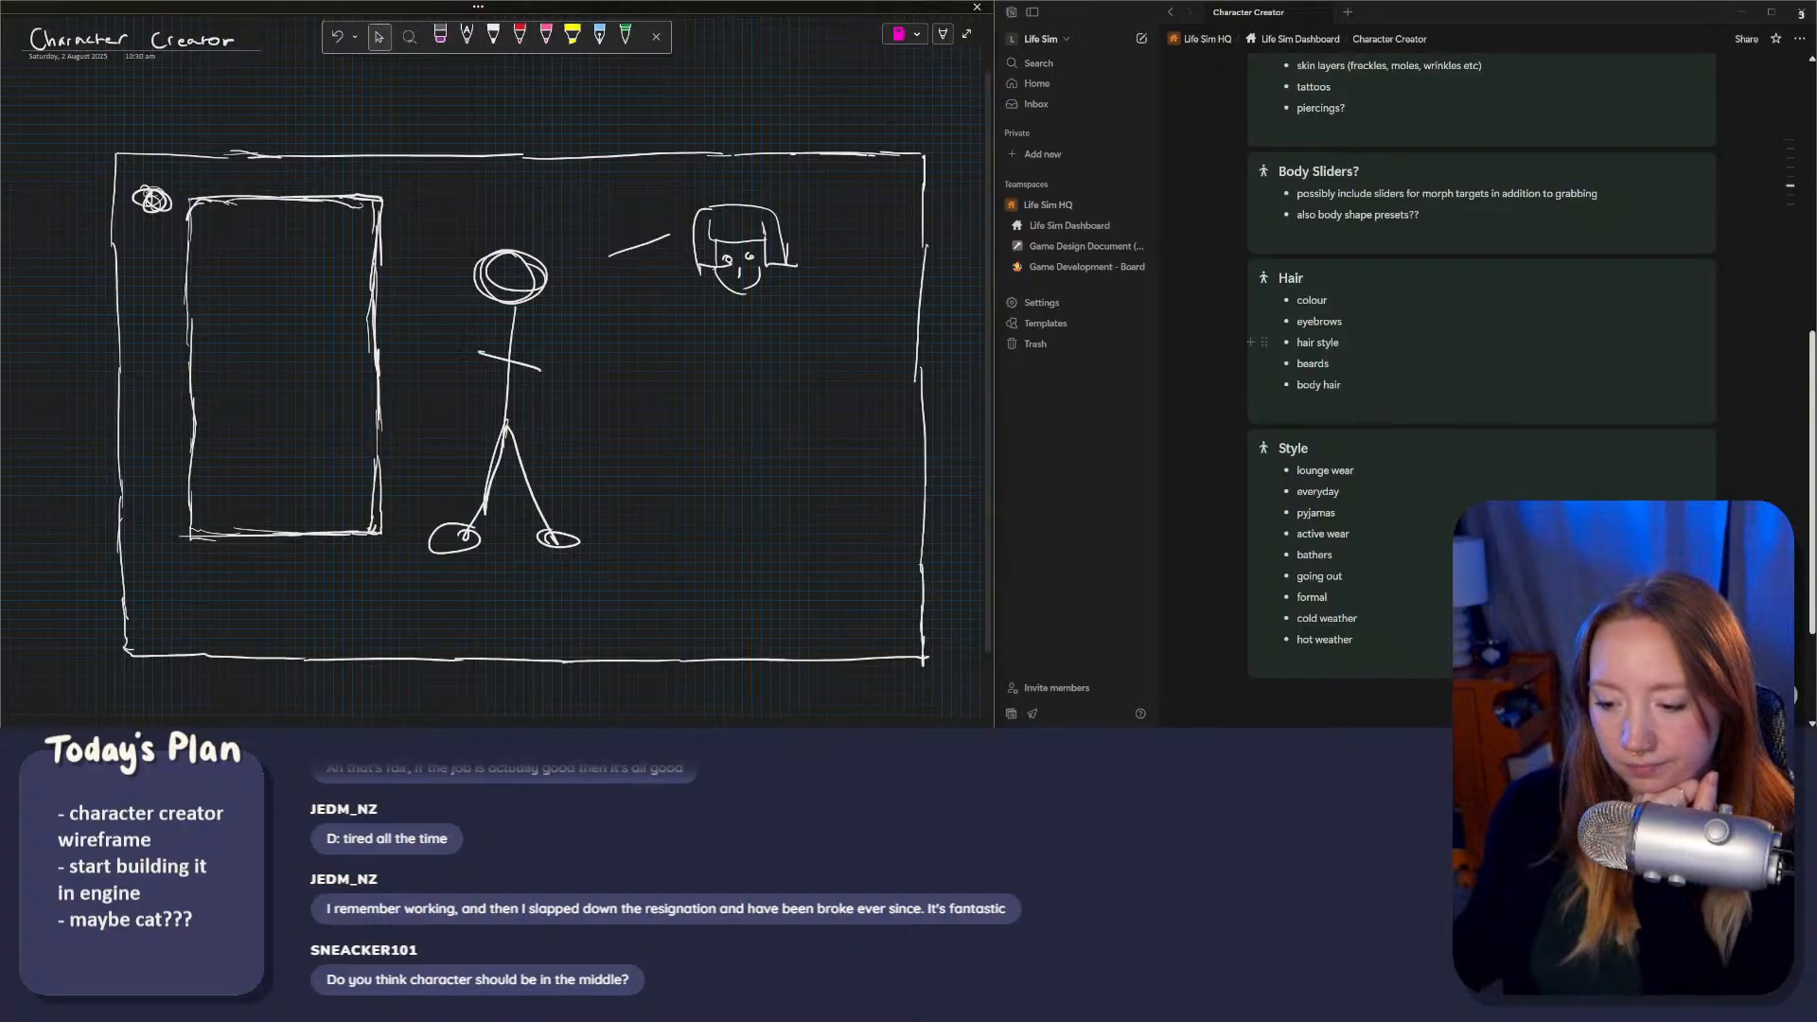
{"action": "mouse_move", "coordinate": [966, 740]}
{"action": "left_click", "coordinate": [860, 683]}
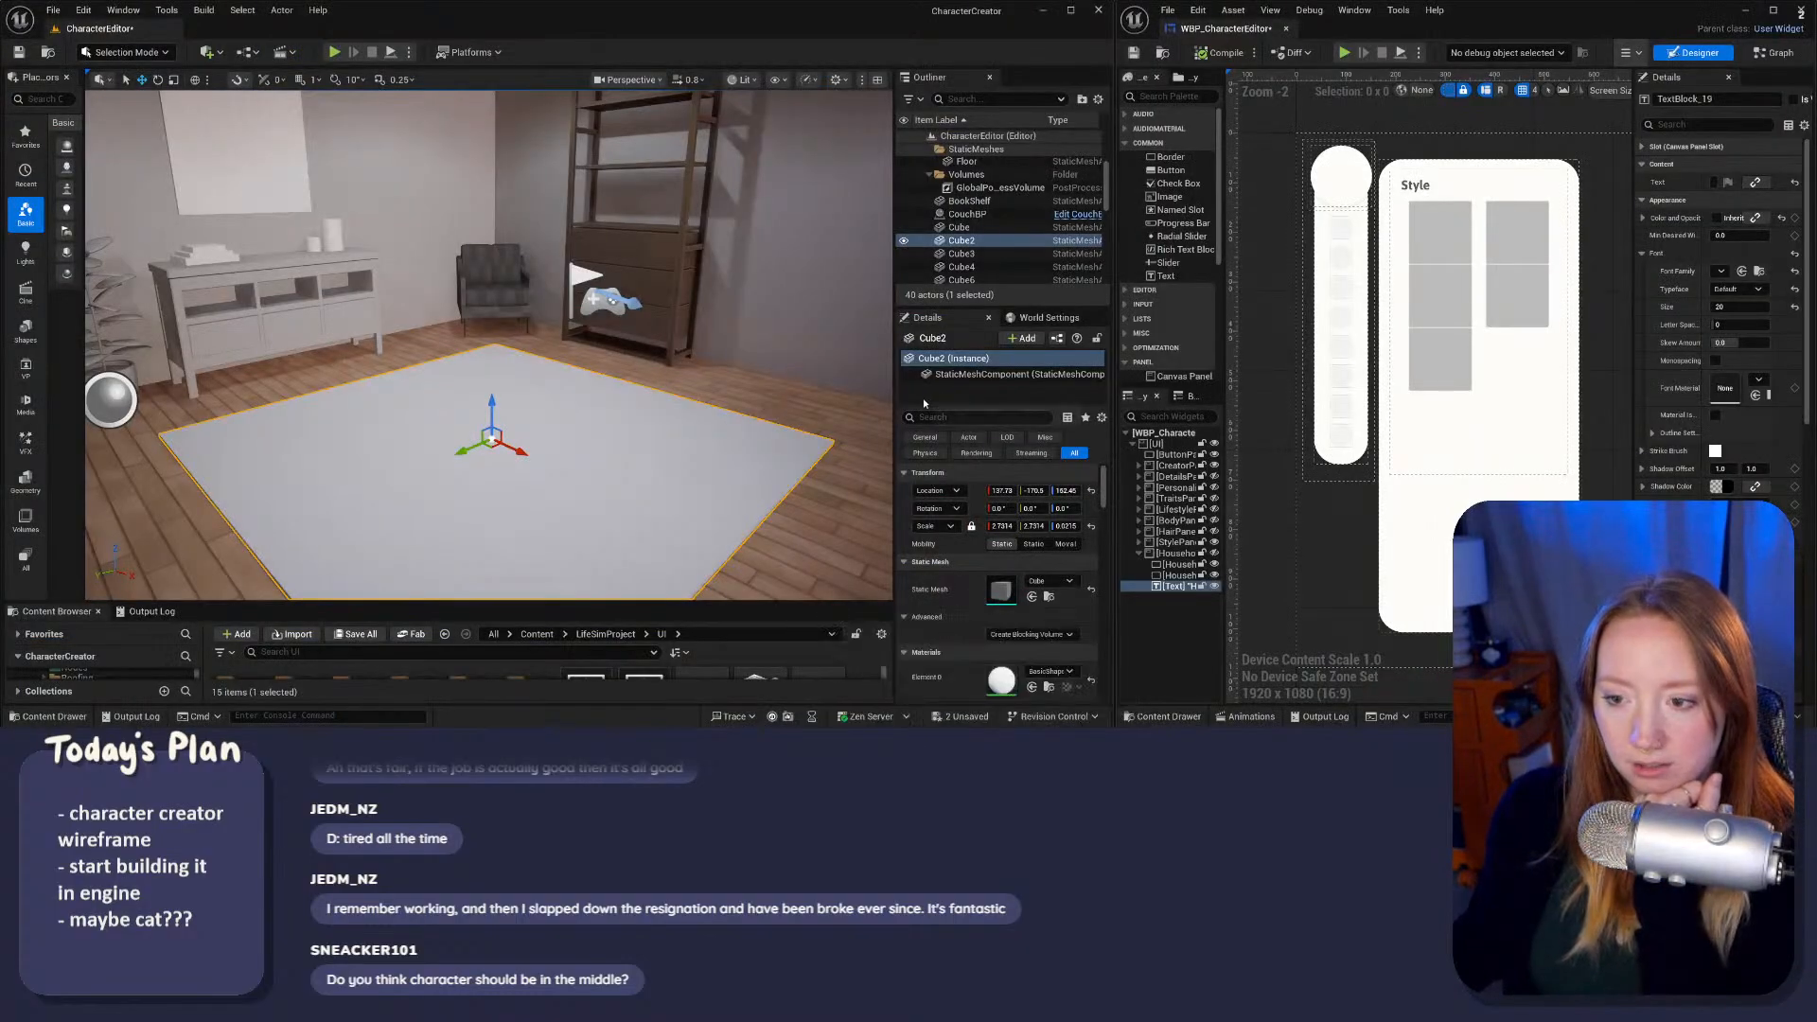
{"action": "left_click_drag", "start_coordinate": [896, 399], "coordinate": [1013, 398]}
{"action": "left_click_drag", "start_coordinate": [1116, 374], "coordinate": [1274, 373]}
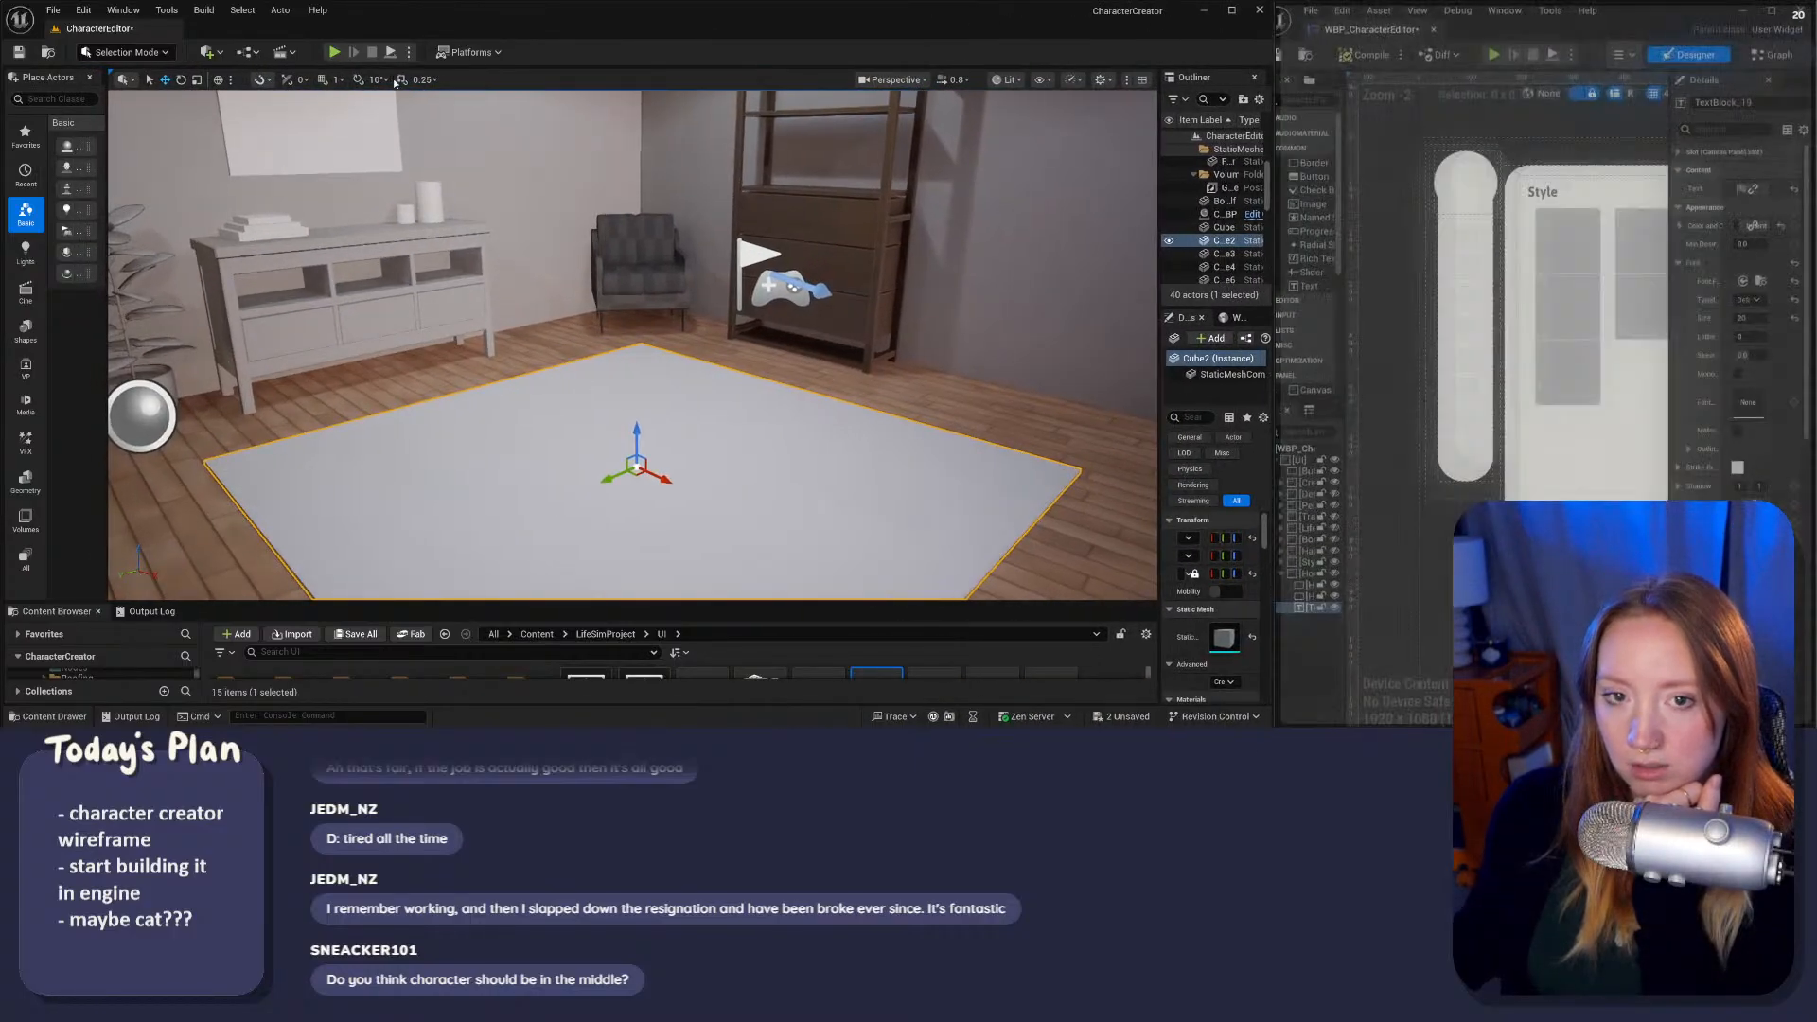
{"action": "left_click", "coordinate": [334, 52]}
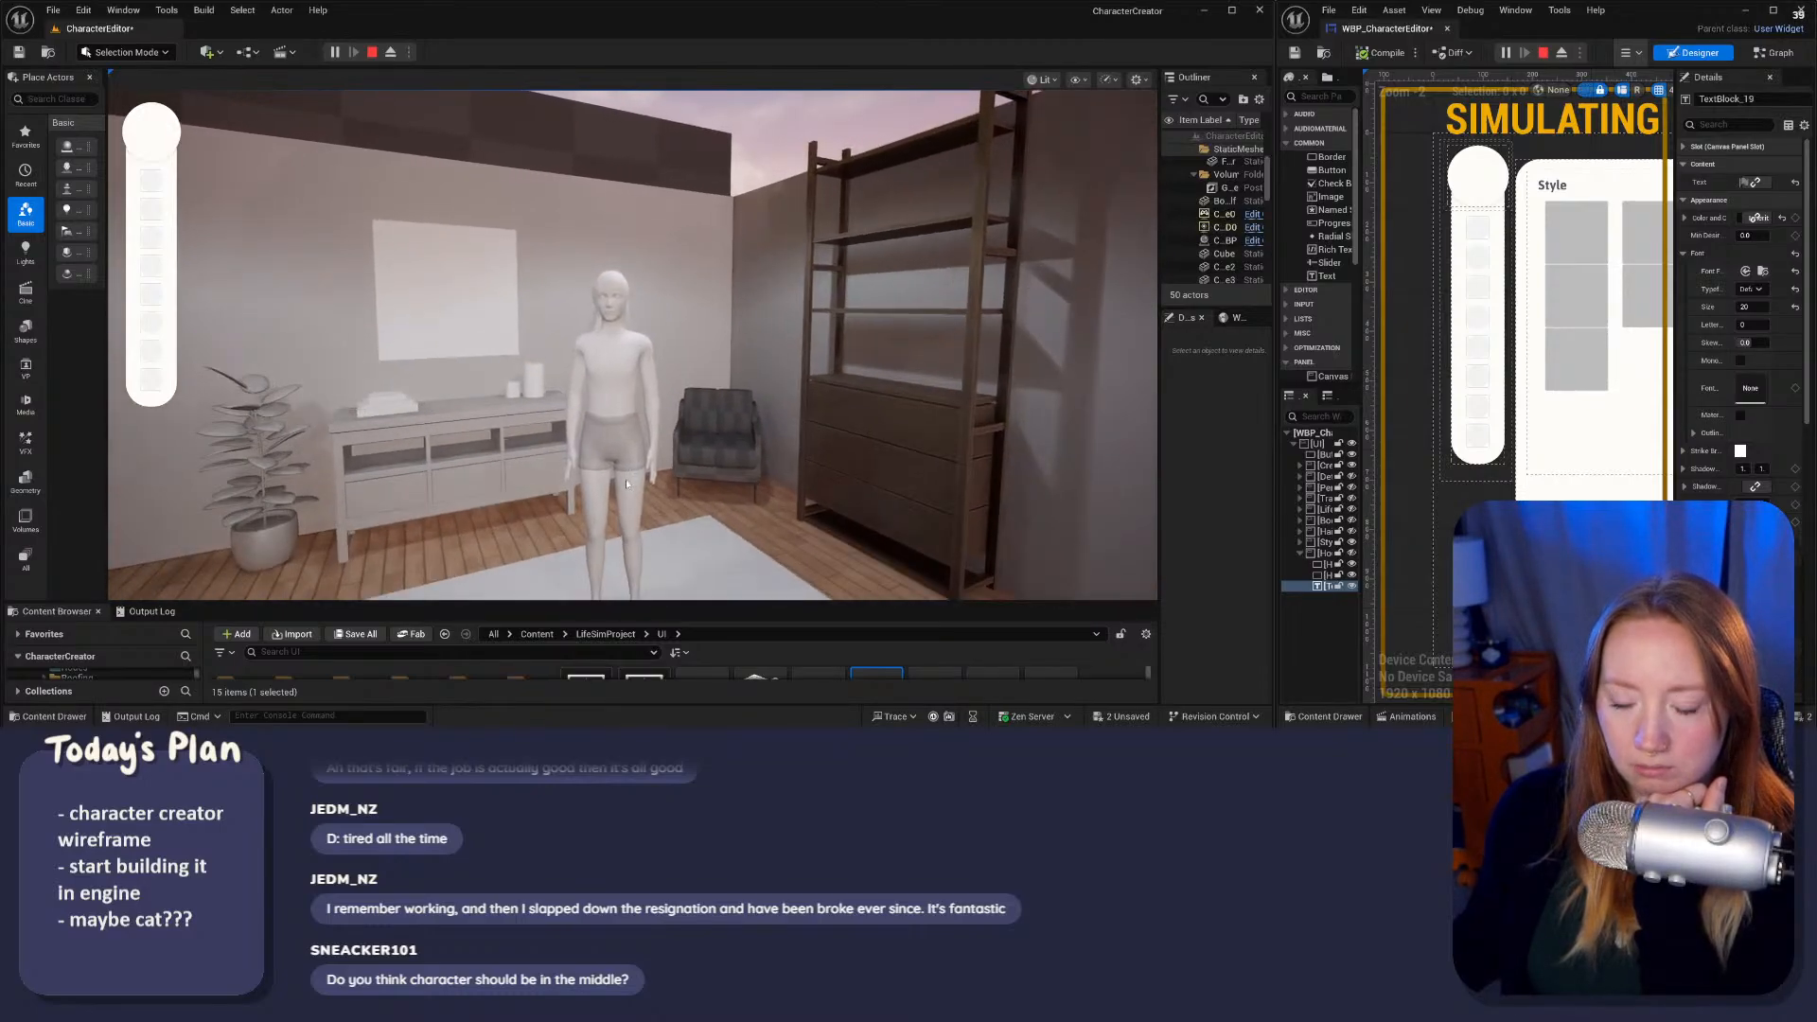
Step: Enlarge the running level viewport and check the character editor's Details section
{"action": "left_click_drag", "start_coordinate": [642, 603], "coordinate": [631, 658]}
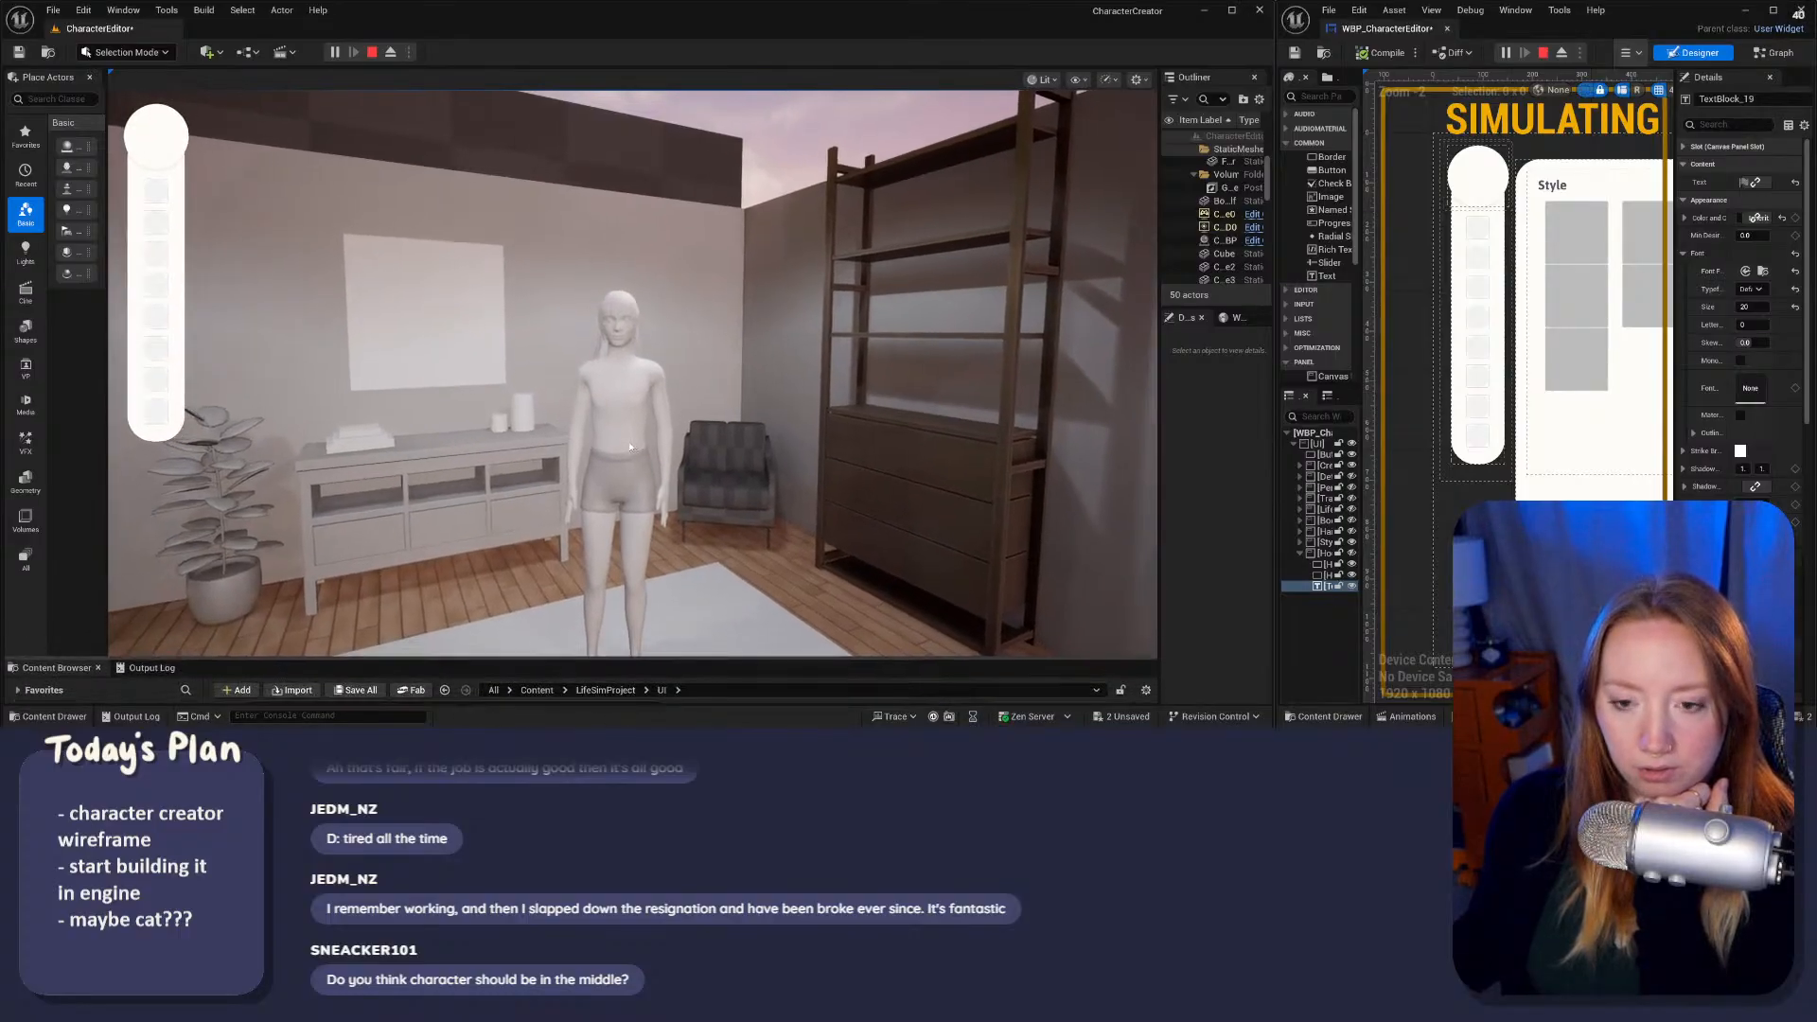
{"action": "mouse_move", "coordinate": [648, 492]}
{"action": "left_mouse_down"}
{"action": "mouse_move", "coordinate": [557, 478]}
{"action": "mouse_move", "coordinate": [488, 500]}
{"action": "mouse_move", "coordinate": [640, 485]}
{"action": "mouse_move", "coordinate": [589, 474]}
{"action": "mouse_move", "coordinate": [651, 492]}
{"action": "left_mouse_up"}
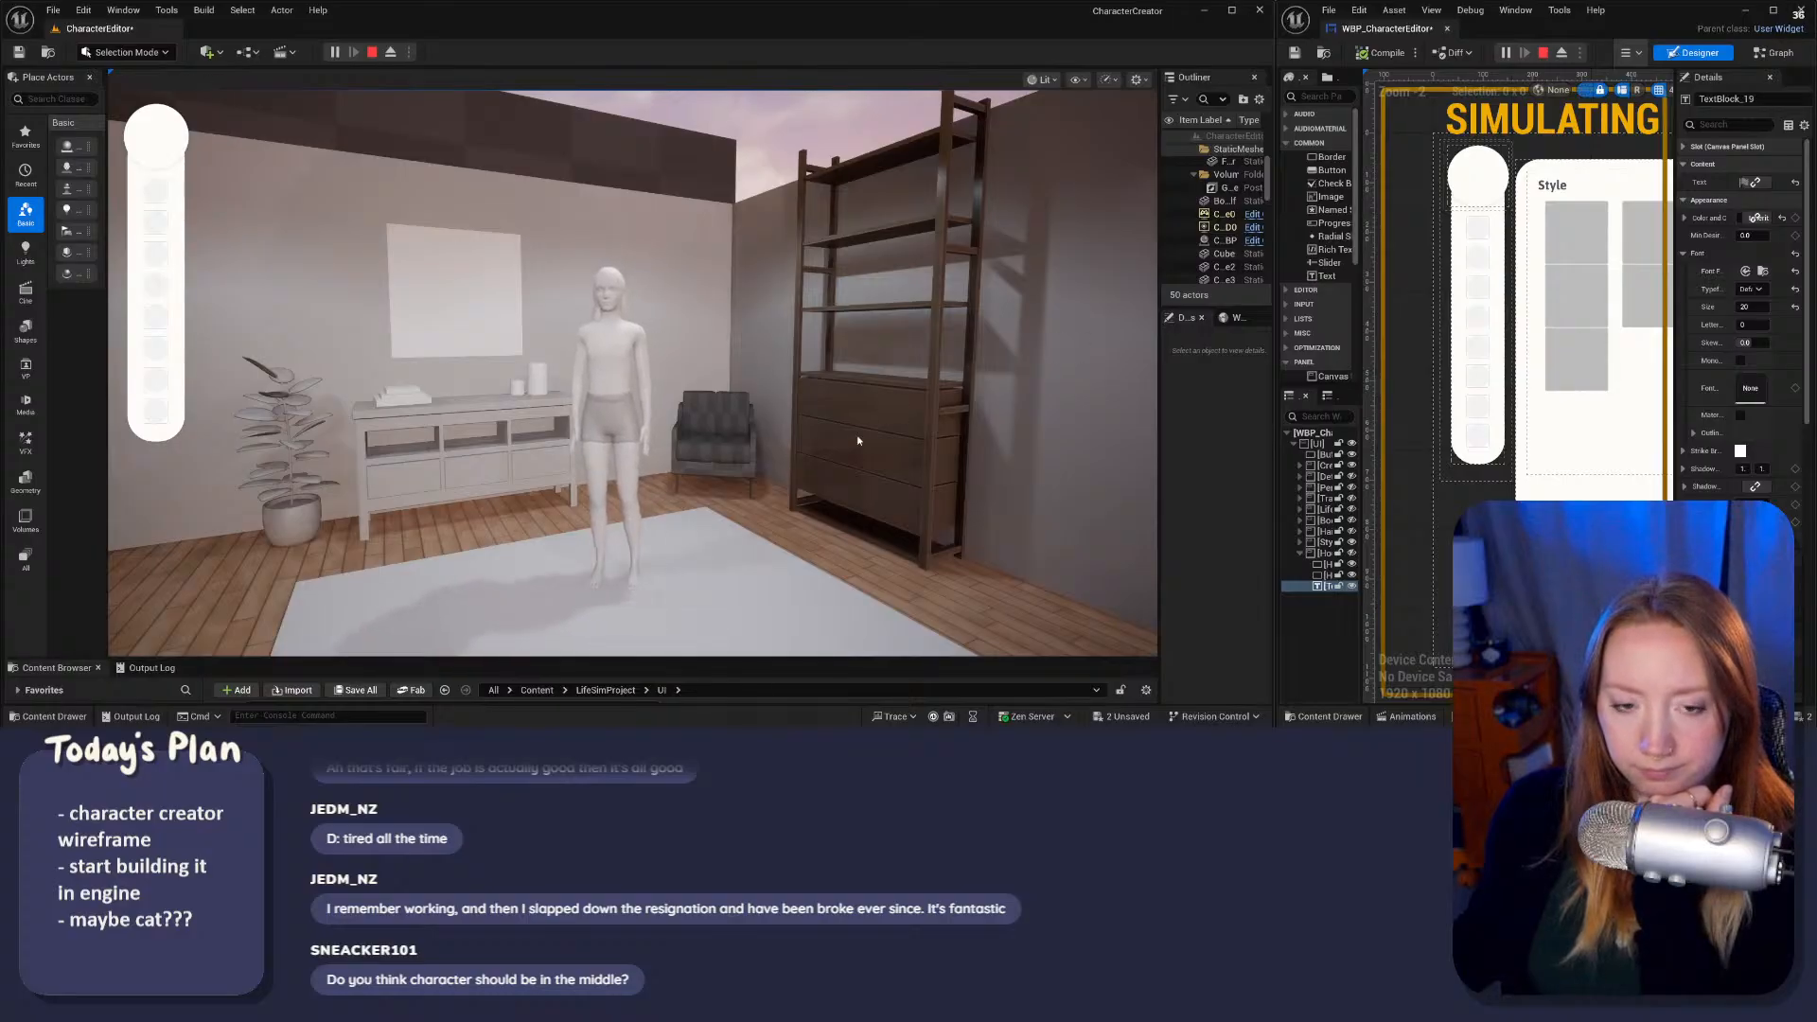
{"action": "left_click", "coordinate": [155, 192]}
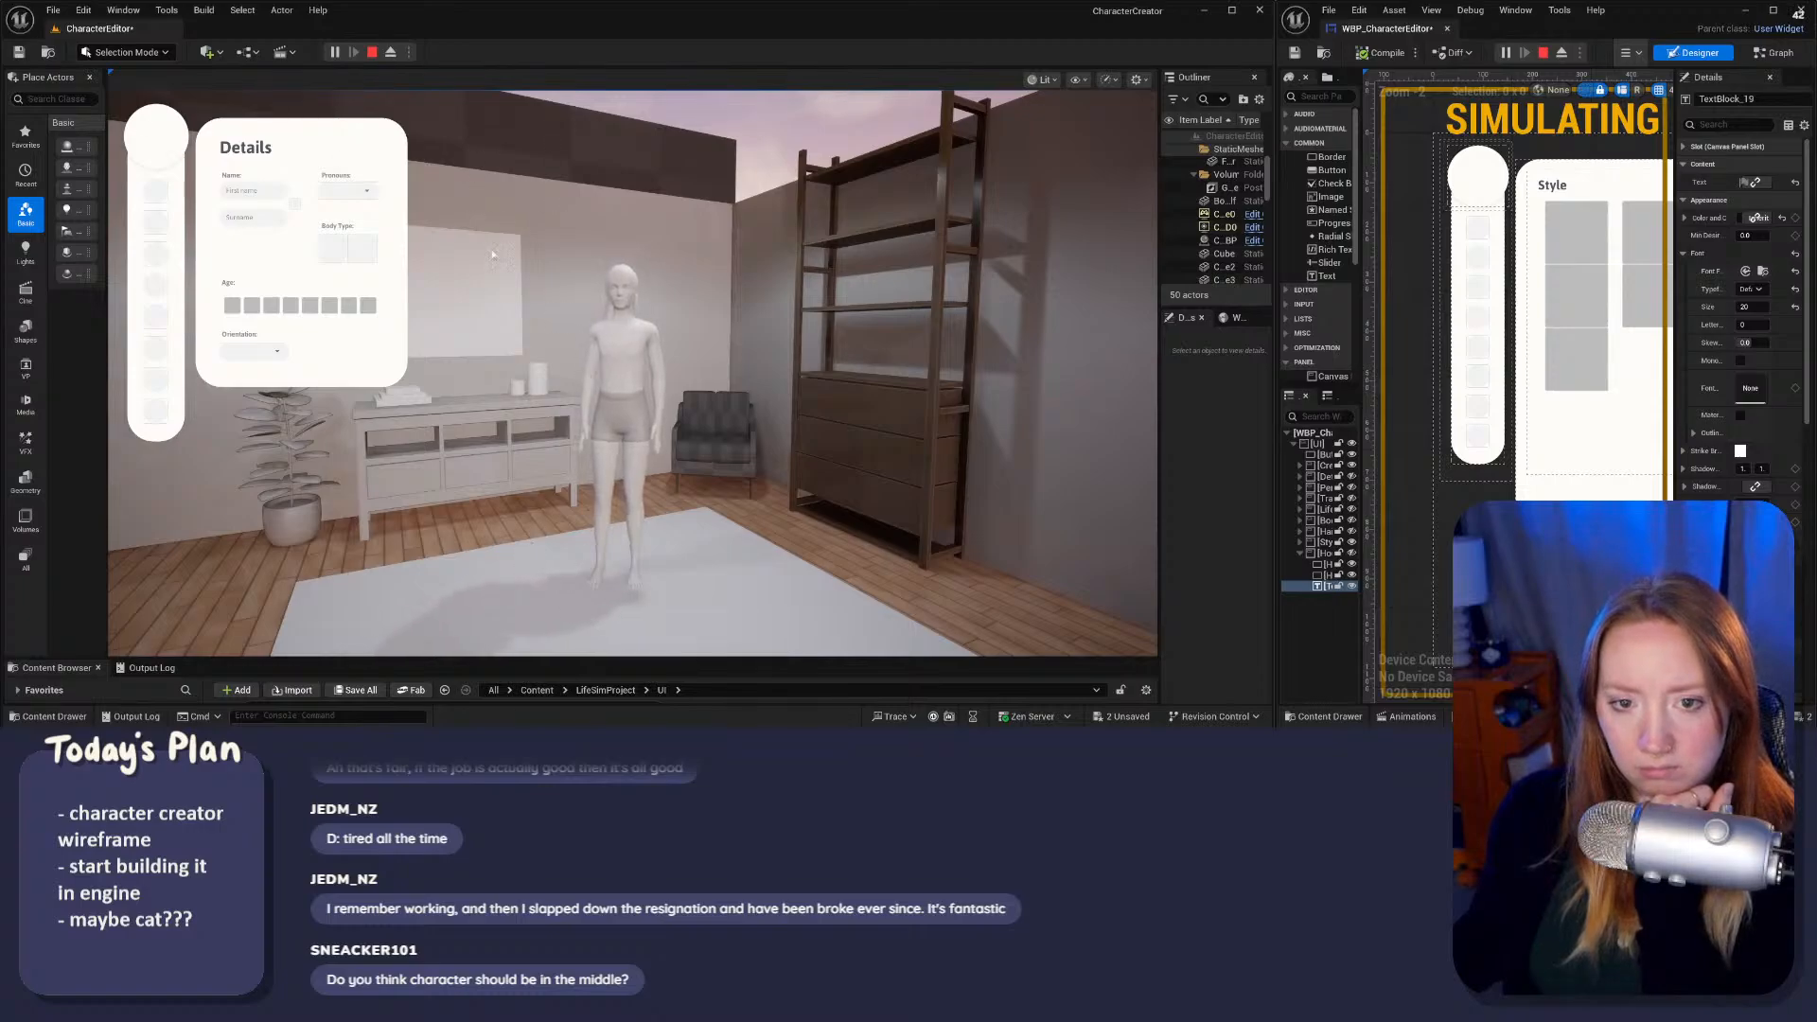
{"action": "left_click", "coordinate": [157, 190]}
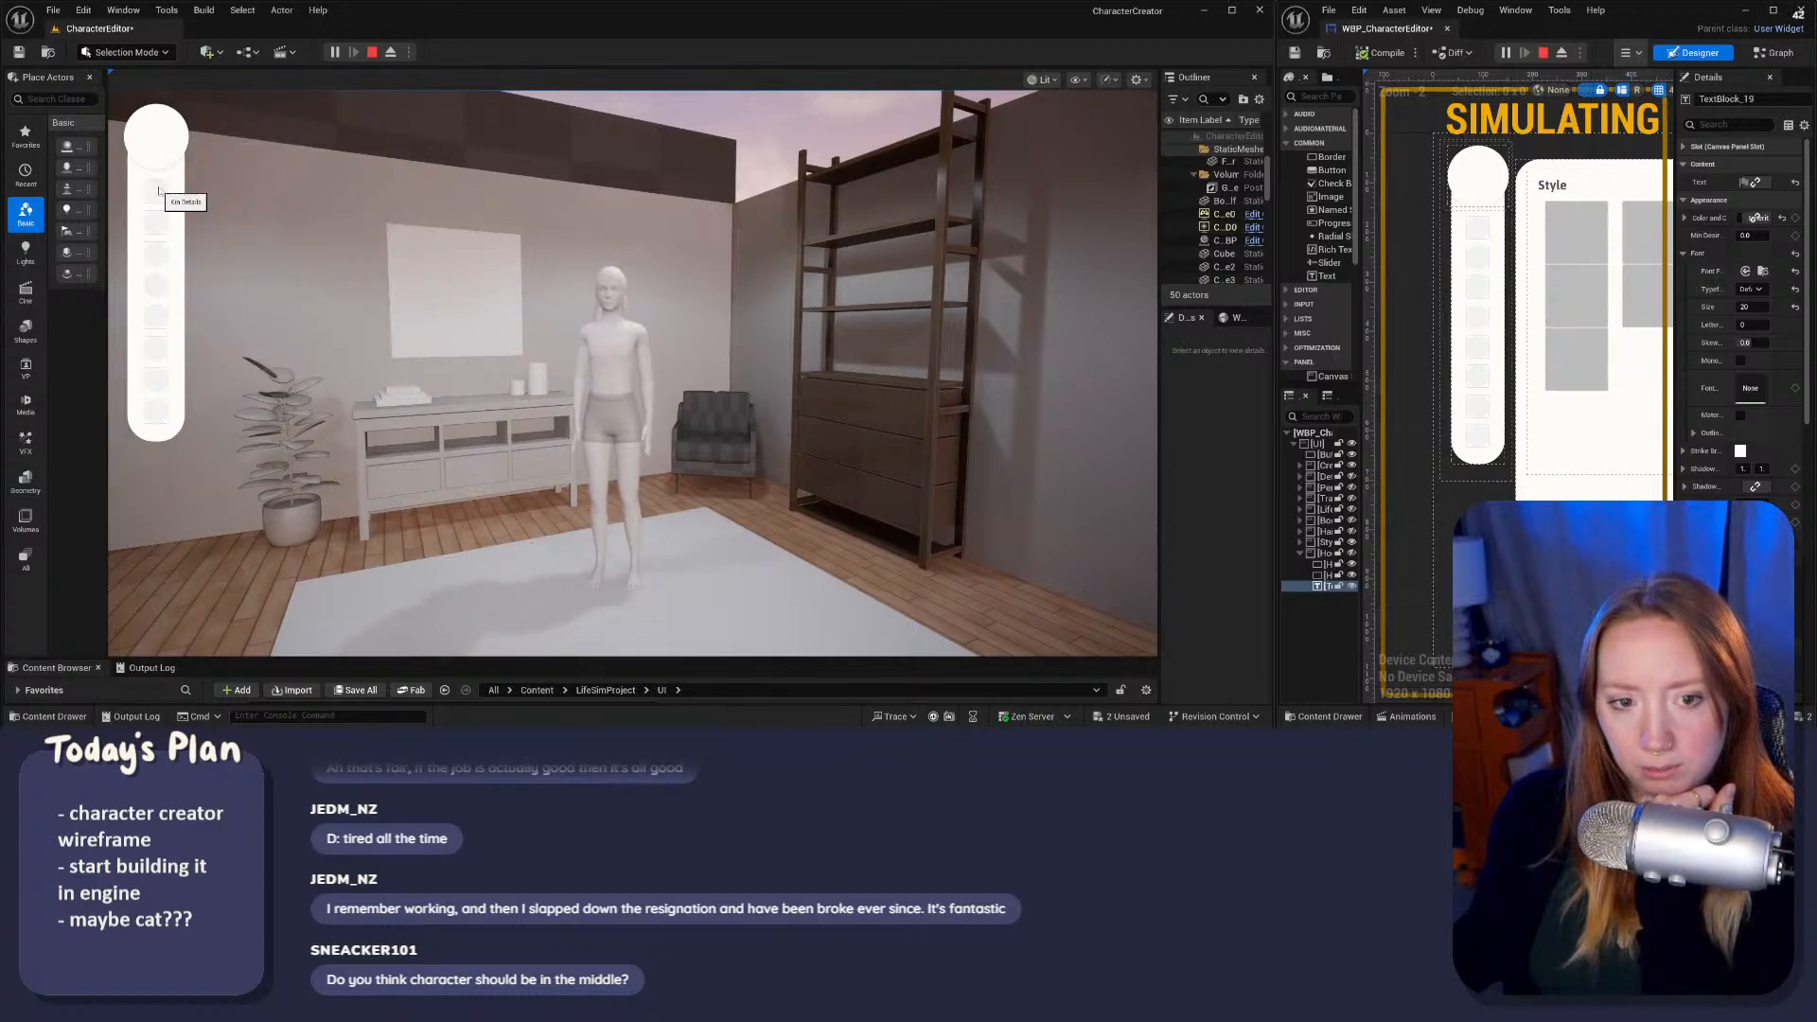
Step: Look through the running character editor's Body, Lifestyle and Style sections and apply the first Style item to the character
{"action": "left_click", "coordinate": [159, 263]}
{"action": "left_click", "coordinate": [159, 263]}
{"action": "left_click", "coordinate": [159, 315]}
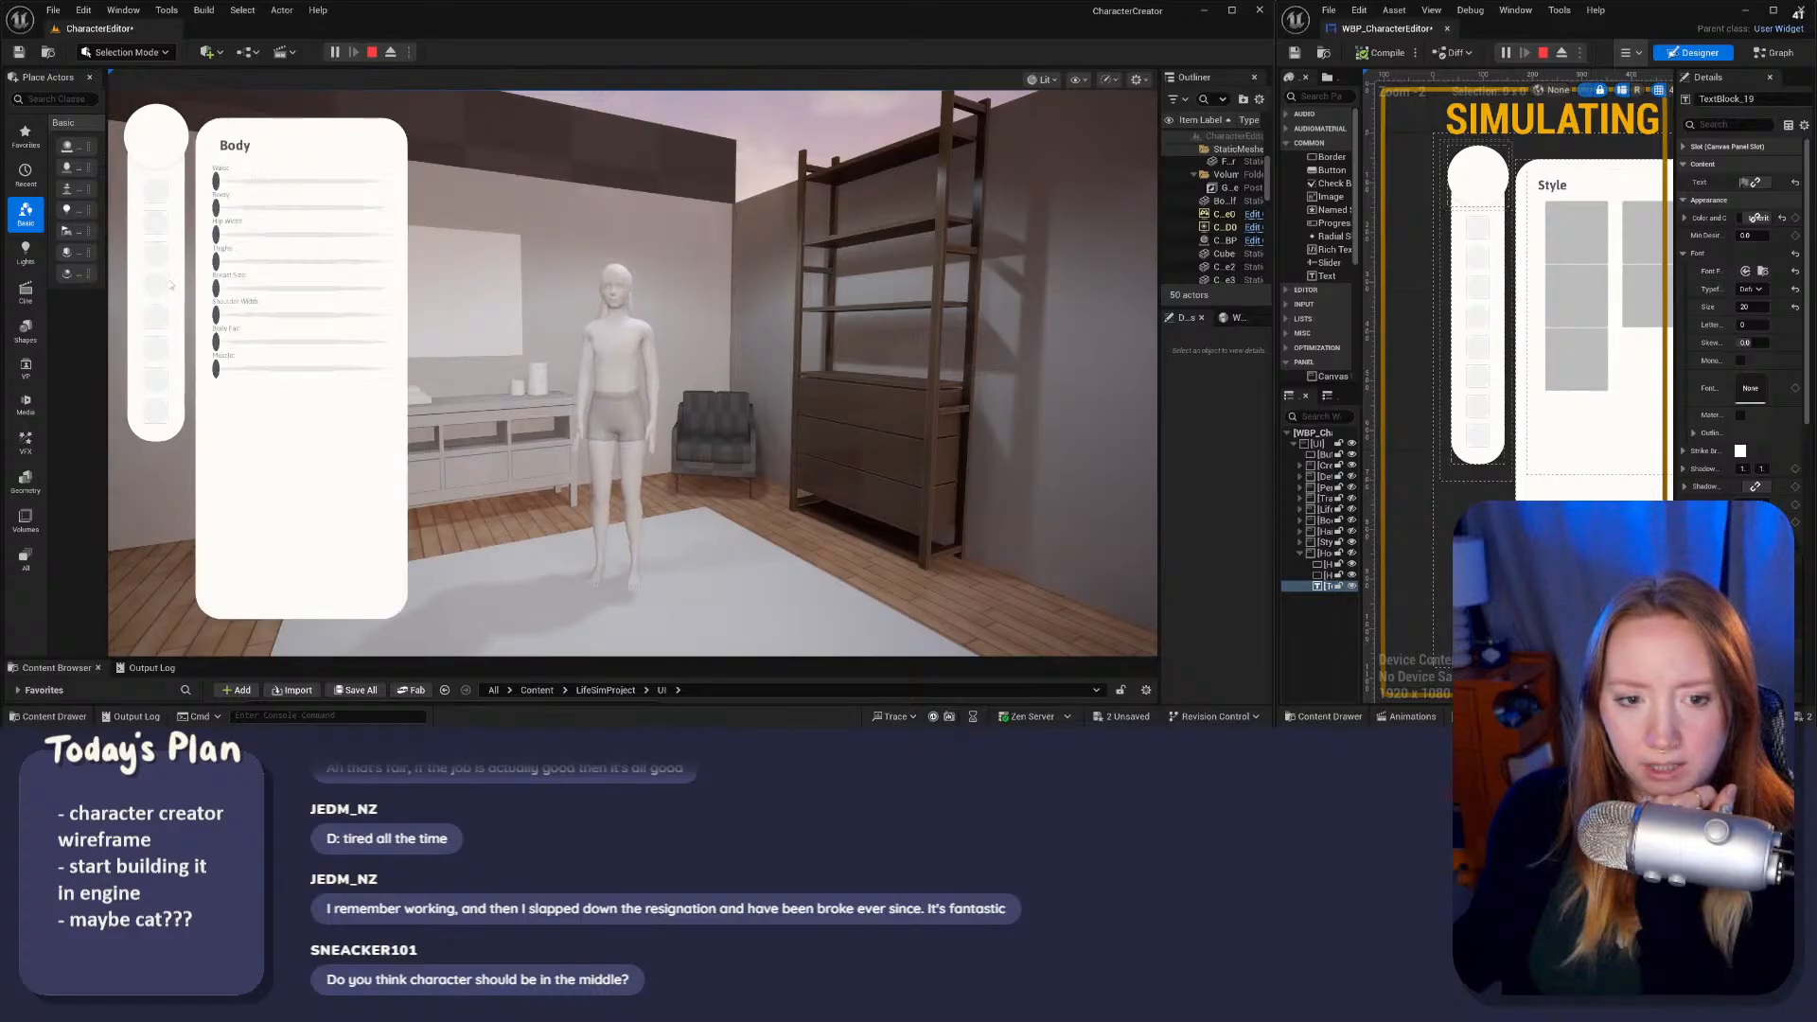
{"action": "left_click", "coordinate": [171, 286]}
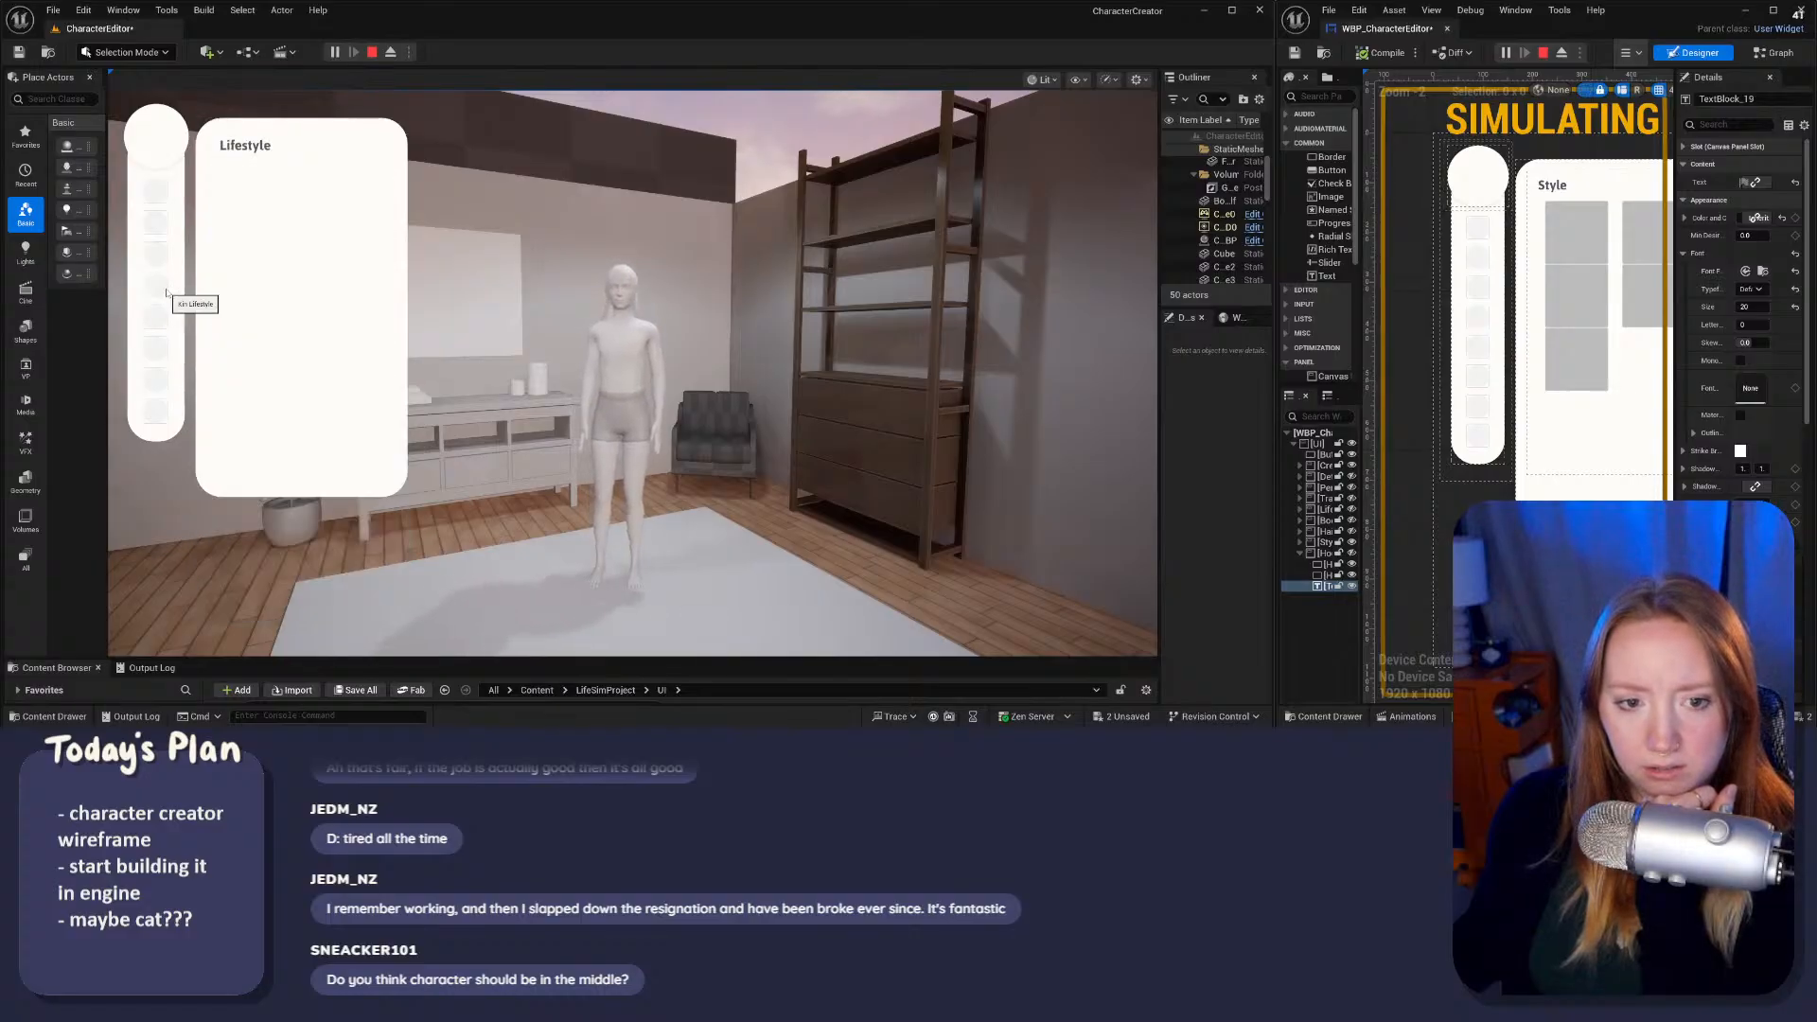
{"action": "left_click", "coordinate": [163, 348]}
{"action": "left_click", "coordinate": [163, 382]}
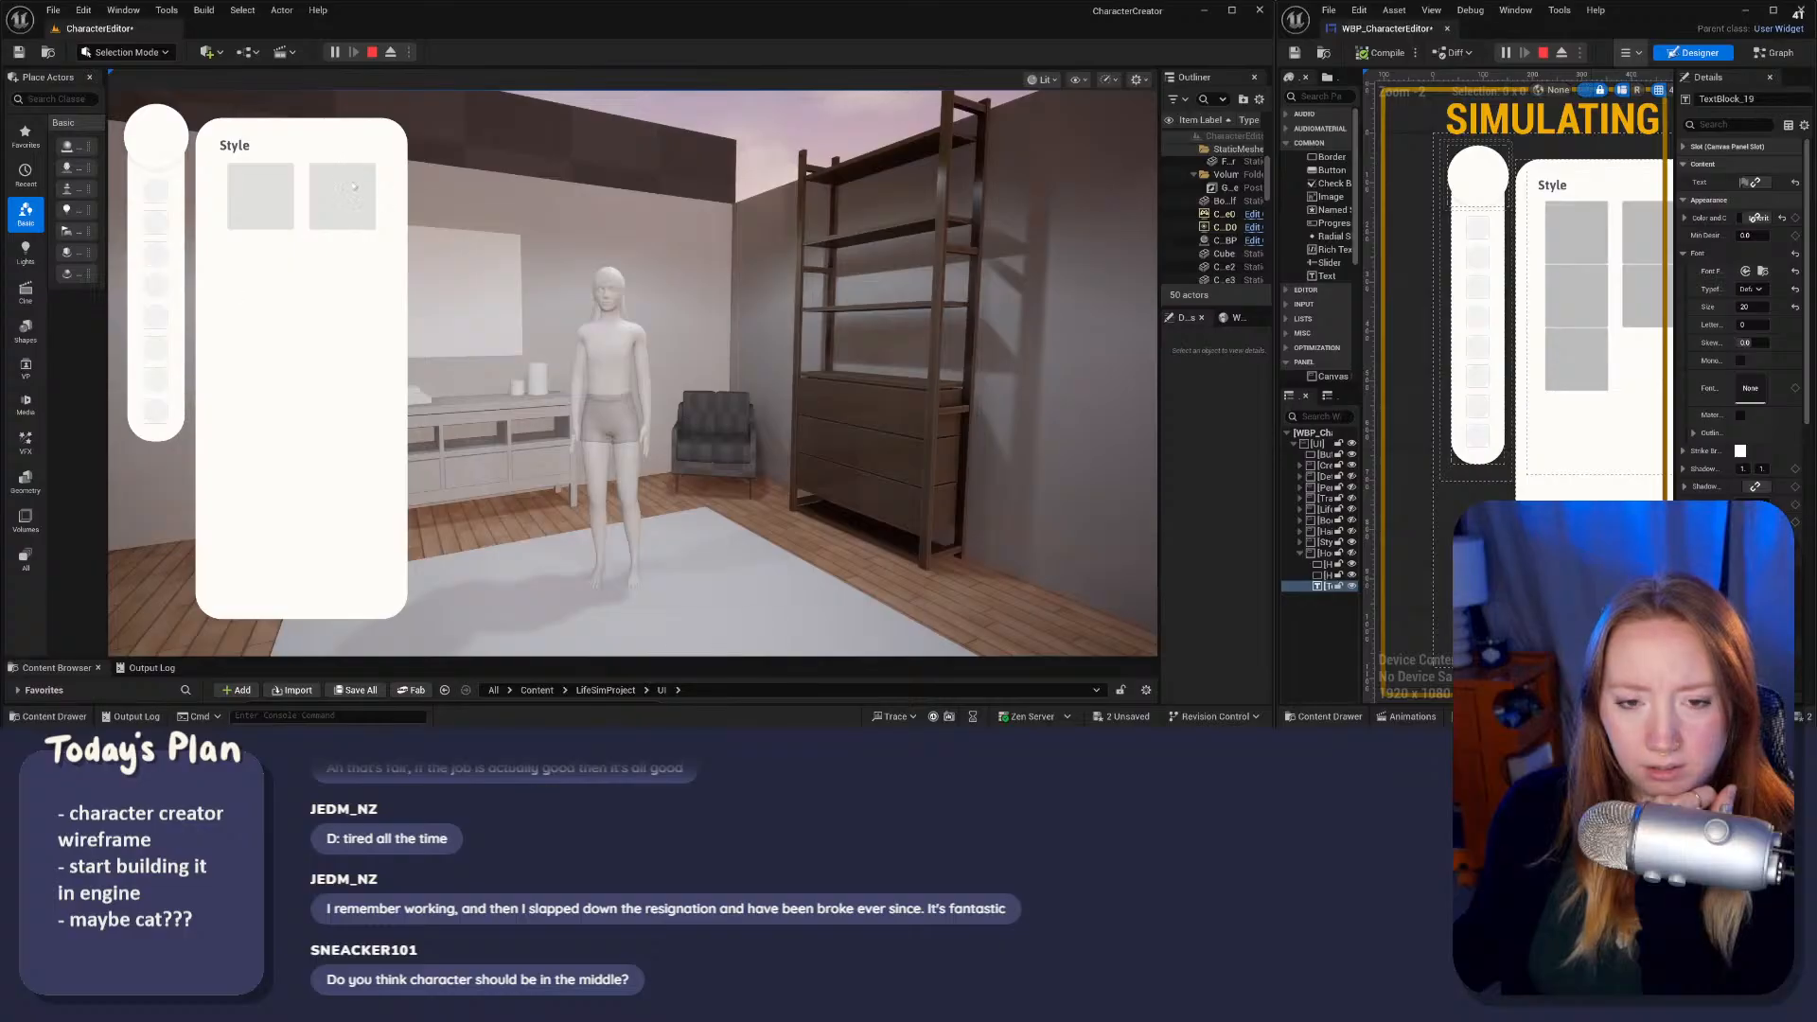
{"action": "left_click", "coordinate": [262, 204]}
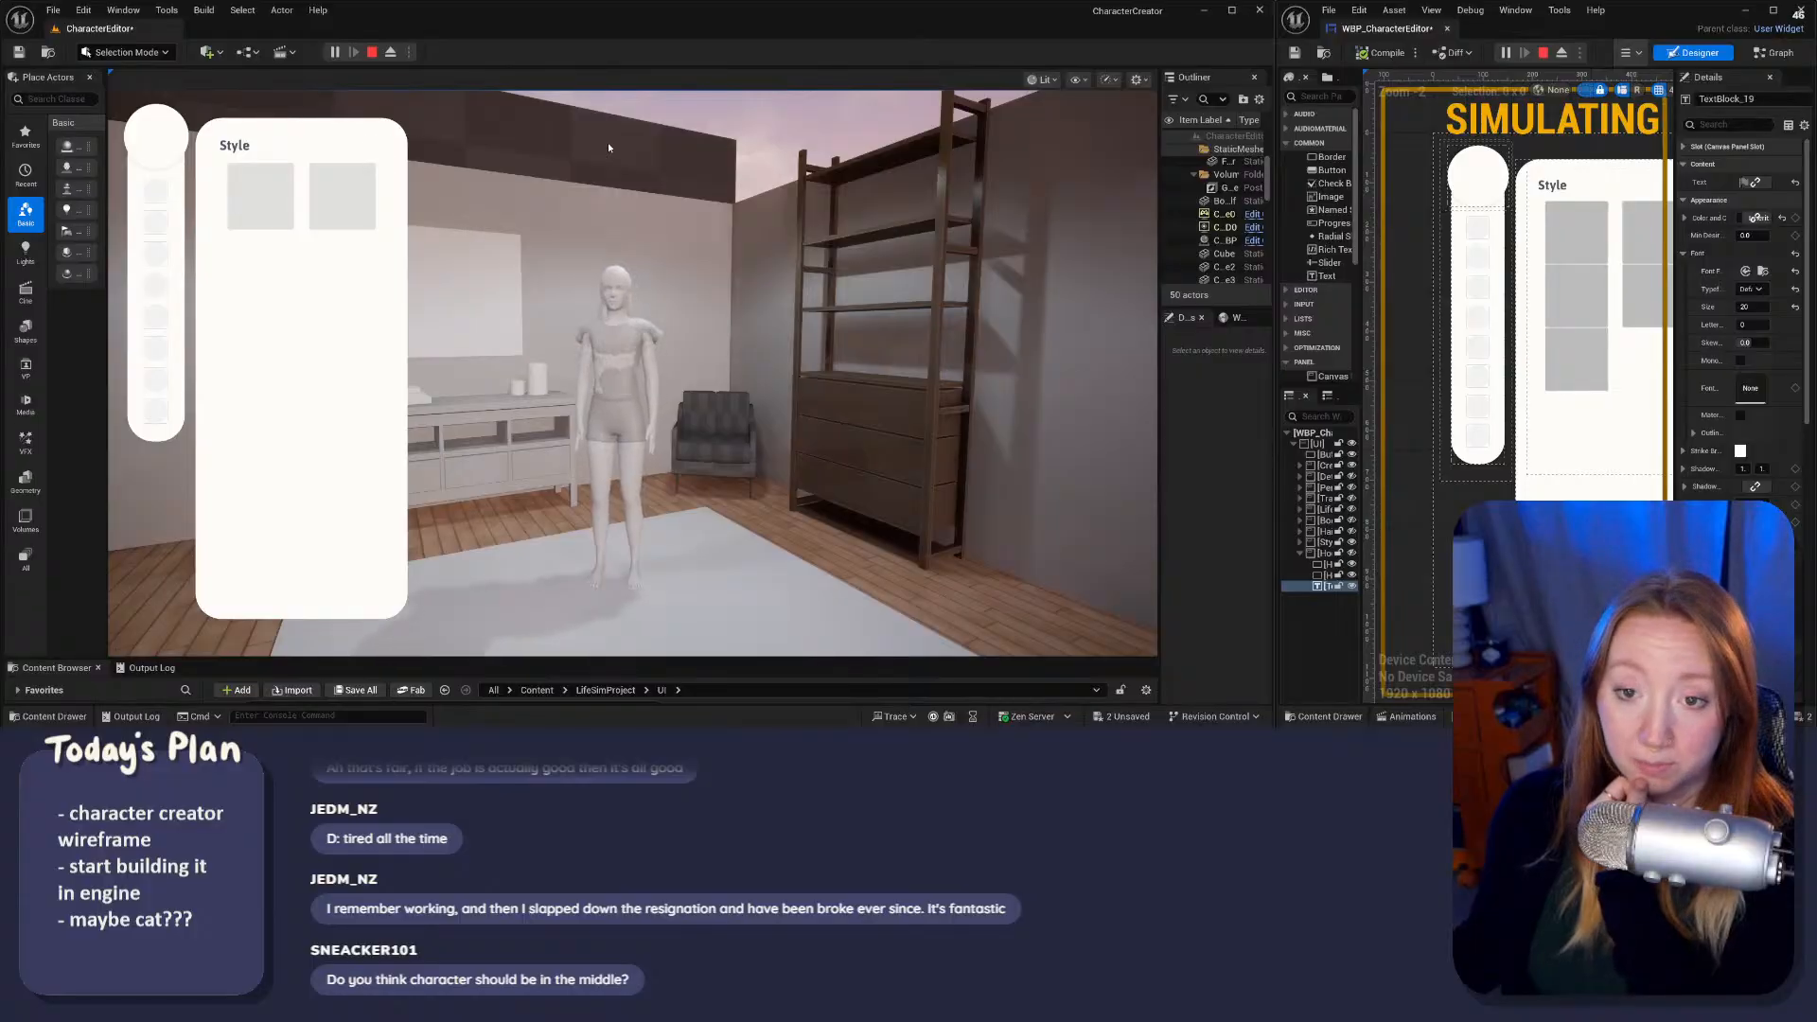
Step: Stop the play session, then widen the Outliner and Details area and enlarge the Content Browser in the level editor
{"action": "left_click", "coordinate": [372, 52]}
{"action": "right_click_drag", "start_coordinate": [485, 200], "coordinate": [502, 324]}
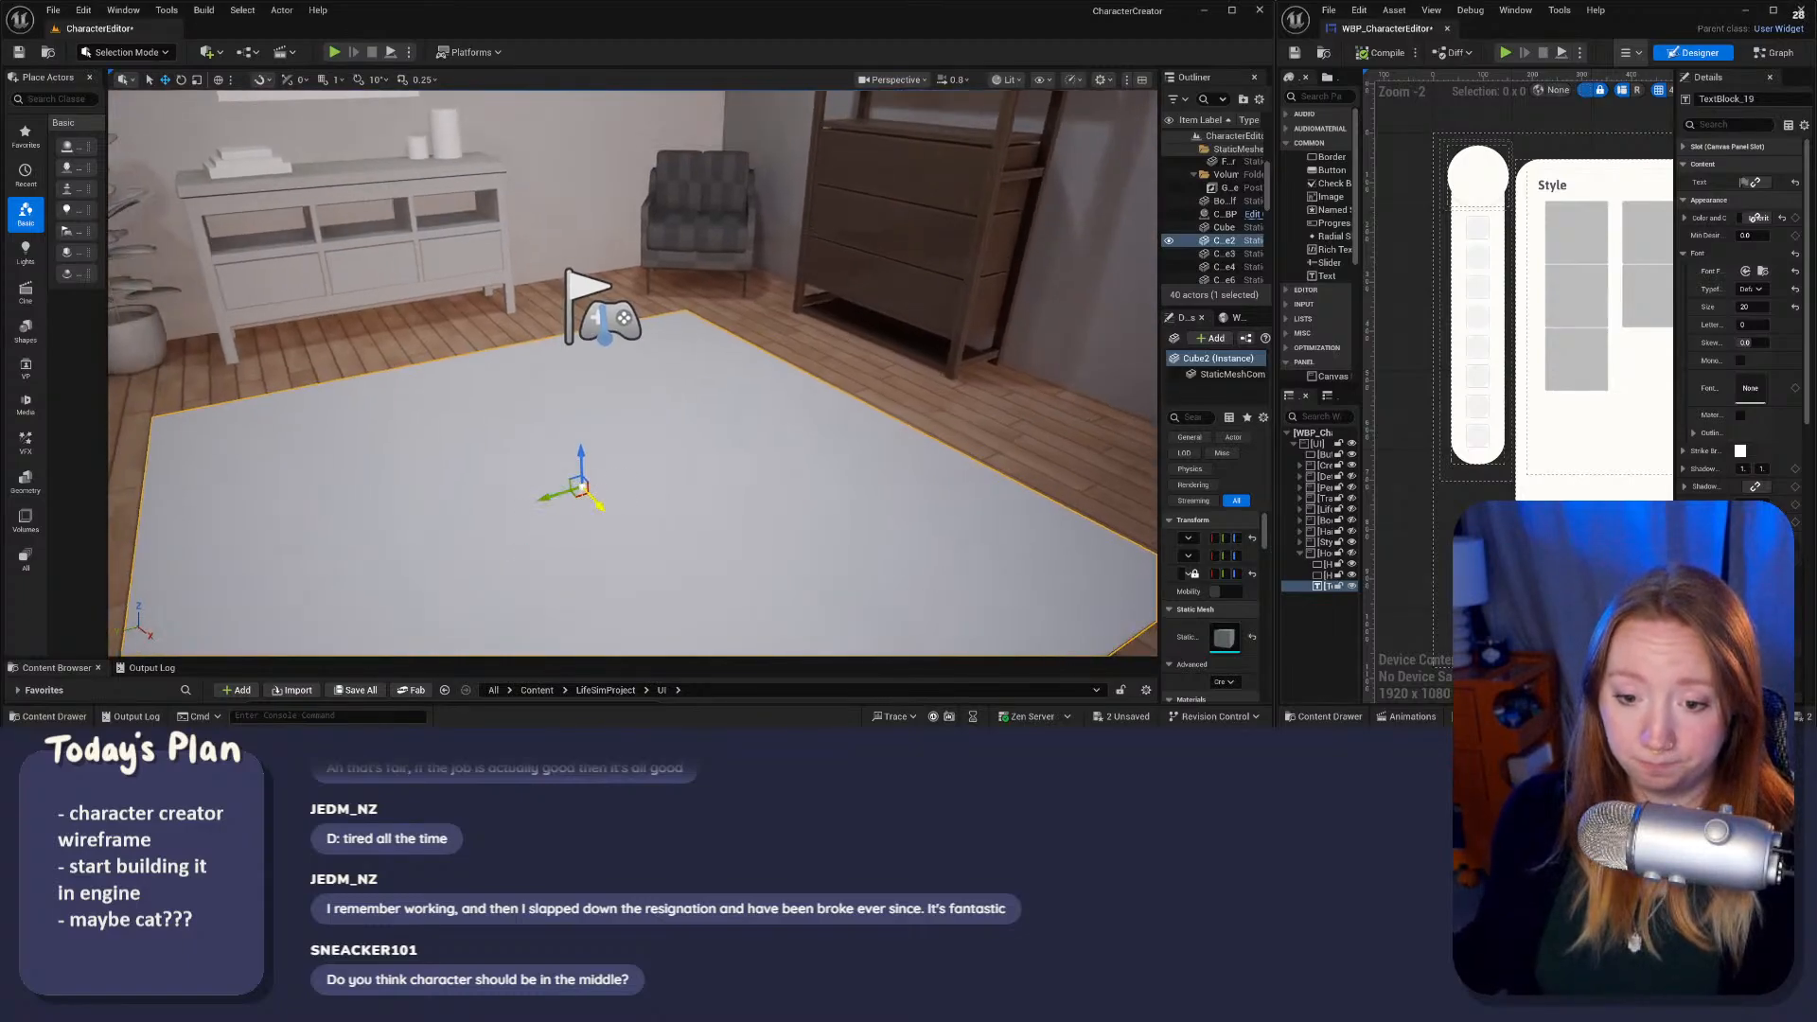
{"action": "right_click_drag", "start_coordinate": [579, 494], "coordinate": [572, 567]}
{"action": "key", "text": "s"}
{"action": "key", "text": "w"}
{"action": "right_click_drag", "start_coordinate": [687, 378], "coordinate": [688, 378]}
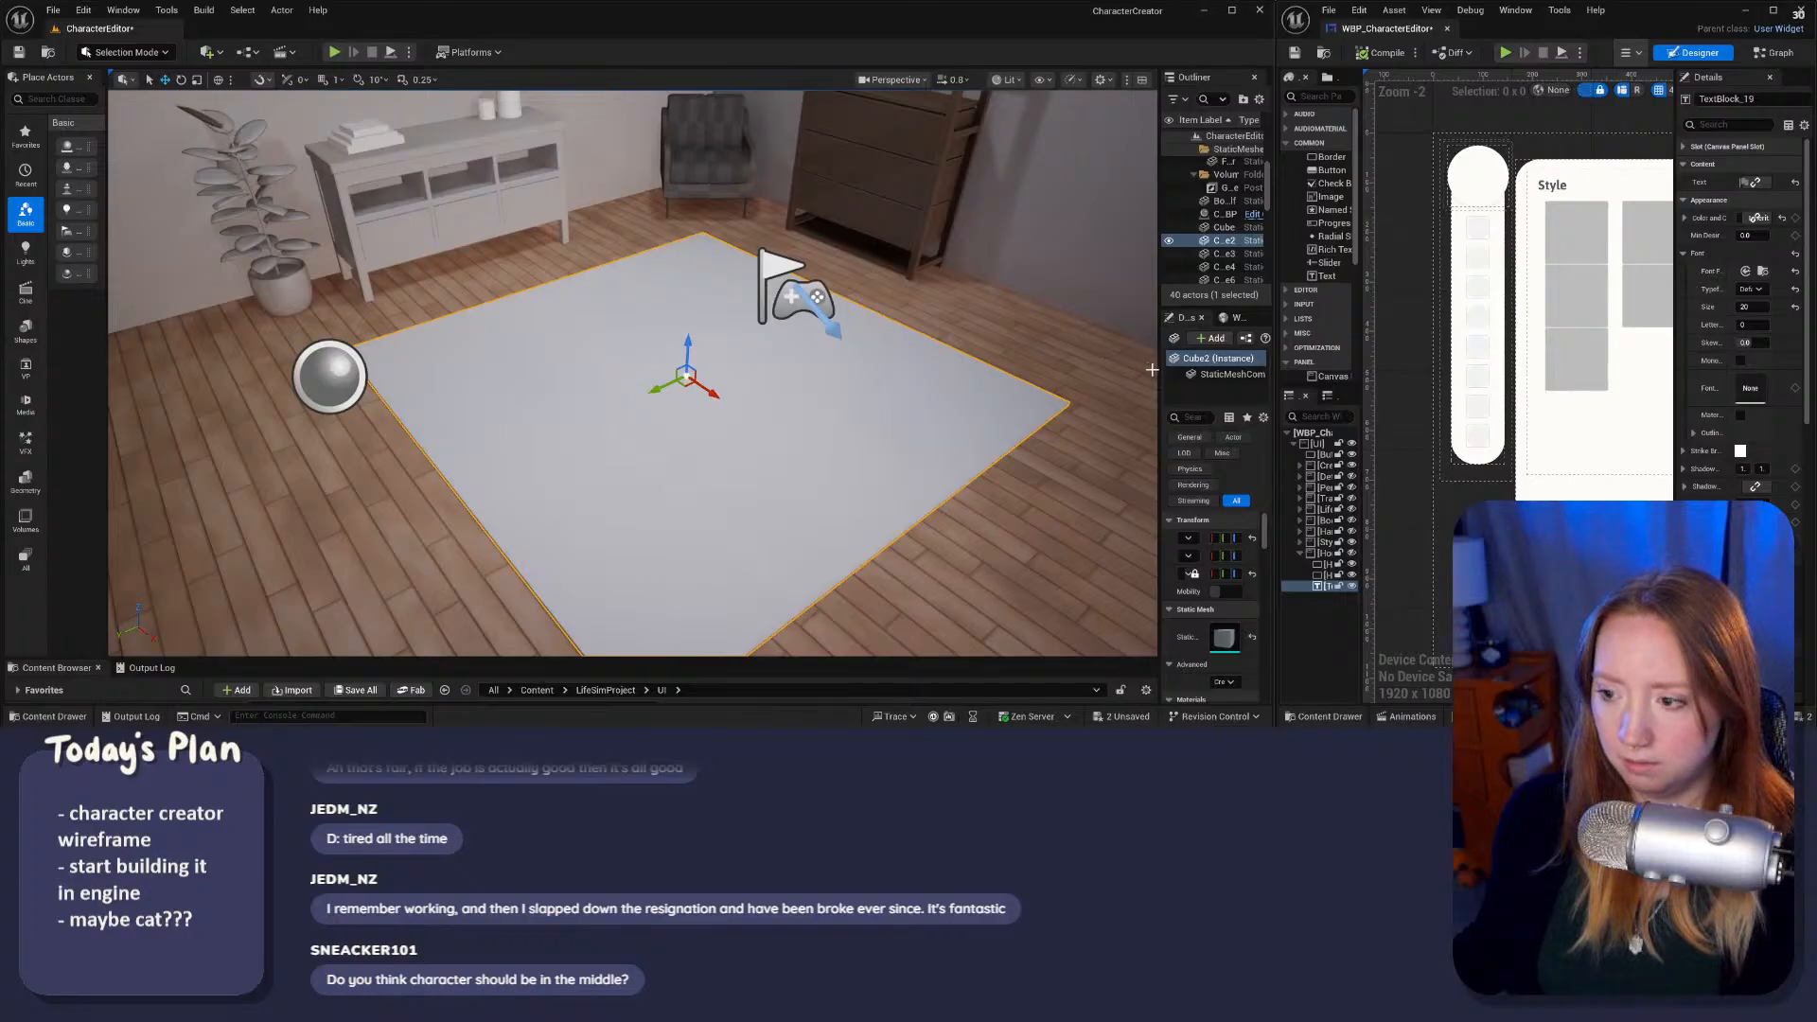
{"action": "left_click_drag", "start_coordinate": [1152, 369], "coordinate": [982, 350]}
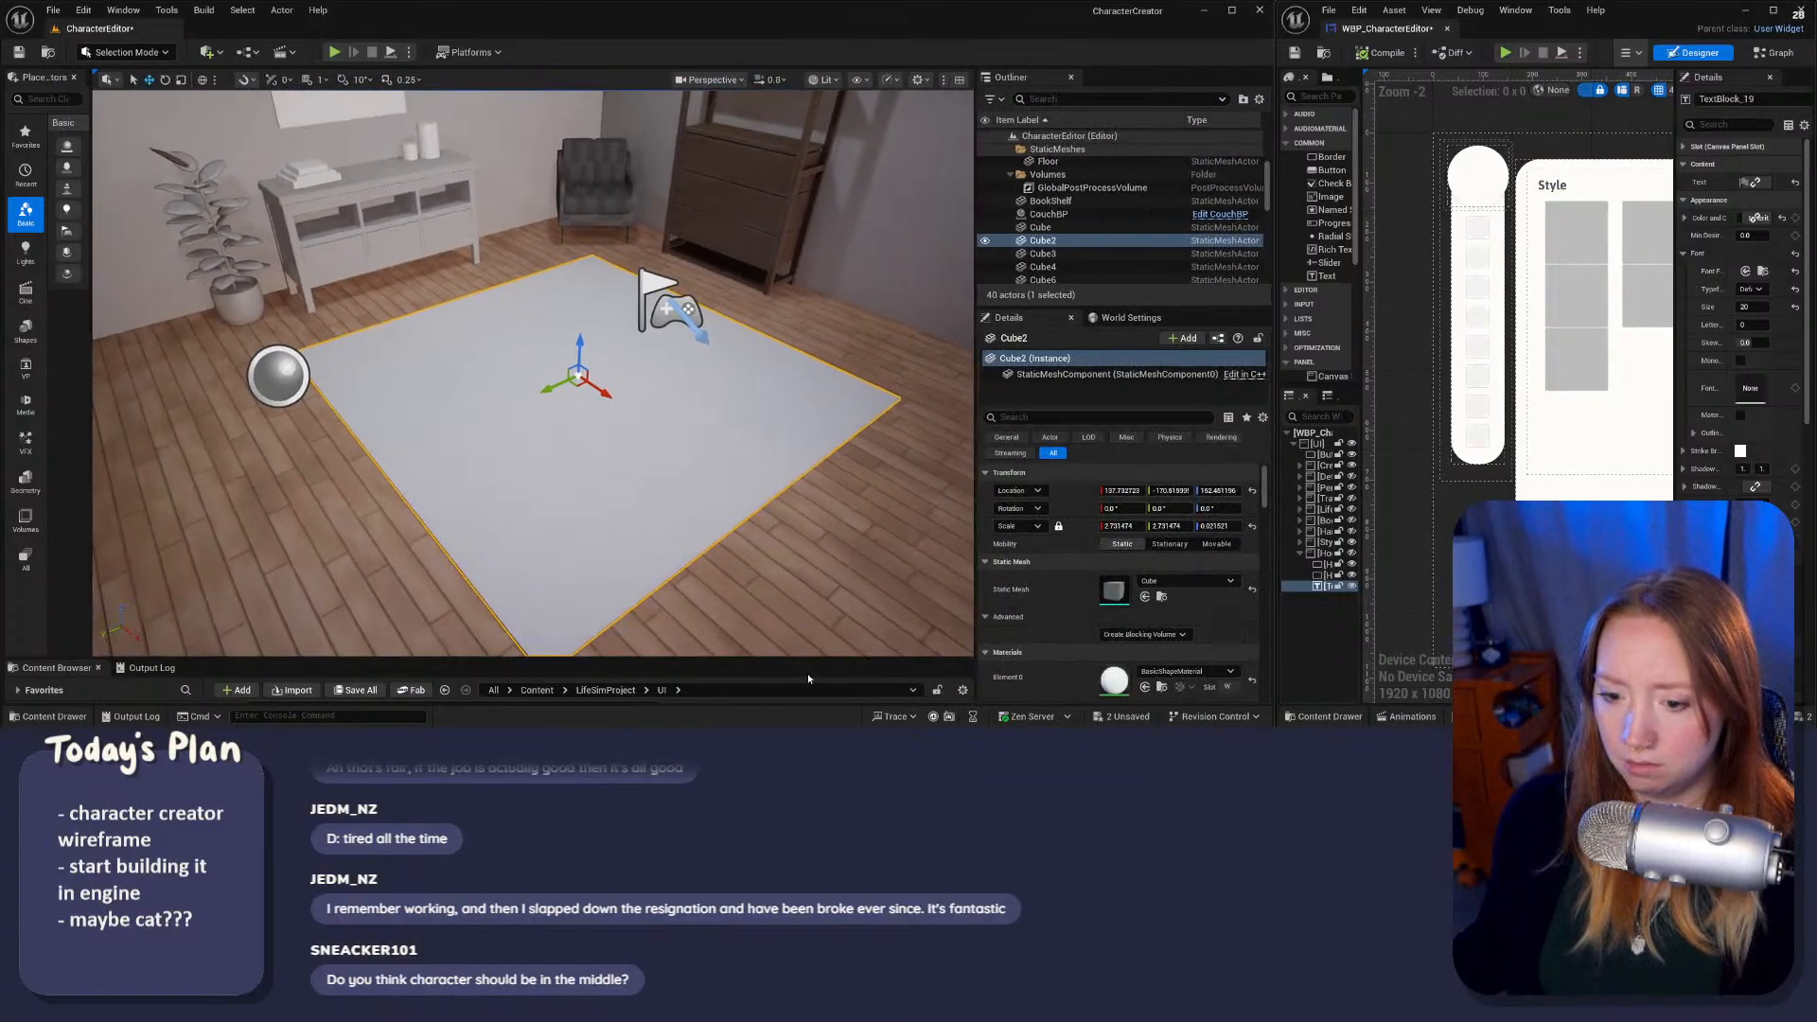
{"action": "left_click_drag", "start_coordinate": [809, 658], "coordinate": [840, 400]}
Step: Select the PlayerStart actor above the rug and inspect it in the room
{"action": "left_click", "coordinate": [685, 179]}
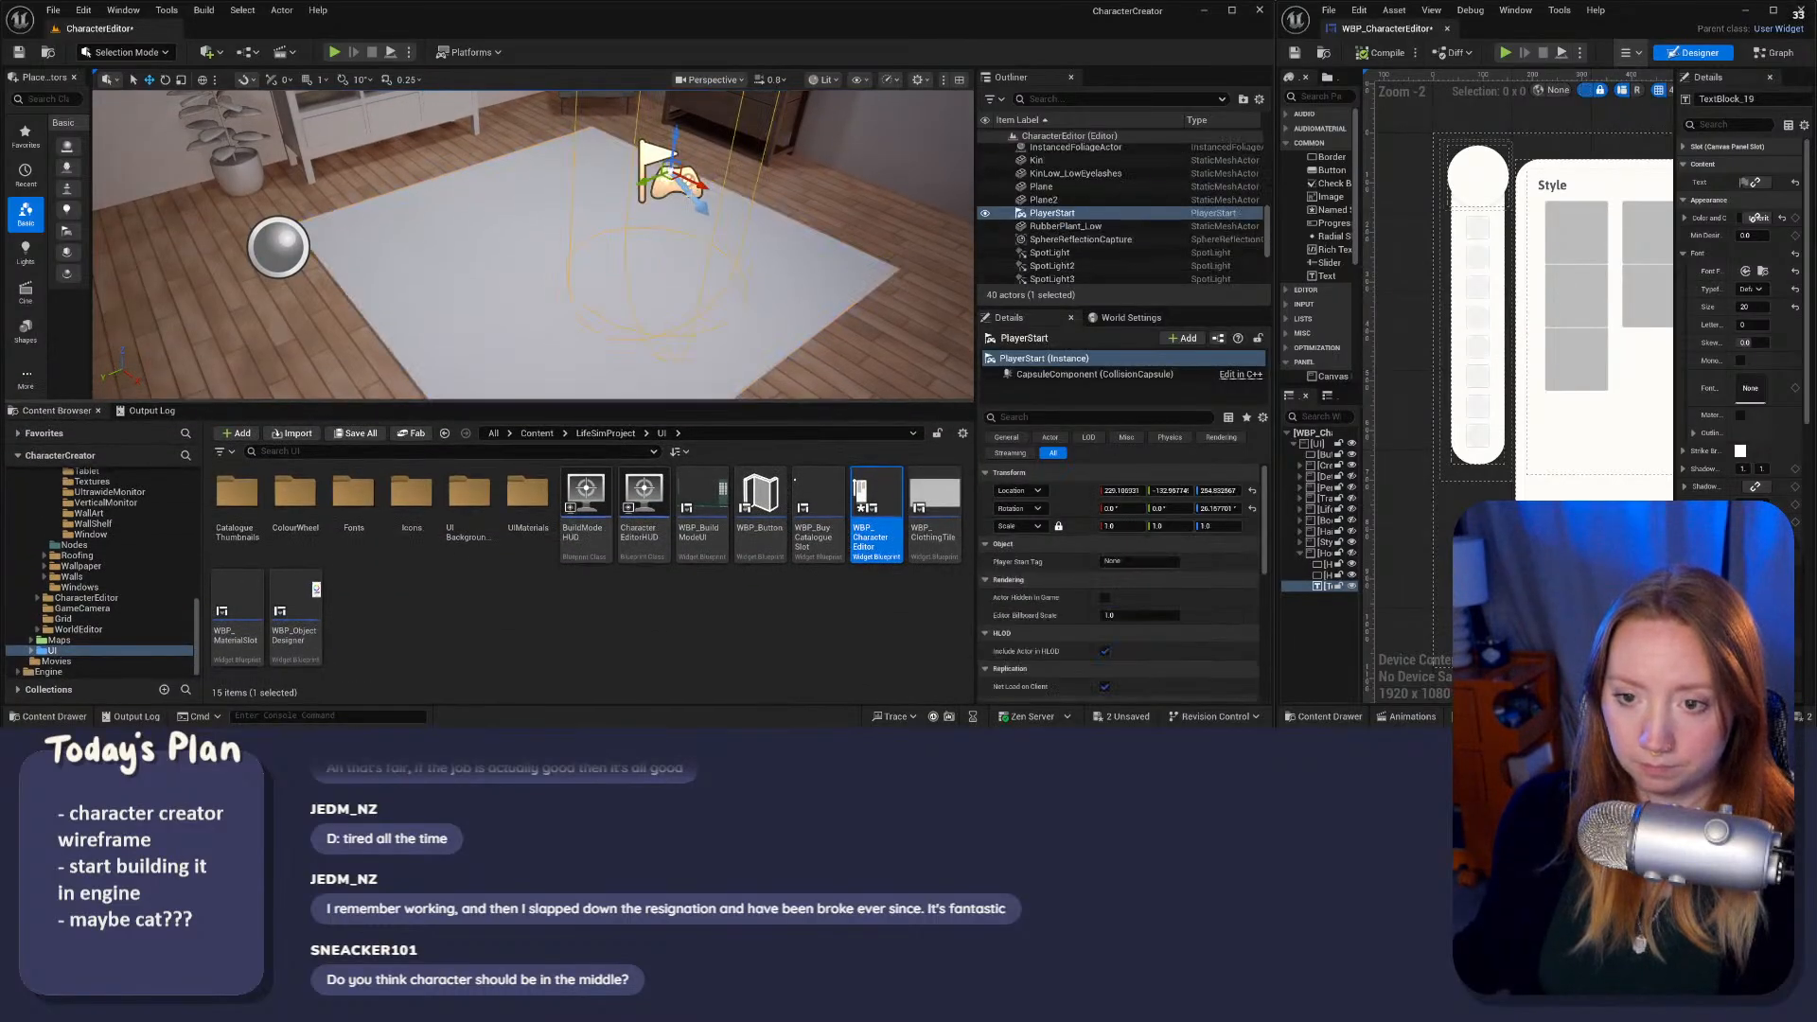
{"action": "key", "text": "f"}
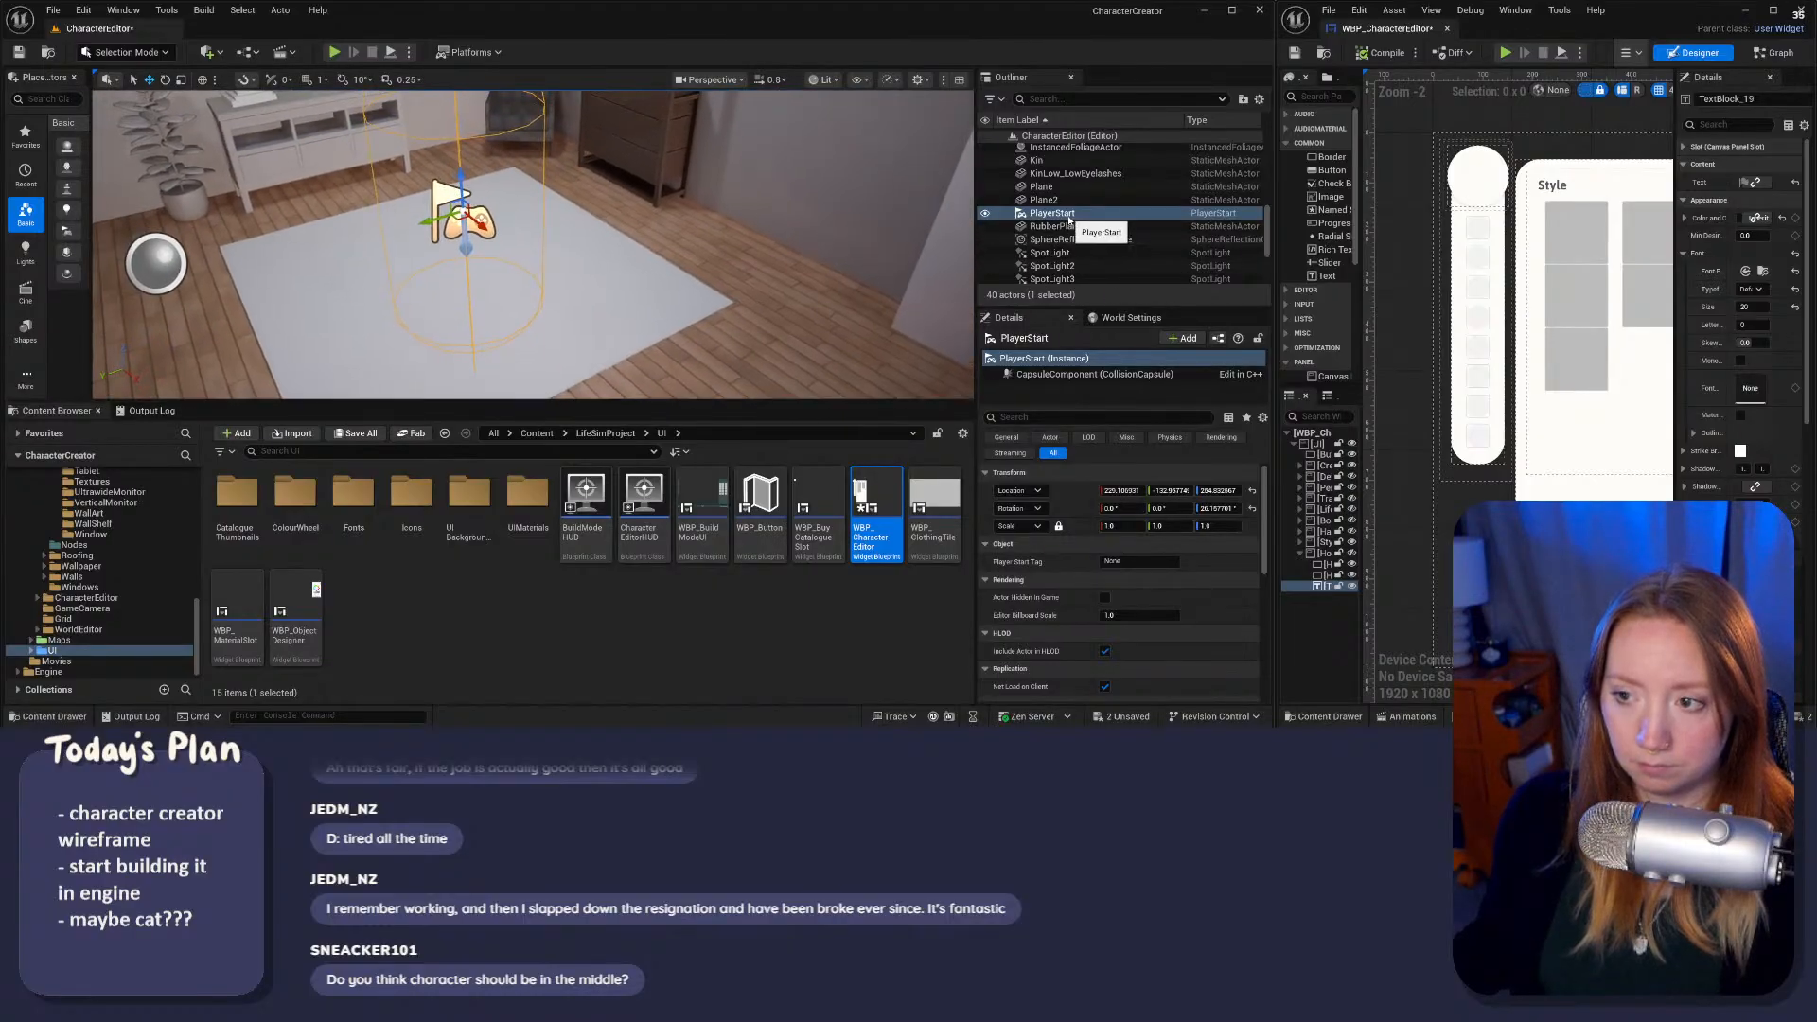
{"action": "scroll", "coordinate": [1069, 220], "scroll_direction": "up", "scroll_amount": 1}
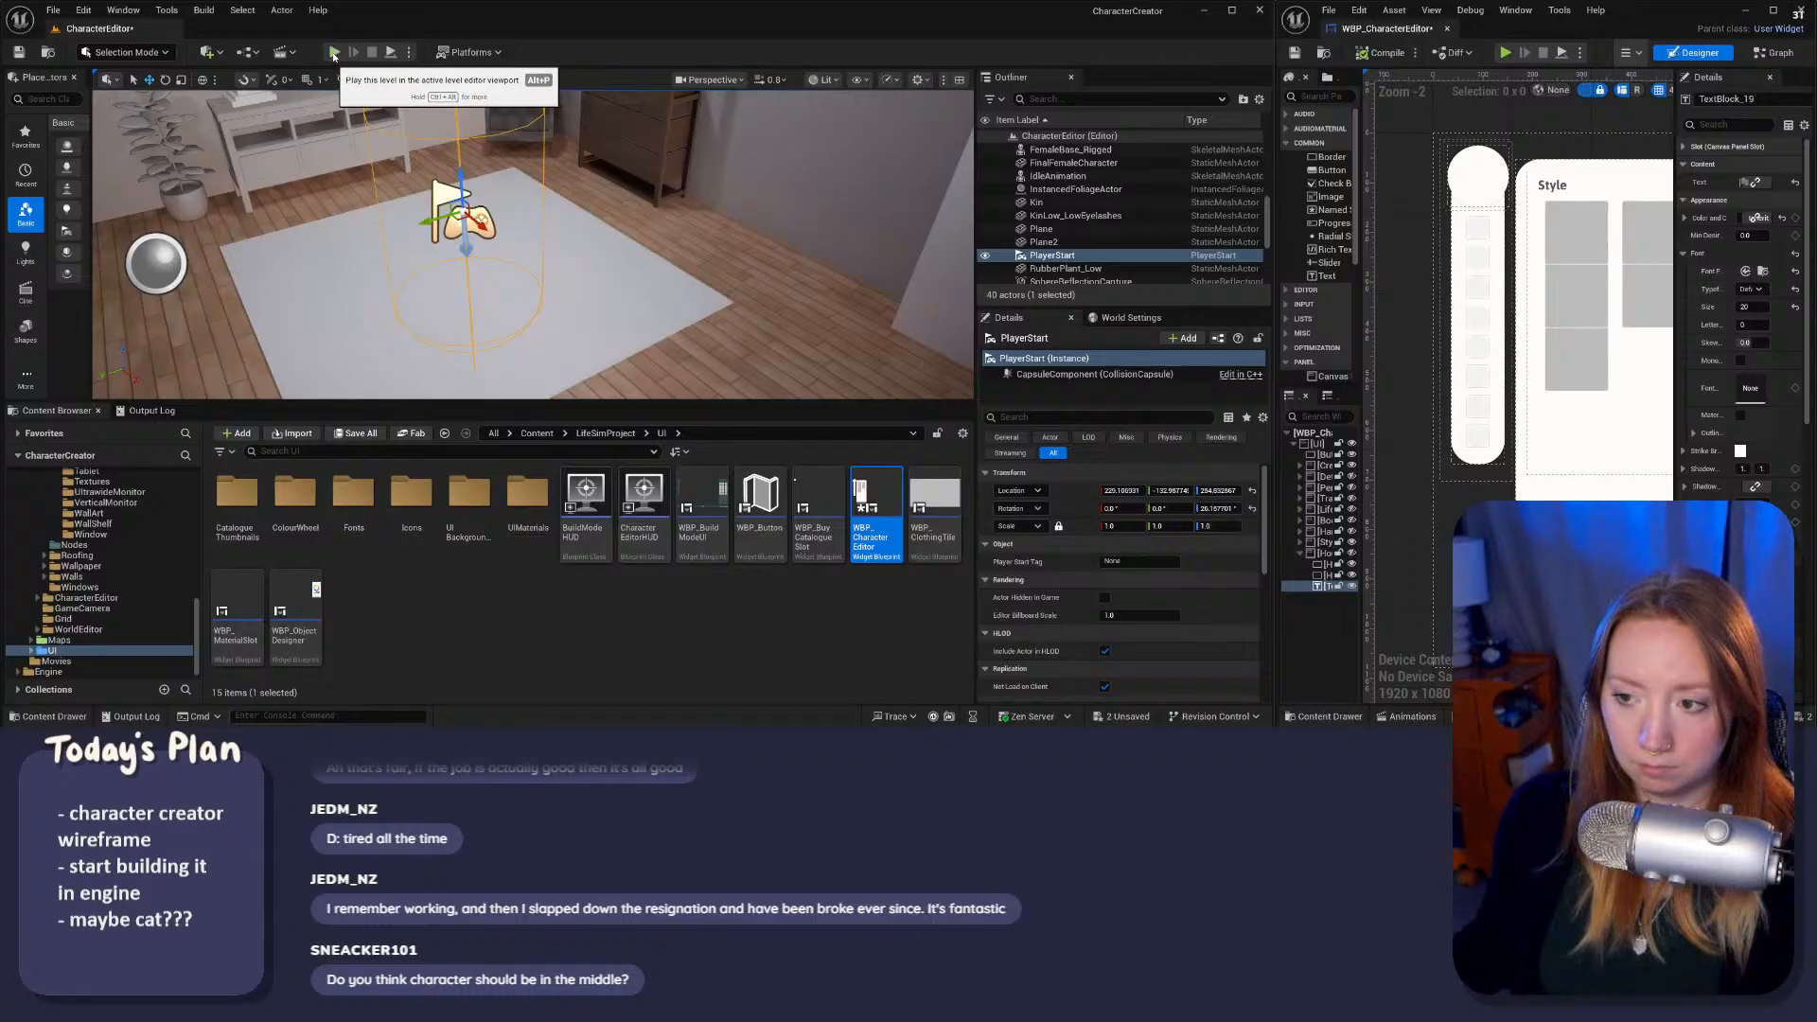
{"action": "right_click_drag", "start_coordinate": [530, 246], "coordinate": [582, 227]}
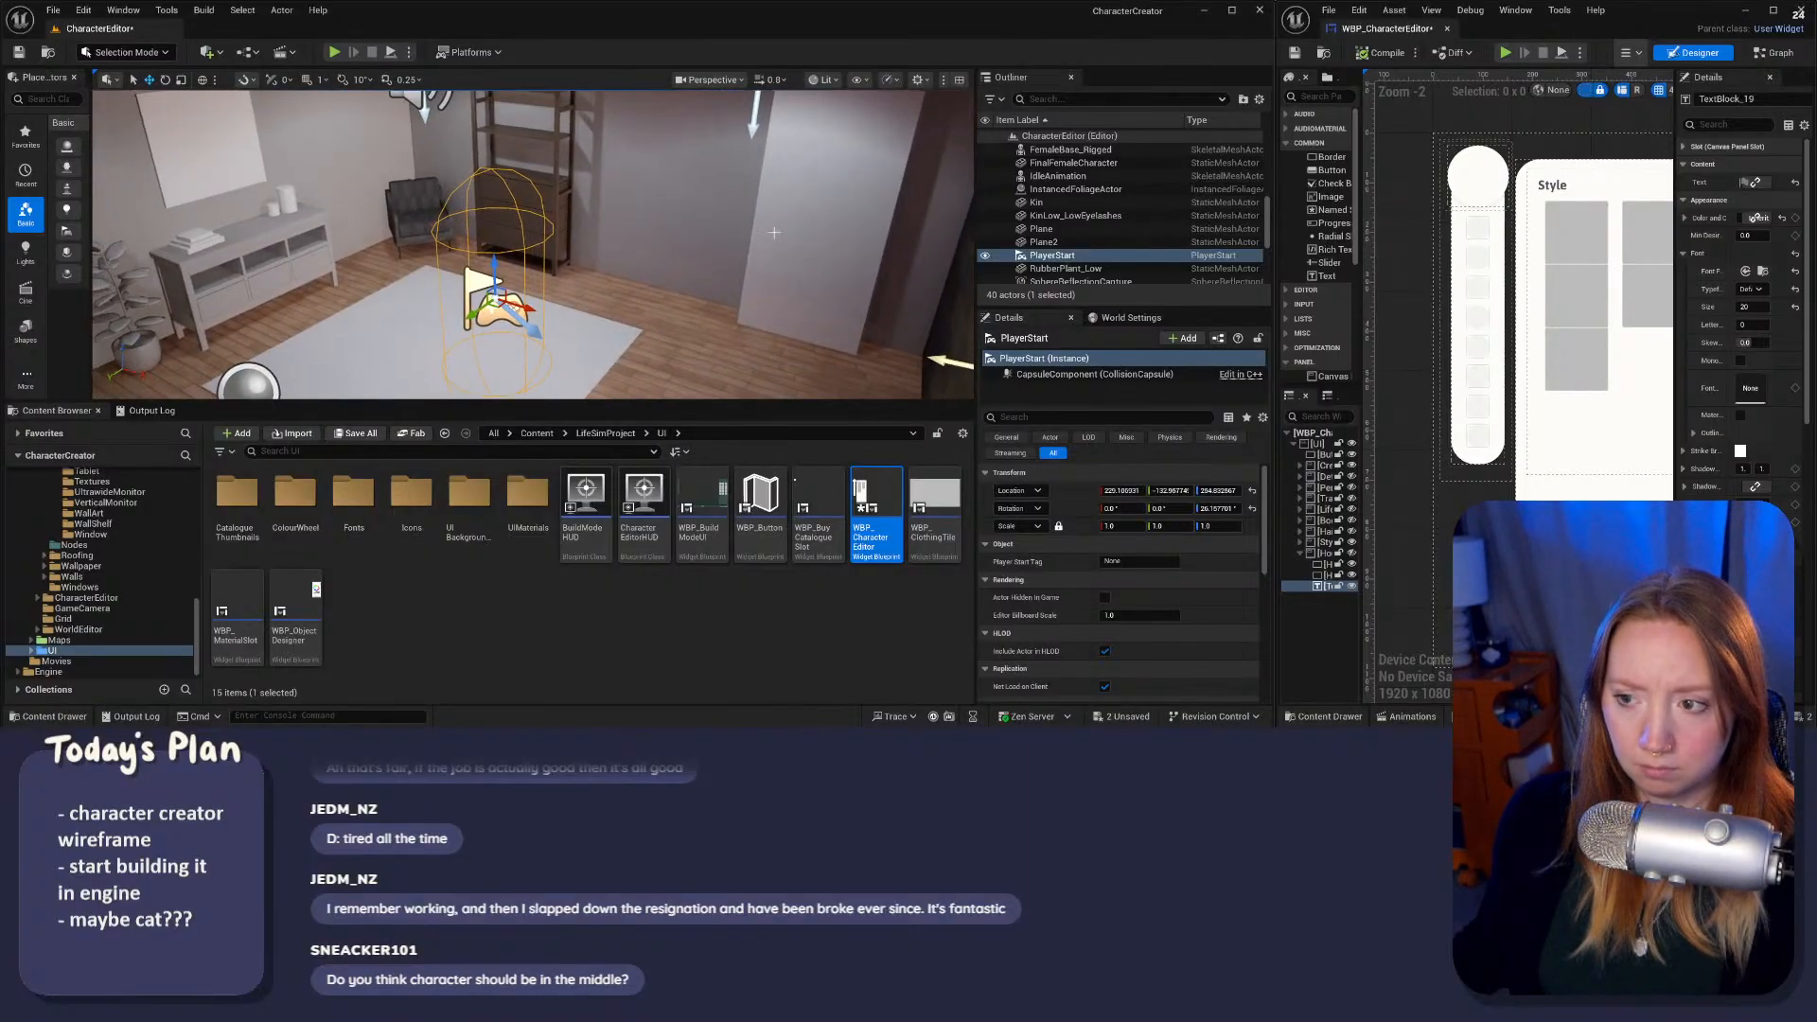
Step: Enlarge the Outliner and examine the level's actor list, including the FemaleBase_Rigged and Kin actors
{"action": "scroll", "coordinate": [1085, 194], "scroll_direction": "up", "scroll_amount": 2}
{"action": "scroll", "coordinate": [1085, 194], "scroll_direction": "up", "scroll_amount": 4}
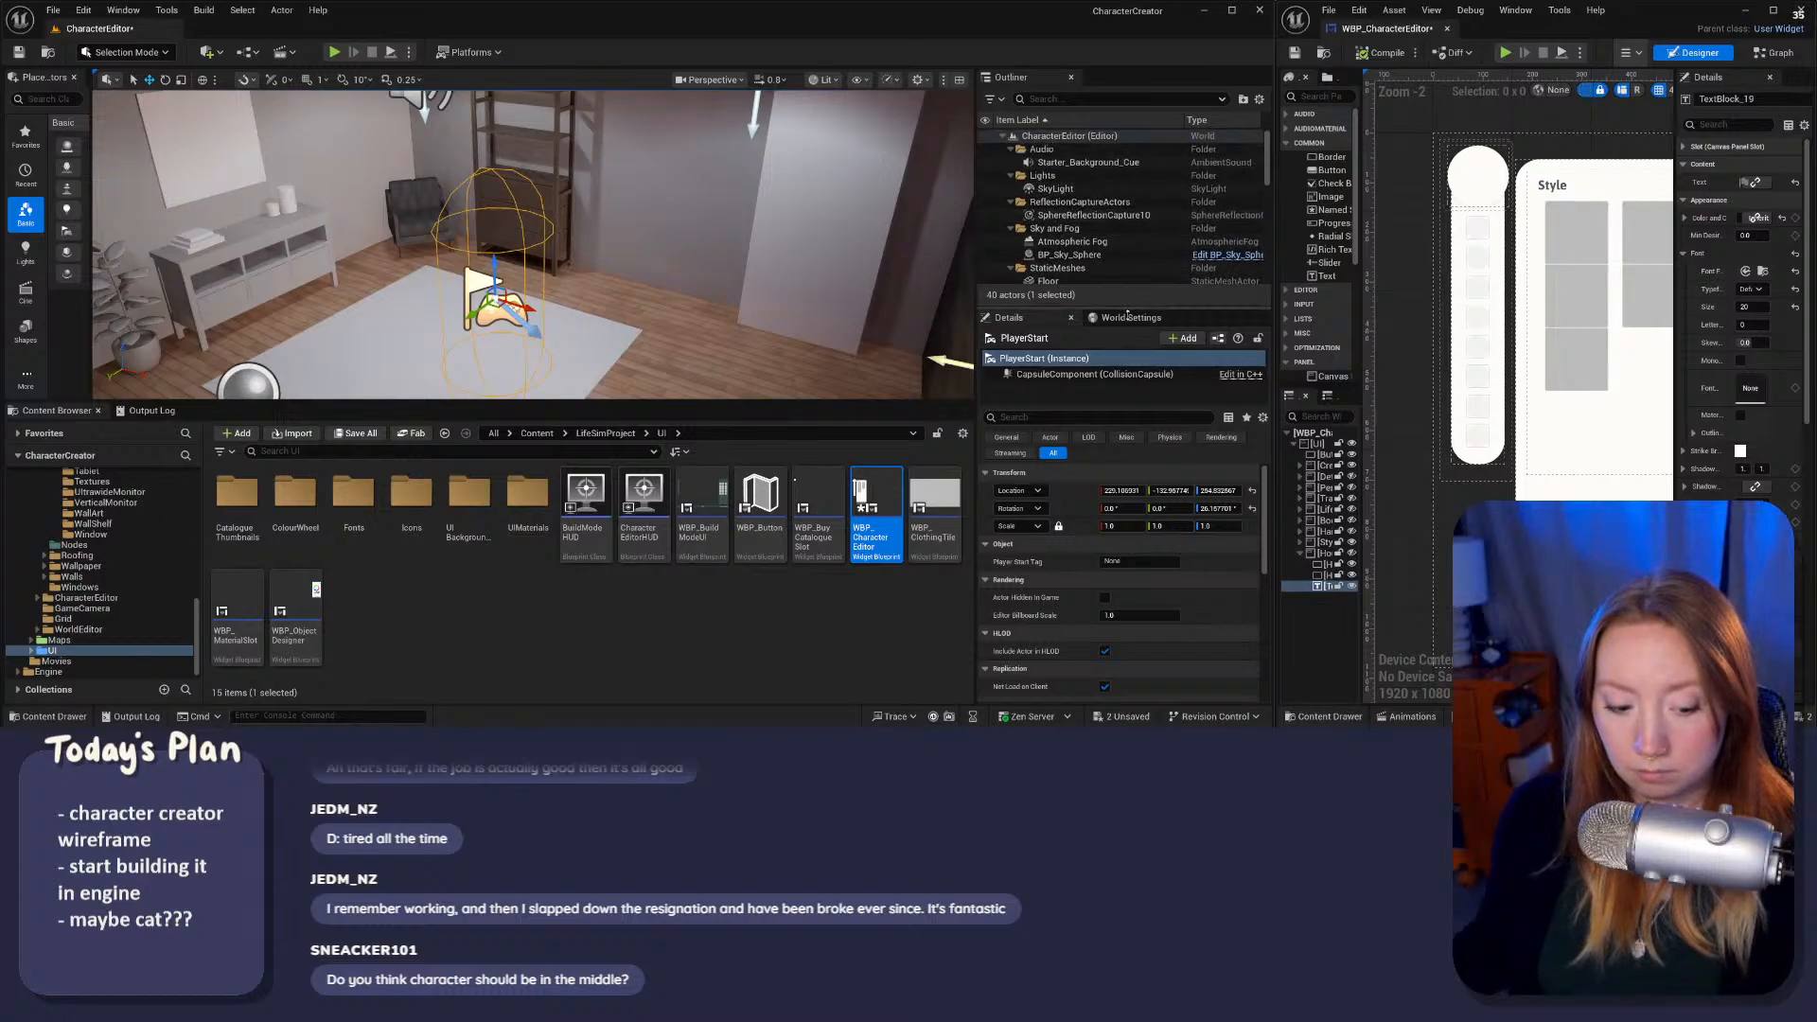
{"action": "left_click_drag", "start_coordinate": [1127, 304], "coordinate": [1124, 475]}
{"action": "scroll", "coordinate": [1093, 311], "scroll_direction": "down", "scroll_amount": 3}
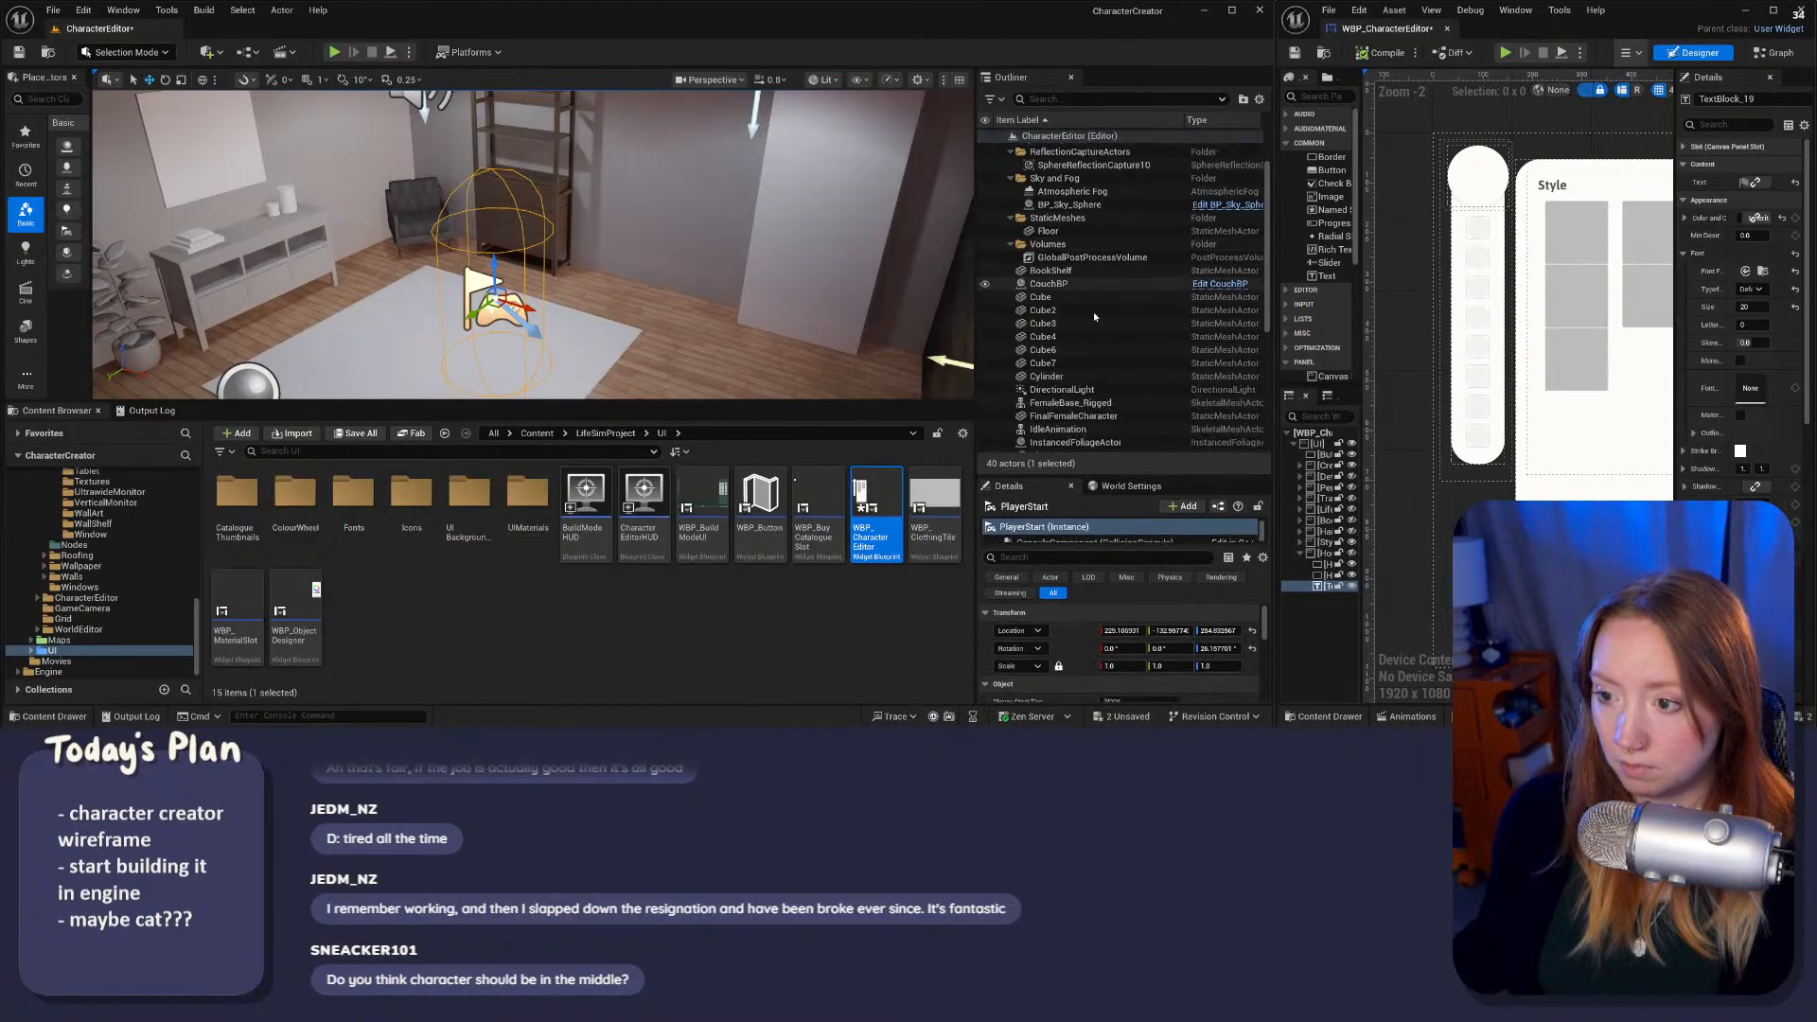
{"action": "scroll", "coordinate": [1090, 336], "scroll_direction": "down", "scroll_amount": 3}
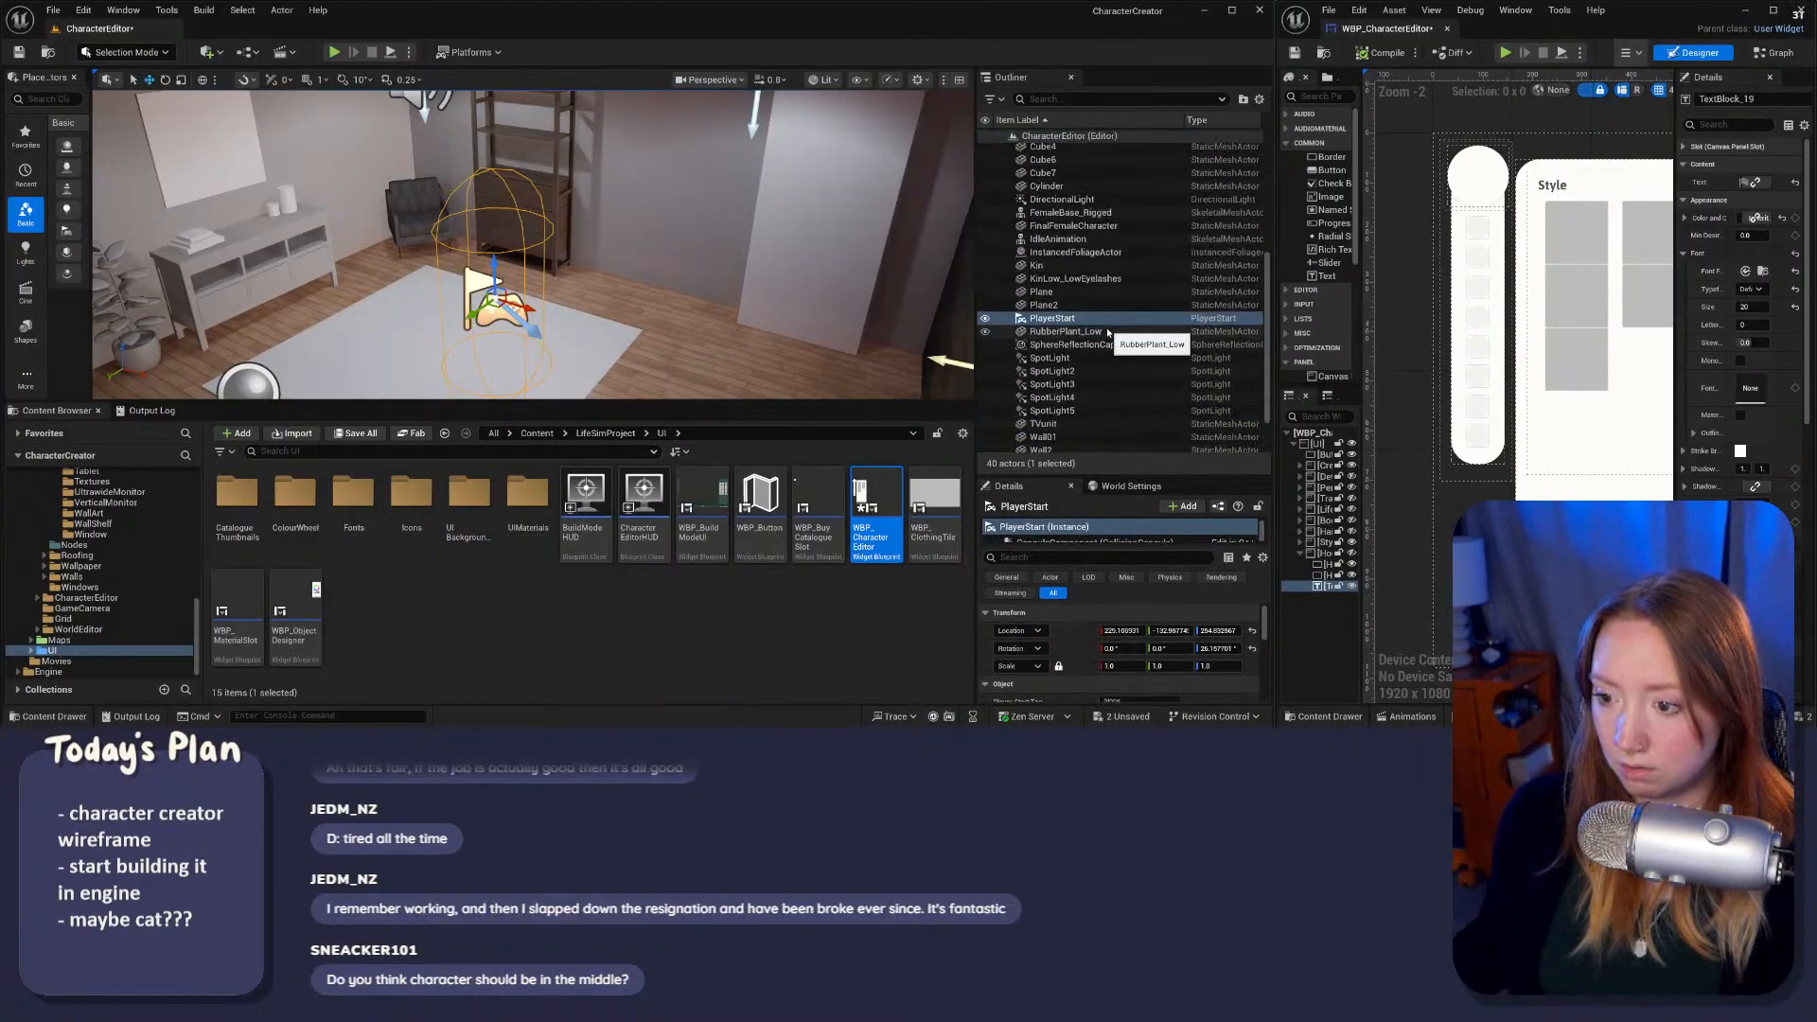
{"action": "scroll", "coordinate": [1087, 341], "scroll_direction": "up", "scroll_amount": 1}
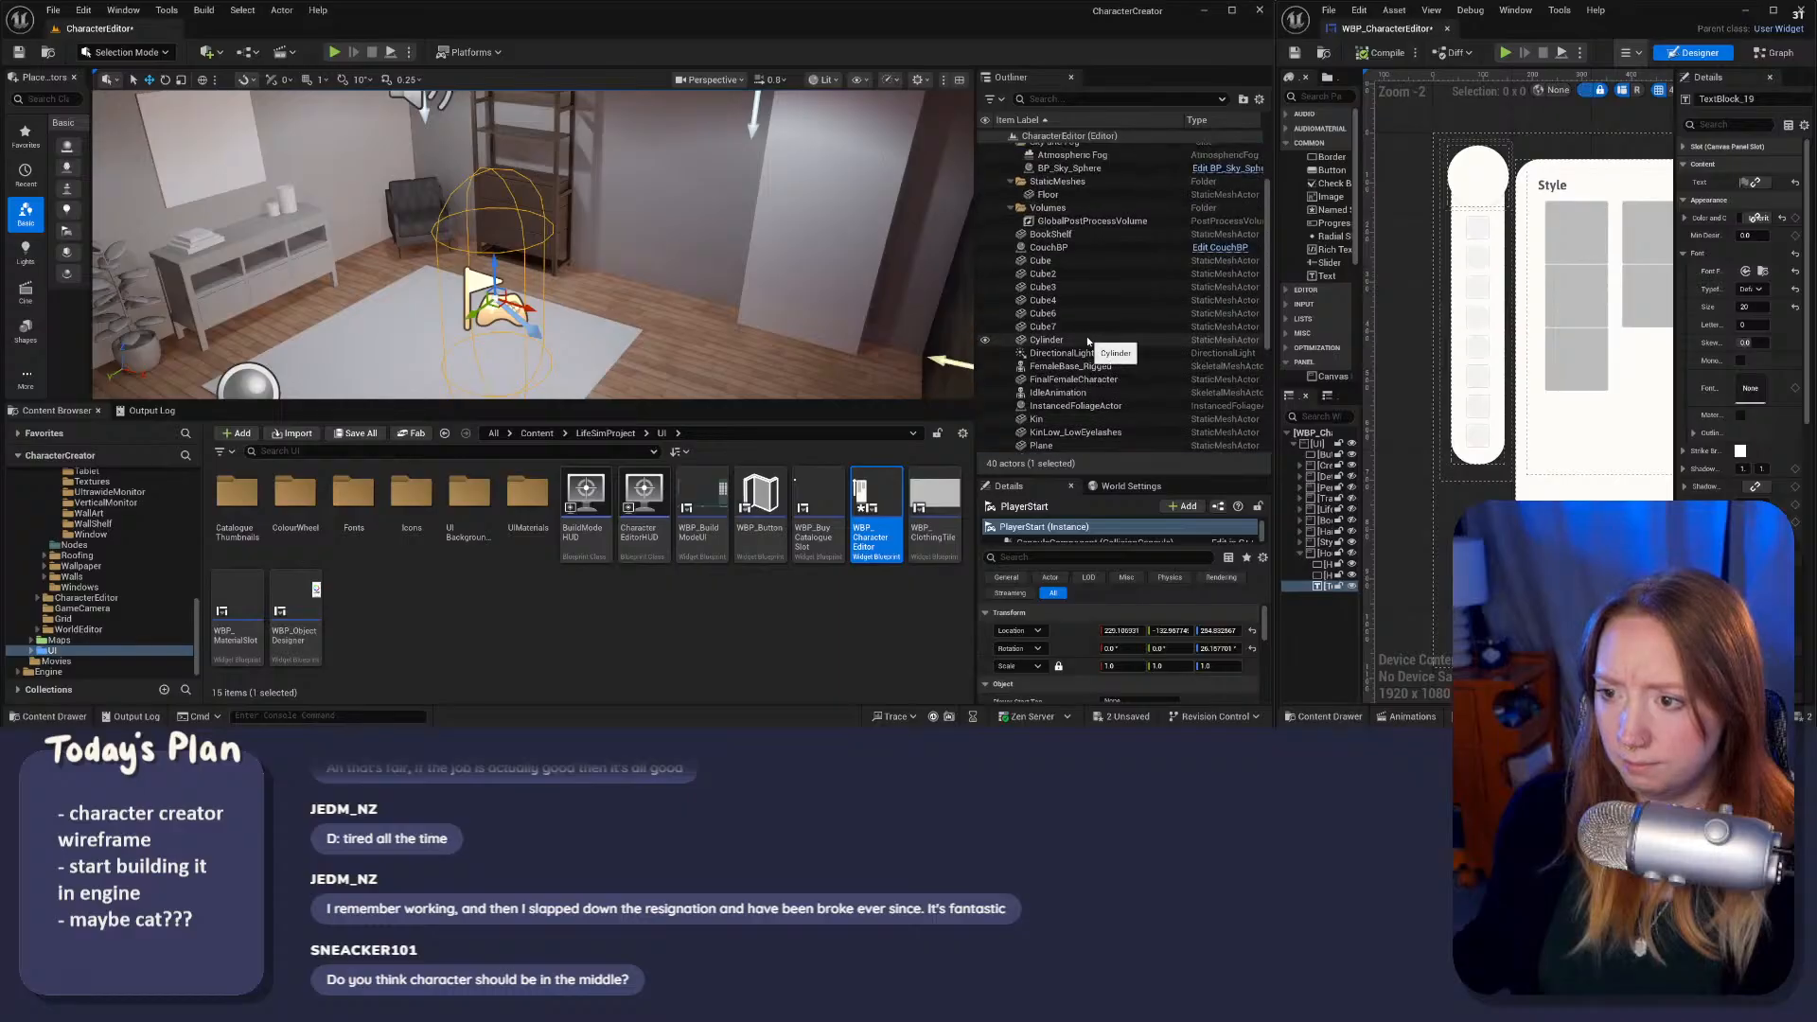
{"action": "scroll", "coordinate": [1087, 341], "scroll_direction": "up", "scroll_amount": 3}
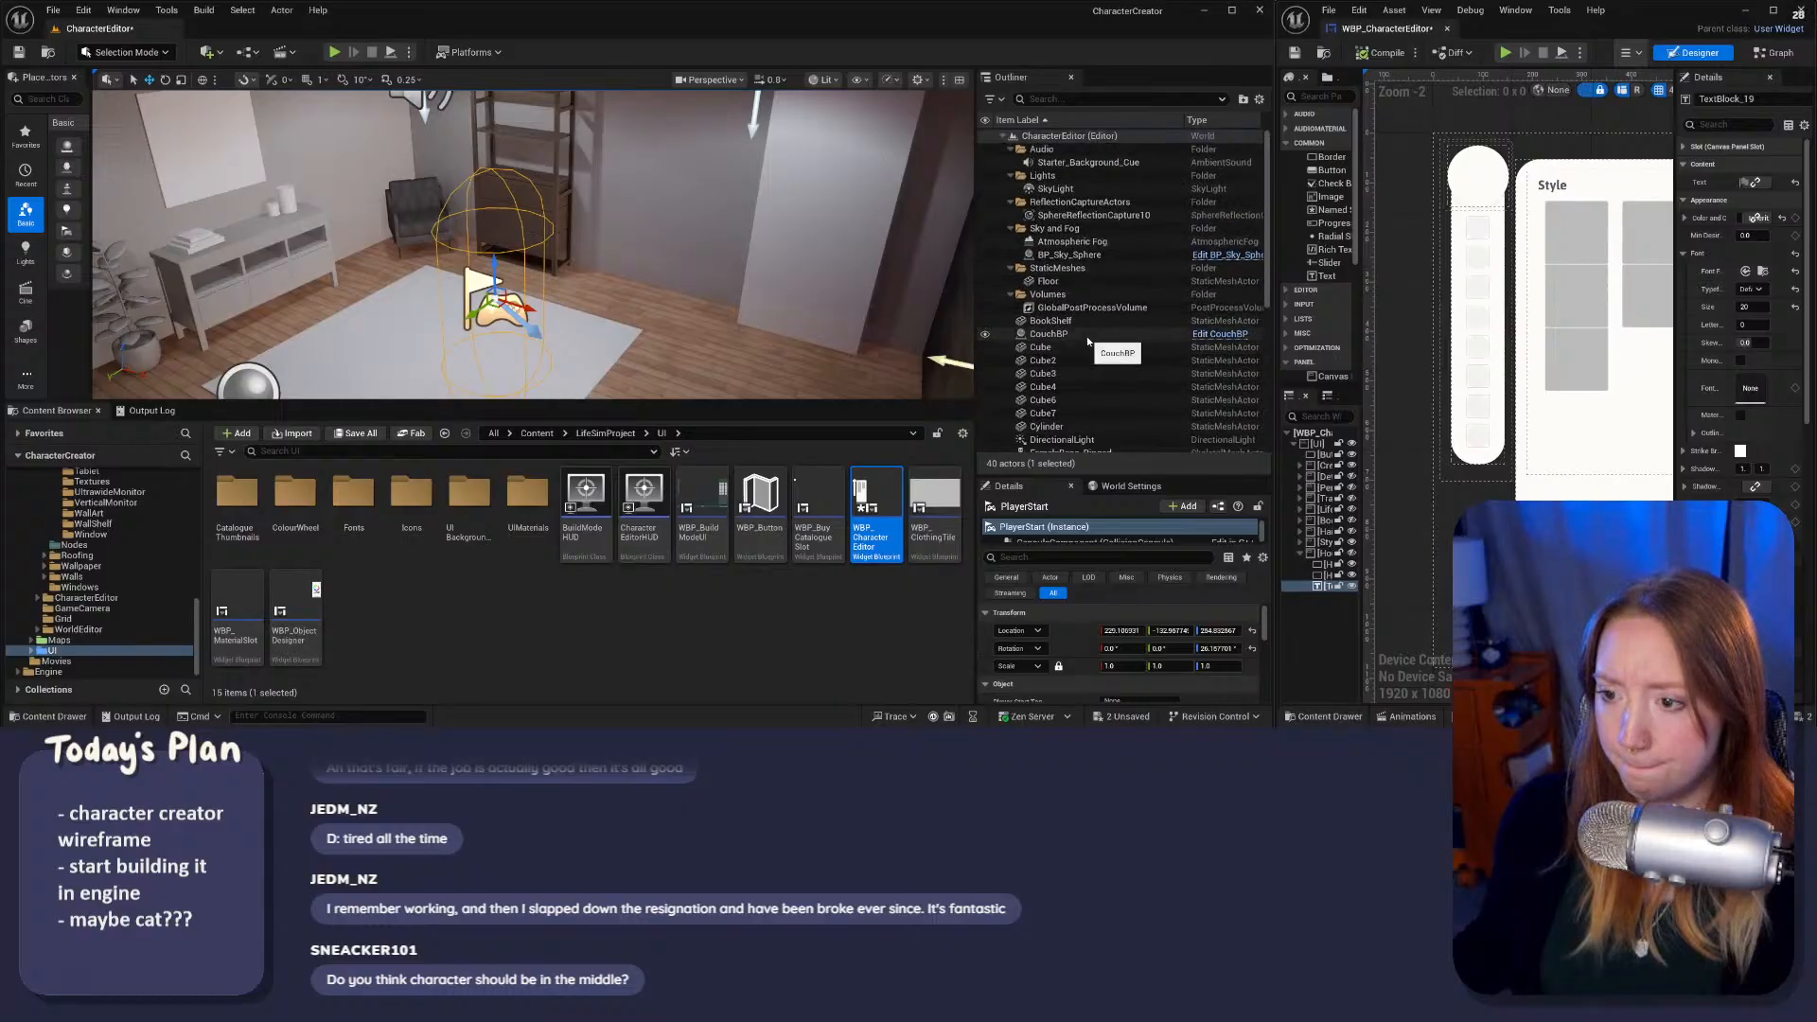
{"action": "scroll", "coordinate": [1087, 342], "scroll_direction": "down", "scroll_amount": 2}
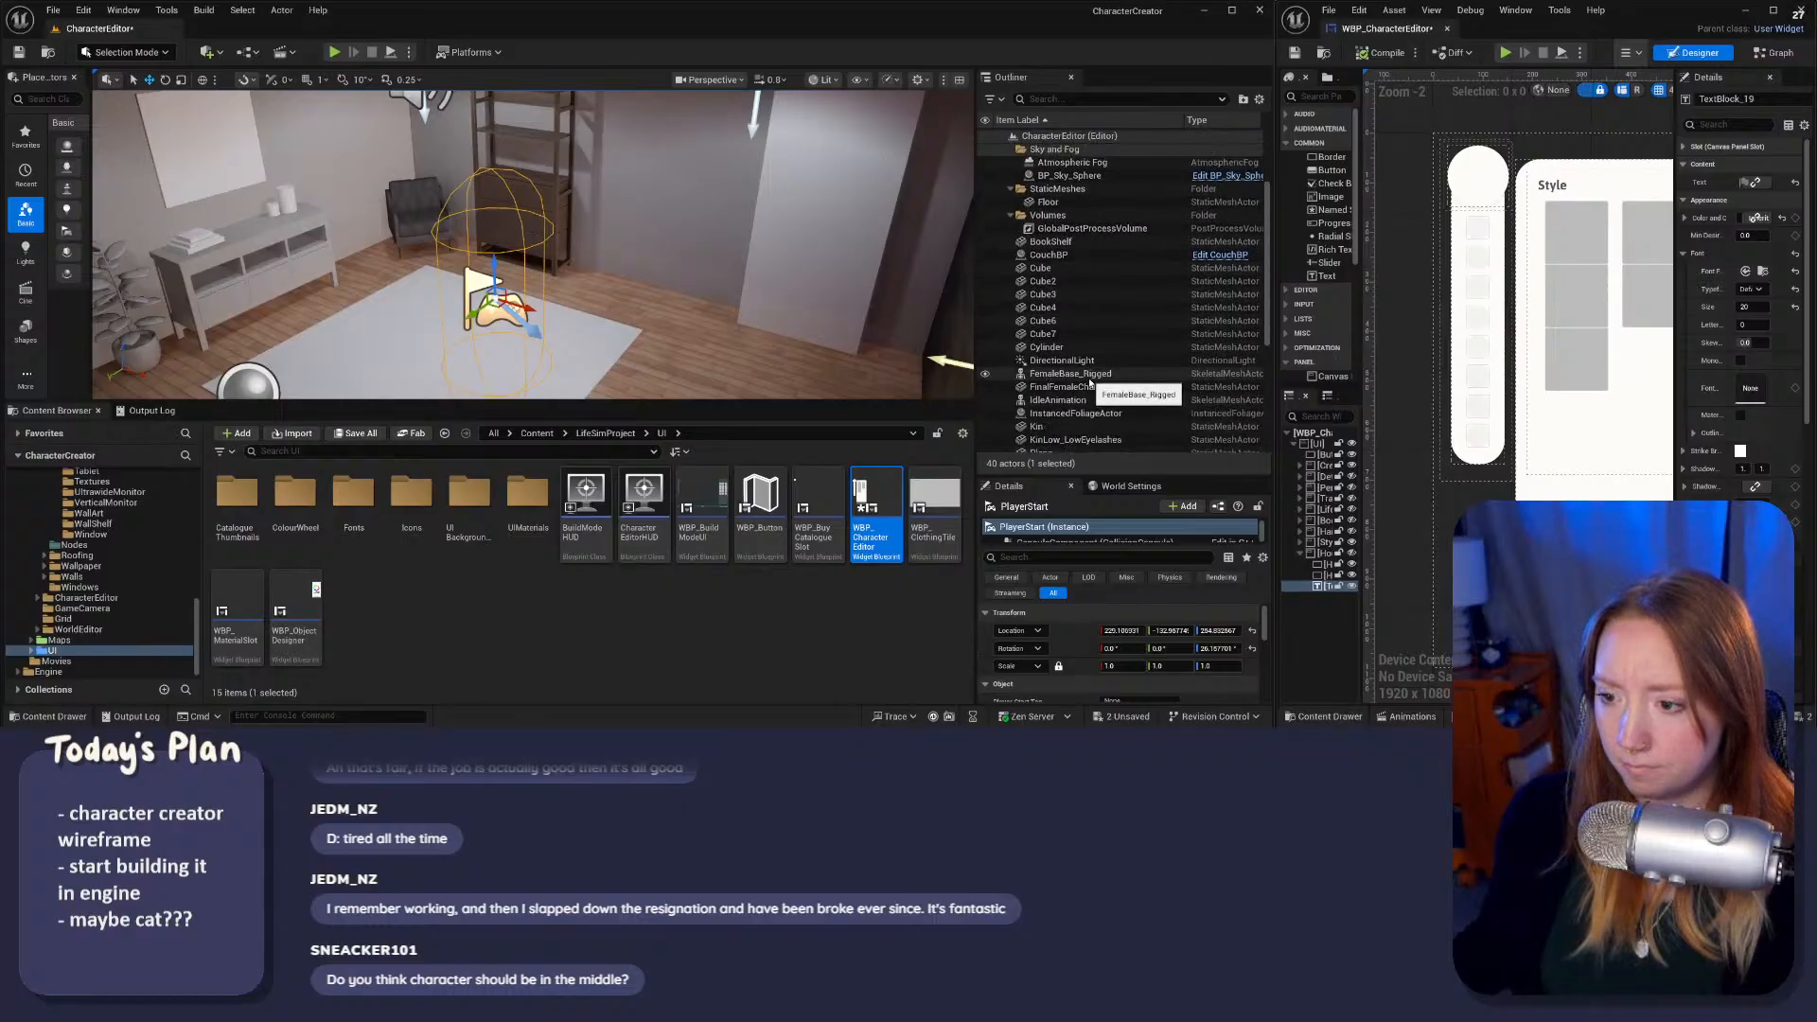
{"action": "left_click", "coordinate": [1079, 375]}
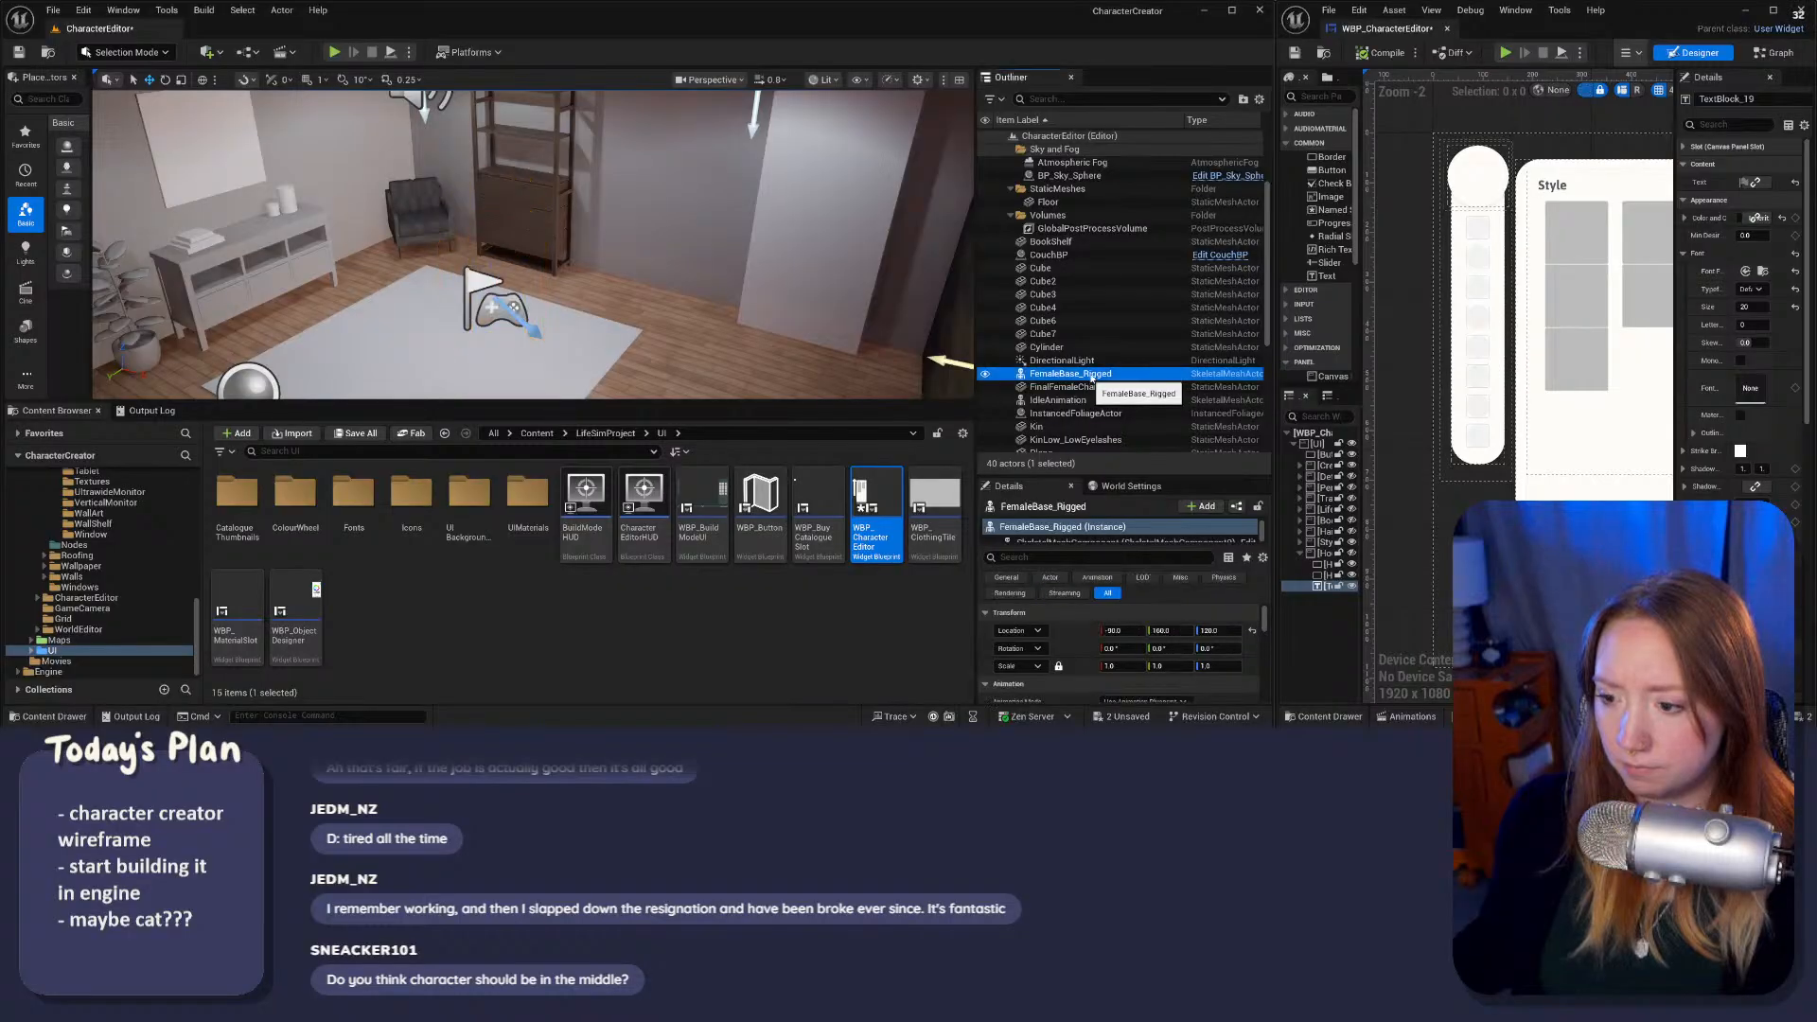
{"action": "scroll", "coordinate": [1090, 407], "scroll_direction": "down", "scroll_amount": 1}
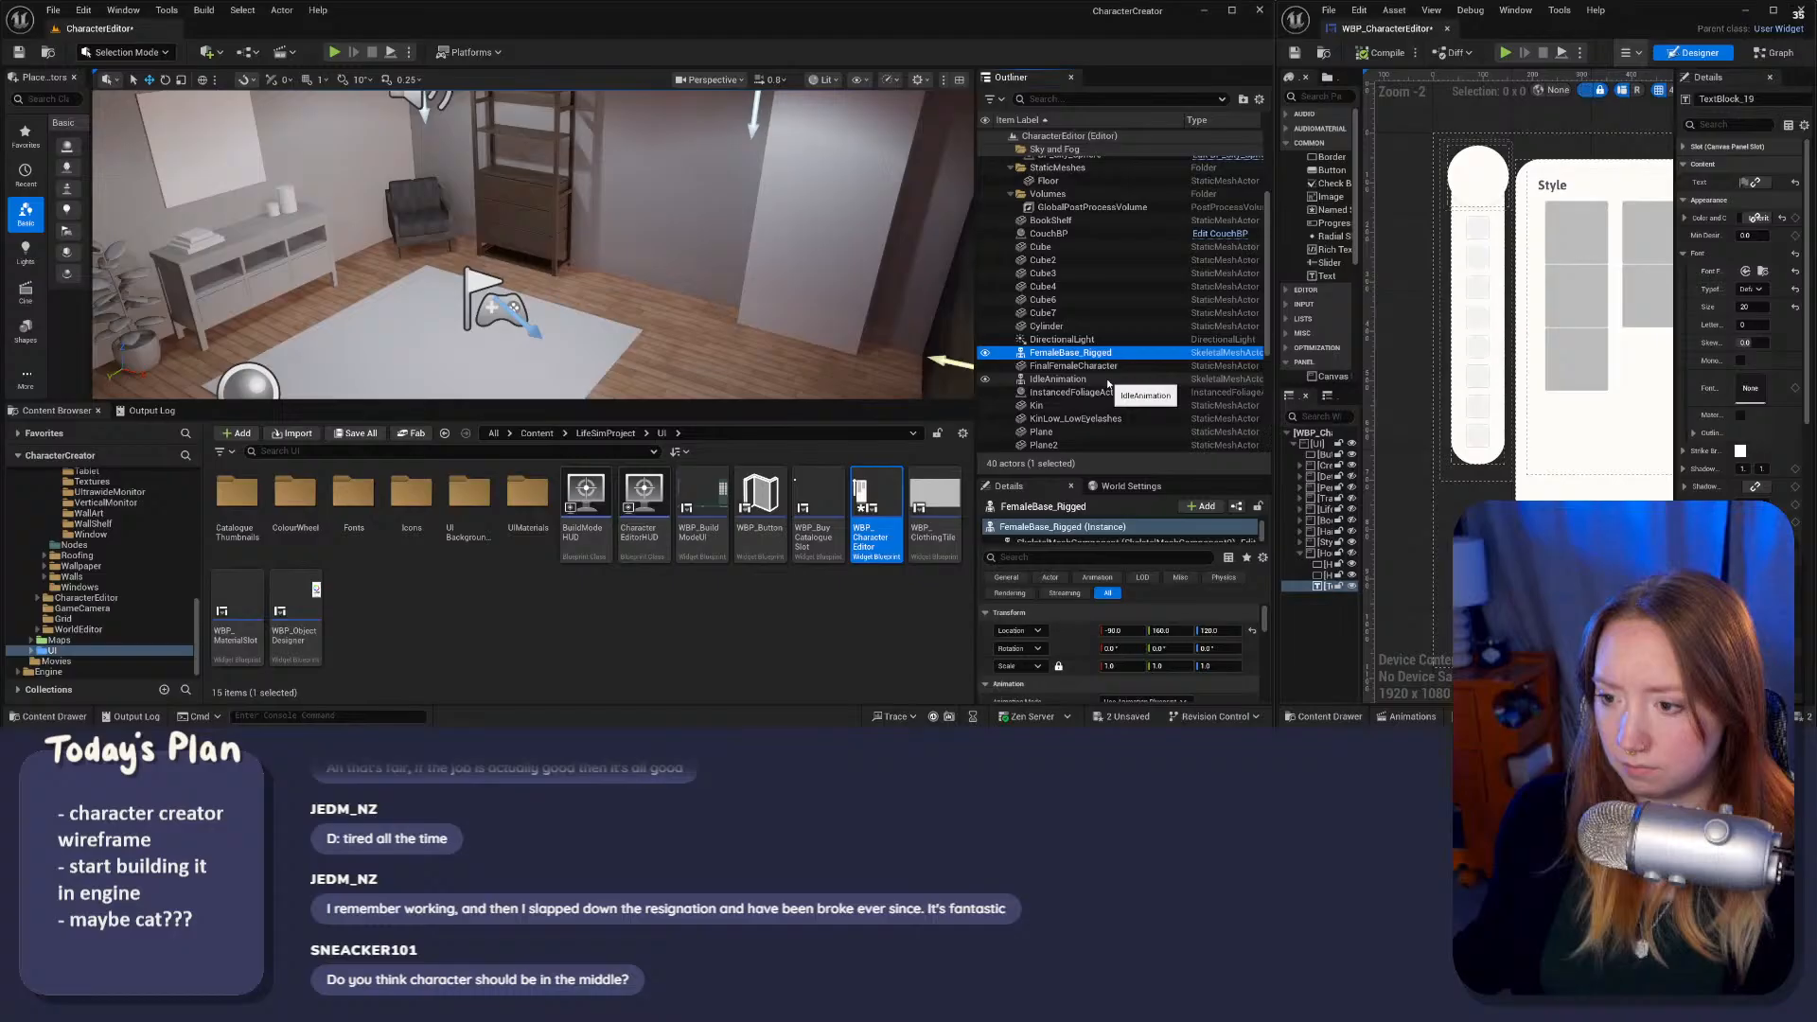
{"action": "left_click", "coordinate": [1059, 405]}
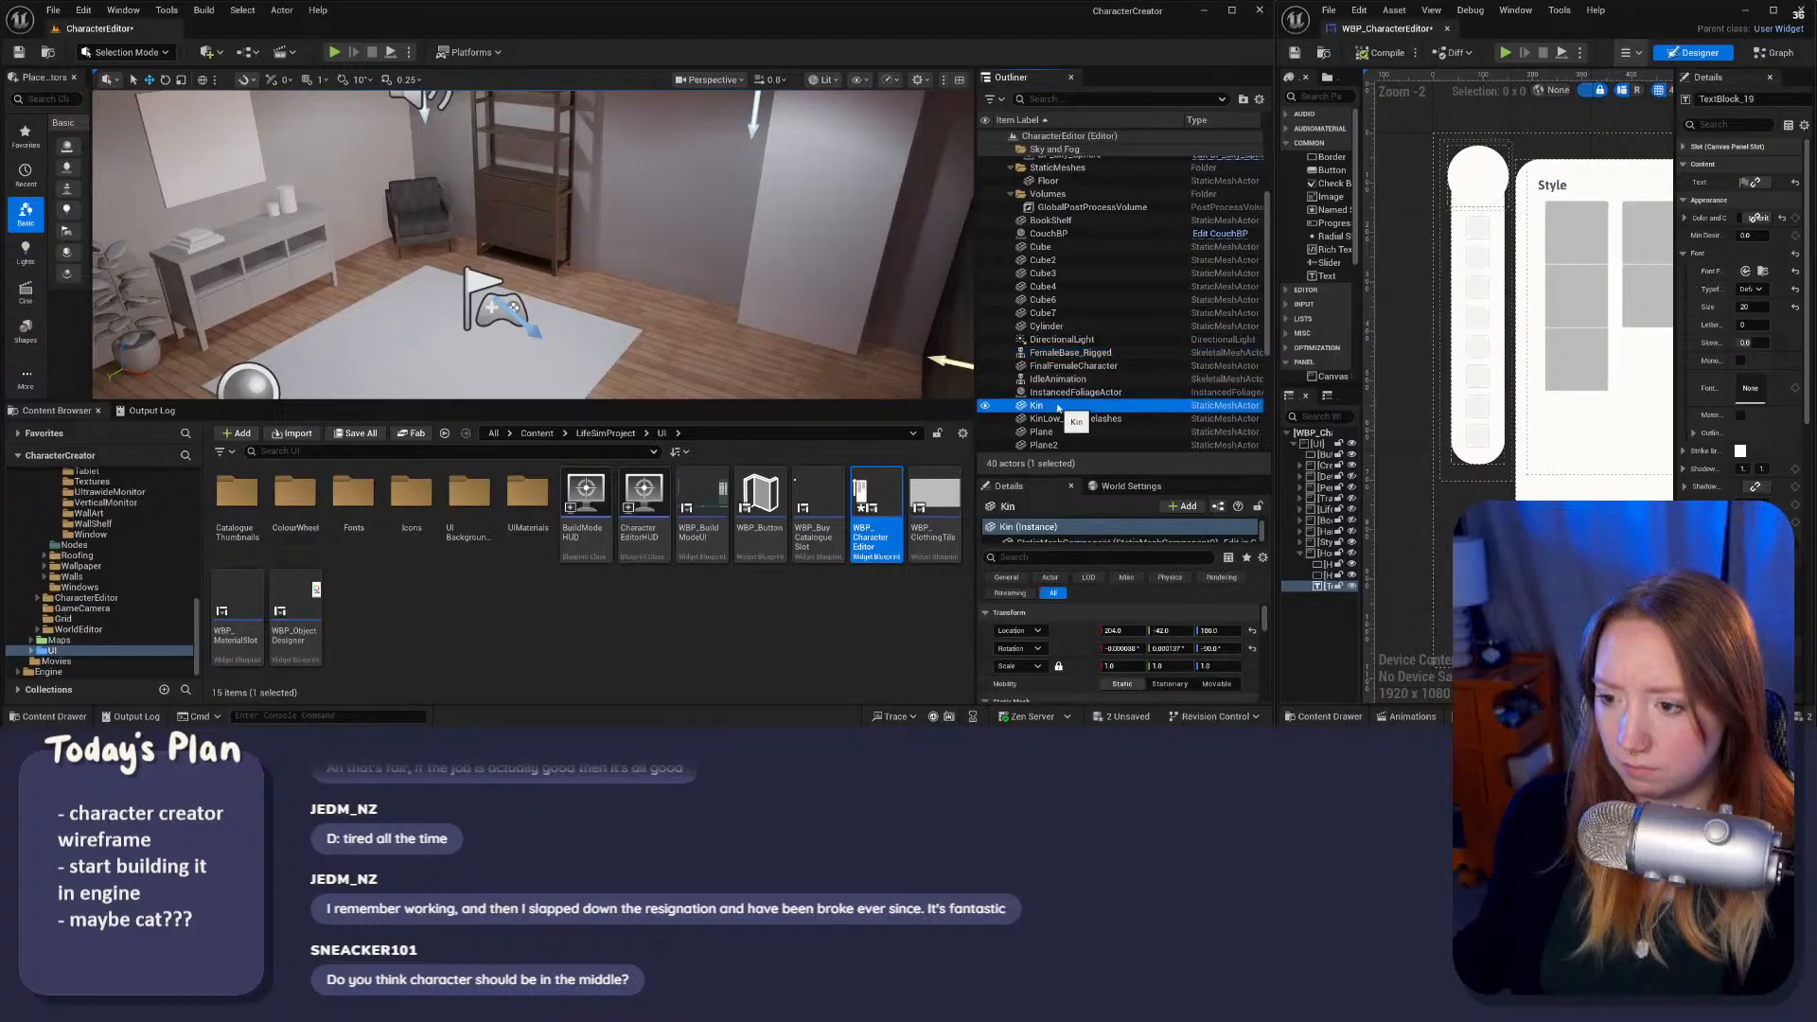
Step: Check the FemaleBase_Rigged actor's mesh settings, locate it in the level and delete it
{"action": "left_click", "coordinate": [1066, 353]}
{"action": "scroll", "coordinate": [1065, 354], "scroll_direction": "up", "scroll_amount": 2}
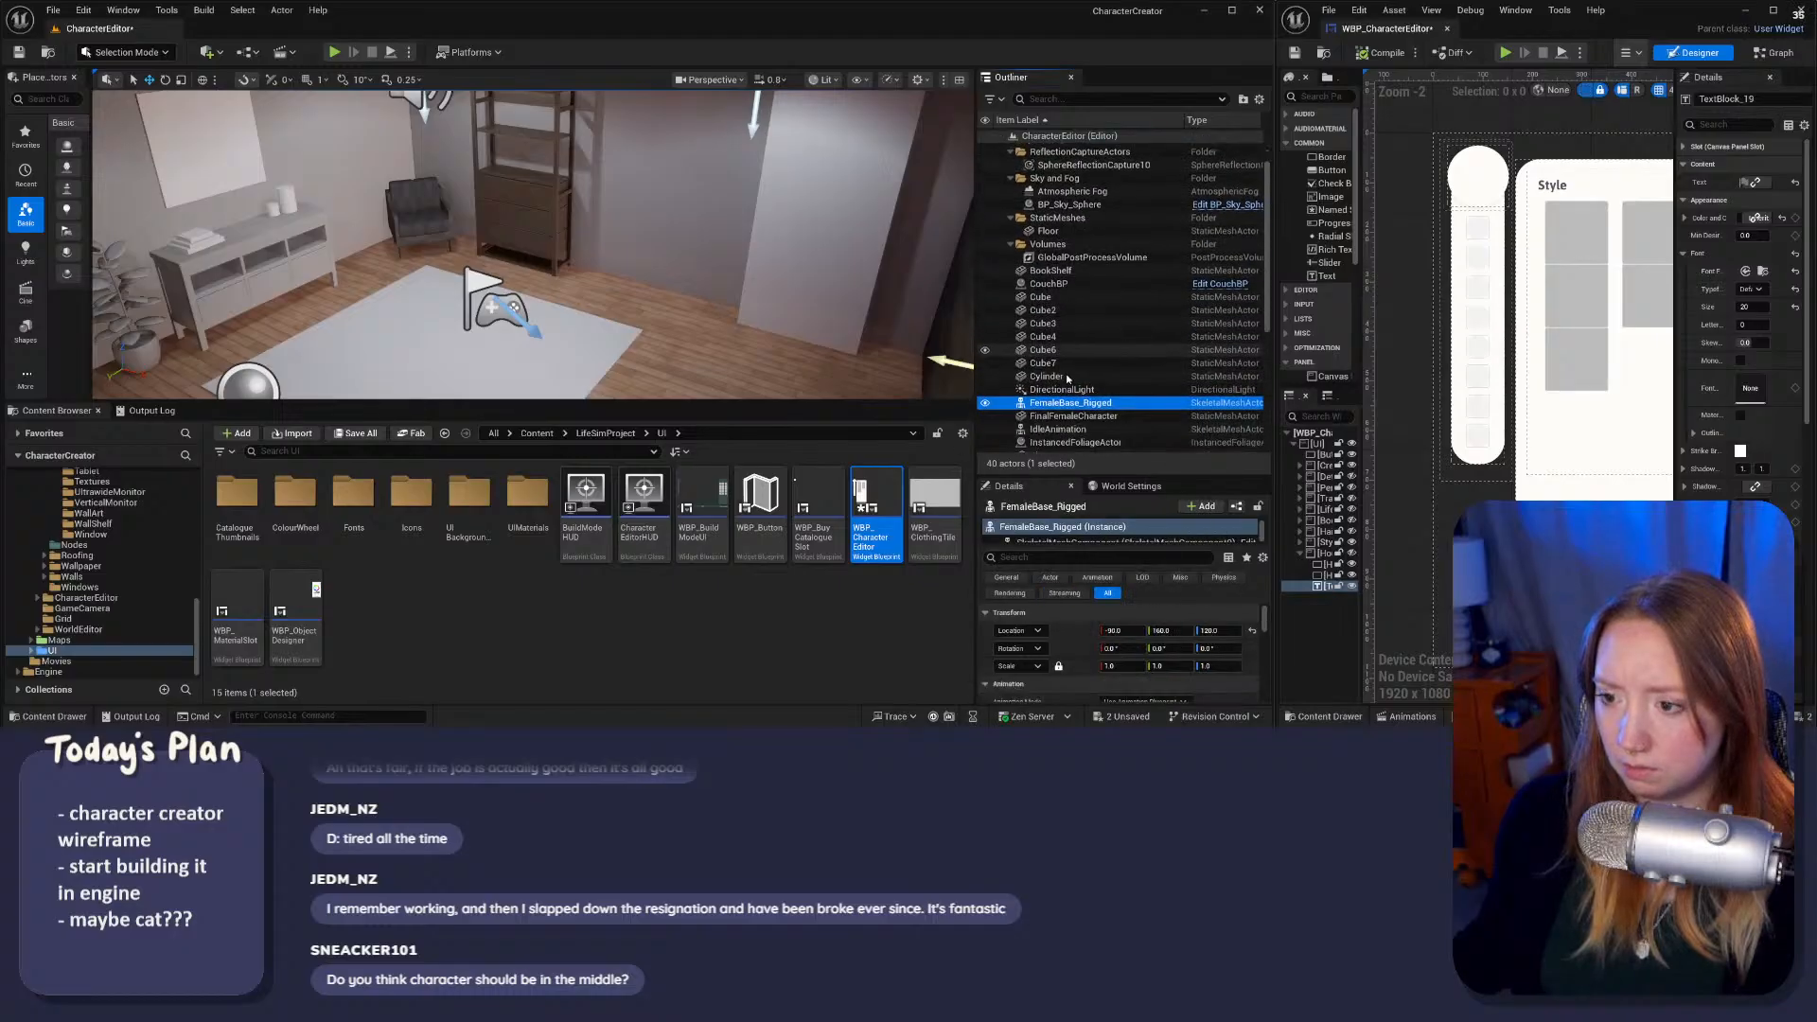
{"action": "scroll", "coordinate": [1066, 378], "scroll_direction": "down", "scroll_amount": 2}
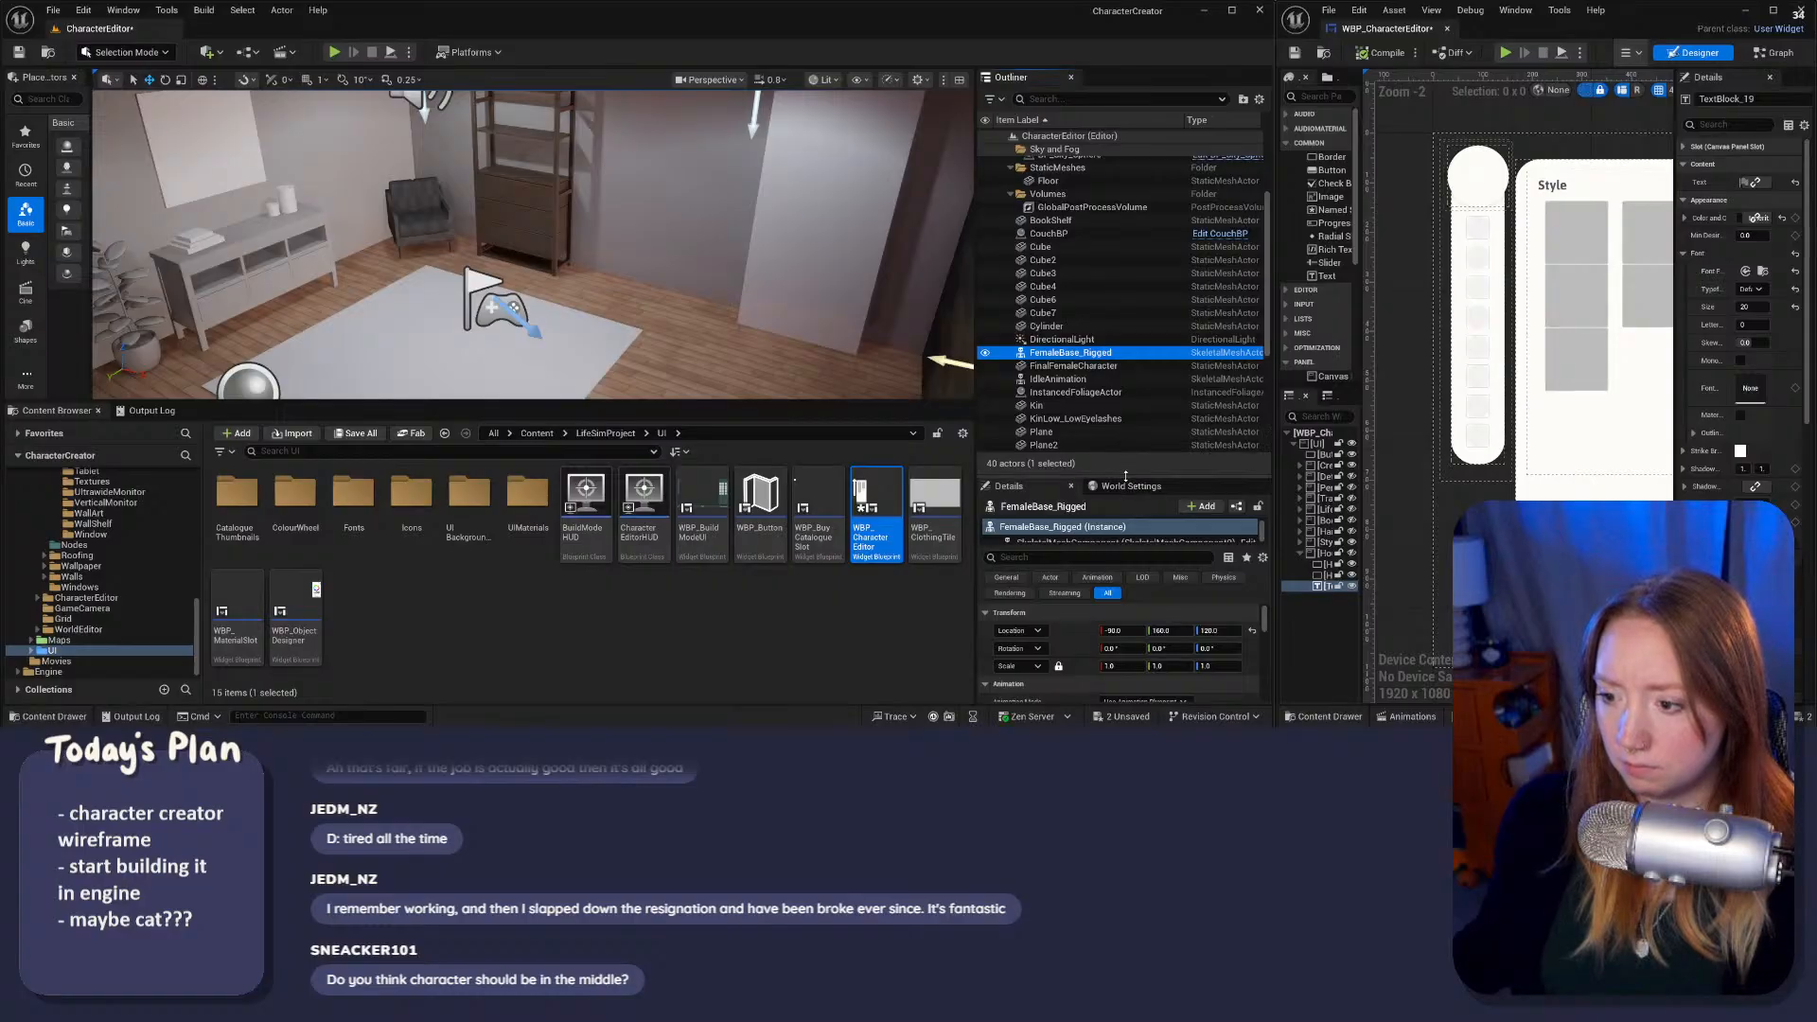
{"action": "left_click_drag", "start_coordinate": [1124, 473], "coordinate": [1124, 413]}
{"action": "scroll", "coordinate": [1128, 609], "scroll_direction": "down", "scroll_amount": 3}
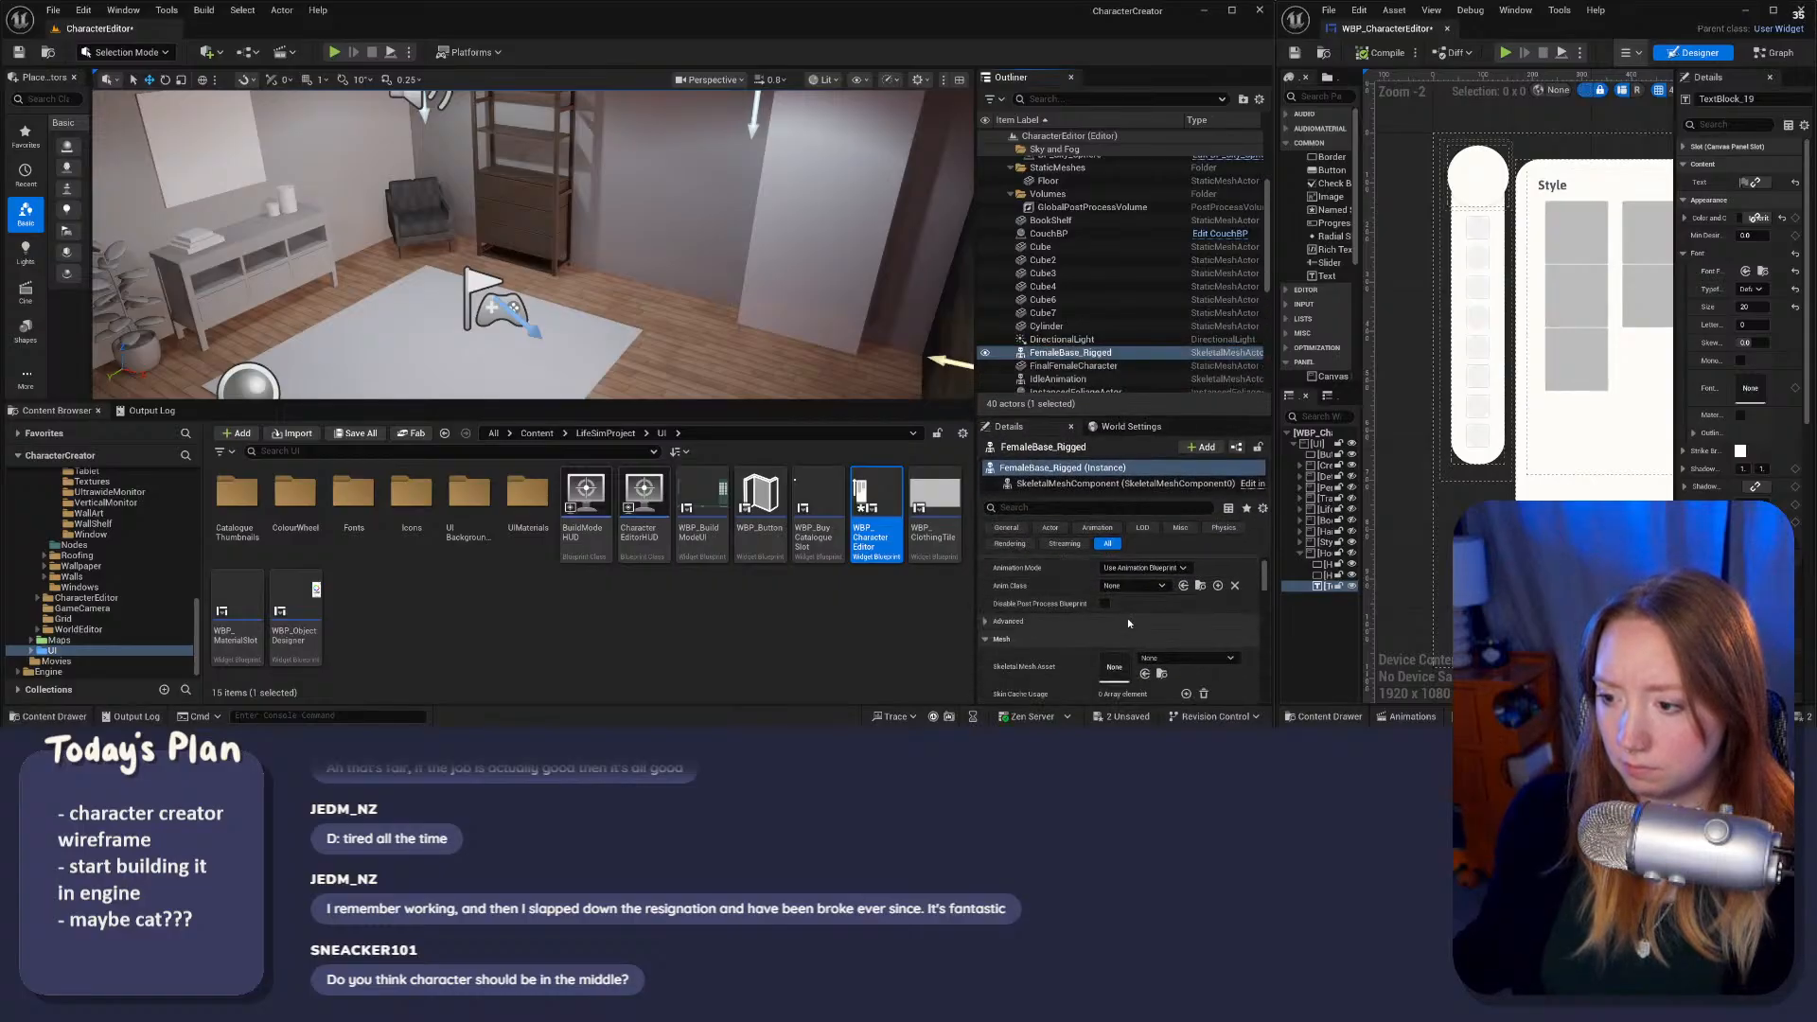
{"action": "scroll", "coordinate": [1127, 617], "scroll_direction": "down", "scroll_amount": 2}
{"action": "double_click", "coordinate": [1067, 352]}
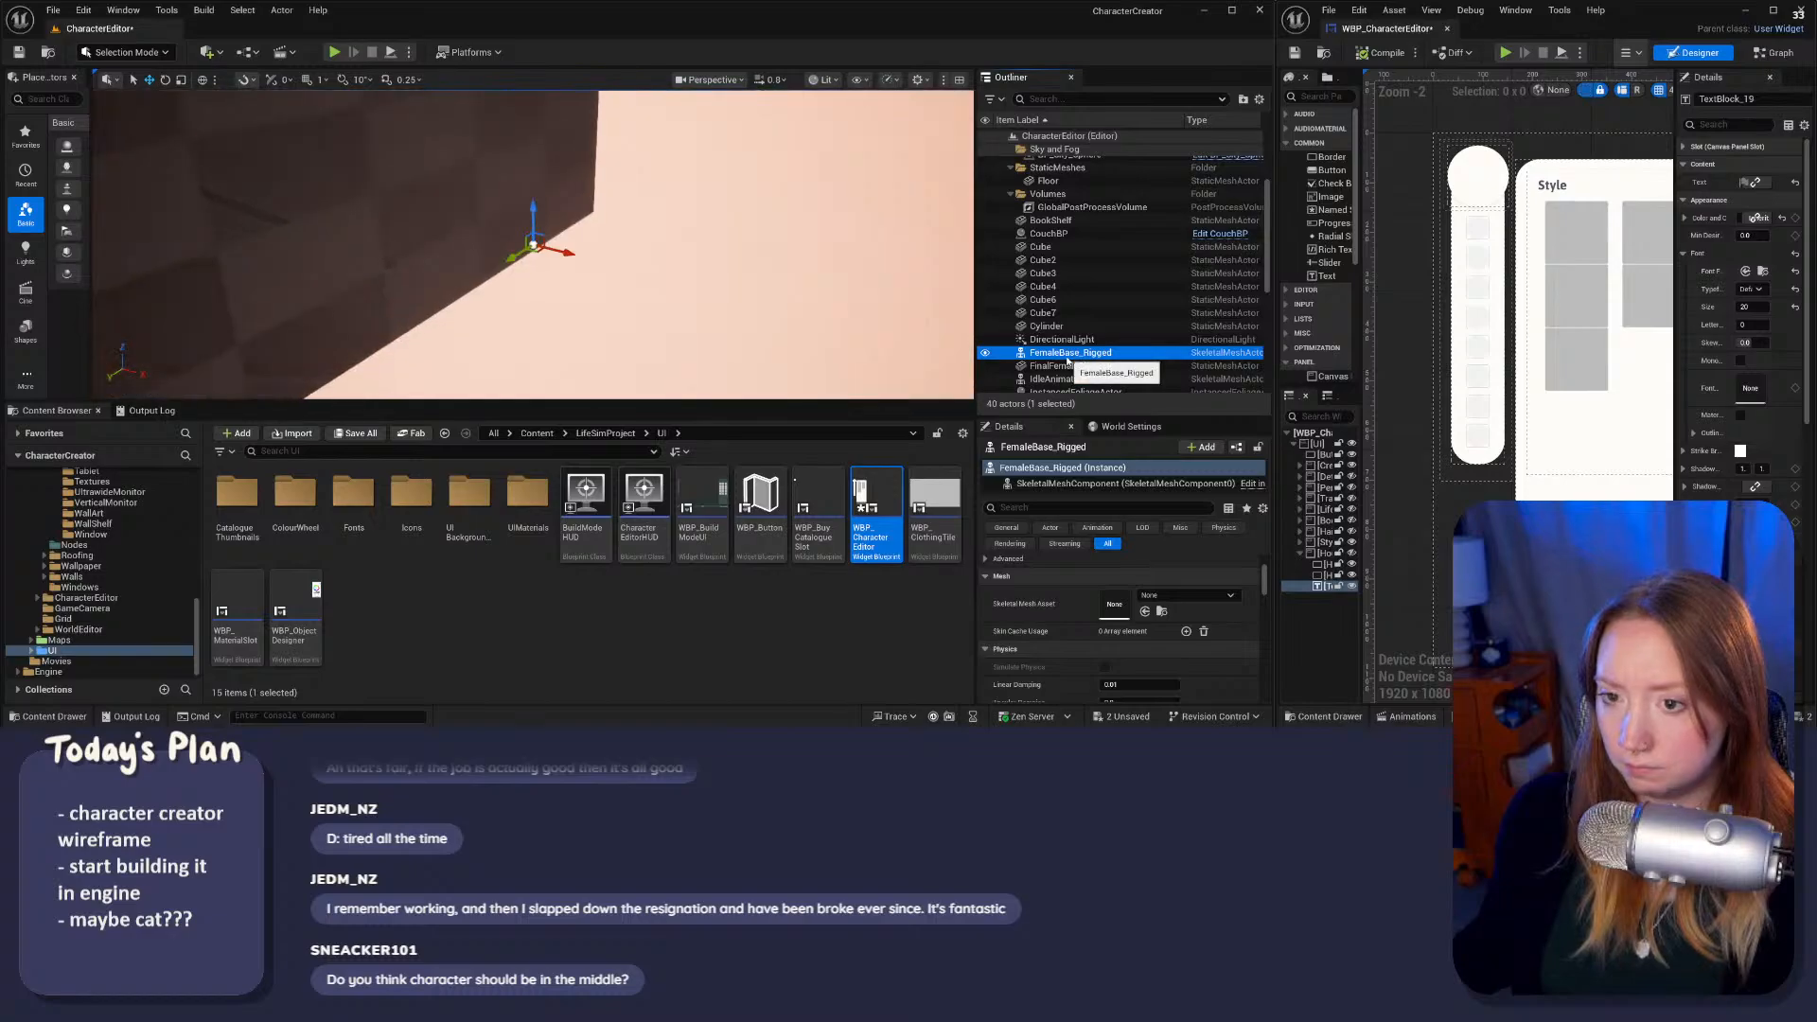
{"action": "right_click_drag", "start_coordinate": [592, 280], "coordinate": [667, 355]}
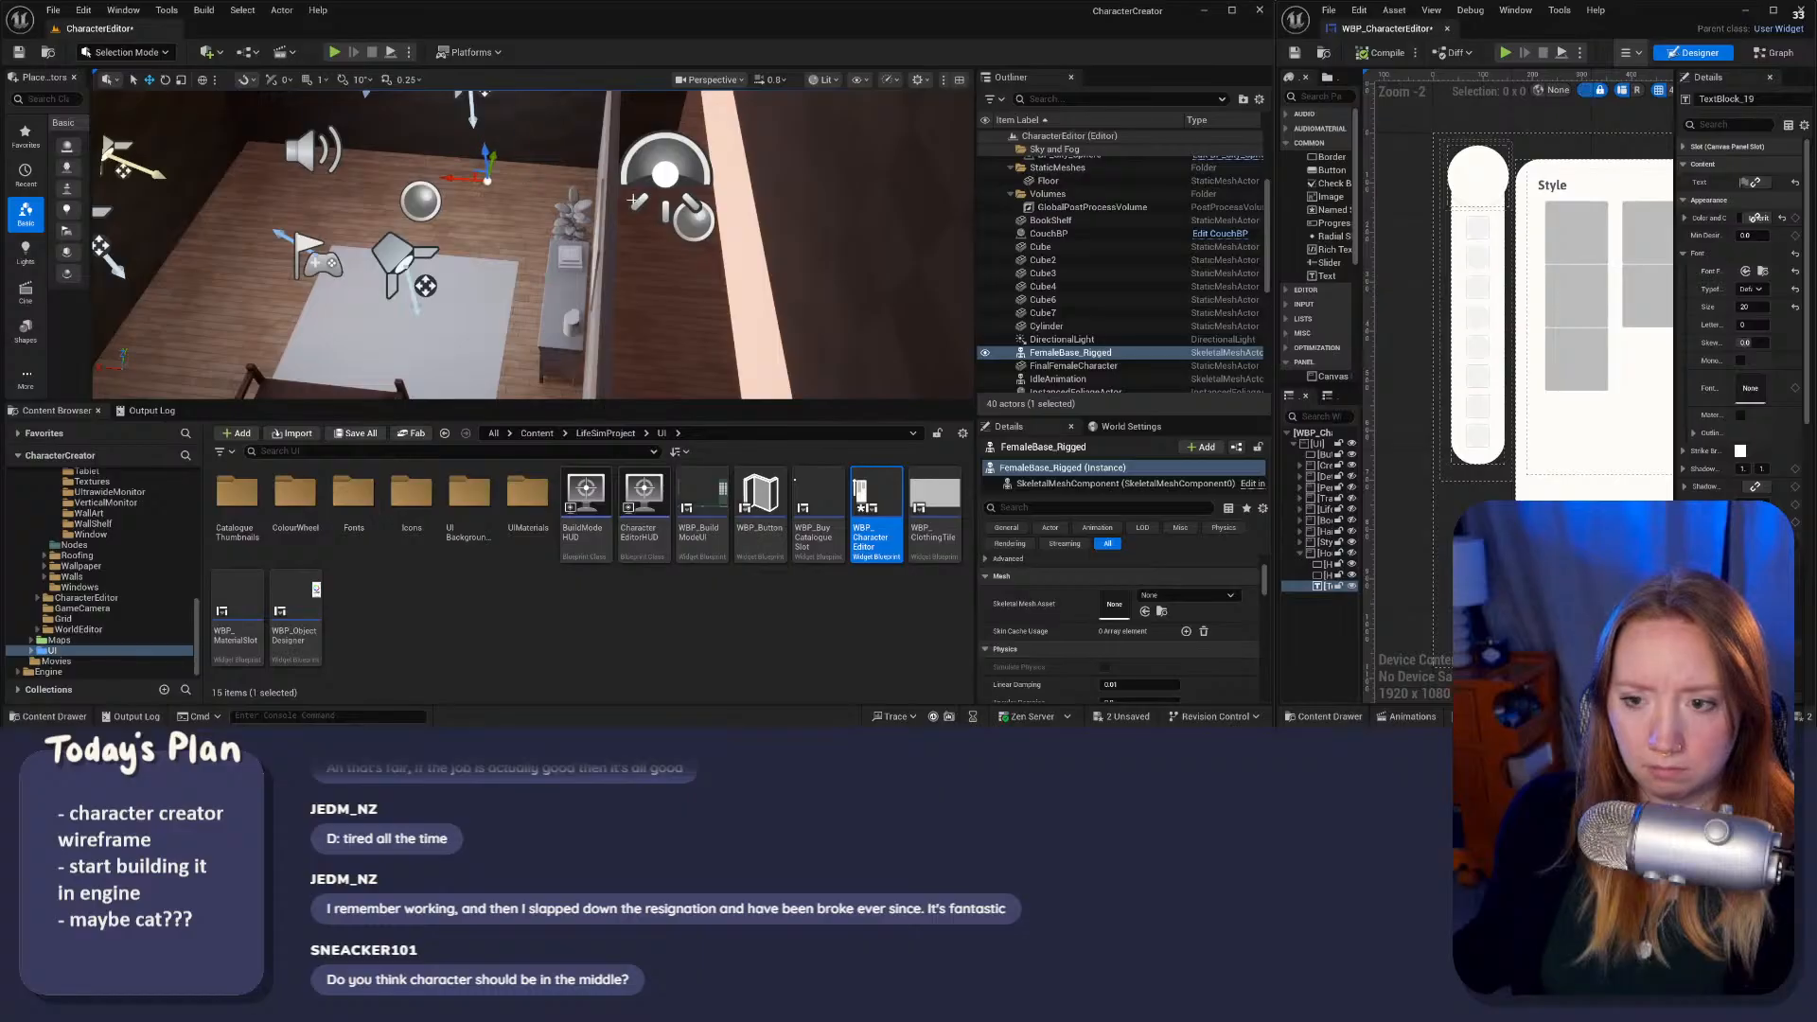
{"action": "key", "text": "Delete"}
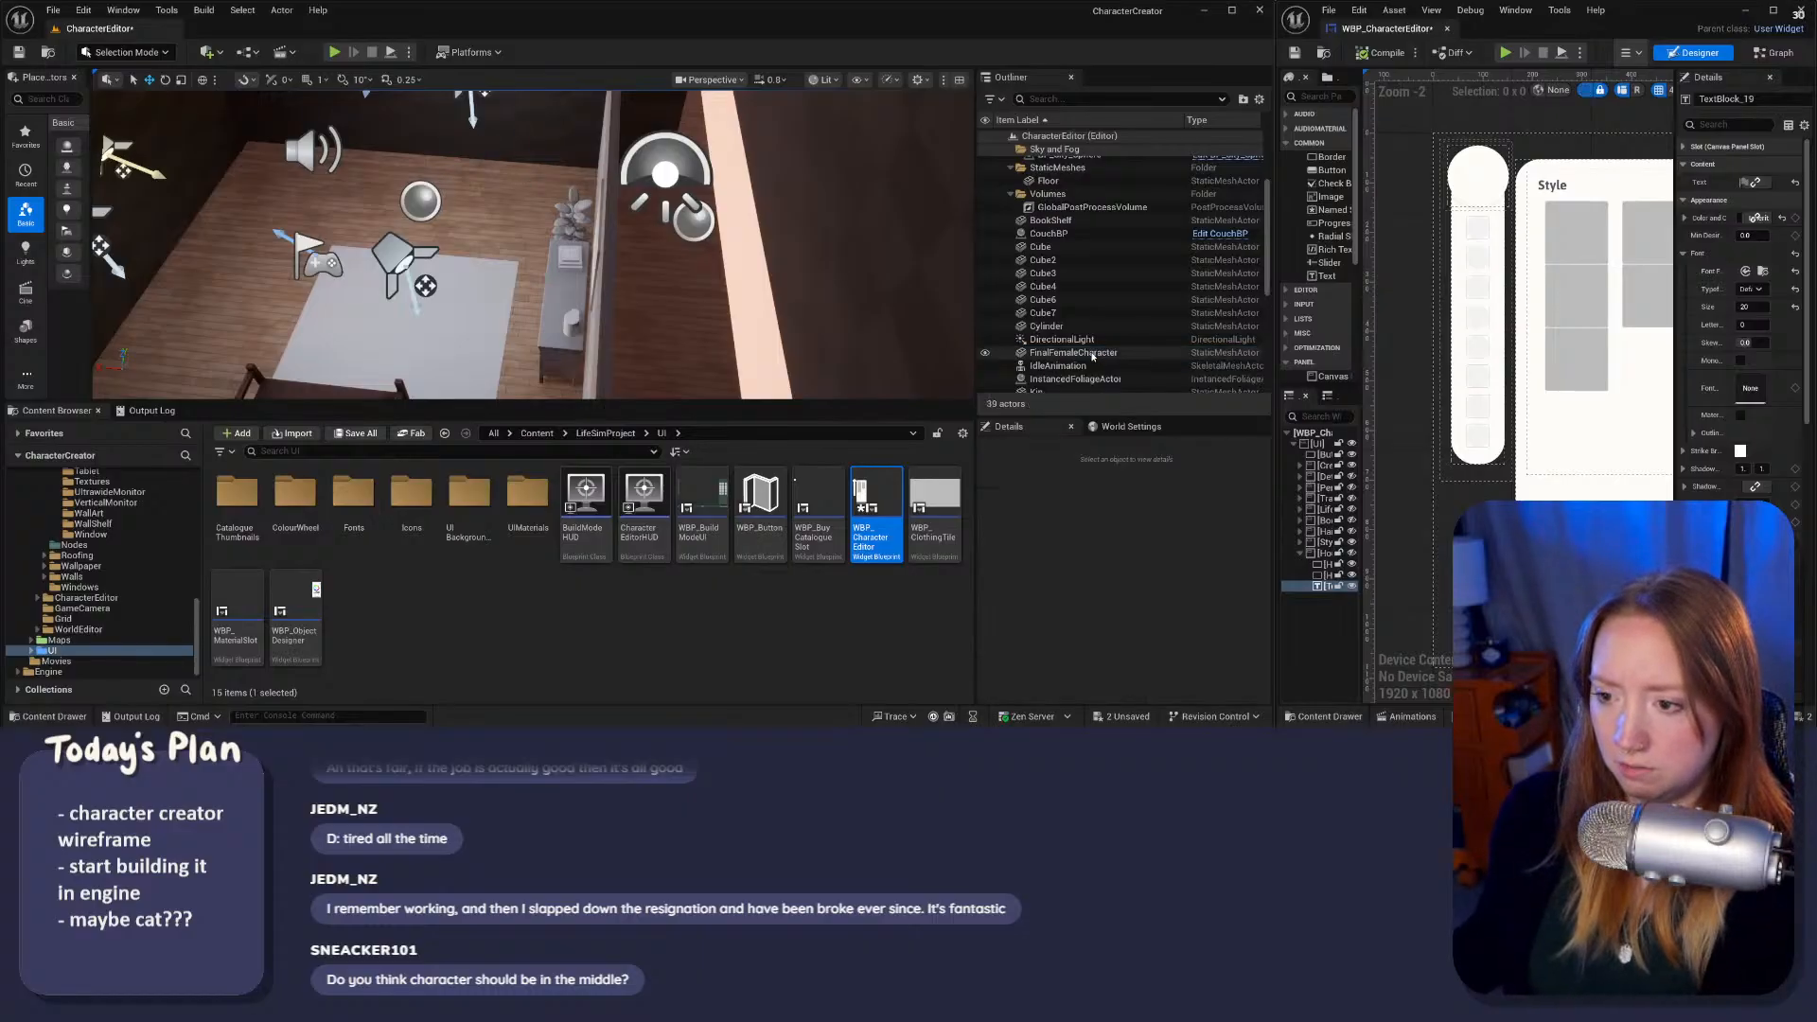
Step: Locate the FinalFemaleCharacter static mesh actor in the level and delete it
{"action": "left_click", "coordinate": [1092, 354]}
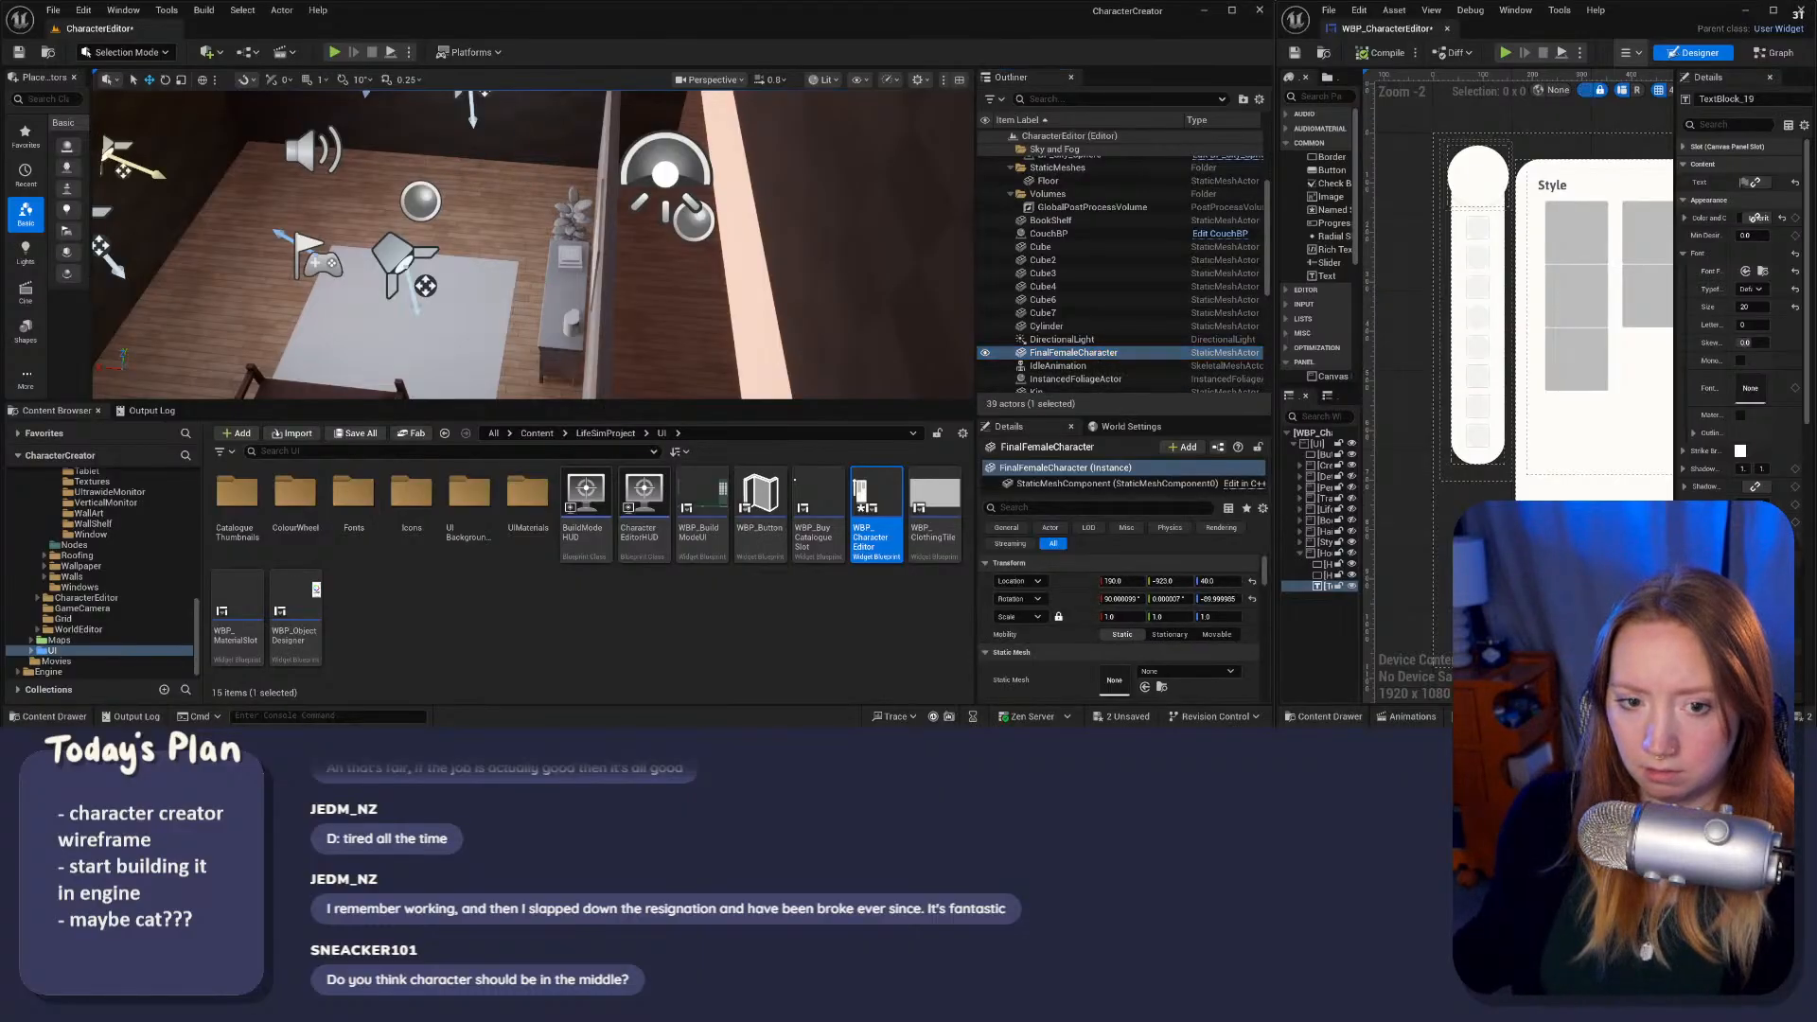
{"action": "right_click_drag", "start_coordinate": [667, 355], "coordinate": [667, 355]}
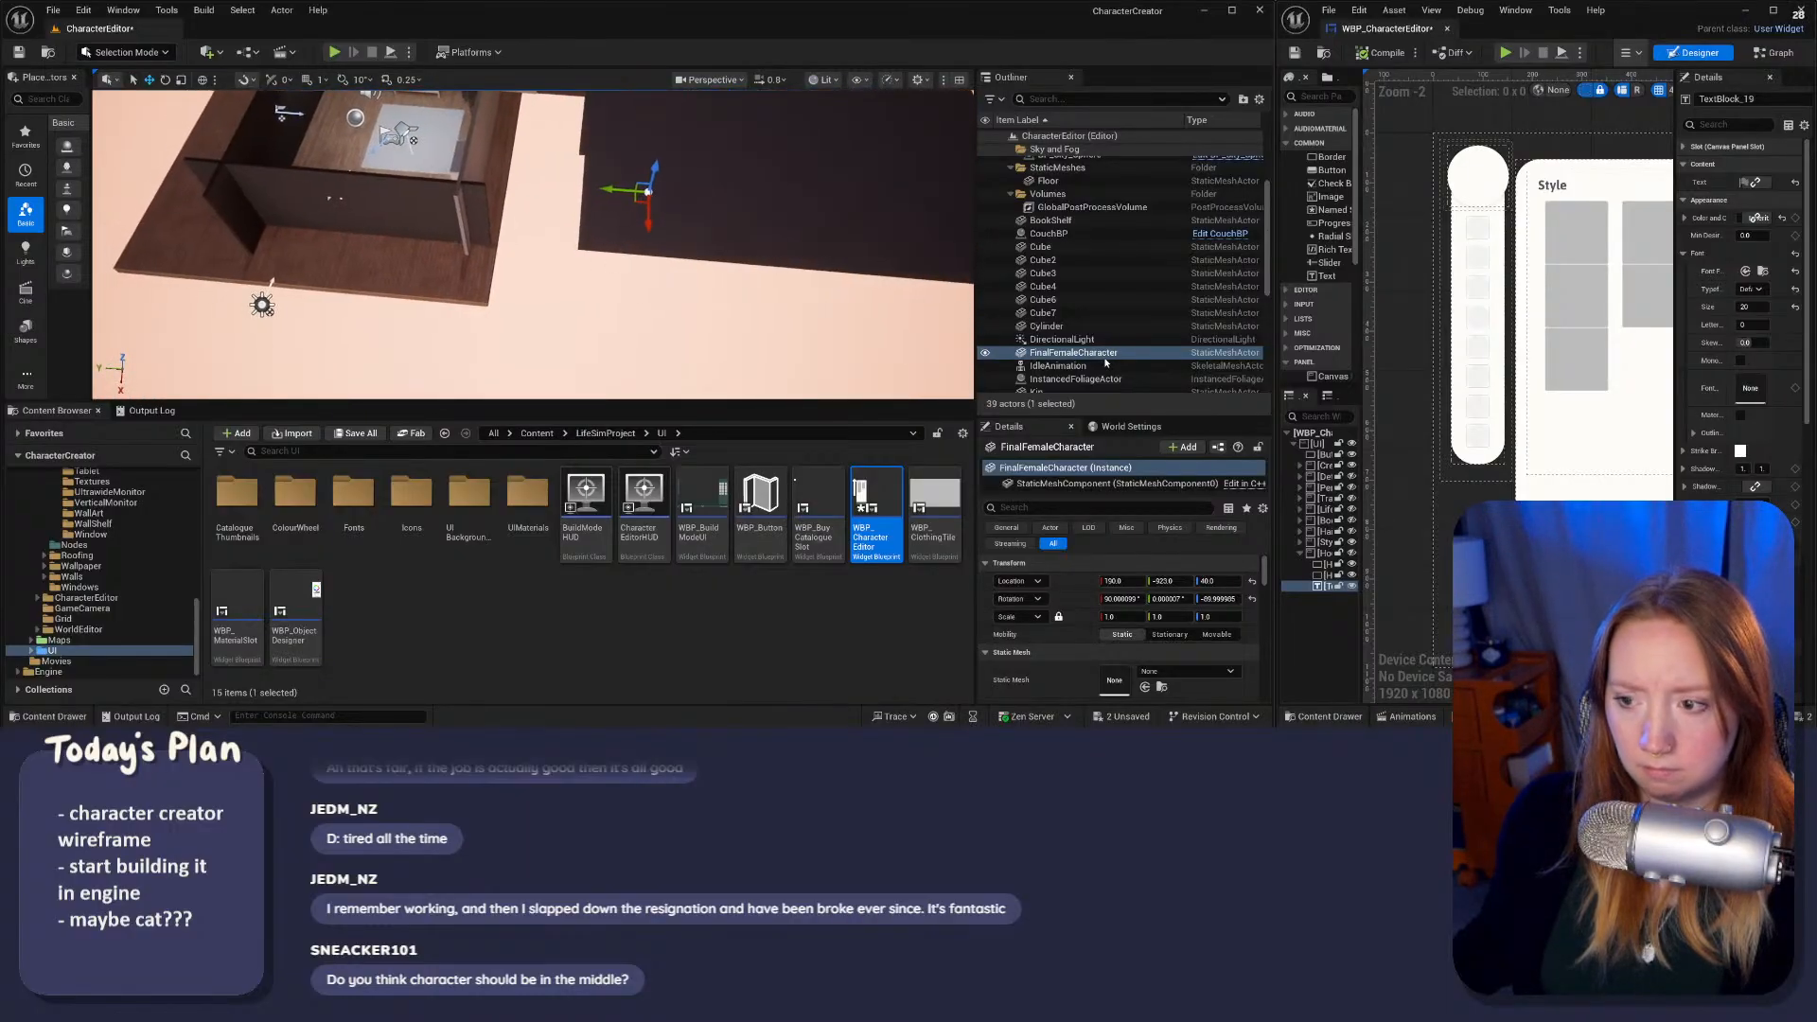
{"action": "key", "text": "Delete"}
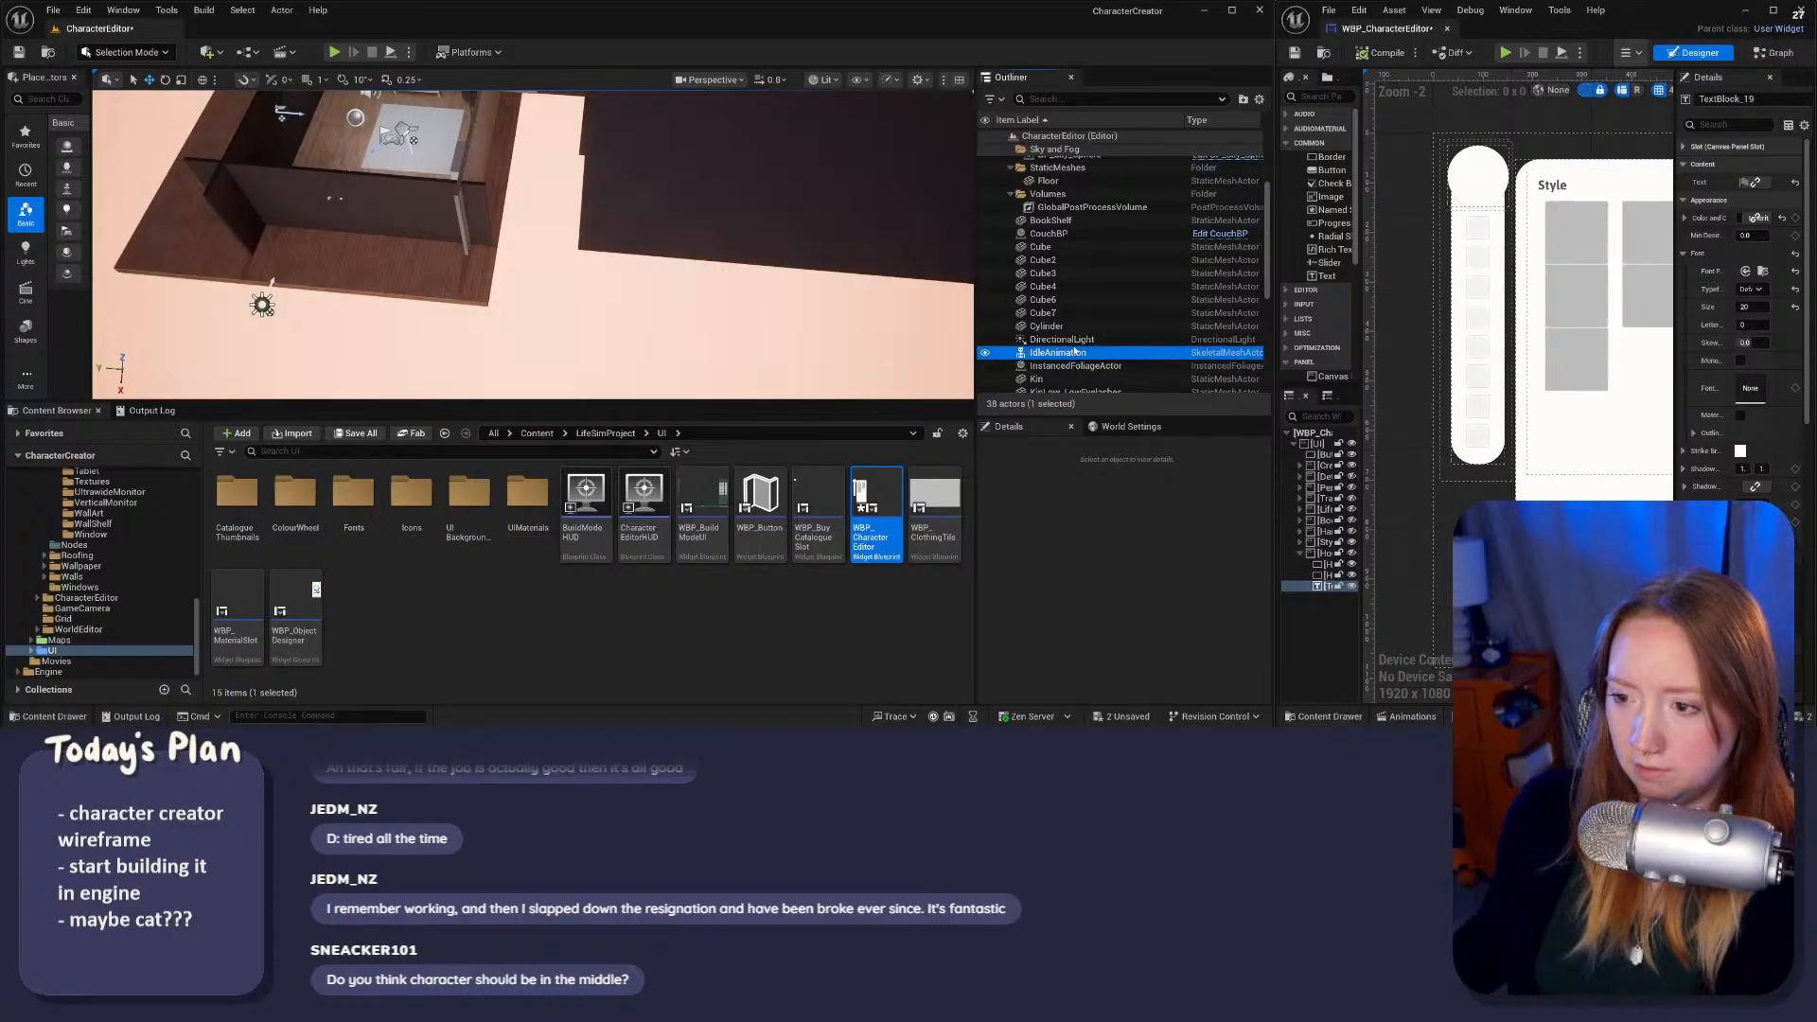
Step: Locate the IdleAnimation actor in the level and collapse all the folders in the Outliner
{"action": "left_click", "coordinate": [1057, 352]}
{"action": "key", "text": "f"}
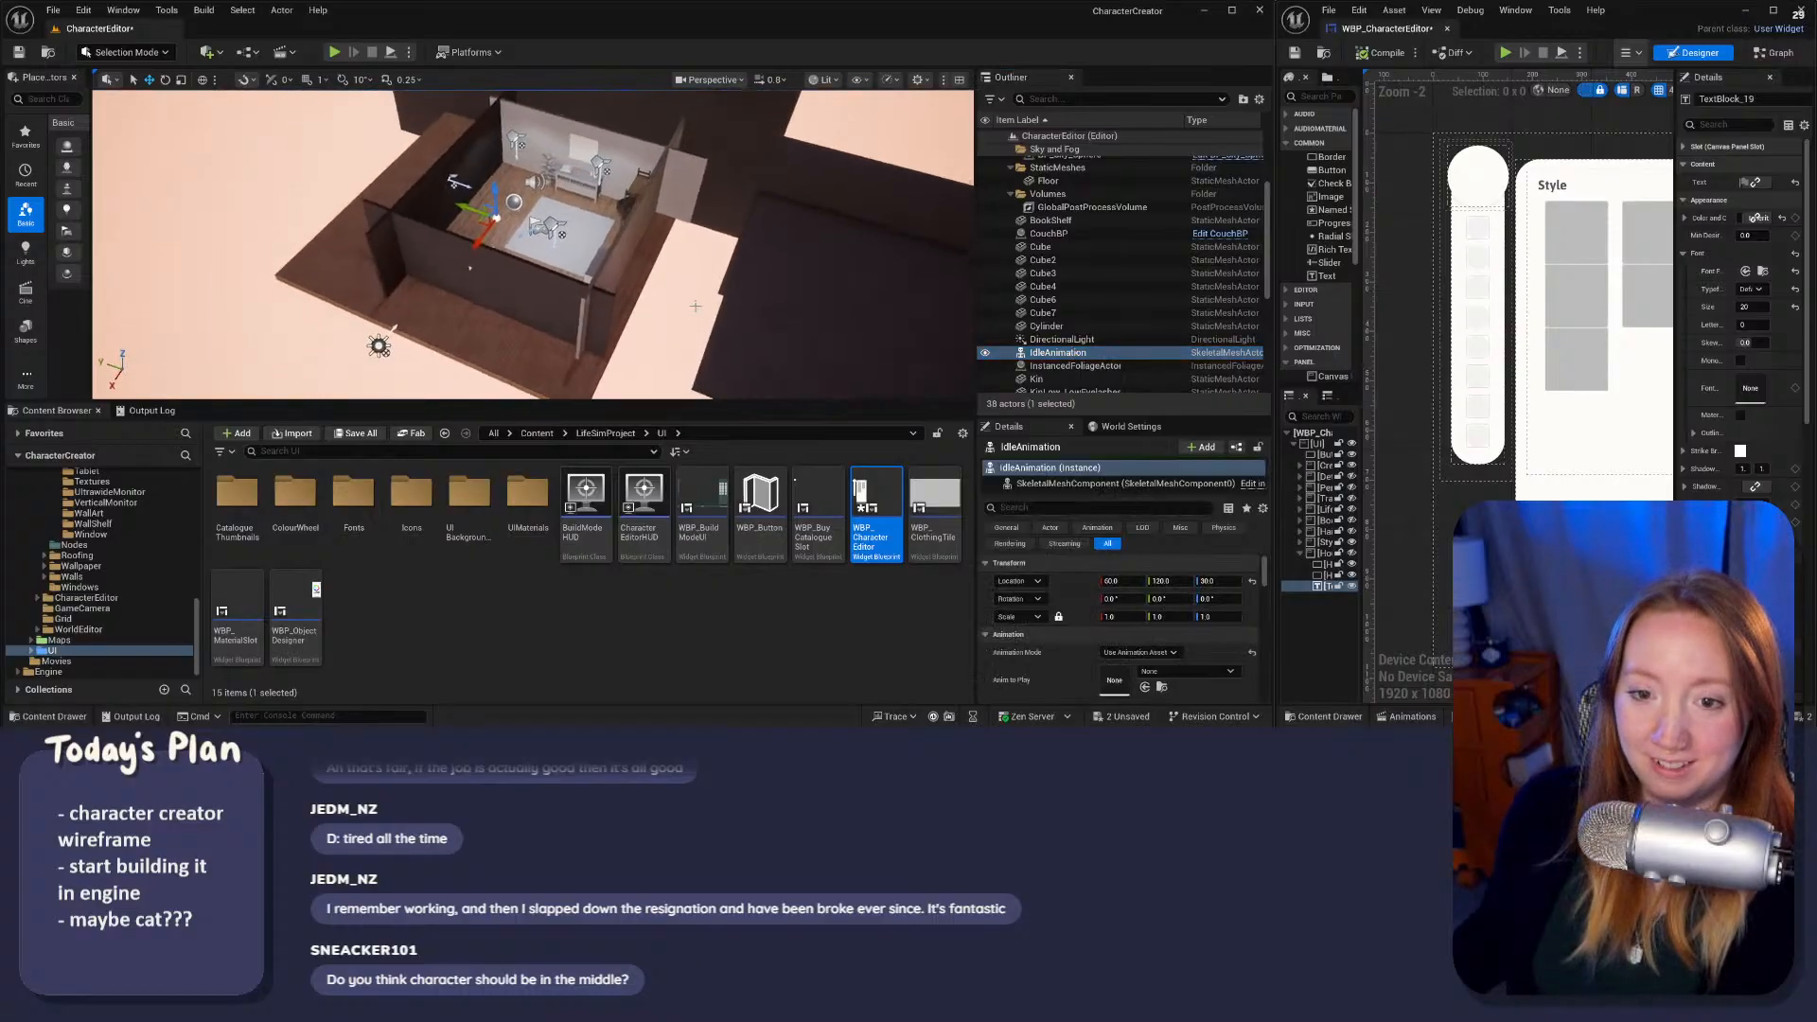
{"action": "scroll", "coordinate": [1097, 262], "scroll_direction": "up", "scroll_amount": 3}
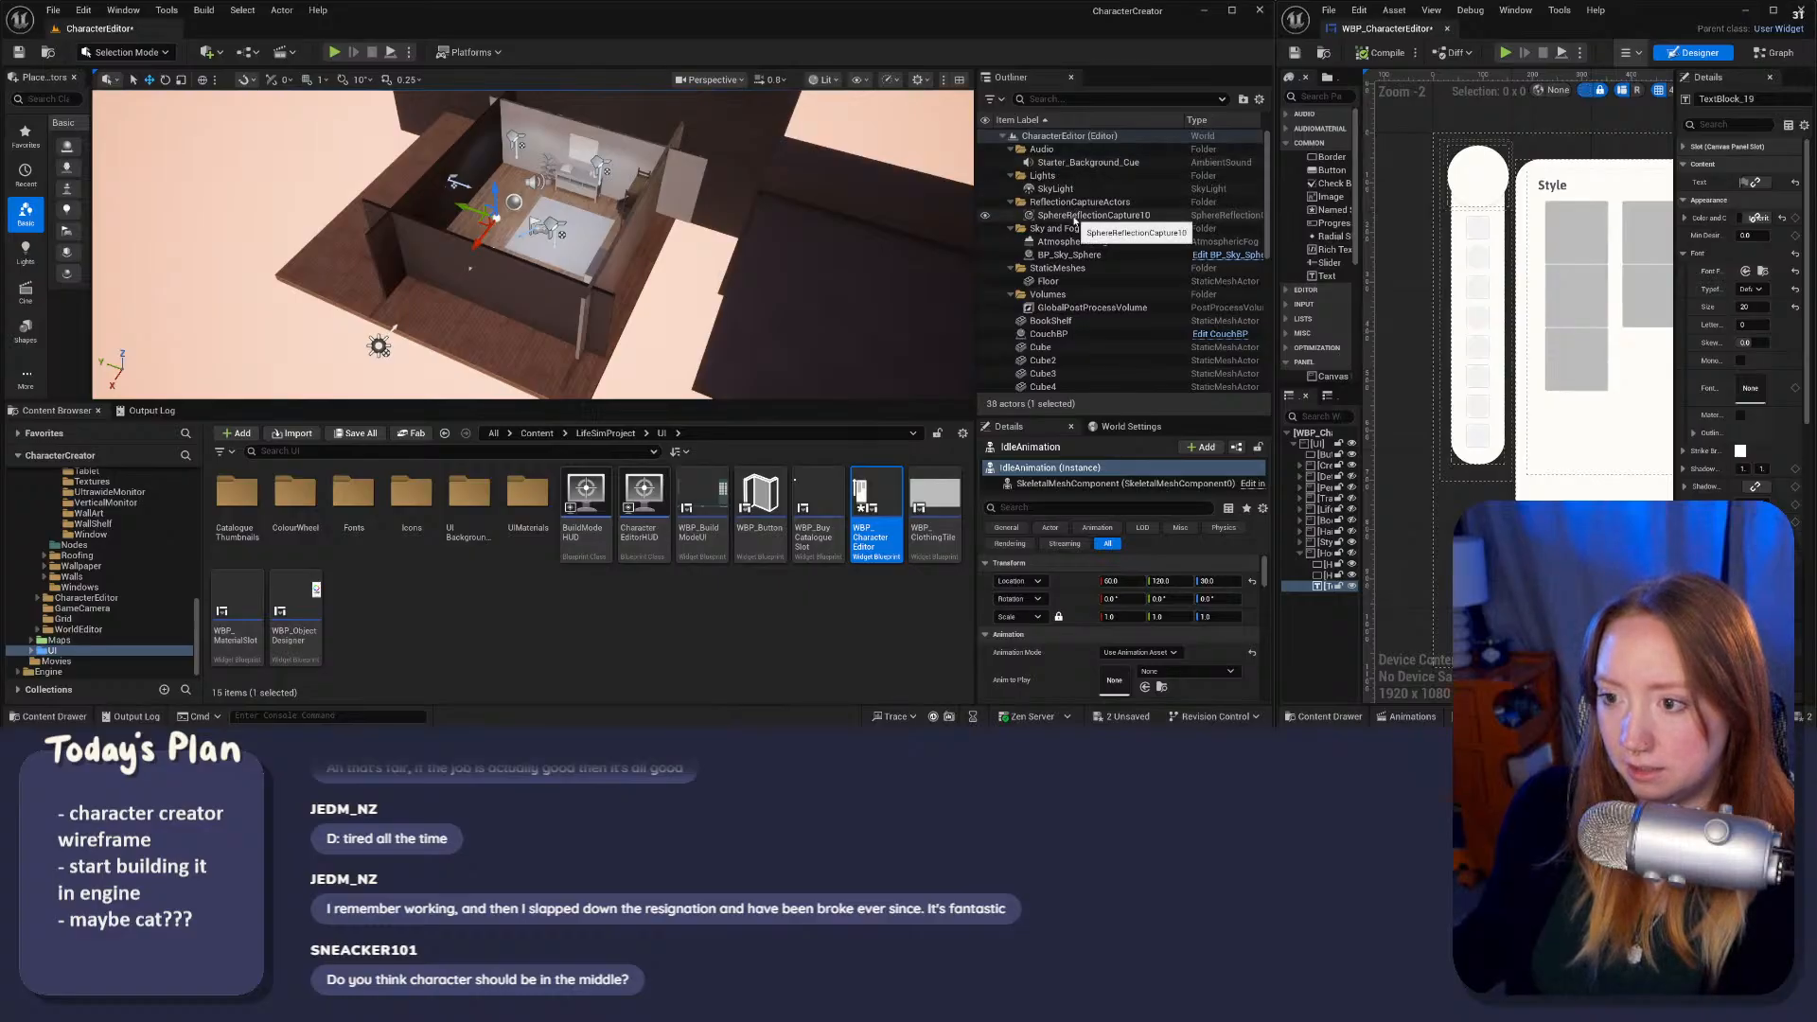
{"action": "left_click", "coordinate": [1010, 149]}
{"action": "left_click", "coordinate": [1010, 162]}
{"action": "left_click", "coordinate": [1010, 175]}
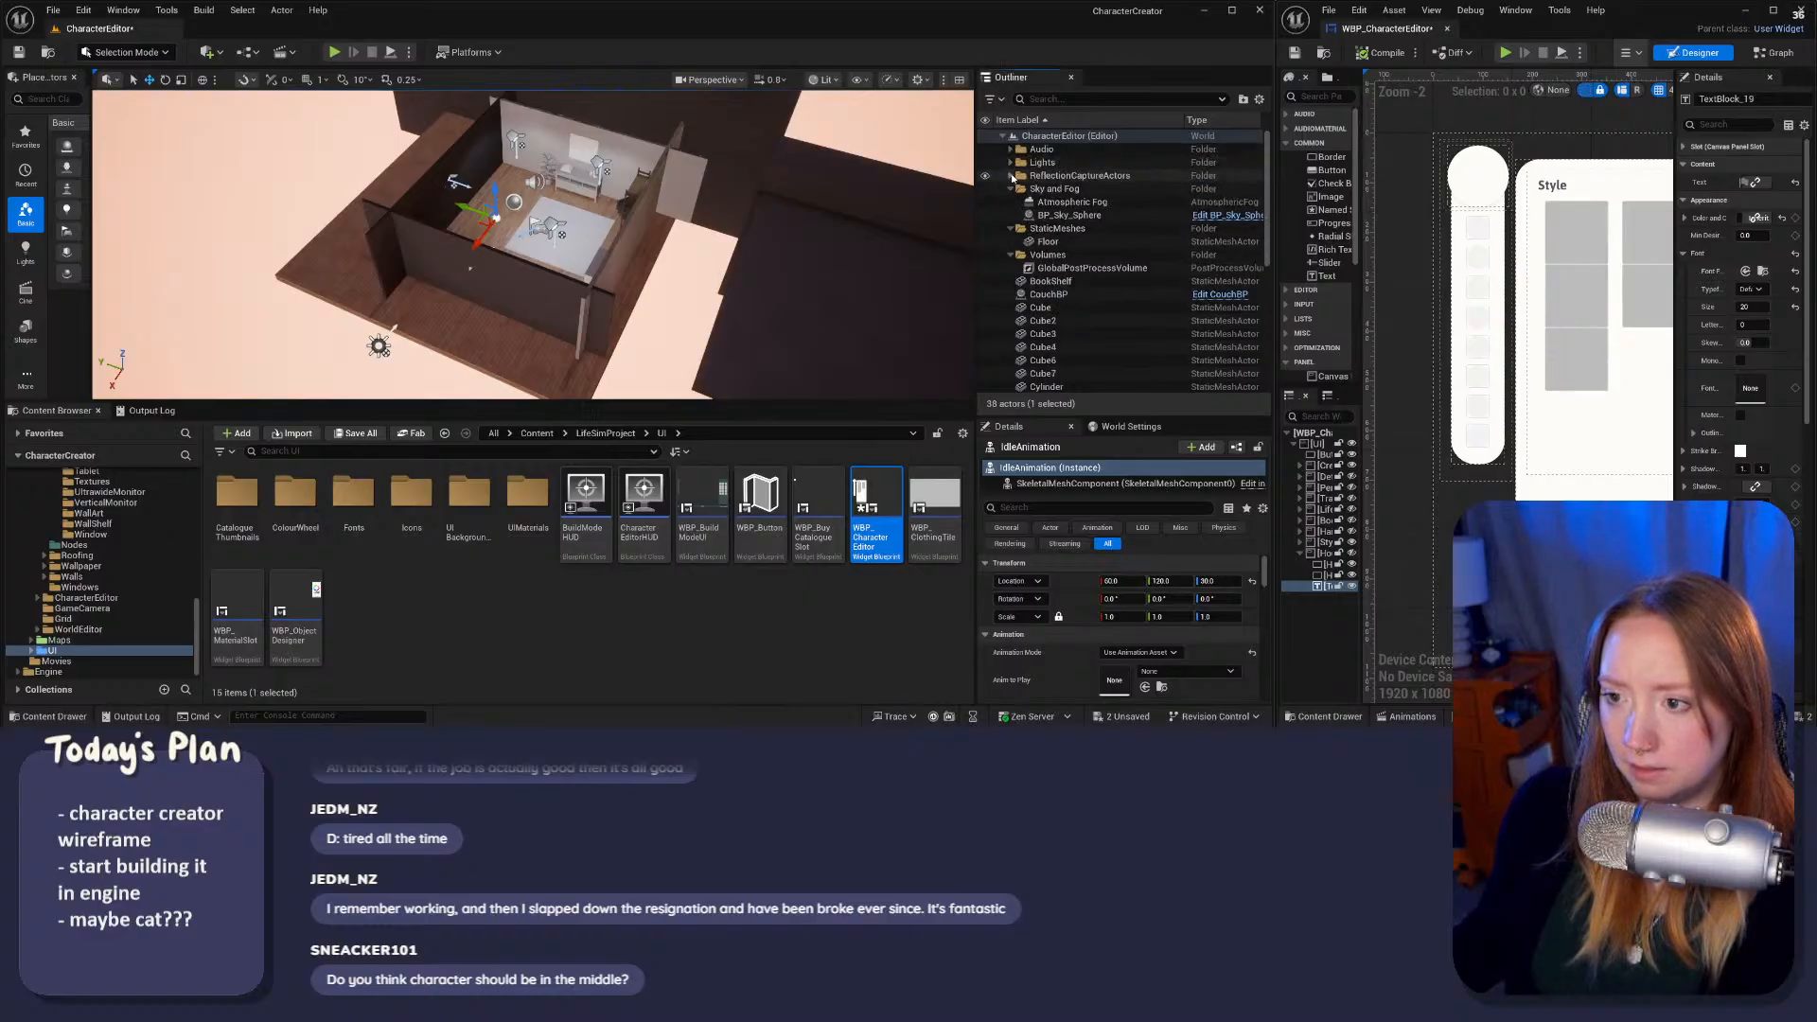
{"action": "left_click", "coordinate": [1009, 188]}
{"action": "left_click", "coordinate": [1009, 202]}
{"action": "left_click", "coordinate": [1010, 215]}
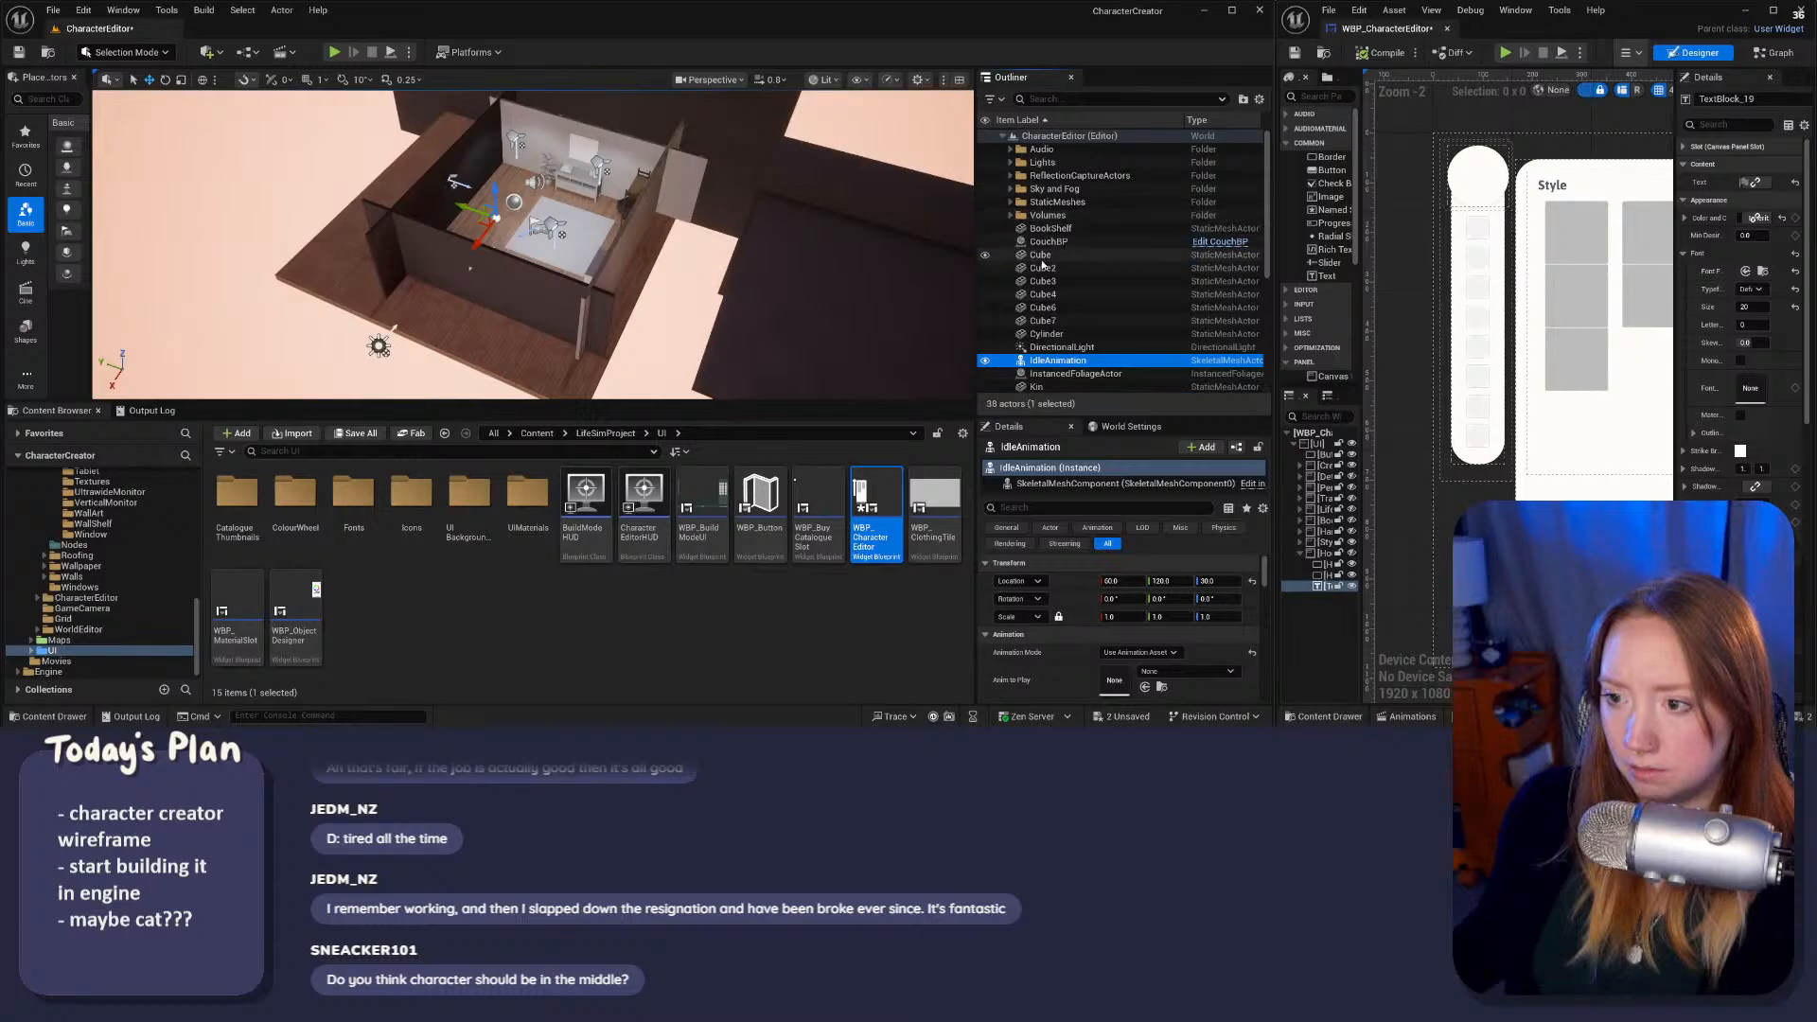
Step: Locate the Kin static mesh actor in the level and inspect the PlayerStart actor above the rug
{"action": "scroll", "coordinate": [1041, 265], "scroll_direction": "down", "scroll_amount": 5}
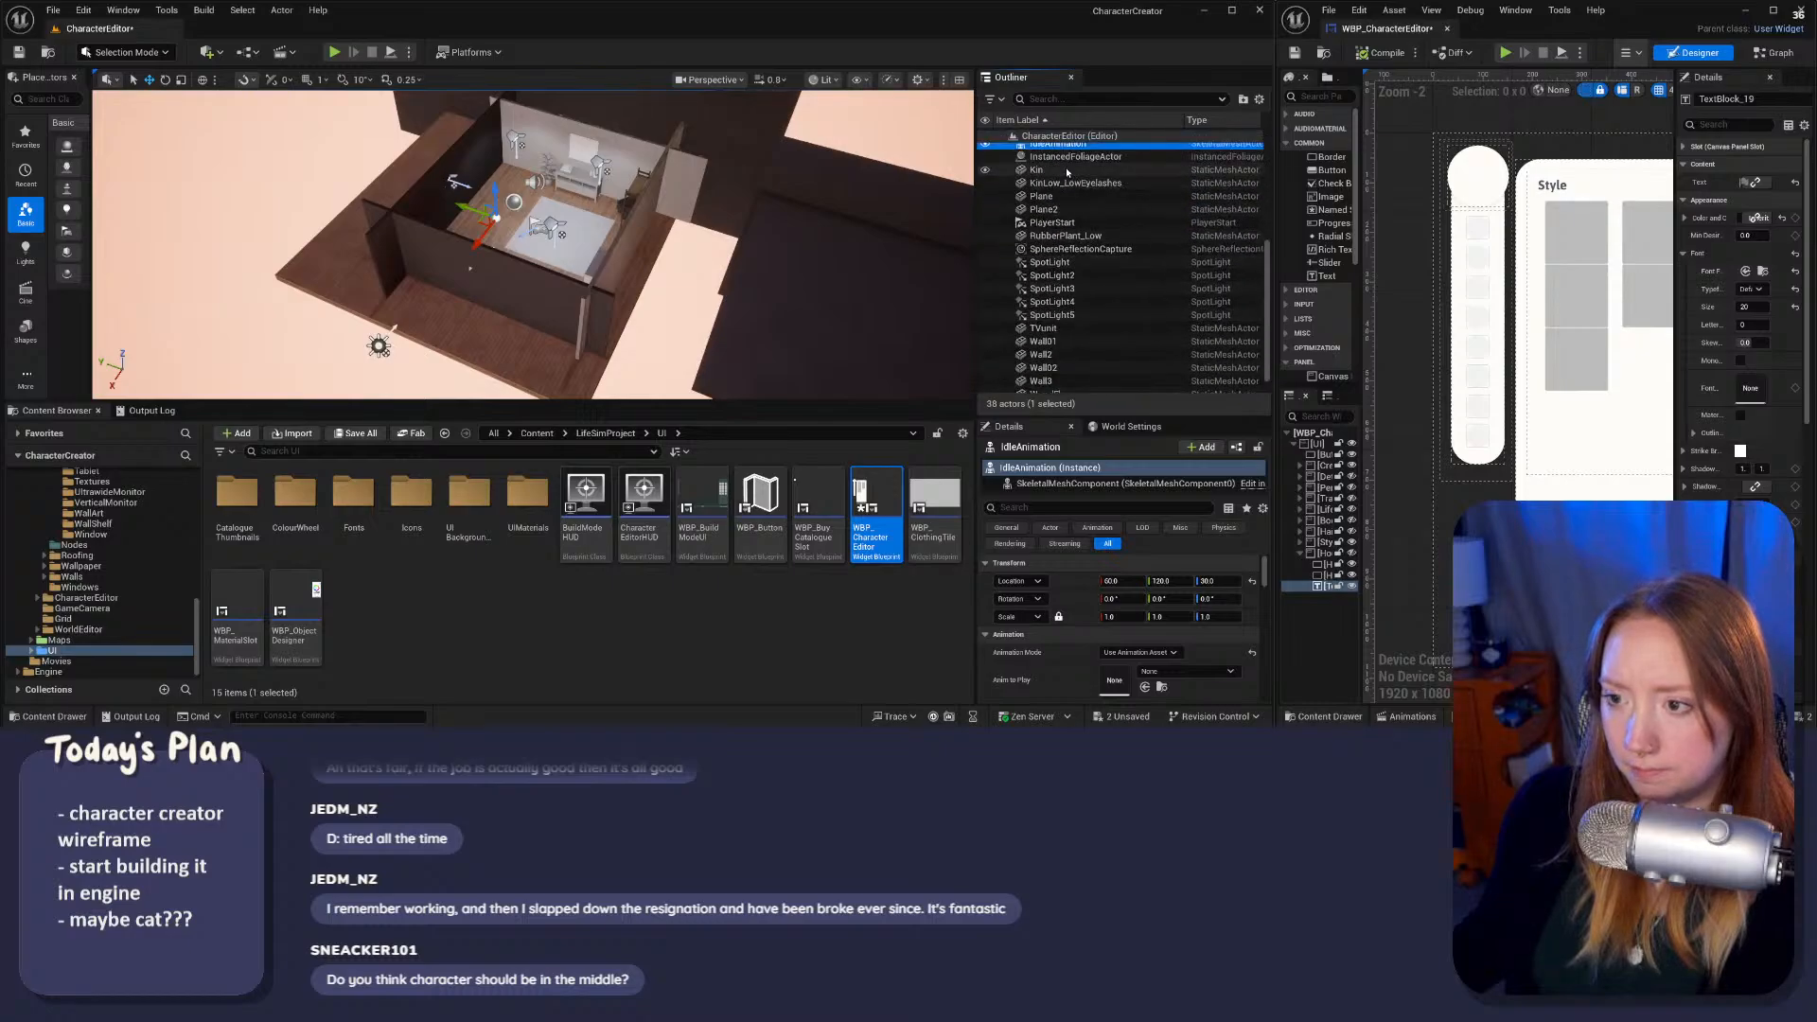
{"action": "left_click", "coordinate": [1036, 170]}
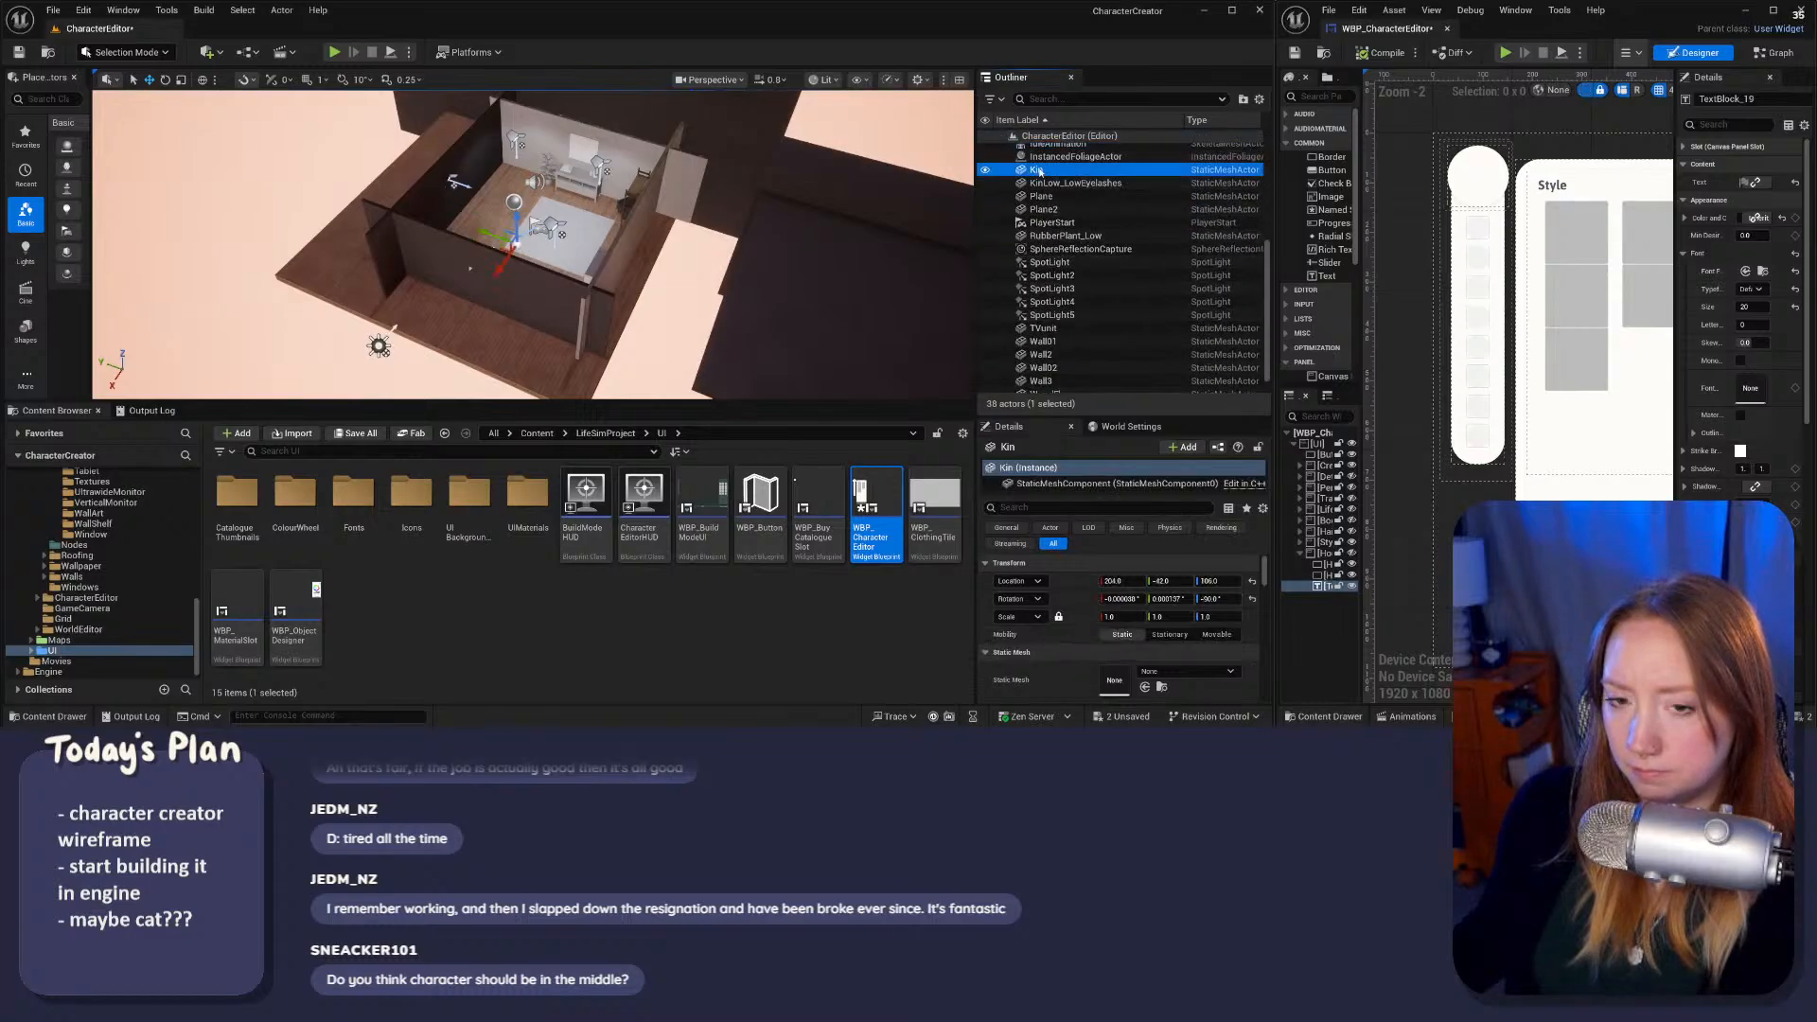
{"action": "double_click", "coordinate": [1036, 170]}
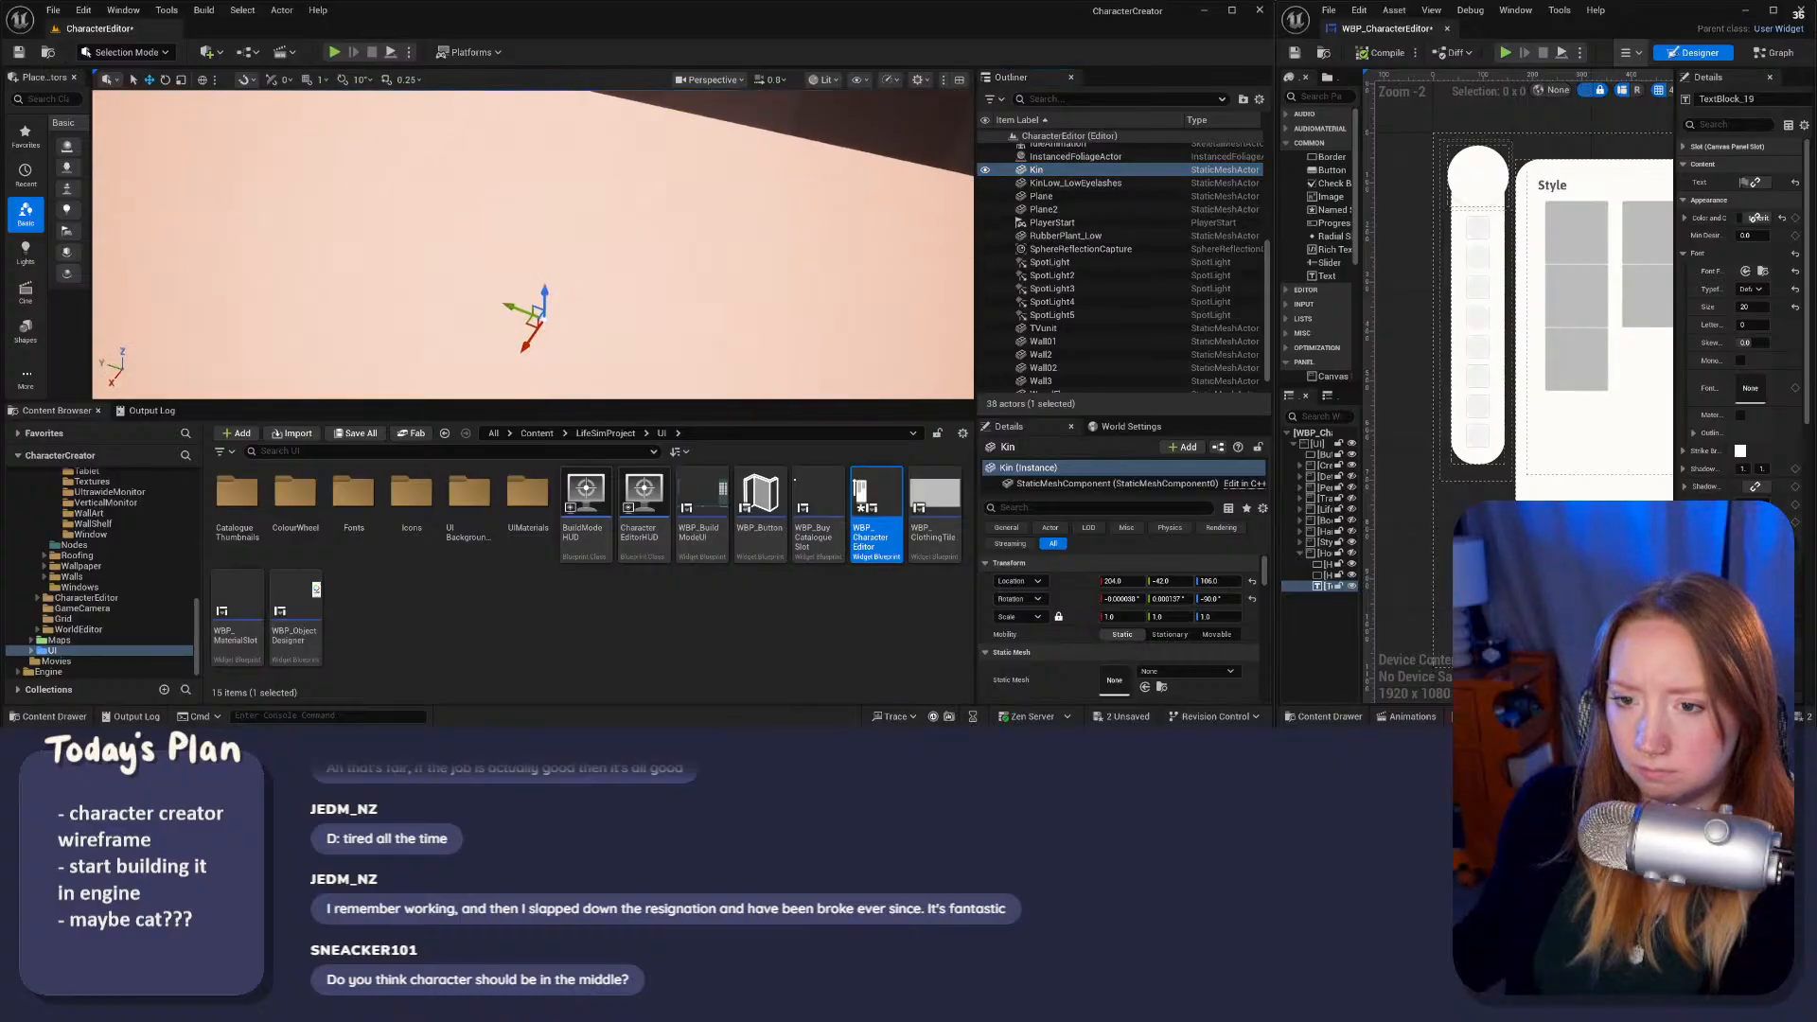
{"action": "right_click_drag", "start_coordinate": [533, 244], "coordinate": [719, 345]}
{"action": "left_click", "coordinate": [711, 228]}
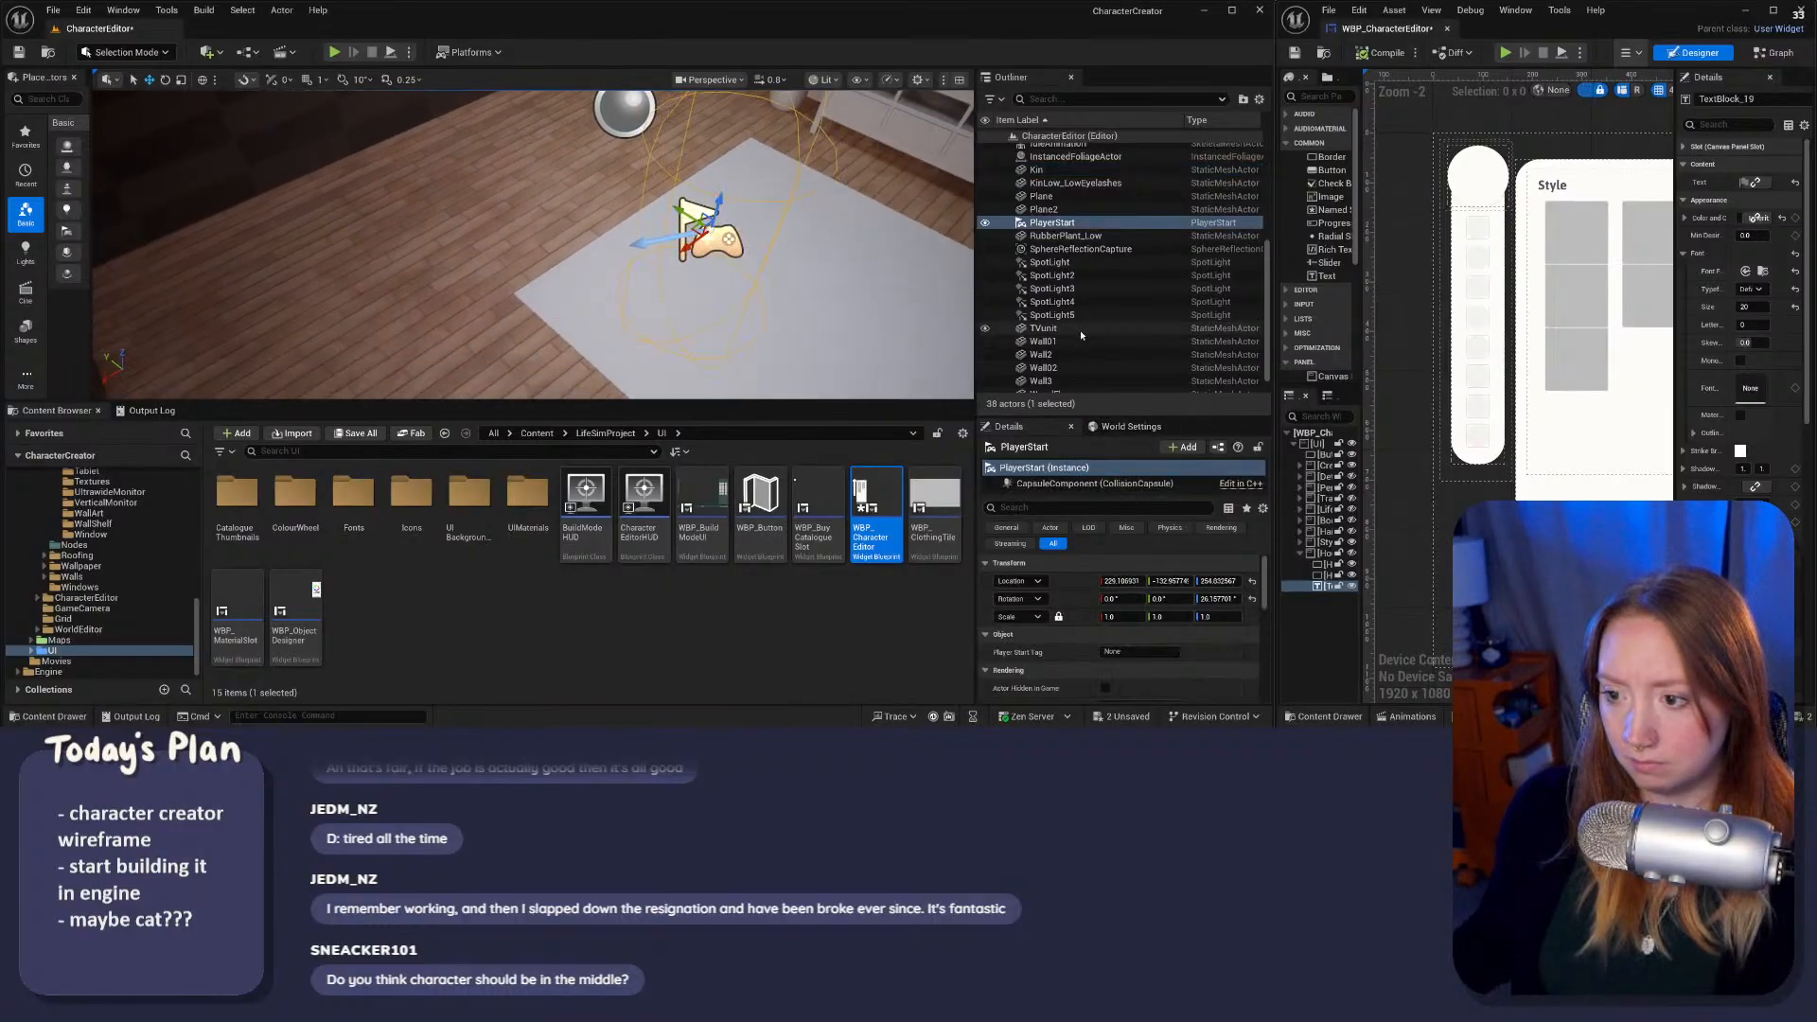
{"action": "scroll", "coordinate": [1080, 331], "scroll_direction": "down", "scroll_amount": 1}
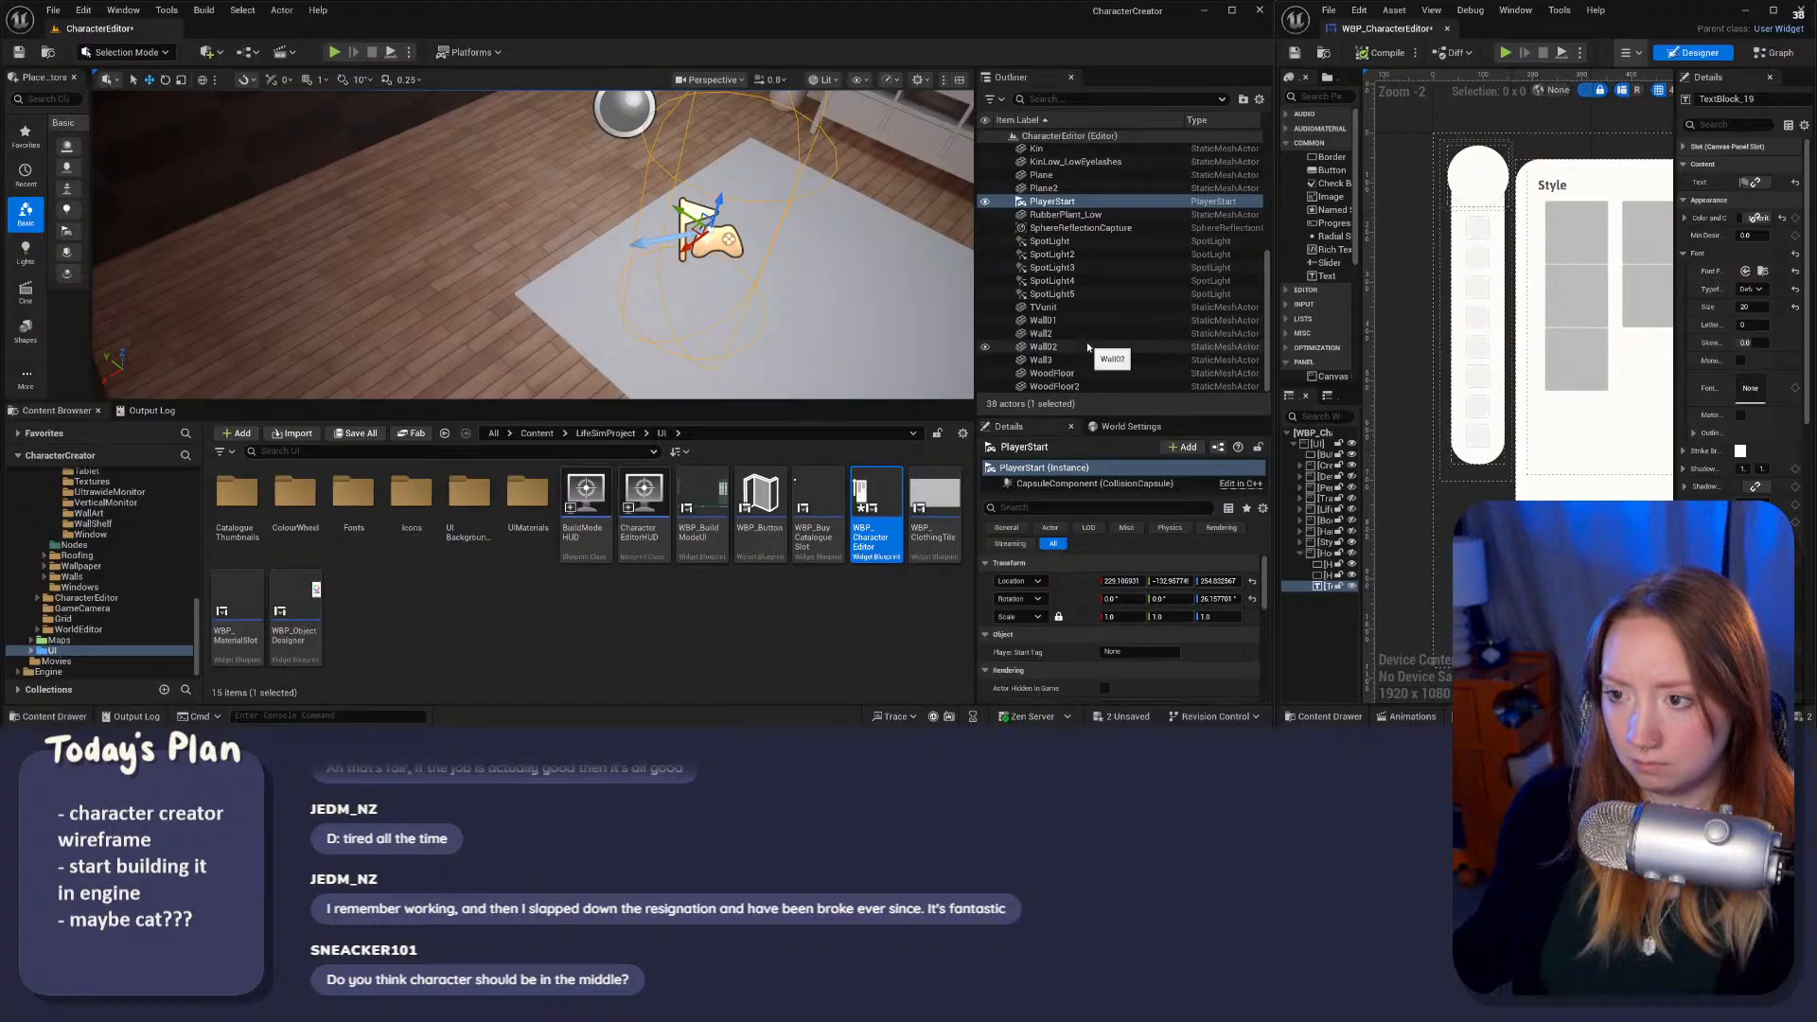
Step: Open KinEditorBlueprint from LifeSimProject's Characters folder and show its components in the 3D view
{"action": "left_click", "coordinate": [469, 497]}
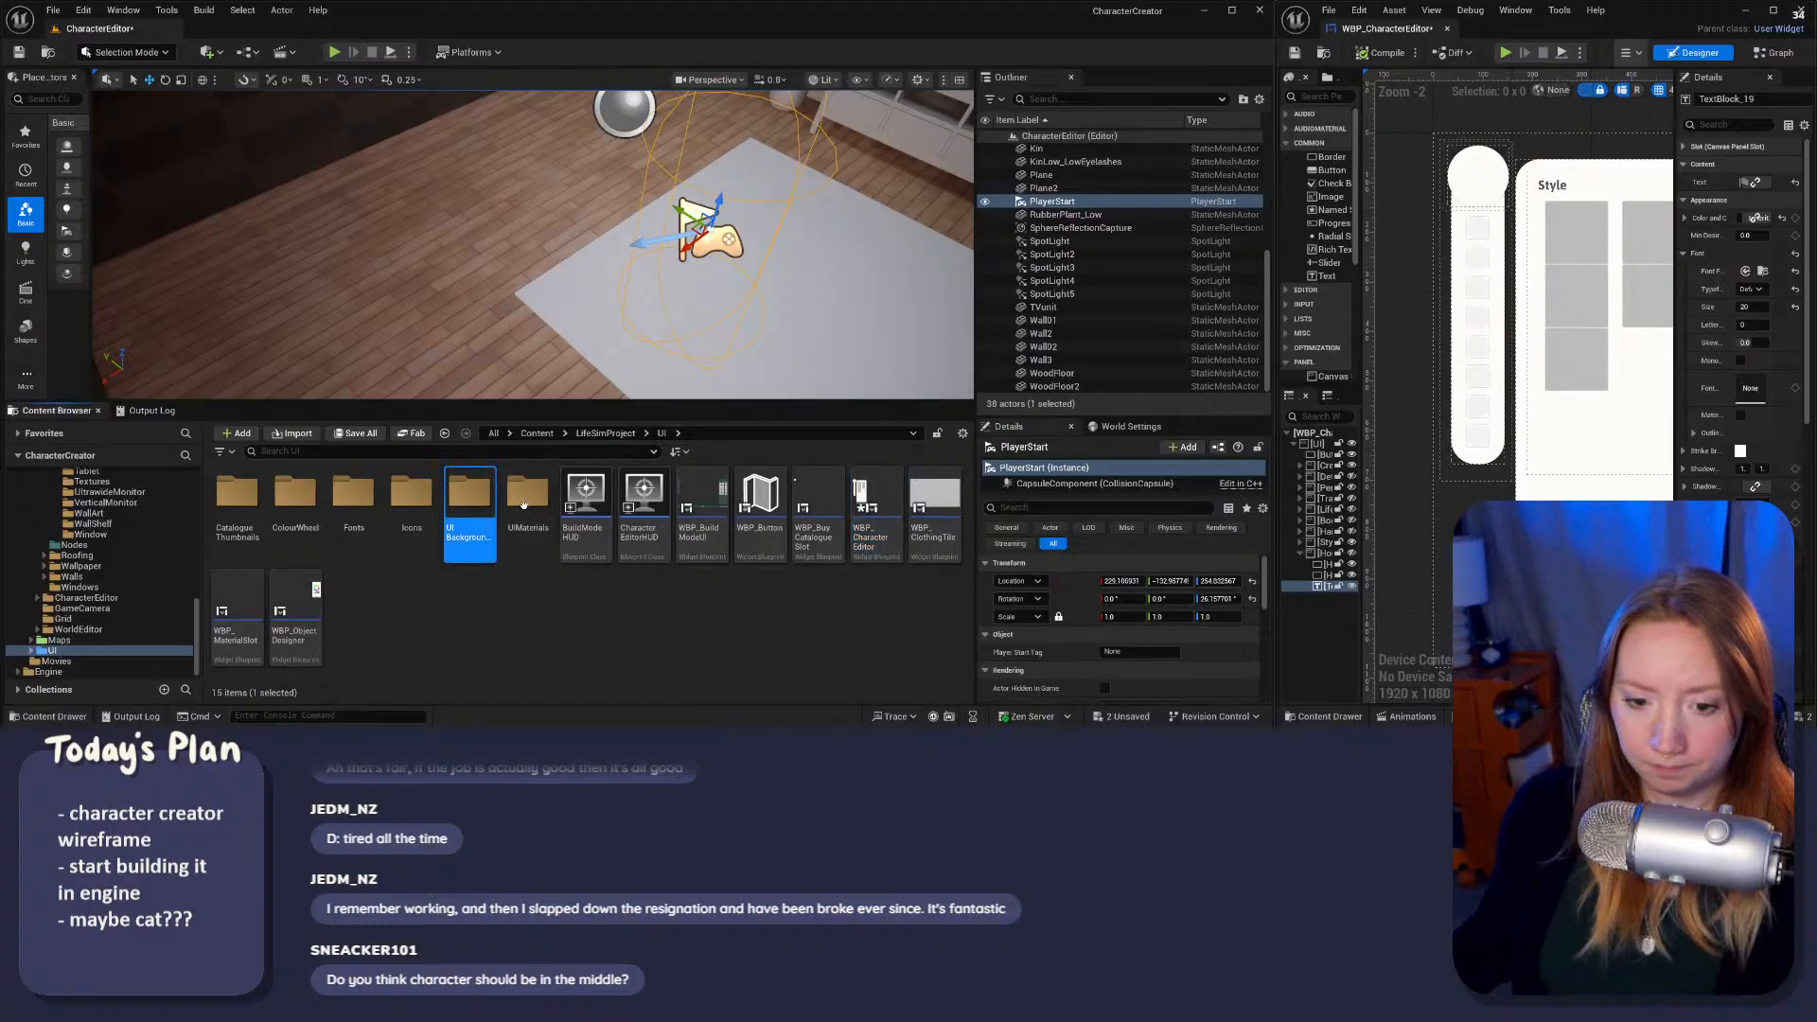
{"action": "left_click", "coordinate": [537, 432]}
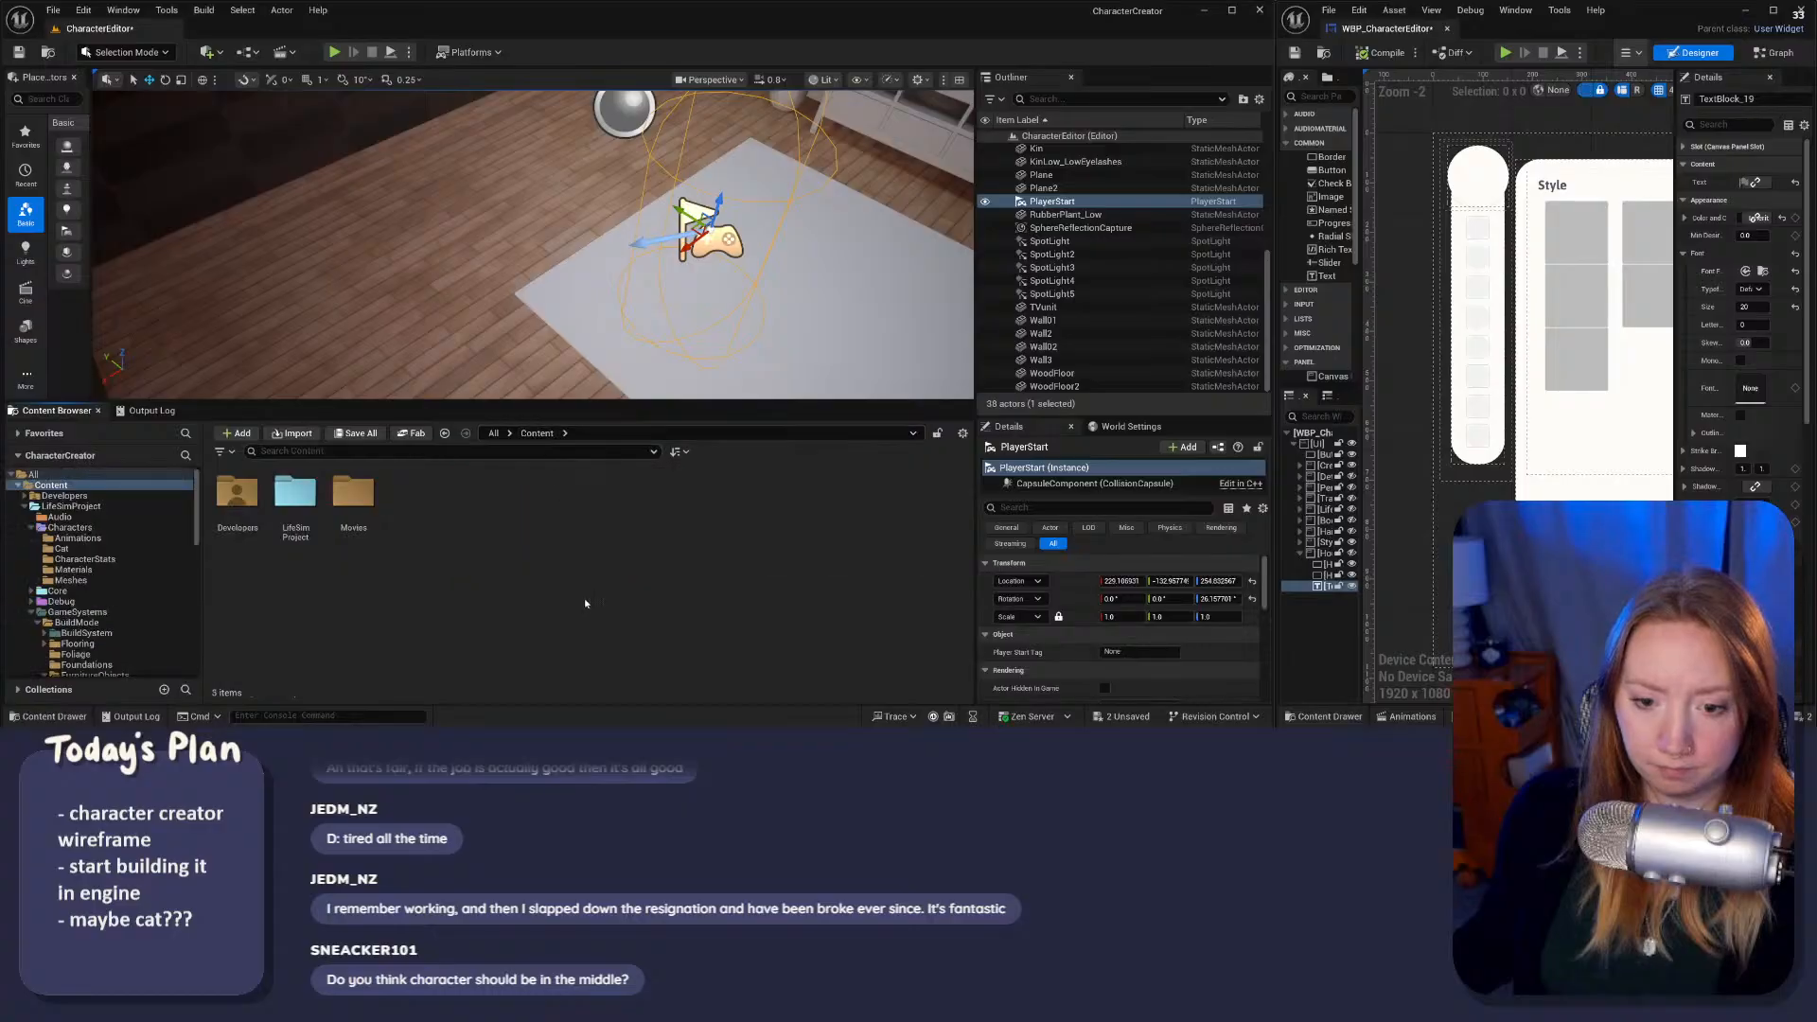
{"action": "left_click", "coordinate": [299, 504]}
{"action": "double_click", "coordinate": [298, 504]}
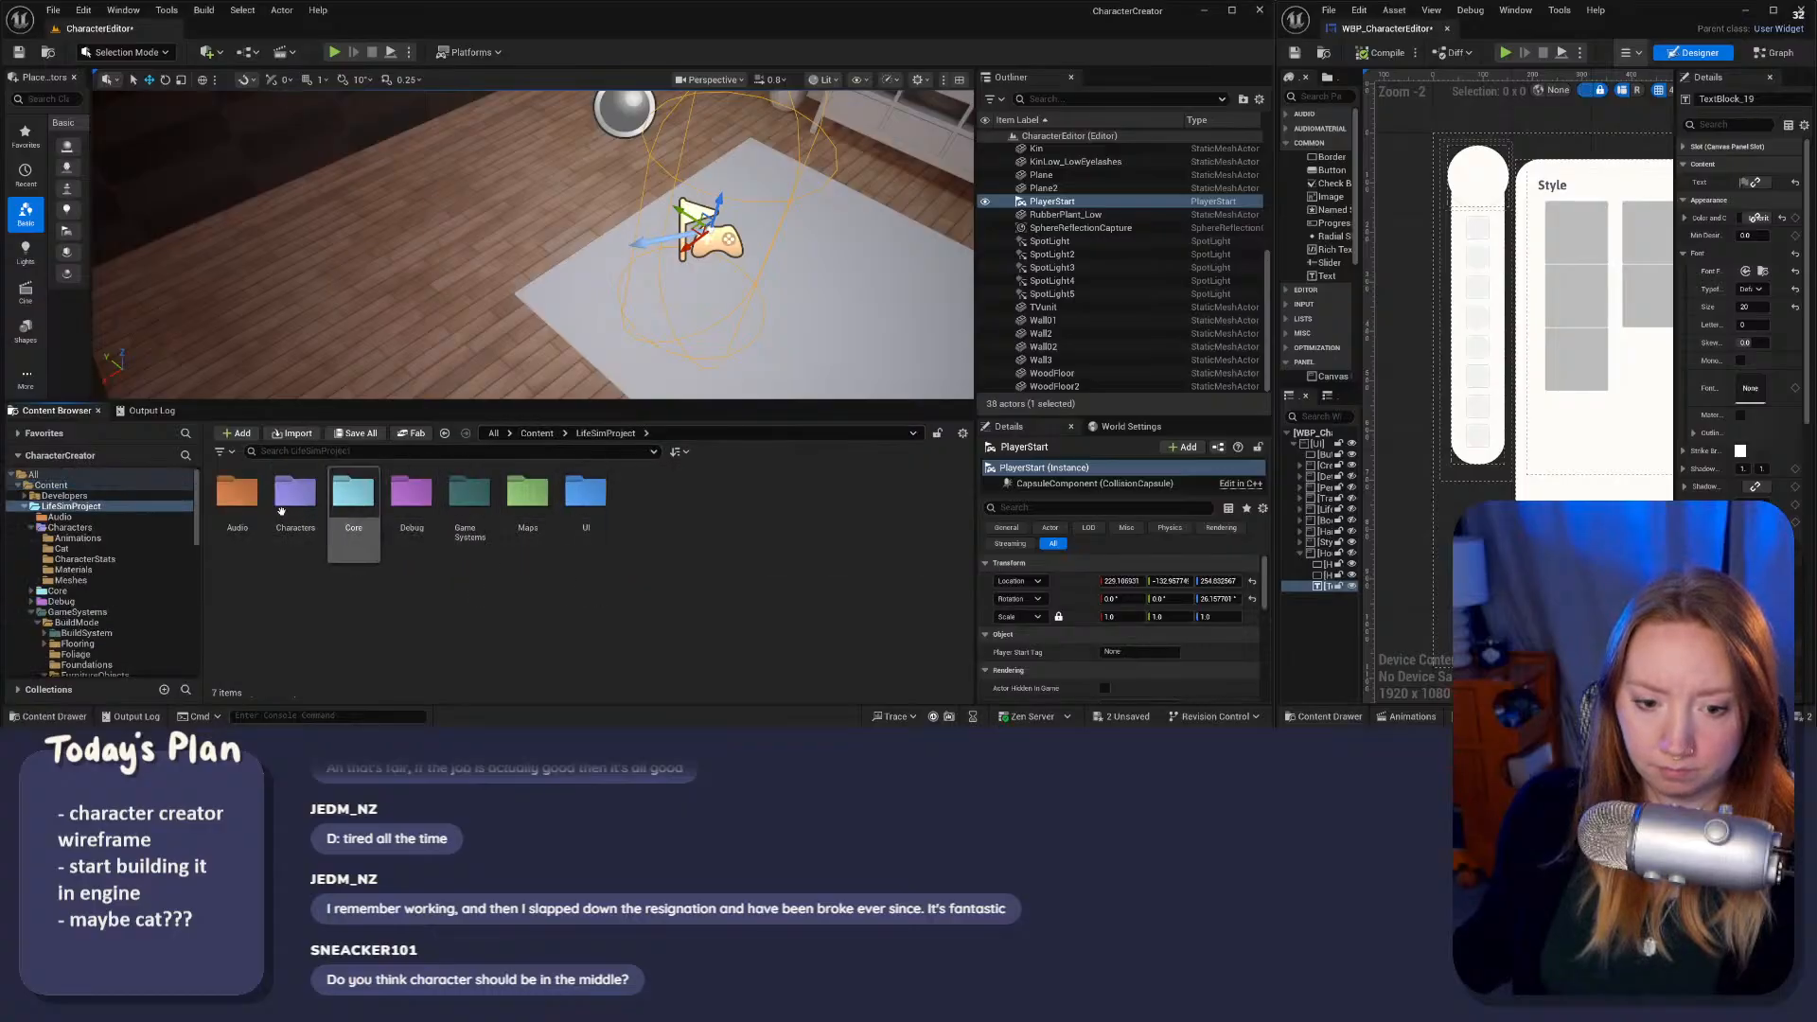
{"action": "double_click", "coordinate": [295, 497]}
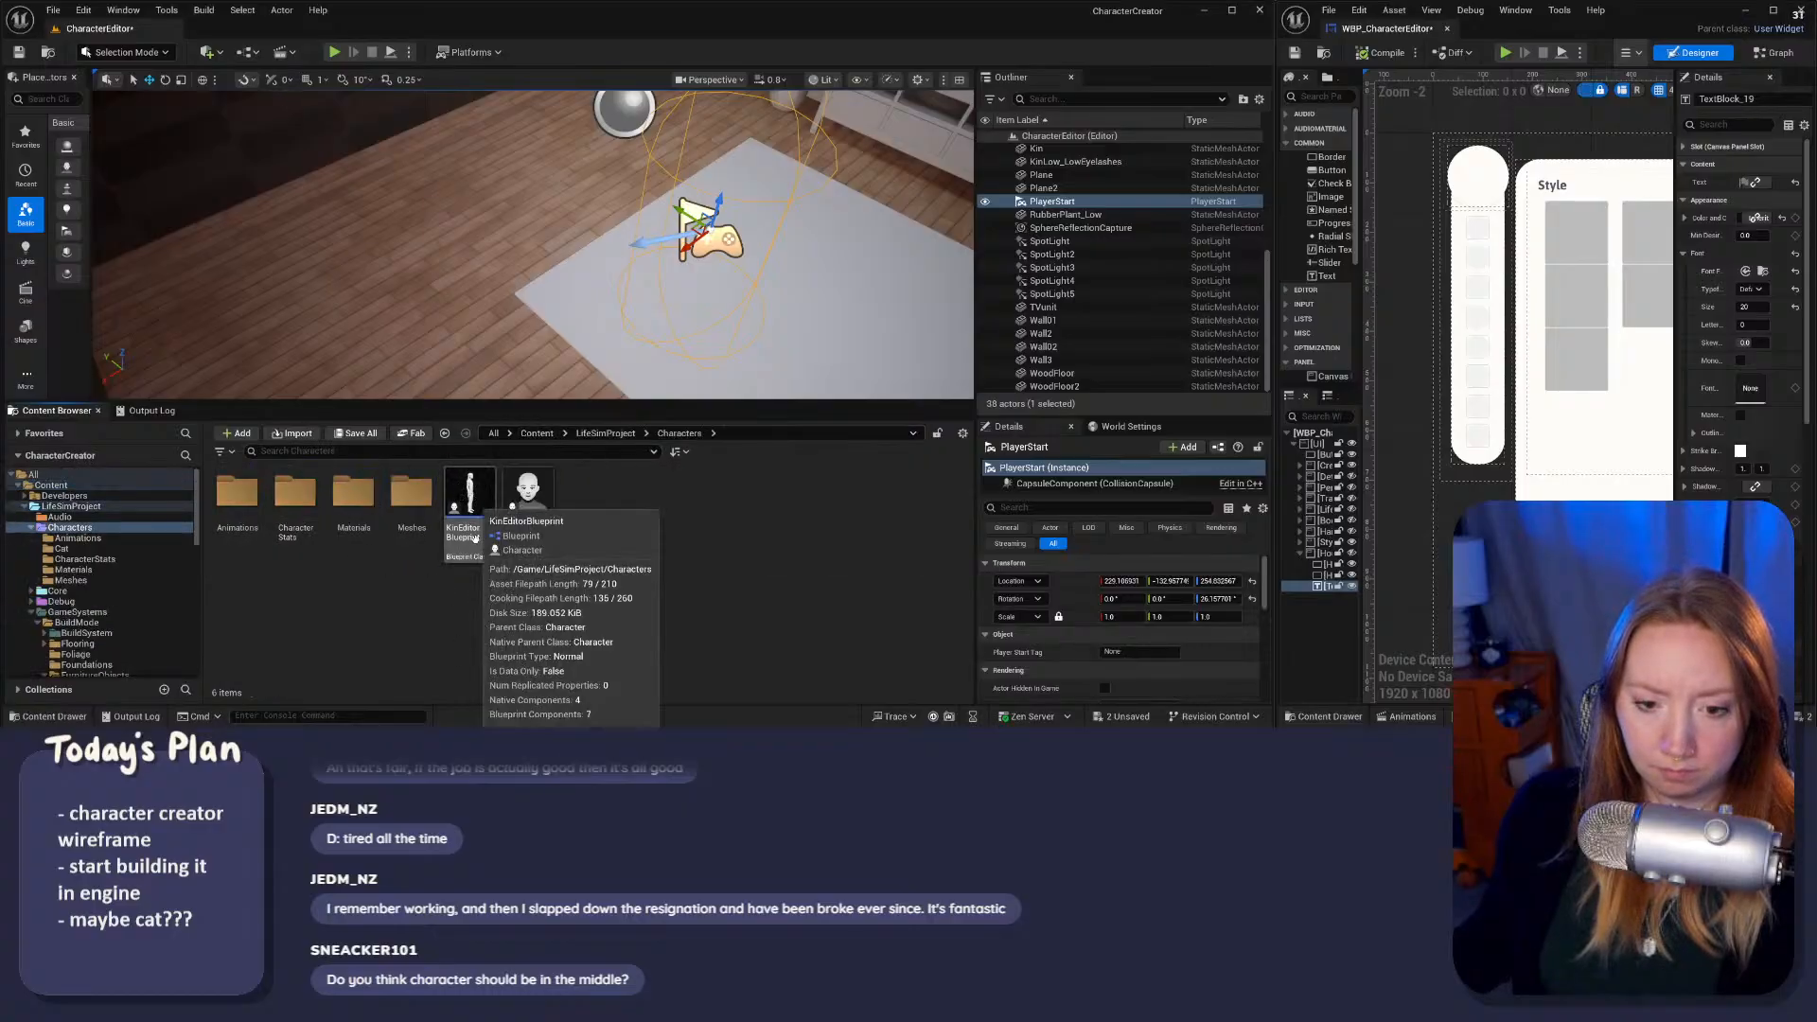
{"action": "left_click", "coordinate": [470, 501]}
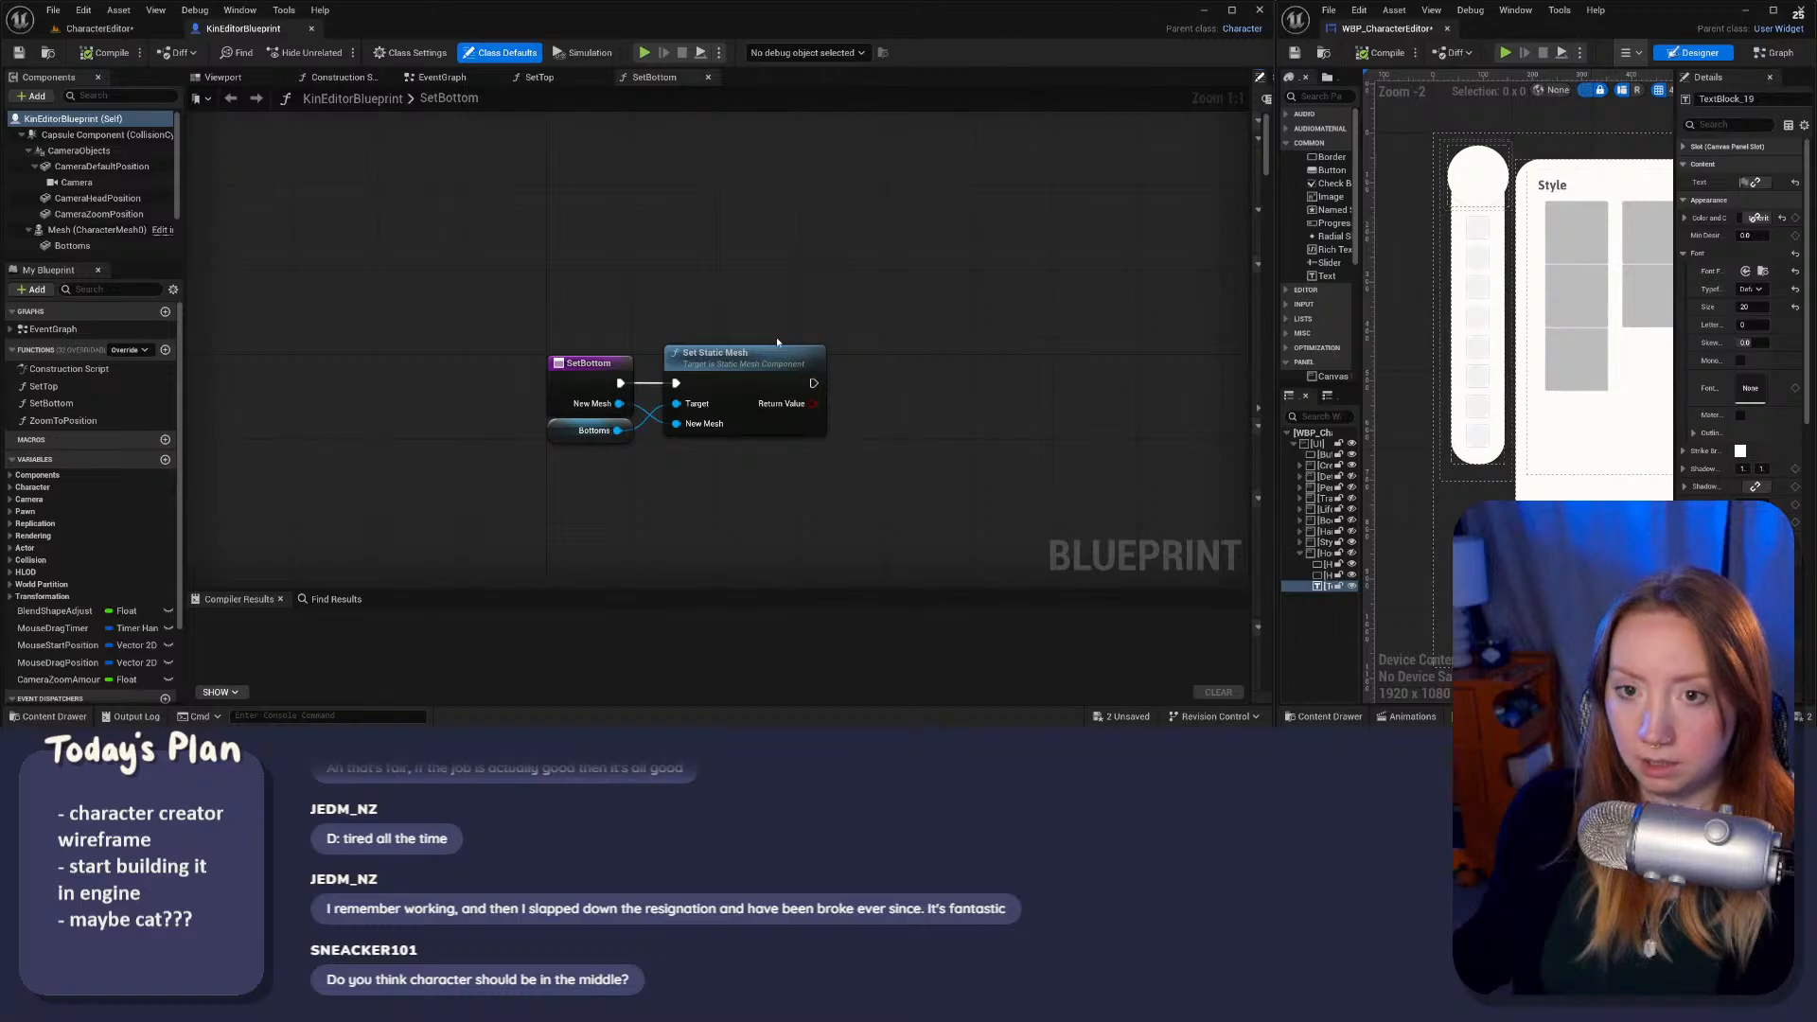
{"action": "left_click", "coordinate": [223, 77]}
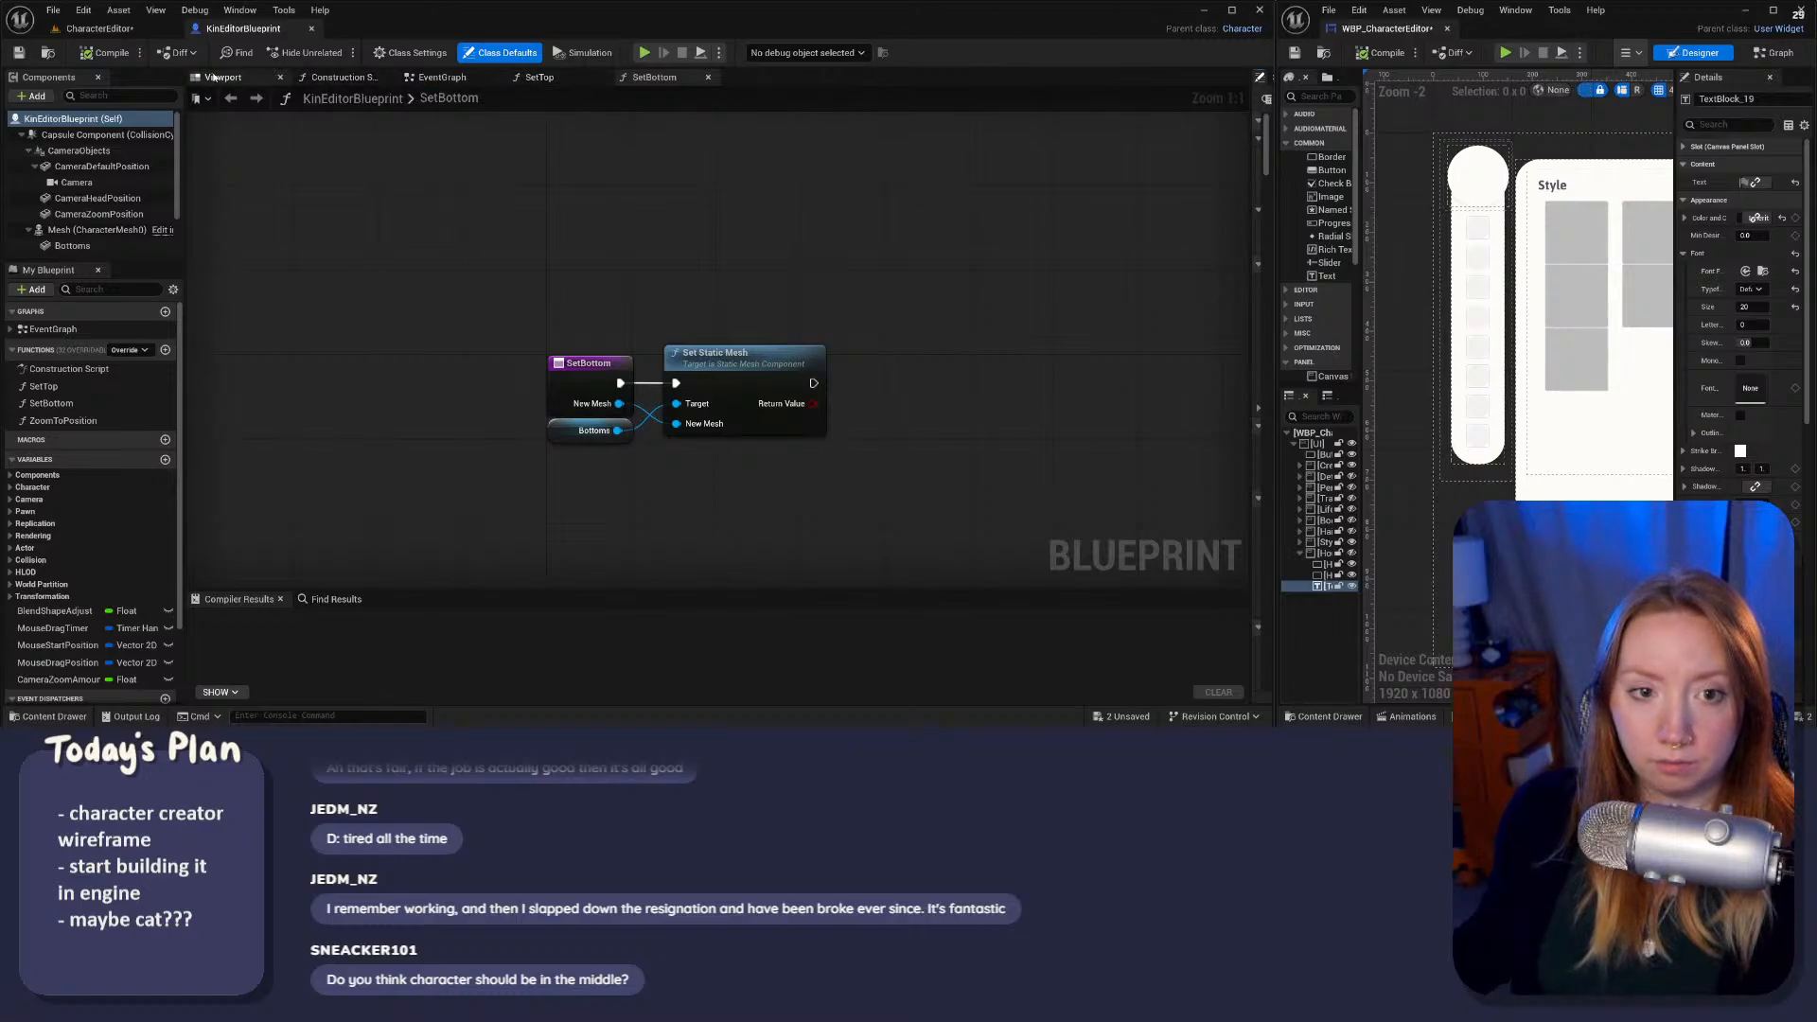
Step: Try to shift the character mesh sideways away from the camera and compile the blueprint, and undo the move
{"action": "right_click_drag", "start_coordinate": [790, 237], "coordinate": [539, 345]}
{"action": "left_click", "coordinate": [791, 237]}
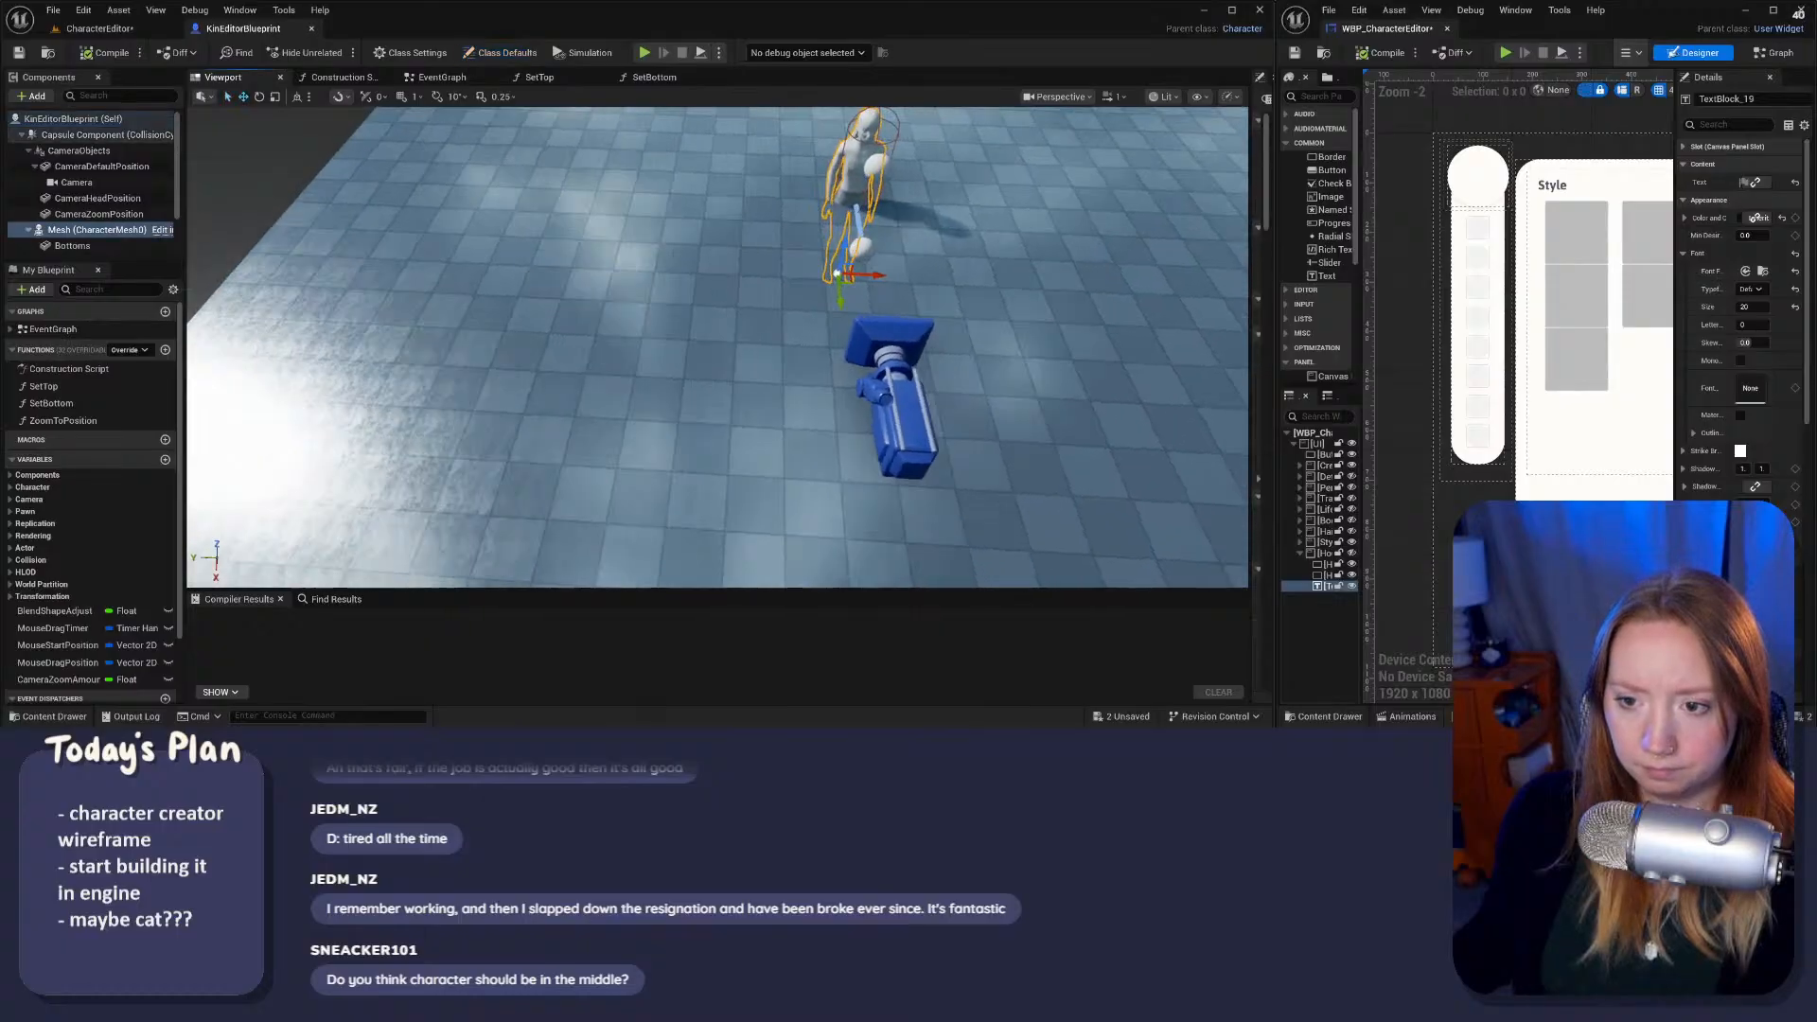
{"action": "scroll", "coordinate": [748, 307], "scroll_direction": "down", "scroll_amount": 5}
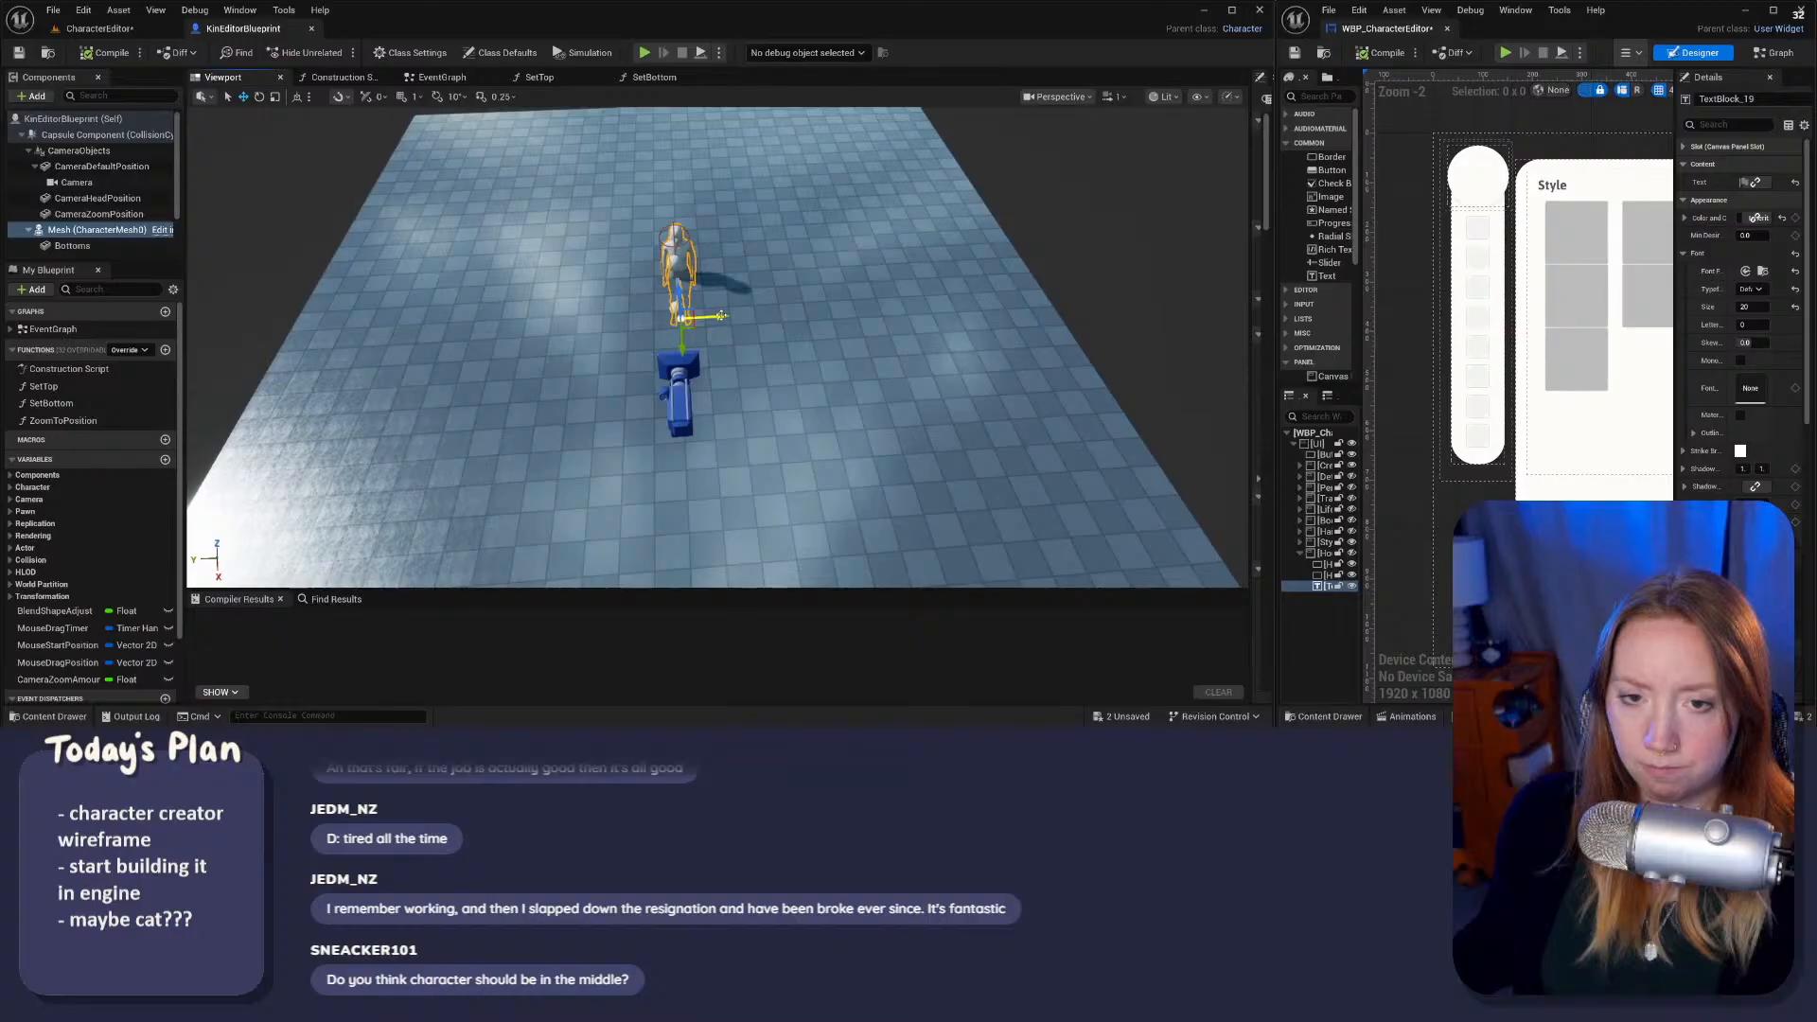
{"action": "left_click_drag", "start_coordinate": [719, 315], "coordinate": [791, 308]}
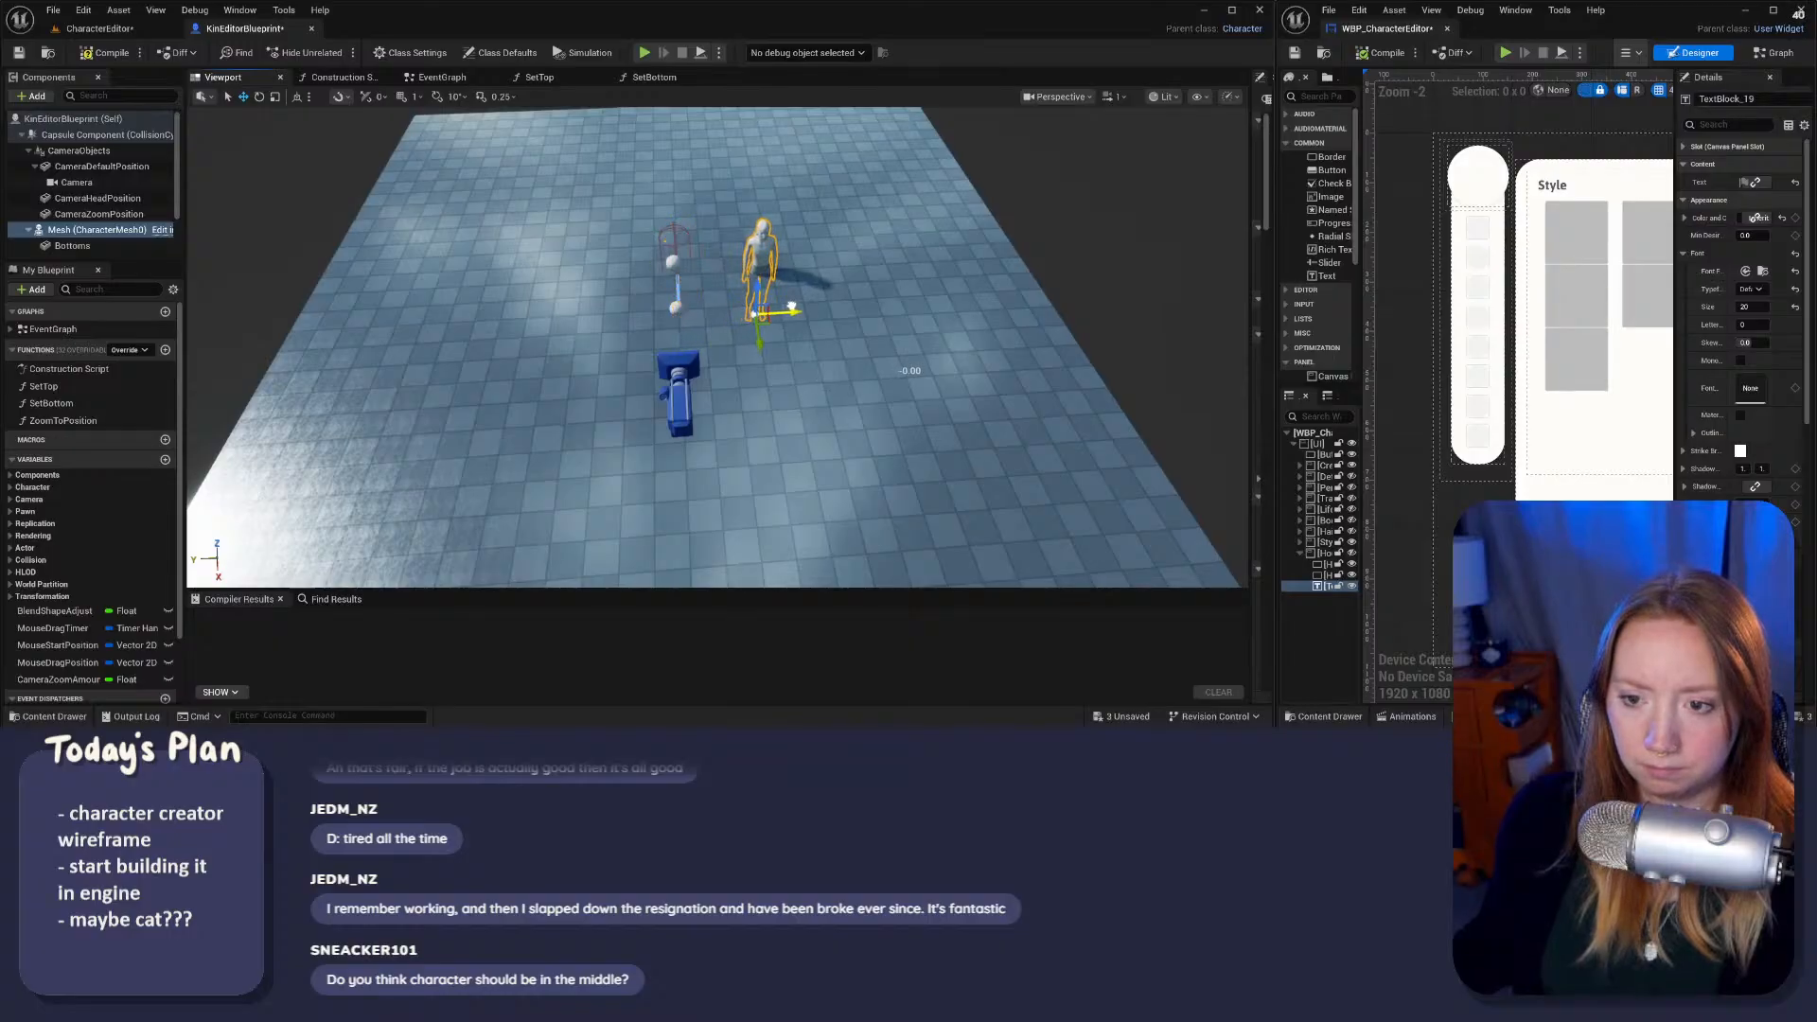
{"action": "left_click", "coordinate": [121, 59]}
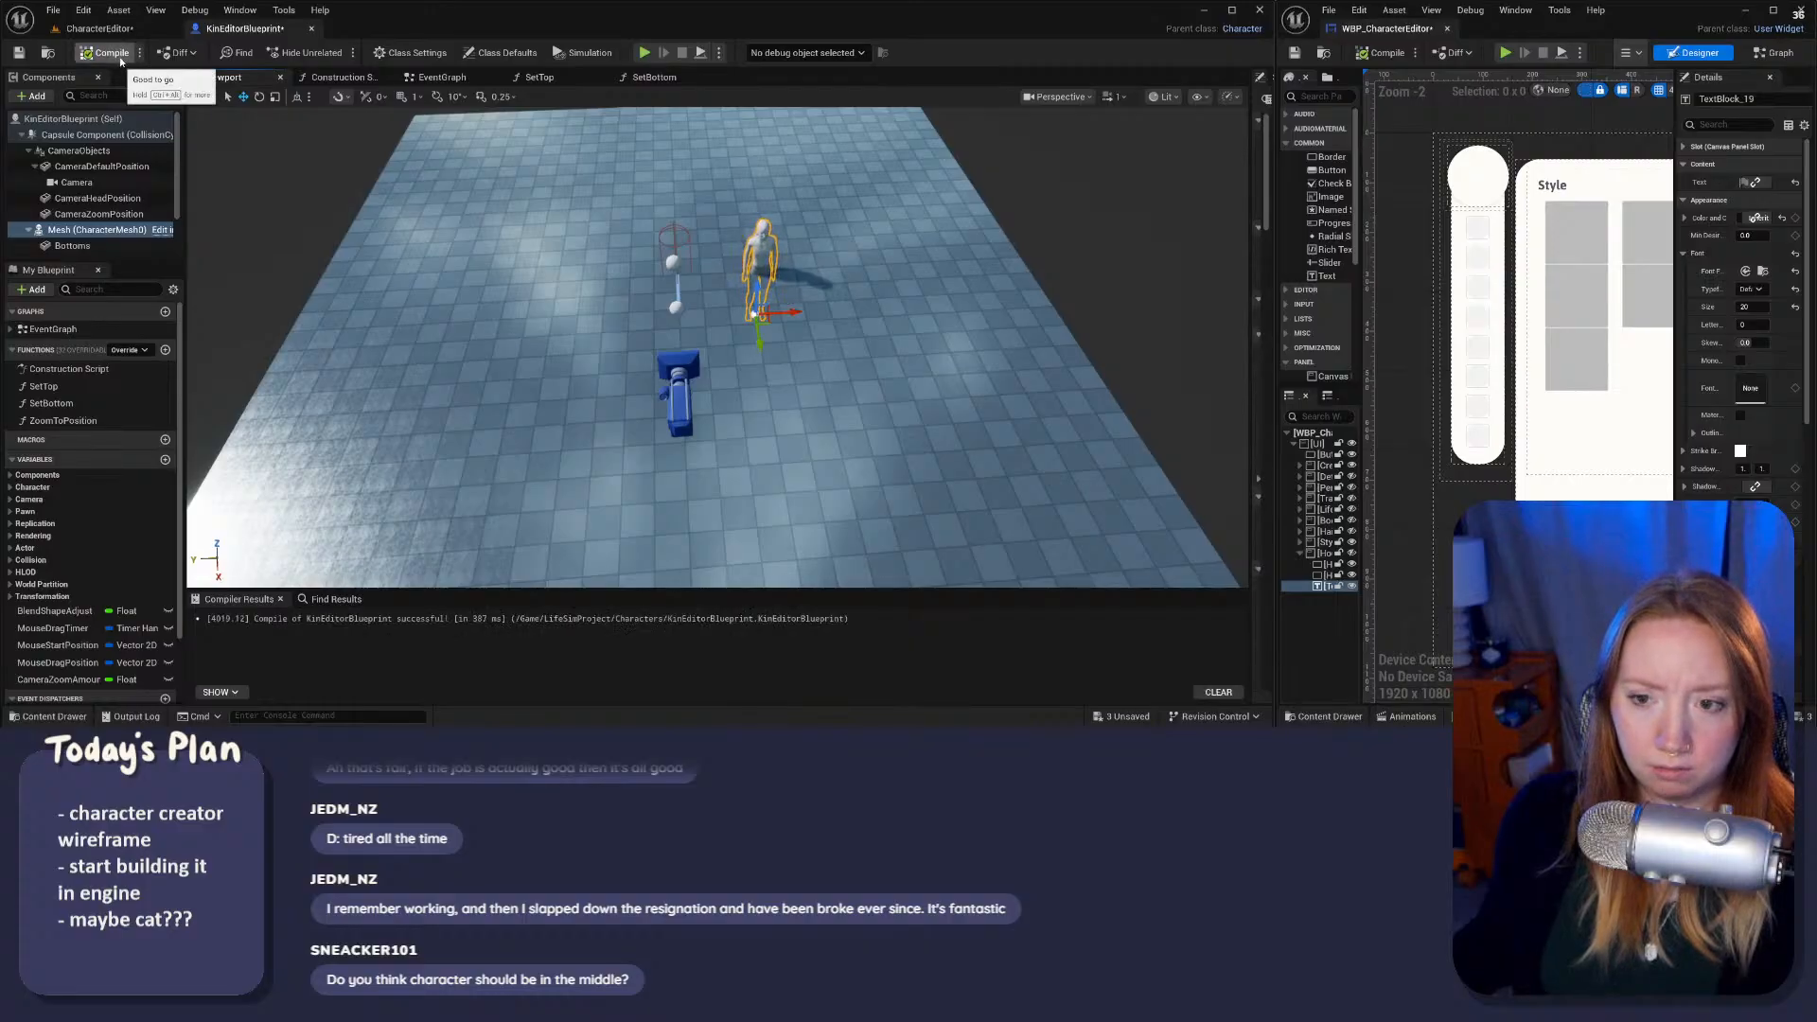
{"action": "key", "text": "ctrl+z"}
Step: Bring up the component details beside the 3D view and examine the Capsule Component's and blueprint root's settings
{"action": "left_click", "coordinate": [685, 240]}
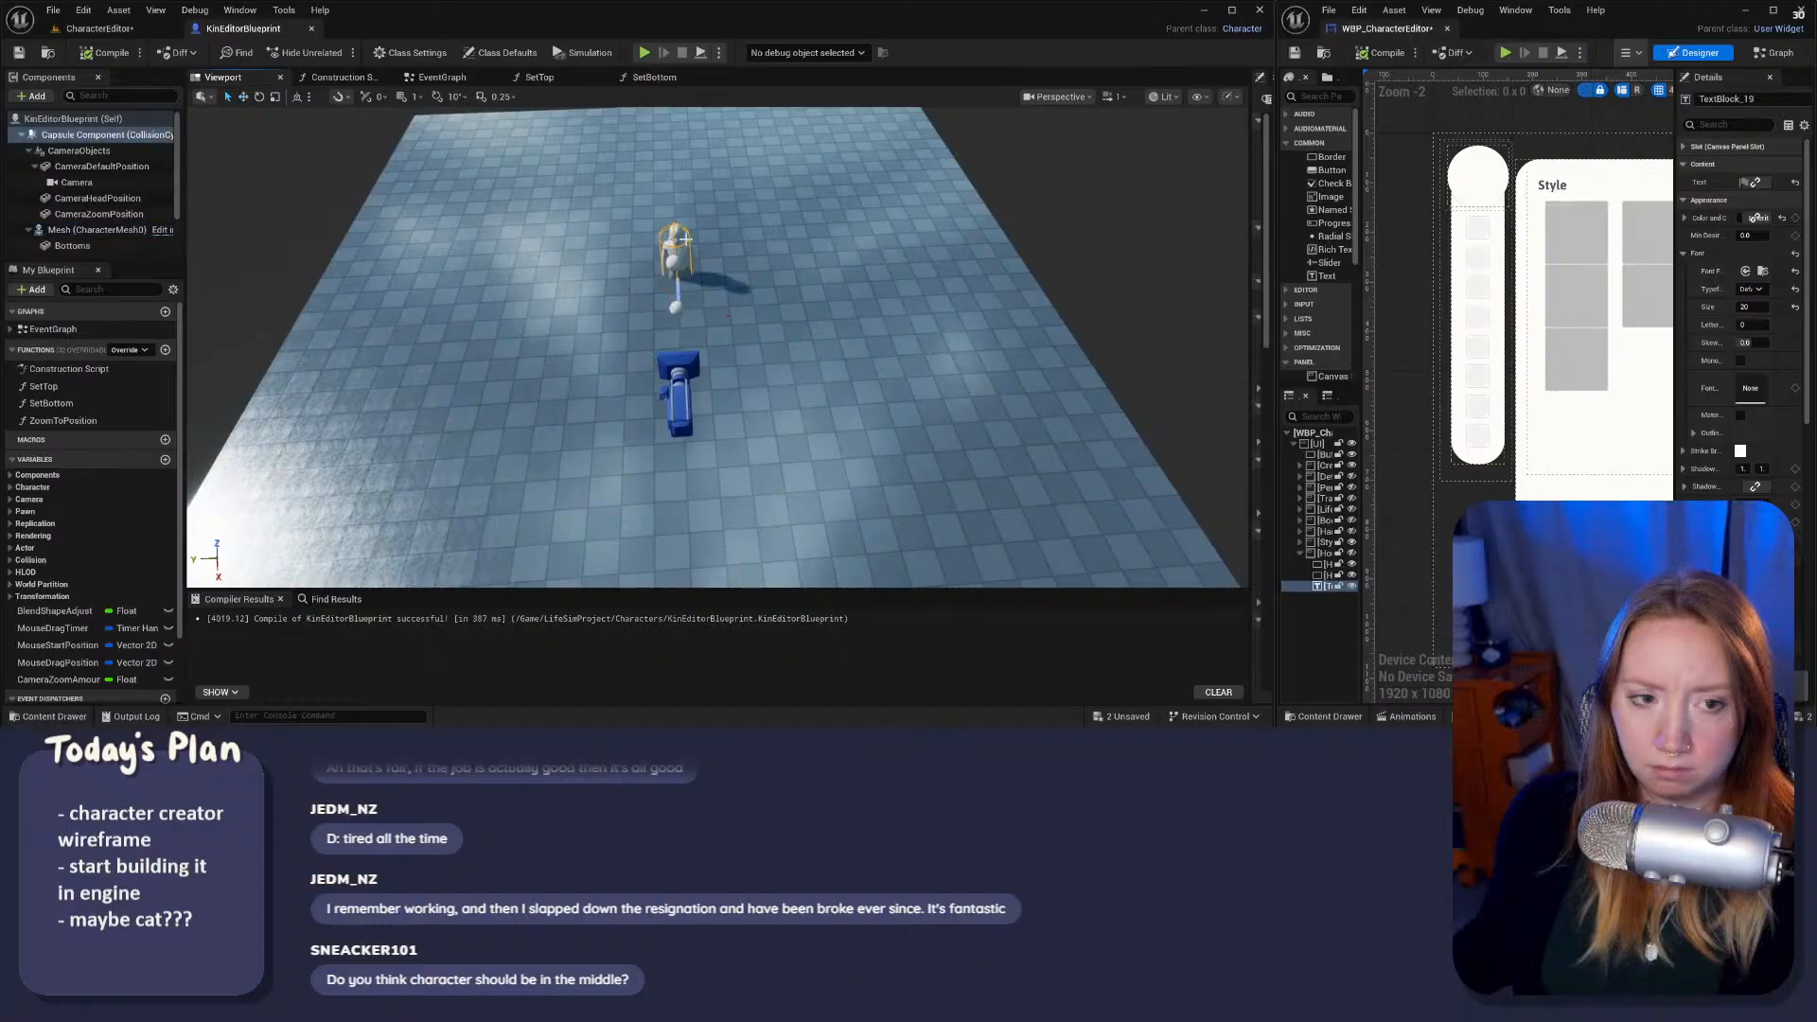
{"action": "left_click", "coordinate": [140, 135]}
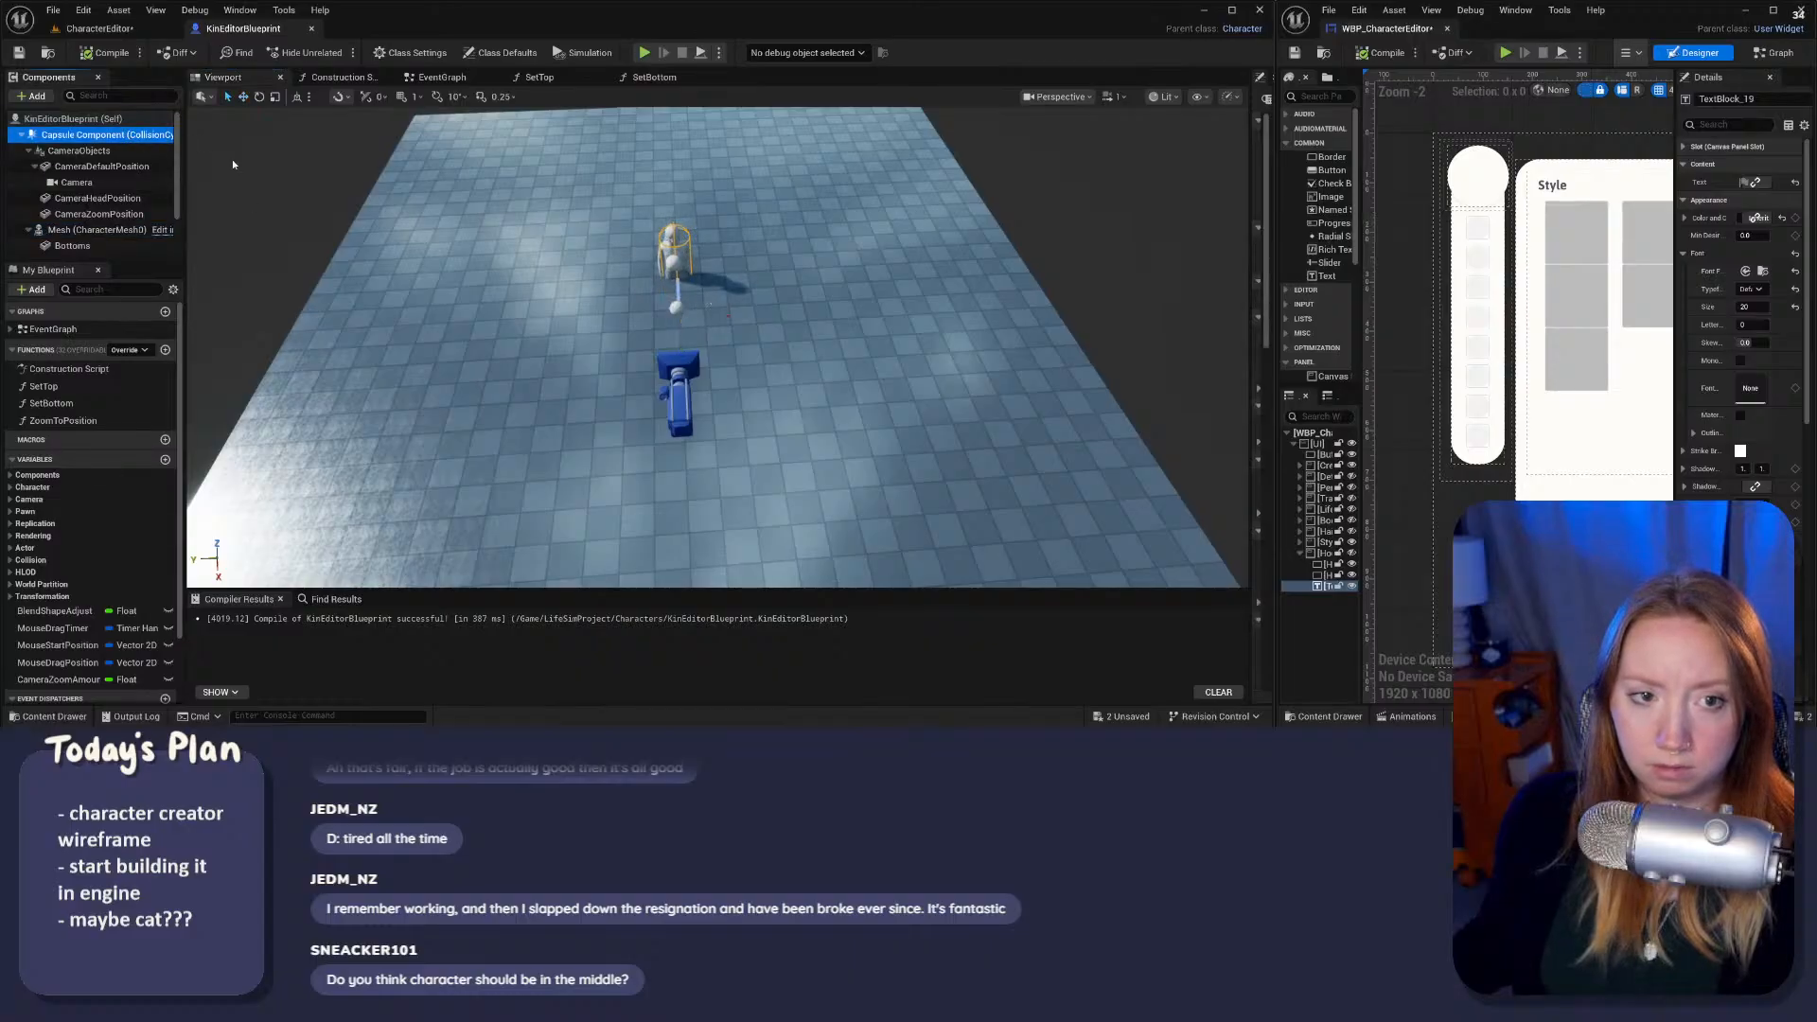
{"action": "right_click_drag", "start_coordinate": [712, 304], "coordinate": [806, 273]}
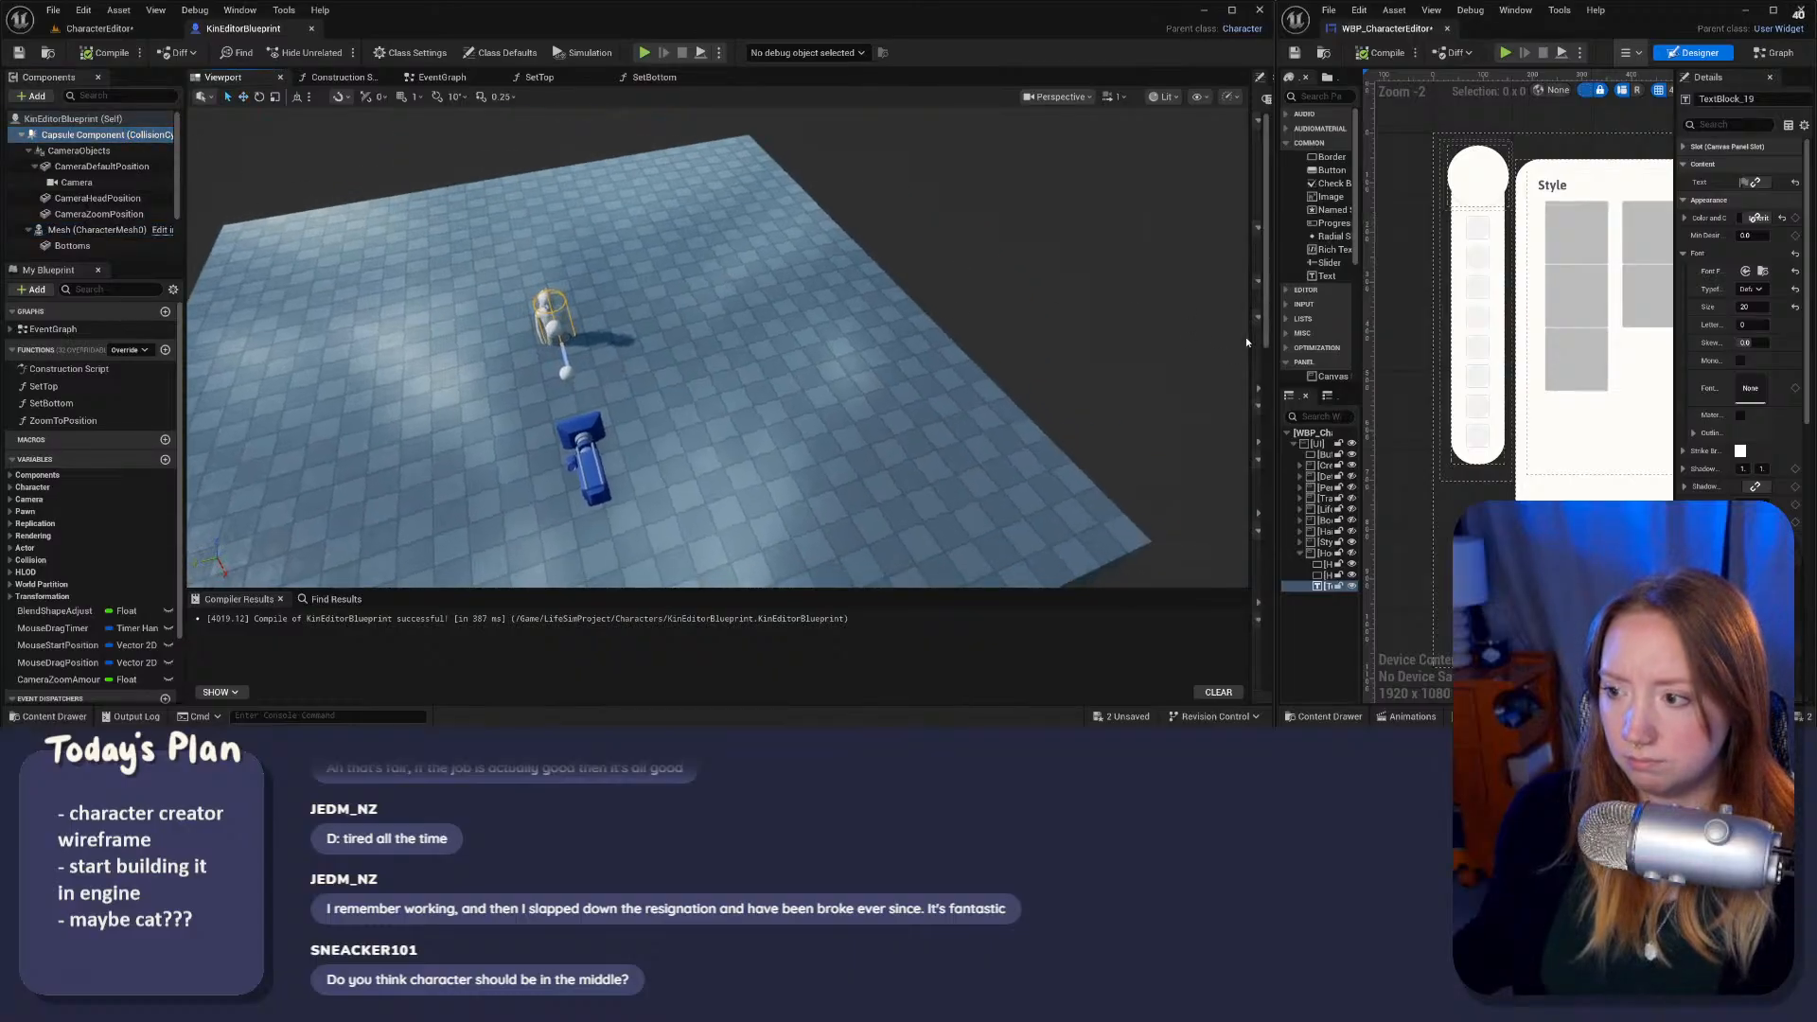
{"action": "left_click", "coordinate": [1252, 337]}
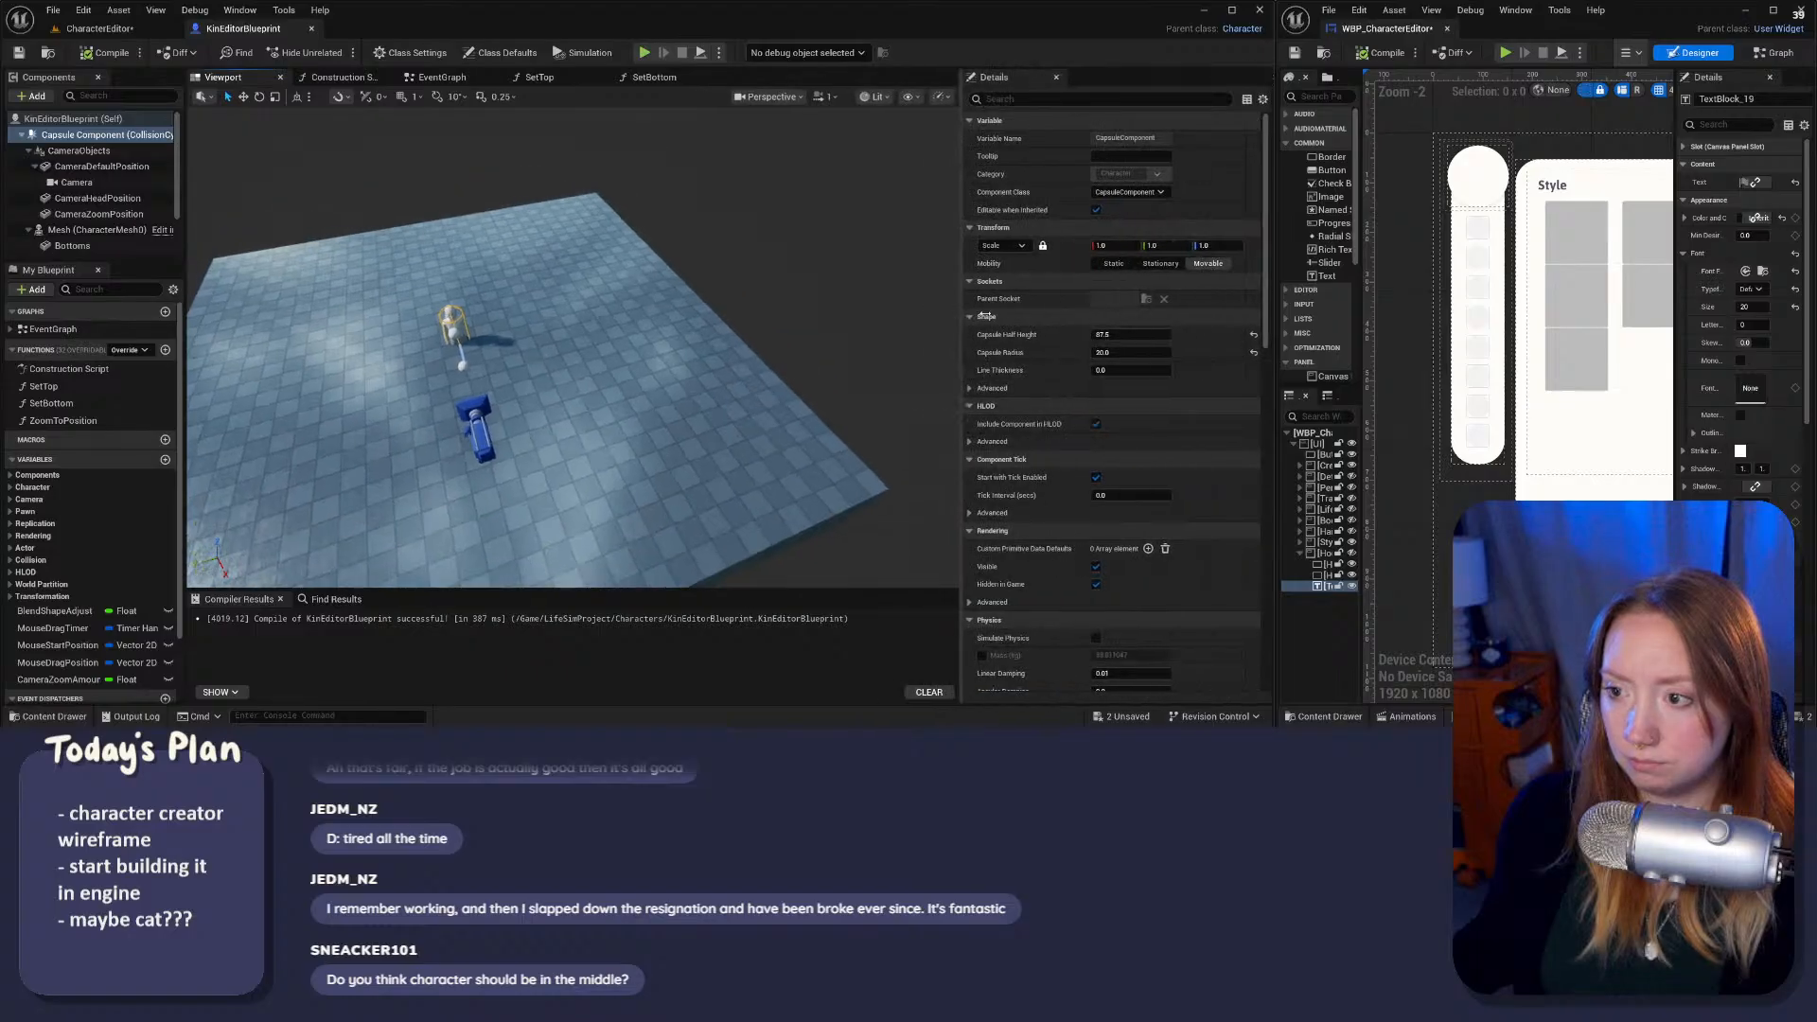
{"action": "left_click_drag", "start_coordinate": [962, 96], "coordinate": [990, 95]}
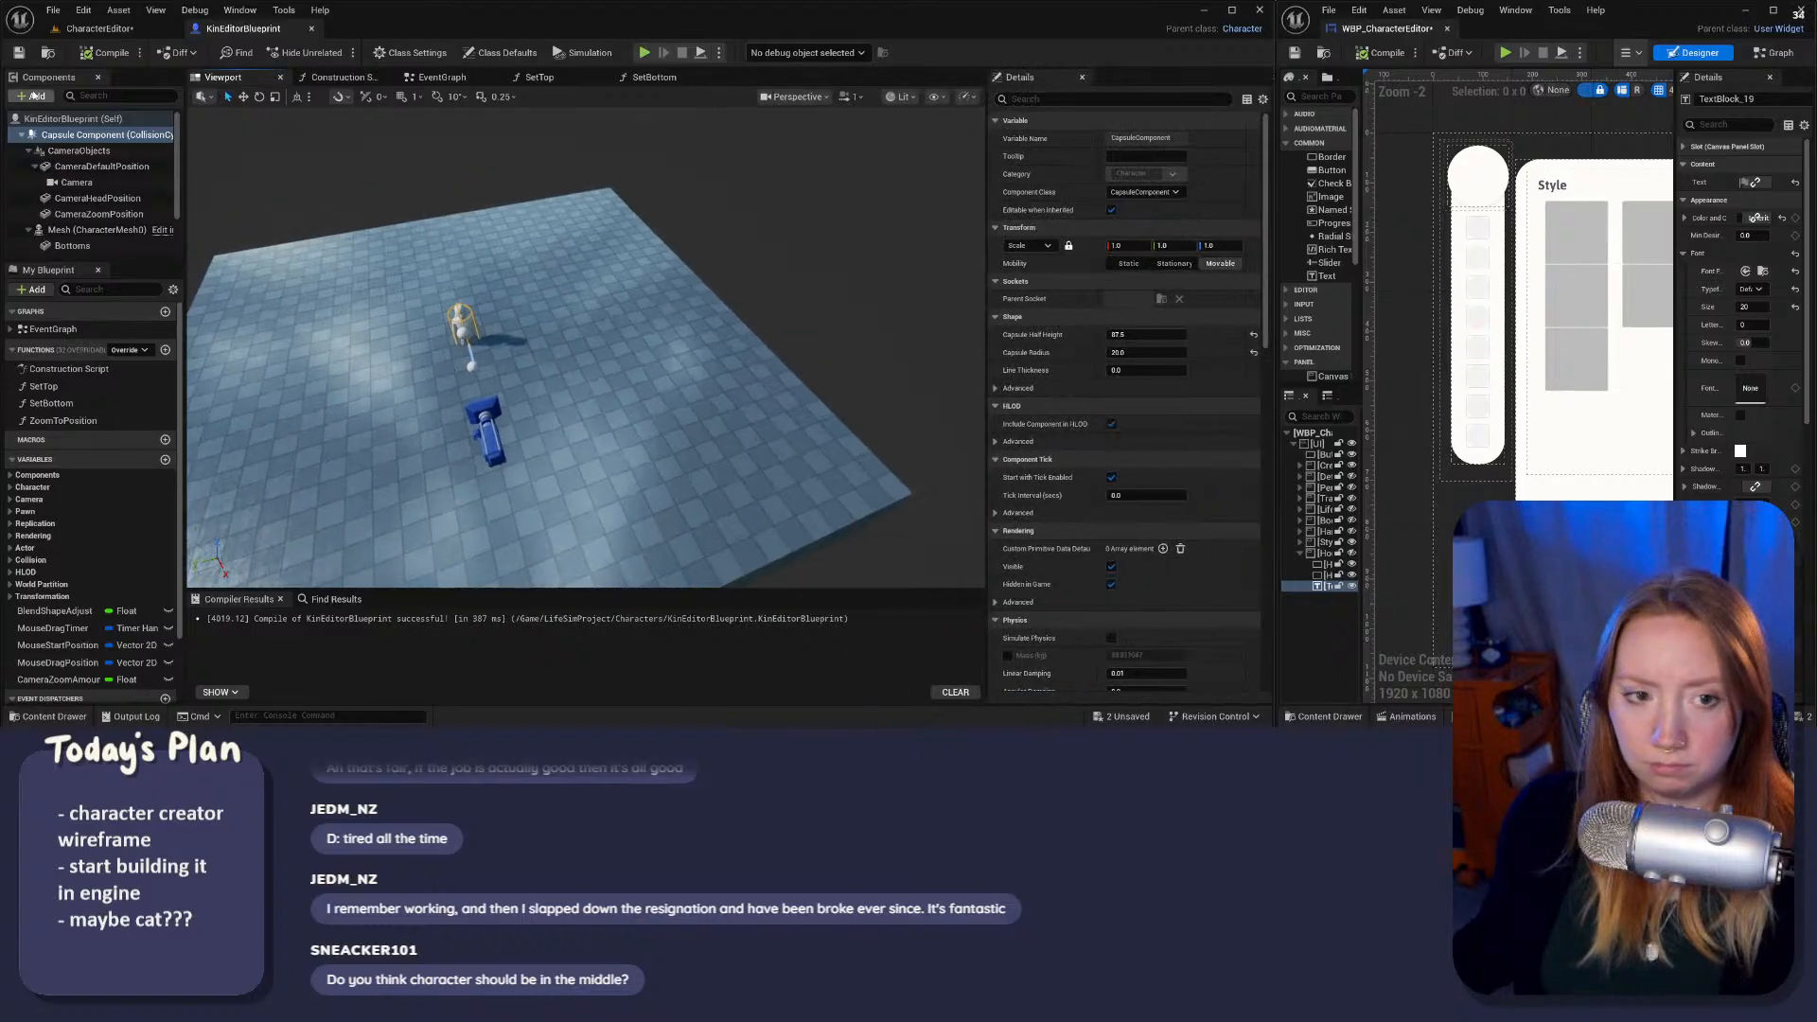
{"action": "left_click", "coordinate": [378, 352]}
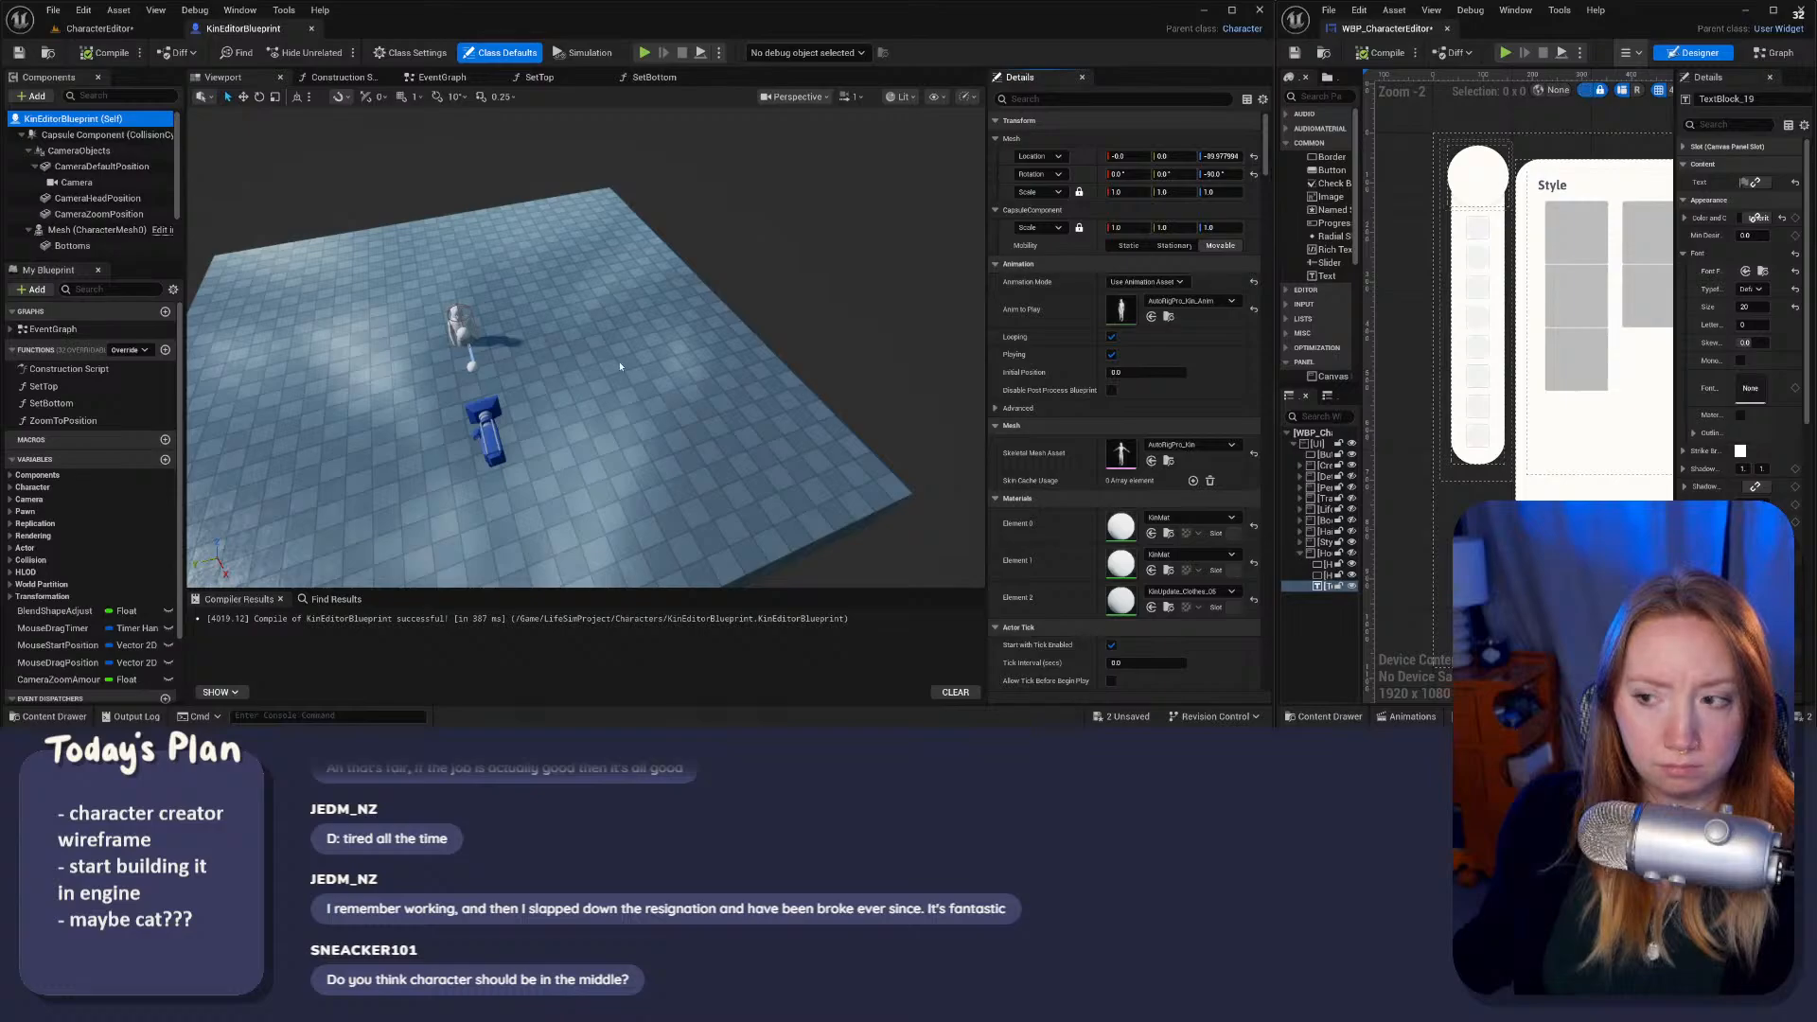
Step: Turn the blueprint's Camera component to a yaw of about 15° and move it sideways from the character
{"action": "right_click_drag", "start_coordinate": [620, 366], "coordinate": [708, 343]}
{"action": "left_click", "coordinate": [506, 425]}
{"action": "key", "text": "e"}
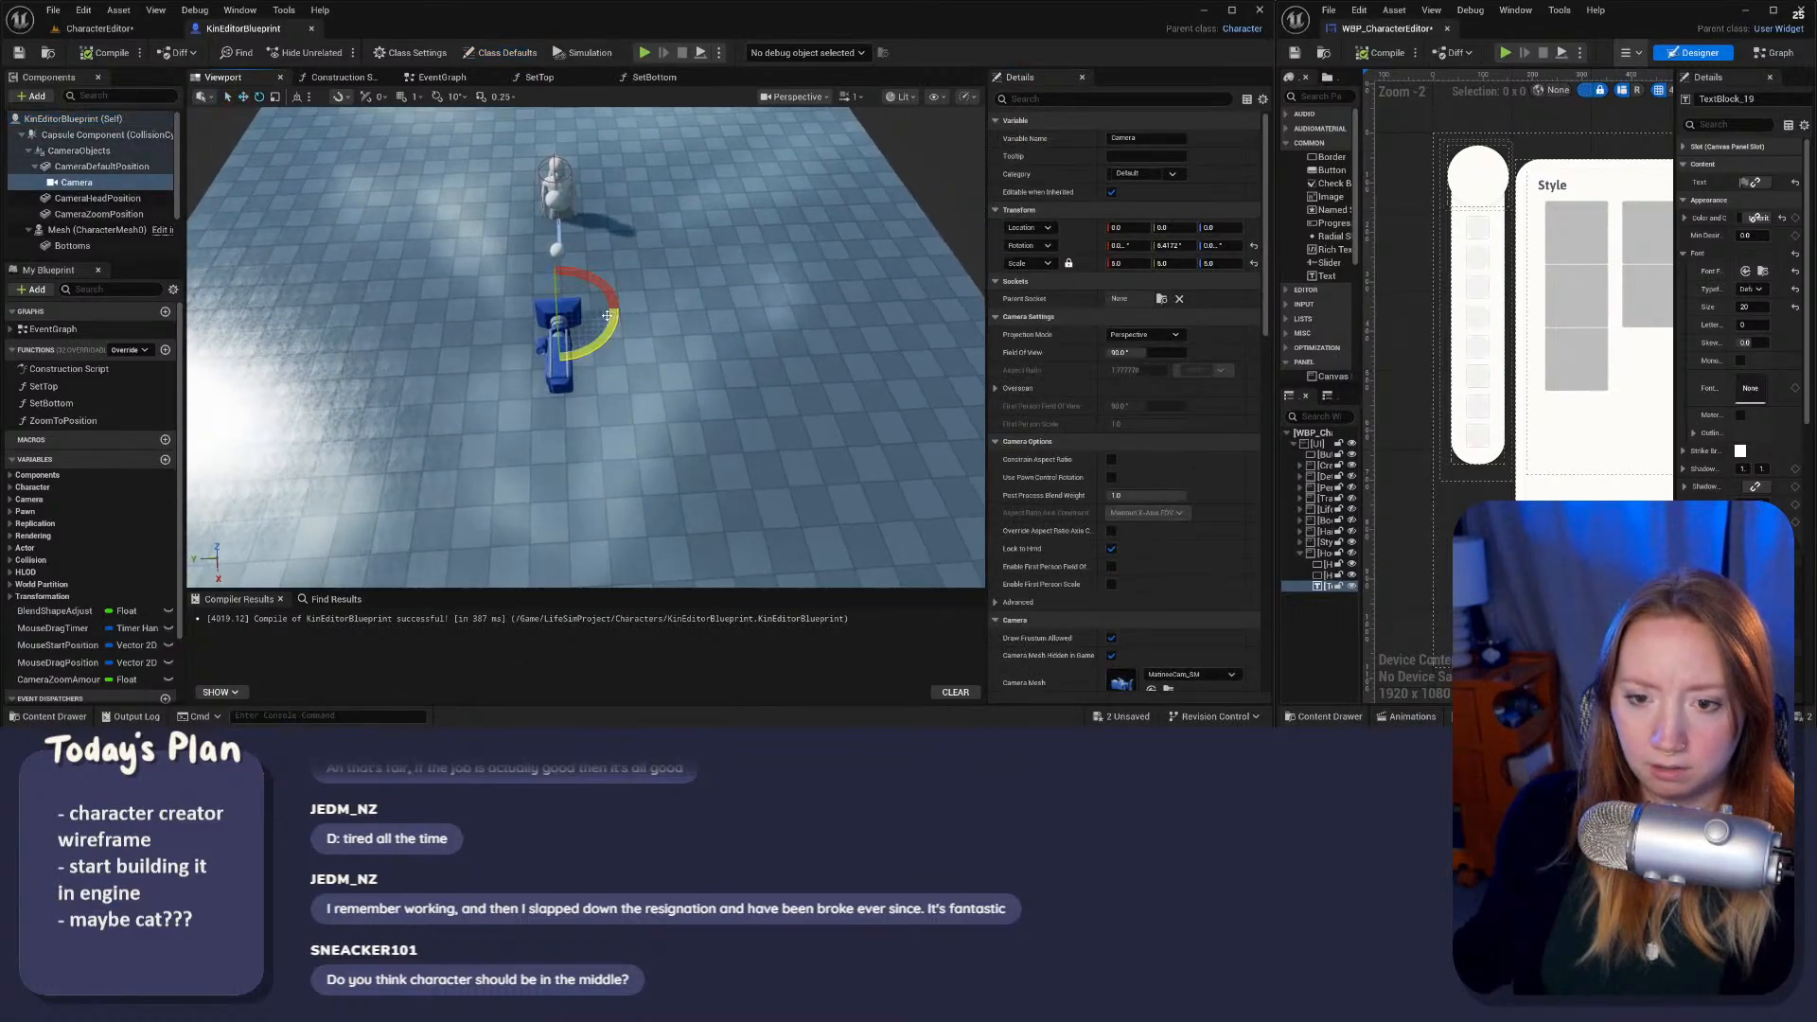
{"action": "left_click_drag", "start_coordinate": [608, 316], "coordinate": [677, 366]}
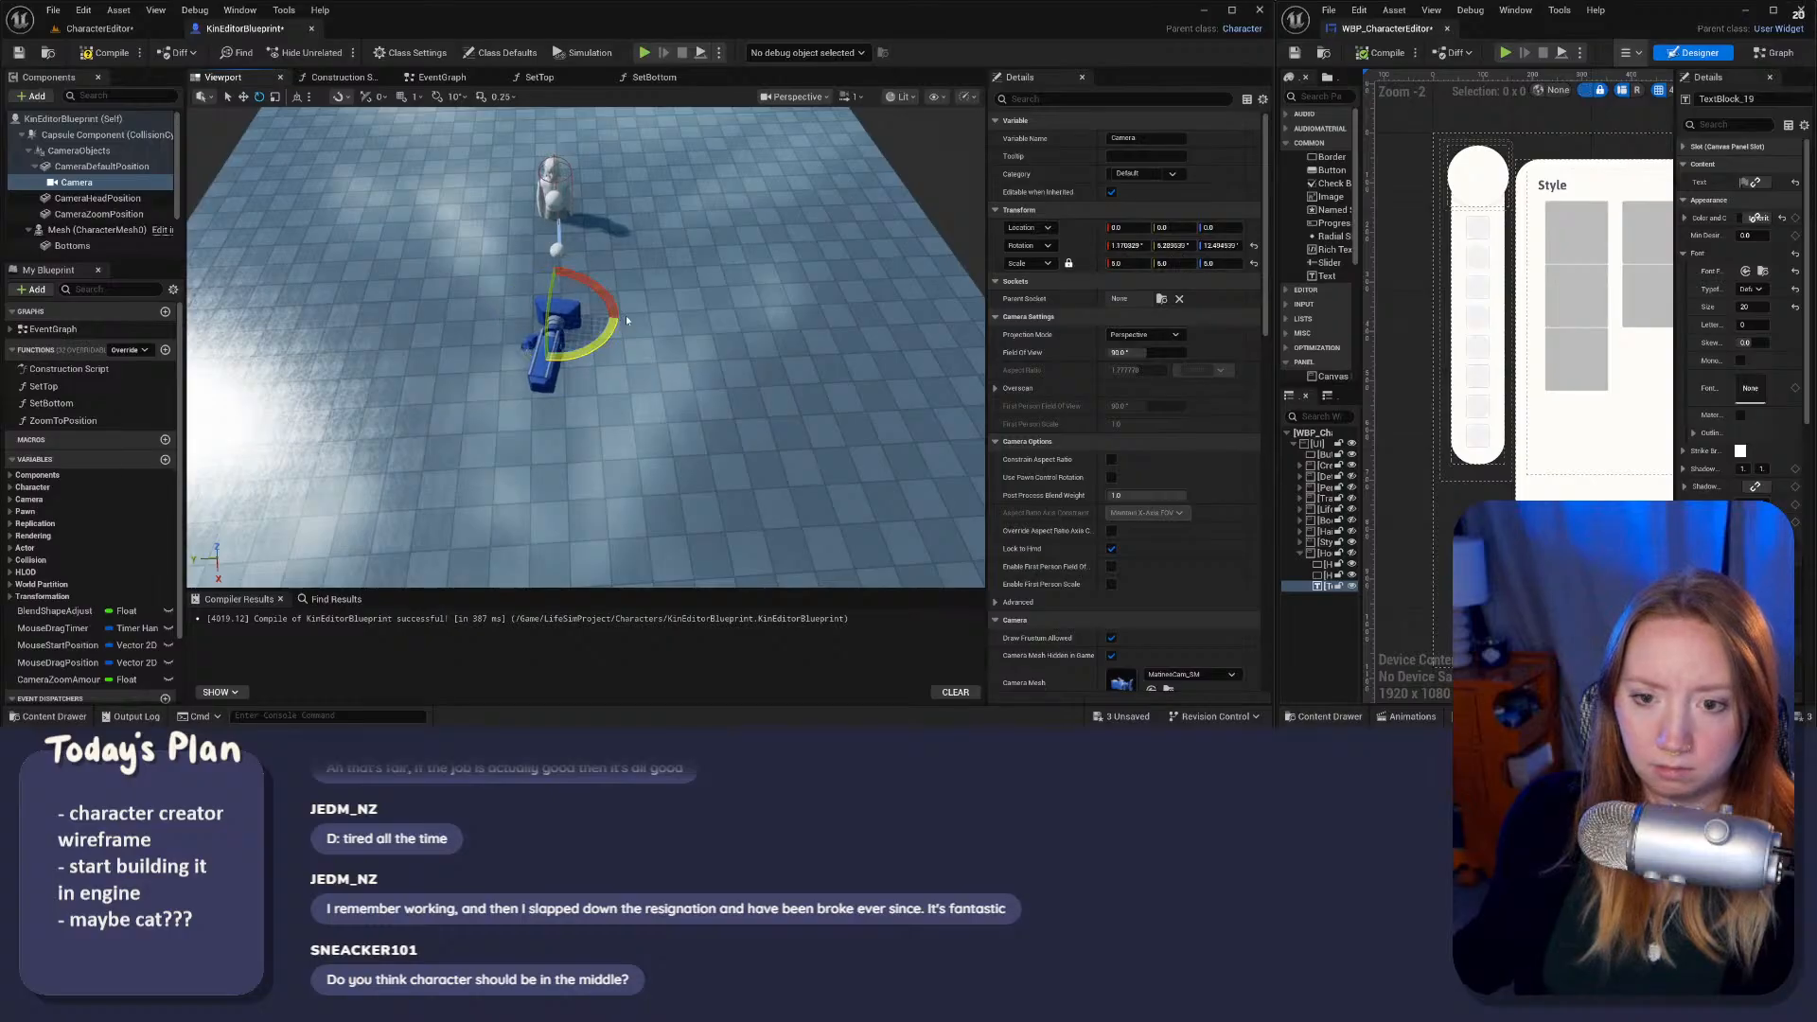
{"action": "key", "text": "w"}
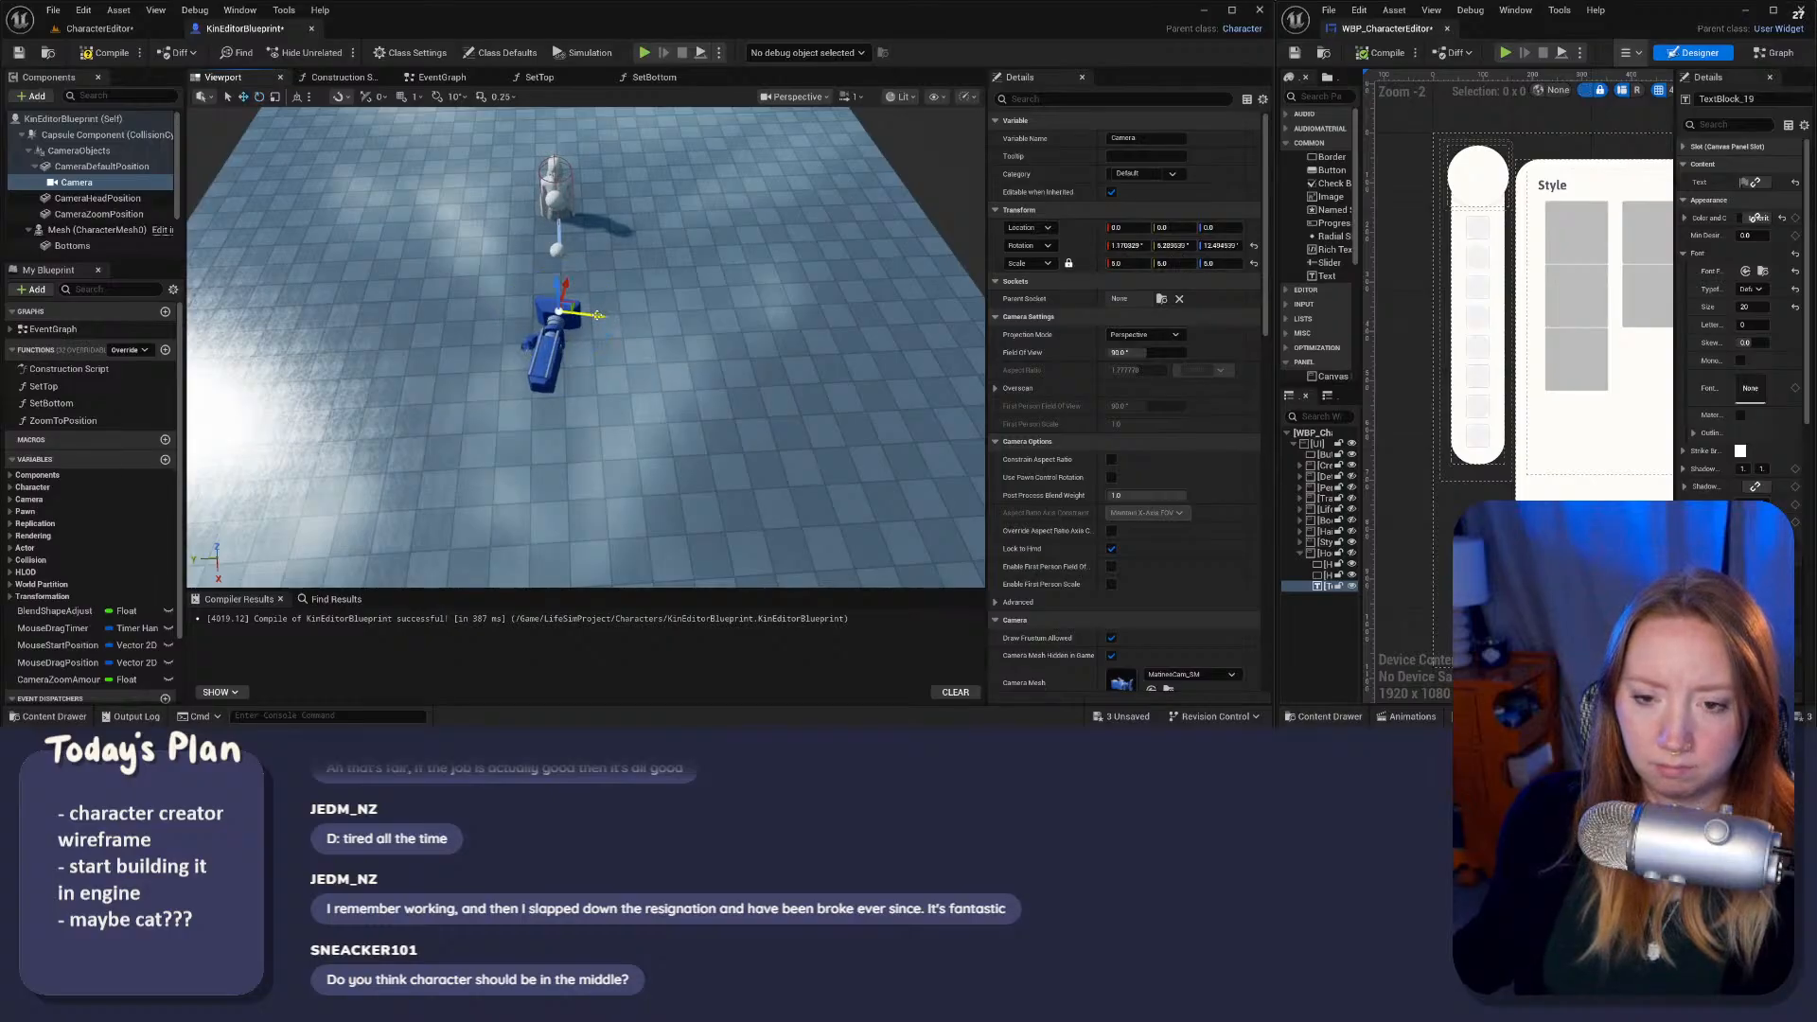
{"action": "left_click_drag", "start_coordinate": [598, 315], "coordinate": [511, 321]}
{"action": "key", "text": "e"}
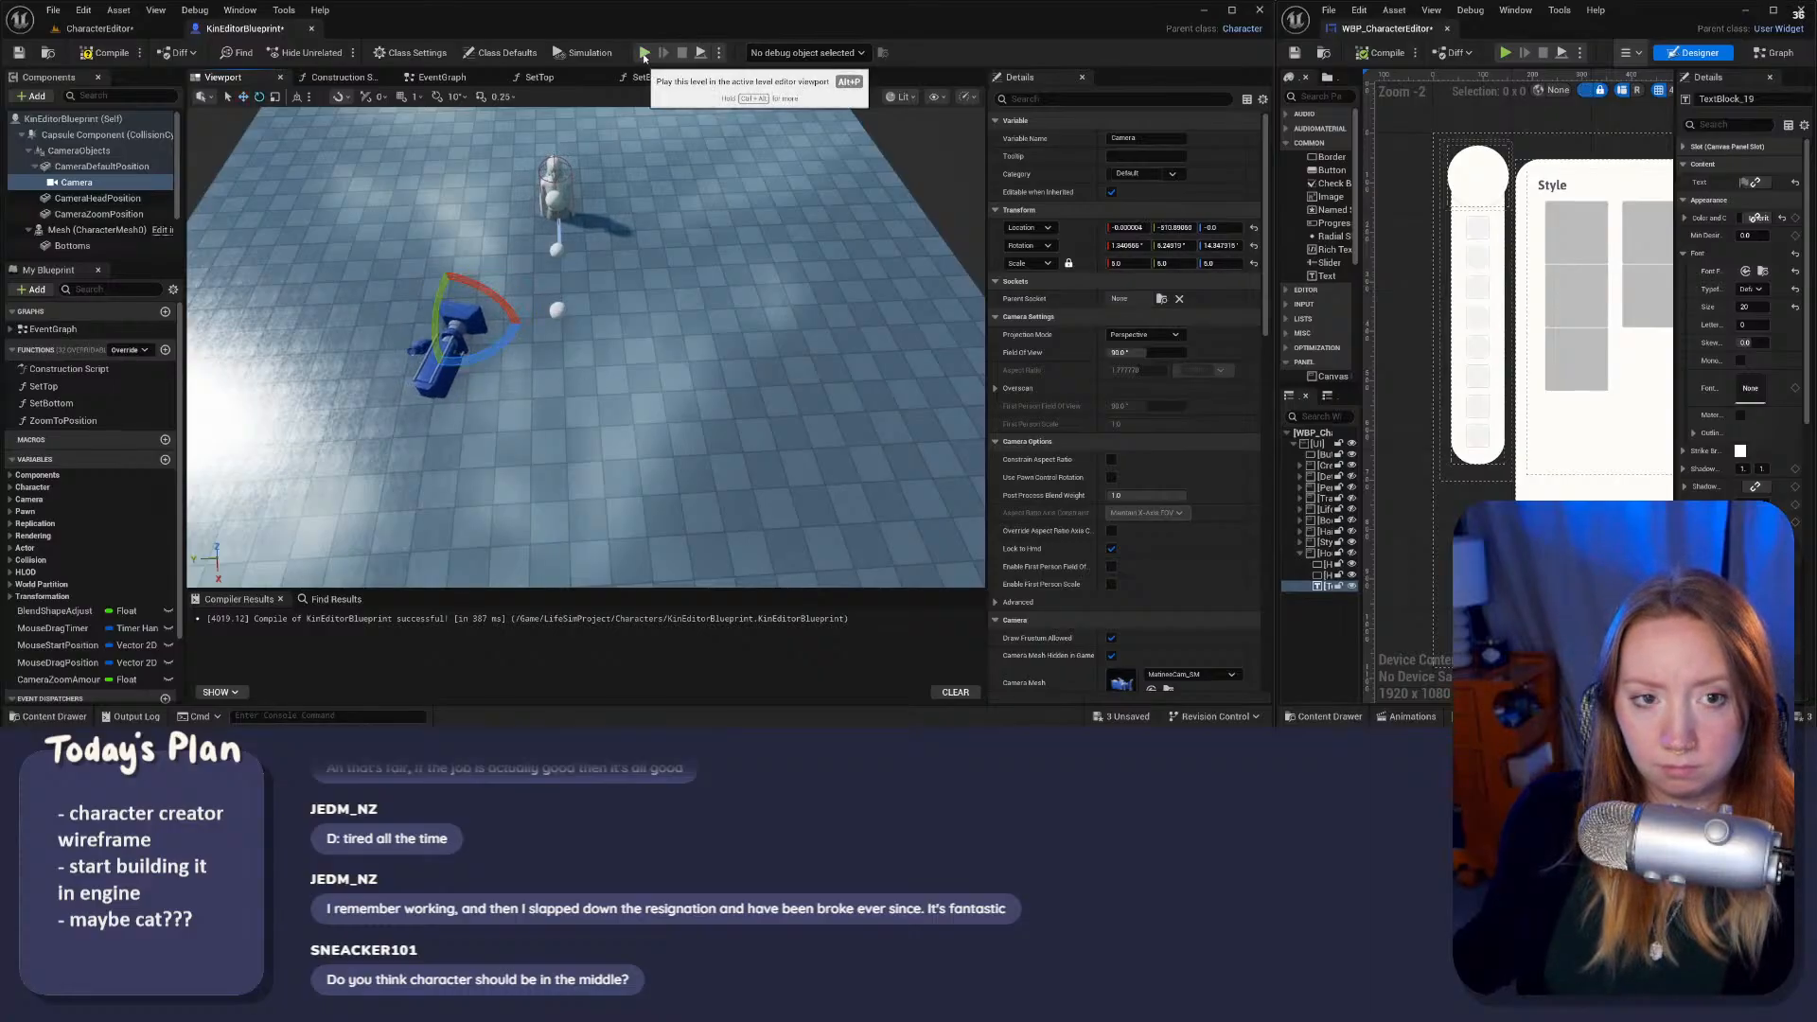
Step: Play the CharacterEditor level, check the character's framing from the moved camera in an enlarged viewport, and stop the session
{"action": "left_click", "coordinate": [138, 27]}
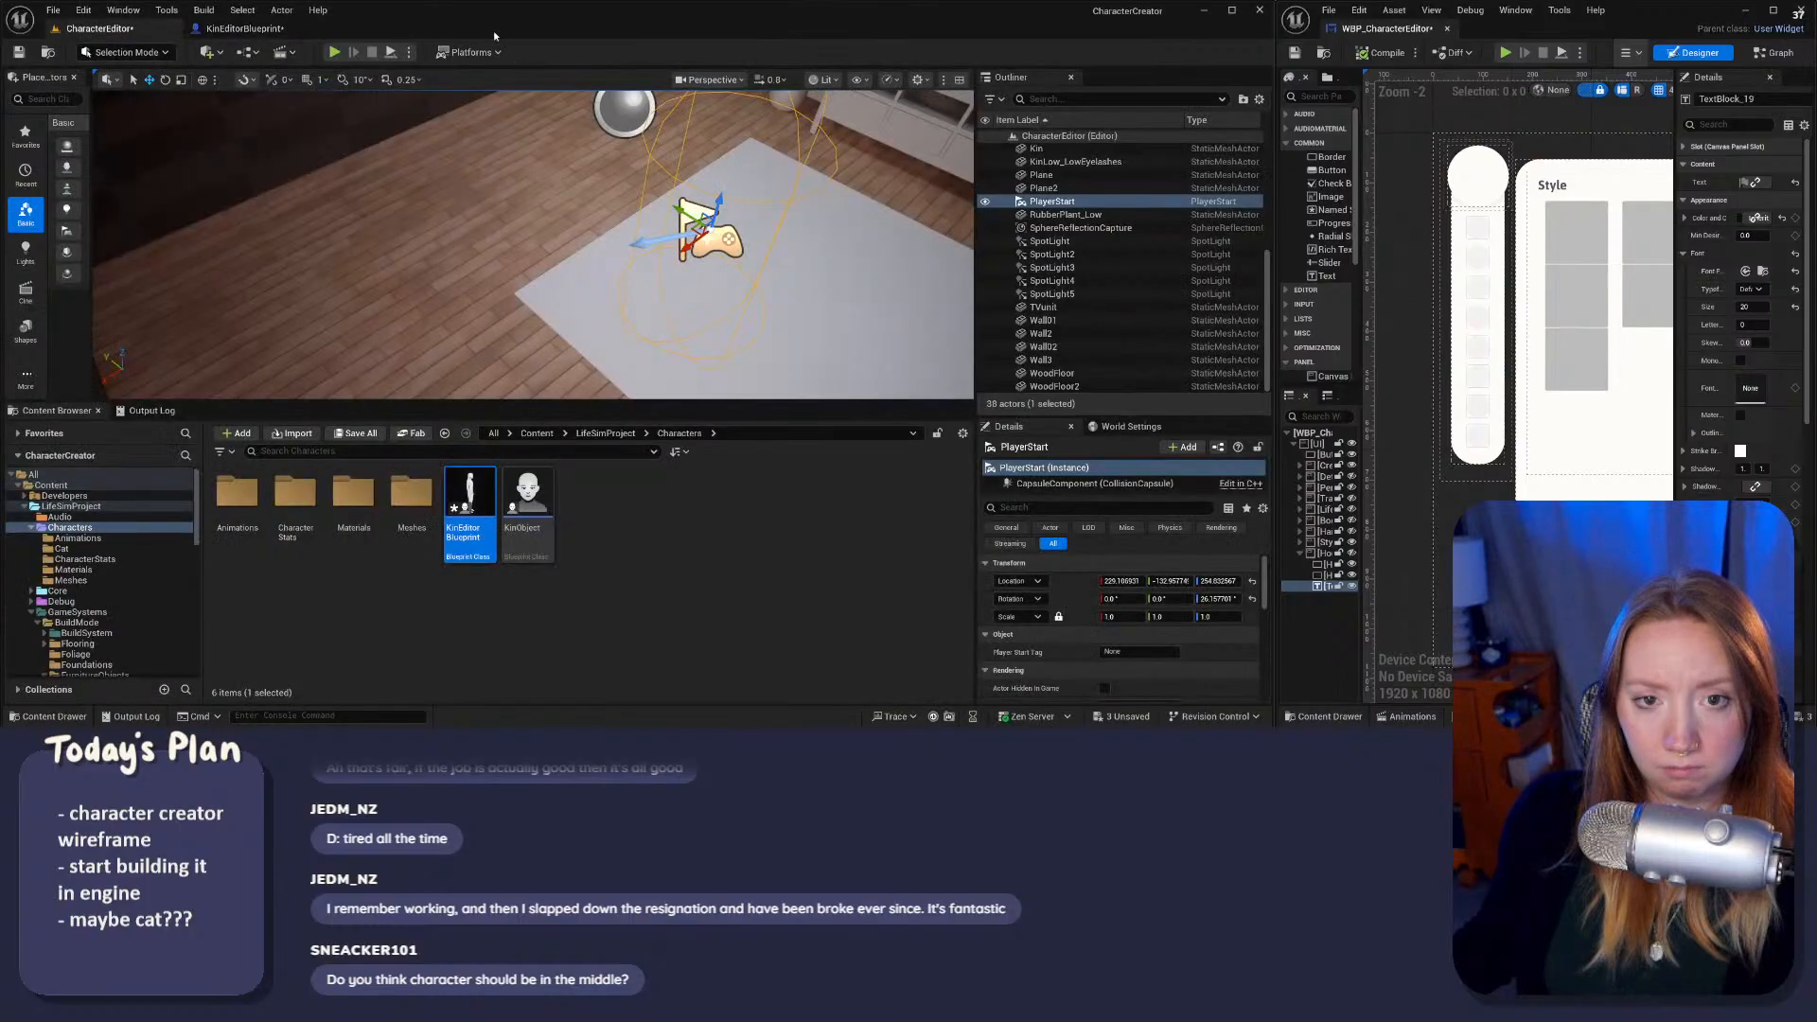
{"action": "key", "text": "alt+p"}
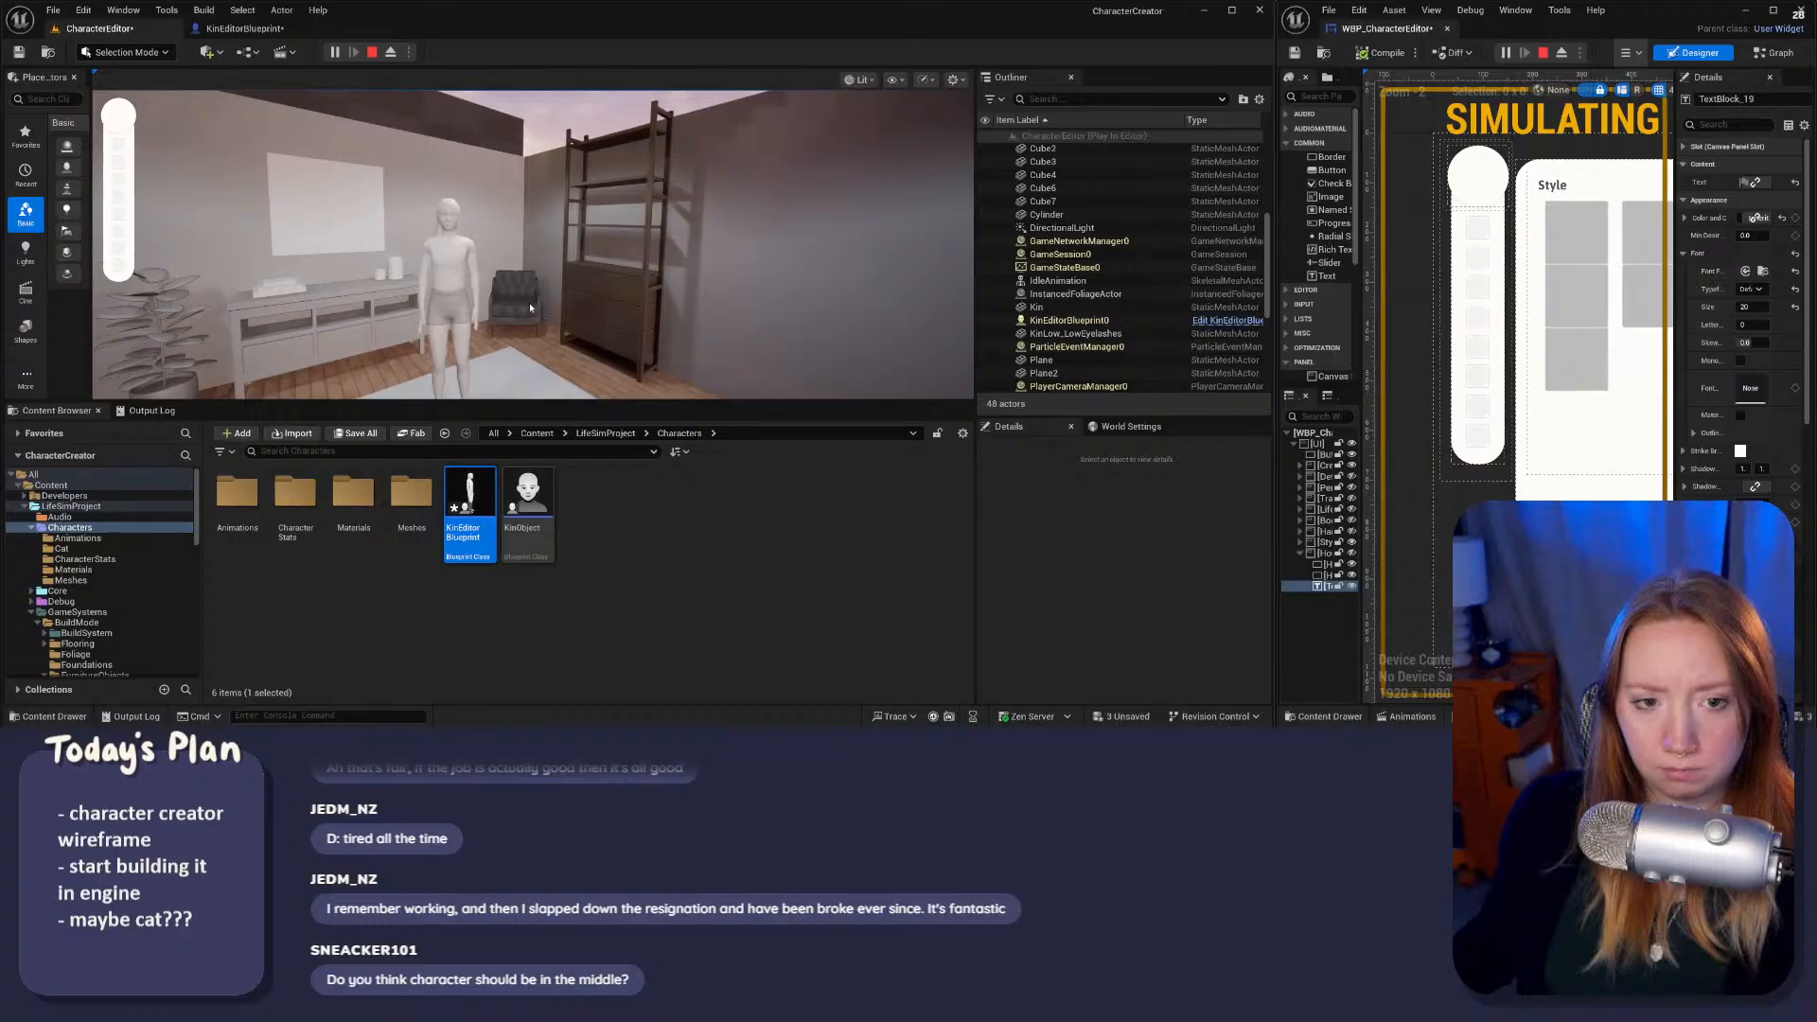
{"action": "scroll", "coordinate": [539, 322], "scroll_direction": "down", "scroll_amount": 3}
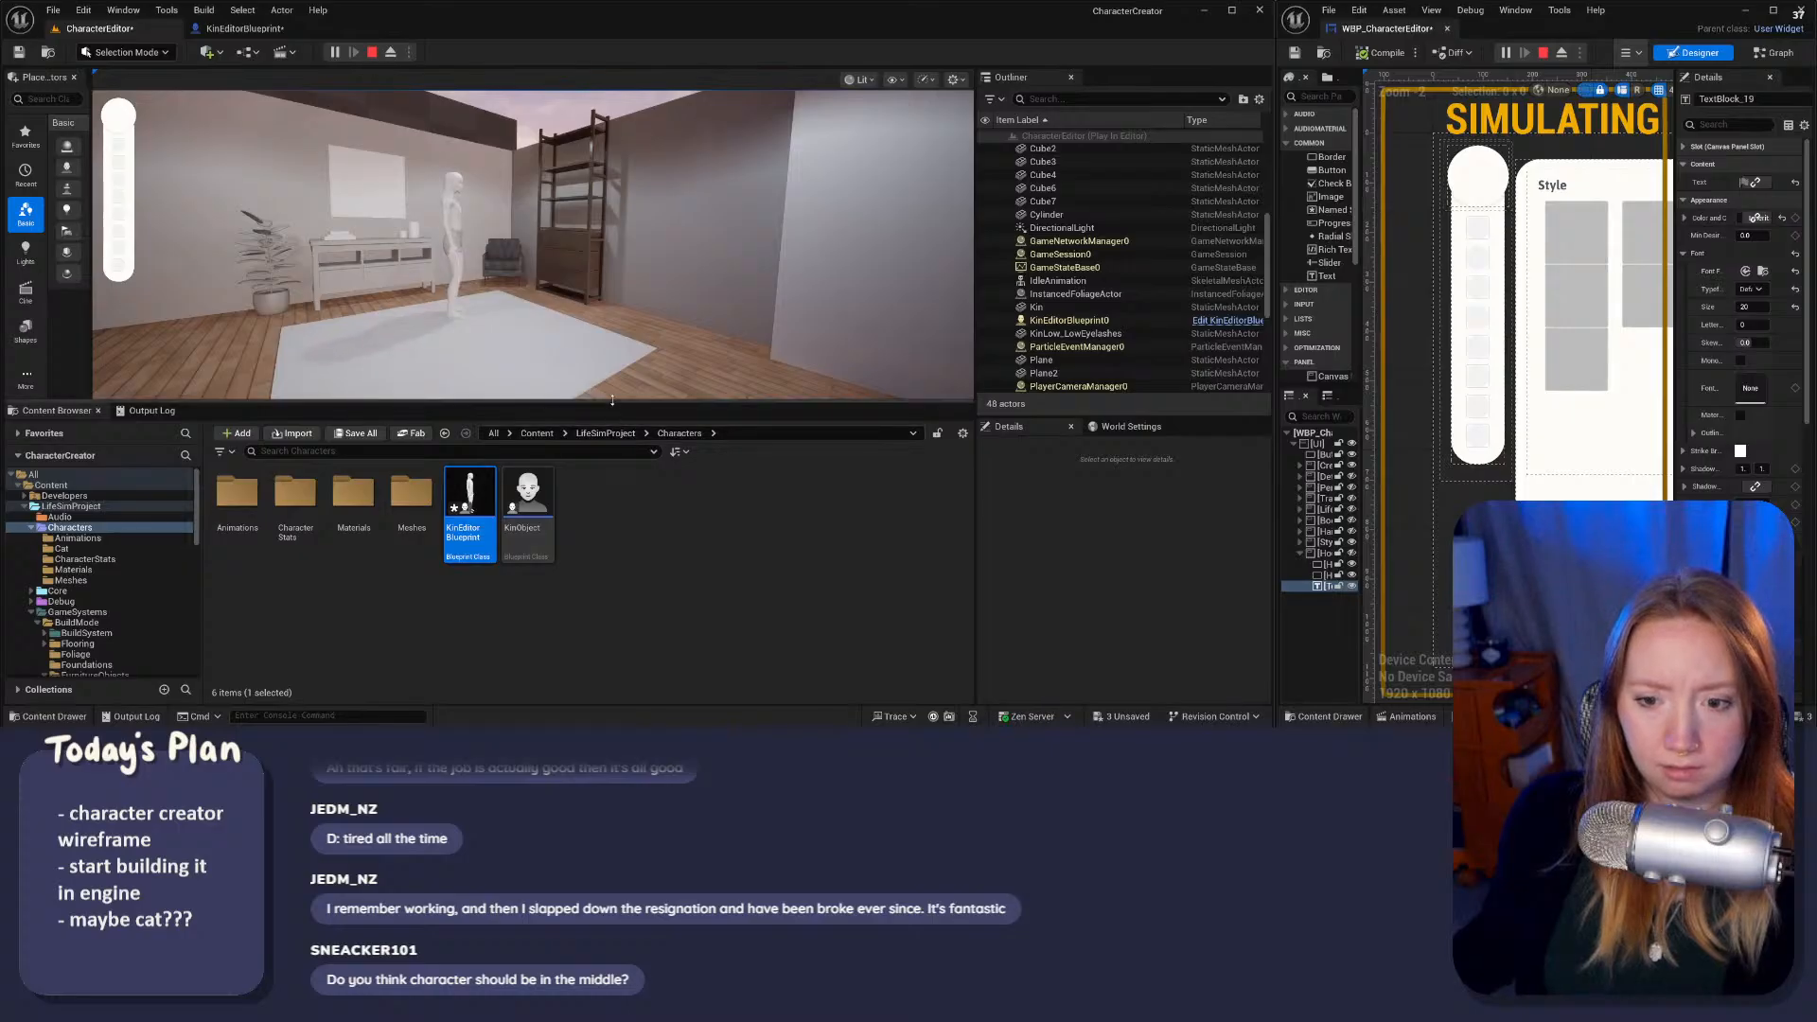
{"action": "left_click_drag", "start_coordinate": [612, 410], "coordinate": [613, 612]}
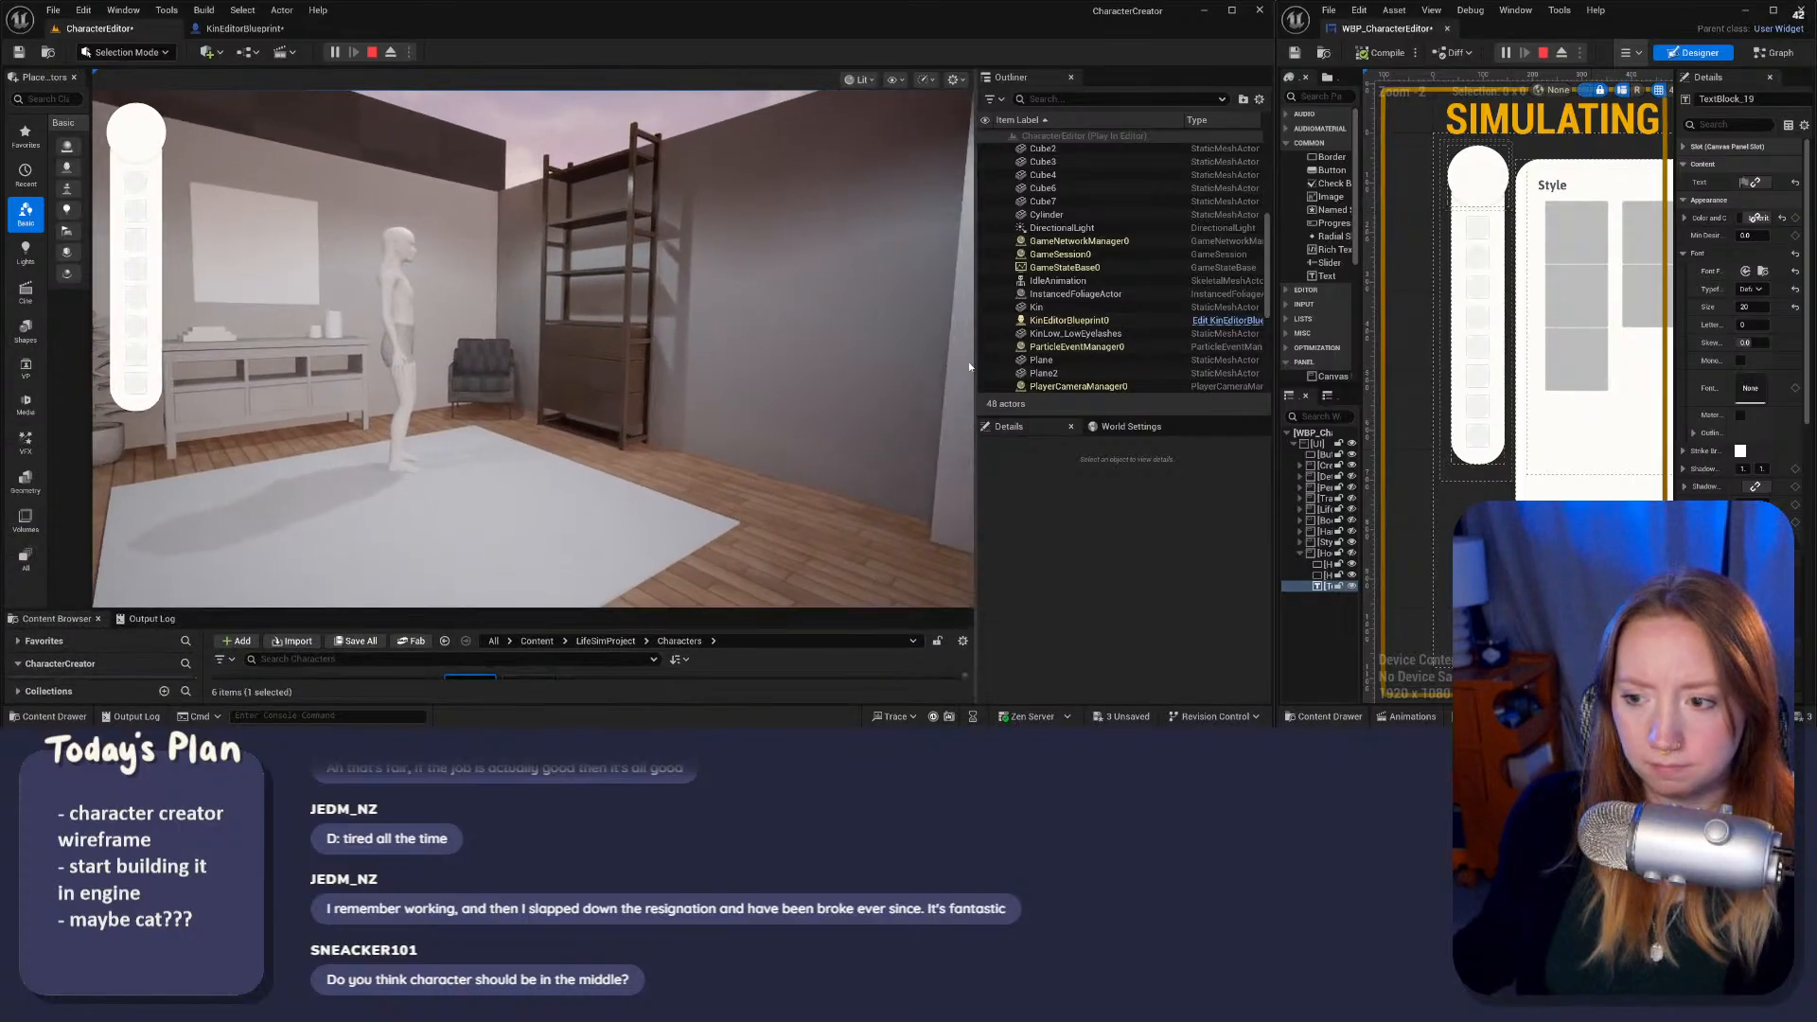
{"action": "left_click_drag", "start_coordinate": [975, 366], "coordinate": [1242, 365]}
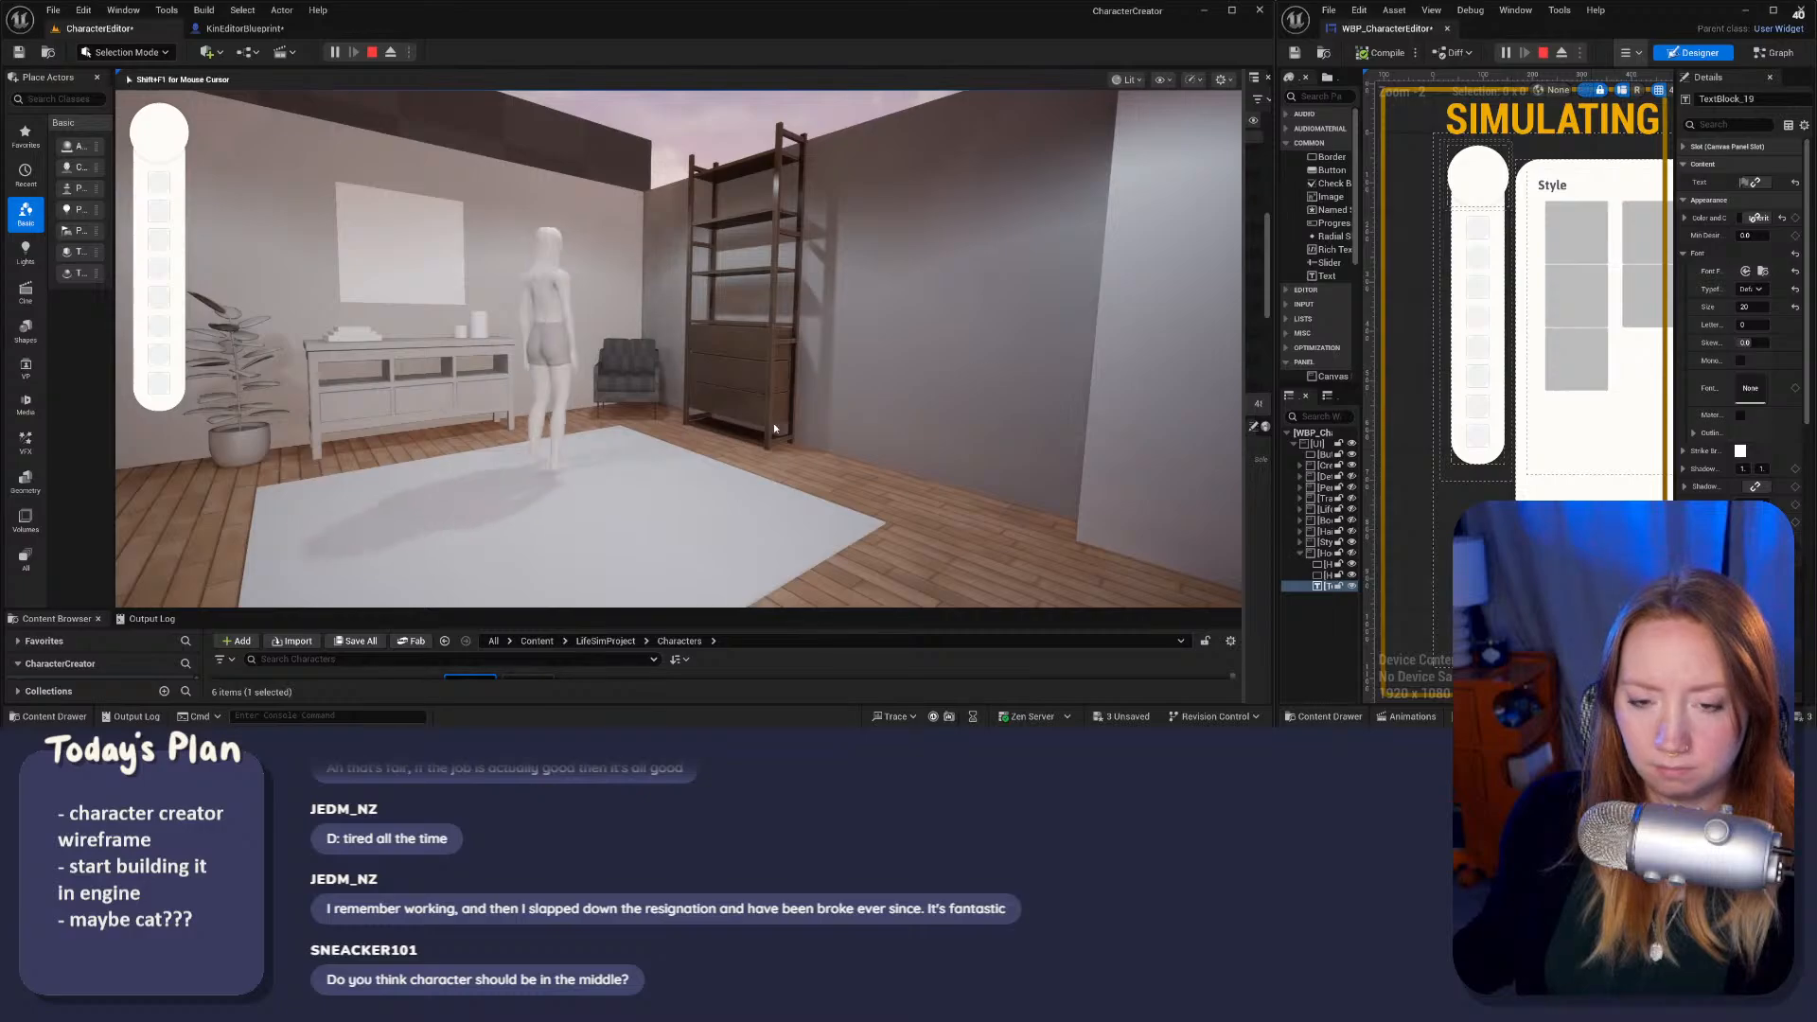
{"action": "left_click", "coordinate": [372, 53]}
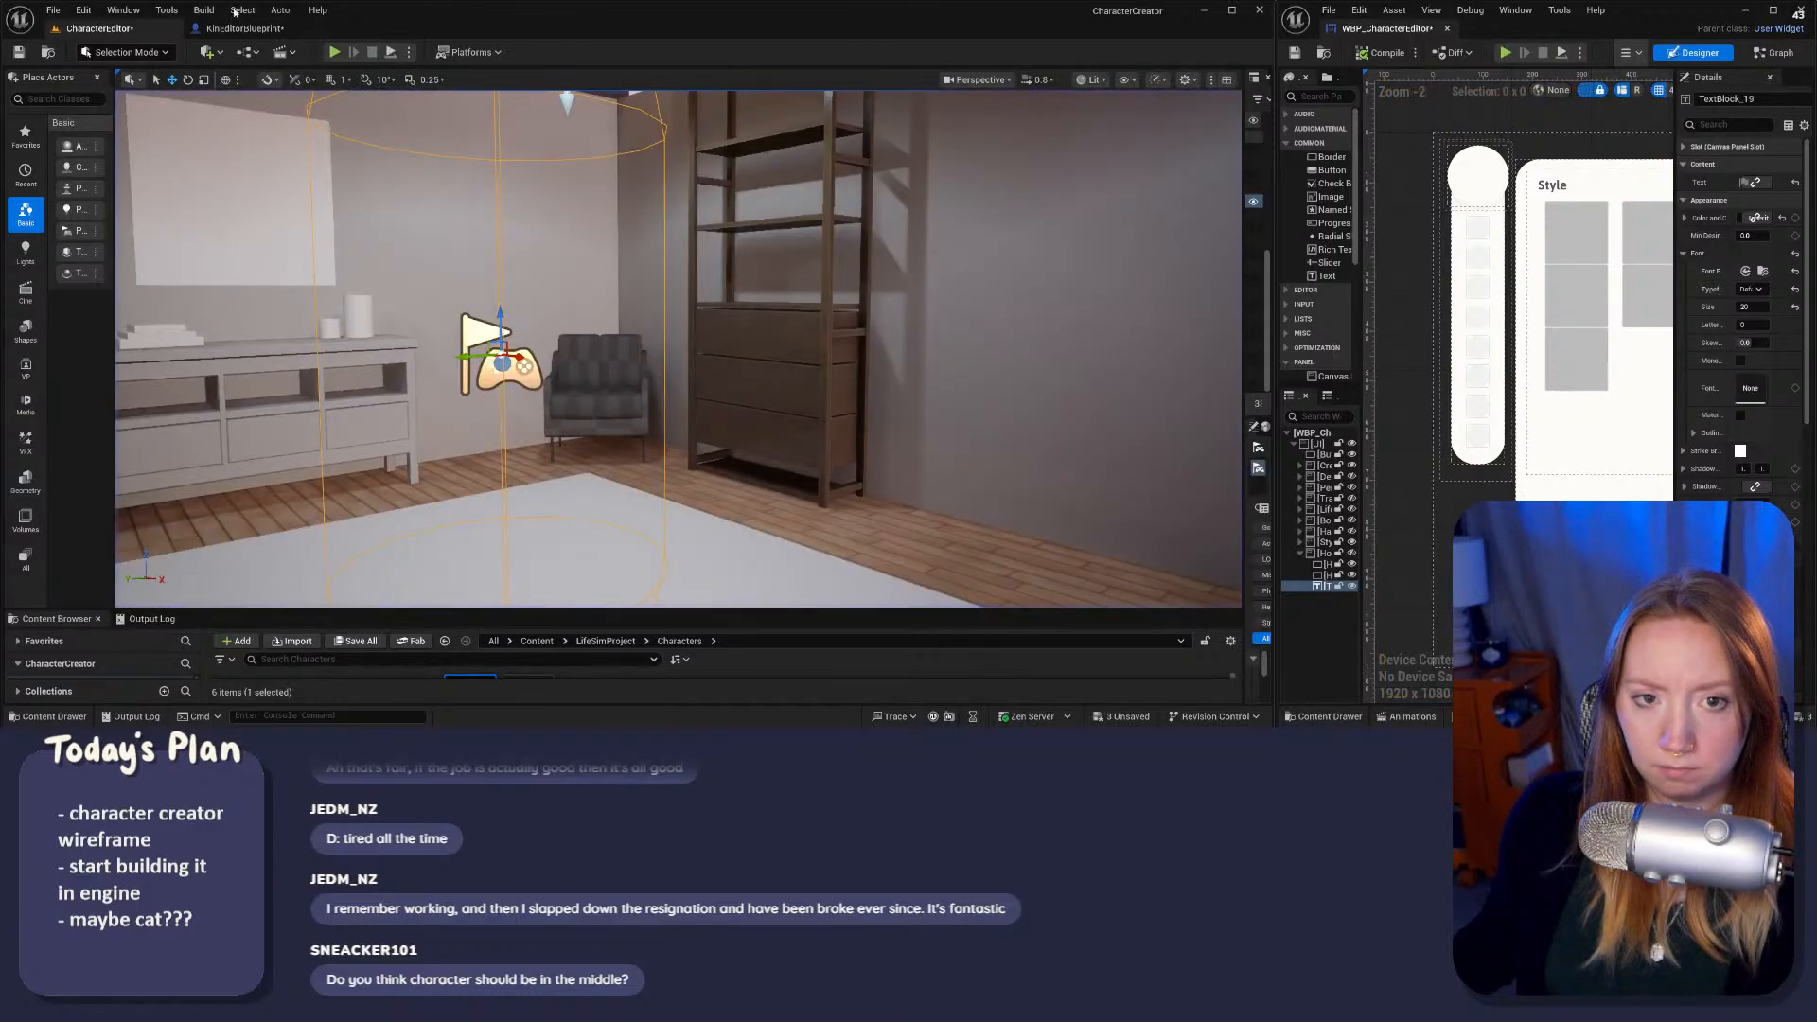
Step: In KinEditorBlueprint, move the Camera component sideways toward the CameraDefaultPosition sphere, to a Y location of about -257
{"action": "left_click", "coordinate": [237, 28]}
{"action": "left_click_drag", "start_coordinate": [687, 376], "coordinate": [612, 377]}
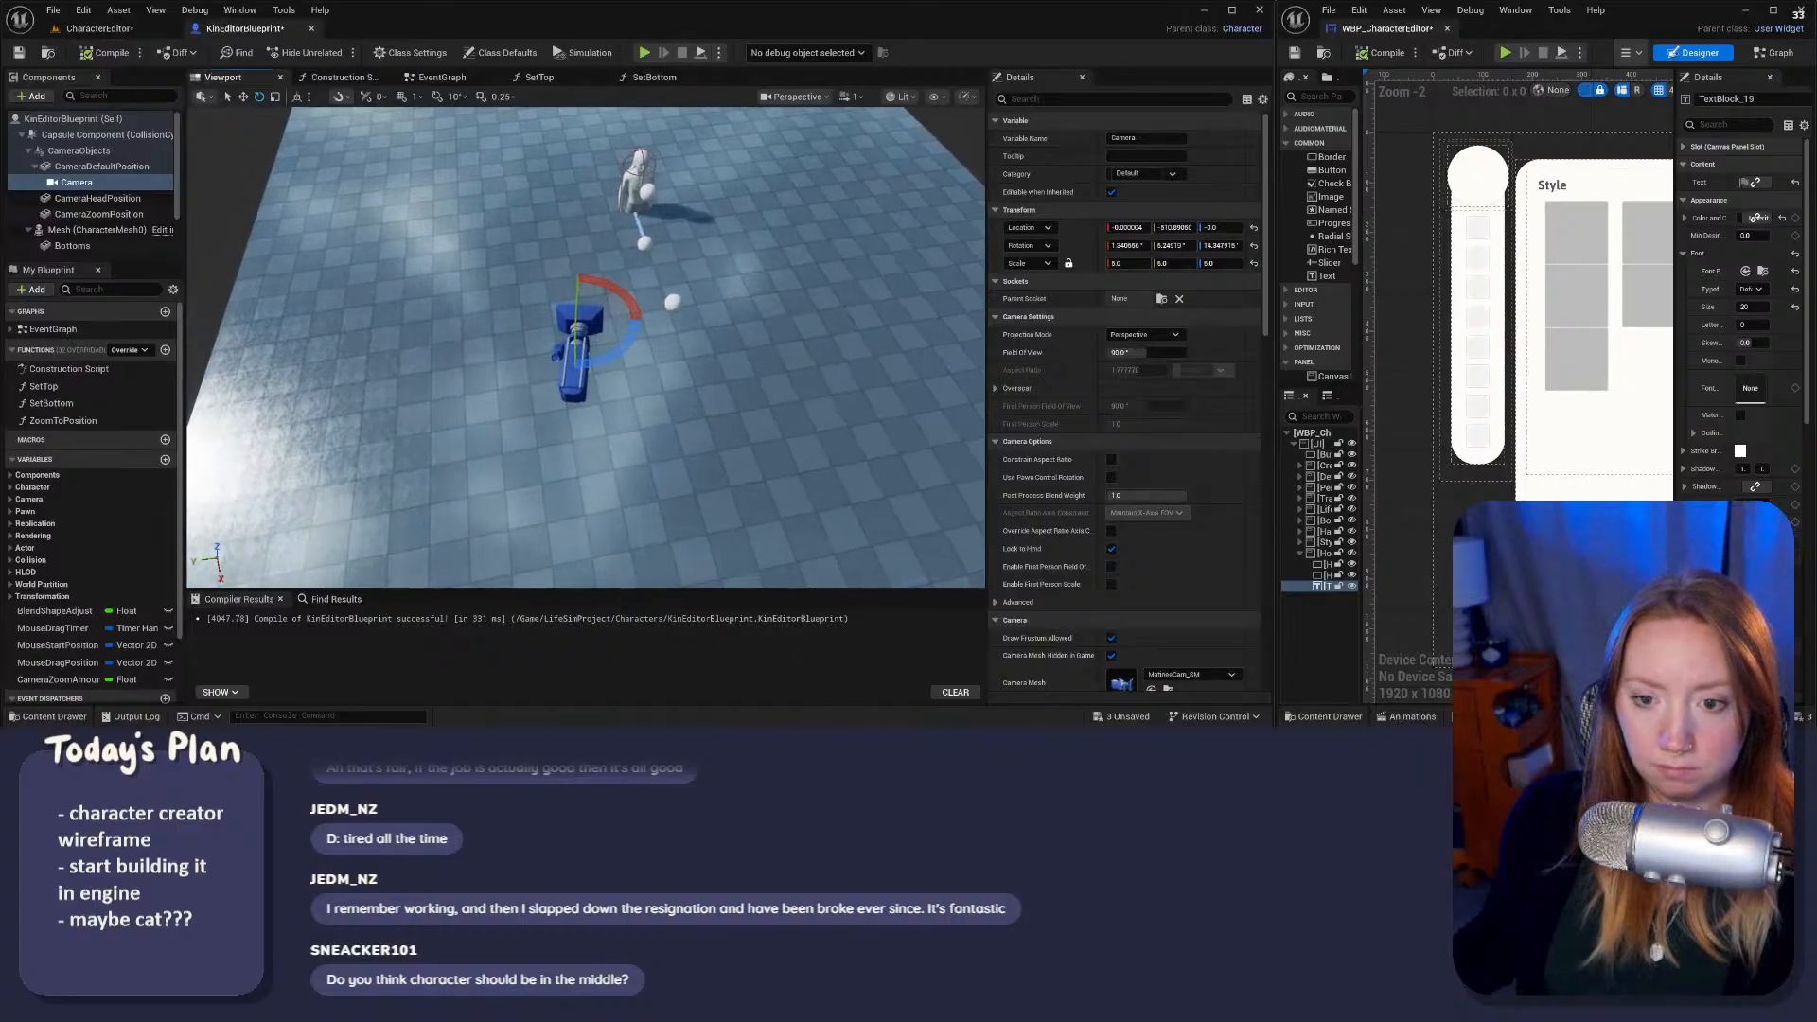
{"action": "left_click", "coordinate": [574, 375]}
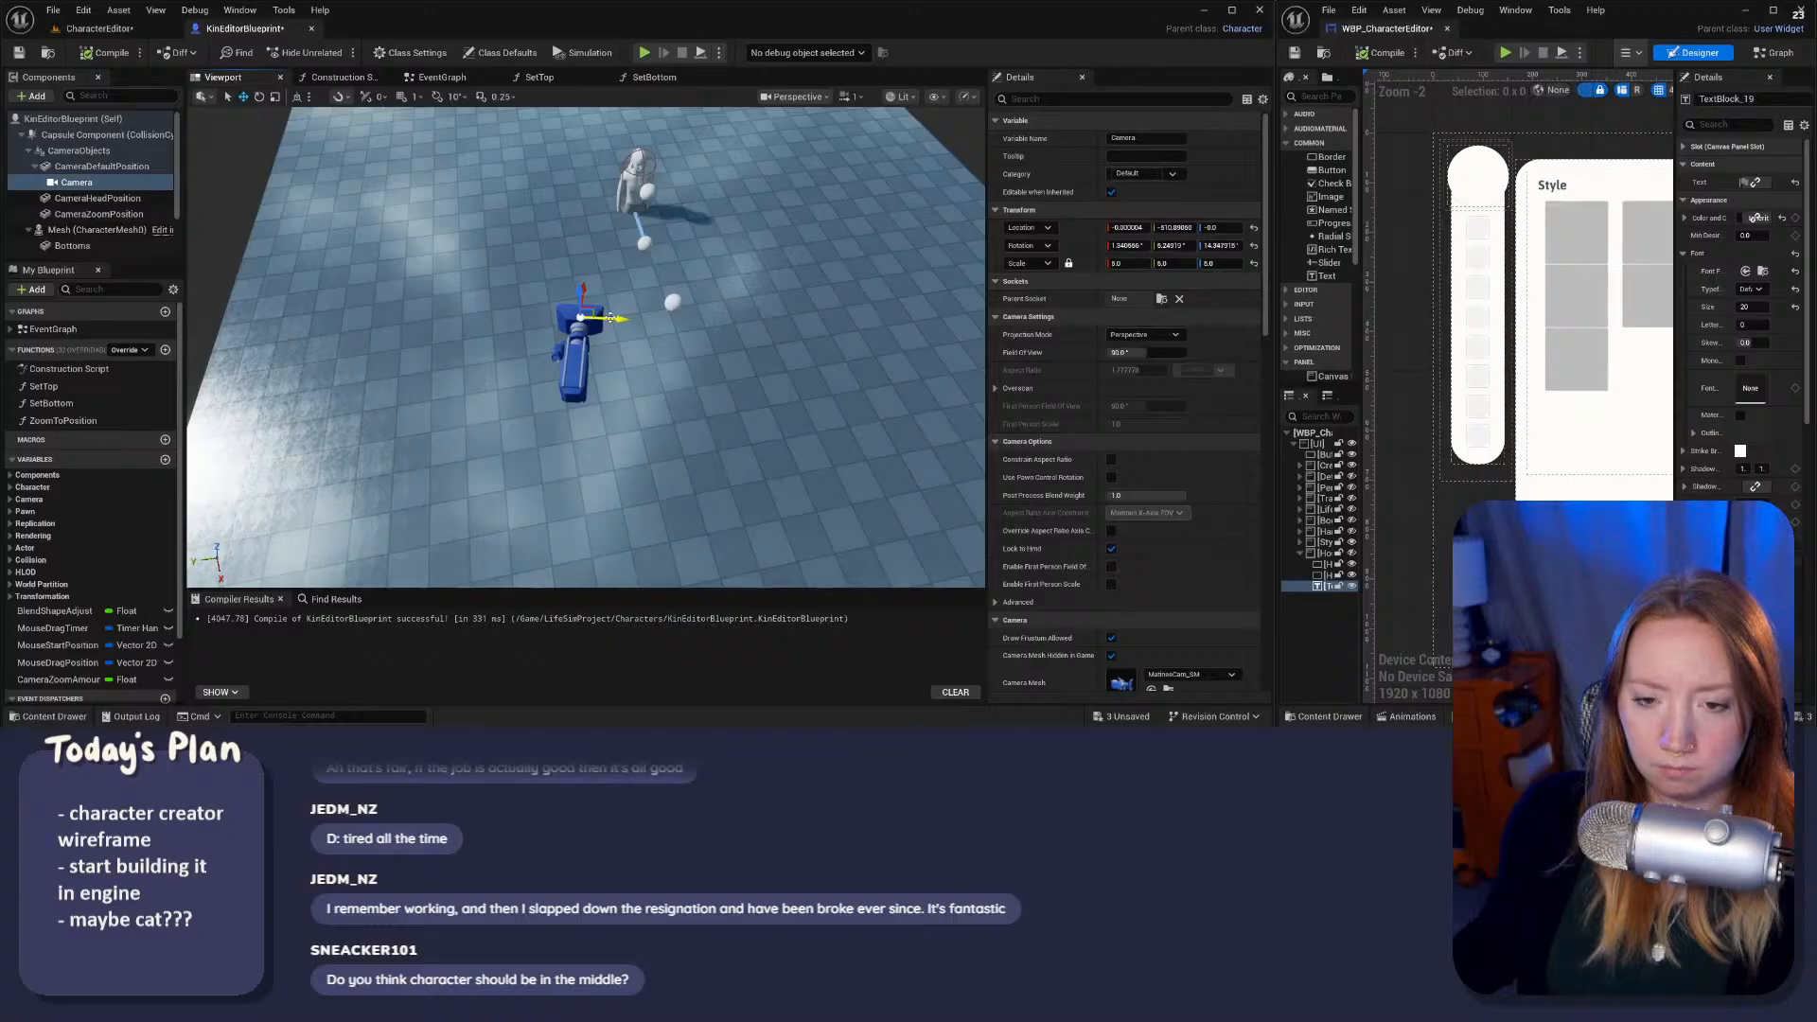
{"action": "left_click_drag", "start_coordinate": [595, 308], "coordinate": [661, 301]}
{"action": "left_click", "coordinate": [670, 301]}
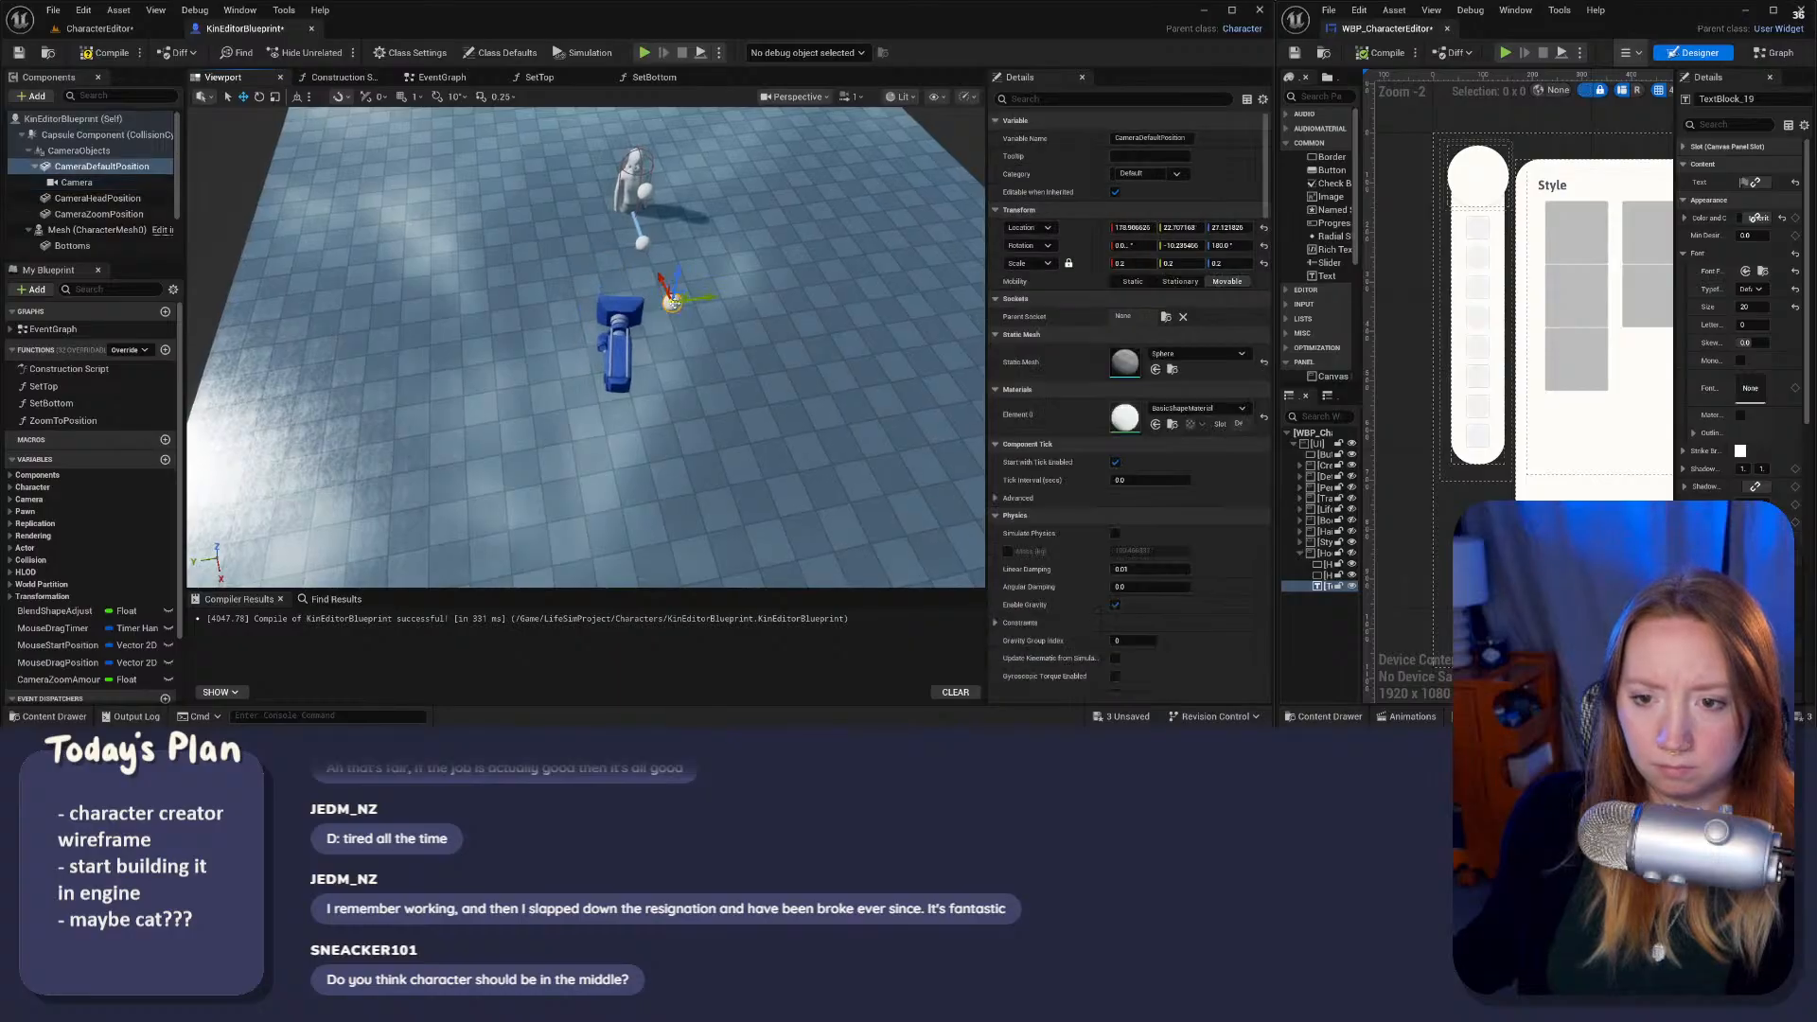
{"action": "mouse_move", "coordinate": [673, 302]}
{"action": "right_mouse_down"}
{"action": "mouse_move", "coordinate": [742, 305]}
{"action": "mouse_move", "coordinate": [686, 317]}
{"action": "right_mouse_up"}
Step: Pull the Camera component back behind the CameraDefaultPosition sphere, to a location of about X -282, Y -143
{"action": "left_click", "coordinate": [536, 295]}
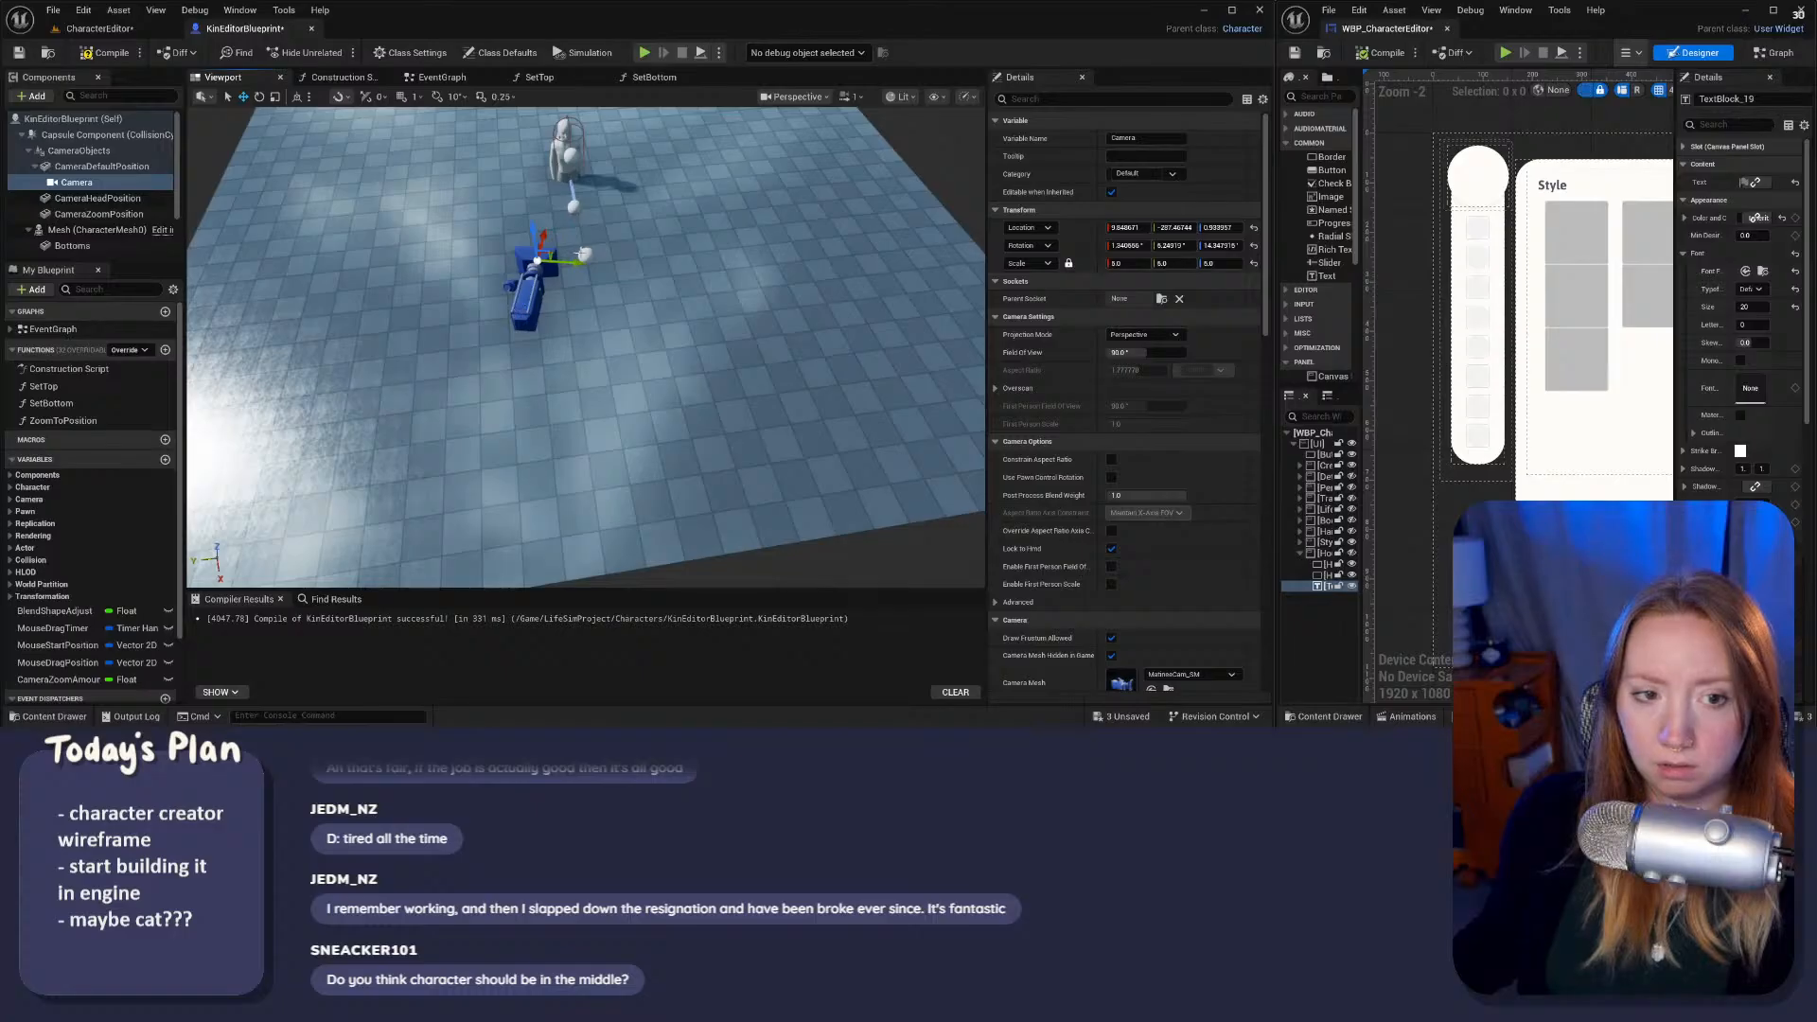
{"action": "left_click", "coordinate": [581, 253]}
{"action": "left_click", "coordinate": [545, 285]}
{"action": "left_click_drag", "start_coordinate": [552, 253], "coordinate": [584, 289]}
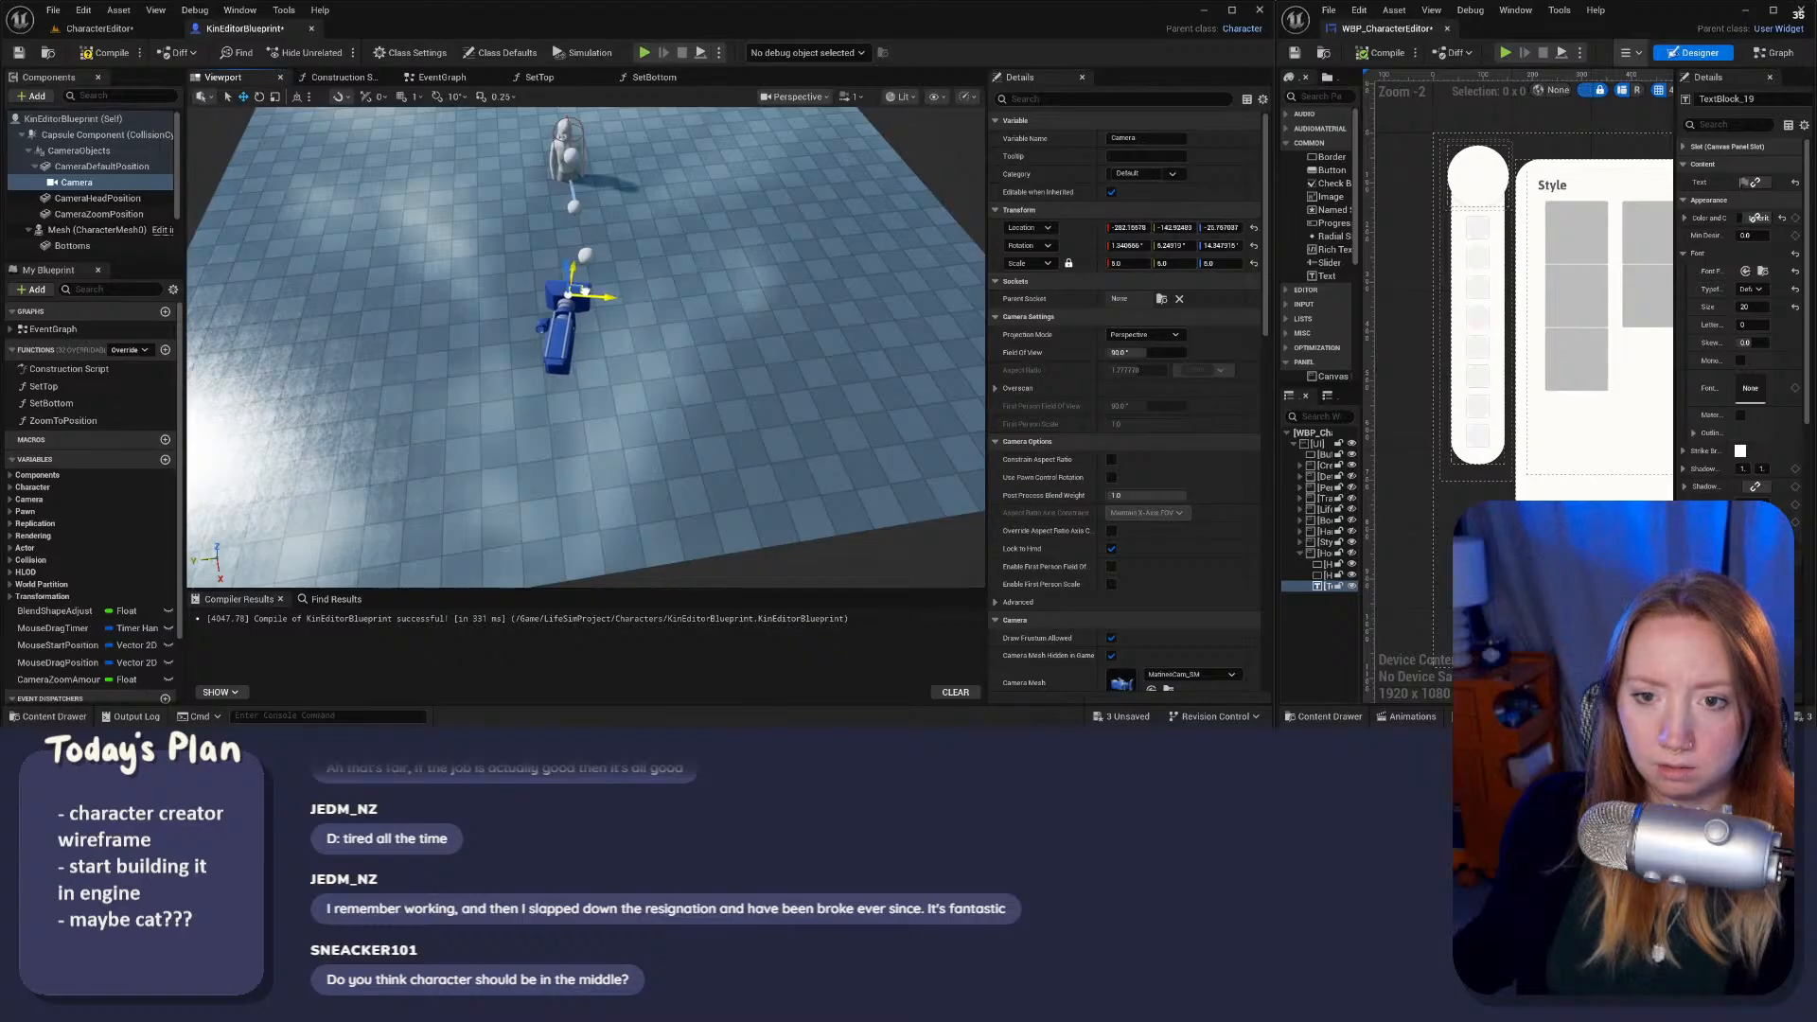
Step: Shift the CameraDefaultPosition sphere sideways together with its attached camera, and reselect the Camera component
{"action": "left_click", "coordinate": [589, 257]}
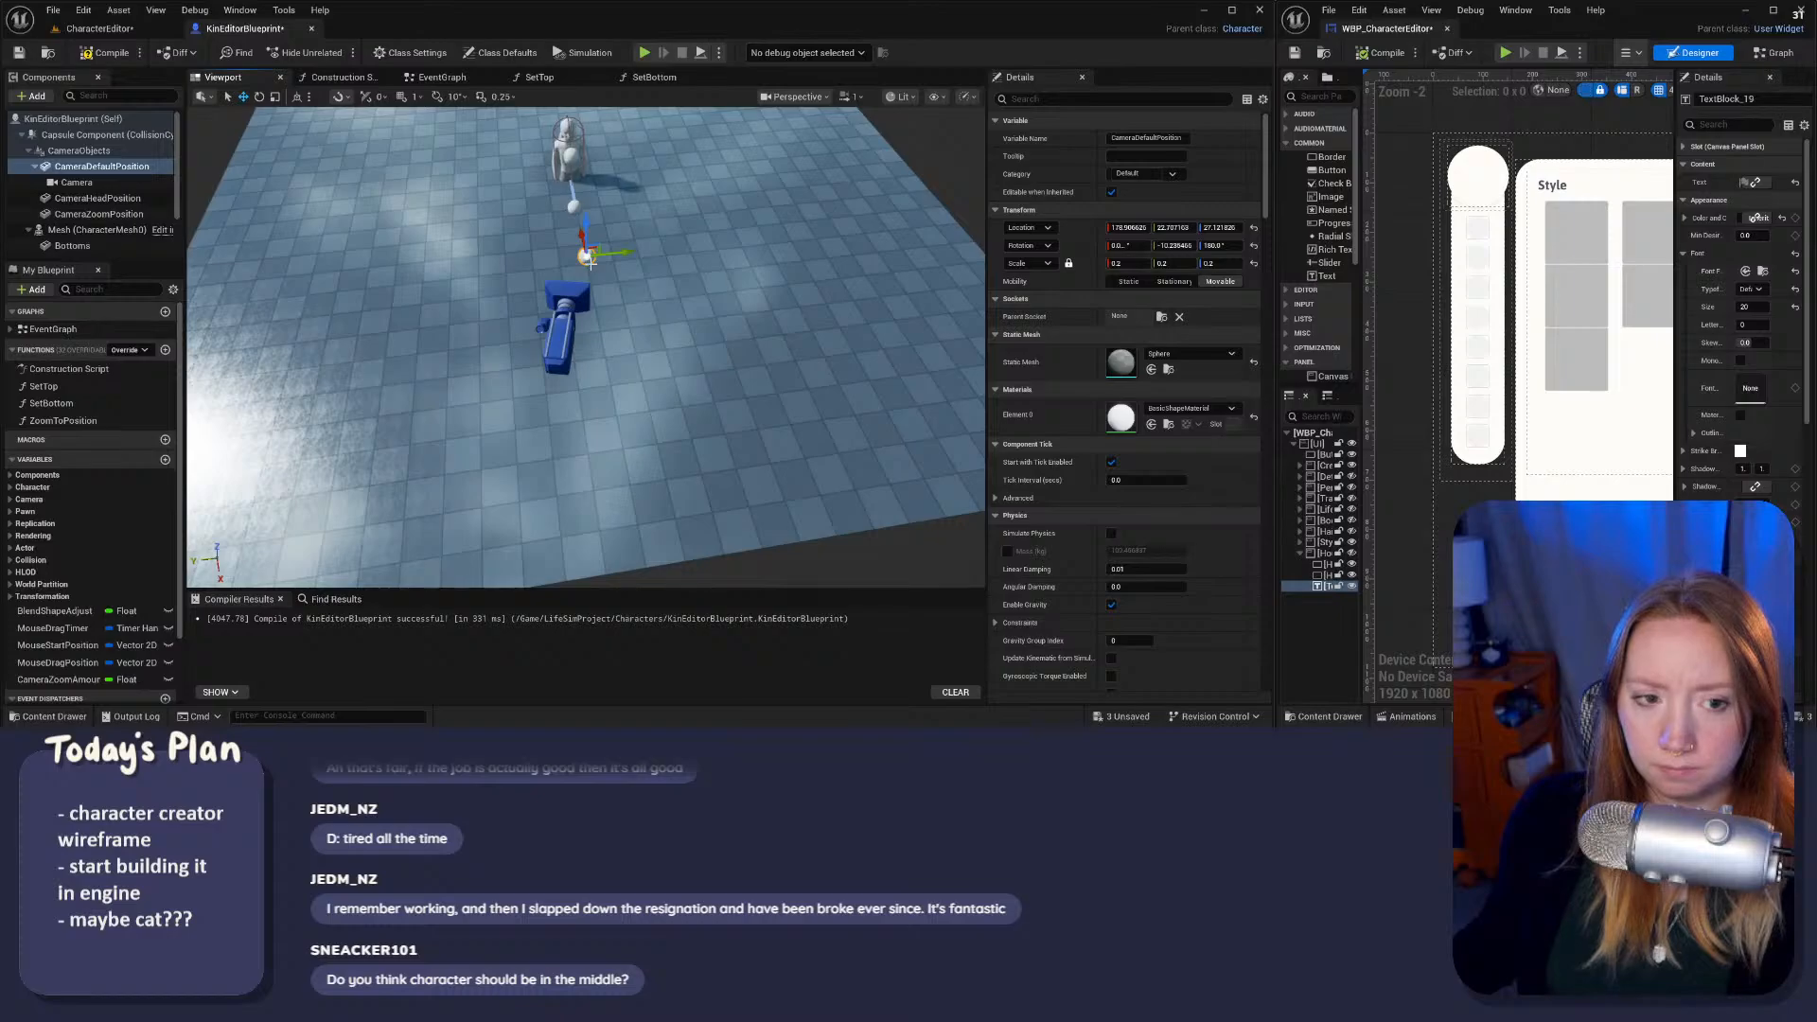
{"action": "left_click_drag", "start_coordinate": [626, 251], "coordinate": [559, 264]}
{"action": "left_click", "coordinate": [76, 182]}
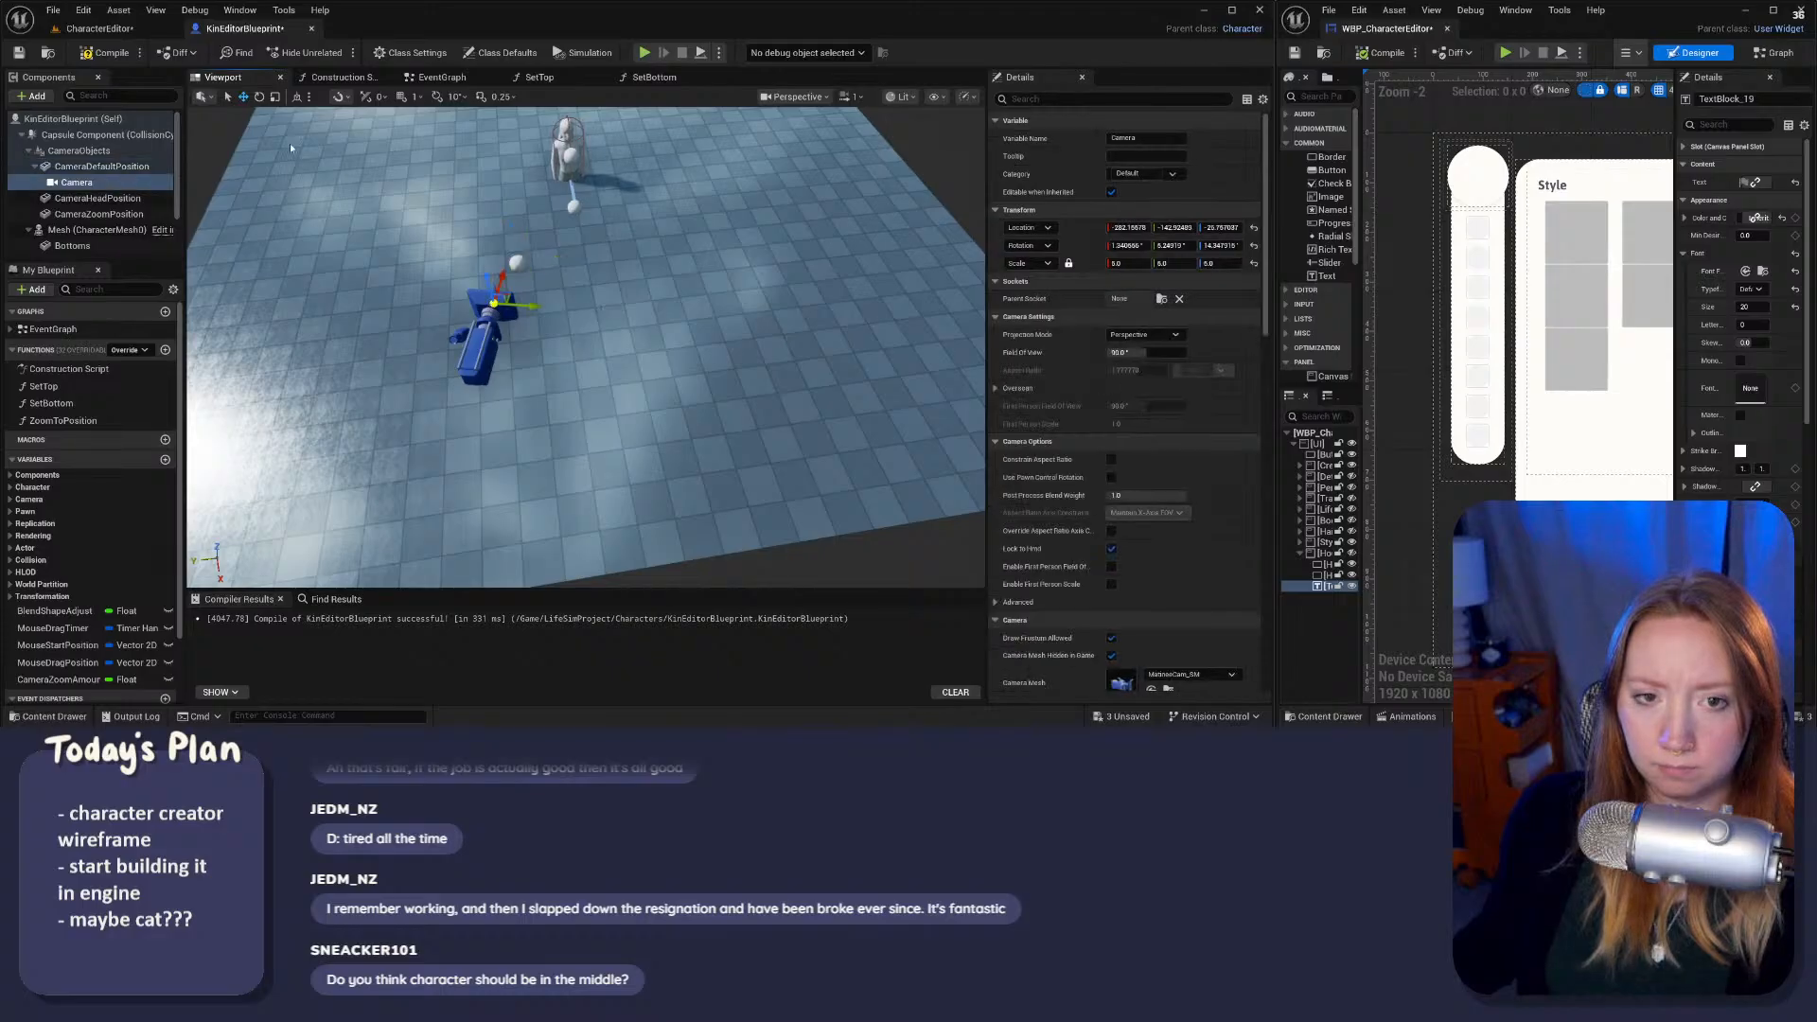
Step: Play the CharacterEditor level, check the character's framing zoomed out and in, and return to KinEditorBlueprint
{"action": "left_click", "coordinate": [122, 30]}
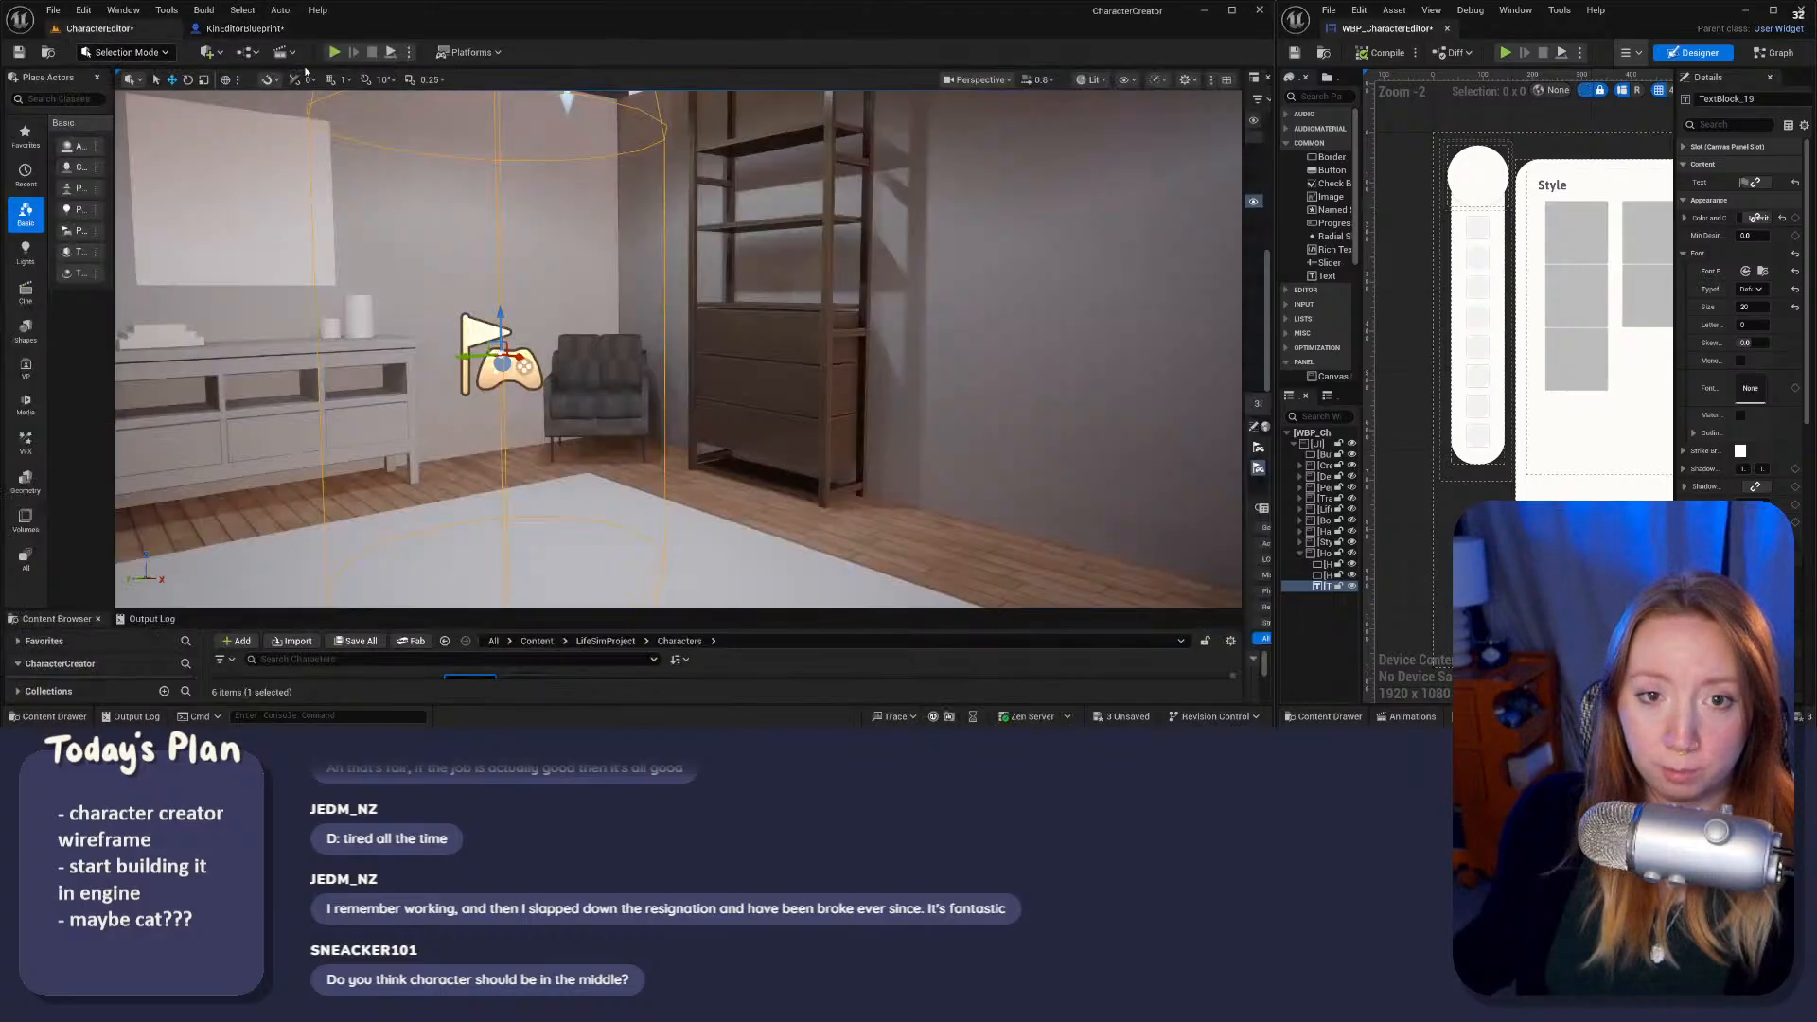
{"action": "left_click", "coordinate": [334, 52]}
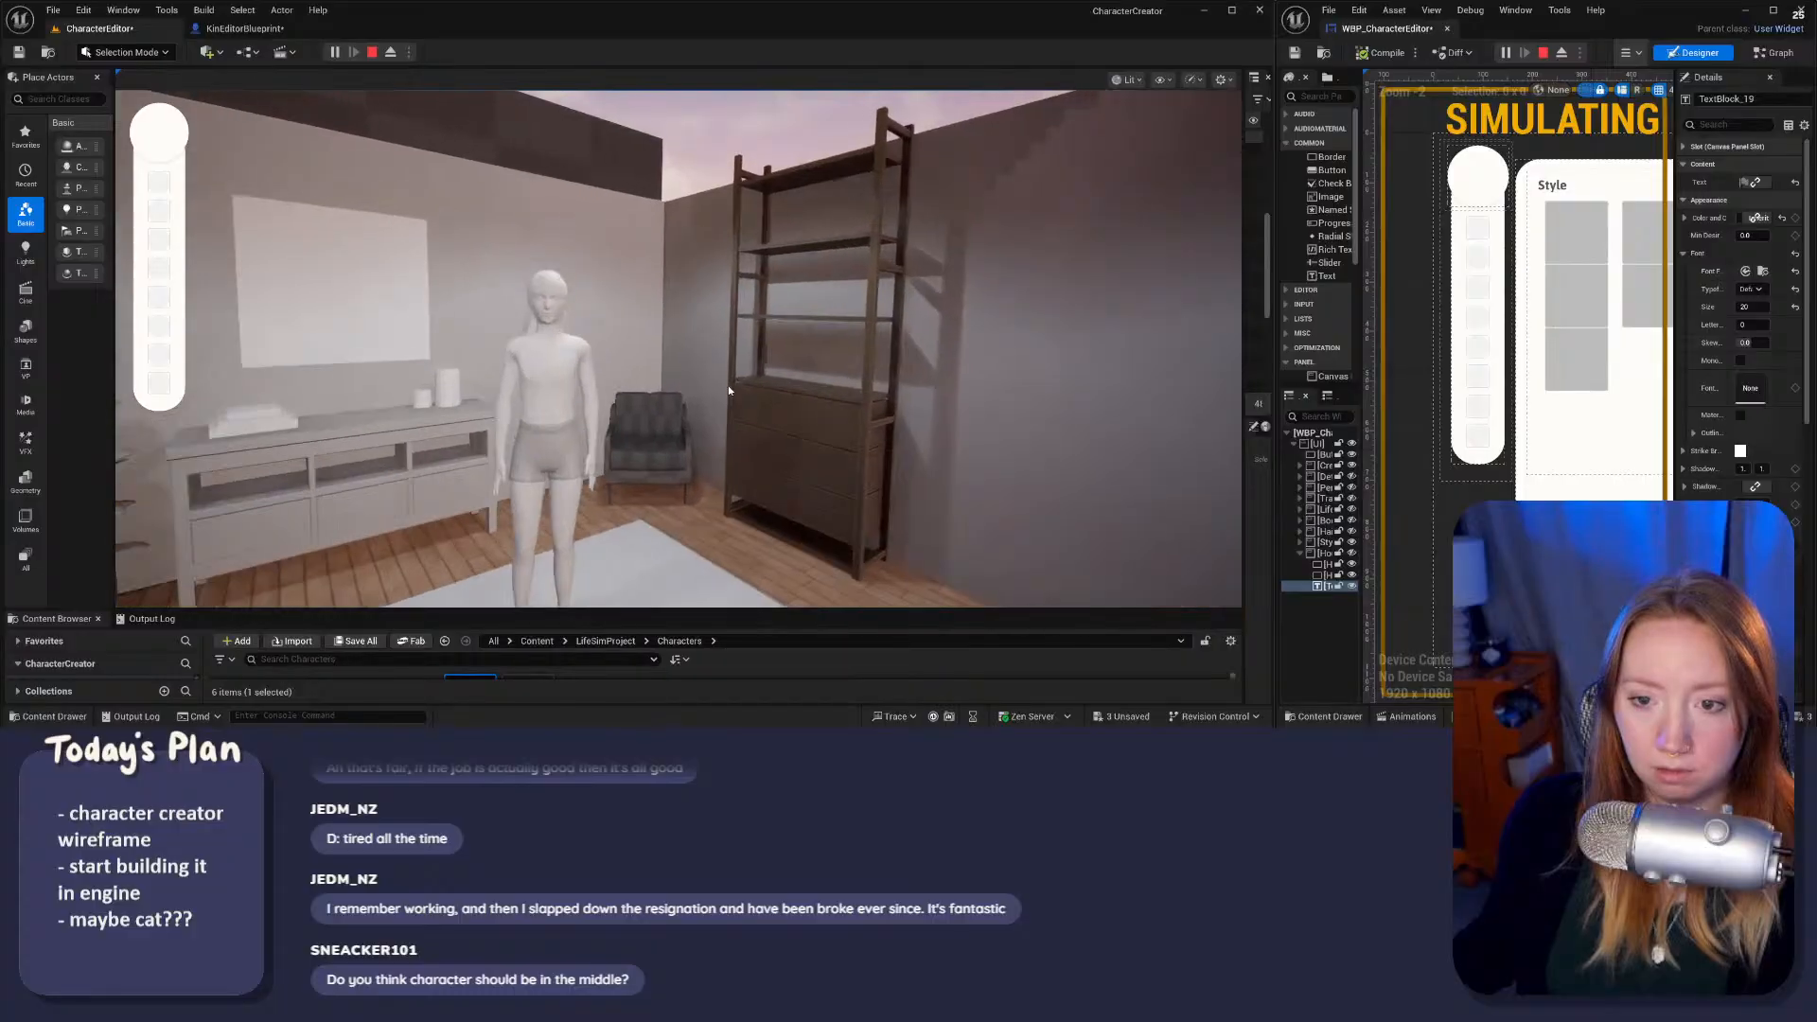
{"action": "scroll", "coordinate": [718, 326], "scroll_direction": "down", "scroll_amount": 5}
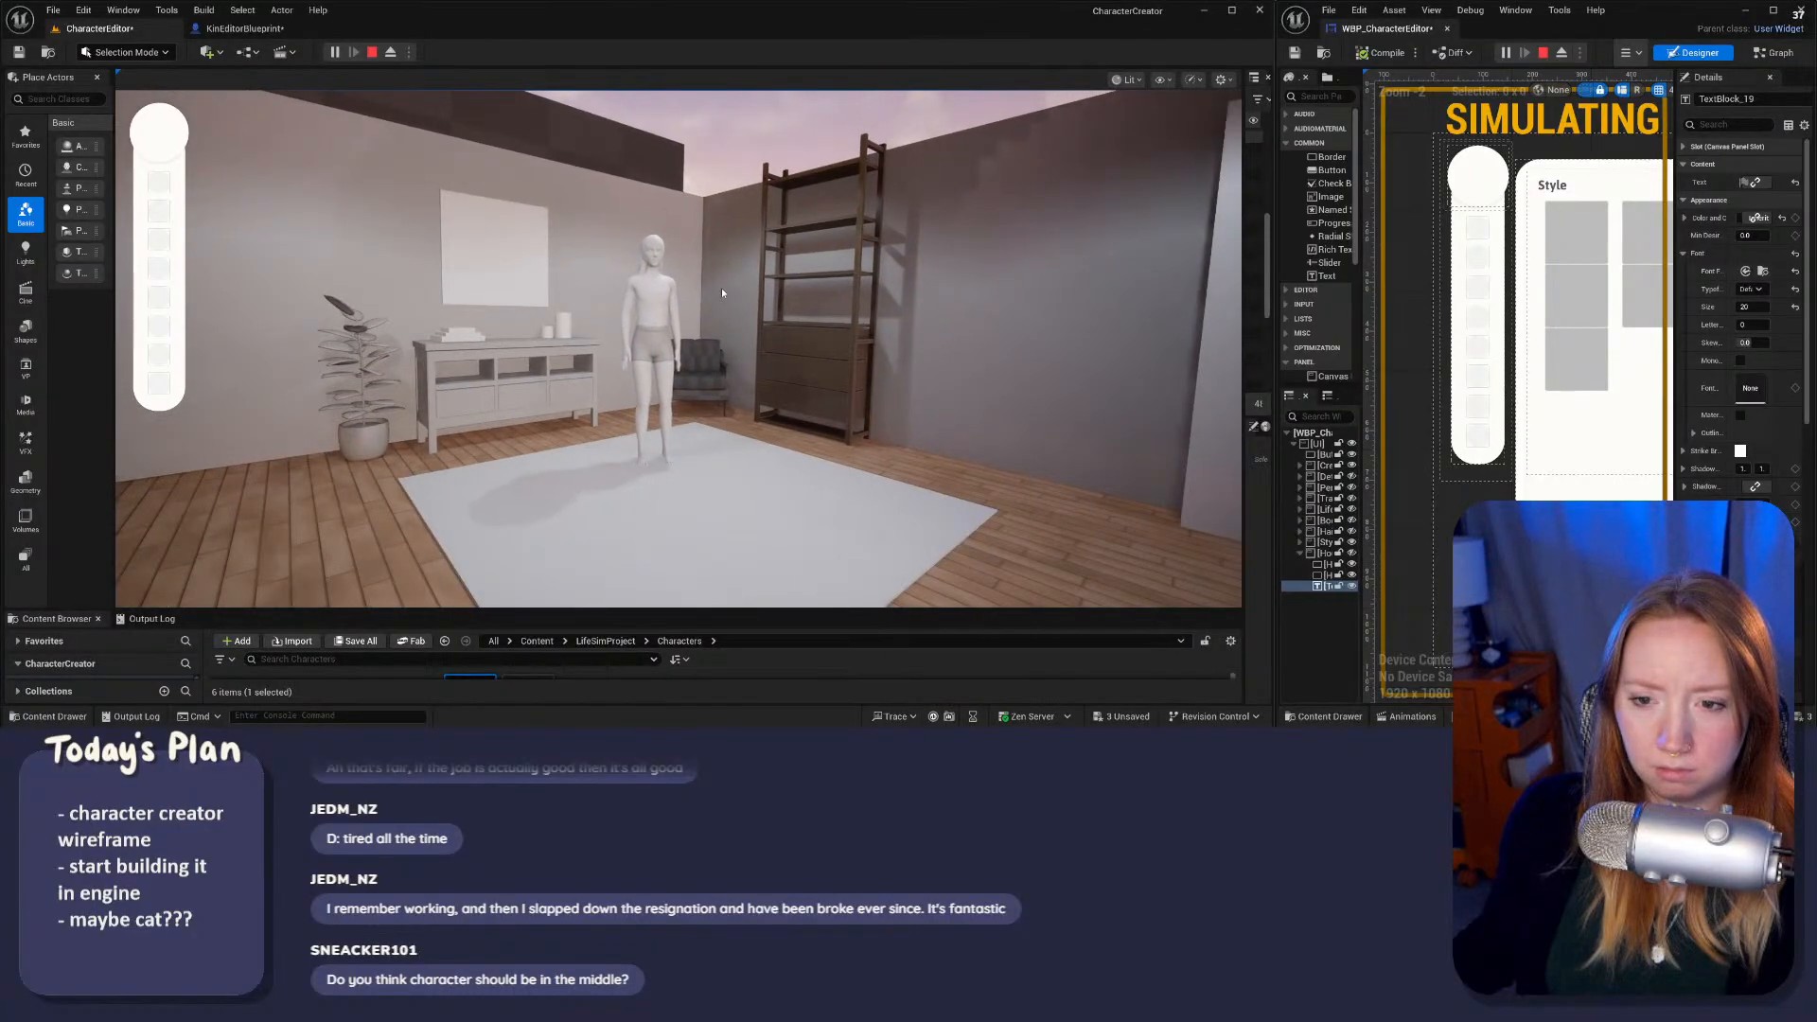
{"action": "scroll", "coordinate": [716, 299], "scroll_direction": "up", "scroll_amount": 5}
{"action": "left_click", "coordinate": [243, 28]}
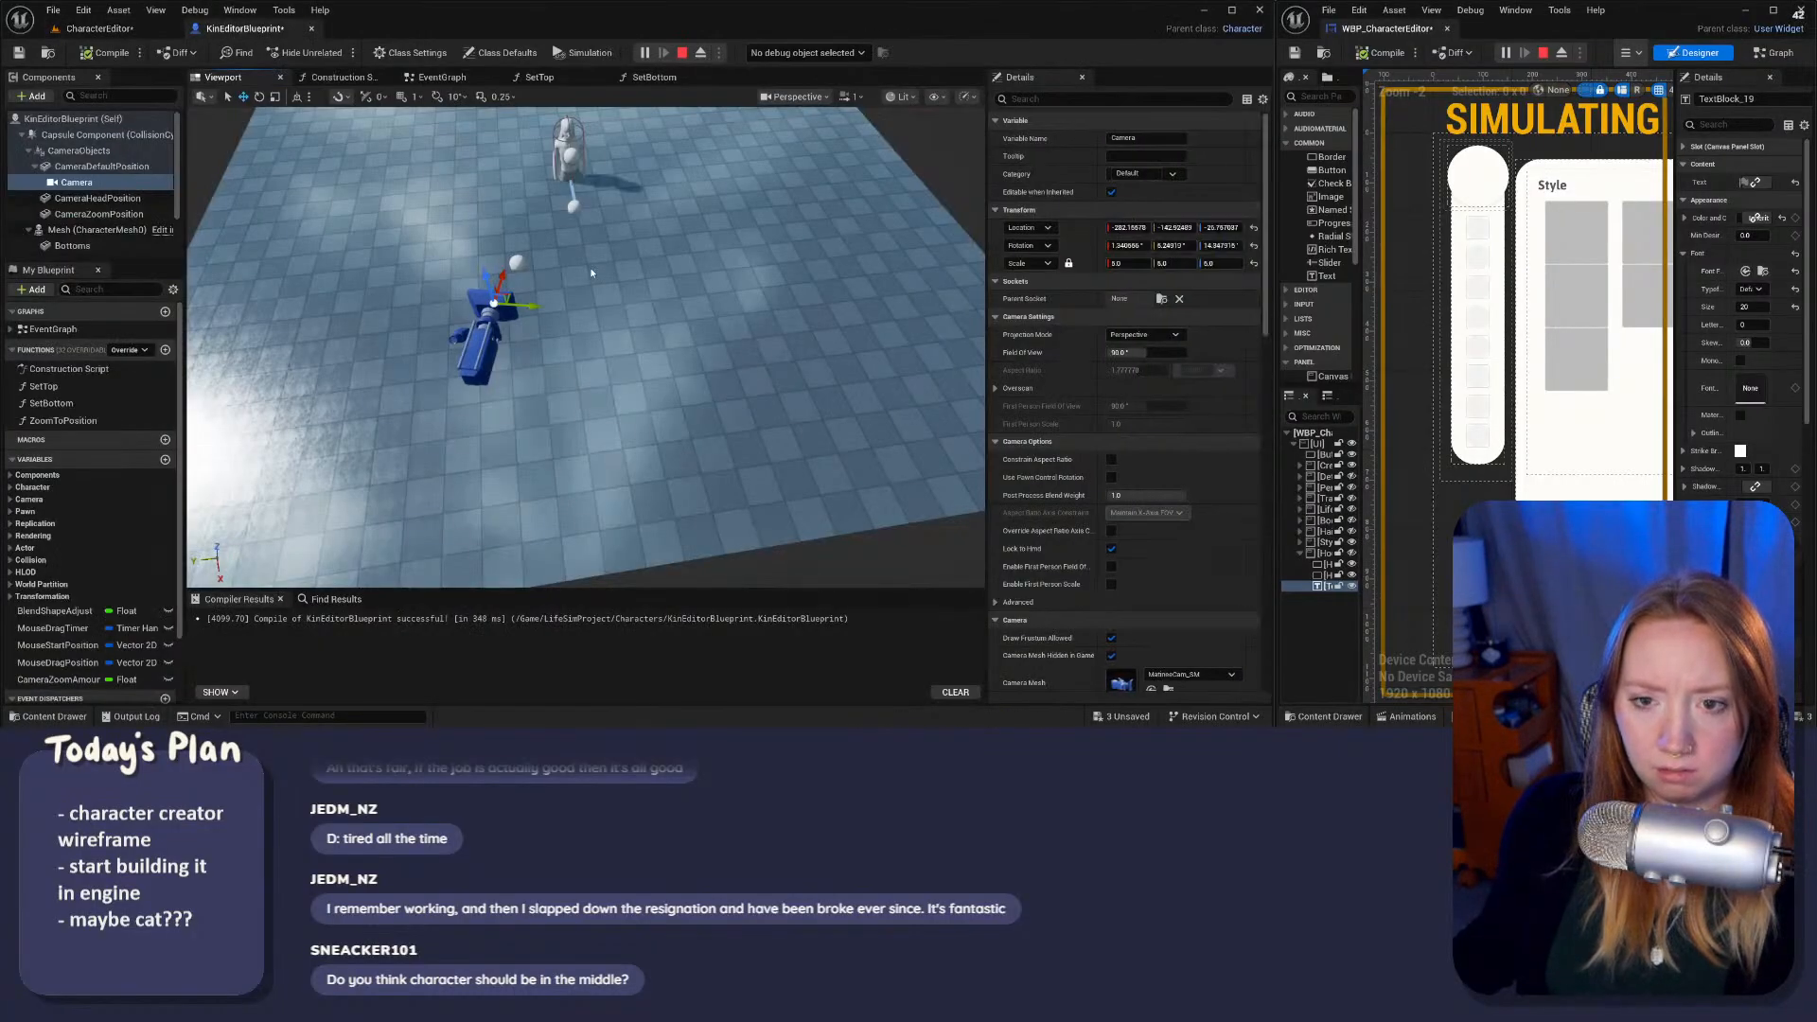
Step: Set the Camera component's rotation to 0 on all three axes
{"action": "left_click", "coordinate": [573, 159]}
{"action": "left_click", "coordinate": [497, 315]}
{"action": "right_click_drag", "start_coordinate": [497, 315], "coordinate": [496, 425]}
{"action": "key", "text": "w"}
{"action": "key", "text": "s"}
{"action": "right_click_drag", "start_coordinate": [555, 359], "coordinate": [555, 279]}
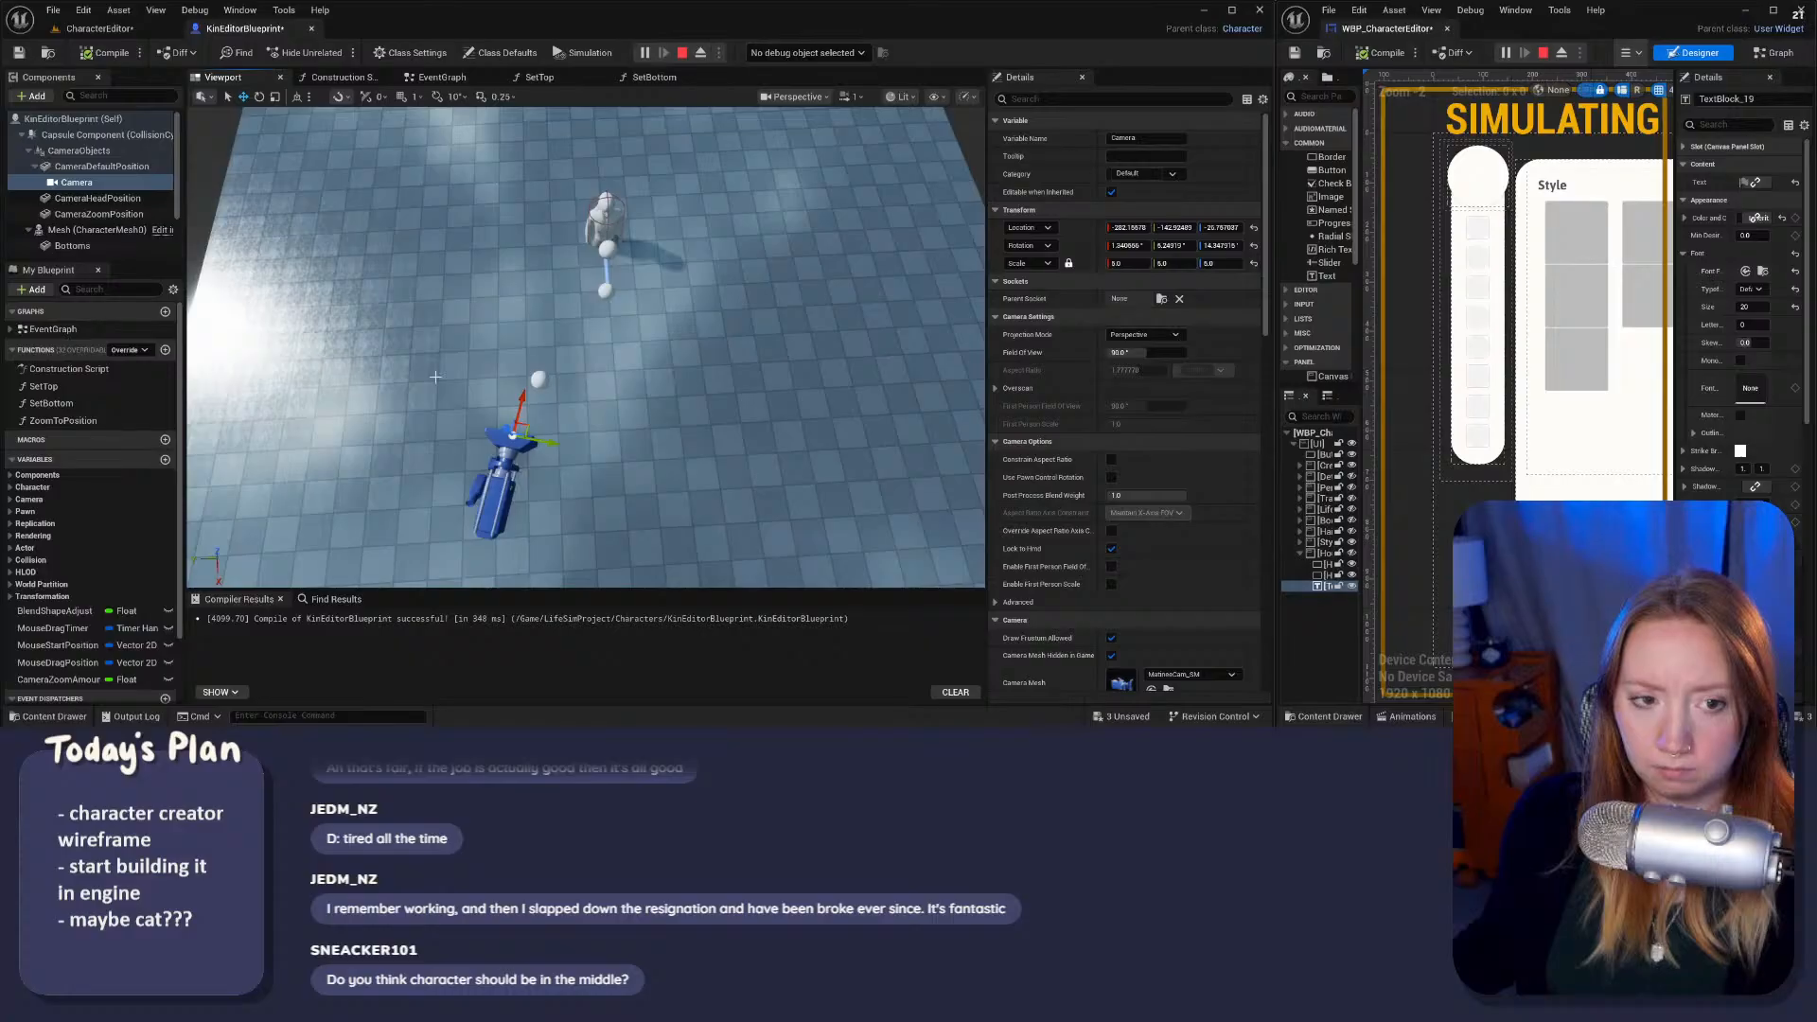
{"action": "left_click", "coordinate": [123, 185]}
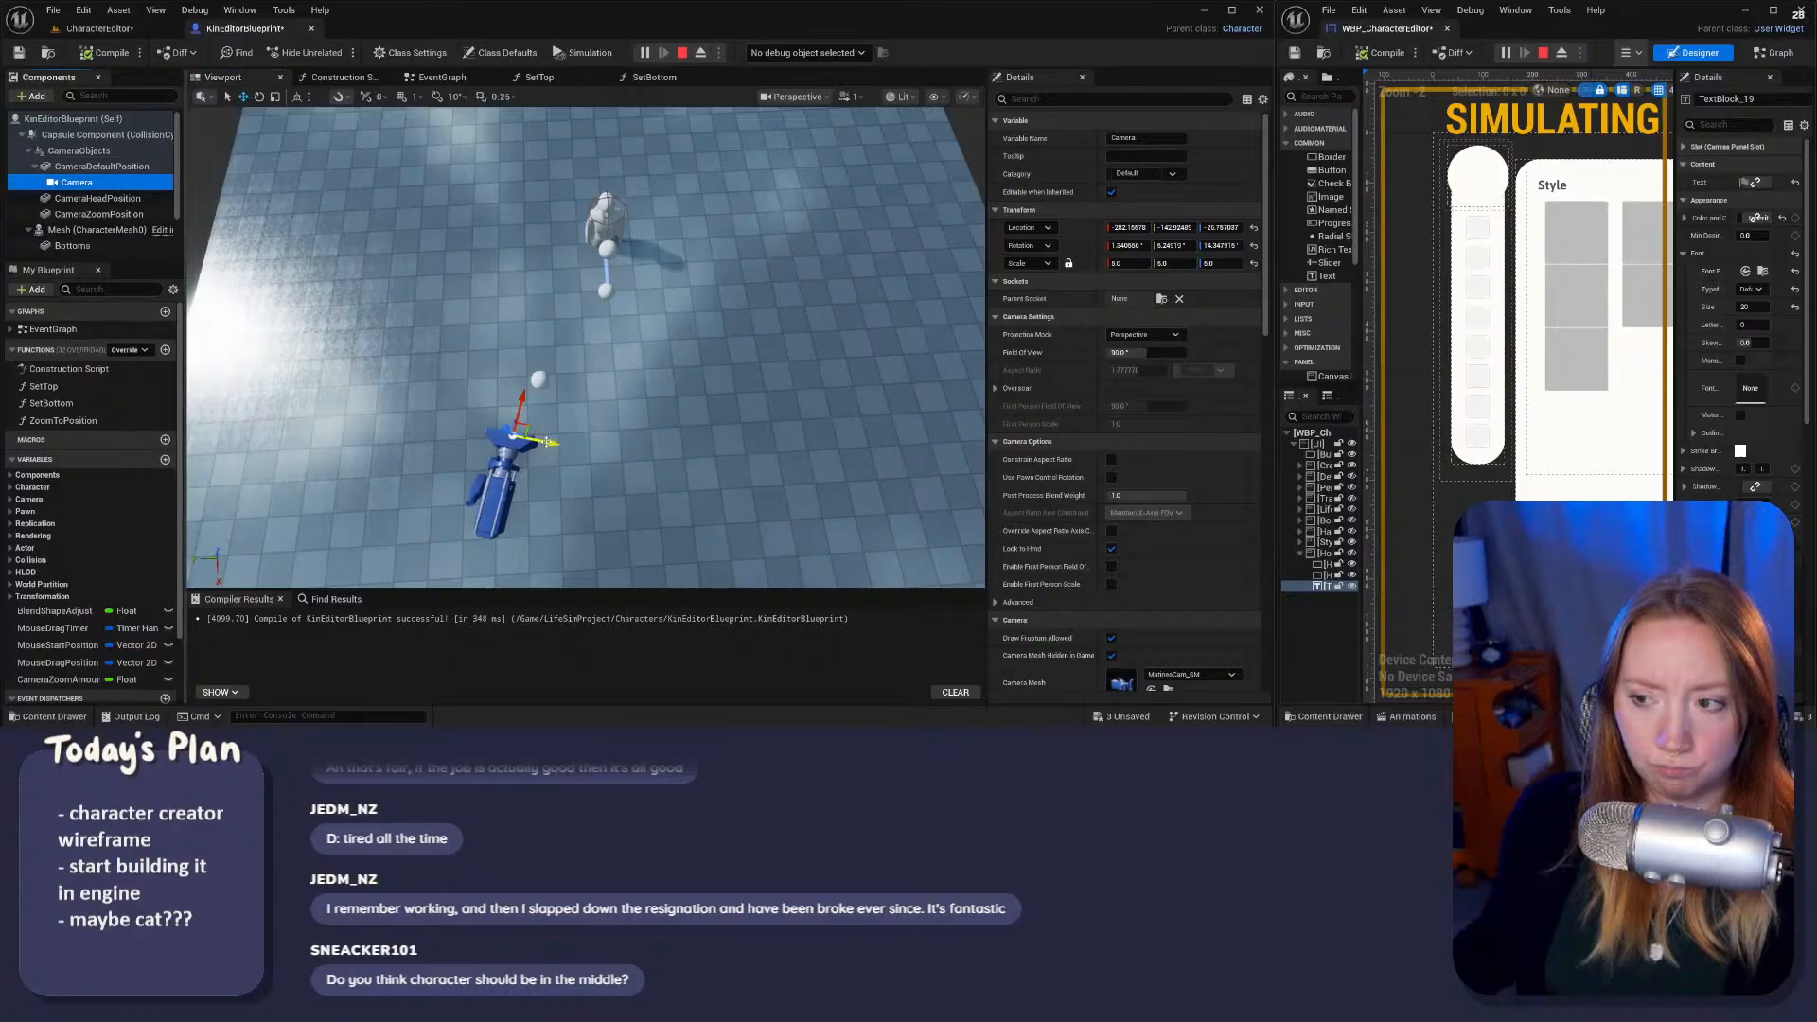
{"action": "left_click", "coordinate": [1129, 245]}
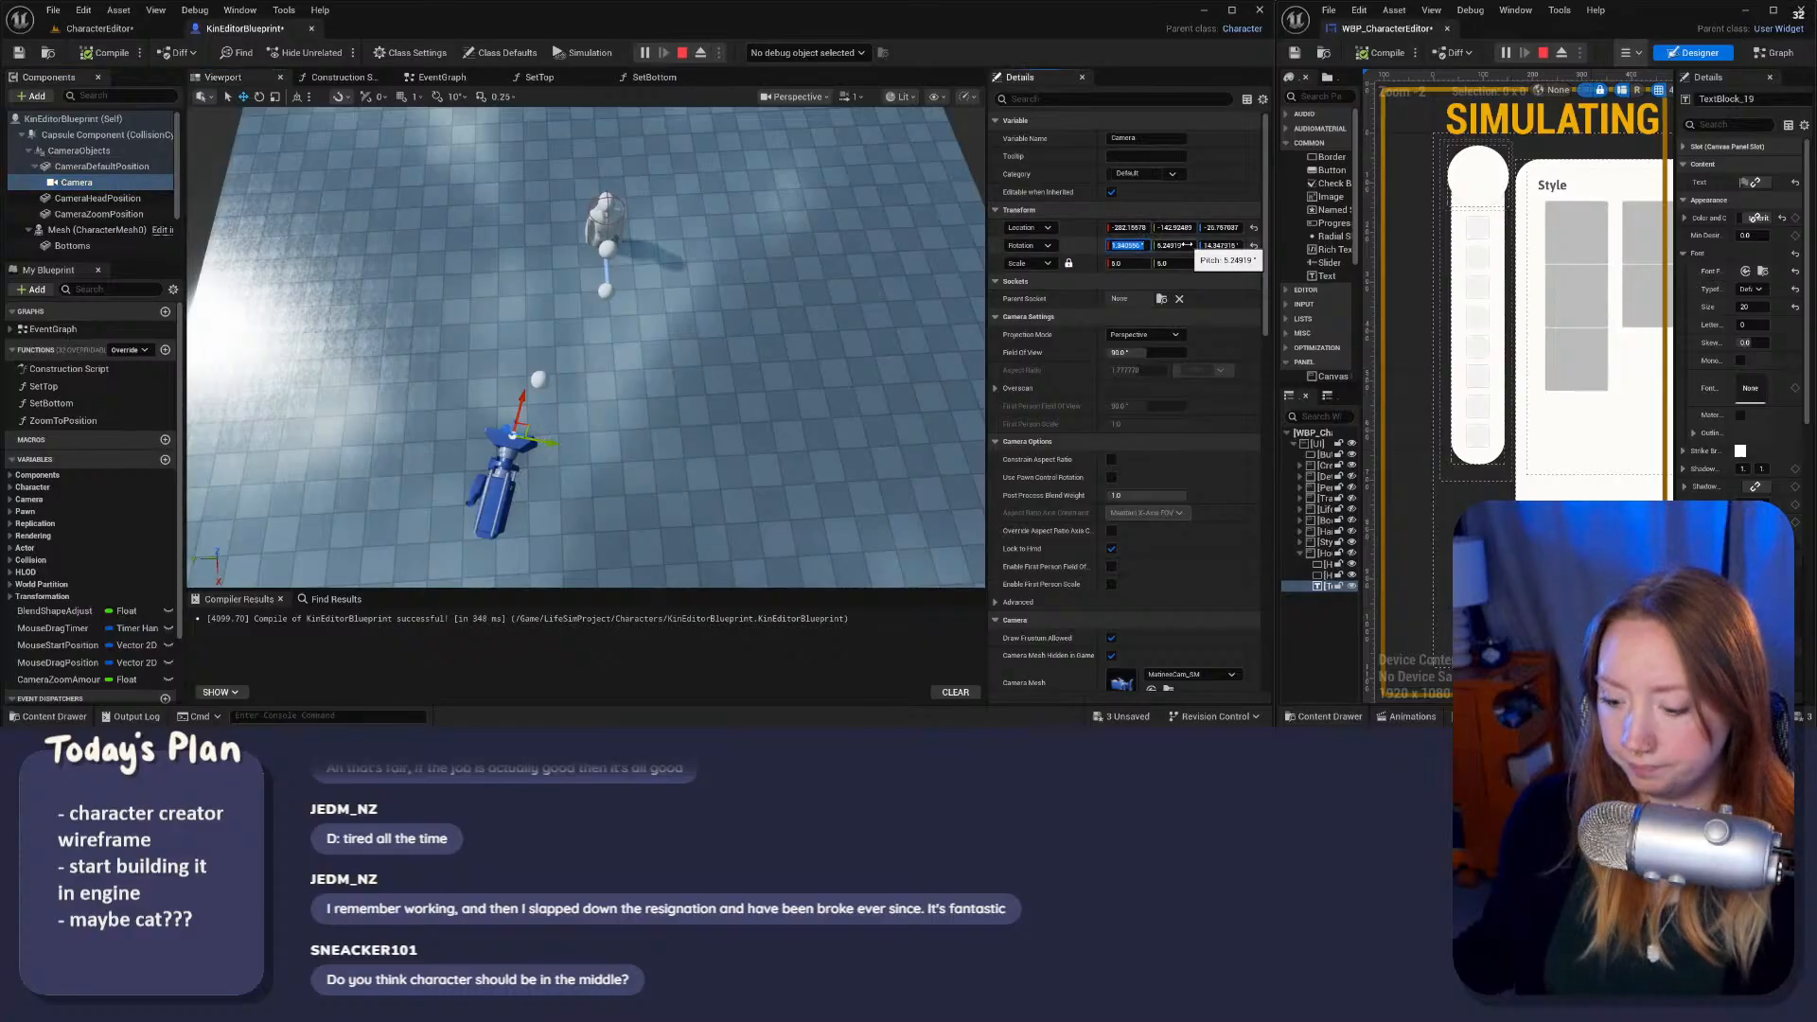
{"action": "type", "text": "0"}
{"action": "key", "text": "Return"}
{"action": "left_click", "coordinate": [1173, 245]}
{"action": "type", "text": "0"}
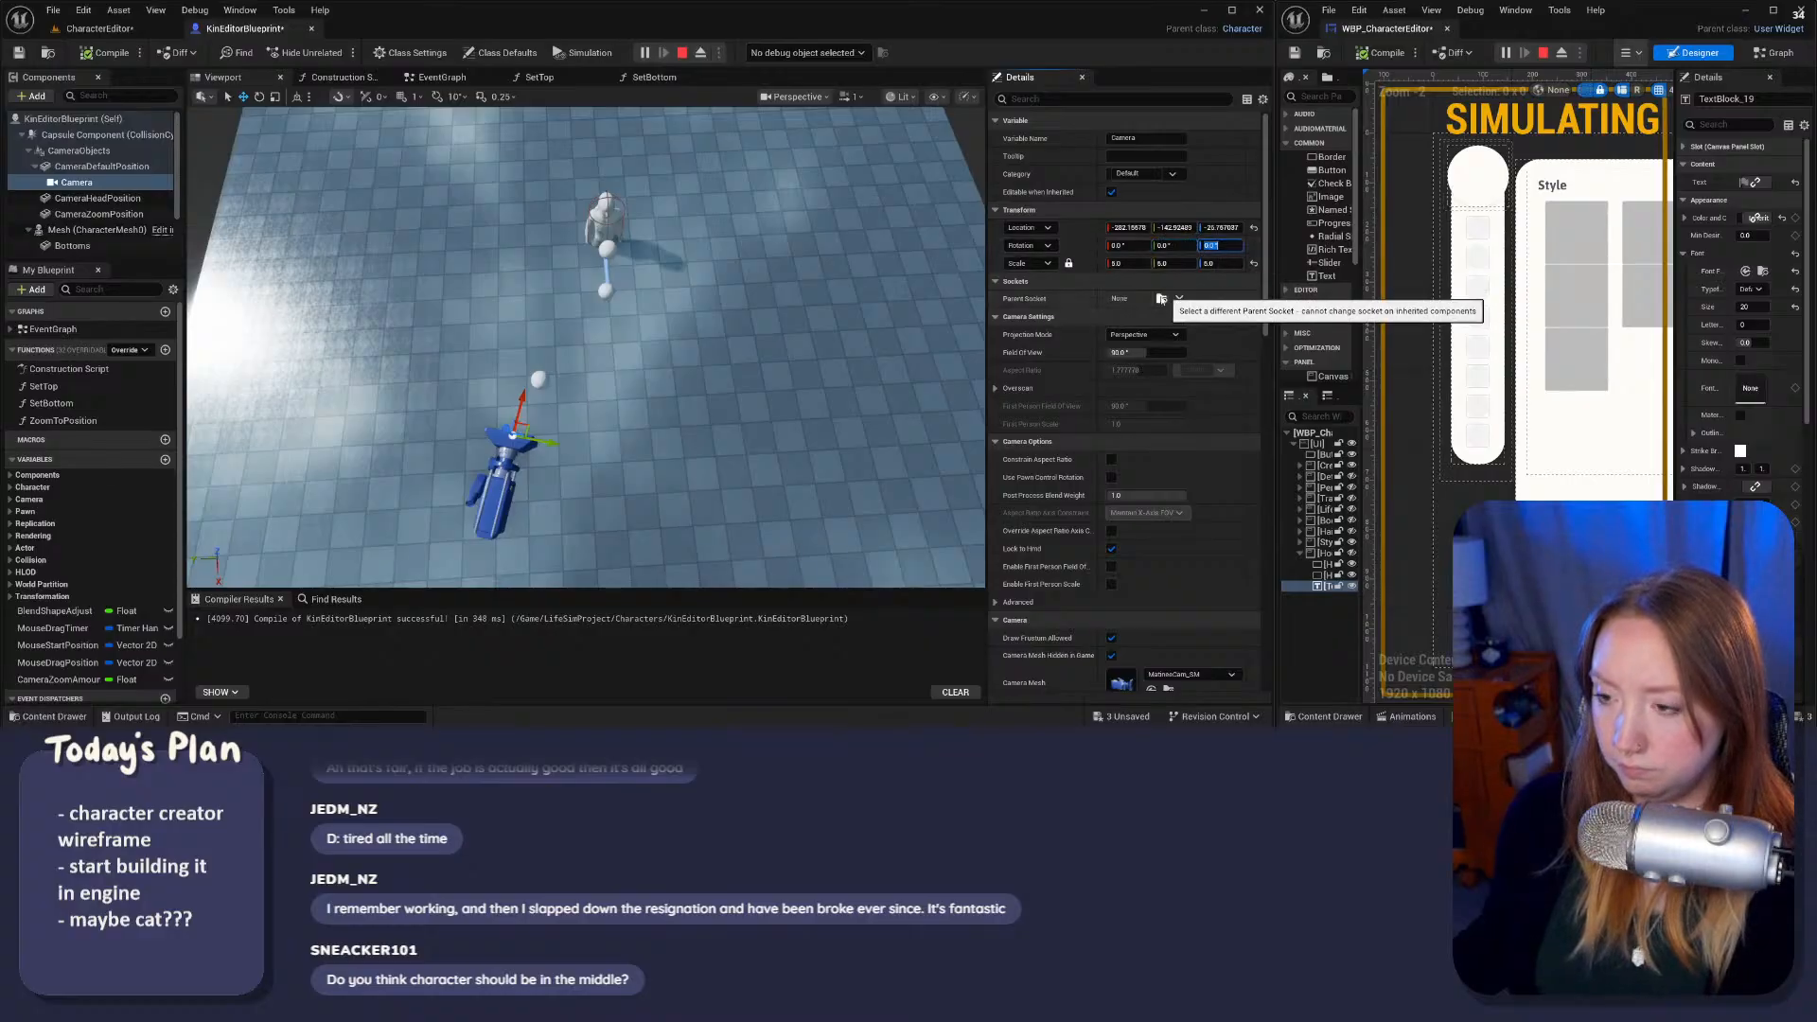
{"action": "key", "text": "Return"}
Step: Shift the Camera sideways to about Y -134 and check the framing in the game preview with the Details panel open and closed
{"action": "mouse_move", "coordinate": [565, 446]}
{"action": "right_mouse_down"}
{"action": "mouse_move", "coordinate": [511, 443]}
{"action": "mouse_move", "coordinate": [565, 446]}
{"action": "right_mouse_up"}
{"action": "left_click_drag", "start_coordinate": [492, 417], "coordinate": [454, 416]}
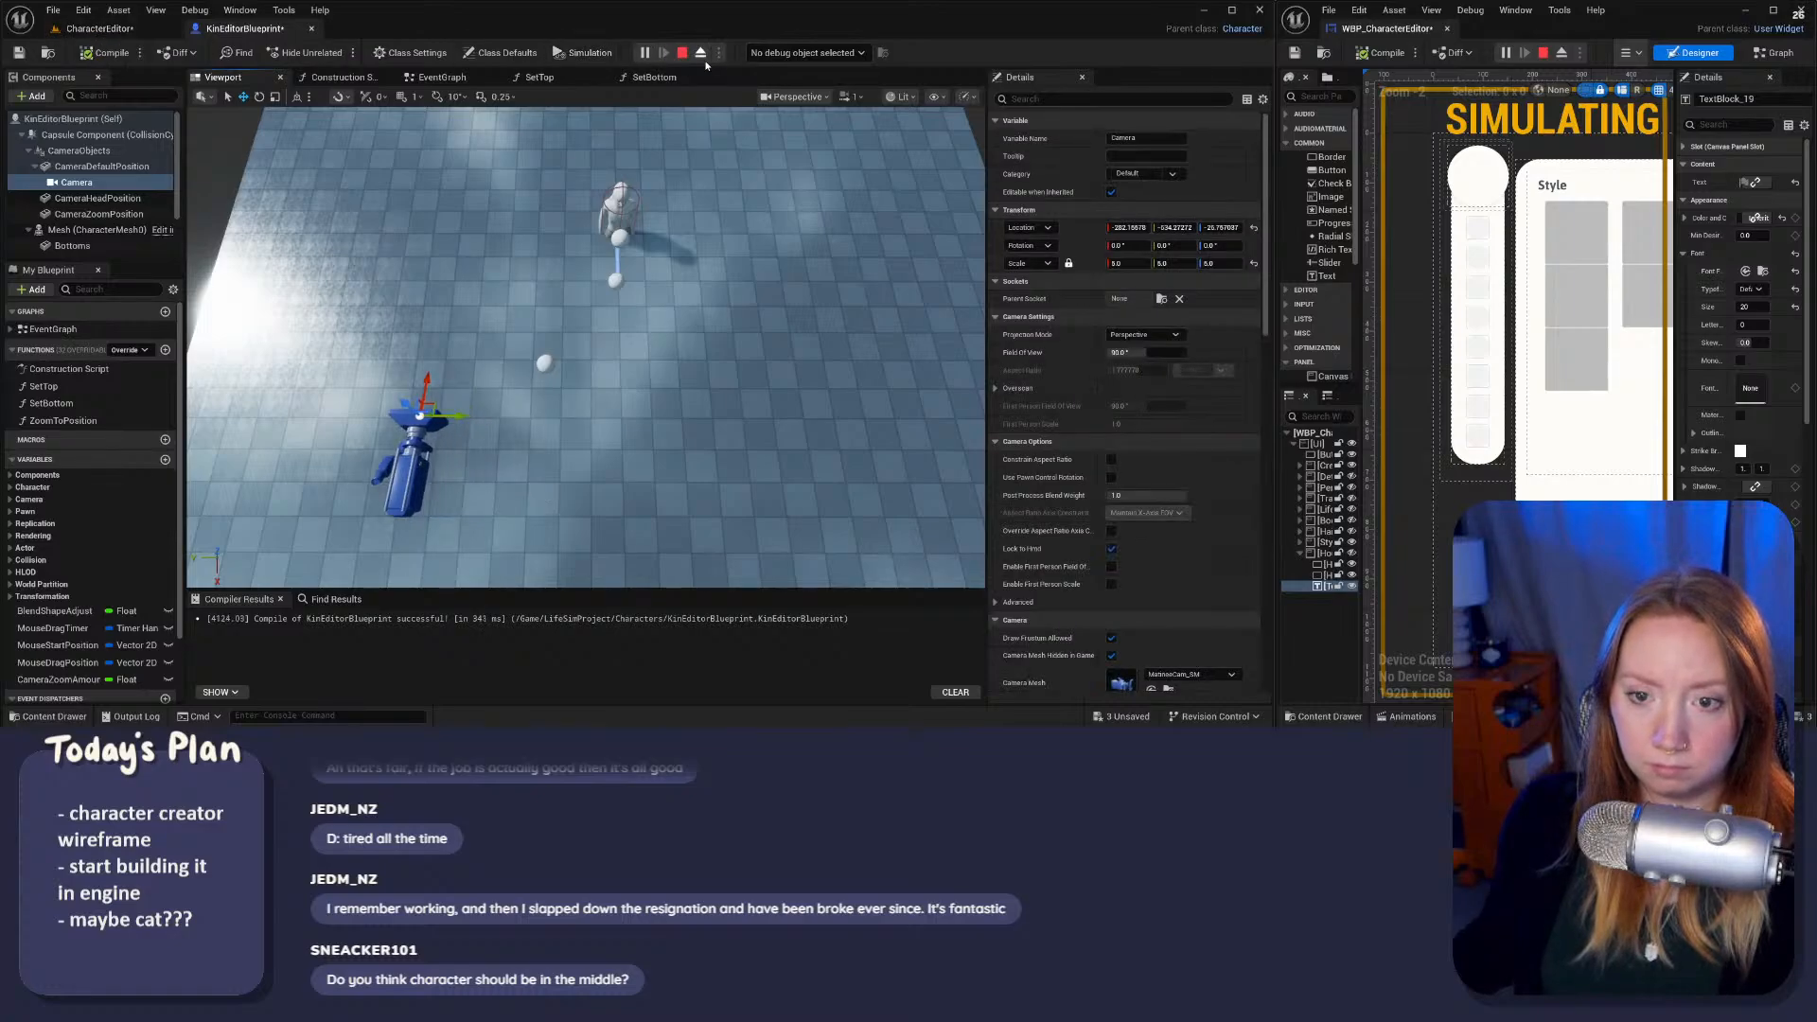
{"action": "left_click", "coordinate": [683, 53]}
{"action": "left_click", "coordinate": [644, 53]}
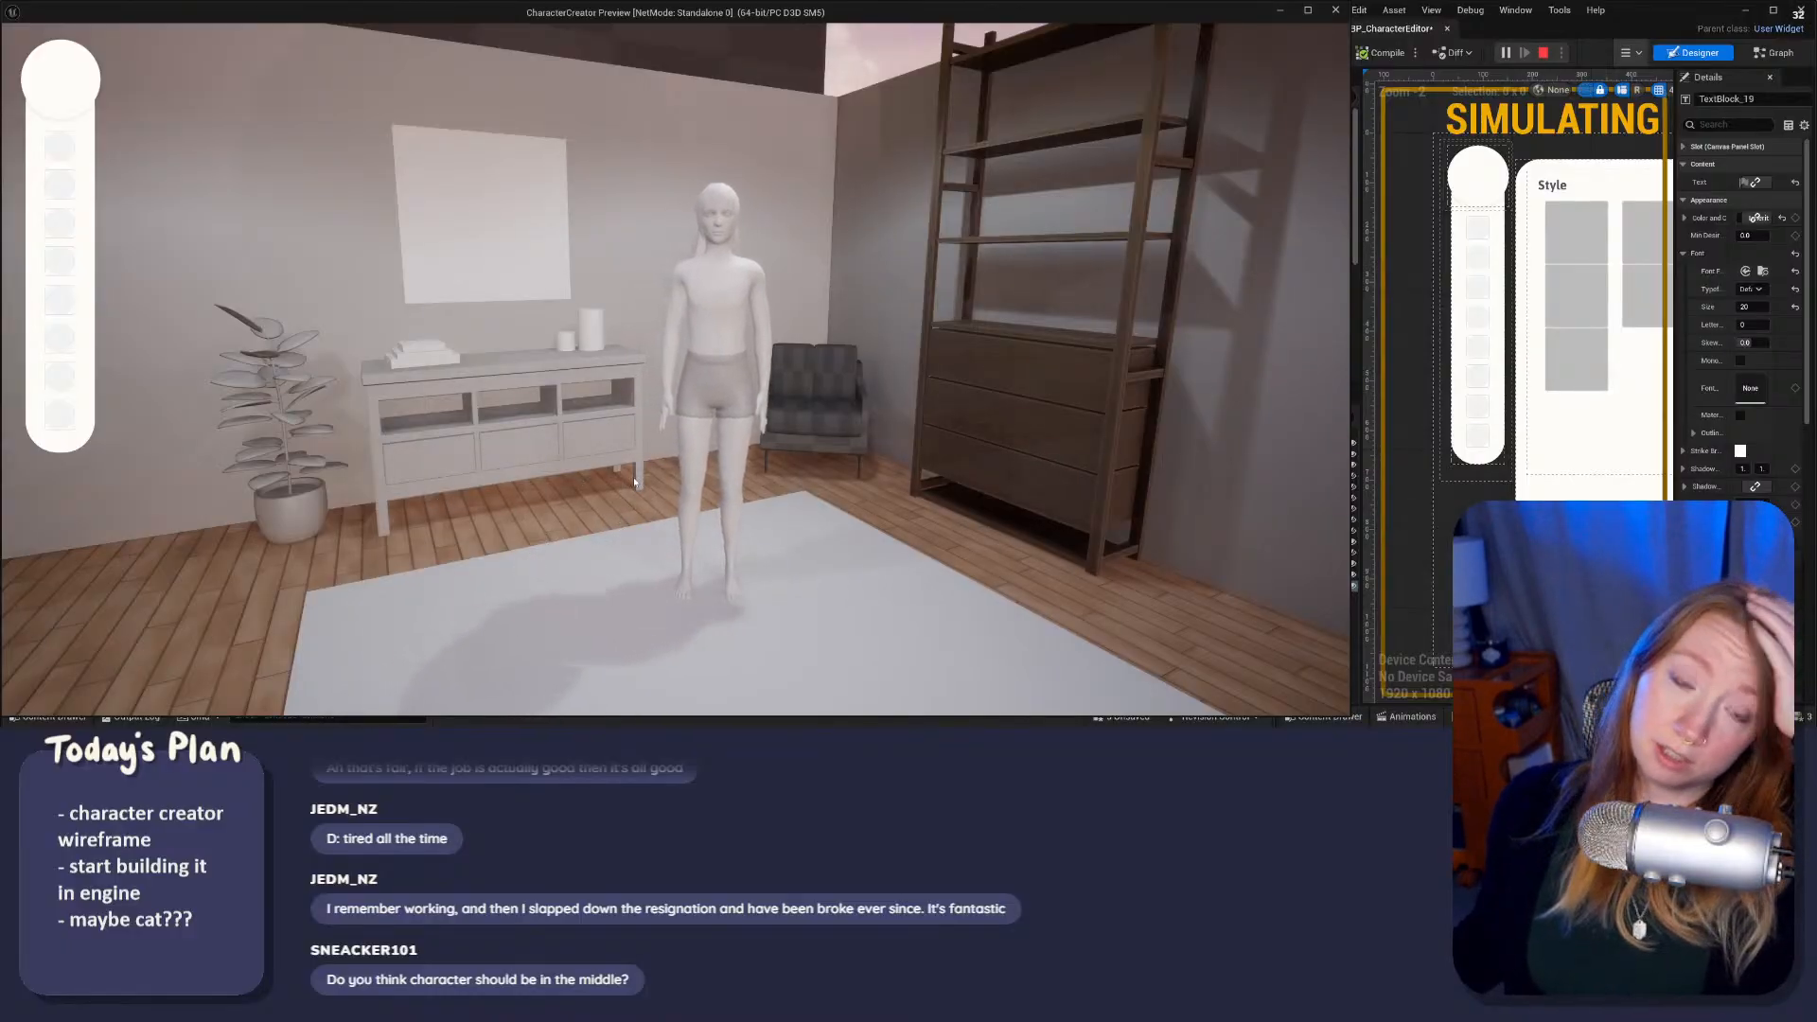
{"action": "left_click", "coordinate": [67, 144]}
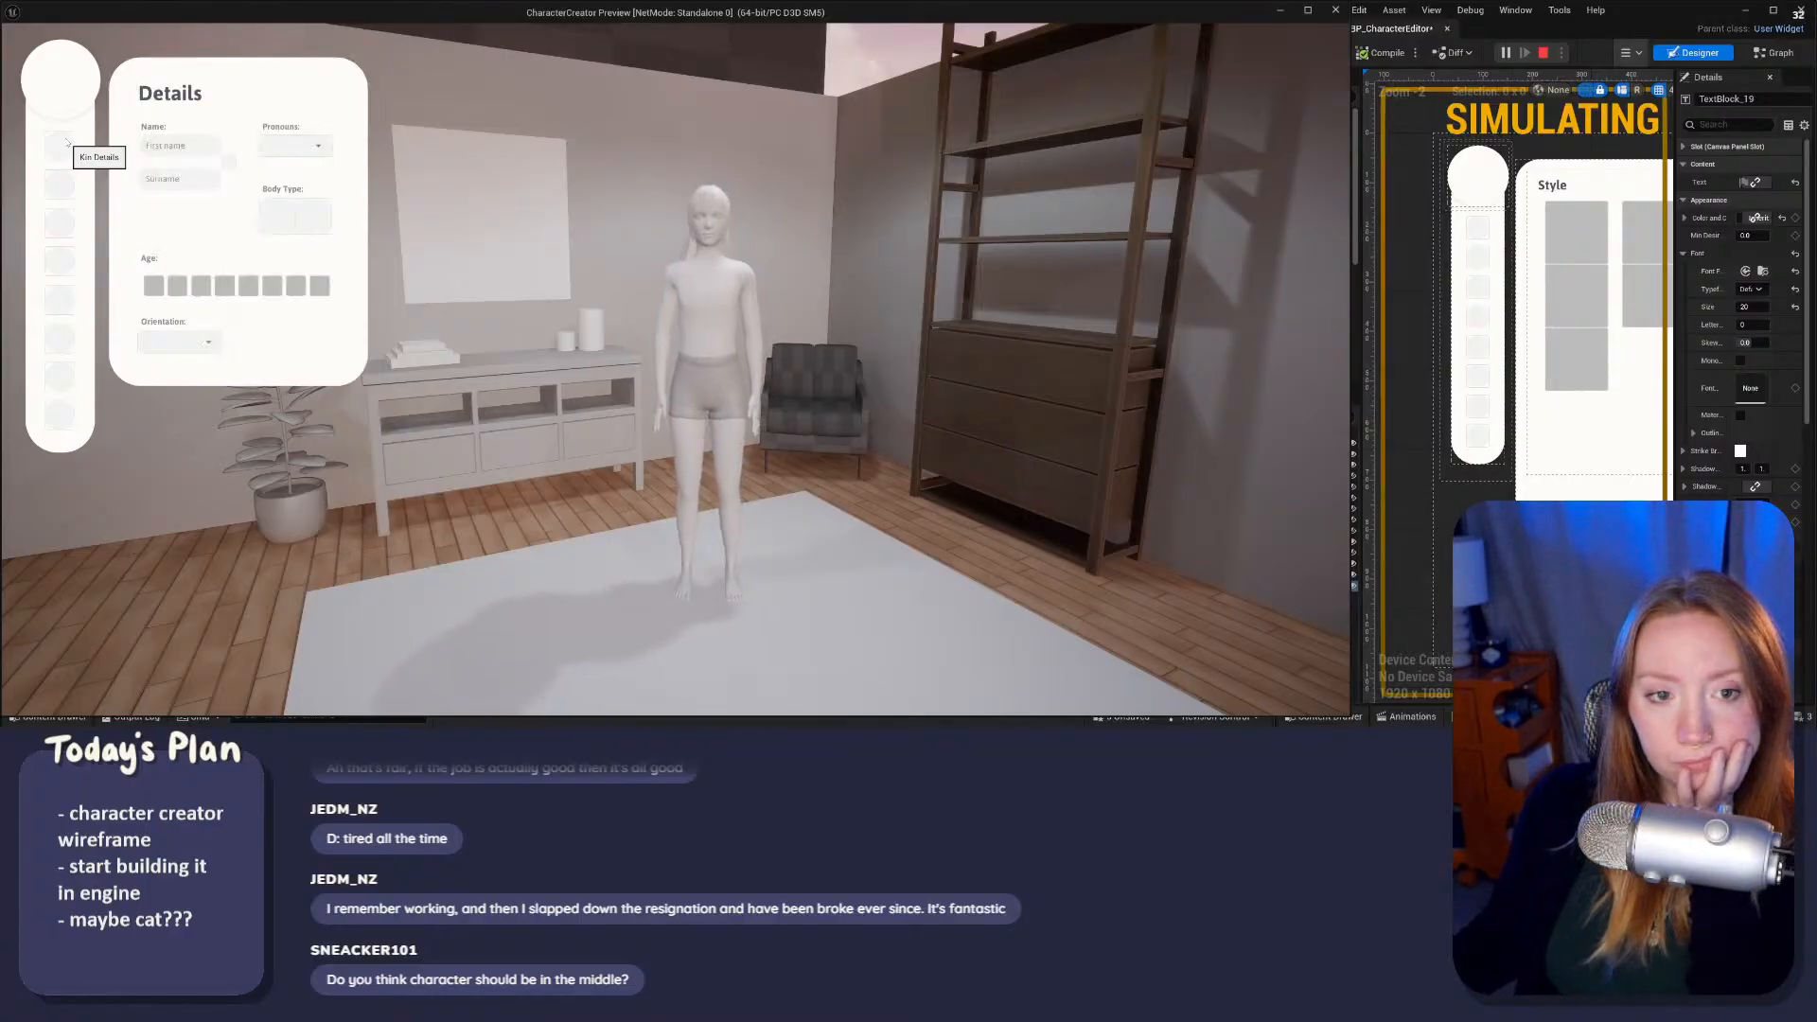
{"action": "left_click", "coordinate": [67, 144]}
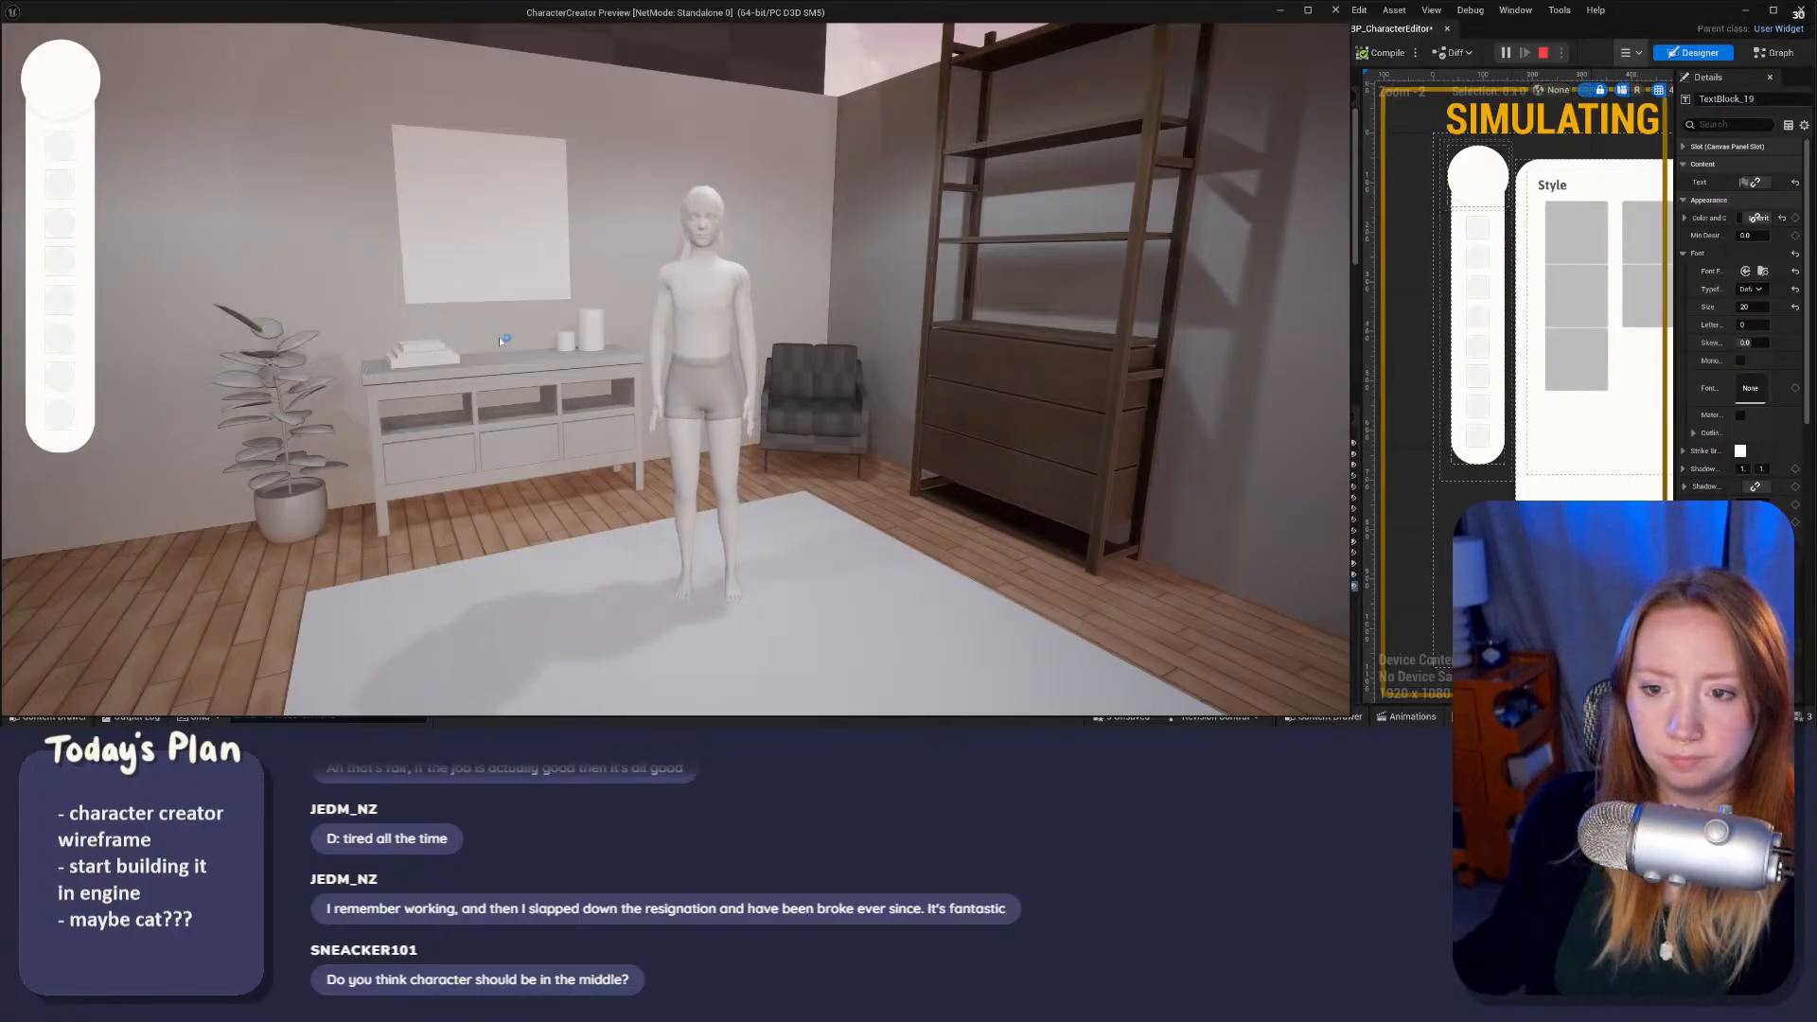
{"action": "key", "text": "Escape"}
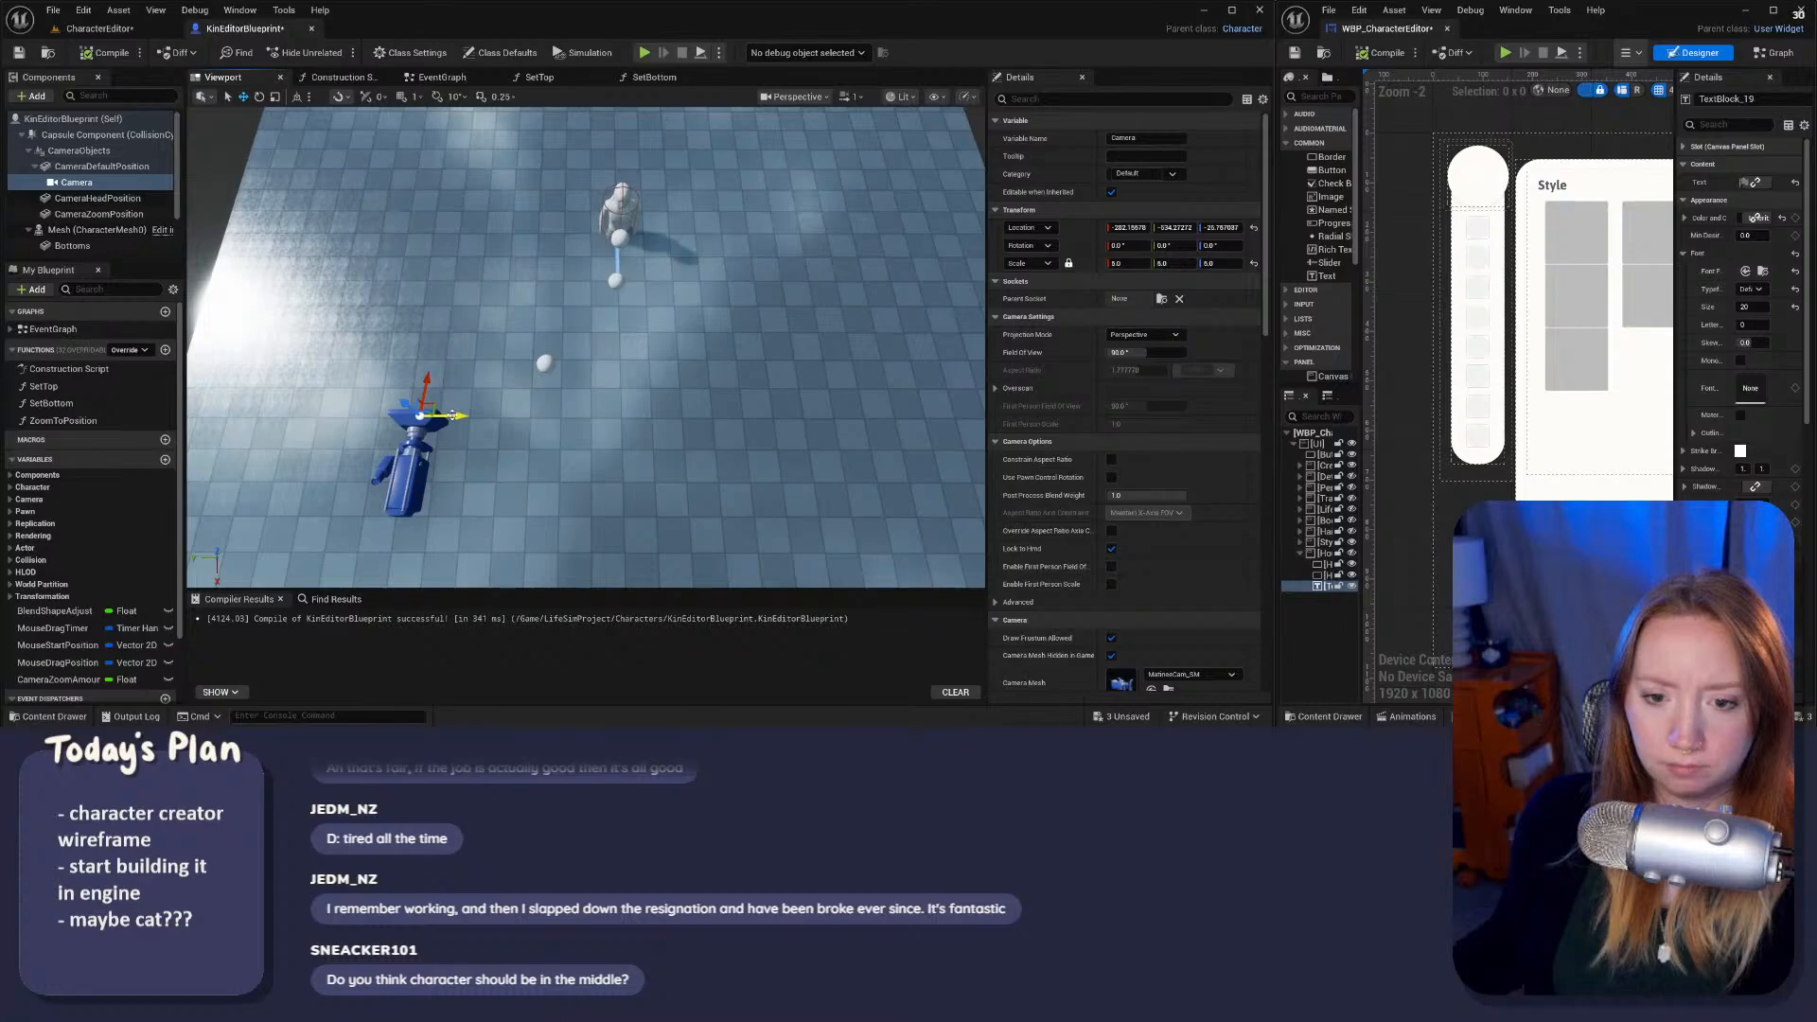
Step: Set the Camera component's X, Y and Z location to 0 so it sits on CameraDefaultPosition
{"action": "left_click", "coordinate": [551, 363]}
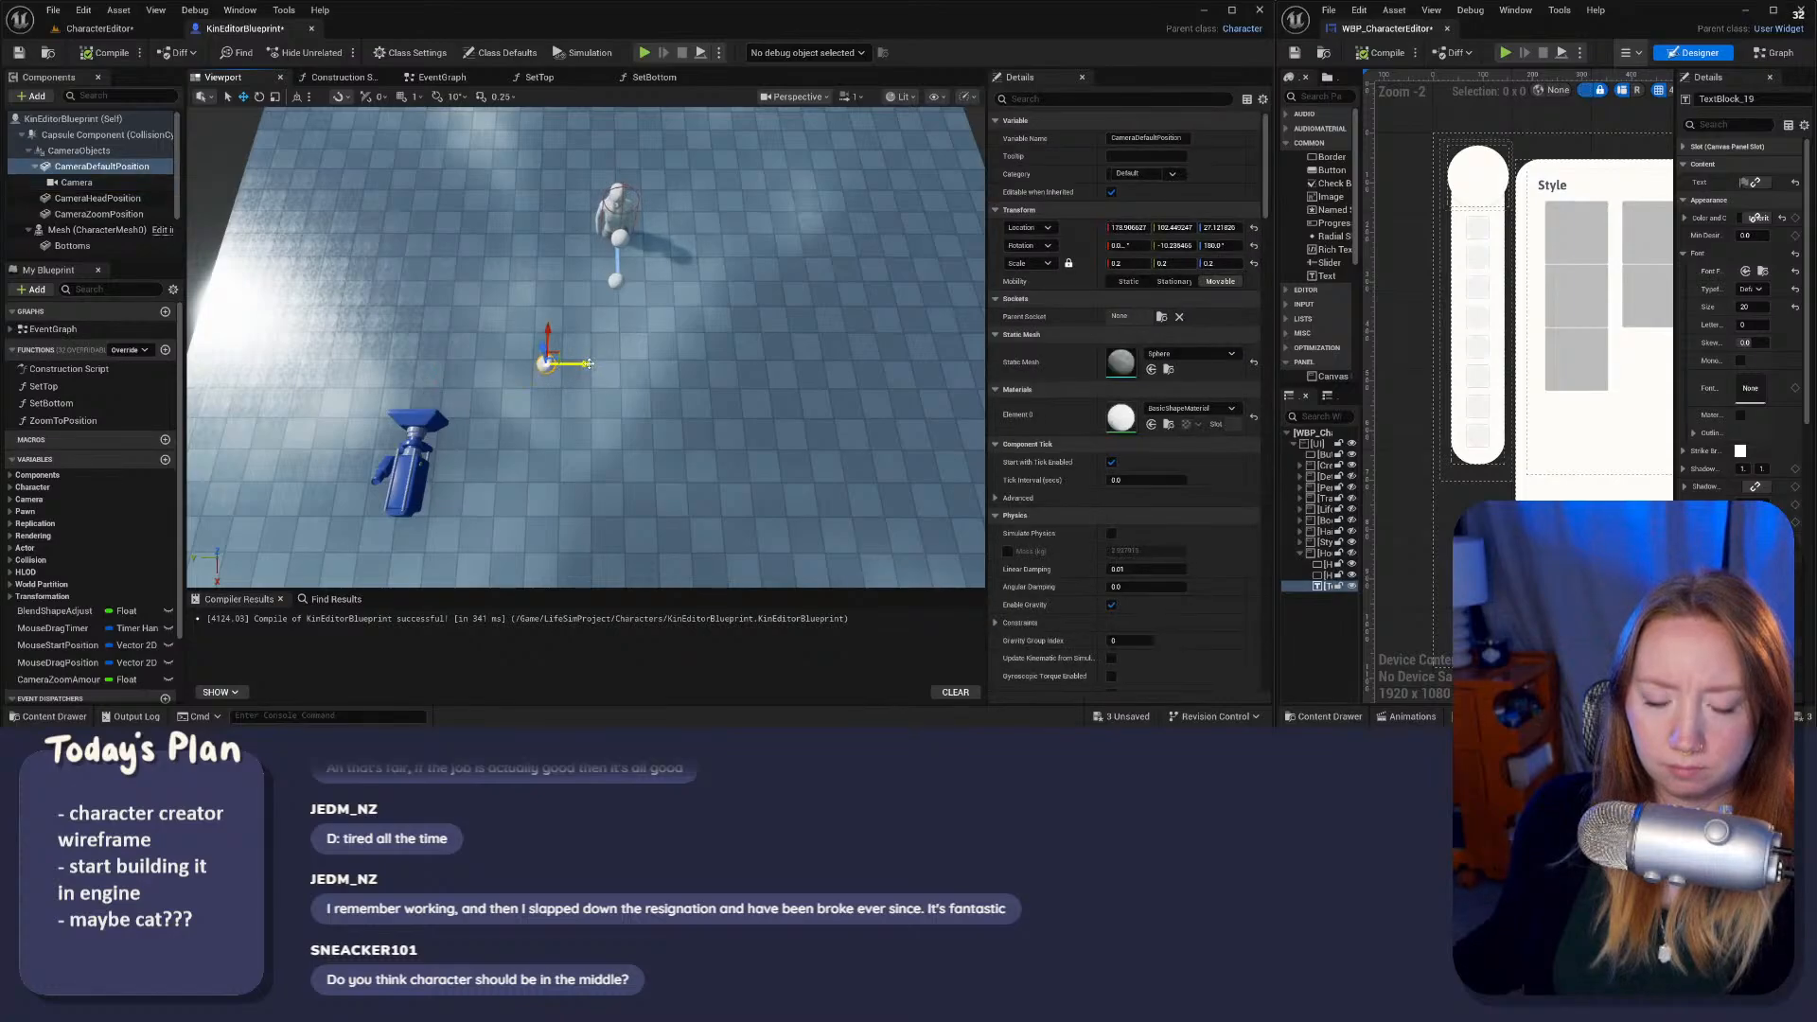
{"action": "left_click", "coordinate": [419, 452]}
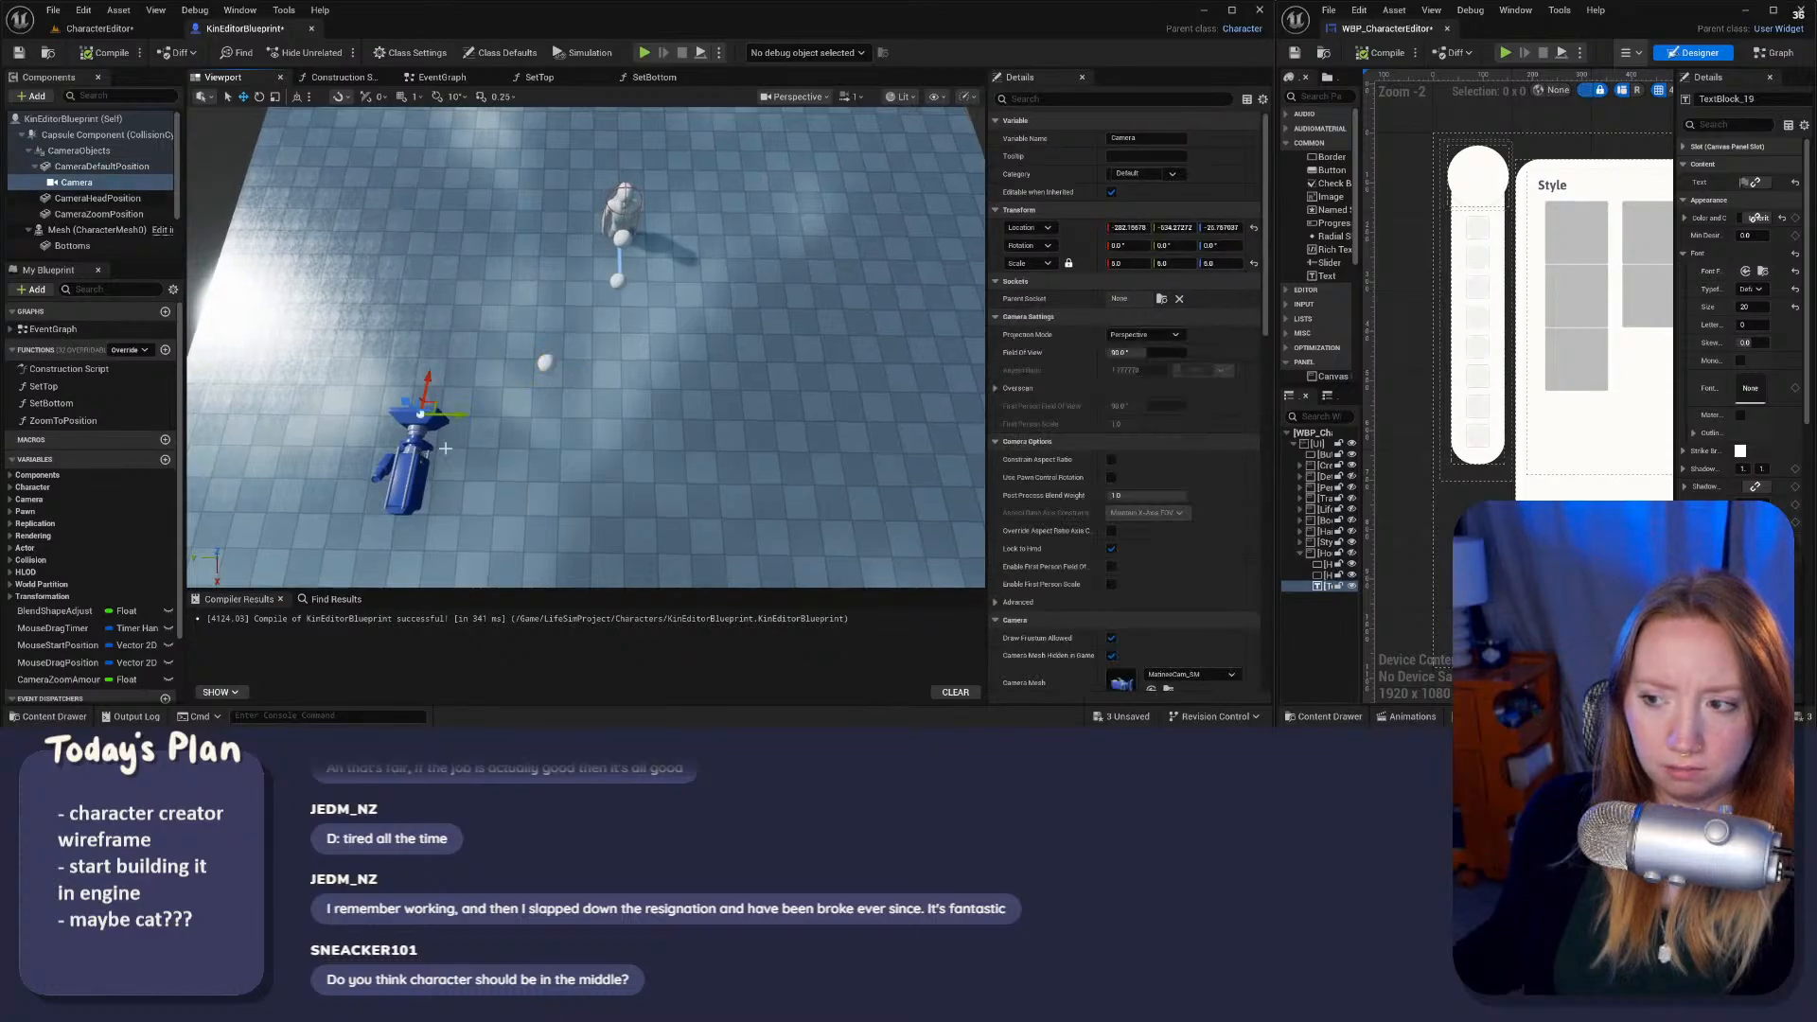
{"action": "type", "text": "0"}
{"action": "key", "text": "Tab"}
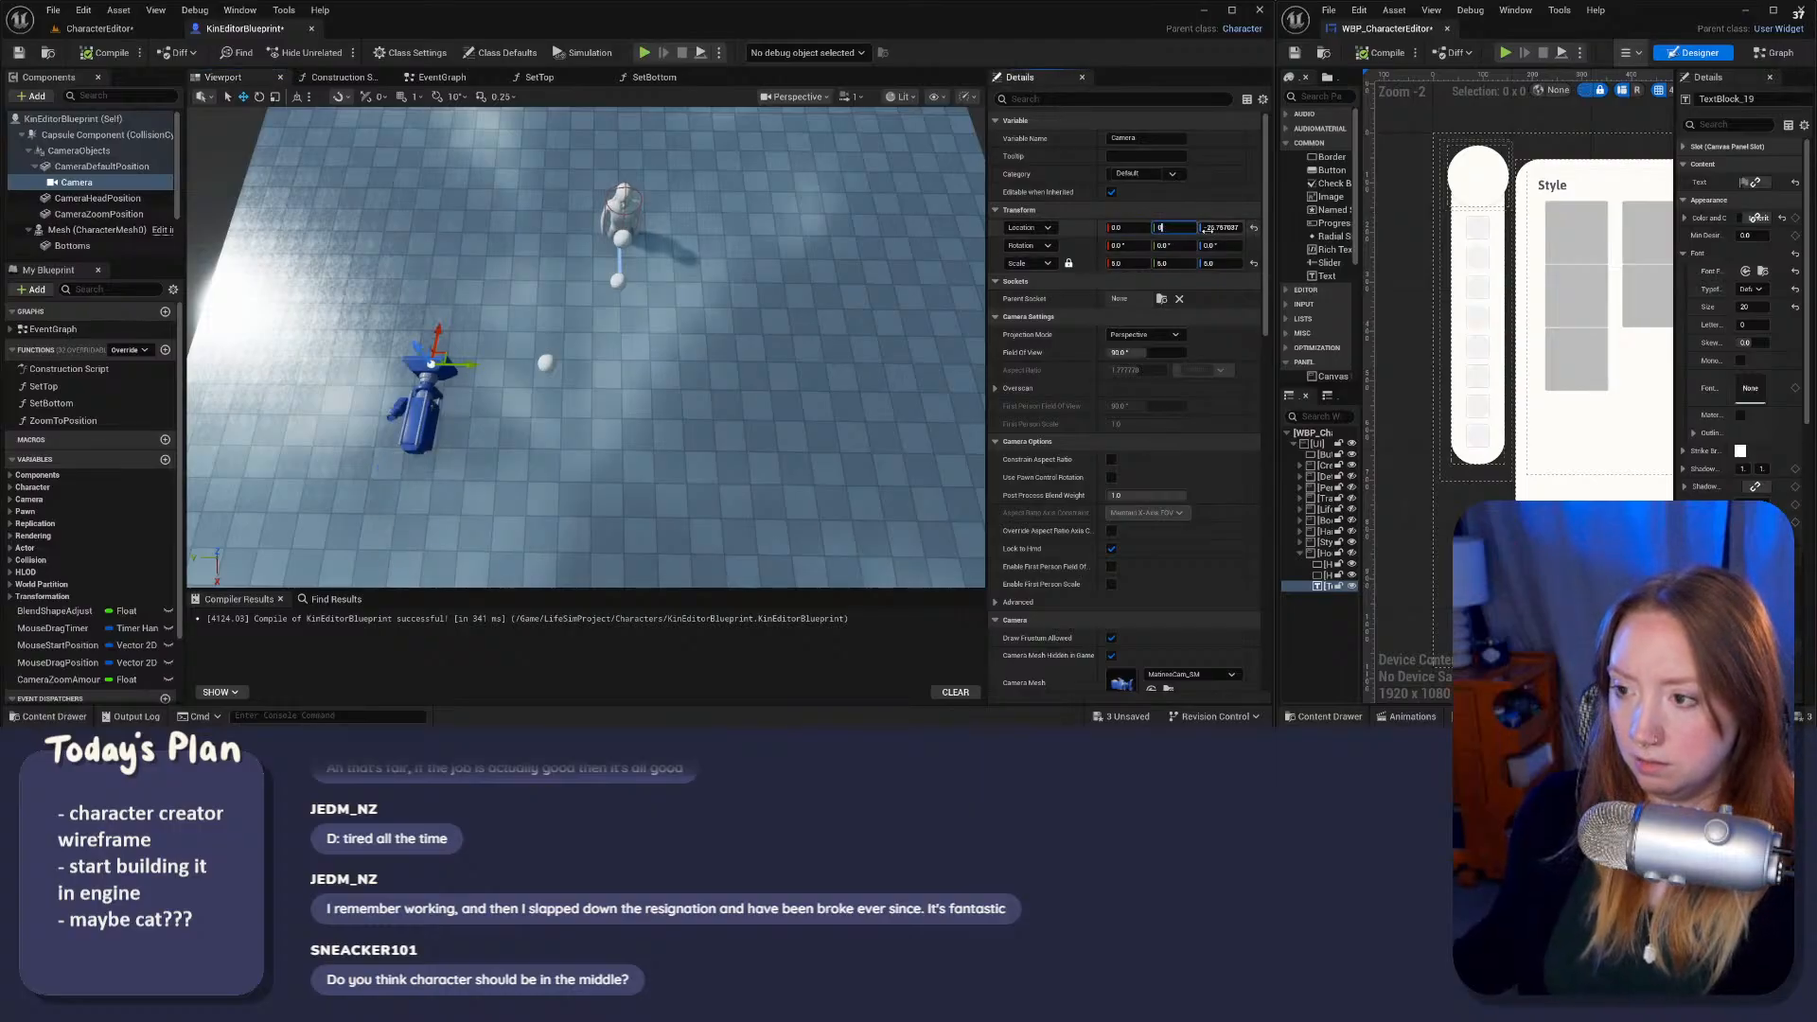
{"action": "type", "text": "0"}
{"action": "key", "text": "Tab"}
{"action": "type", "text": "0"}
{"action": "key", "text": "Return"}
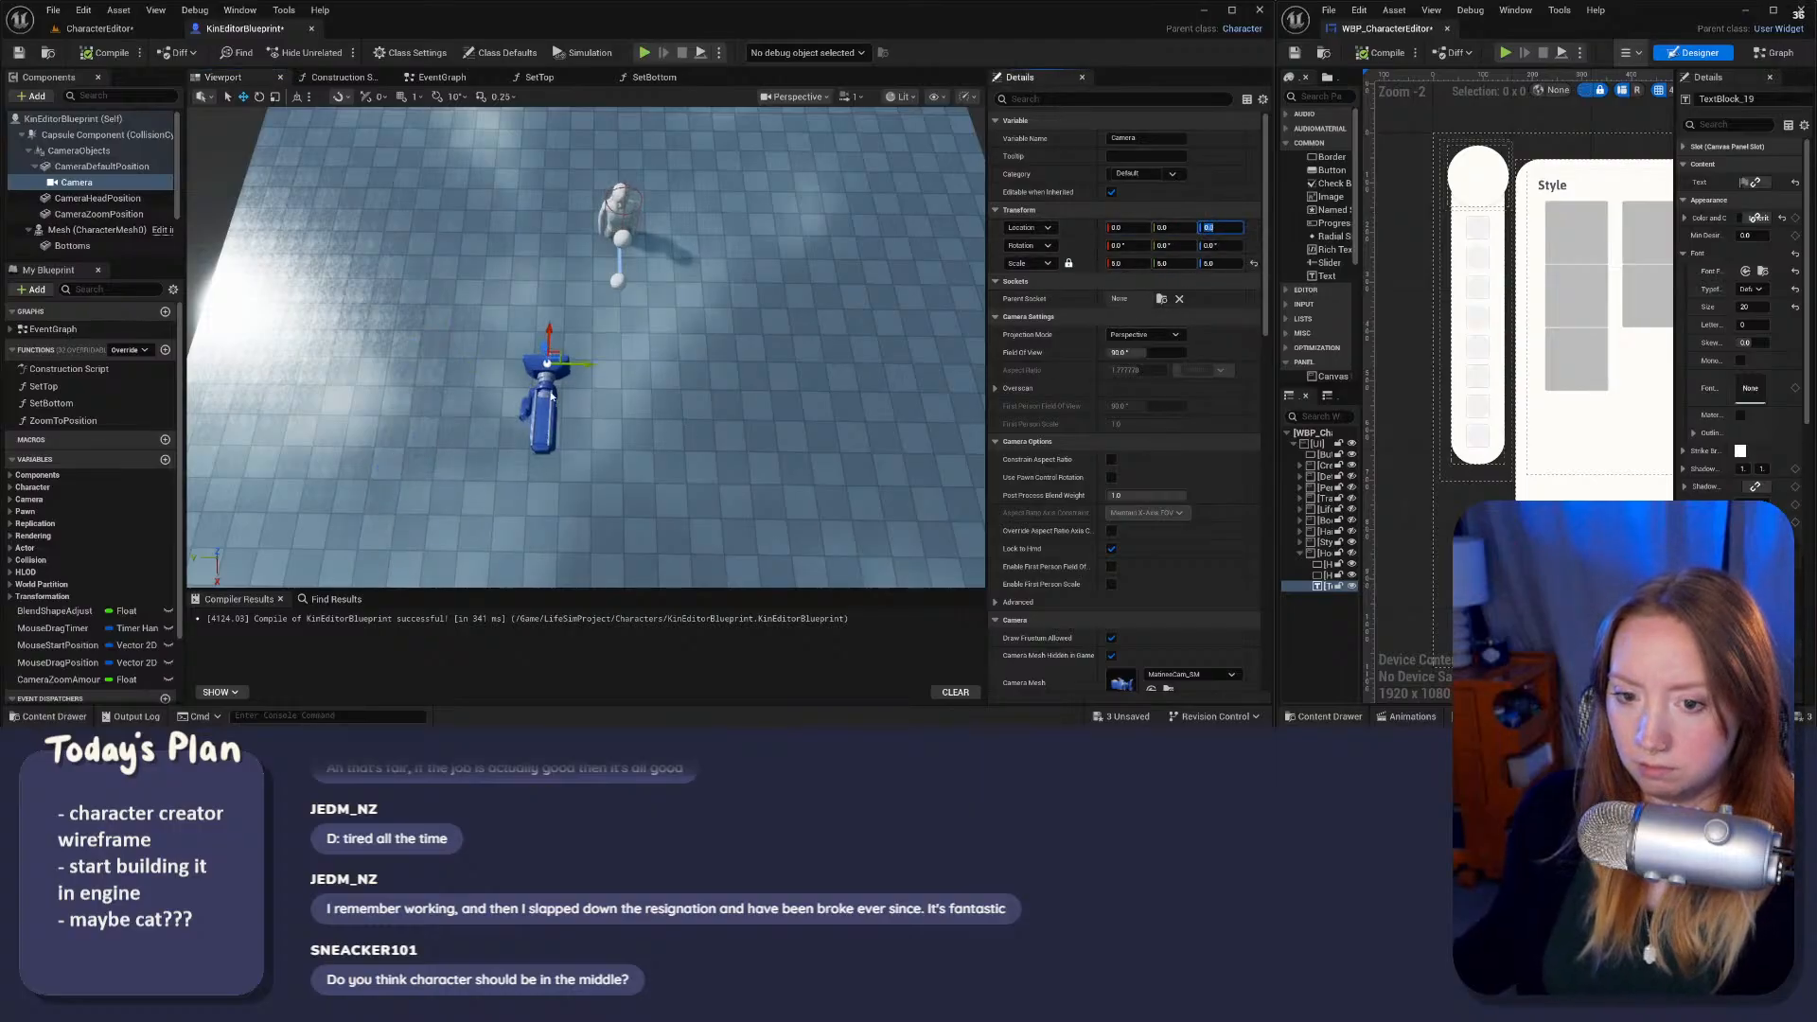
Step: Move the CameraDefaultPosition component sideways to about Y 222 and play the CharacterEditor level to check the framing
{"action": "left_click", "coordinate": [130, 168]}
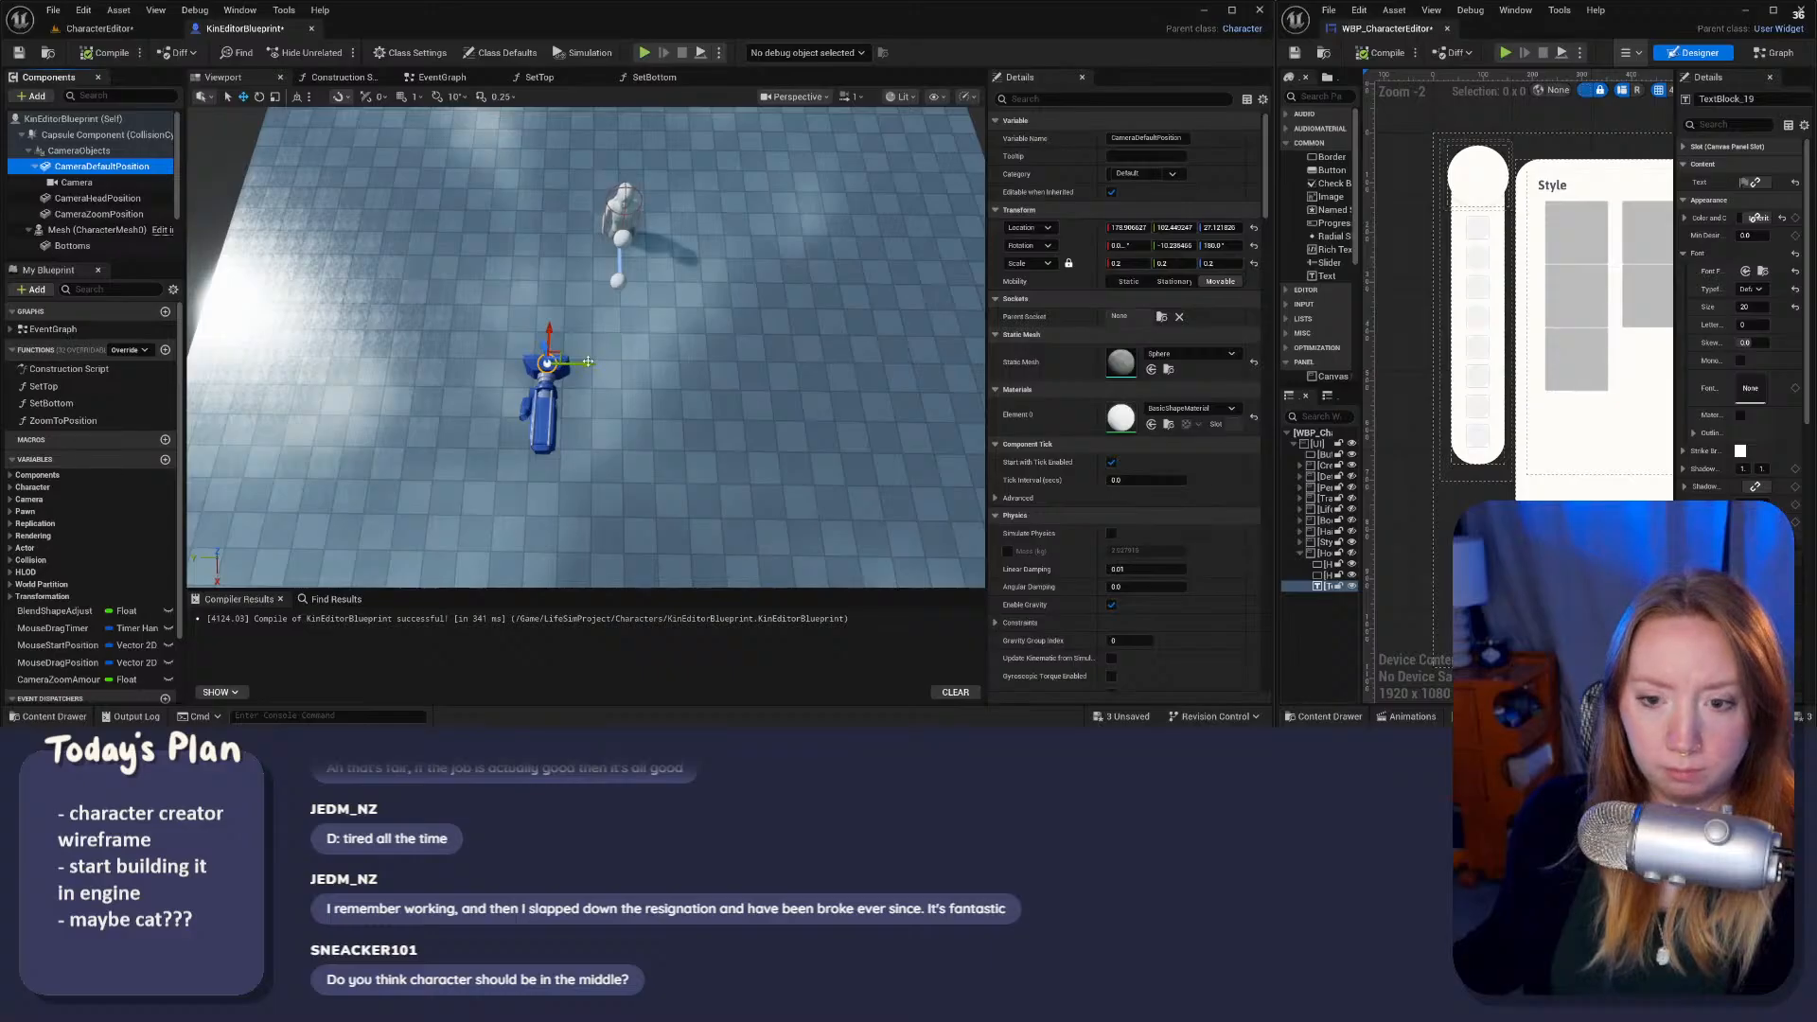
{"action": "left_click_drag", "start_coordinate": [587, 361], "coordinate": [470, 353]}
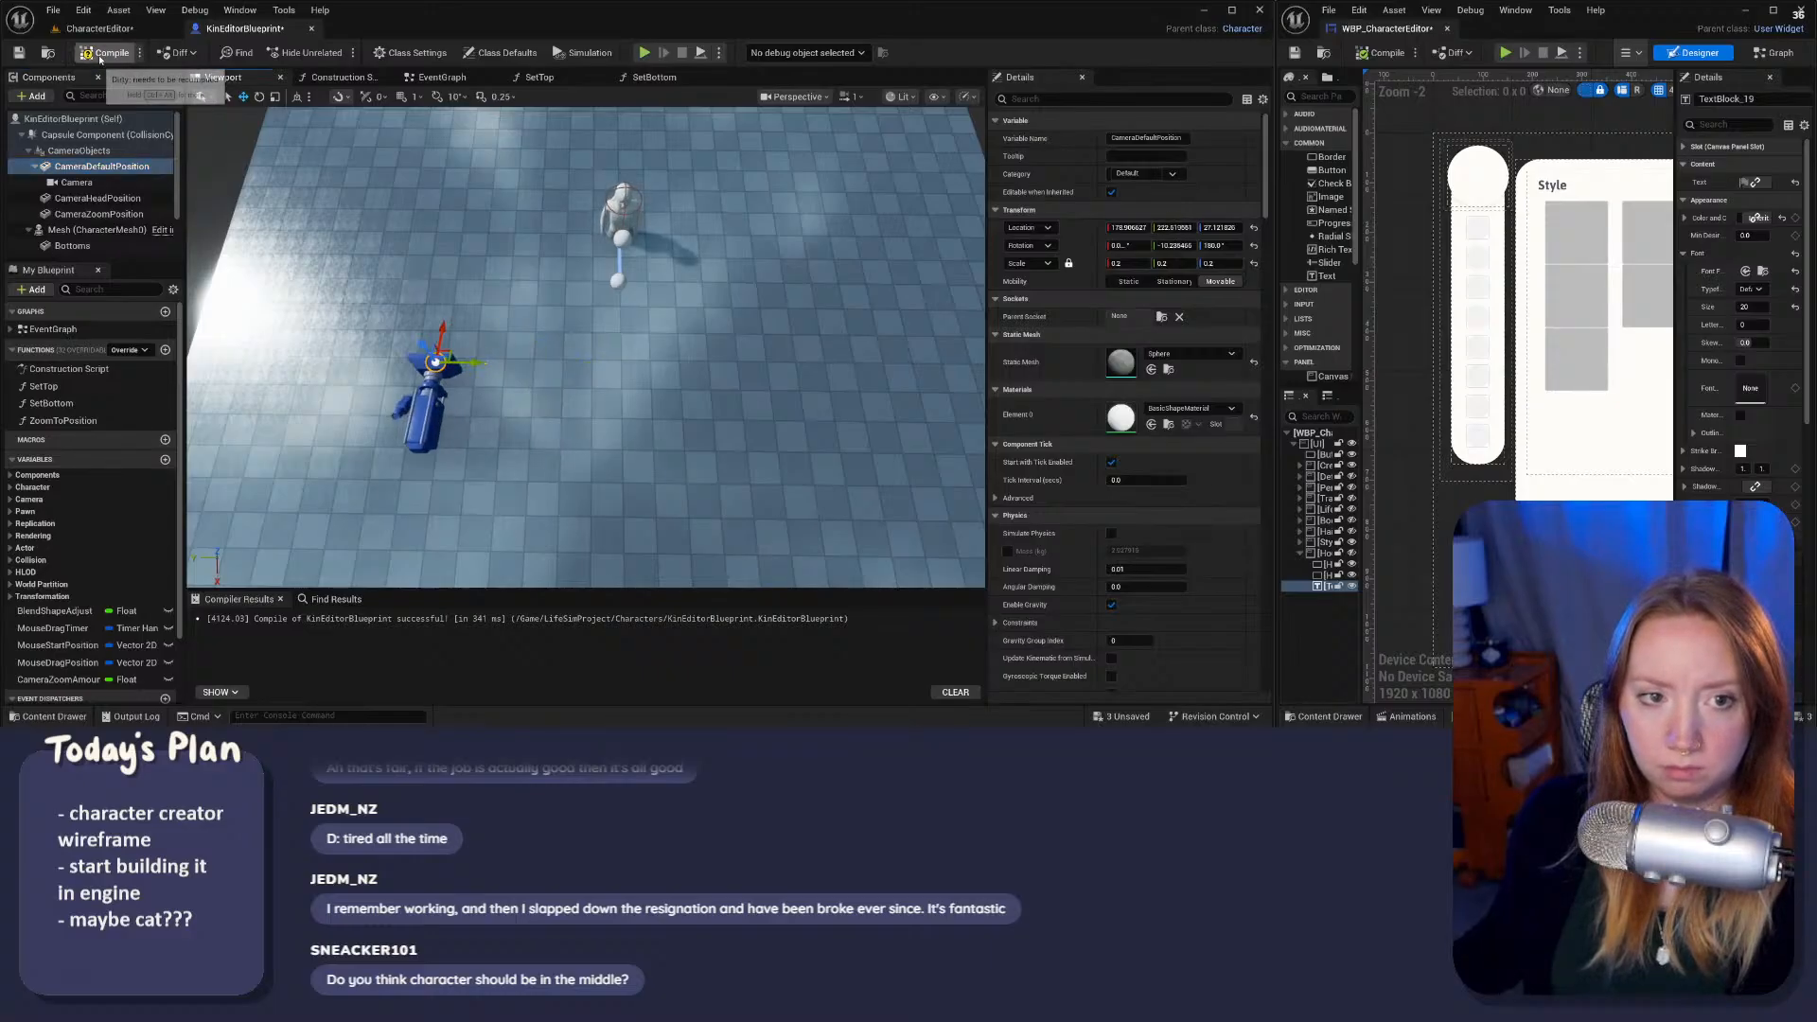
{"action": "left_click", "coordinate": [94, 29]}
{"action": "key", "text": "alt+p"}
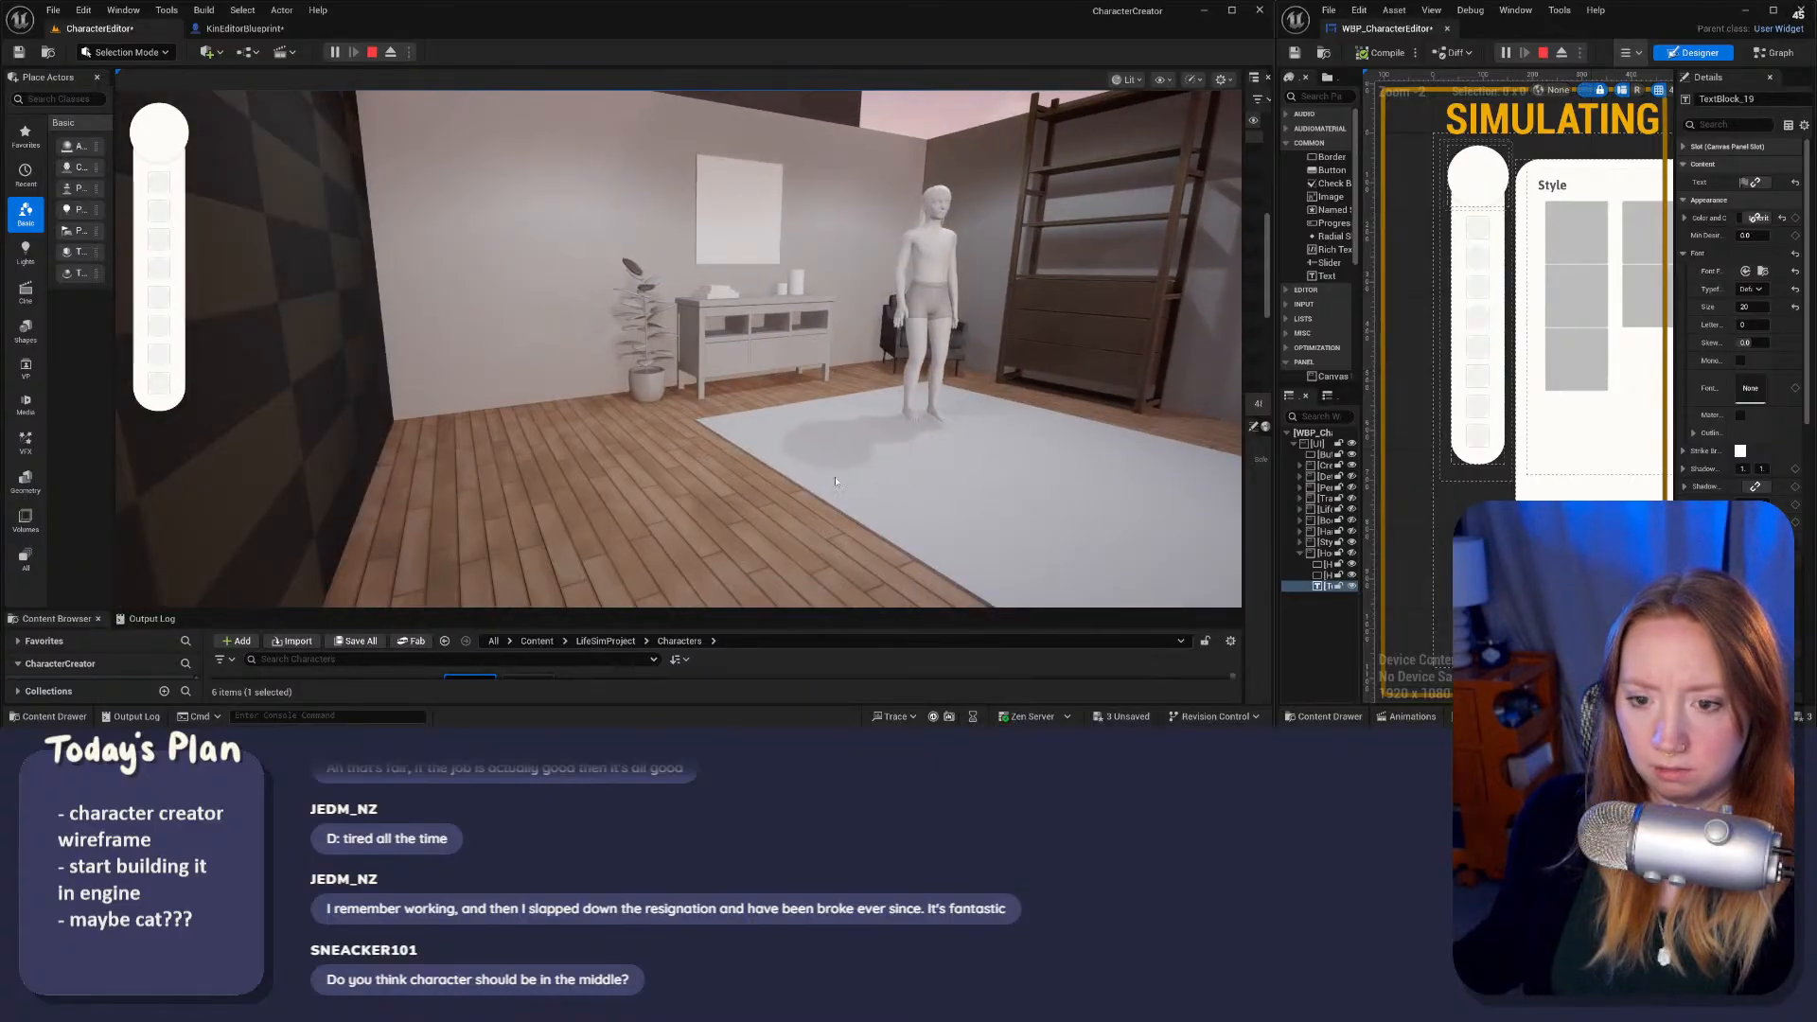
Step: Move CameraDefaultPosition to about Y 168 and rotate it toward the character, restarting the level preview to check the framing
{"action": "left_click", "coordinate": [244, 28]}
{"action": "left_click_drag", "start_coordinate": [470, 363], "coordinate": [506, 414]}
{"action": "key", "text": "e"}
{"action": "left_click", "coordinate": [103, 29]}
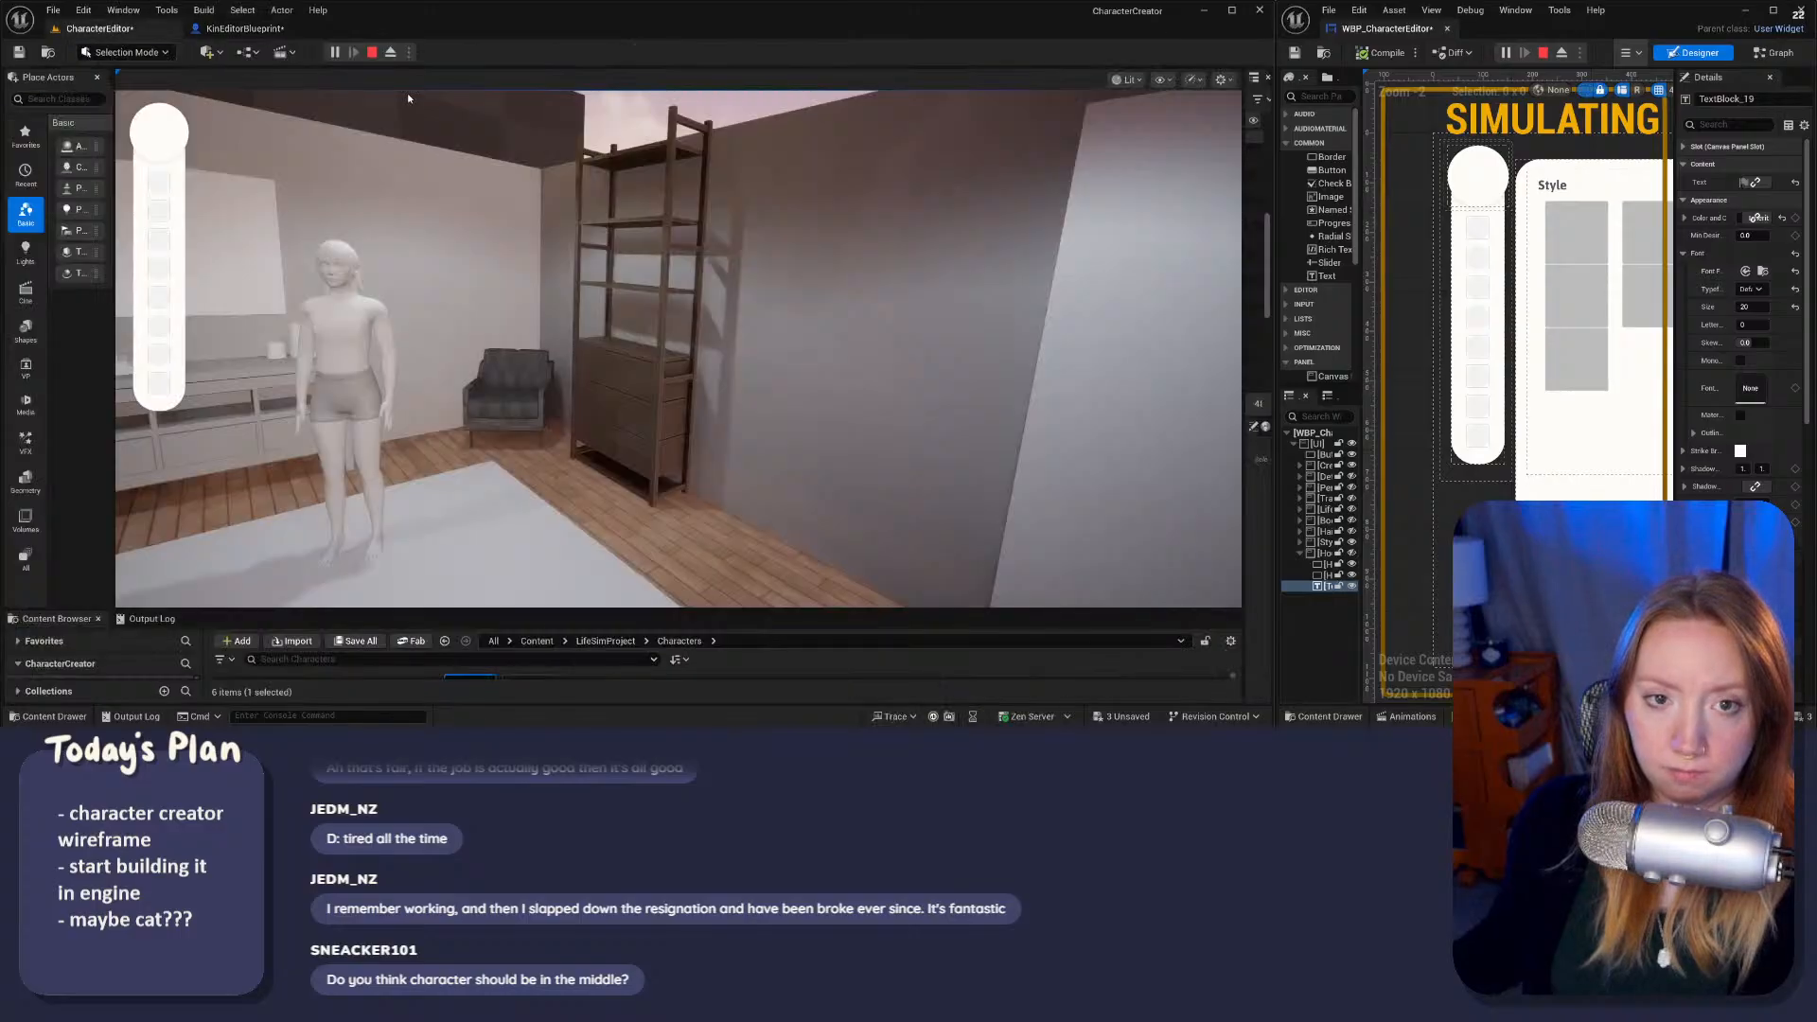
{"action": "left_click", "coordinate": [373, 52]}
{"action": "left_click", "coordinate": [336, 53]}
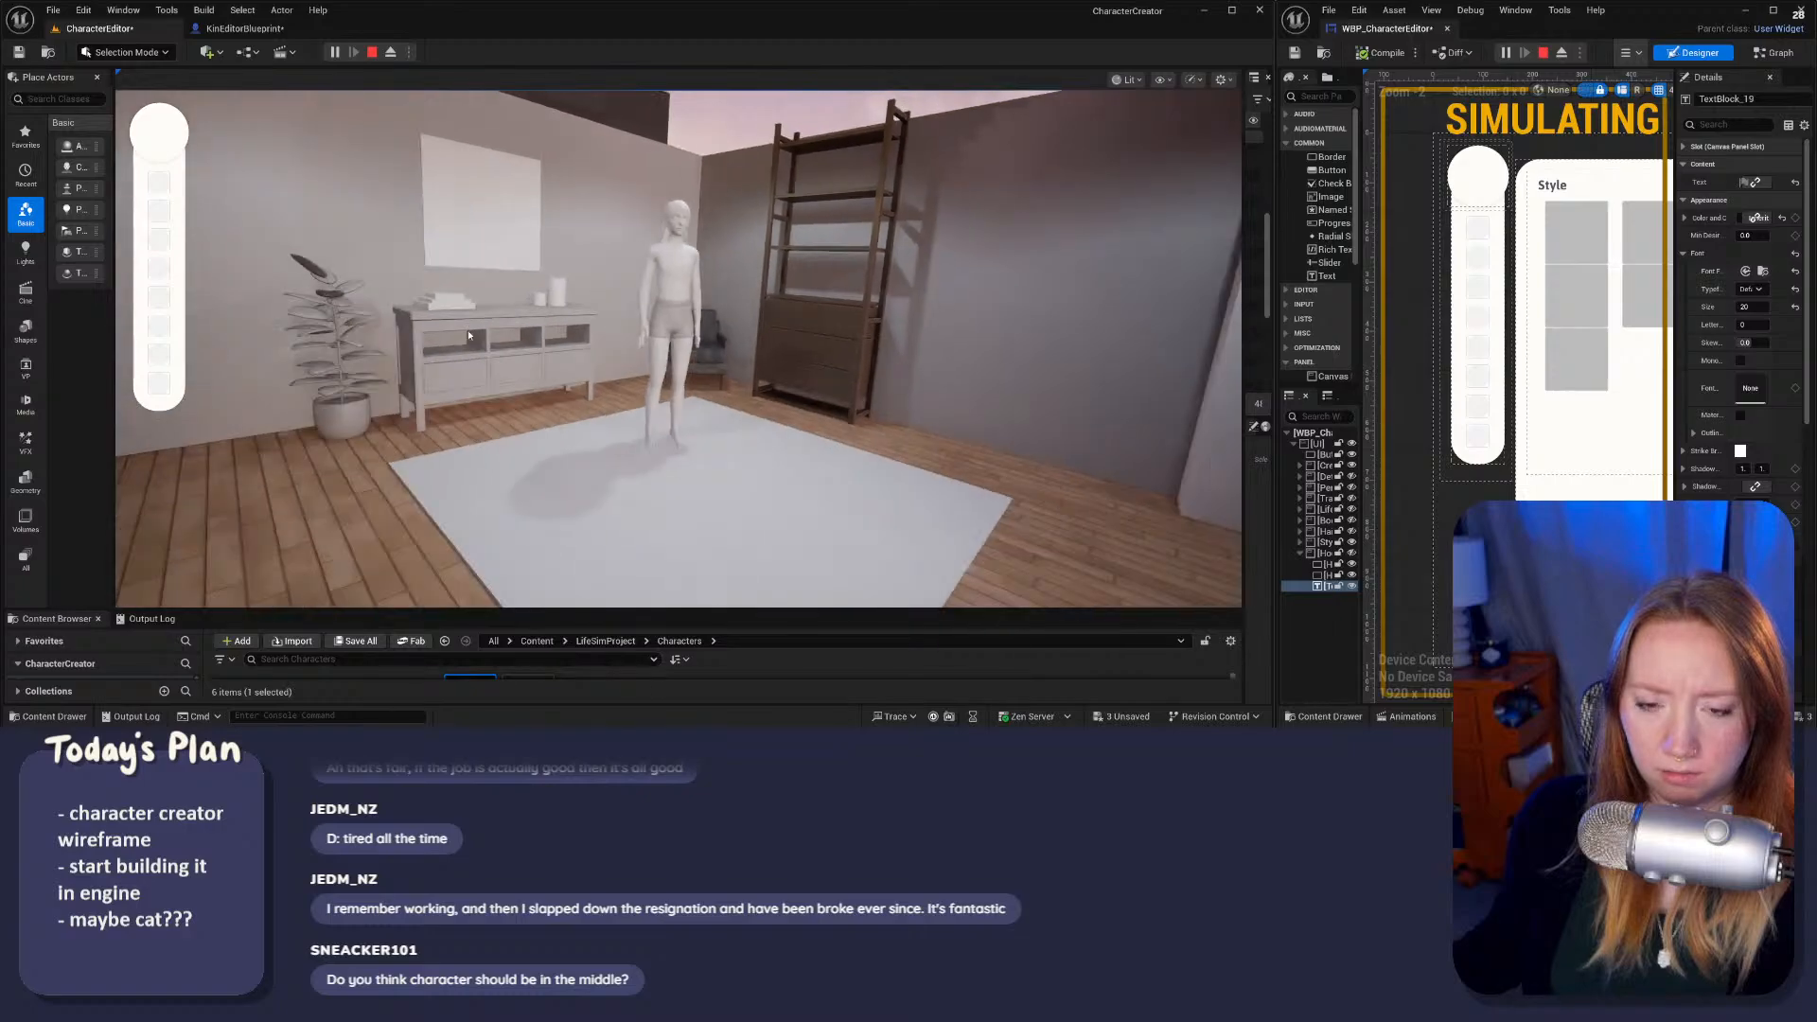
Step: Try to move the Camera component away from CameraDefaultPosition, closer to the character
{"action": "left_click", "coordinate": [244, 28]}
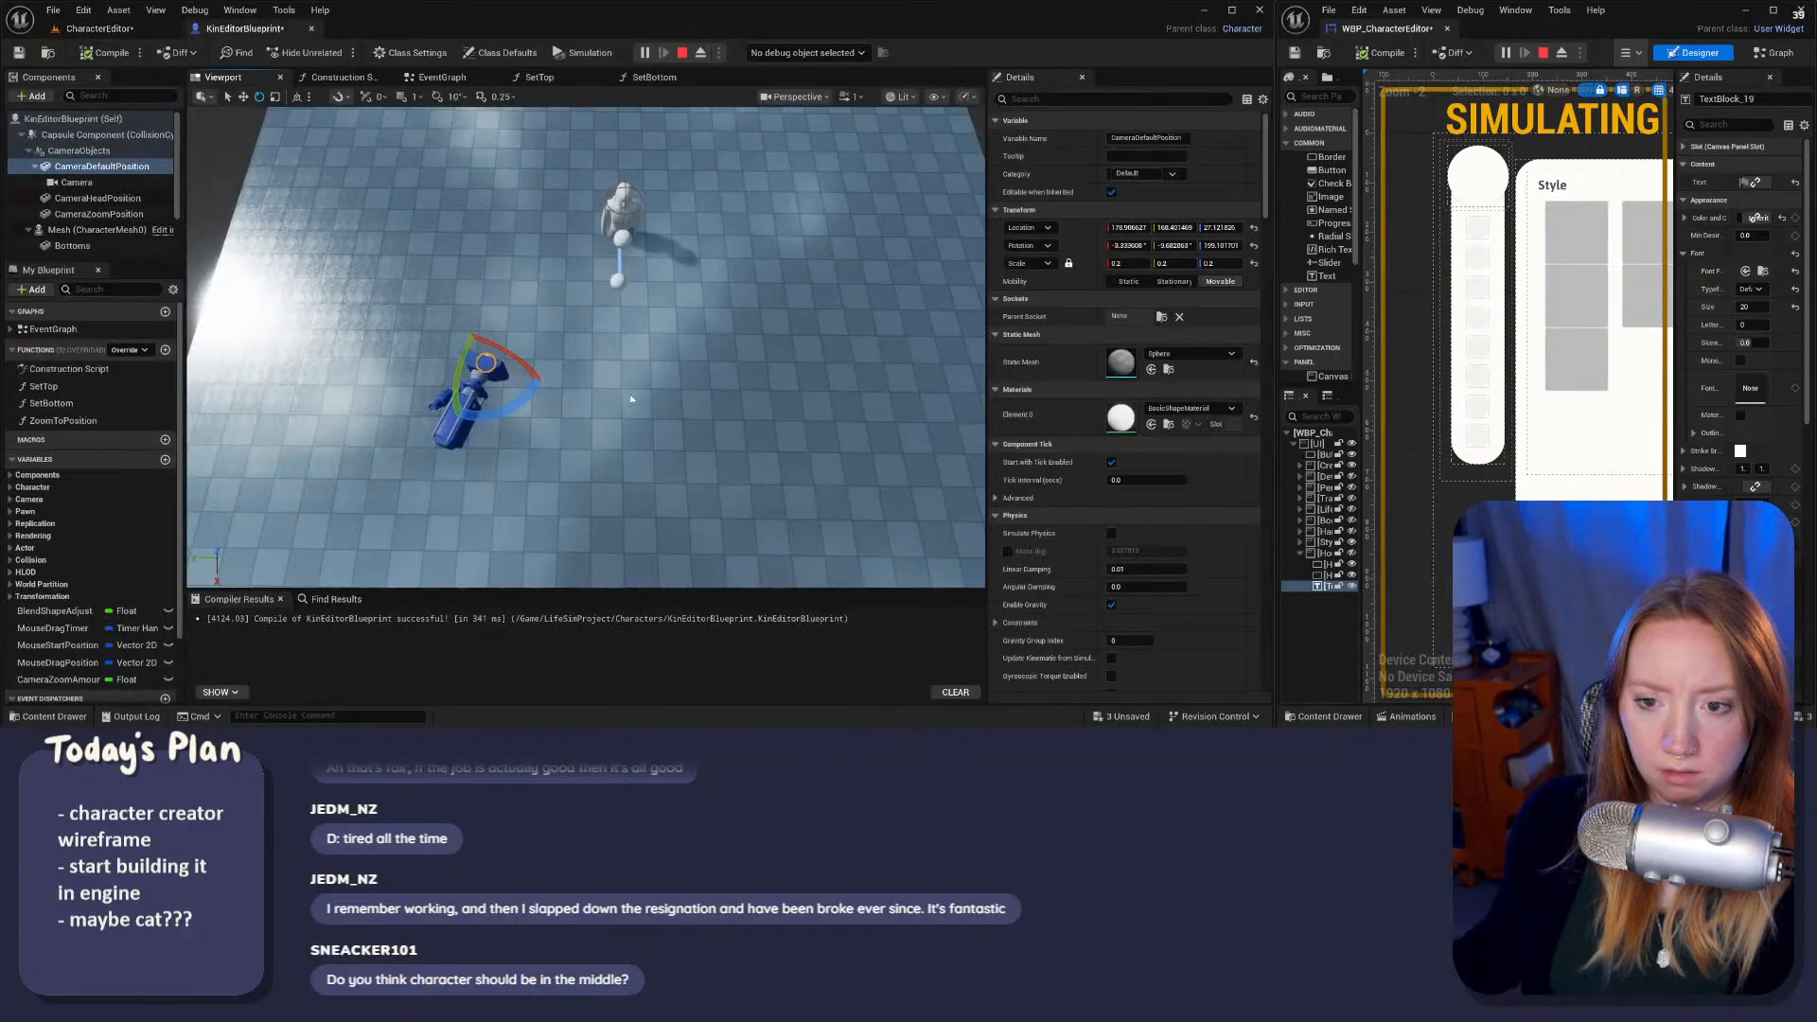
{"action": "left_click", "coordinate": [86, 152]}
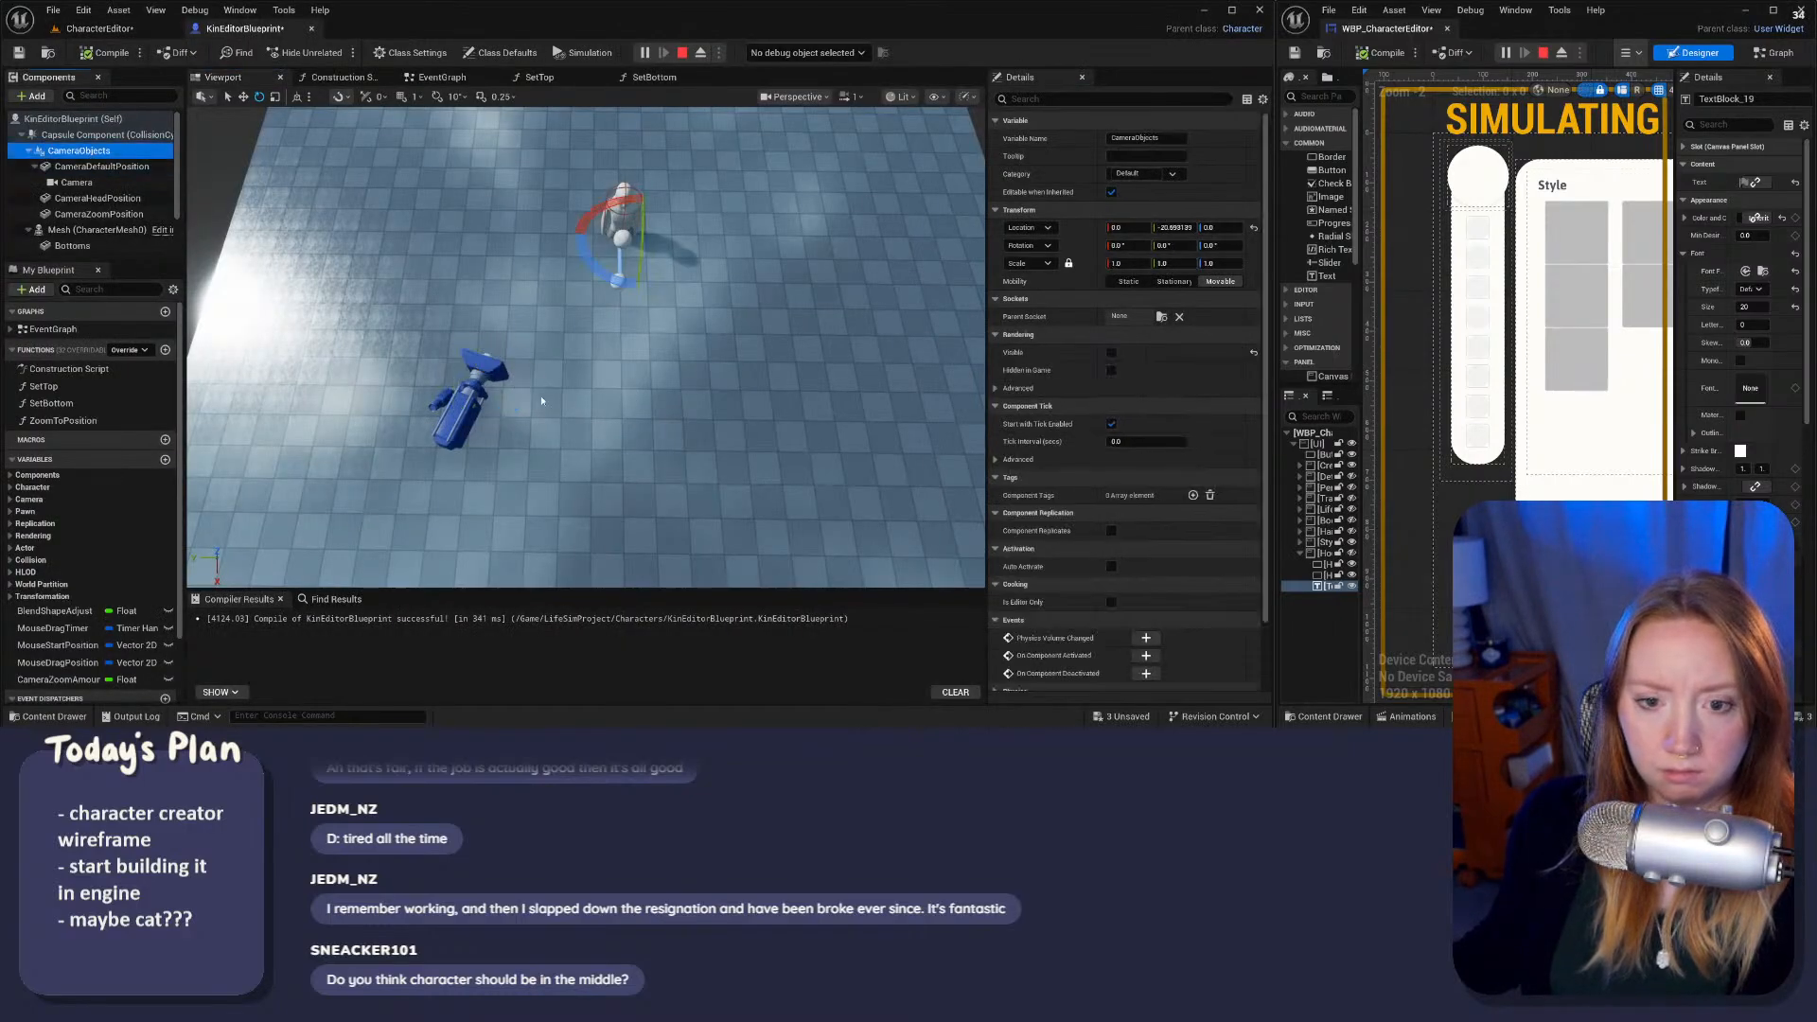
{"action": "left_click", "coordinate": [99, 167]}
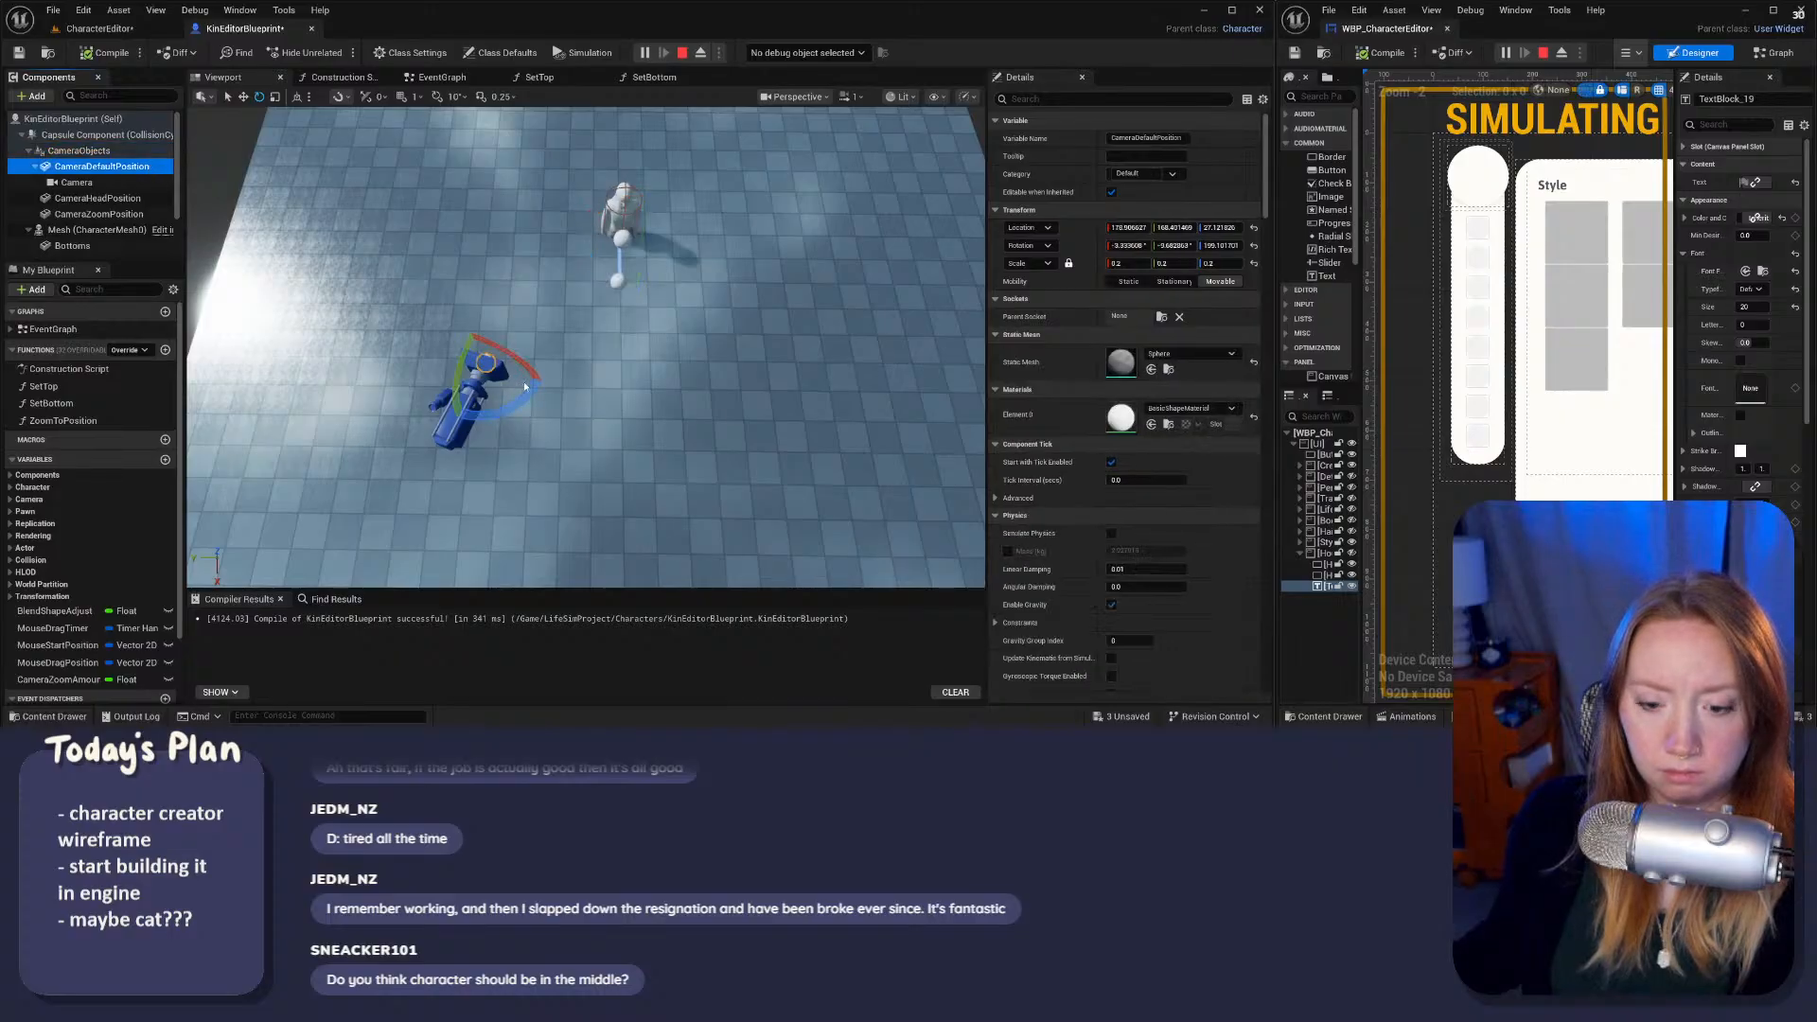
{"action": "left_click", "coordinate": [492, 373]}
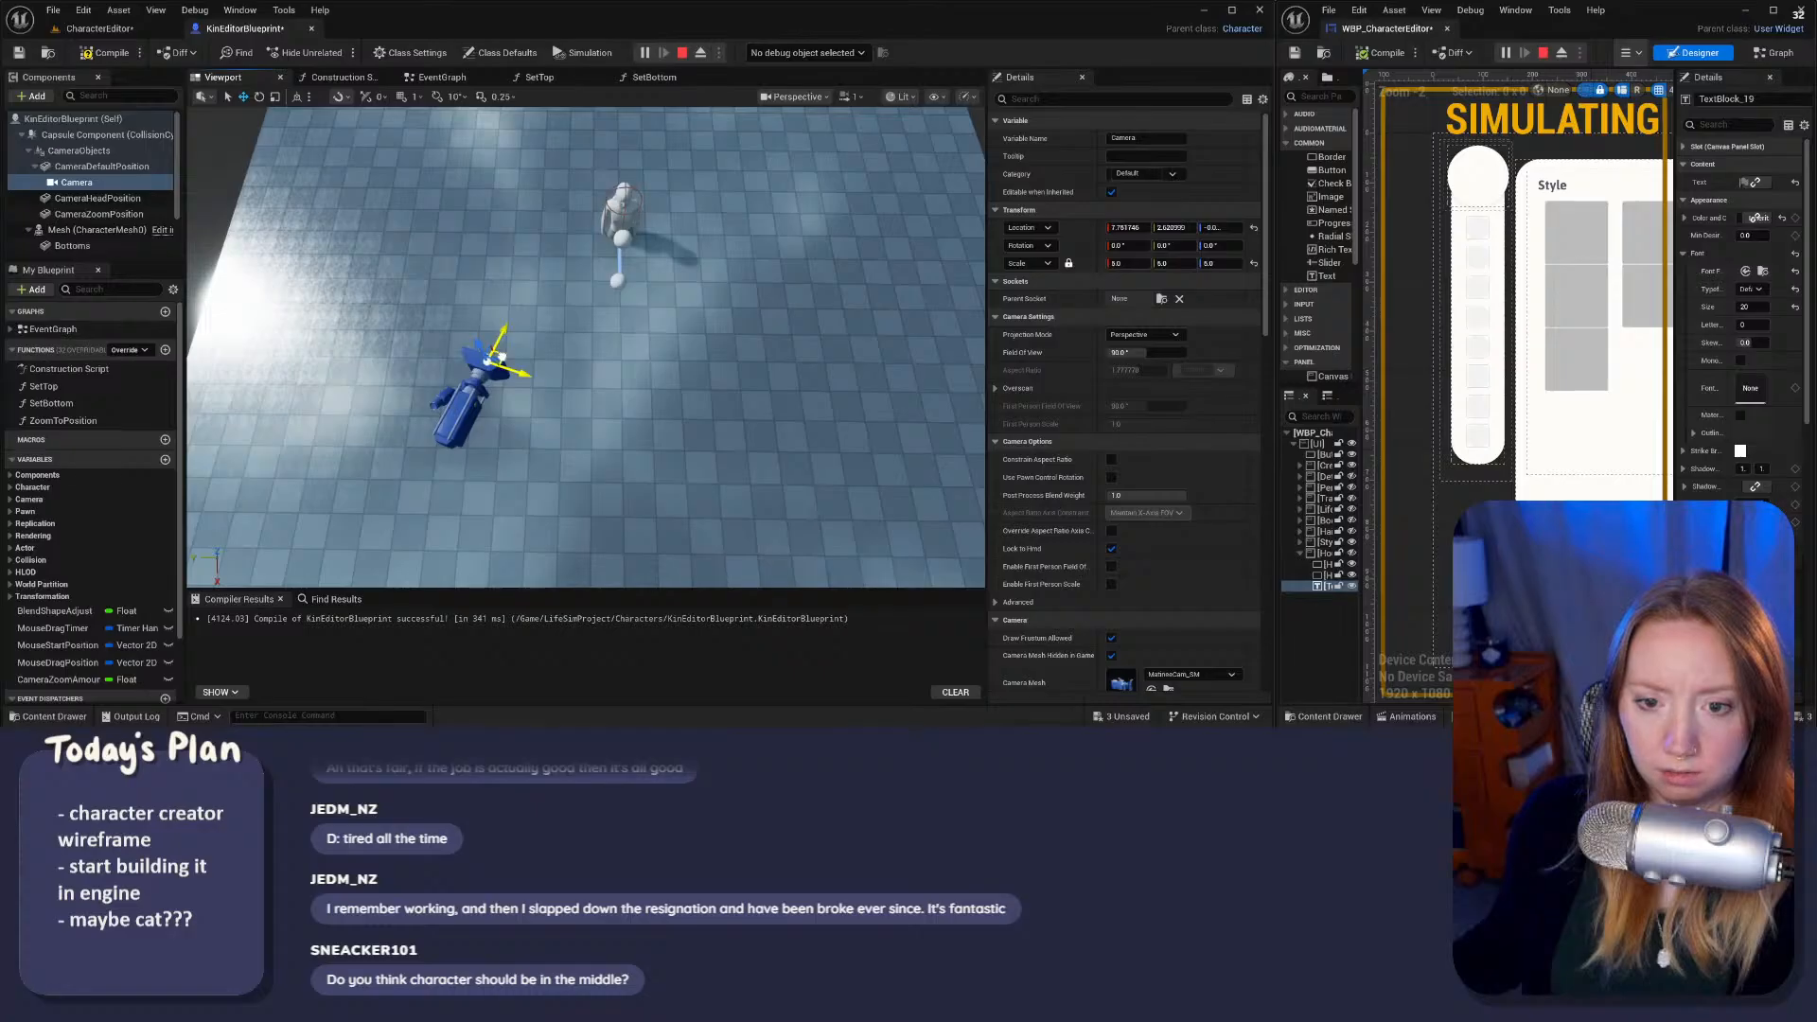
{"action": "left_click_drag", "start_coordinate": [499, 357], "coordinate": [555, 336]}
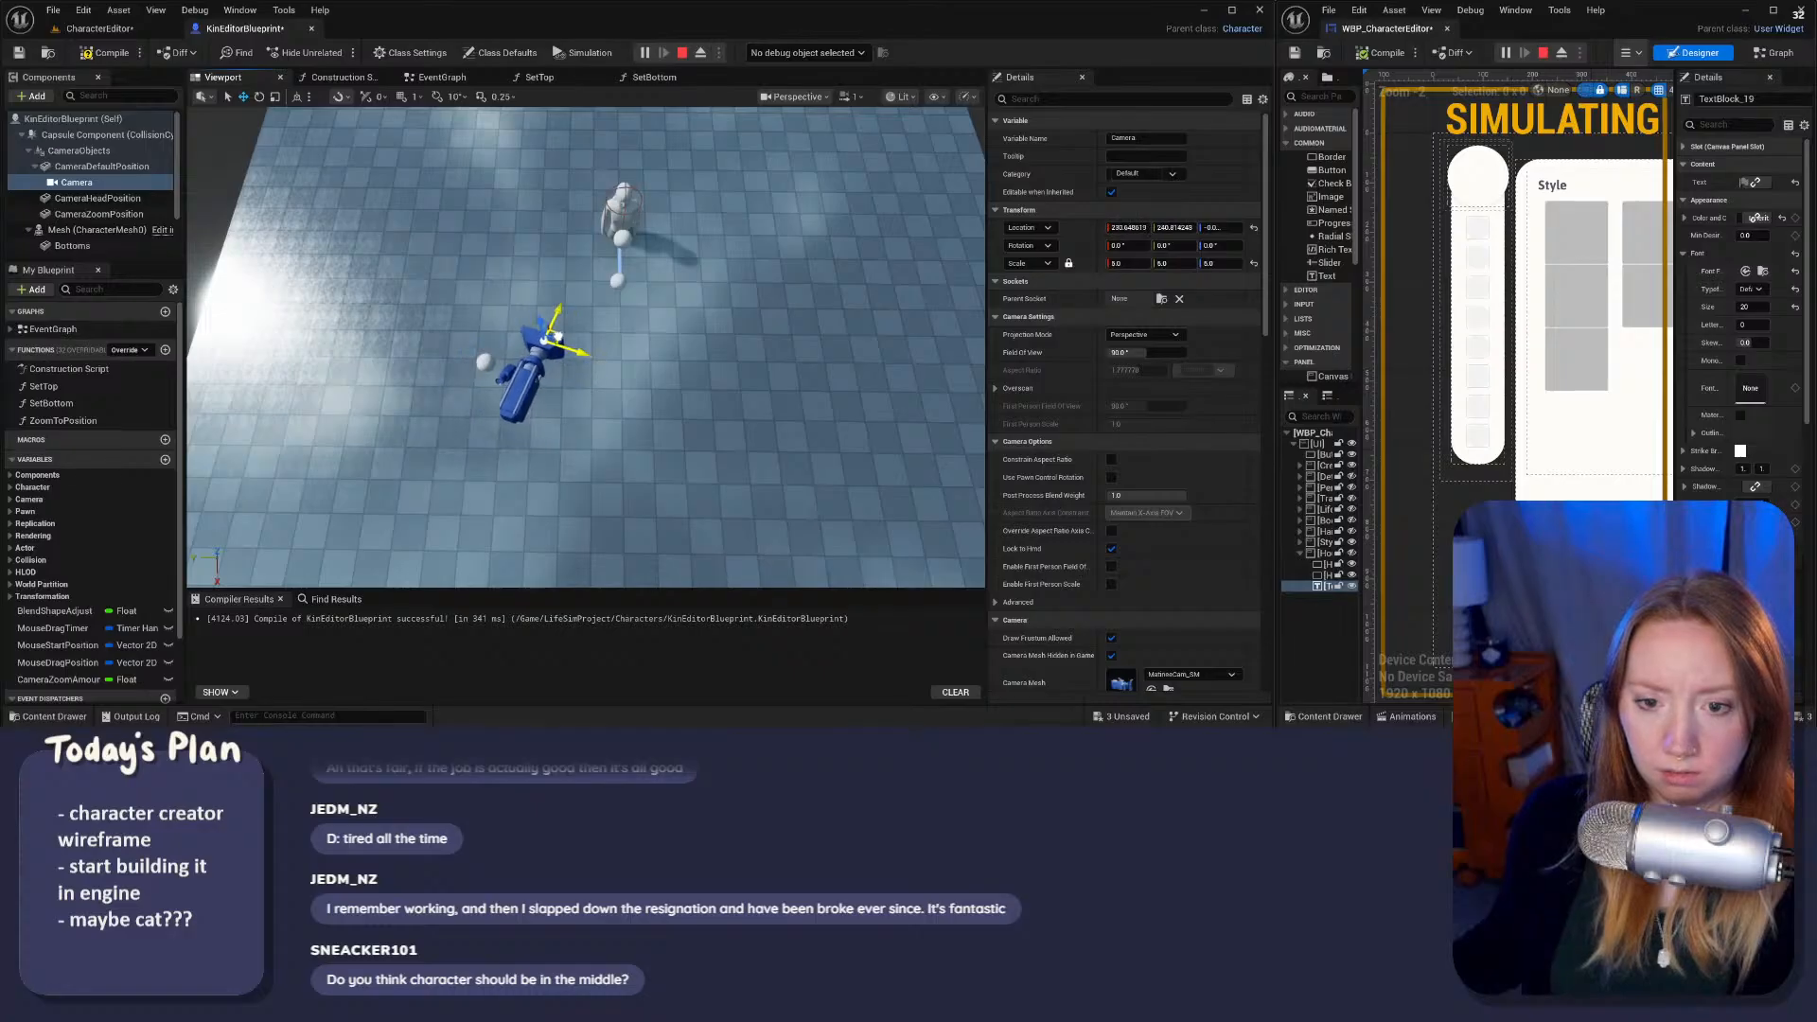
Step: Set the Camera component's X and Y location back to 0
{"action": "left_click", "coordinate": [112, 167]}
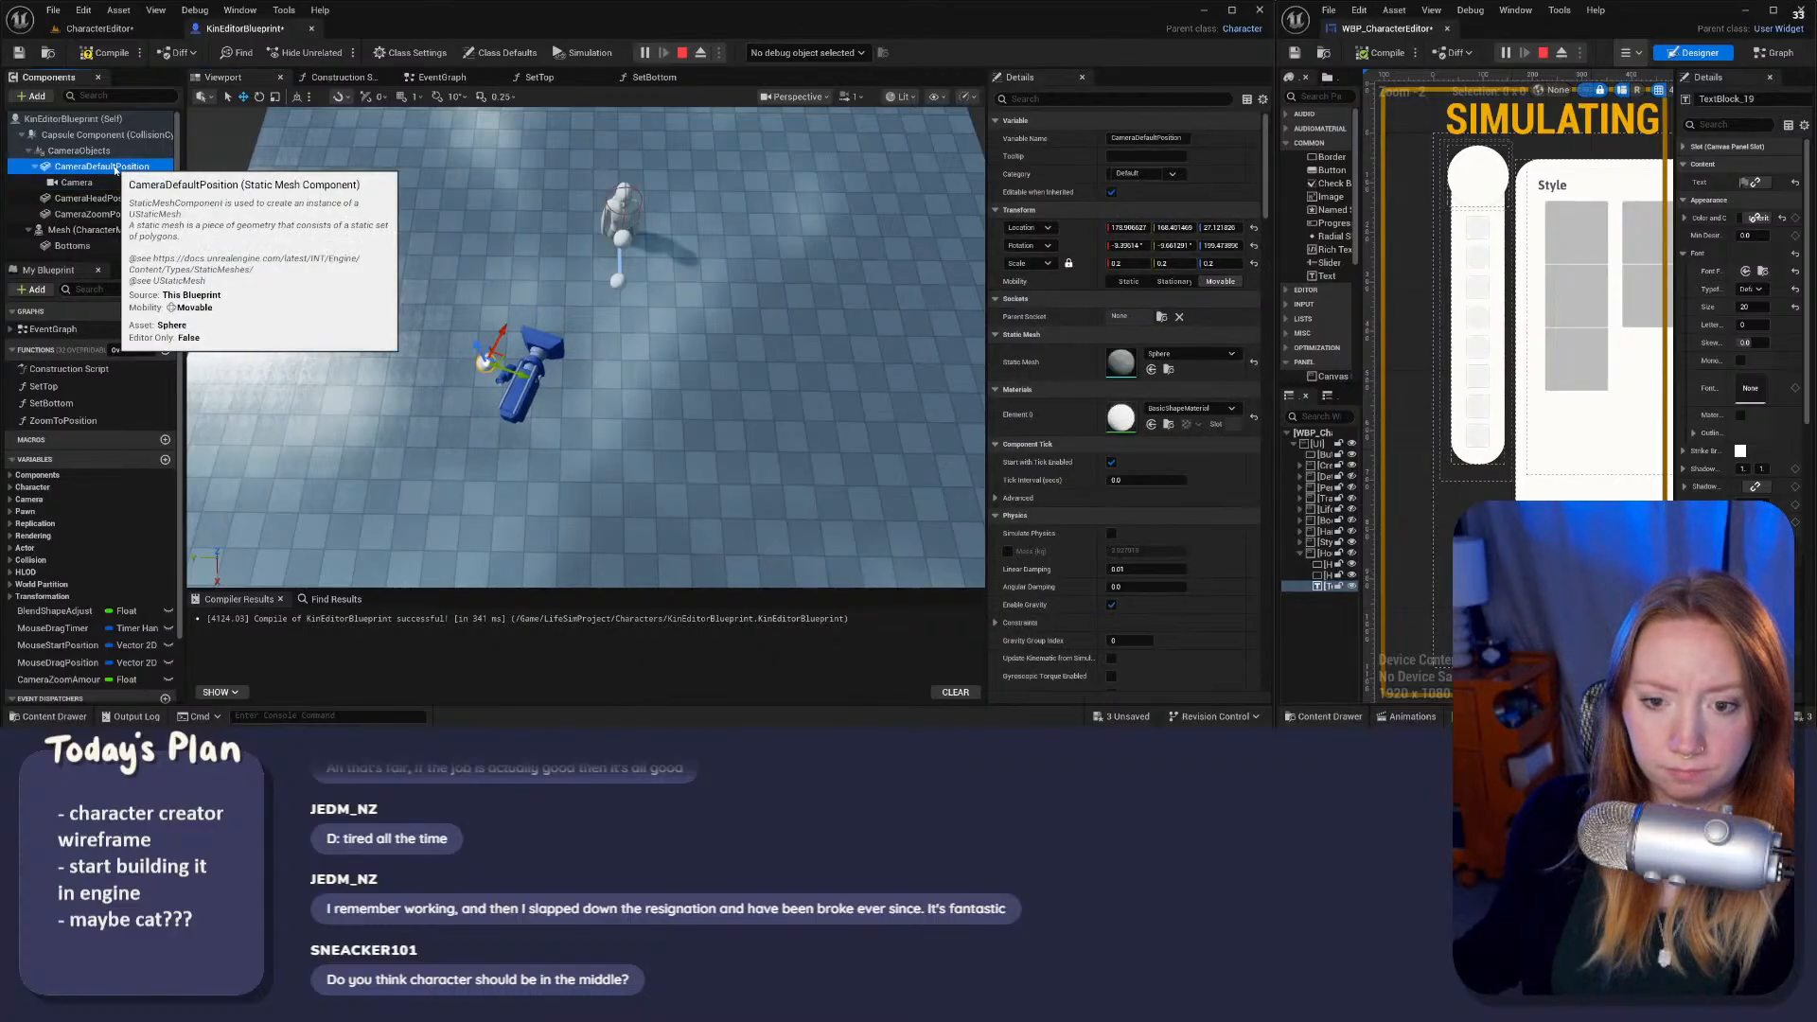
{"action": "left_click", "coordinate": [535, 393]}
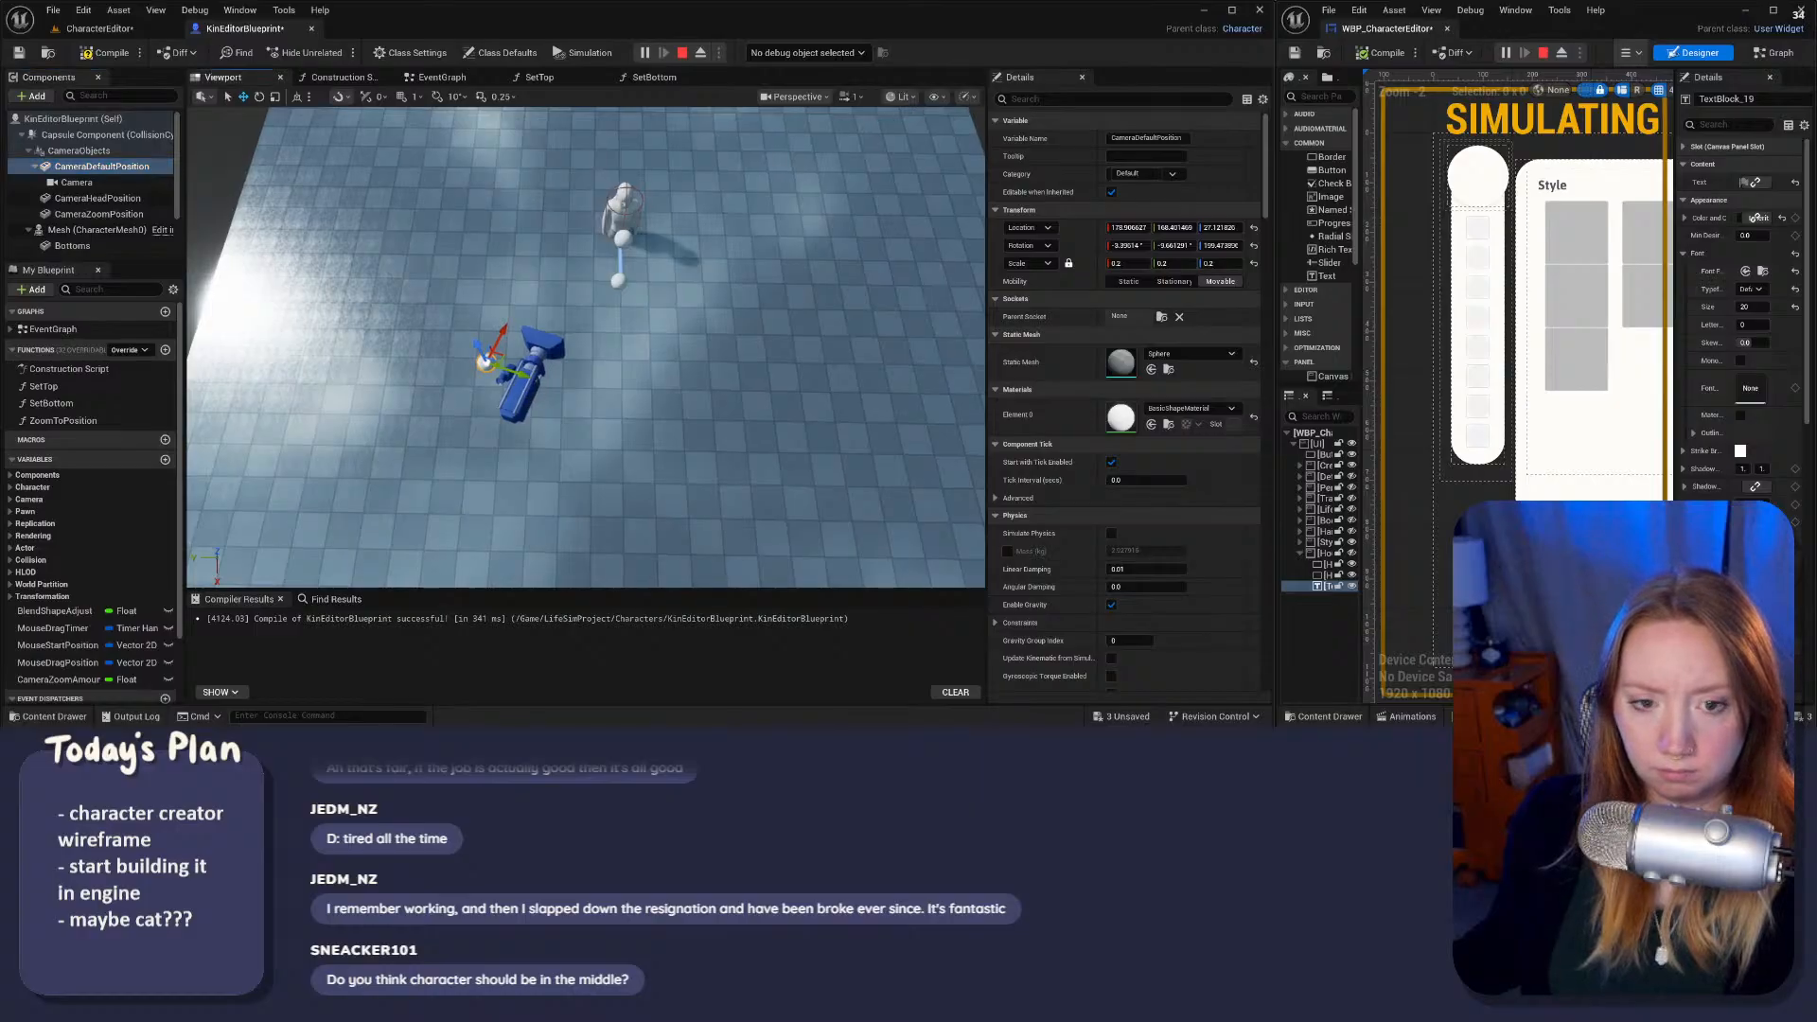
{"action": "left_click", "coordinate": [1126, 228]}
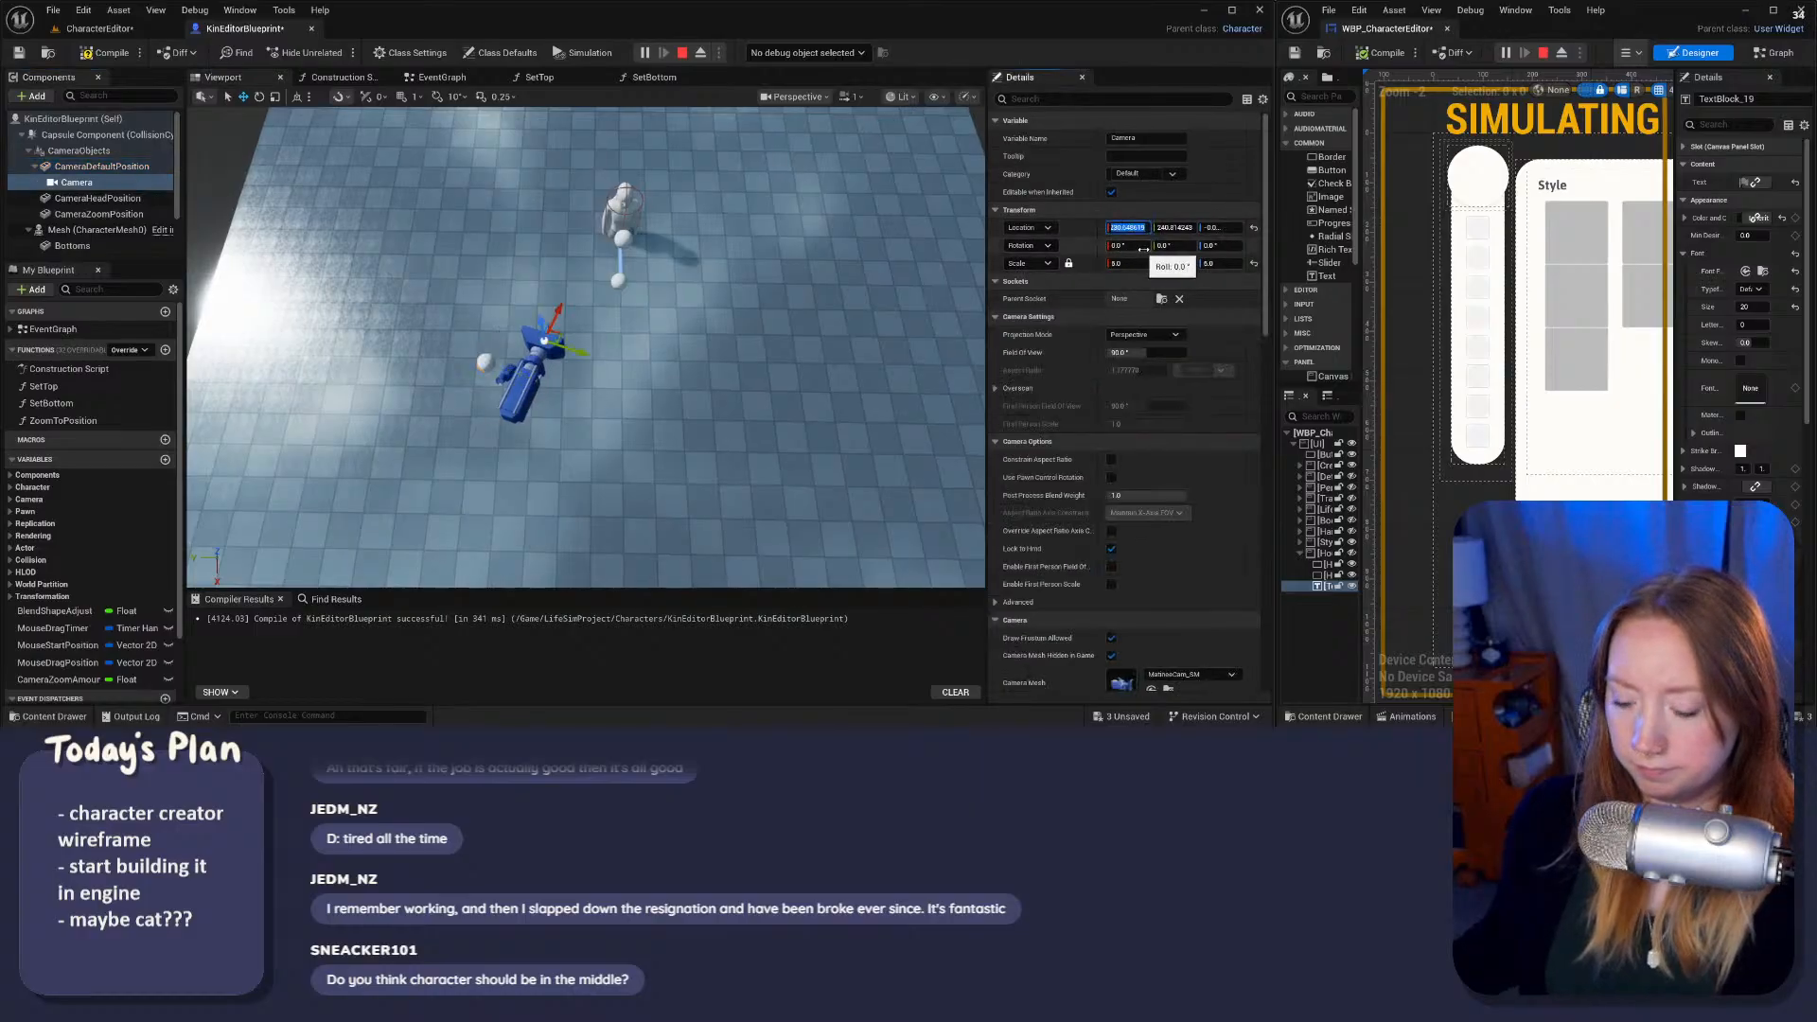
{"action": "type", "text": "0"}
{"action": "left_click", "coordinate": [1176, 228]}
{"action": "type", "text": "0"}
{"action": "key", "text": "Return"}
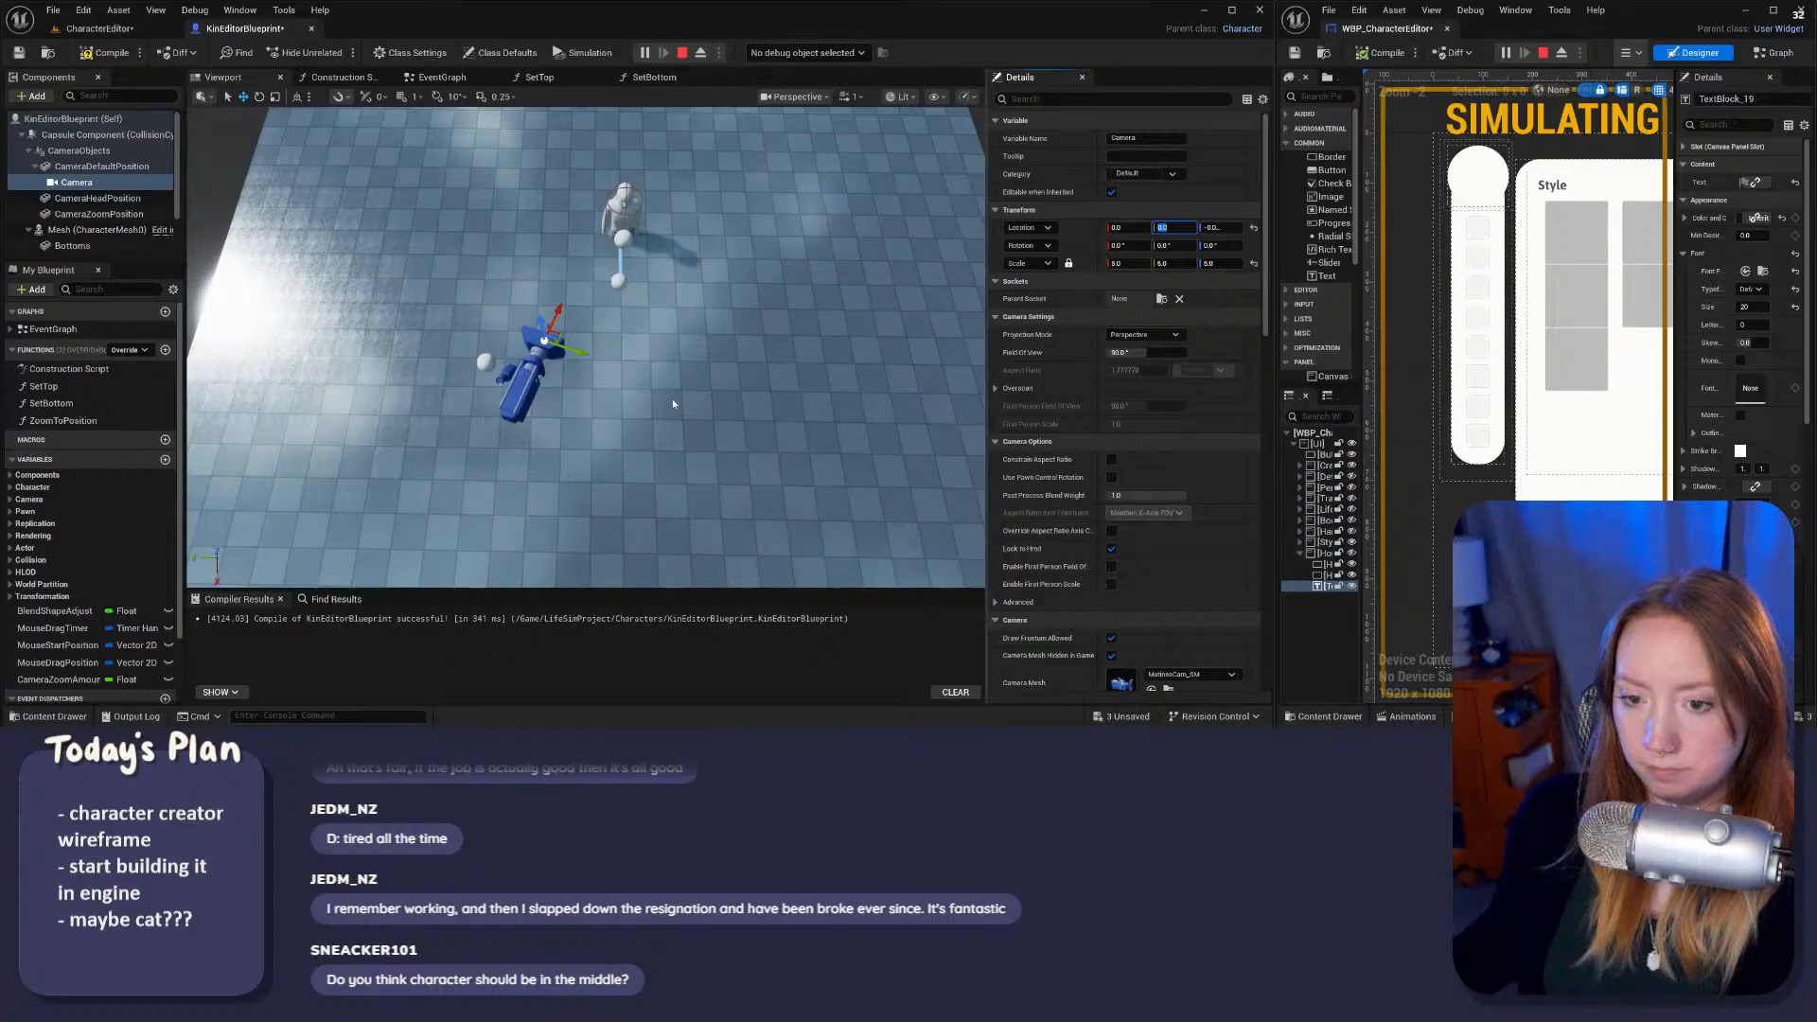
Step: Move CameraDefaultPosition closer to the character, to about X 122, Y 76, Z 17, and compile the blueprint
{"action": "left_click", "coordinate": [71, 168]}
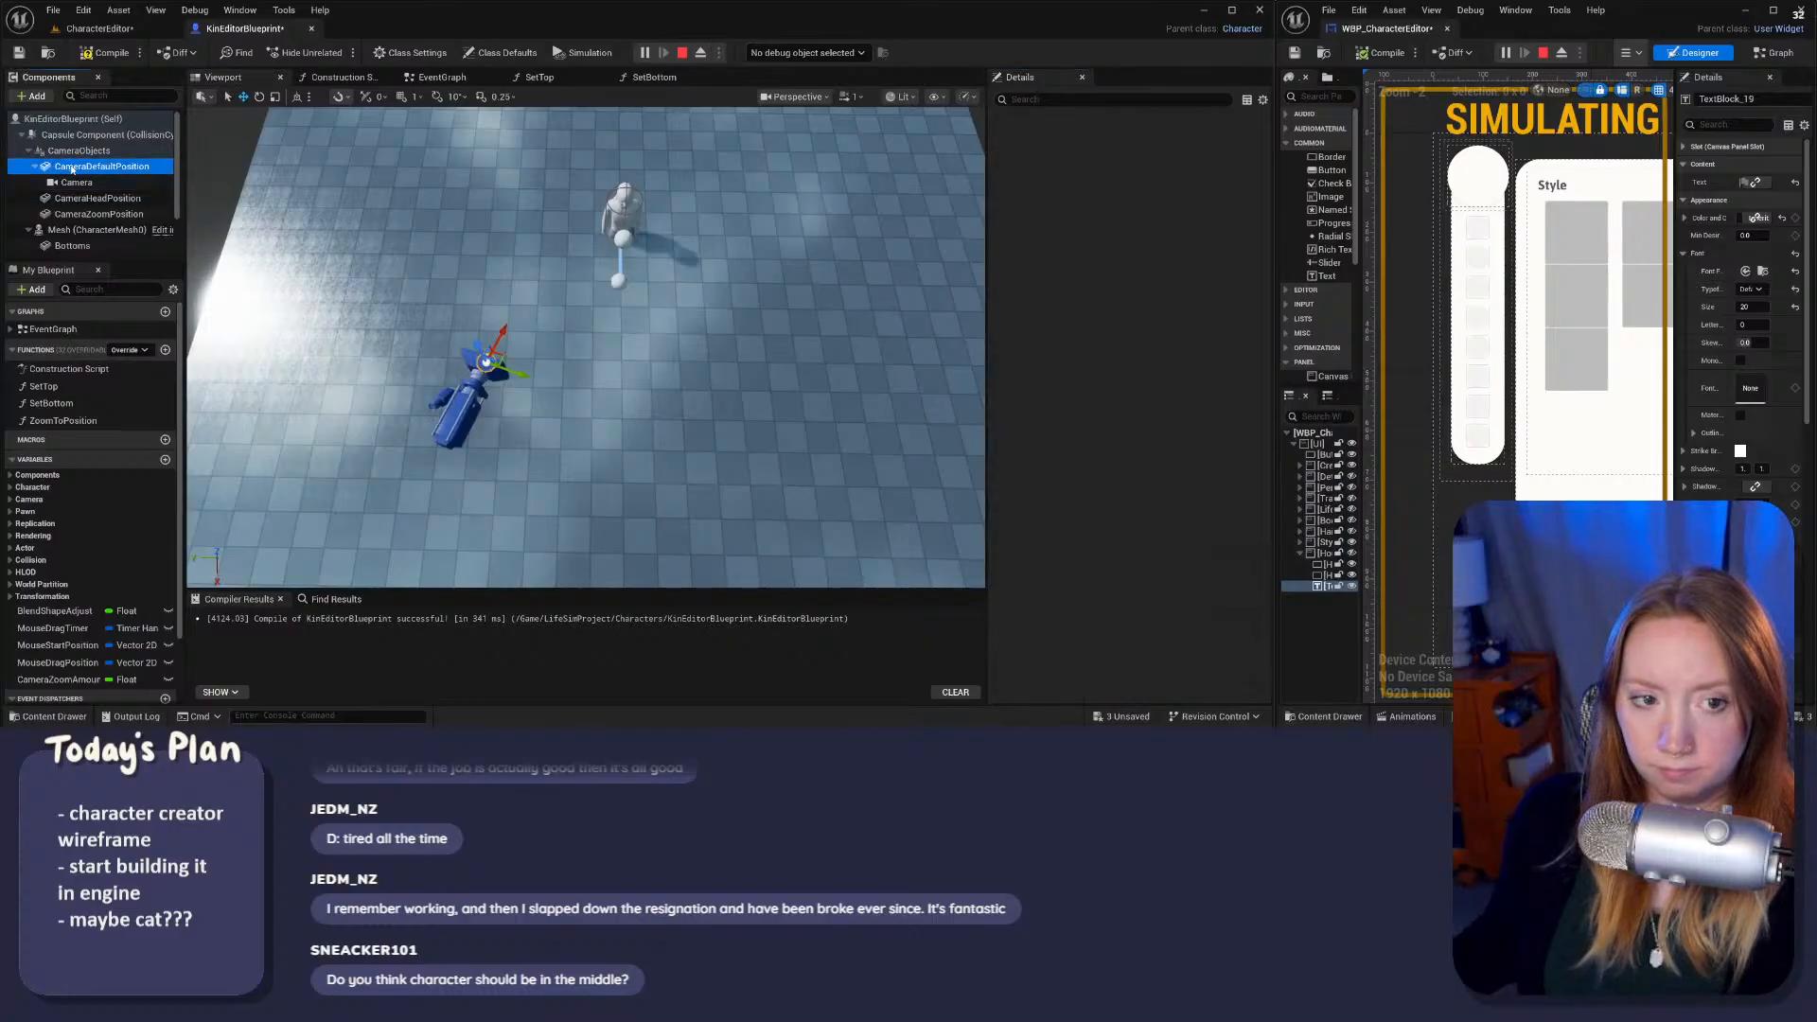
{"action": "left_click_drag", "start_coordinate": [501, 352], "coordinate": [591, 306]}
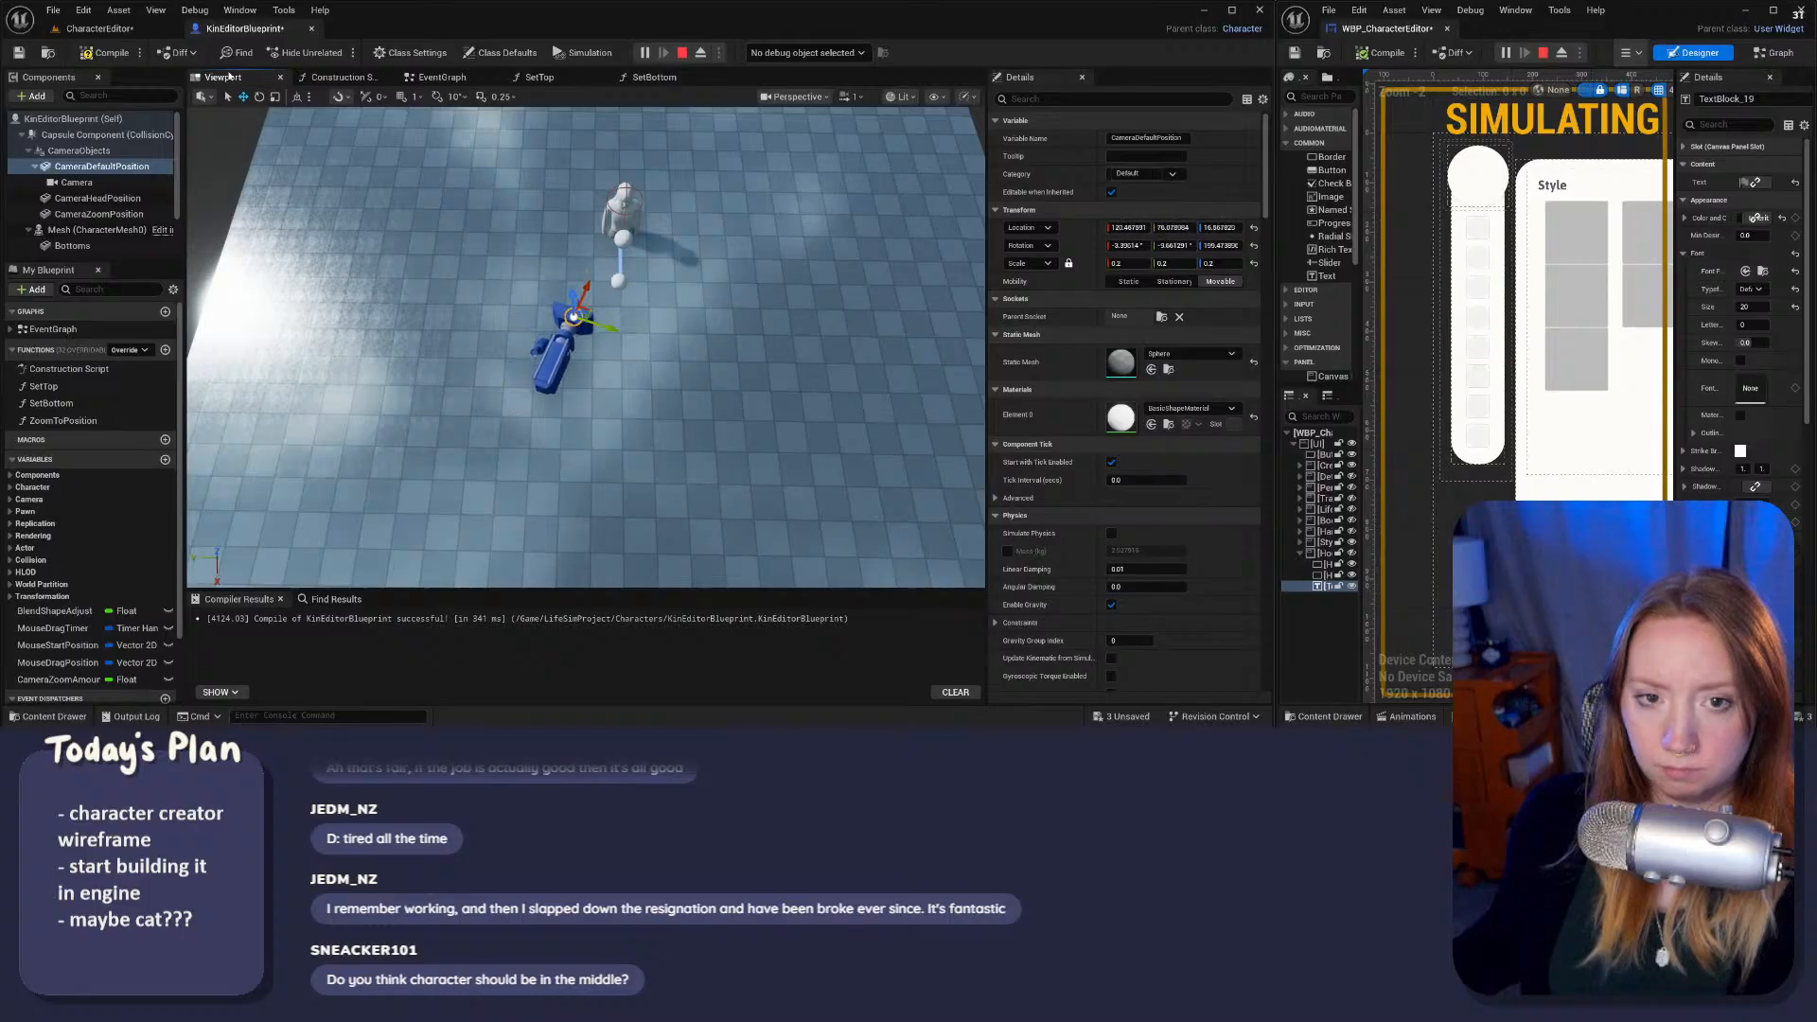
{"action": "left_click", "coordinate": [112, 53]}
Step: Restart the CharacterEditor level preview, check how the character is framed, and stop the preview
{"action": "left_click", "coordinate": [126, 29]}
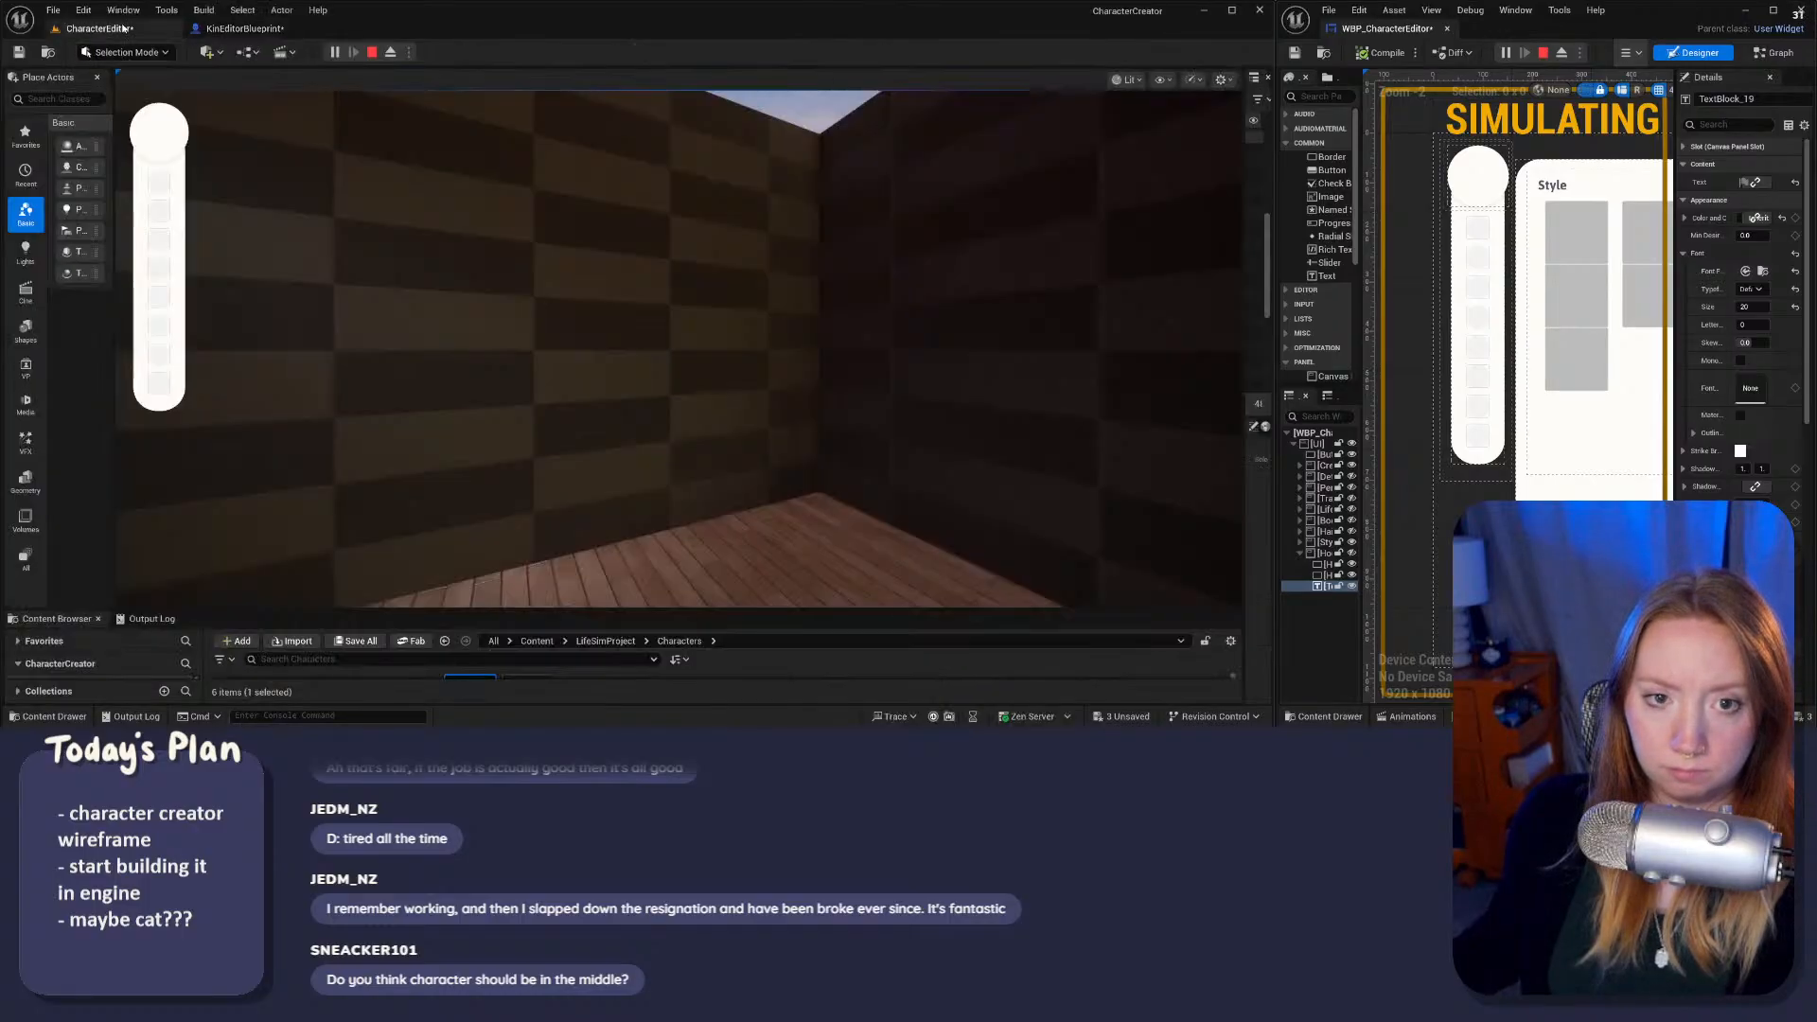
{"action": "left_click", "coordinate": [373, 53]}
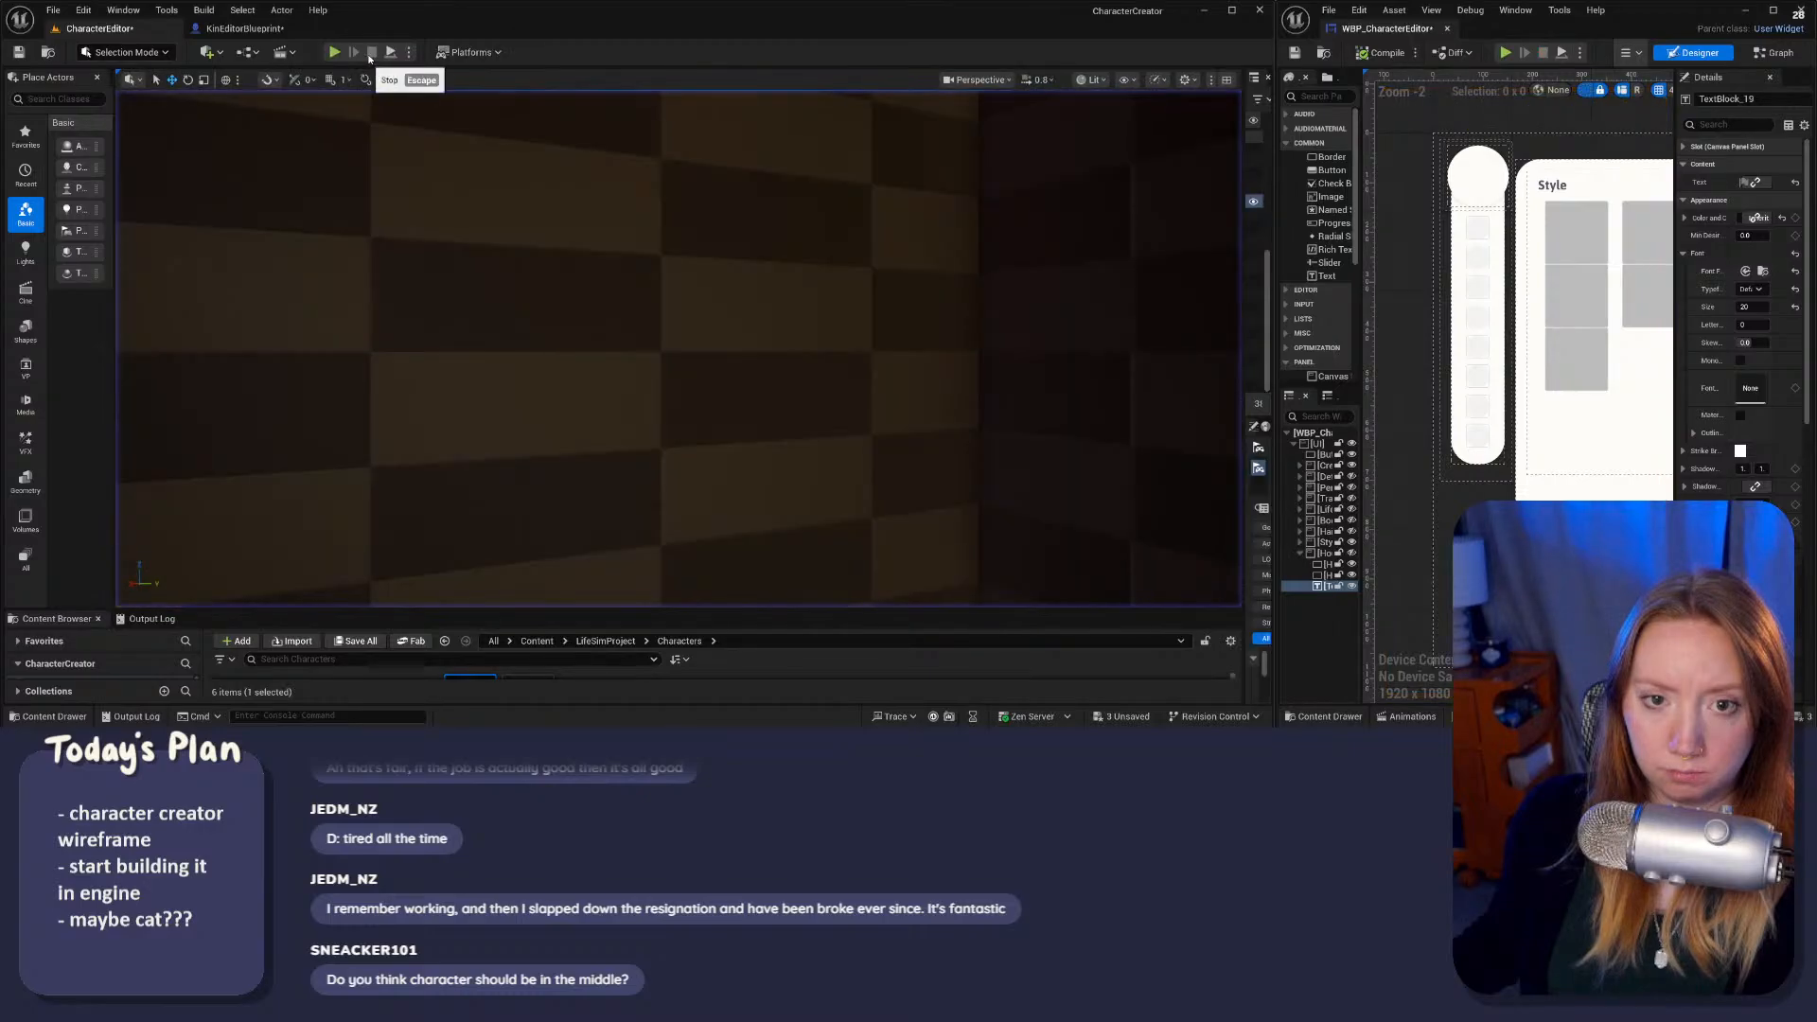
{"action": "left_click", "coordinate": [337, 52]}
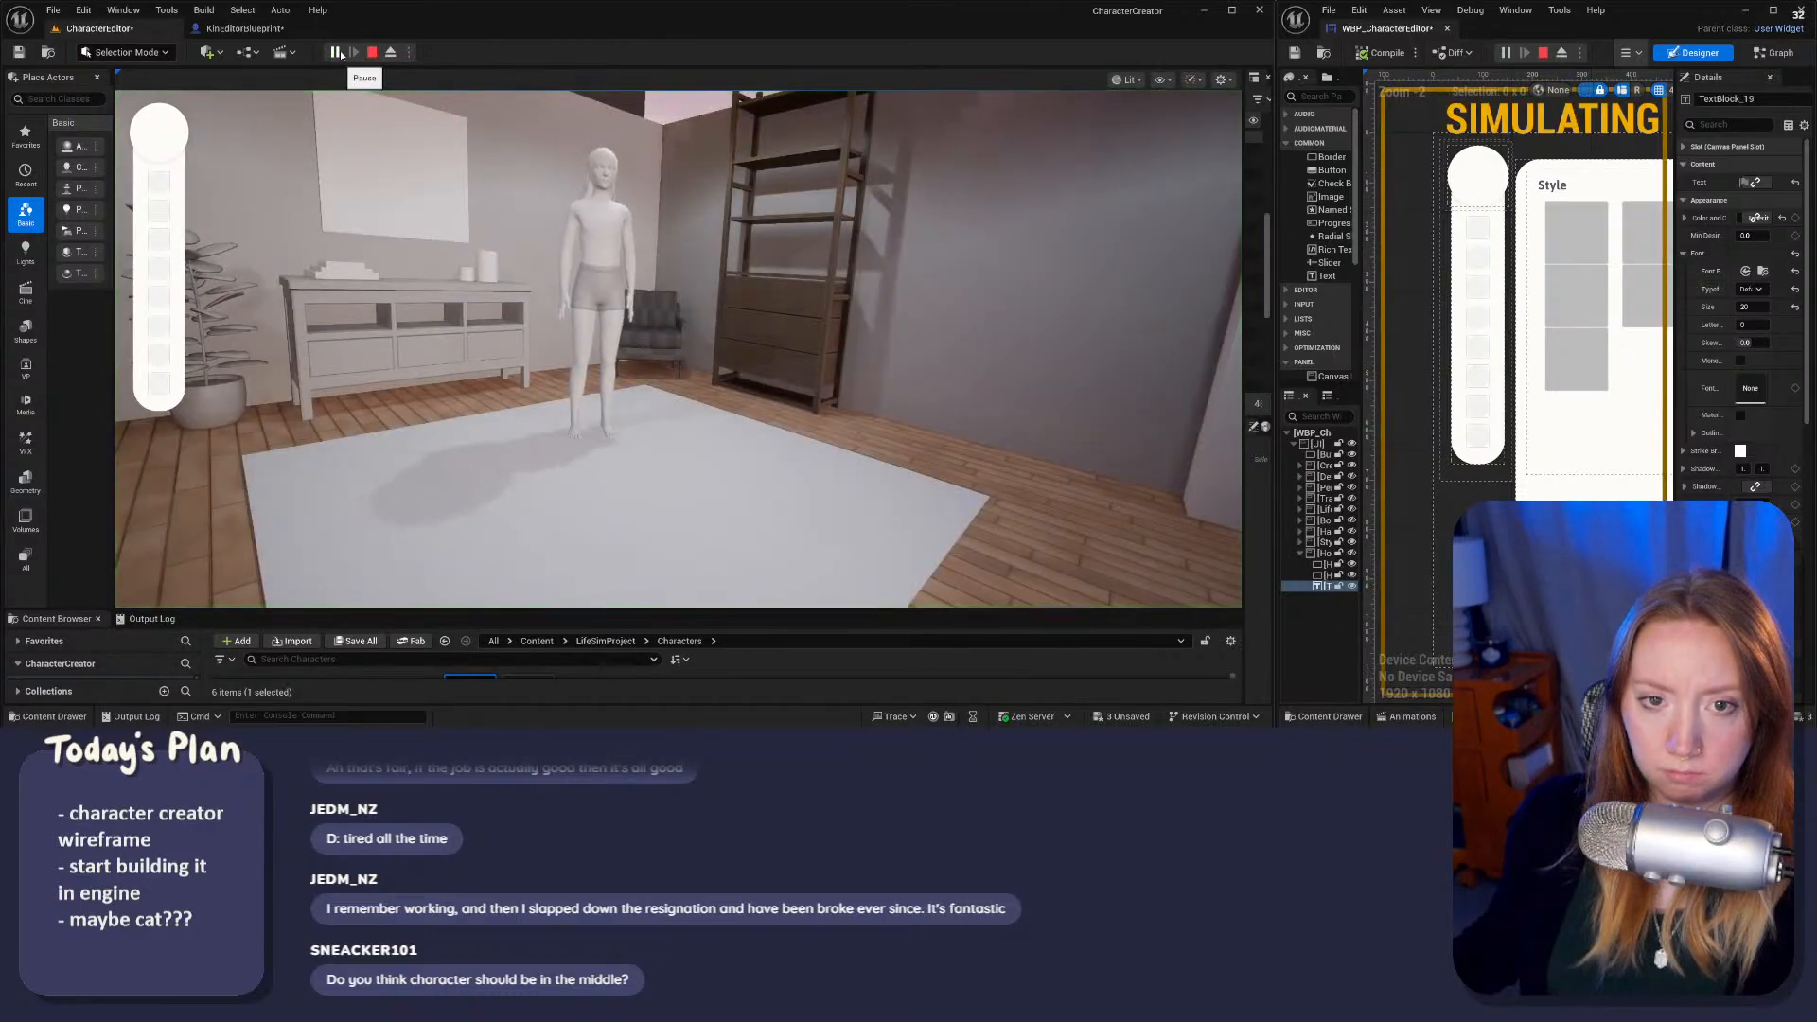
{"action": "mouse_move", "coordinate": [743, 433]}
{"action": "left_mouse_down"}
{"action": "mouse_move", "coordinate": [833, 433]}
{"action": "mouse_move", "coordinate": [743, 433]}
{"action": "left_mouse_up"}
{"action": "key", "text": "shift+F1"}
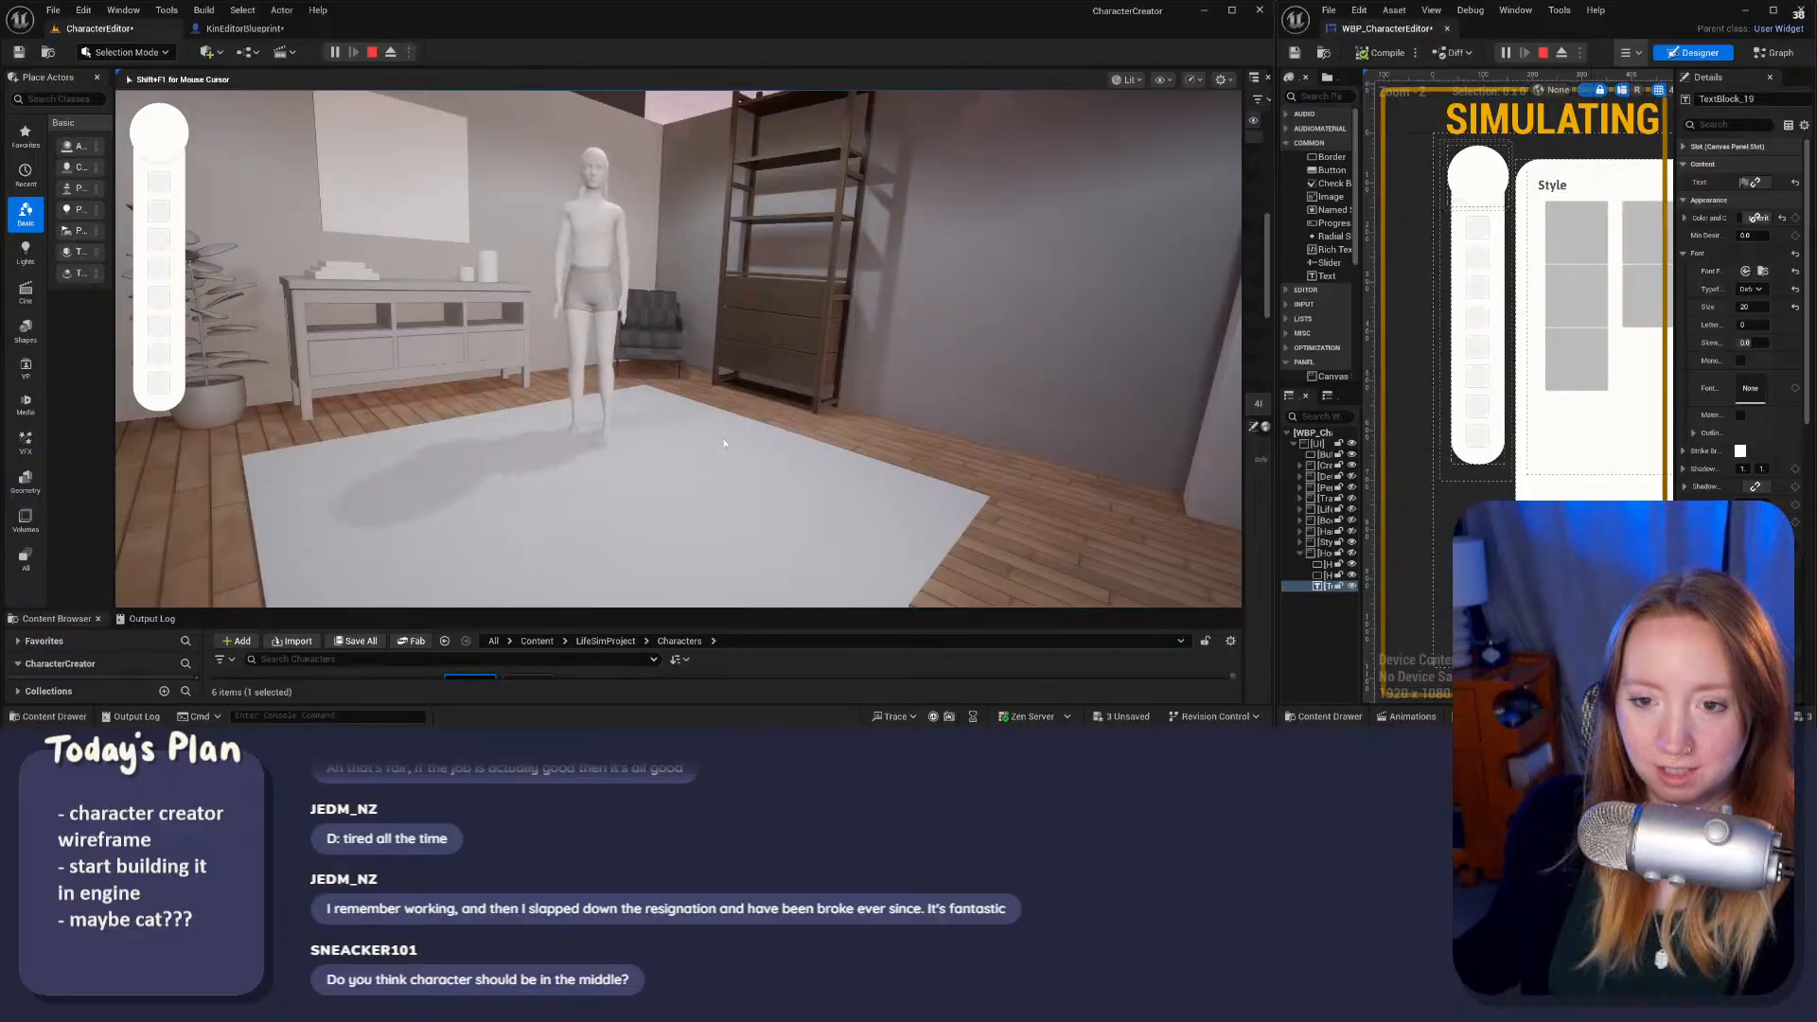
{"action": "left_click", "coordinate": [371, 52]}
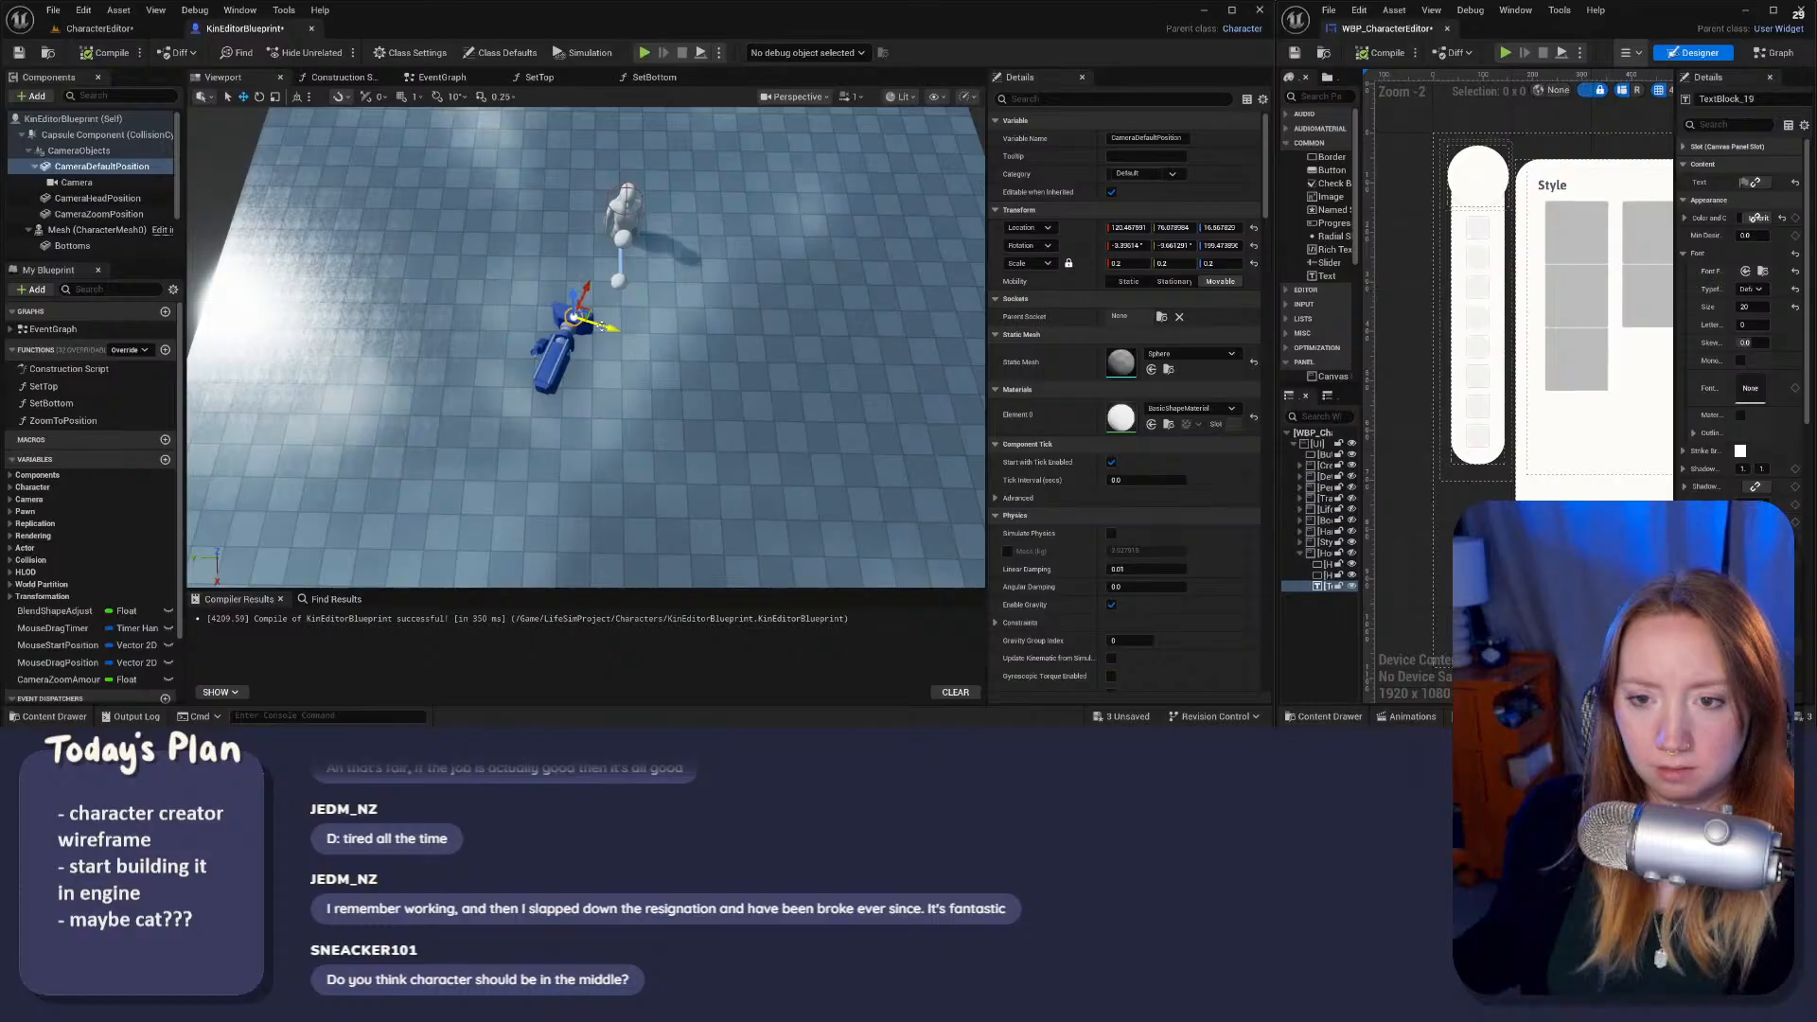
Step: Rotate the Camera component under CameraDefaultPosition to about -14° around Z
{"action": "left_click", "coordinate": [135, 168]}
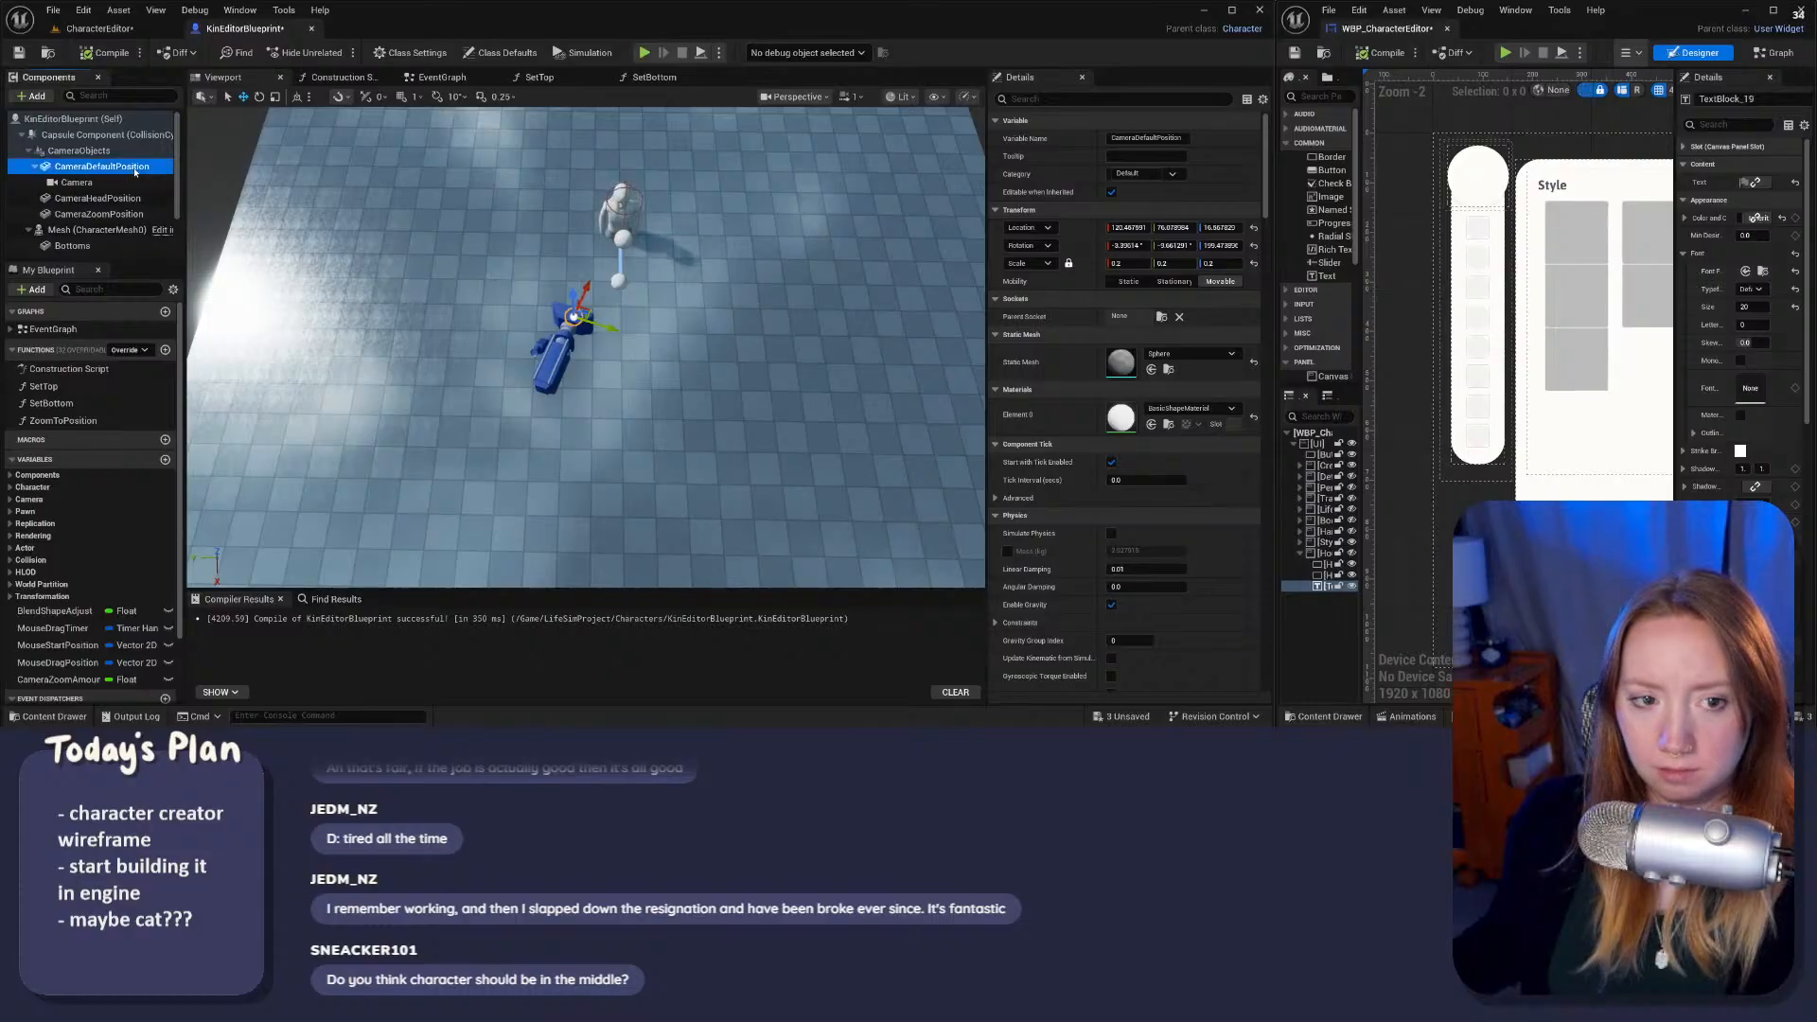
{"action": "left_click", "coordinate": [584, 327]}
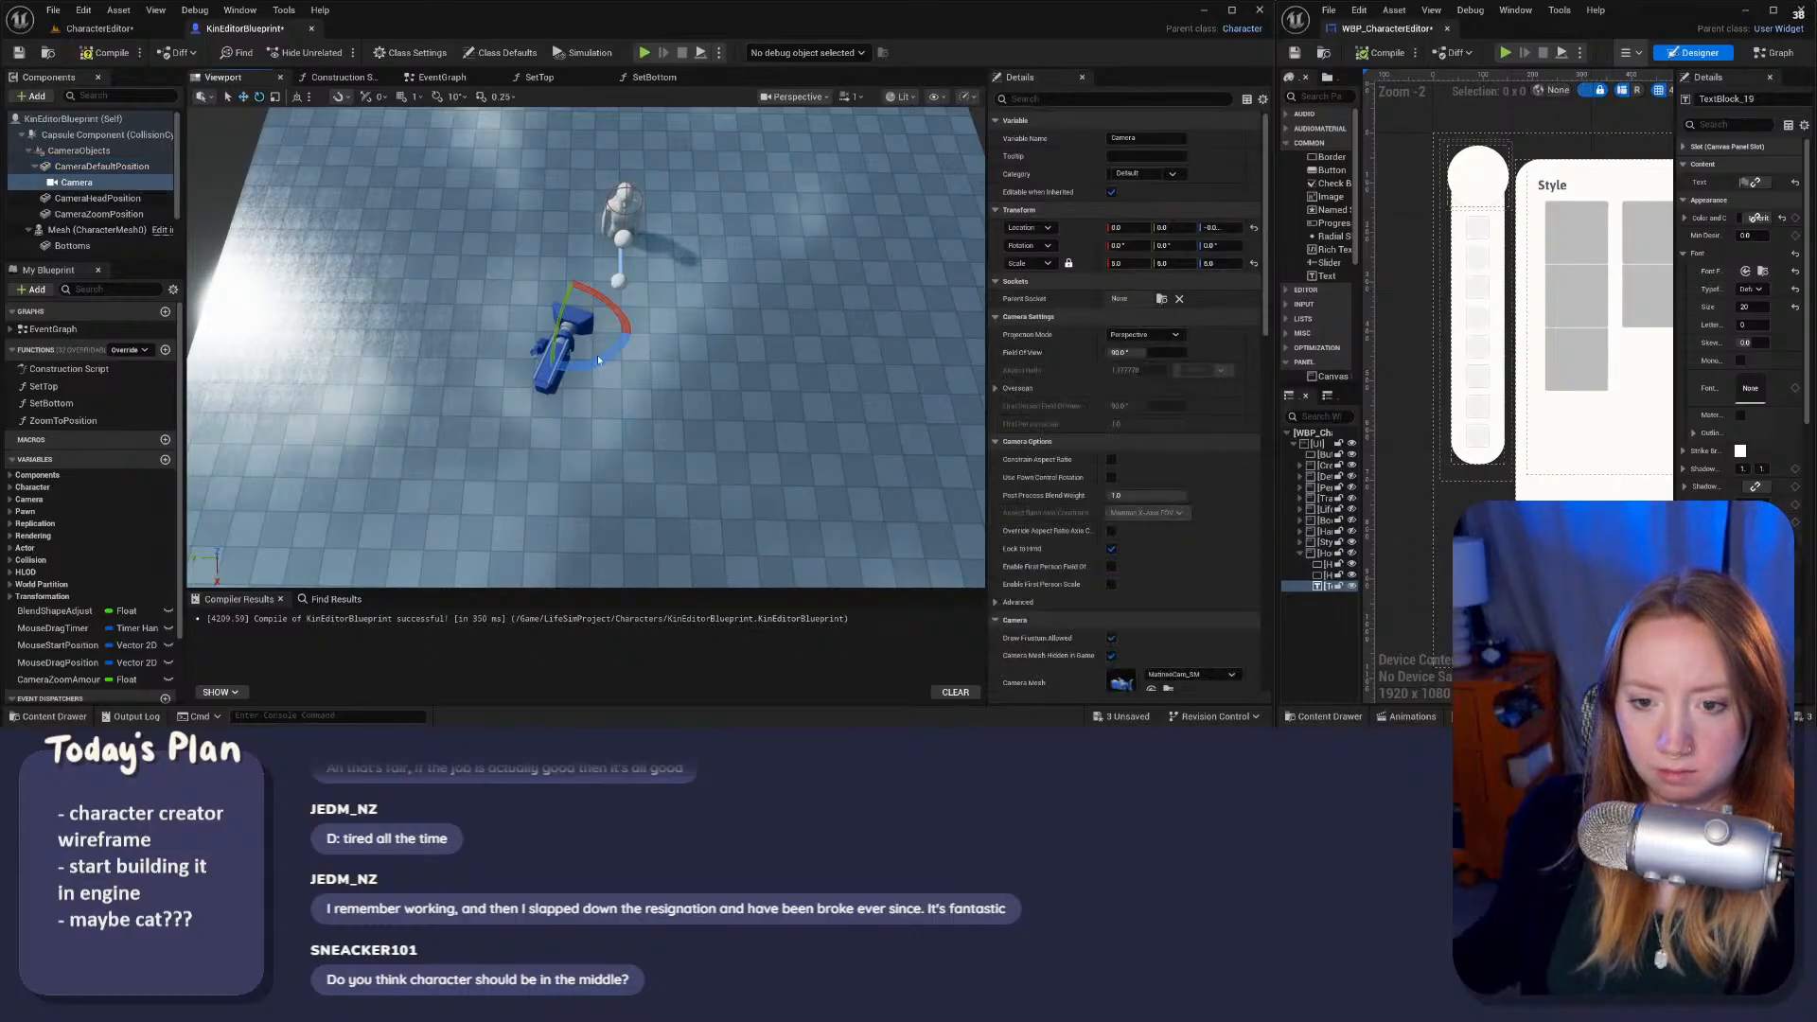
{"action": "left_click_drag", "start_coordinate": [598, 359], "coordinate": [619, 375]}
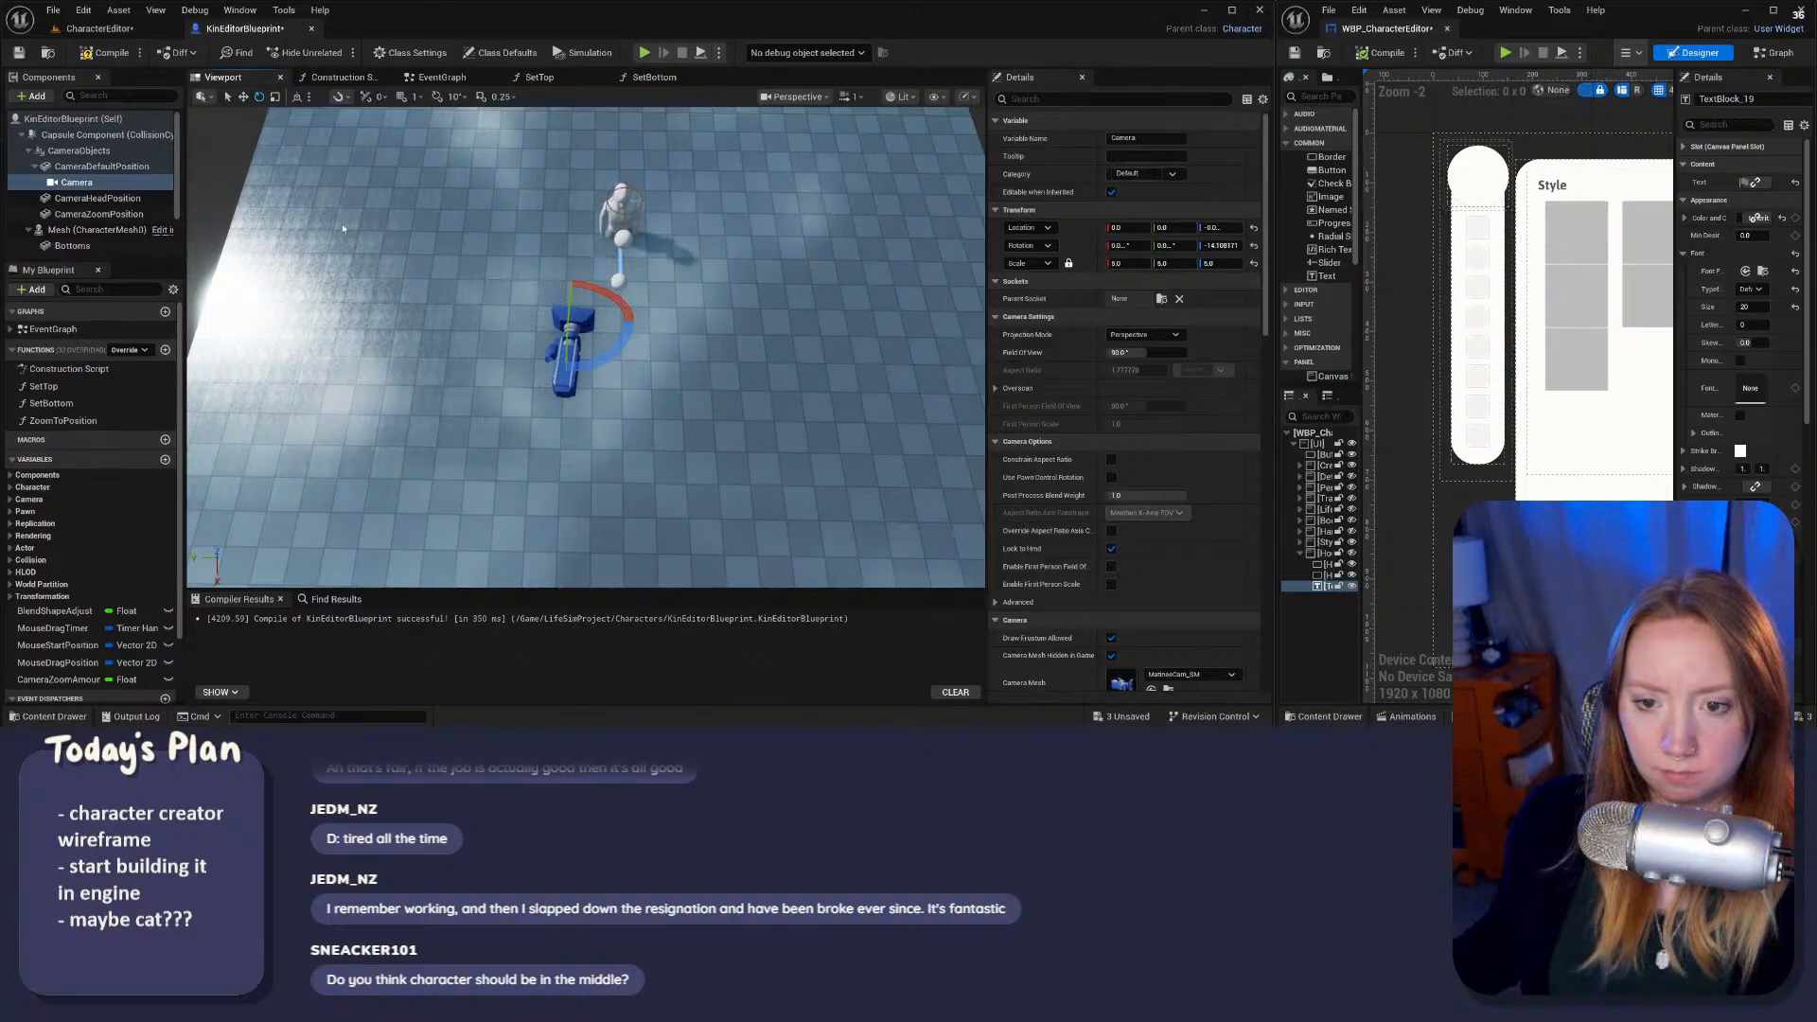
Step: Preview the CharacterEditor level, turn the character and zoom in and out to check its framing, and stop the preview
{"action": "left_click", "coordinate": [118, 30]}
{"action": "left_click", "coordinate": [334, 53]}
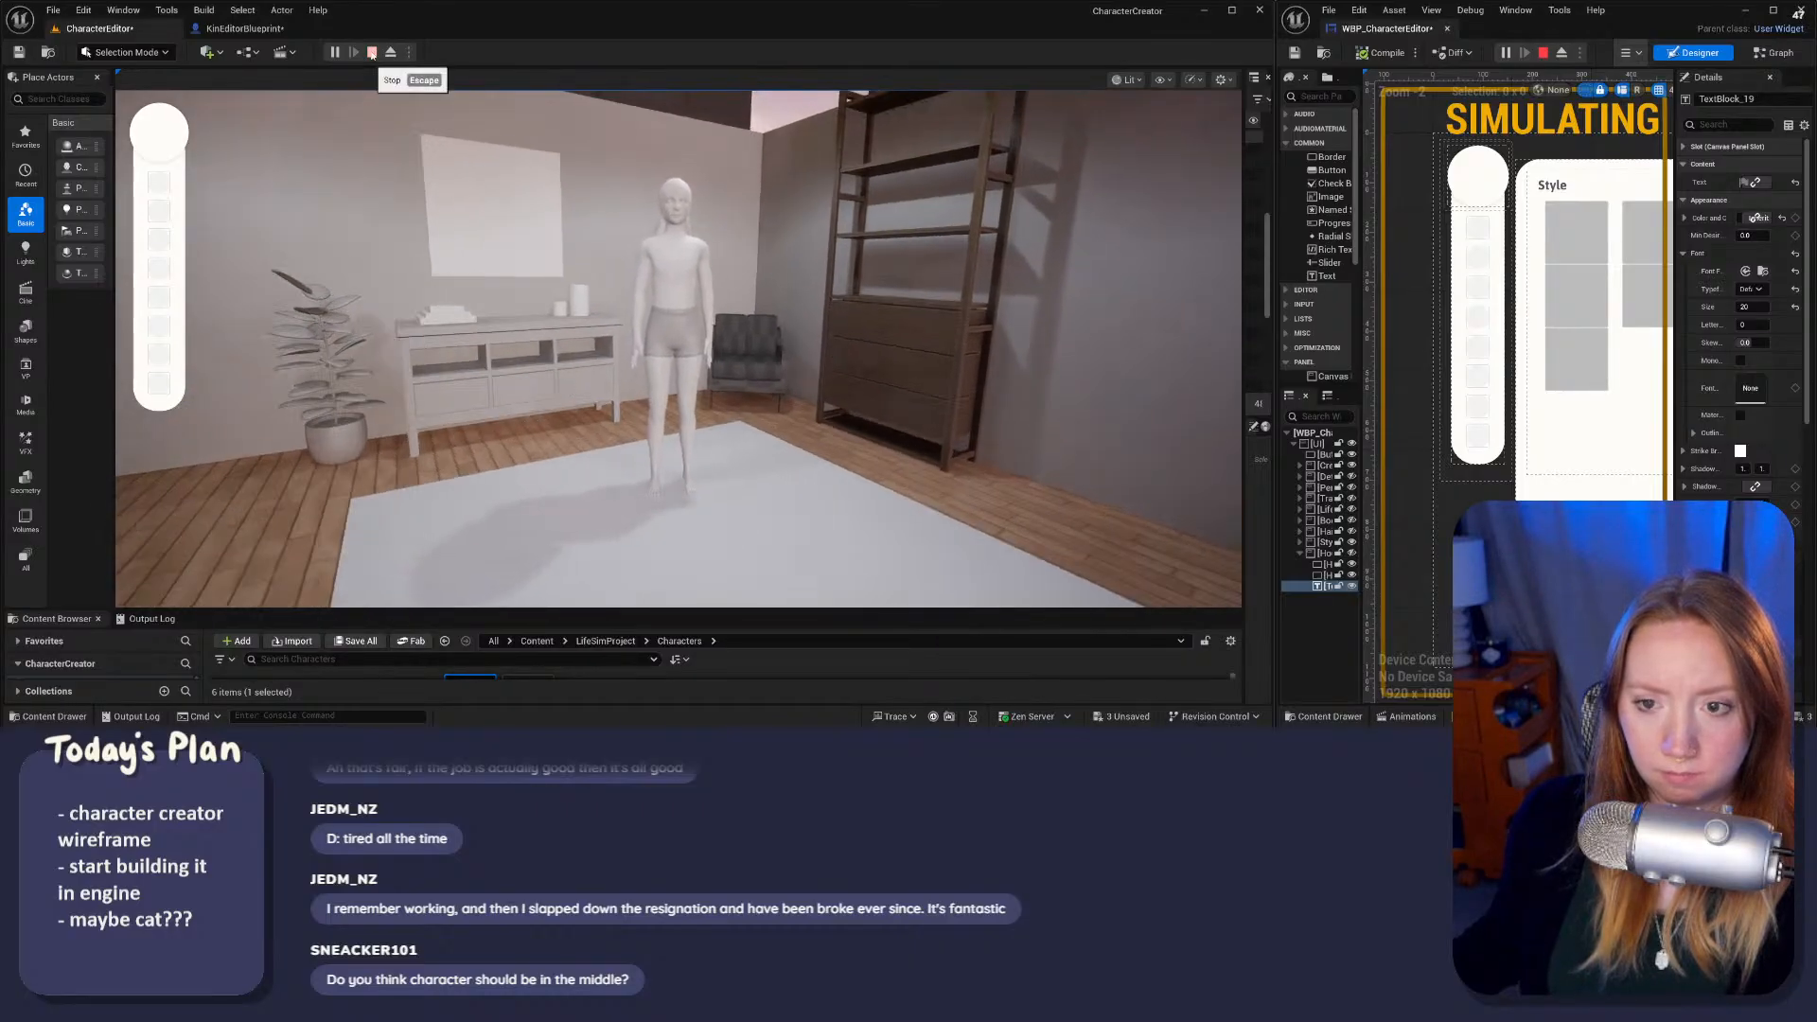
{"action": "mouse_move", "coordinate": [724, 374]}
{"action": "left_mouse_down"}
{"action": "mouse_move", "coordinate": [762, 350]}
{"action": "mouse_move", "coordinate": [726, 363]}
{"action": "mouse_move", "coordinate": [717, 402]}
{"action": "left_mouse_up"}
{"action": "scroll", "coordinate": [715, 400], "scroll_direction": "up", "scroll_amount": 3}
{"action": "scroll", "coordinate": [717, 402], "scroll_direction": "down", "scroll_amount": 3}
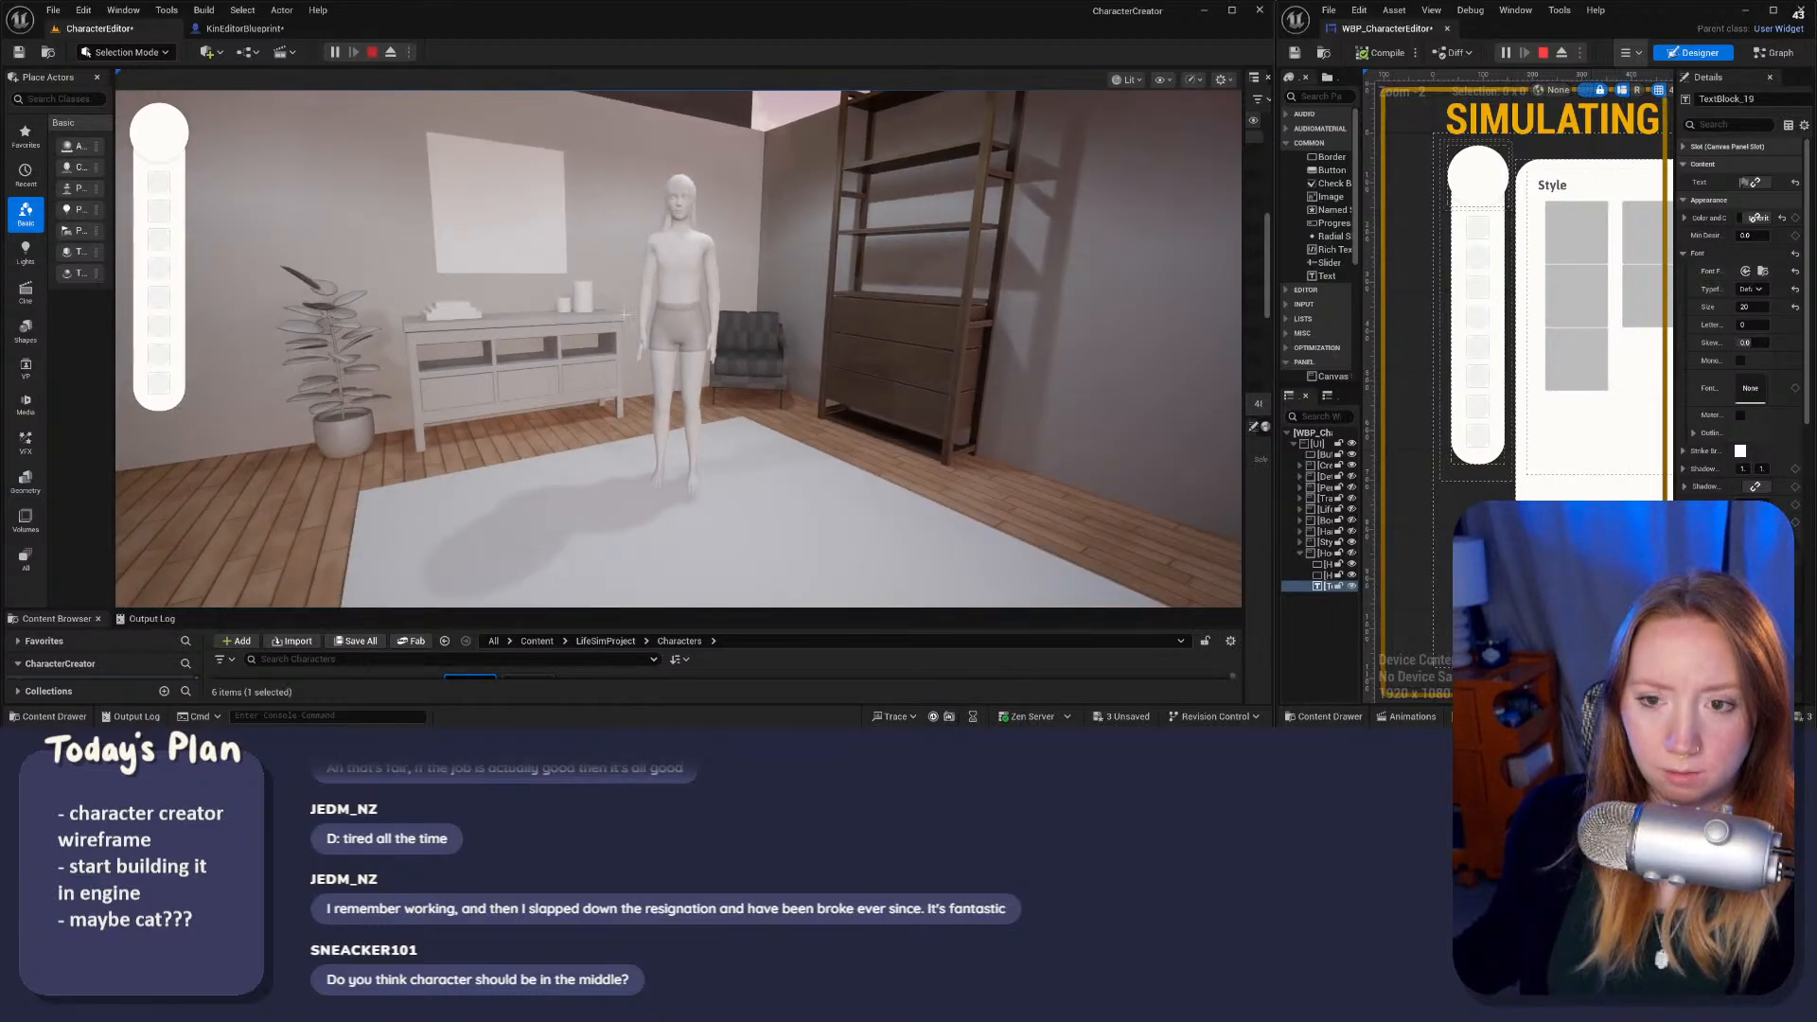
{"action": "key", "text": "Escape"}
Step: In KinEditorBlueprint, turn the Camera component to about -12° around Z and slide CameraDefaultPosition sideways, closer in line with the character
{"action": "left_click", "coordinate": [257, 29]}
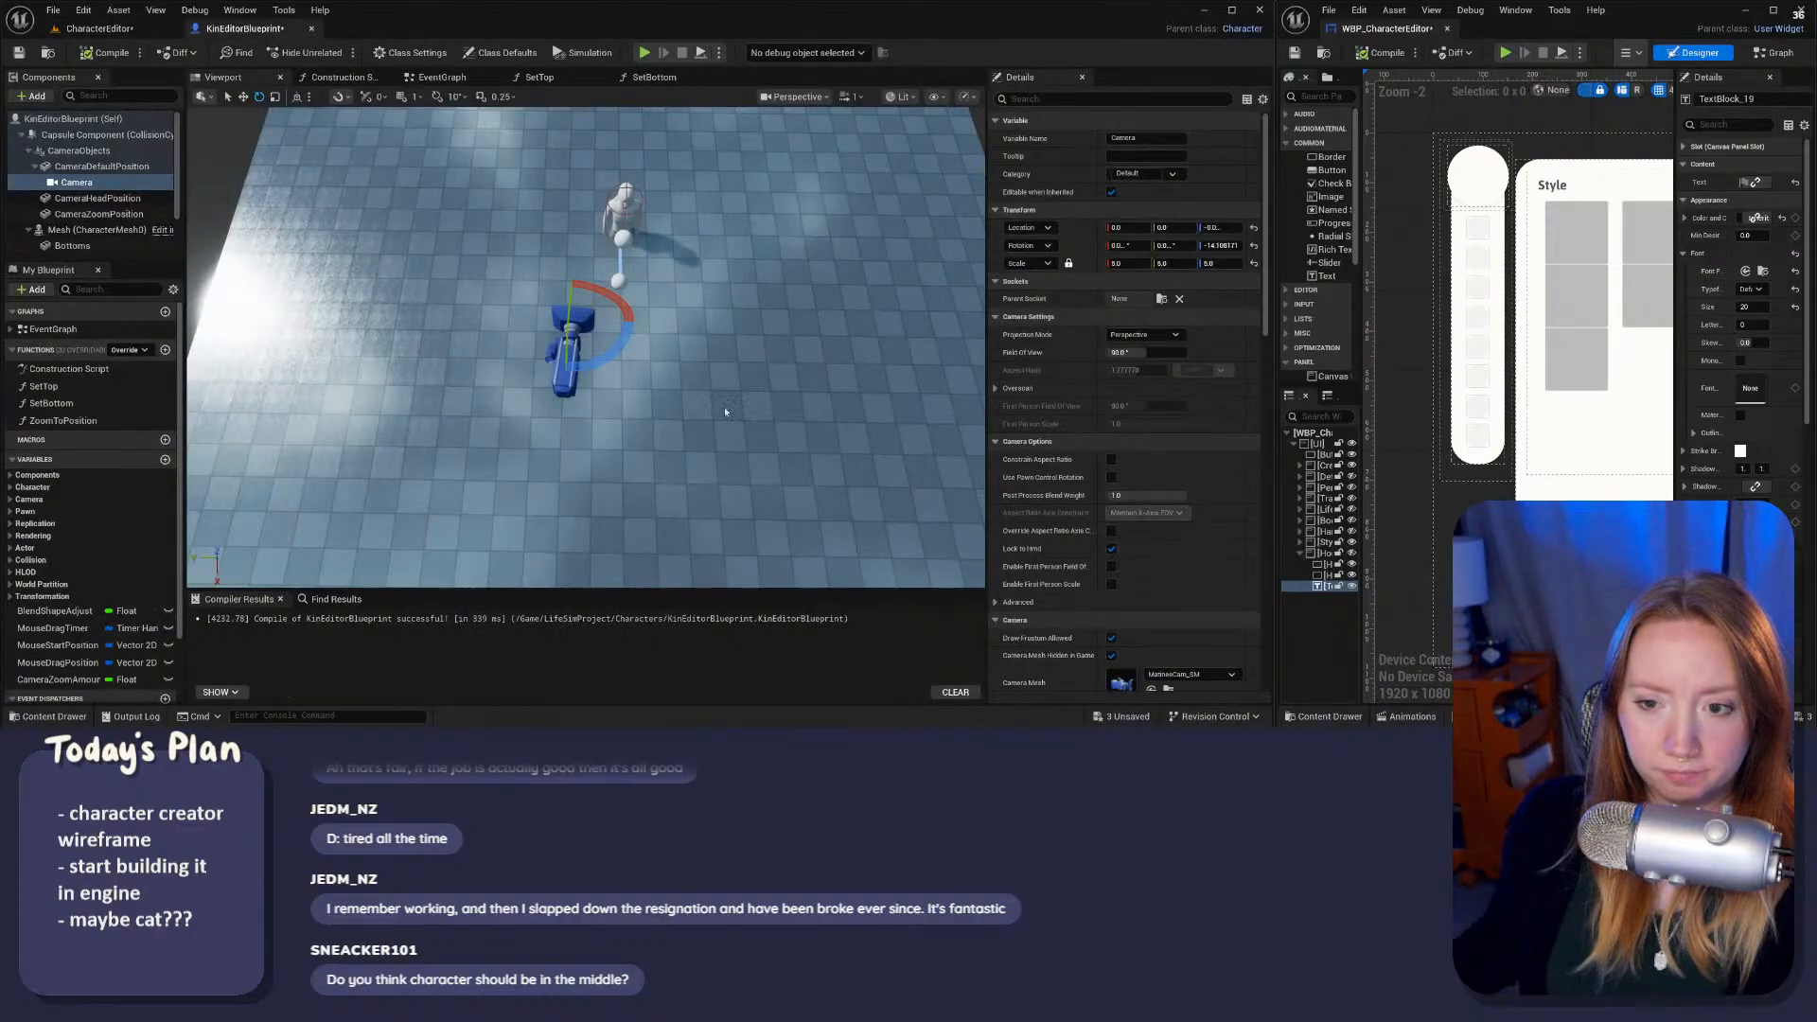
{"action": "left_click_drag", "start_coordinate": [612, 356], "coordinate": [651, 327]}
{"action": "key", "text": "w"}
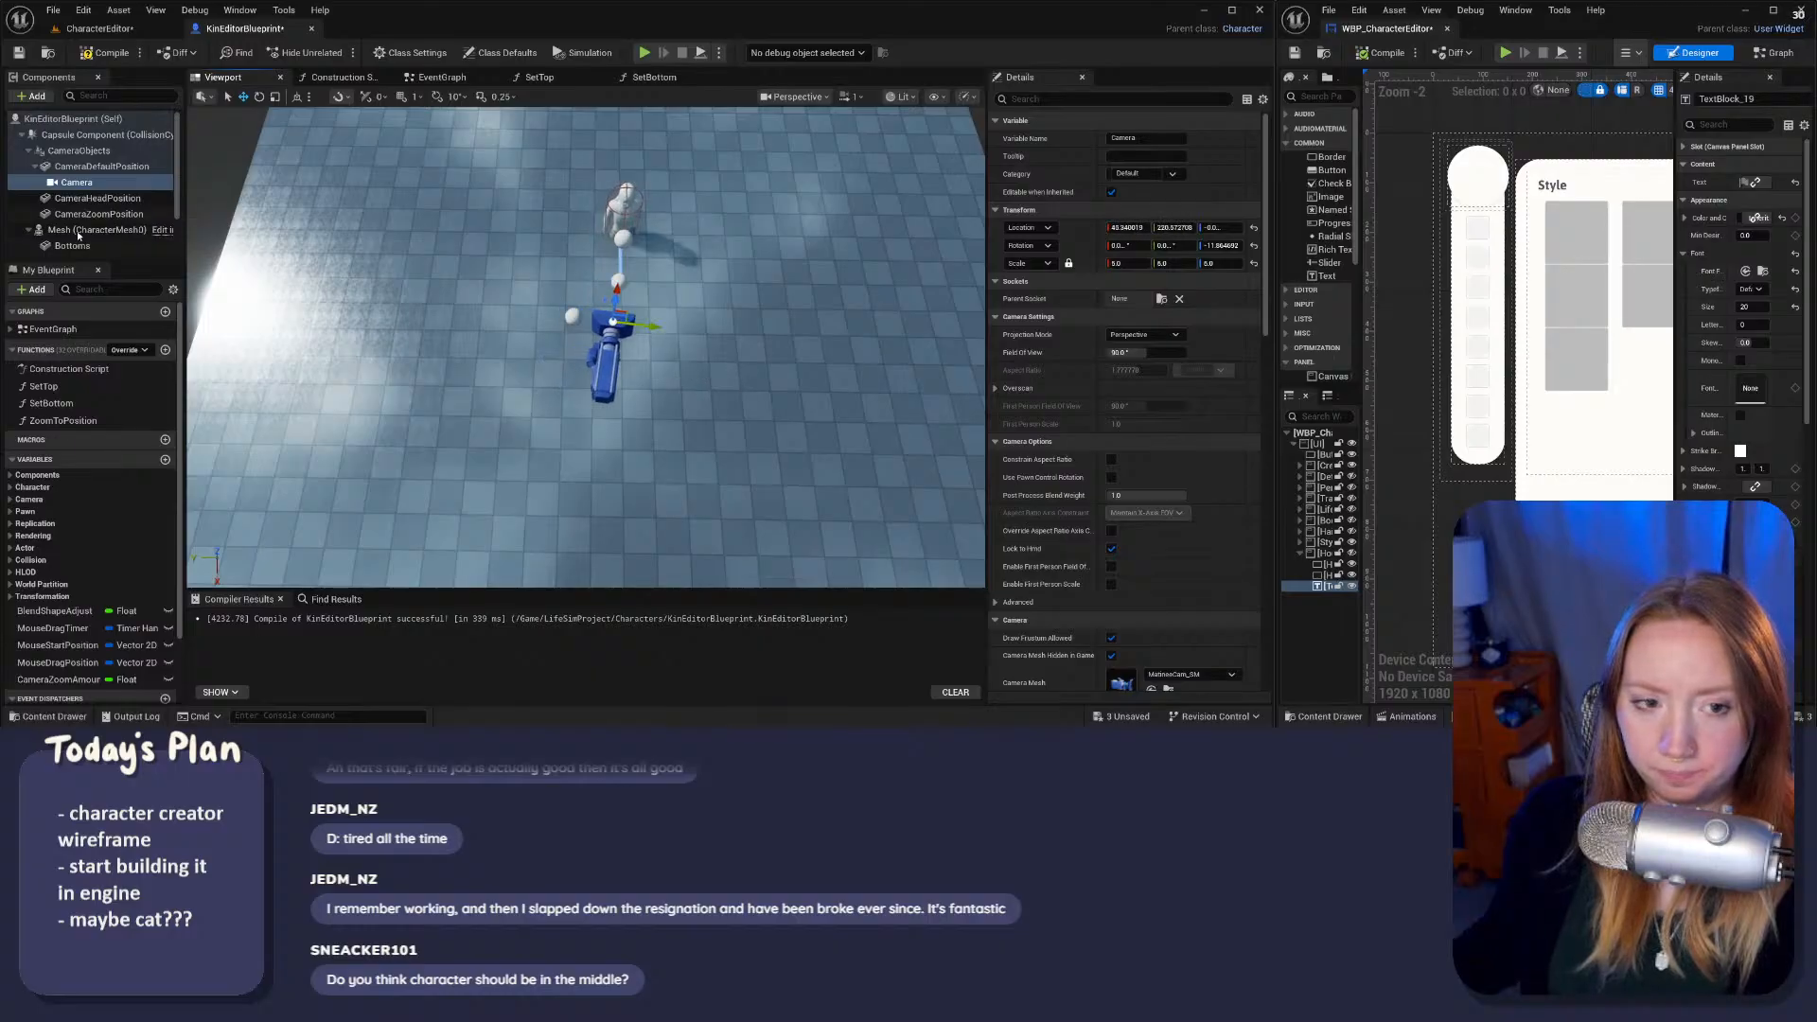
{"action": "key", "text": "ctrl+z"}
{"action": "left_click", "coordinate": [81, 166]}
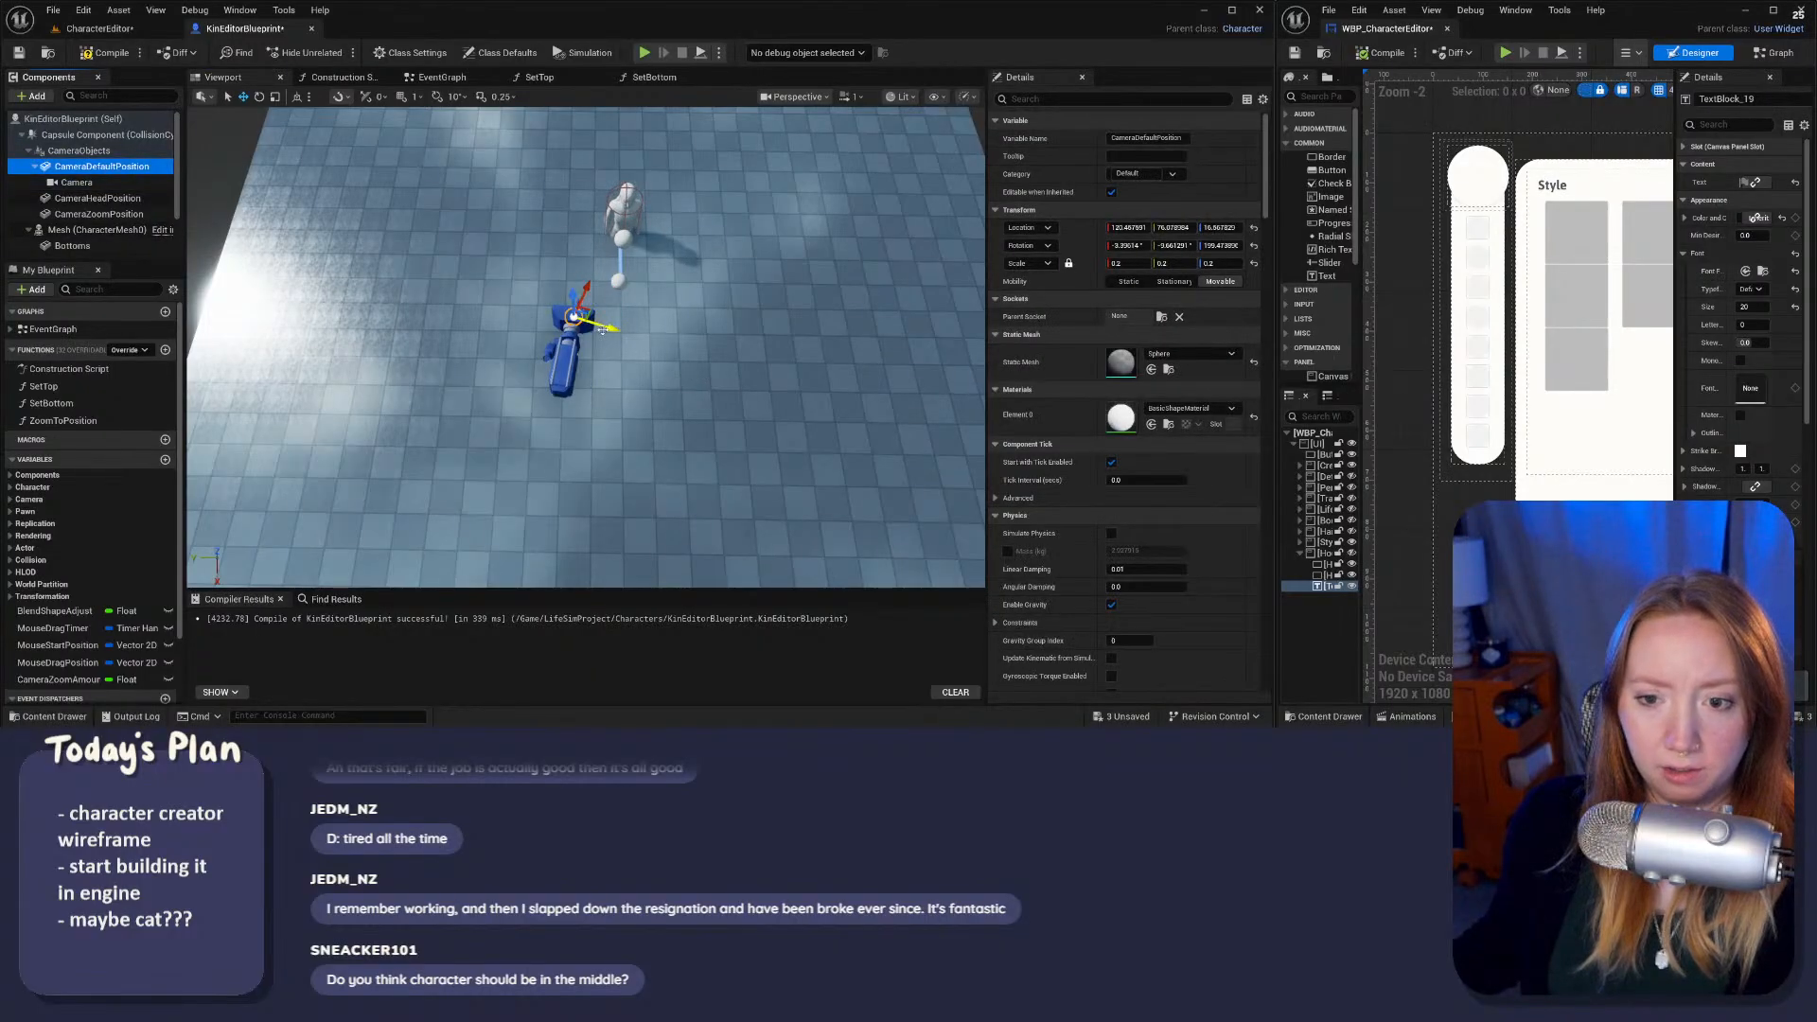
{"action": "left_click_drag", "start_coordinate": [602, 328], "coordinate": [645, 340]}
Step: Preview the CharacterEditor level, open the Details section of the character editor to check the framing beside it, and stop the preview
{"action": "left_click", "coordinate": [128, 29]}
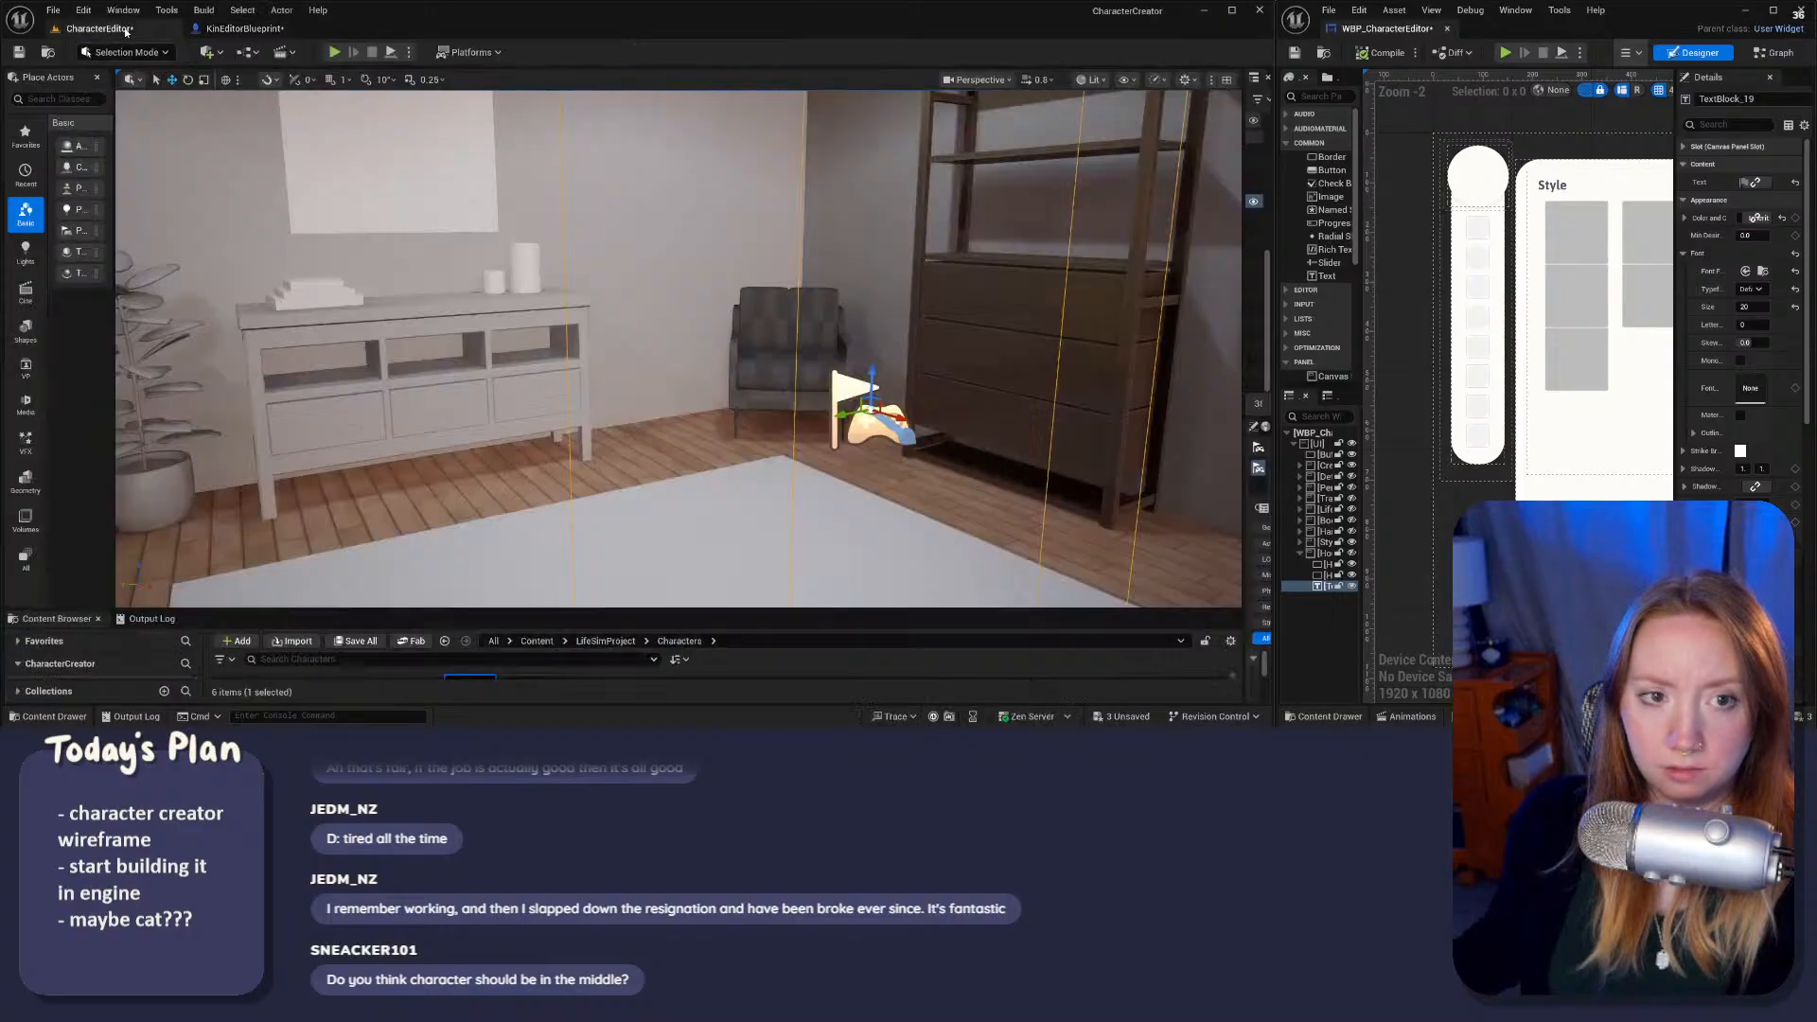
{"action": "left_click", "coordinate": [342, 53]}
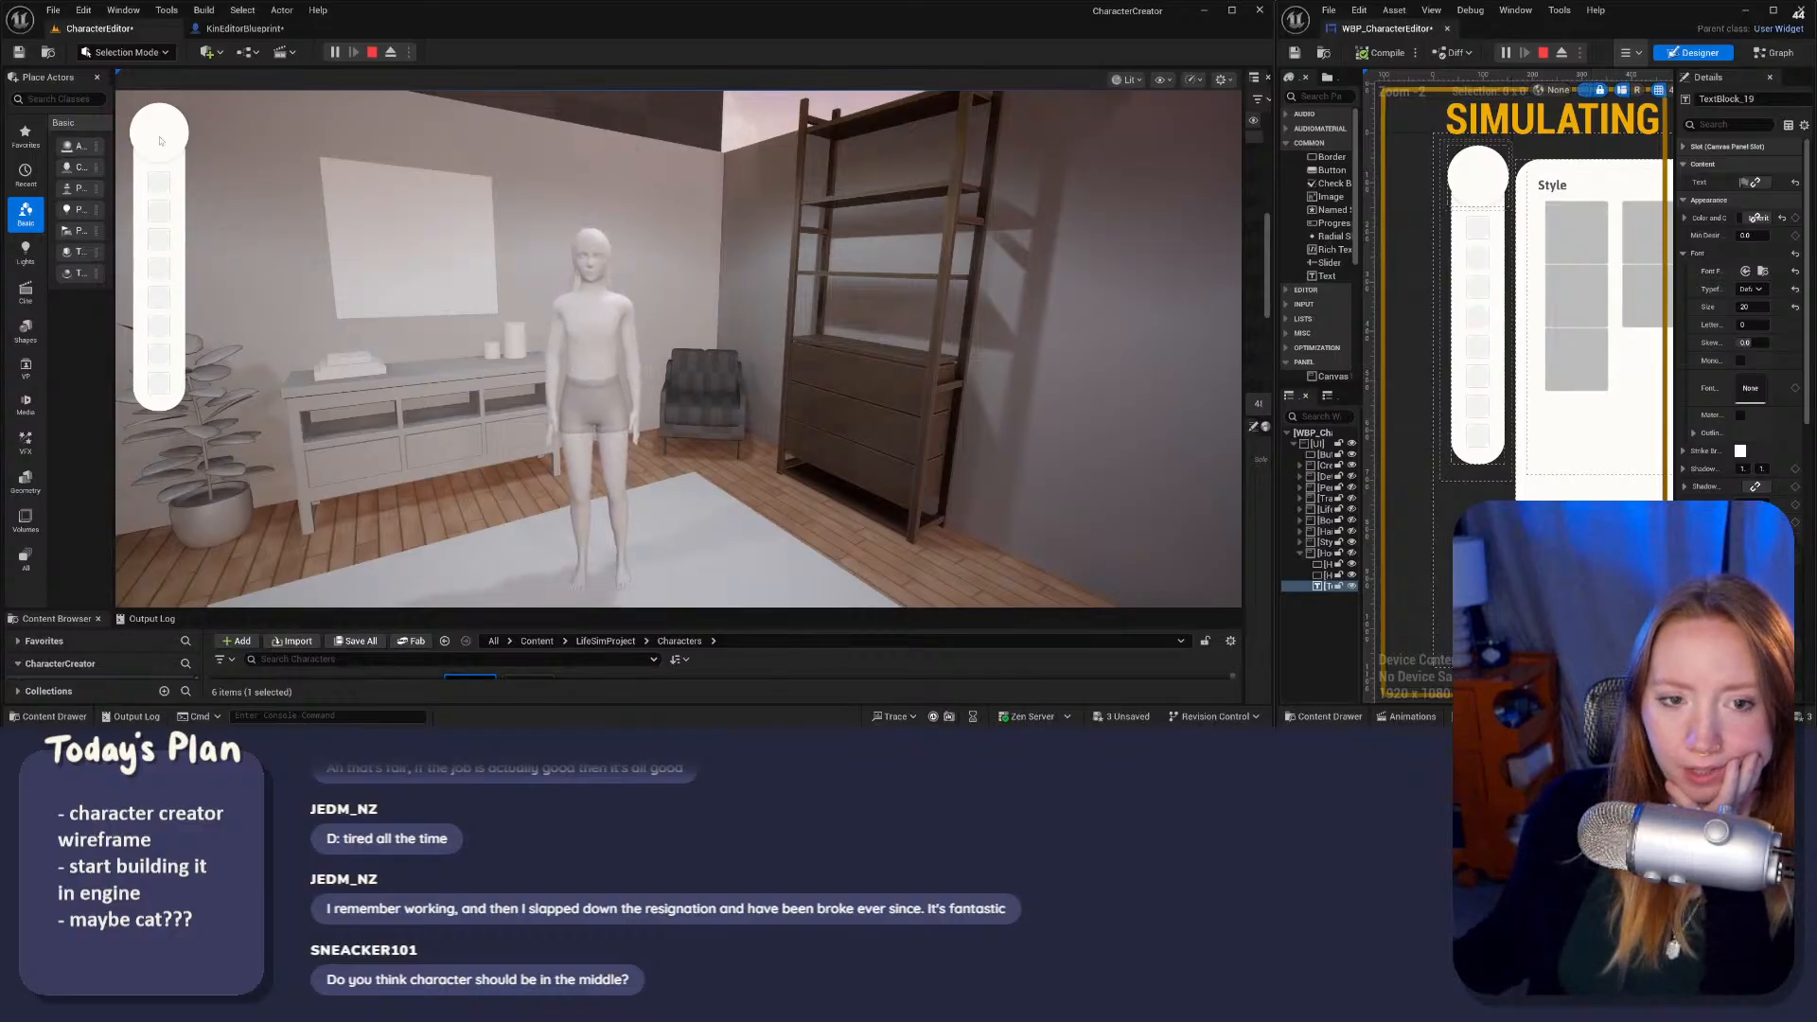
{"action": "left_click", "coordinate": [164, 193]}
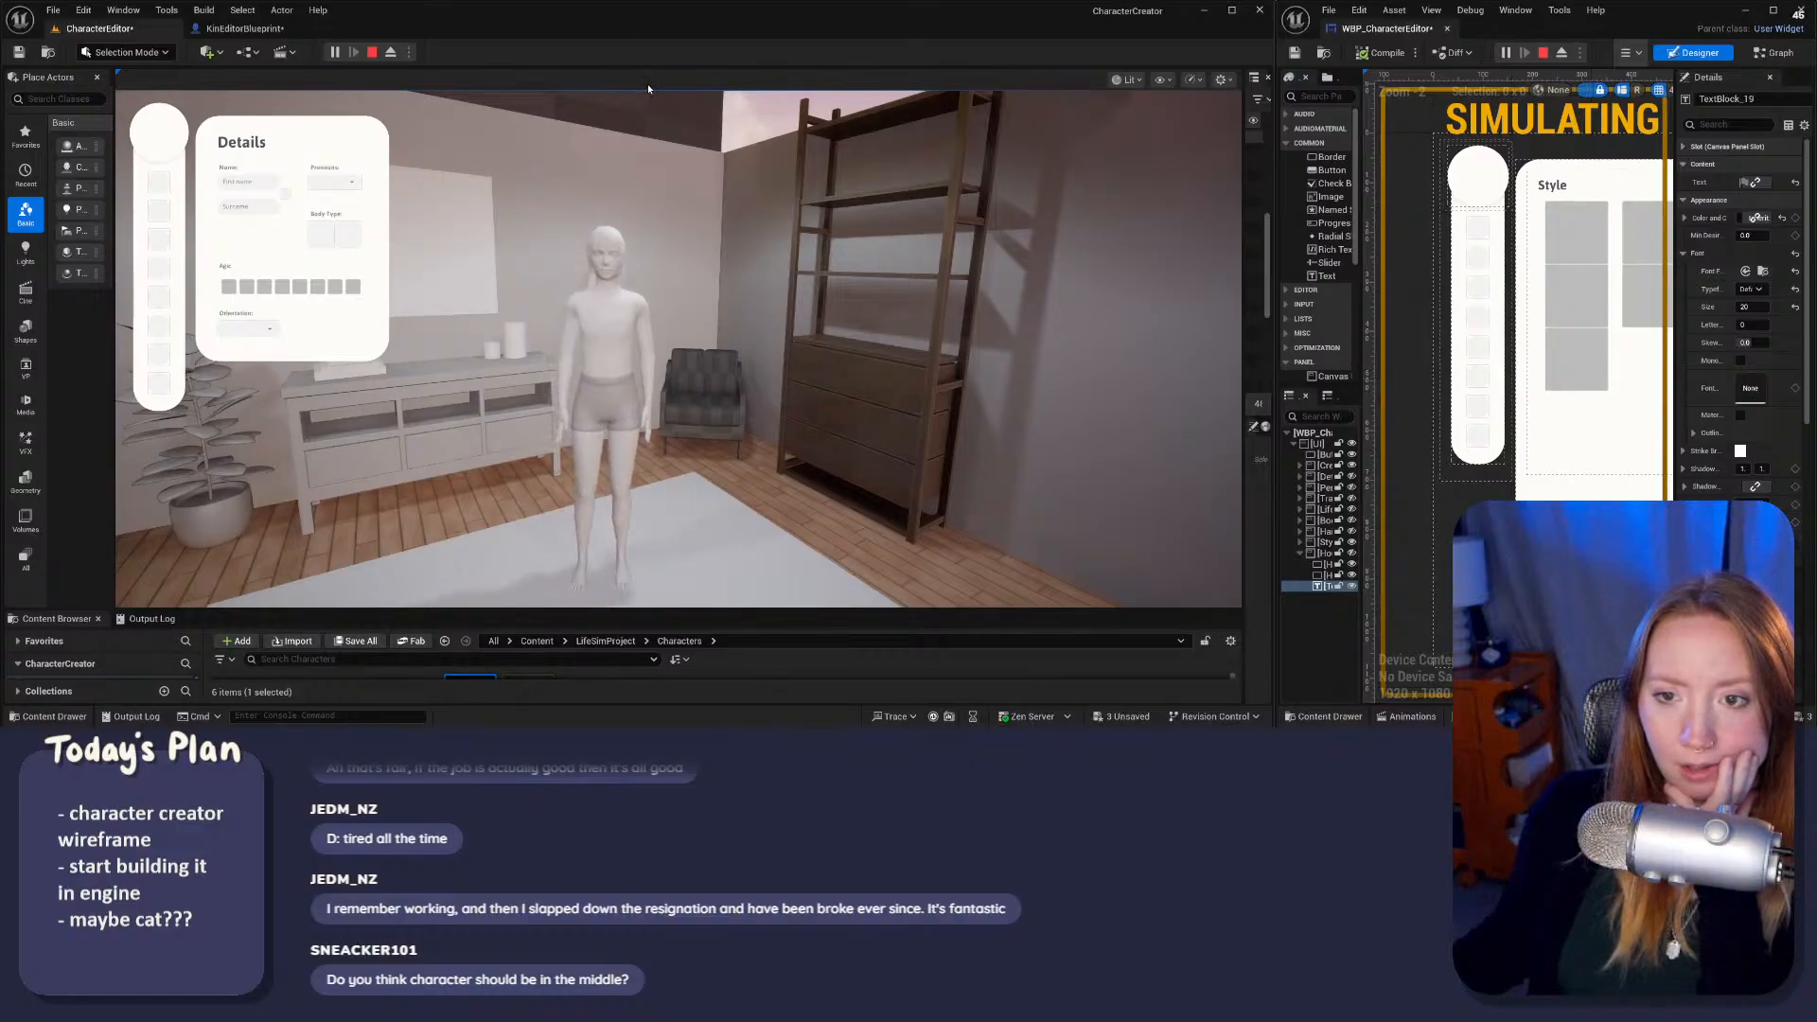
{"action": "left_click", "coordinate": [372, 52]}
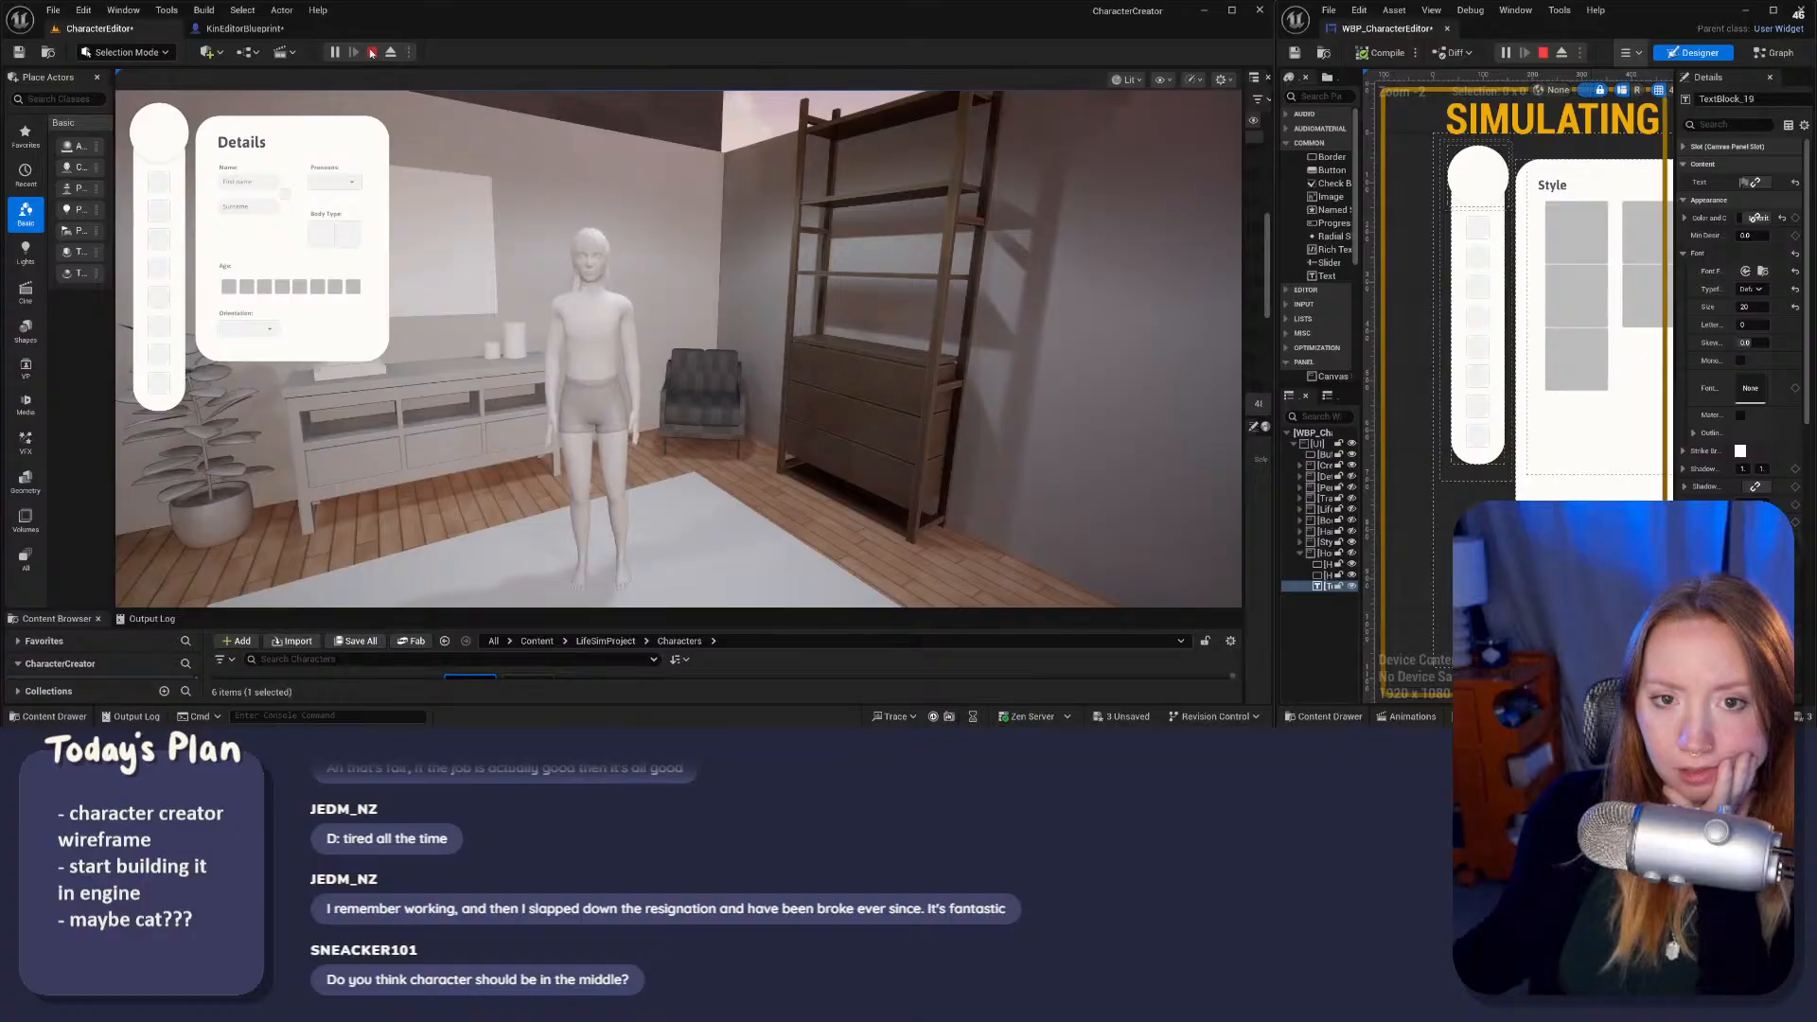
{"action": "left_click", "coordinate": [497, 53]}
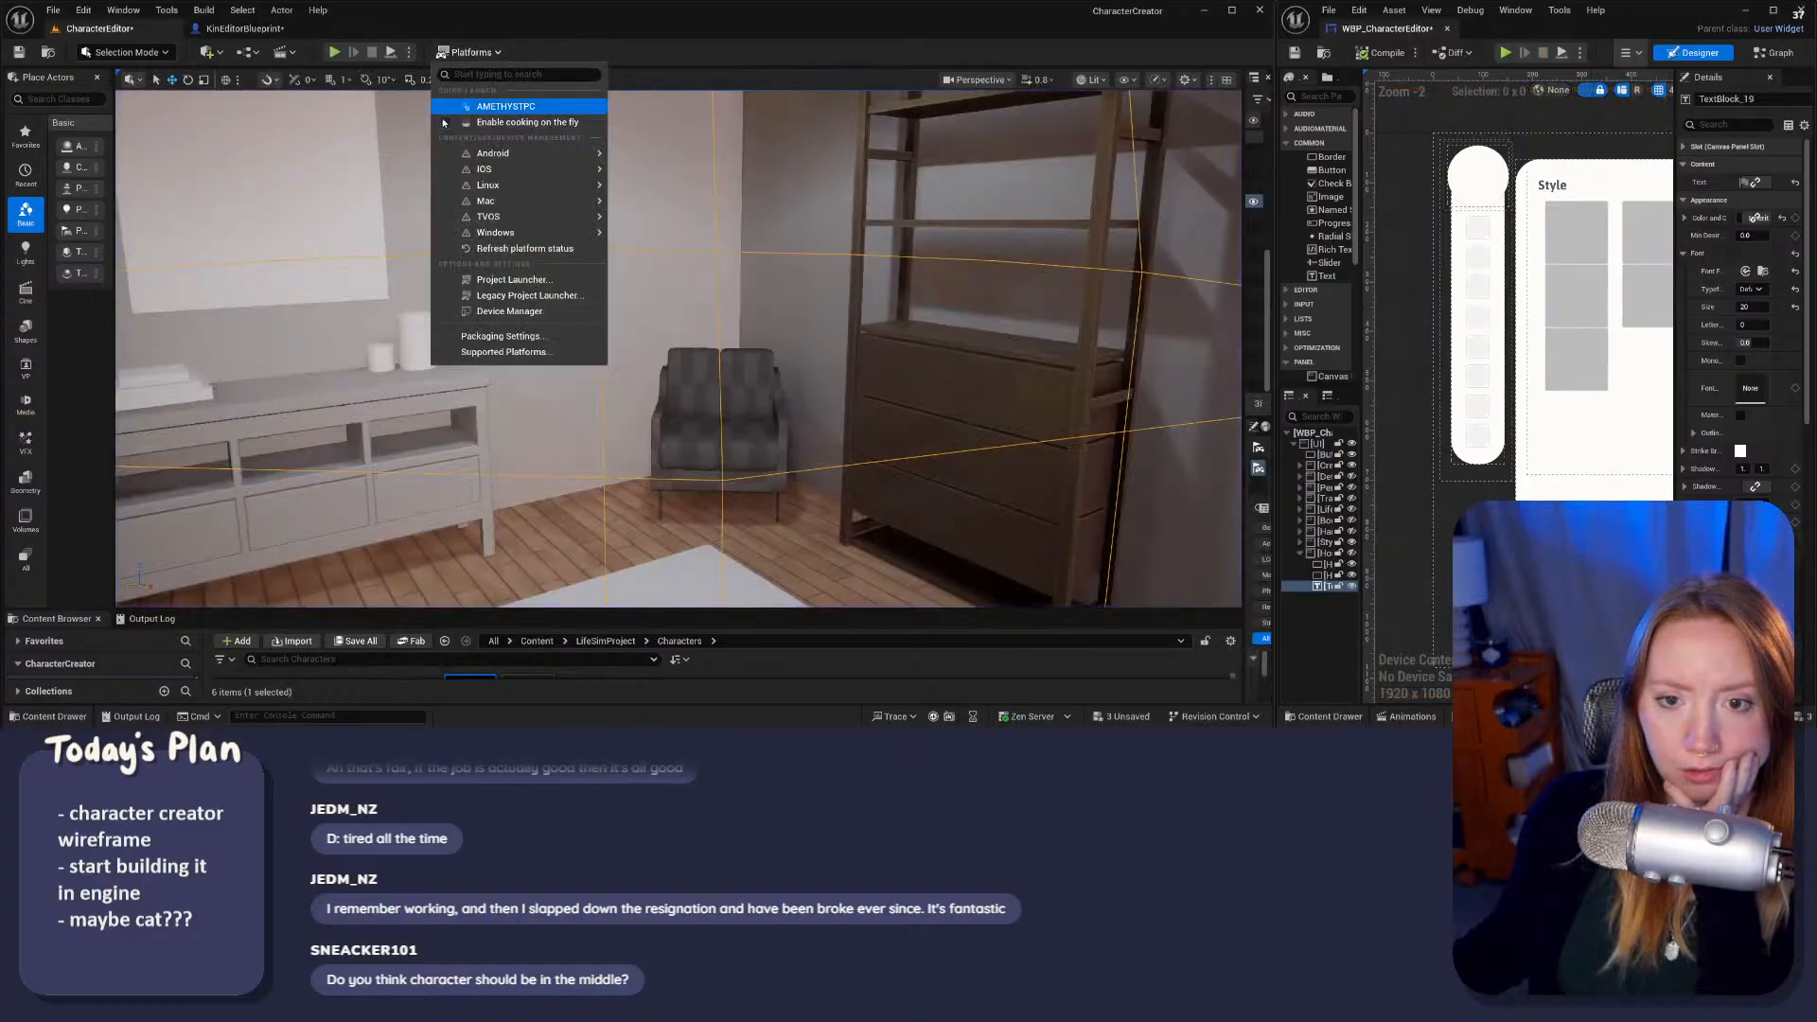
{"action": "left_click", "coordinate": [412, 25]}
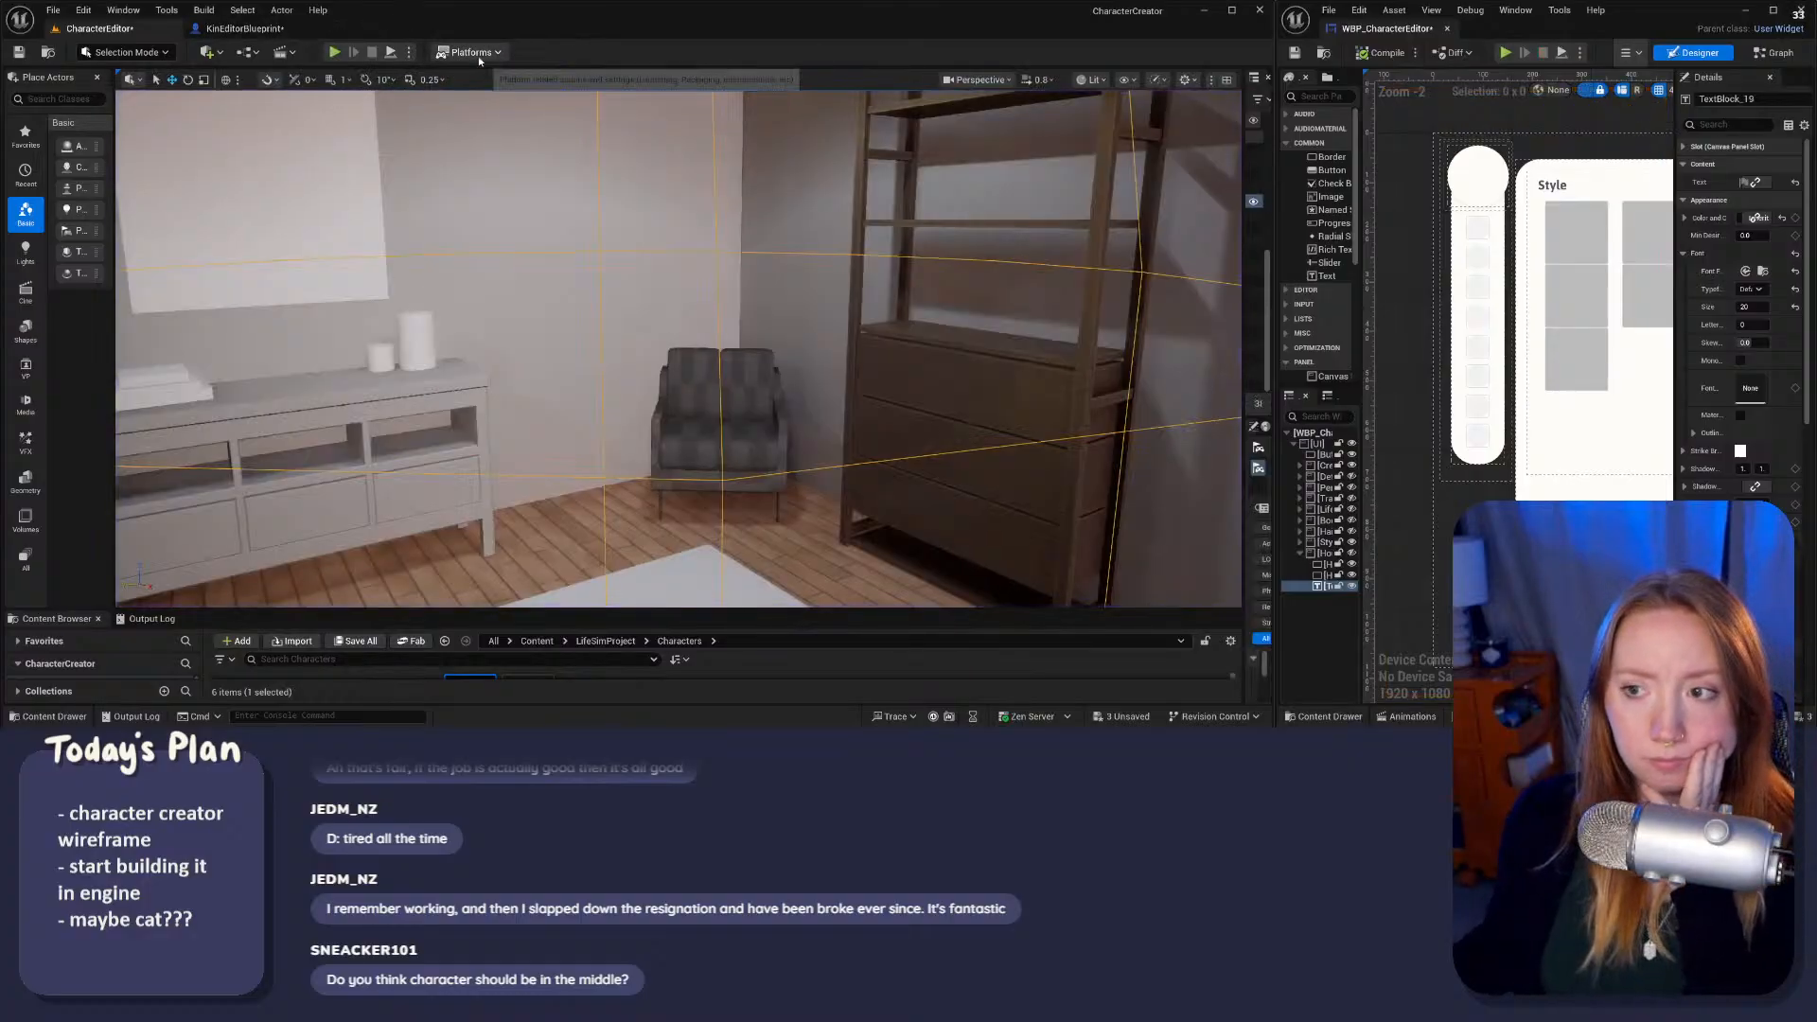
Step: Preview the level in a separate window, zoom in on the character and turn it sideways and back to check the framing
{"action": "left_click", "coordinate": [408, 53]}
{"action": "left_click", "coordinate": [495, 120]}
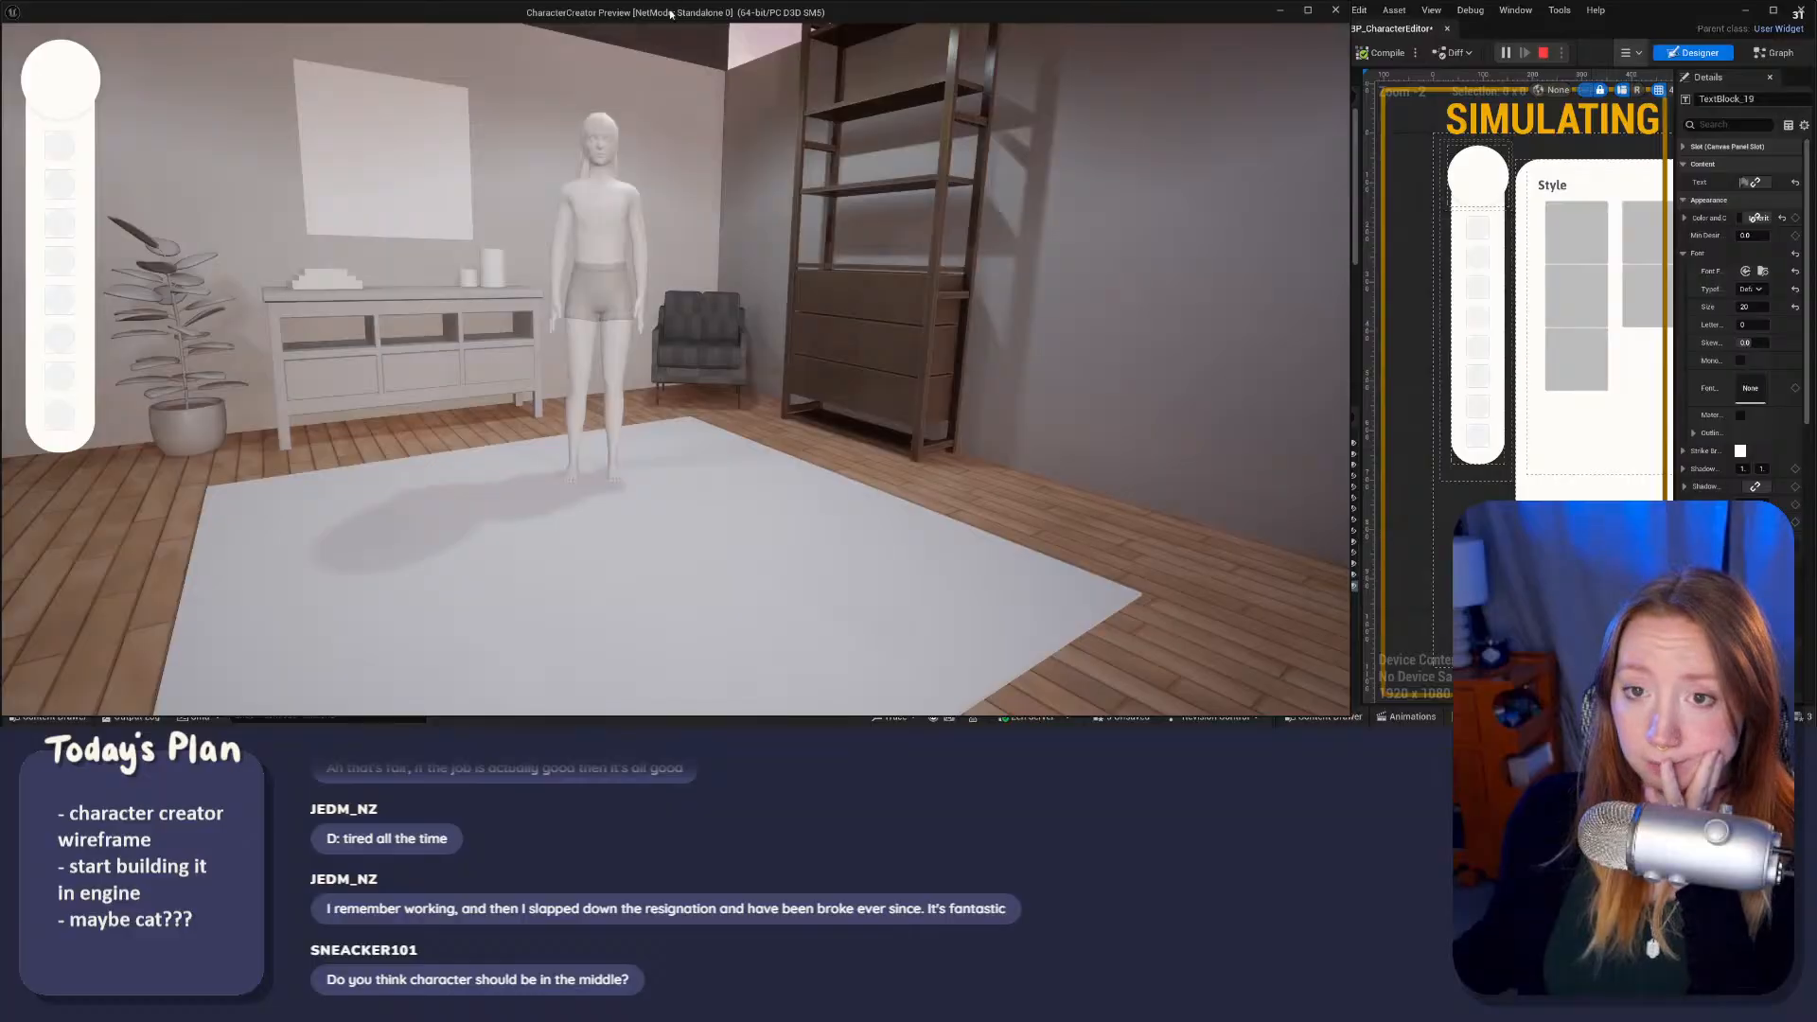
{"action": "scroll", "coordinate": [603, 310], "scroll_direction": "up", "scroll_amount": 2}
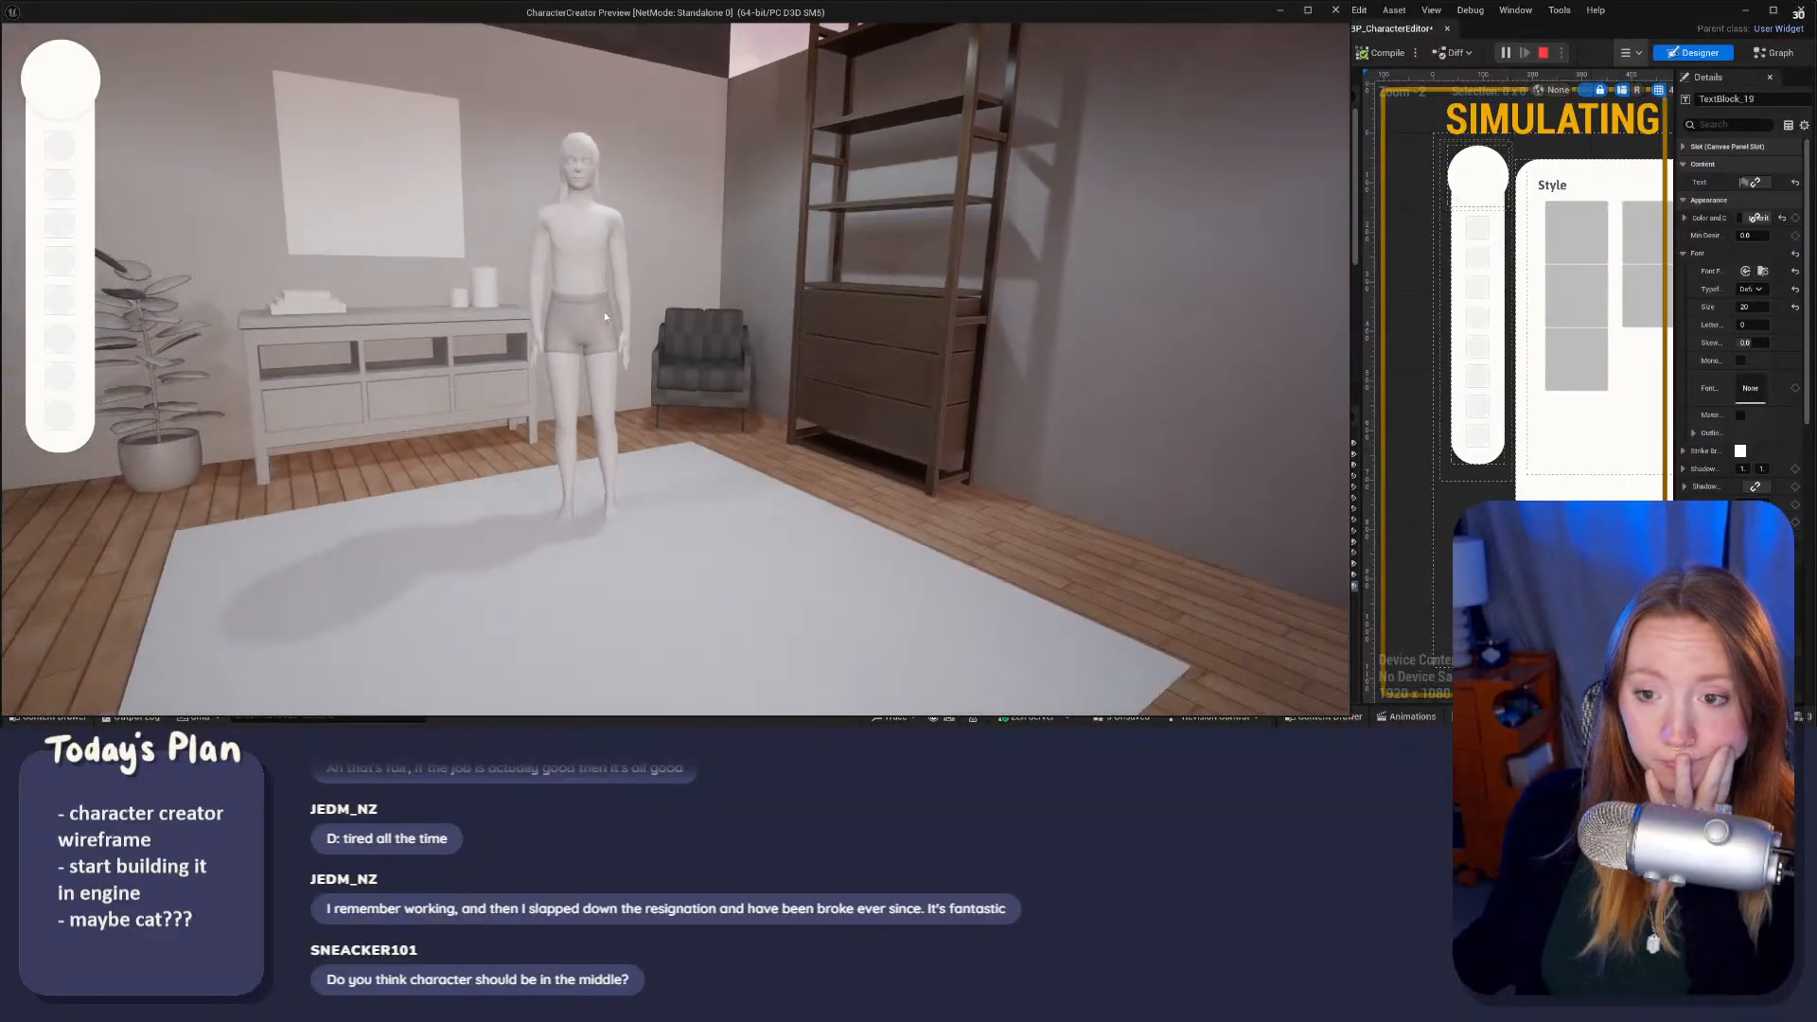
{"action": "scroll", "coordinate": [603, 310], "scroll_direction": "up", "scroll_amount": 2}
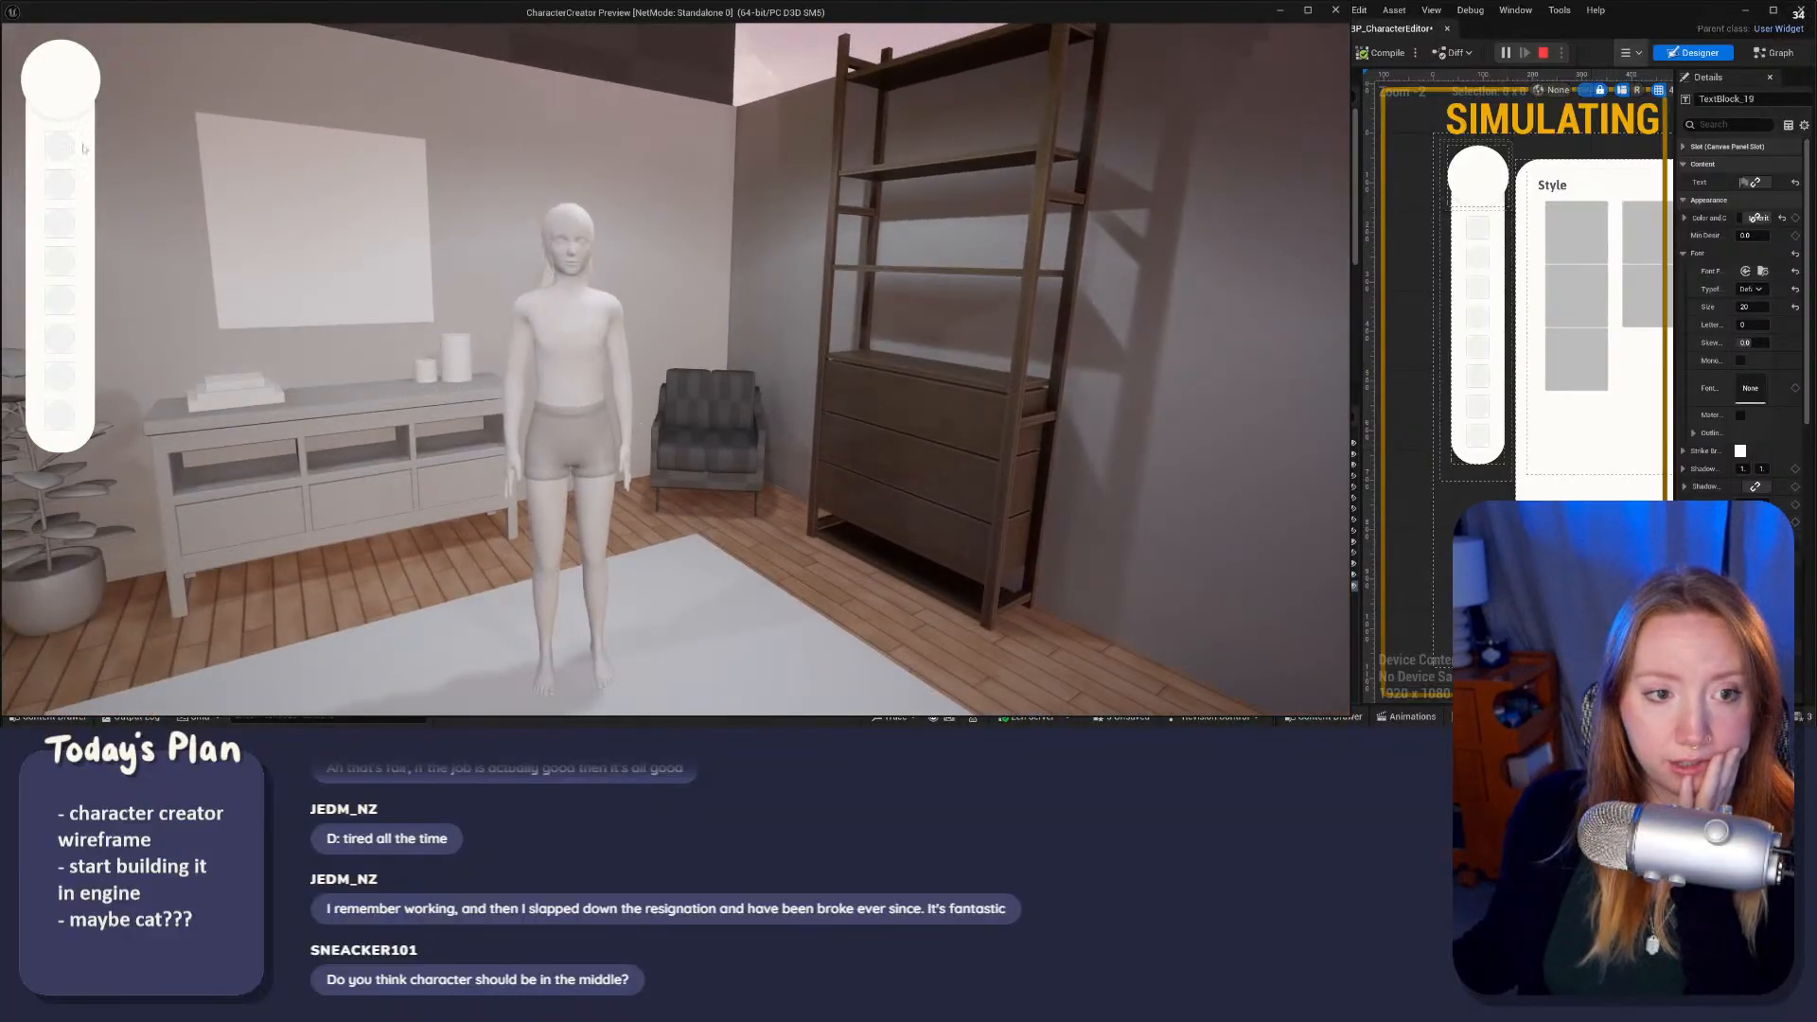
{"action": "left_click_drag", "start_coordinate": [610, 359], "coordinate": [547, 360]}
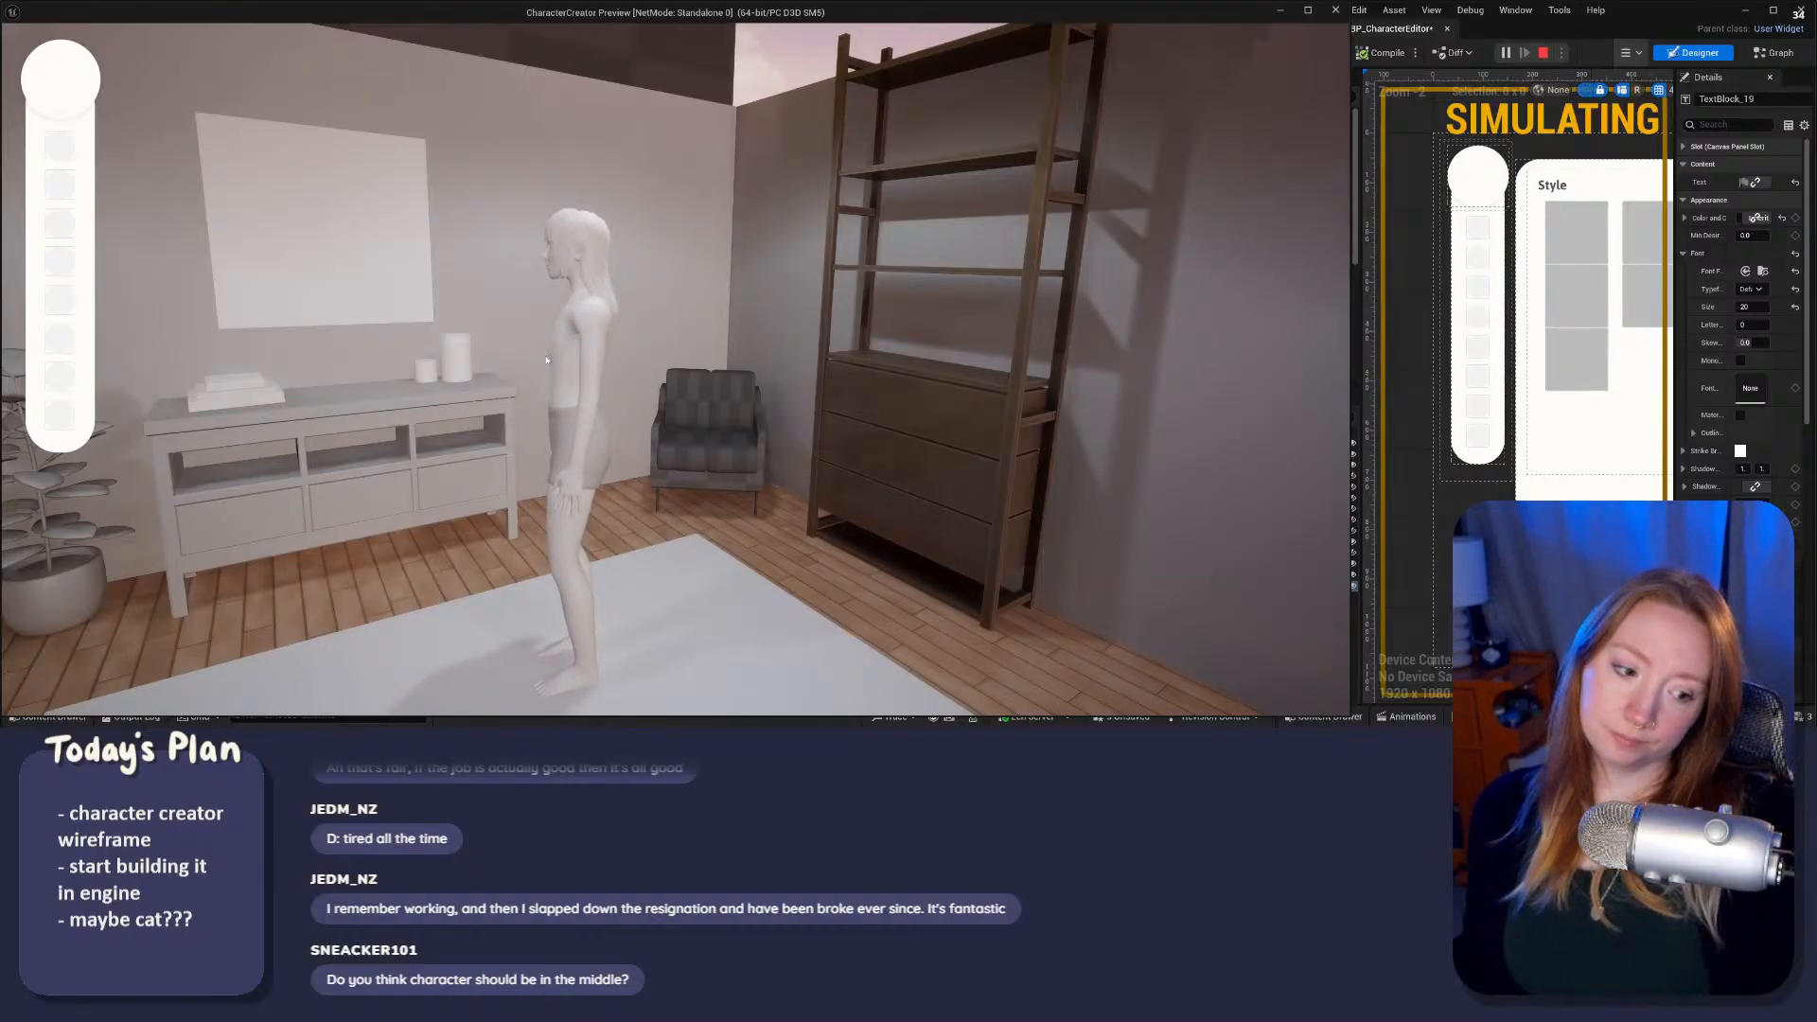
{"action": "left_click_drag", "start_coordinate": [546, 359], "coordinate": [600, 392]}
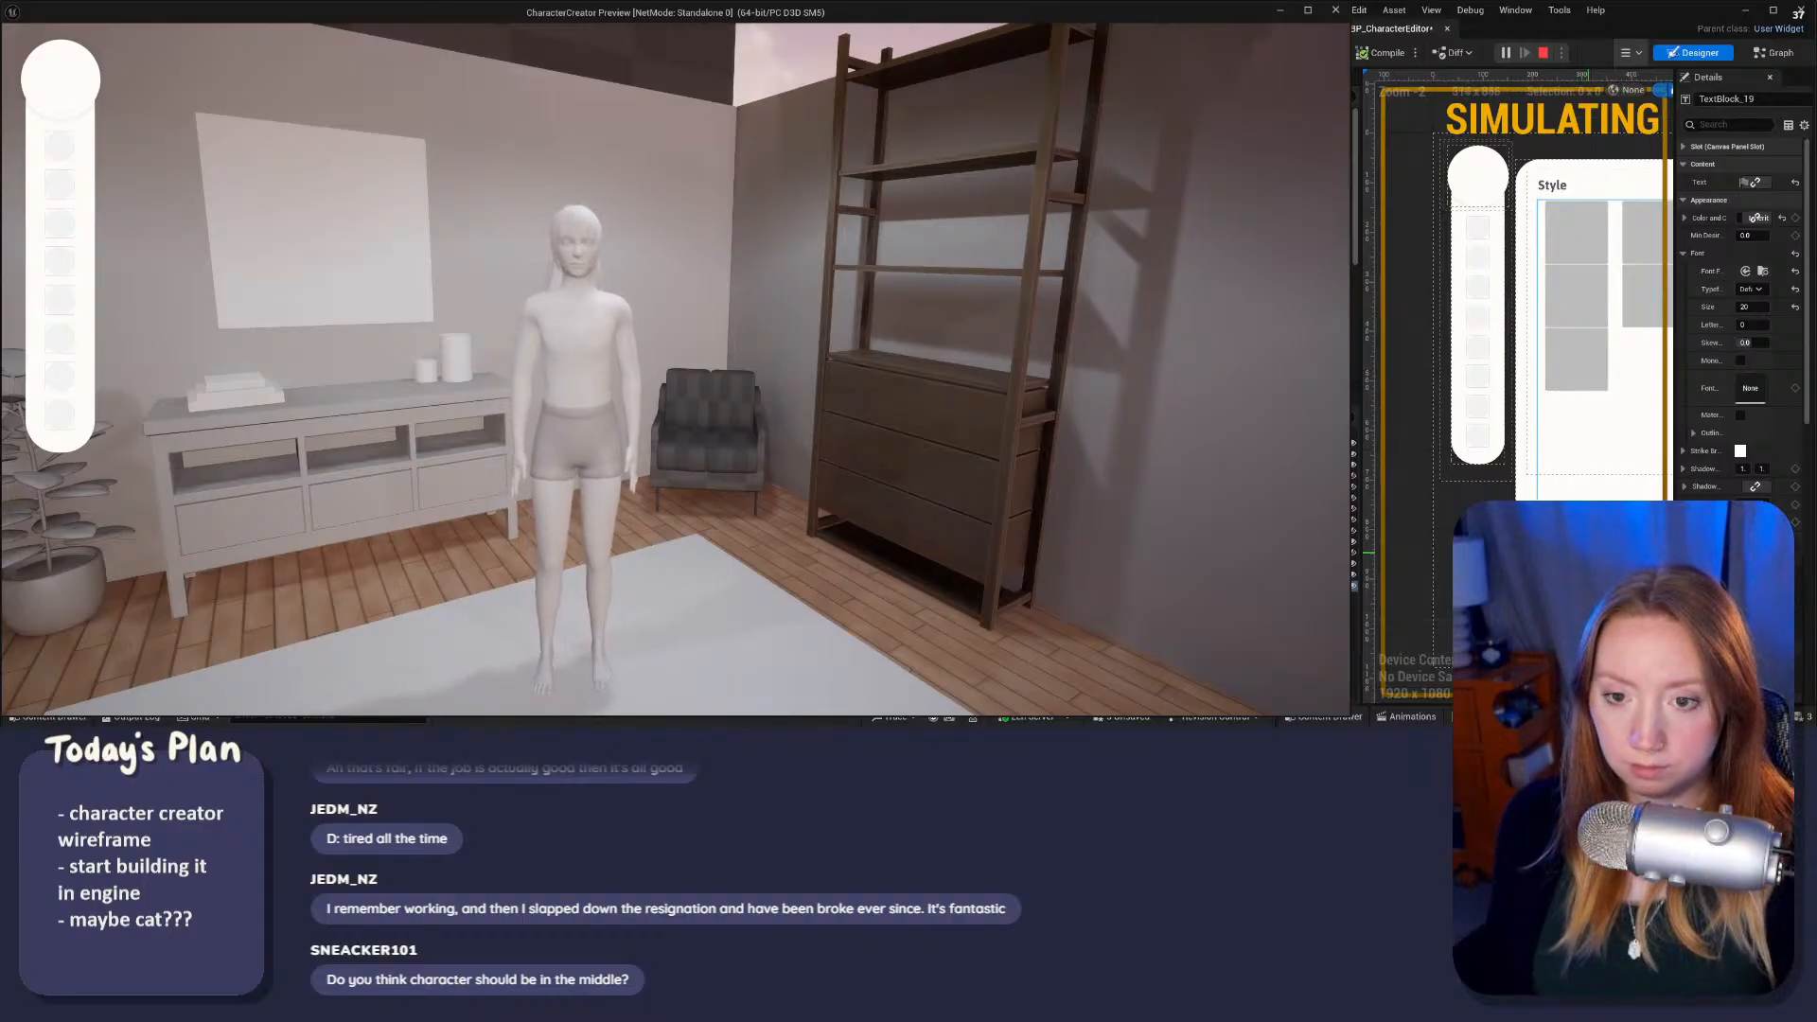
Step: Capture a screenshot of the whole CharacterCreator preview window
{"action": "key", "text": "super+shift+s"}
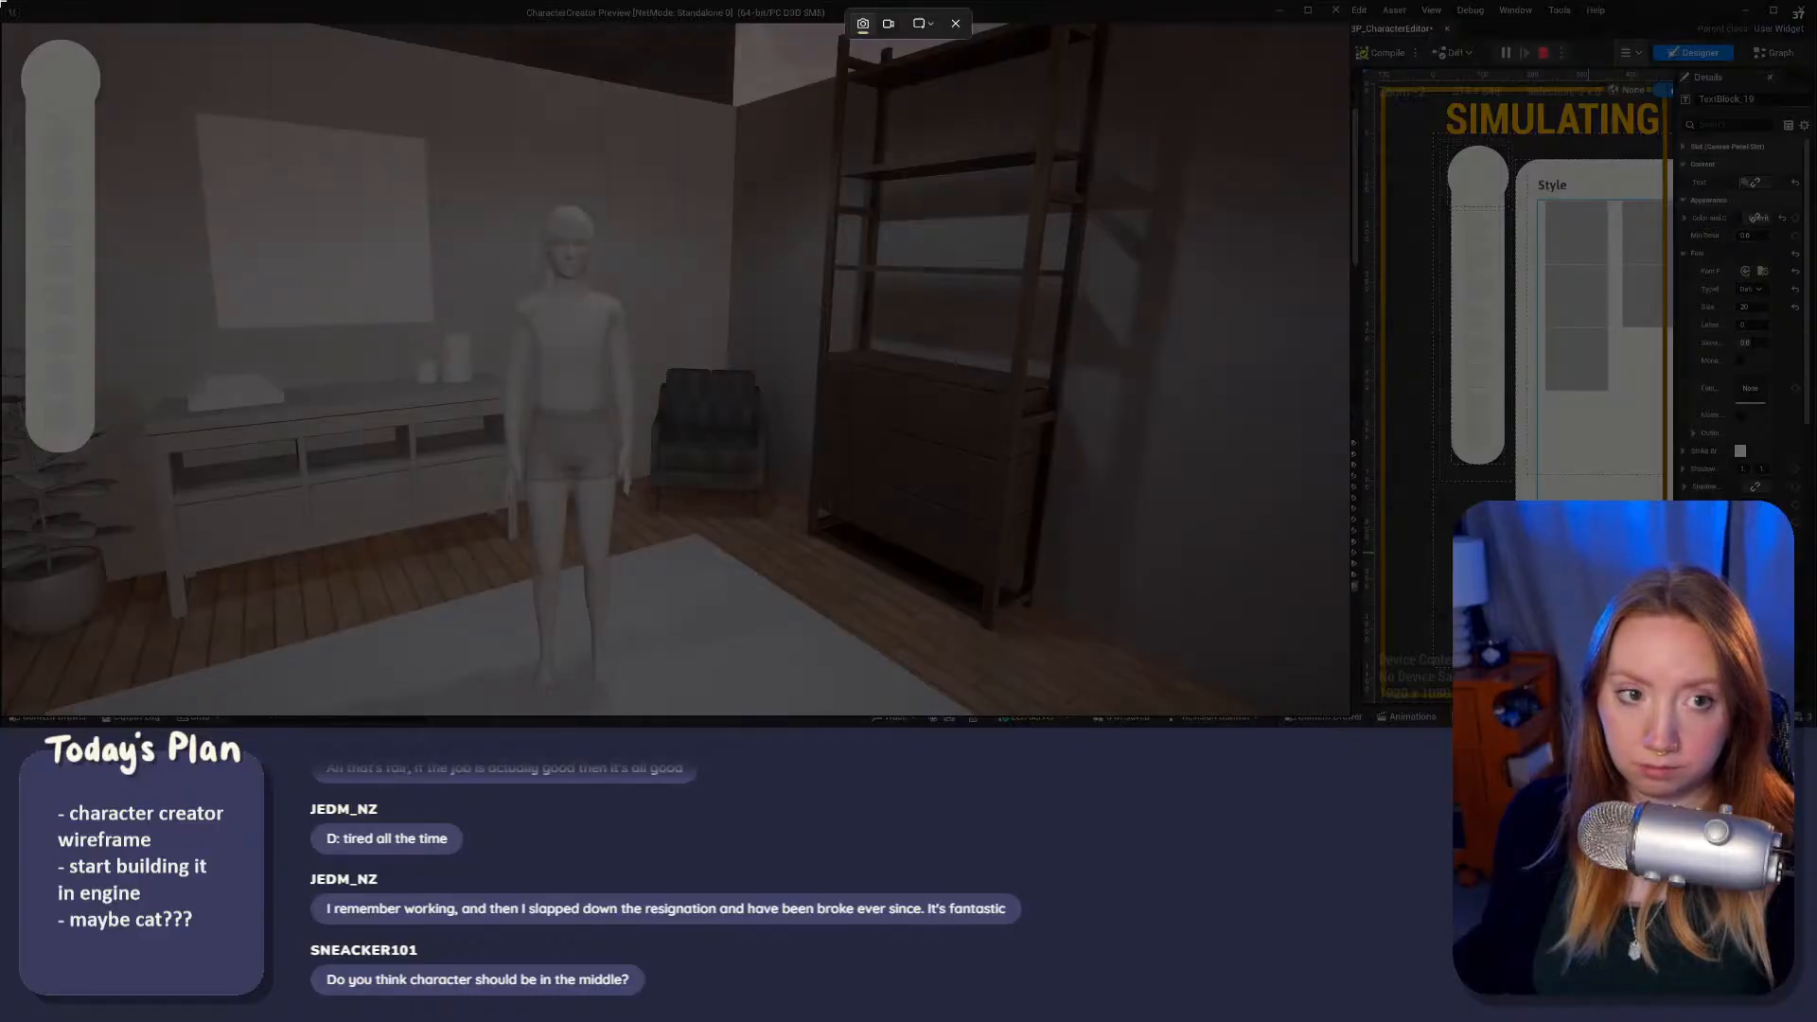
{"action": "left_click_drag", "start_coordinate": [4, 5], "coordinate": [1348, 719]}
{"action": "key", "text": "super+shift+s"}
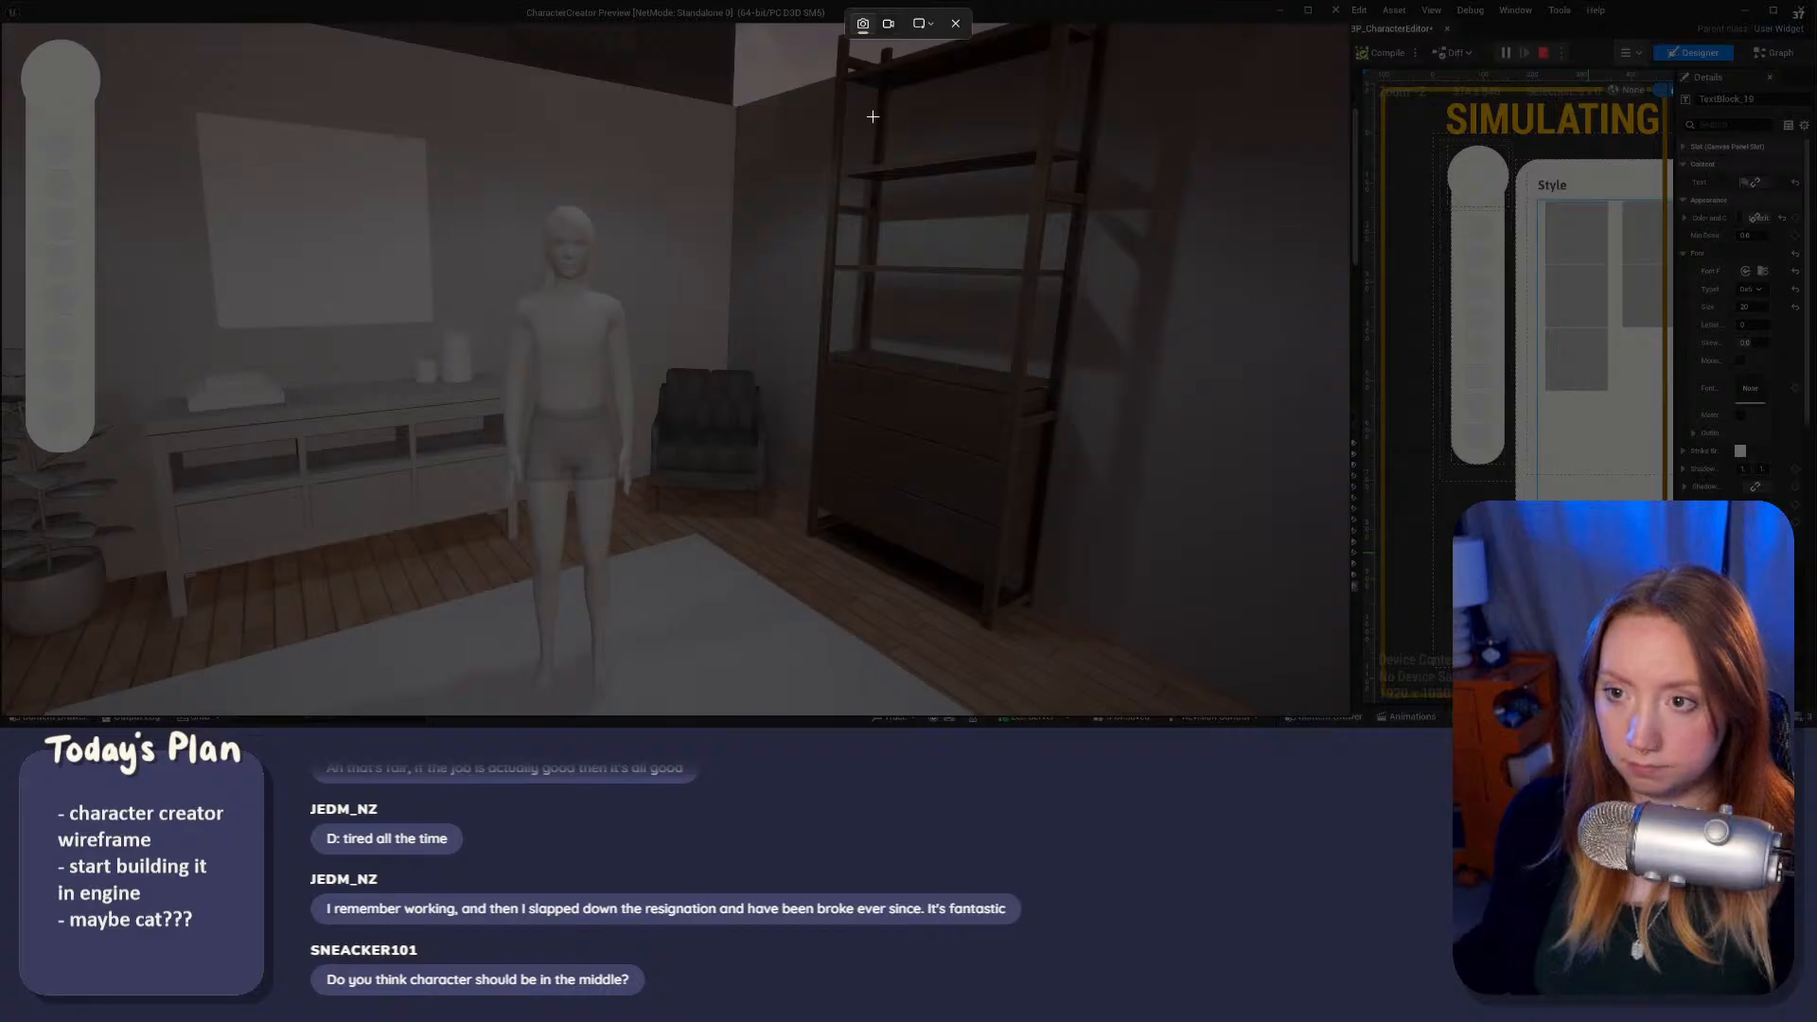
{"action": "left_click_drag", "start_coordinate": [5, 4], "coordinate": [1351, 717]}
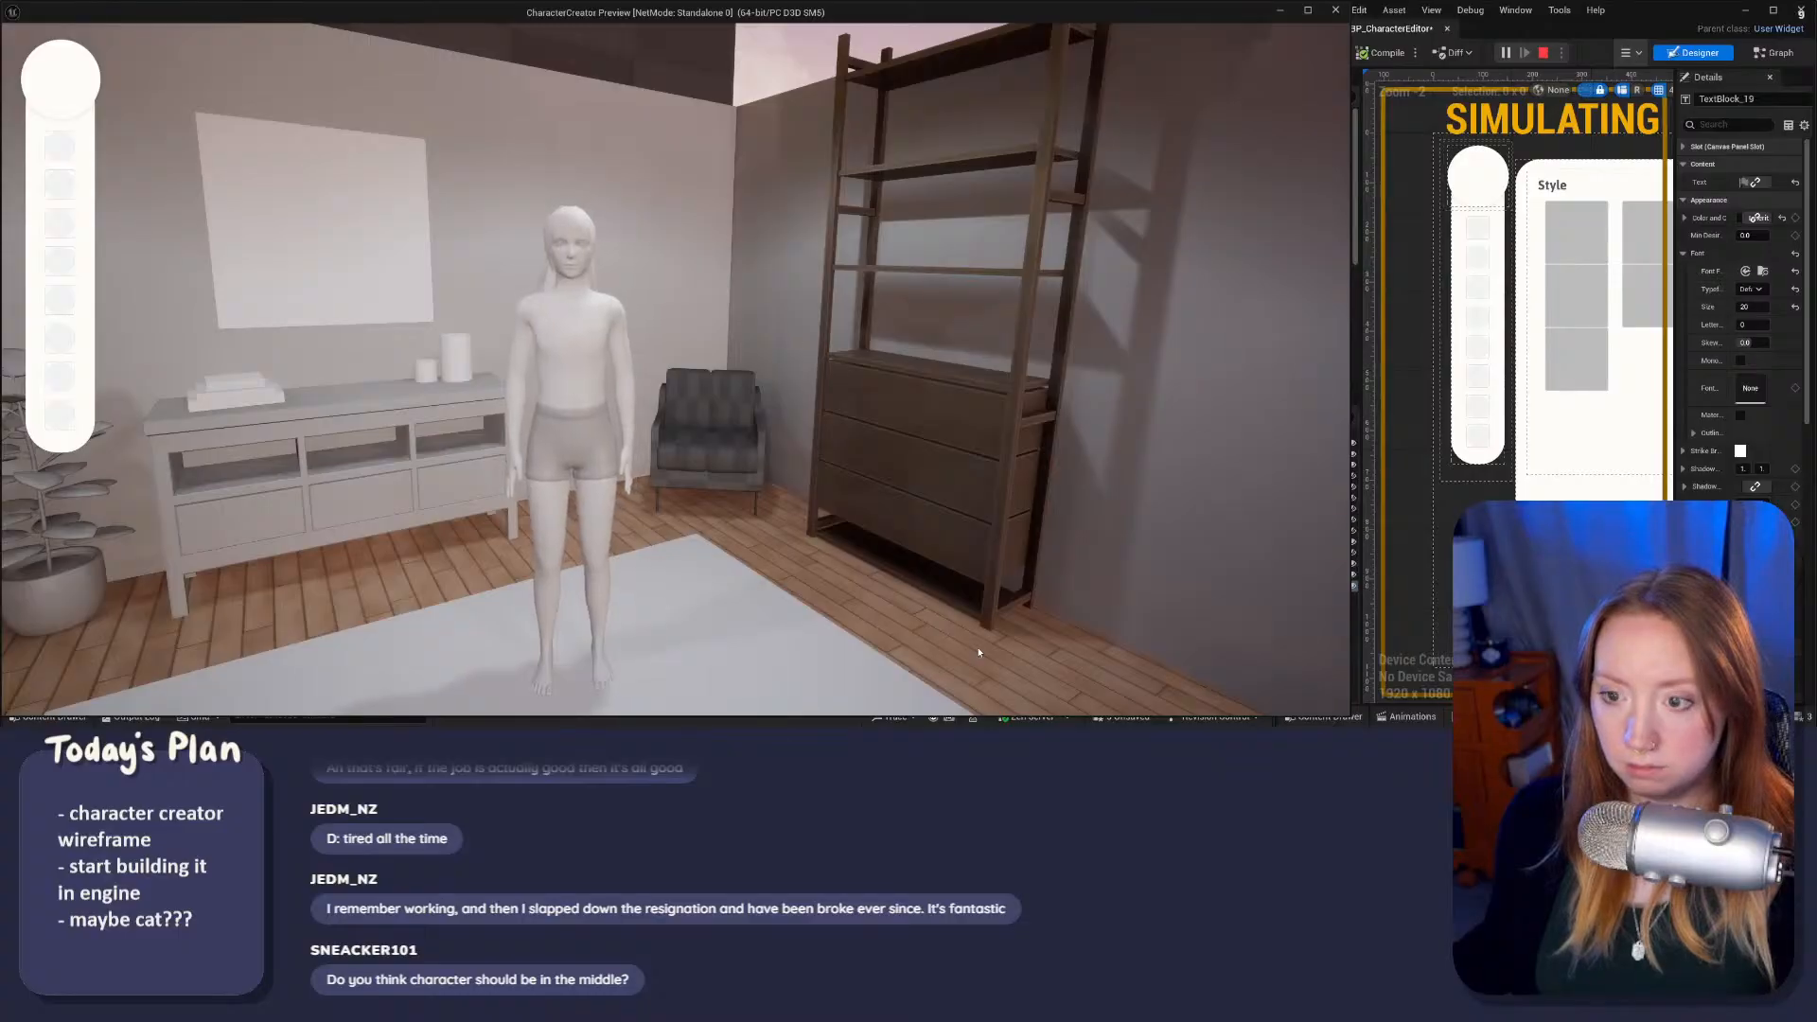
Step: Switch to the Character Creator notes page and paste the preview screenshot below the wireframe sketch
{"action": "key", "text": "alt+Tab"}
{"action": "scroll", "coordinate": [642, 345], "scroll_direction": "down", "scroll_amount": 3}
{"action": "scroll", "coordinate": [642, 345], "scroll_direction": "down", "scroll_amount": 3}
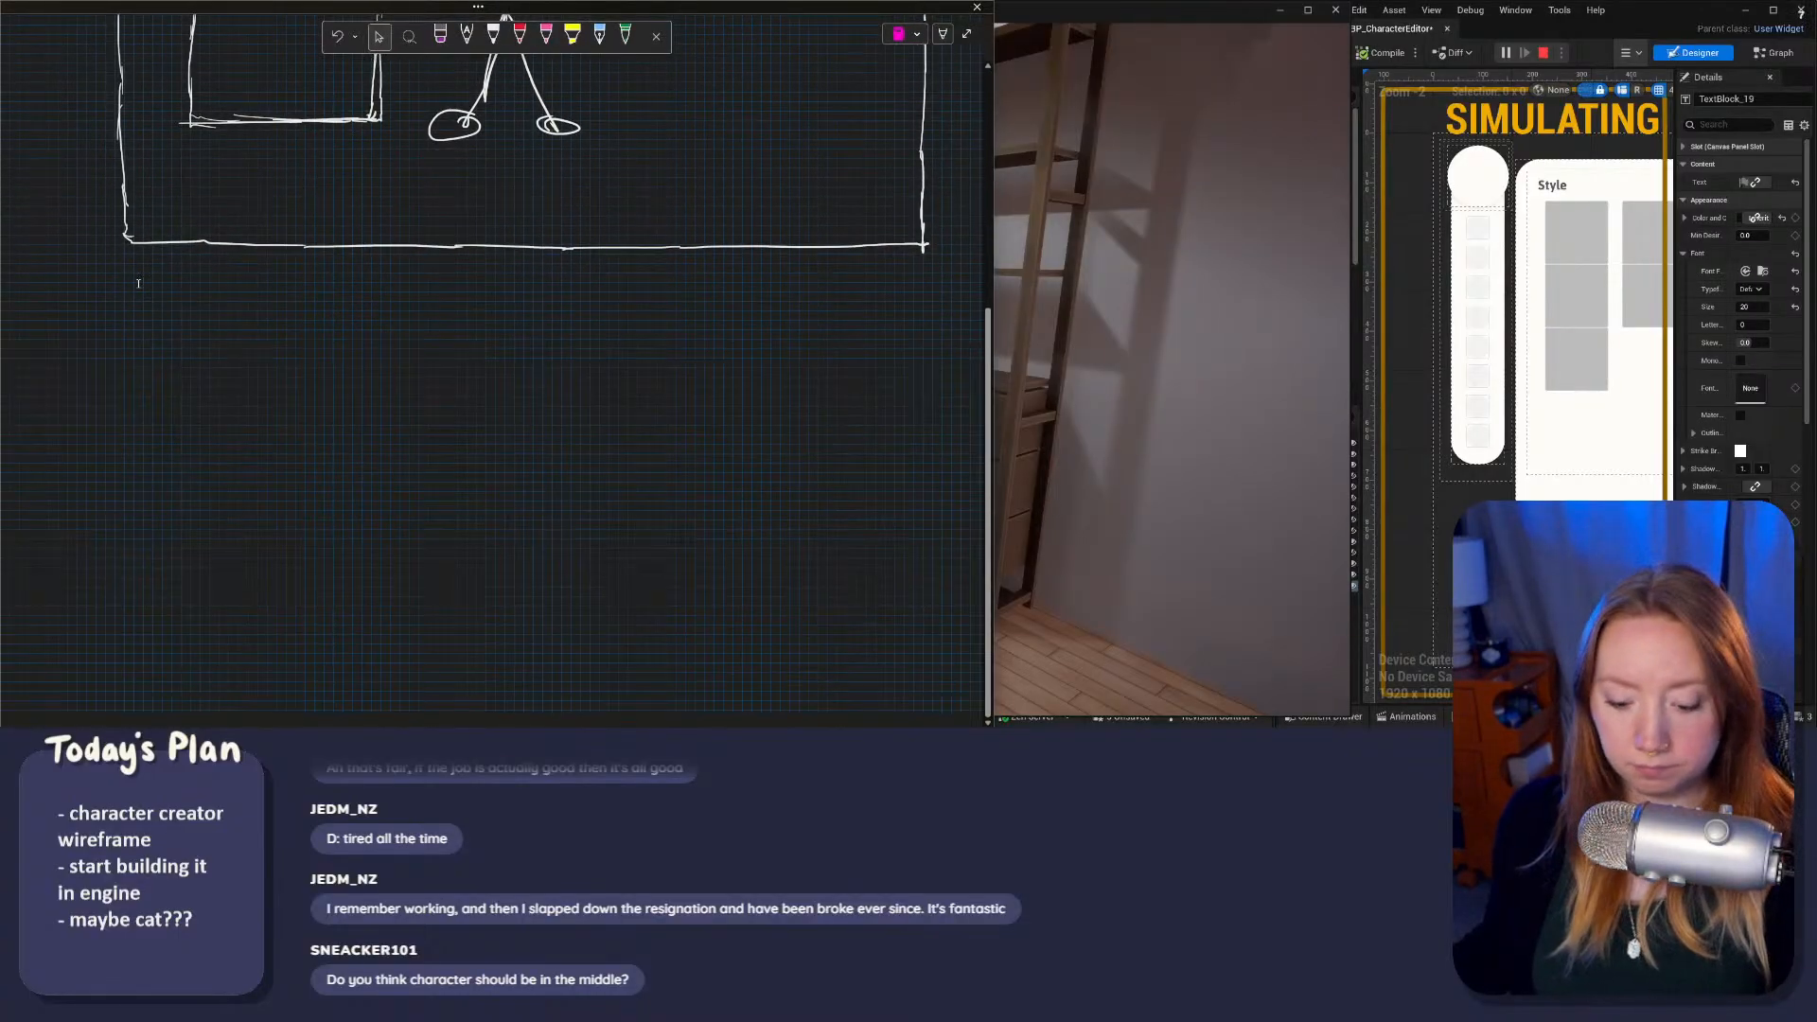
{"action": "key", "text": "alt+Tab"}
{"action": "scroll", "coordinate": [546, 376], "scroll_direction": "down", "scroll_amount": 3, "text": "ctrl"}
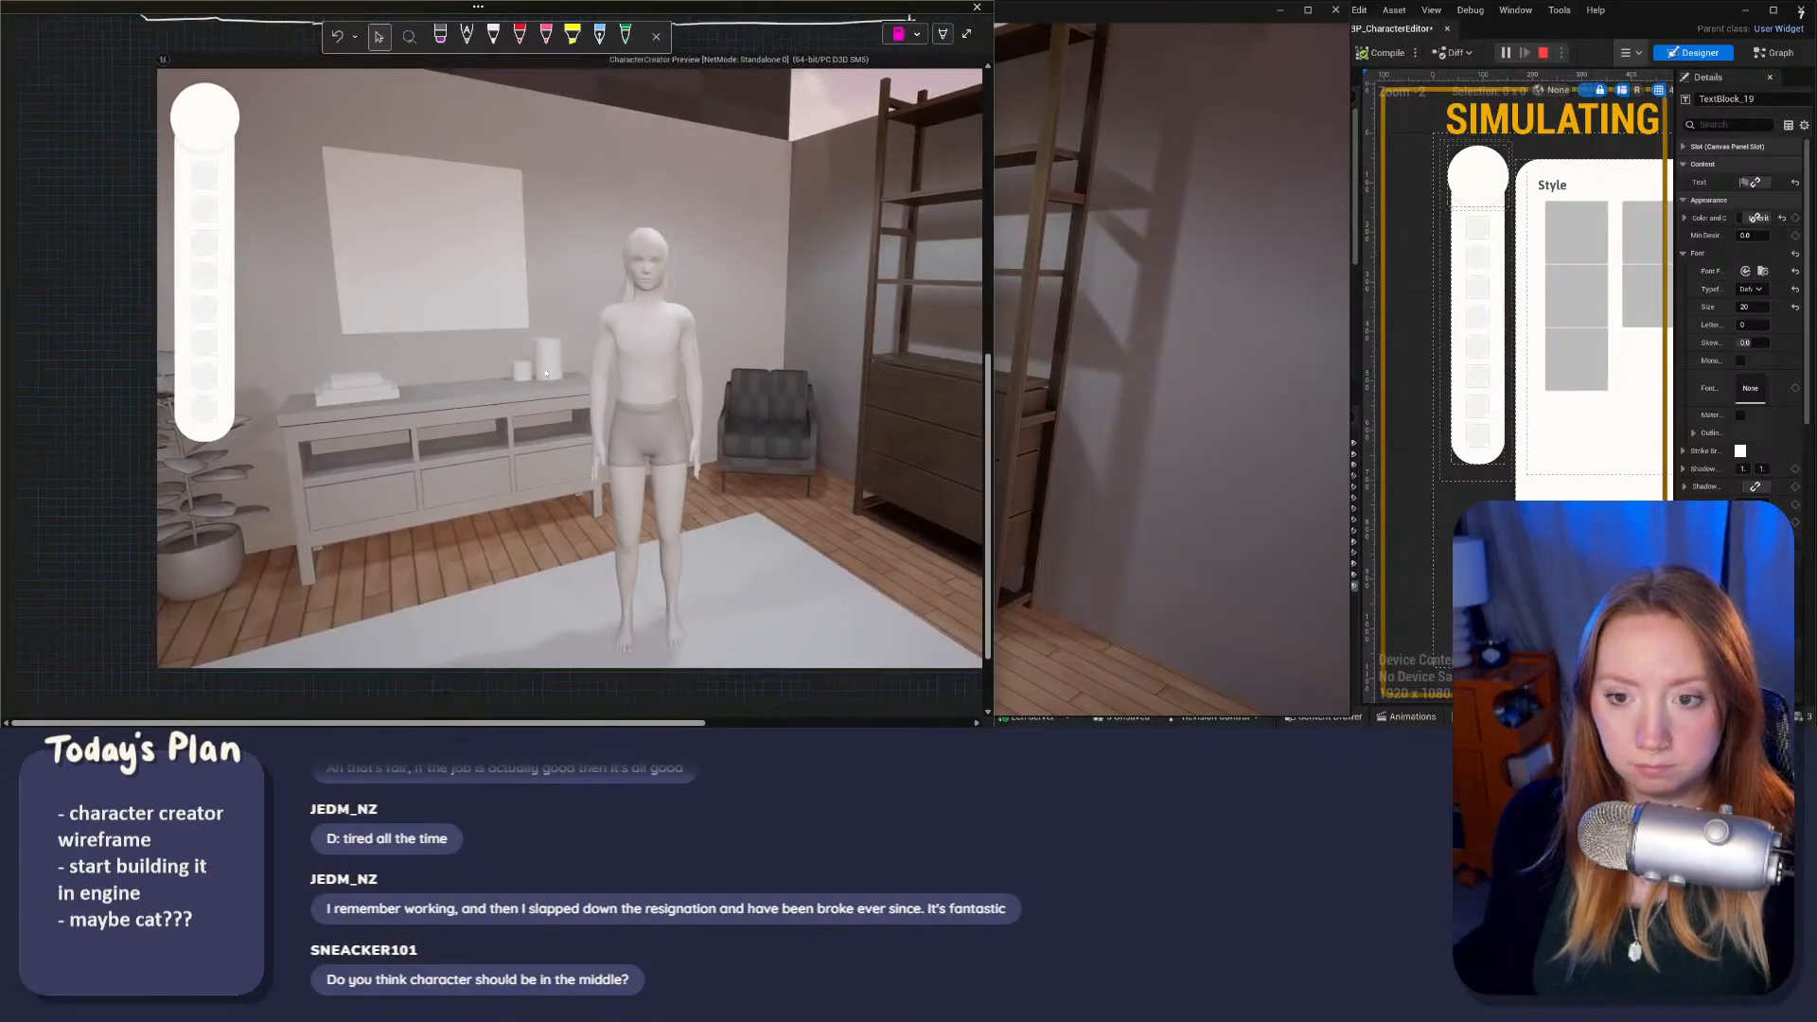
Step: Scale the pasted preview screenshot down to roughly the width of the wireframe sketch above it
{"action": "left_click", "coordinate": [546, 398]}
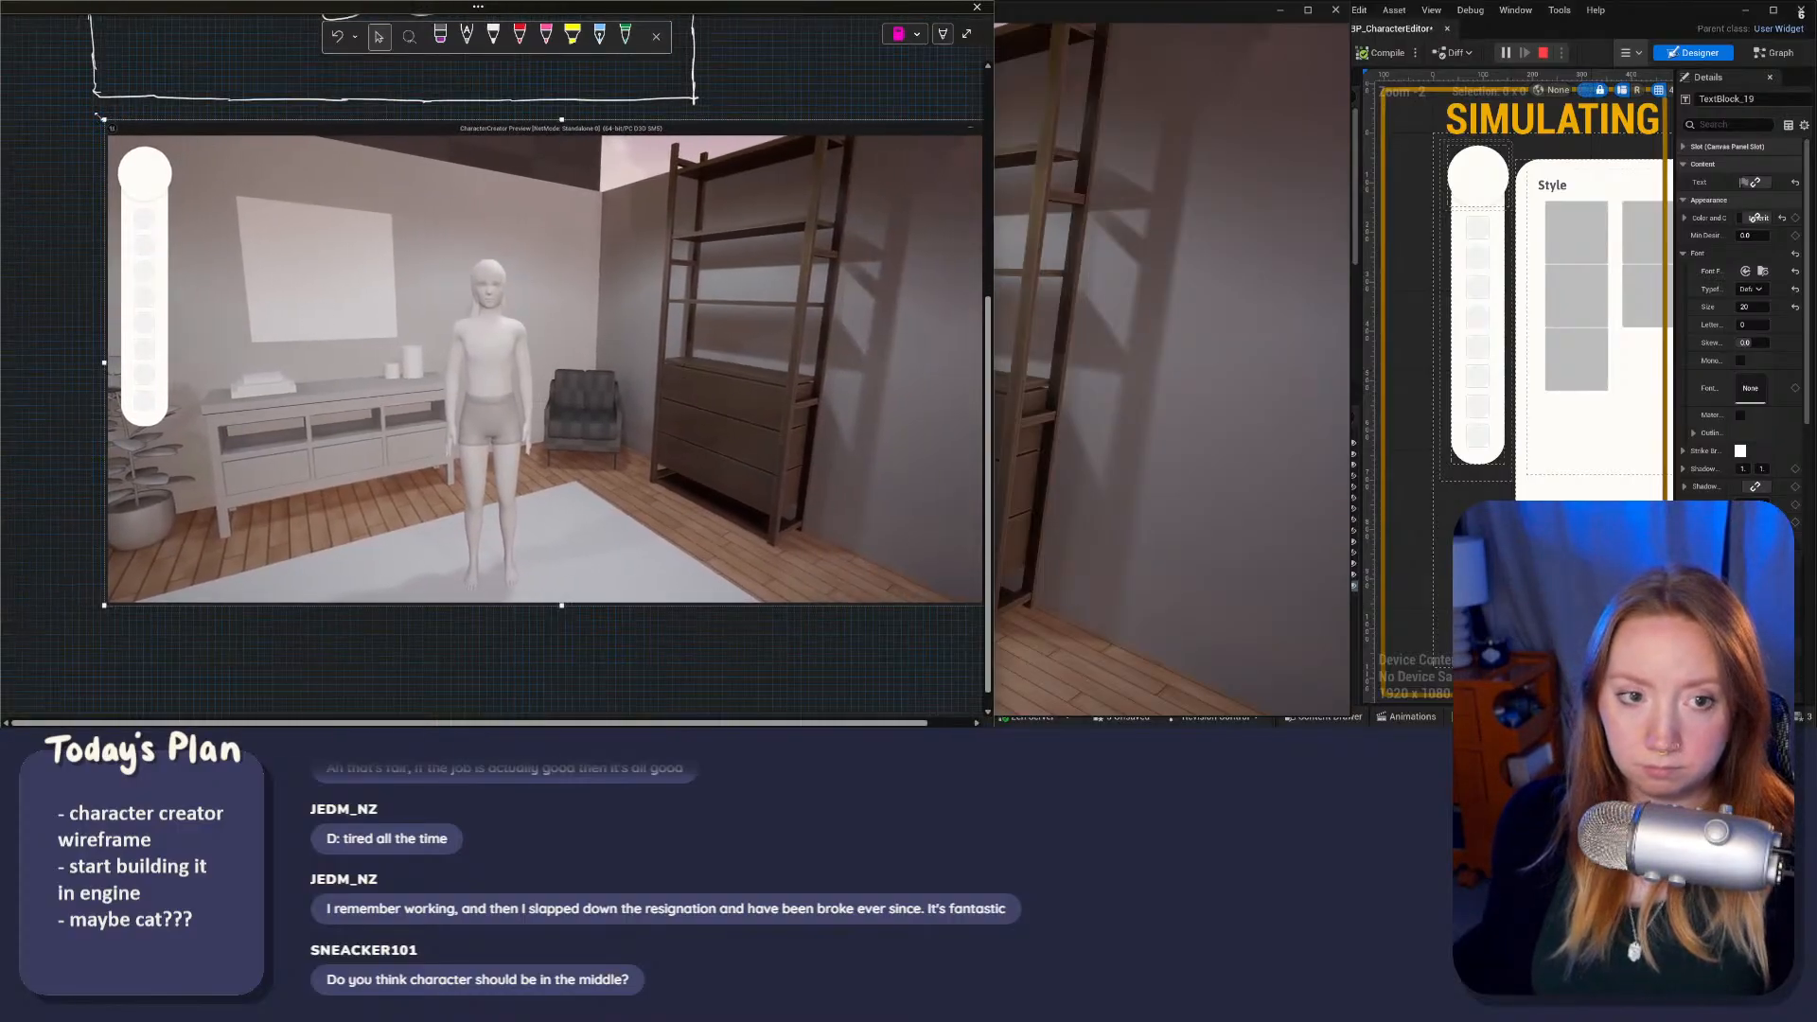
{"action": "left_click_drag", "start_coordinate": [102, 118], "coordinate": [329, 251]}
{"action": "key", "text": "ctrl+c"}
{"action": "key", "text": "ctrl+v"}
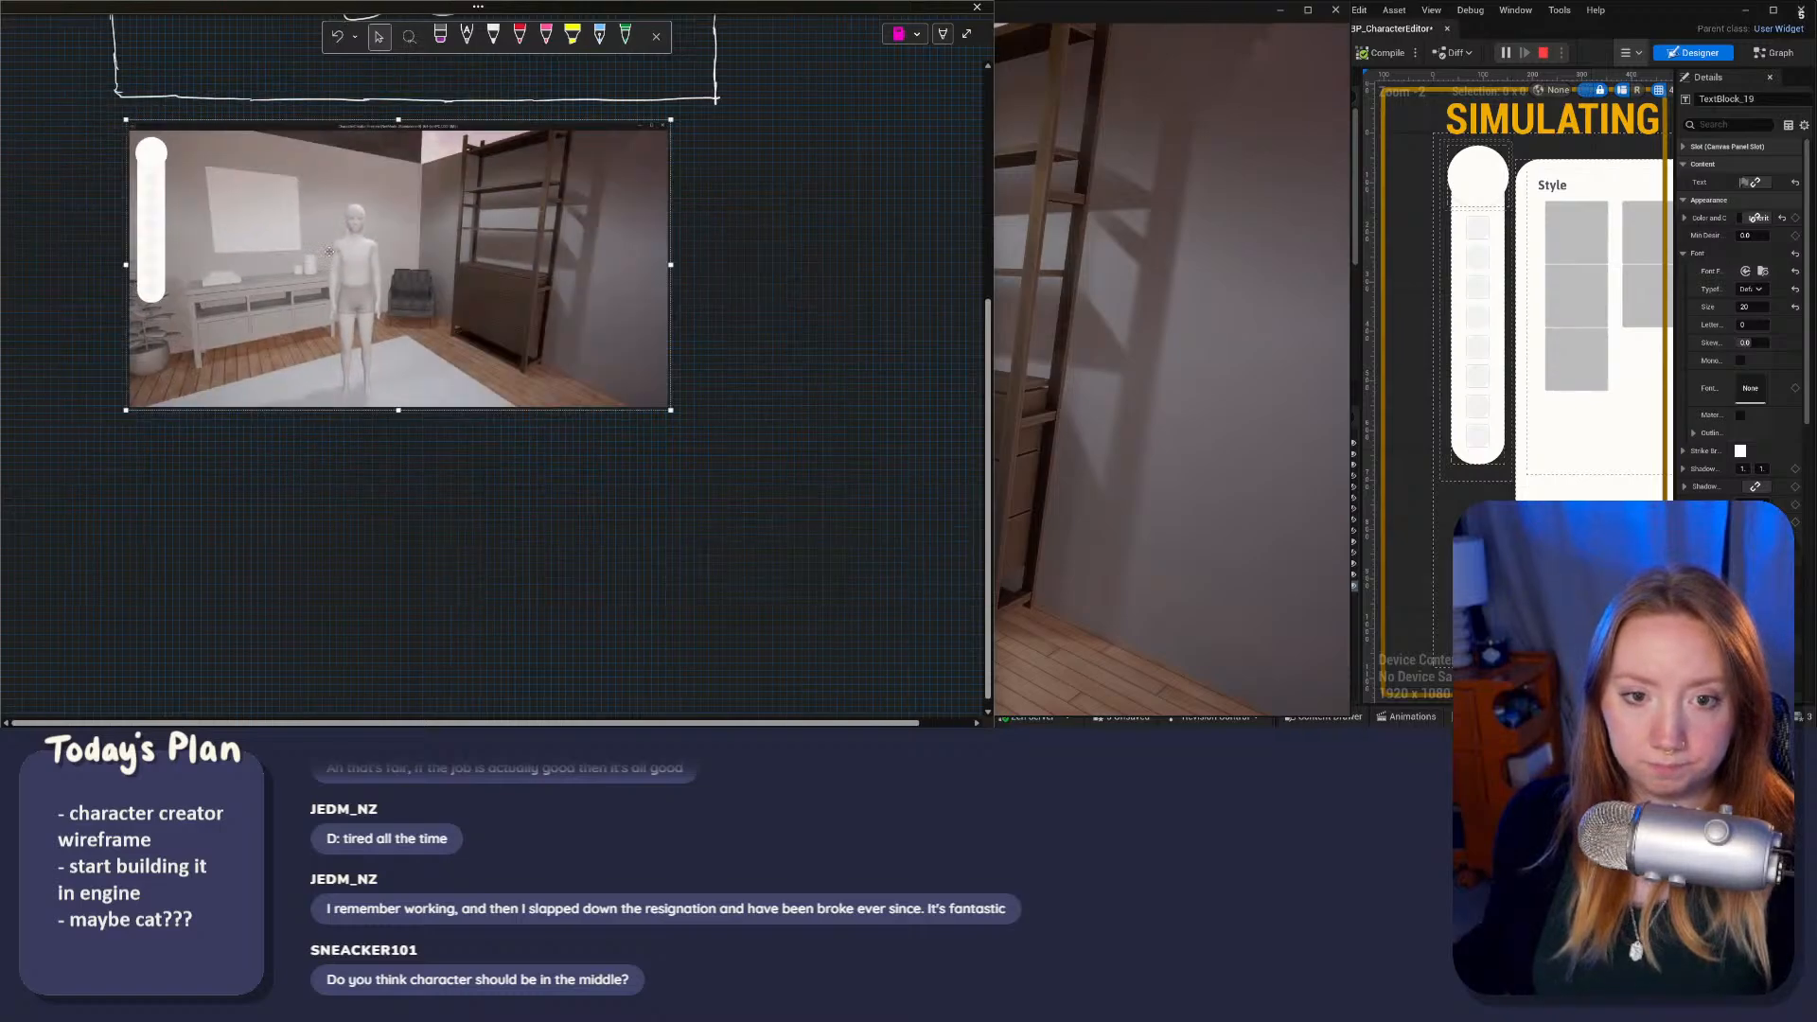
{"action": "scroll", "coordinate": [458, 193], "scroll_direction": "up", "scroll_amount": 3, "text": "ctrl"}
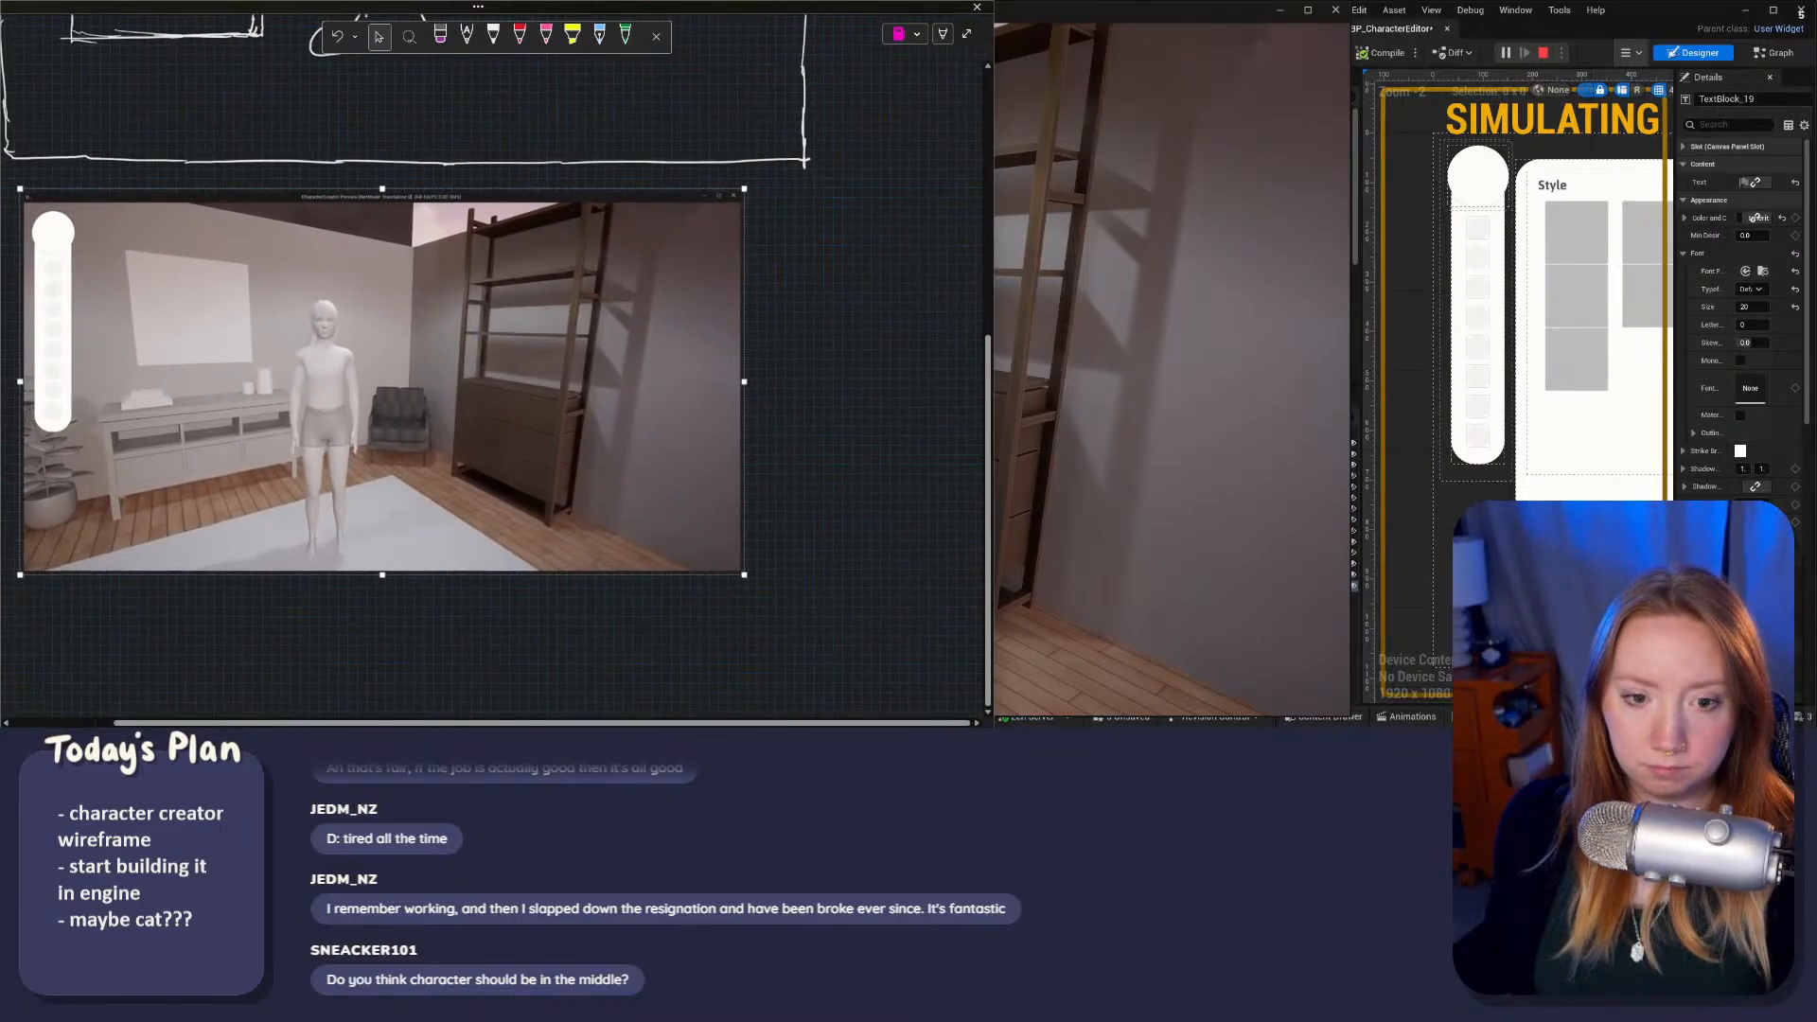
{"action": "key", "text": "Delete"}
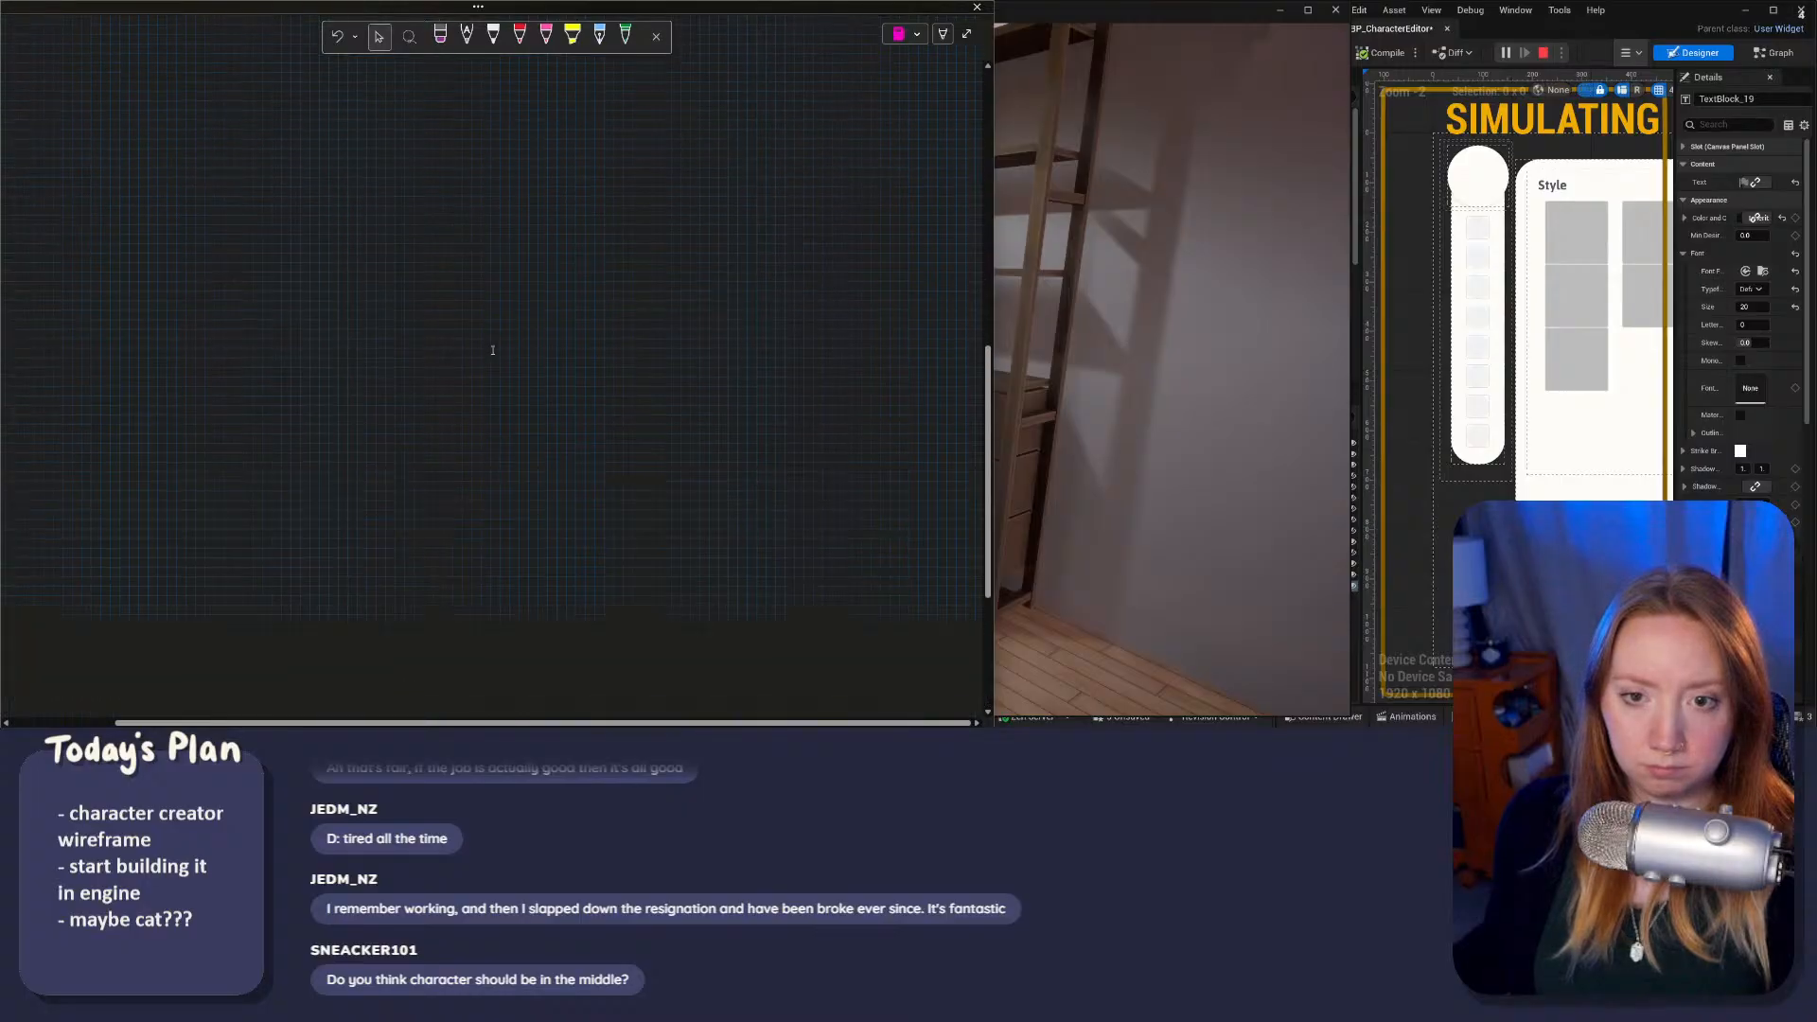
{"action": "scroll", "coordinate": [492, 350], "scroll_direction": "down", "scroll_amount": 5, "text": "ctrl"}
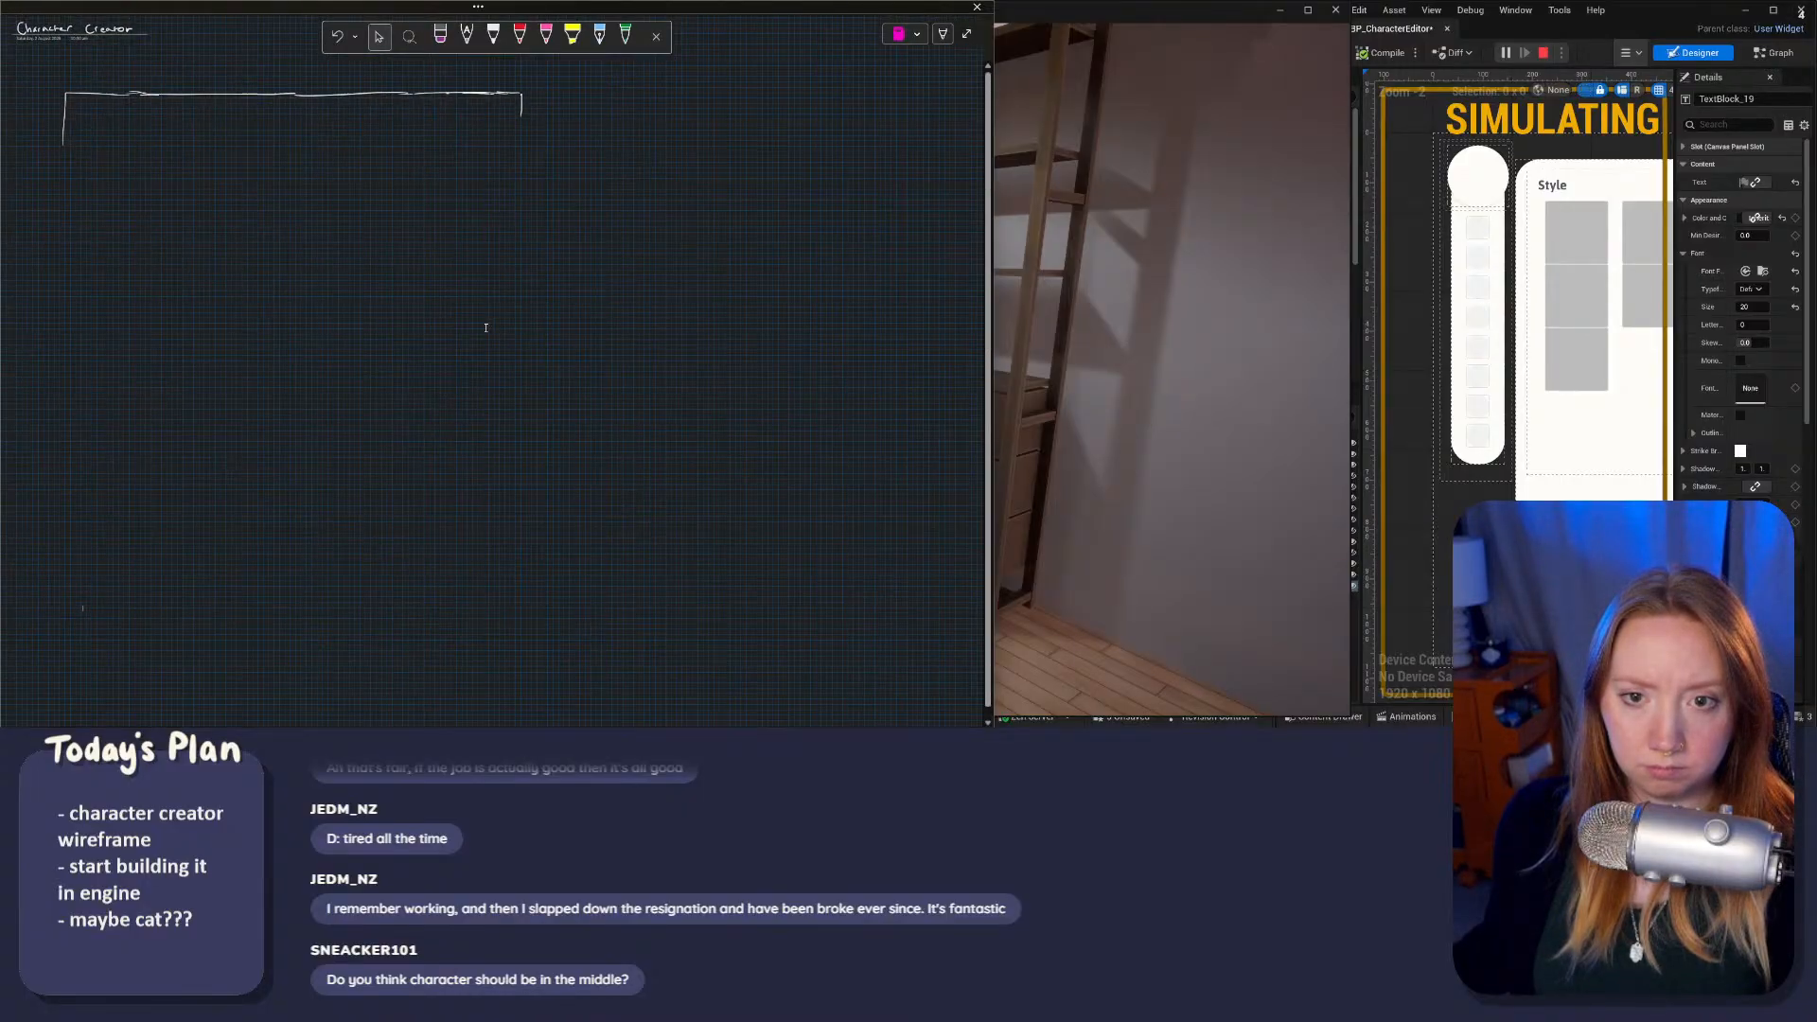
{"action": "key", "text": "ctrl+z"}
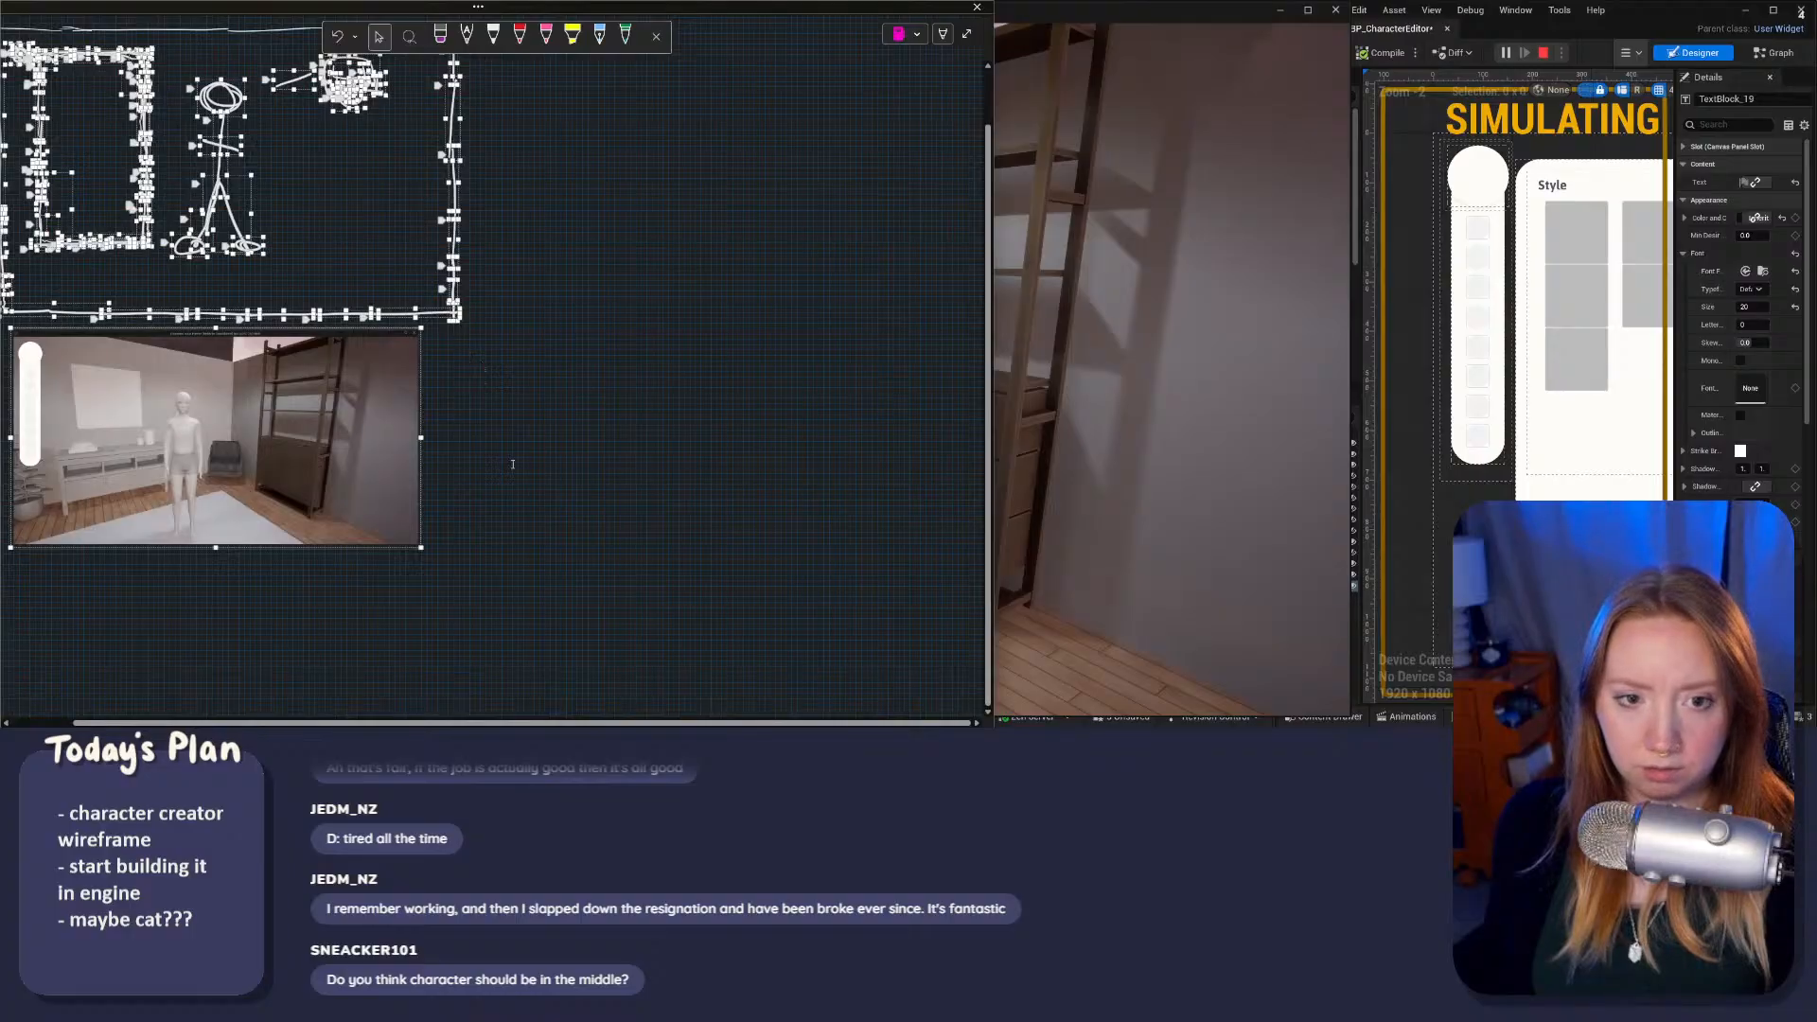
{"action": "left_click", "coordinate": [513, 463]}
Step: Examine the character's framing in the pasted preview screenshot below the wireframe sketch
{"action": "scroll", "coordinate": [294, 440], "scroll_direction": "up", "scroll_amount": 1}
{"action": "scroll", "coordinate": [416, 653], "scroll_direction": "down", "scroll_amount": 5}
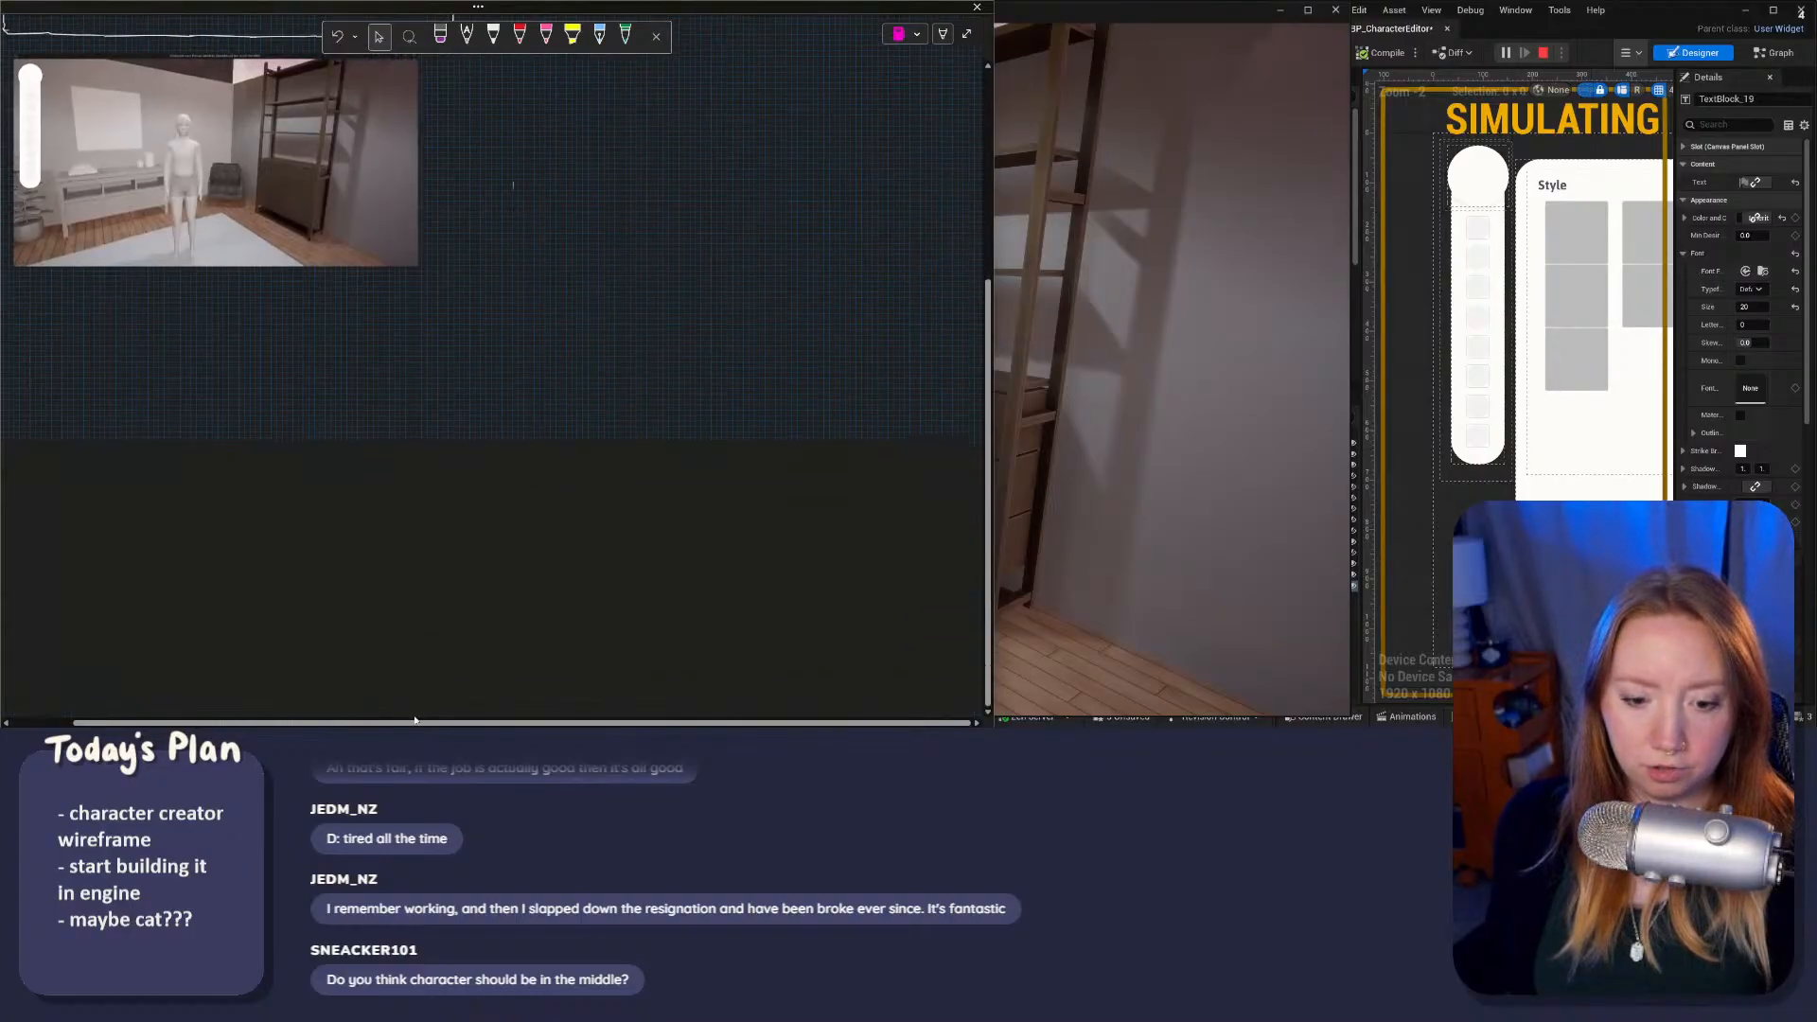
{"action": "scroll", "coordinate": [414, 719], "scroll_direction": "up", "scroll_amount": 3, "text": "ctrl"}
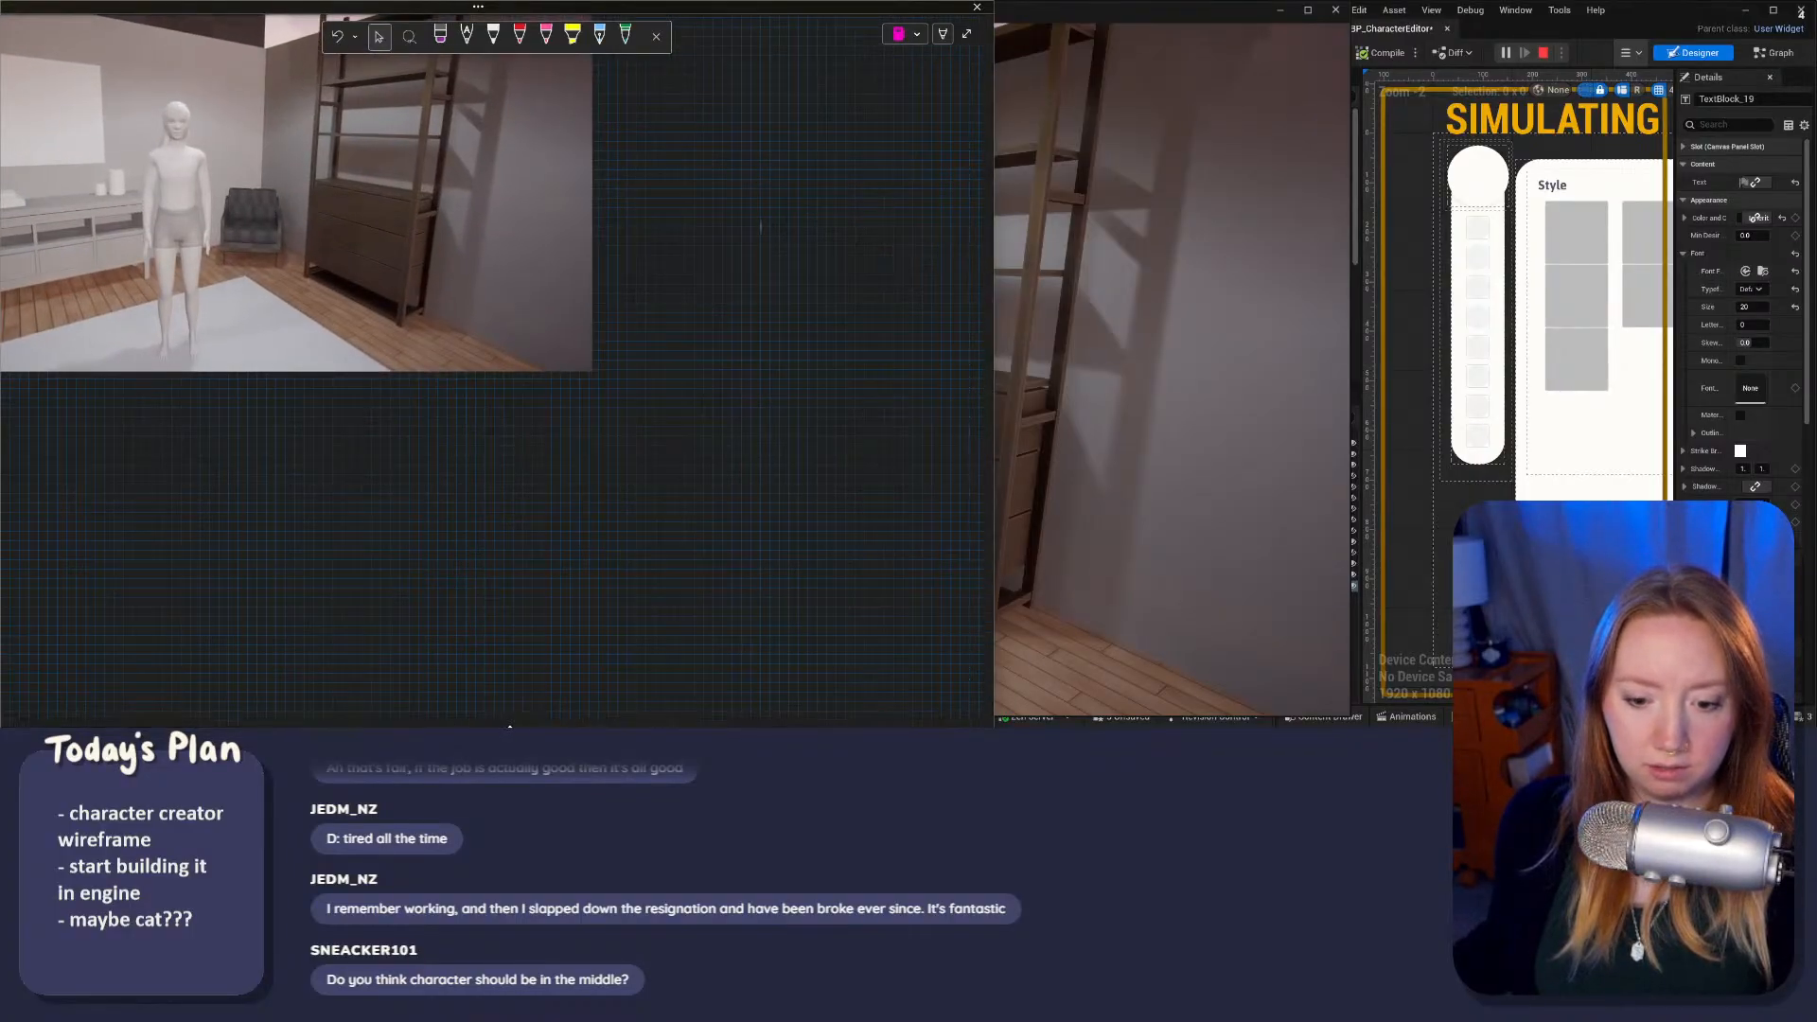
{"action": "scroll", "coordinate": [509, 726], "scroll_direction": "left", "scroll_amount": 5}
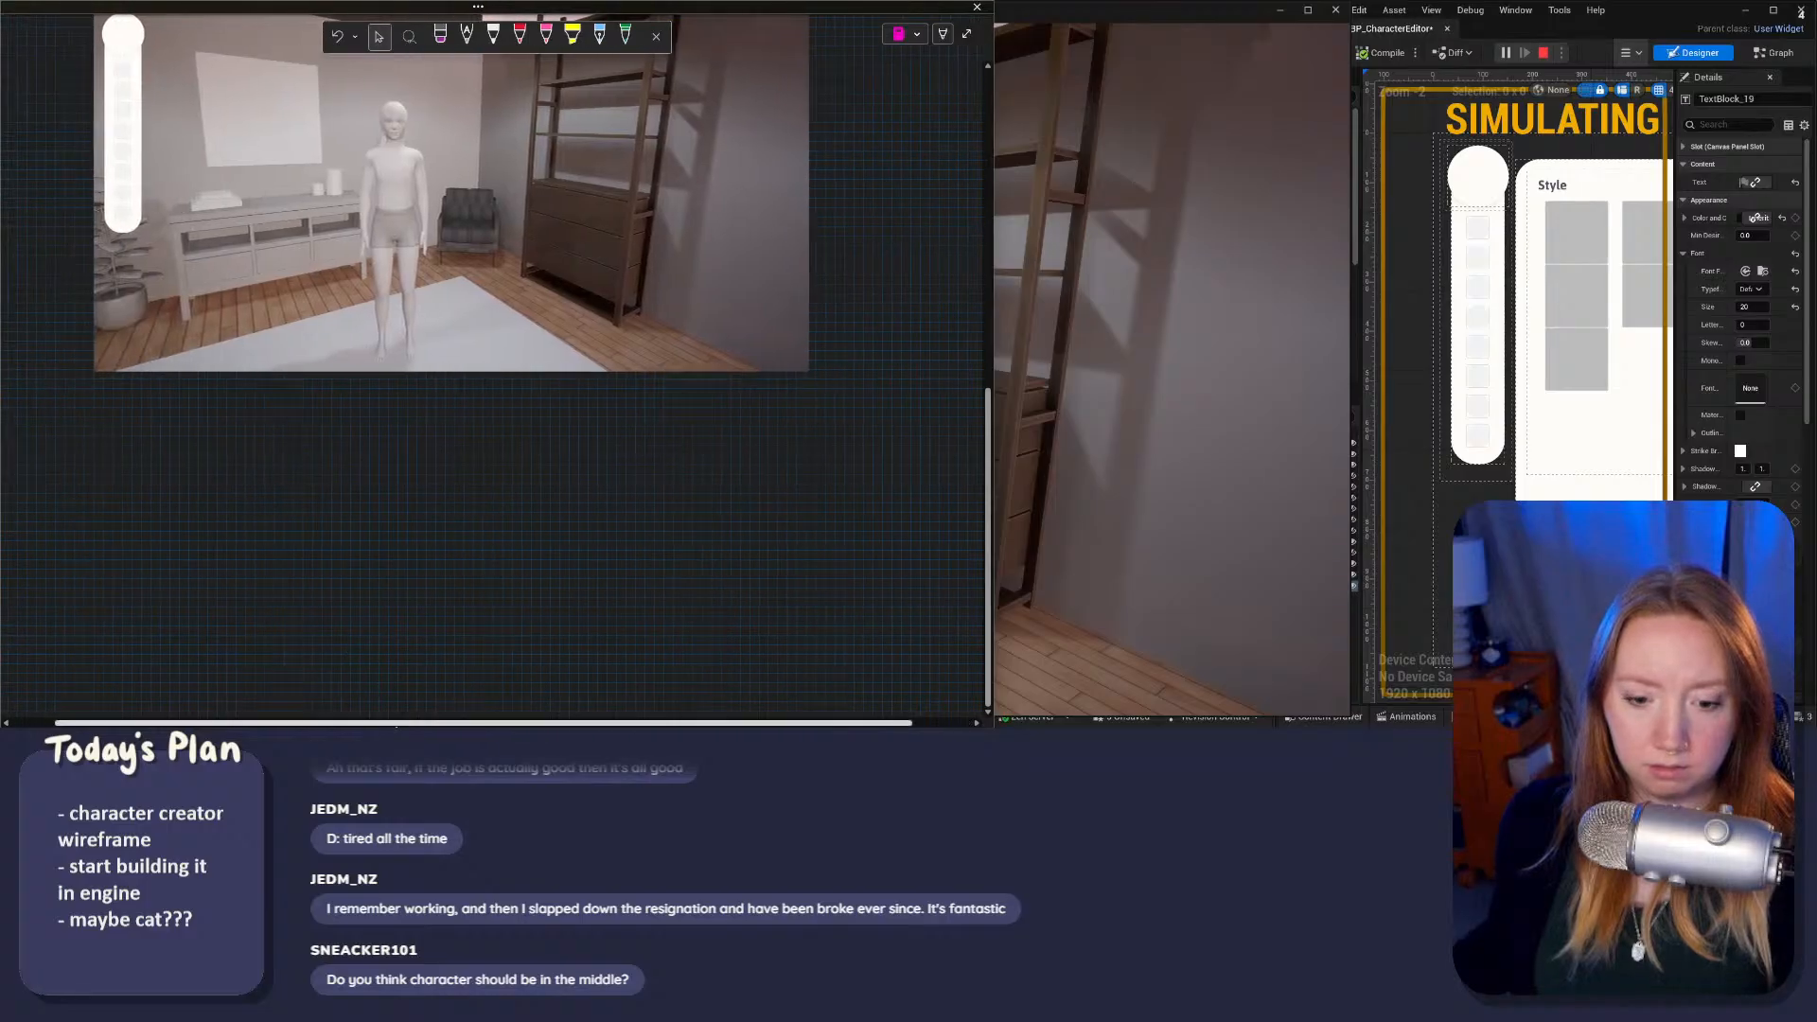
{"action": "scroll", "coordinate": [395, 726], "scroll_direction": "left", "scroll_amount": 1}
{"action": "scroll", "coordinate": [371, 291], "scroll_direction": "up", "scroll_amount": 4}
{"action": "scroll", "coordinate": [372, 291], "scroll_direction": "down", "scroll_amount": 2}
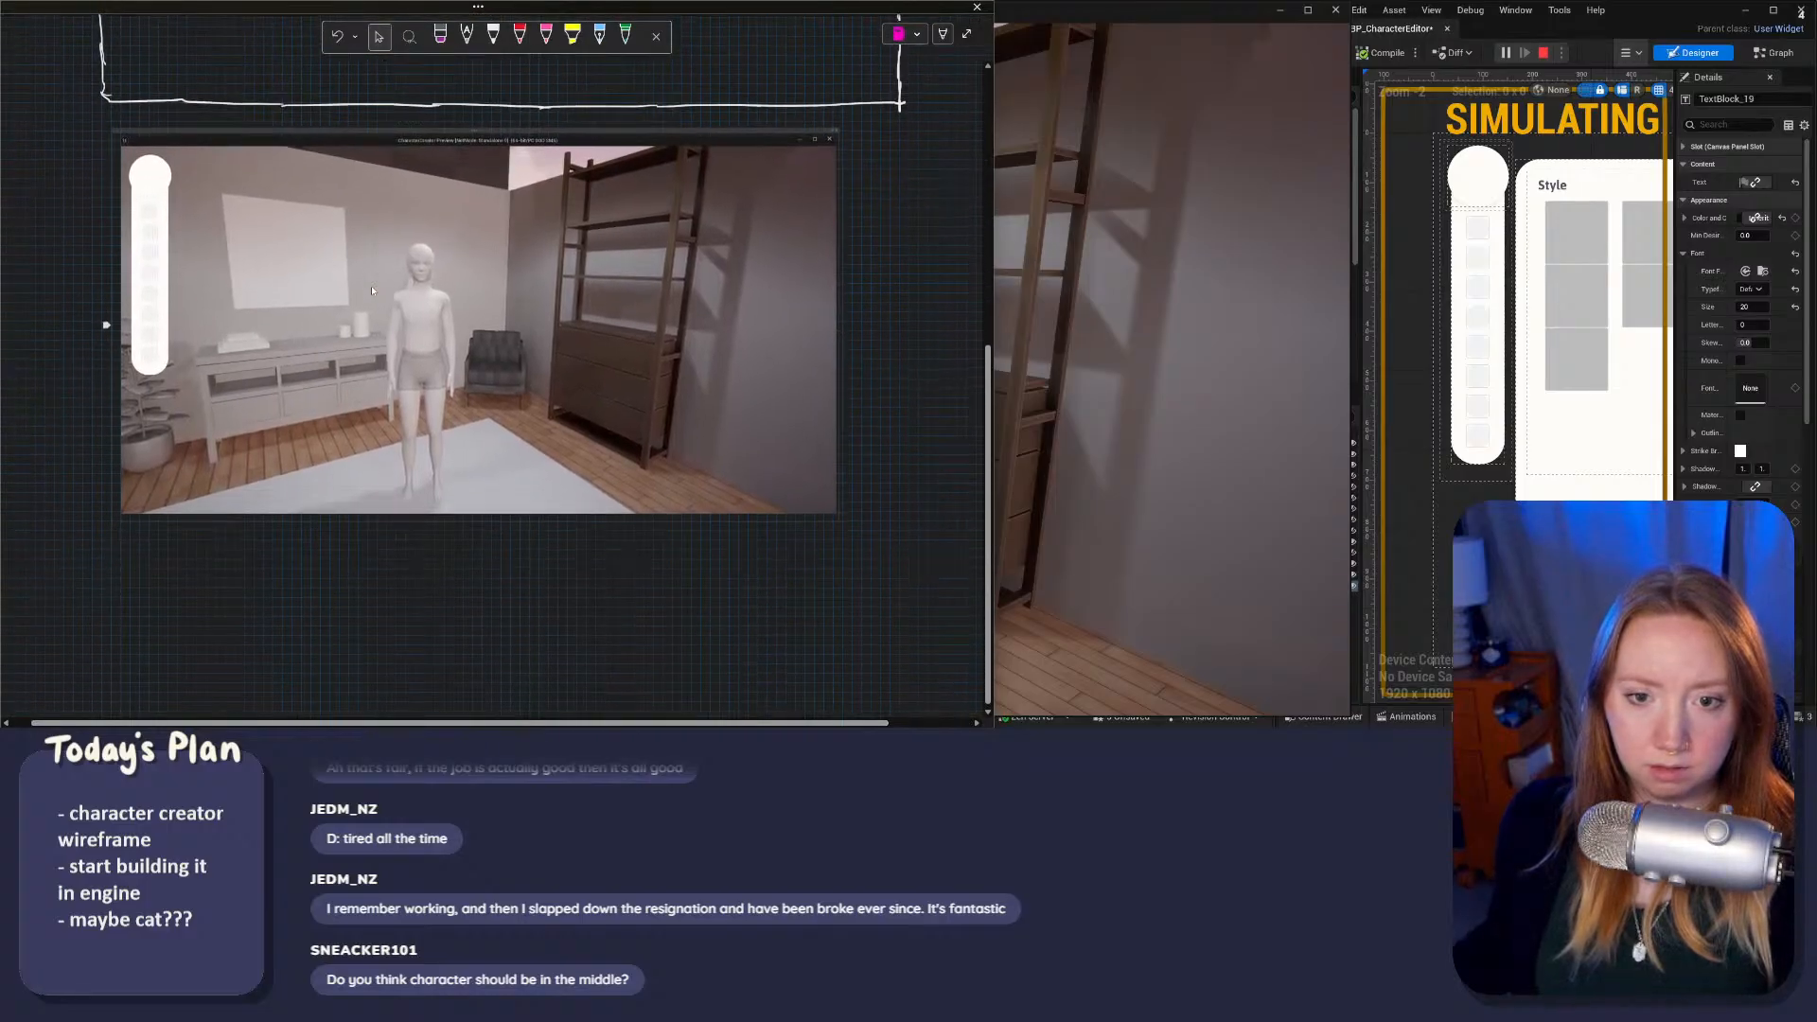
{"action": "scroll", "coordinate": [288, 299], "scroll_direction": "up", "scroll_amount": 3, "text": "ctrl"}
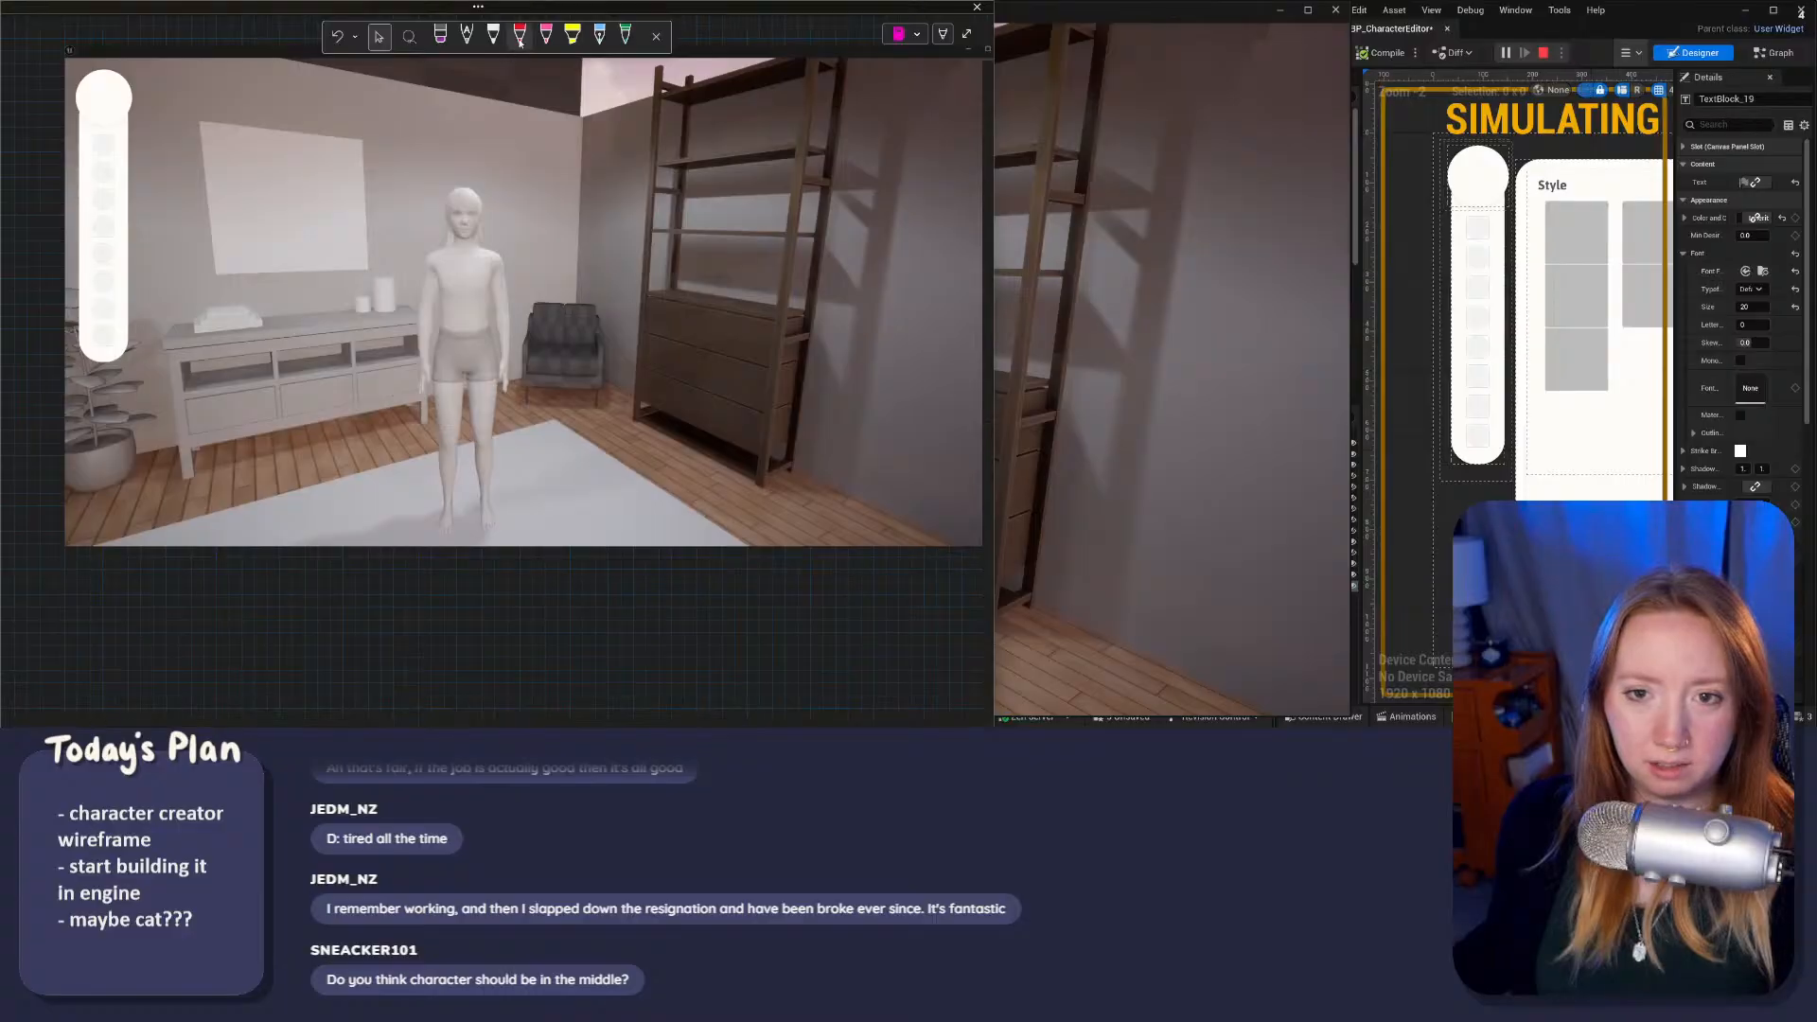
{"action": "left_click_drag", "start_coordinate": [546, 261], "coordinate": [598, 323]}
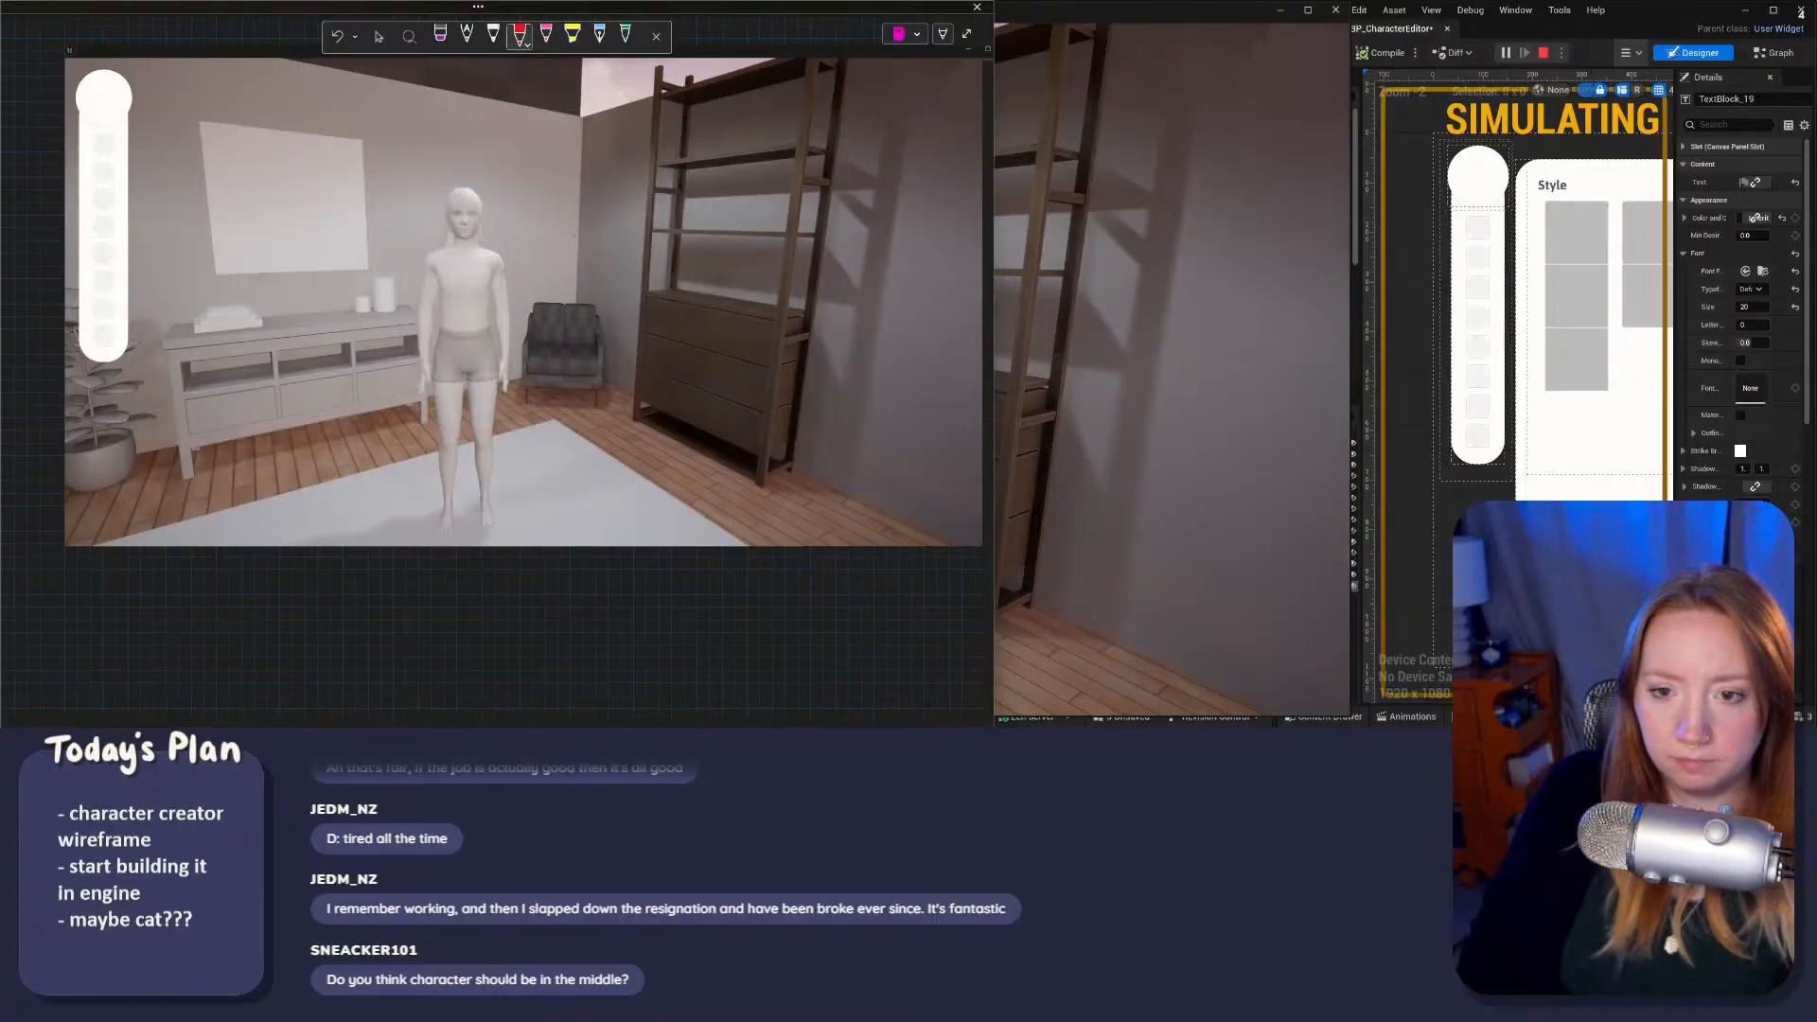
{"action": "key", "text": "ctrl+z"}
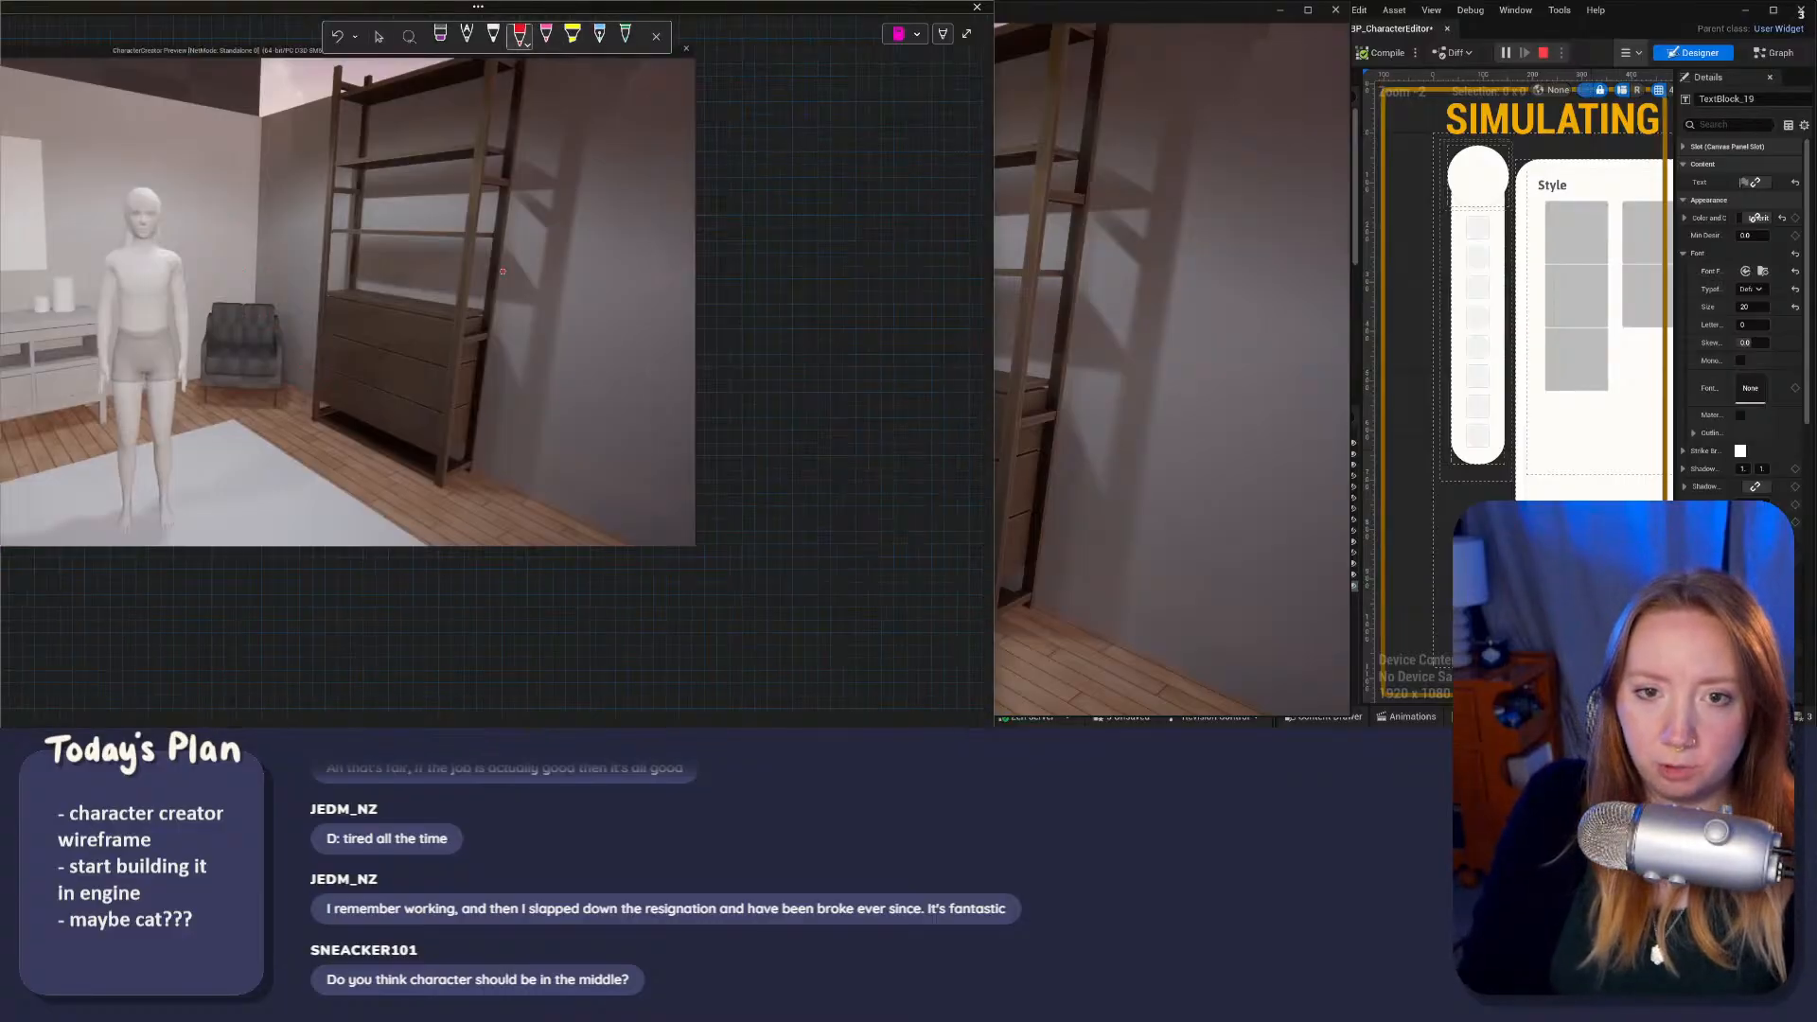
{"action": "left_click", "coordinate": [524, 47]}
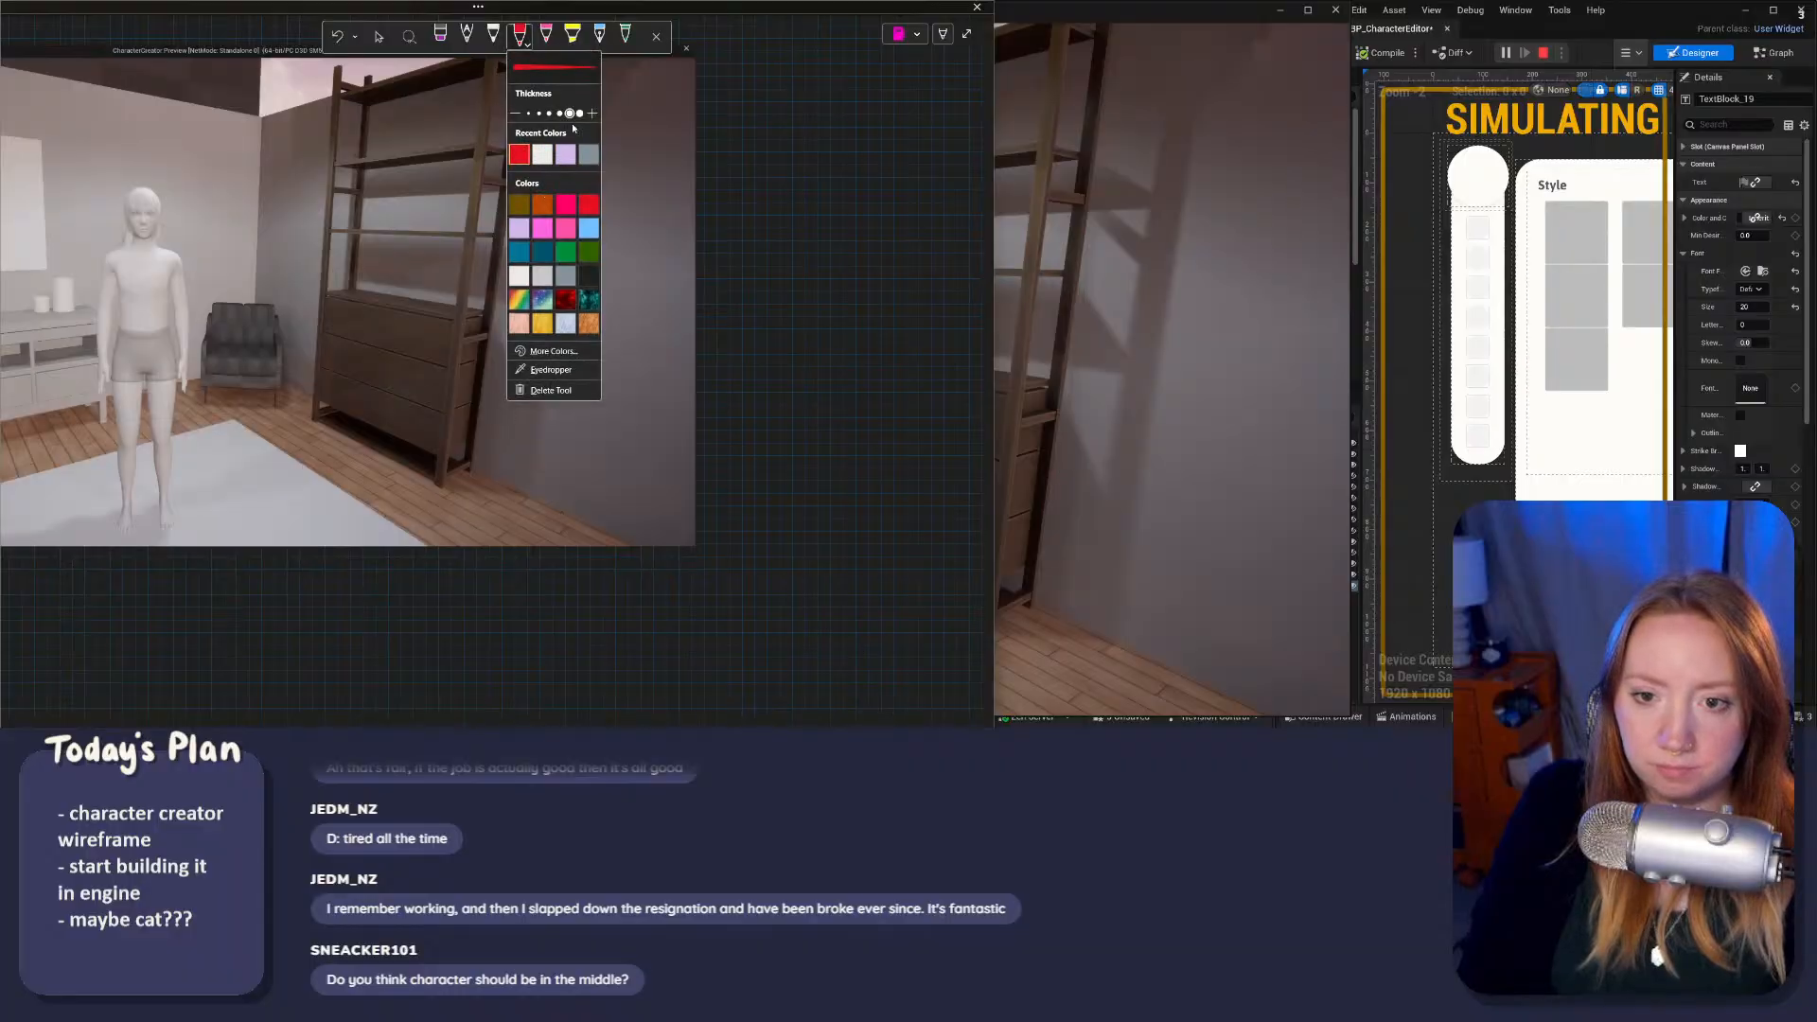
{"action": "mouse_move", "coordinate": [326, 303]}
{"action": "left_mouse_down"}
{"action": "mouse_move", "coordinate": [452, 295]}
{"action": "mouse_move", "coordinate": [486, 335]}
{"action": "left_mouse_up"}
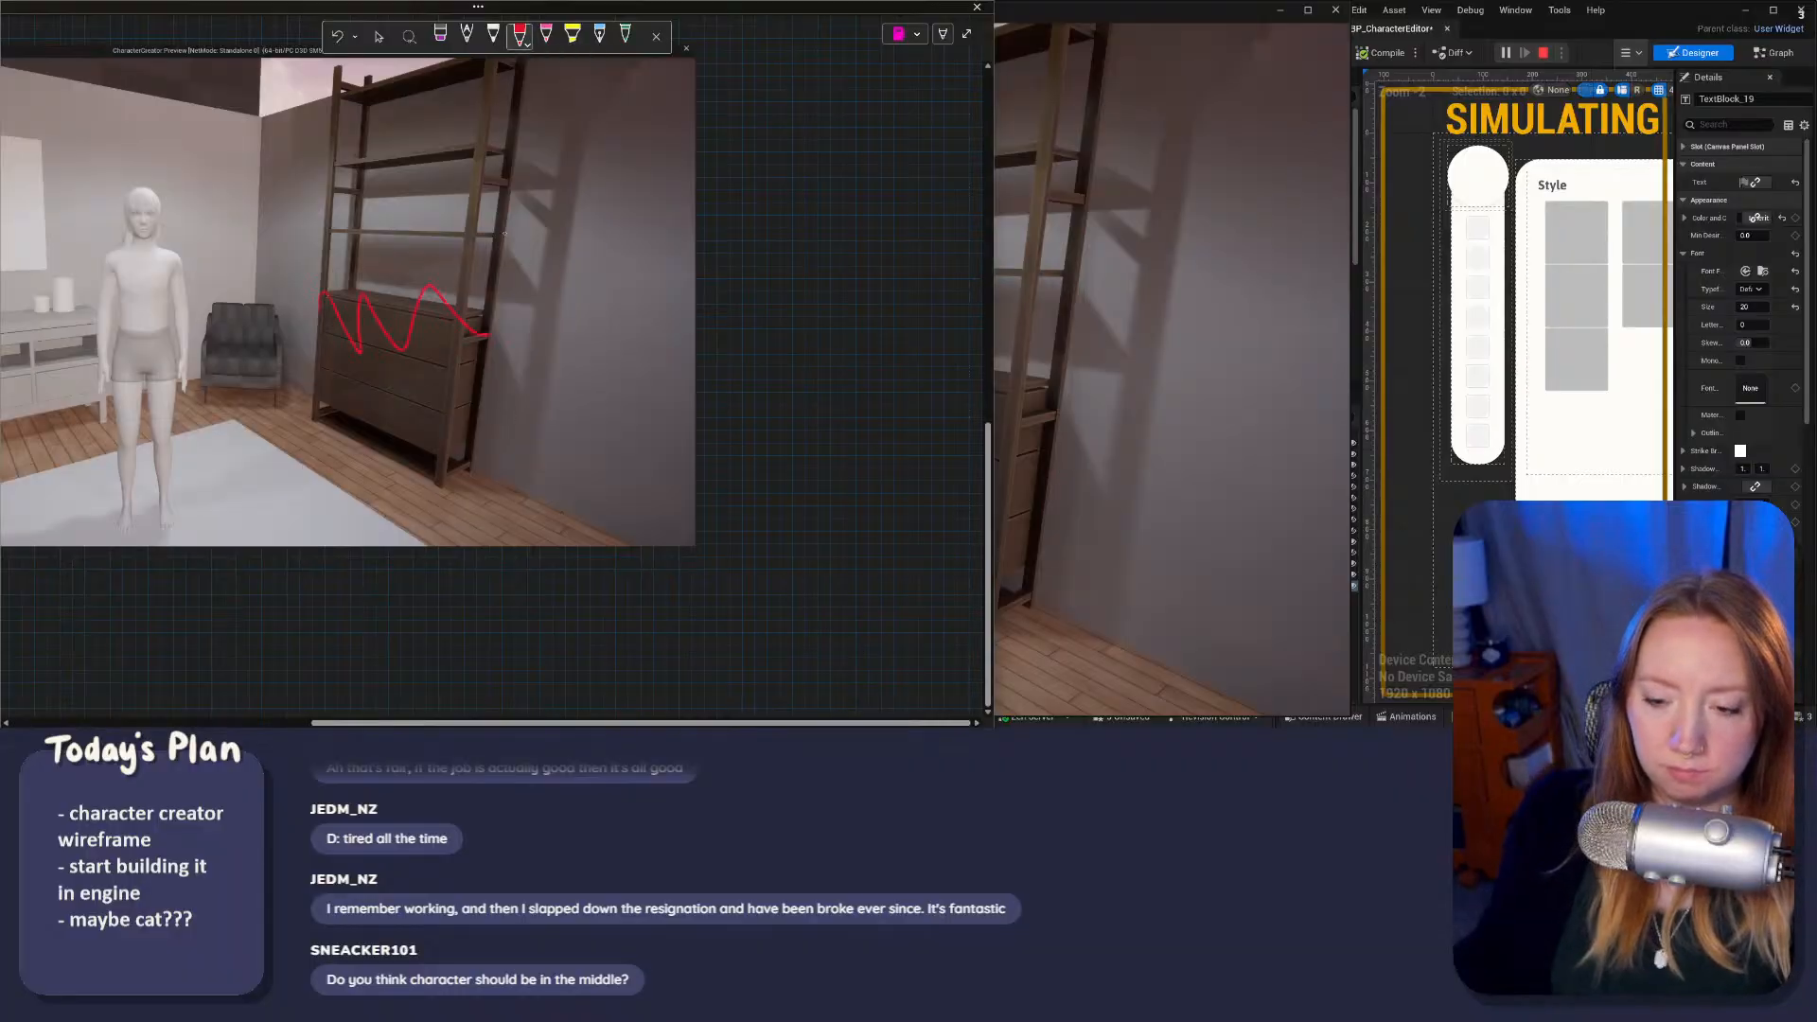
{"action": "key", "text": "ctrl+z"}
{"action": "scroll", "coordinate": [474, 710], "scroll_direction": "left", "scroll_amount": 5}
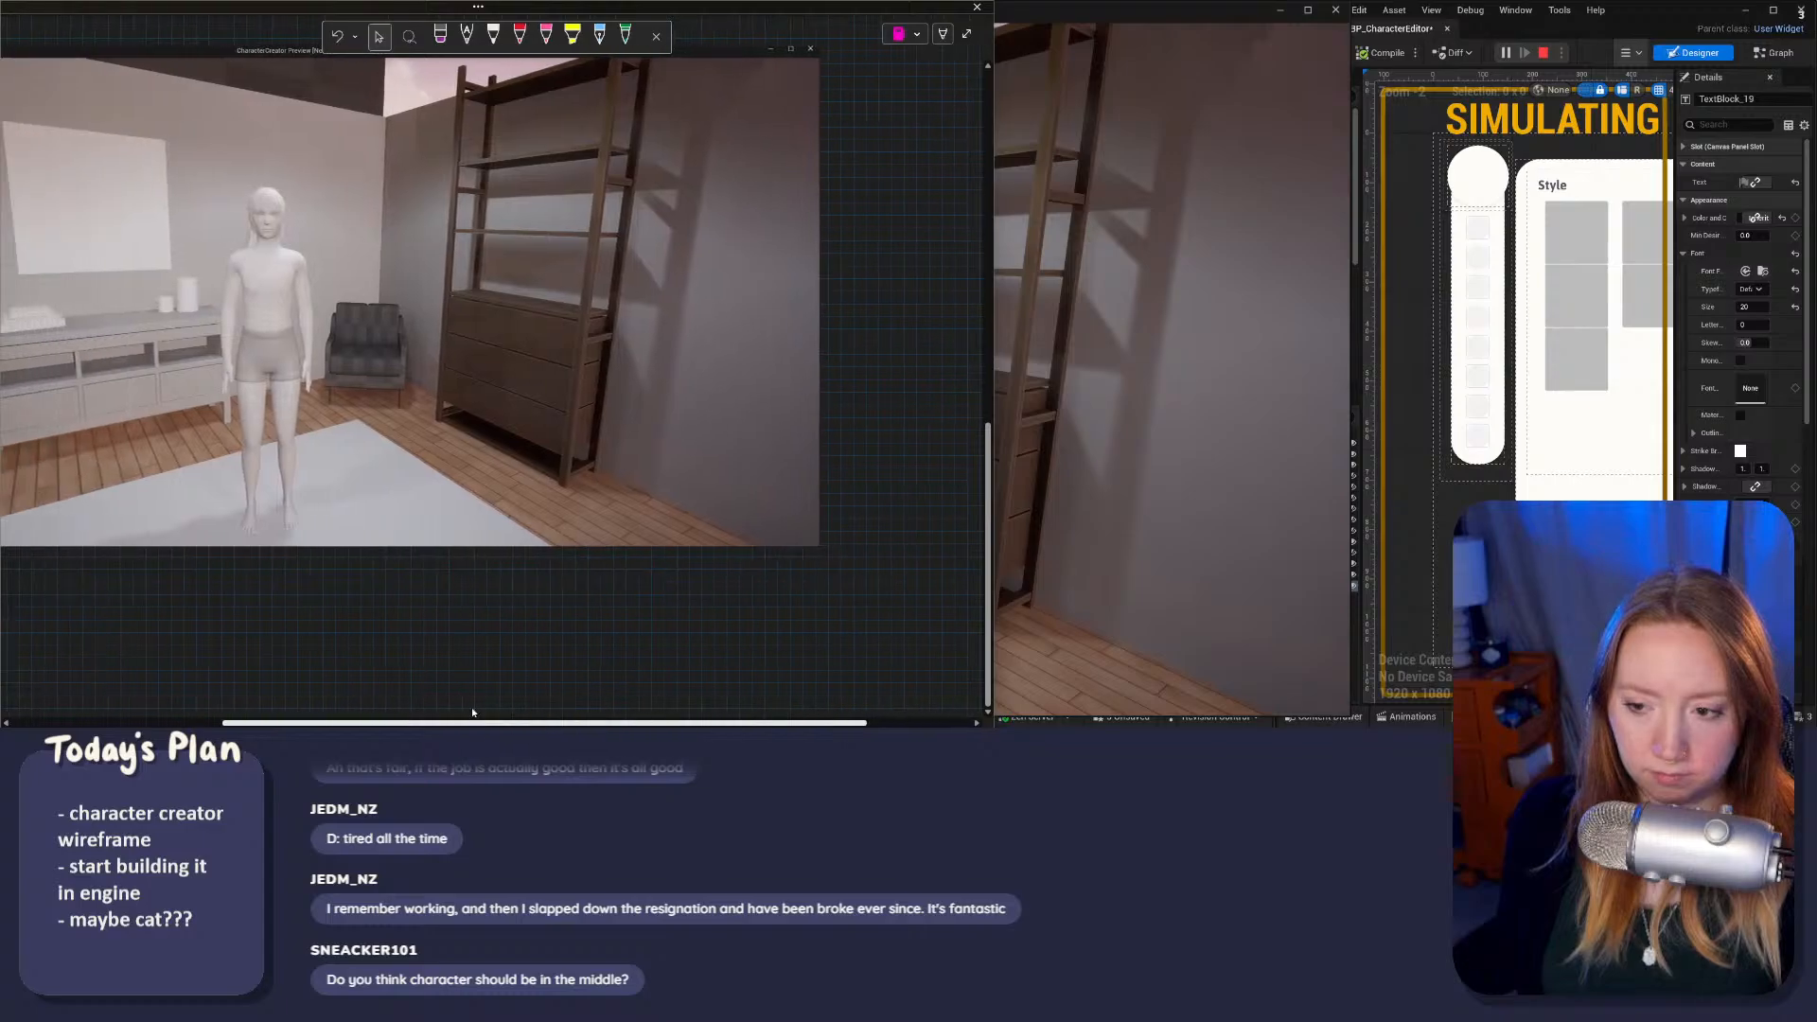
{"action": "left_click_drag", "start_coordinate": [358, 696], "coordinate": [381, 694]}
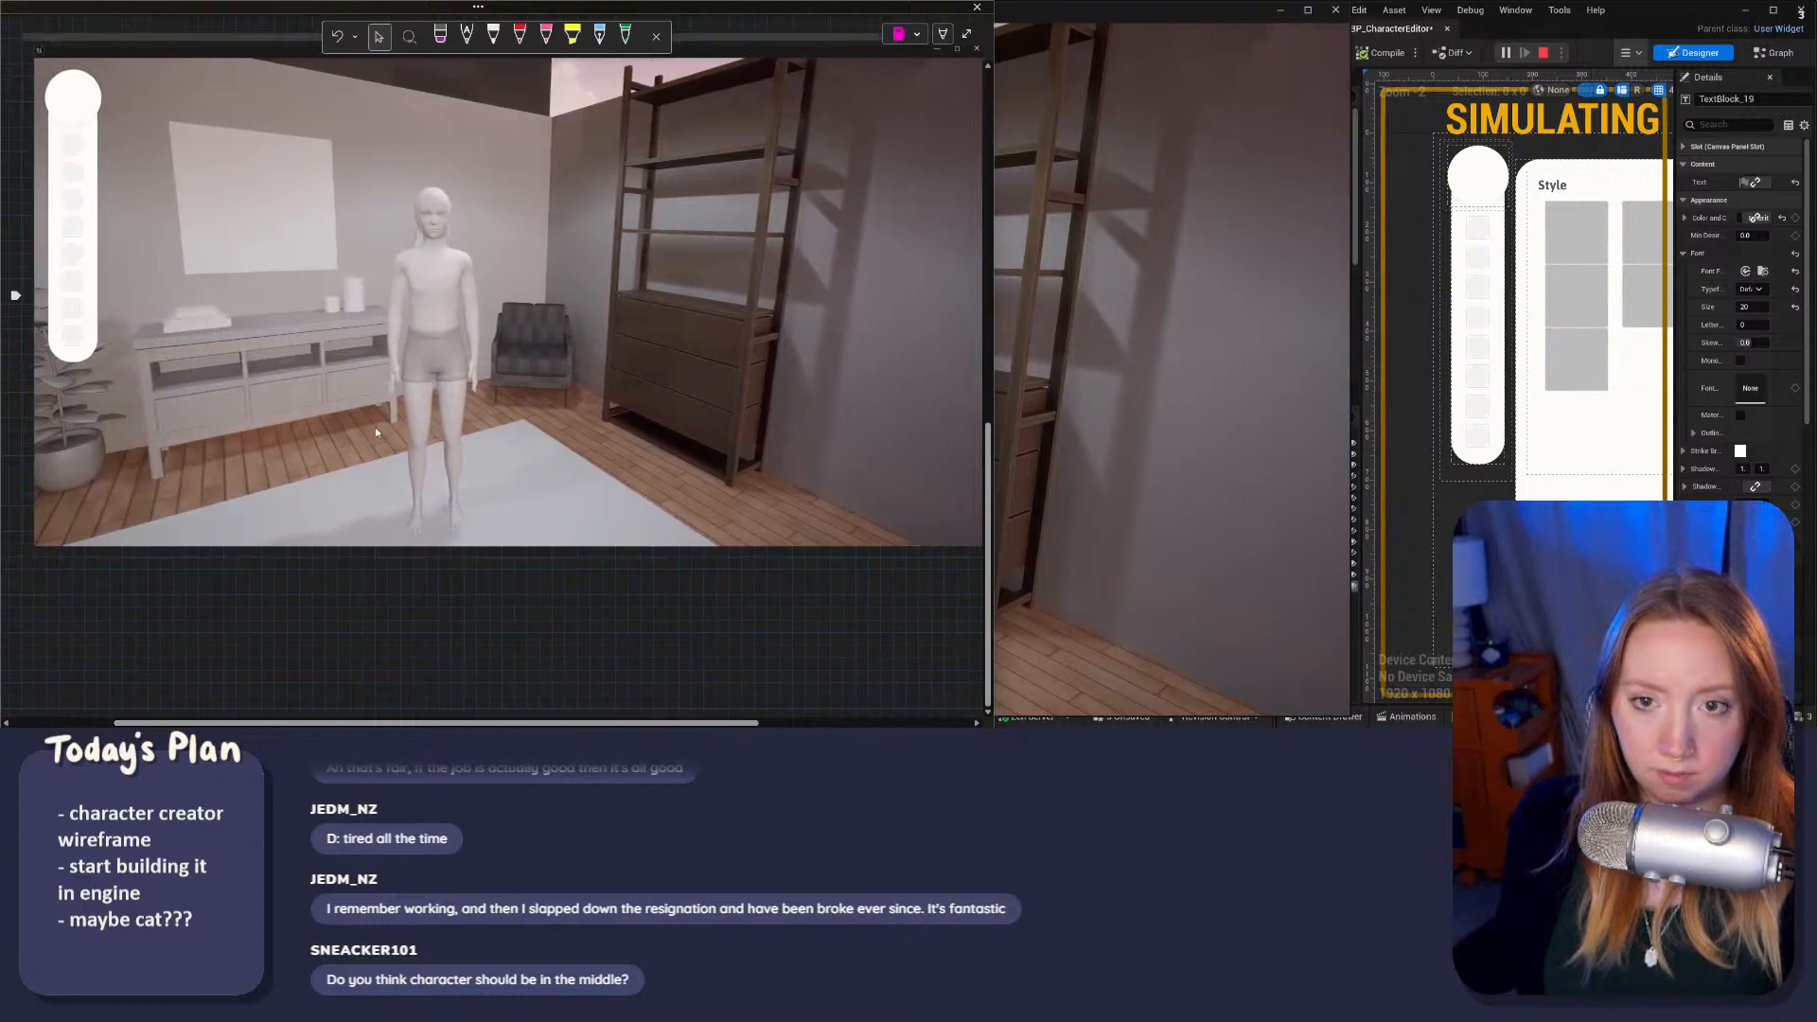
{"action": "scroll", "coordinate": [375, 427], "scroll_direction": "up", "scroll_amount": 2}
{"action": "scroll", "coordinate": [407, 434], "scroll_direction": "down", "scroll_amount": 2}
{"action": "scroll", "coordinate": [406, 433], "scroll_direction": "down", "scroll_amount": 2, "text": "ctrl"}
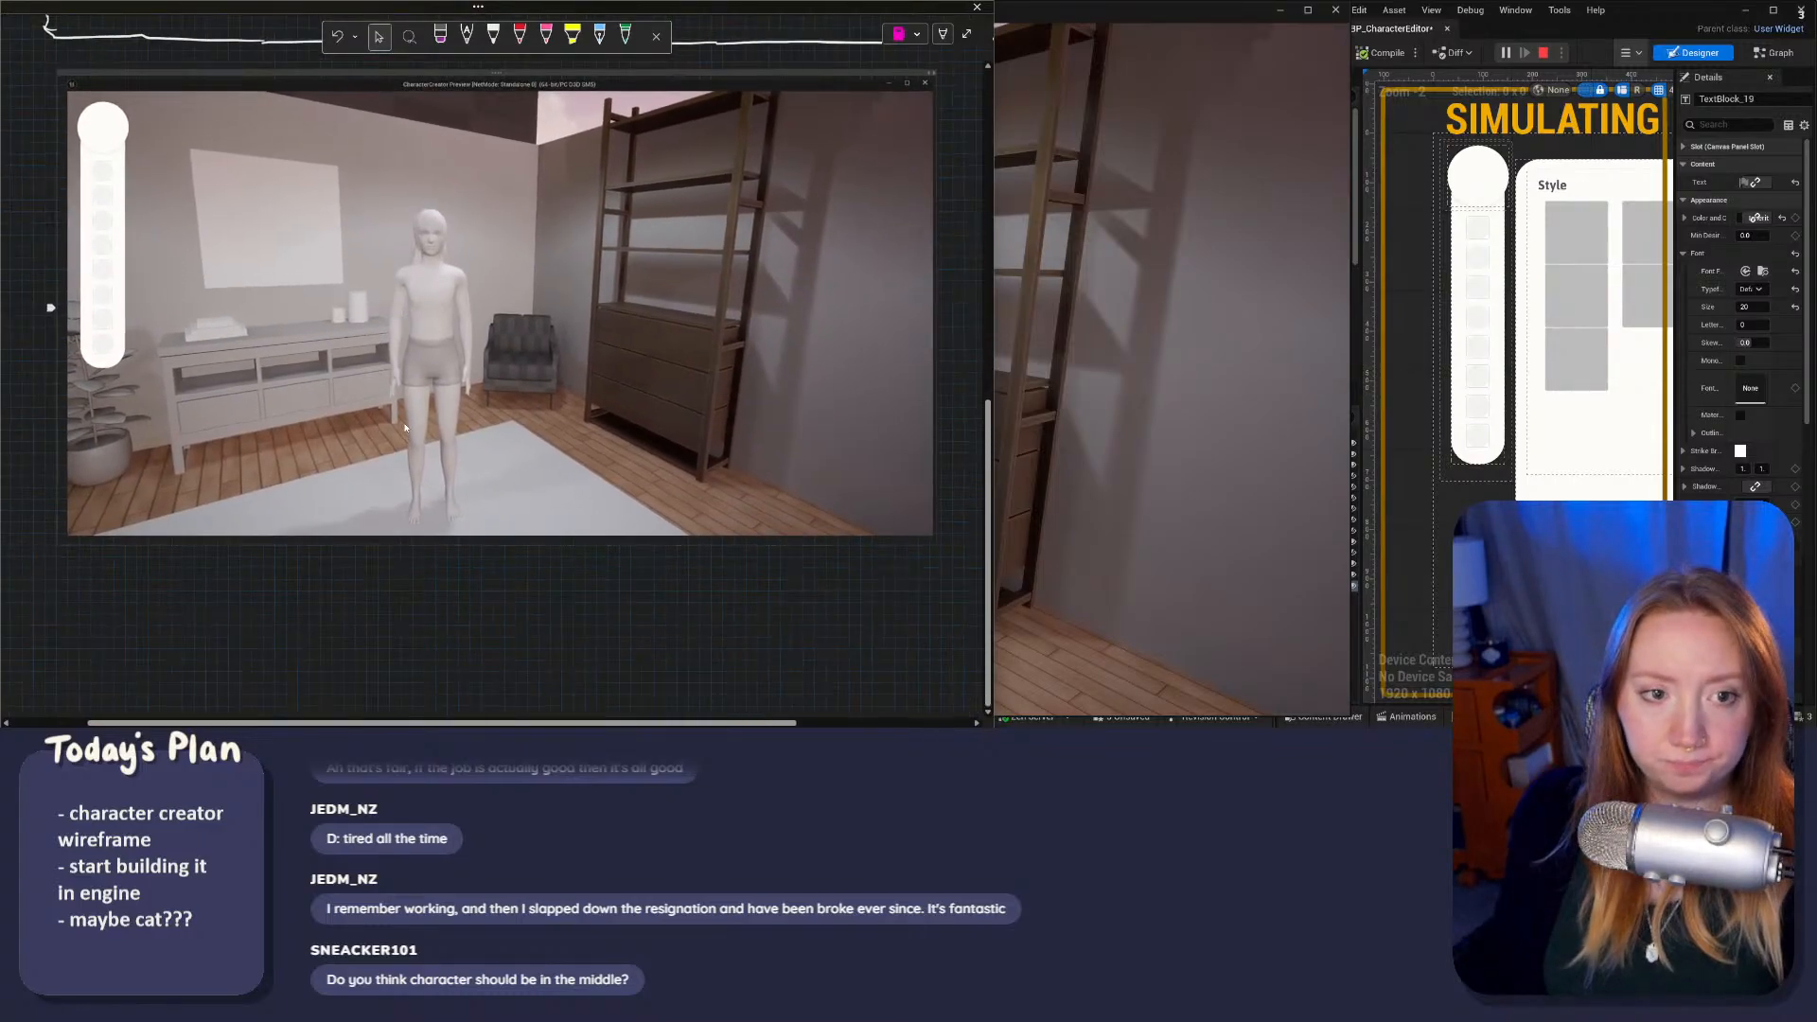
{"action": "left_click", "coordinate": [520, 36]}
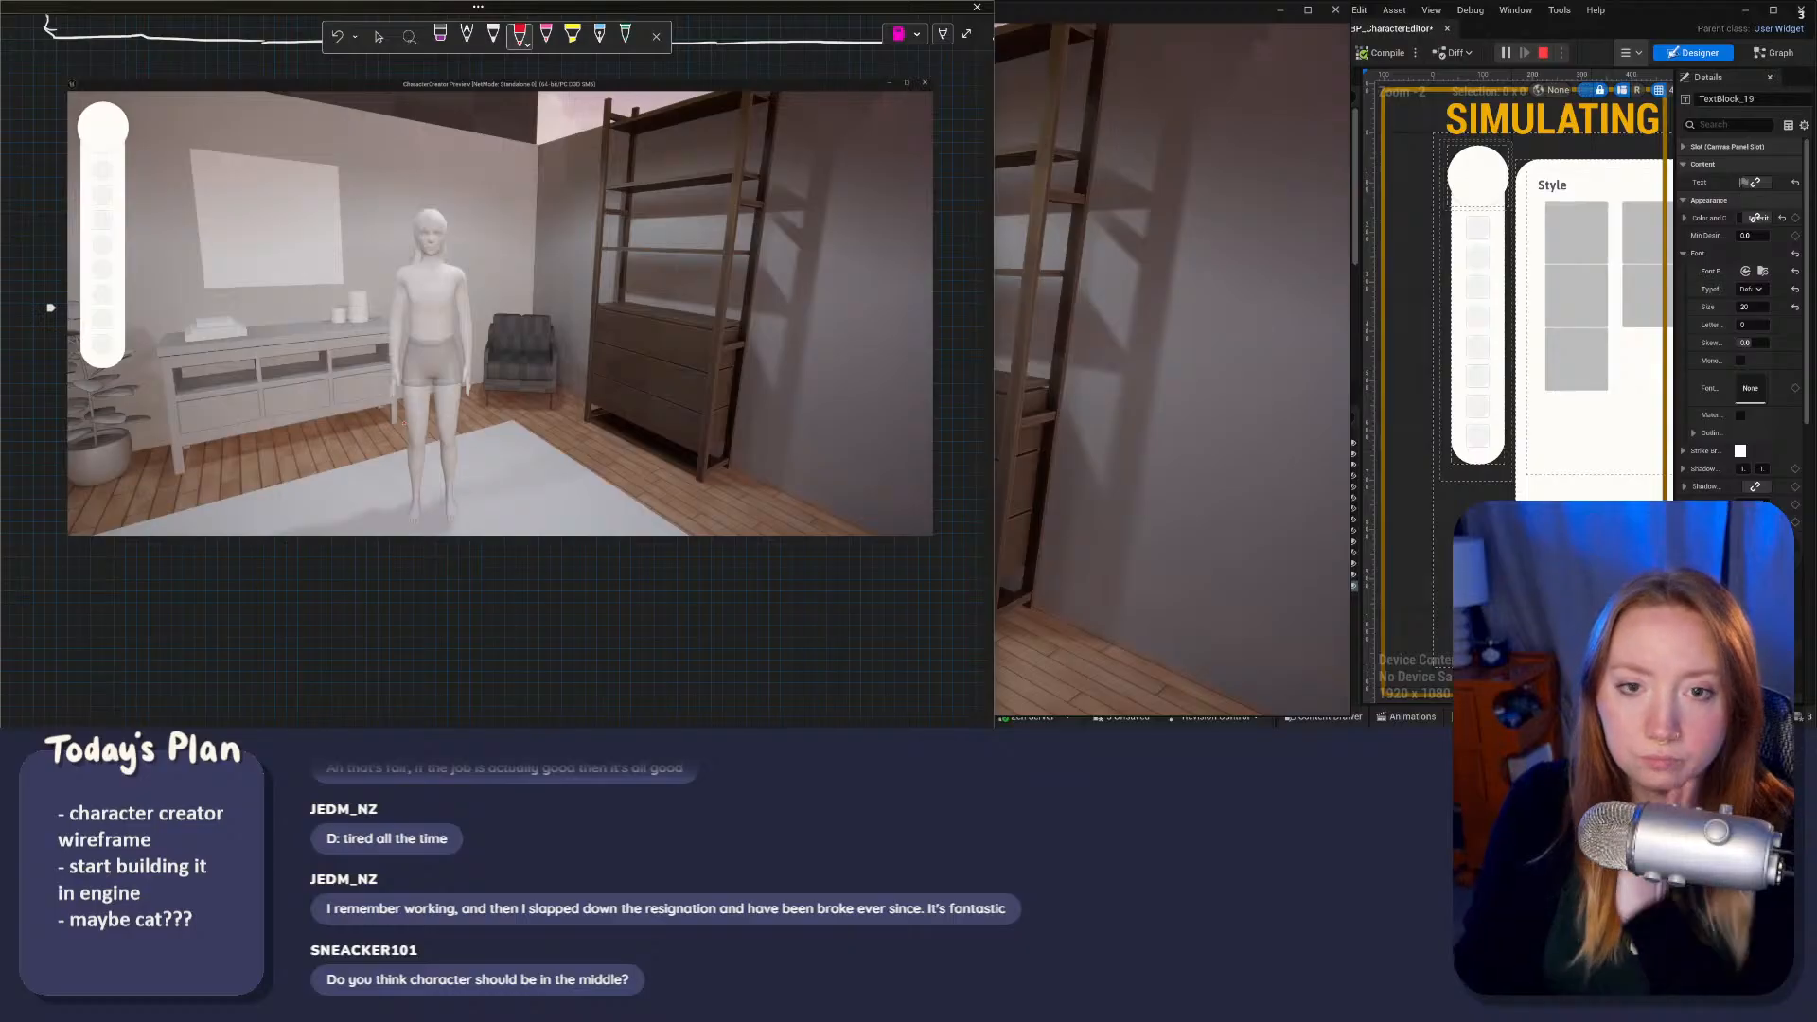
{"action": "left_click", "coordinate": [378, 36]}
Step: Paste another copy of the preview screenshot and move it up so it overlaps the existing one
{"action": "left_click", "coordinate": [794, 197]}
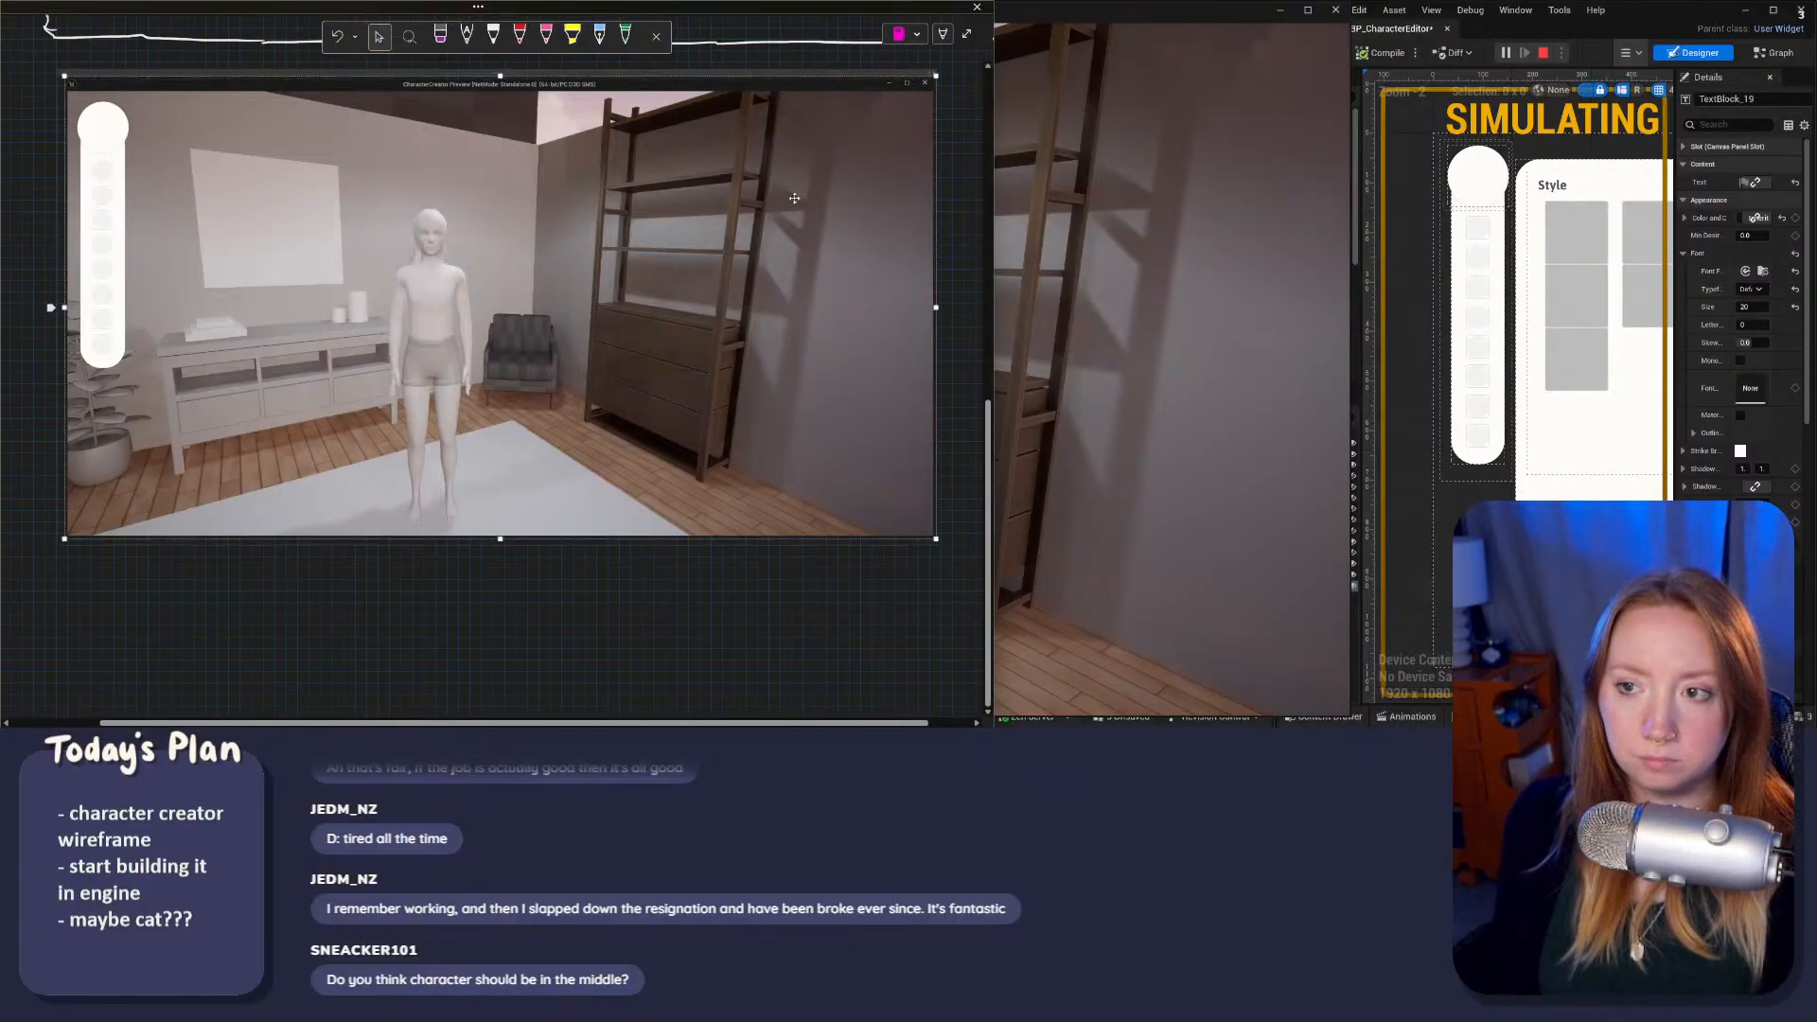
{"action": "key", "text": "ctrl+v"}
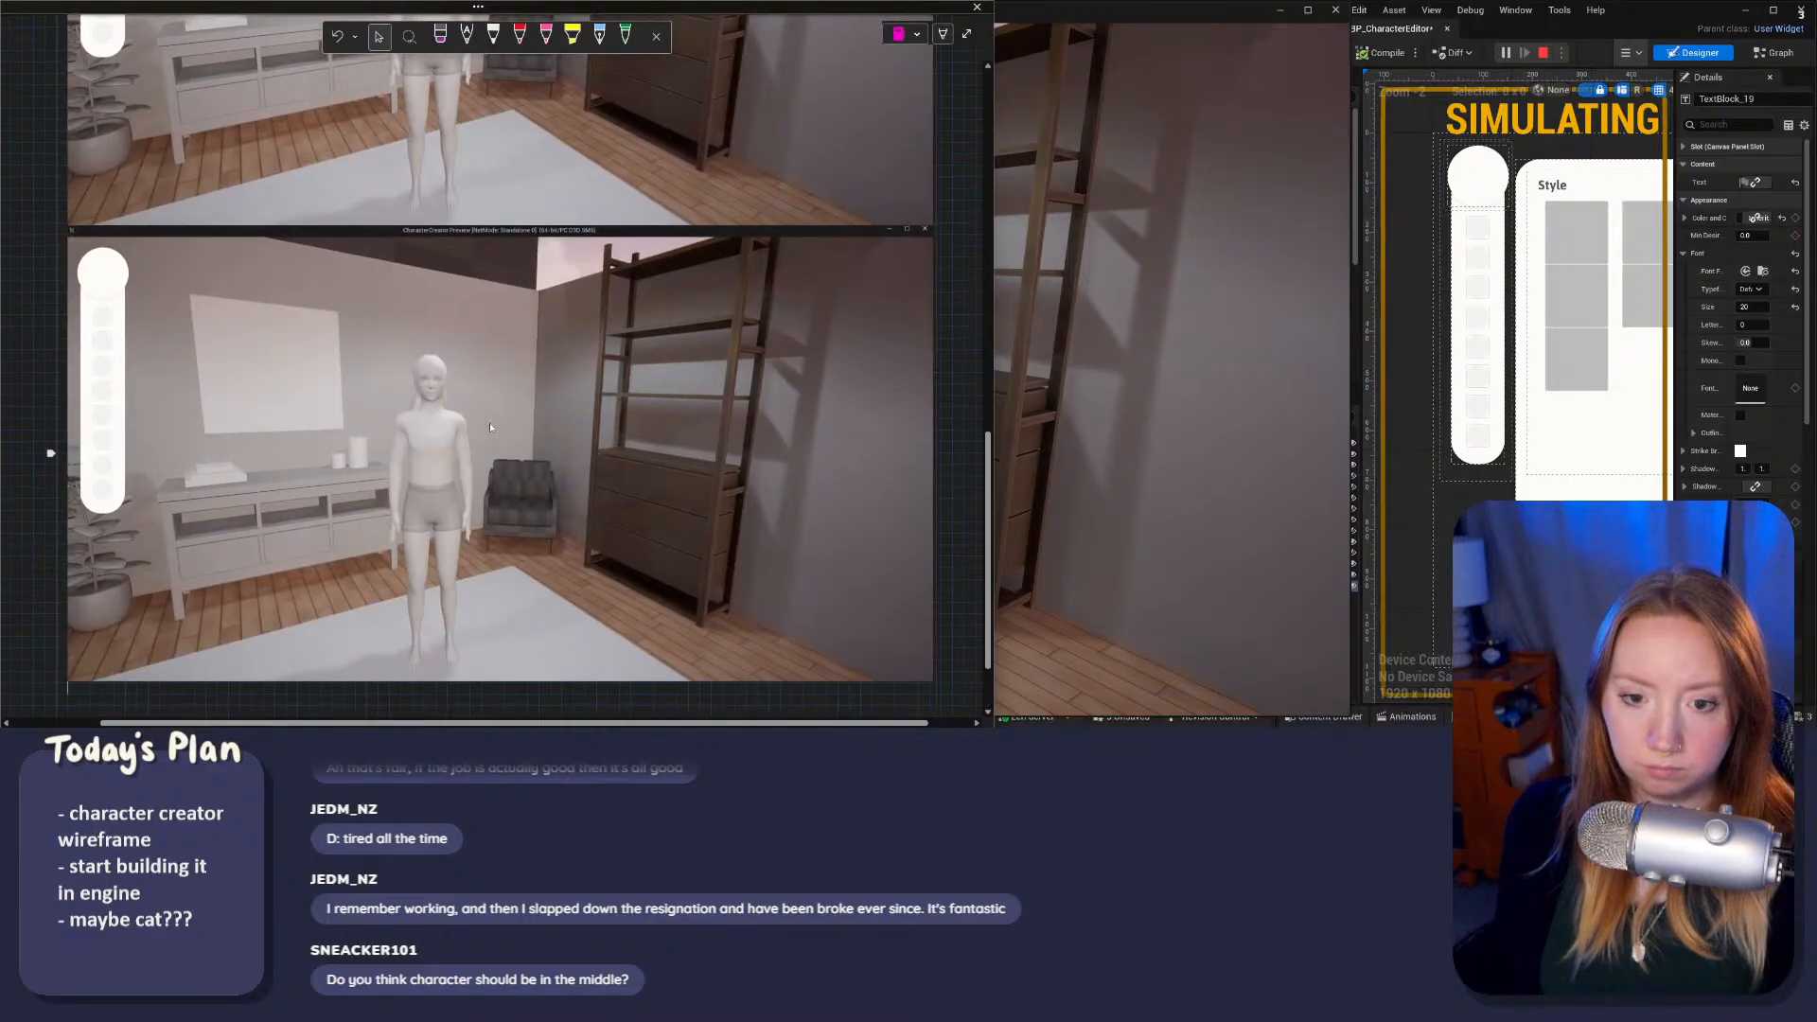
{"action": "scroll", "coordinate": [530, 440], "scroll_direction": "up", "scroll_amount": 2}
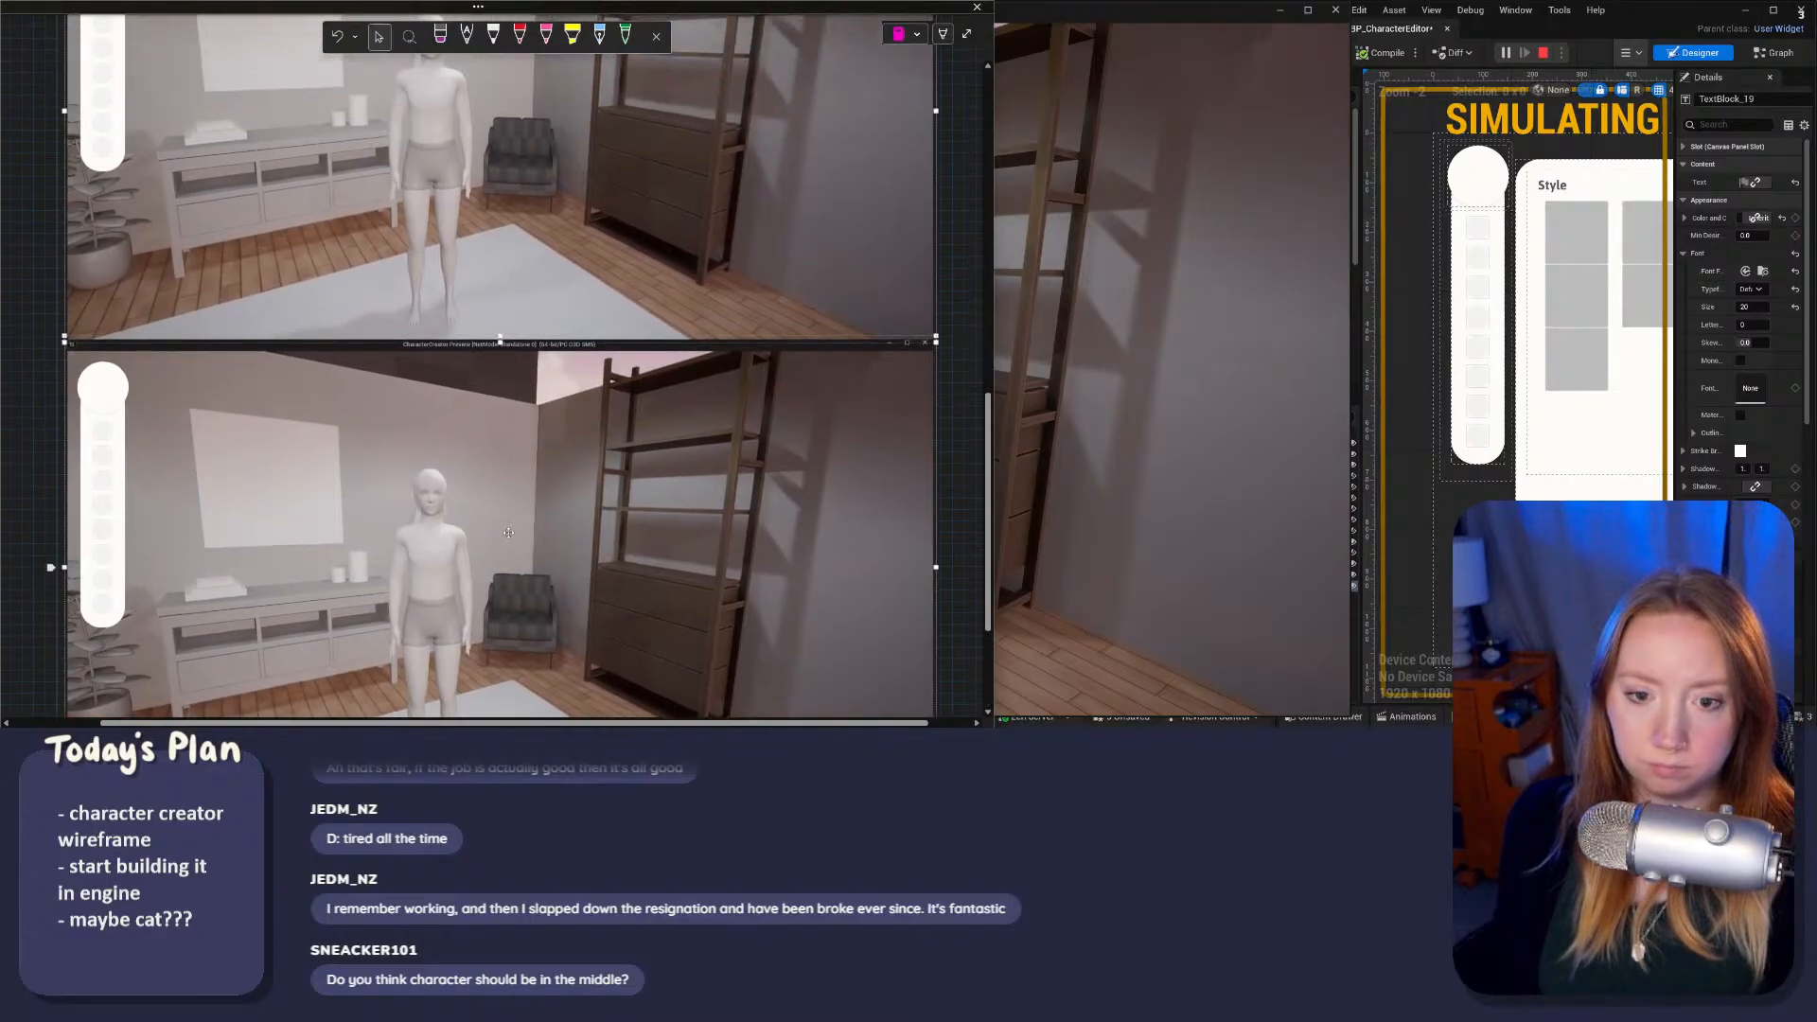
{"action": "mouse_move", "coordinate": [508, 533]}
{"action": "left_mouse_down"}
{"action": "mouse_move", "coordinate": [555, 527]}
{"action": "mouse_move", "coordinate": [526, 525]}
{"action": "left_mouse_up"}
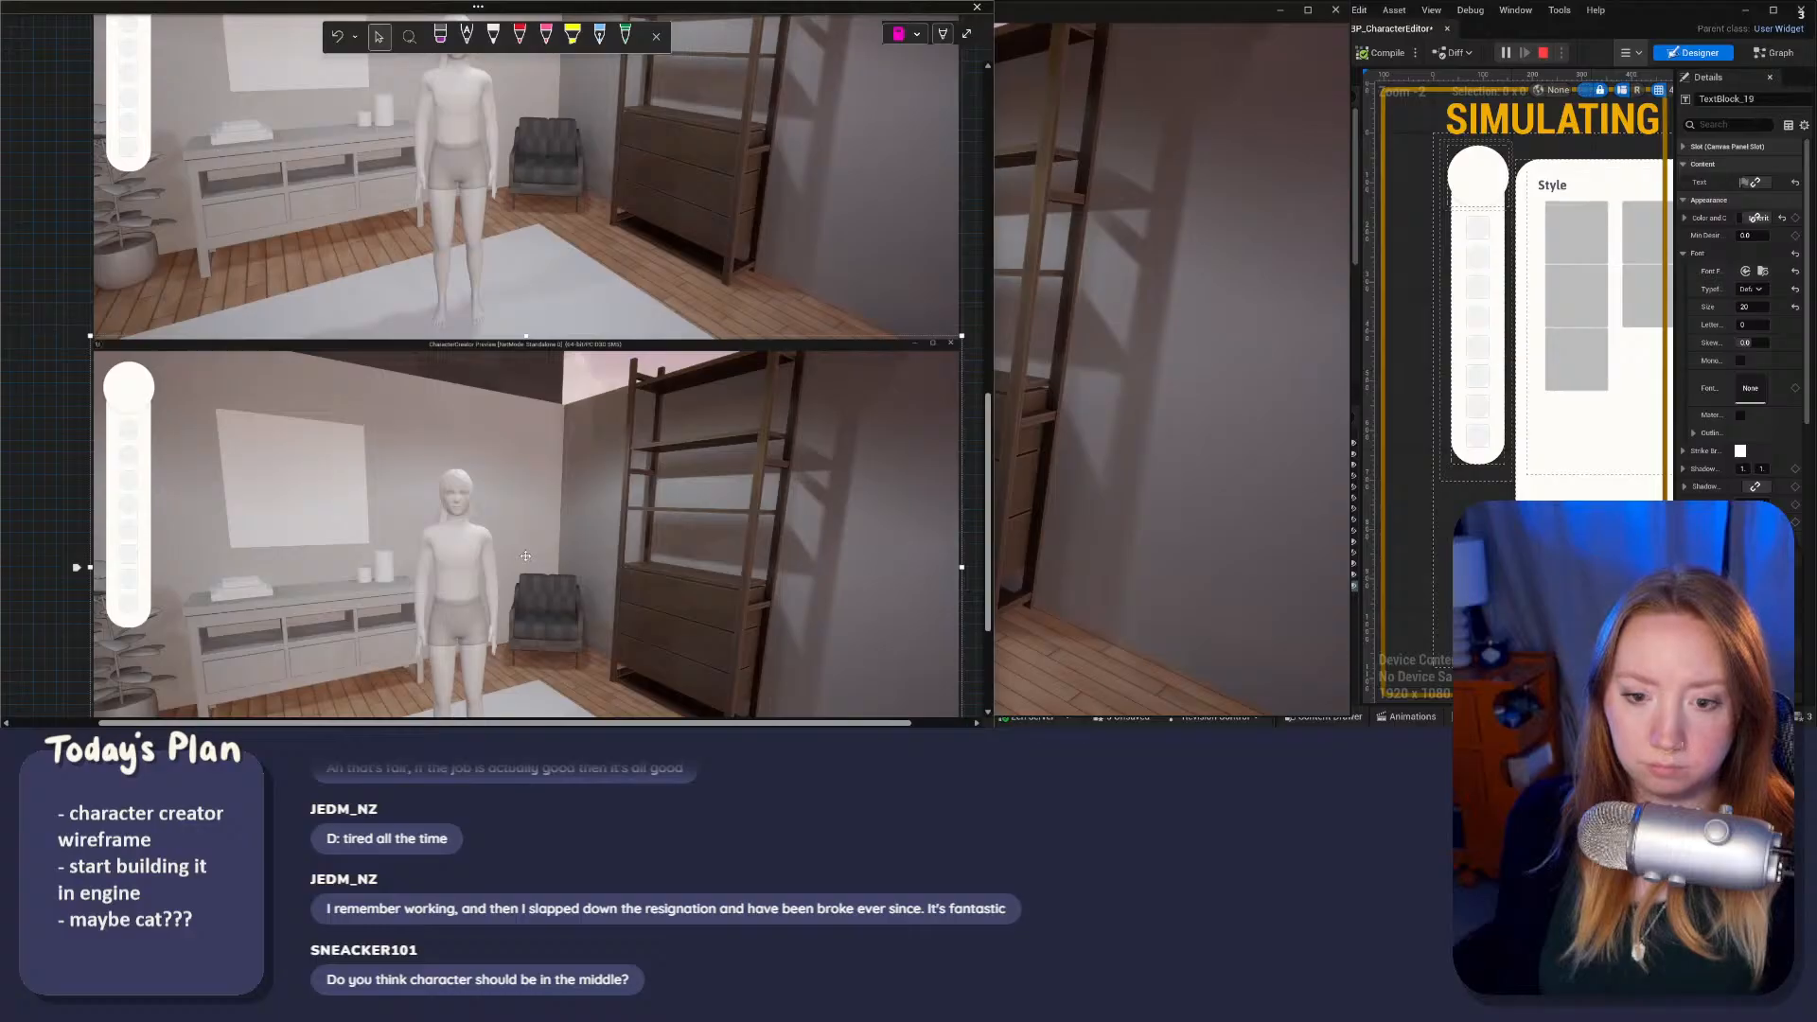
{"action": "left_click_drag", "start_coordinate": [533, 461], "coordinate": [538, 203]}
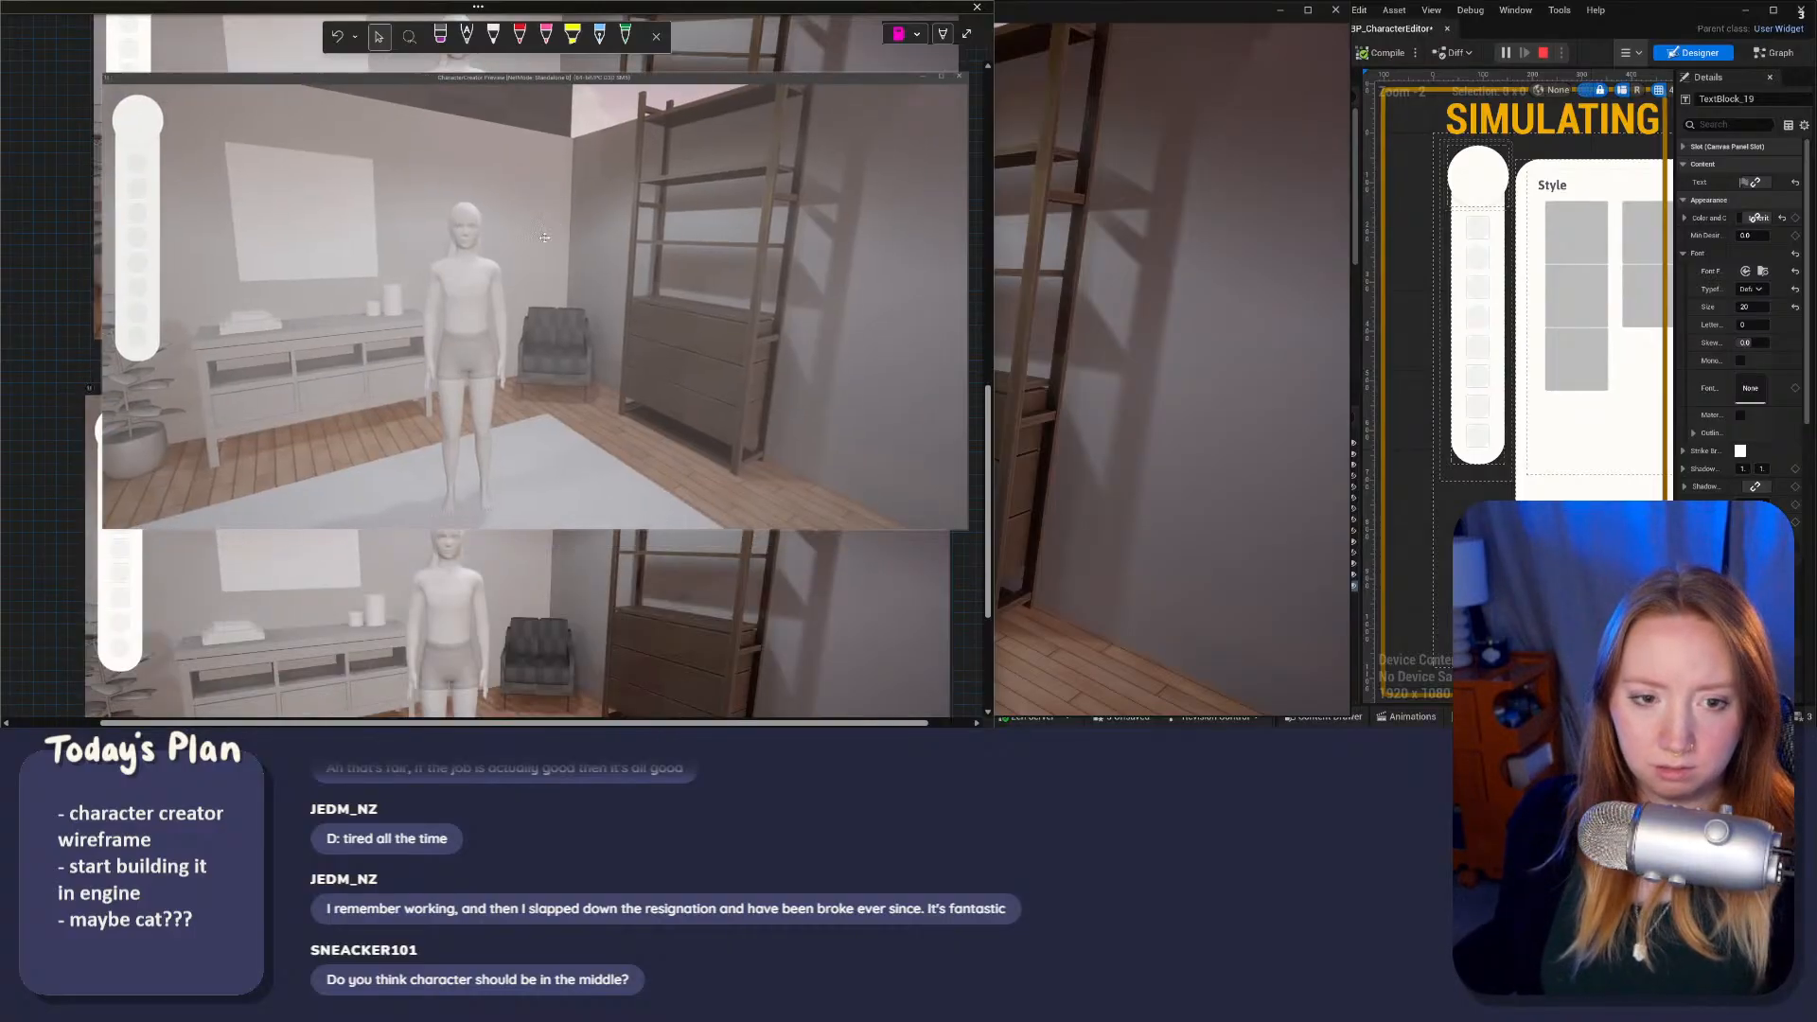
Step: Offset the upper screenshot copy to the right over the one beneath, placing the character nearer the middle
{"action": "scroll", "coordinate": [490, 458], "scroll_direction": "up", "scroll_amount": 3}
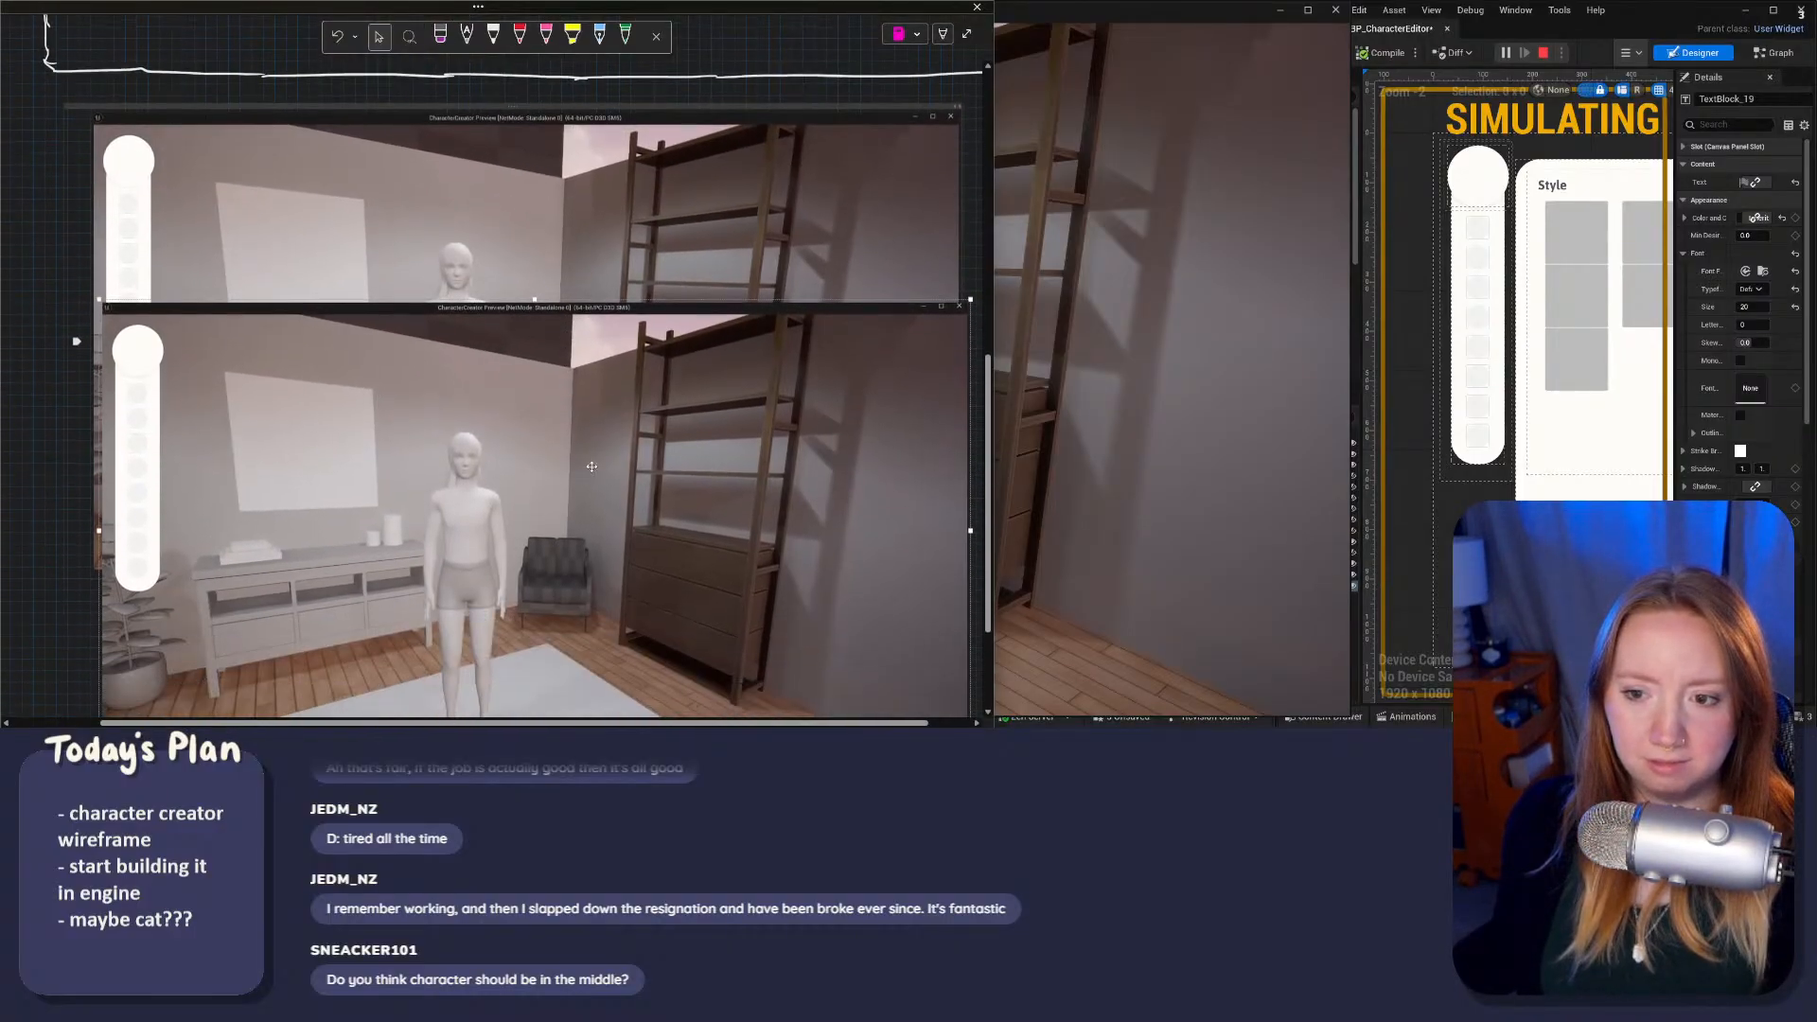
{"action": "right_click", "coordinate": [512, 124]}
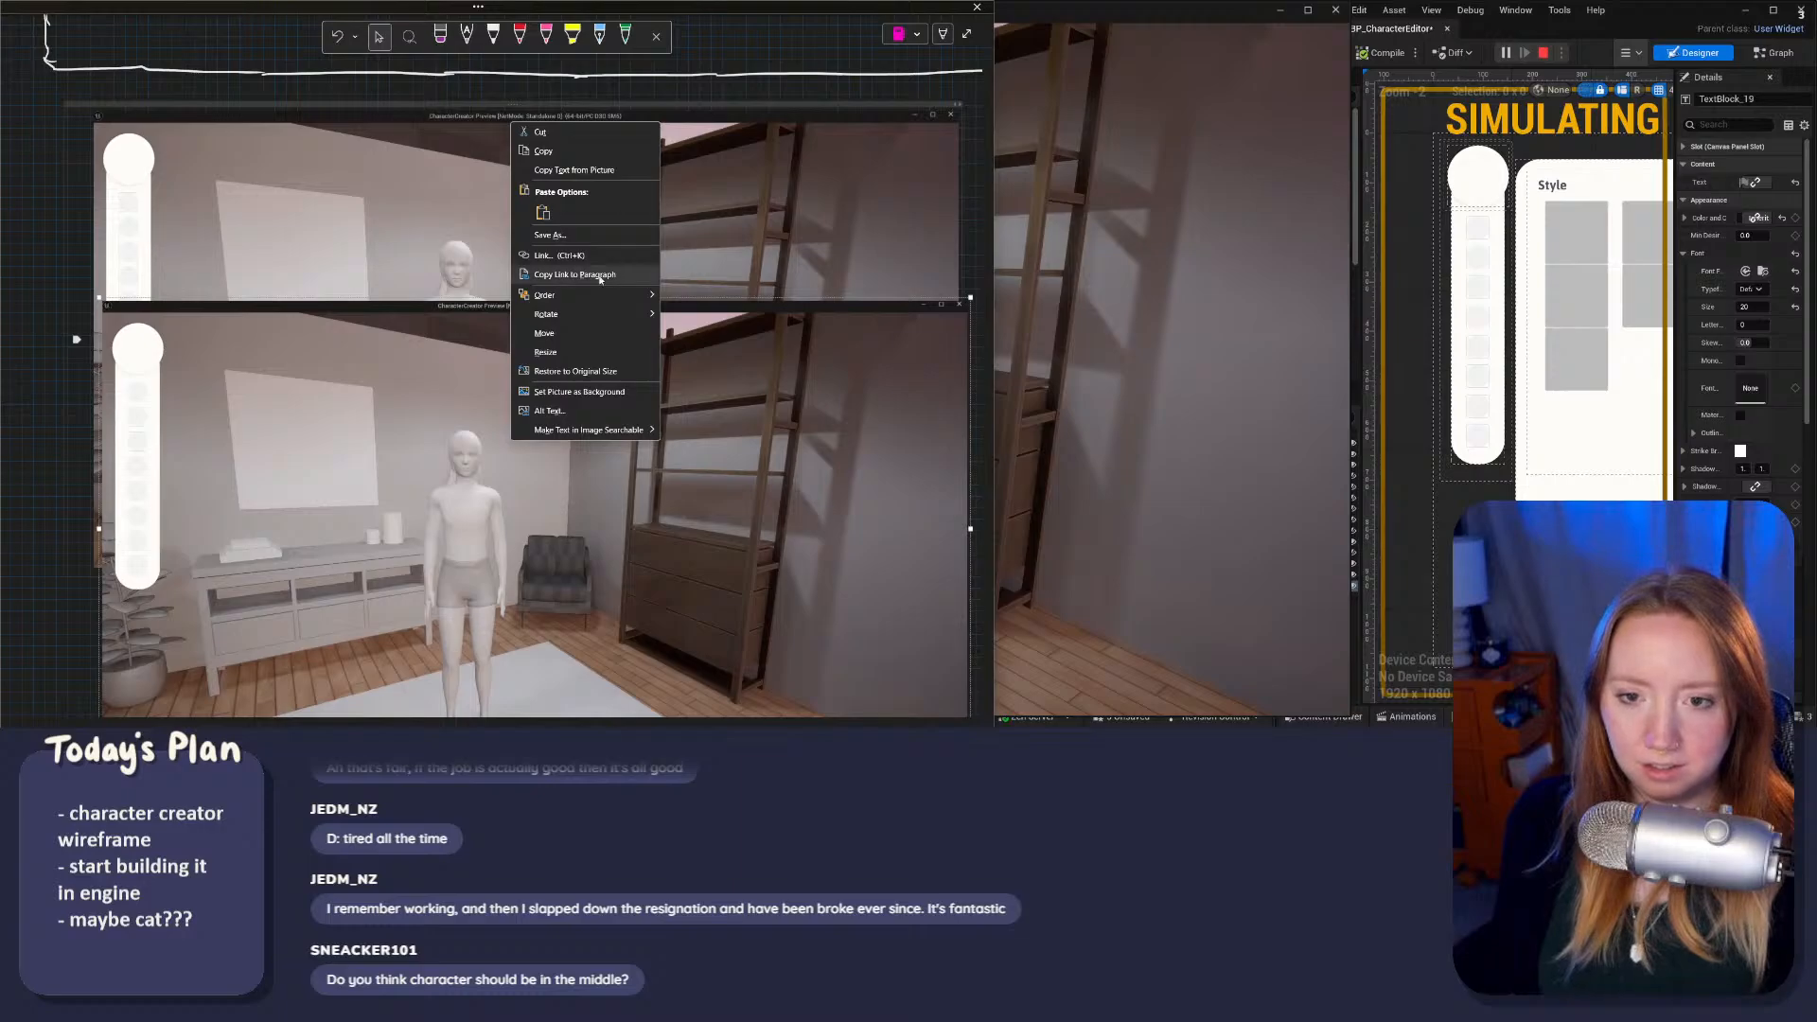
{"action": "left_click", "coordinate": [590, 554]}
{"action": "scroll", "coordinate": [571, 369], "scroll_direction": "down", "scroll_amount": 3}
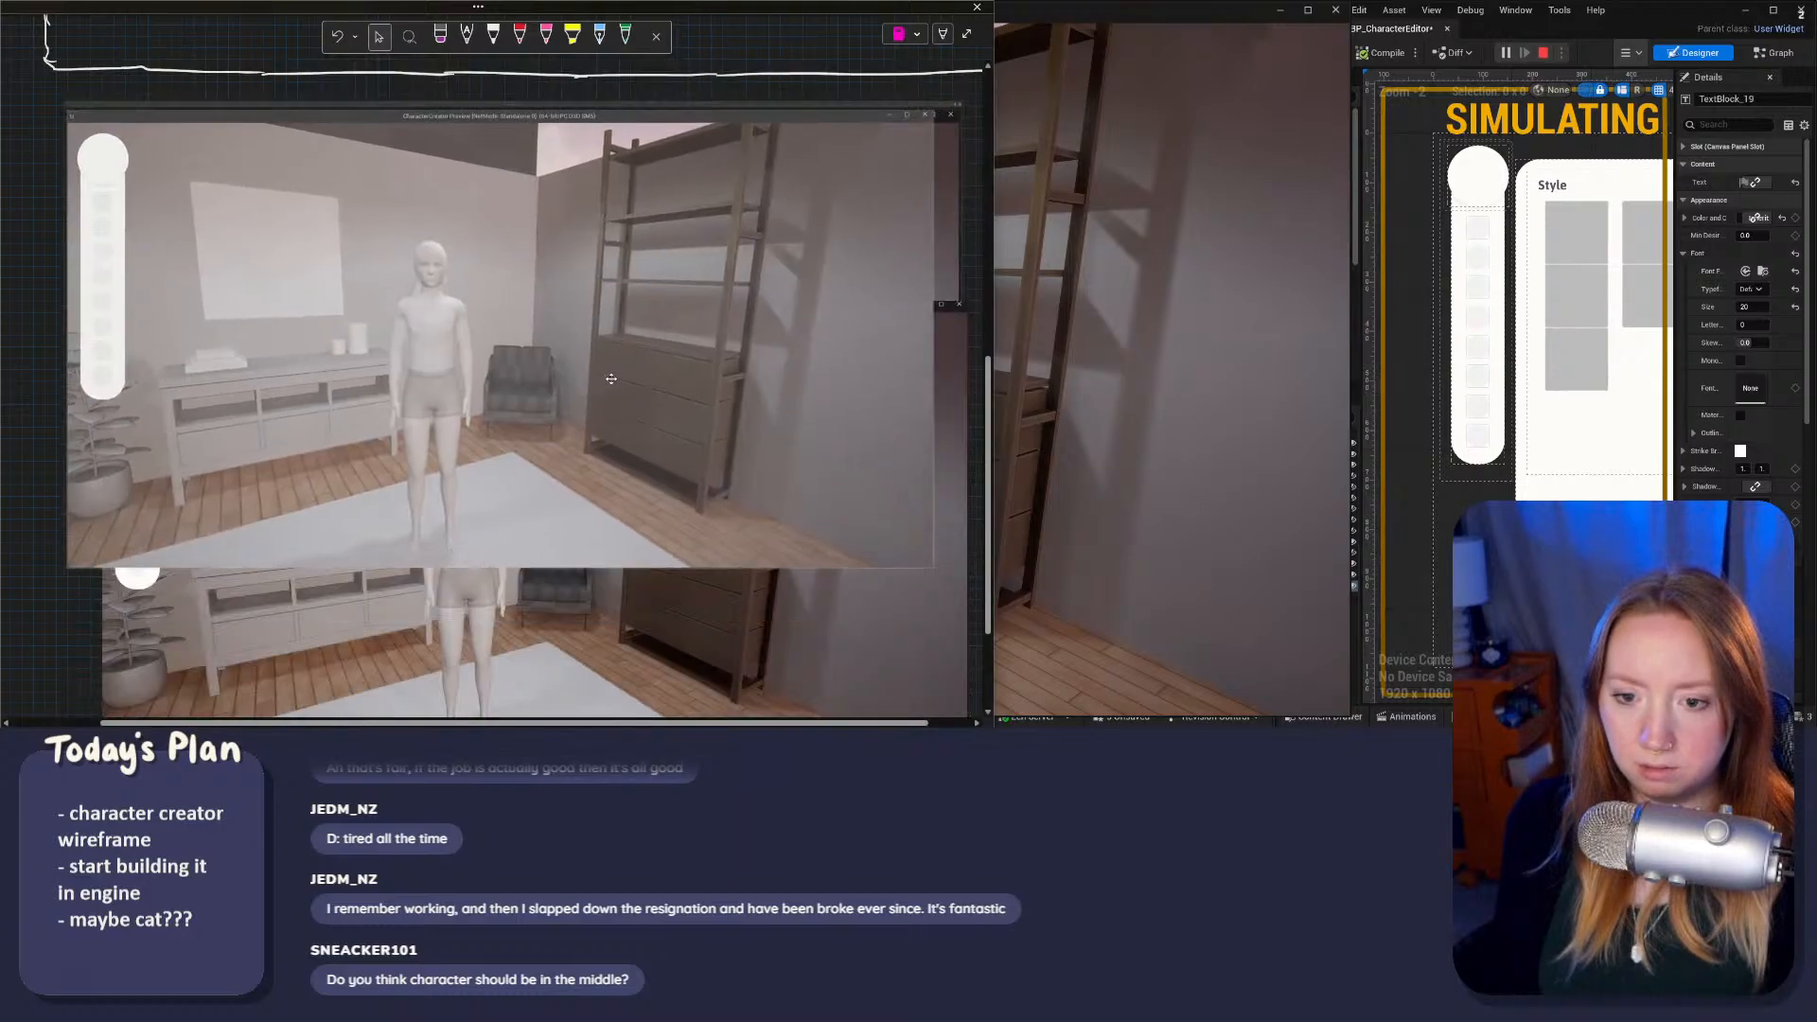
{"action": "left_click_drag", "start_coordinate": [547, 338], "coordinate": [653, 413]}
{"action": "left_click", "coordinate": [468, 649]}
{"action": "scroll", "coordinate": [483, 636], "scroll_direction": "up", "scroll_amount": 2}
{"action": "scroll", "coordinate": [491, 624], "scroll_direction": "down", "scroll_amount": 2}
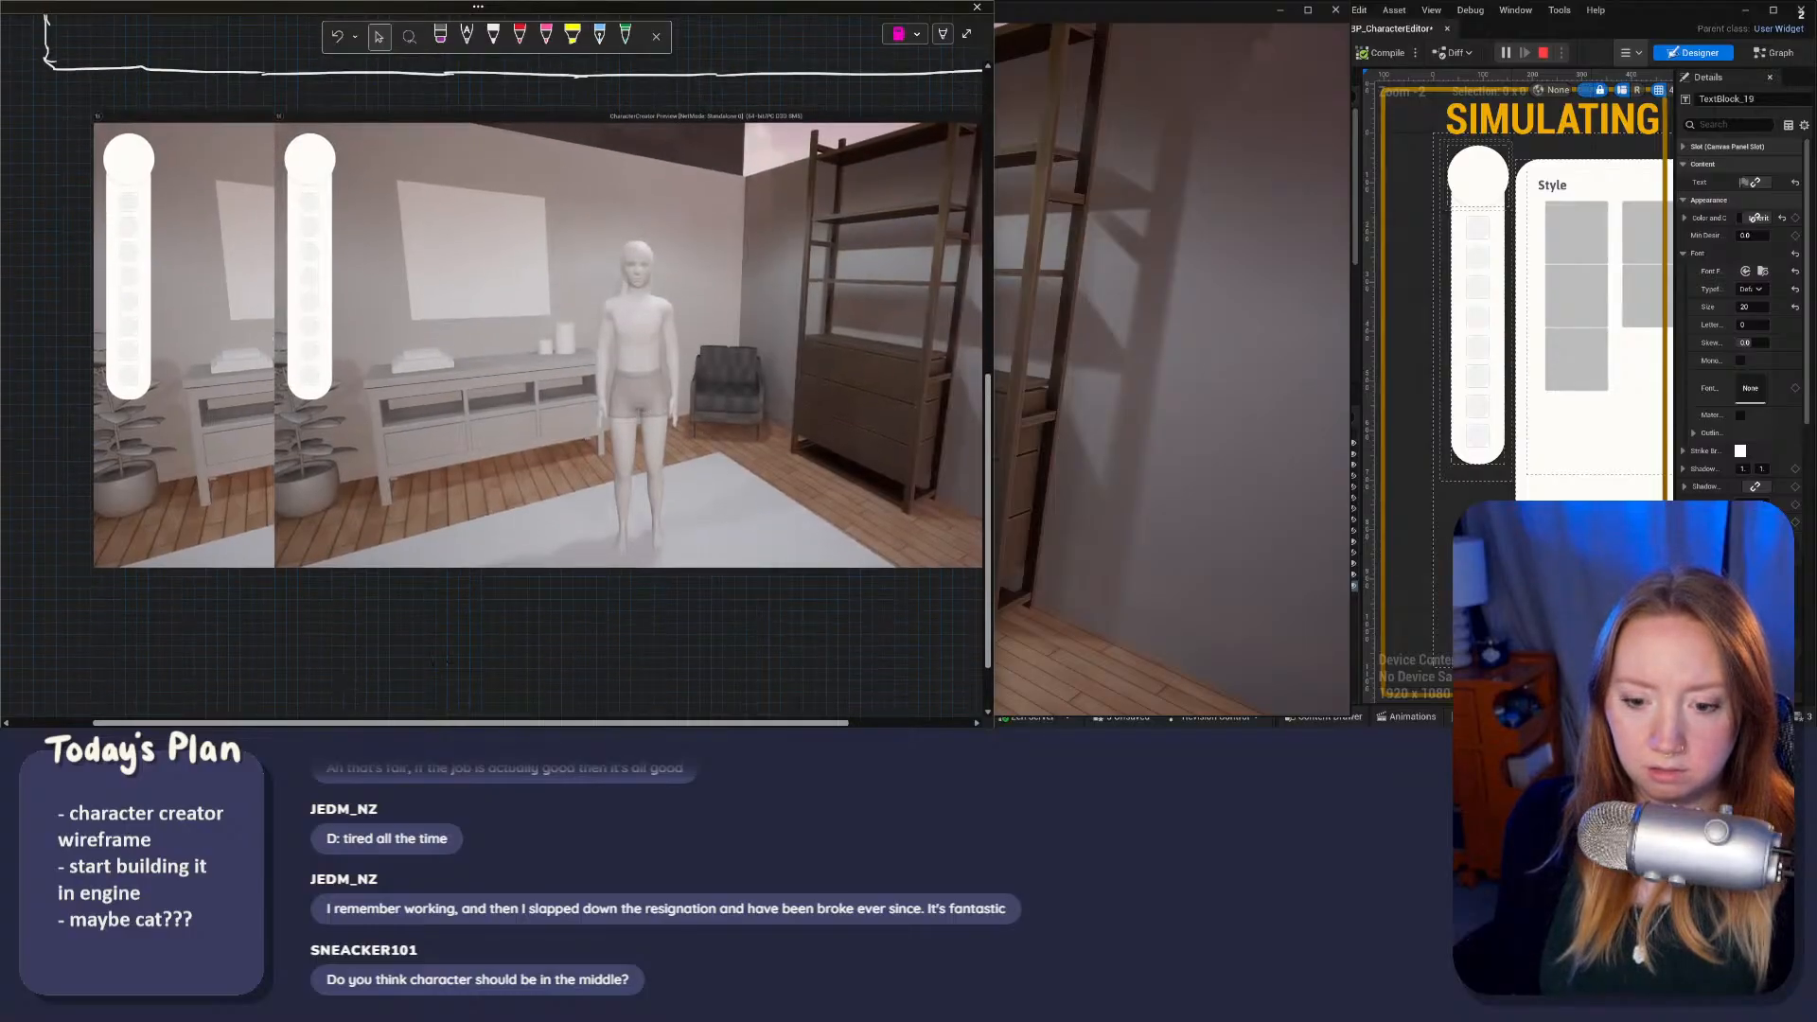
{"action": "scroll", "coordinate": [500, 511], "scroll_direction": "down", "scroll_amount": 2, "text": "ctrl"}
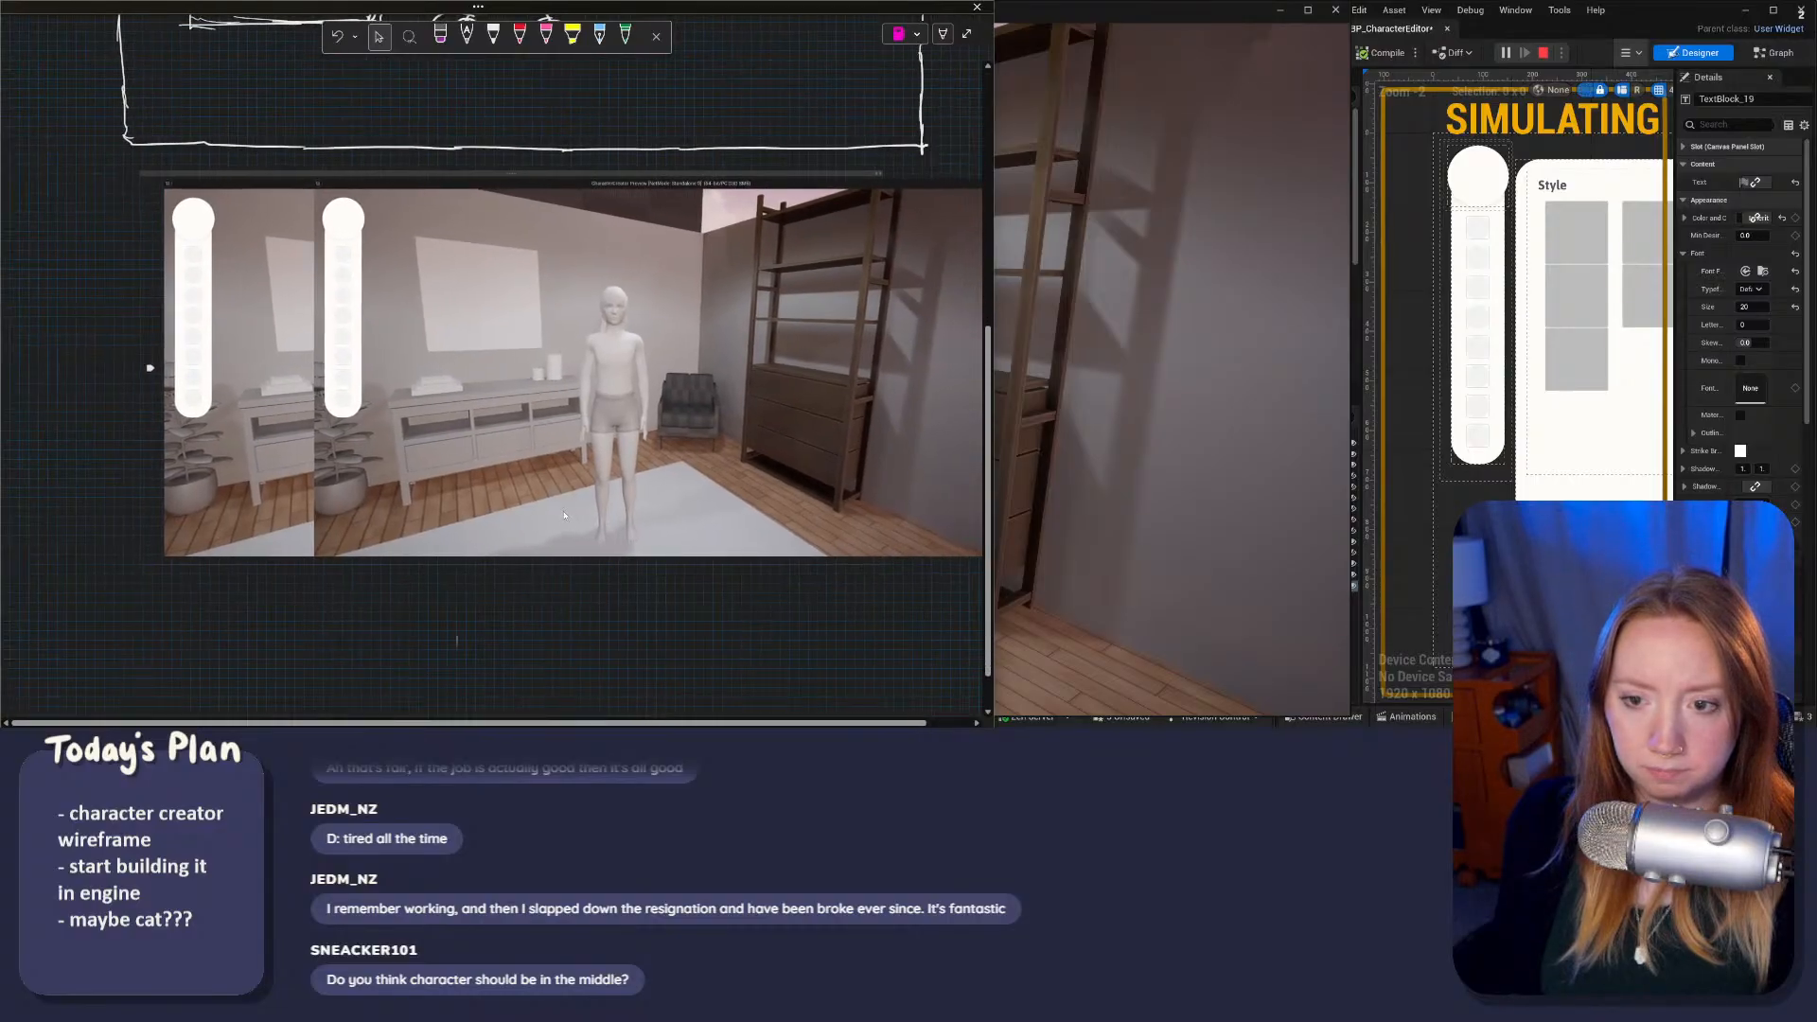
{"action": "left_click", "coordinate": [689, 401]}
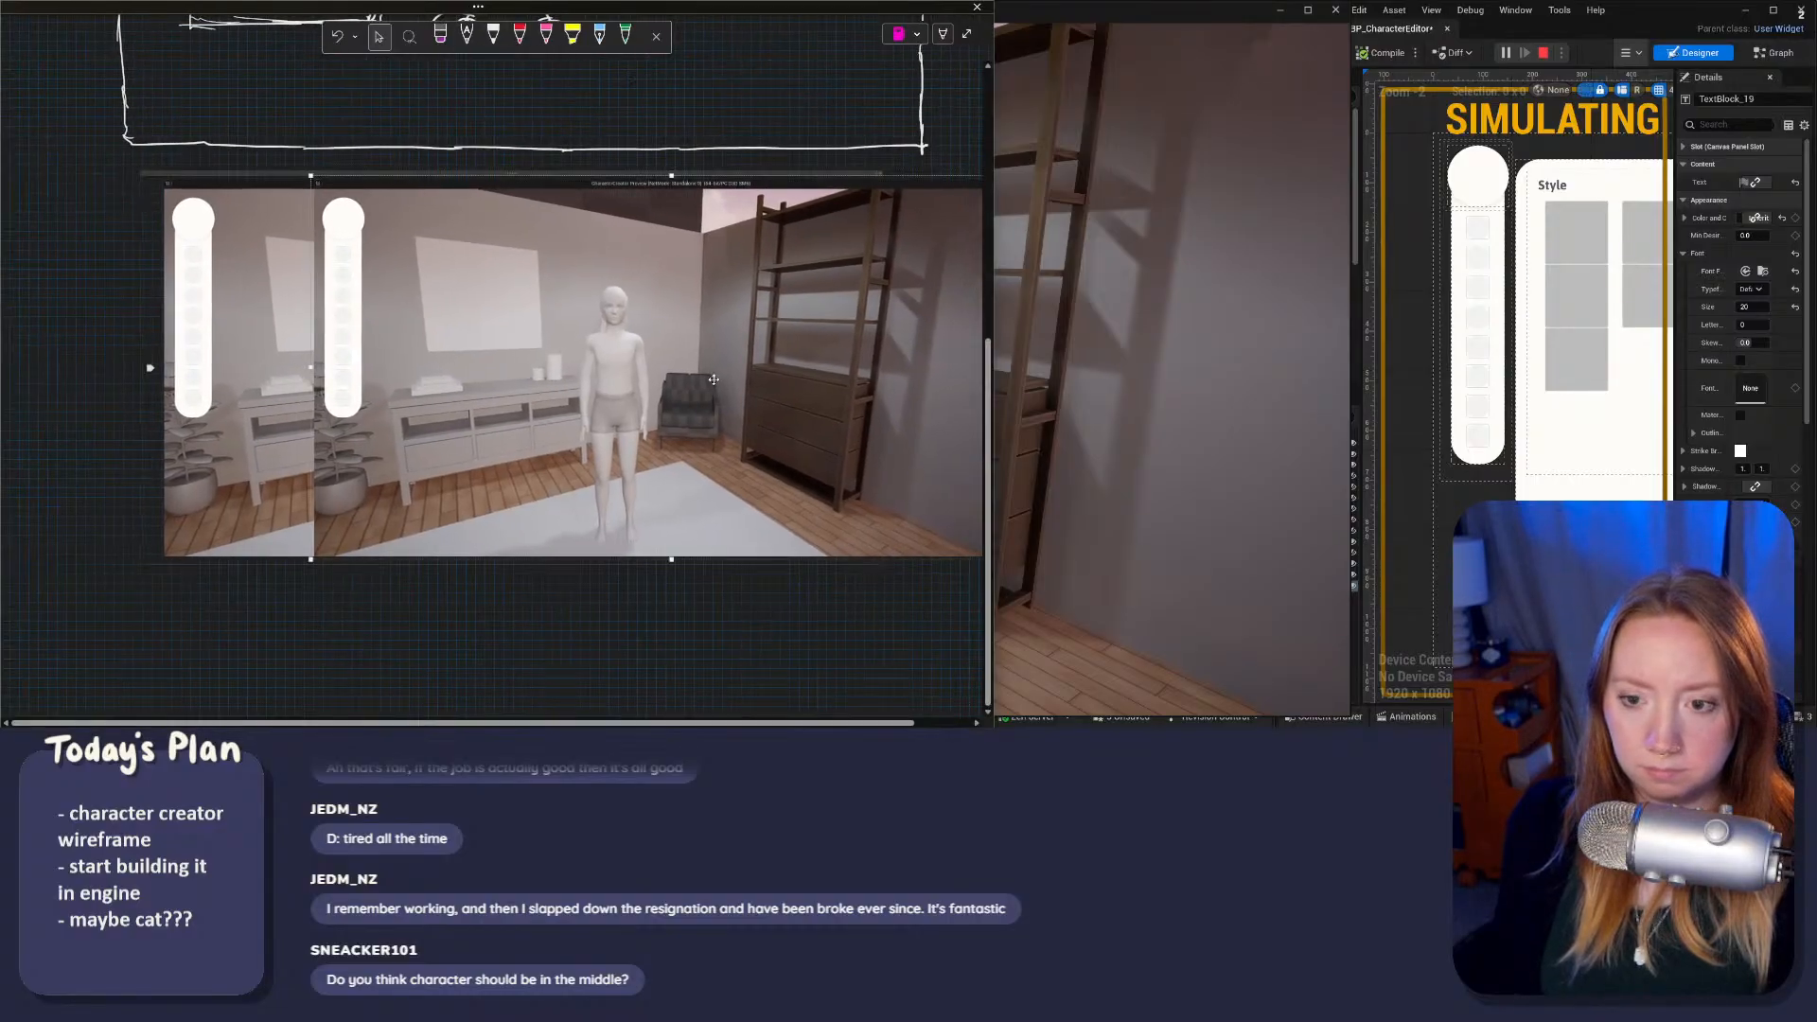
{"action": "right_click", "coordinate": [714, 381]}
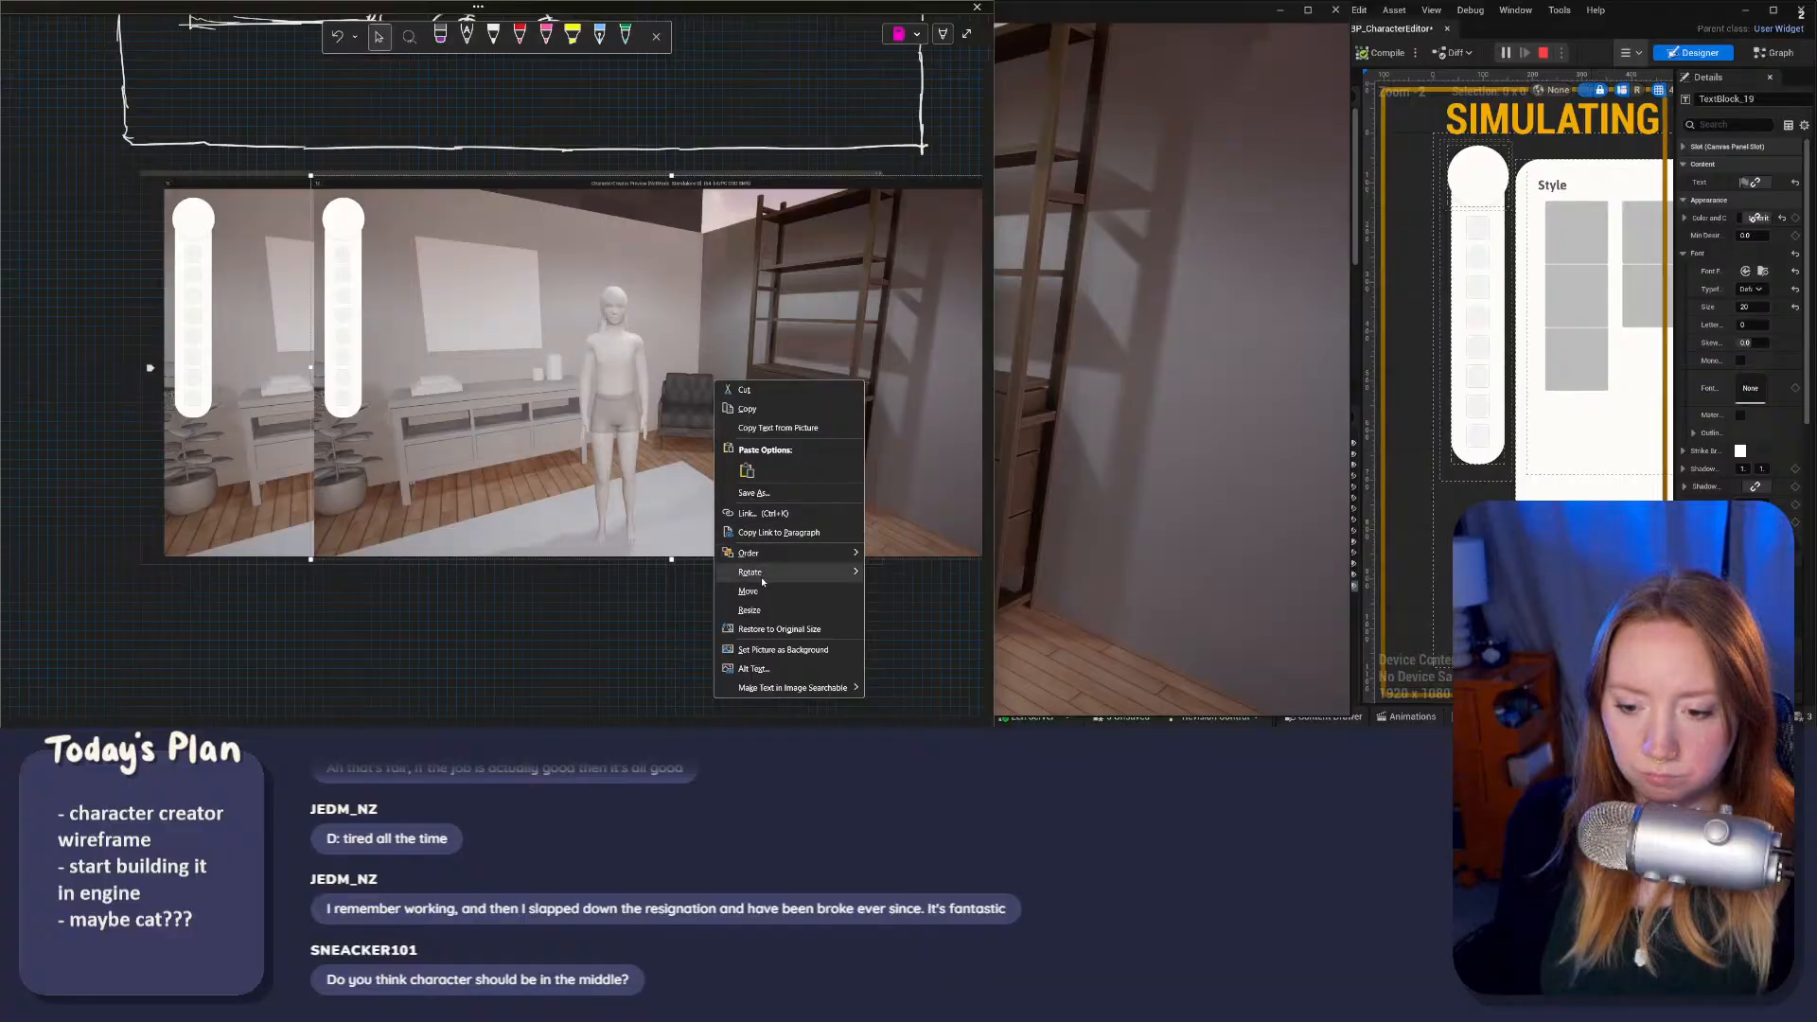
{"action": "left_click", "coordinate": [467, 653]}
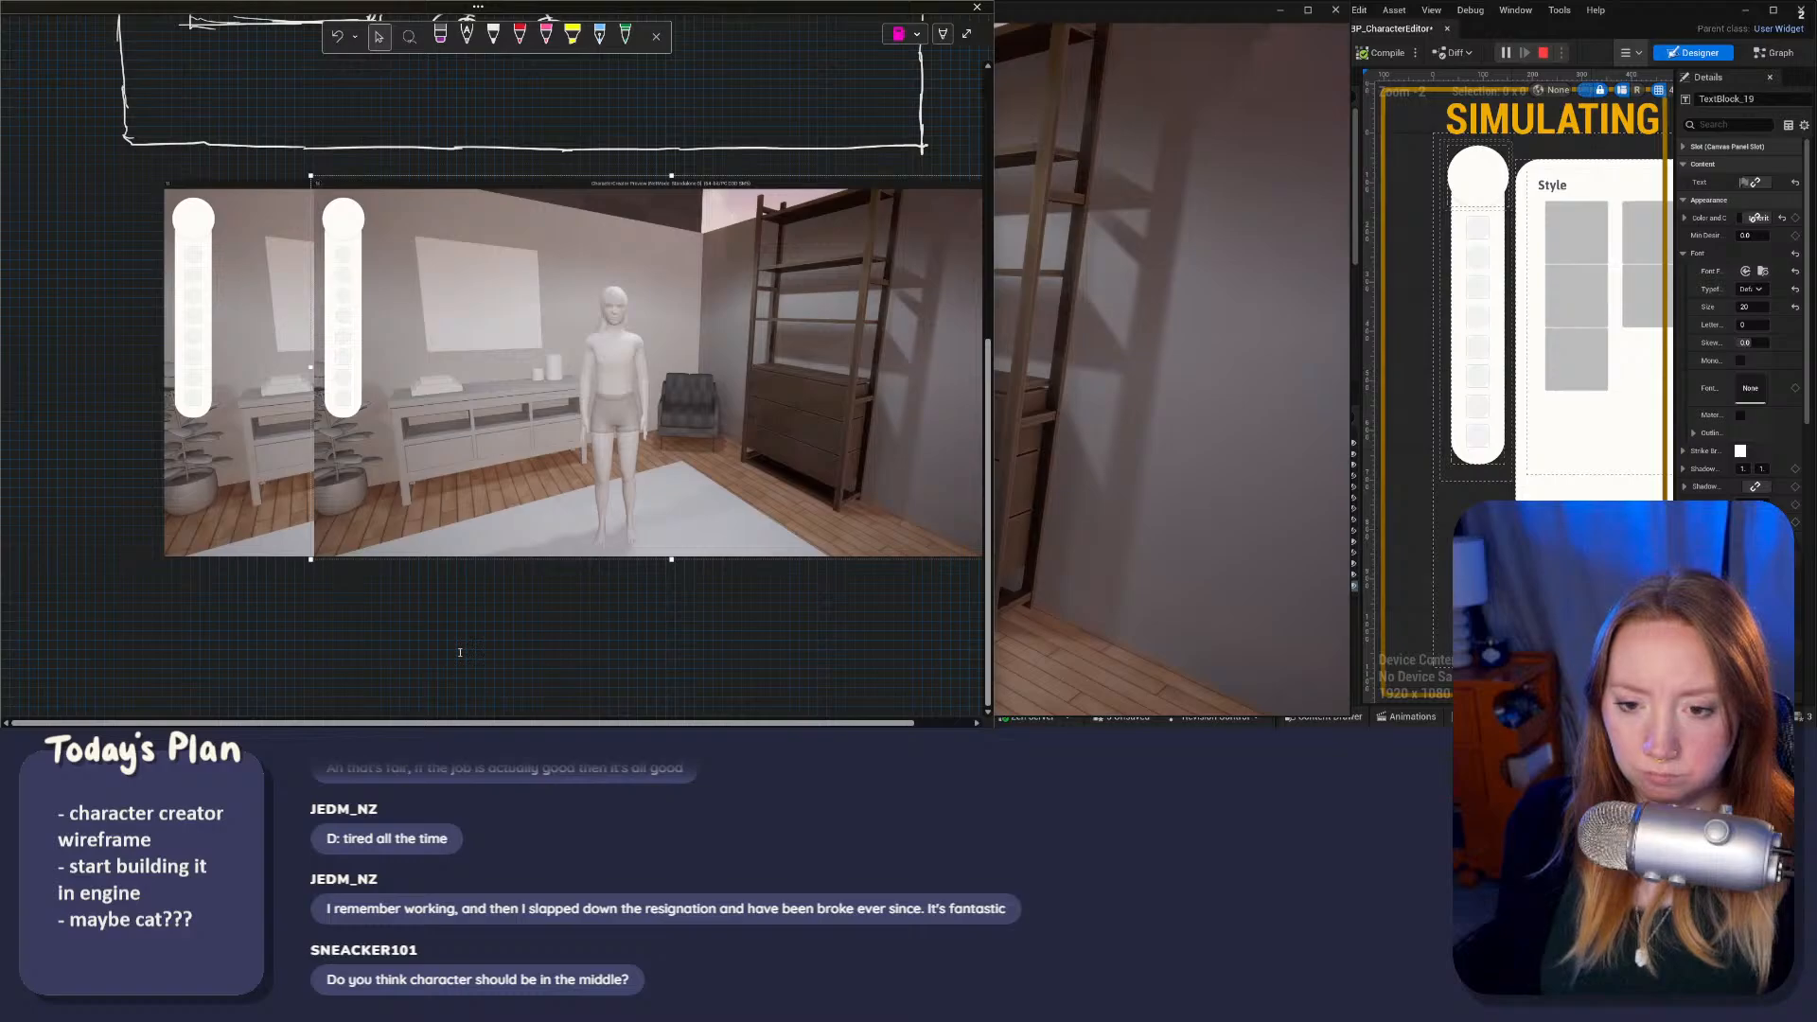
{"action": "right_click", "coordinate": [802, 416]}
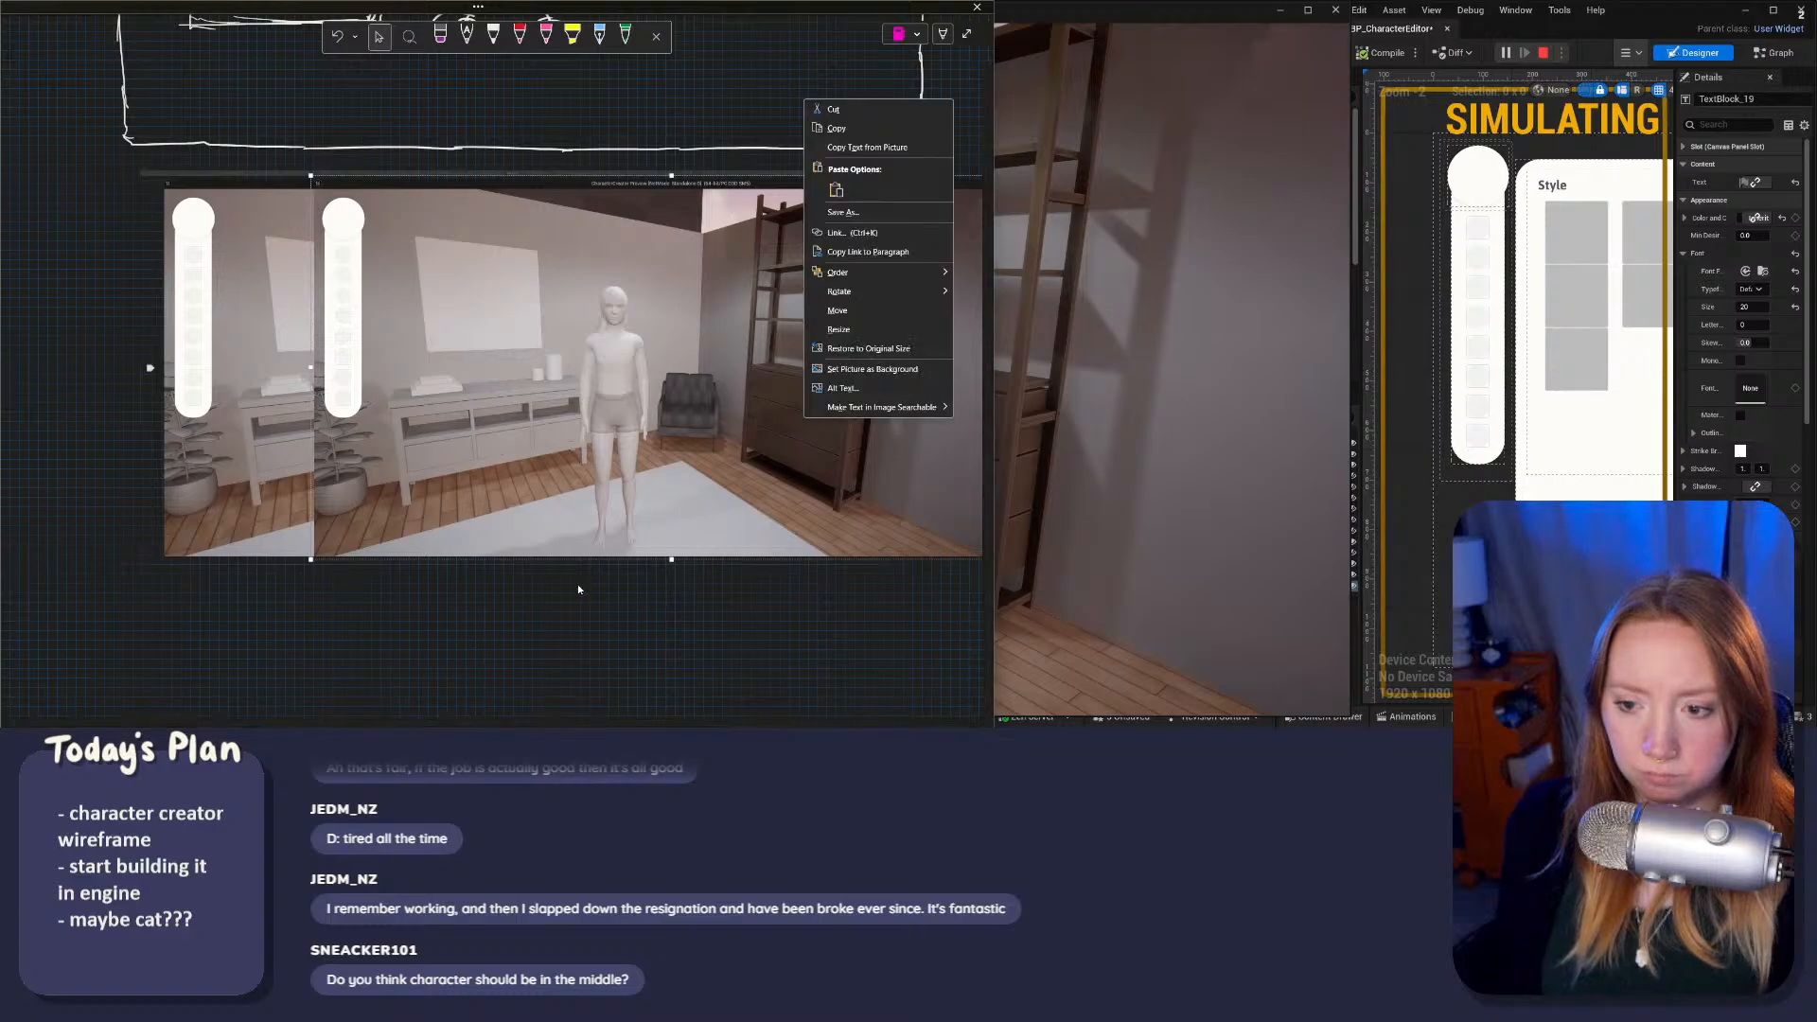
{"action": "left_click", "coordinate": [578, 586]}
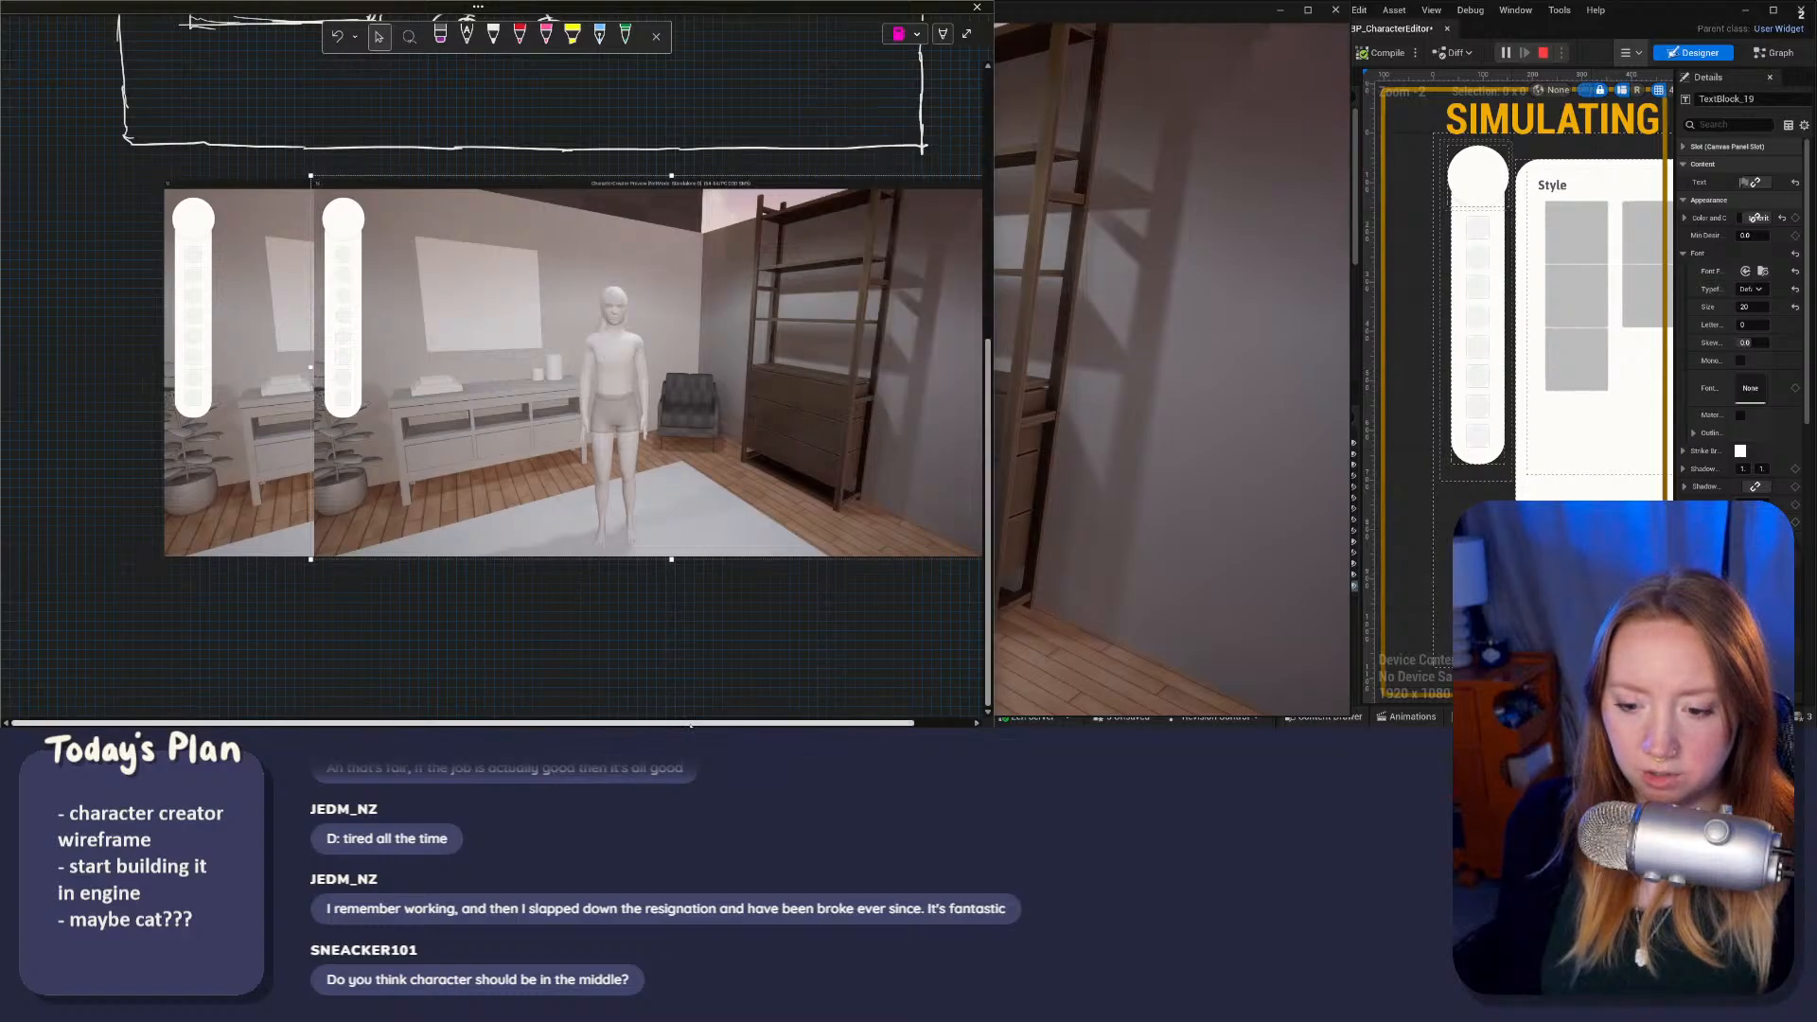
Step: Switch to the CharacterCreator preview window and capture a partial screenshot spanning the character and the bookshelf
{"action": "left_click", "coordinate": [1165, 21]}
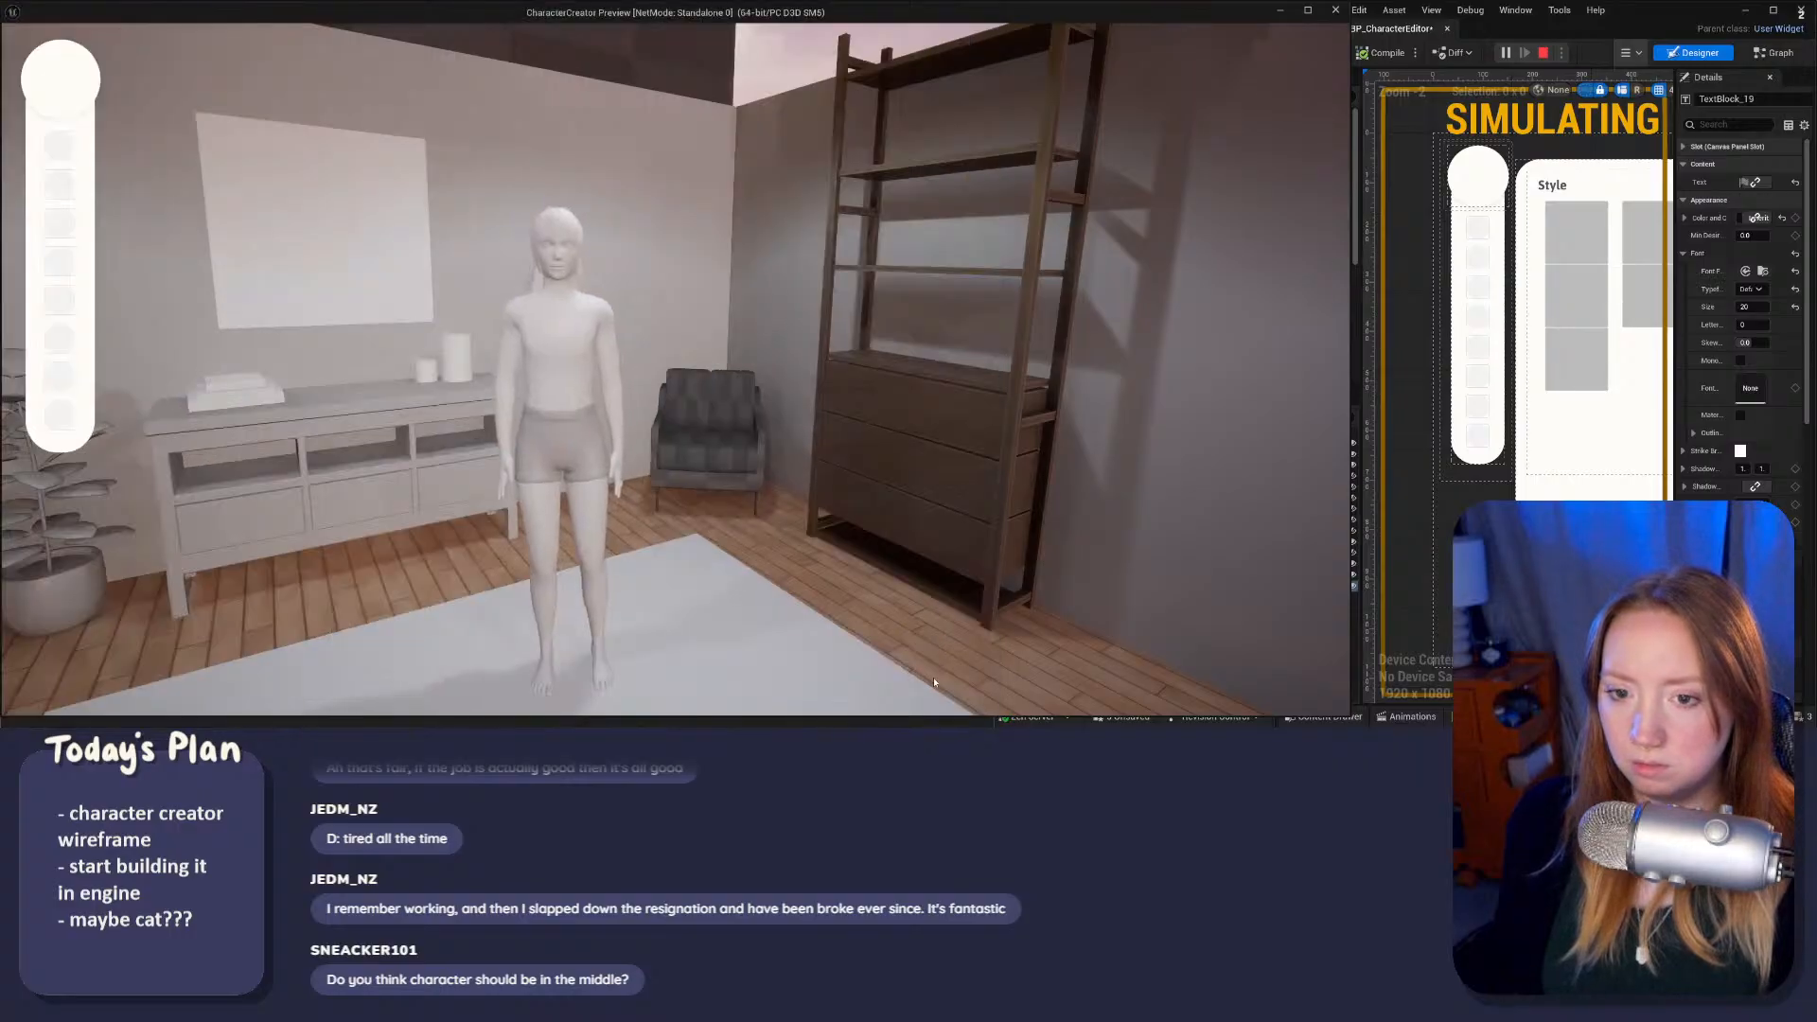
{"action": "scroll", "coordinate": [841, 513], "scroll_direction": "down", "scroll_amount": 1}
{"action": "scroll", "coordinate": [827, 516], "scroll_direction": "up", "scroll_amount": 1}
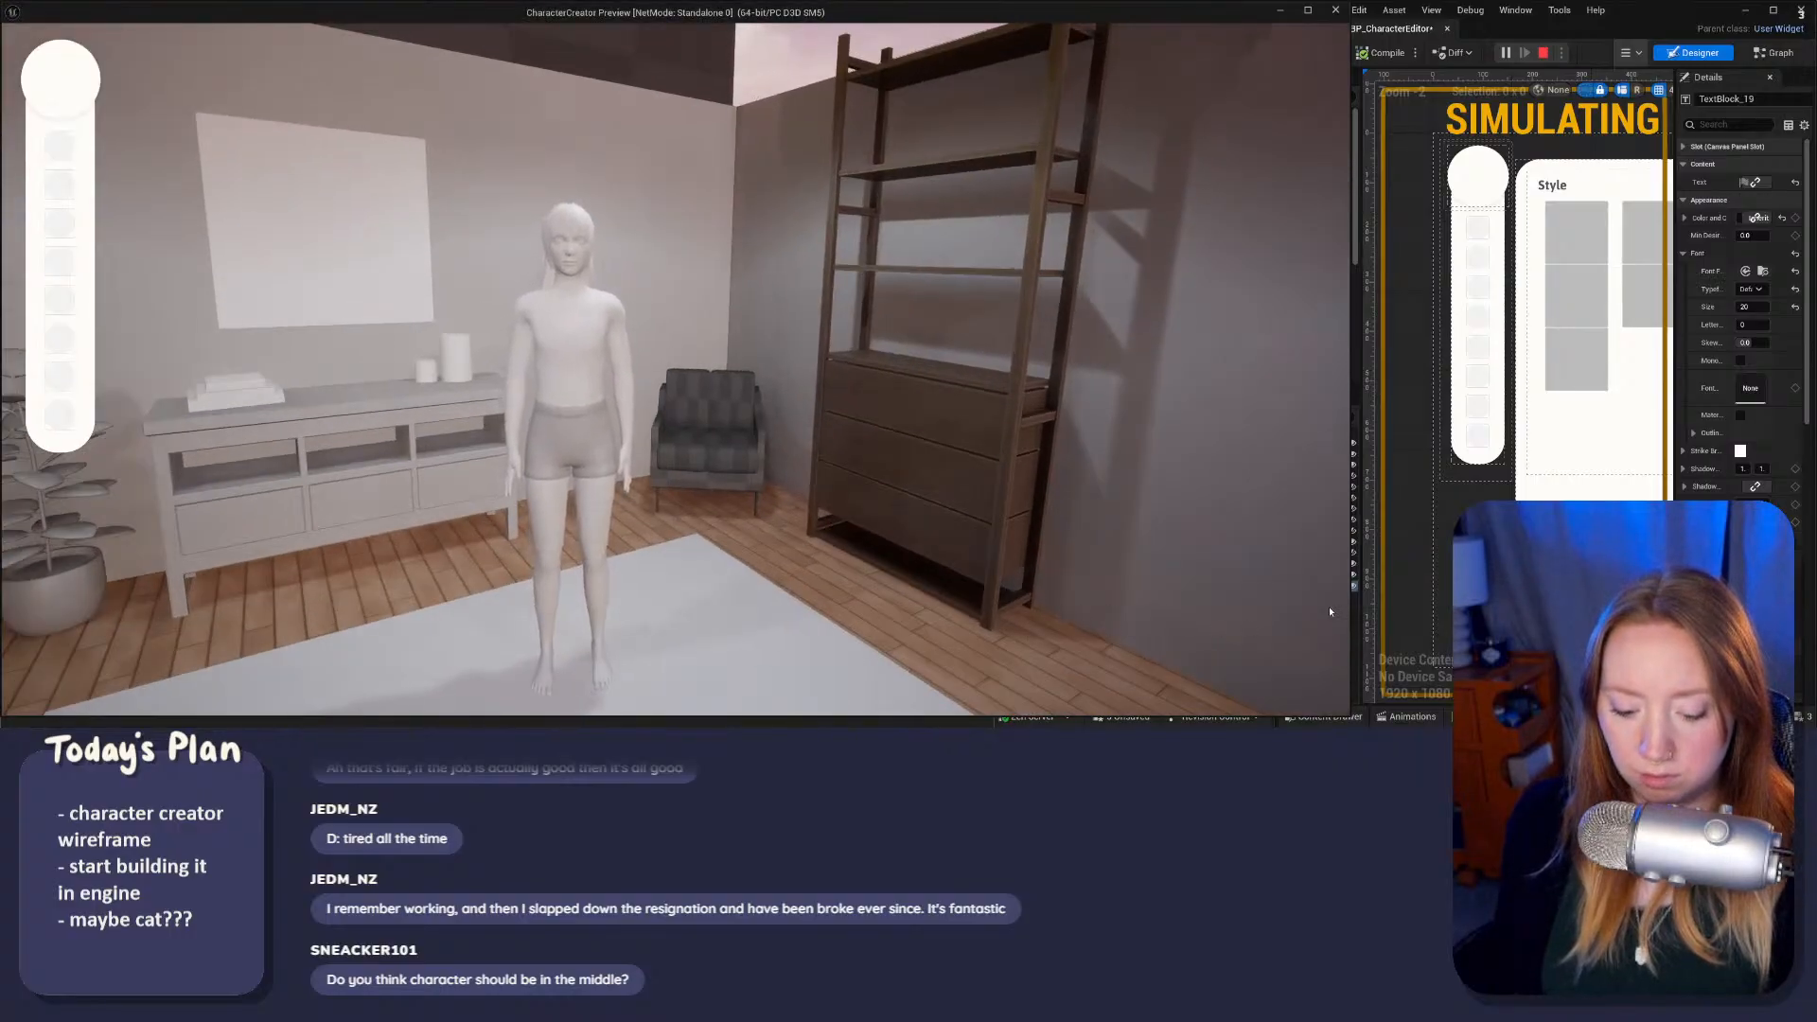
{"action": "key", "text": "super+shift+s"}
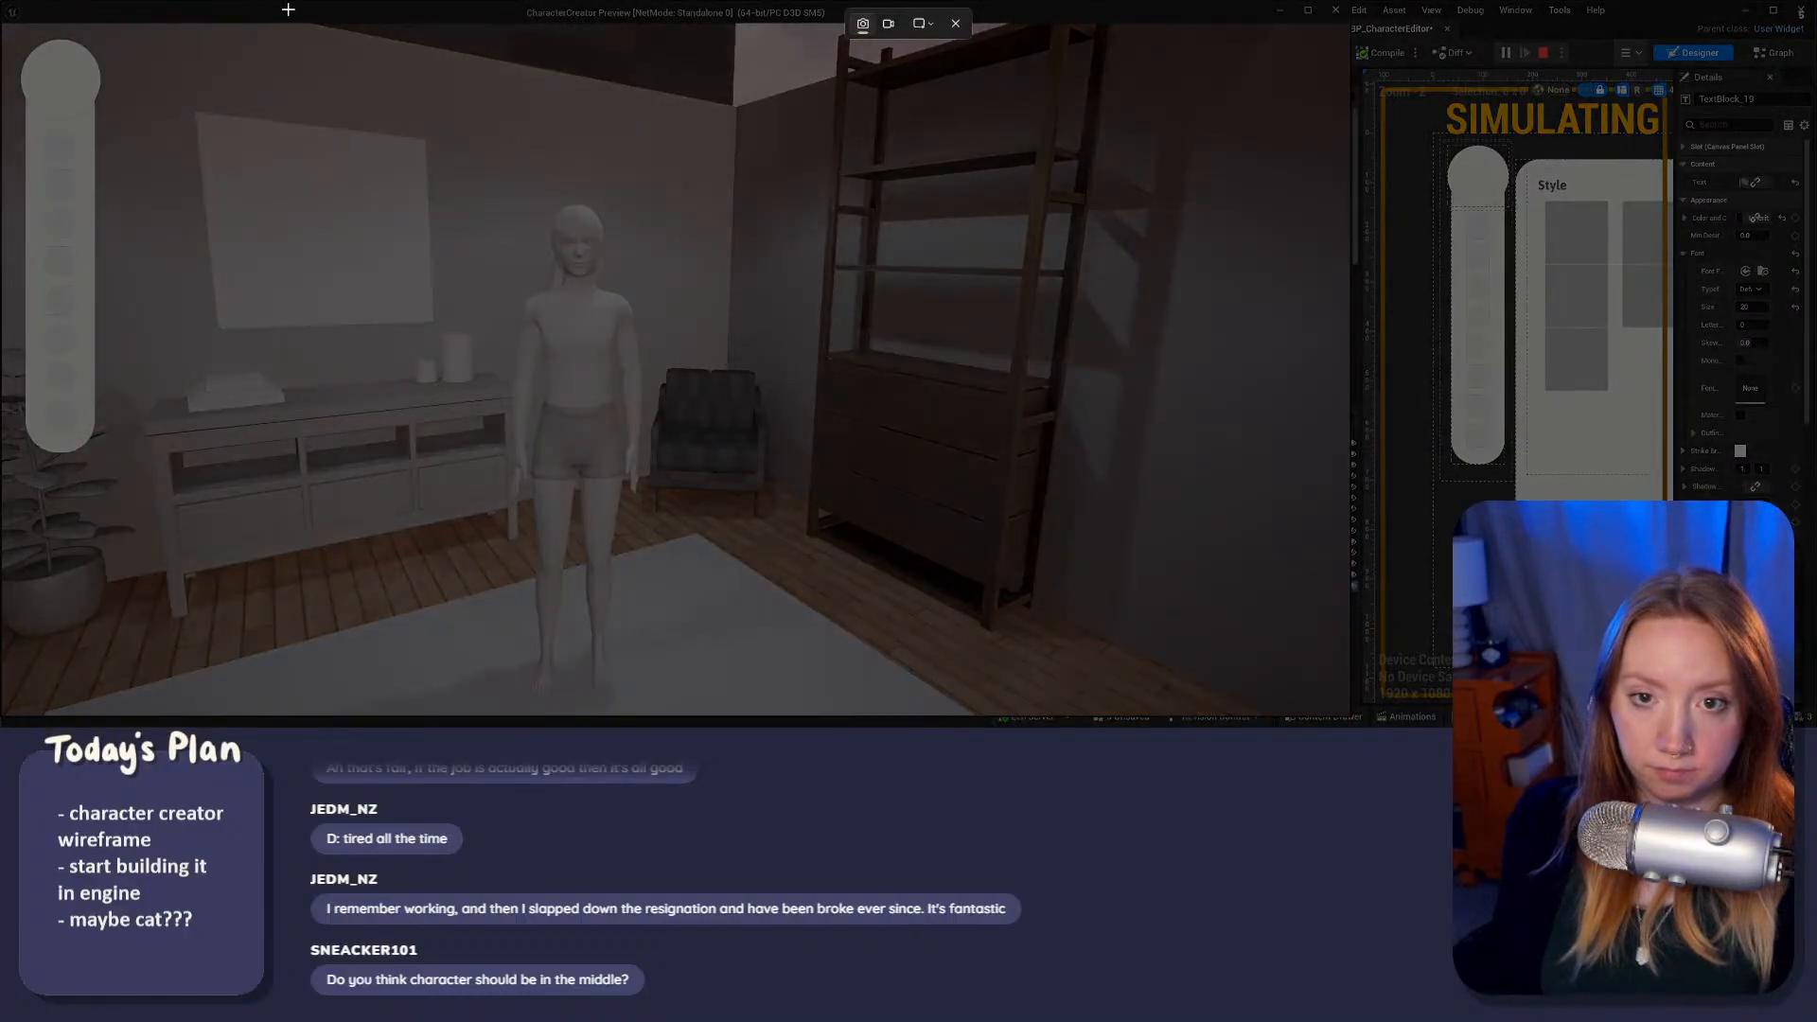
{"action": "left_click_drag", "start_coordinate": [275, 7], "coordinate": [1045, 719]}
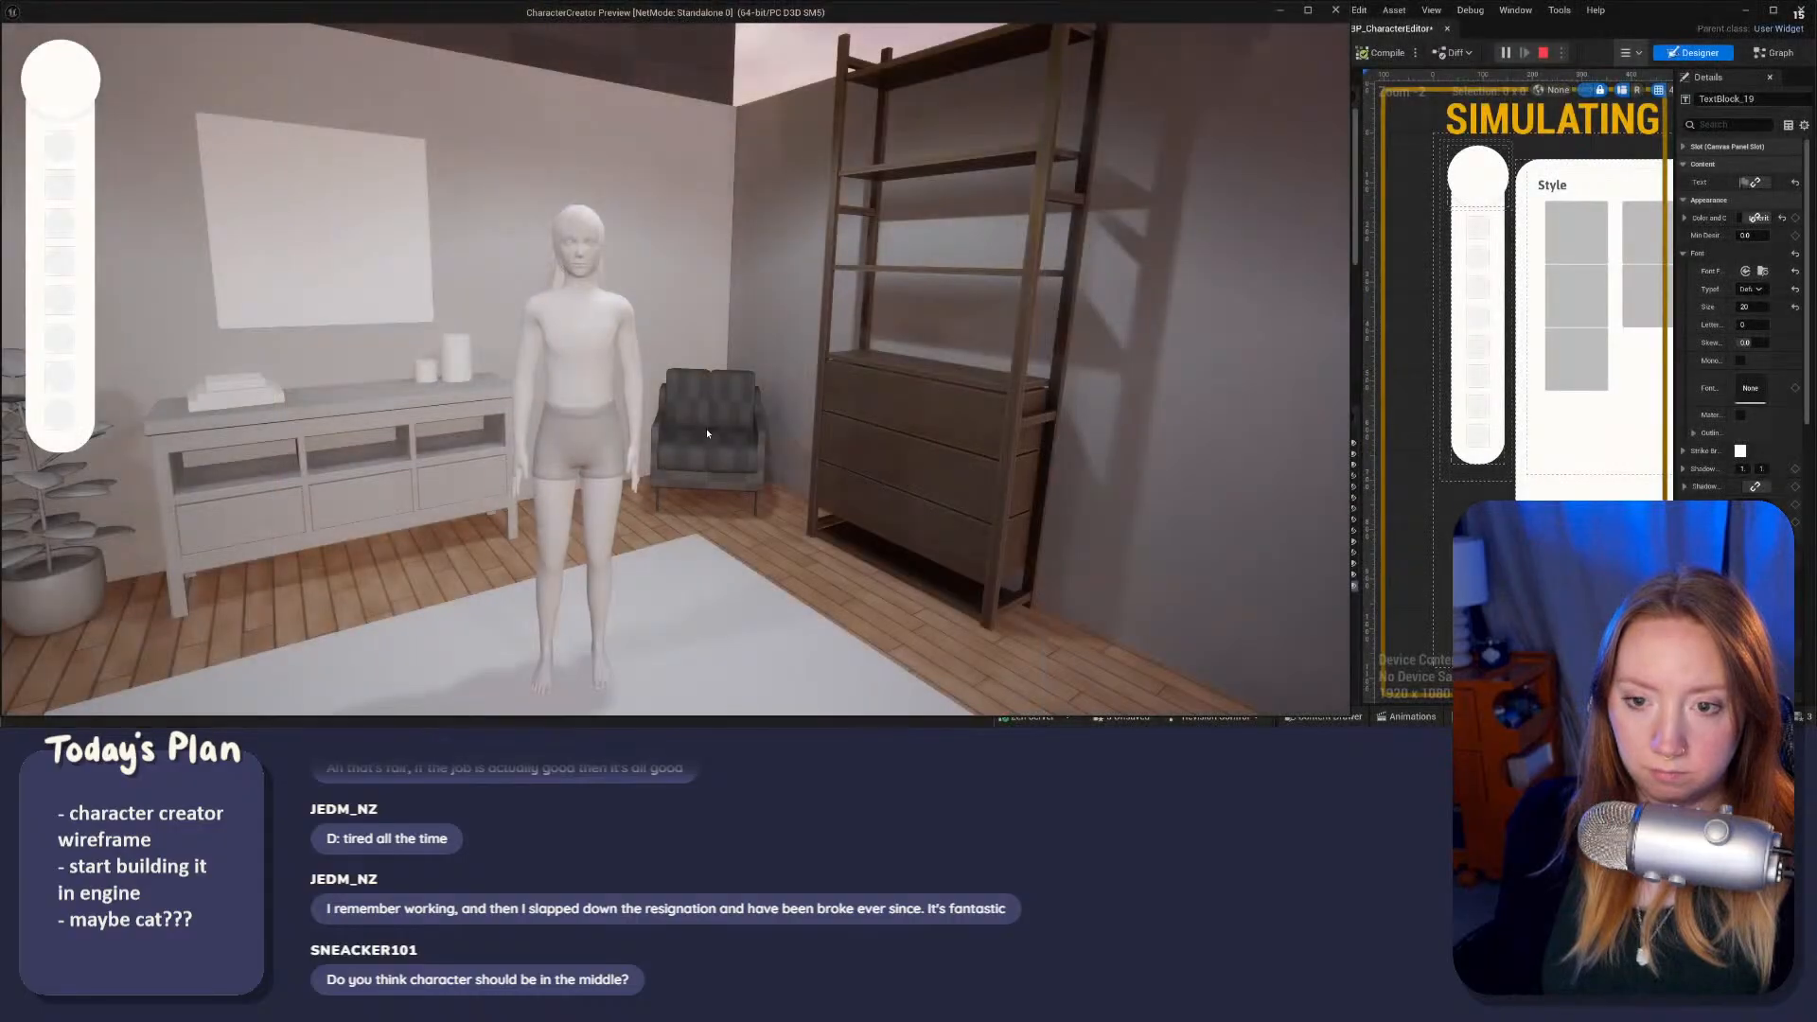
Step: Return to the notes page and paste the partial screenshot in place of the offset full copy
{"action": "key", "text": "alt+Tab"}
{"action": "key", "text": "ctrl+v"}
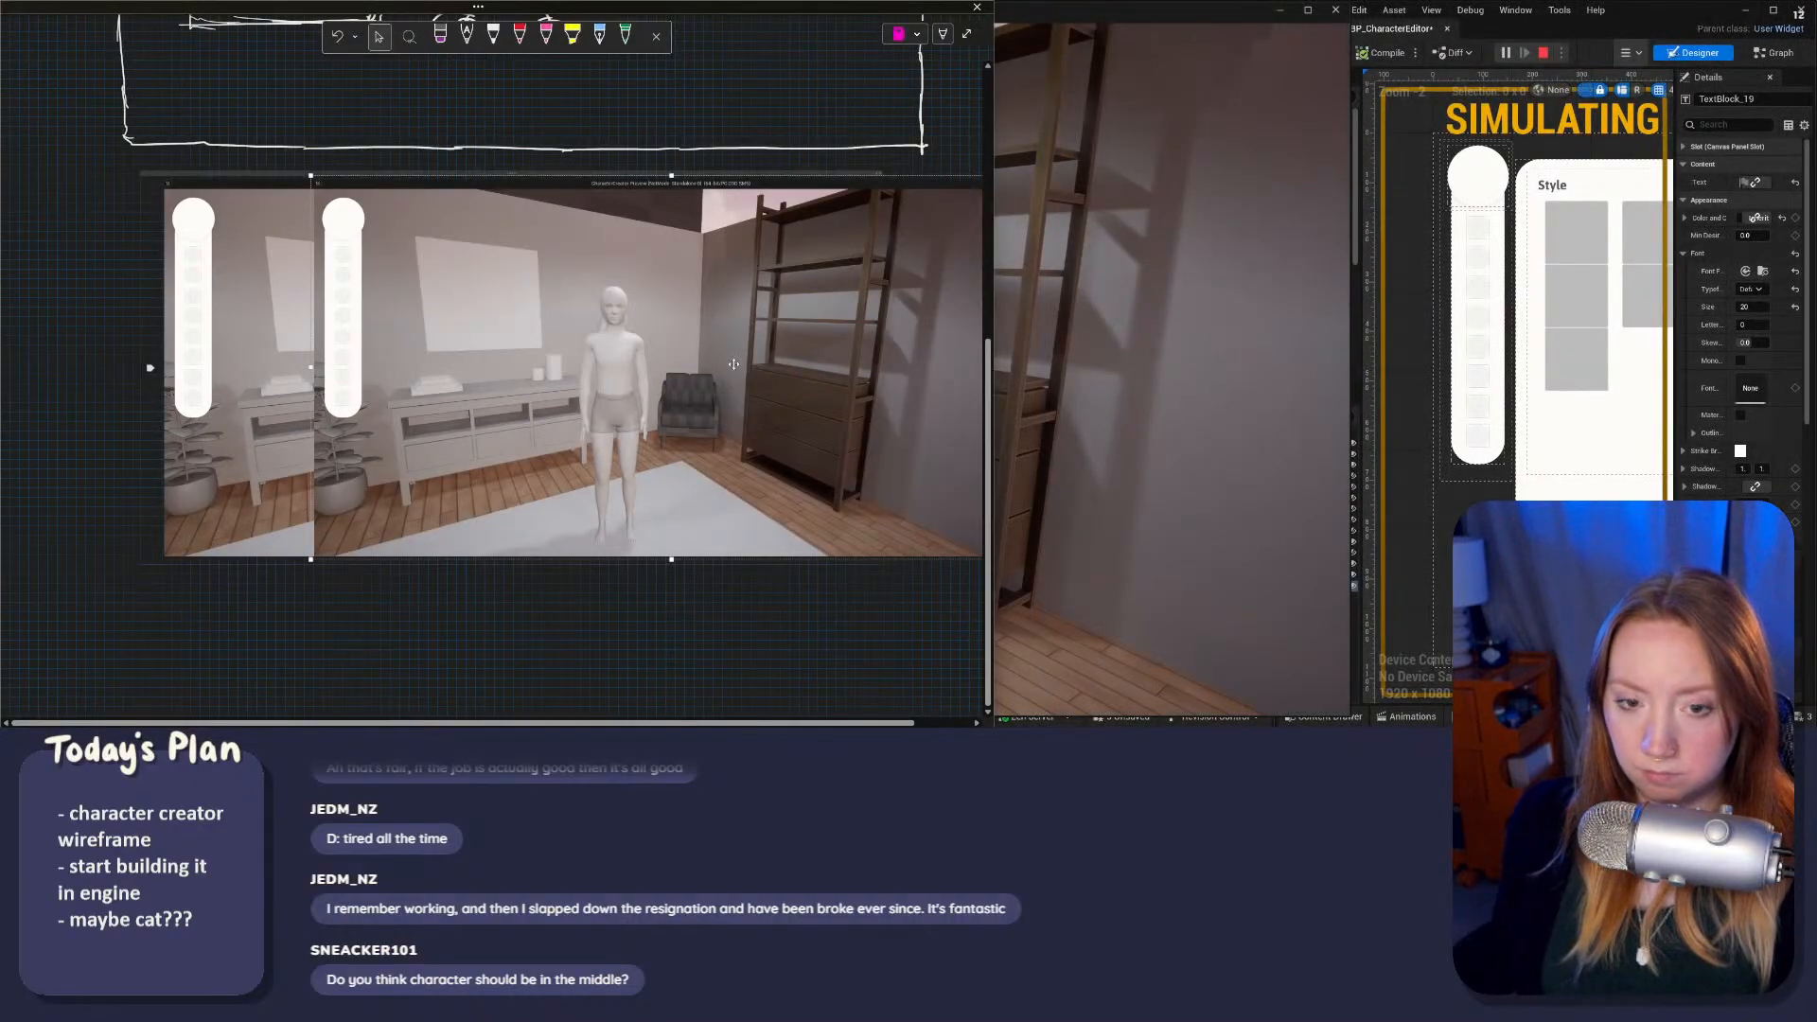
{"action": "key", "text": "ctrl+z"}
{"action": "key", "text": "ctrl+v"}
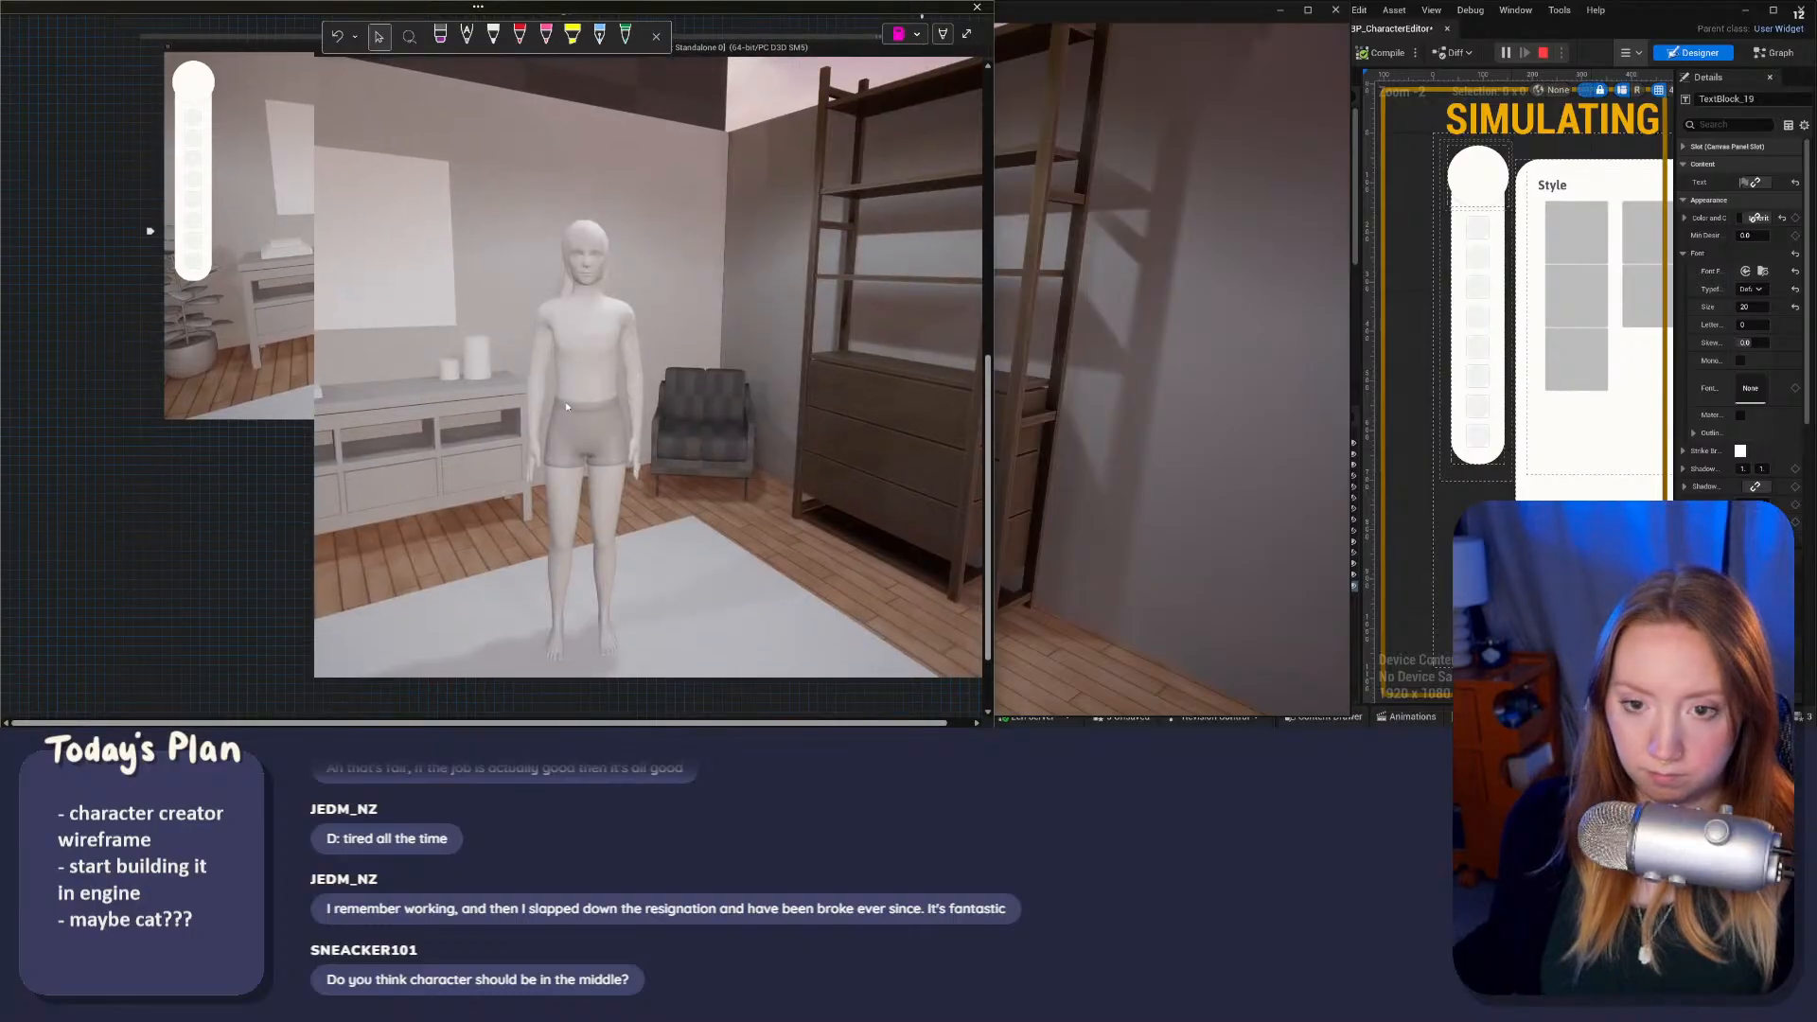
Step: Scale the partial screenshot down to the full screenshot's height and align it with that image's right edge
{"action": "left_click_drag", "start_coordinate": [570, 408], "coordinate": [528, 493]}
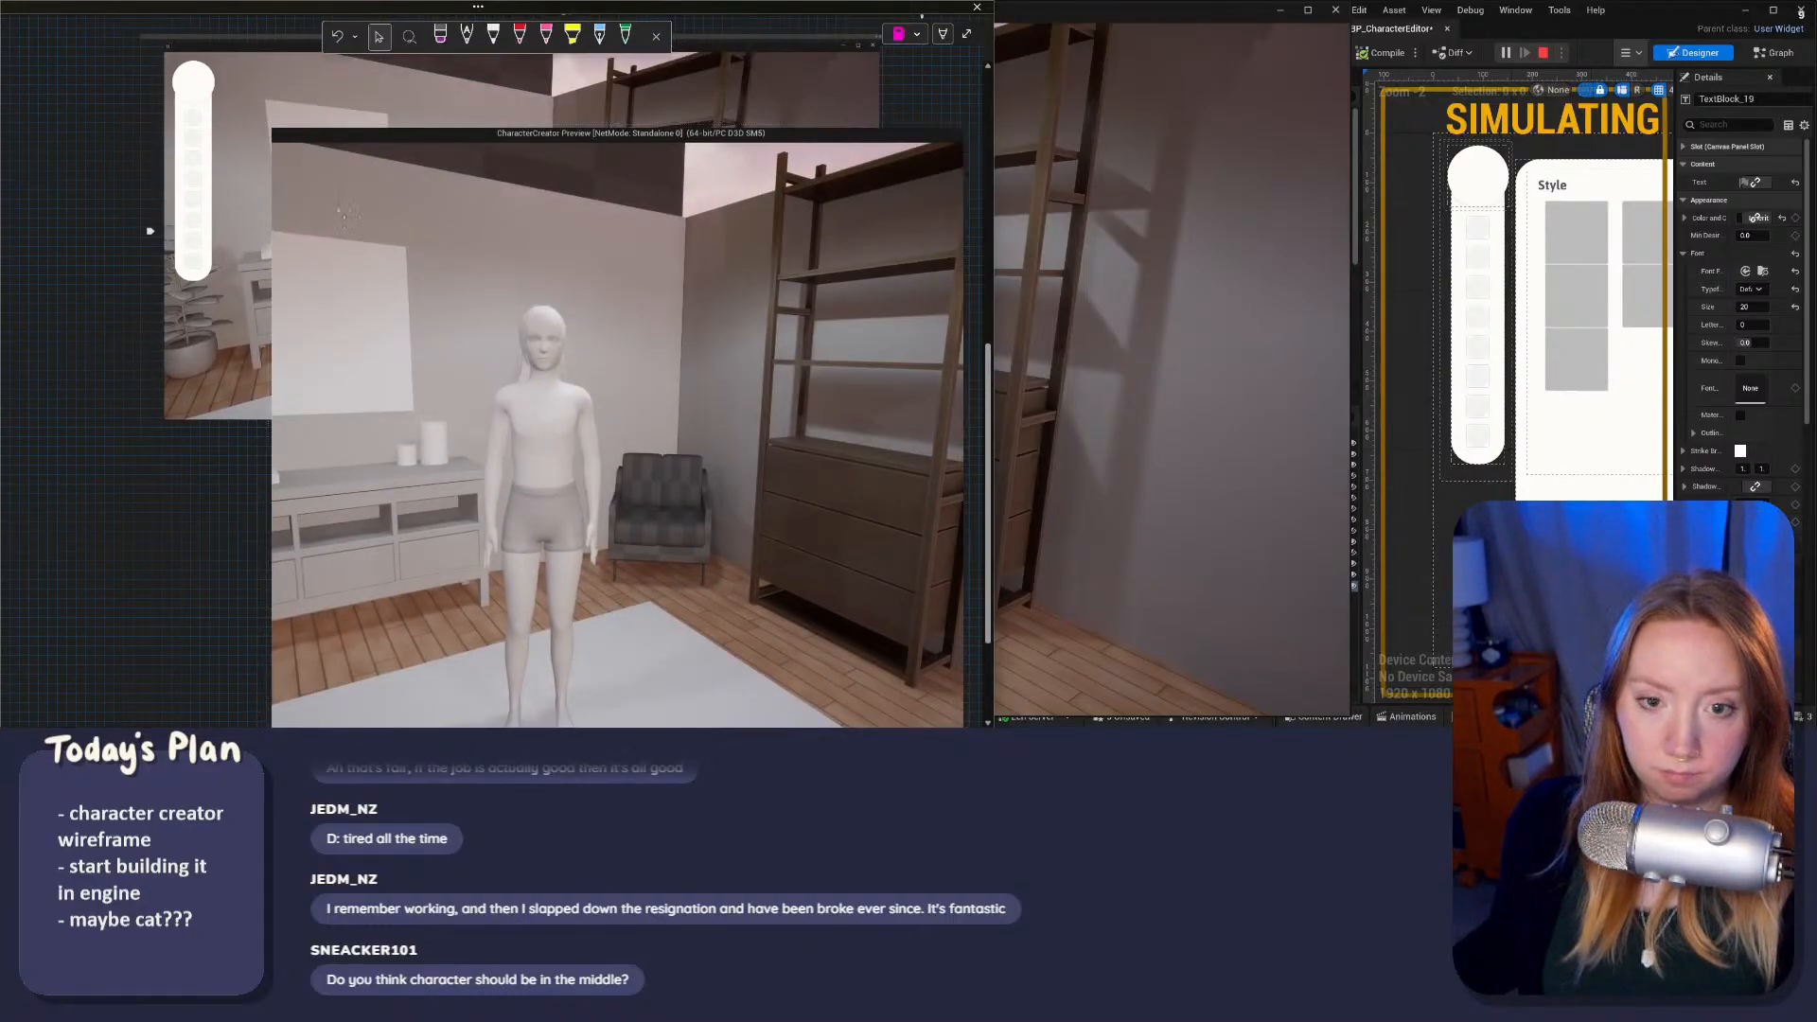
{"action": "left_click_drag", "start_coordinate": [268, 124], "coordinate": [599, 429]}
{"action": "left_click_drag", "start_coordinate": [781, 578], "coordinate": [694, 178]}
{"action": "left_click_drag", "start_coordinate": [509, 375], "coordinate": [465, 416]}
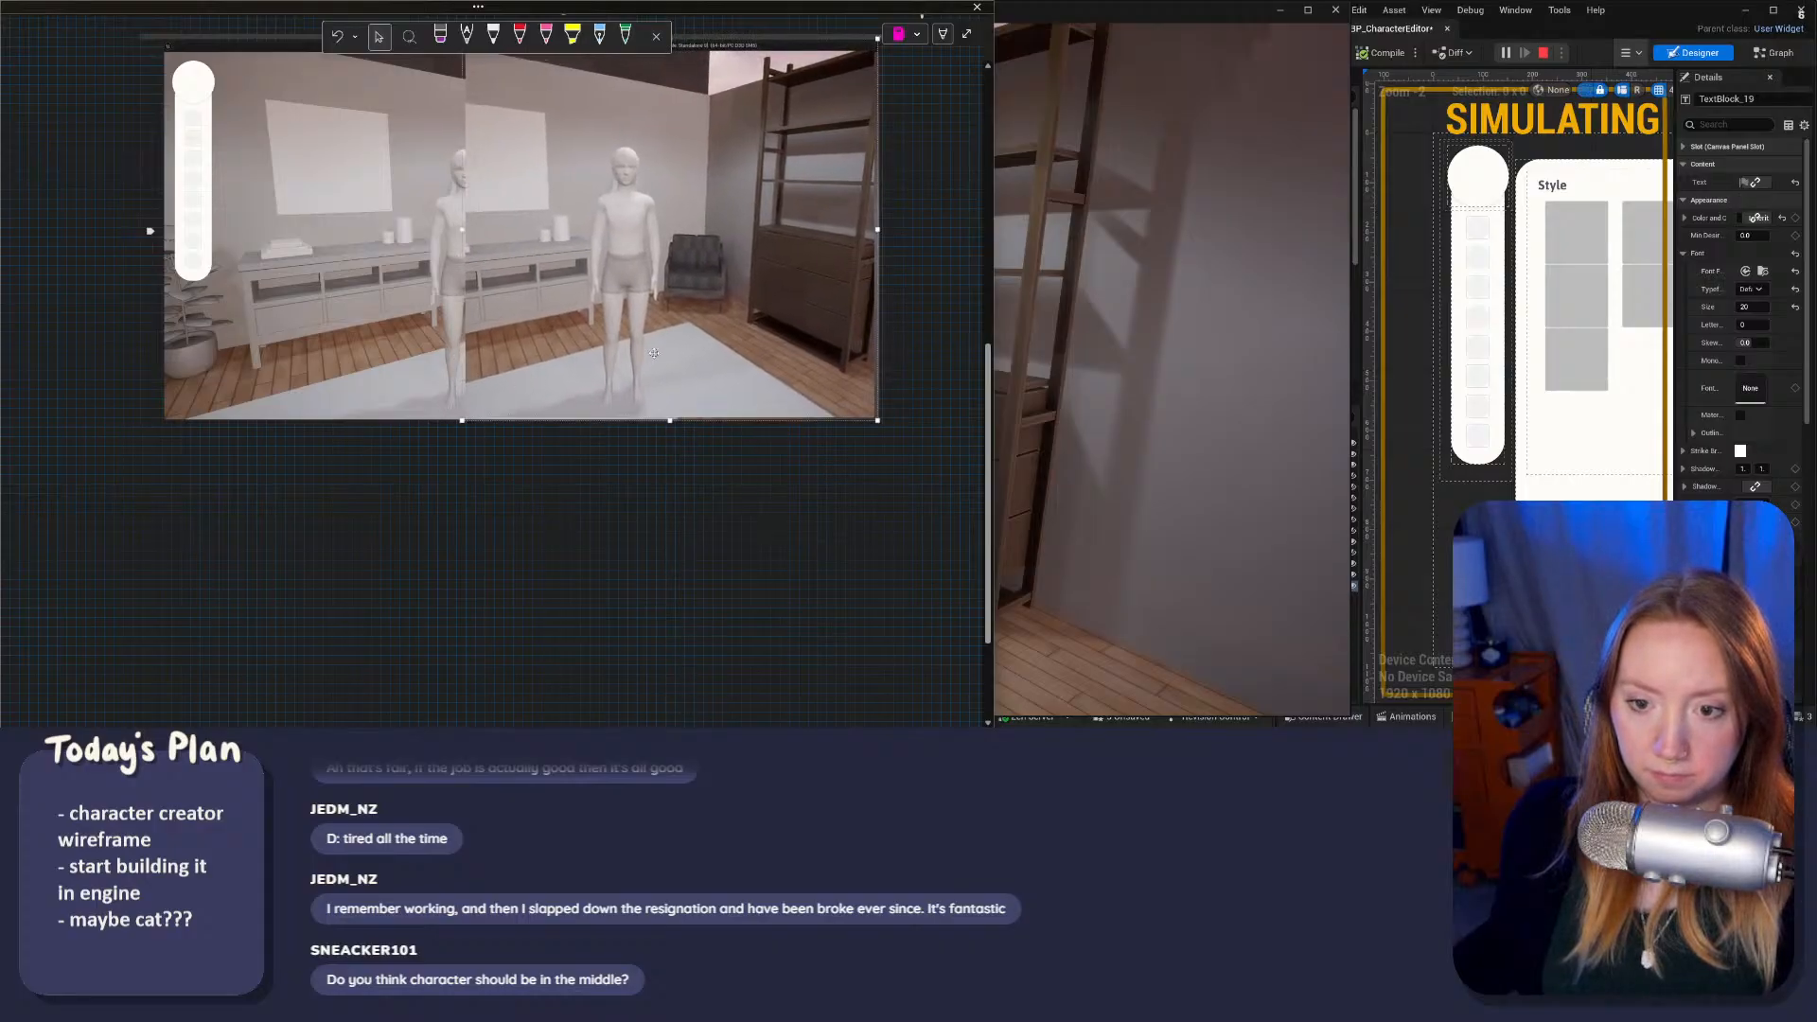
Step: Shift the partial screenshot left so it covers the original character and its character stands near the image's middle
{"action": "left_click_drag", "start_coordinate": [654, 353], "coordinate": [601, 348]}
{"action": "left_click", "coordinate": [514, 513]}
{"action": "scroll", "coordinate": [506, 492], "scroll_direction": "up", "scroll_amount": 2}
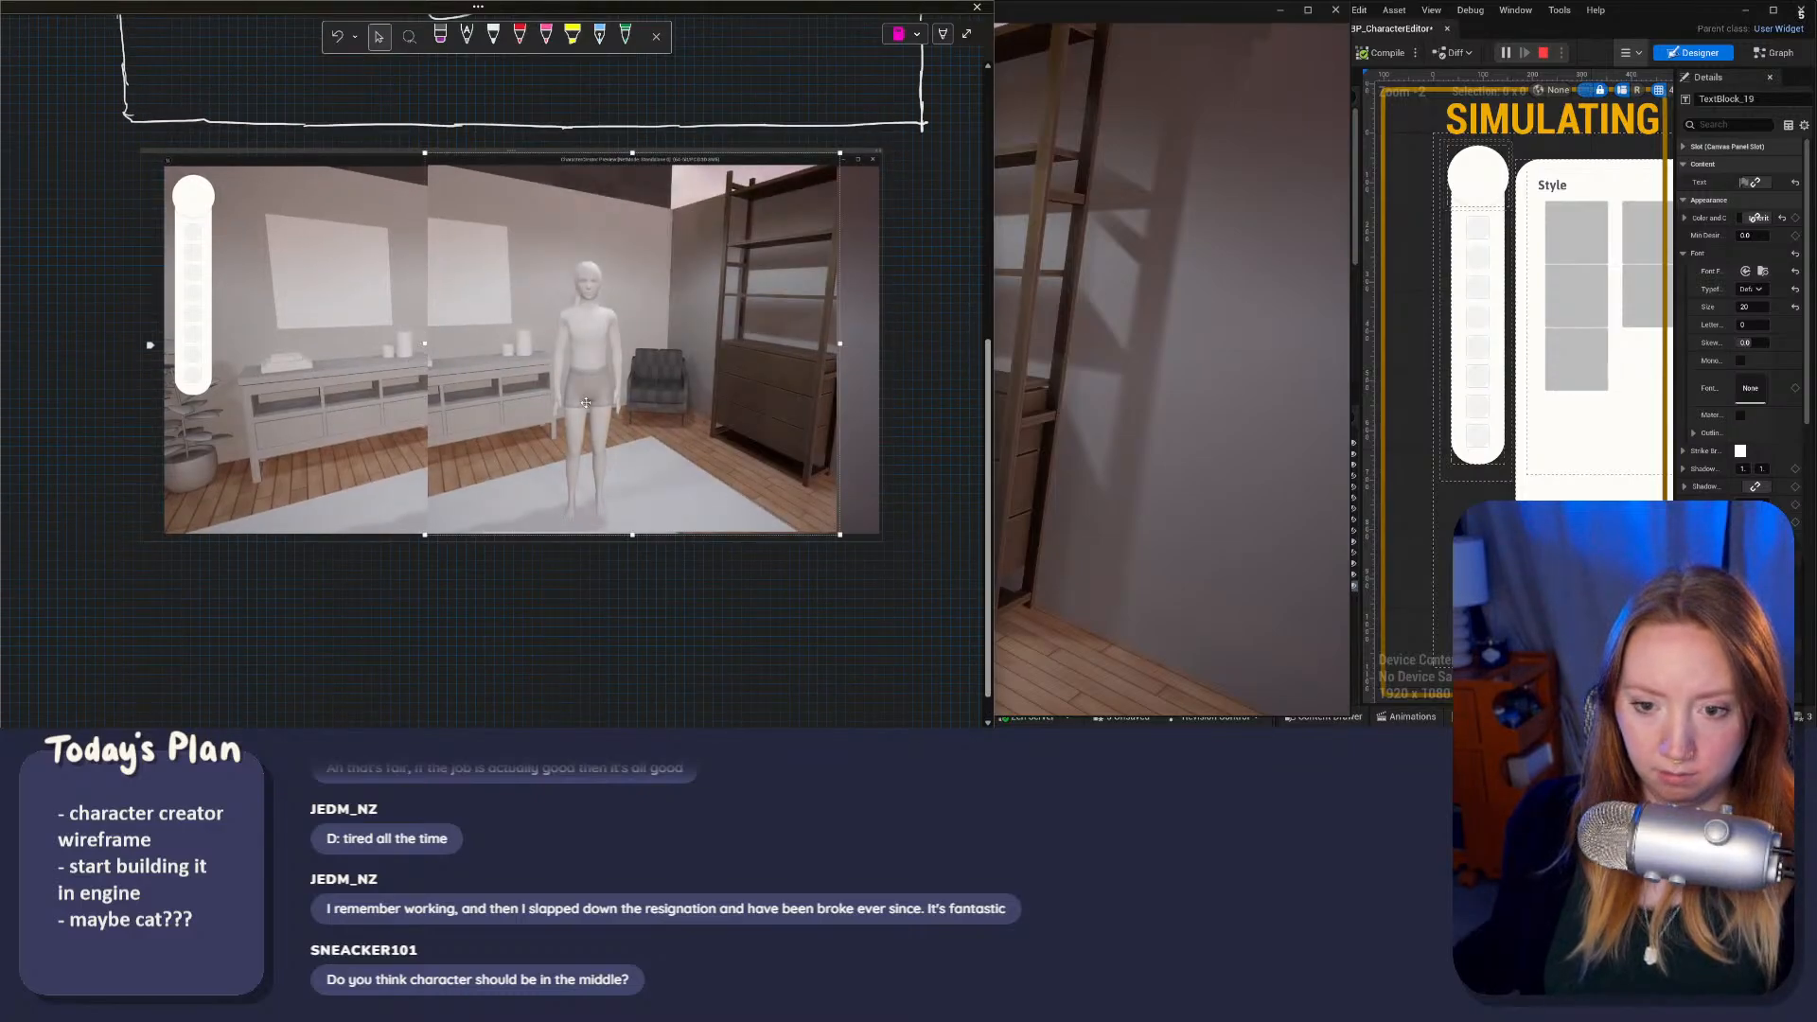
{"action": "mouse_move", "coordinate": [579, 414]}
{"action": "left_mouse_down"}
{"action": "mouse_move", "coordinate": [593, 385]}
{"action": "mouse_move", "coordinate": [589, 409]}
{"action": "left_mouse_up"}
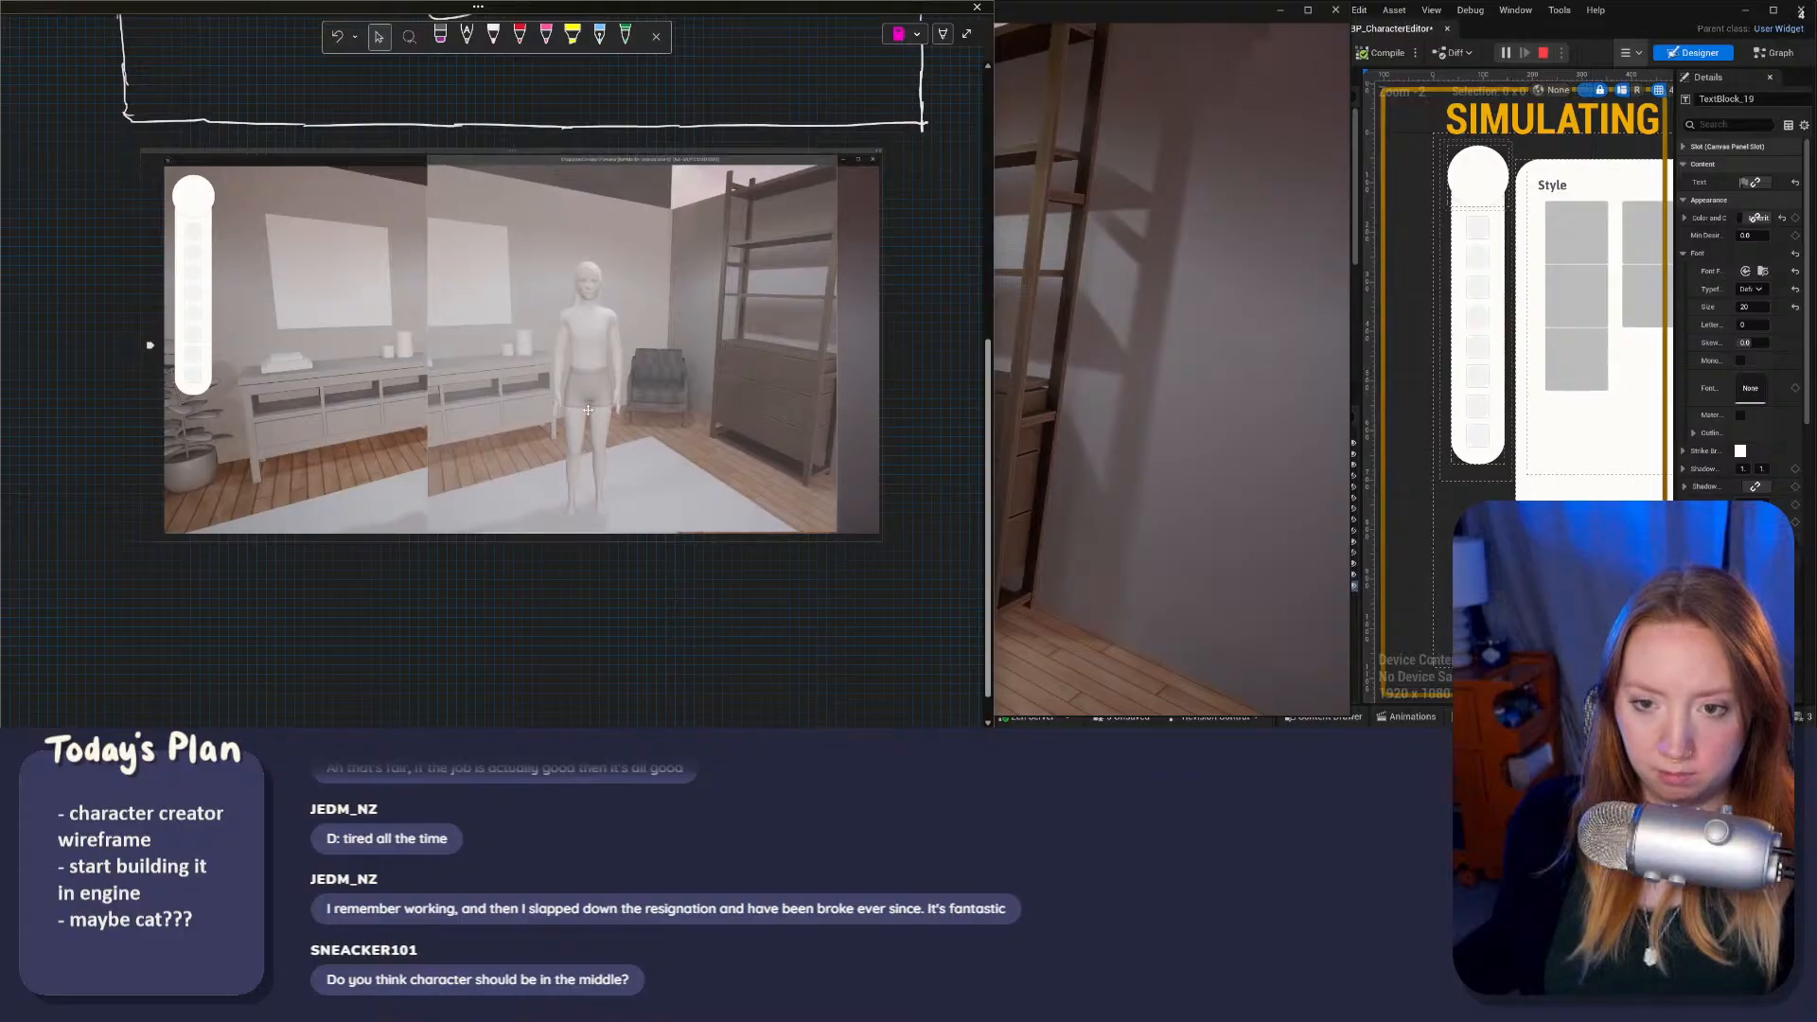
{"action": "scroll", "coordinate": [354, 416], "scroll_direction": "up", "scroll_amount": 2, "text": "ctrl"}
{"action": "scroll", "coordinate": [354, 417], "scroll_direction": "up", "scroll_amount": 2, "text": "ctrl"}
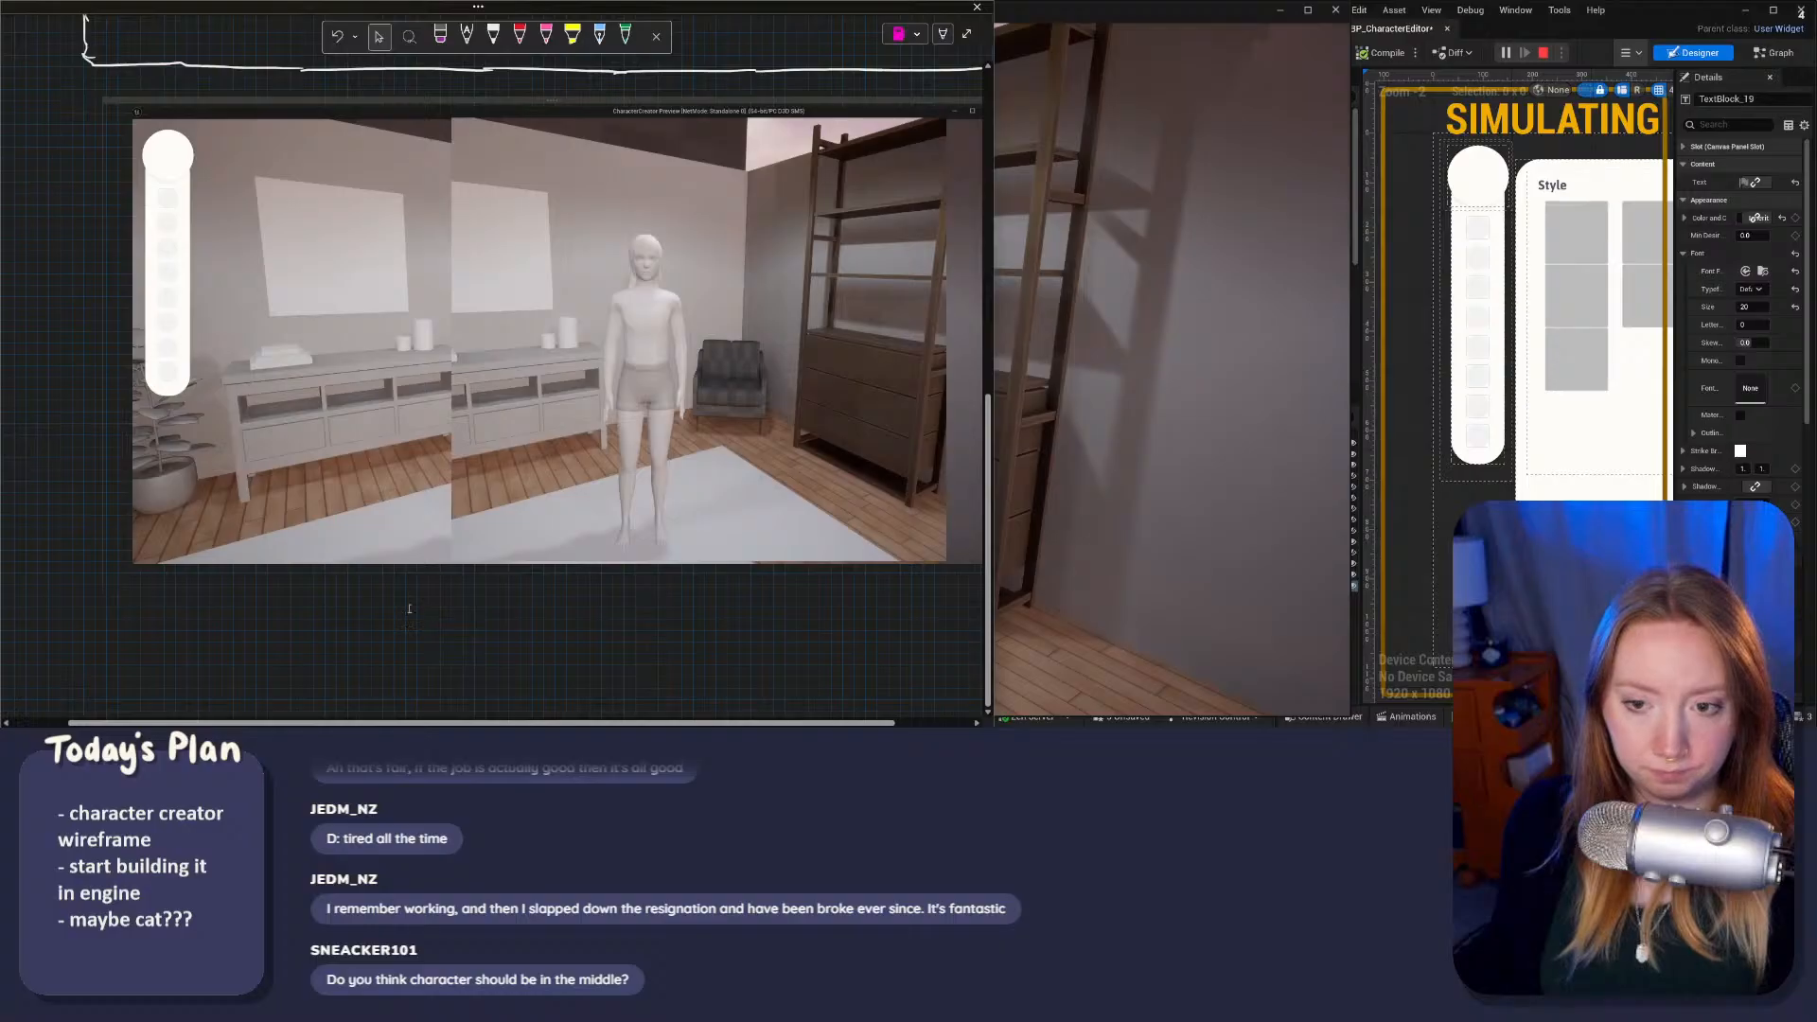
{"action": "scroll", "coordinate": [409, 608], "scroll_direction": "up", "scroll_amount": 1}
{"action": "scroll", "coordinate": [647, 596], "scroll_direction": "down", "scroll_amount": 2}
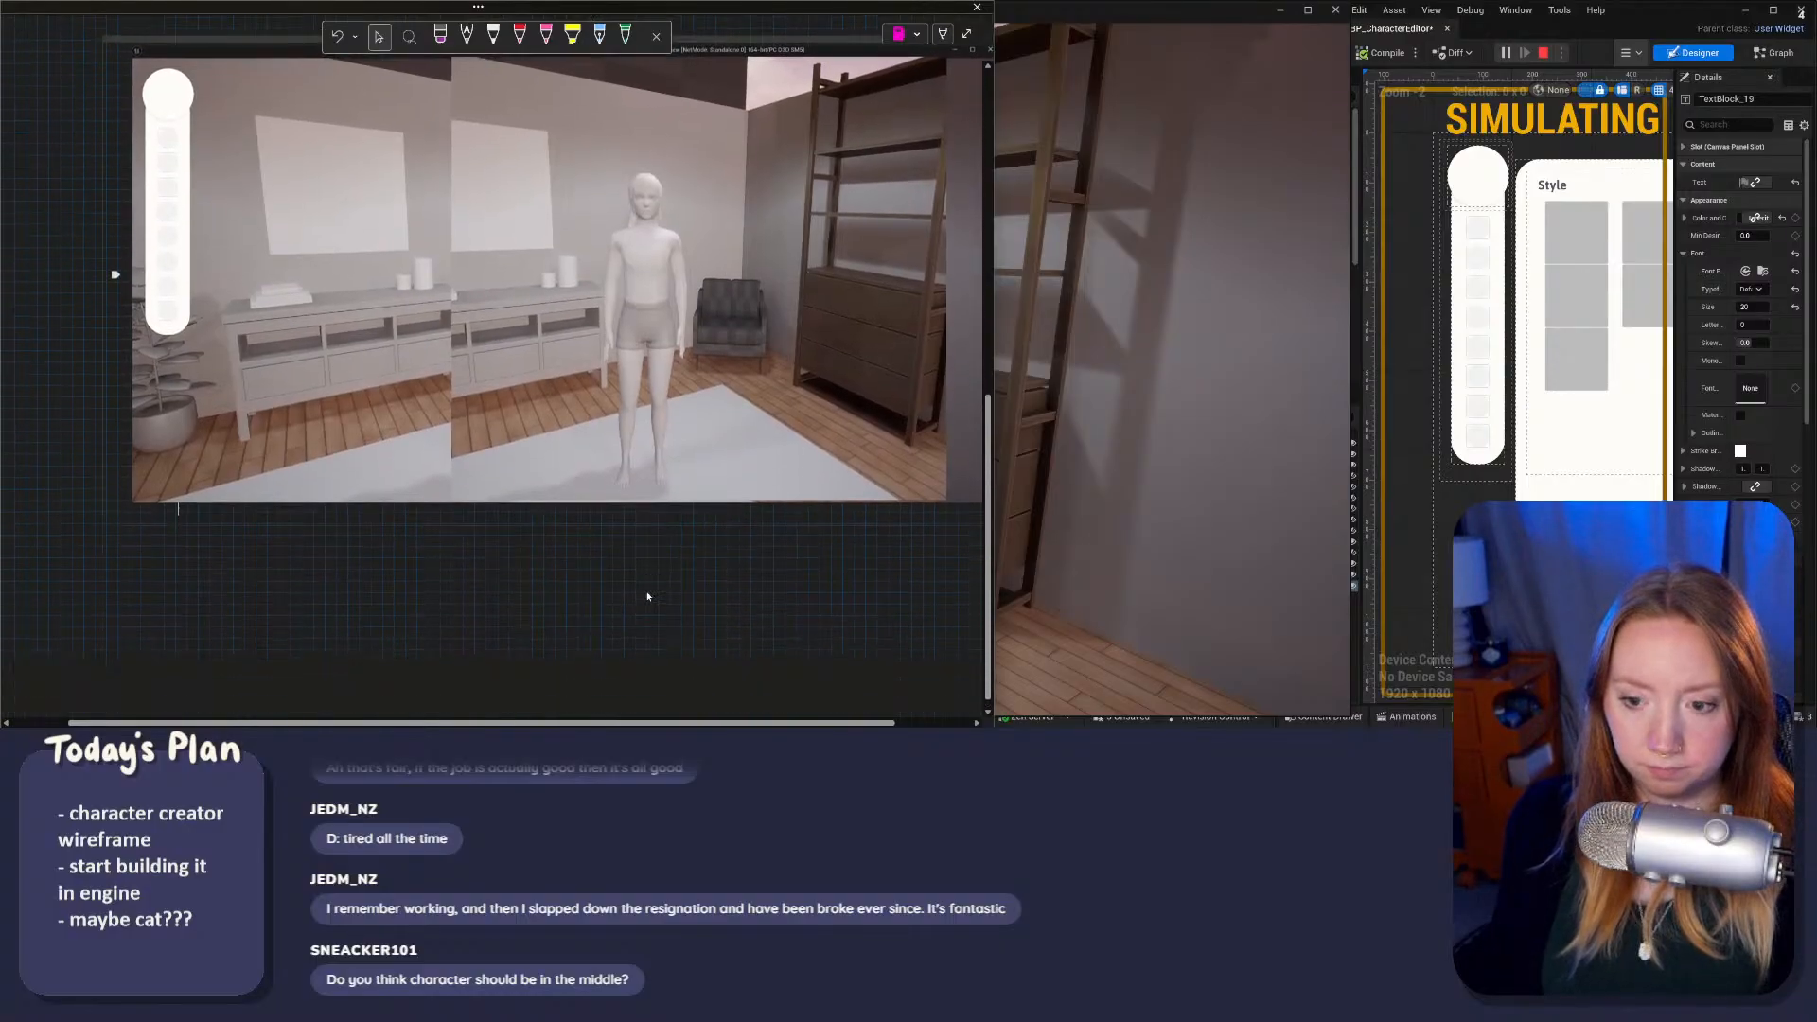
Step: Bring up the Character Creator feature list beside the wireframe notes and widen the notes window
{"action": "scroll", "coordinate": [647, 596], "scroll_direction": "up", "scroll_amount": 3}
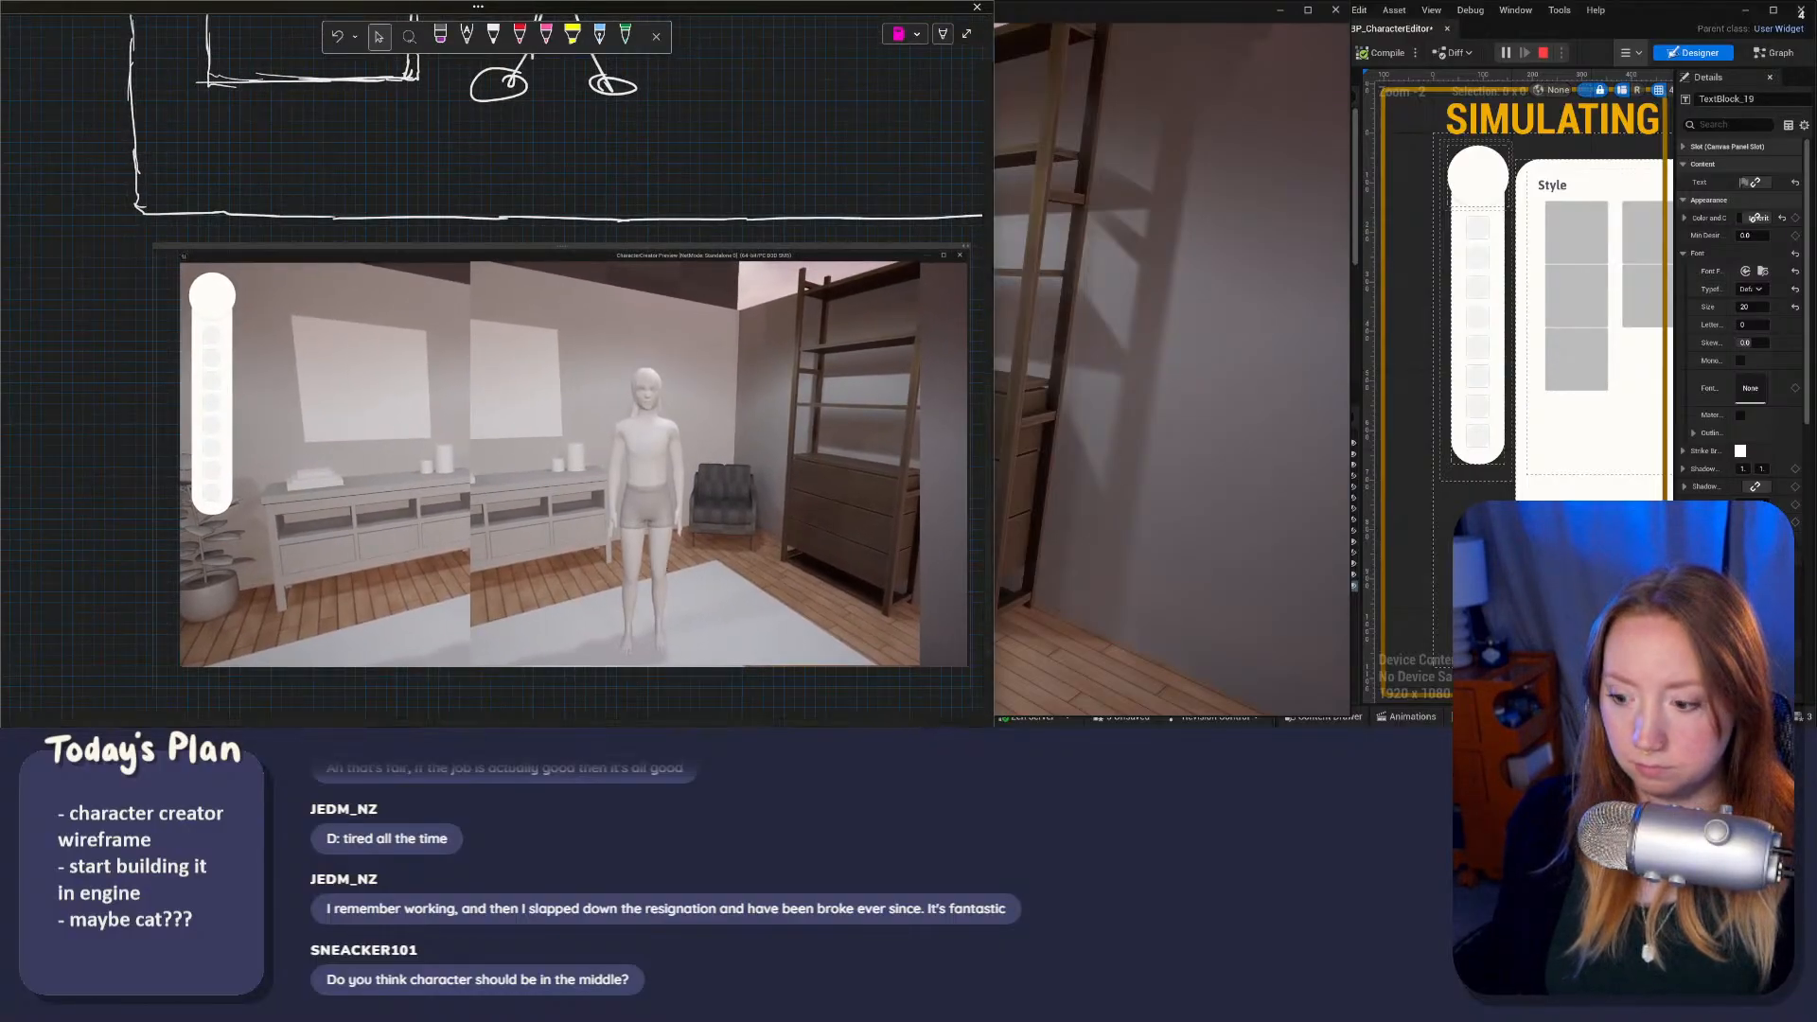
{"action": "key", "text": "alt+Tab"}
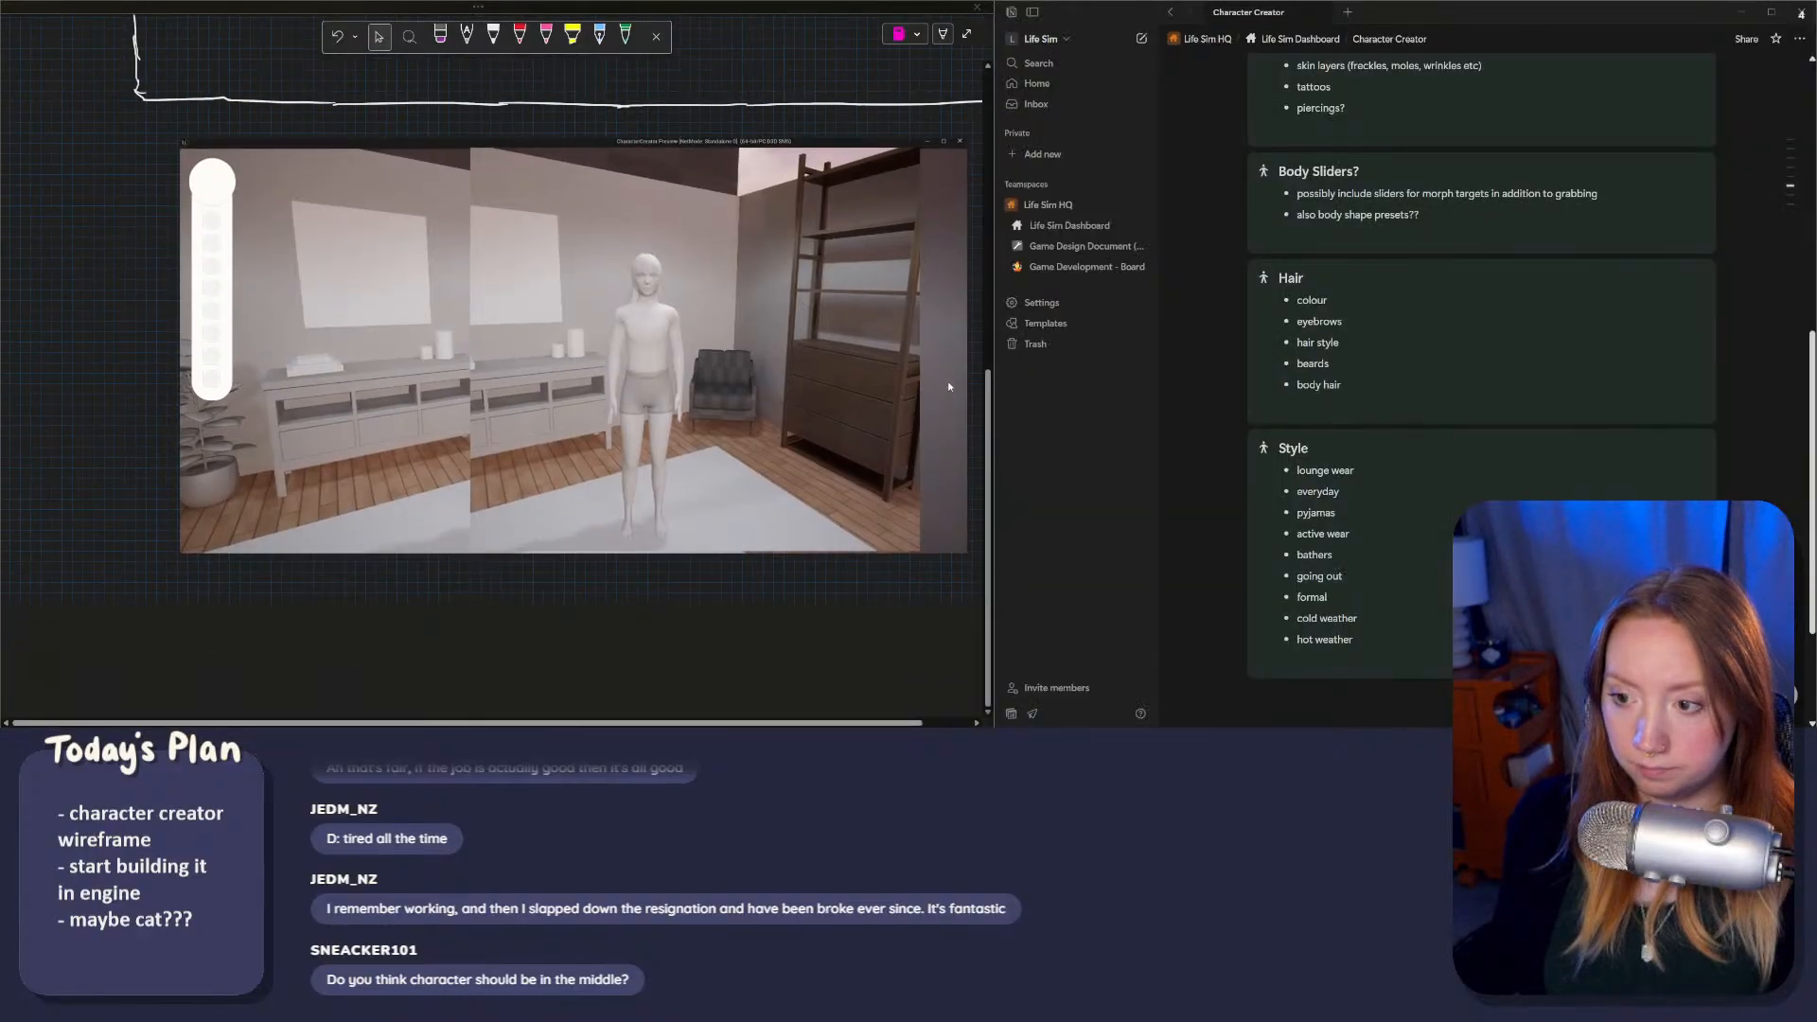
{"action": "left_click_drag", "start_coordinate": [991, 354], "coordinate": [1161, 352]}
{"action": "left_click", "coordinate": [1200, 12]}
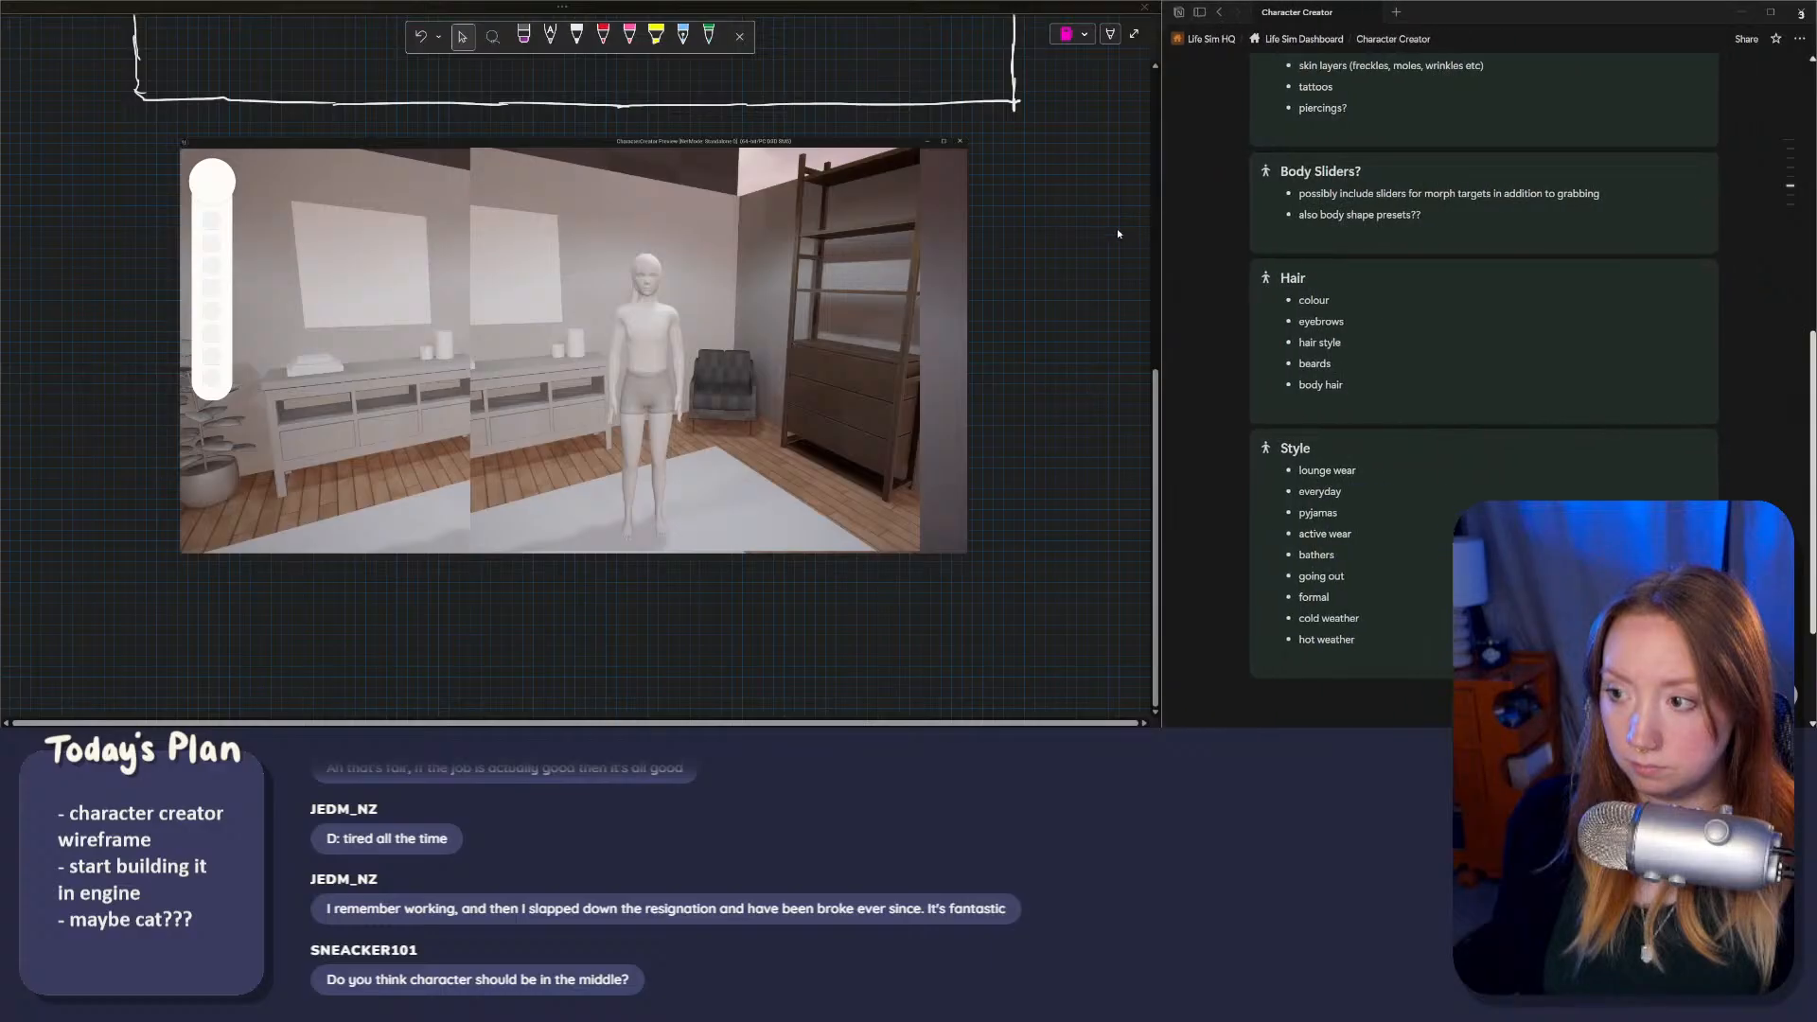
Step: Examine the composited screenshot mock-up at a larger zoom, checking the character's position against the white sidebar
{"action": "scroll", "coordinate": [606, 406], "scroll_direction": "up", "scroll_amount": 1}
{"action": "scroll", "coordinate": [594, 417], "scroll_direction": "up", "scroll_amount": 1, "text": "ctrl"}
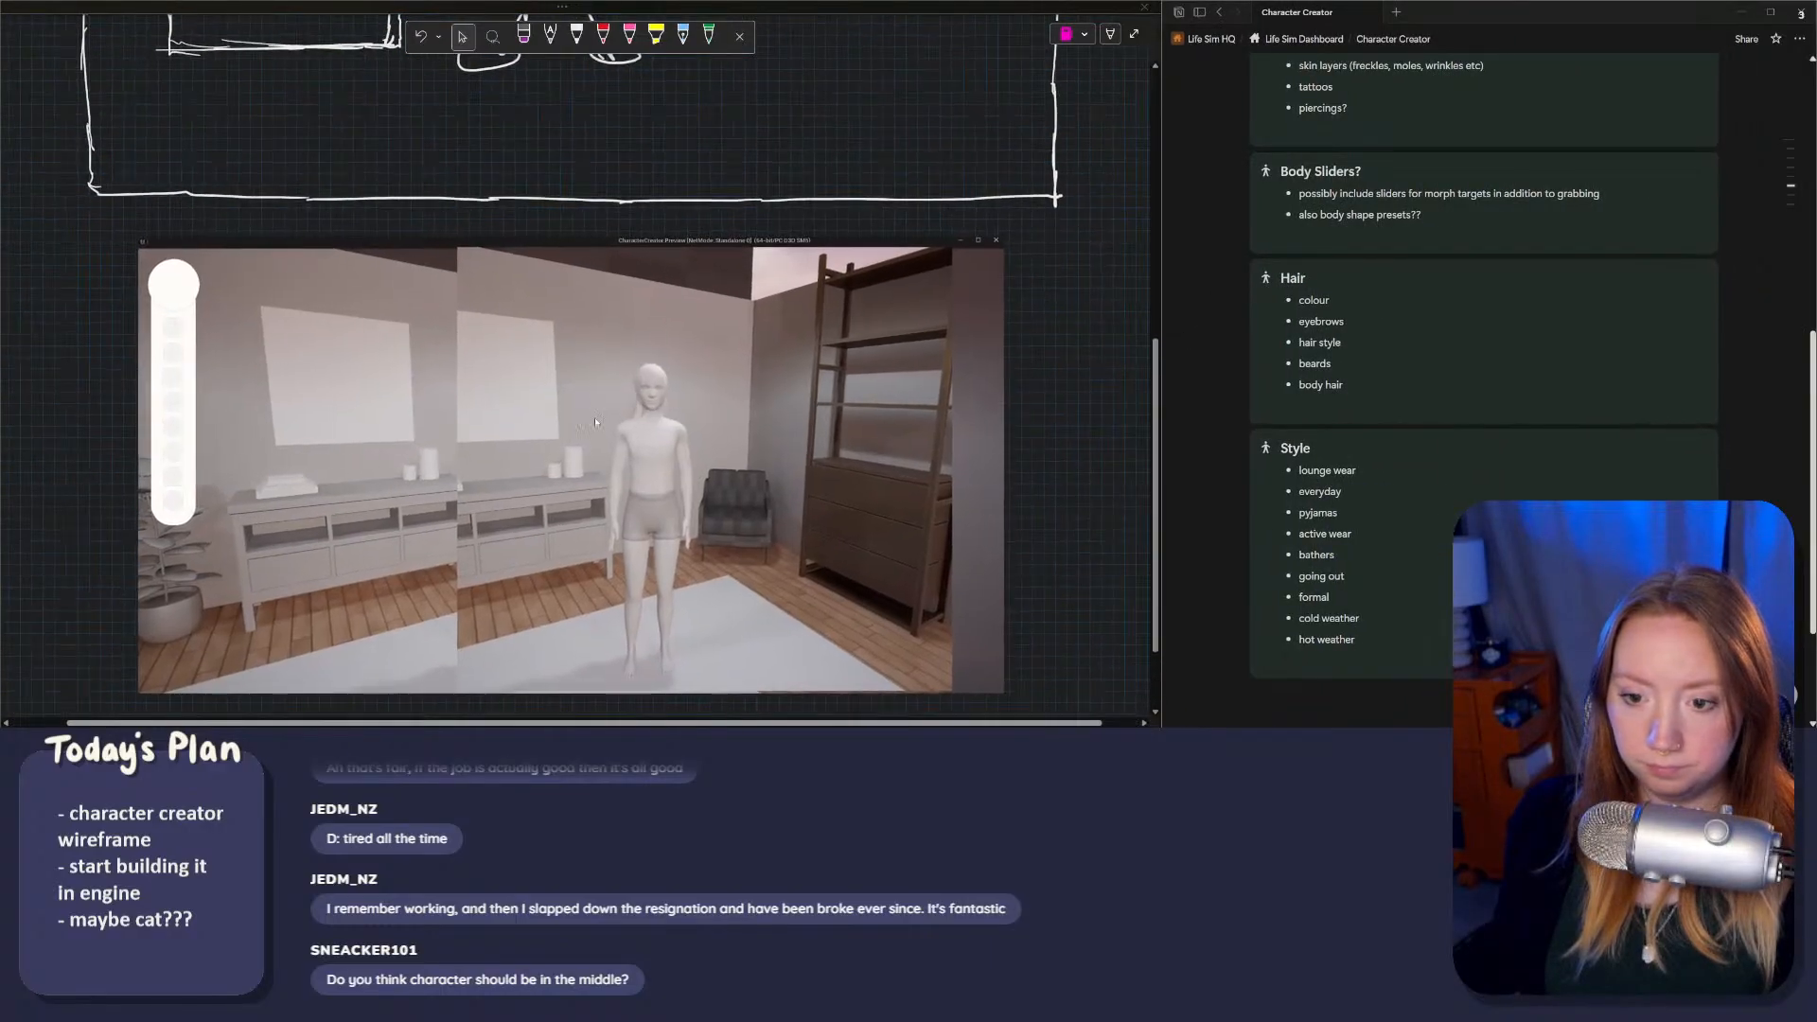
{"action": "scroll", "coordinate": [596, 422], "scroll_direction": "down", "scroll_amount": 1}
{"action": "scroll", "coordinate": [598, 432], "scroll_direction": "up", "scroll_amount": 1, "text": "ctrl"}
{"action": "scroll", "coordinate": [601, 426], "scroll_direction": "up", "scroll_amount": 1}
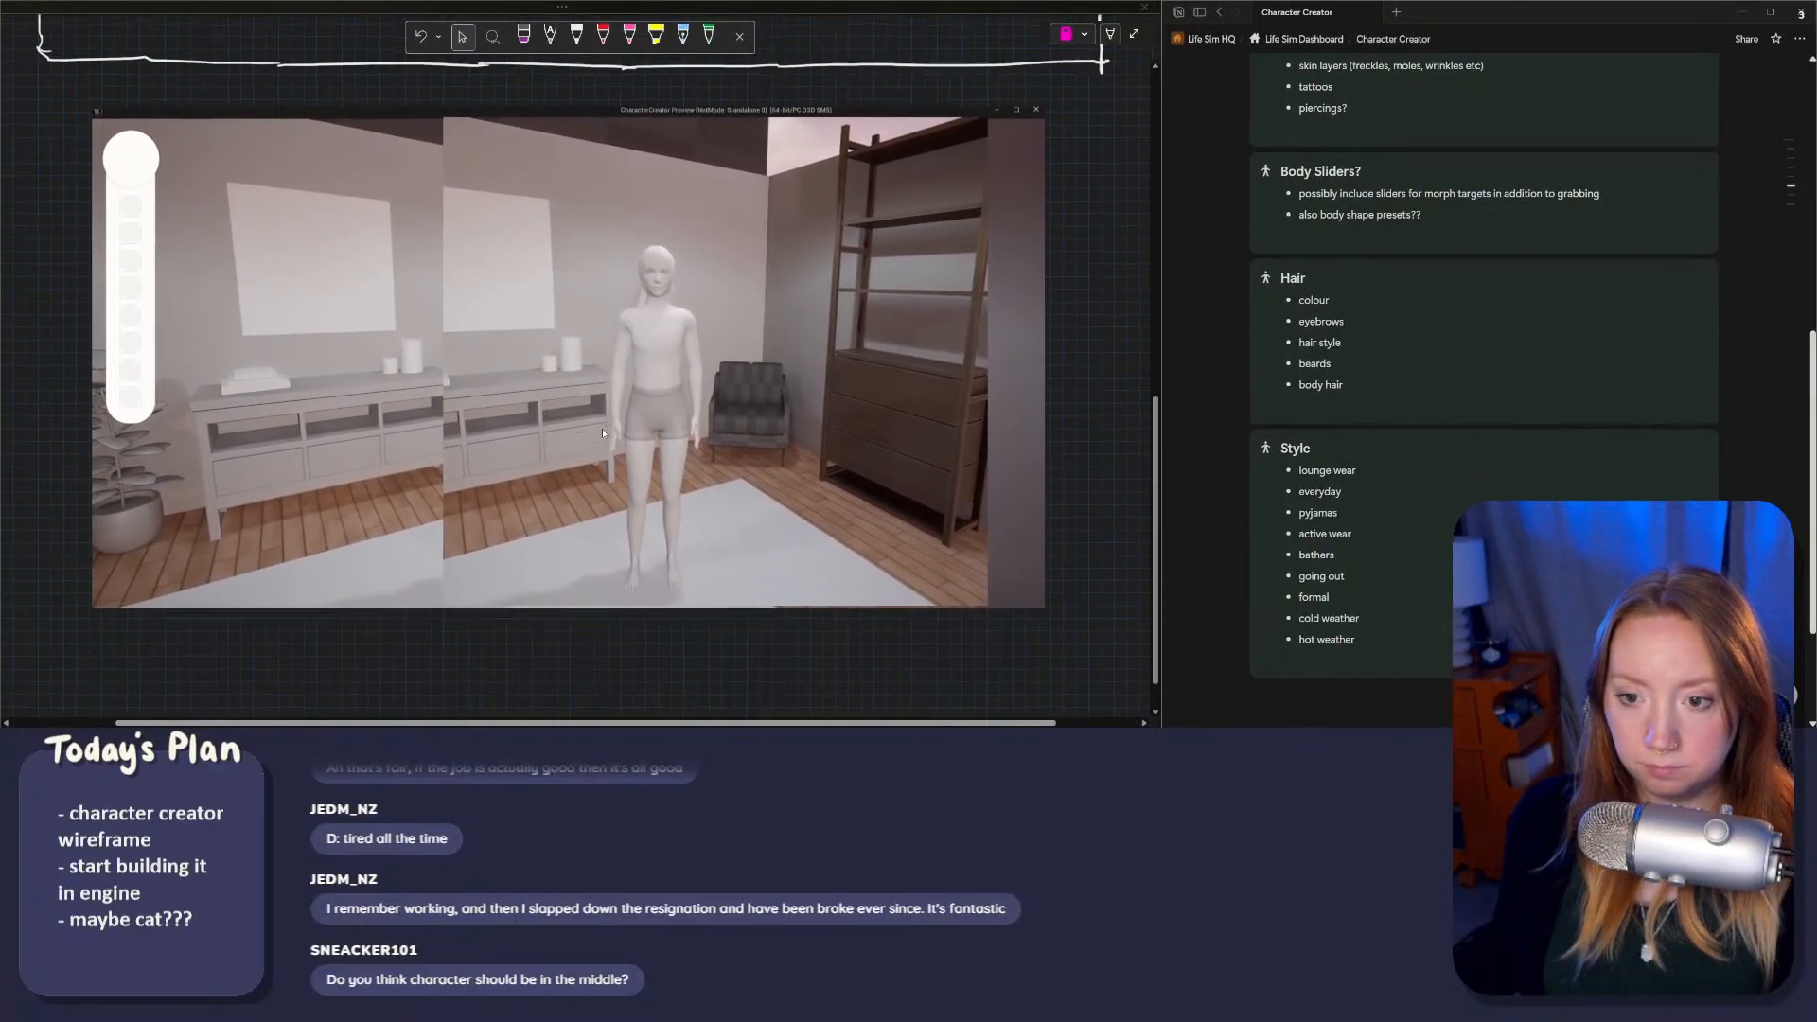
{"action": "scroll", "coordinate": [603, 428], "scroll_direction": "down", "scroll_amount": 1}
{"action": "scroll", "coordinate": [607, 427], "scroll_direction": "up", "scroll_amount": 2}
{"action": "scroll", "coordinate": [608, 428], "scroll_direction": "down", "scroll_amount": 3}
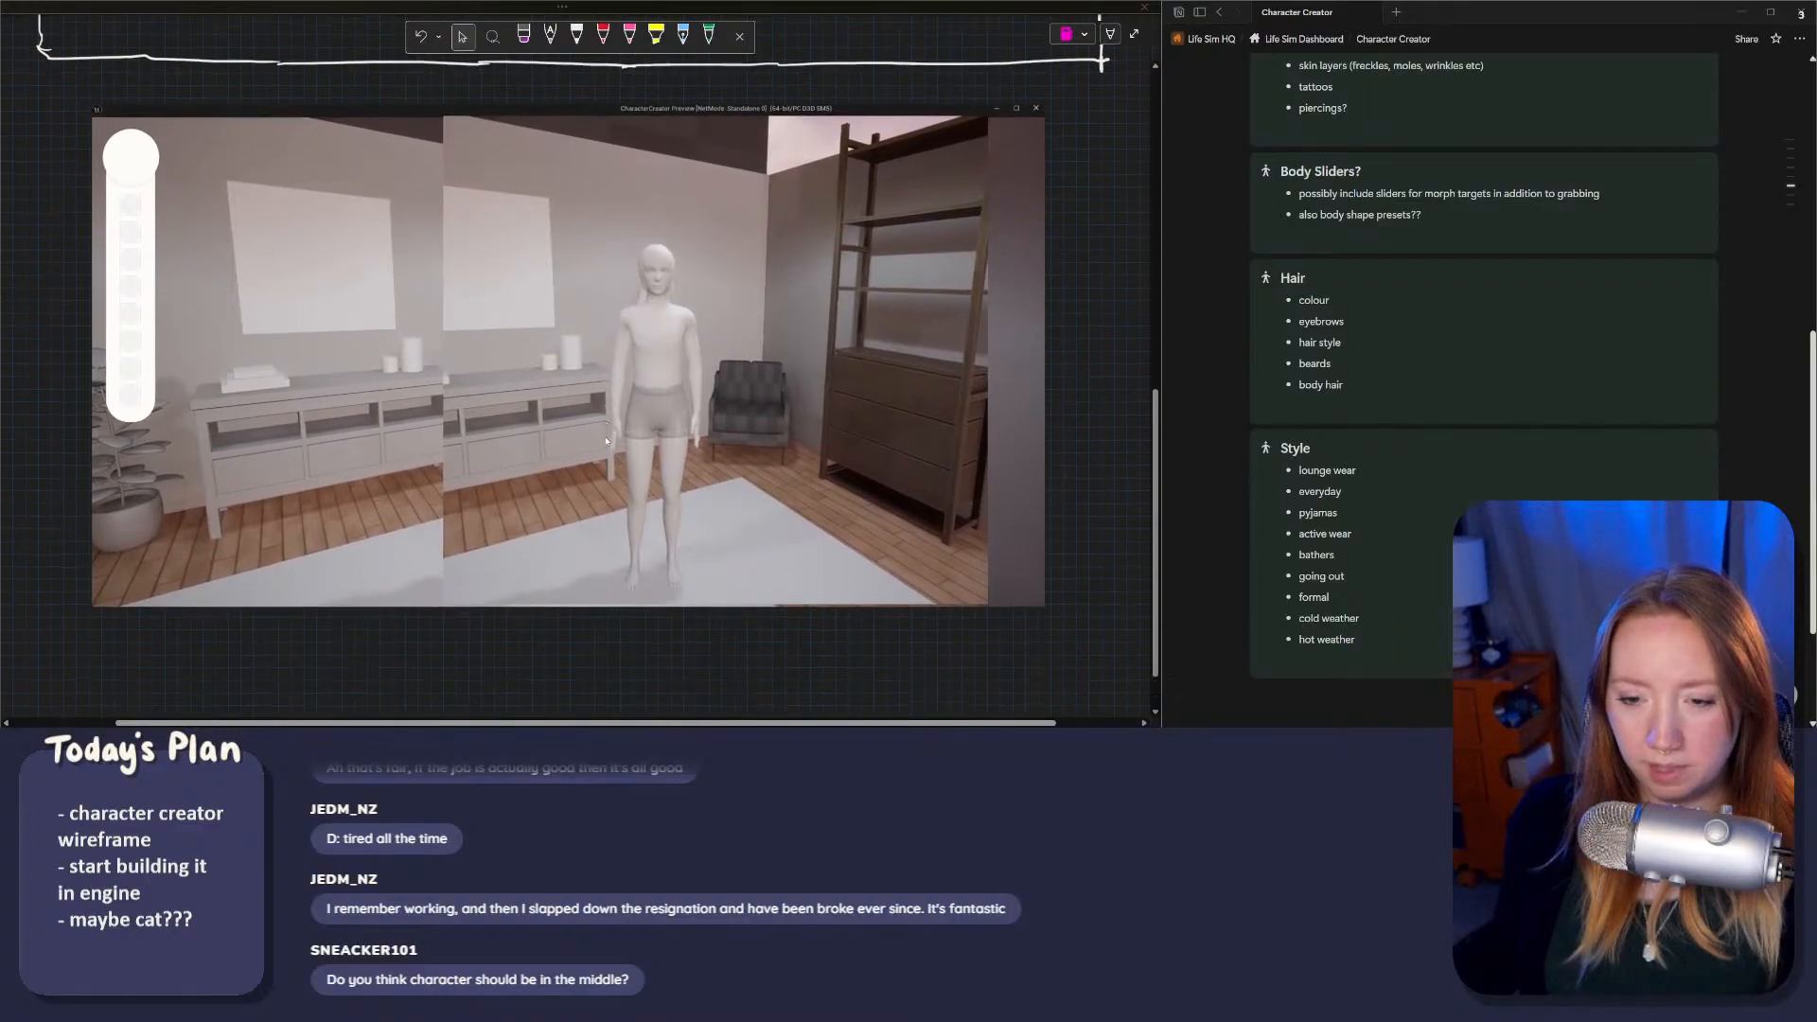
{"action": "scroll", "coordinate": [605, 433], "scroll_direction": "up", "scroll_amount": 2}
{"action": "scroll", "coordinate": [606, 433], "scroll_direction": "up", "scroll_amount": 1}
{"action": "scroll", "coordinate": [605, 433], "scroll_direction": "down", "scroll_amount": 2}
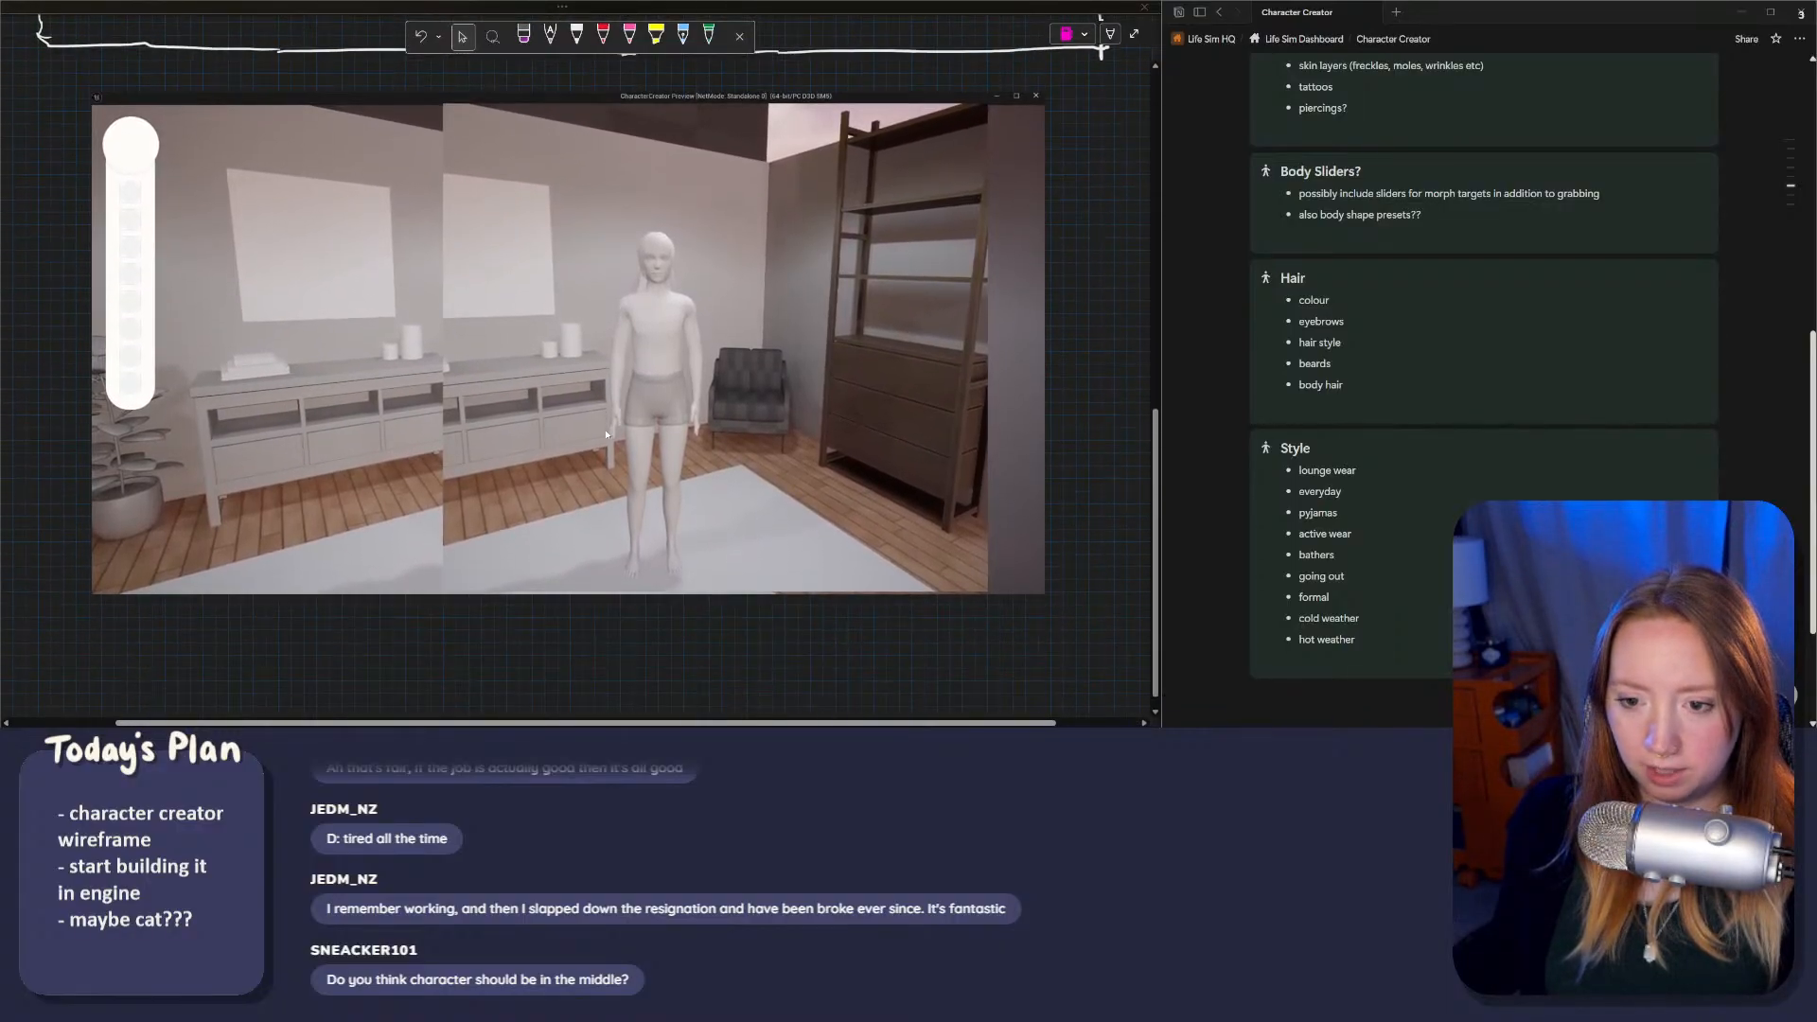
{"action": "scroll", "coordinate": [606, 433], "scroll_direction": "up", "scroll_amount": 2}
{"action": "scroll", "coordinate": [605, 433], "scroll_direction": "down", "scroll_amount": 2}
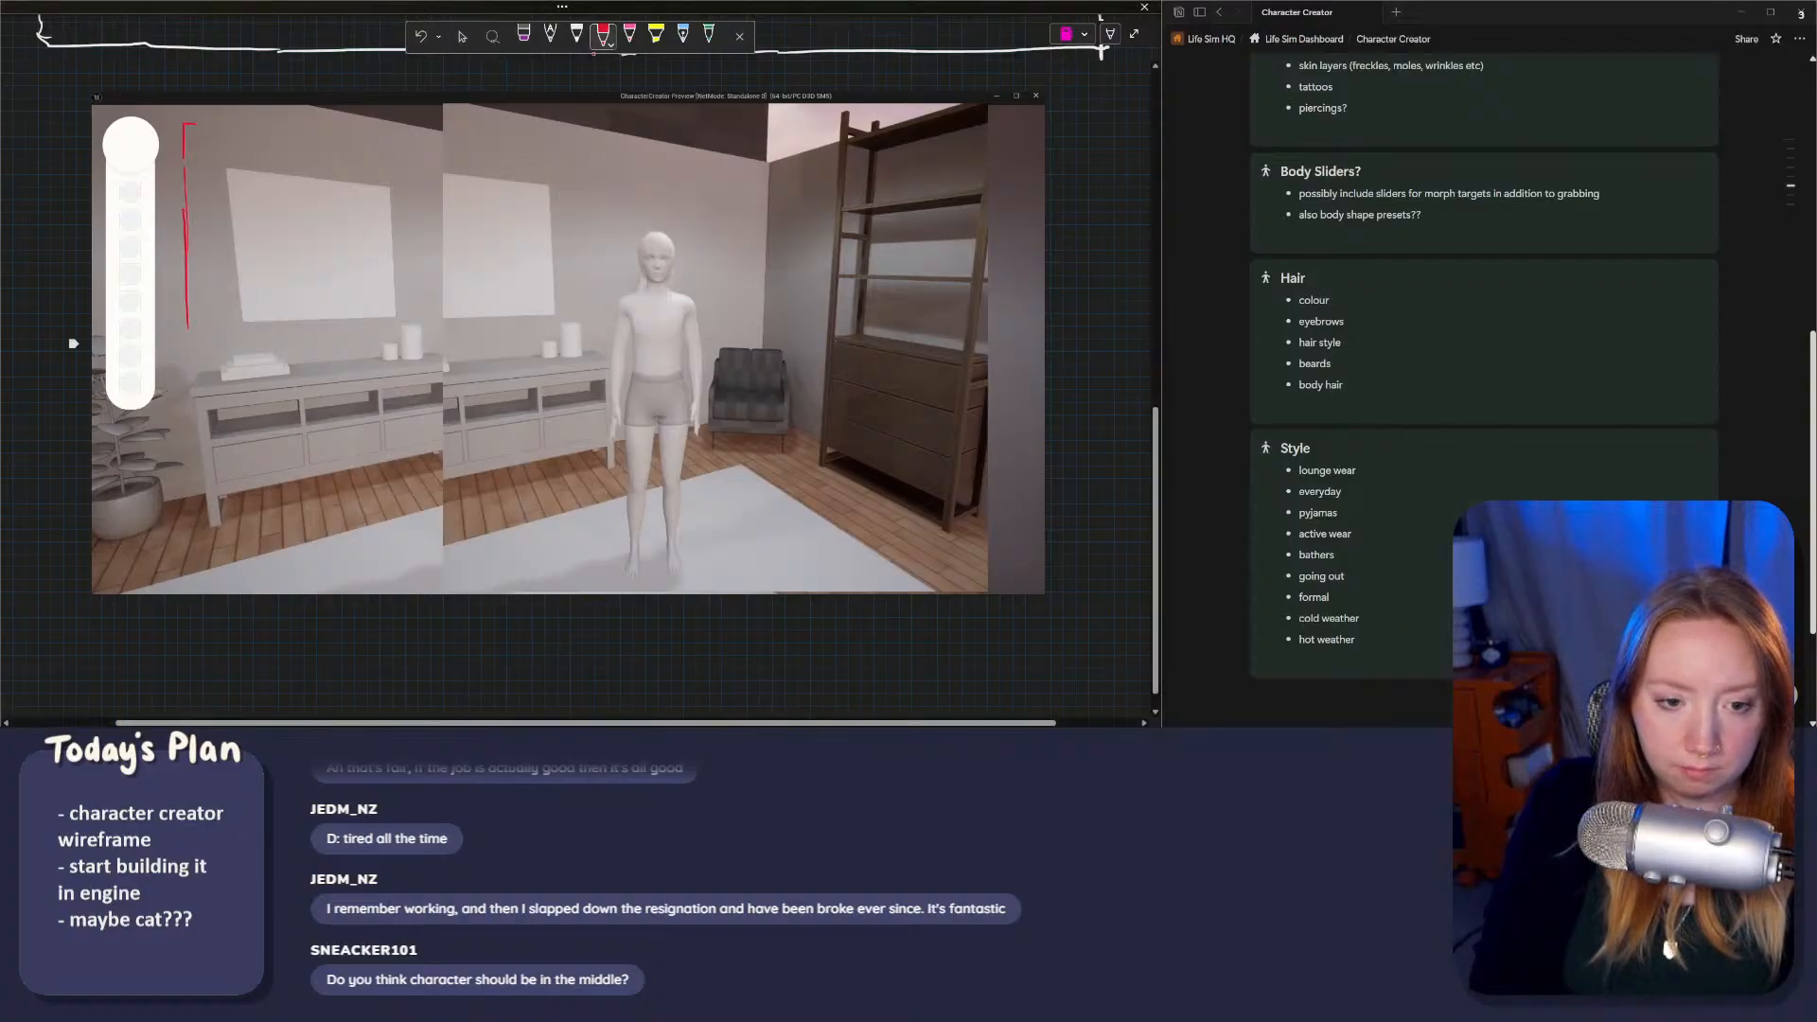
Step: Outline a tall panel in red pen beside the white sidebar on the mock-up, ending short of the character
{"action": "left_click_drag", "start_coordinate": [182, 482], "coordinate": [206, 553]}
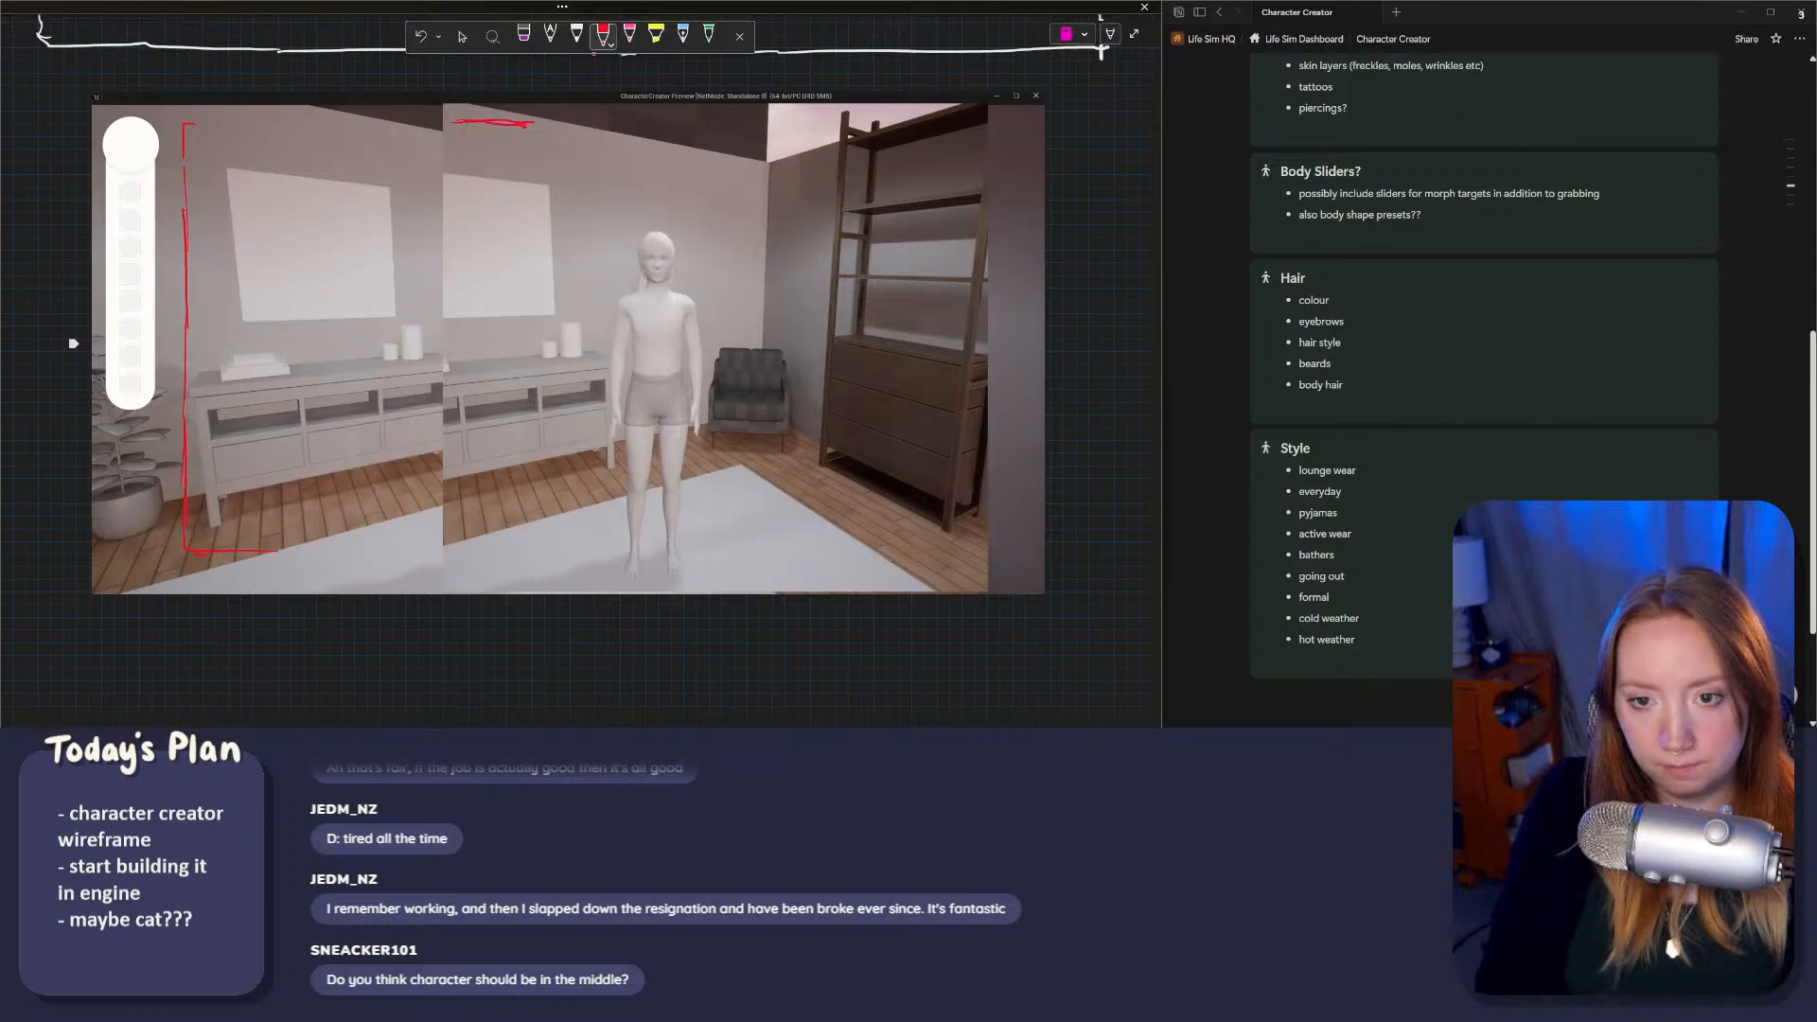
{"action": "key", "text": "ctrl+z"}
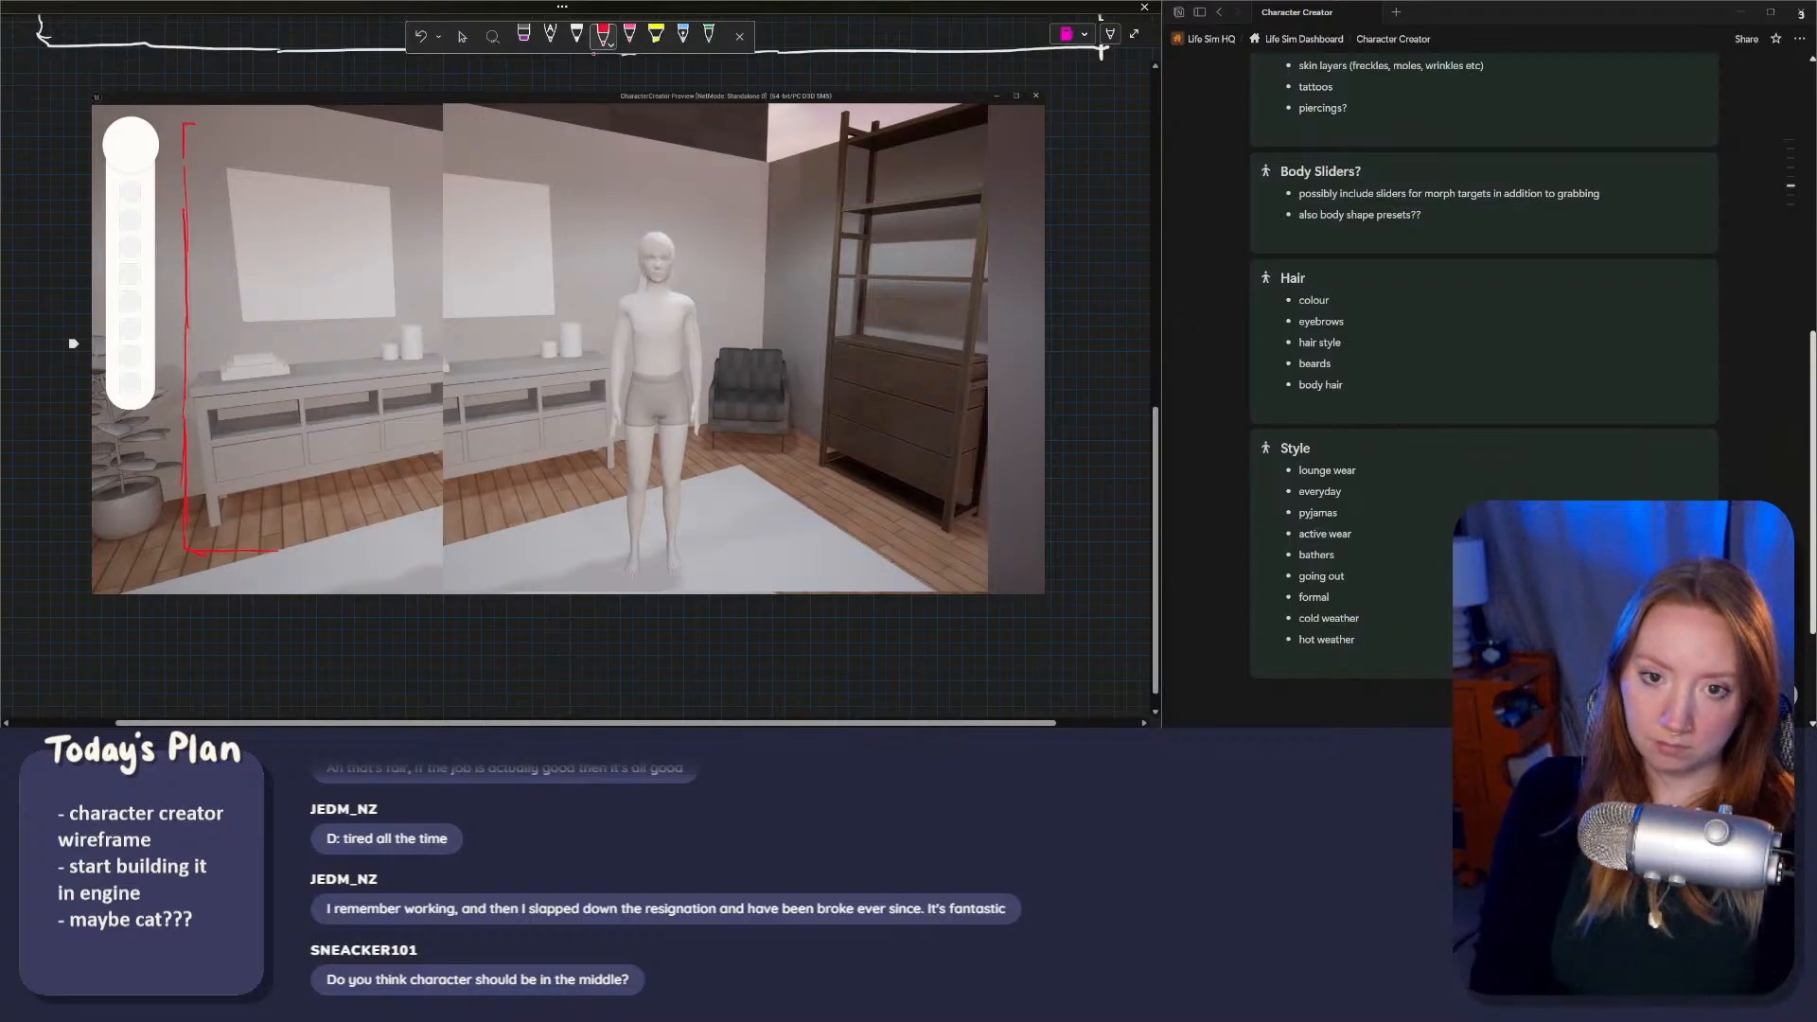
{"action": "left_click_drag", "start_coordinate": [457, 244], "coordinate": [452, 548]}
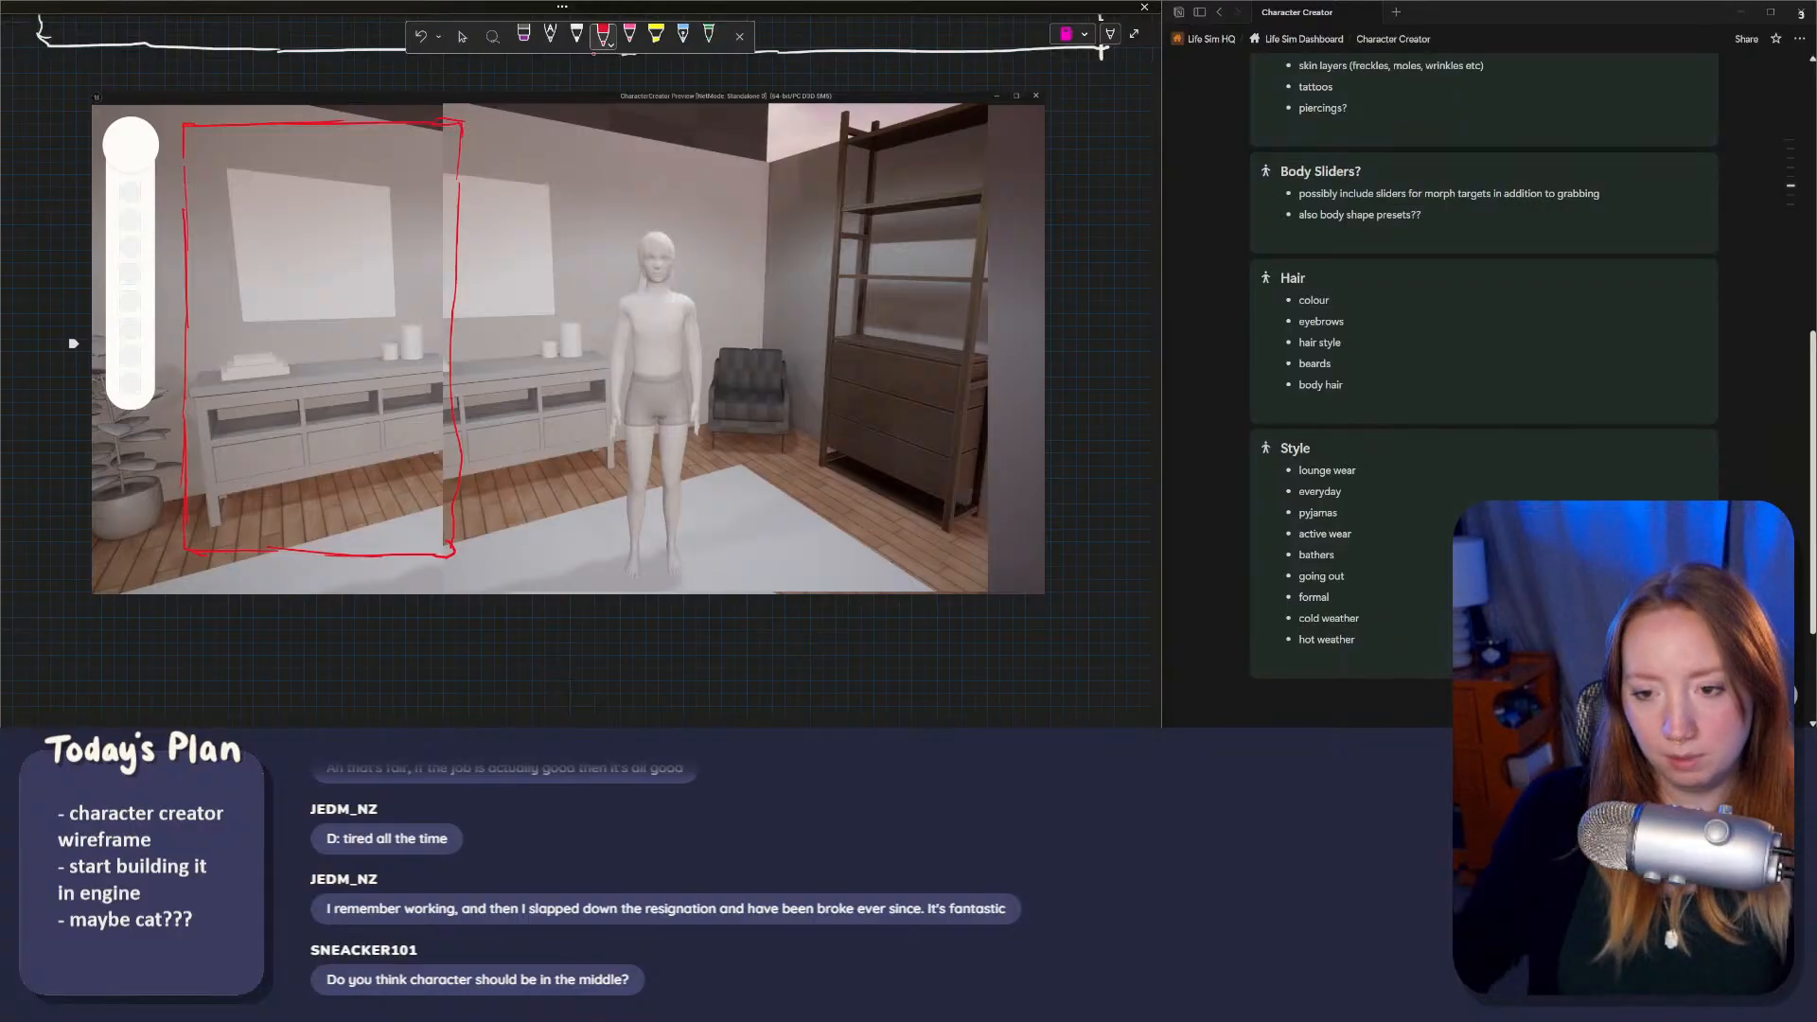
{"action": "key", "text": "Escape"}
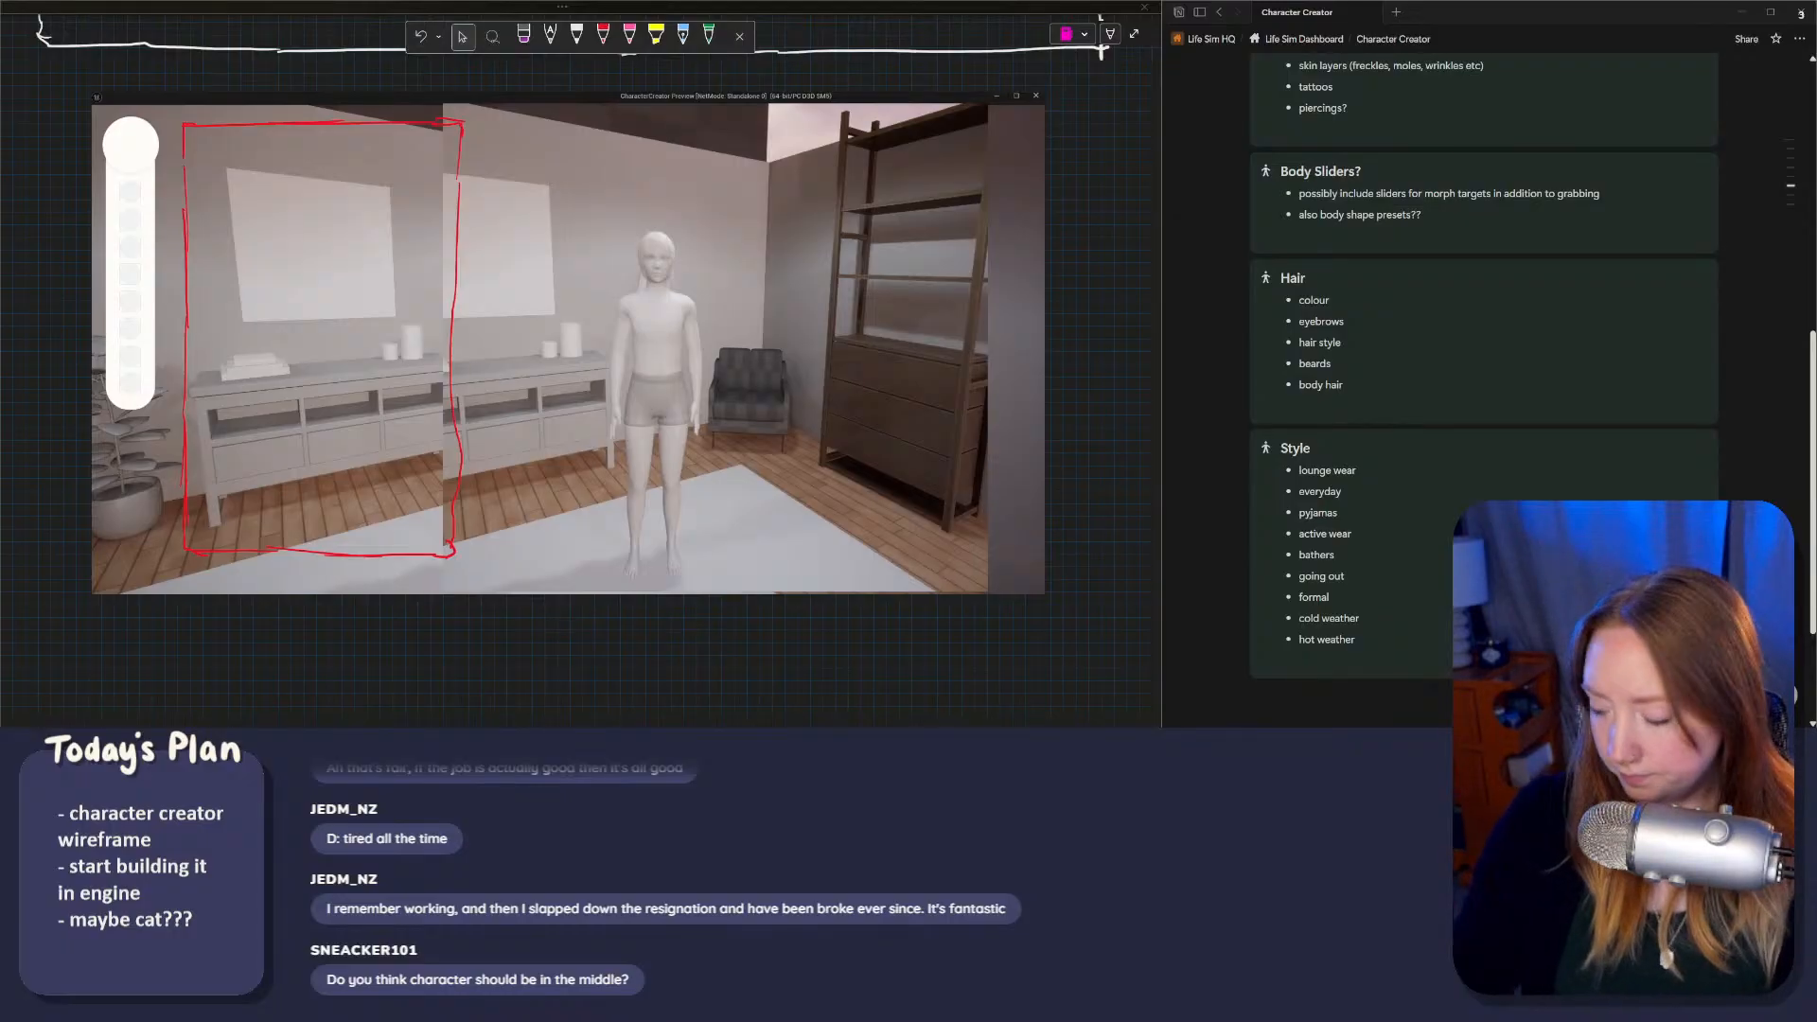
Step: Switch to the private browser window, dock it beside the wireframe notes and widen it
{"action": "left_click_drag", "start_coordinate": [586, 725], "coordinate": [1221, 2]}
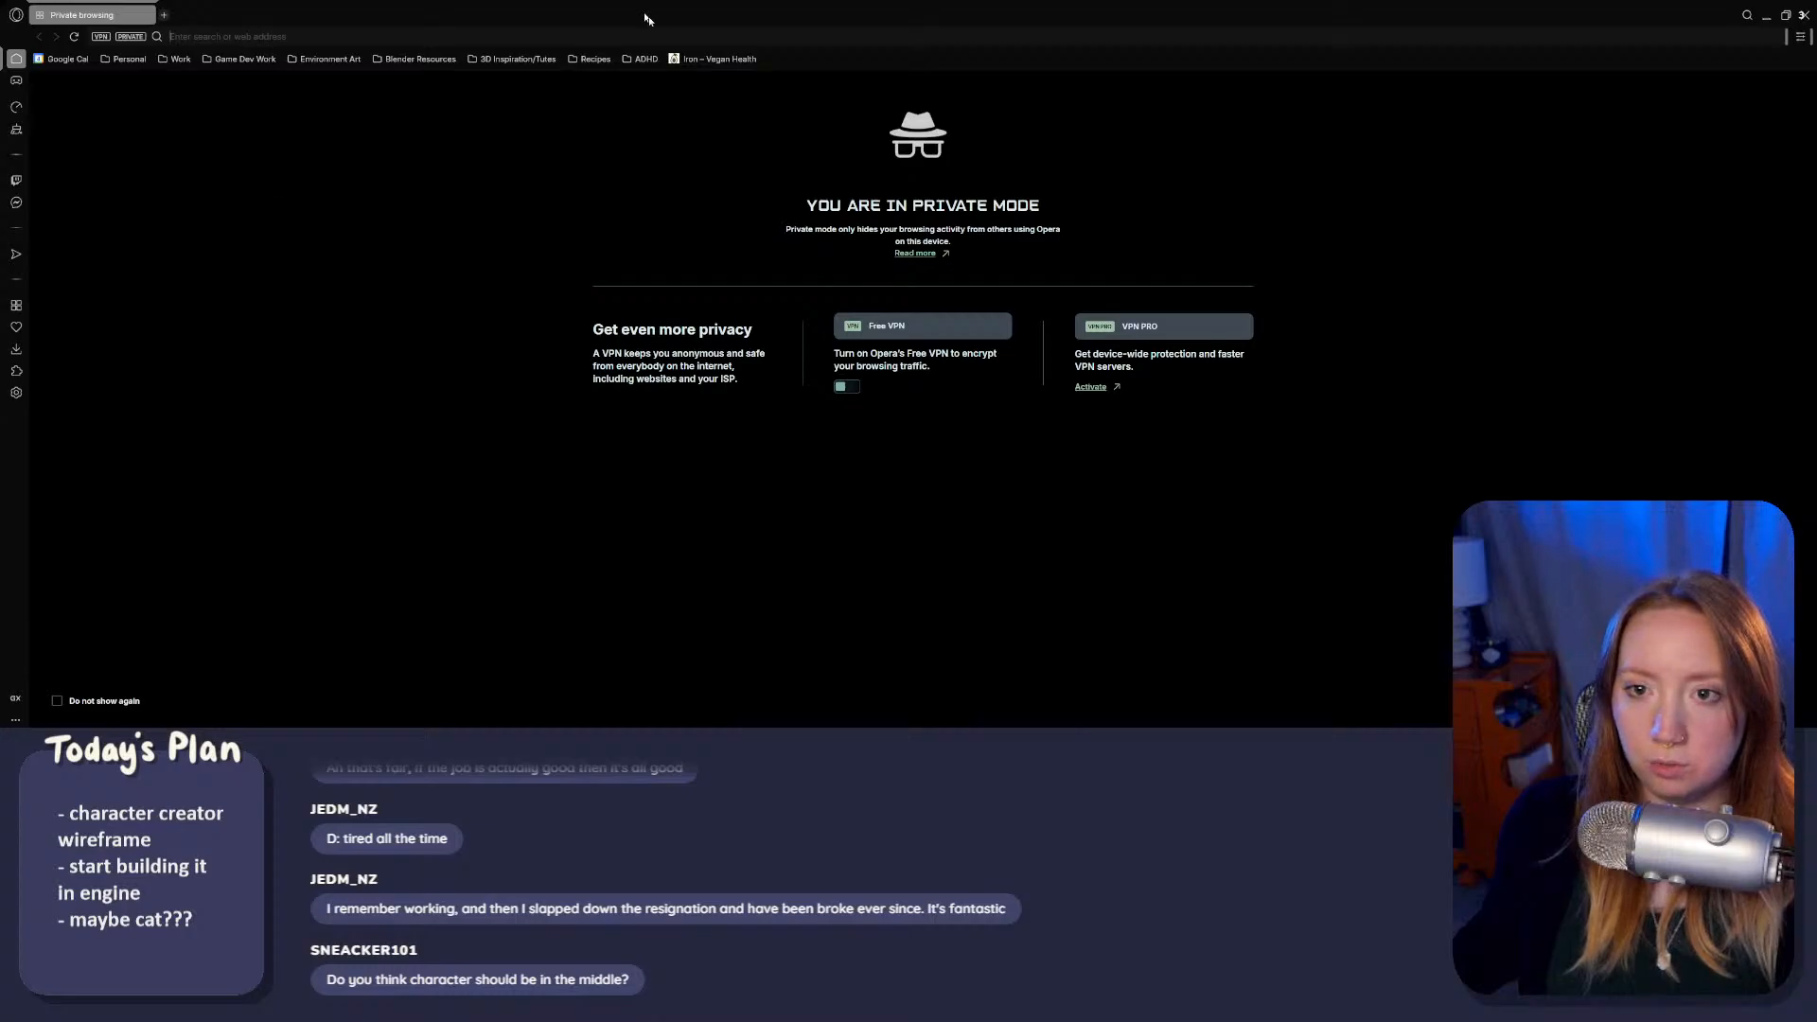
{"action": "left_click_drag", "start_coordinate": [646, 18], "coordinate": [1816, 246]}
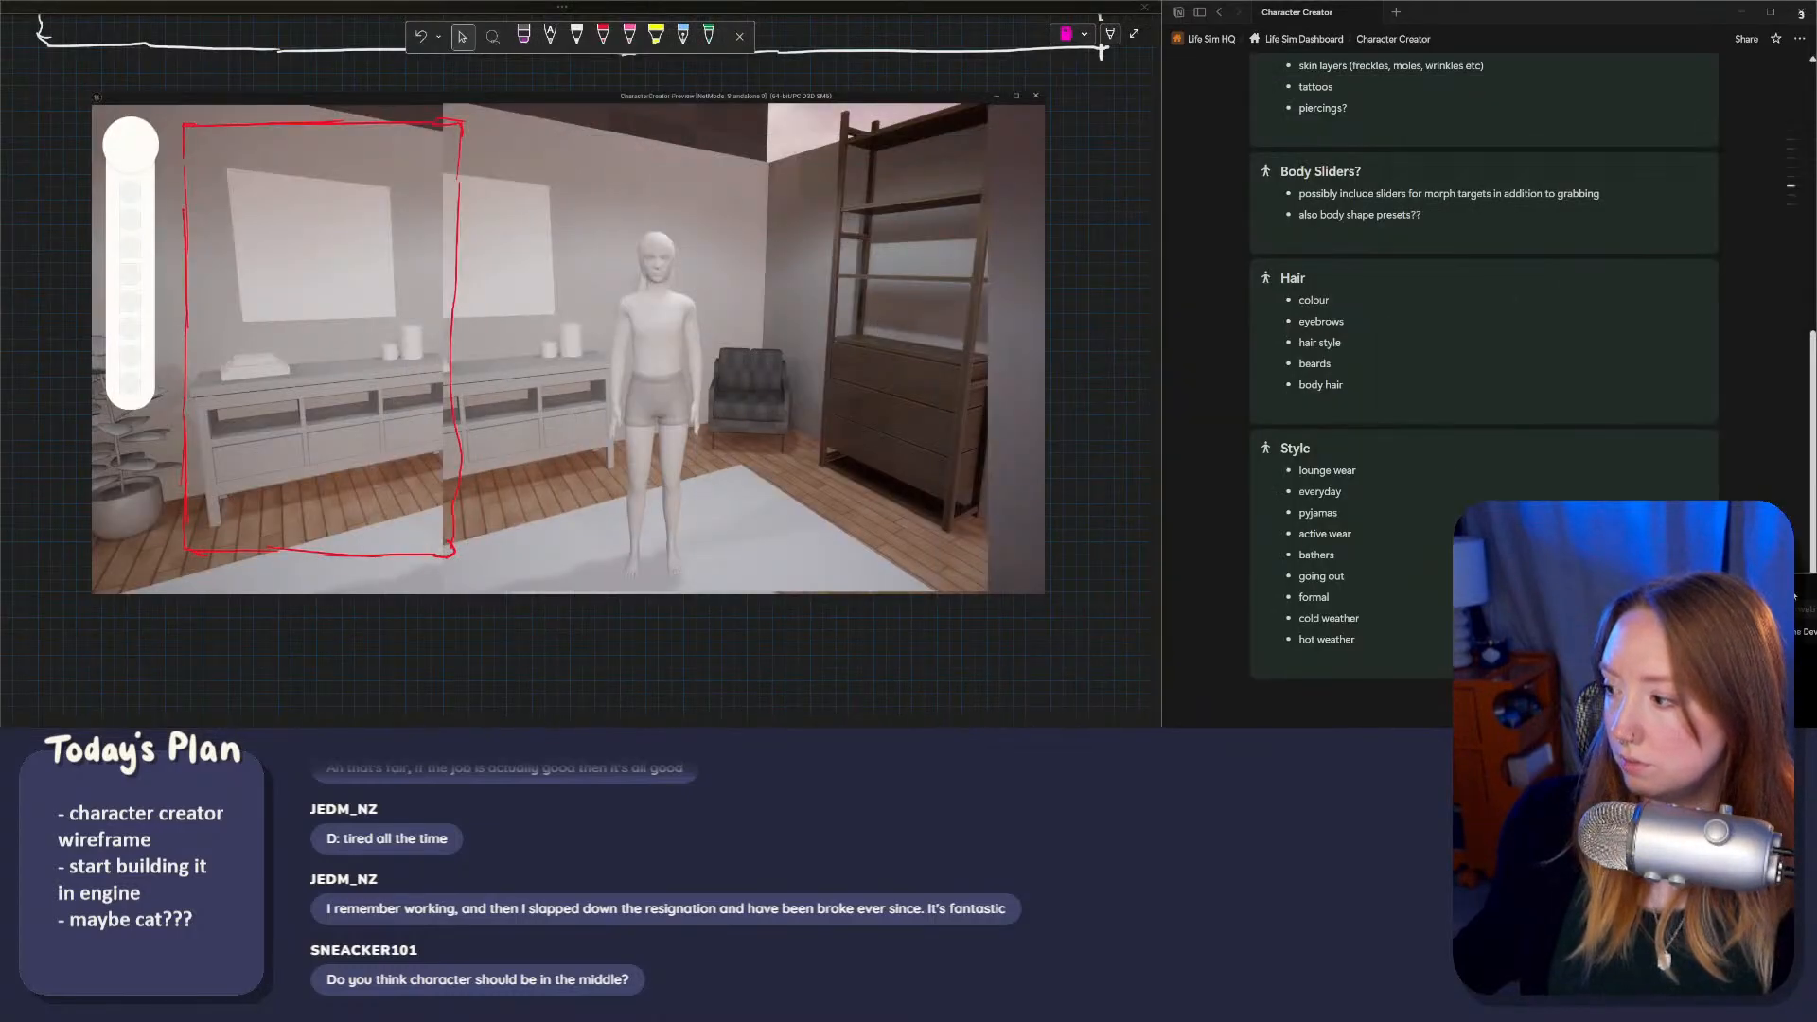
{"action": "left_click_drag", "start_coordinate": [1793, 596], "coordinate": [1815, 350]}
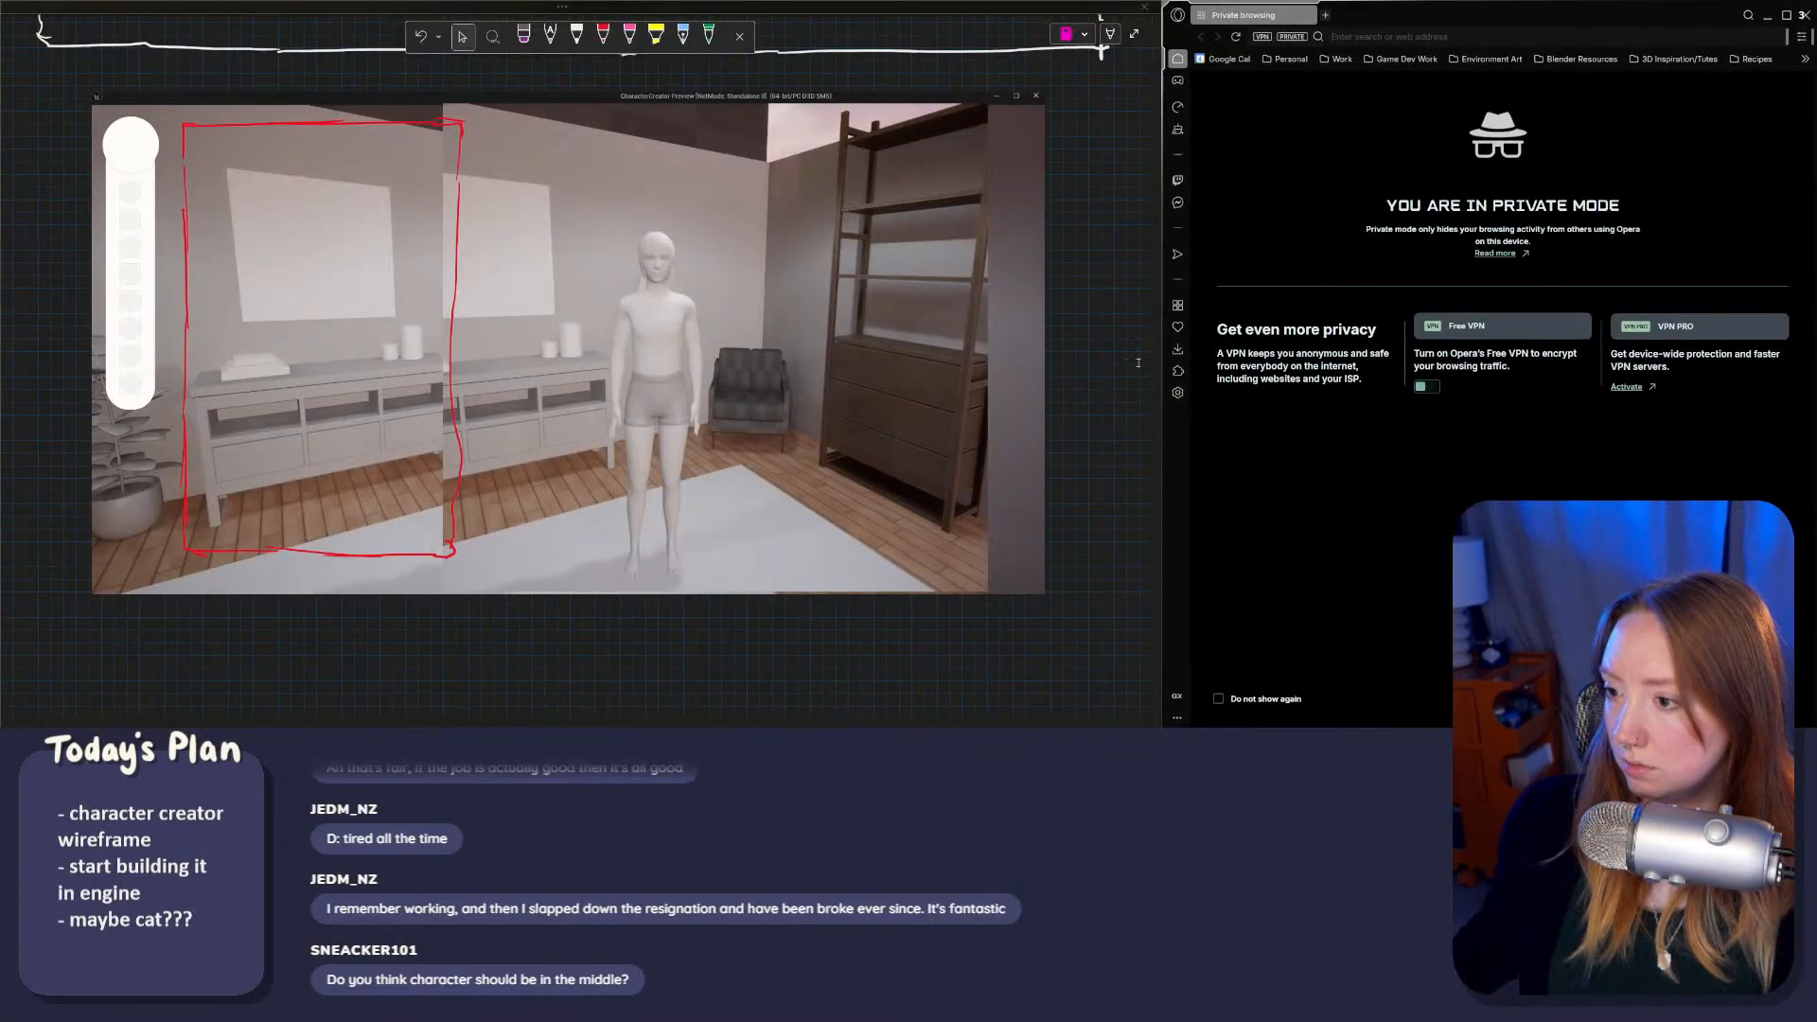
{"action": "left_click_drag", "start_coordinate": [1162, 363], "coordinate": [927, 363]}
Step: Search Google for "character creator ui" and show the image results
{"action": "left_click", "coordinate": [1129, 36]}
{"action": "type", "text": "cha"}
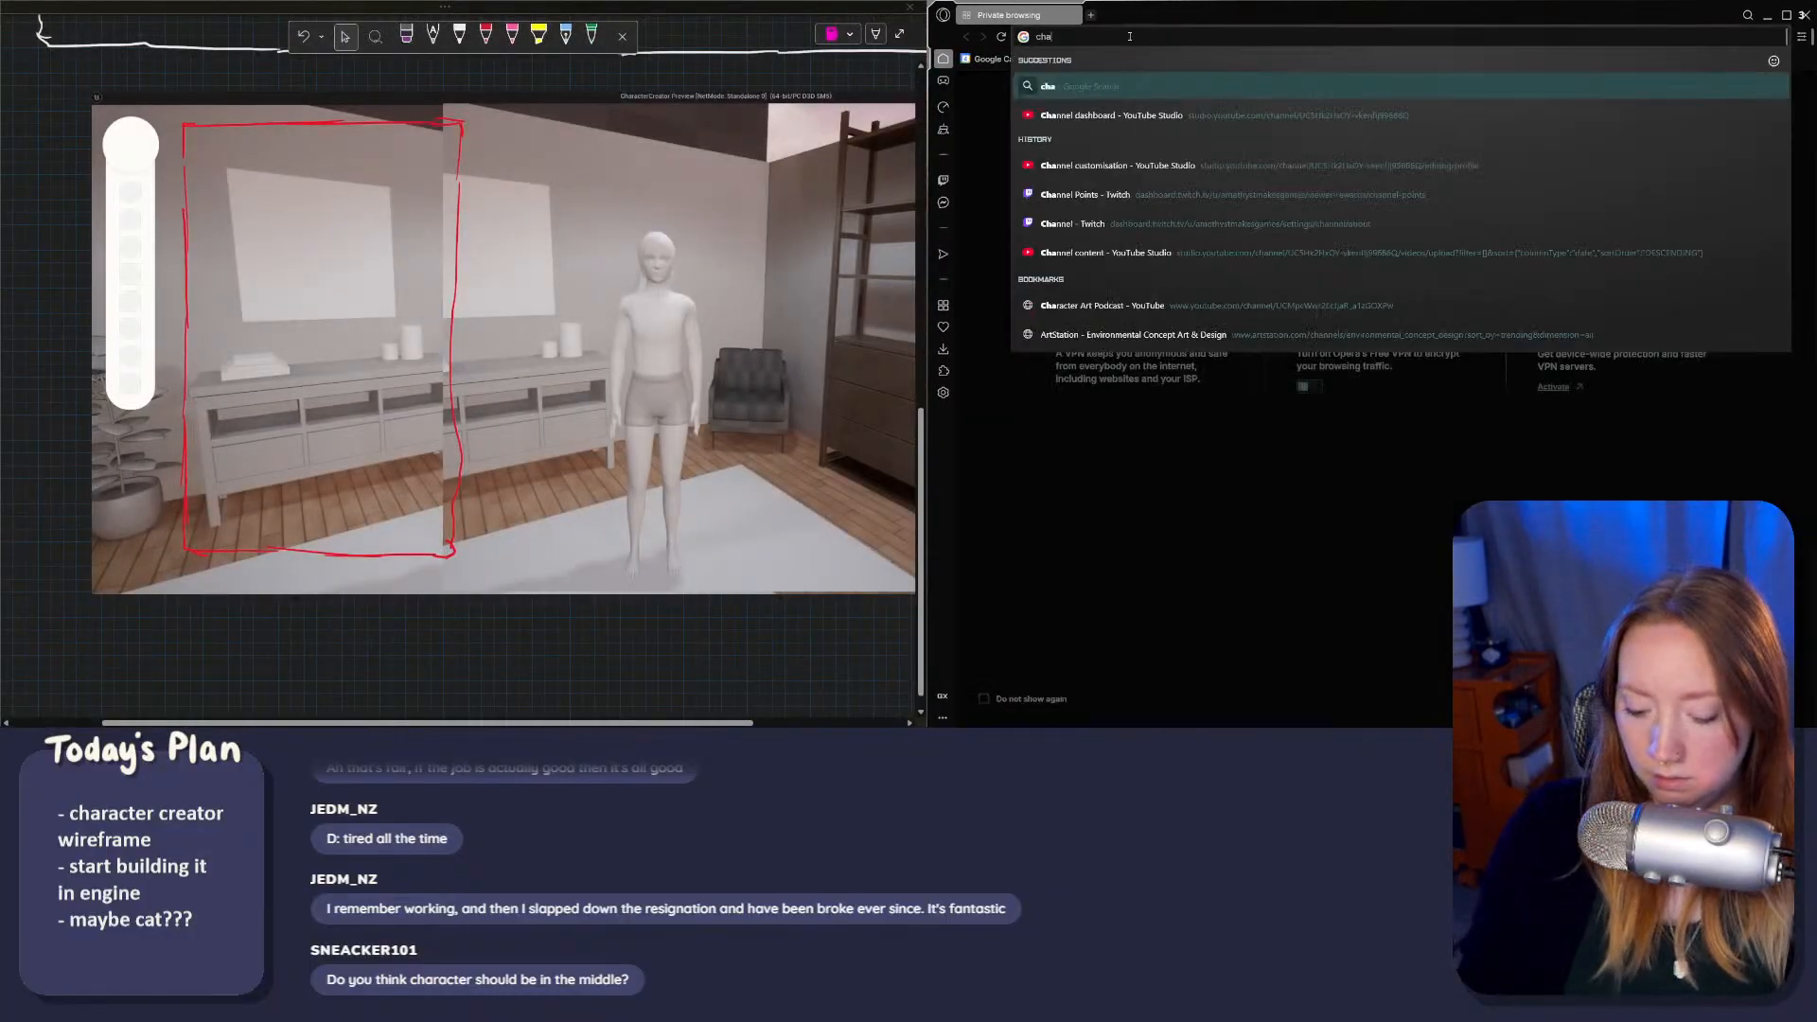
{"action": "type", "text": "racter creat"}
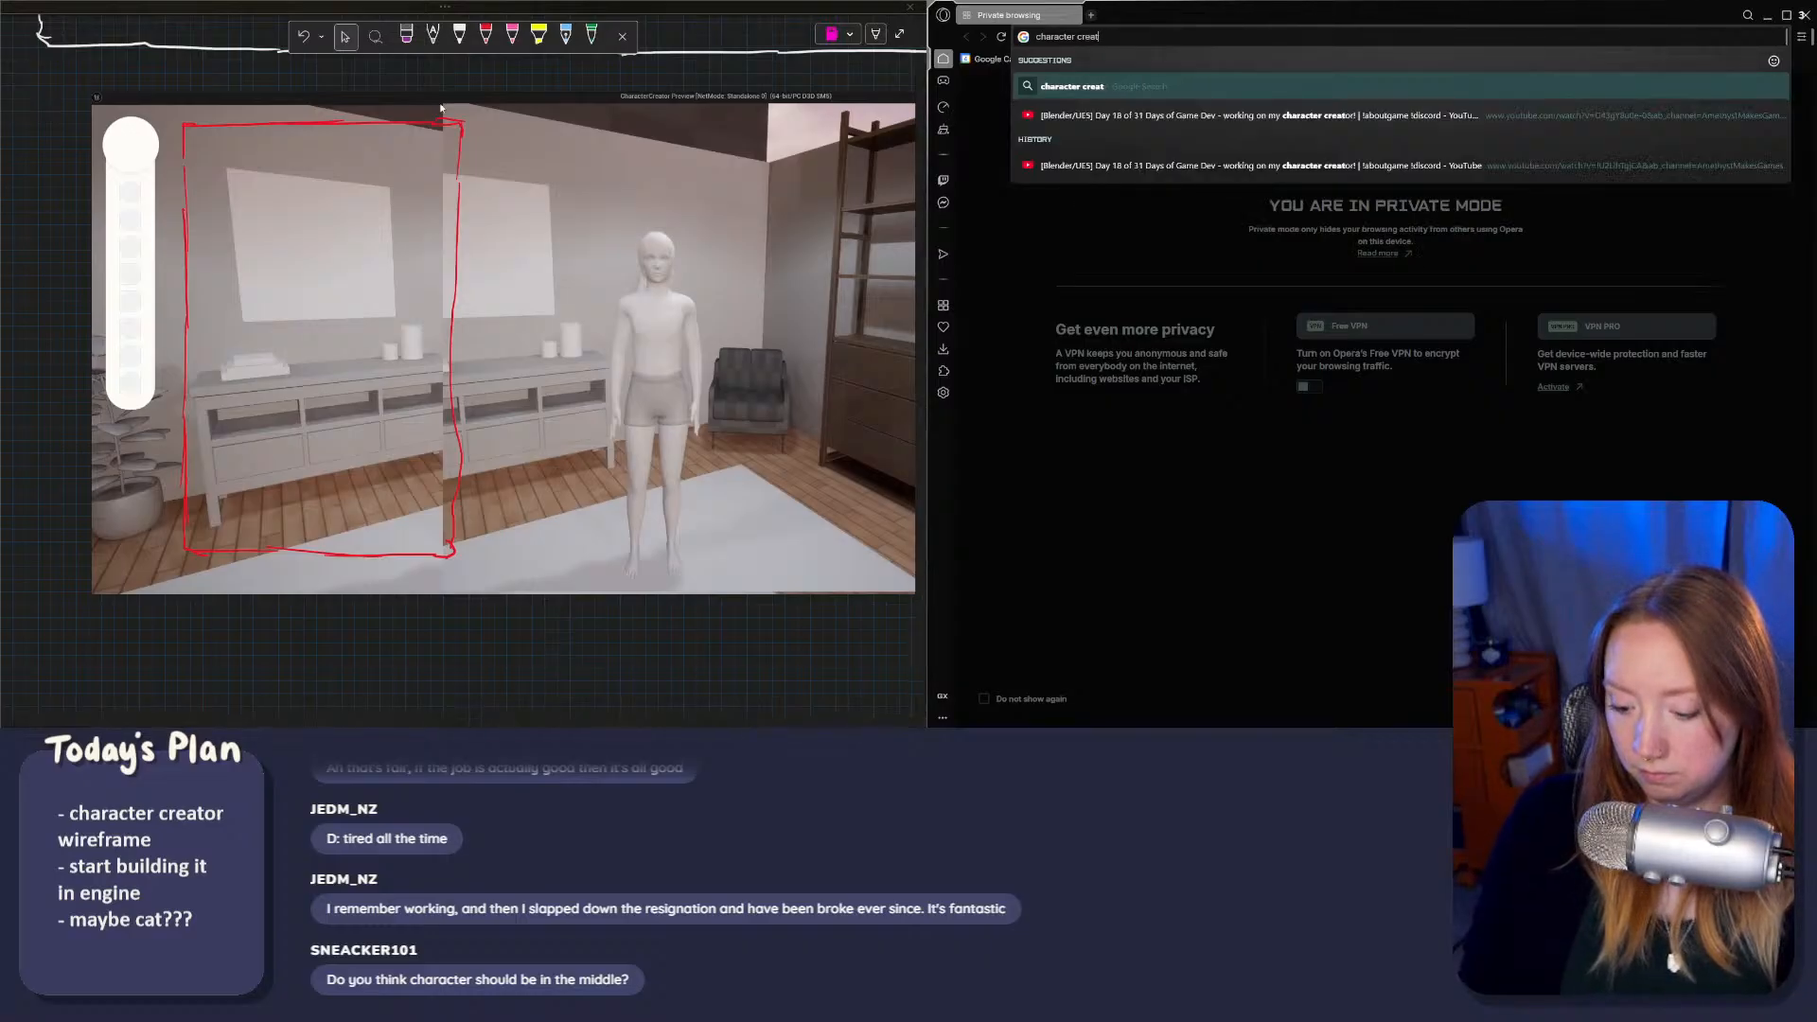
{"action": "type", "text": "or ui"}
{"action": "key", "text": "Return"}
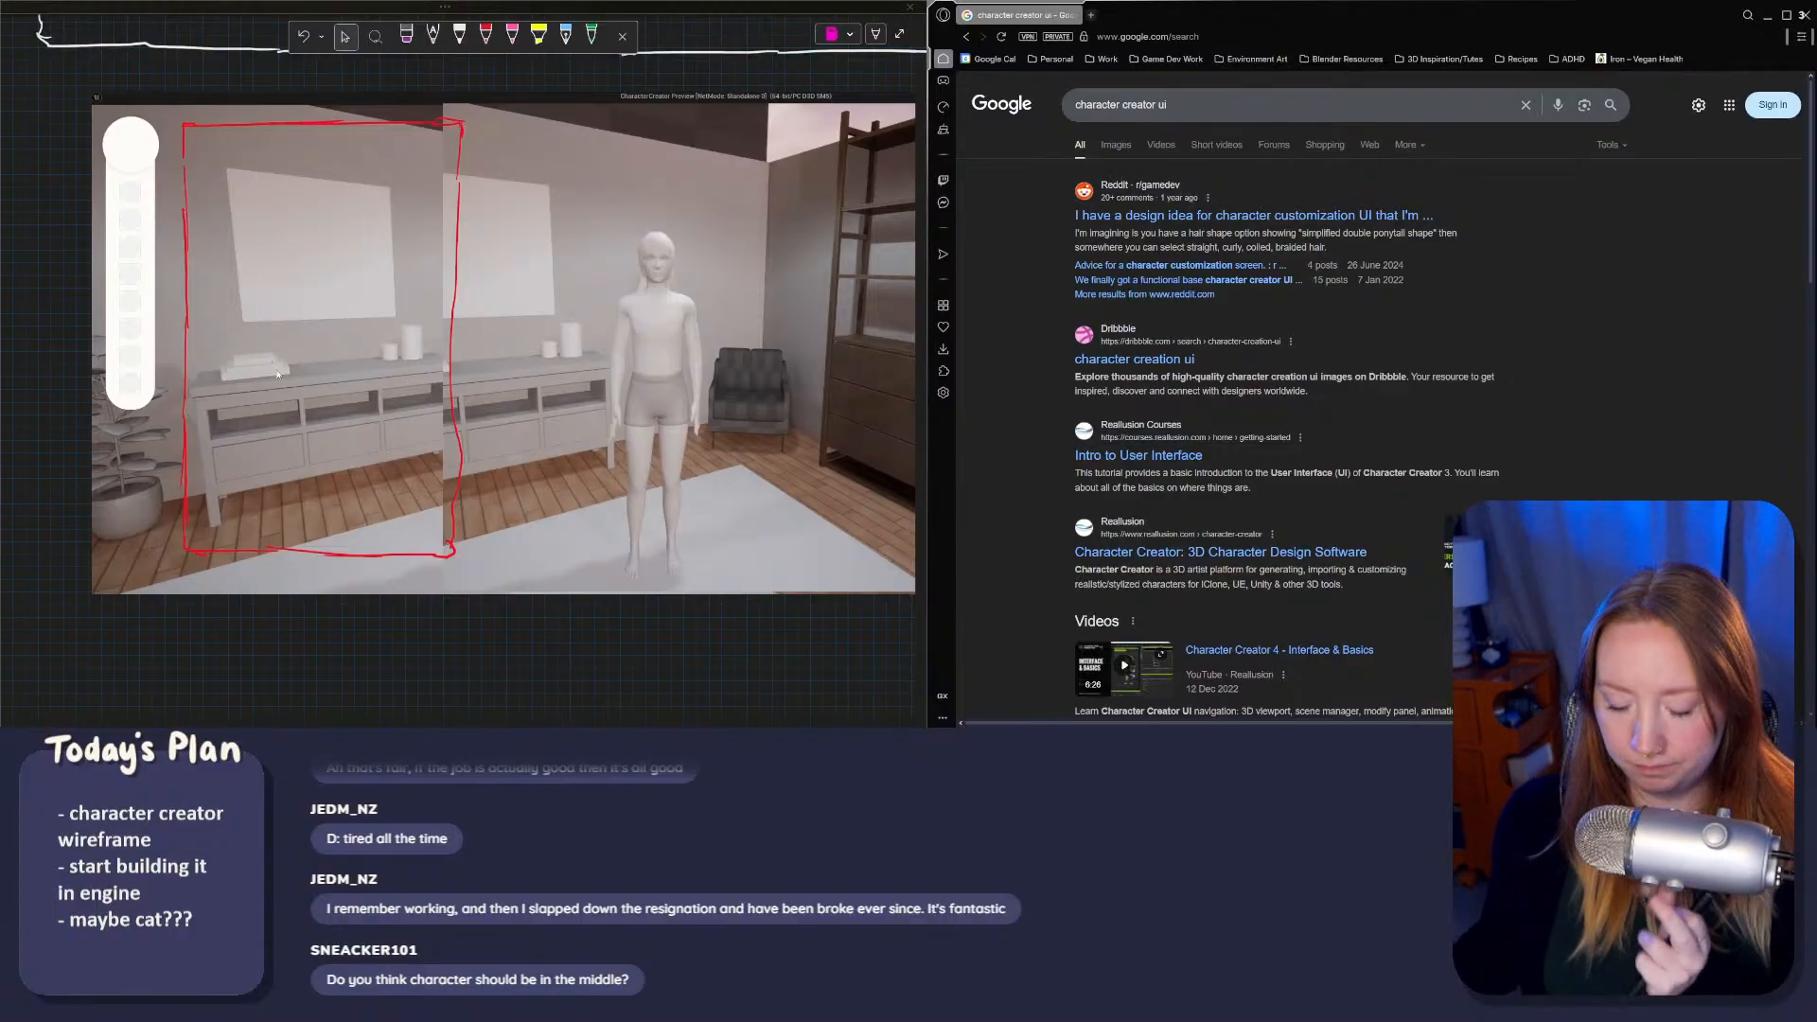
{"action": "left_click", "coordinate": [1116, 143]}
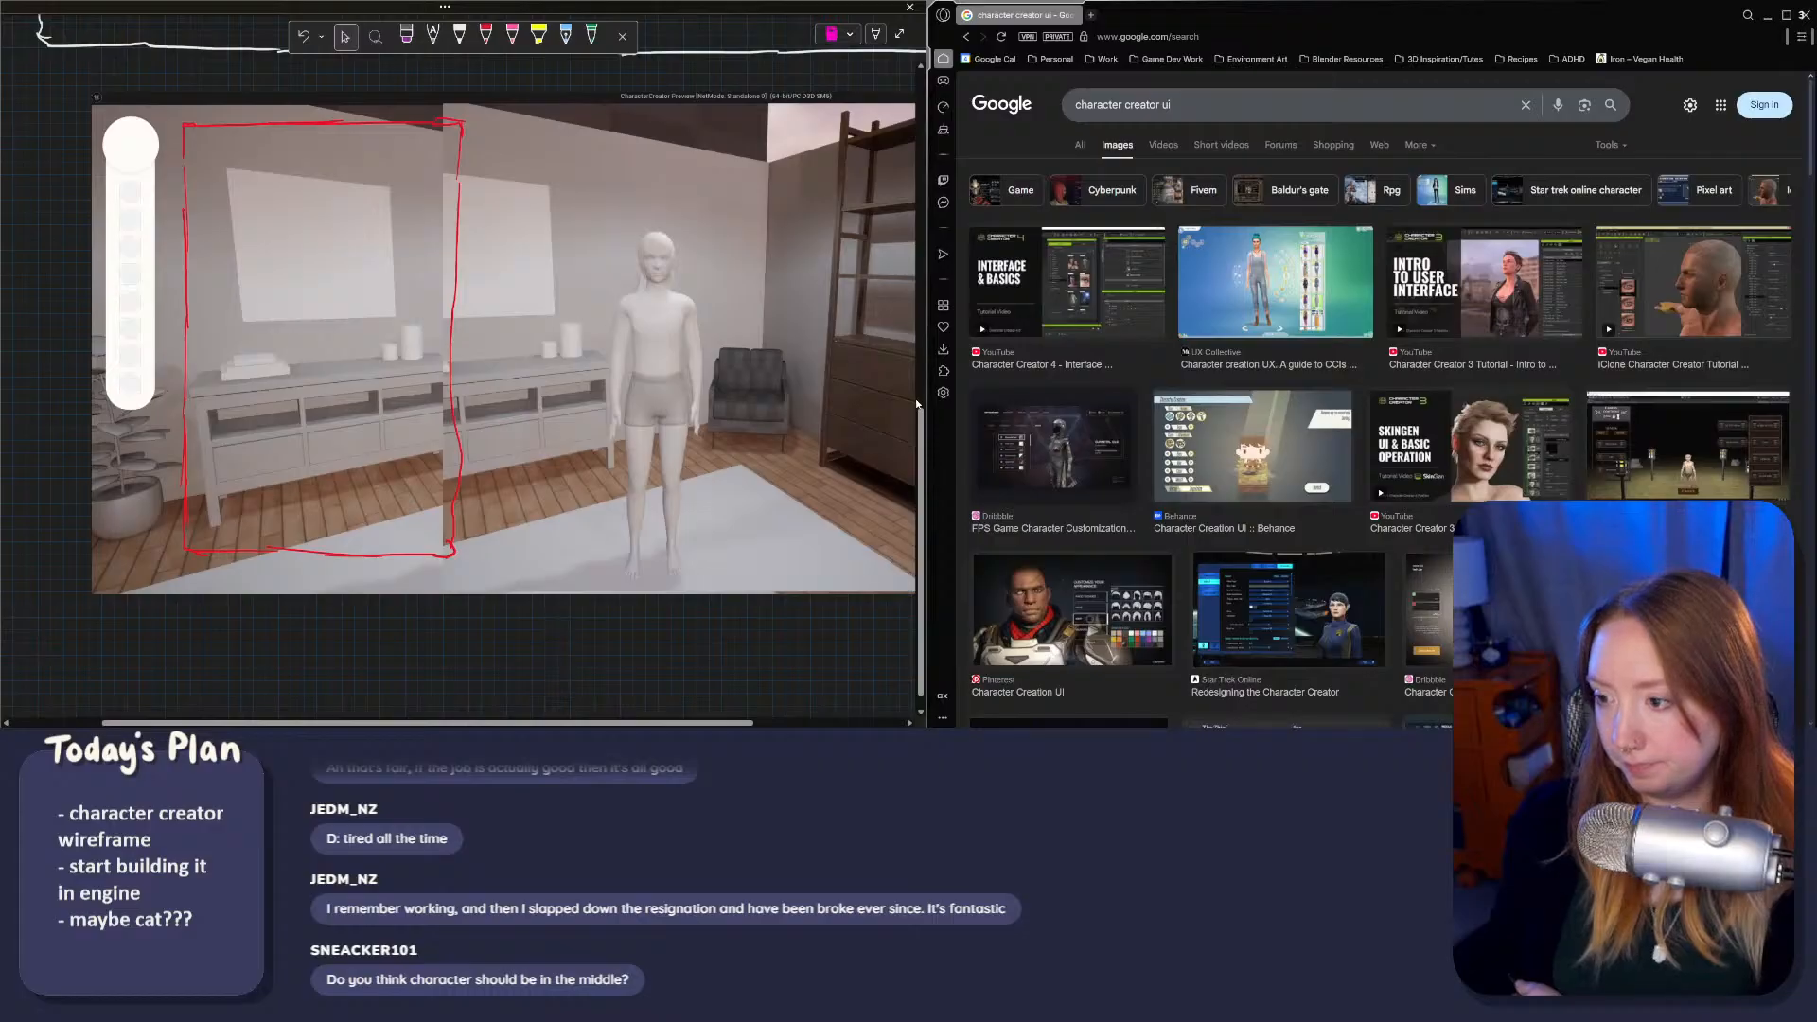
Step: Preview character creator layouts from UX Collective, Prism Studios and Unity Discussions to compare where they place the character
{"action": "left_click", "coordinate": [1284, 291]}
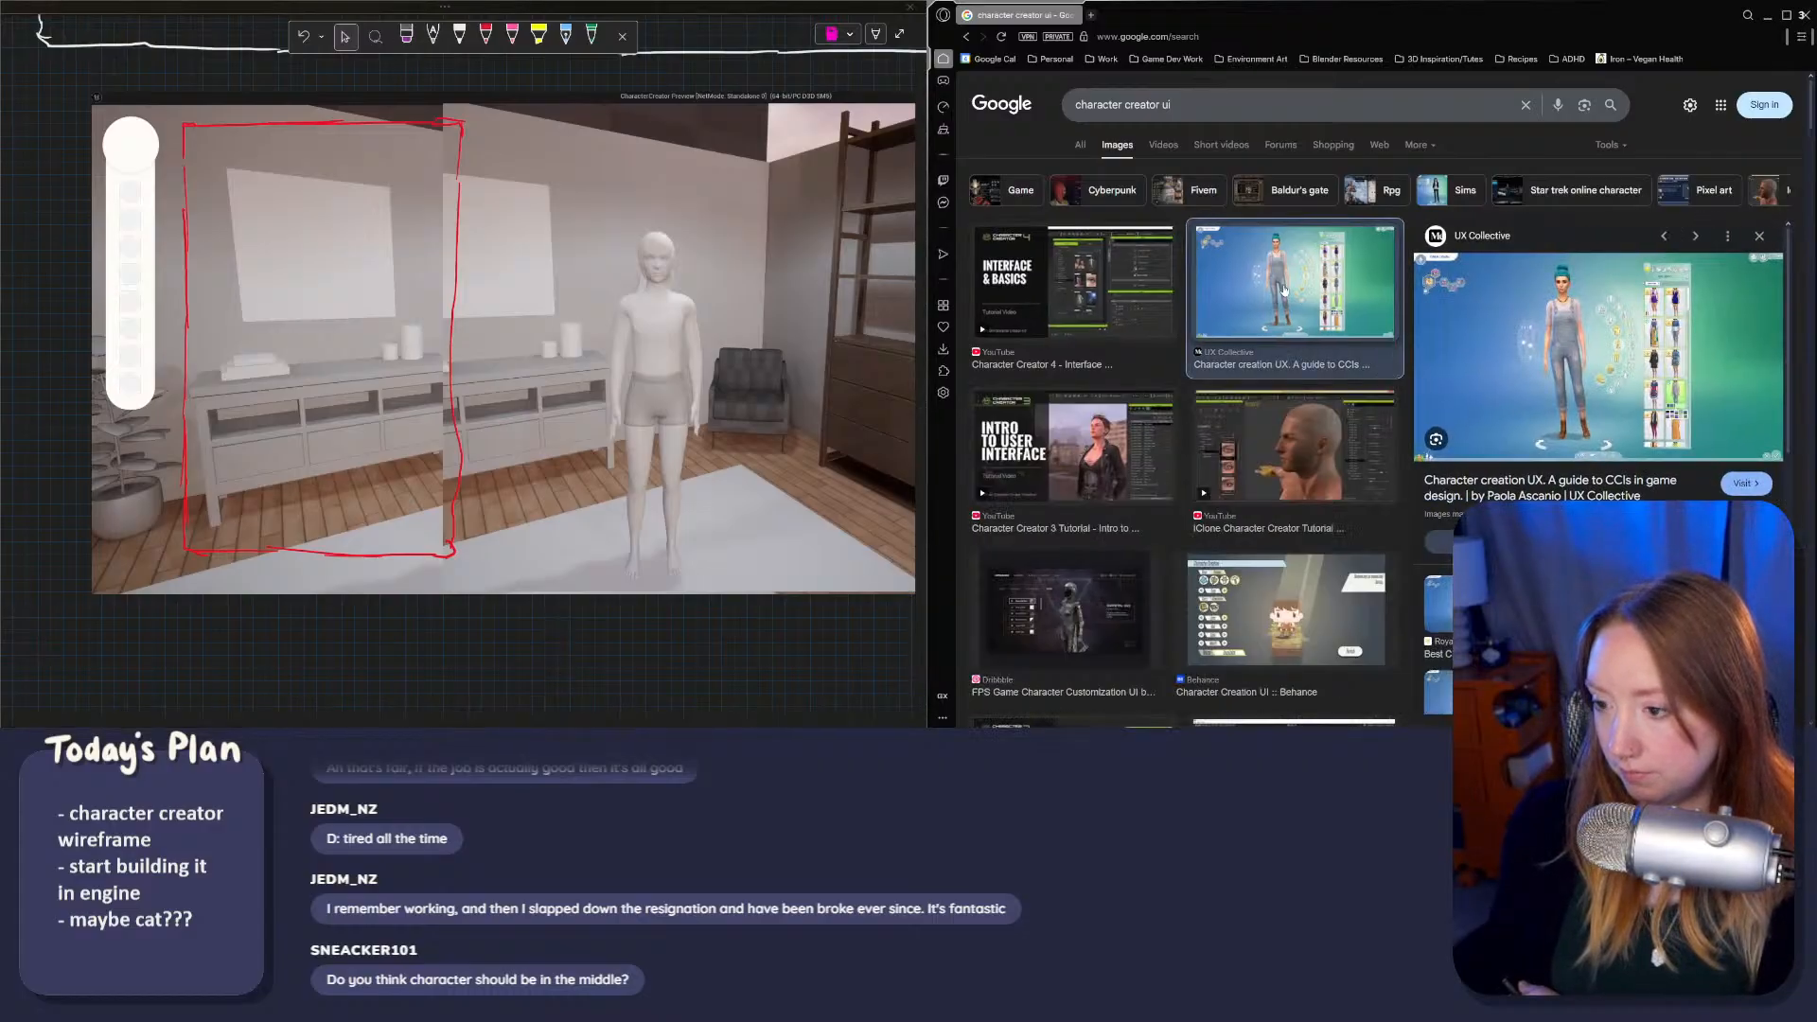
{"action": "scroll", "coordinate": [1255, 319], "scroll_direction": "down", "scroll_amount": 5}
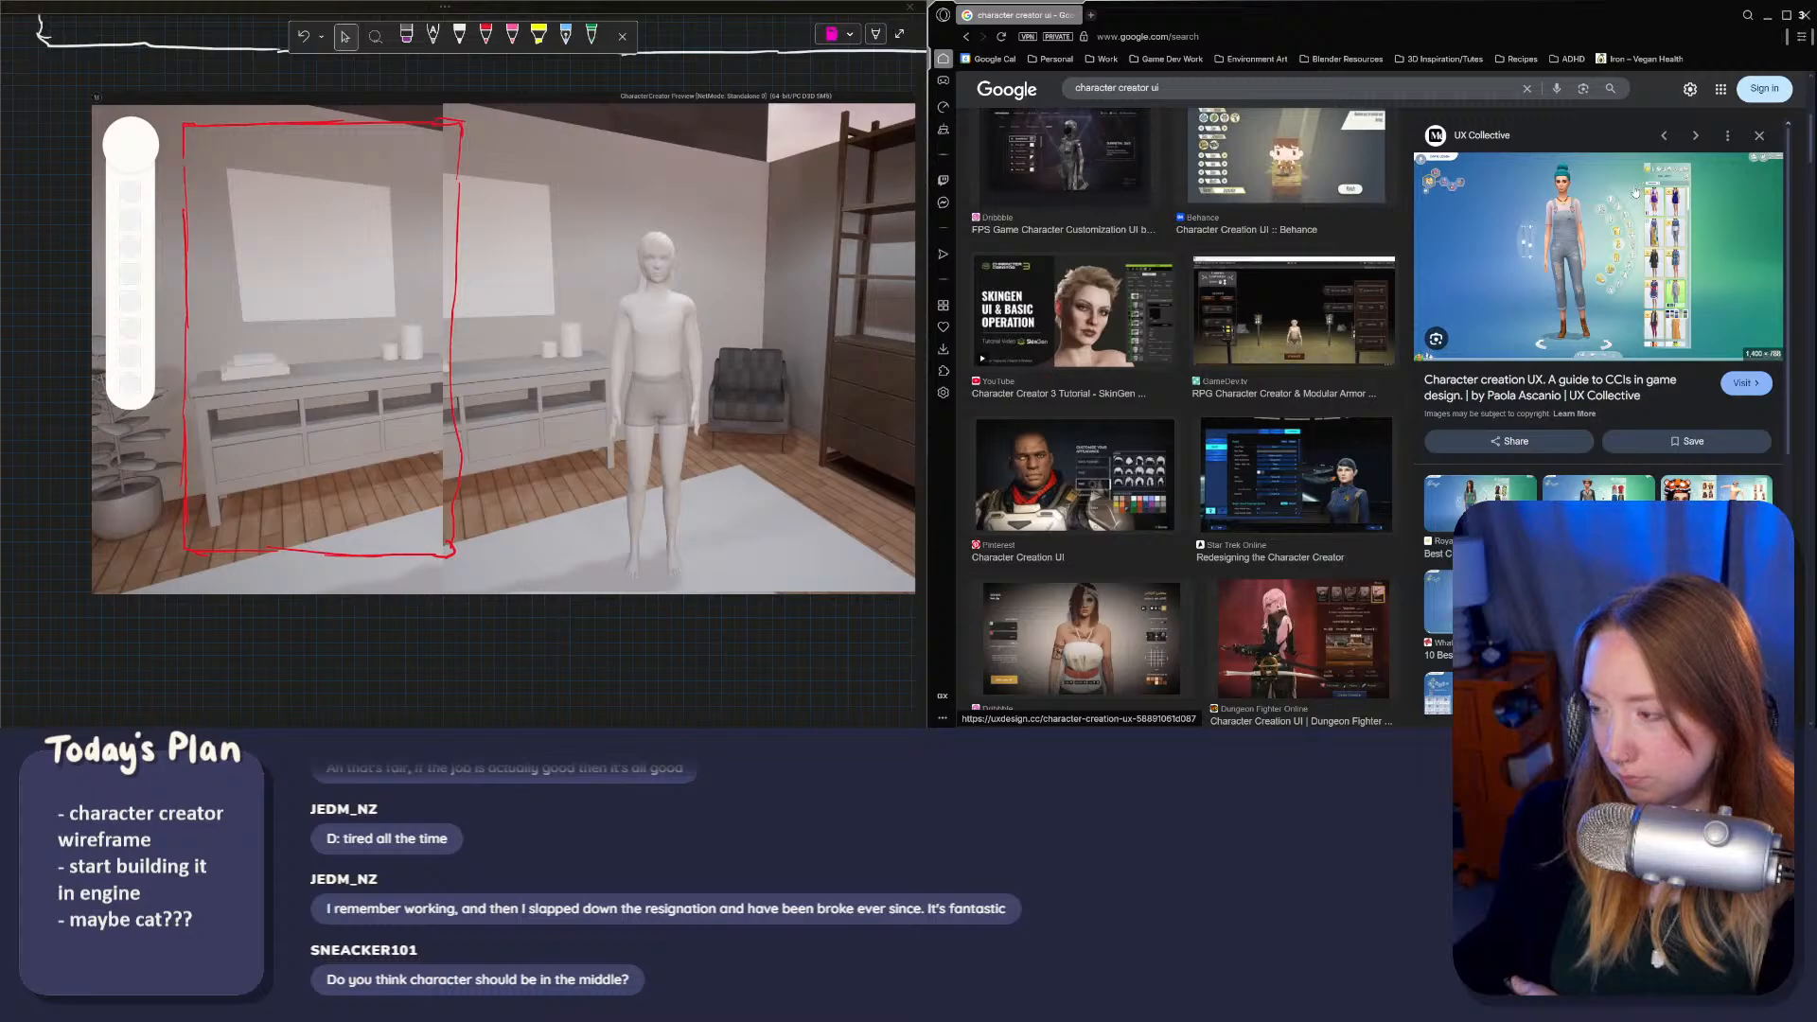
{"action": "scroll", "coordinate": [1247, 491], "scroll_direction": "down", "scroll_amount": 4}
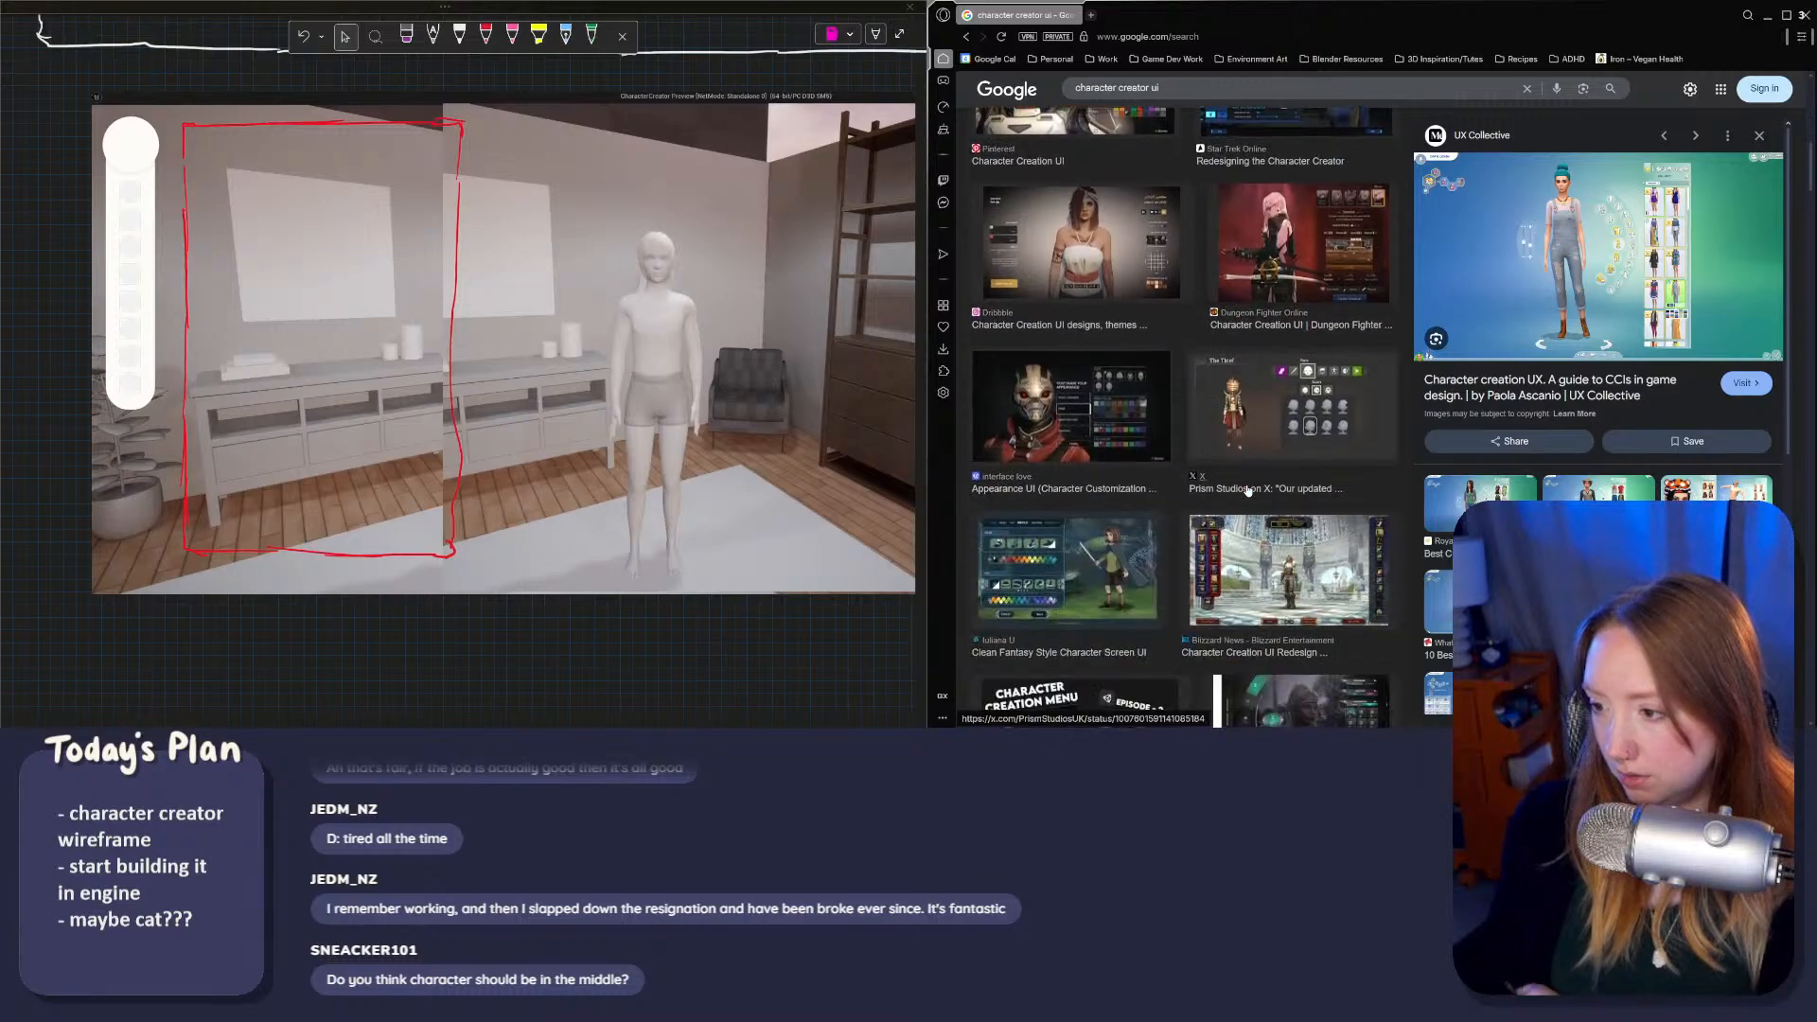
{"action": "left_click", "coordinate": [1274, 402]}
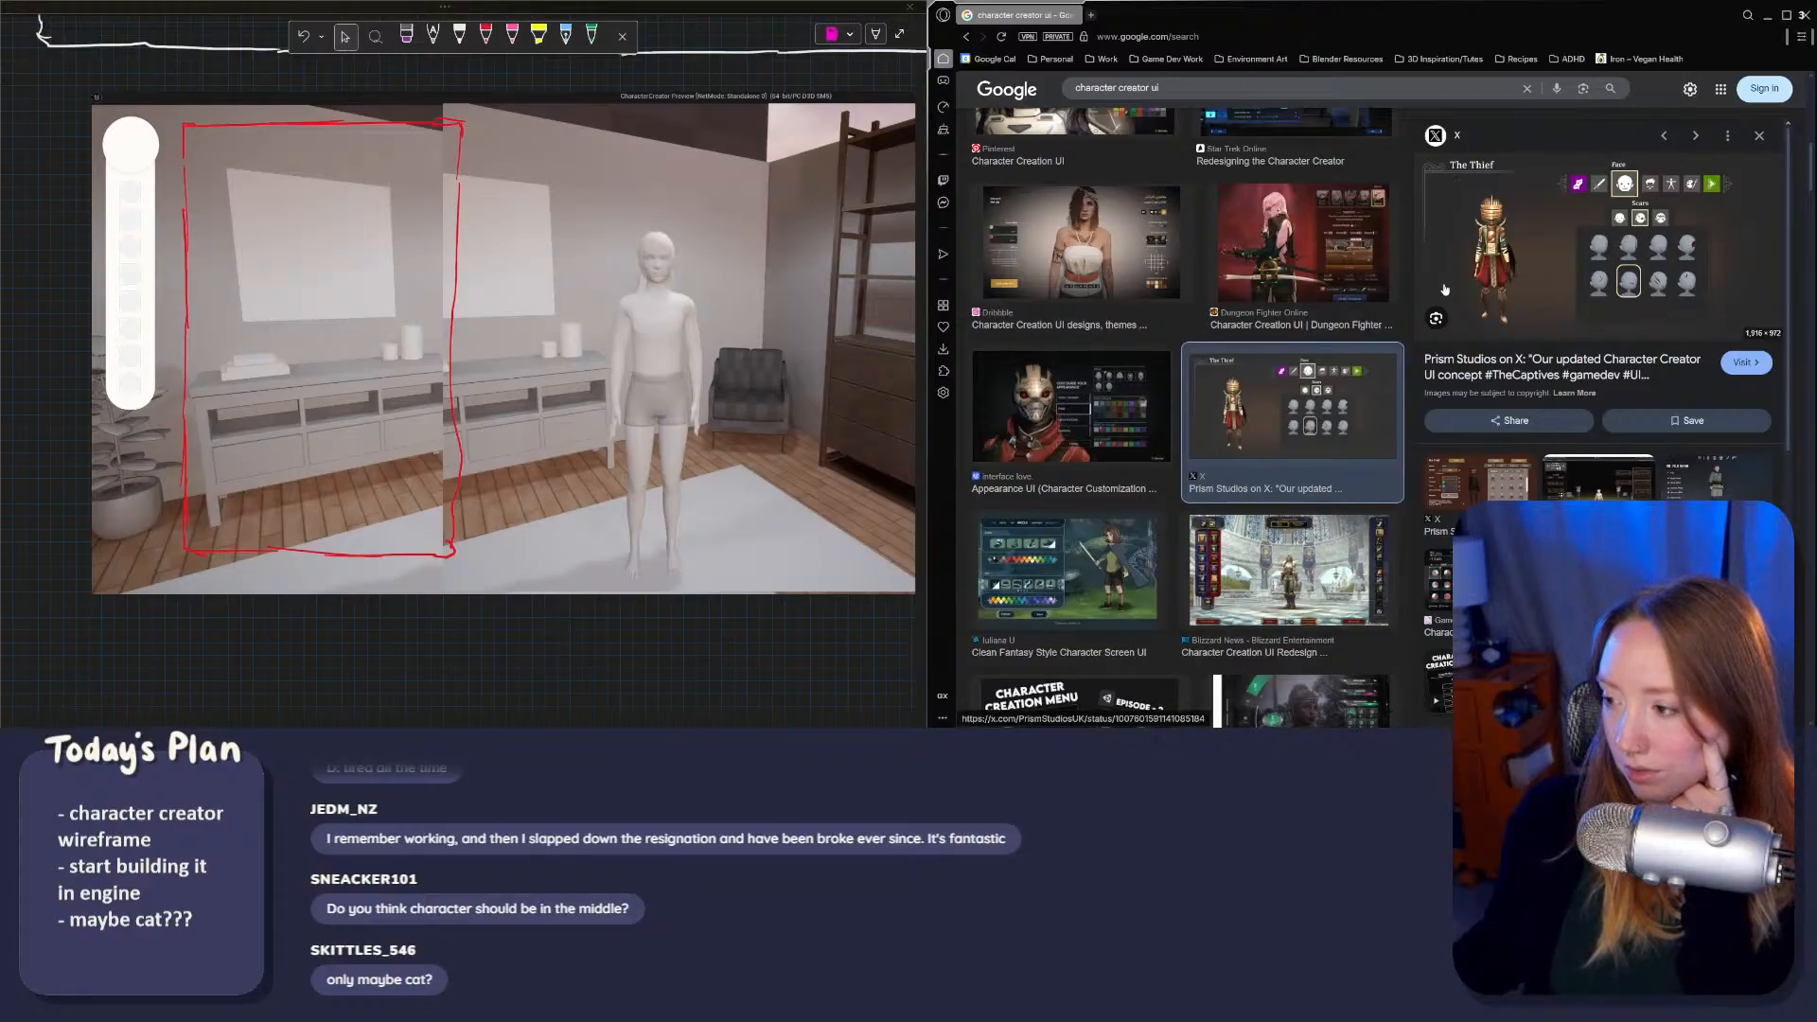
{"action": "left_click", "coordinate": [1711, 496]}
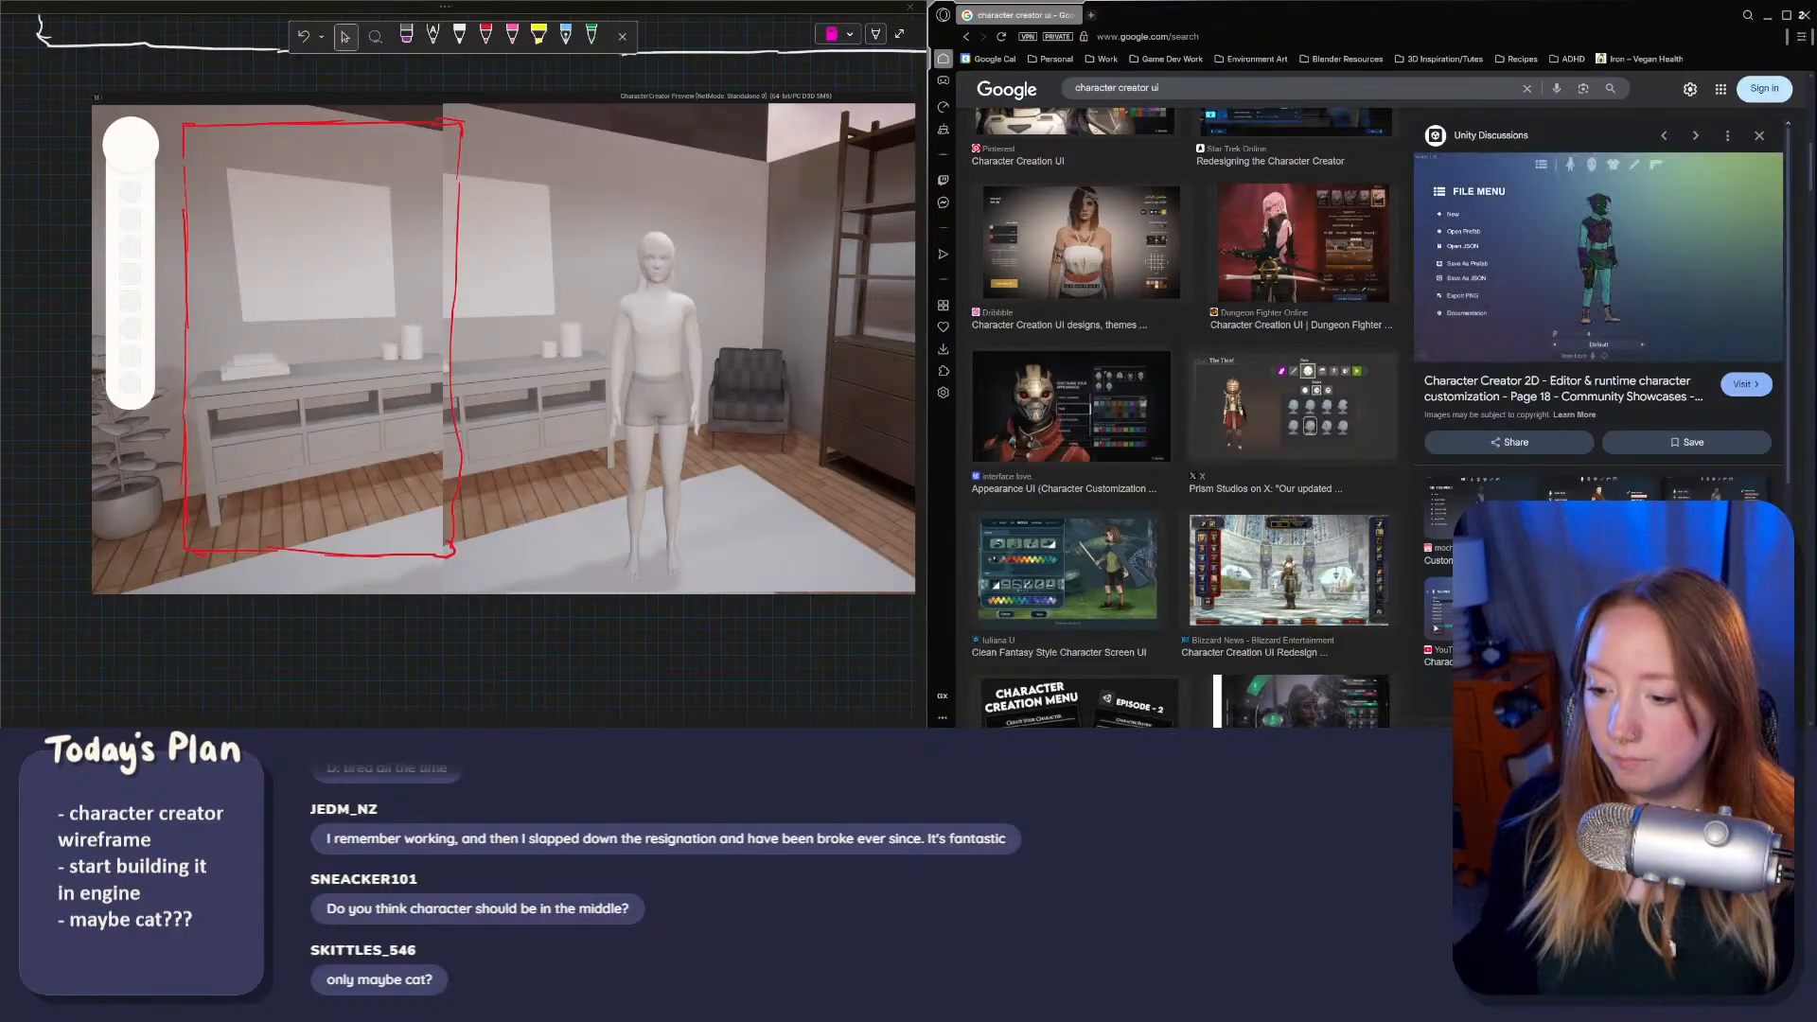
Step: Switch to the Unreal level editor, stop the running preview, and dock the editor window beside the widget designer
{"action": "left_click", "coordinate": [790, 674]}
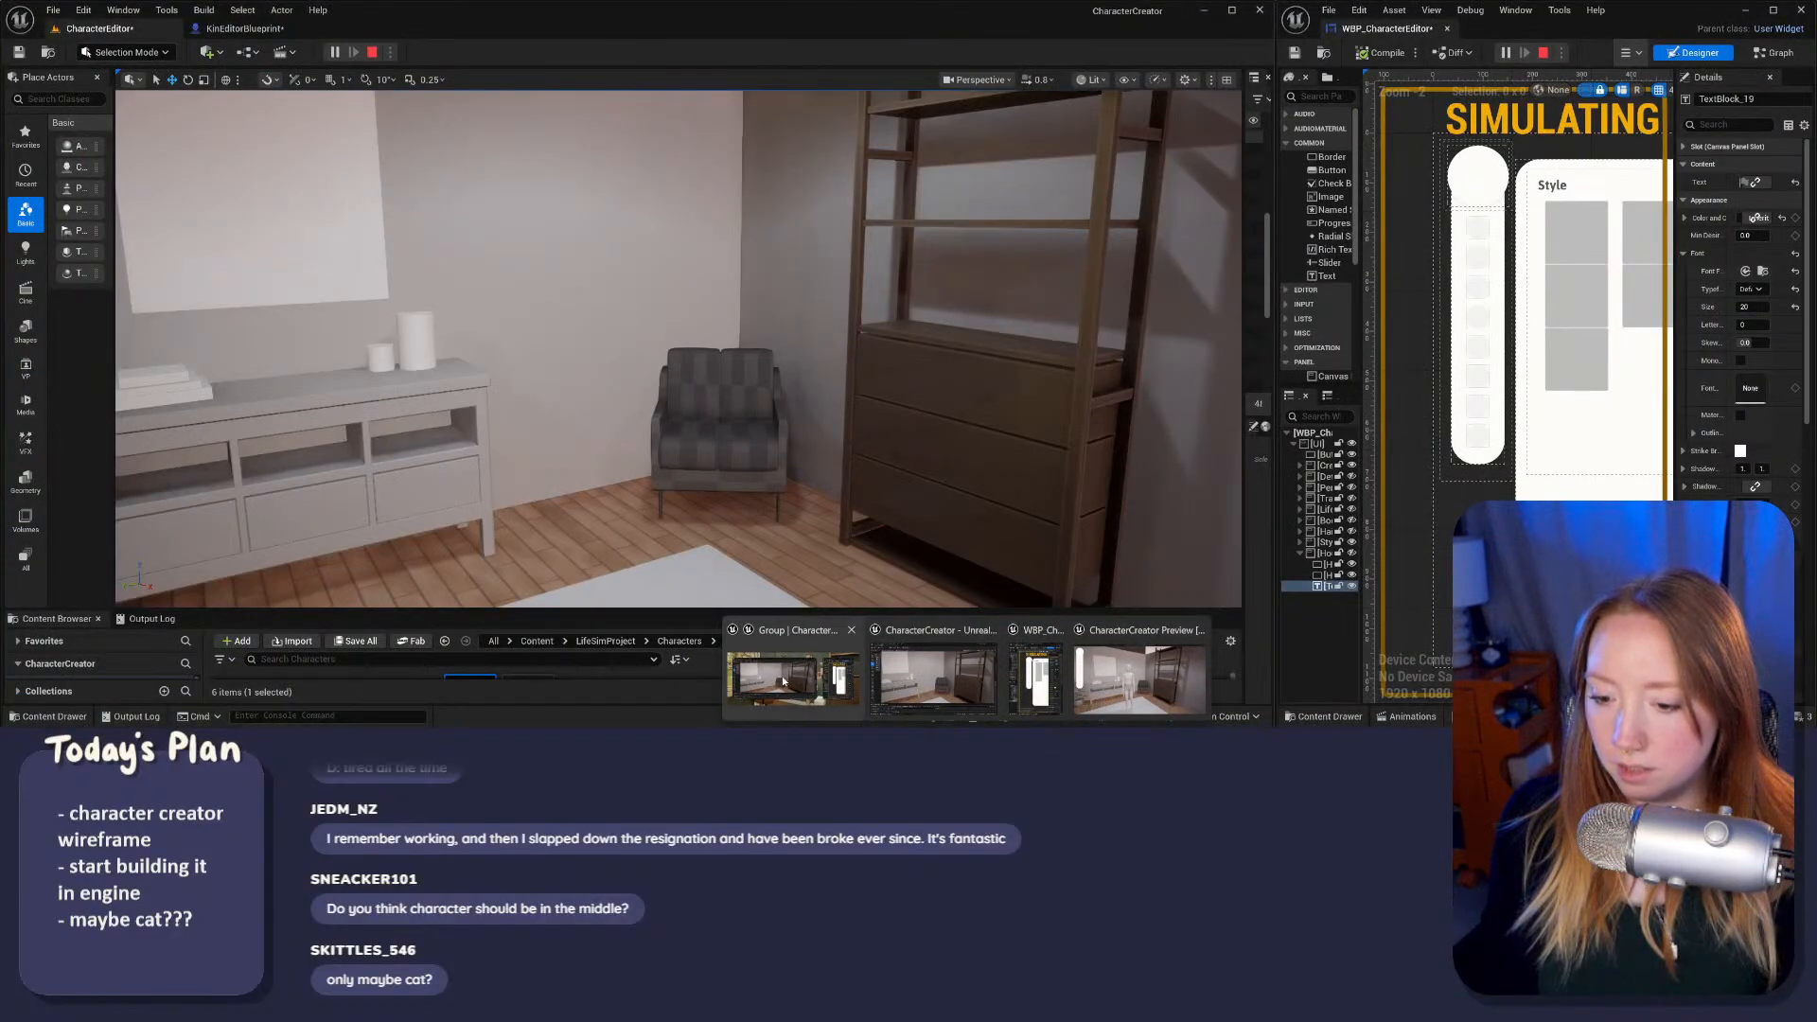
{"action": "left_click", "coordinate": [371, 52]}
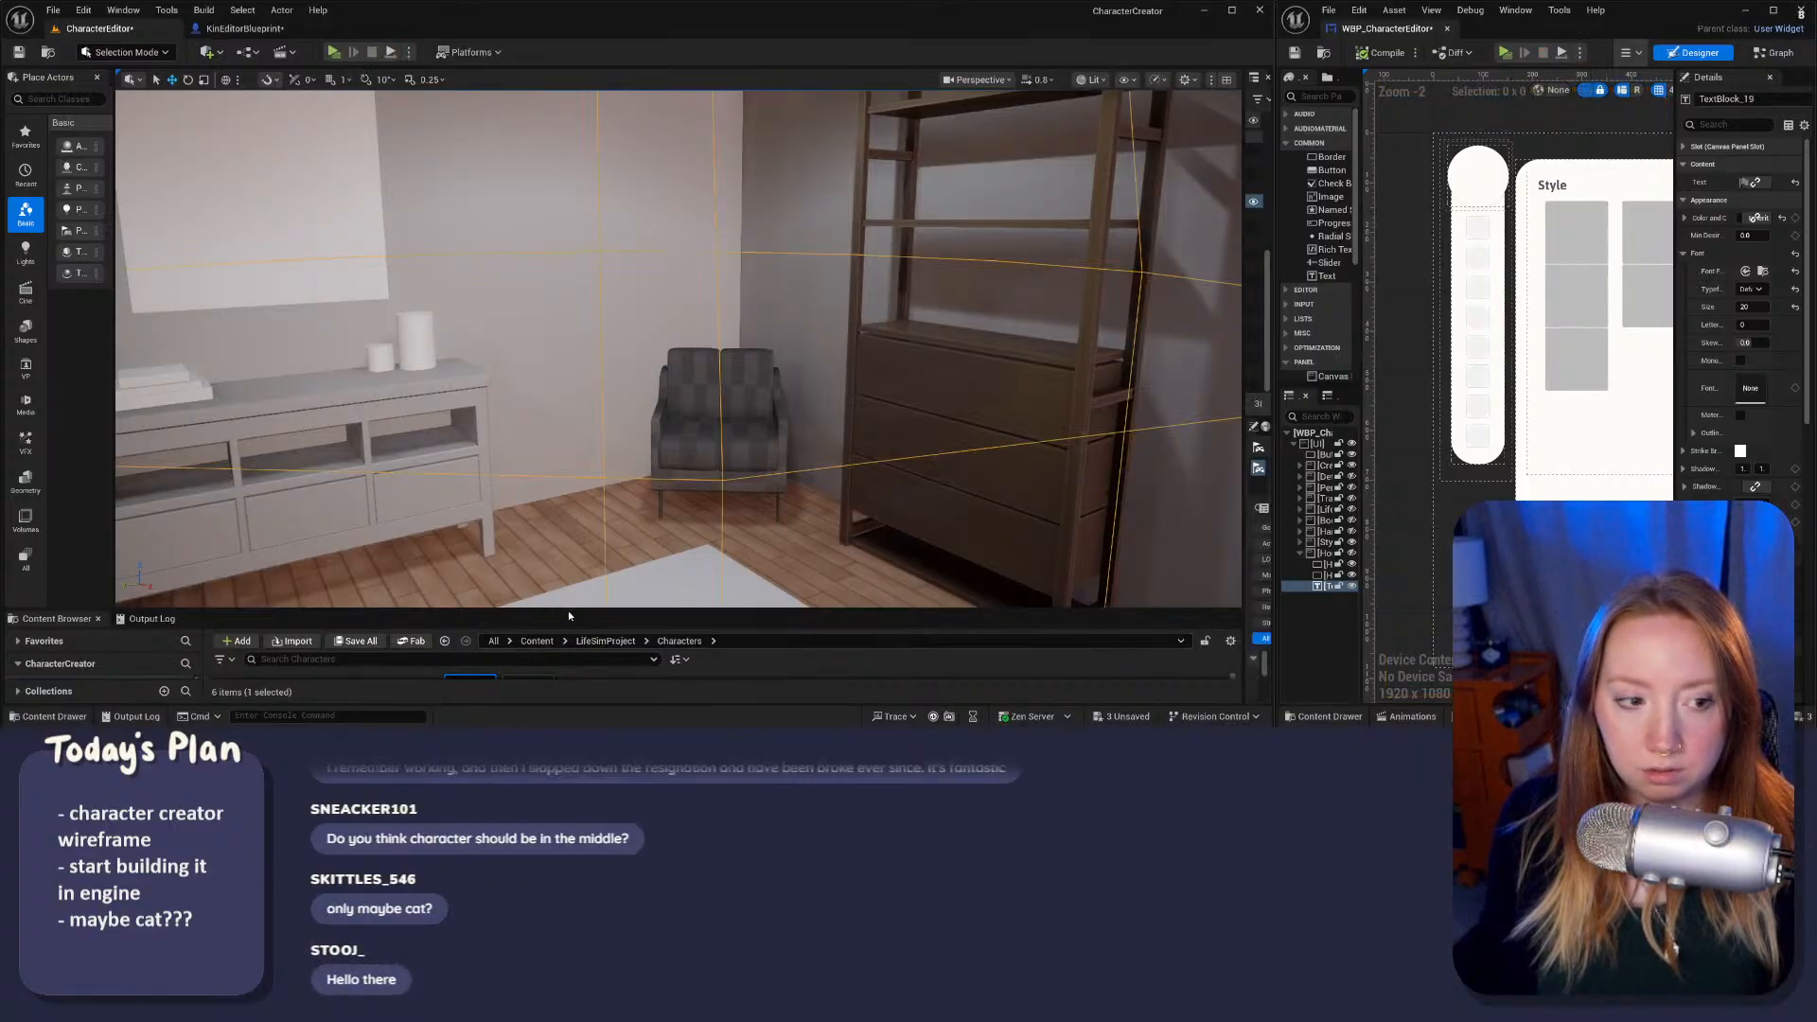
{"action": "left_click_drag", "start_coordinate": [594, 12], "coordinate": [581, 87]}
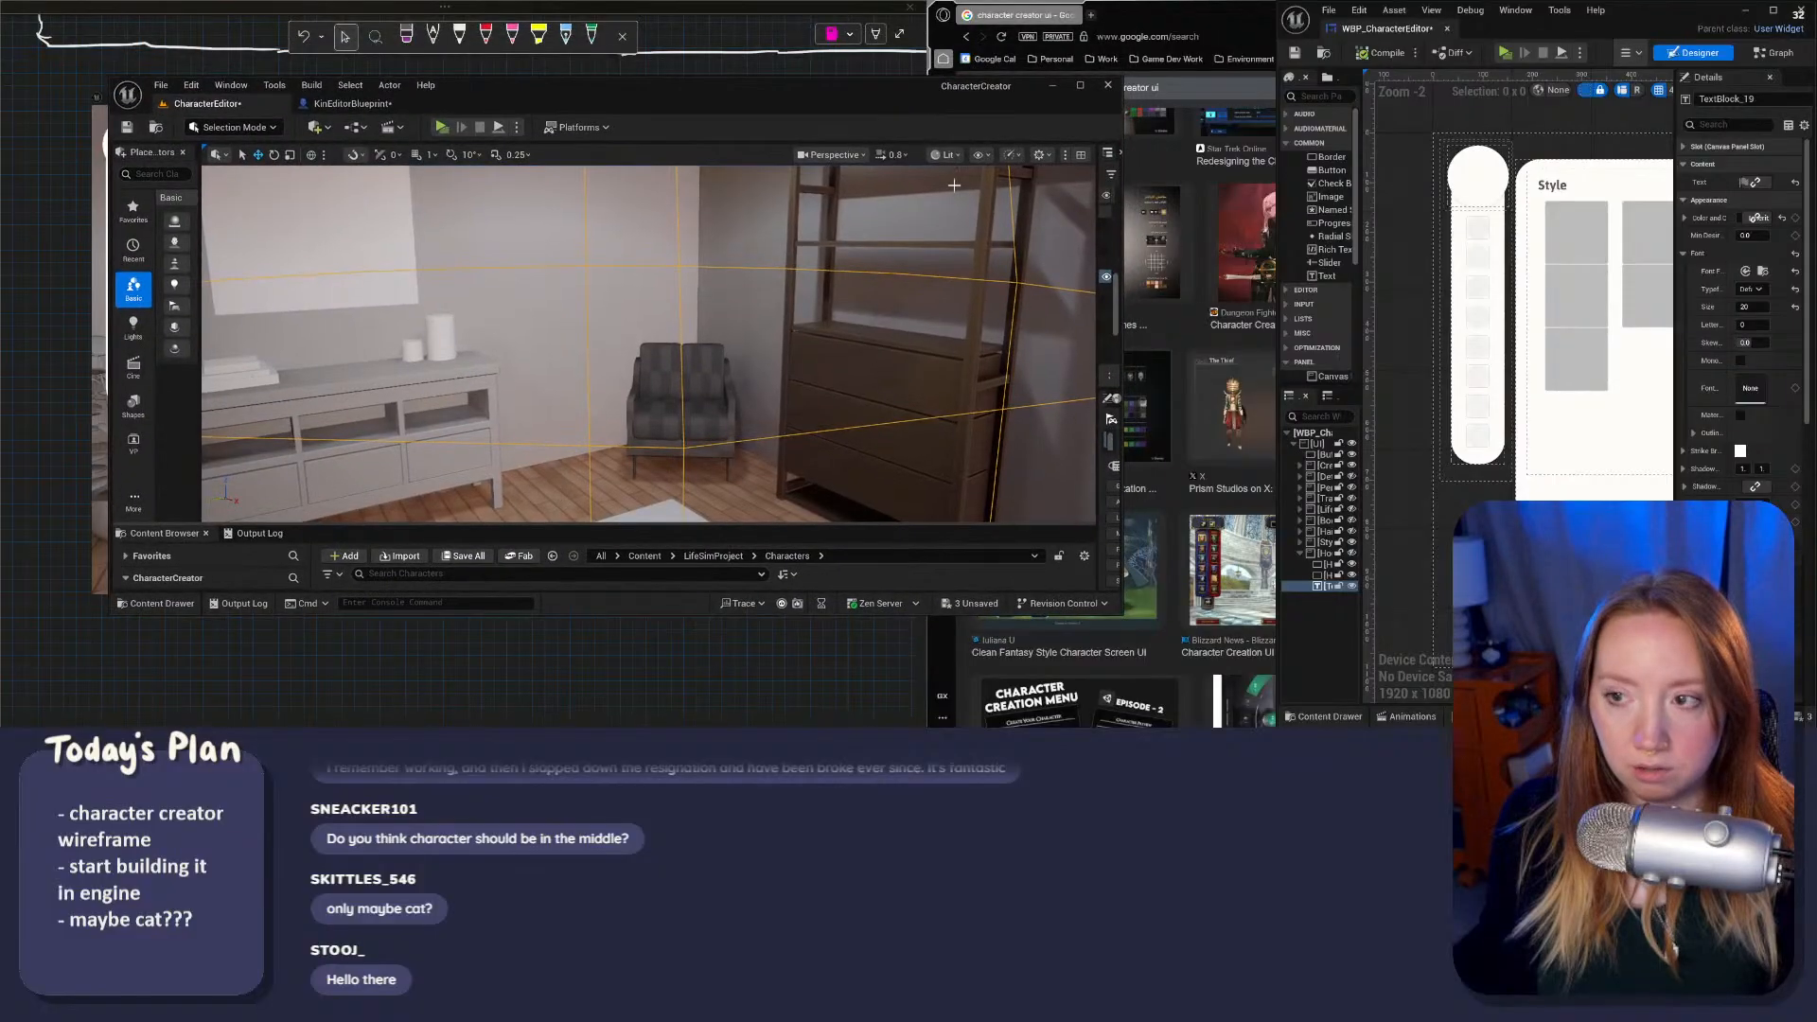
{"action": "left_click", "coordinate": [1080, 86]}
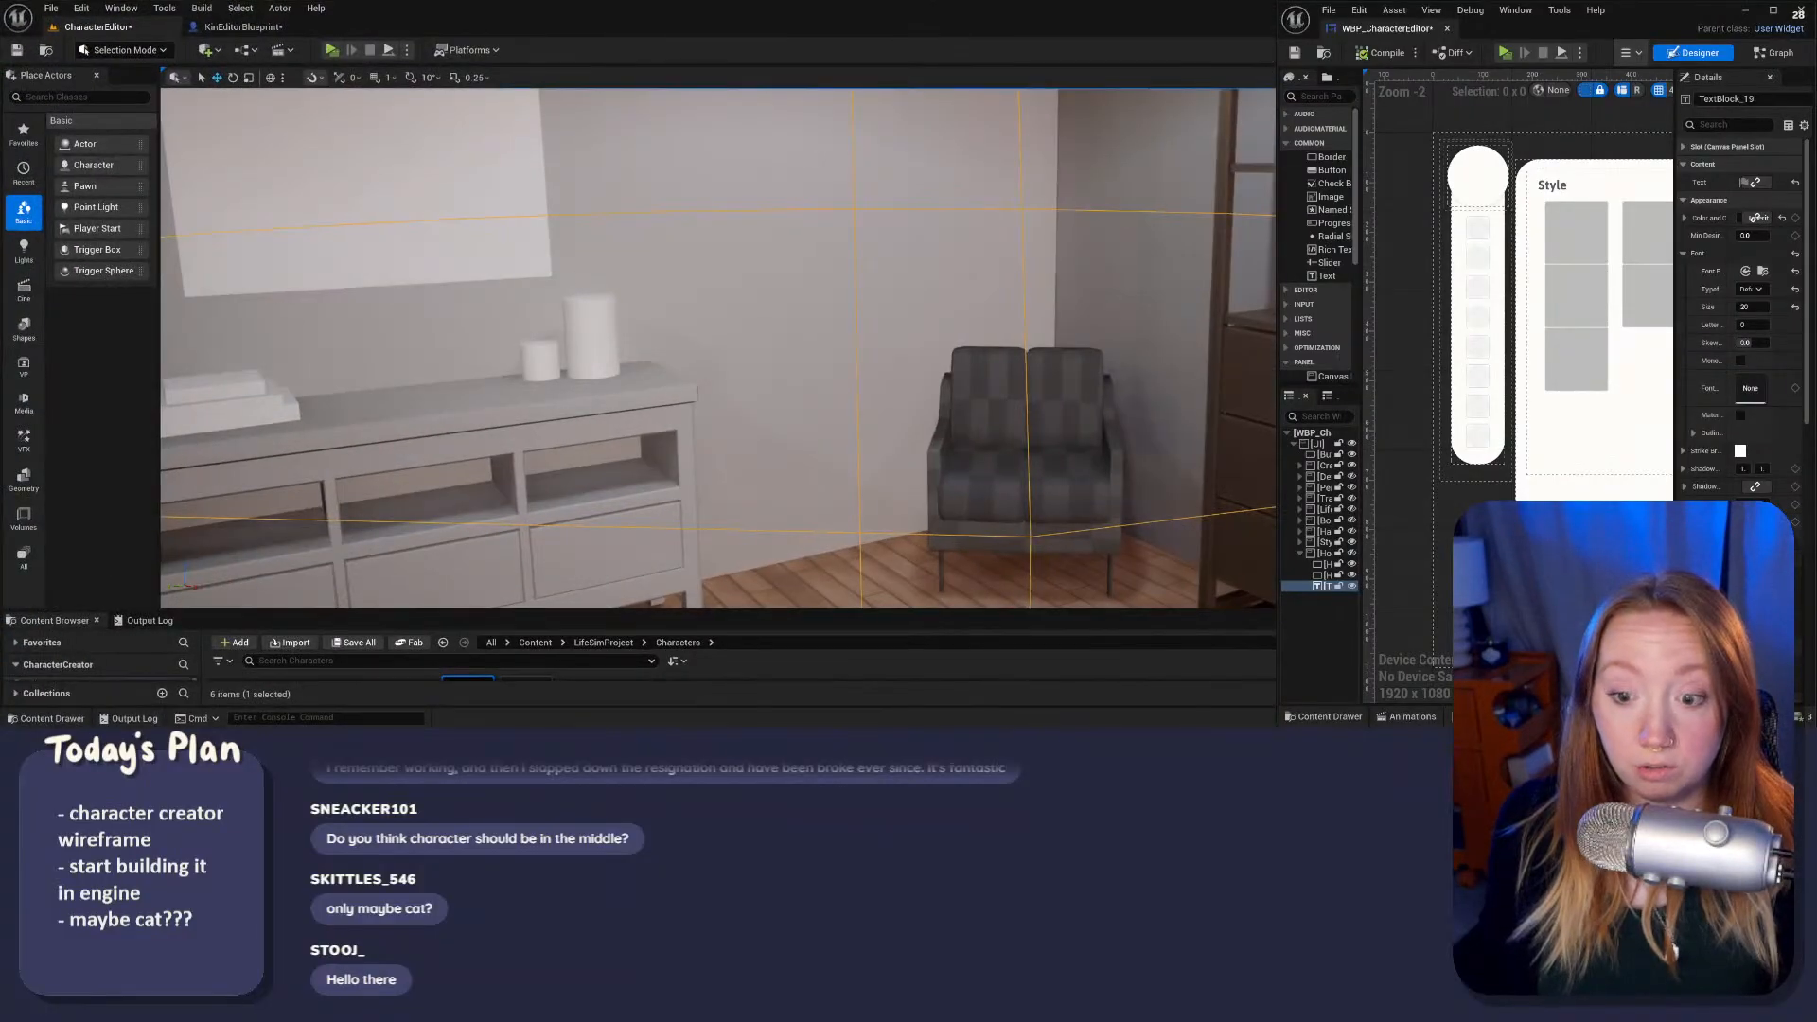
{"action": "left_click_drag", "start_coordinate": [1163, 5], "coordinate": [3, 320]}
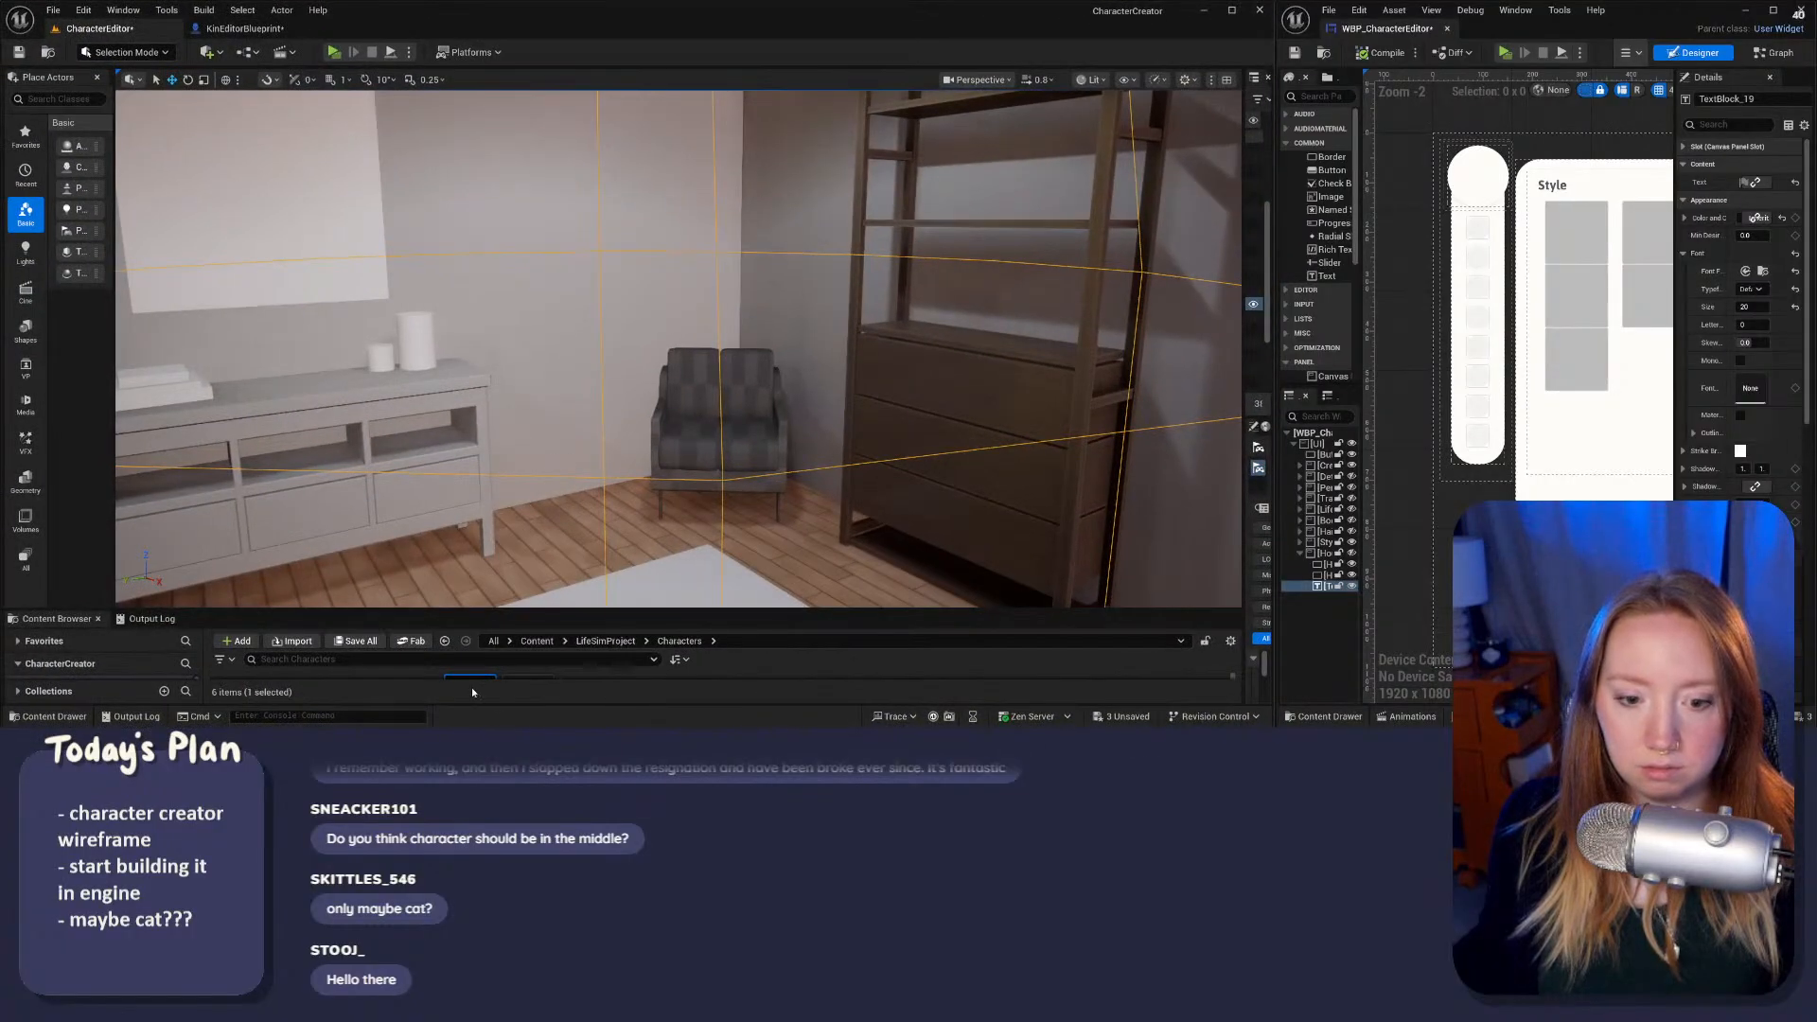
Step: Open BuildLevel from the project's Maps folder, saving CharacterEditor, KinEditorBlueprint and WBP_CharacterEditor
{"action": "left_click_drag", "start_coordinate": [501, 611], "coordinate": [502, 424]}
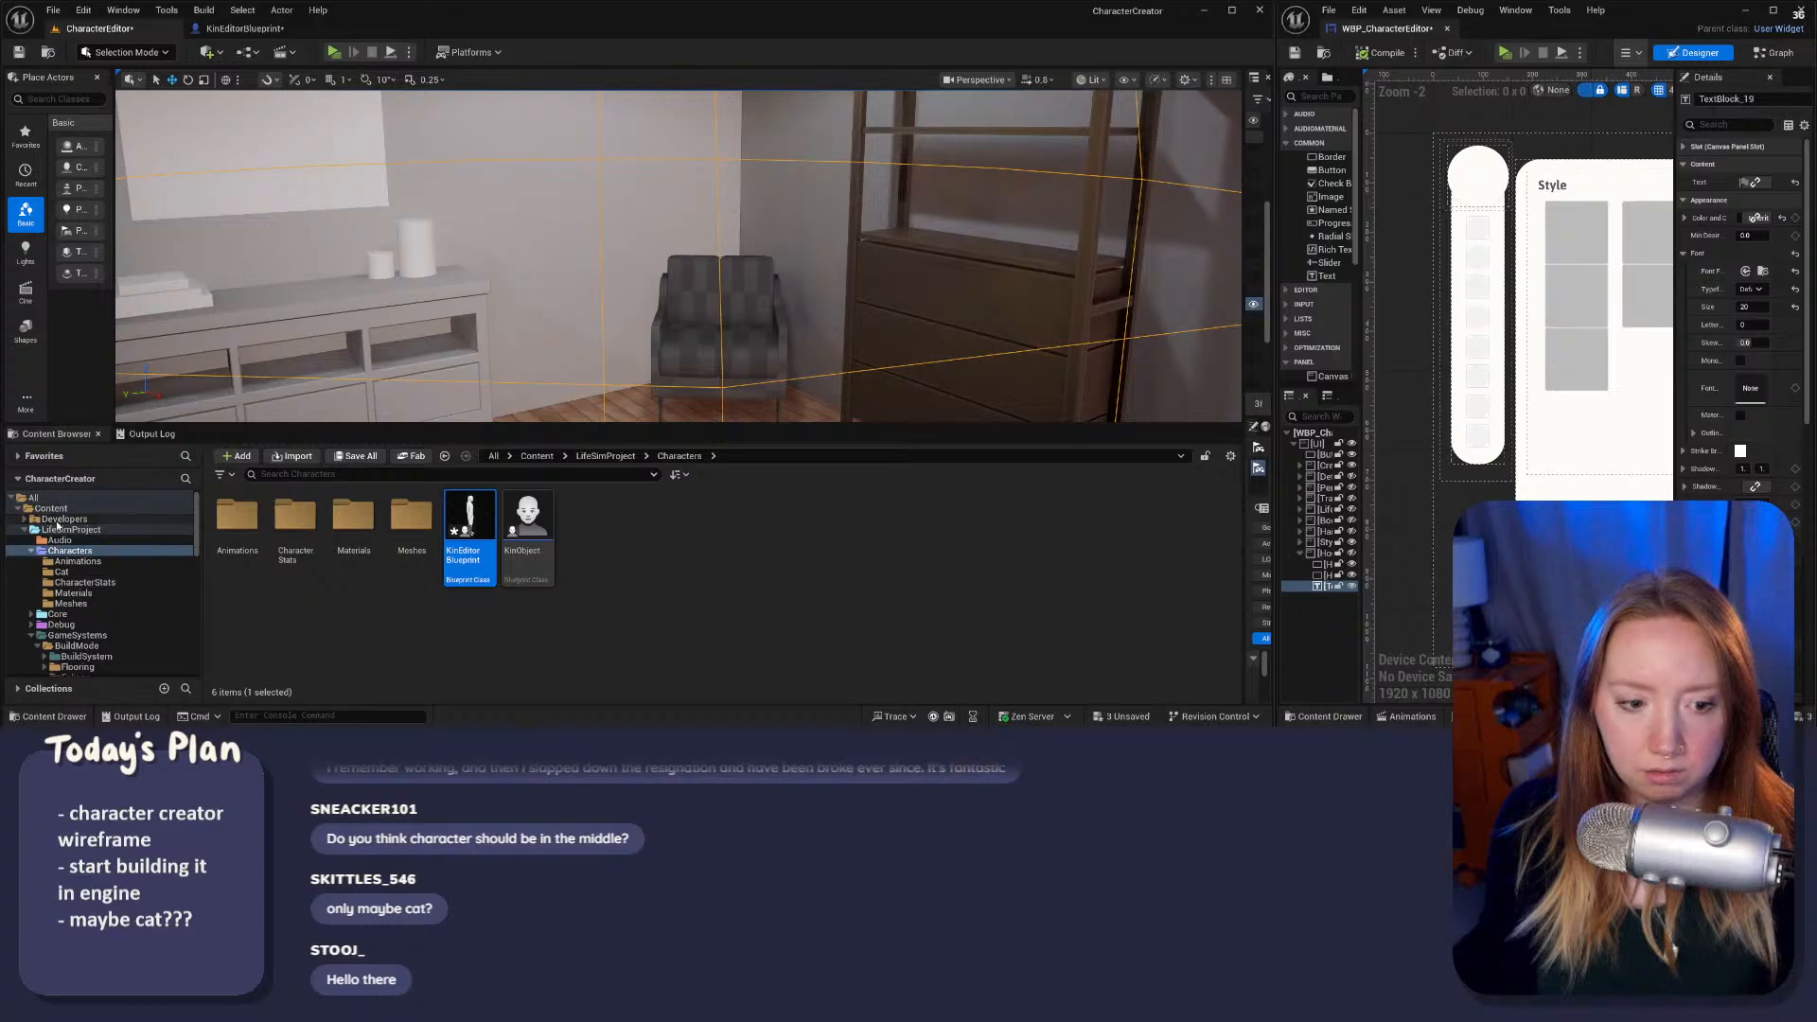
{"action": "left_click", "coordinate": [58, 527]}
{"action": "double_click", "coordinate": [527, 519]}
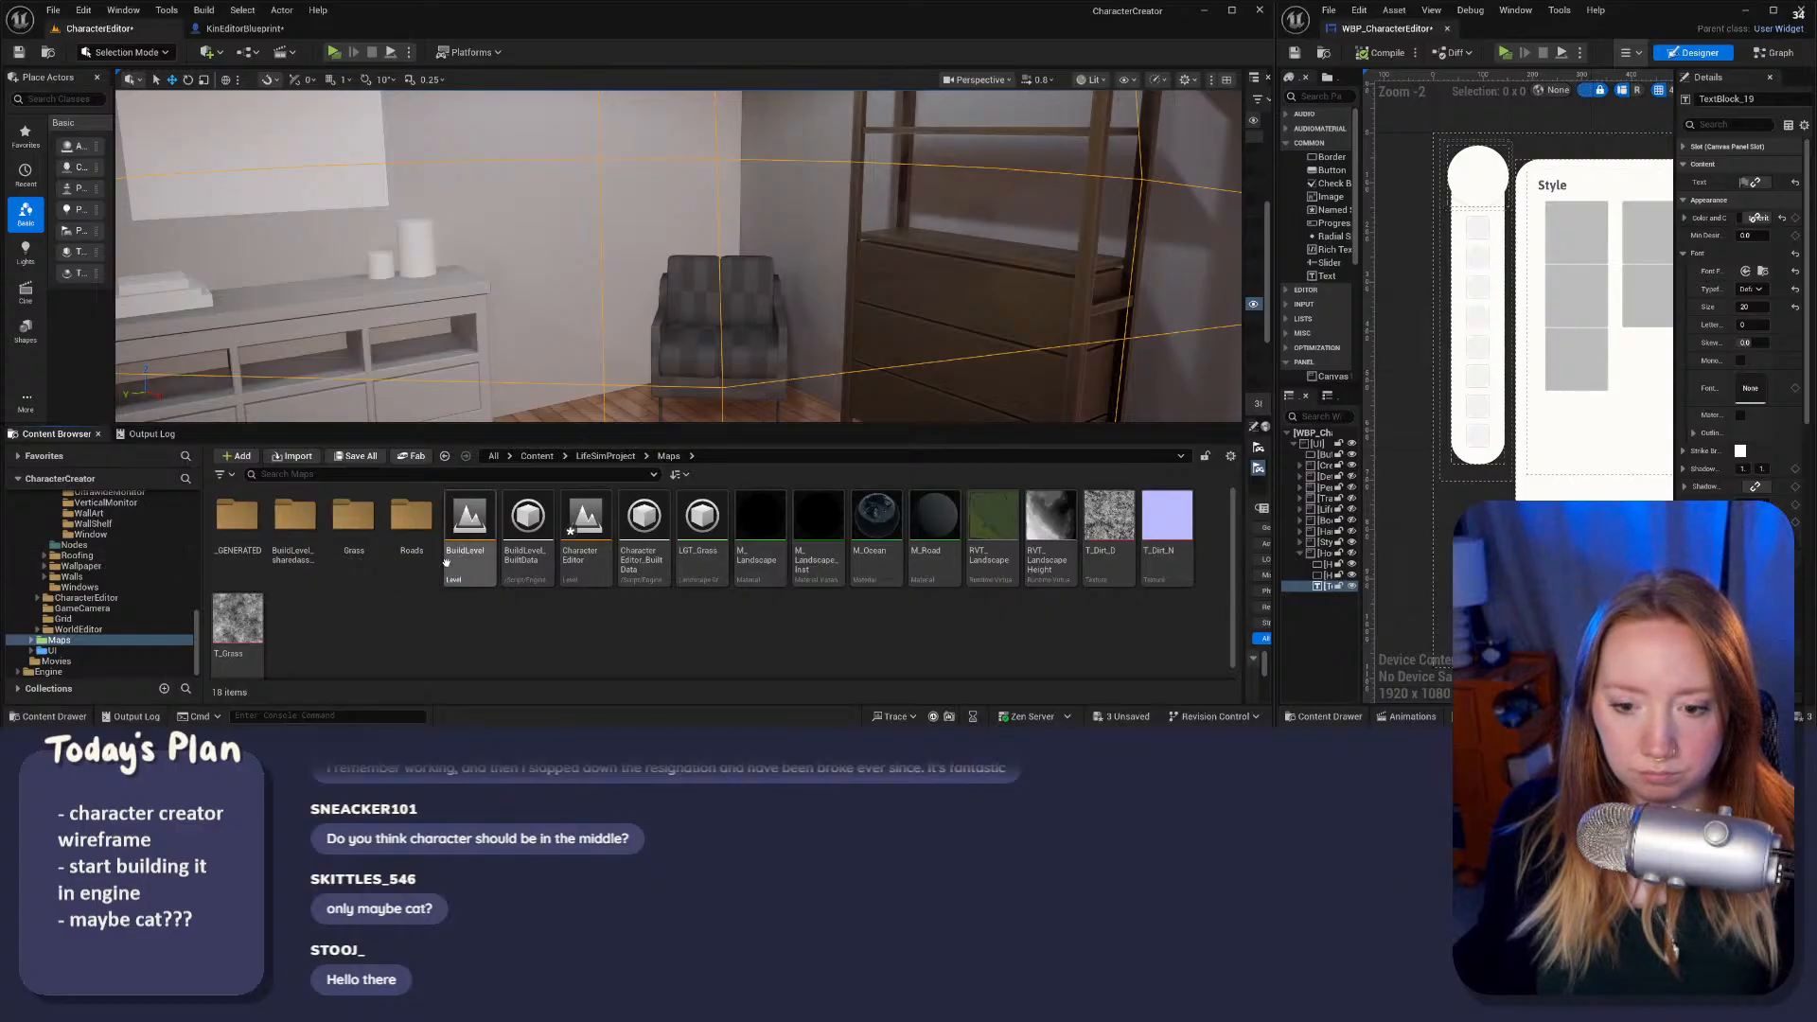
{"action": "double_click", "coordinate": [470, 525]}
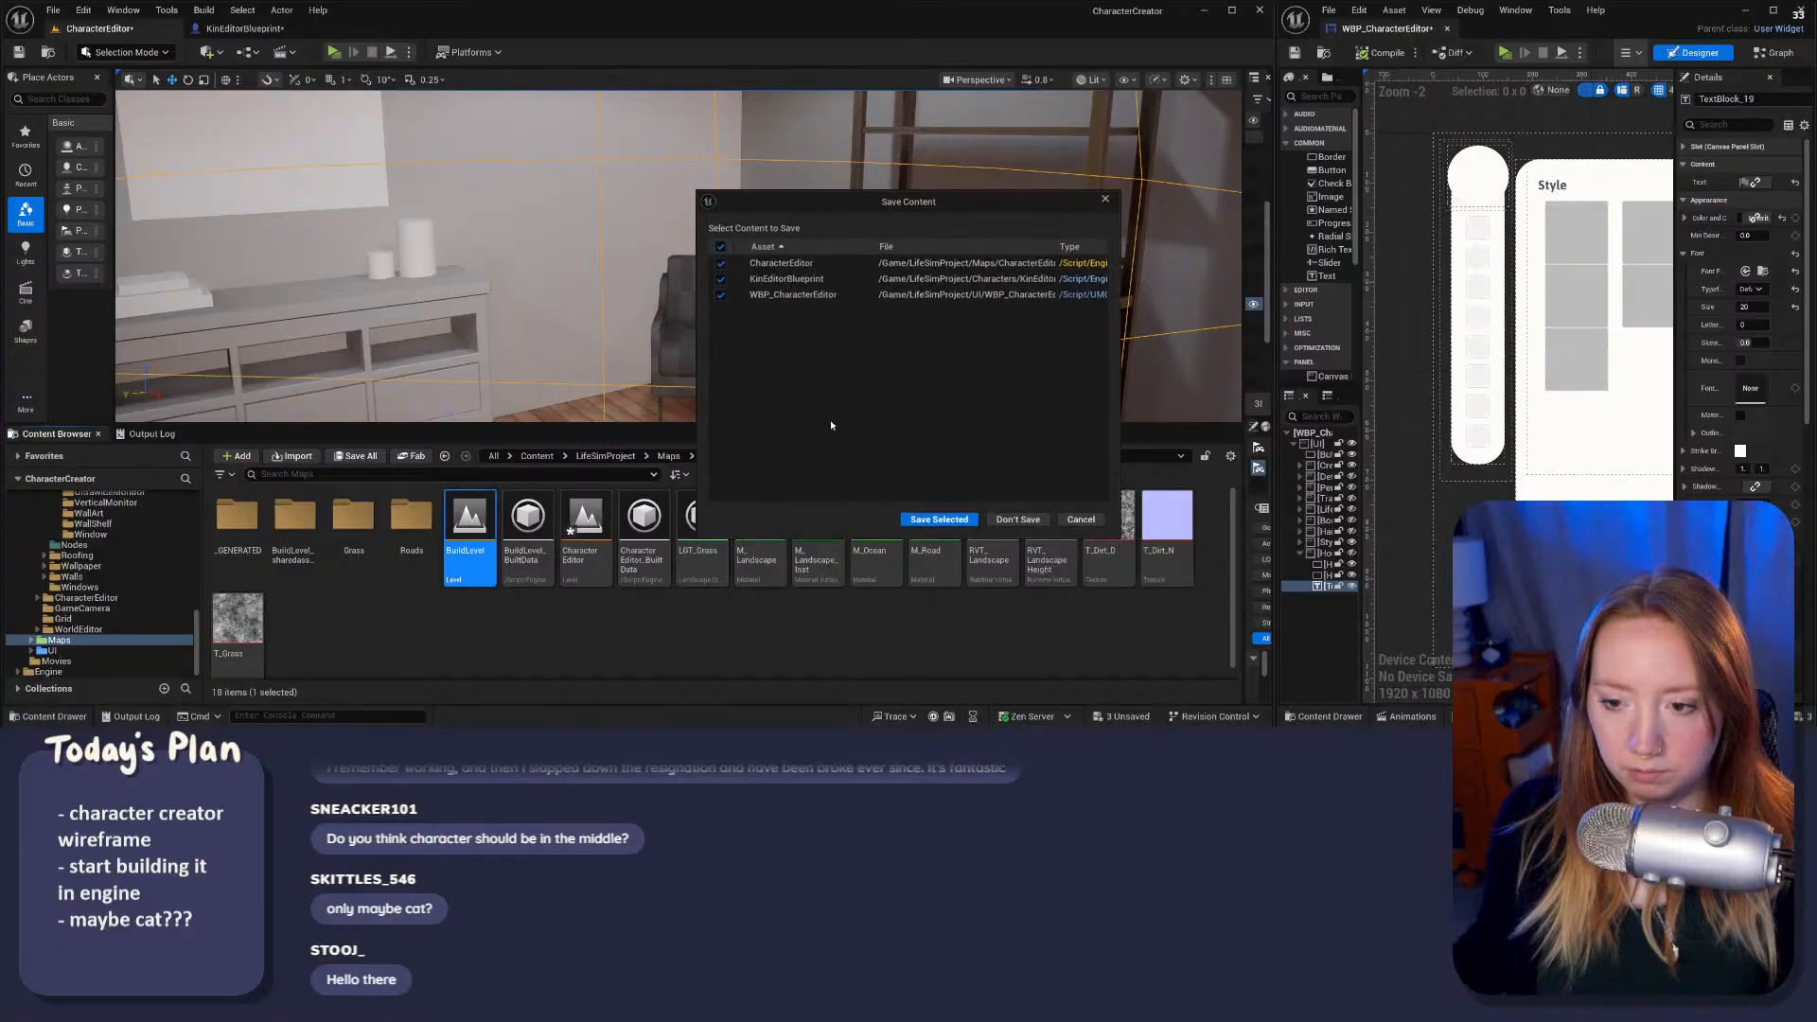
{"action": "left_click", "coordinate": [937, 520]}
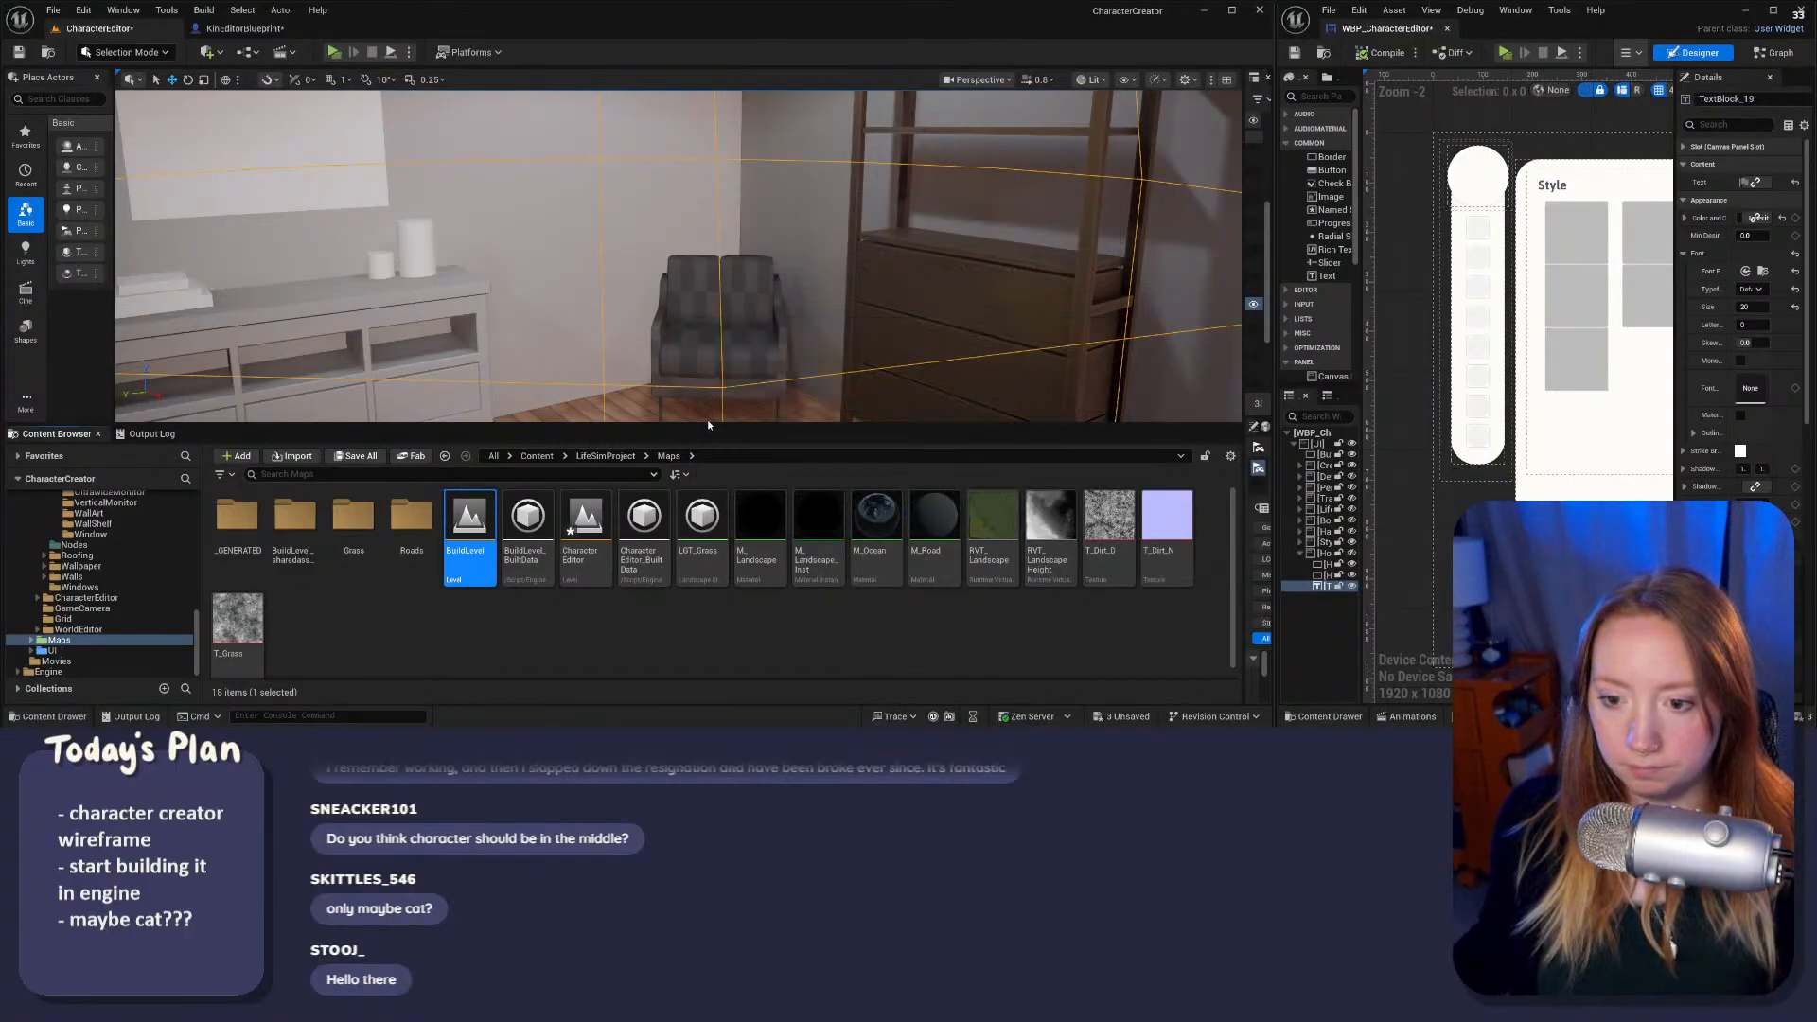
Step: Enlarge the level view, select the cat nearest the keyboard on the desk, and inspect it up close
{"action": "left_click_drag", "start_coordinate": [706, 424], "coordinate": [694, 612]}
{"action": "mouse_move", "coordinate": [700, 491]}
{"action": "right_mouse_down"}
{"action": "mouse_move", "coordinate": [748, 526]}
{"action": "mouse_move", "coordinate": [823, 497]}
{"action": "mouse_move", "coordinate": [700, 491]}
{"action": "right_mouse_up"}
{"action": "left_click", "coordinate": [716, 336]}
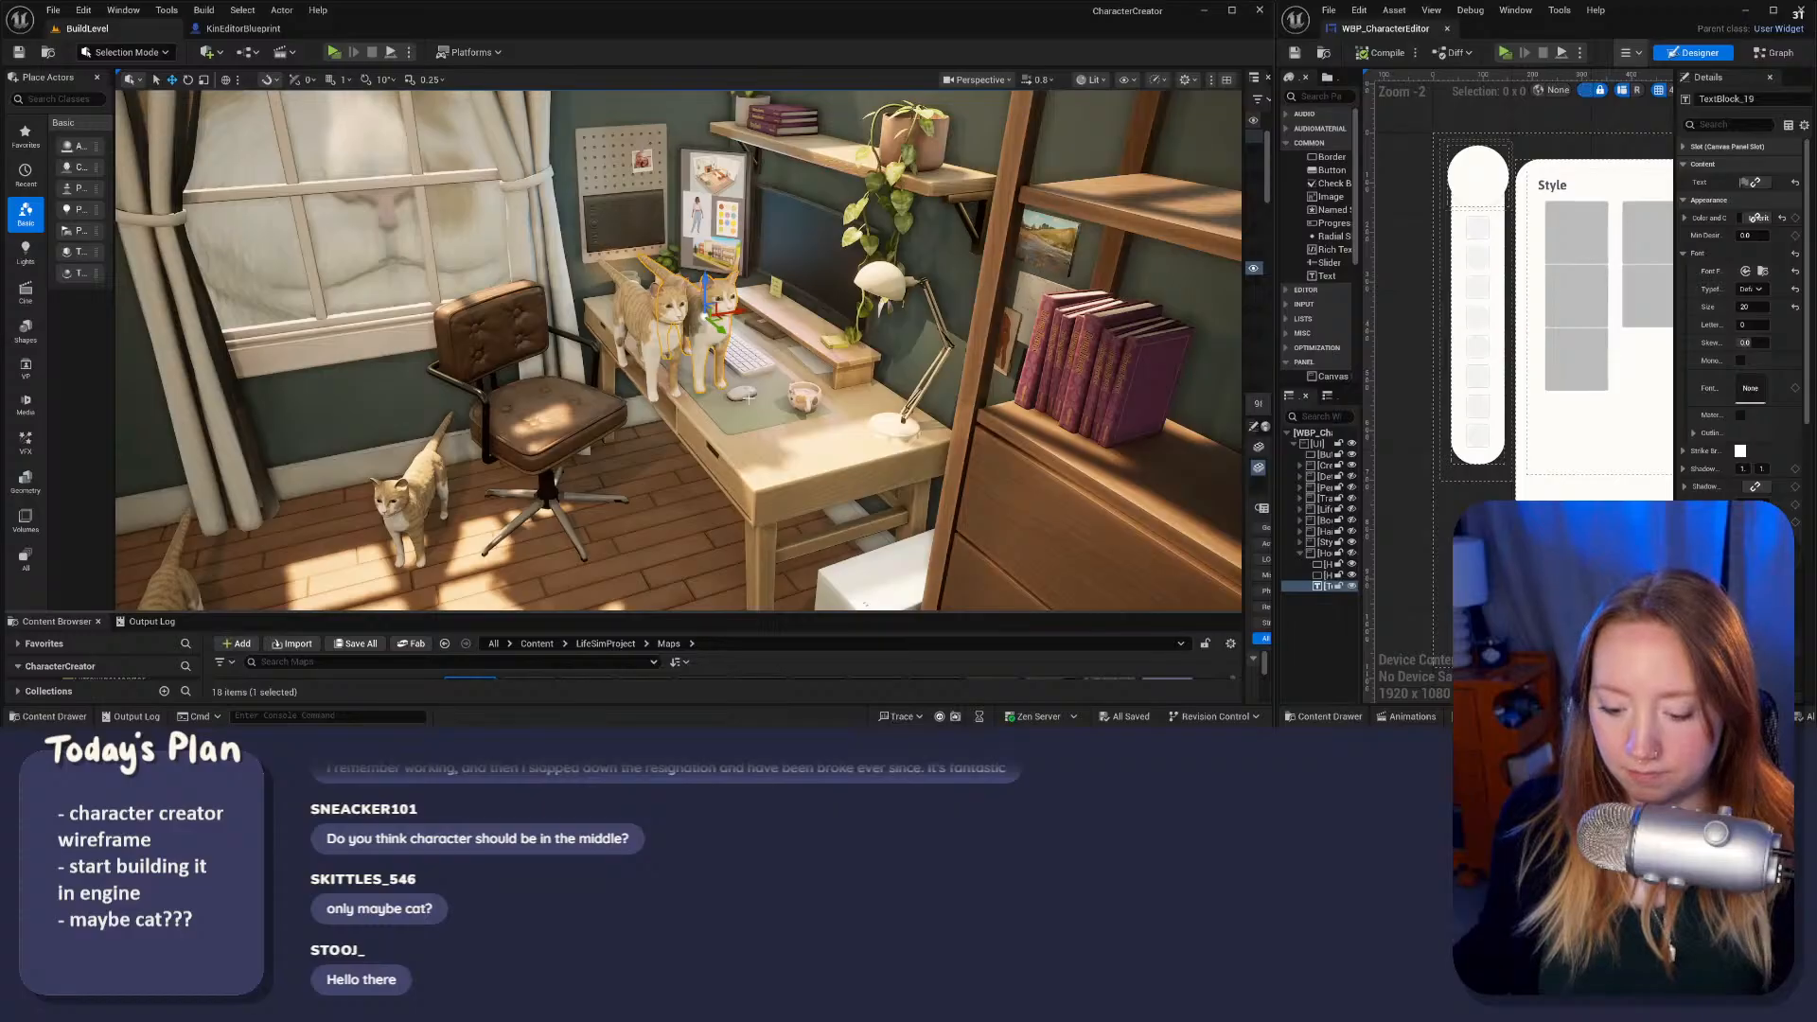
{"action": "right_click_drag", "start_coordinate": [748, 398], "coordinate": [690, 362]}
{"action": "scroll", "coordinate": [717, 373], "scroll_direction": "down", "scroll_amount": 2}
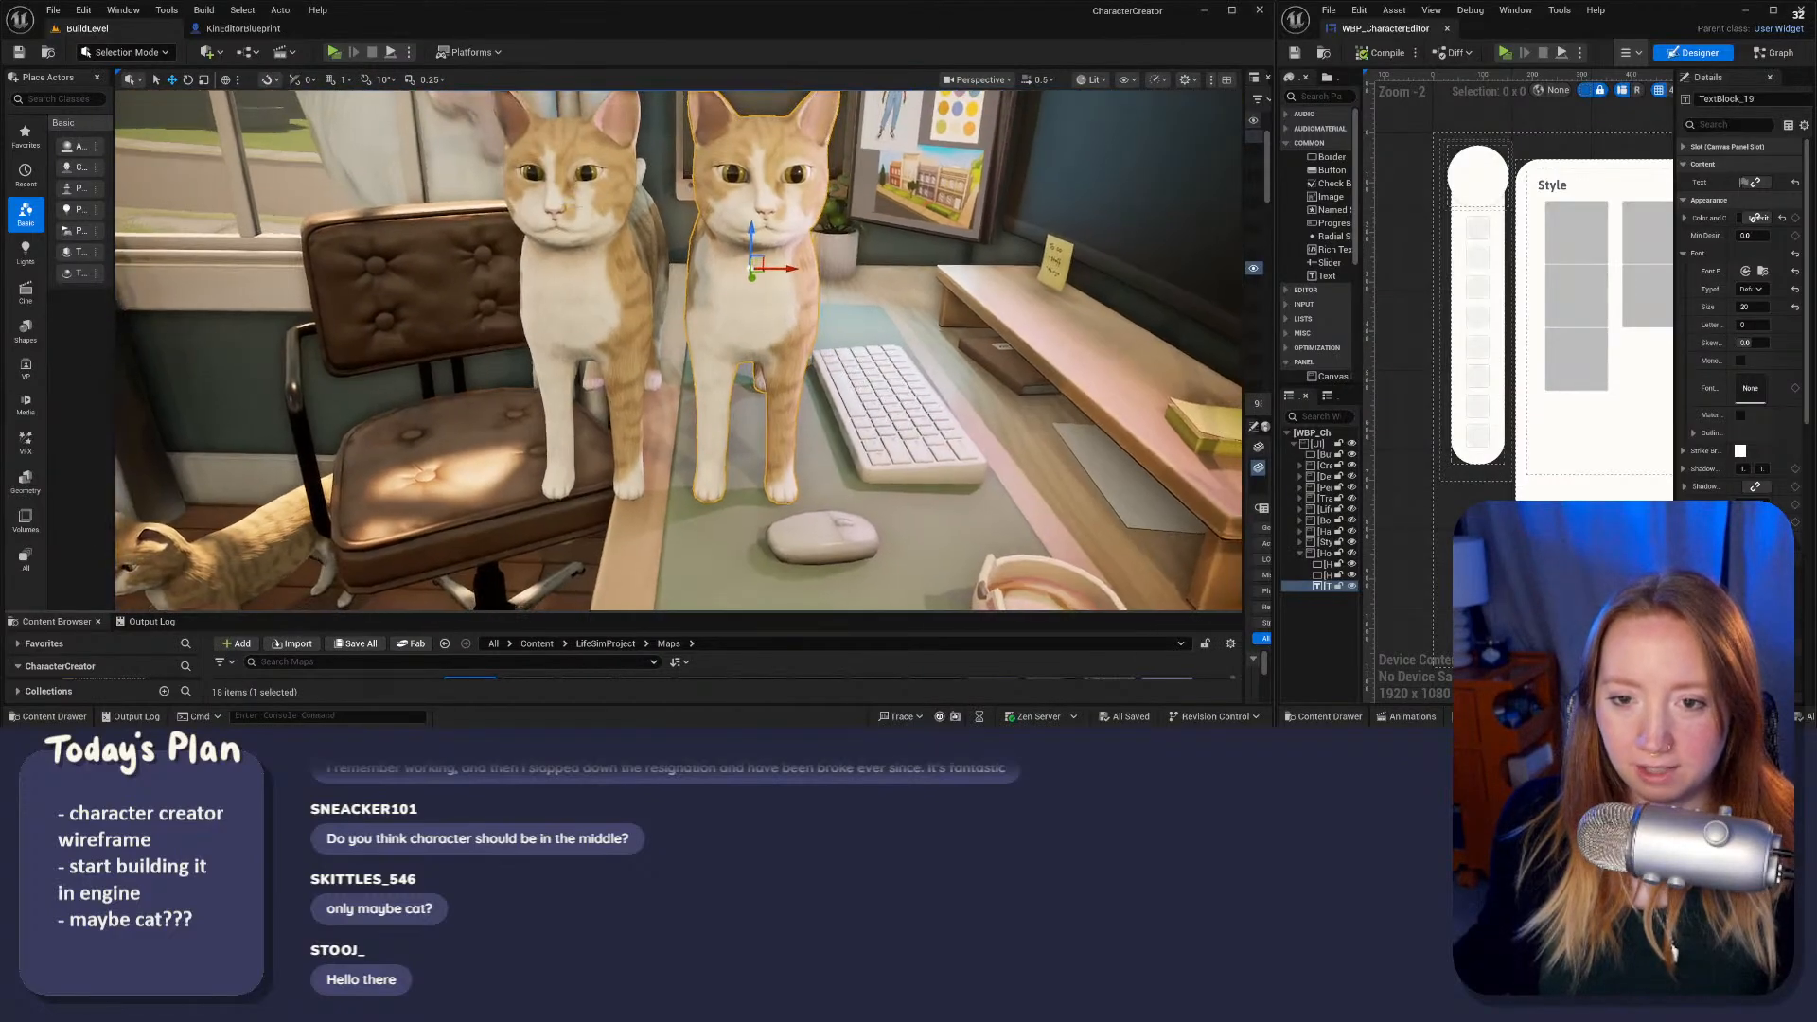
Step: Shift the selected cat nearest the keyboard horizontally across the desk
{"action": "left_click", "coordinate": [747, 332]}
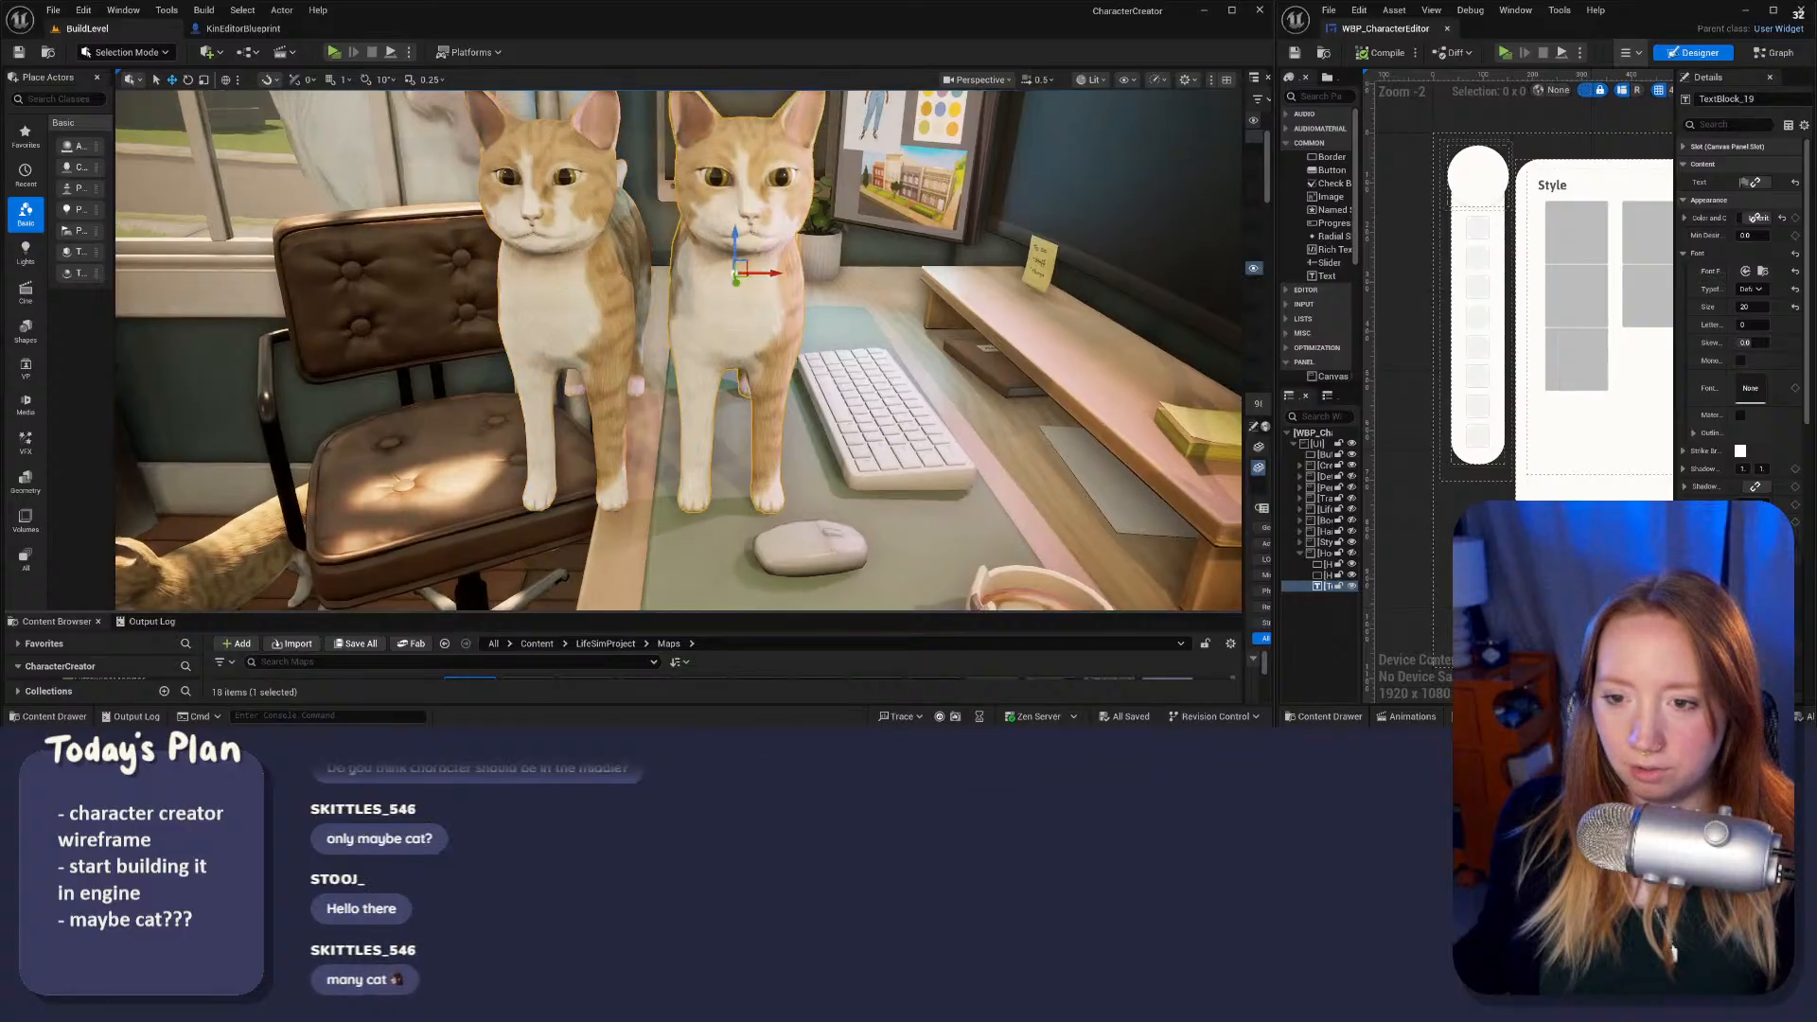
{"action": "mouse_move", "coordinate": [747, 331]}
{"action": "right_mouse_down"}
{"action": "mouse_move", "coordinate": [714, 352]}
{"action": "mouse_move", "coordinate": [732, 303]}
{"action": "mouse_move", "coordinate": [761, 326]}
{"action": "mouse_move", "coordinate": [751, 339]}
{"action": "right_mouse_up"}
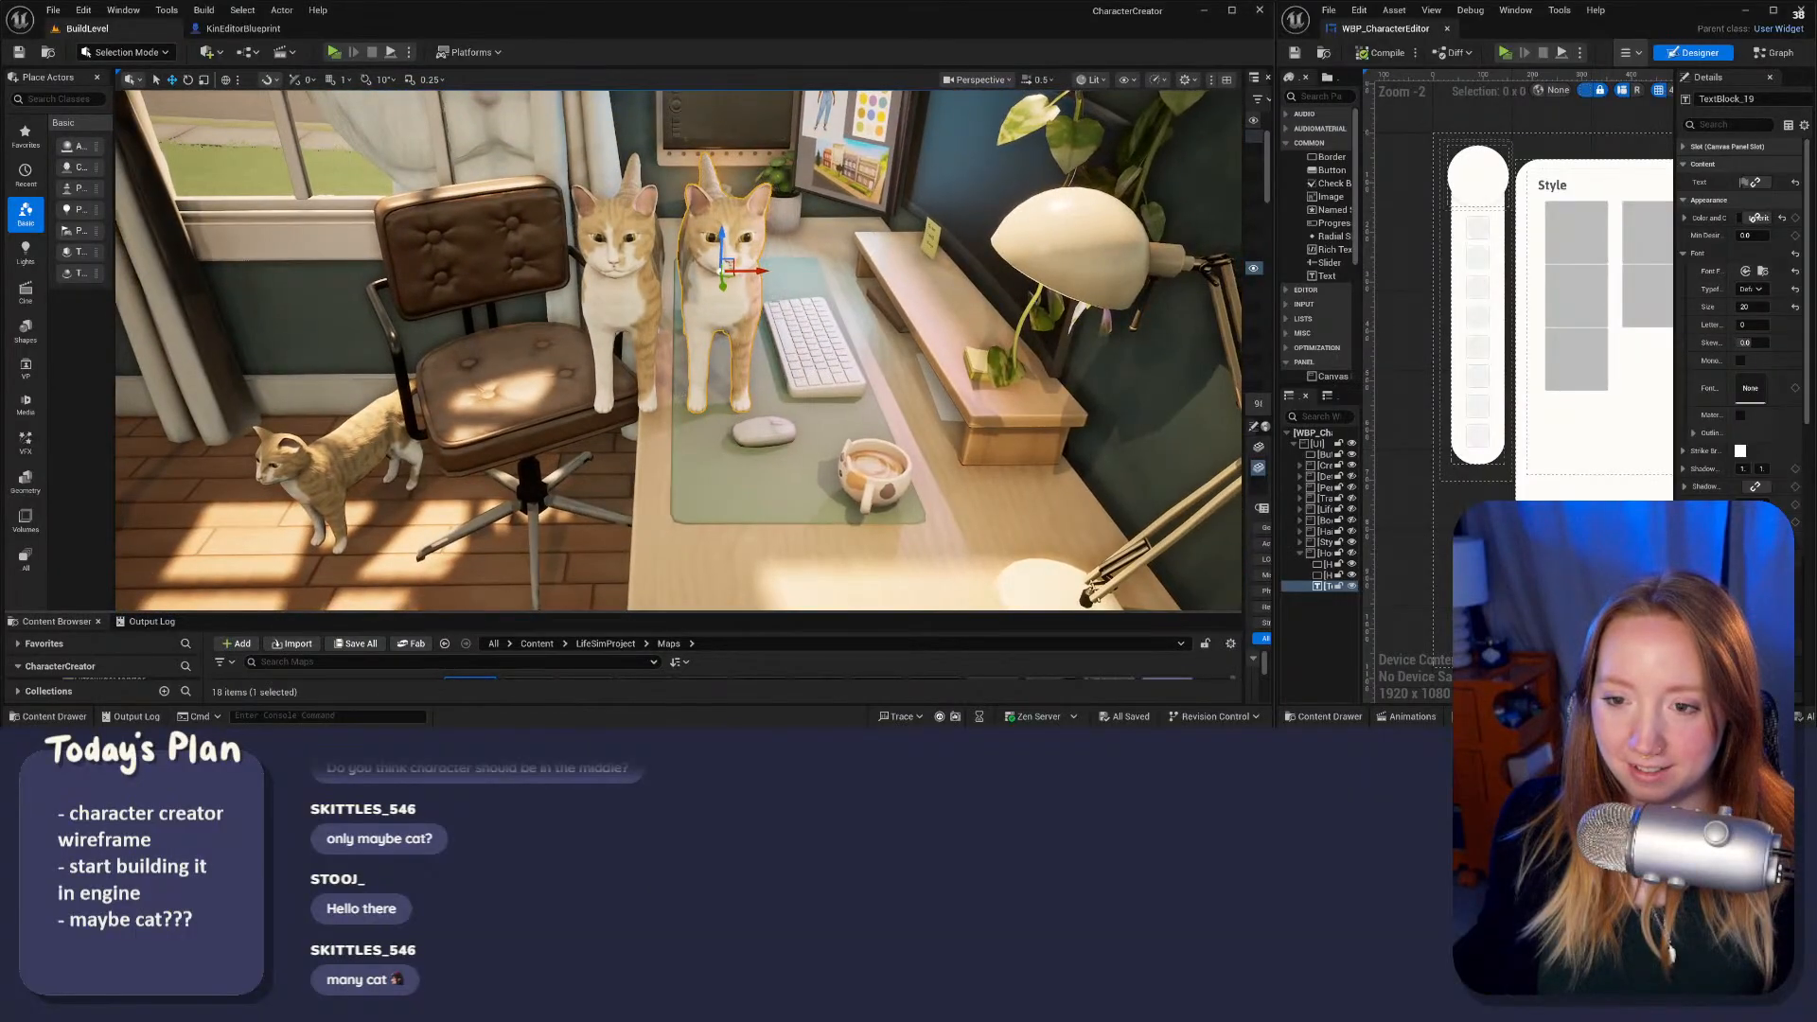
{"action": "left_click_drag", "start_coordinate": [764, 274], "coordinate": [815, 273]}
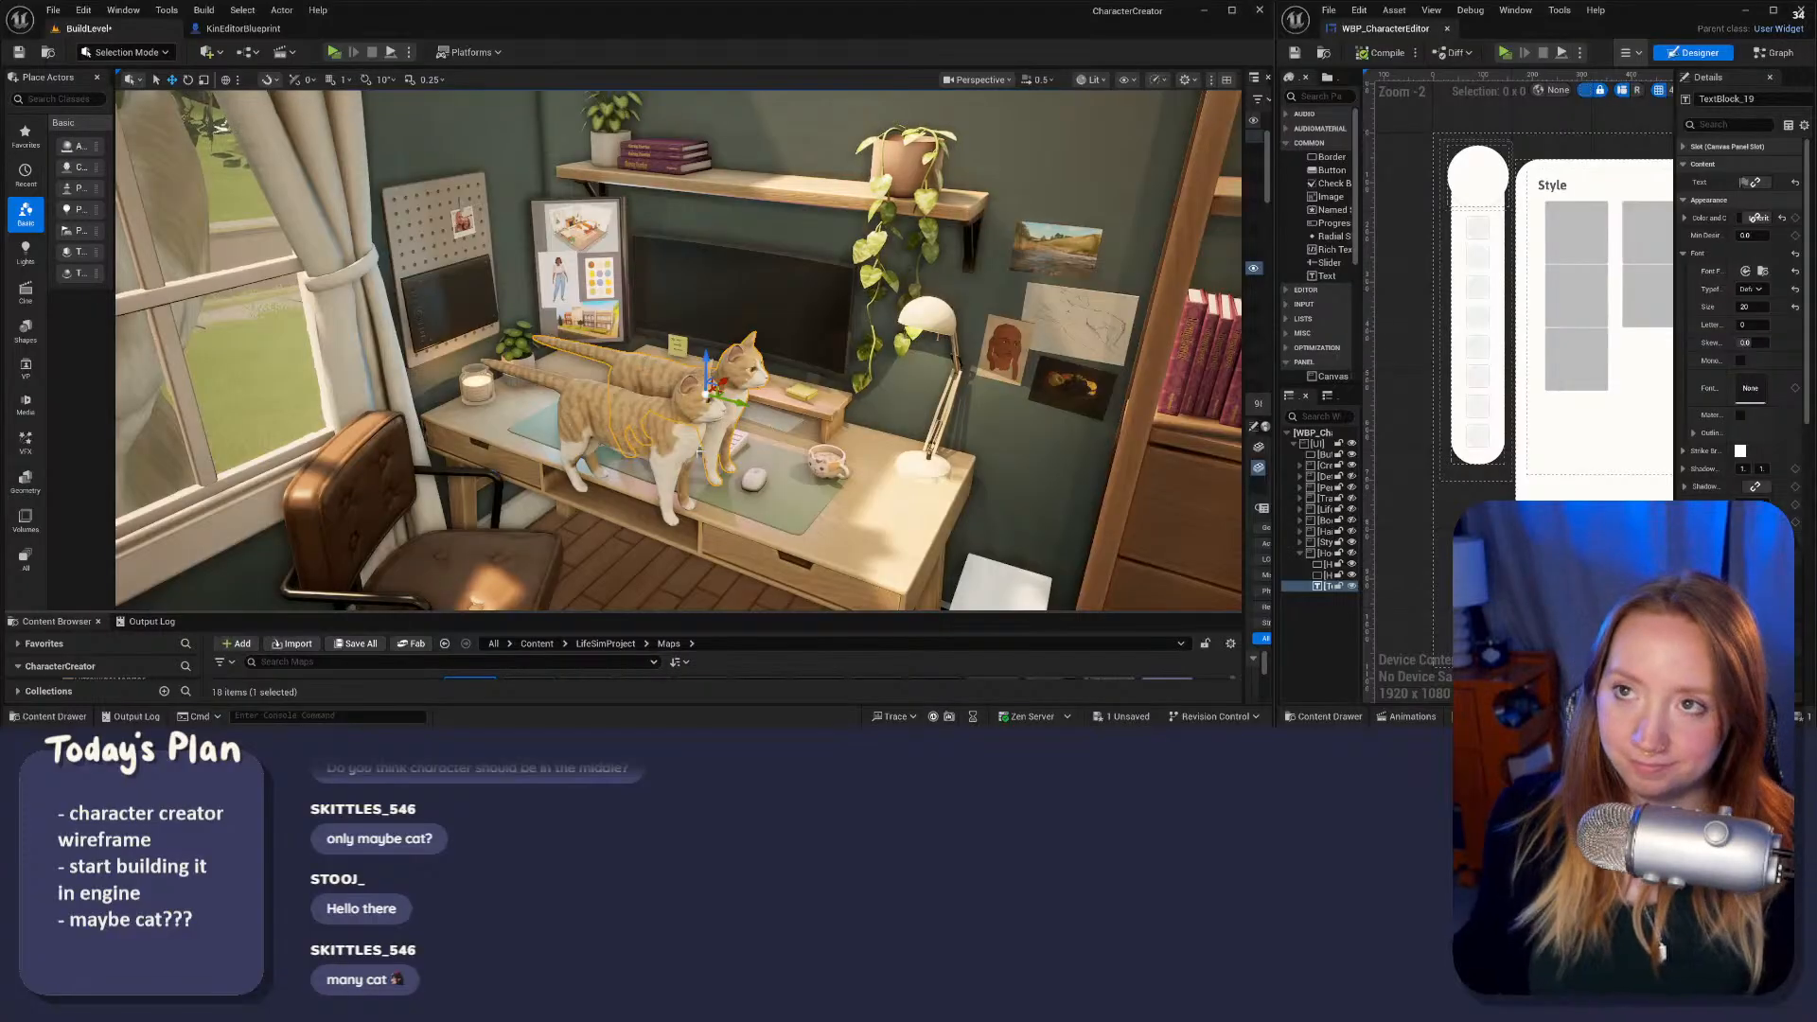
Step: Inspect the cats on the floor and the desk from several angles, selecting the one near the mannequin
{"action": "right_click_drag", "start_coordinate": [597, 462], "coordinate": [523, 416]}
{"action": "left_click", "coordinate": [780, 232]}
{"action": "right_click_drag", "start_coordinate": [780, 232], "coordinate": [684, 452]}
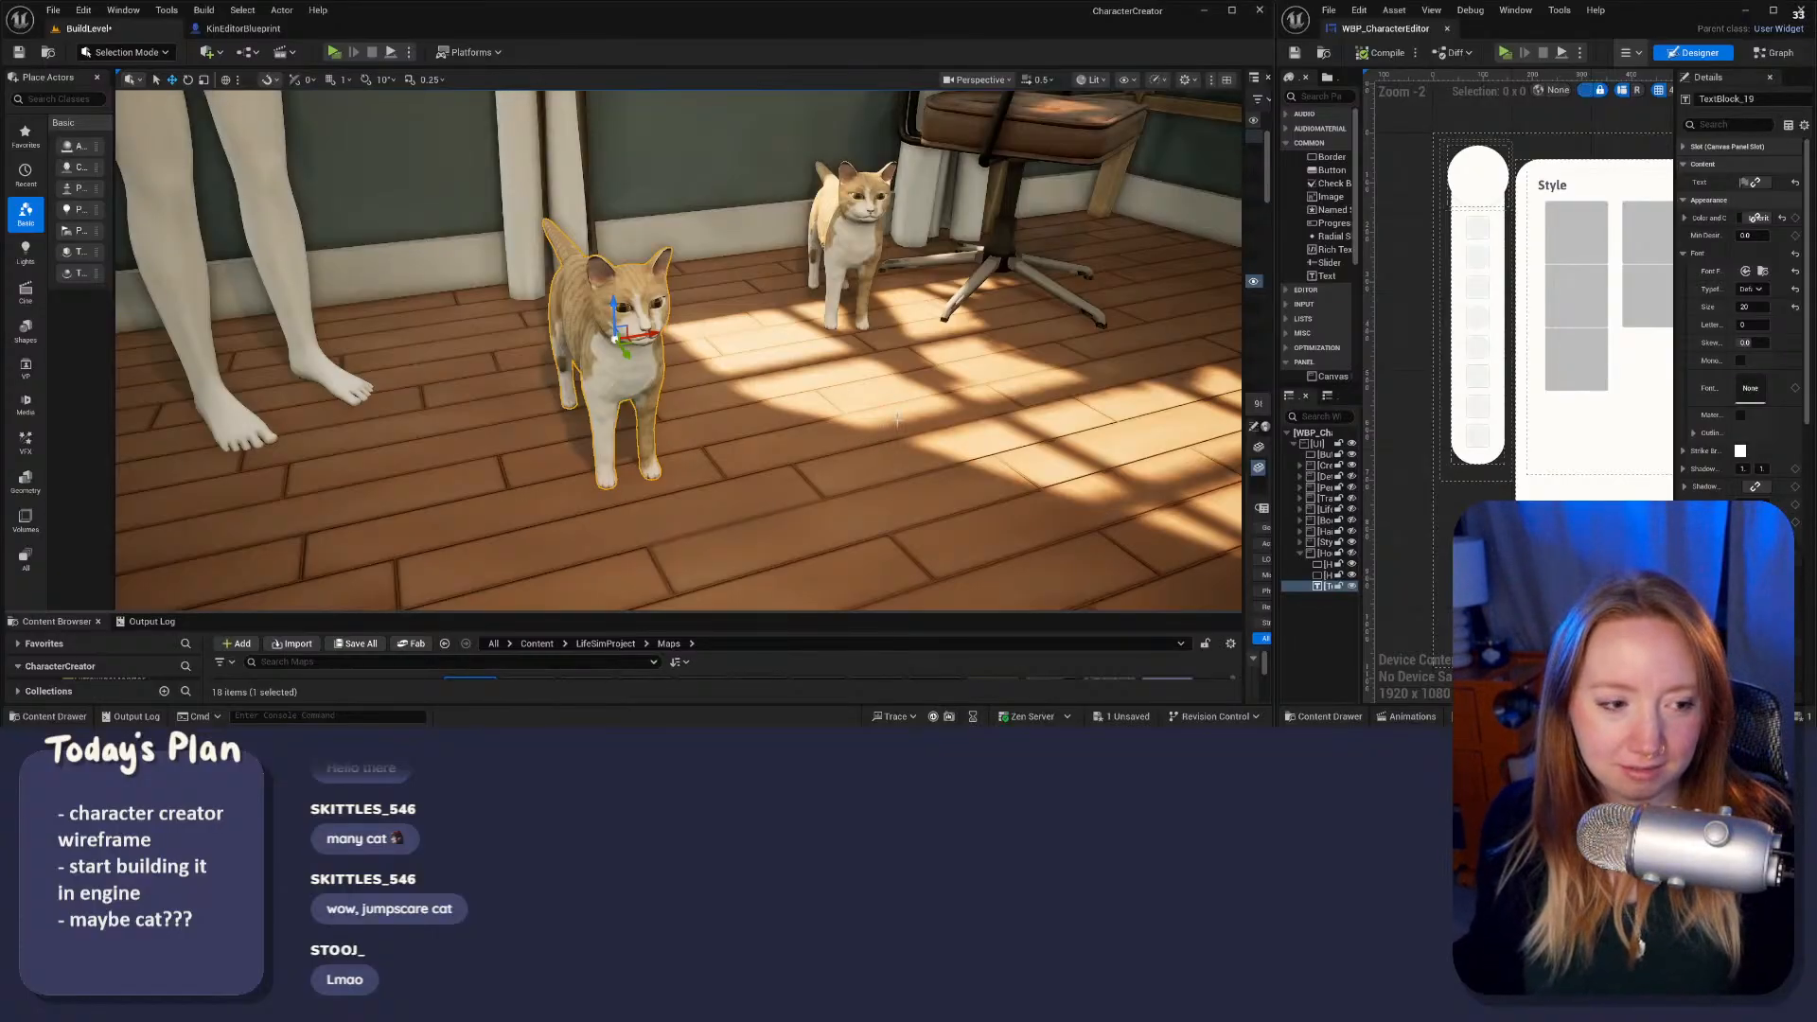
{"action": "key", "text": "s"}
{"action": "right_click_drag", "start_coordinate": [896, 426], "coordinate": [903, 478]}
{"action": "key", "text": "w"}
{"action": "key", "text": "w"}
{"action": "key", "text": "s"}
{"action": "key", "text": "w"}
{"action": "key", "text": "d"}
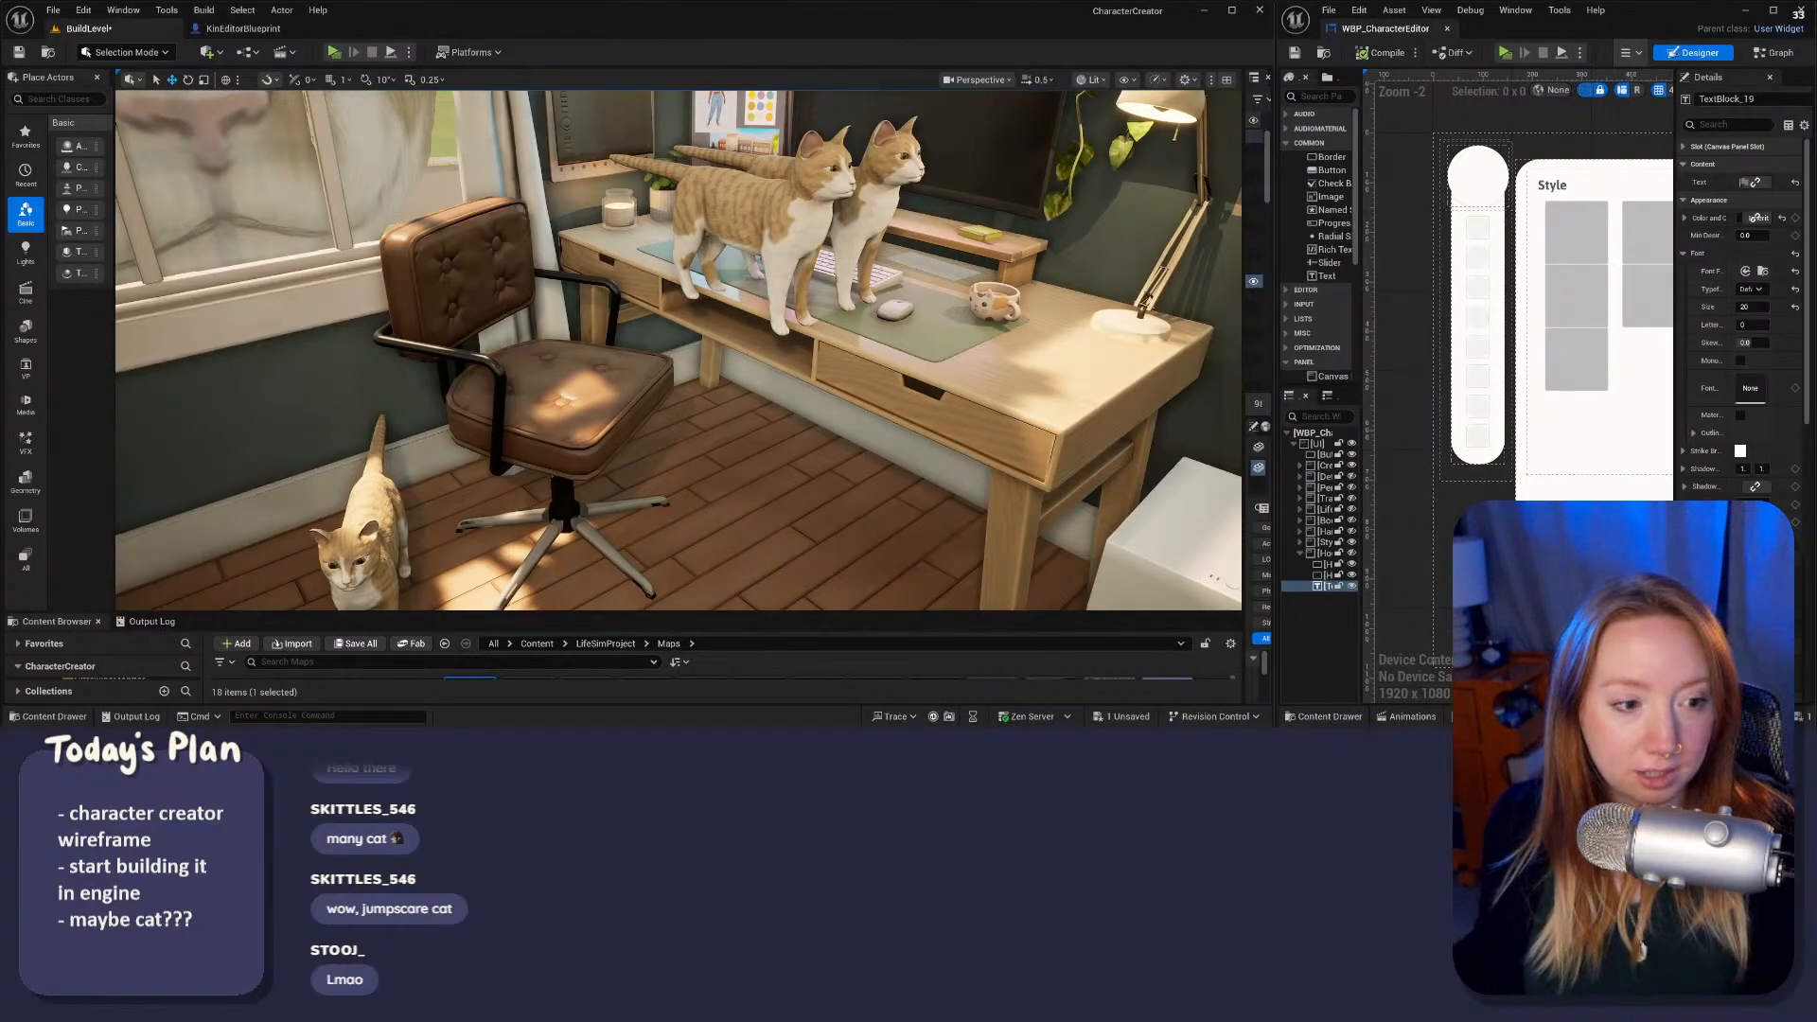
{"action": "right_click_drag", "start_coordinate": [911, 430], "coordinate": [911, 431]}
{"action": "key", "text": "s"}
{"action": "right_click_drag", "start_coordinate": [648, 431], "coordinate": [771, 445]}
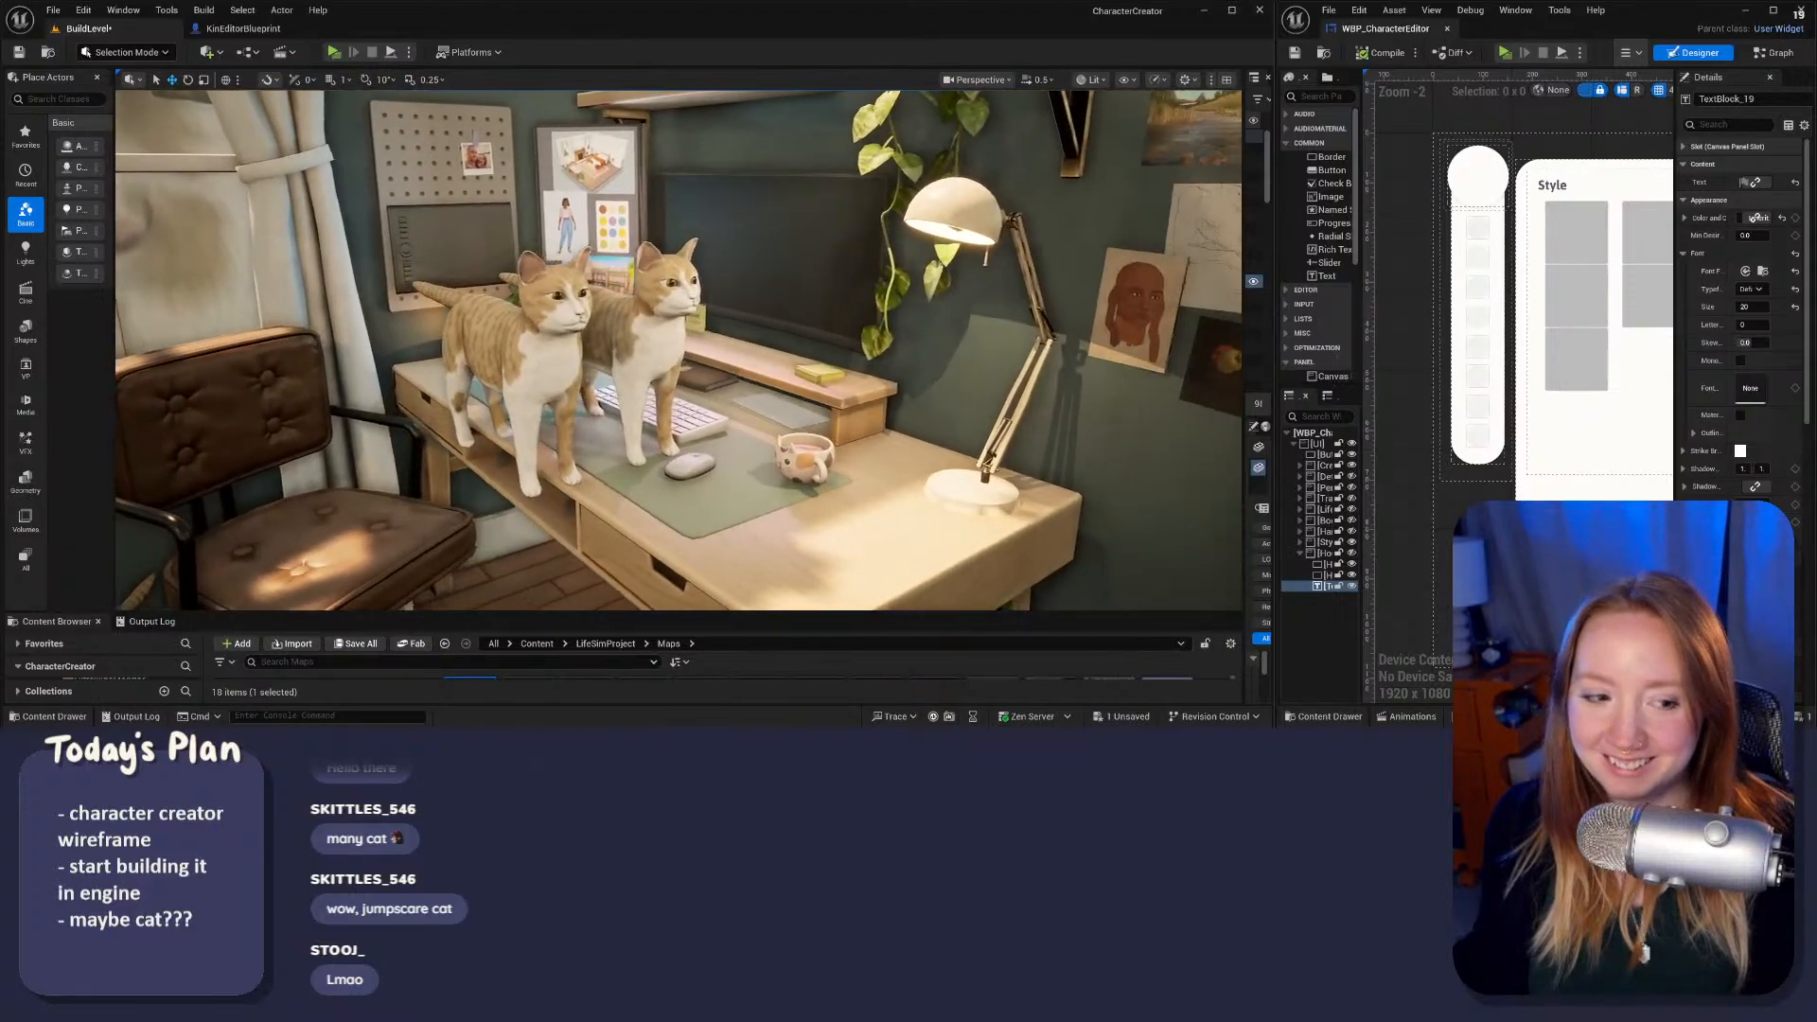
Step: Examine the giant cat behind the window from inside and outside the room, and select it
{"action": "right_click_drag", "start_coordinate": [648, 432], "coordinate": [484, 474]}
{"action": "key", "text": "w"}
{"action": "key", "text": "s"}
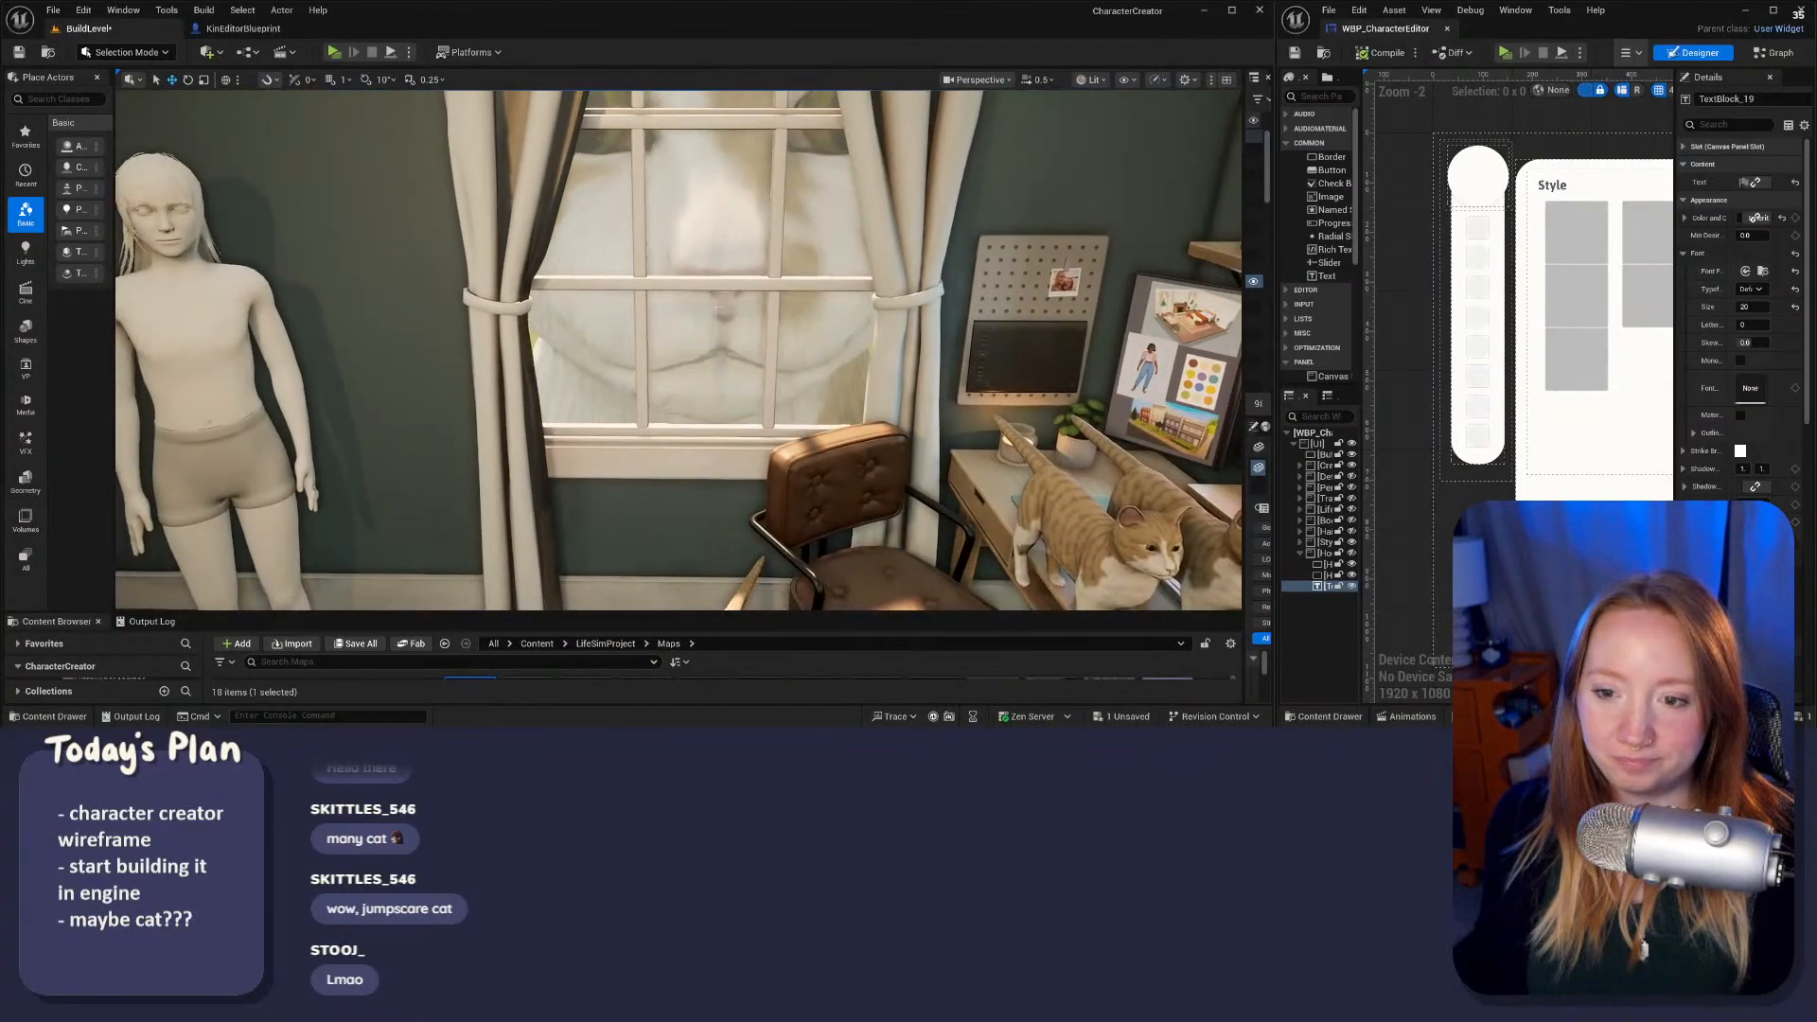
{"action": "key", "text": "w"}
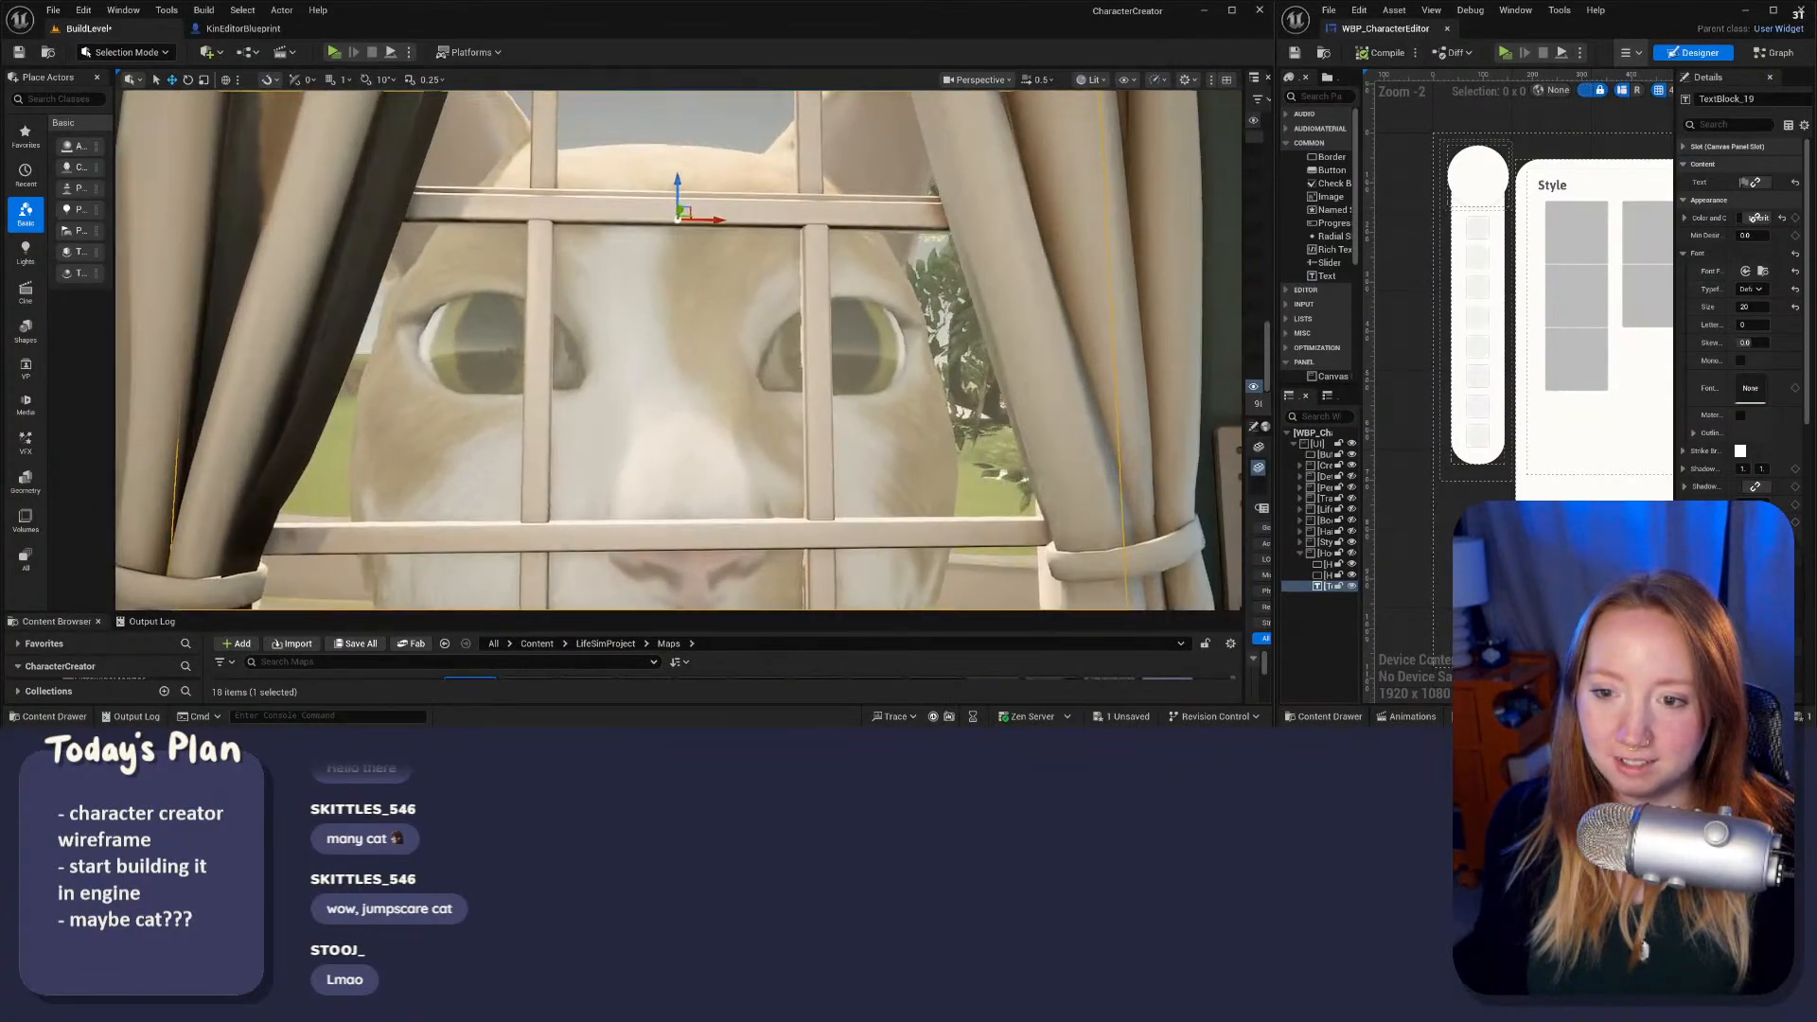
{"action": "key", "text": "s"}
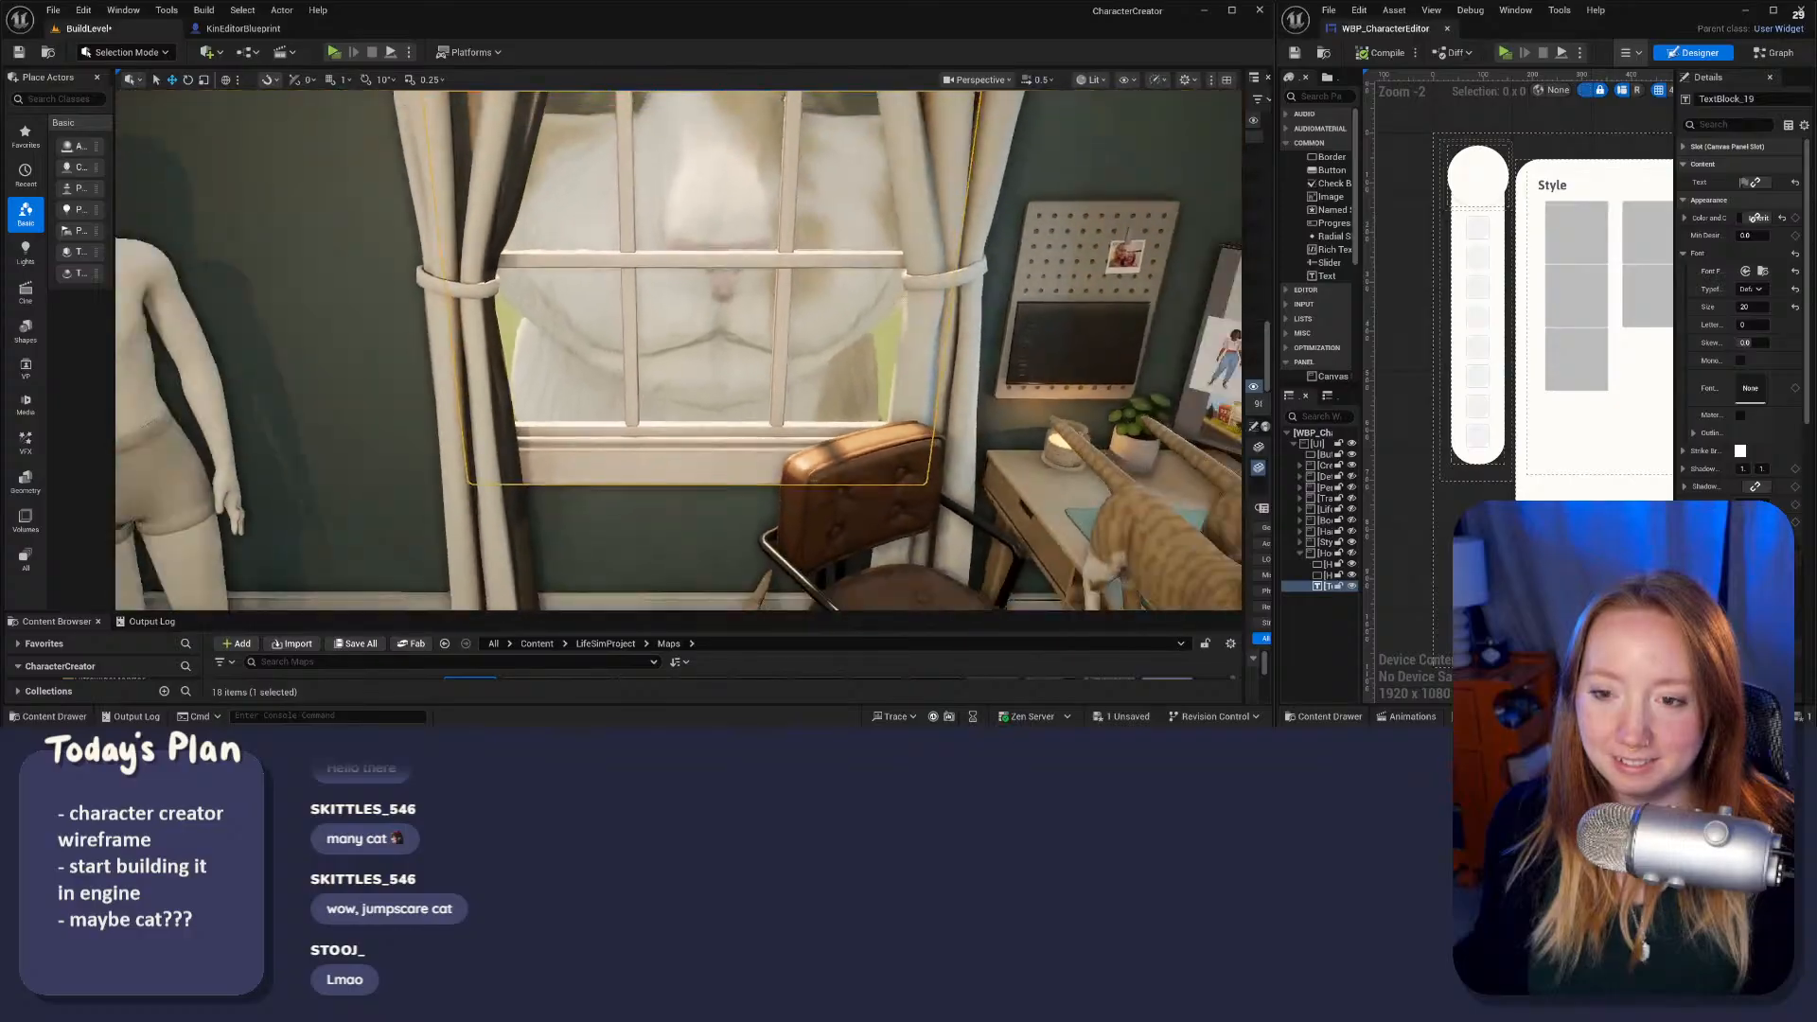
{"action": "key", "text": "w"}
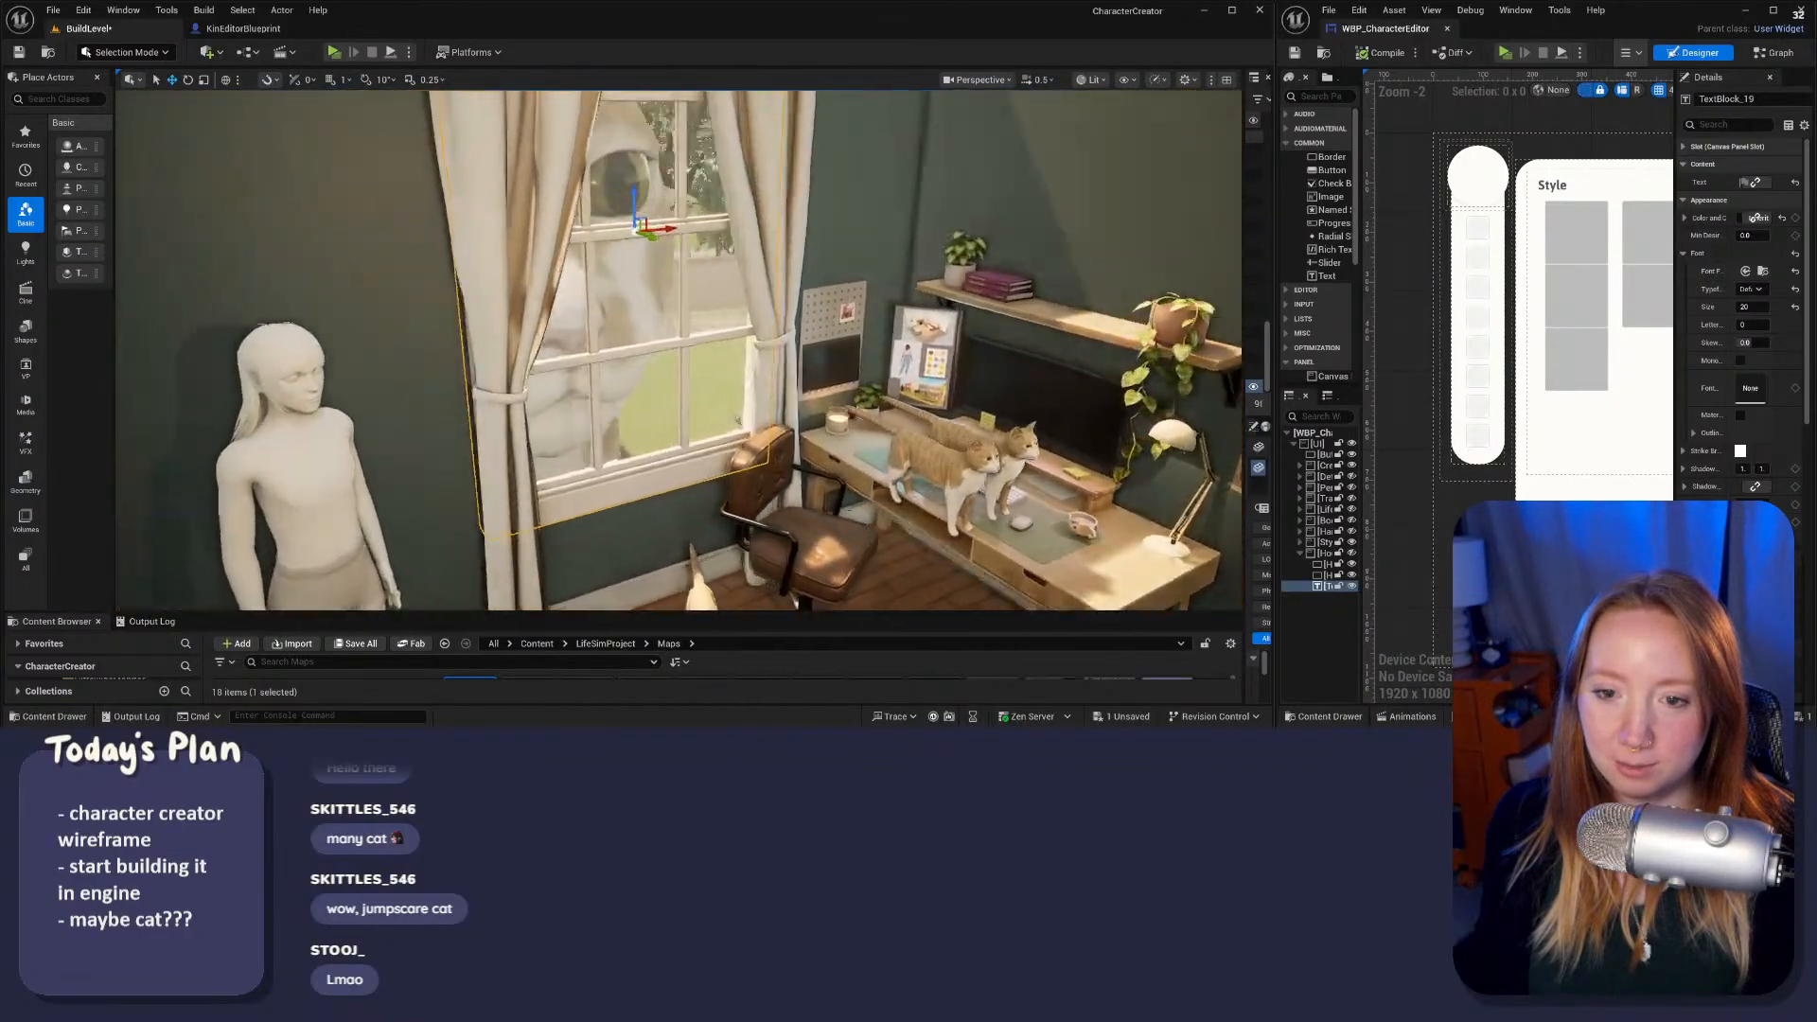
{"action": "key", "text": "s"}
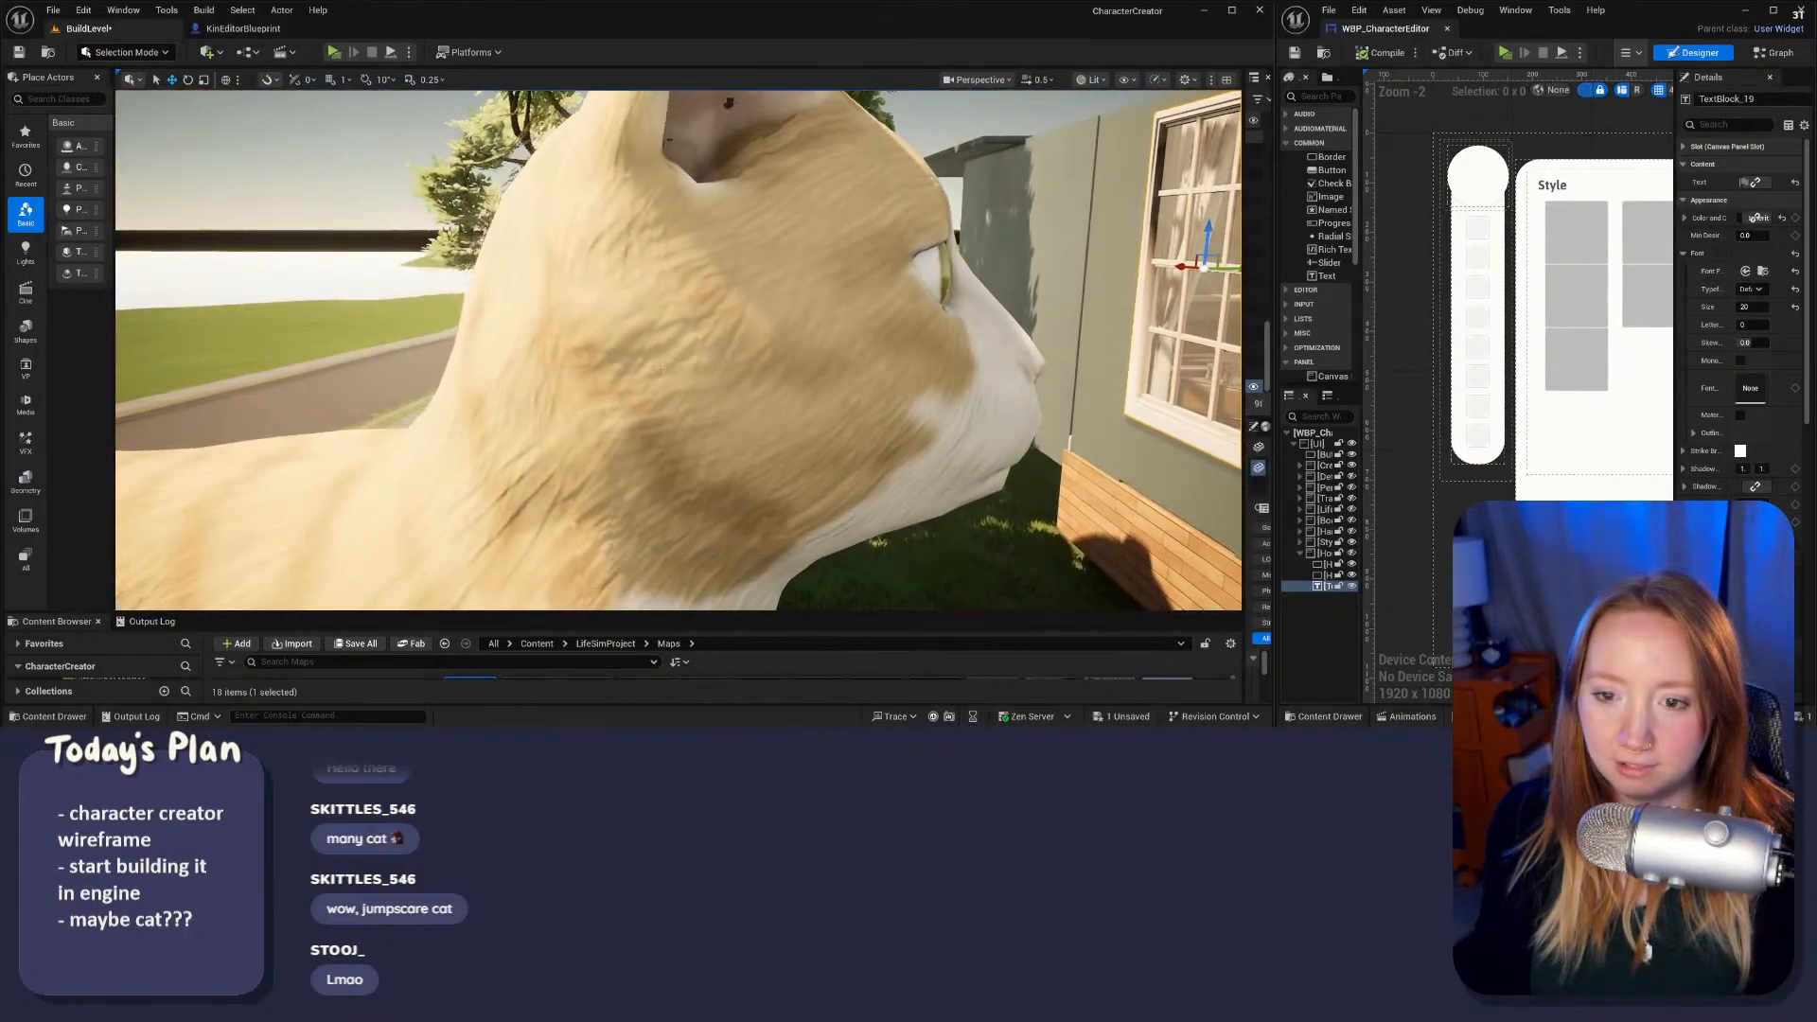
{"action": "left_click", "coordinate": [606, 312]}
{"action": "key", "text": "d"}
{"action": "key", "text": "d"}
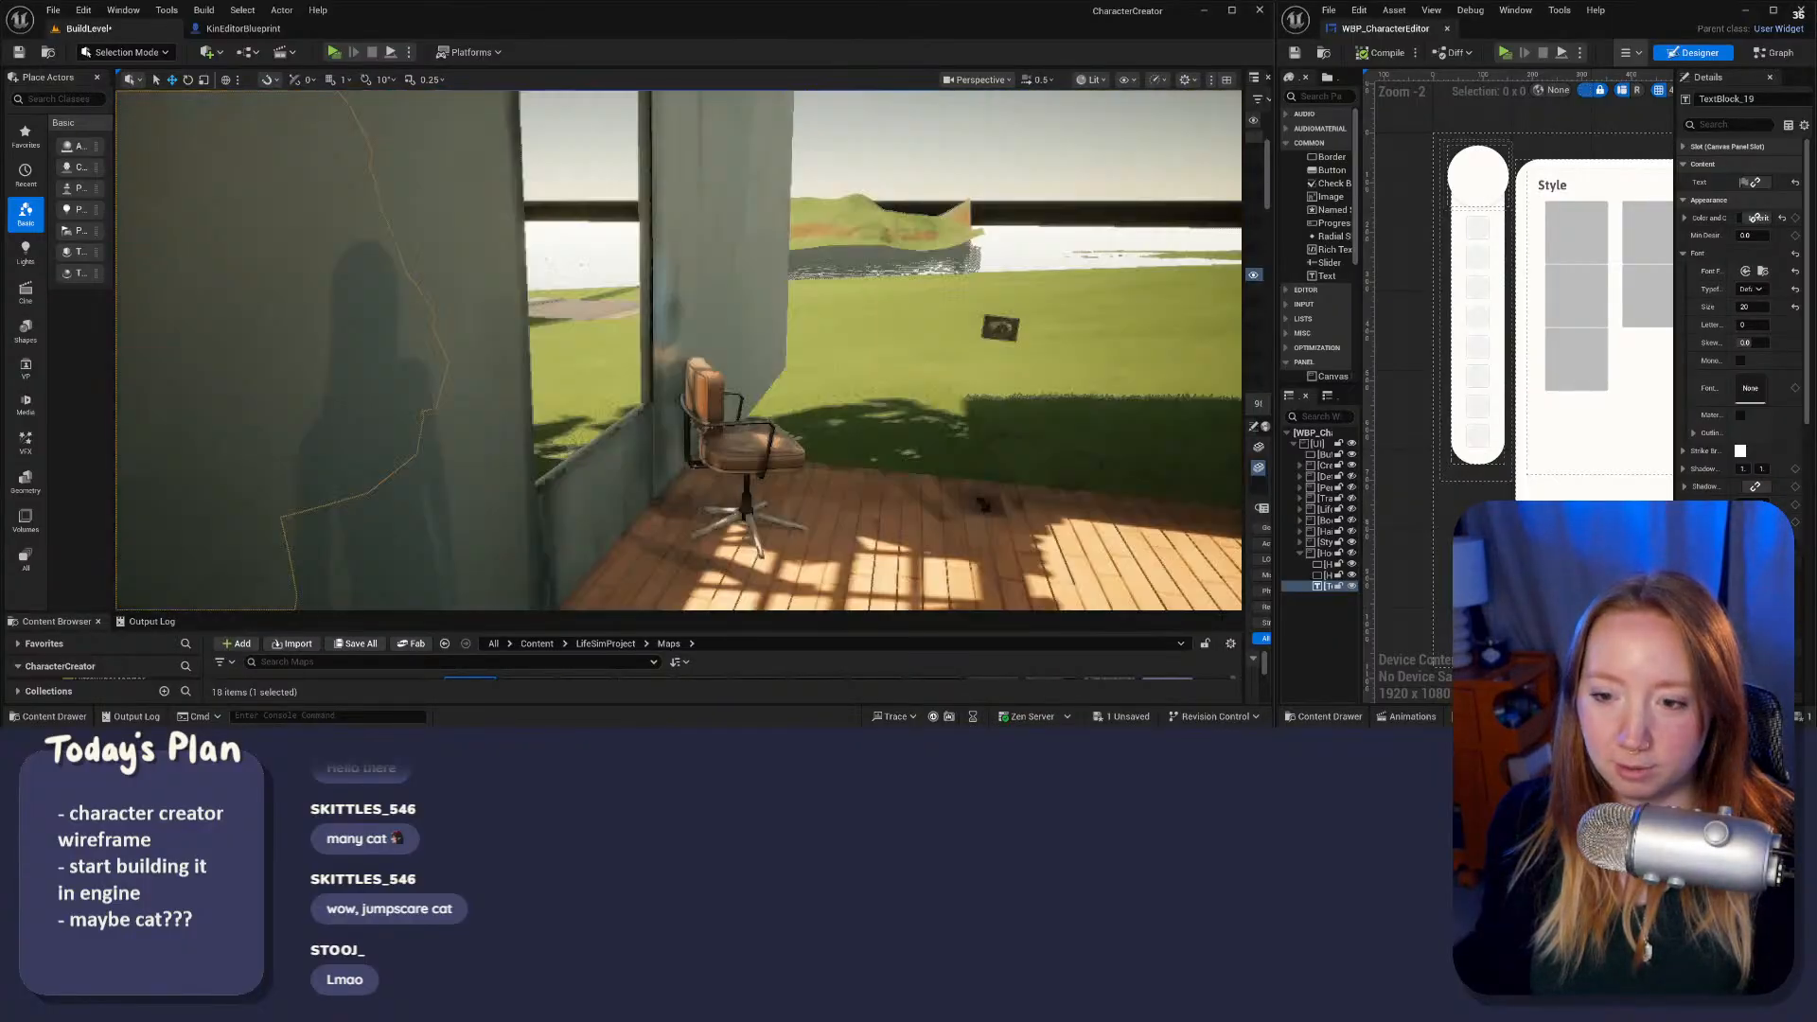
{"action": "key", "text": "s"}
{"action": "key", "text": "s"}
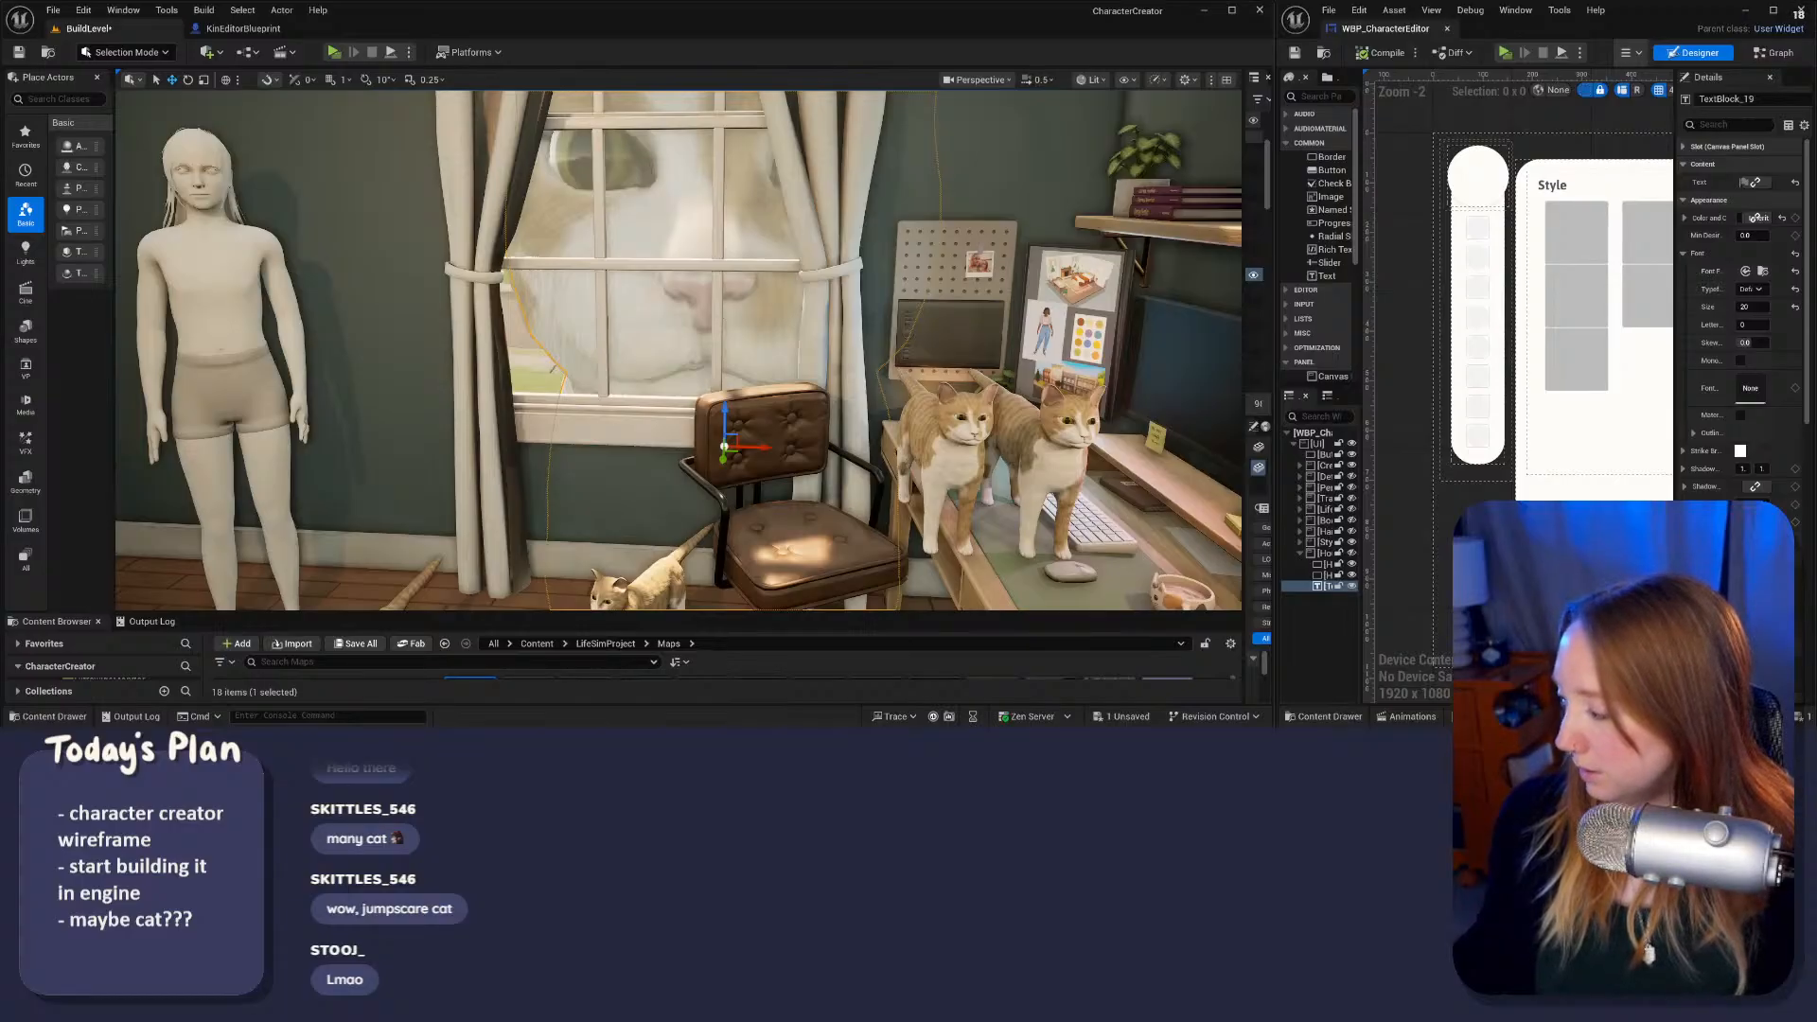
Step: Switch to Discord and view the enlarged screenshot of the latest cat texturing post in development-updates
{"action": "key", "text": "alt+Tab"}
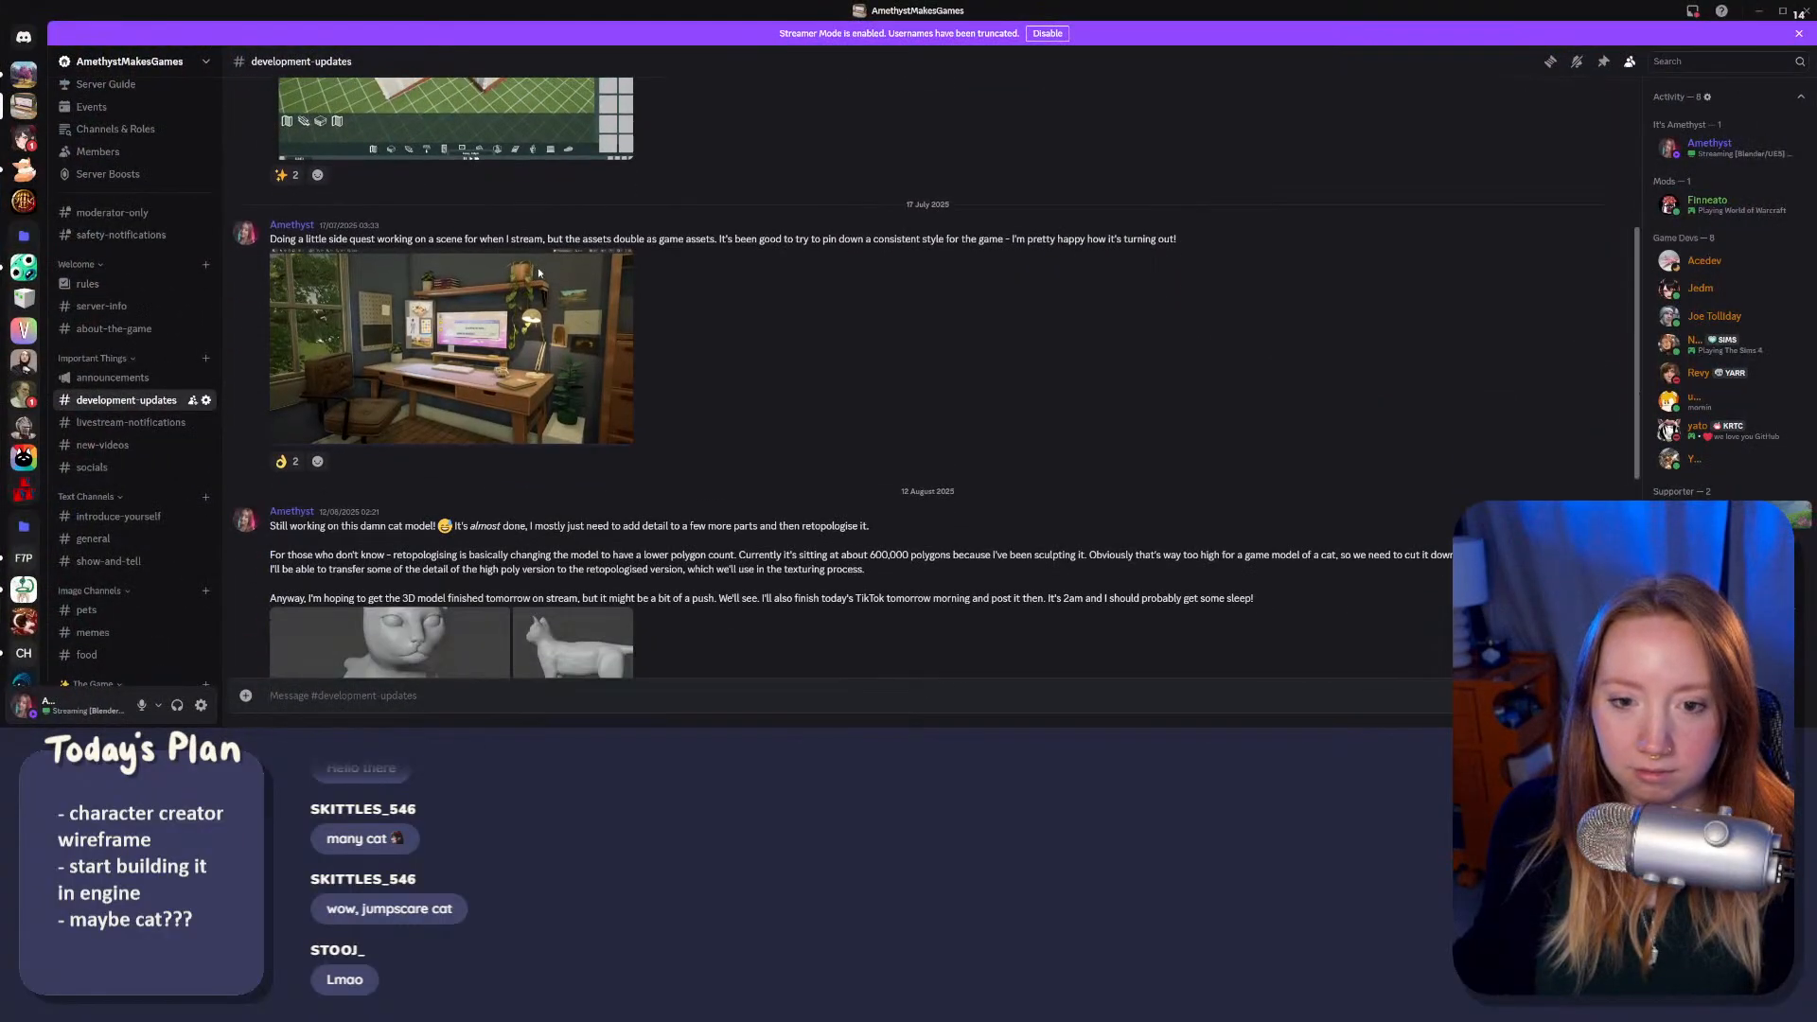
{"action": "scroll", "coordinate": [537, 266], "scroll_direction": "down", "scroll_amount": 5}
{"action": "left_click", "coordinate": [454, 572]}
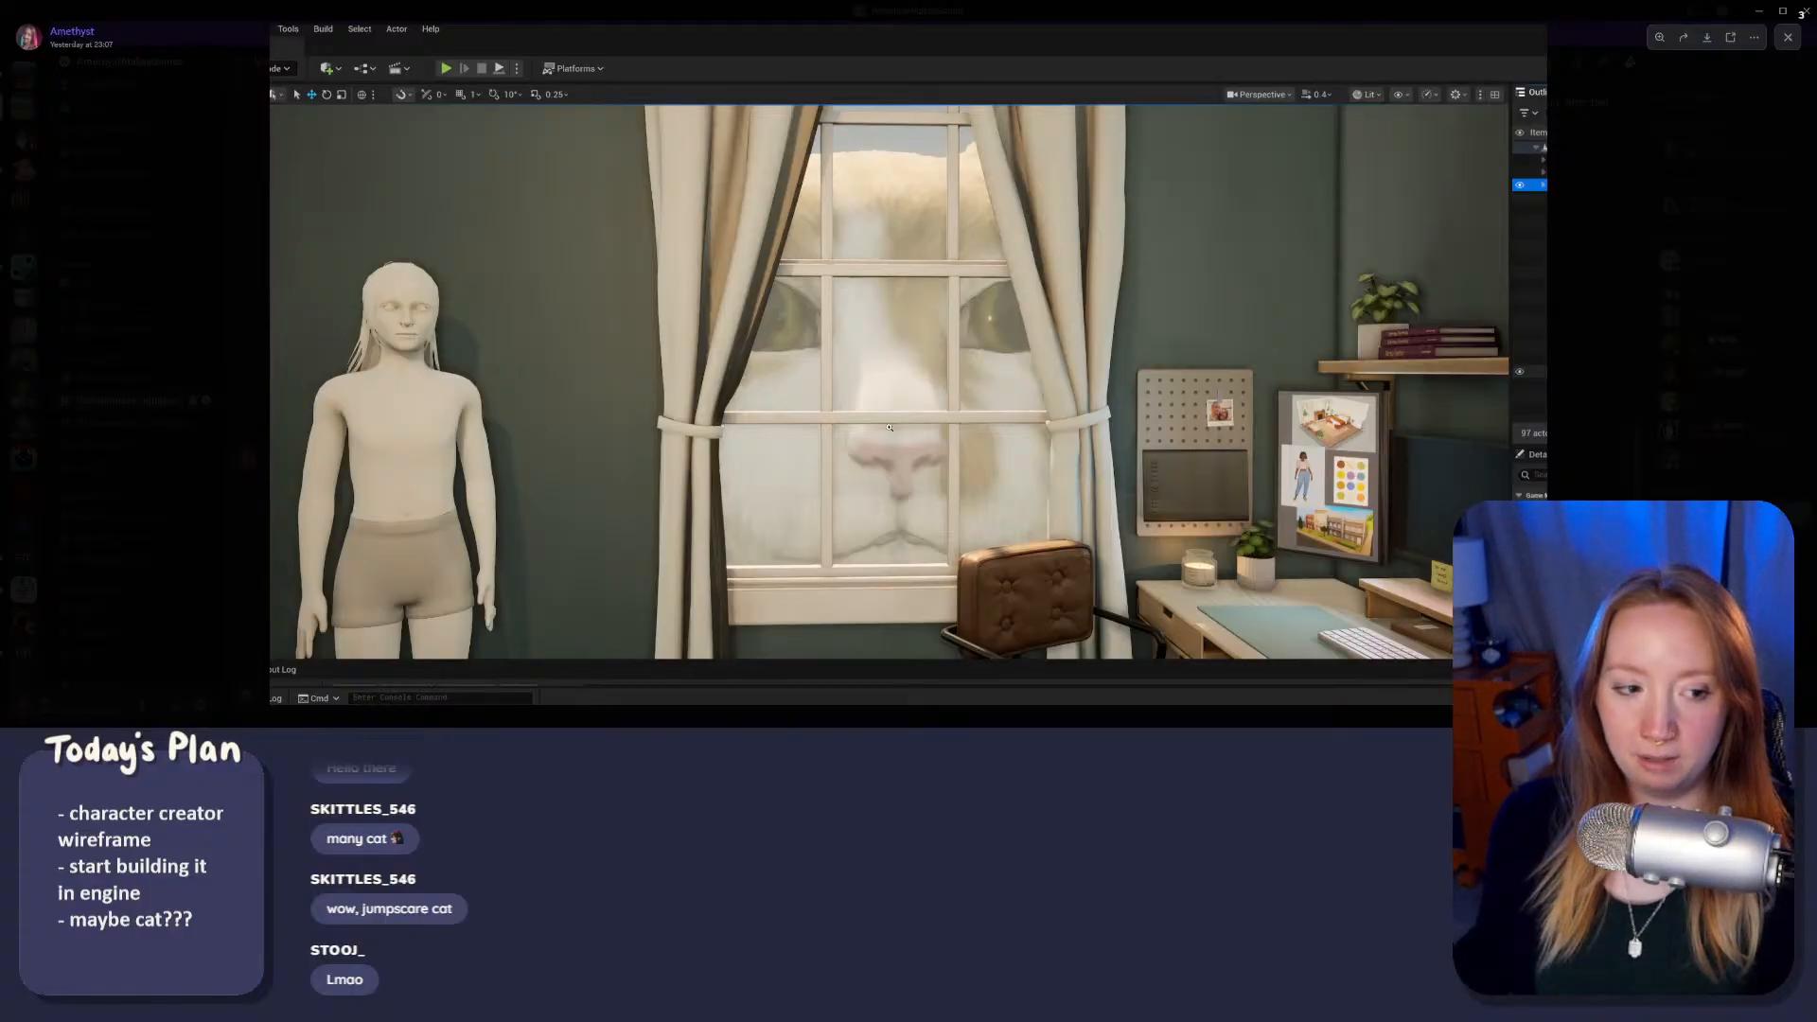
{"action": "right_click", "coordinate": [955, 505]}
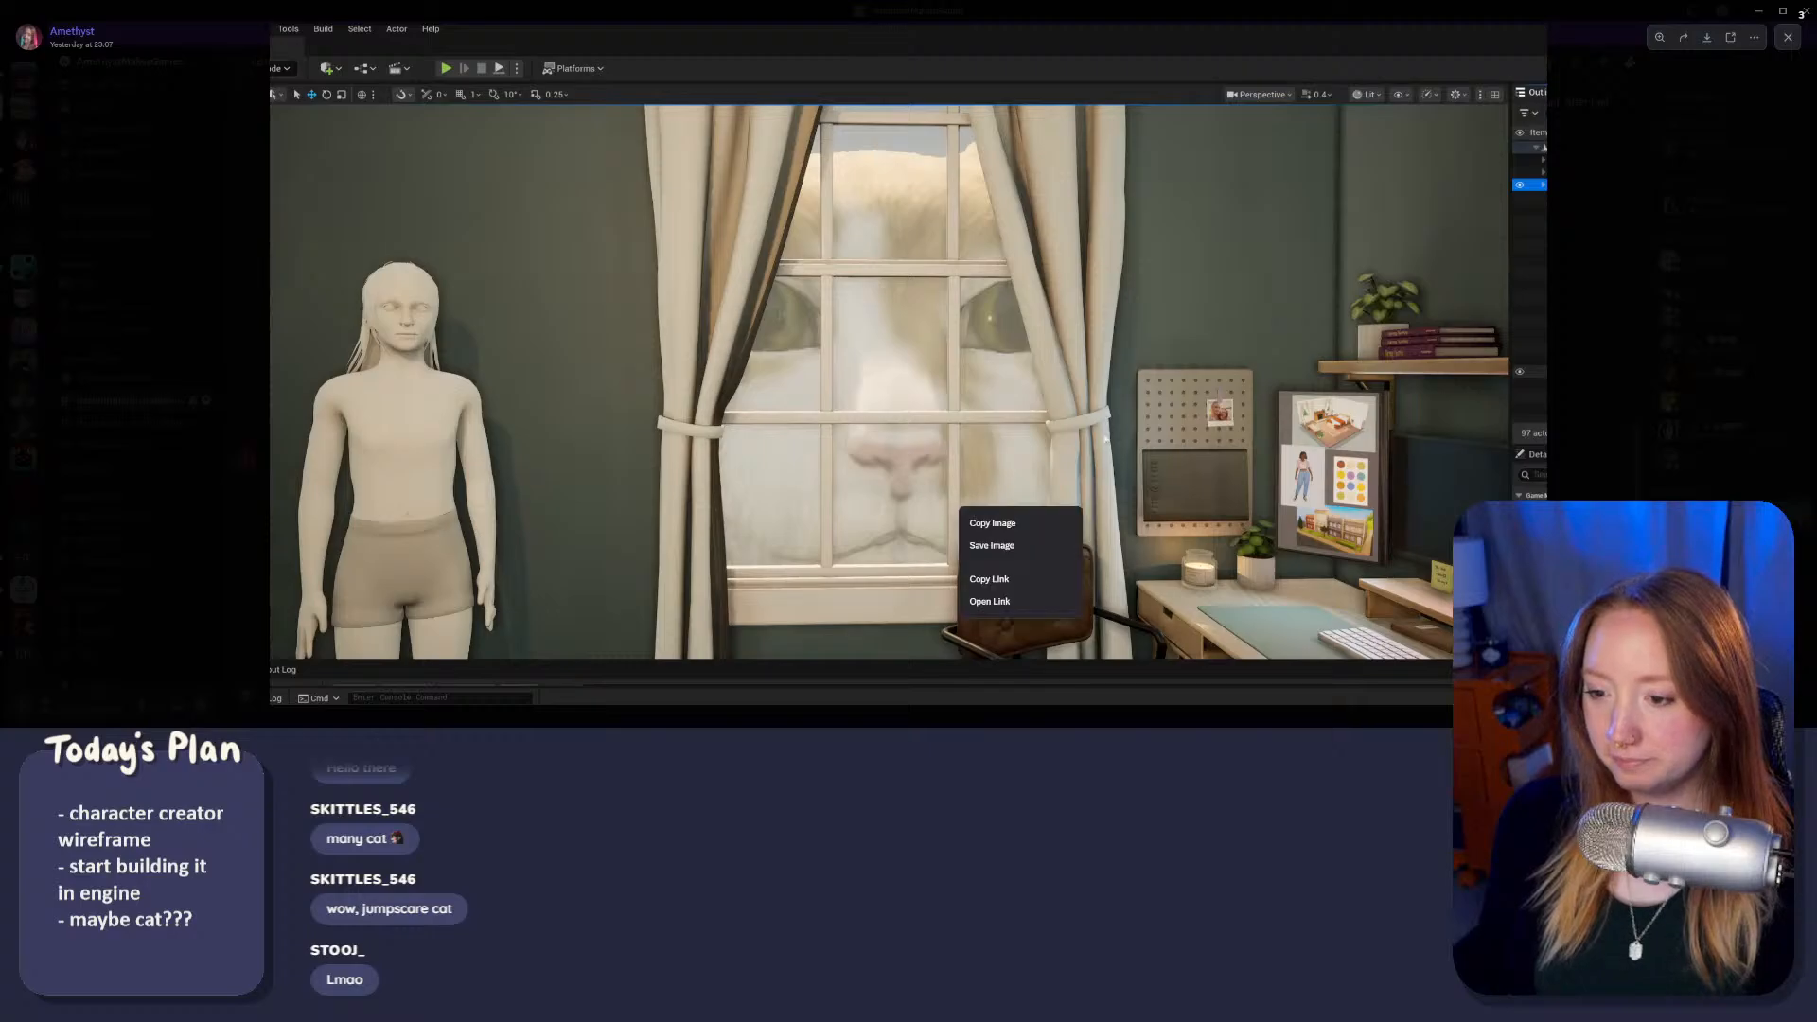
{"action": "left_click", "coordinate": [1659, 211]}
{"action": "left_click", "coordinate": [1788, 36]}
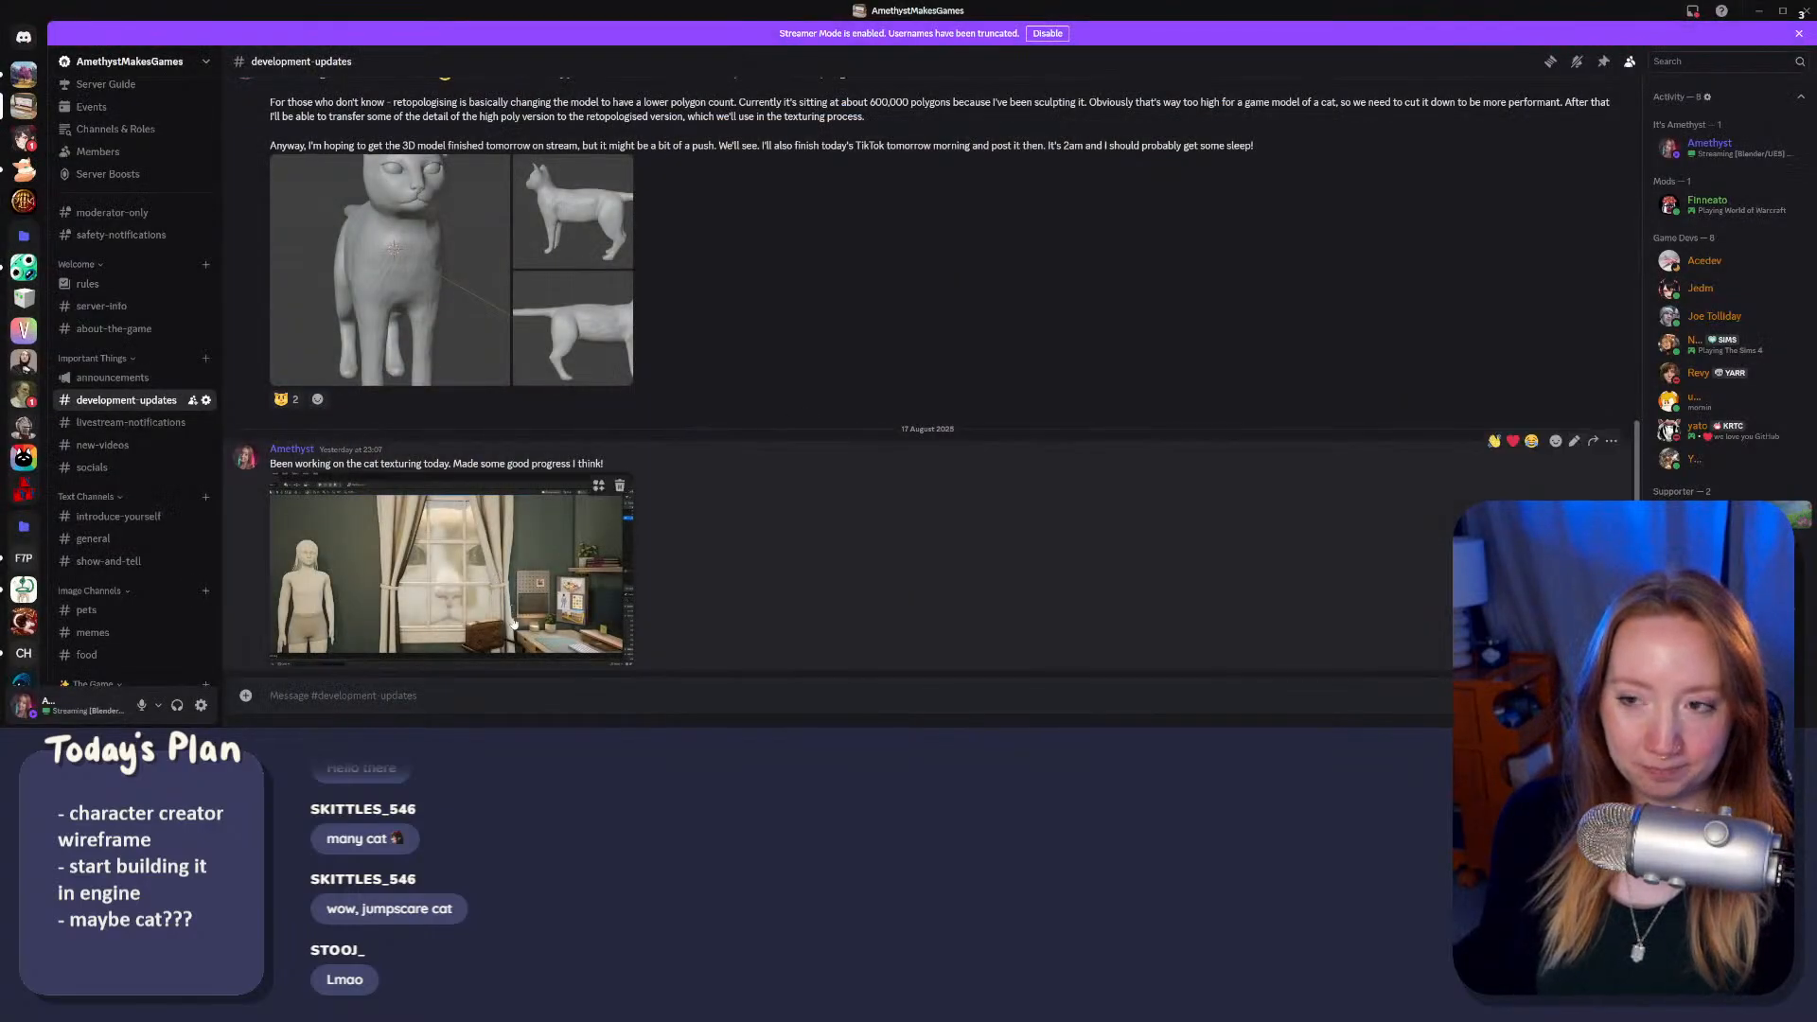
Step: Find the first development-updates post about the floors and view its build-mode screenshot enlarged
{"action": "scroll", "coordinate": [530, 605], "scroll_direction": "up", "scroll_amount": 10}
{"action": "scroll", "coordinate": [535, 595], "scroll_direction": "down", "scroll_amount": 5}
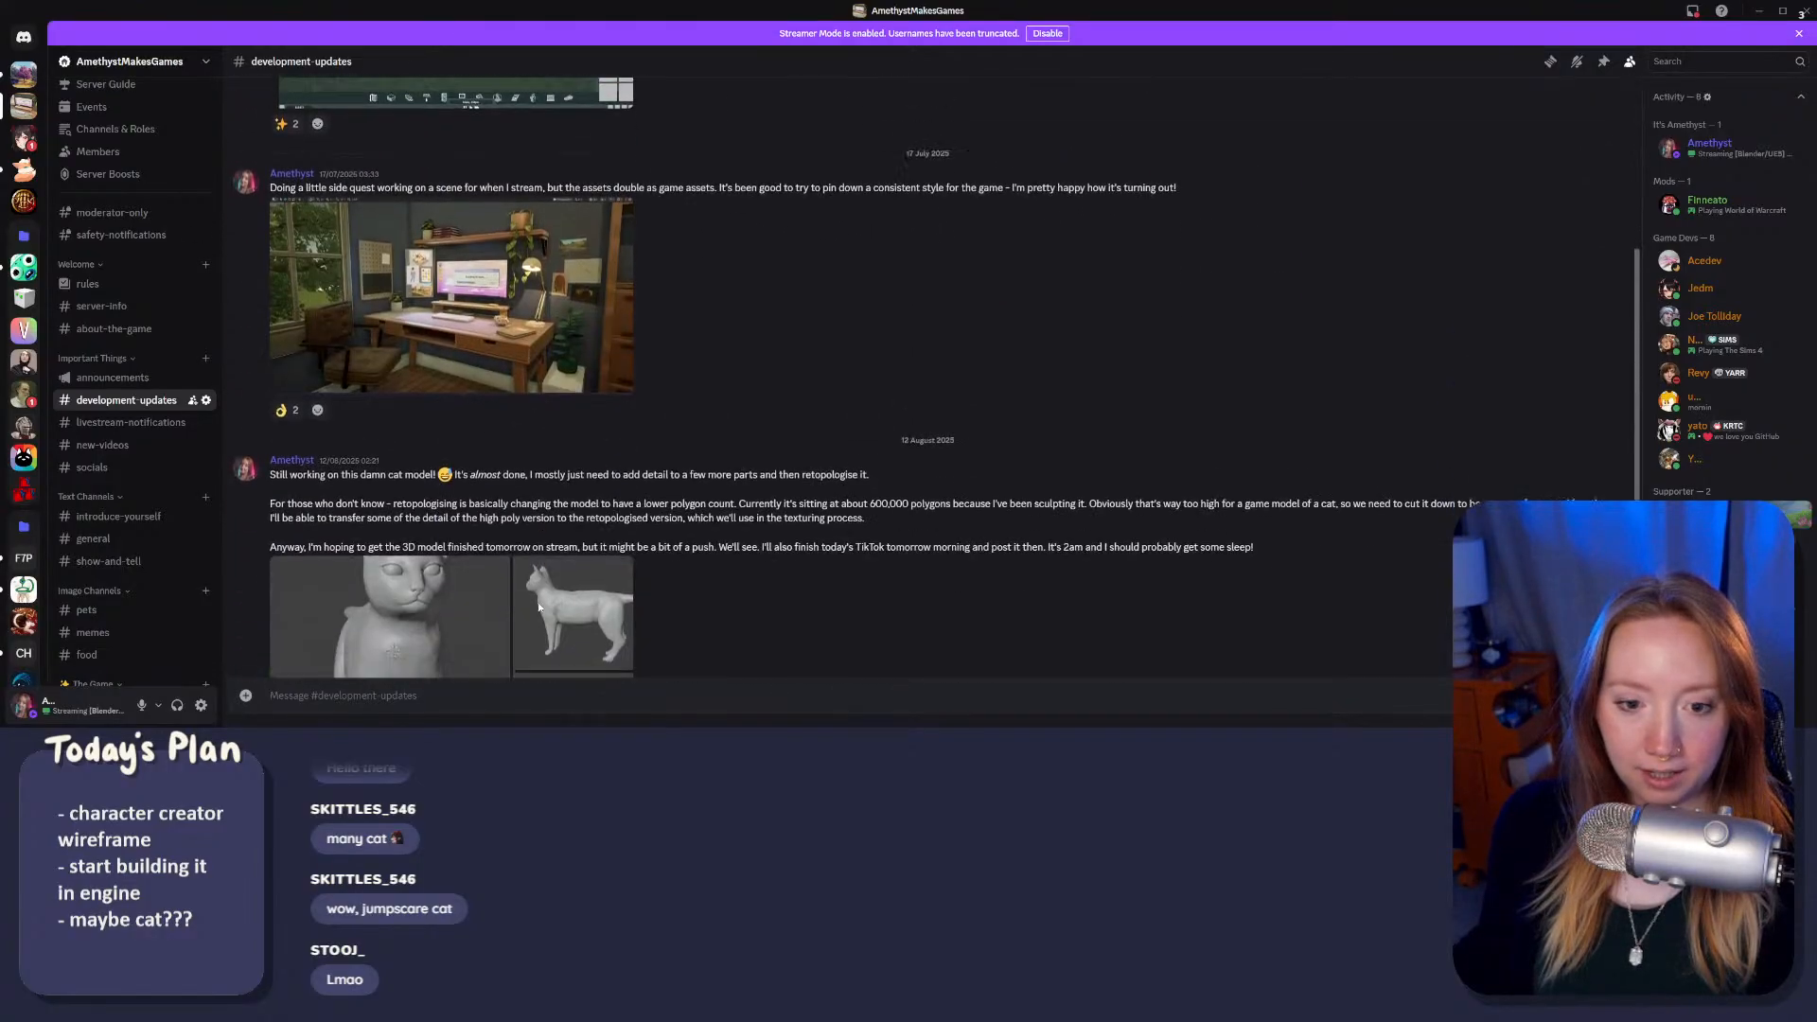
{"action": "scroll", "coordinate": [536, 594], "scroll_direction": "up", "scroll_amount": 5}
{"action": "left_click", "coordinate": [530, 454]}
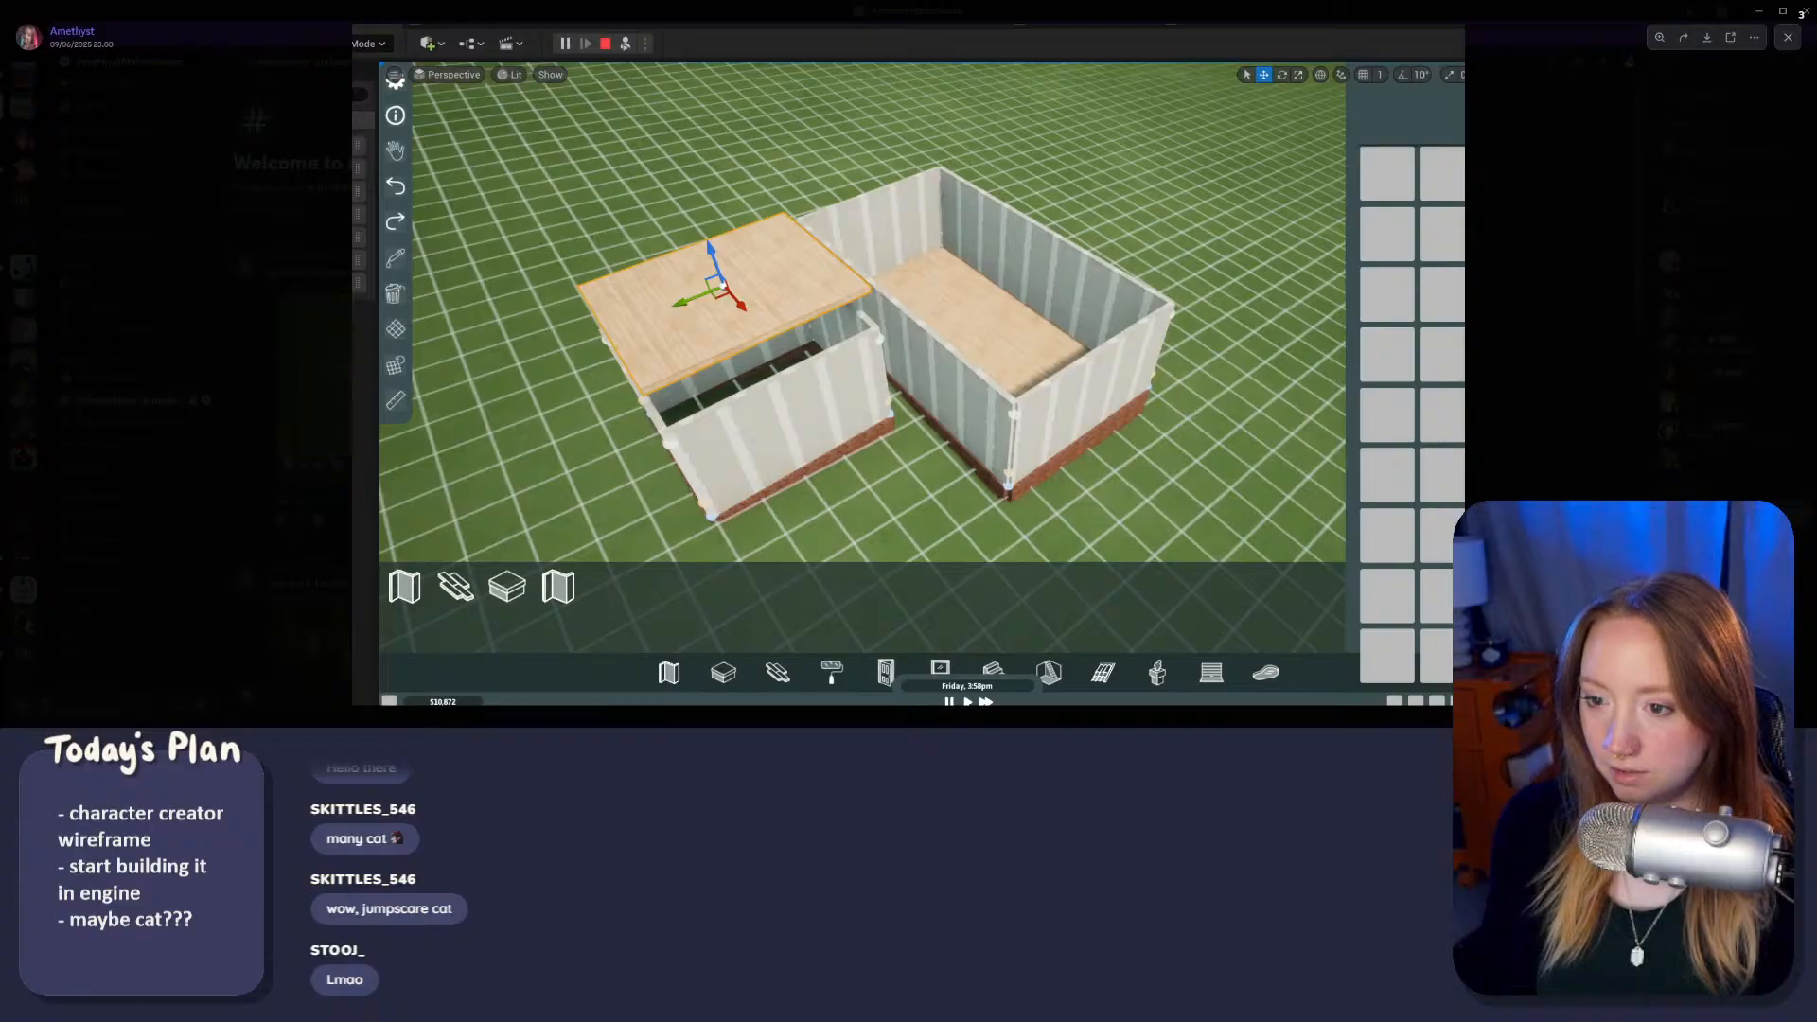
{"action": "key", "text": "Escape"}
{"action": "left_click", "coordinate": [492, 407]}
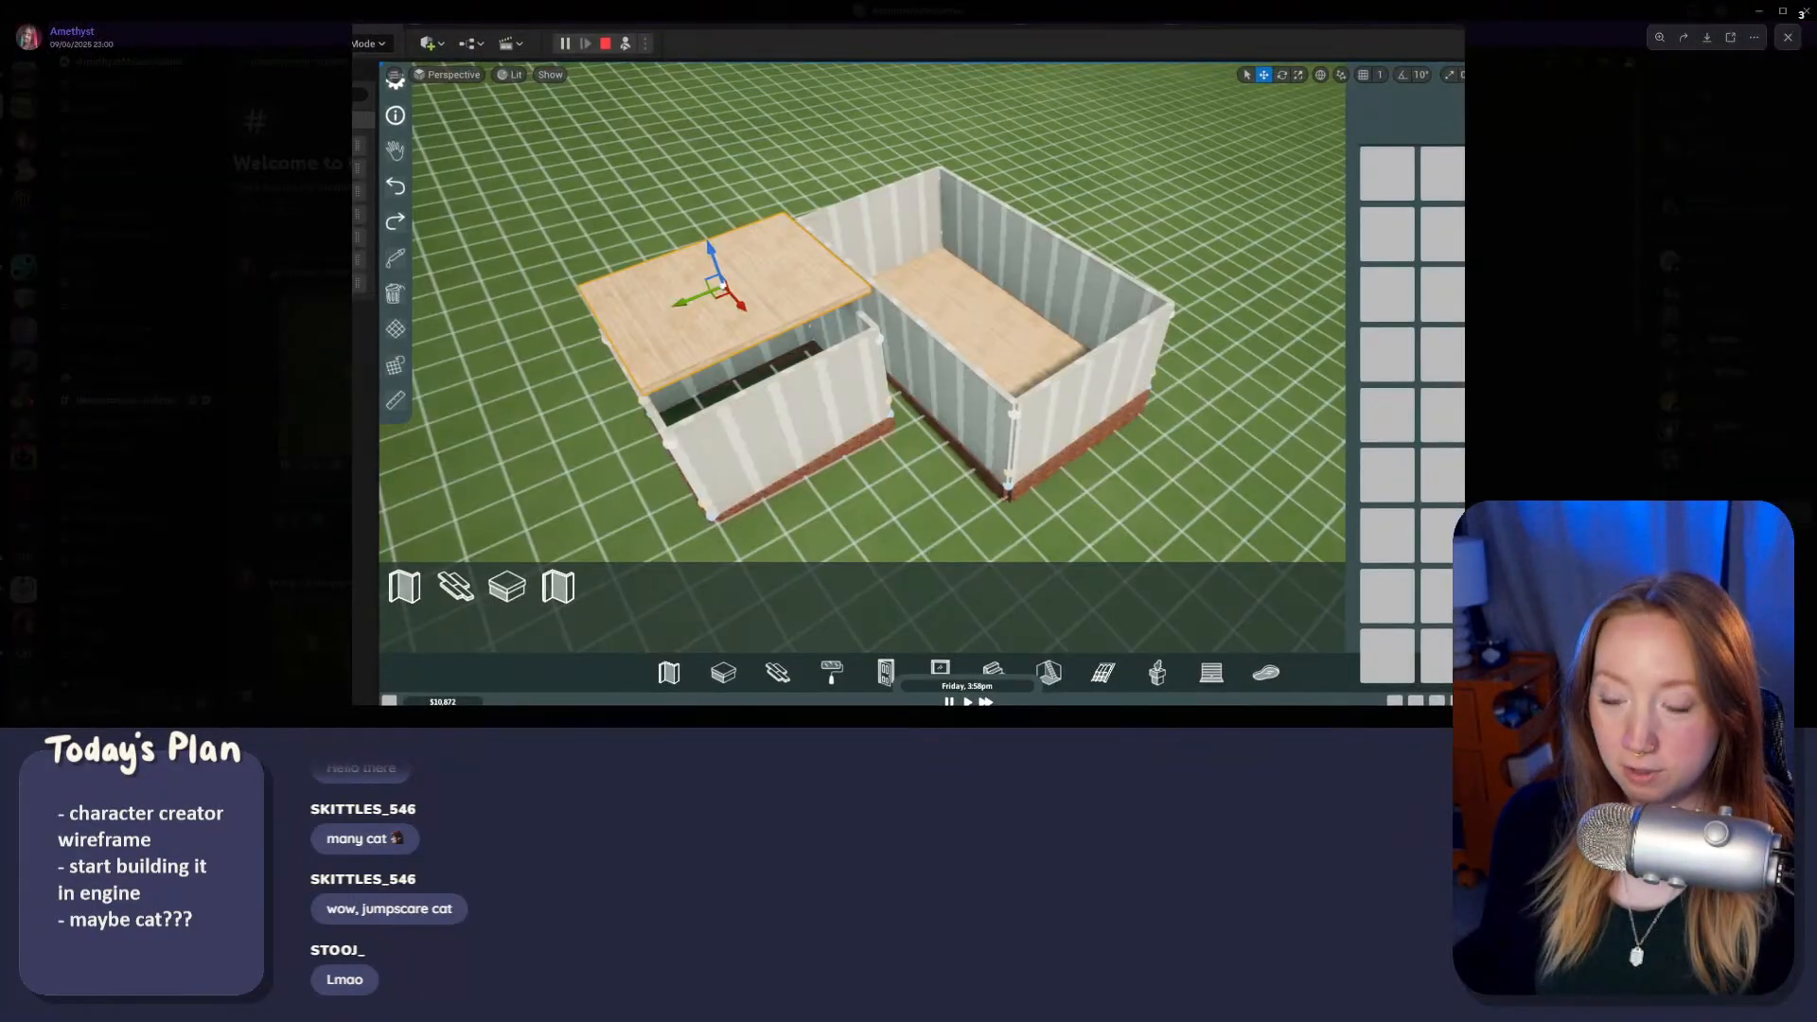
{"action": "left_click", "coordinate": [1540, 439]}
Step: Look over the remaining development-updates posts and the server's channel list, and return to the Unreal level editor
{"action": "scroll", "coordinate": [655, 427], "scroll_direction": "down", "scroll_amount": 5}
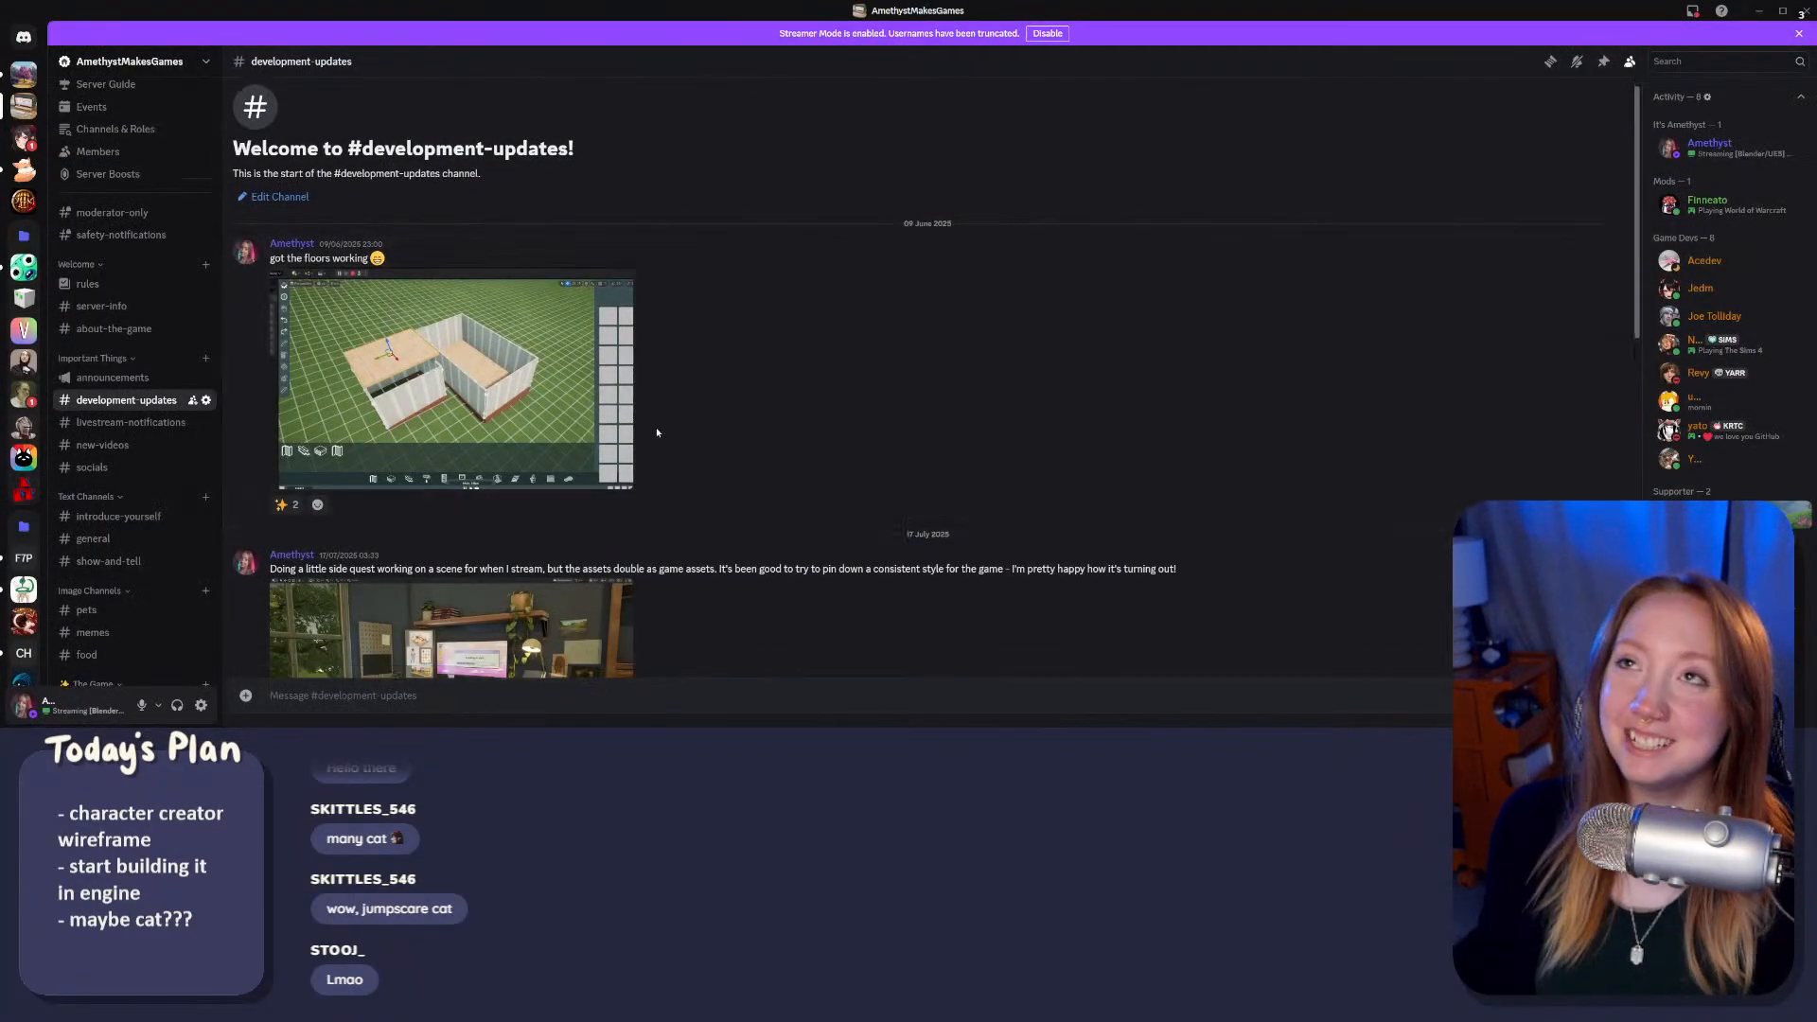
{"action": "scroll", "coordinate": [713, 443], "scroll_direction": "down", "scroll_amount": 5}
{"action": "scroll", "coordinate": [536, 474], "scroll_direction": "up", "scroll_amount": 3}
{"action": "scroll", "coordinate": [535, 473], "scroll_direction": "down", "scroll_amount": 3}
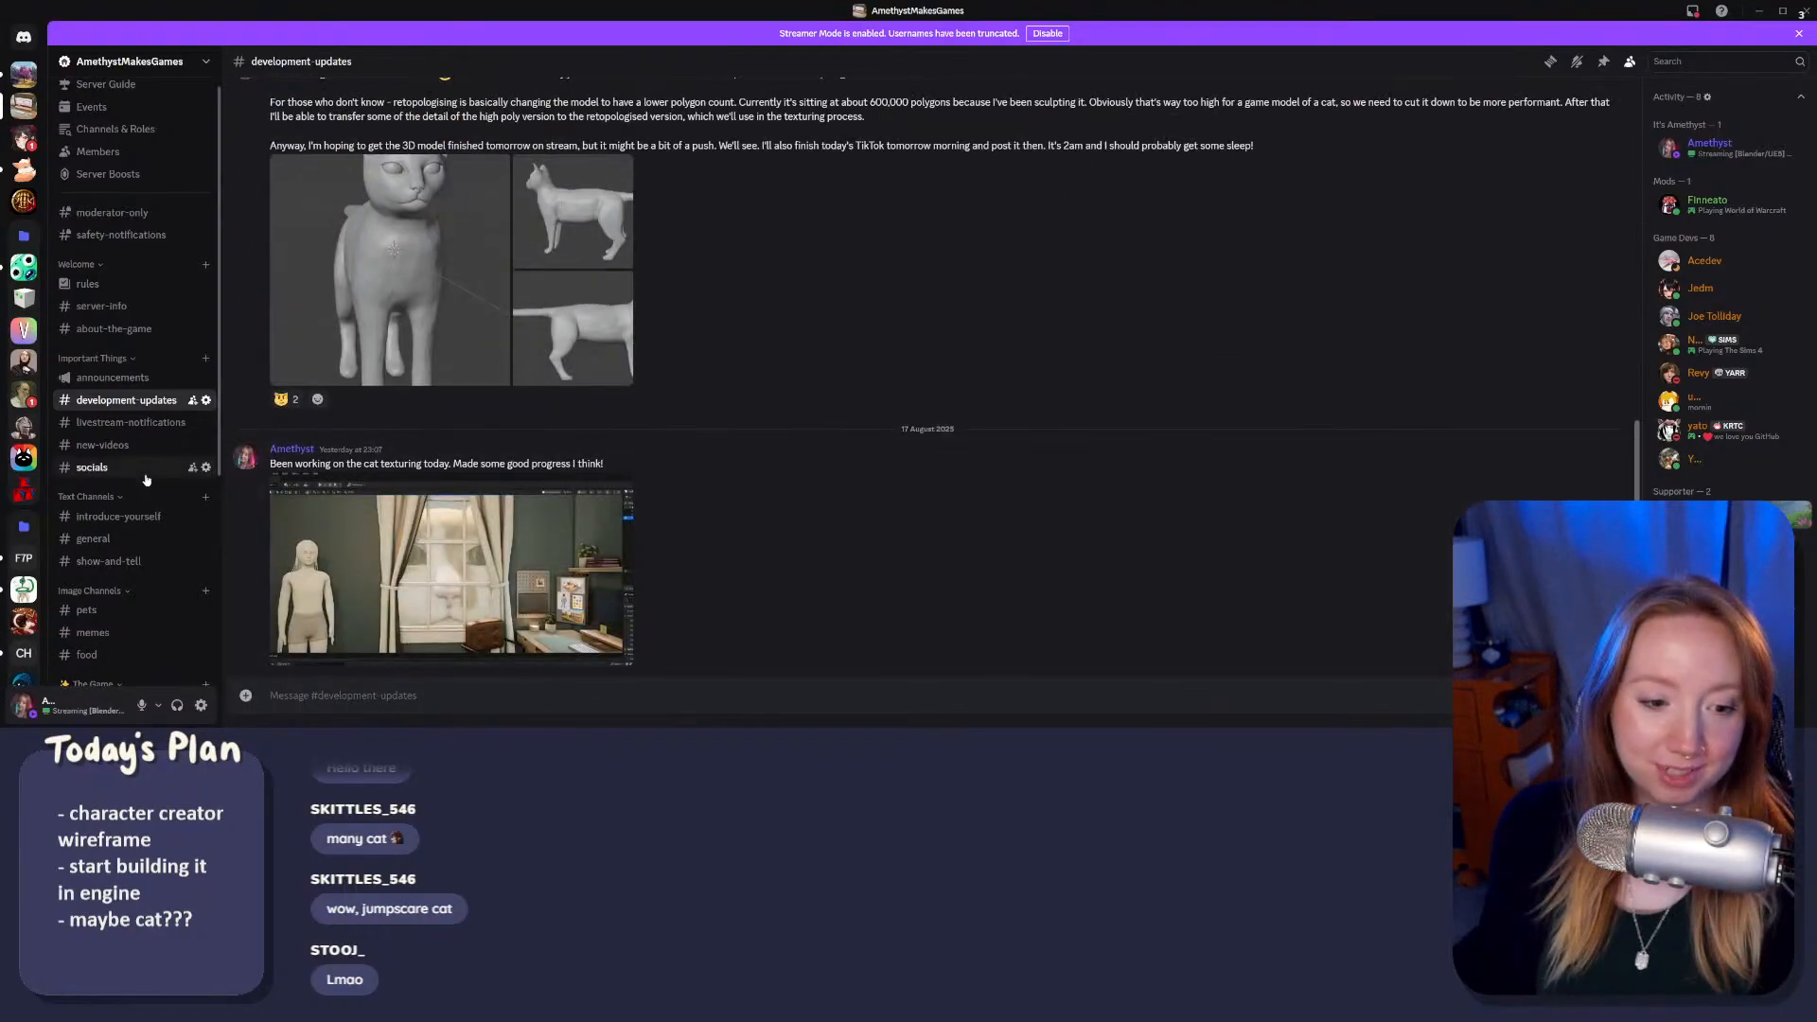
{"action": "scroll", "coordinate": [133, 425], "scroll_direction": "down", "scroll_amount": 3}
{"action": "scroll", "coordinate": [179, 580], "scroll_direction": "up", "scroll_amount": 8}
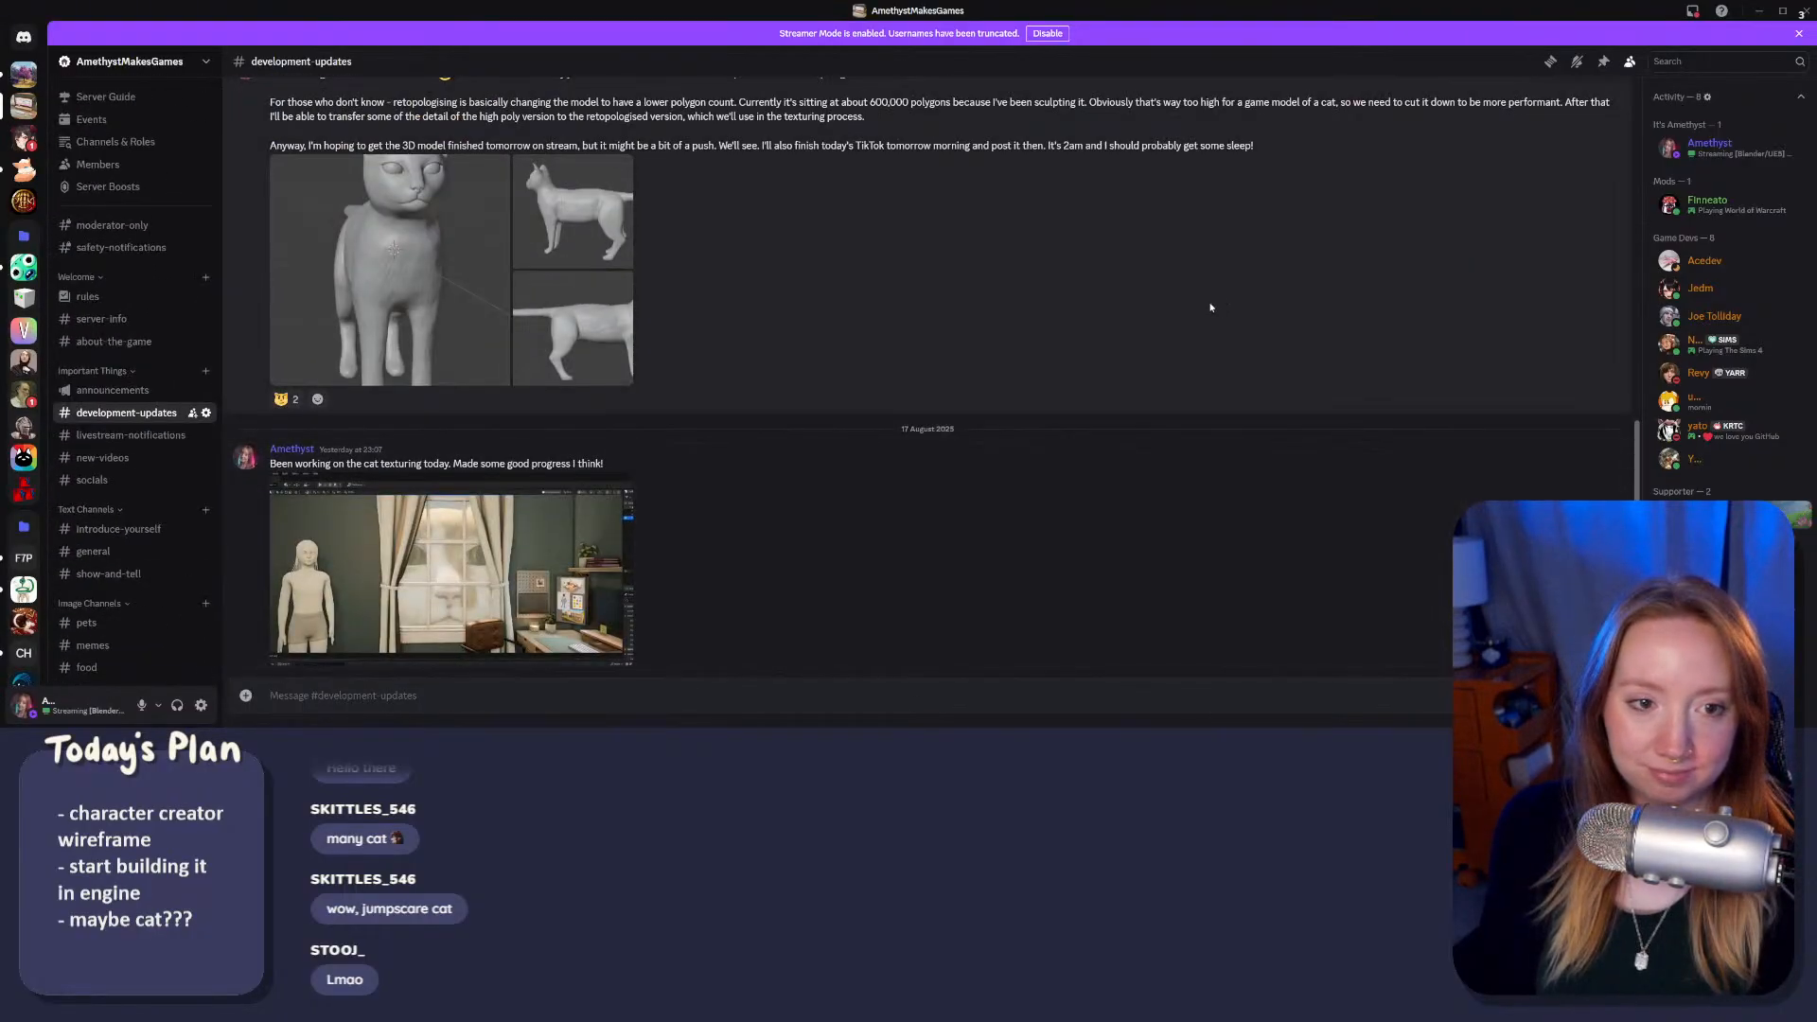
{"action": "left_click", "coordinate": [1758, 10]}
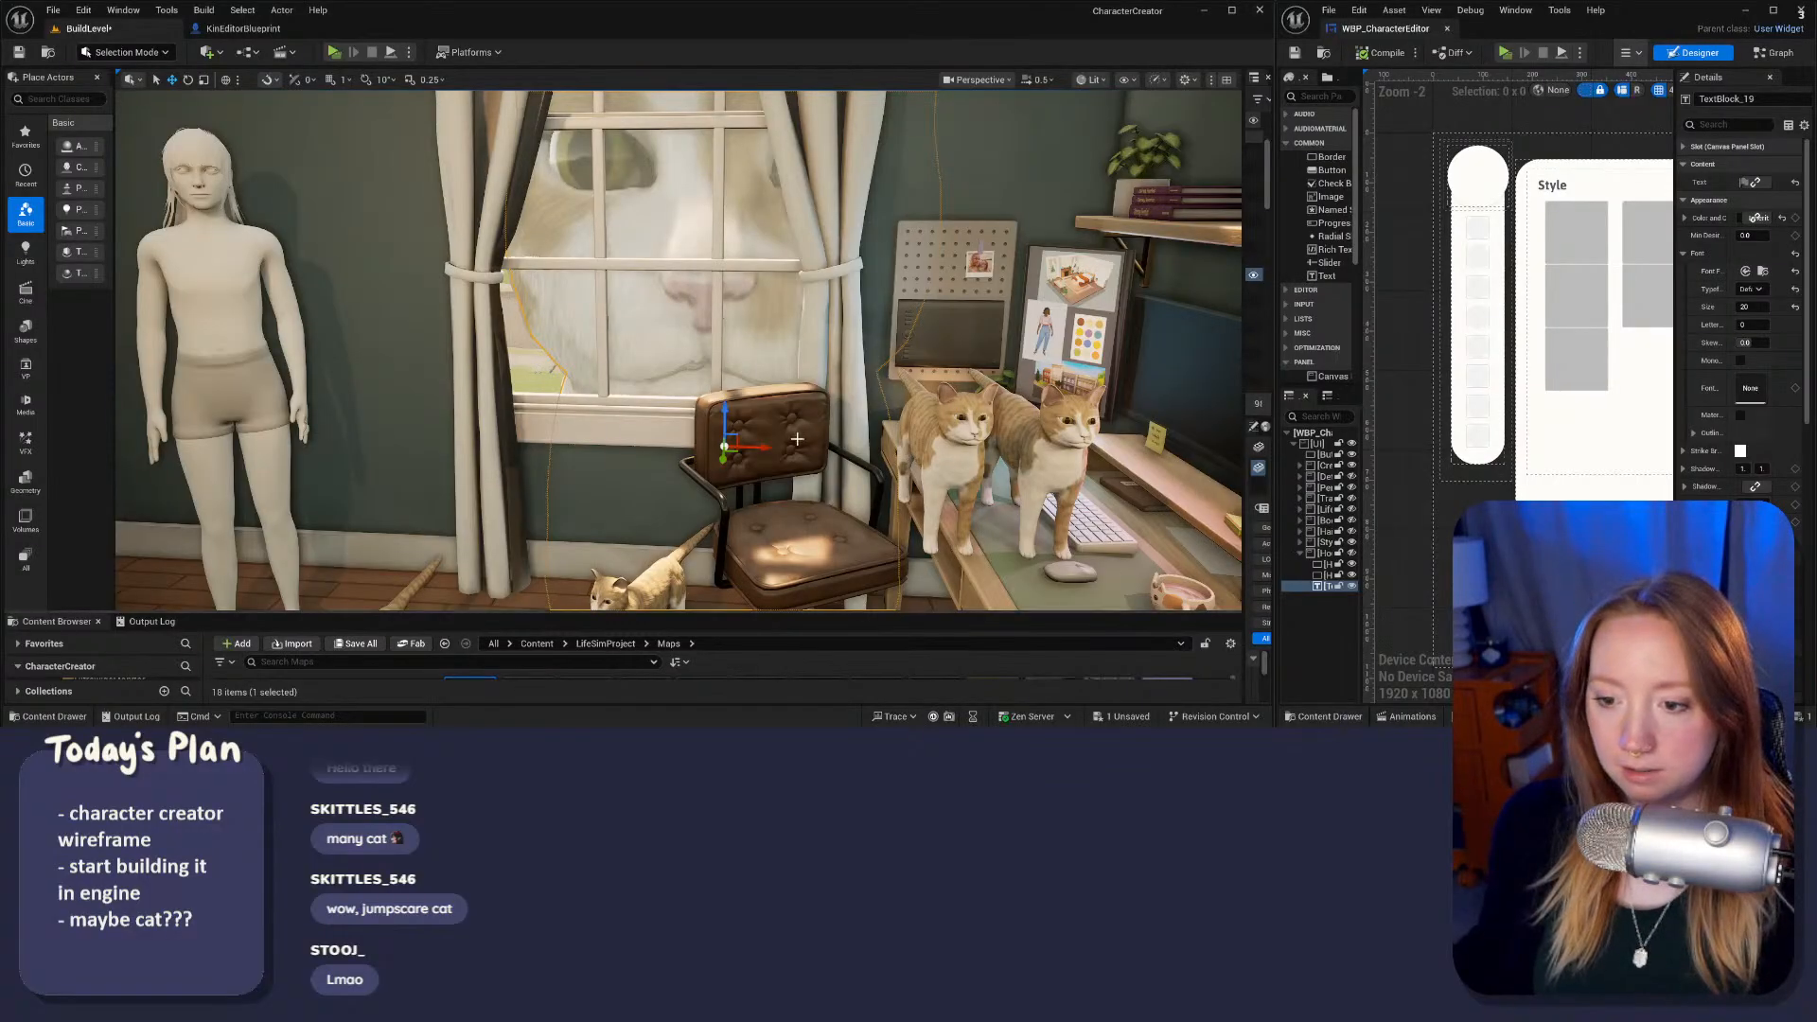
Step: Raise the giant cat outside the house until it stands on top of the lawn and road
{"action": "mouse_move", "coordinate": [937, 519]}
{"action": "right_mouse_down"}
{"action": "mouse_move", "coordinate": [1031, 625]}
{"action": "mouse_move", "coordinate": [1040, 605]}
{"action": "mouse_move", "coordinate": [1013, 567]}
{"action": "mouse_move", "coordinate": [1050, 544]}
{"action": "mouse_move", "coordinate": [955, 521]}
{"action": "mouse_move", "coordinate": [1012, 516]}
{"action": "mouse_move", "coordinate": [955, 516]}
{"action": "right_mouse_up"}
{"action": "key", "text": "w"}
{"action": "key", "text": "s"}
{"action": "key", "text": "d"}
{"action": "key", "text": "a"}
{"action": "key", "text": "d"}
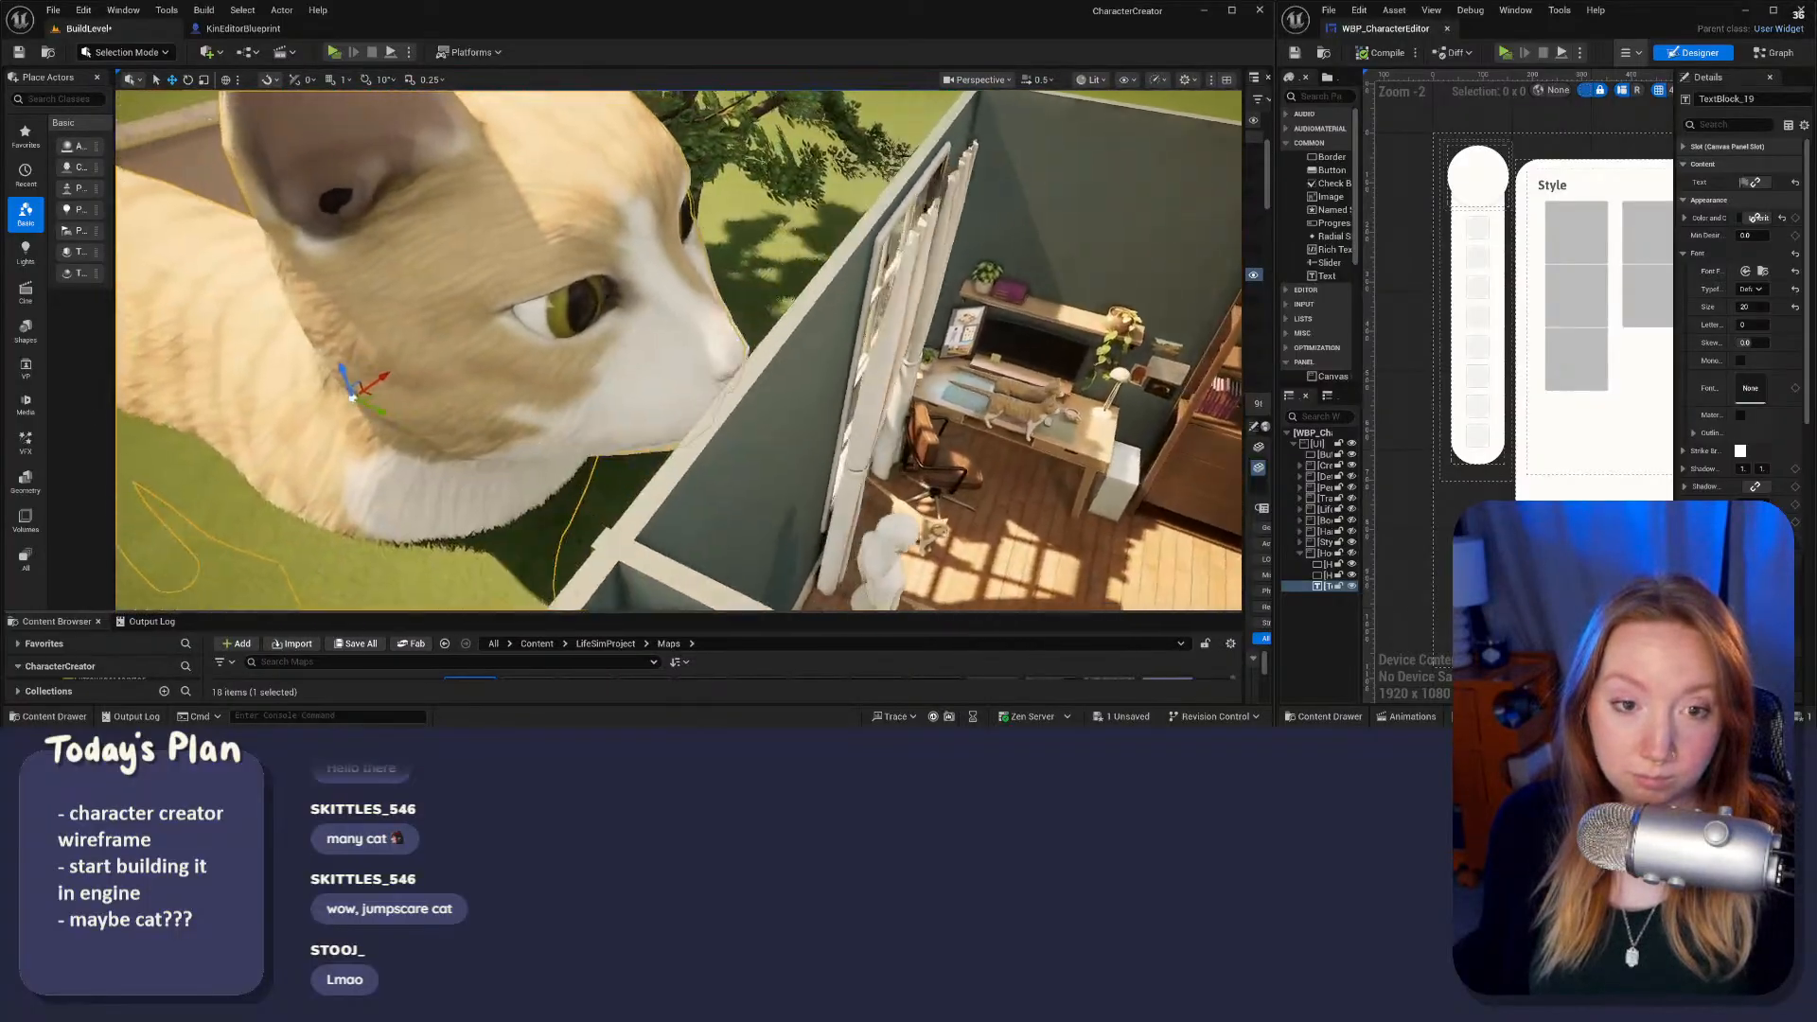
{"action": "mouse_move", "coordinate": [677, 350]}
{"action": "right_mouse_down"}
{"action": "mouse_move", "coordinate": [672, 237]}
{"action": "mouse_move", "coordinate": [662, 355]}
{"action": "right_mouse_up"}
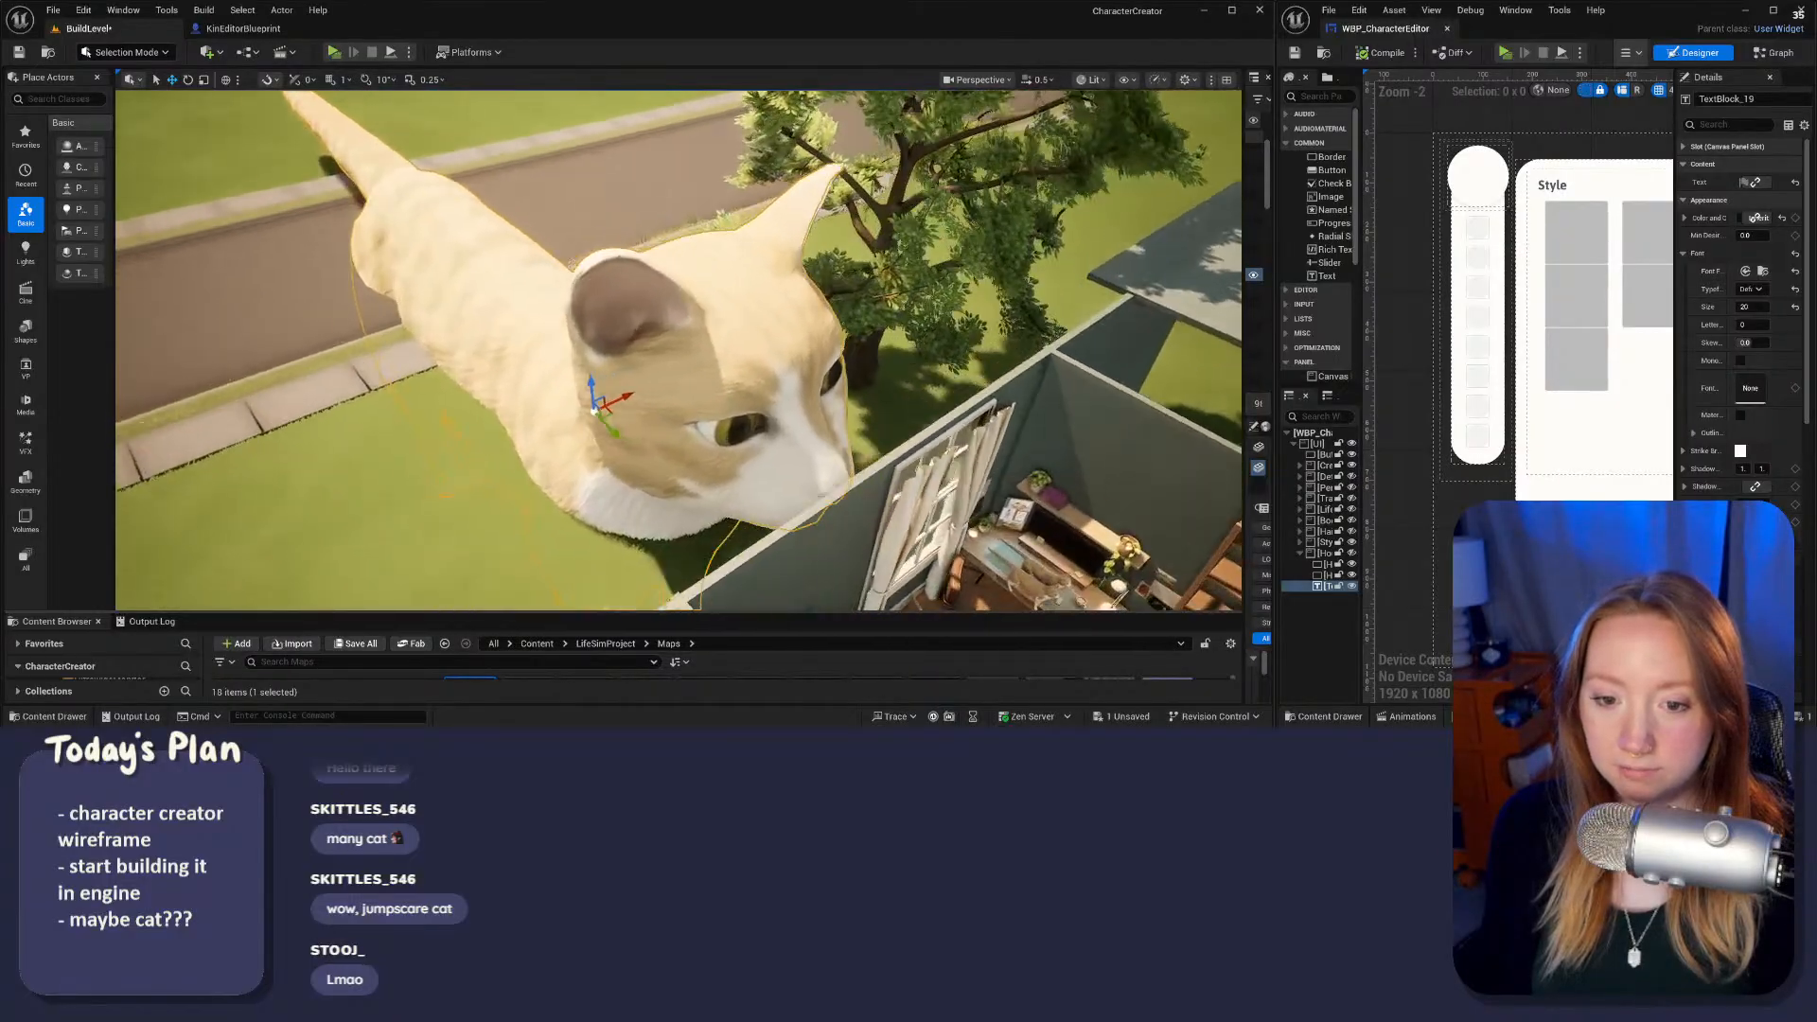
{"action": "right_click_drag", "start_coordinate": [649, 412], "coordinate": [615, 412]}
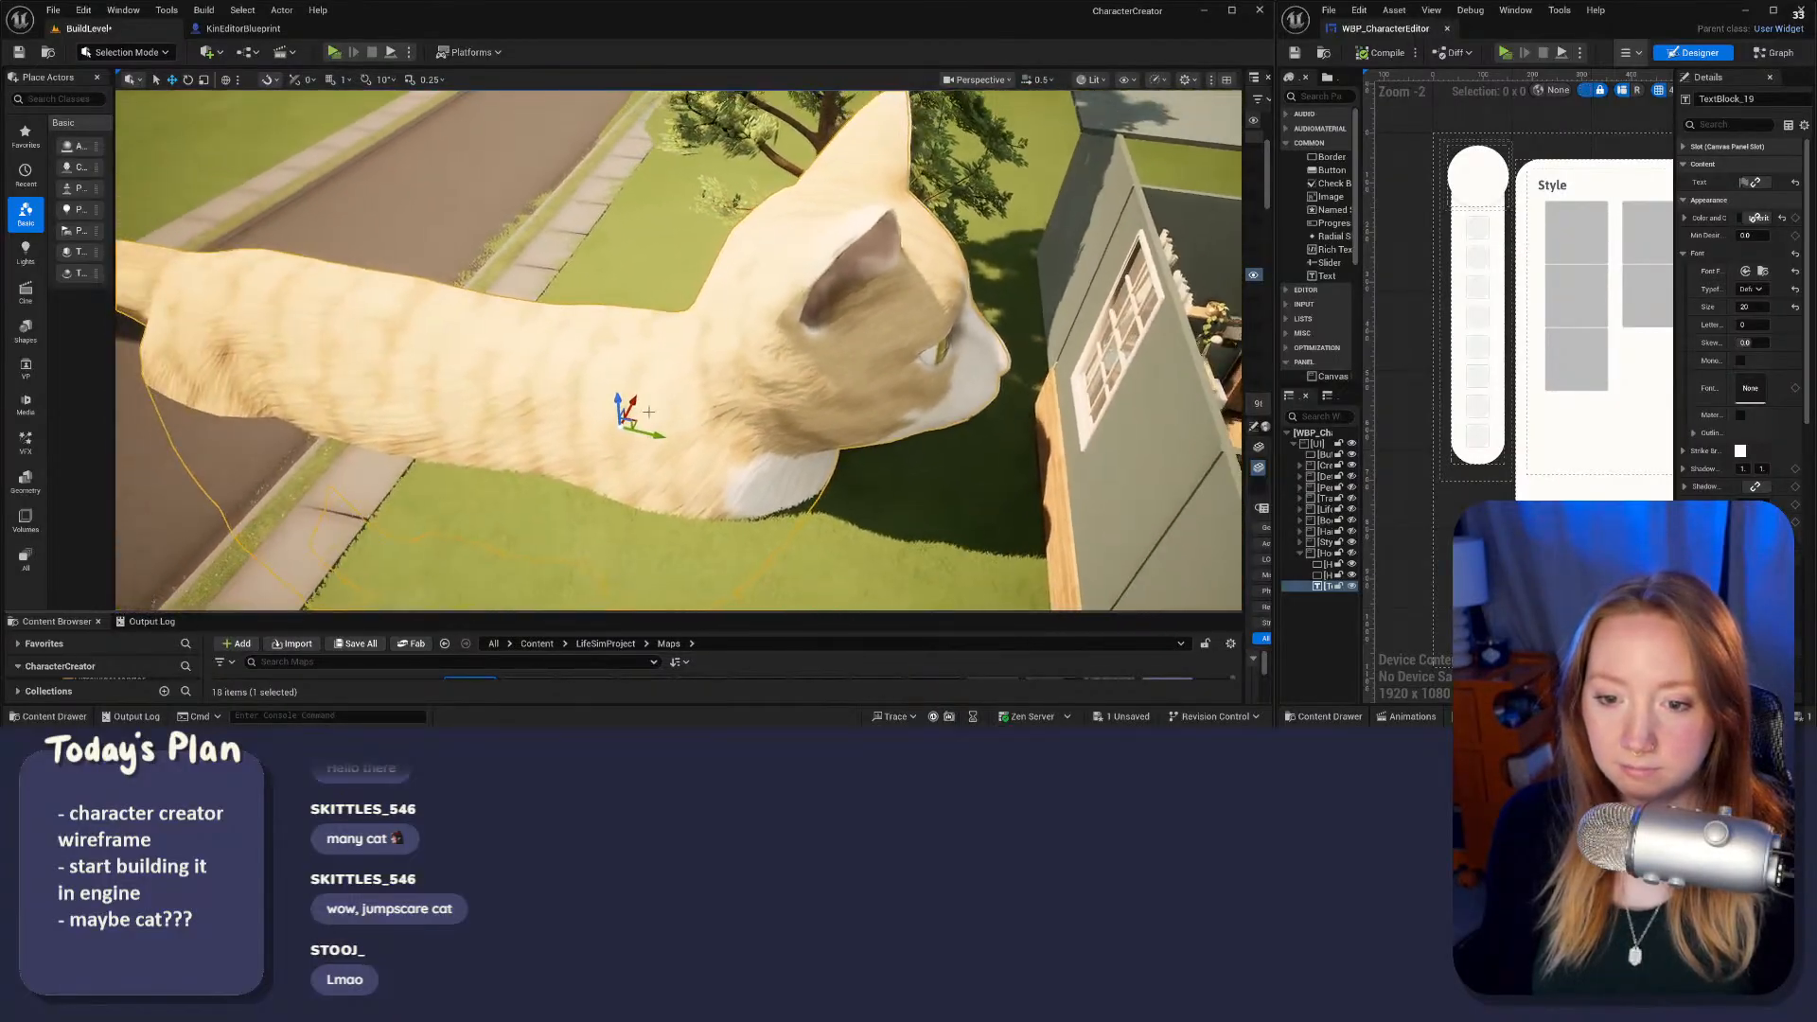
{"action": "right_click_drag", "start_coordinate": [638, 108], "coordinate": [645, 156]}
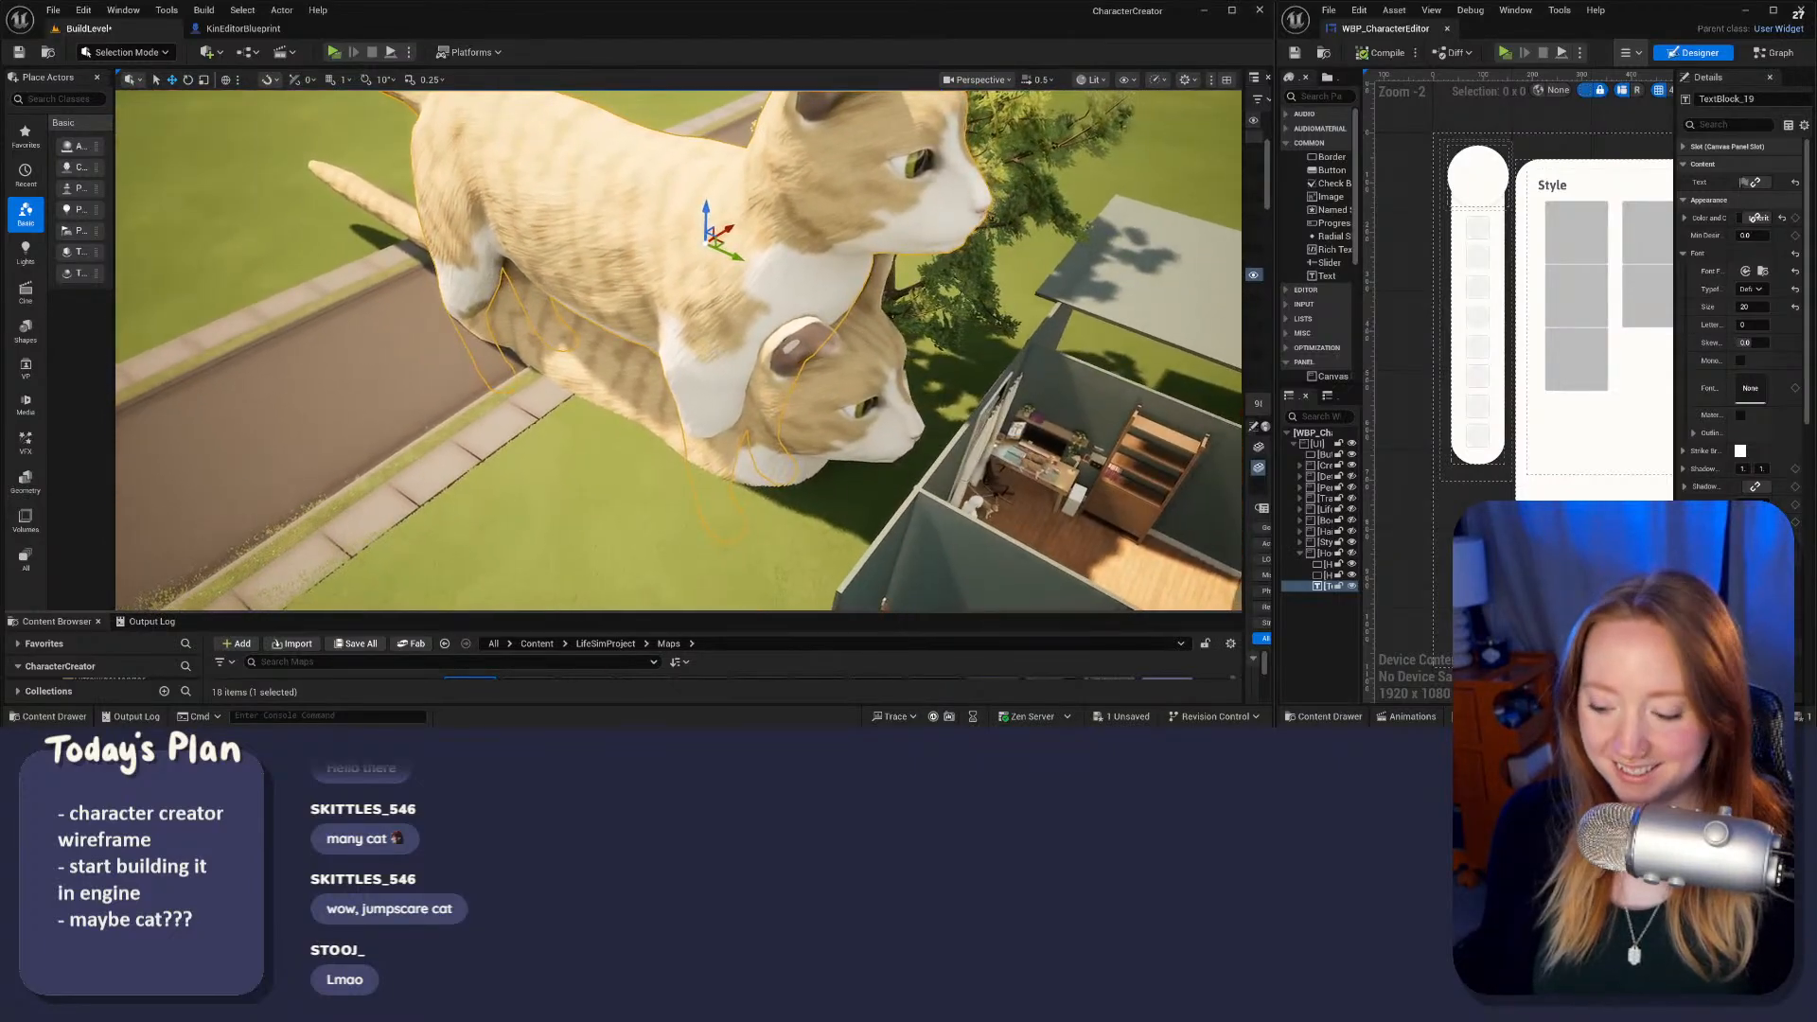
{"action": "left_click_drag", "start_coordinate": [708, 212], "coordinate": [703, 140]}
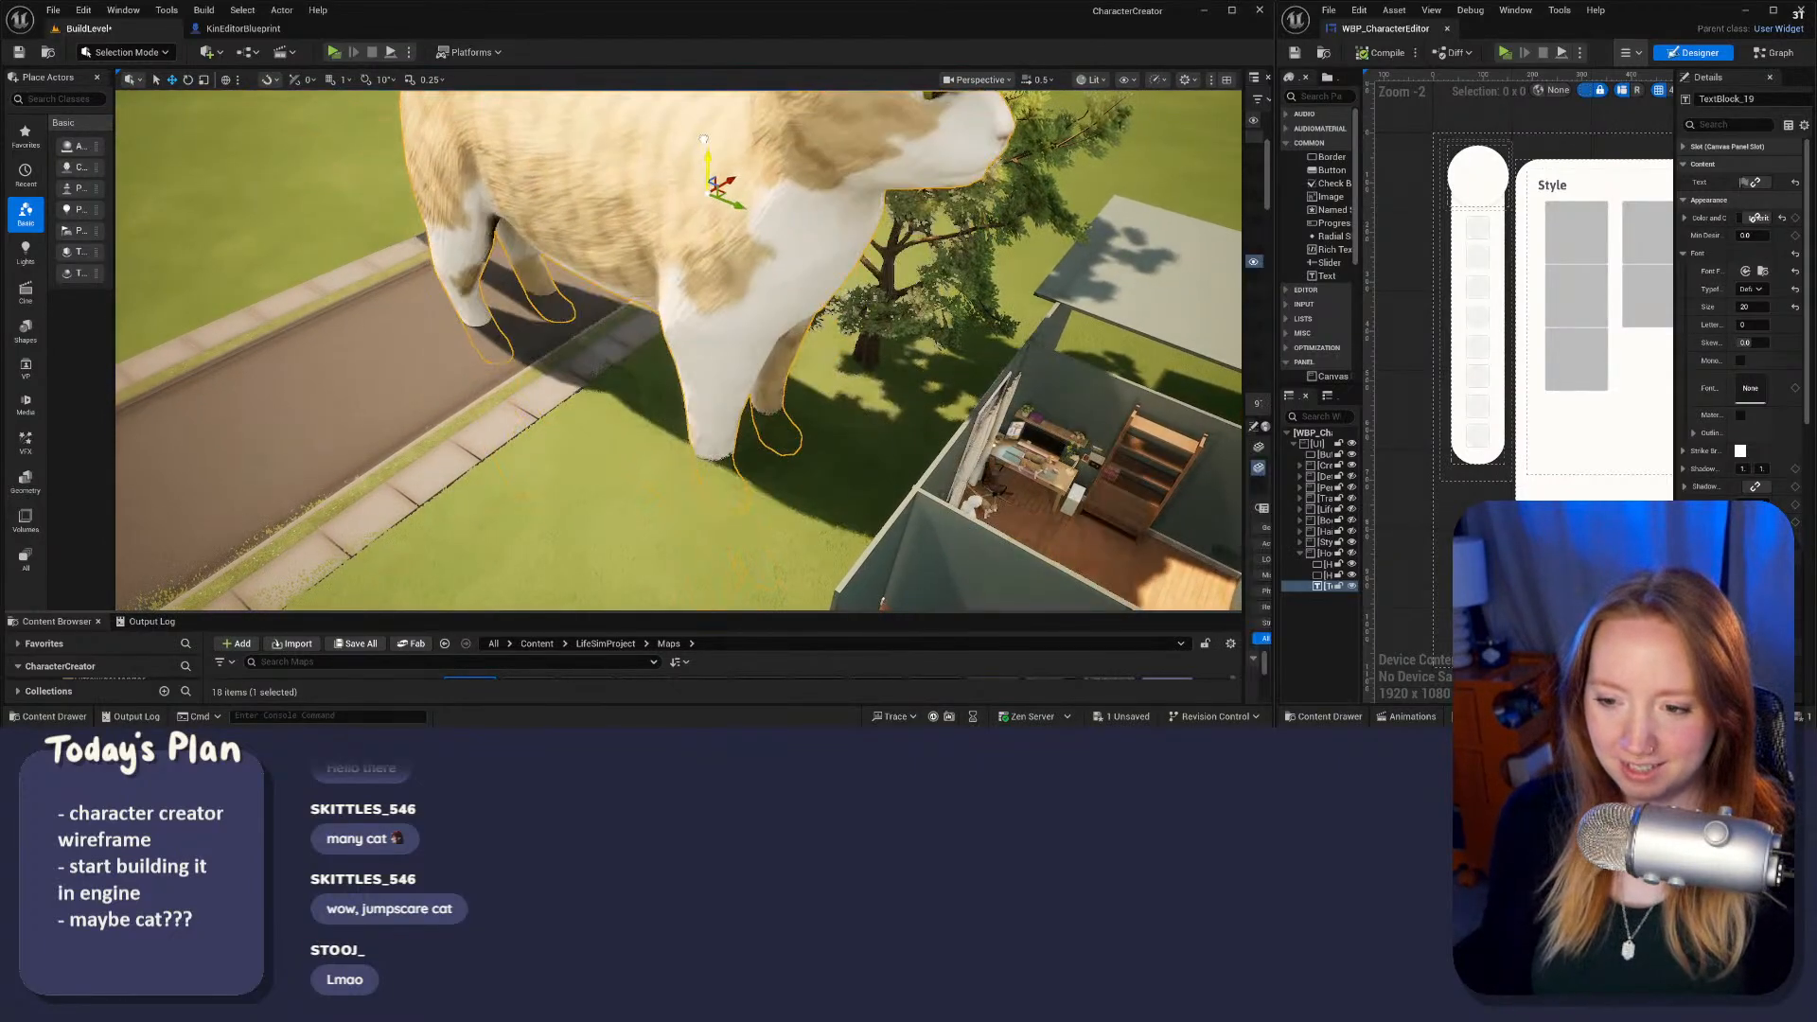
{"action": "right_click_drag", "start_coordinate": [708, 118], "coordinate": [711, 42]}
{"action": "right_click_drag", "start_coordinate": [692, 296], "coordinate": [693, 340]}
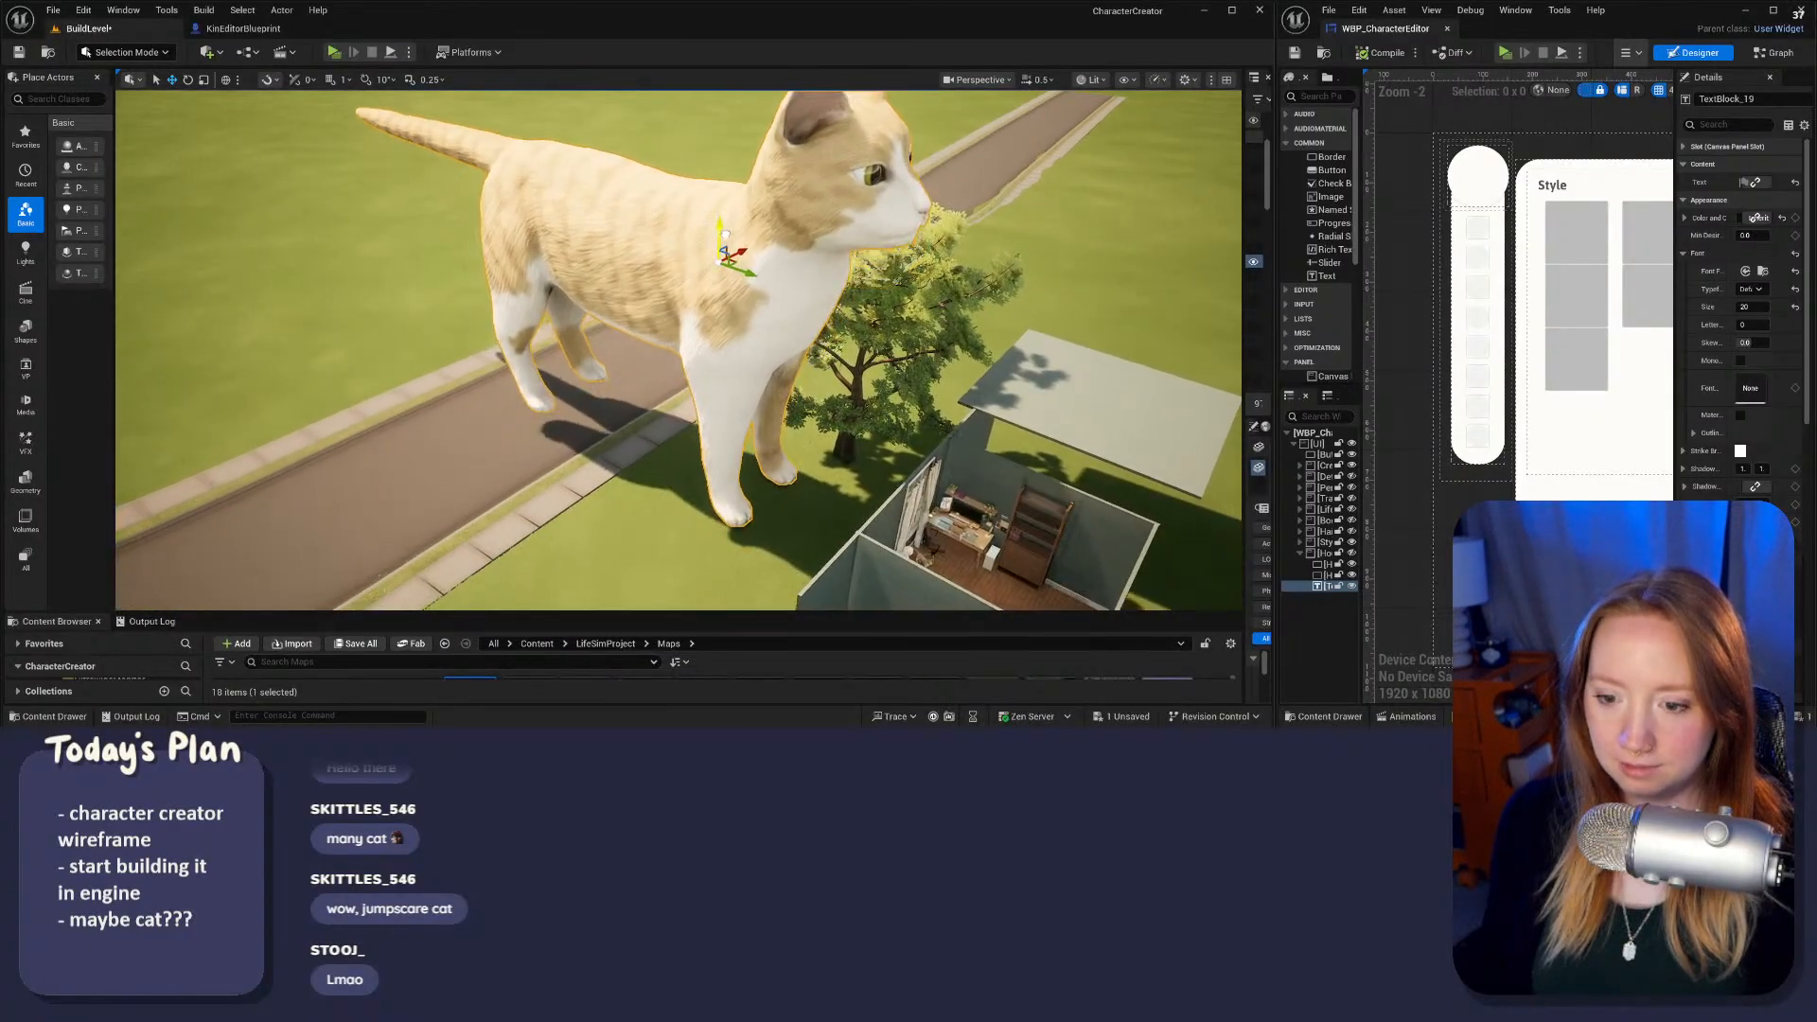
Step: Examine the giant cat's mouth and chin from below, and view the furnished room from above
{"action": "right_click_drag", "start_coordinate": [723, 258], "coordinate": [782, 192]}
{"action": "key", "text": "w"}
{"action": "key", "text": "s"}
{"action": "key", "text": "w"}
{"action": "key", "text": "w"}
{"action": "right_click_drag", "start_coordinate": [464, 316], "coordinate": [464, 316]}
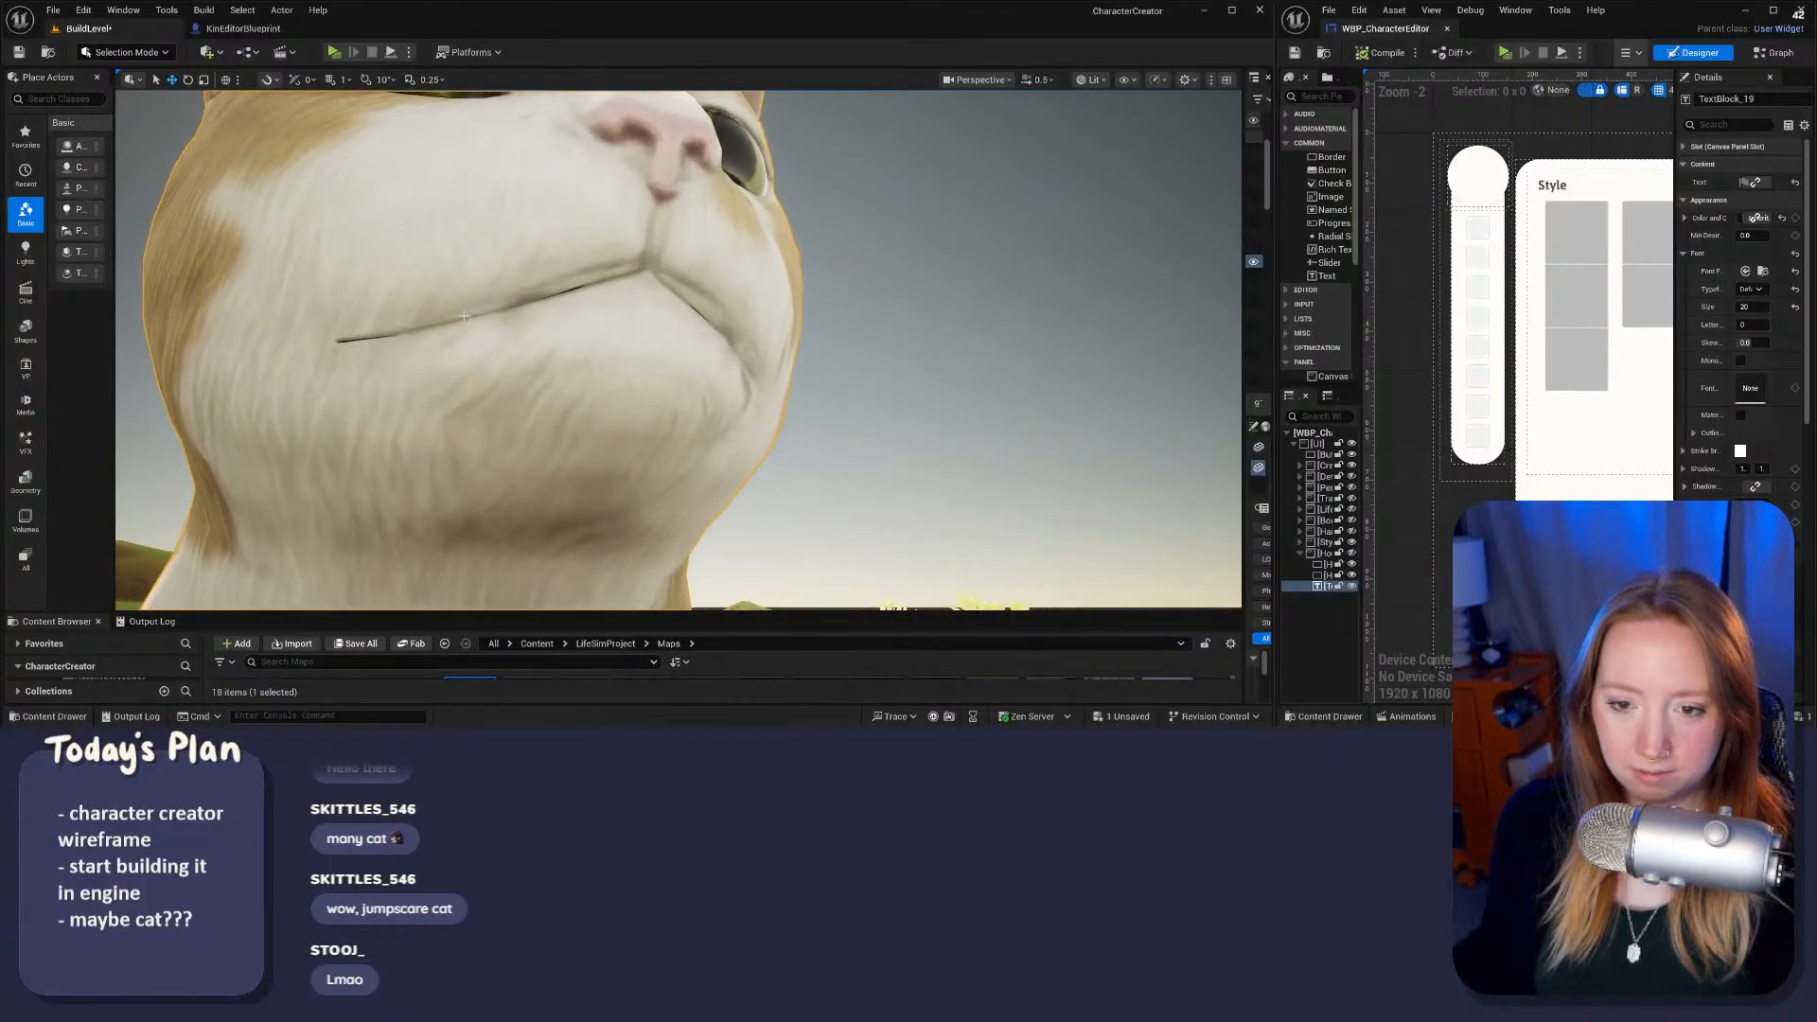
{"action": "key", "text": "s"}
{"action": "right_click_drag", "start_coordinate": [615, 294], "coordinate": [620, 362]}
{"action": "key", "text": "w"}
{"action": "key", "text": "w"}
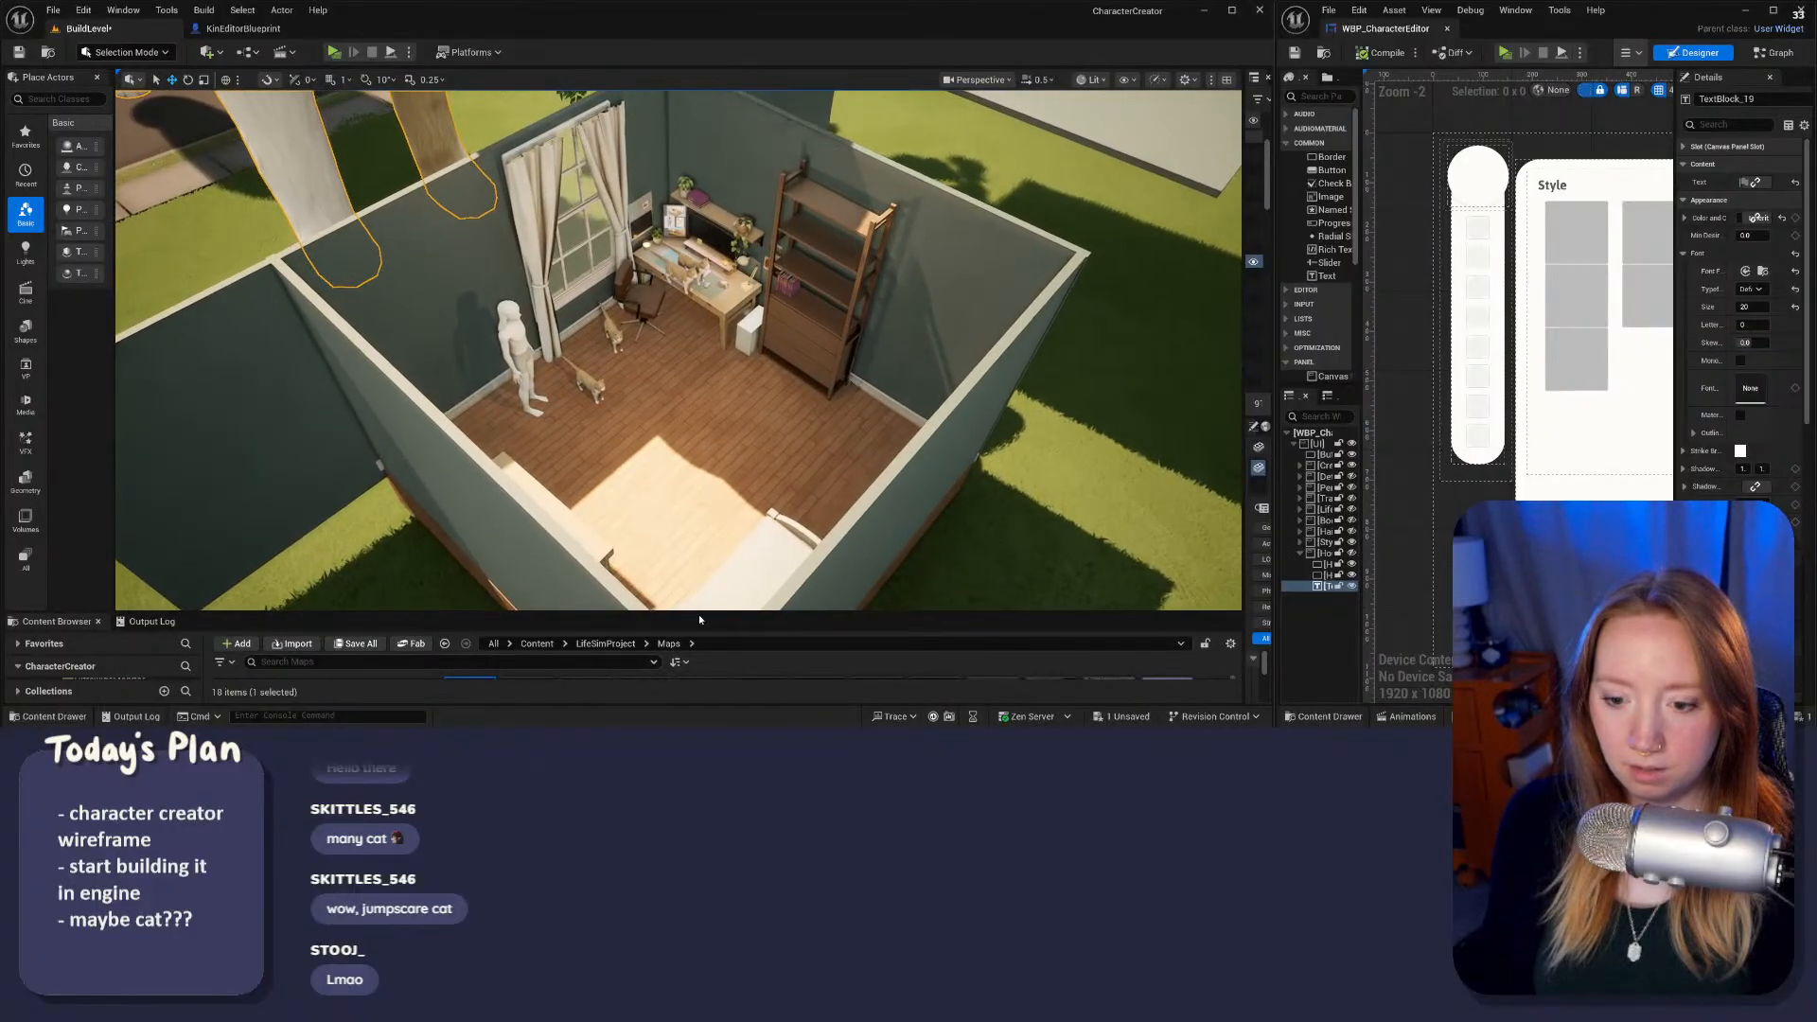
Step: Enlarge the asset browser and open the CharacterEditor level from the Maps folder, saving BuildLevel
{"action": "left_click_drag", "start_coordinate": [695, 613], "coordinate": [705, 478]}
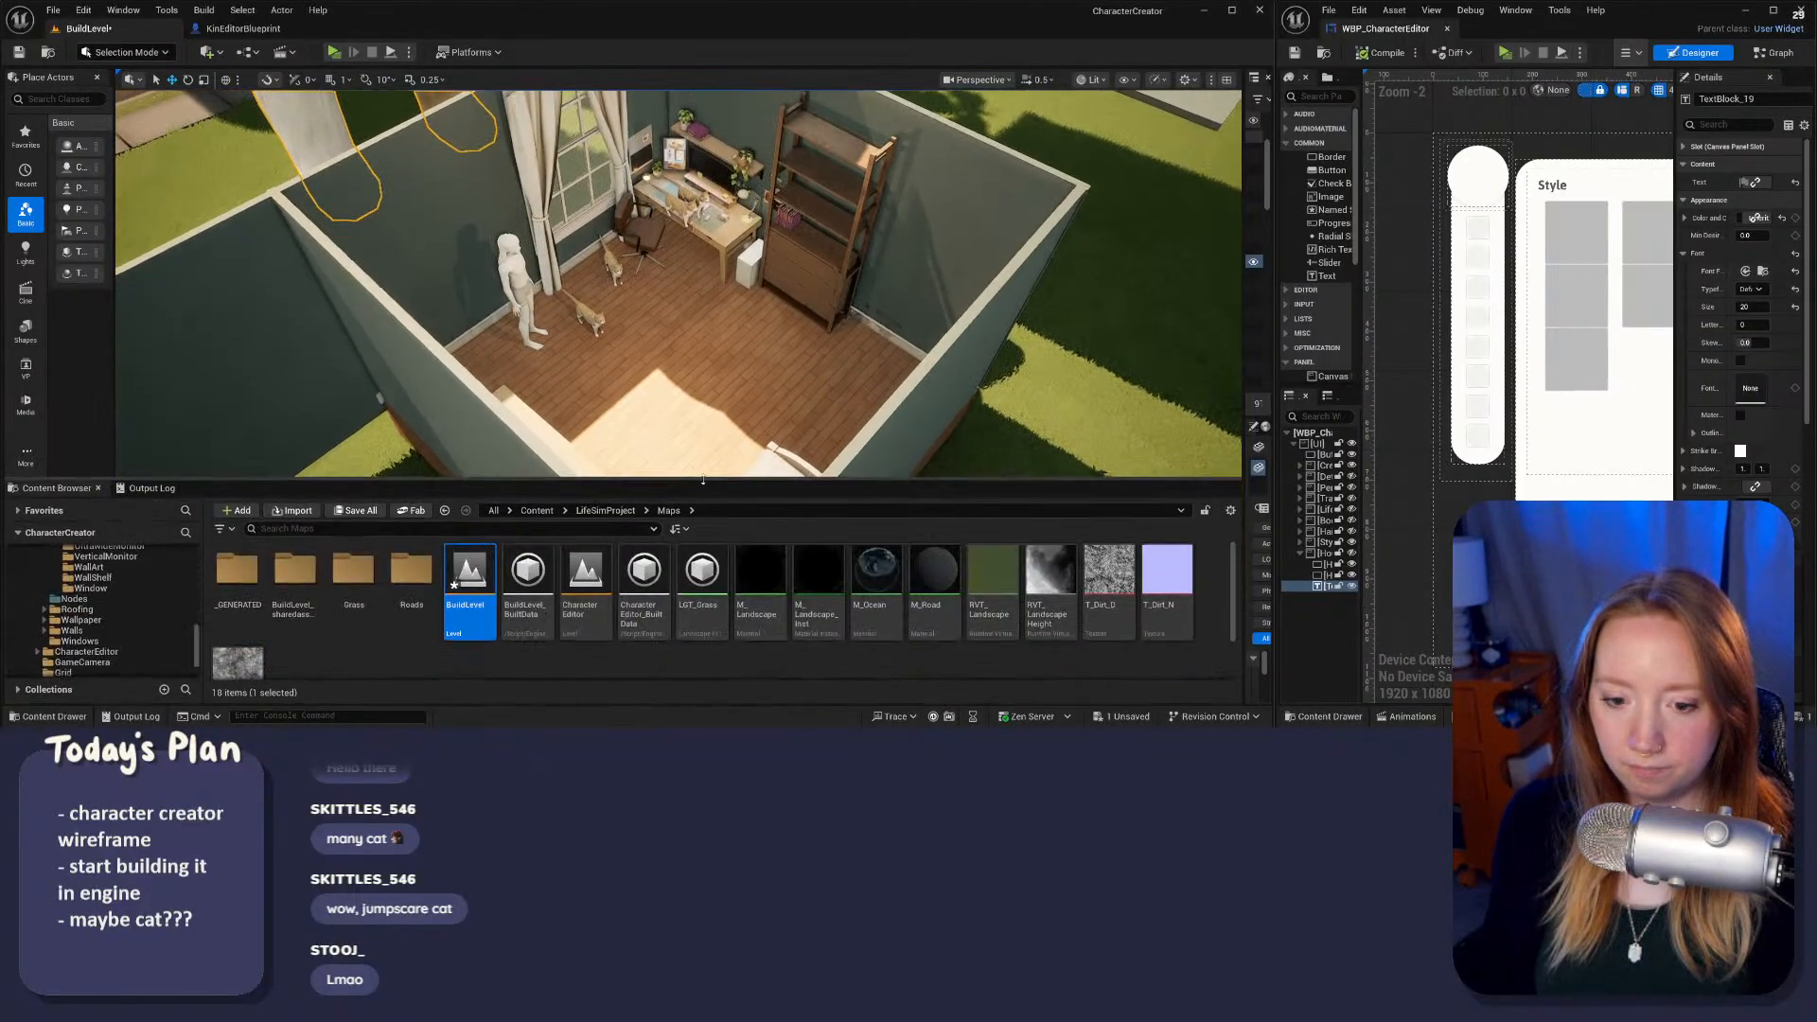
{"action": "double_click", "coordinate": [595, 601]}
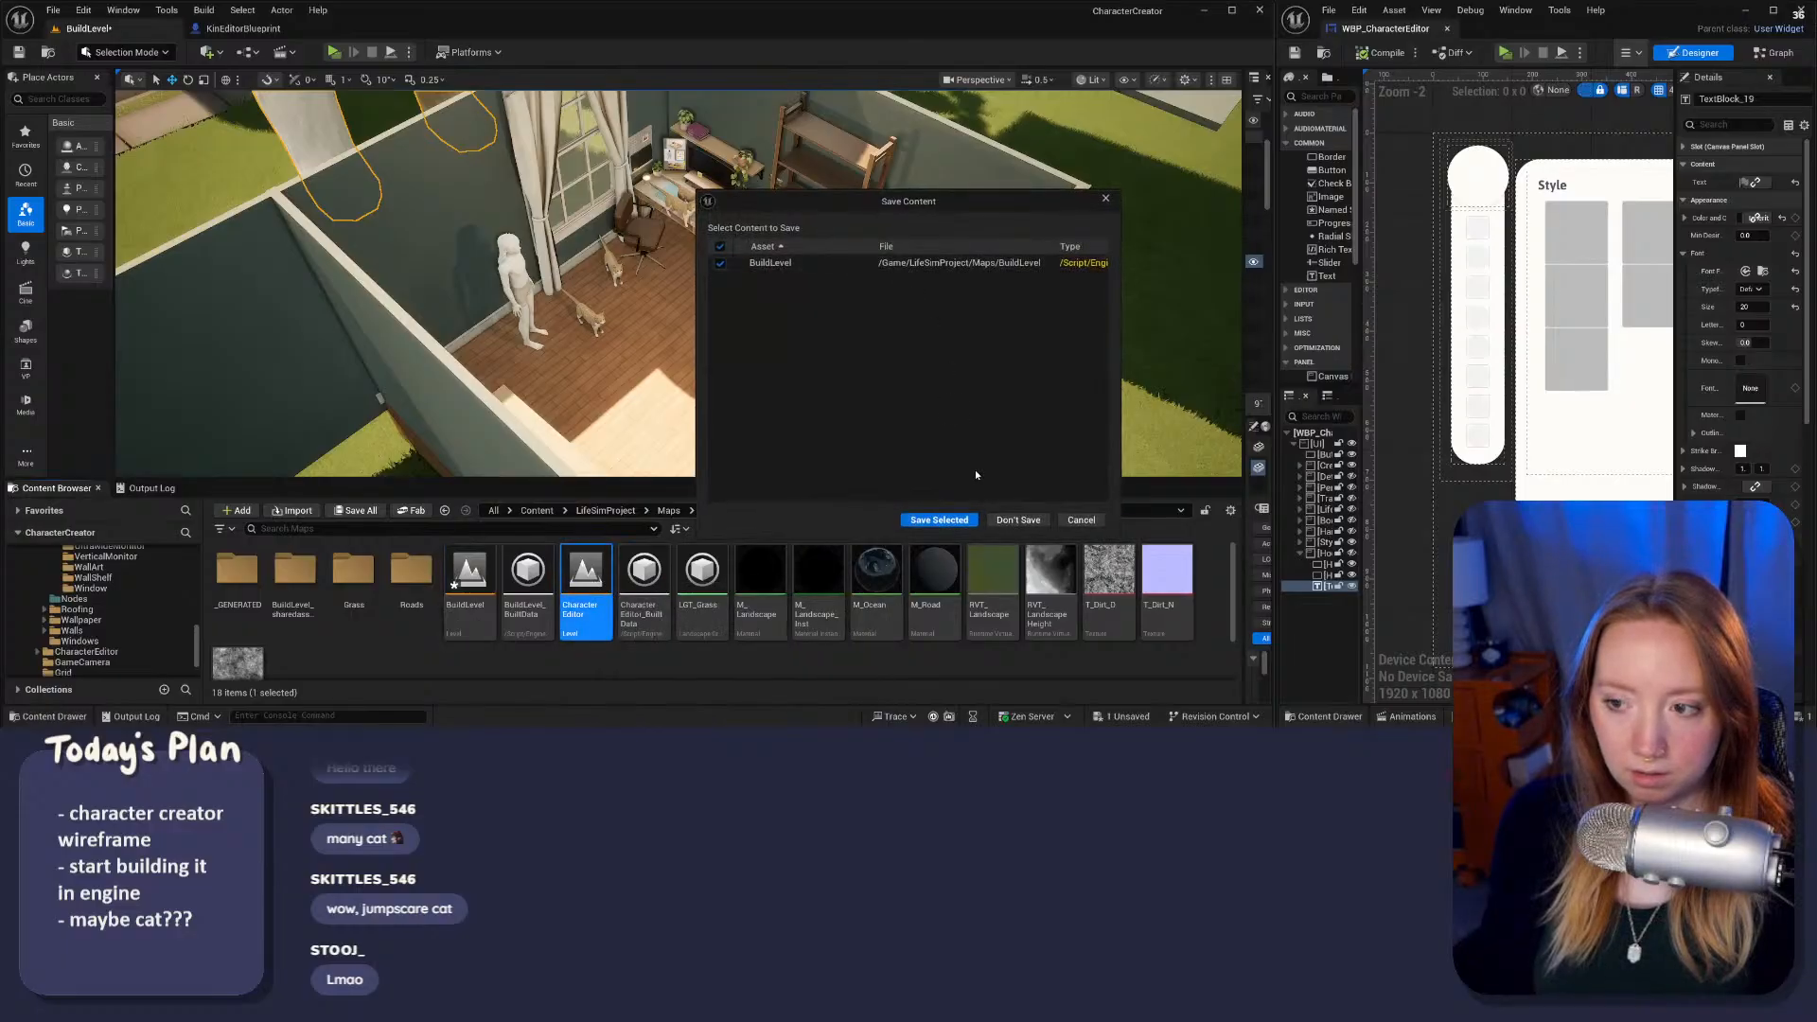
{"action": "left_click", "coordinate": [937, 520]}
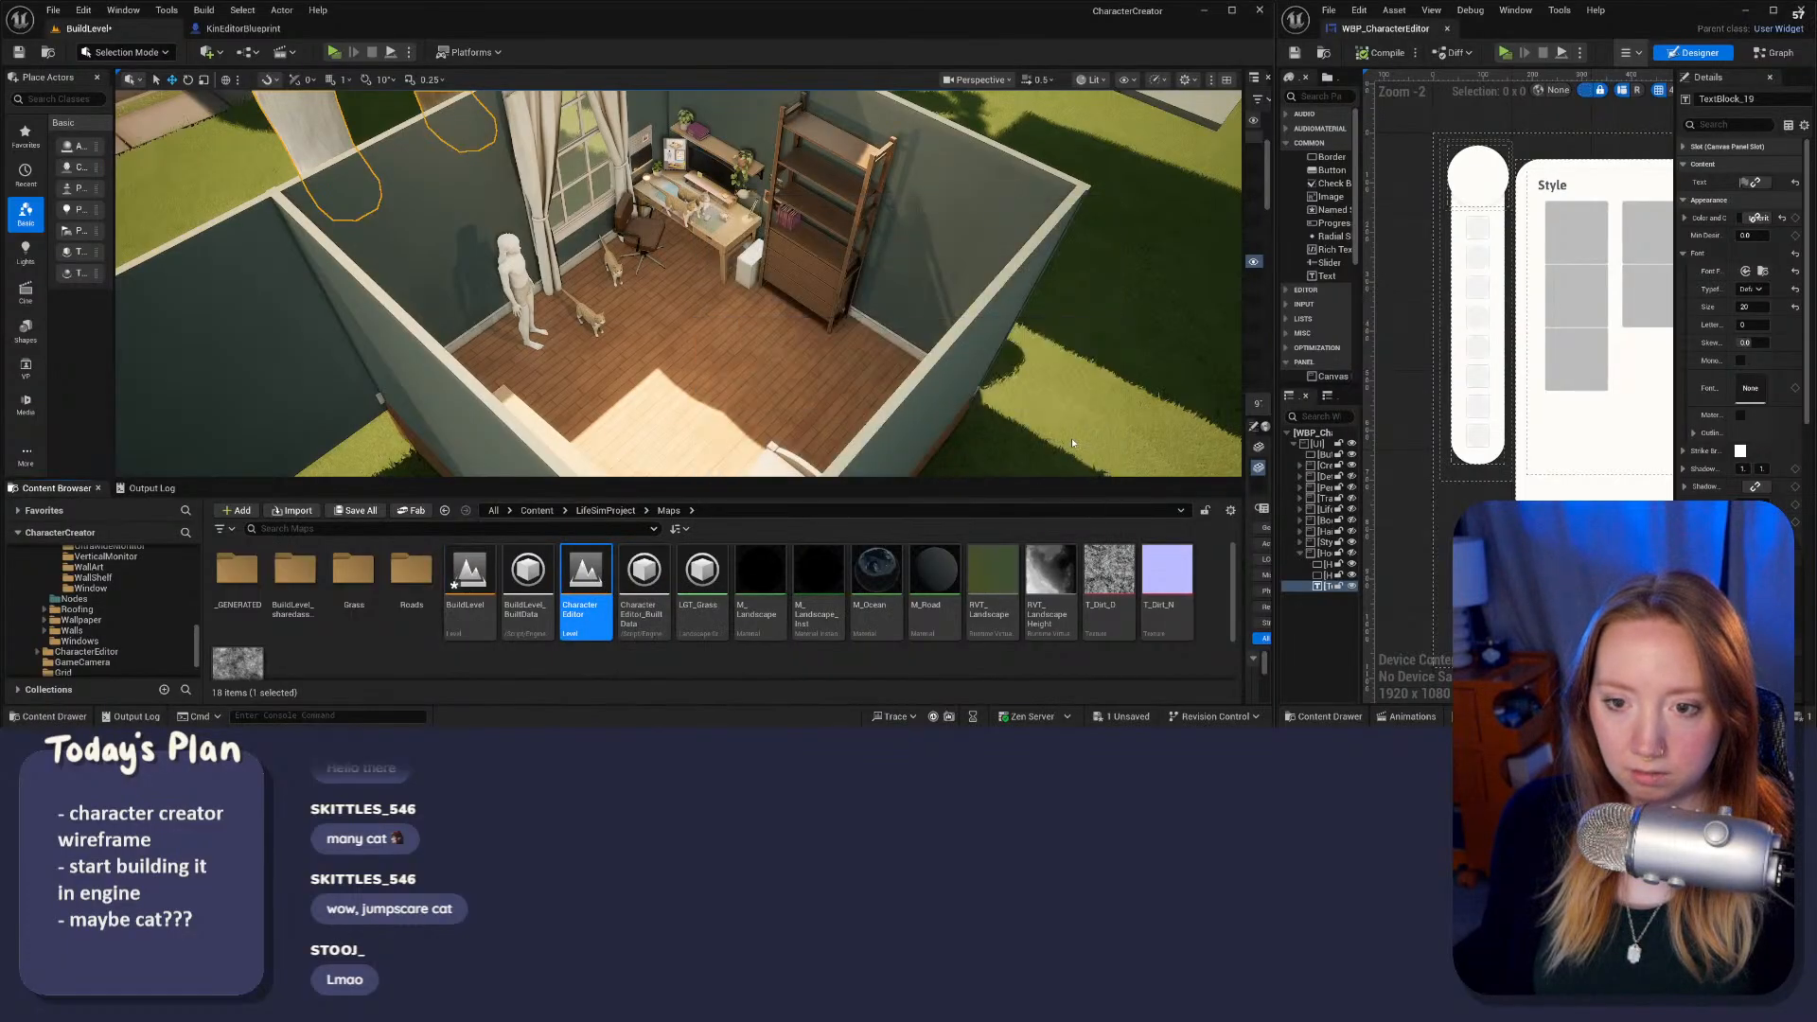
Step: Give the level viewport more height over the asset browser and adjust the split between the level editor and the widget designer
{"action": "left_click_drag", "start_coordinate": [837, 480], "coordinate": [838, 572]}
{"action": "left_click_drag", "start_coordinate": [1273, 401], "coordinate": [1345, 401]}
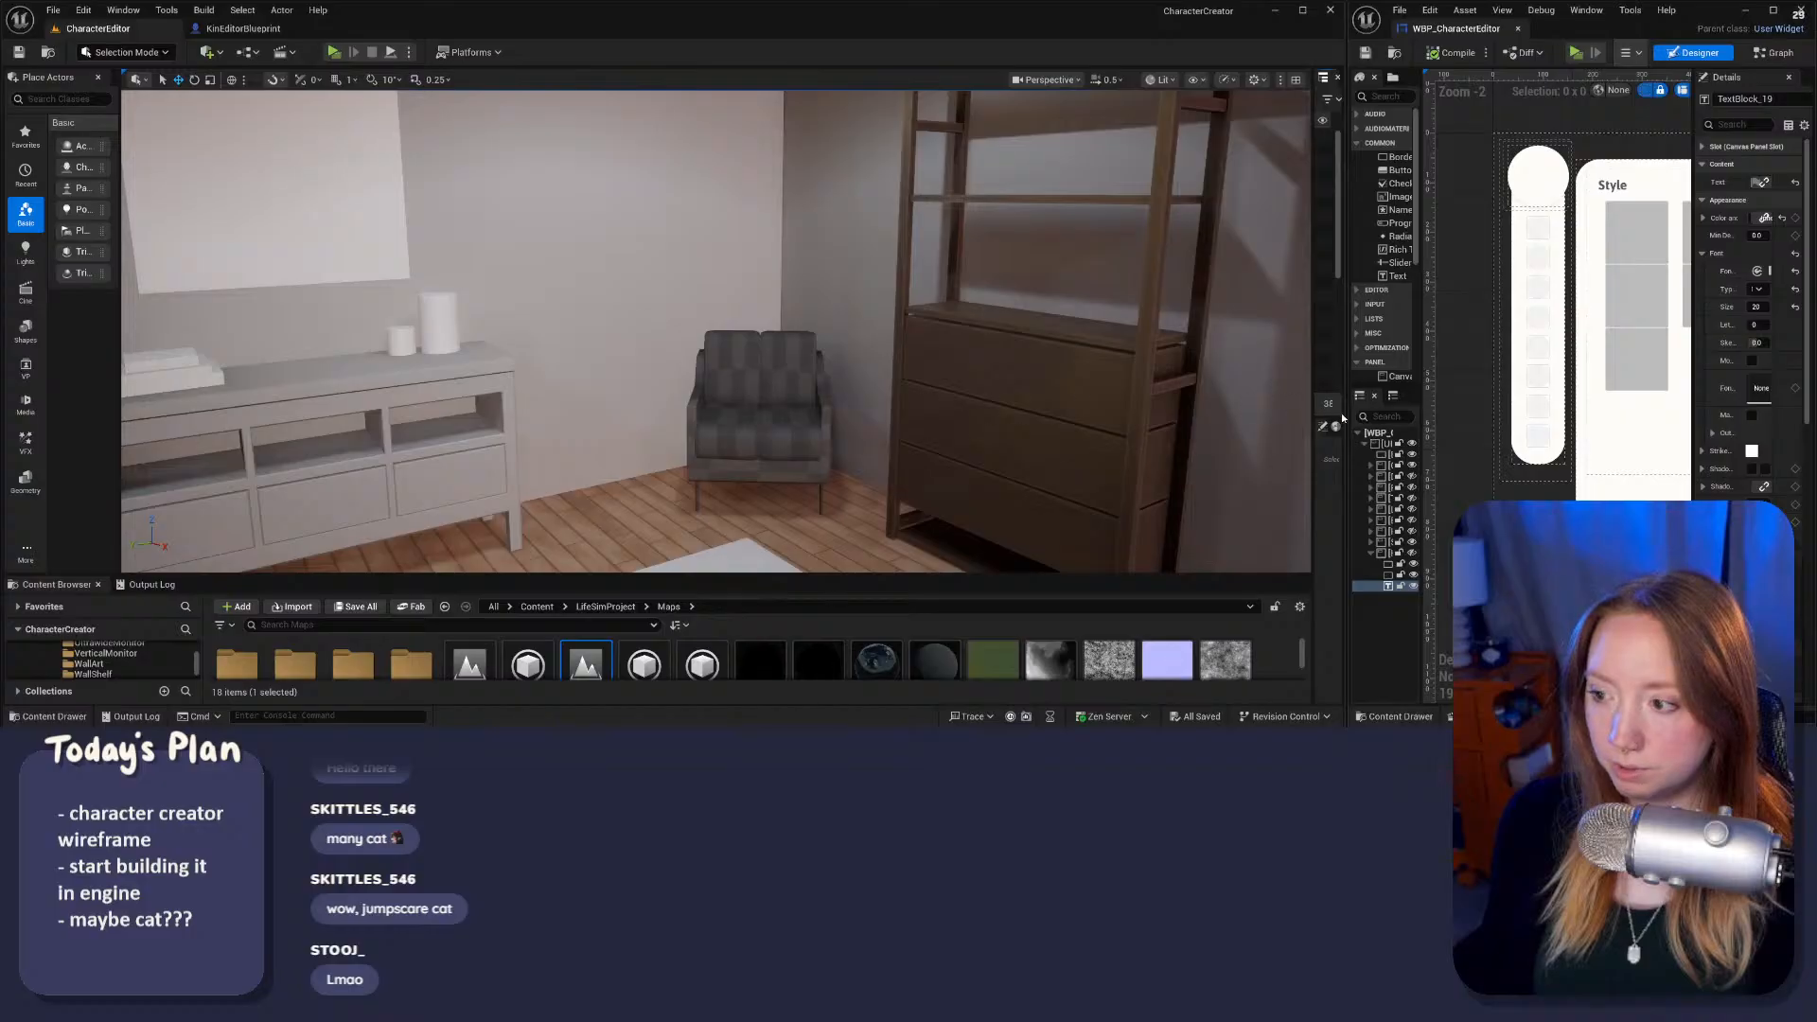
{"action": "left_click_drag", "start_coordinate": [1345, 408], "coordinate": [1229, 409]}
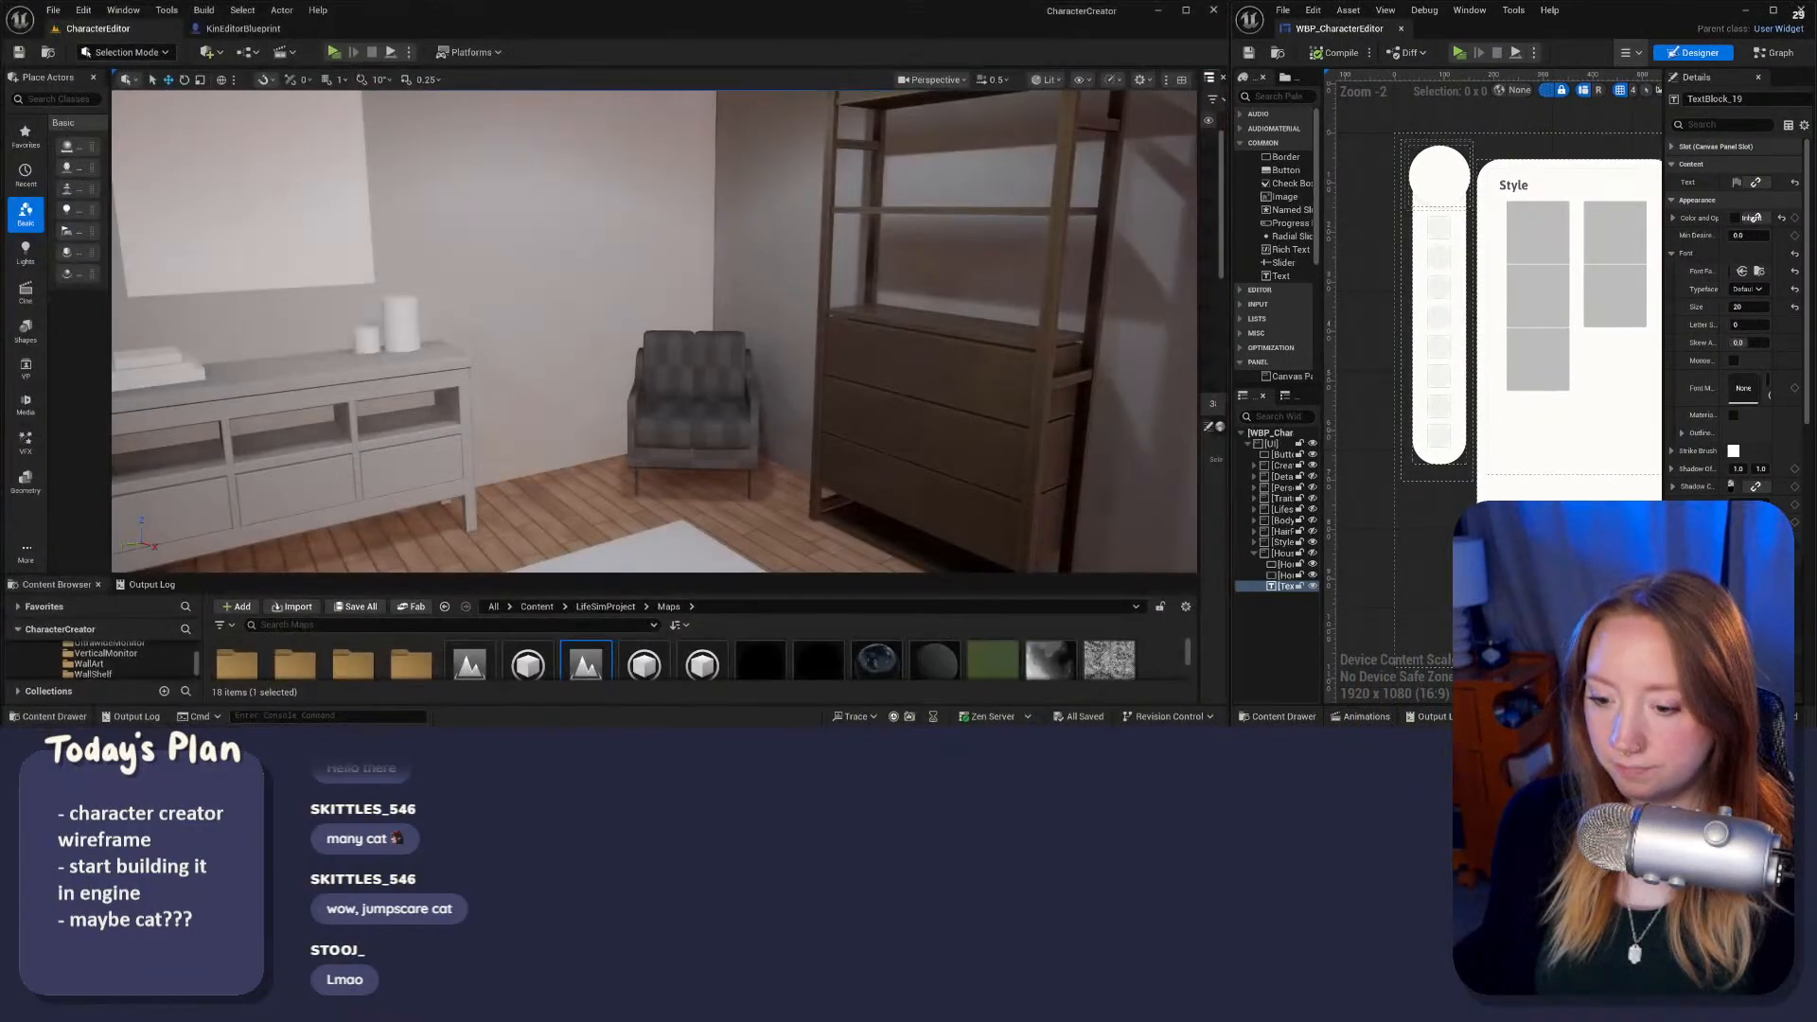
Step: Switch to the wireframe whiteboard alongside the browser's character creator image results and widen the whiteboard
{"action": "key", "text": "alt+Tab"}
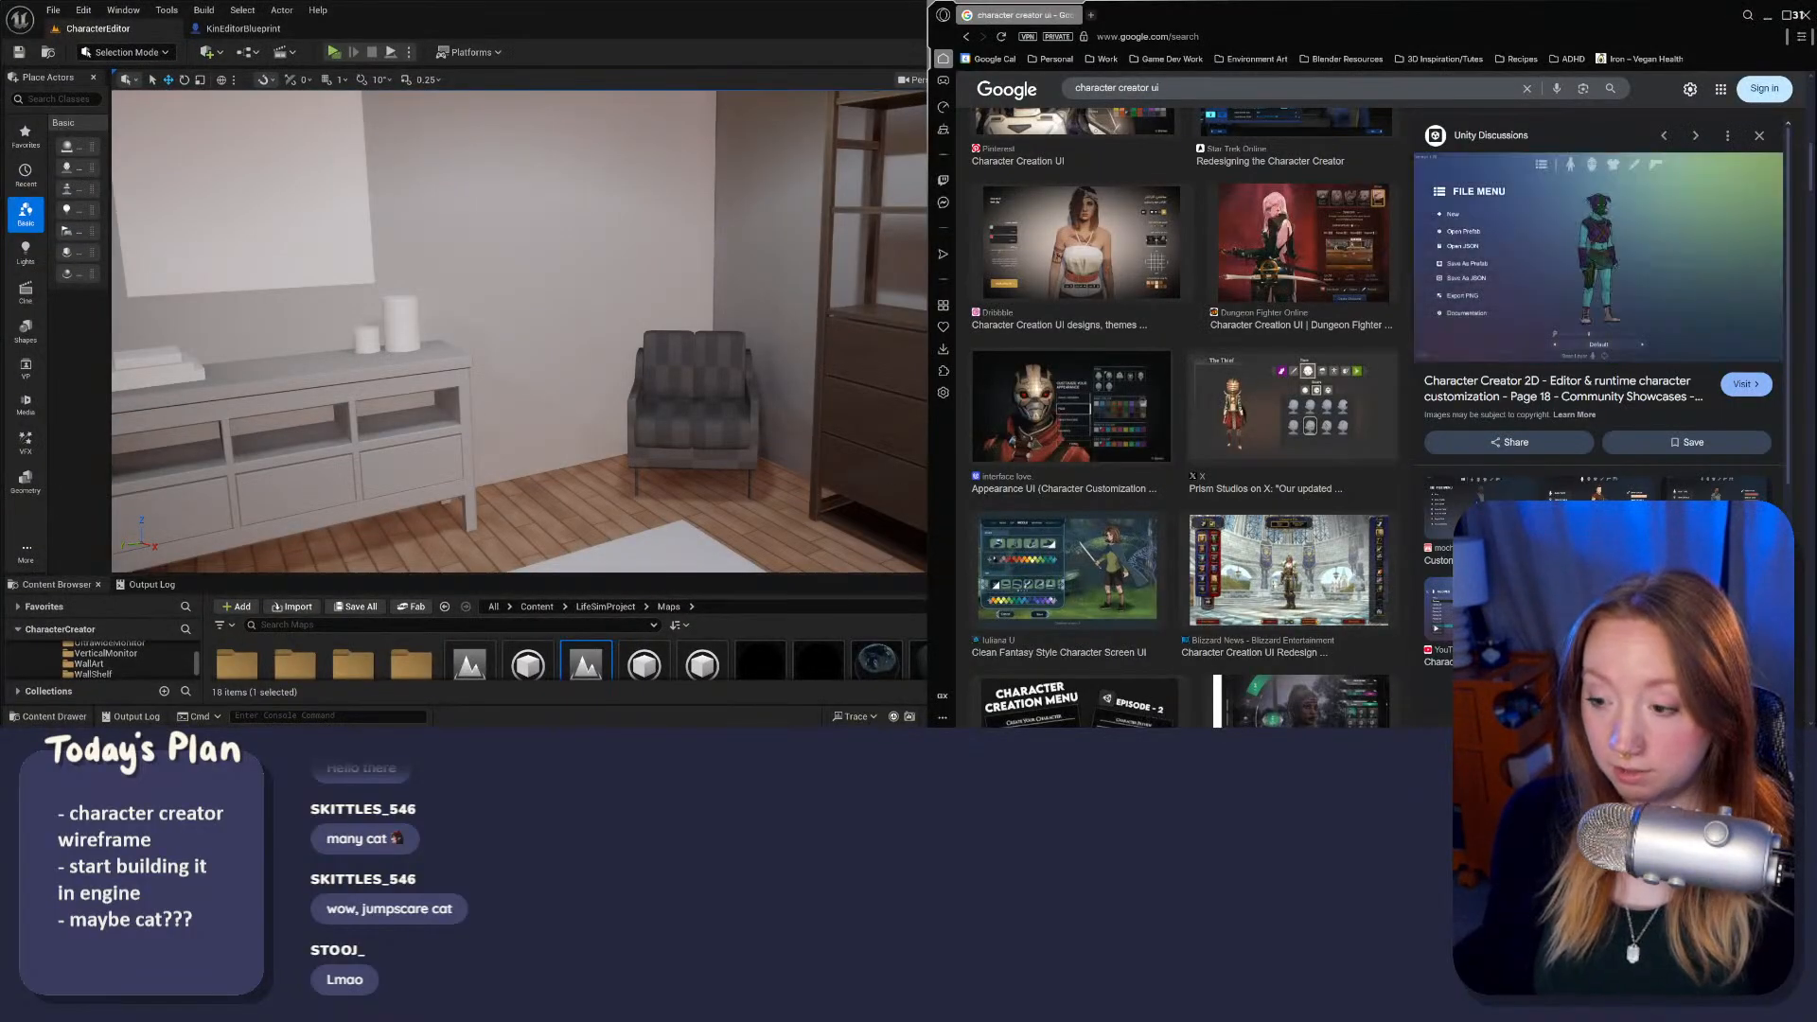
{"action": "key", "text": "alt+Tab"}
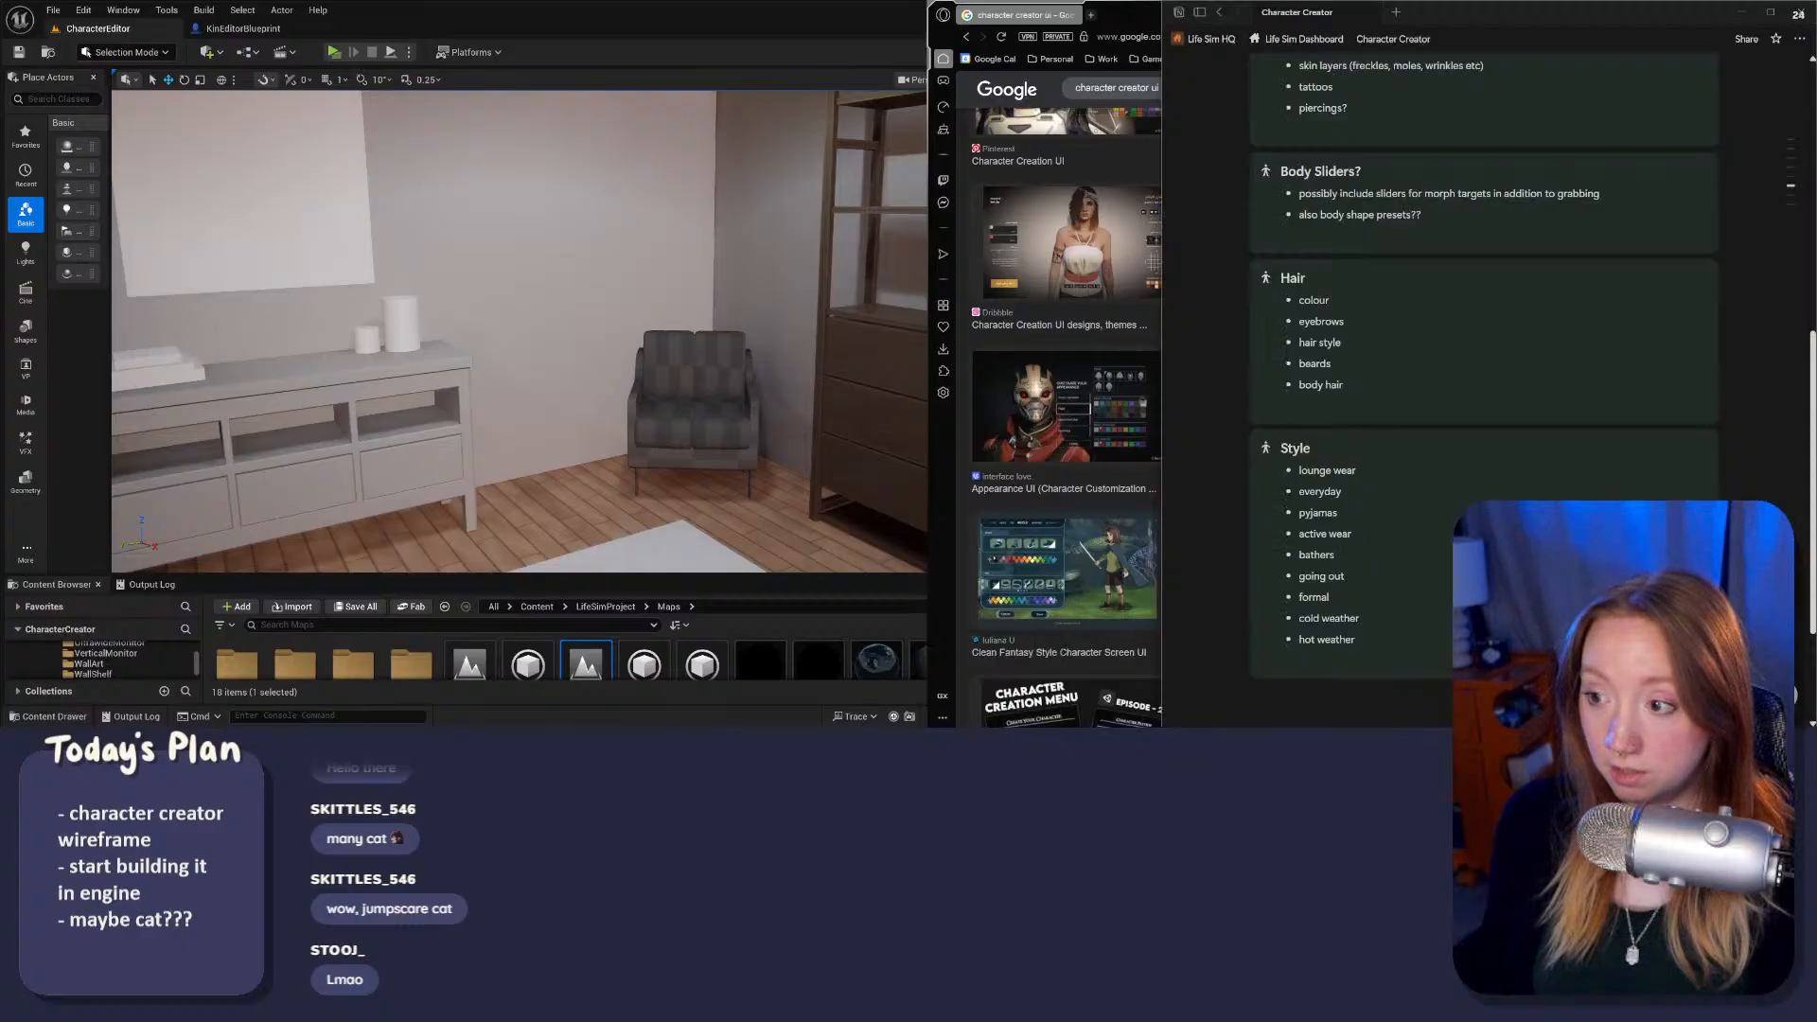
{"action": "key", "text": "alt+Tab"}
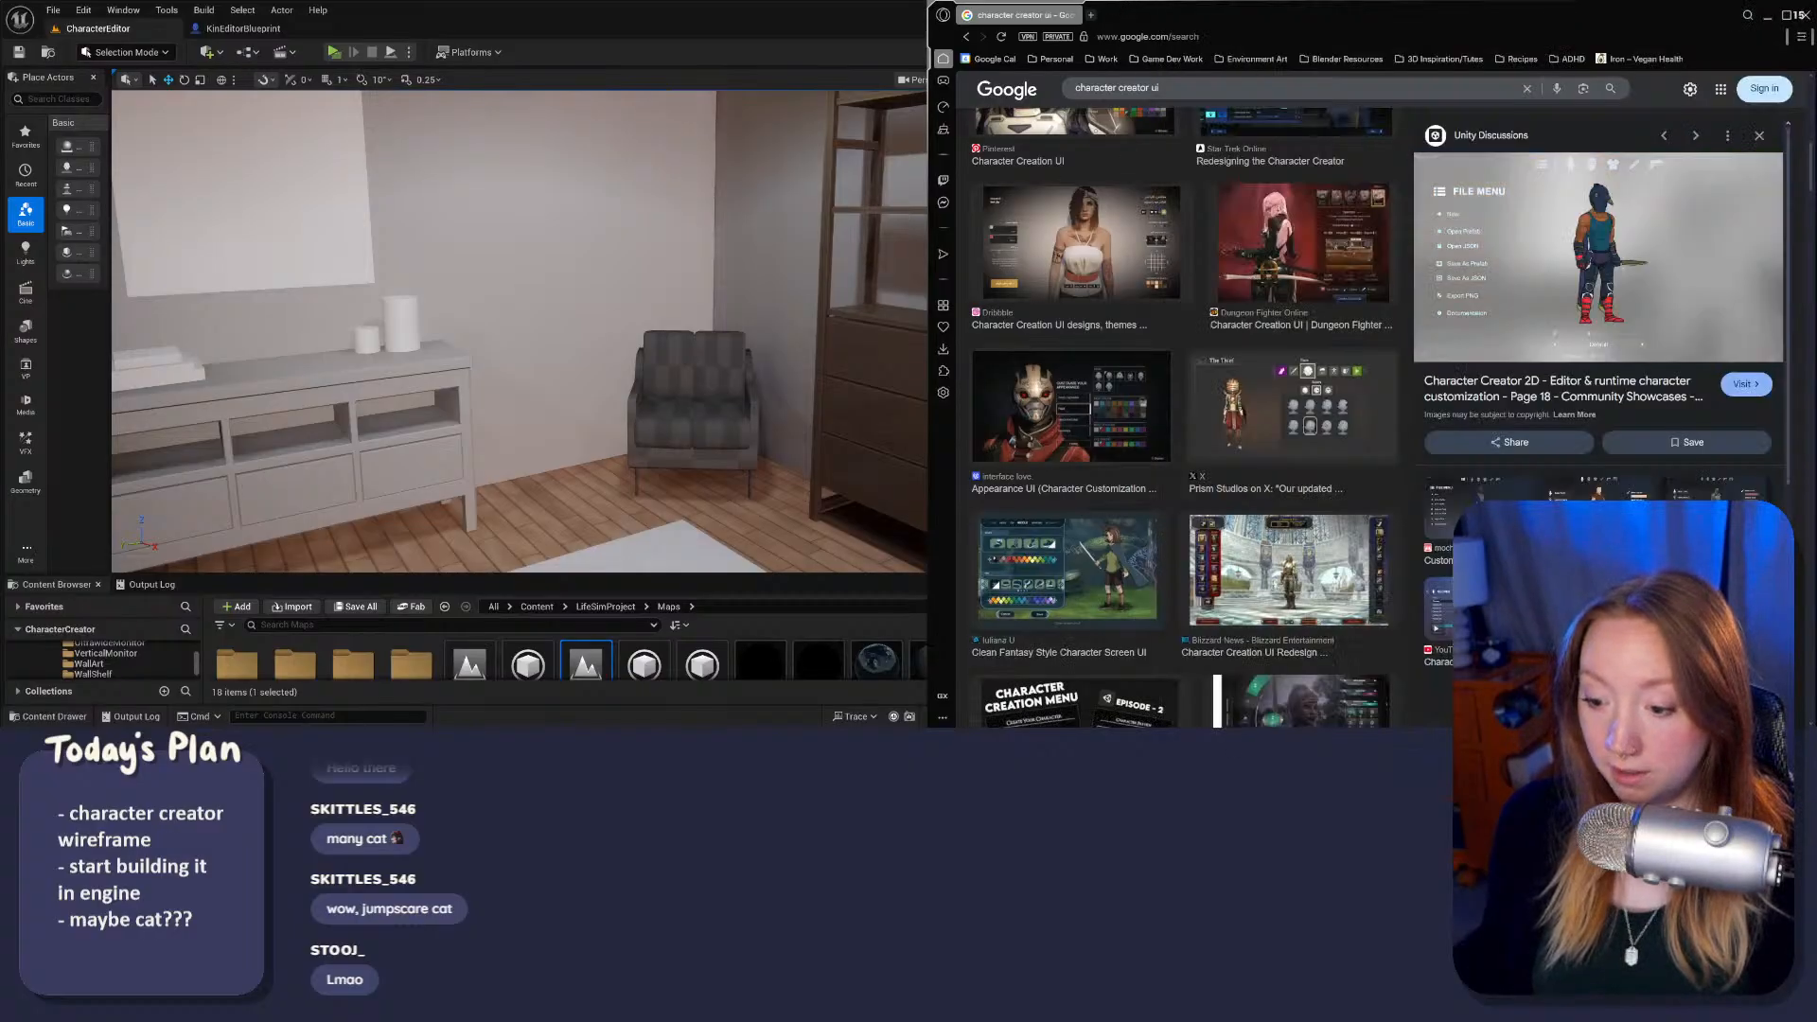
{"action": "key", "text": "alt+Tab"}
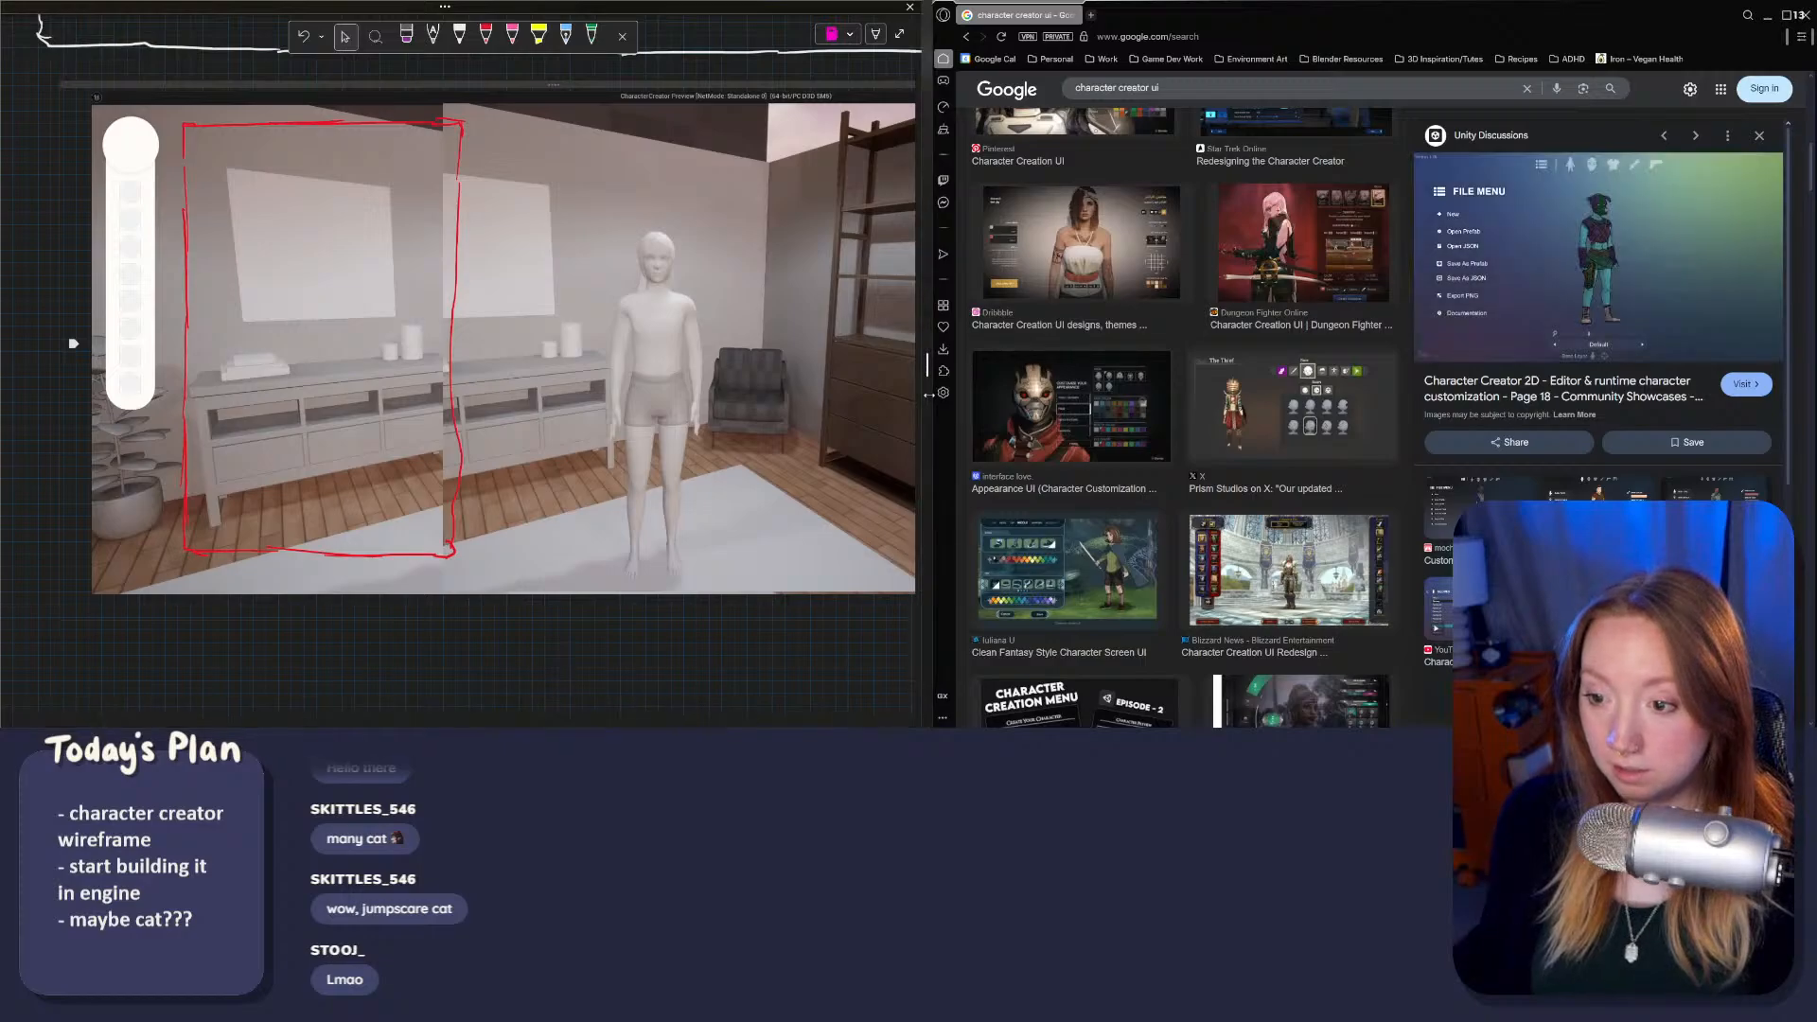
{"action": "left_click_drag", "start_coordinate": [928, 395], "coordinate": [997, 397]}
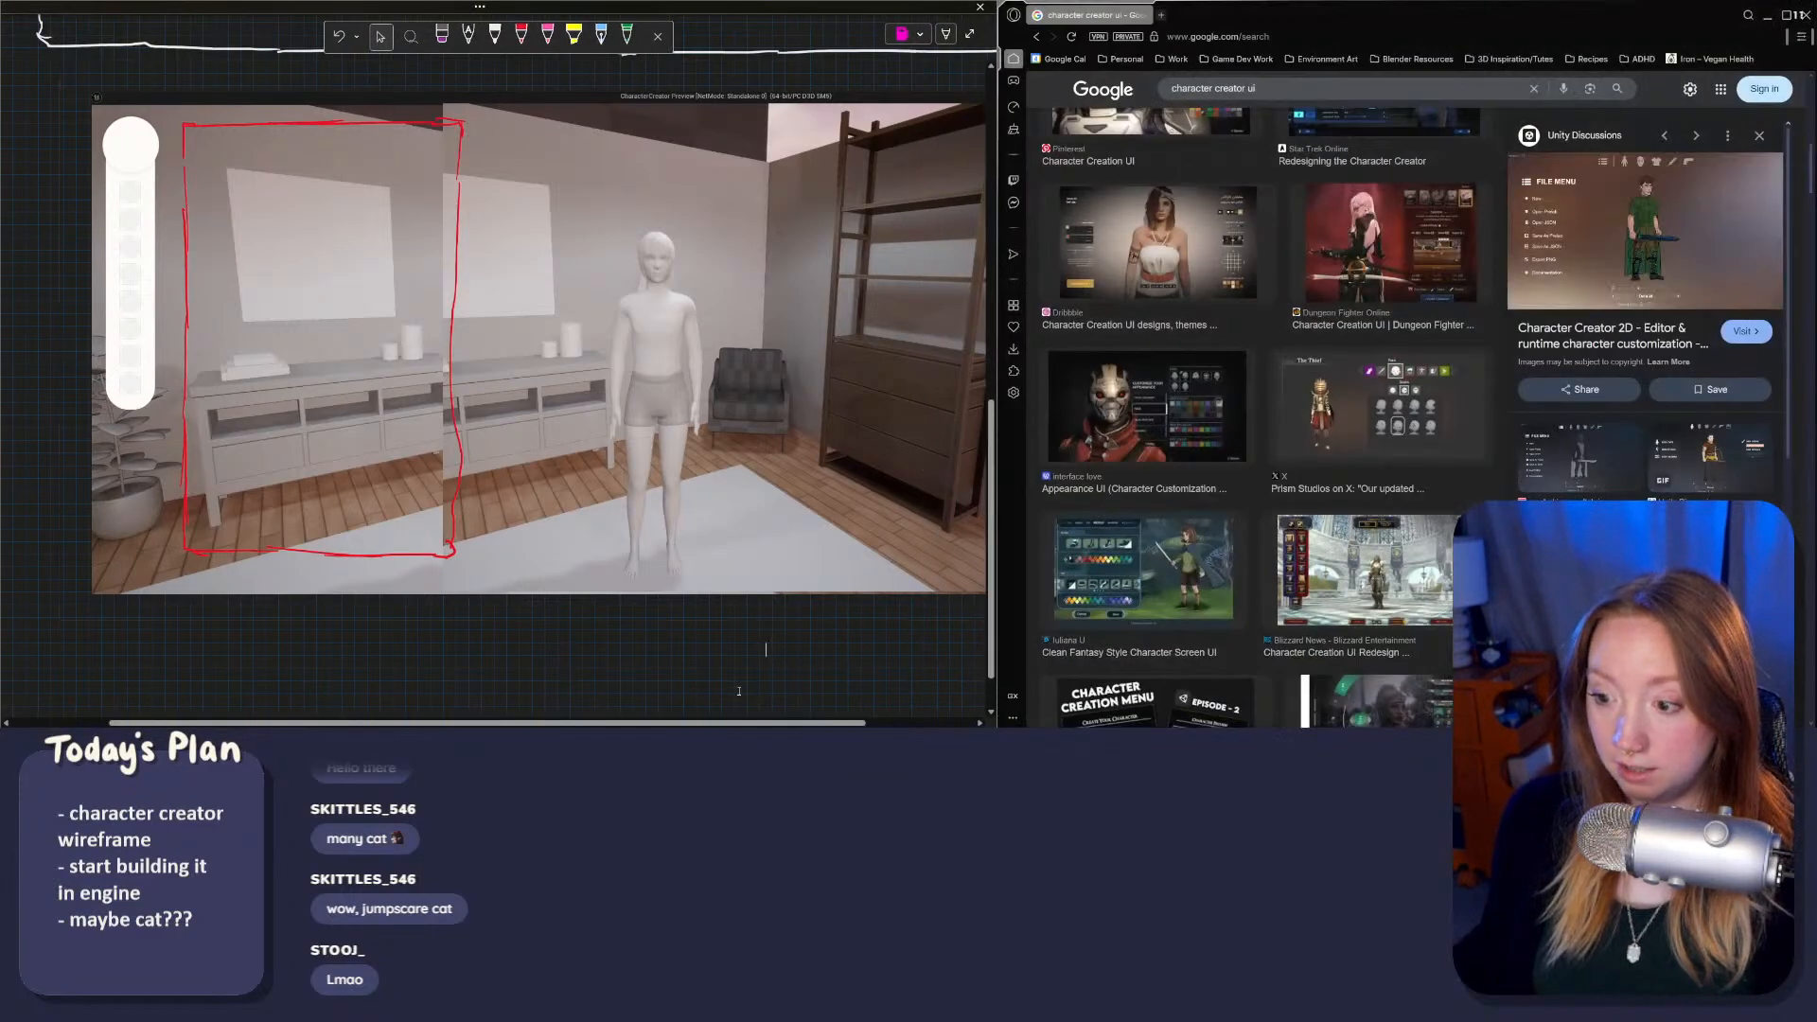
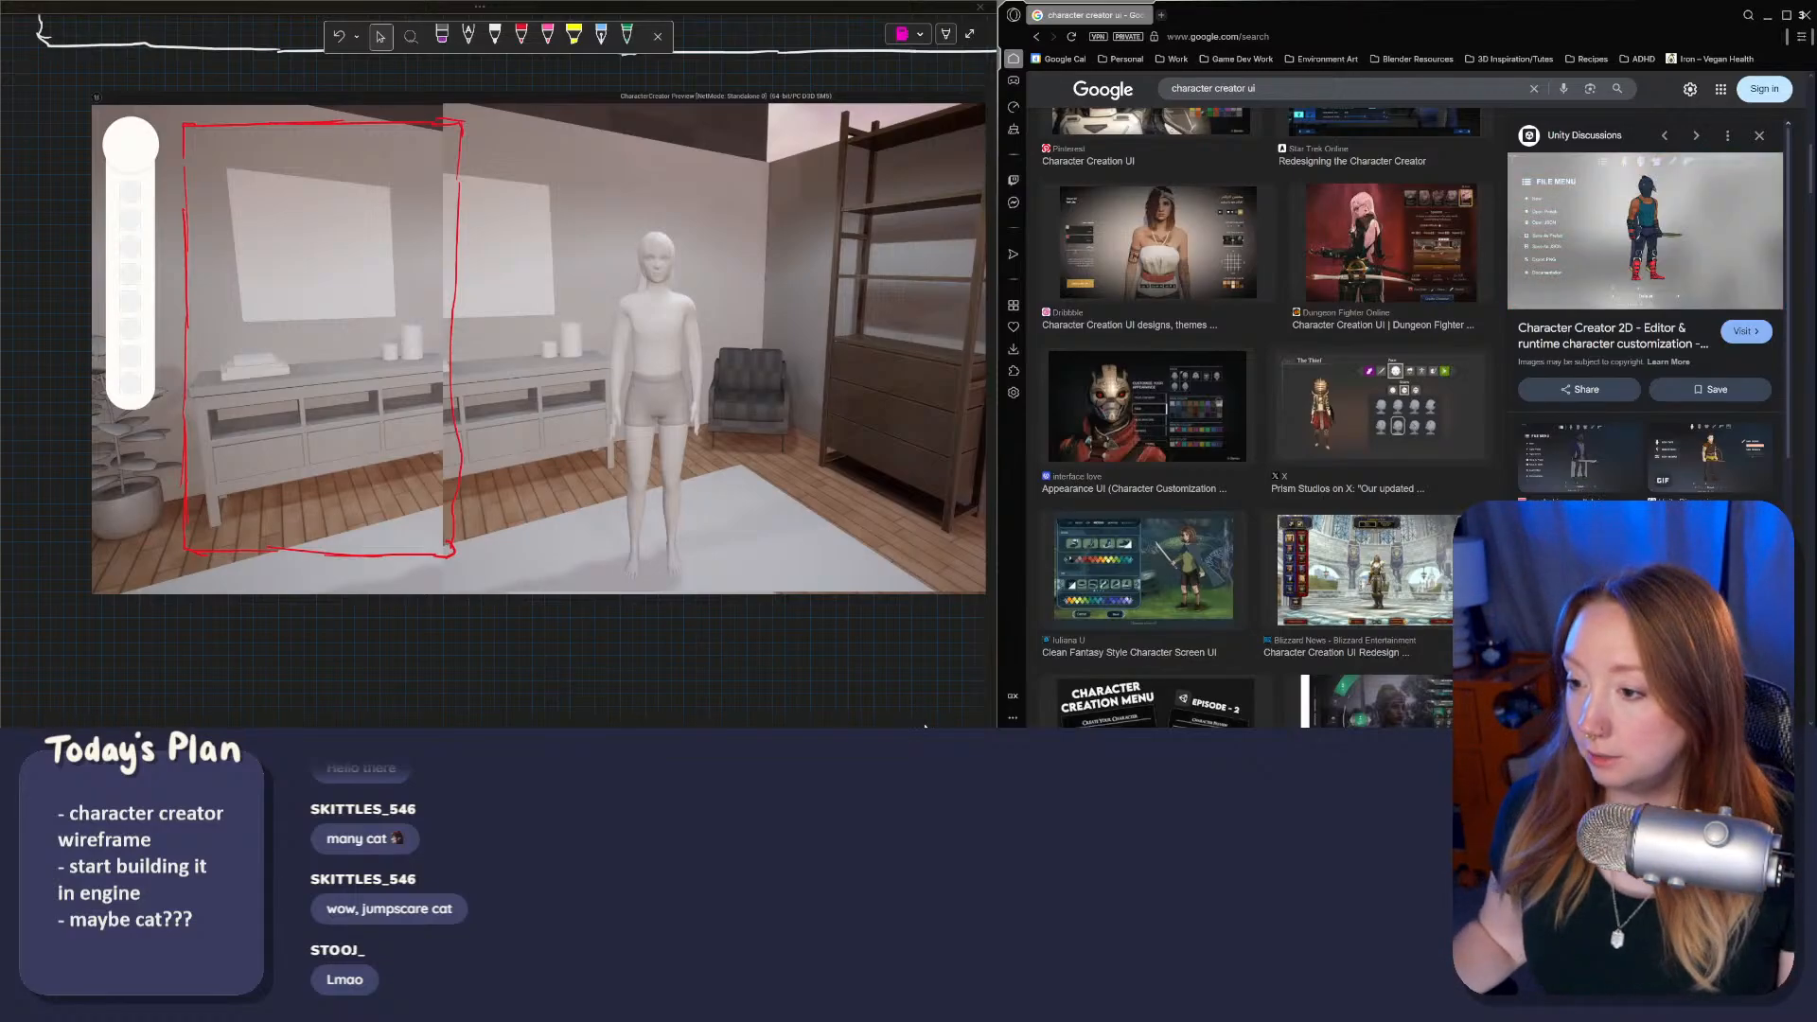
Step: Preview several character creator UI references in the image results, including the Destiny, Prism Studios, FiveM, Clean Fantasy Style and Redux designs
{"action": "left_click", "coordinate": [1226, 476]}
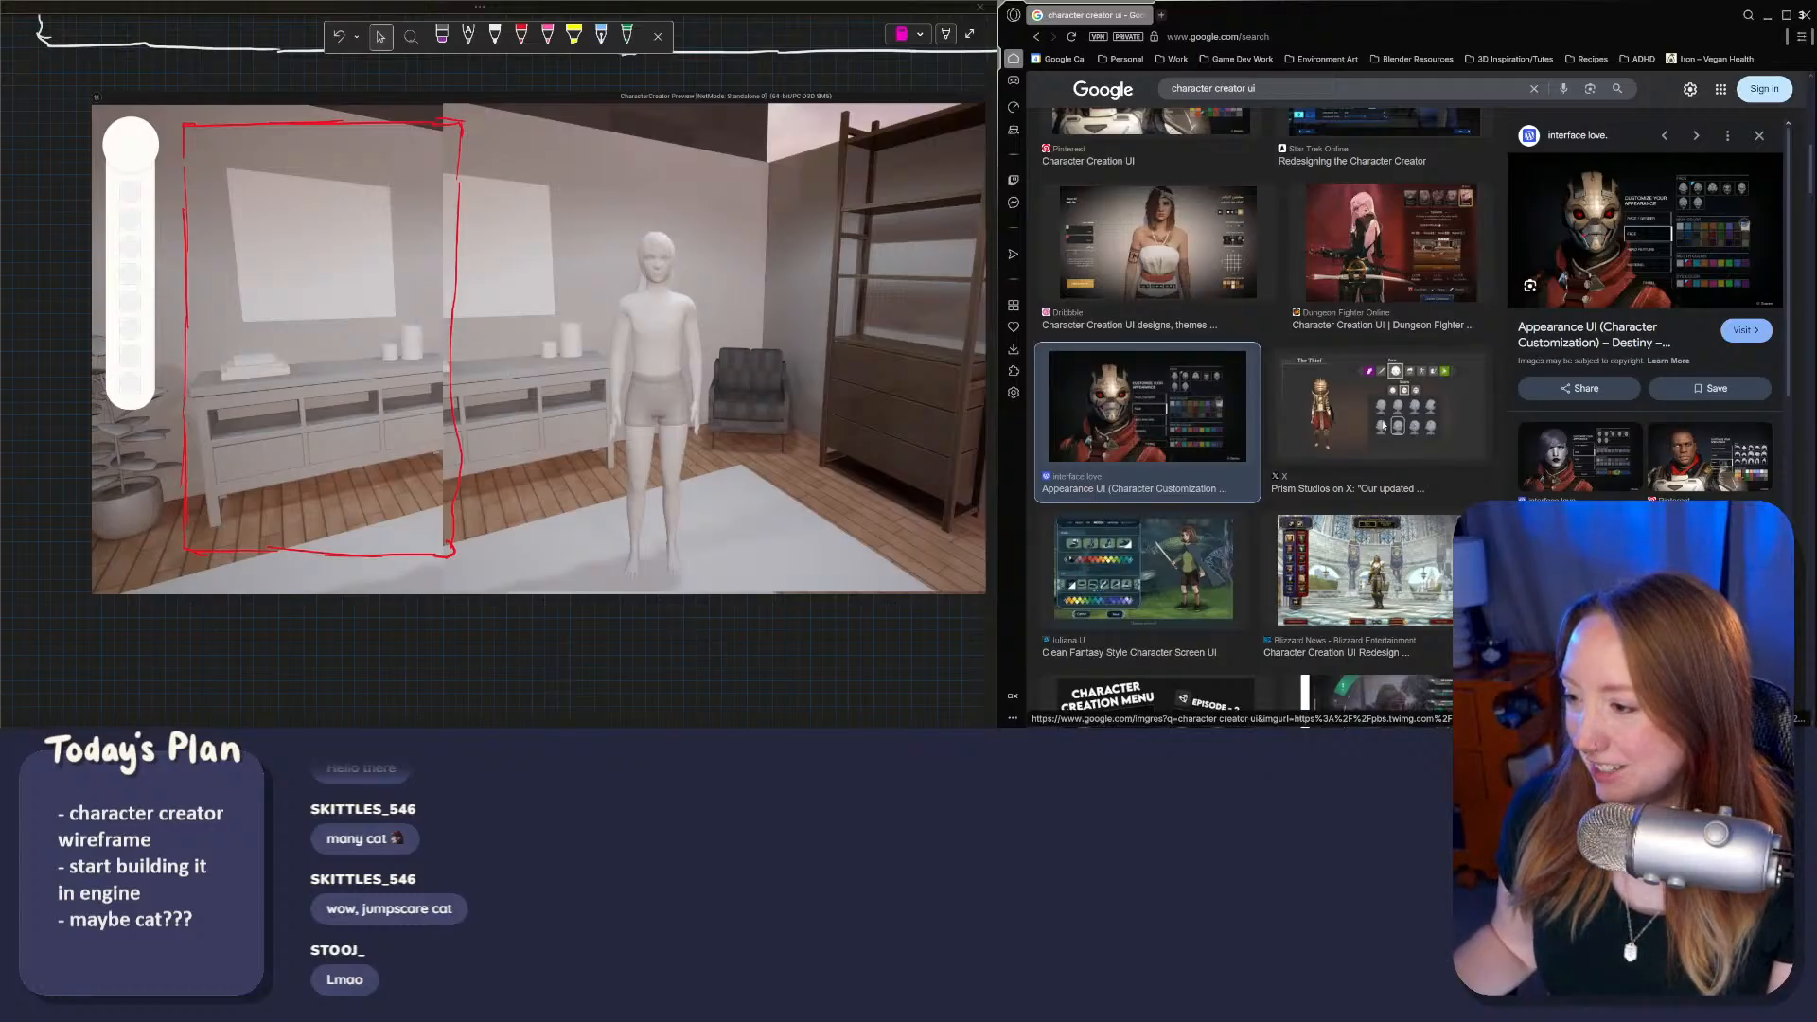
{"action": "left_click", "coordinate": [1419, 407]}
{"action": "scroll", "coordinate": [1417, 253], "scroll_direction": "down", "scroll_amount": 3}
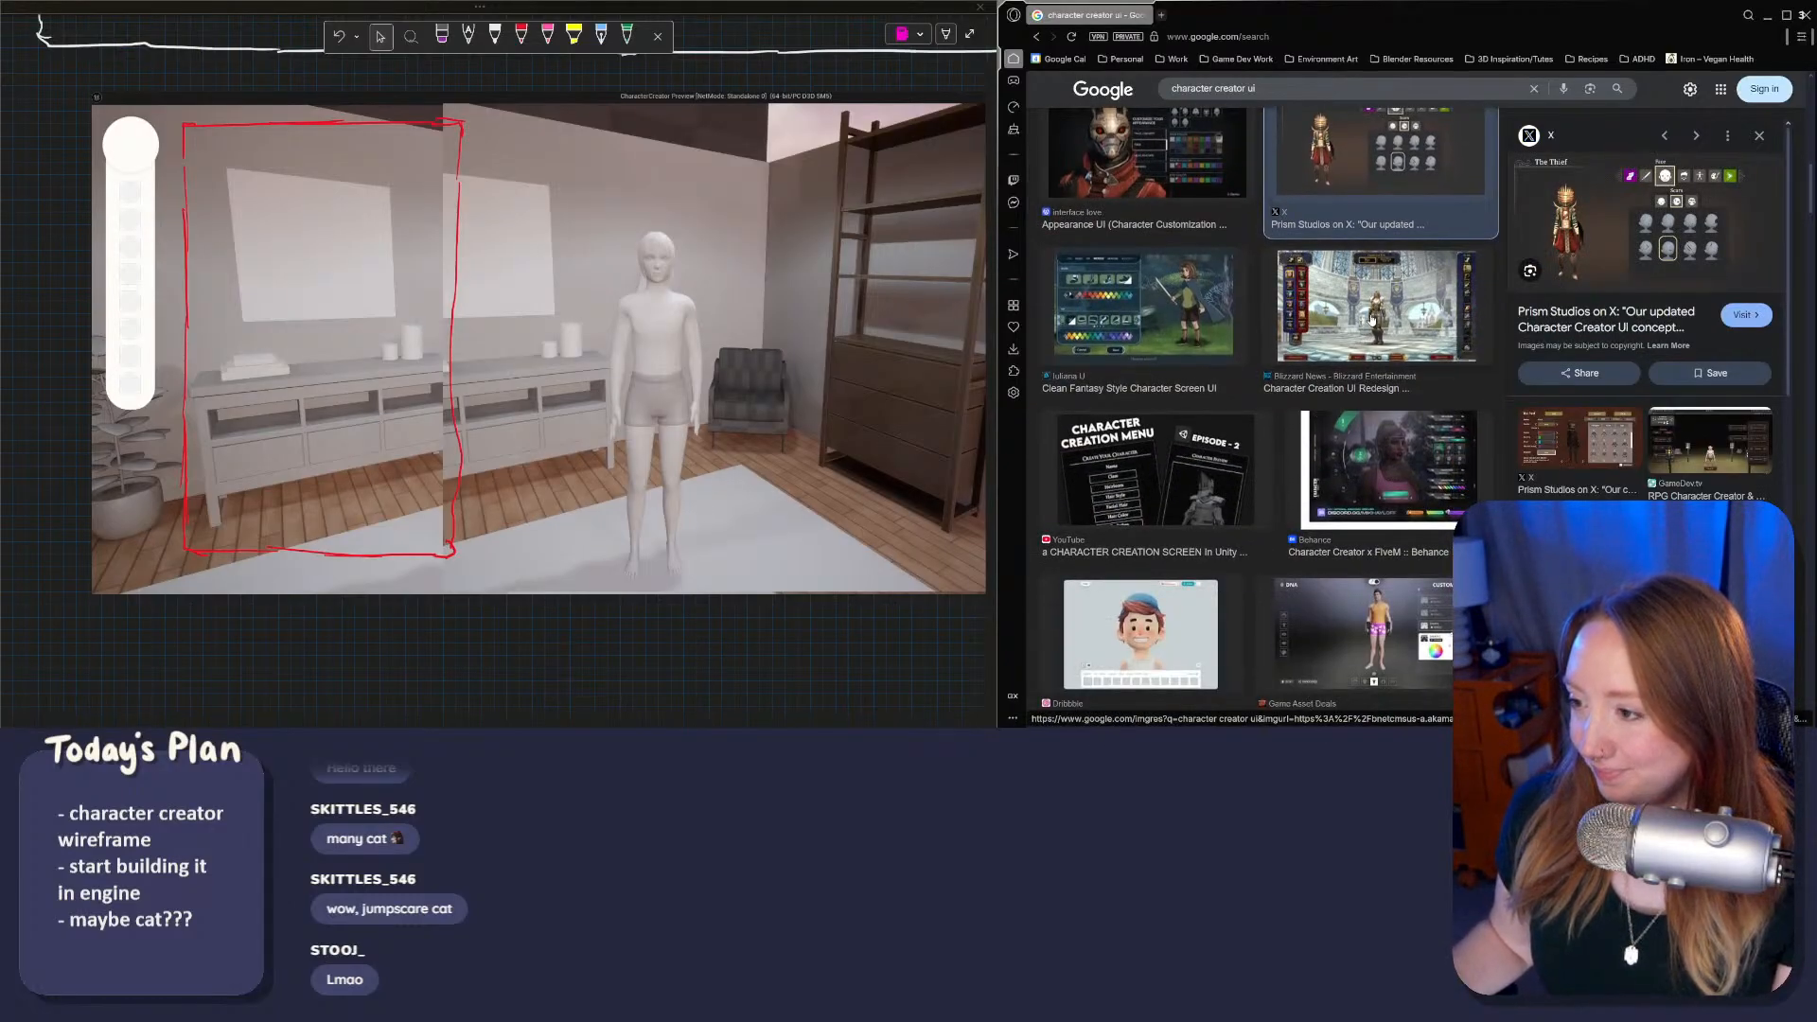
{"action": "left_click", "coordinate": [1367, 476]}
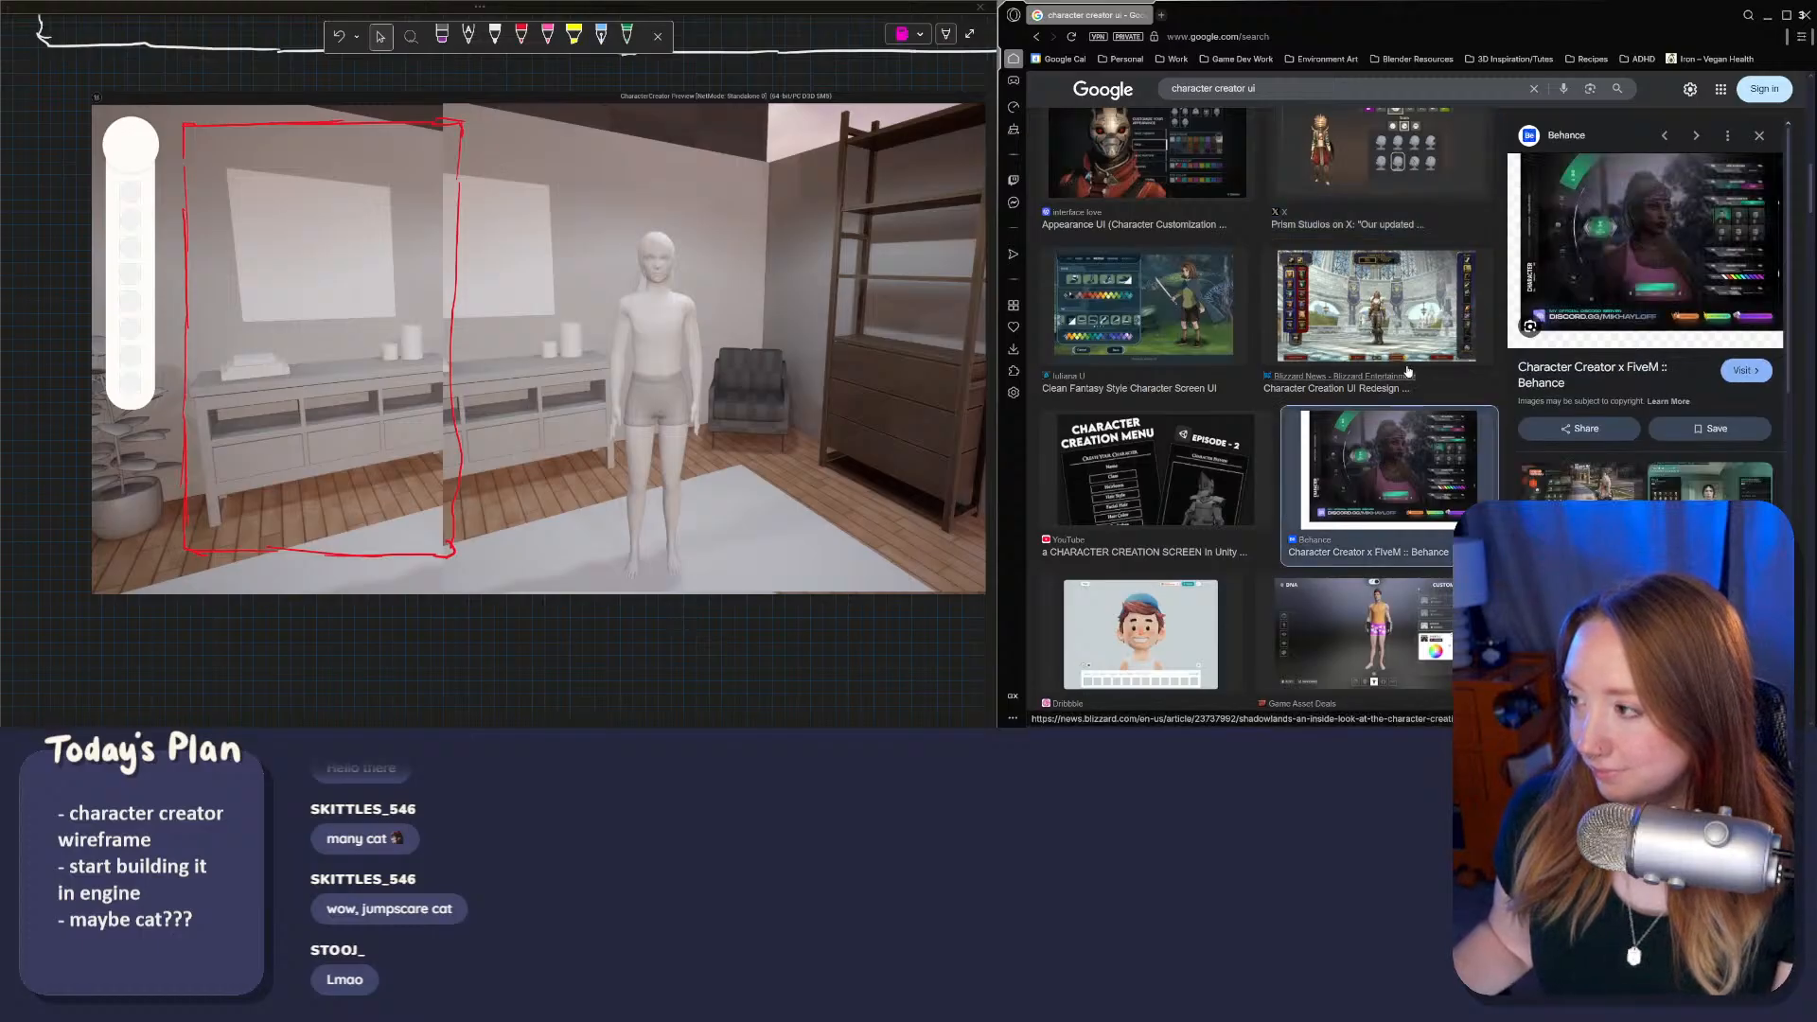
{"action": "left_click", "coordinate": [1216, 322]}
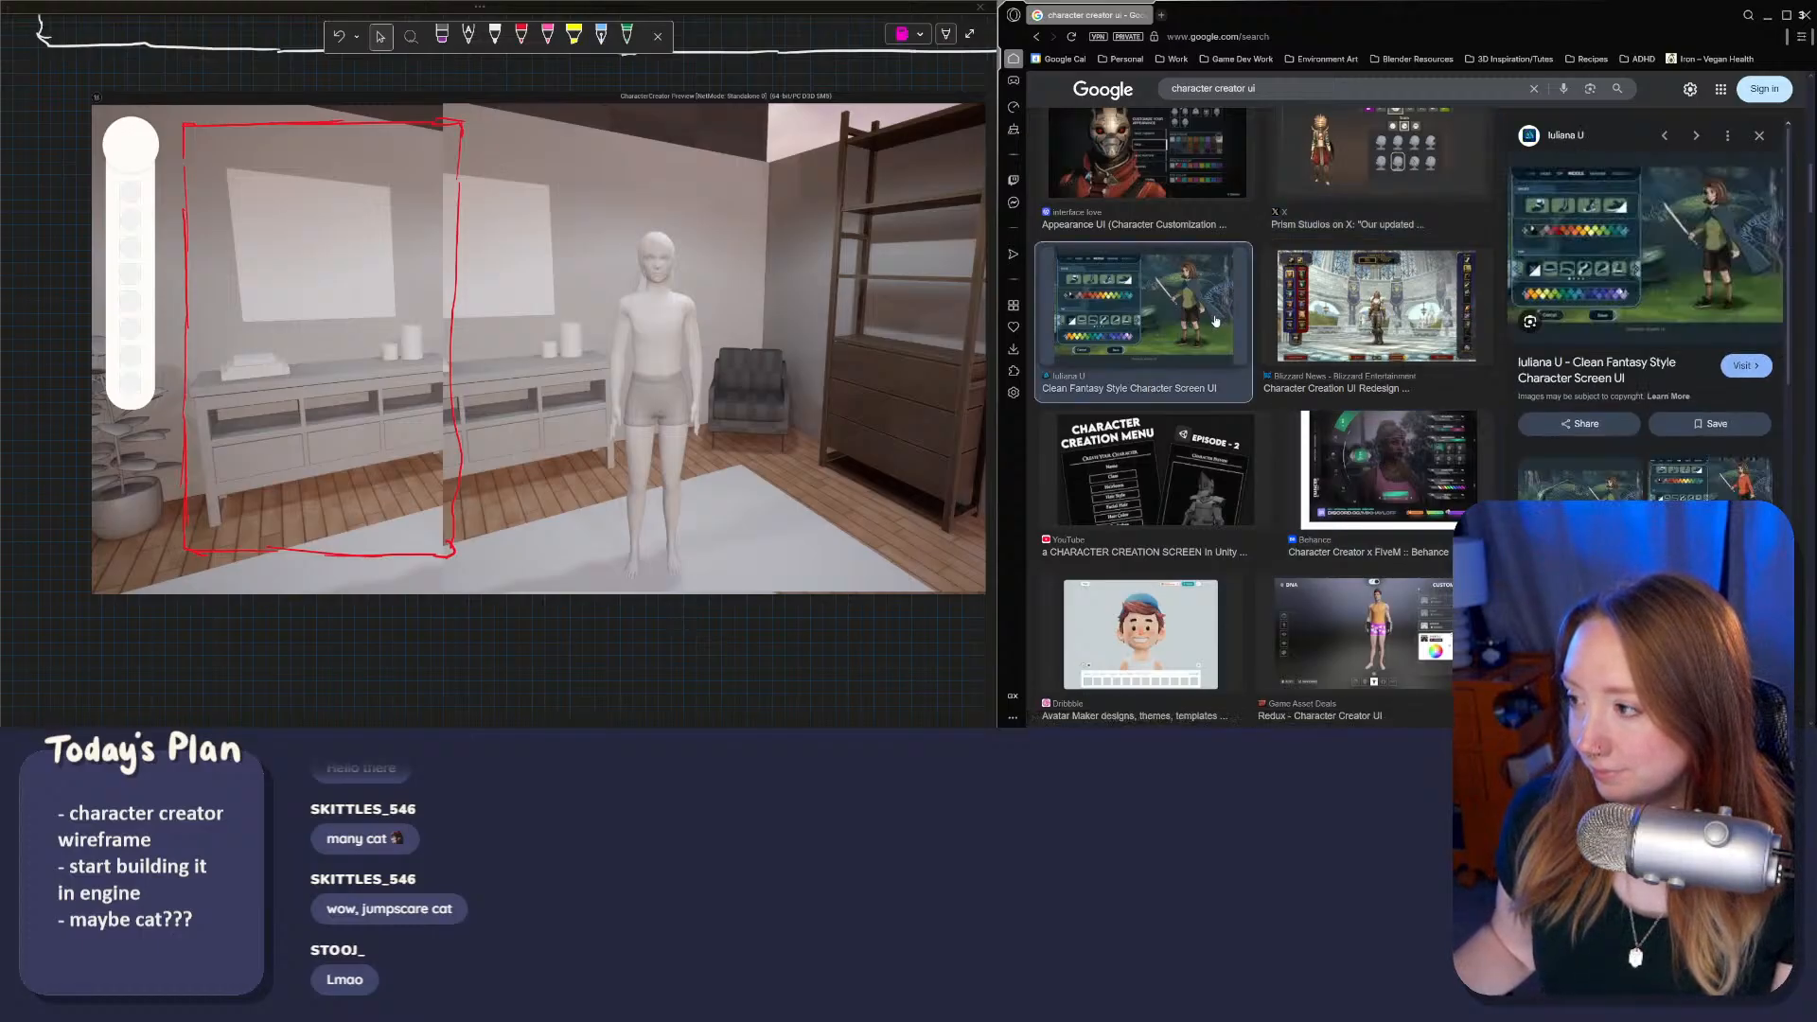
{"action": "left_click", "coordinate": [1154, 473]}
{"action": "left_click", "coordinate": [1317, 678]}
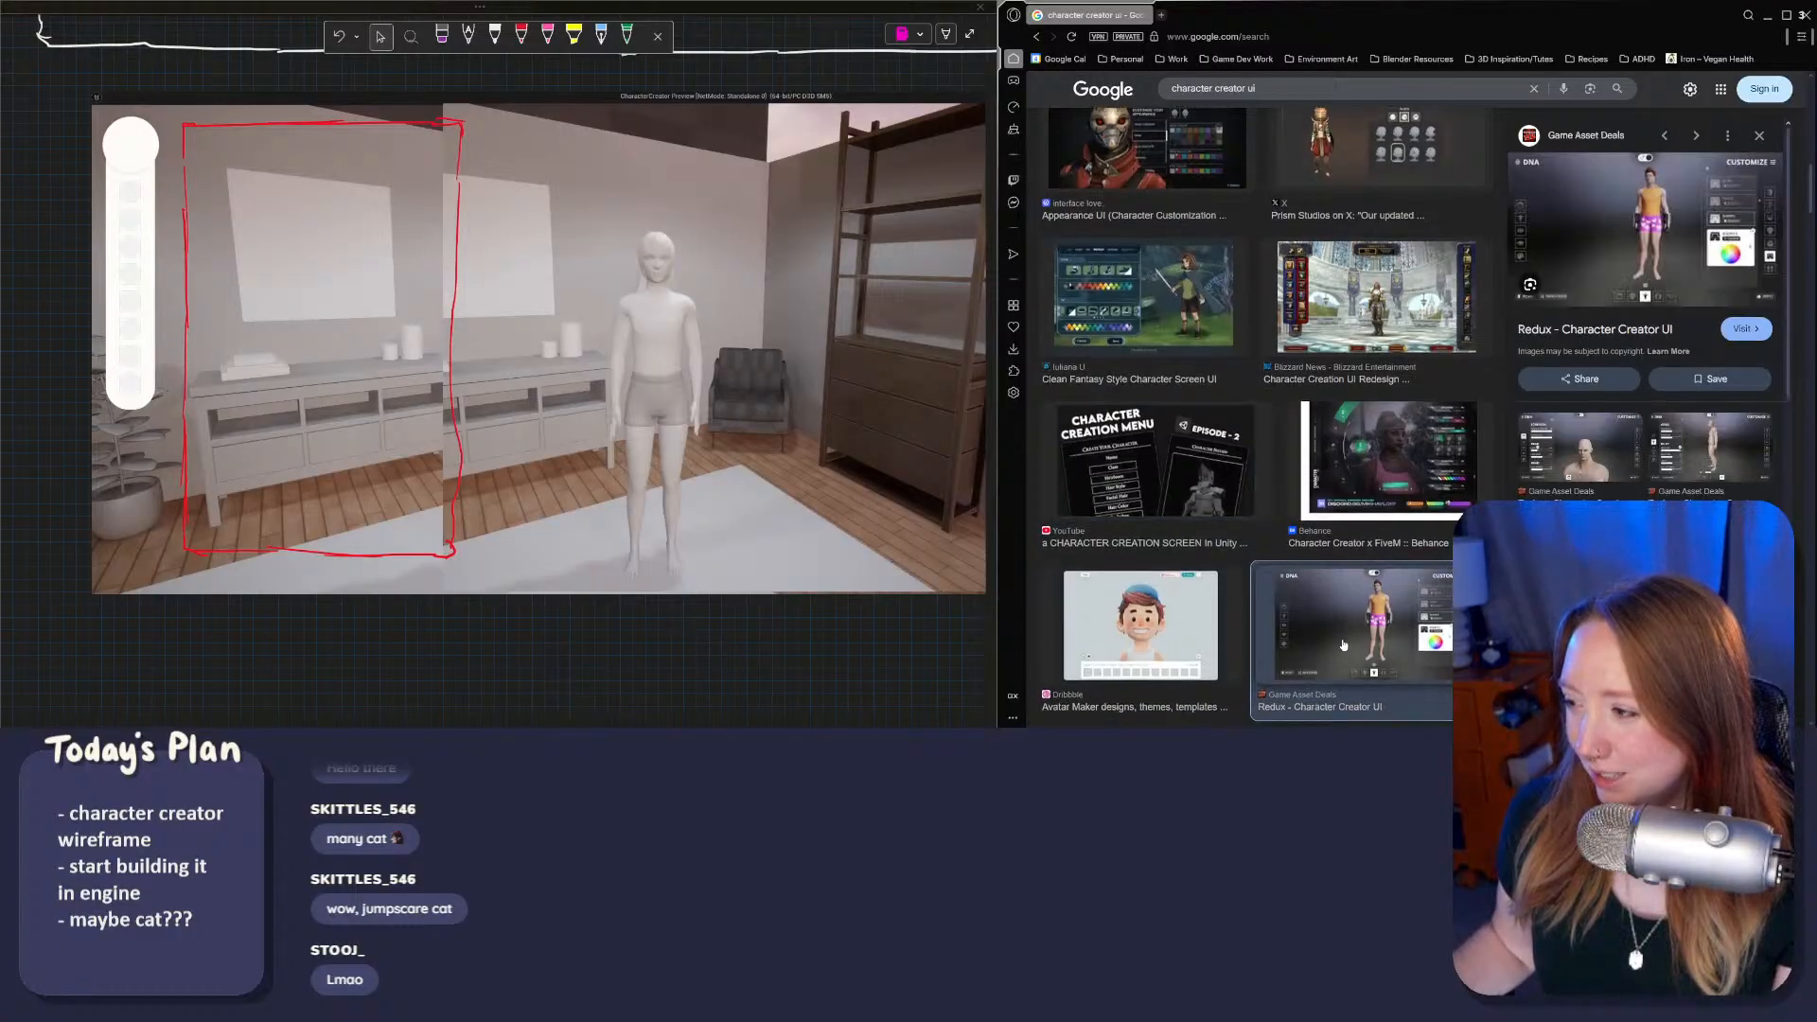
{"action": "scroll", "coordinate": [1341, 651], "scroll_direction": "down", "scroll_amount": 1}
{"action": "scroll", "coordinate": [1343, 647], "scroll_direction": "up", "scroll_amount": 1}
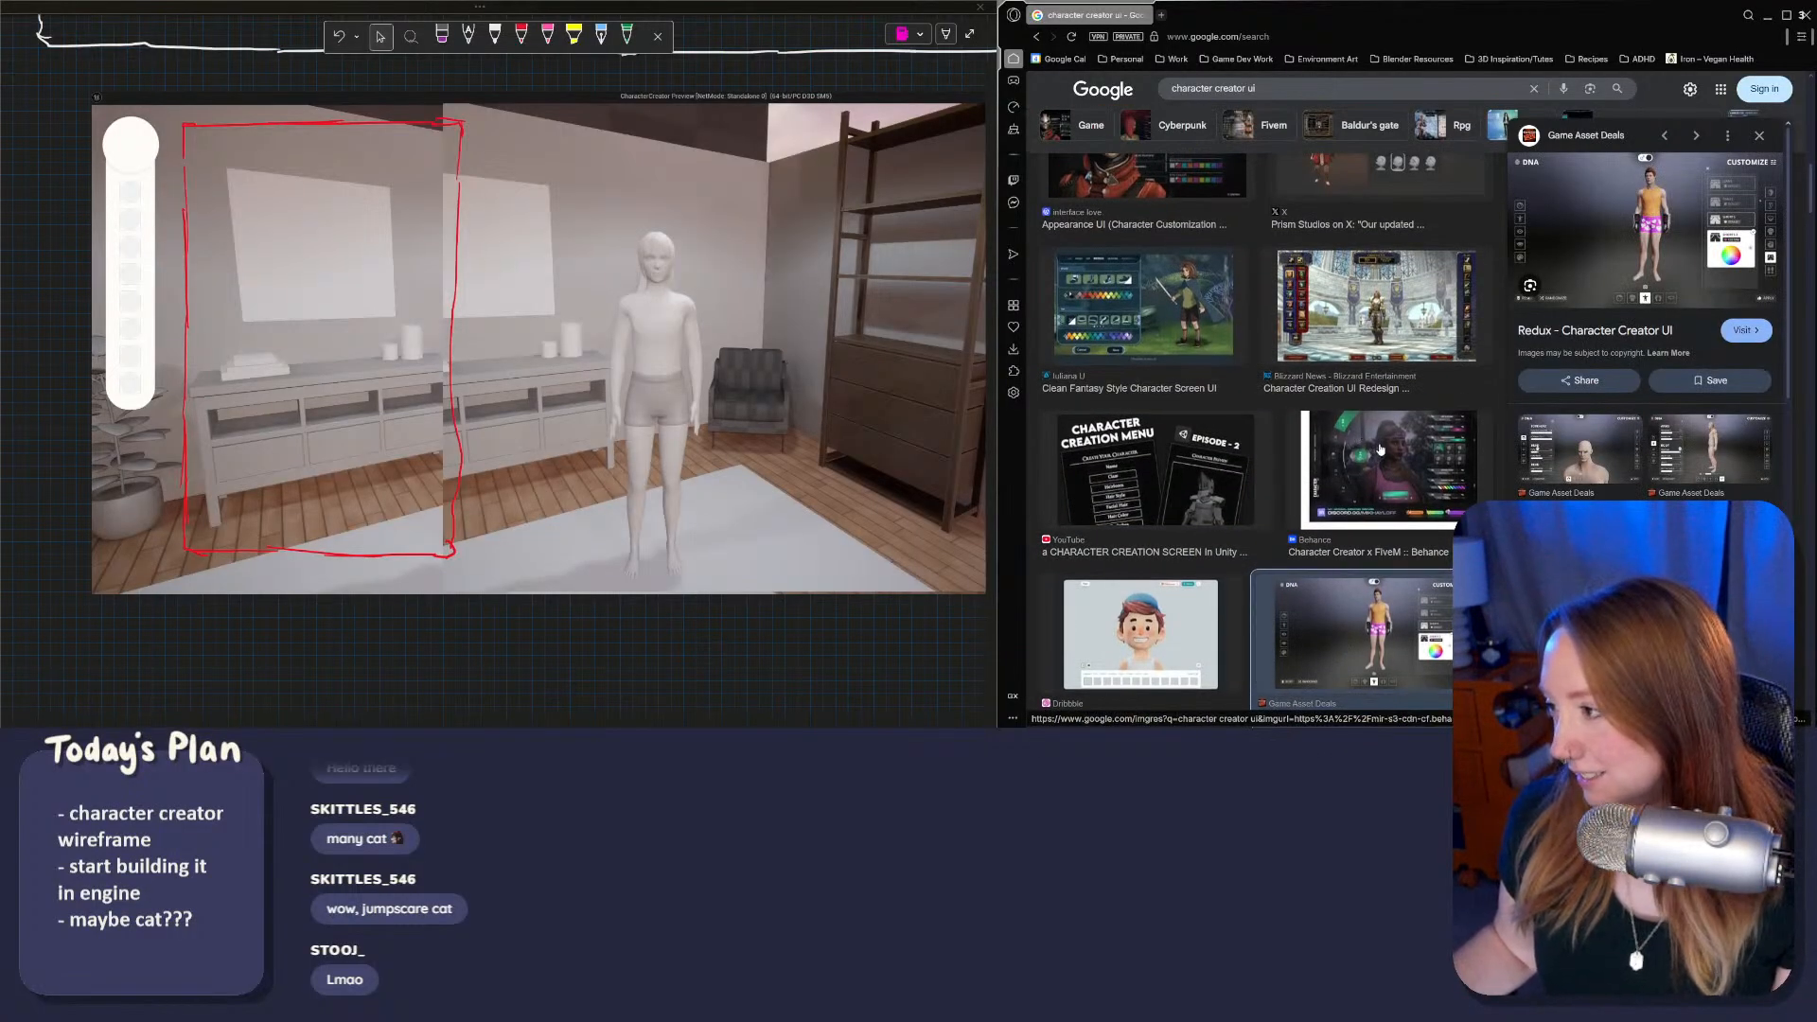
Step: Look through more character creator UI references and open the Sims picture from the Character creation UX article in its own tab
{"action": "scroll", "coordinate": [1363, 425], "scroll_direction": "down", "scroll_amount": 4}
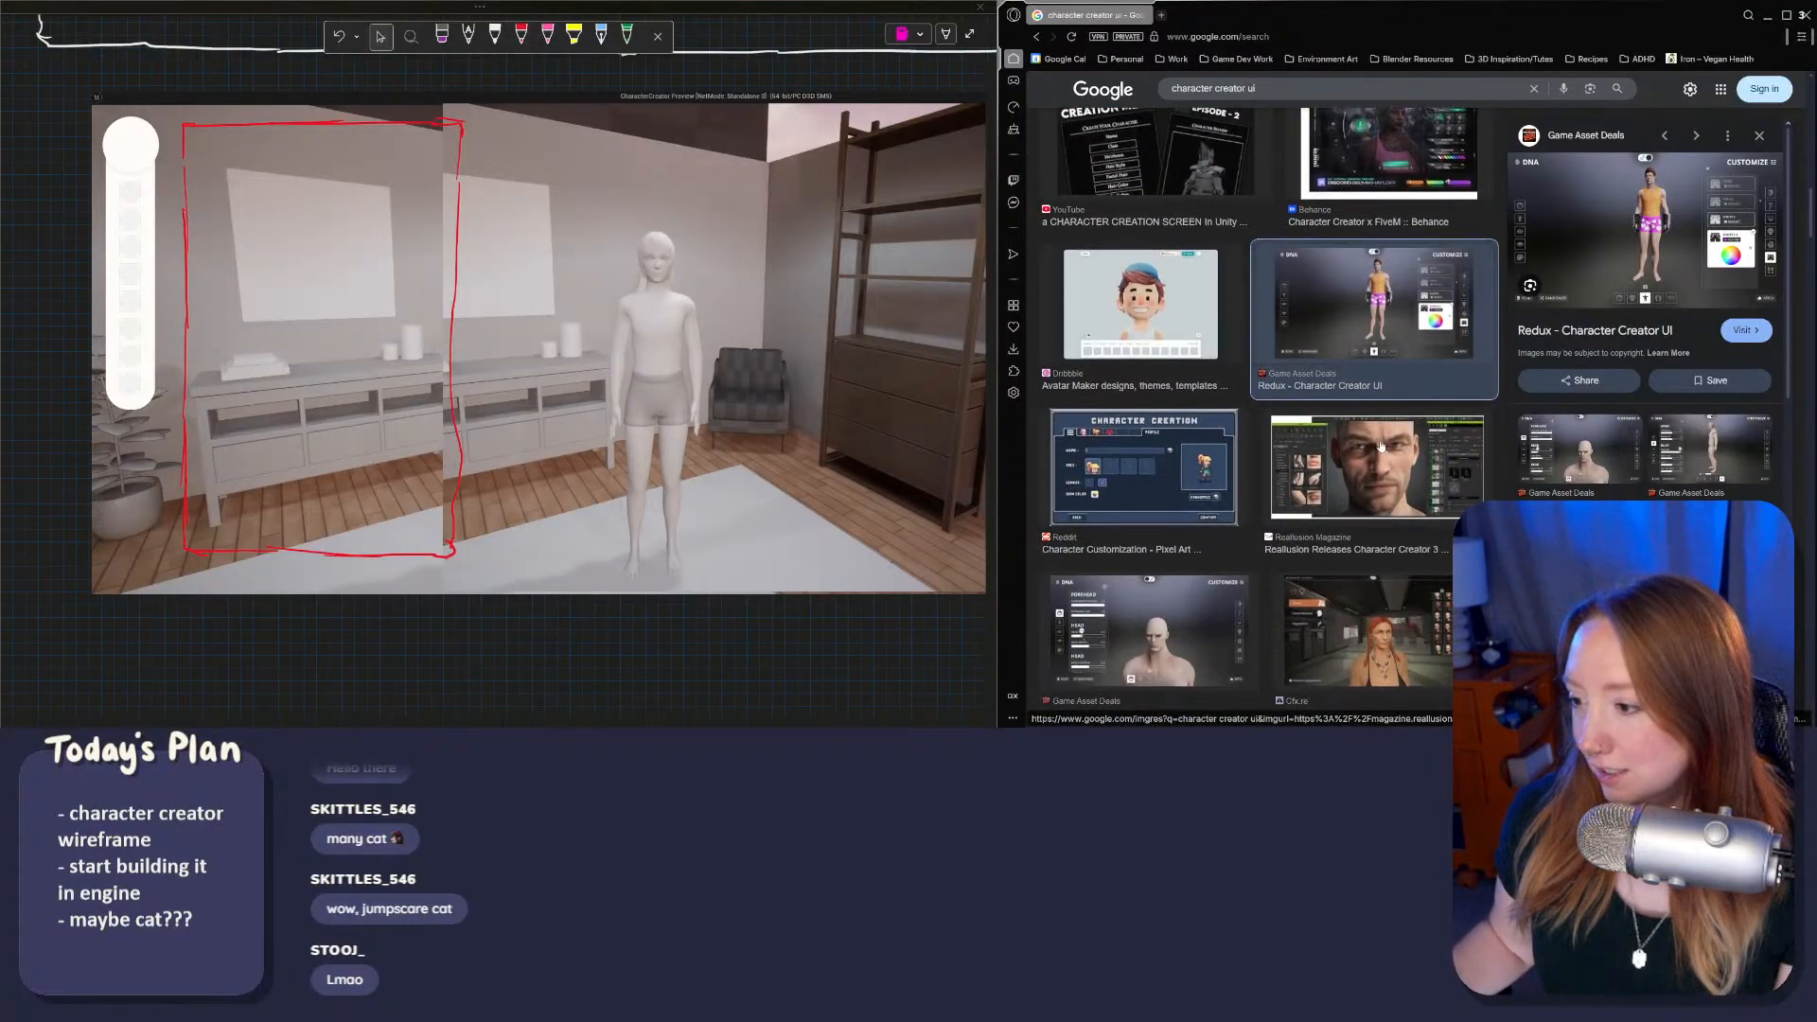
{"action": "scroll", "coordinate": [1337, 391], "scroll_direction": "down", "scroll_amount": 1}
{"action": "scroll", "coordinate": [1353, 454], "scroll_direction": "down", "scroll_amount": 2}
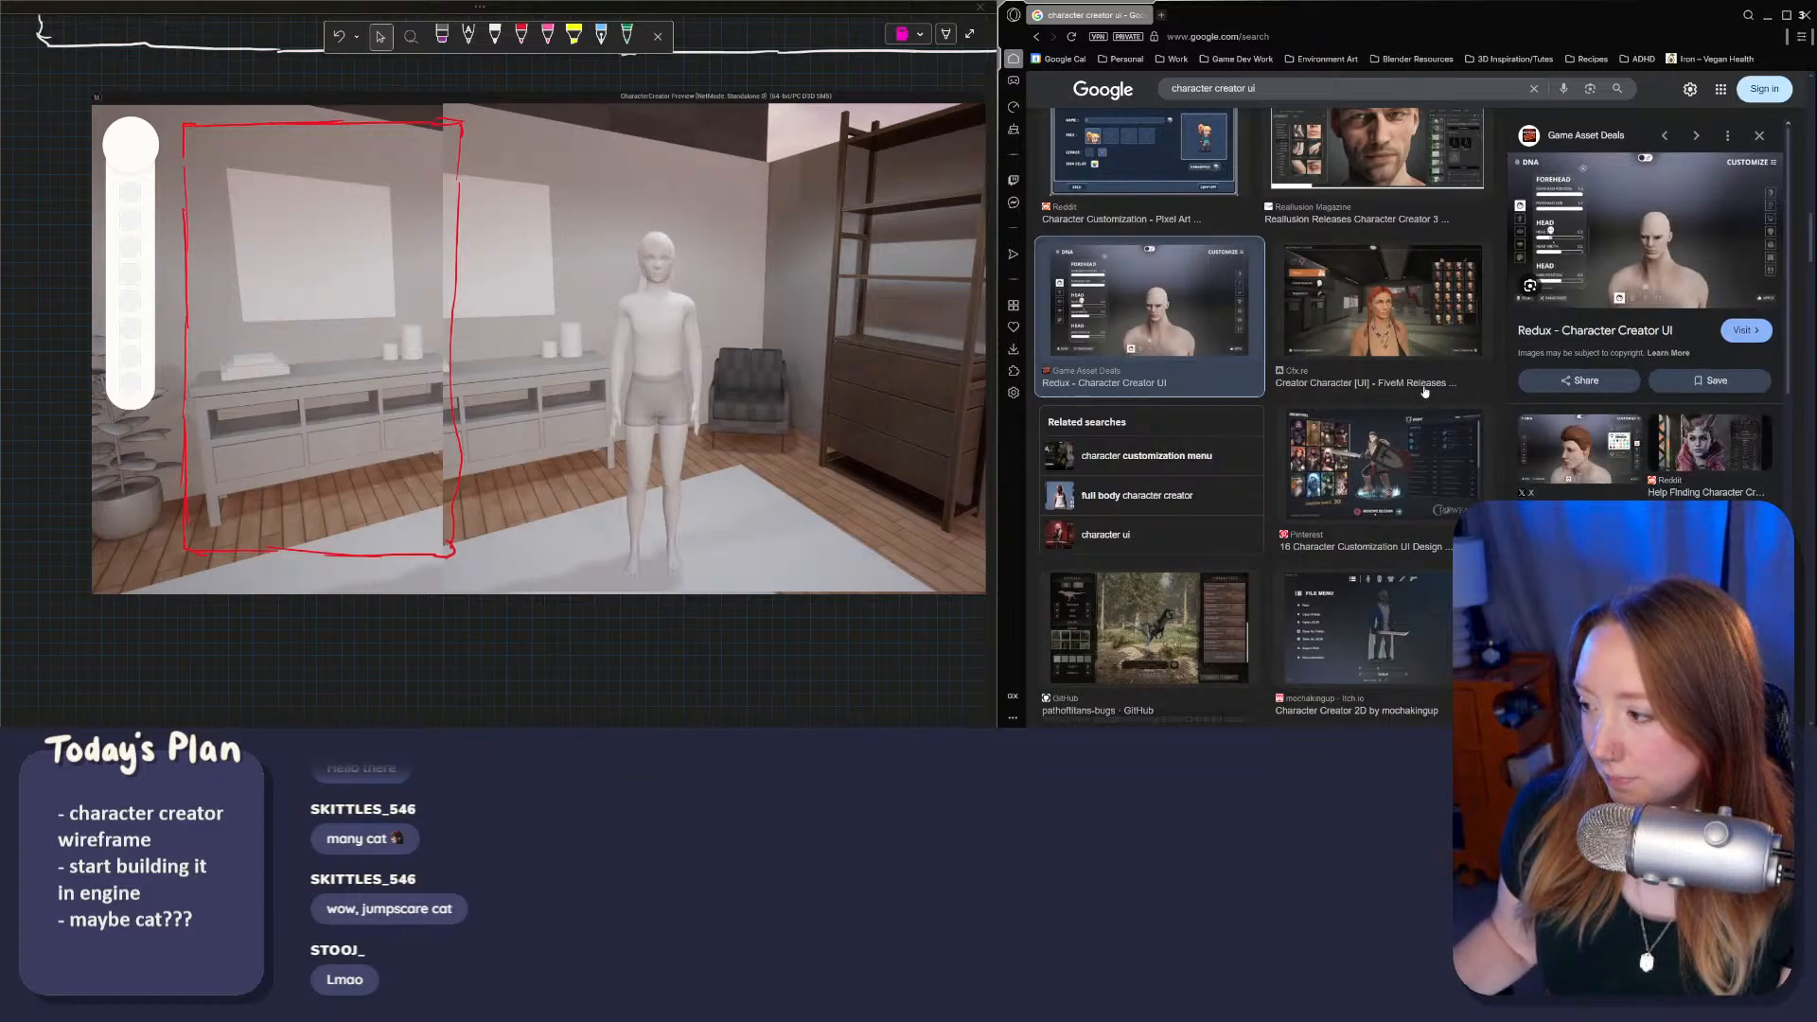
{"action": "scroll", "coordinate": [1264, 487], "scroll_direction": "down", "scroll_amount": 15}
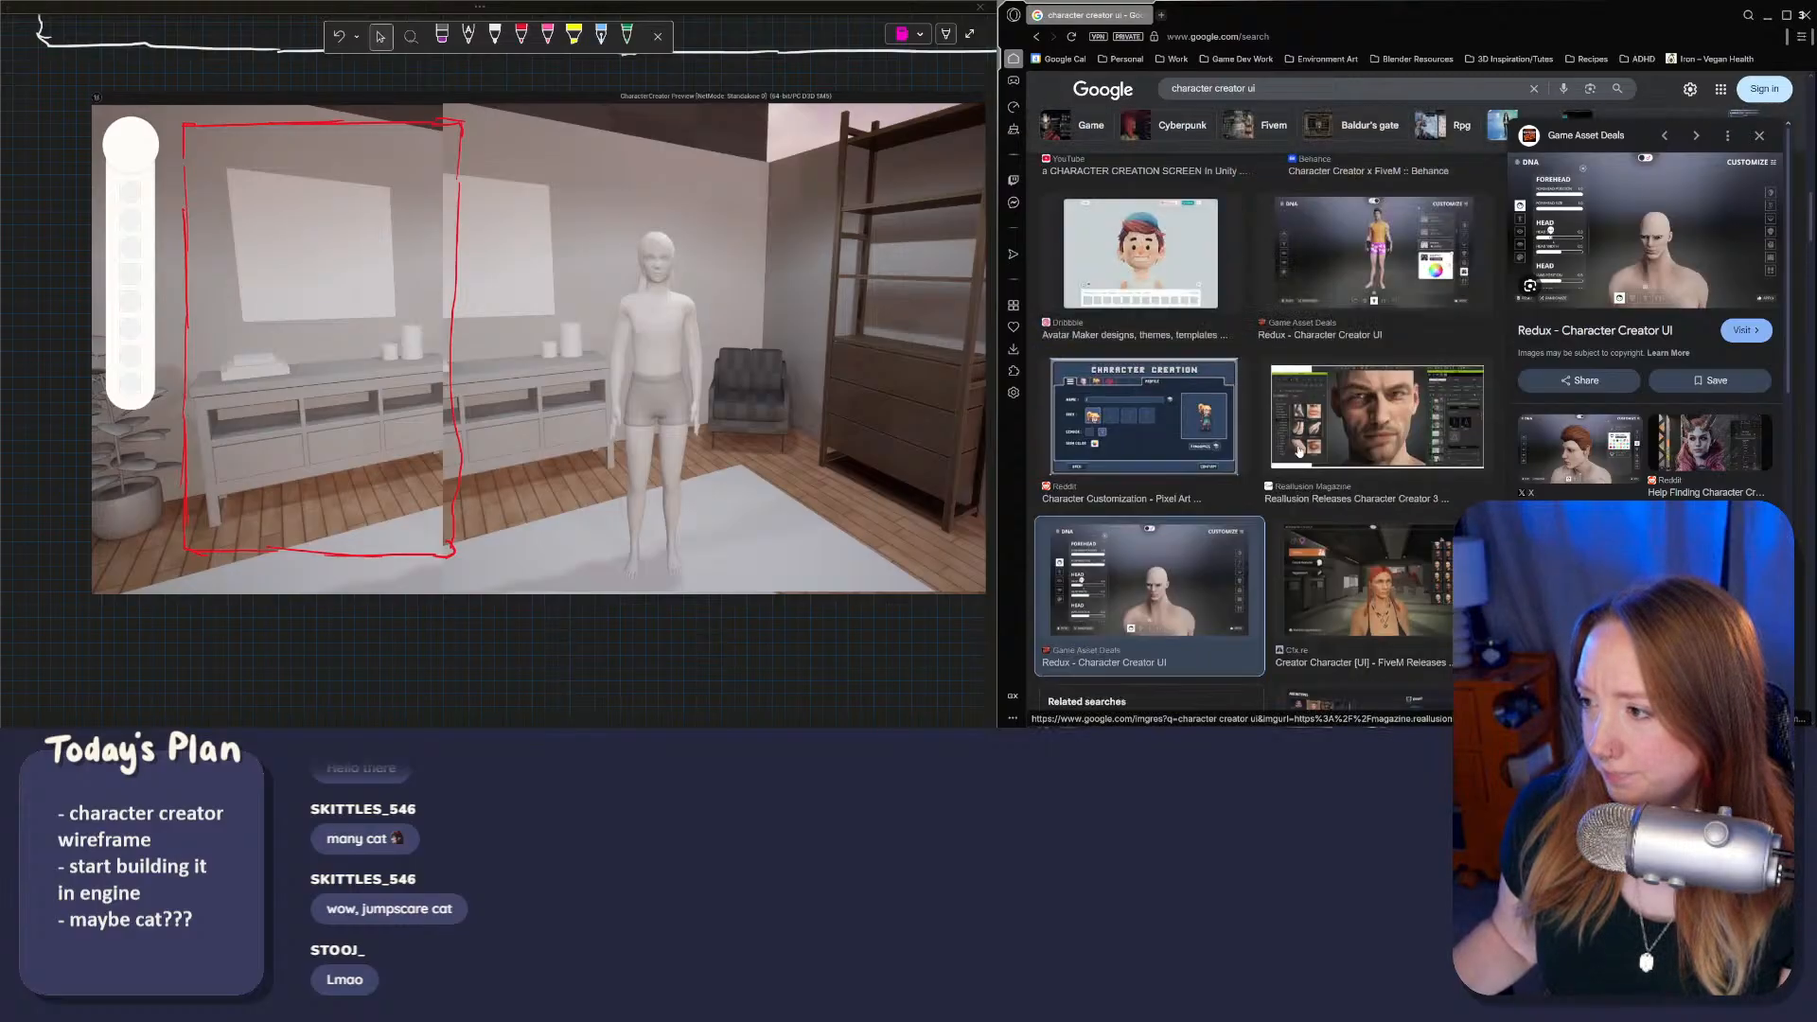
{"action": "scroll", "coordinate": [1298, 452], "scroll_direction": "up", "scroll_amount": 4}
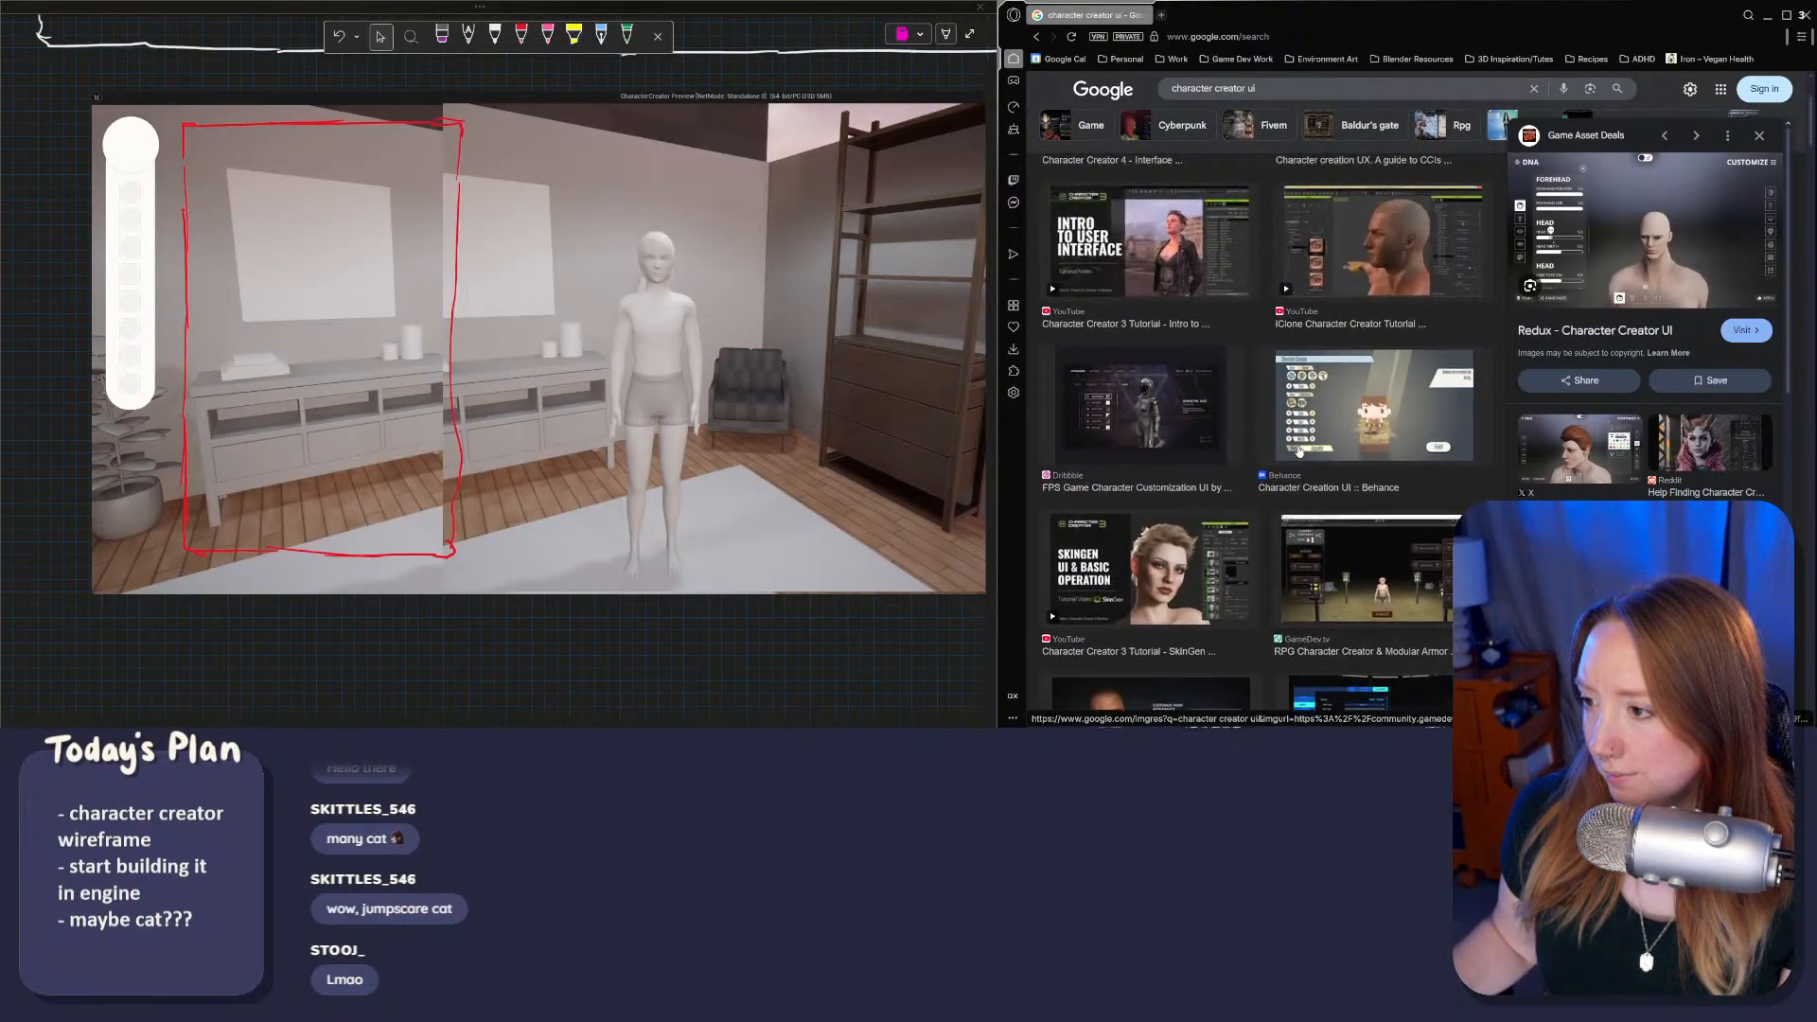
{"action": "left_click", "coordinate": [1309, 274]}
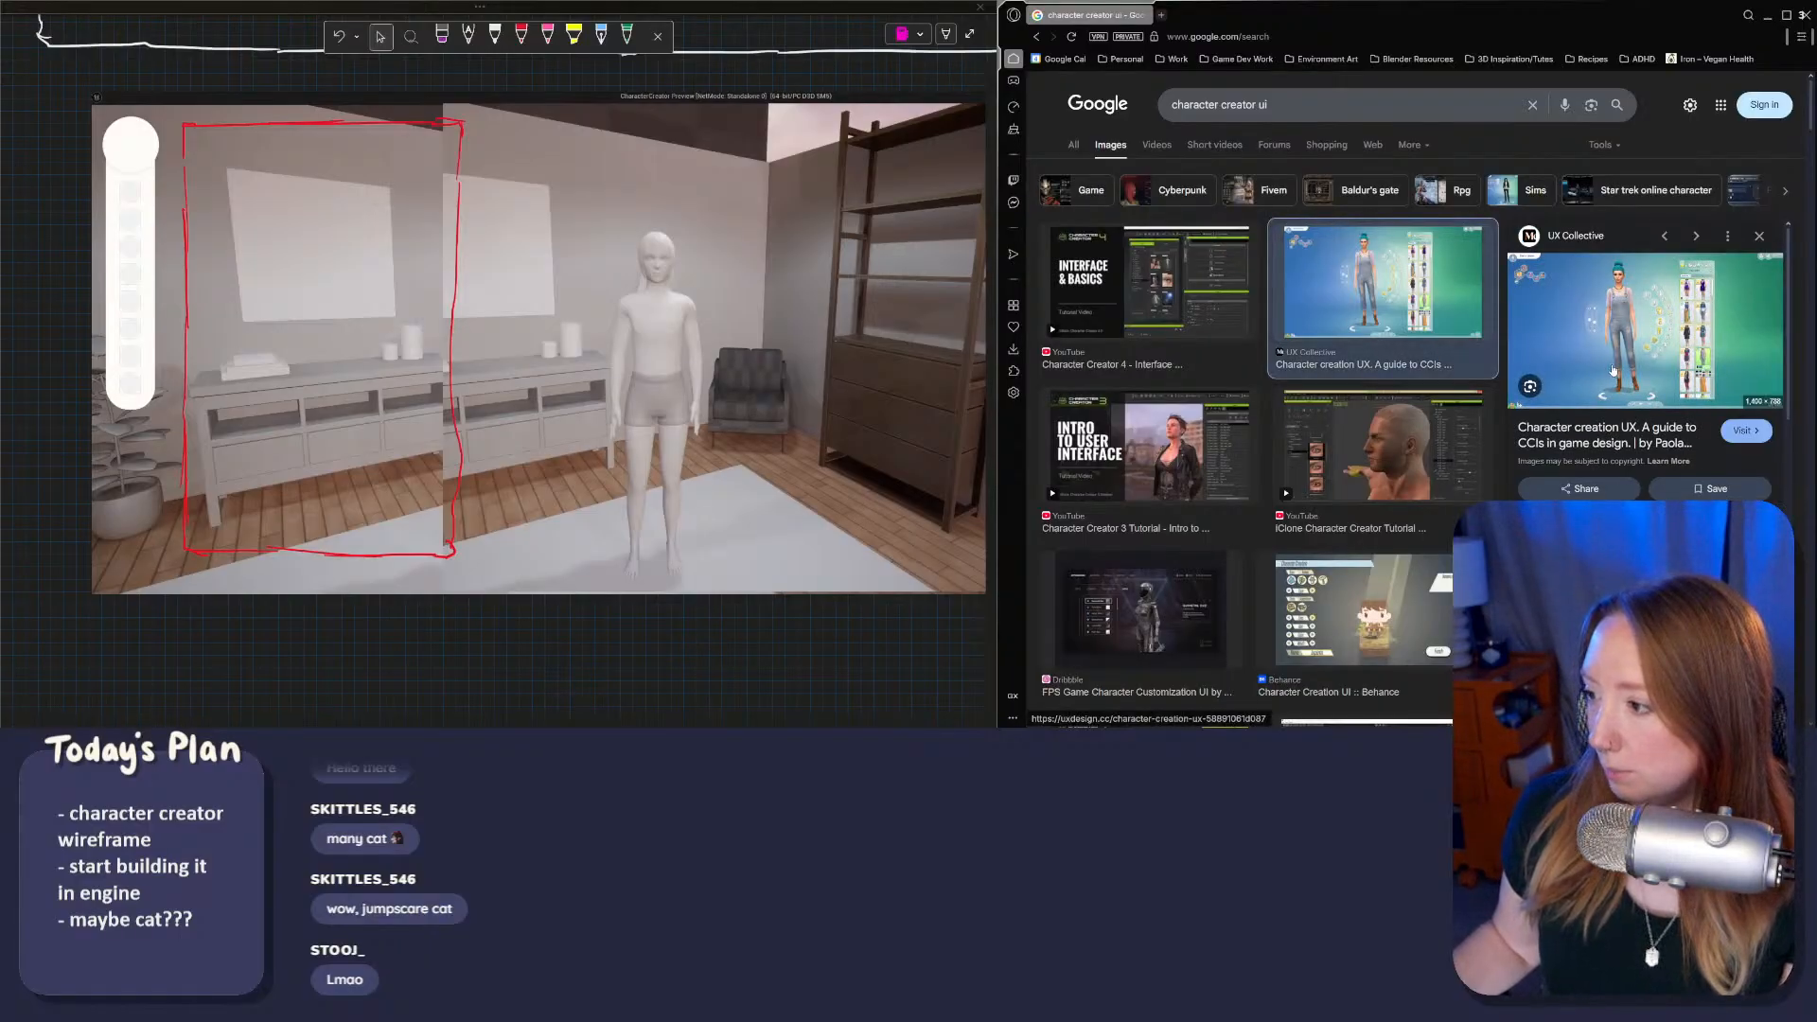
{"action": "right_click", "coordinate": [1615, 304]}
{"action": "left_click", "coordinate": [1668, 485]}
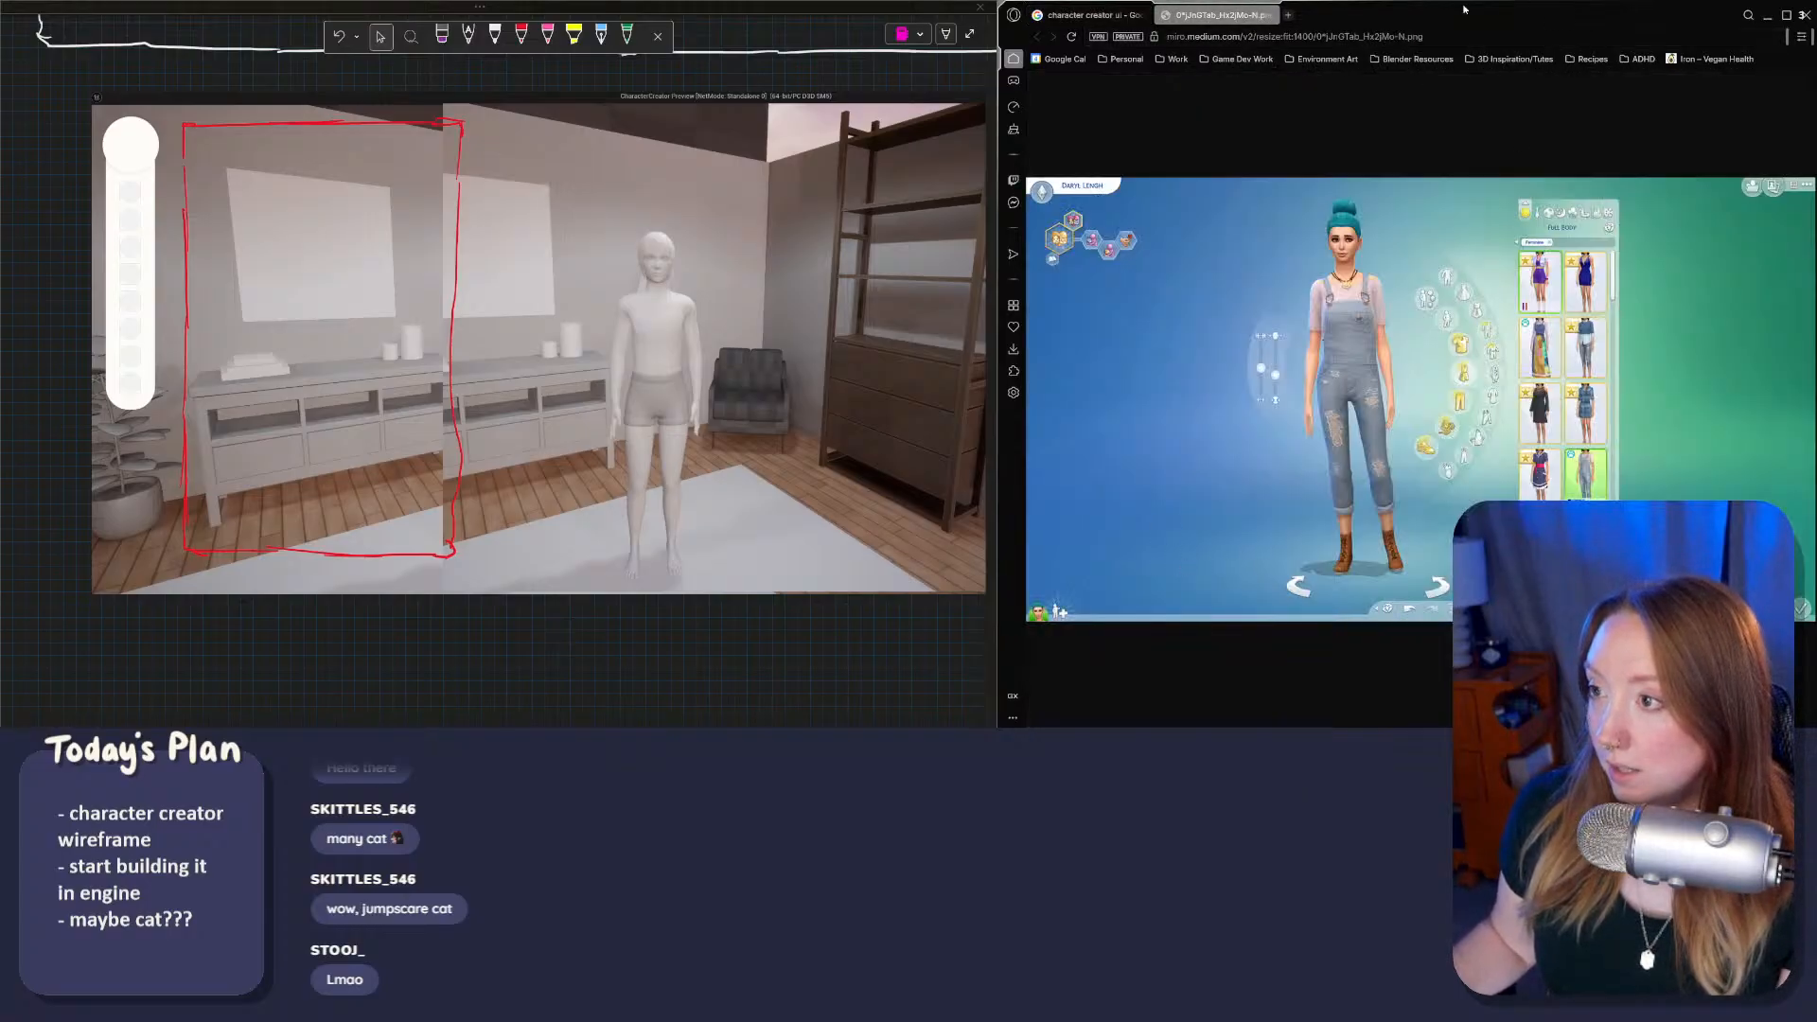
Step: Search for "sims 3 body slider ui" in a new browser tab and show the image results
{"action": "left_click", "coordinate": [1286, 15]}
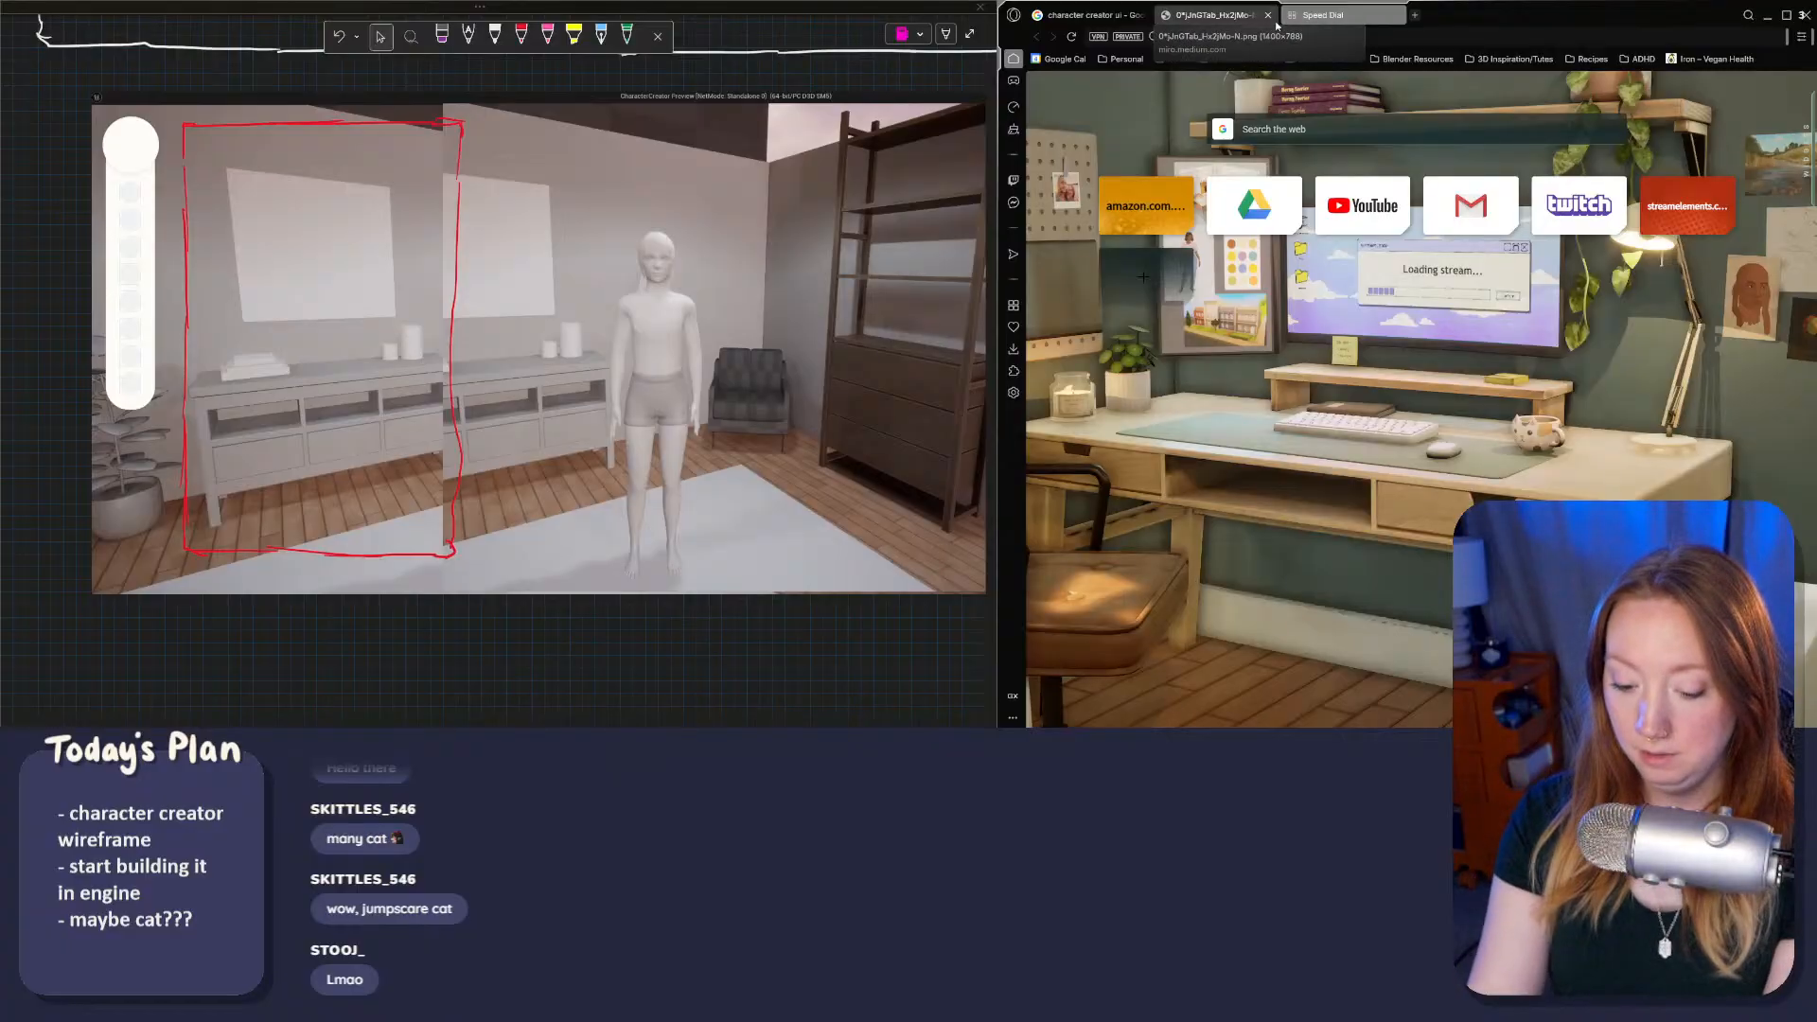
{"action": "type", "text": "sims 3 body "}
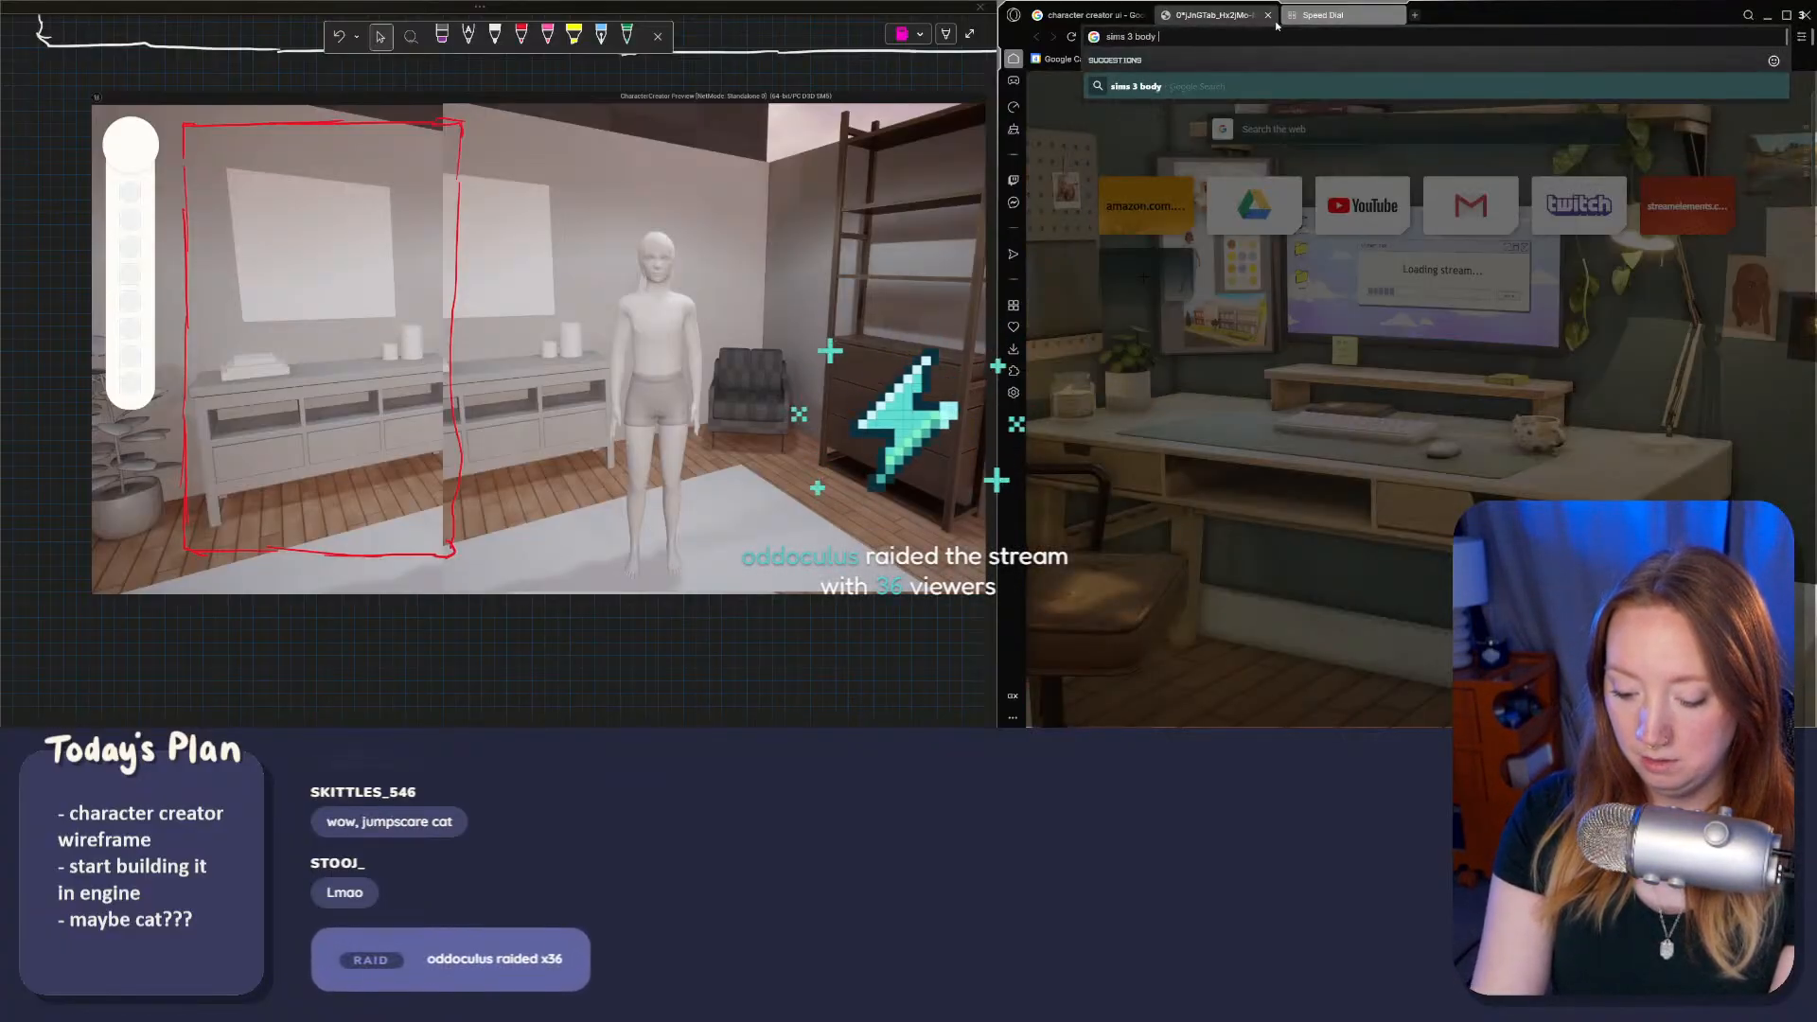
{"action": "type", "text": "slider"}
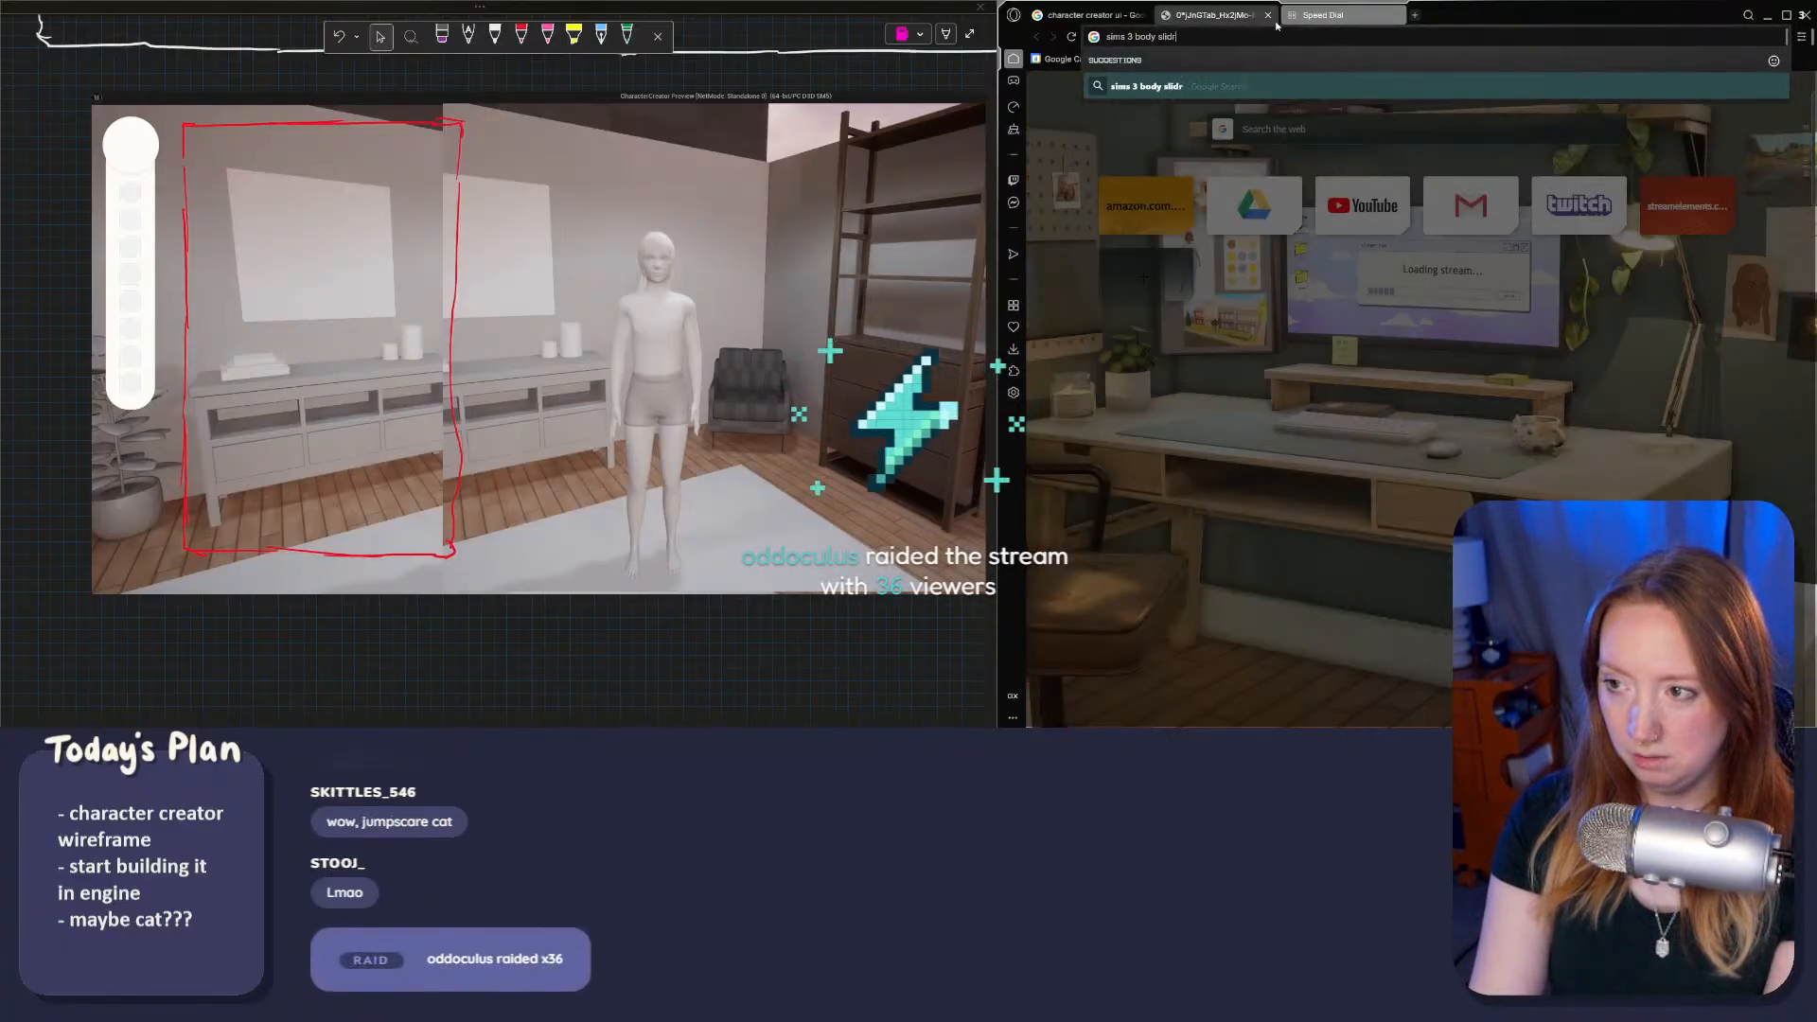
{"action": "type", "text": " ui"}
{"action": "key", "text": "Return"}
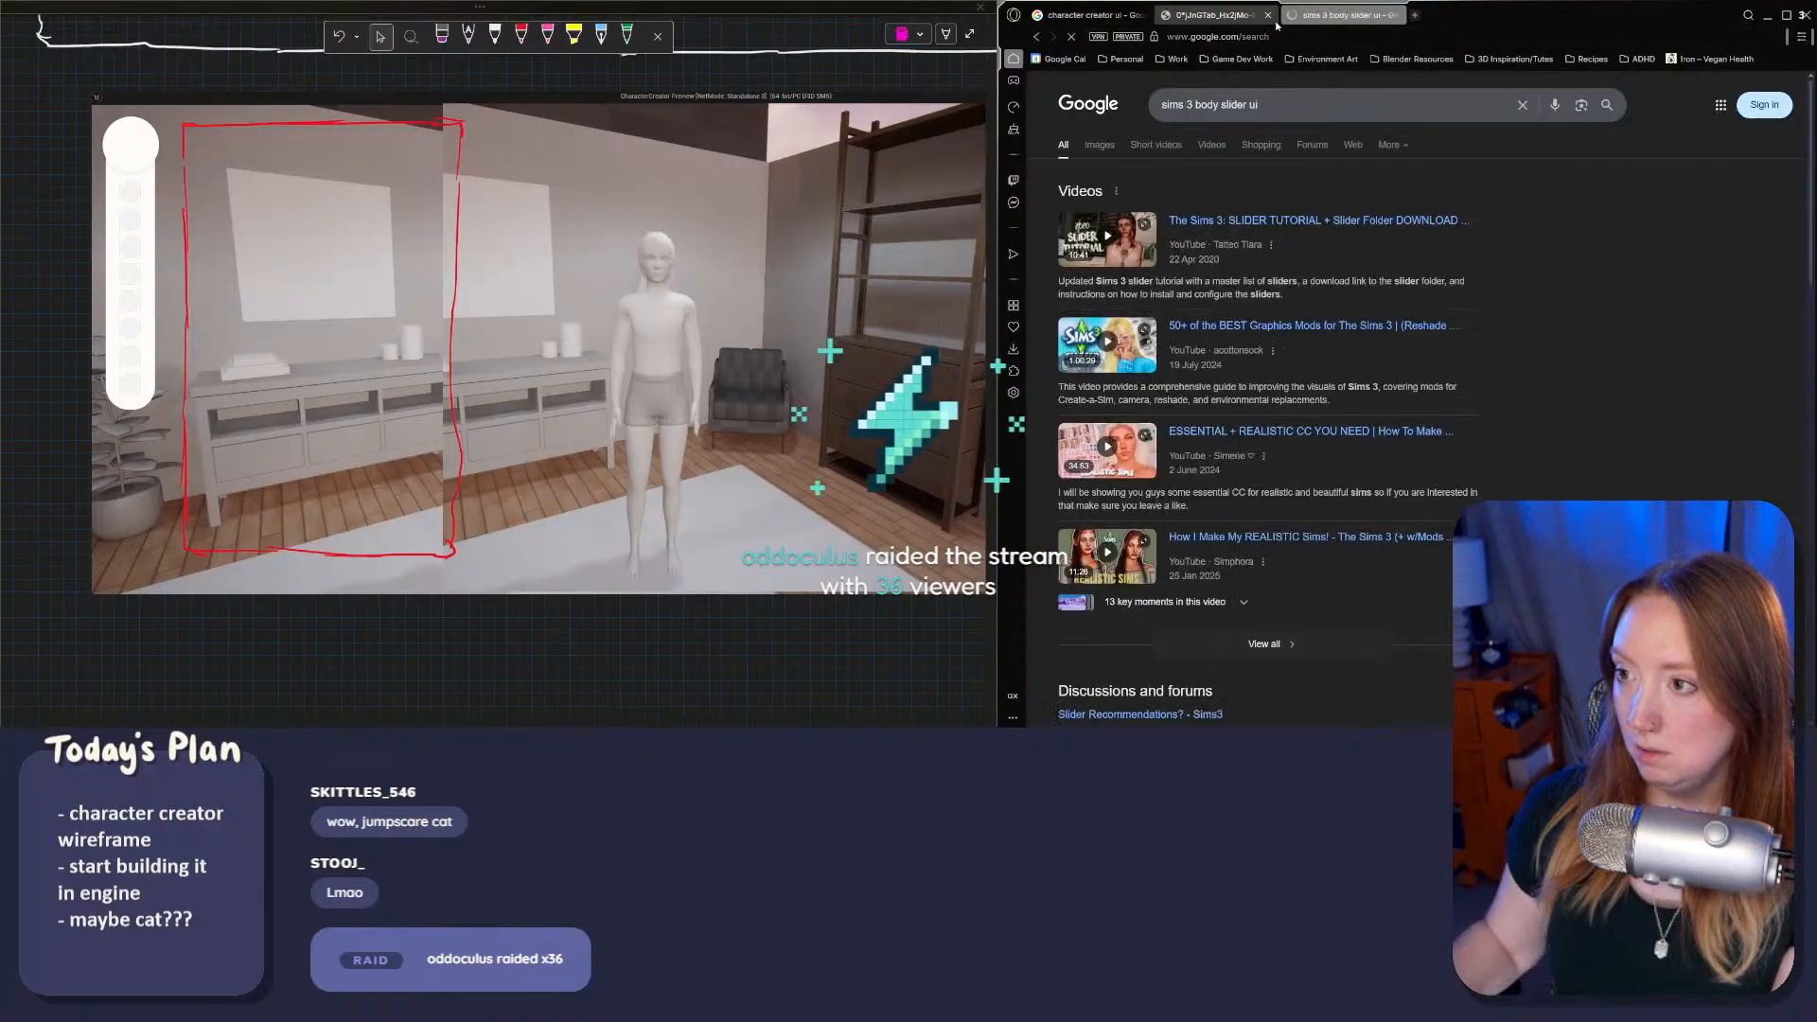
{"action": "left_click", "coordinate": [1097, 146]}
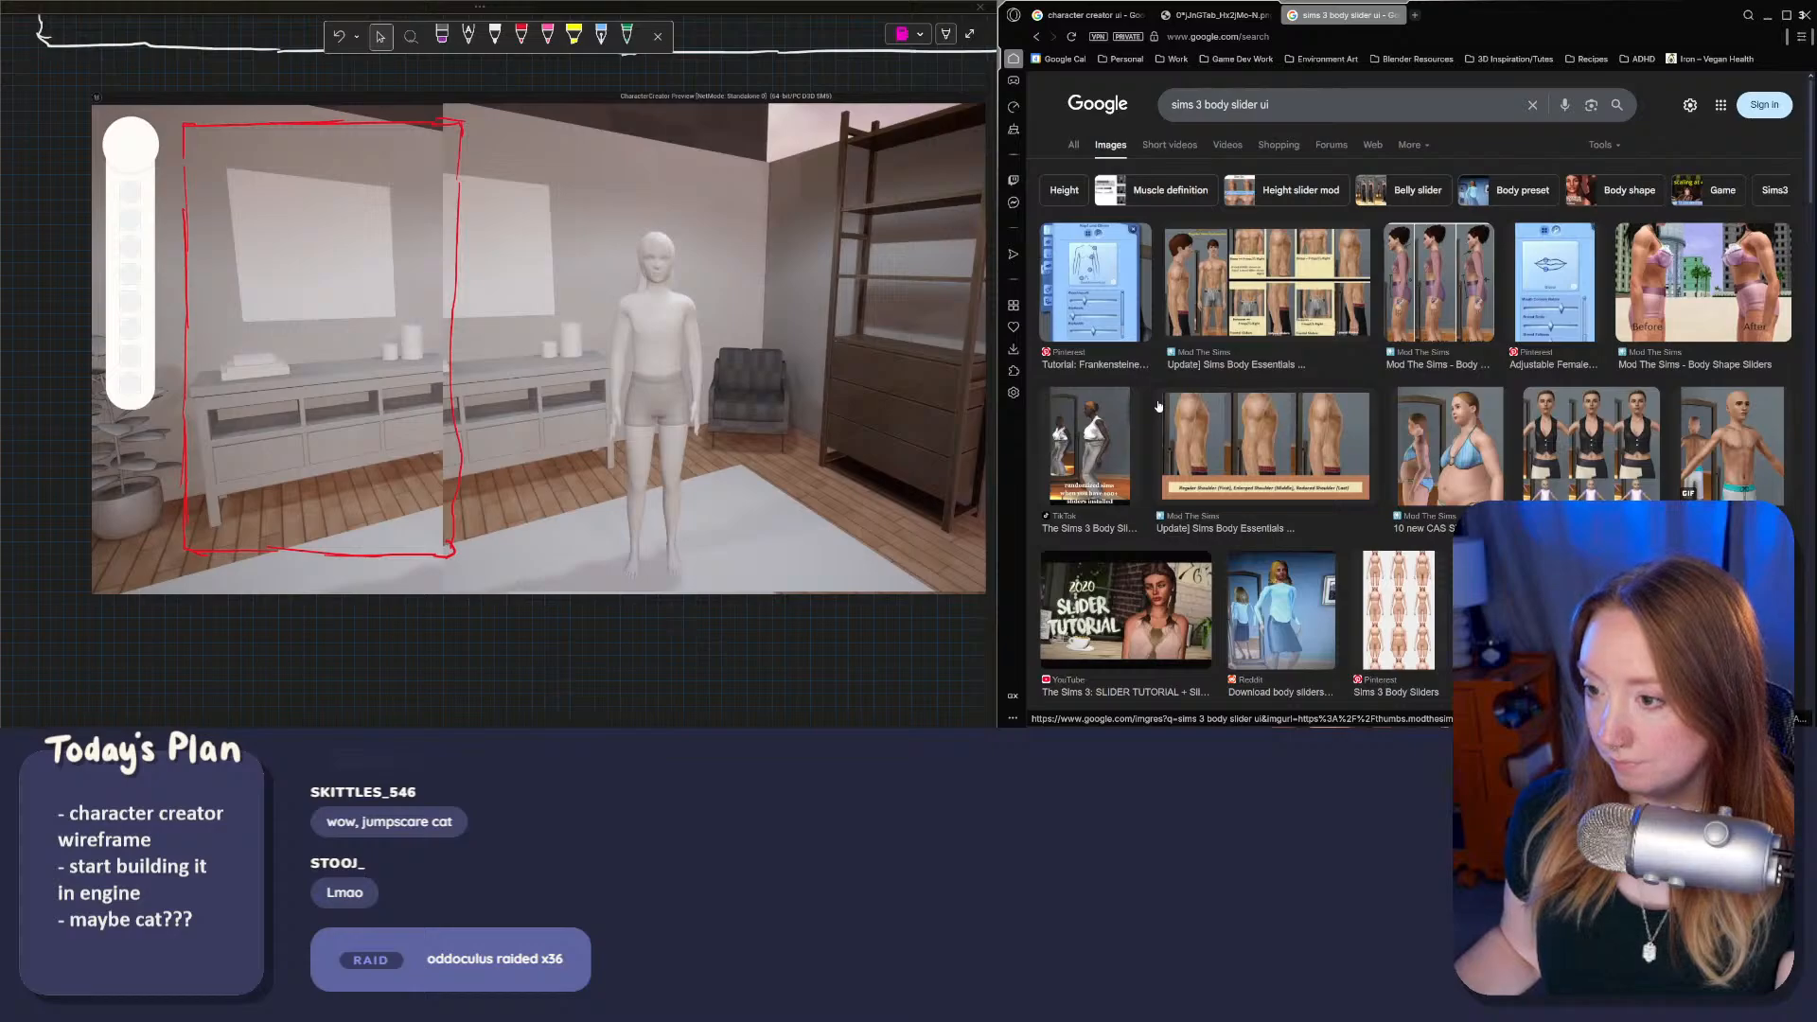
Step: Preview the Sims 3 body and mouth slider references, open the mouth slider's source page, and close that page
{"action": "left_click", "coordinate": [1094, 284]}
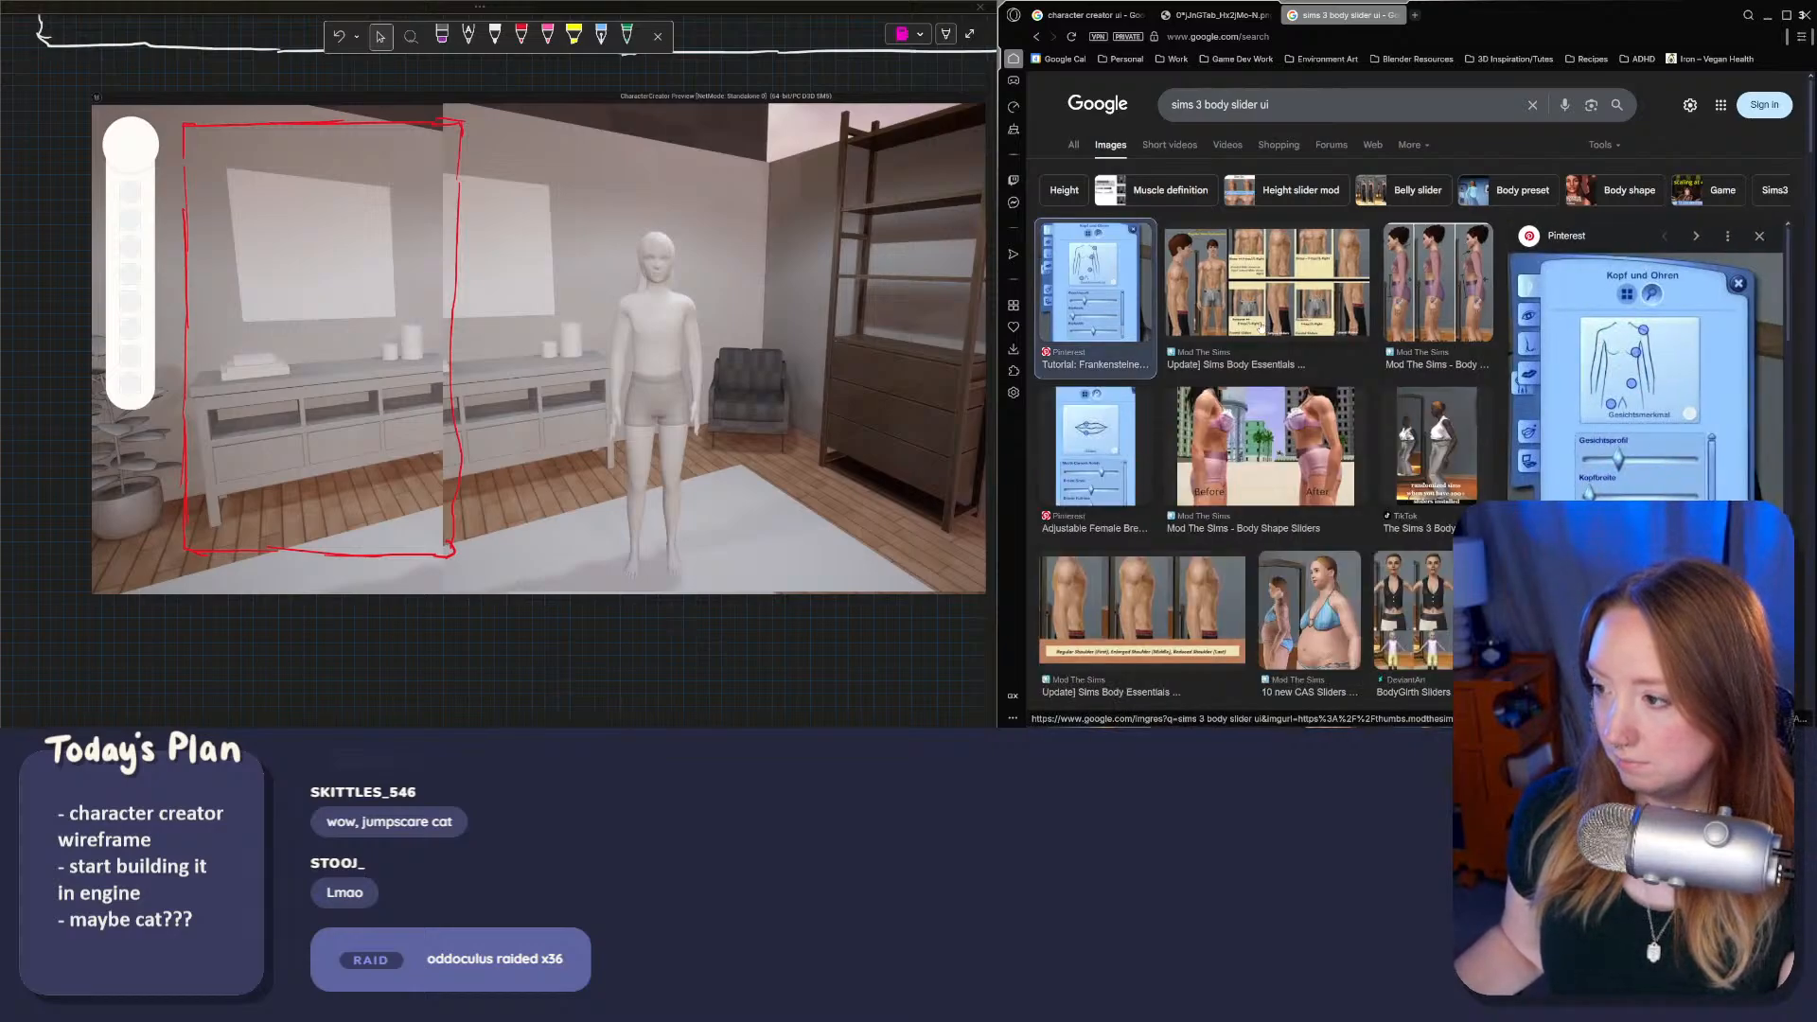
{"action": "left_click", "coordinate": [1104, 486]}
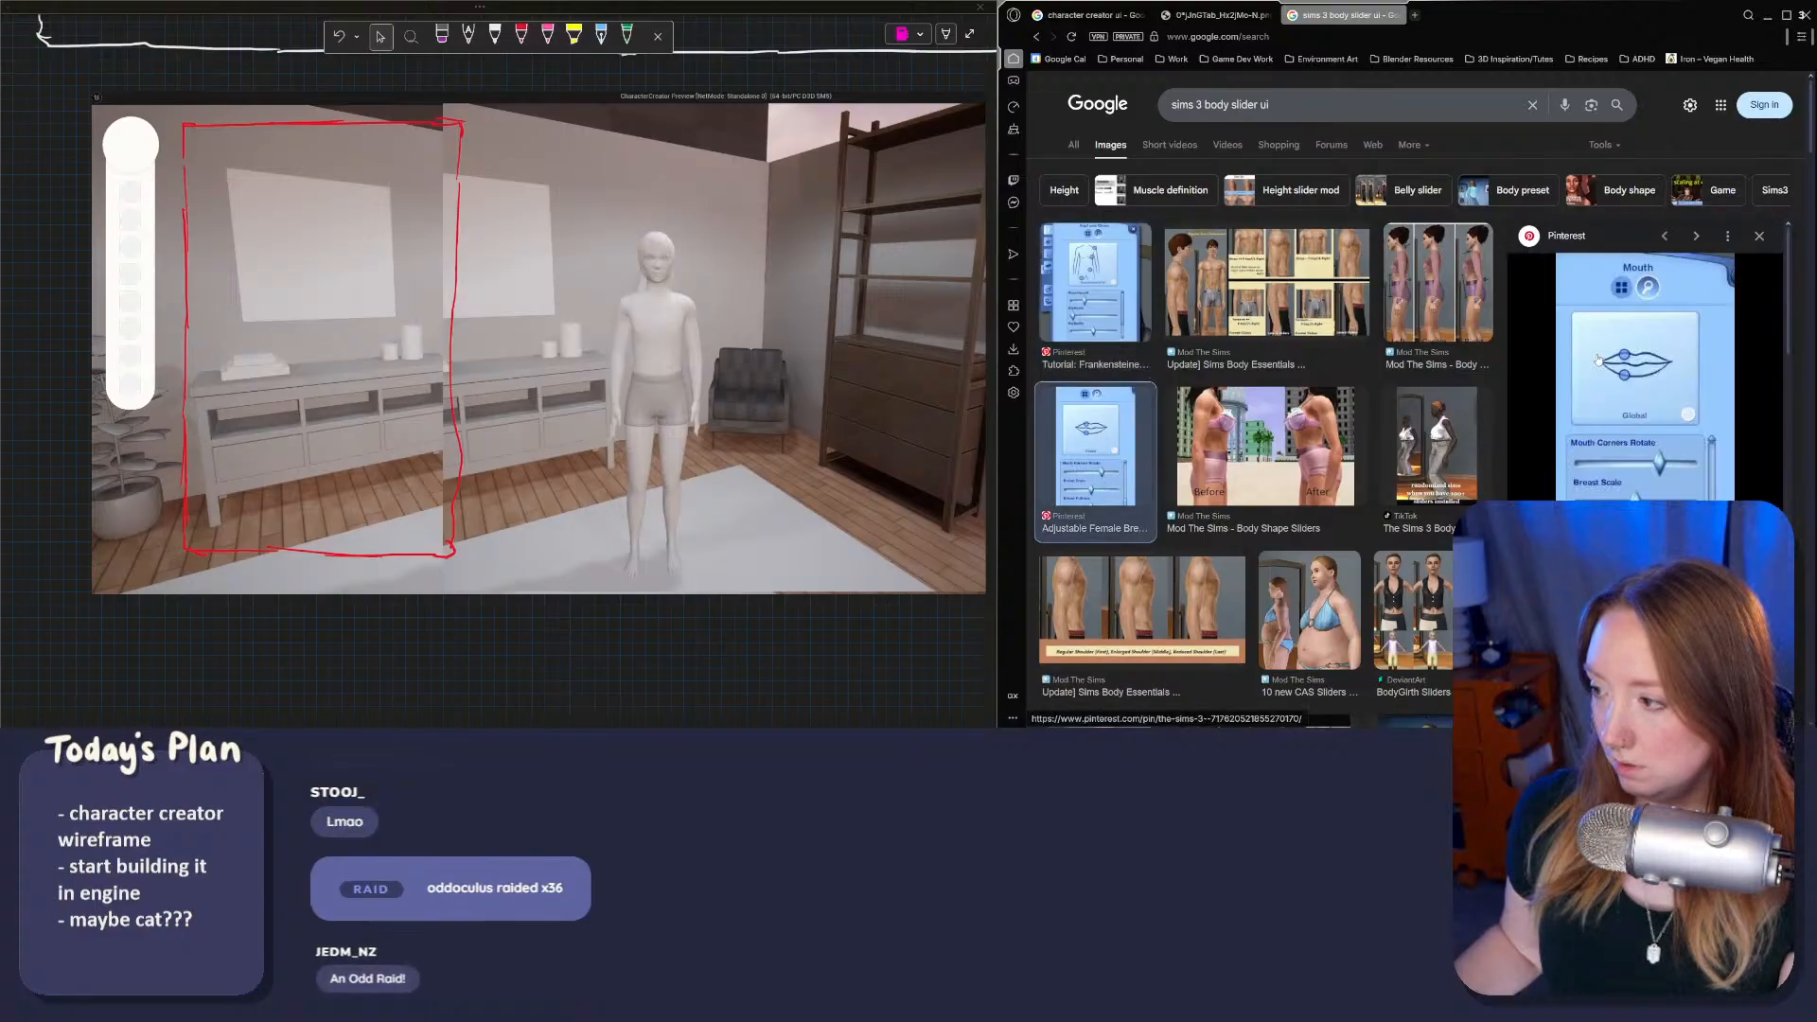
{"action": "left_click", "coordinate": [1625, 362]}
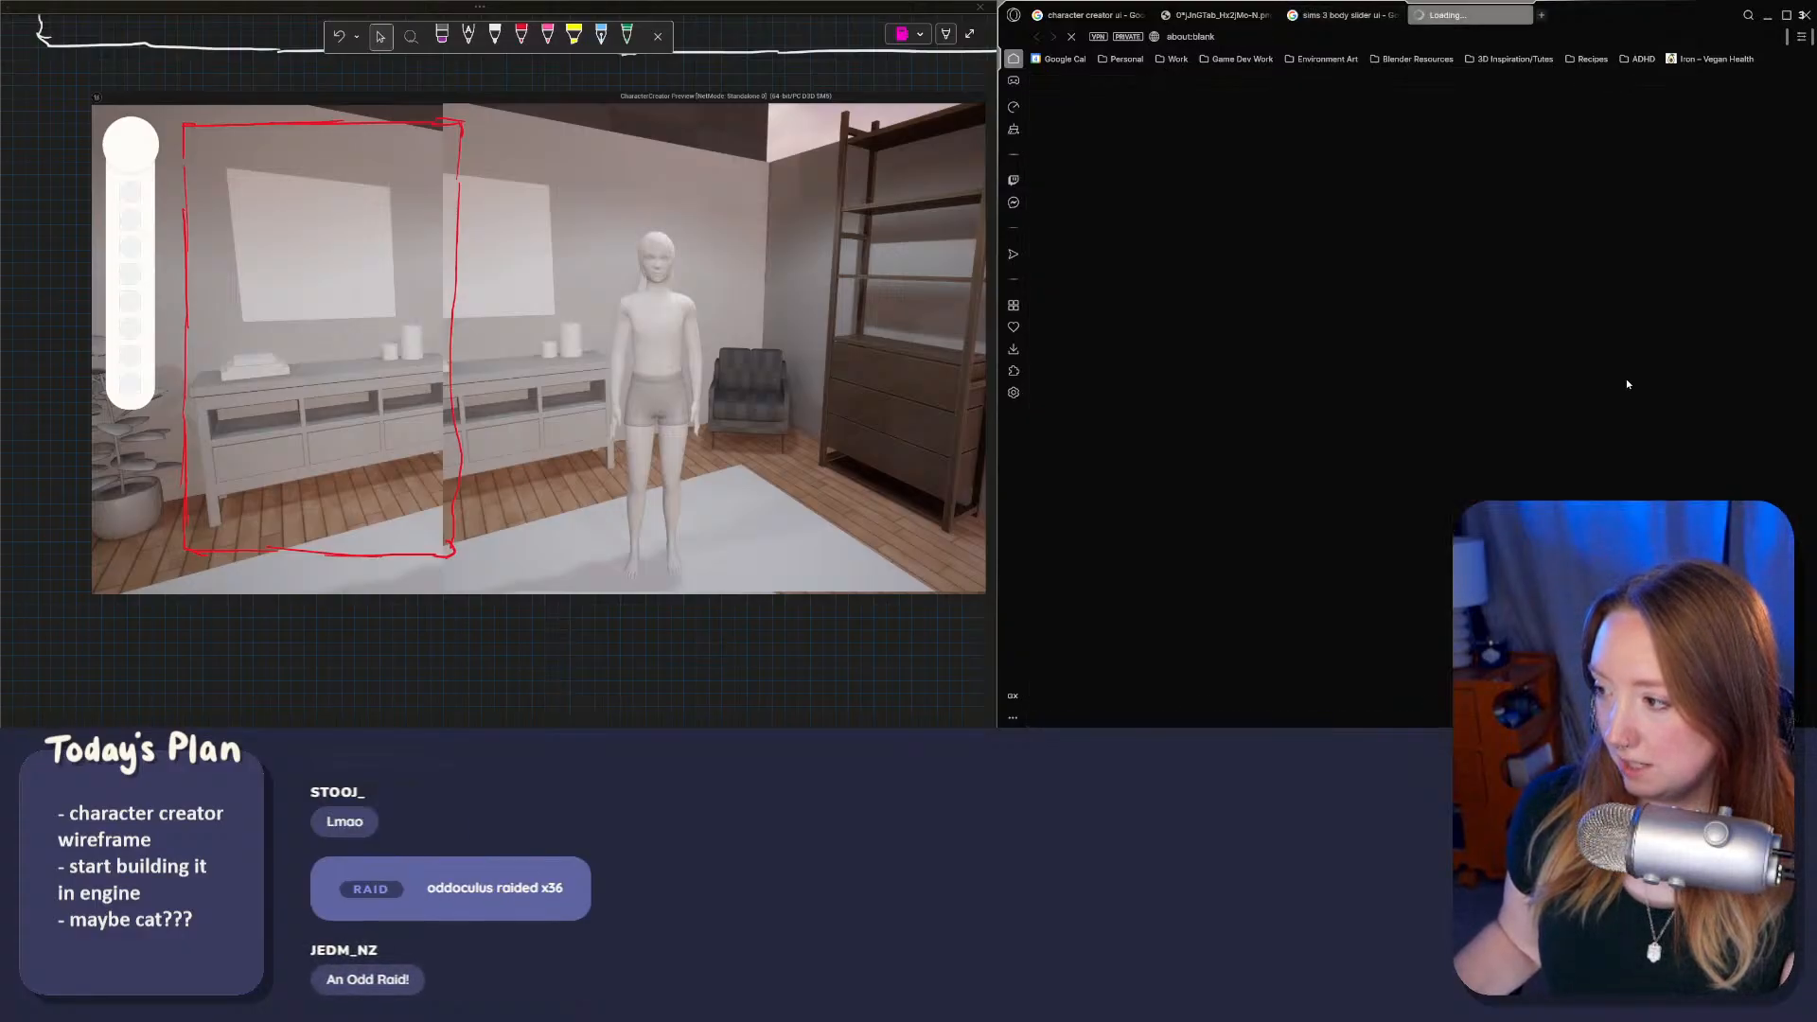
{"action": "left_click", "coordinate": [1522, 15]}
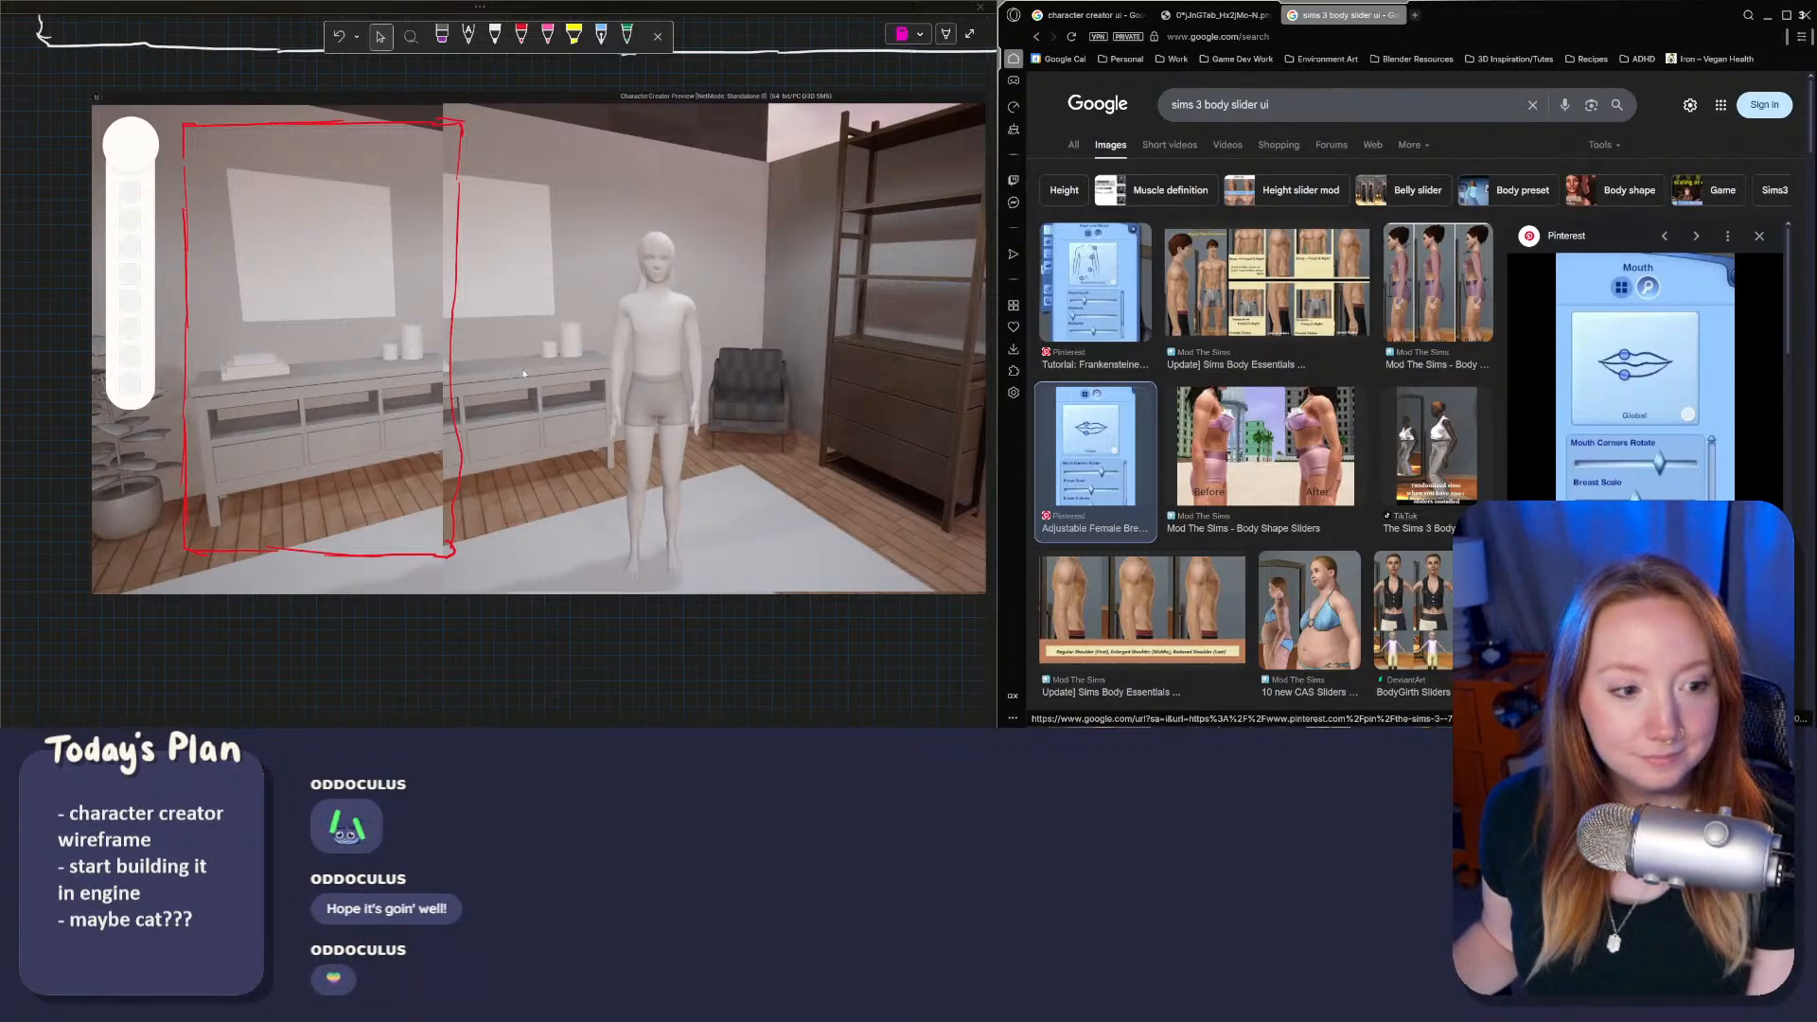
Step: Widen the whiteboard around the room mockup and switch back to the Unreal level editor and widget designer
{"action": "left_click", "coordinate": [973, 73]}
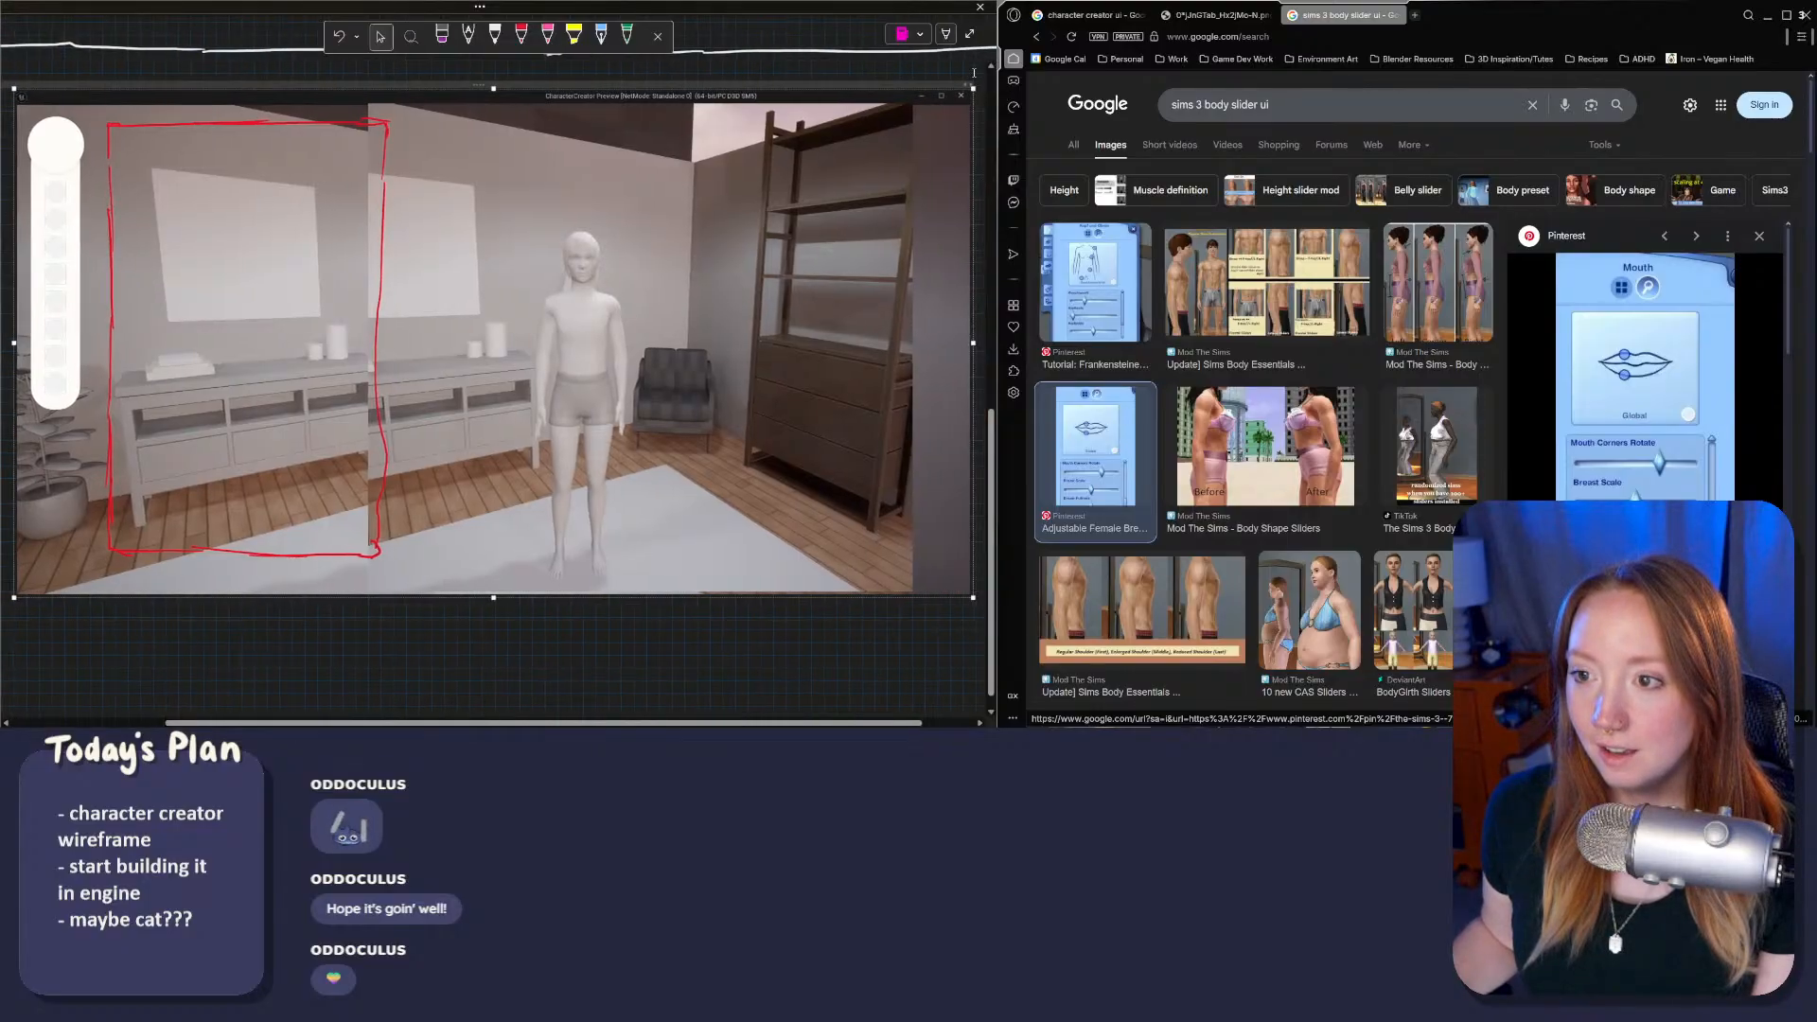
{"action": "left_click_drag", "start_coordinate": [998, 217], "coordinate": [1047, 232]}
{"action": "mouse_move", "coordinate": [1027, 743]}
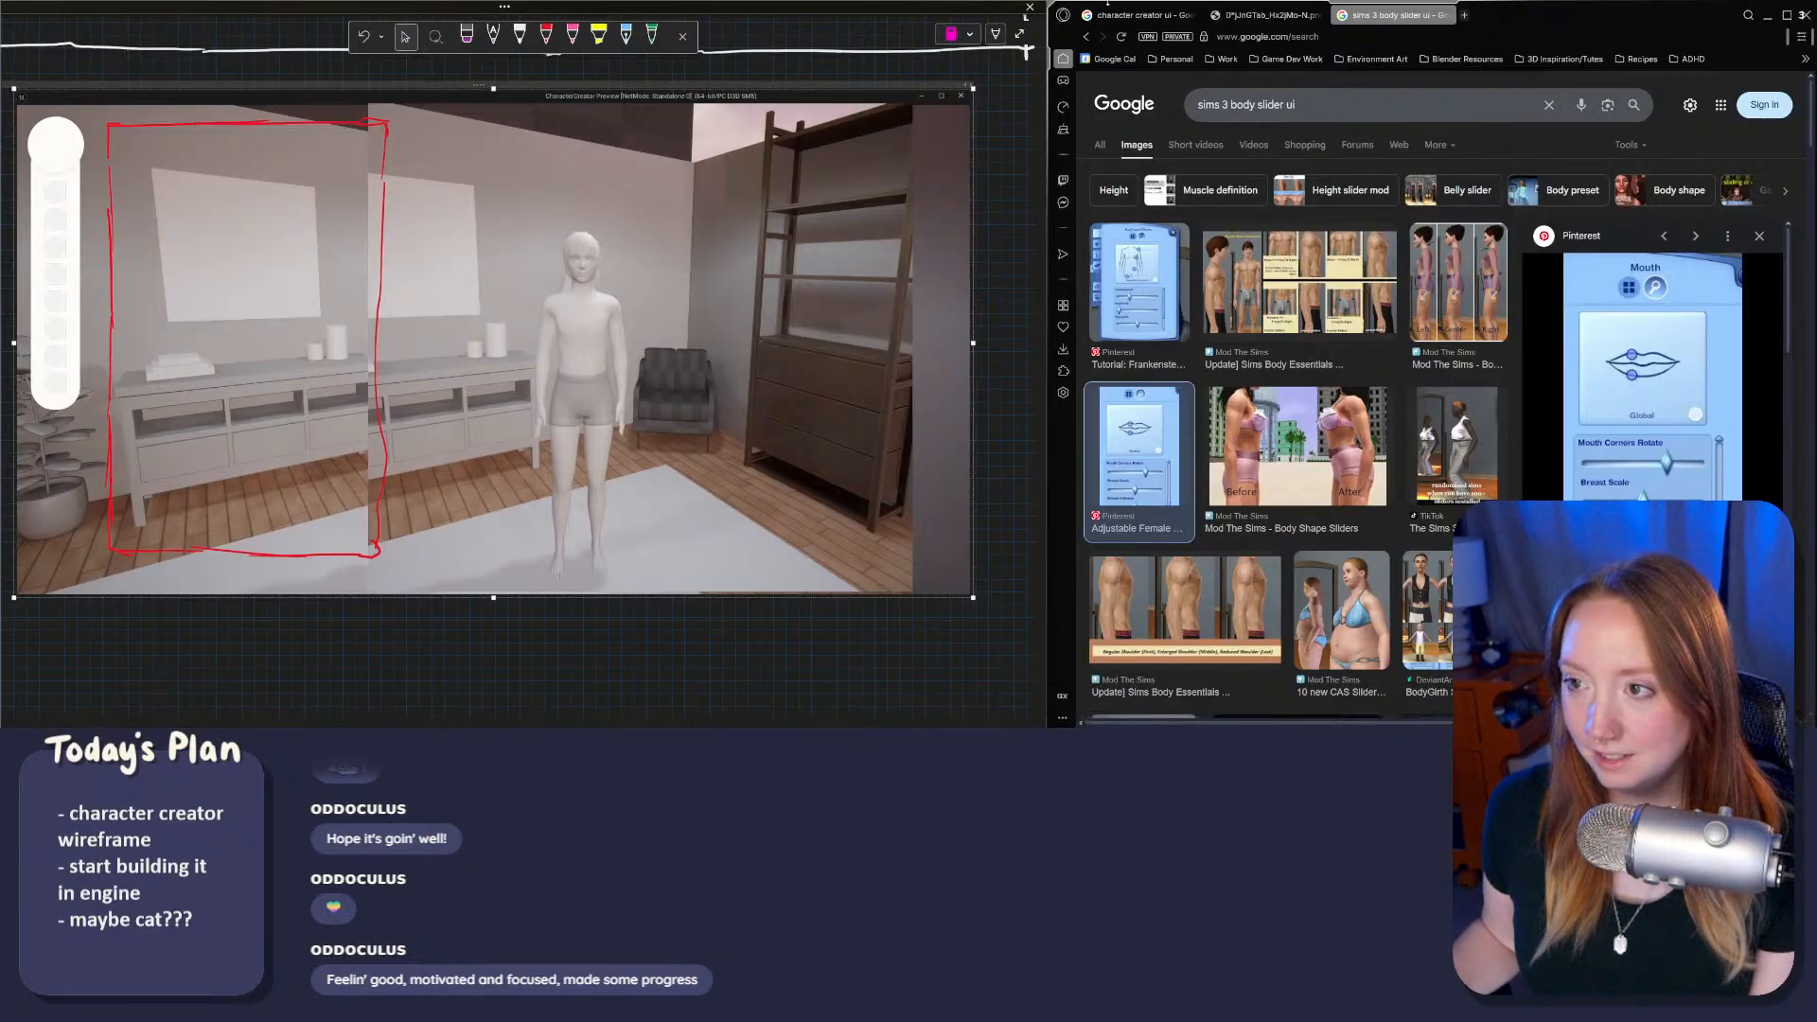
{"action": "mouse_move", "coordinate": [965, 738]}
{"action": "left_click", "coordinate": [859, 687]}
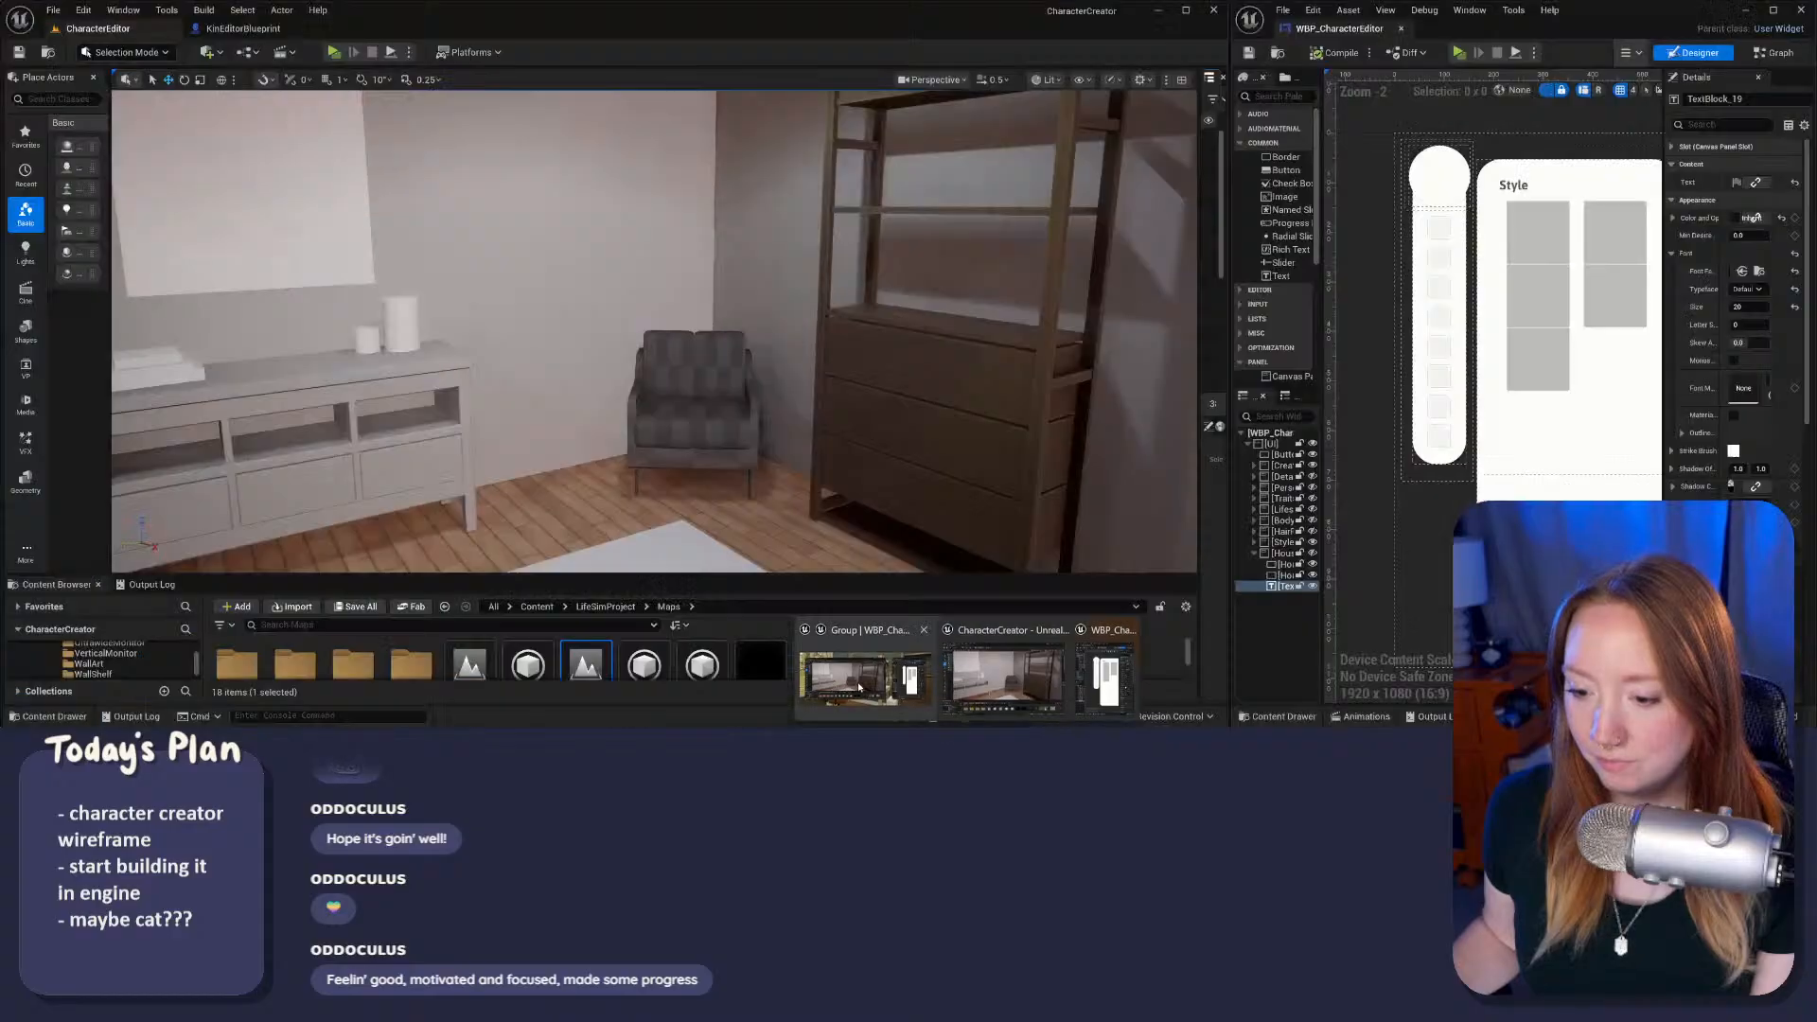
Step: Enlarge the asset browser below the CharacterEditor viewport and widen the level editor beside the widget designer
{"action": "mouse_move", "coordinate": [1227, 326]}
{"action": "left_mouse_down"}
{"action": "mouse_move", "coordinate": [1348, 326]}
{"action": "mouse_move", "coordinate": [1254, 322]}
{"action": "left_mouse_up"}
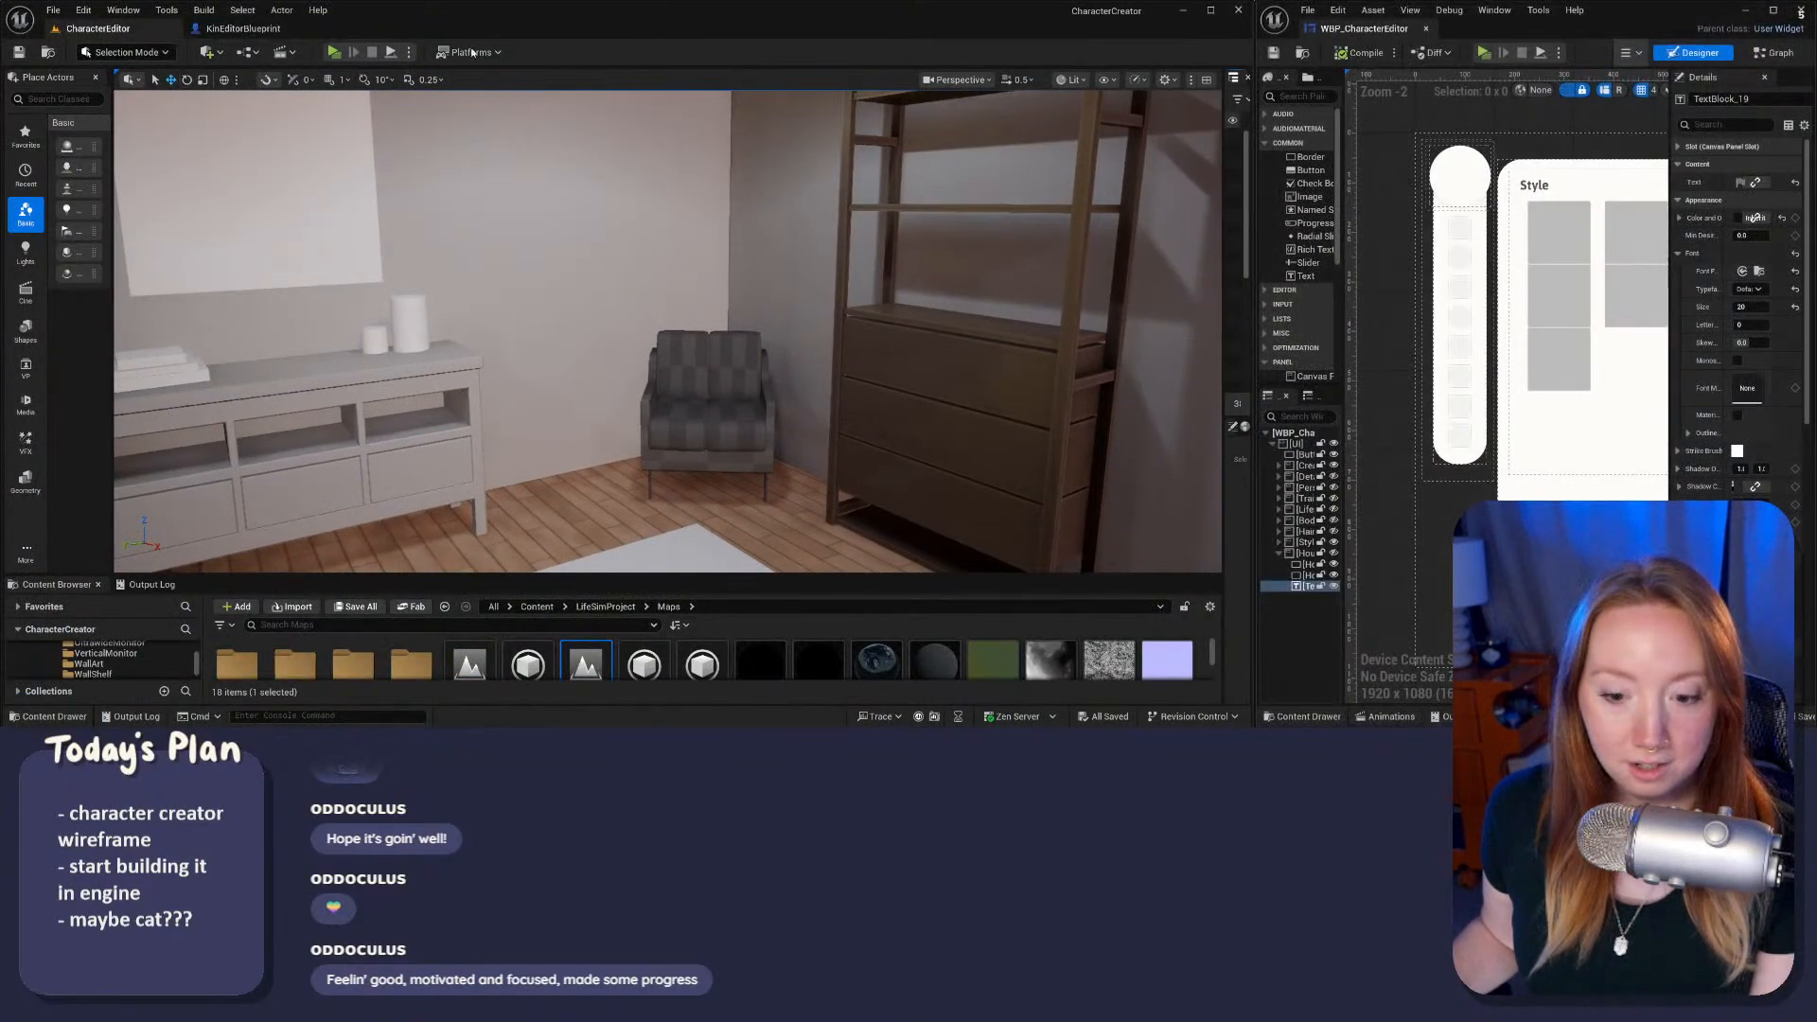
{"action": "left_click_drag", "start_coordinate": [854, 574], "coordinate": [856, 465]}
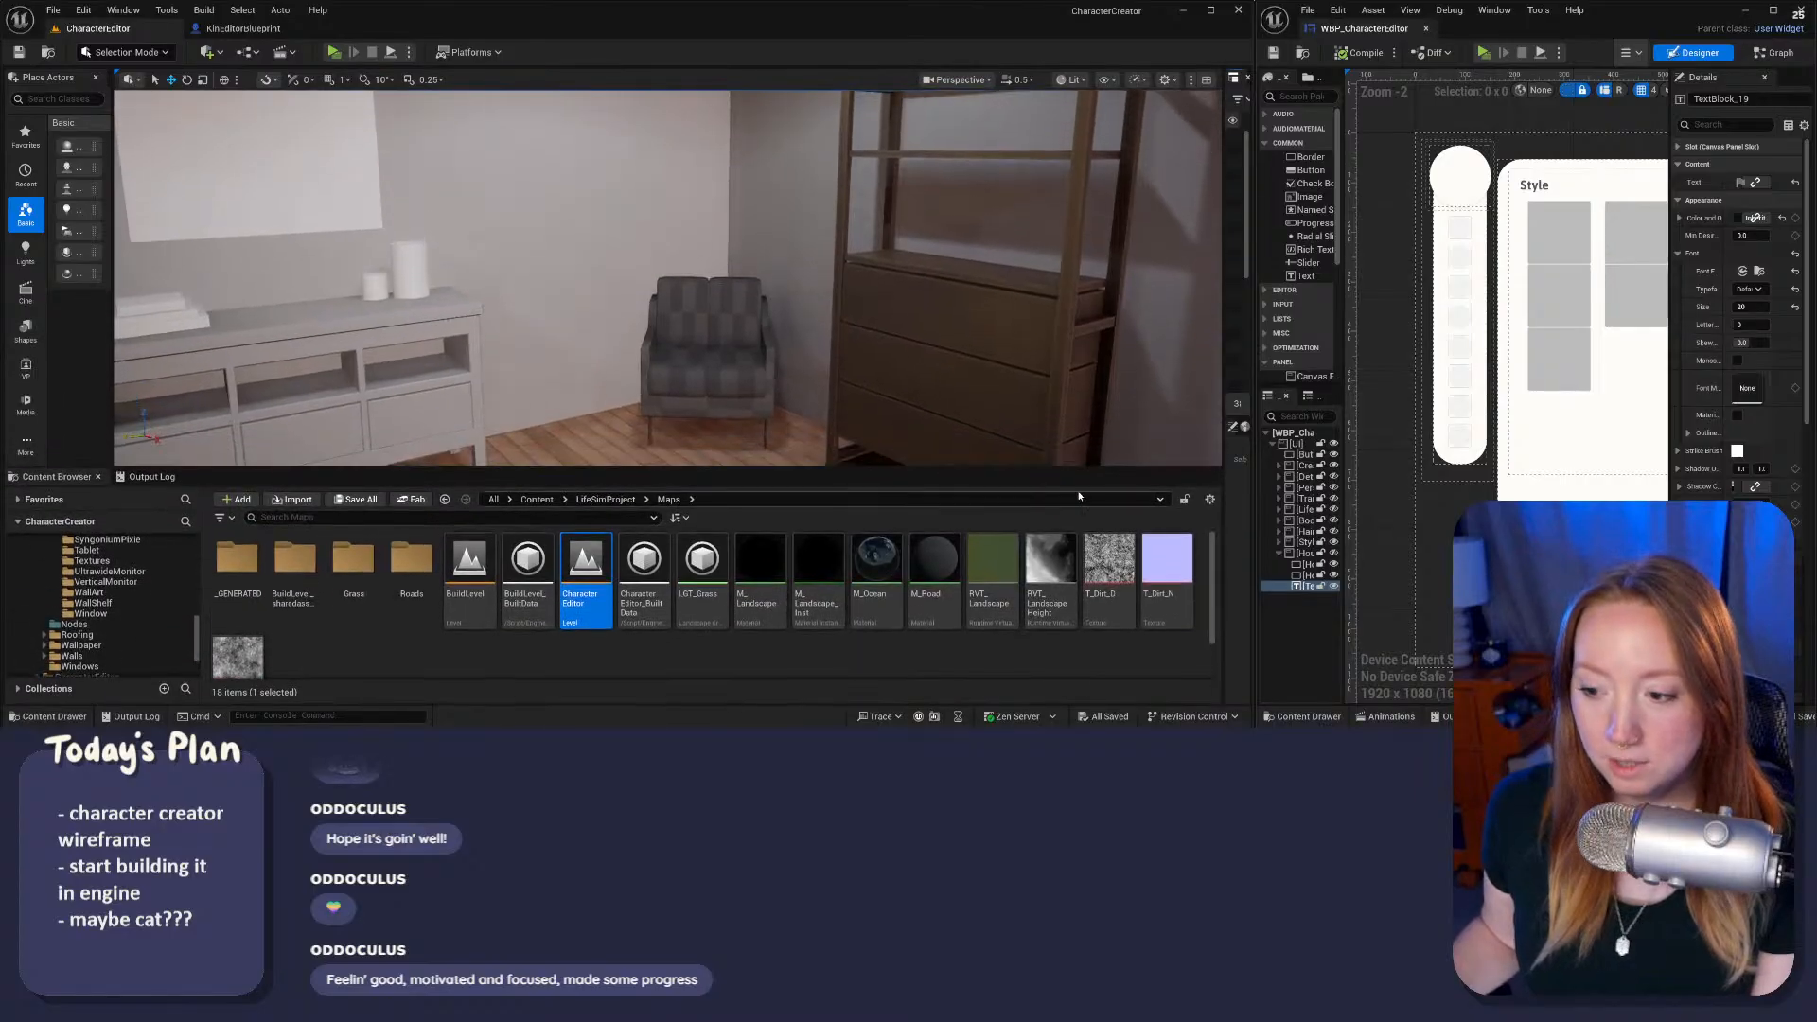
{"action": "left_click_drag", "start_coordinate": [1254, 467], "coordinate": [1300, 462]}
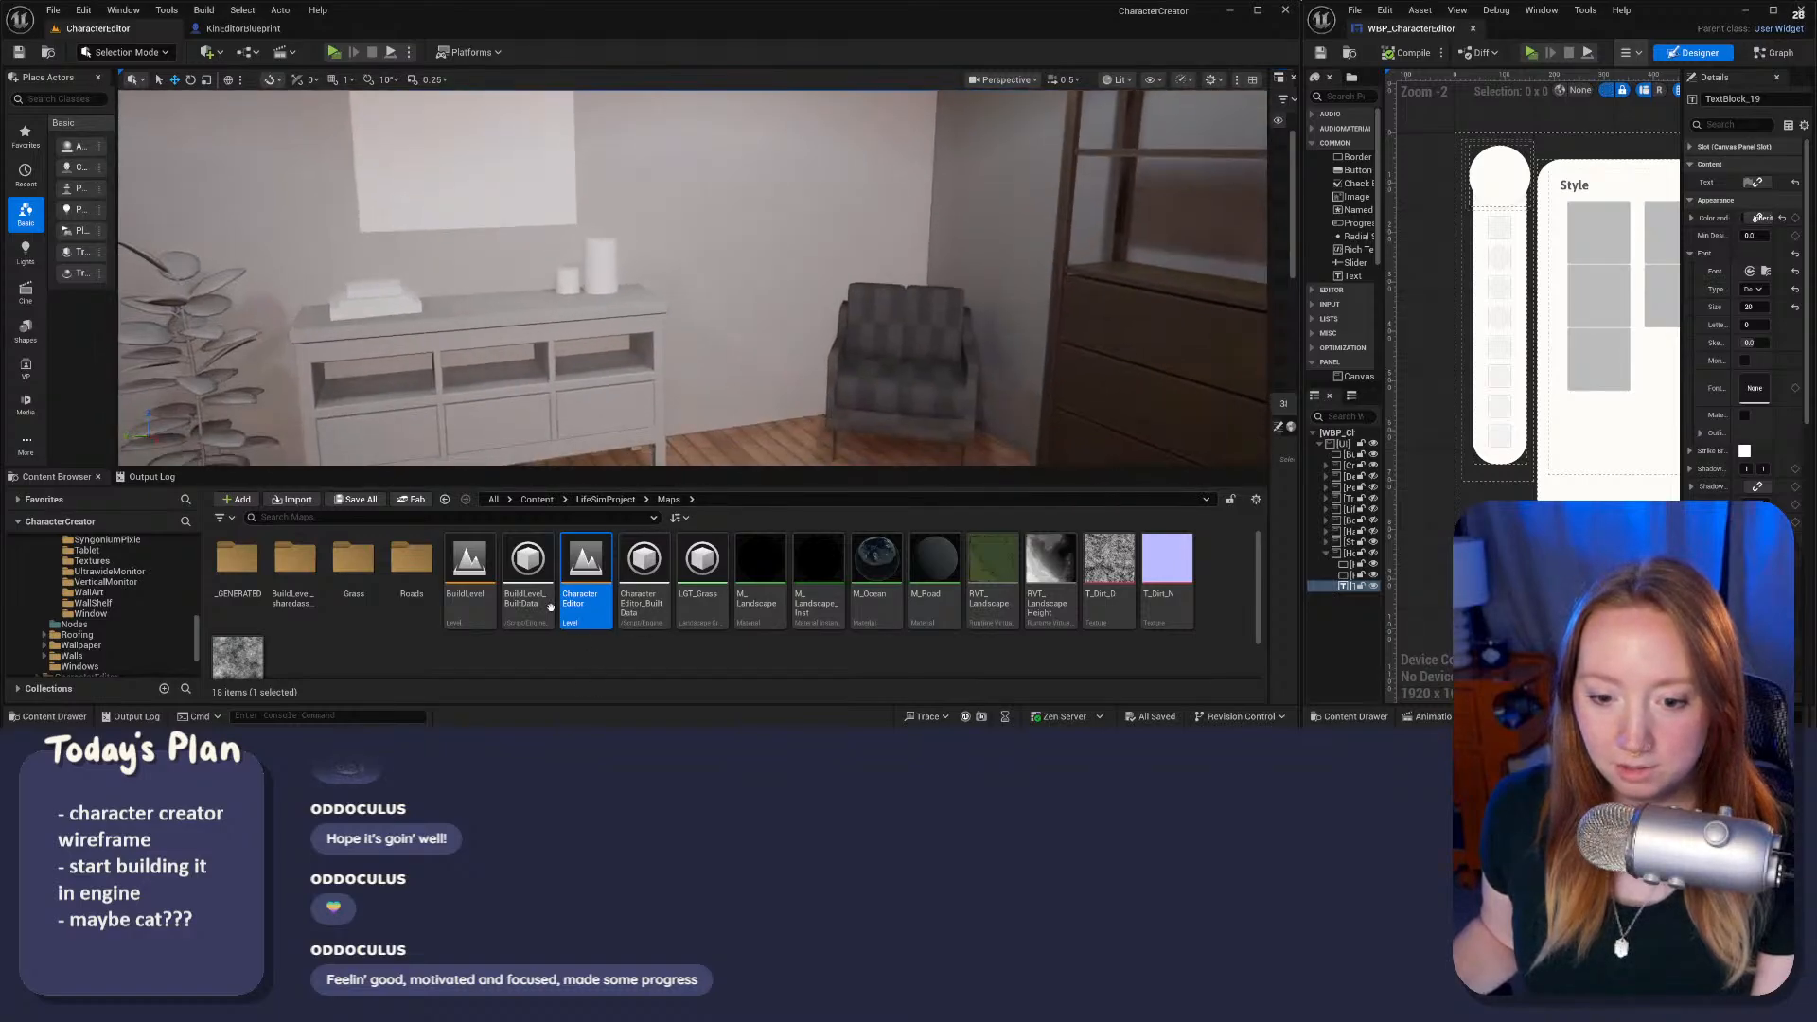
Step: Open the BuildLevel map and give it a large, full-width level viewport with game view turned on
{"action": "left_click", "coordinate": [477, 570]}
{"action": "double_click", "coordinate": [480, 572]}
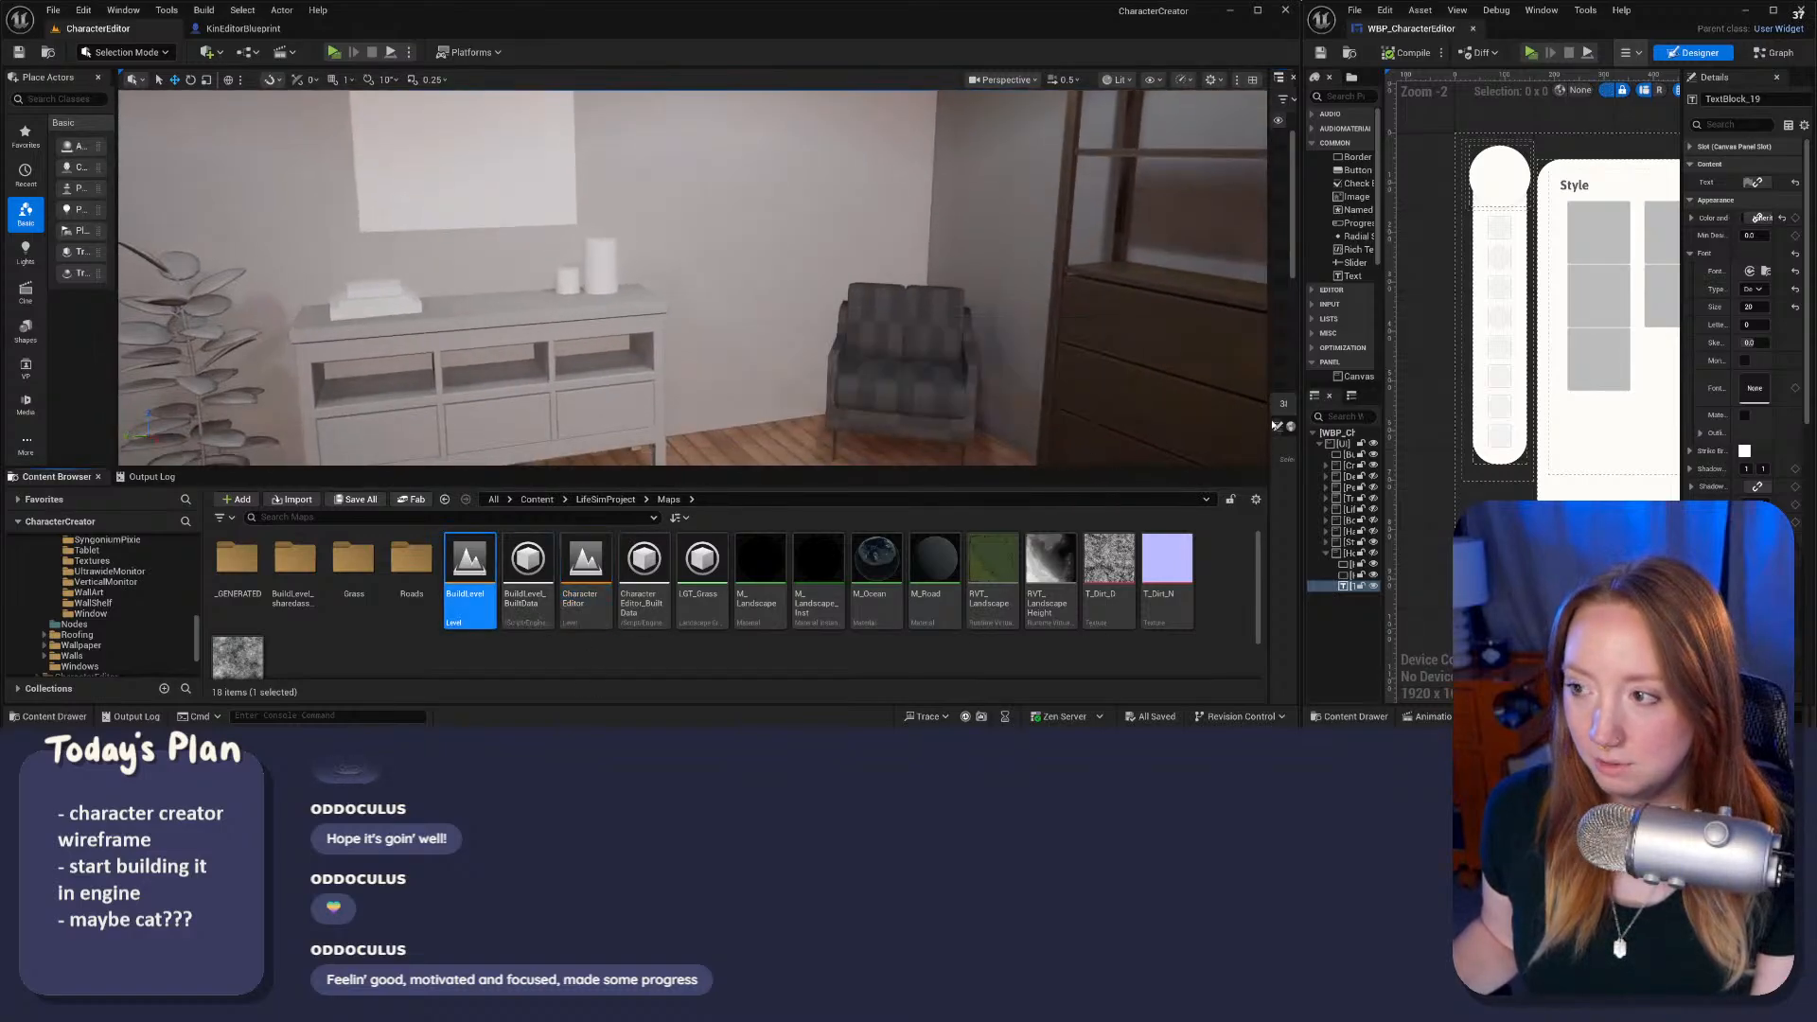
{"action": "left_click", "coordinate": [1262, 10]}
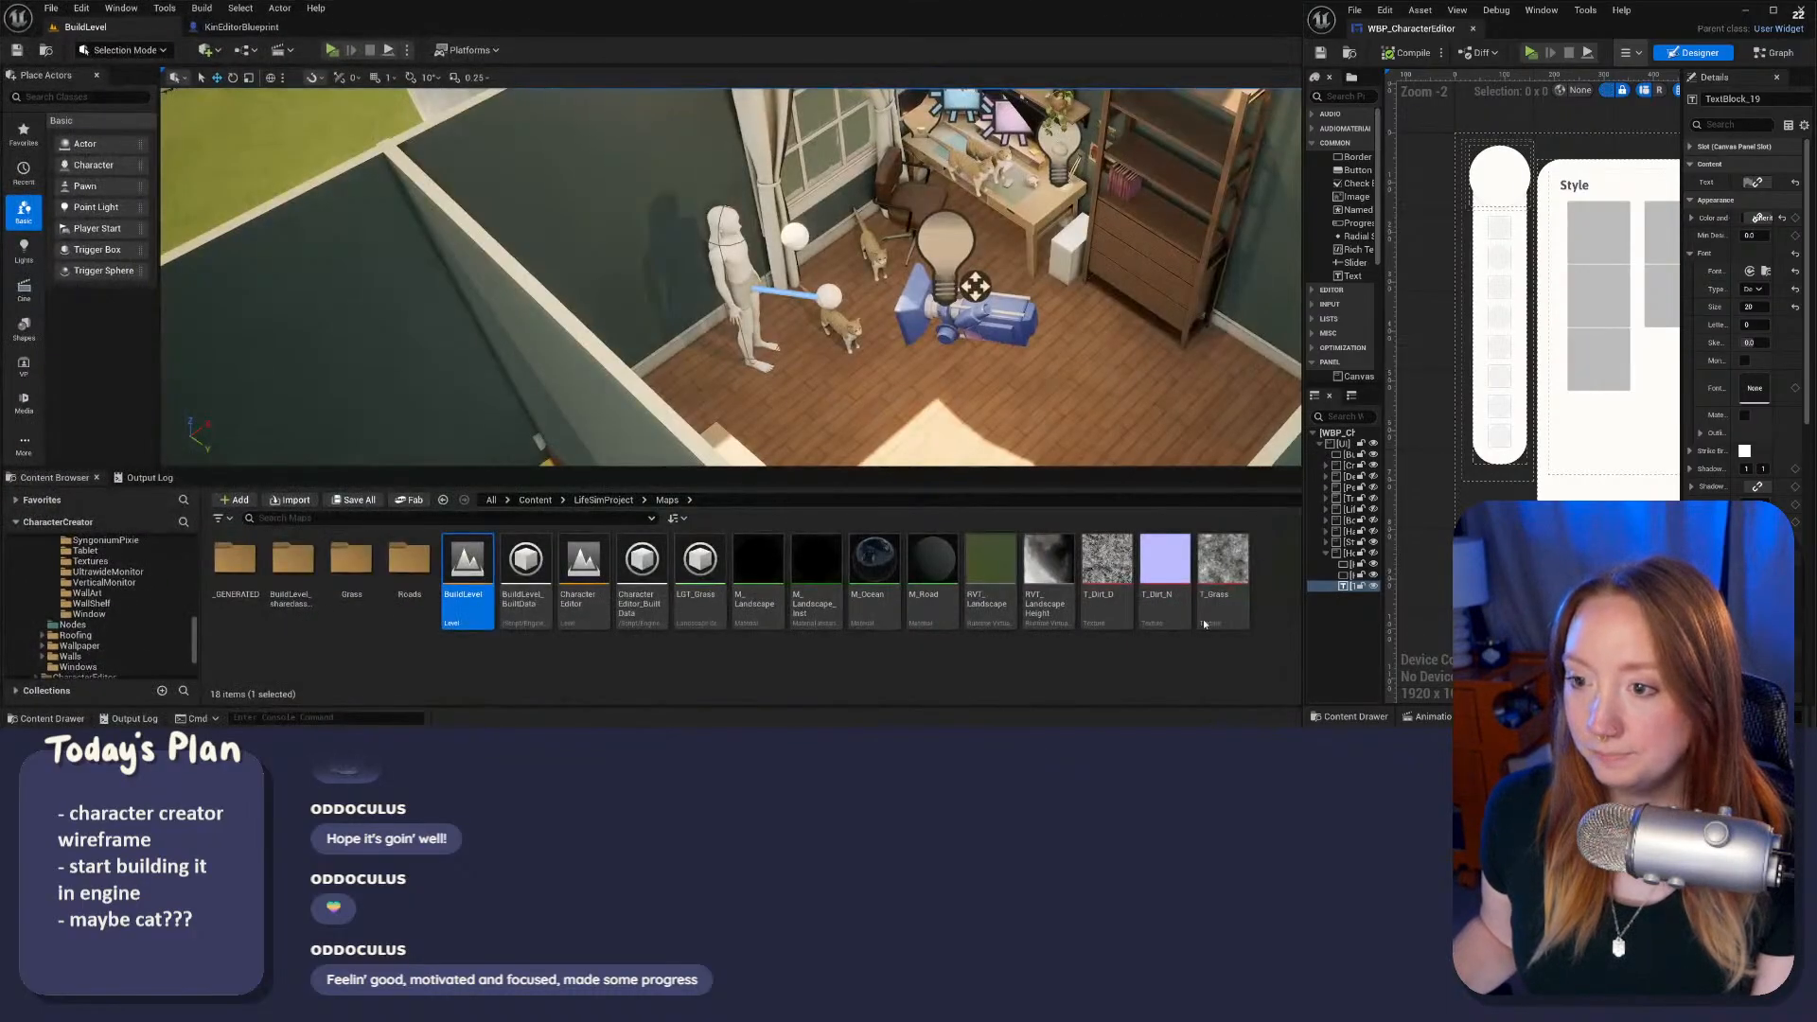
{"action": "left_click", "coordinate": [1752, 11]}
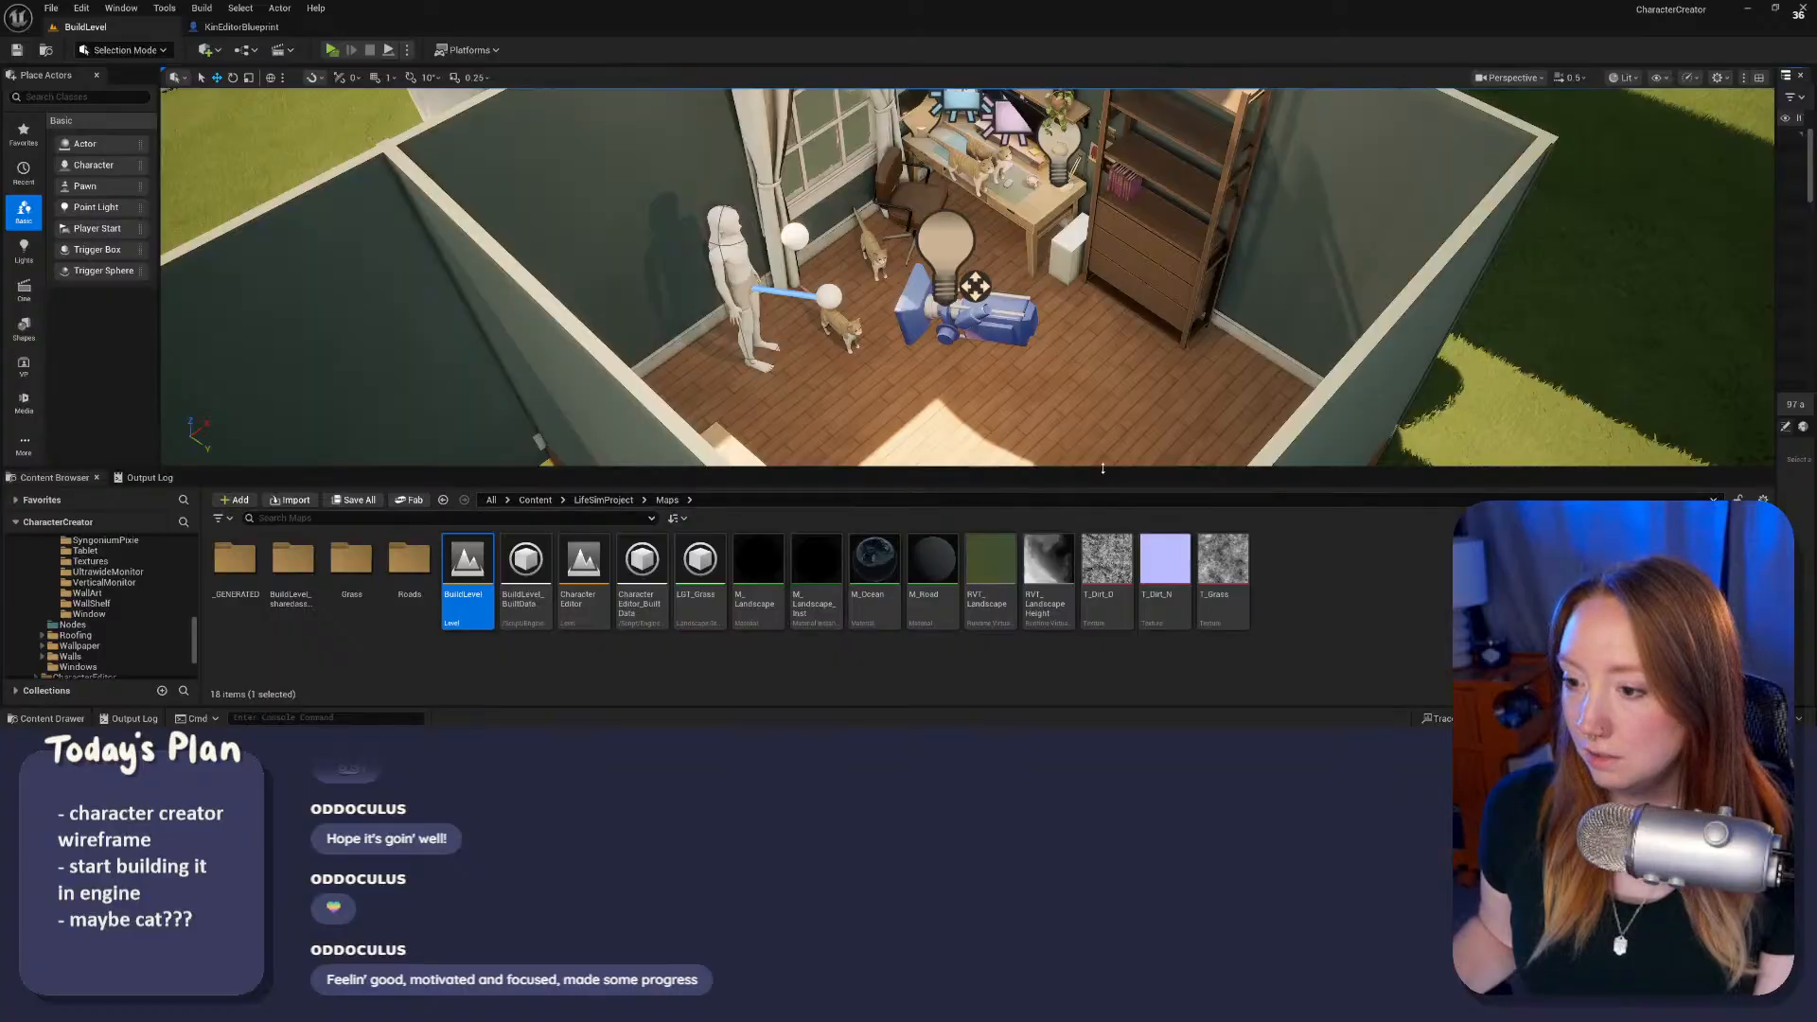
{"action": "left_click_drag", "start_coordinate": [1103, 467], "coordinate": [1102, 651]}
{"action": "key", "text": "g"}
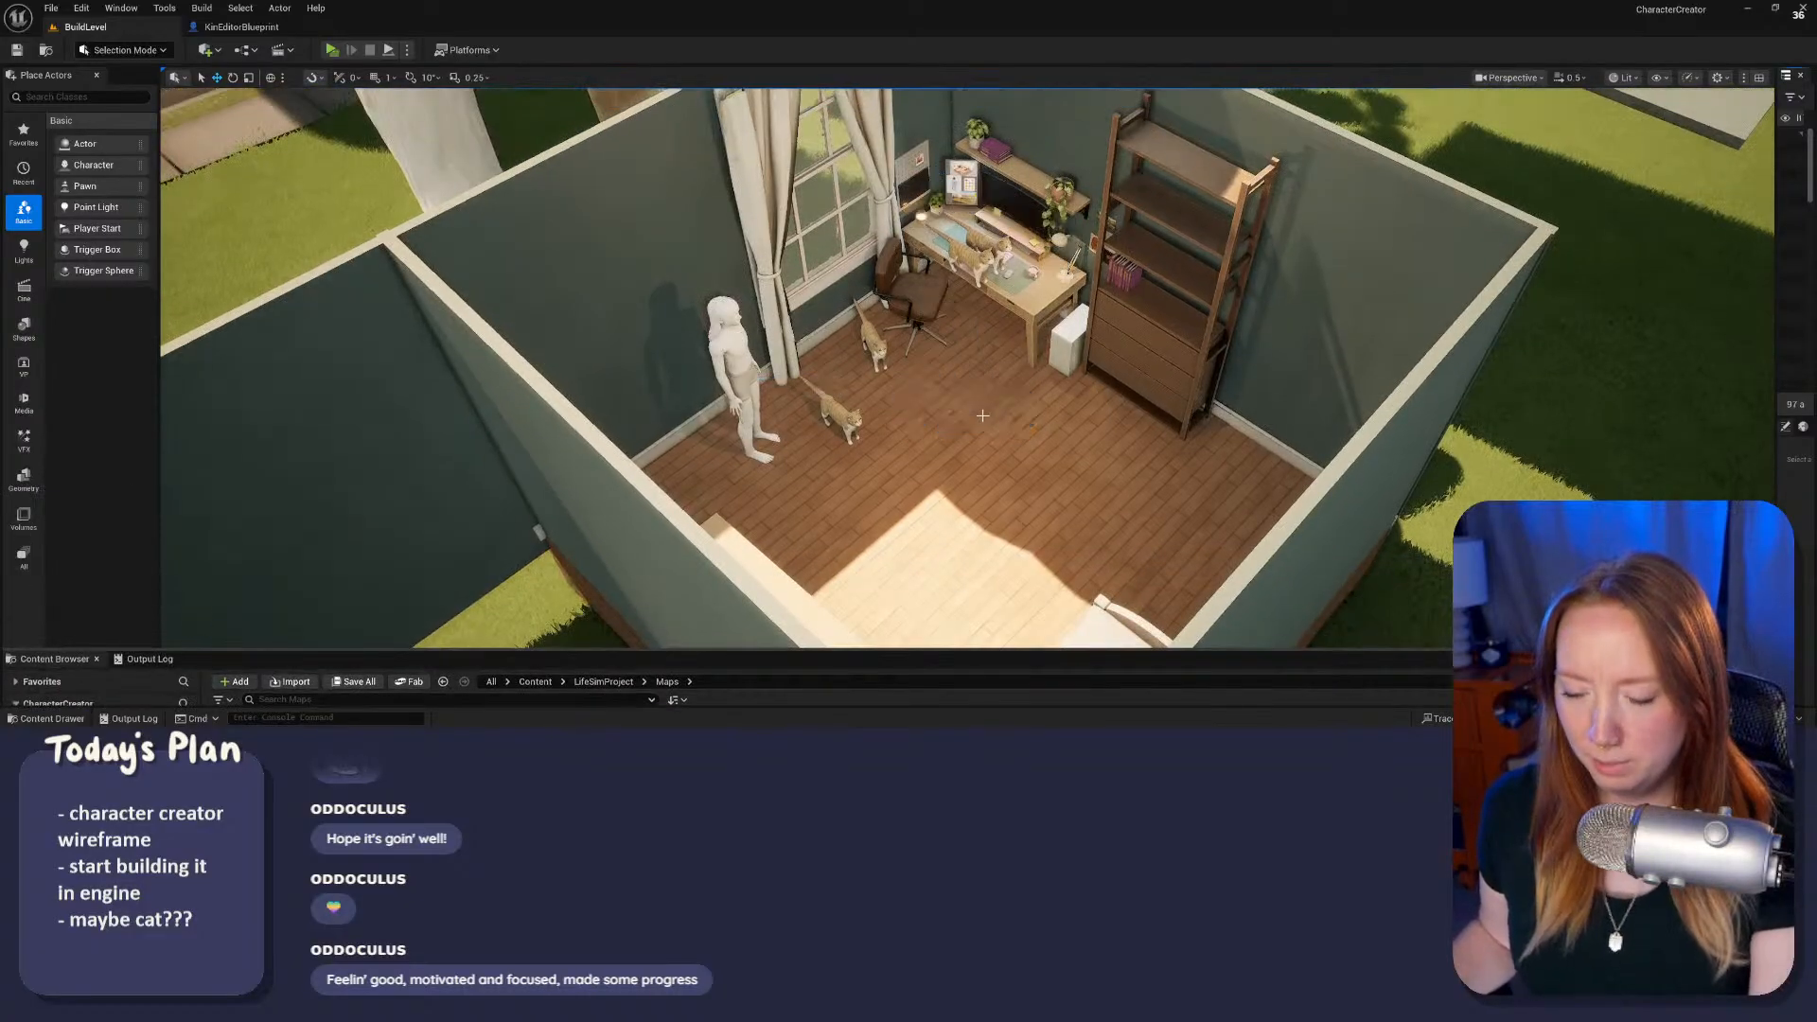
Step: Examine the furnished room up close, from the desk, chair and cats to the bookshelf
{"action": "mouse_move", "coordinate": [982, 414]}
{"action": "right_mouse_down"}
{"action": "mouse_move", "coordinate": [1031, 410]}
{"action": "mouse_move", "coordinate": [993, 412]}
{"action": "mouse_move", "coordinate": [989, 353]}
{"action": "mouse_move", "coordinate": [998, 399]}
{"action": "right_mouse_up"}
{"action": "key", "text": "w"}
{"action": "key", "text": "w"}
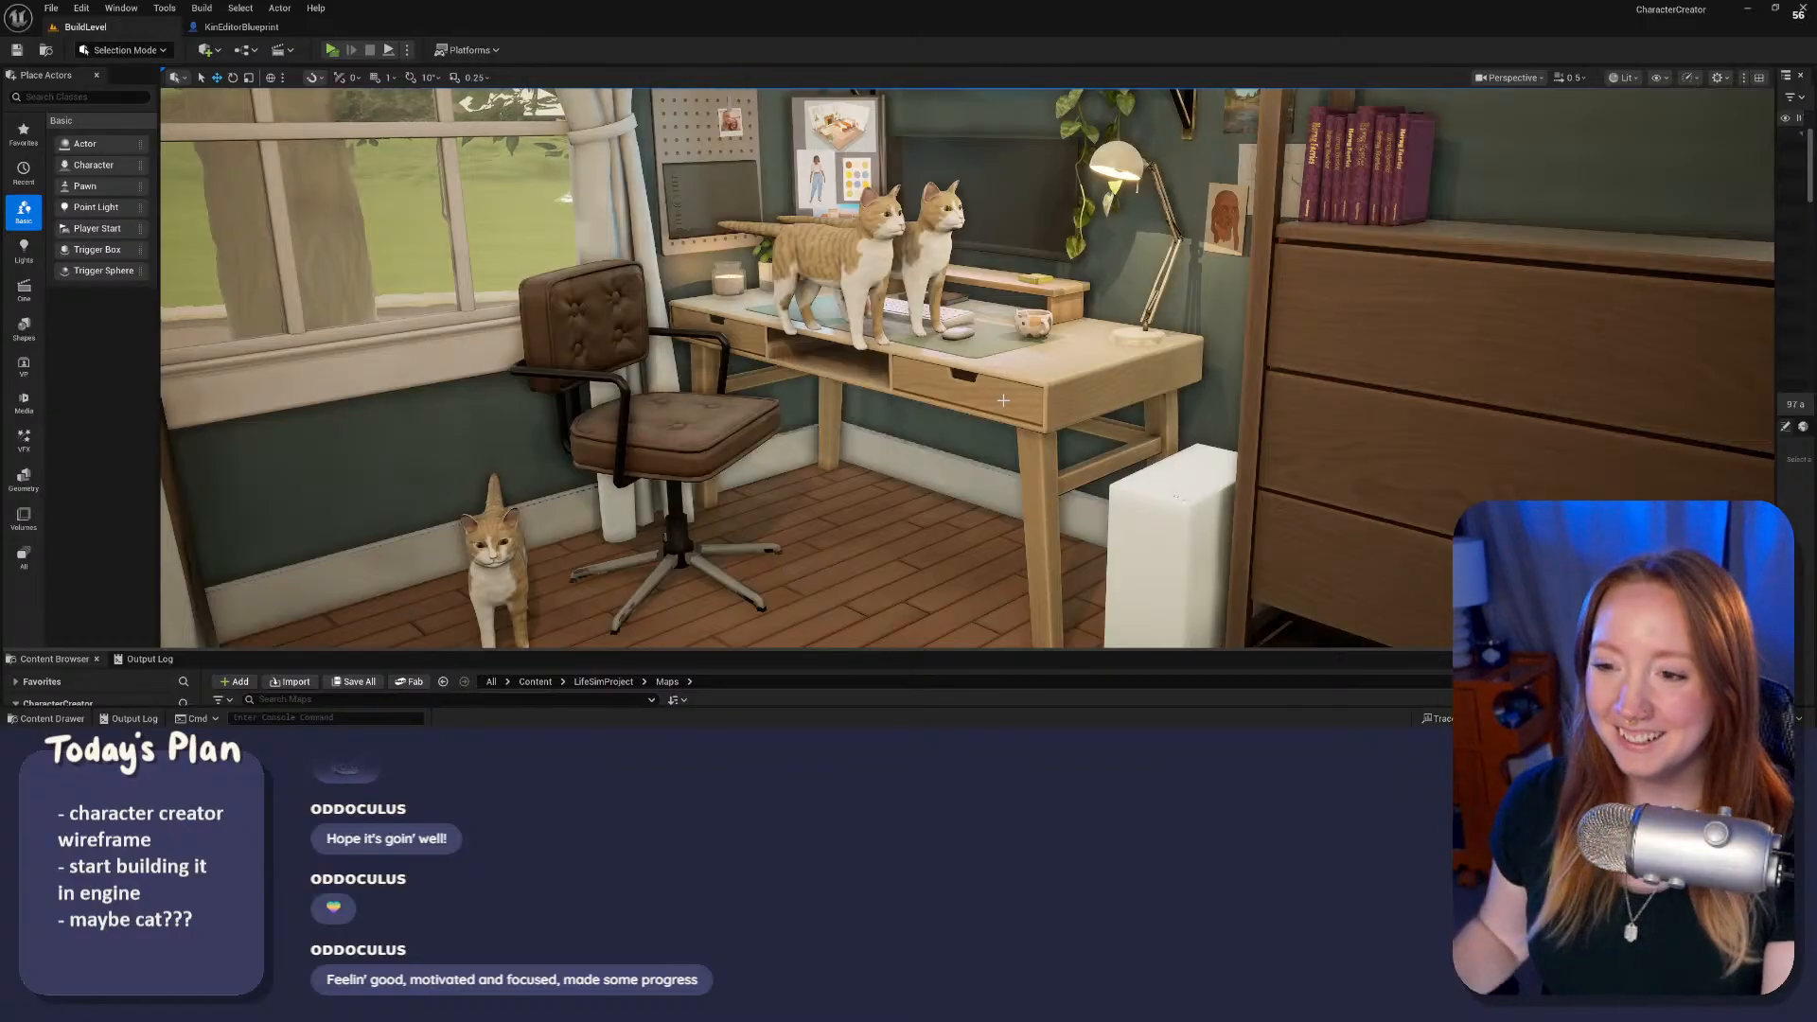
{"action": "right_click_drag", "start_coordinate": [1003, 400], "coordinate": [914, 409]}
{"action": "right_click_drag", "start_coordinate": [984, 254], "coordinate": [859, 244]}
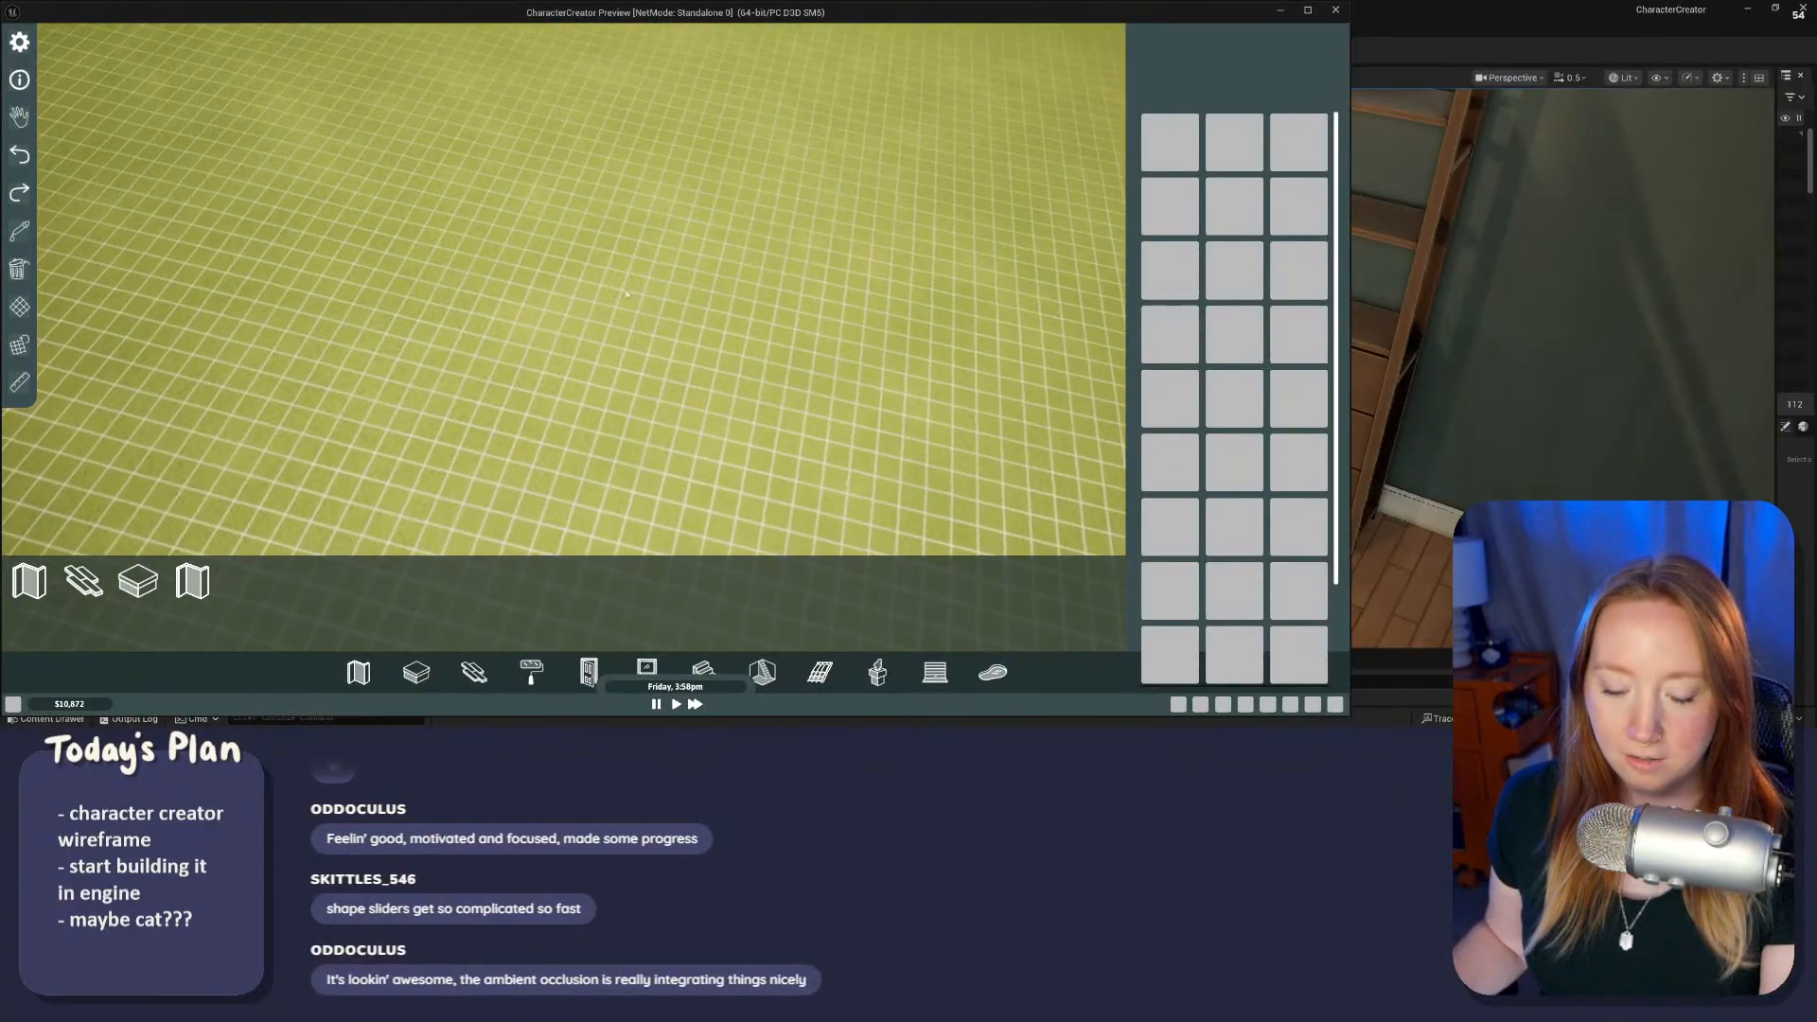
Step: Test wall building in the running build mode preview by creating several rectangular rooms on the grass grid
{"action": "middle_click_drag", "start_coordinate": [638, 402], "coordinate": [760, 358]}
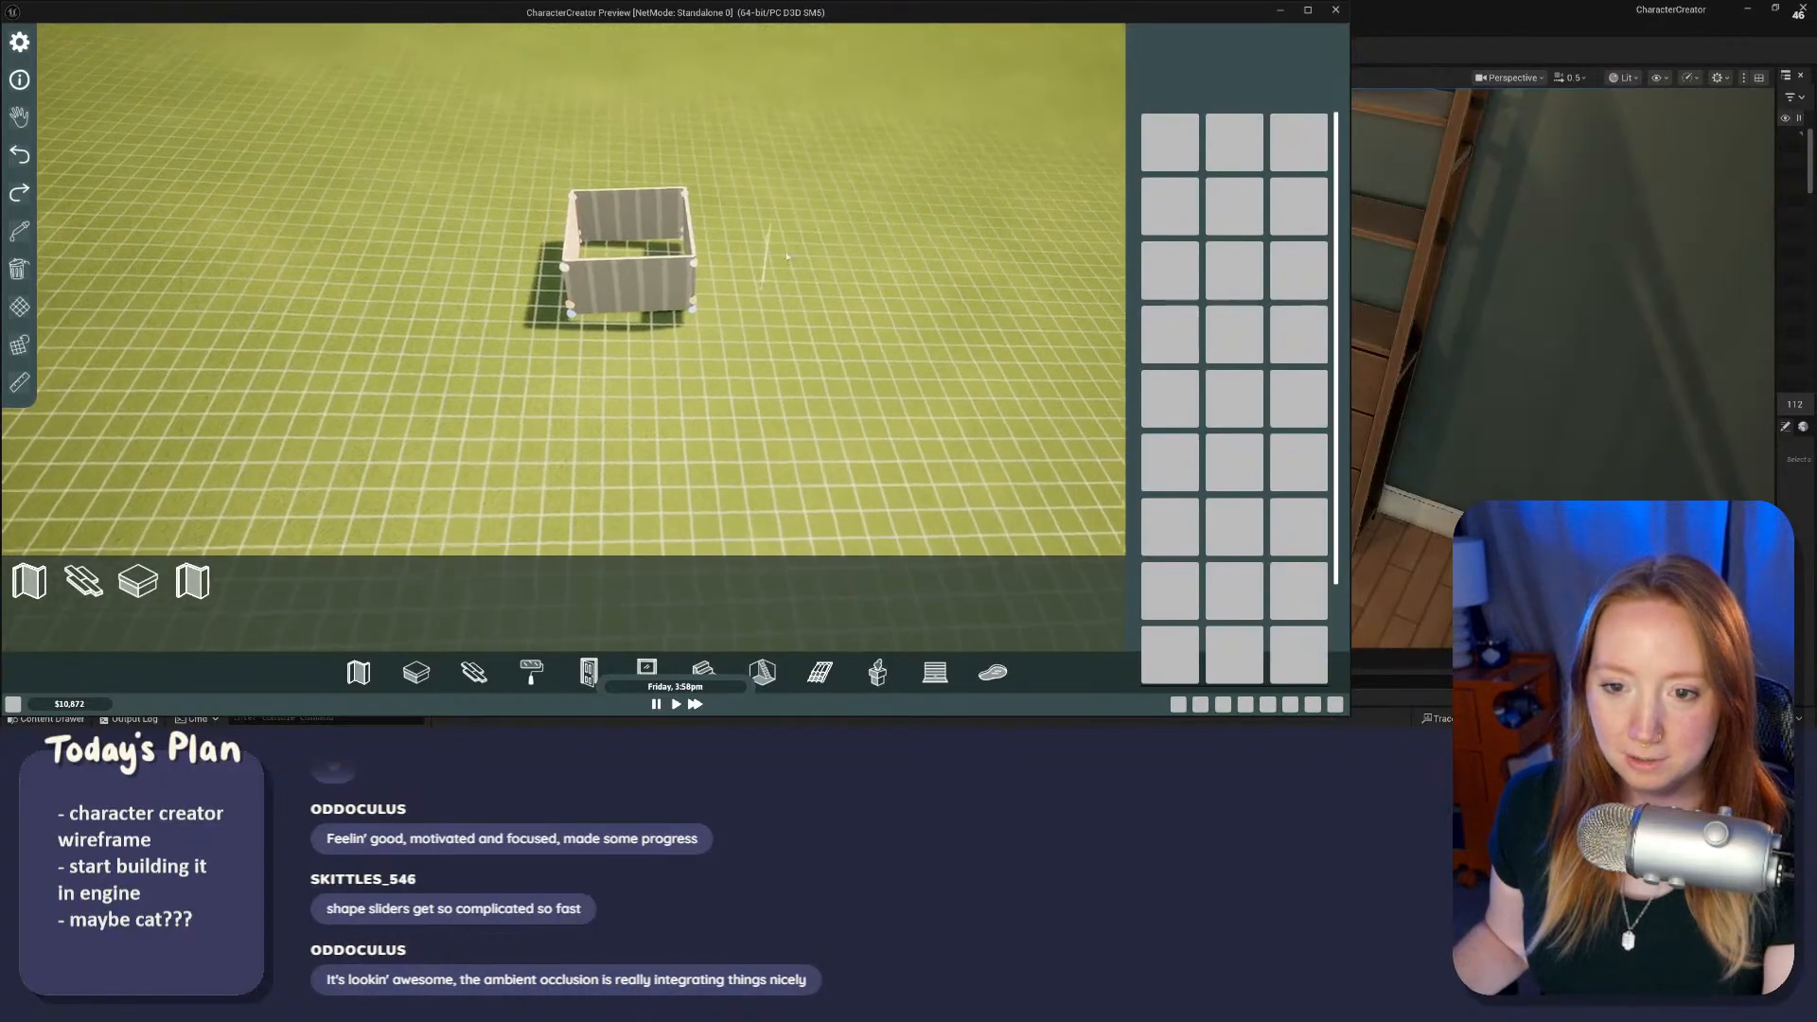
{"action": "scroll", "coordinate": [749, 425], "scroll_direction": "up", "scroll_amount": 5}
{"action": "scroll", "coordinate": [747, 425], "scroll_direction": "down", "scroll_amount": 5}
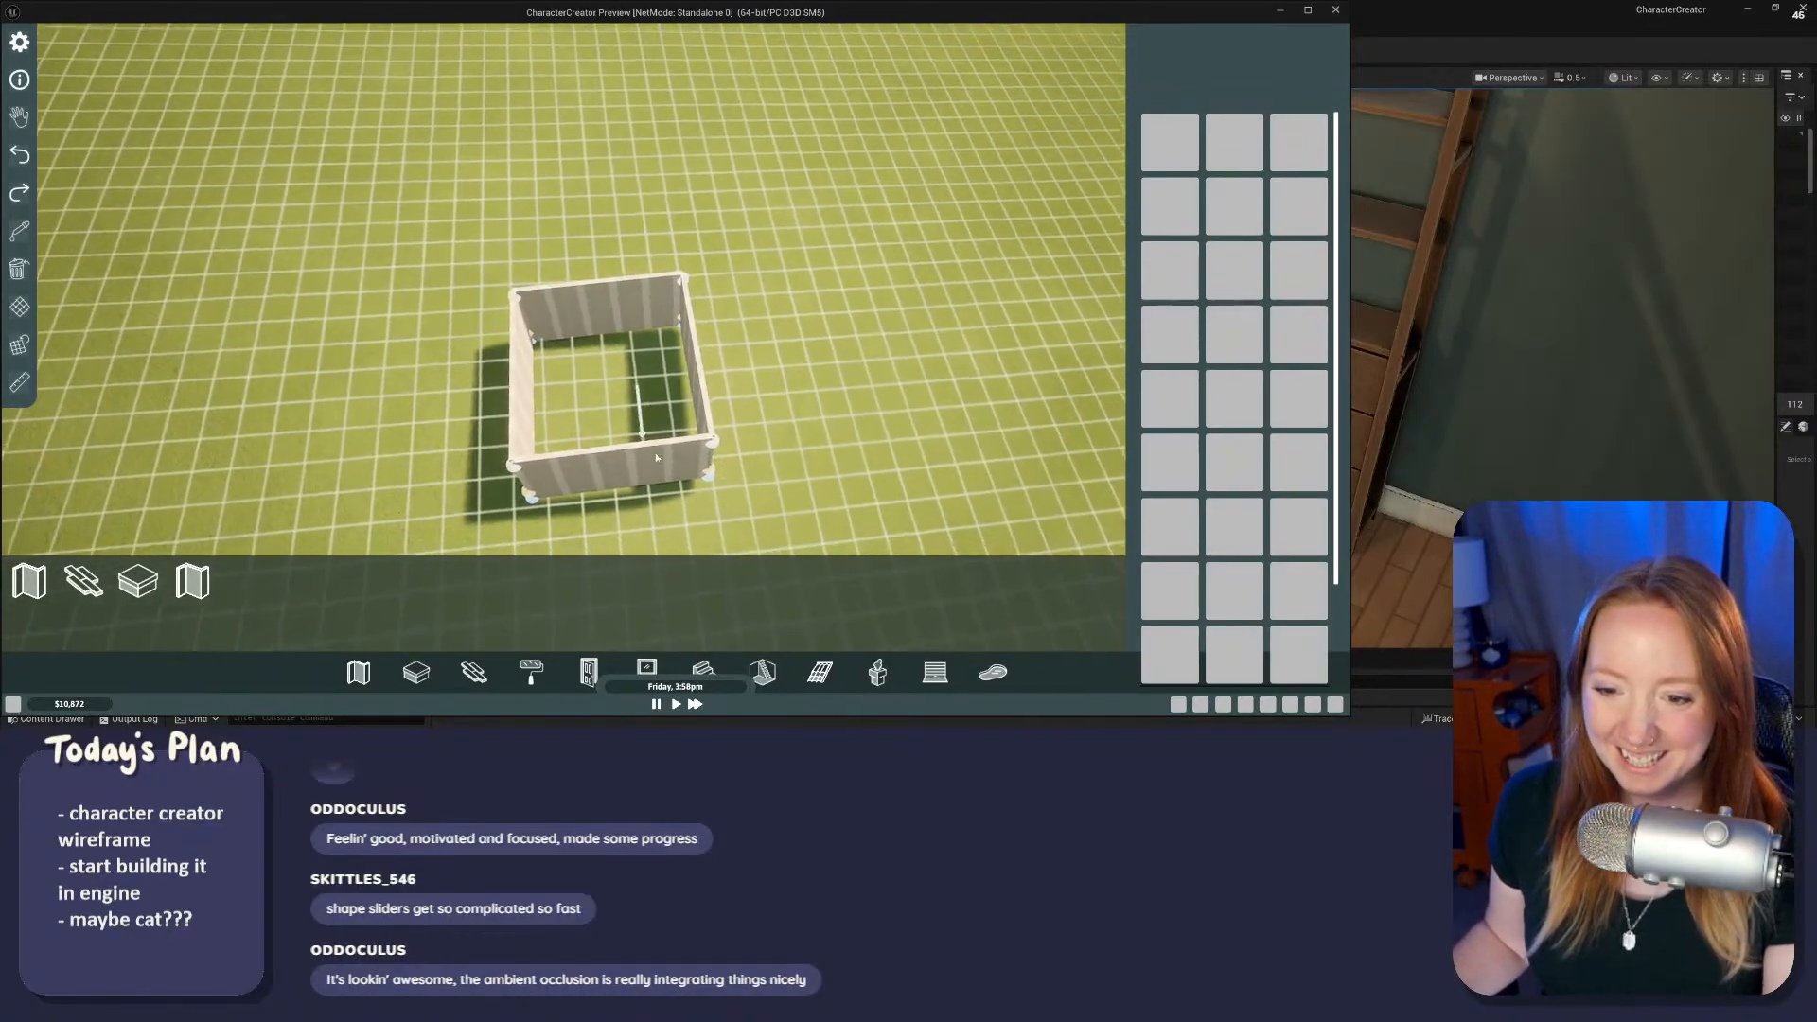
{"action": "middle_click_drag", "start_coordinate": [654, 452], "coordinate": [530, 282]}
{"action": "mouse_move", "coordinate": [711, 297]}
{"action": "middle_mouse_down"}
{"action": "mouse_move", "coordinate": [595, 312]}
{"action": "mouse_move", "coordinate": [949, 192]}
{"action": "mouse_move", "coordinate": [421, 248]}
{"action": "middle_mouse_up"}
{"action": "left_click_drag", "start_coordinate": [357, 333], "coordinate": [432, 383]}
{"action": "left_click_drag", "start_coordinate": [398, 208], "coordinate": [453, 248]}
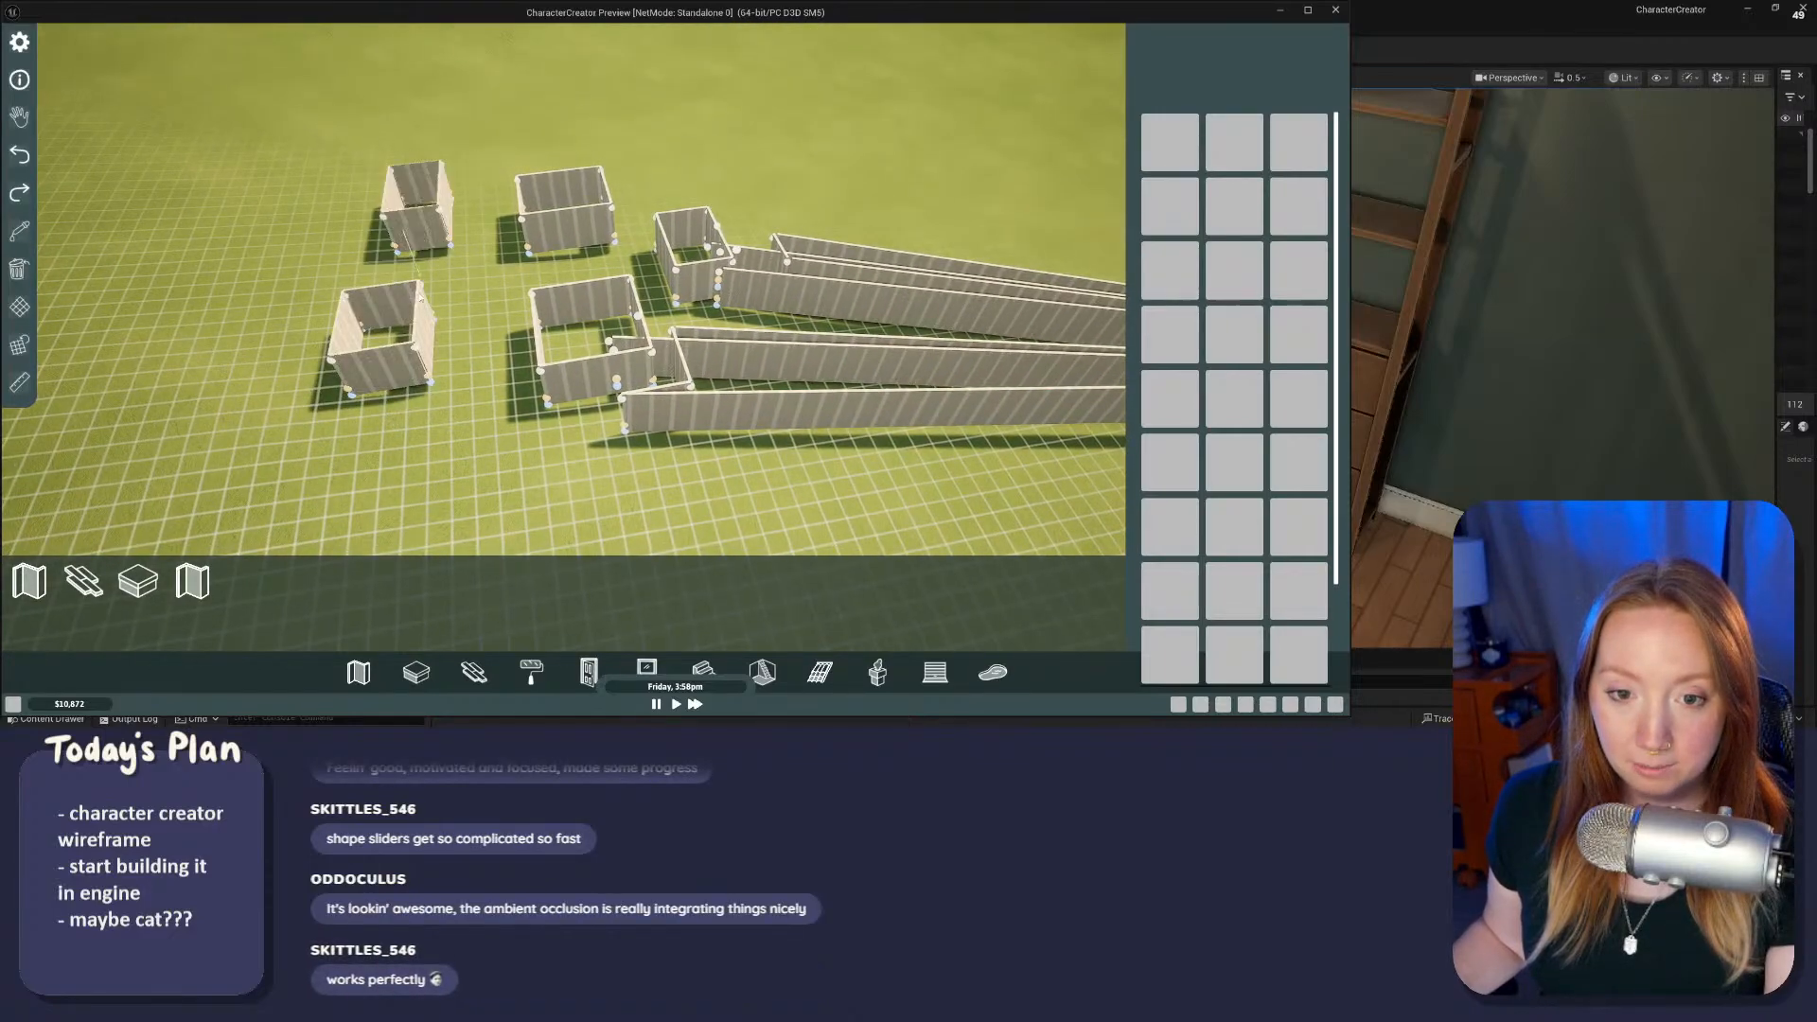
Step: Try one more wall room beside the existing ones, and close the game preview and its message log
{"action": "left_click_drag", "start_coordinate": [475, 367], "coordinate": [541, 510]}
{"action": "middle_click_drag", "start_coordinate": [525, 592], "coordinate": [632, 407]}
{"action": "scroll", "coordinate": [630, 426], "scroll_direction": "down", "scroll_amount": 4}
{"action": "scroll", "coordinate": [631, 426], "scroll_direction": "up", "scroll_amount": 3}
{"action": "scroll", "coordinate": [577, 430], "scroll_direction": "up", "scroll_amount": 2}
{"action": "middle_click_drag", "start_coordinate": [492, 426], "coordinate": [898, 617]}
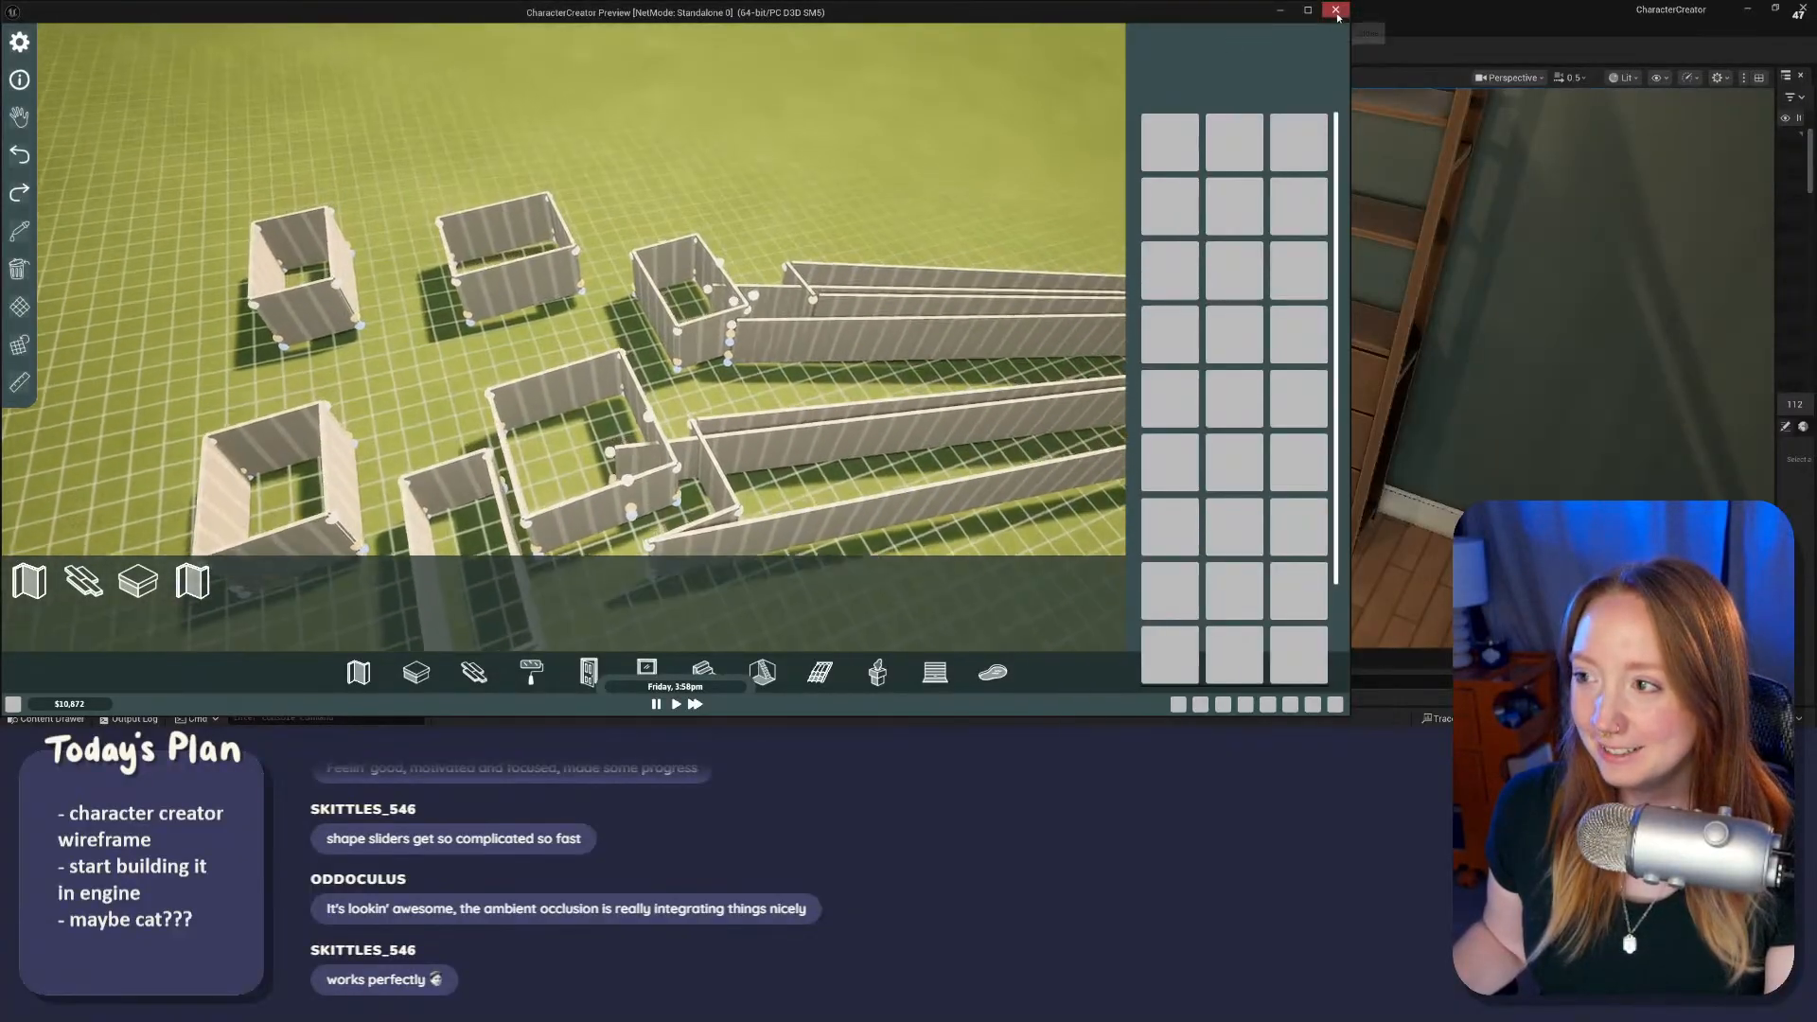
{"action": "left_click", "coordinate": [1335, 10]}
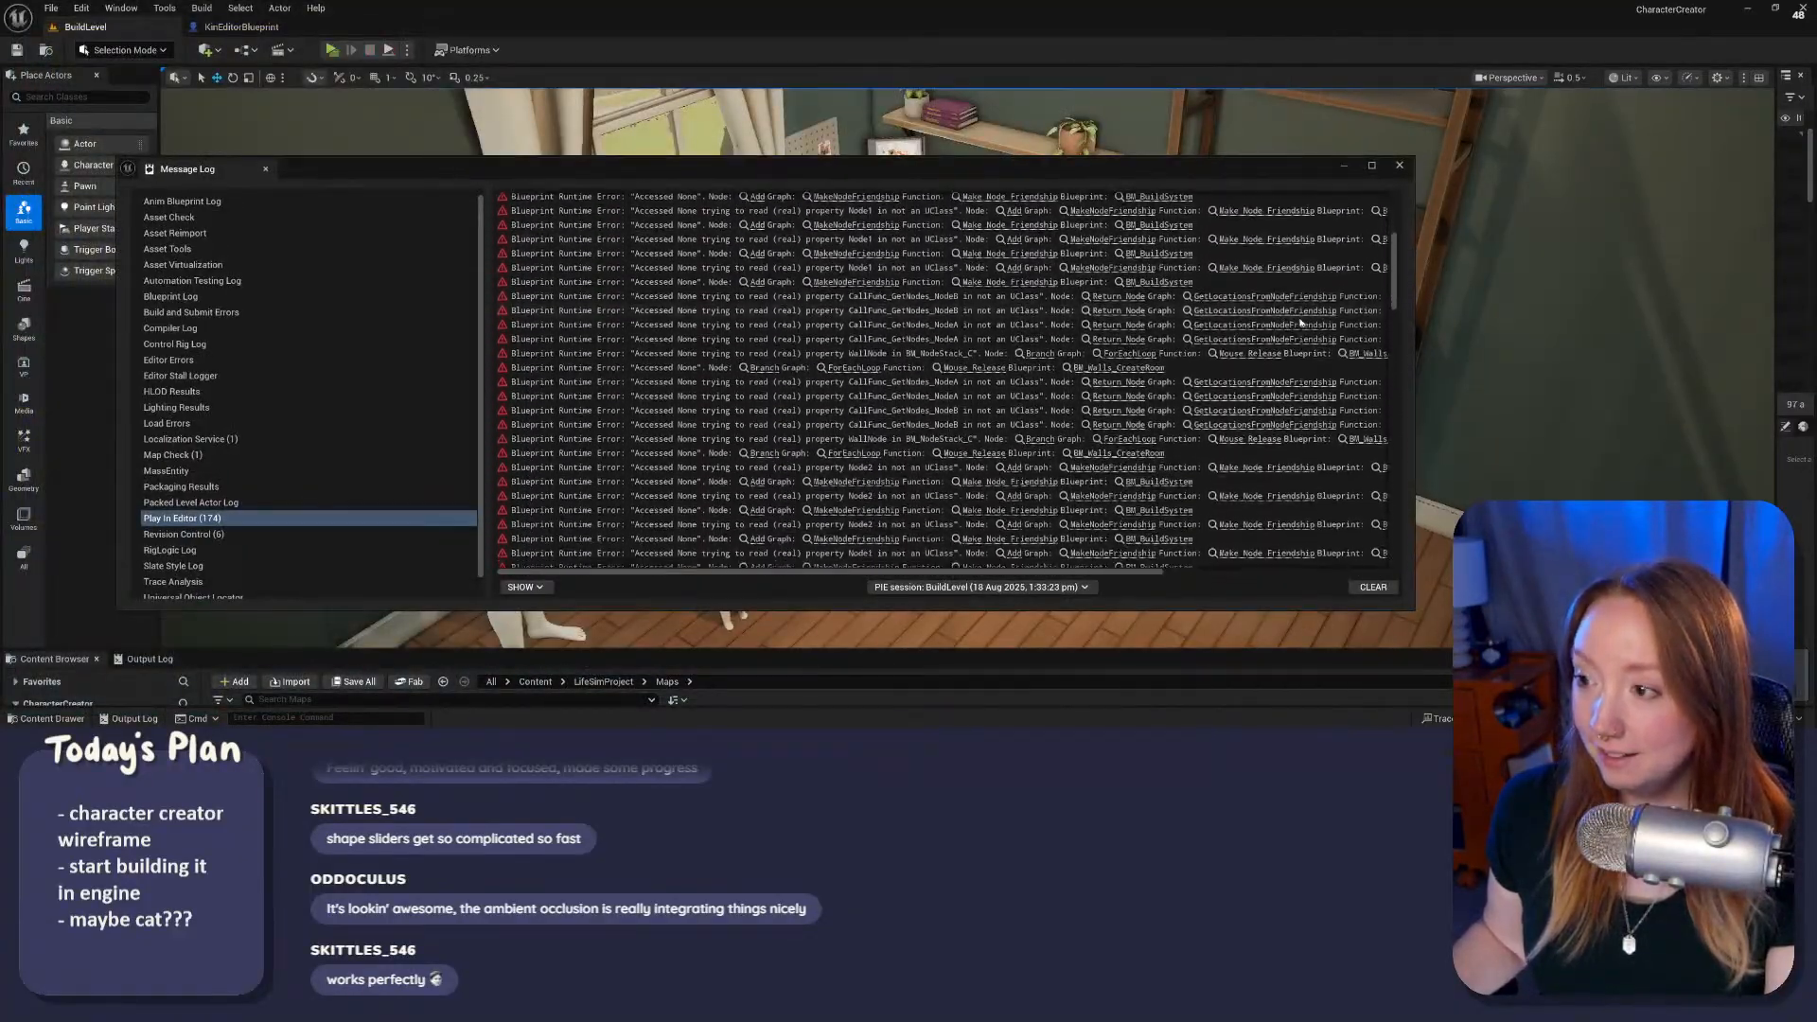
{"action": "left_click", "coordinate": [1399, 165]}
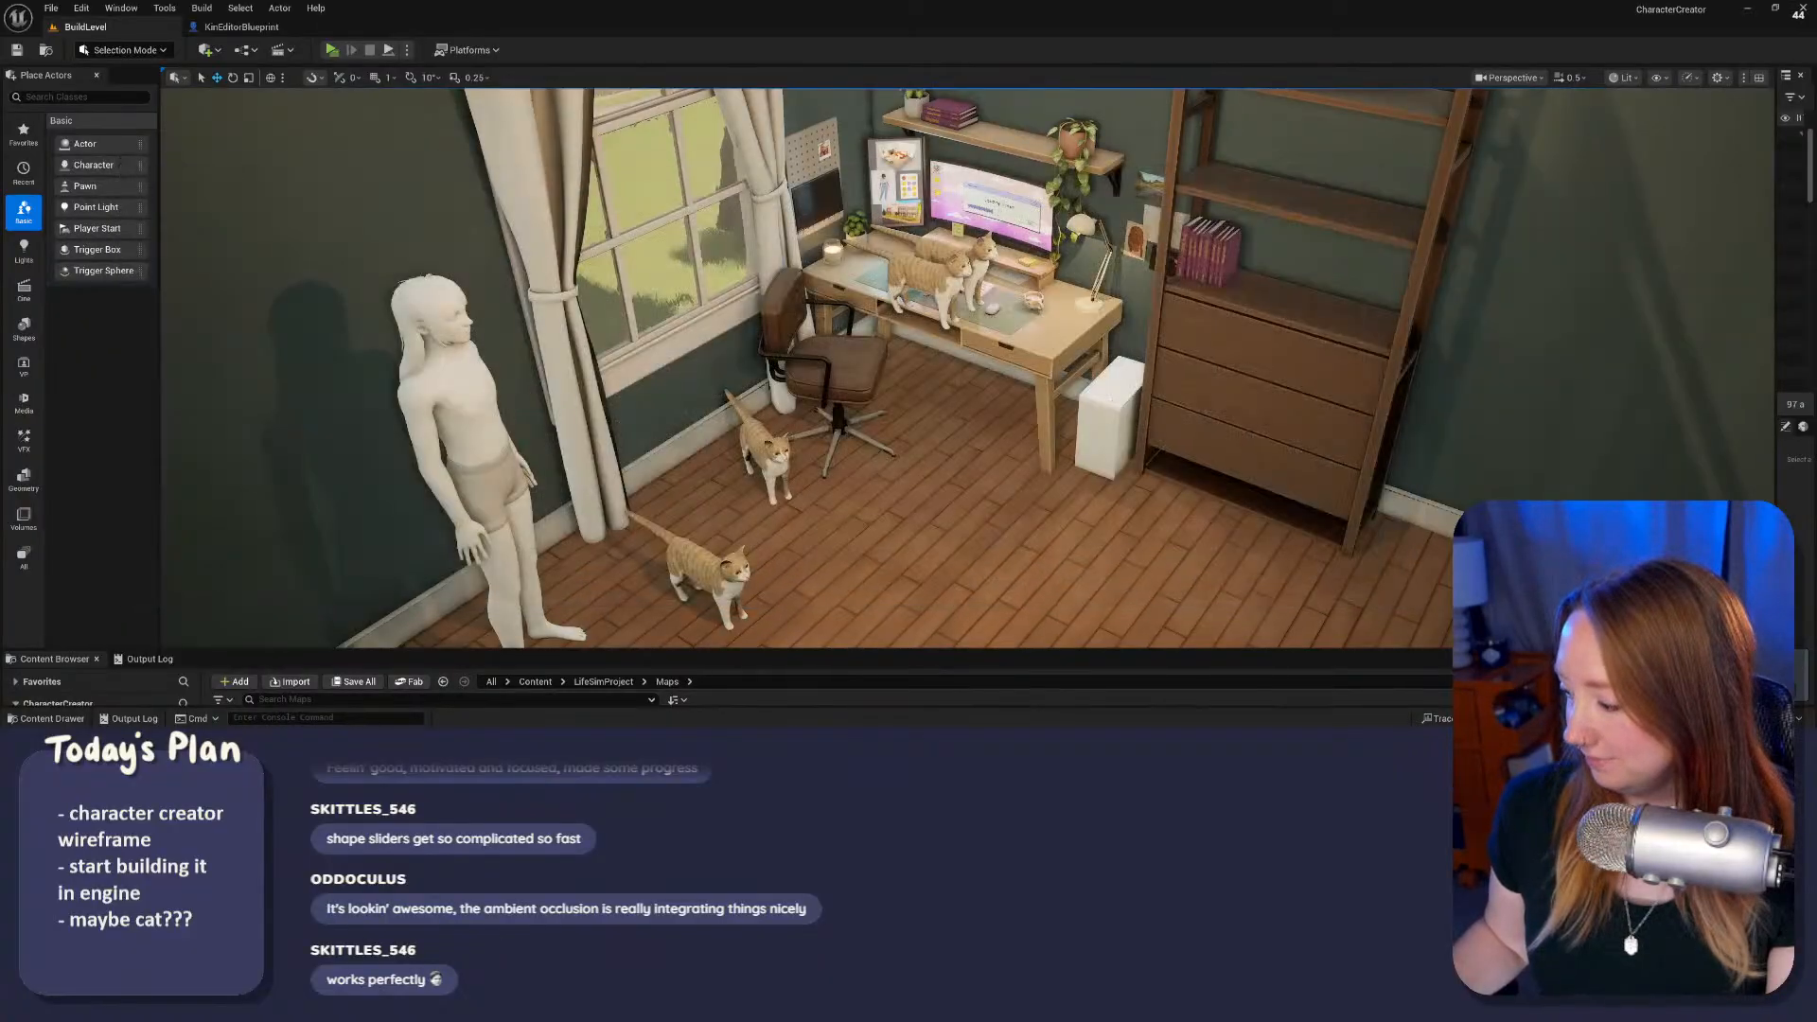
Step: Switch to Discord, view the "got the floors working" screenshot at the start of #development-updates, and return to the level editor
{"action": "left_click_drag", "start_coordinate": [730, 723], "coordinate": [998, 2]}
{"action": "scroll", "coordinate": [606, 483], "scroll_direction": "up", "scroll_amount": 10}
{"action": "scroll", "coordinate": [593, 491], "scroll_direction": "up", "scroll_amount": 2}
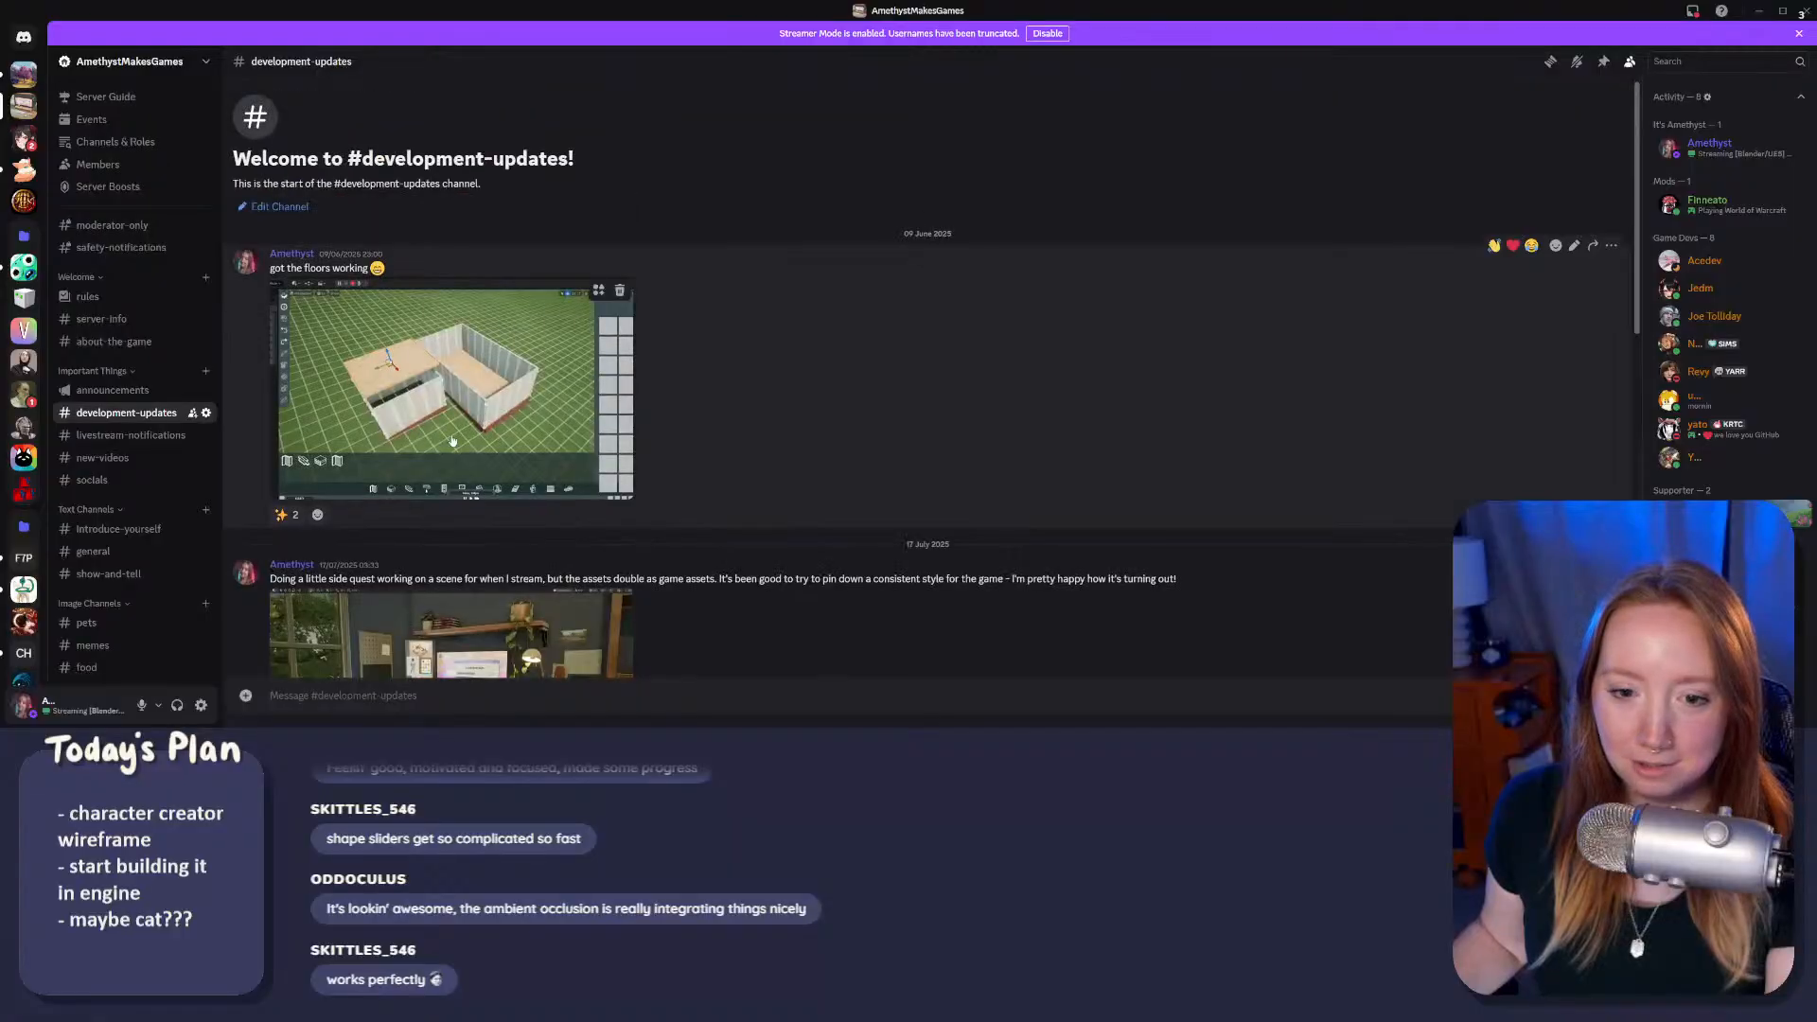
{"action": "left_click", "coordinate": [593, 490]}
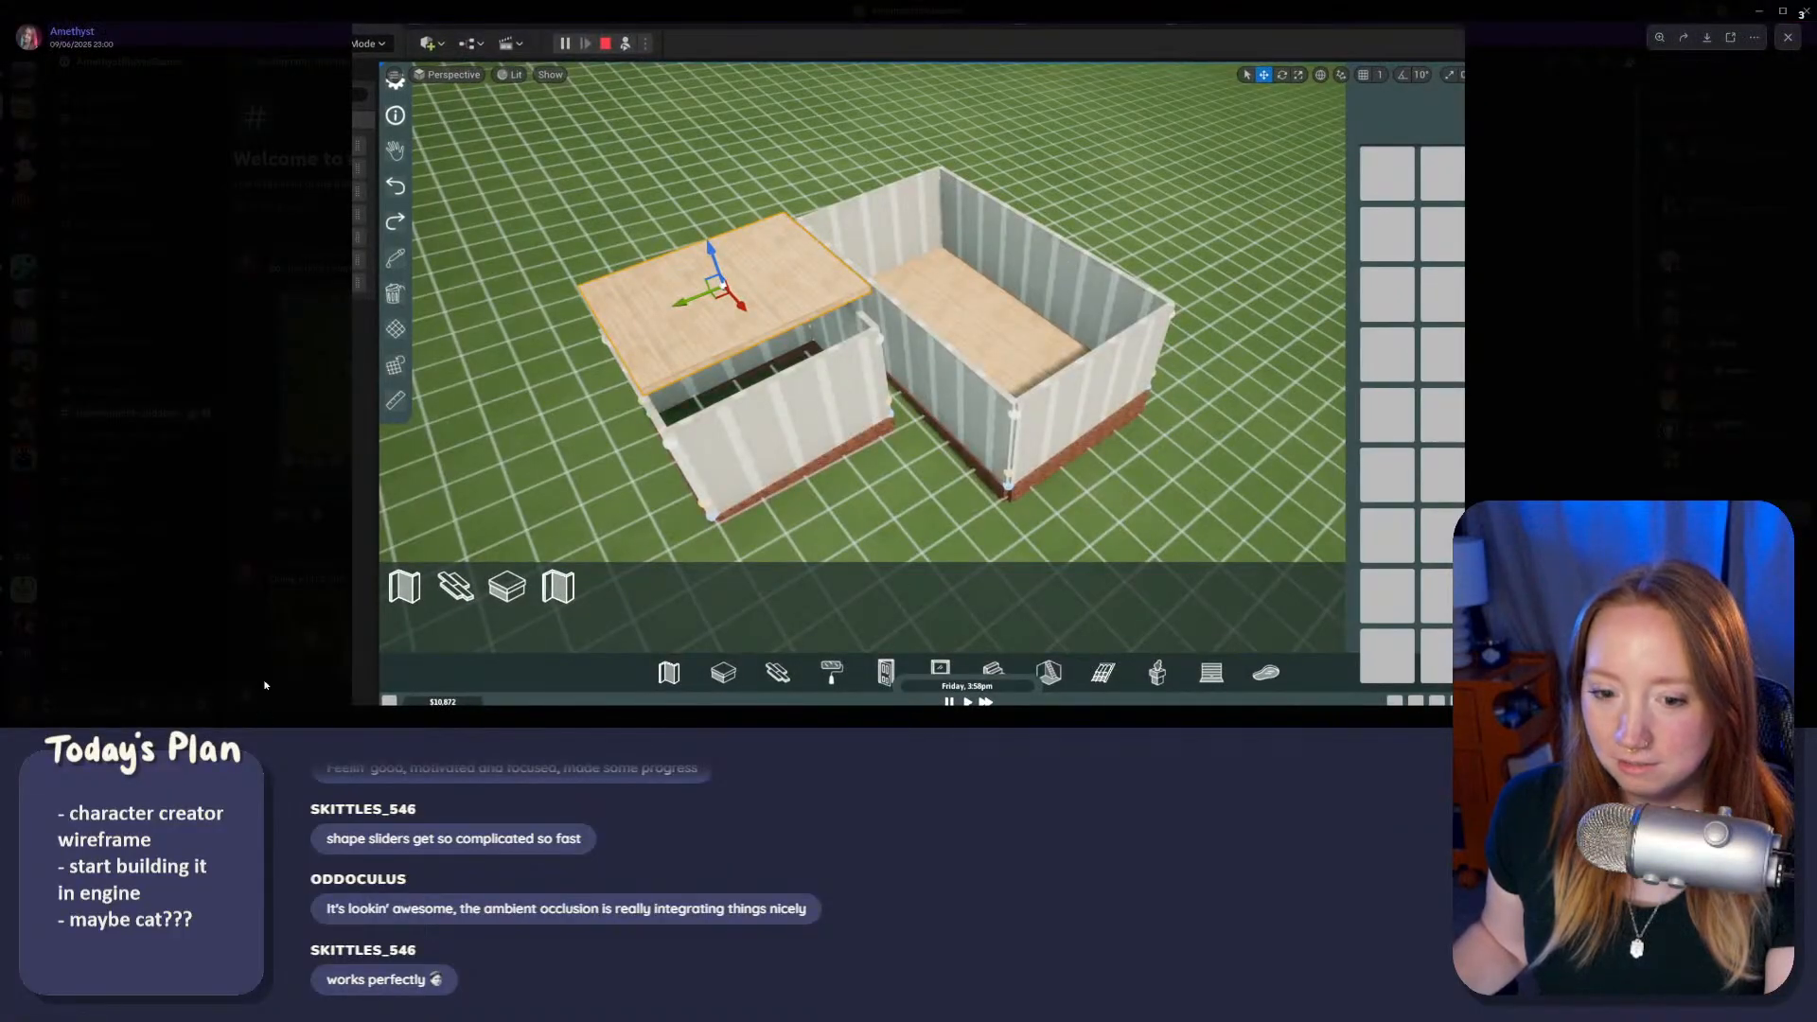
{"action": "left_click", "coordinate": [253, 345]}
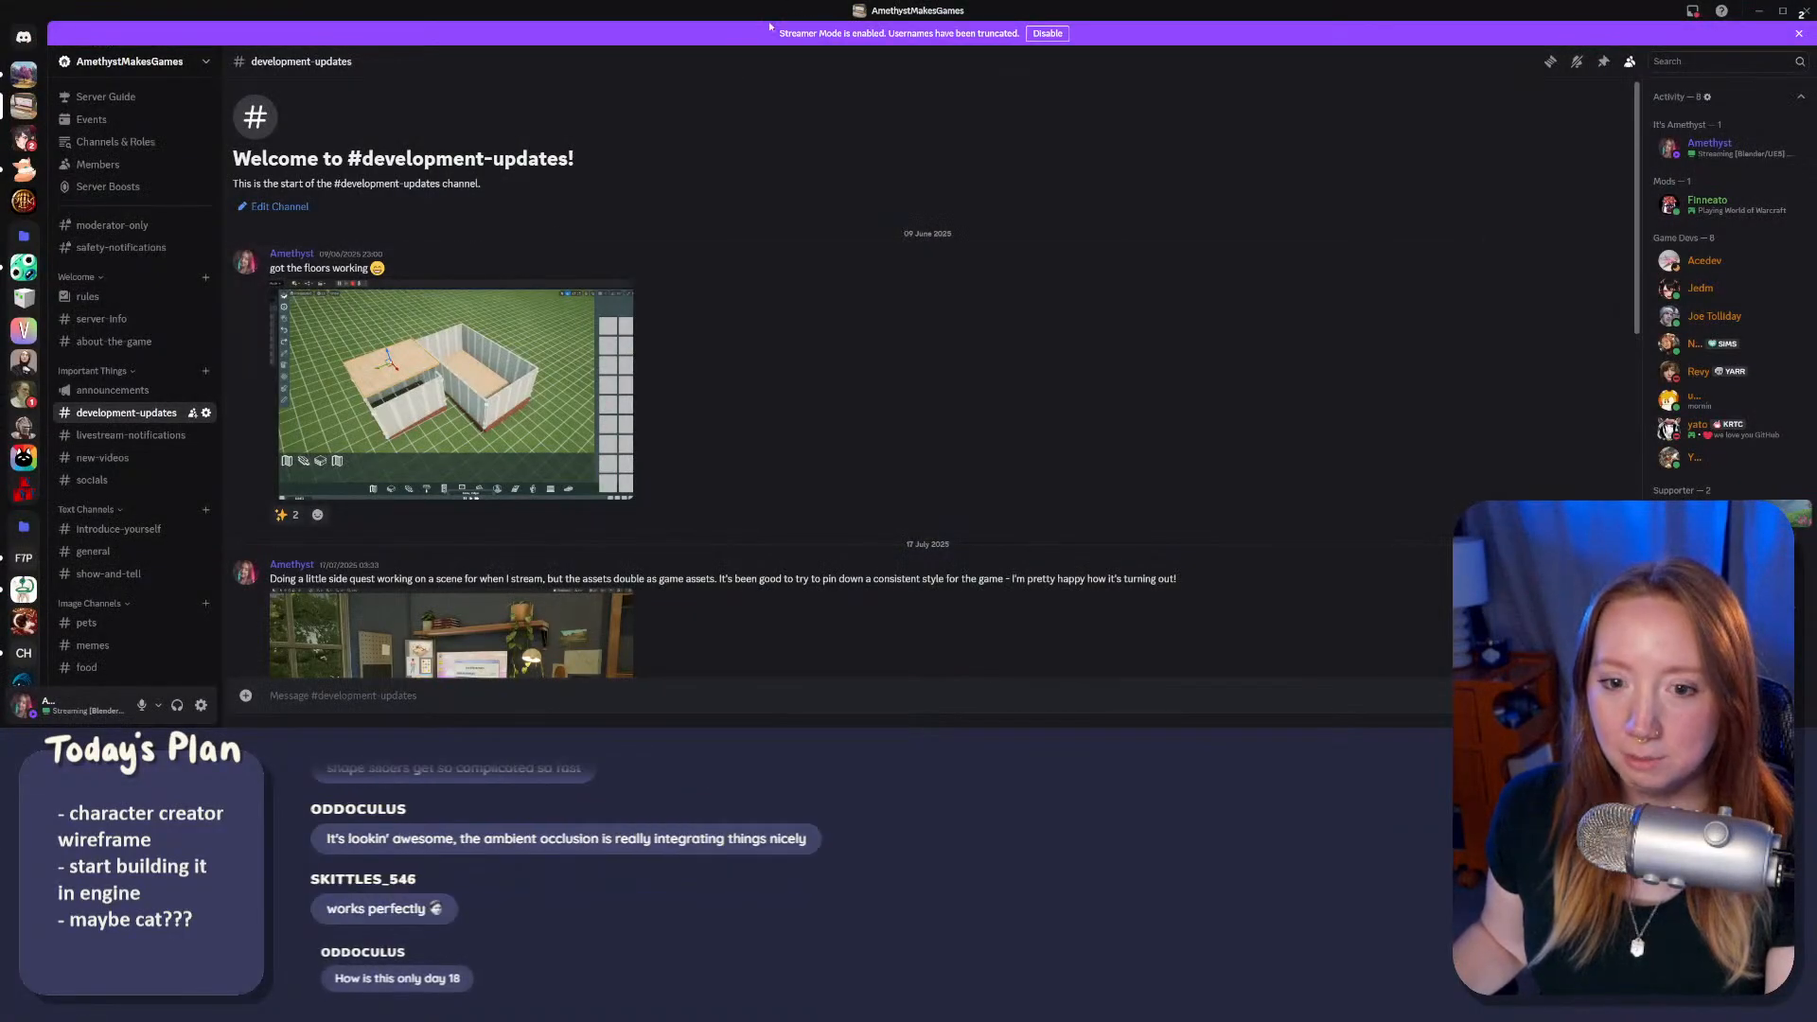
{"action": "left_click_drag", "start_coordinate": [723, 8], "coordinate": [760, 725]}
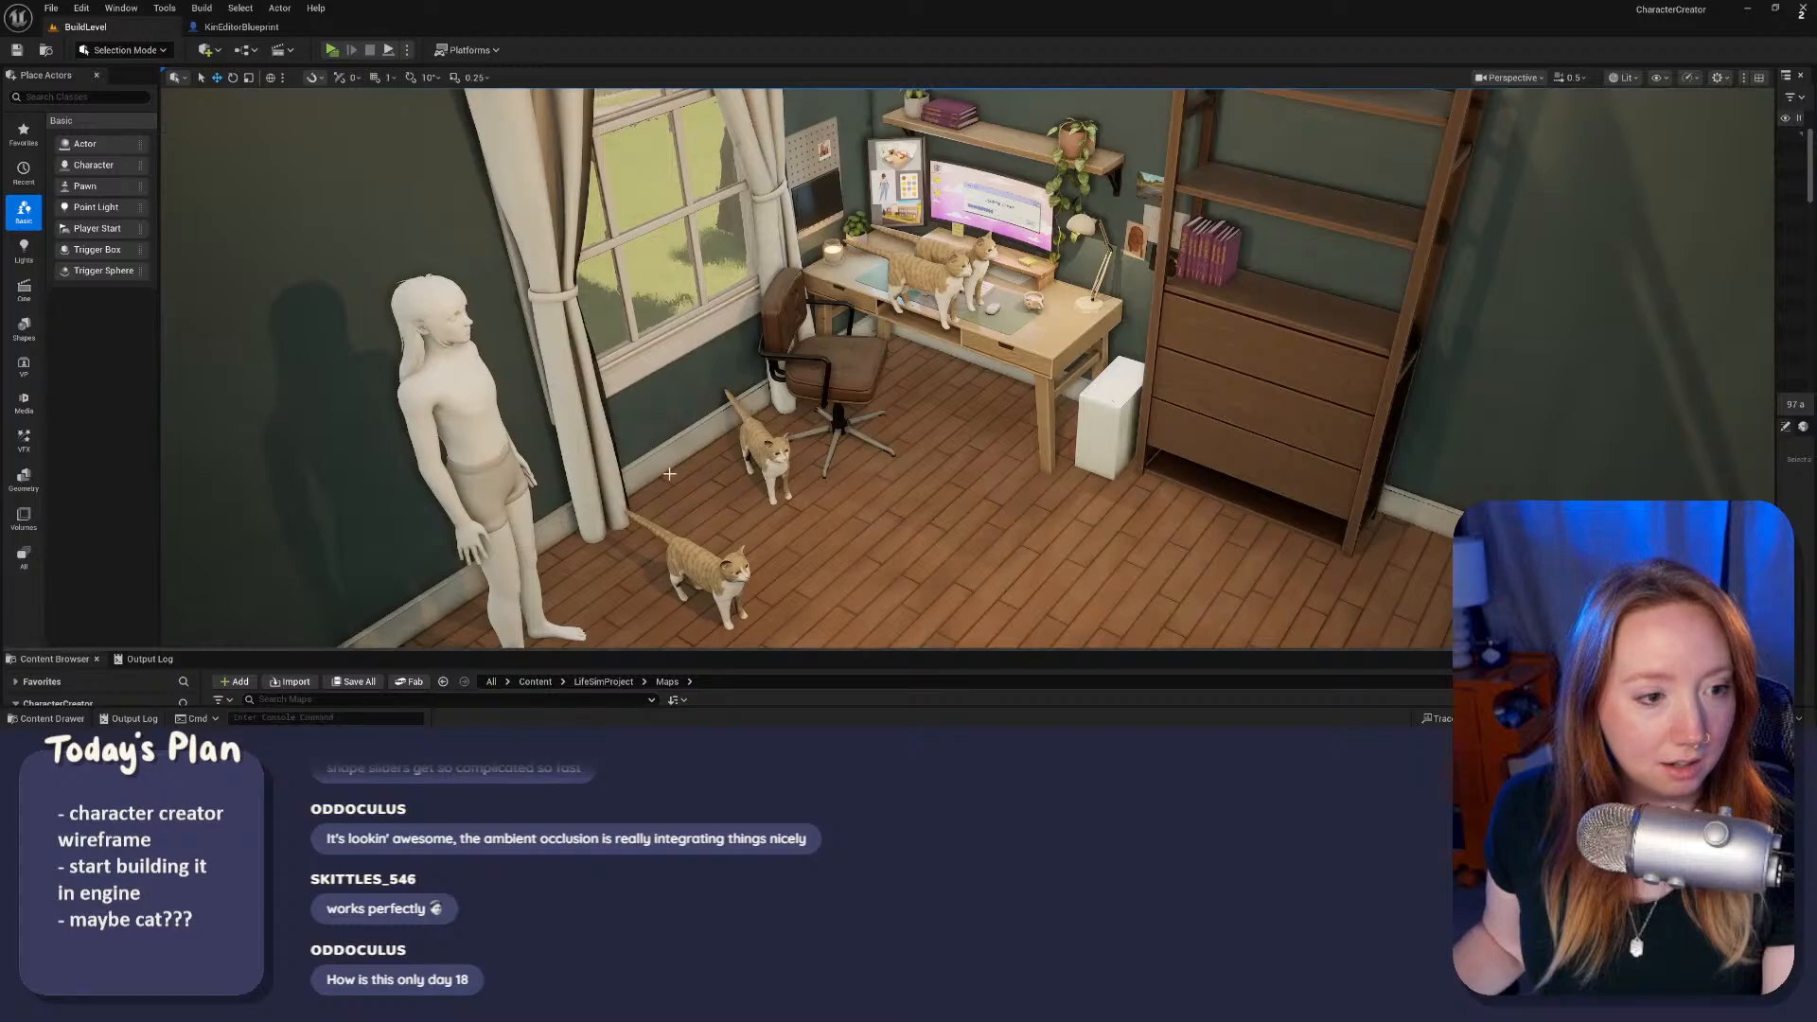
Step: Select and frame the striped cat standing on the desk, and examine the desk corner and wider room around it
{"action": "right_click_drag", "start_coordinate": [967, 369], "coordinate": [672, 425]}
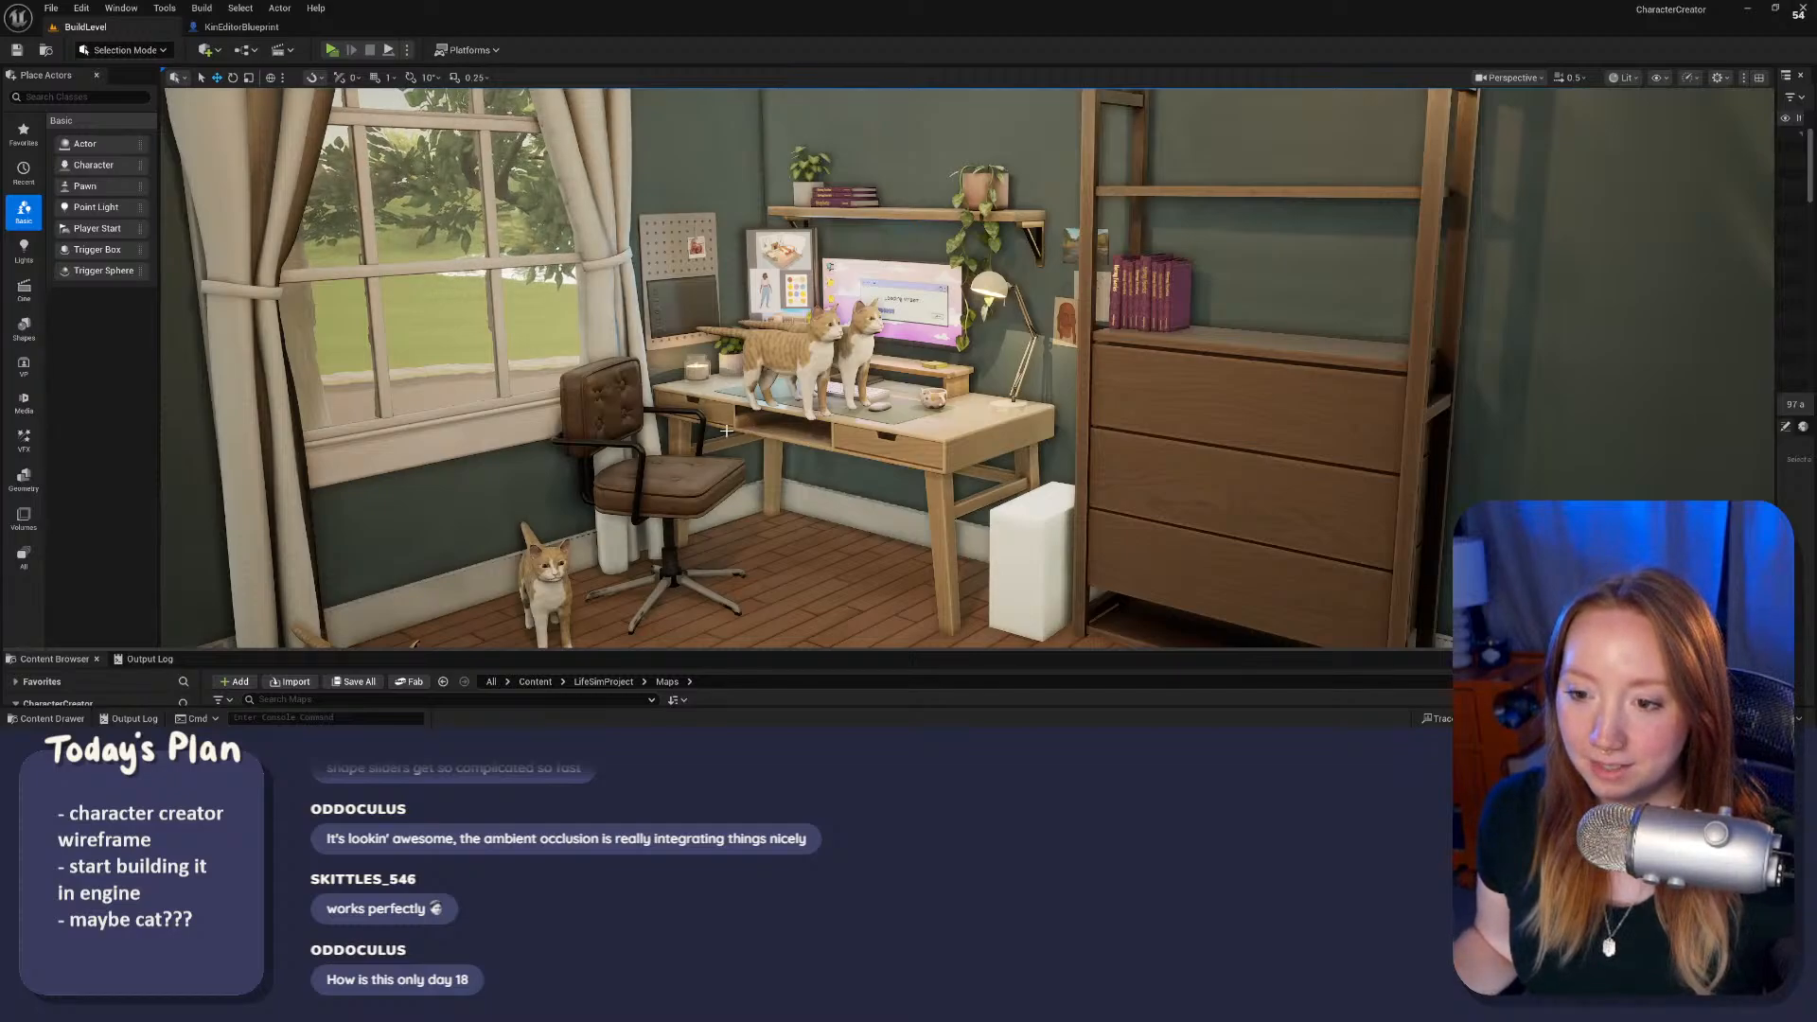
{"action": "left_click", "coordinate": [802, 371]}
{"action": "key", "text": "f"}
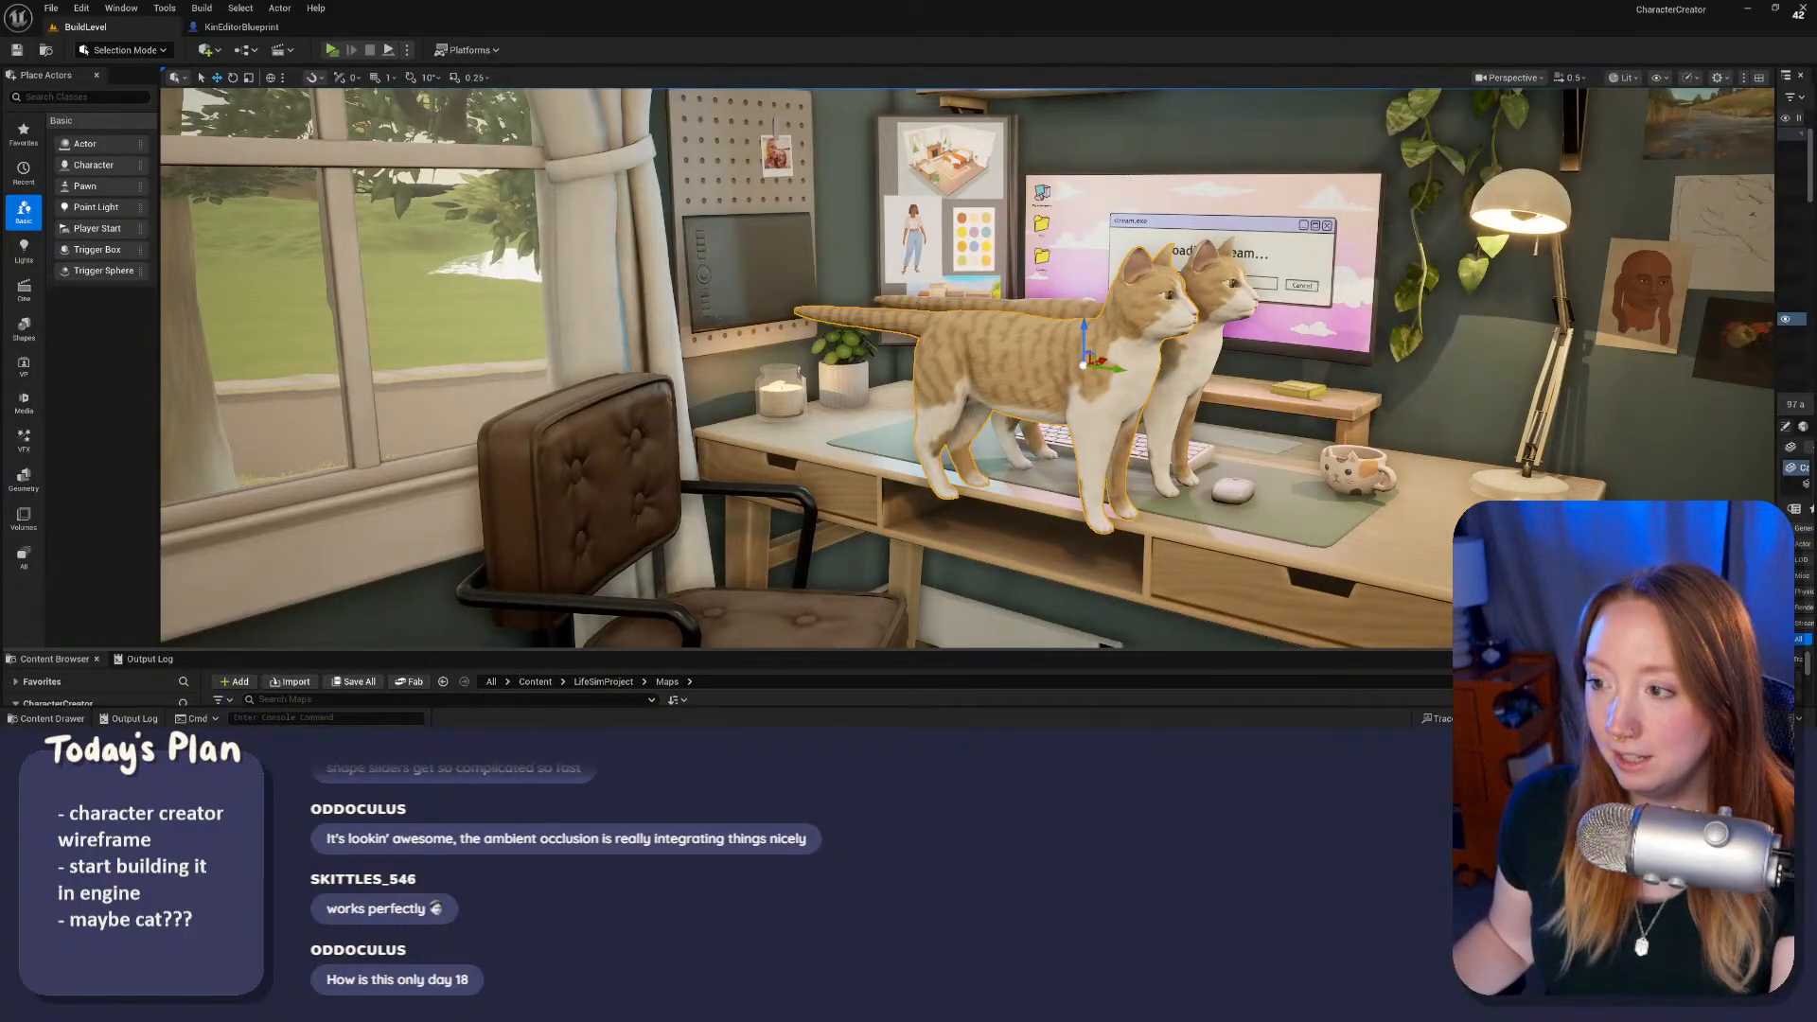
{"action": "key", "text": "s"}
{"action": "mouse_move", "coordinate": [1296, 457]}
{"action": "right_mouse_down"}
{"action": "mouse_move", "coordinate": [1363, 464]}
{"action": "mouse_move", "coordinate": [1363, 548]}
{"action": "mouse_move", "coordinate": [1285, 457]}
{"action": "right_mouse_up"}
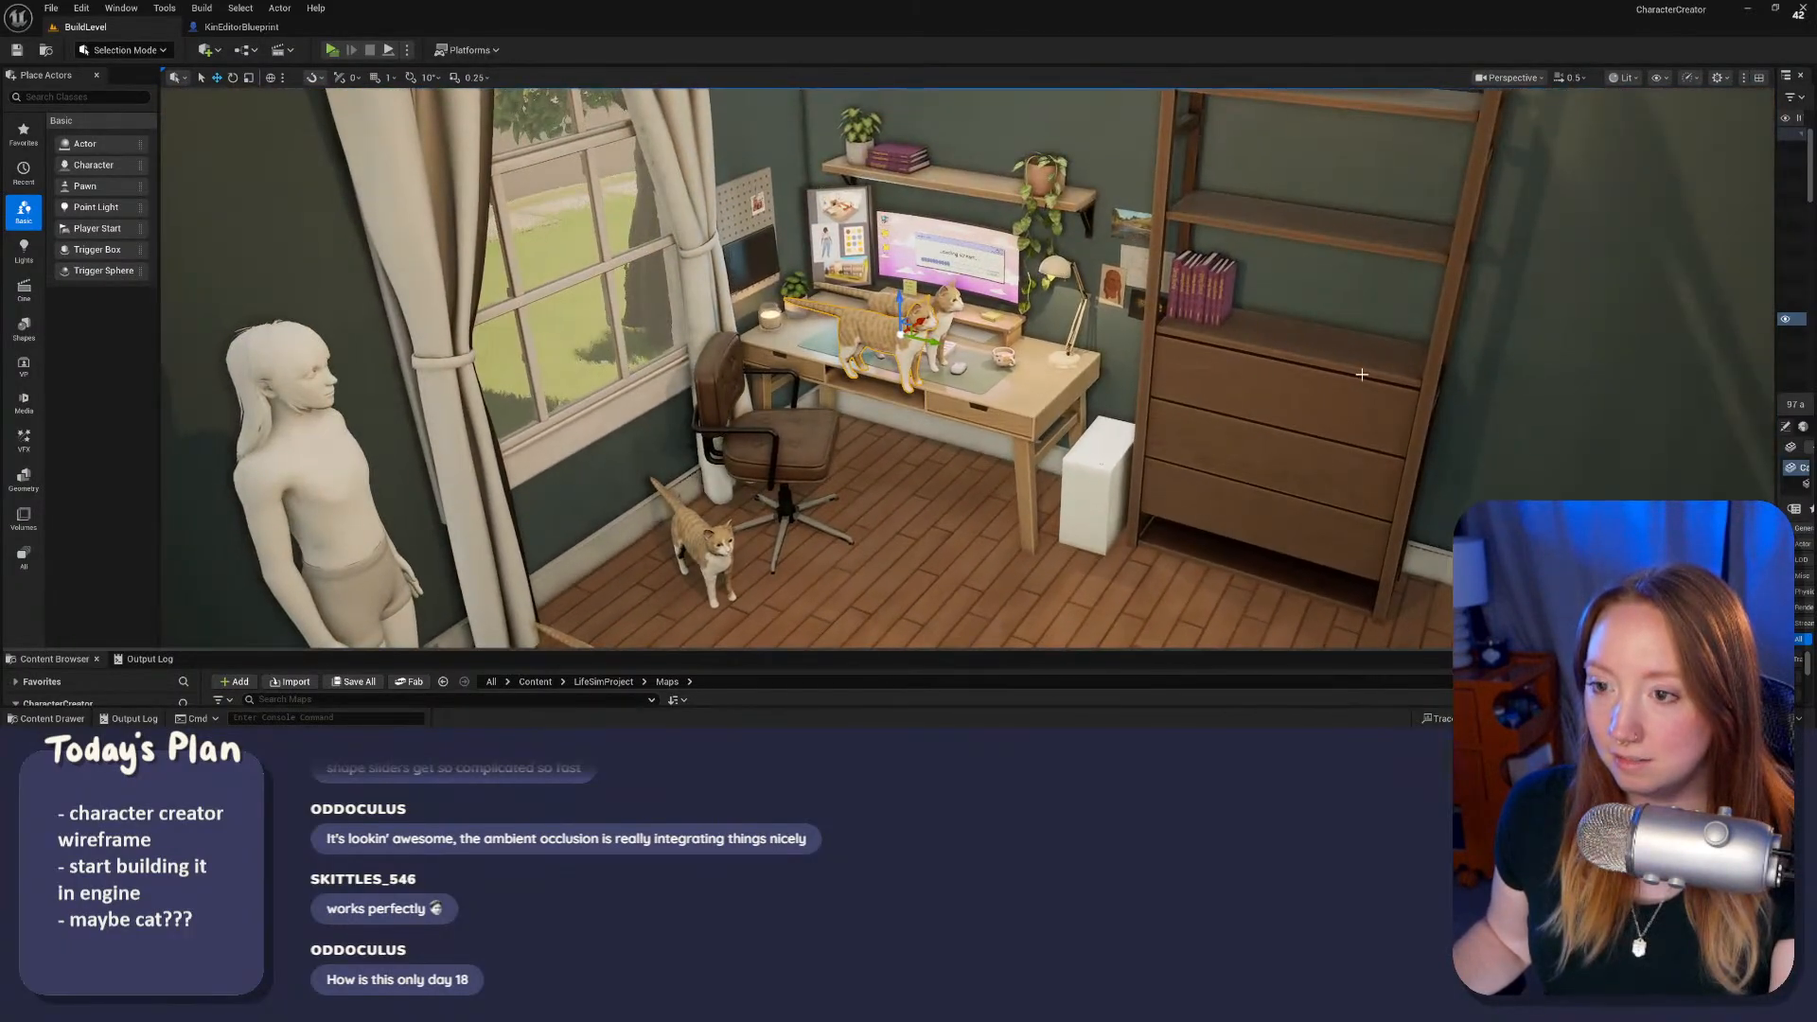
{"action": "right_click_drag", "start_coordinate": [703, 354], "coordinate": [440, 271]}
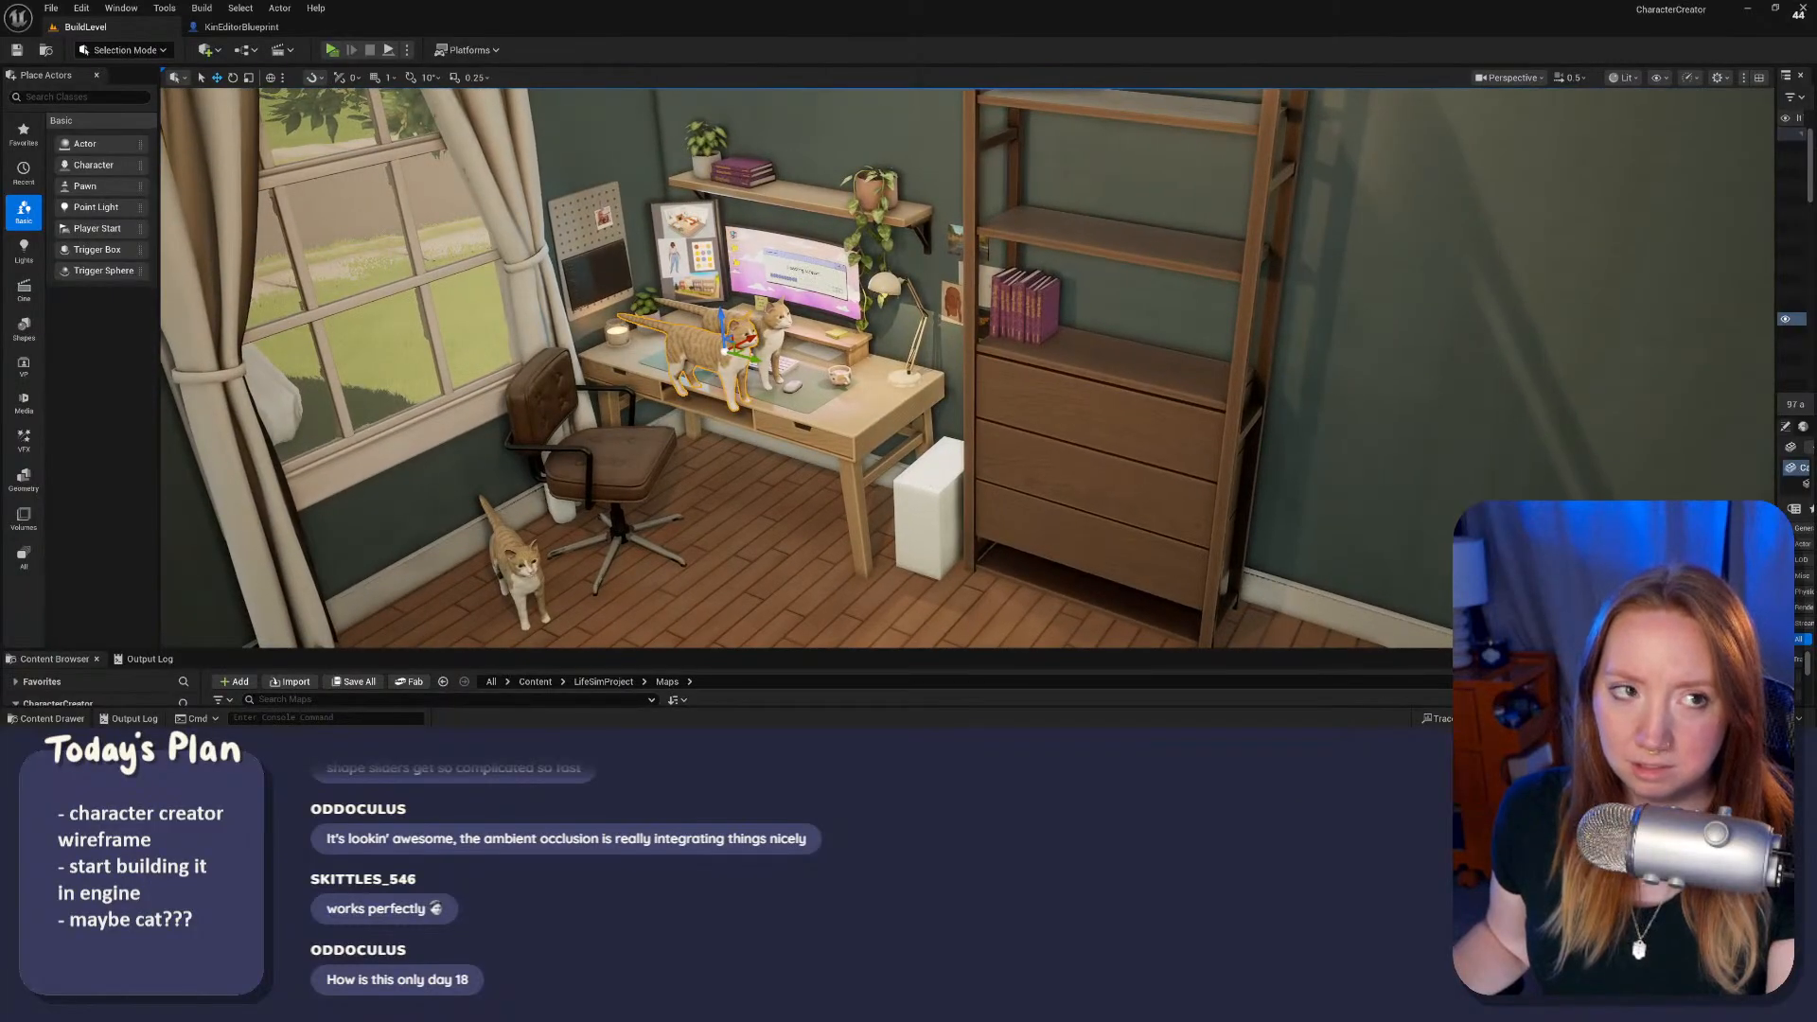
{"action": "right_click_drag", "start_coordinate": [772, 454], "coordinate": [729, 459]}
{"action": "scroll", "coordinate": [865, 468], "scroll_direction": "down", "scroll_amount": 4}
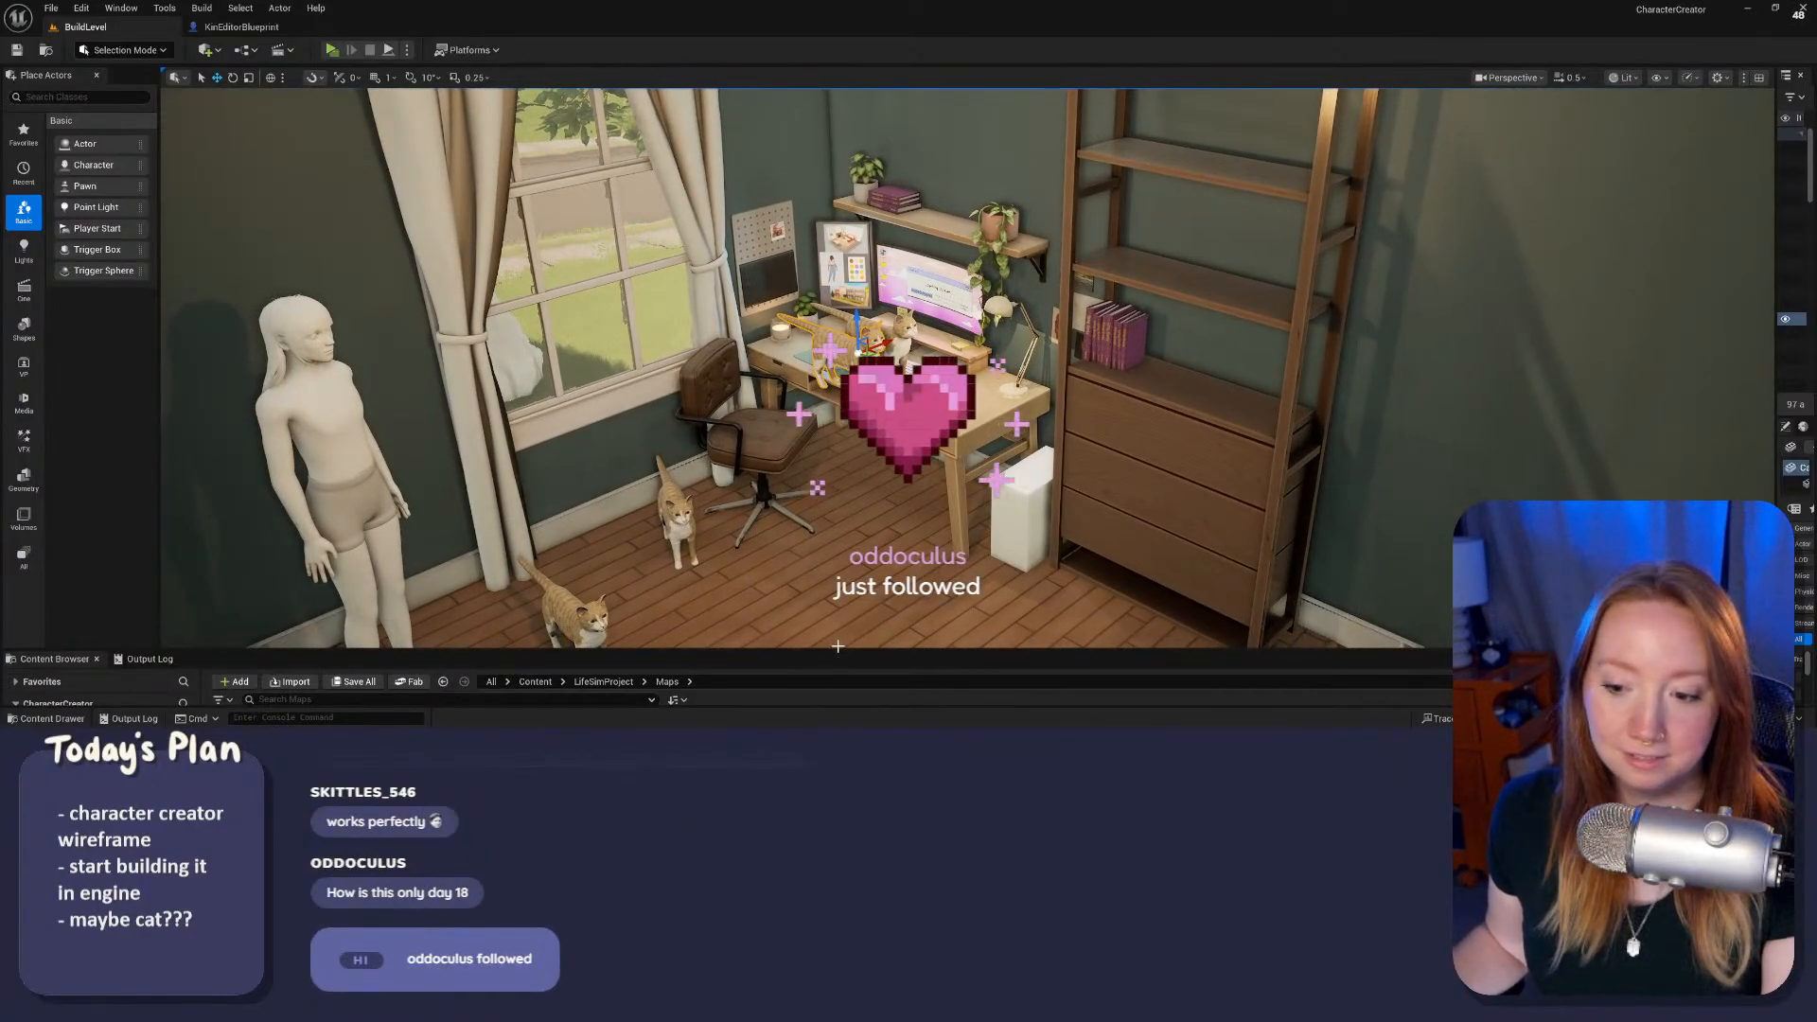
{"action": "left_click_drag", "start_coordinate": [845, 644], "coordinate": [845, 656]}
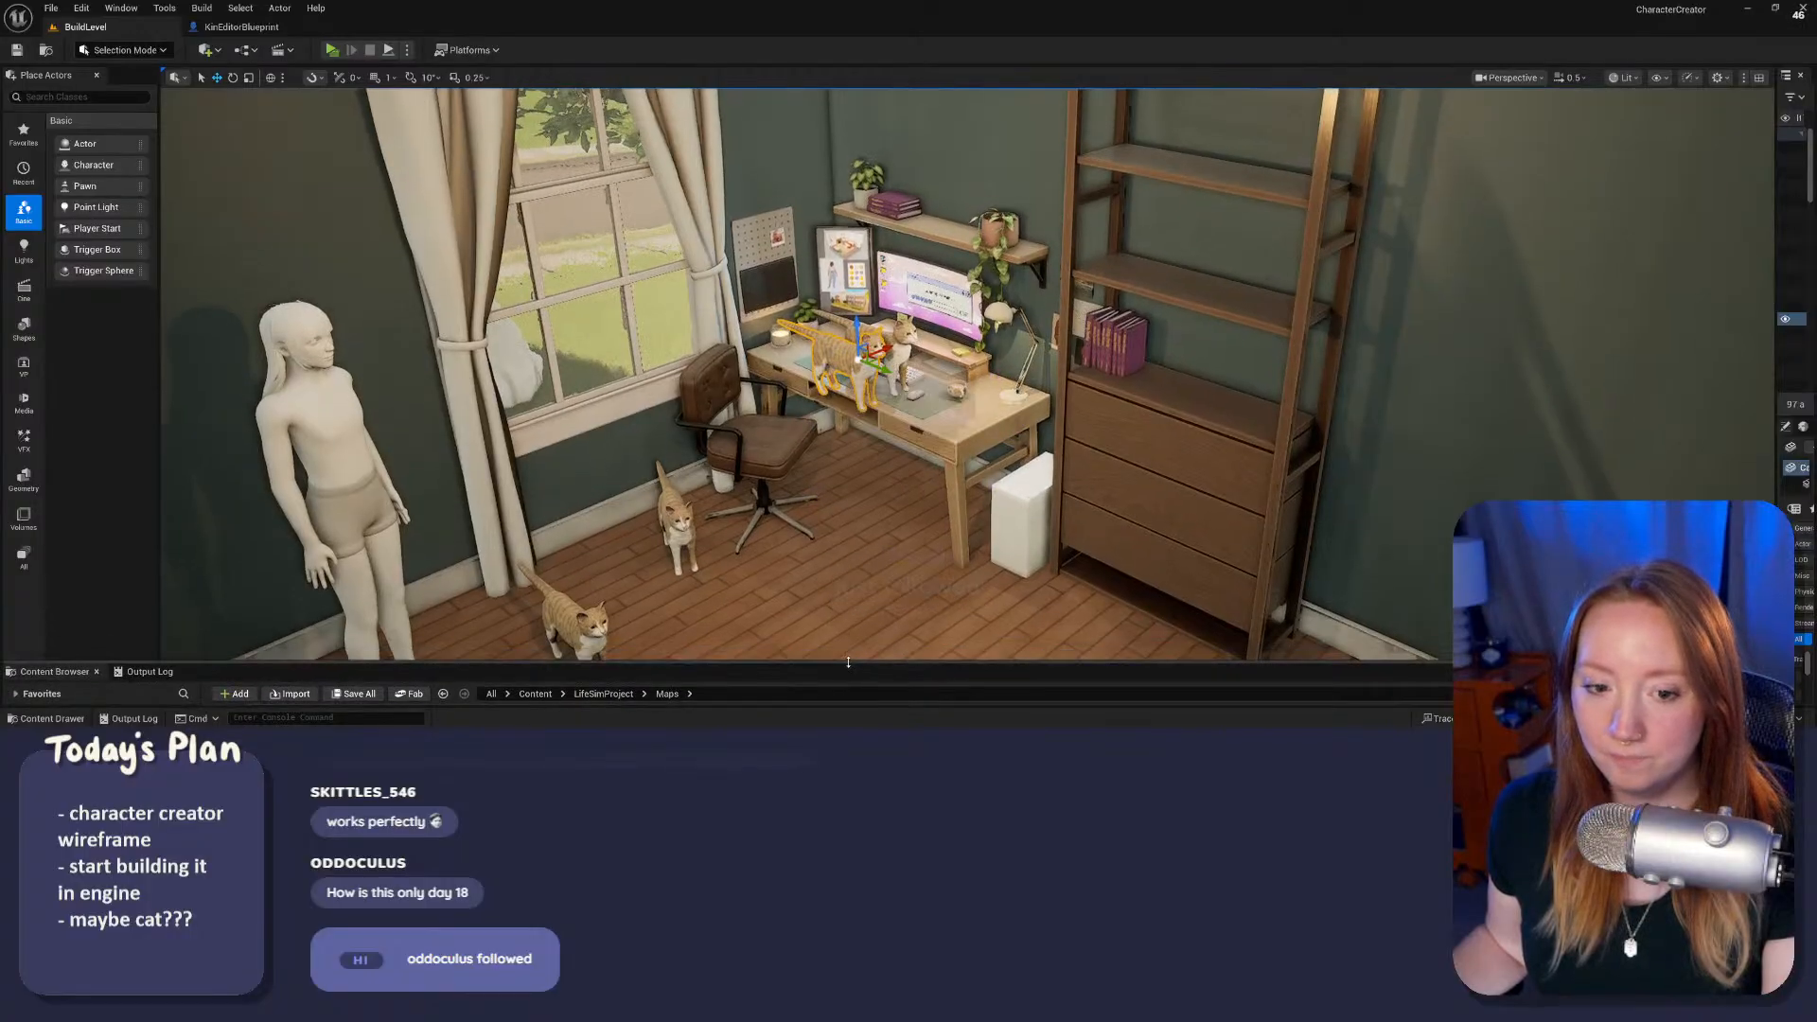
{"action": "right_click_drag", "start_coordinate": [910, 543], "coordinate": [815, 397]}
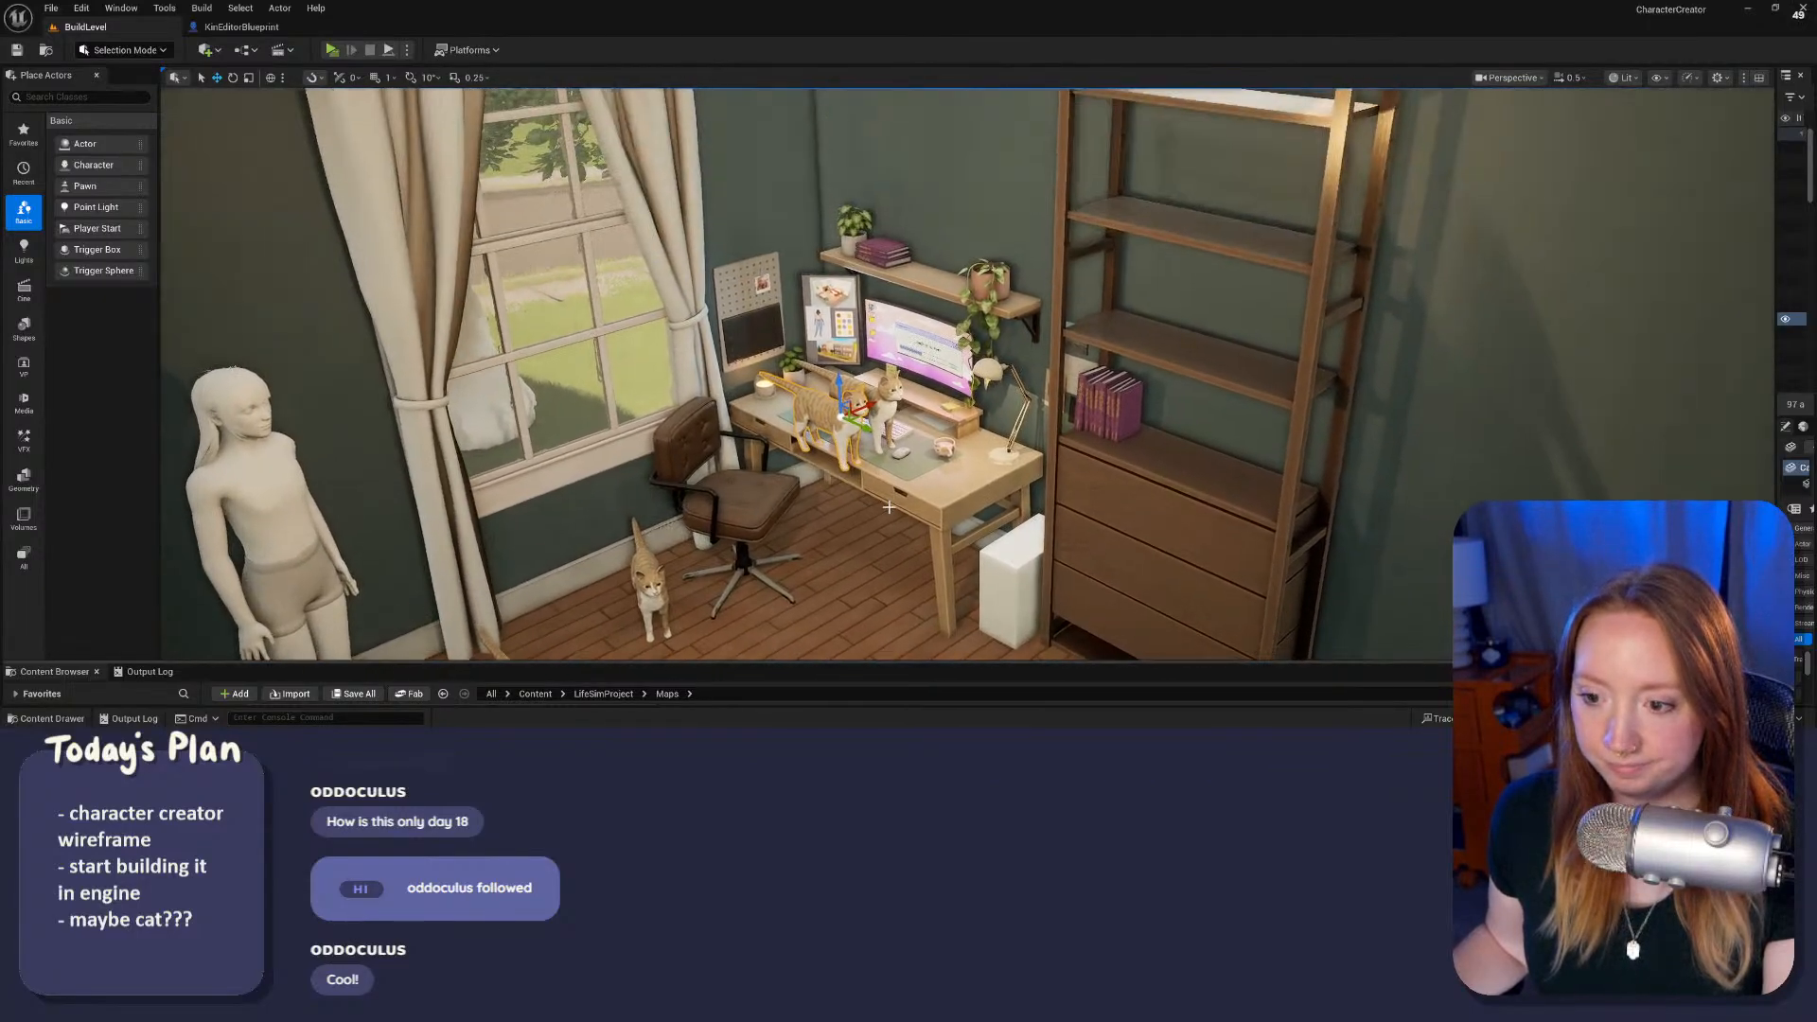
Step: Select the white character model near the window and examine it within the room
{"action": "left_click", "coordinate": [830, 405]}
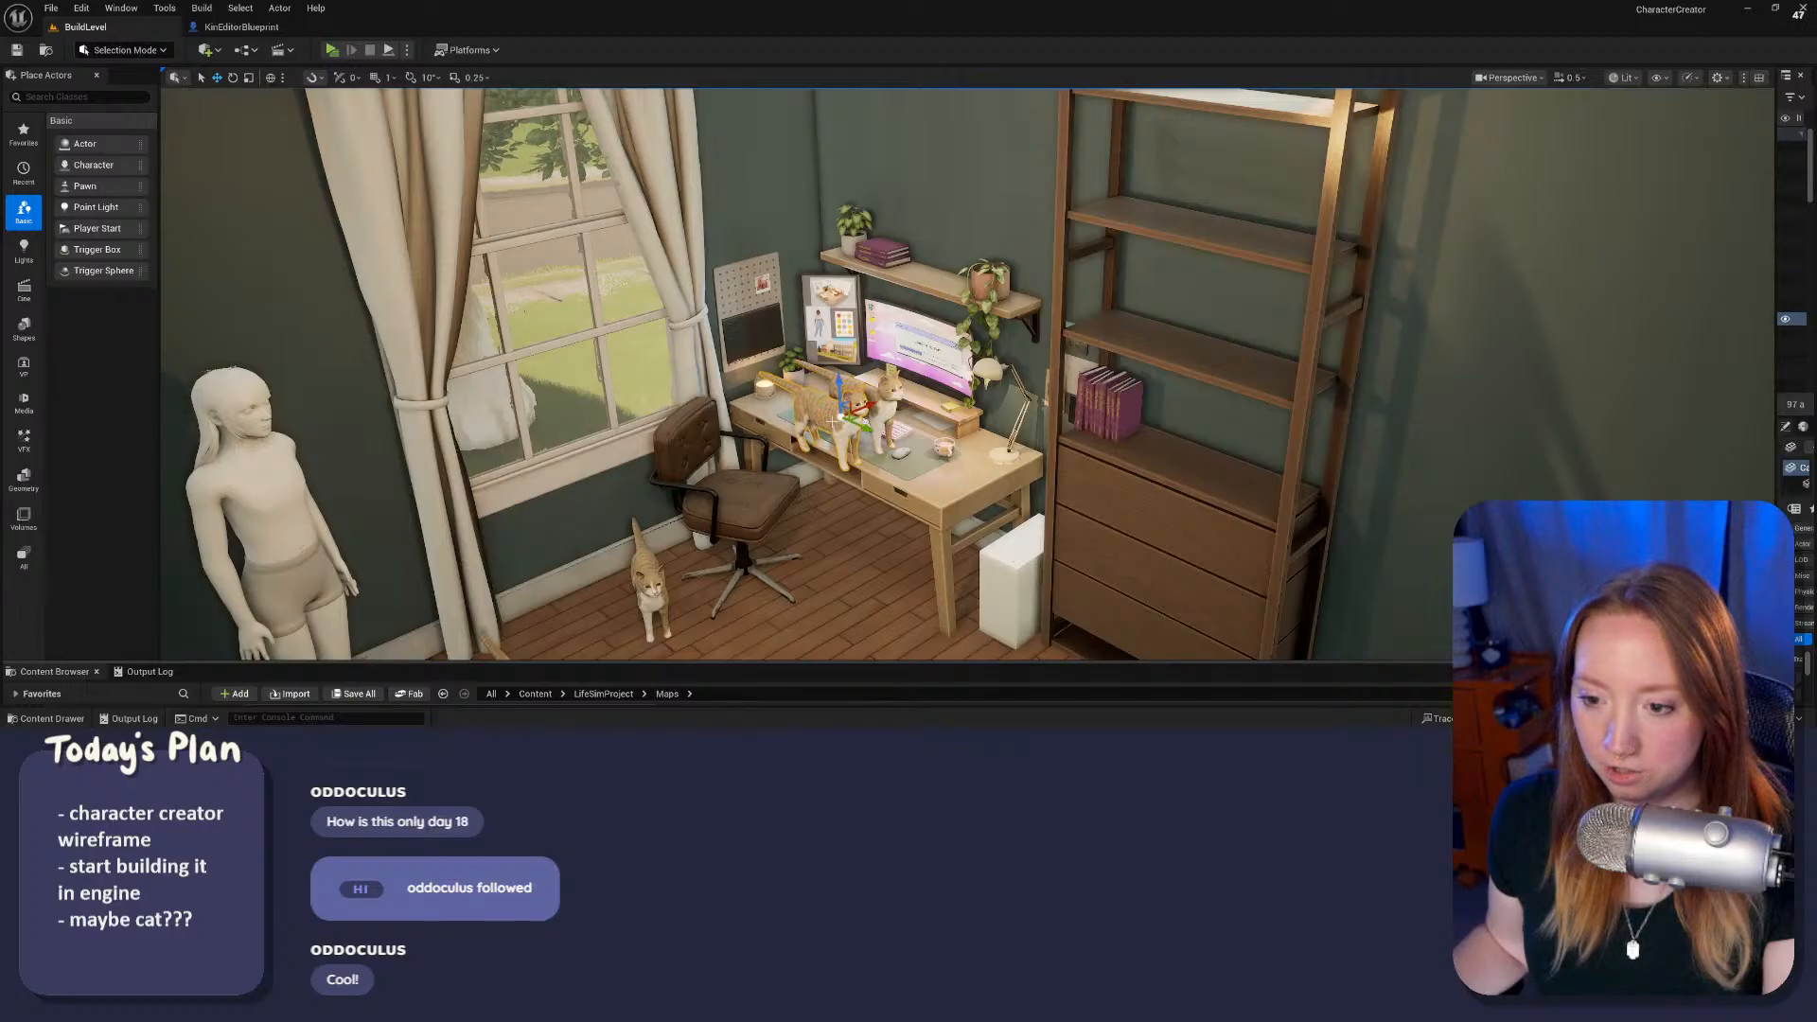
{"action": "right_click_drag", "start_coordinate": [830, 405], "coordinate": [974, 497]}
{"action": "left_click", "coordinate": [891, 476]}
{"action": "right_click_drag", "start_coordinate": [632, 187], "coordinate": [598, 243]}
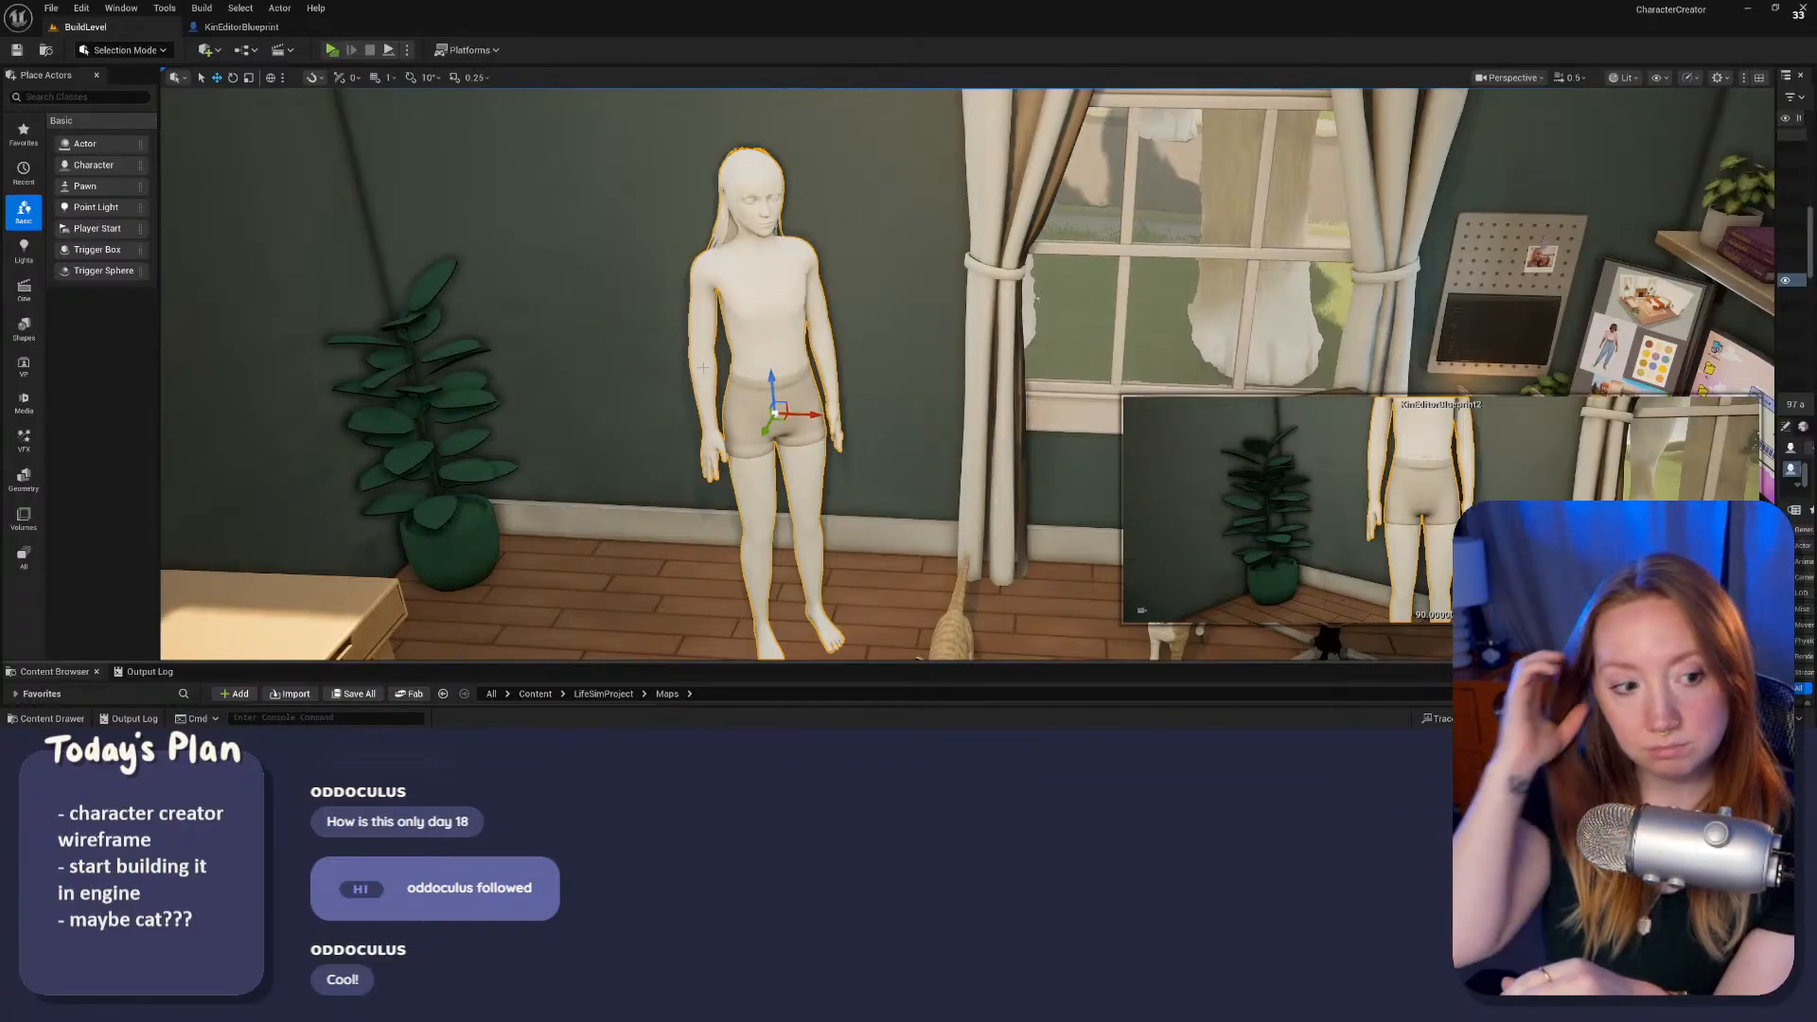
{"action": "key", "text": "s"}
{"action": "mouse_move", "coordinate": [1022, 639]}
{"action": "right_mouse_down"}
{"action": "mouse_move", "coordinate": [1026, 785]}
{"action": "mouse_move", "coordinate": [1014, 665]}
{"action": "right_mouse_up"}
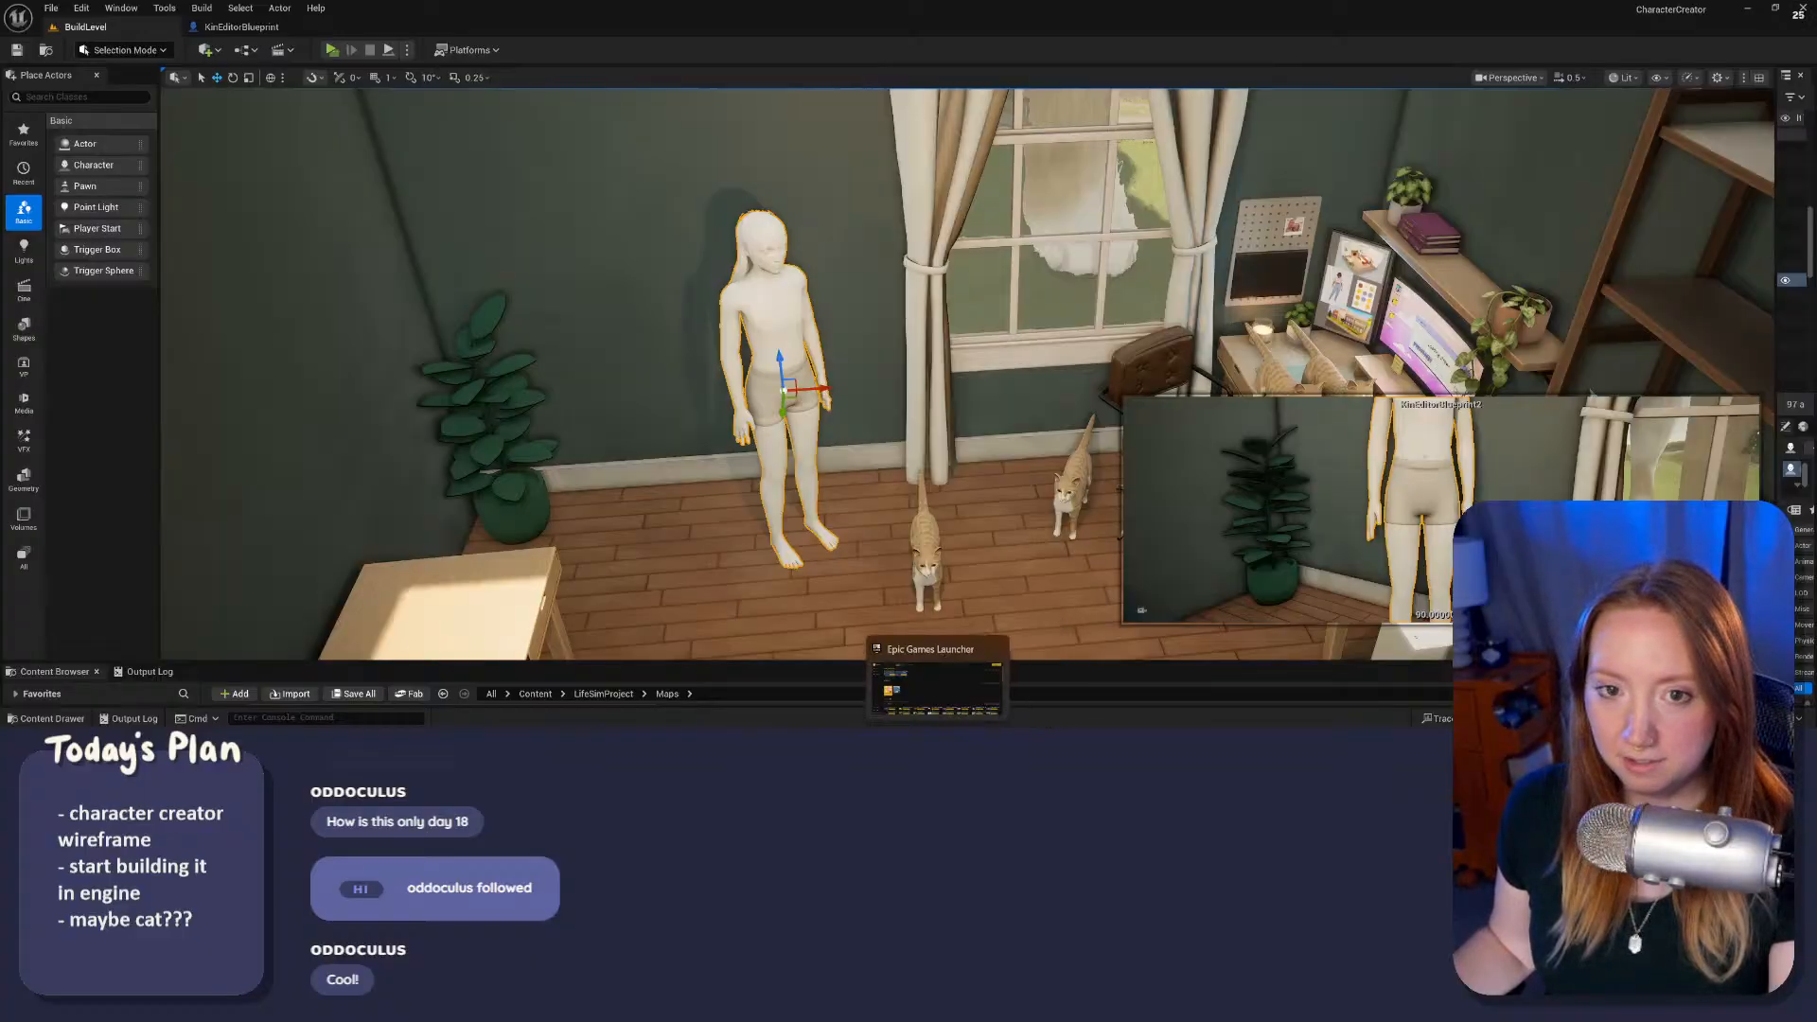
{"action": "right_click_drag", "start_coordinate": [914, 652], "coordinate": [938, 636]}
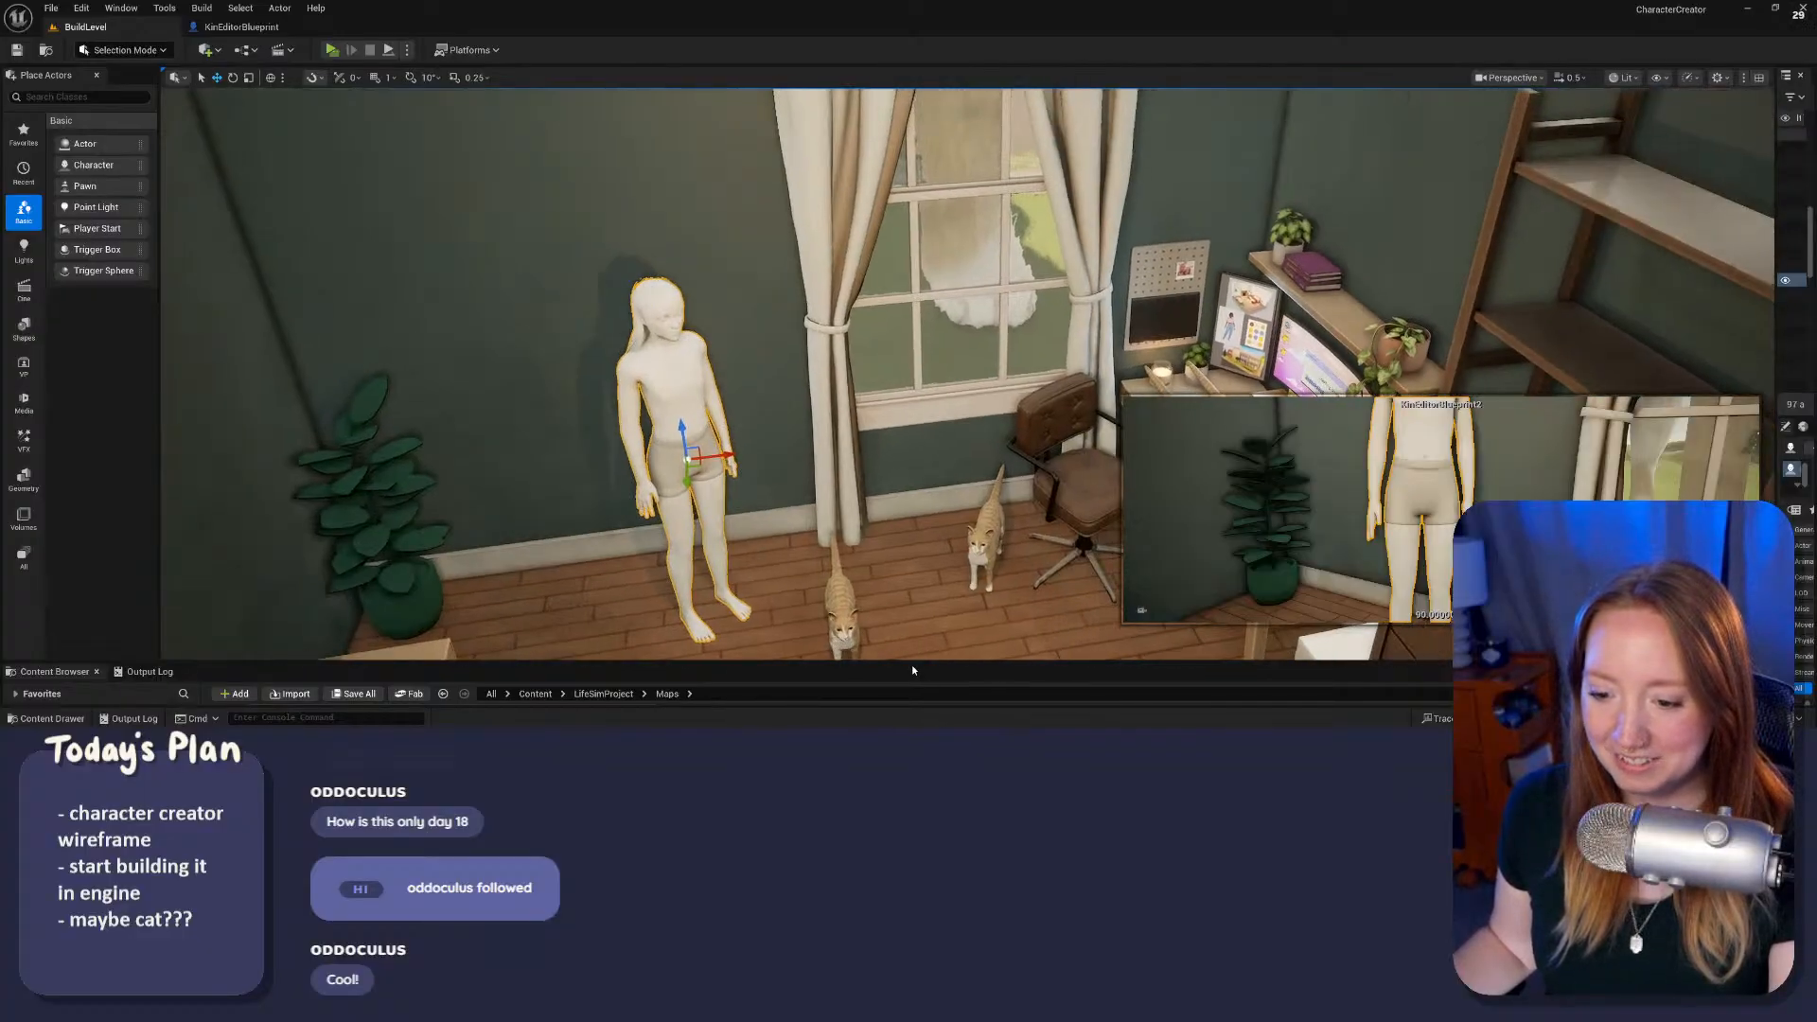
Step: Enlarge the content browser below the BuildLevel viewport and clear its asset selection
{"action": "left_click_drag", "start_coordinate": [914, 661], "coordinate": [757, 433]}
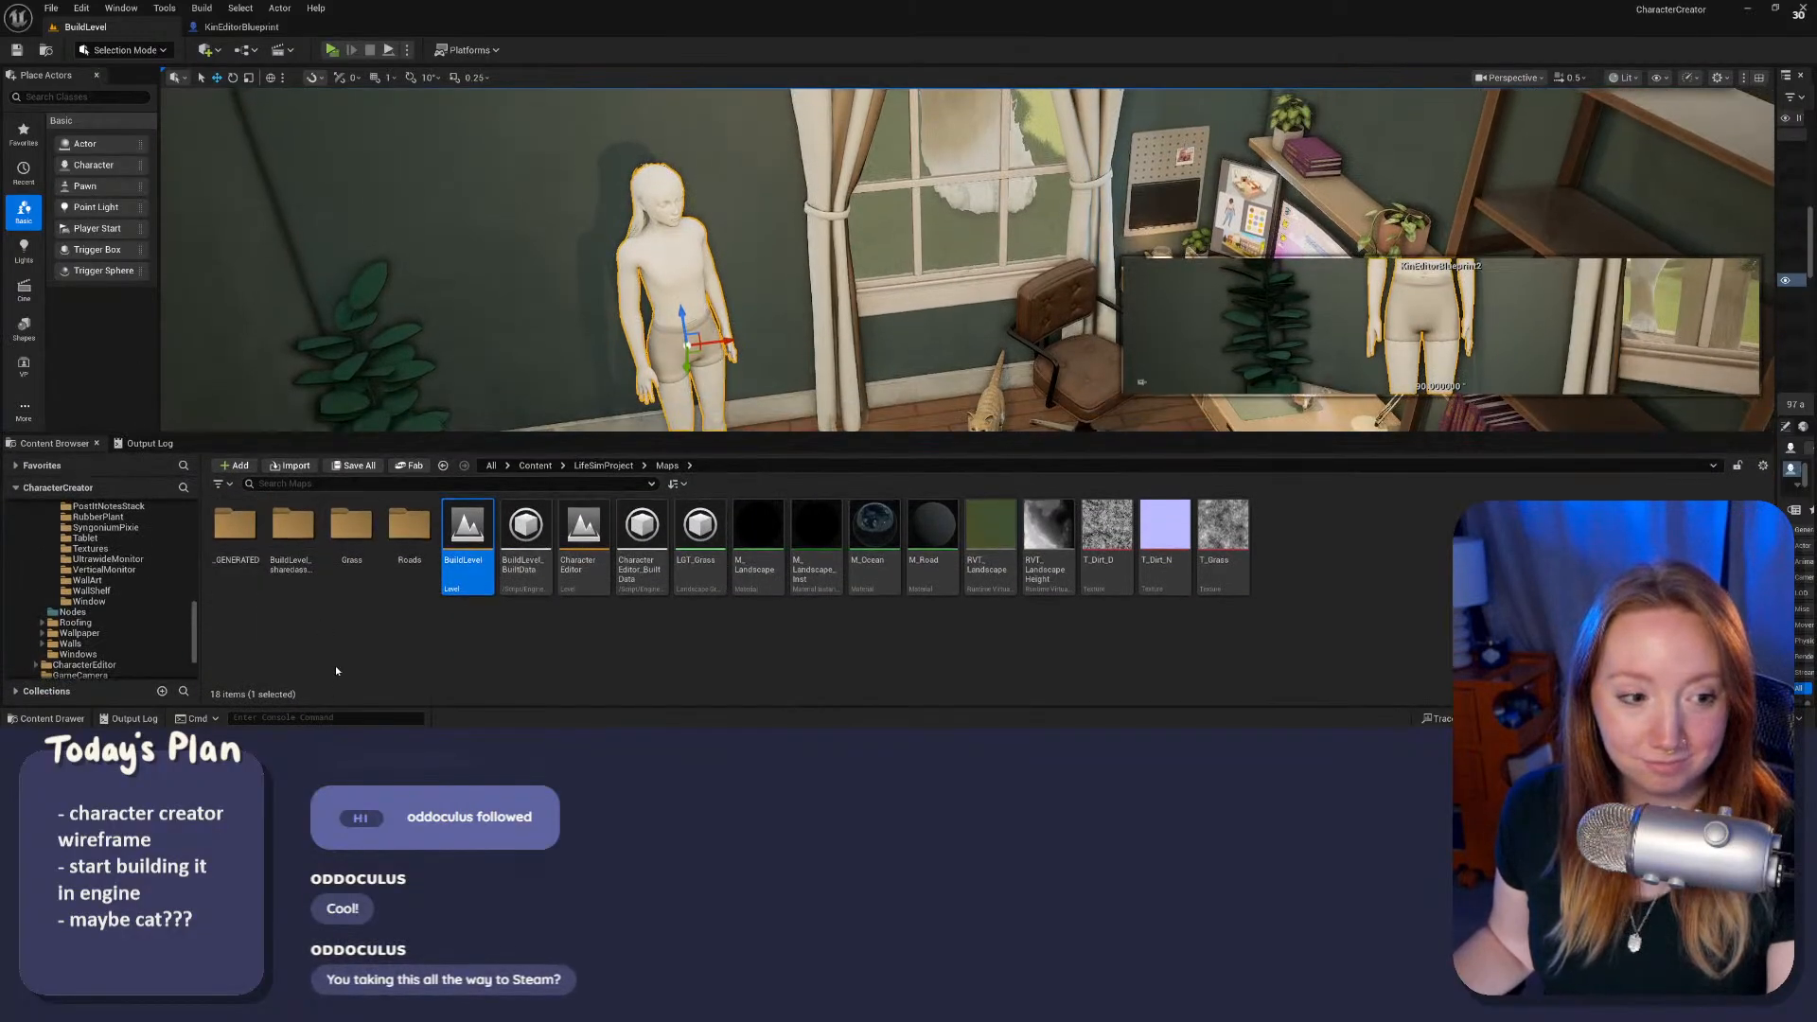
{"action": "left_click", "coordinate": [336, 669]}
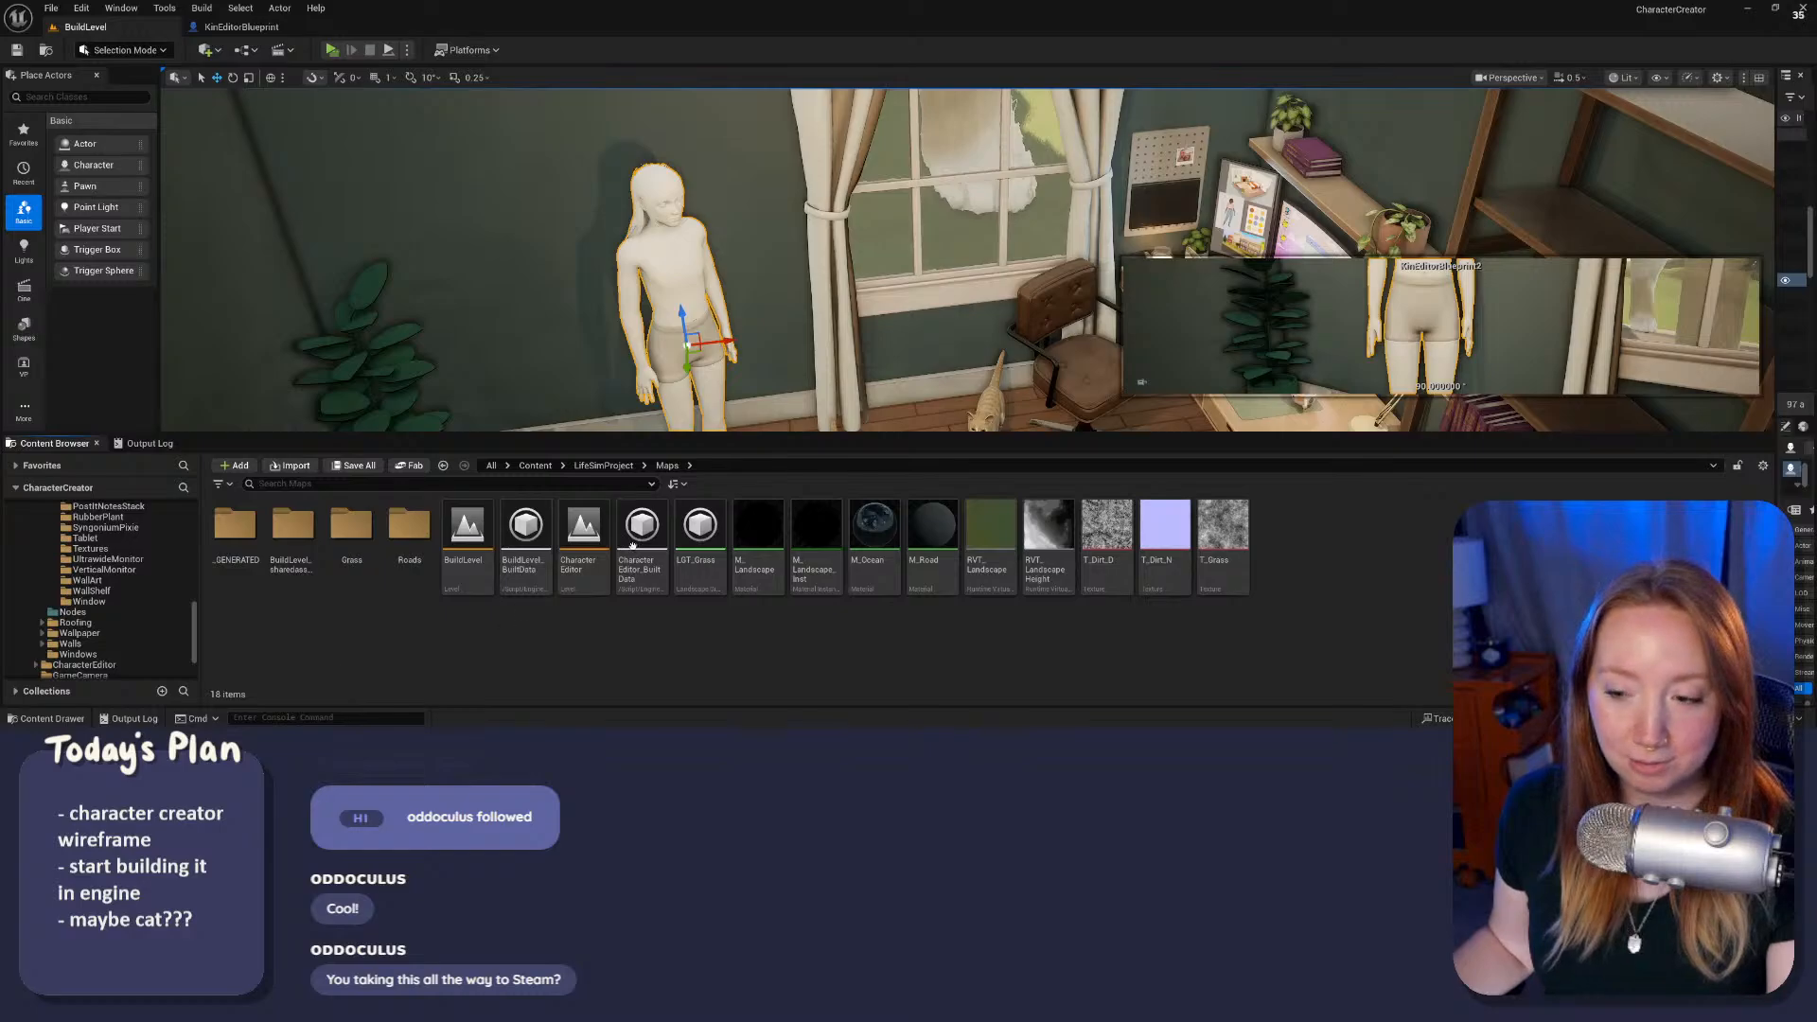
{"action": "left_click_drag", "start_coordinate": [894, 476], "coordinate": [894, 493]}
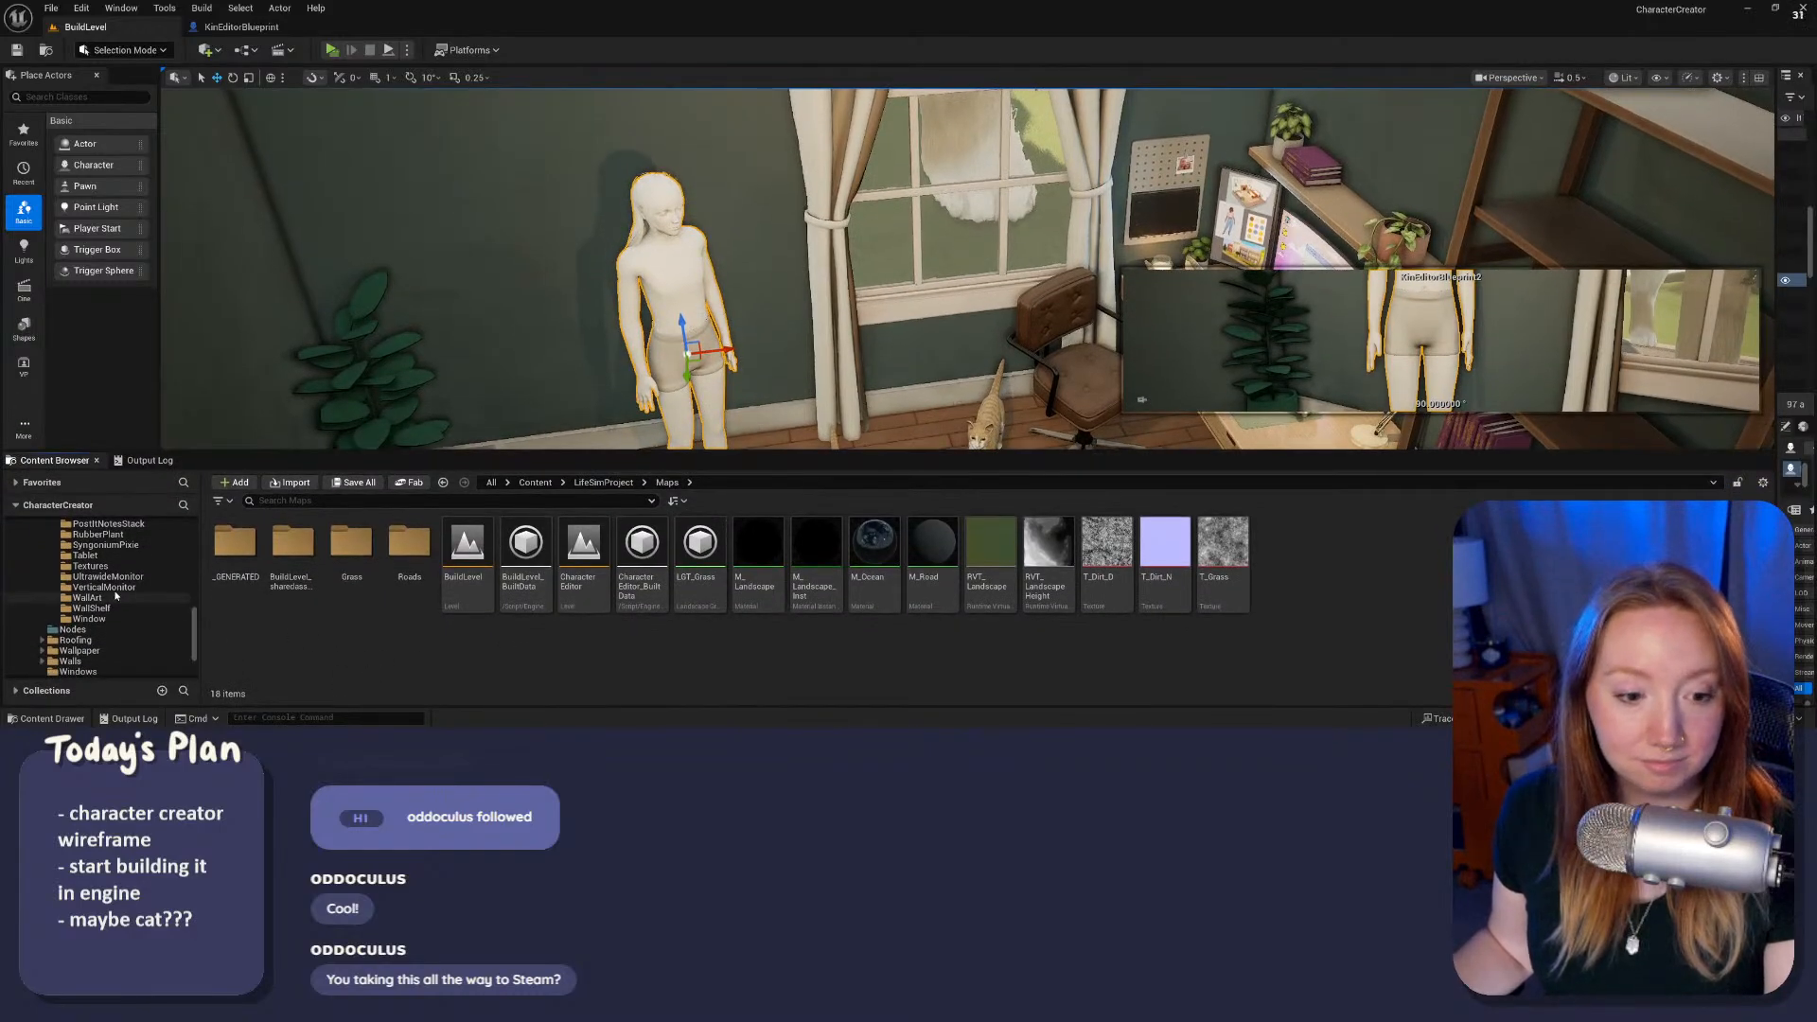
Step: Look into the Characters/Animations folder and return to the project's Maps folder
{"action": "scroll", "coordinate": [129, 598], "scroll_direction": "up", "scroll_amount": 4}
{"action": "scroll", "coordinate": [134, 601], "scroll_direction": "up", "scroll_amount": 5}
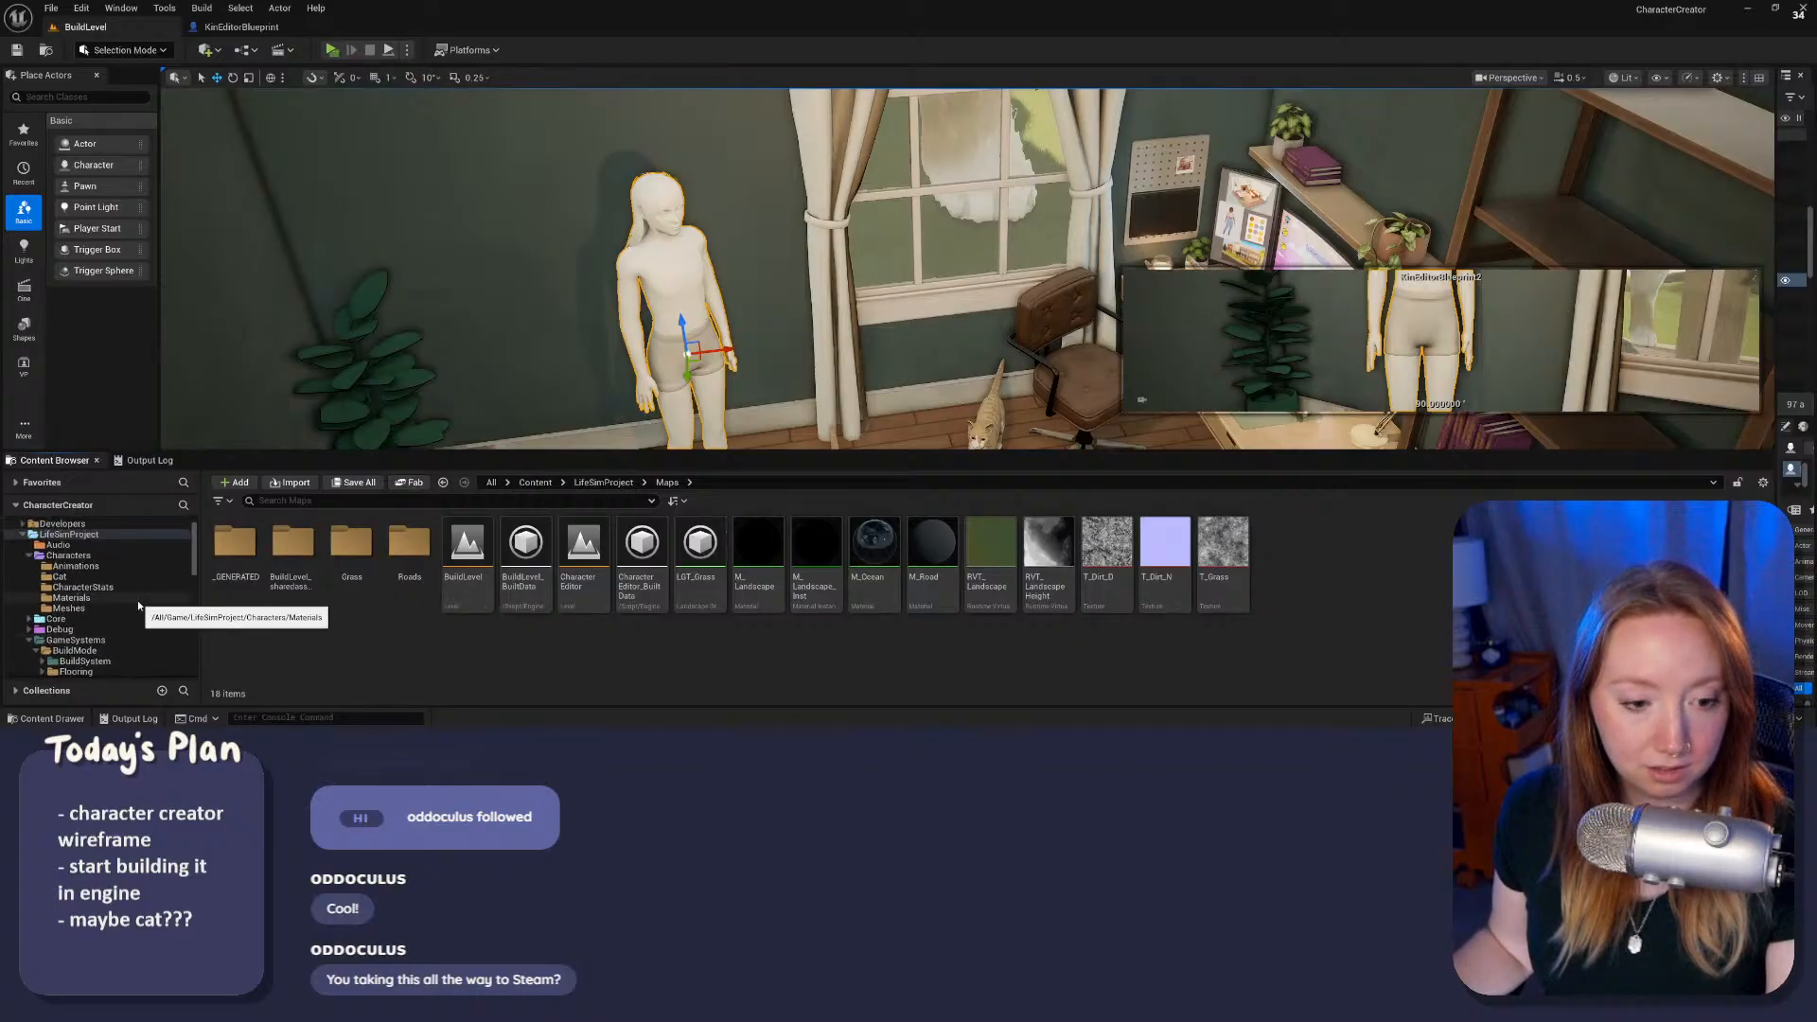
{"action": "left_click", "coordinate": [90, 566]}
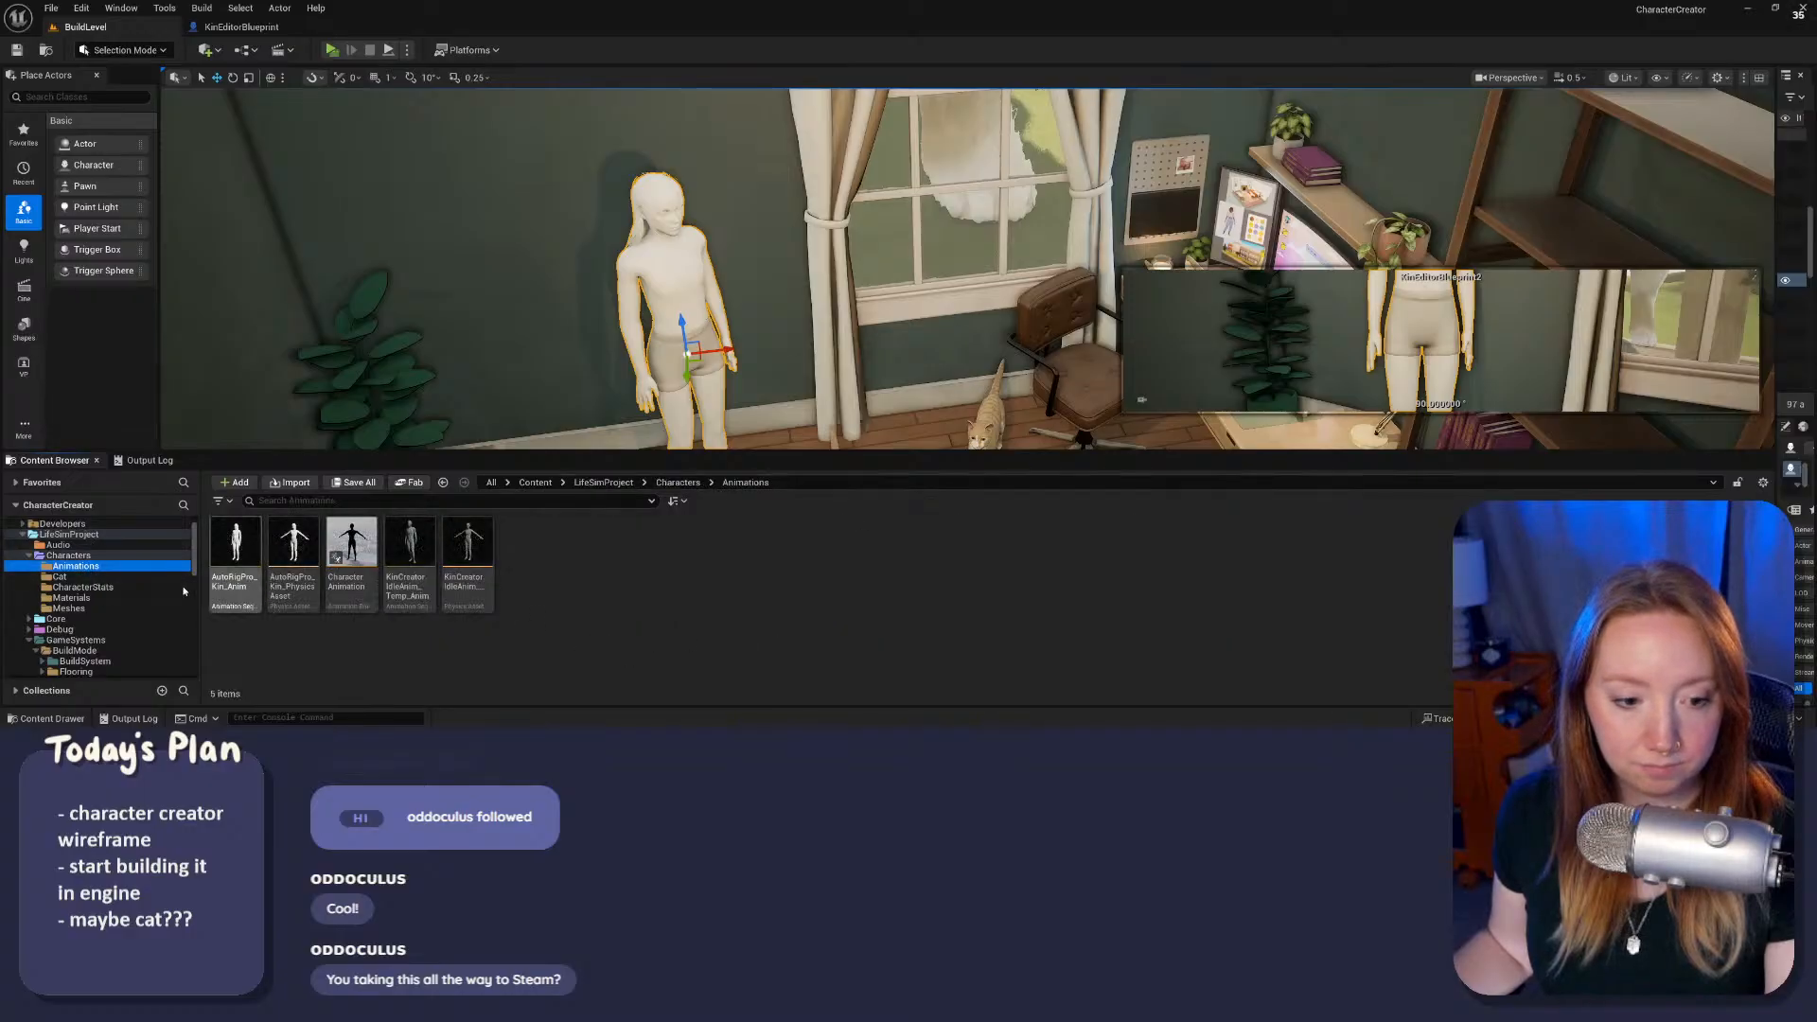
{"action": "scroll", "coordinate": [92, 600], "scroll_direction": "up", "scroll_amount": 2}
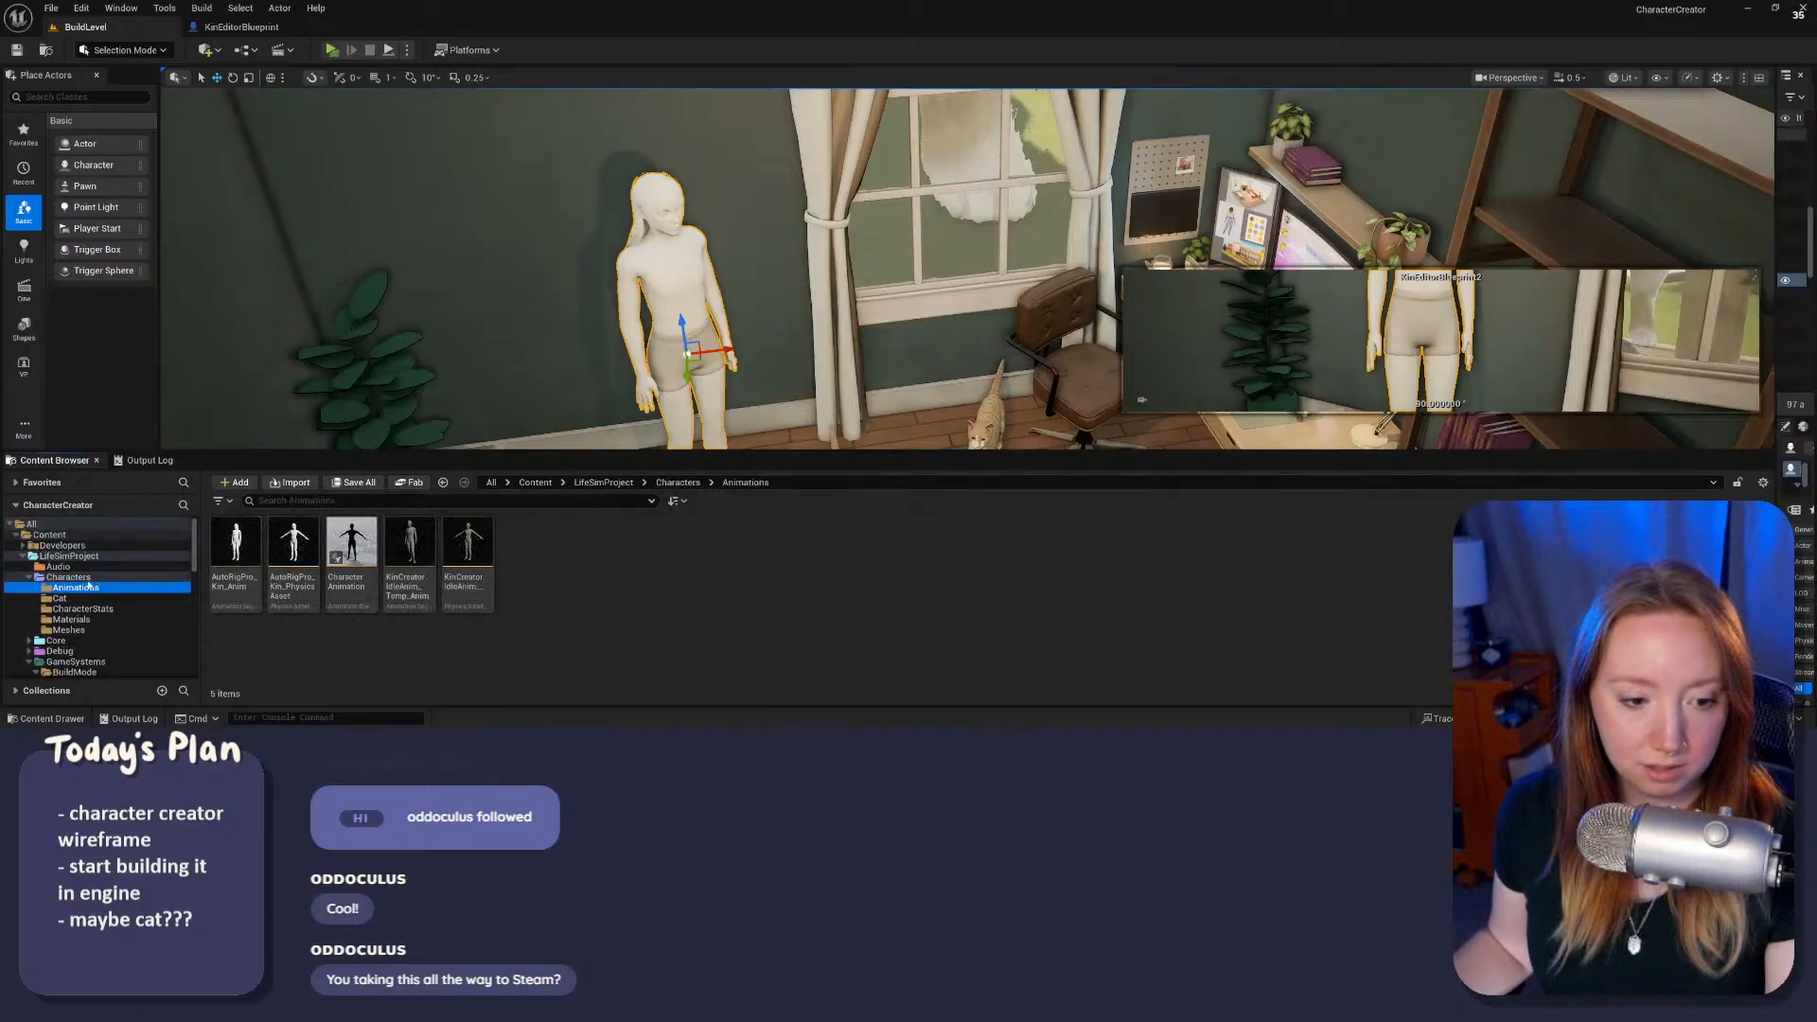
{"action": "scroll", "coordinate": [92, 600], "scroll_direction": "down", "scroll_amount": 15}
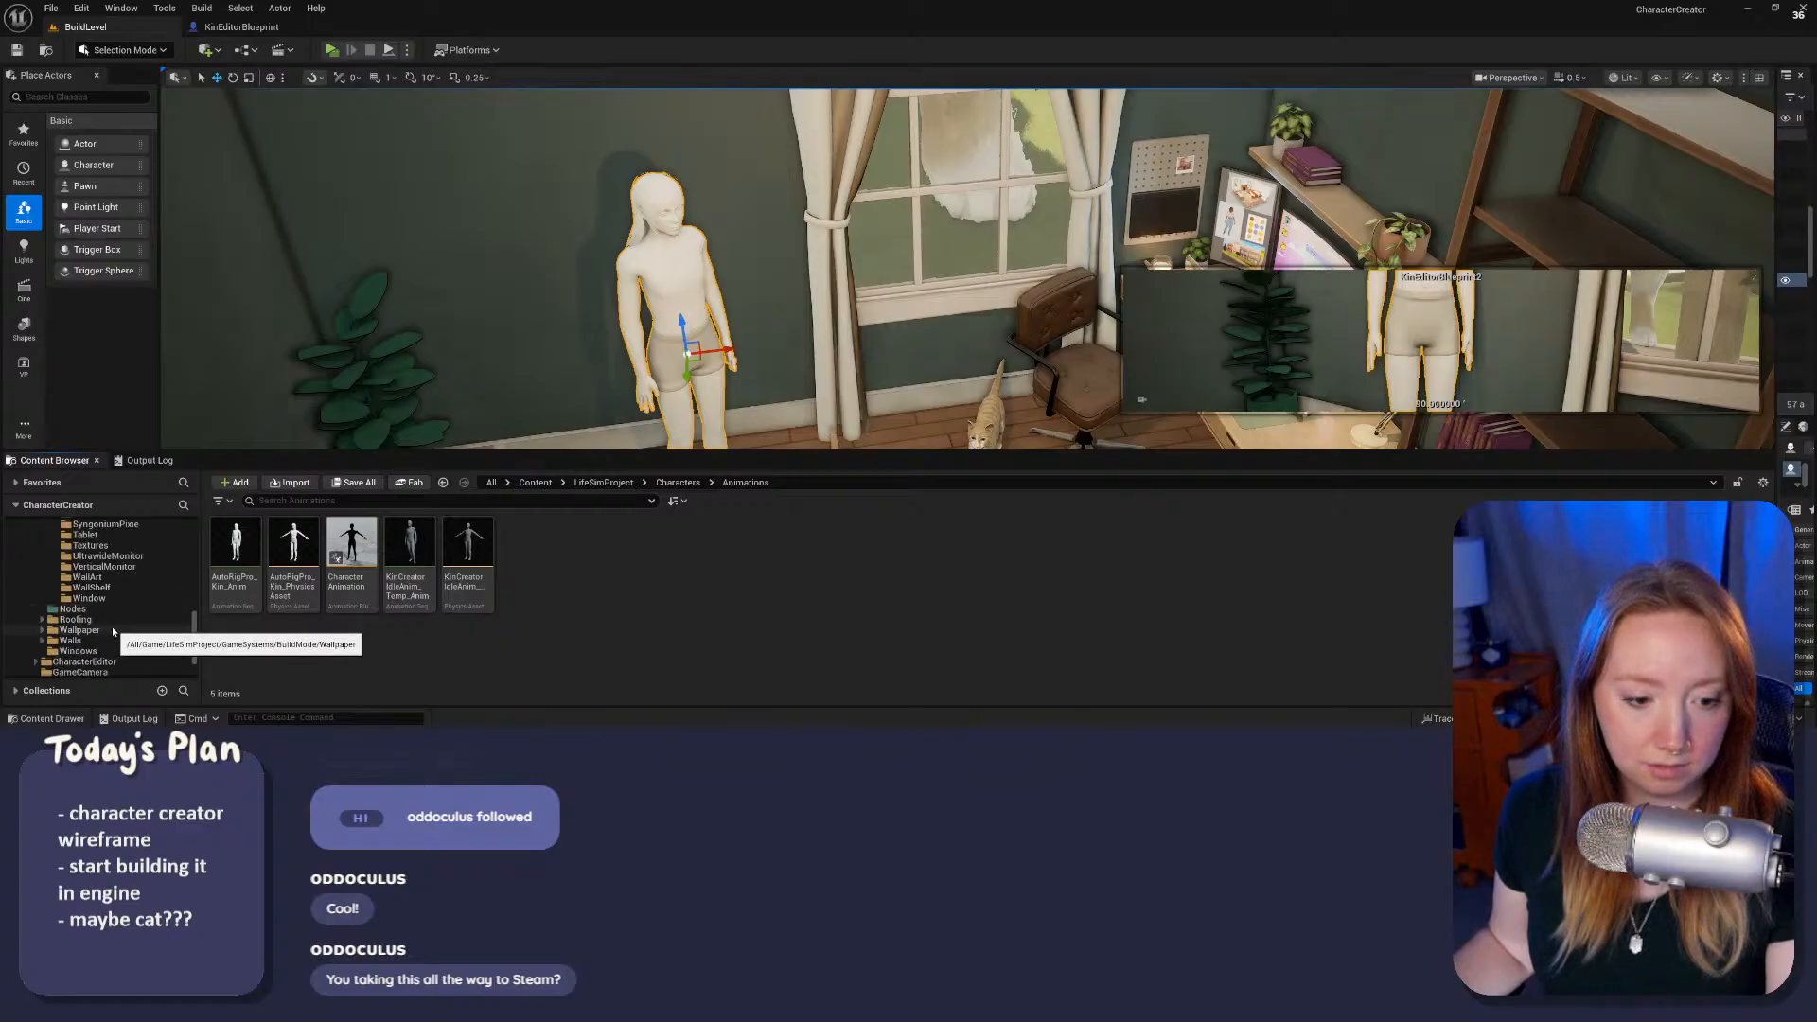
{"action": "scroll", "coordinate": [112, 628], "scroll_direction": "down", "scroll_amount": 3}
{"action": "left_click", "coordinate": [107, 642]}
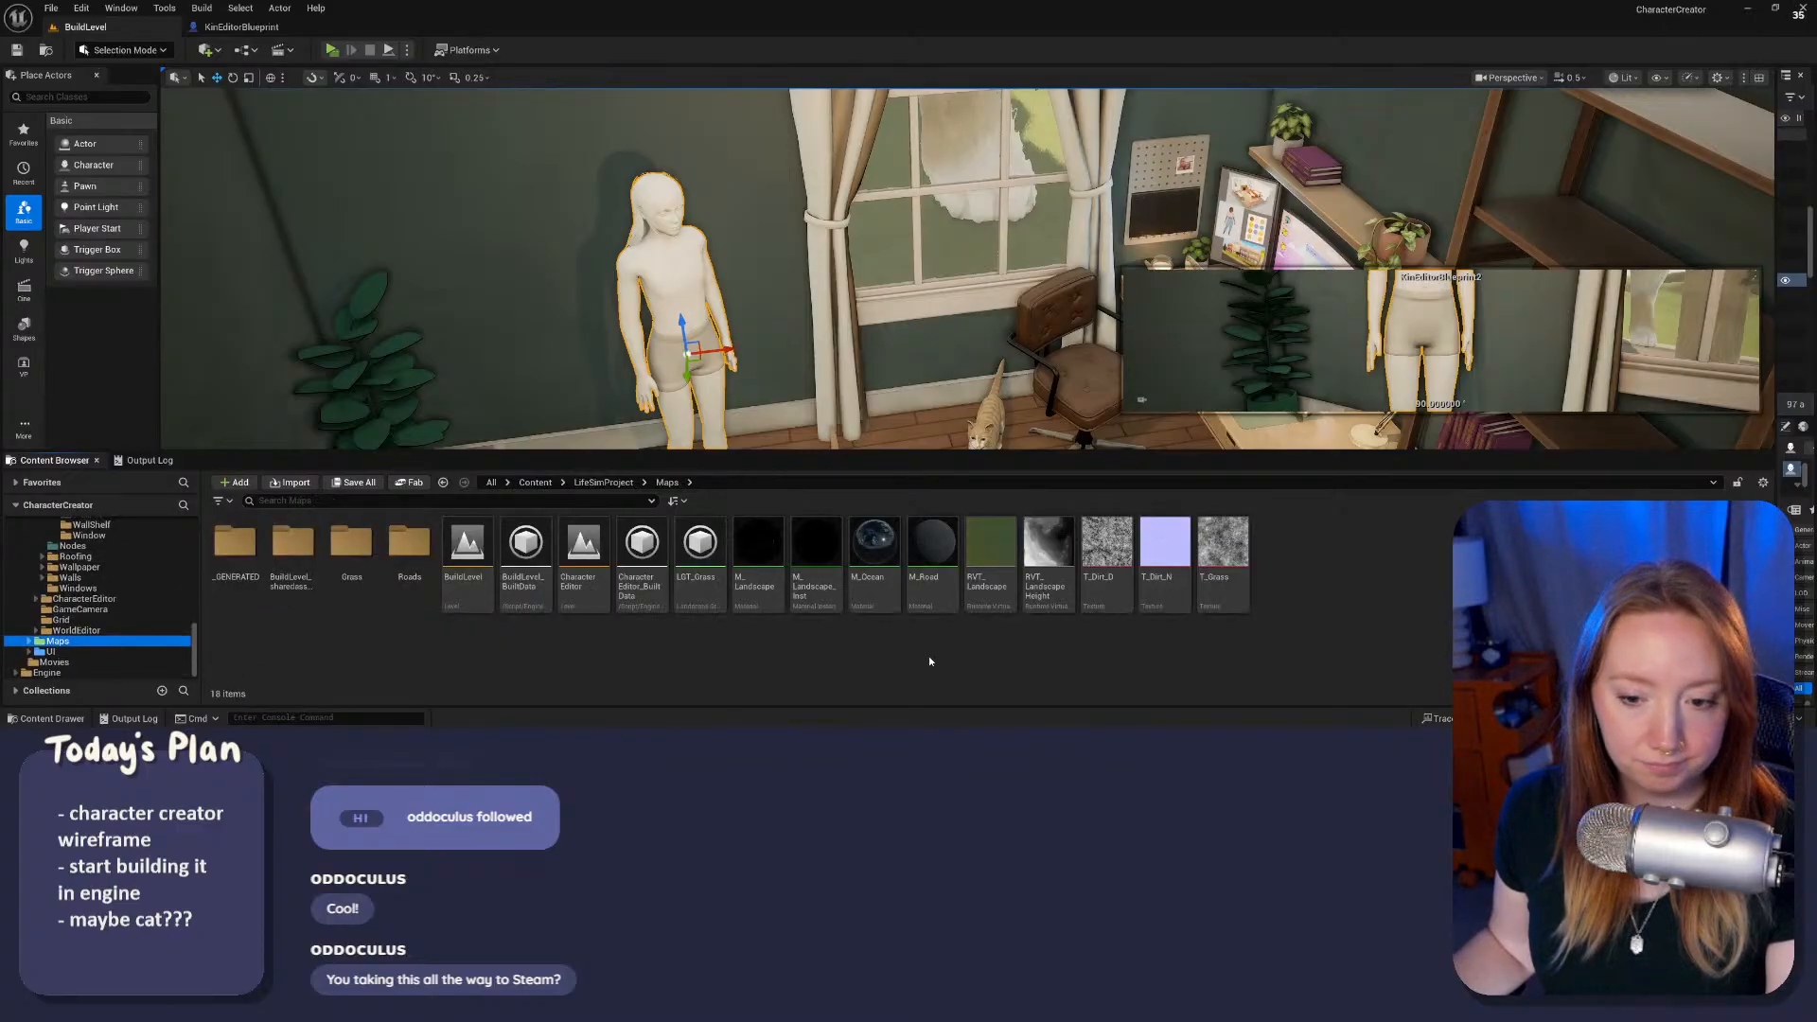
Step: Open the CharacterEditor level and rearrange its layout with a collapsed content browser and a wider Outliner and Details area
{"action": "double_click", "coordinate": [583, 559]}
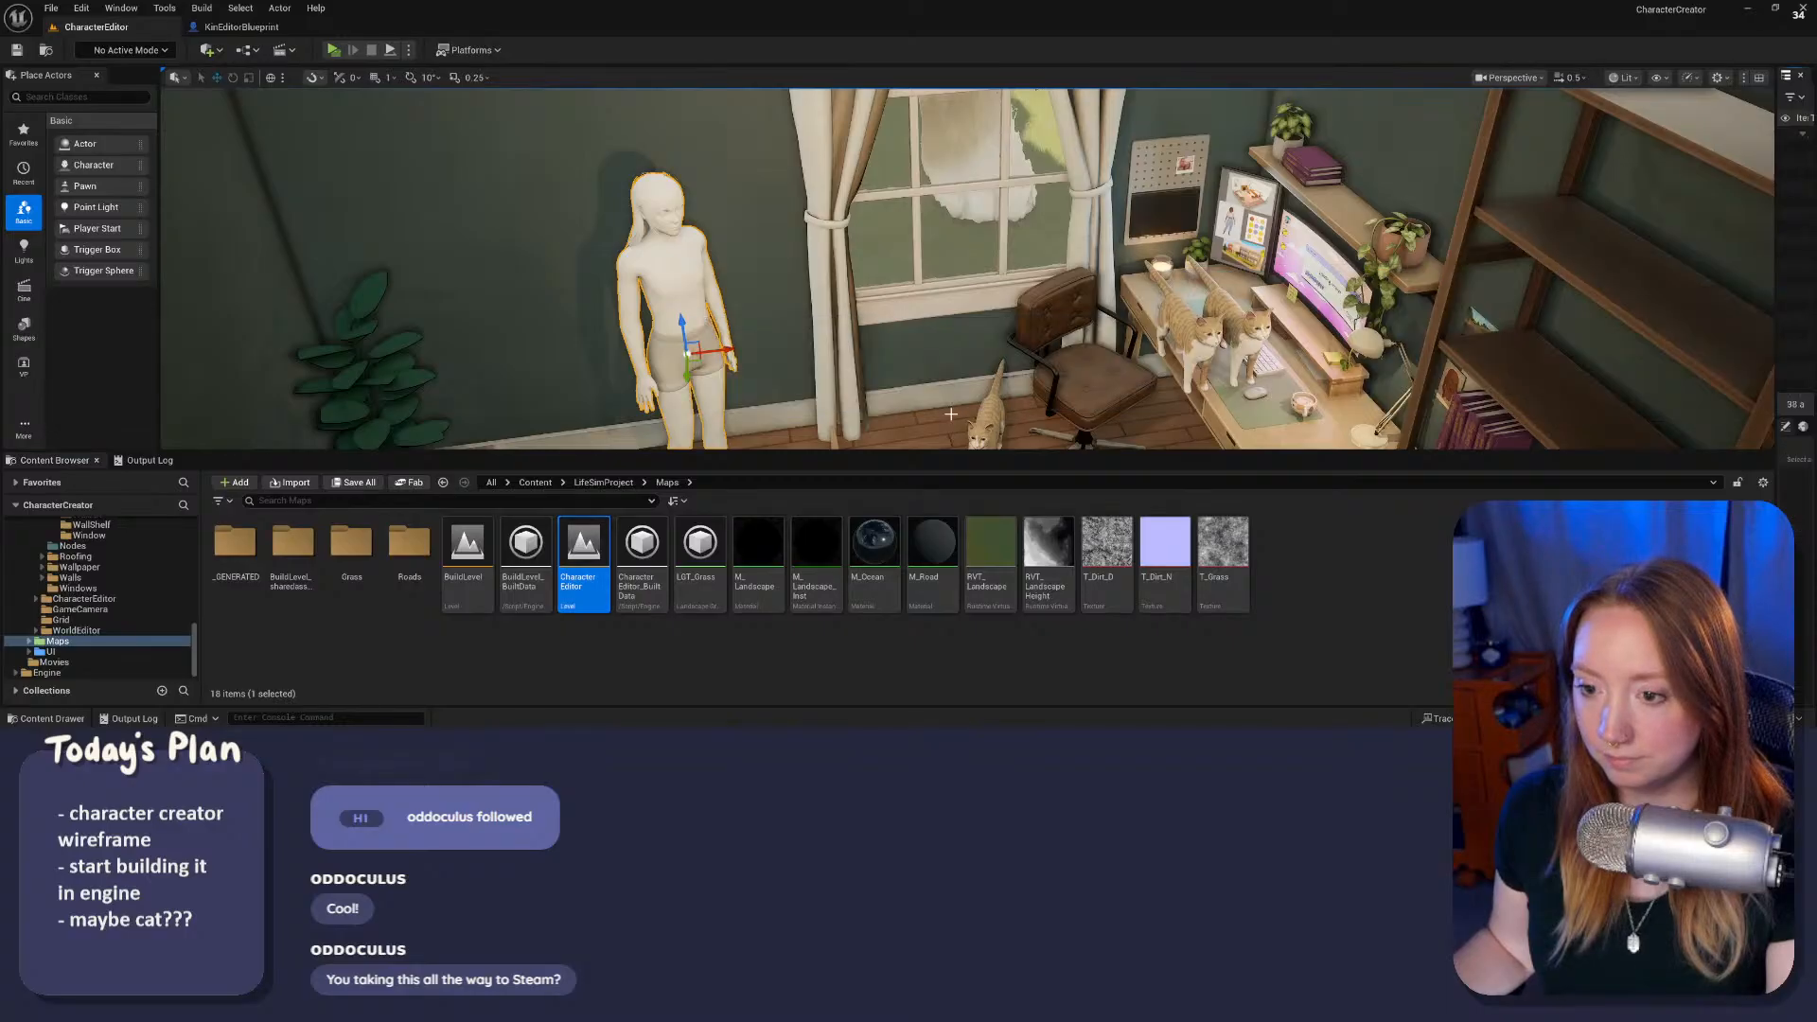
{"action": "left_click_drag", "start_coordinate": [952, 451], "coordinate": [955, 681]}
{"action": "key", "text": "s"}
{"action": "mouse_move", "coordinate": [956, 473]}
{"action": "right_mouse_down"}
{"action": "mouse_move", "coordinate": [955, 567]}
{"action": "mouse_move", "coordinate": [1088, 606]}
{"action": "mouse_move", "coordinate": [1031, 492]}
{"action": "mouse_move", "coordinate": [956, 492]}
{"action": "mouse_move", "coordinate": [957, 525]}
{"action": "mouse_move", "coordinate": [925, 528]}
{"action": "mouse_move", "coordinate": [975, 462]}
{"action": "right_mouse_up"}
{"action": "key", "text": "w"}
{"action": "key", "text": "s"}
{"action": "key", "text": "s"}
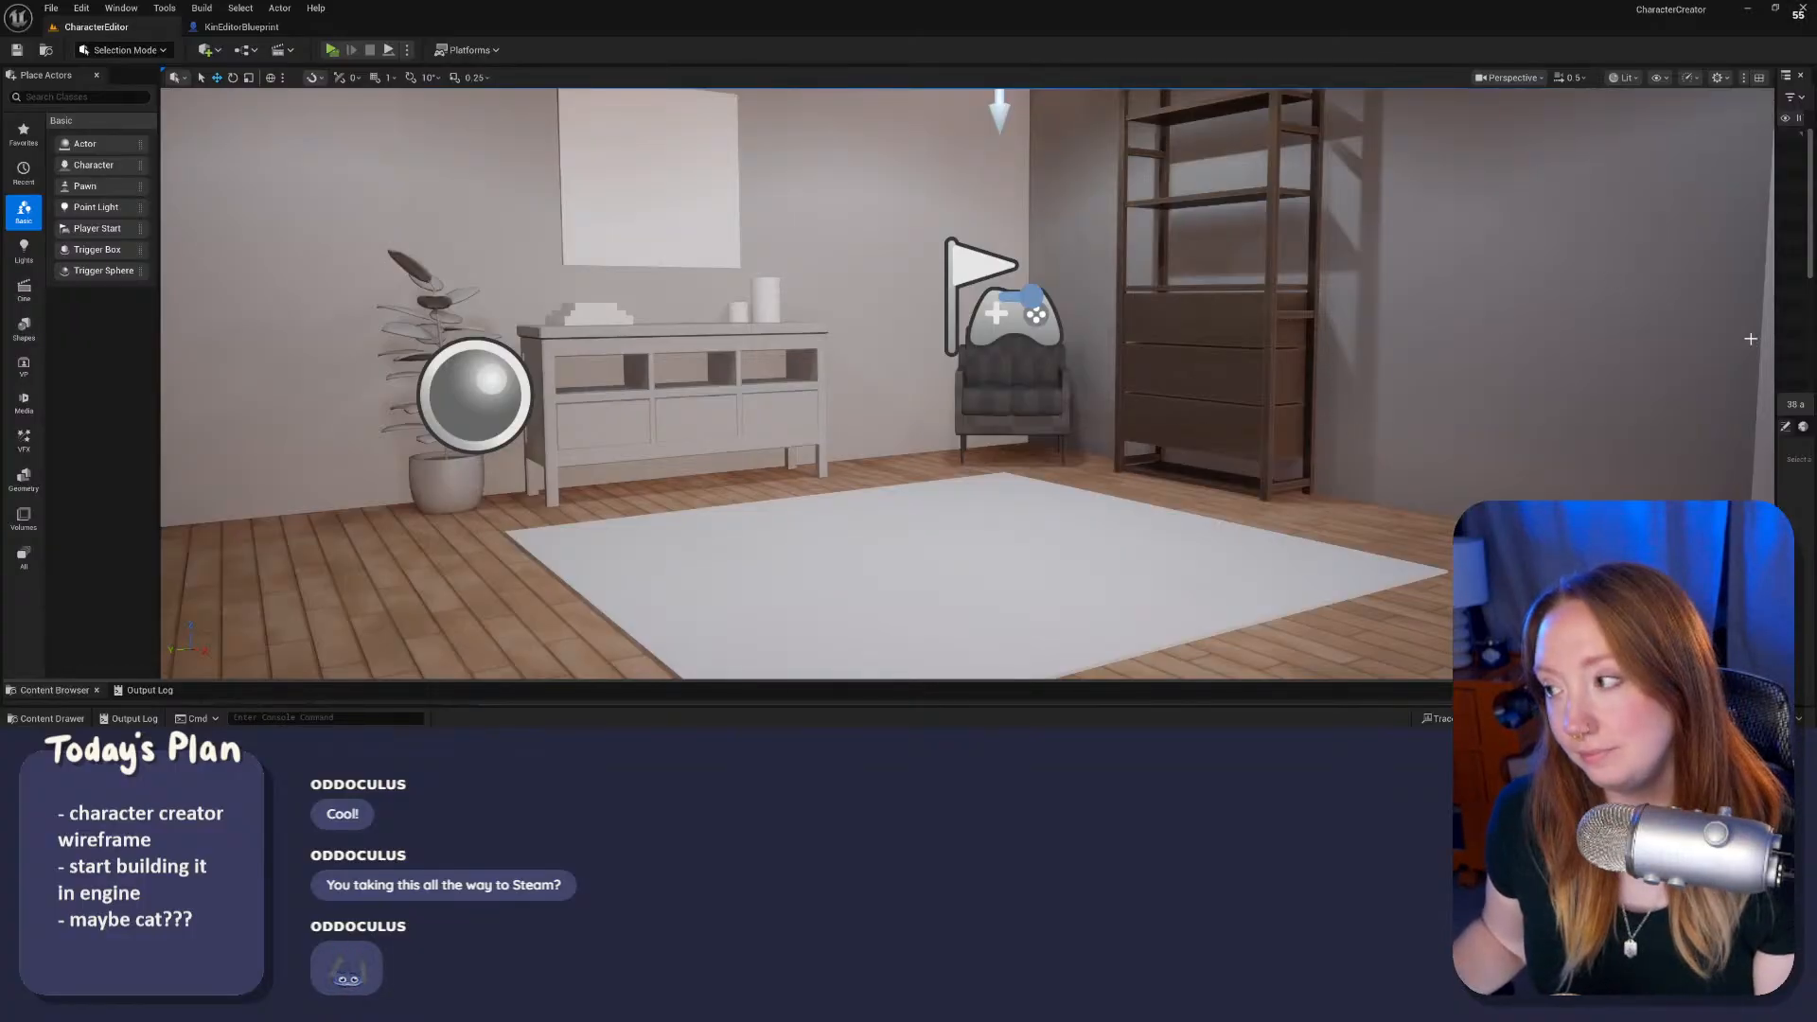
{"action": "left_click_drag", "start_coordinate": [1776, 345], "coordinate": [1524, 350]}
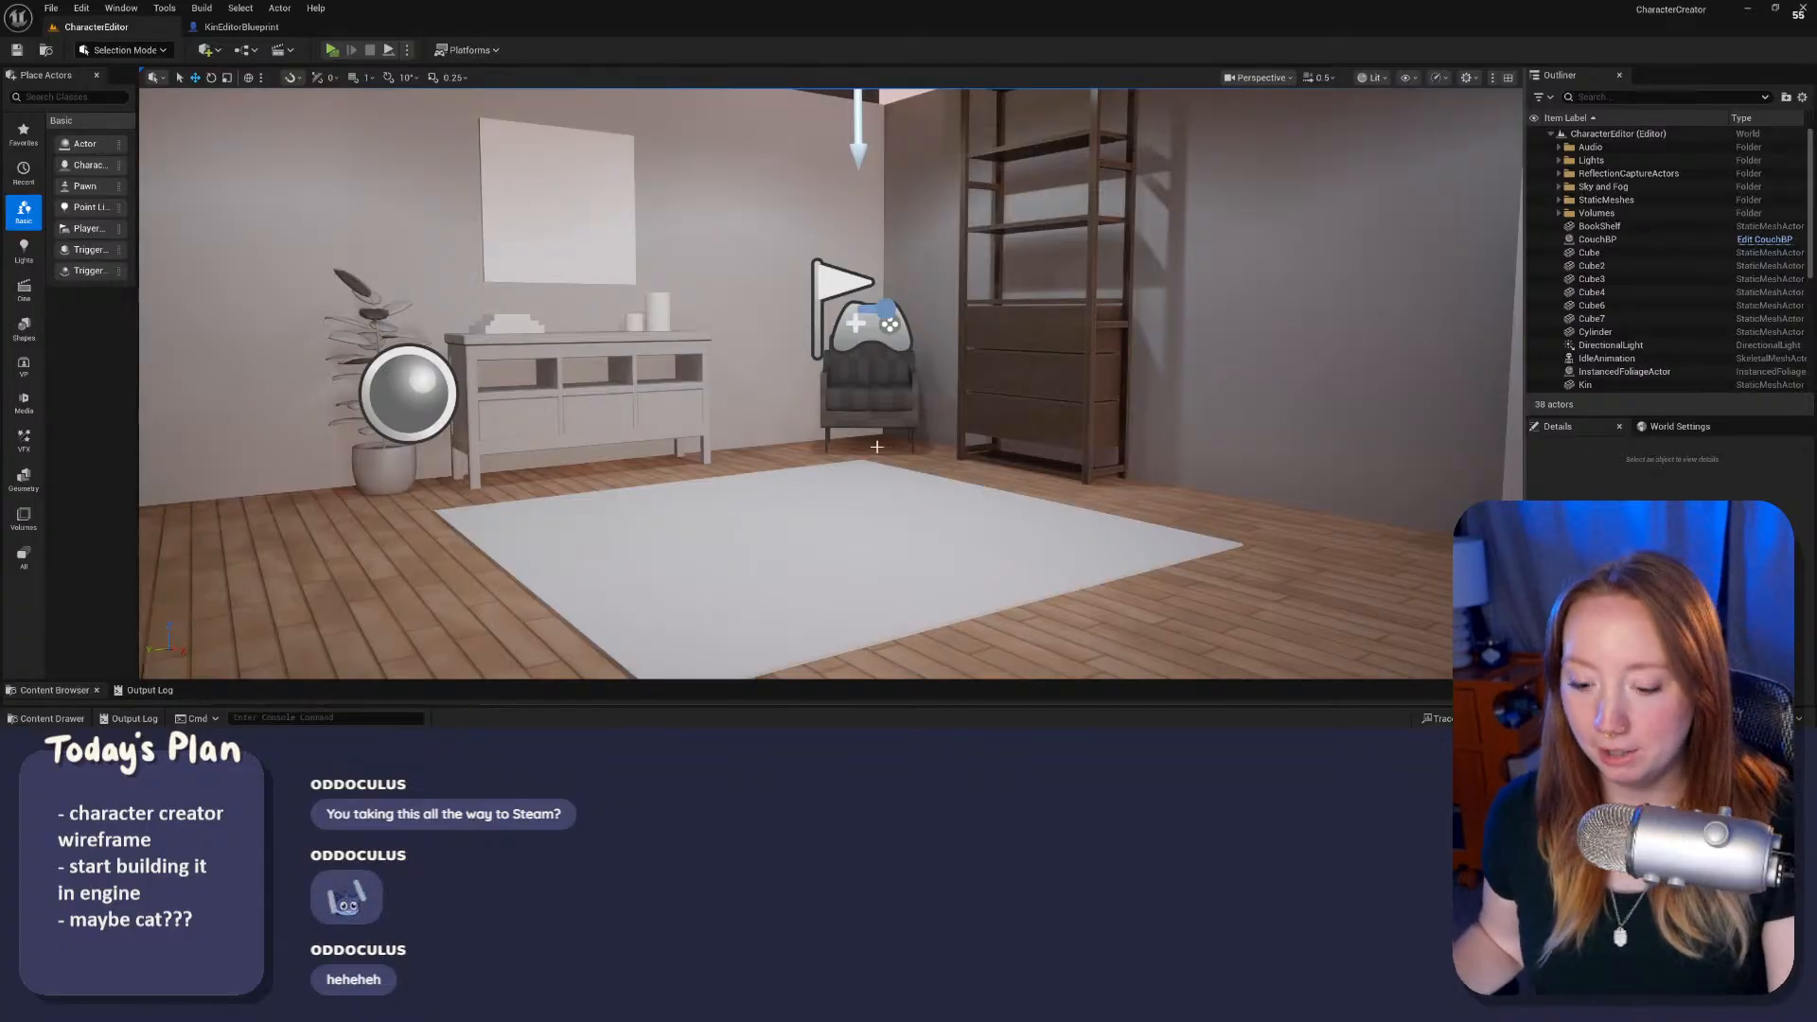
{"action": "mouse_move", "coordinate": [831, 384]}
{"action": "right_mouse_down"}
{"action": "mouse_move", "coordinate": [842, 369]}
{"action": "mouse_move", "coordinate": [851, 397]}
{"action": "right_mouse_up"}
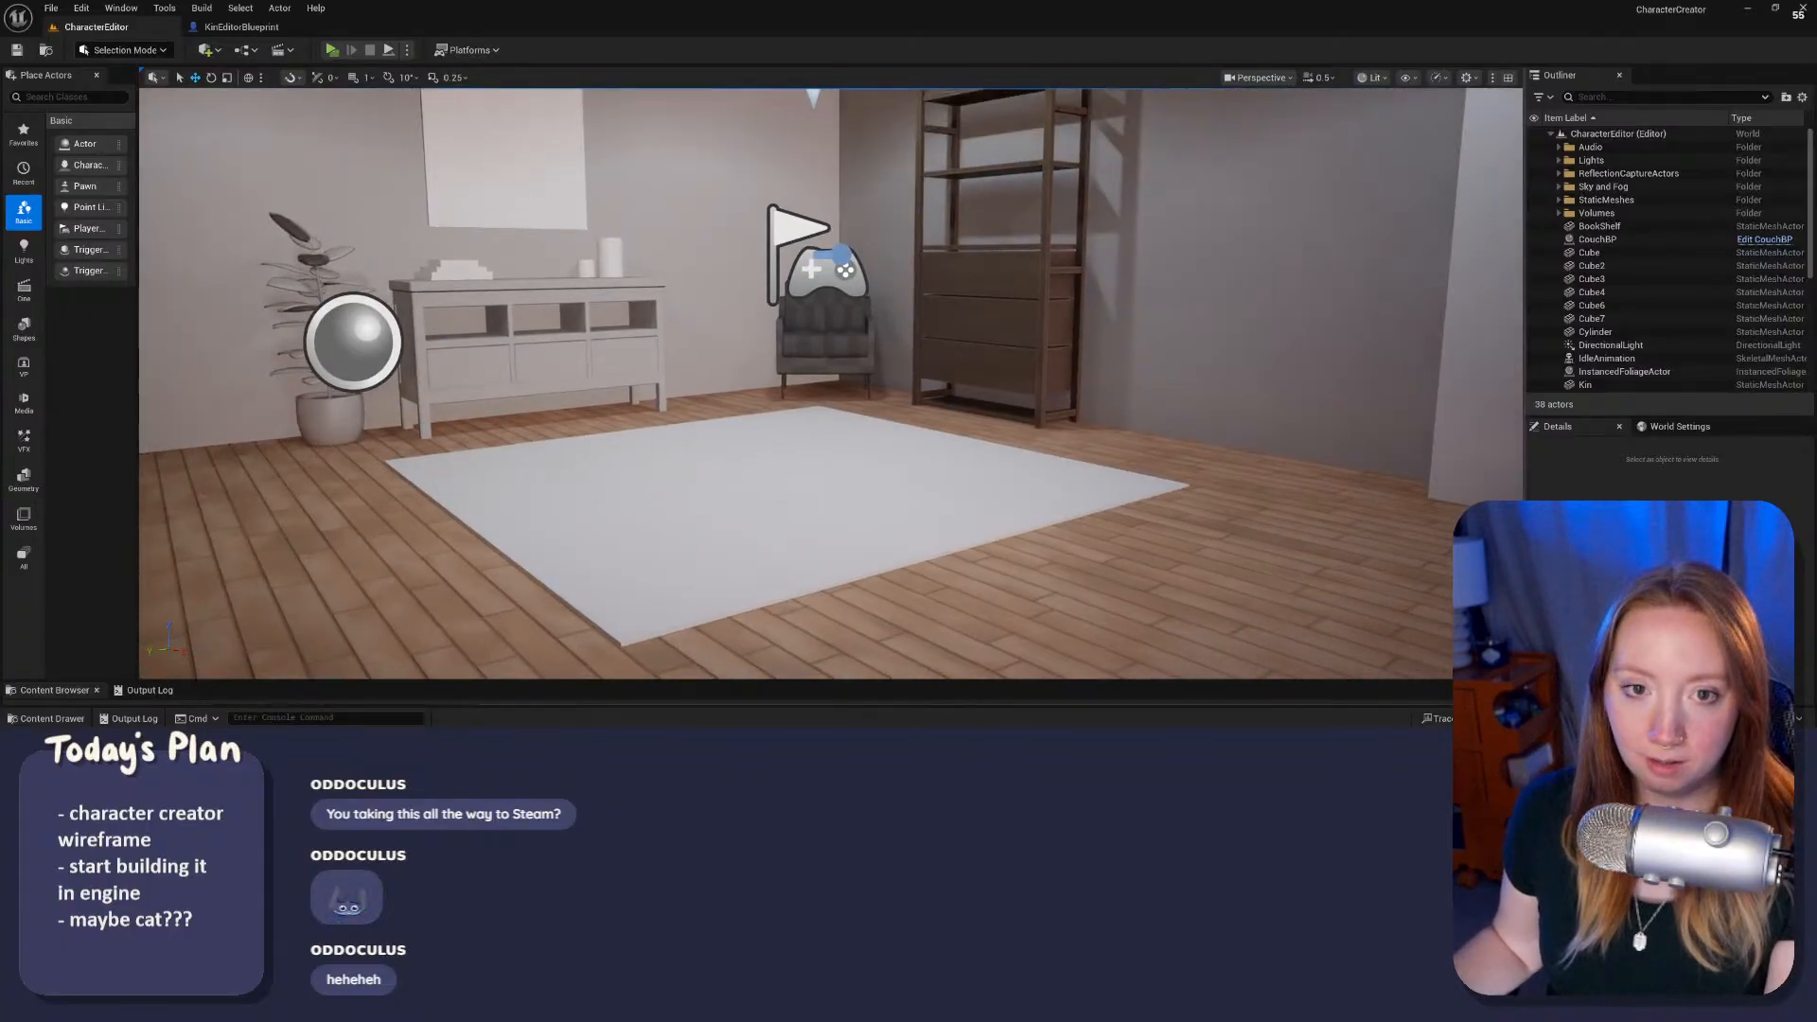
Step: Run the CharacterEditor level in a preview and look through the character creator's category pages from Details to Style
{"action": "left_click", "coordinate": [332, 50]}
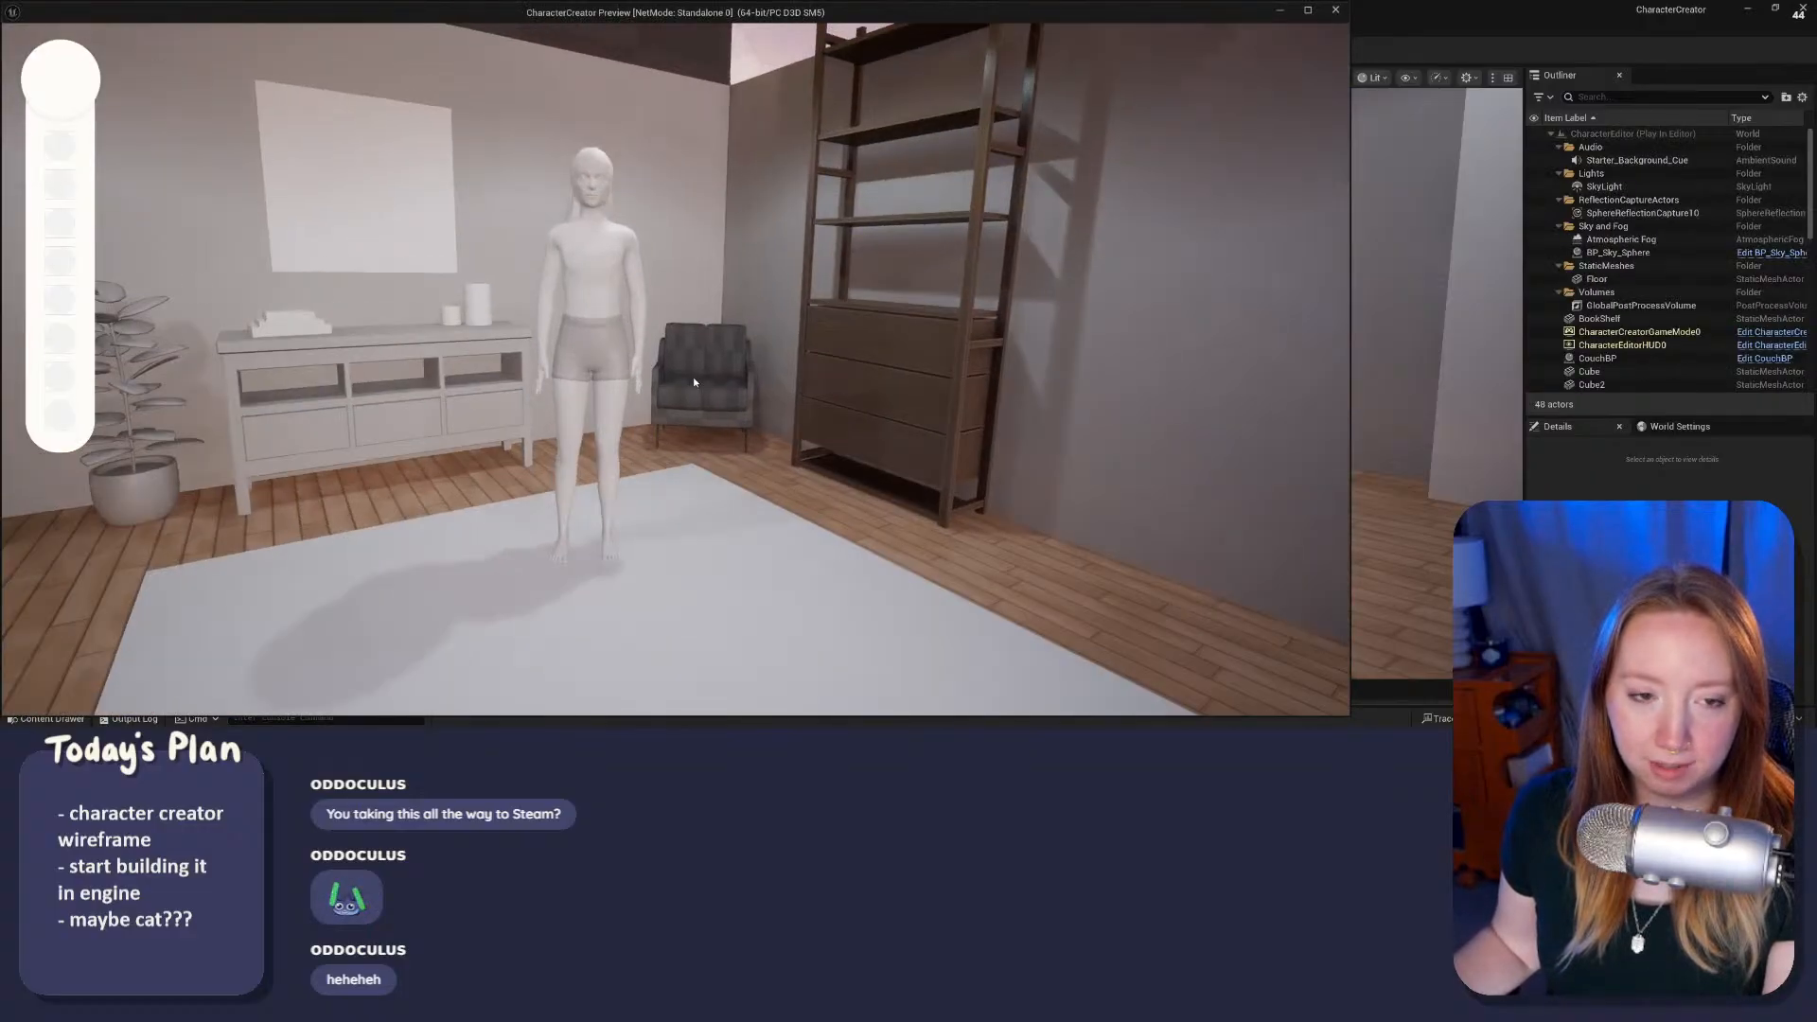
{"action": "left_click", "coordinate": [61, 150]}
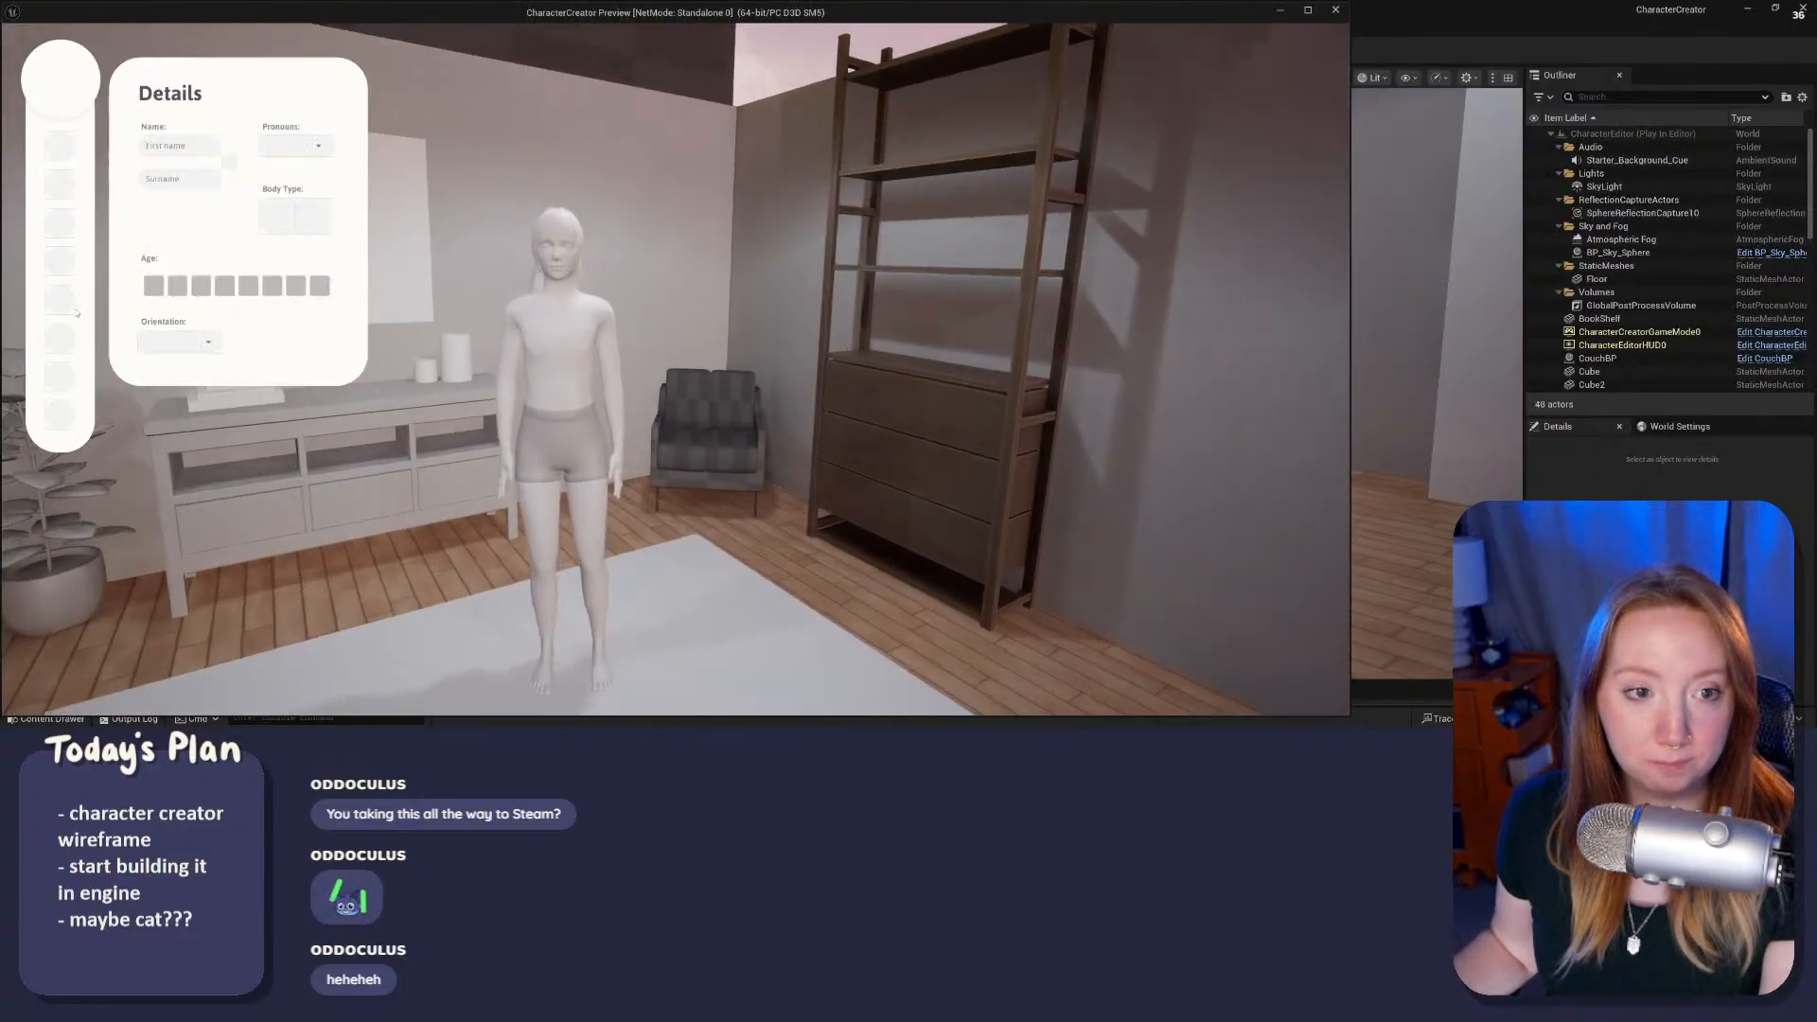
{"action": "left_click", "coordinate": [64, 232]}
{"action": "left_click", "coordinate": [61, 261]}
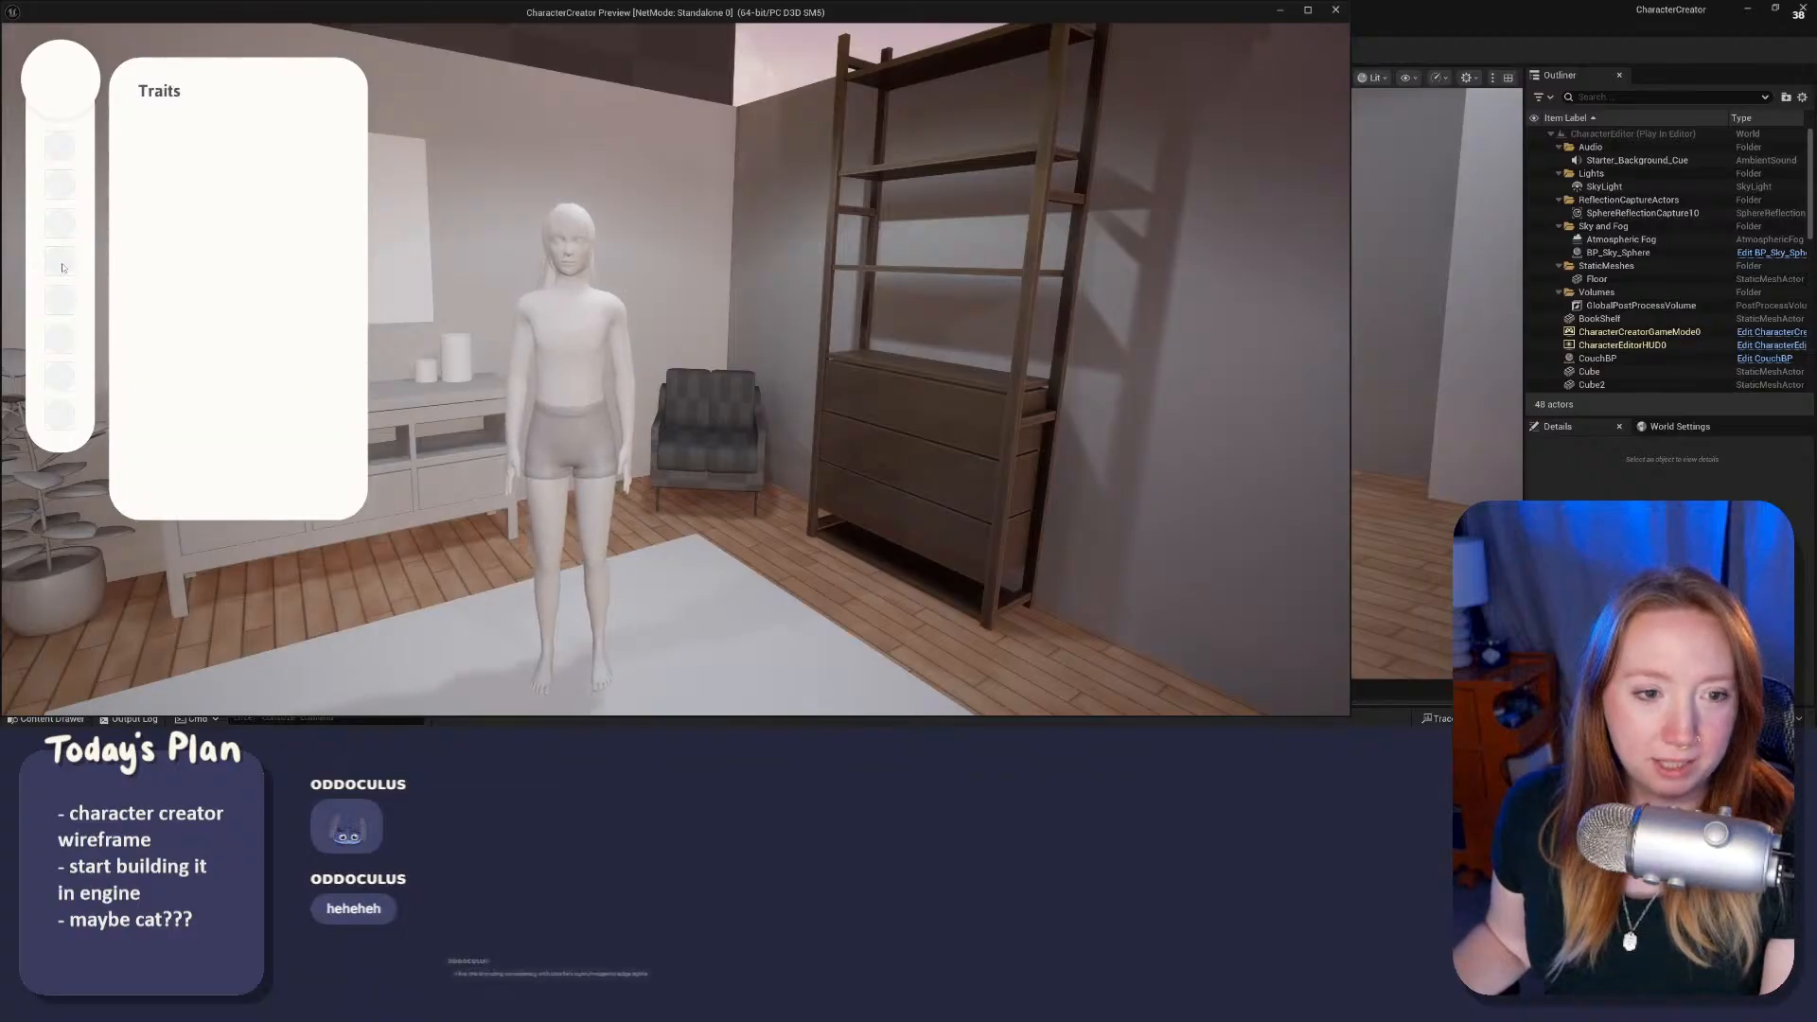
{"action": "left_click", "coordinate": [60, 299]}
{"action": "left_click", "coordinate": [60, 340]}
{"action": "left_click", "coordinate": [59, 379]}
{"action": "left_click", "coordinate": [59, 414]}
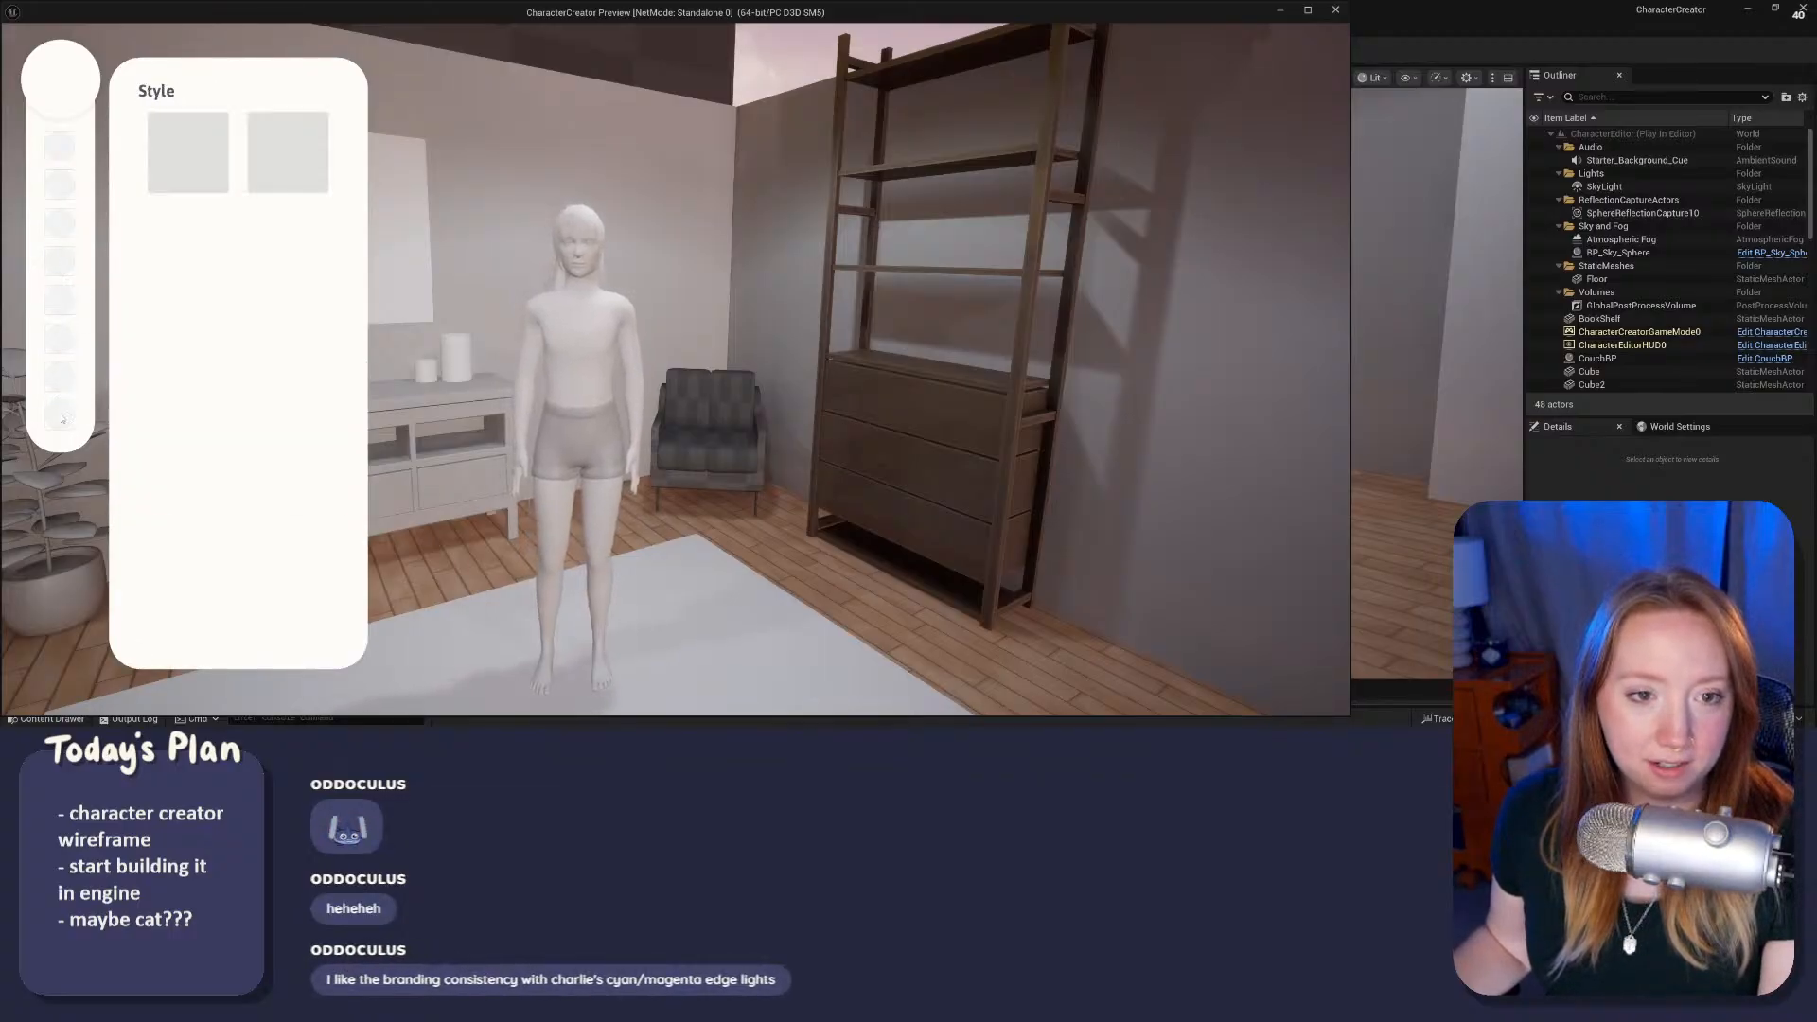
{"action": "left_click", "coordinate": [60, 185]}
{"action": "left_click", "coordinate": [59, 147]}
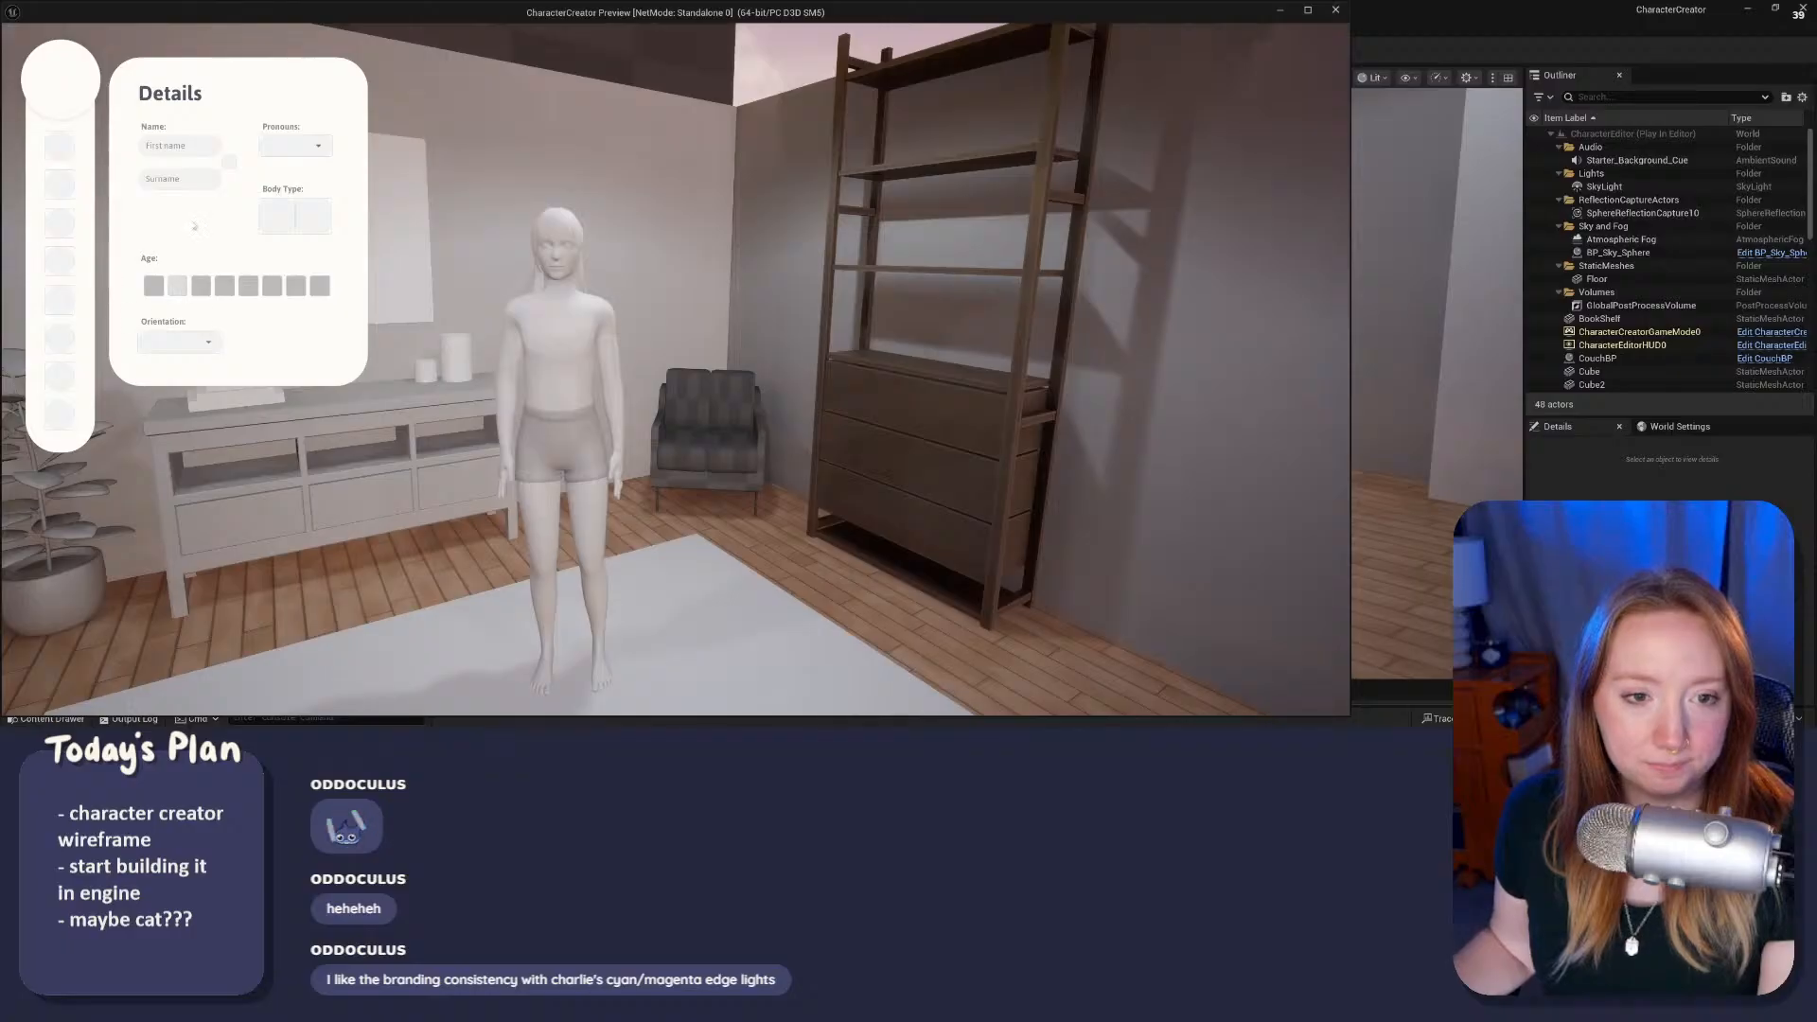
Step: Test the Details page by entering a first name, selecting the surname text and opening the pronouns options
{"action": "left_click", "coordinate": [195, 145]}
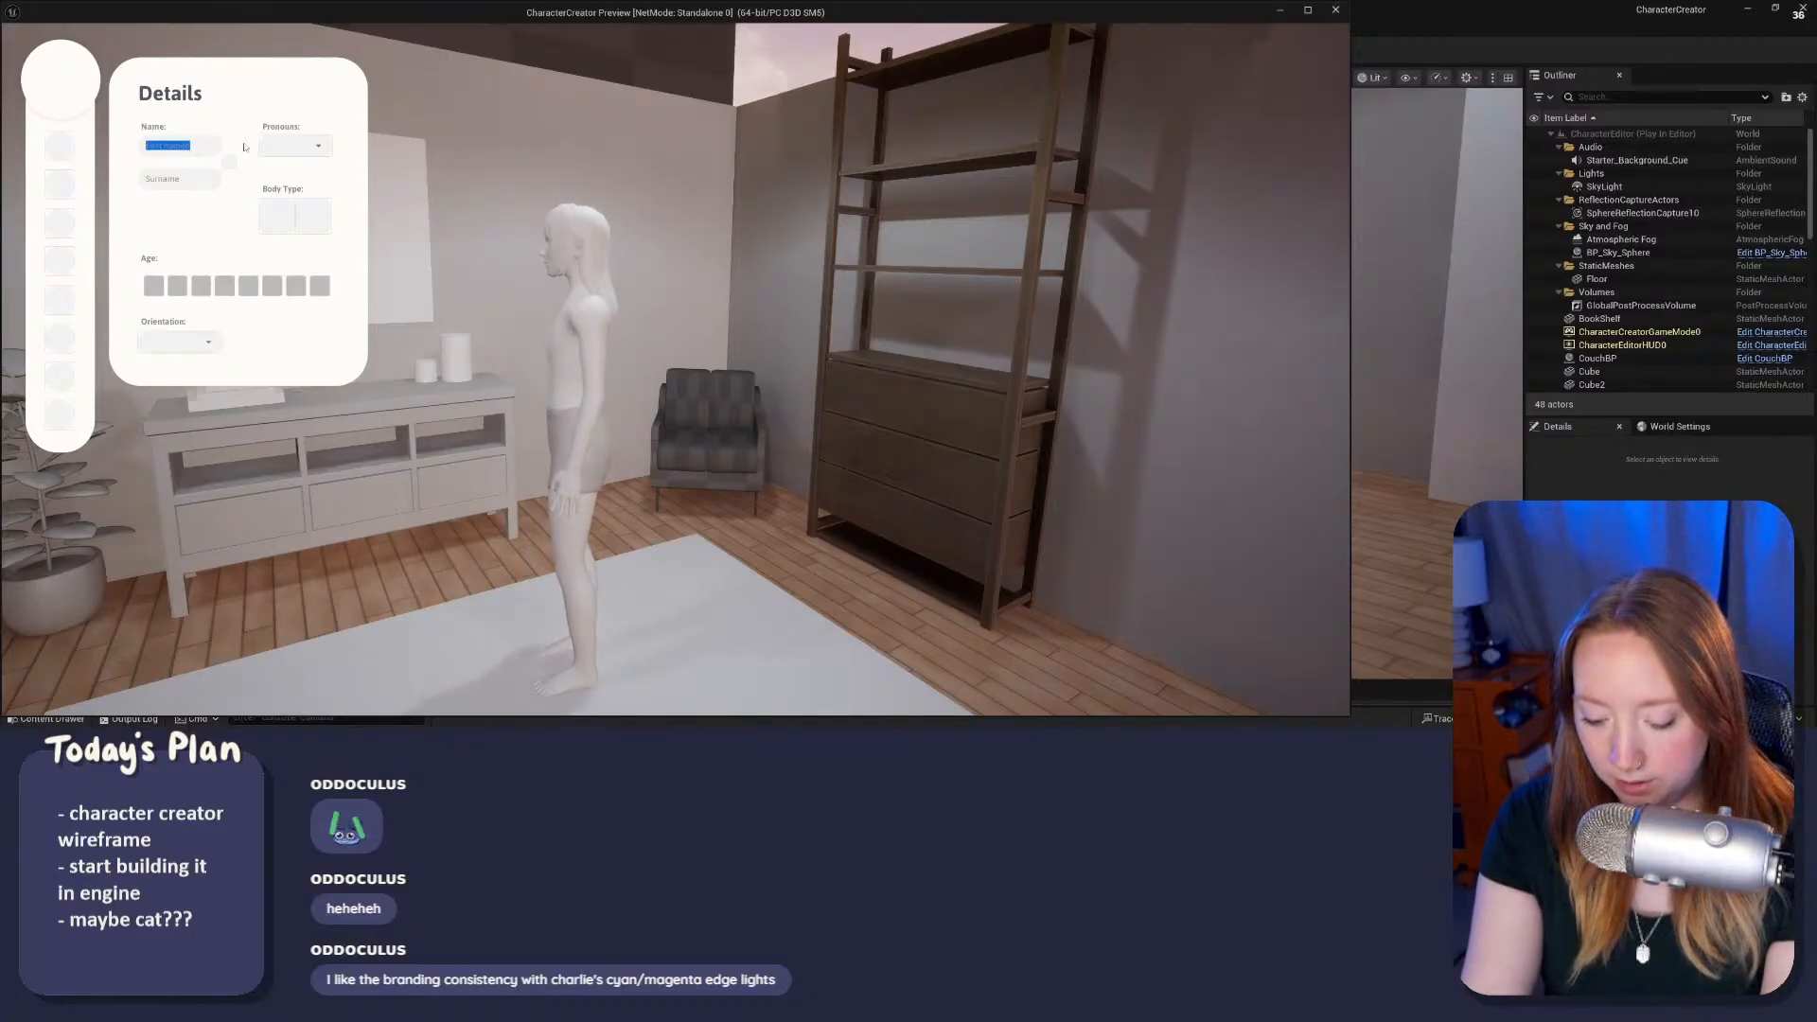
{"action": "type", "text": "Bailey"}
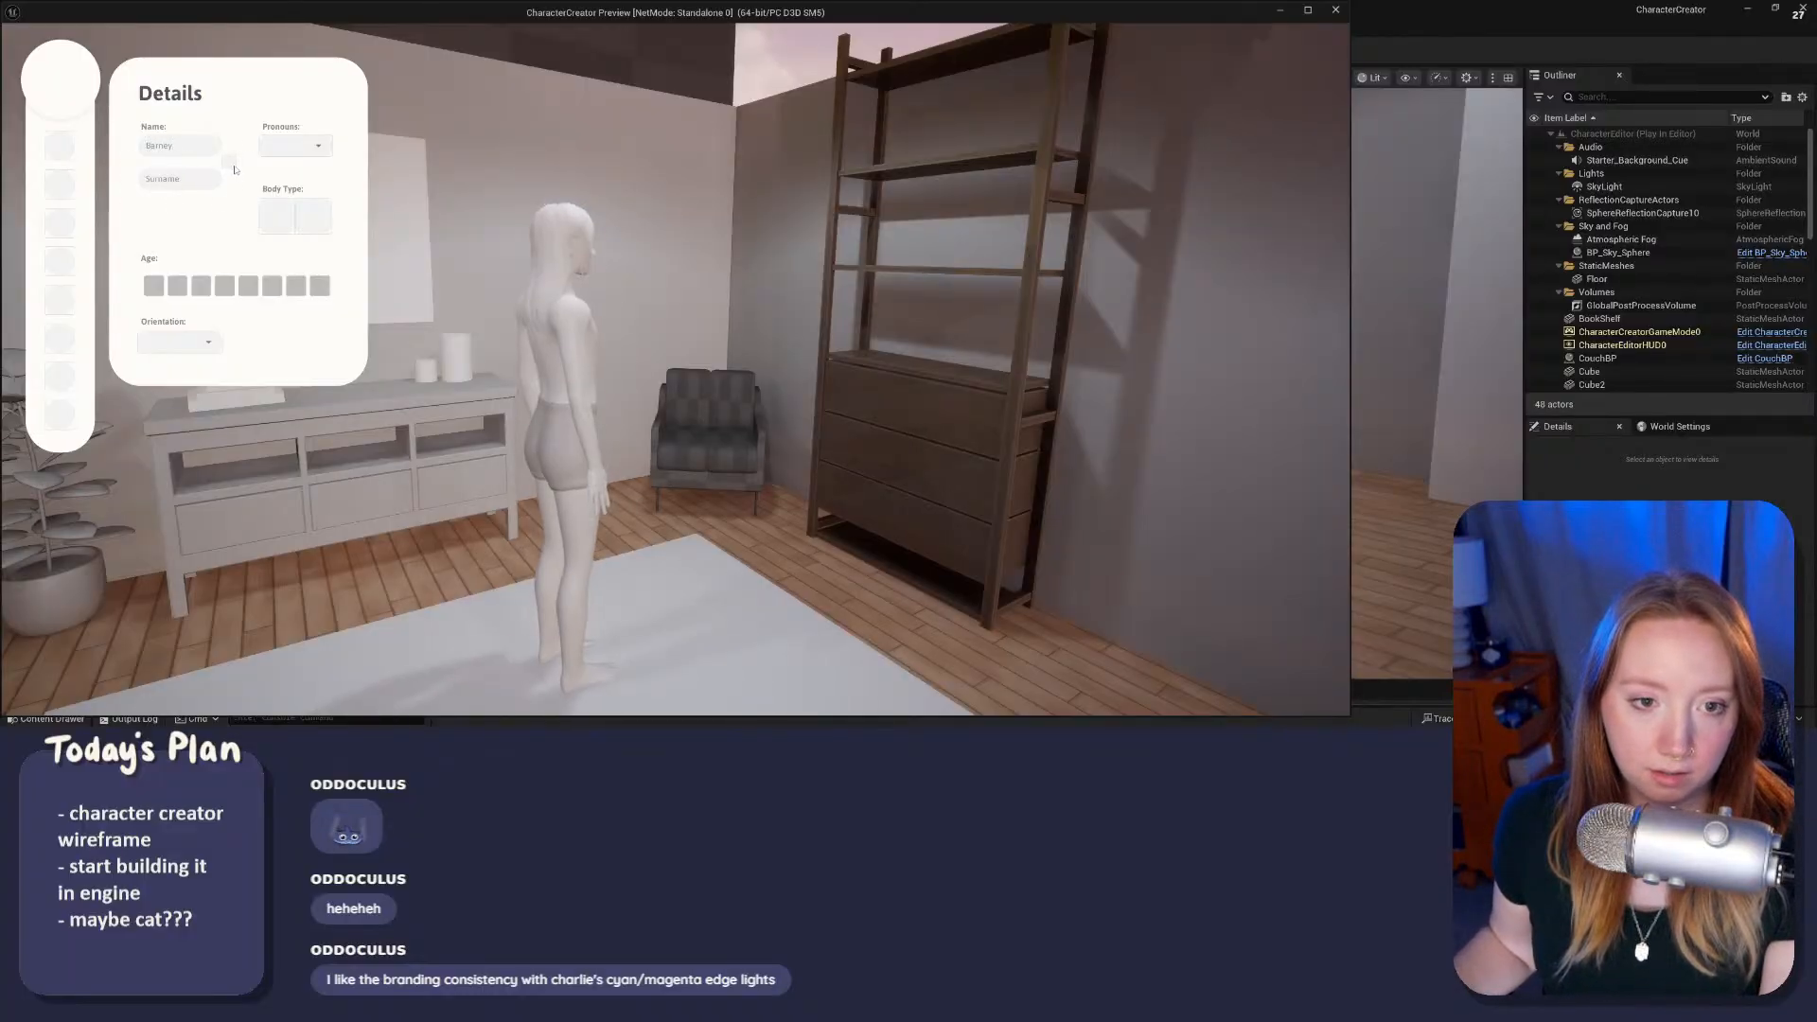
{"action": "left_click_drag", "start_coordinate": [224, 179], "coordinate": [100, 176]}
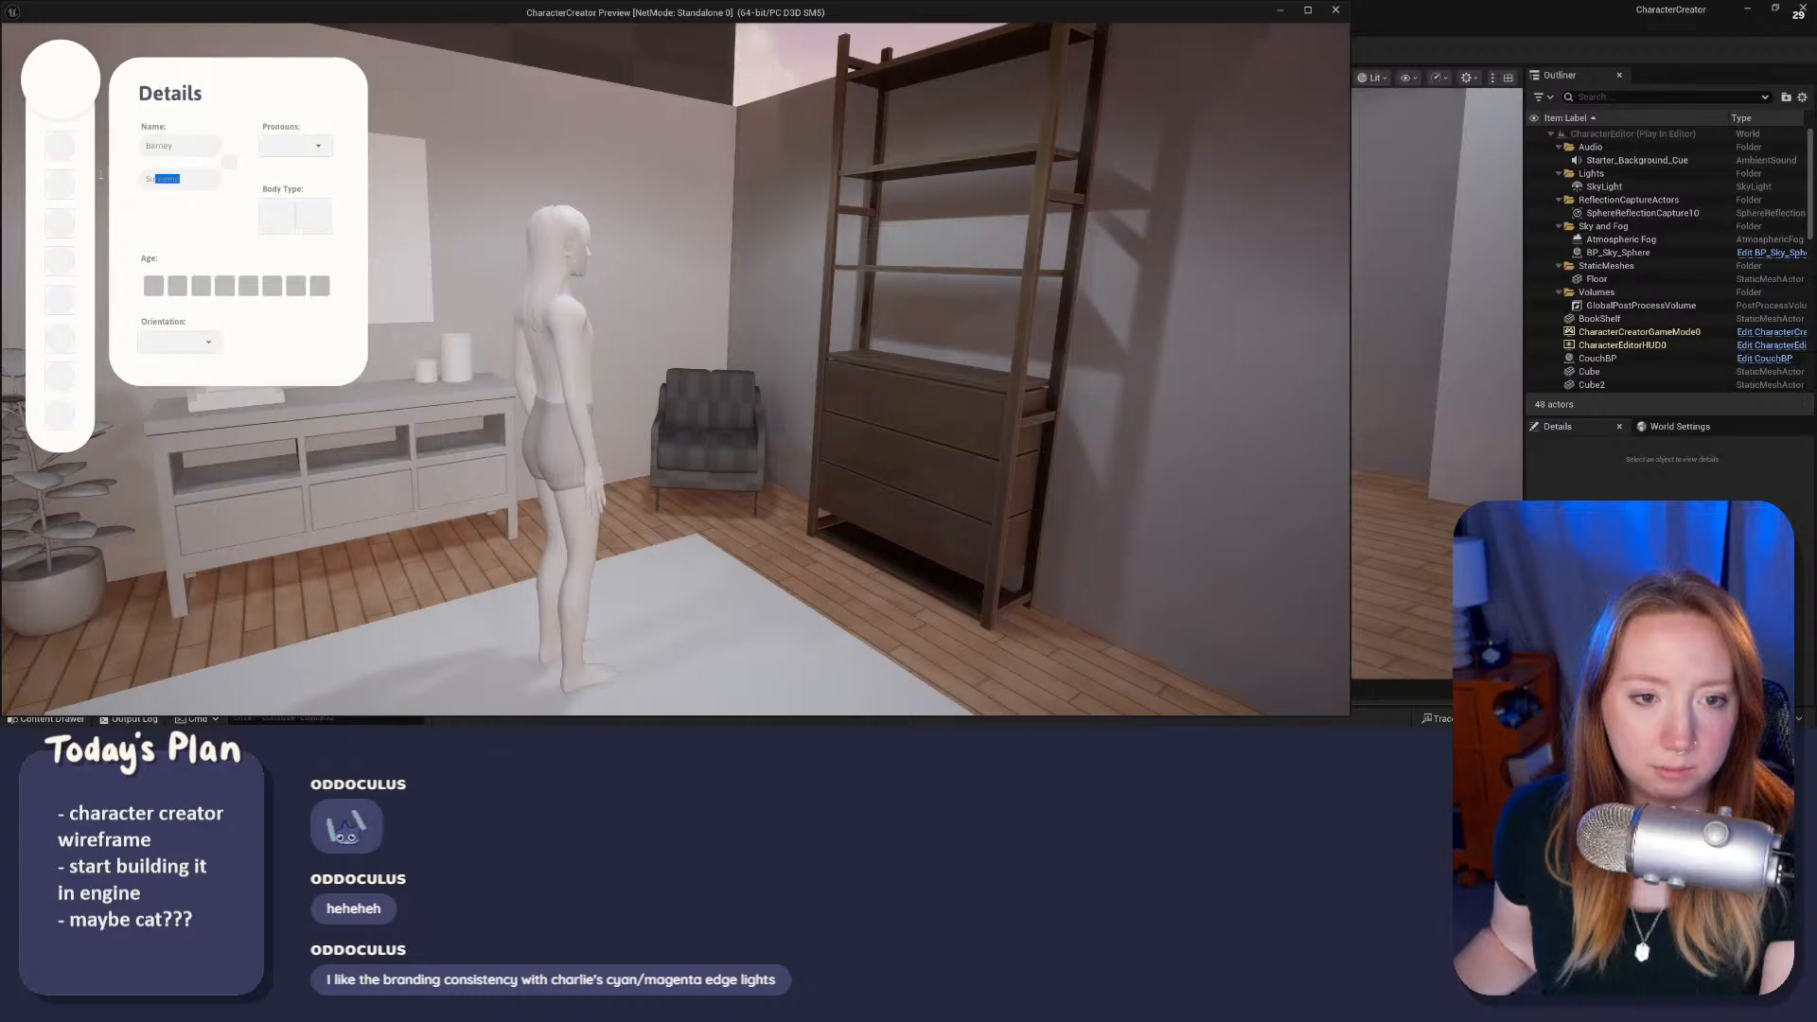
{"action": "left_click", "coordinate": [318, 146]}
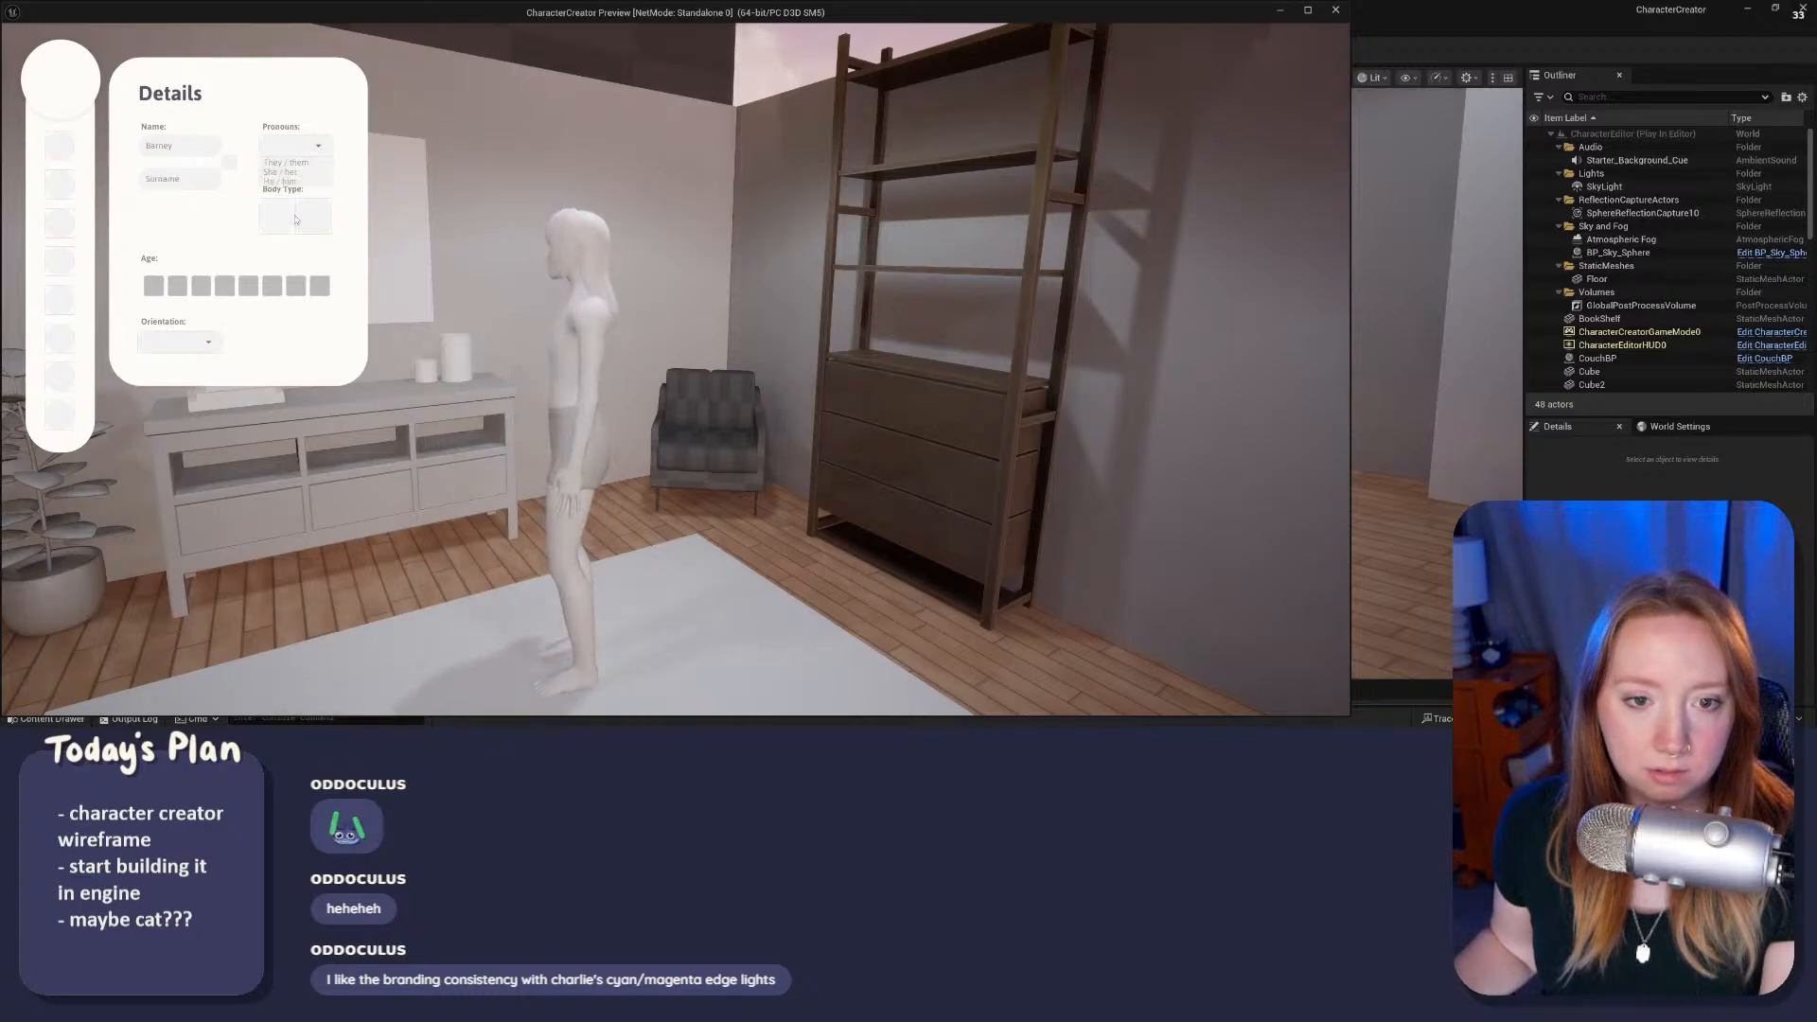
{"action": "left_click", "coordinate": [295, 219]}
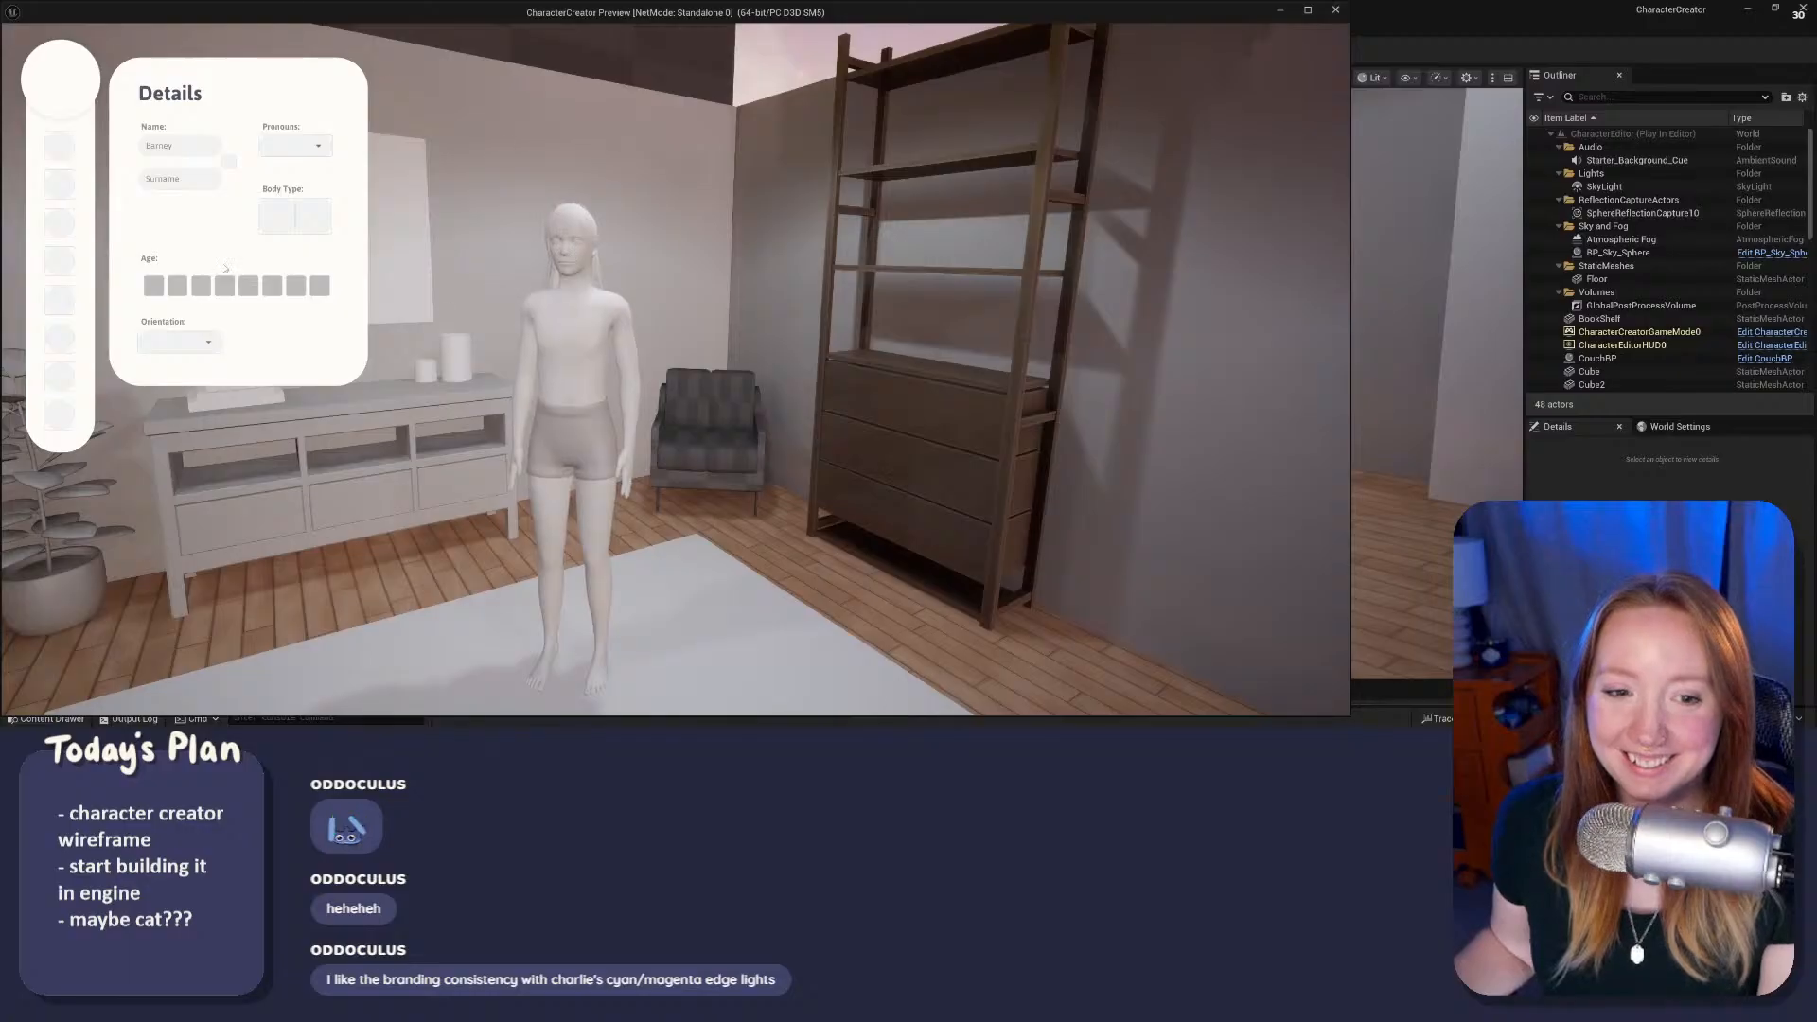
Step: Examine the Kin Personality and Hair pages, return to Details and end the preview
{"action": "left_click", "coordinate": [58, 260]}
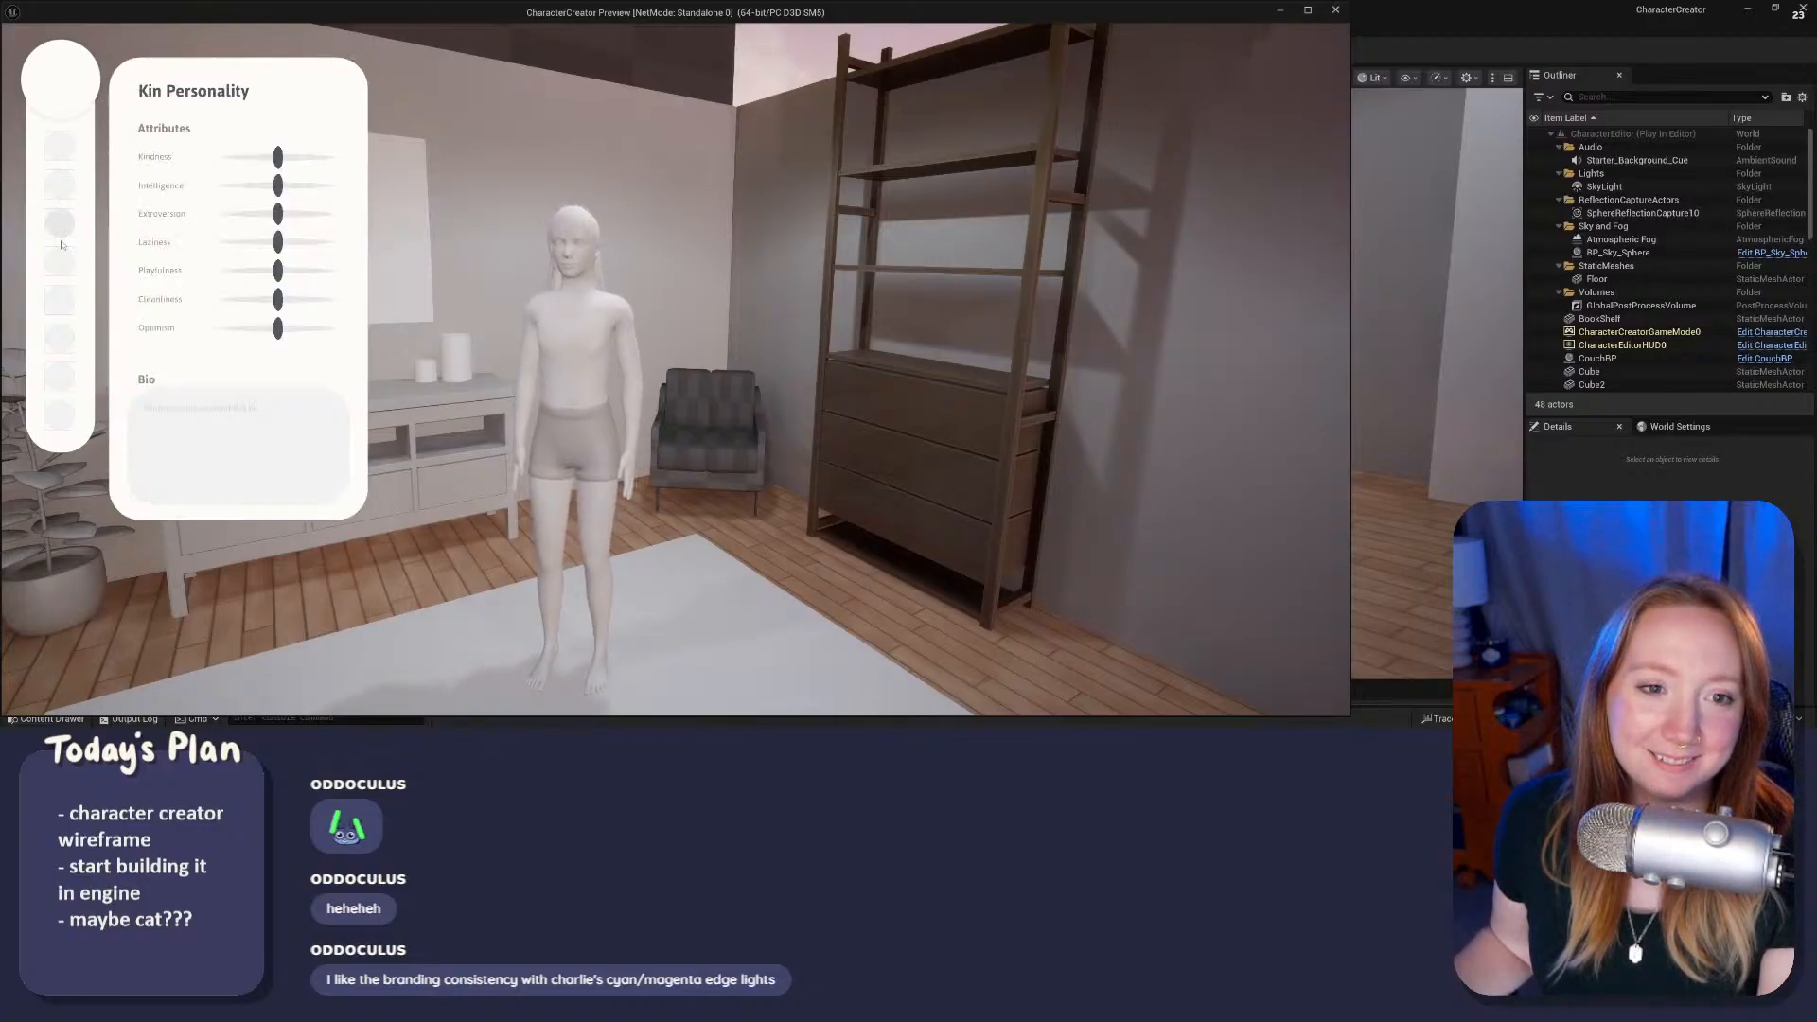
{"action": "left_click", "coordinate": [66, 287]}
{"action": "left_click", "coordinate": [62, 344]}
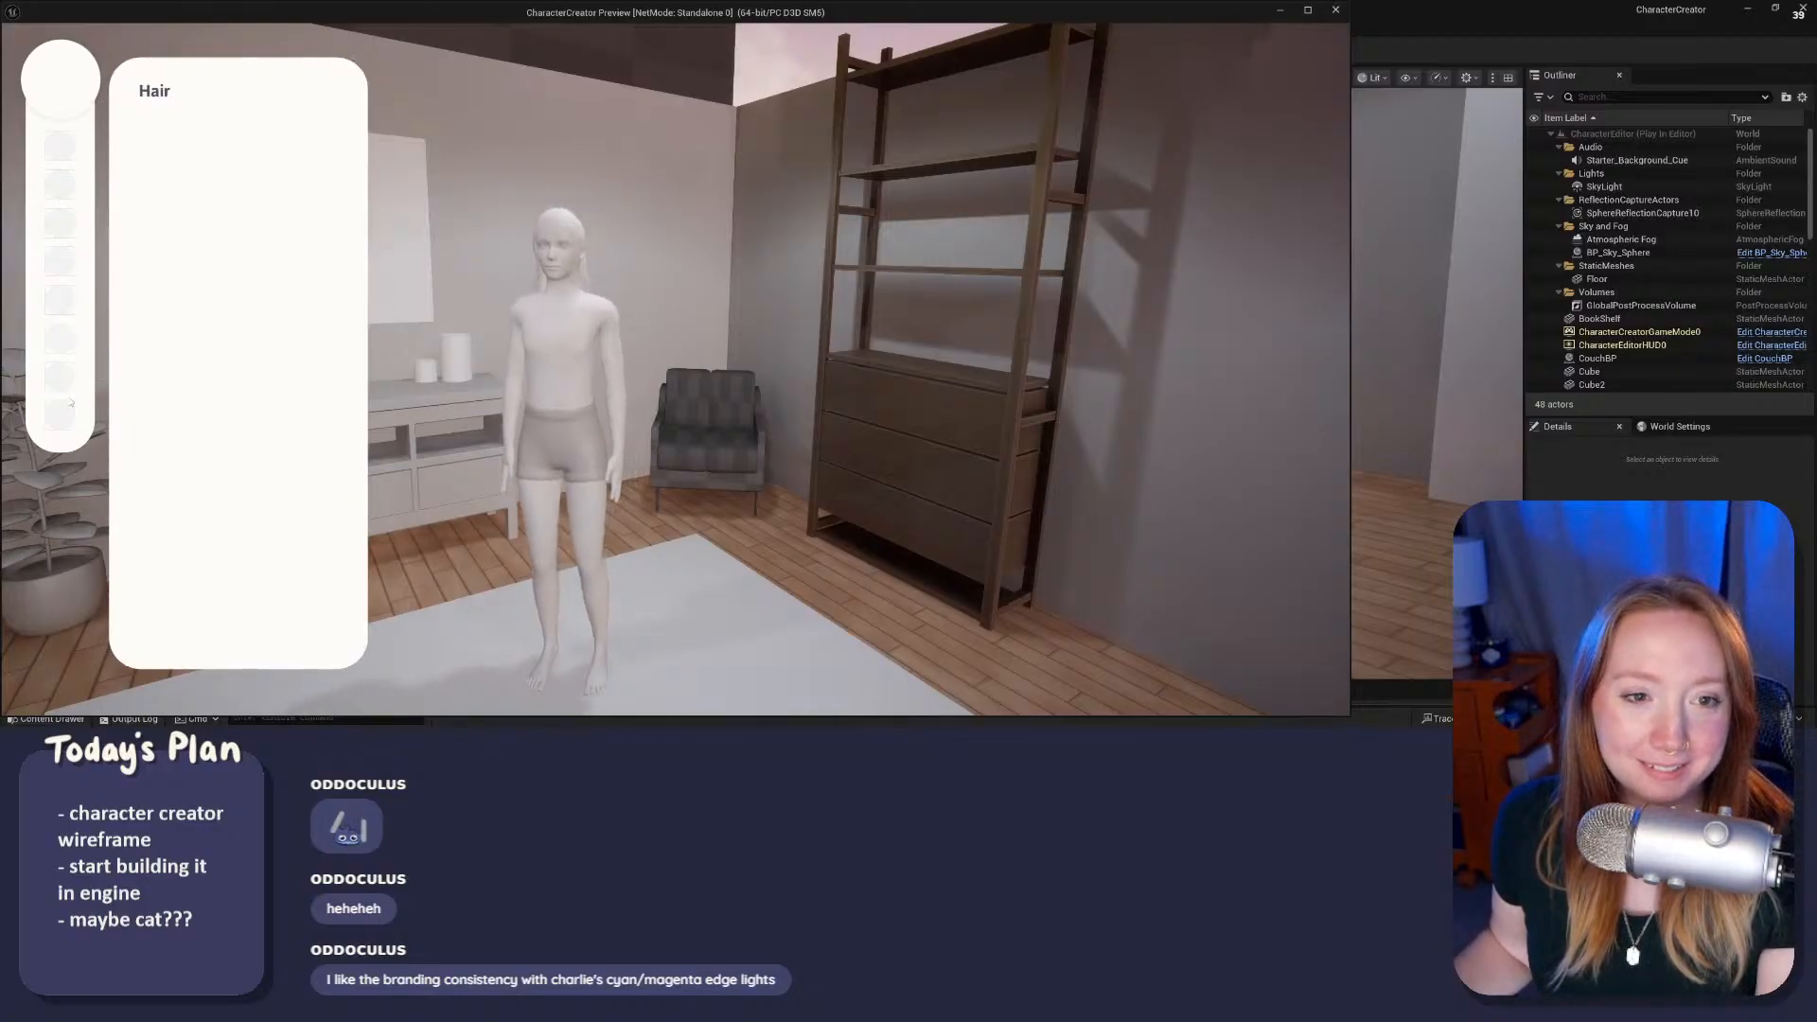
{"action": "left_click", "coordinate": [63, 154]}
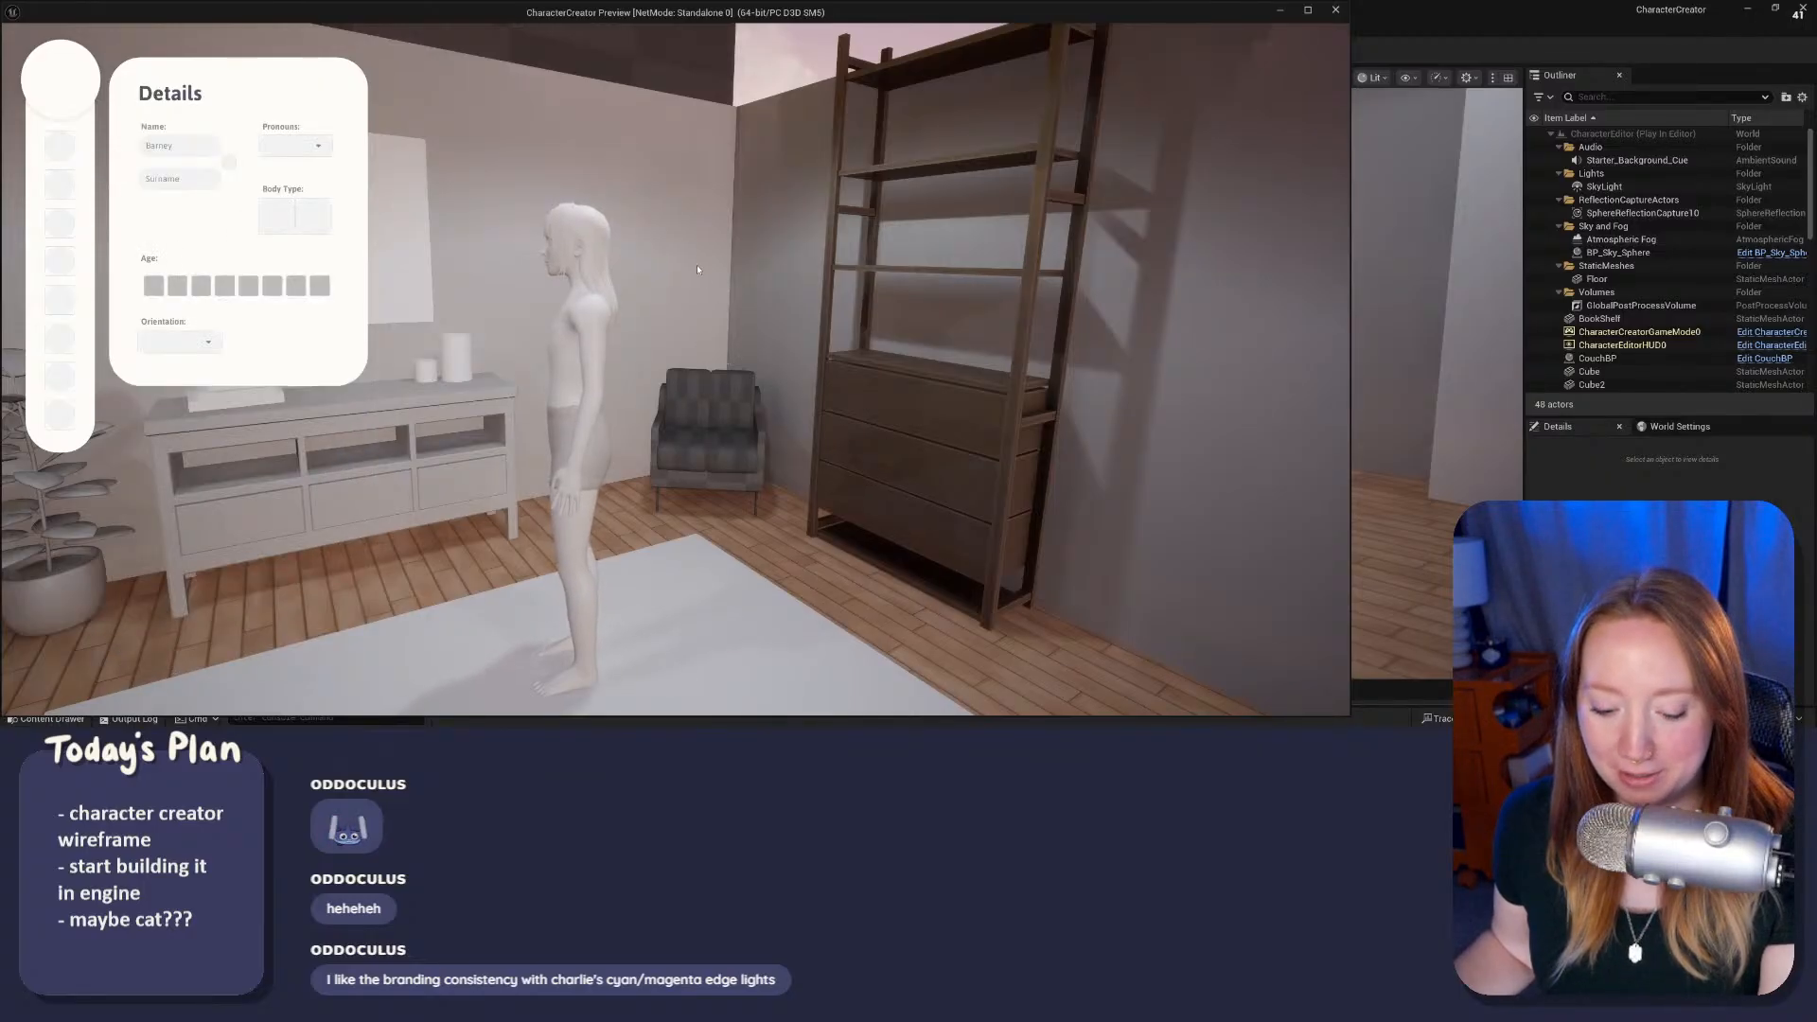
{"action": "key", "text": "Escape"}
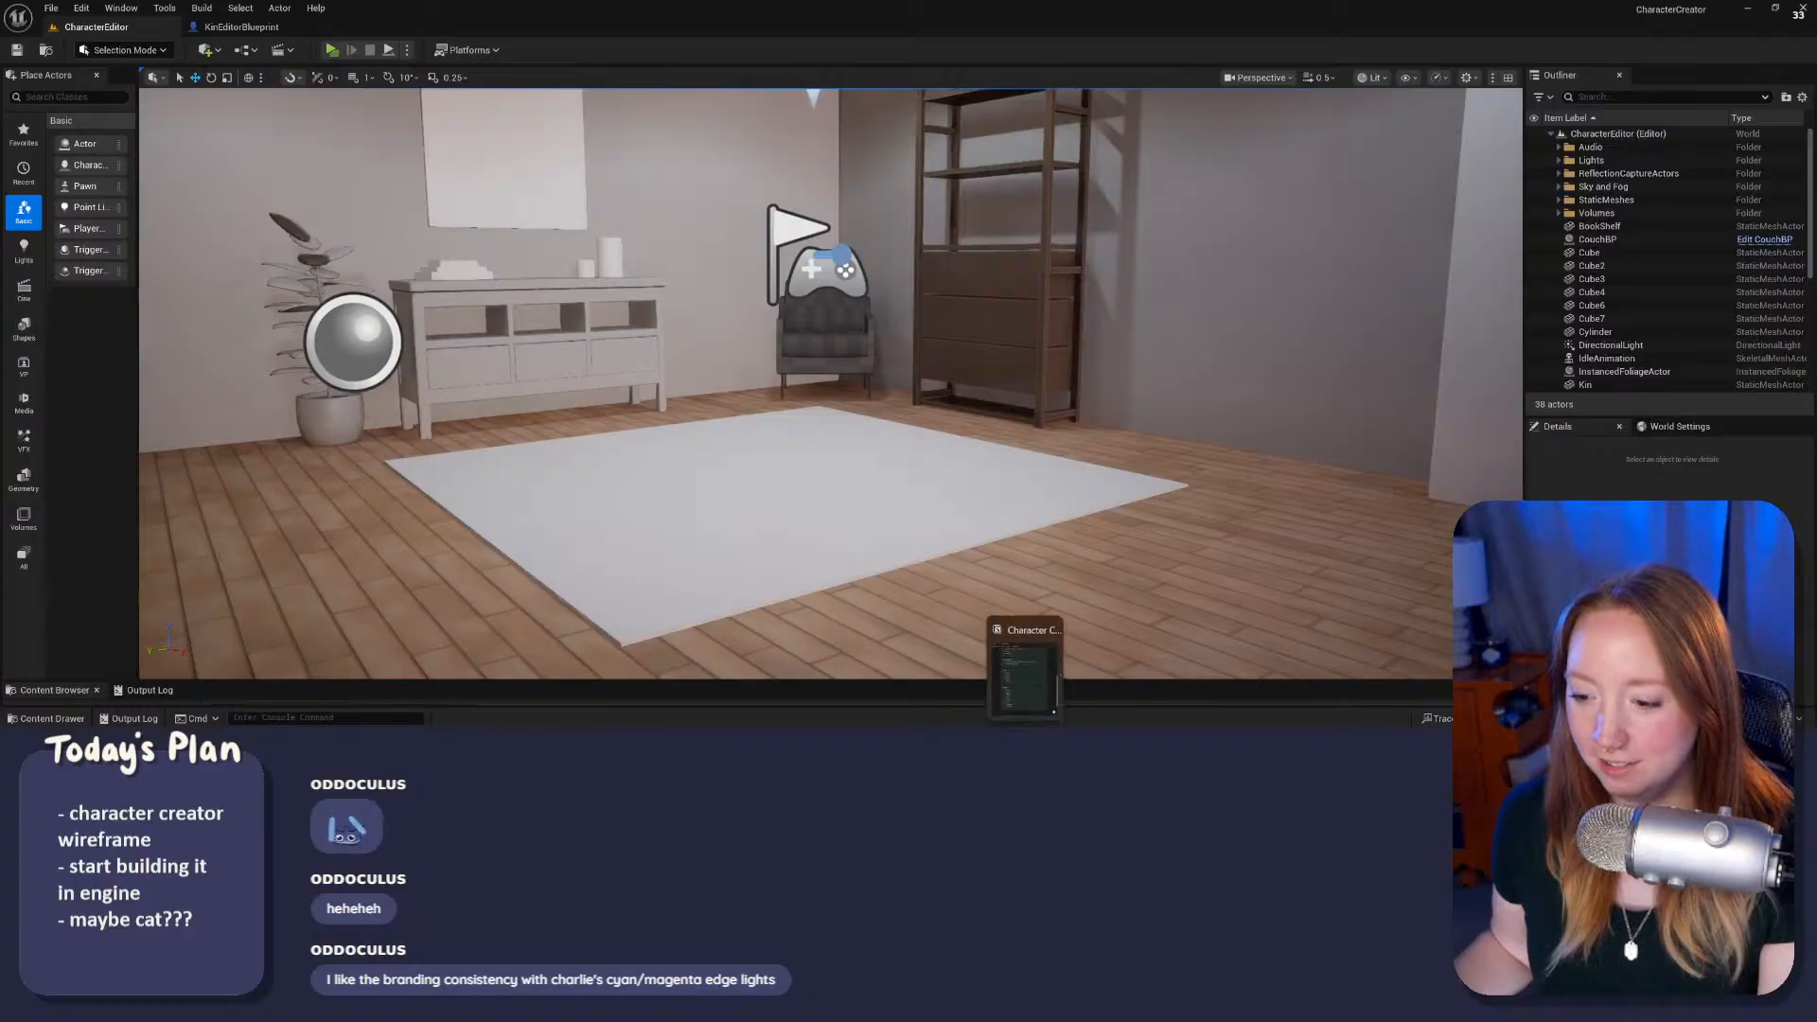
Step: Switch to the Character Creator wireframe in OneNote and examine the red panel outline on the room screenshot
{"action": "mouse_move", "coordinate": [997, 741]}
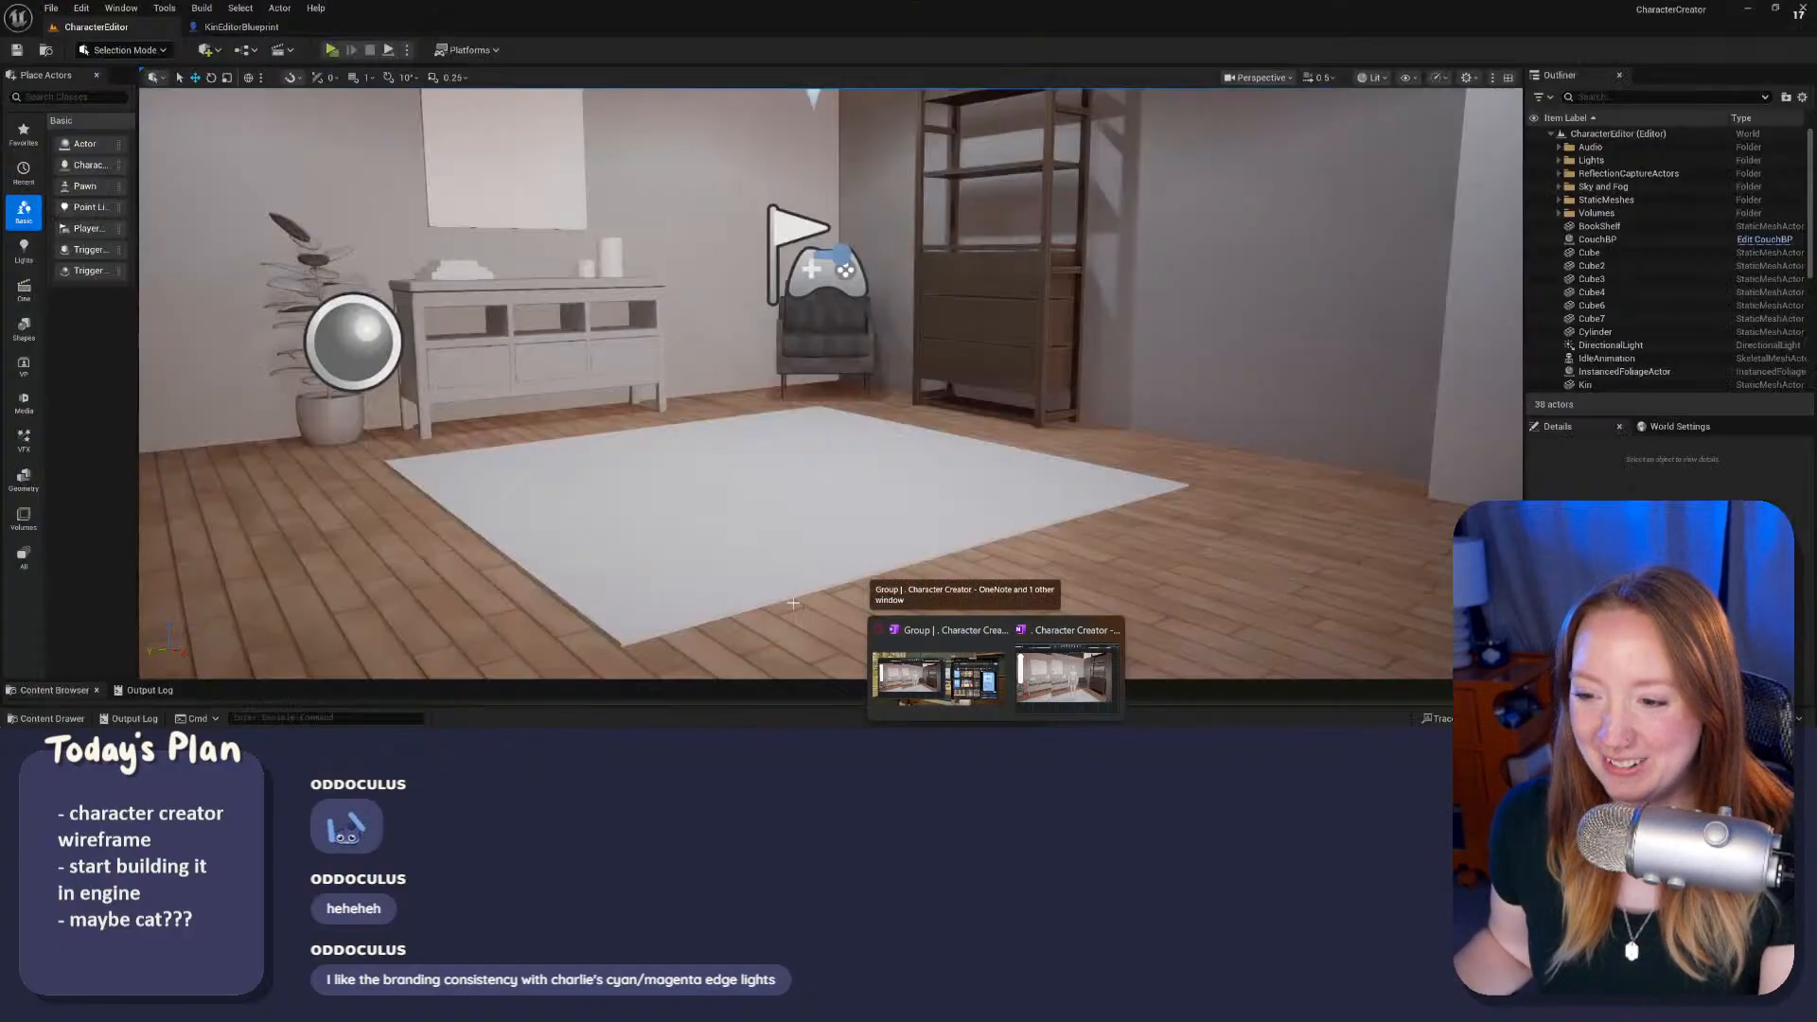
{"action": "left_click", "coordinate": [939, 676]}
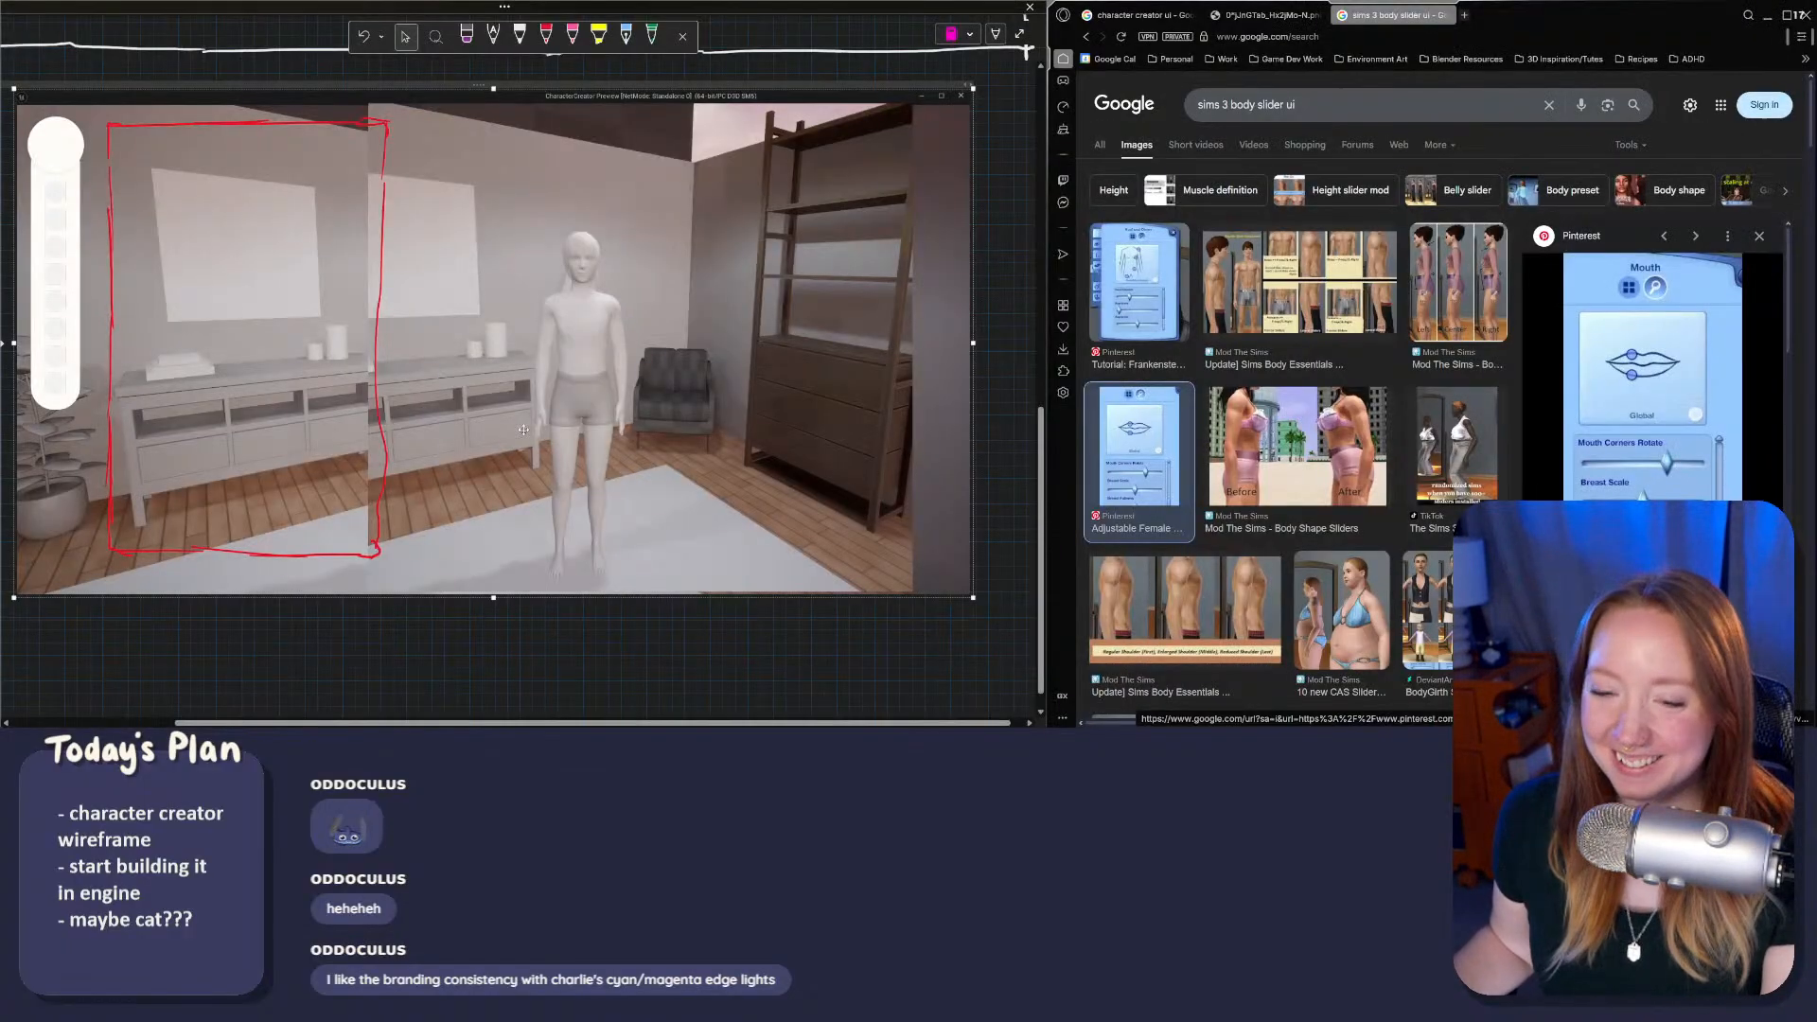
{"action": "scroll", "coordinate": [641, 454], "scroll_direction": "up", "scroll_amount": 1}
{"action": "scroll", "coordinate": [640, 455], "scroll_direction": "down", "scroll_amount": 2}
{"action": "scroll", "coordinate": [641, 454], "scroll_direction": "up", "scroll_amount": 2}
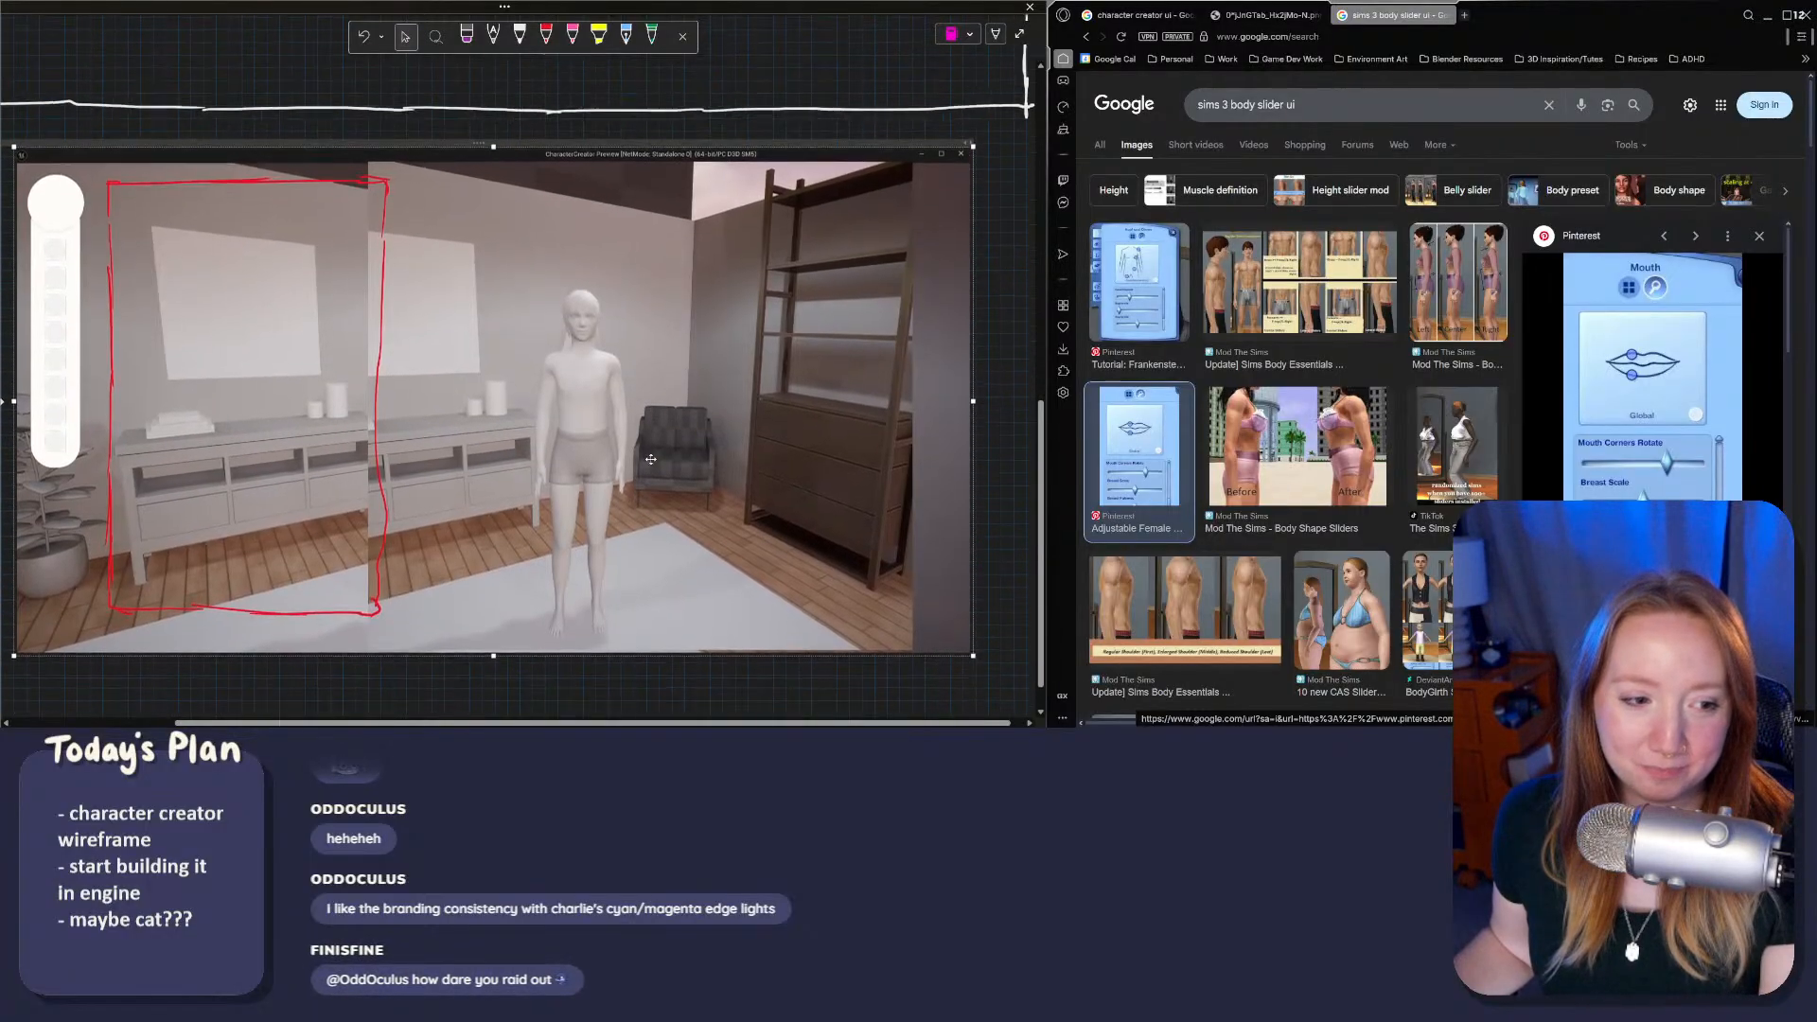
{"action": "scroll", "coordinate": [618, 508], "scroll_direction": "down", "scroll_amount": 1}
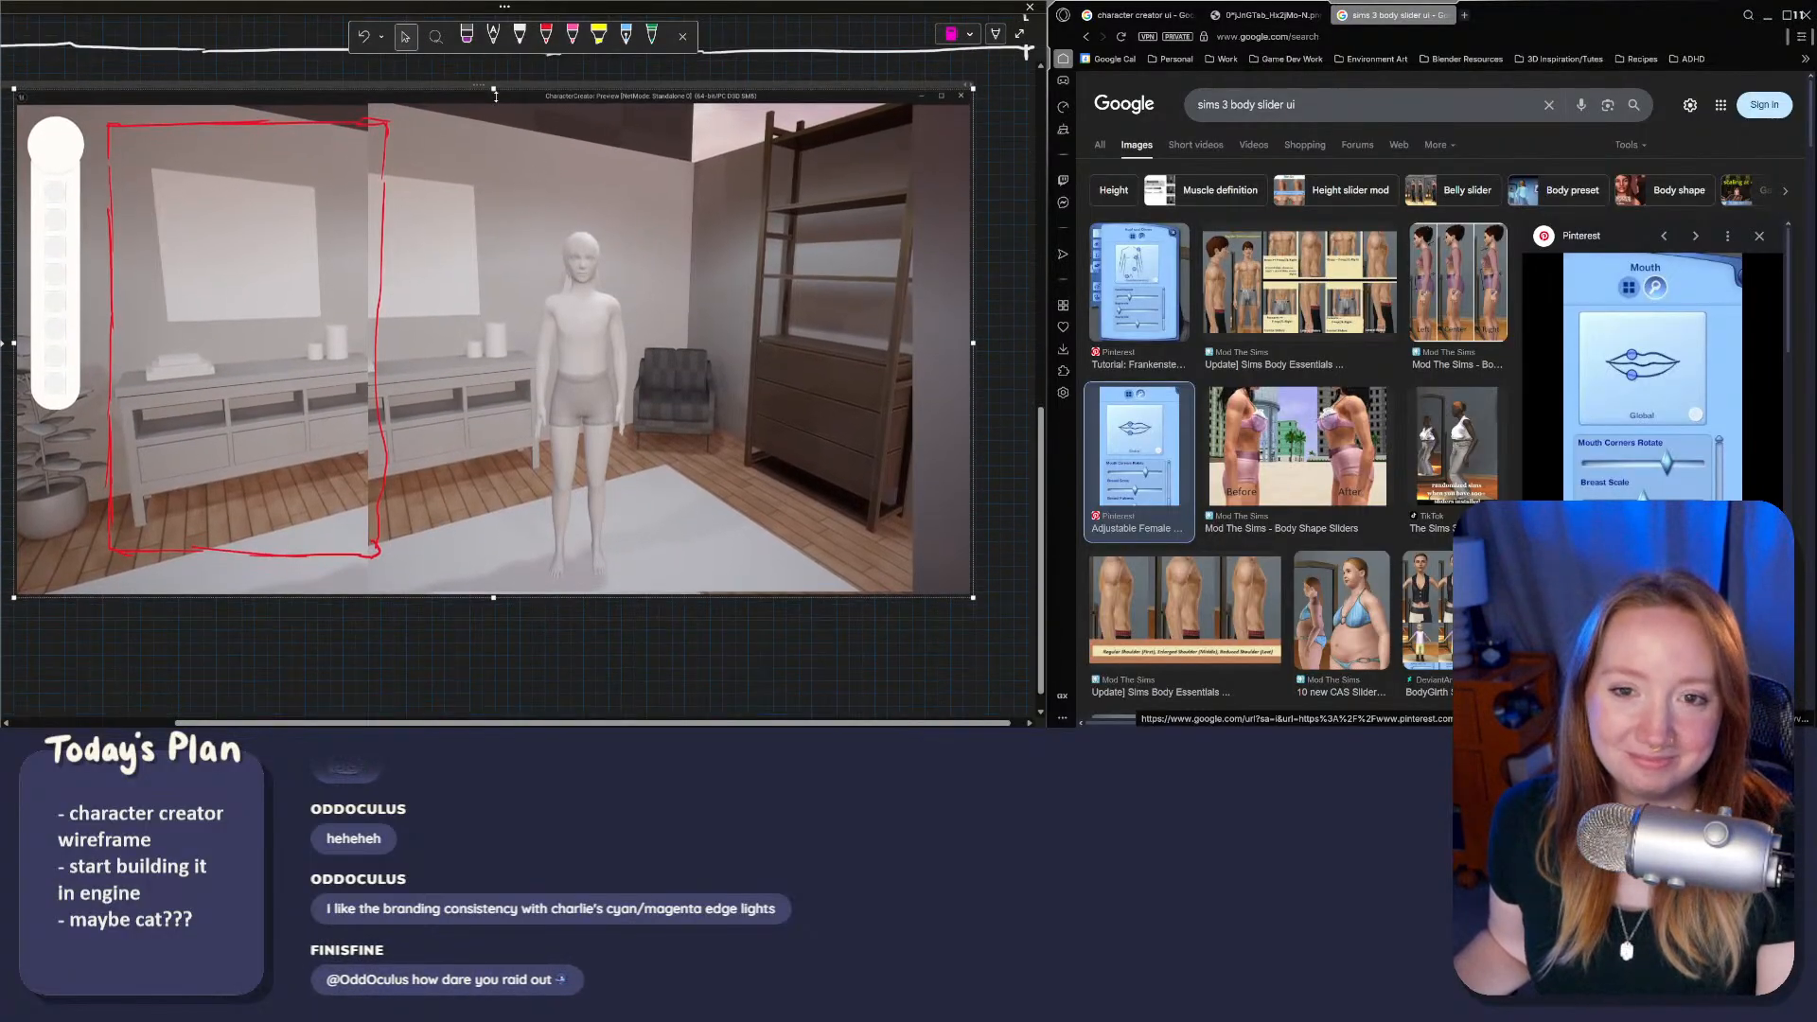
{"action": "left_click", "coordinate": [546, 36]}
{"action": "scroll", "coordinate": [356, 341], "scroll_direction": "up", "scroll_amount": 2, "text": "ctrl"}
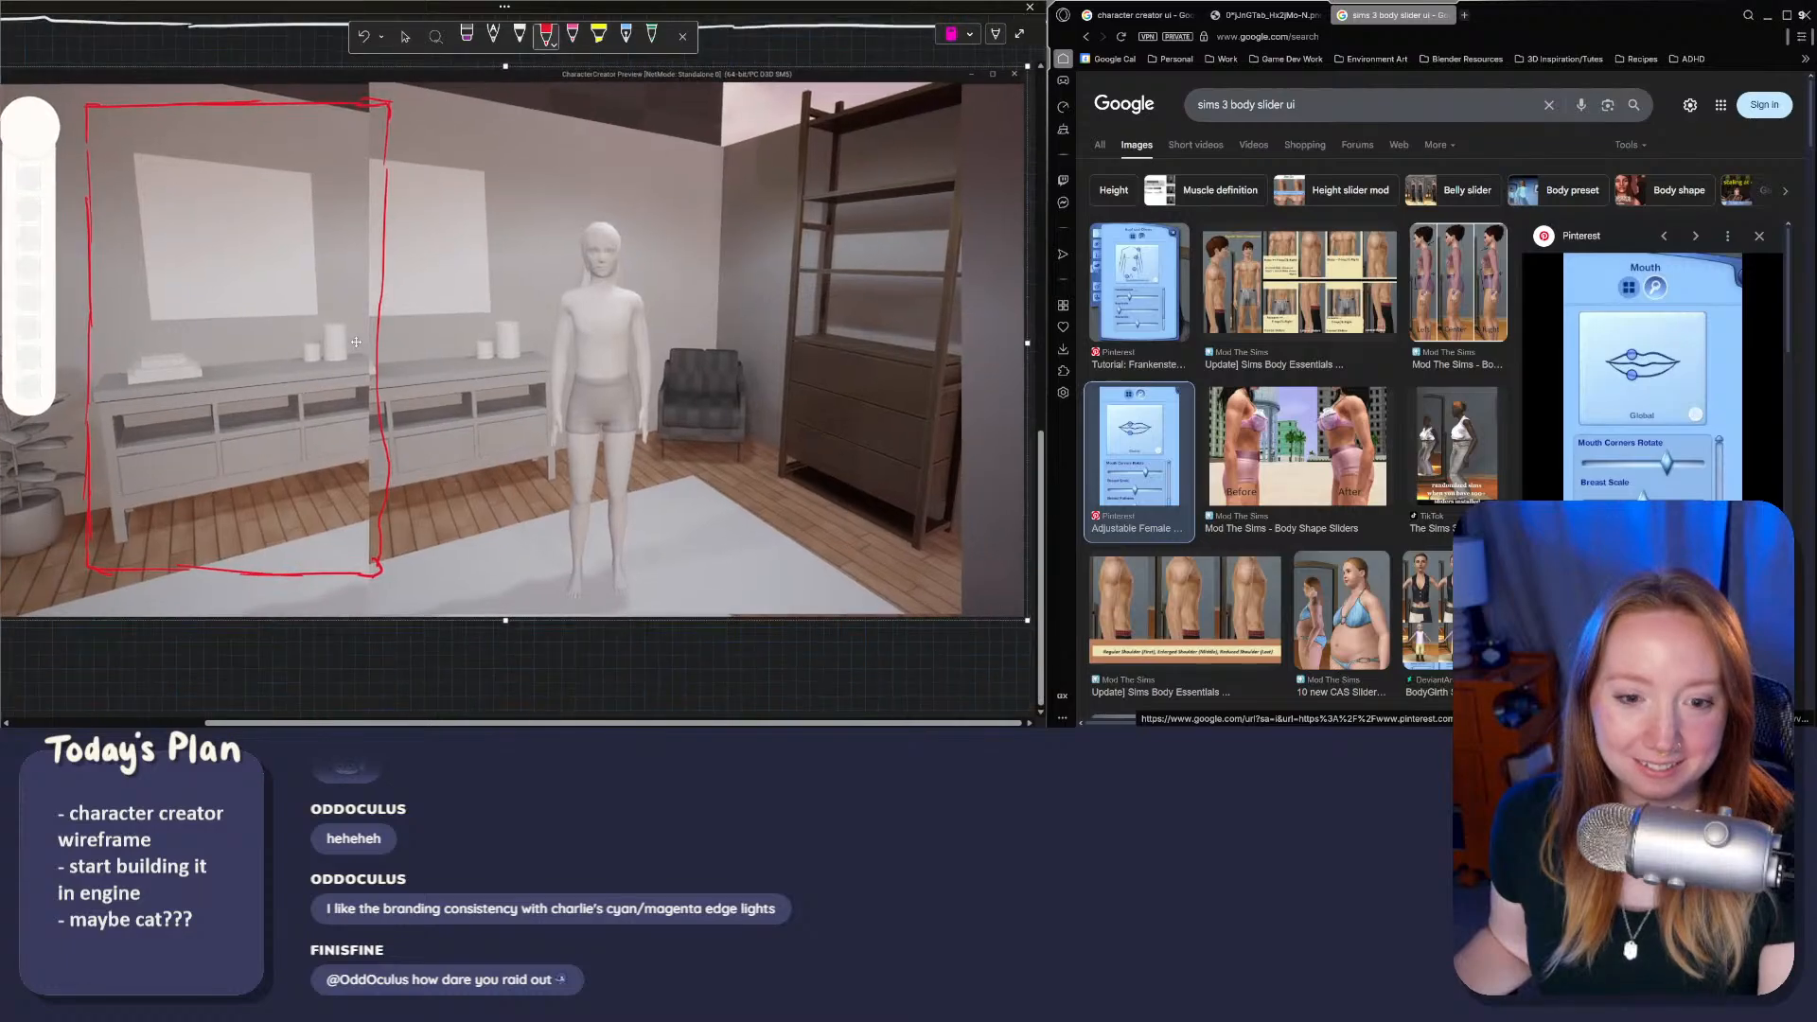
{"action": "left_click_drag", "start_coordinate": [544, 723], "coordinate": [477, 723]}
{"action": "scroll", "coordinate": [511, 497], "scroll_direction": "up", "scroll_amount": 1}
{"action": "scroll", "coordinate": [511, 497], "scroll_direction": "down", "scroll_amount": 1}
{"action": "scroll", "coordinate": [511, 497], "scroll_direction": "up", "scroll_amount": 1}
{"action": "scroll", "coordinate": [511, 497], "scroll_direction": "down", "scroll_amount": 2}
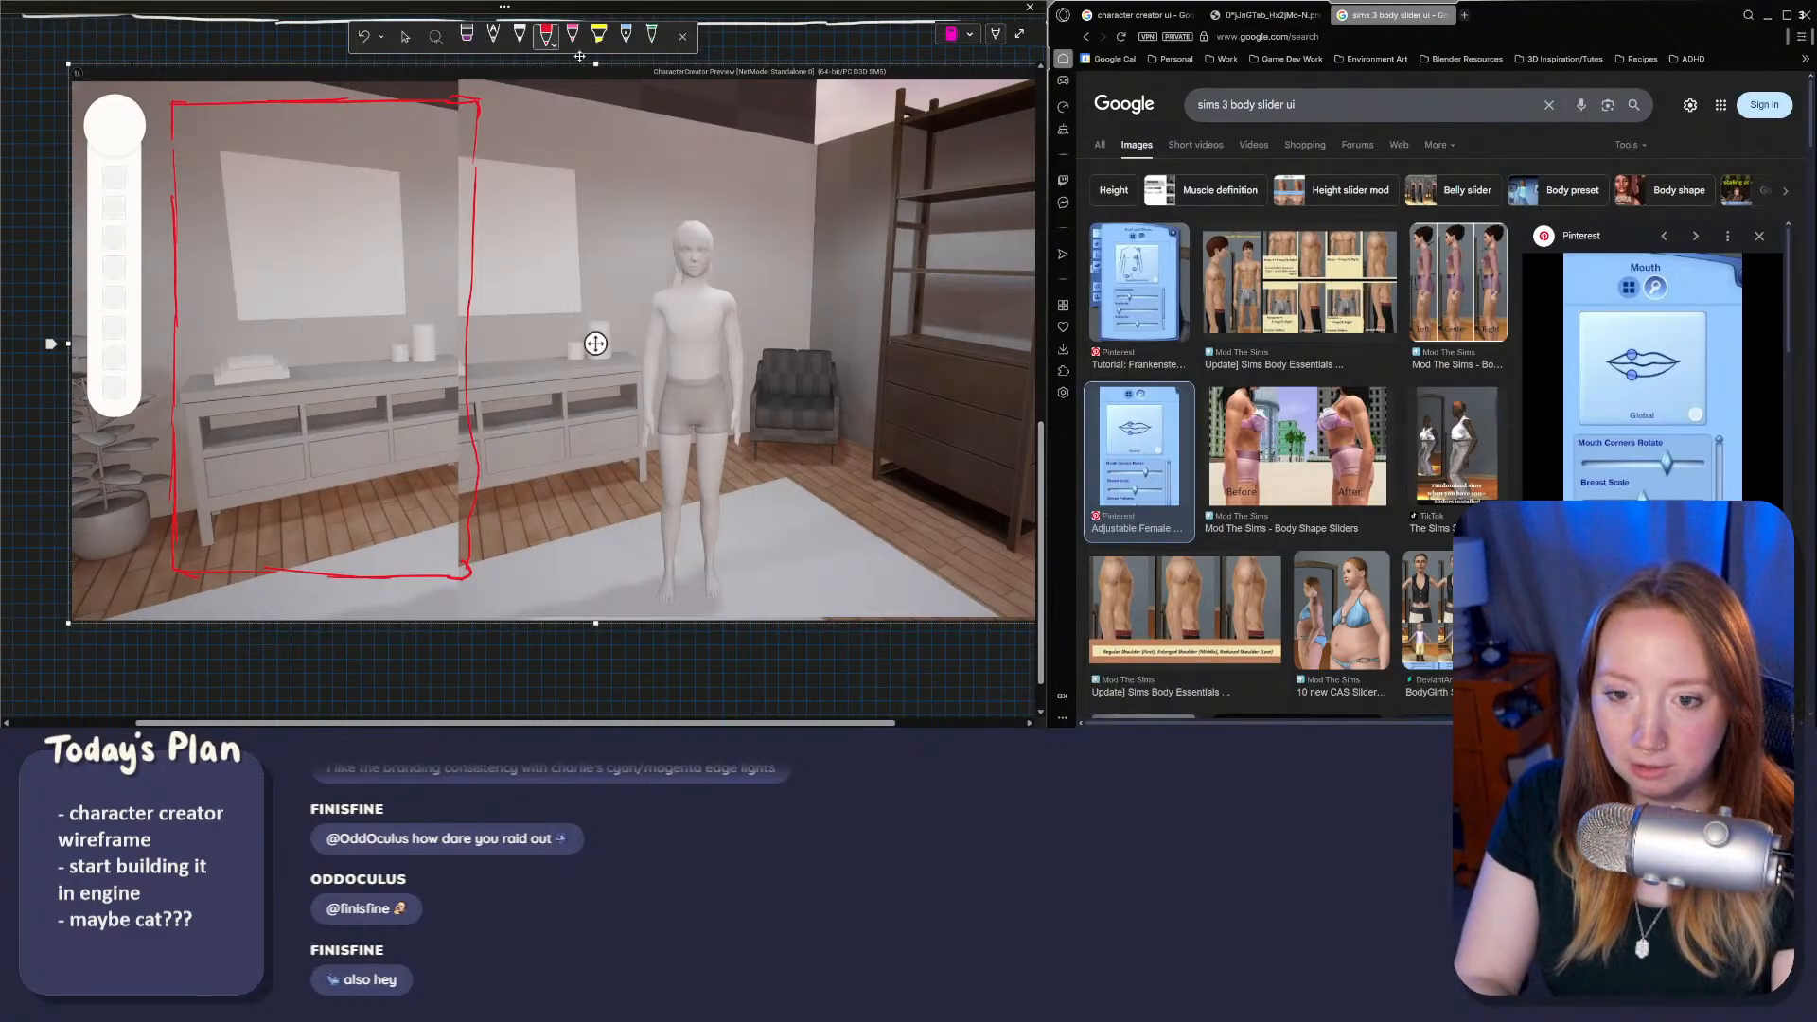
{"action": "mouse_move", "coordinate": [548, 252]}
{"action": "left_mouse_down"}
{"action": "mouse_move", "coordinate": [564, 265]}
{"action": "mouse_move", "coordinate": [617, 244]}
{"action": "left_mouse_up"}
{"action": "key", "text": "ctrl+z"}
{"action": "key", "text": "ctrl+z"}
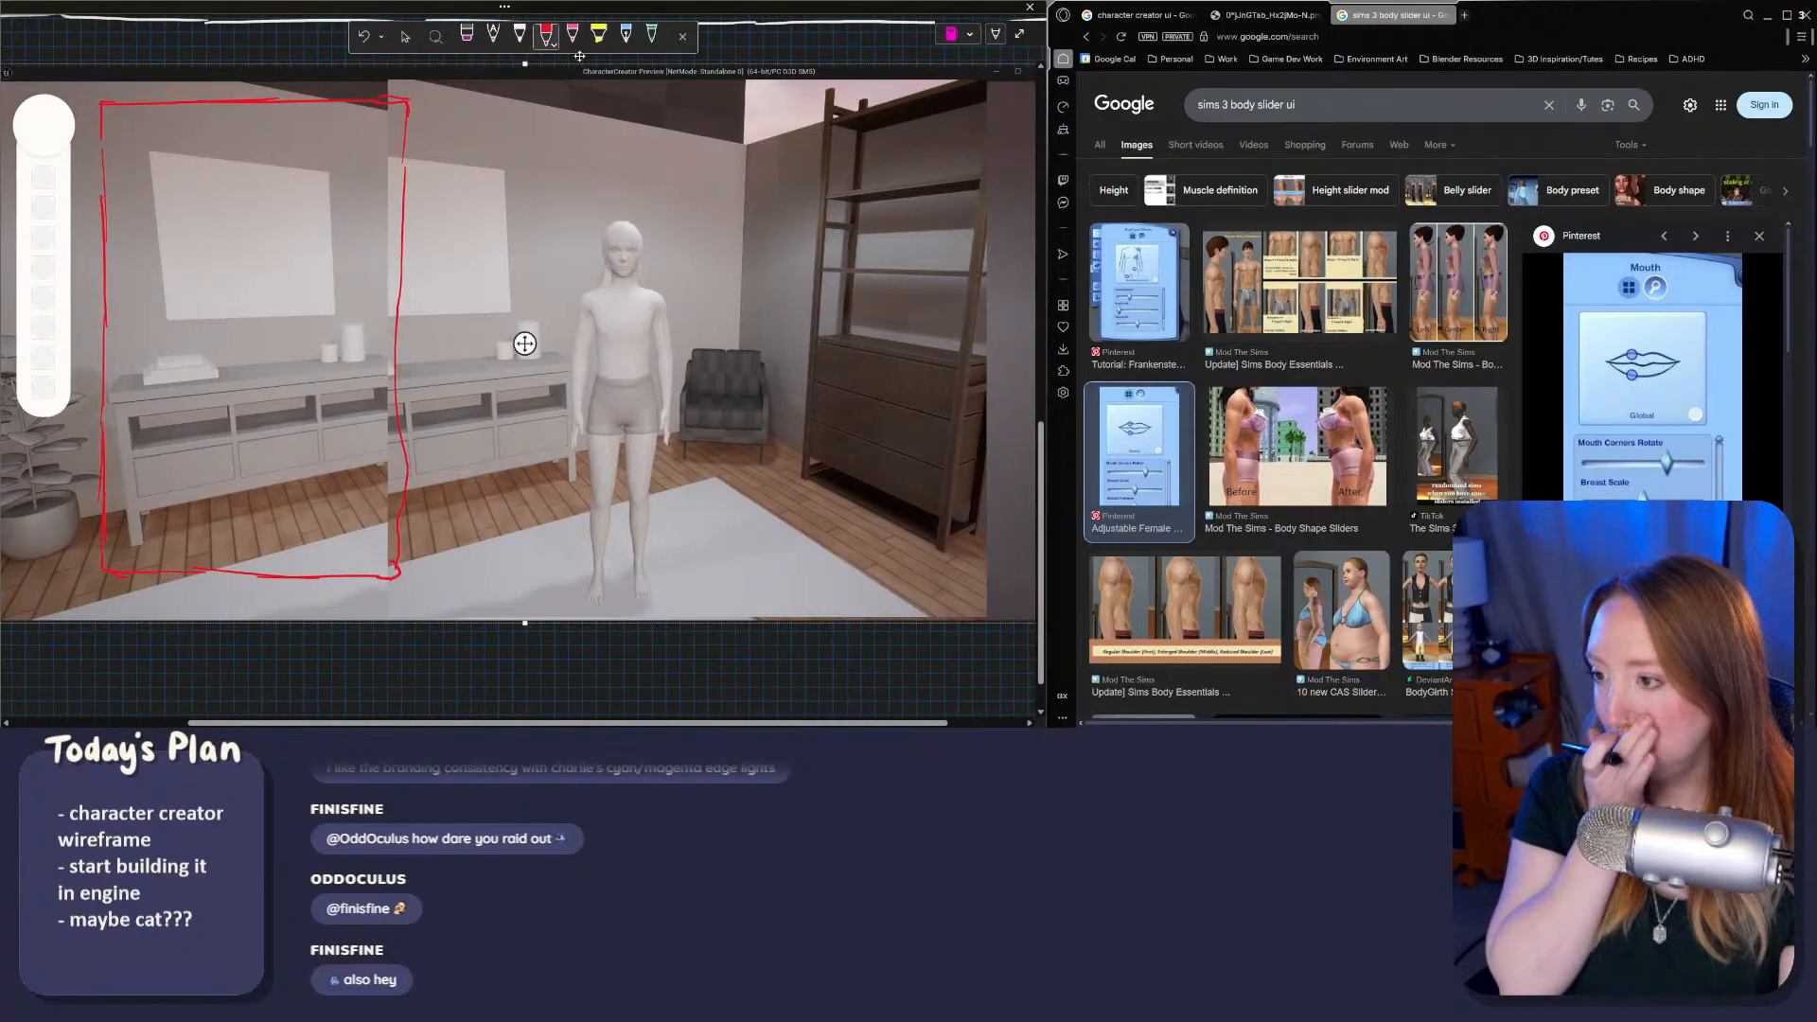
{"action": "key", "text": "Escape"}
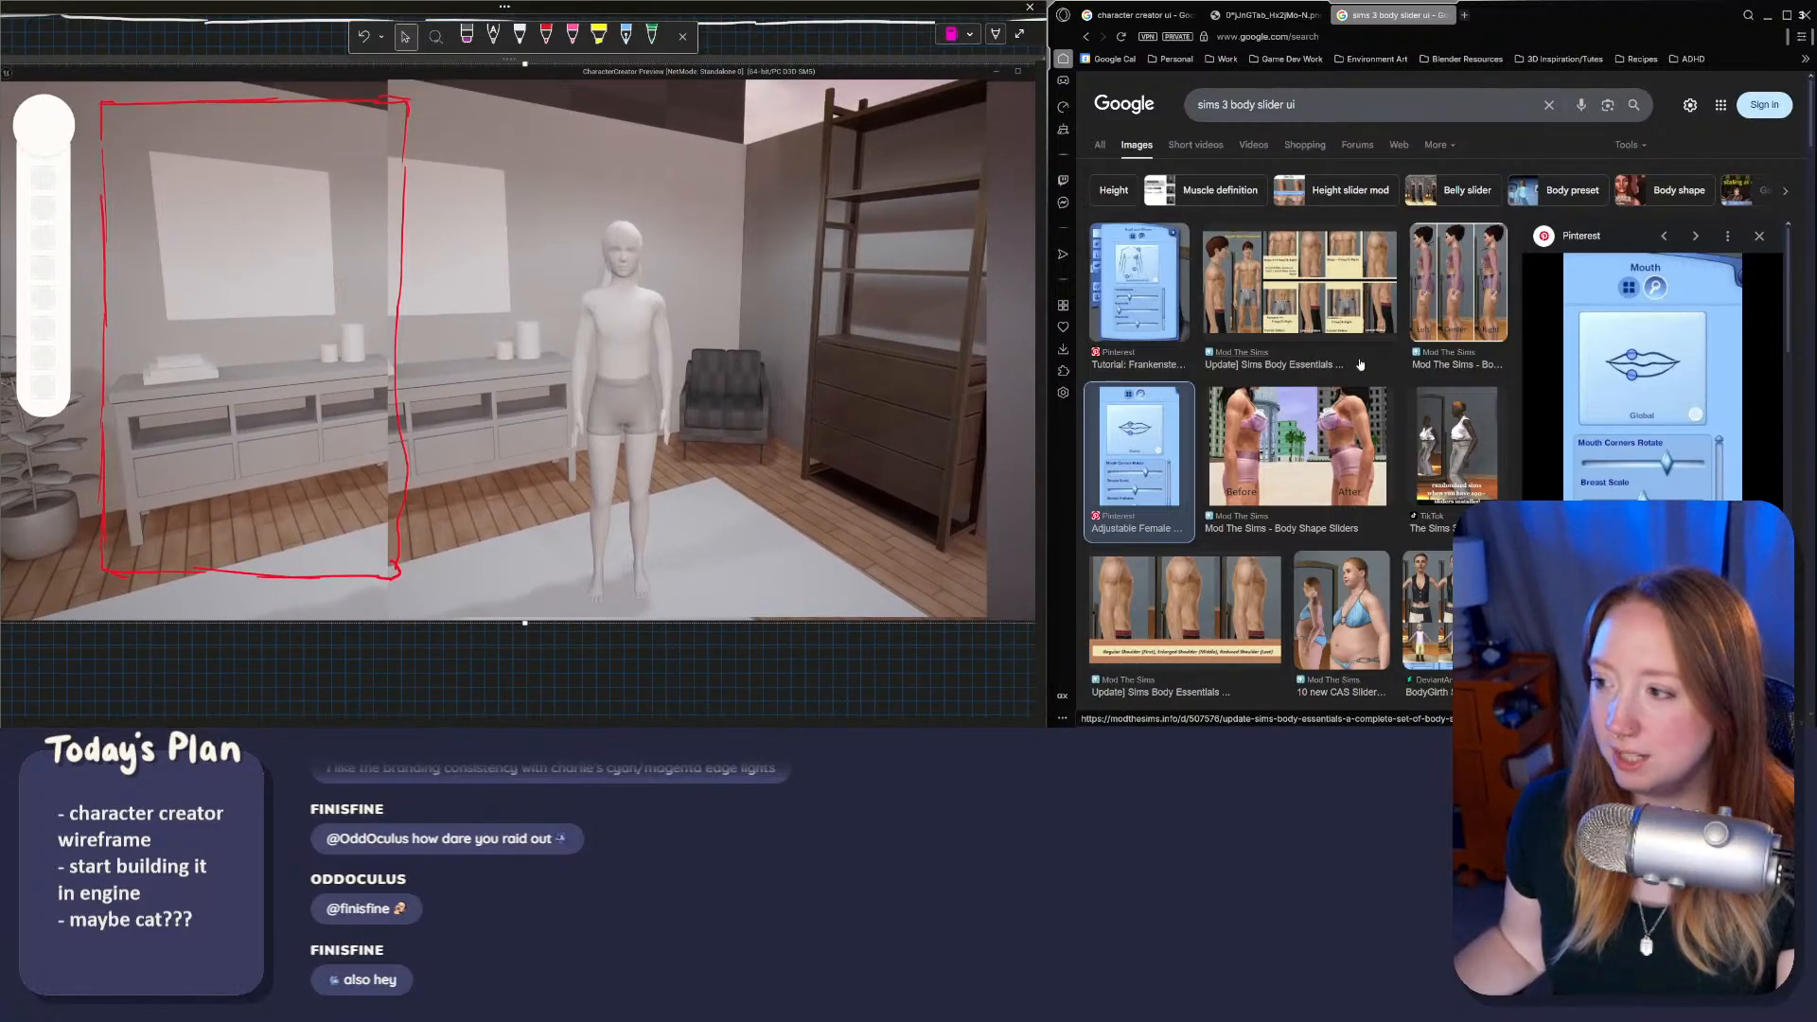
Step: In the browser, close the mouth slider preview, check the Sims reference image and search images for "sims 4 body morphs" in a new tab
{"action": "left_click", "coordinate": [1759, 236]}
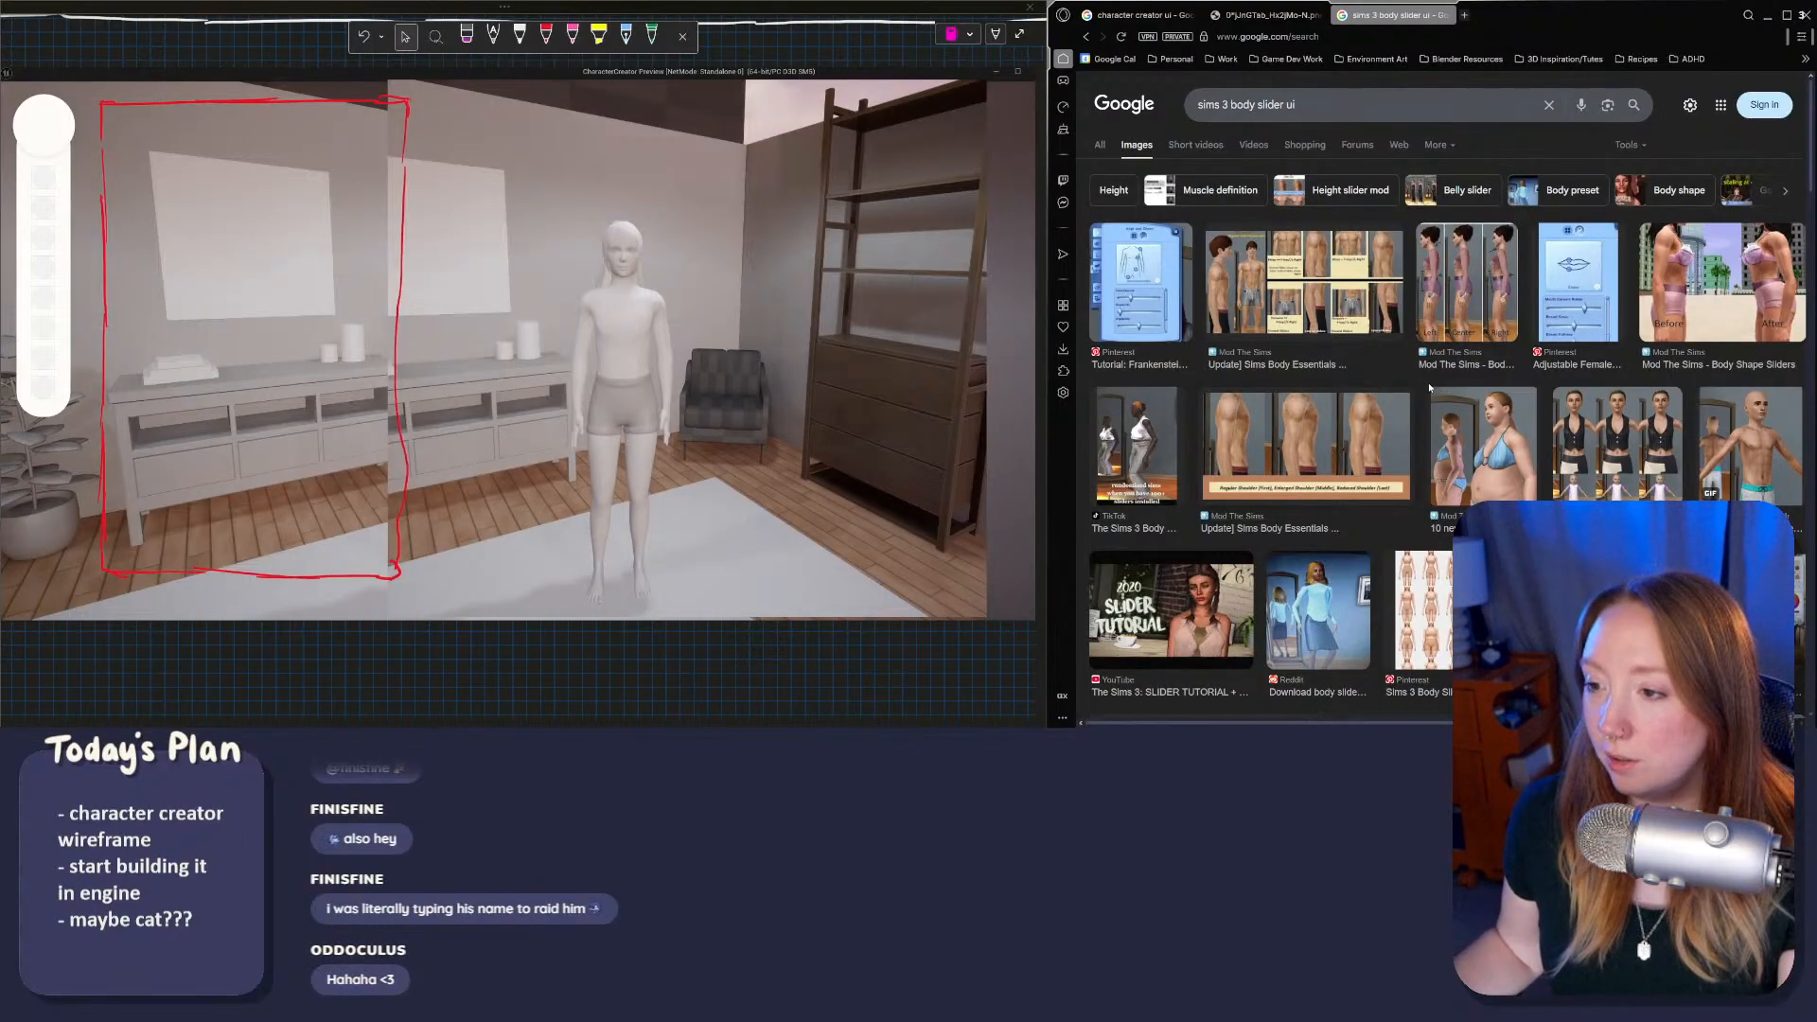
{"action": "left_click", "coordinate": [1263, 15]}
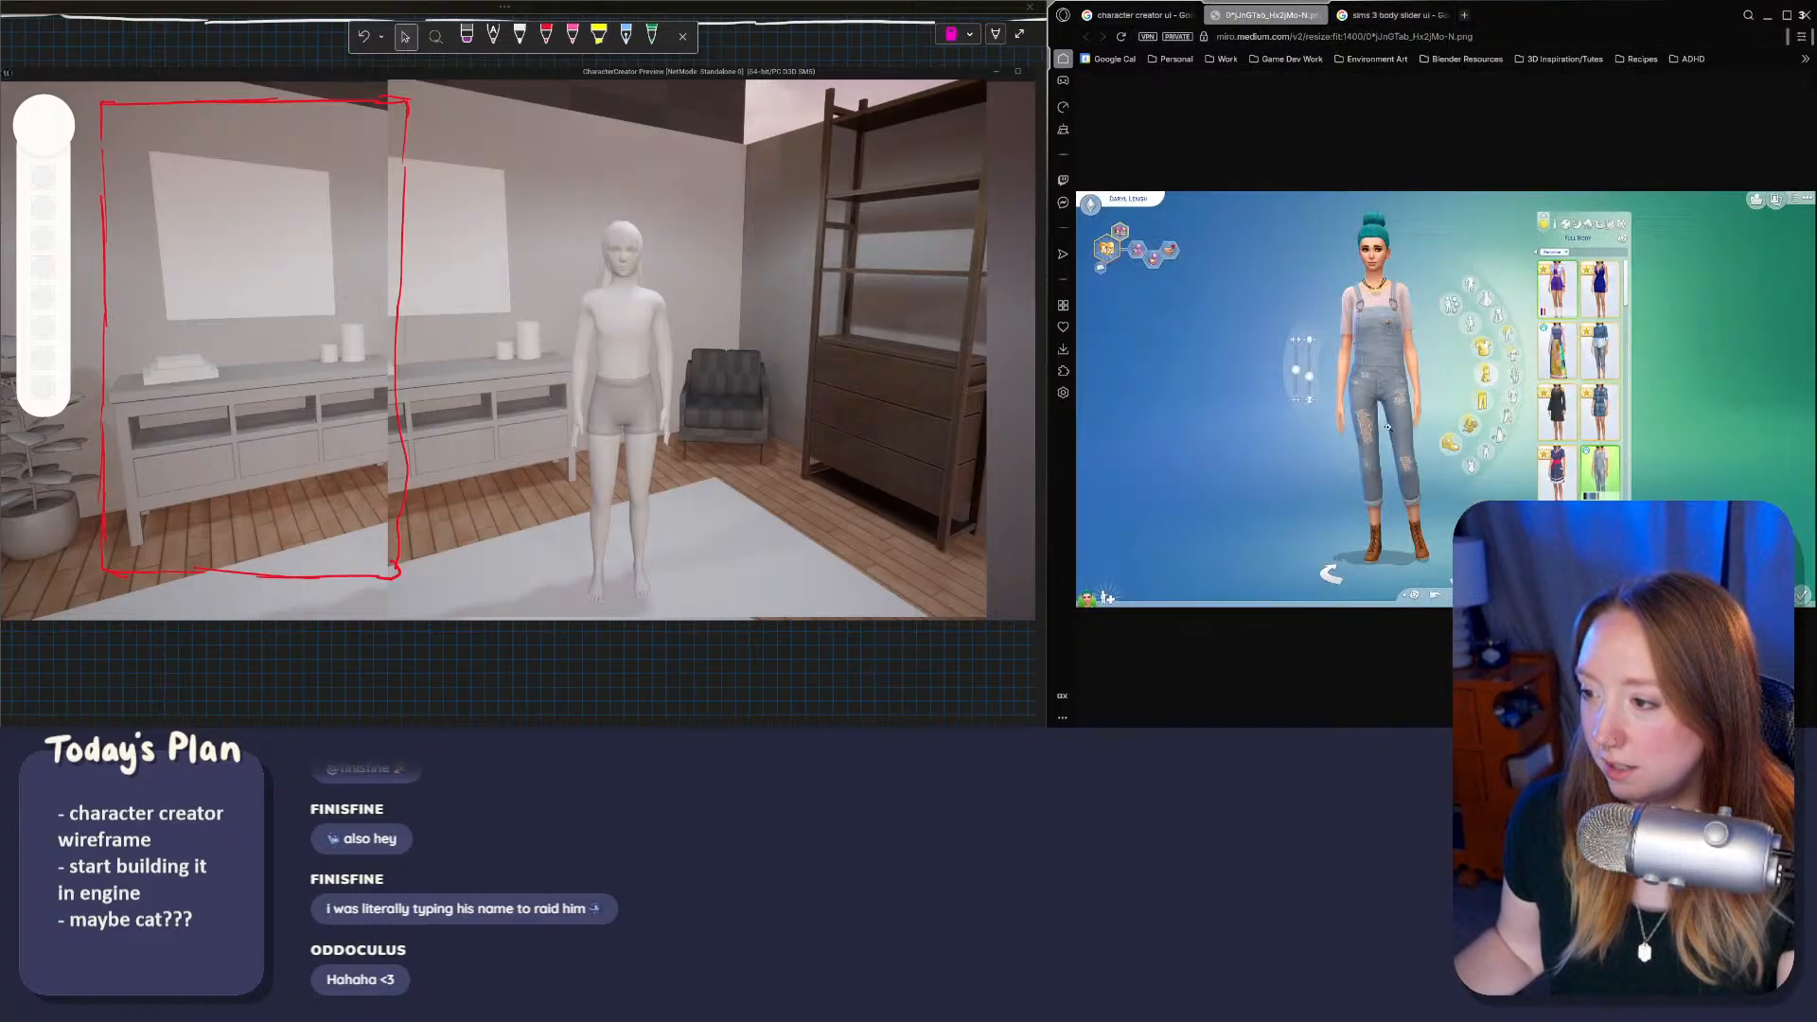
{"action": "left_click", "coordinate": [1463, 15]}
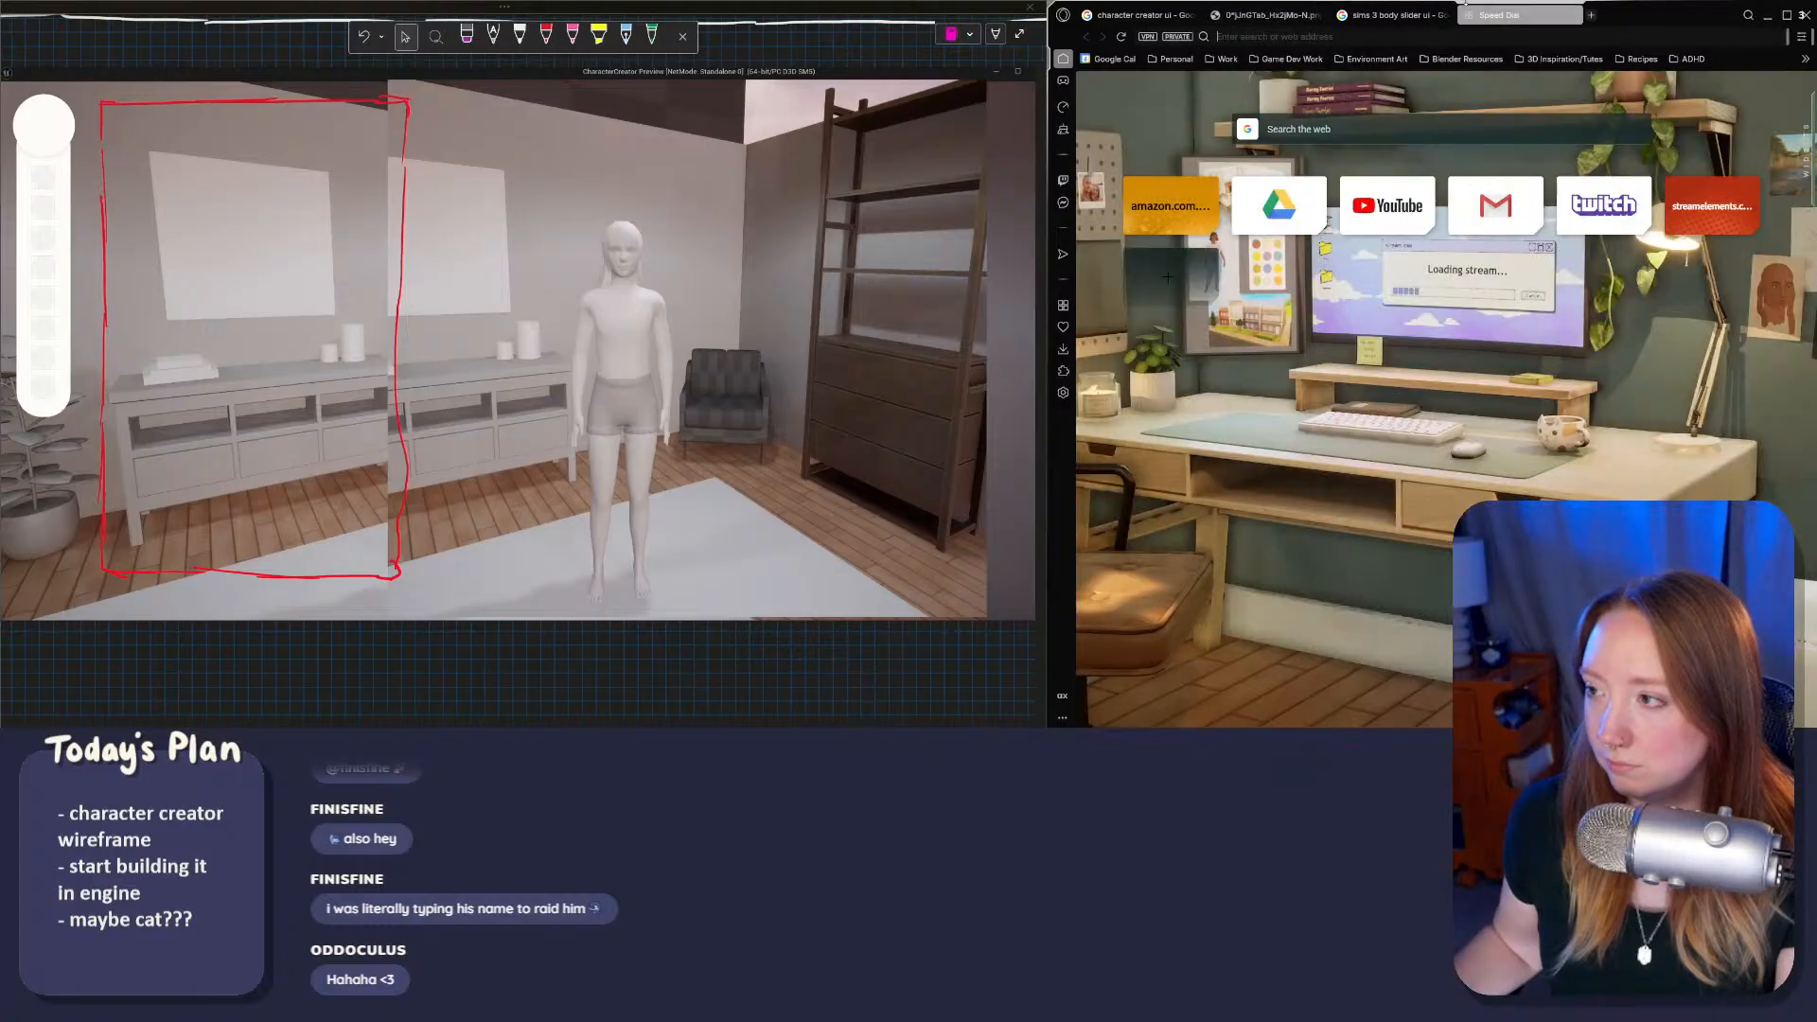
{"action": "type", "text": "sims 4"}
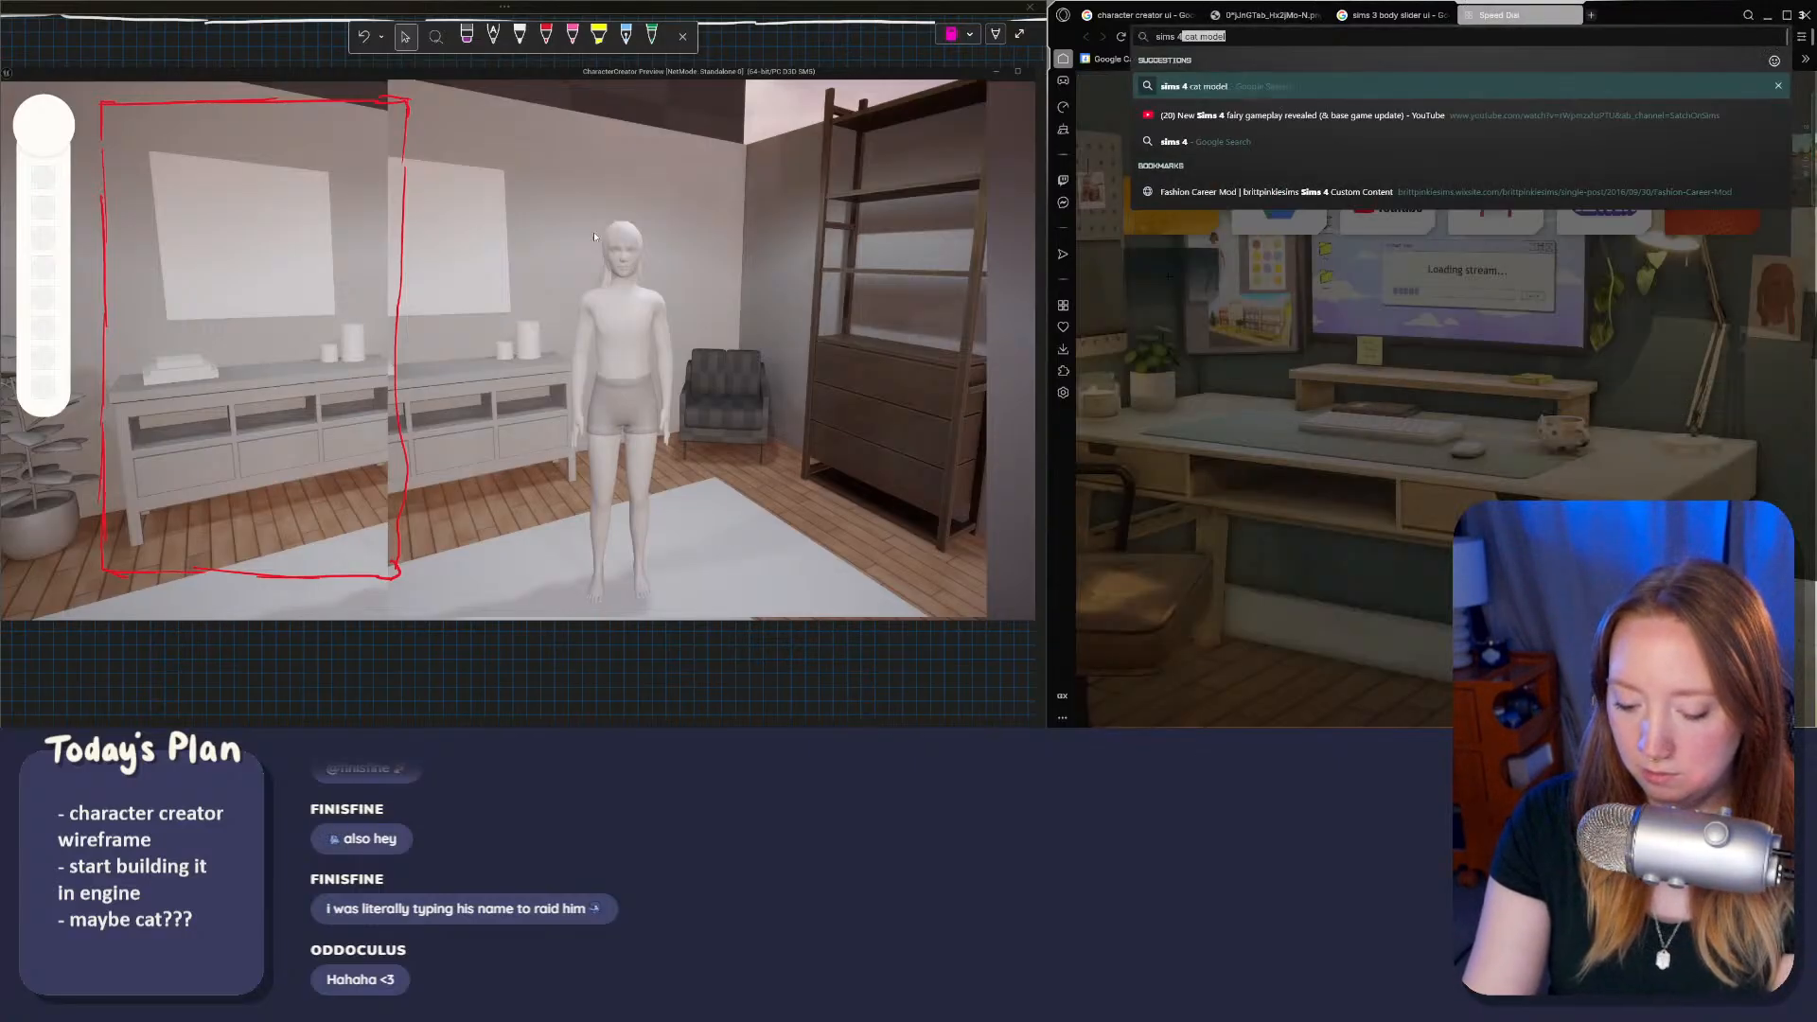
{"action": "type", "text": " body morphs"}
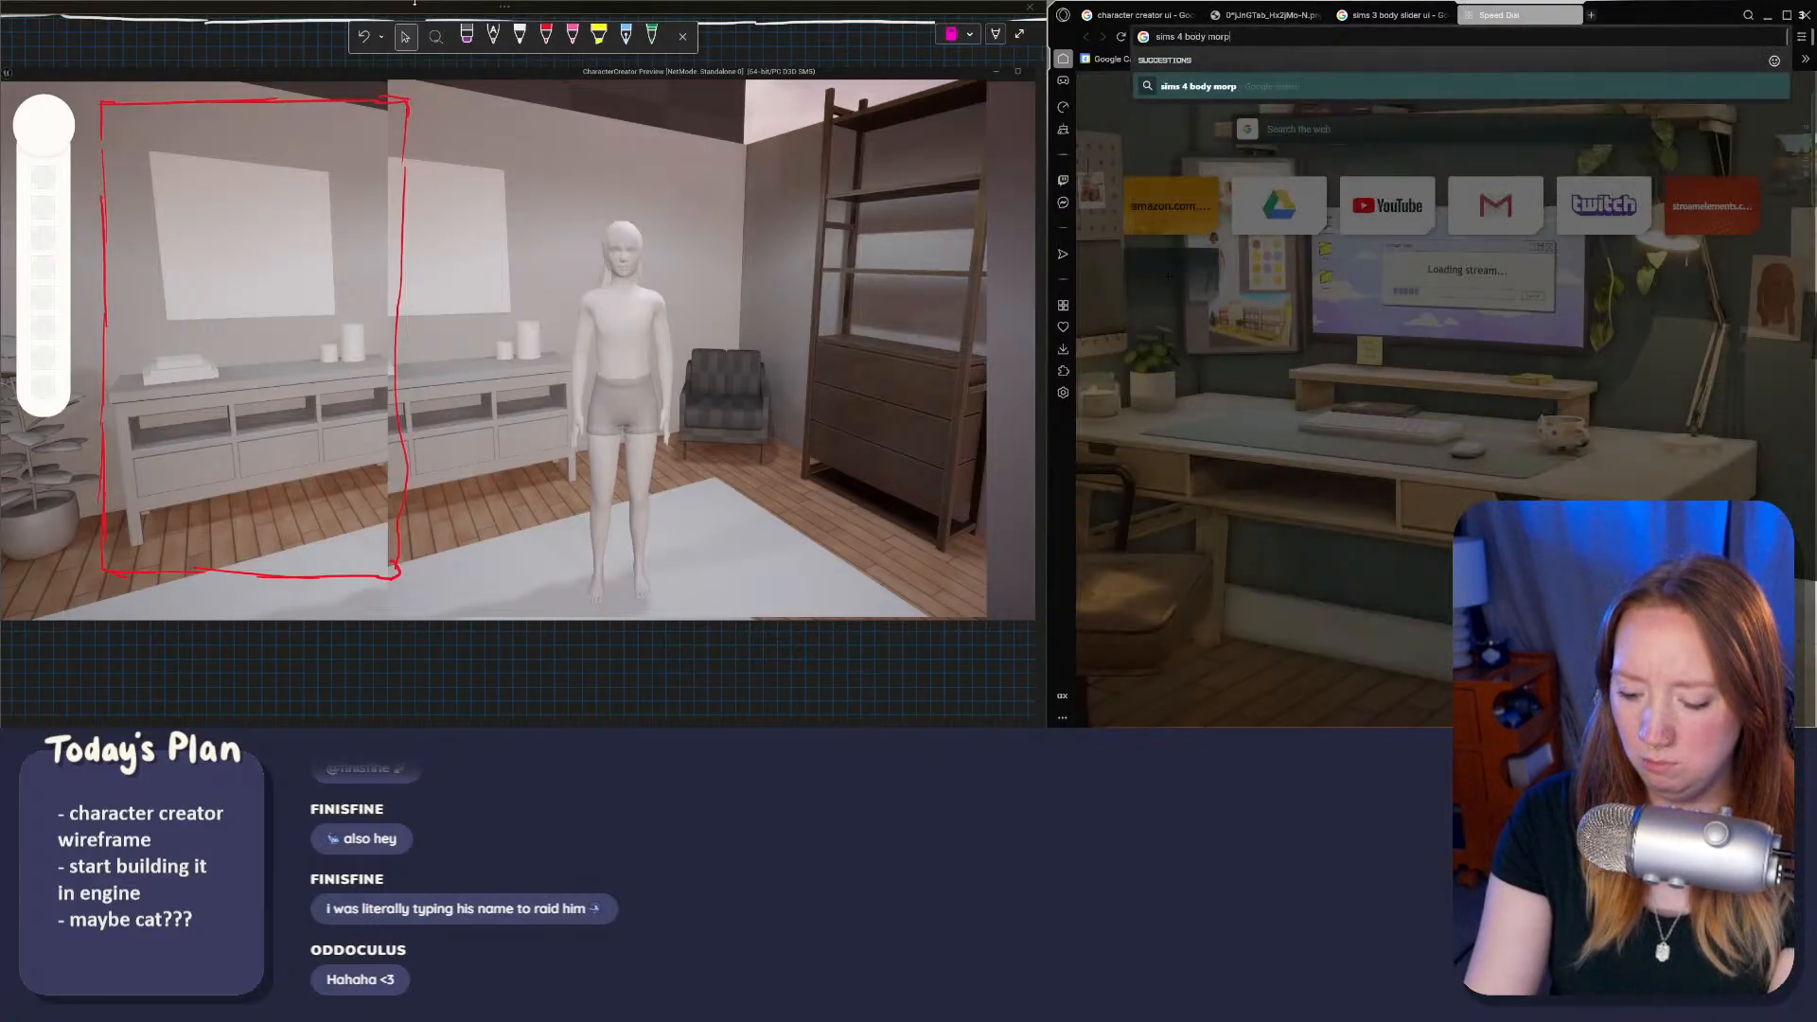
{"action": "key", "text": "Return"}
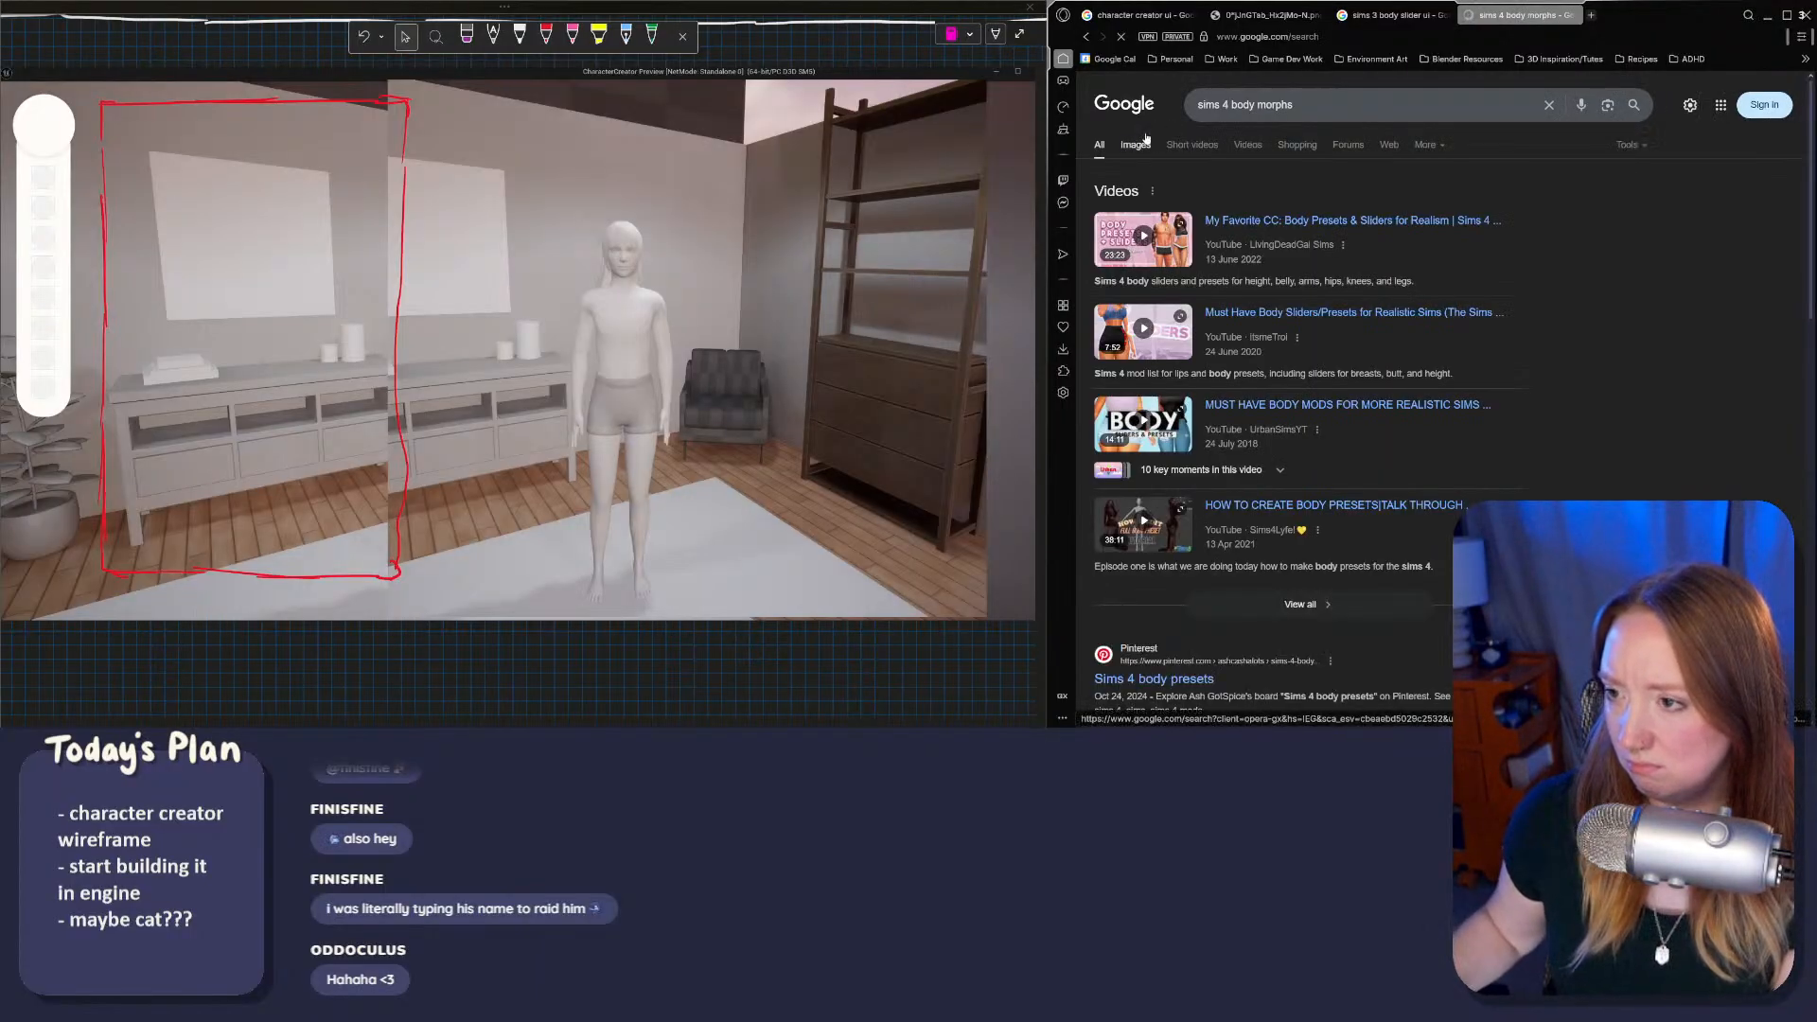
{"action": "left_click", "coordinate": [1136, 143]}
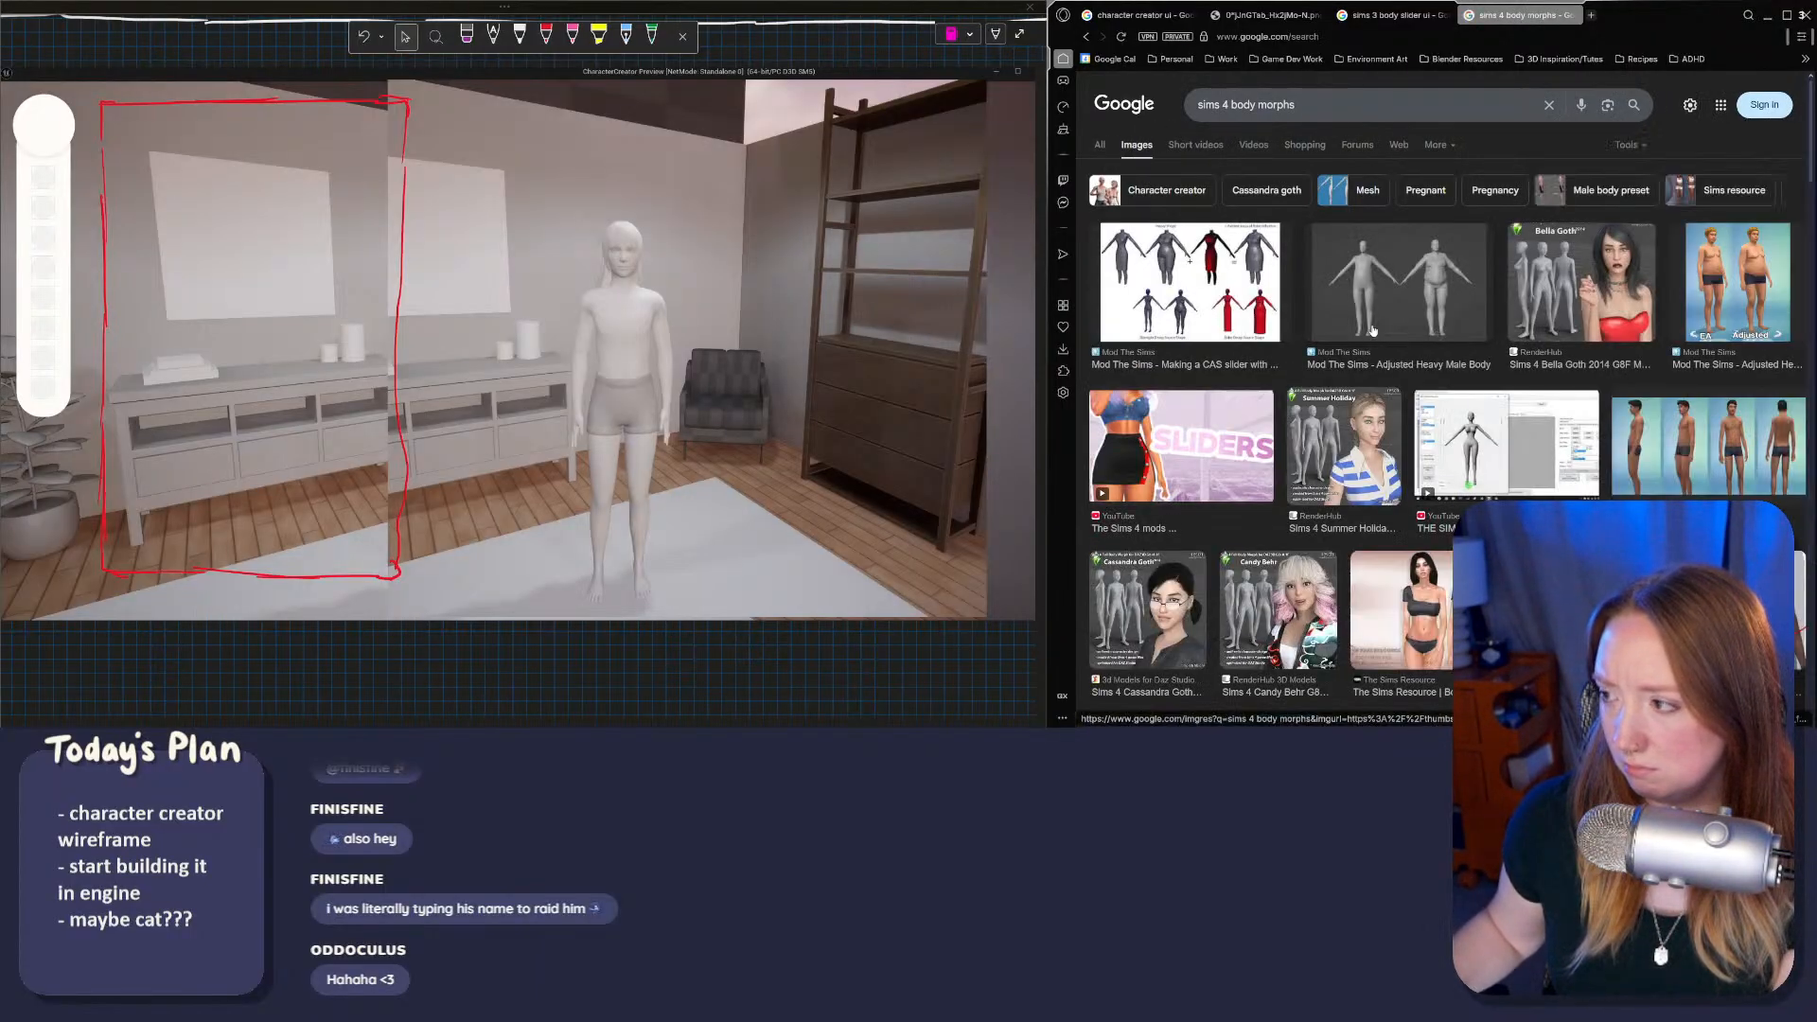
{"action": "scroll", "coordinate": [1374, 350], "scroll_direction": "down", "scroll_amount": 2}
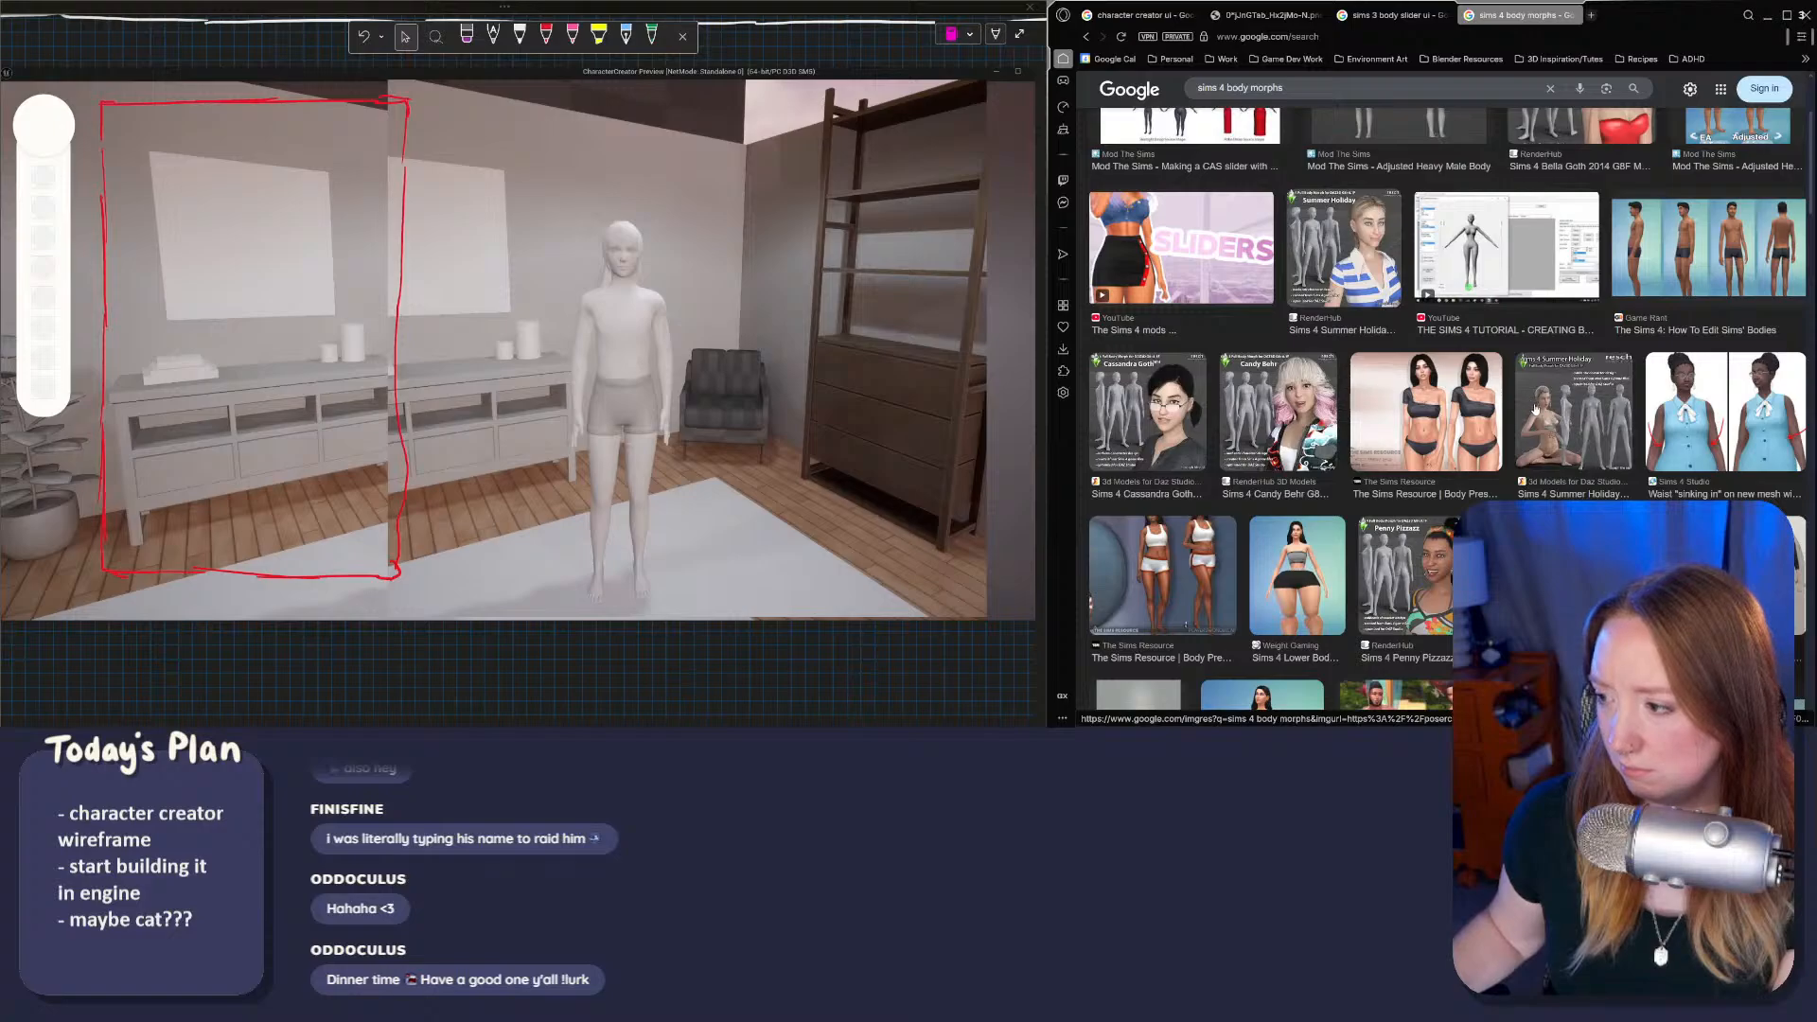
{"action": "scroll", "coordinate": [1504, 429], "scroll_direction": "up", "scroll_amount": 2}
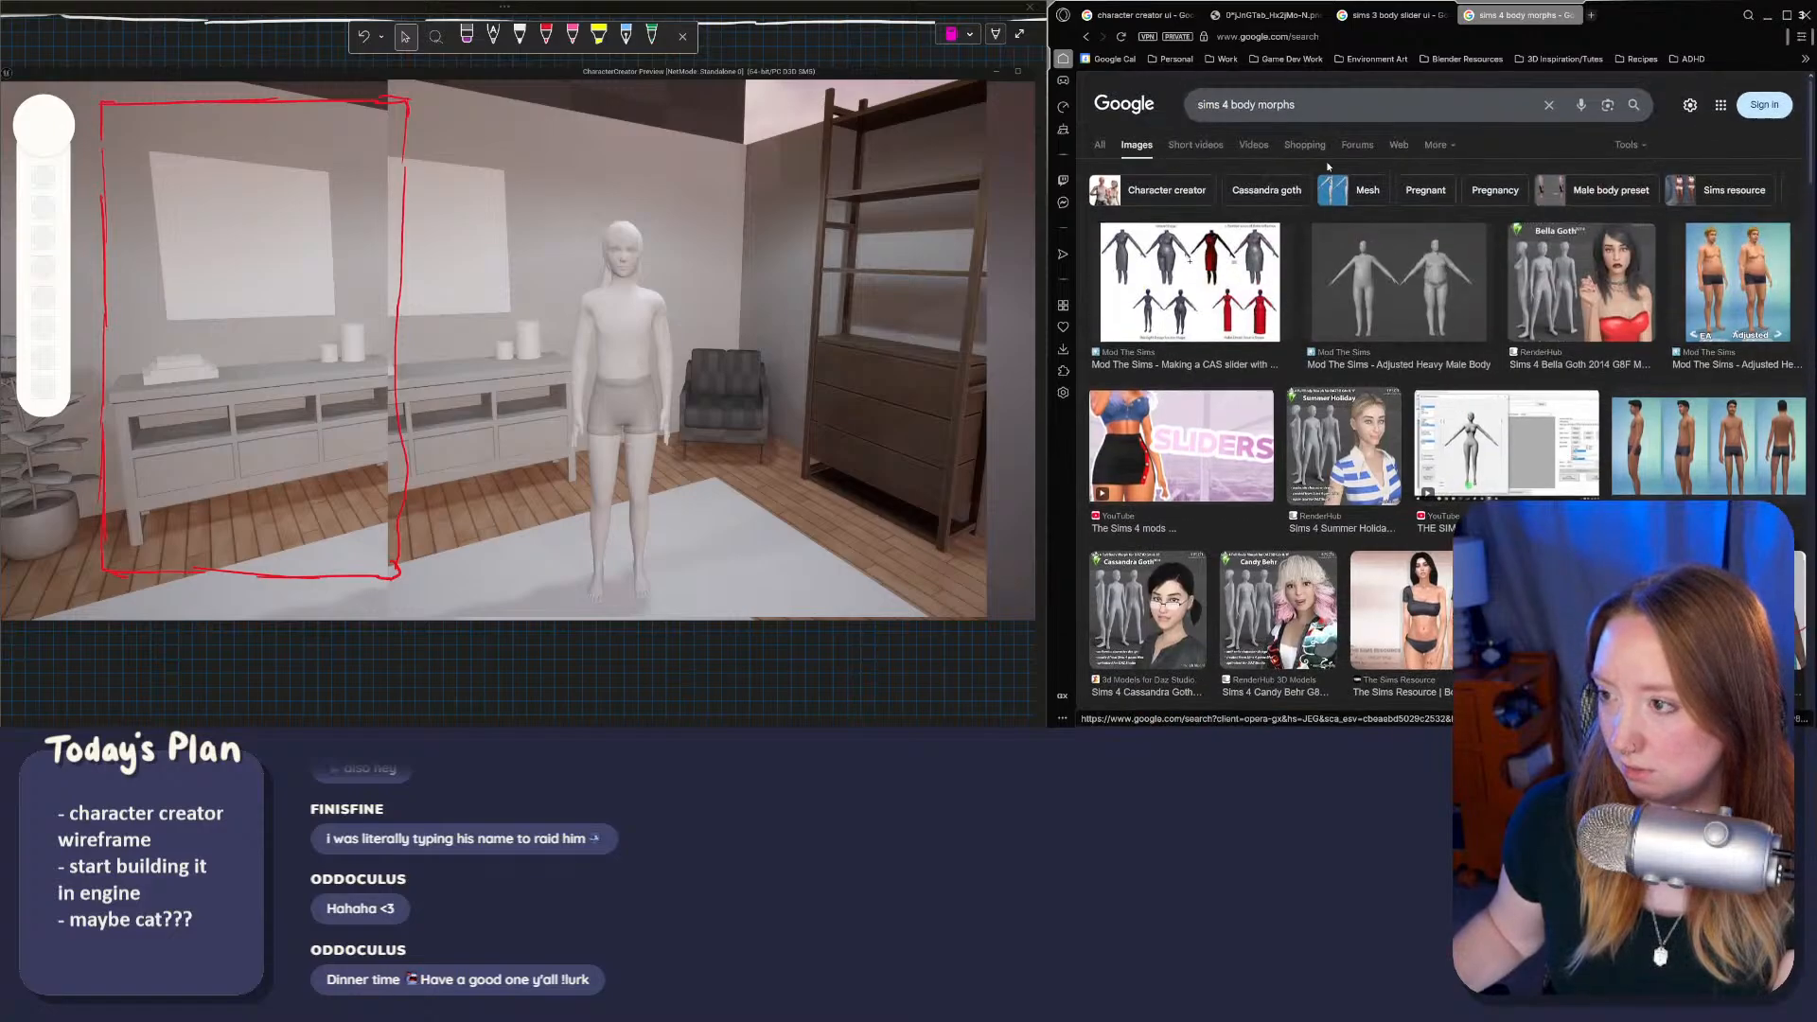
Step: Change the image search to "sims 4 body editing" and look through the results
{"action": "left_click_drag", "start_coordinate": [1290, 104], "coordinate": [1258, 106]}
{"action": "type", "text": "e"}
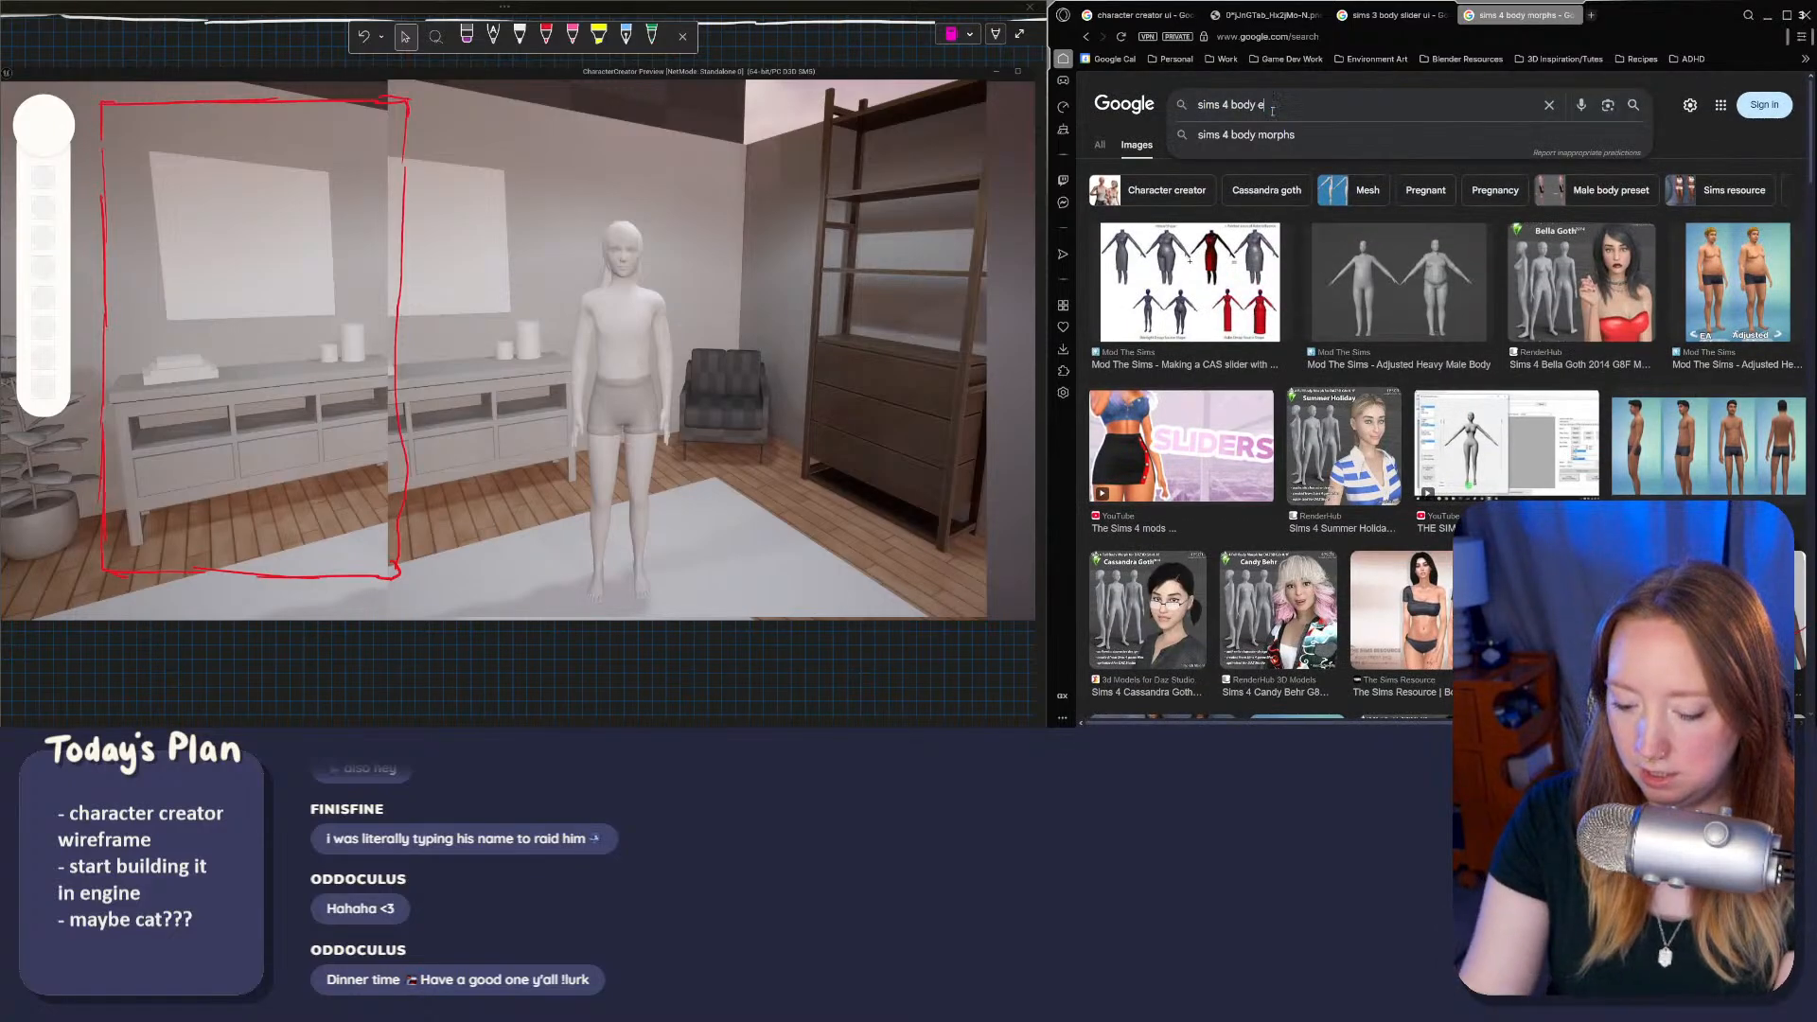
{"action": "type", "text": "diitng"}
{"action": "key", "text": "Return"}
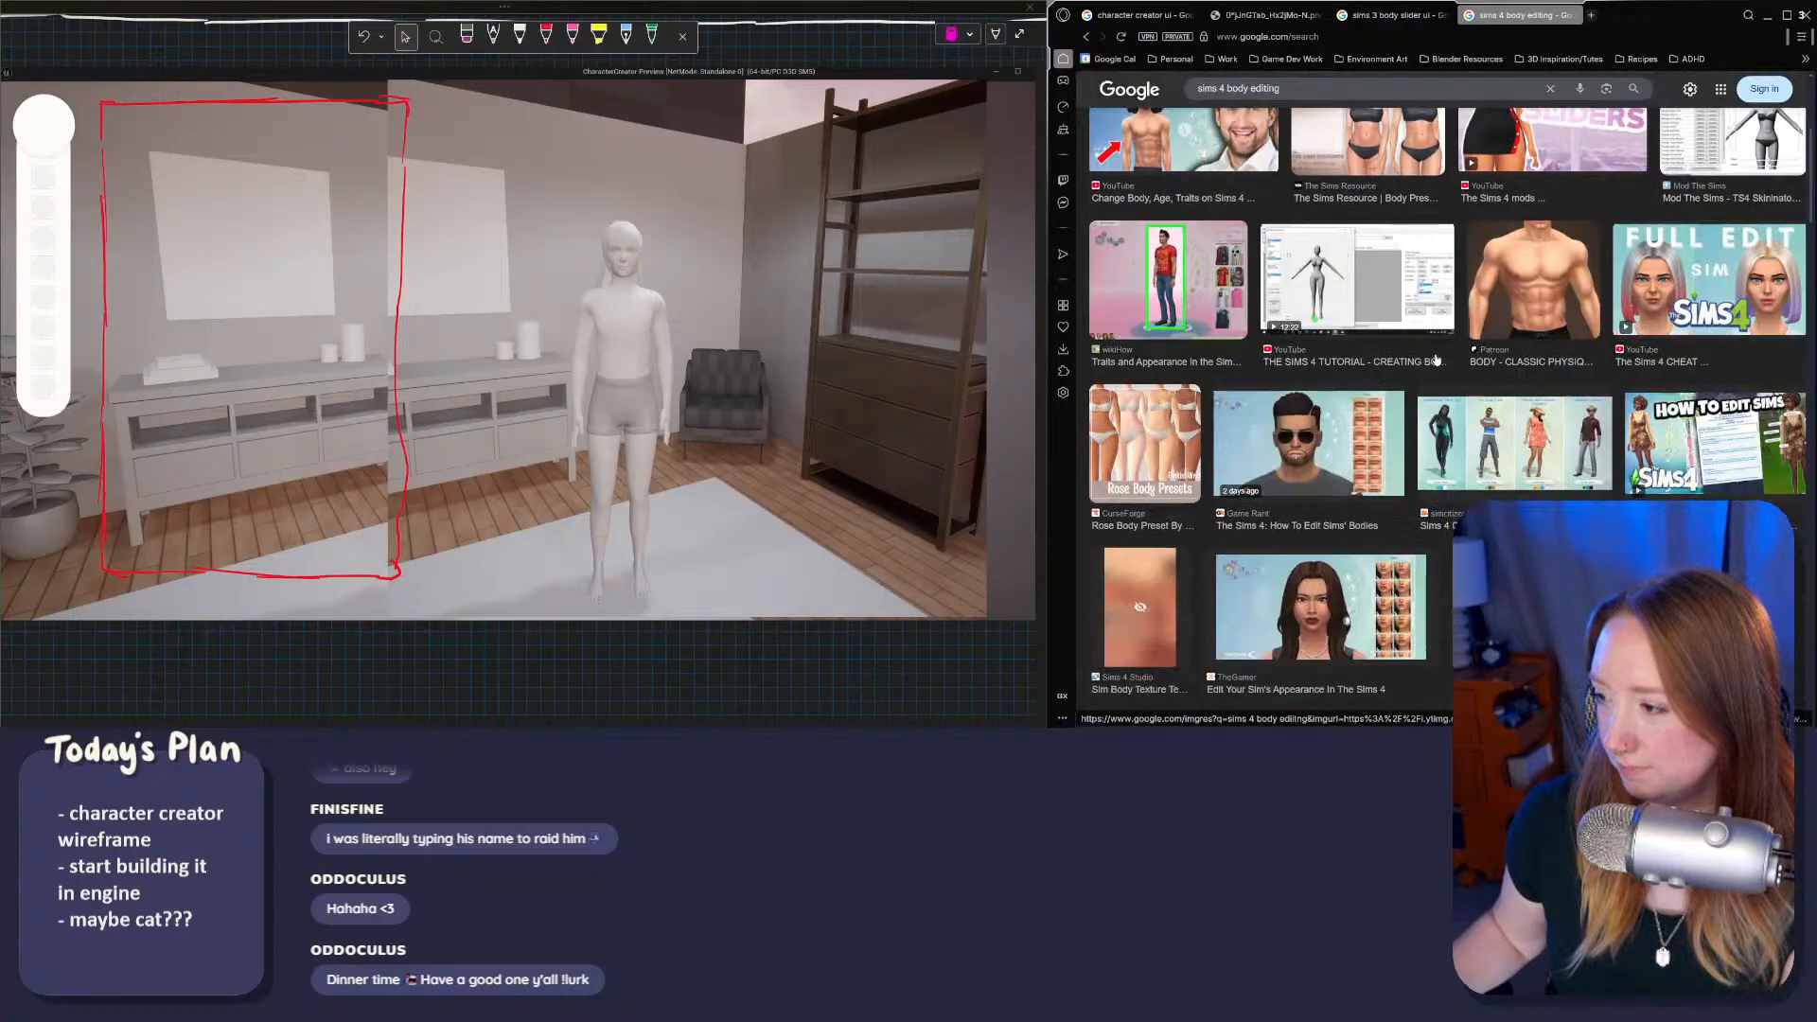
{"action": "scroll", "coordinate": [1680, 297], "scroll_direction": "down", "scroll_amount": 3}
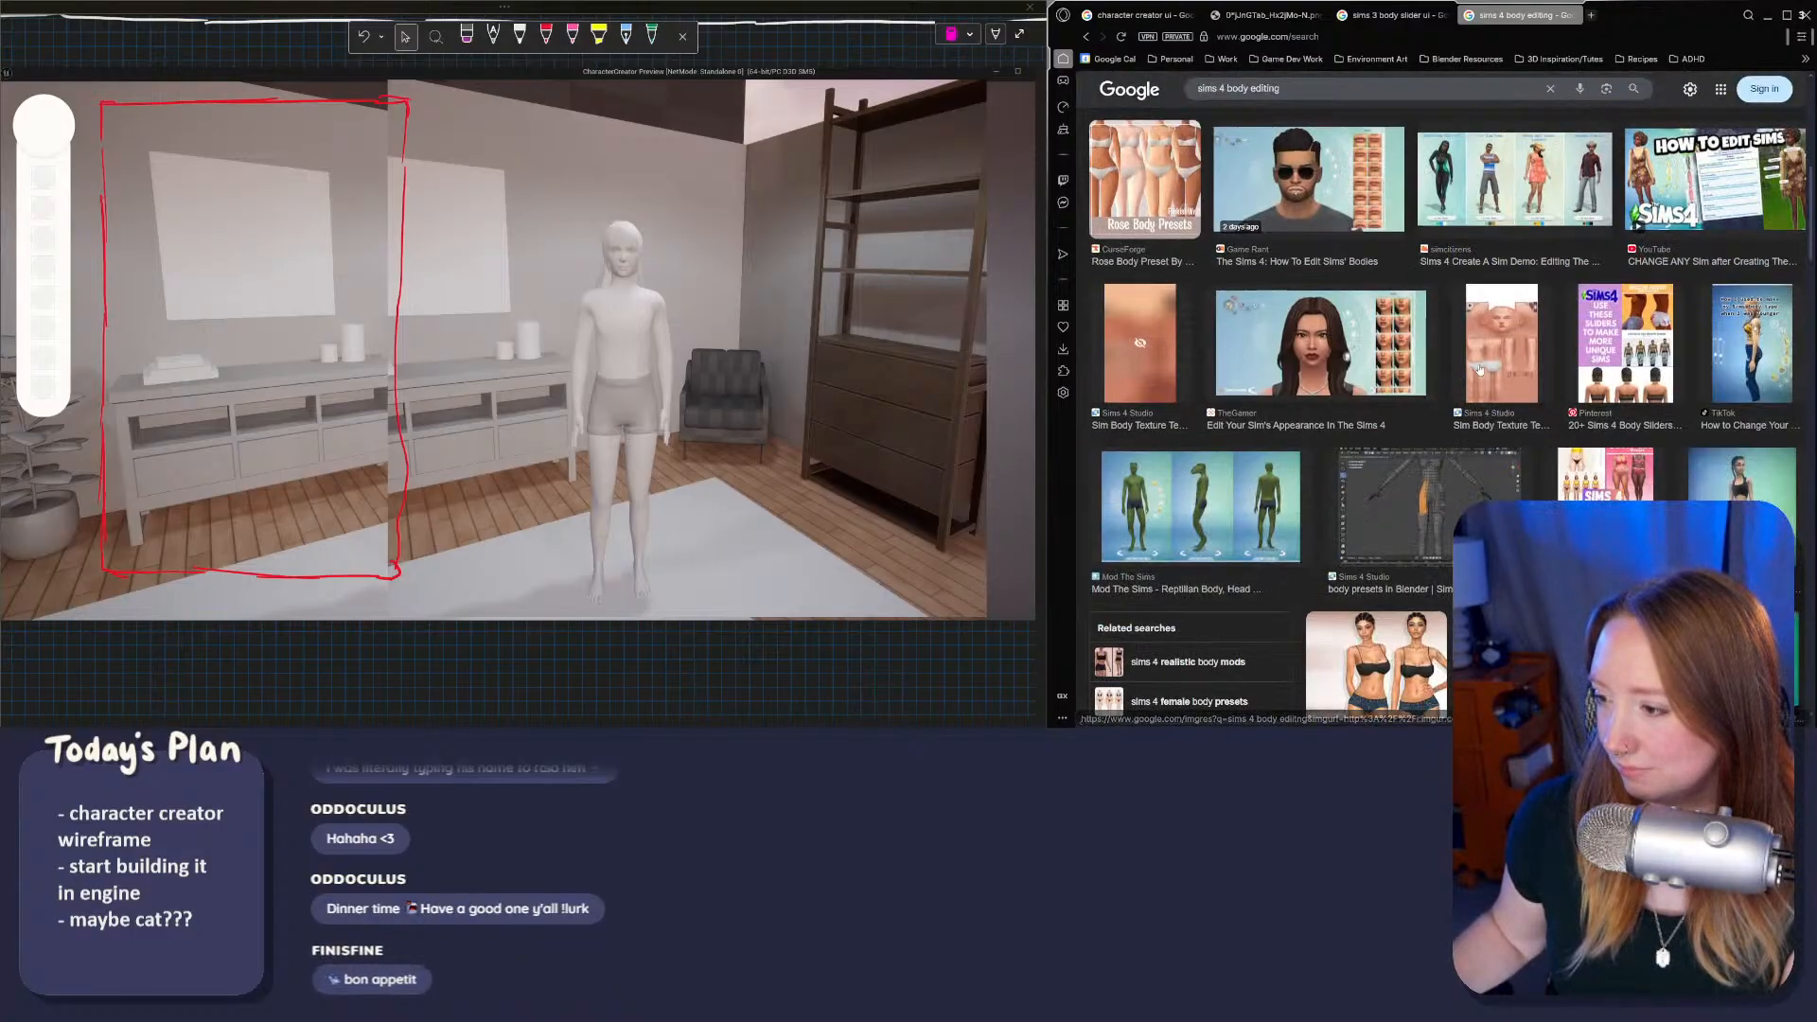
Step: Preview the simcitizens head-and-body editing image and the related Reddit morphology image, and recheck the "sims 3 body slider ui" results and Sims reference screenshot
{"action": "scroll", "coordinate": [1670, 231], "scroll_direction": "up", "scroll_amount": 5}
{"action": "left_click", "coordinate": [1670, 231]}
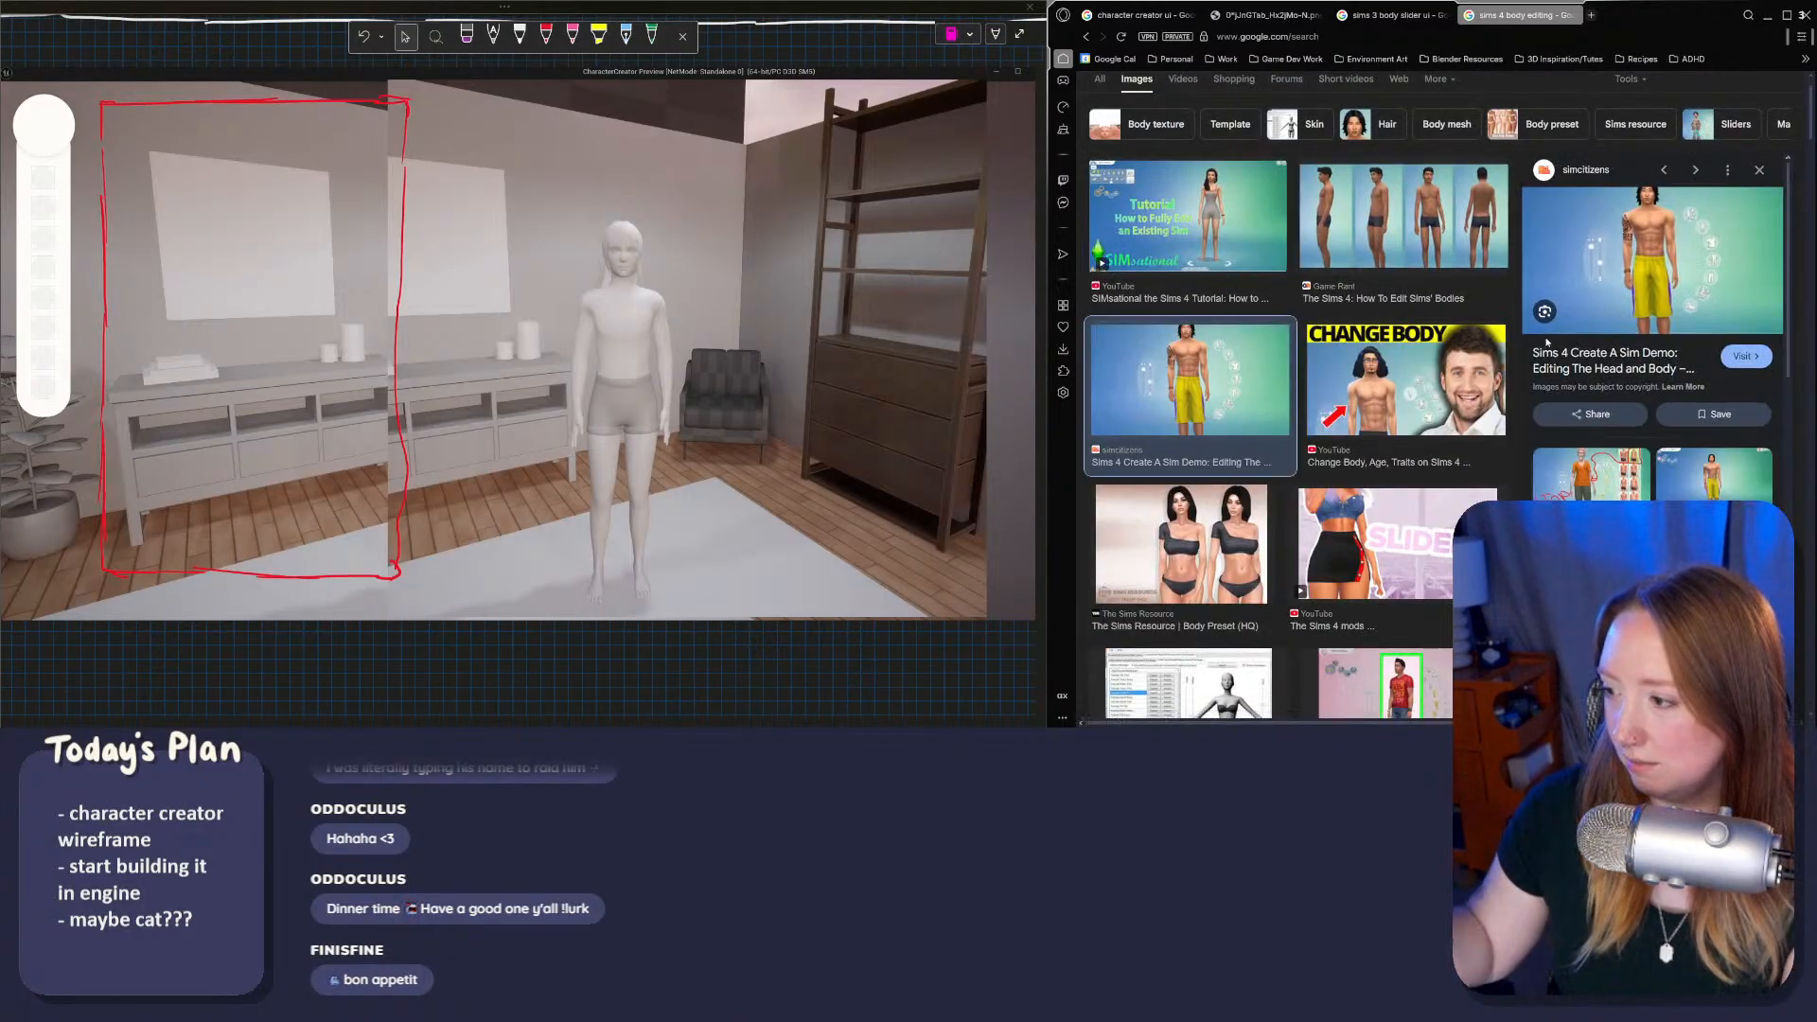
{"action": "left_click", "coordinate": [1642, 460]}
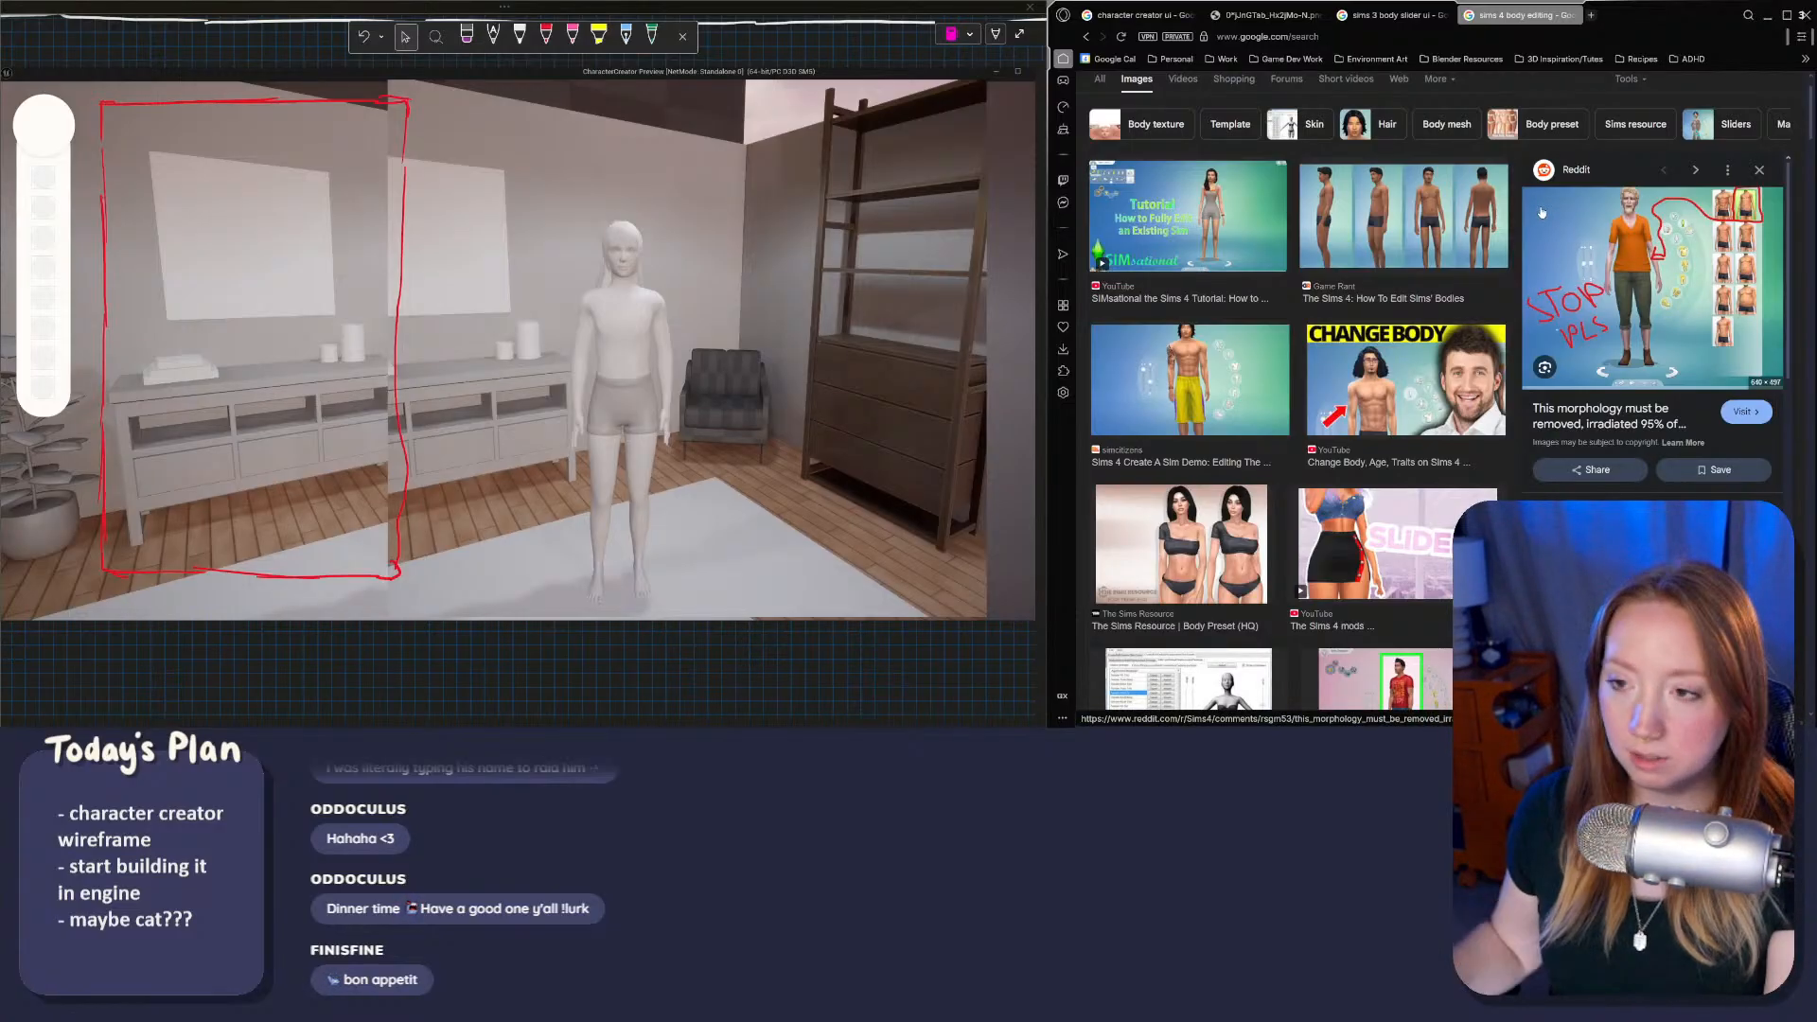
{"action": "left_click", "coordinate": [1391, 15]}
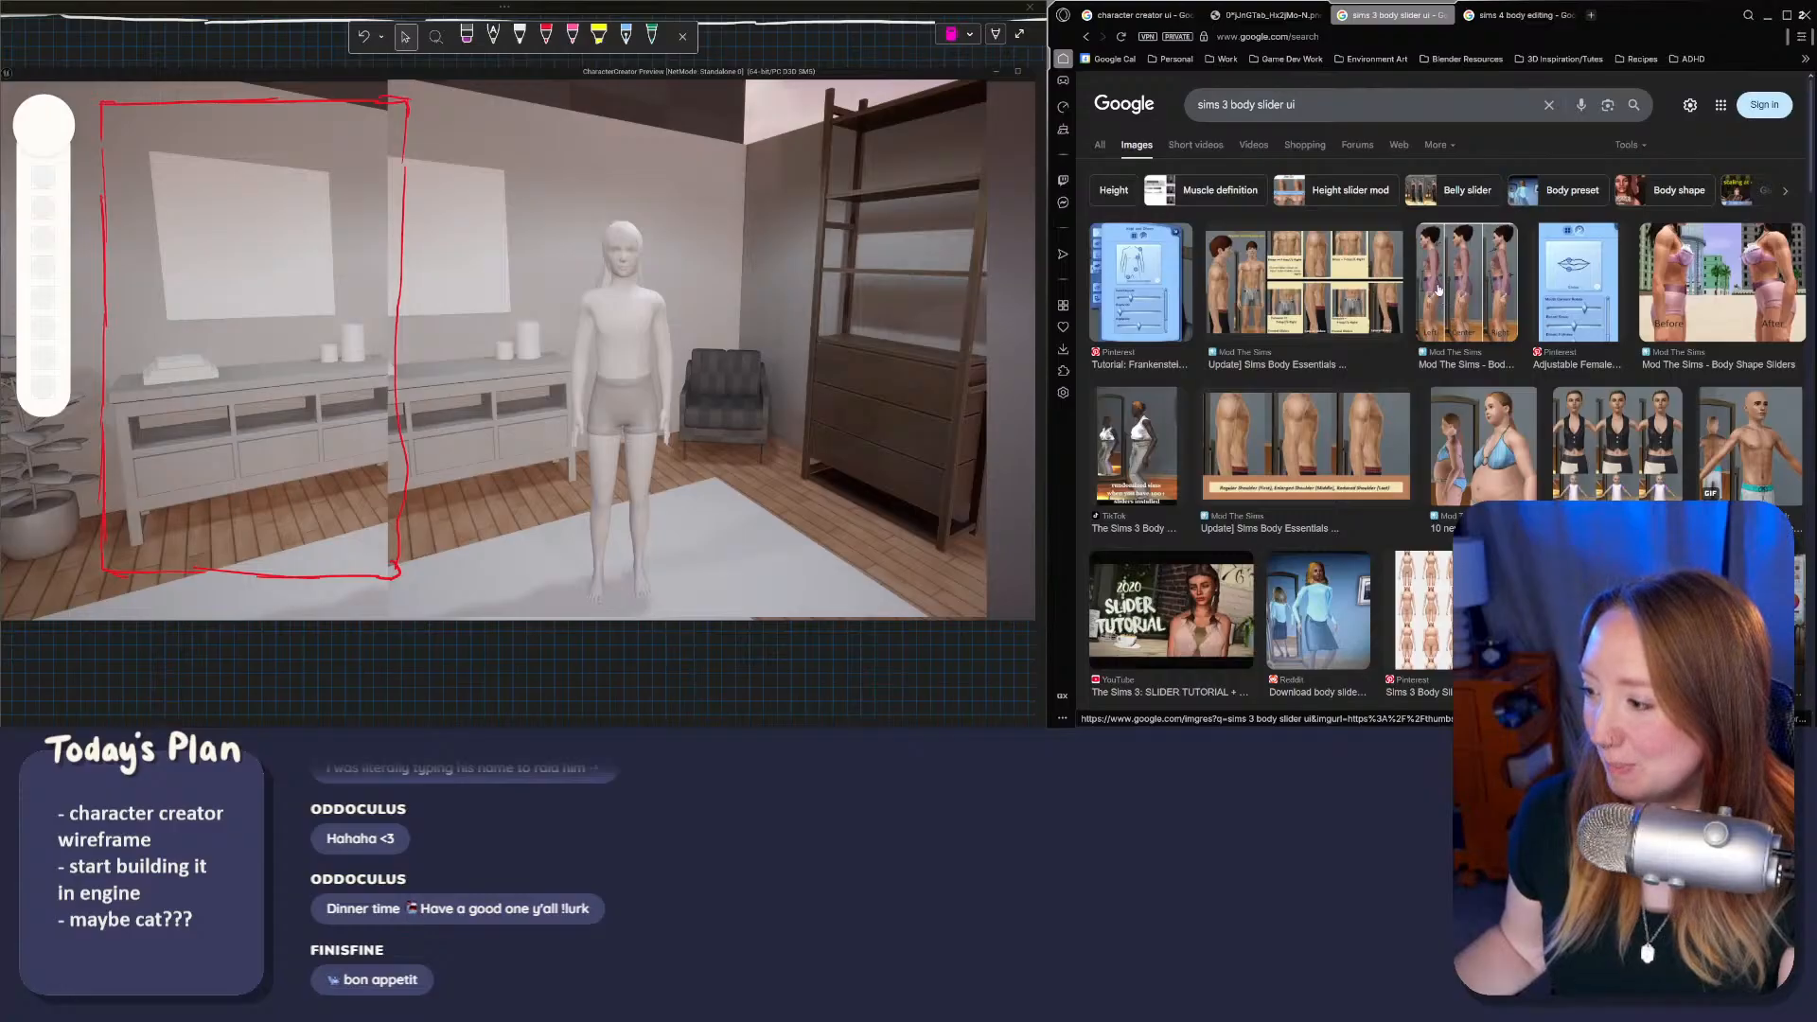
{"action": "left_click", "coordinate": [1268, 15]}
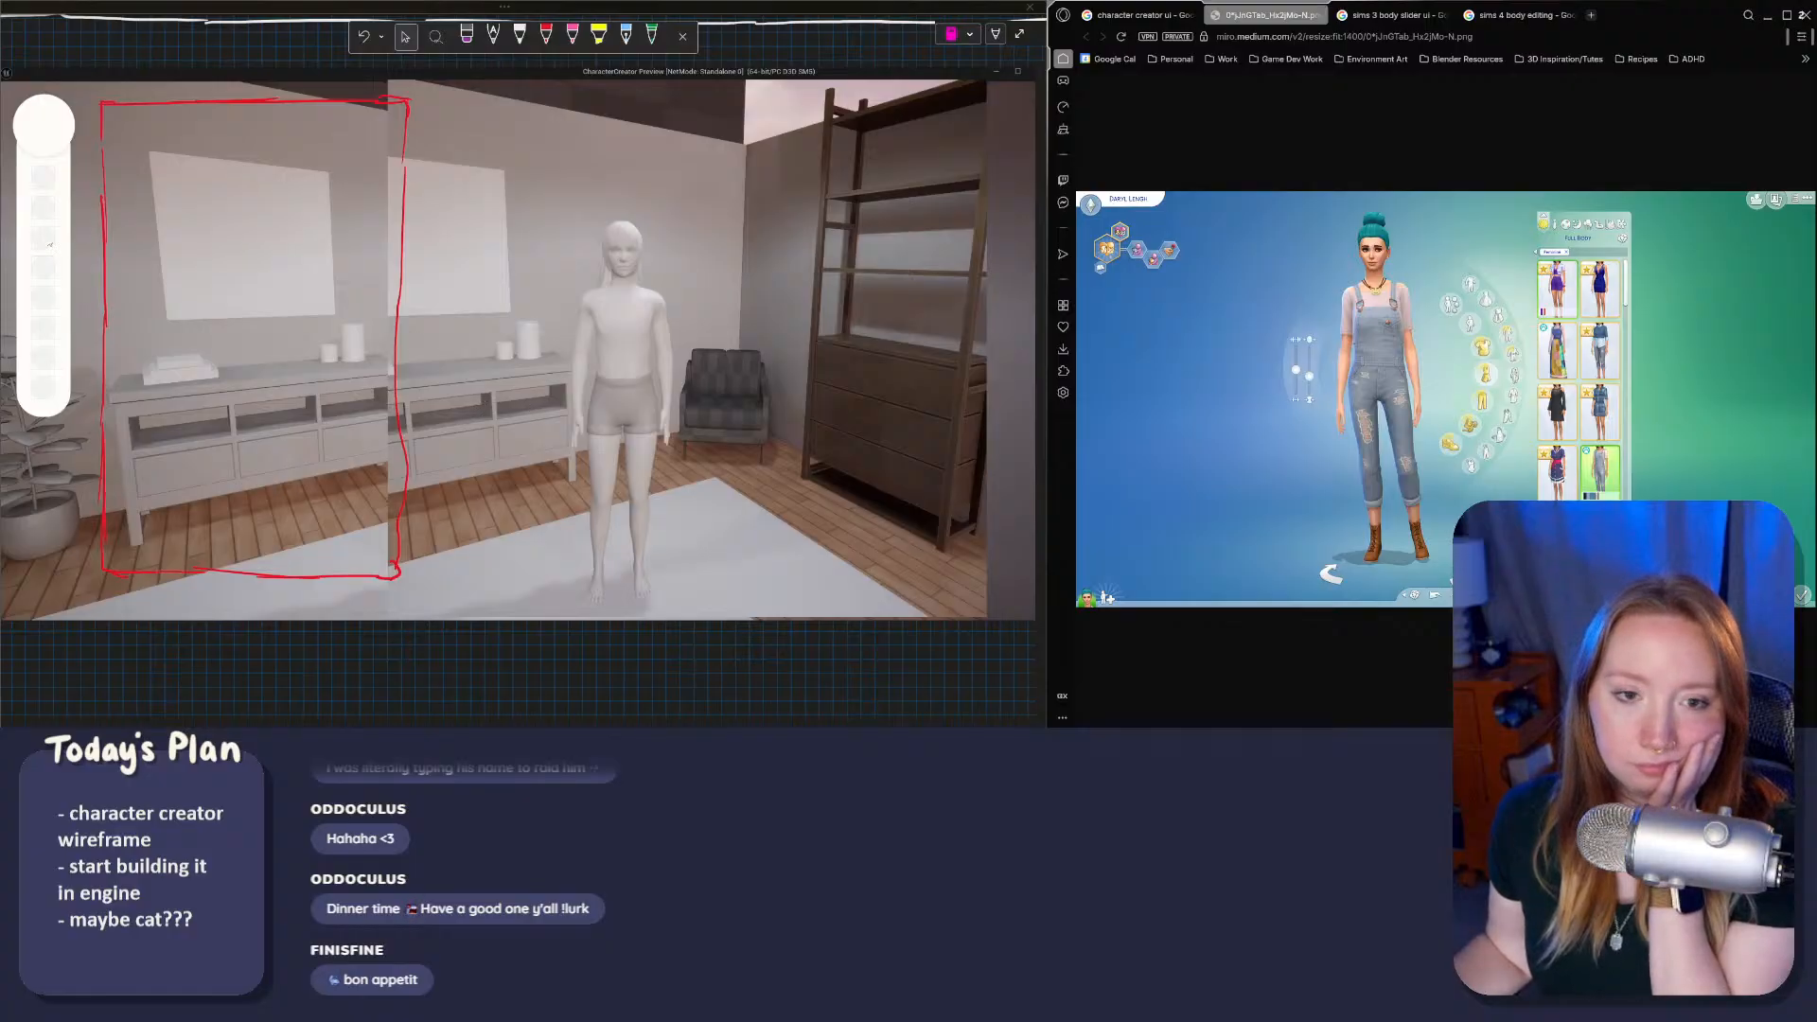
Step: Switch to the CharacterCreator project in Unreal, run the level preview and view the Lifestyle and Body pages
{"action": "mouse_move", "coordinate": [966, 742]}
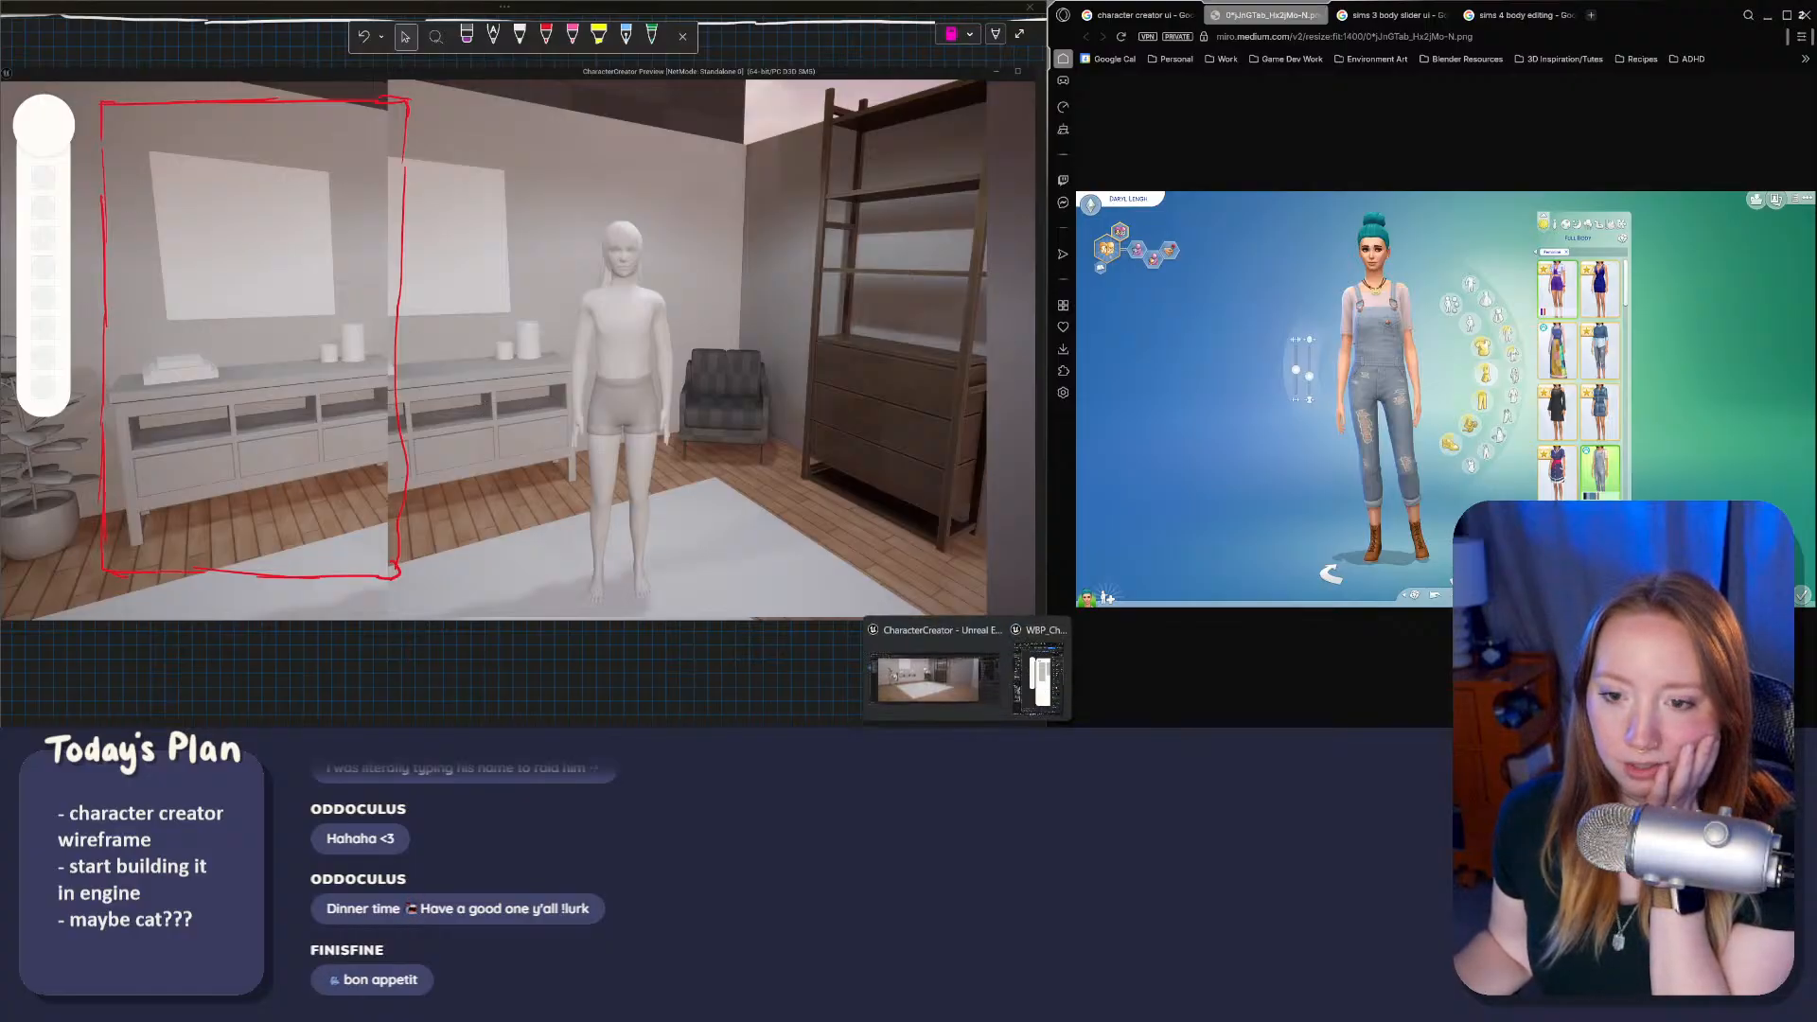
{"action": "left_click", "coordinate": [933, 673]}
{"action": "left_click", "coordinate": [331, 49]}
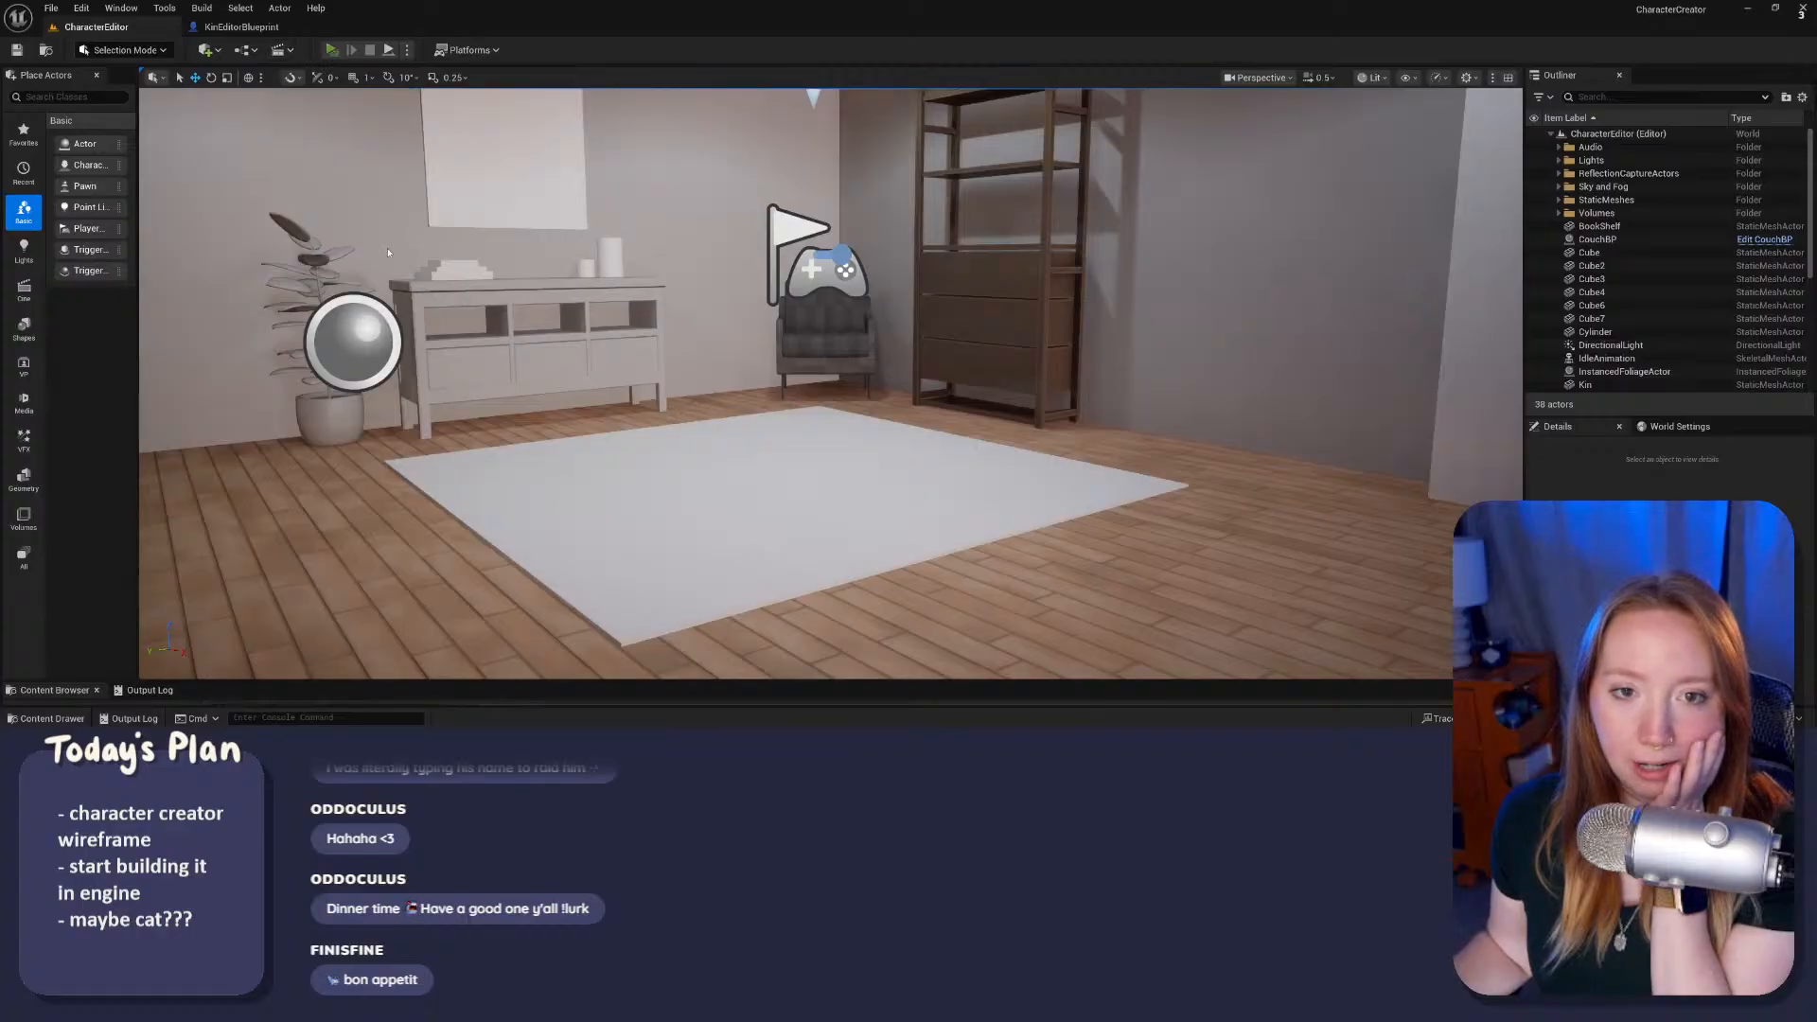
{"action": "left_click", "coordinate": [64, 262]}
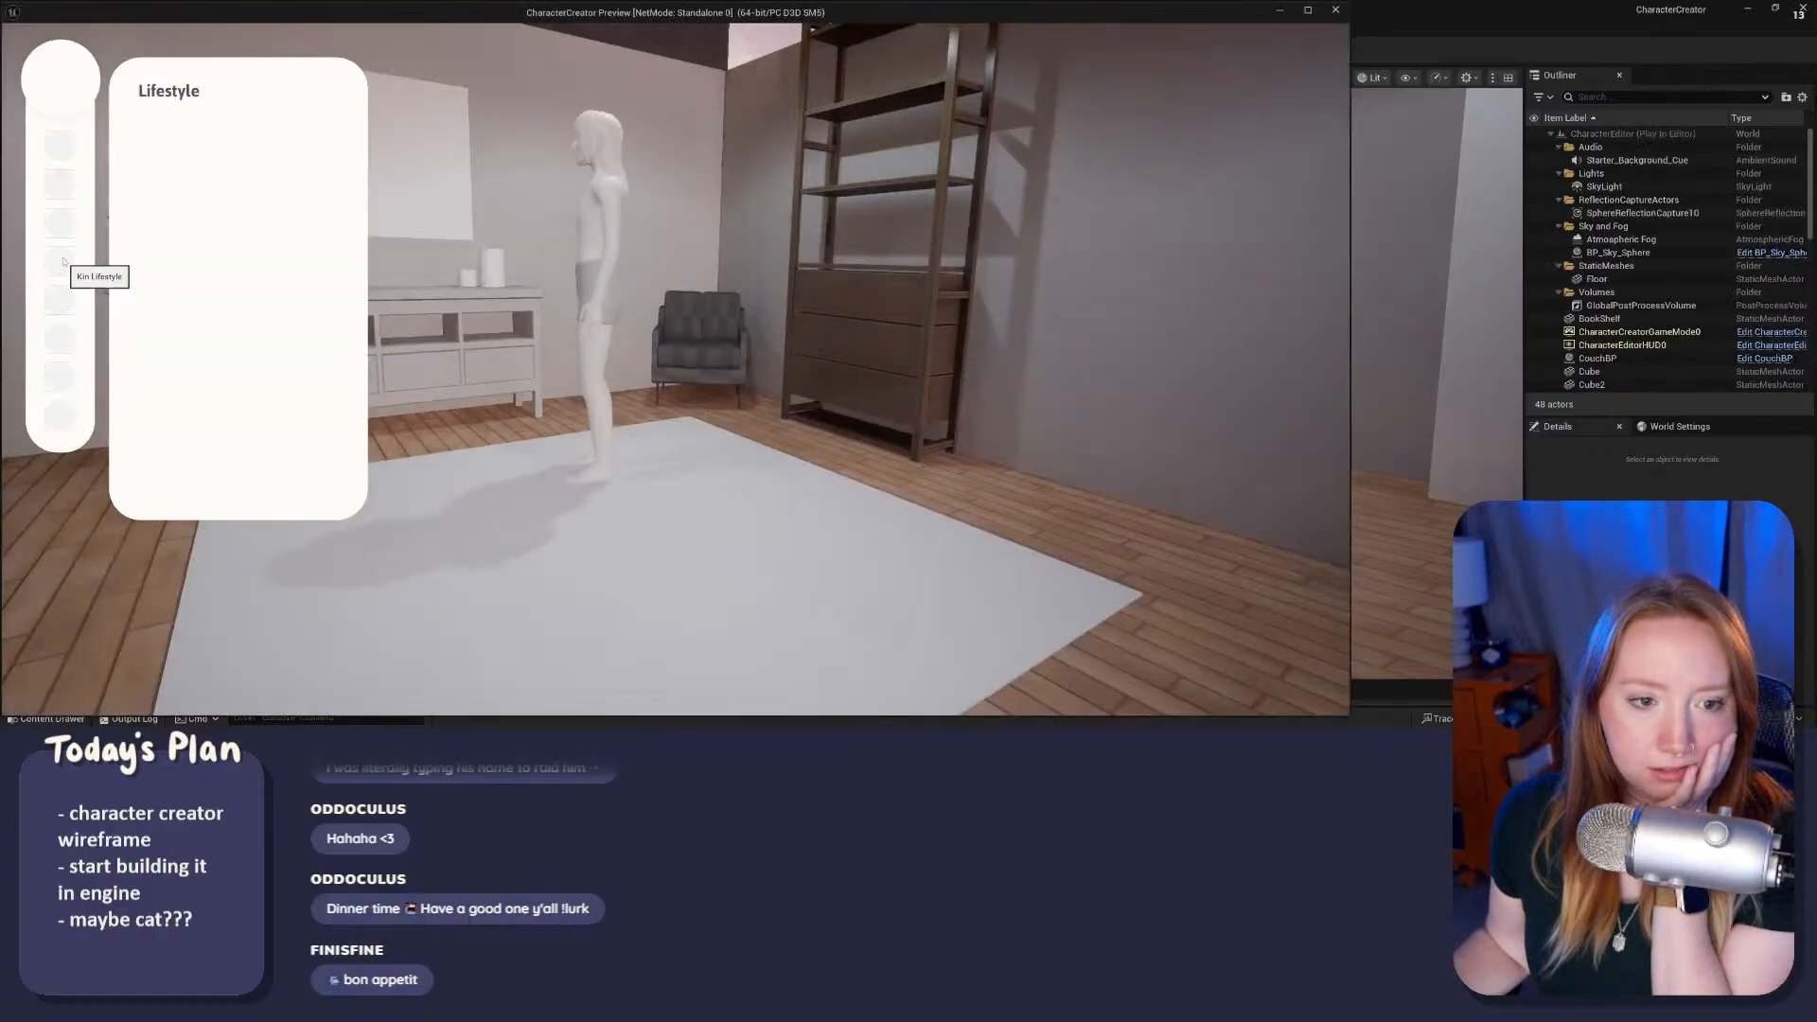
{"action": "left_click", "coordinate": [60, 299]}
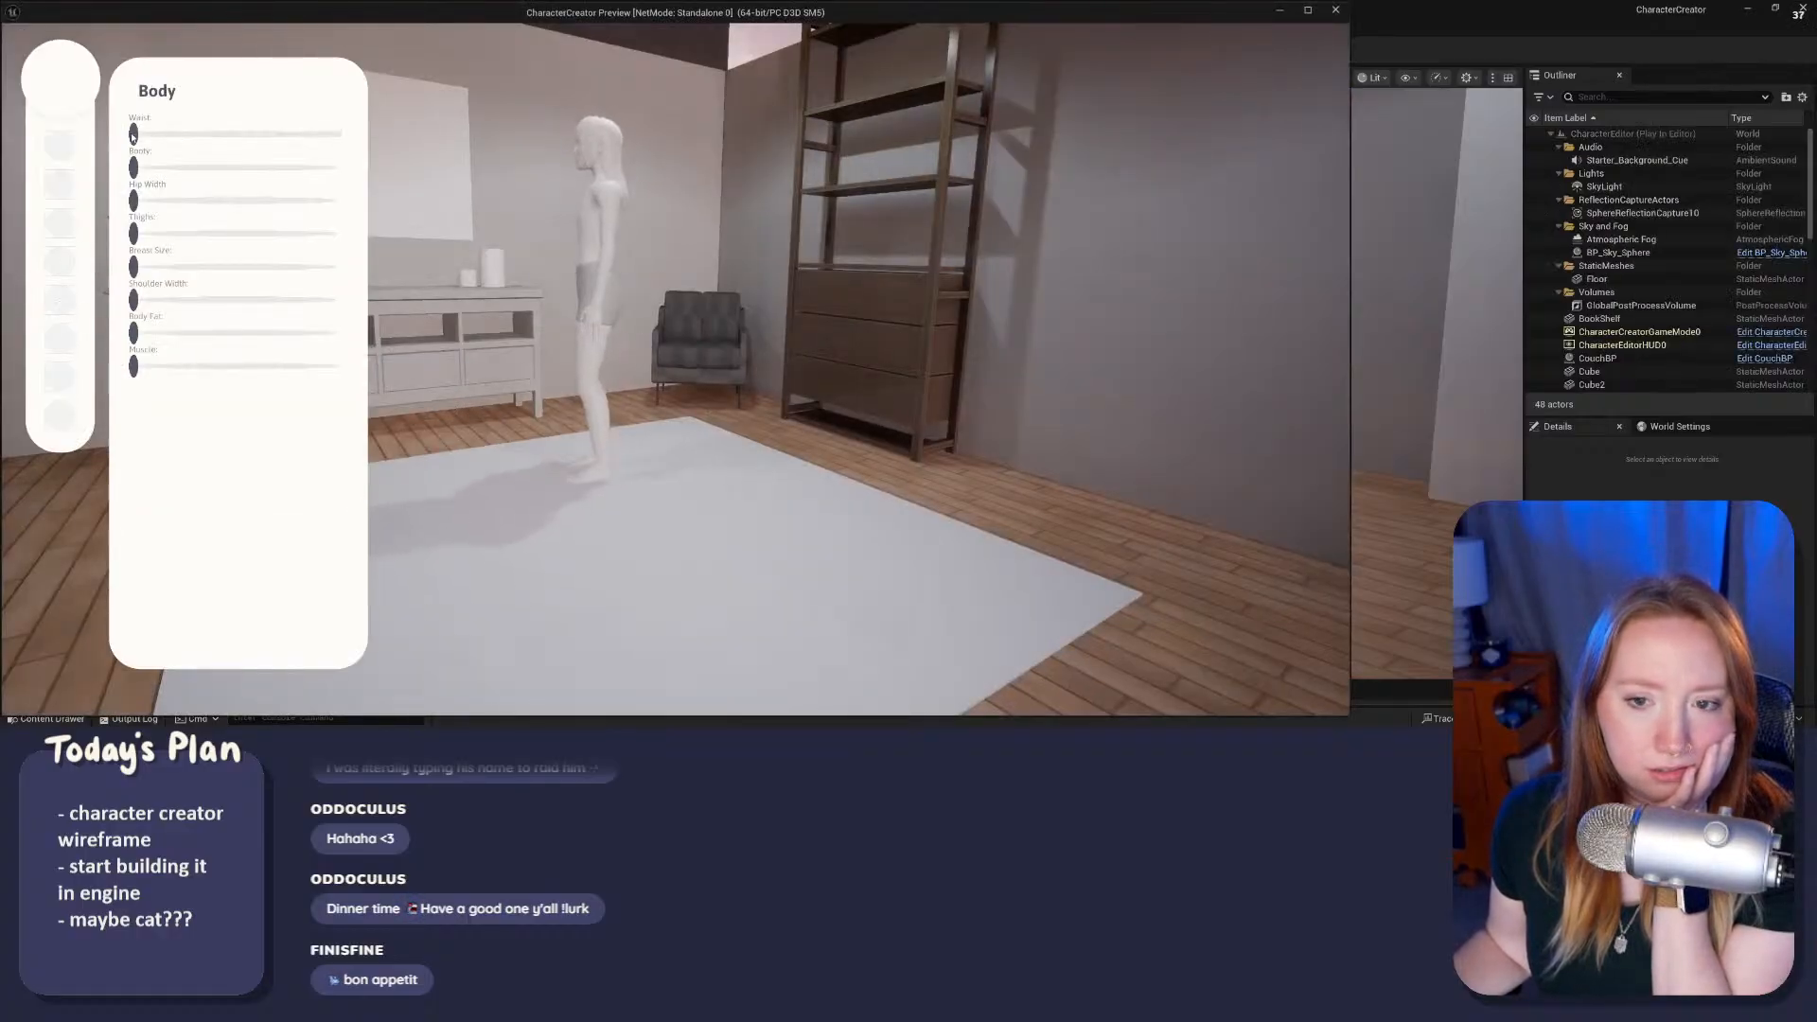
Step: Test the Body page by raising the Thighs, Hip Width and Waist sliders, and end the preview
{"action": "mouse_move", "coordinate": [133, 133]}
{"action": "left_mouse_down"}
{"action": "mouse_move", "coordinate": [255, 133]}
{"action": "mouse_move", "coordinate": [133, 133]}
{"action": "left_mouse_up"}
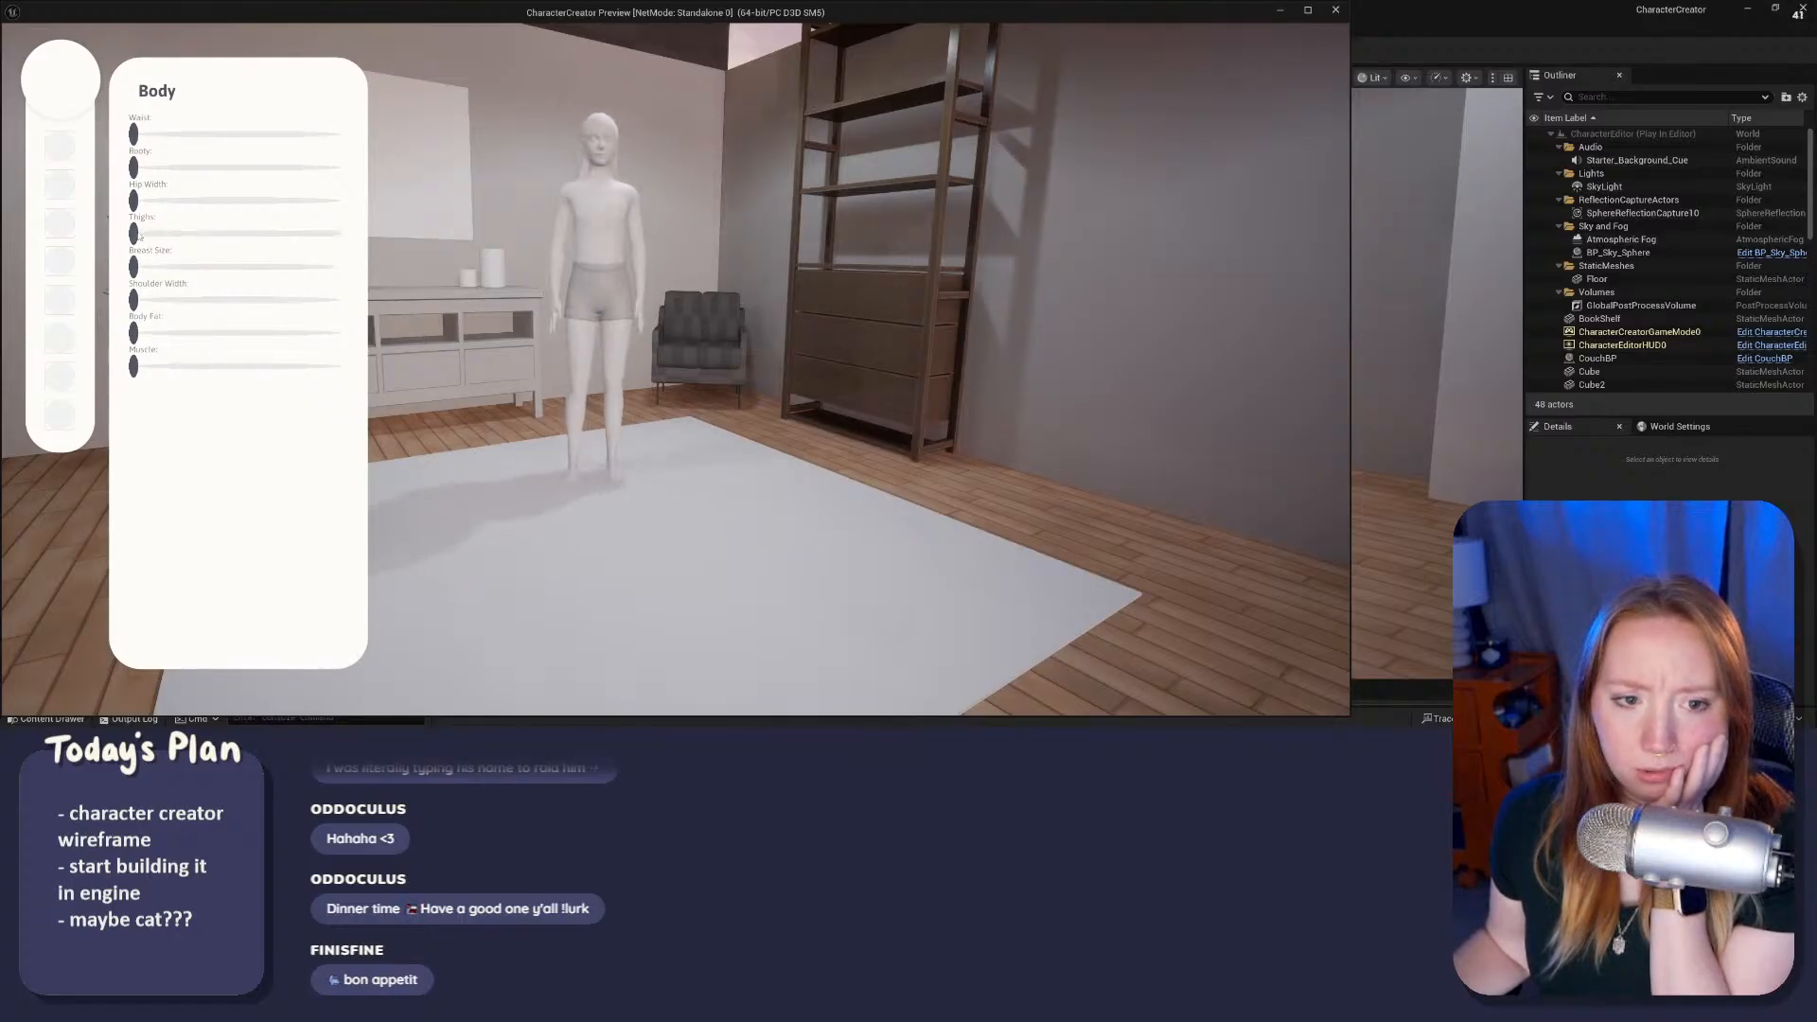
{"action": "left_click_drag", "start_coordinate": [134, 233], "coordinate": [303, 232]}
{"action": "left_click_drag", "start_coordinate": [133, 199], "coordinate": [142, 199]}
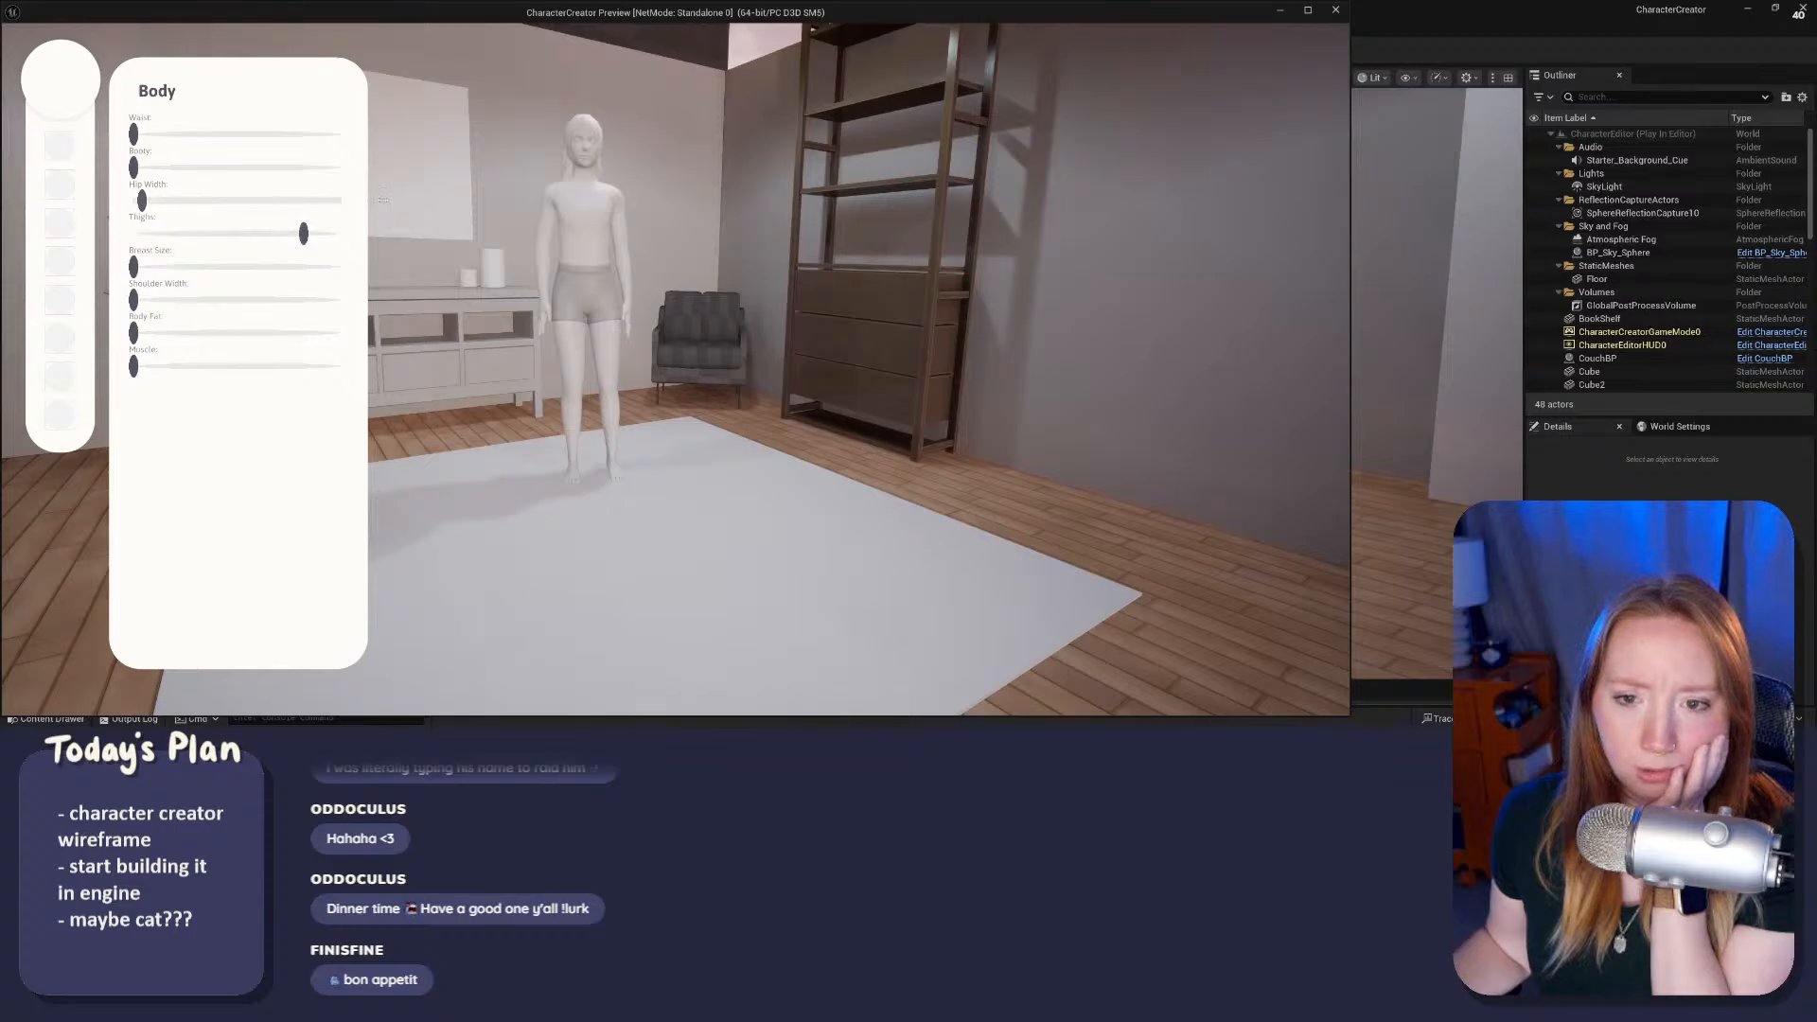
{"action": "left_click_drag", "start_coordinate": [383, 199], "coordinate": [275, 200]}
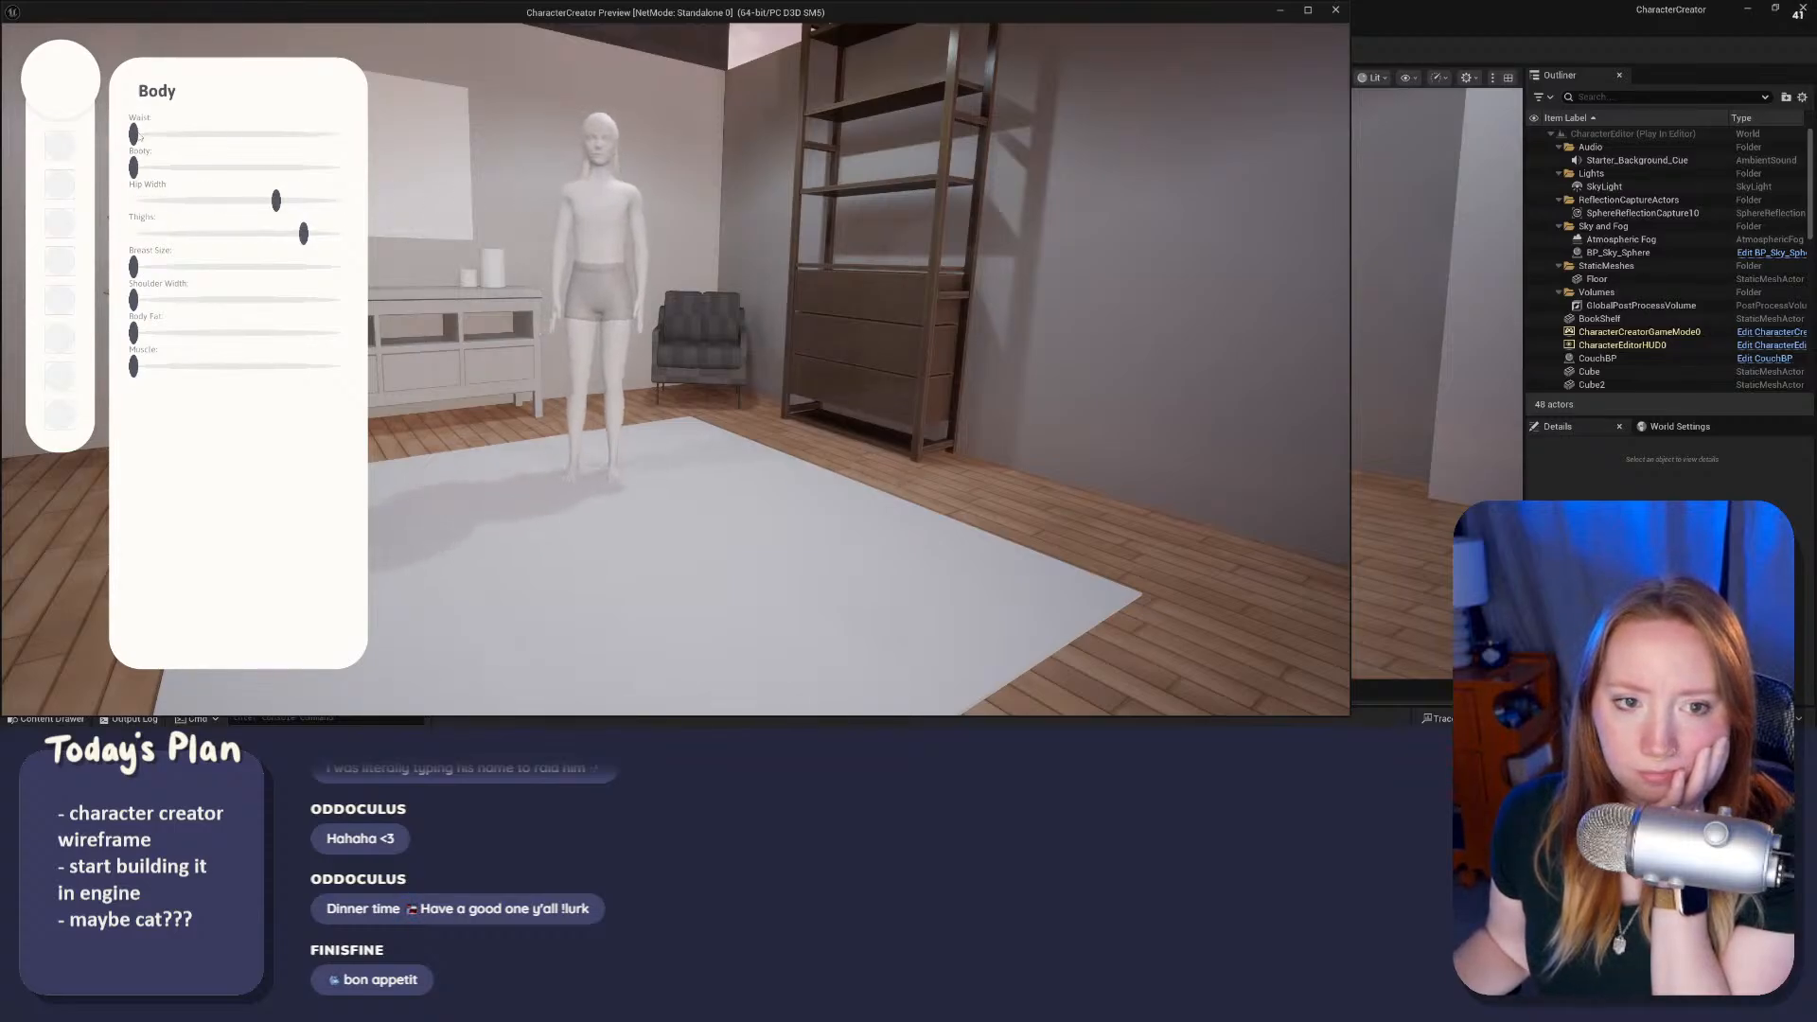
{"action": "left_click_drag", "start_coordinate": [133, 135], "coordinate": [276, 134]}
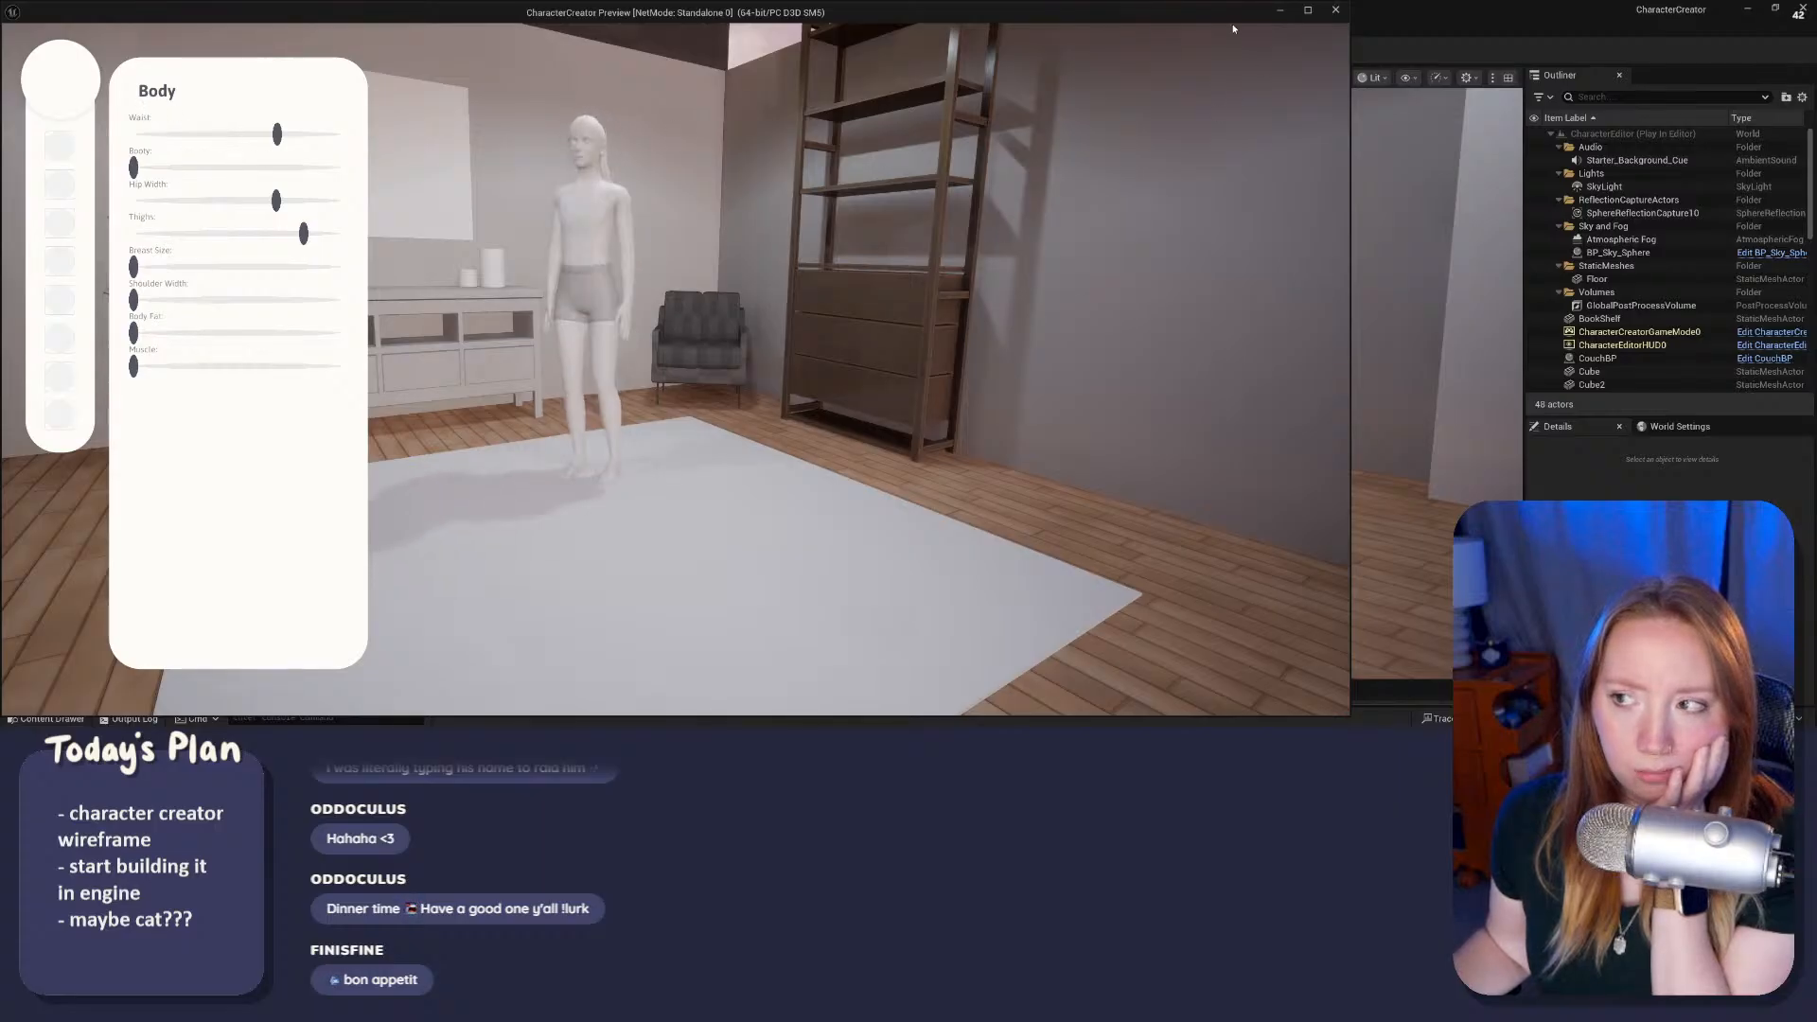
{"action": "left_click", "coordinate": [1335, 9]}
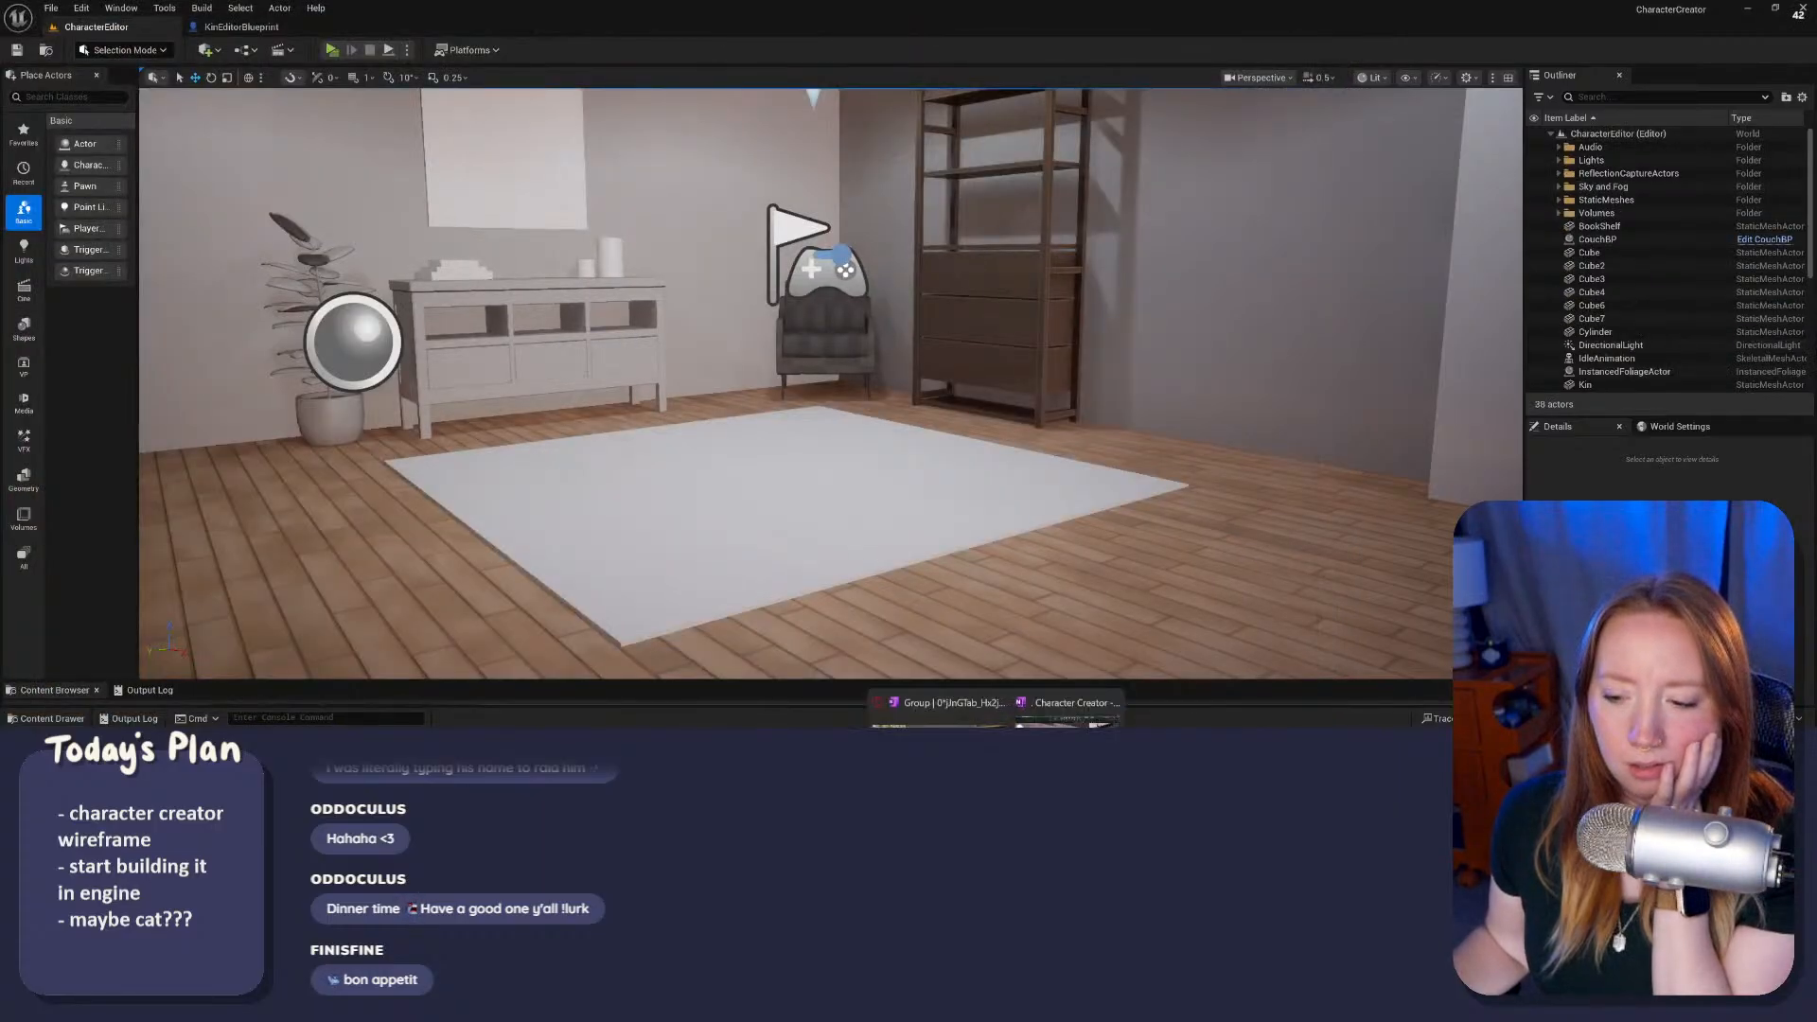
Step: Bring back the OneNote wireframe and preview the Behance Character Creation UI image from the browser's "character creator ui" results
{"action": "mouse_move", "coordinate": [1033, 724]}
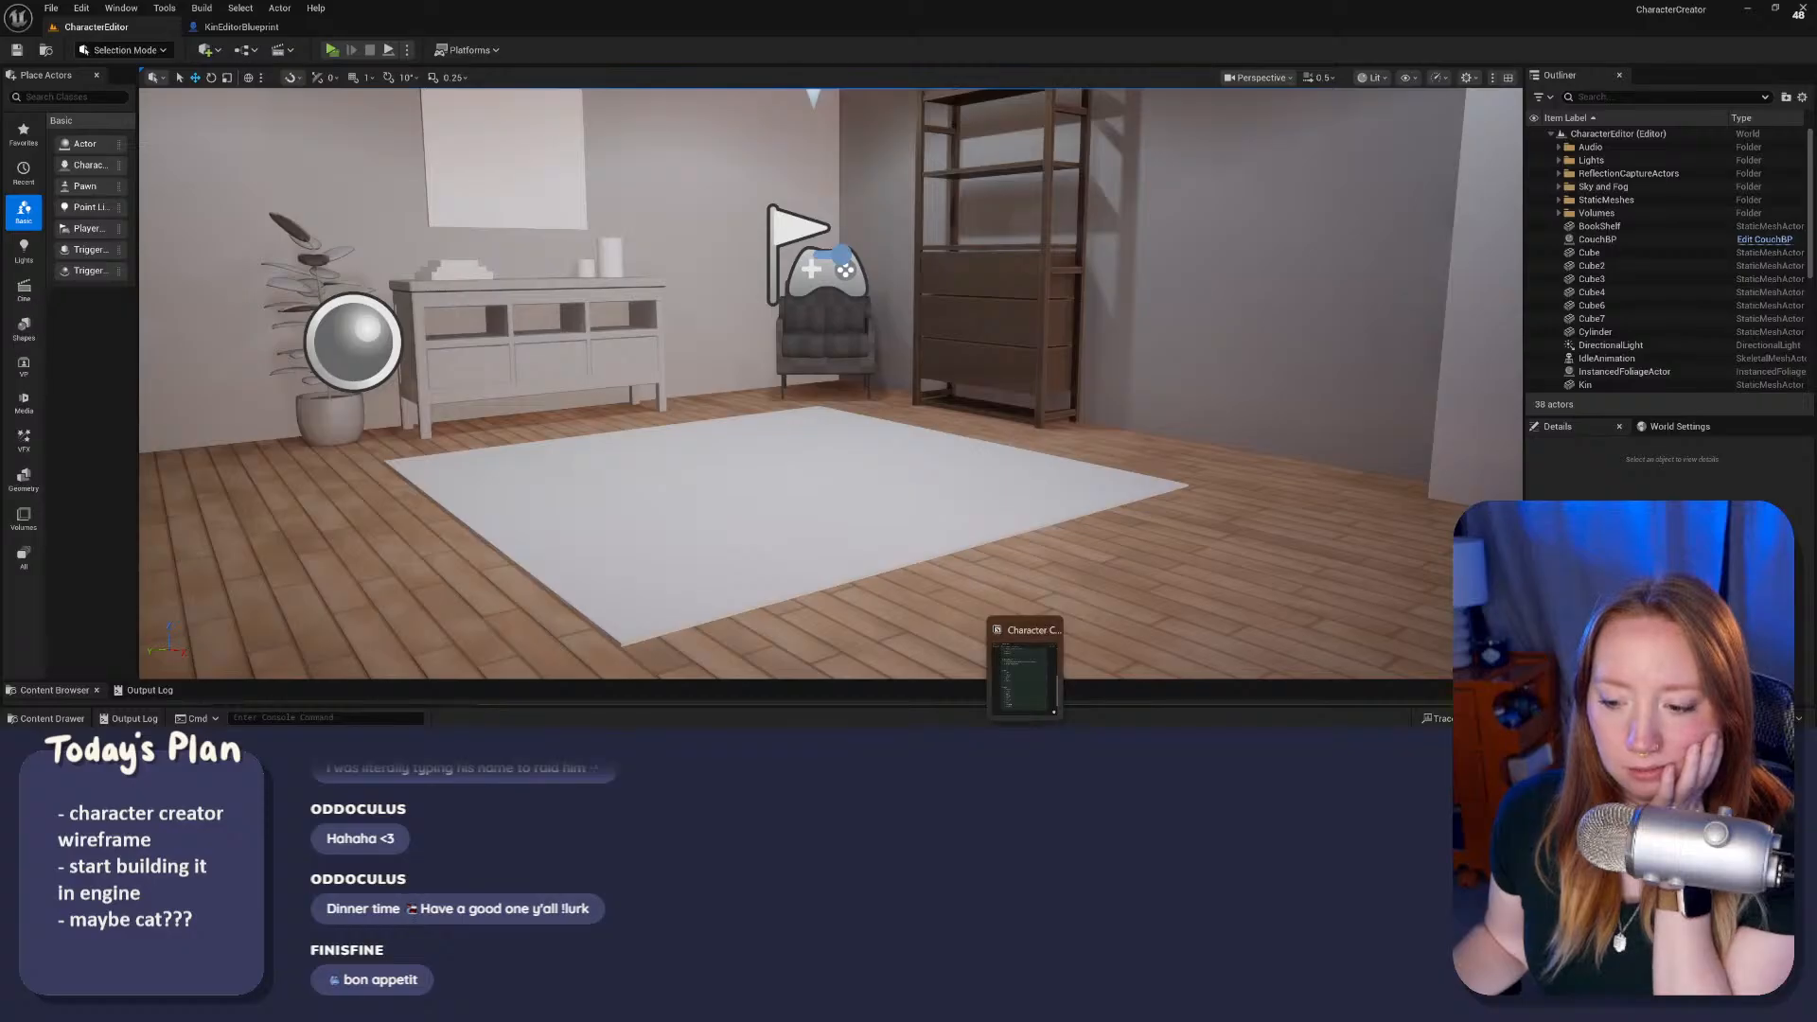
{"action": "left_click", "coordinate": [936, 653]}
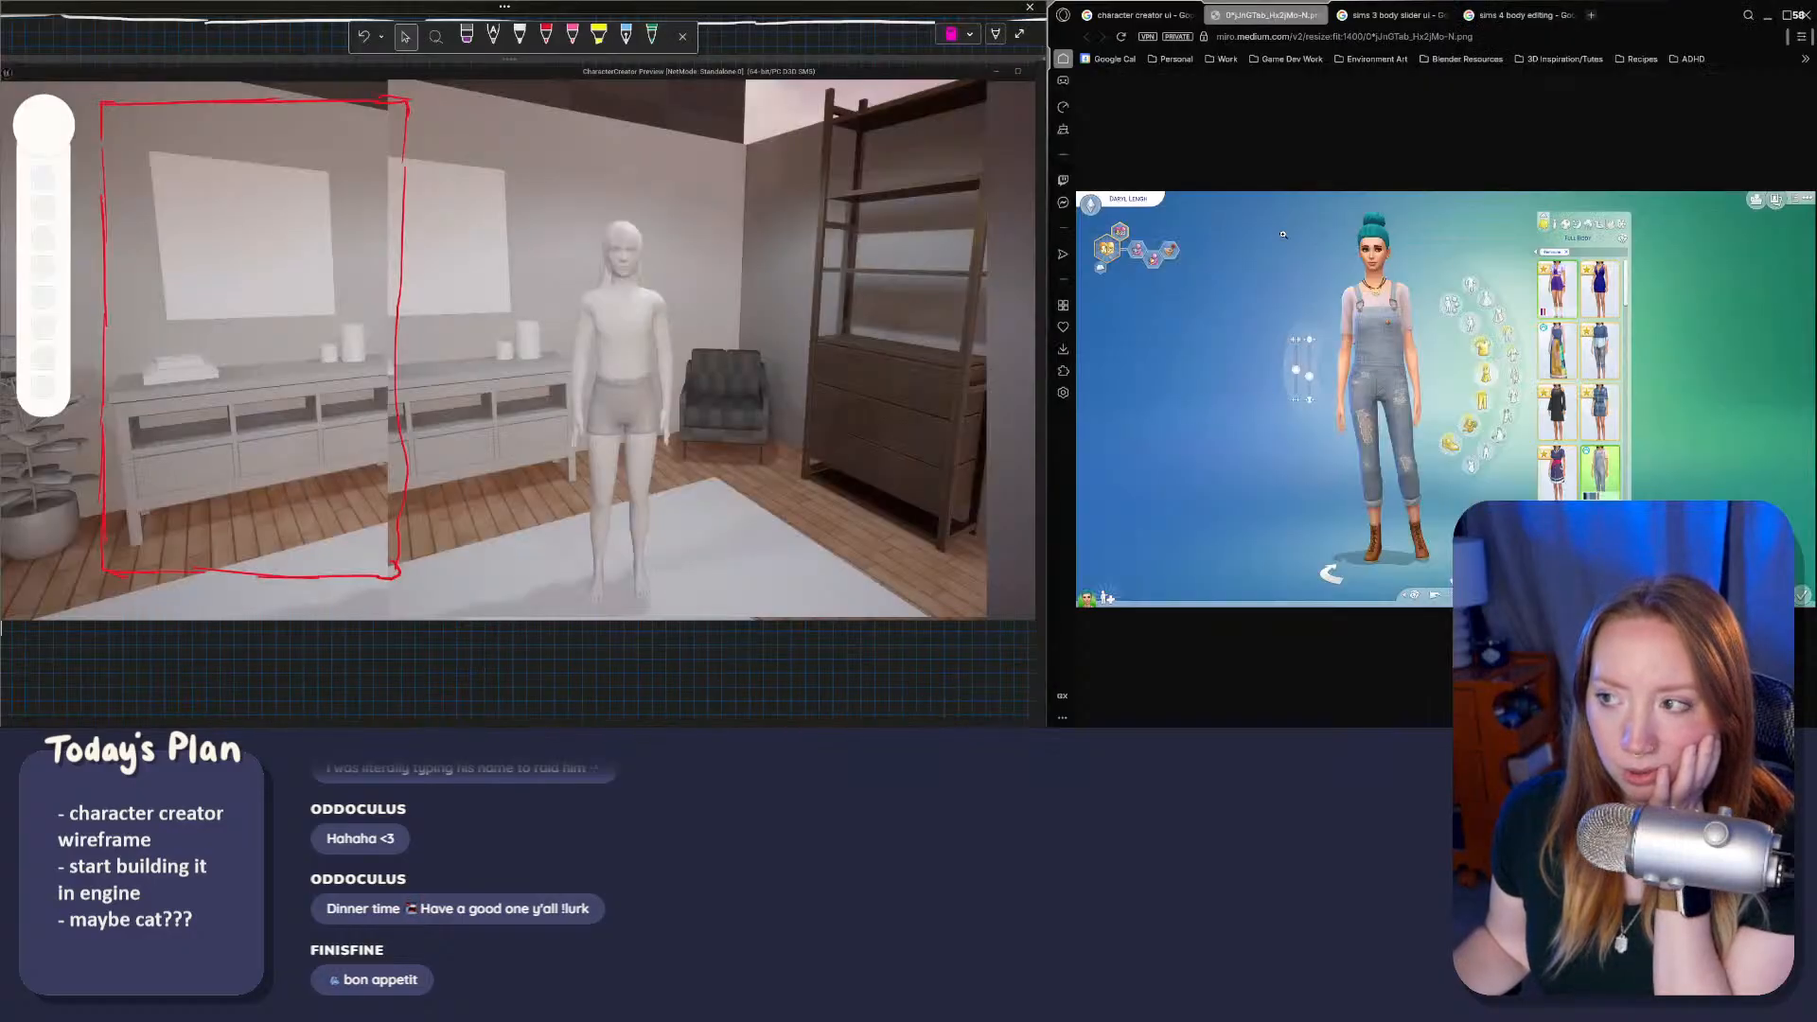
{"action": "left_click", "coordinate": [1135, 14]}
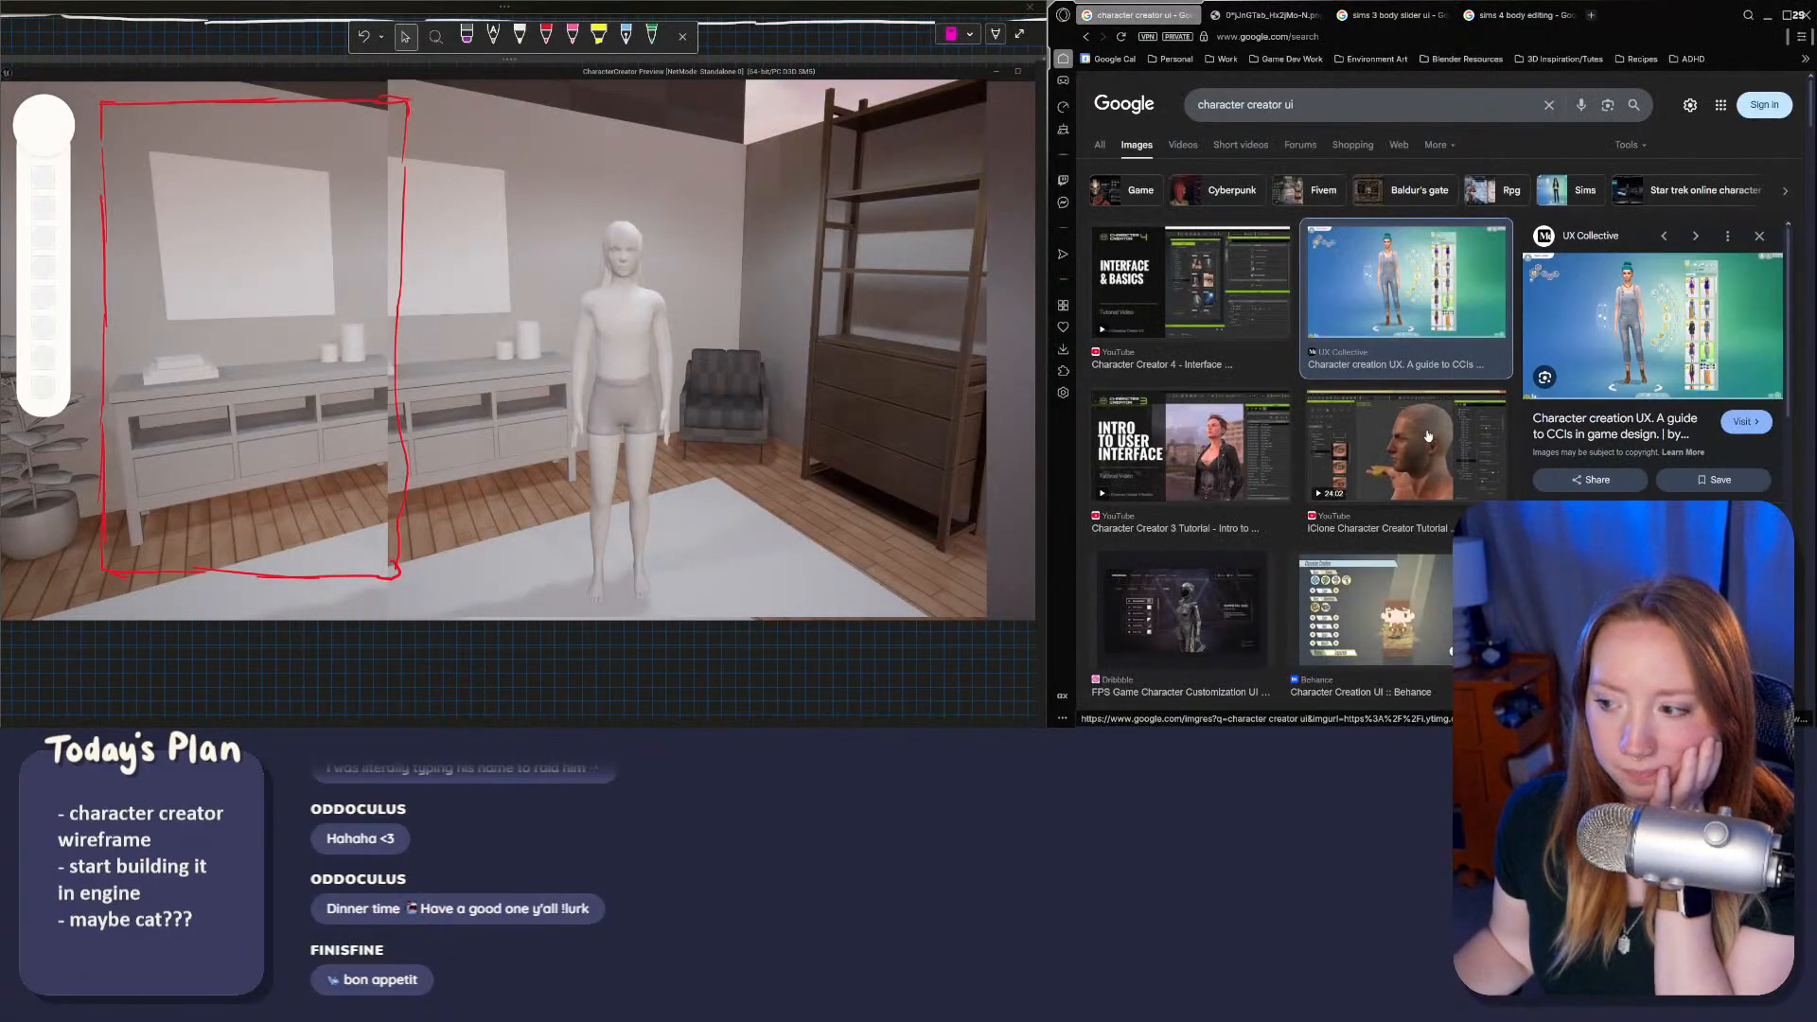
{"action": "left_click", "coordinate": [1245, 316]}
{"action": "scroll", "coordinate": [1401, 435], "scroll_direction": "down", "scroll_amount": 5}
{"action": "scroll", "coordinate": [1401, 436], "scroll_direction": "up", "scroll_amount": 2}
{"action": "left_click", "coordinate": [1401, 435]}
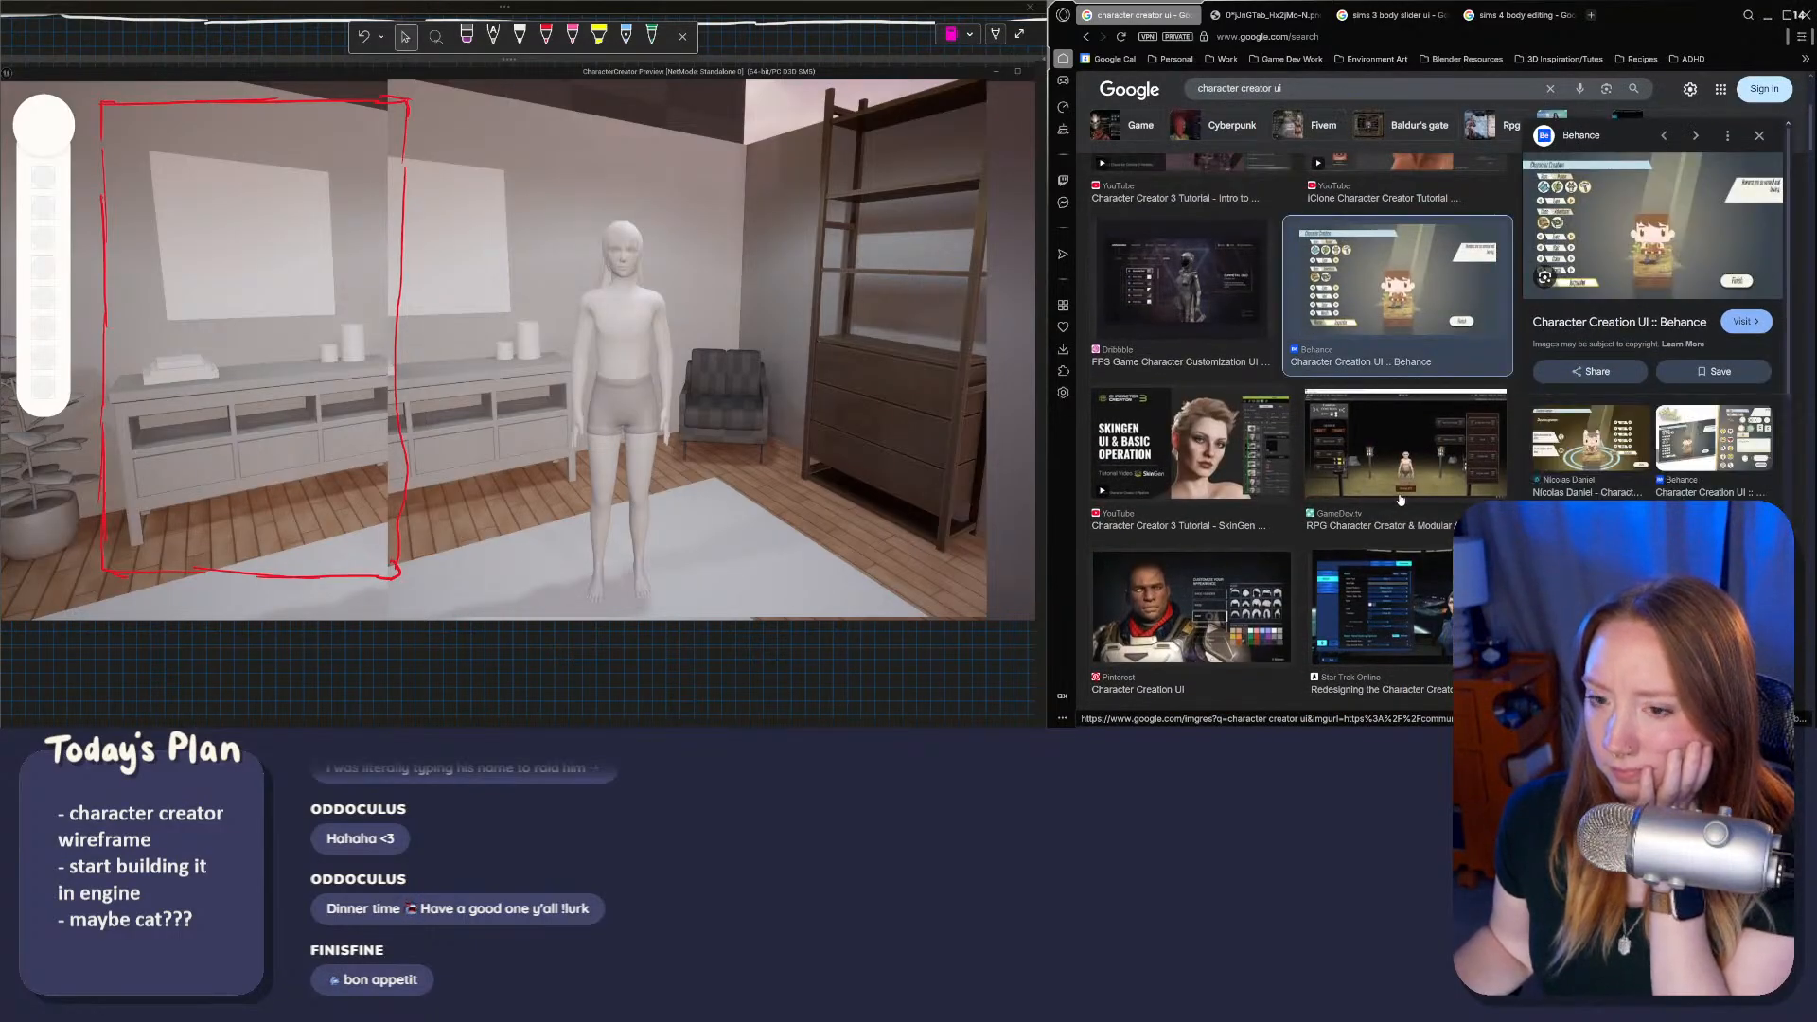
Step: Examine more "character creator ui" results, previewing the Dribbble Character Creation UI design and the Prism Studios character creation screen
{"action": "scroll", "coordinate": [1150, 410], "scroll_direction": "down", "scroll_amount": 3}
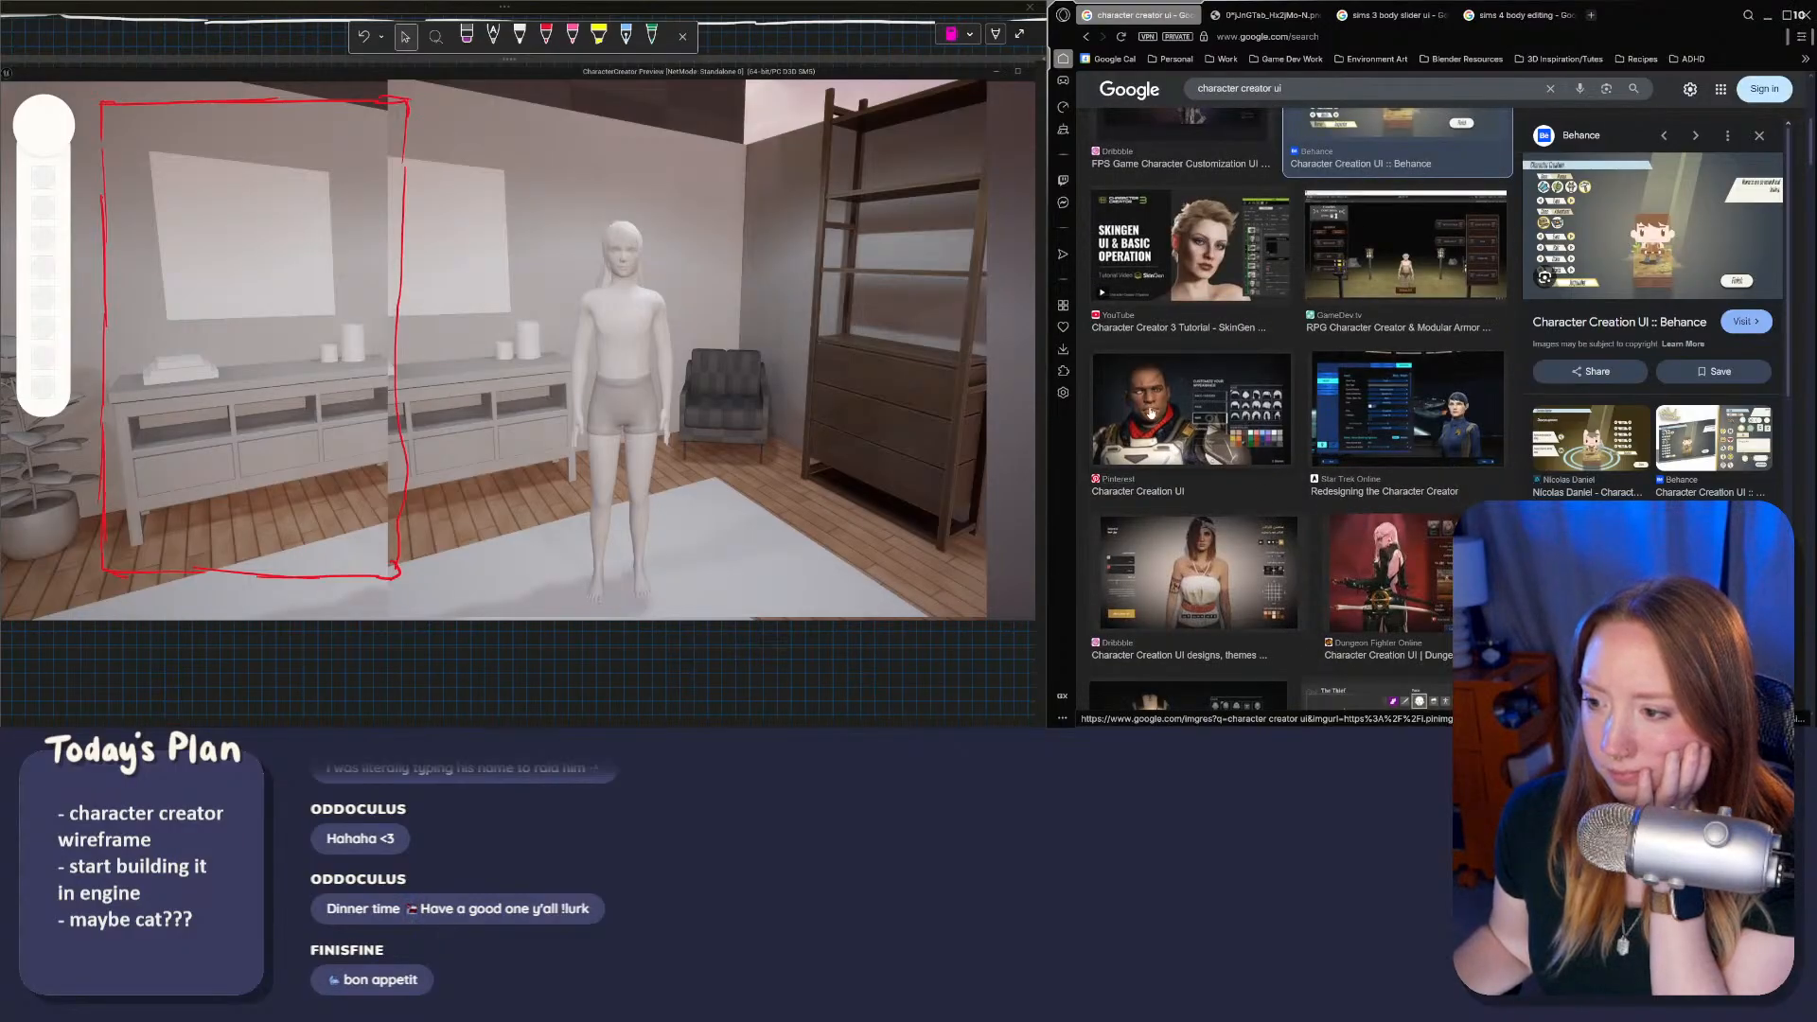
{"action": "scroll", "coordinate": [1150, 413], "scroll_direction": "down", "scroll_amount": 2}
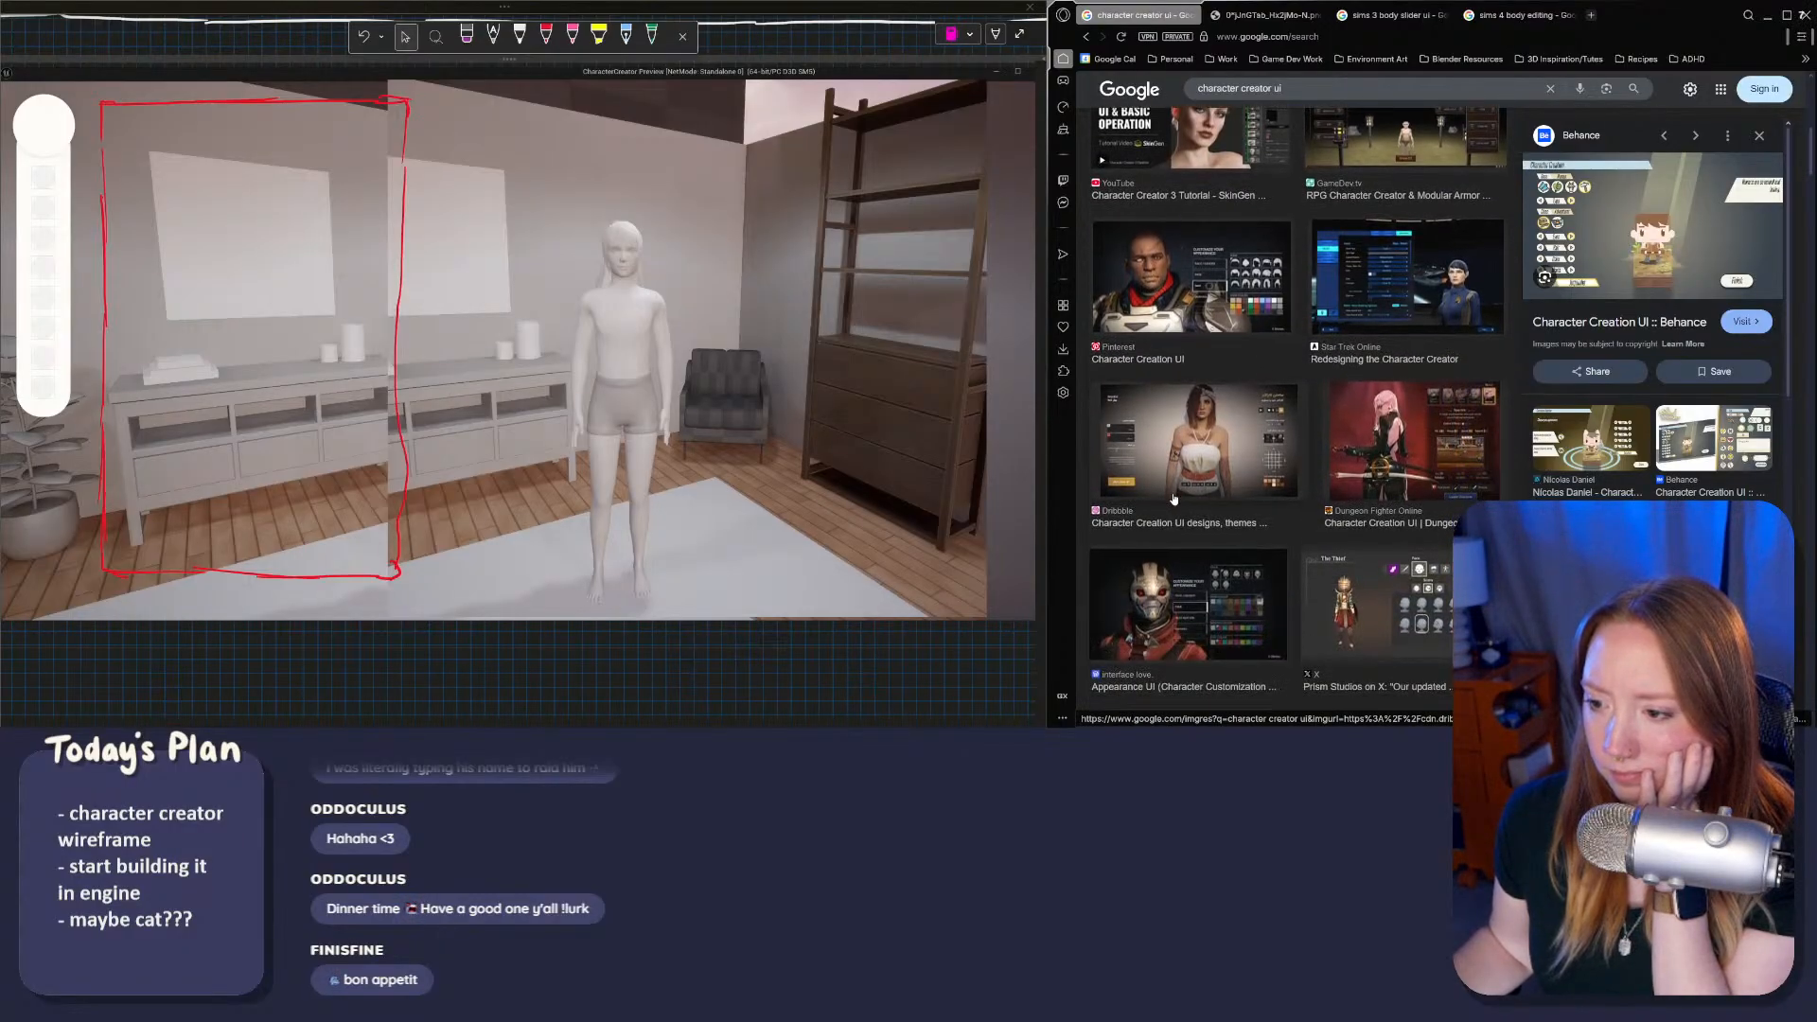
{"action": "left_click", "coordinate": [1206, 464]}
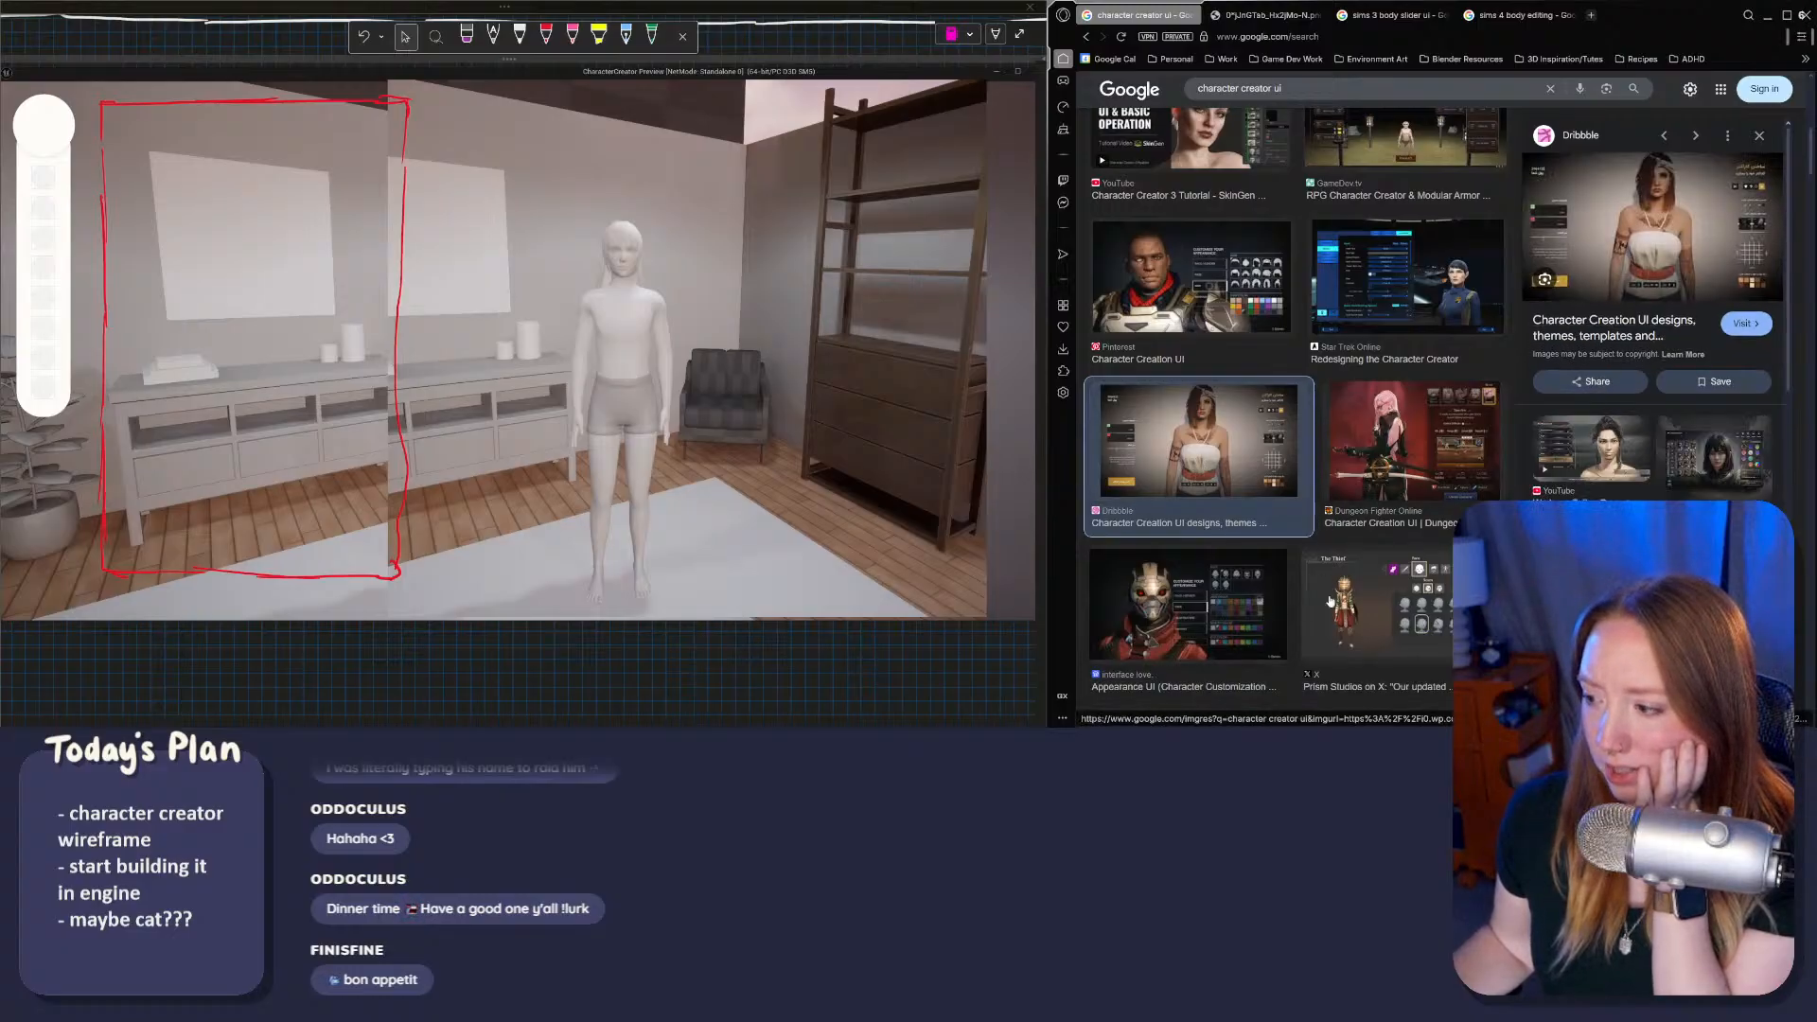
{"action": "scroll", "coordinate": [1316, 337], "scroll_direction": "down", "scroll_amount": 5}
{"action": "scroll", "coordinate": [1315, 338], "scroll_direction": "down", "scroll_amount": 3}
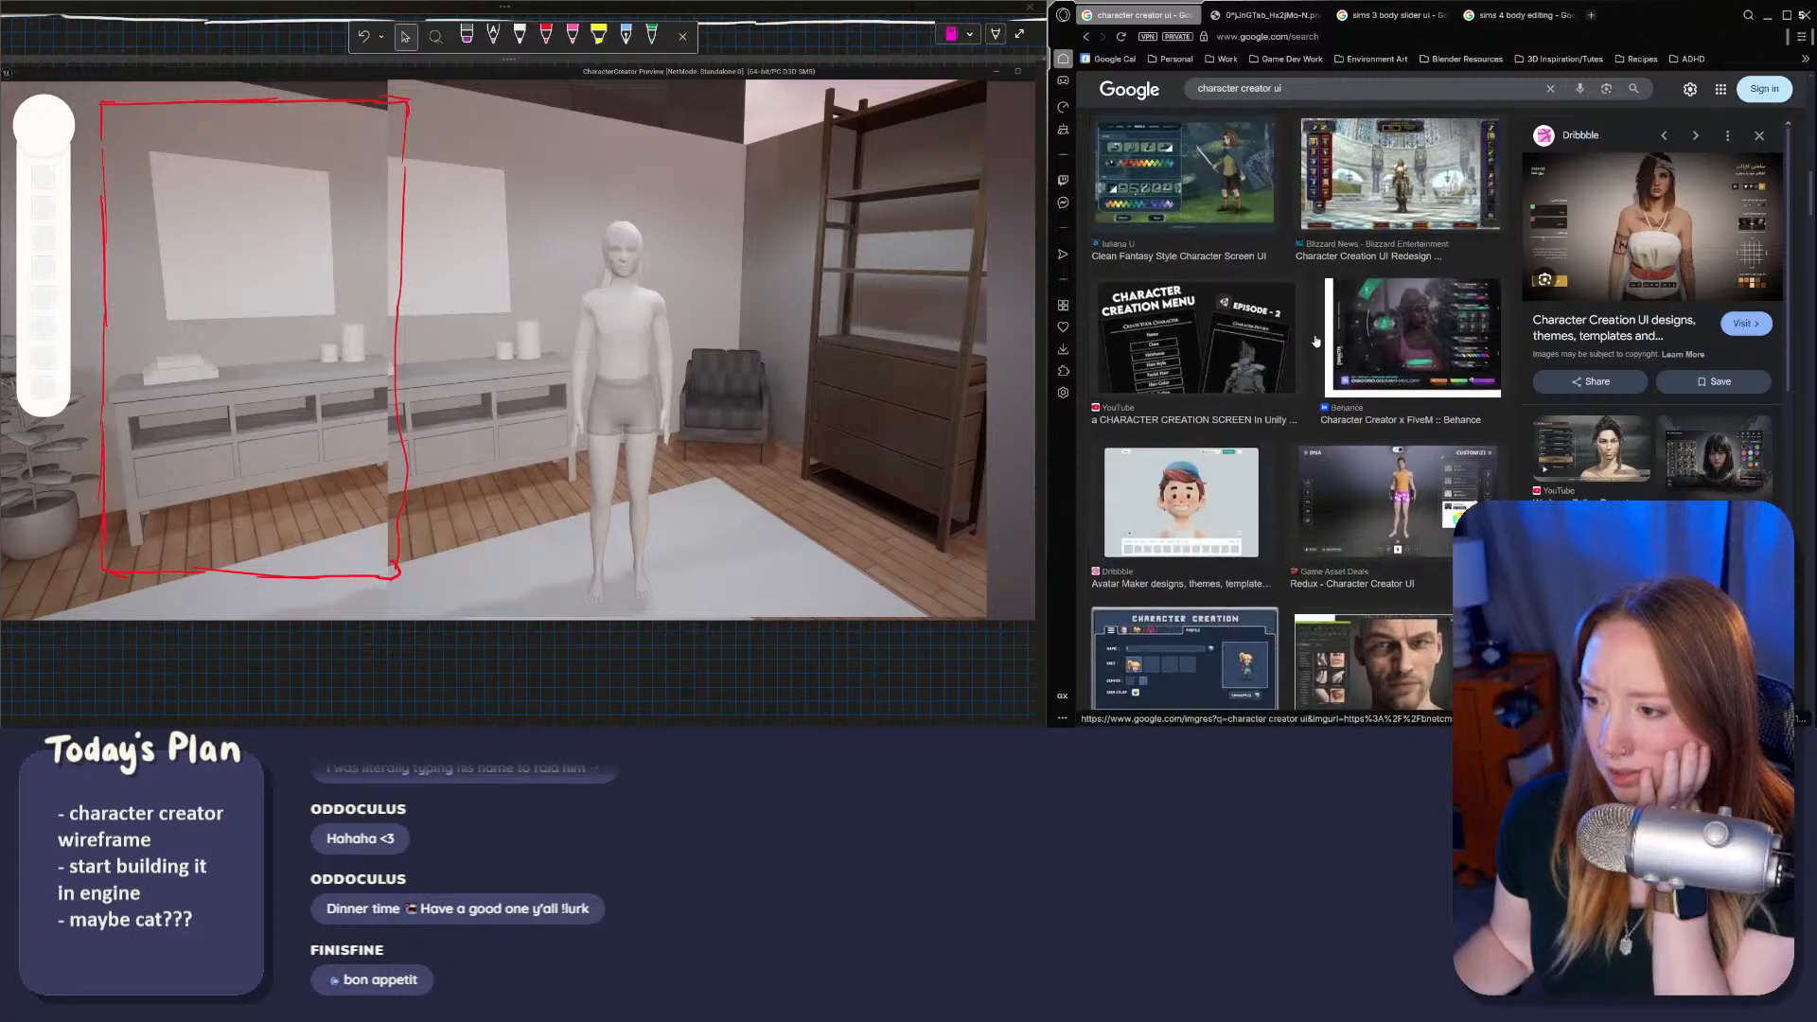
{"action": "scroll", "coordinate": [1323, 381], "scroll_direction": "down", "scroll_amount": 5}
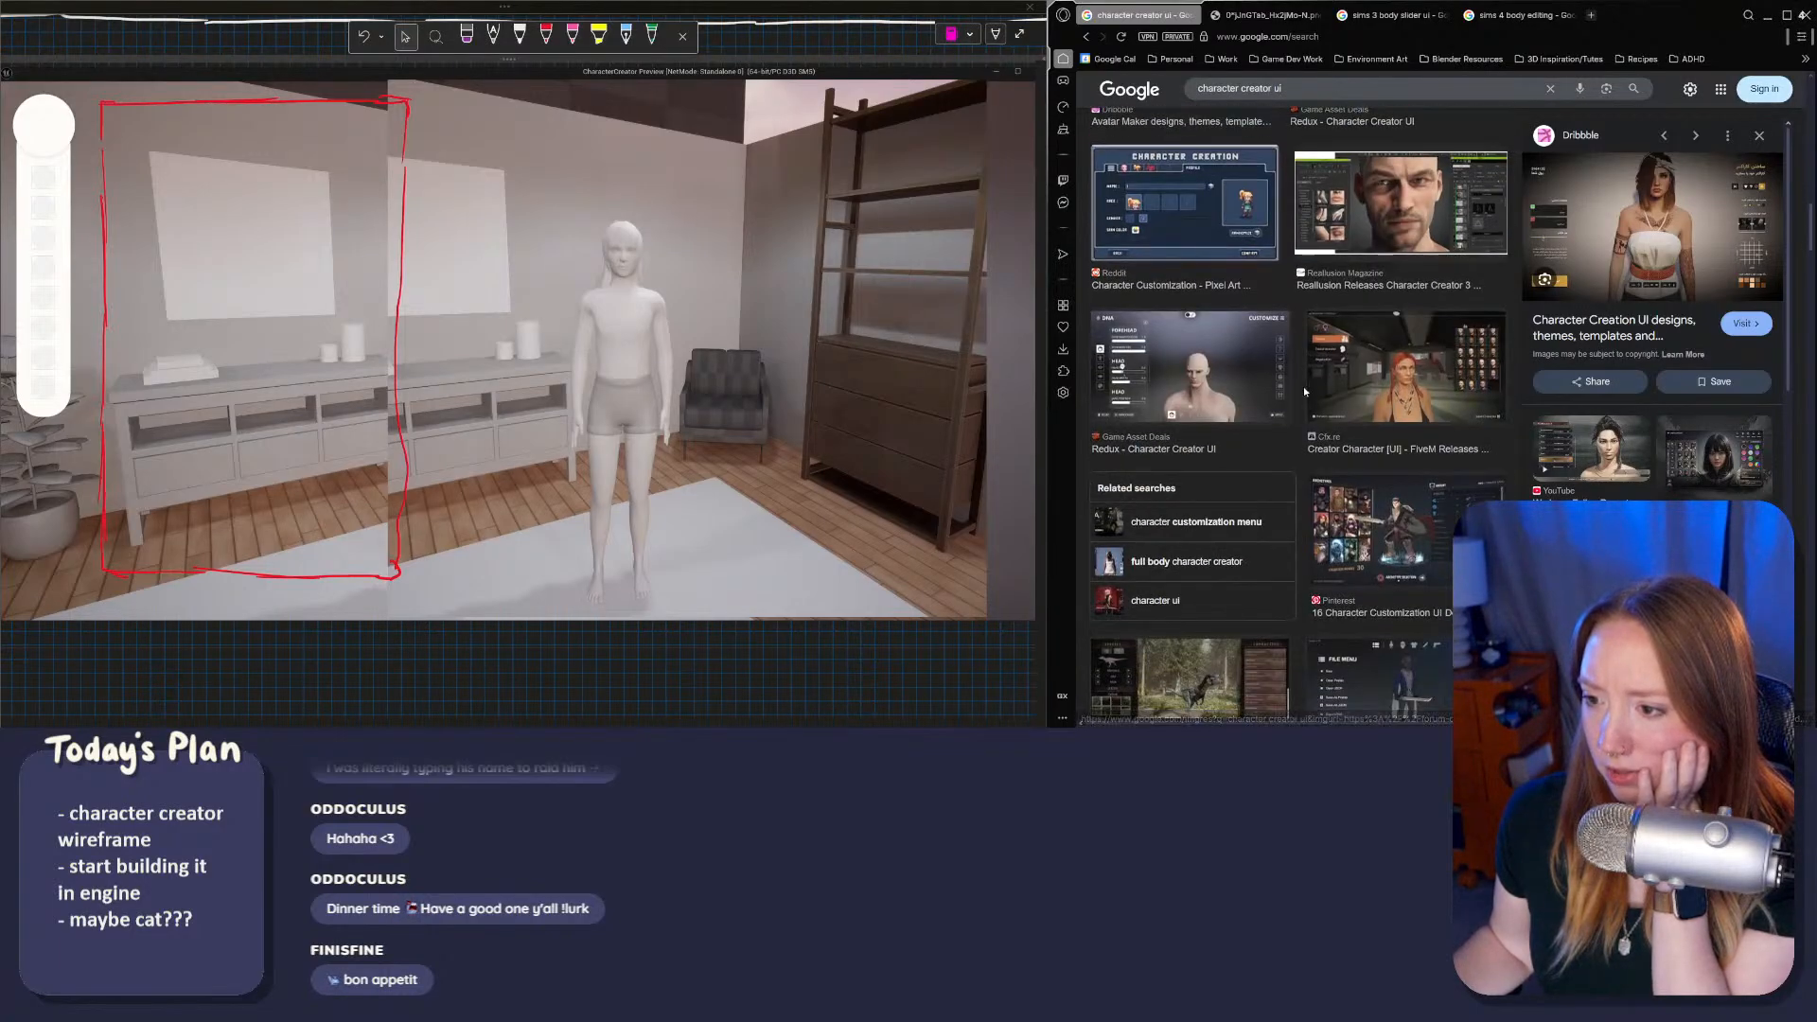
{"action": "scroll", "coordinate": [1311, 402], "scroll_direction": "down", "scroll_amount": 2}
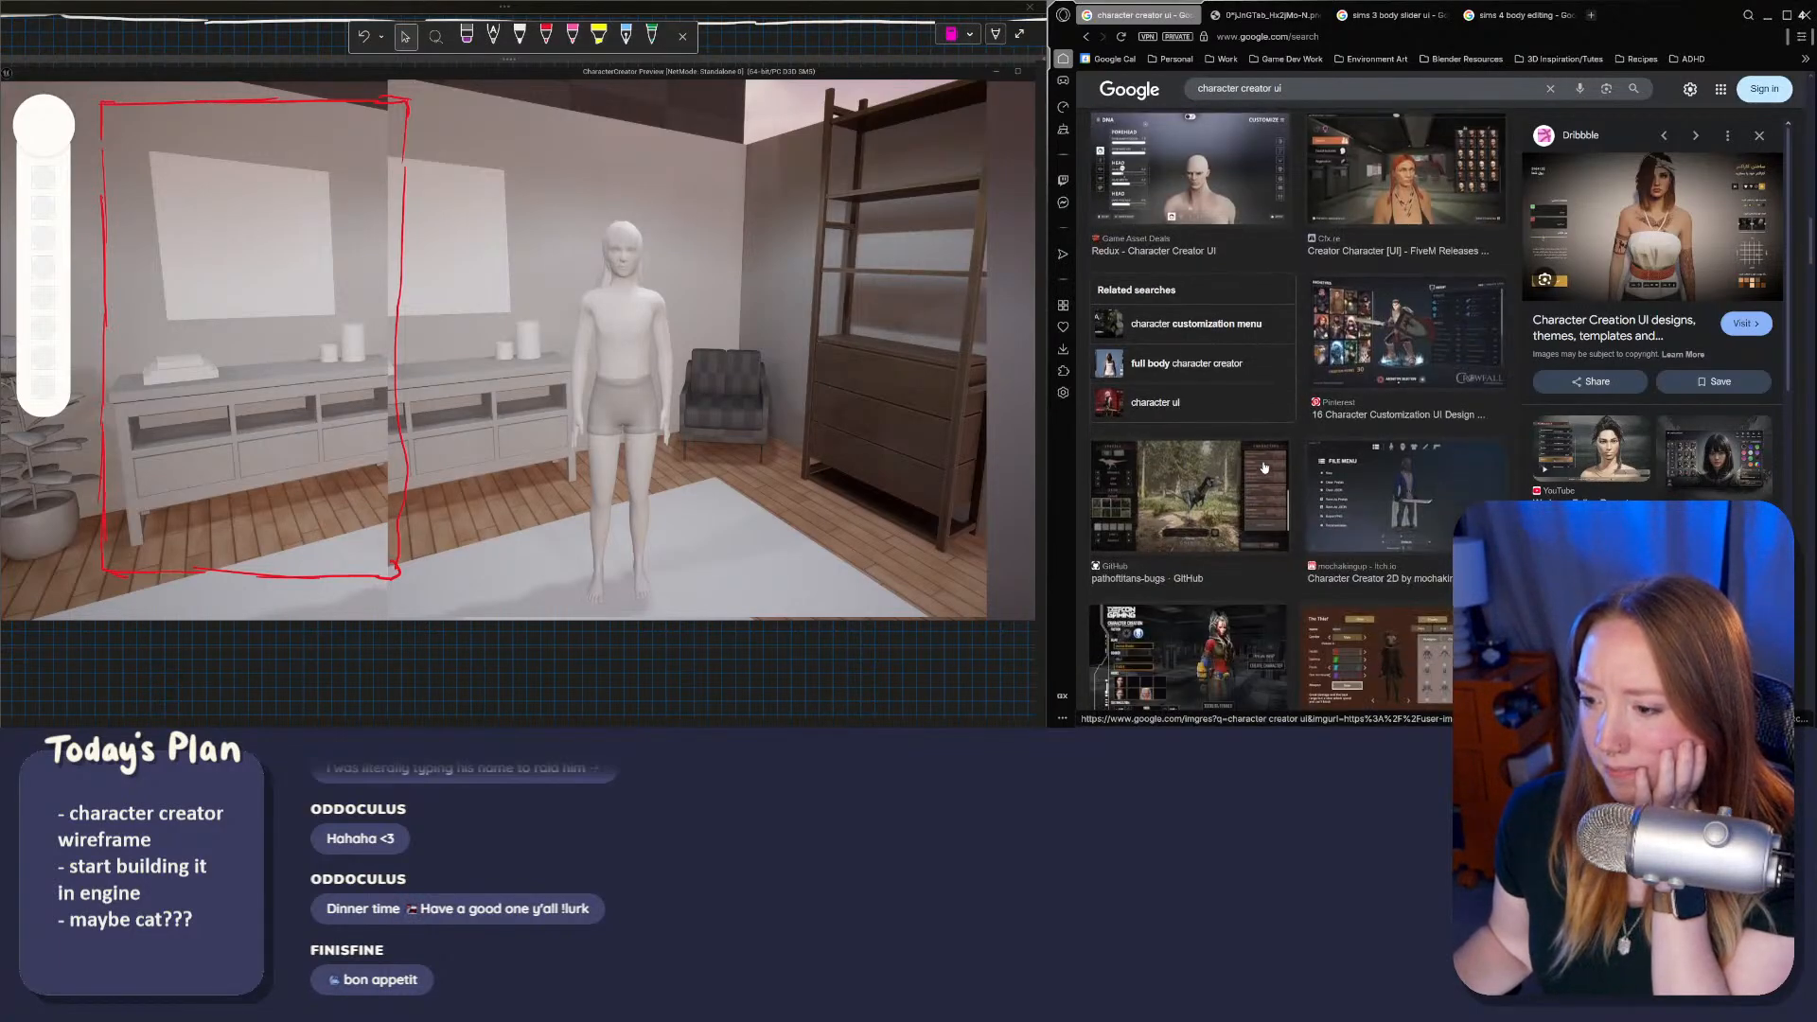
{"action": "scroll", "coordinate": [1259, 473], "scroll_direction": "down", "scroll_amount": 2}
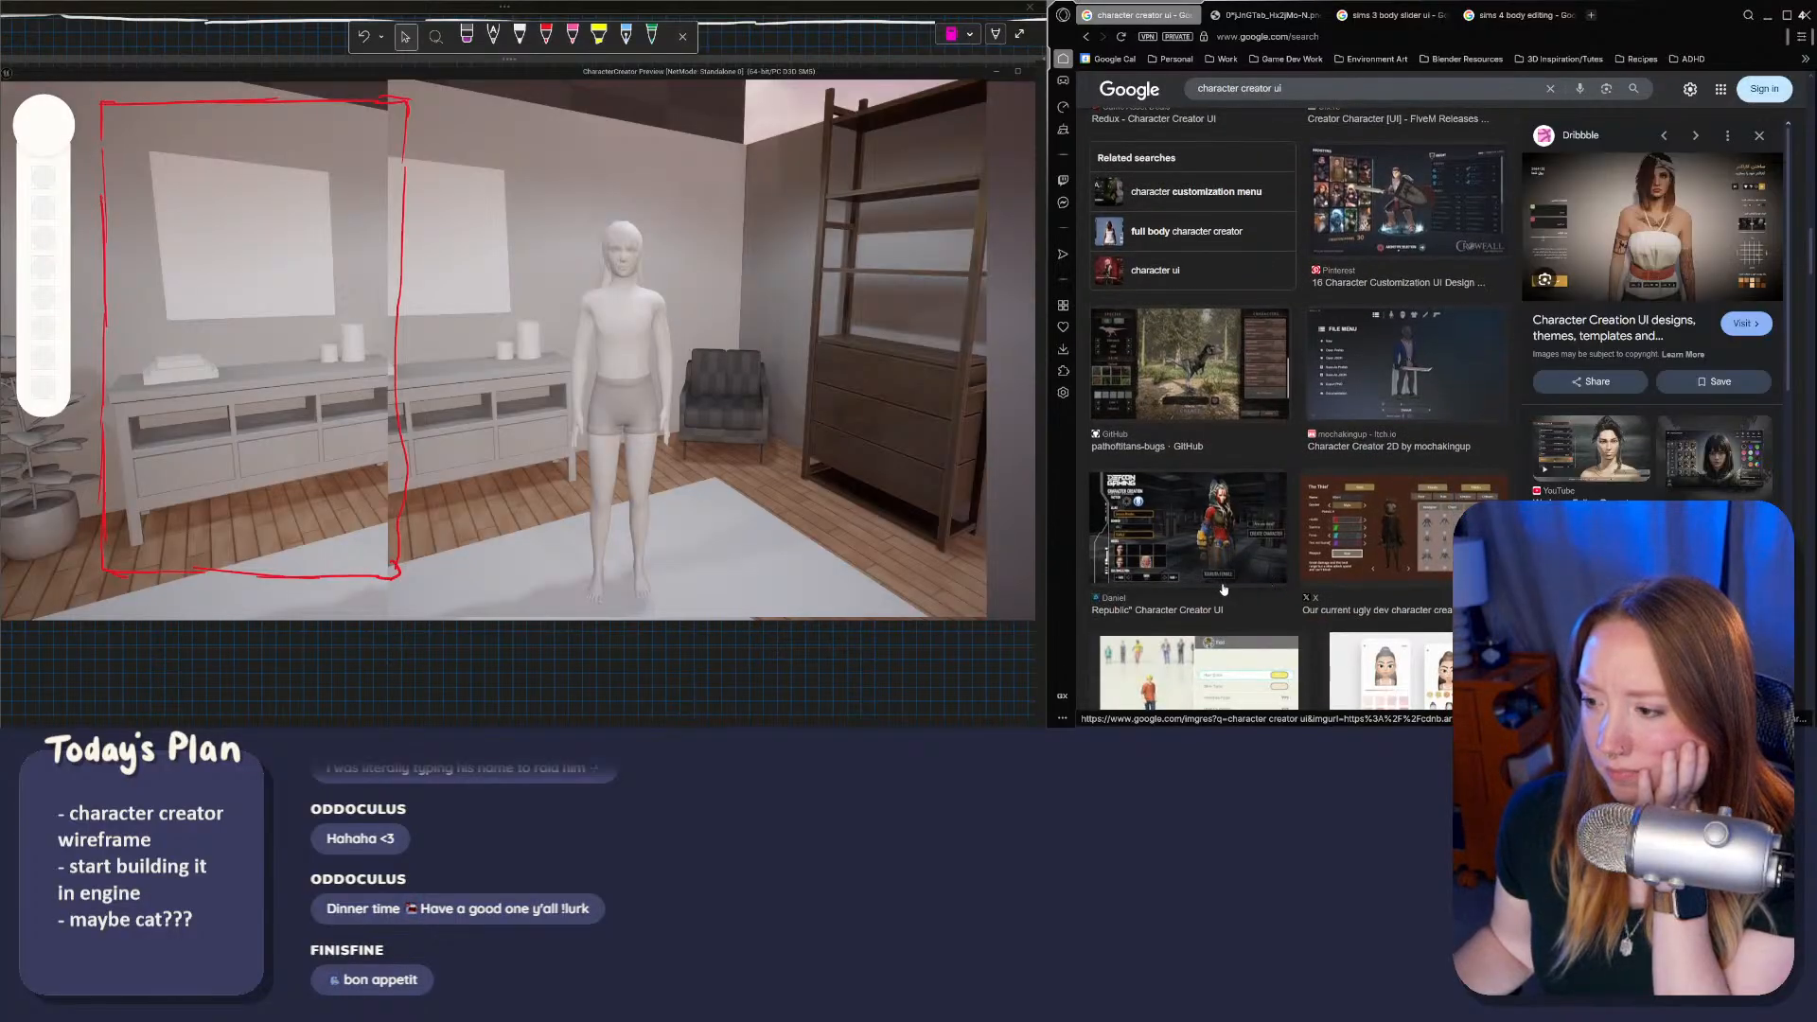
{"action": "left_click", "coordinate": [1379, 528]}
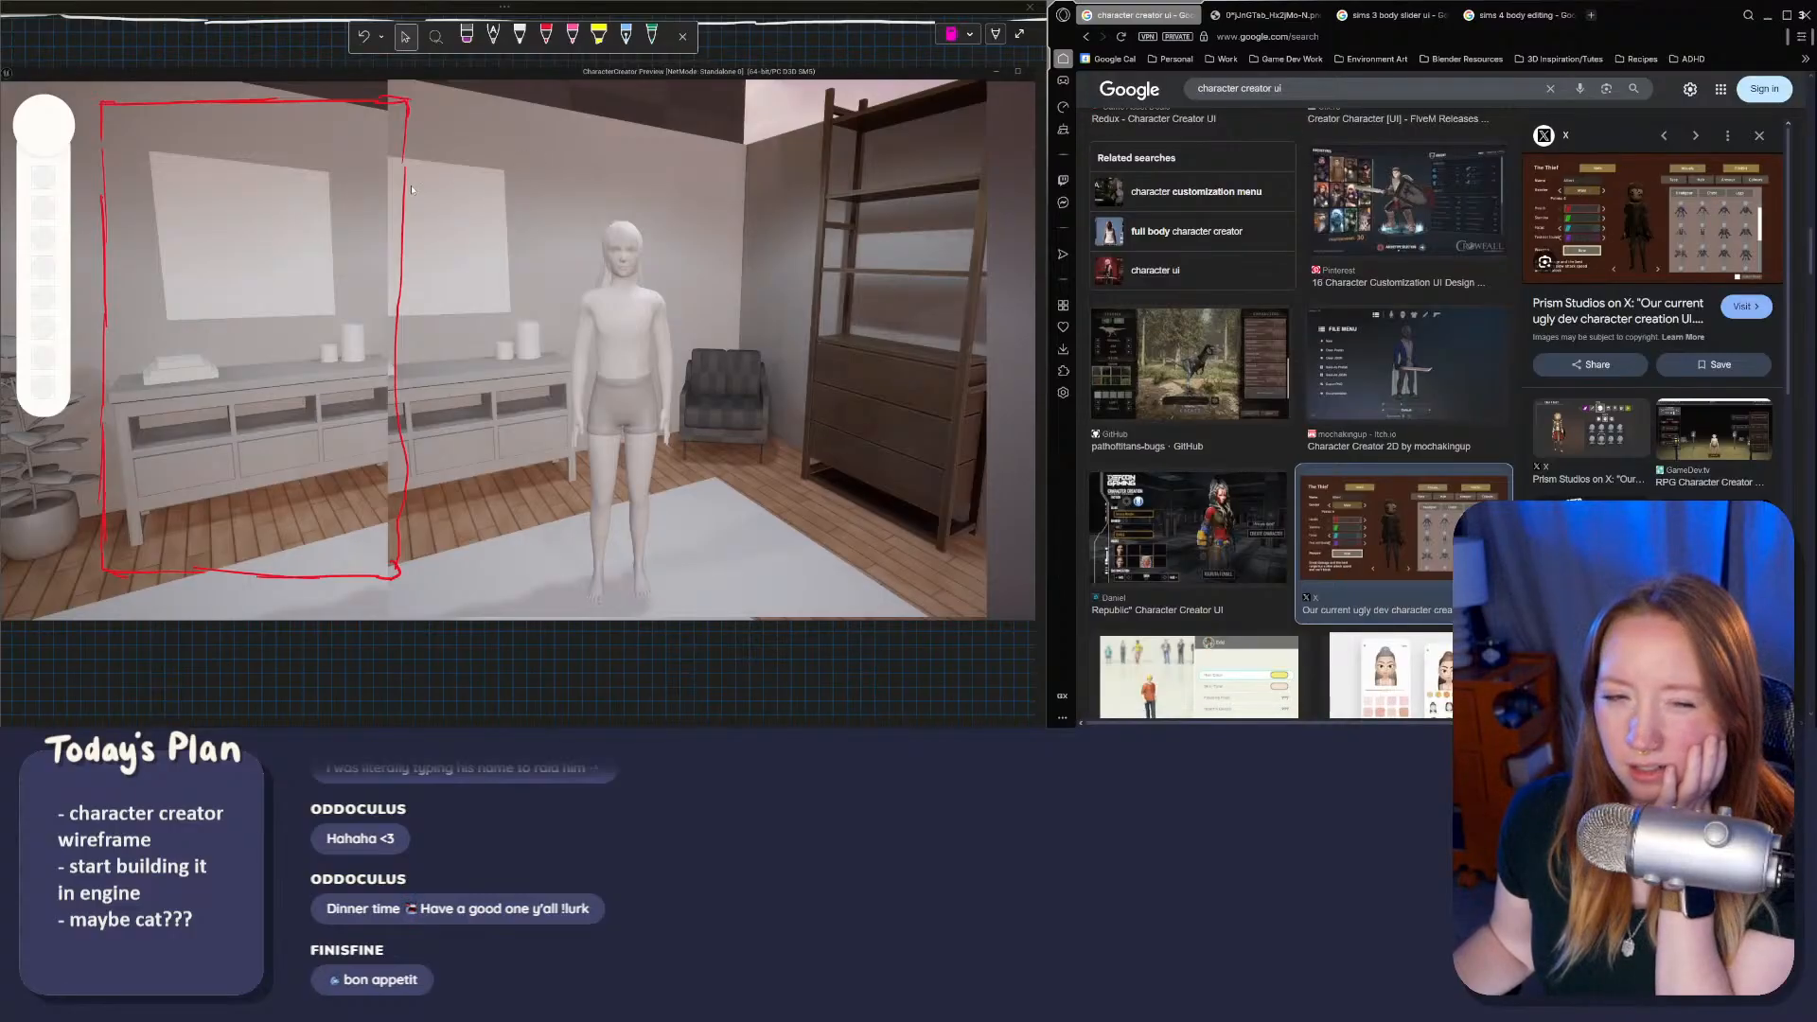
Step: Mark the first small icon below the large circle on the wireframe's sidebar with a red pen dot, and return to the selection tool
{"action": "left_click", "coordinate": [88, 175]}
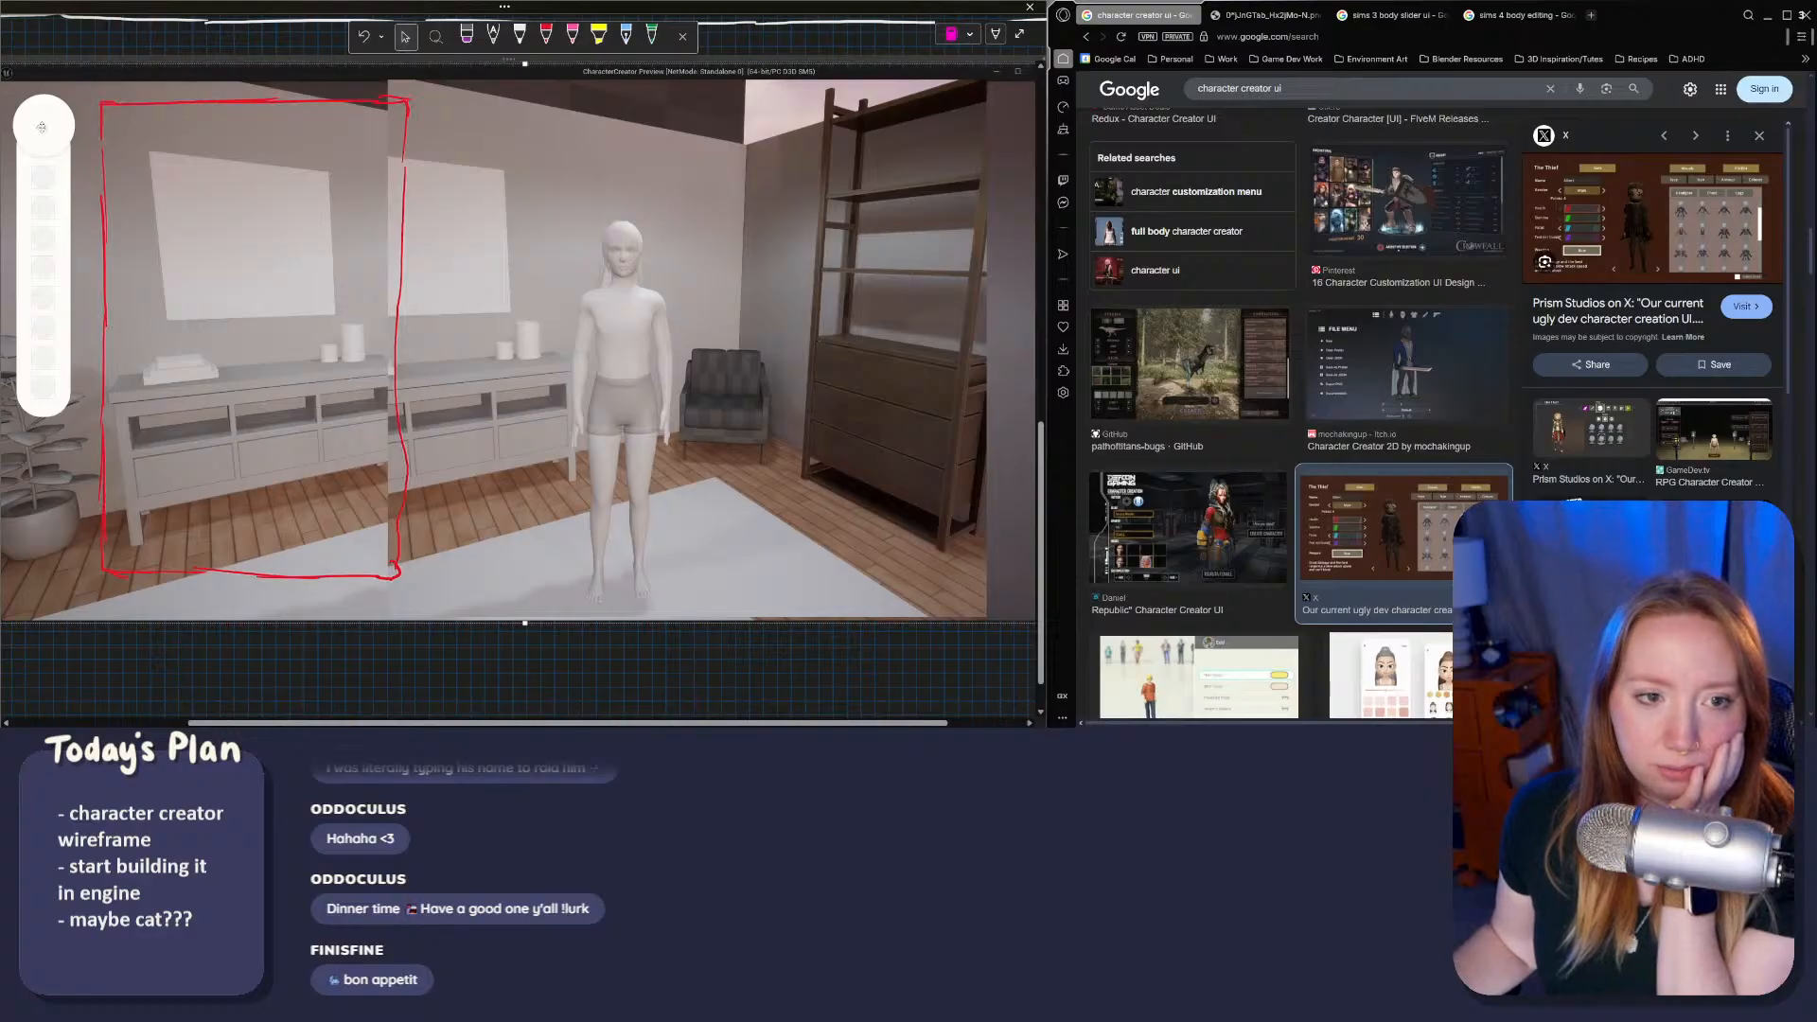
{"action": "left_click", "coordinate": [546, 36]}
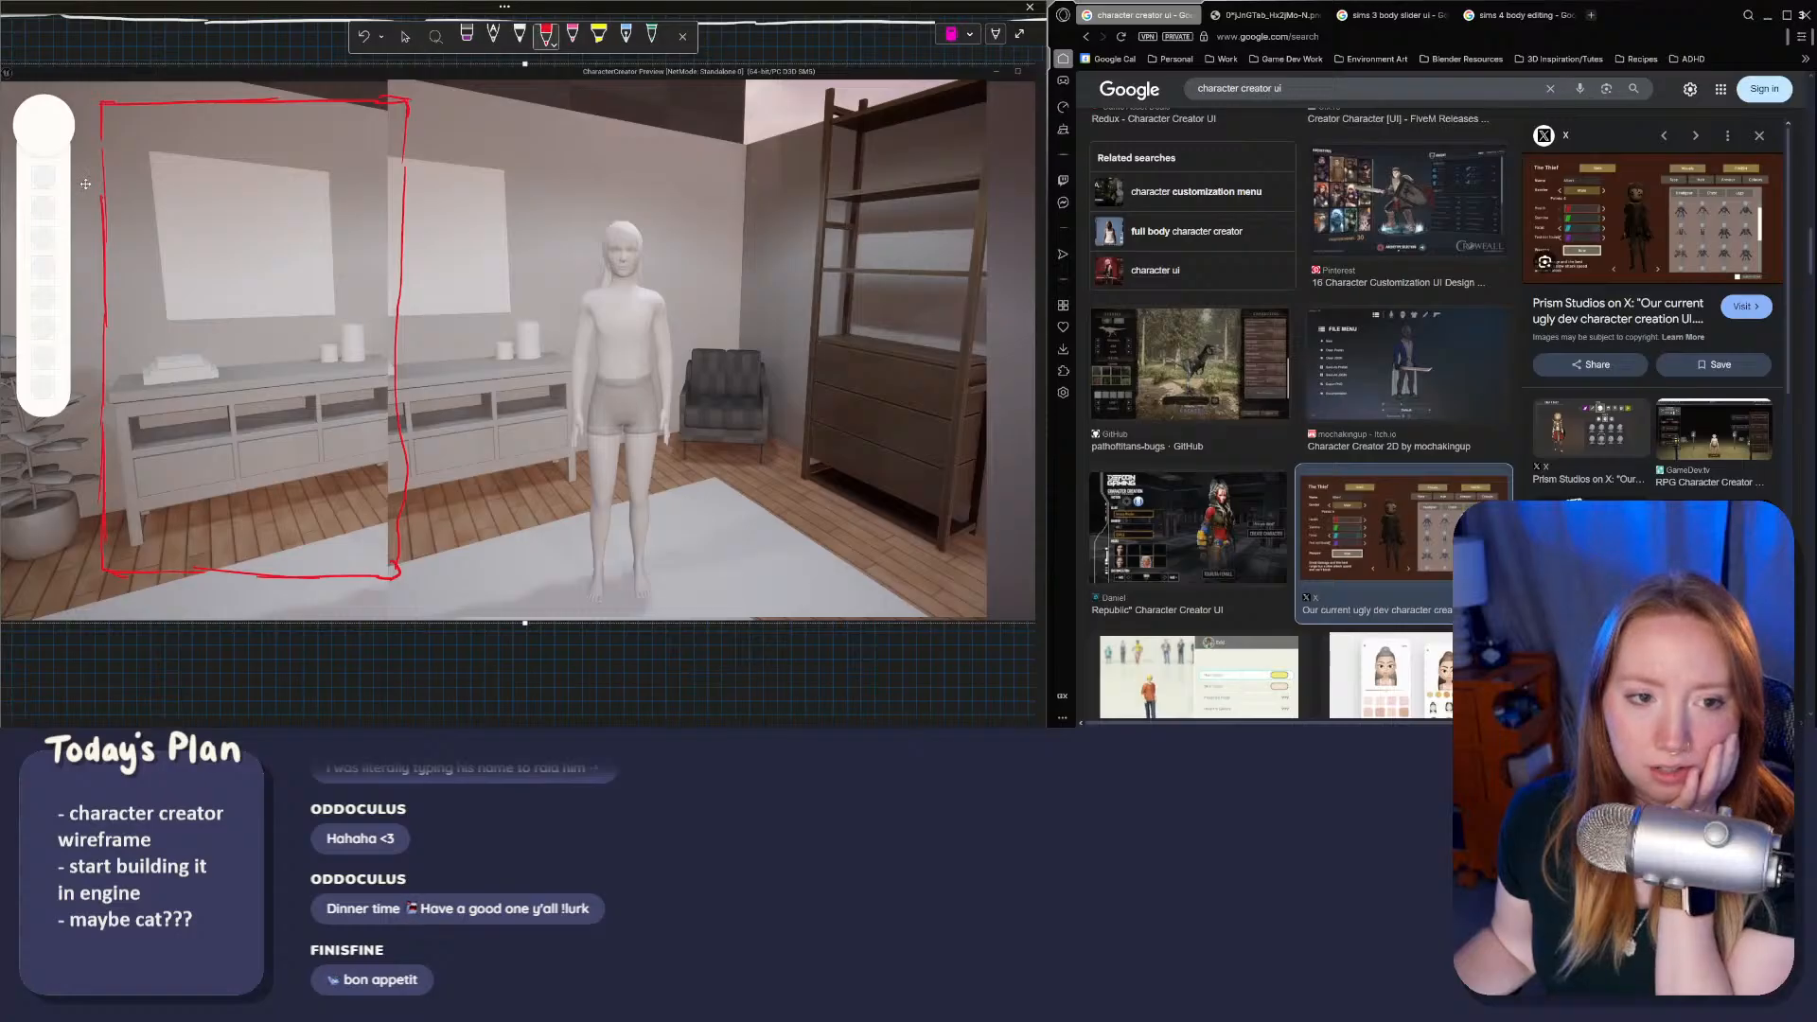
{"action": "left_click", "coordinate": [546, 36]}
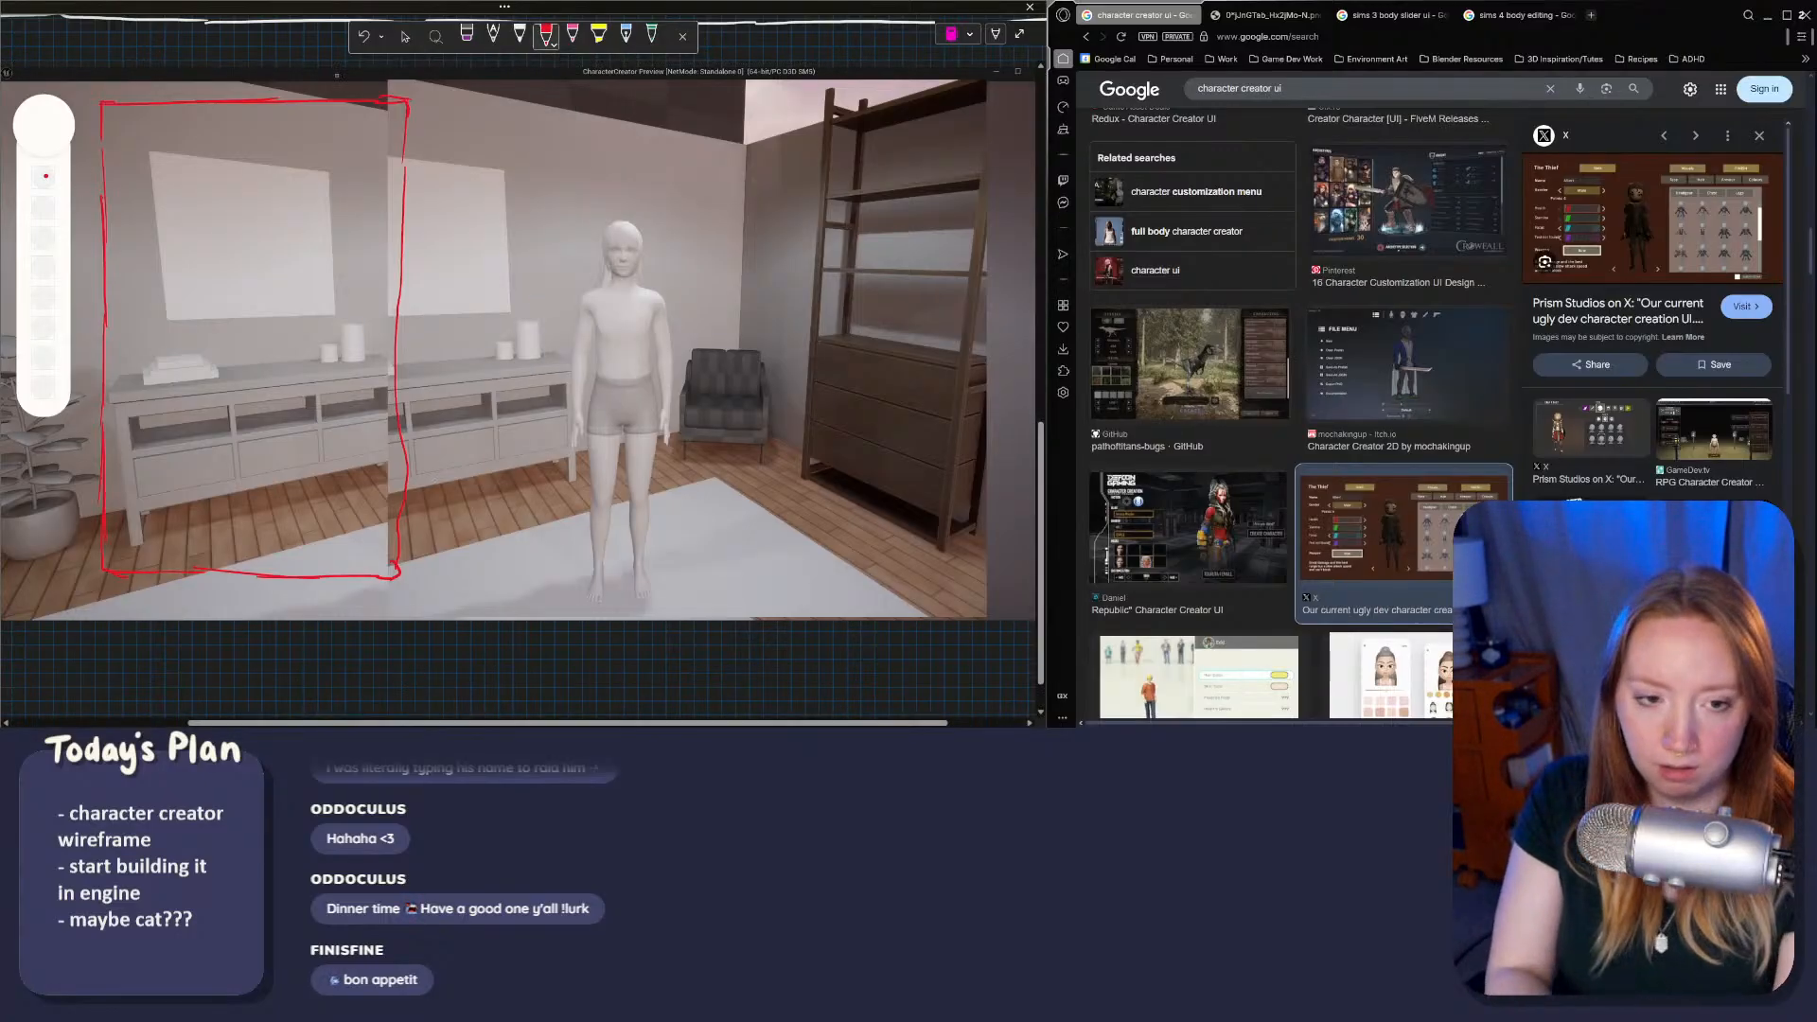
{"action": "left_click", "coordinate": [405, 37]}
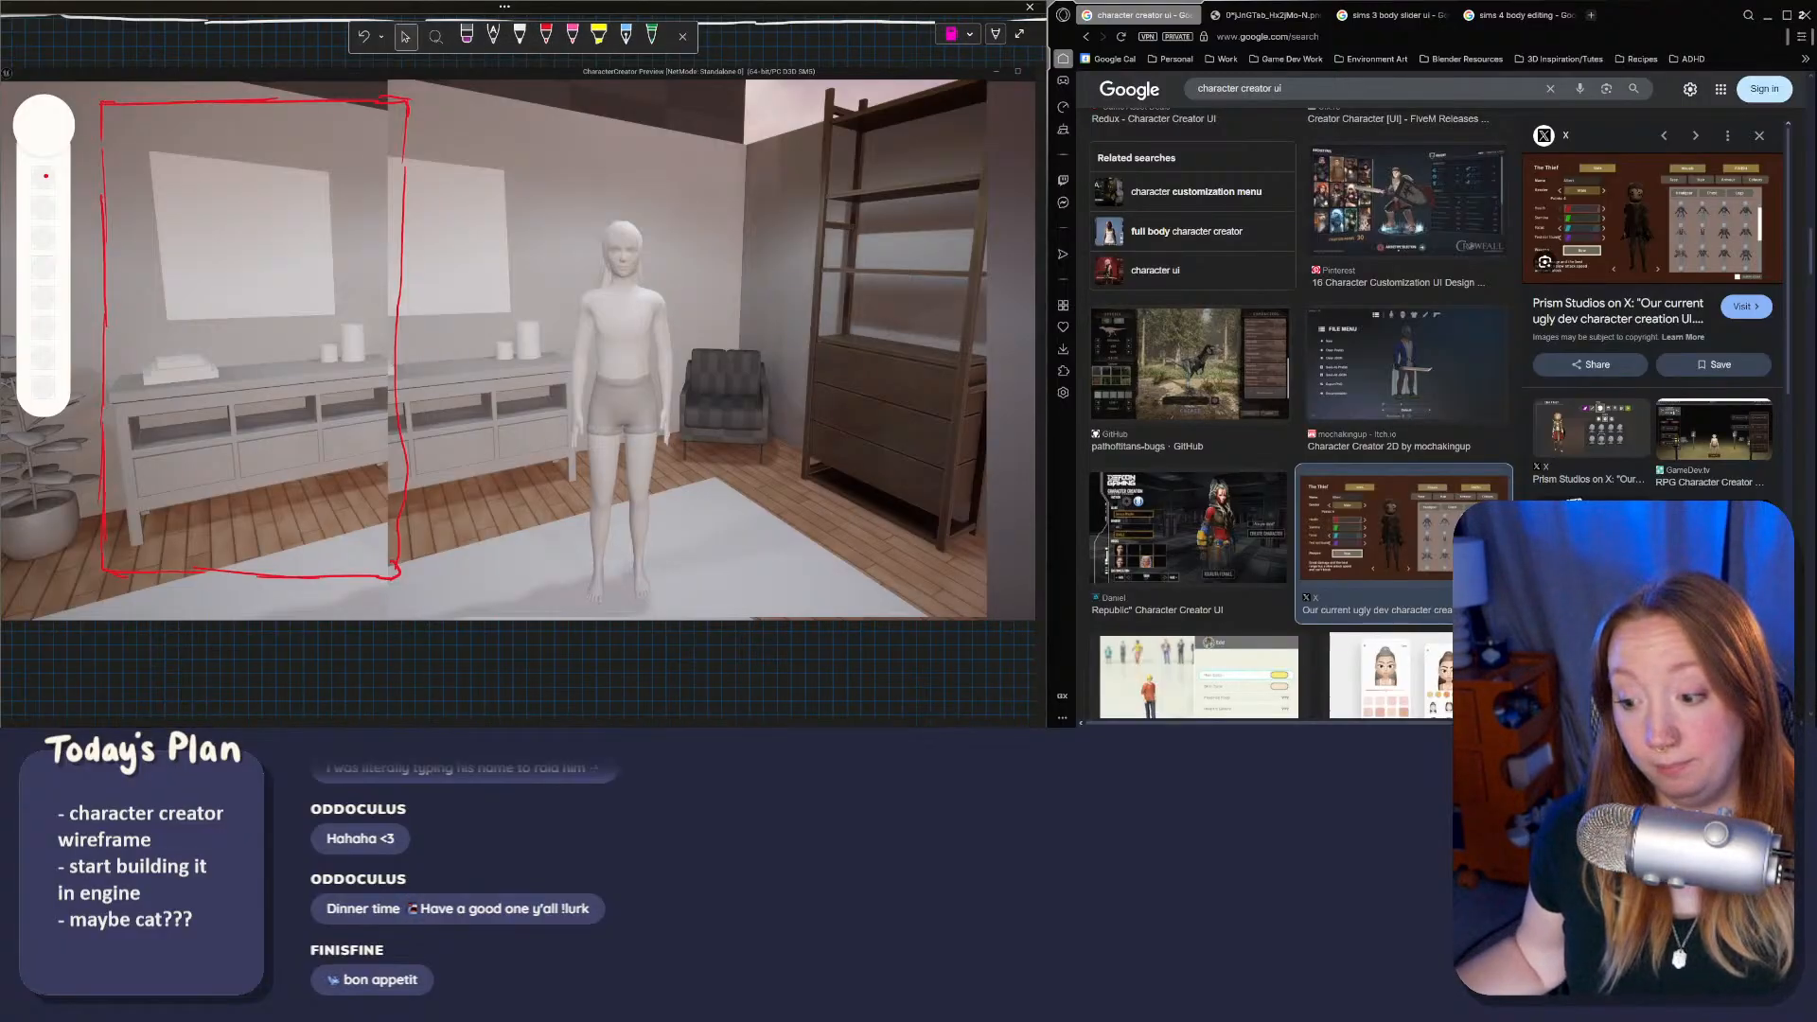
Step: Check the Character Creator notes page, switch to Unreal and open the Body page in a new level preview
{"action": "key", "text": "alt+Tab"}
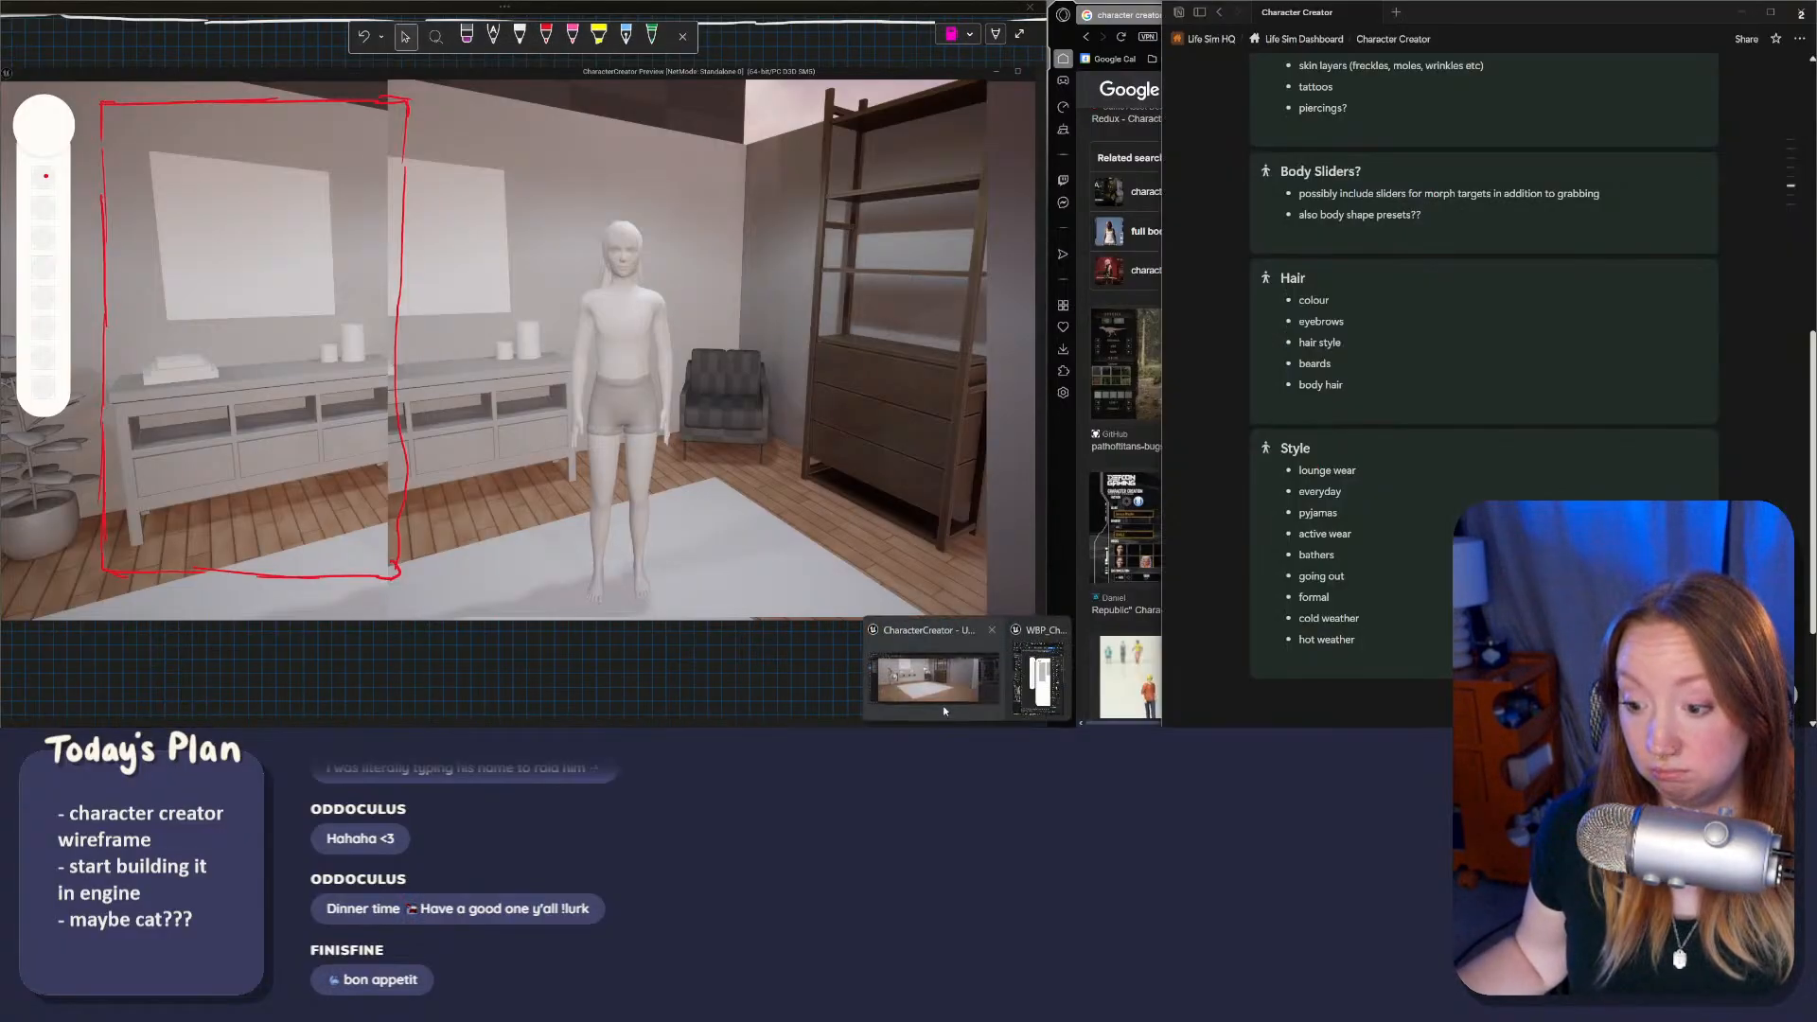
{"action": "left_click", "coordinate": [945, 709]}
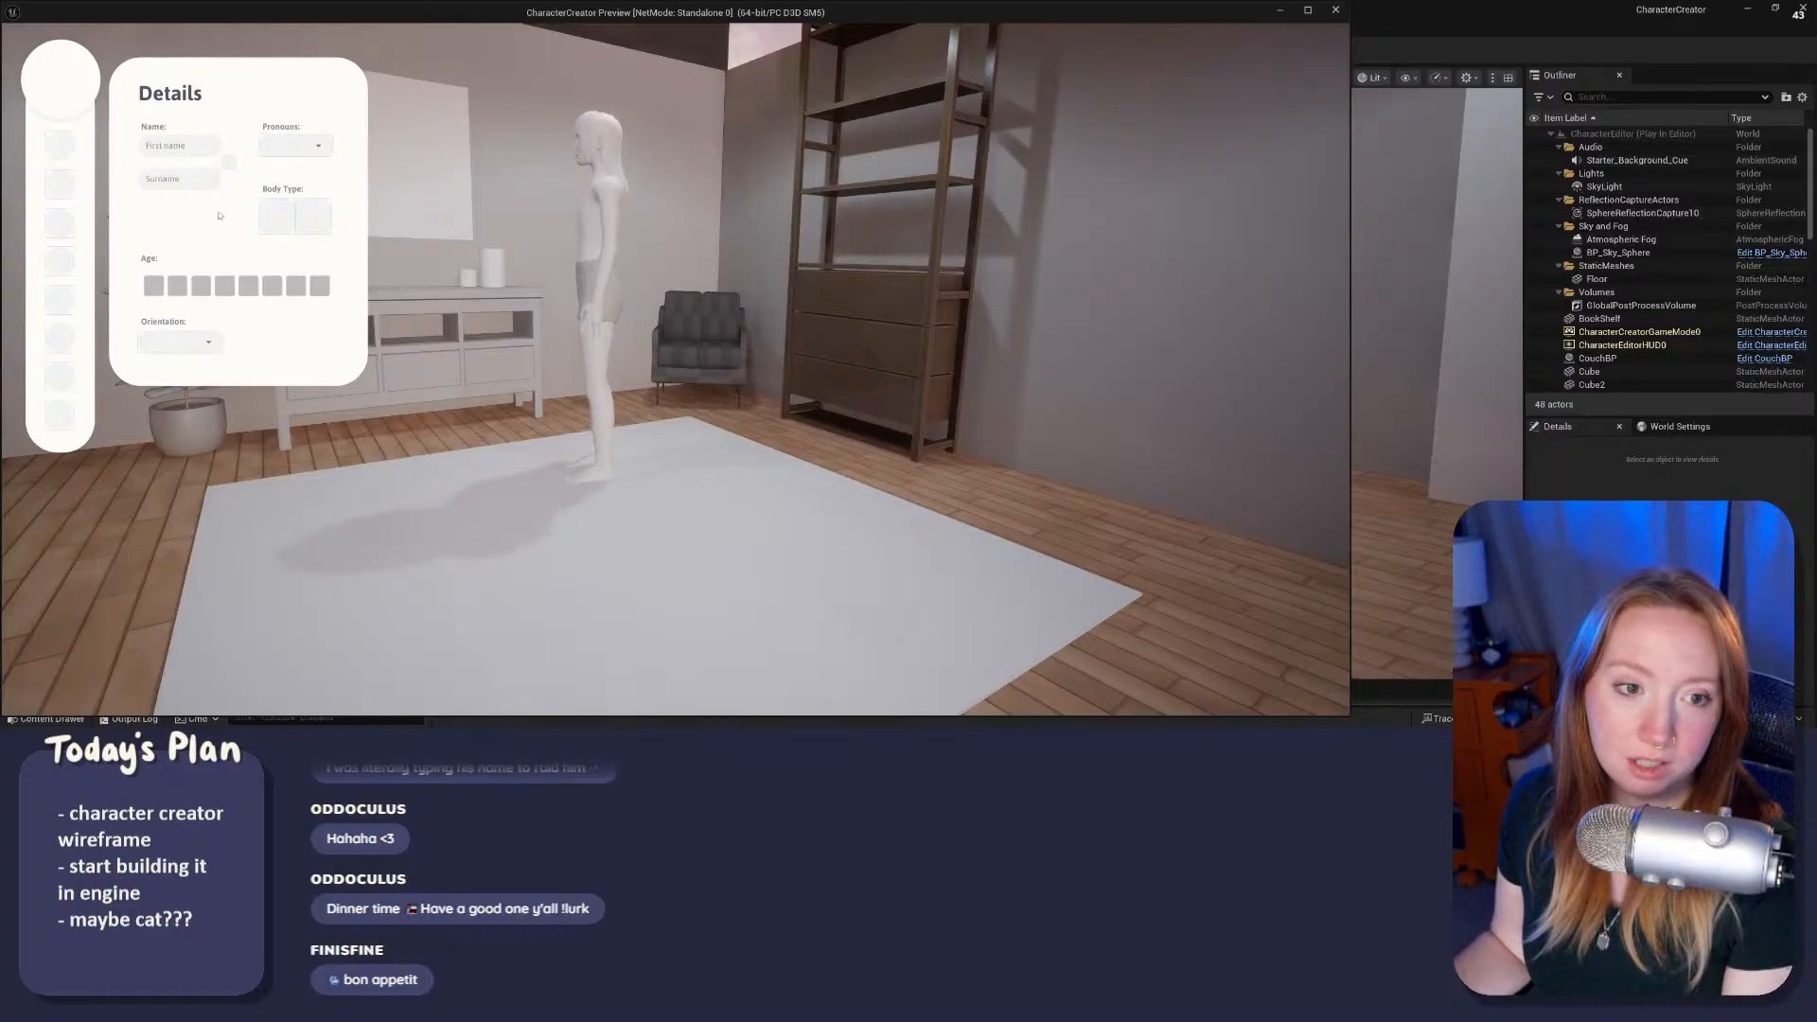
{"action": "left_click", "coordinate": [70, 286]}
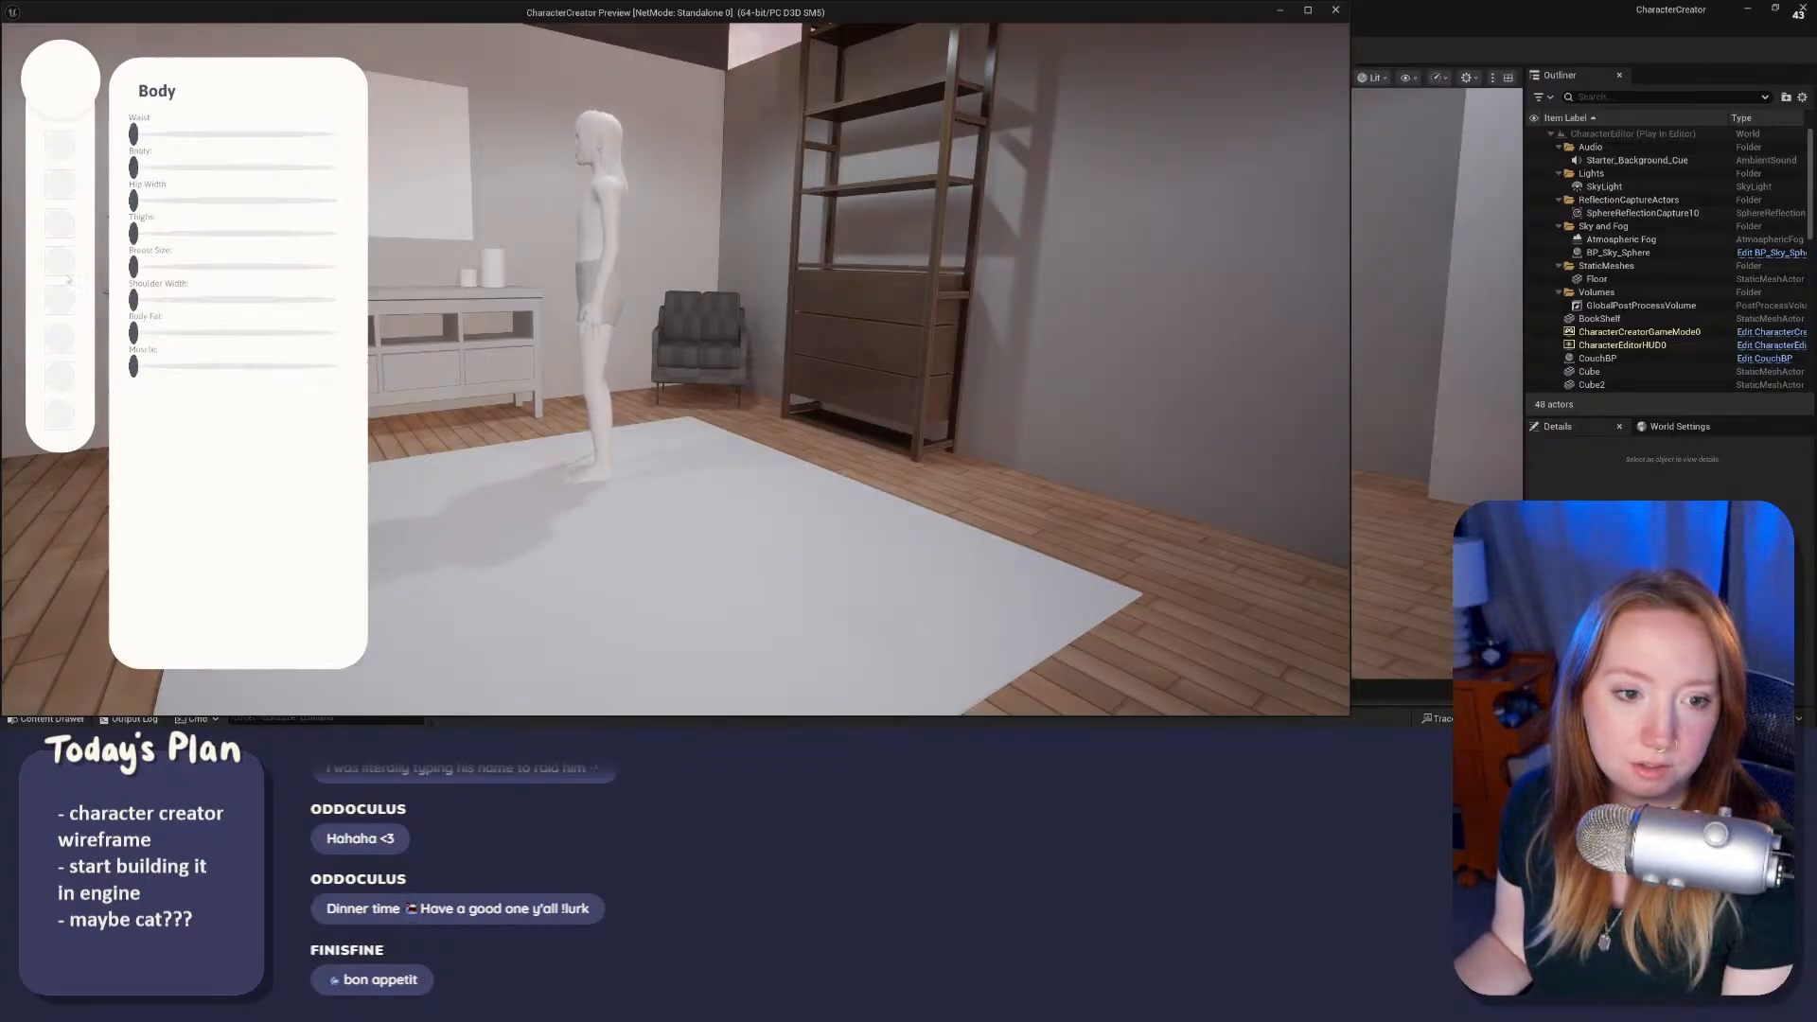
Step: Check the Traits and Style pages in the running character creator preview, and close the preview
{"action": "left_click", "coordinate": [70, 319]}
{"action": "left_click", "coordinate": [61, 229]}
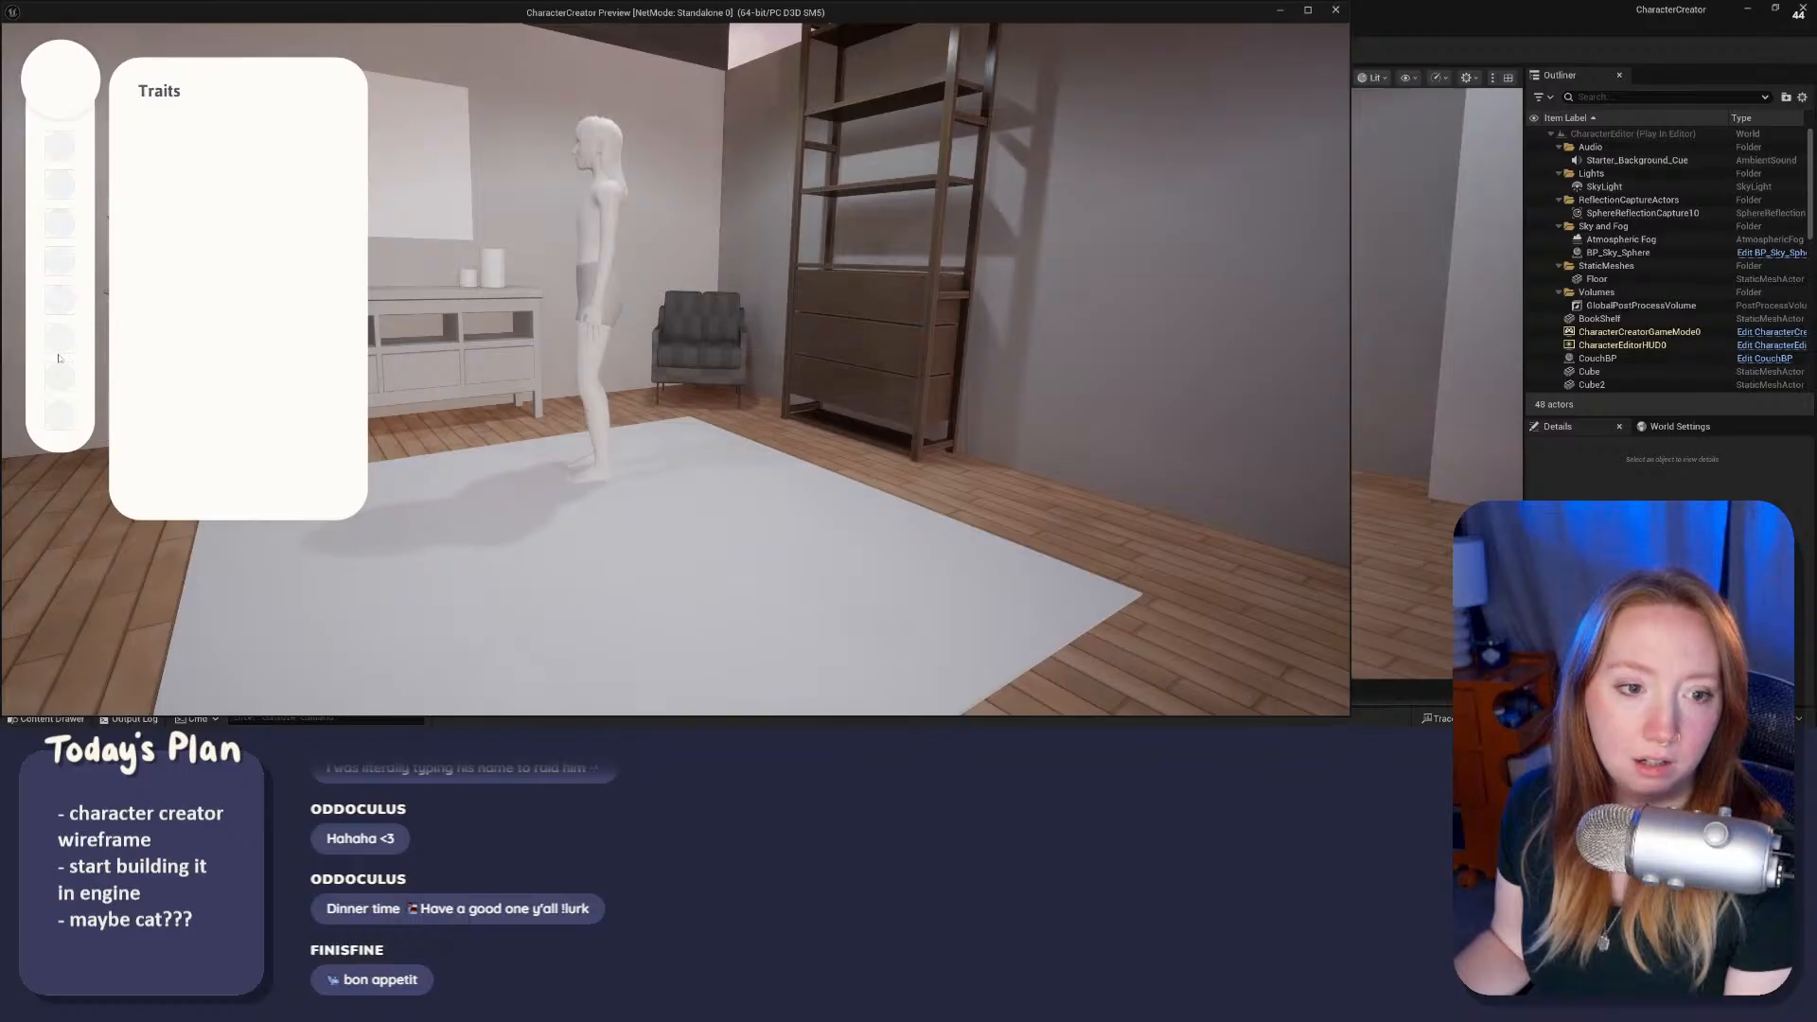
{"action": "left_click", "coordinate": [62, 388]}
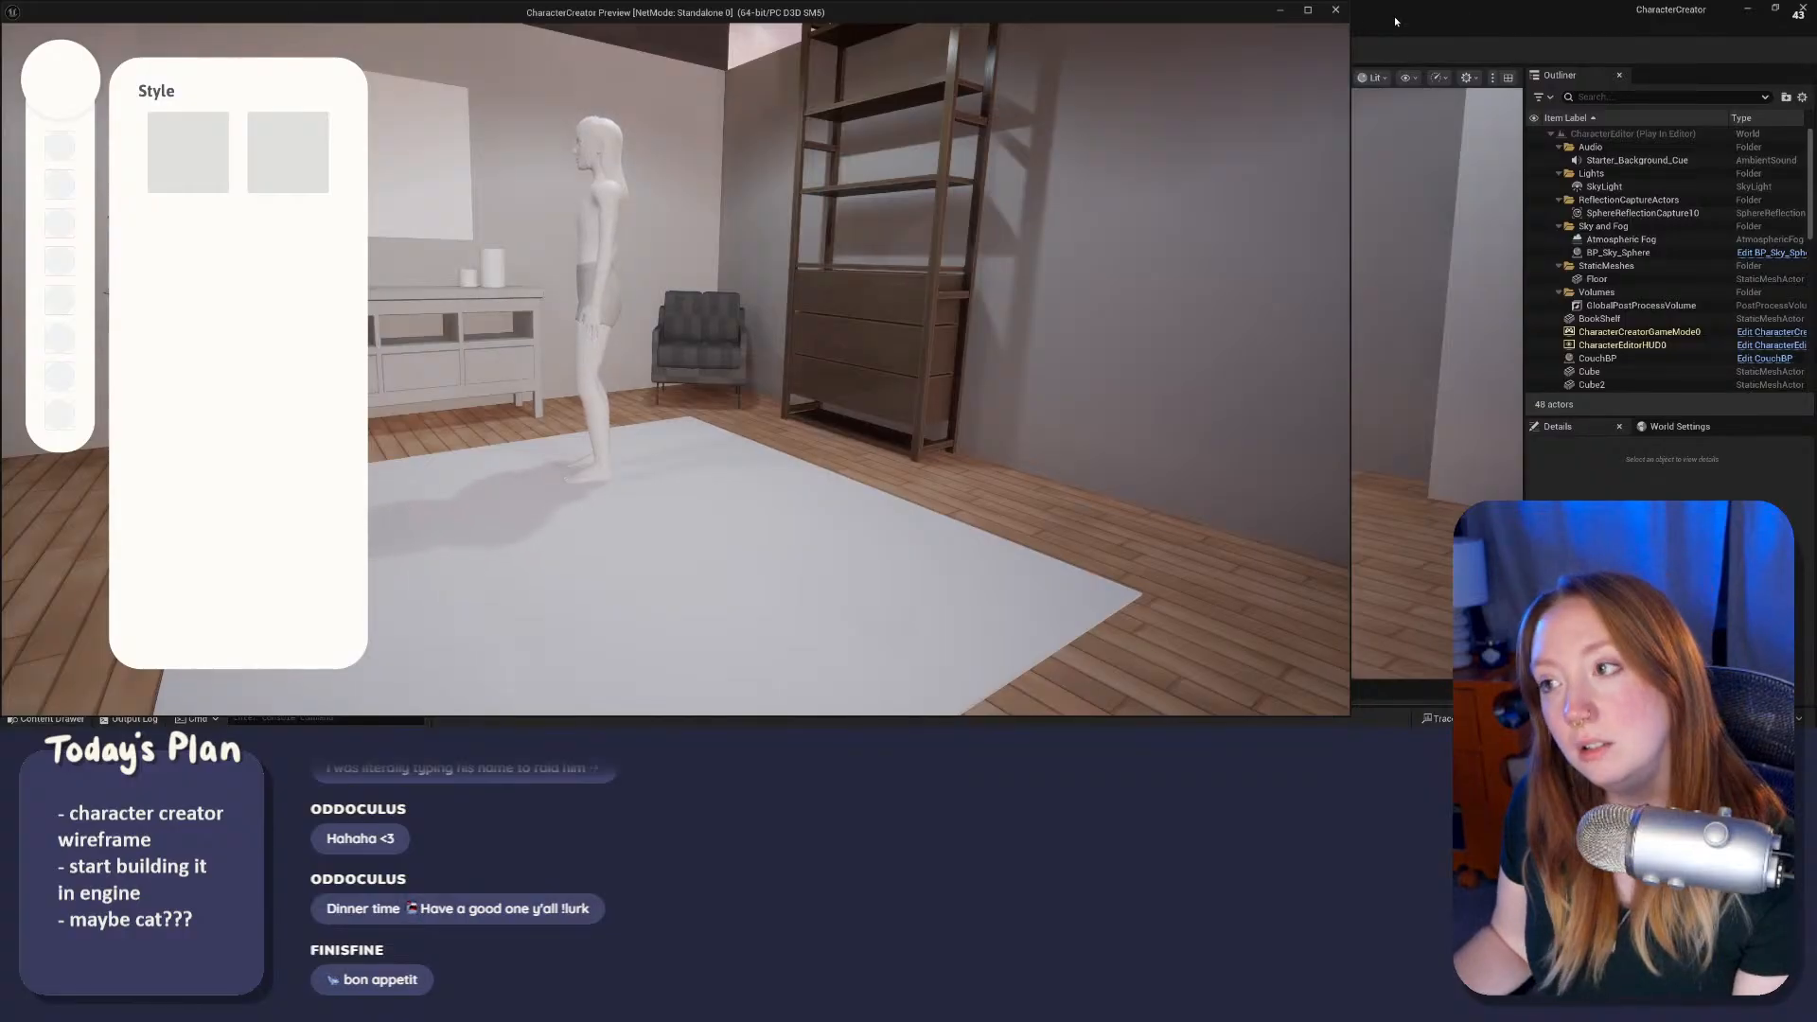
{"action": "left_click", "coordinate": [1335, 11]}
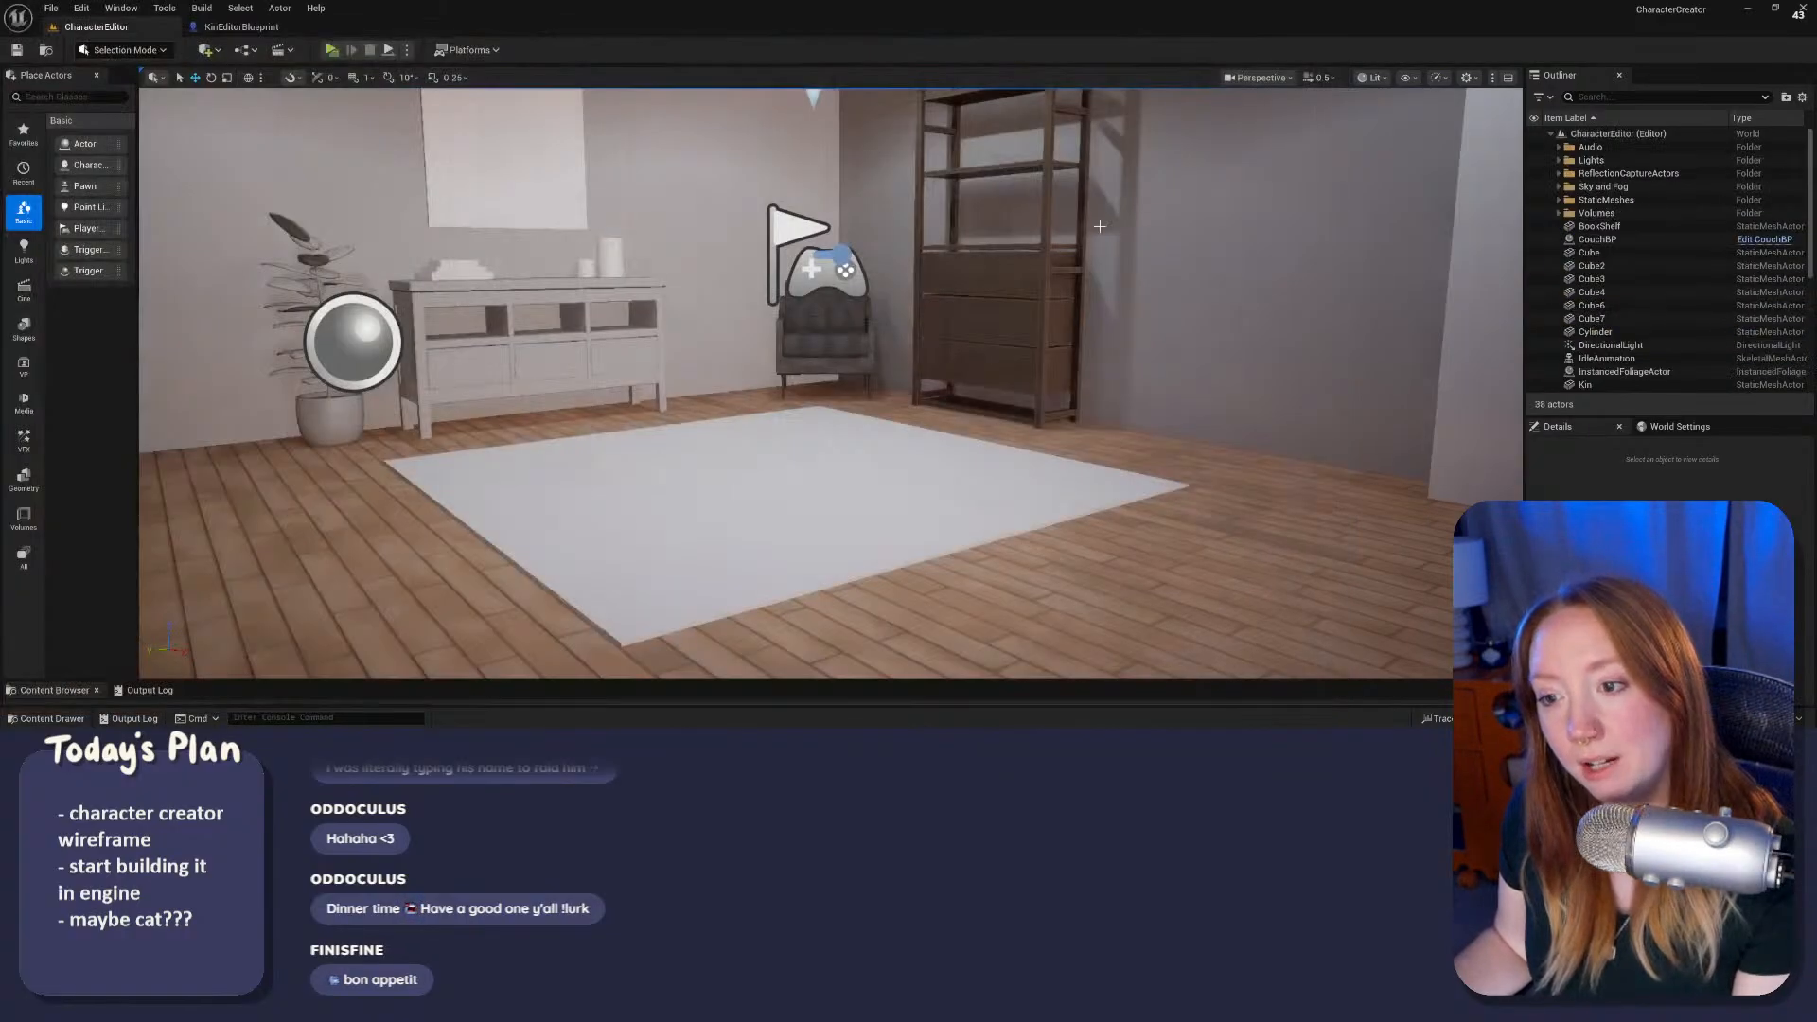
Step: Switch to the OneNote Character Creator wireframe and widen its window to show the whole room mock-up
{"action": "mouse_move", "coordinate": [996, 744]}
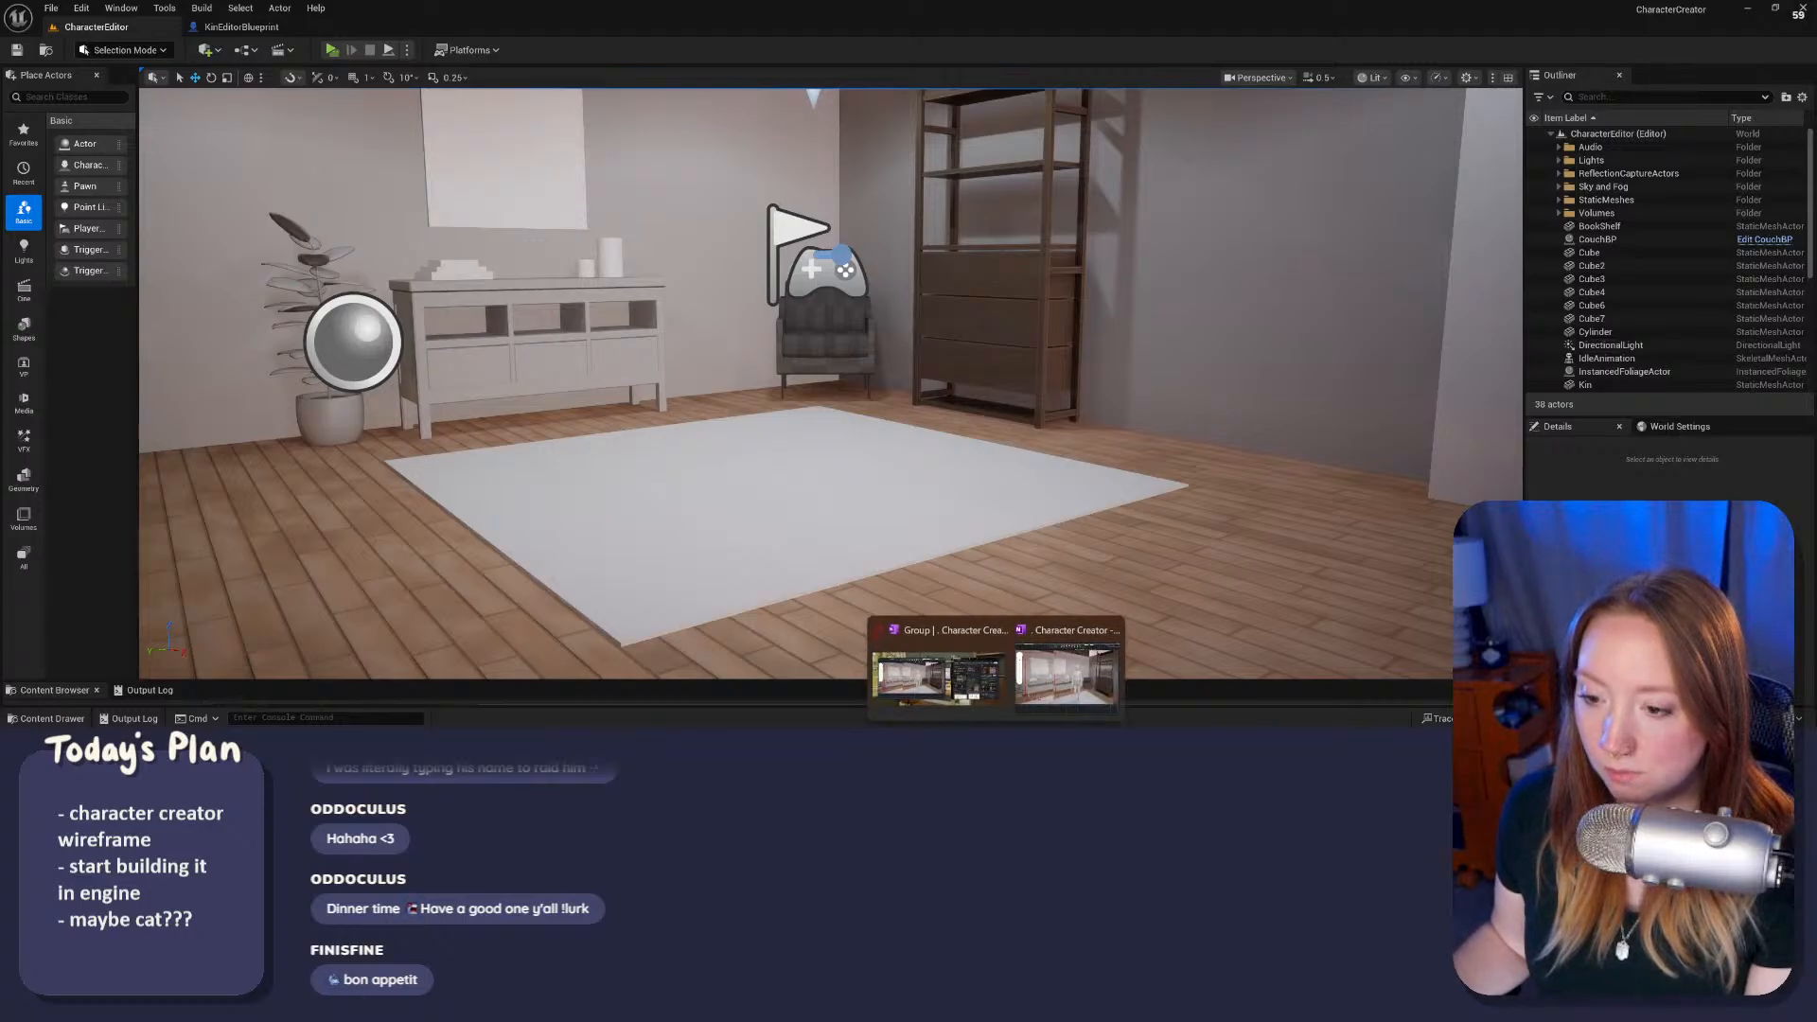
{"action": "left_click", "coordinate": [1035, 705]}
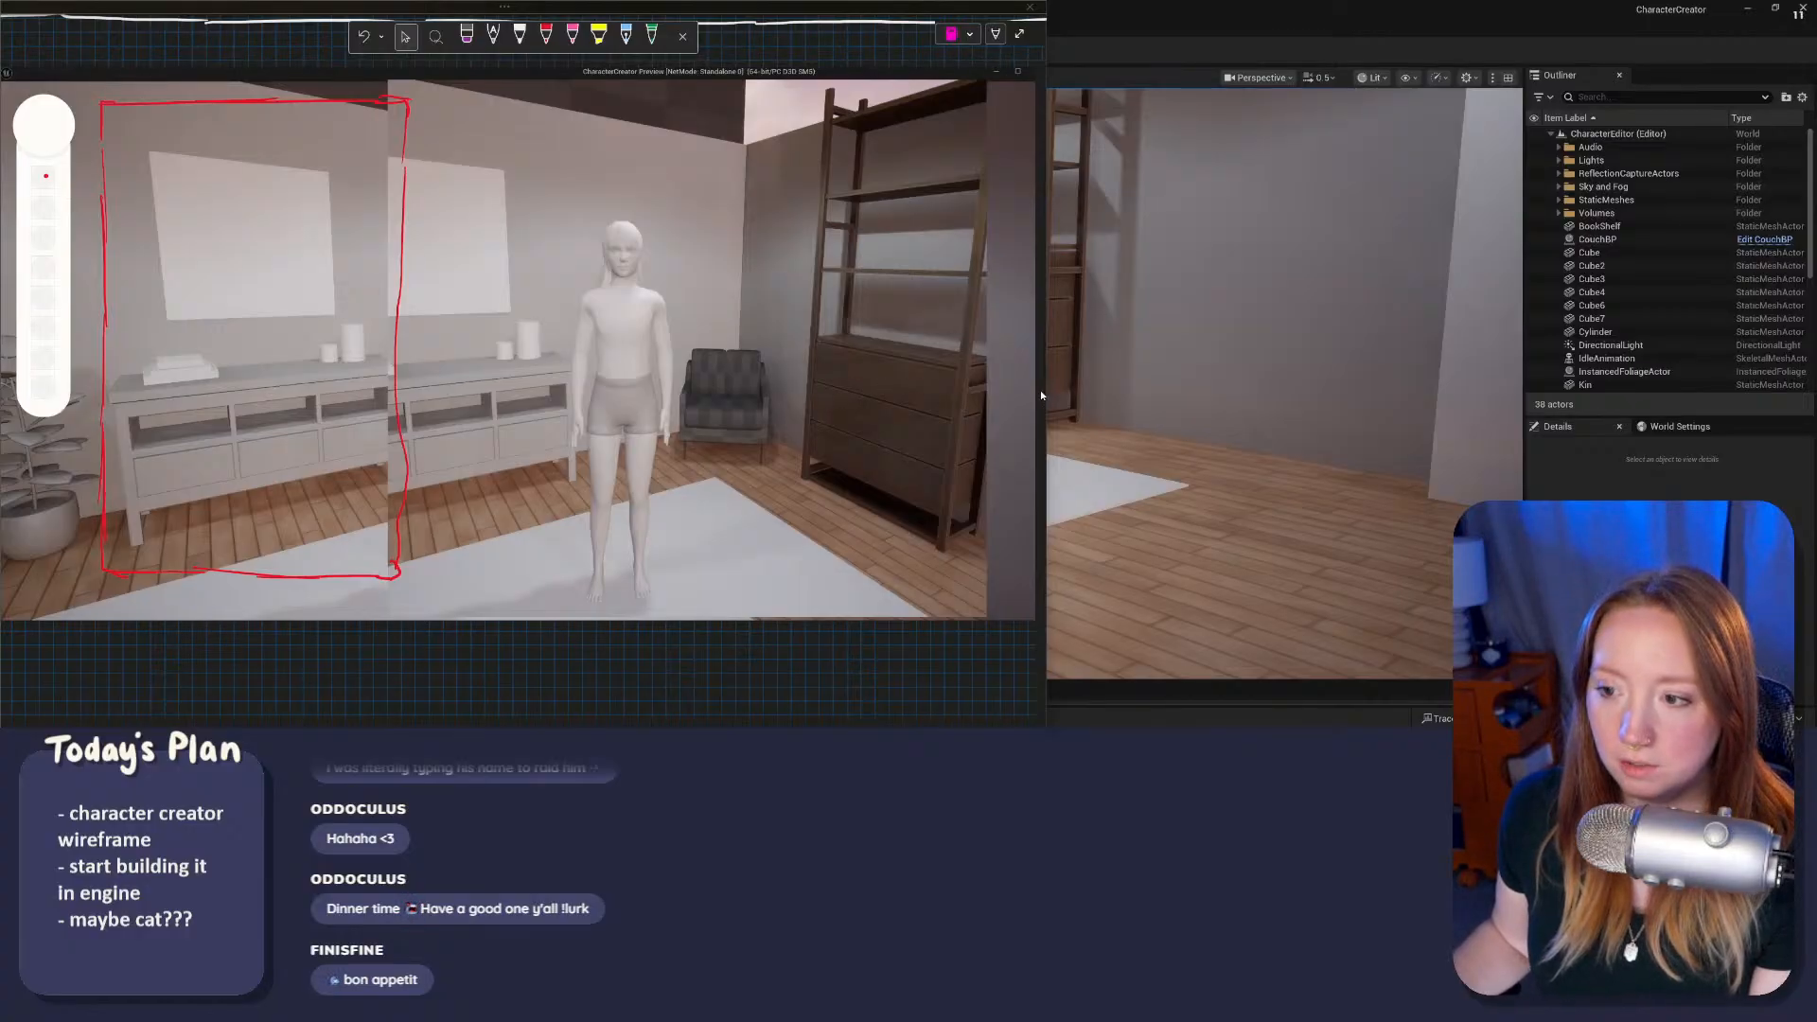
{"action": "mouse_move", "coordinate": [1047, 393]}
{"action": "left_mouse_down"}
{"action": "mouse_move", "coordinate": [1220, 393]}
{"action": "mouse_move", "coordinate": [1194, 393]}
{"action": "left_mouse_up"}
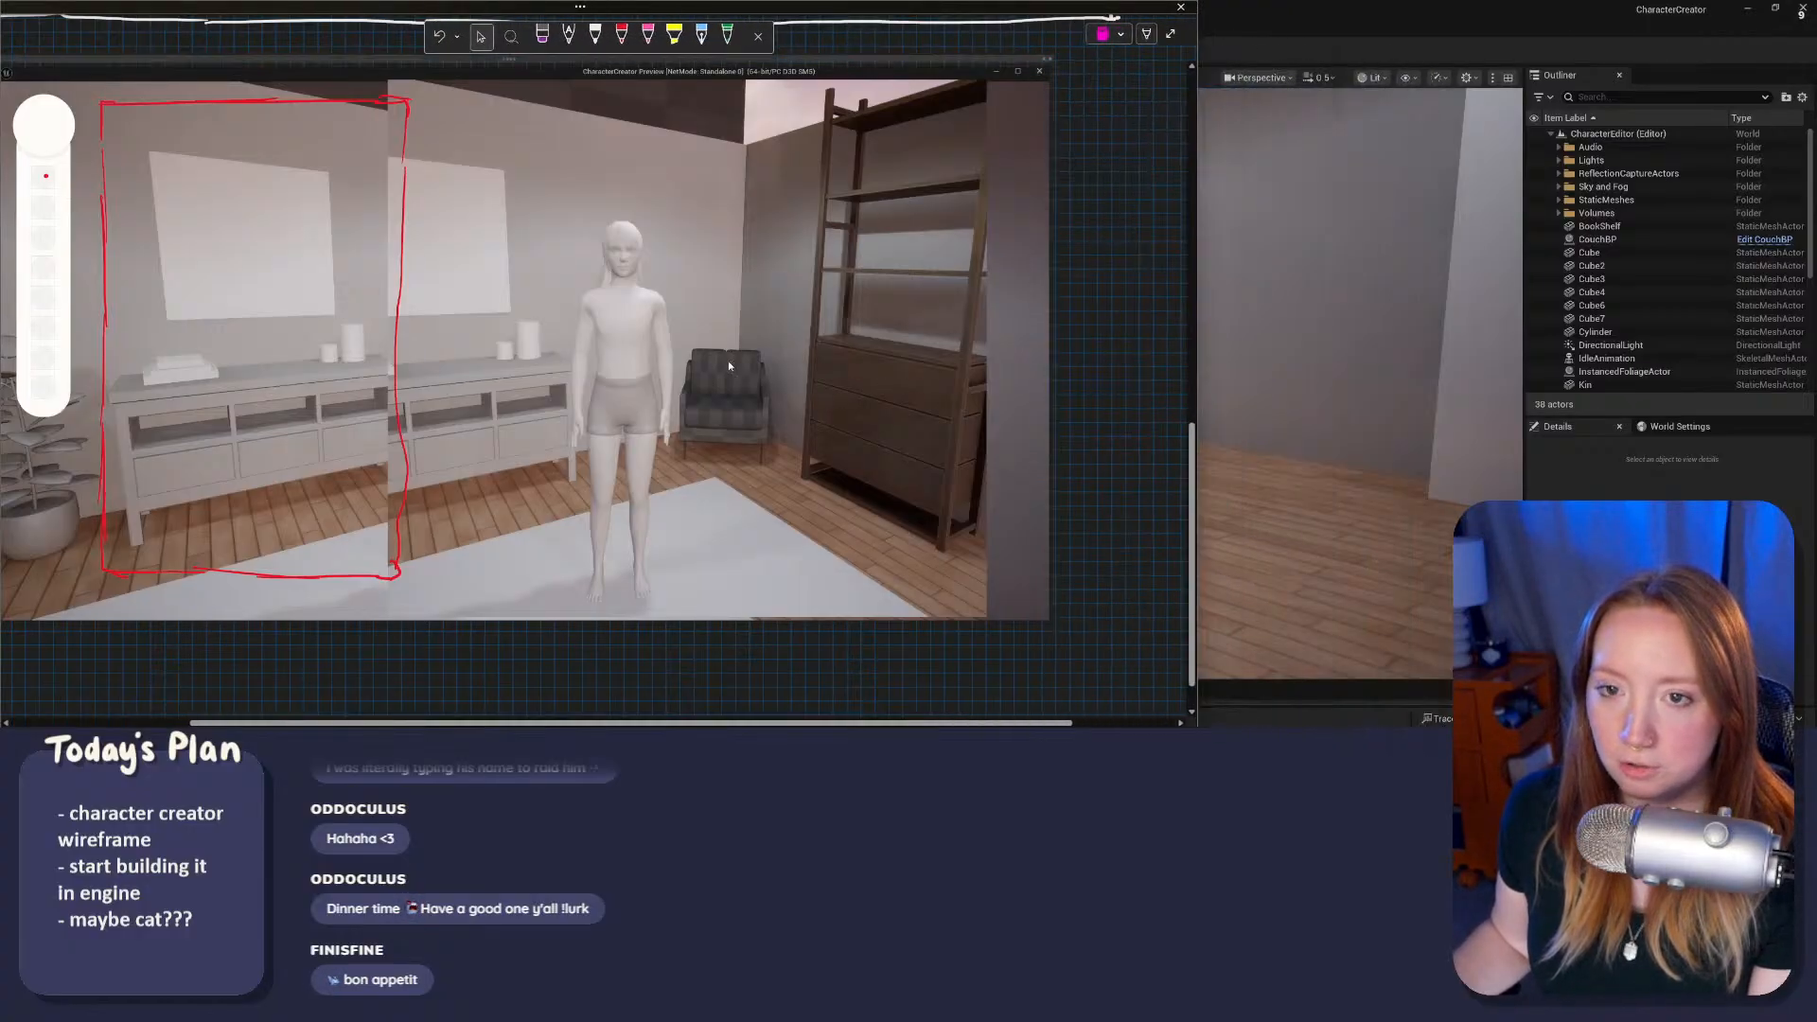
{"action": "scroll", "coordinate": [457, 230], "scroll_direction": "up", "scroll_amount": 3}
{"action": "scroll", "coordinate": [457, 230], "scroll_direction": "down", "scroll_amount": 3}
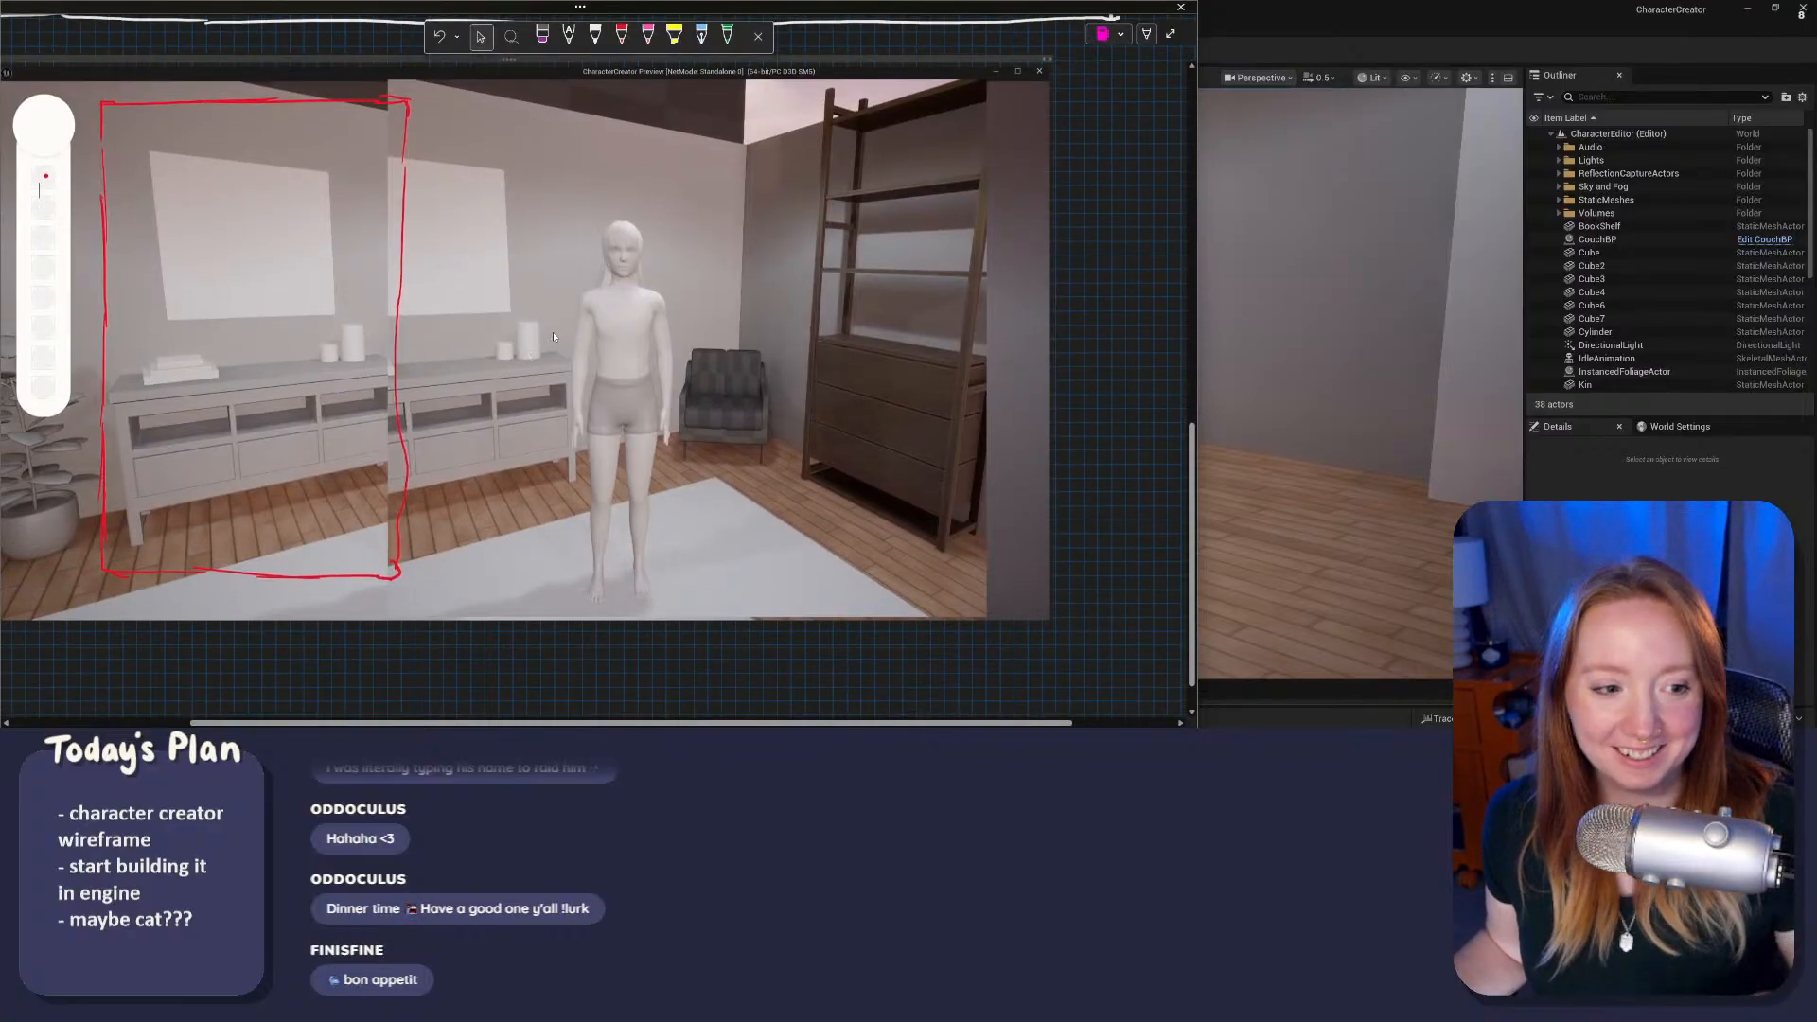
{"action": "left_click", "coordinate": [622, 36]}
{"action": "mouse_move", "coordinate": [634, 310]}
{"action": "left_mouse_down"}
{"action": "mouse_move", "coordinate": [898, 299]}
{"action": "mouse_move", "coordinate": [951, 268]}
{"action": "left_mouse_up"}
{"action": "key", "text": "ctrl+z"}
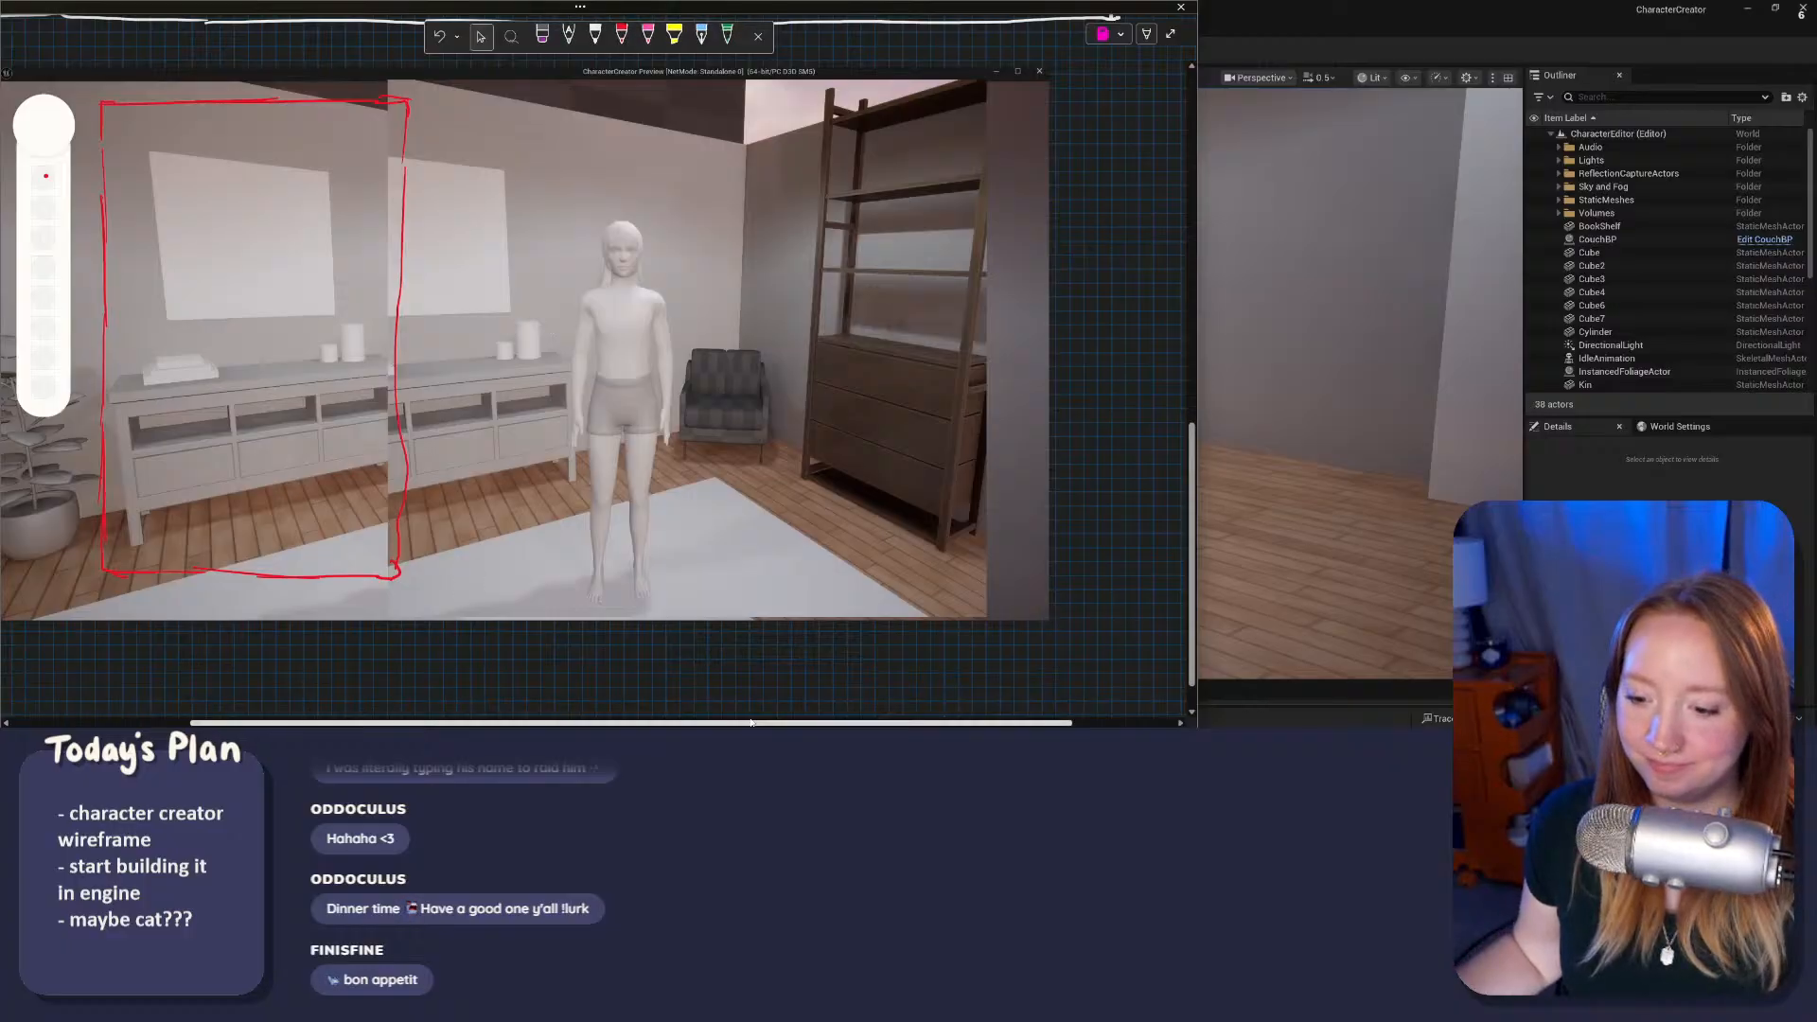
Step: Bring up the browser's "character creator ui" results and arrange them side by side with a widened OneNote wireframe
{"action": "key", "text": "alt+Tab"}
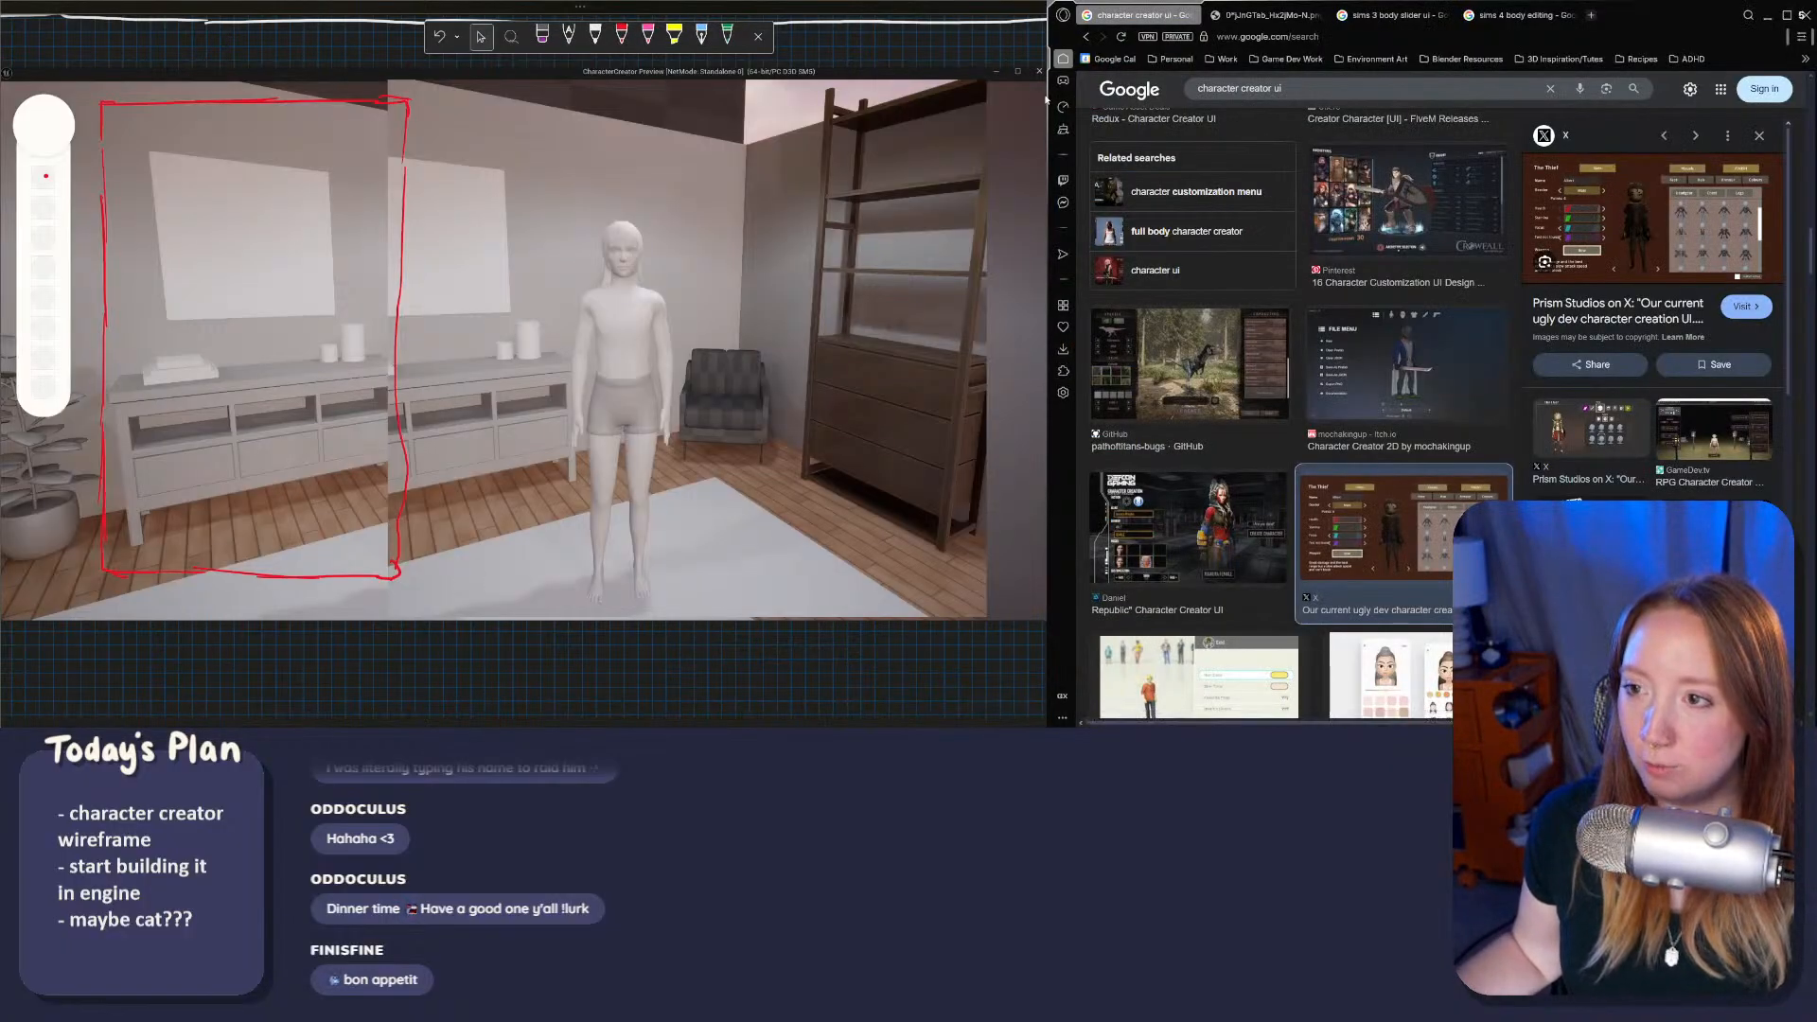
{"action": "left_click_drag", "start_coordinate": [1674, 14], "coordinate": [1807, 555]}
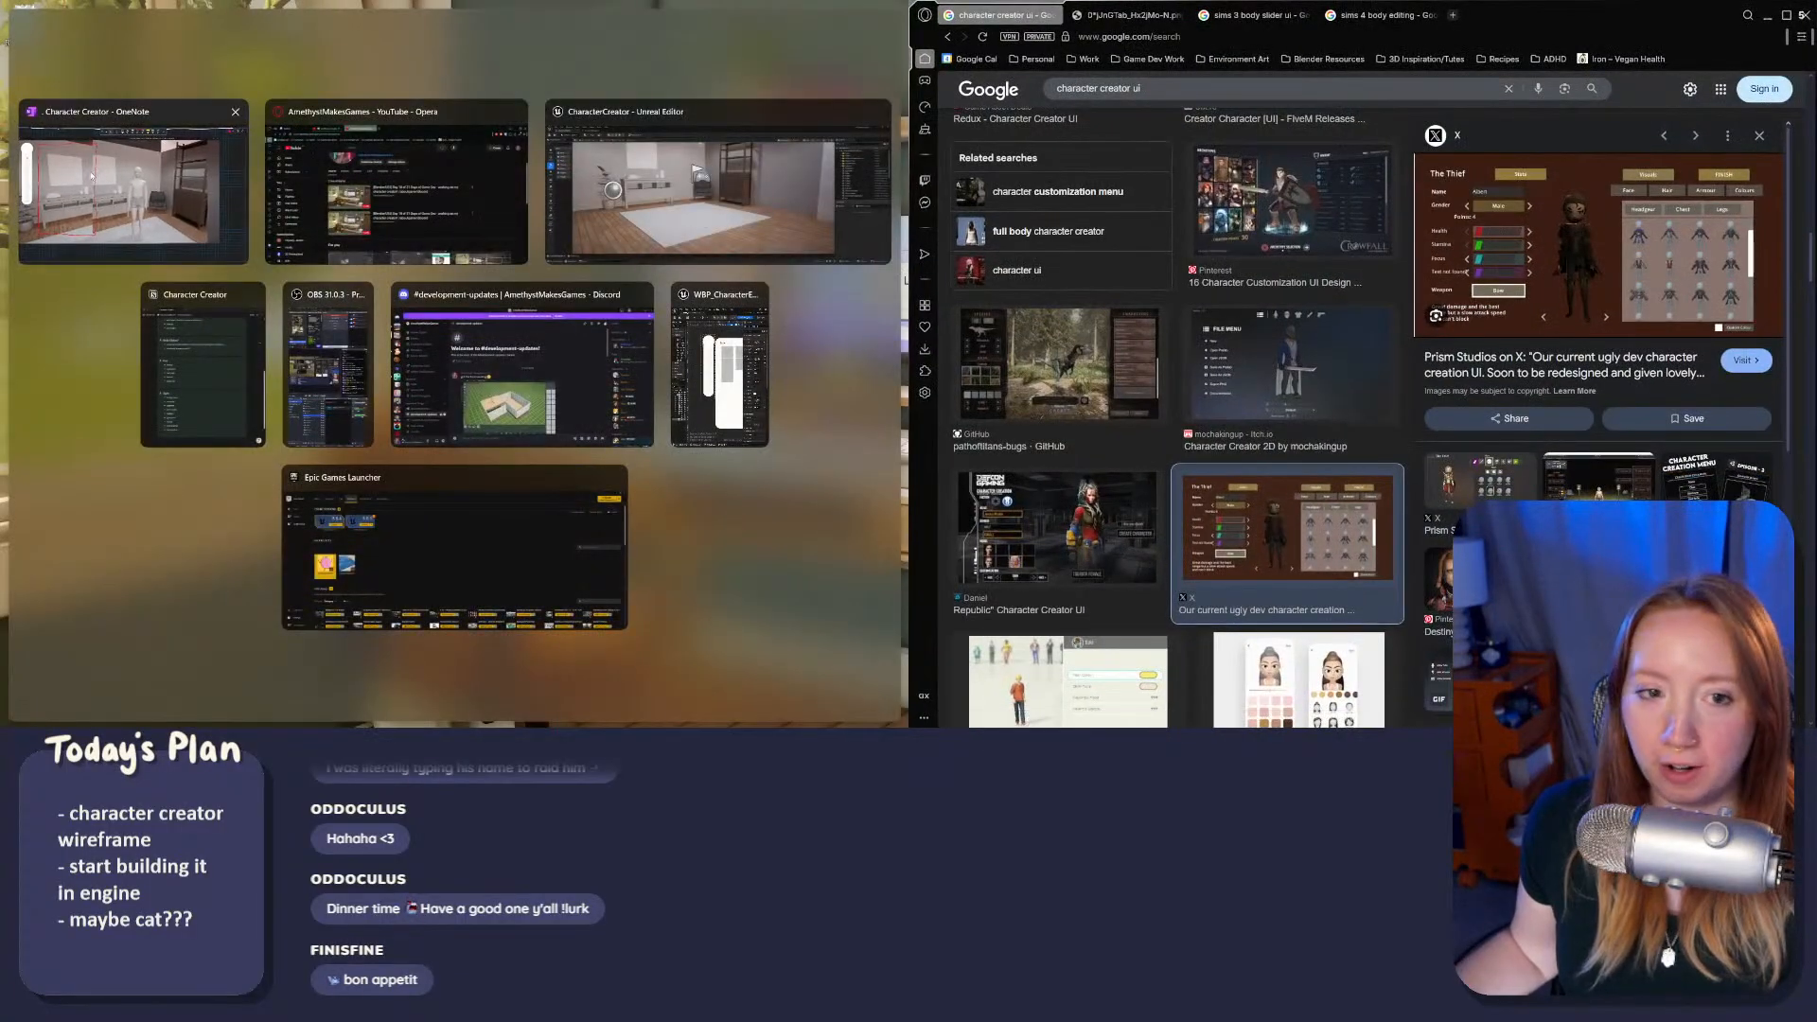
{"action": "left_click", "coordinate": [691, 427]}
{"action": "left_click_drag", "start_coordinate": [908, 357], "coordinate": [1030, 356]}
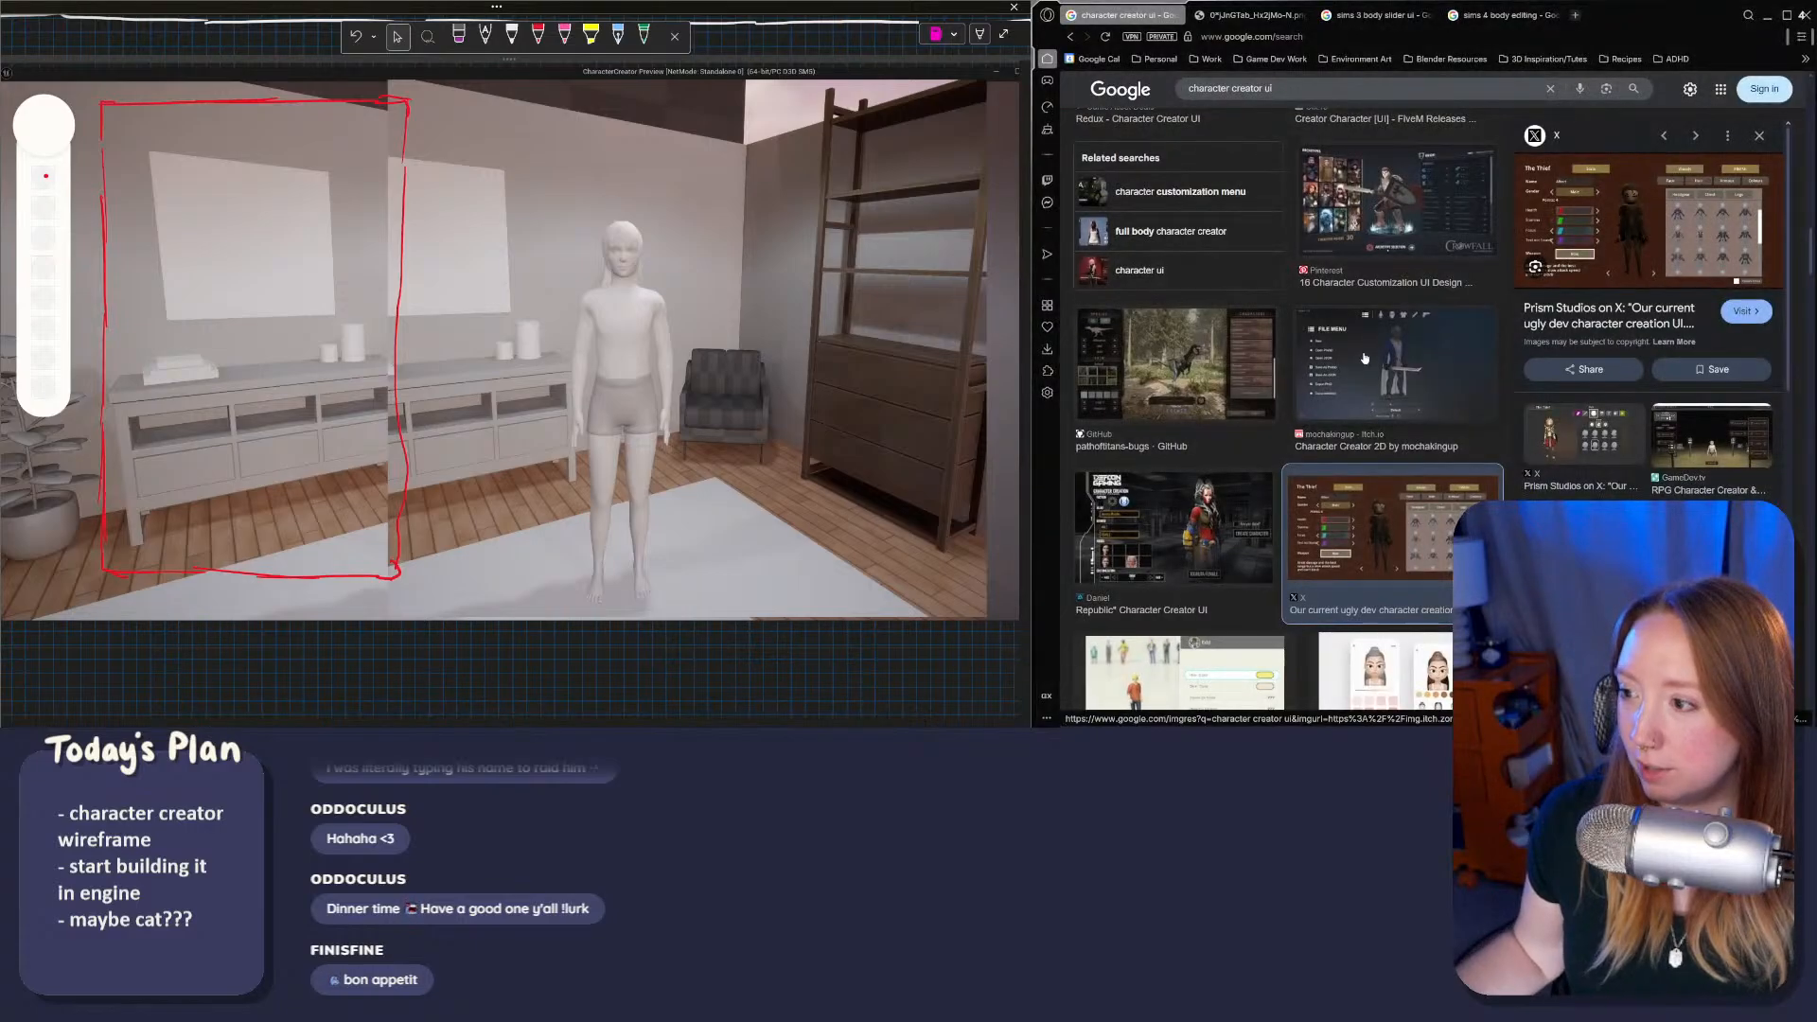
Step: Preview the mochakingup Character Creator 2D image and look through its related images and further "character creator ui" results
{"action": "left_click", "coordinate": [1365, 356]}
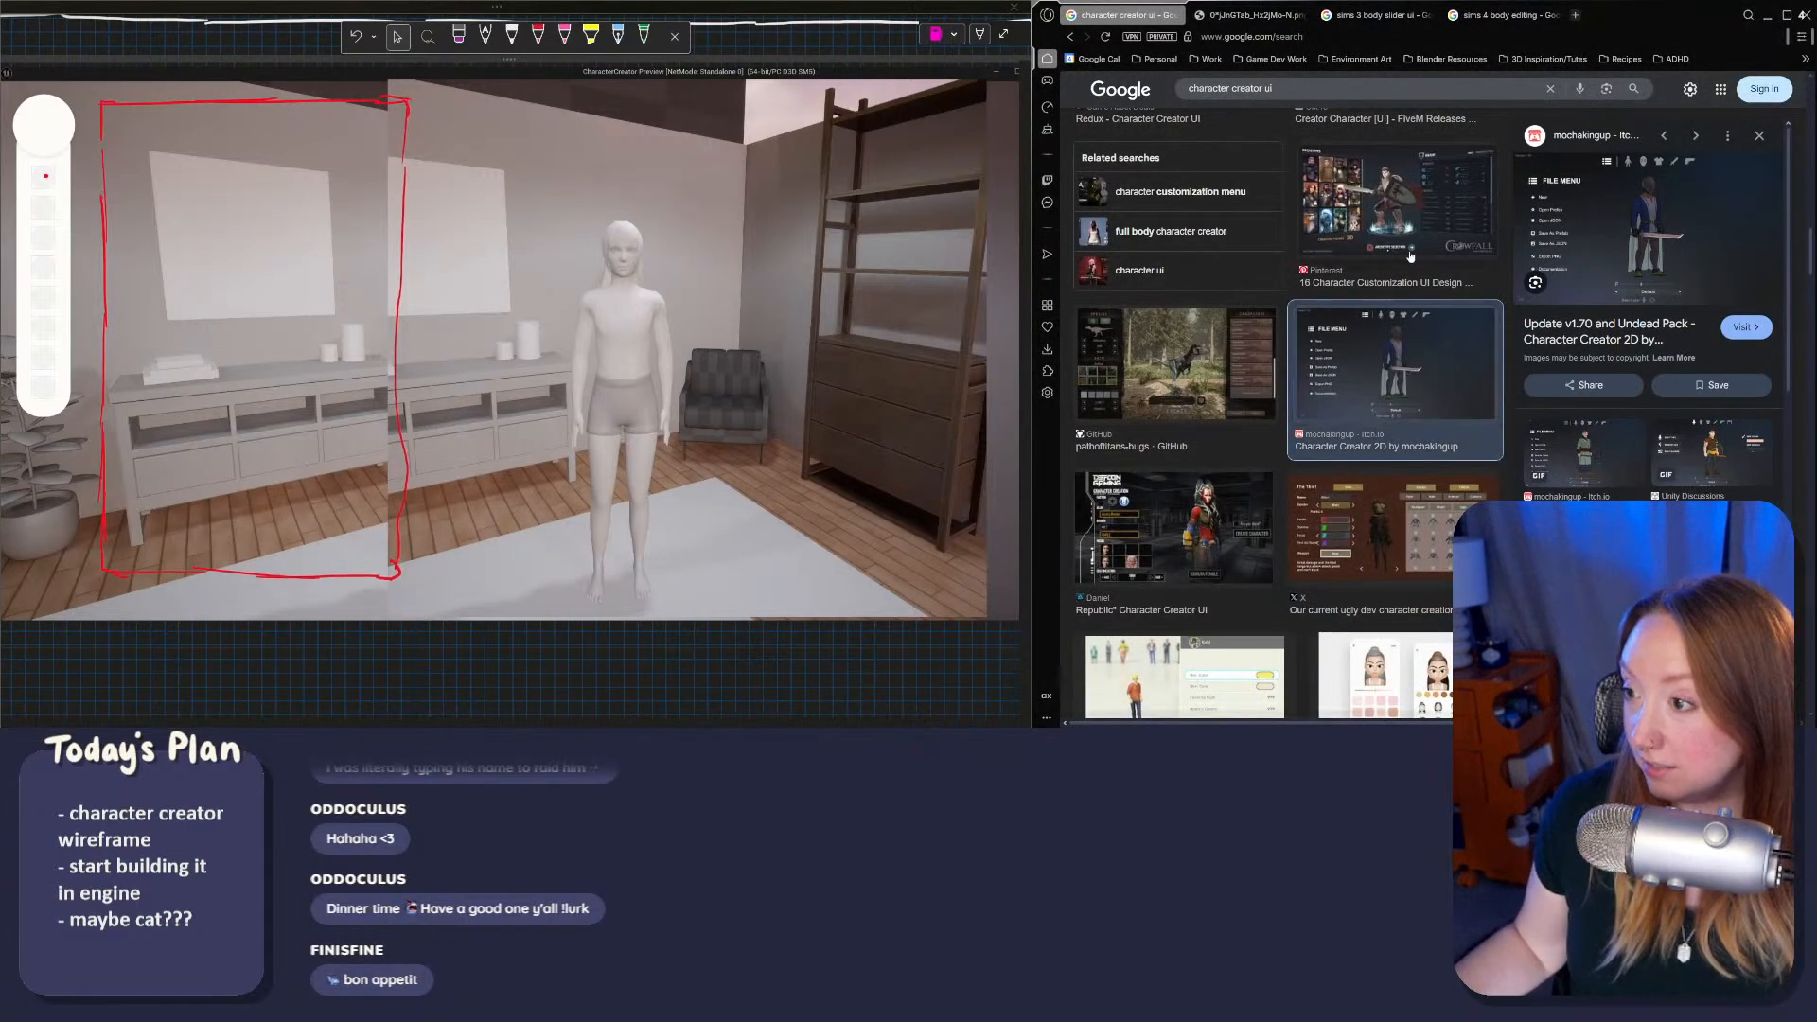
{"action": "left_click", "coordinate": [1443, 183]}
{"action": "left_click", "coordinate": [1478, 416]}
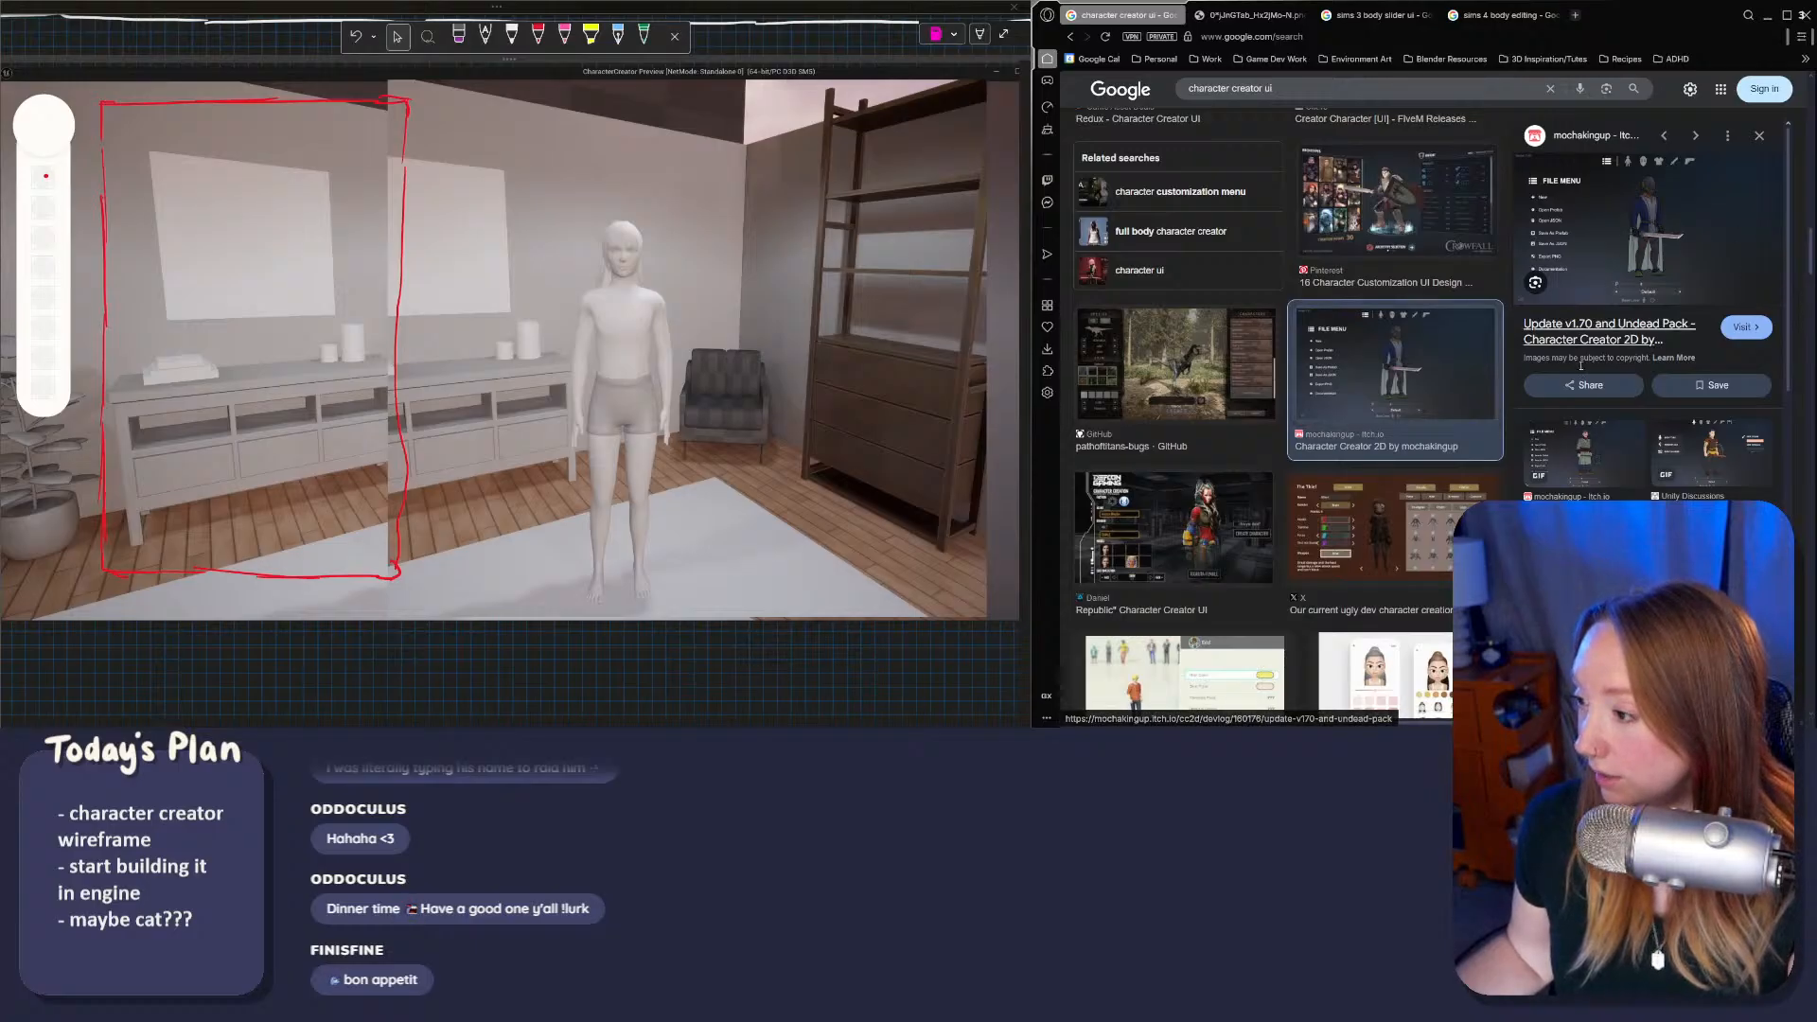
{"action": "scroll", "coordinate": [1538, 402], "scroll_direction": "down", "scroll_amount": 3}
{"action": "scroll", "coordinate": [1538, 401], "scroll_direction": "down", "scroll_amount": 3}
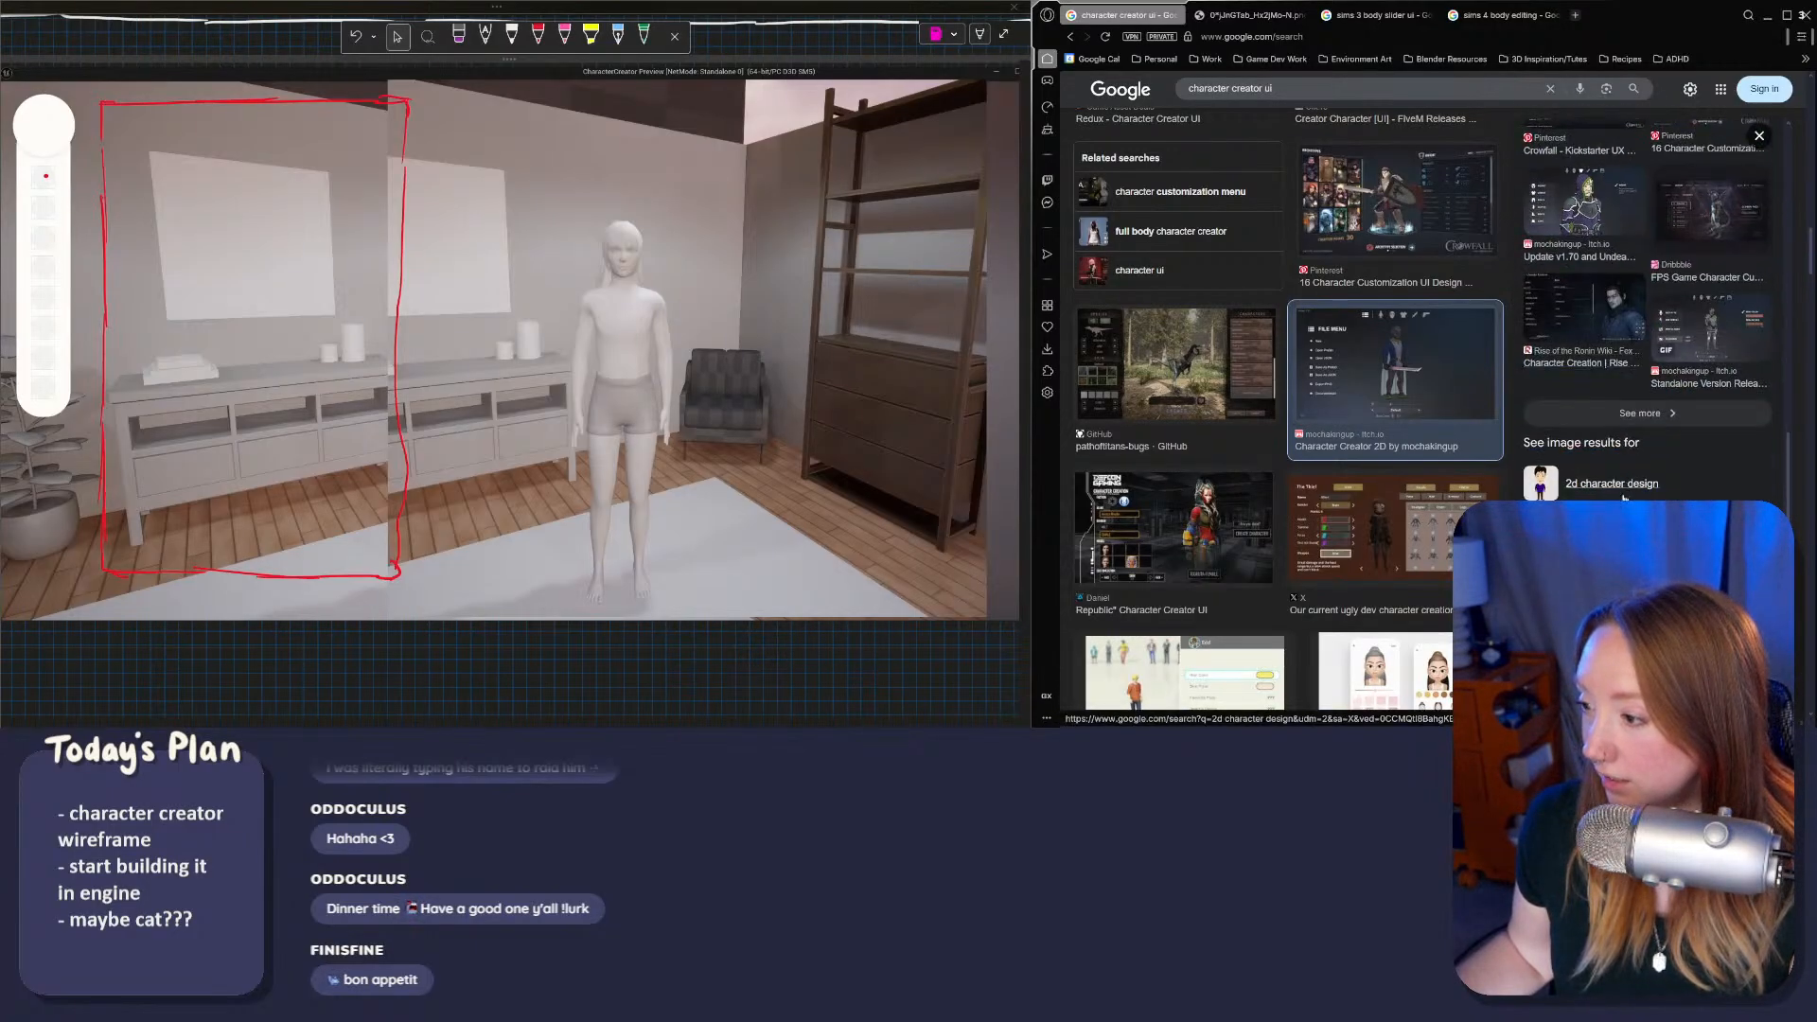
{"action": "scroll", "coordinate": [1446, 558], "scroll_direction": "down", "scroll_amount": 3}
{"action": "scroll", "coordinate": [1446, 558], "scroll_direction": "down", "scroll_amount": 5}
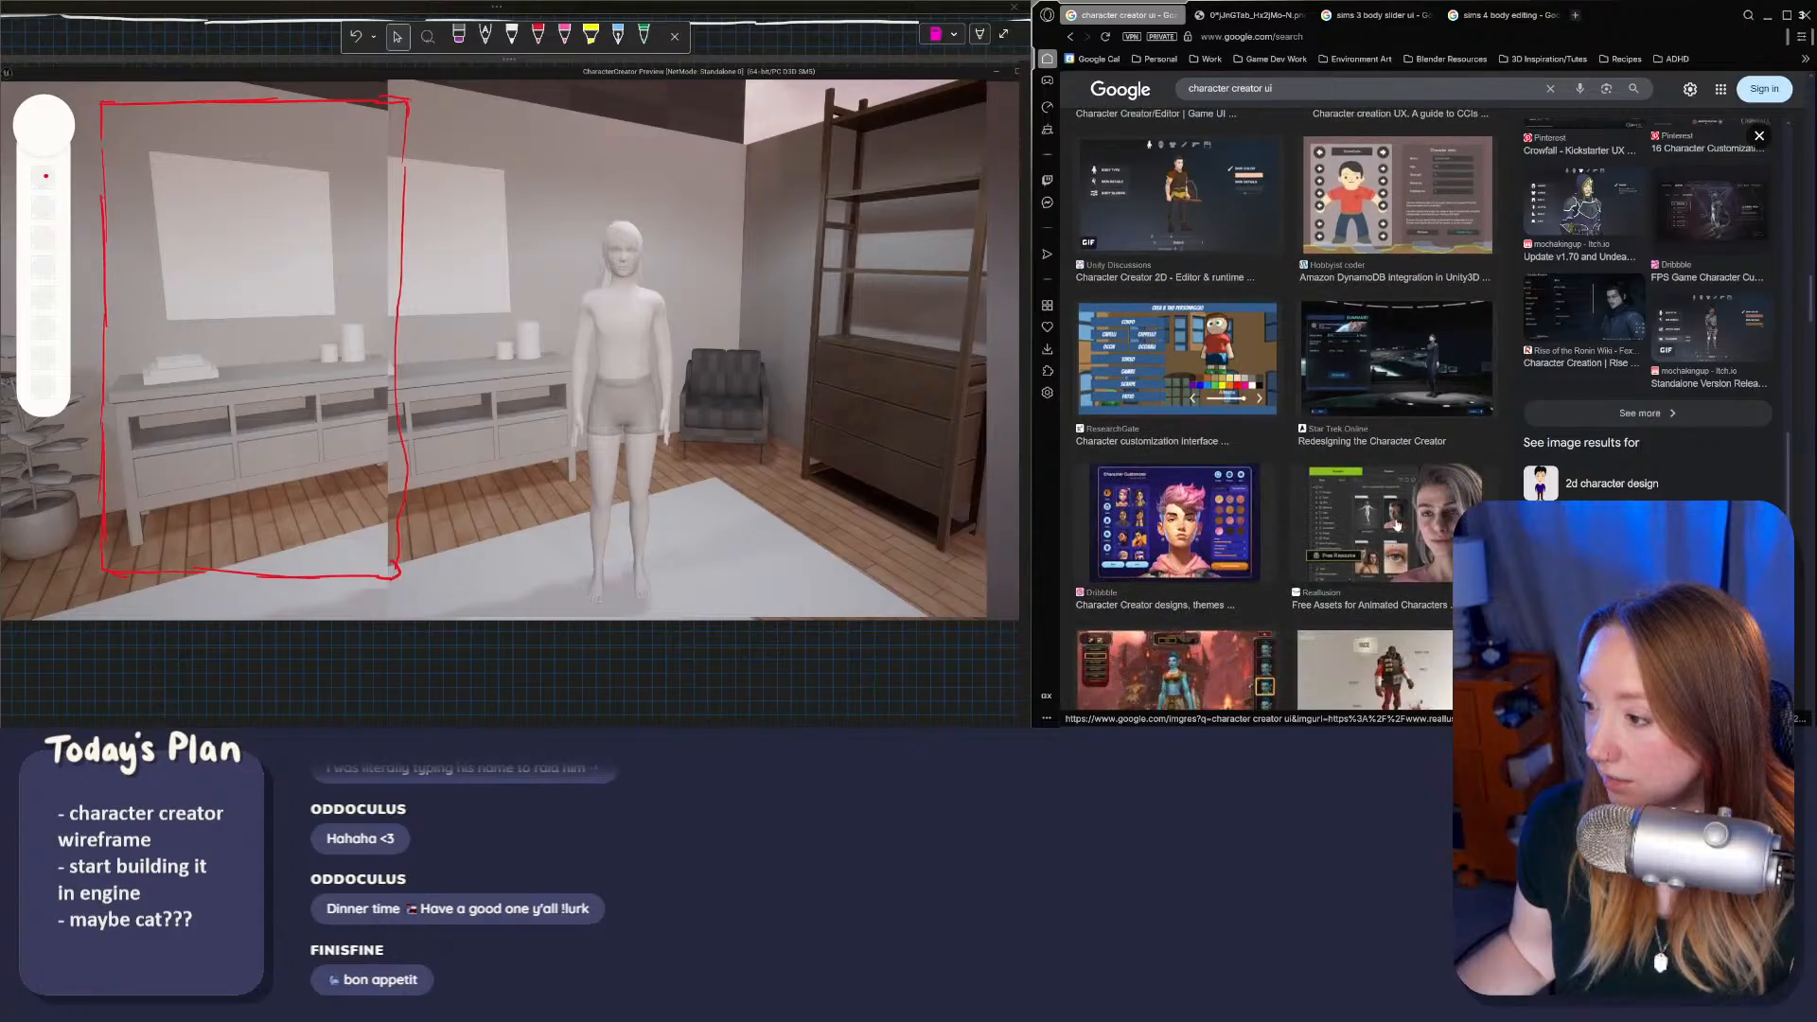
Step: Preview the pink-haired Character Customizer image from Dribbble and open its source page in a new tab
{"action": "left_click", "coordinate": [1196, 196]}
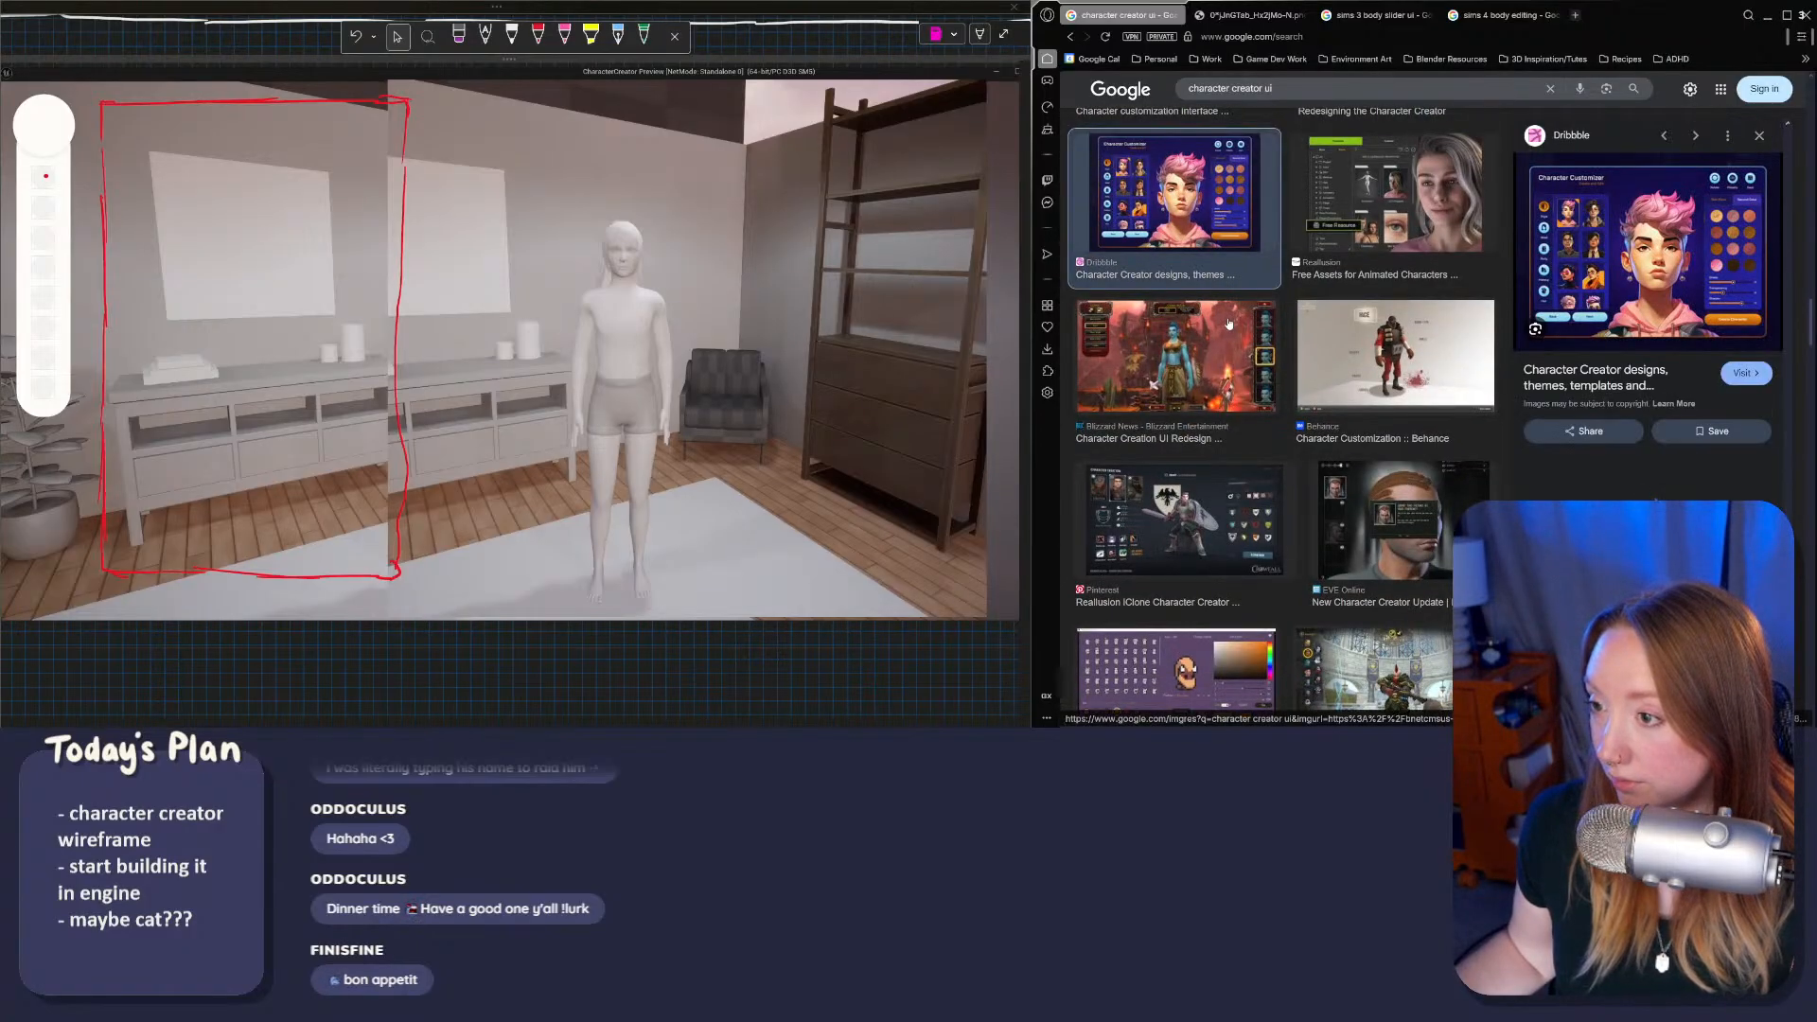
{"action": "right_click", "coordinate": [1613, 233]}
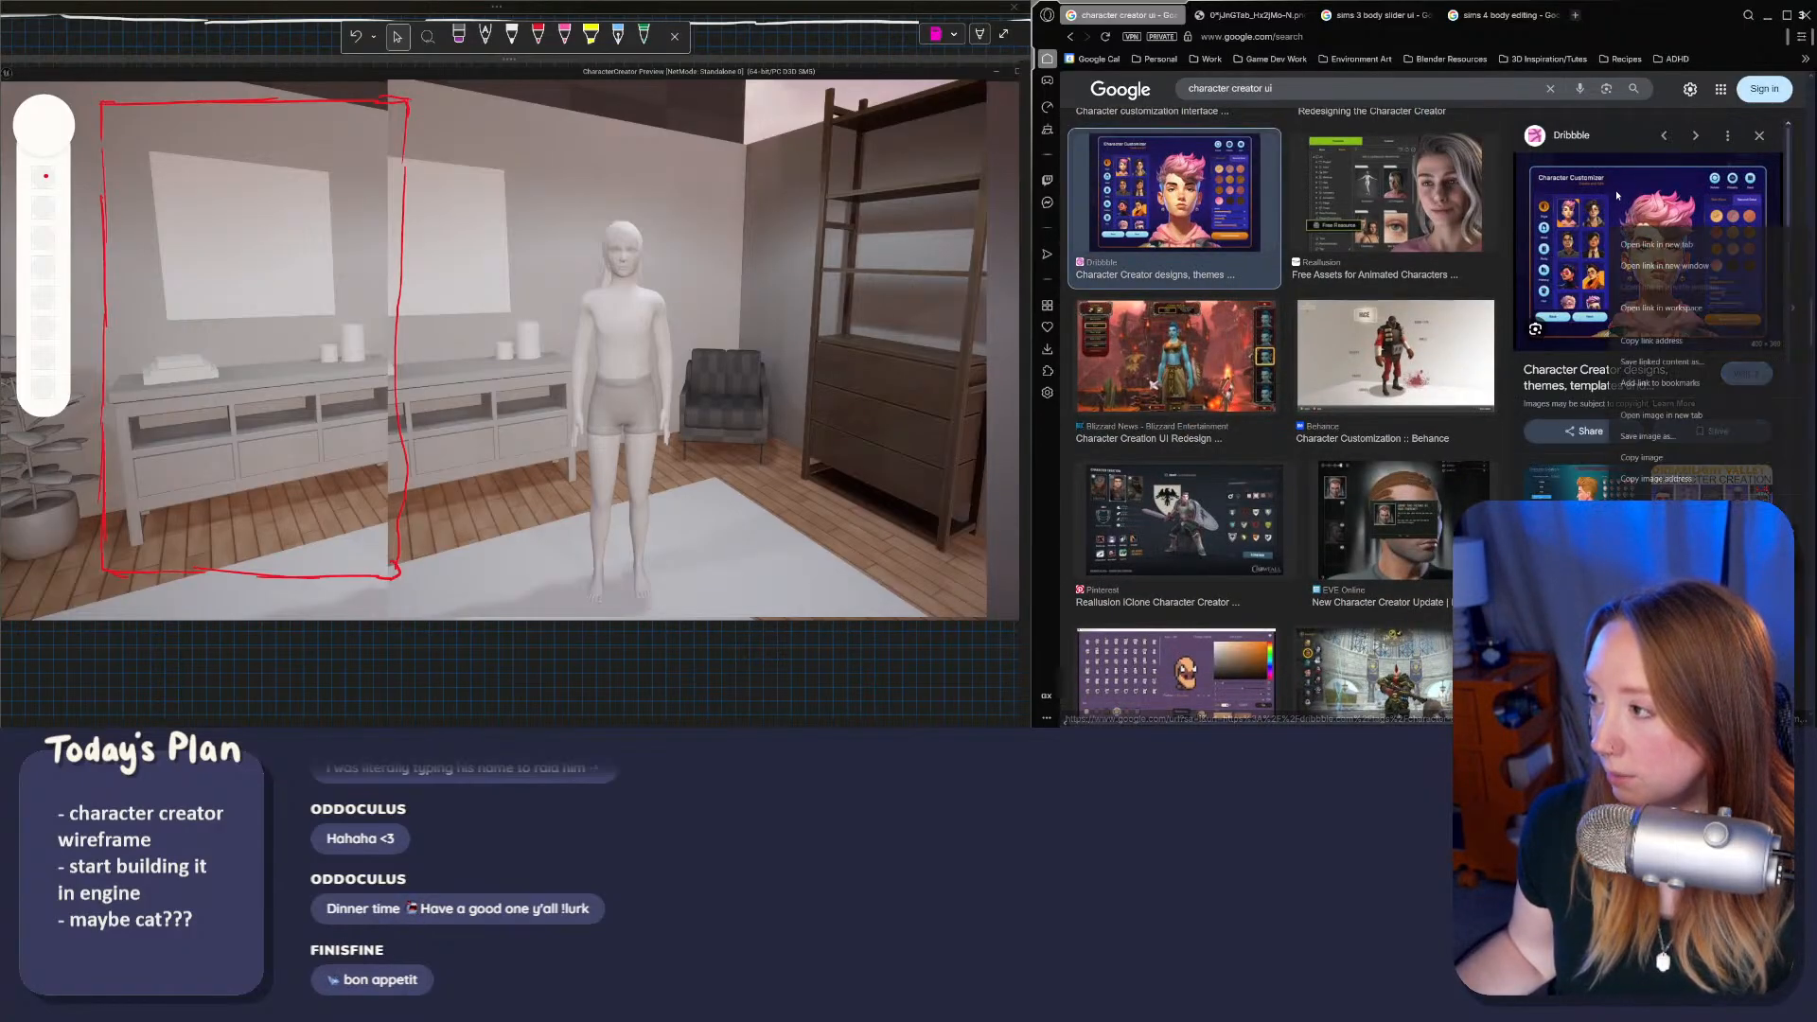
{"action": "left_click", "coordinate": [1658, 244]}
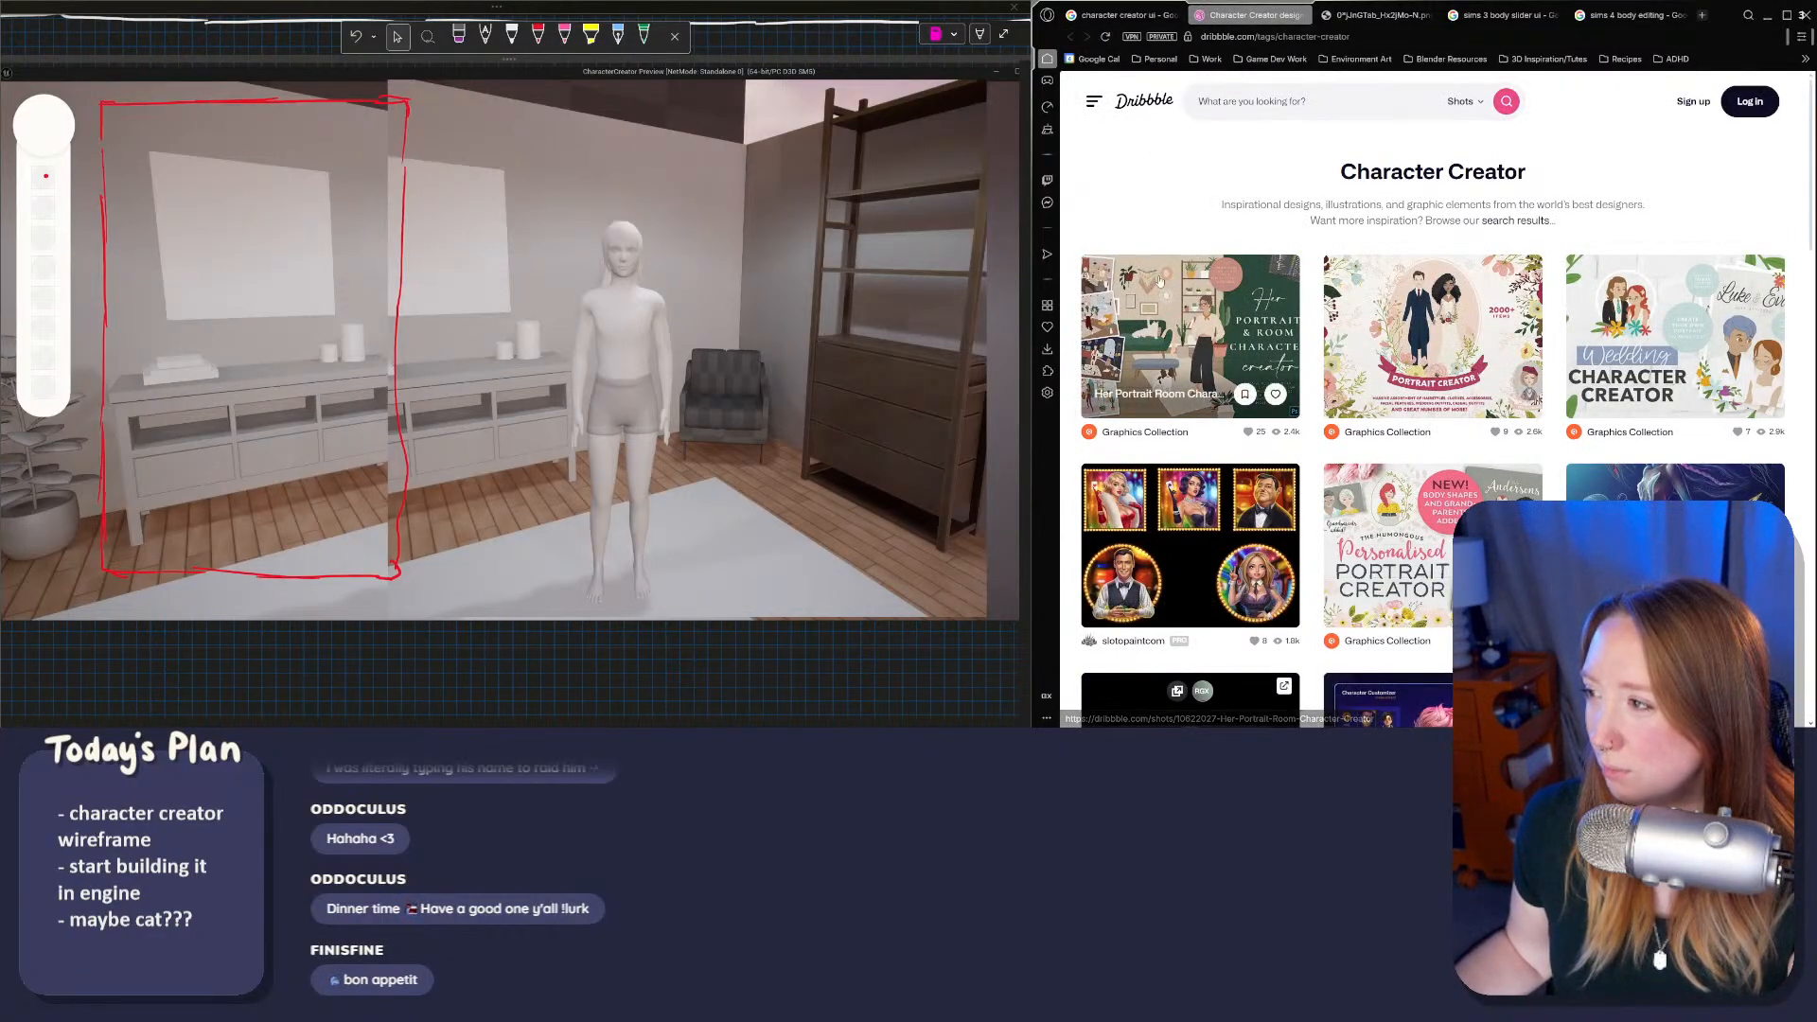
Step: Look through the designs on Dribbble's Character Creator tag page for interface references
{"action": "scroll", "coordinate": [1168, 287], "scroll_direction": "down", "scroll_amount": 4}
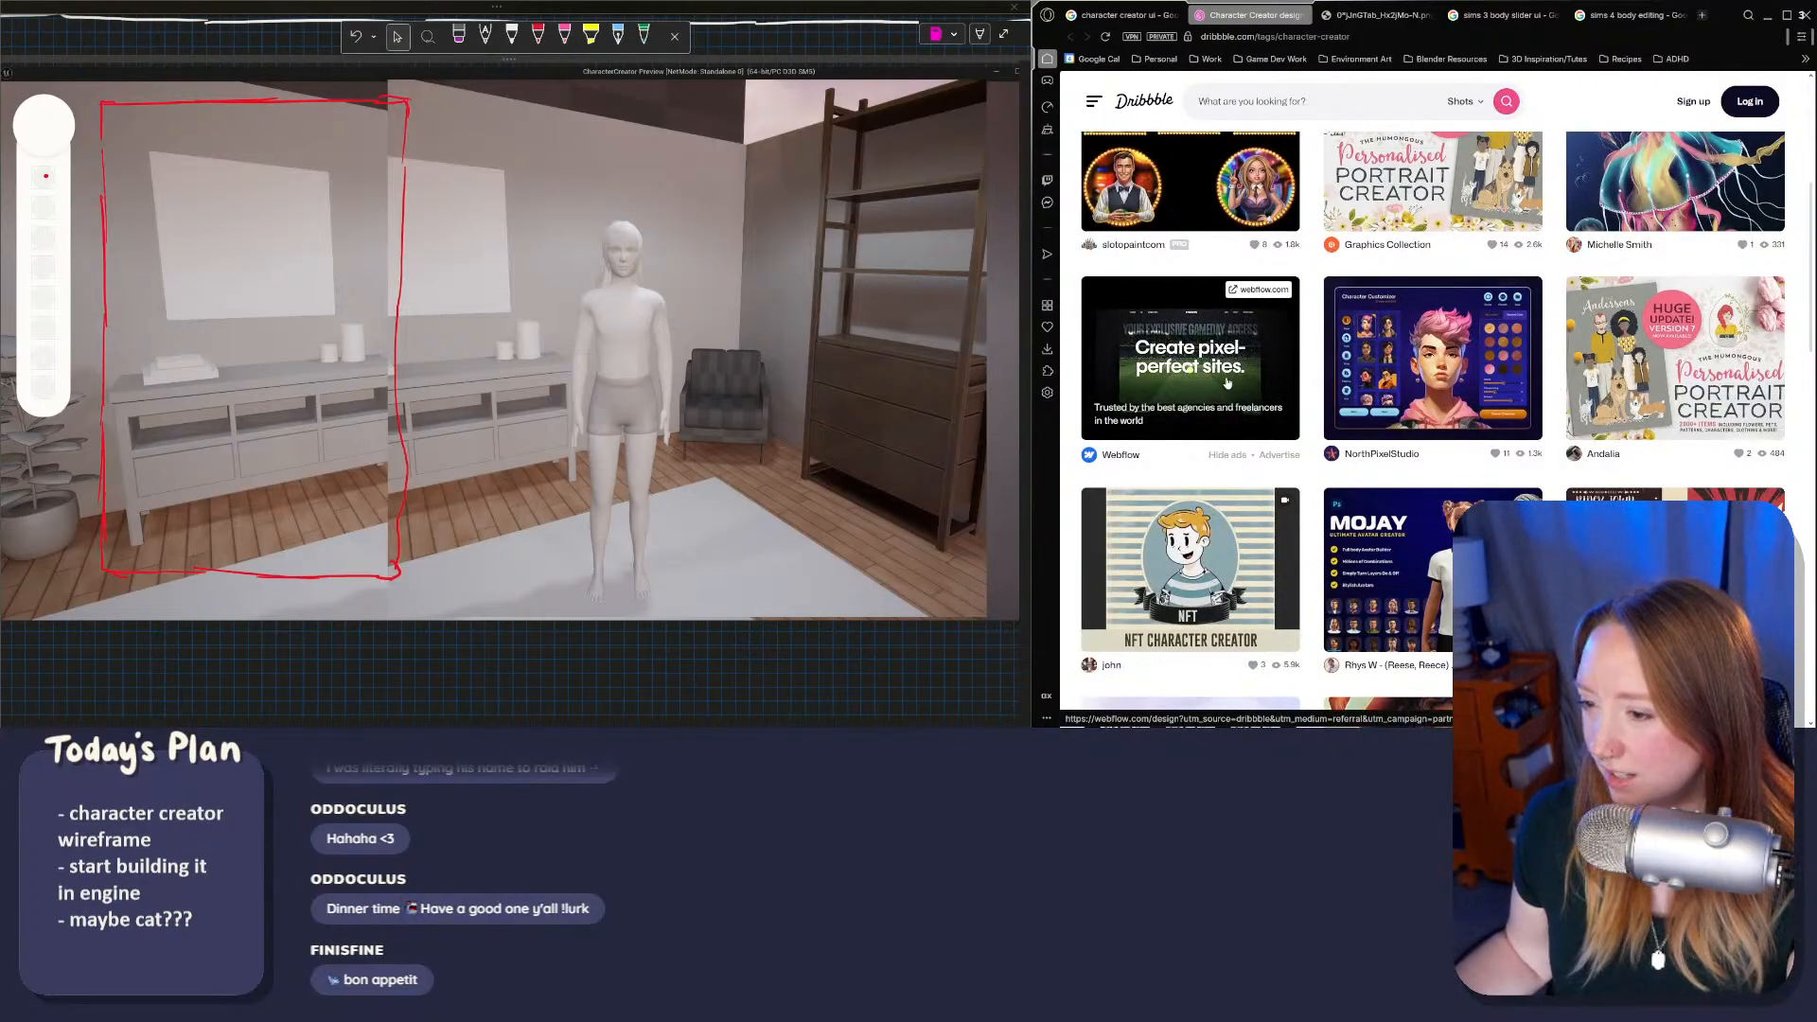
{"action": "scroll", "coordinate": [1227, 383], "scroll_direction": "down", "scroll_amount": 4}
{"action": "scroll", "coordinate": [1324, 388], "scroll_direction": "up", "scroll_amount": 4}
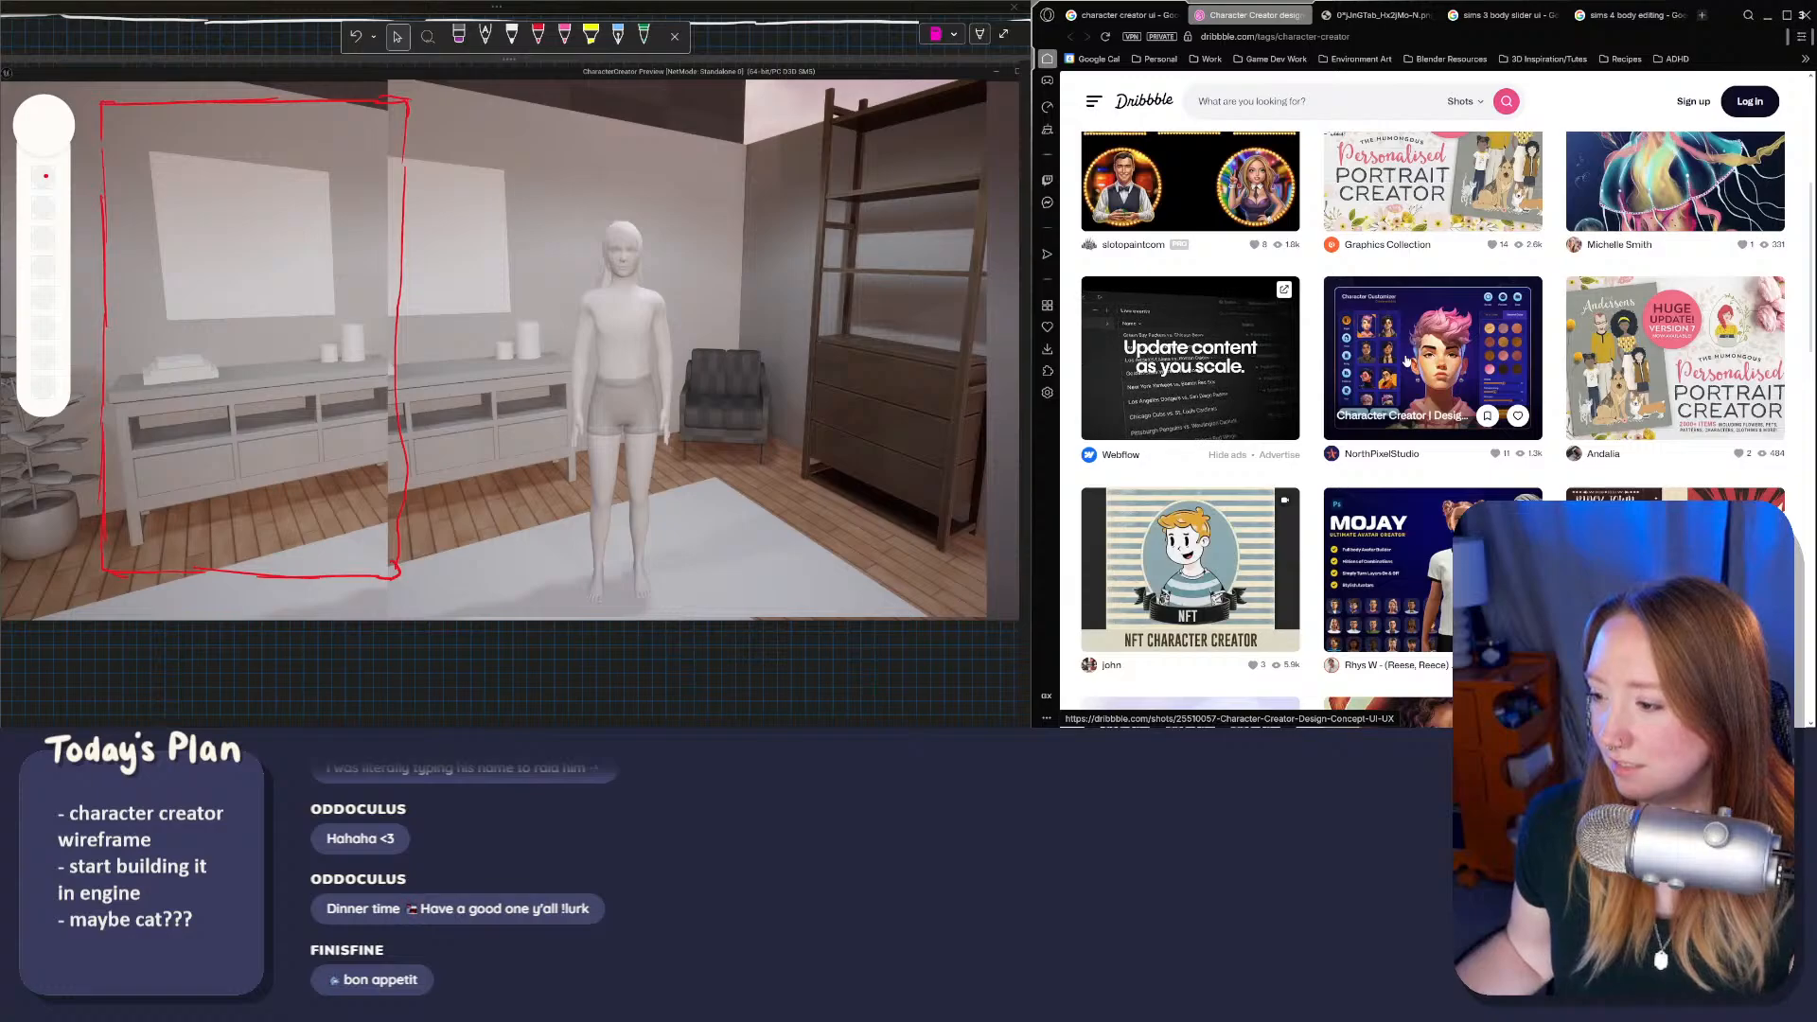
{"action": "scroll", "coordinate": [1407, 363], "scroll_direction": "down", "scroll_amount": 2}
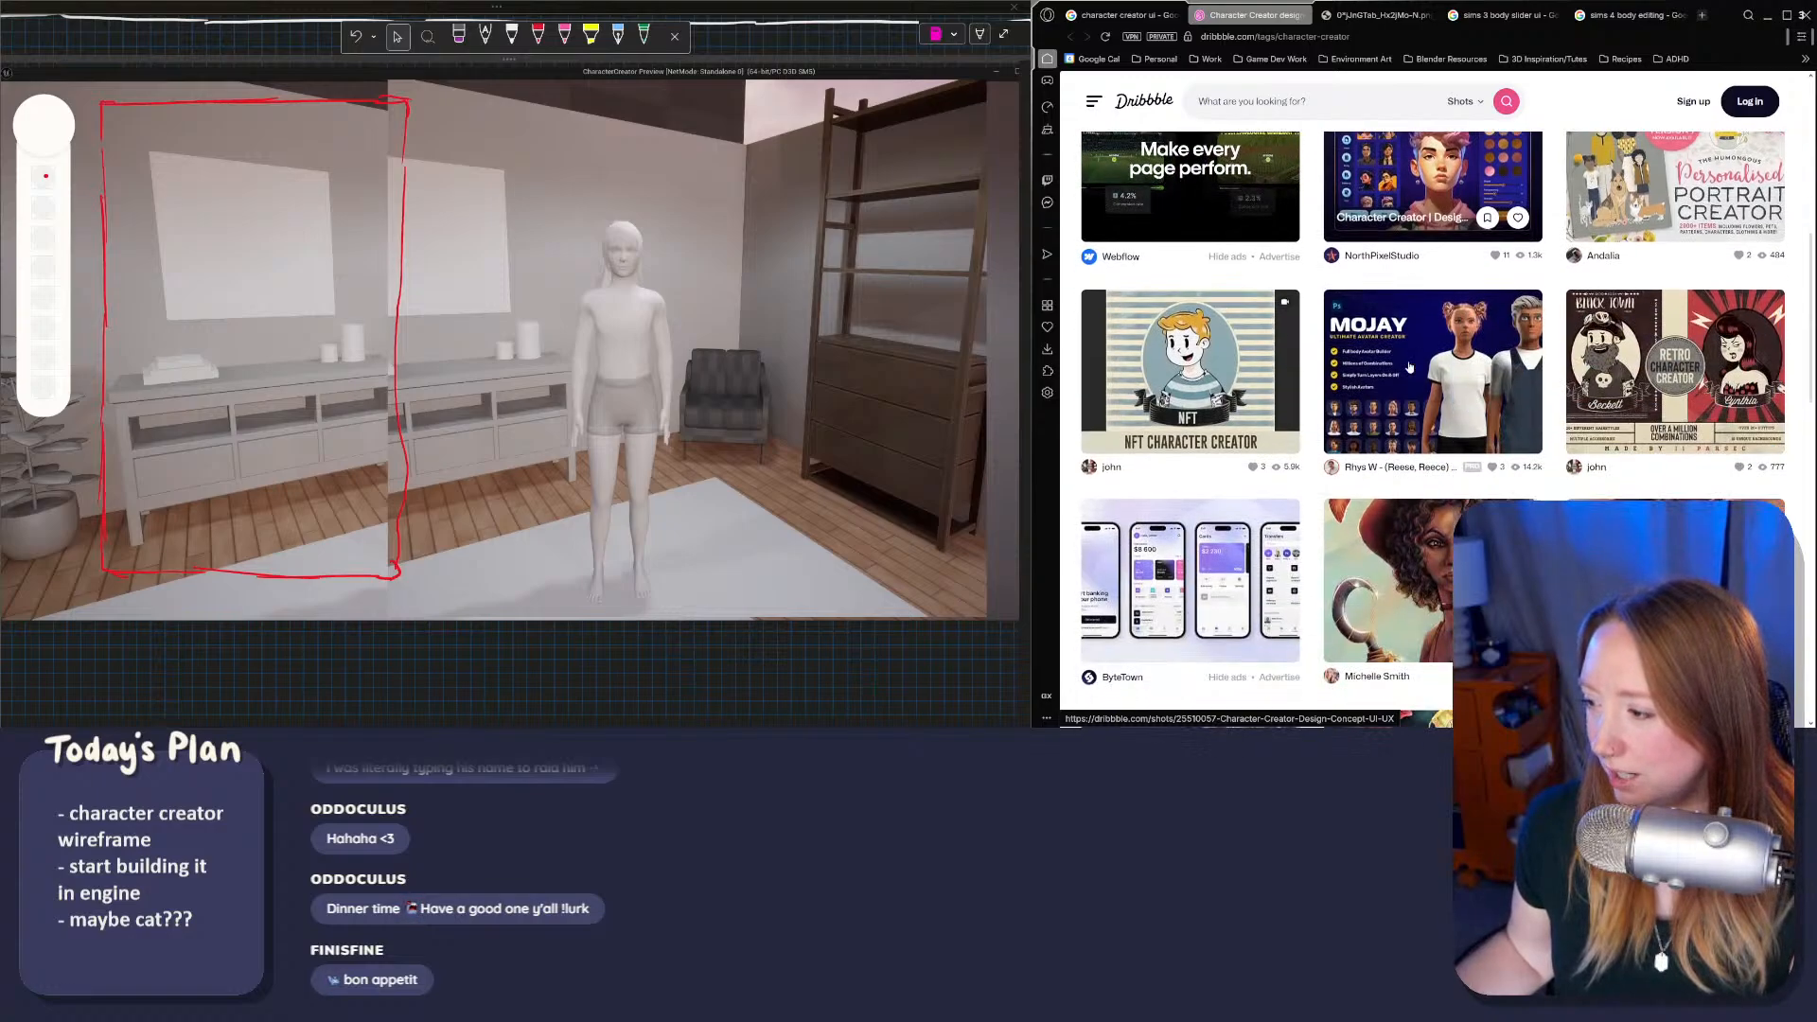
{"action": "scroll", "coordinate": [1409, 367], "scroll_direction": "down", "scroll_amount": 2}
{"action": "scroll", "coordinate": [1609, 407], "scroll_direction": "down", "scroll_amount": 2}
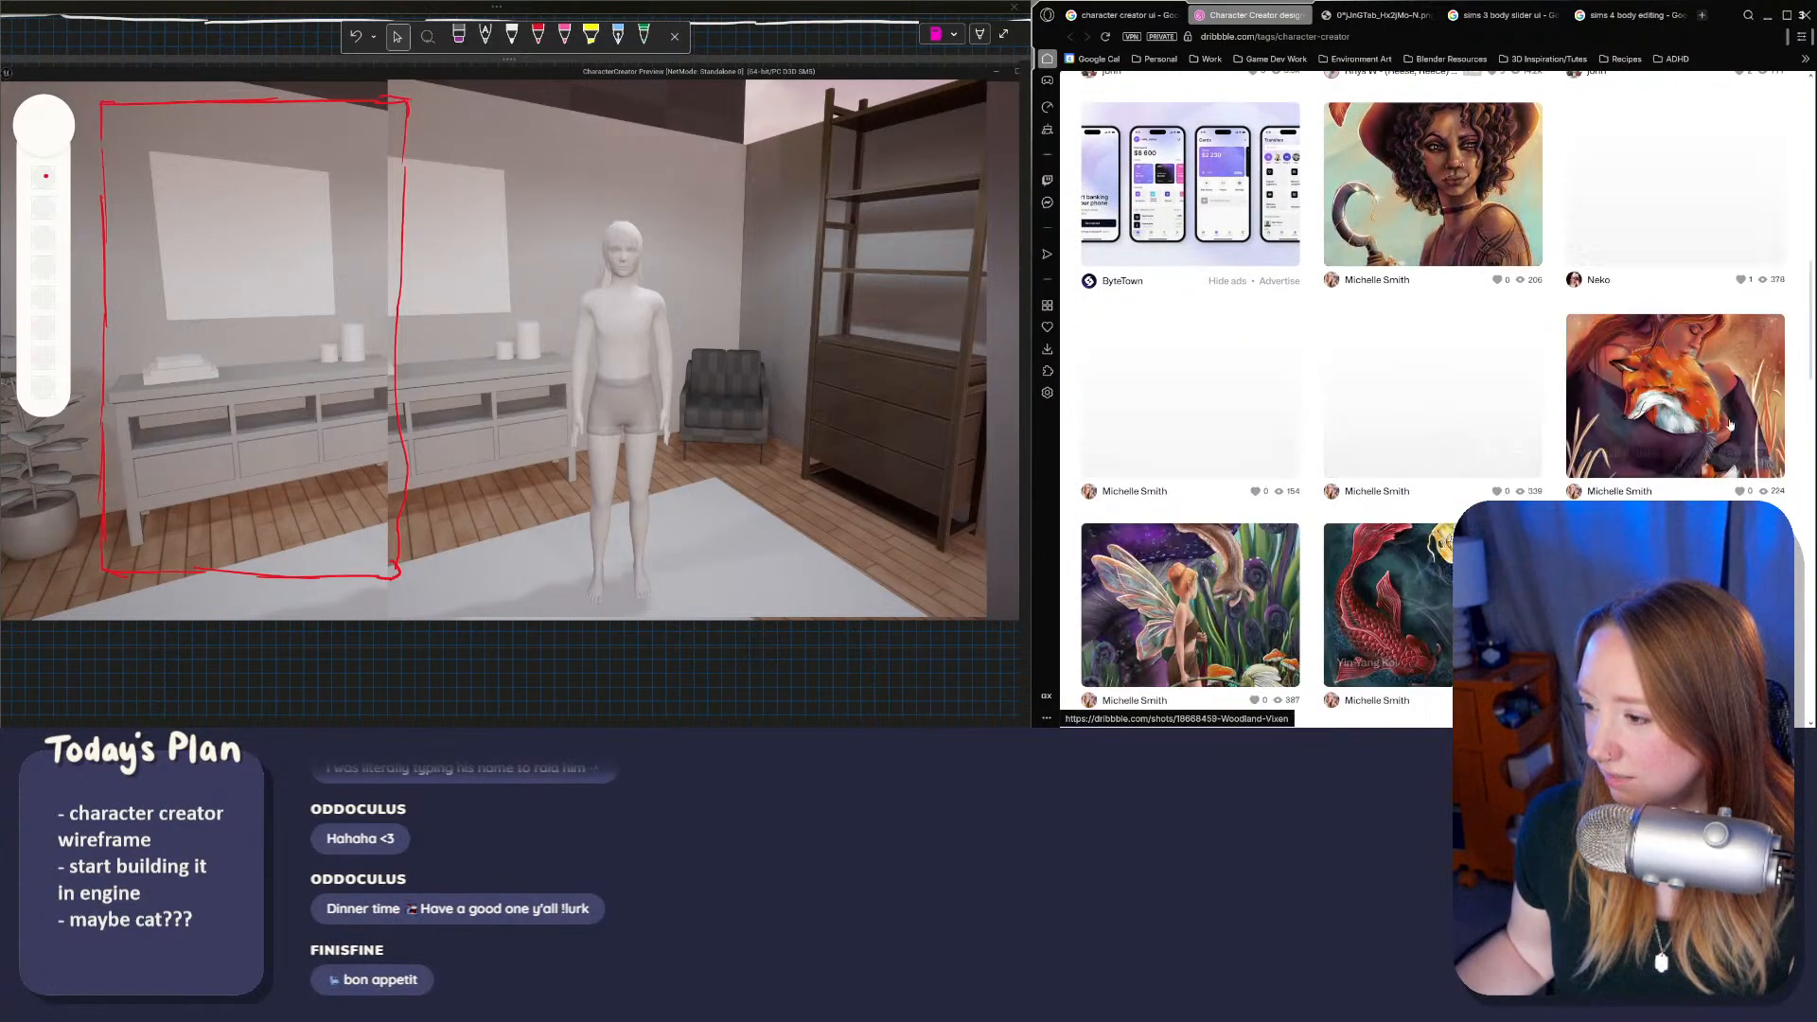
{"action": "scroll", "coordinate": [1730, 425], "scroll_direction": "up", "scroll_amount": 10}
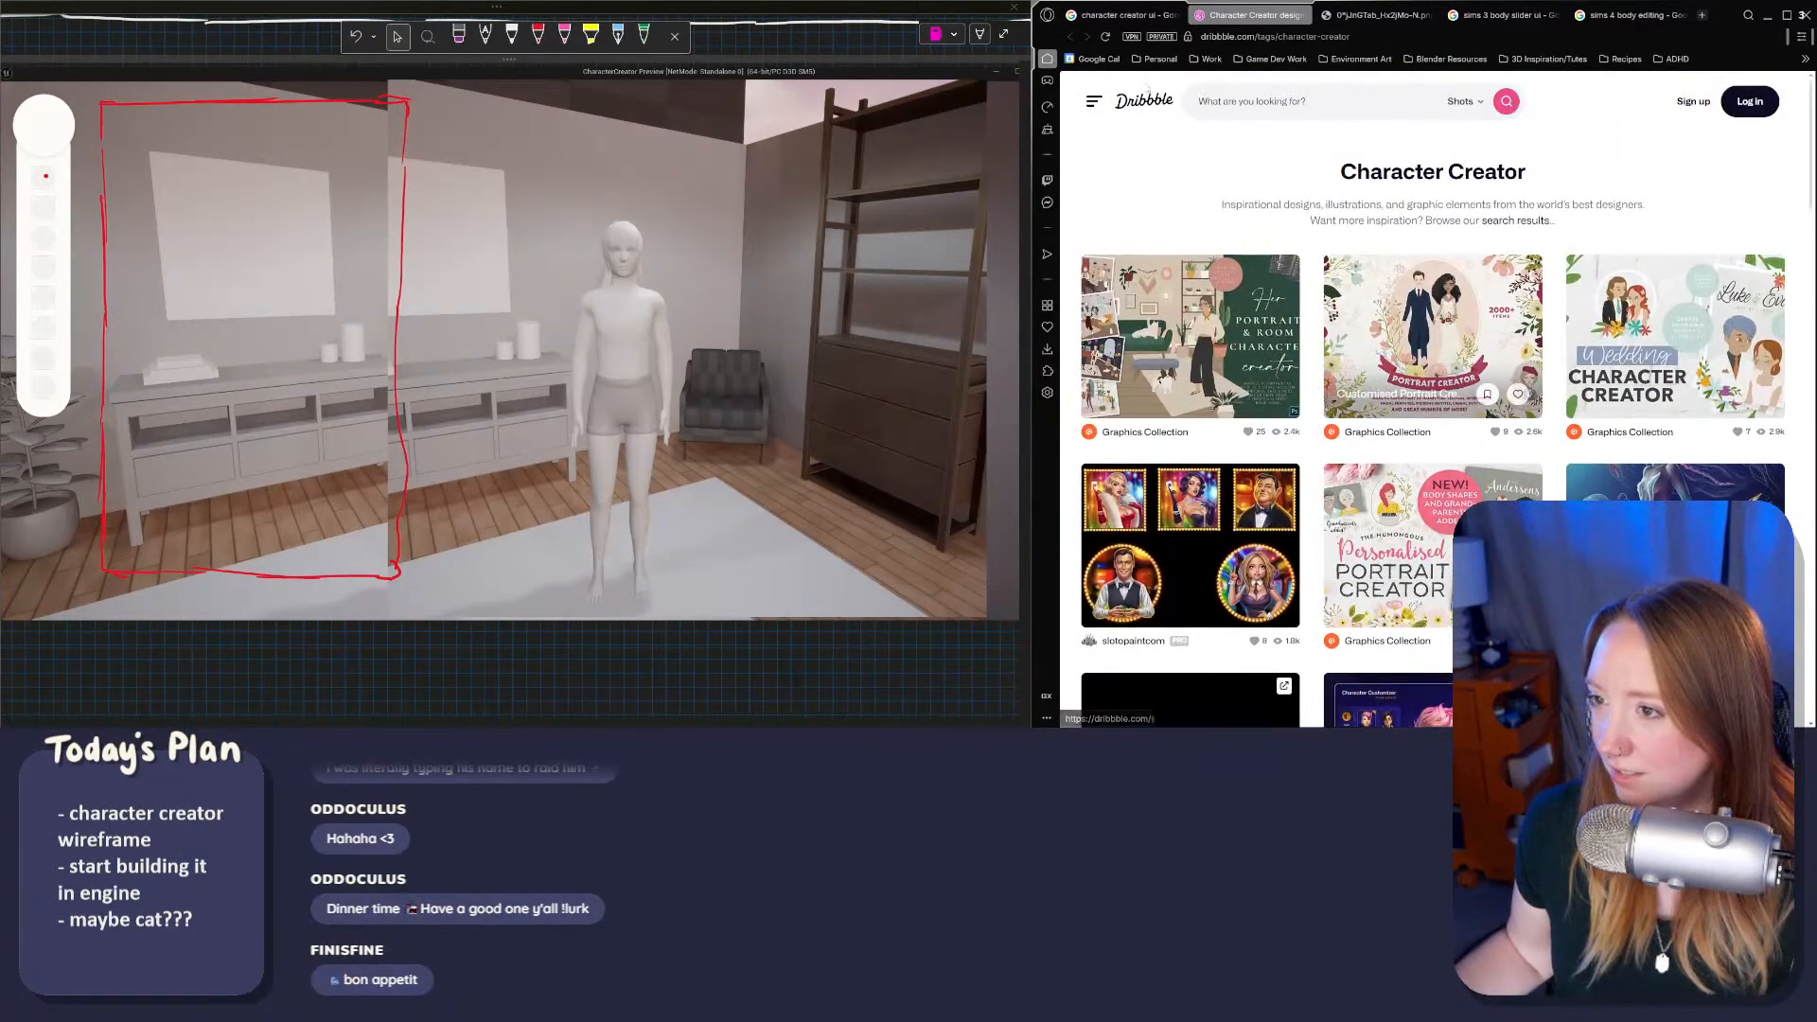
Step: Open Dribbble's home page in a separate tab, glance over its popular shots, and close that tab
{"action": "middle_click", "coordinate": [1143, 101]}
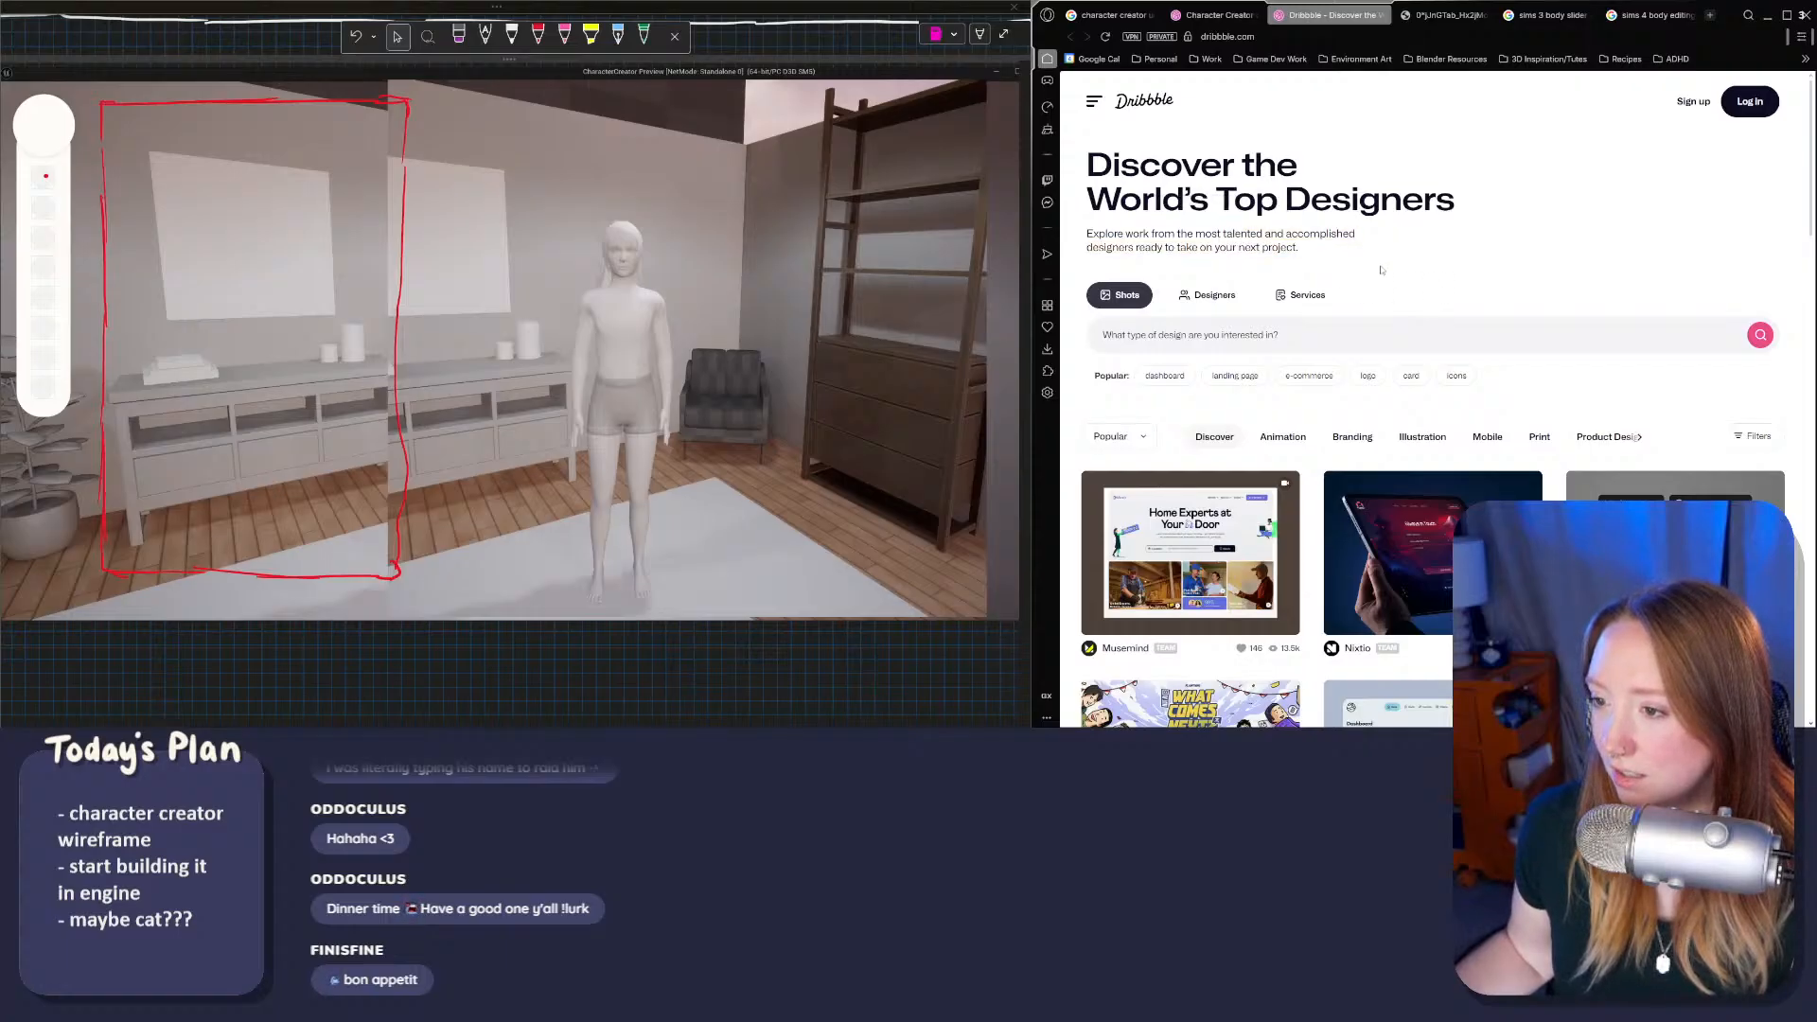
{"action": "scroll", "coordinate": [1504, 311], "scroll_direction": "down", "scroll_amount": 3}
{"action": "scroll", "coordinate": [1505, 310], "scroll_direction": "down", "scroll_amount": 1}
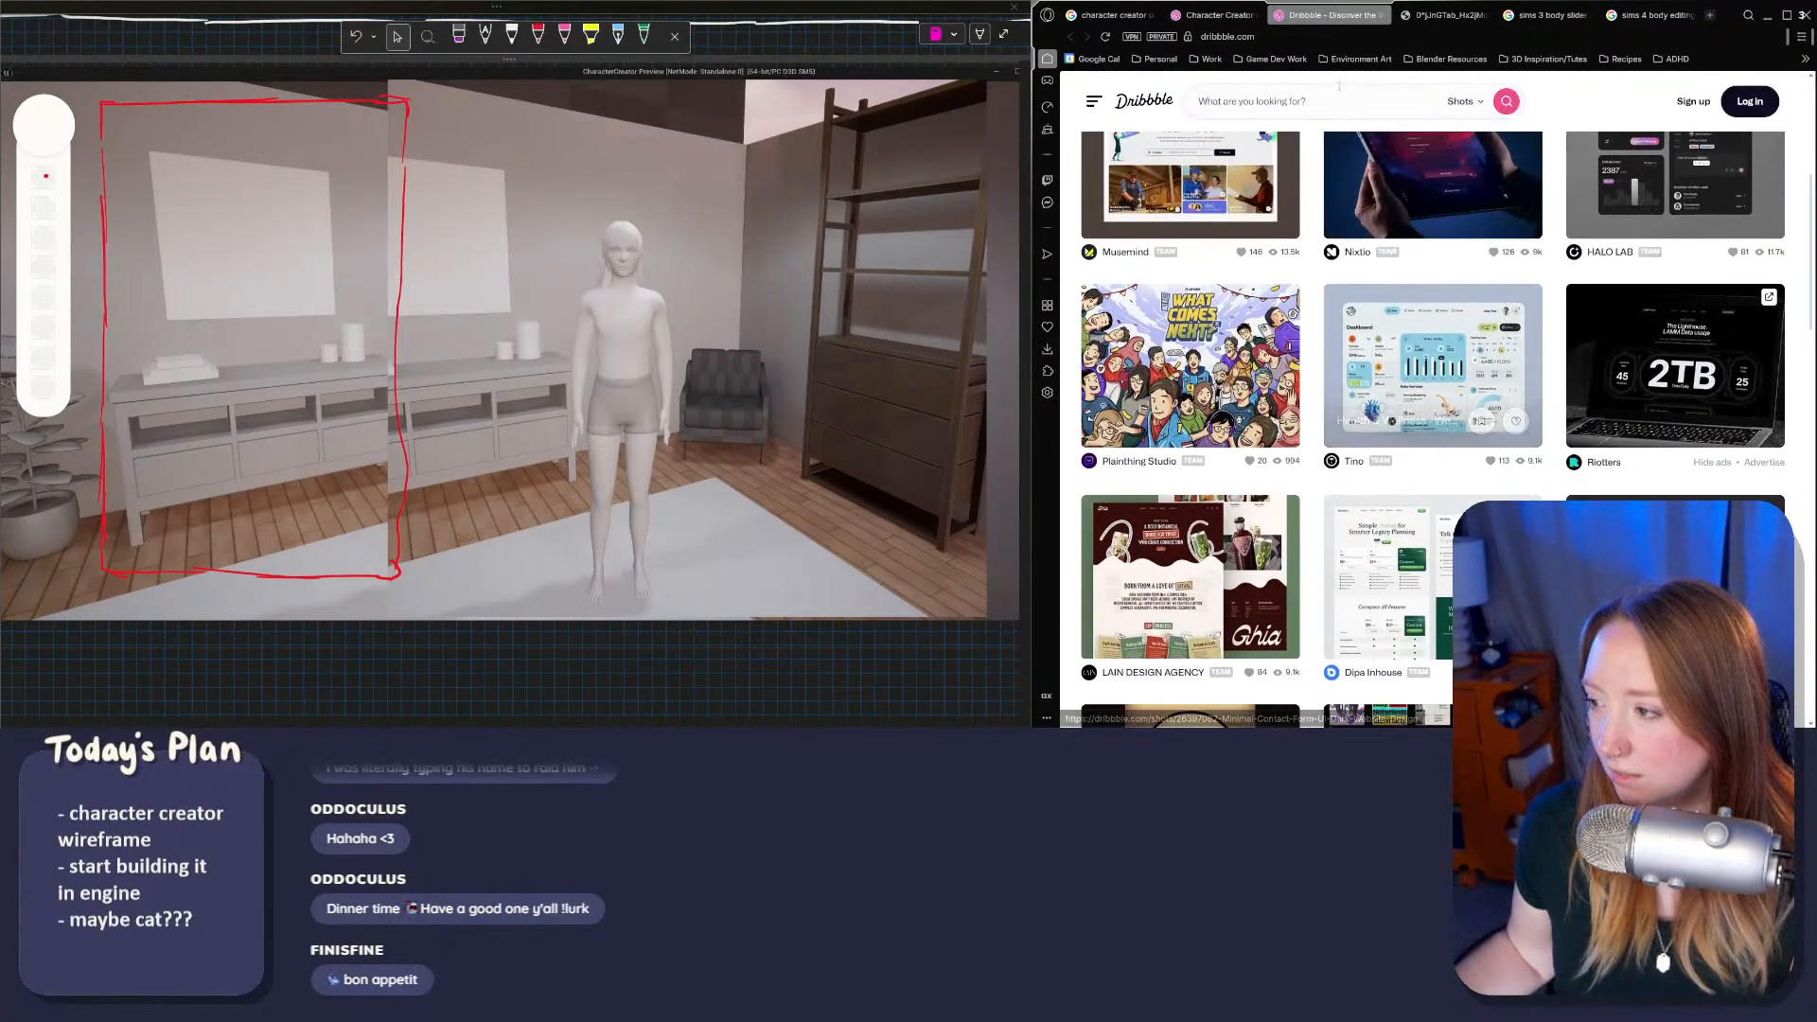
{"action": "left_click", "coordinate": [1382, 15]}
Step: Open NorthPixelStudio's "Character Creator | Design Concept UI/UX" shot and examine its Character Customizer layout
{"action": "scroll", "coordinate": [1399, 378], "scroll_direction": "down", "scroll_amount": 5}
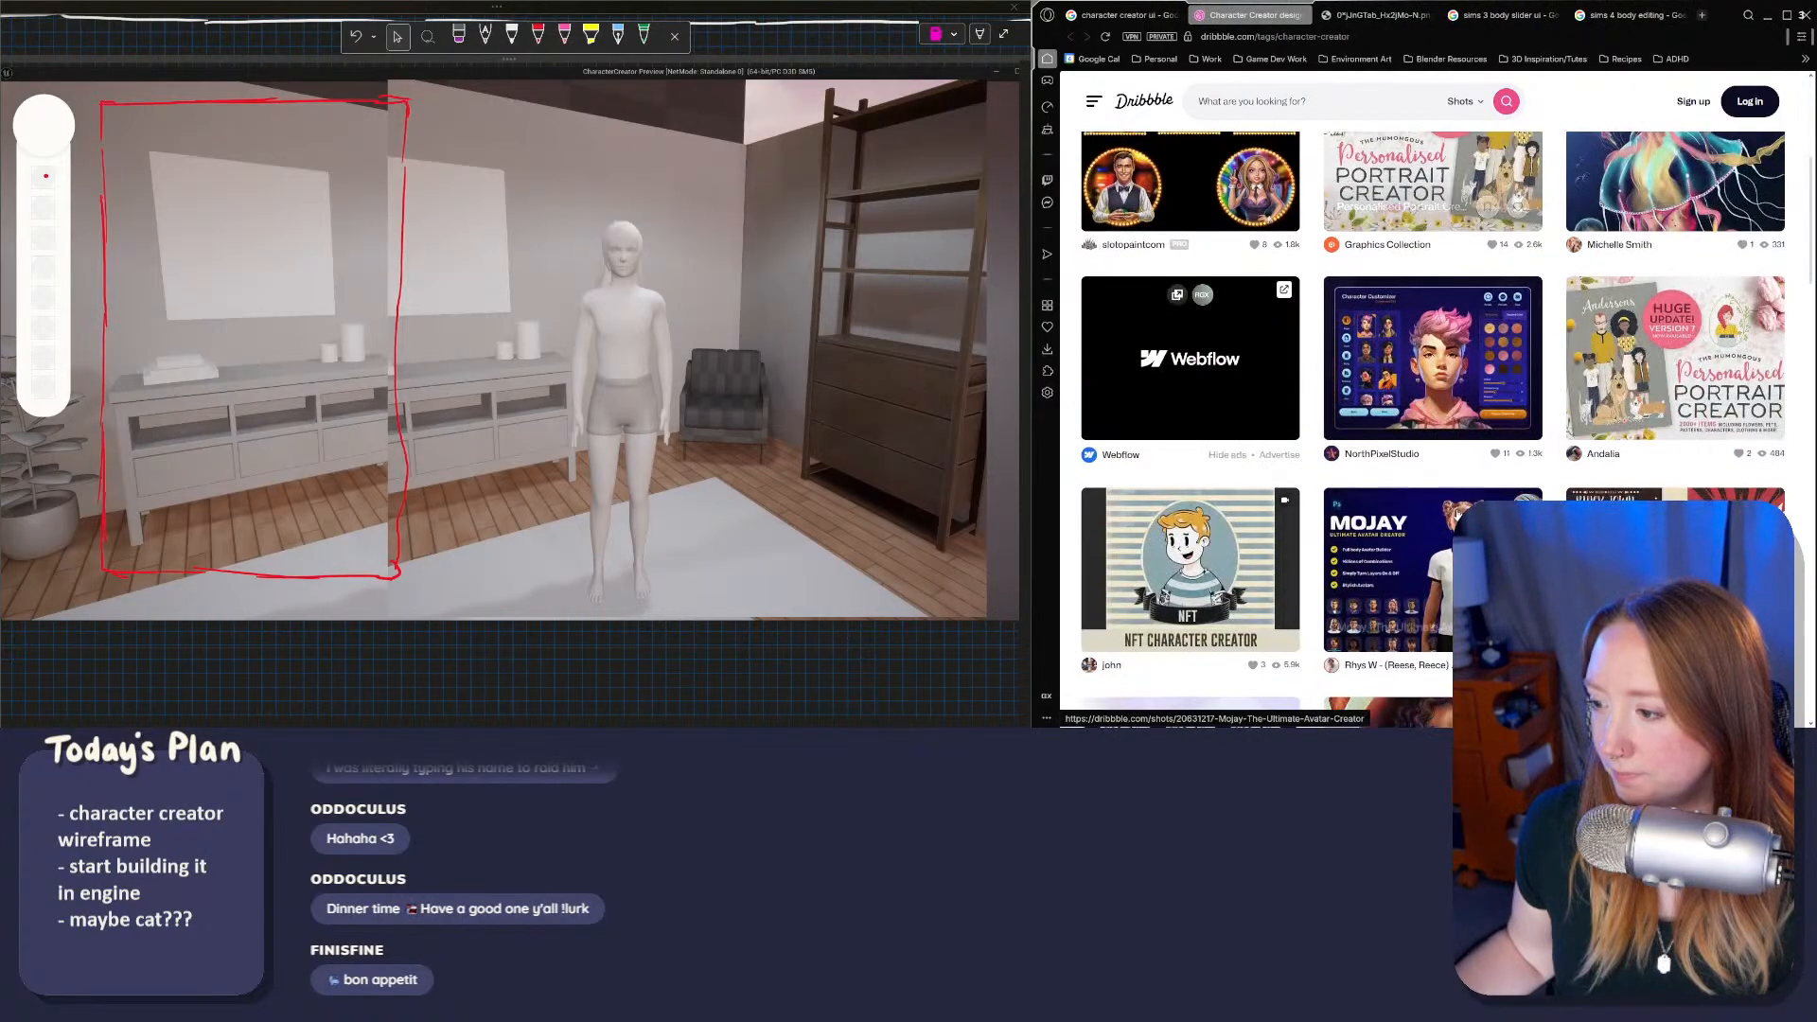
{"action": "left_click", "coordinate": [1399, 378]}
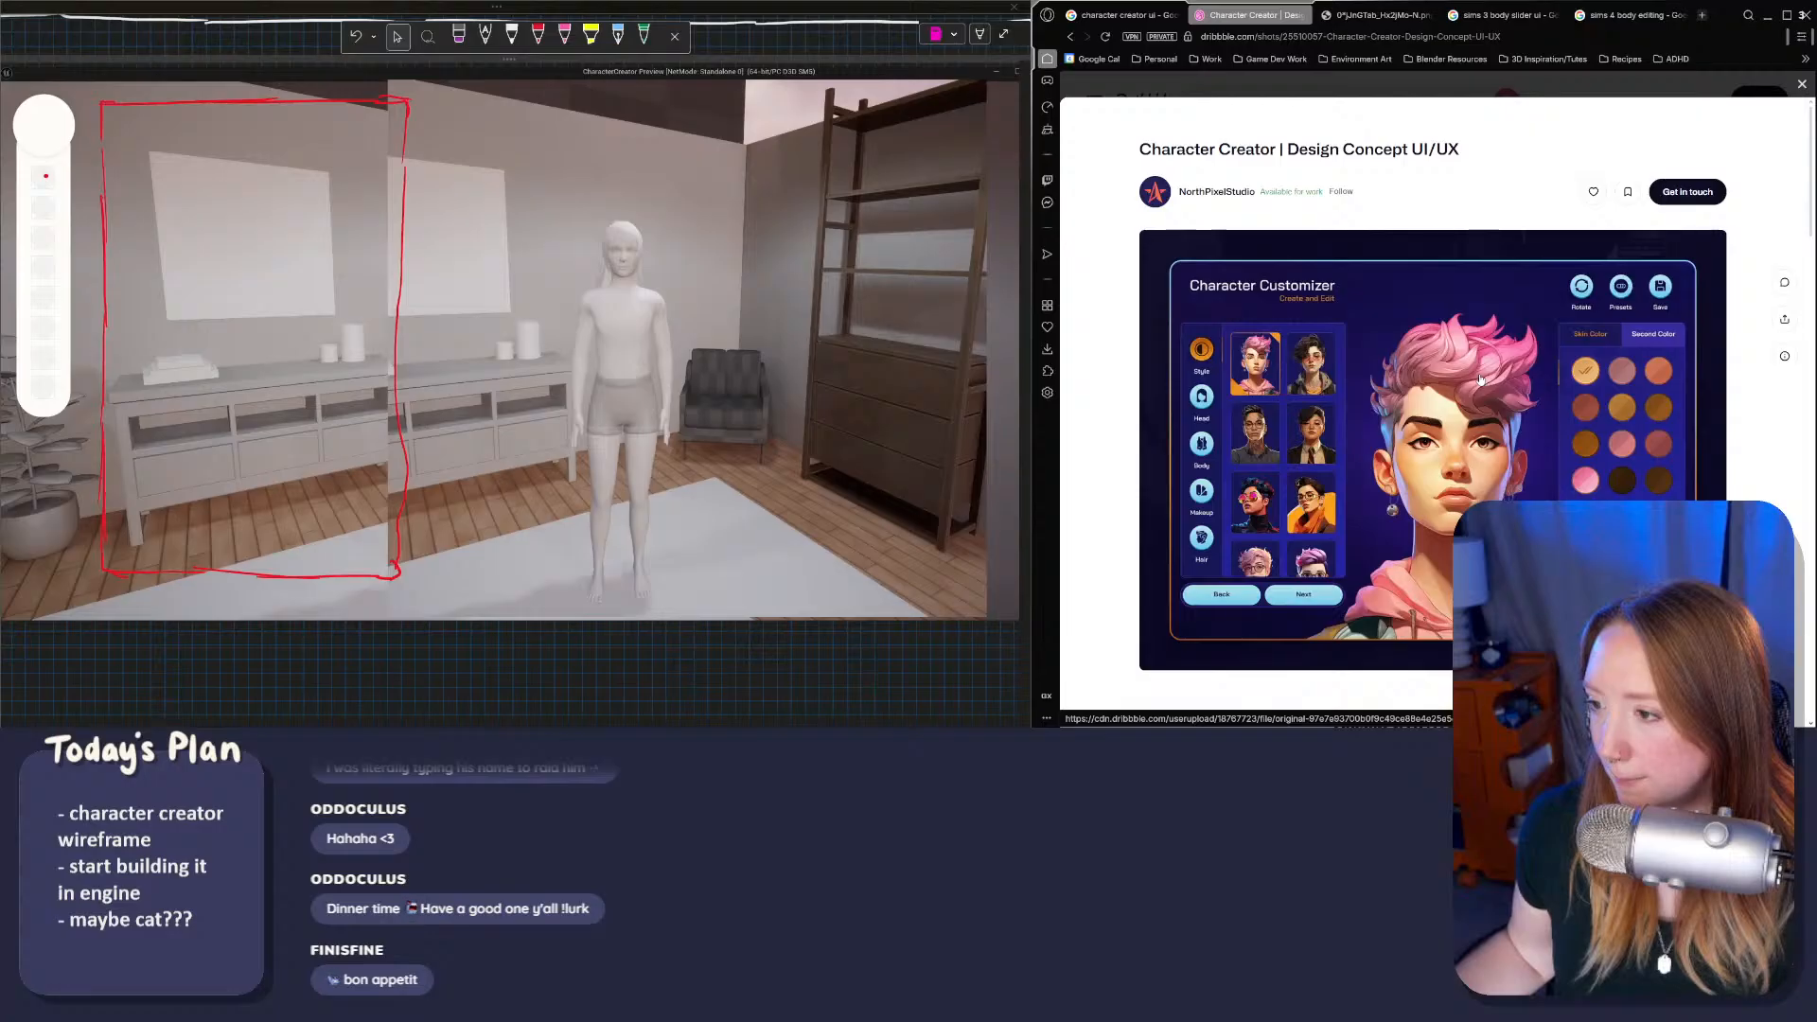
{"action": "scroll", "coordinate": [1480, 380], "scroll_direction": "down", "scroll_amount": 1}
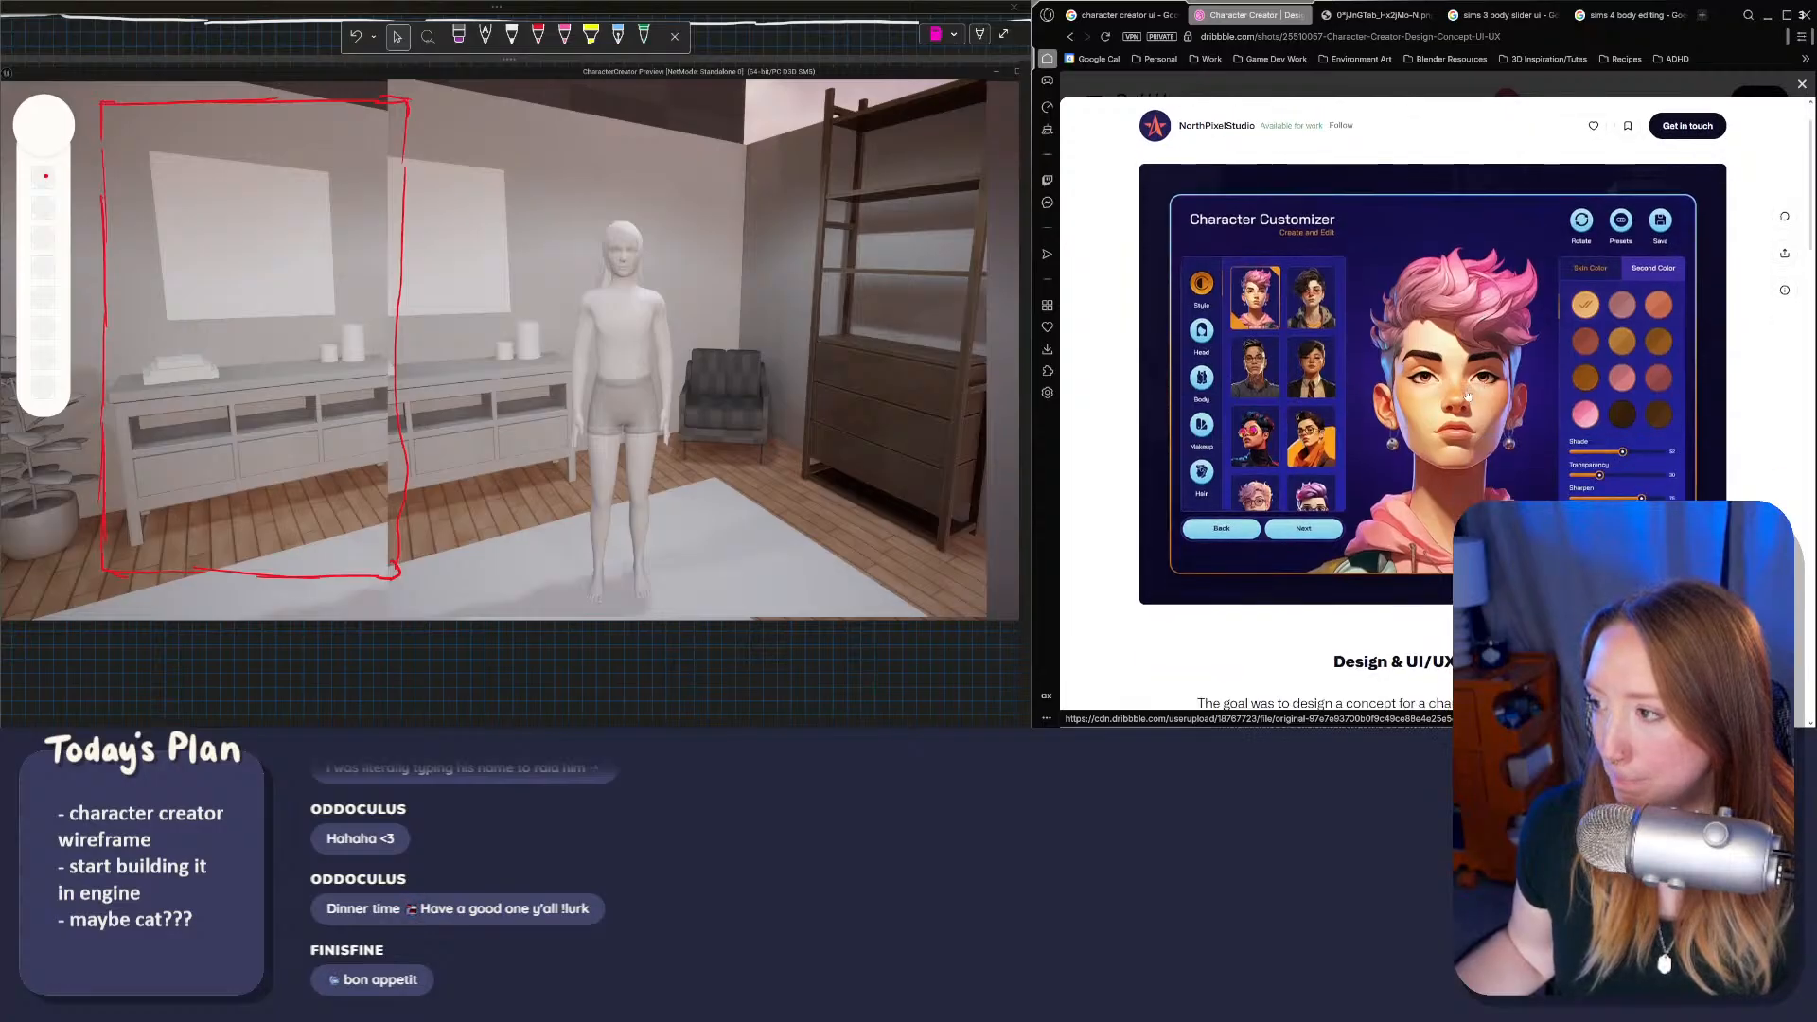
{"action": "scroll", "coordinate": [1474, 393], "scroll_direction": "up", "scroll_amount": 1}
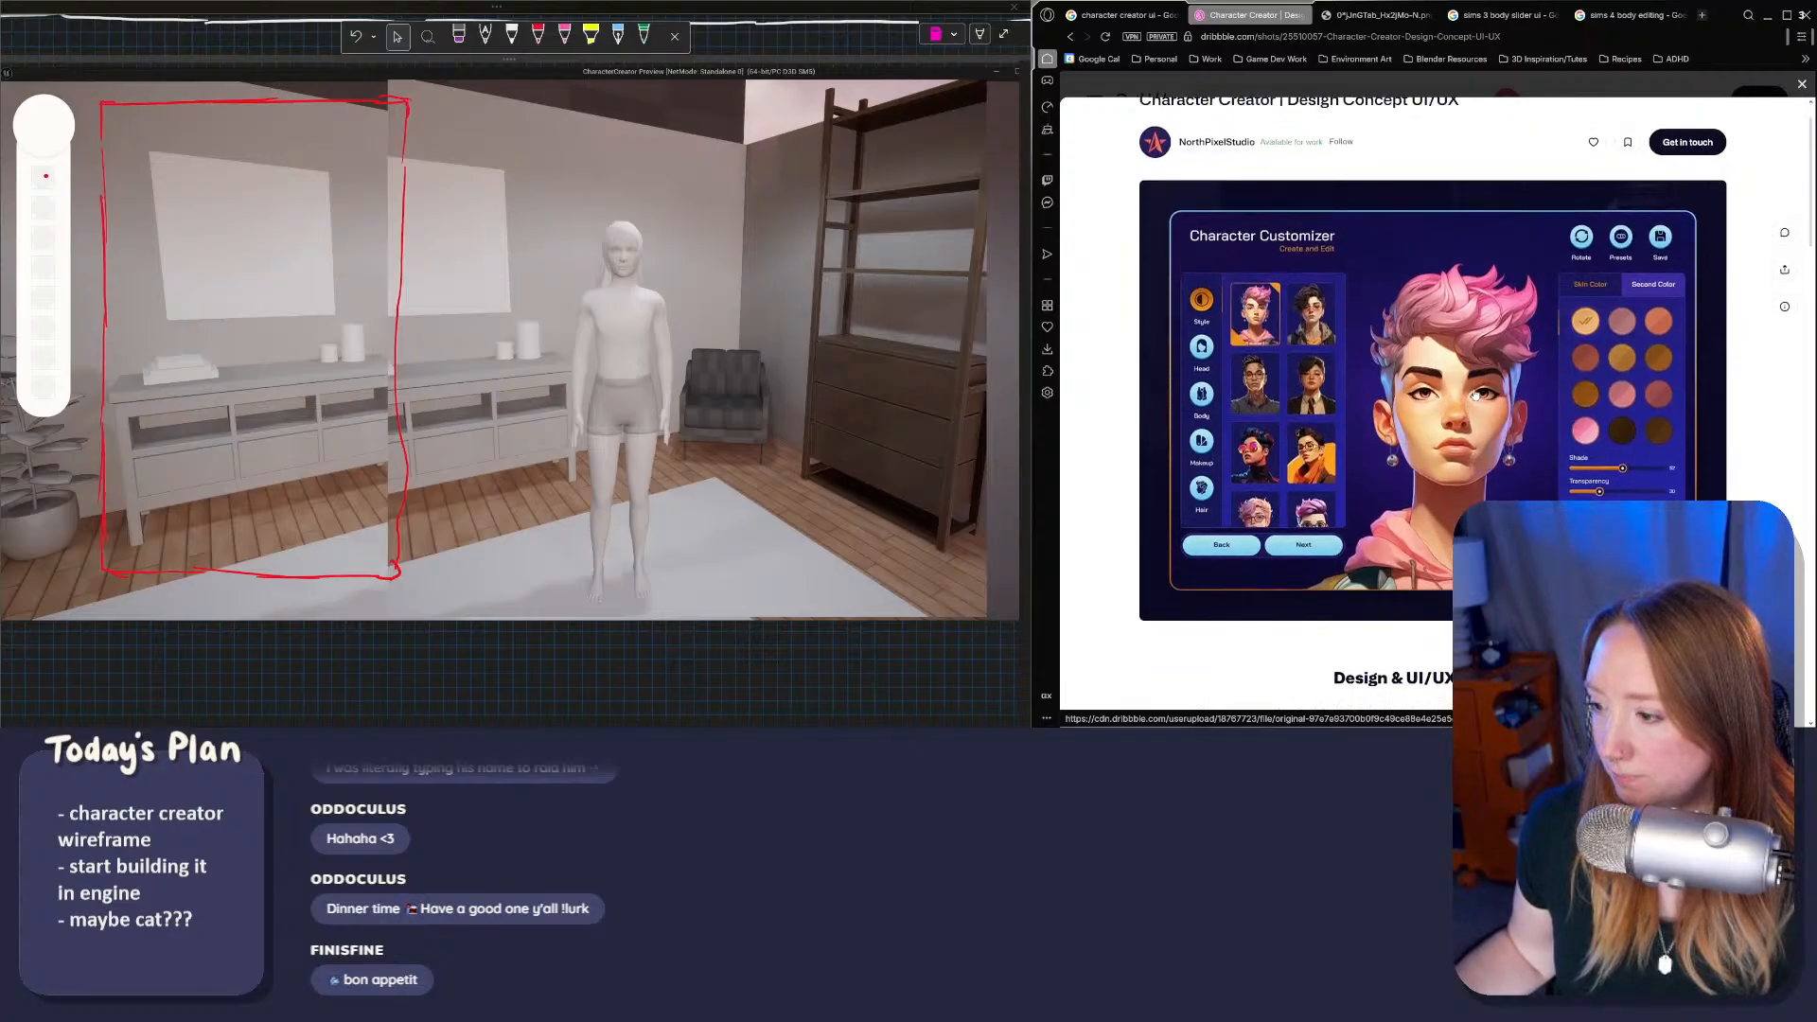
{"action": "scroll", "coordinate": [1448, 406], "scroll_direction": "down", "scroll_amount": 1}
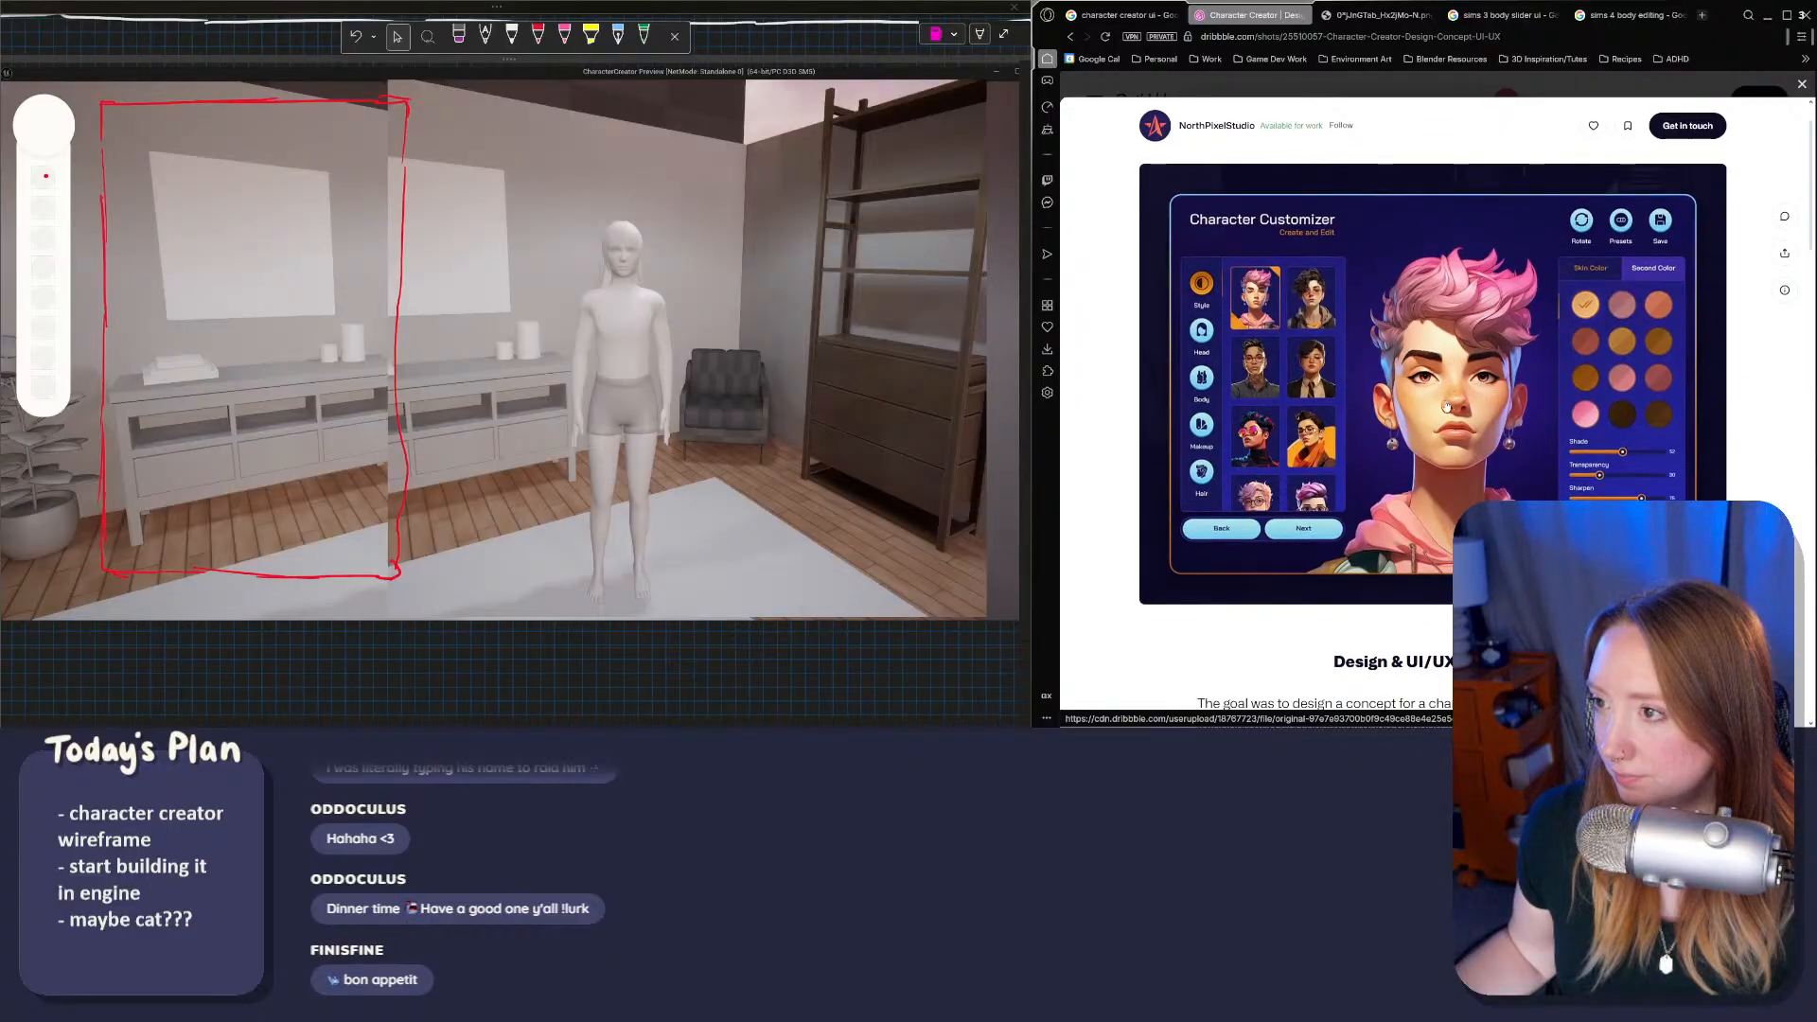
{"action": "key", "text": "ctrl+l"}
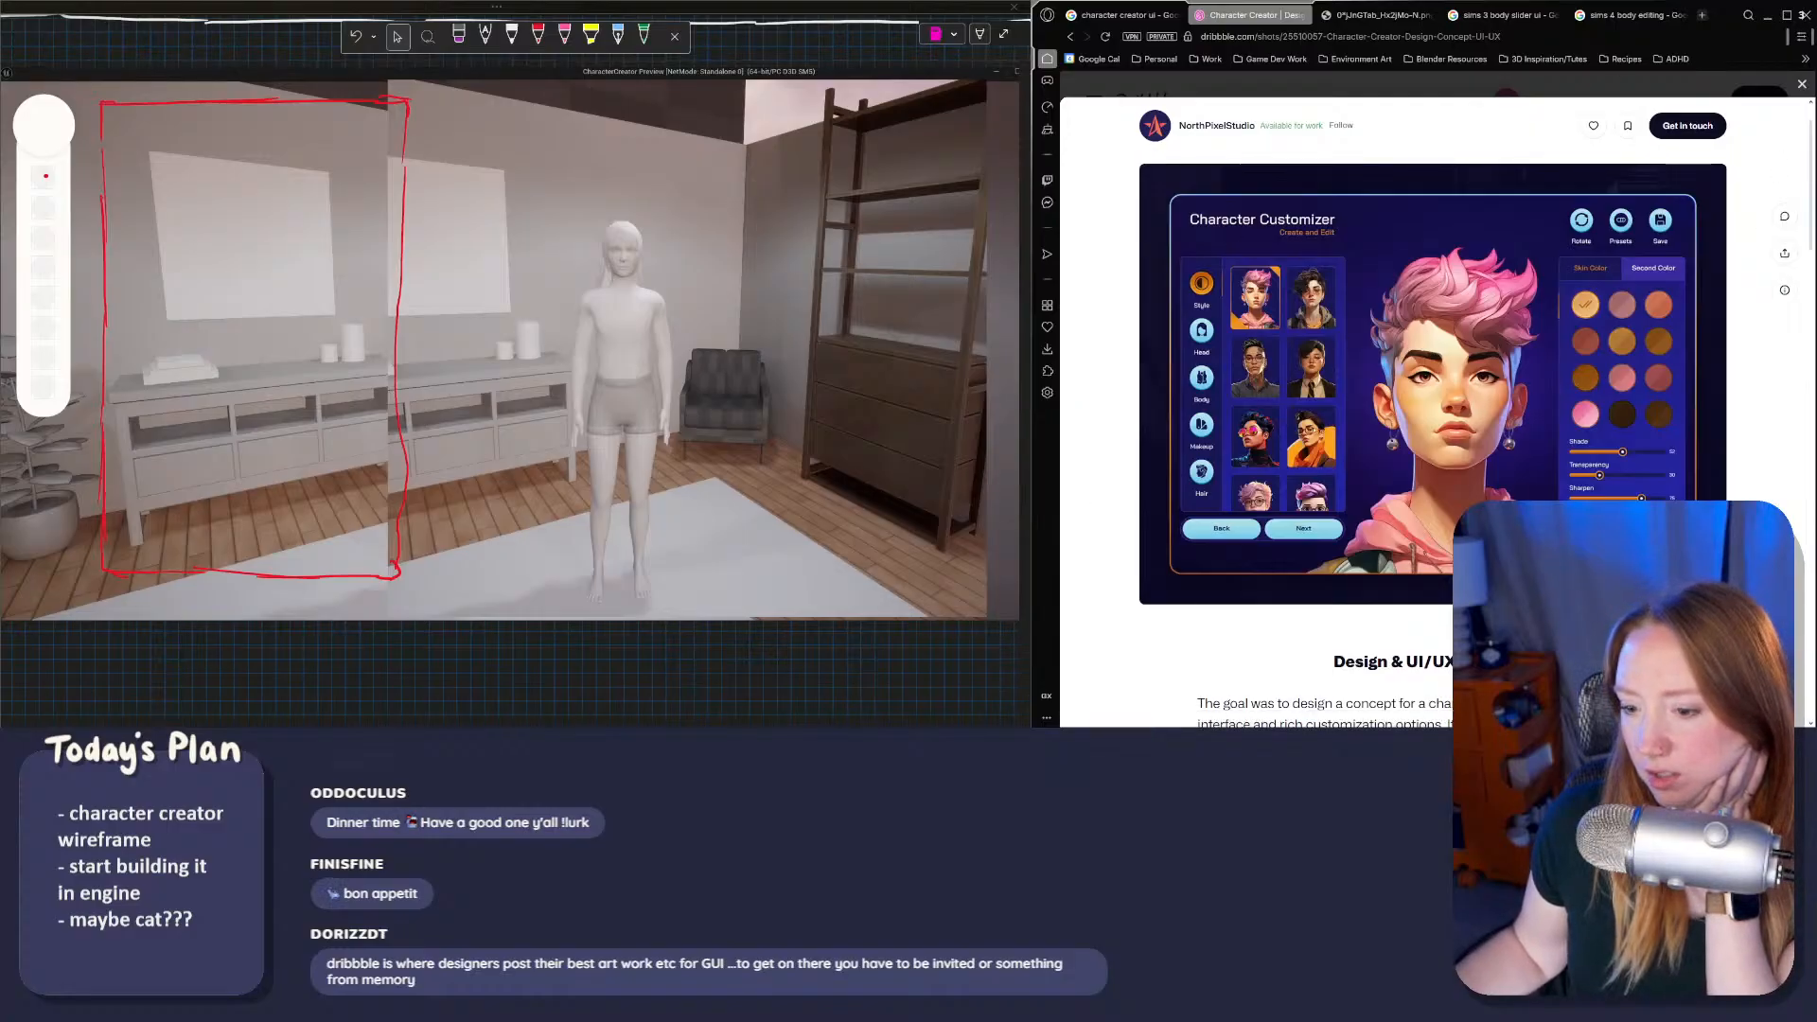
Step: Switch to Unreal, enlarge the Content Browser, and open the ColourWheel folder inside LifeSimProject's UI folder
{"action": "left_click", "coordinate": [941, 677]}
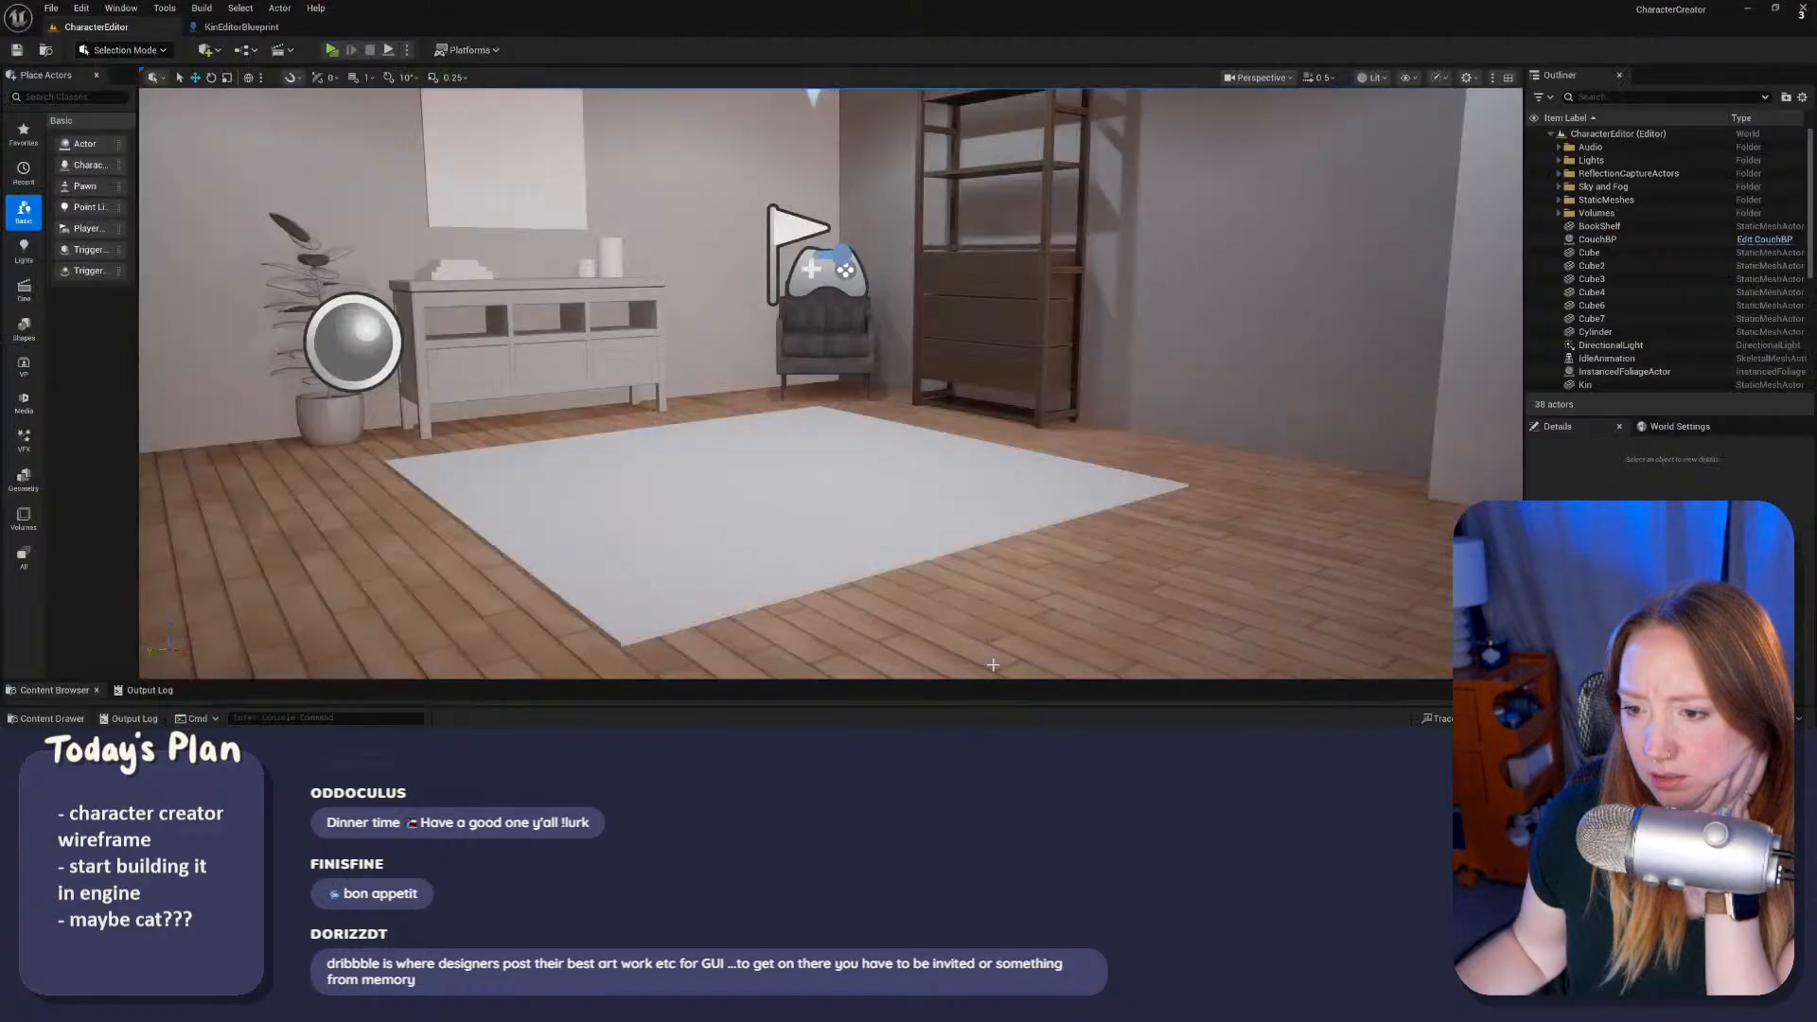
{"action": "left_click_drag", "start_coordinate": [941, 680], "coordinate": [953, 474]}
{"action": "left_click", "coordinate": [622, 508]}
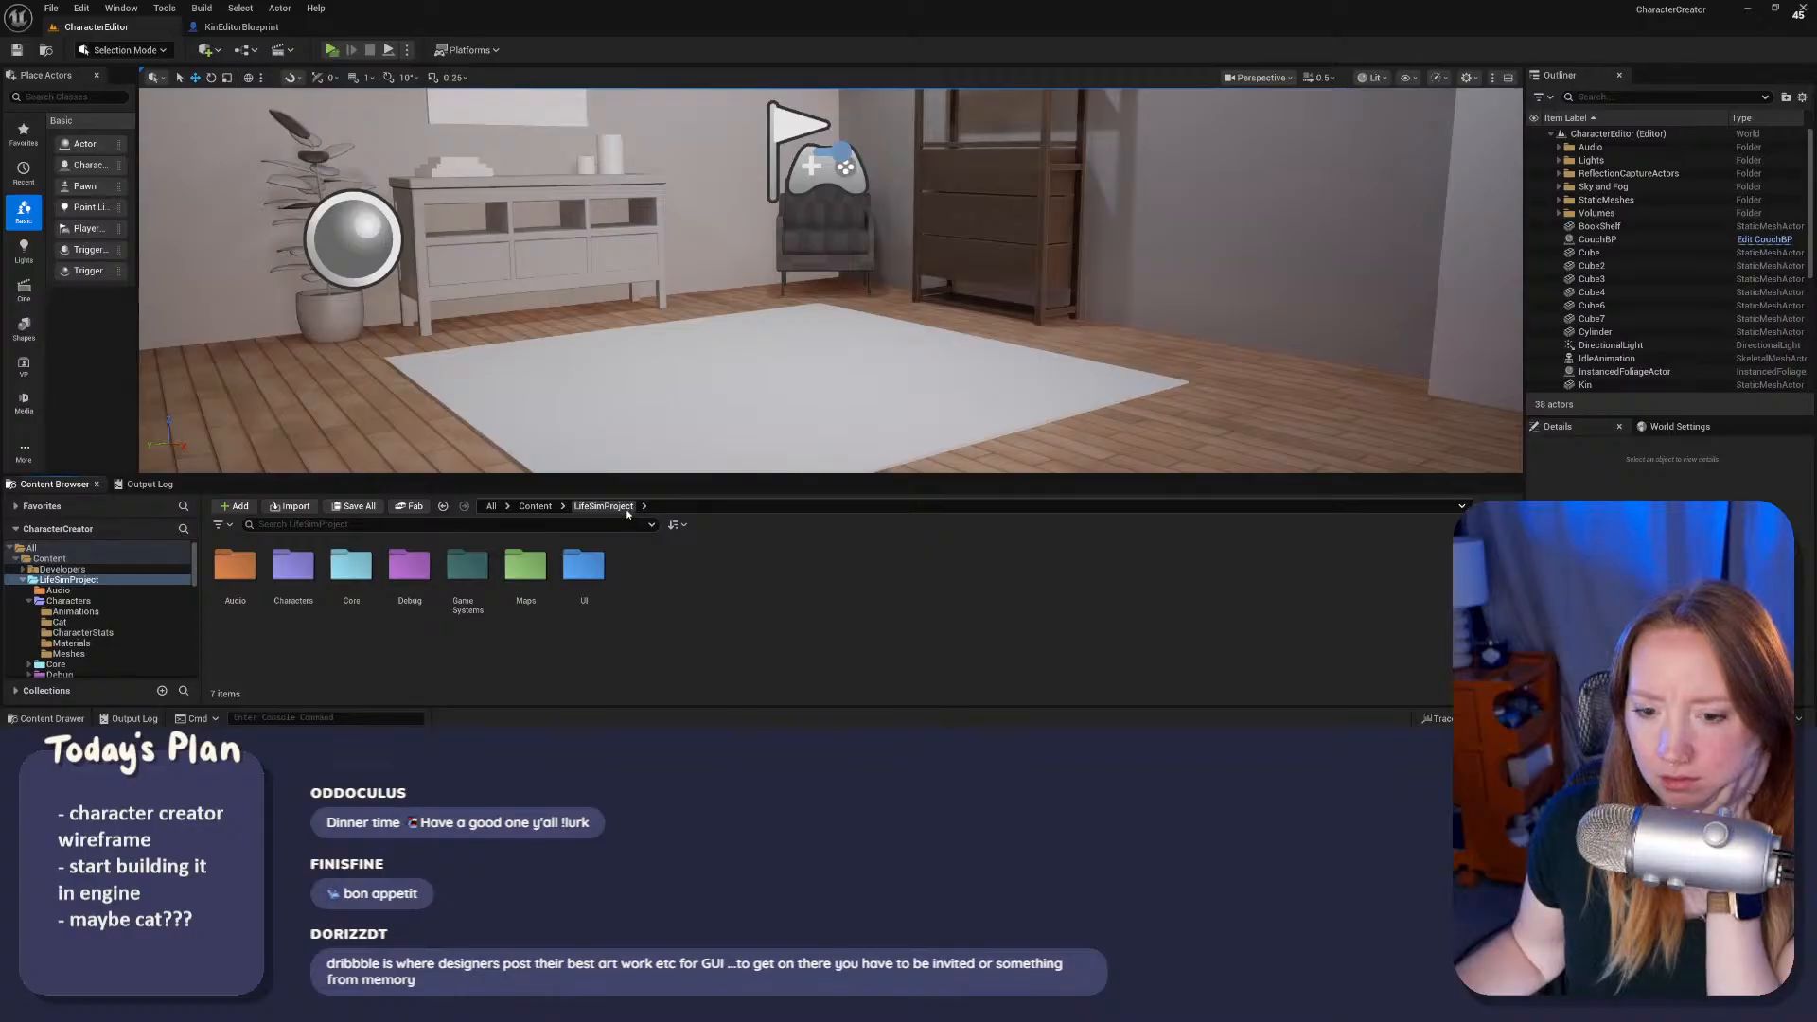
{"action": "double_click", "coordinate": [583, 565]}
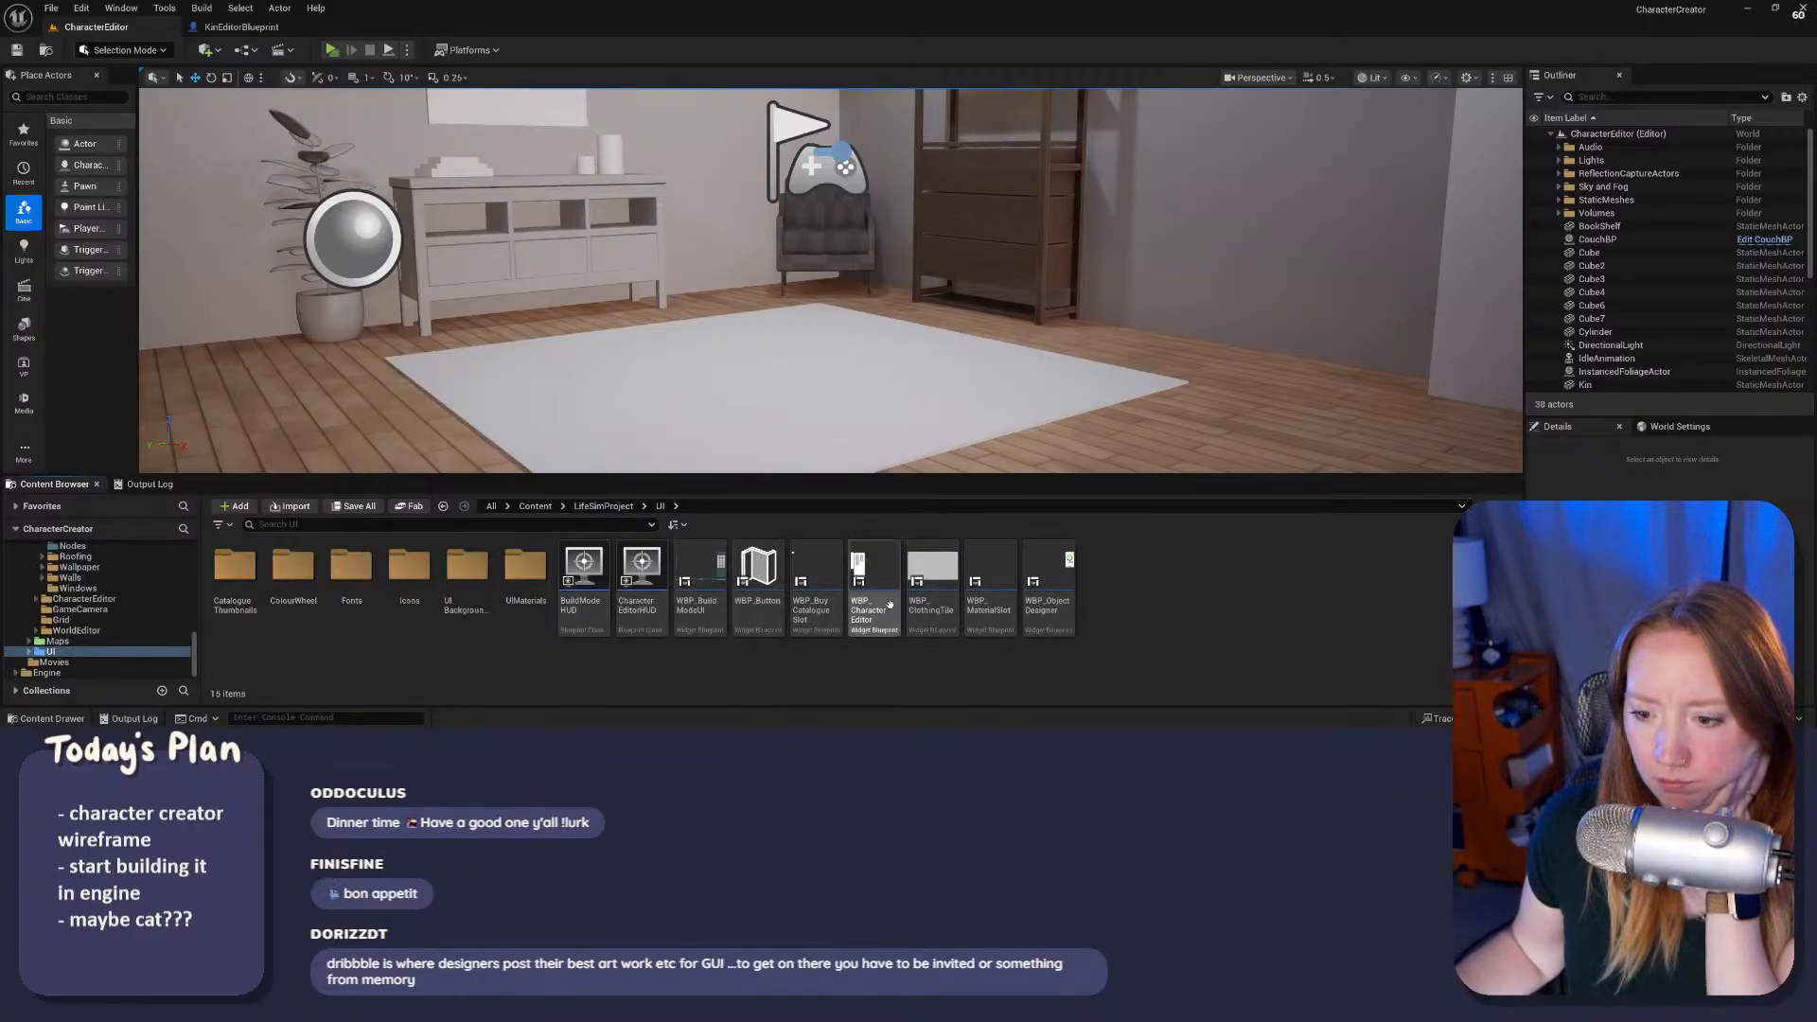
{"action": "double_click", "coordinate": [292, 565]}
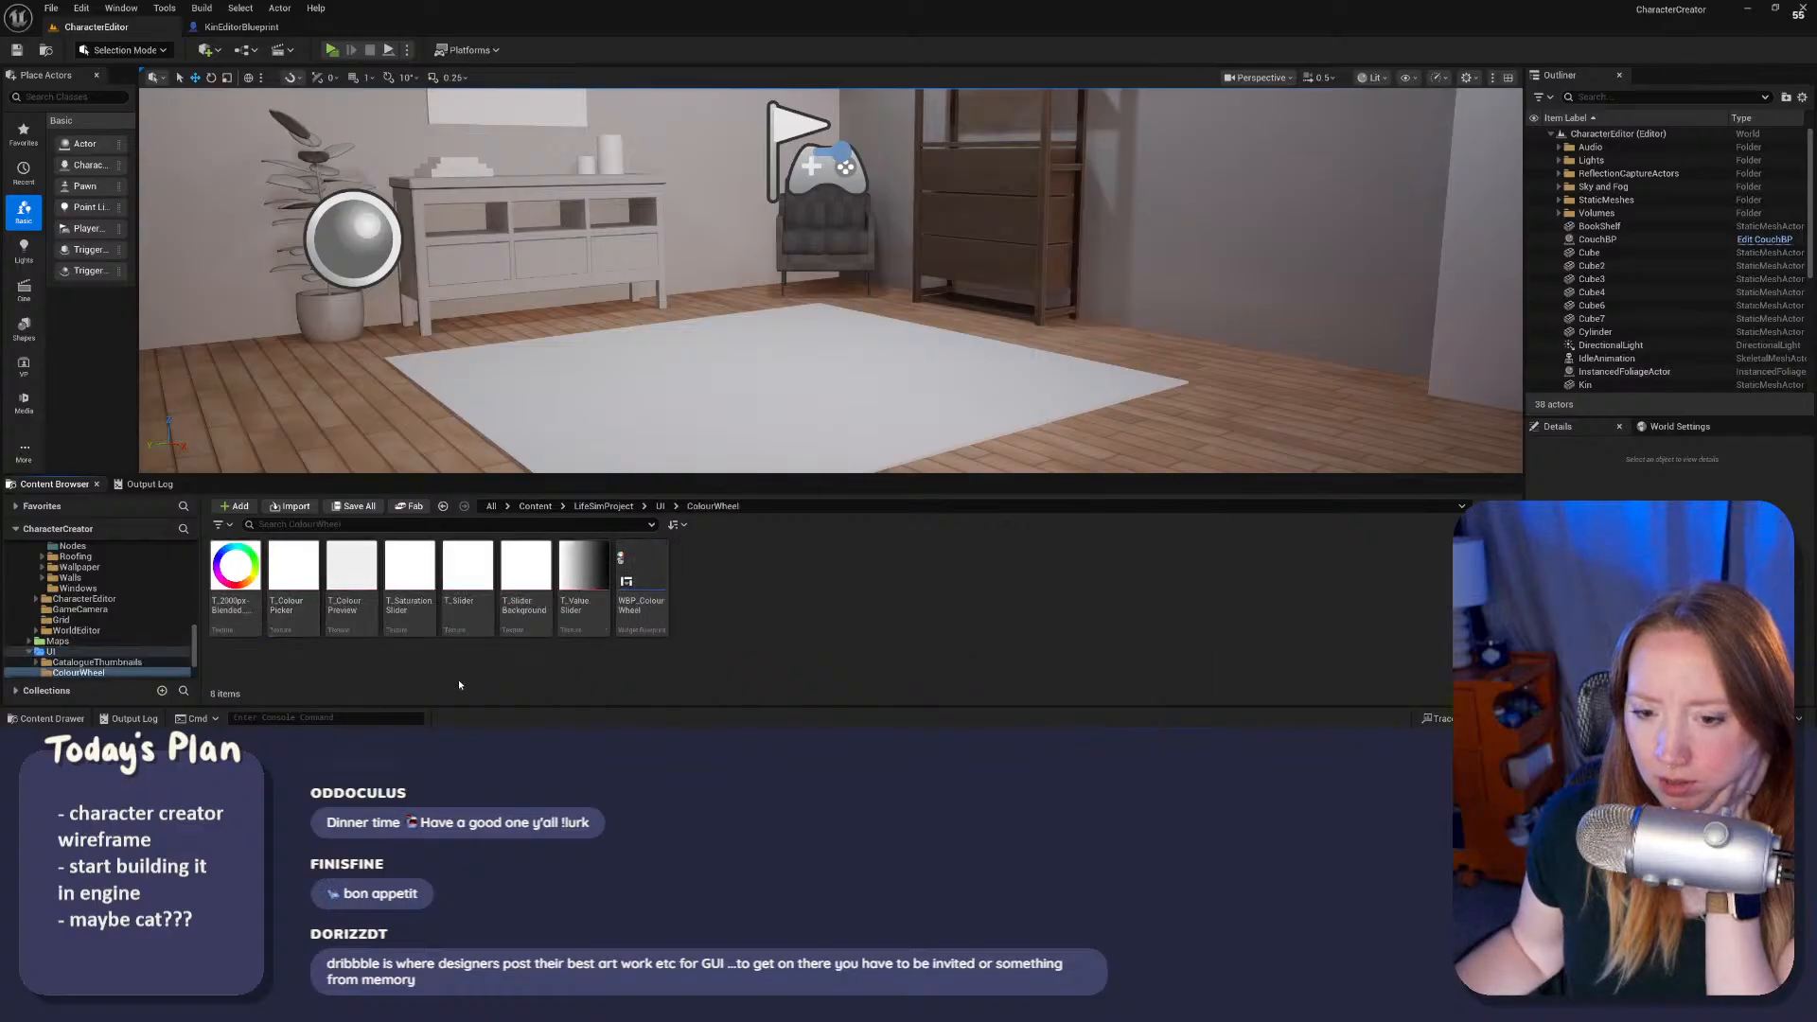
Step: Open the WBP_ColourWheel widget to view its layout, and return to the CharacterEditor level
{"action": "left_click", "coordinate": [632, 565]}
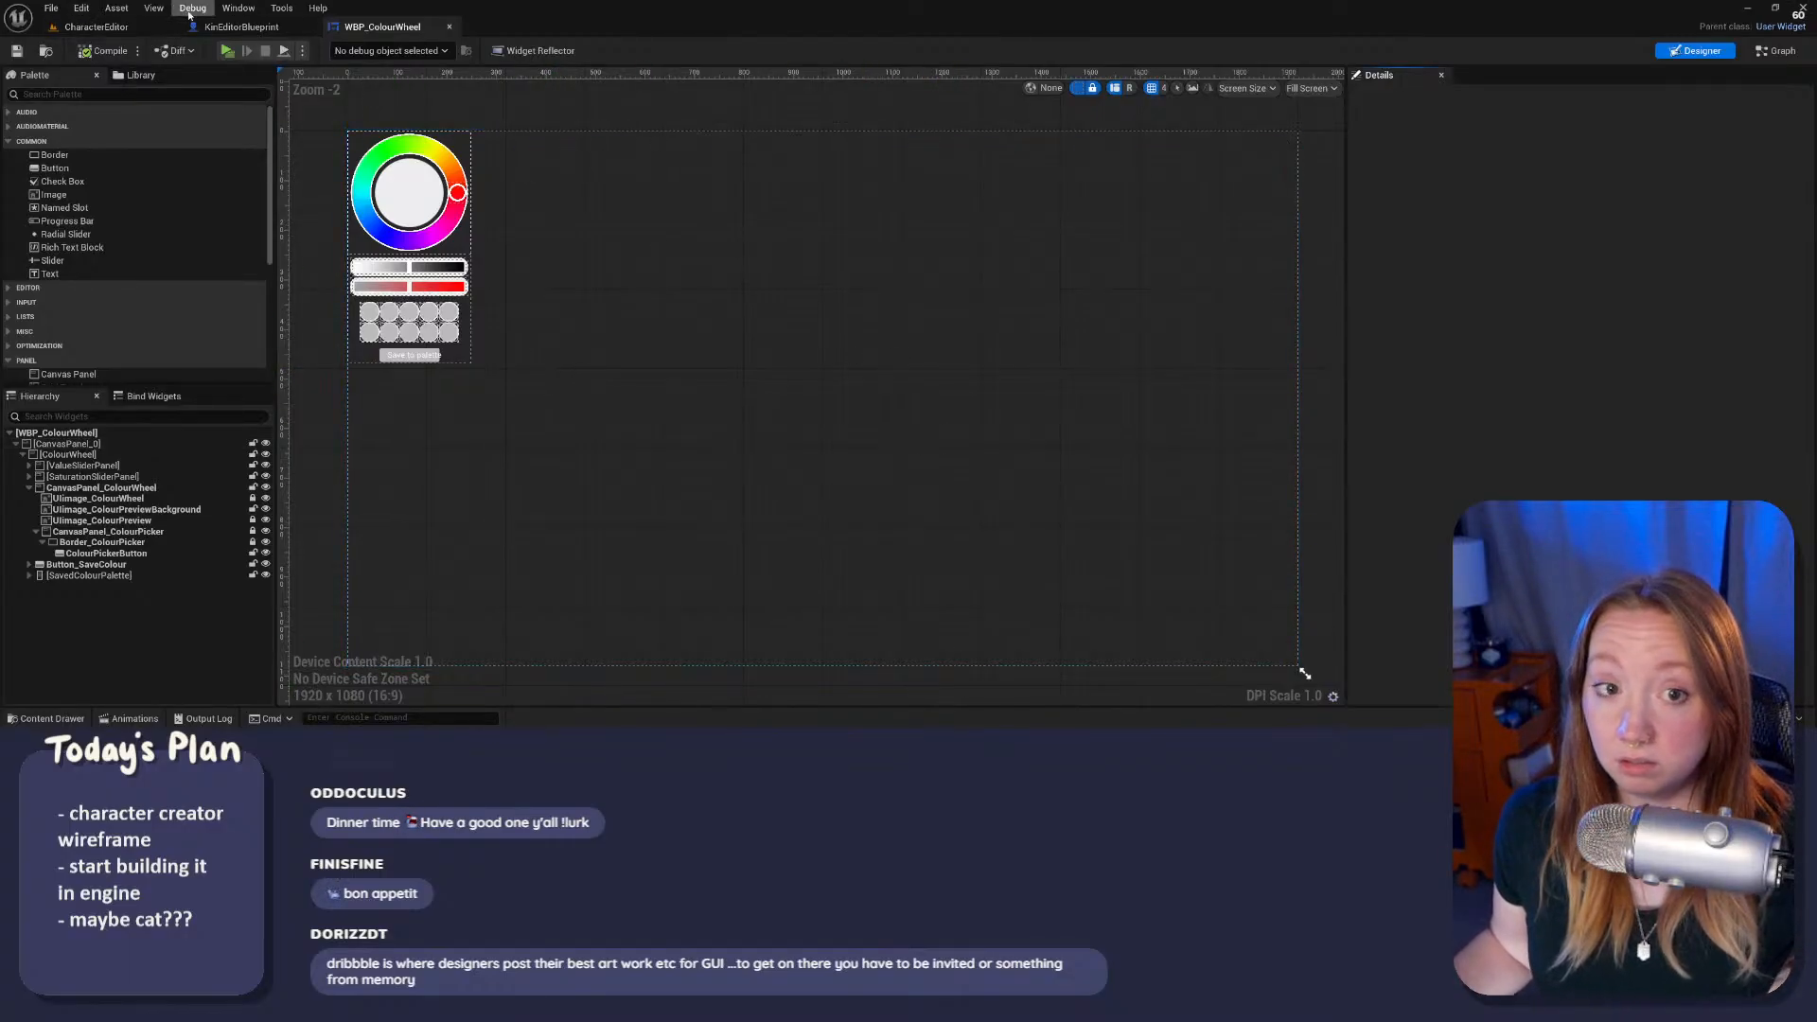
{"action": "left_click", "coordinate": [241, 26]}
{"action": "left_click", "coordinate": [135, 26]}
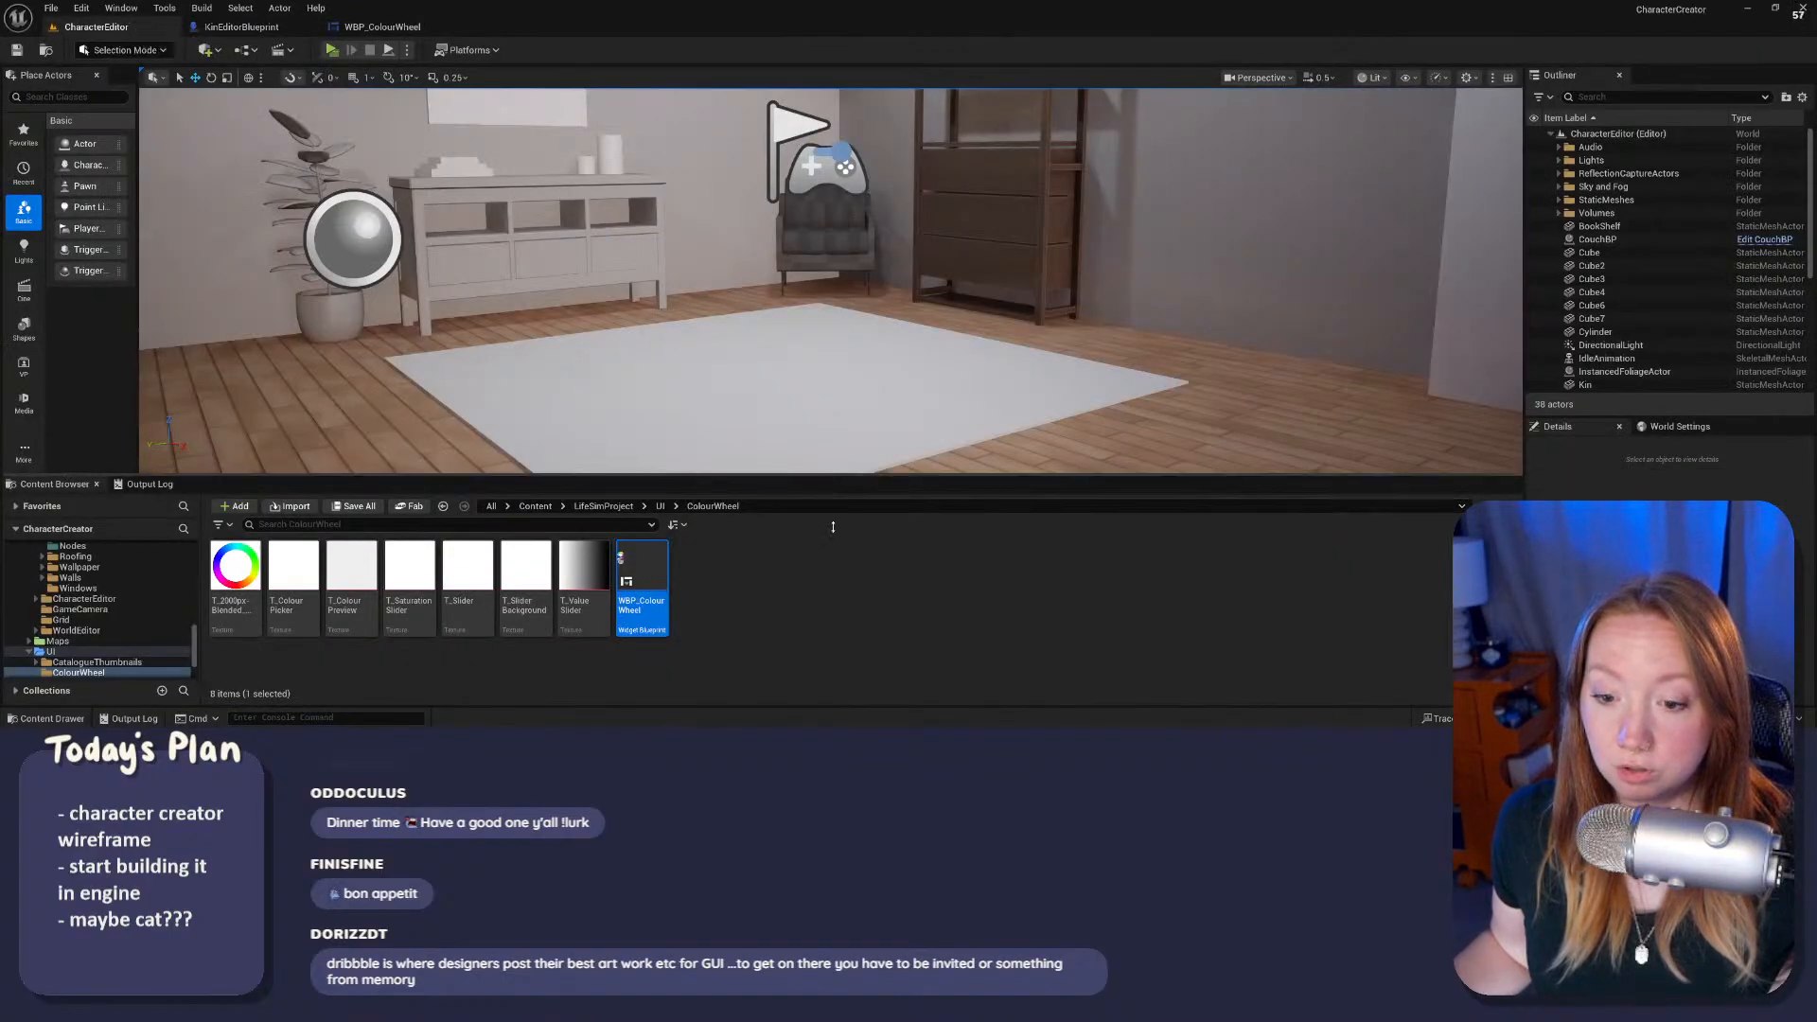
{"action": "left_click_drag", "start_coordinate": [832, 526], "coordinate": [832, 648]}
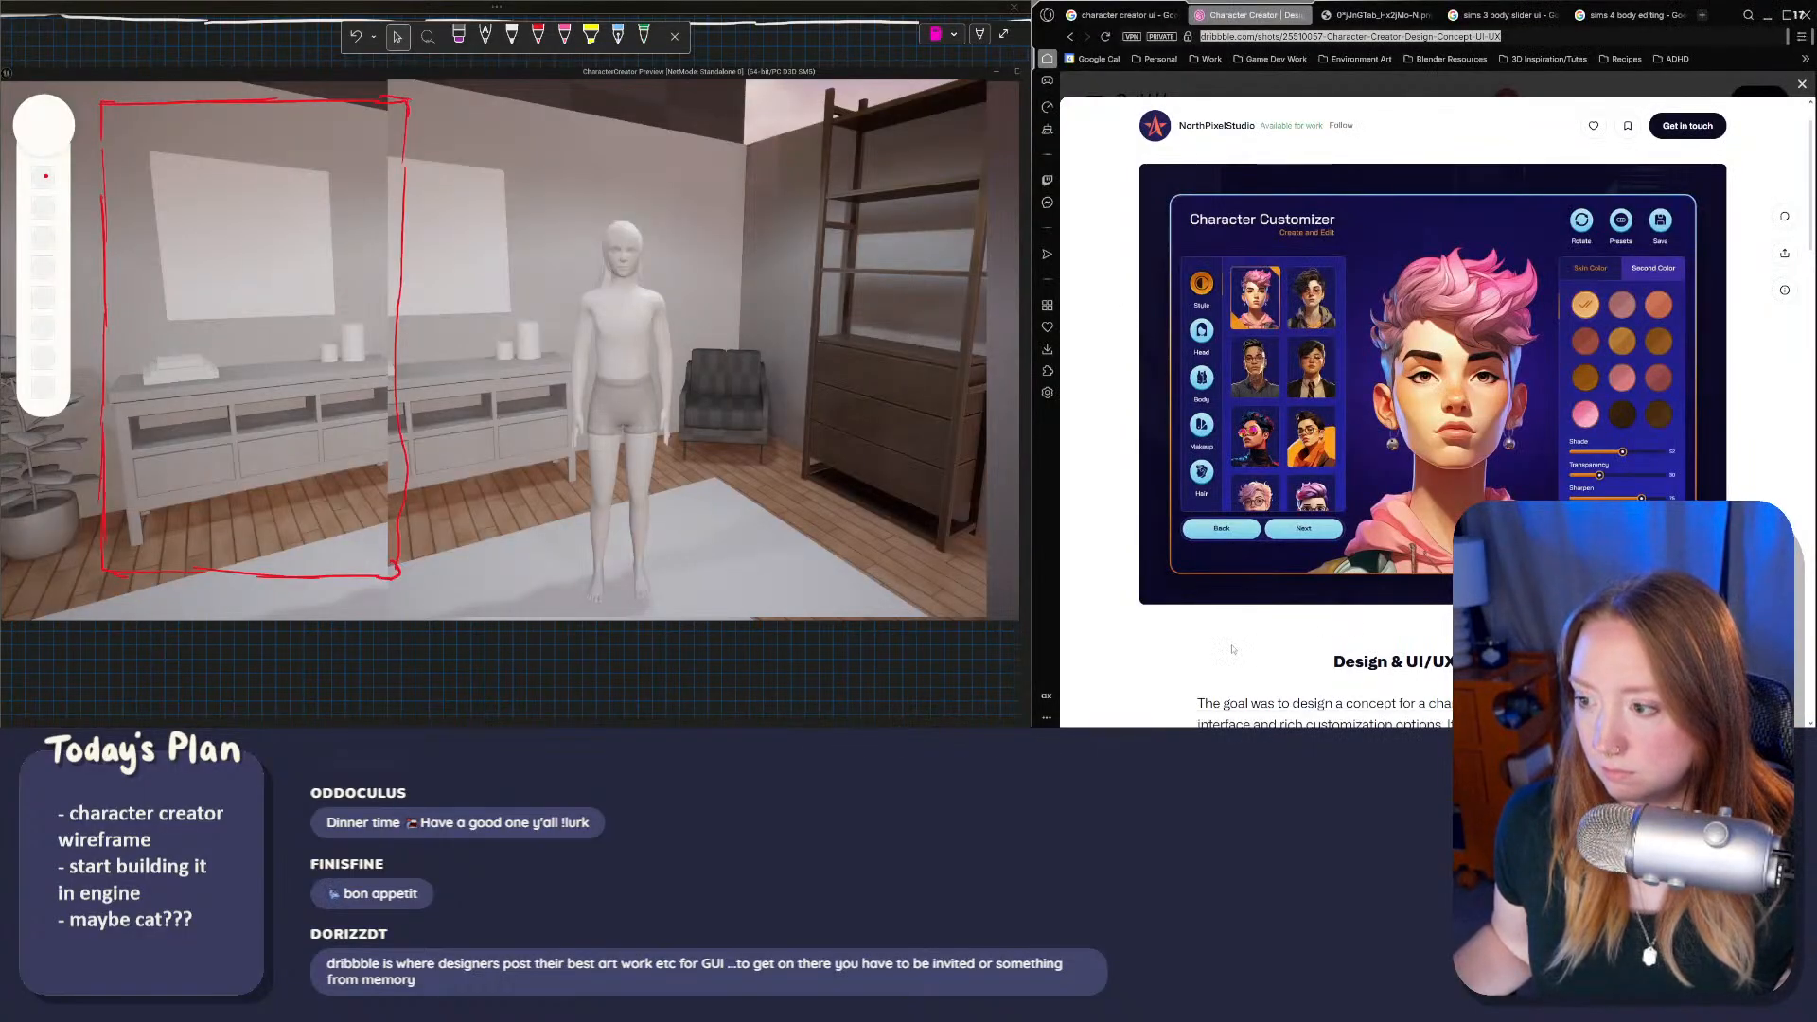
Step: In the browser, look over the Character Creator design concept page, return to the Dribbble results and open that NorthPixelStudio shot in a new tab
{"action": "scroll", "coordinate": [1245, 624], "scroll_direction": "down", "scroll_amount": 2}
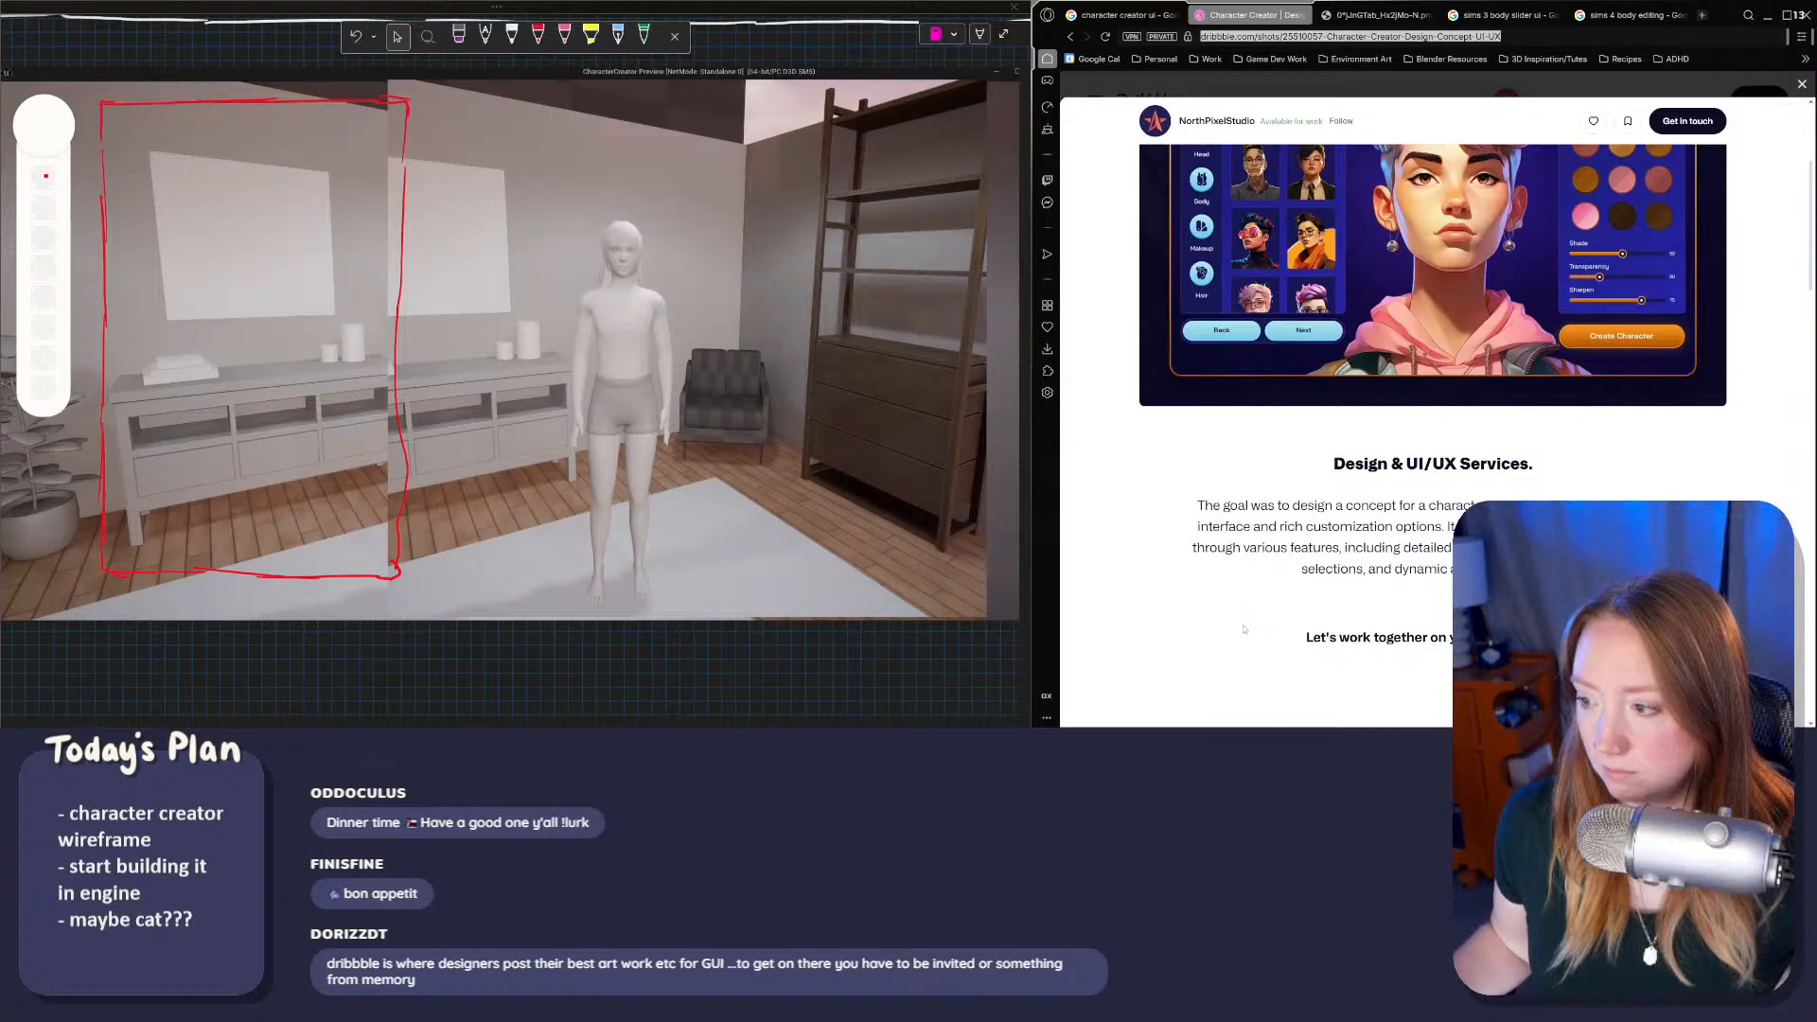
{"action": "scroll", "coordinate": [1322, 352], "scroll_direction": "down", "scroll_amount": 8}
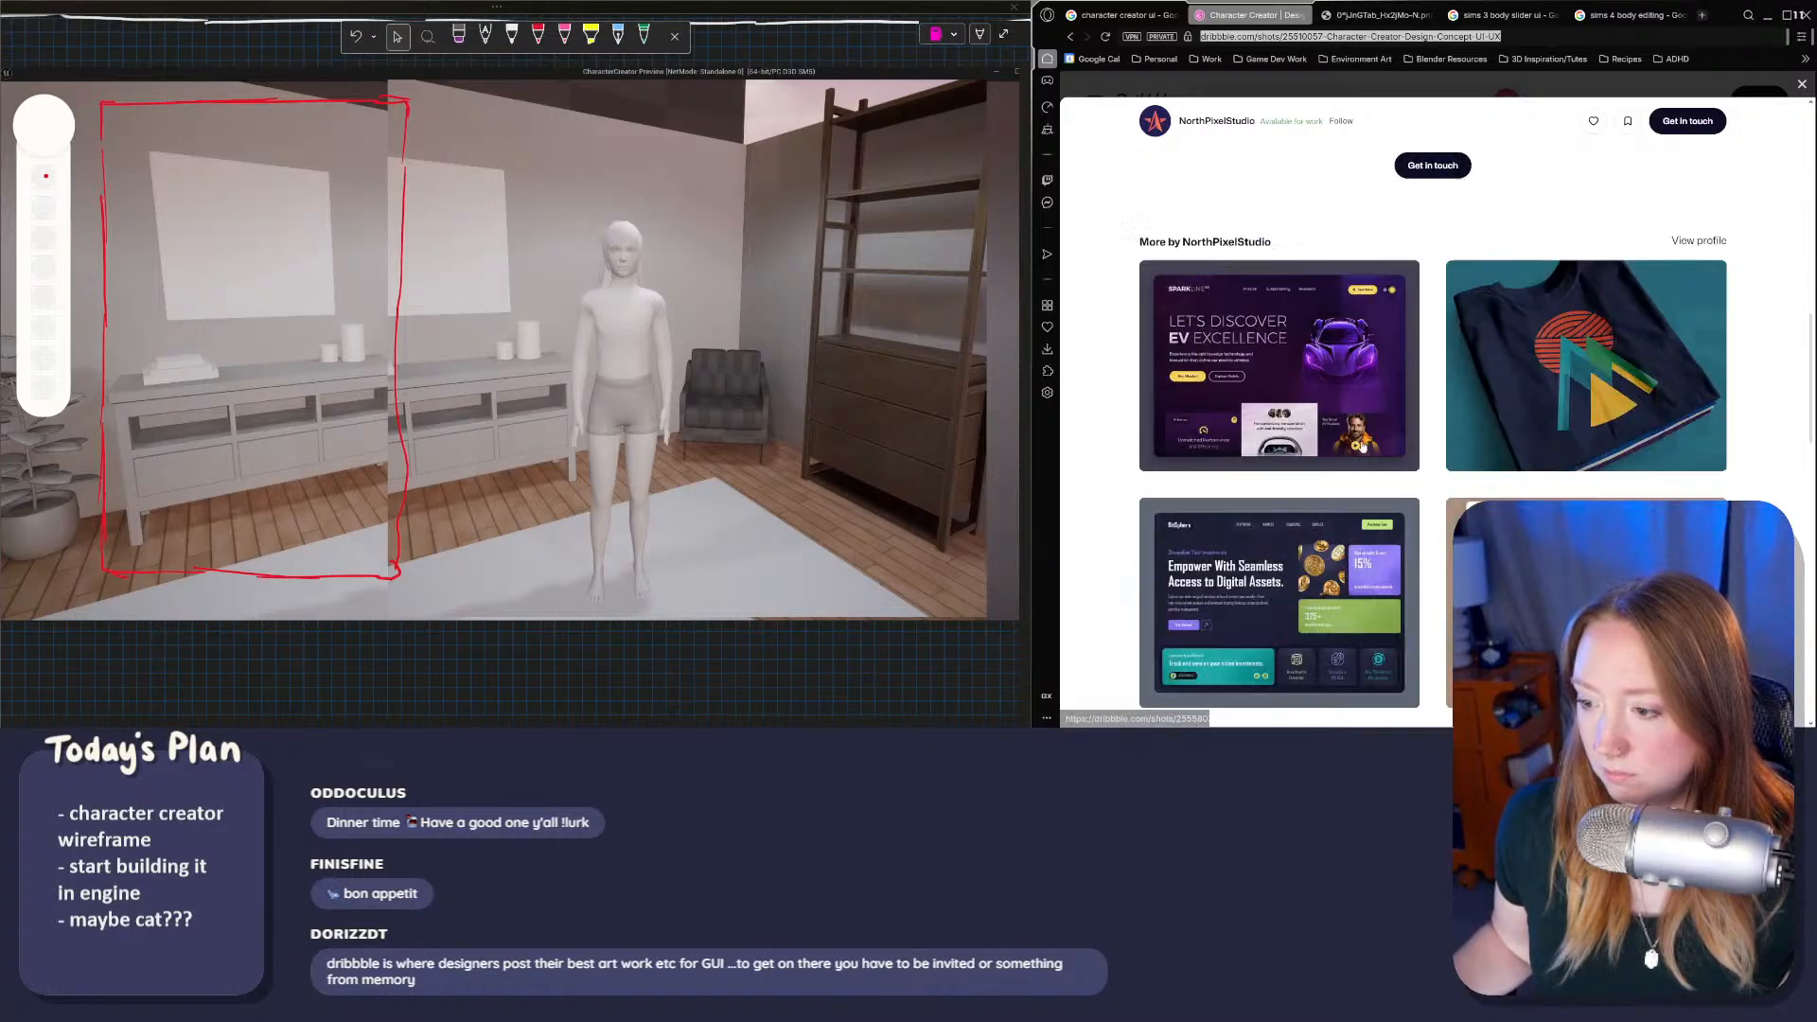
{"action": "scroll", "coordinate": [1322, 352], "scroll_direction": "up", "scroll_amount": 10}
{"action": "scroll", "coordinate": [1322, 352], "scroll_direction": "up", "scroll_amount": 3}
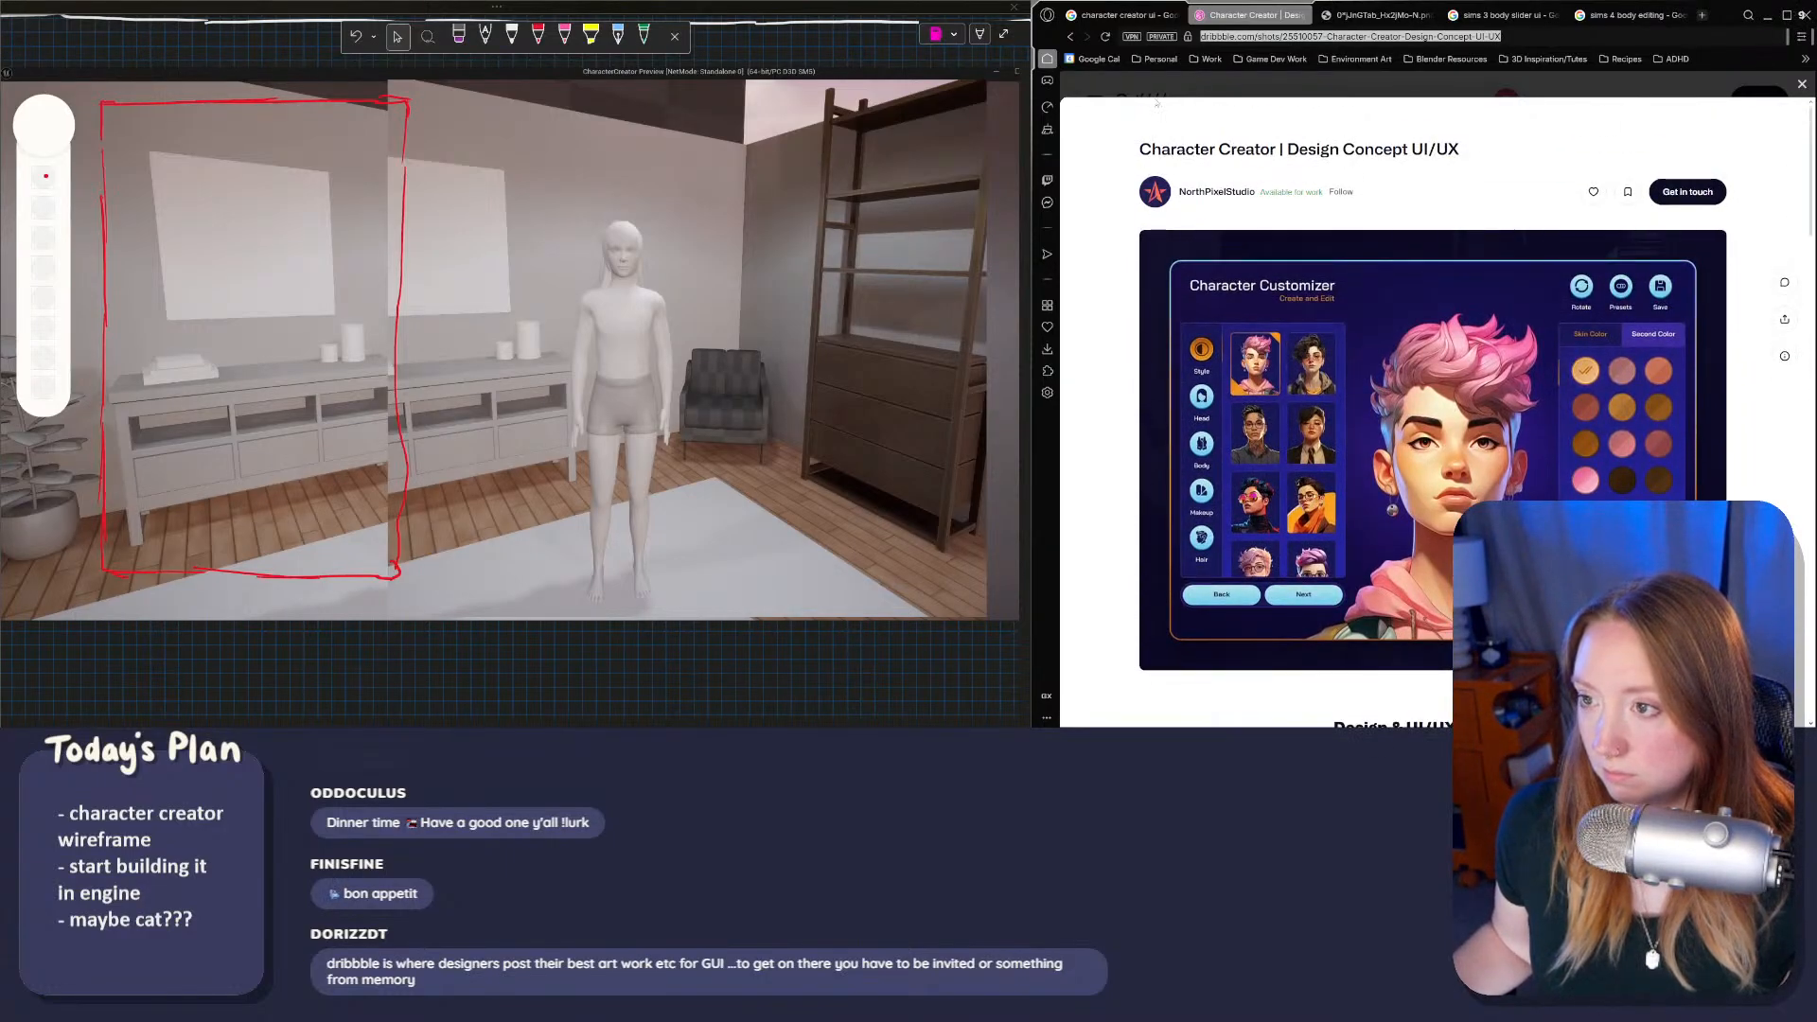
{"action": "key", "text": "alt+Left"}
{"action": "right_click", "coordinate": [1419, 294]}
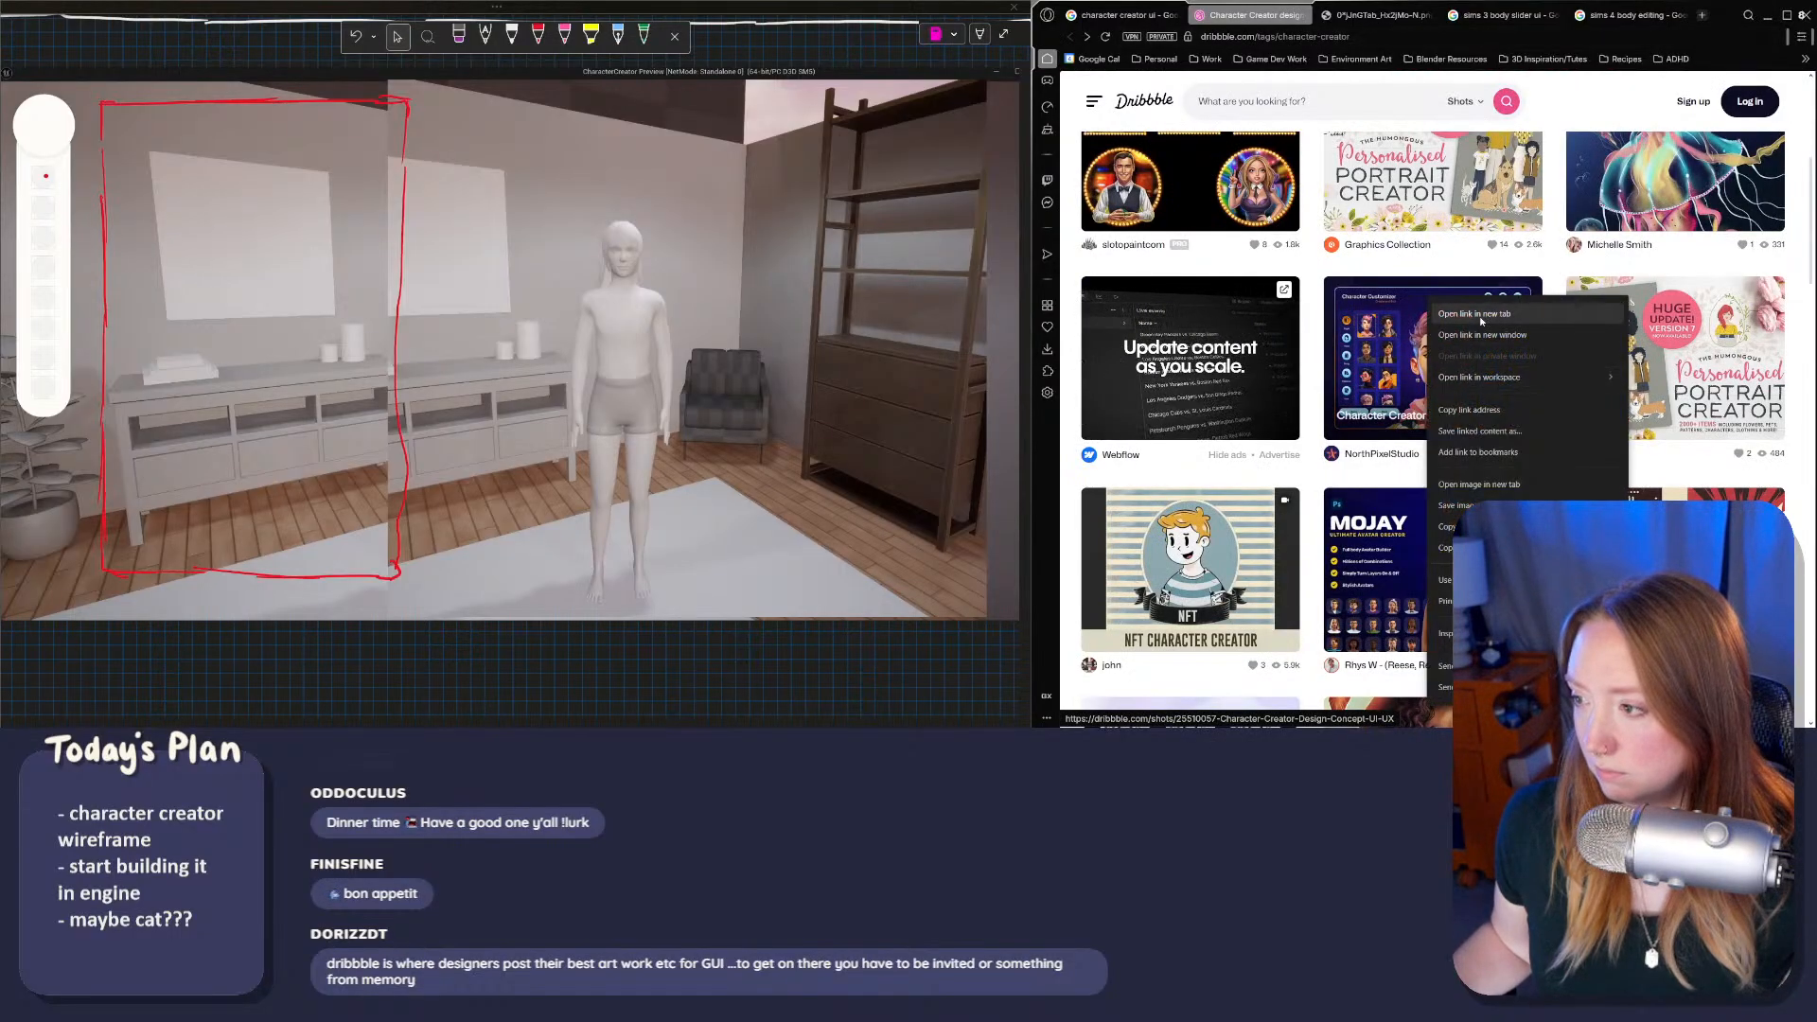
{"action": "left_click", "coordinate": [1476, 312]}
Step: Search Dribbble for "character creator"
{"action": "scroll", "coordinate": [1379, 228], "scroll_direction": "down", "scroll_amount": 4}
{"action": "scroll", "coordinate": [1379, 228], "scroll_direction": "up", "scroll_amount": 6}
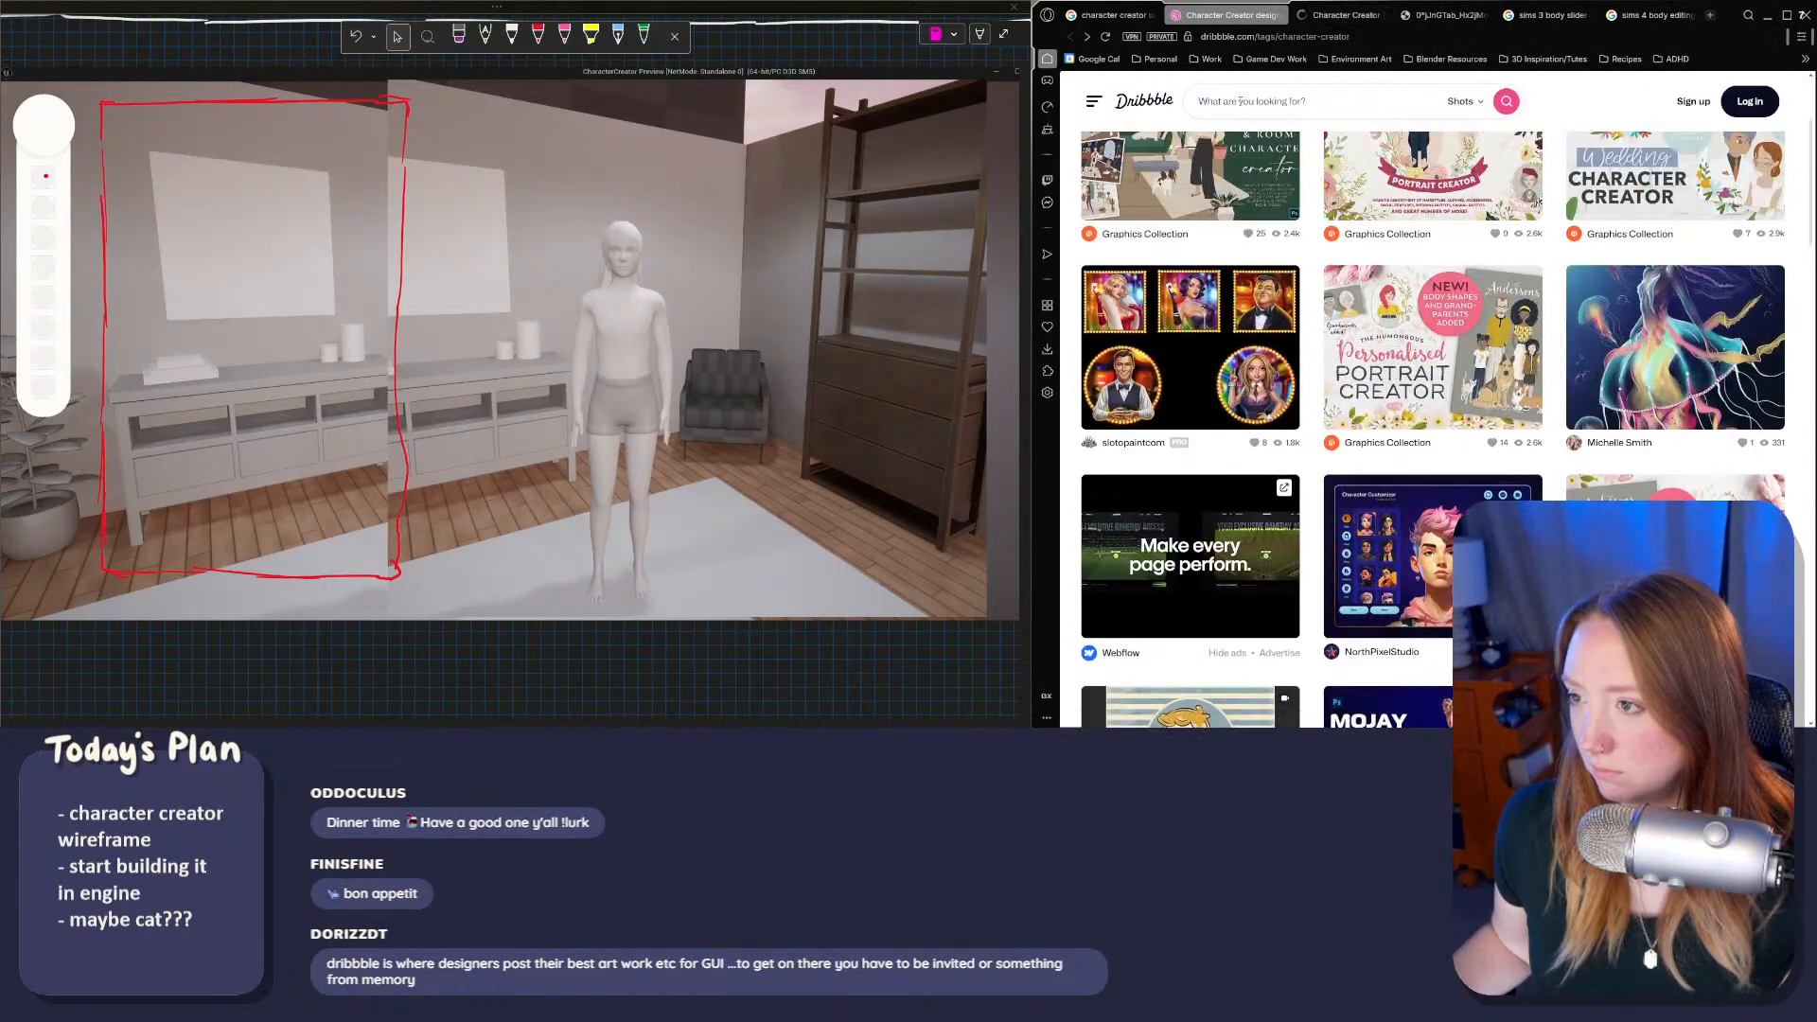
{"action": "left_click", "coordinate": [1247, 101]}
{"action": "type", "text": "charctew"}
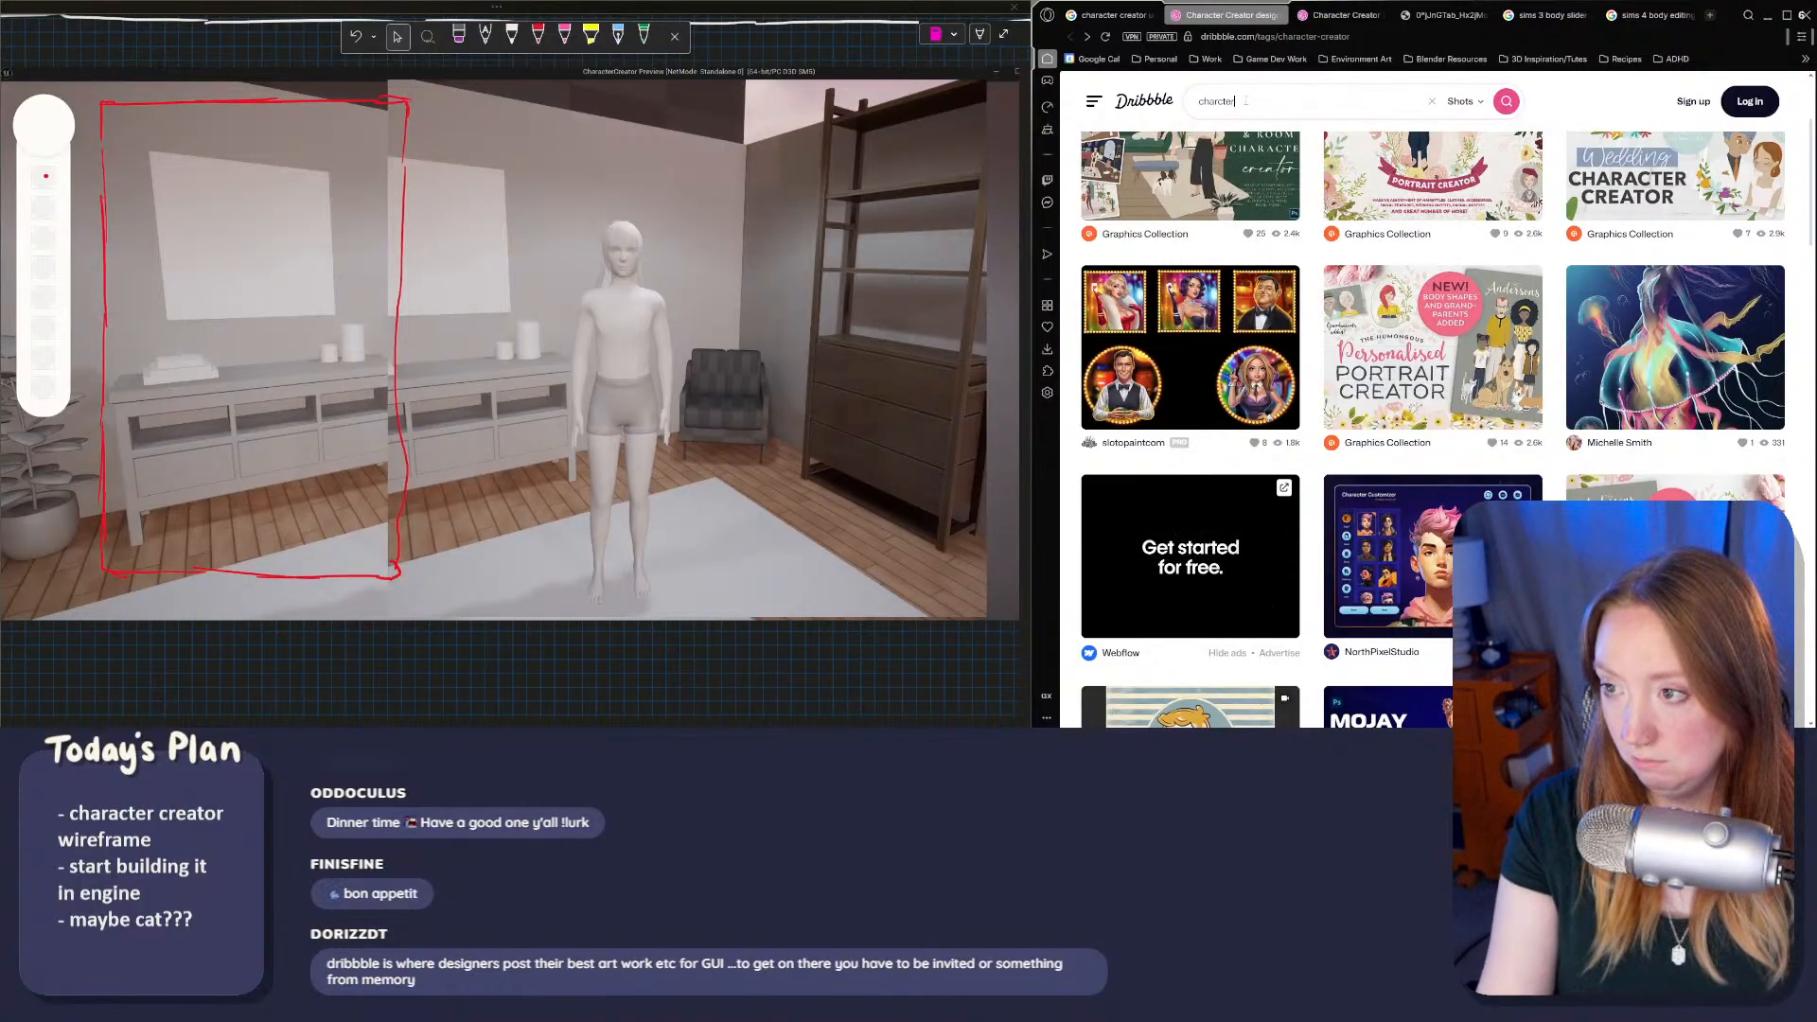
{"action": "key", "text": "BackSpace"}
{"action": "key", "text": "BackSpace"}
{"action": "key", "text": "BackSpace"}
{"action": "key", "text": "BackSpace"}
{"action": "type", "text": "acter c"}
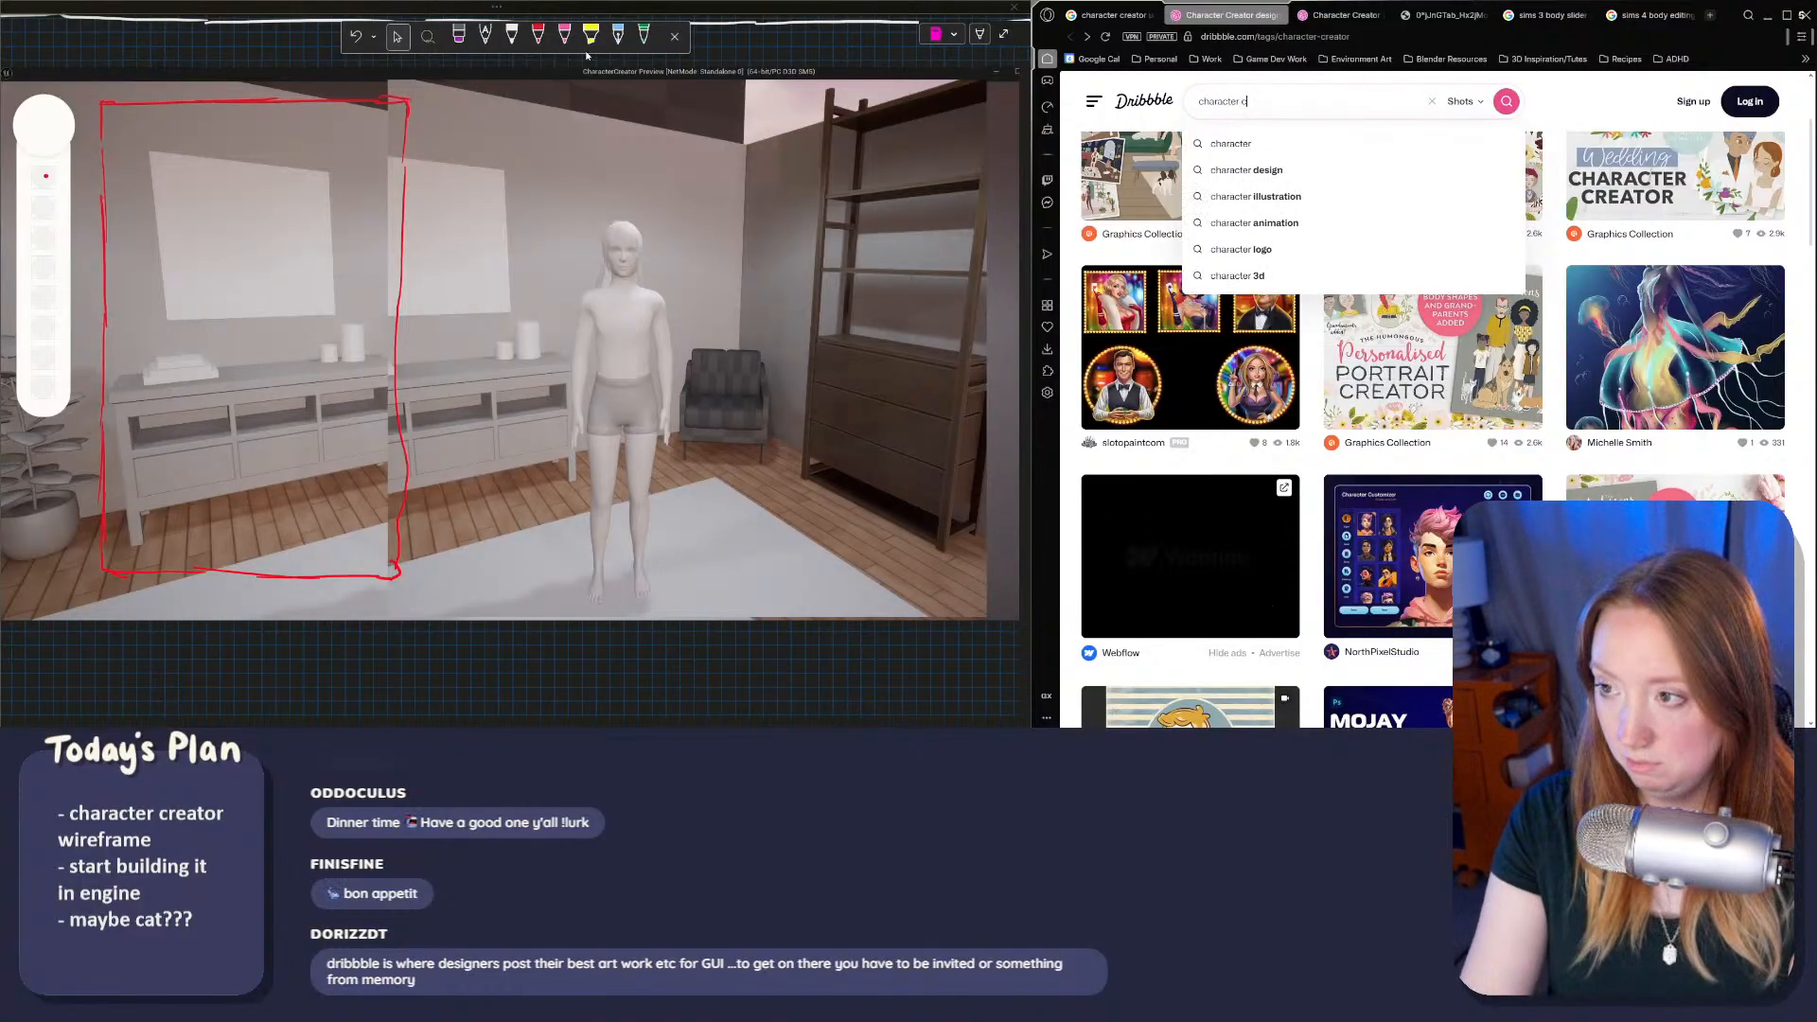
{"action": "type", "text": "reator"}
{"action": "key", "text": "Return"}
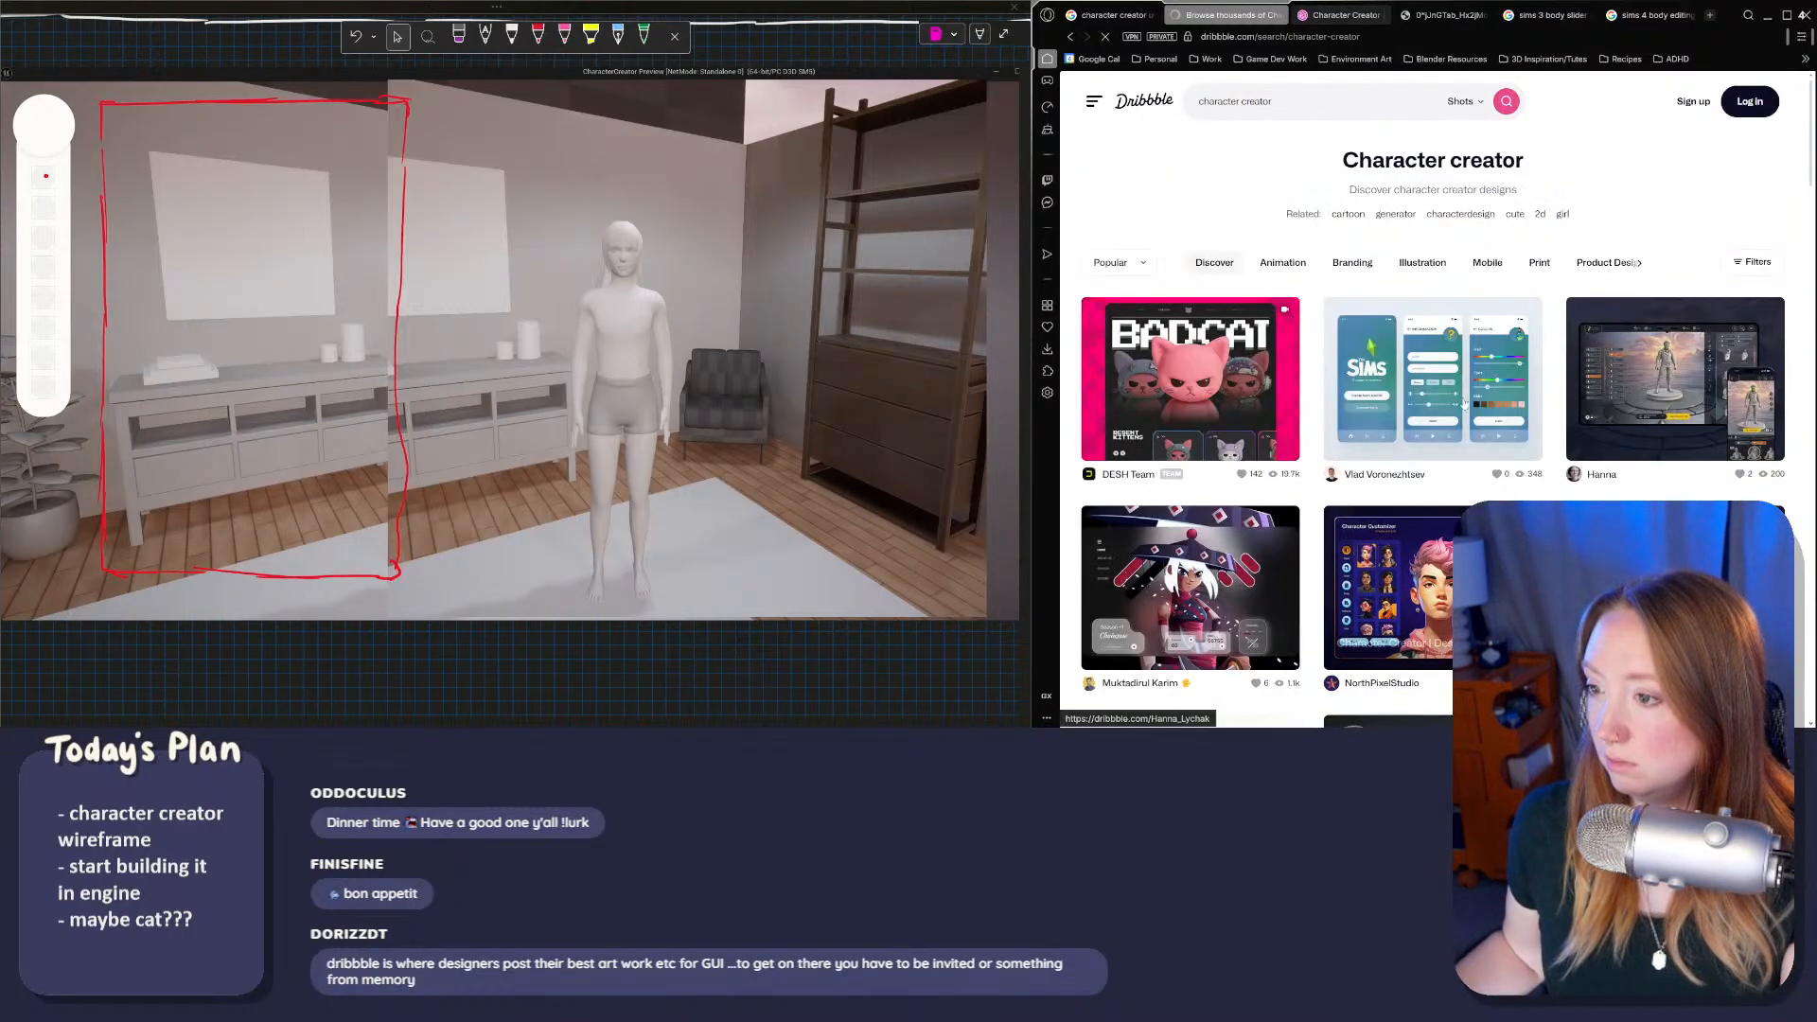
Step: Open the Game Character Creator Interface shot from the search results in a new tab
{"action": "scroll", "coordinate": [1665, 381], "scroll_direction": "down", "scroll_amount": 2}
{"action": "scroll", "coordinate": [1665, 382], "scroll_direction": "up", "scroll_amount": 3}
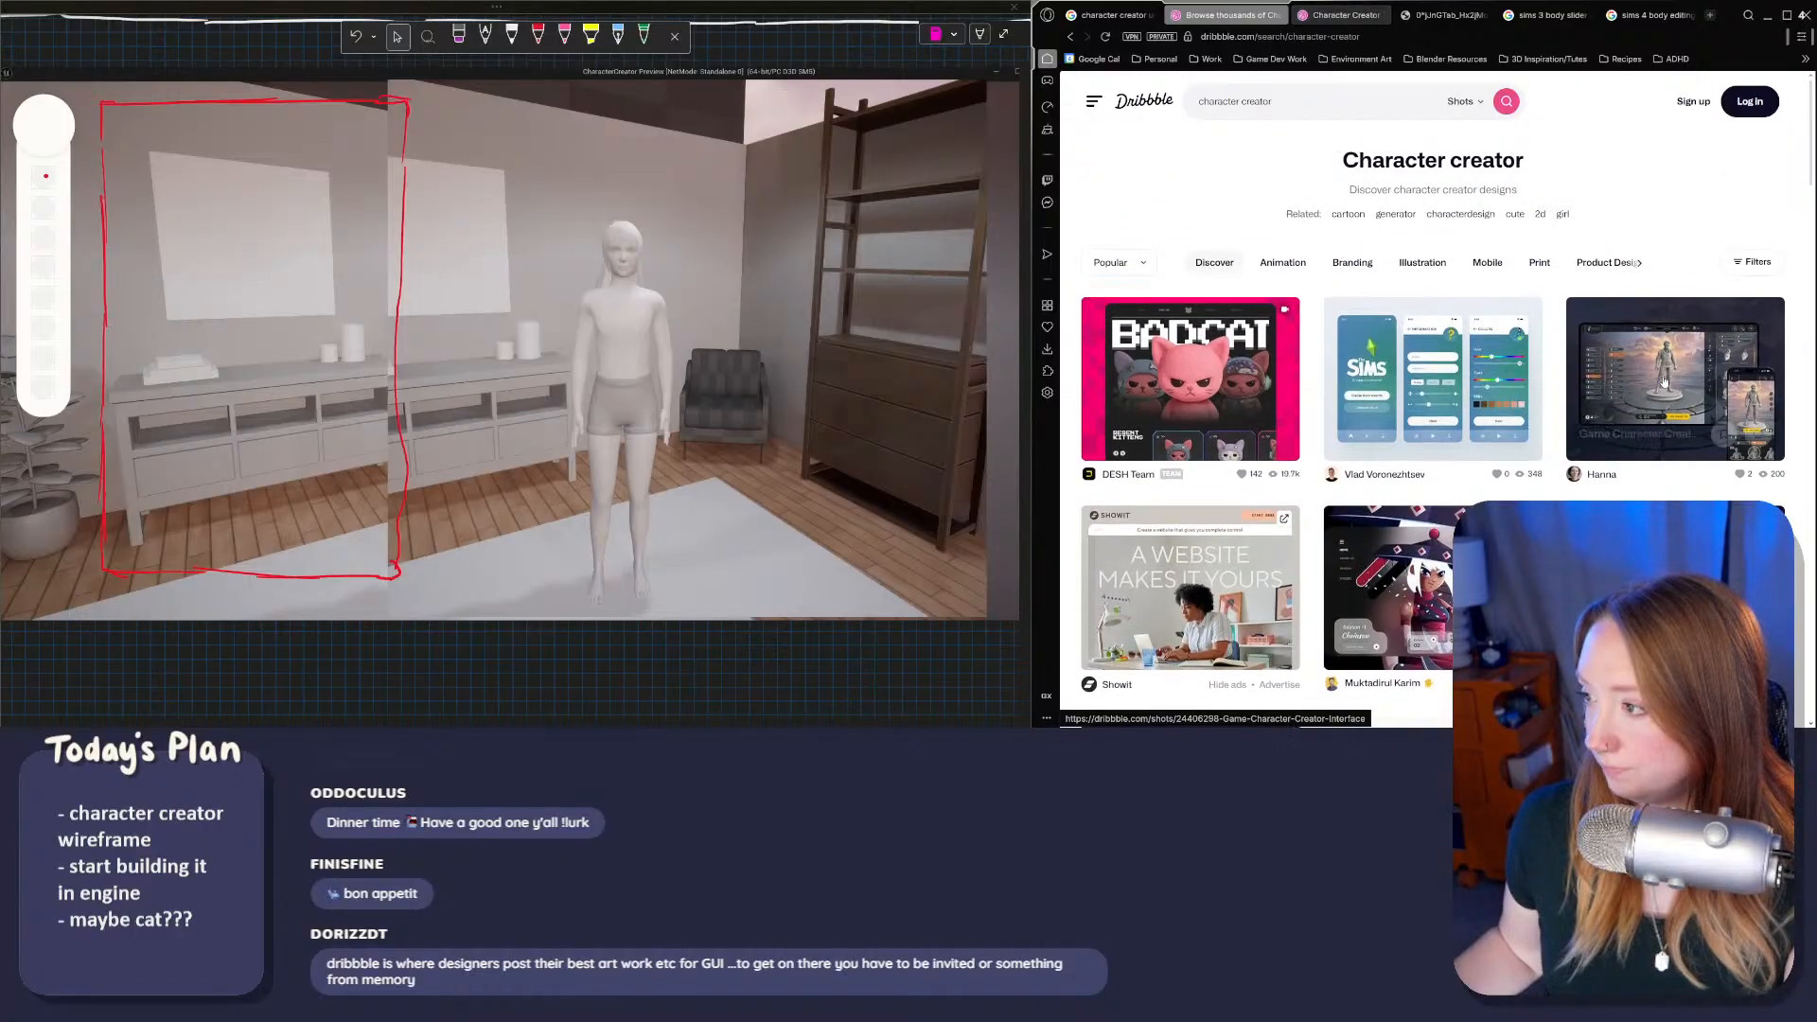
{"action": "scroll", "coordinate": [1647, 283], "scroll_direction": "down", "scroll_amount": 2}
{"action": "right_click", "coordinate": [1643, 227]}
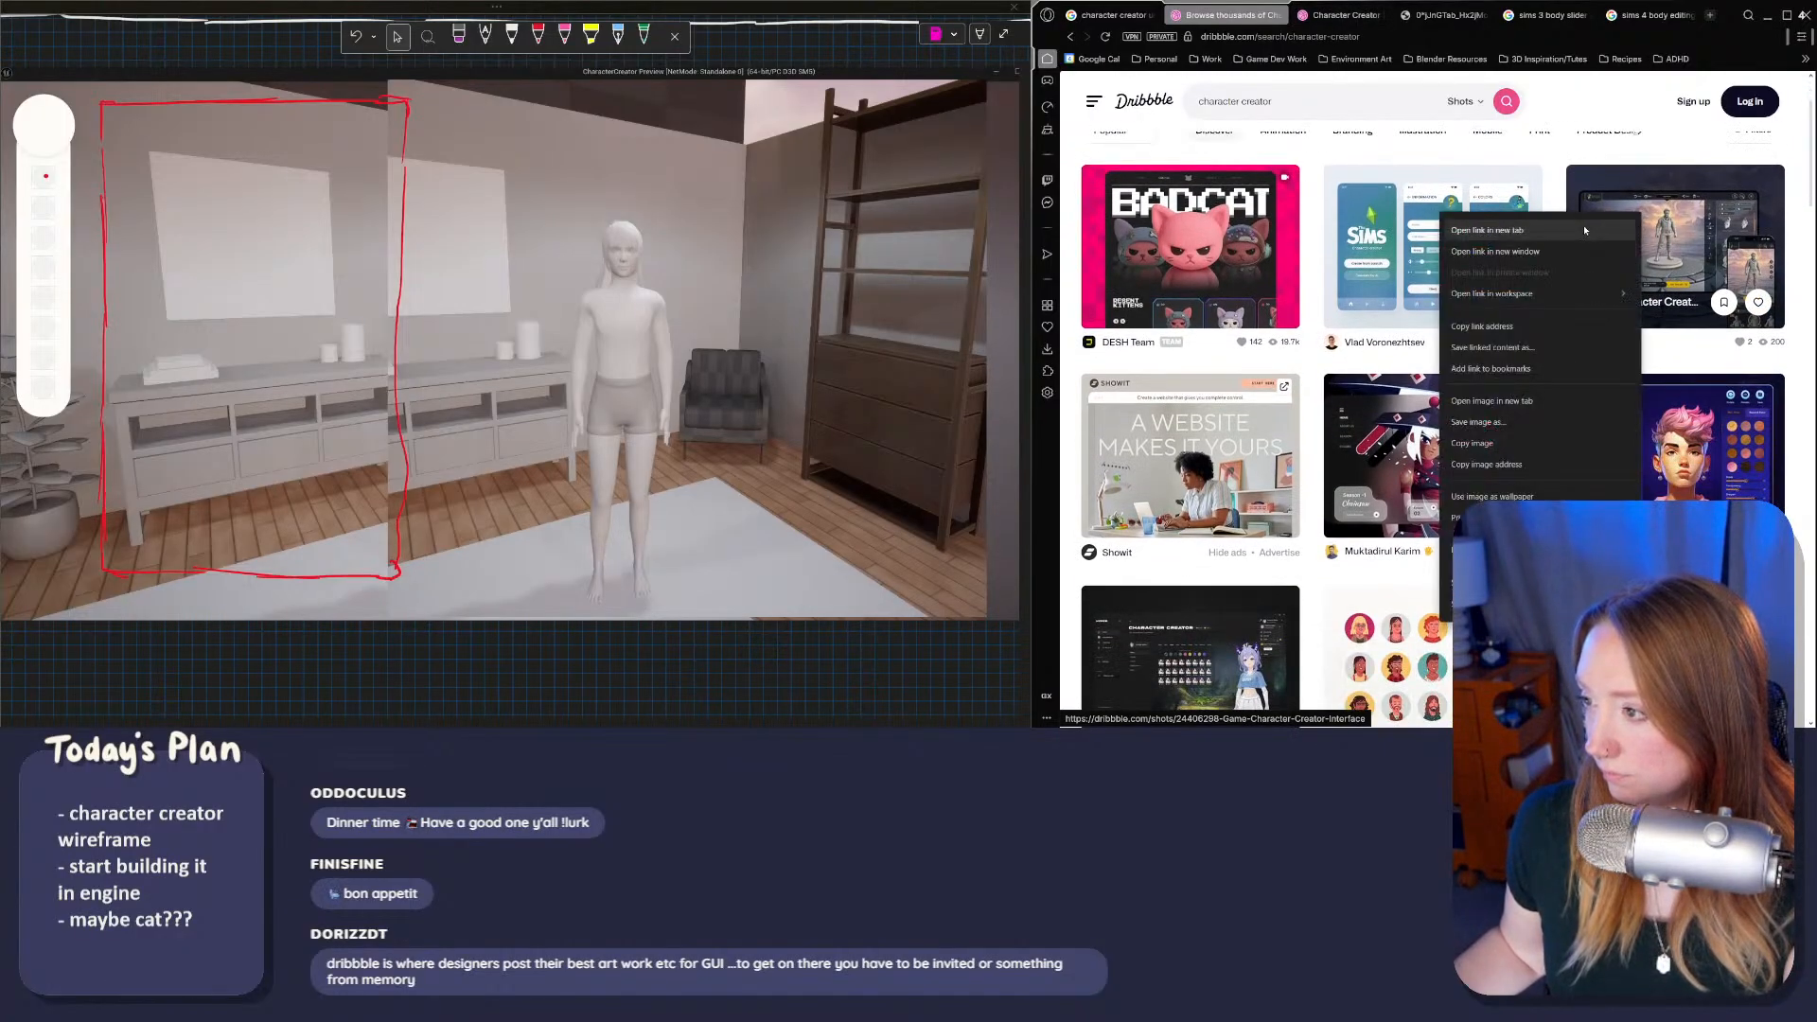
{"action": "left_click", "coordinate": [1484, 231]}
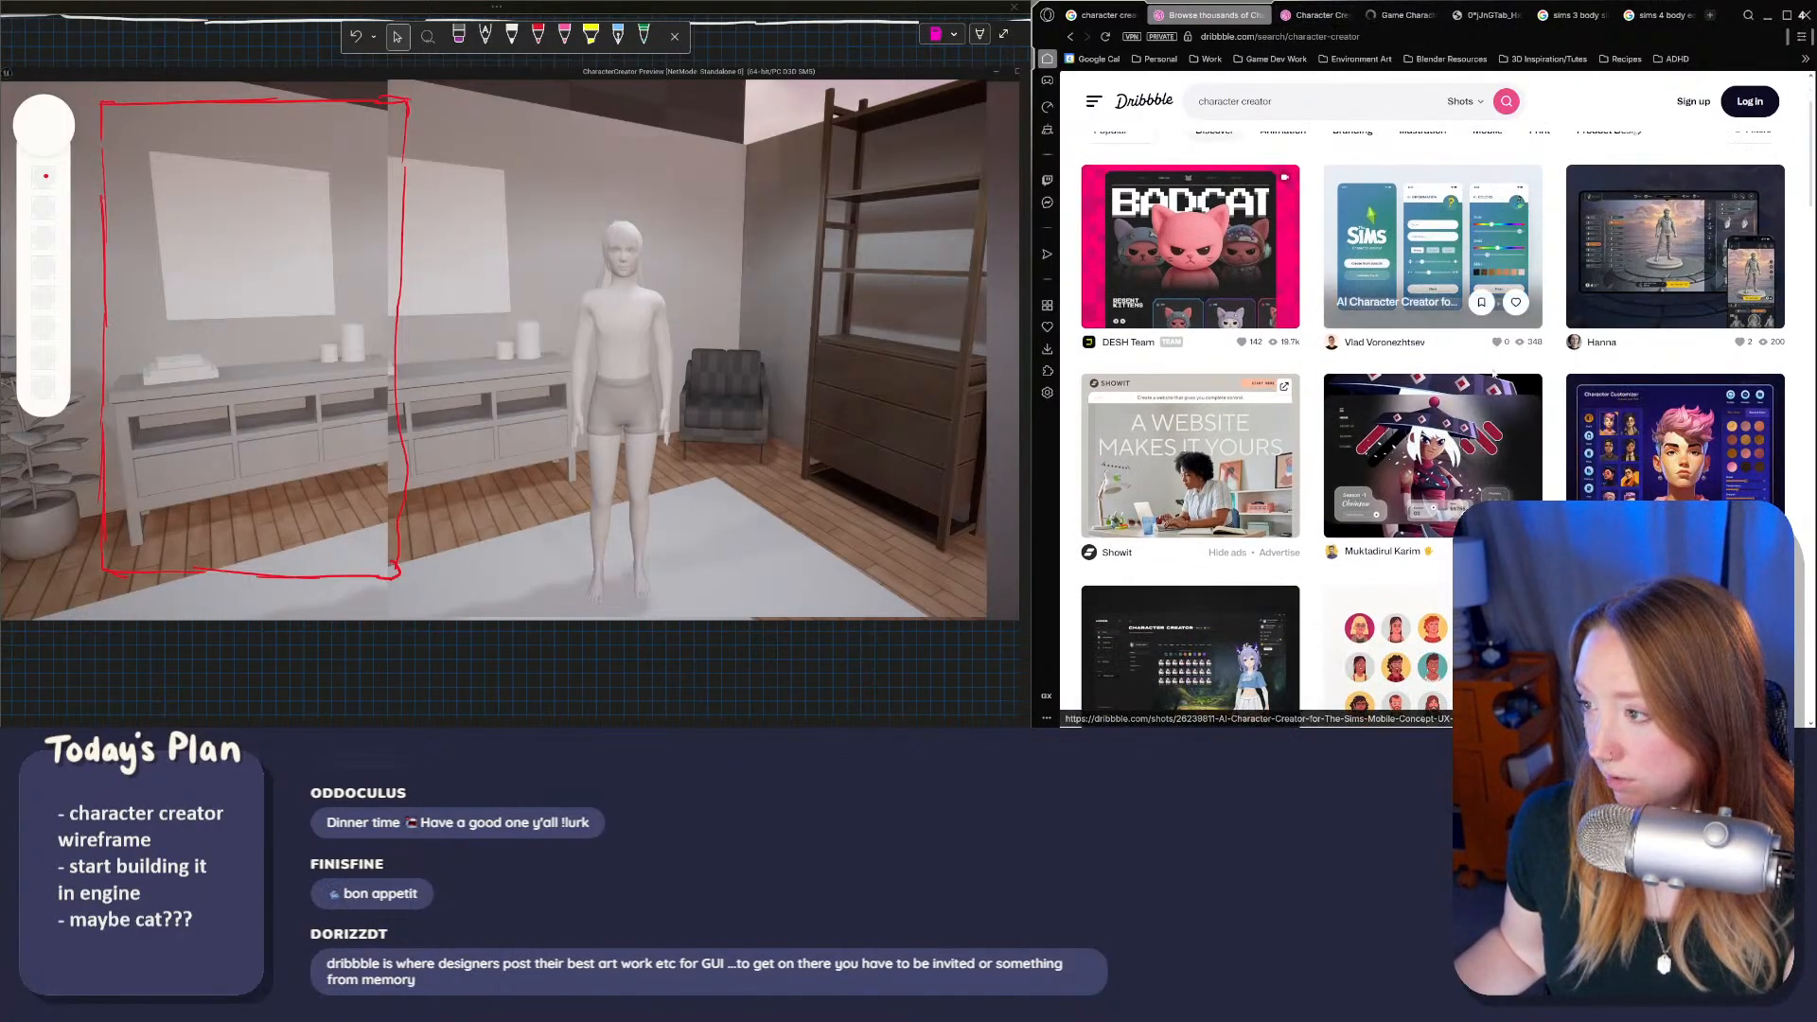
Step: Browse the remaining "character creator" results down to the end of the page for further interface references
{"action": "scroll", "coordinate": [1476, 359], "scroll_direction": "down", "scroll_amount": 3}
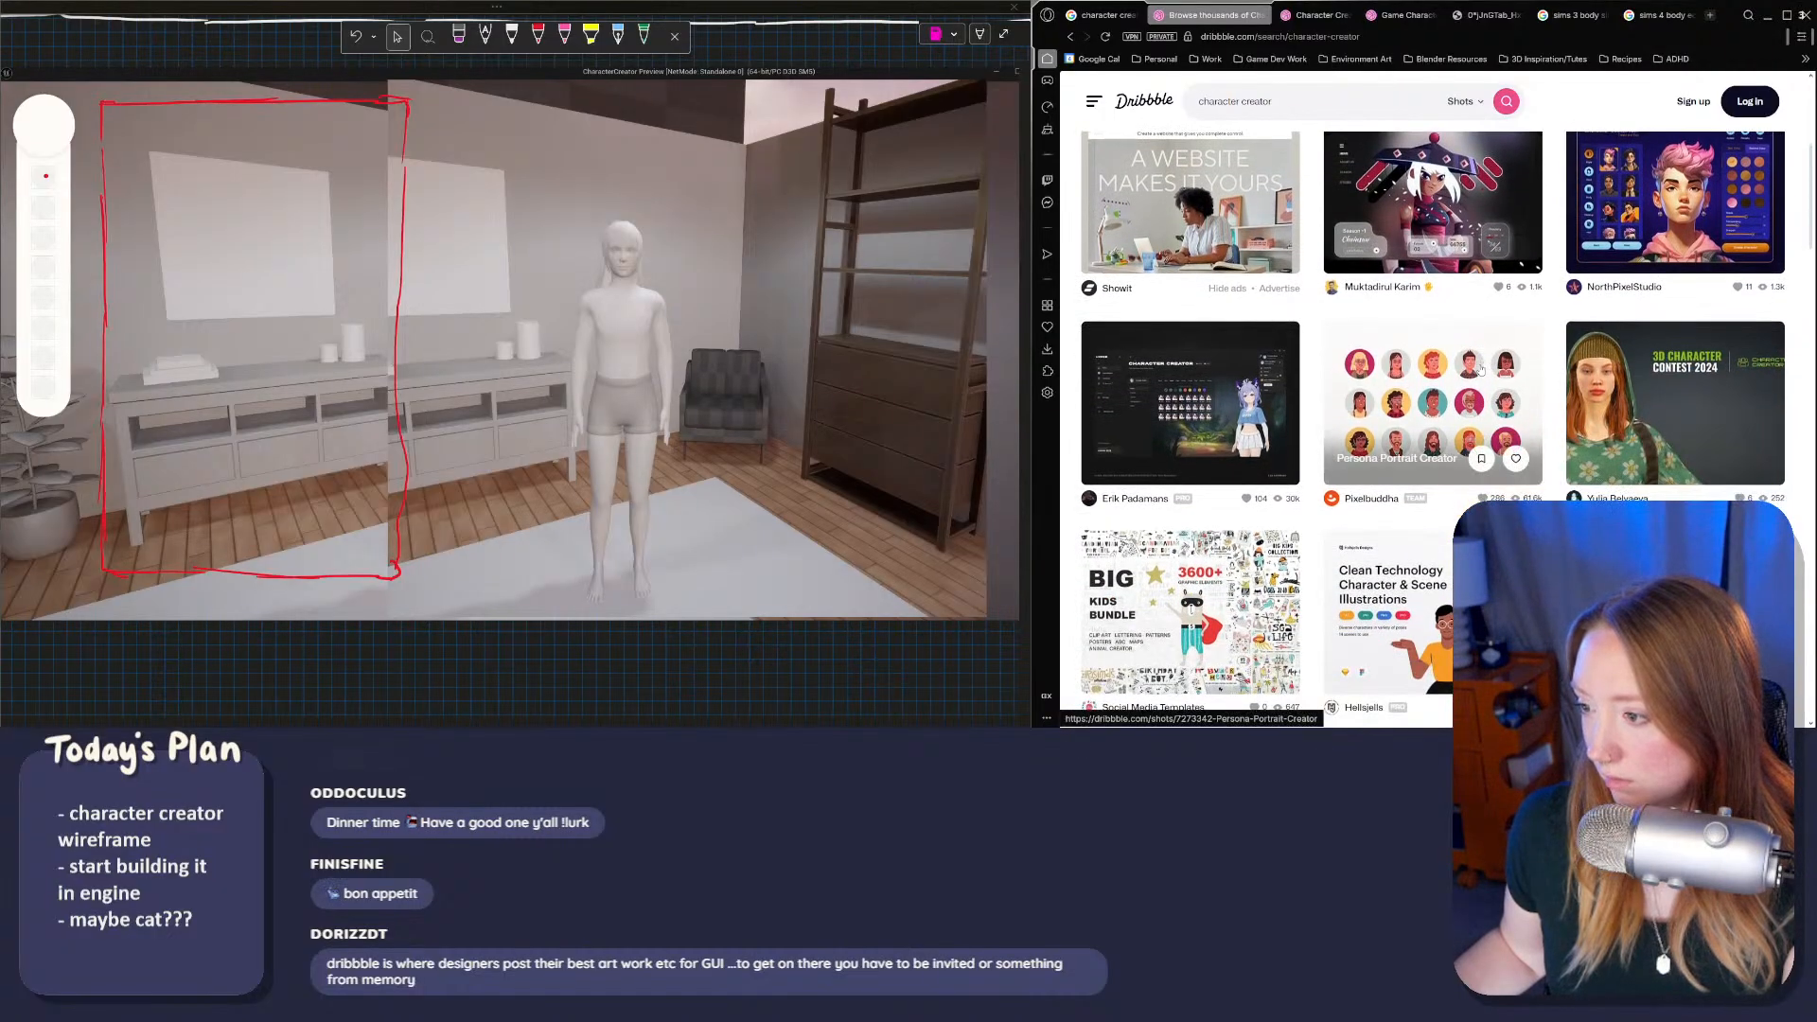
{"action": "scroll", "coordinate": [1480, 369], "scroll_direction": "down", "scroll_amount": 5}
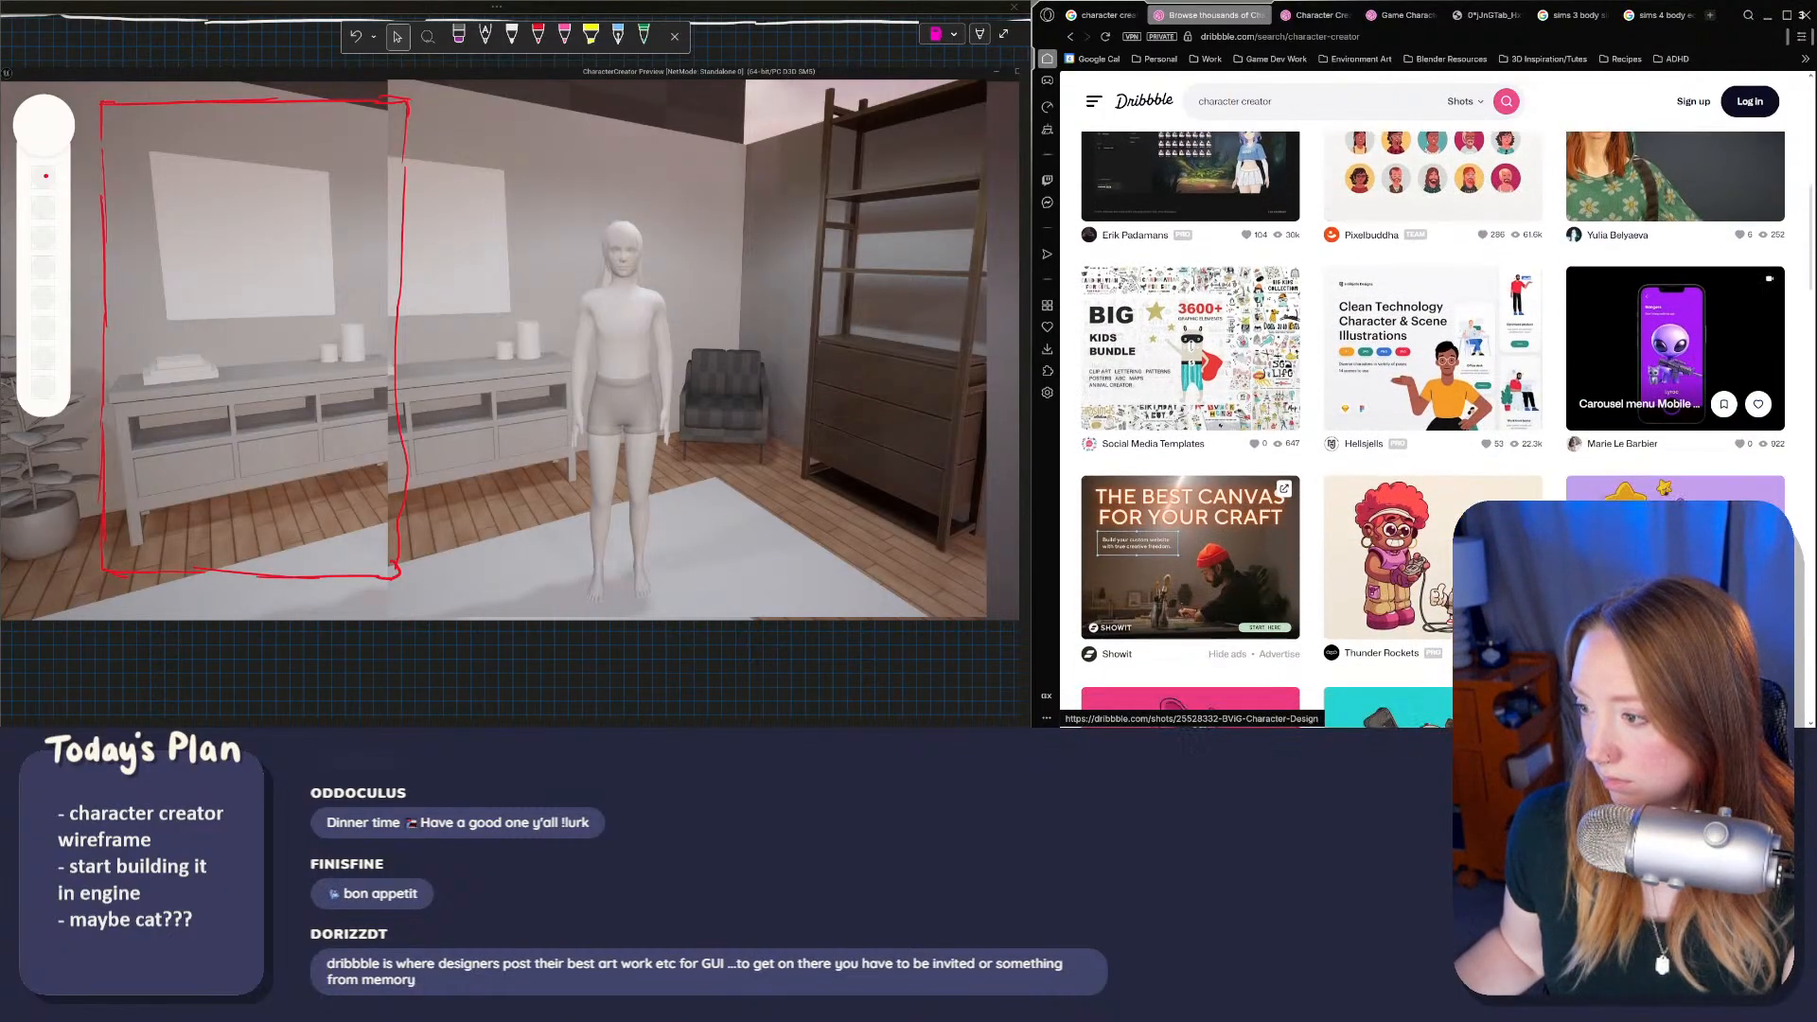
{"action": "scroll", "coordinate": [1486, 378], "scroll_direction": "down", "scroll_amount": 7}
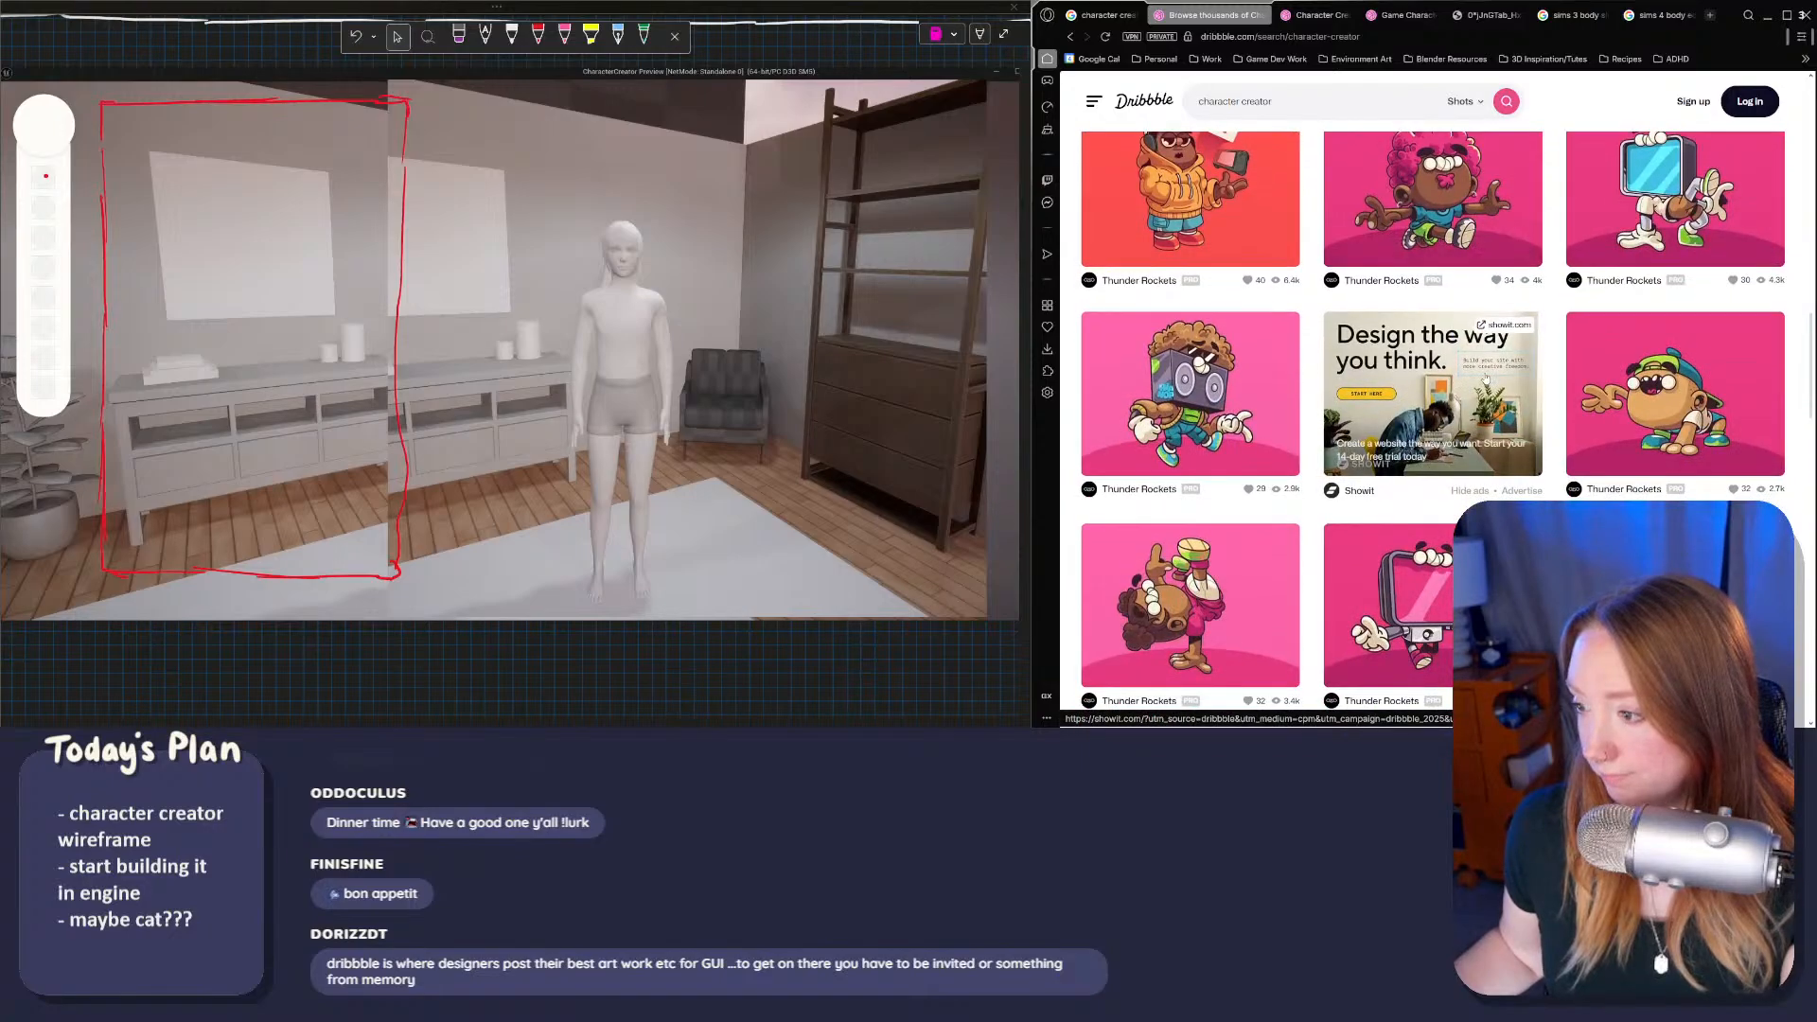
{"action": "scroll", "coordinate": [1467, 379], "scroll_direction": "down", "scroll_amount": 5}
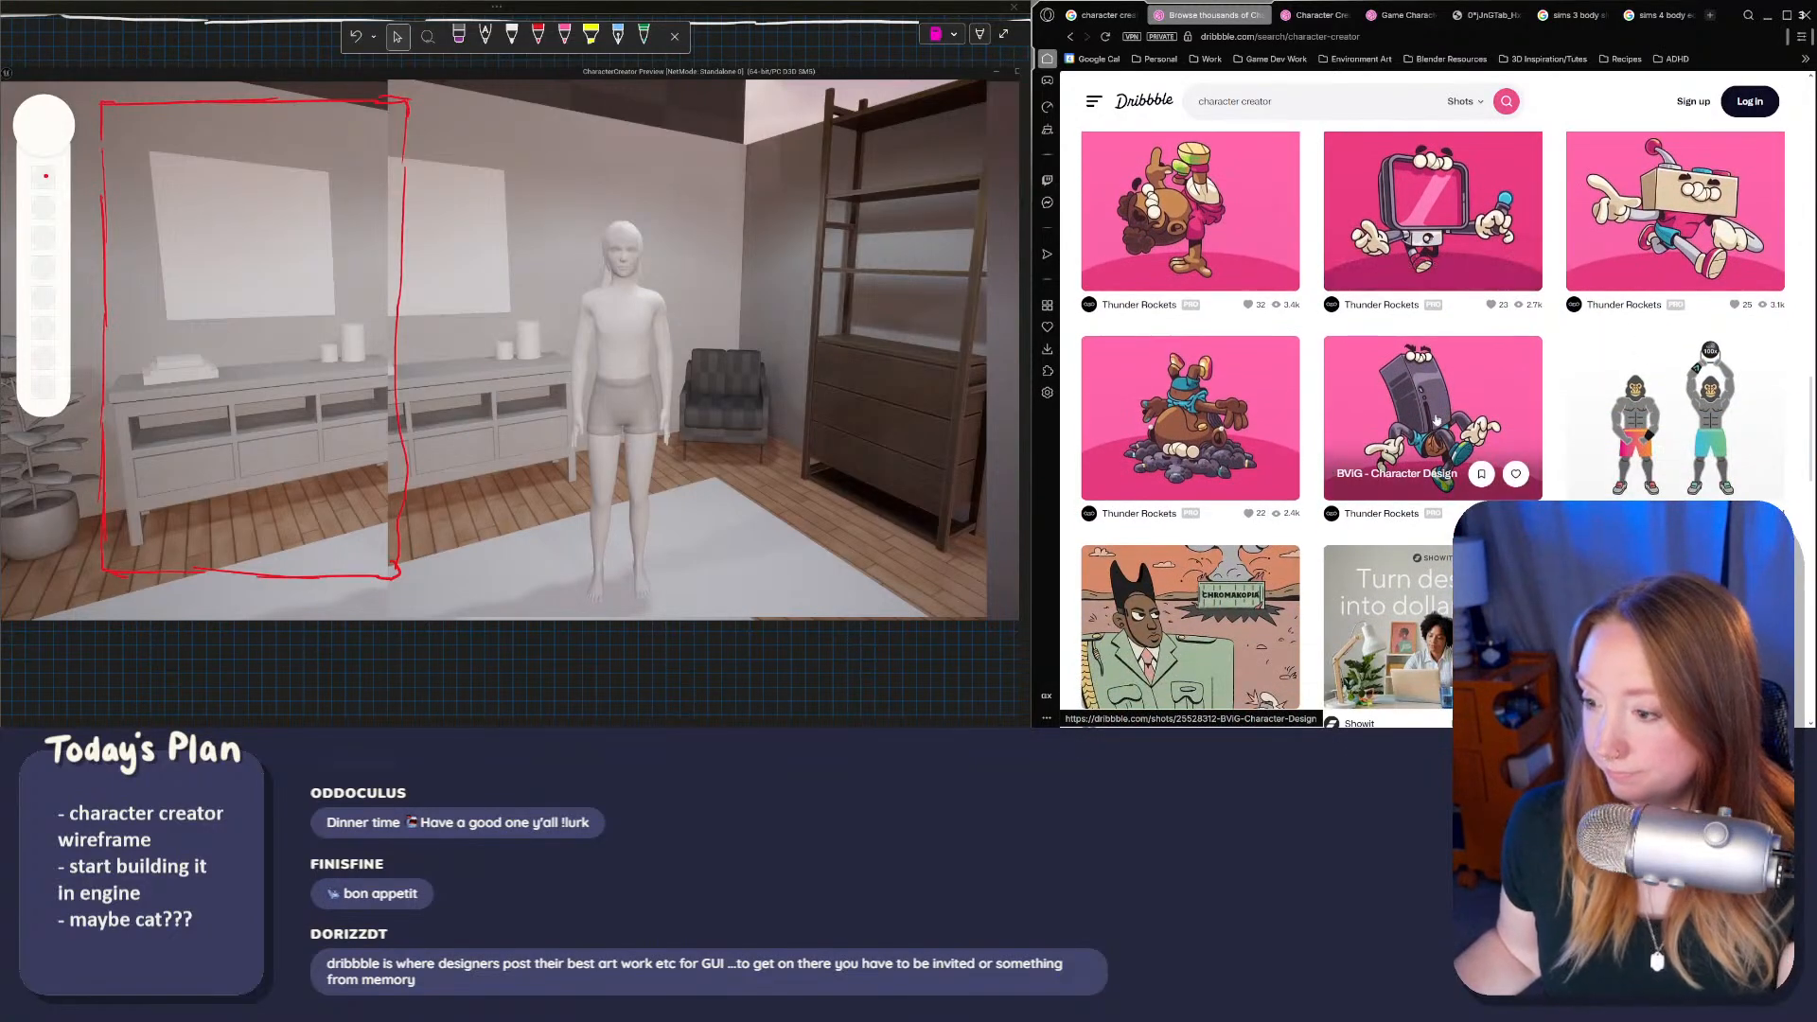
{"action": "scroll", "coordinate": [1436, 426], "scroll_direction": "down", "scroll_amount": 3}
{"action": "scroll", "coordinate": [1427, 413], "scroll_direction": "down", "scroll_amount": 4}
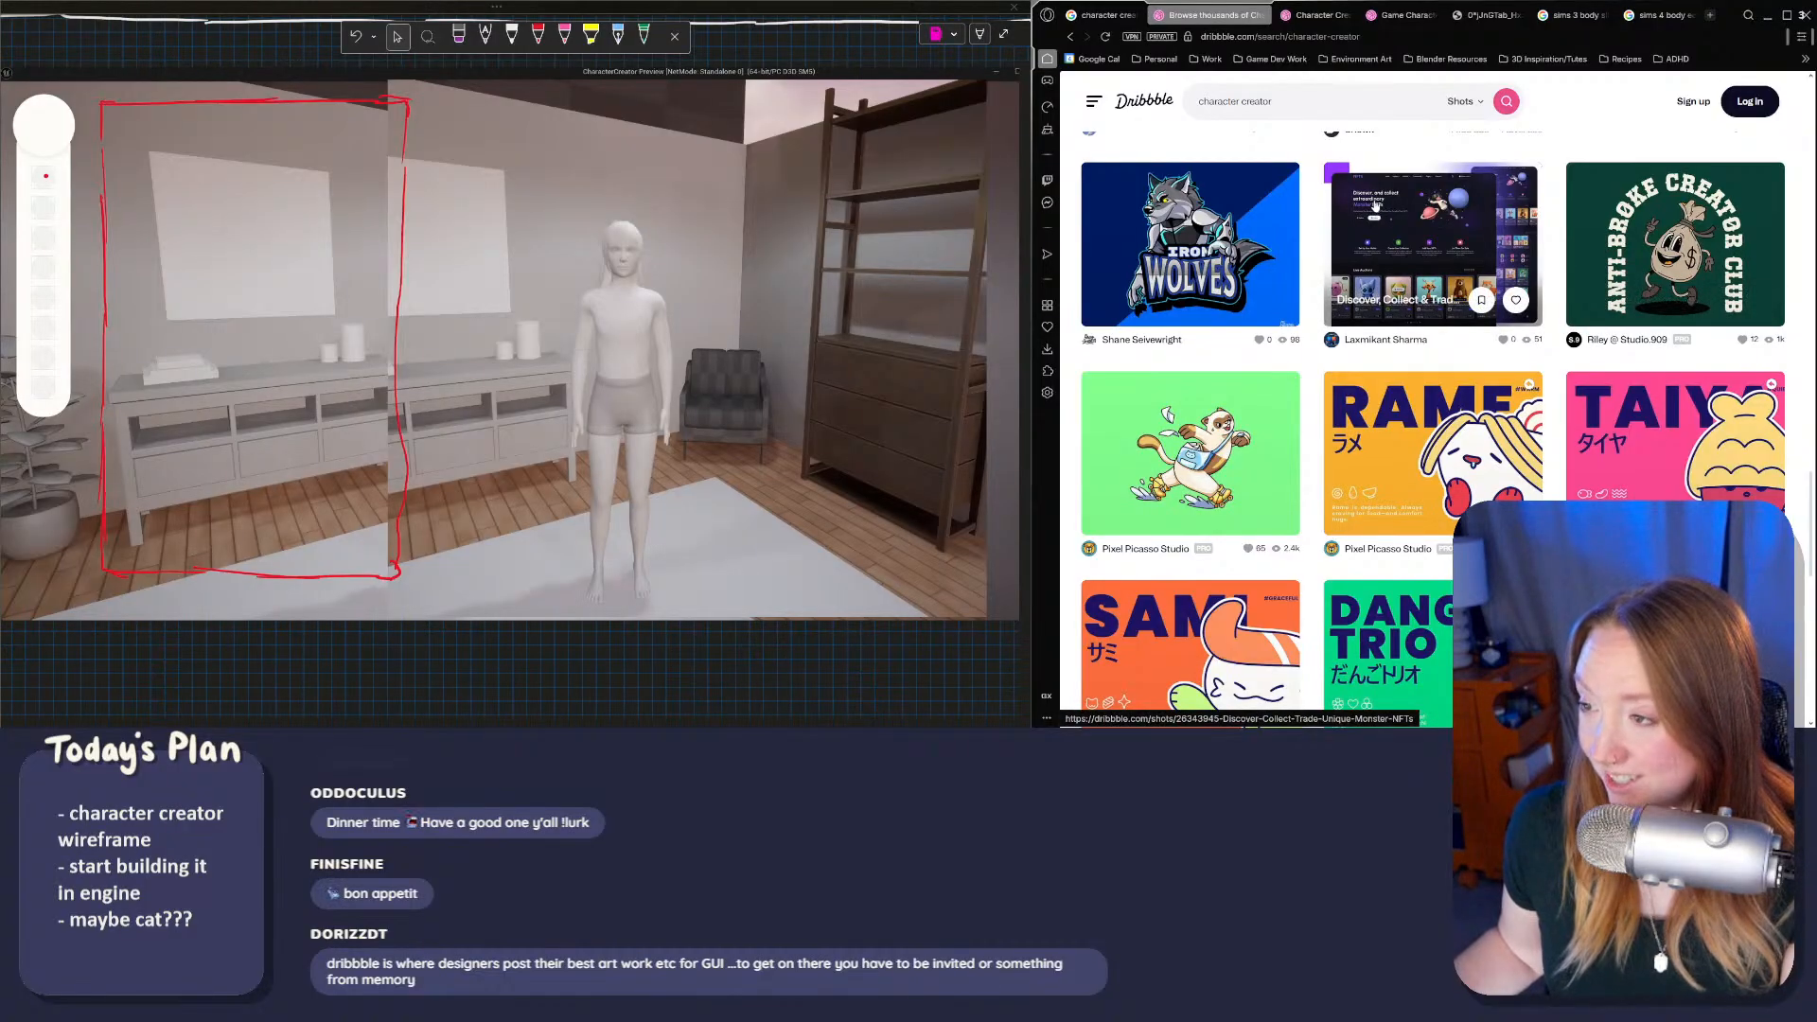
{"action": "scroll", "coordinate": [1387, 253], "scroll_direction": "down", "scroll_amount": 7}
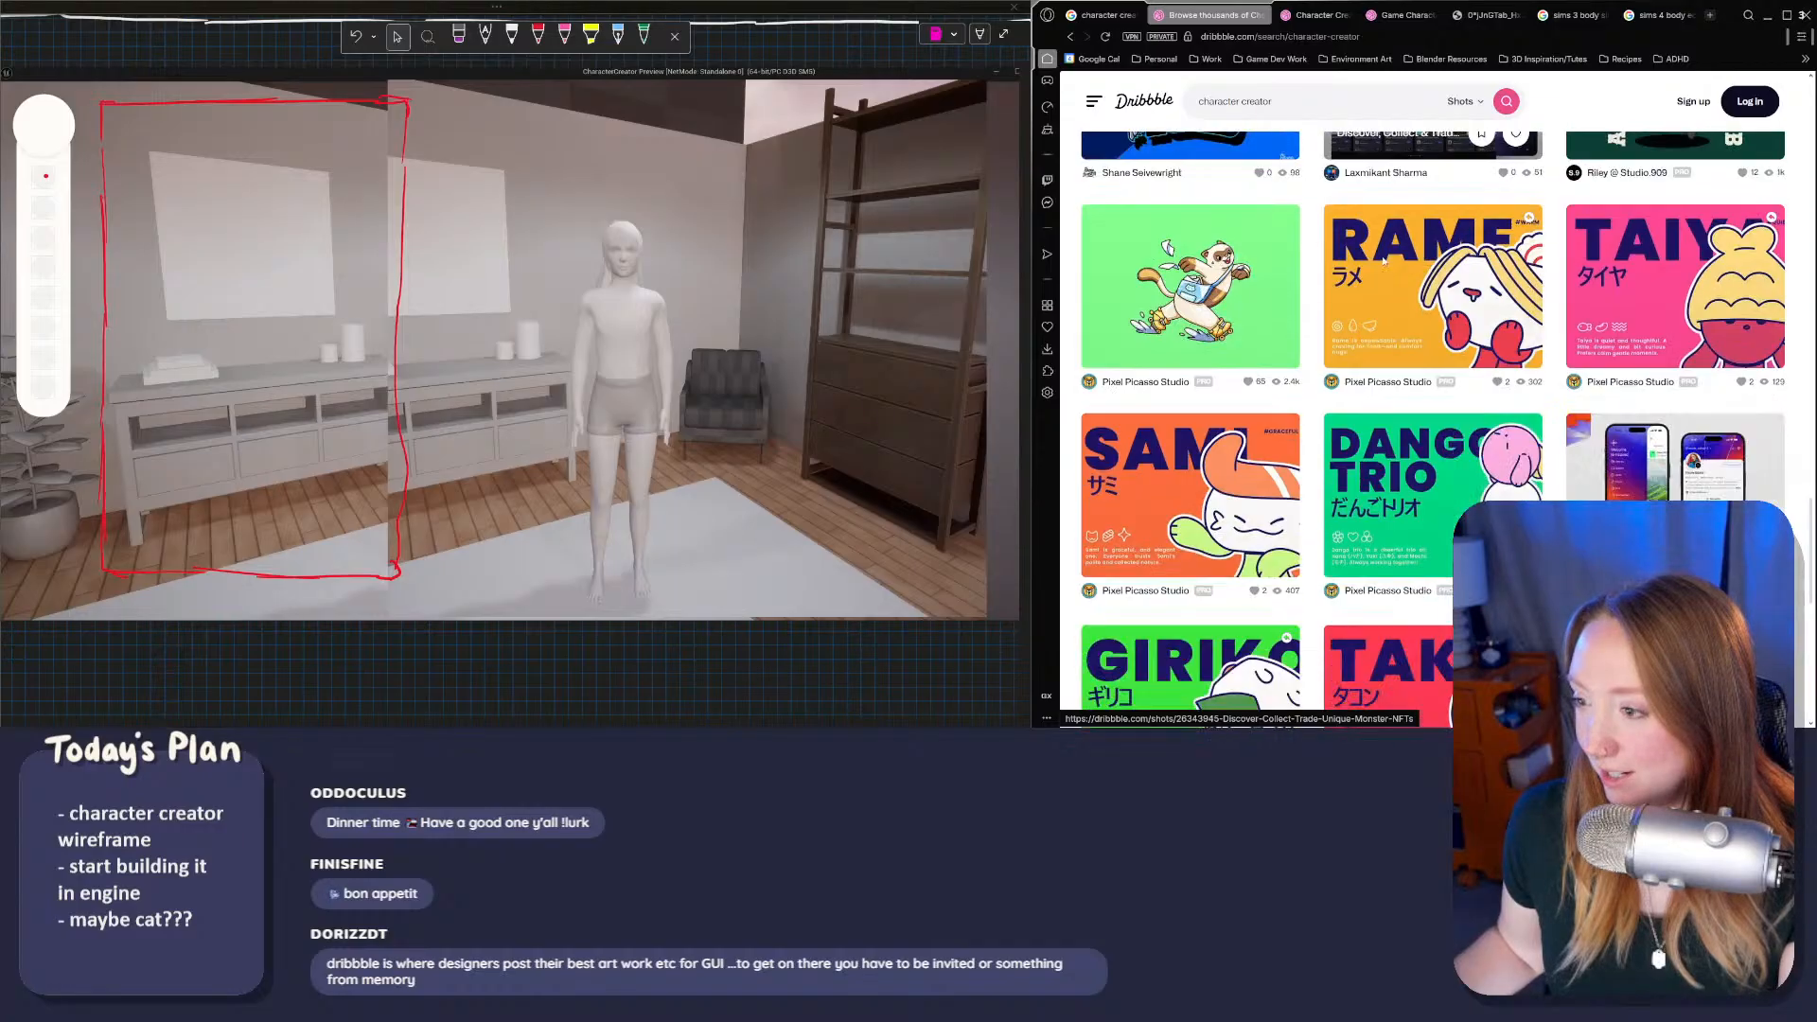
{"action": "scroll", "coordinate": [1429, 356], "scroll_direction": "up", "scroll_amount": 3}
{"action": "scroll", "coordinate": [1476, 246], "scroll_direction": "up", "scroll_amount": 1}
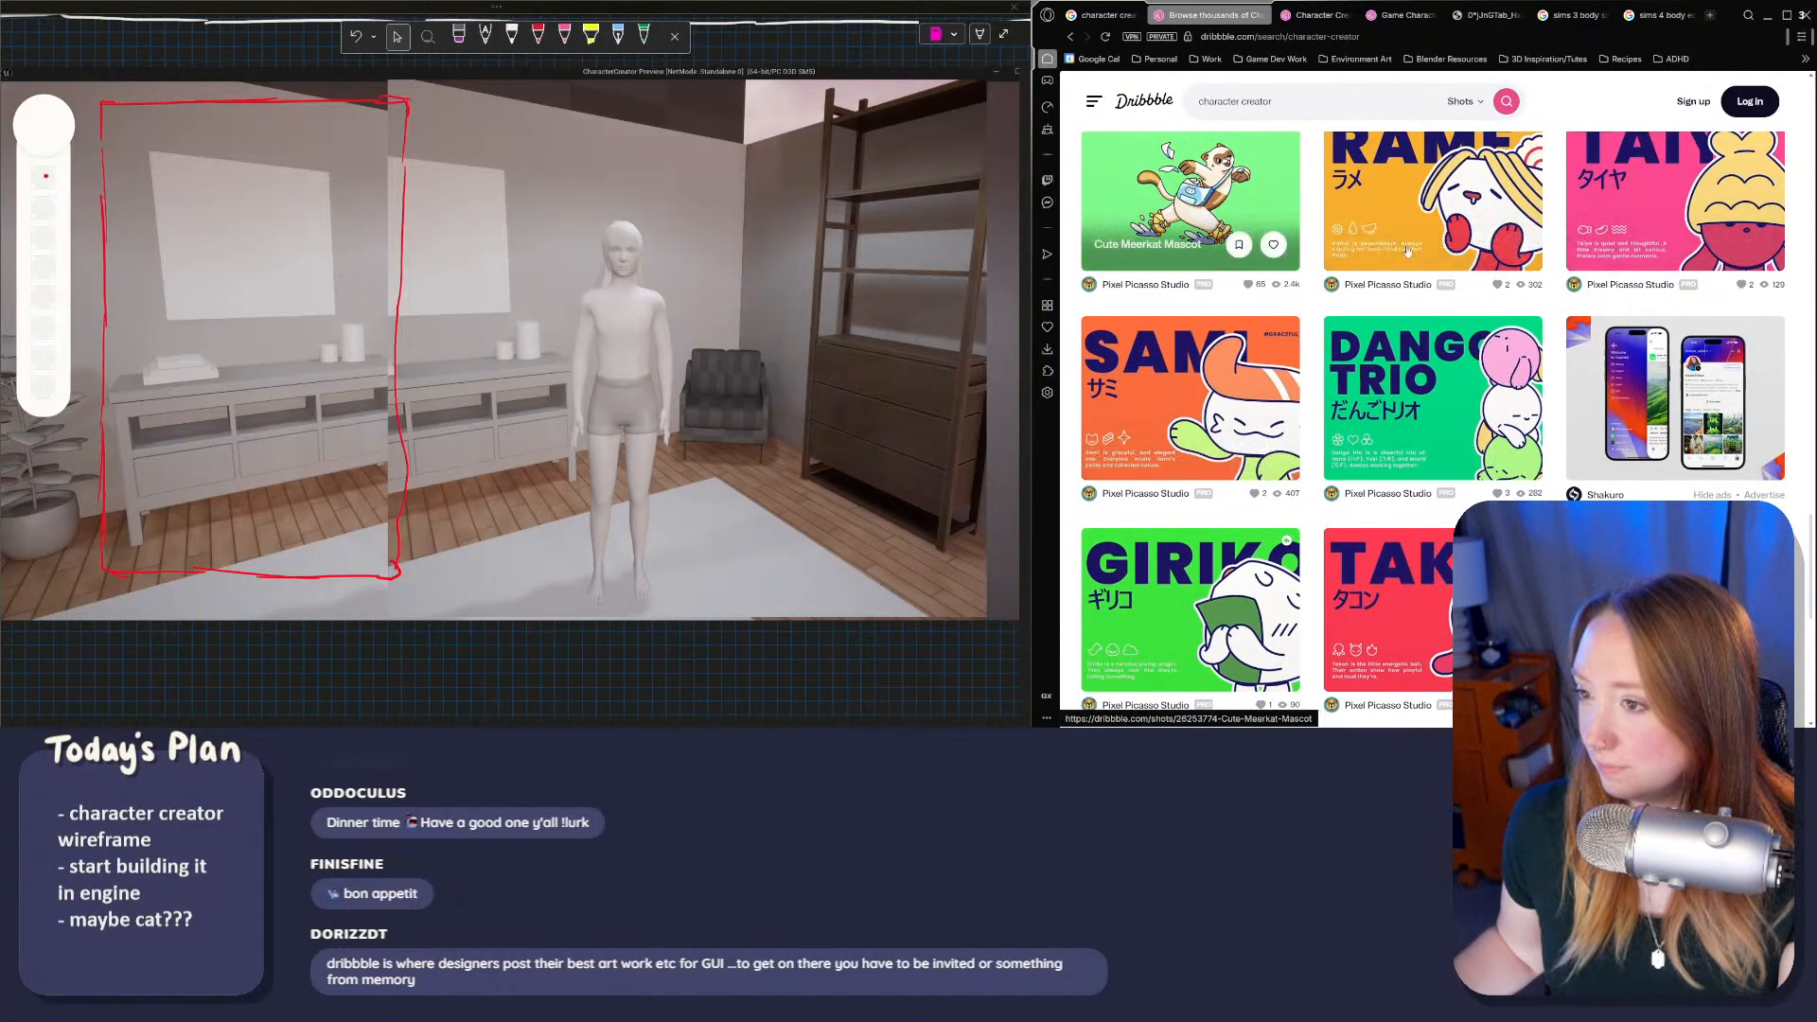
{"action": "scroll", "coordinate": [1426, 444], "scroll_direction": "down", "scroll_amount": 6}
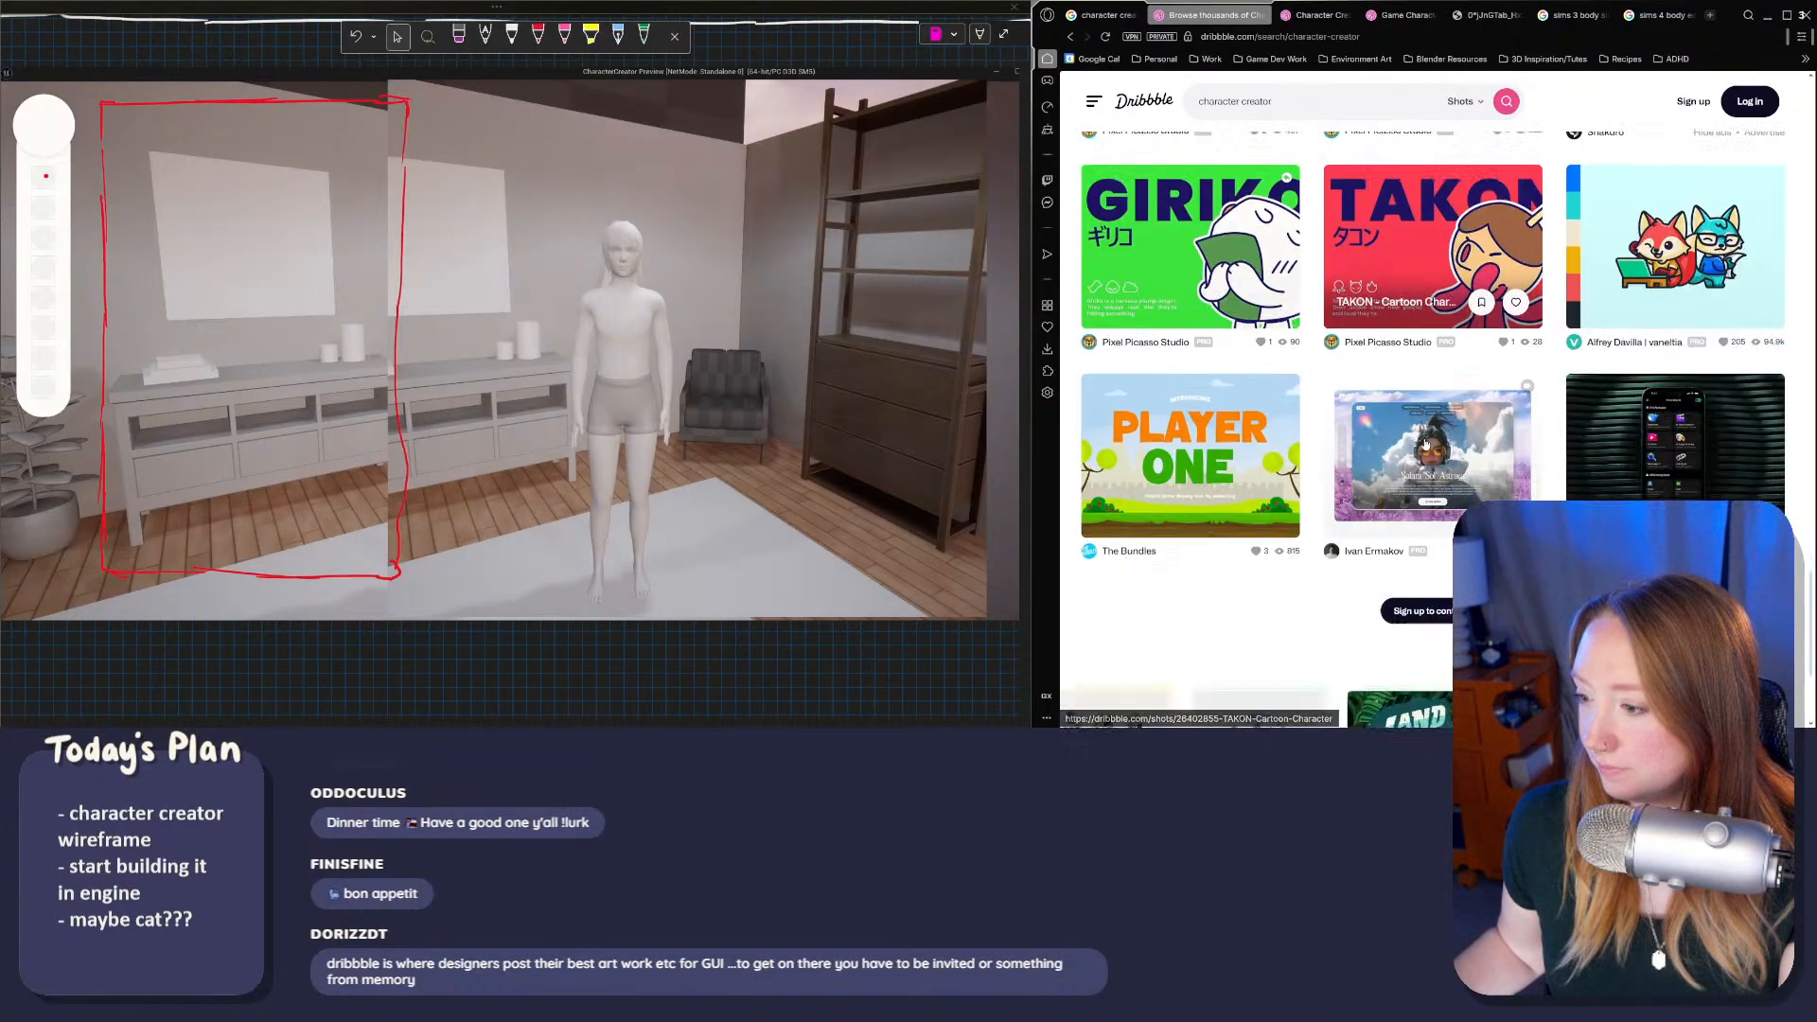
{"action": "scroll", "coordinate": [1224, 348], "scroll_direction": "down", "scroll_amount": 1}
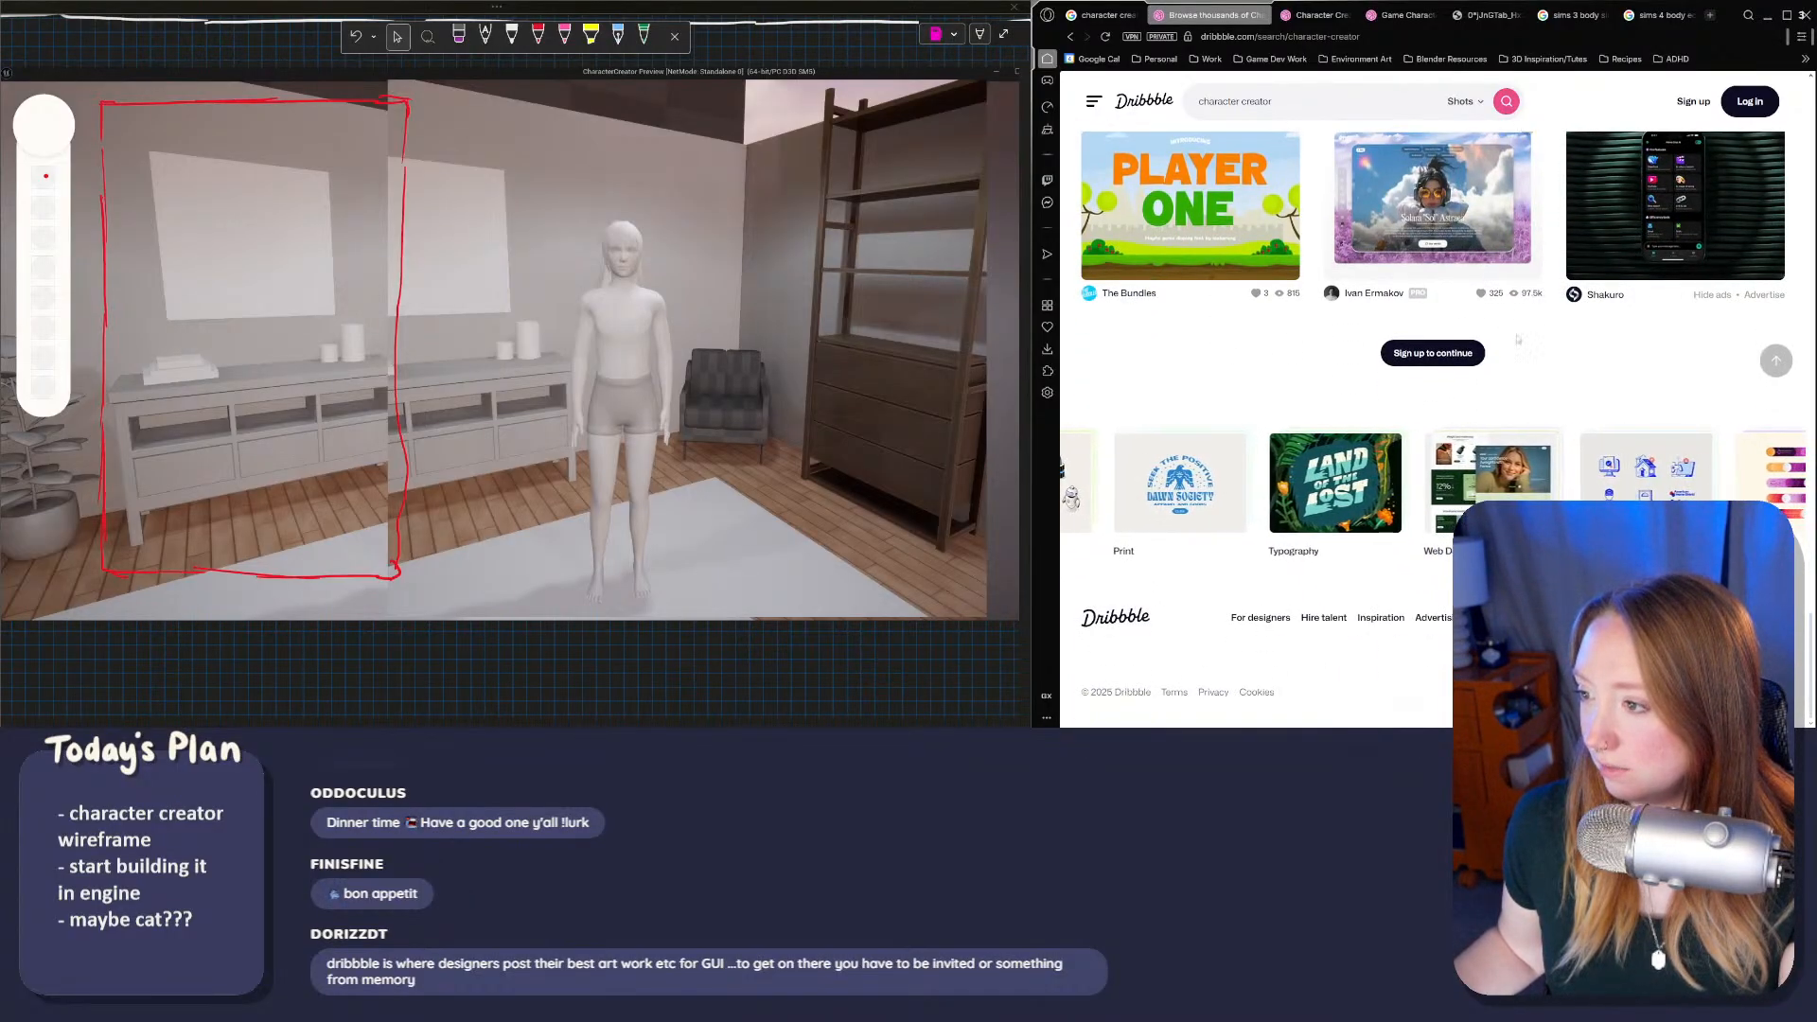
{"action": "scroll", "coordinate": [1776, 360], "scroll_direction": "up", "scroll_amount": 3}
Step: View the two opened character creator shots, check the Character Creator planning notes, and return to the Game Character Creator Interface page
{"action": "left_click", "coordinate": [1310, 16]}
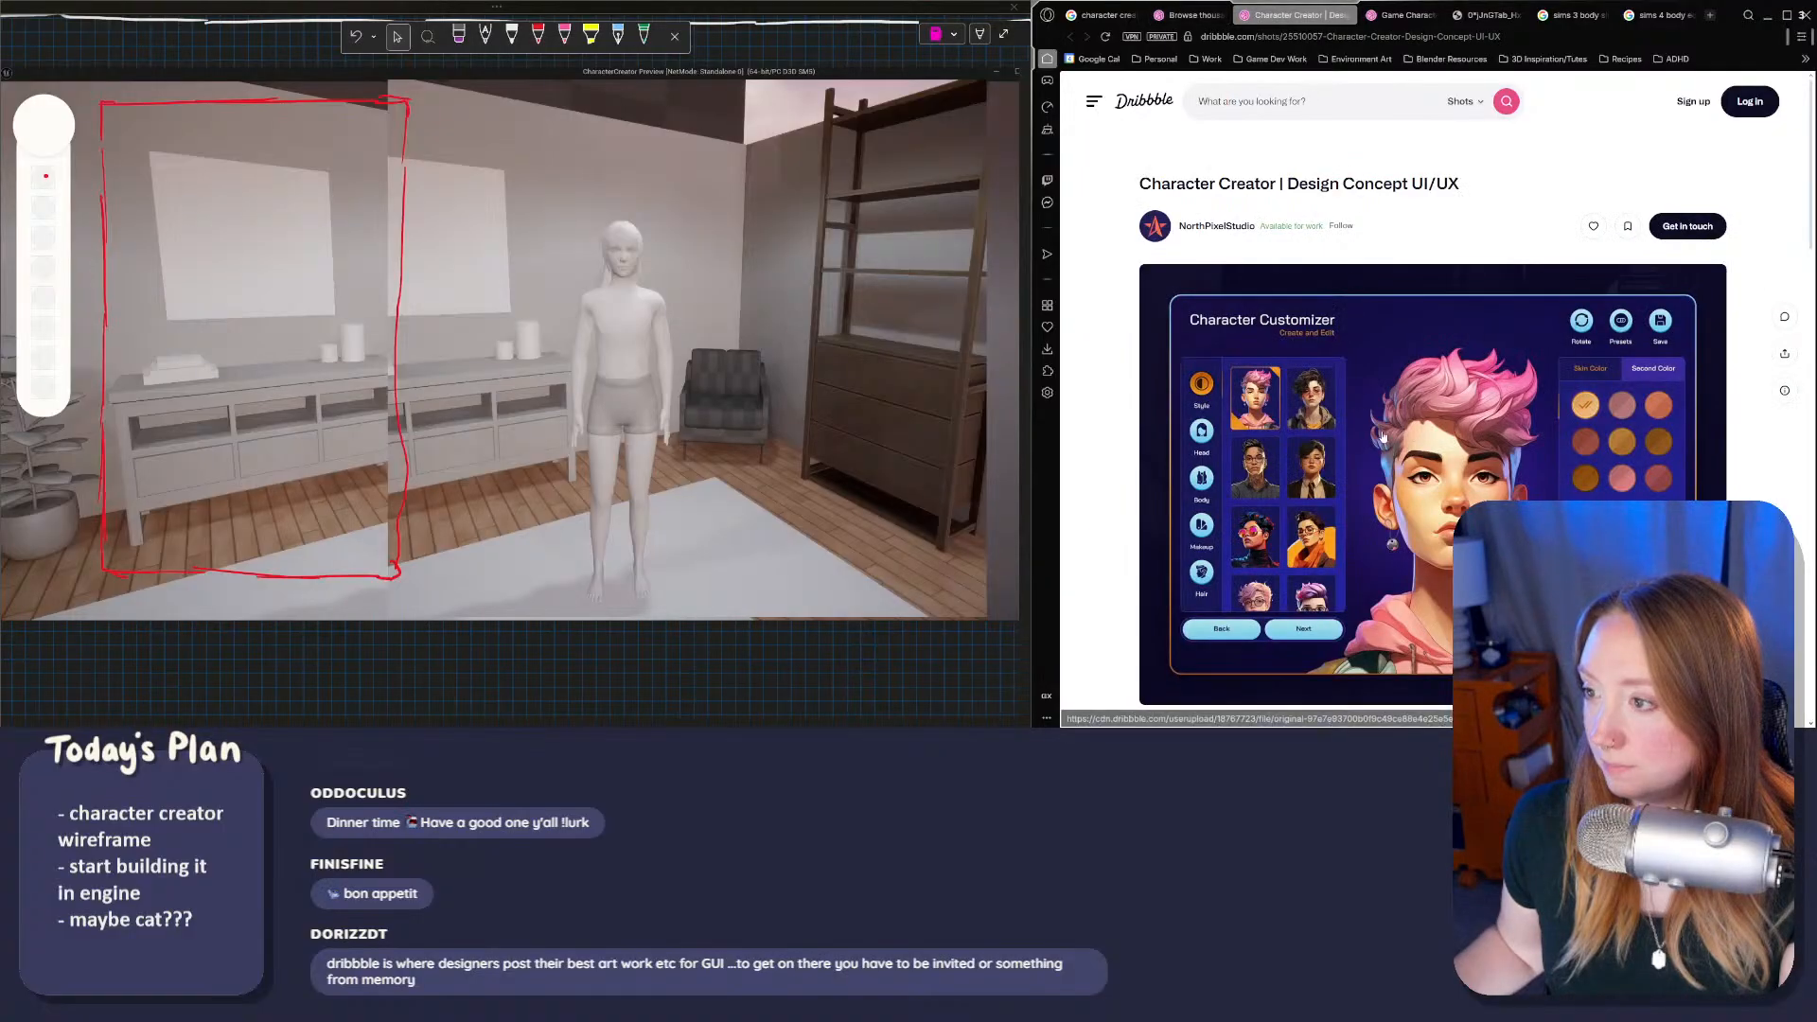
{"action": "left_click", "coordinate": [1398, 15]}
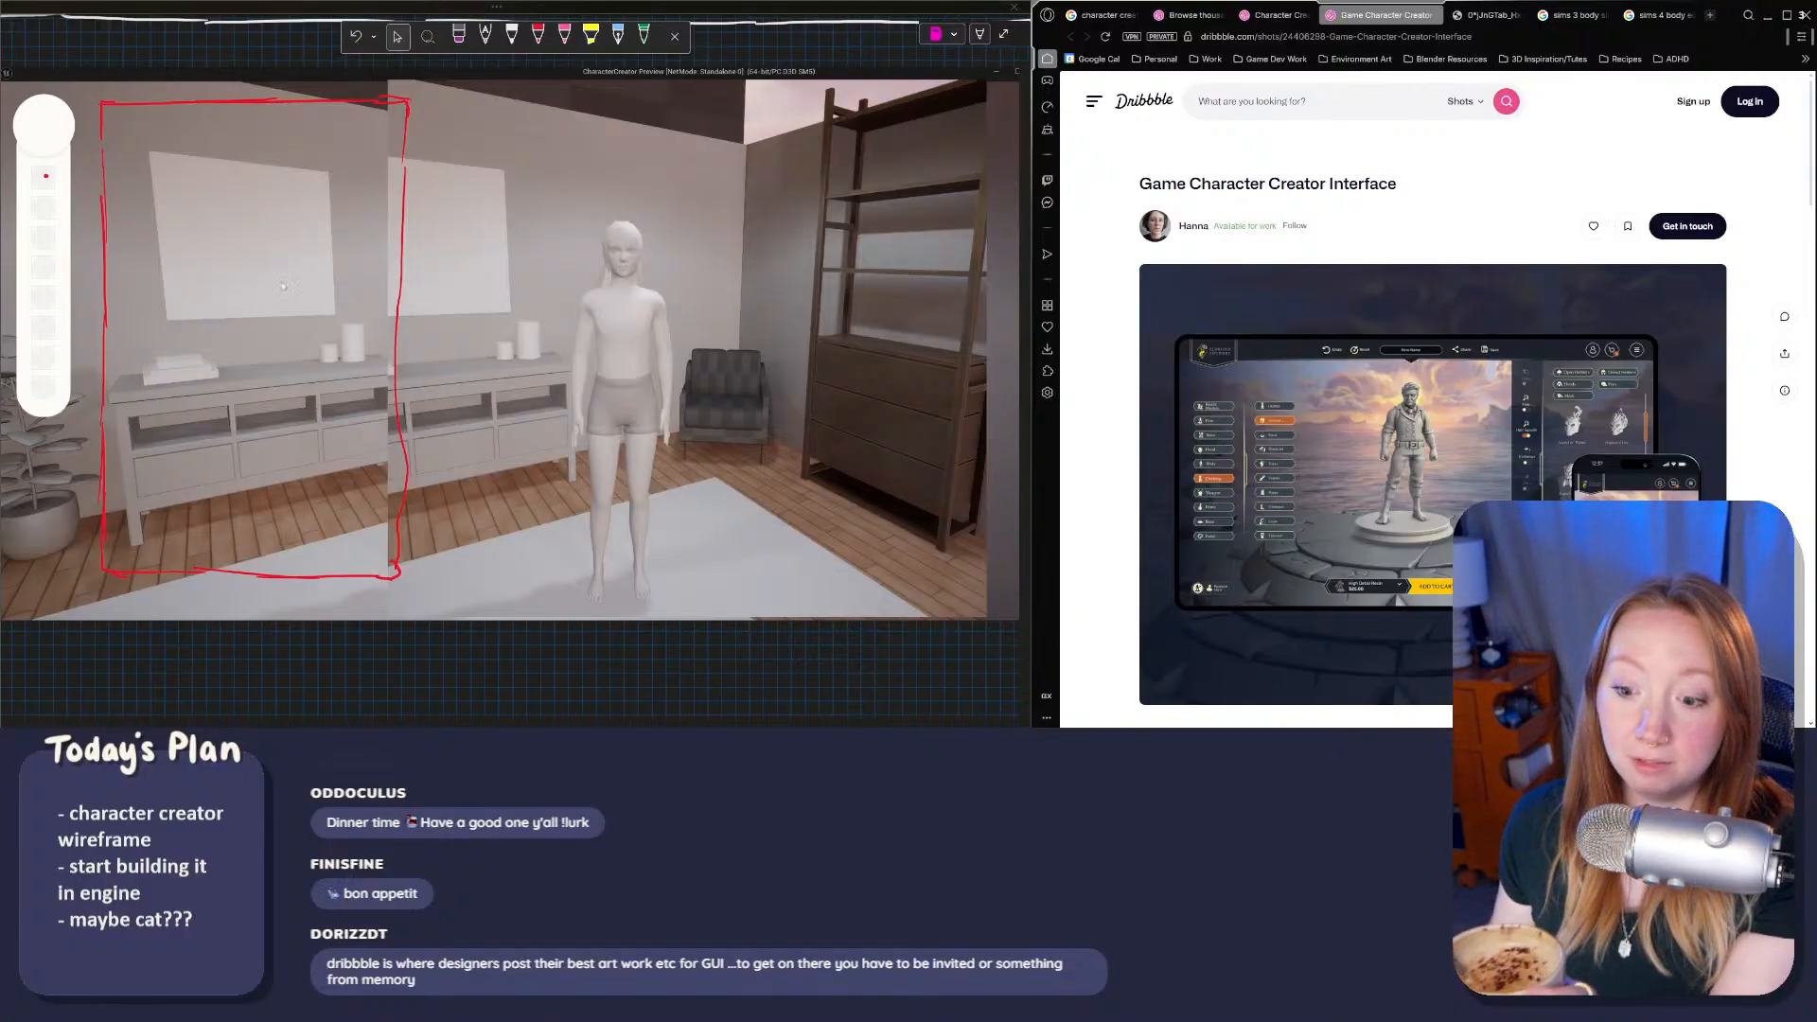
{"action": "left_click", "coordinate": [937, 744]}
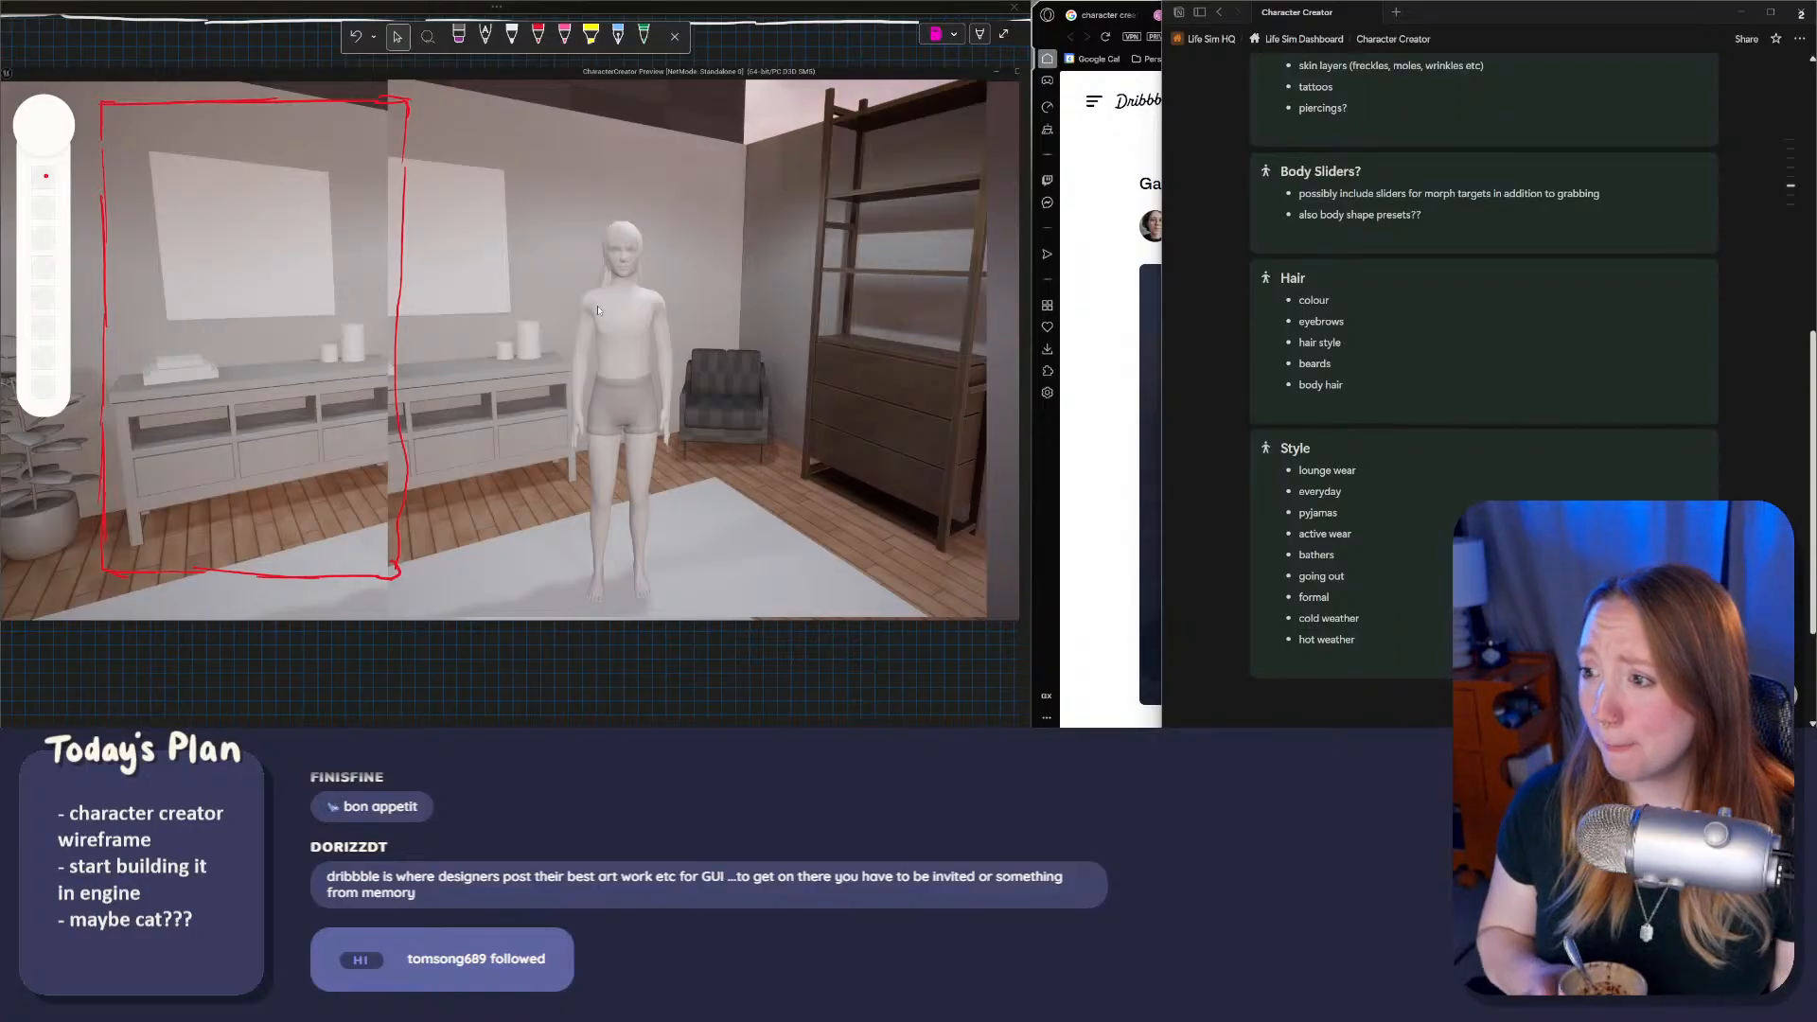
{"action": "left_click", "coordinate": [1113, 455]}
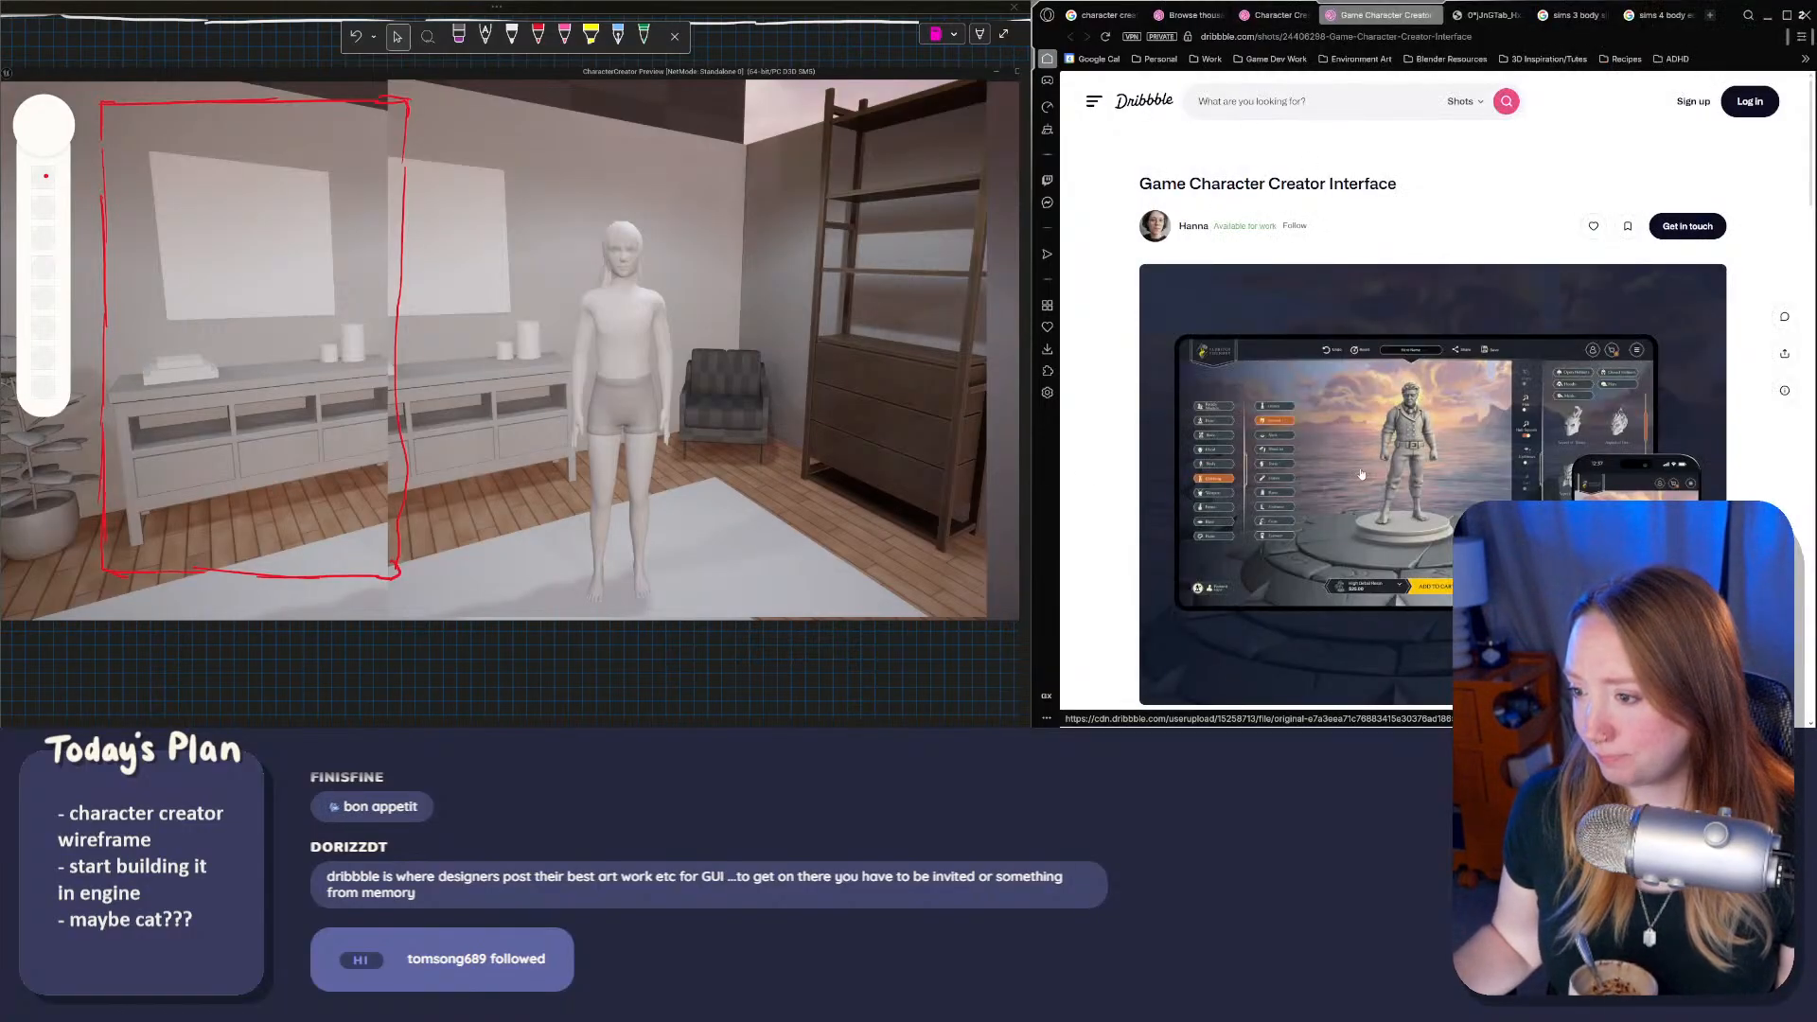
Step: Examine the desktop and mobile mockups of the Game Character Creator Interface, including its category lists and slider panels
{"action": "scroll", "coordinate": [1364, 476], "scroll_direction": "down", "scroll_amount": 2}
{"action": "scroll", "coordinate": [1364, 478], "scroll_direction": "up", "scroll_amount": 1}
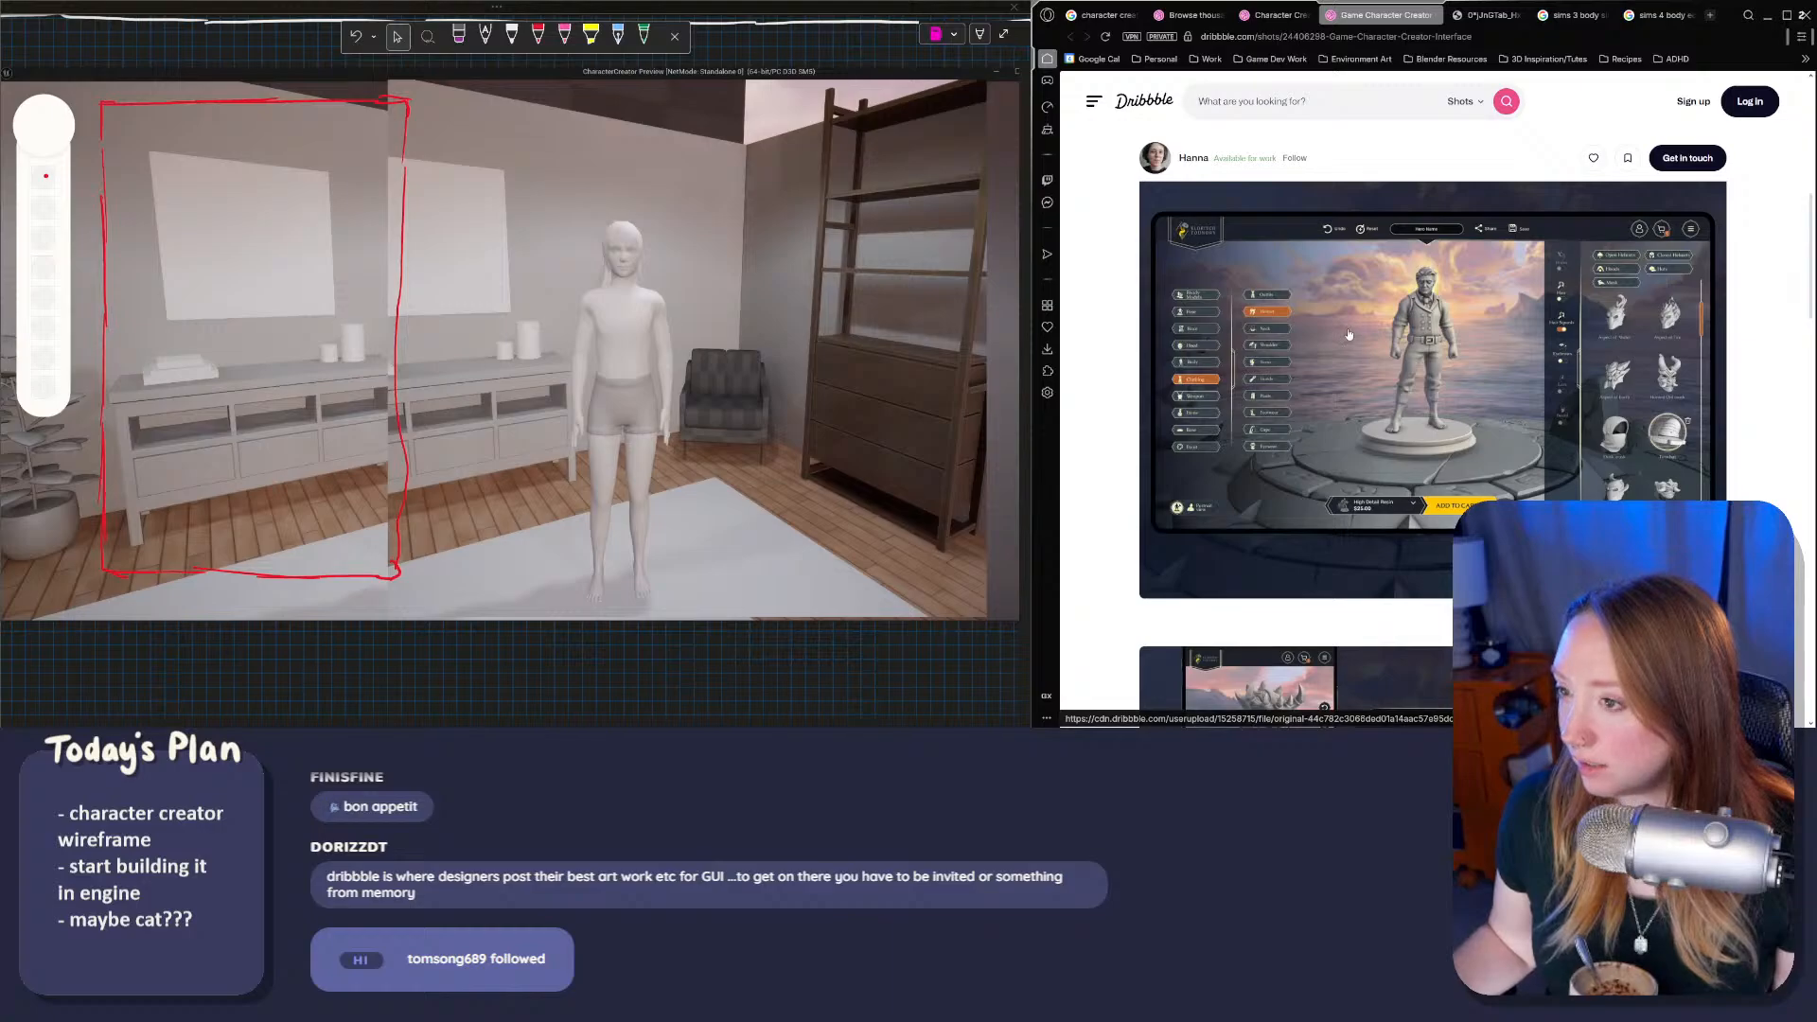
{"action": "scroll", "coordinate": [1377, 531], "scroll_direction": "down", "scroll_amount": 5}
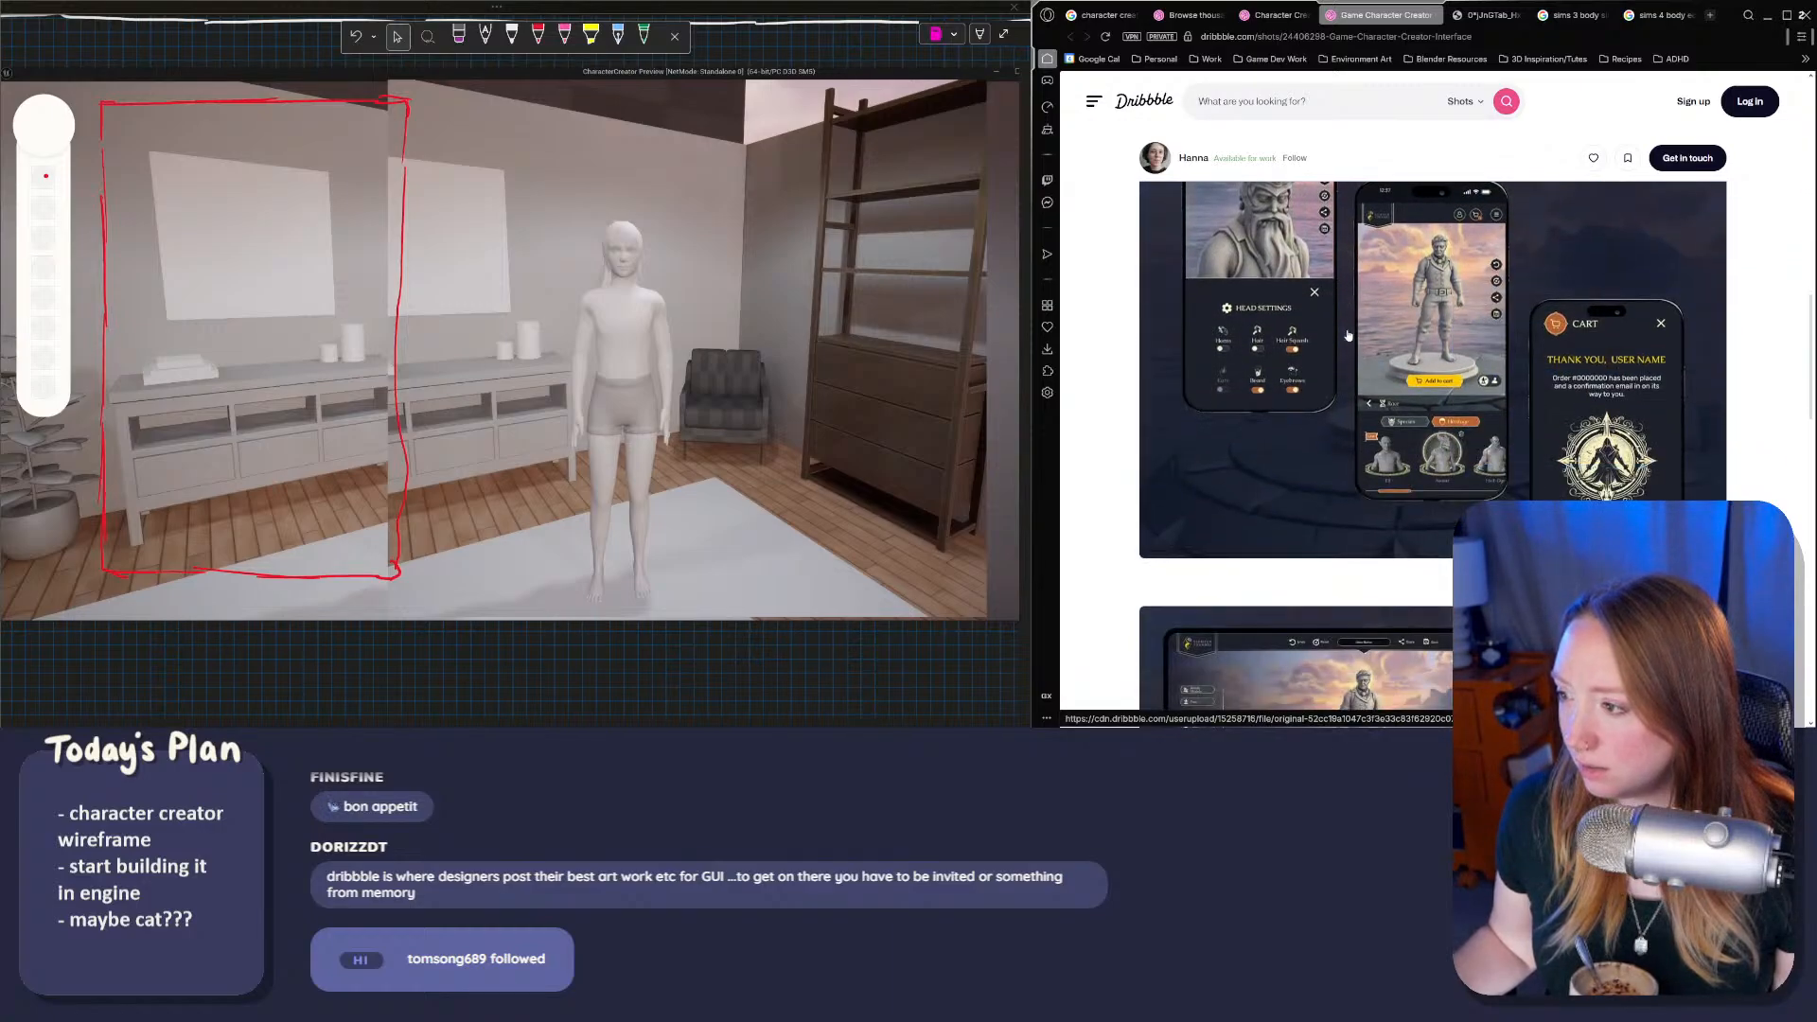
{"action": "scroll", "coordinate": [1307, 357], "scroll_direction": "down", "scroll_amount": 3}
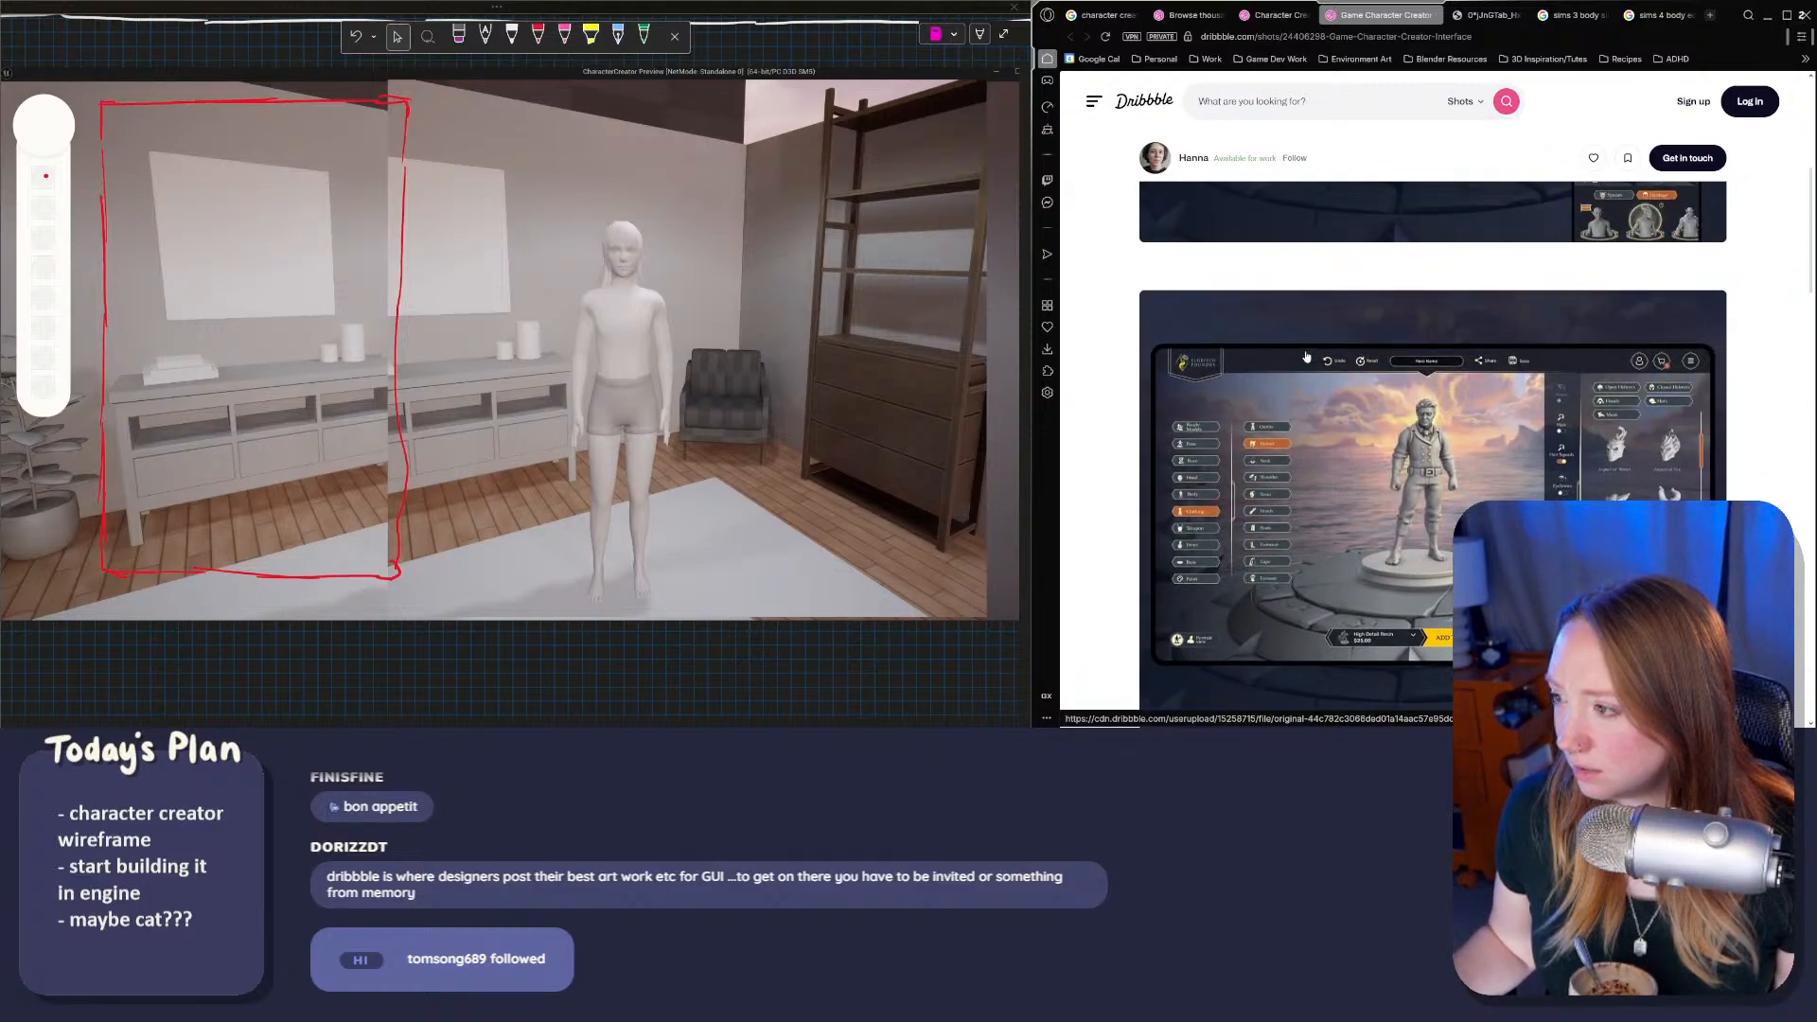
{"action": "scroll", "coordinate": [1307, 356], "scroll_direction": "up", "scroll_amount": 5}
{"action": "scroll", "coordinate": [1324, 371], "scroll_direction": "down", "scroll_amount": 16}
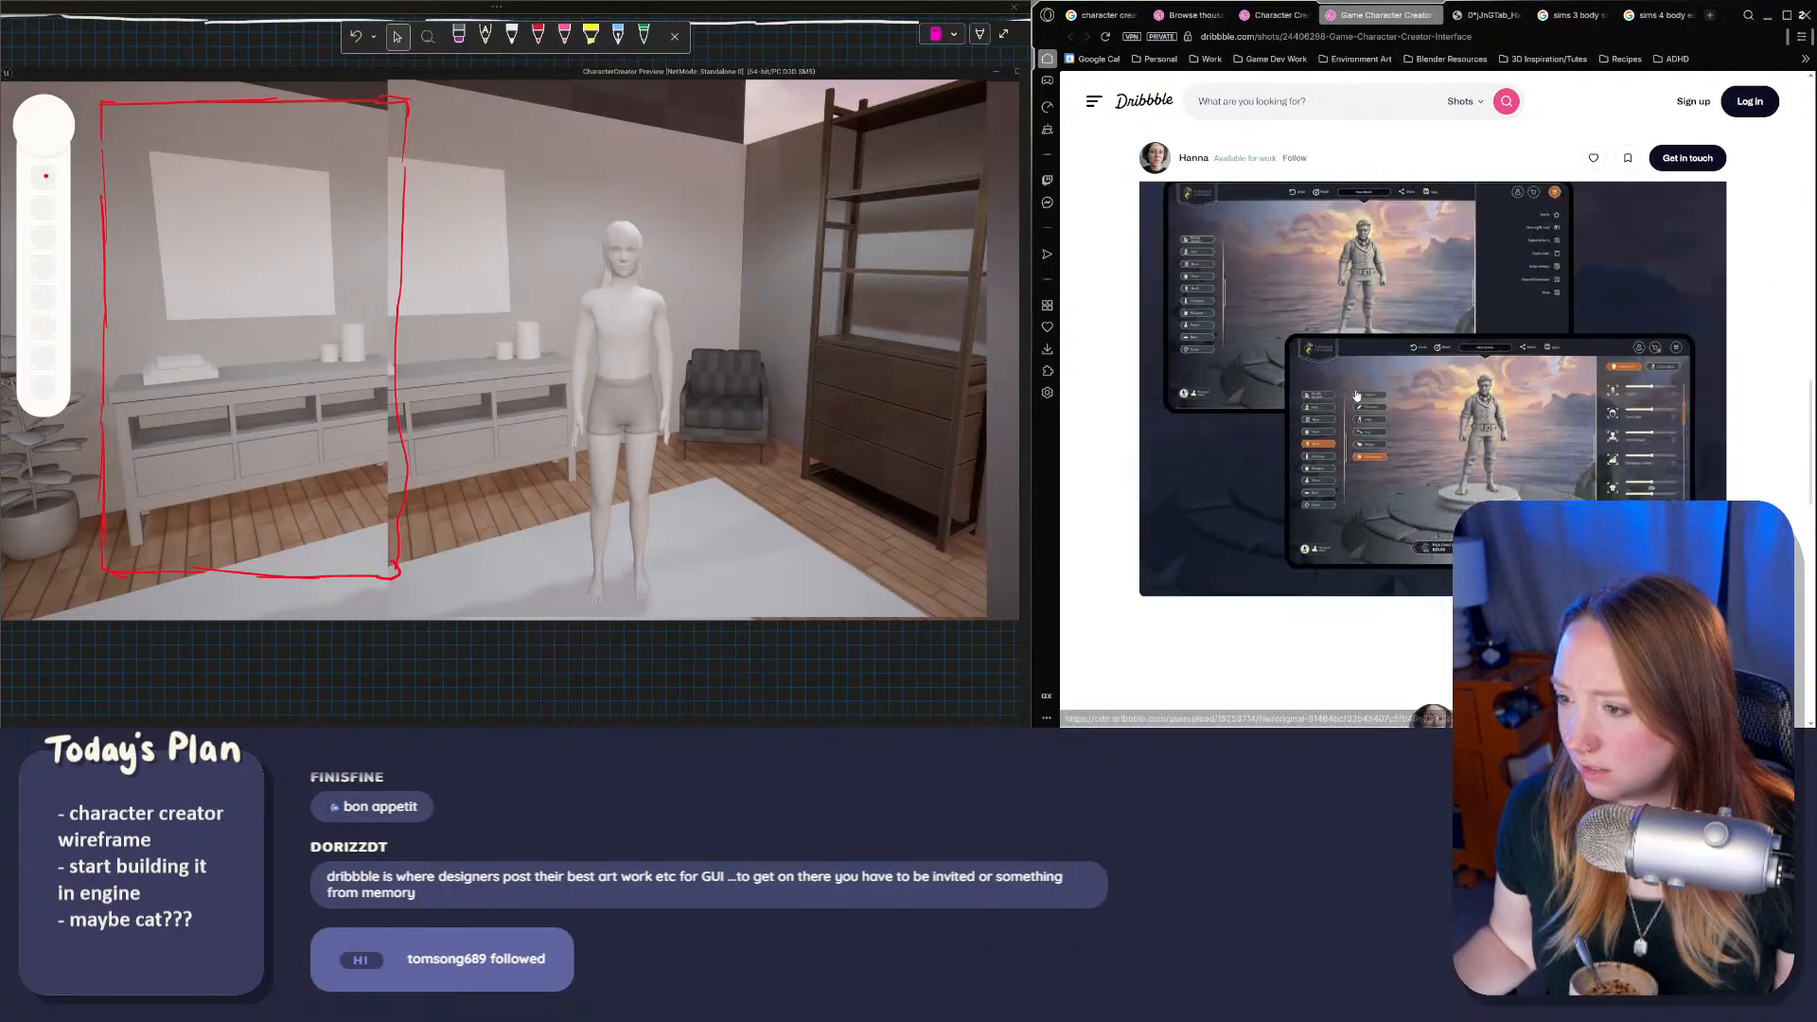
{"action": "scroll", "coordinate": [1355, 396], "scroll_direction": "down", "scroll_amount": 5}
{"action": "scroll", "coordinate": [1364, 397], "scroll_direction": "up", "scroll_amount": 5}
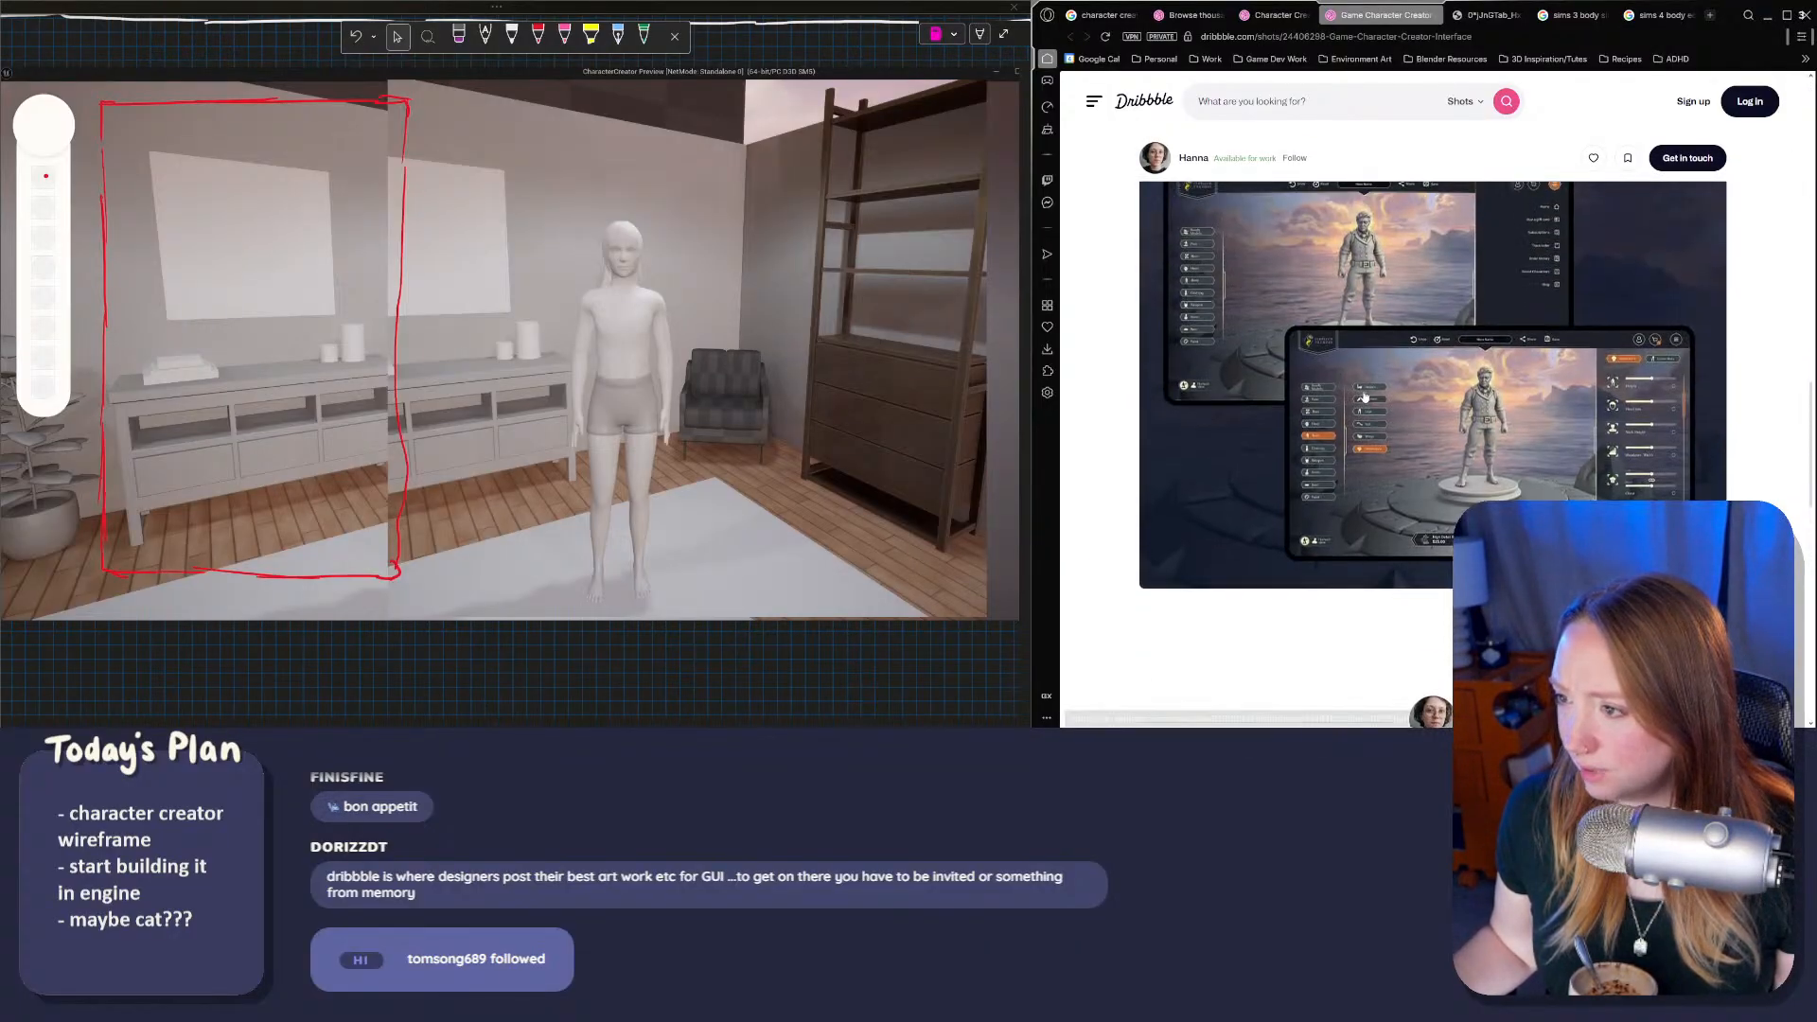
{"action": "scroll", "coordinate": [1364, 397], "scroll_direction": "up", "scroll_amount": 6}
{"action": "scroll", "coordinate": [1343, 493], "scroll_direction": "down", "scroll_amount": 3}
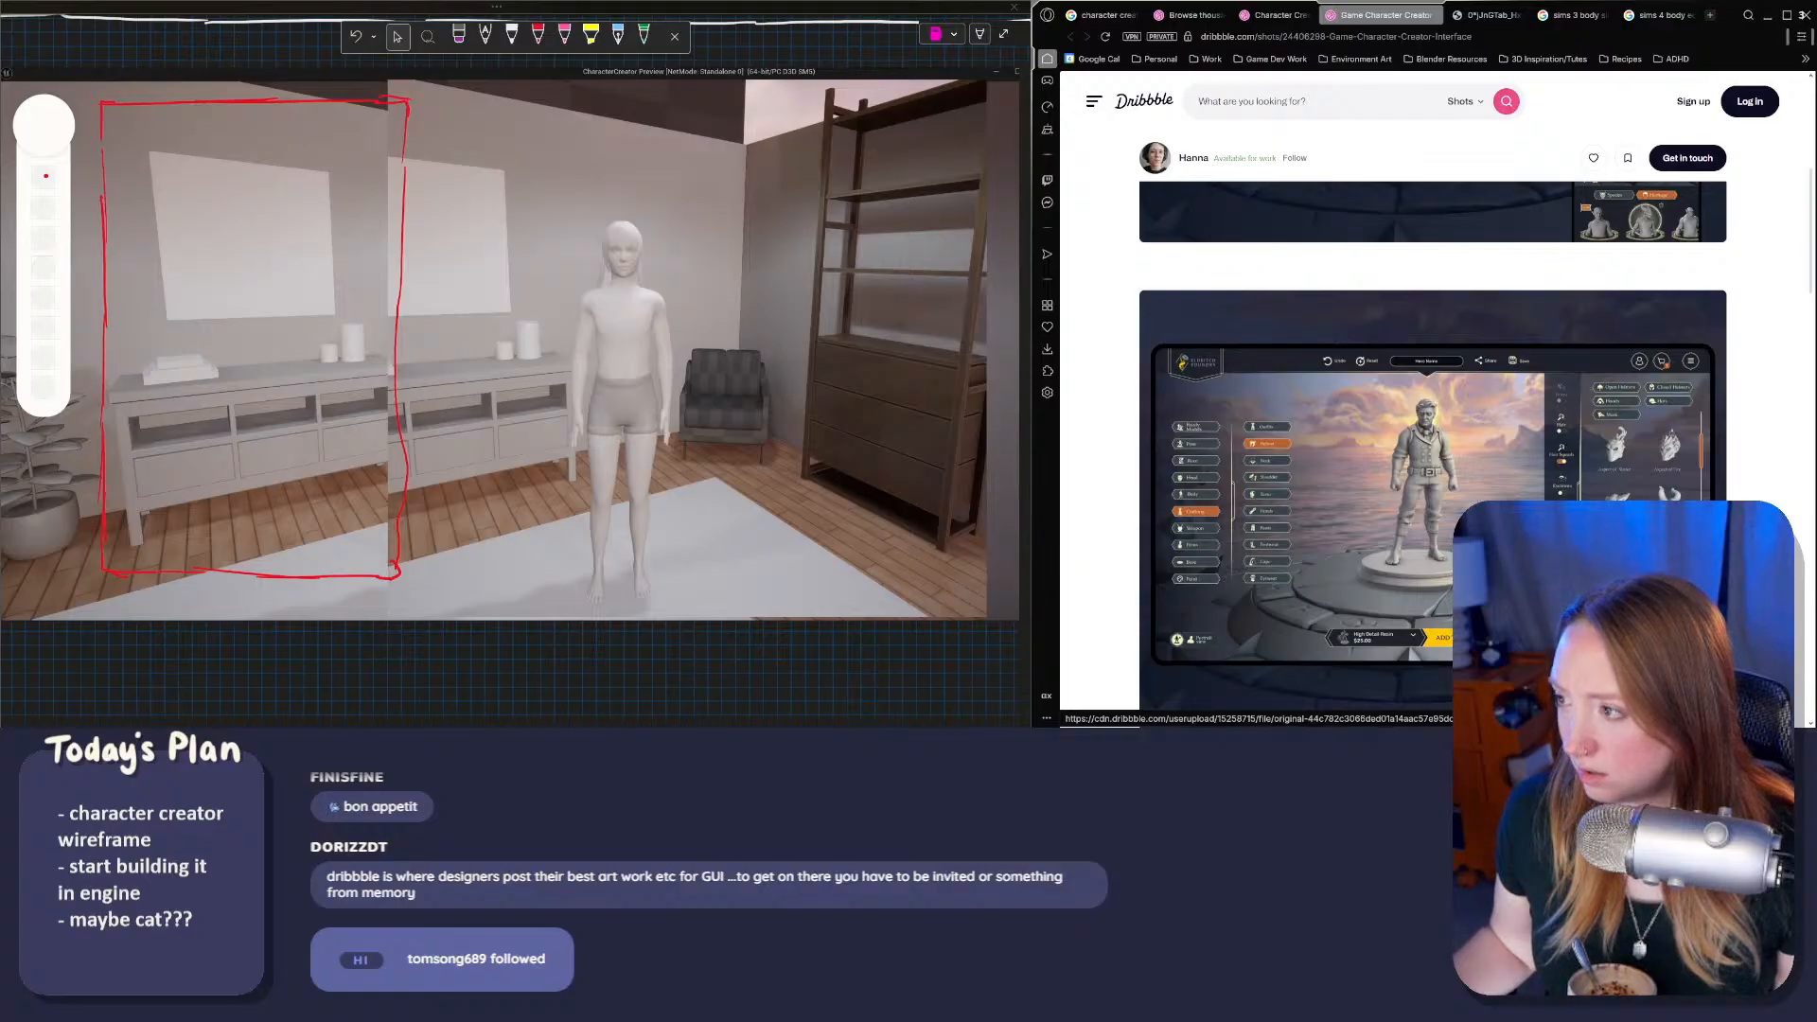
{"action": "scroll", "coordinate": [1431, 426], "scroll_direction": "up", "scroll_amount": 5}
{"action": "scroll", "coordinate": [1431, 426], "scroll_direction": "down", "scroll_amount": 1}
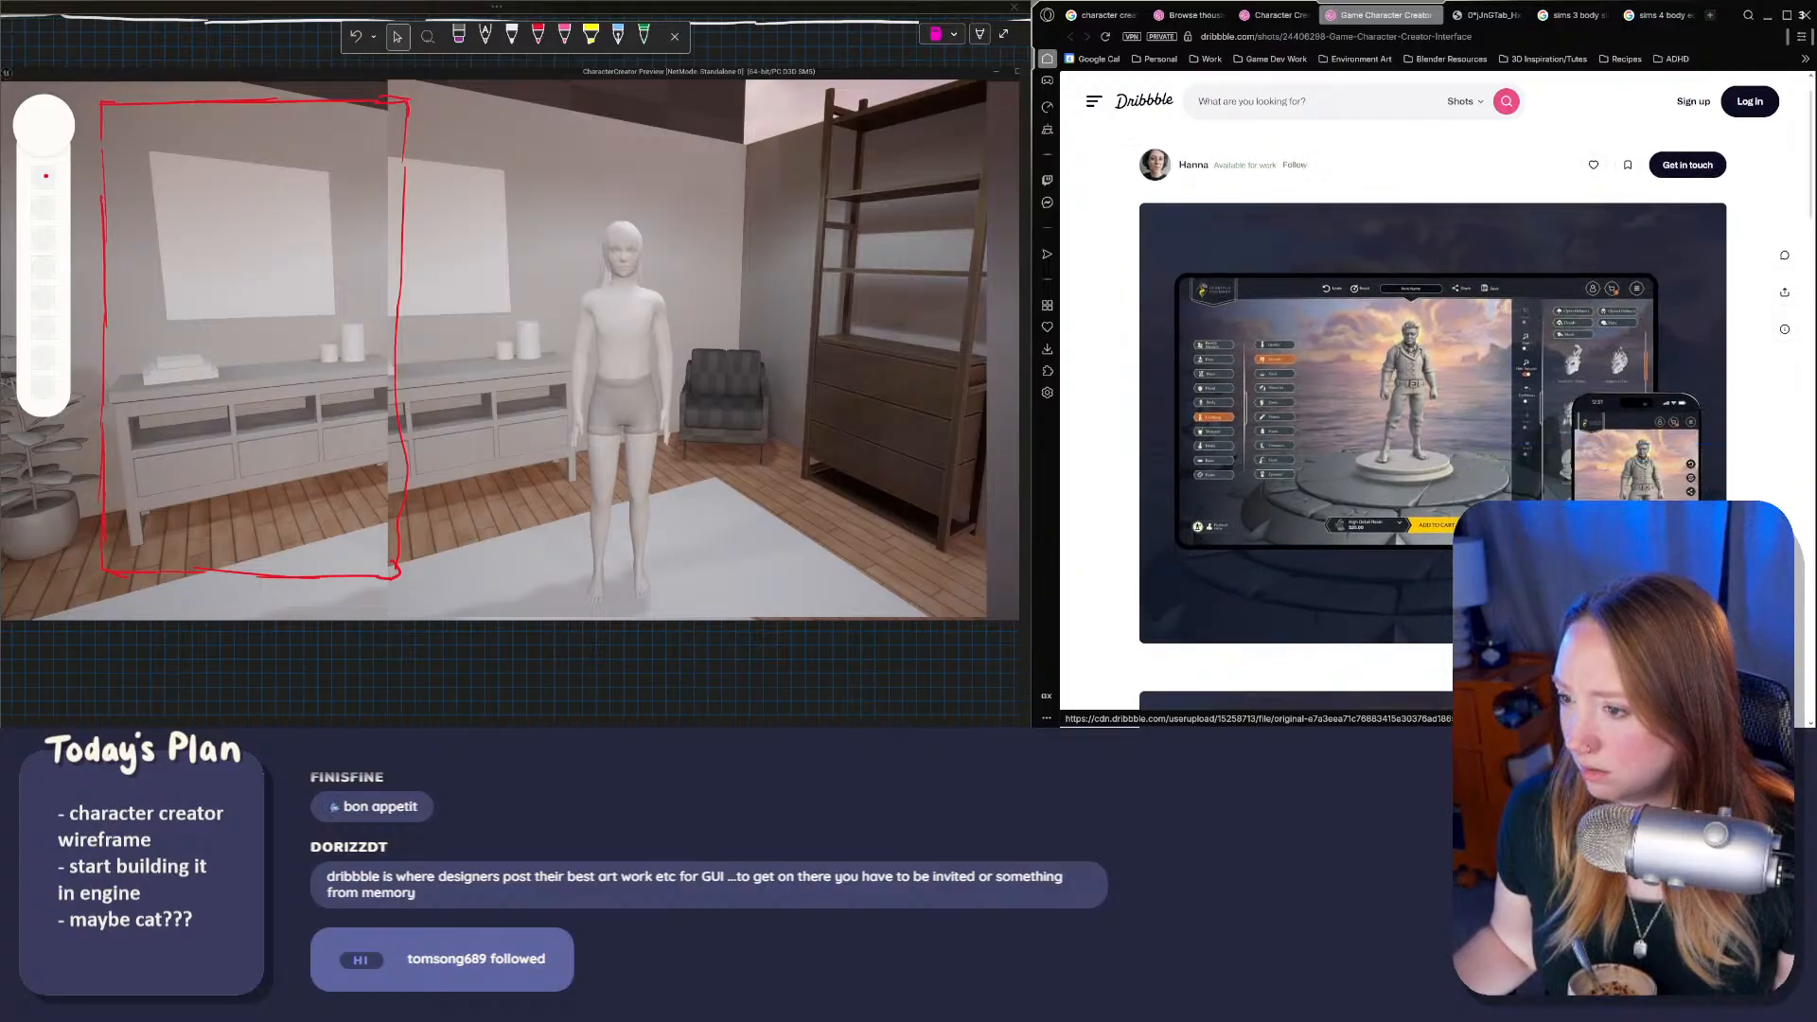
{"action": "scroll", "coordinate": [1432, 425], "scroll_direction": "down", "scroll_amount": 3}
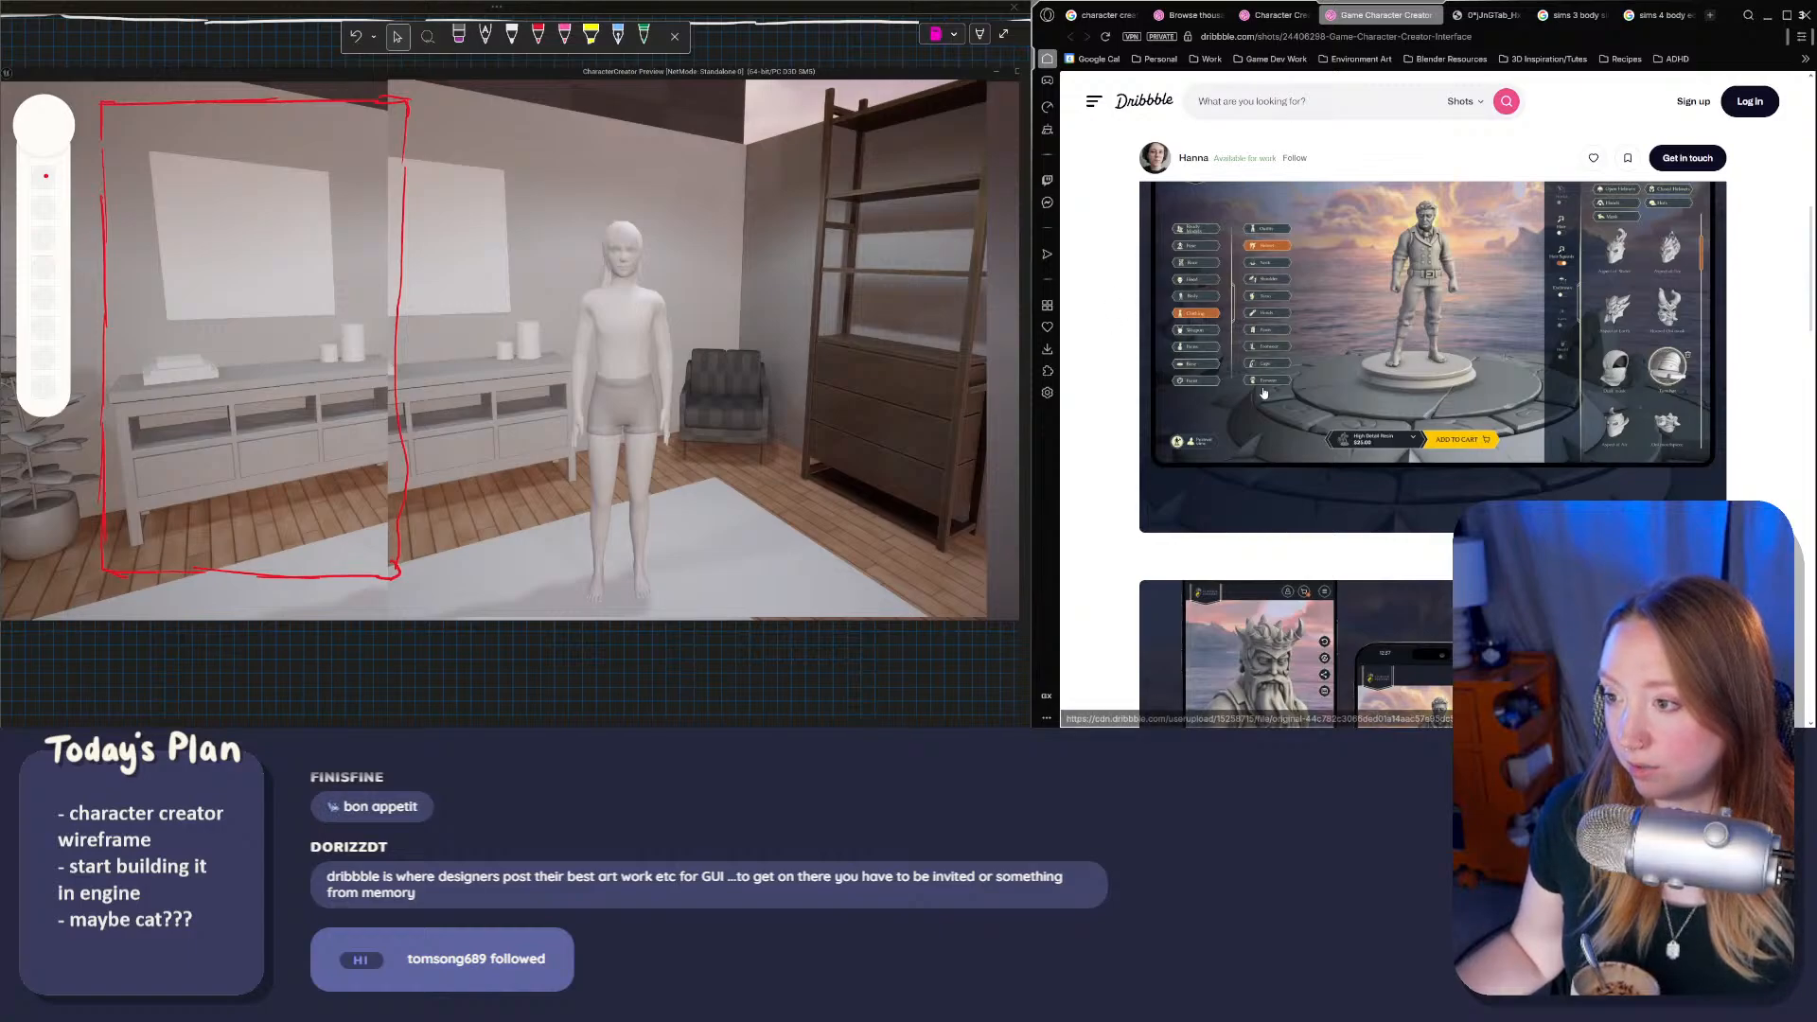
Step: Go back through the open Dribbble tabs to the "character creator ui" image results and browse further down the references
{"action": "left_click", "coordinate": [1274, 15]}
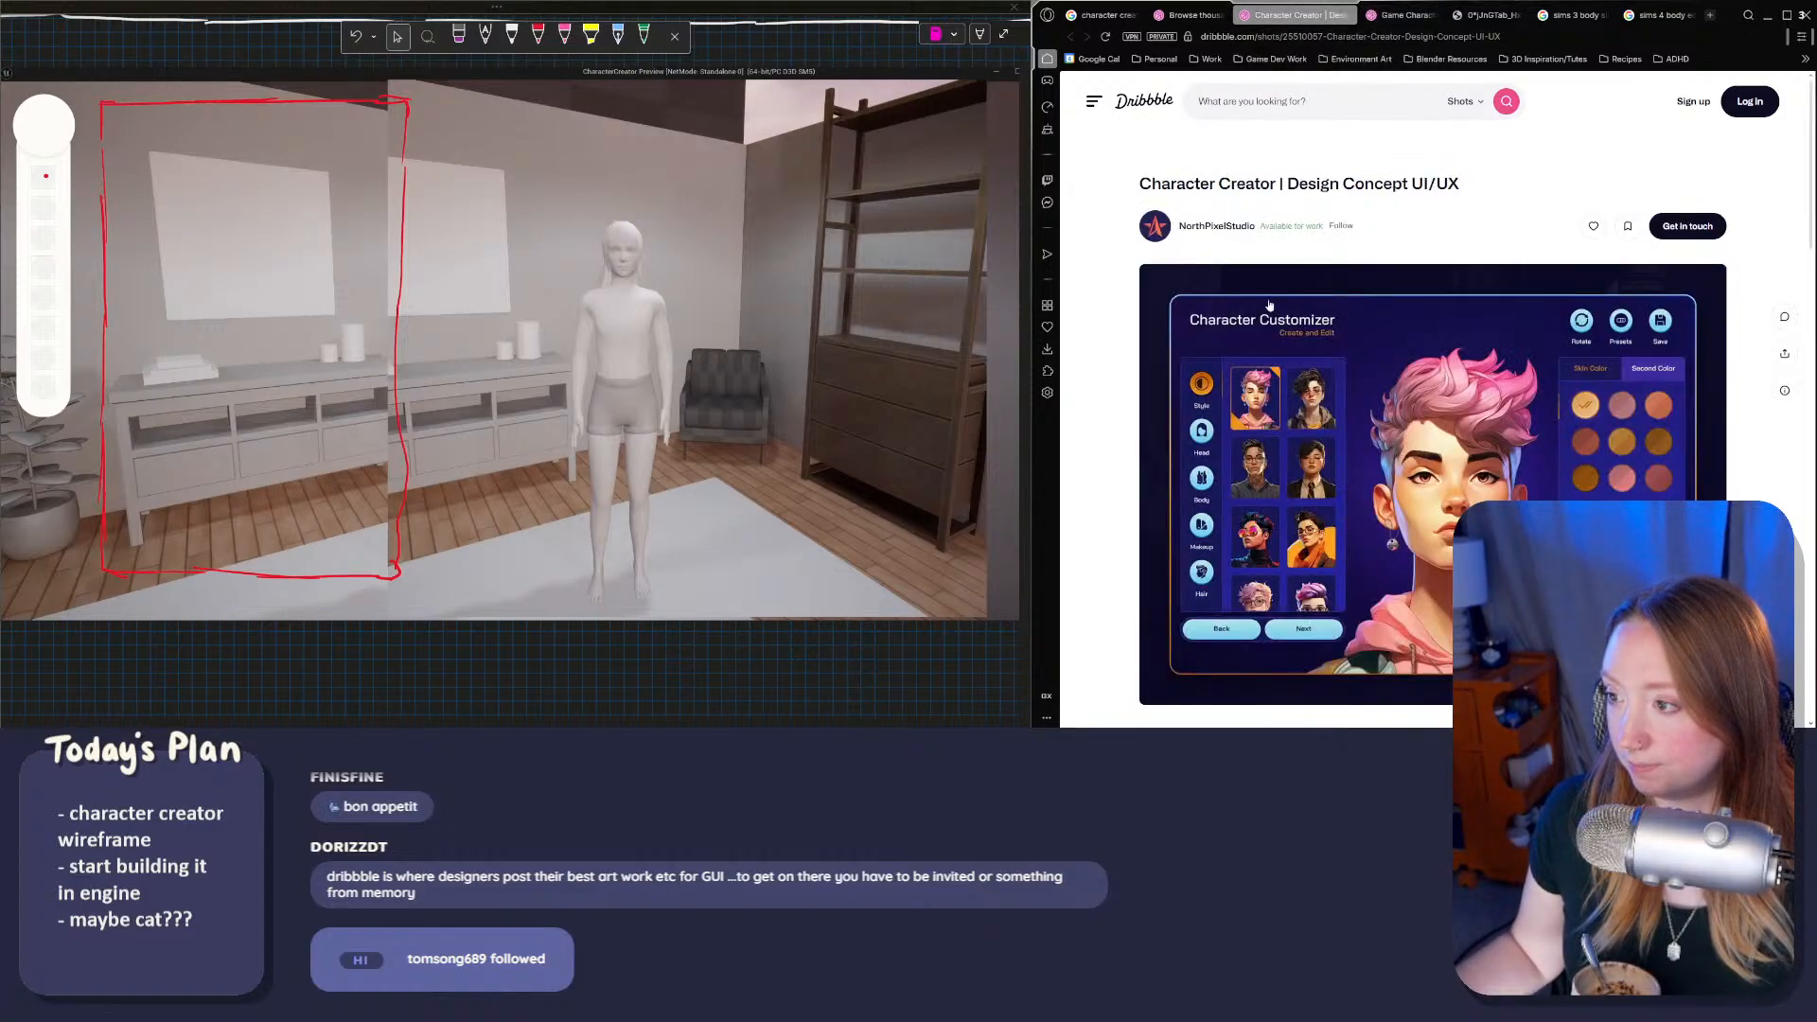
{"action": "left_click", "coordinate": [1194, 15]}
{"action": "scroll", "coordinate": [1240, 330], "scroll_direction": "down", "scroll_amount": 2}
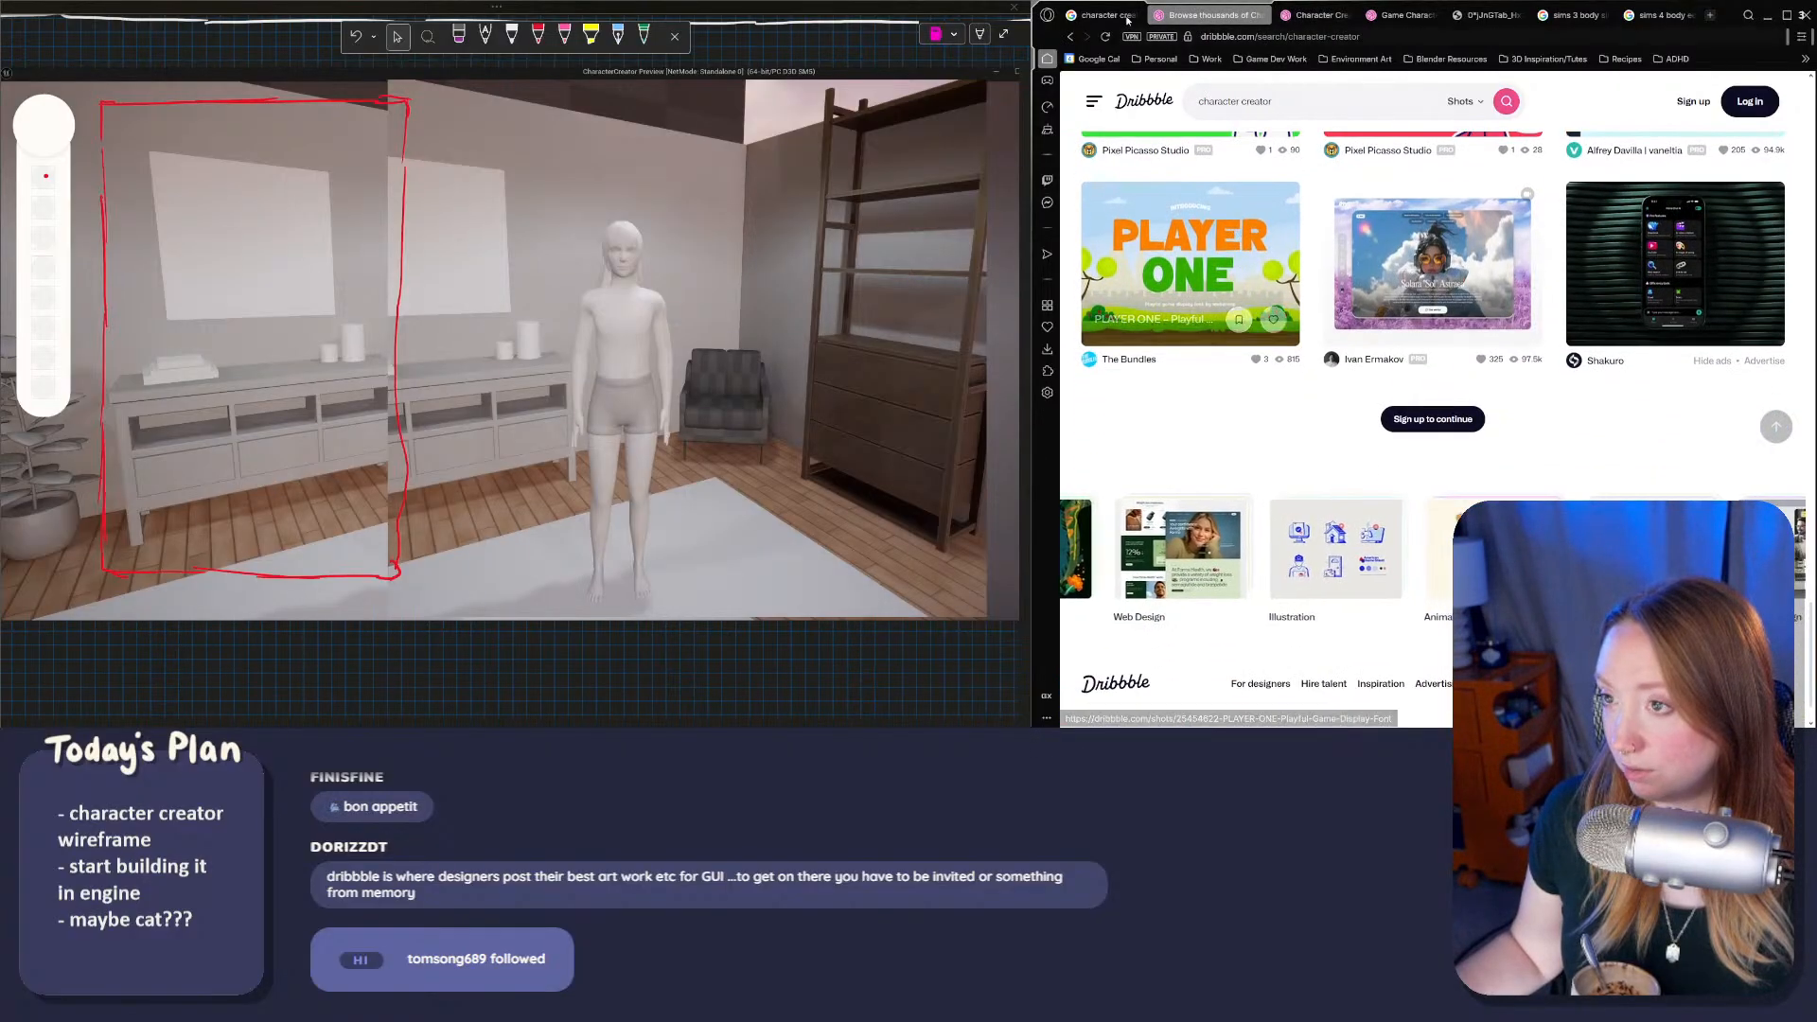
{"action": "key", "text": "ctrl+shift+Tab"}
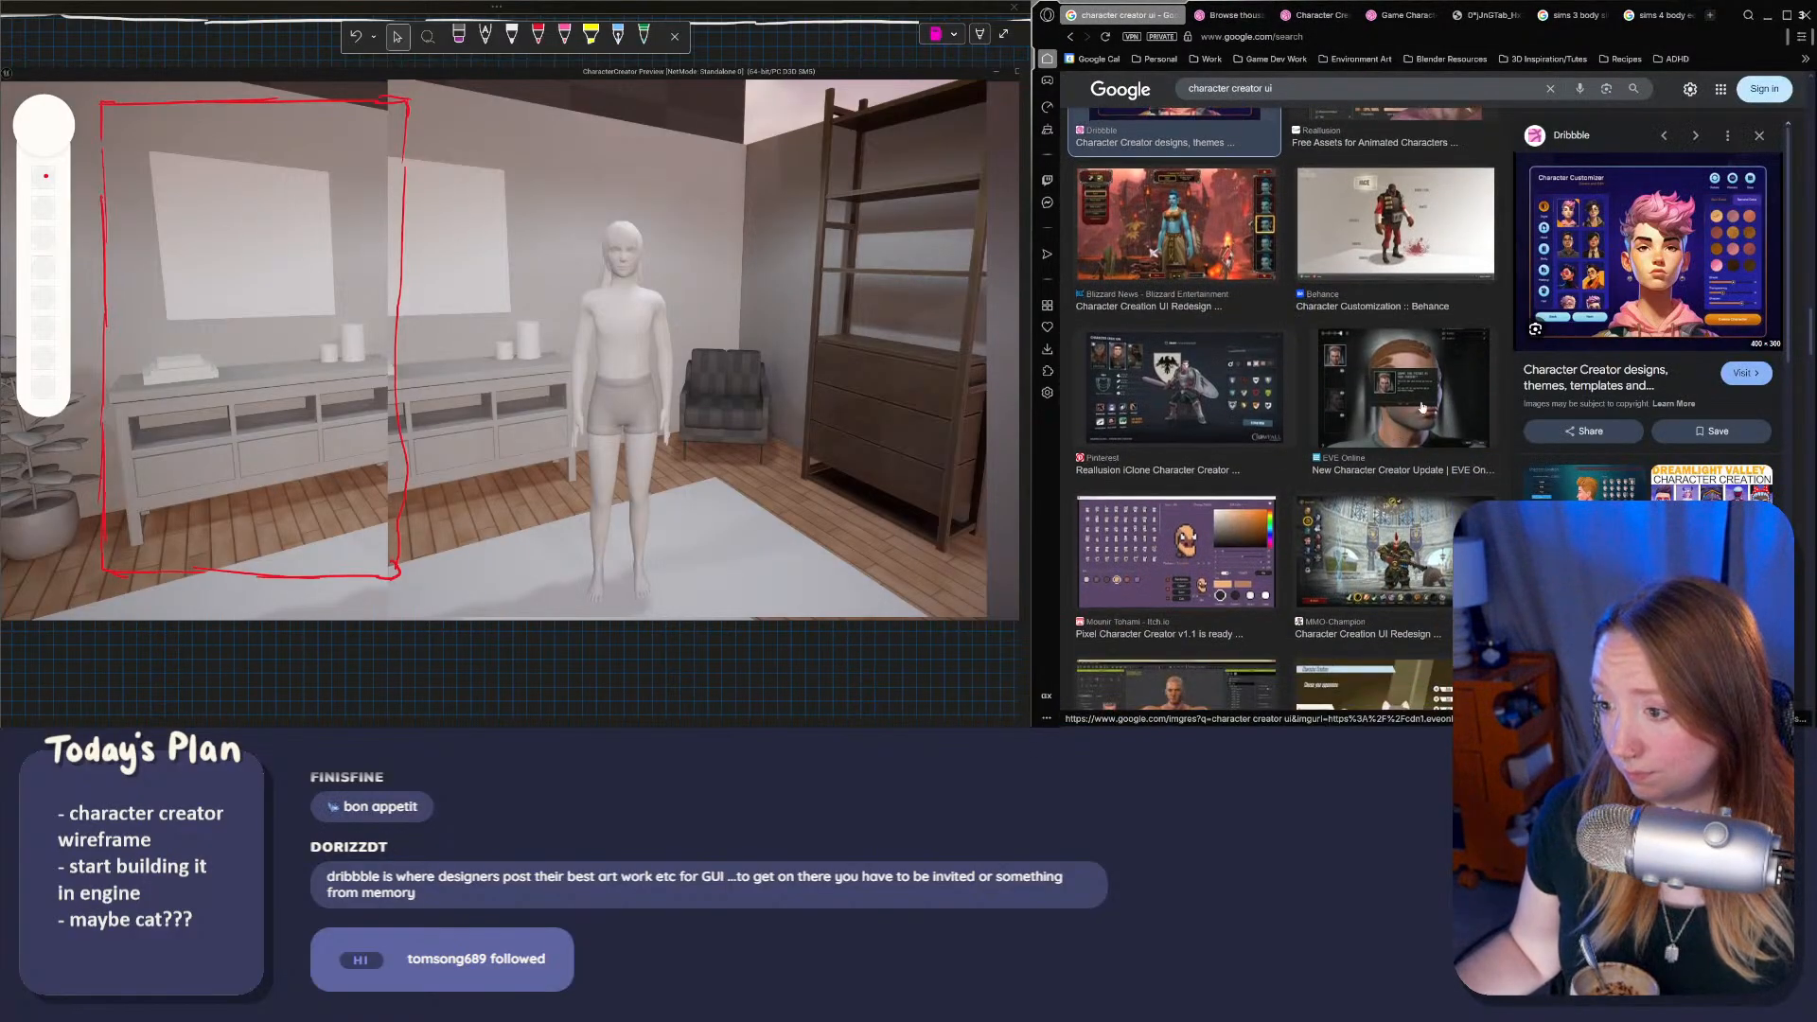
{"action": "scroll", "coordinate": [1419, 402], "scroll_direction": "down", "scroll_amount": 3}
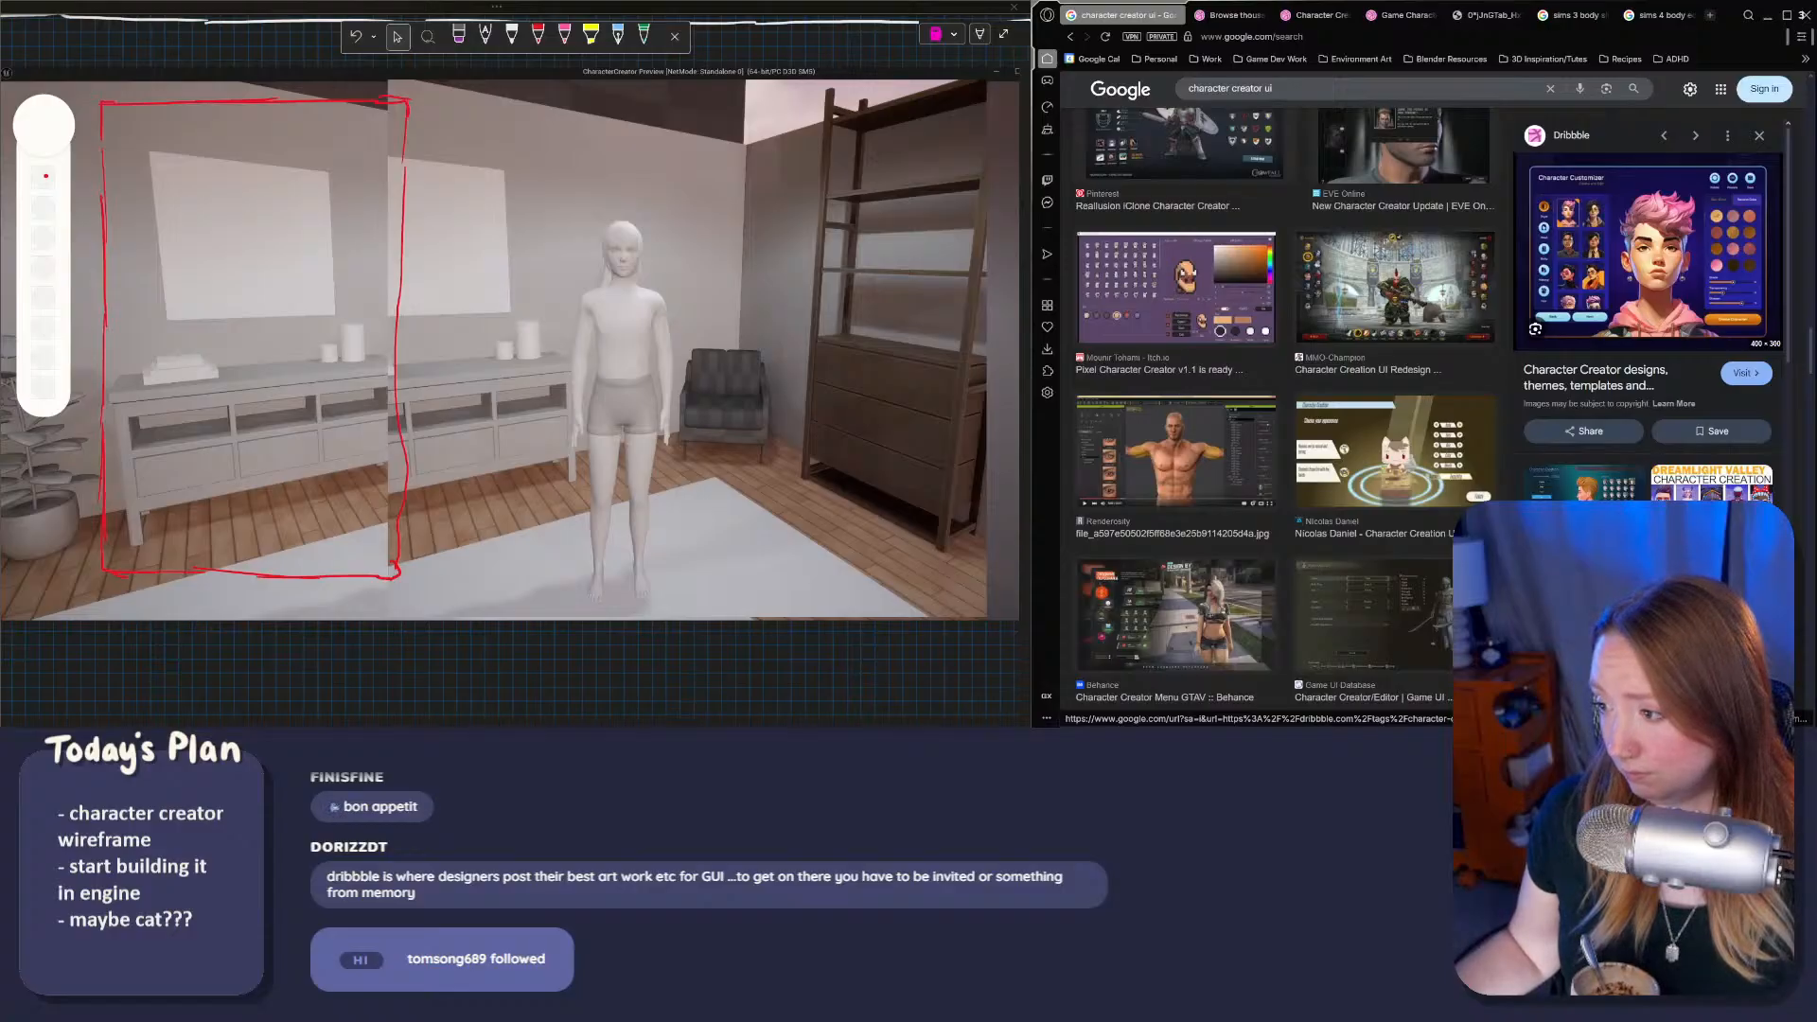
Step: Open the GamesRadar Palworld character creation image result in a new tab and visit its article
{"action": "right_click", "coordinate": [1575, 494]}
{"action": "left_click", "coordinate": [1599, 109]}
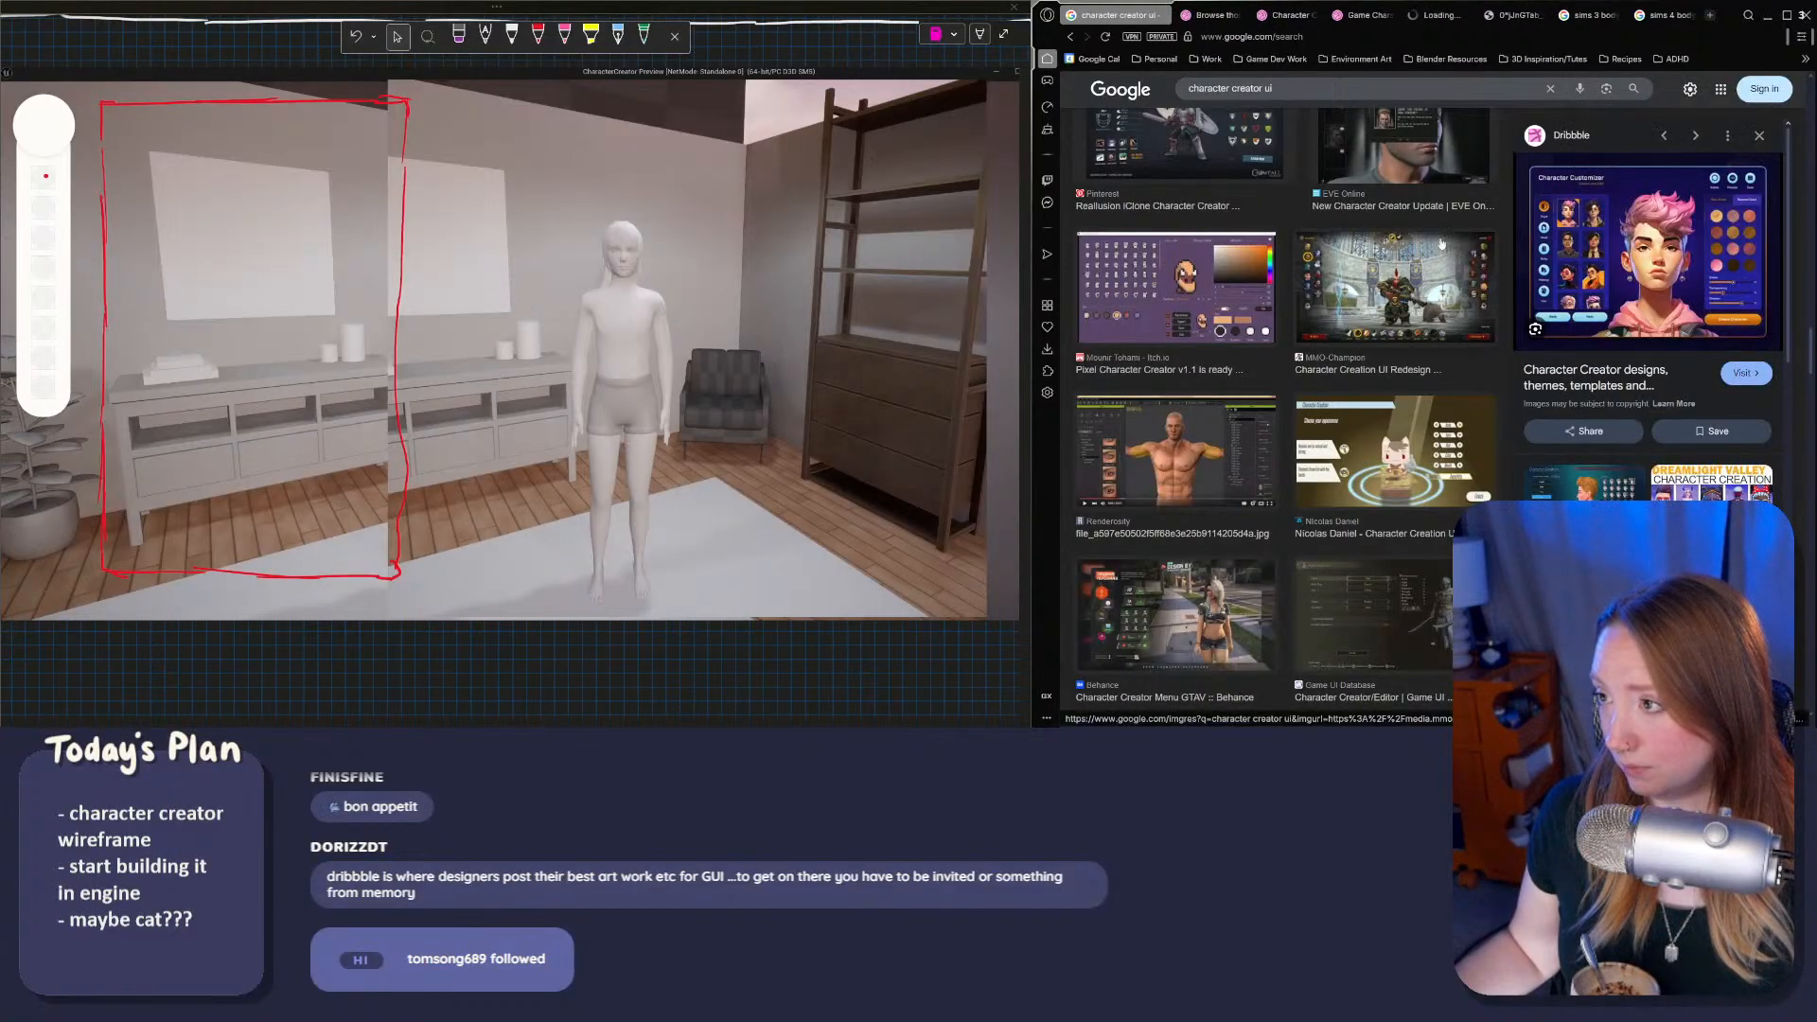
{"action": "left_click", "coordinate": [1441, 10]}
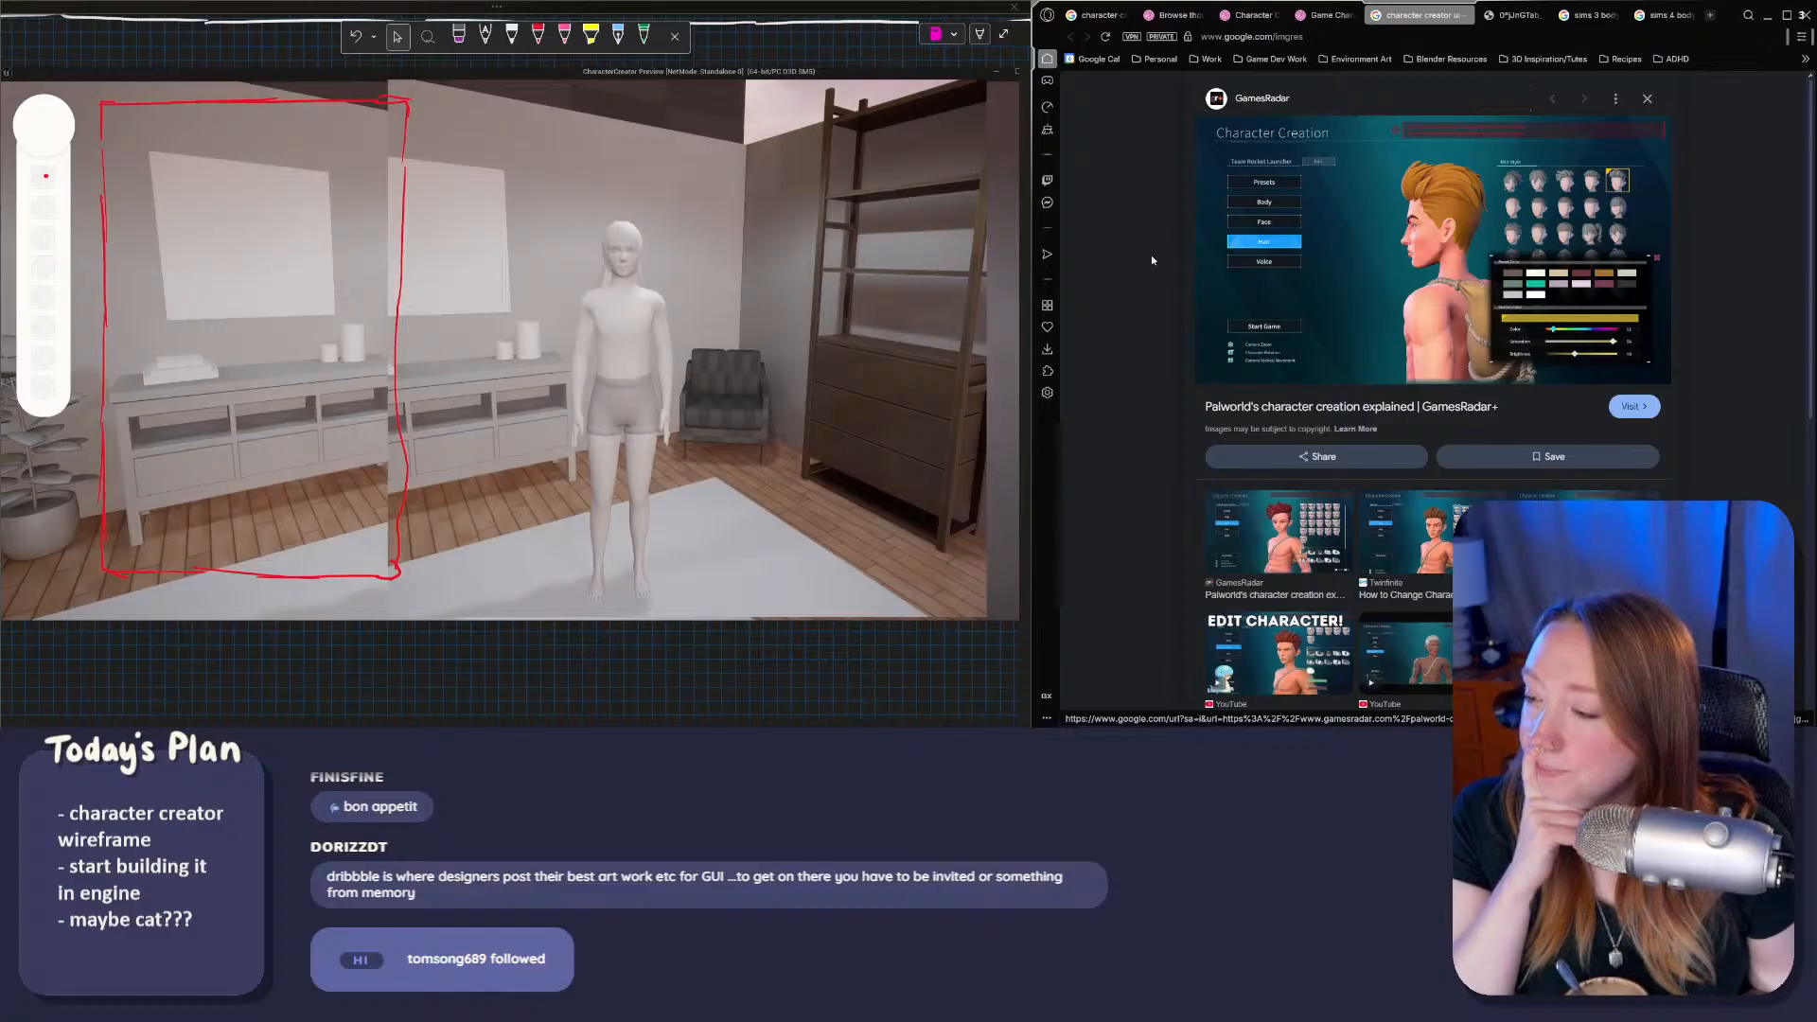
{"action": "left_click", "coordinate": [1574, 236]}
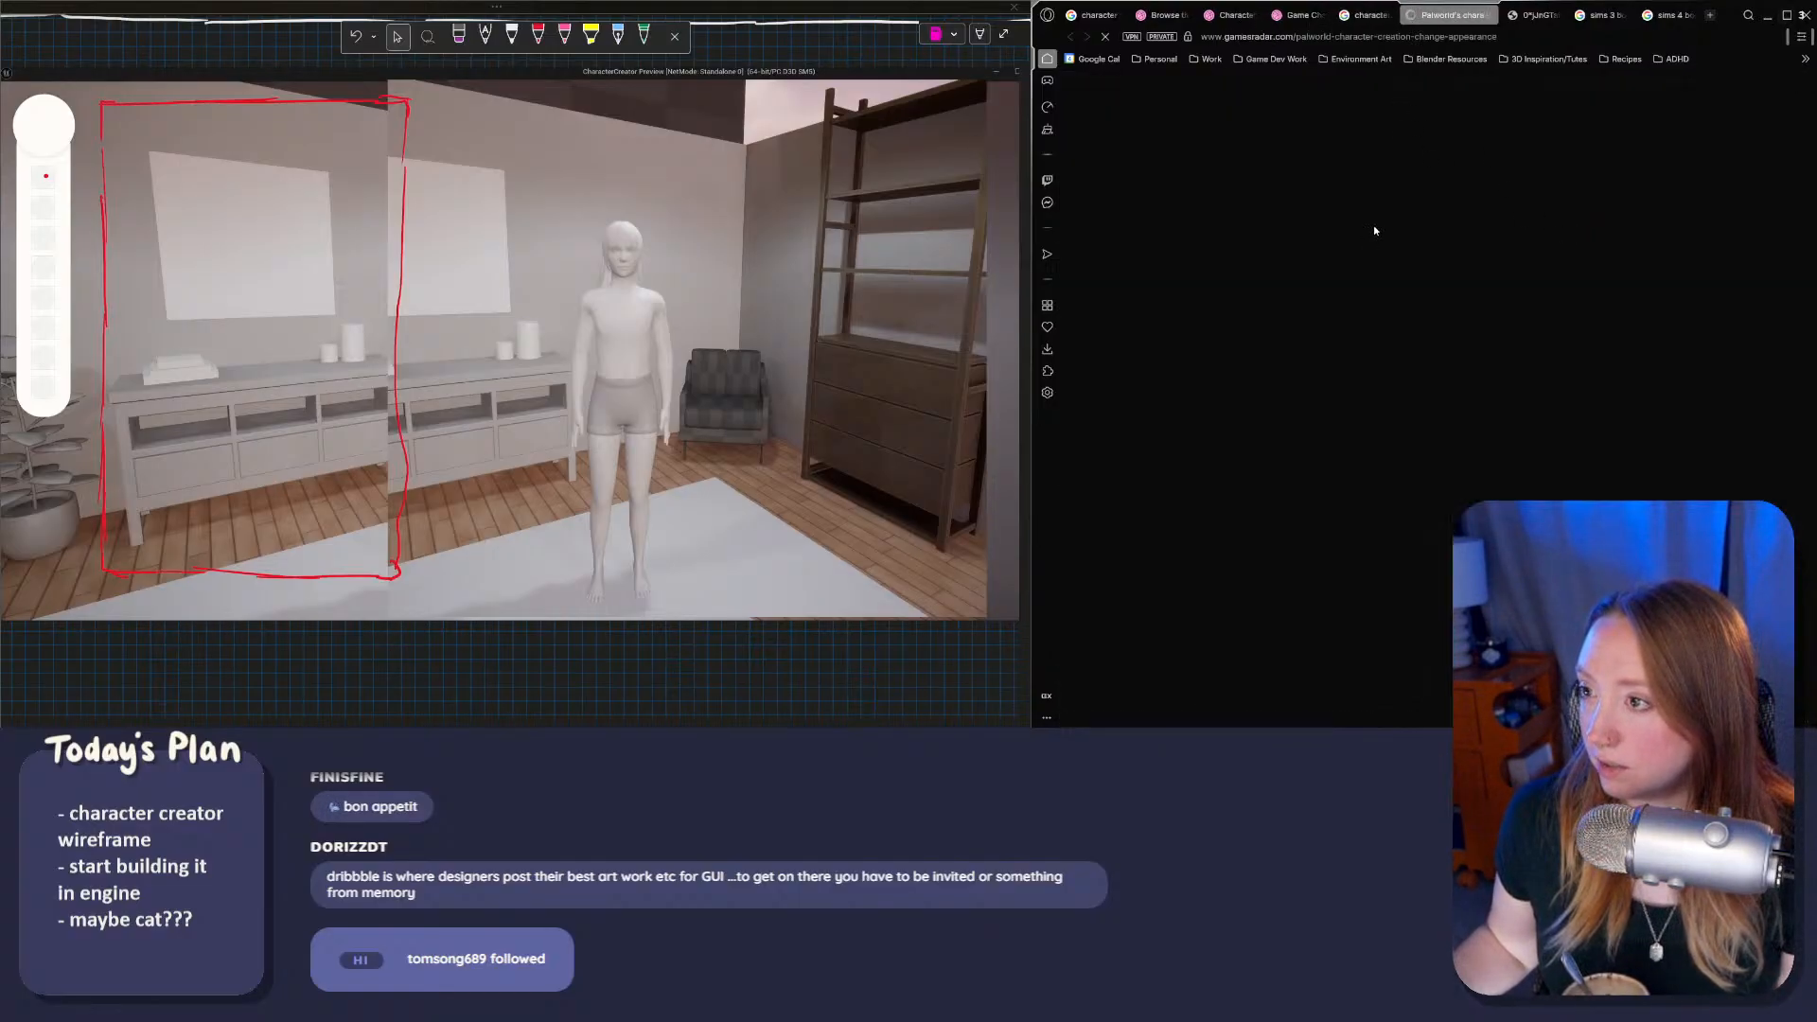
Step: View the article's Palworld face customization screenshot enlarged in its own tab, and close that tab again
{"action": "scroll", "coordinate": [1406, 470], "scroll_direction": "down", "scroll_amount": 5}
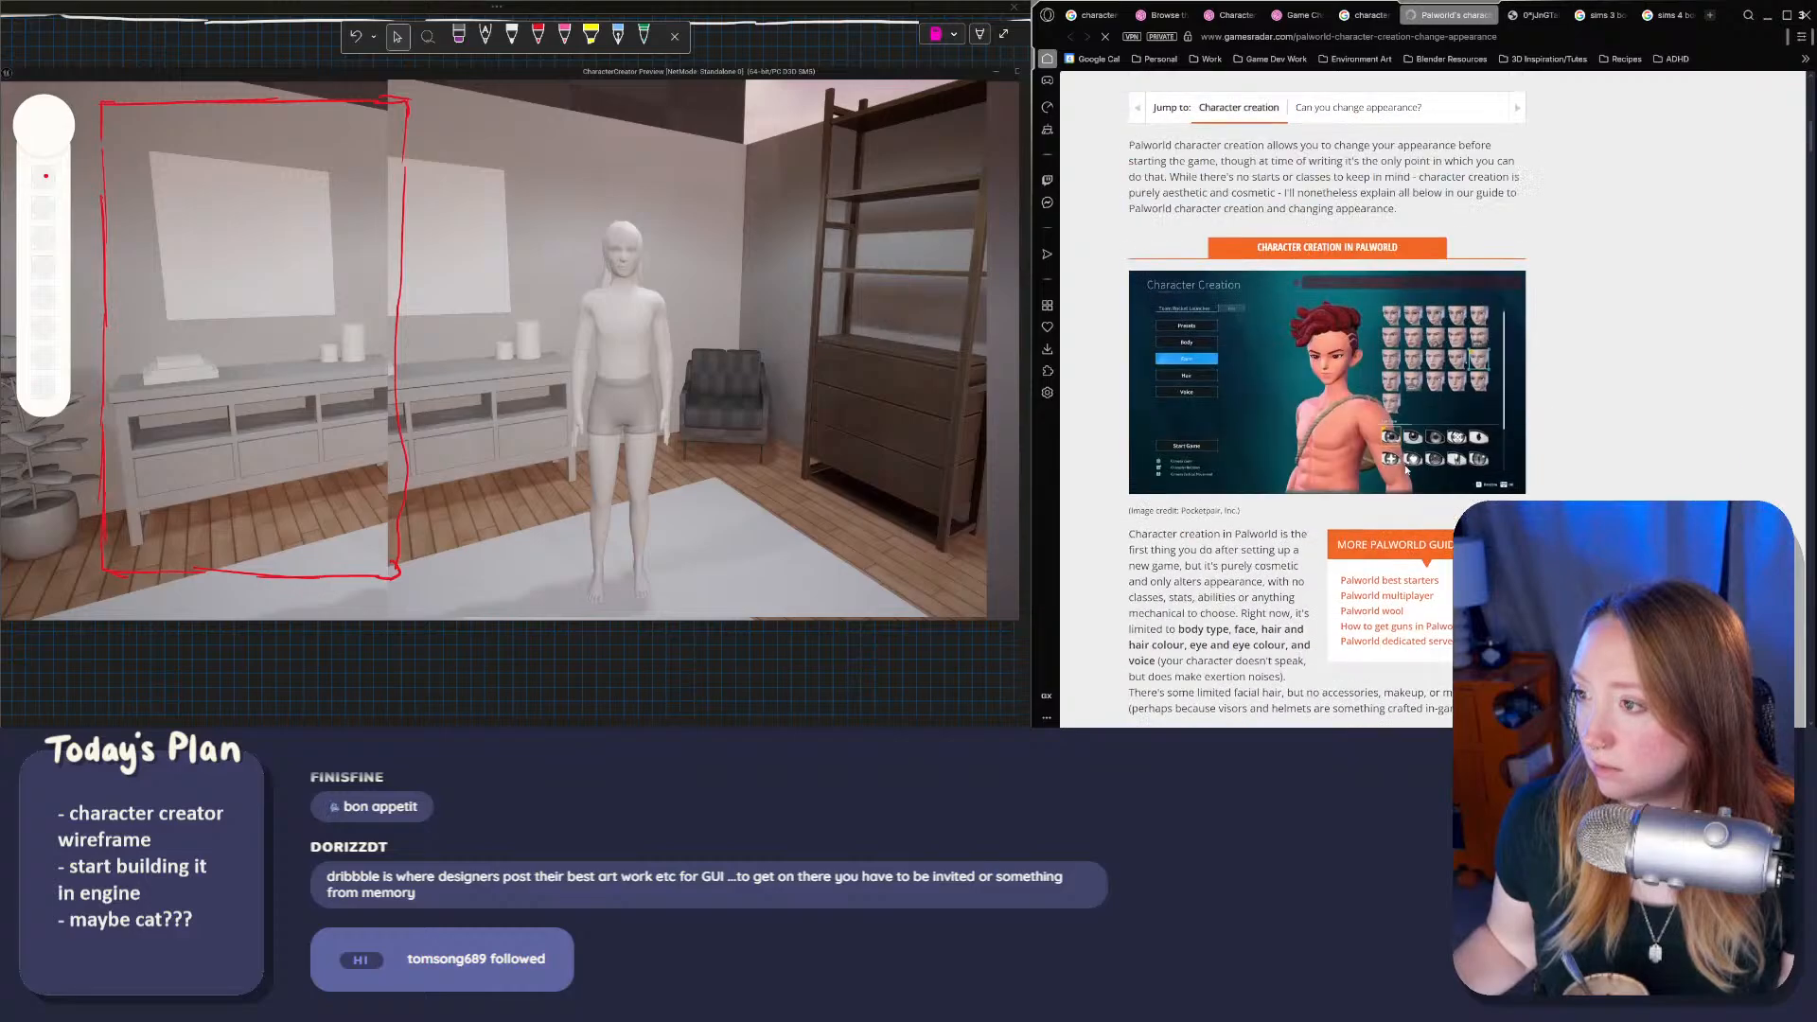
{"action": "right_click", "coordinate": [1411, 349]}
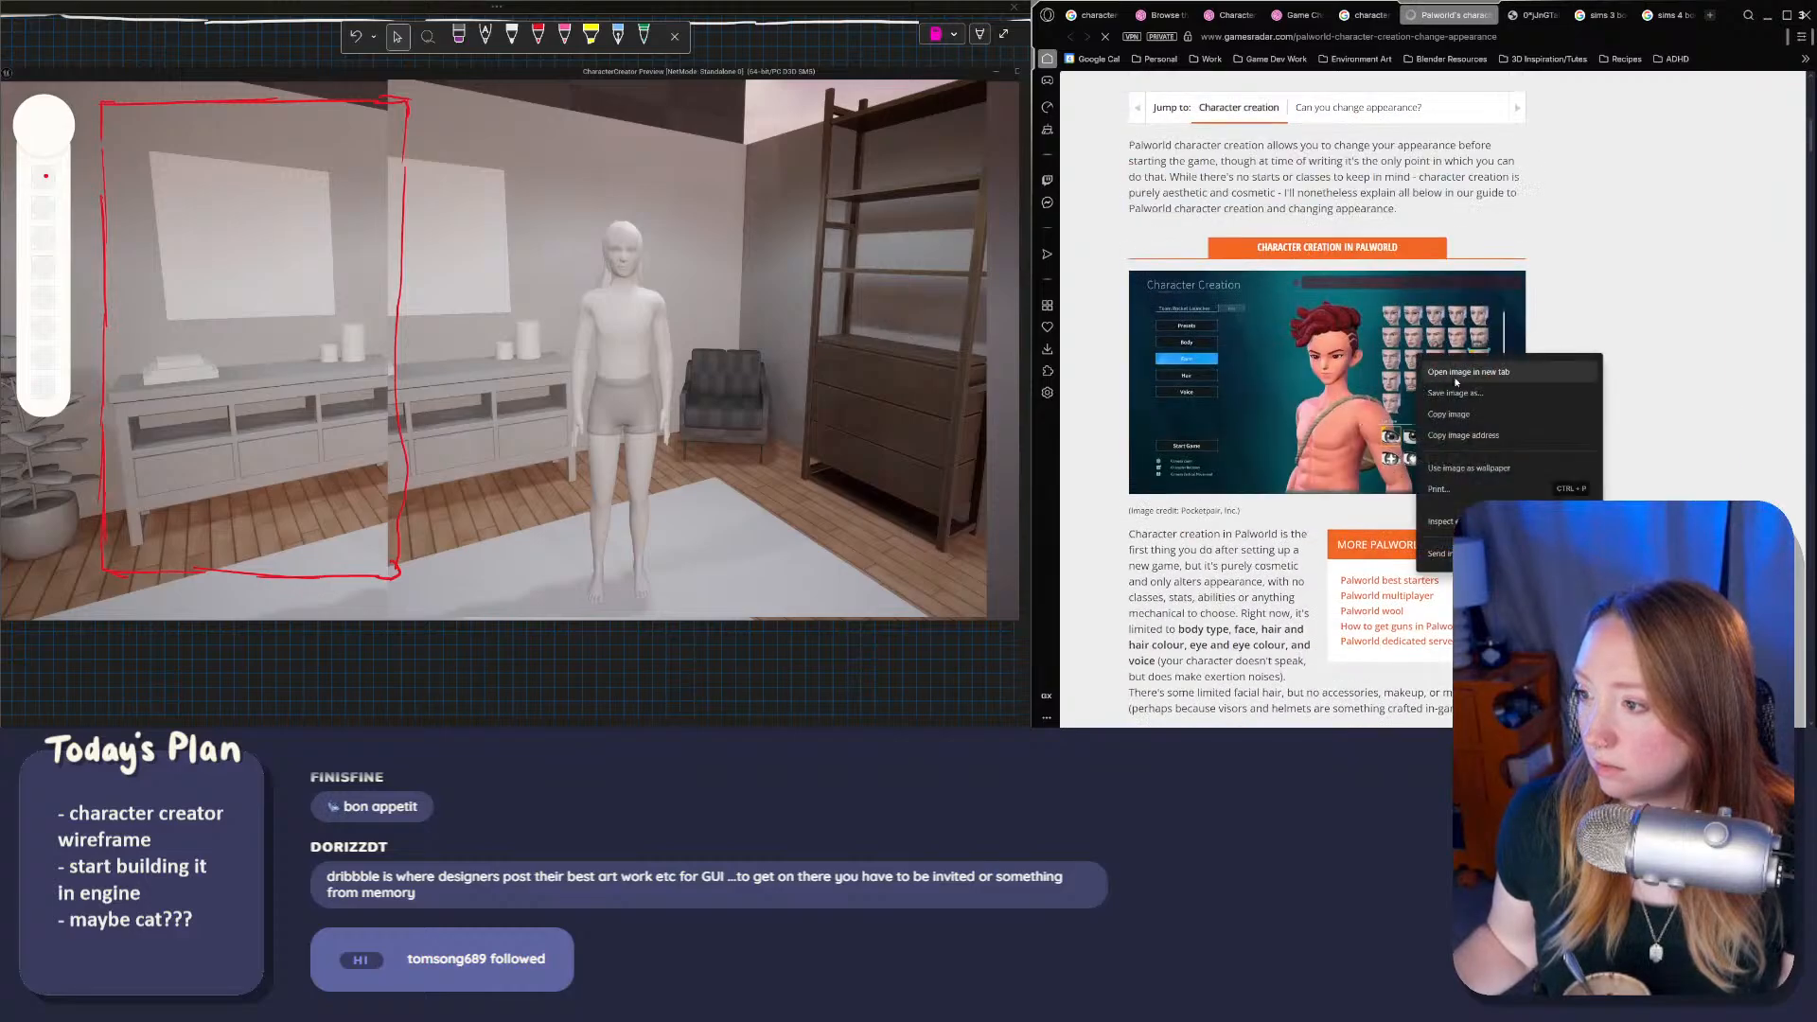
{"action": "left_click", "coordinate": [1443, 371]}
{"action": "left_click", "coordinate": [1492, 17]}
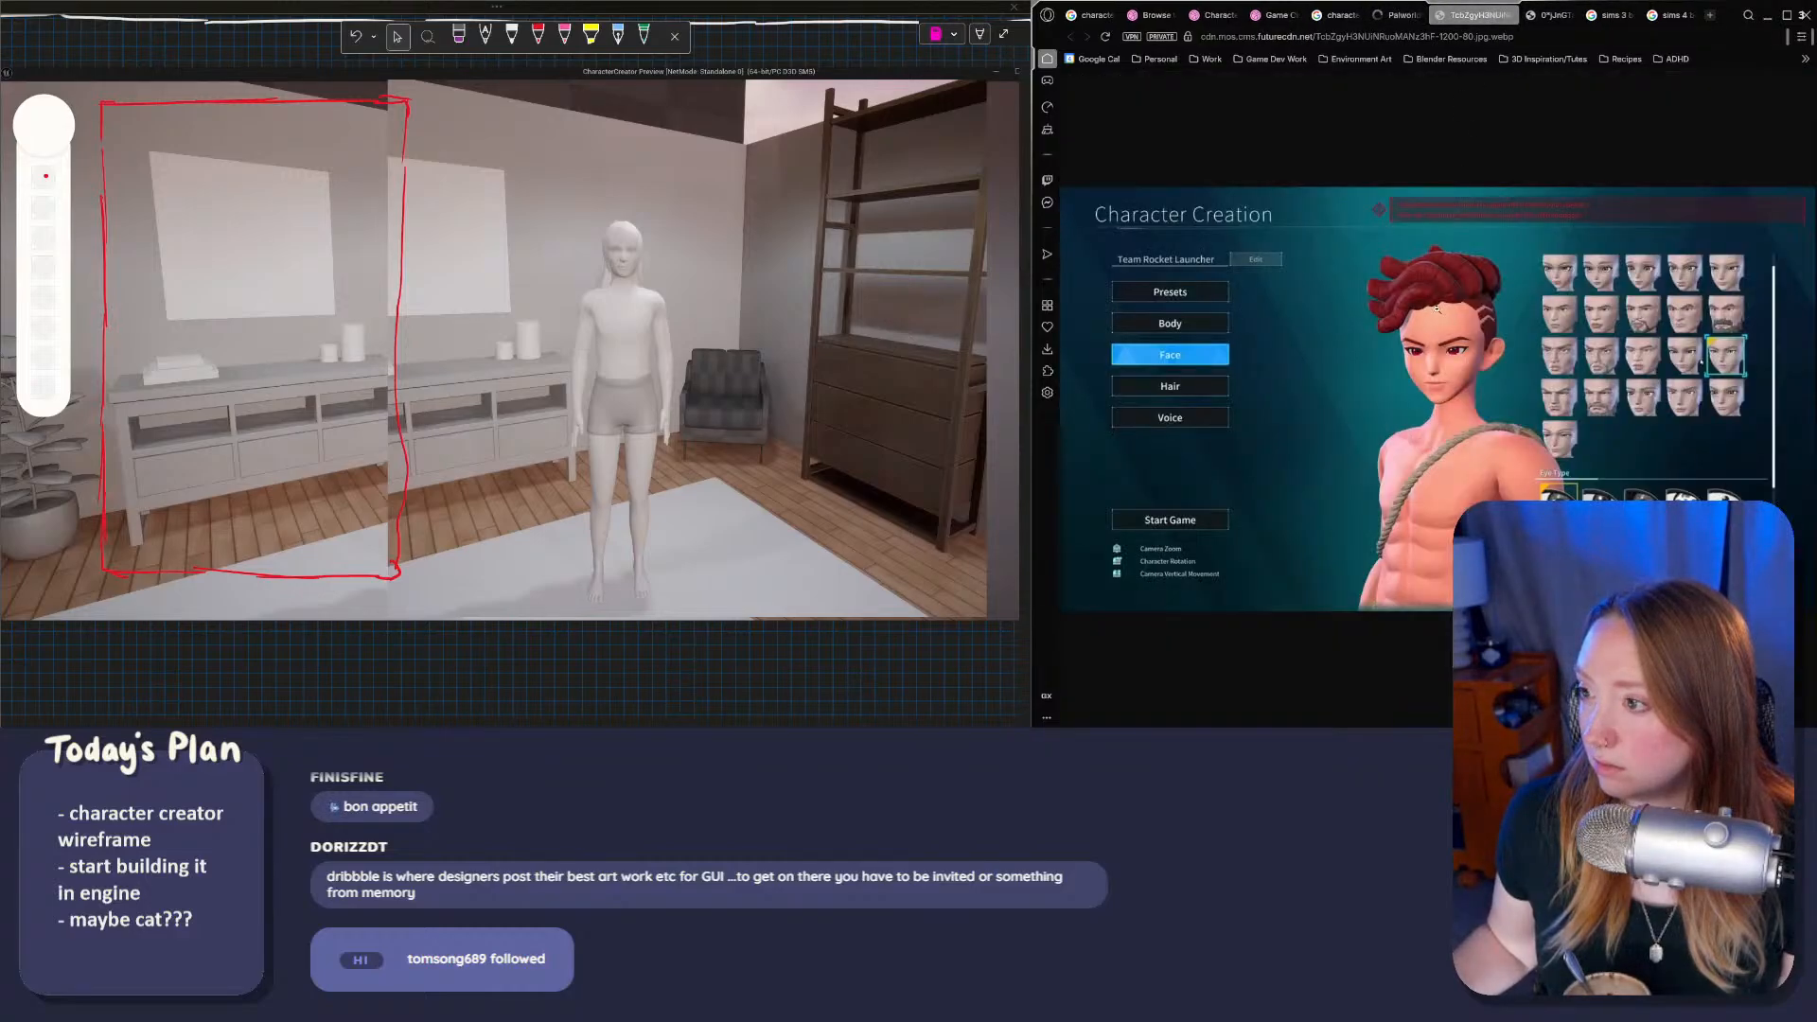
{"action": "left_click", "coordinate": [1601, 305]}
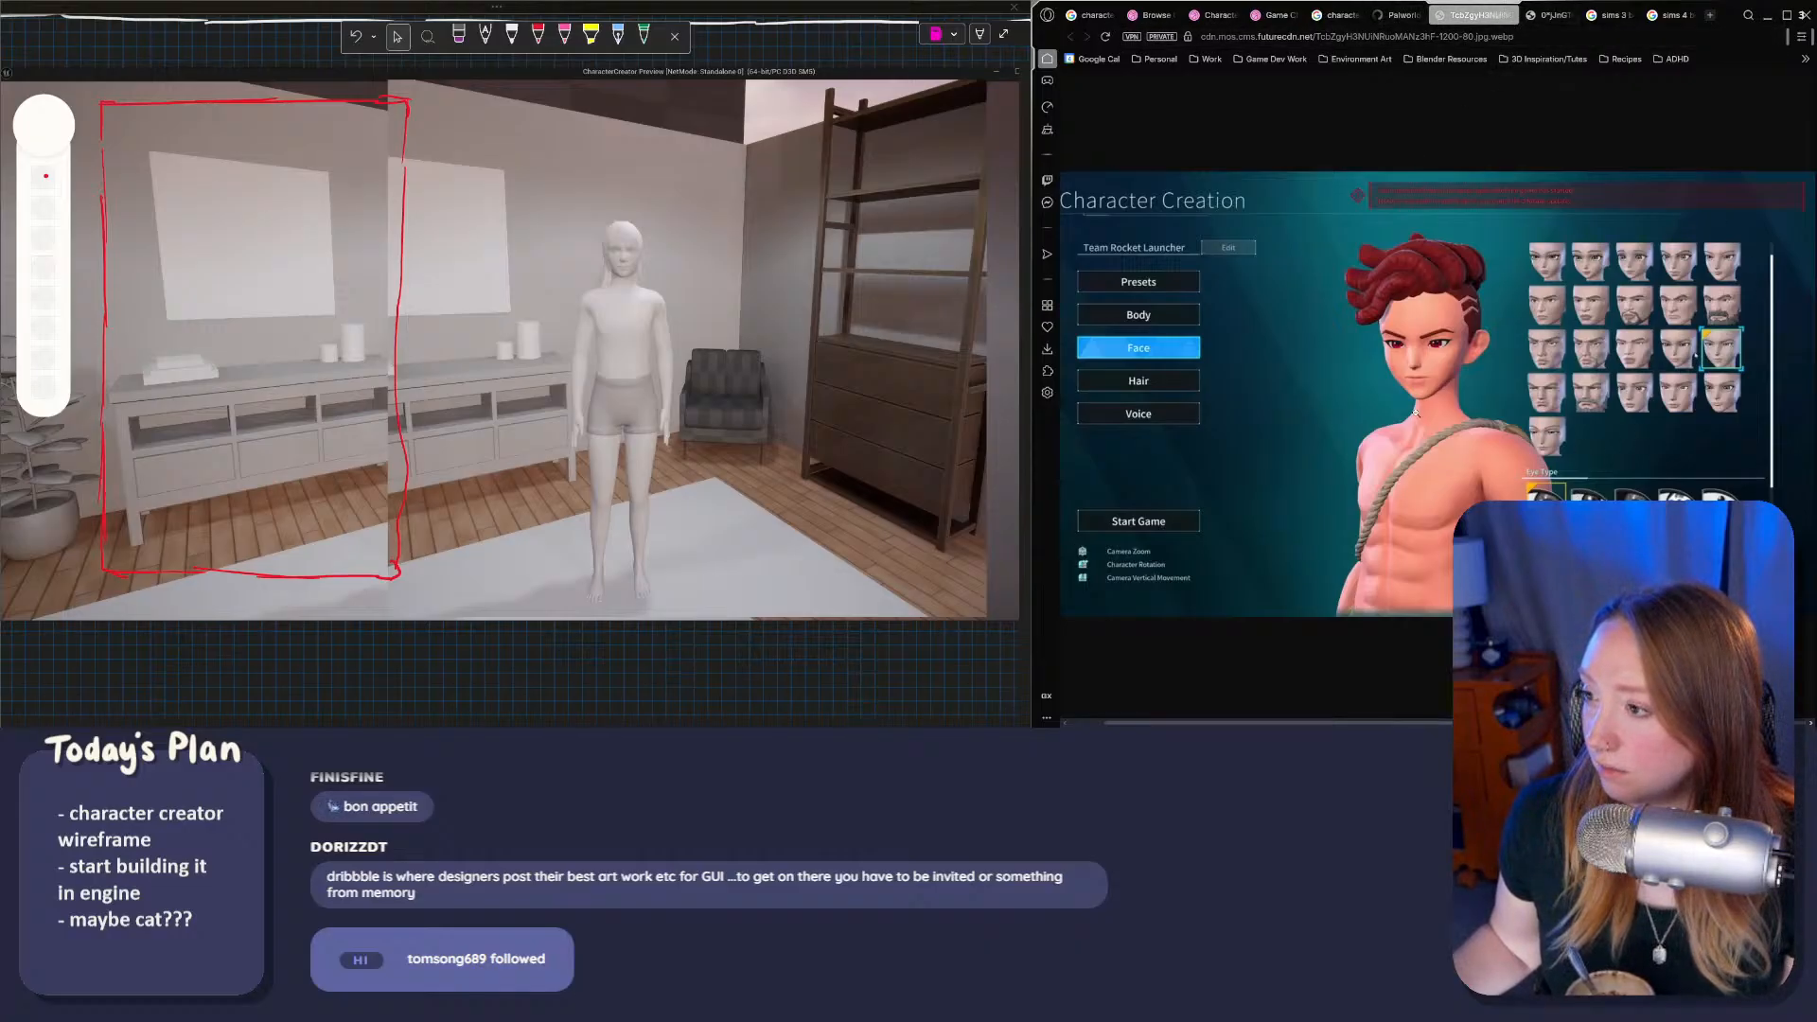
{"action": "left_click", "coordinate": [1507, 15]}
Step: Open the Palworld hair customization screenshot from the article in a new tab and enlarge it
{"action": "scroll", "coordinate": [1353, 444], "scroll_direction": "down", "scroll_amount": 10}
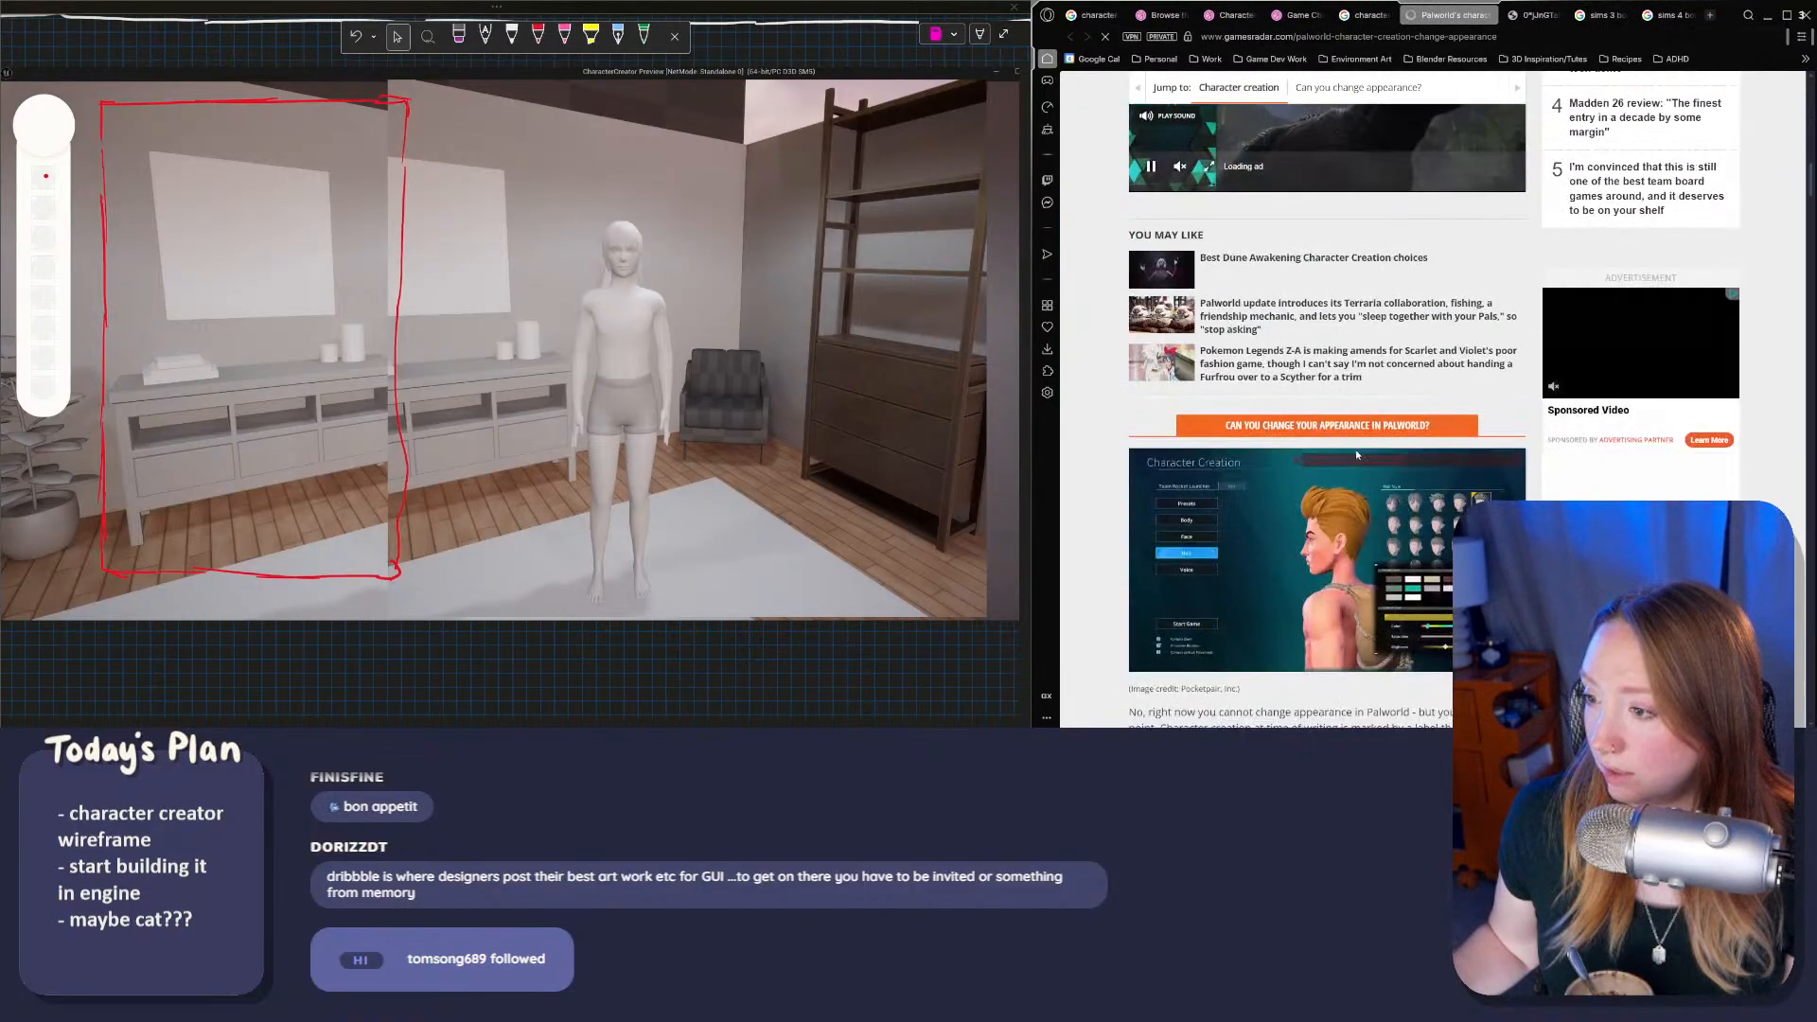
{"action": "scroll", "coordinate": [1353, 445], "scroll_direction": "up", "scroll_amount": 1}
{"action": "right_click", "coordinate": [1377, 132]}
{"action": "scroll", "coordinate": [1376, 133], "scroll_direction": "up", "scroll_amount": 3}
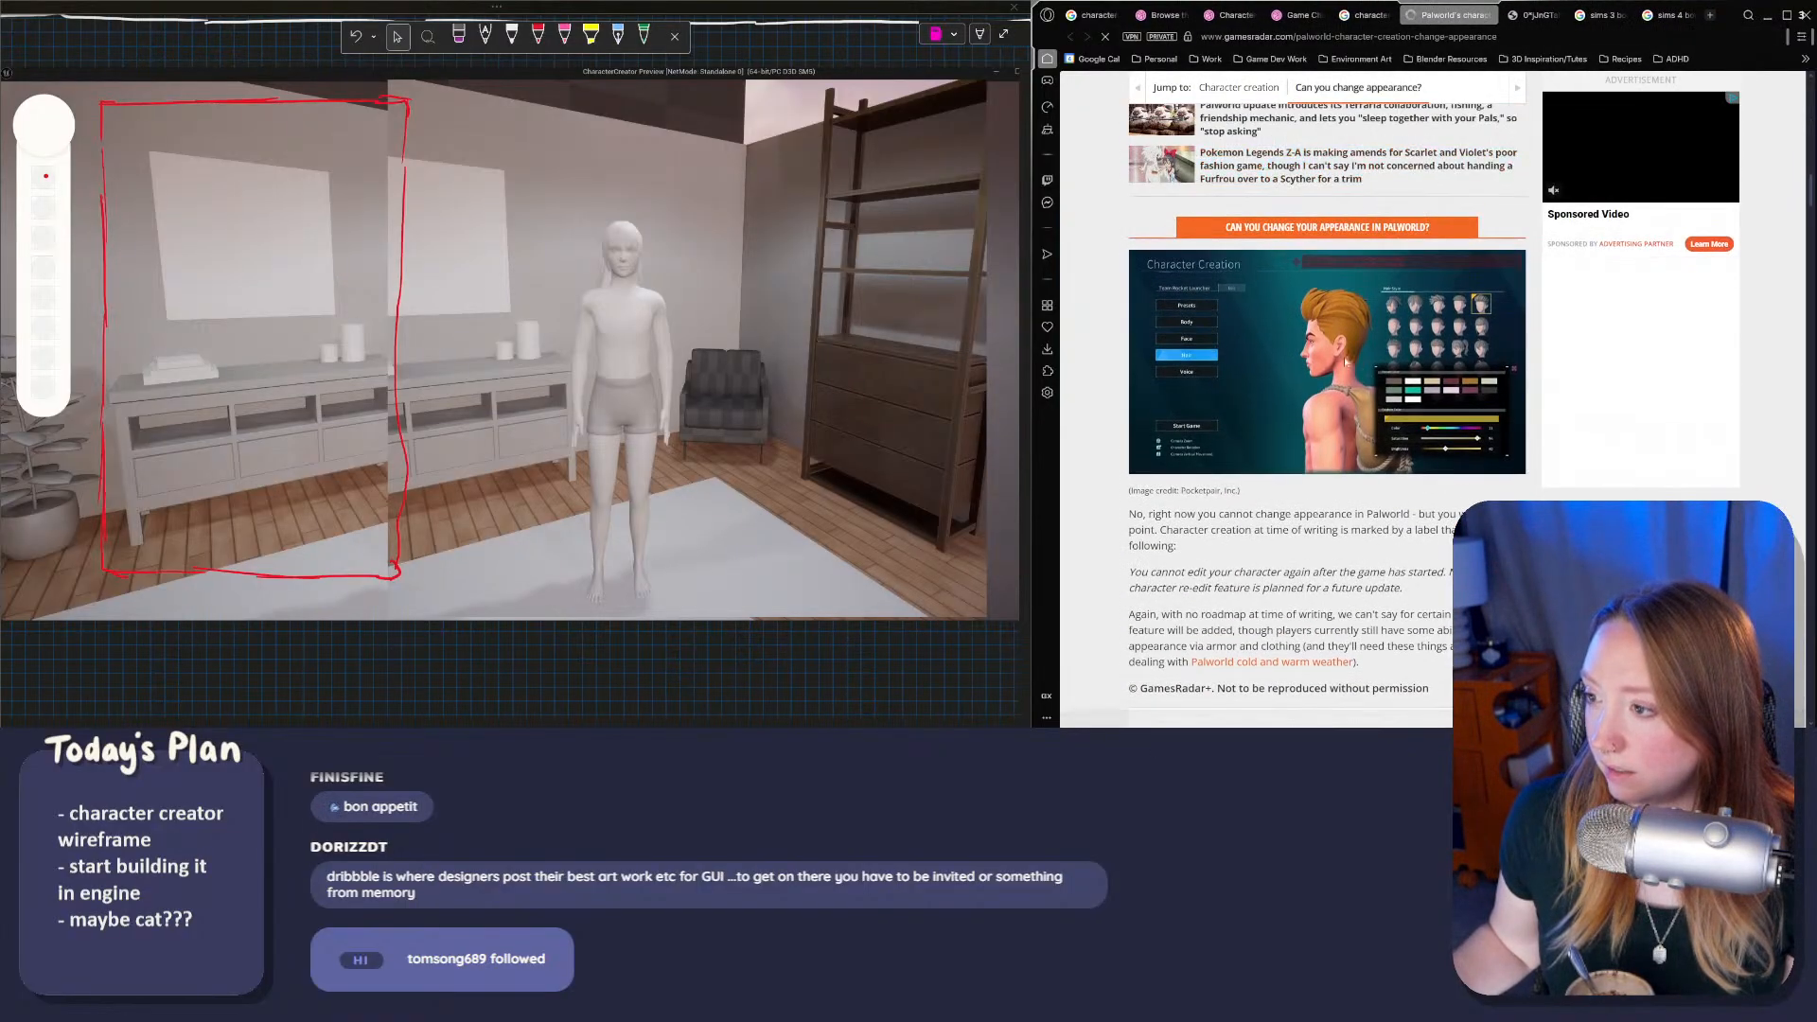
{"action": "right_click", "coordinate": [1369, 344]}
{"action": "left_click", "coordinate": [1392, 373]}
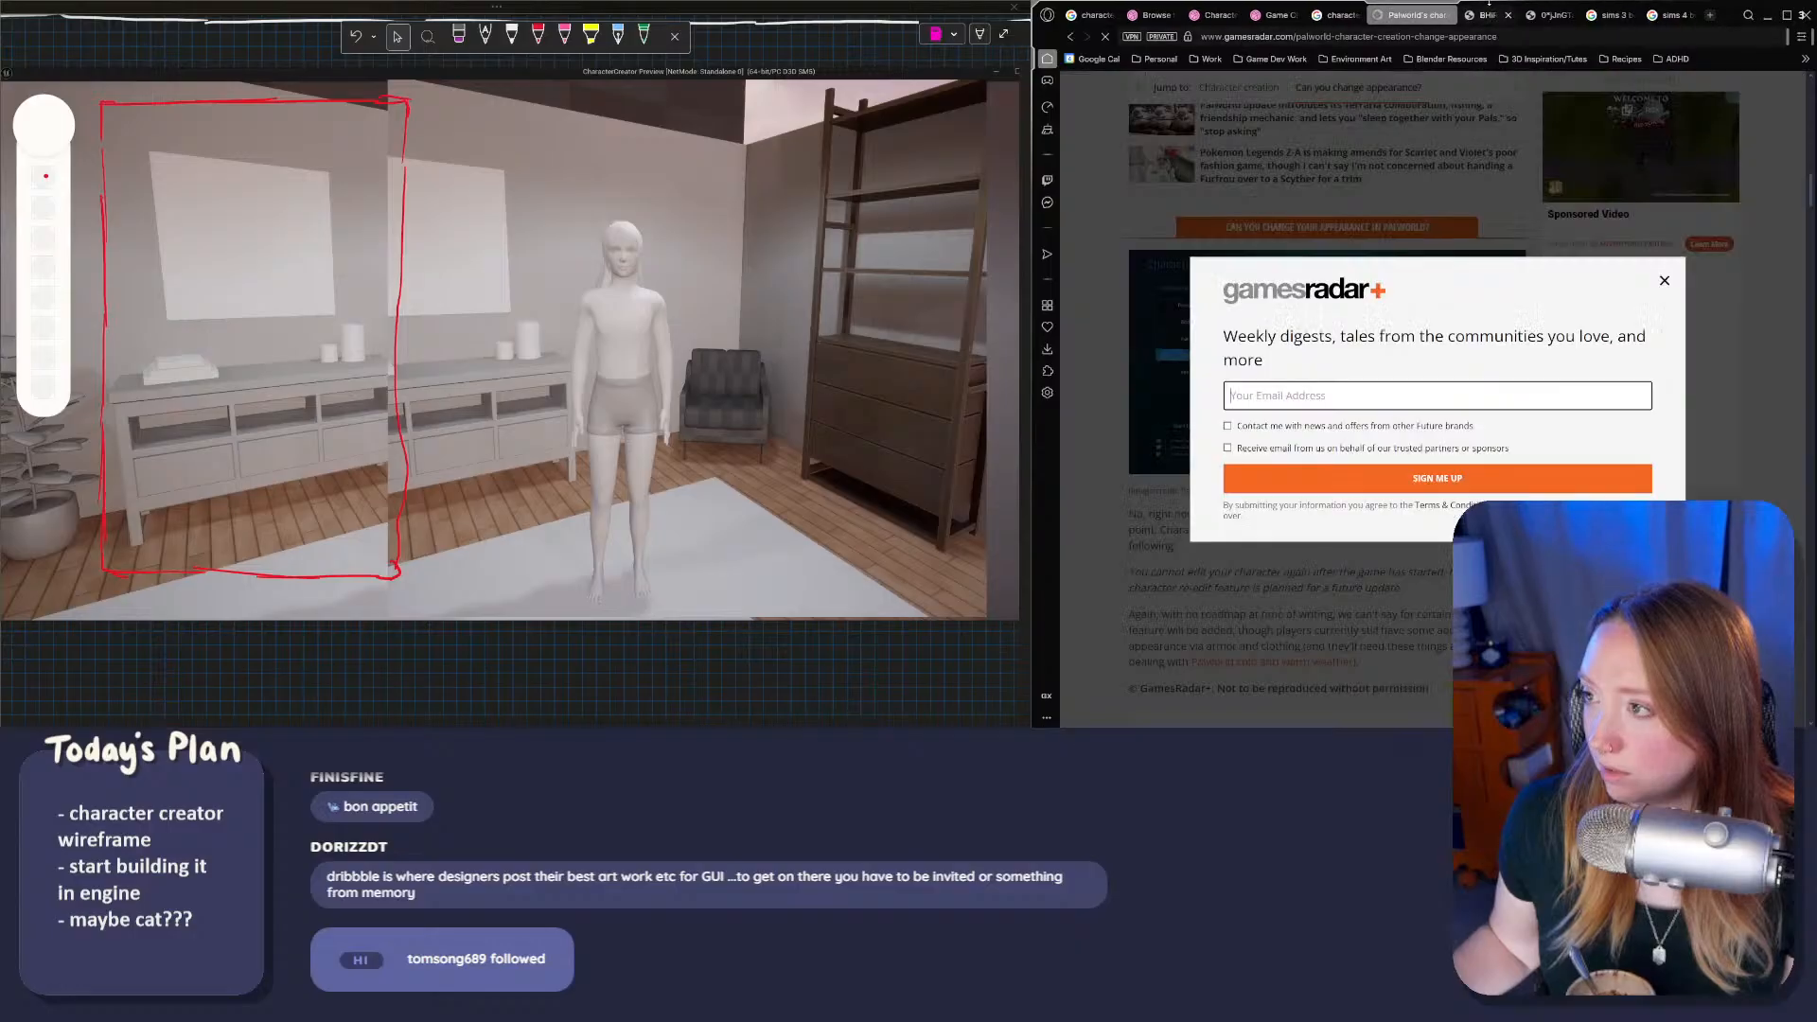
{"action": "left_click", "coordinate": [1487, 15]}
{"action": "left_click", "coordinate": [1585, 342]}
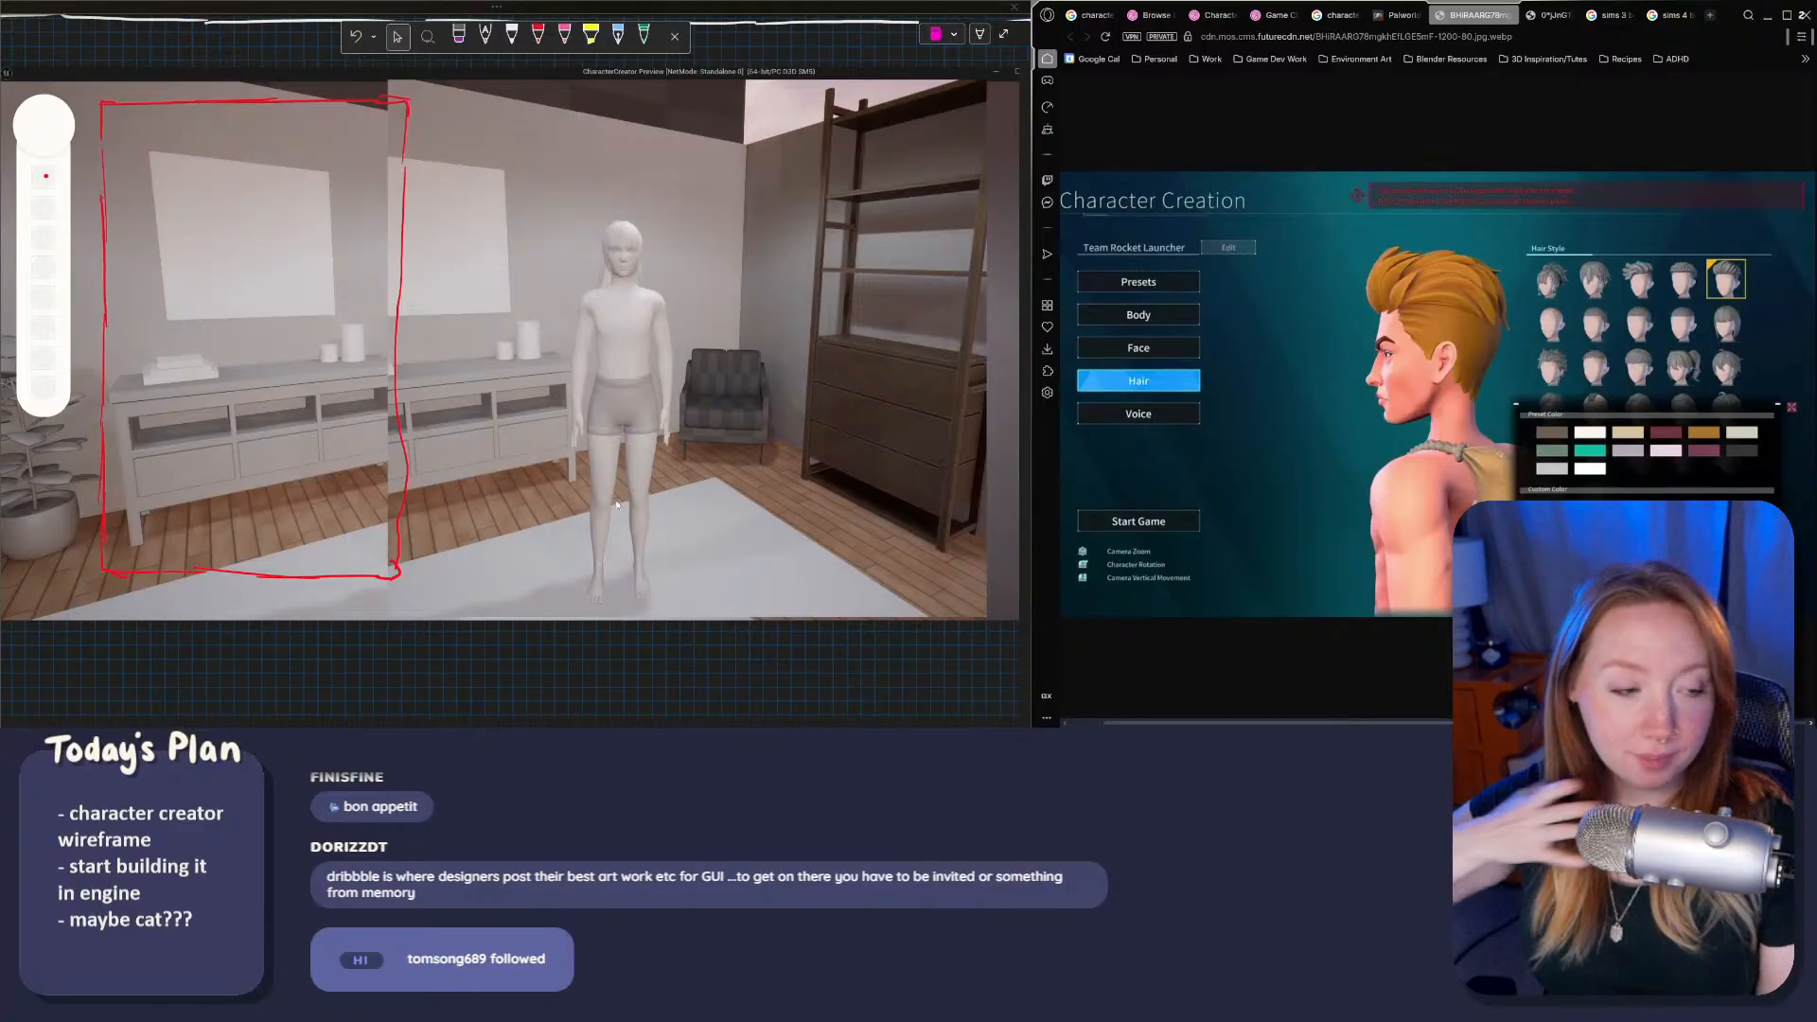
Step: Return to the "character creator ui" image results and widen the browser window beside the wireframe notes
{"action": "left_click", "coordinate": [1341, 15]}
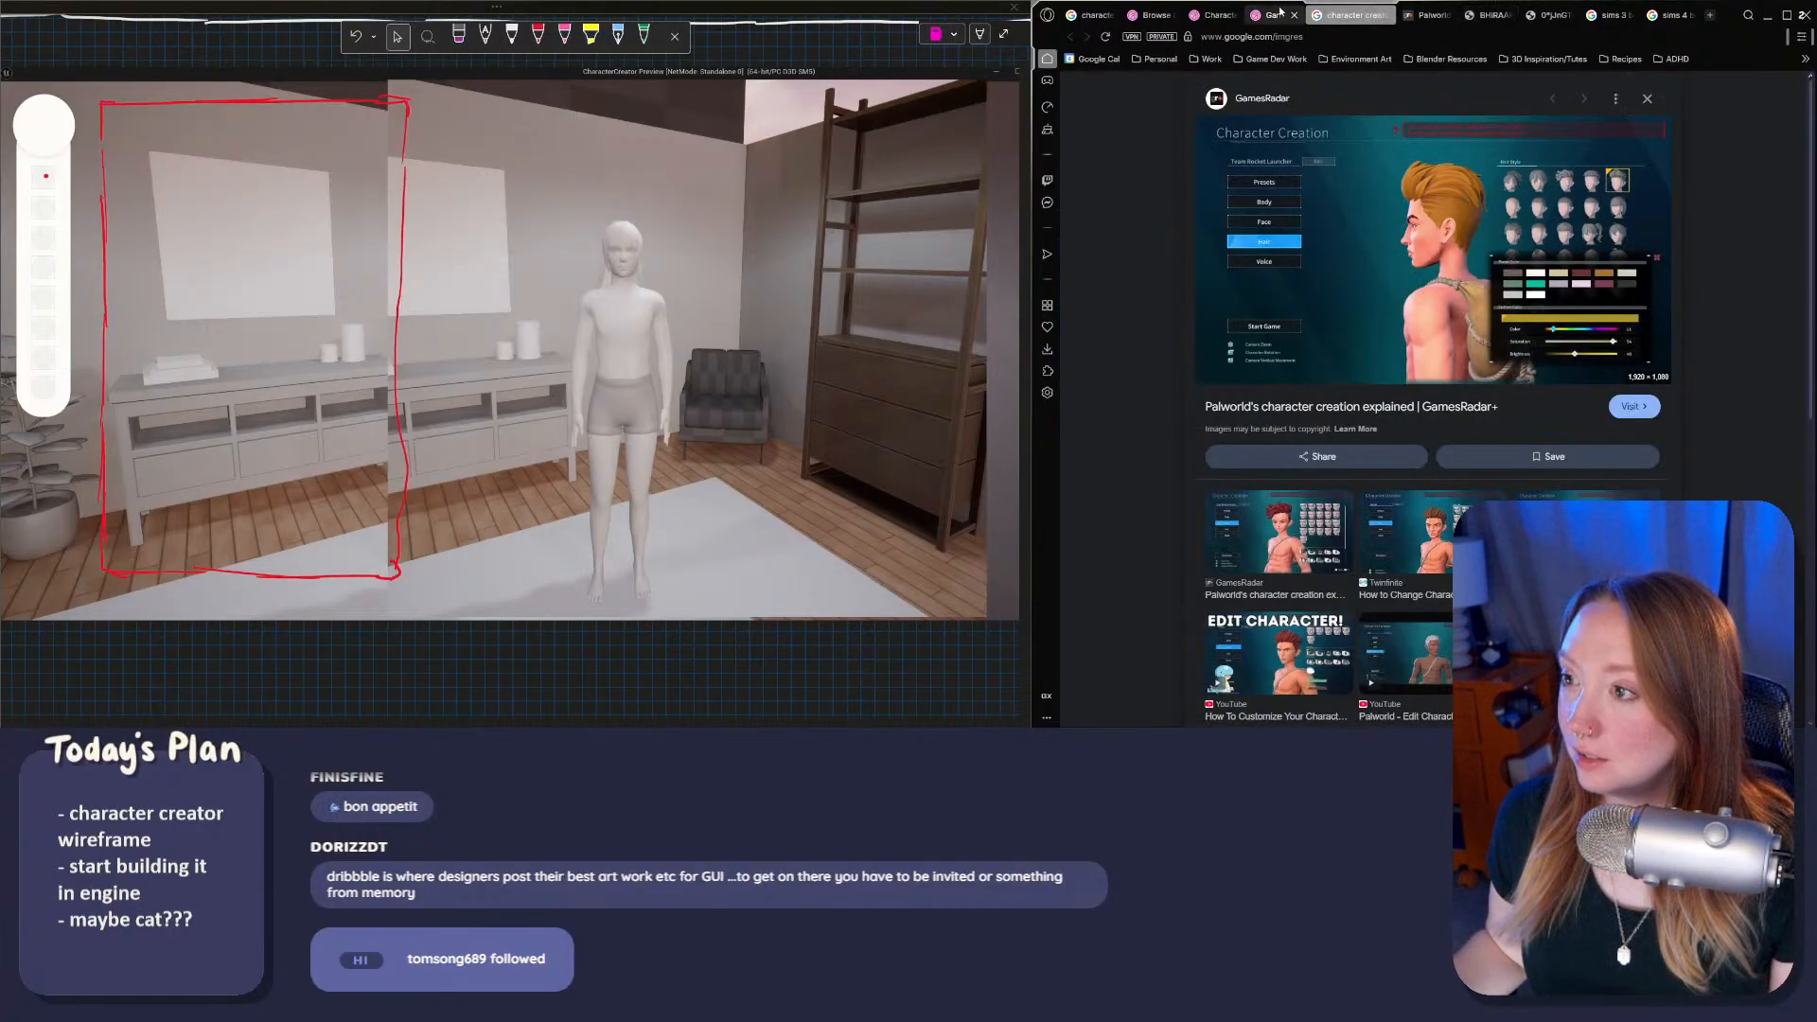
{"action": "left_click", "coordinate": [1287, 15]}
{"action": "left_click", "coordinate": [1211, 15]}
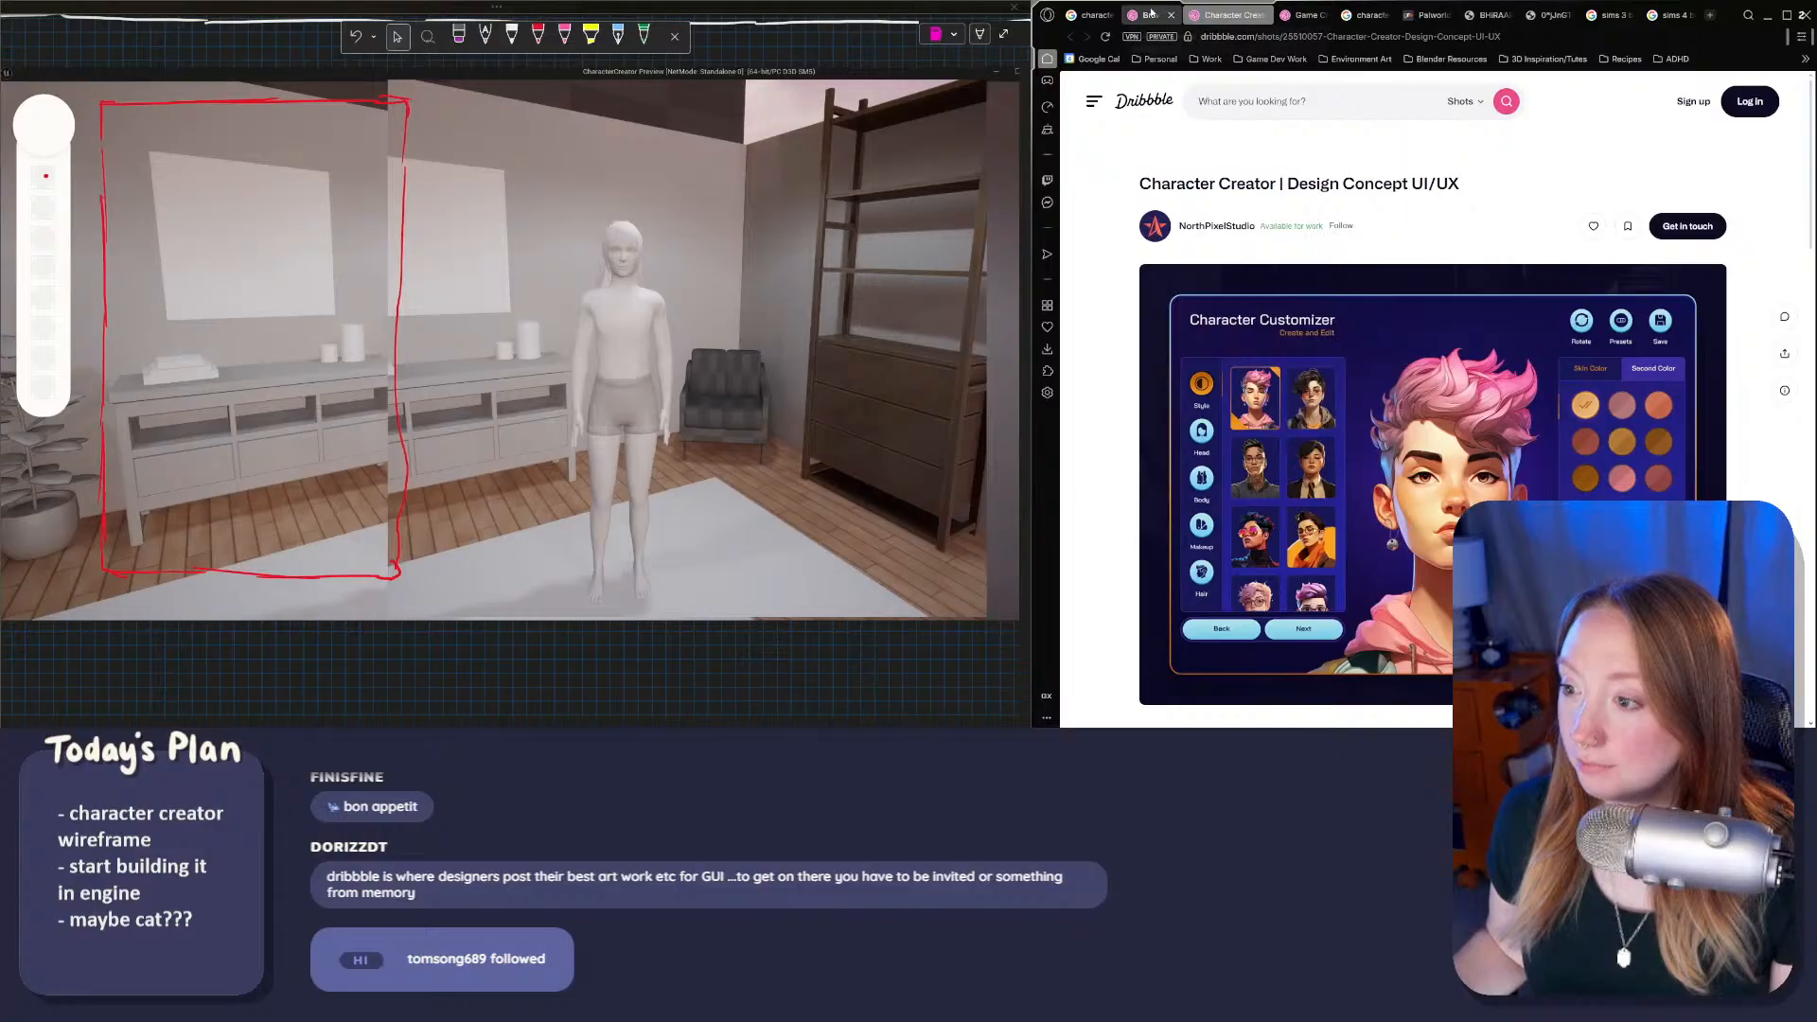
{"action": "left_click", "coordinate": [1150, 14]}
{"action": "left_click", "coordinate": [1102, 16]}
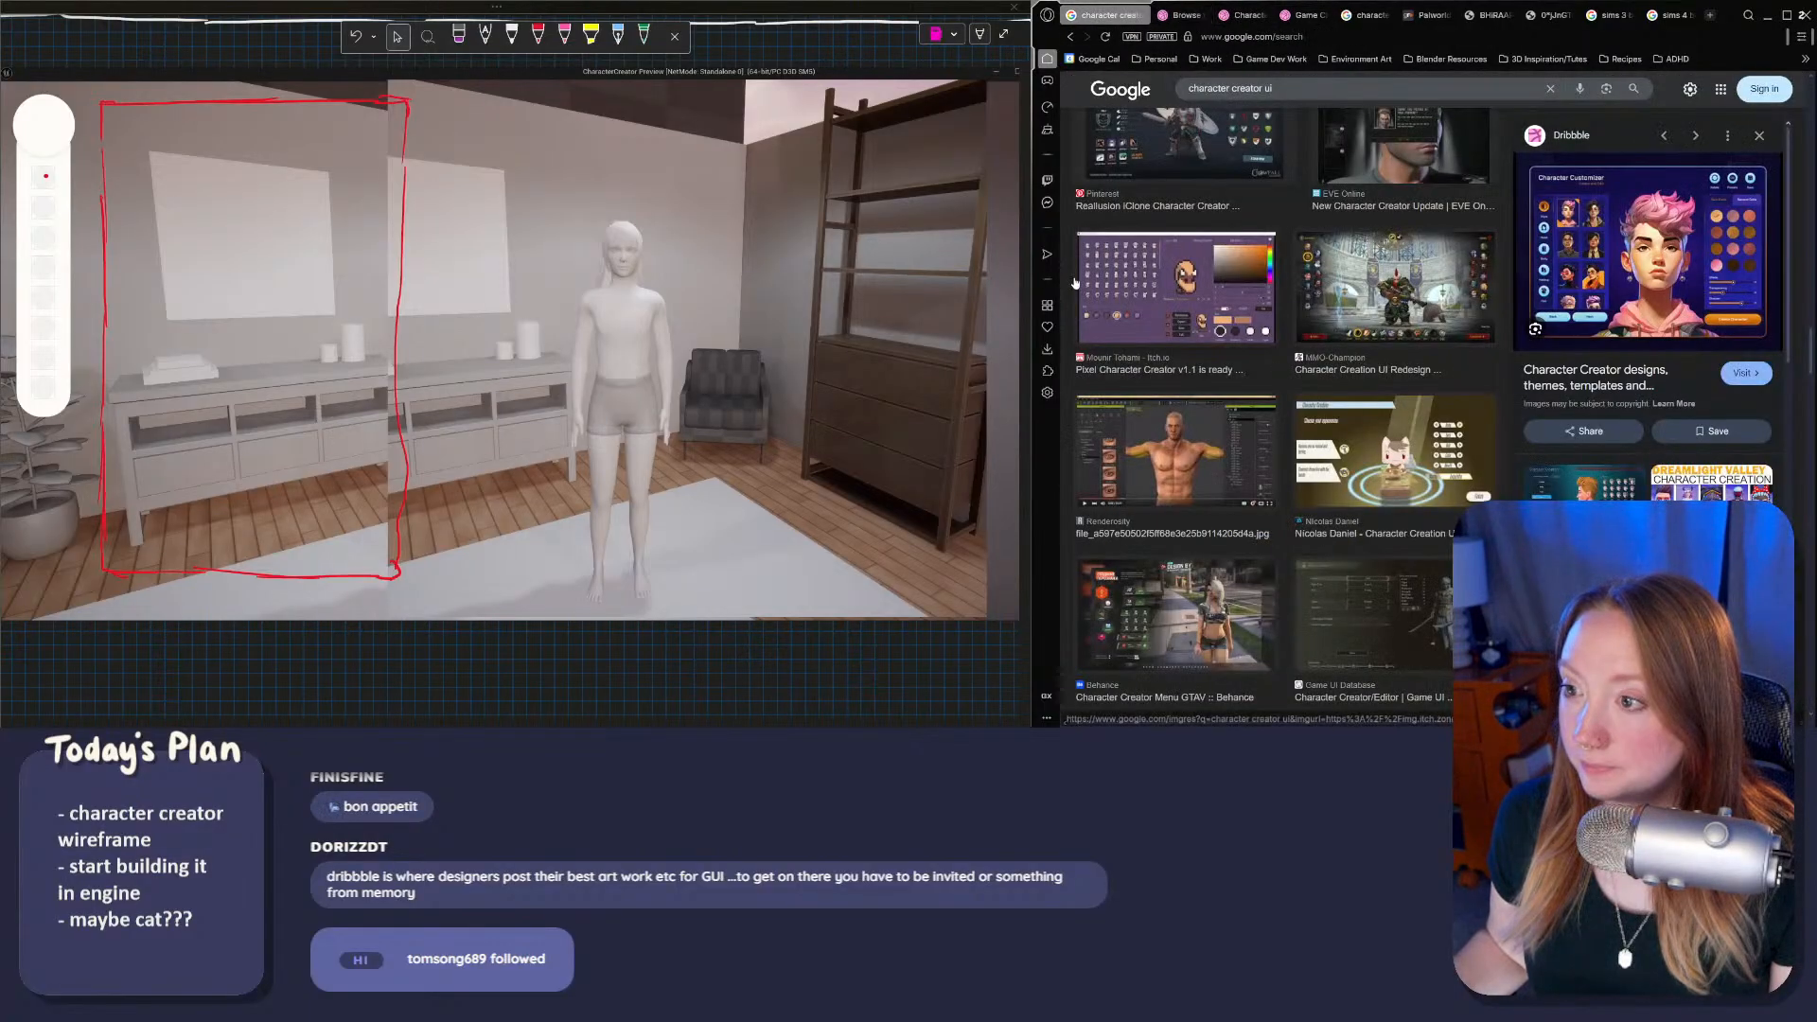
{"action": "left_click_drag", "start_coordinate": [1031, 293], "coordinate": [952, 293]}
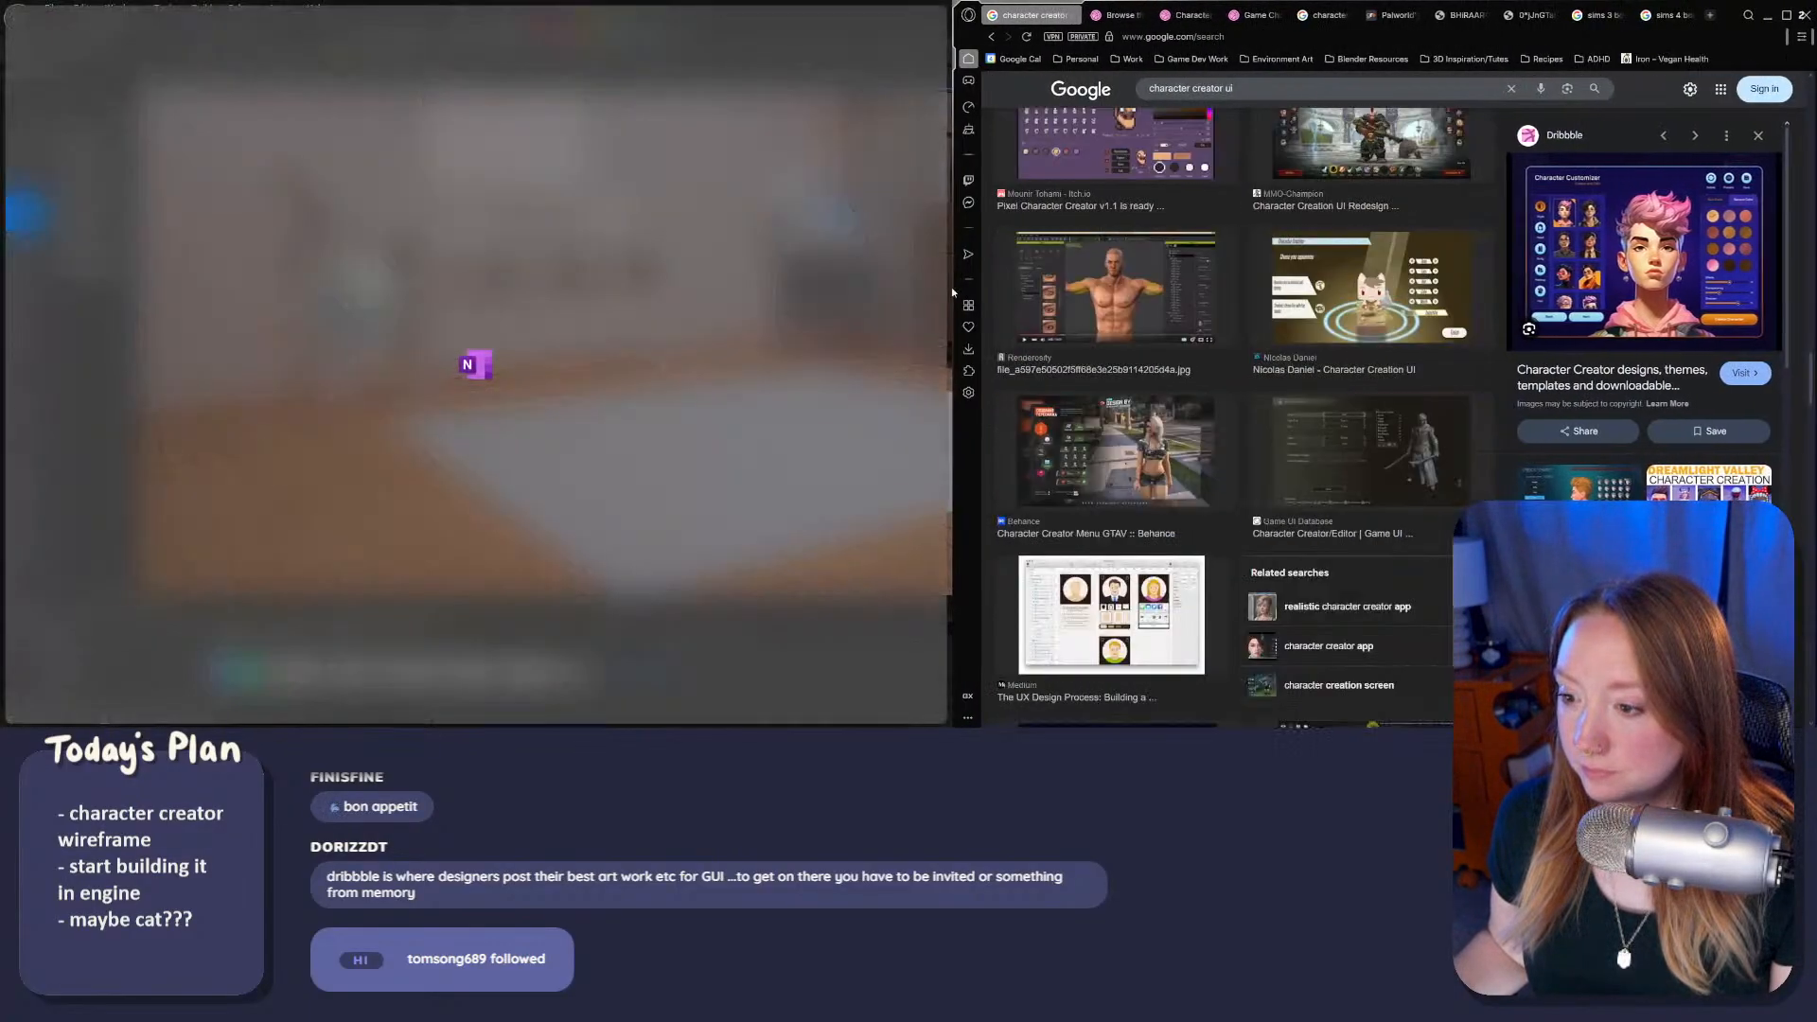
Step: Preview the Renderosity character image, browse further results, and preview the Dribbble Character Creation UI image
{"action": "left_click", "coordinate": [1115, 289]}
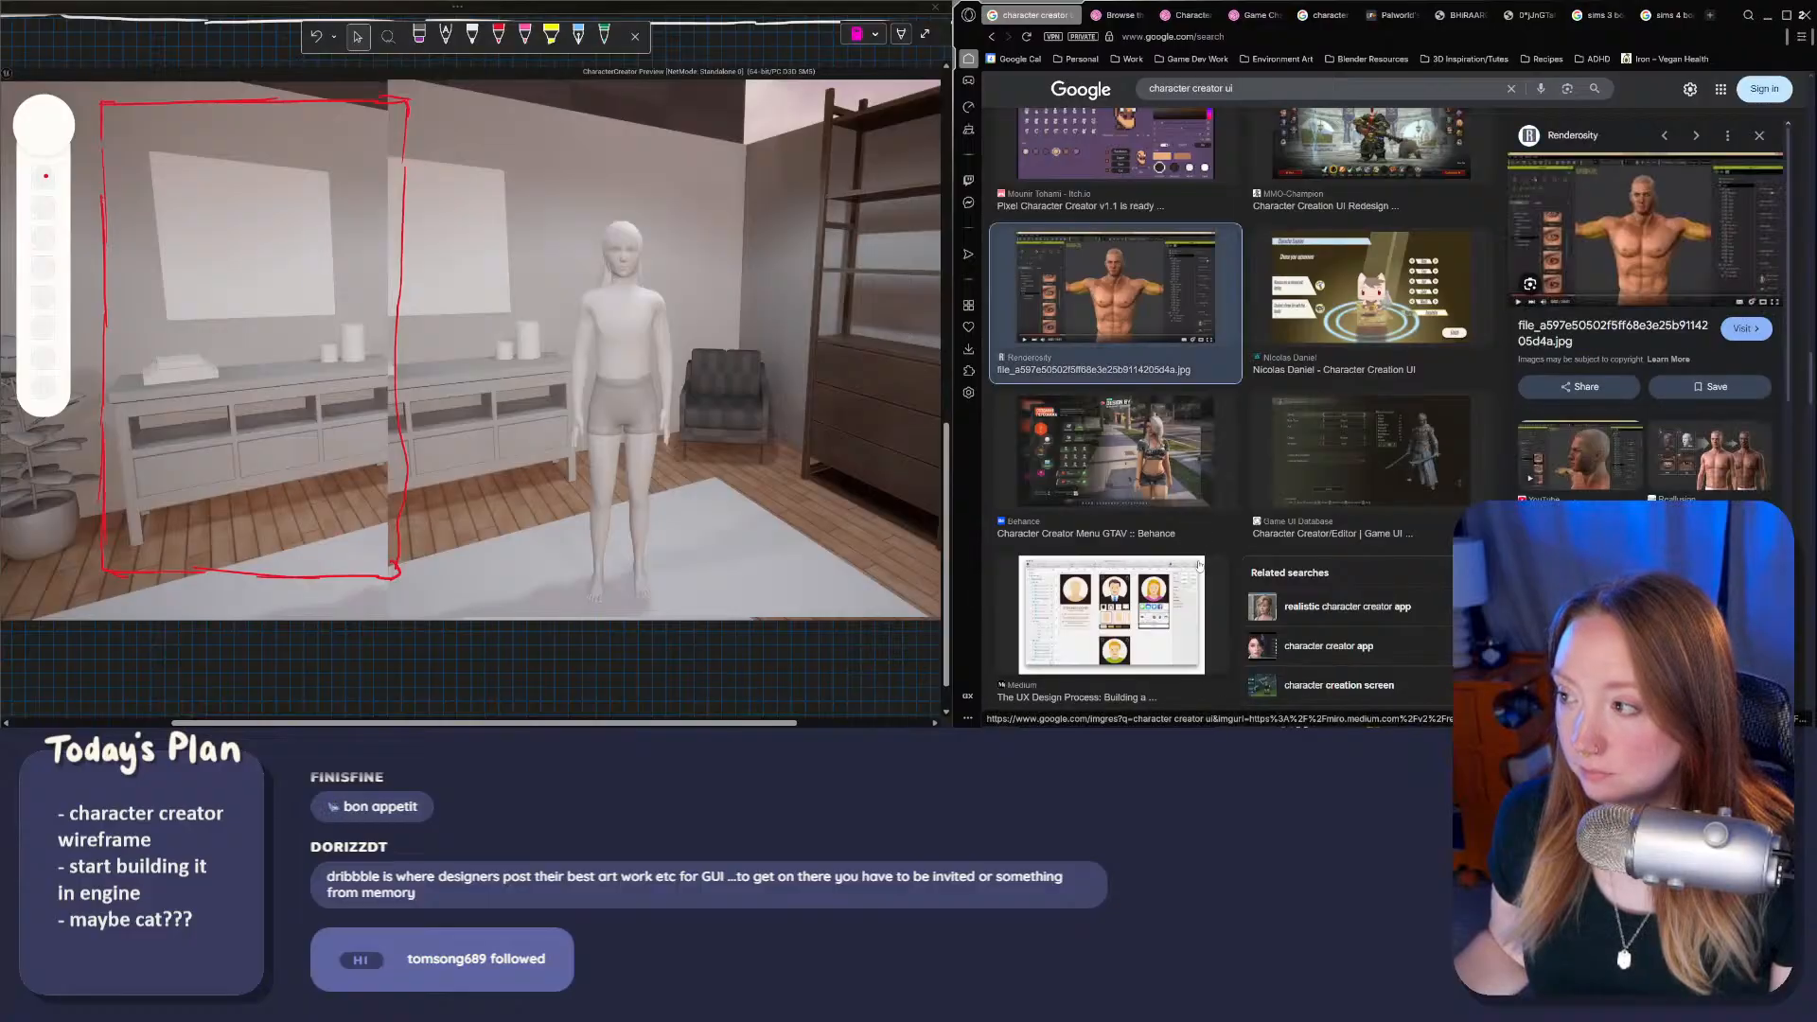
{"action": "scroll", "coordinate": [1257, 433], "scroll_direction": "down", "scroll_amount": 4}
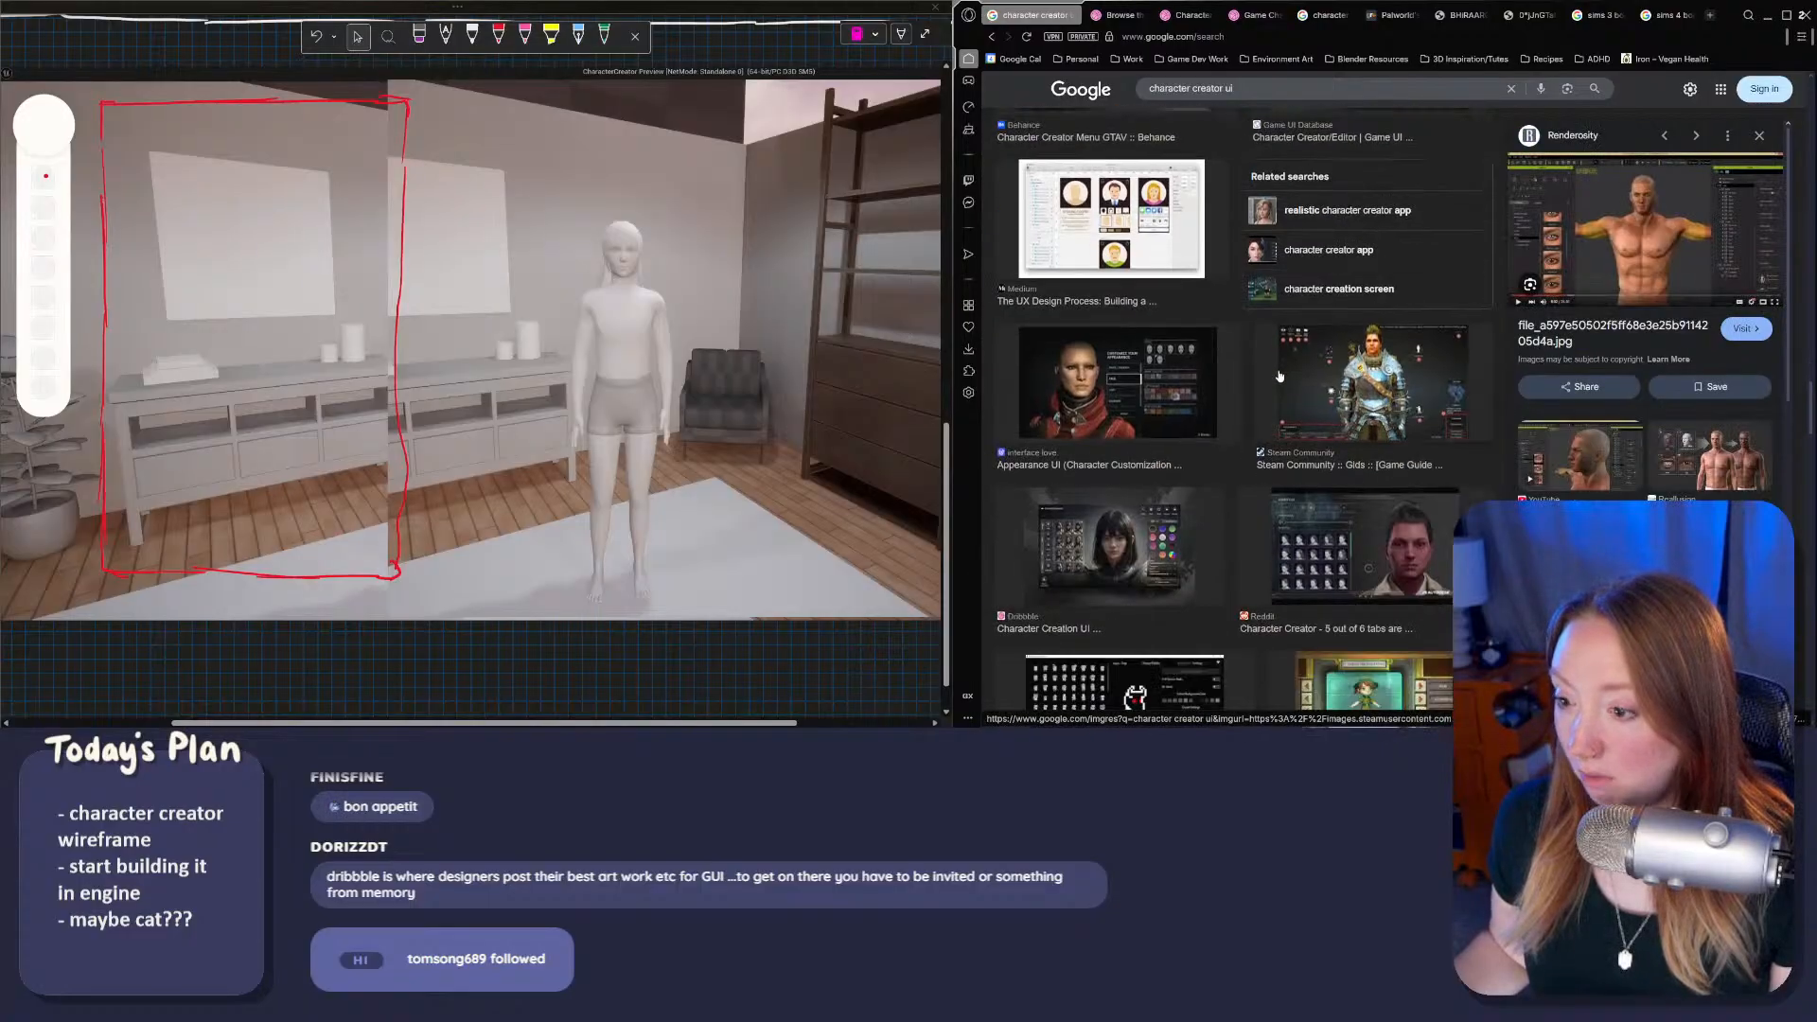
{"action": "scroll", "coordinate": [1279, 376], "scroll_direction": "down", "scroll_amount": 4}
{"action": "left_click", "coordinate": [1122, 223]}
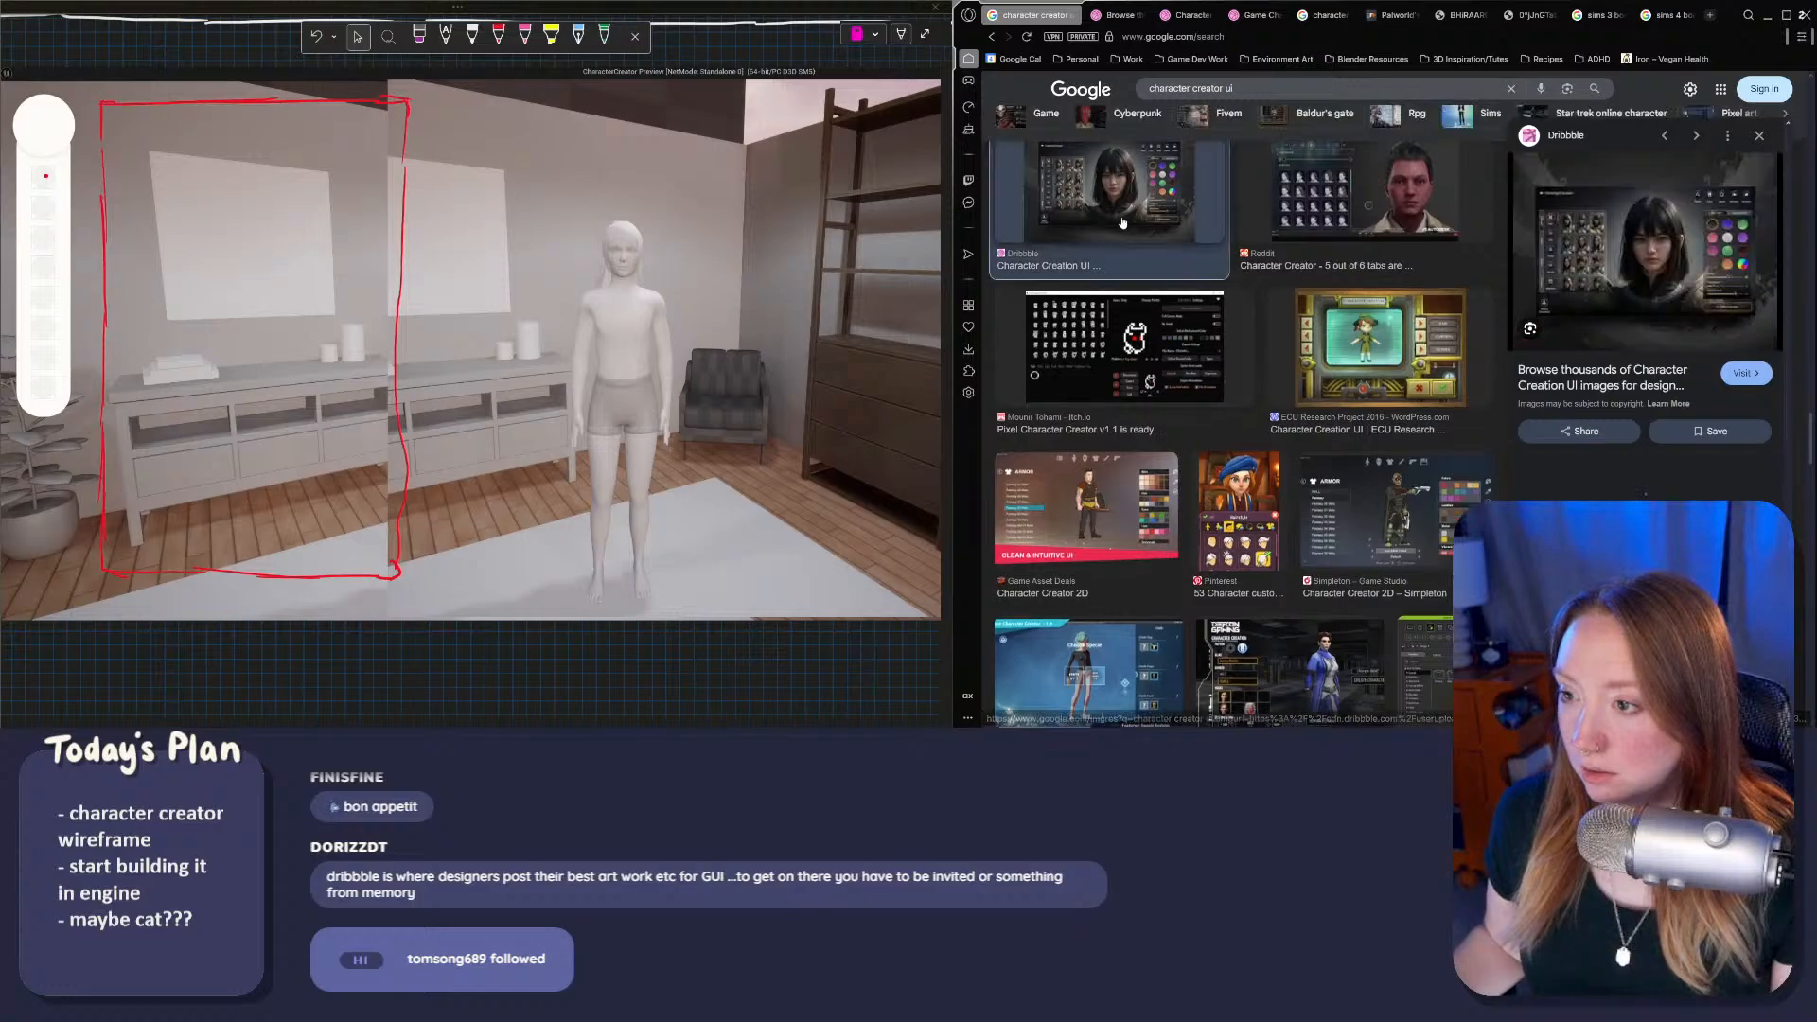
Step: Open the Dribbble Character Creation UI result in a new tab and bring up its Character Creation - MMORPG Game shot
{"action": "right_click", "coordinate": [1512, 278]}
{"action": "left_click", "coordinate": [1551, 287]}
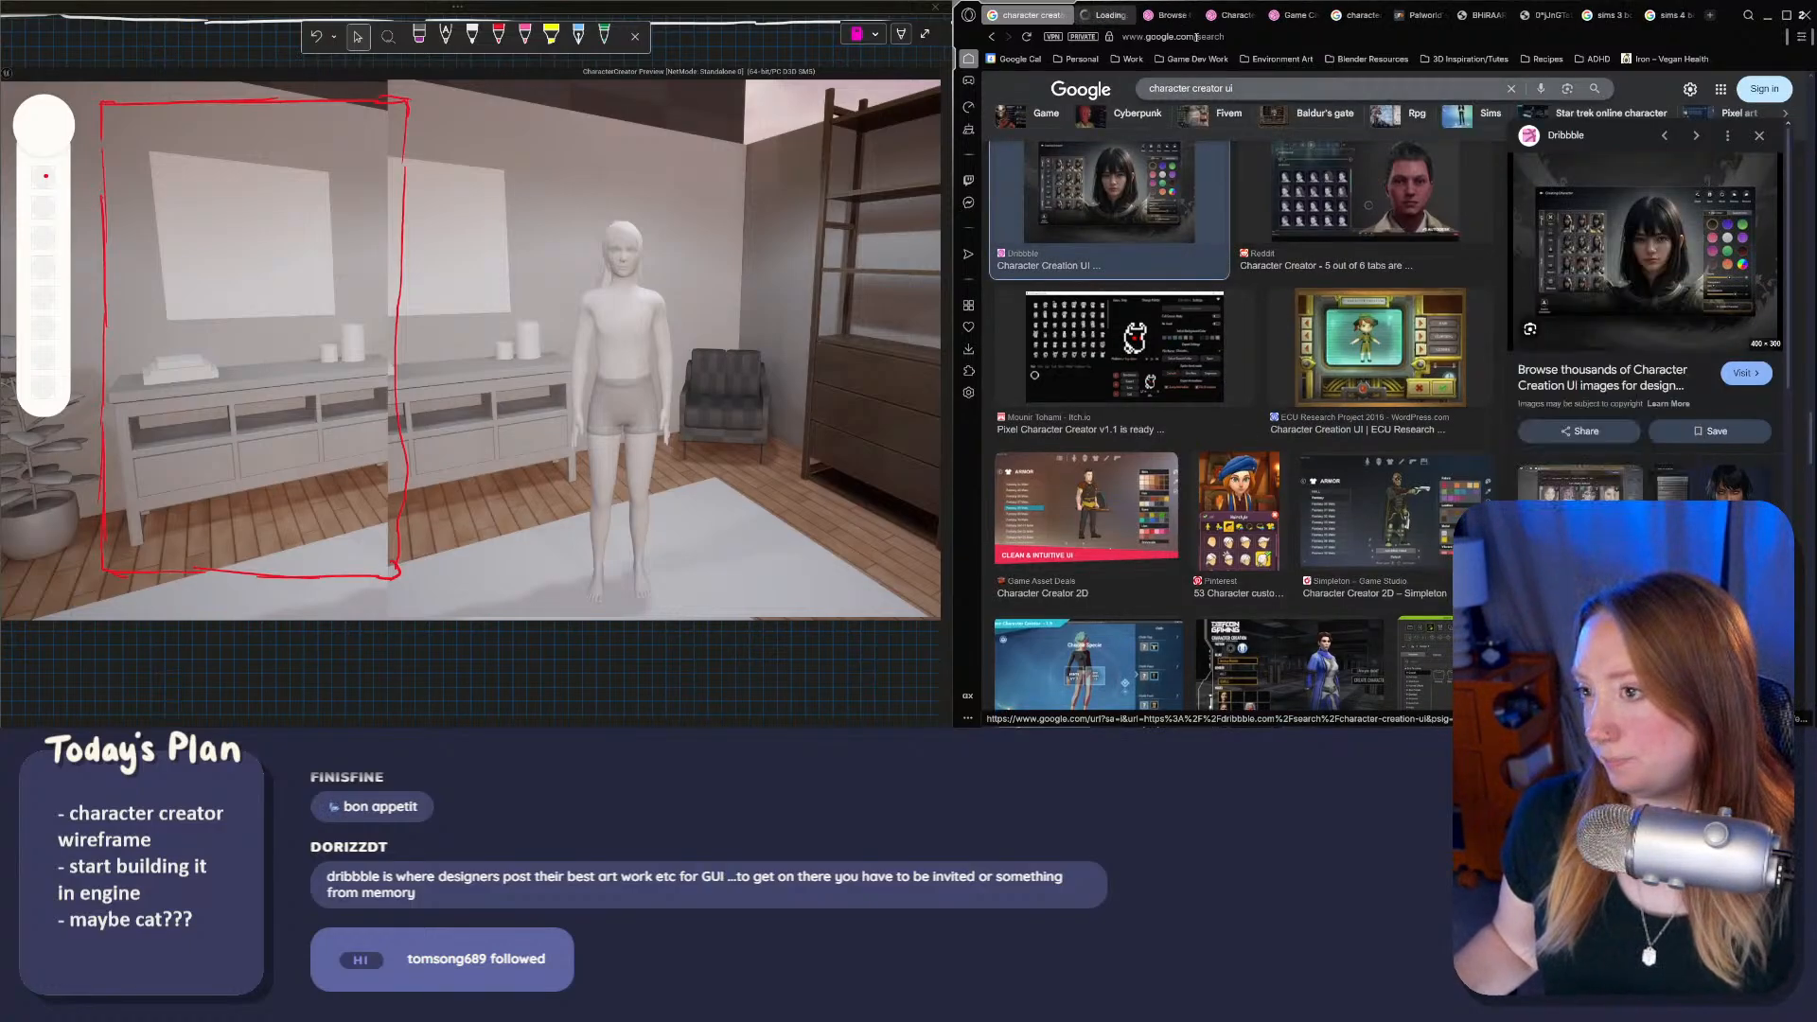
{"action": "left_click", "coordinate": [1102, 15]}
{"action": "left_click", "coordinate": [1275, 651]}
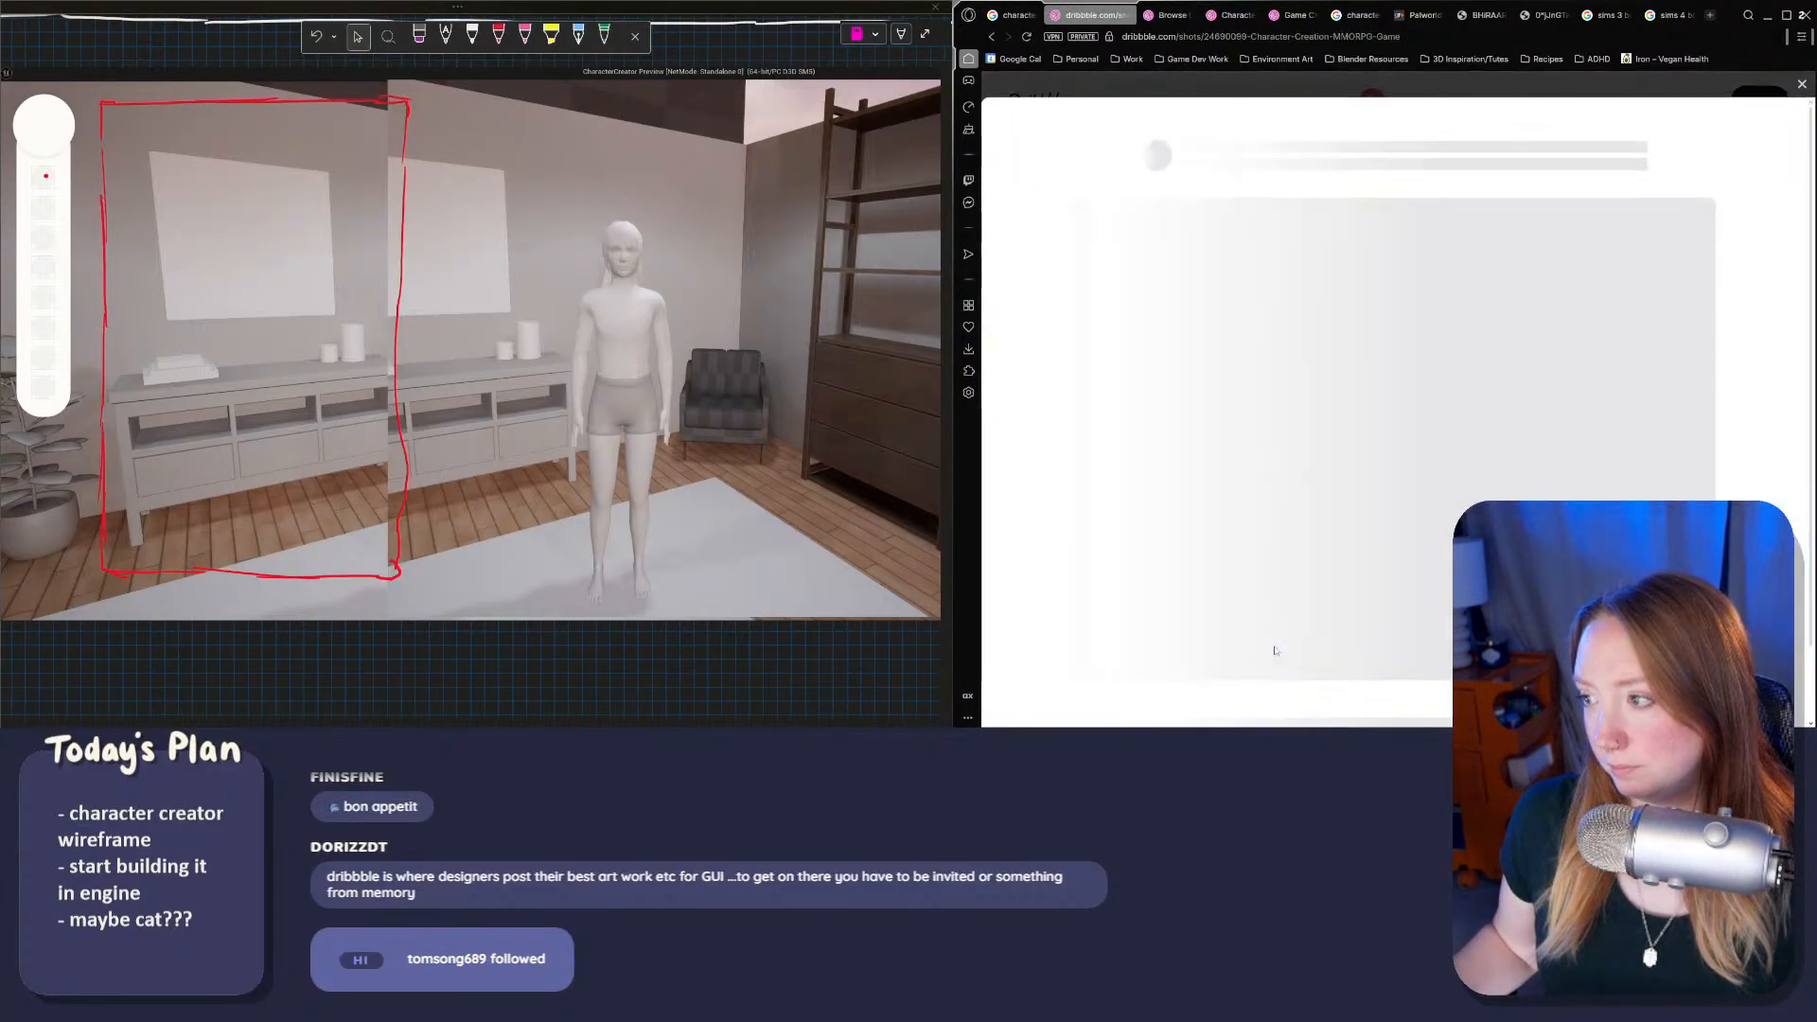
Step: Examine the MMORPG Game shot's mockups, description and category close-ups, and return to the "character creator ui" image results
{"action": "scroll", "coordinate": [1293, 482], "scroll_direction": "down", "scroll_amount": 2}
{"action": "scroll", "coordinate": [1293, 480], "scroll_direction": "up", "scroll_amount": 1}
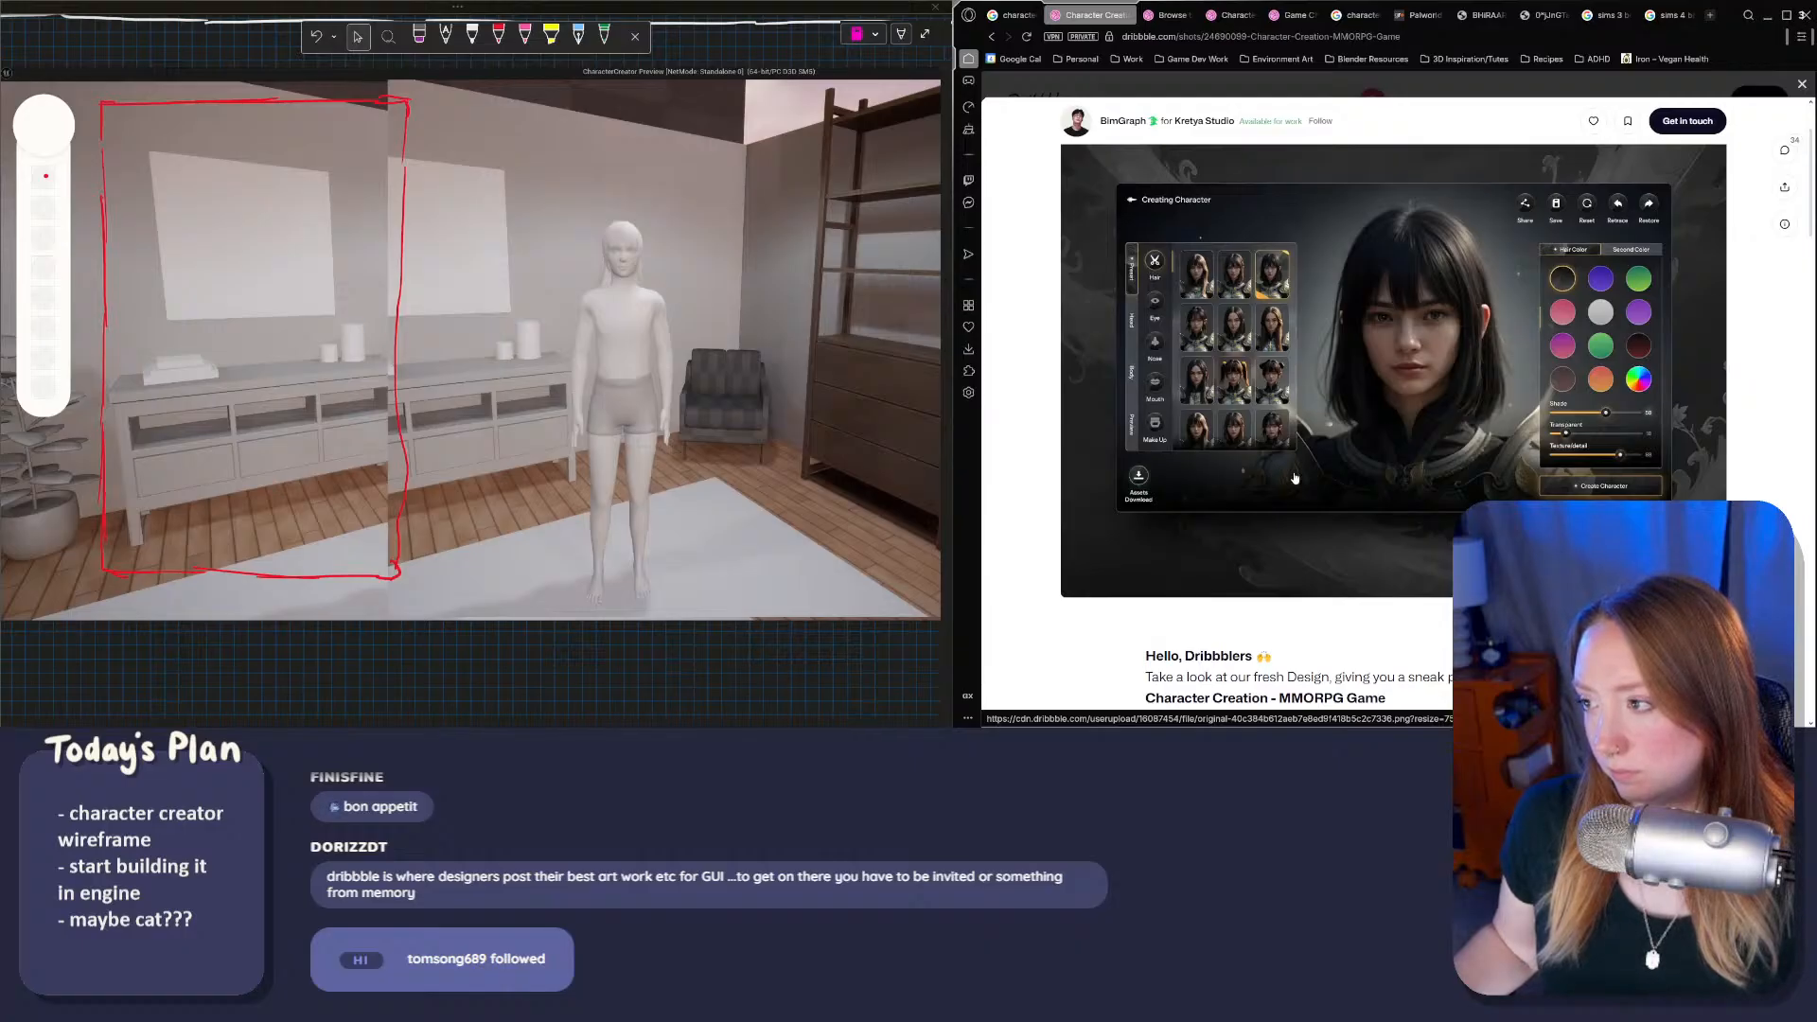
{"action": "scroll", "coordinate": [1268, 511], "scroll_direction": "down", "scroll_amount": 3}
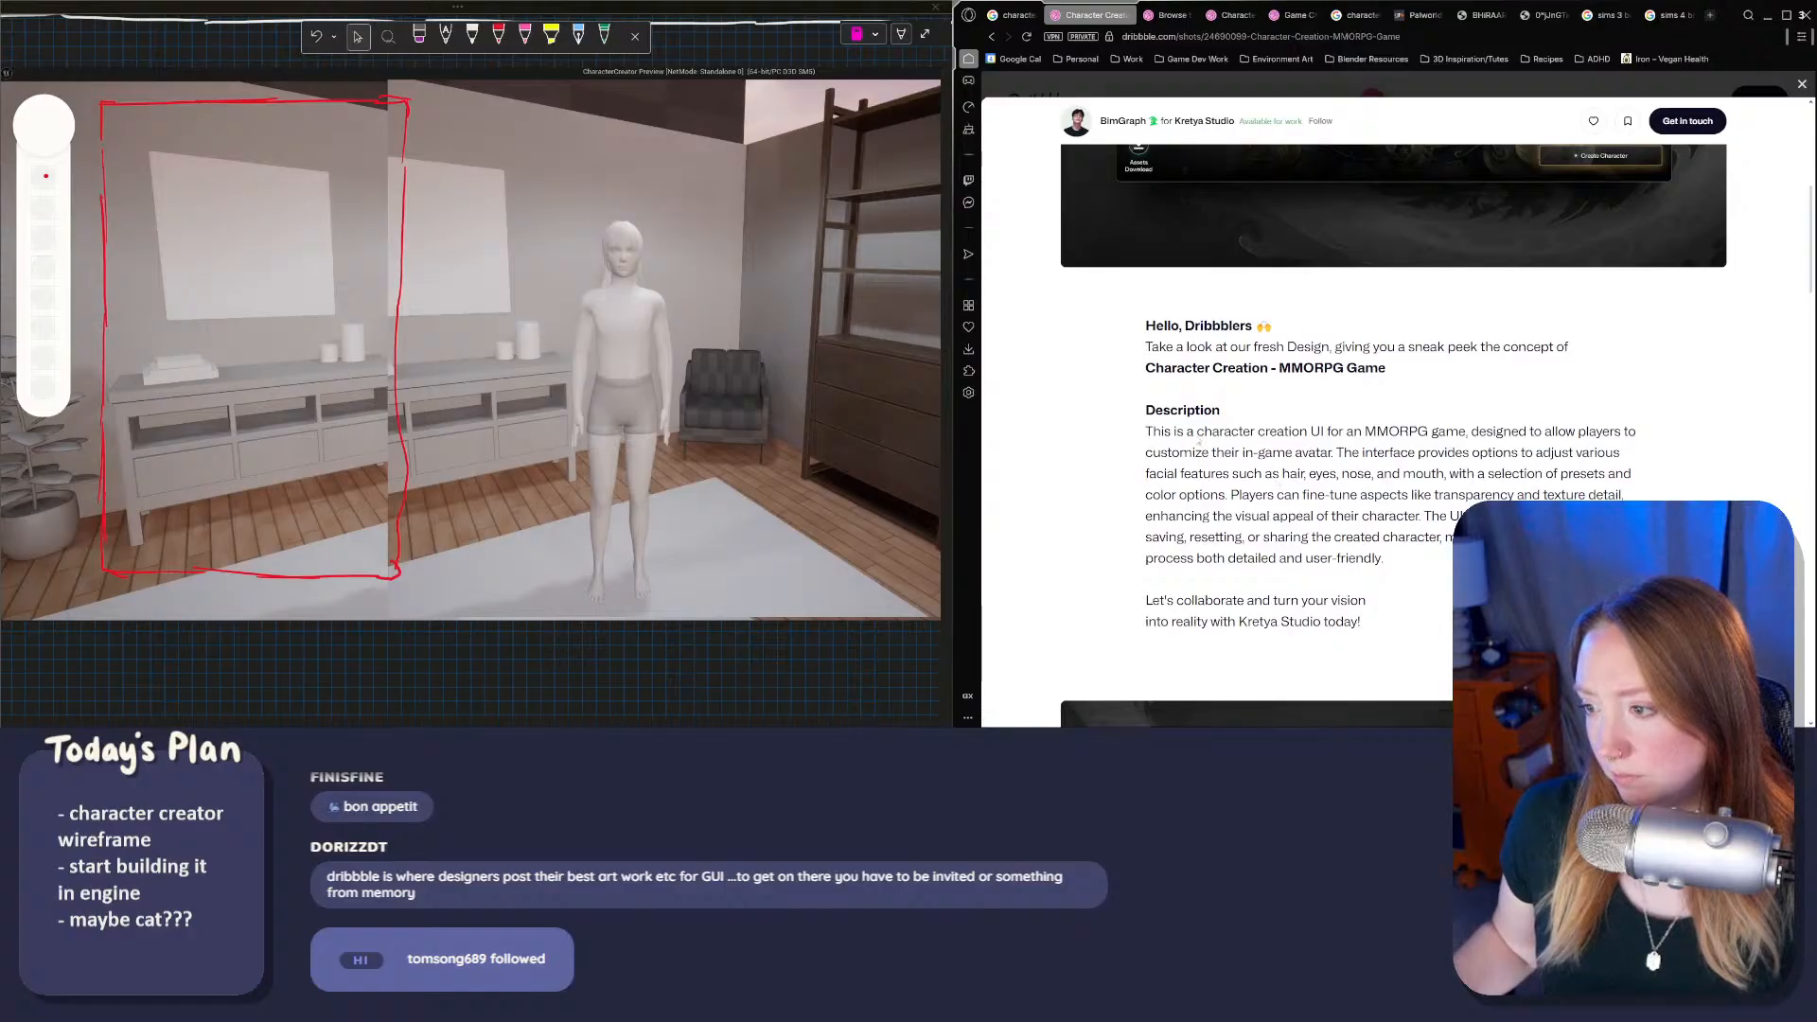
{"action": "scroll", "coordinate": [1199, 442], "scroll_direction": "down", "scroll_amount": 4}
{"action": "scroll", "coordinate": [1183, 452], "scroll_direction": "down", "scroll_amount": 5}
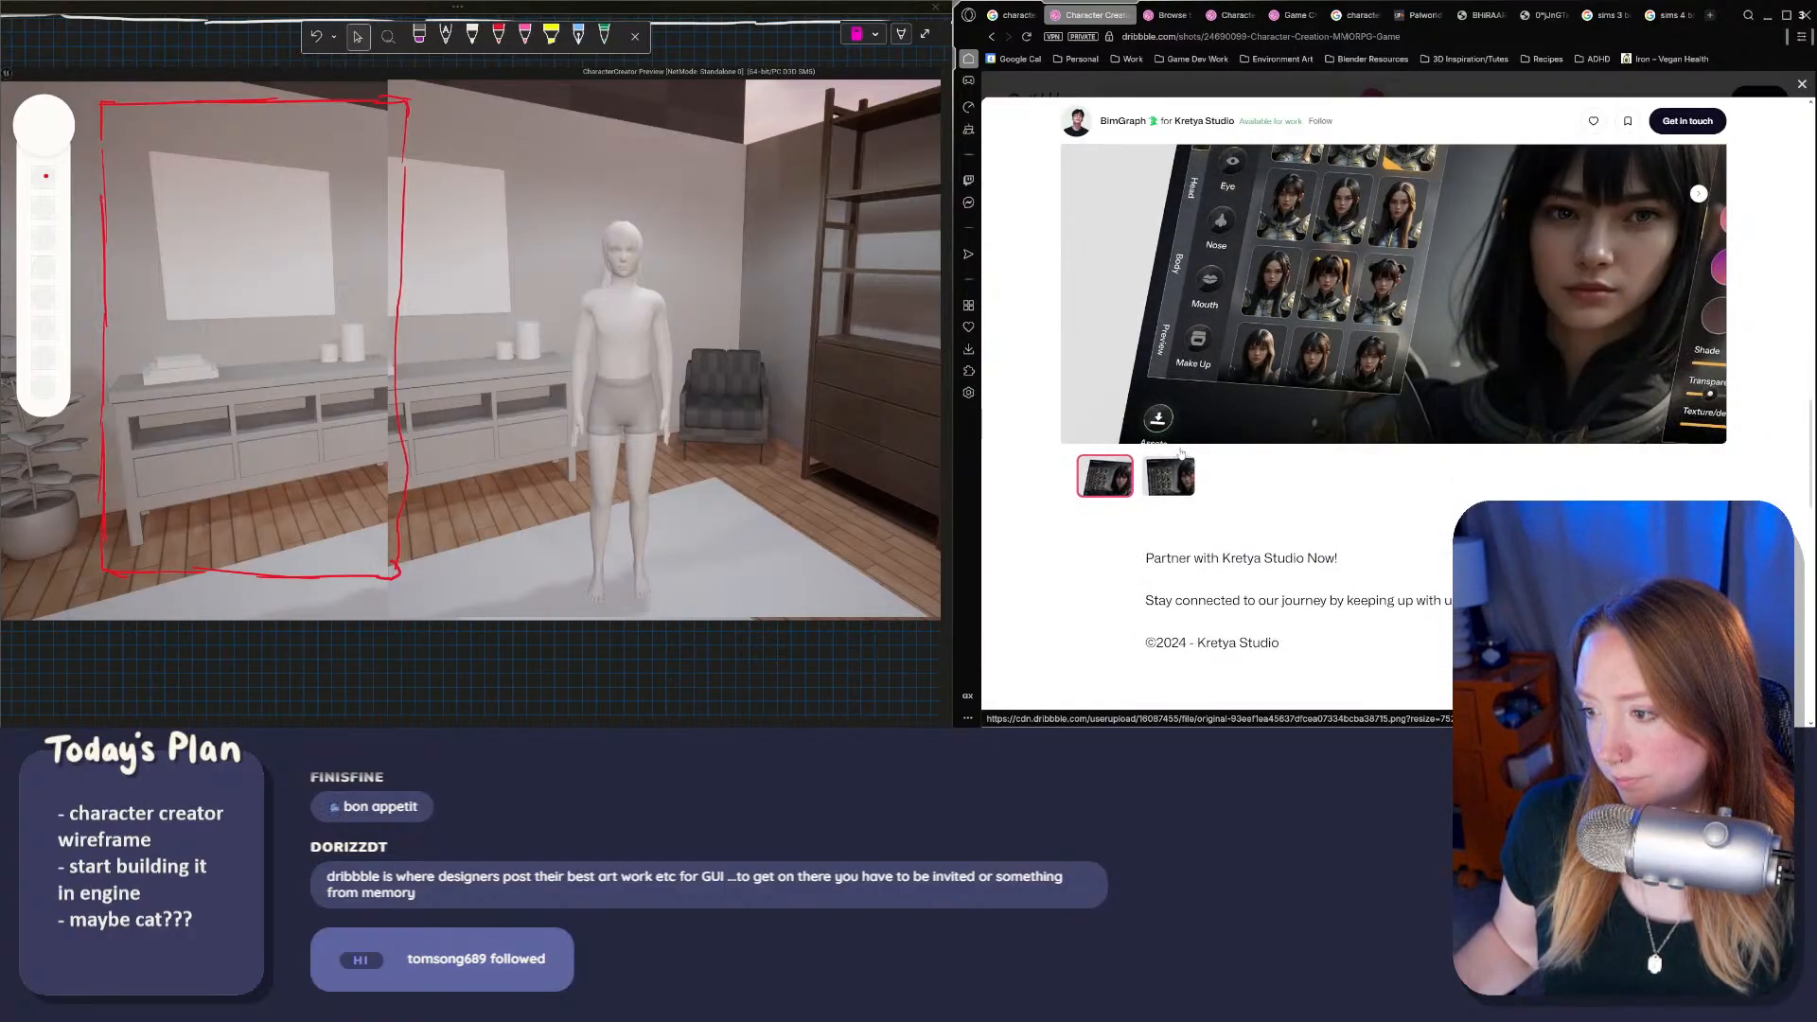
{"action": "scroll", "coordinate": [1178, 452], "scroll_direction": "up", "scroll_amount": 2}
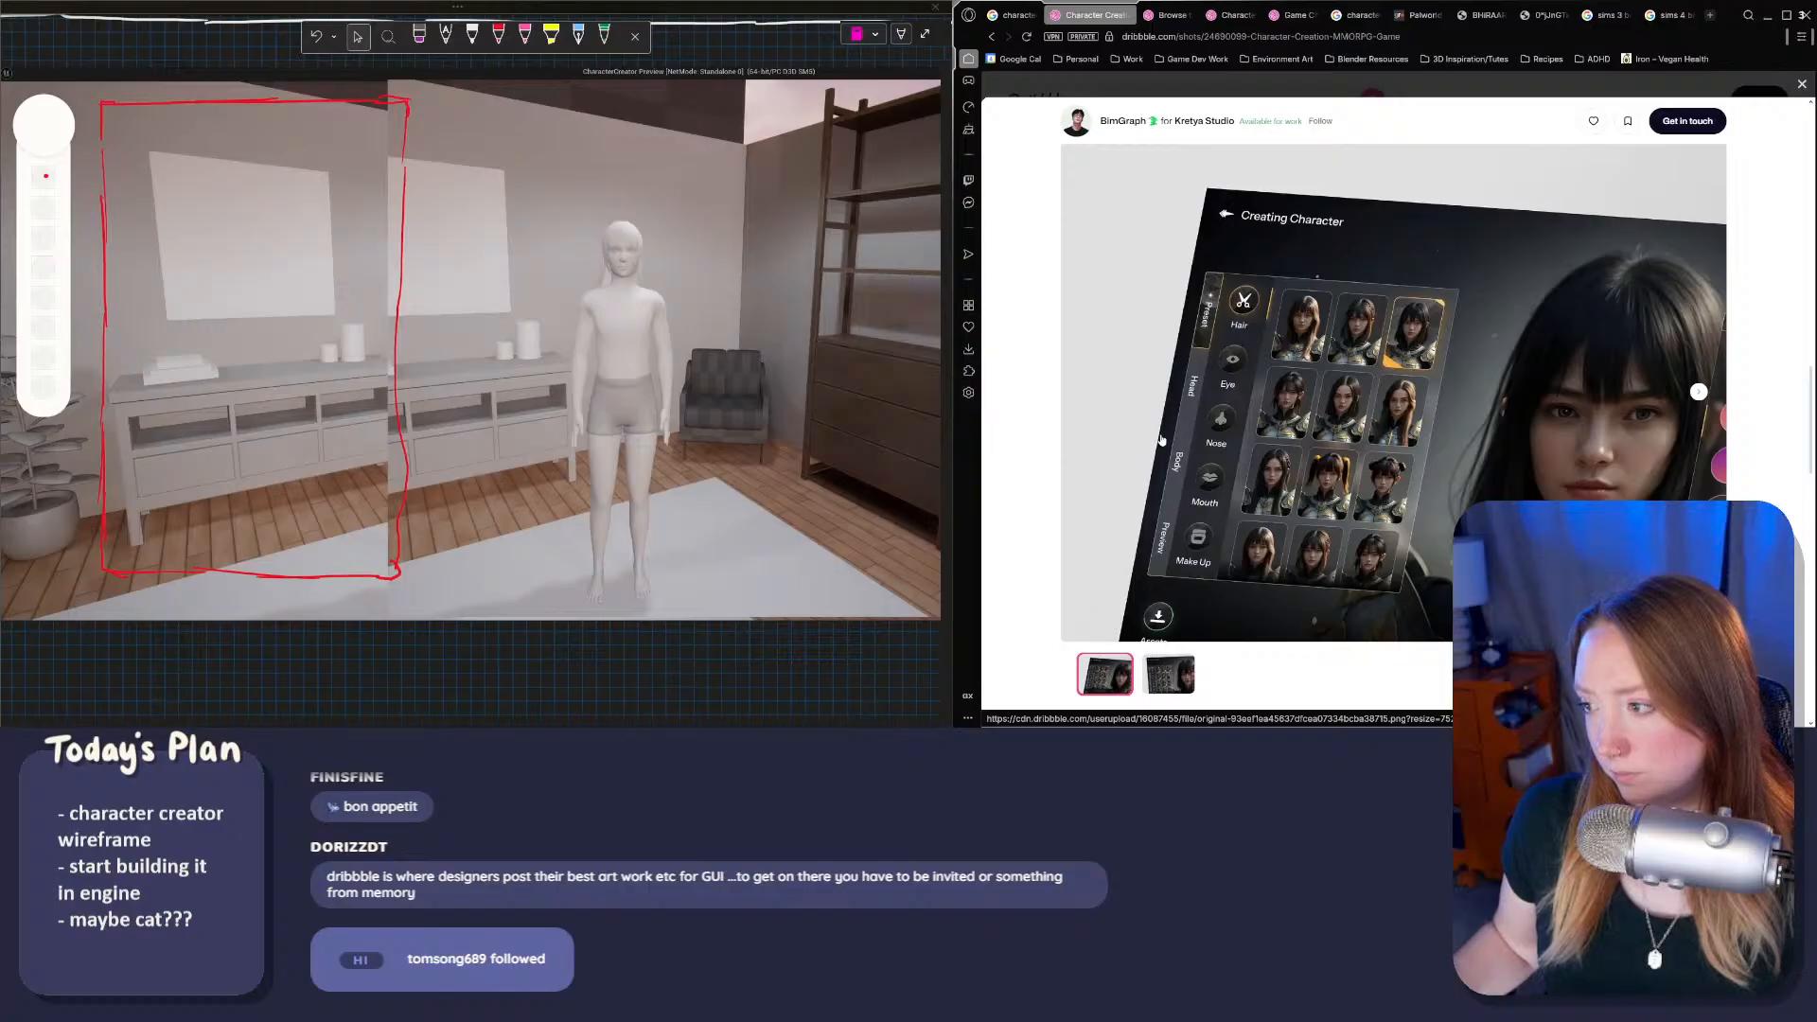
{"action": "scroll", "coordinate": [1164, 437], "scroll_direction": "down", "scroll_amount": 5}
{"action": "scroll", "coordinate": [1169, 433], "scroll_direction": "up", "scroll_amount": 5}
{"action": "left_click", "coordinate": [1014, 15]}
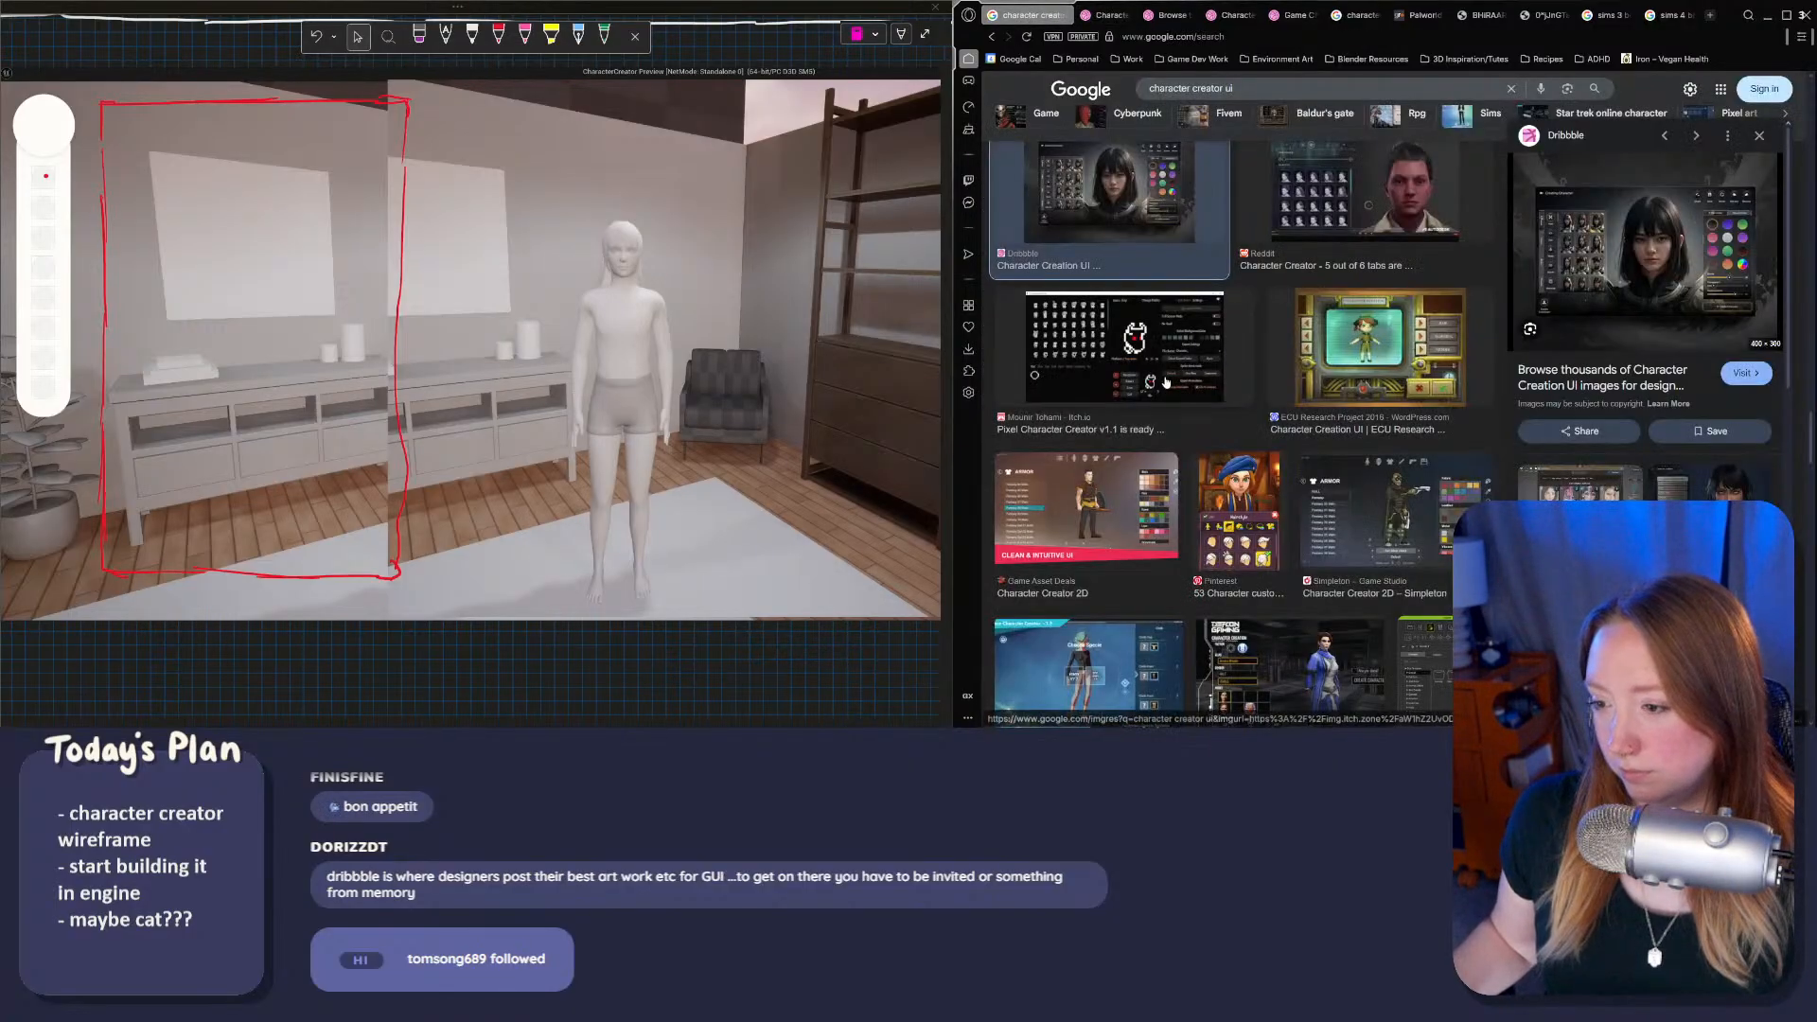
{"action": "scroll", "coordinate": [1165, 382], "scroll_direction": "down", "scroll_amount": 3}
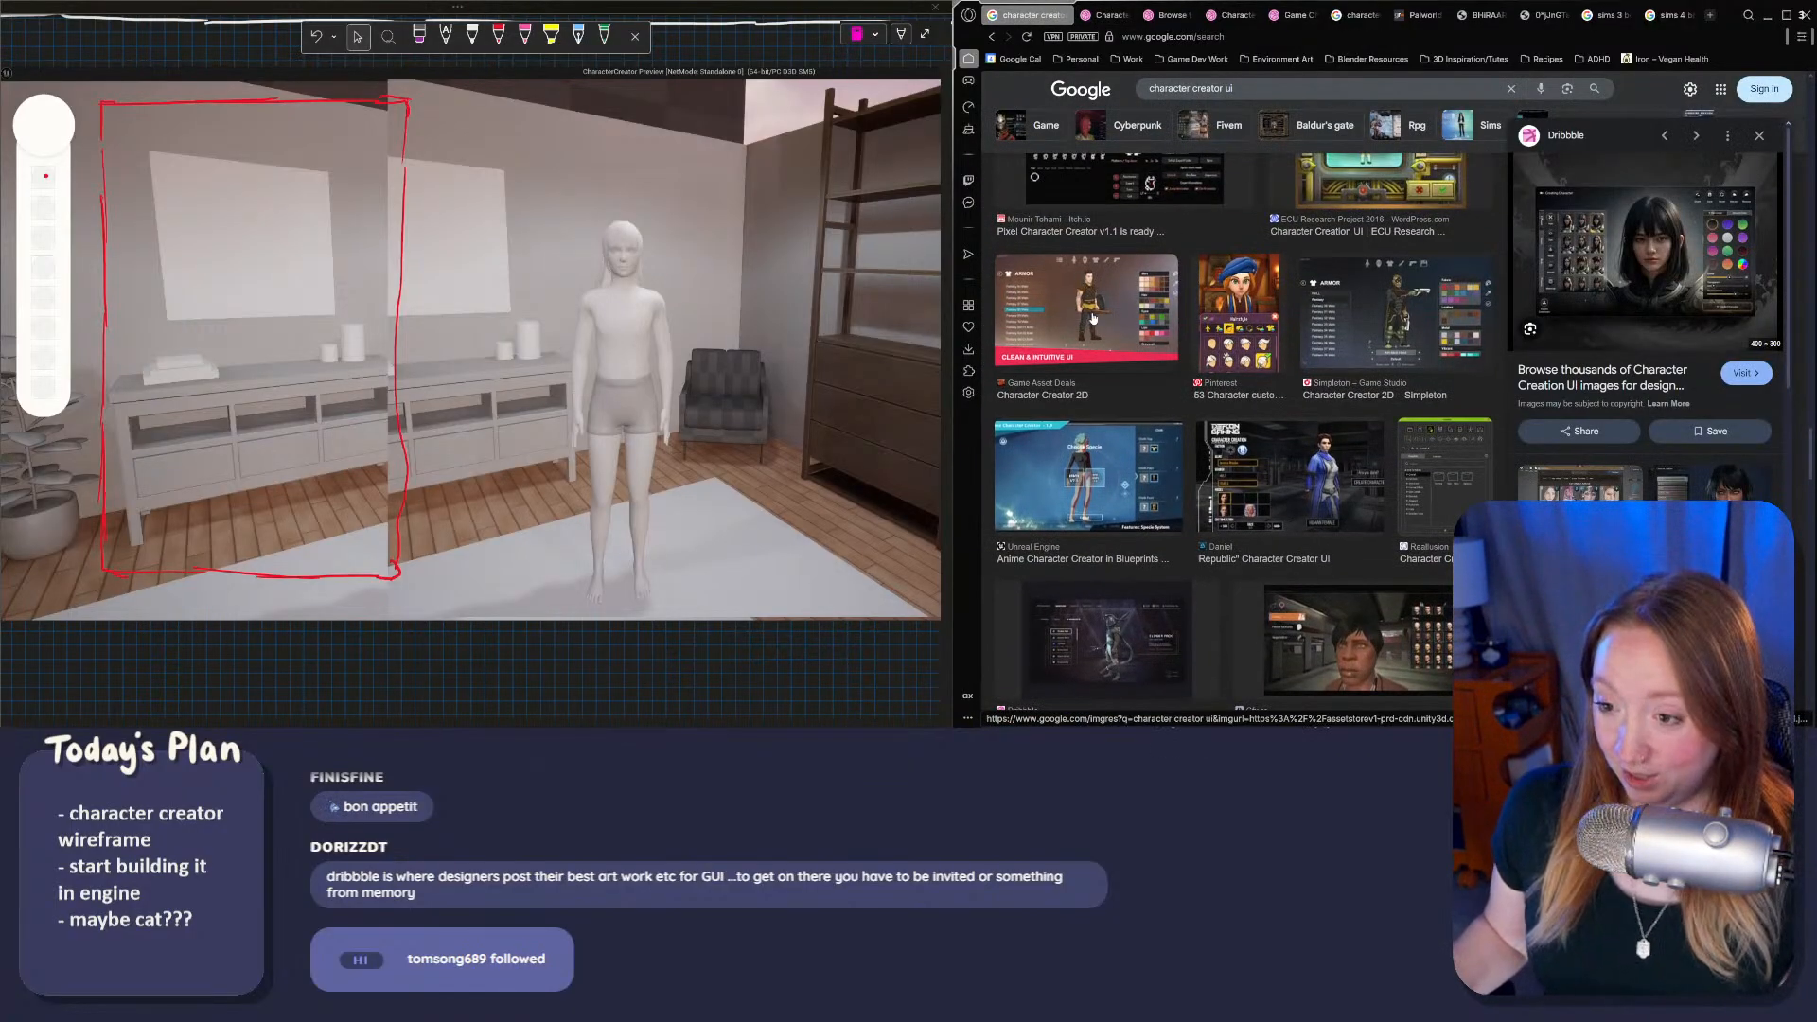
{"action": "right_click", "coordinate": [1093, 317]}
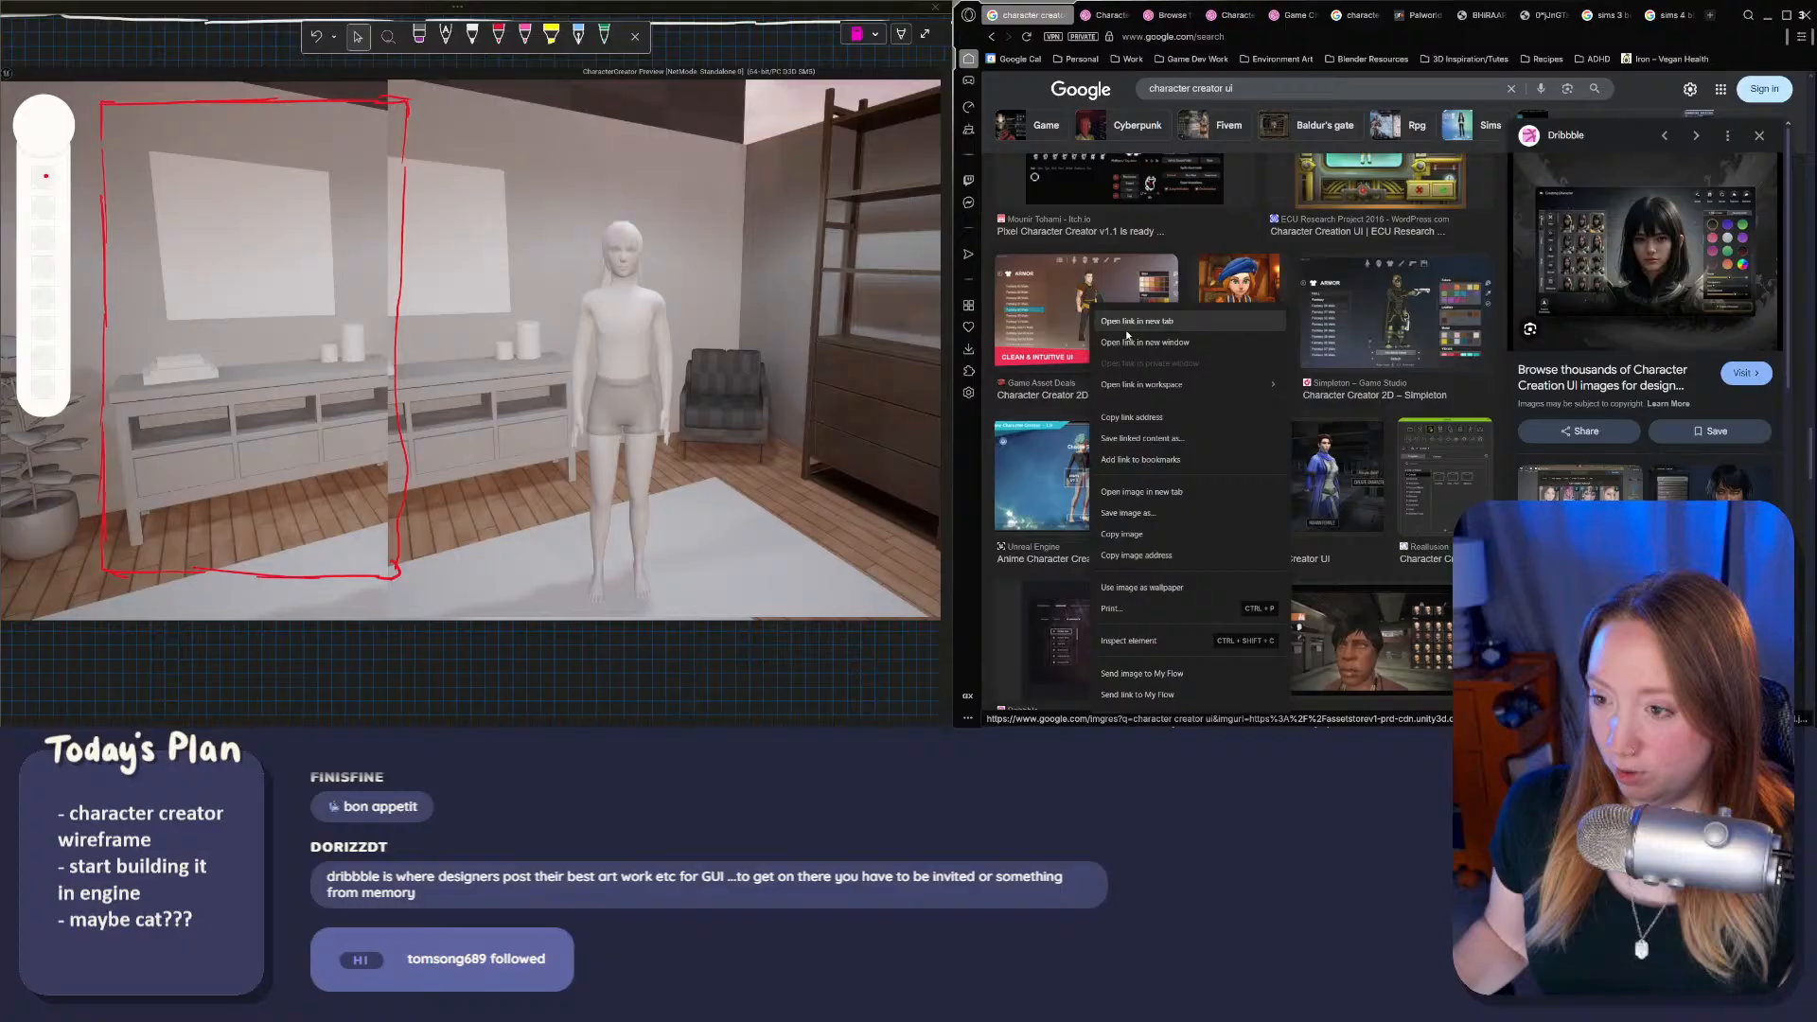
{"action": "left_click", "coordinate": [1235, 247]}
{"action": "left_click", "coordinate": [1110, 18]}
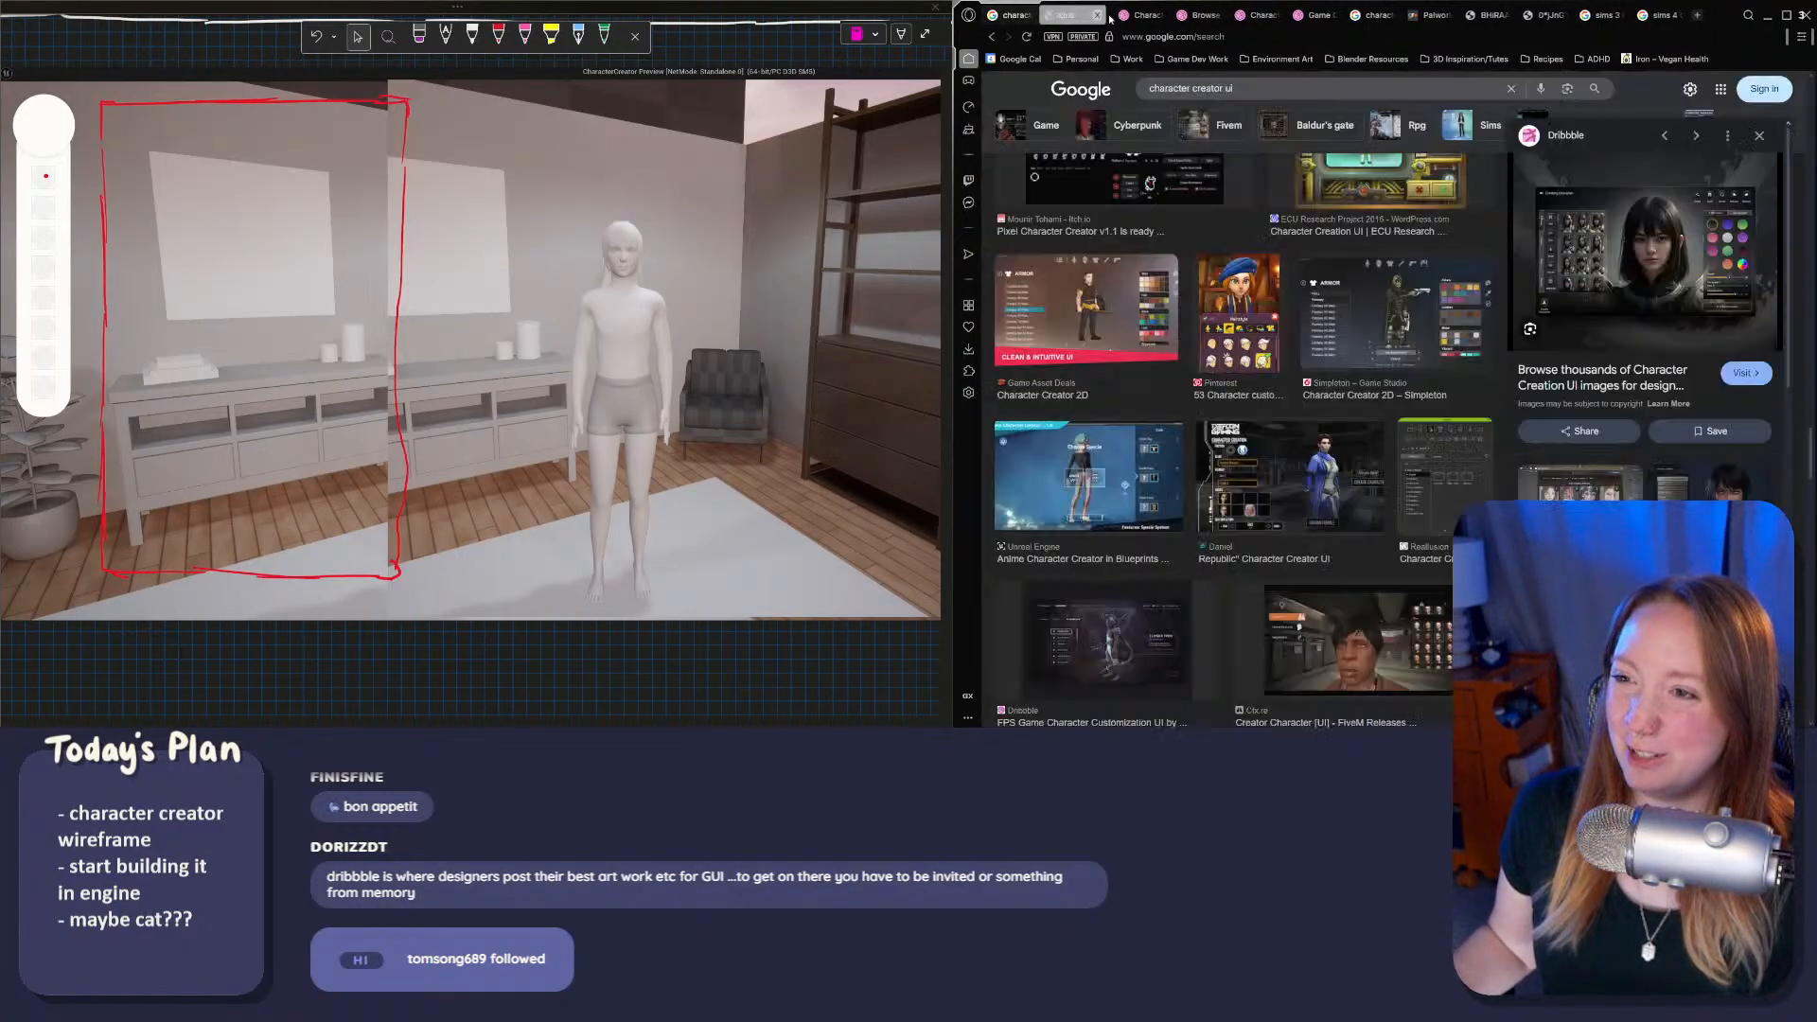
Step: Browse further down the "character creator ui" image results for more interface references
{"action": "scroll", "coordinate": [1258, 511], "scroll_direction": "down", "scroll_amount": 1}
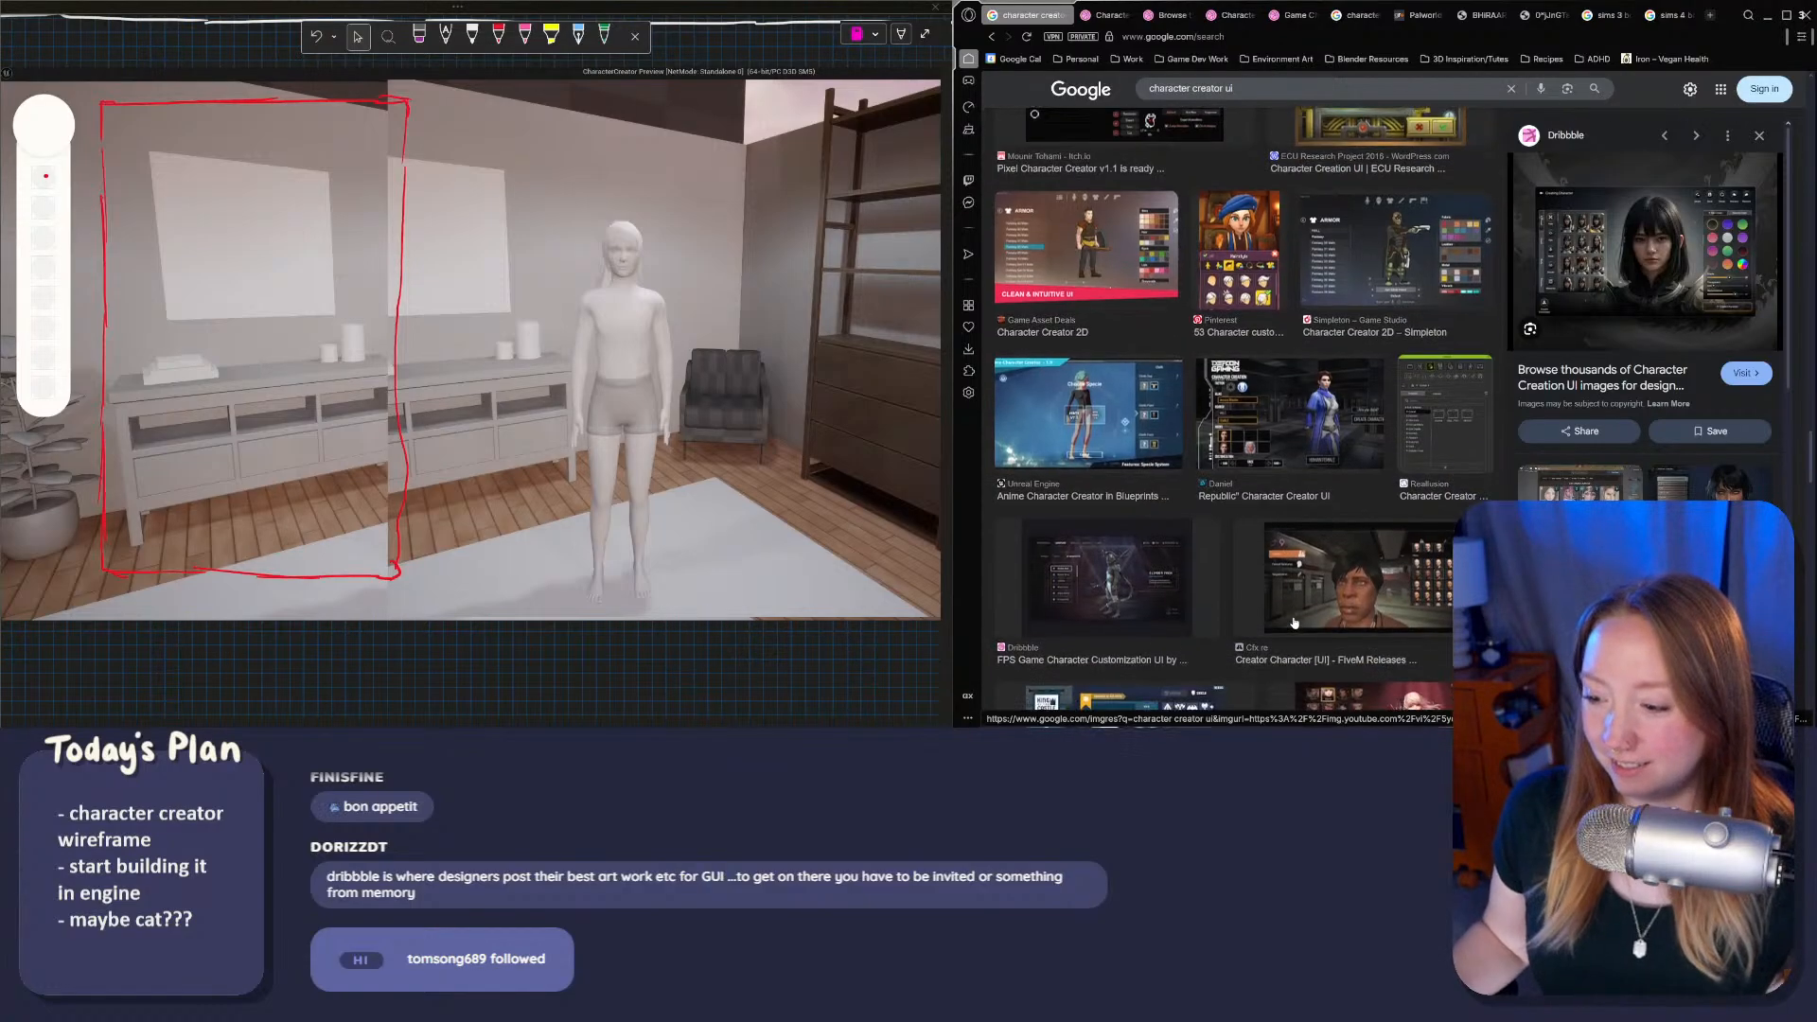
{"action": "scroll", "coordinate": [1254, 458], "scroll_direction": "down", "scroll_amount": 5}
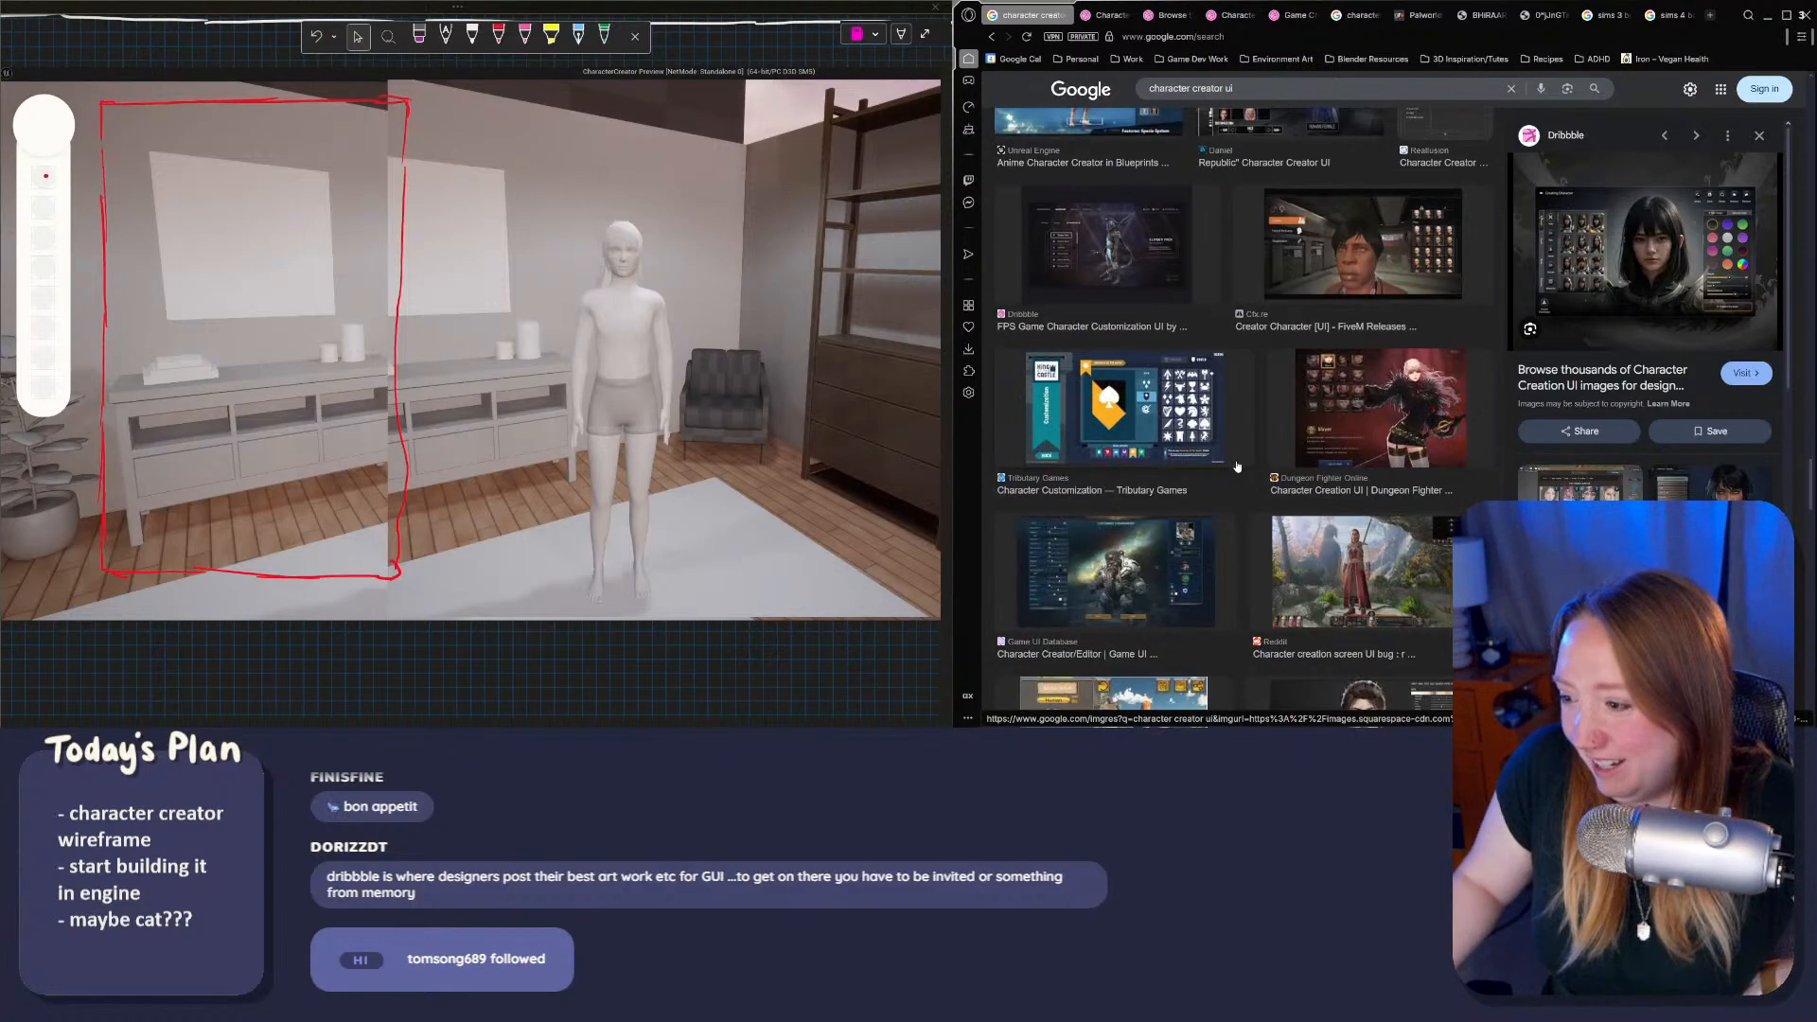
{"action": "scroll", "coordinate": [1245, 500], "scroll_direction": "down", "scroll_amount": 1}
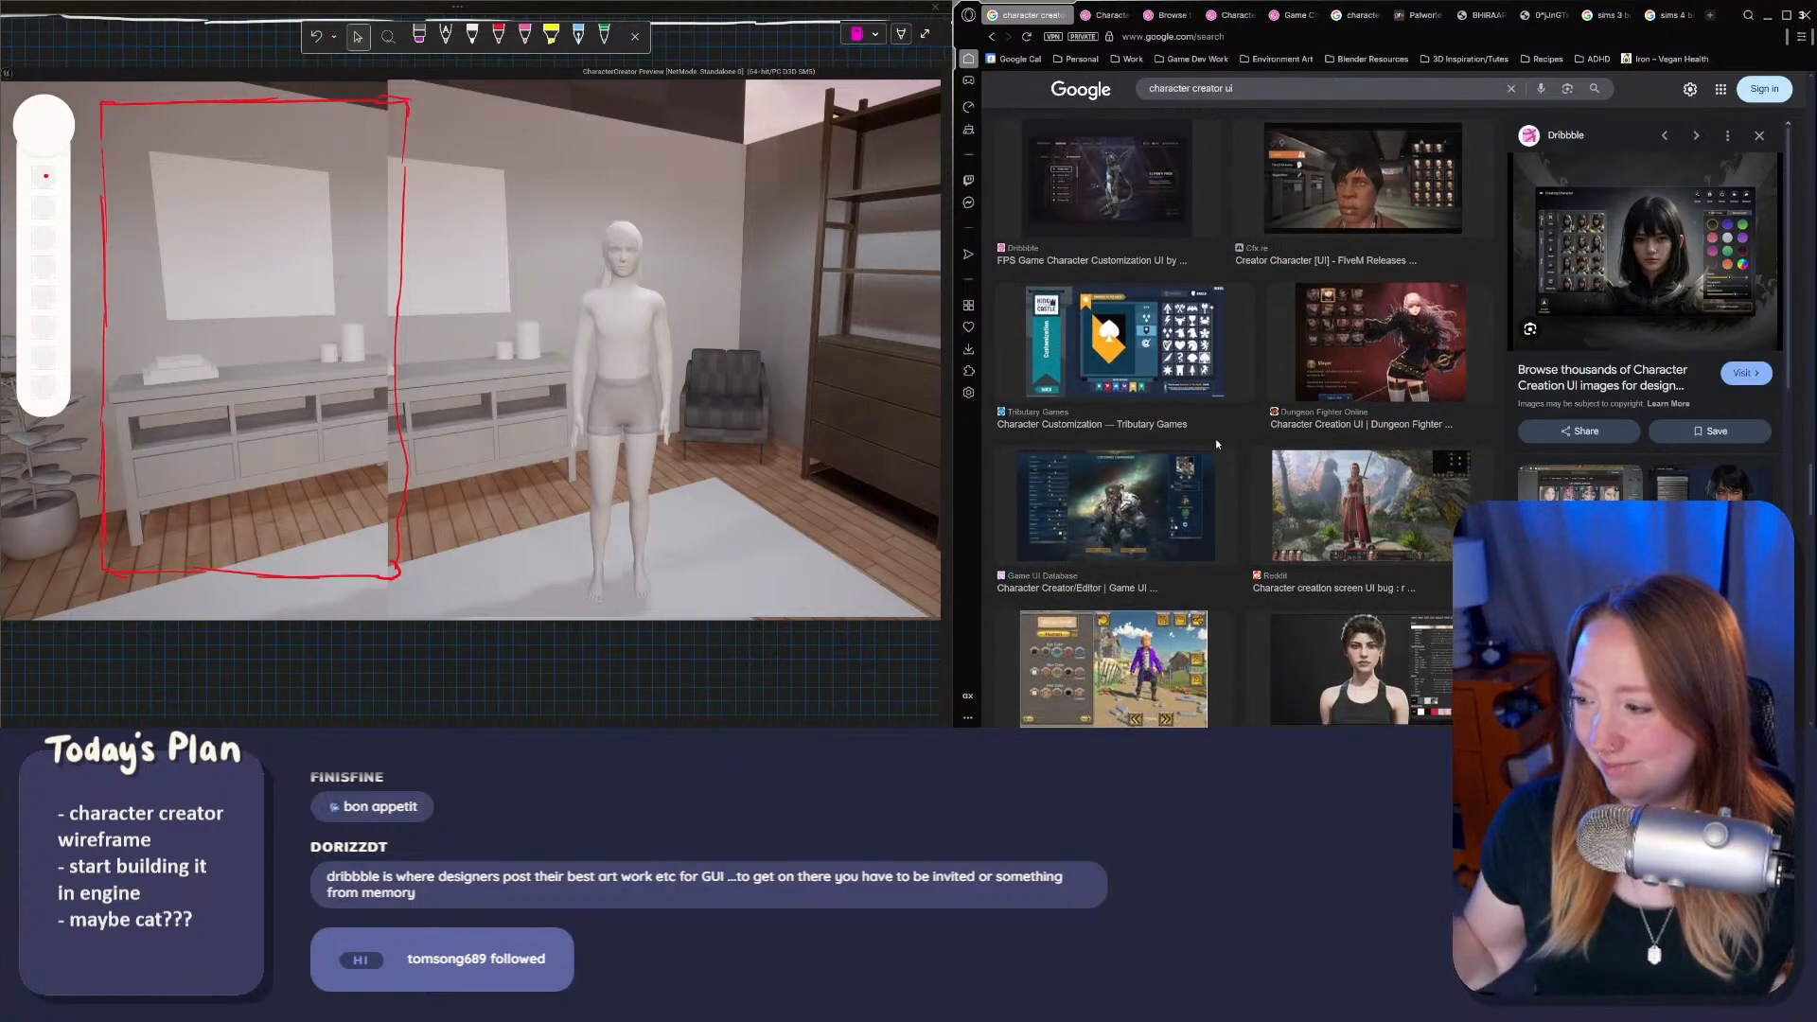
Step: Browse further down the "character creator ui" image results and open the "Ui Ux Design" Create New Character result in a new tab
{"action": "scroll", "coordinate": [1214, 439], "scroll_direction": "down", "scroll_amount": 7}
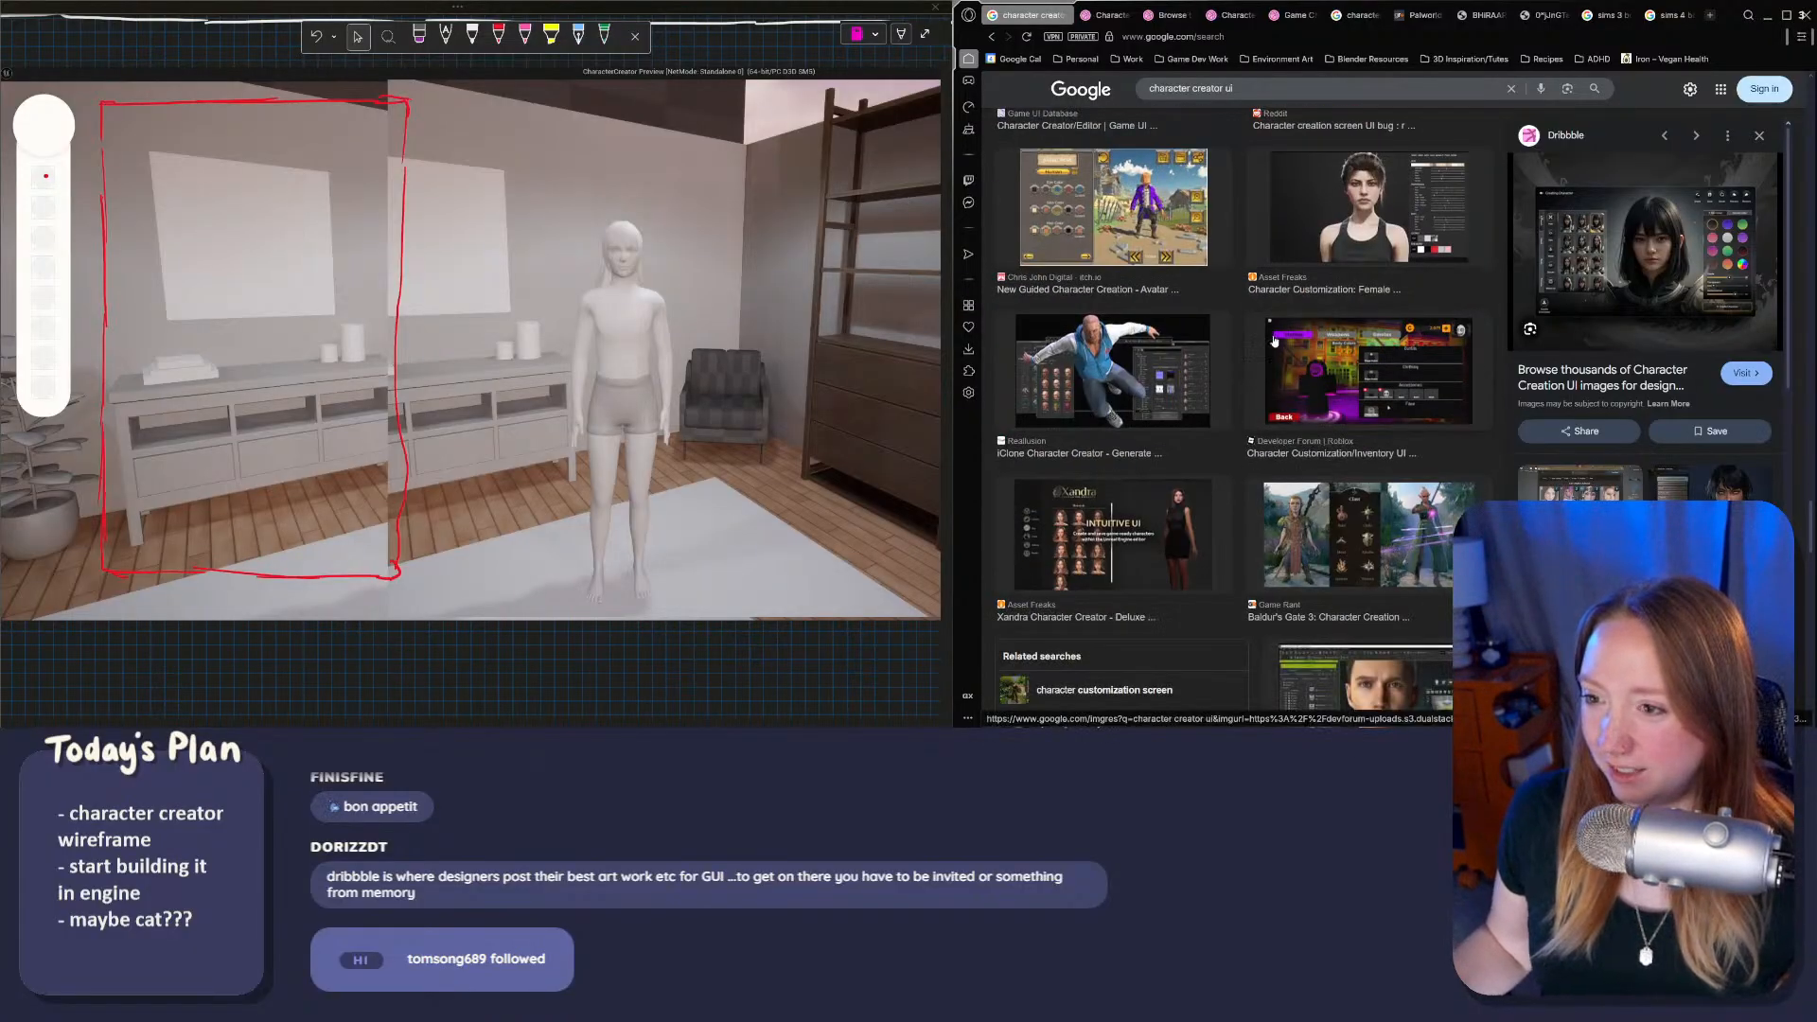
{"action": "scroll", "coordinate": [1196, 399], "scroll_direction": "up", "scroll_amount": 1}
{"action": "scroll", "coordinate": [1196, 399], "scroll_direction": "down", "scroll_amount": 10}
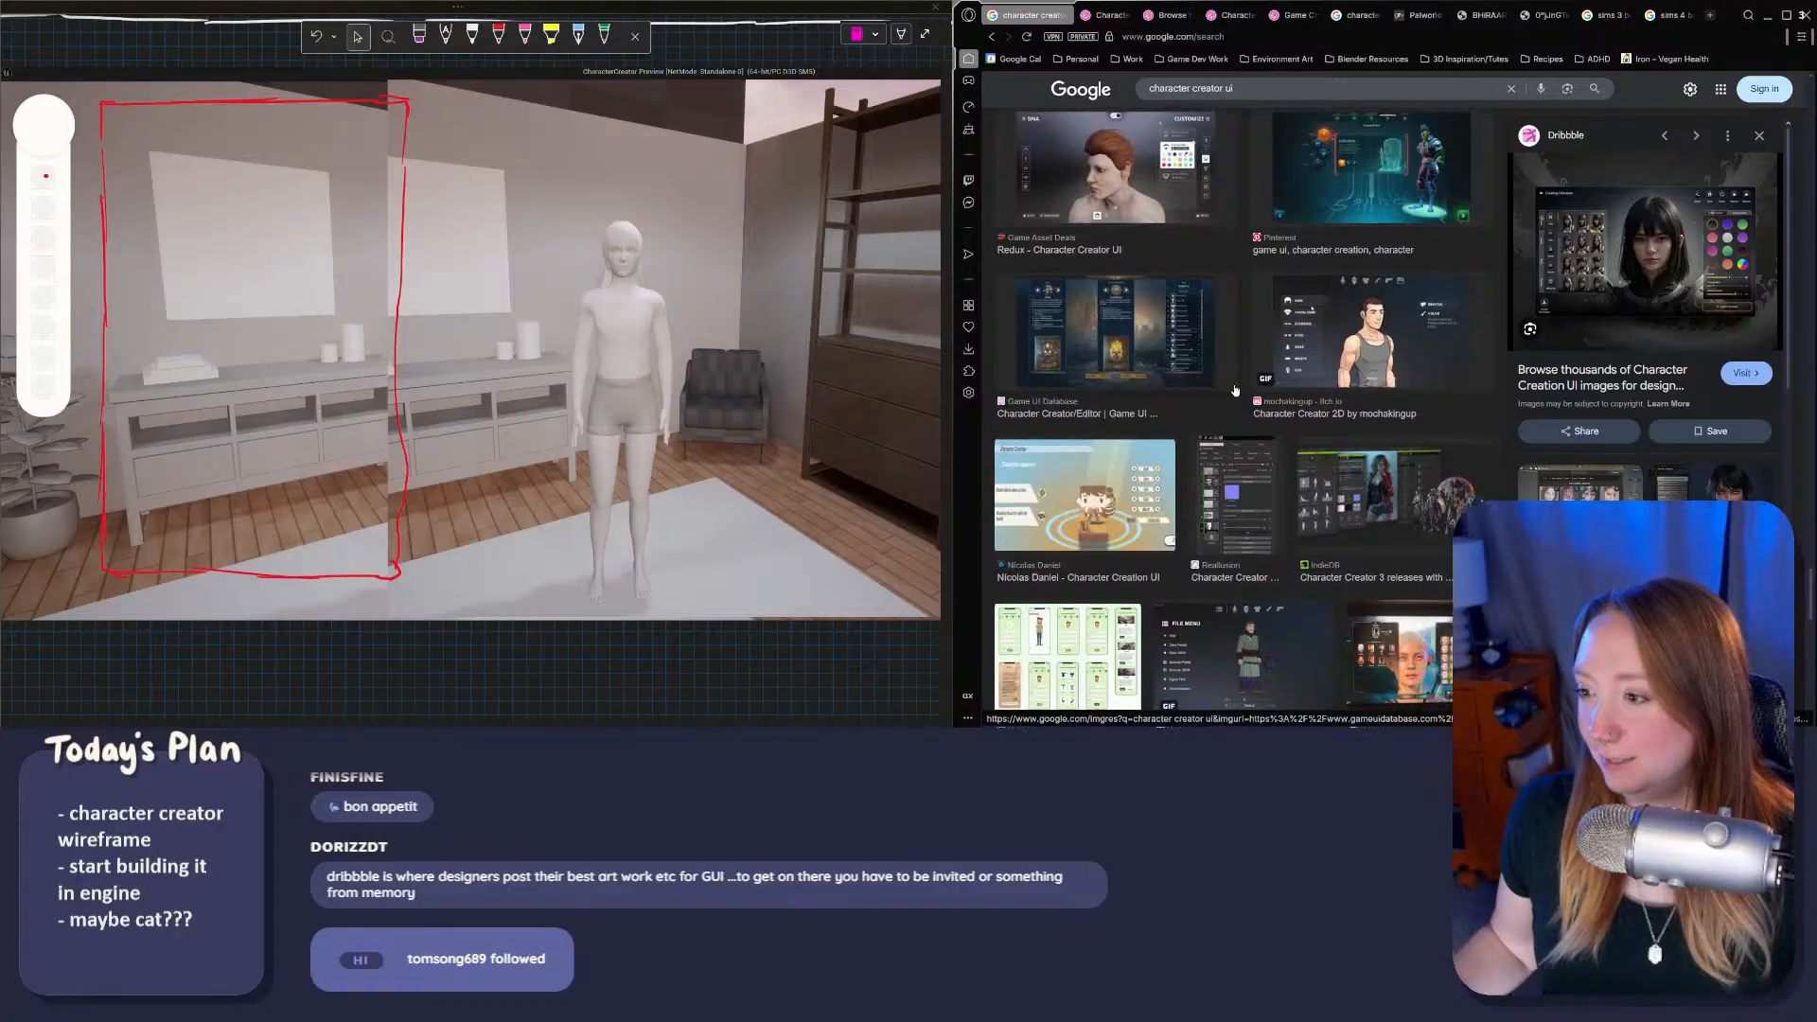
{"action": "scroll", "coordinate": [1247, 362], "scroll_direction": "down", "scroll_amount": 3}
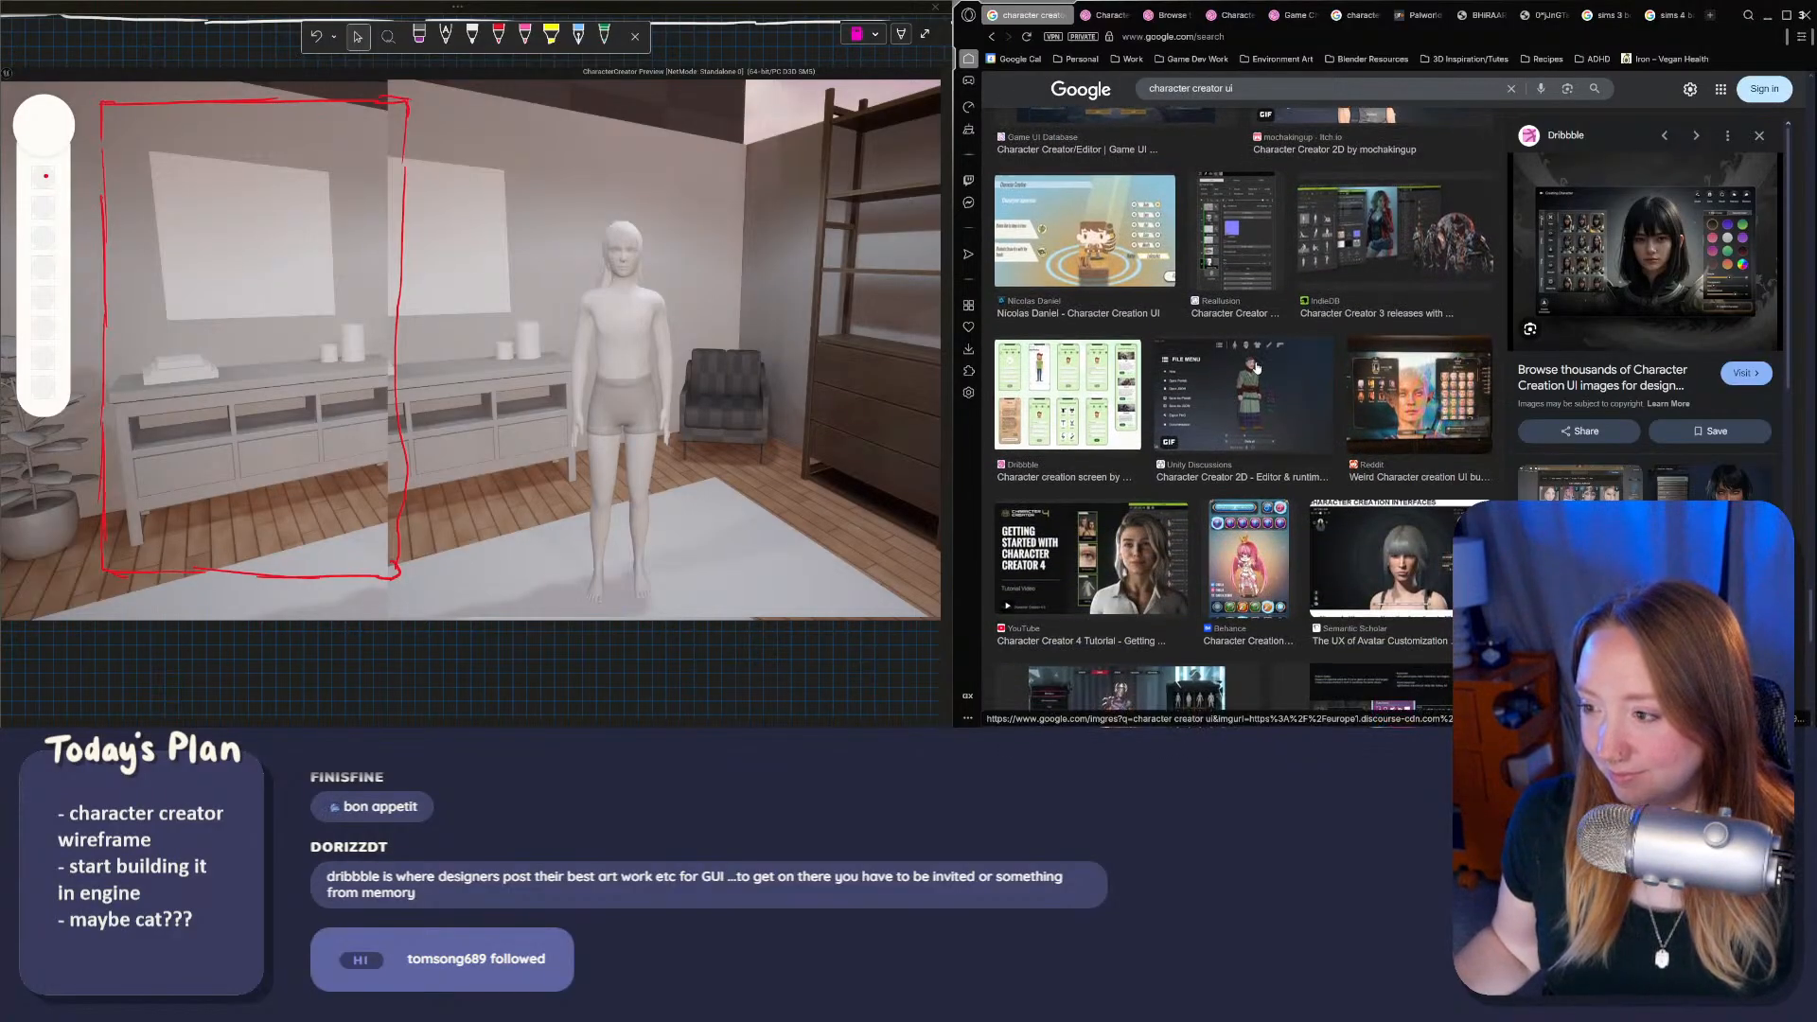
{"action": "scroll", "coordinate": [1230, 355], "scroll_direction": "down", "scroll_amount": 3}
{"action": "scroll", "coordinate": [1218, 350], "scroll_direction": "down", "scroll_amount": 4}
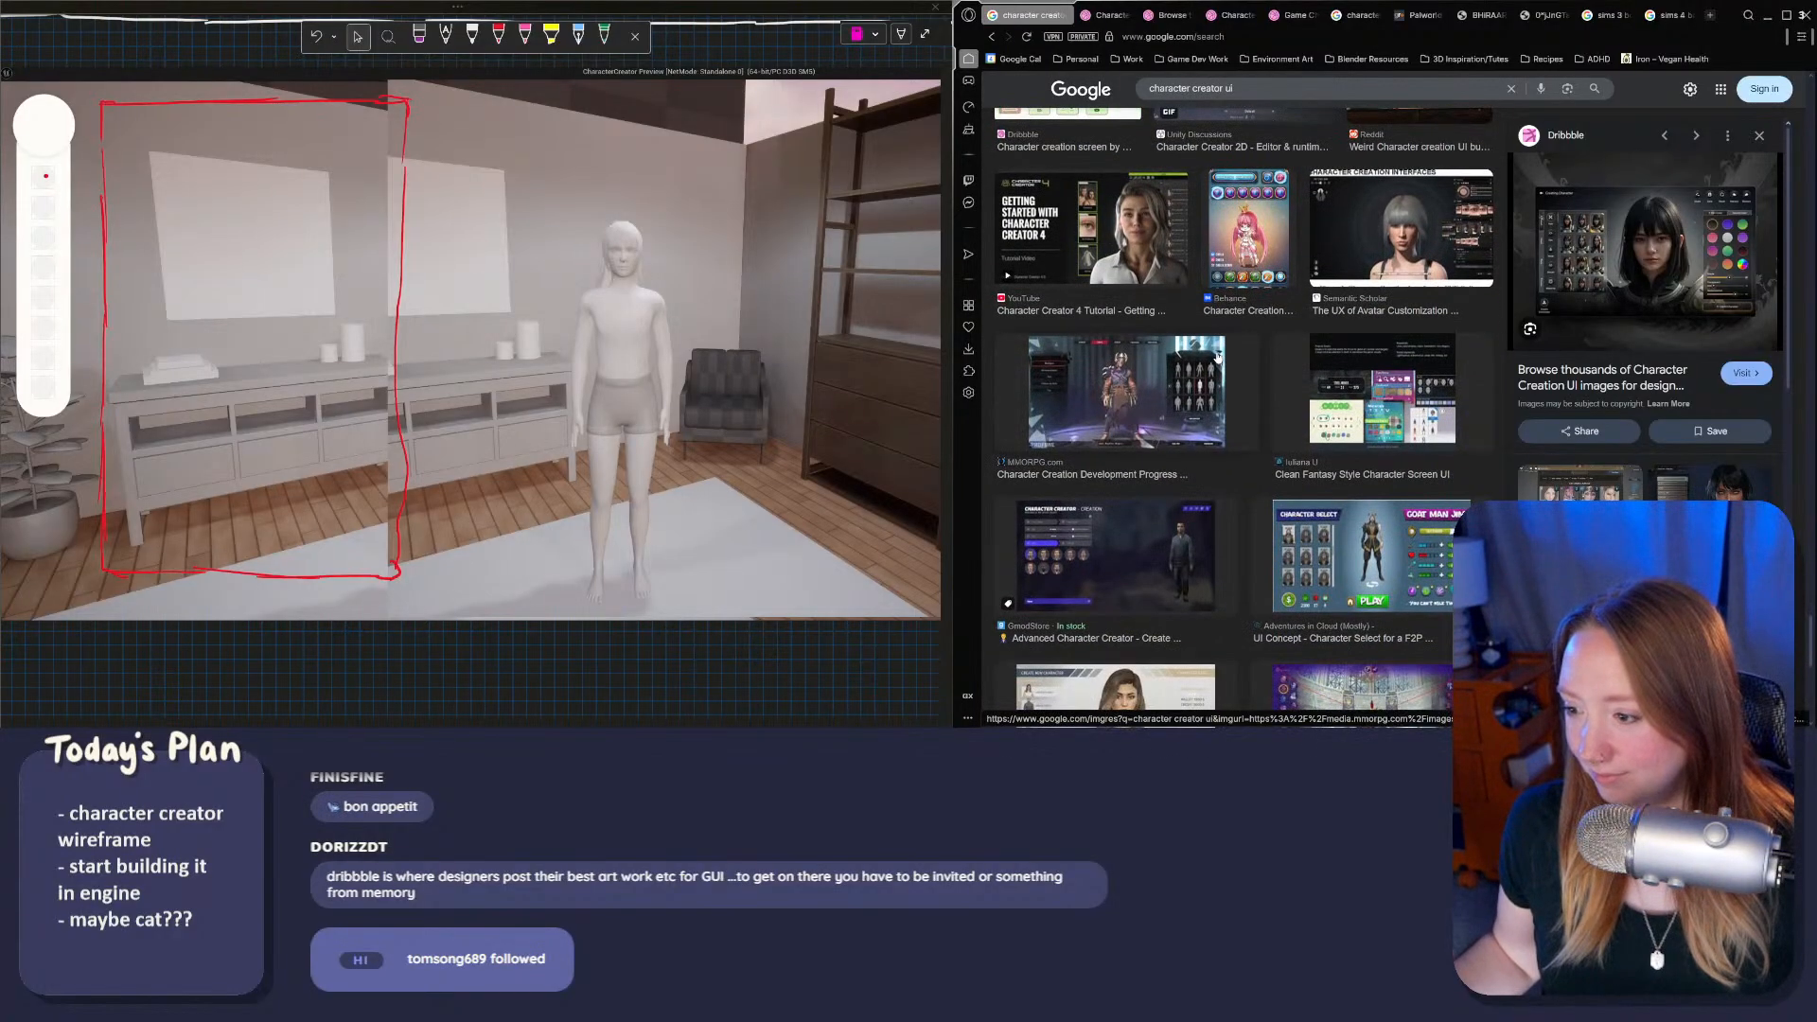
{"action": "right_click", "coordinate": [1095, 470]}
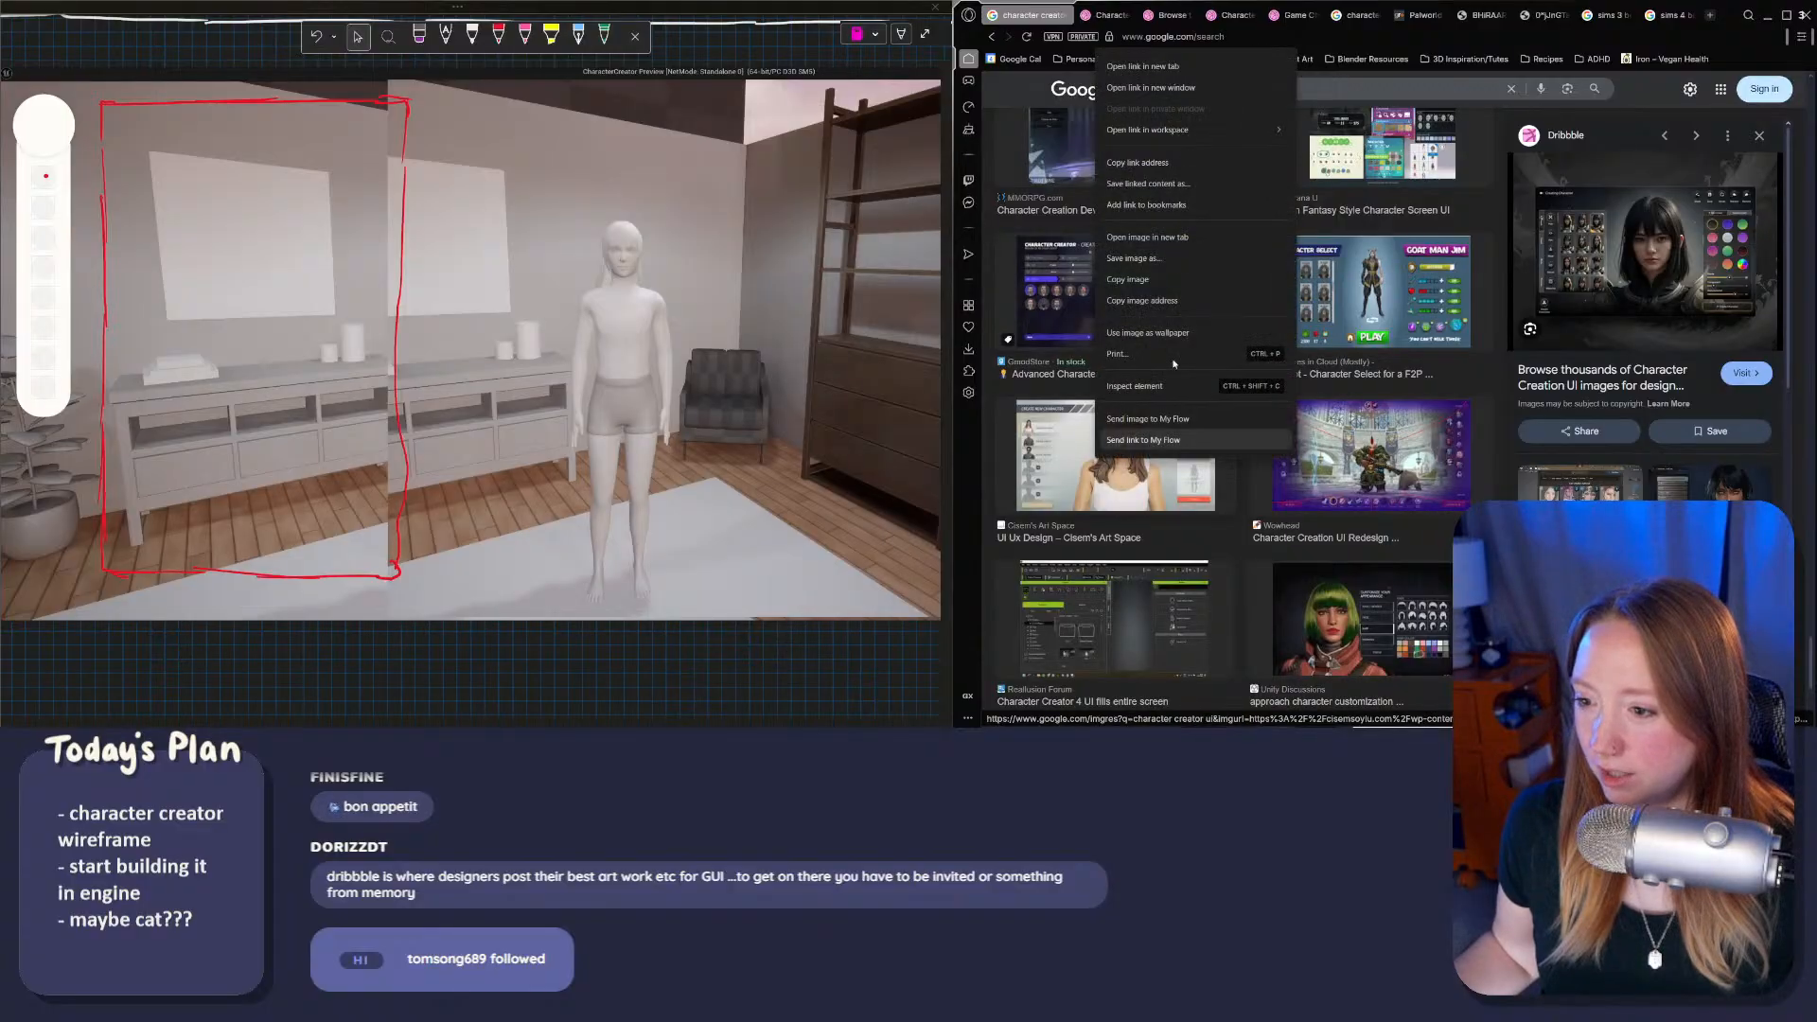
{"action": "left_click", "coordinate": [1107, 65]}
{"action": "left_click", "coordinate": [1093, 13]}
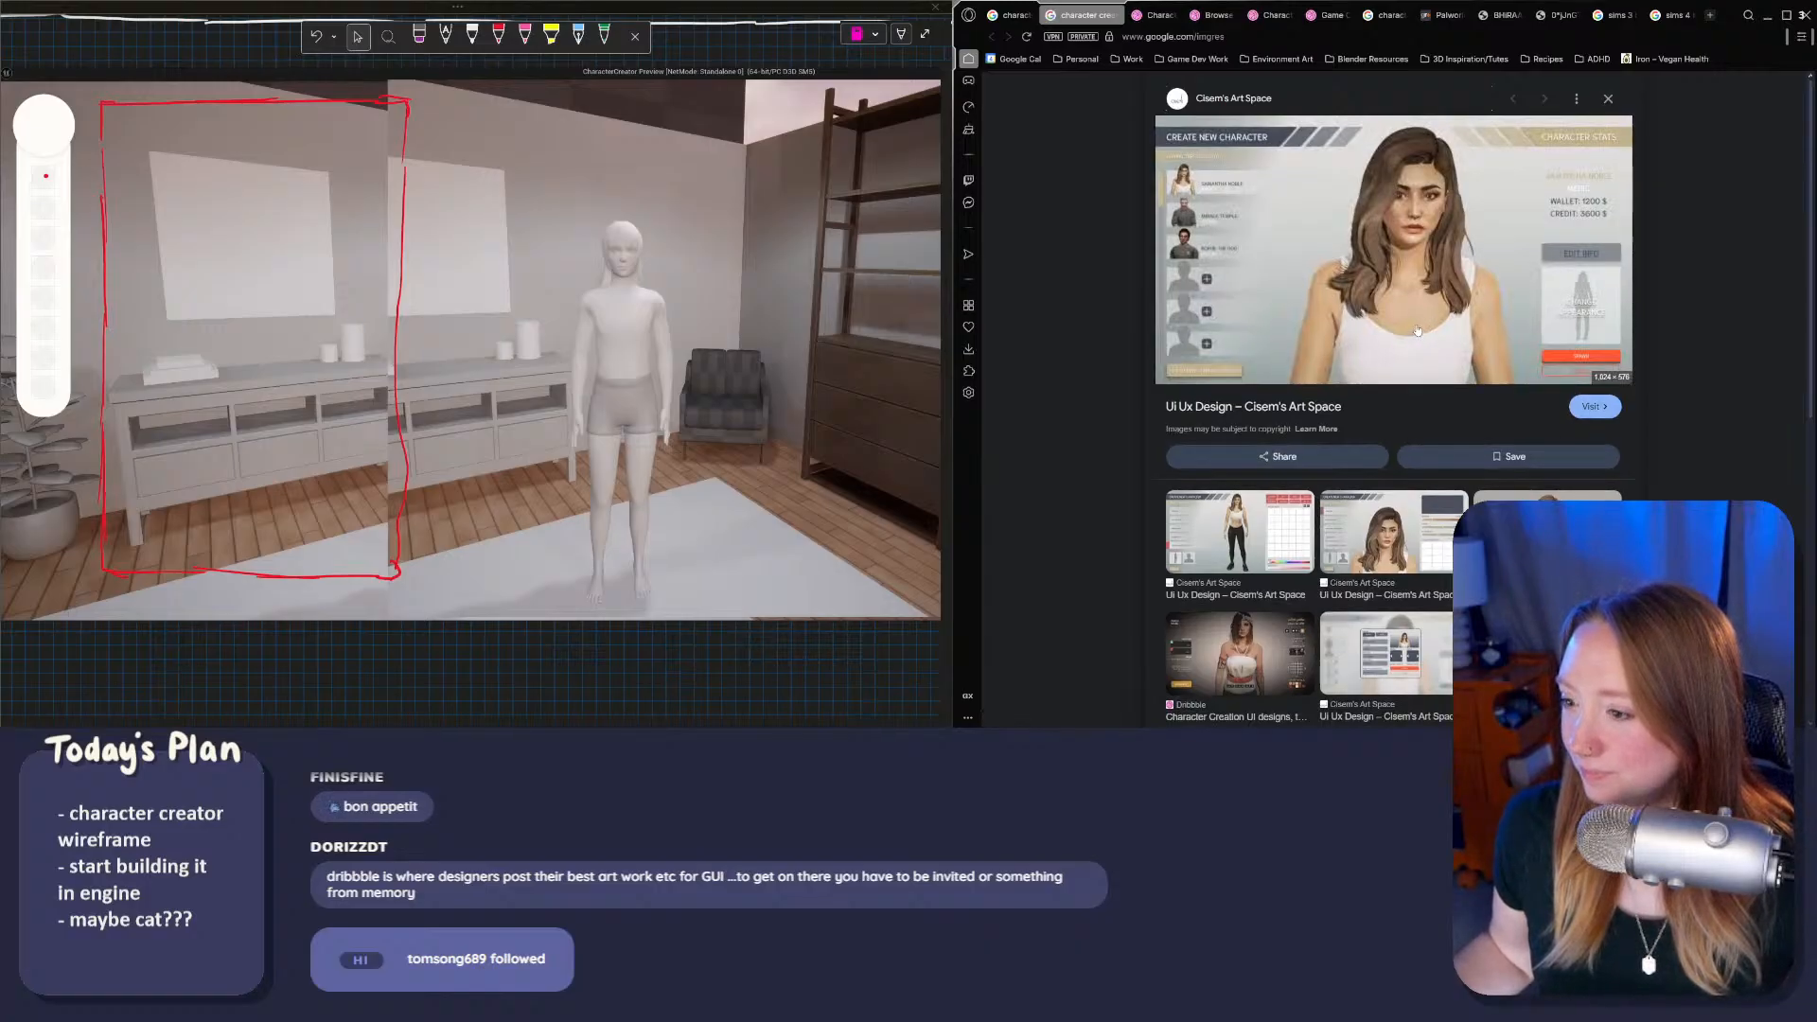
Step: Open the related full-body "Ui Ux Design" and Dribbble Character Creation UI images in new tabs, and view the full-body one
{"action": "right_click", "coordinate": [1253, 115]}
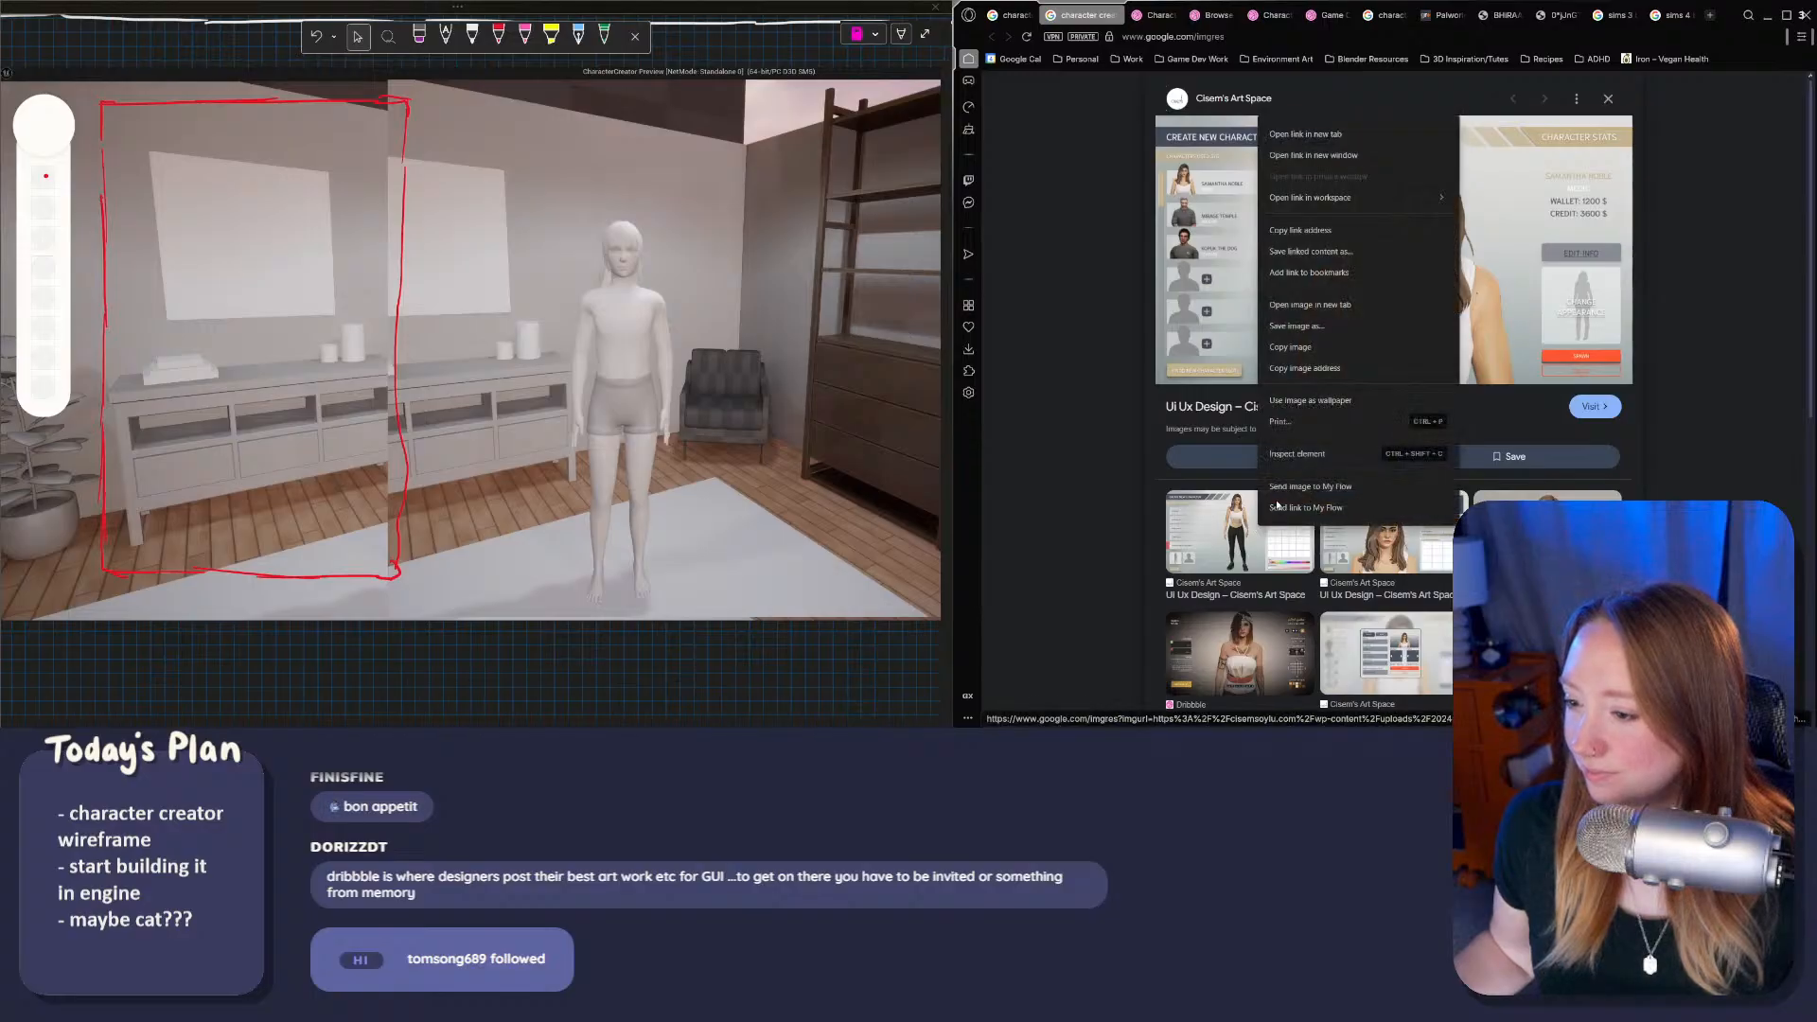
{"action": "left_click", "coordinate": [1279, 134]}
{"action": "right_click", "coordinate": [1242, 250]}
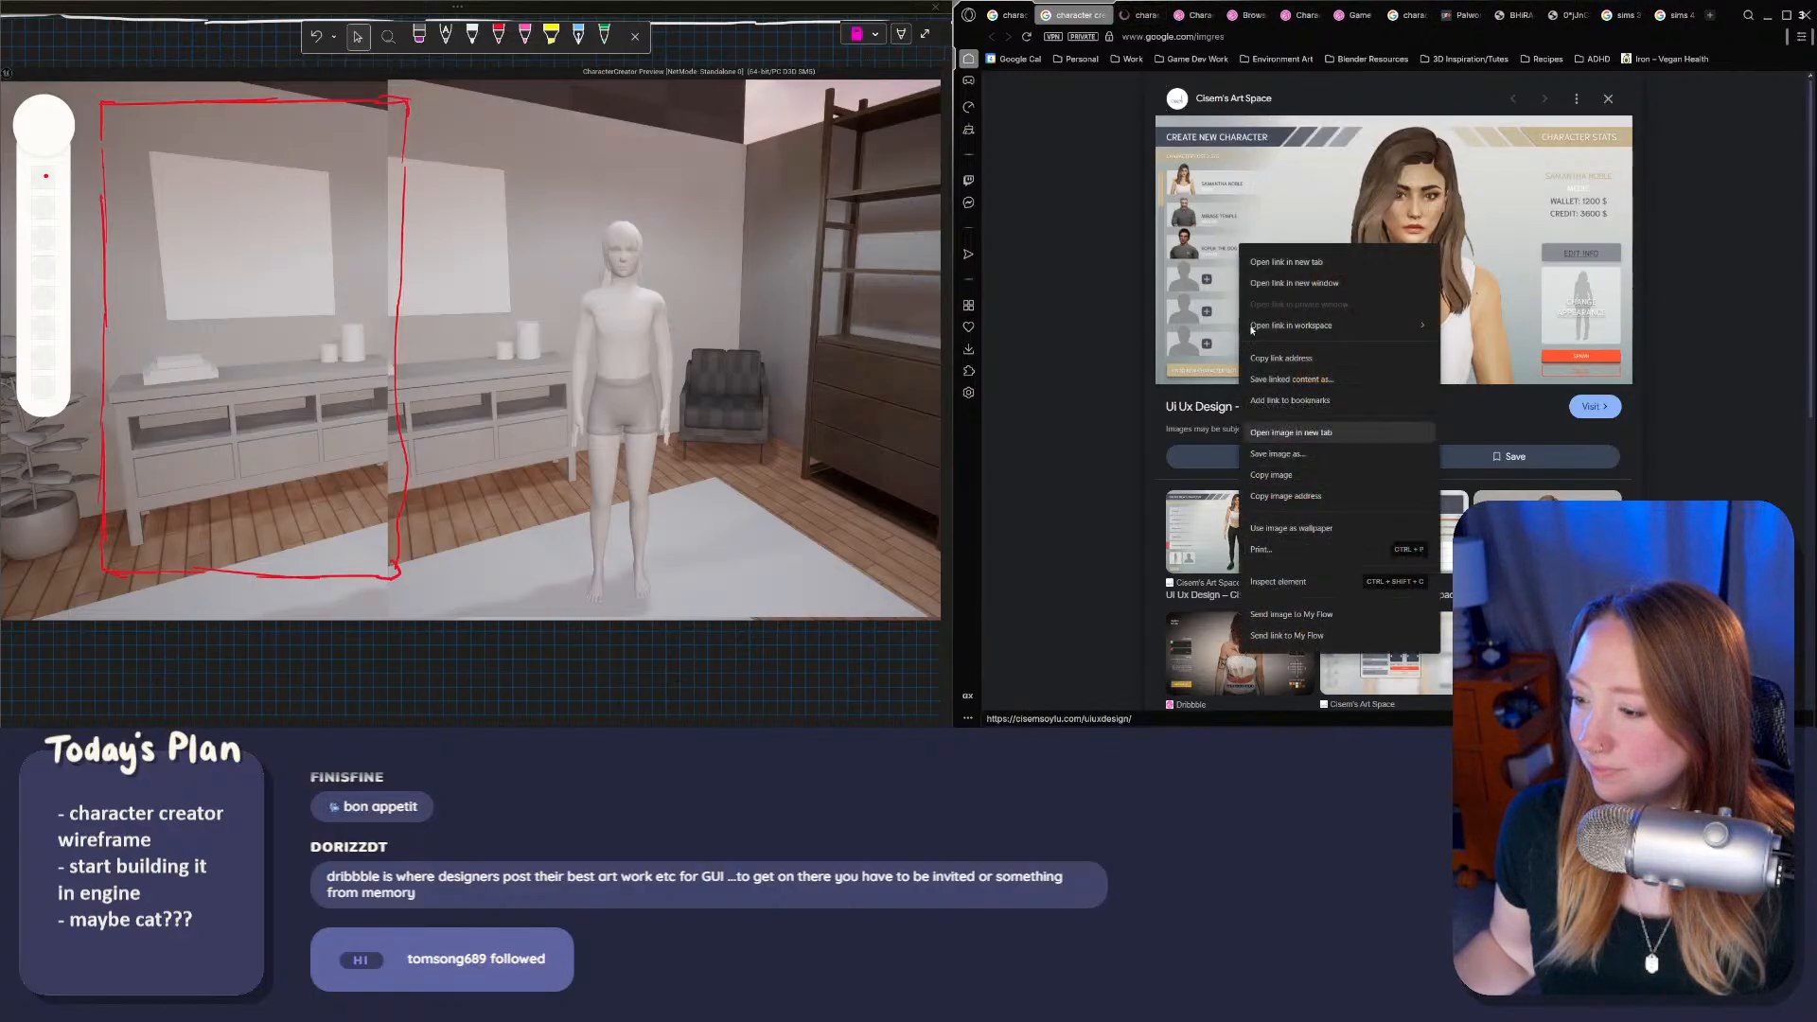
{"action": "left_click", "coordinate": [1264, 269]}
{"action": "left_click", "coordinate": [1130, 15]}
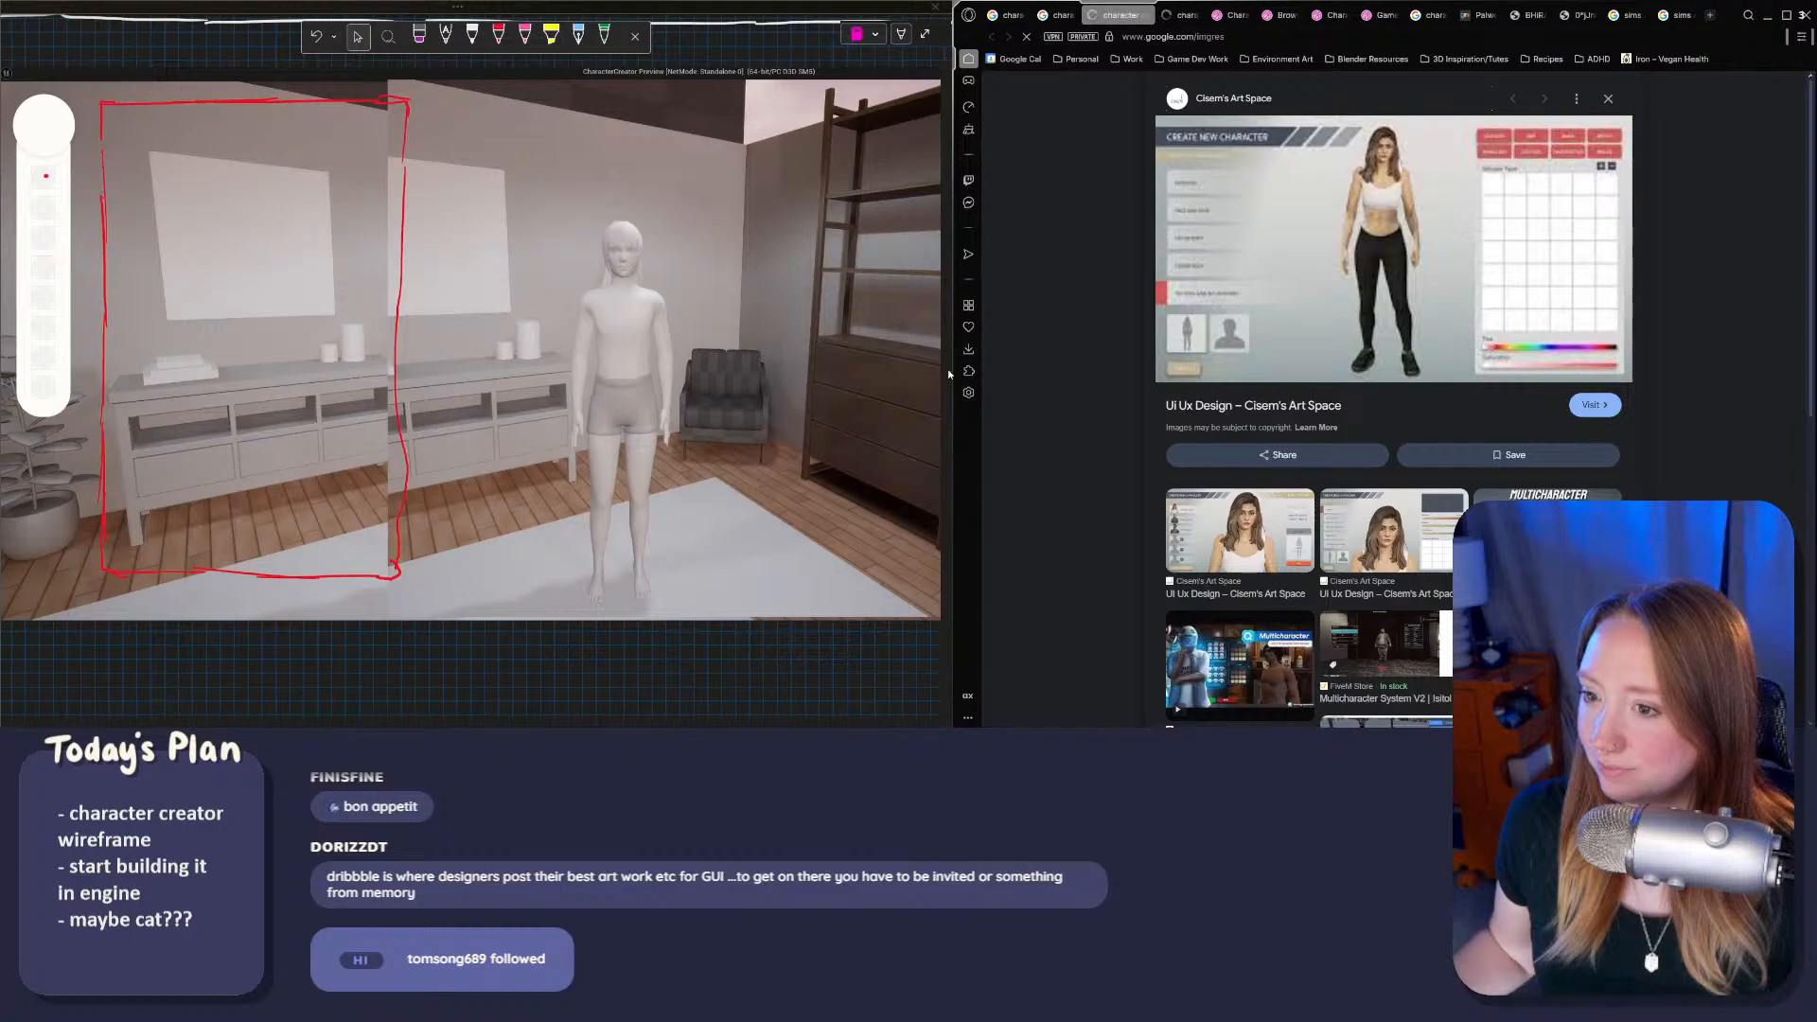
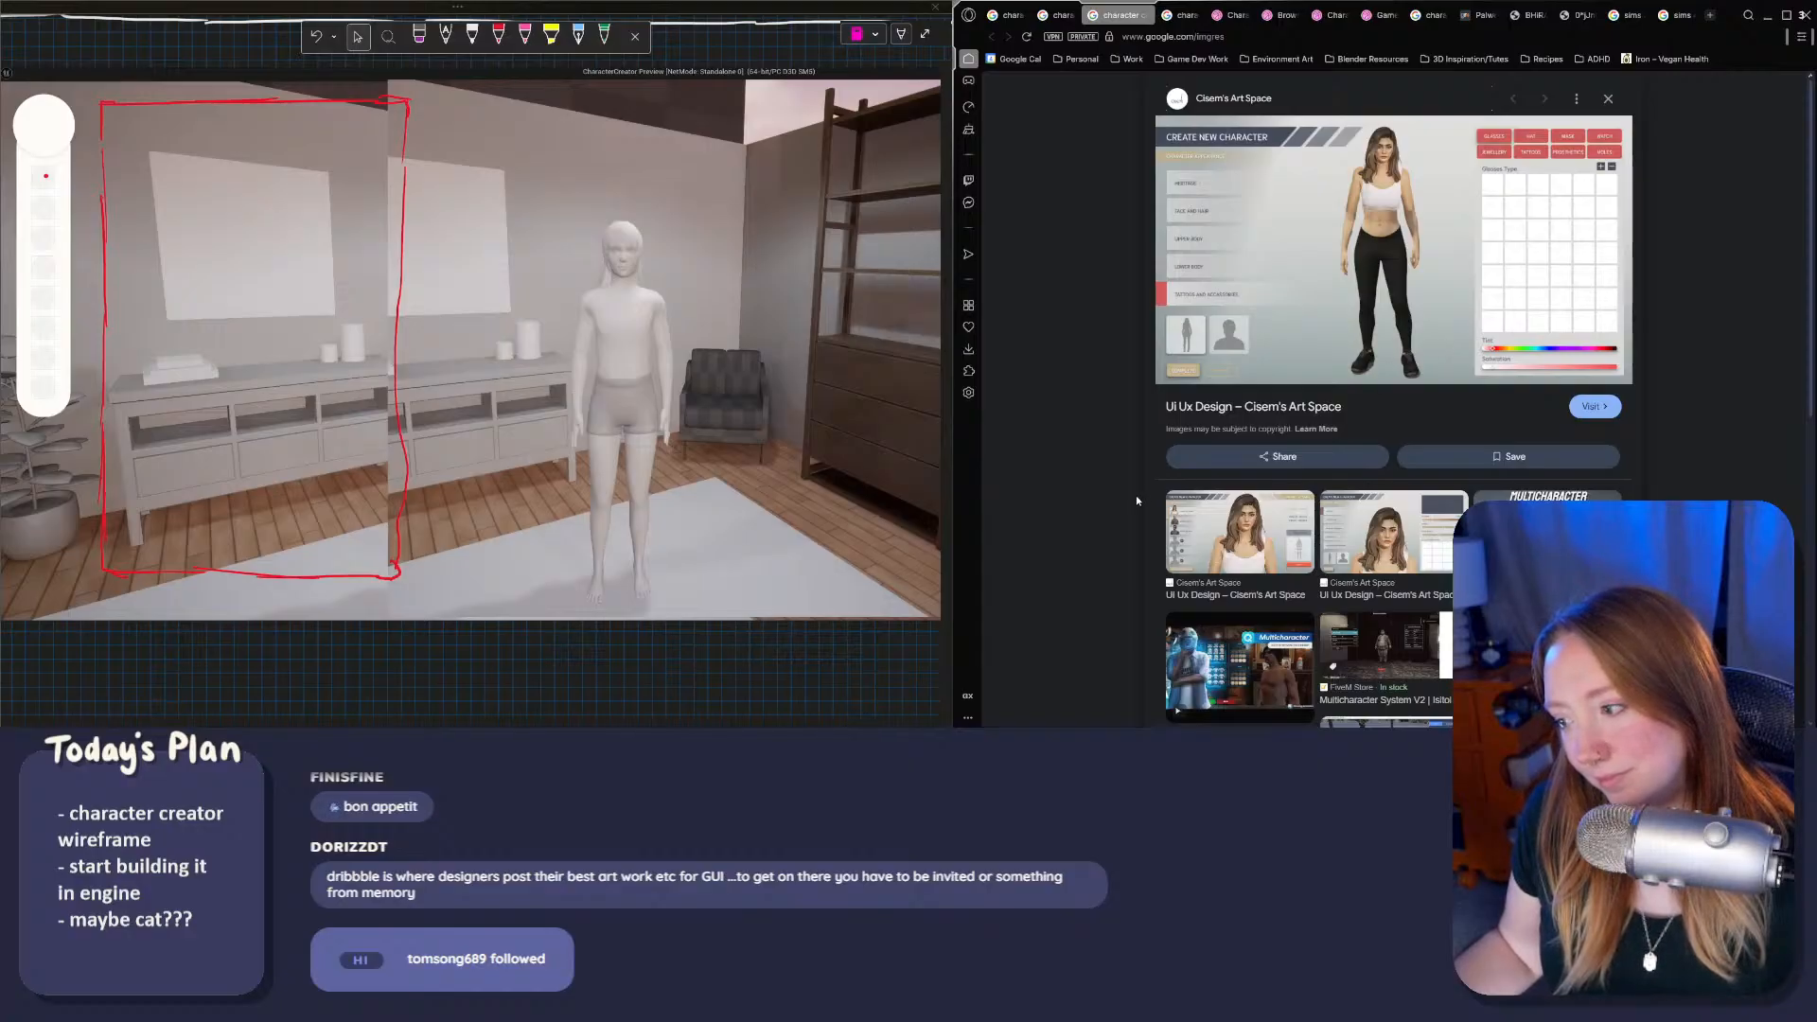
Step: Open the Dribbble Character Creation UI image on its own in a new tab and enlarge it to examine its layout
{"action": "left_click", "coordinate": [1183, 15]}
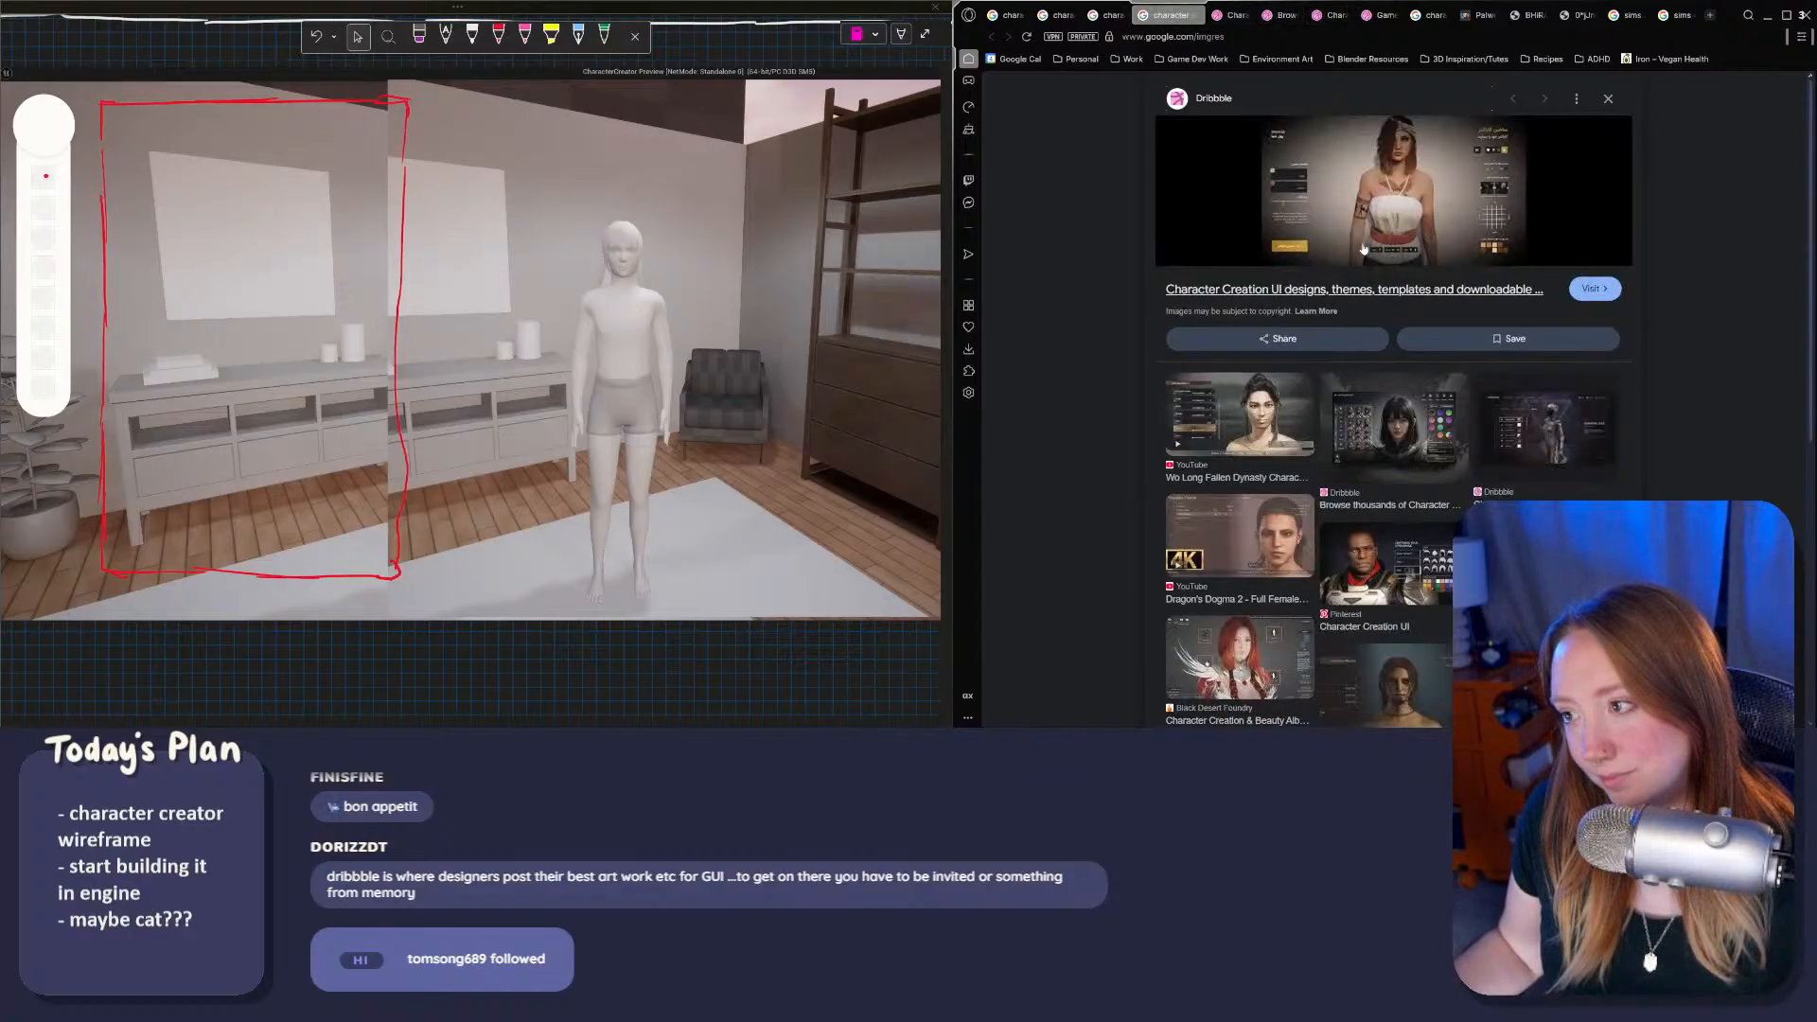
{"action": "right_click", "coordinate": [1371, 177]}
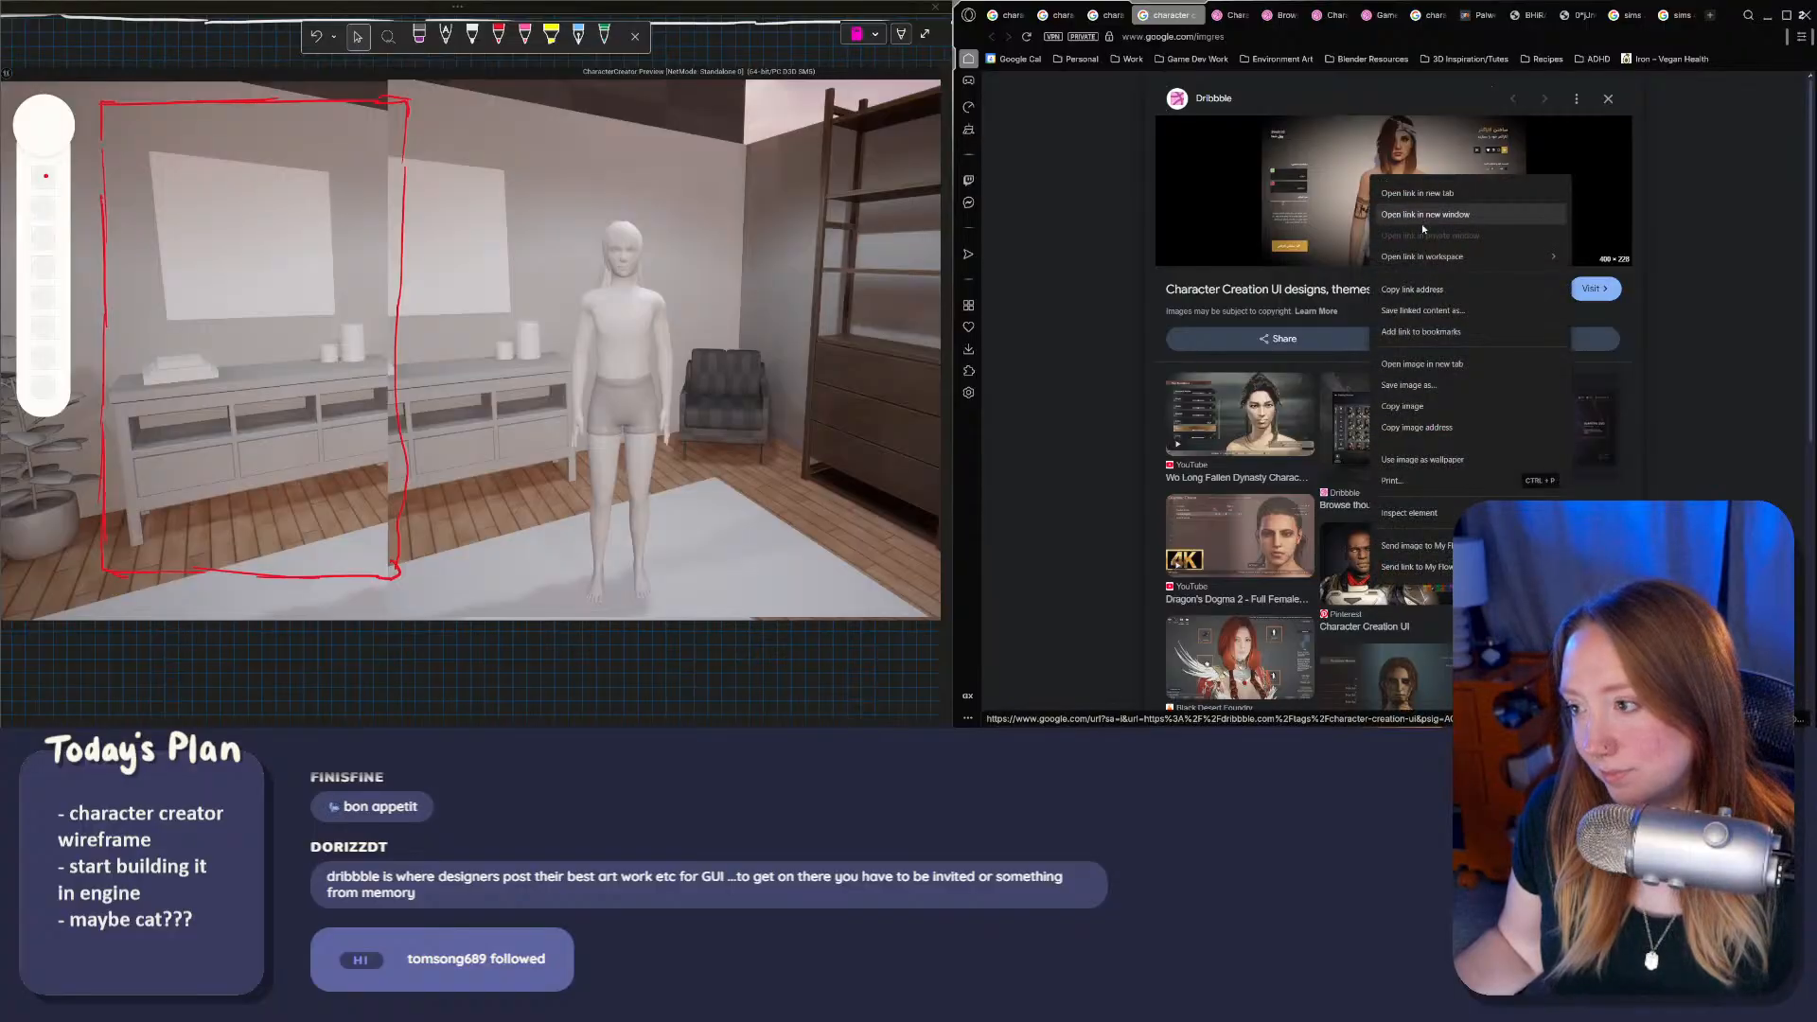
{"action": "left_click", "coordinate": [1429, 367]}
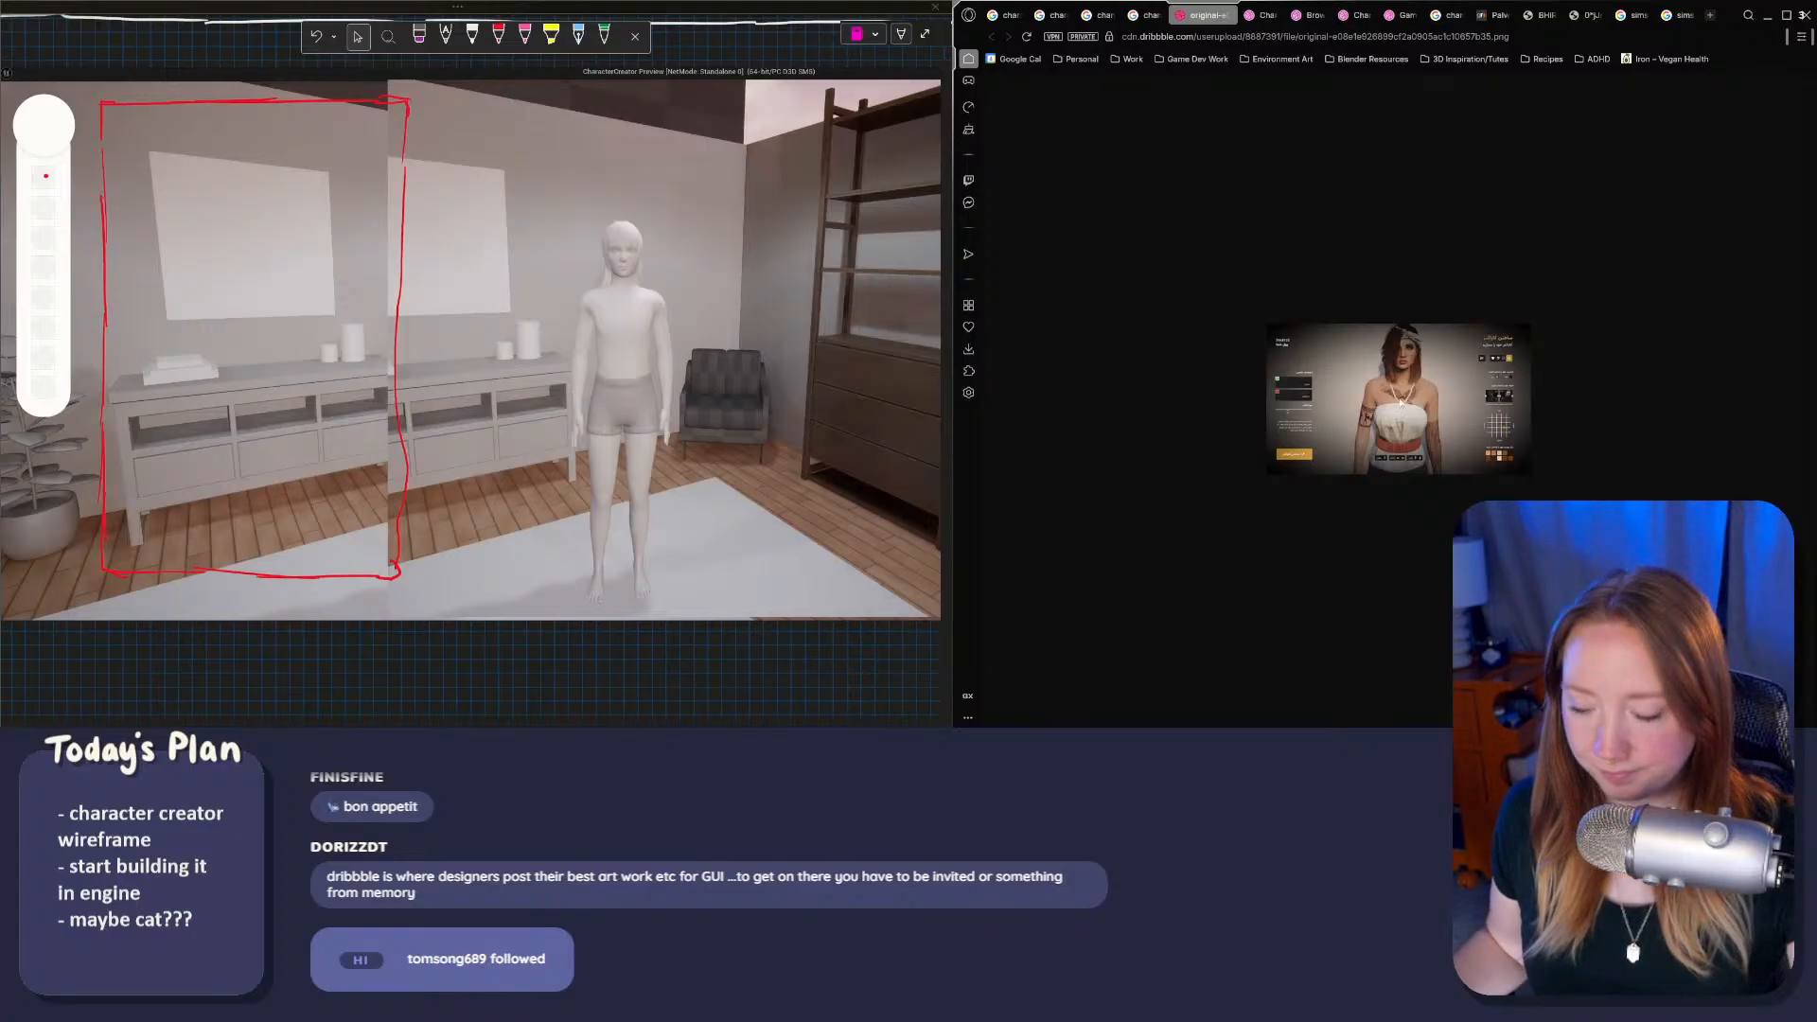
{"action": "scroll", "coordinate": [1401, 402], "scroll_direction": "up", "scroll_amount": 5, "text": "ctrl"}
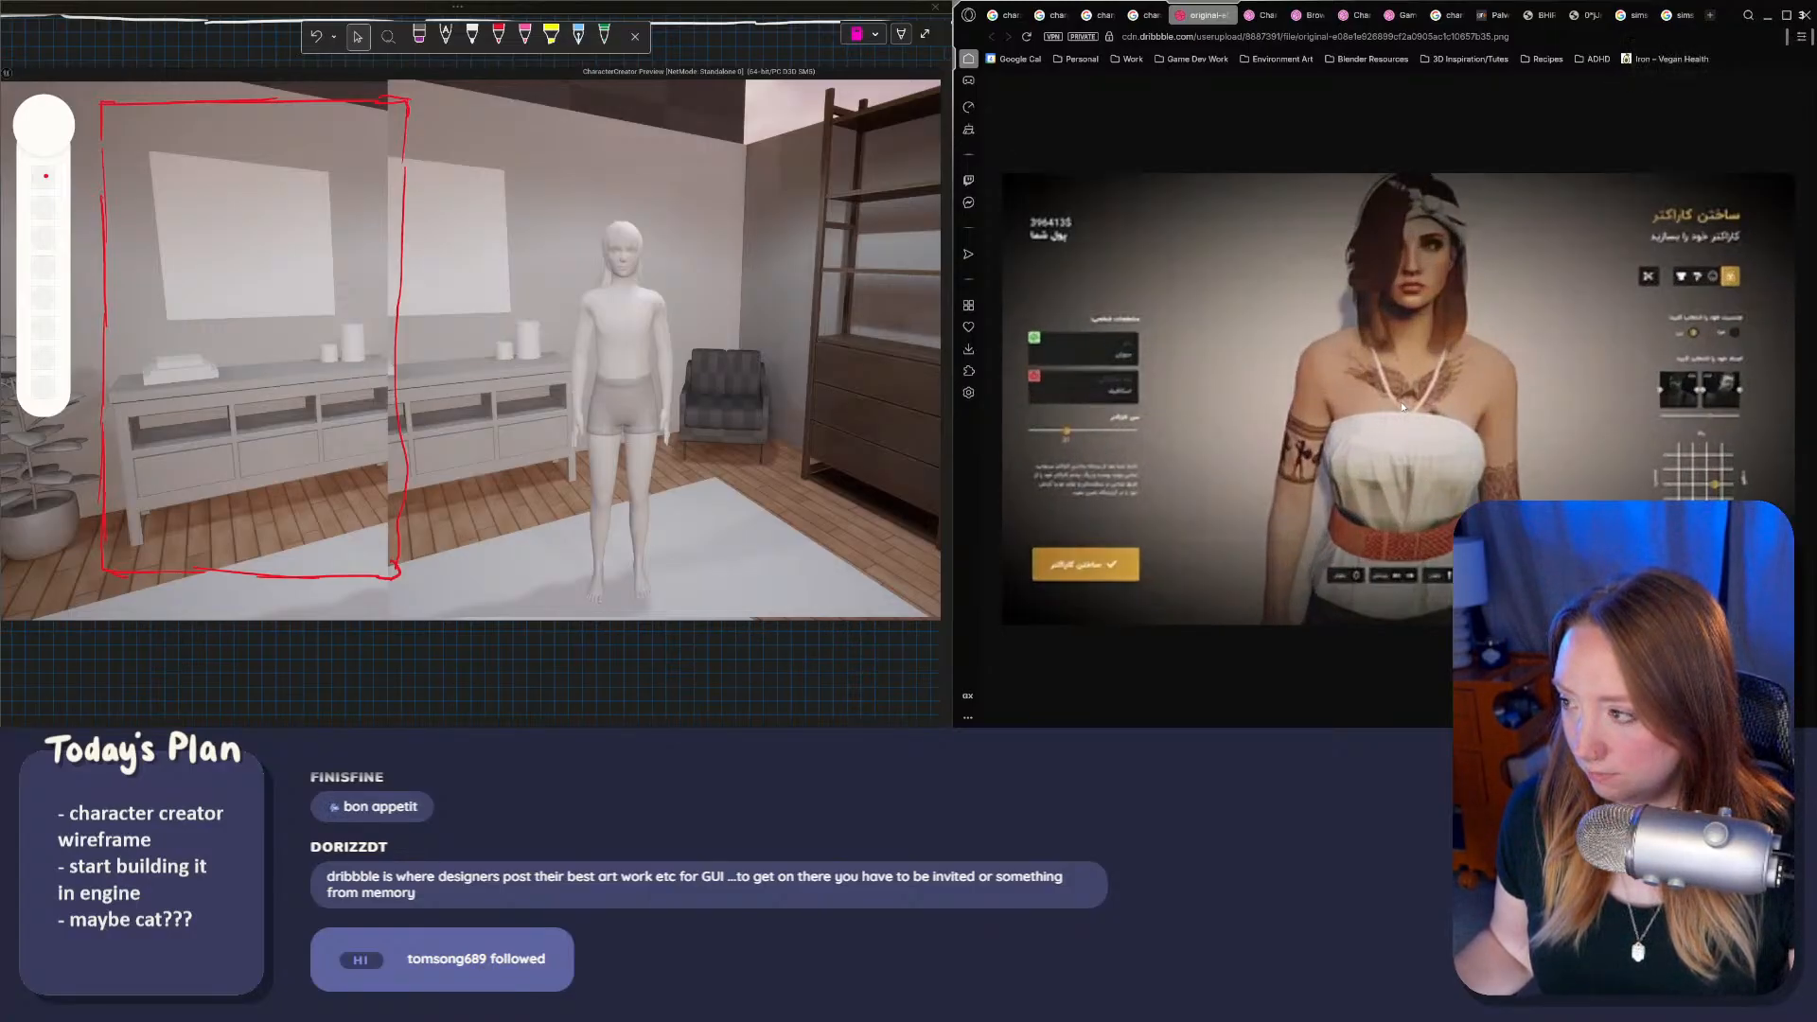
{"action": "scroll", "coordinate": [1401, 406], "scroll_direction": "down", "scroll_amount": 1, "text": "ctrl"}
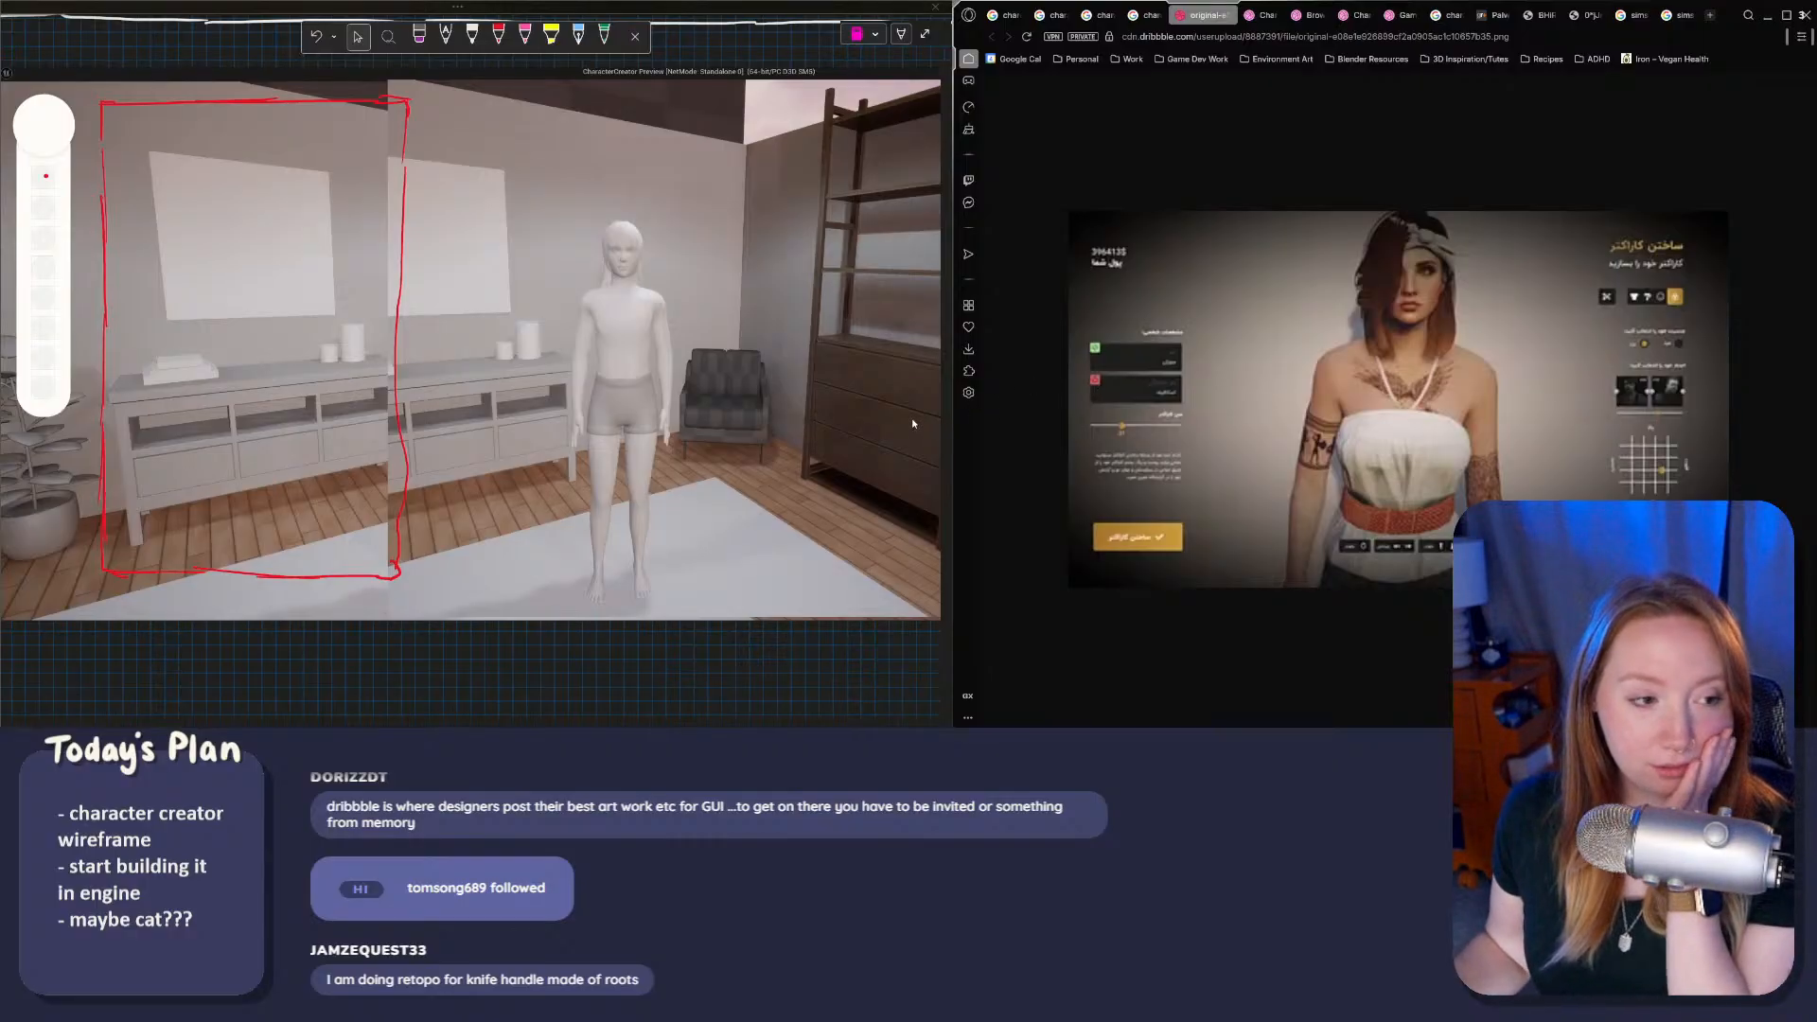
Step: Close the standalone Dribbble image and look through the images related to the Dribbble Character Creation UI result
{"action": "left_click", "coordinate": [1230, 16]}
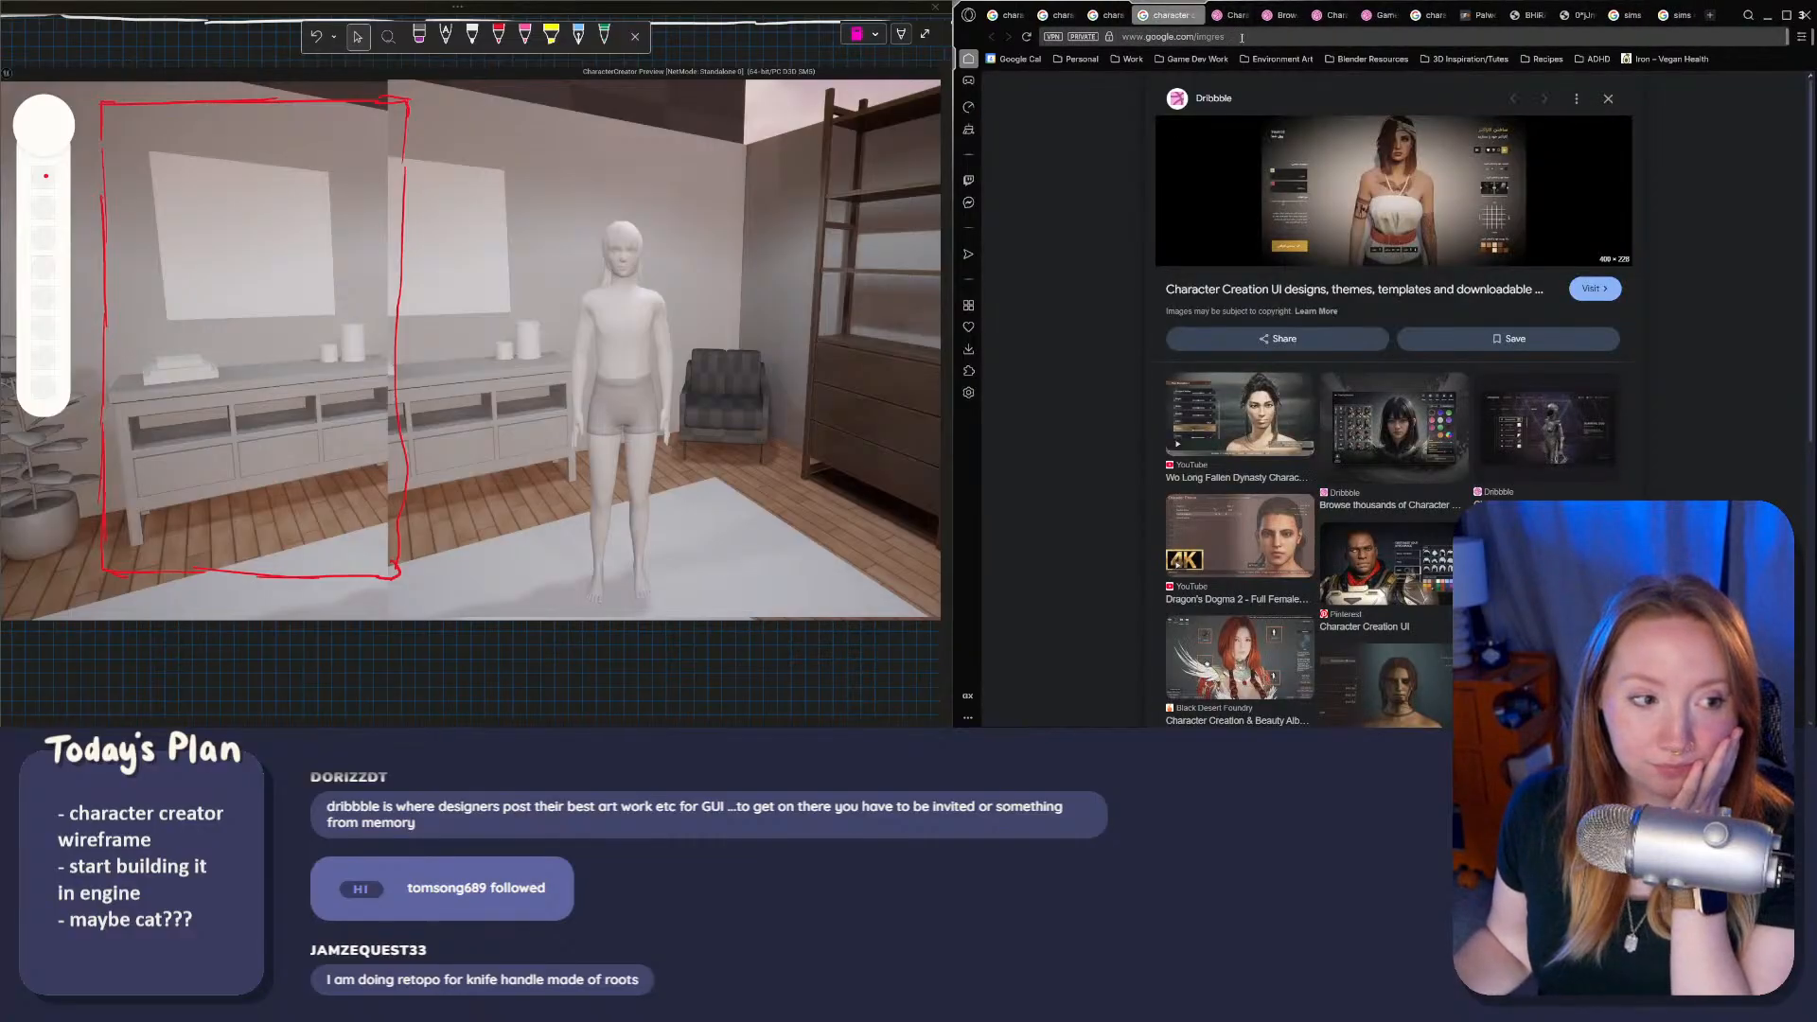
{"action": "scroll", "coordinate": [1151, 422], "scroll_direction": "down", "scroll_amount": 1}
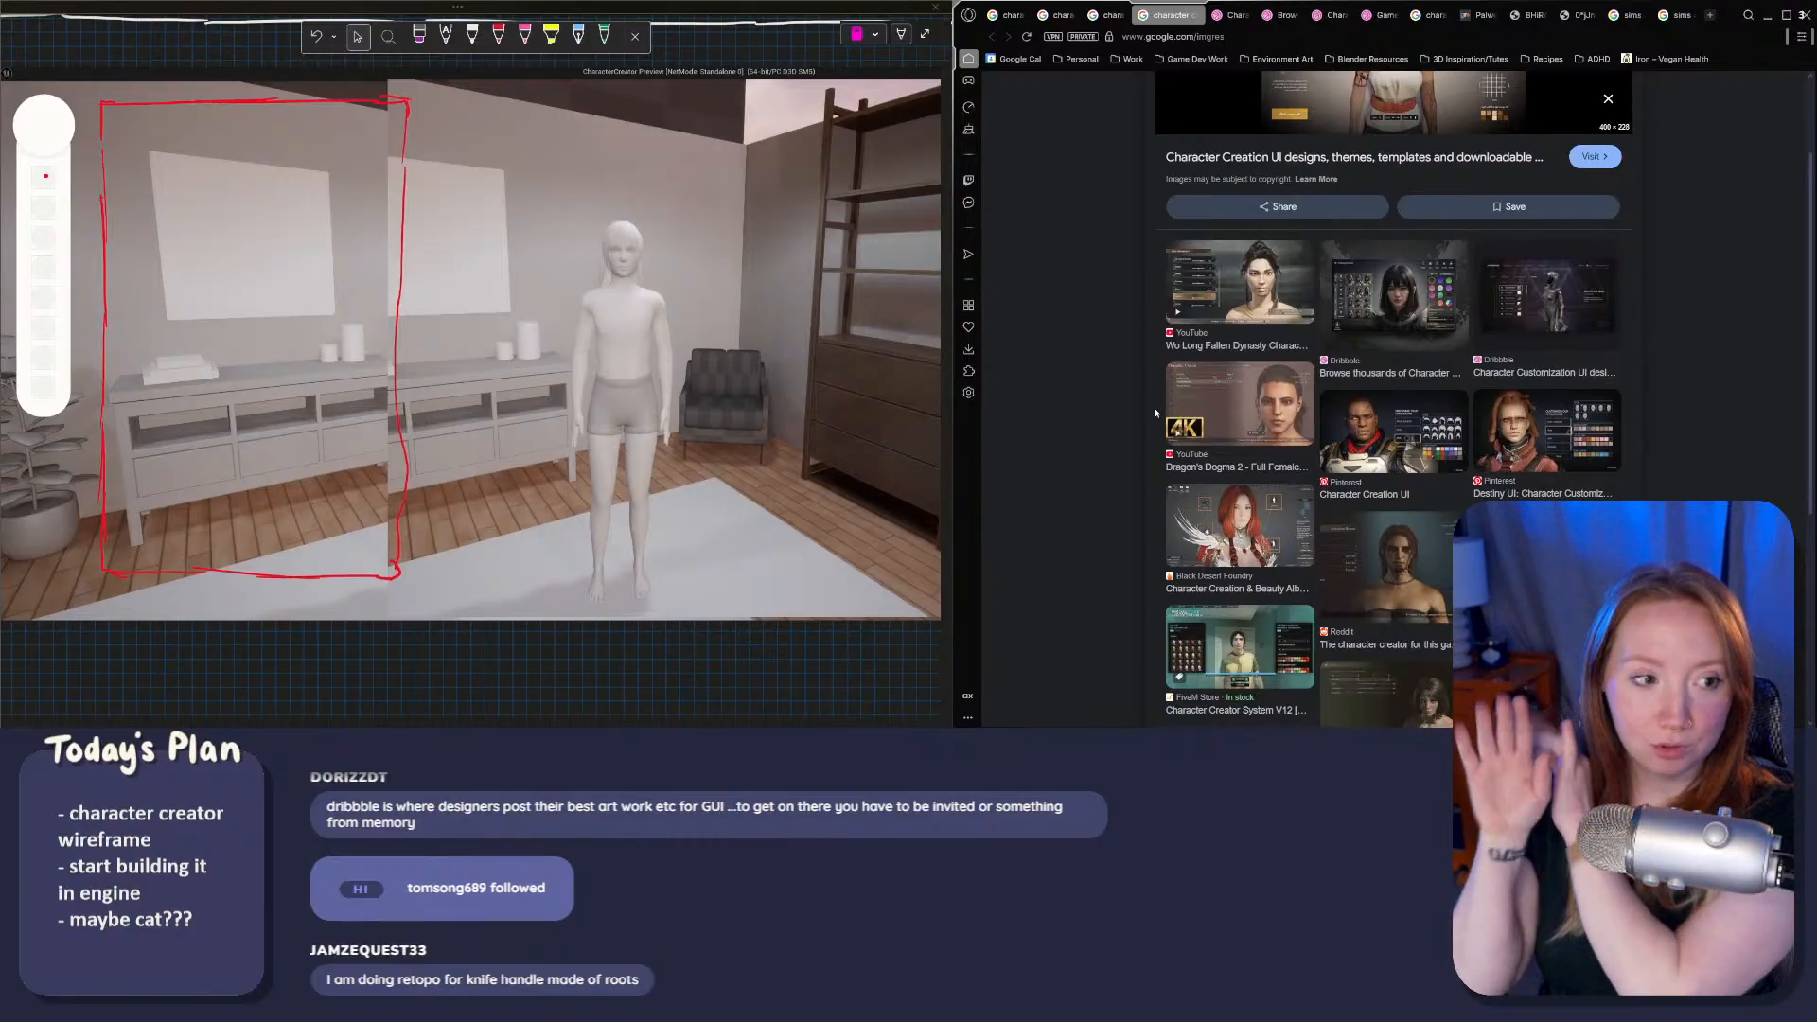
{"action": "scroll", "coordinate": [1231, 417], "scroll_direction": "down", "scroll_amount": 2}
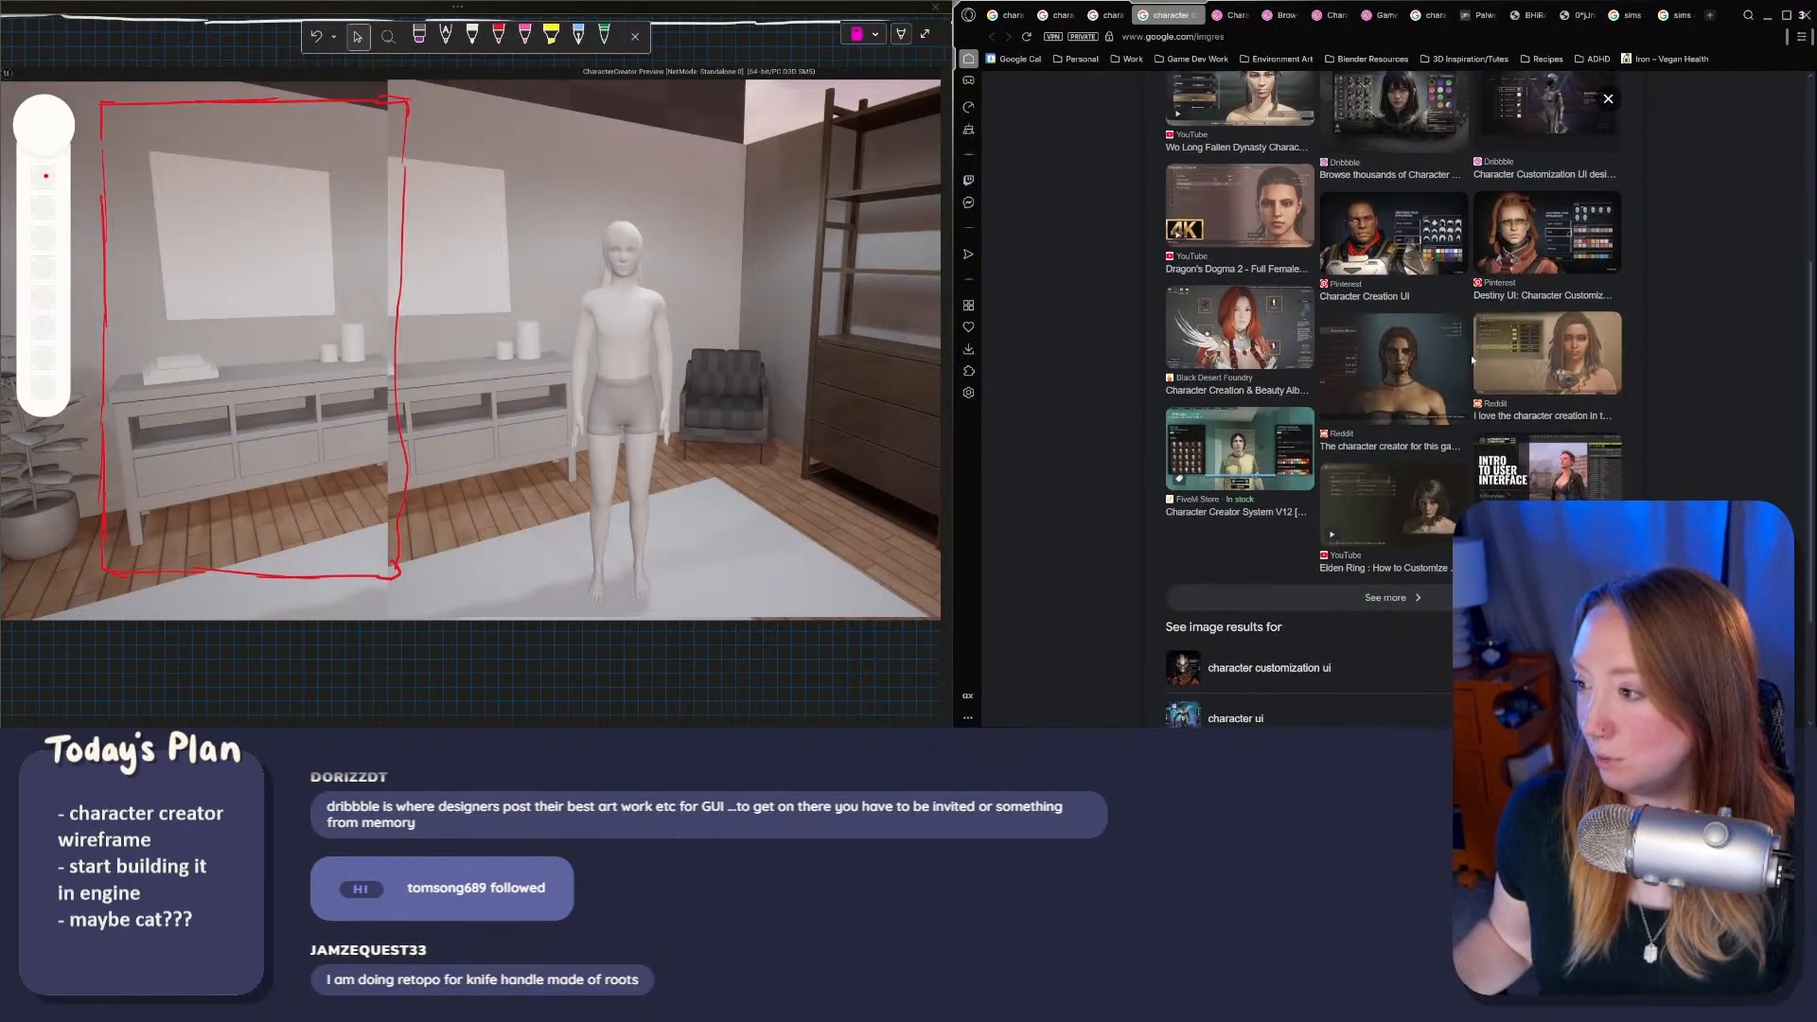
{"action": "scroll", "coordinate": [1402, 450], "scroll_direction": "down", "scroll_amount": 1}
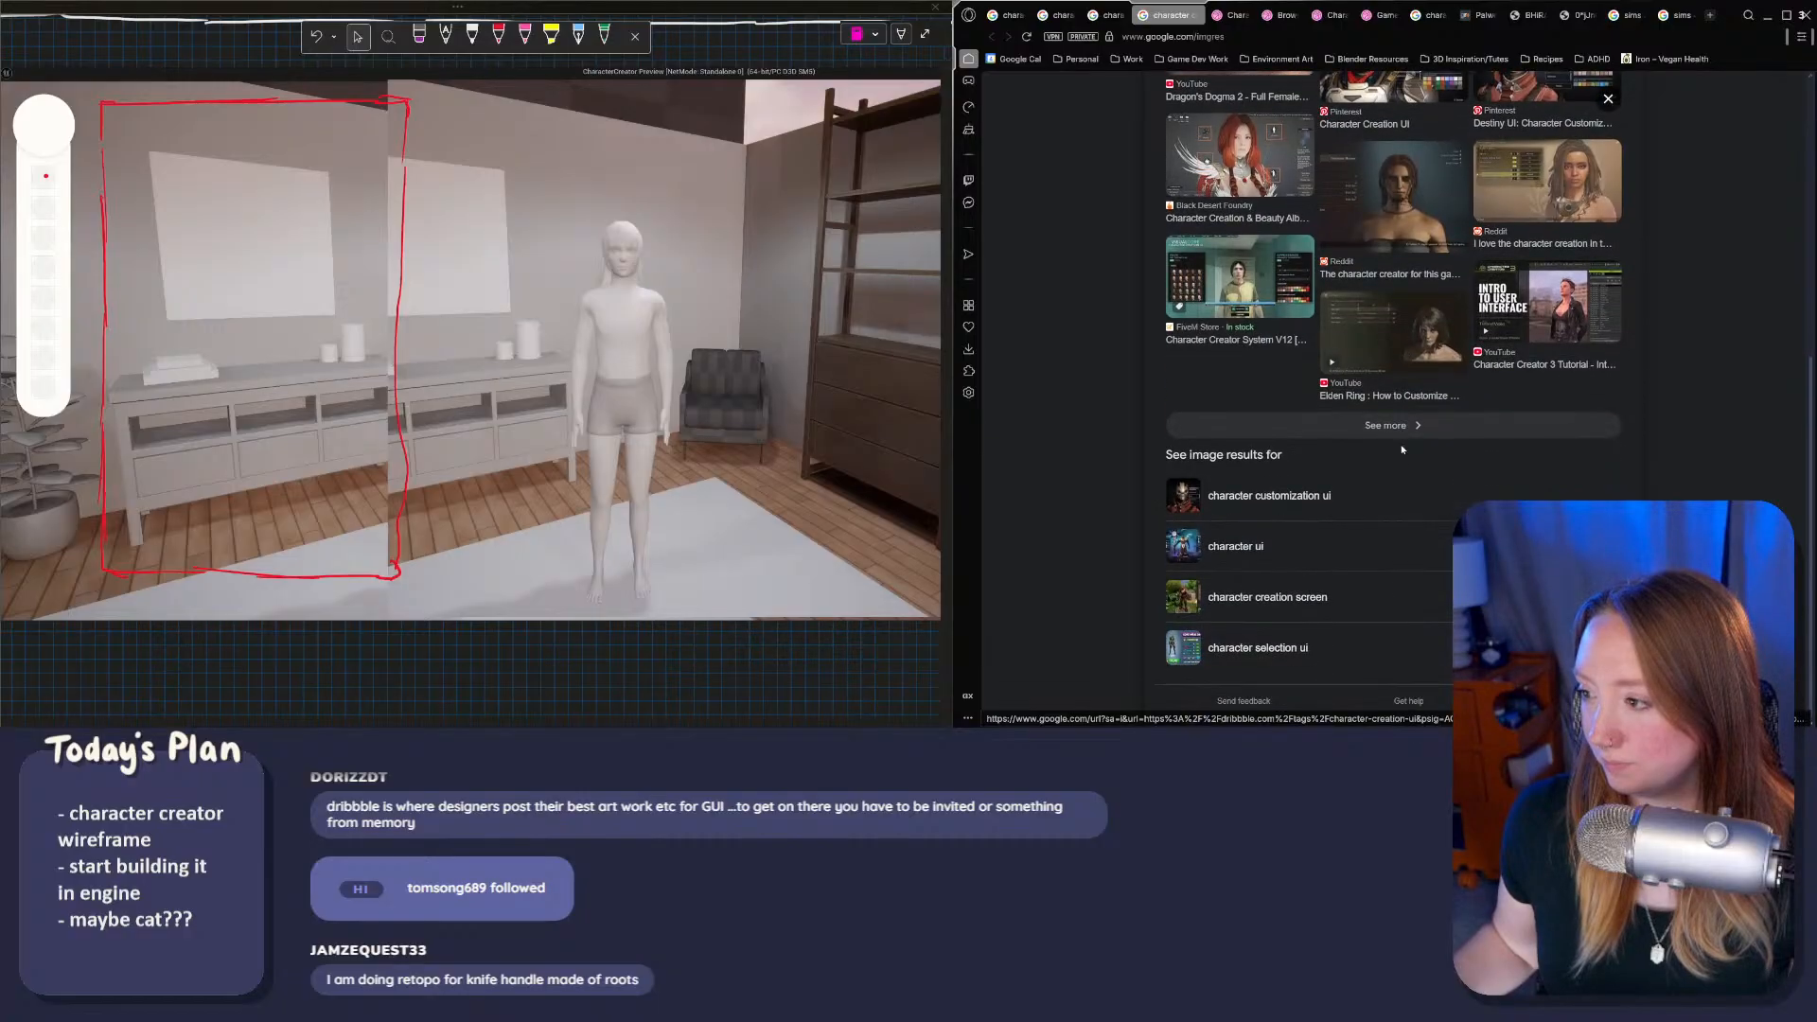
{"action": "scroll", "coordinate": [1399, 445], "scroll_direction": "up", "scroll_amount": 4}
Step: Revisit both Create New Character design previews and look through the portrait version's related images
{"action": "left_click", "coordinate": [1112, 15]}
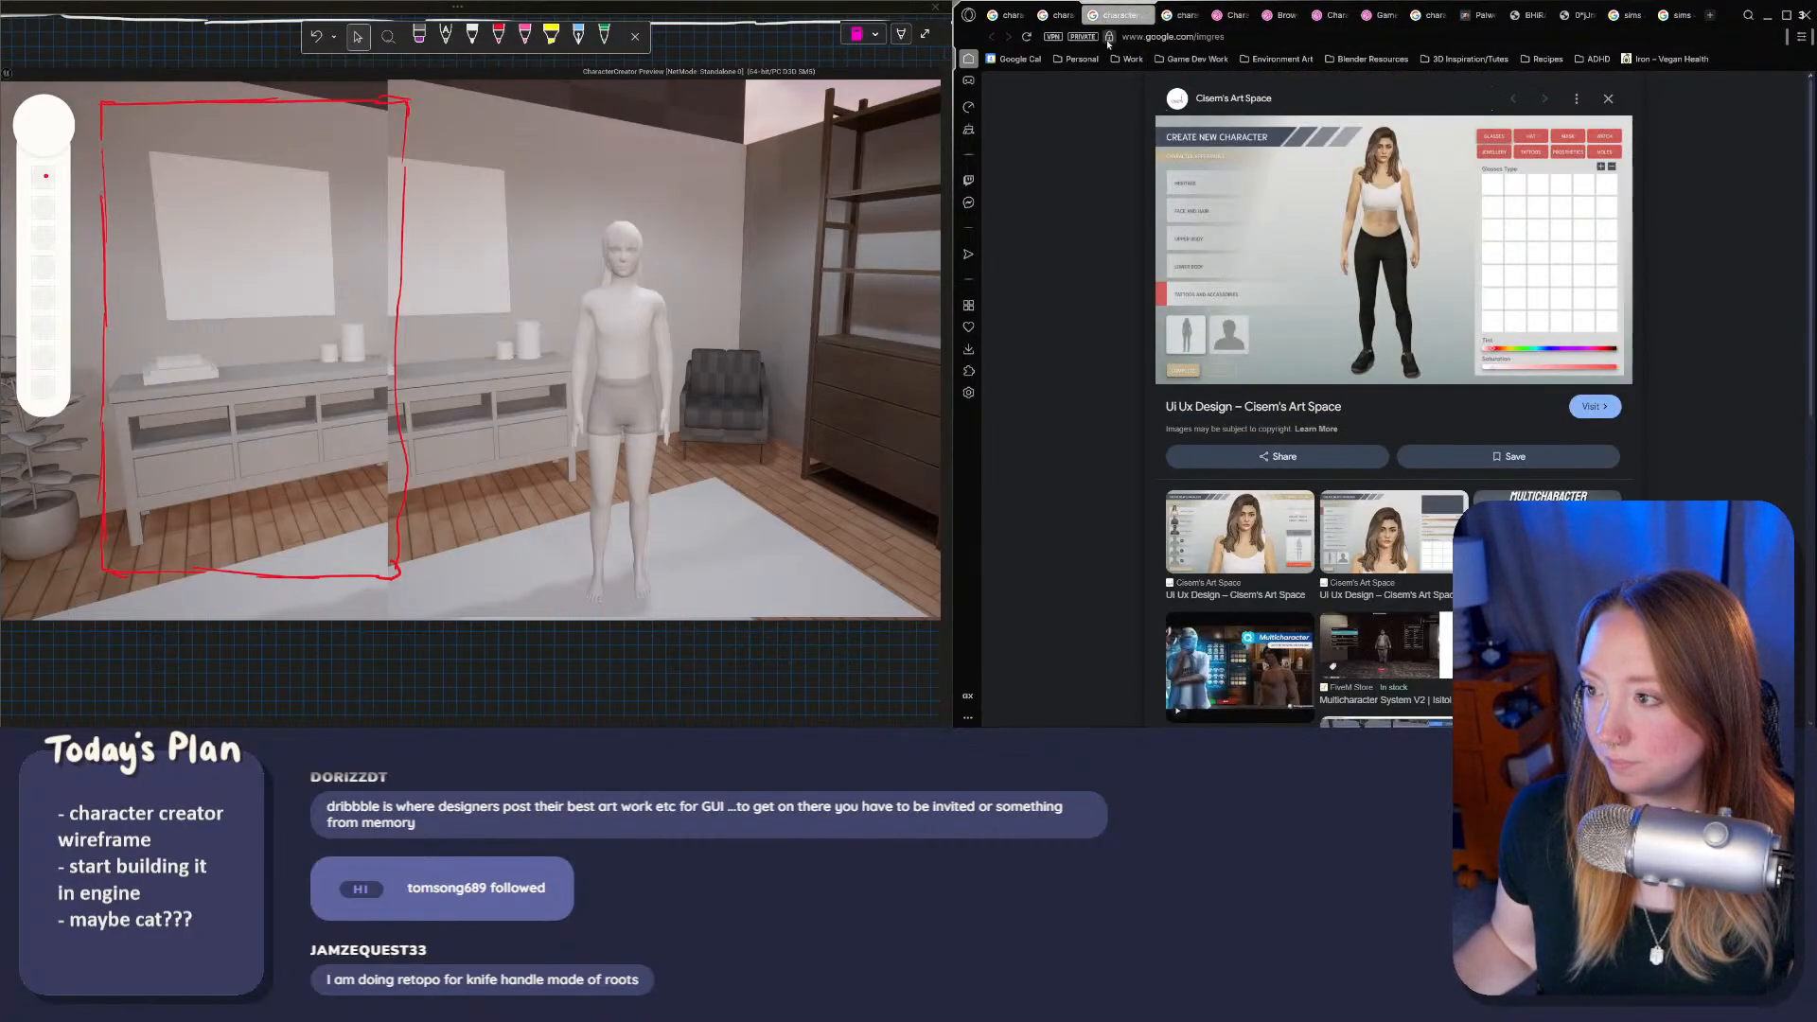
{"action": "left_click", "coordinate": [1060, 15]}
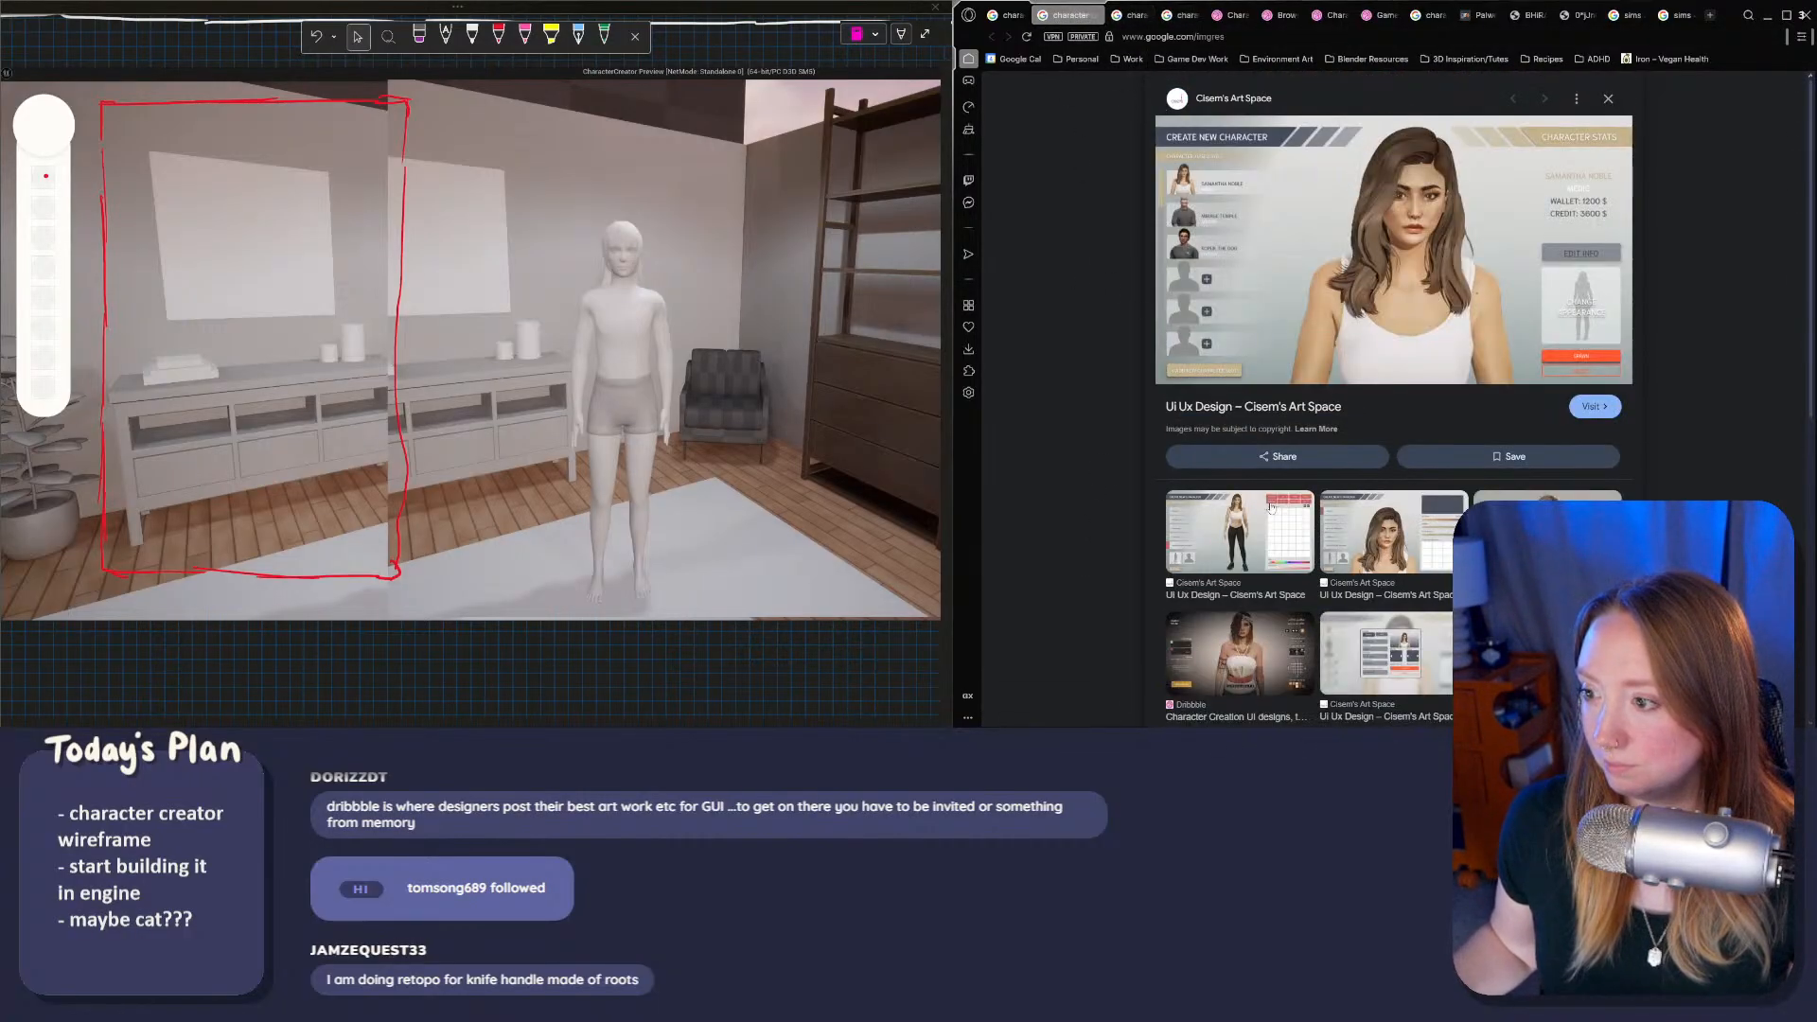
{"action": "scroll", "coordinate": [1178, 500], "scroll_direction": "down", "scroll_amount": 3}
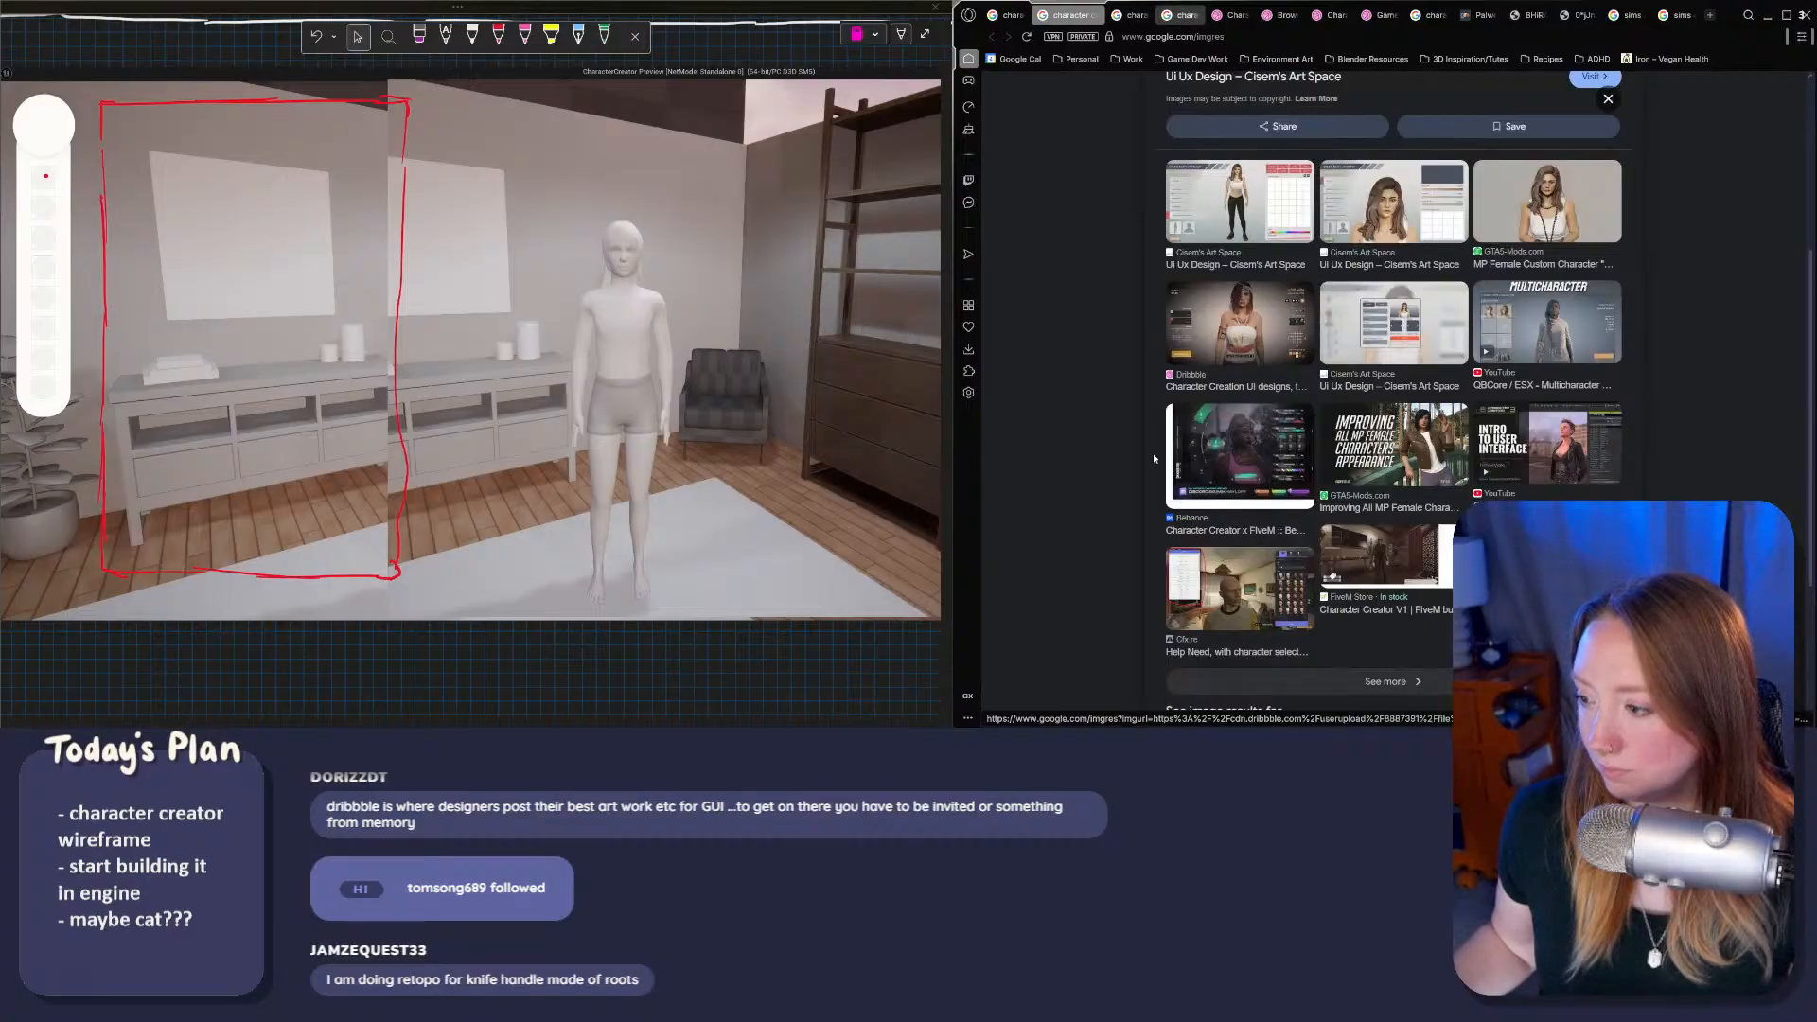
{"action": "scroll", "coordinate": [1153, 459], "scroll_direction": "down", "scroll_amount": 2}
{"action": "scroll", "coordinate": [1153, 459], "scroll_direction": "up", "scroll_amount": 5}
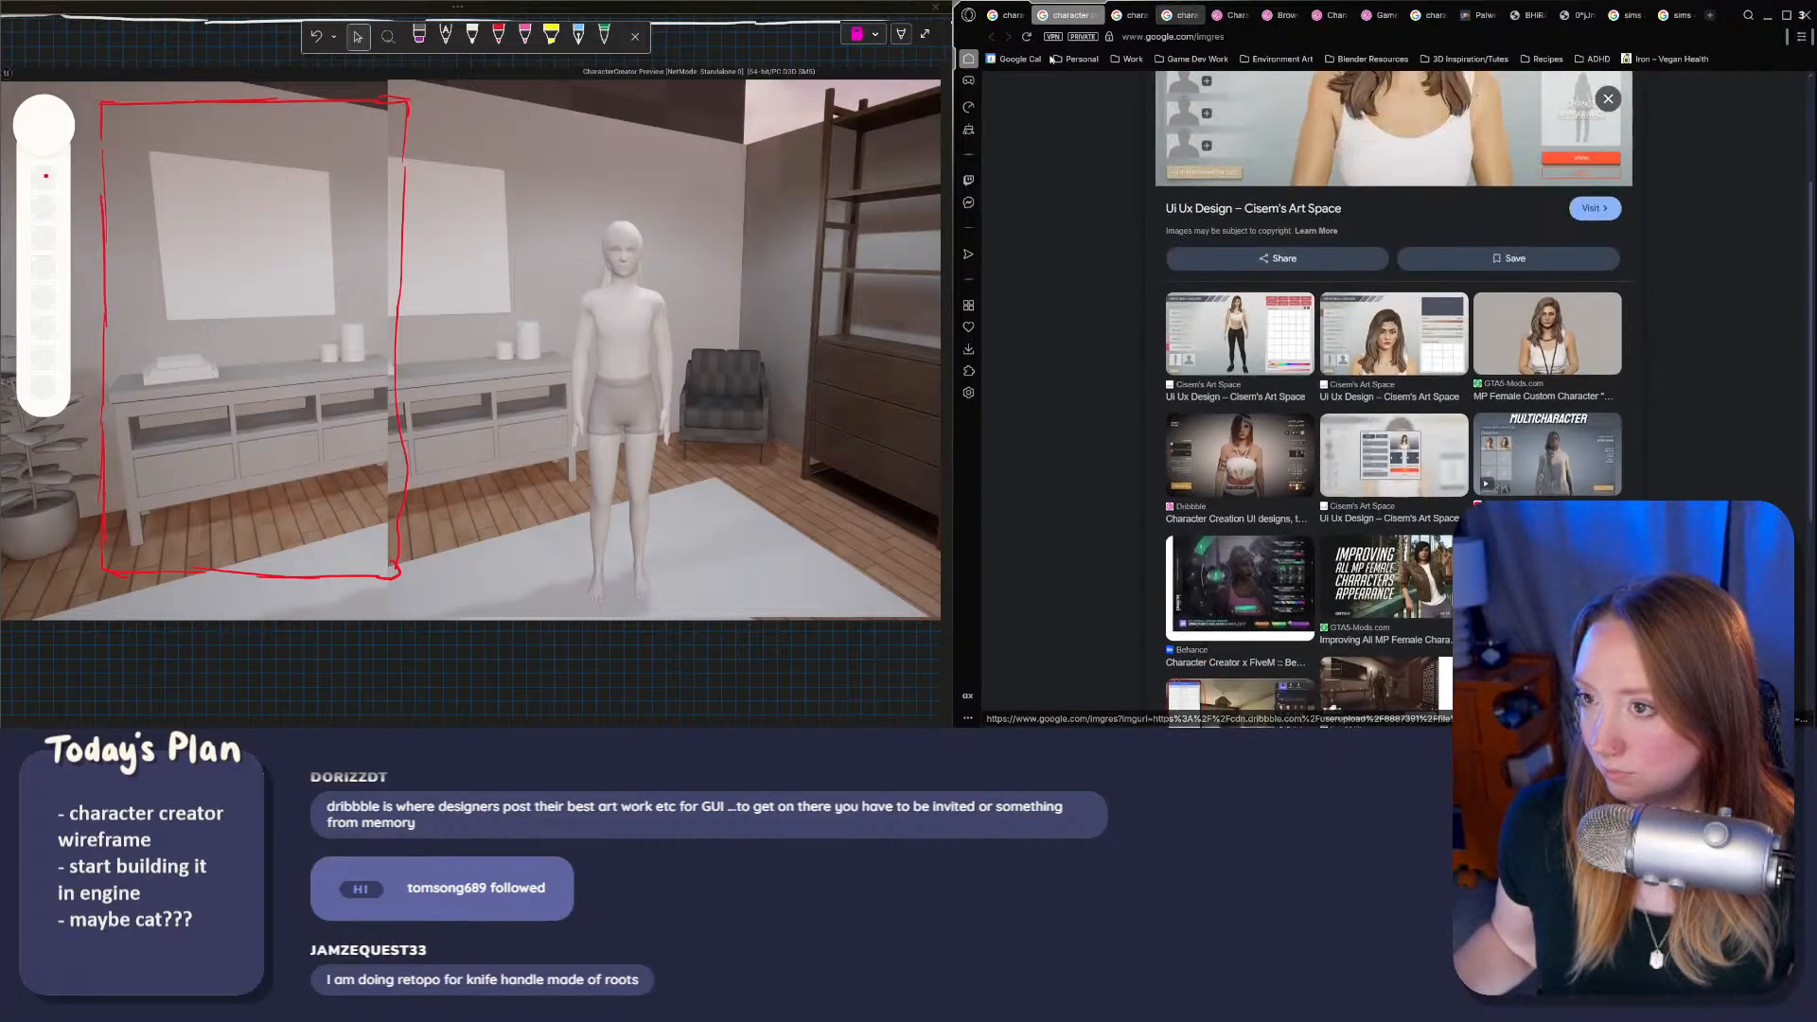
Step: Return to the "character creator ui" image results and look through more interface thumbnails past the related searches
{"action": "left_click", "coordinate": [1017, 15]}
{"action": "scroll", "coordinate": [1281, 430], "scroll_direction": "down", "scroll_amount": 4}
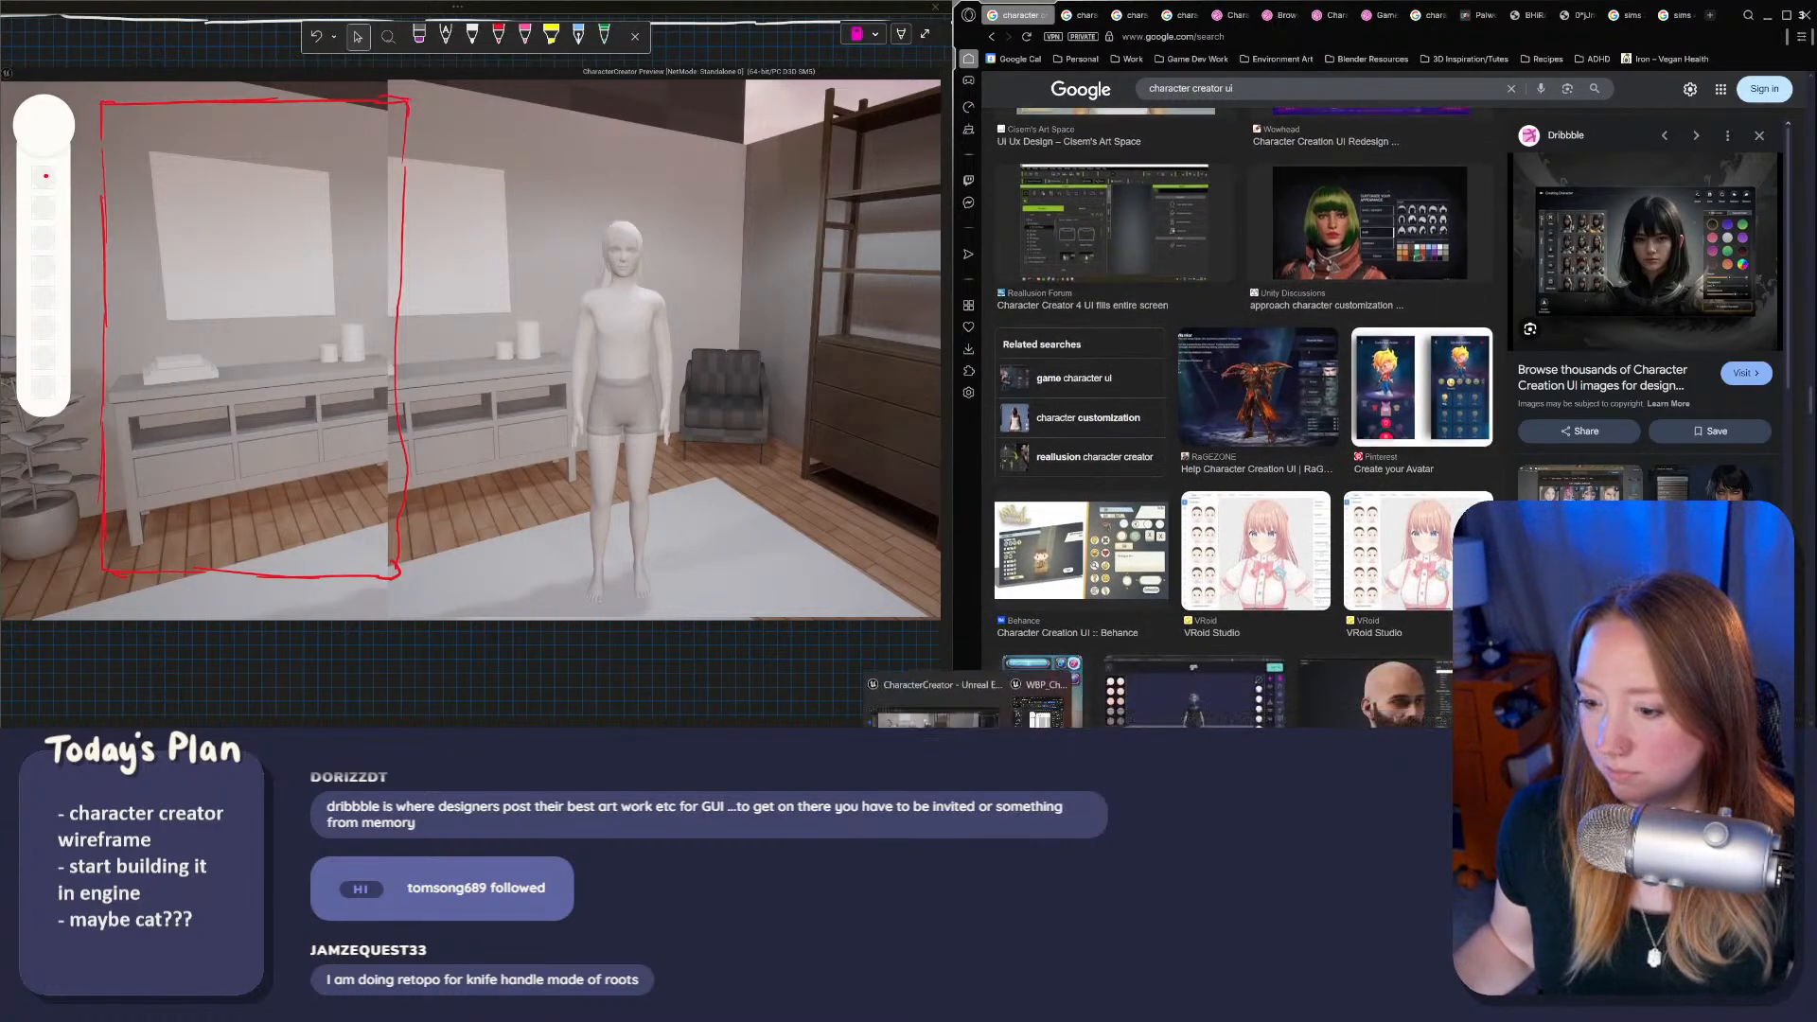
{"action": "scroll", "coordinate": [1135, 572], "scroll_direction": "down", "scroll_amount": 4}
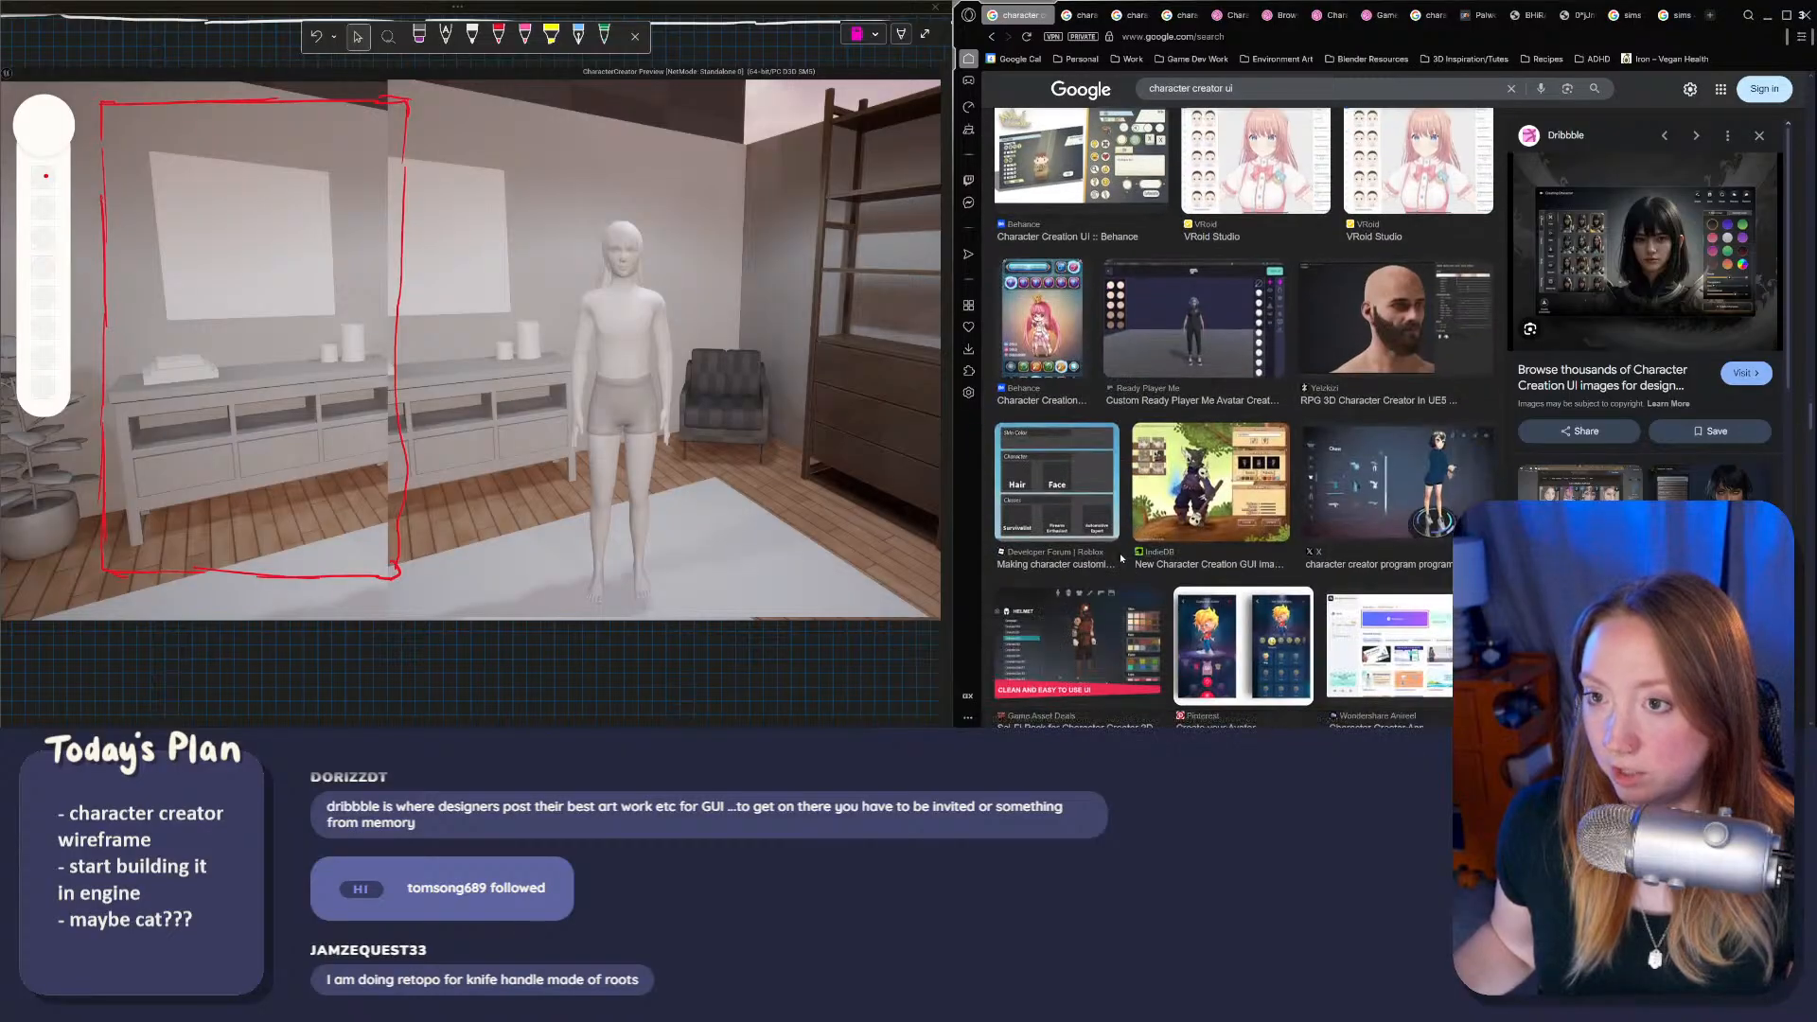
Step: Switch to the CharacterCreator project in Unreal Editor and enlarge the Content Browser
{"action": "mouse_move", "coordinate": [1027, 742]}
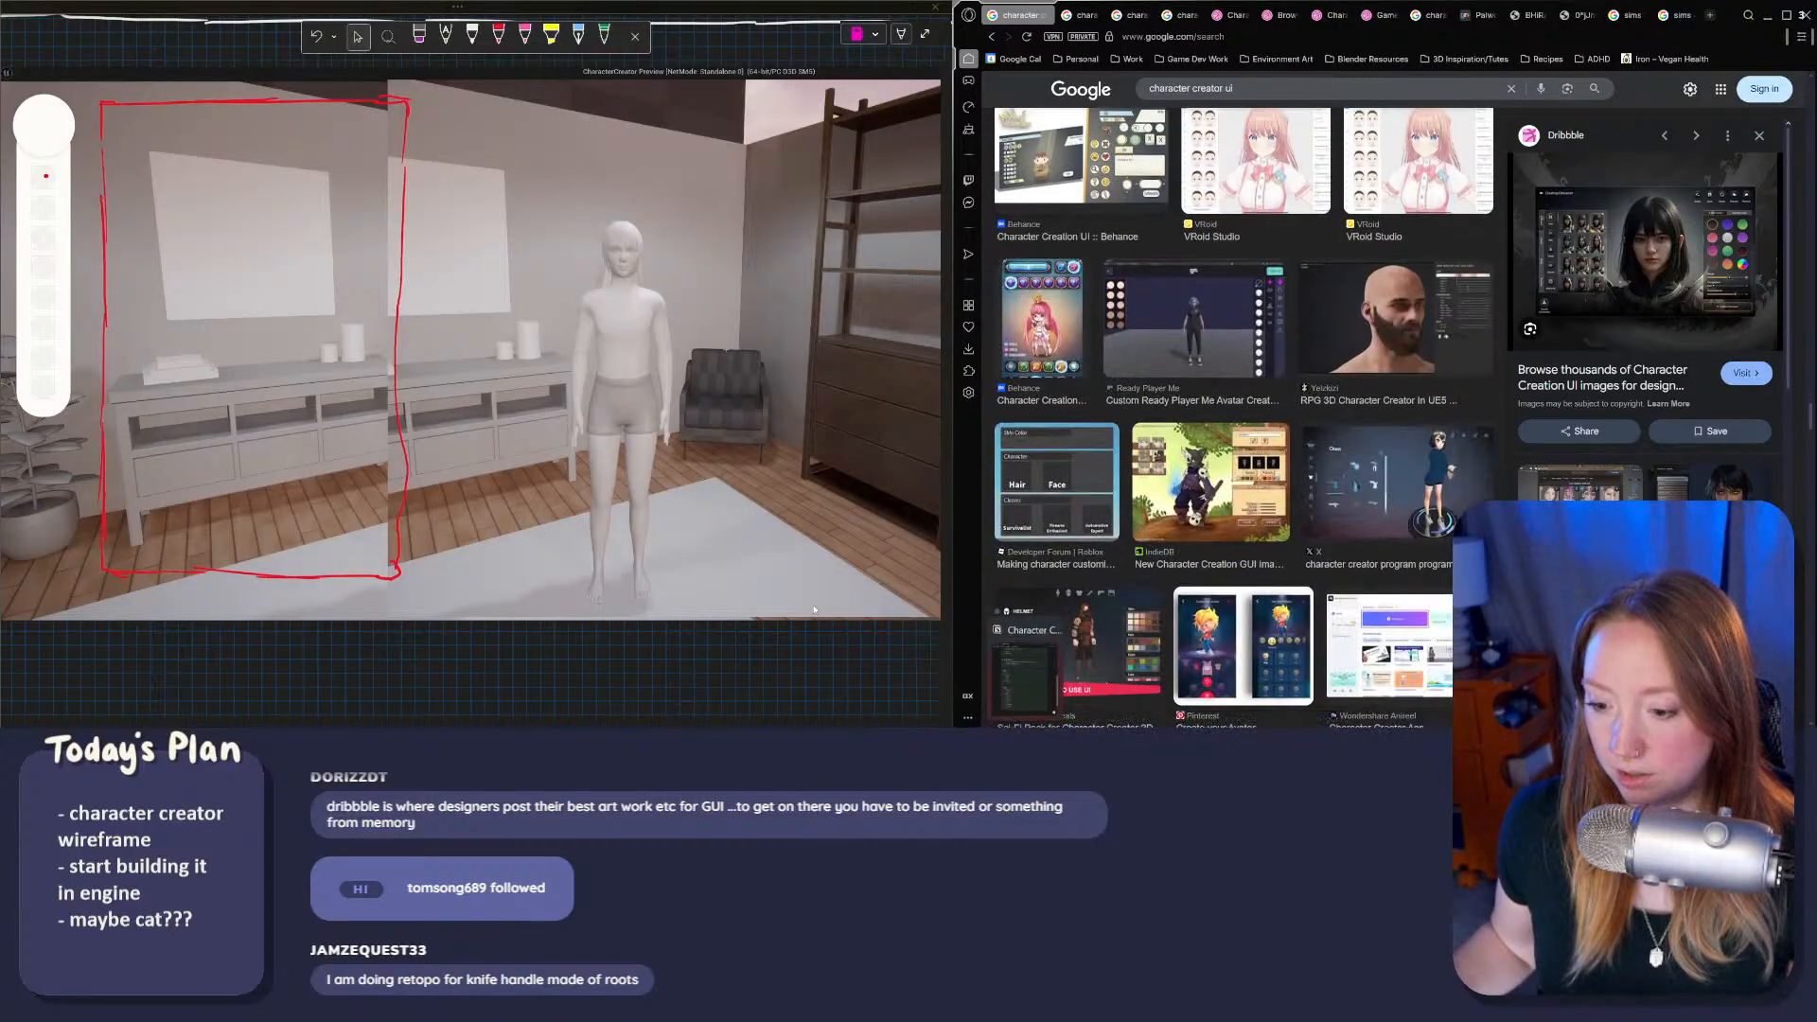
{"action": "mouse_move", "coordinate": [969, 741]}
{"action": "left_click", "coordinate": [935, 670]}
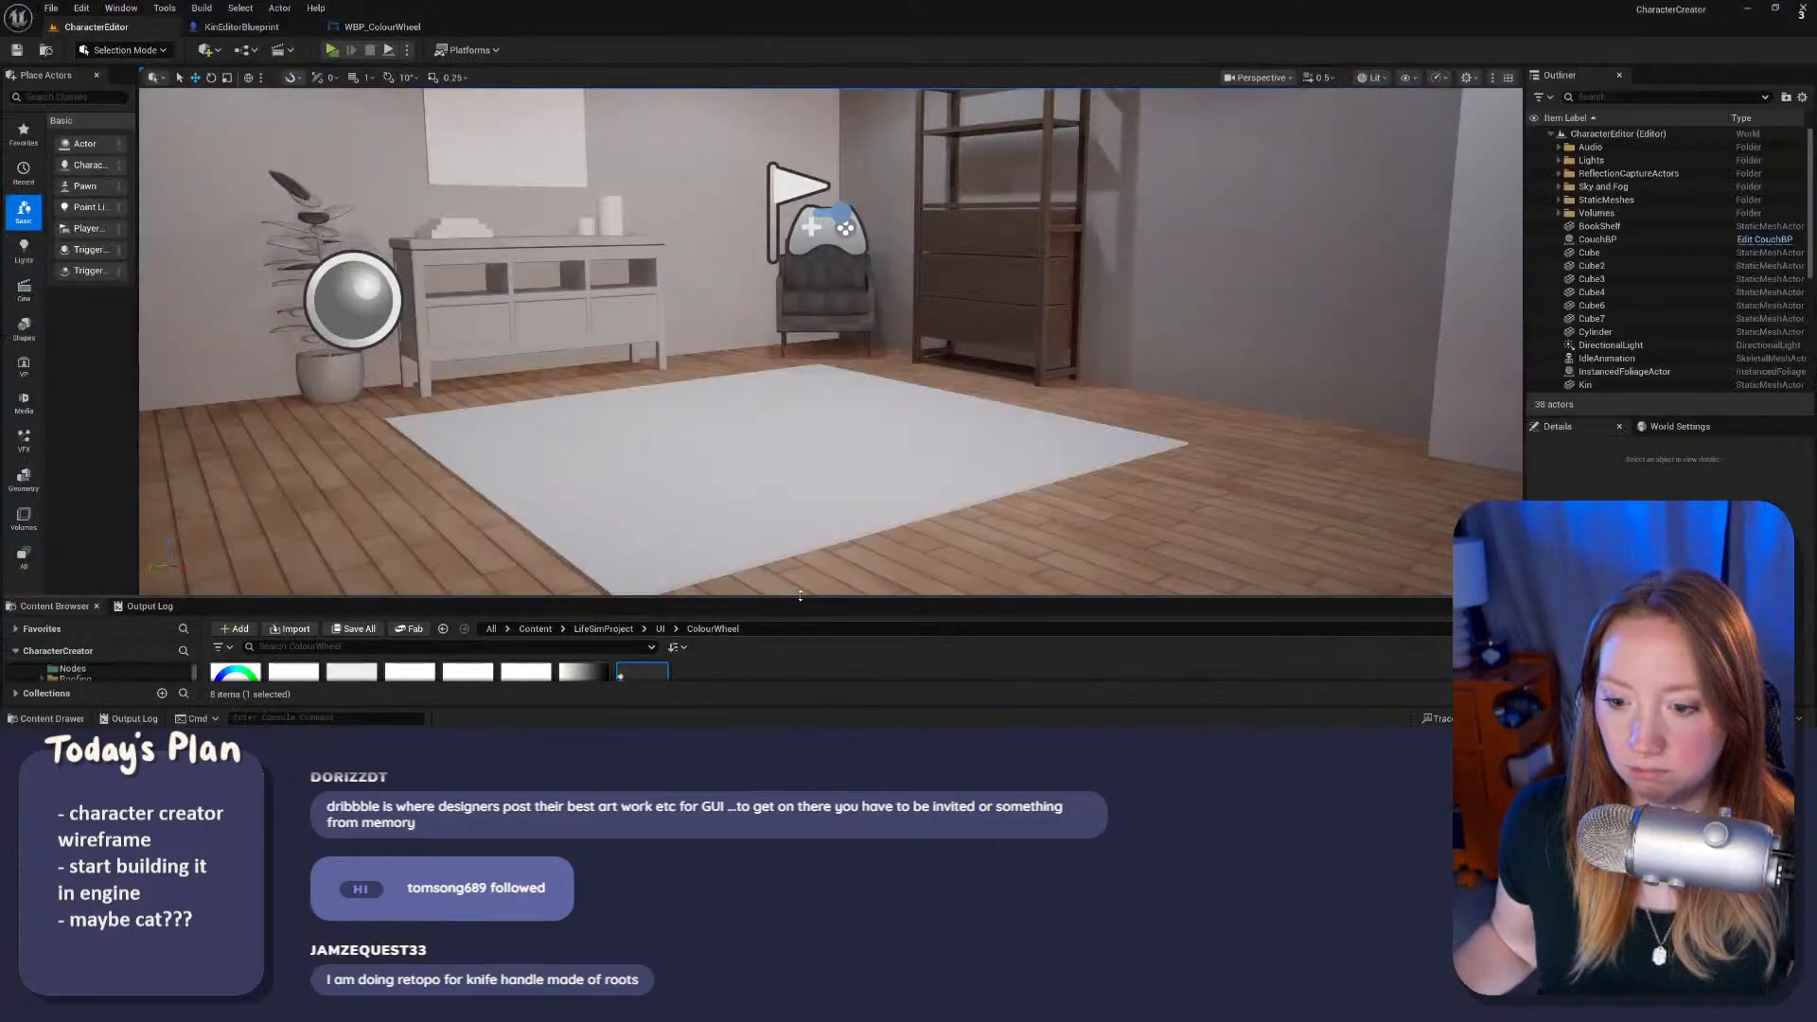
{"action": "left_click_drag", "start_coordinate": [793, 612], "coordinate": [644, 376]}
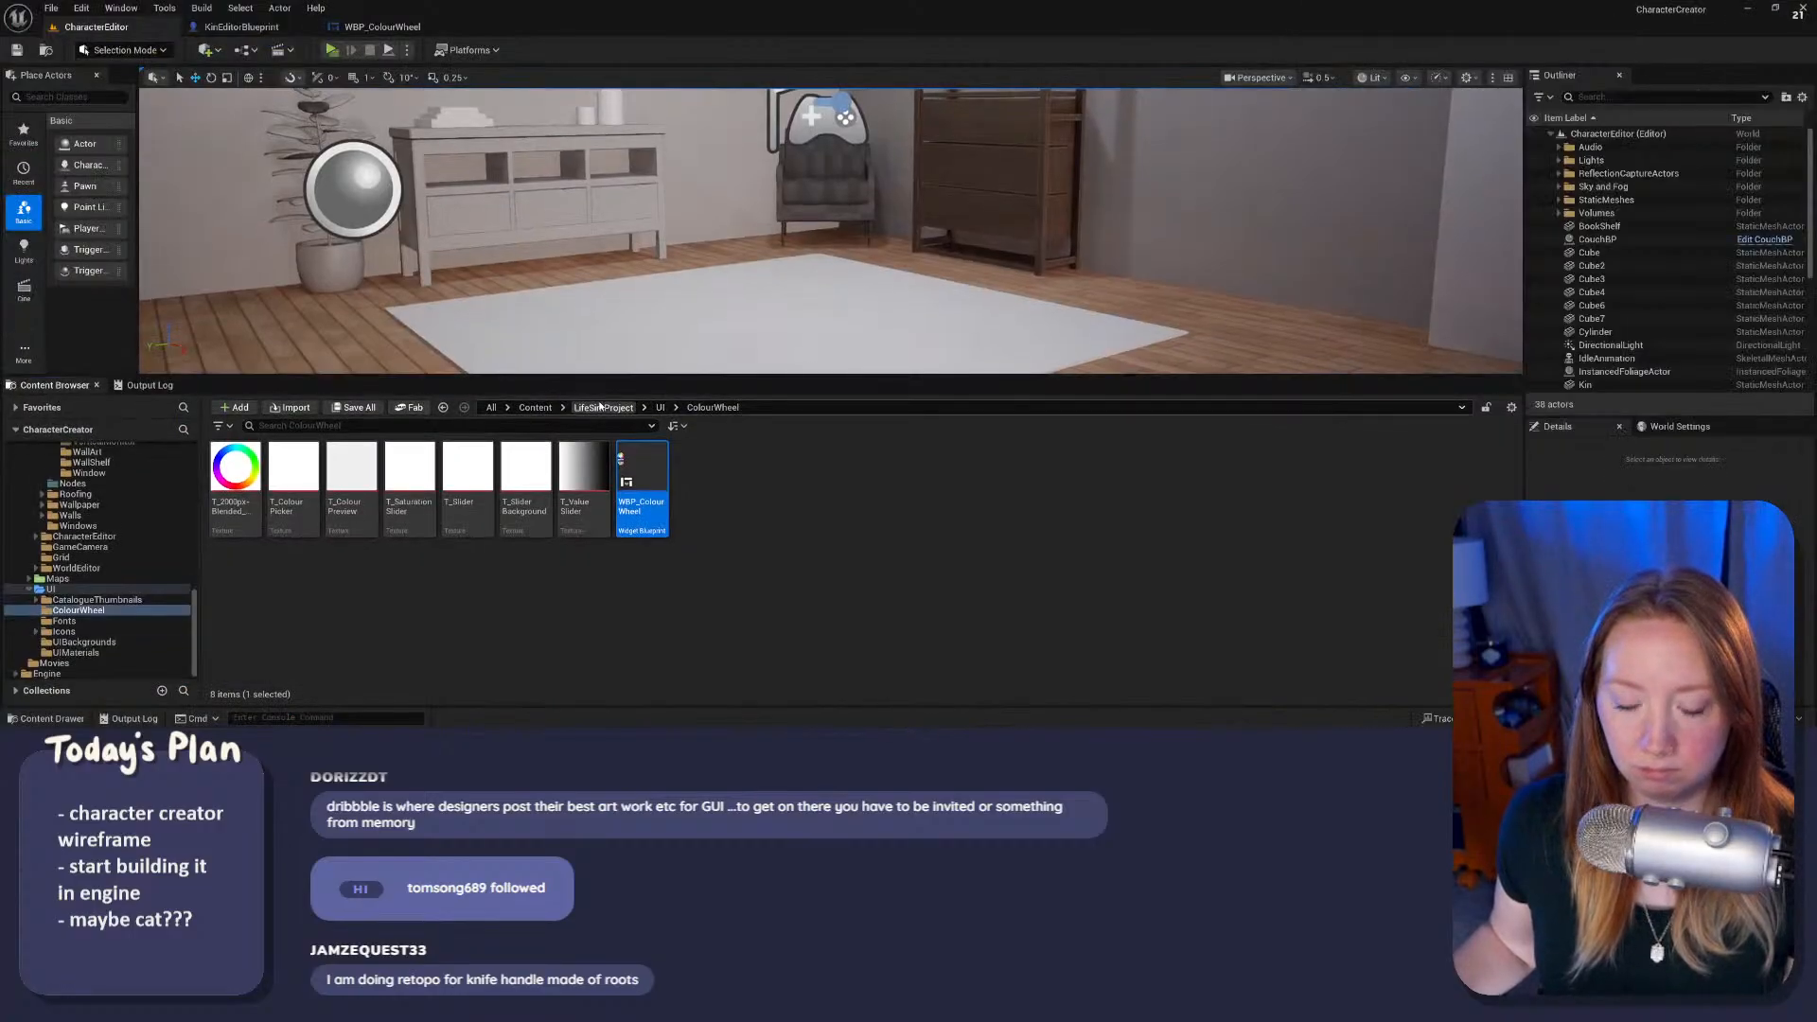
Step: Open LifeSimProject's Characters folder and check its subfolders, including Cat, for the cat assets
{"action": "left_click", "coordinate": [629, 407]}
{"action": "double_click", "coordinate": [292, 466]}
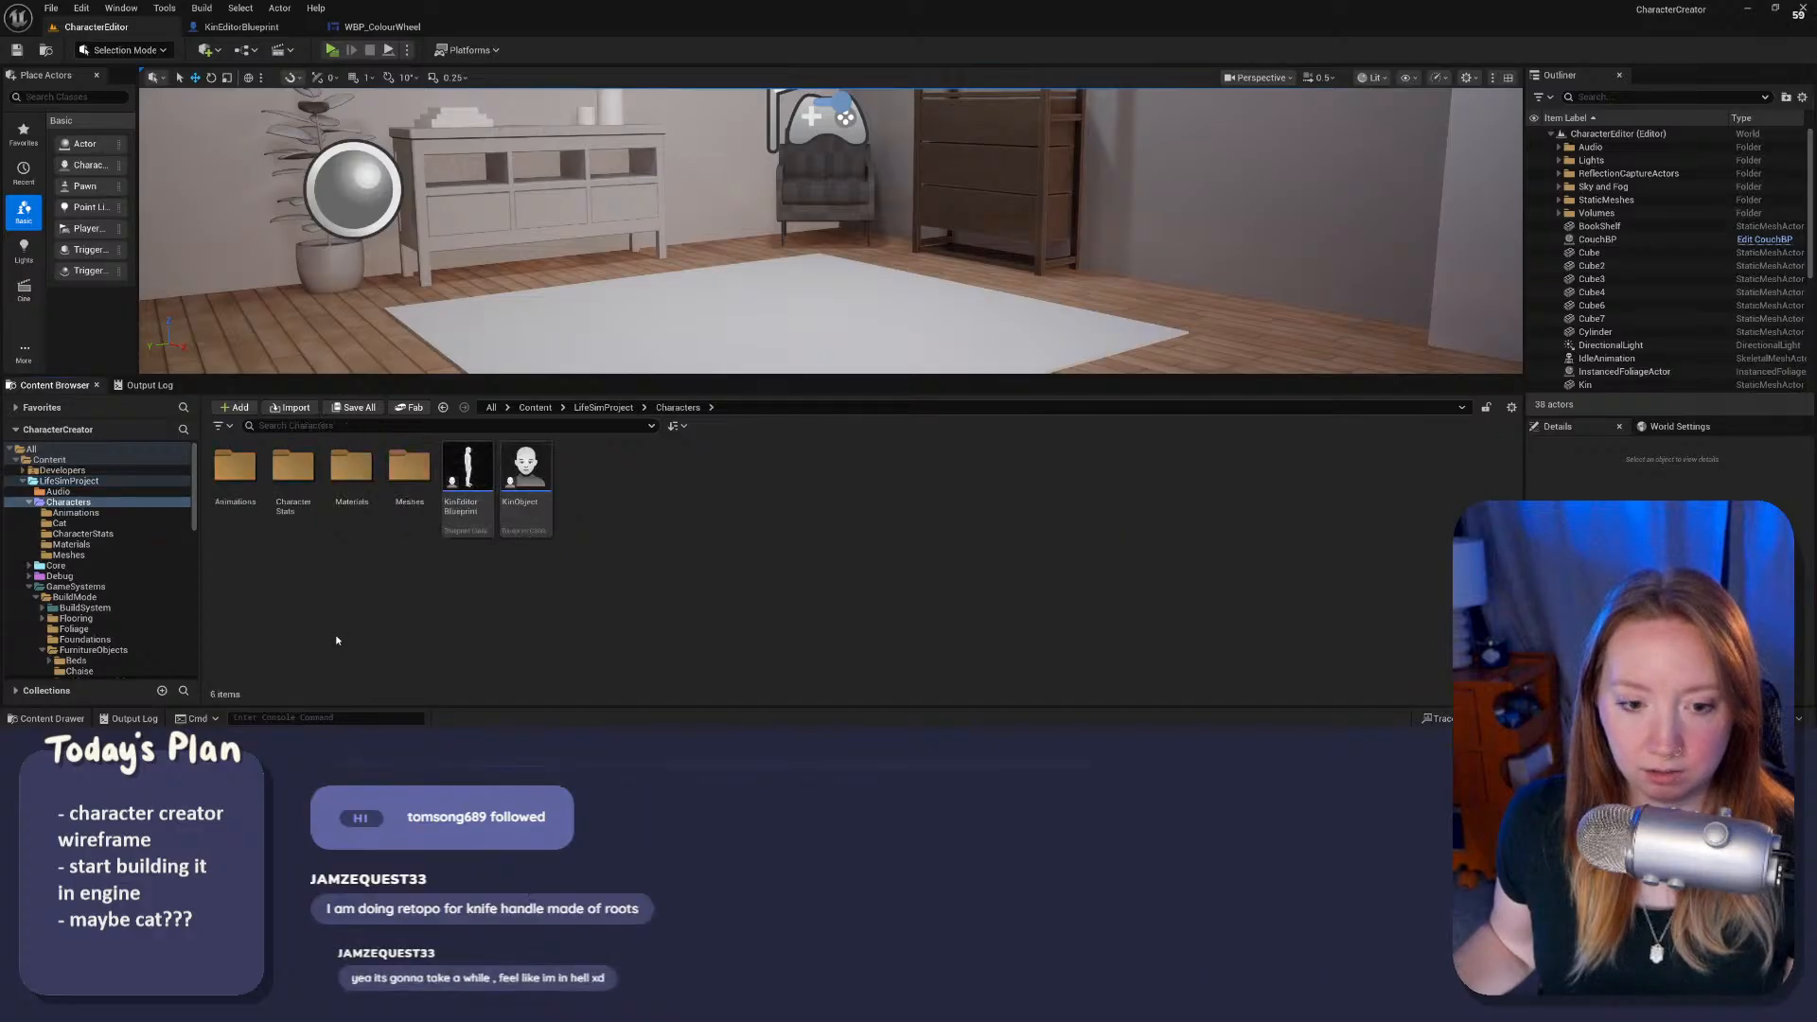
{"action": "left_click", "coordinate": [74, 533]}
{"action": "left_click", "coordinate": [71, 544]}
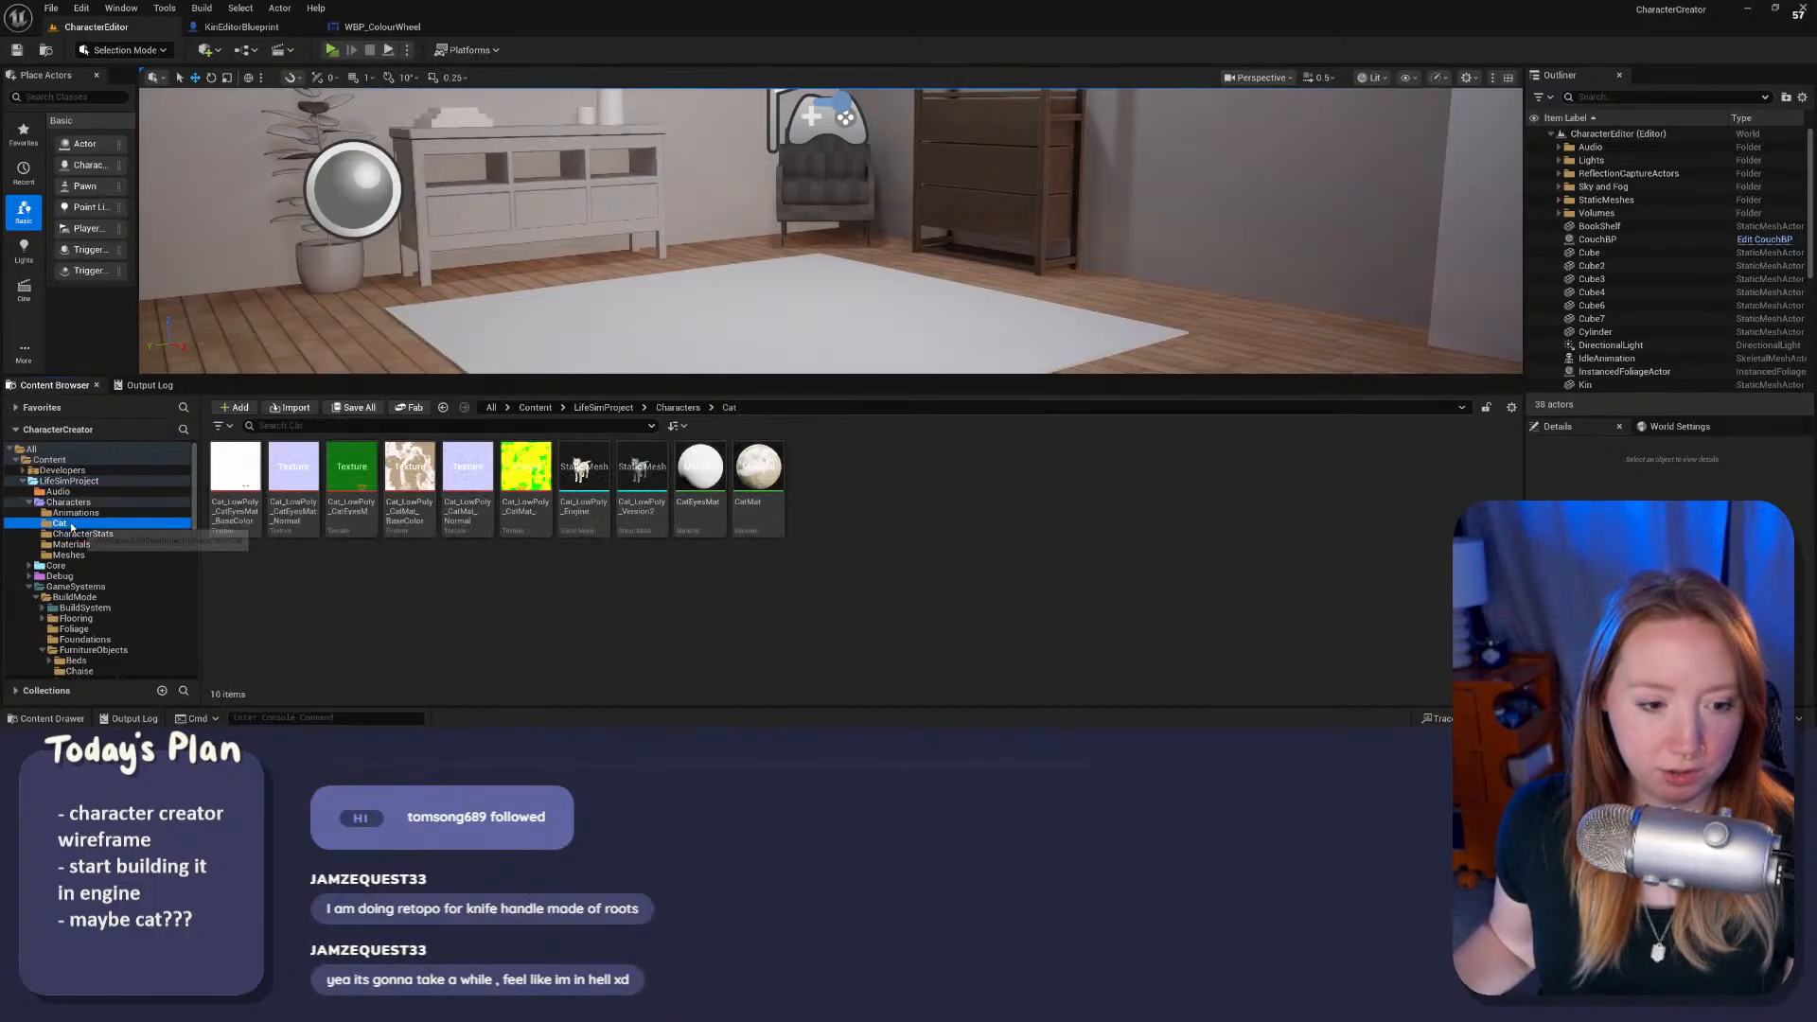
{"action": "left_click", "coordinate": [75, 512]}
{"action": "left_click", "coordinate": [58, 503]}
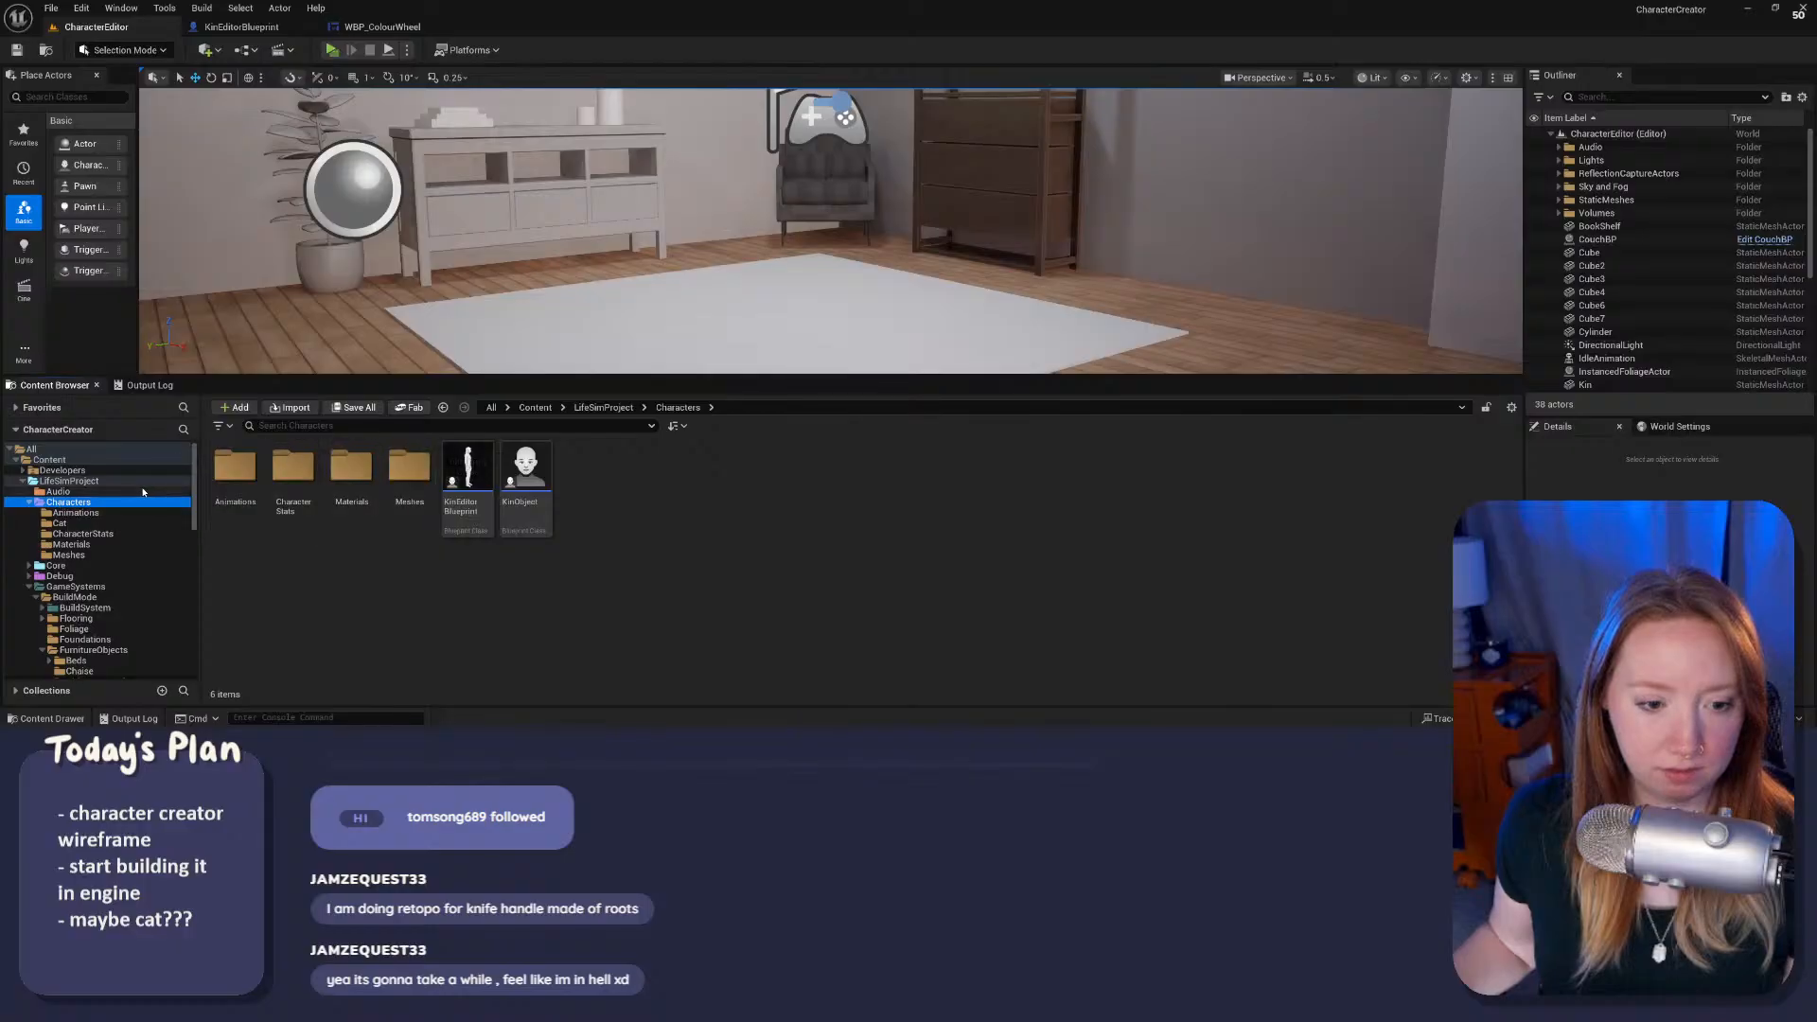
Step: Update the redirector references of the Characters folder in LifeSimProject, and reopen its Cat subfolder
{"action": "left_click", "coordinate": [603, 407]}
{"action": "right_click", "coordinate": [268, 479]}
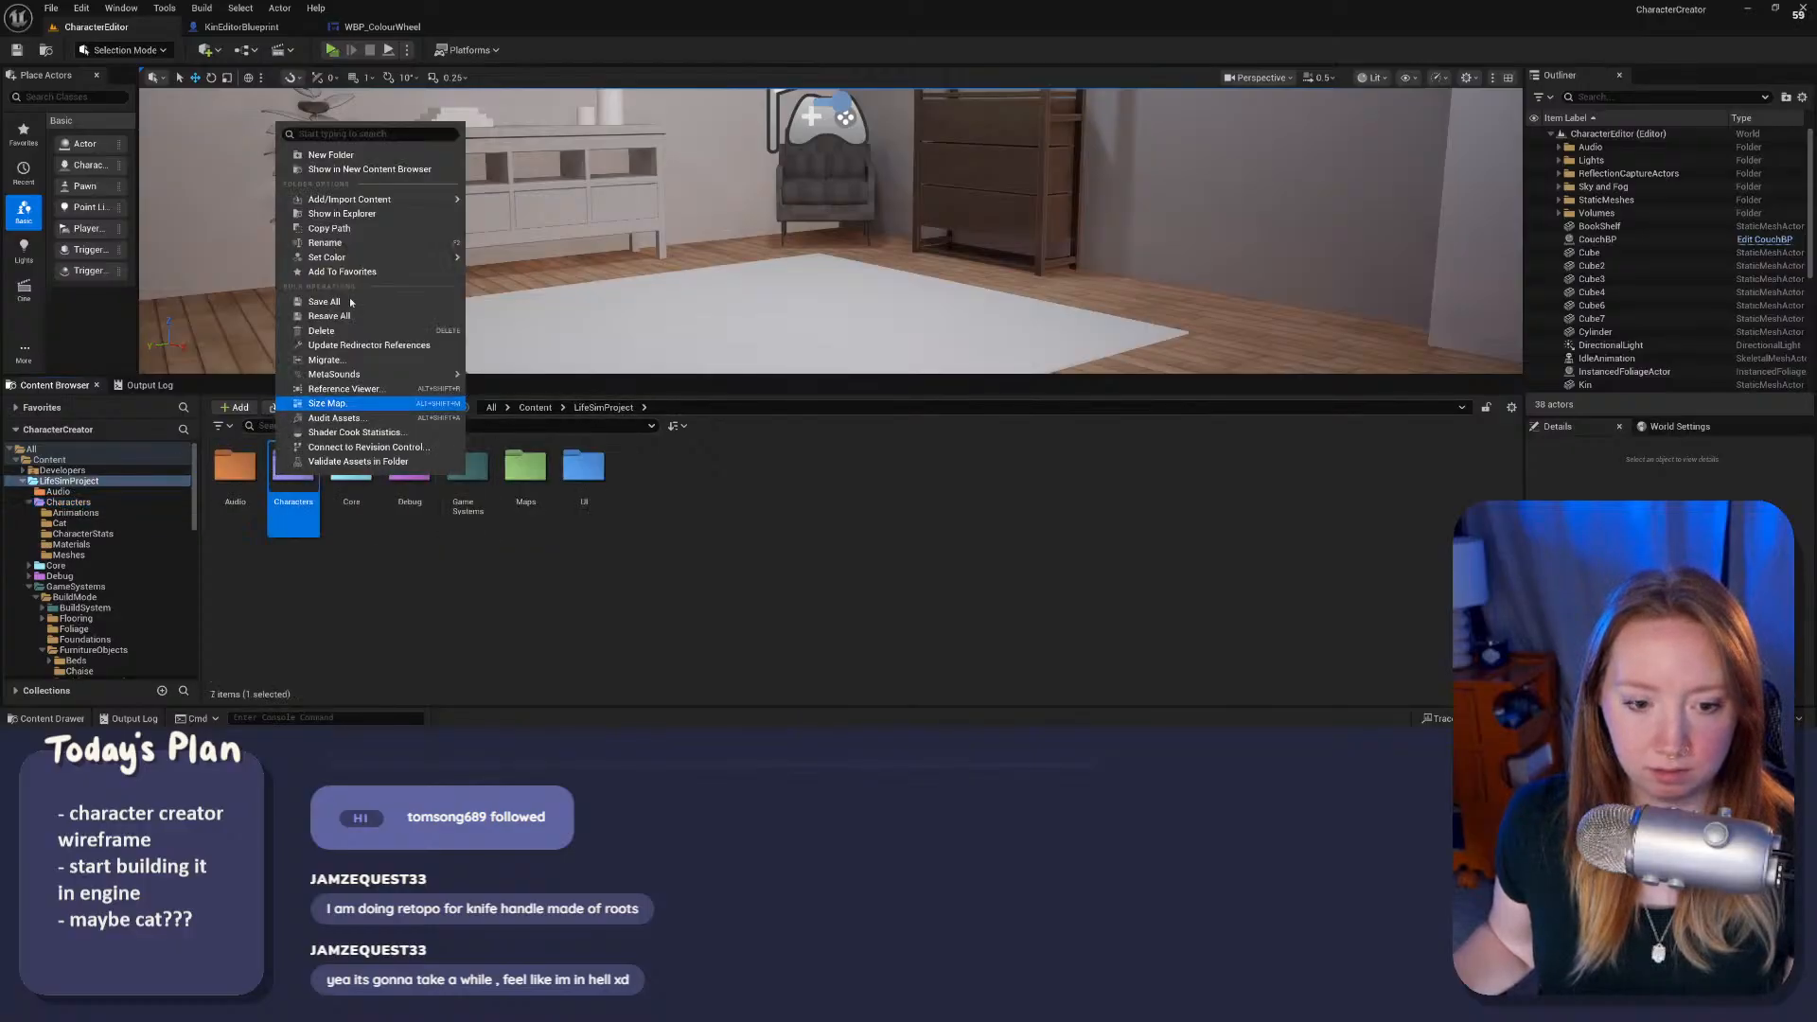
{"action": "left_click", "coordinate": [370, 355]}
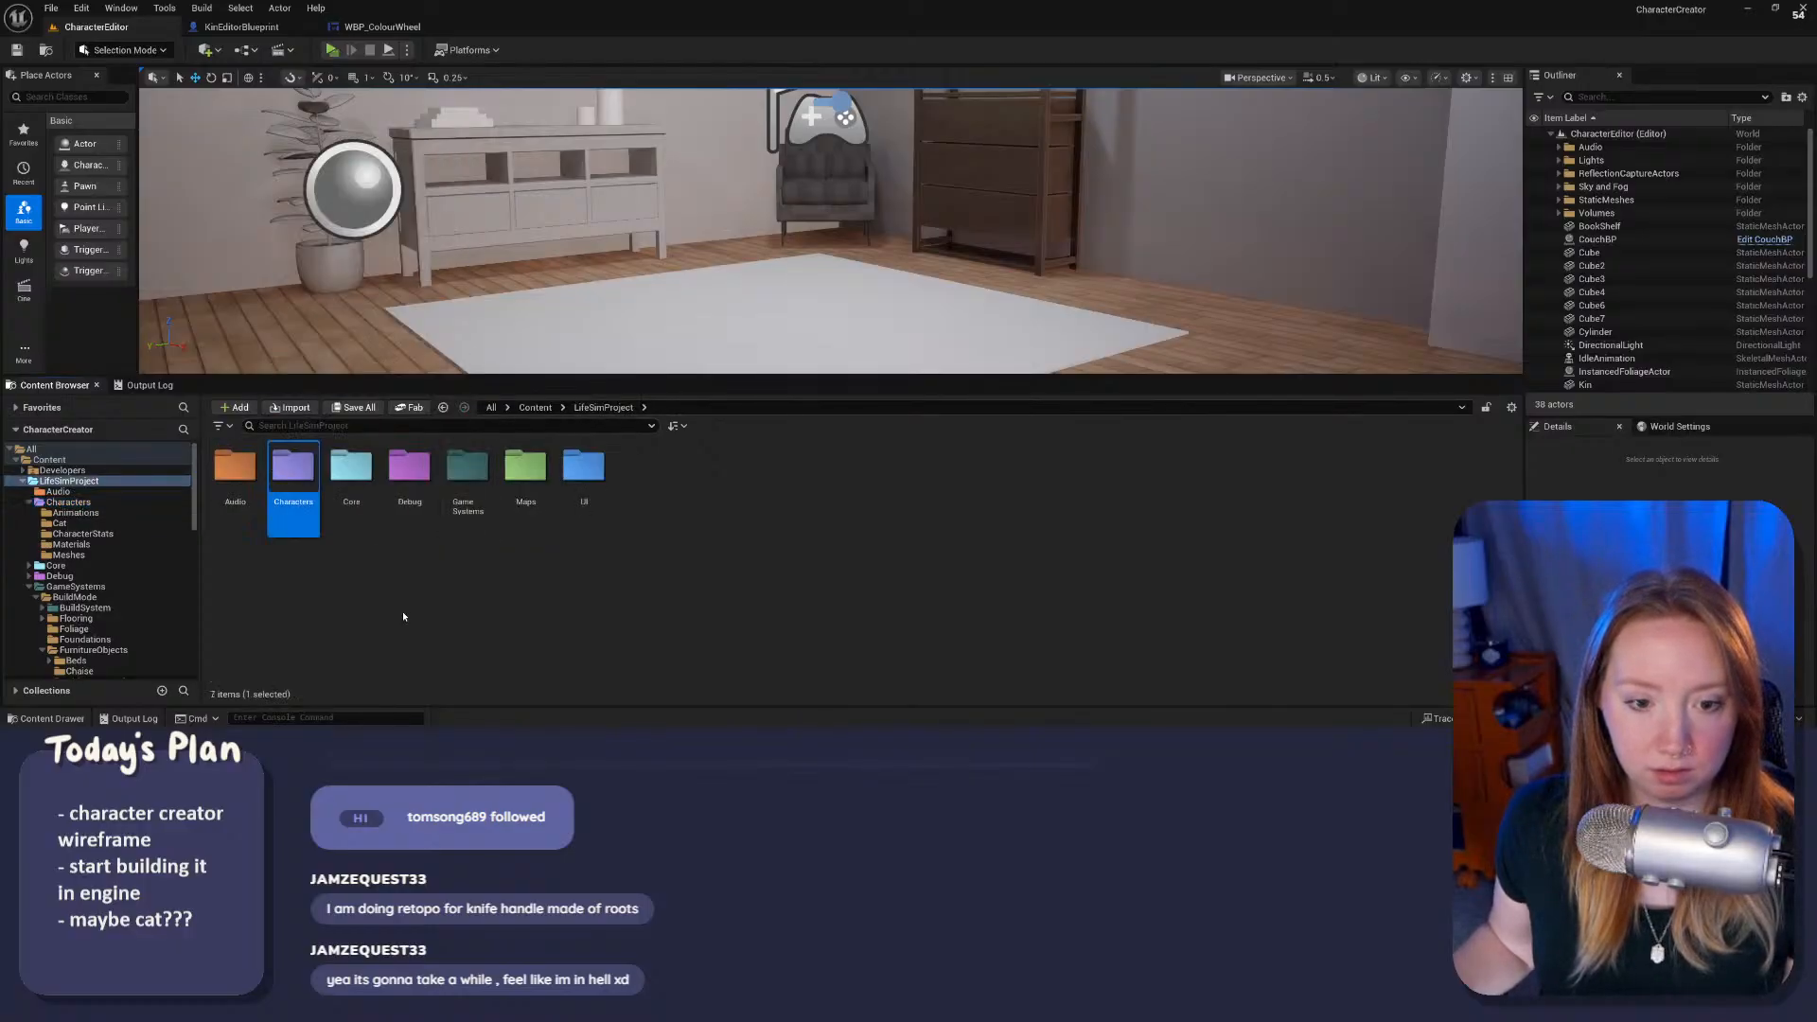
{"action": "key", "text": "Return"}
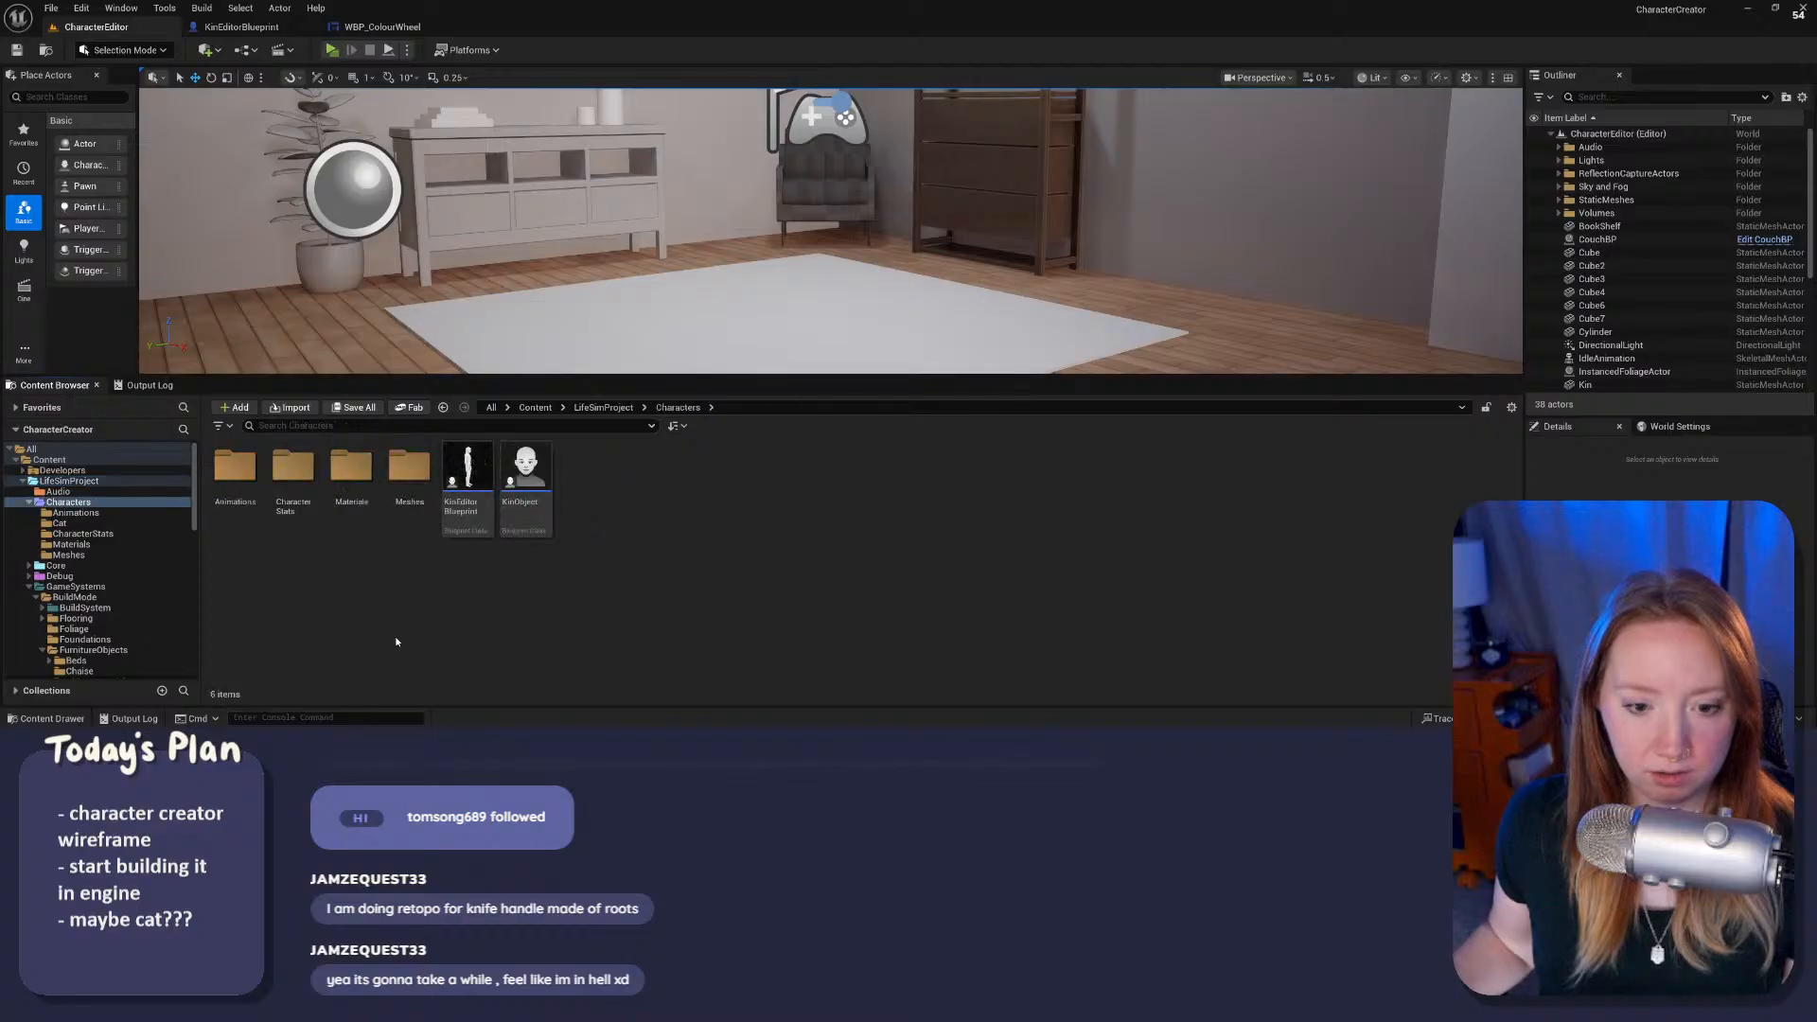
{"action": "left_click", "coordinate": [58, 522]}
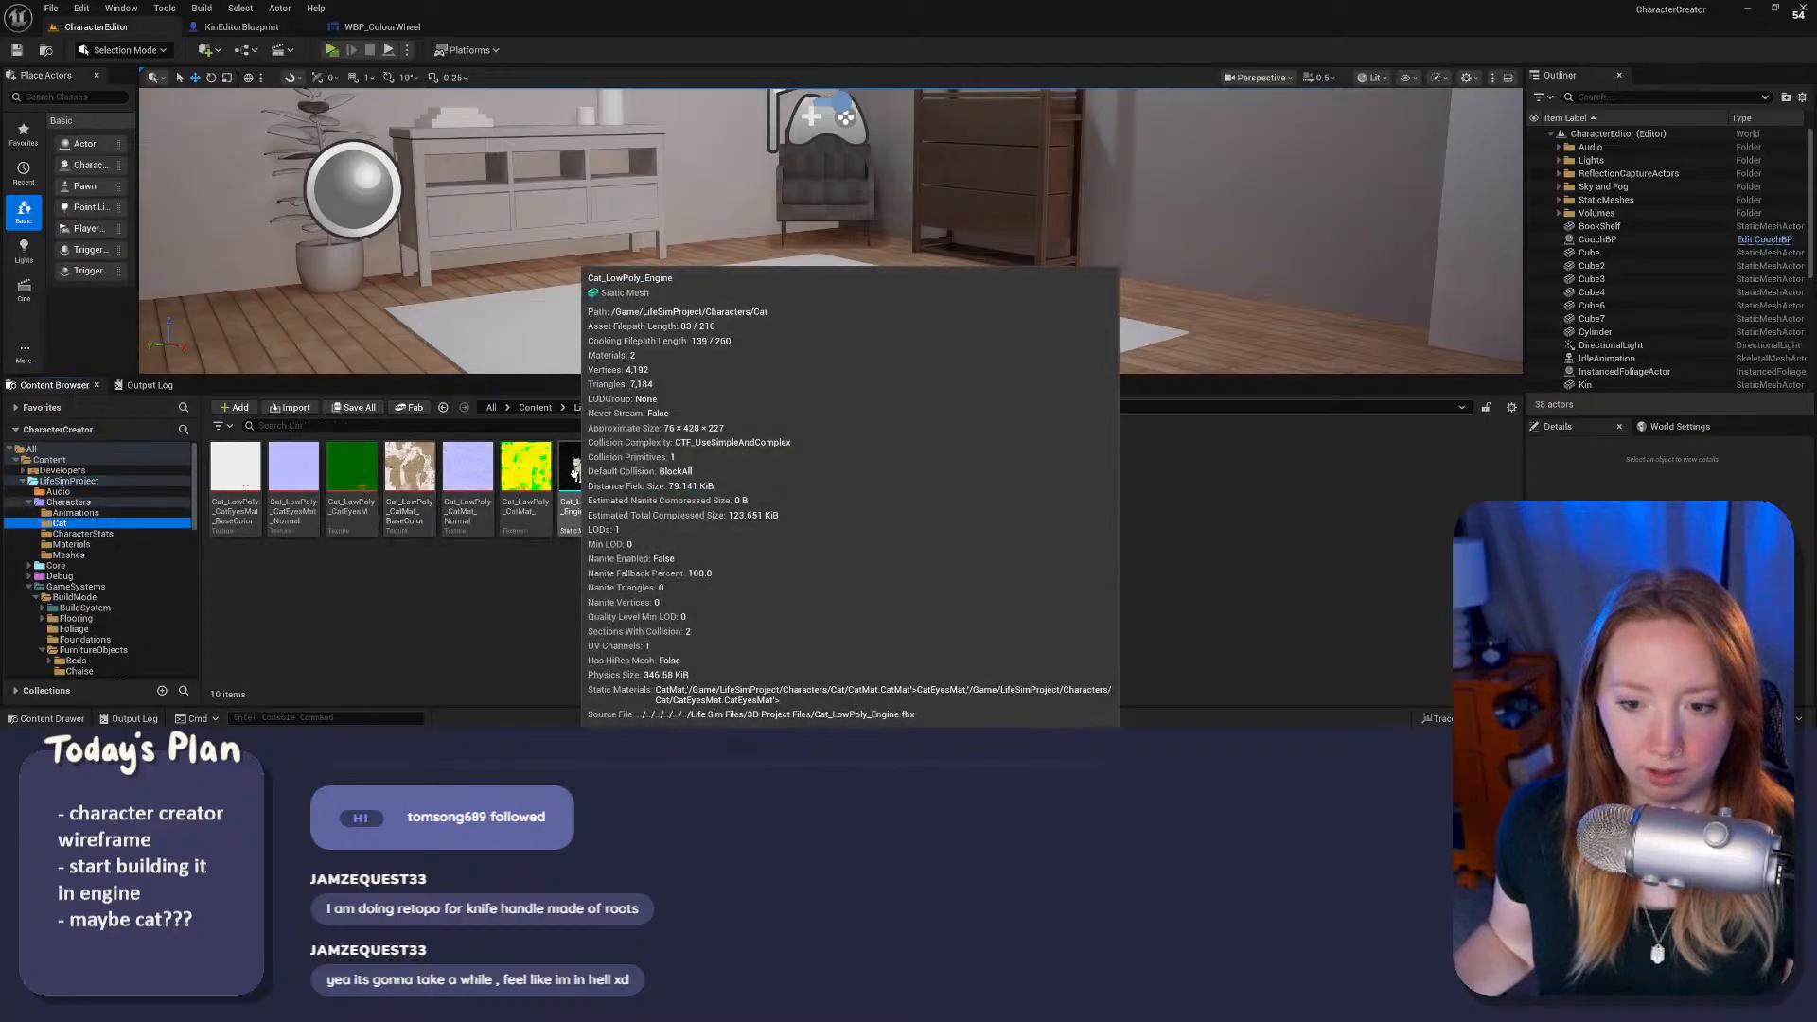
Step: Open the Cat_LowPoly_Engine static mesh, widen its editor window, and view the cat up close from the front
{"action": "double_click", "coordinate": [583, 469]}
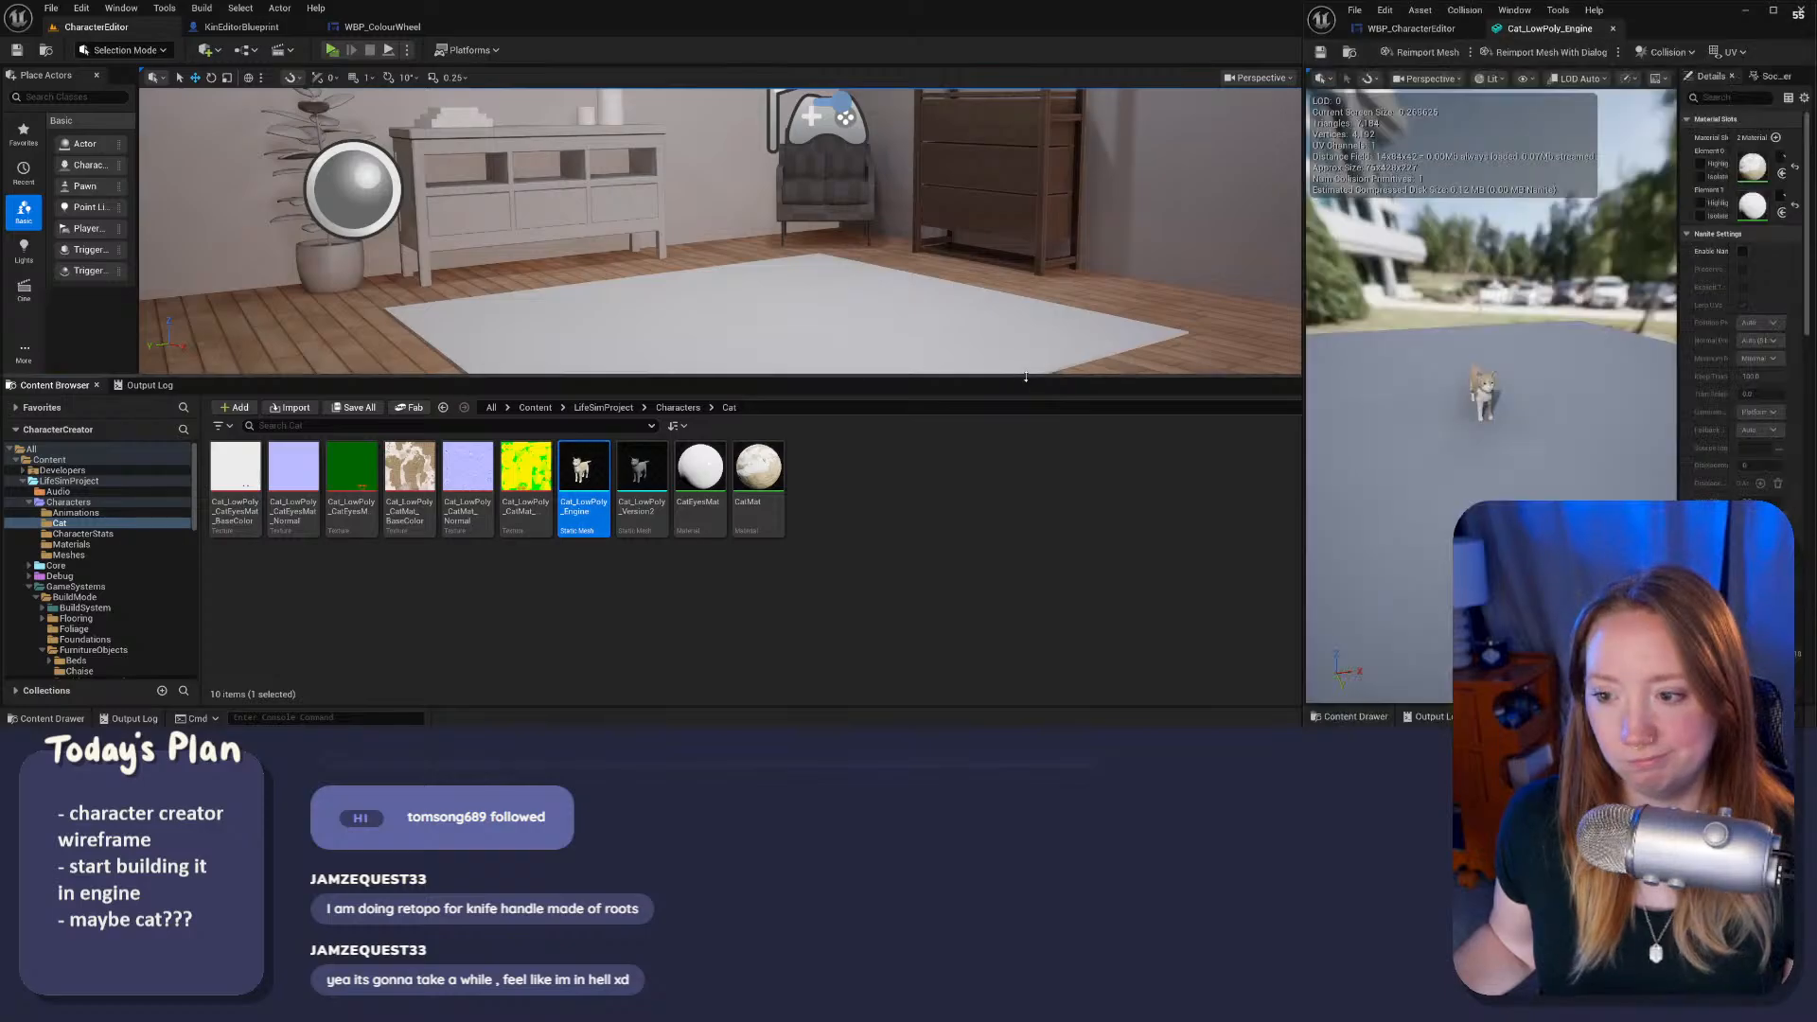
{"action": "left_click_drag", "start_coordinate": [1028, 380], "coordinate": [1027, 526]}
{"action": "left_click_drag", "start_coordinate": [1303, 380], "coordinate": [468, 380]}
{"action": "right_click_drag", "start_coordinate": [990, 413], "coordinate": [1022, 435]}
{"action": "scroll", "coordinate": [1007, 434], "scroll_direction": "down", "scroll_amount": 1}
{"action": "scroll", "coordinate": [1006, 434], "scroll_direction": "up", "scroll_amount": 1}
{"action": "key", "text": "w"}
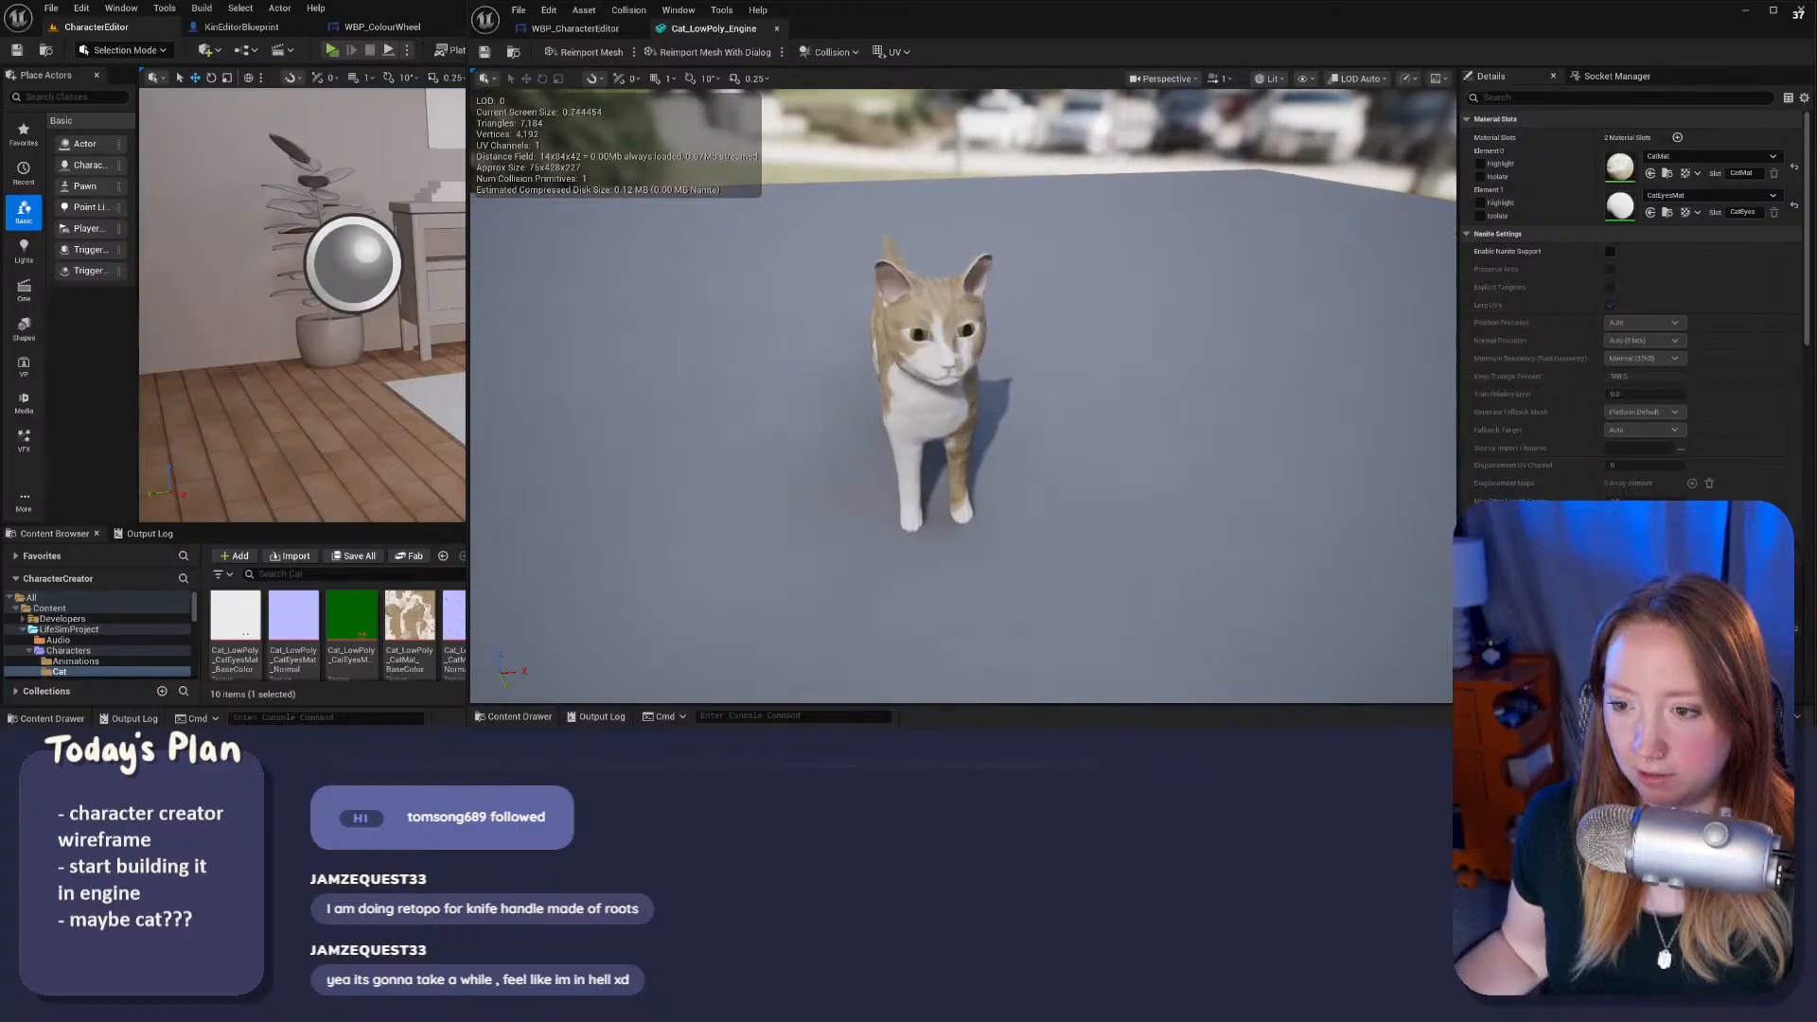
{"action": "key", "text": "s"}
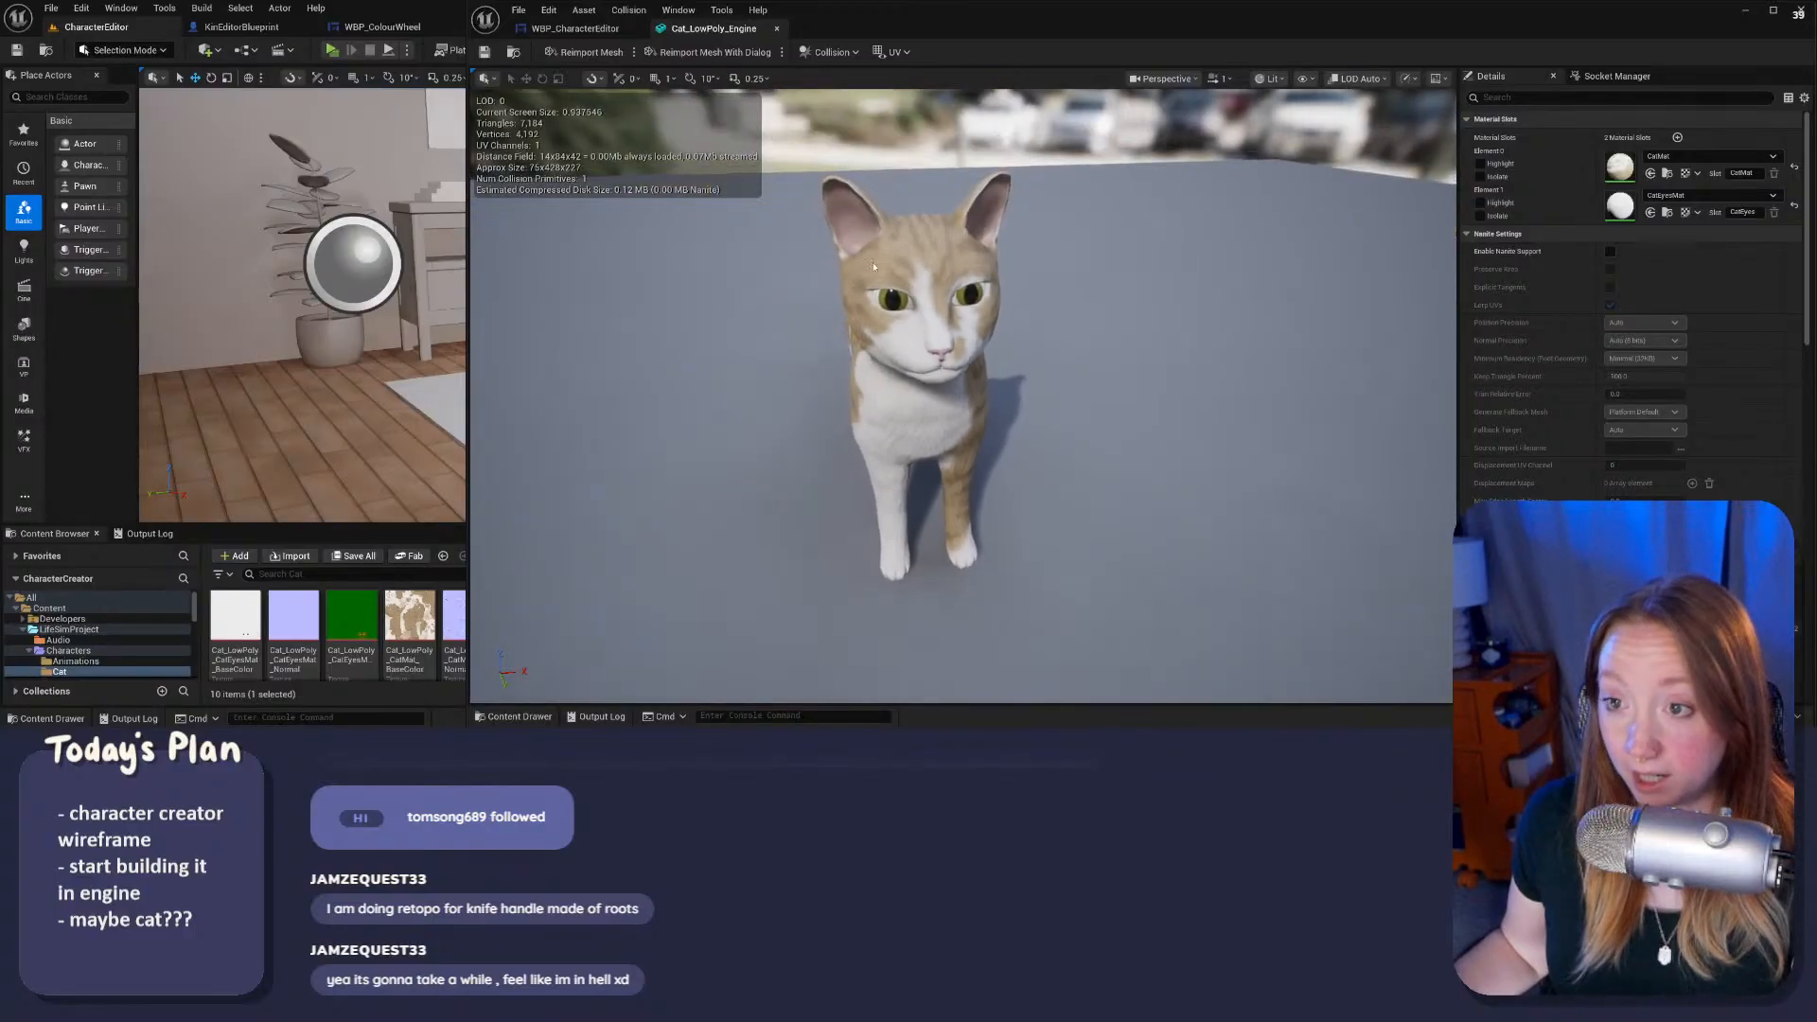
{"action": "right_click_drag", "start_coordinate": [1007, 435], "coordinate": [974, 435]}
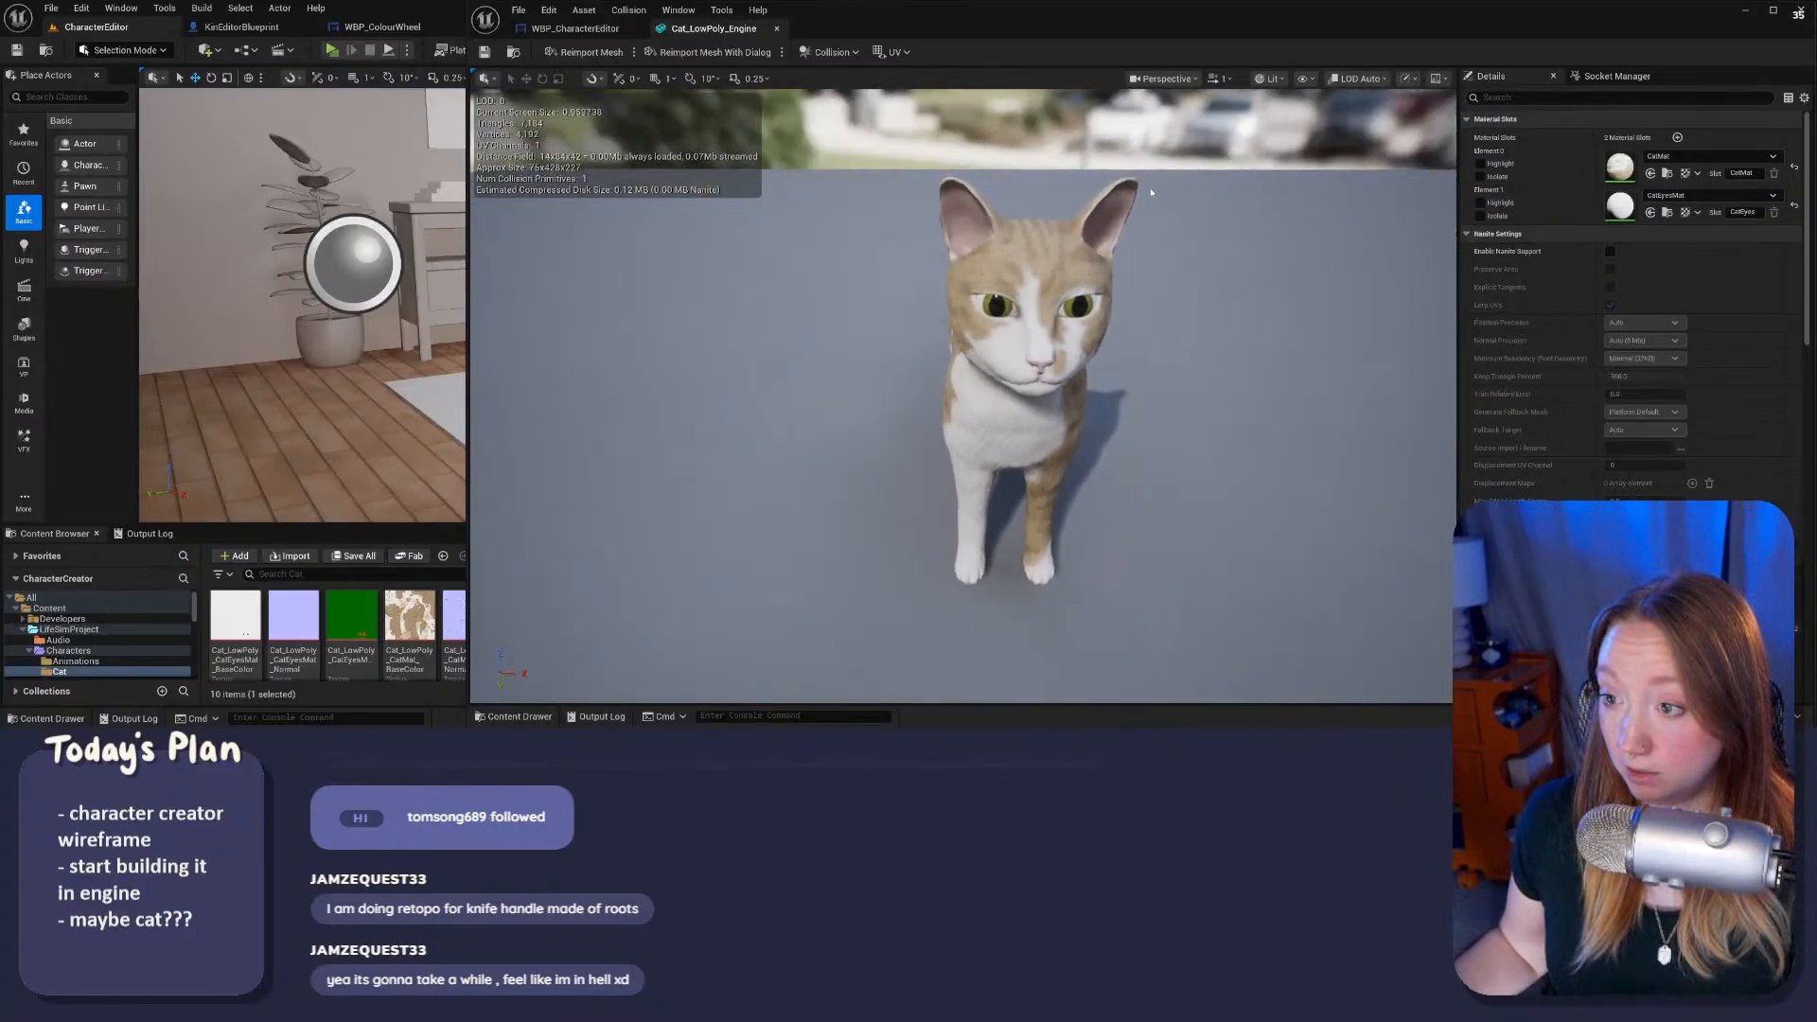
Step: Display the cat mesh in Lit Wireframe mode and look at its body from the side and front
{"action": "left_click", "coordinate": [1278, 83]}
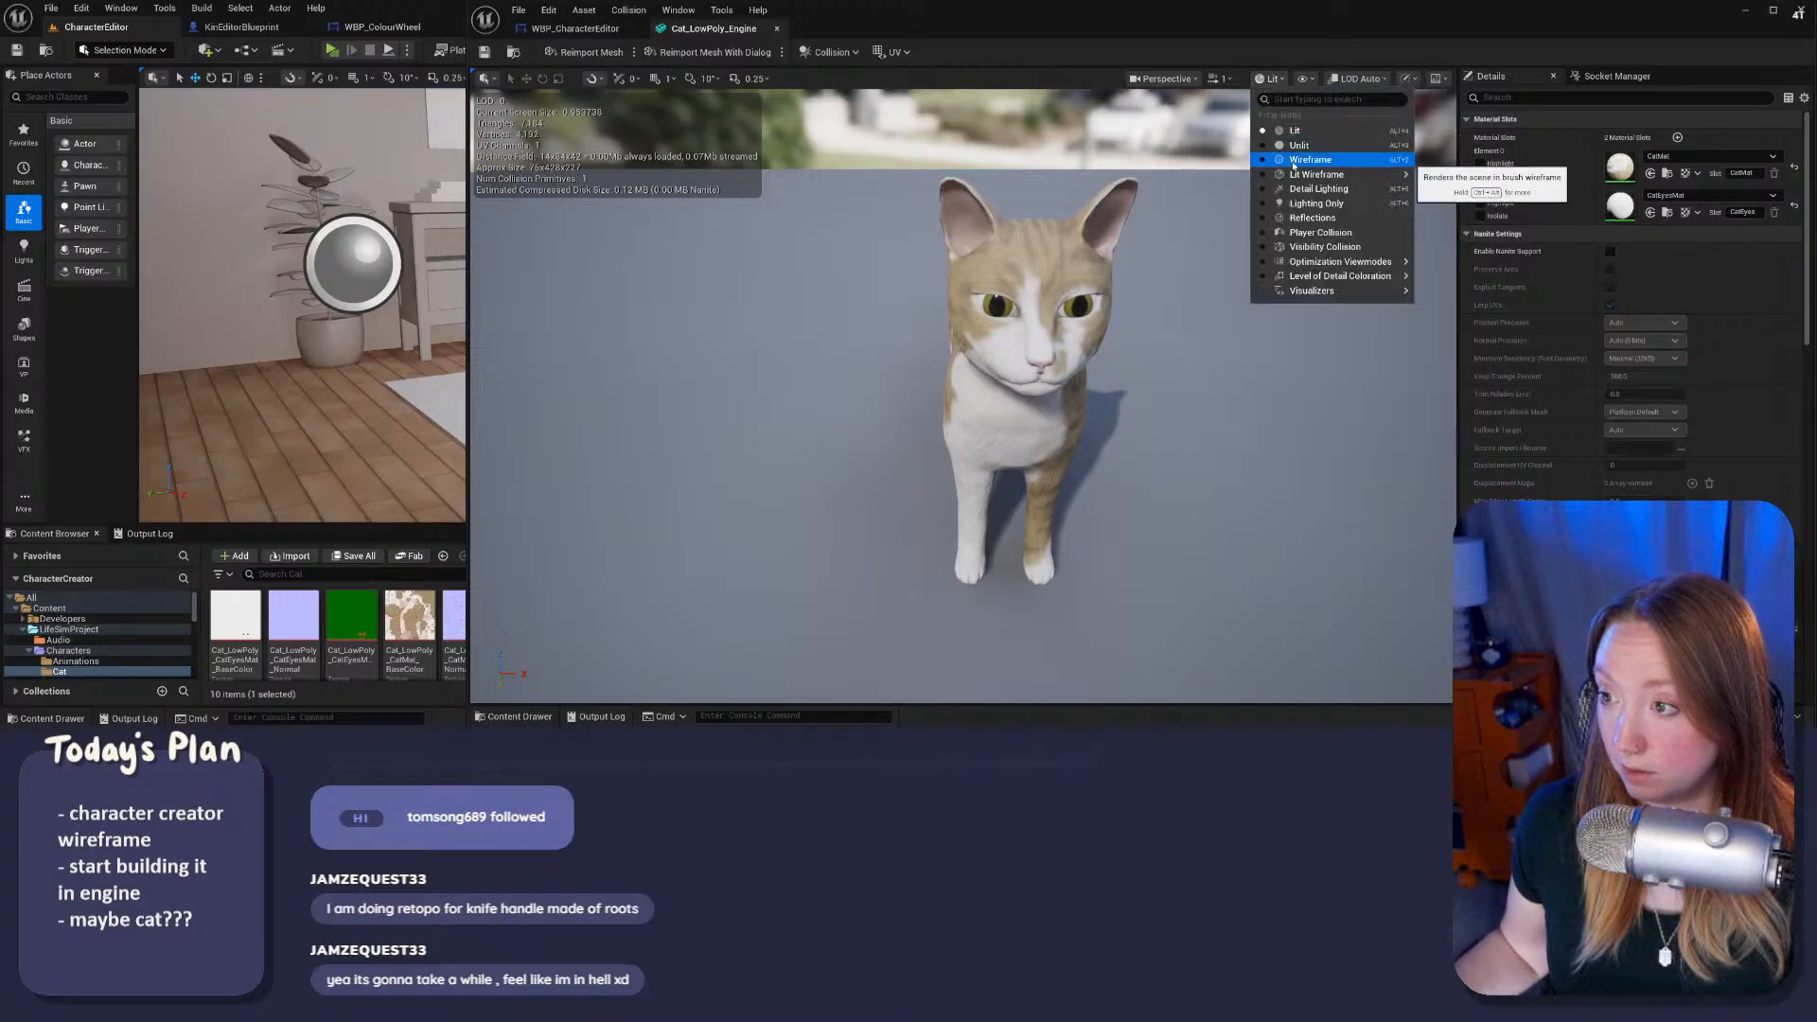
{"action": "left_click", "coordinate": [1292, 172]}
{"action": "key", "text": "a"}
{"action": "right_click_drag", "start_coordinate": [1230, 255], "coordinate": [1513, 251]}
{"action": "key", "text": "w"}
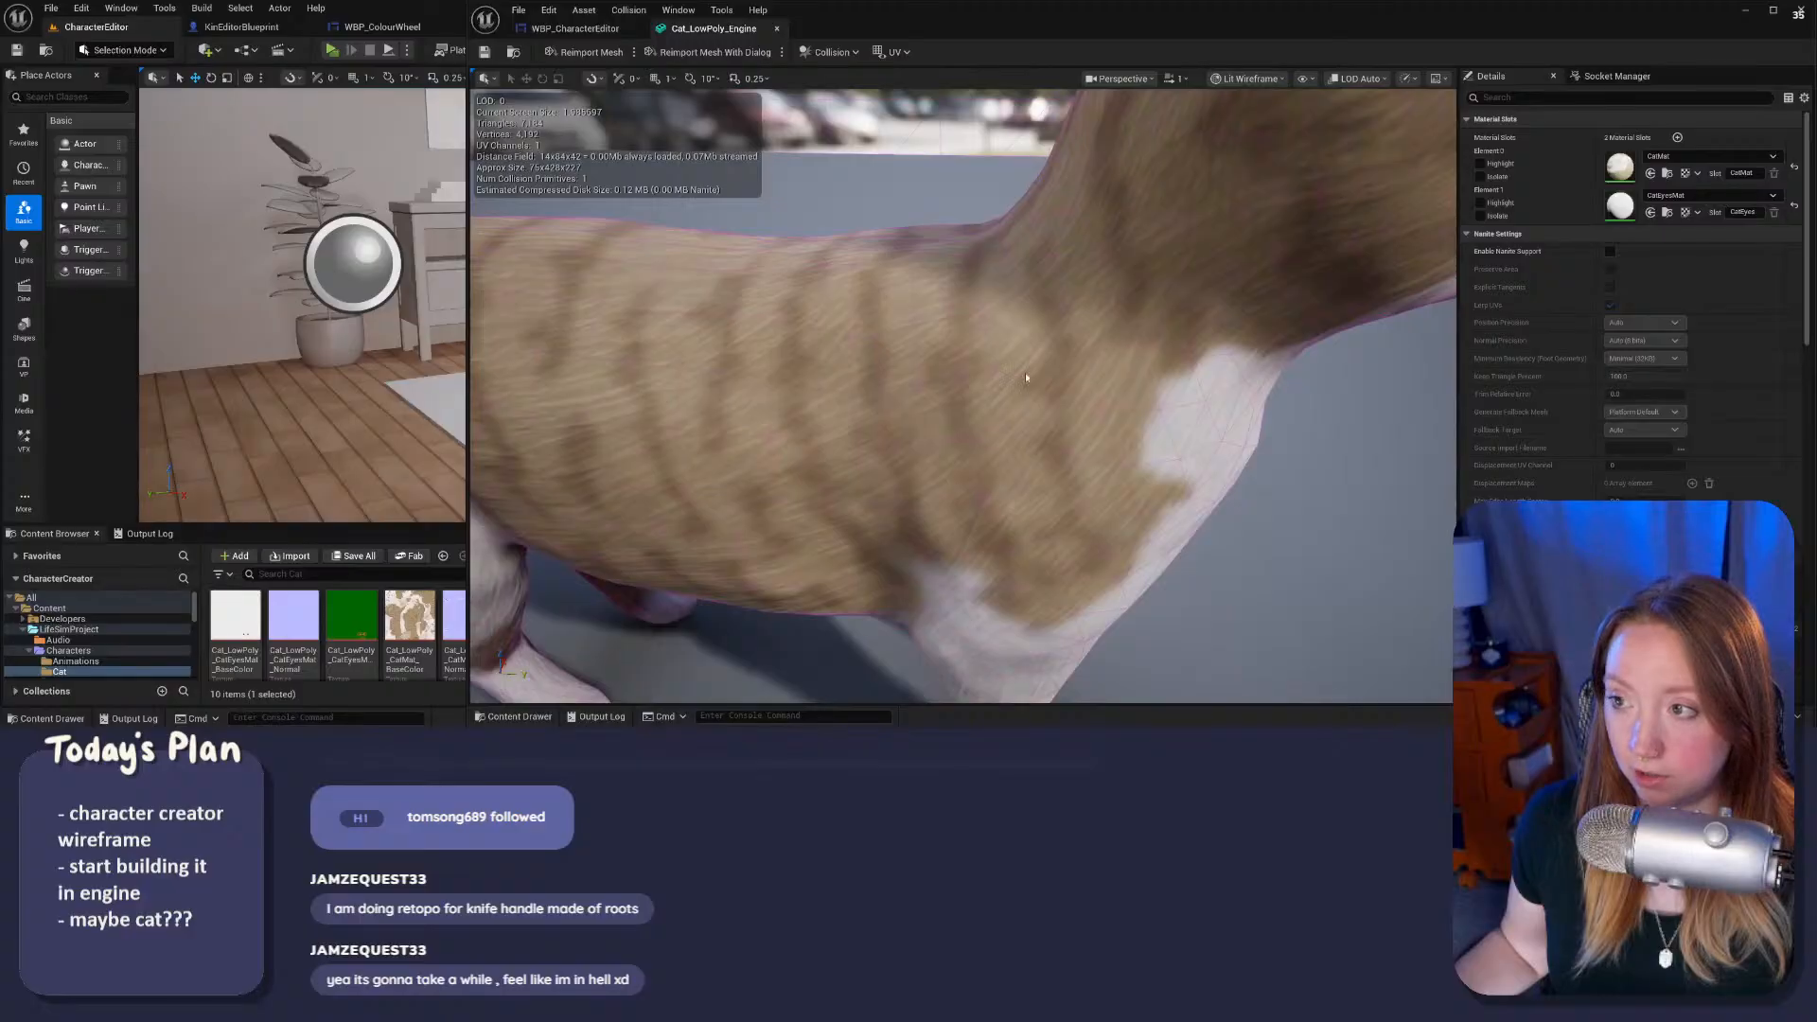
{"action": "key", "text": "f"}
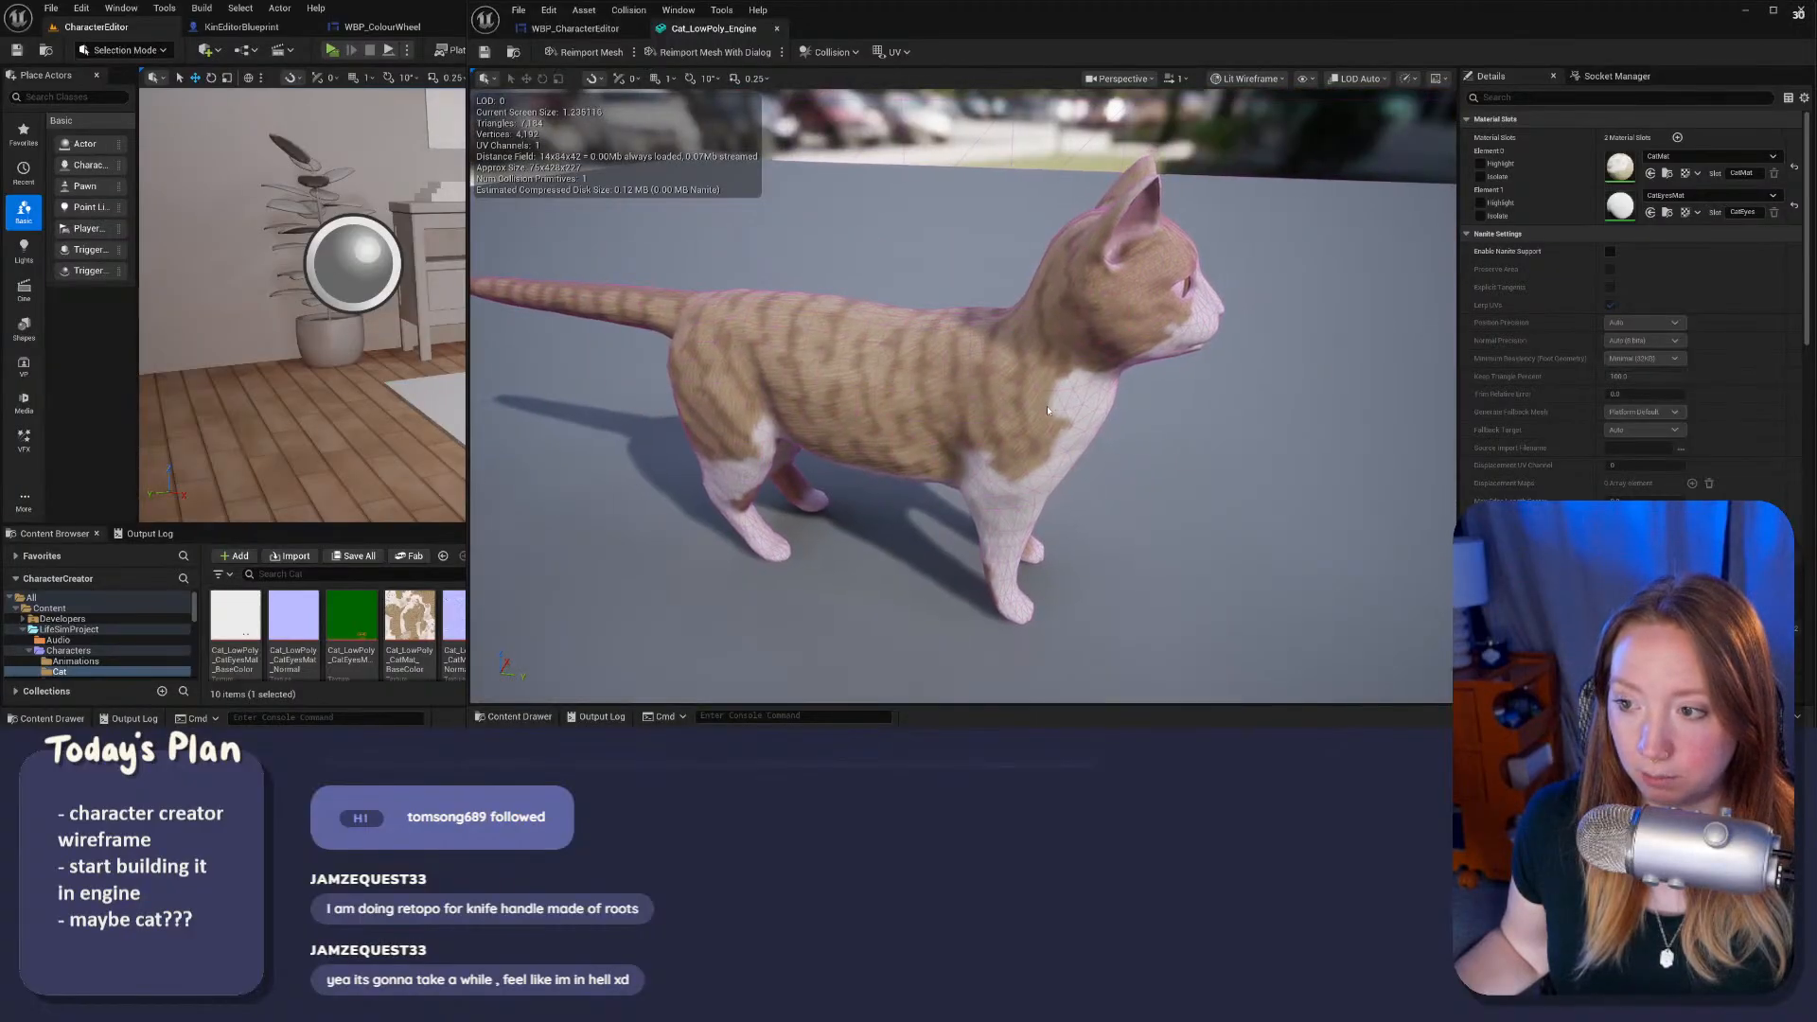
{"action": "left_click_drag", "start_coordinate": [1047, 409], "coordinate": [842, 412]}
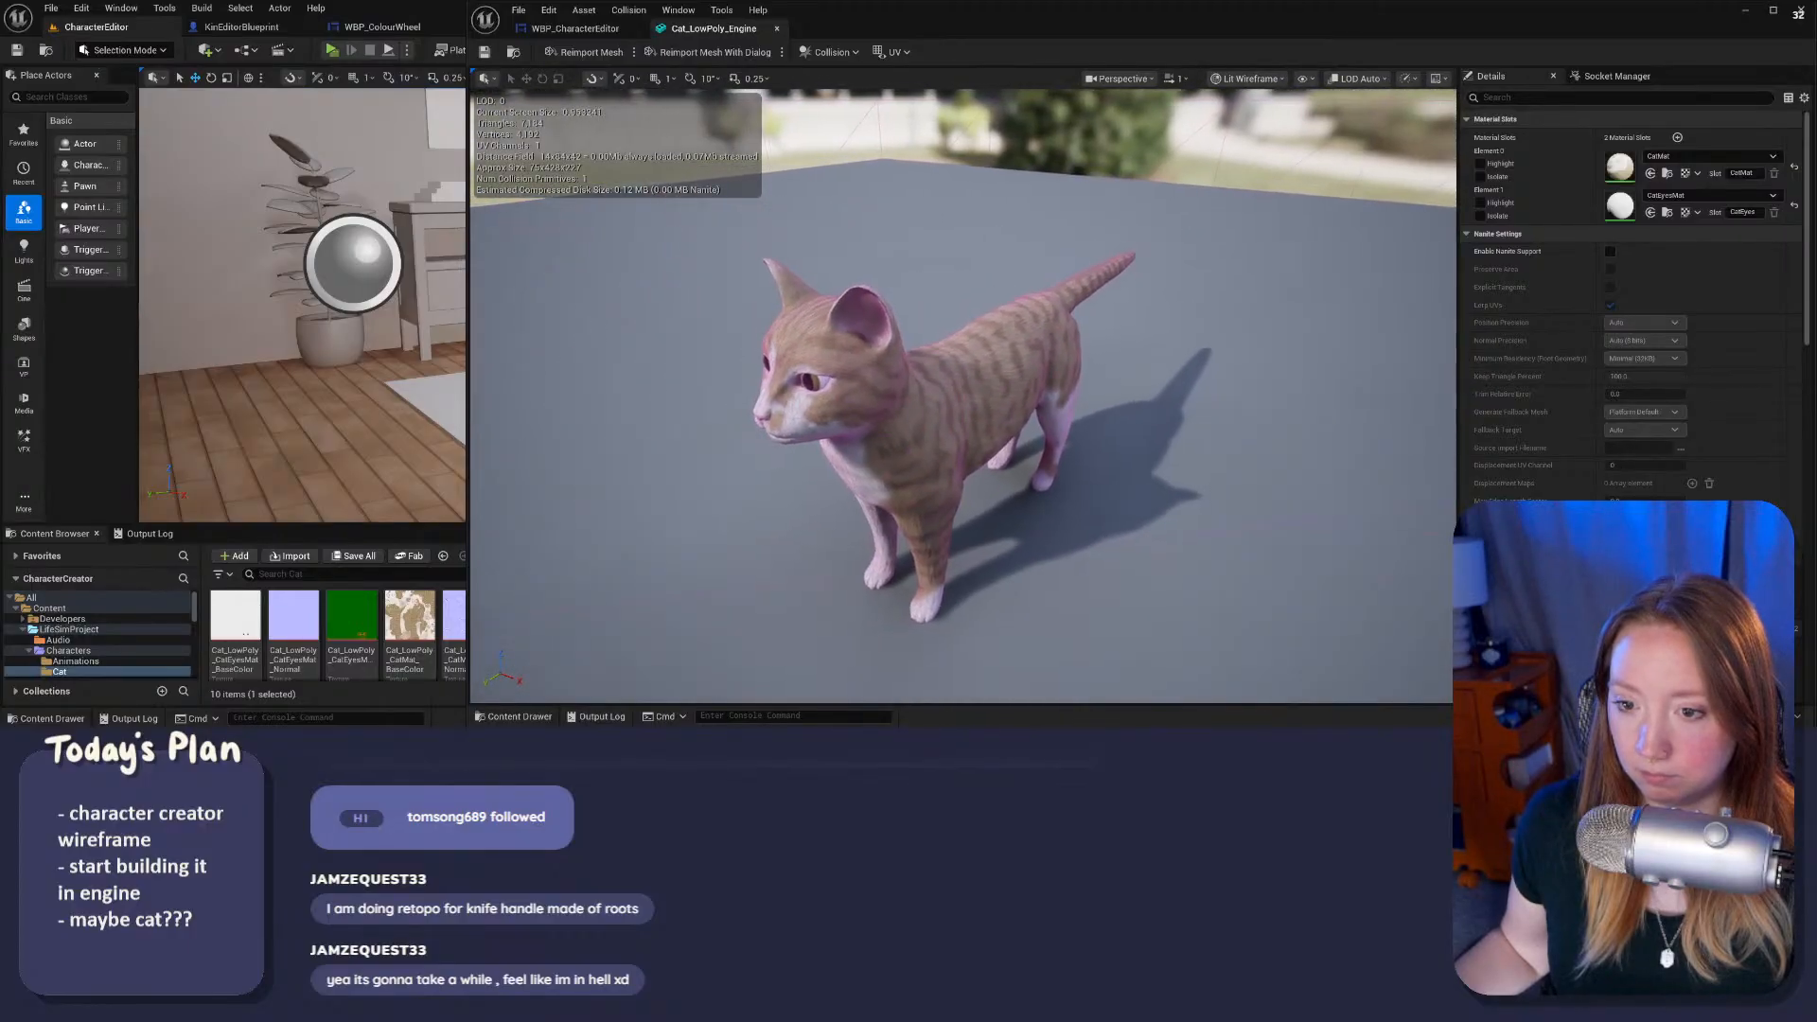
{"action": "scroll", "coordinate": [1047, 410], "scroll_direction": "down", "scroll_amount": 3}
Step: Set the Lit Wireframe opacity to about 0.37 and examine the wireframe on the cat's head
{"action": "left_click", "coordinate": [1262, 81]}
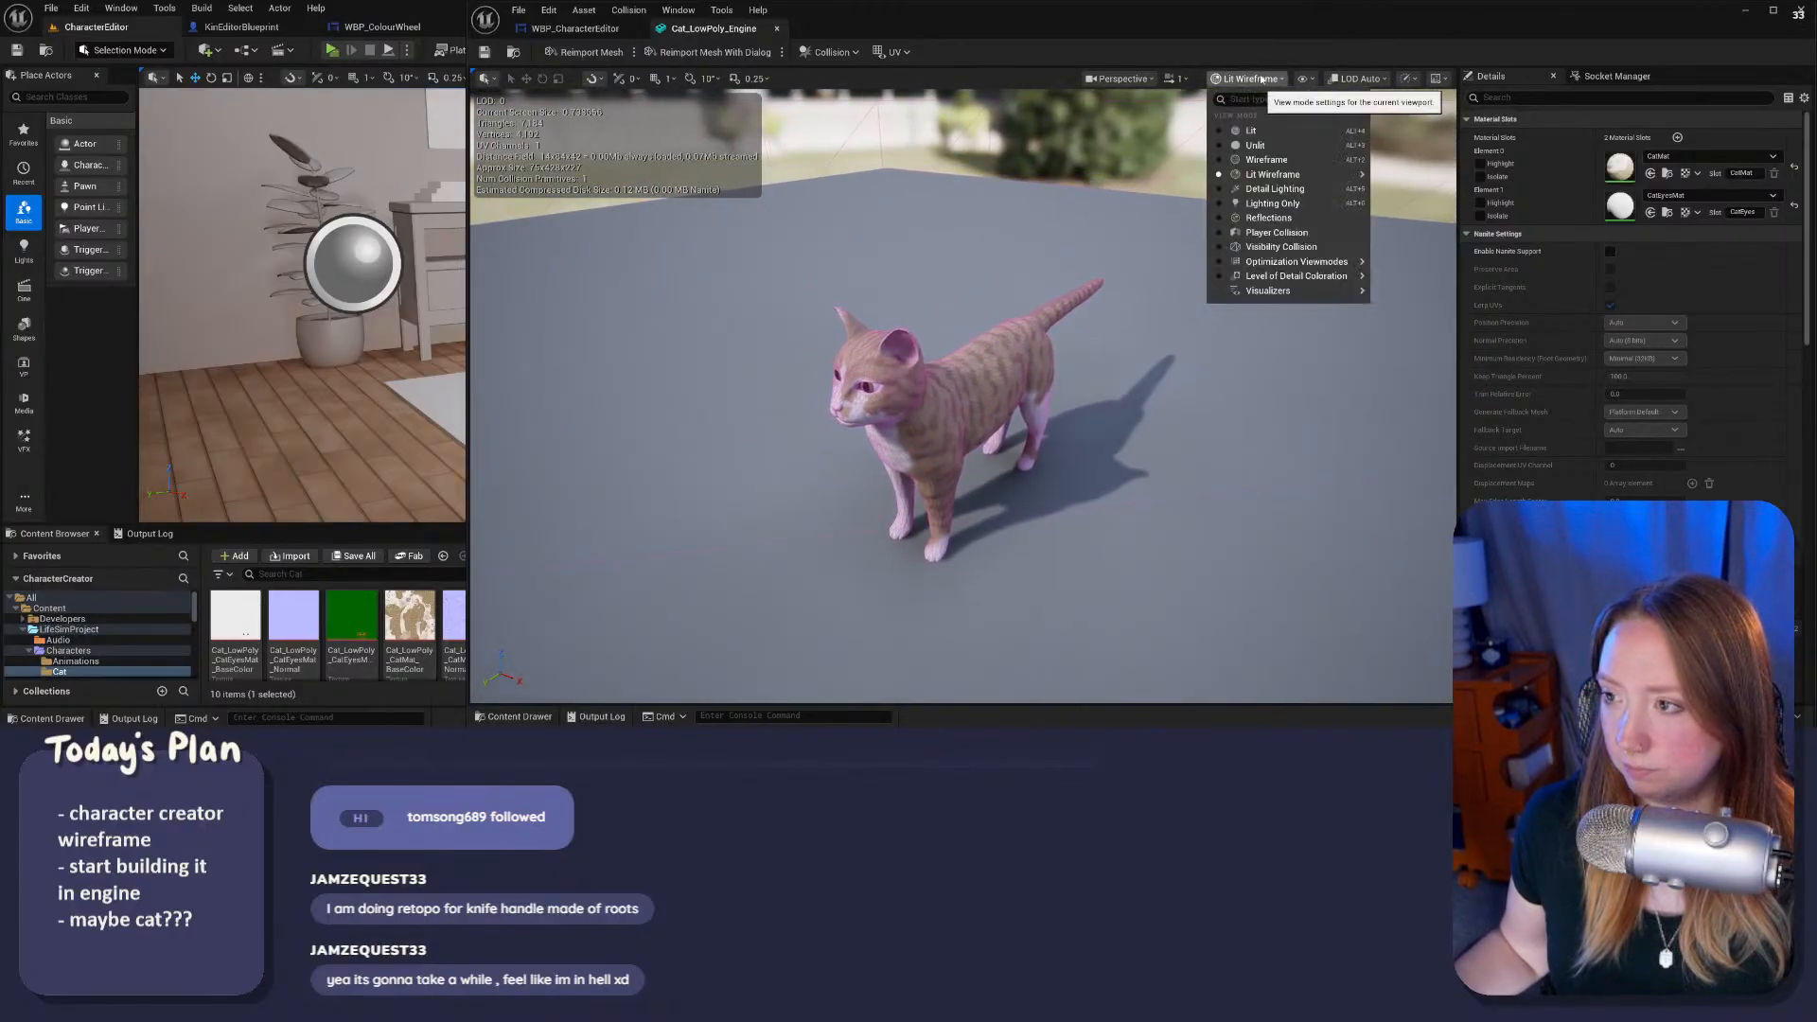
{"action": "mouse_move", "coordinate": [1304, 178]}
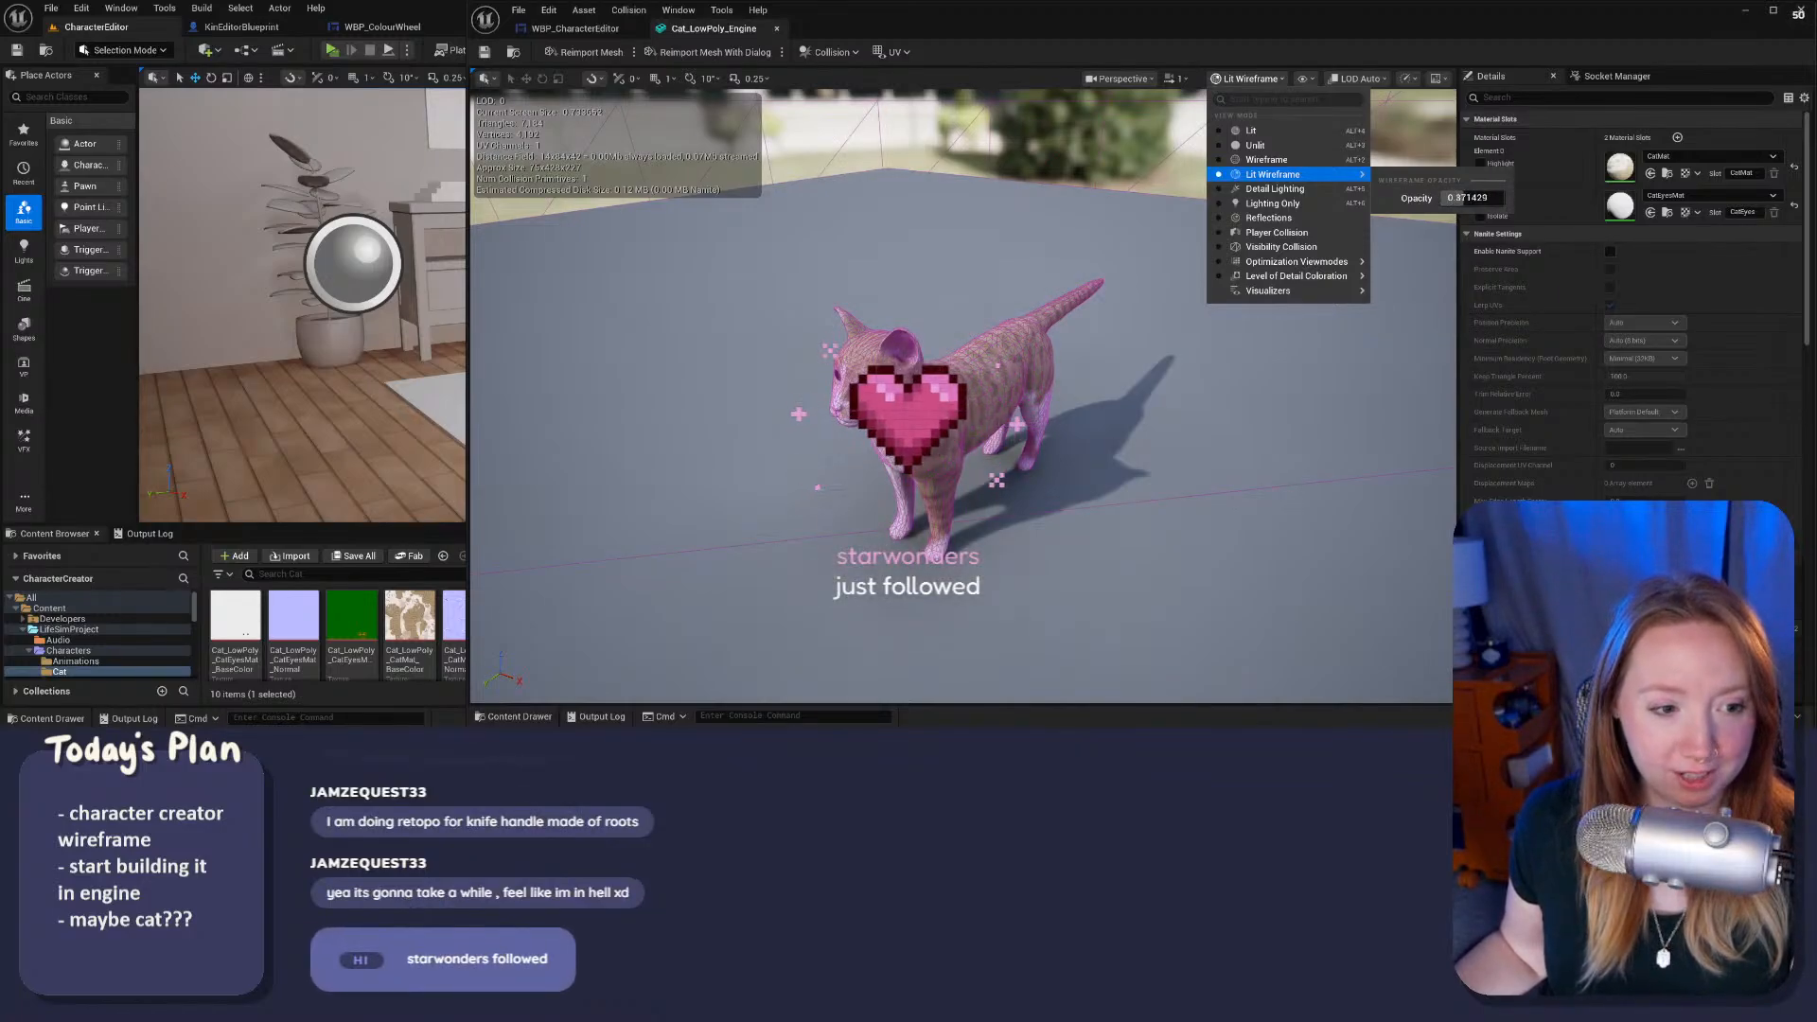
{"action": "mouse_move", "coordinate": [1306, 262]}
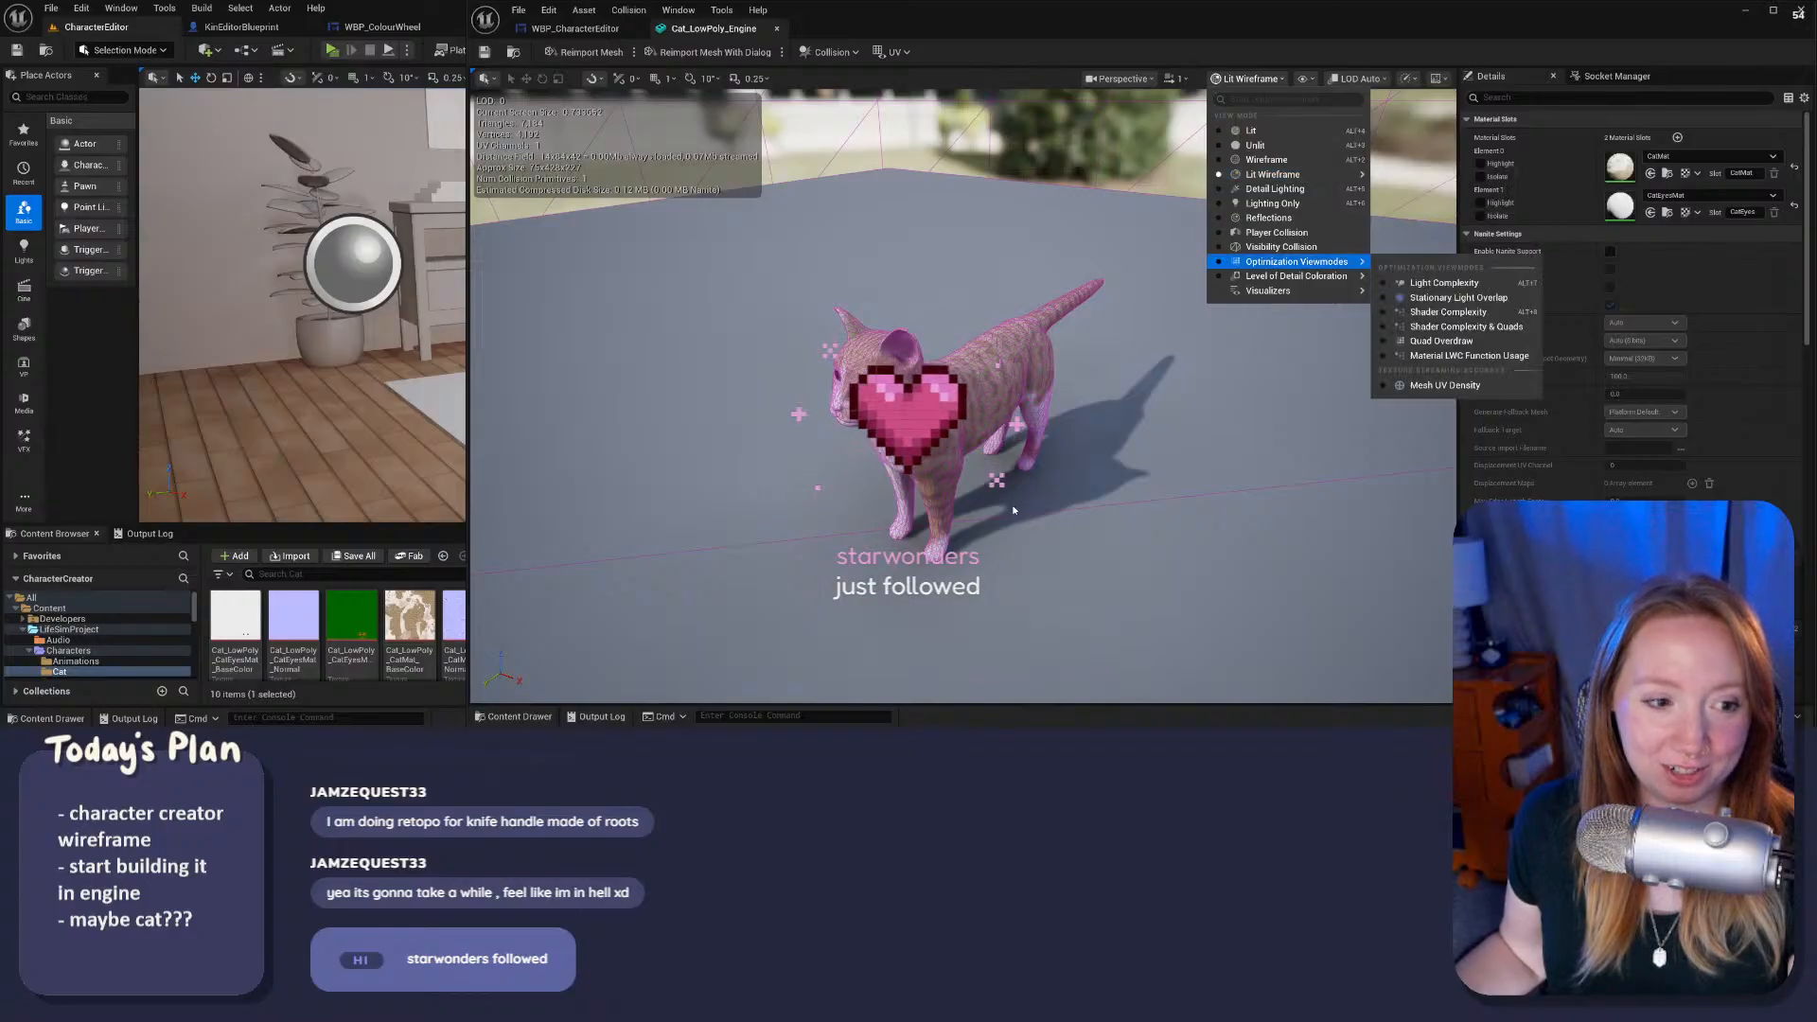
{"action": "left_click_drag", "start_coordinate": [999, 577], "coordinate": [889, 582]}
{"action": "left_click_drag", "start_coordinate": [984, 511], "coordinate": [944, 508]}
{"action": "scroll", "coordinate": [945, 507], "scroll_direction": "up", "scroll_amount": 3}
{"action": "right_click_drag", "start_coordinate": [945, 507], "coordinate": [897, 507]}
{"action": "left_click_drag", "start_coordinate": [897, 507], "coordinate": [823, 509]}
{"action": "right_click_drag", "start_coordinate": [823, 509], "coordinate": [851, 478]}
{"action": "right_click_drag", "start_coordinate": [1164, 527], "coordinate": [1048, 505]}
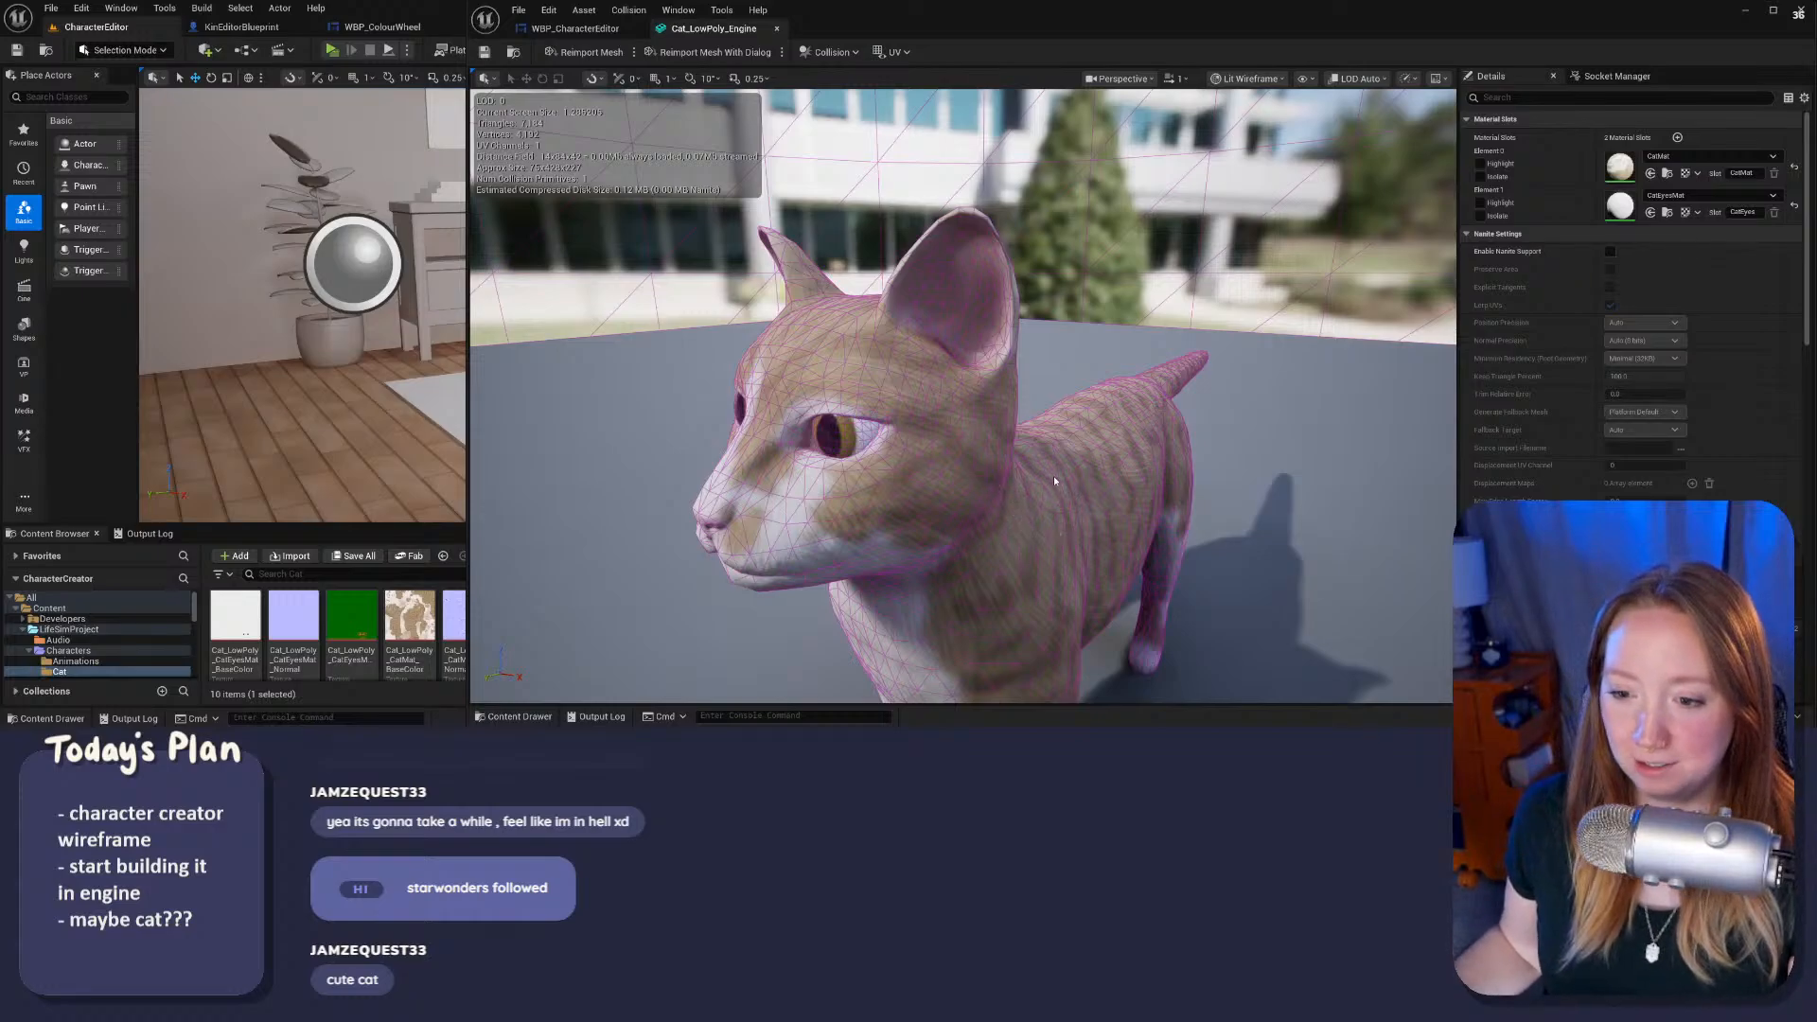
Step: Examine the cat's wireframe along the side of its body and around its face
{"action": "scroll", "coordinate": [1055, 481], "scroll_direction": "down", "scroll_amount": 4}
{"action": "right_click_drag", "start_coordinate": [1055, 481], "coordinate": [955, 487]}
{"action": "key", "text": "w"}
{"action": "key", "text": "s"}
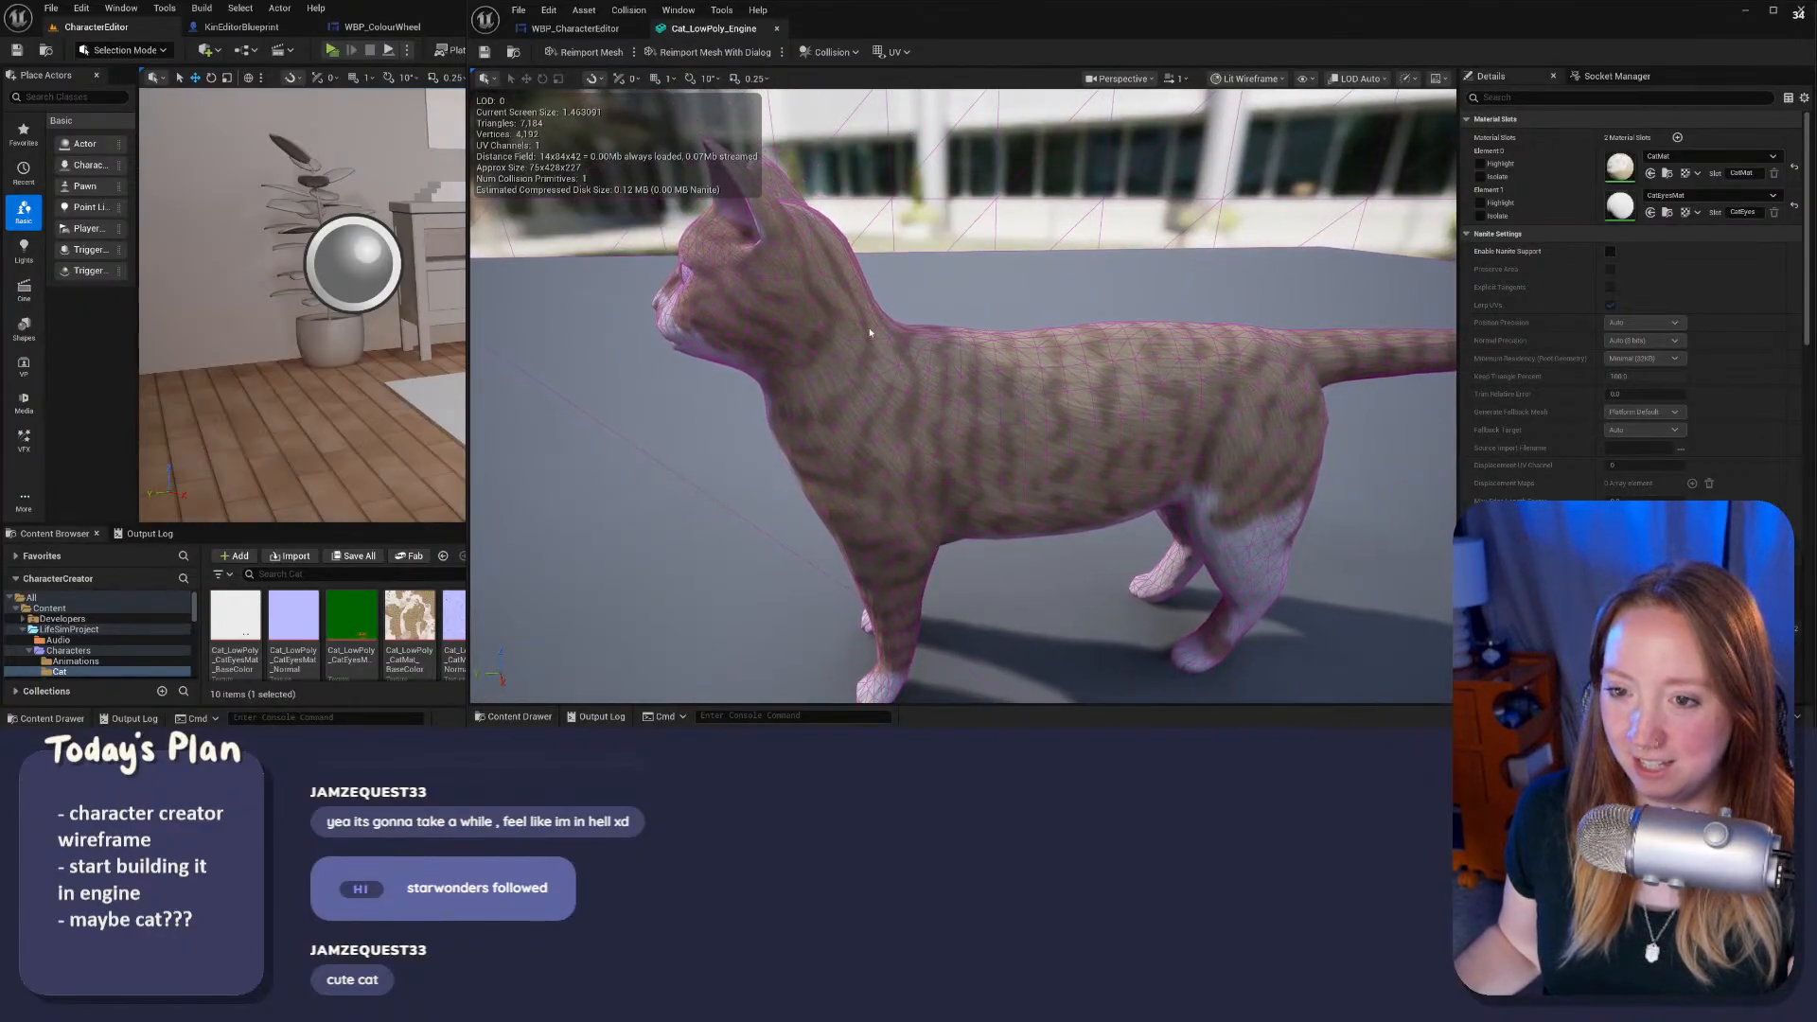
{"action": "key", "text": "a"}
{"action": "right_click_drag", "start_coordinate": [870, 332], "coordinate": [981, 333]}
{"action": "key", "text": "w"}
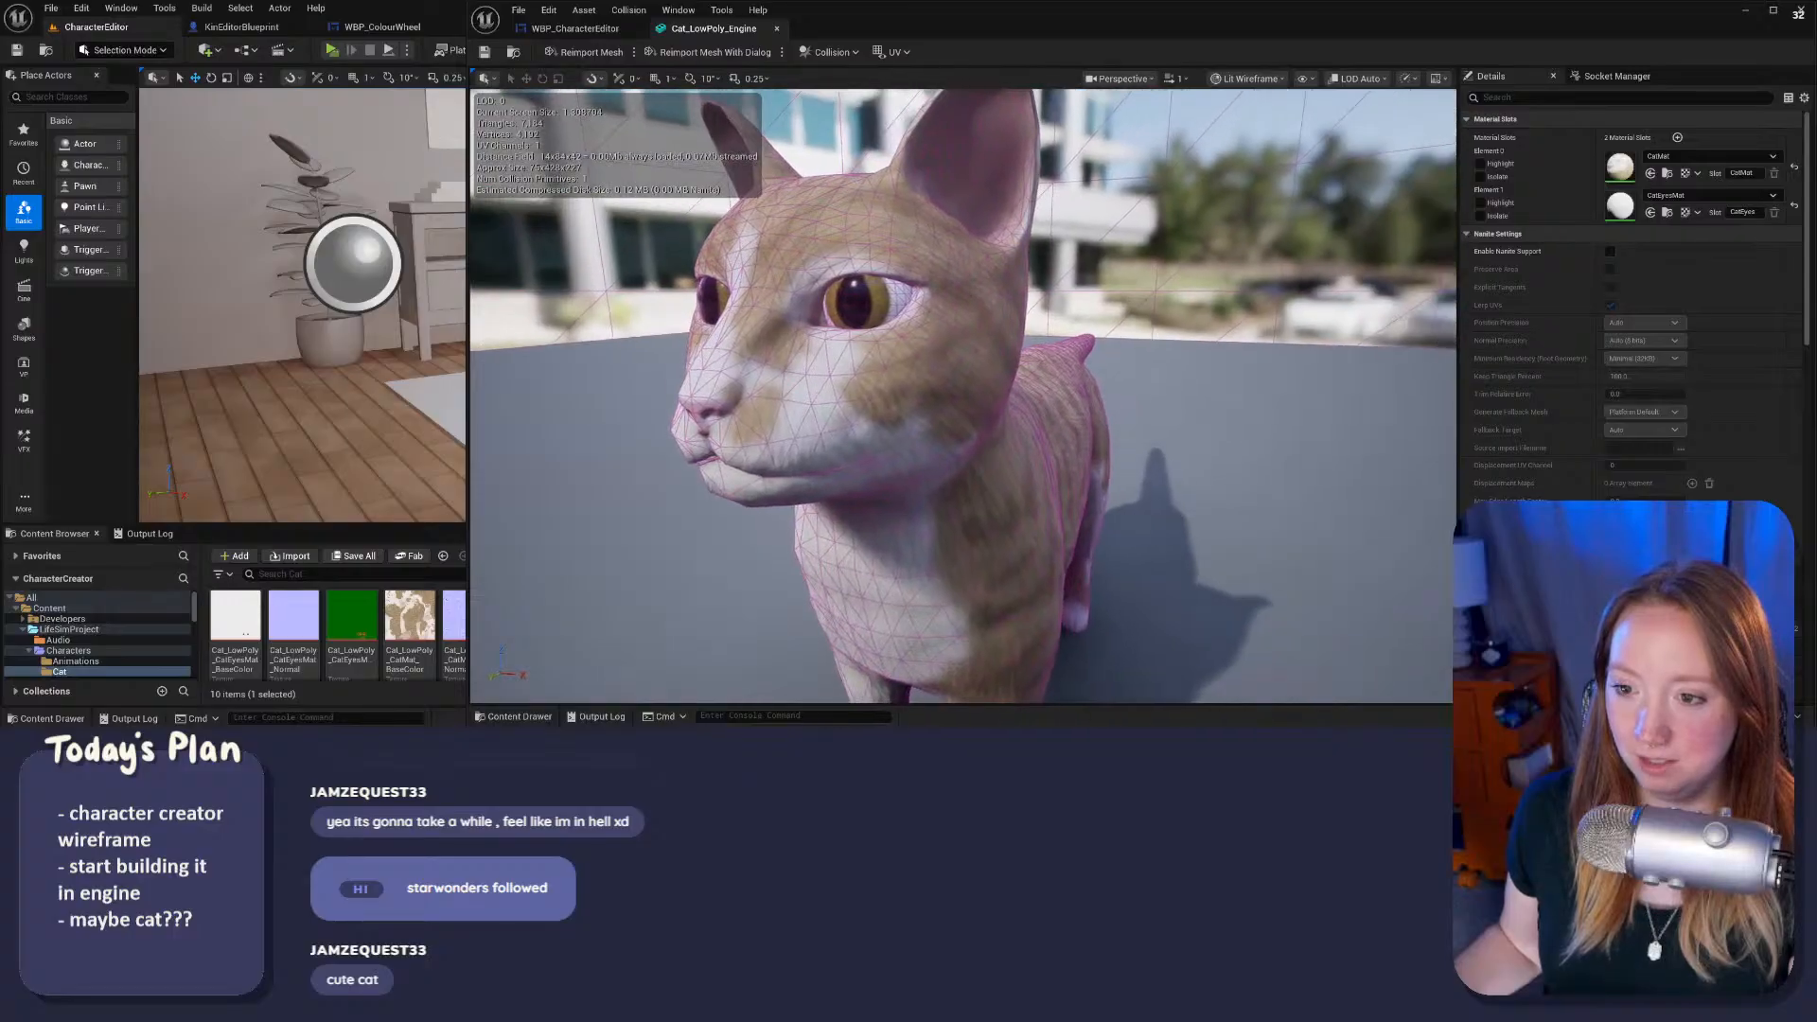
{"action": "key", "text": "s"}
{"action": "key", "text": "d"}
{"action": "right_click_drag", "start_coordinate": [1110, 377], "coordinate": [969, 397]}
{"action": "key", "text": "w"}
{"action": "key", "text": "s"}
{"action": "scroll", "coordinate": [977, 360], "scroll_direction": "down", "scroll_amount": 4}
{"action": "scroll", "coordinate": [976, 369], "scroll_direction": "up", "scroll_amount": 1}
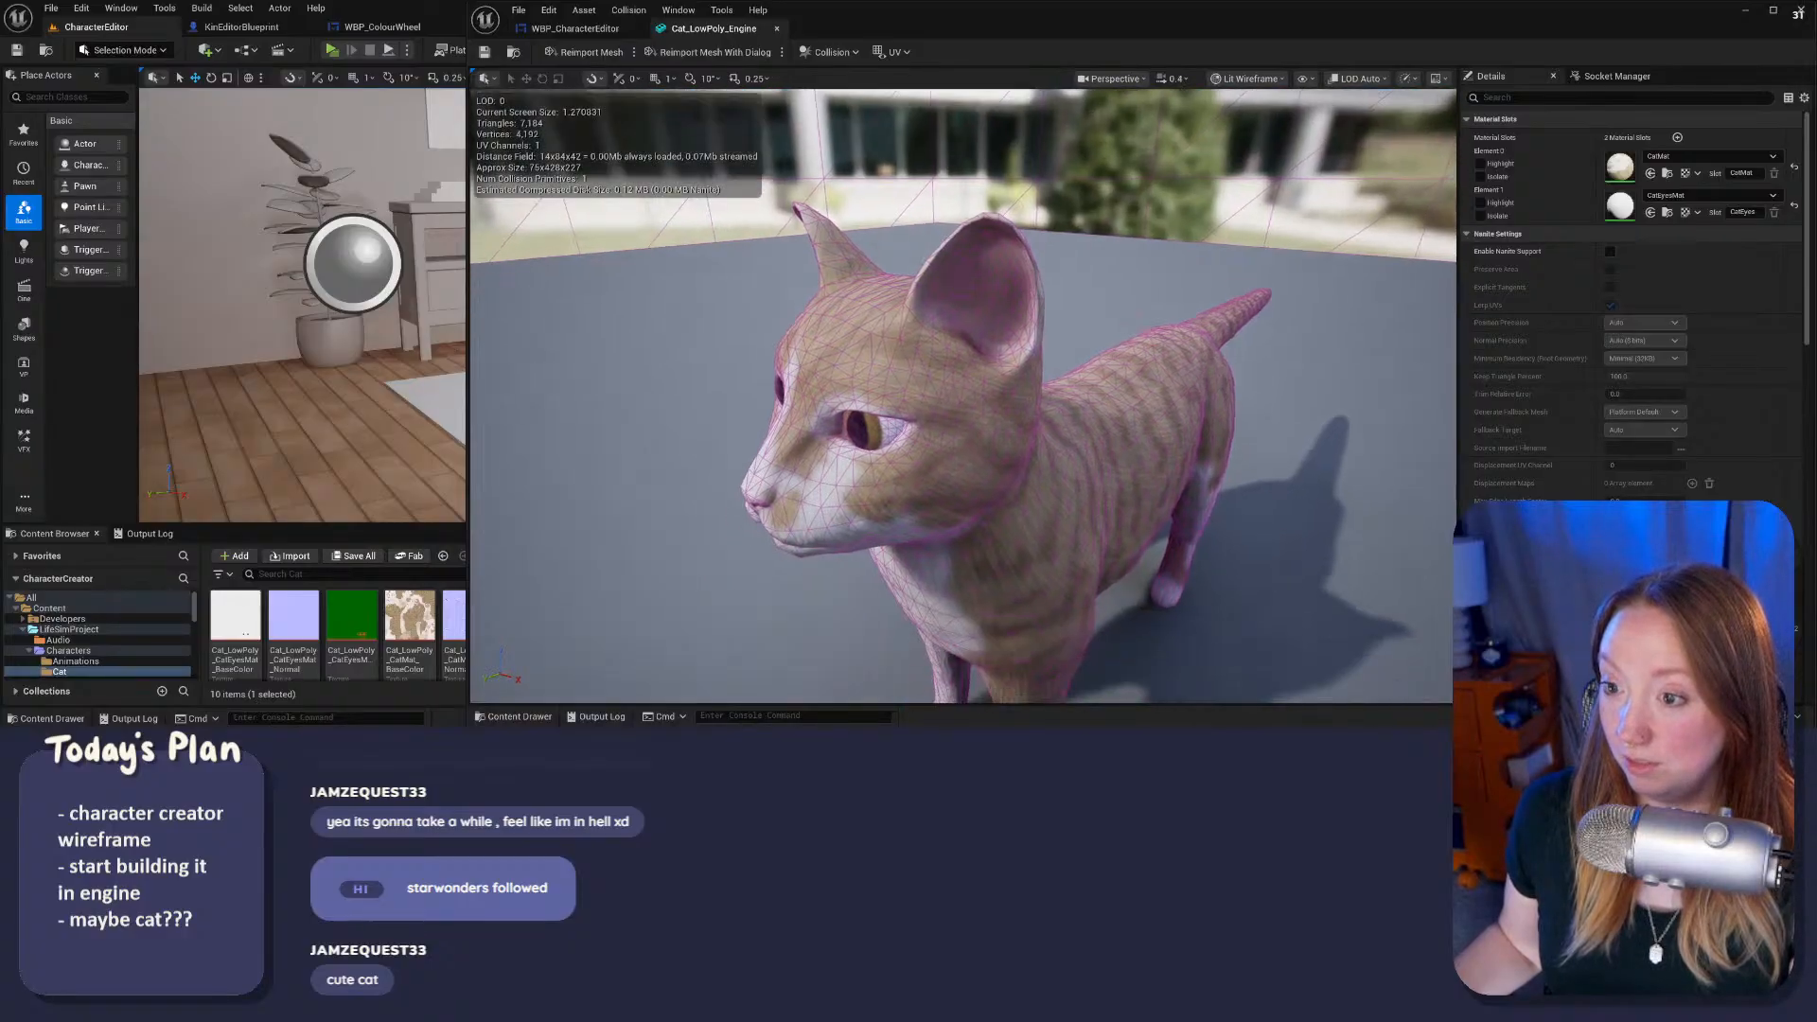
Step: Examine the mesh topology up close around the cat's eye, inner ear and paw
{"action": "key", "text": "w"}
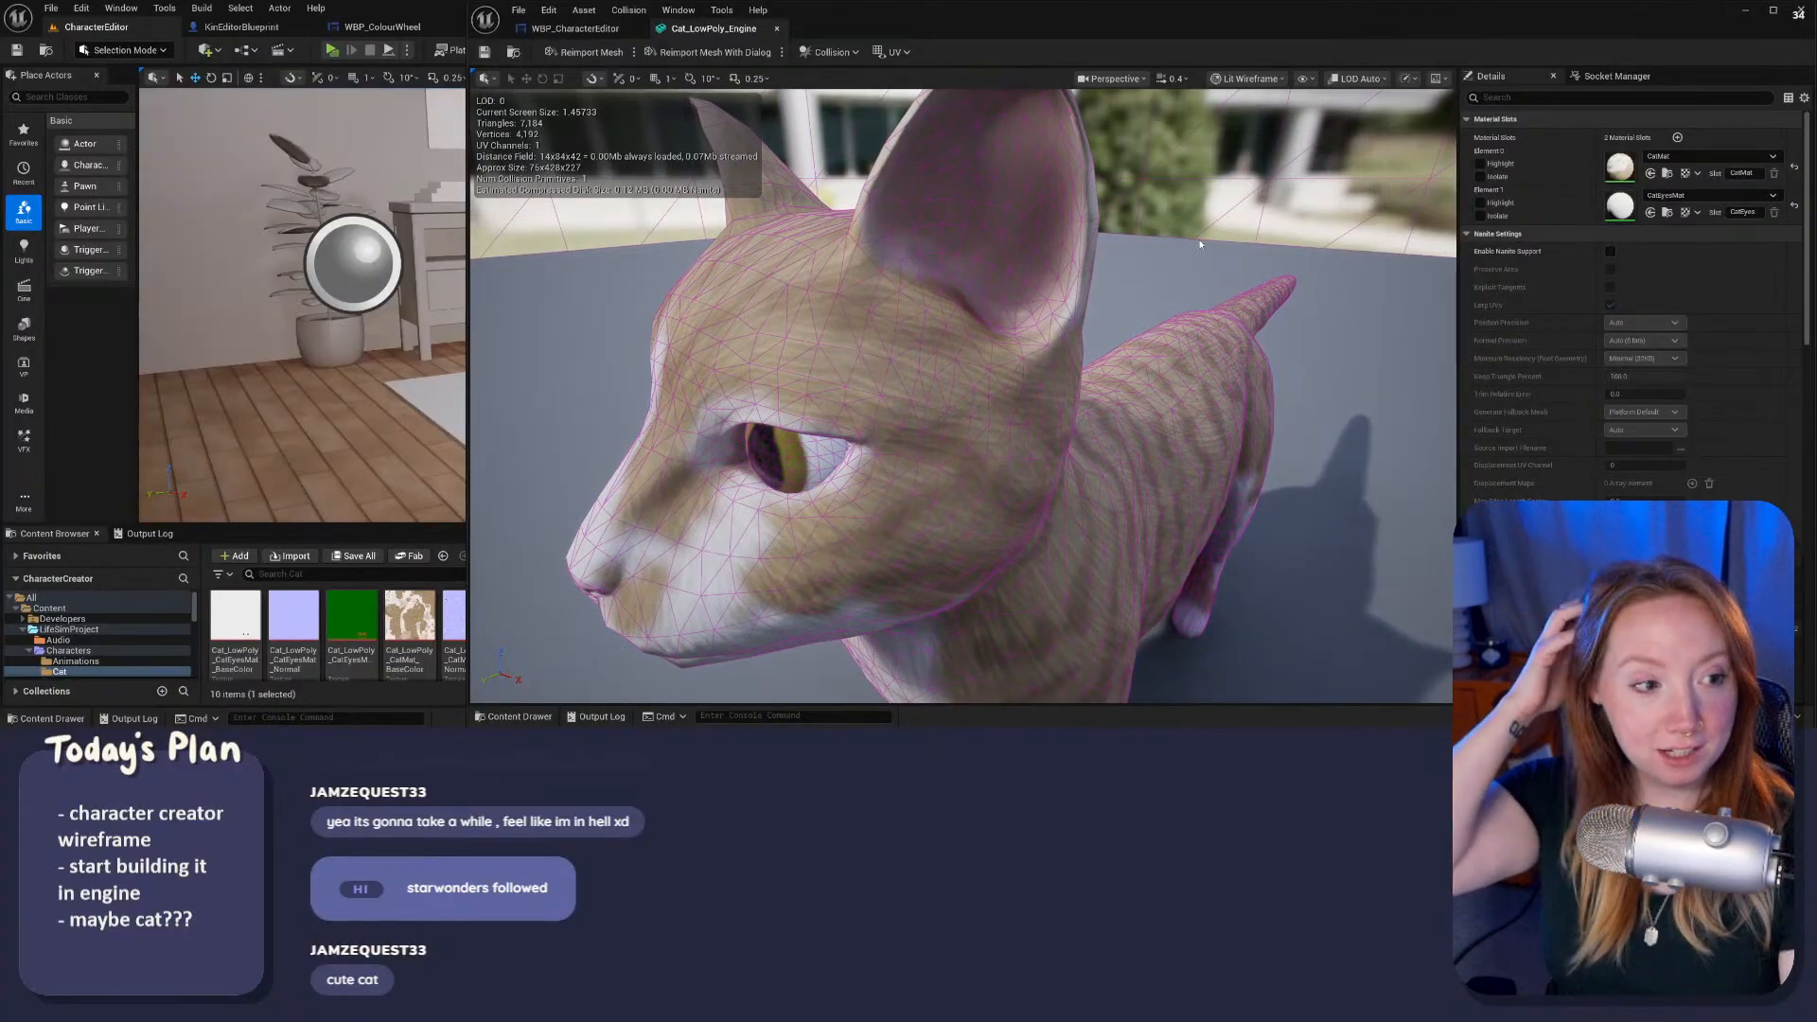
{"action": "mouse_move", "coordinate": [1194, 235]}
{"action": "right_mouse_down"}
{"action": "mouse_move", "coordinate": [1179, 273]}
{"action": "mouse_move", "coordinate": [1188, 208]}
{"action": "right_mouse_up"}
{"action": "key", "text": "s"}
{"action": "key", "text": "w"}
{"action": "right_click_drag", "start_coordinate": [1016, 324], "coordinate": [970, 322]}
{"action": "key", "text": "w"}
{"action": "key", "text": "a"}
{"action": "right_click_drag", "start_coordinate": [864, 292], "coordinate": [970, 319]}
{"action": "key", "text": "s"}
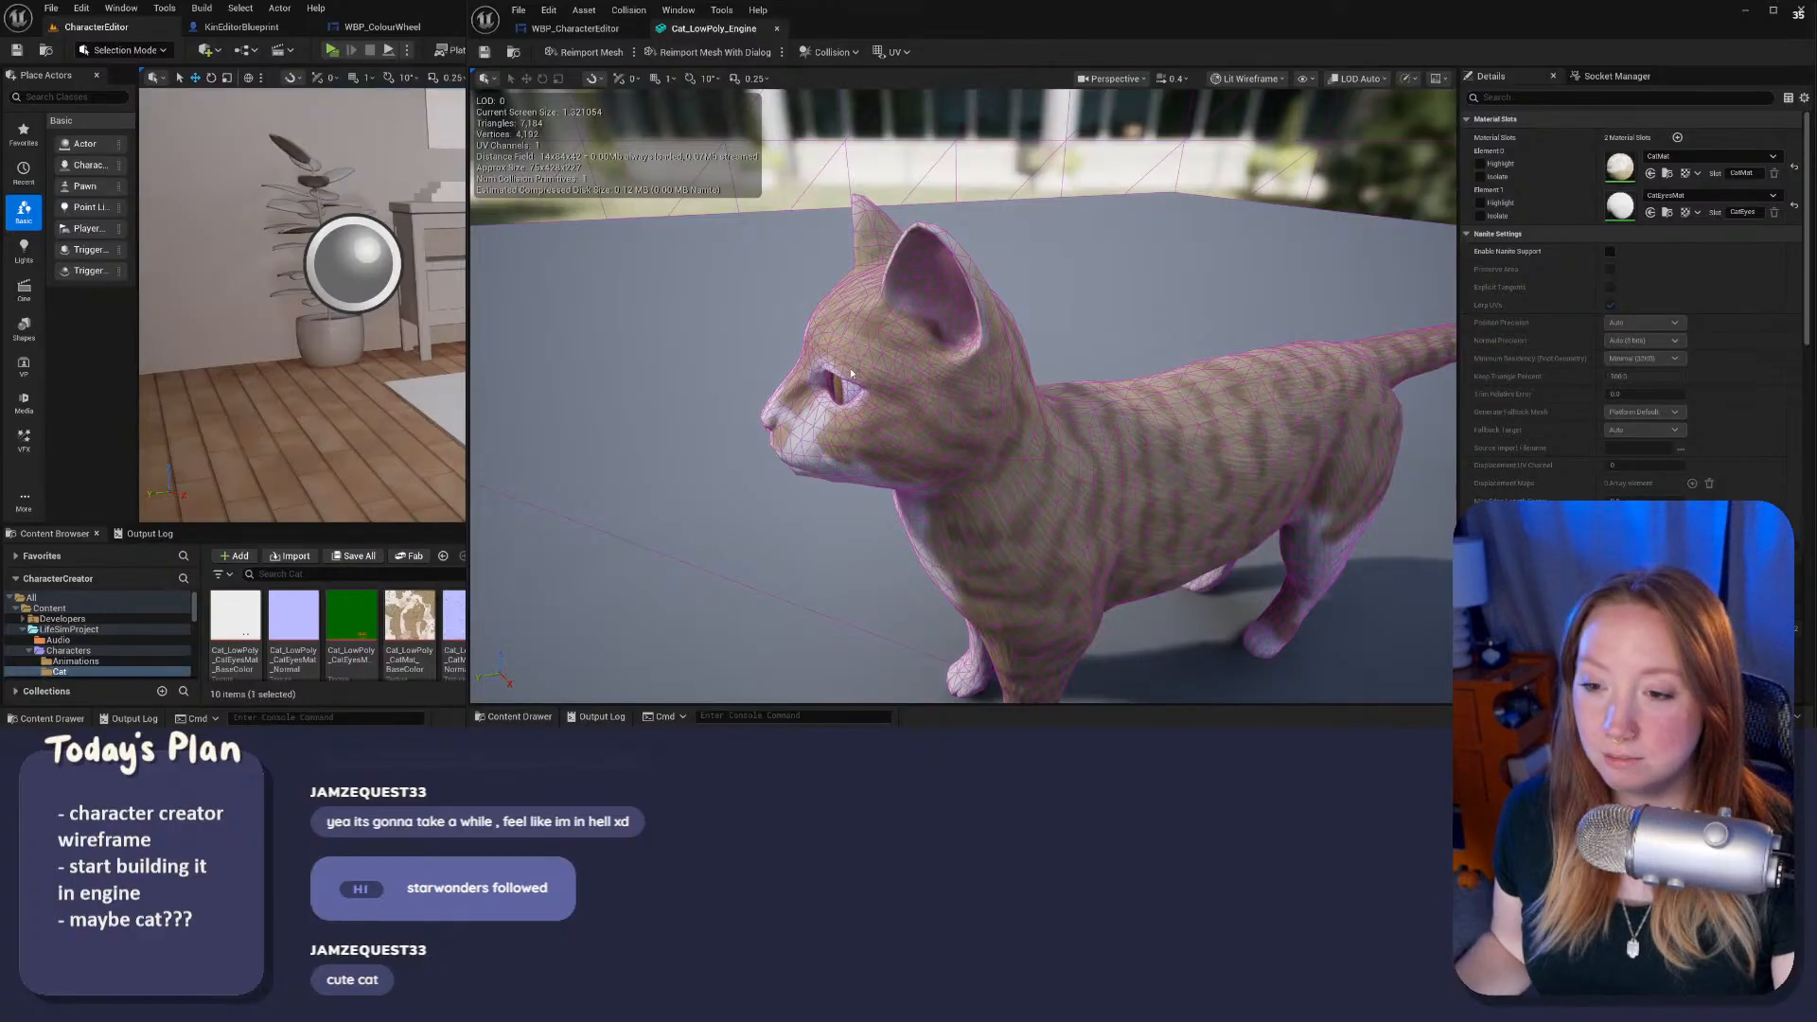
{"action": "key", "text": "w"}
{"action": "right_click_drag", "start_coordinate": [850, 374], "coordinate": [951, 341]}
{"action": "key", "text": "a"}
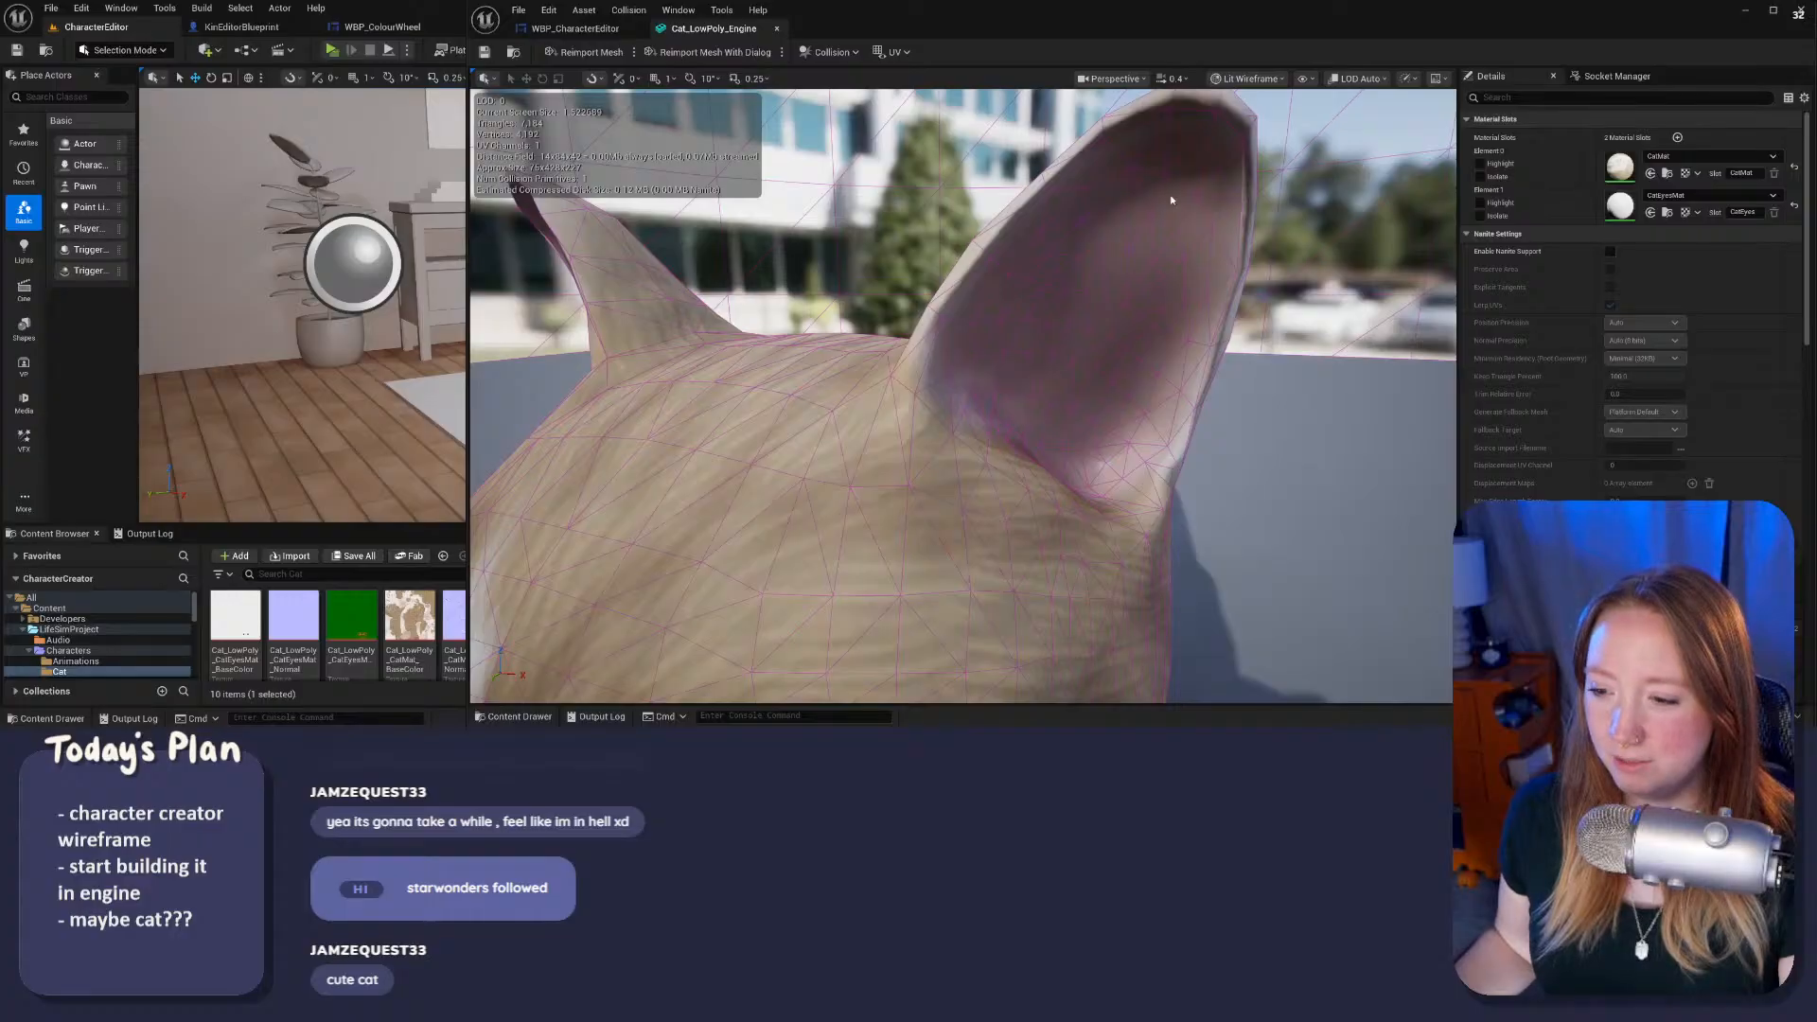
{"action": "key", "text": "d"}
{"action": "right_click_drag", "start_coordinate": [1153, 396], "coordinate": [1031, 395]}
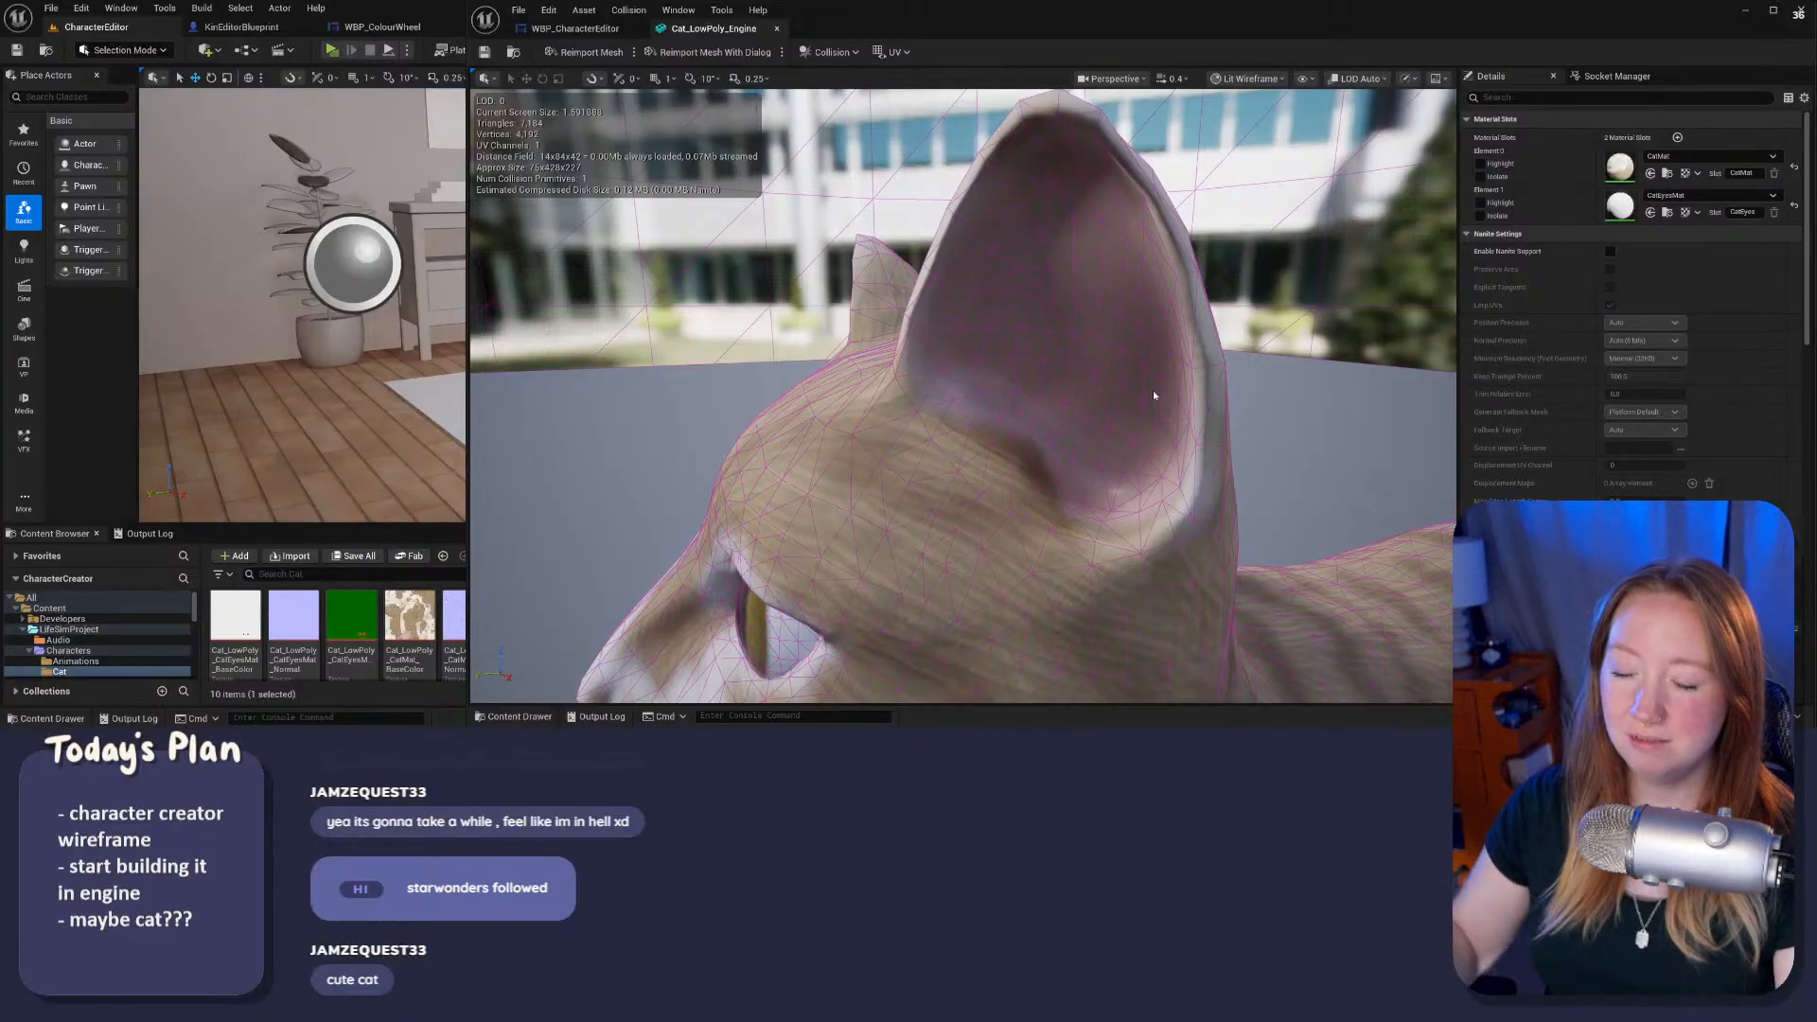
{"action": "right_click_drag", "start_coordinate": [1153, 394], "coordinate": [861, 380]}
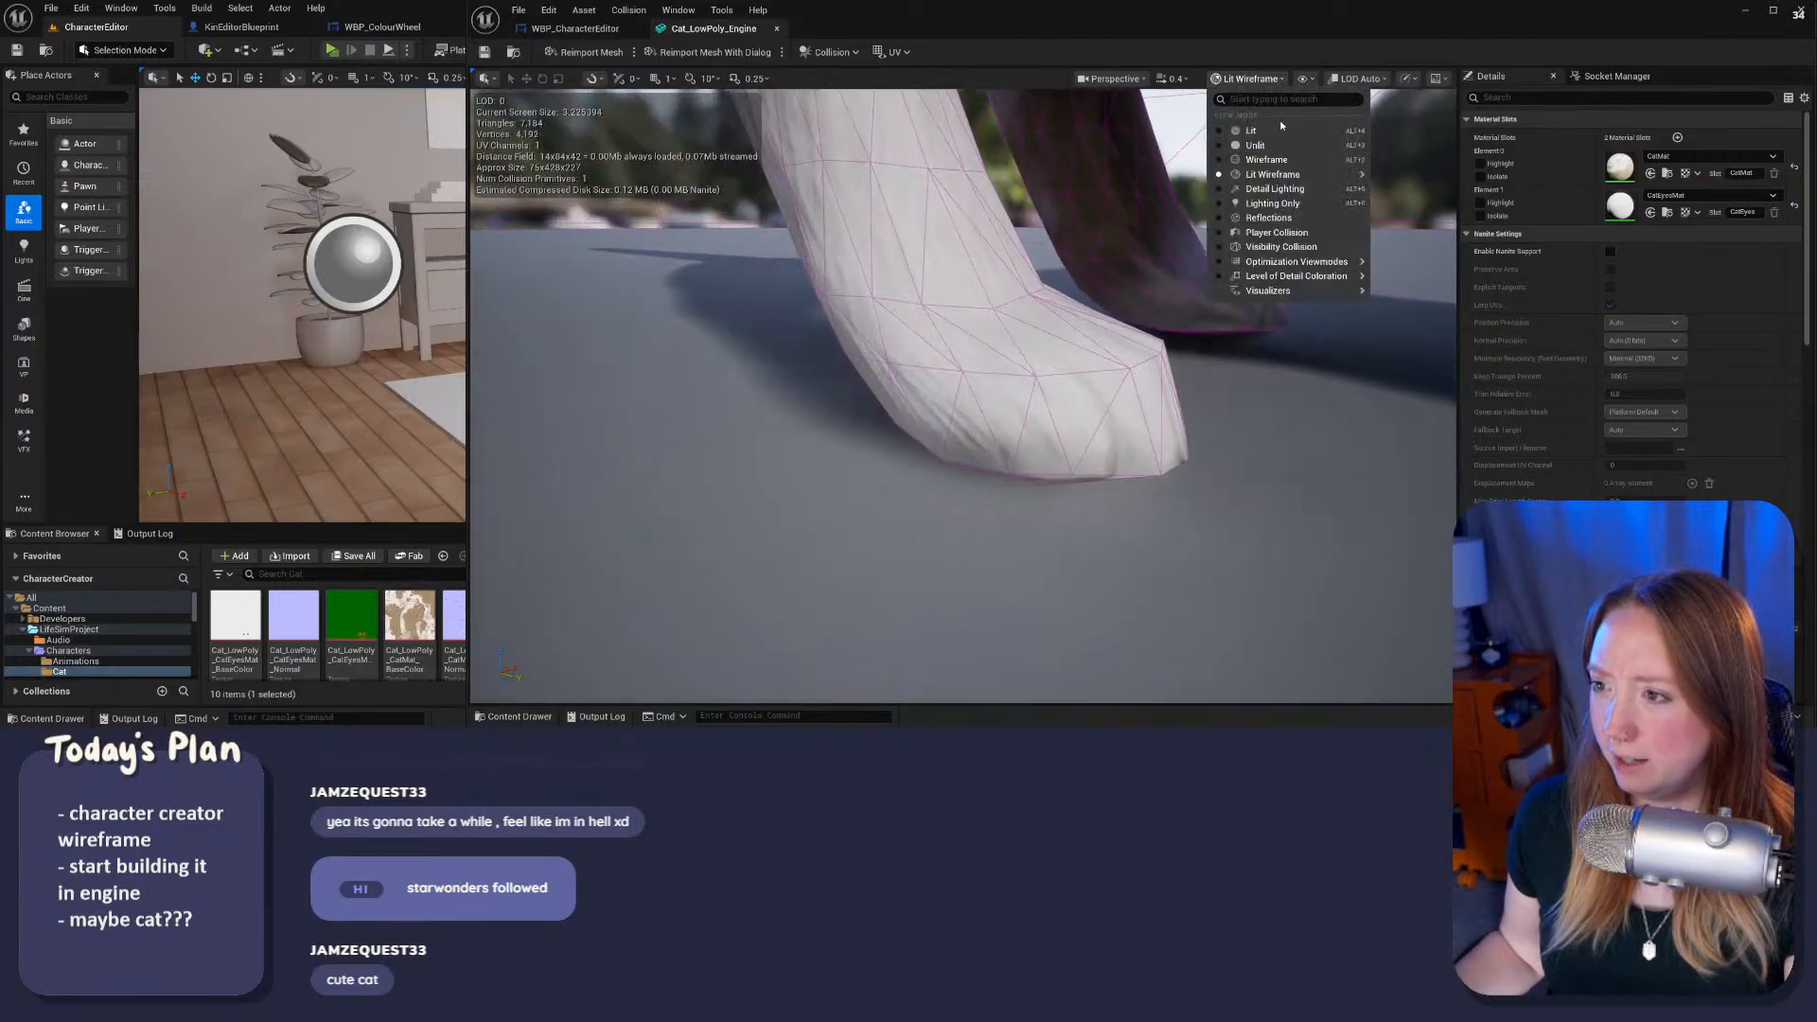
Step: Return the mesh view to Lit shading, look at the whole cat from above, and close the mesh editor
{"action": "right_click_drag", "start_coordinate": [1100, 378], "coordinate": [1120, 449]}
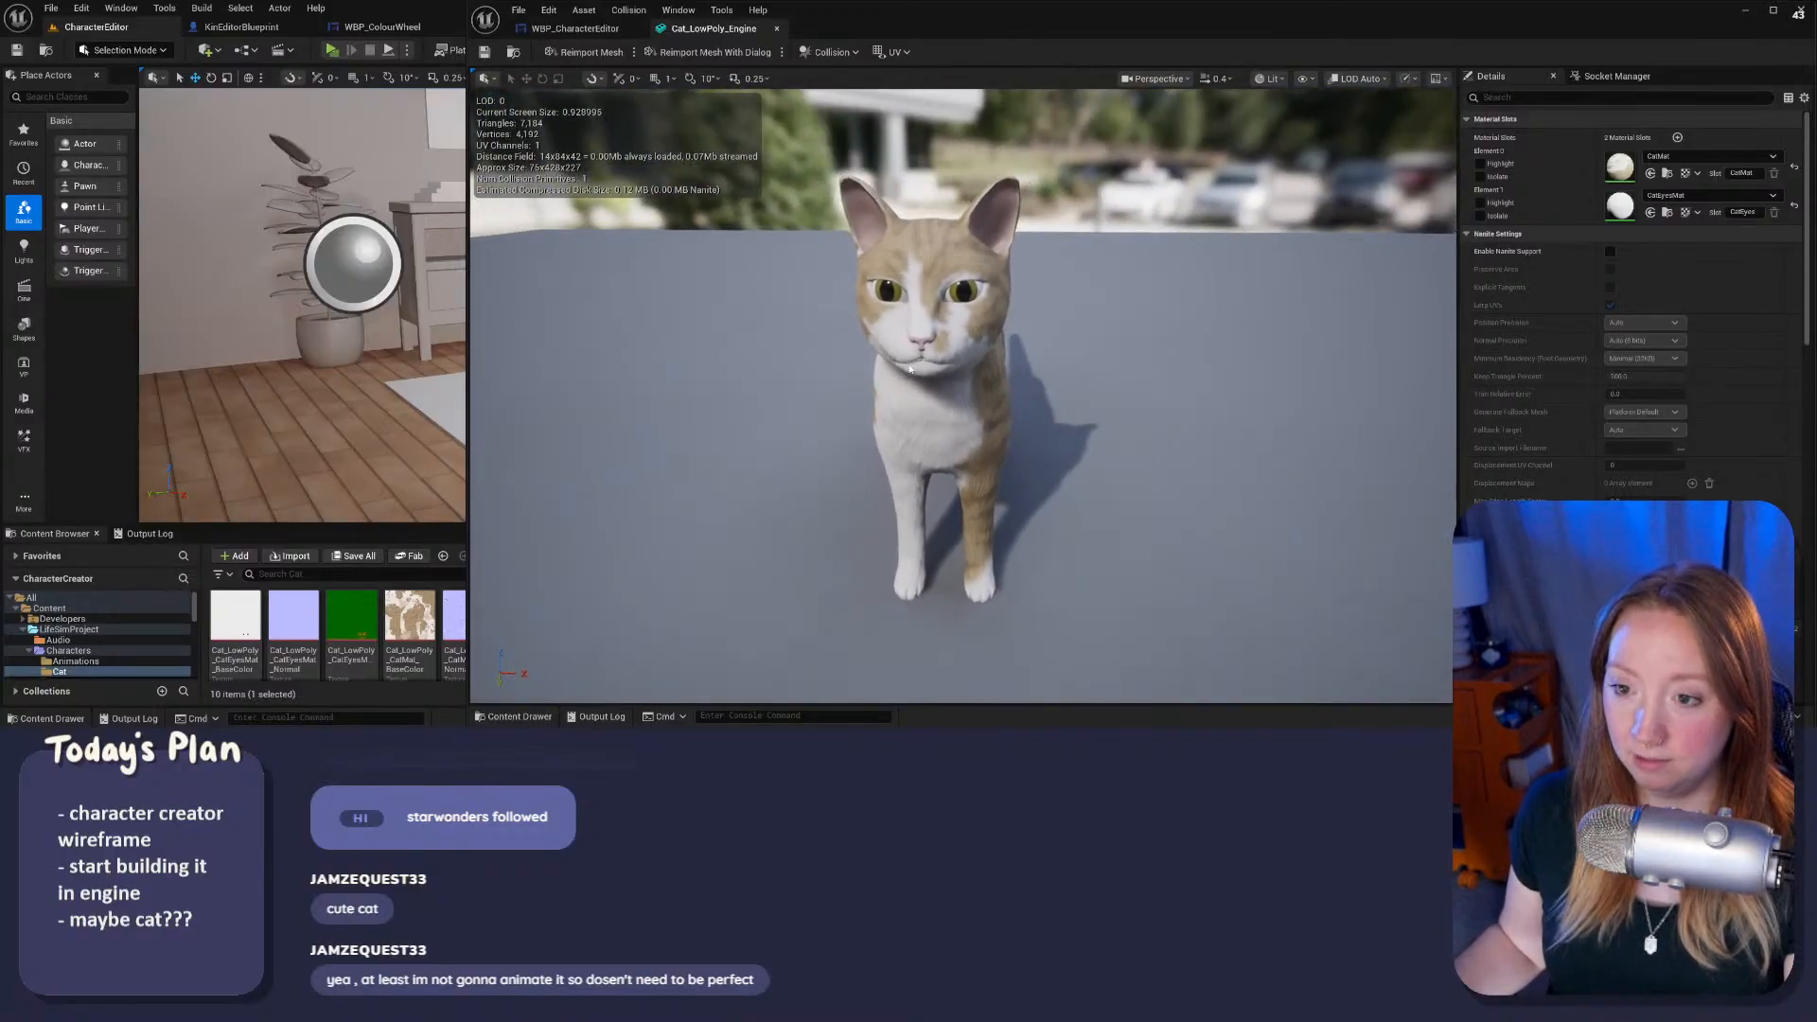
{"action": "right_click_drag", "start_coordinate": [910, 369], "coordinate": [990, 485]}
{"action": "key", "text": "s"}
{"action": "key", "text": "s"}
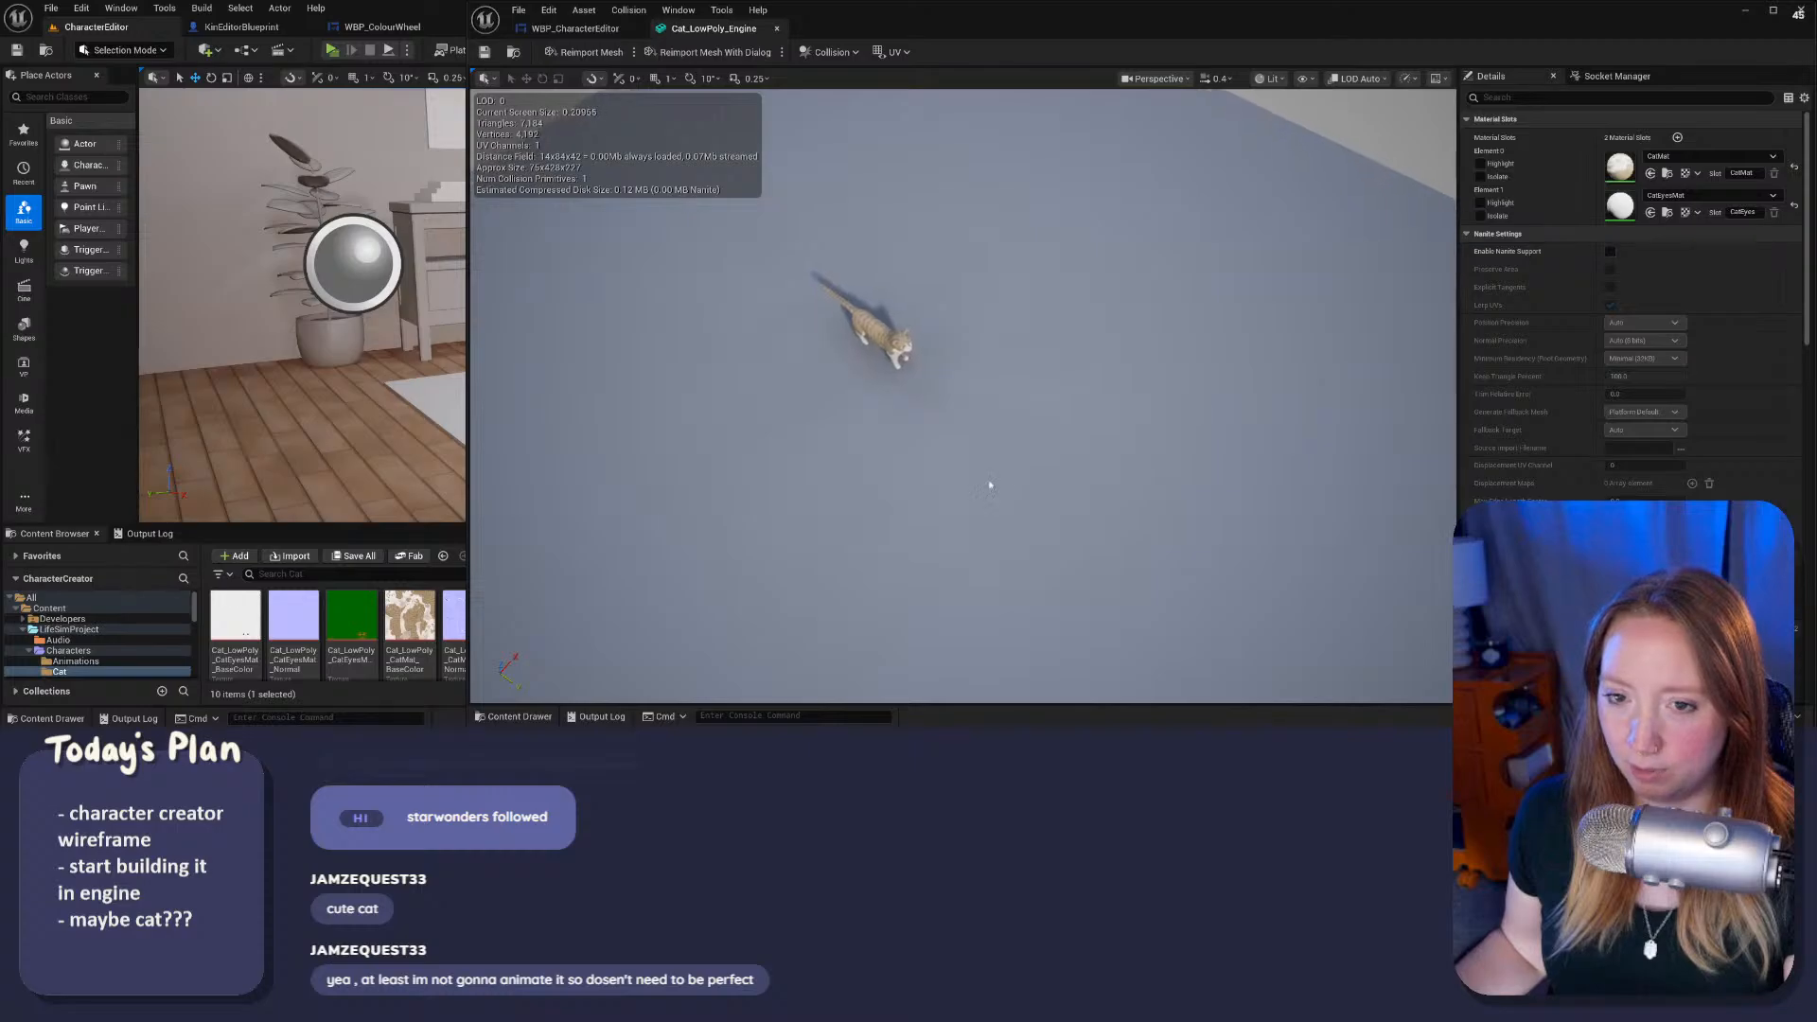
{"action": "key", "text": "d"}
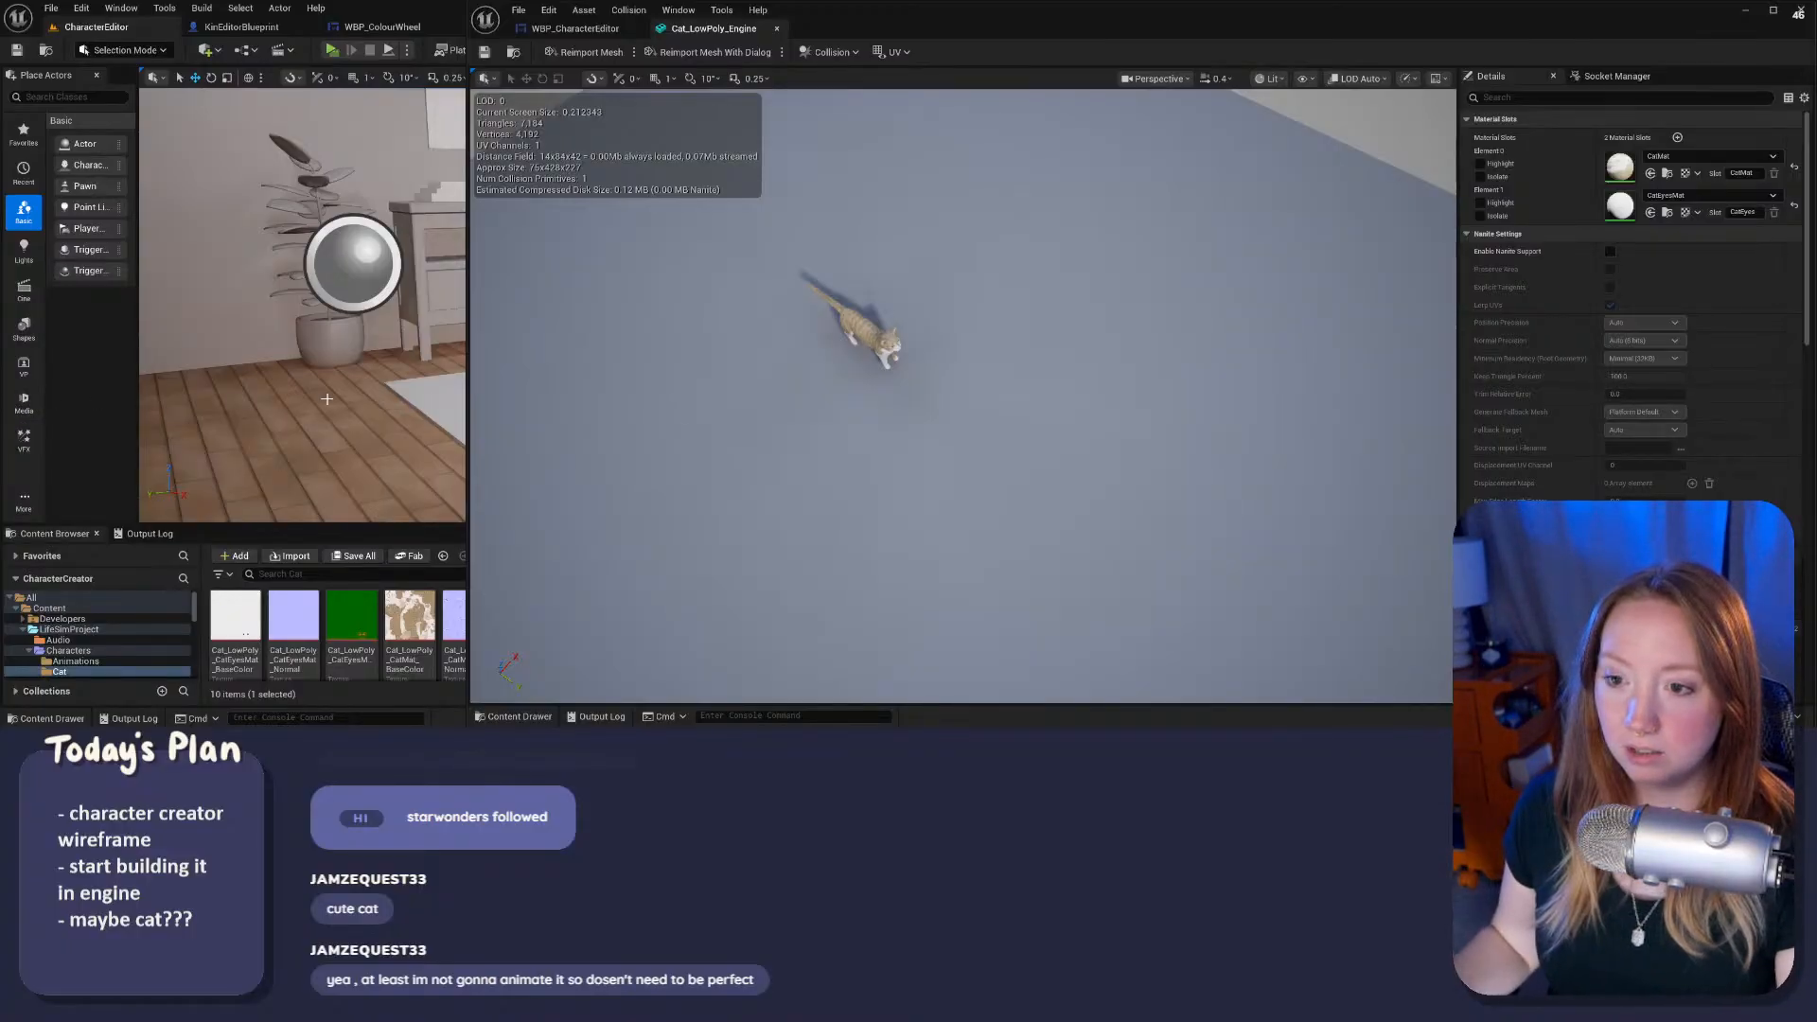
{"action": "left_click_drag", "start_coordinate": [996, 423], "coordinate": [658, 339]}
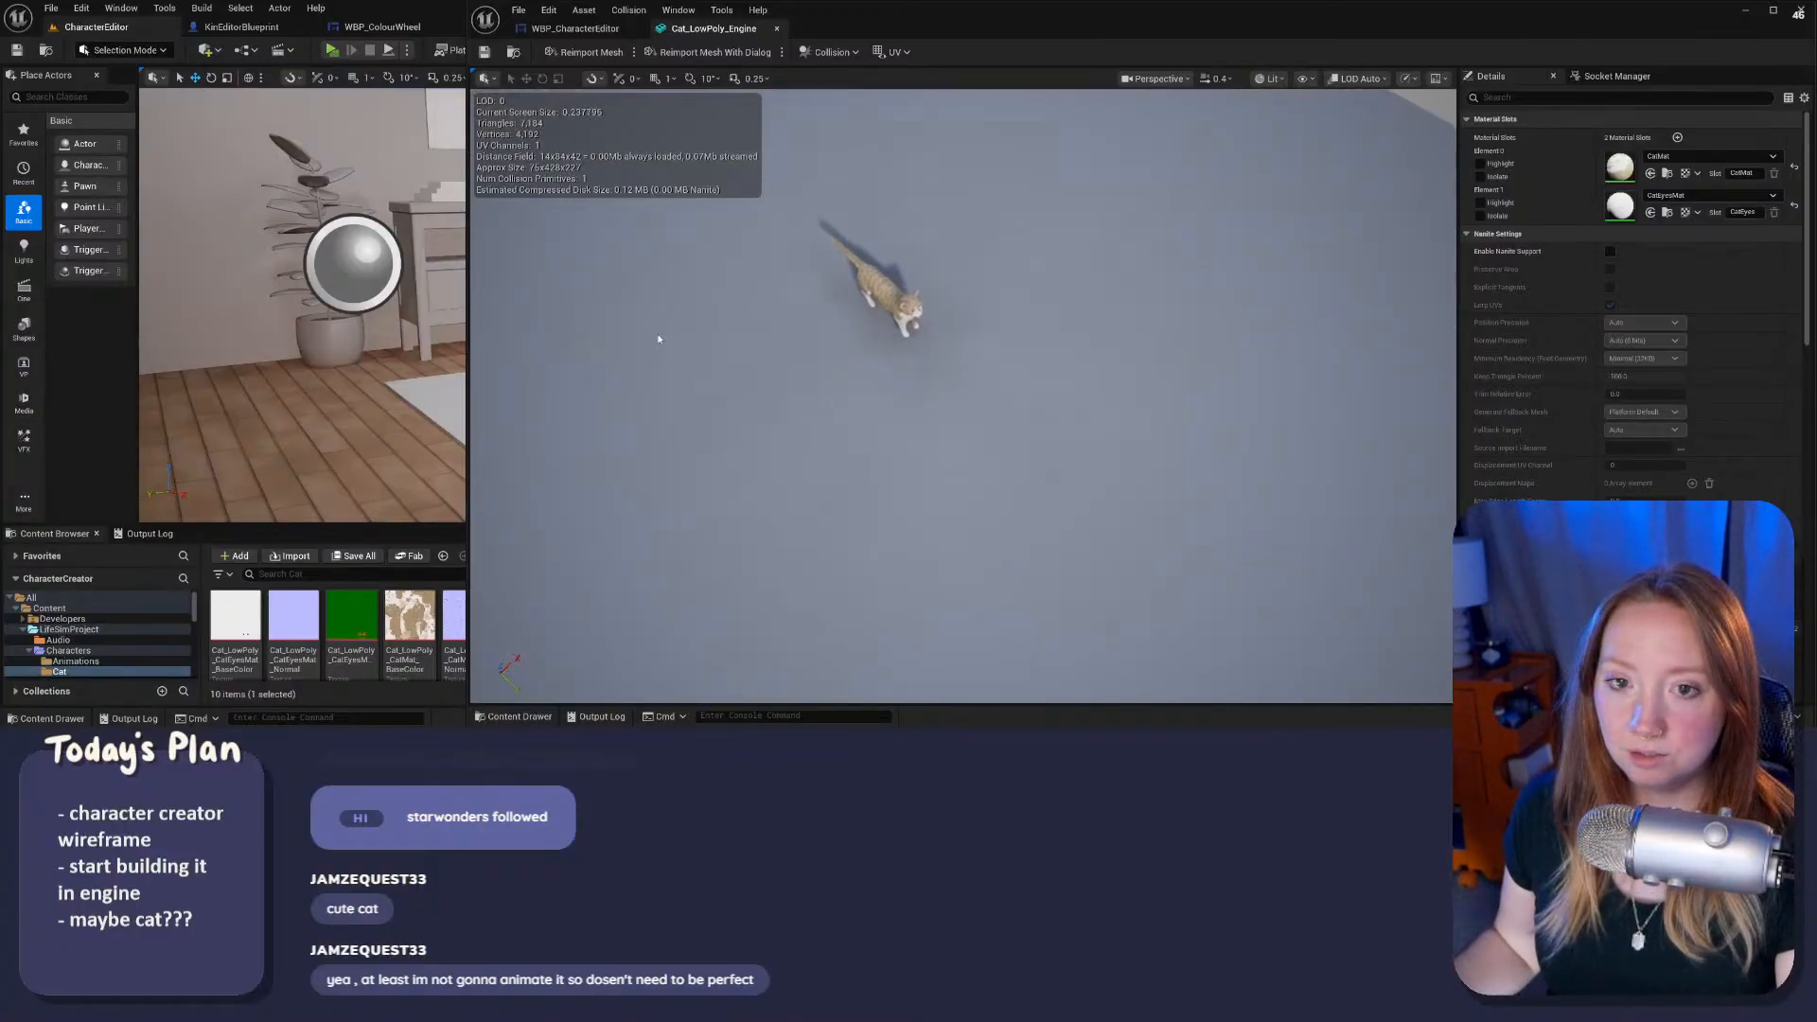
{"action": "left_click", "coordinate": [1799, 11]}
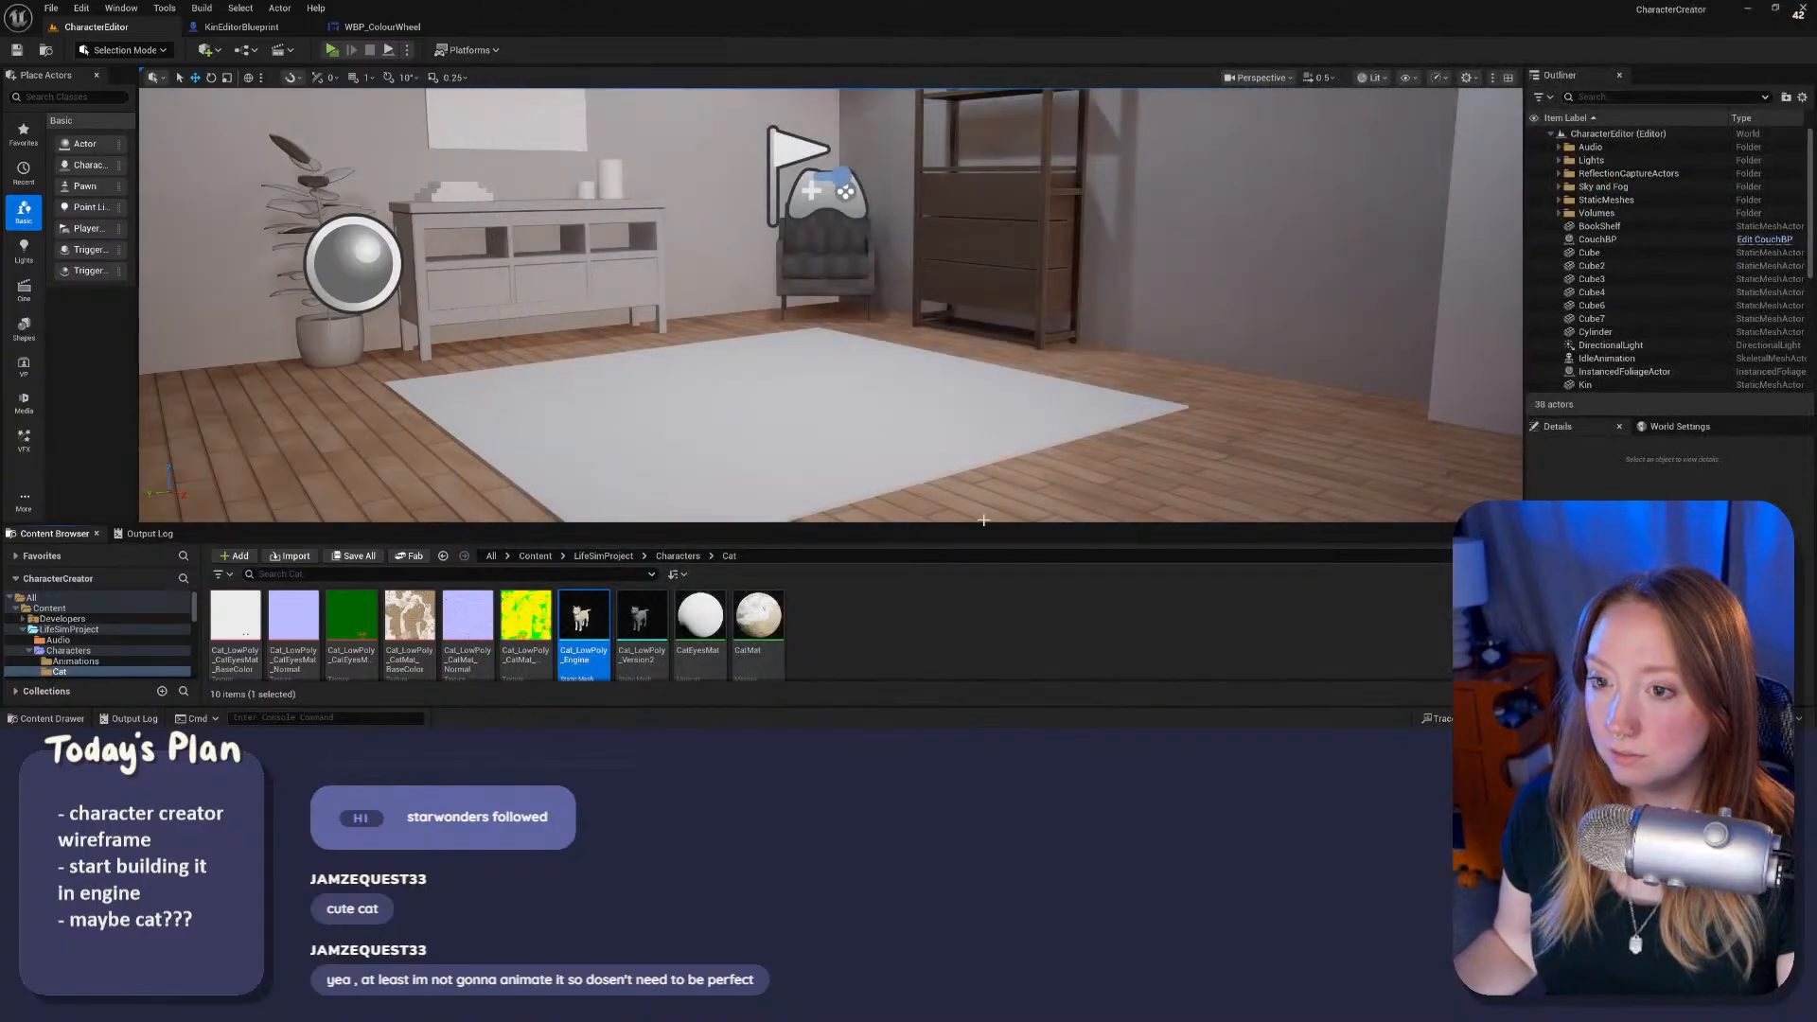
Step: Switch to the web browser and review the open Dribbble character creator references, including "Character Creation - MMORPG Game"
{"action": "key", "text": "alt+Tab"}
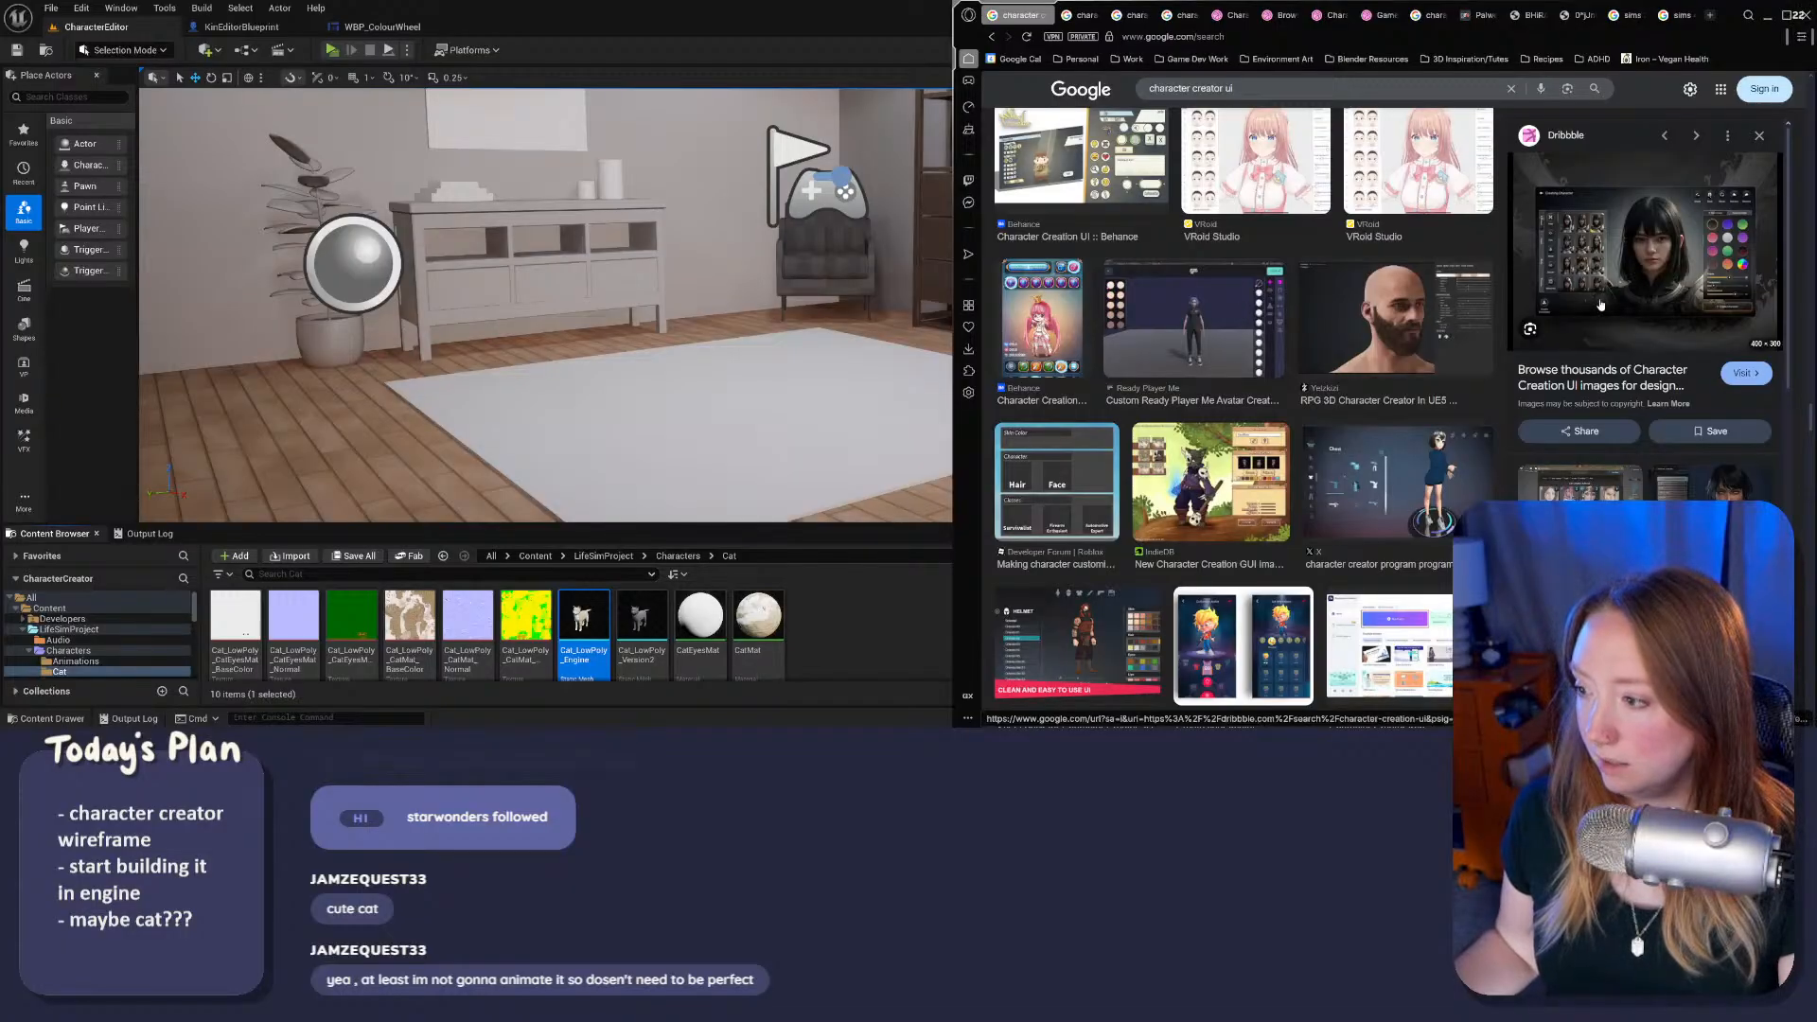
{"action": "scroll", "coordinate": [1598, 304], "scroll_direction": "down", "scroll_amount": 3}
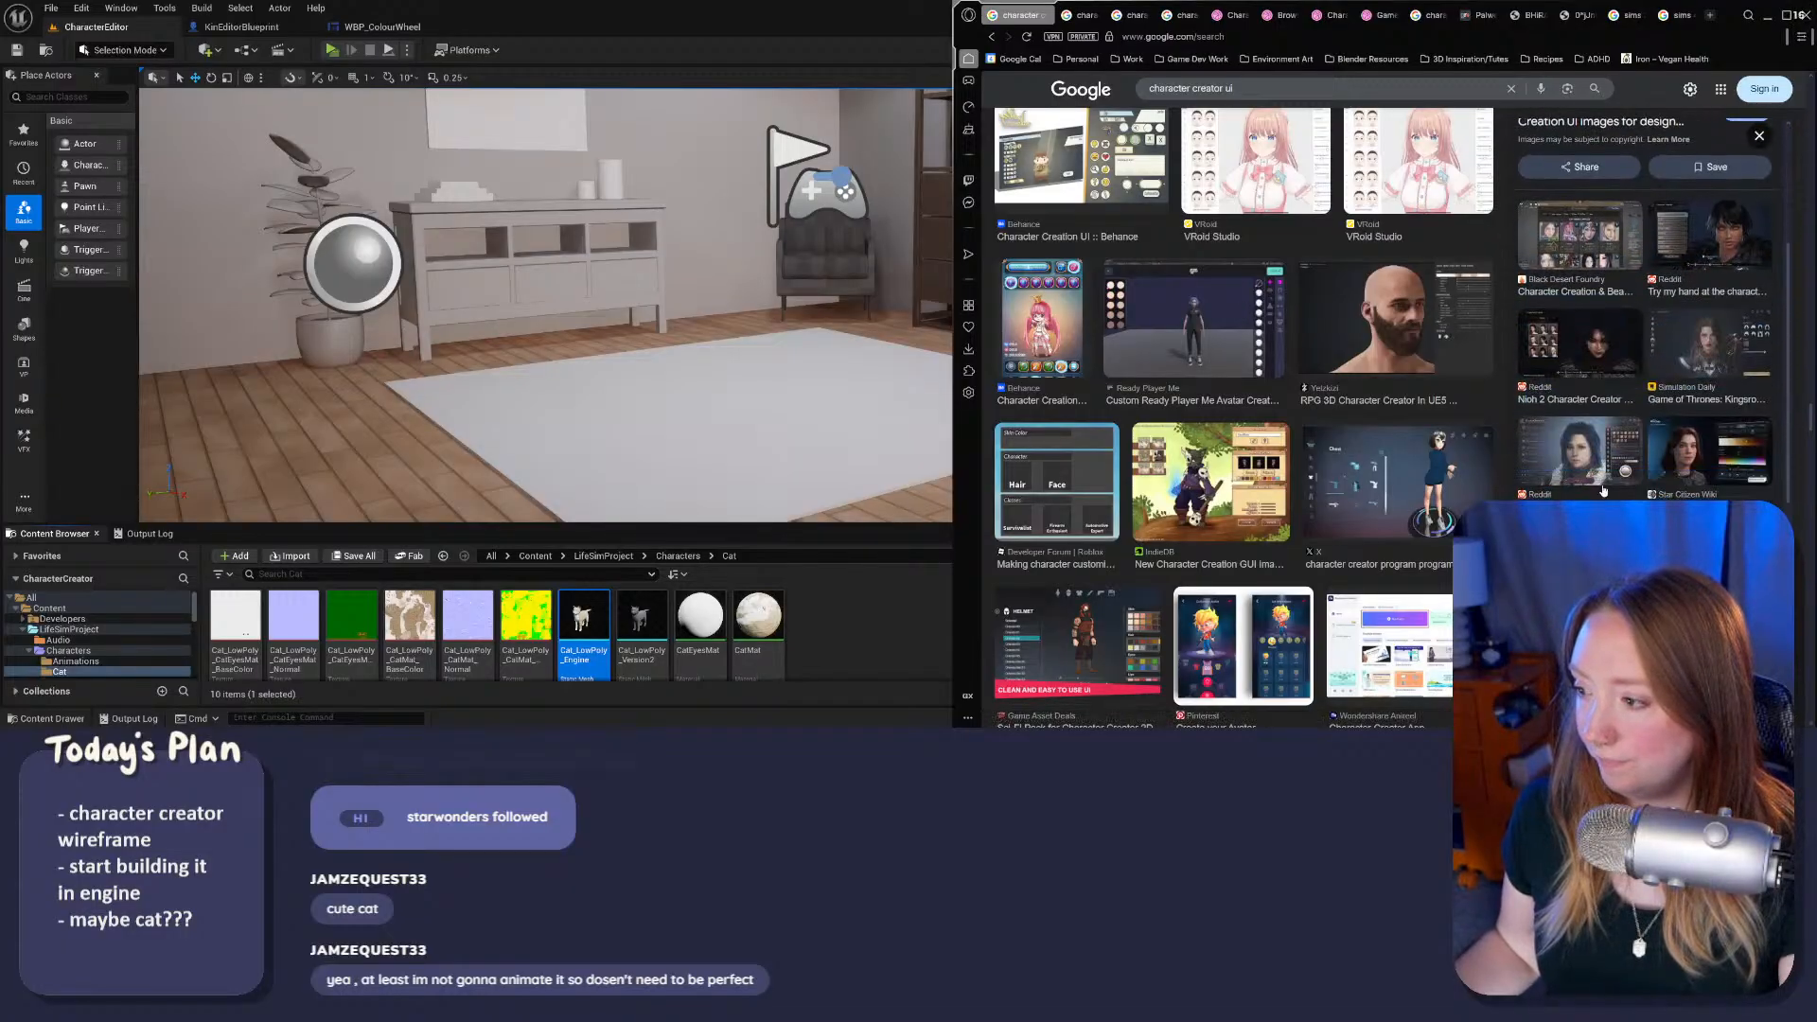
{"action": "scroll", "coordinate": [1601, 485], "scroll_direction": "up", "scroll_amount": 3}
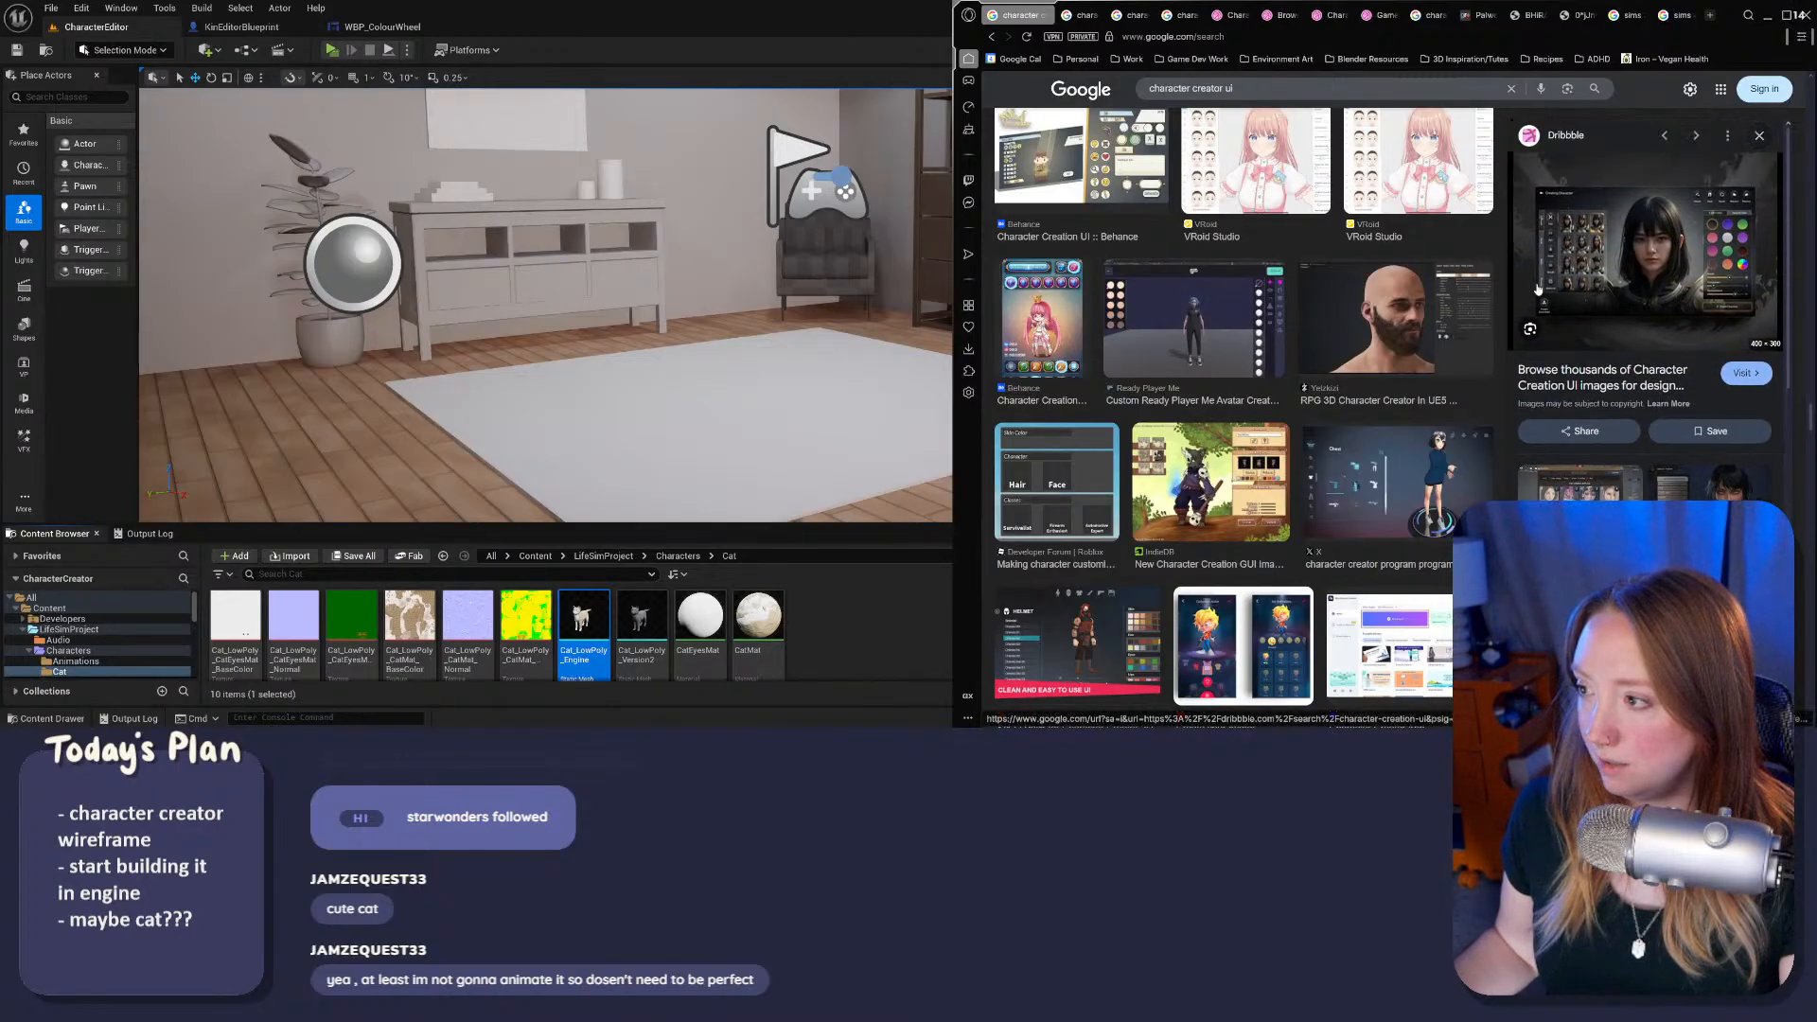
{"action": "right_click", "coordinate": [1637, 245]}
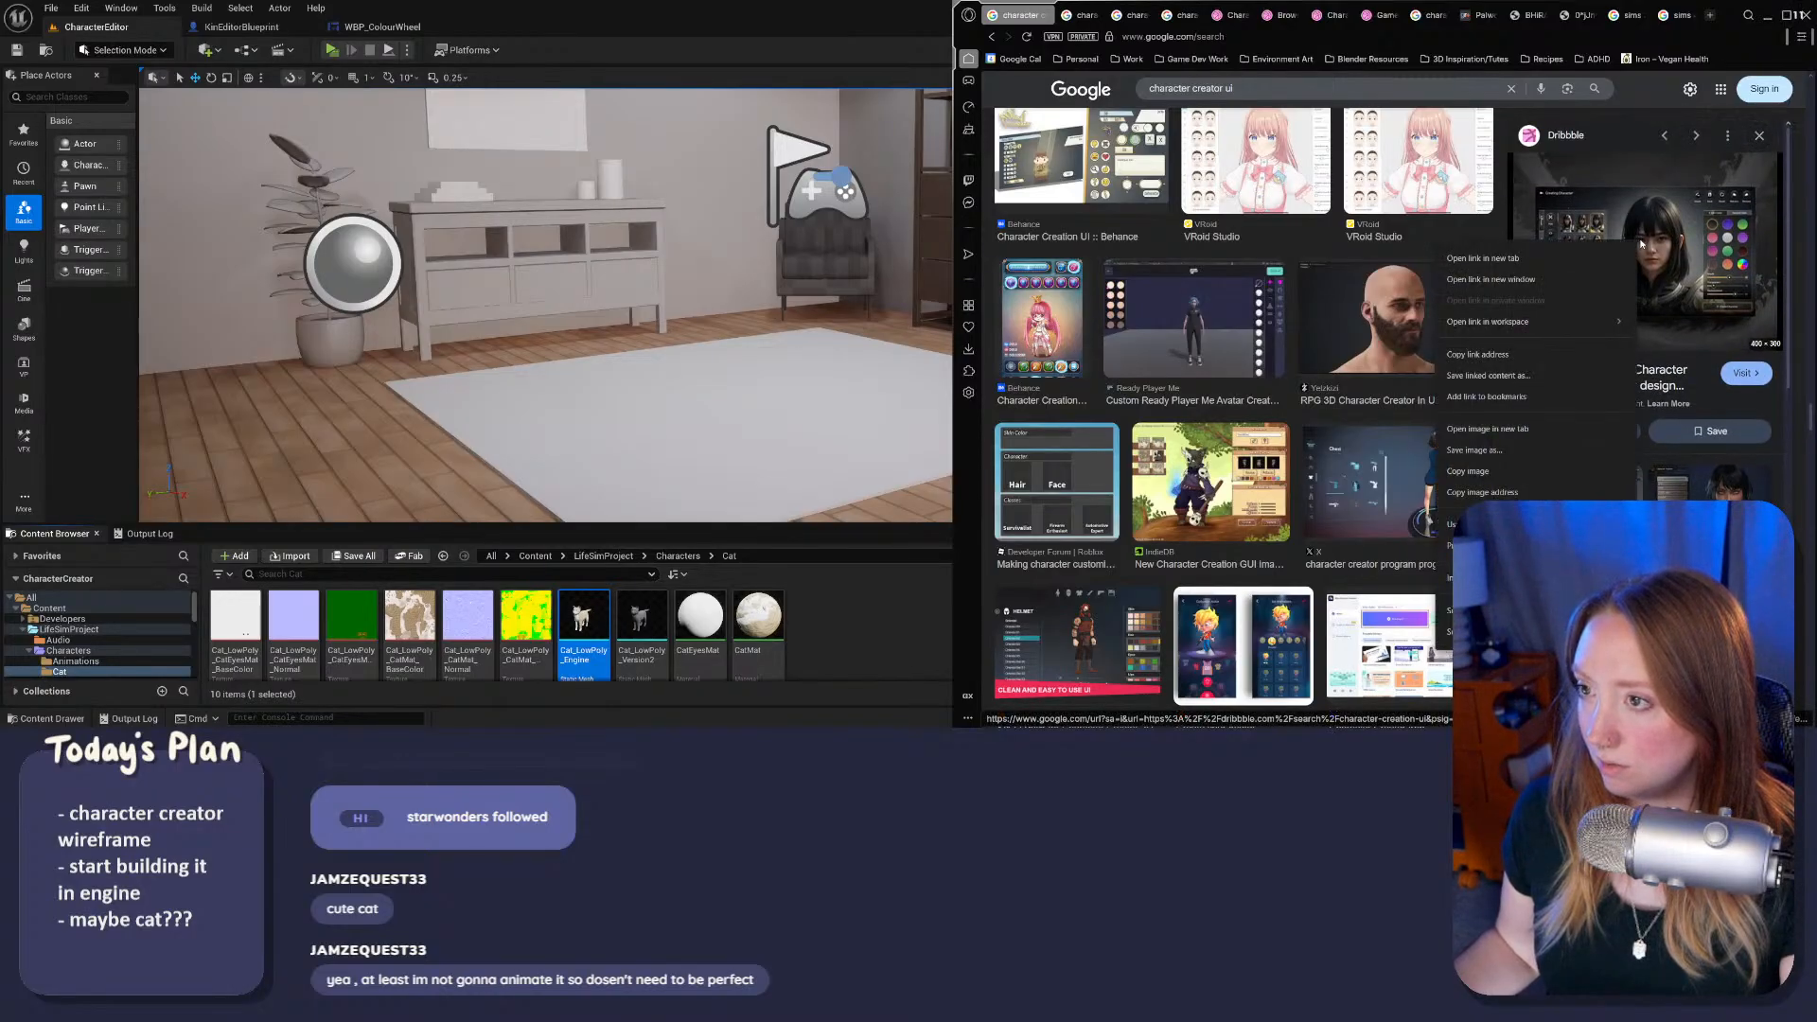
{"action": "left_click", "coordinate": [1419, 14]}
{"action": "left_click", "coordinate": [1361, 14]}
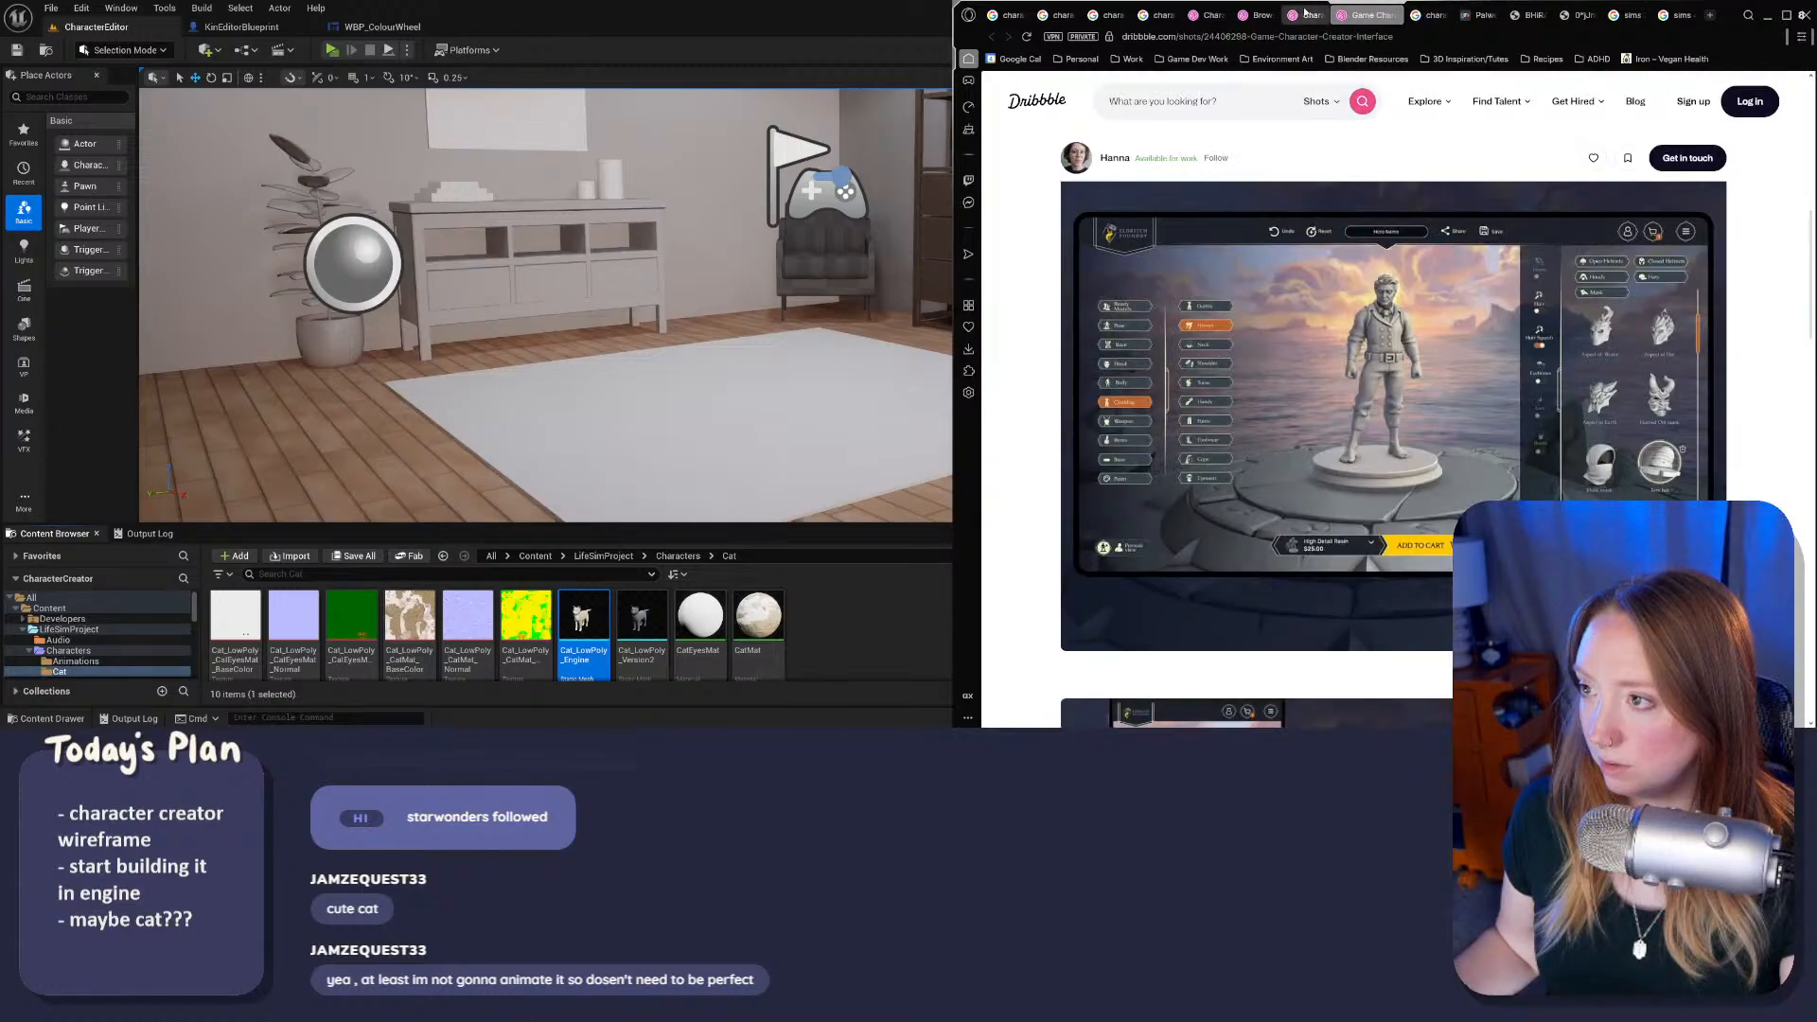
{"action": "left_click", "coordinate": [1310, 14]}
{"action": "left_click", "coordinate": [1262, 14]}
{"action": "left_click", "coordinate": [1211, 14]}
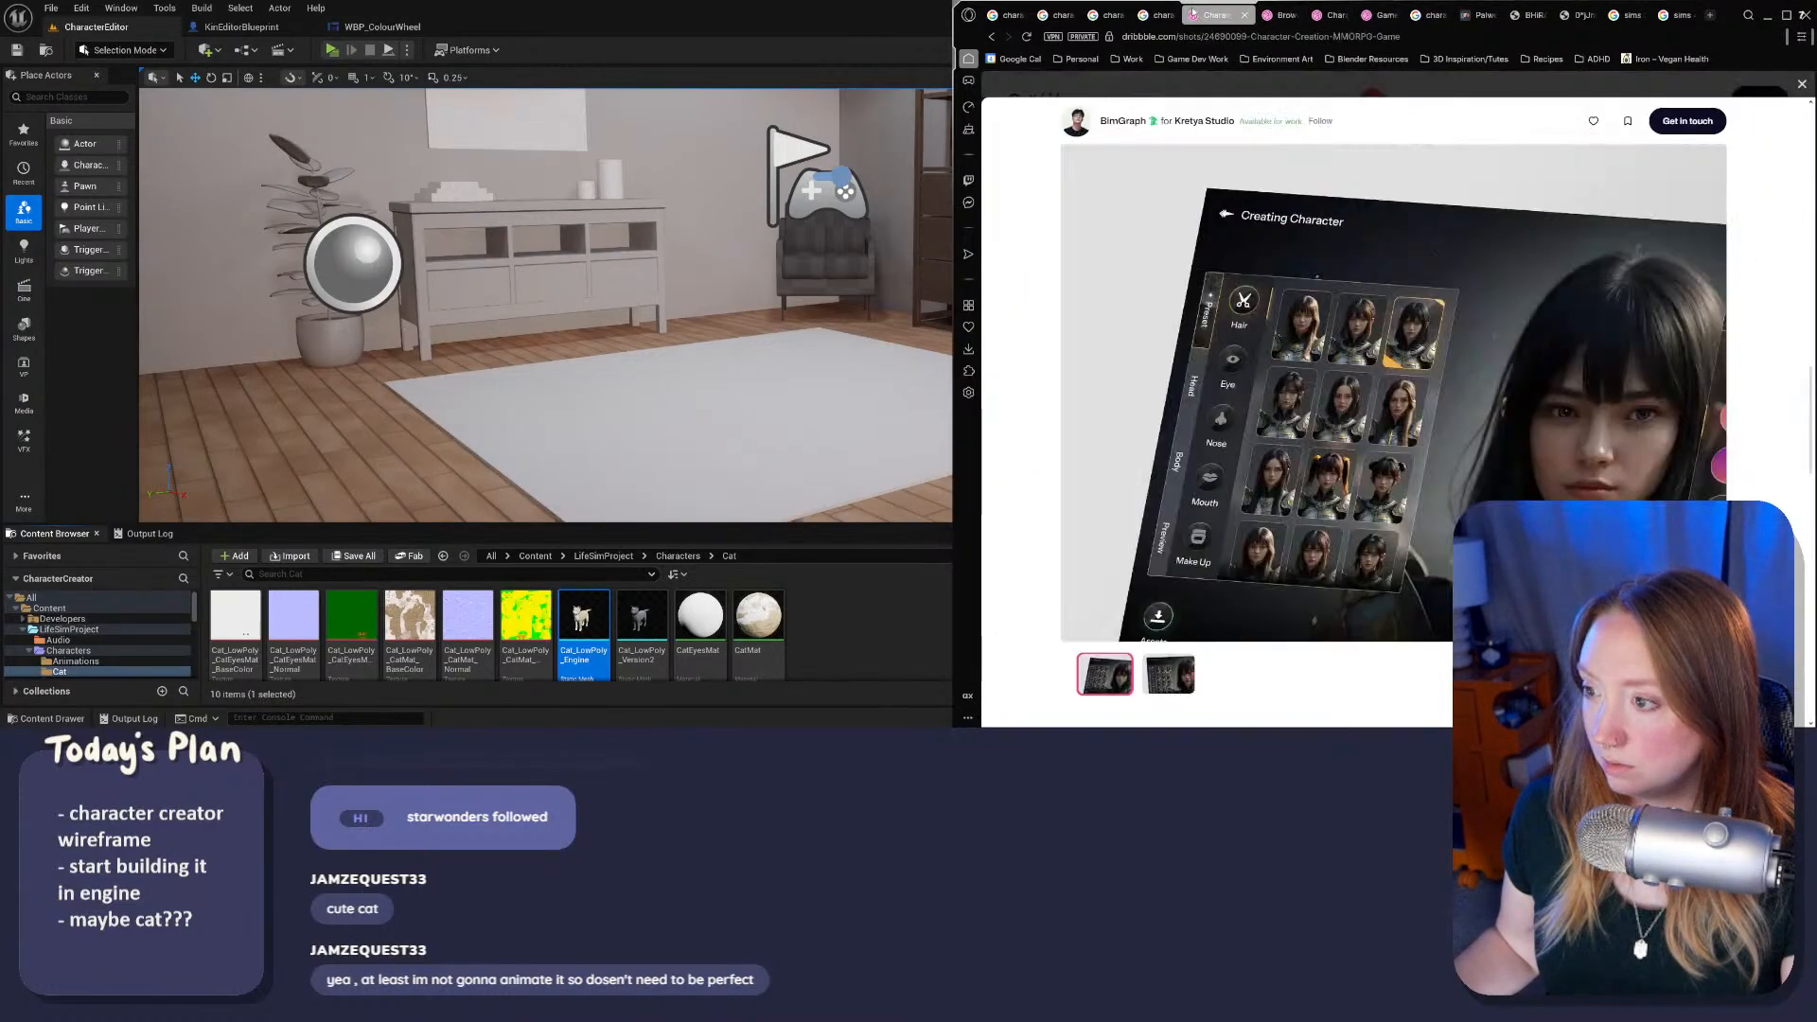
{"action": "scroll", "coordinate": [1256, 504], "scroll_direction": "down", "scroll_amount": 5}
{"action": "scroll", "coordinate": [1256, 505], "scroll_direction": "up", "scroll_amount": 5}
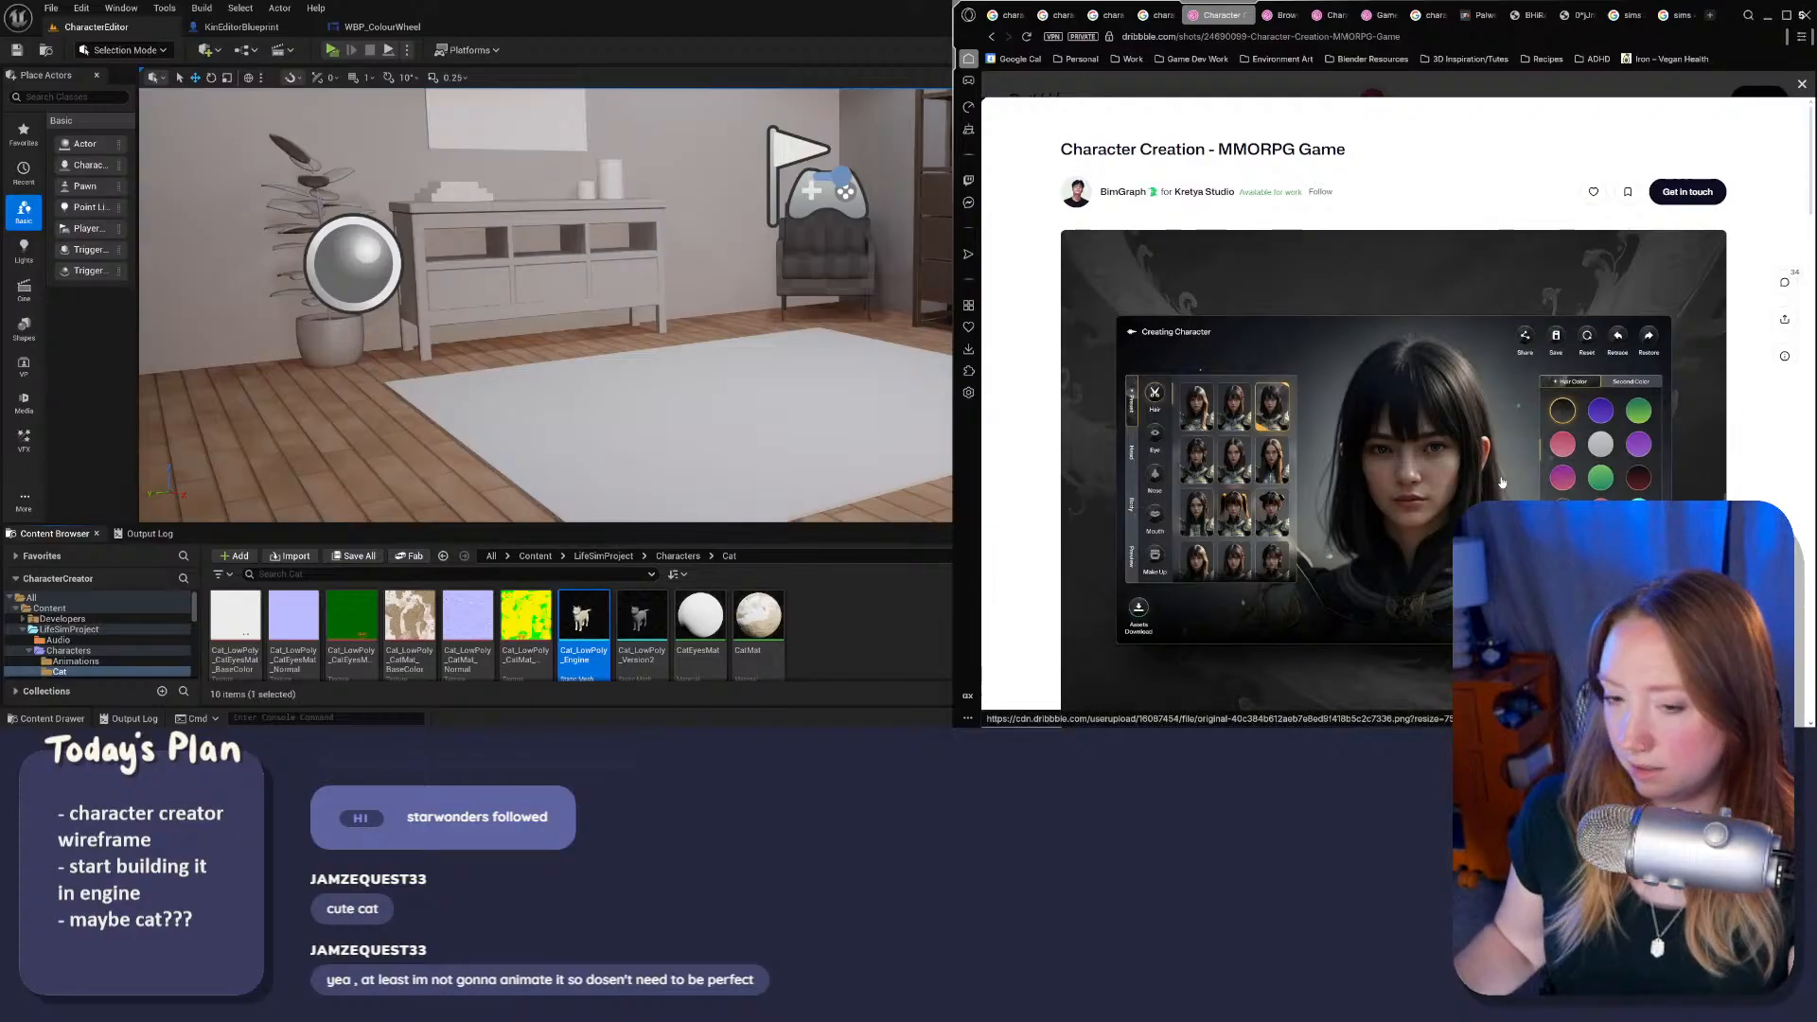
Step: Switch back to Unreal Editor and open the ColourWheel subfolder in LifeSimProject's UI folder
{"action": "double_click", "coordinate": [748, 16]}
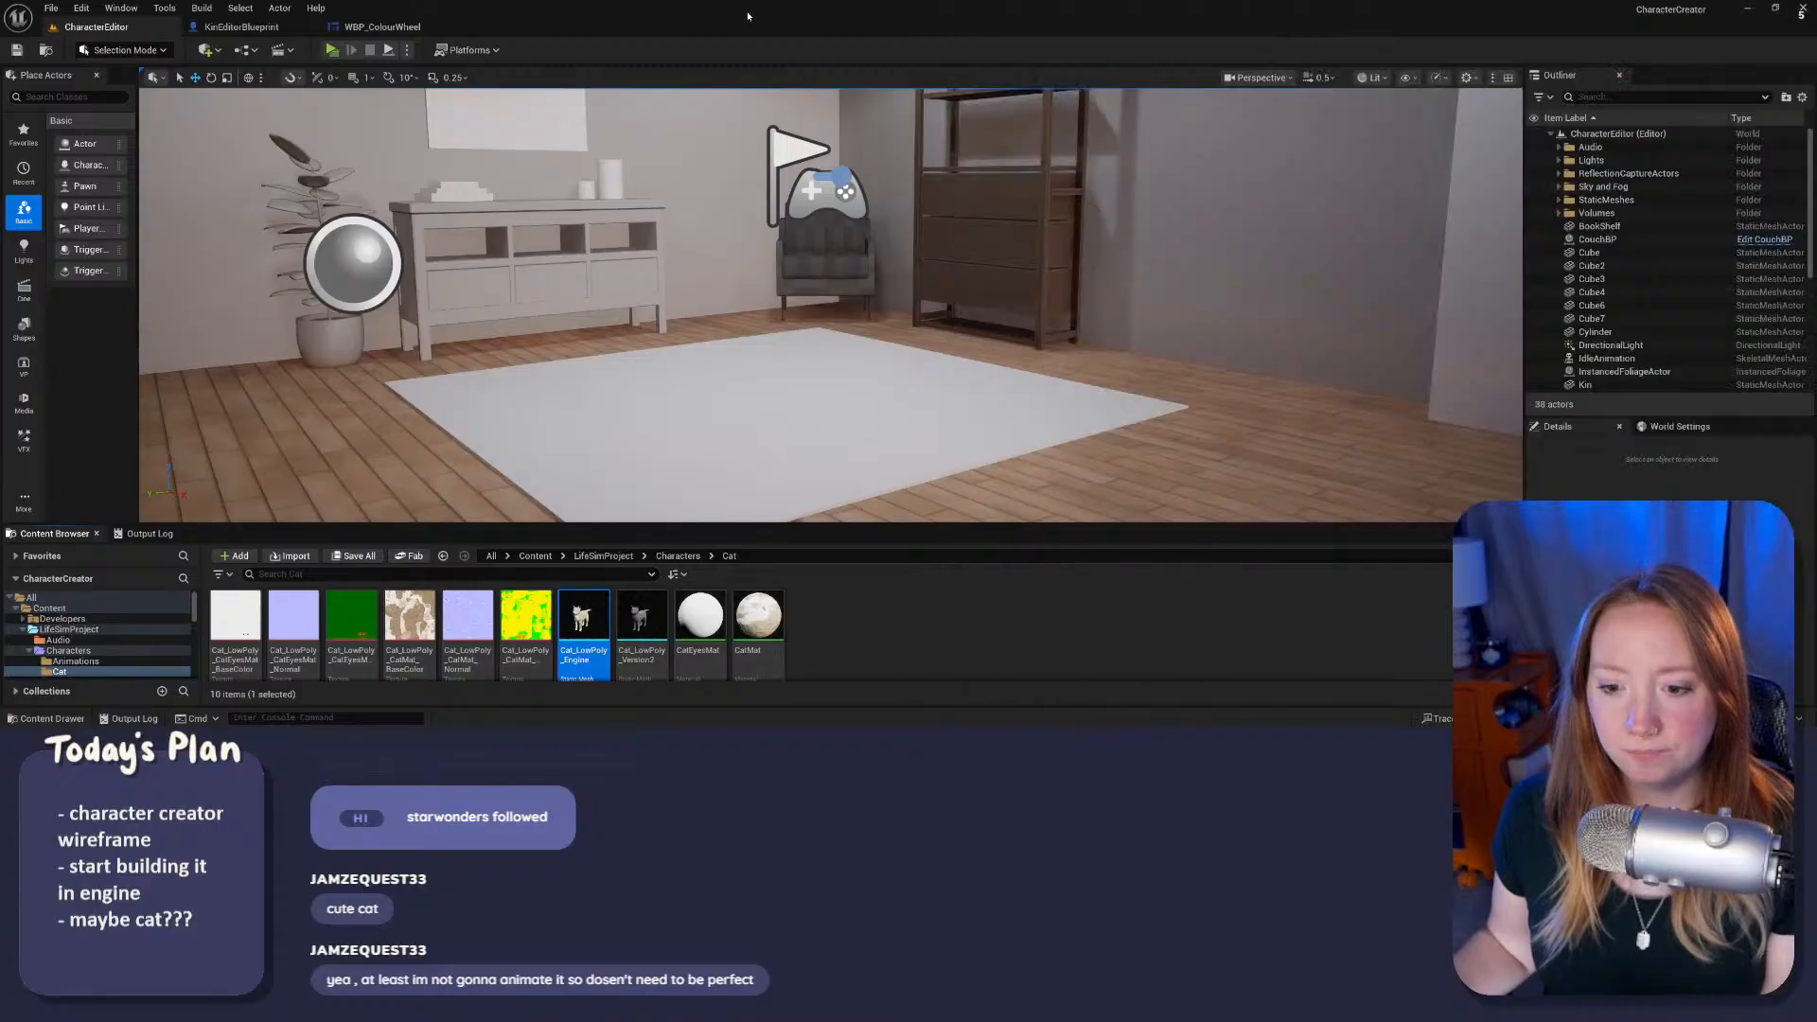
{"action": "left_click", "coordinate": [602, 557]}
{"action": "double_click", "coordinate": [580, 619]}
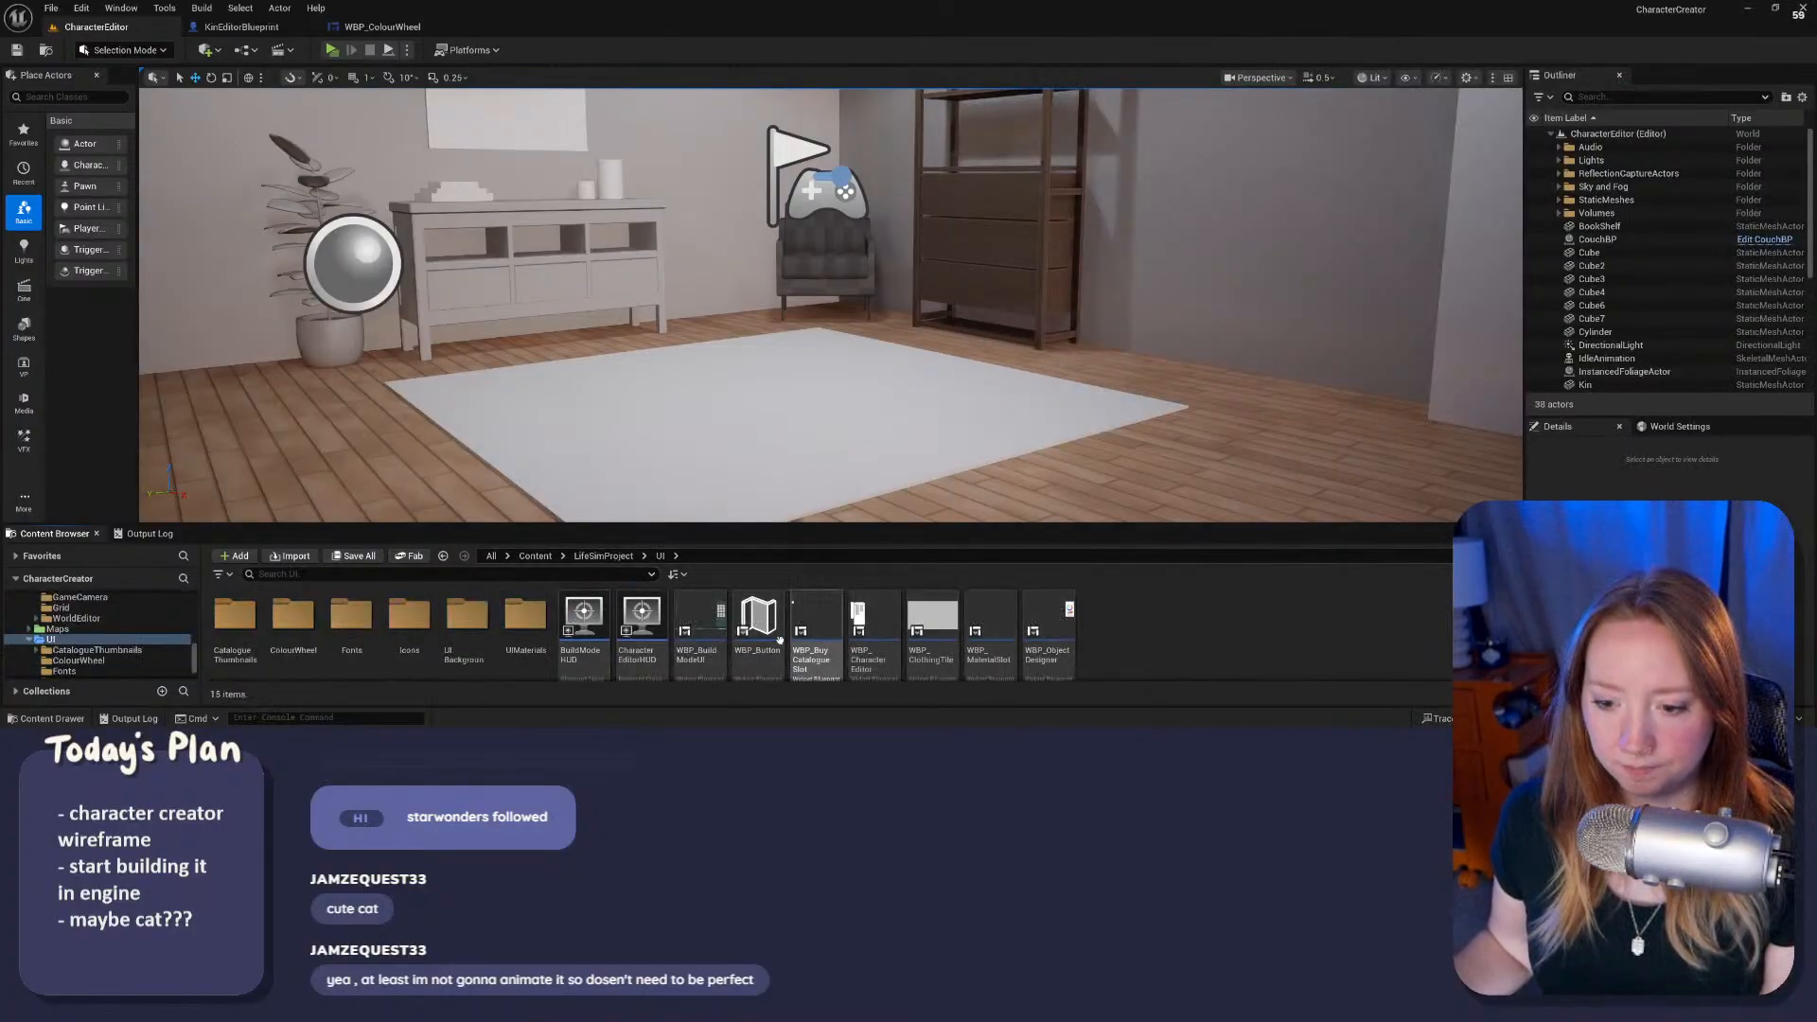
{"action": "right_click", "coordinate": [779, 641]}
{"action": "double_click", "coordinate": [293, 617]}
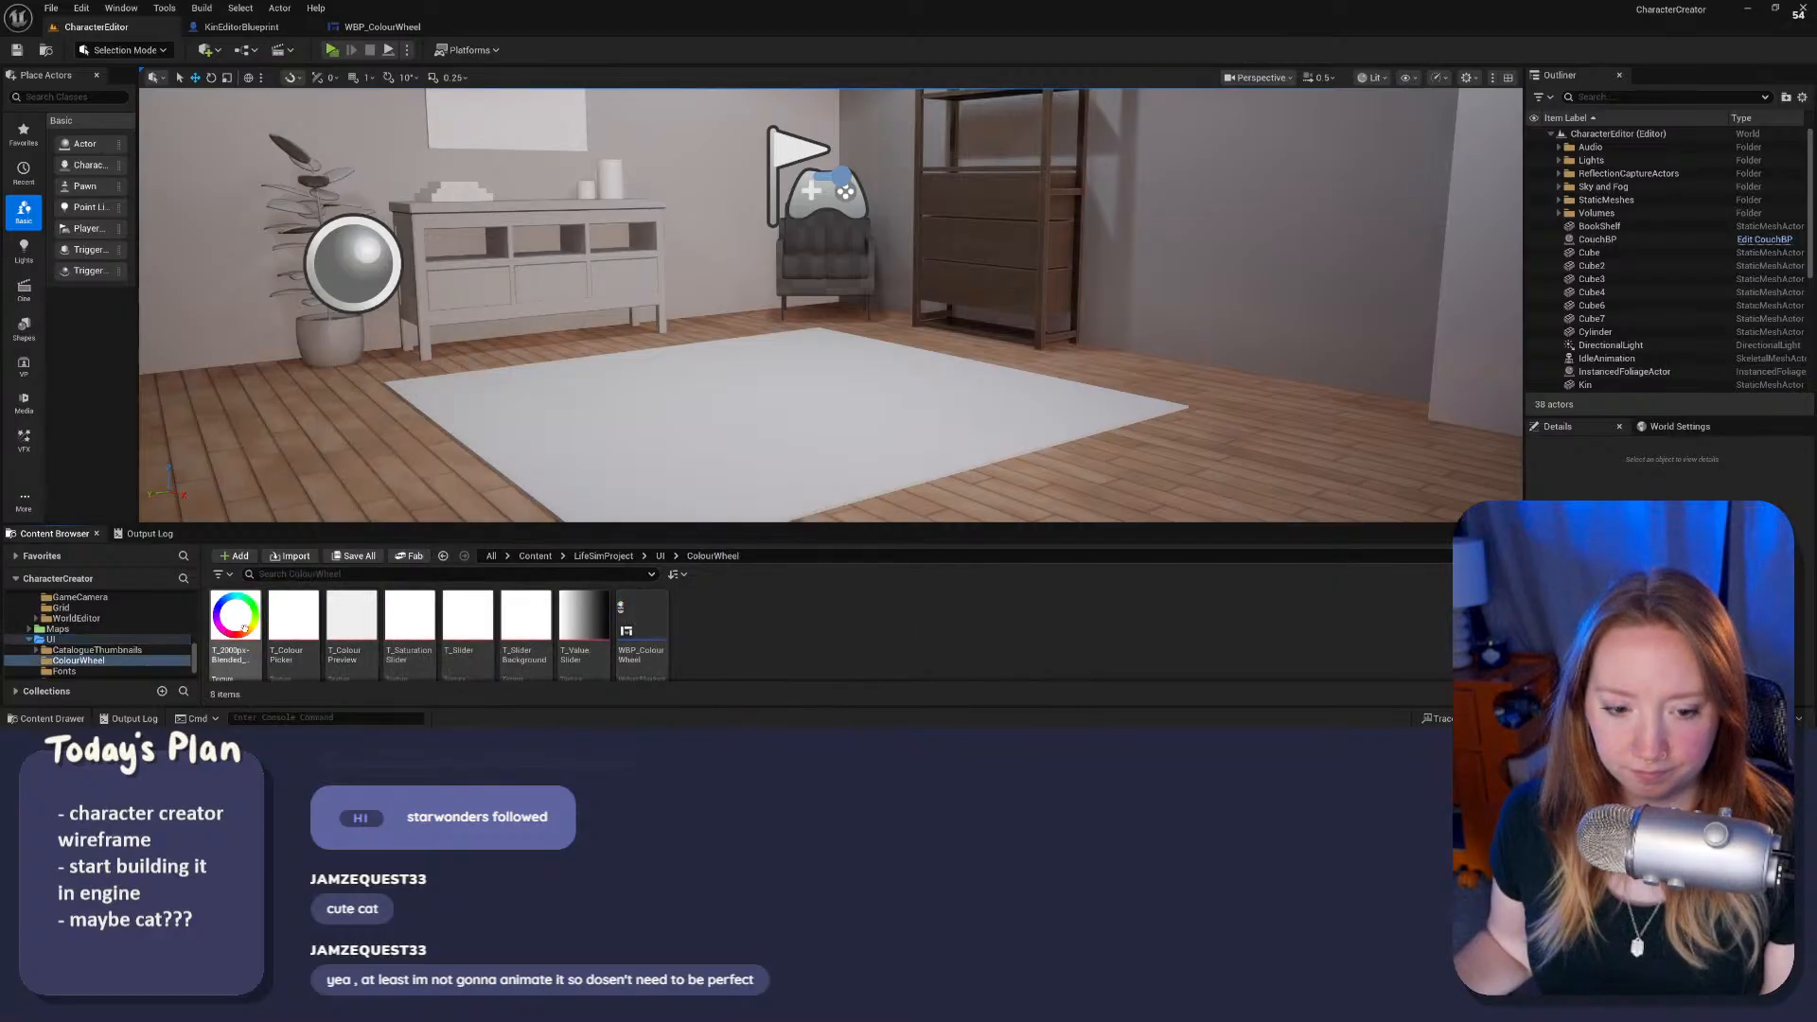
Step: Open the WBP_ColourWheel widget from the ColourWheel folder, glance at KinEditorBlueprint, and return to the colour wheel's design view
{"action": "left_click", "coordinate": [654, 621]}
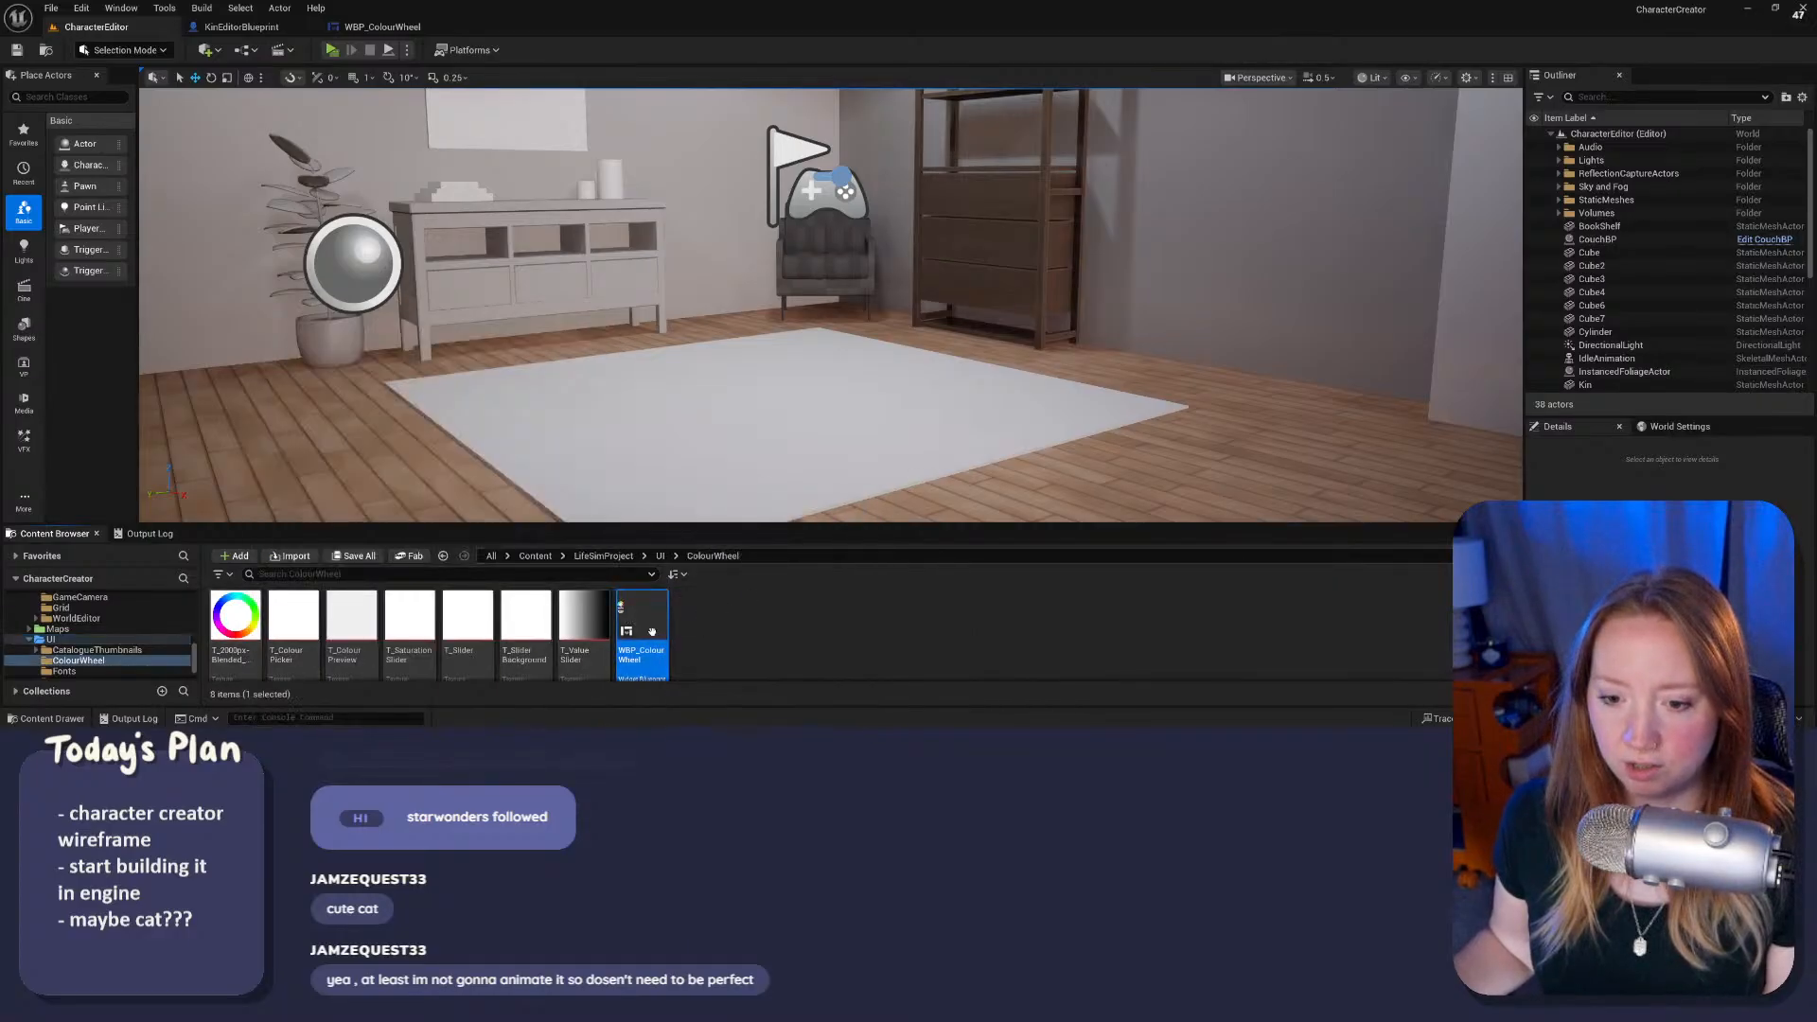
{"action": "double_click", "coordinate": [626, 626]}
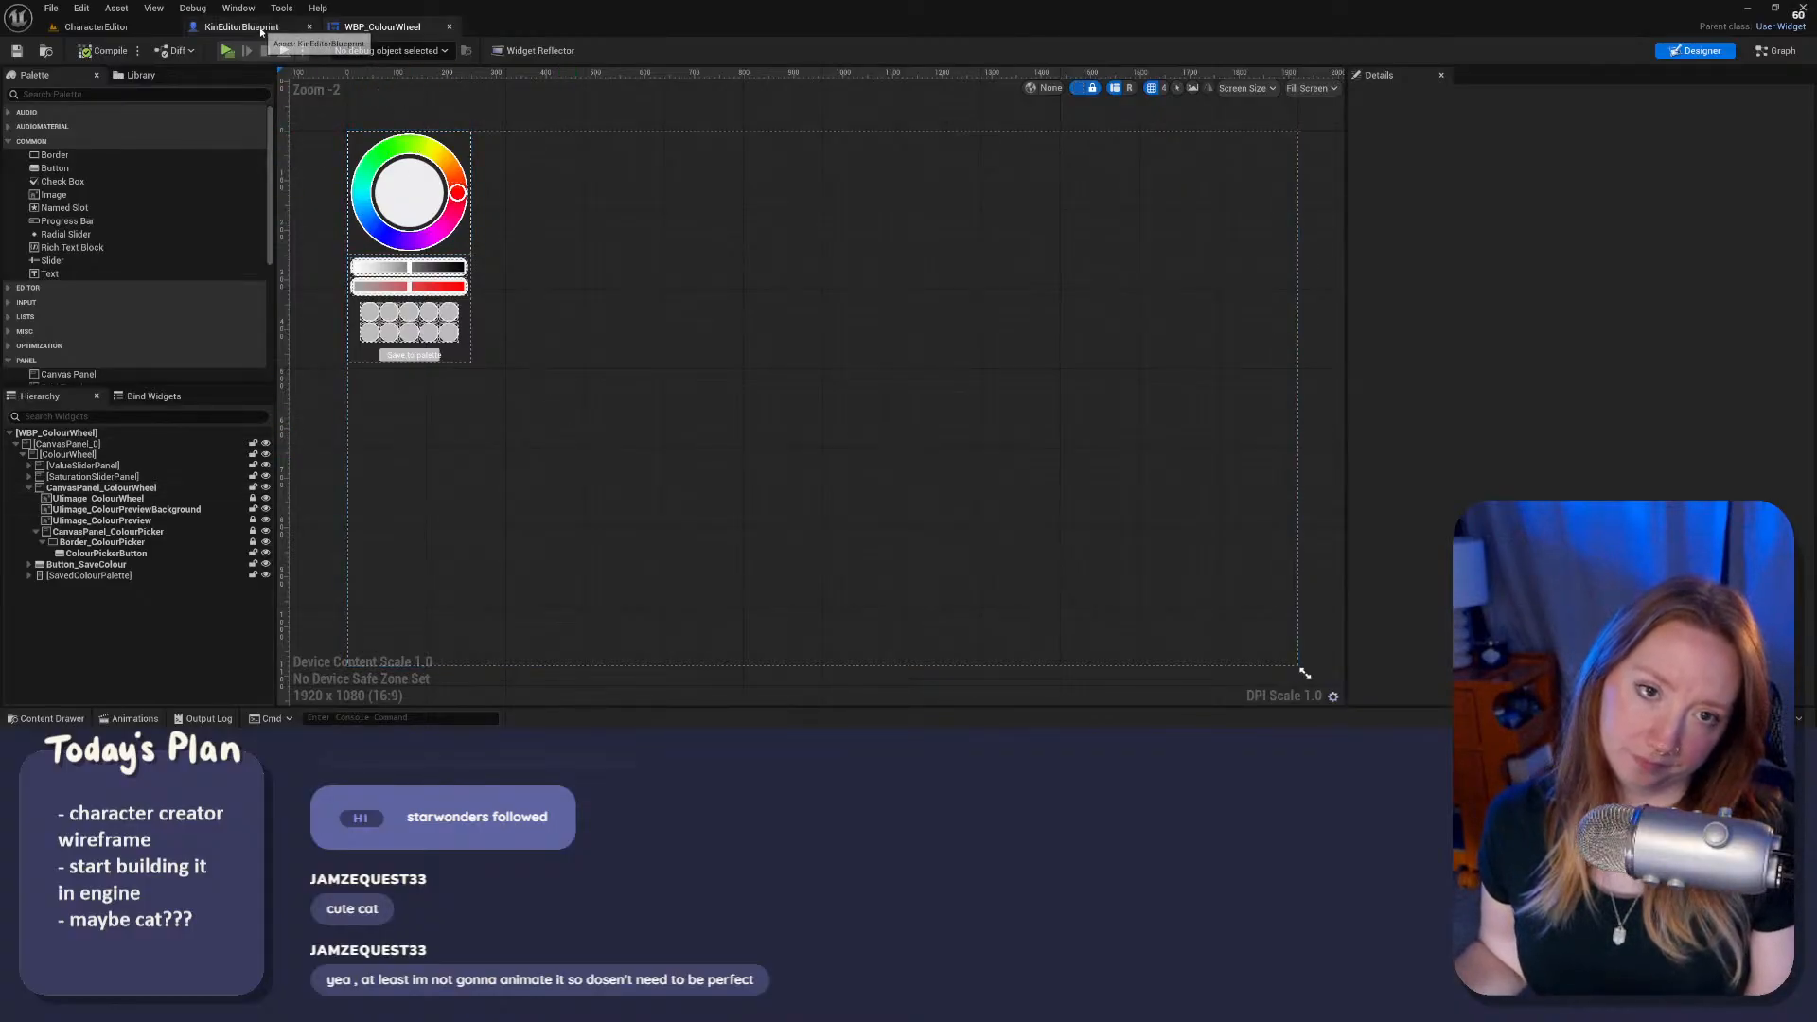
{"action": "right_click", "coordinate": [261, 29]}
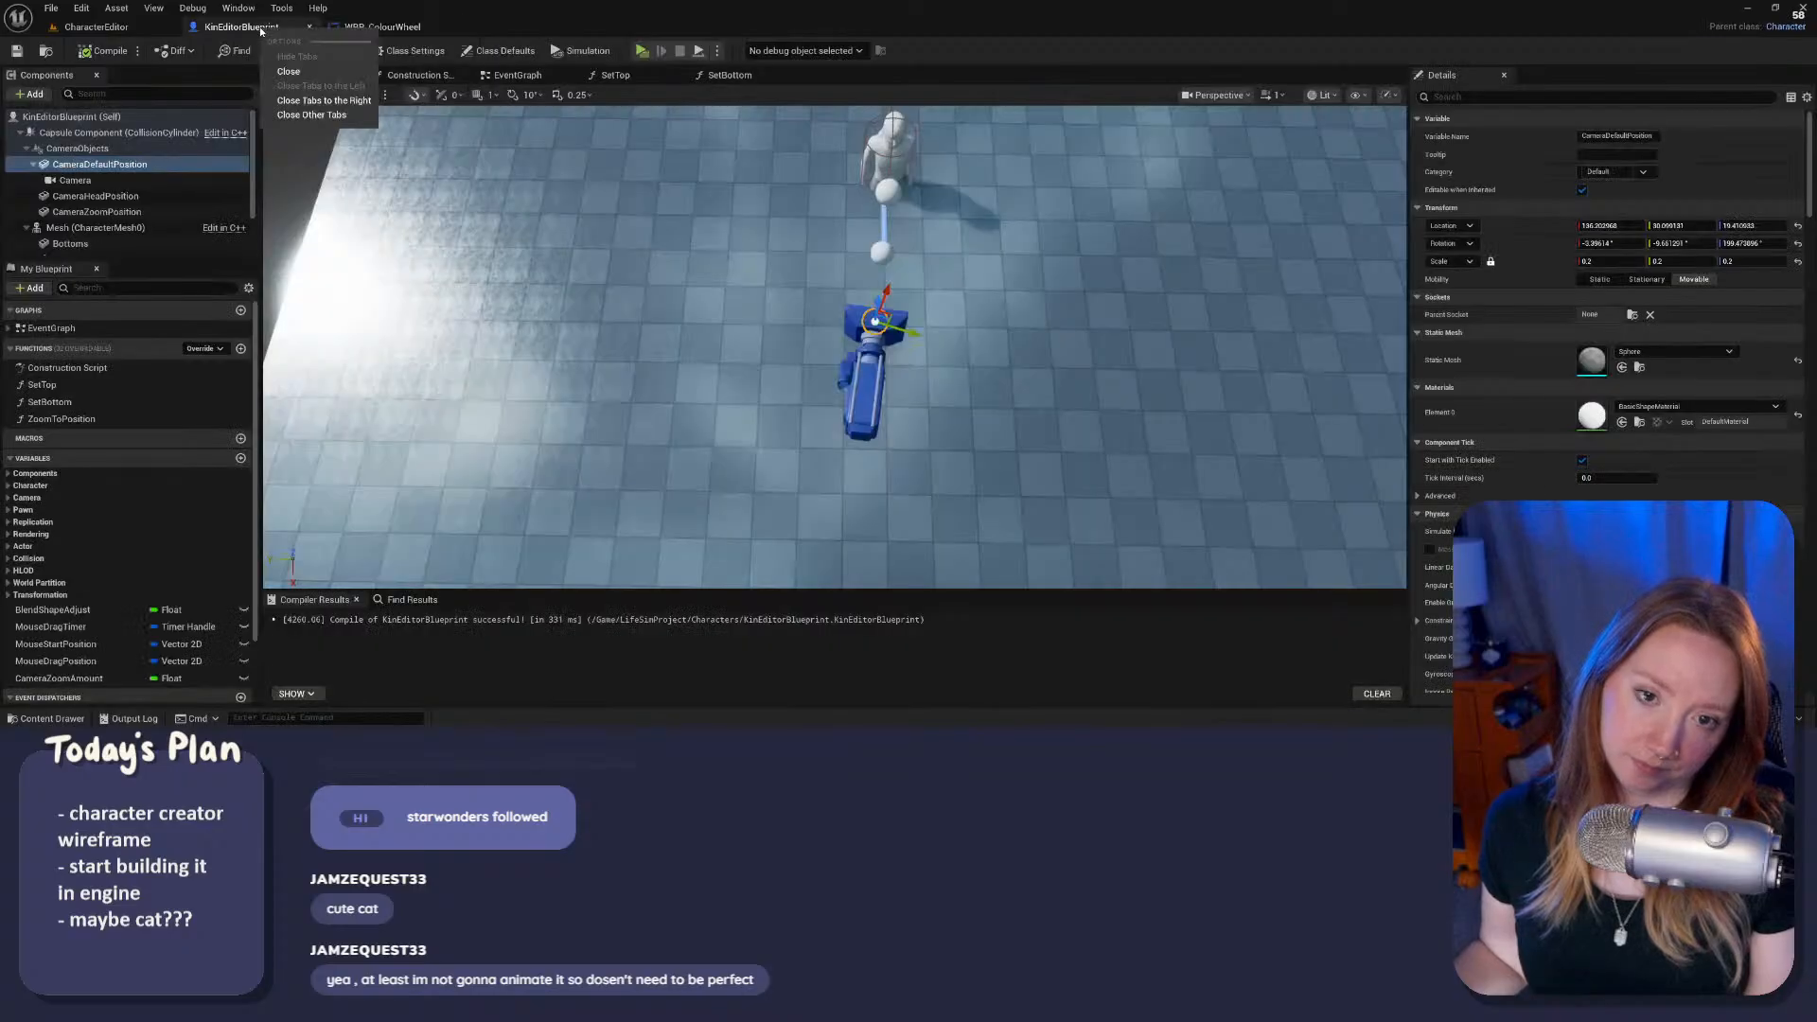
{"action": "left_click", "coordinate": [382, 26]}
Step: Switch to the web browser, review the "Character Creation - MMORPG Game" interface image, and narrow the browser window to uncover more of the widget editor
{"action": "key", "text": "alt+Tab"}
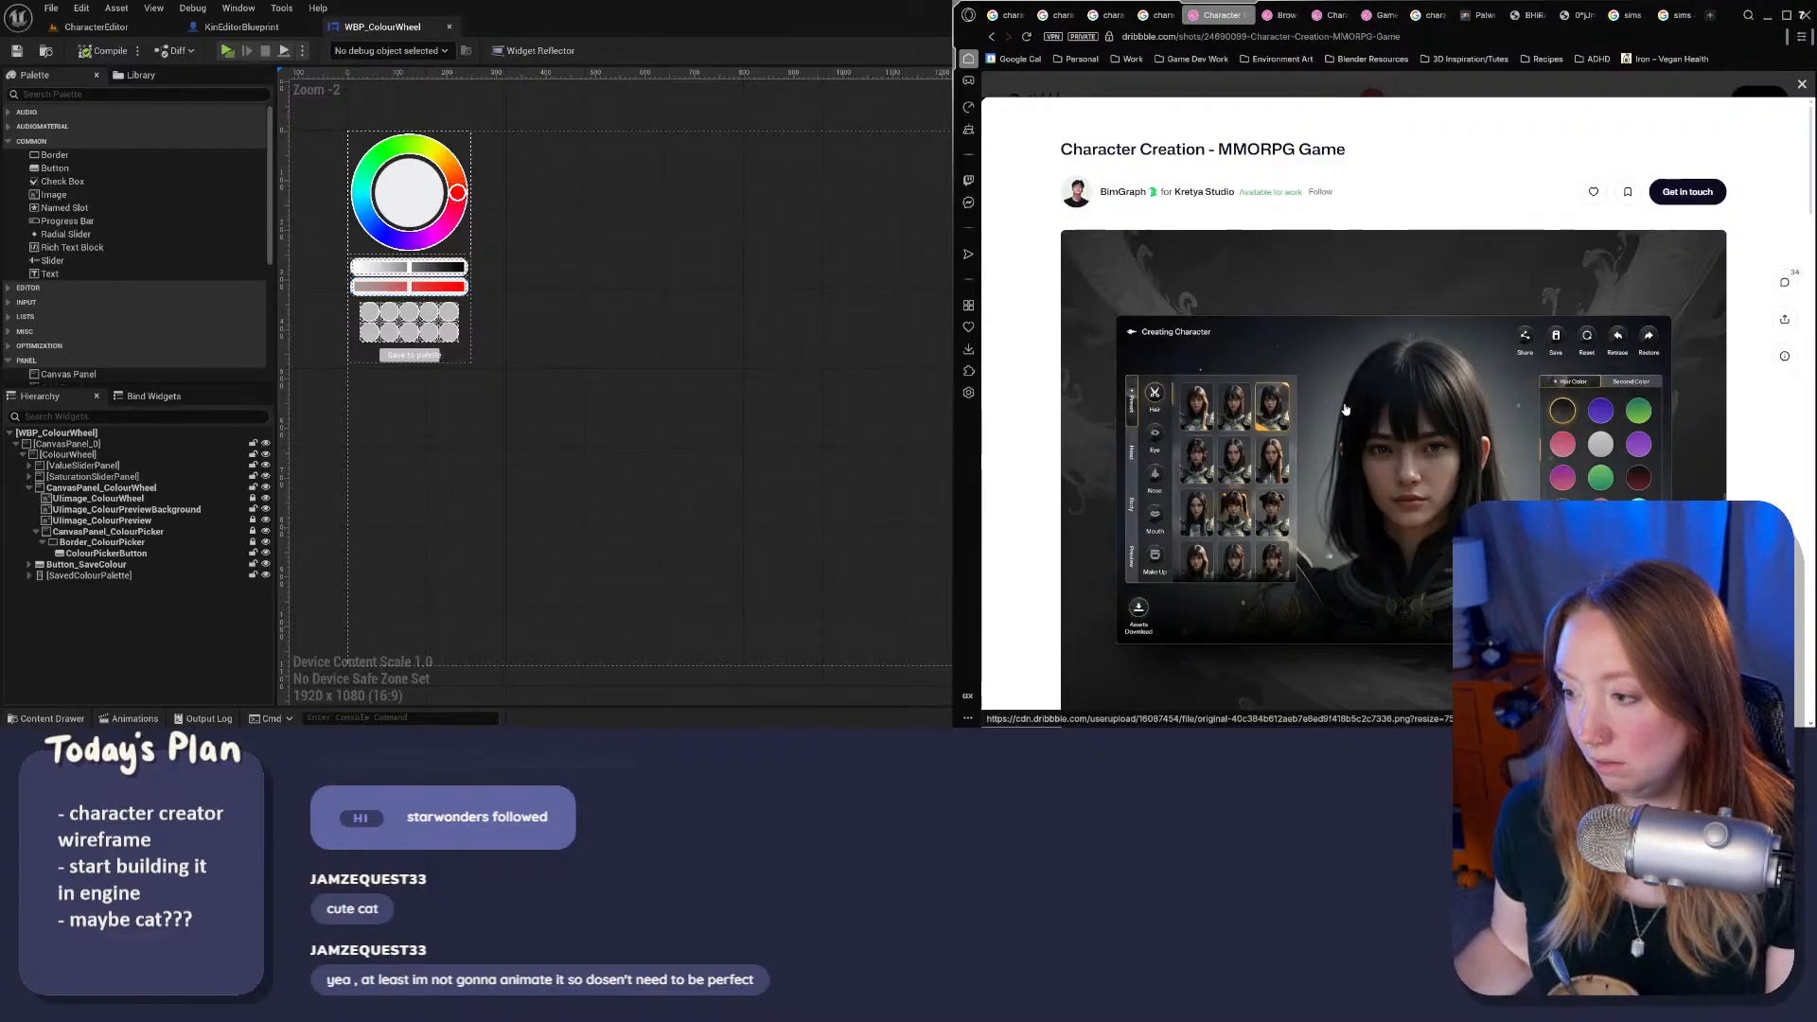
{"action": "scroll", "coordinate": [1368, 482], "scroll_direction": "down", "scroll_amount": 2}
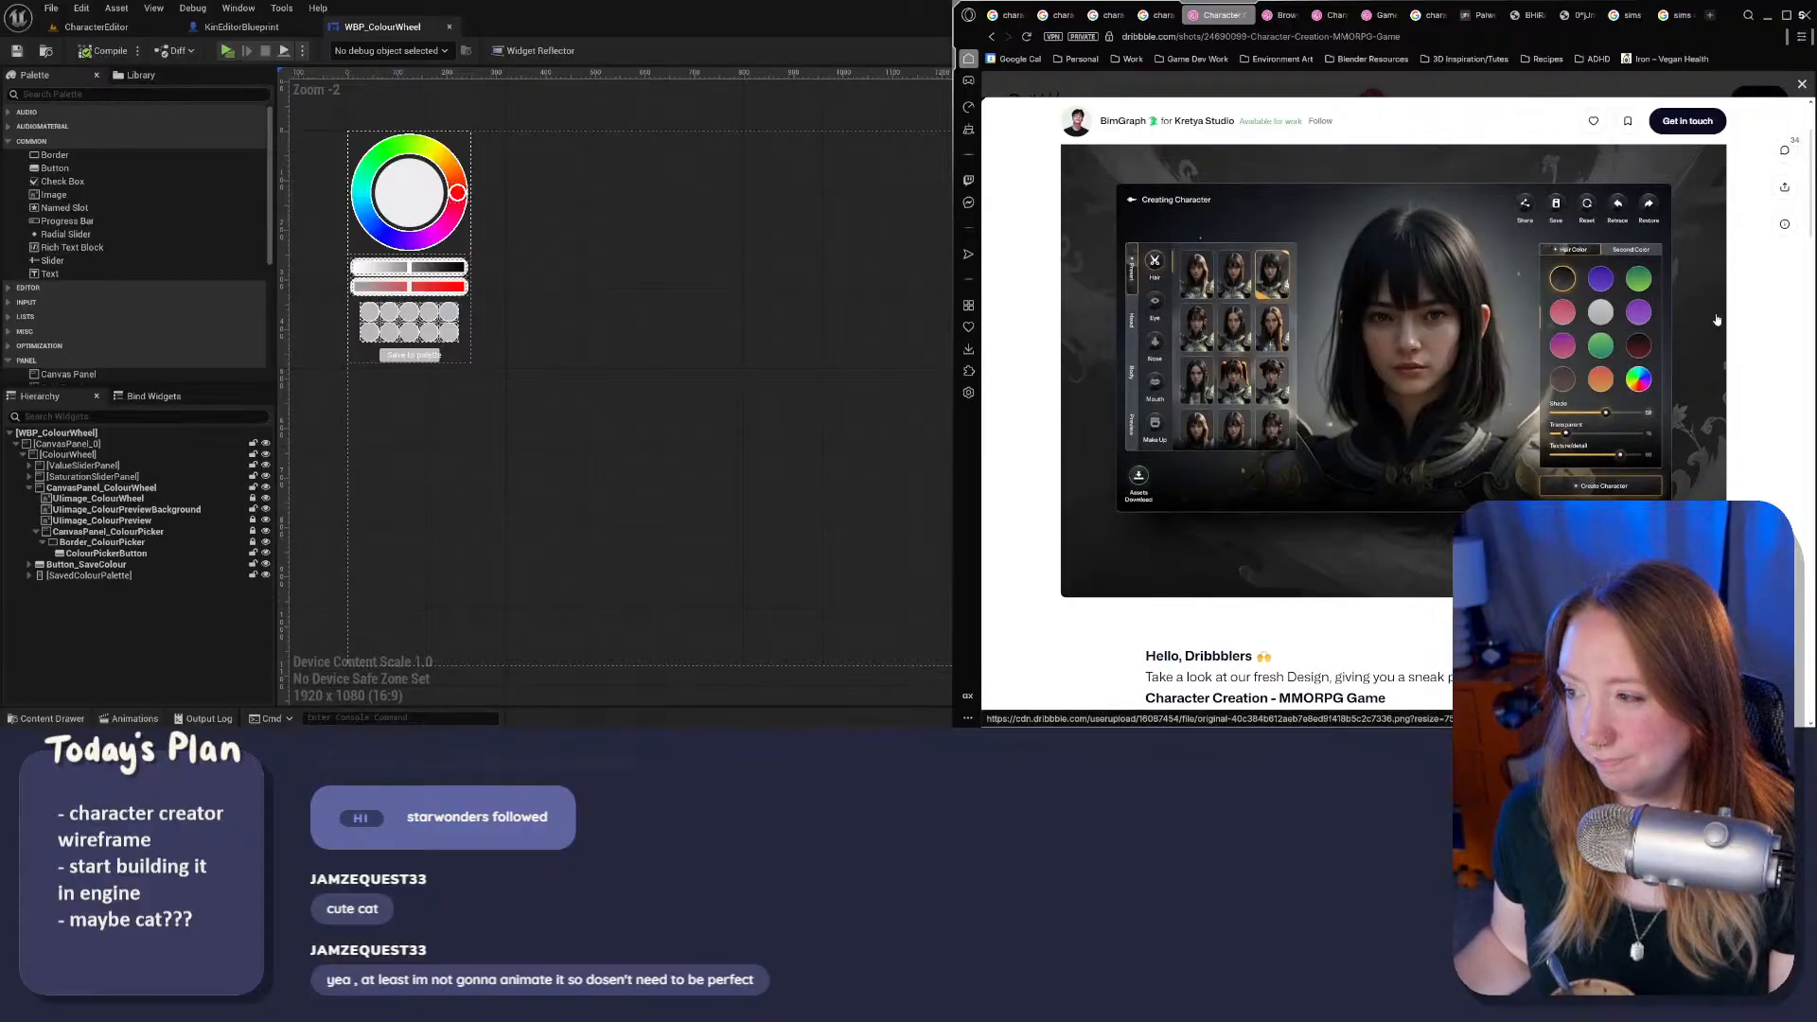
{"action": "right_click", "coordinate": [1413, 511]}
{"action": "left_click", "coordinate": [1429, 465]}
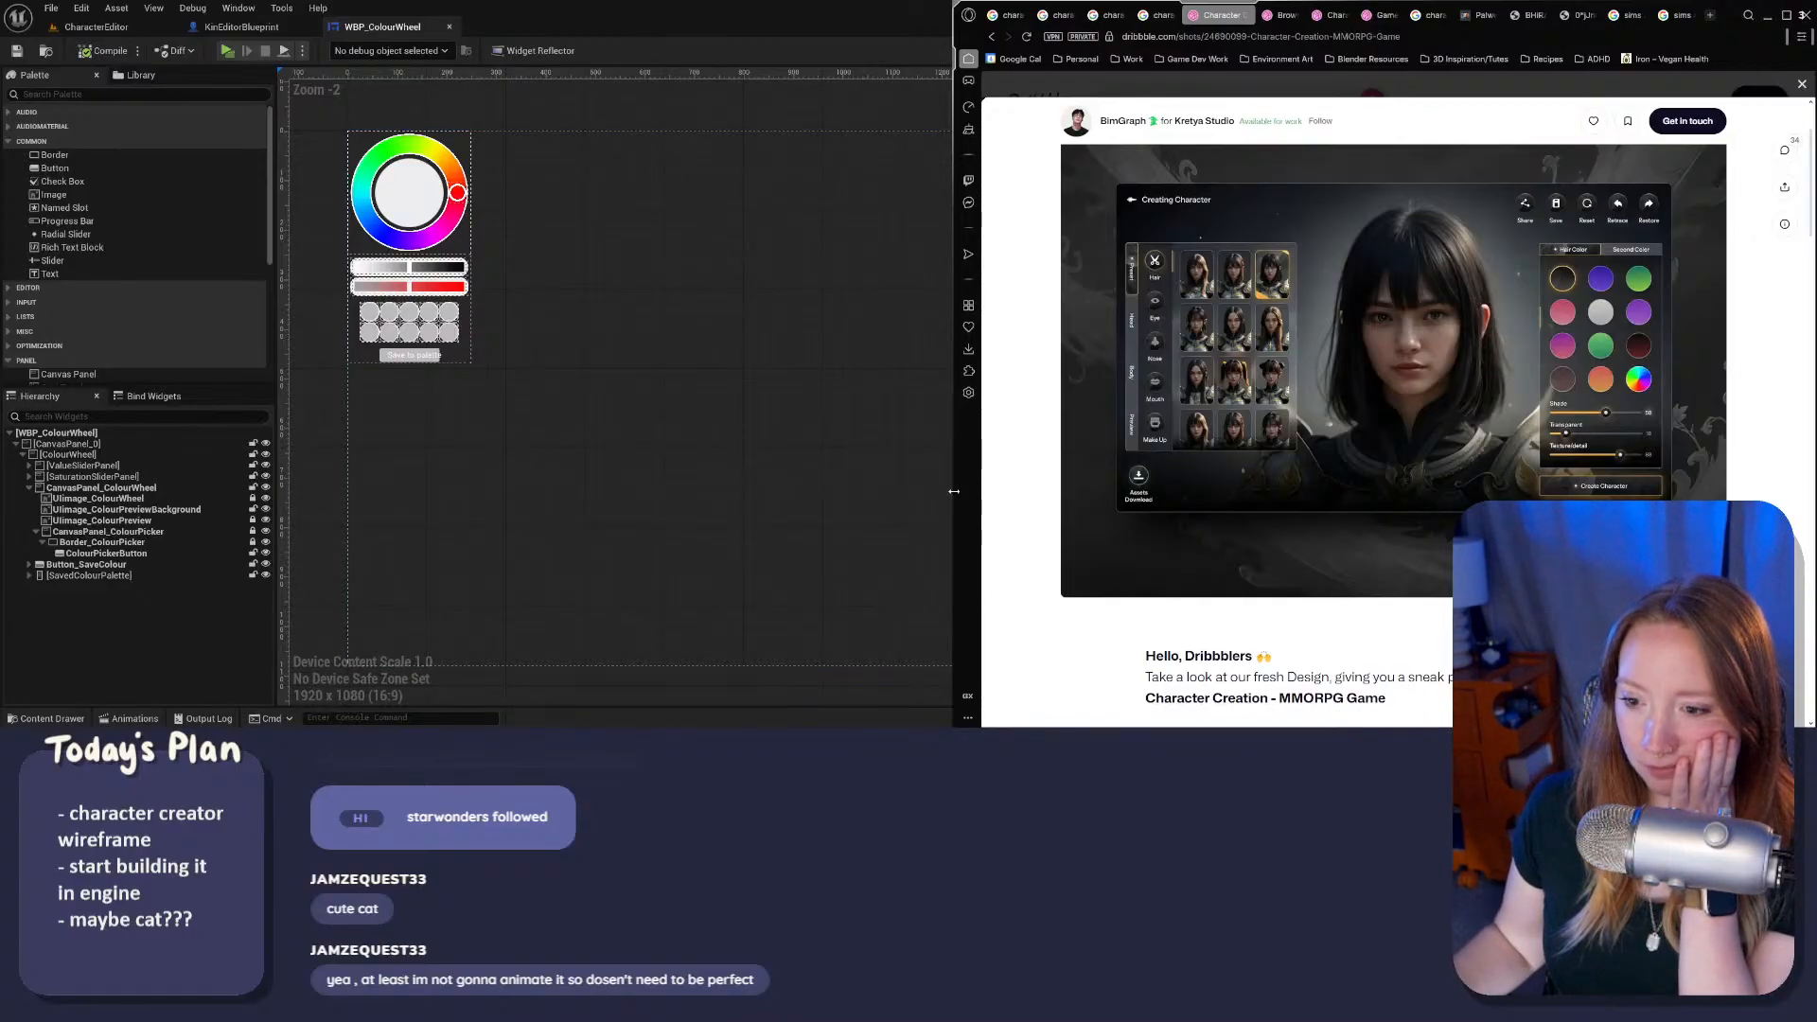
{"action": "left_click_drag", "start_coordinate": [953, 492], "coordinate": [1081, 492]}
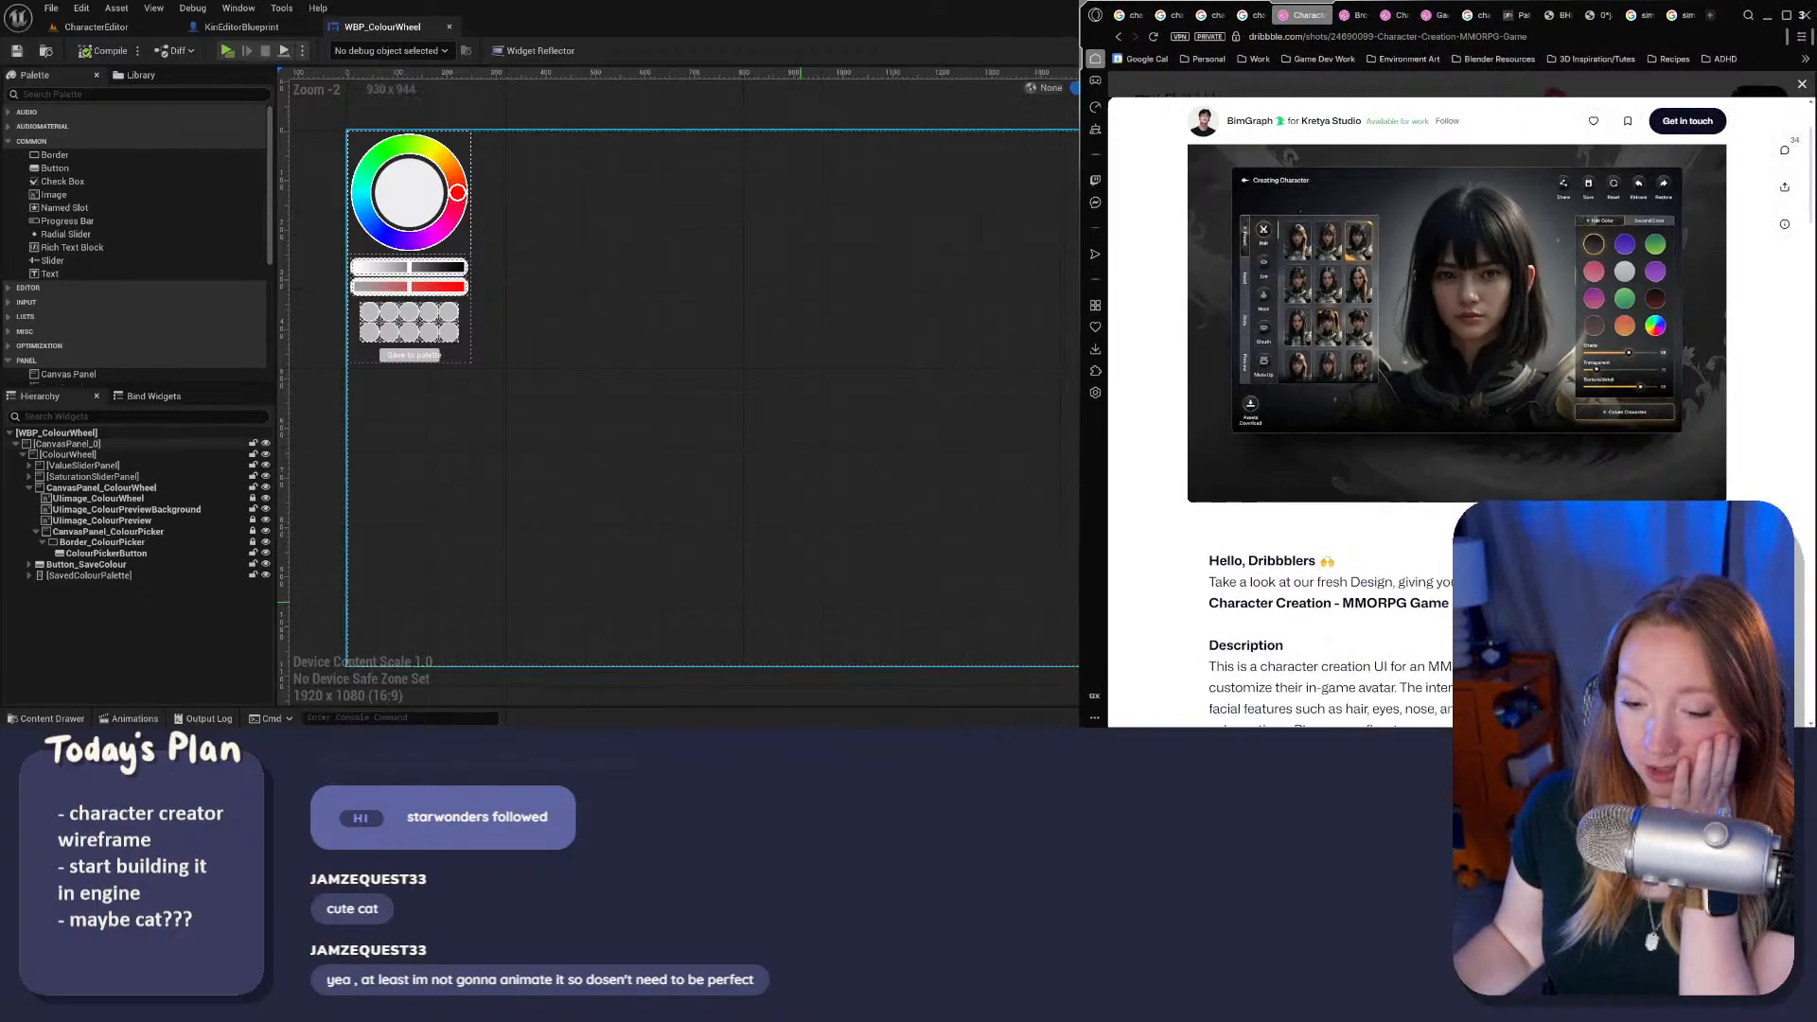
Step: Switch to the Character Creator page in Notion and add a "face presets" bullet at the end of the Body section
{"action": "key", "text": "alt+Tab"}
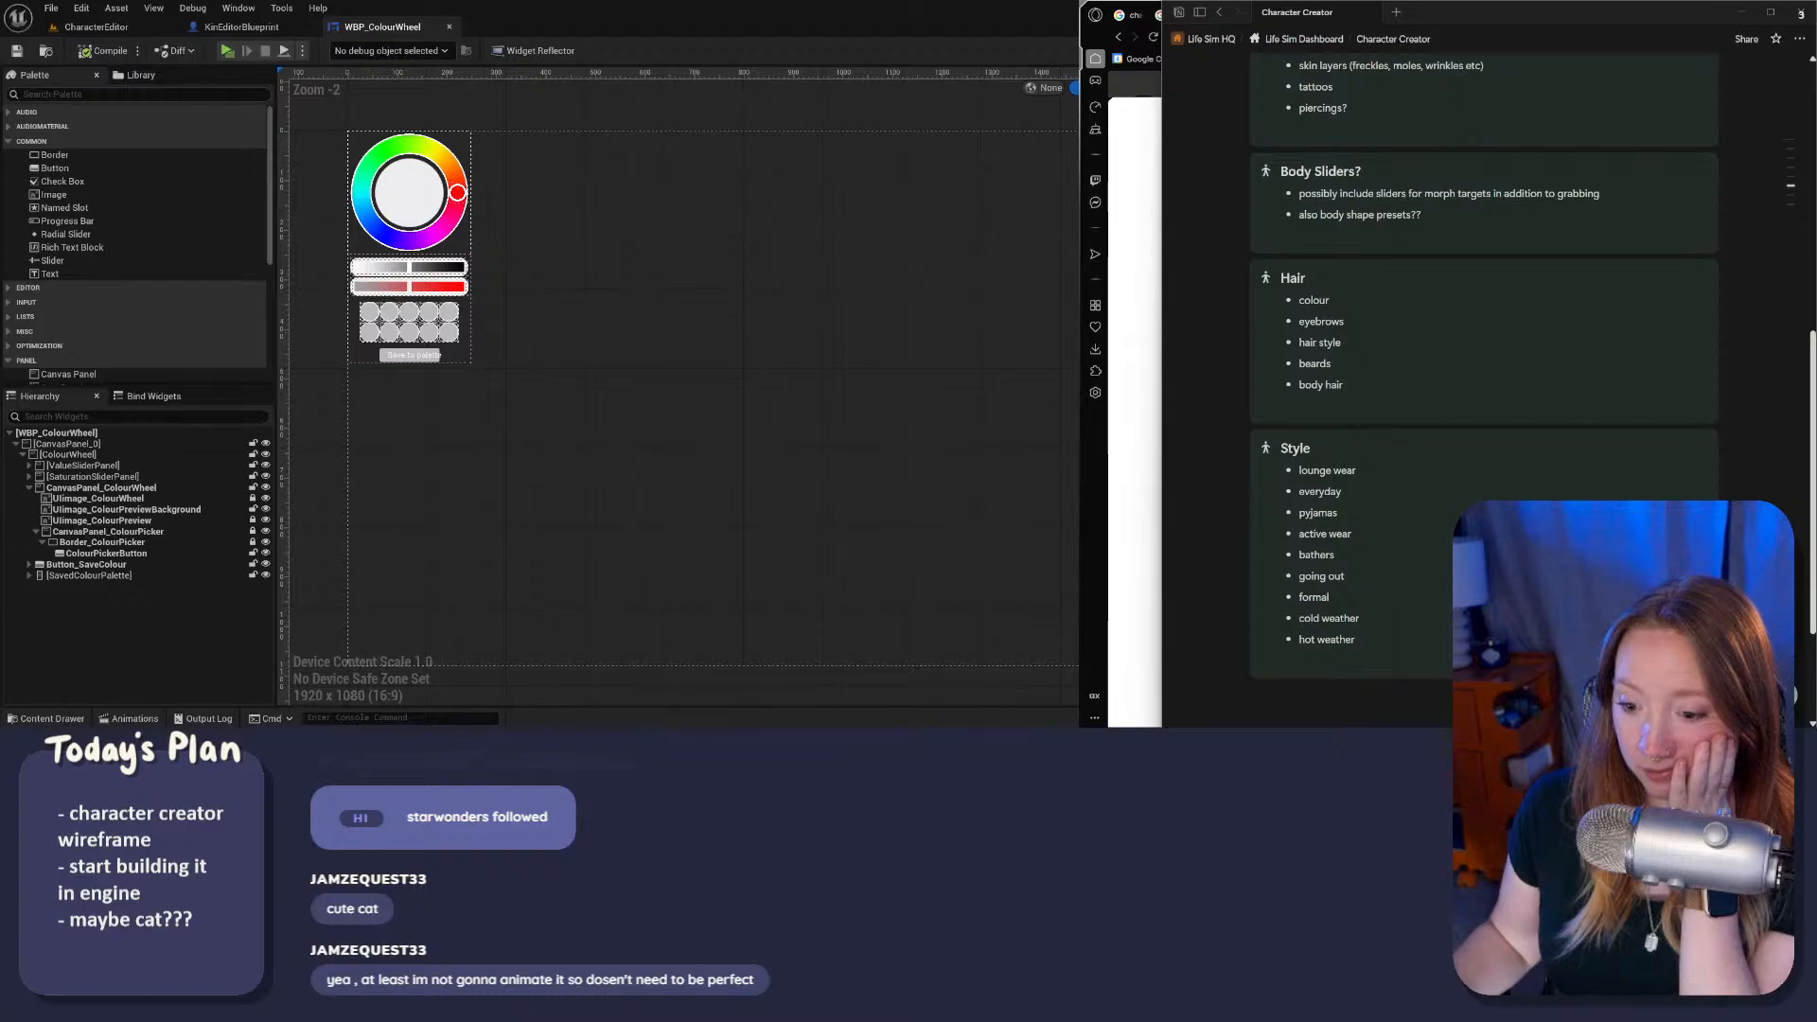
{"action": "key", "text": "alt+Tab"}
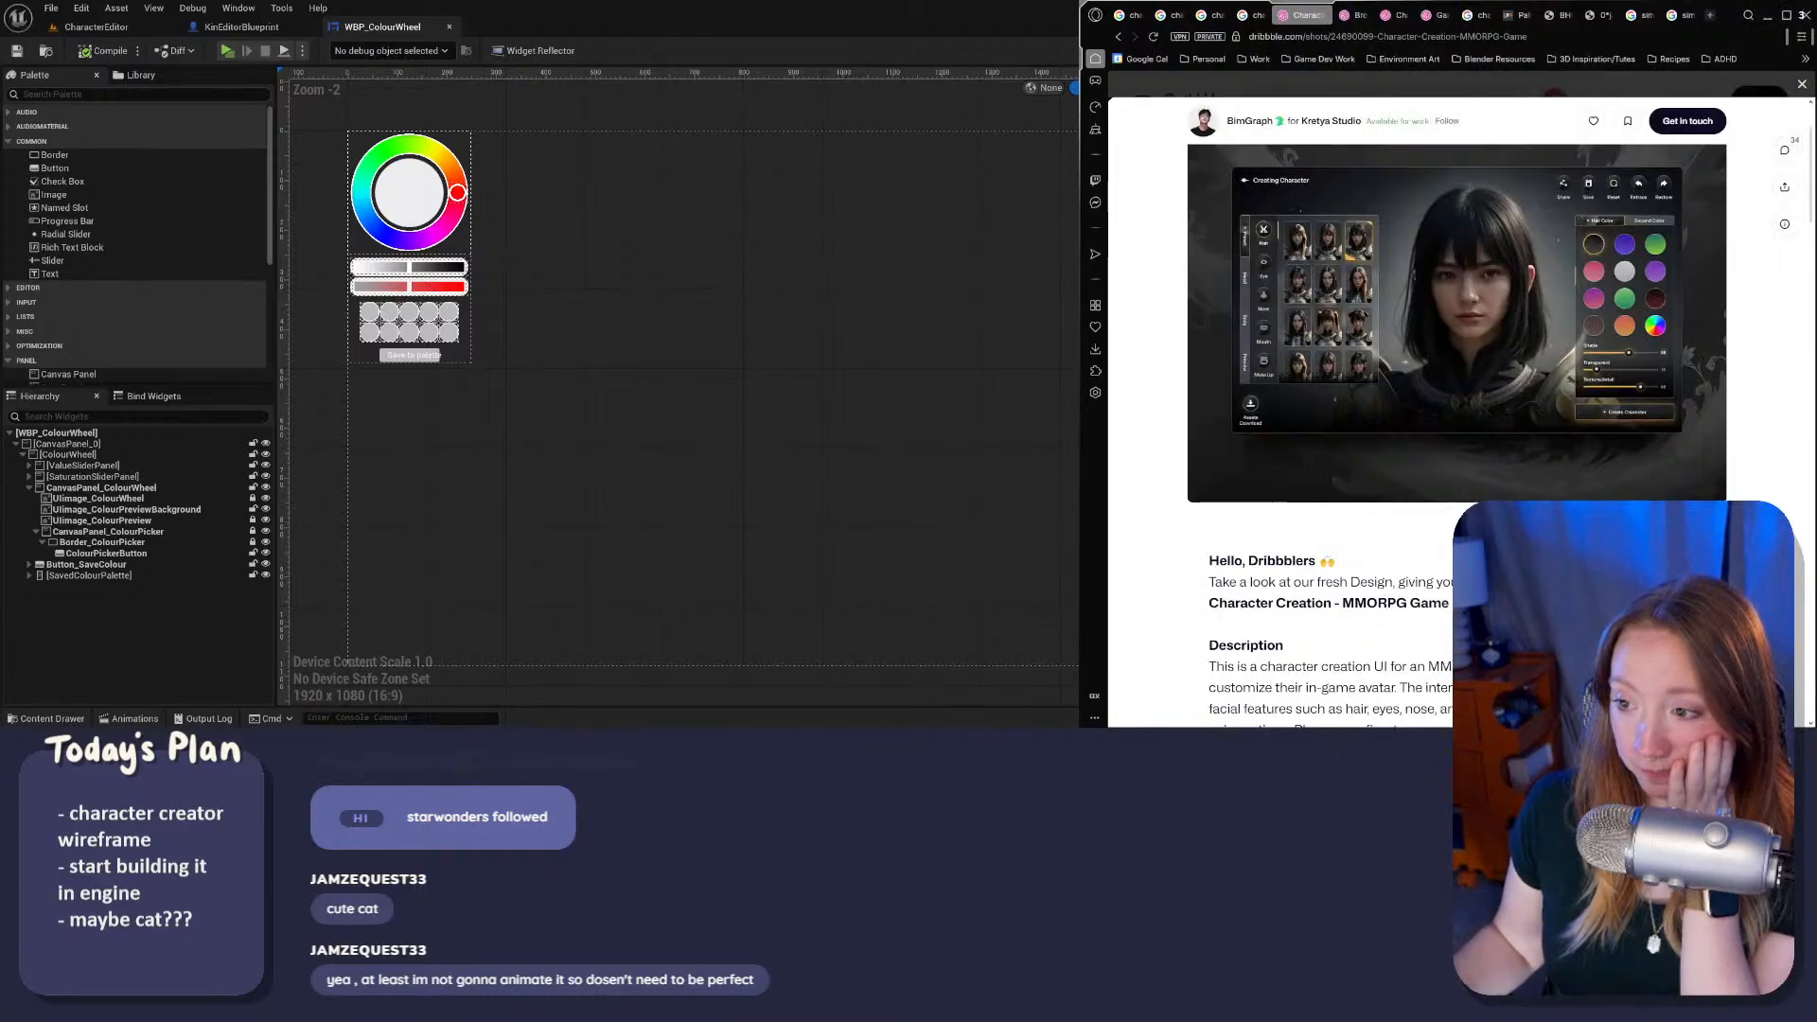
{"action": "key", "text": "alt+Tab"}
{"action": "scroll", "coordinate": [1318, 376], "scroll_direction": "up", "scroll_amount": 2}
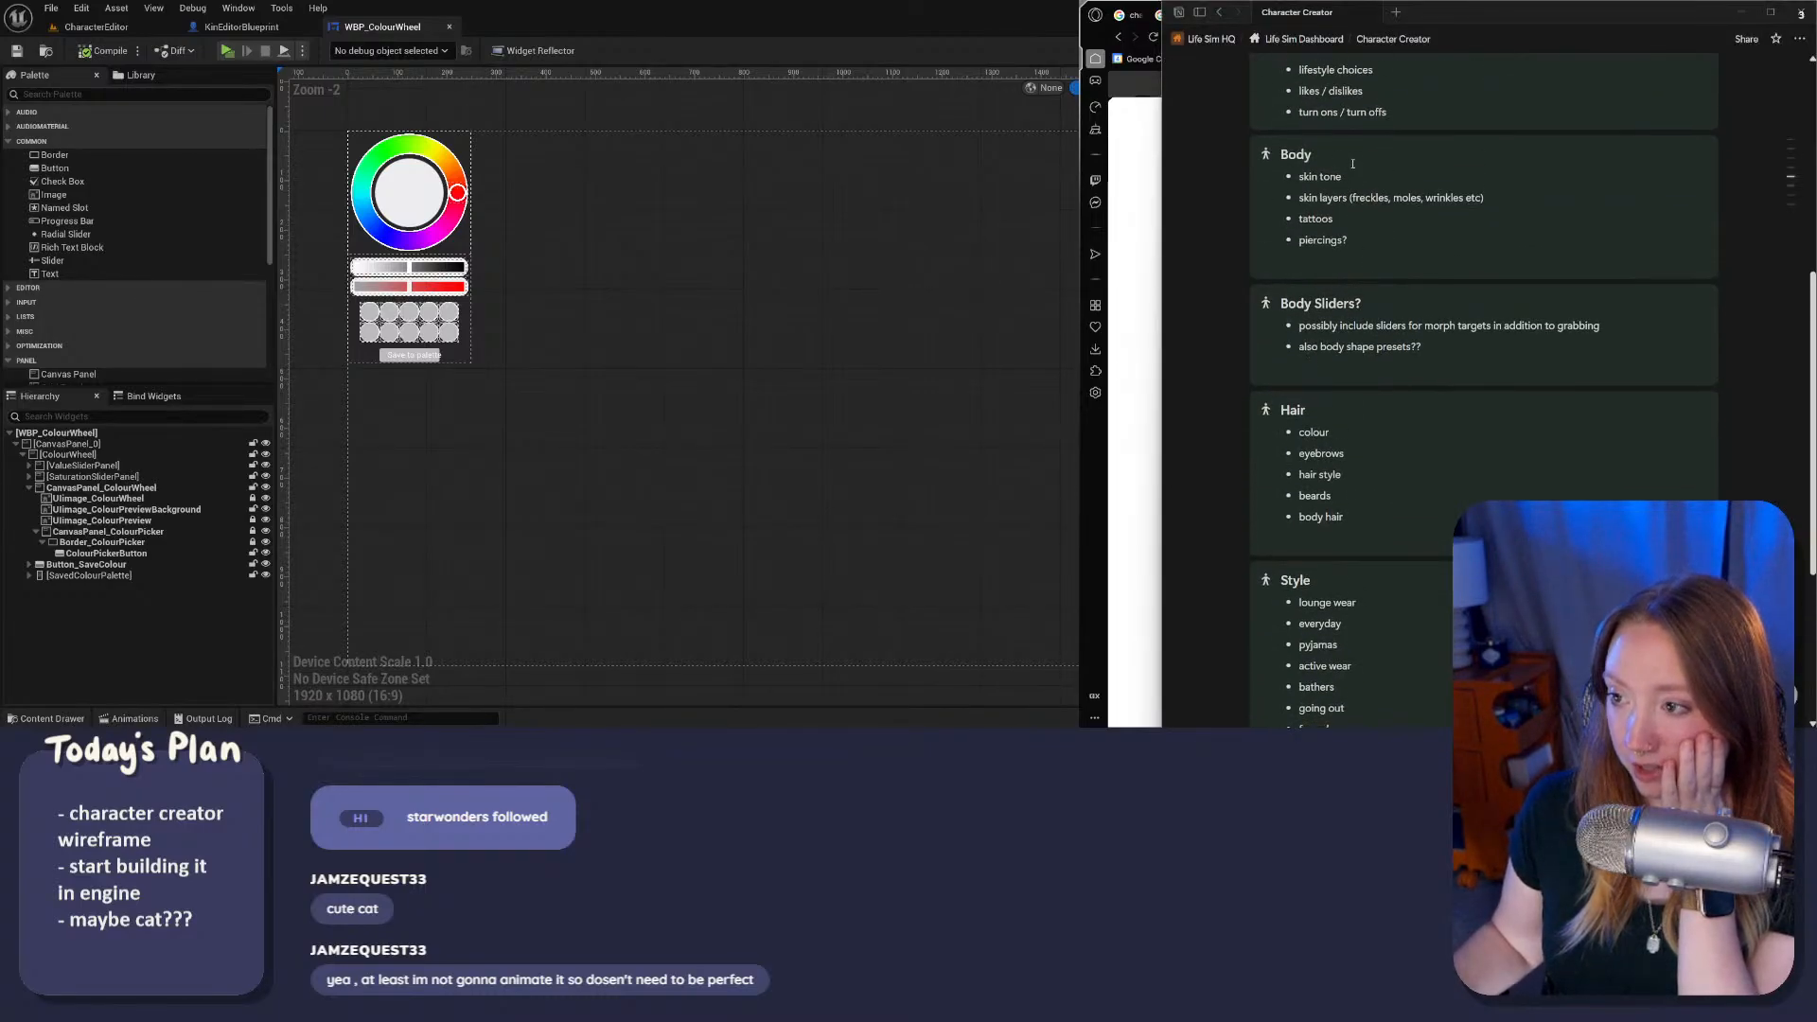
{"action": "scroll", "coordinate": [1369, 241], "scroll_direction": "up", "scroll_amount": 2}
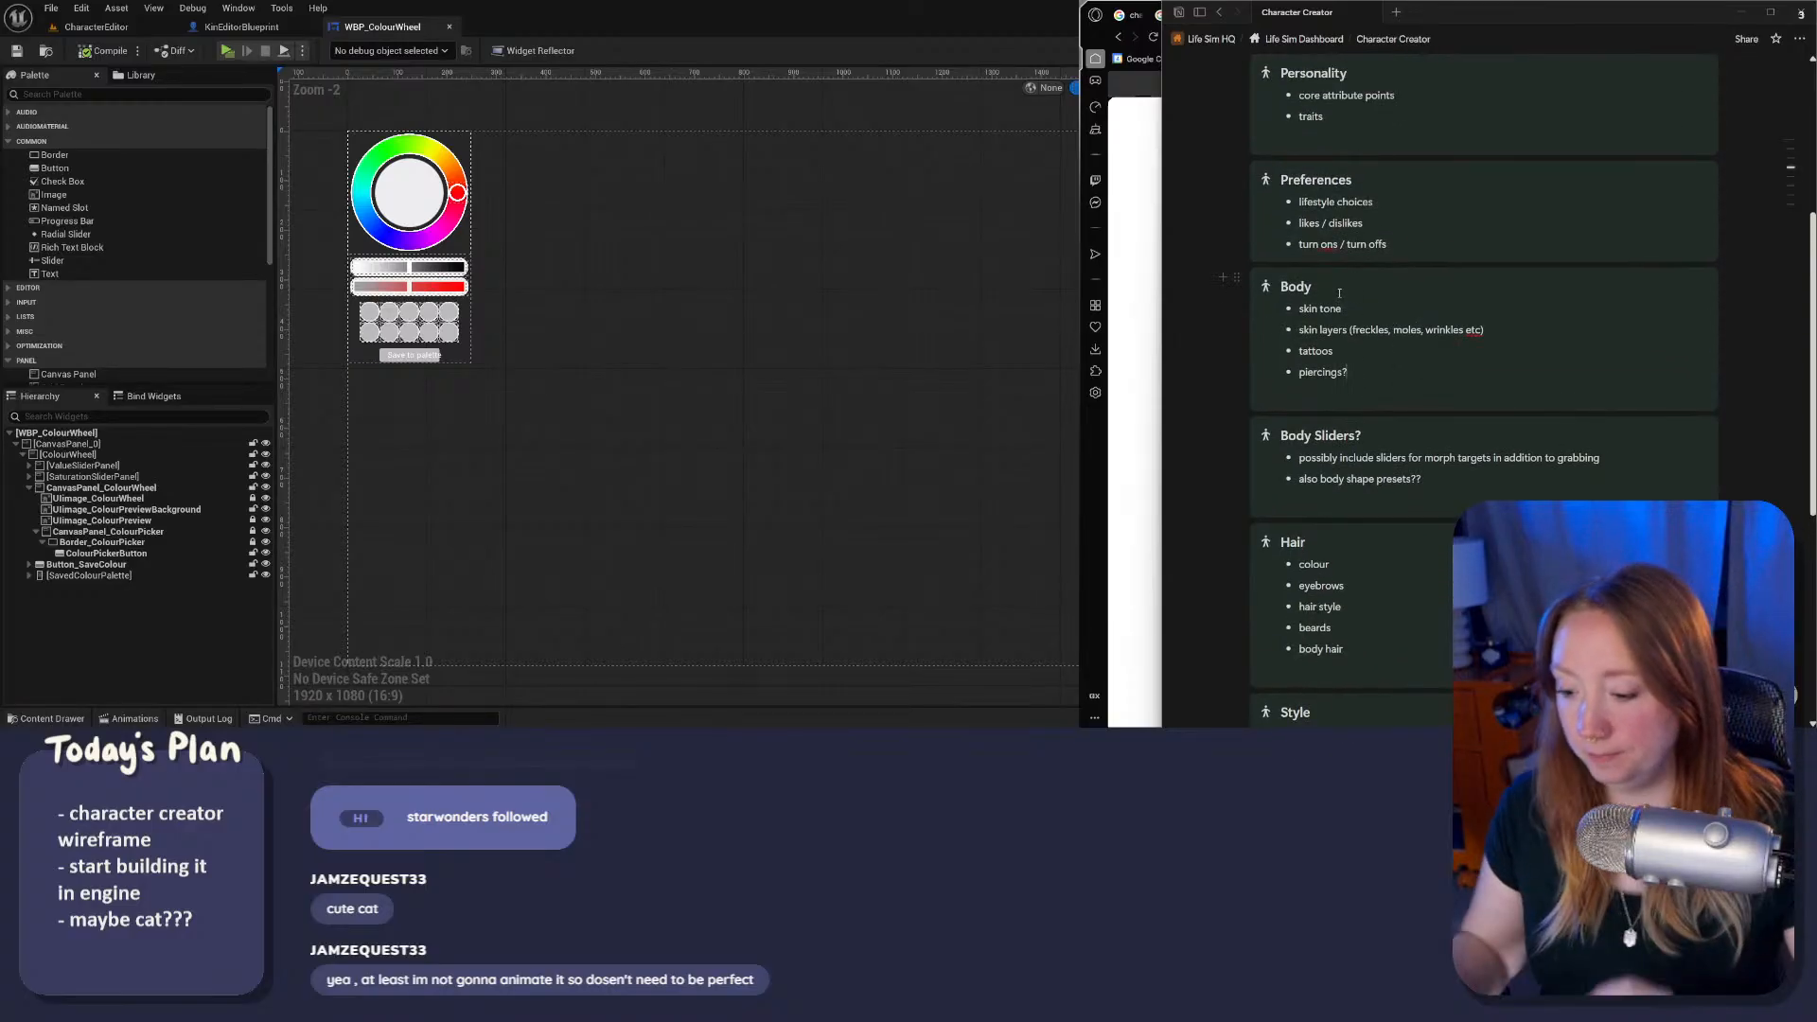
{"action": "key", "text": "Return"}
{"action": "type", "text": "fa"}
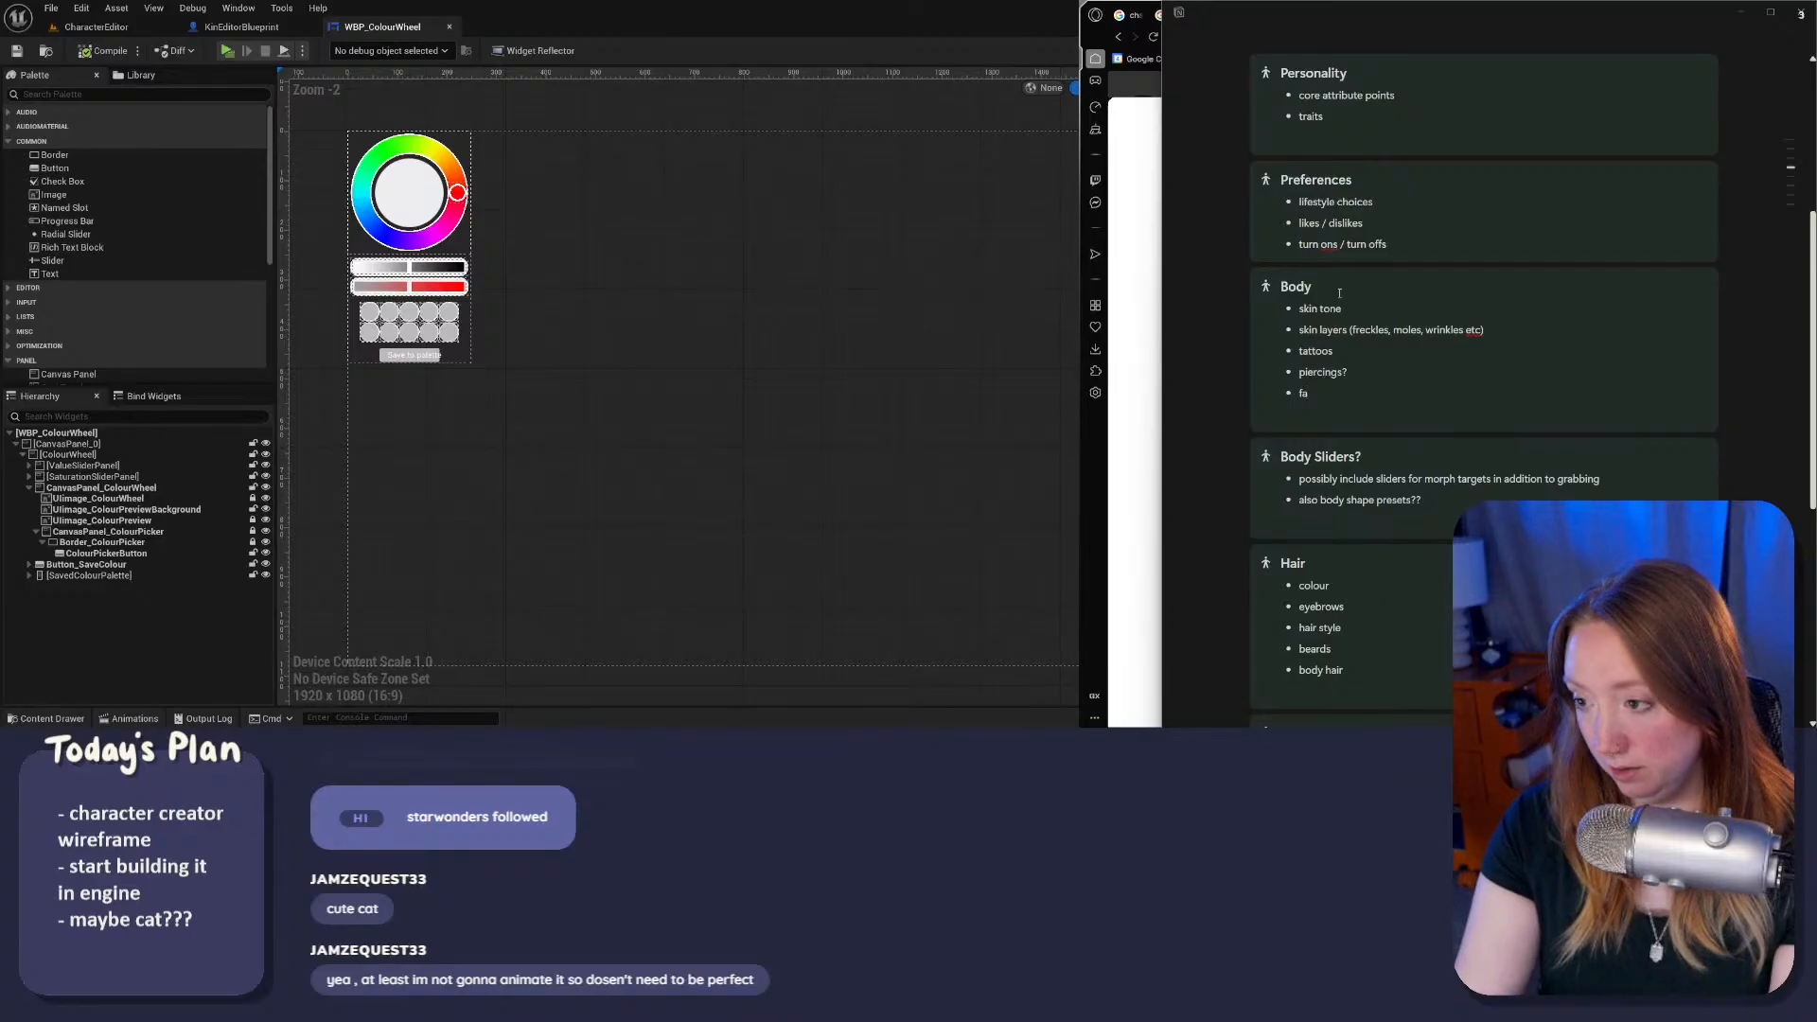
{"action": "type", "text": "ce prese"}
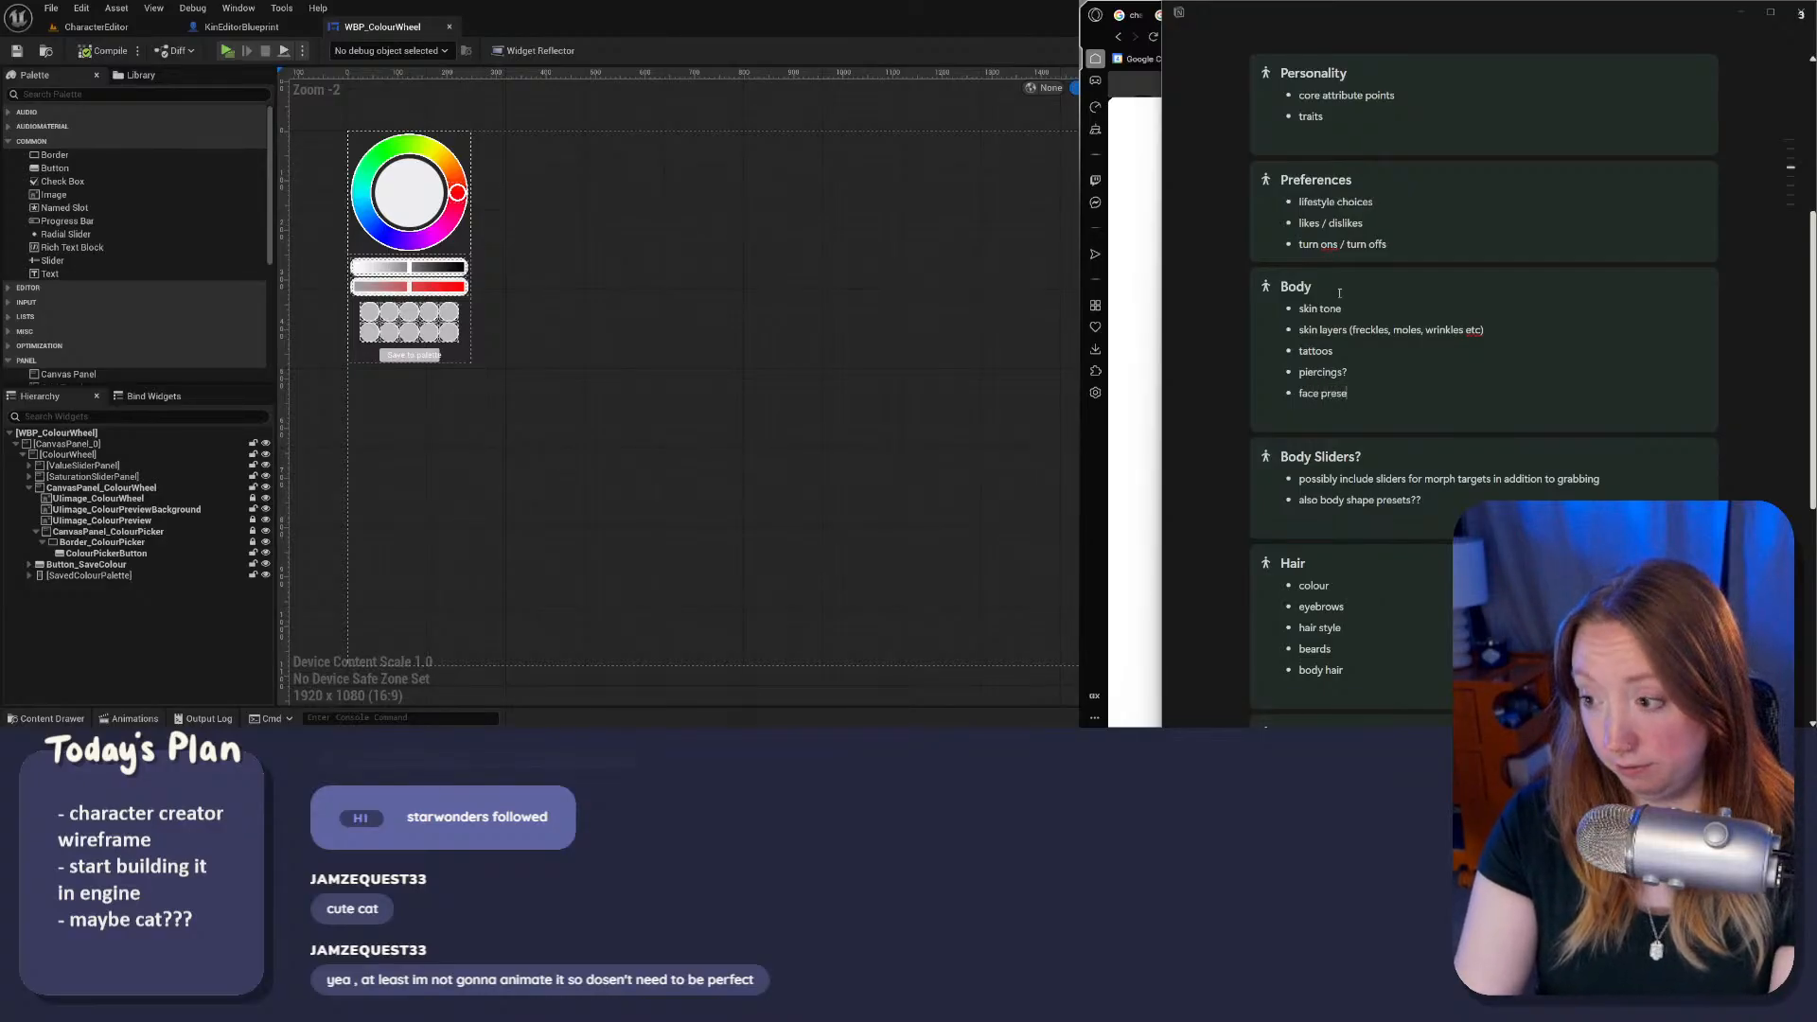
{"action": "type", "text": "ts"}
{"action": "key", "text": "Return"}
{"action": "type", "text": "bo"}
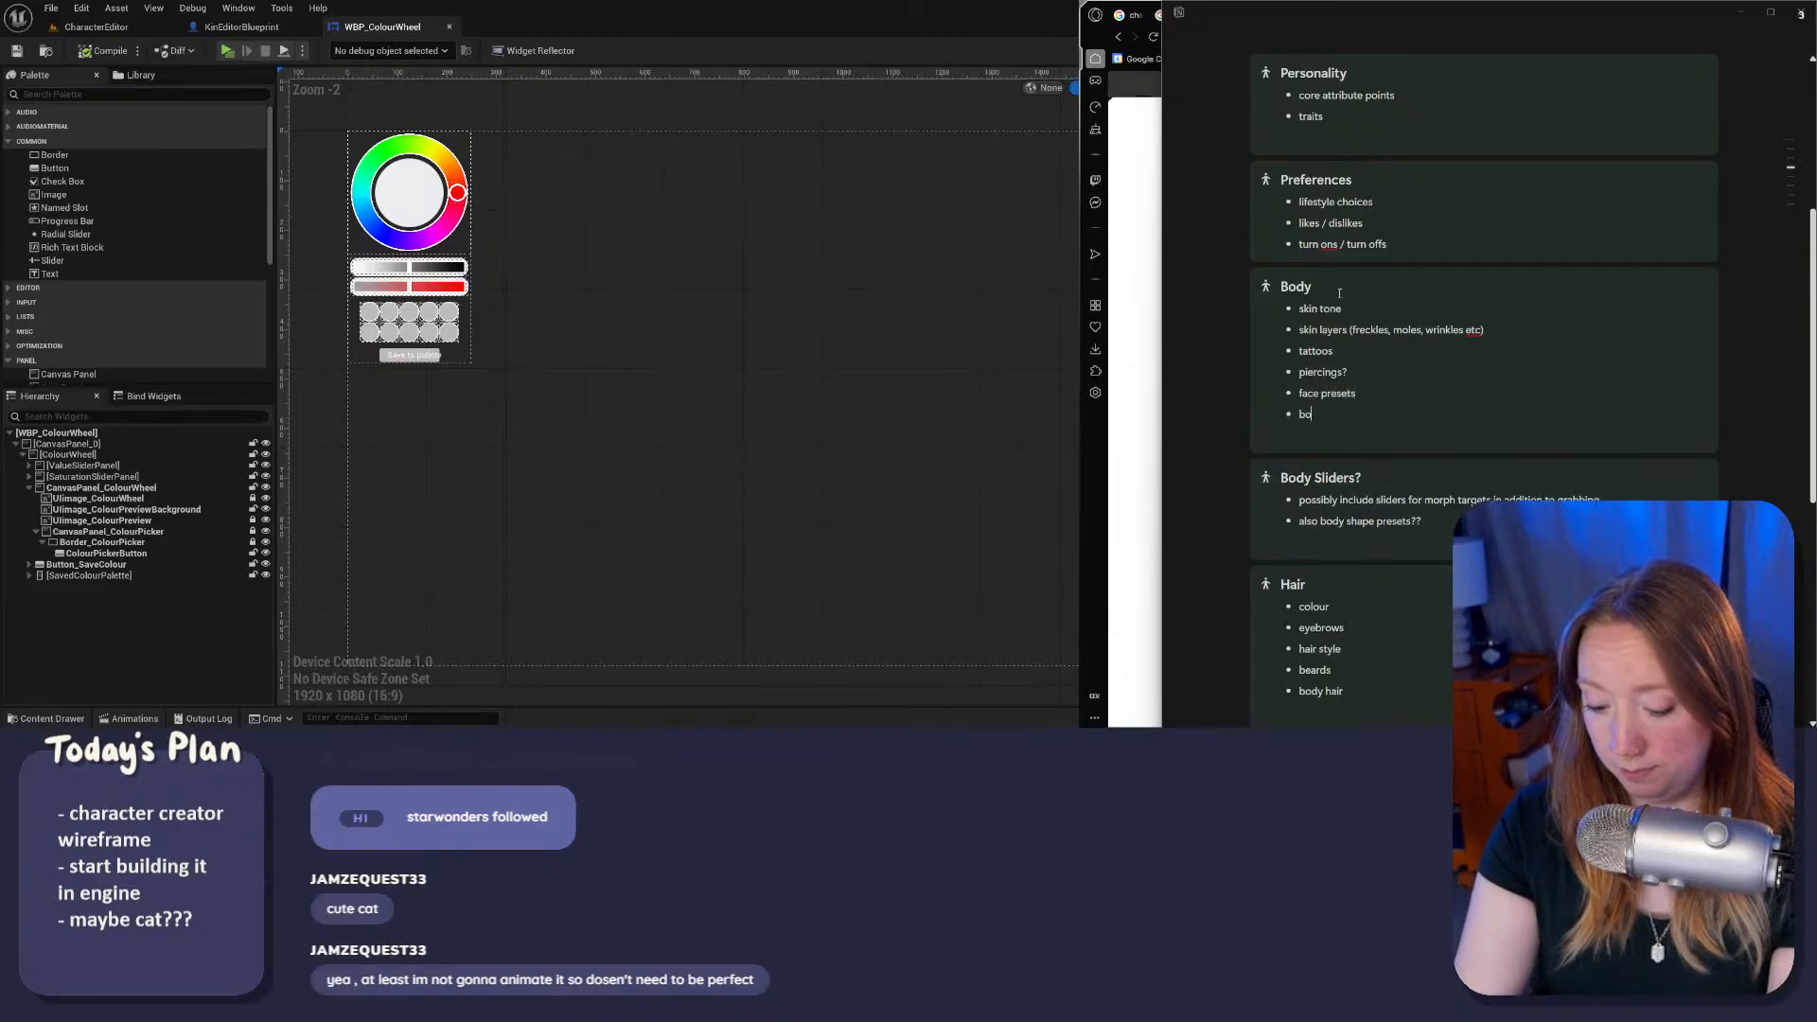
{"action": "type", "text": "dy"}
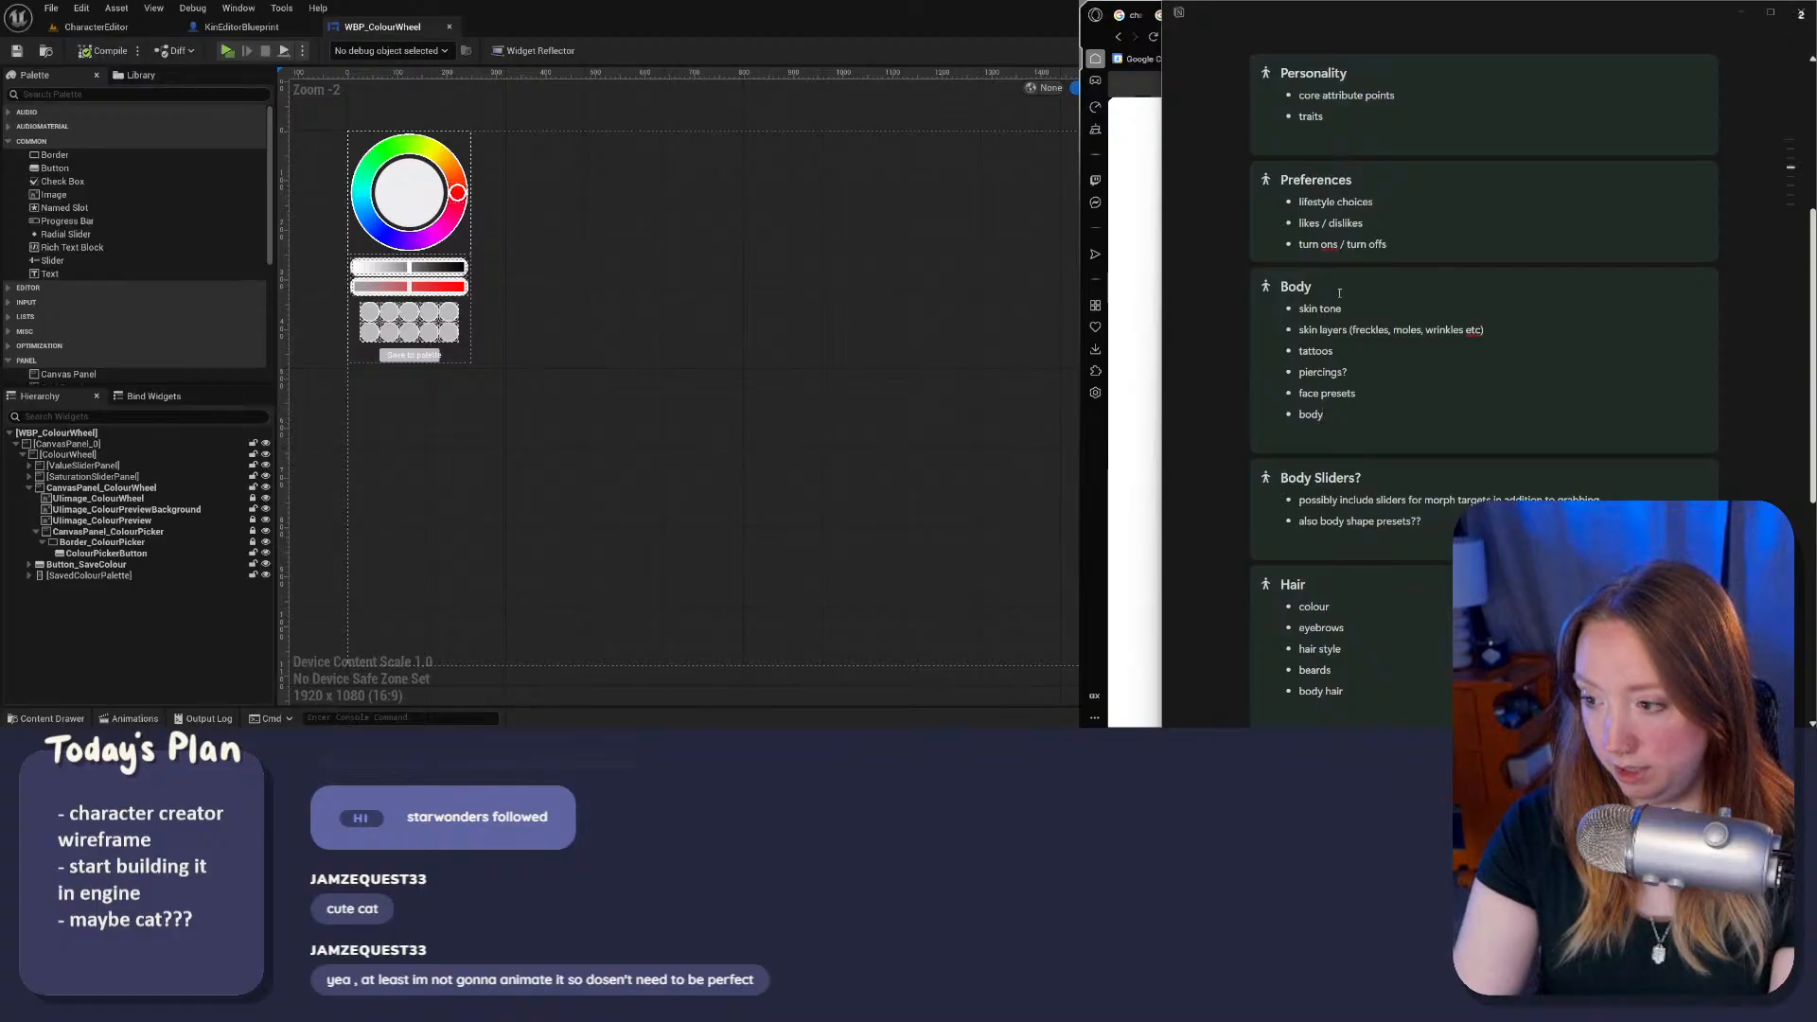
{"action": "key", "text": "BackSpace"}
{"action": "key", "text": "BackSpace"}
{"action": "key", "text": "BackSpace"}
{"action": "key", "text": "BackSpace"}
{"action": "key", "text": "BackSpace"}
{"action": "key", "text": "BackSpace"}
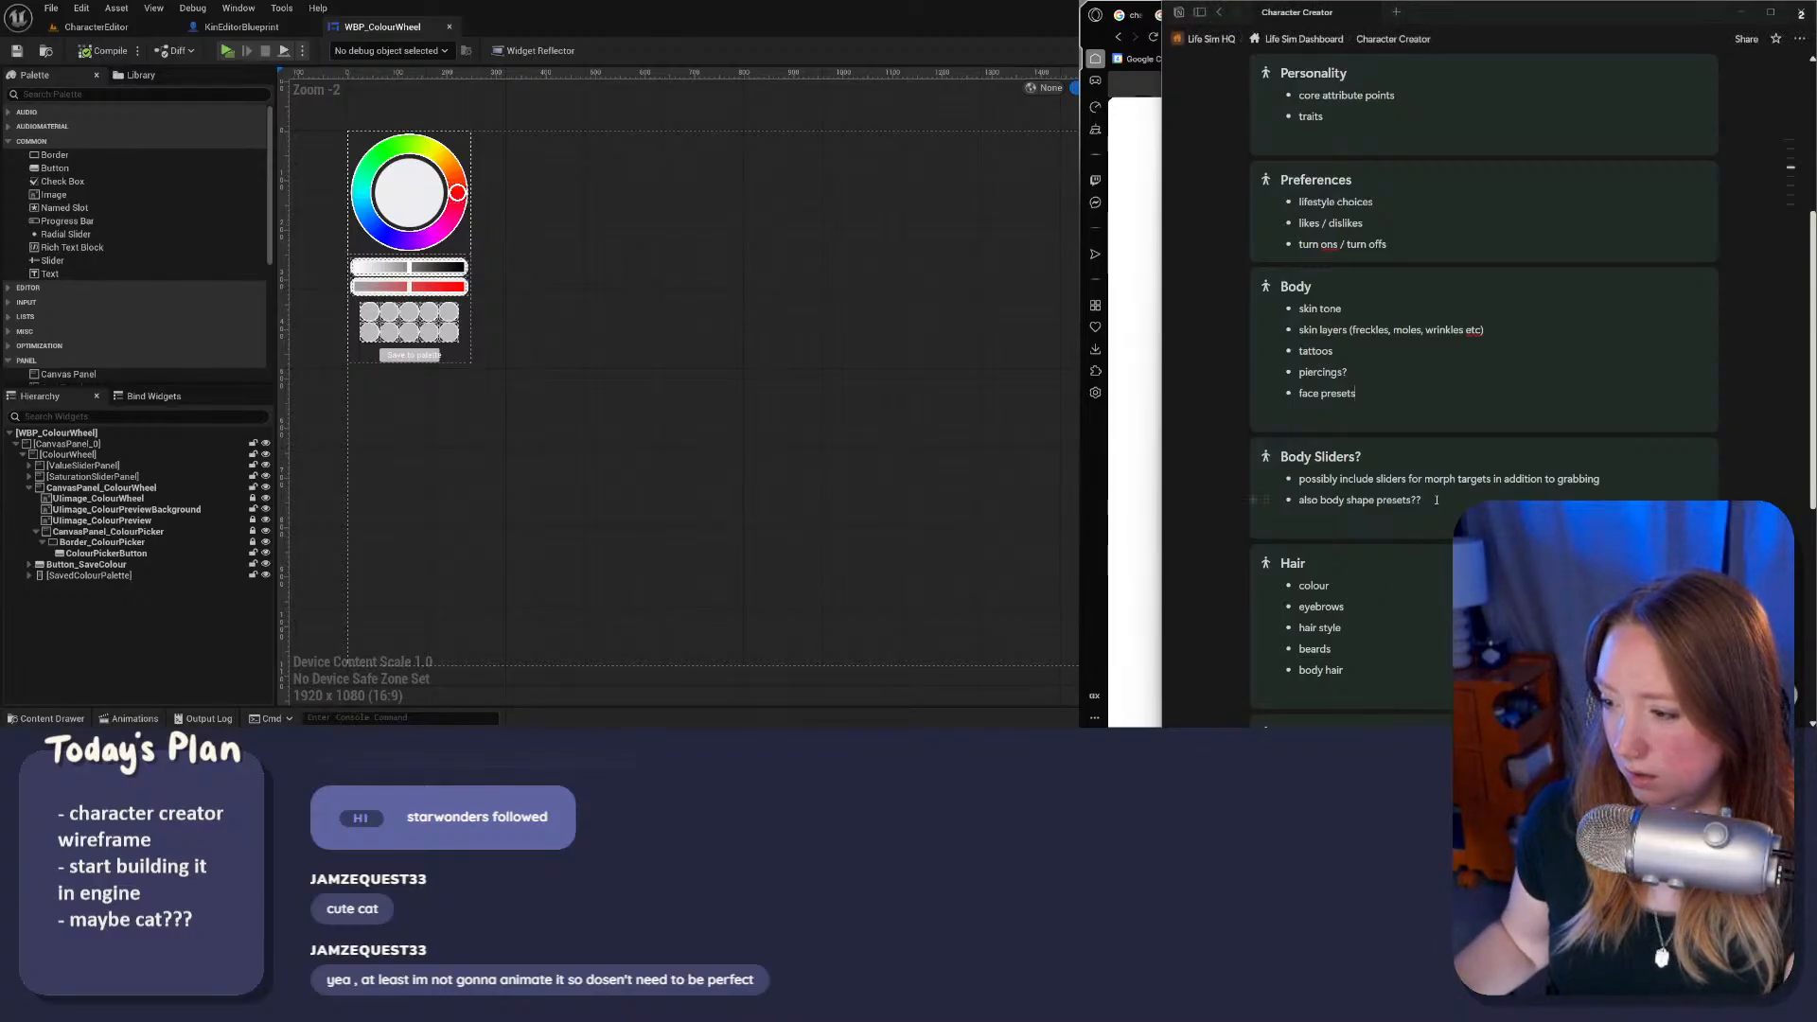
Step: Add a "body shape presets" bullet below "face presets" in the Body section
{"action": "type", "text": "- v"}
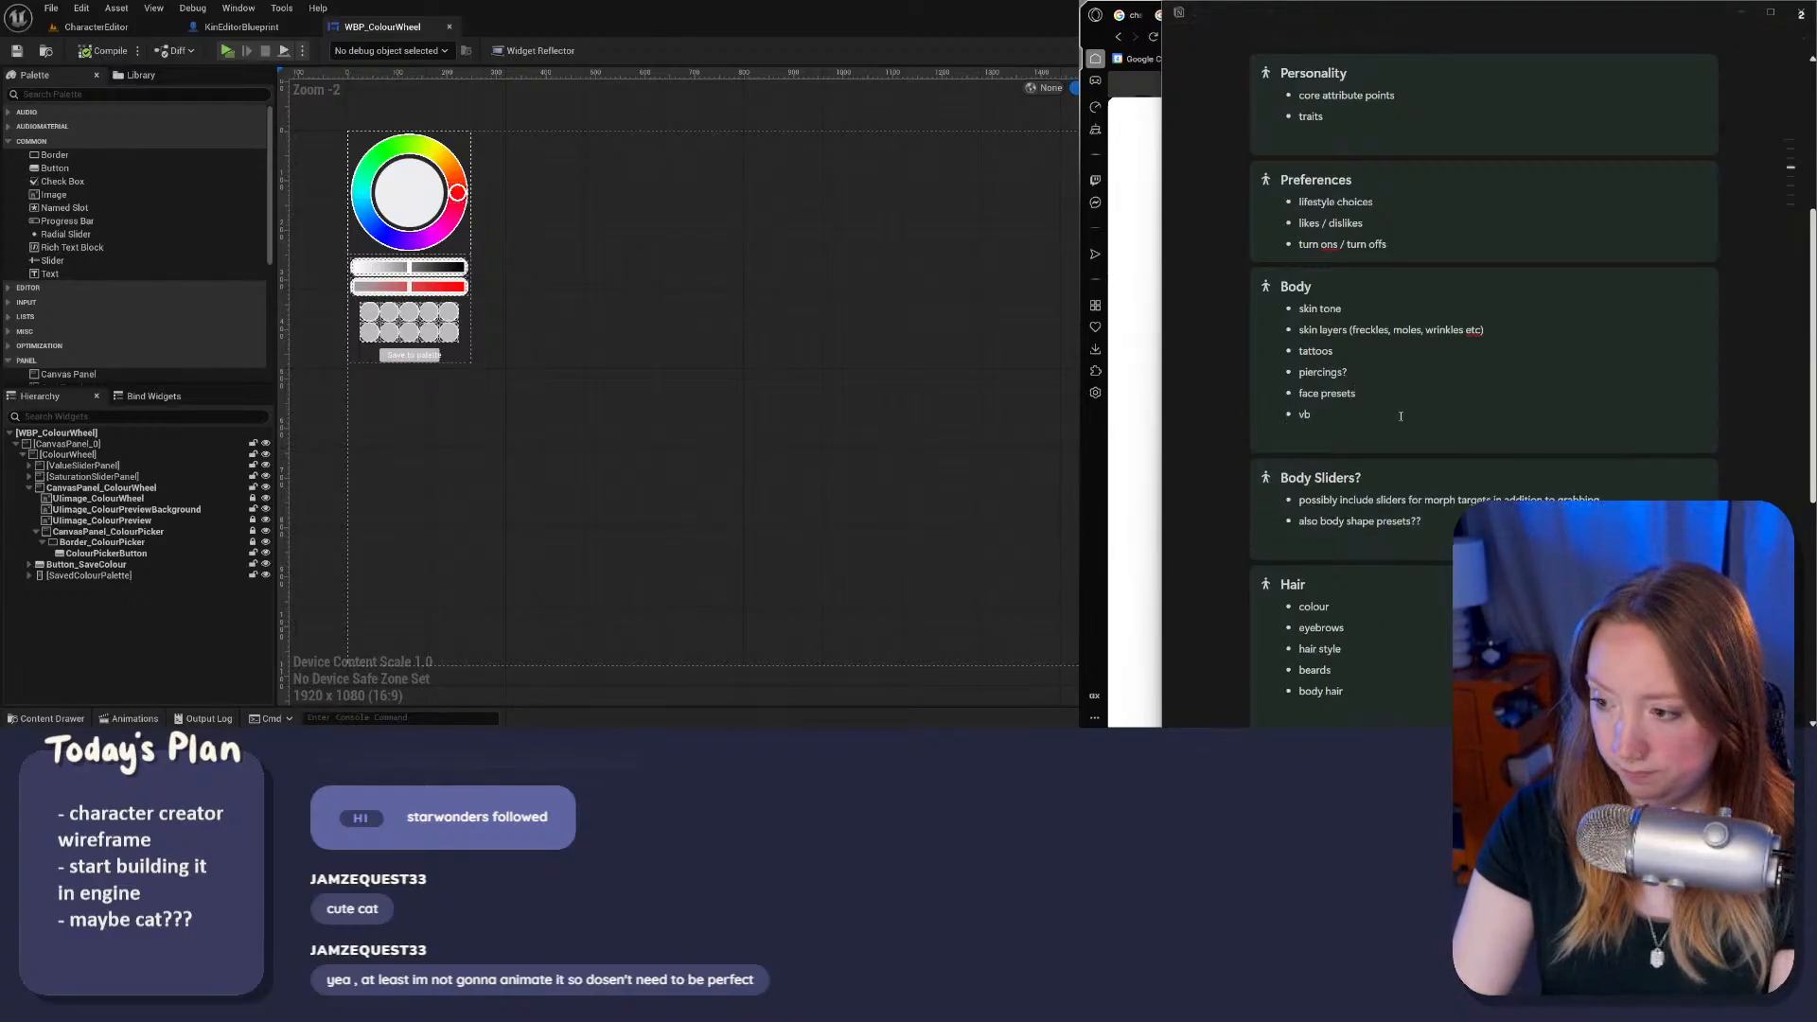
{"action": "type", "text": "ody sh"}
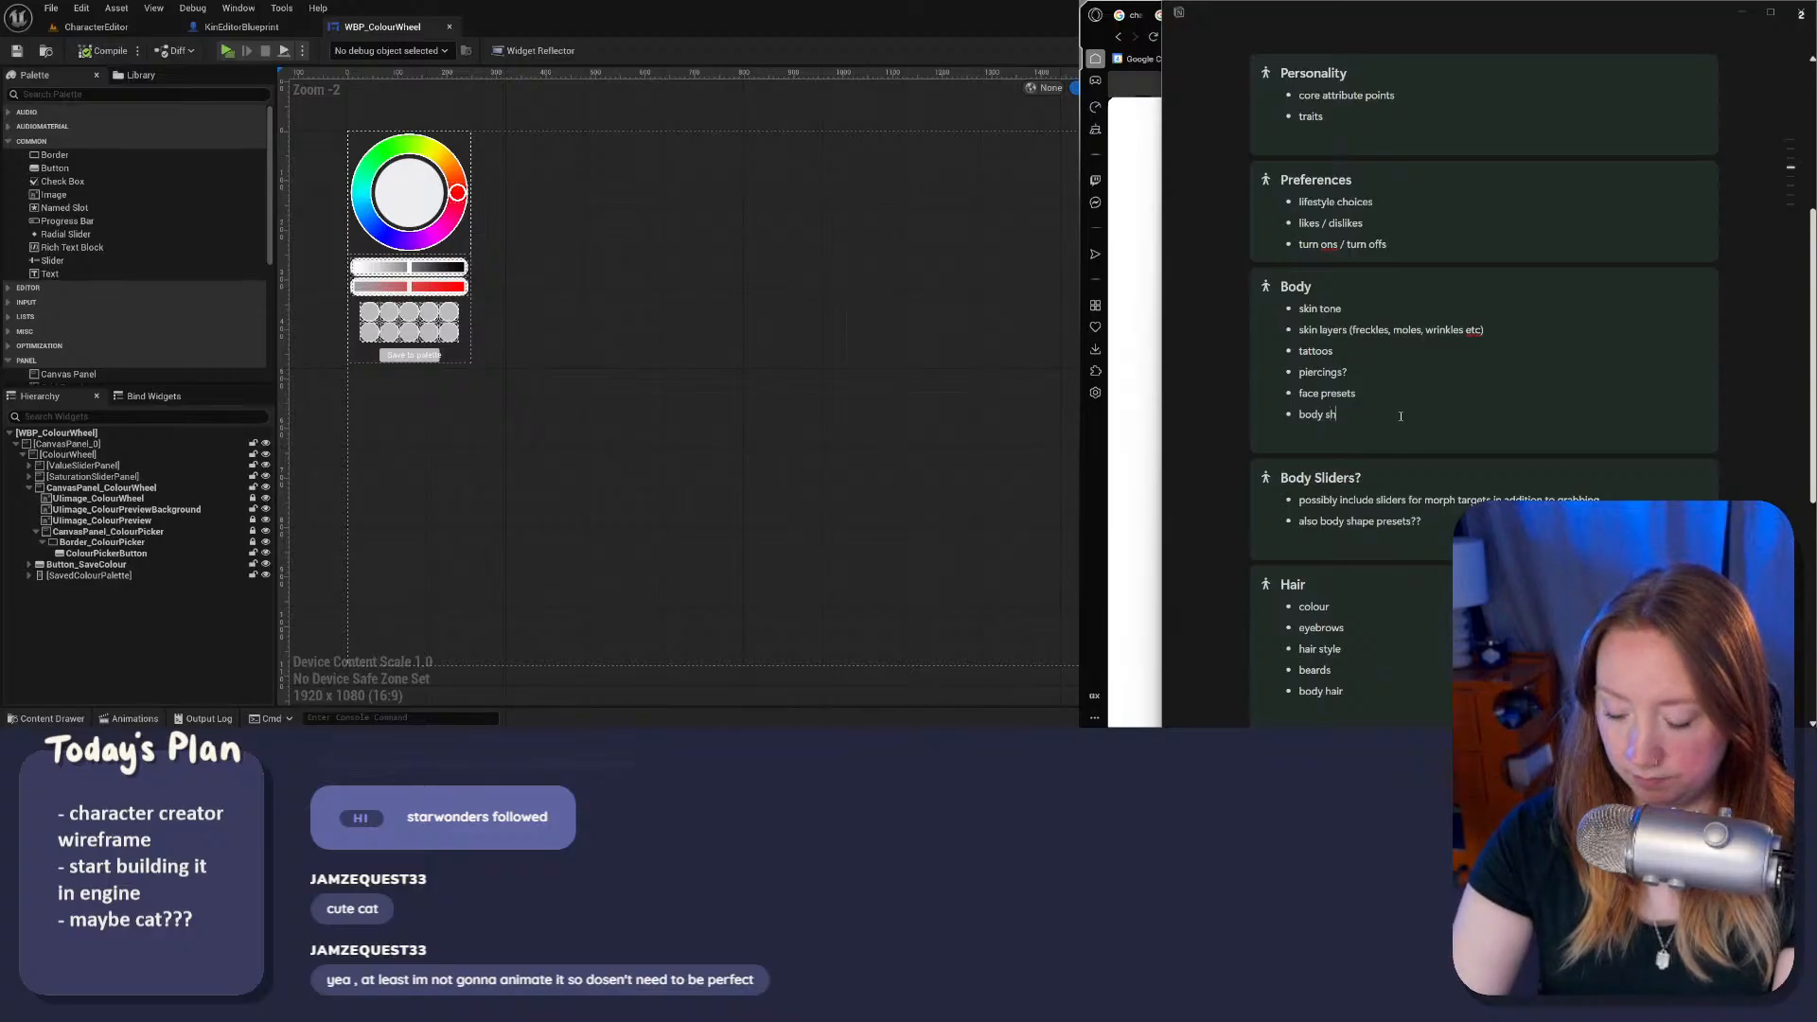
{"action": "type", "text": "ape presents"}
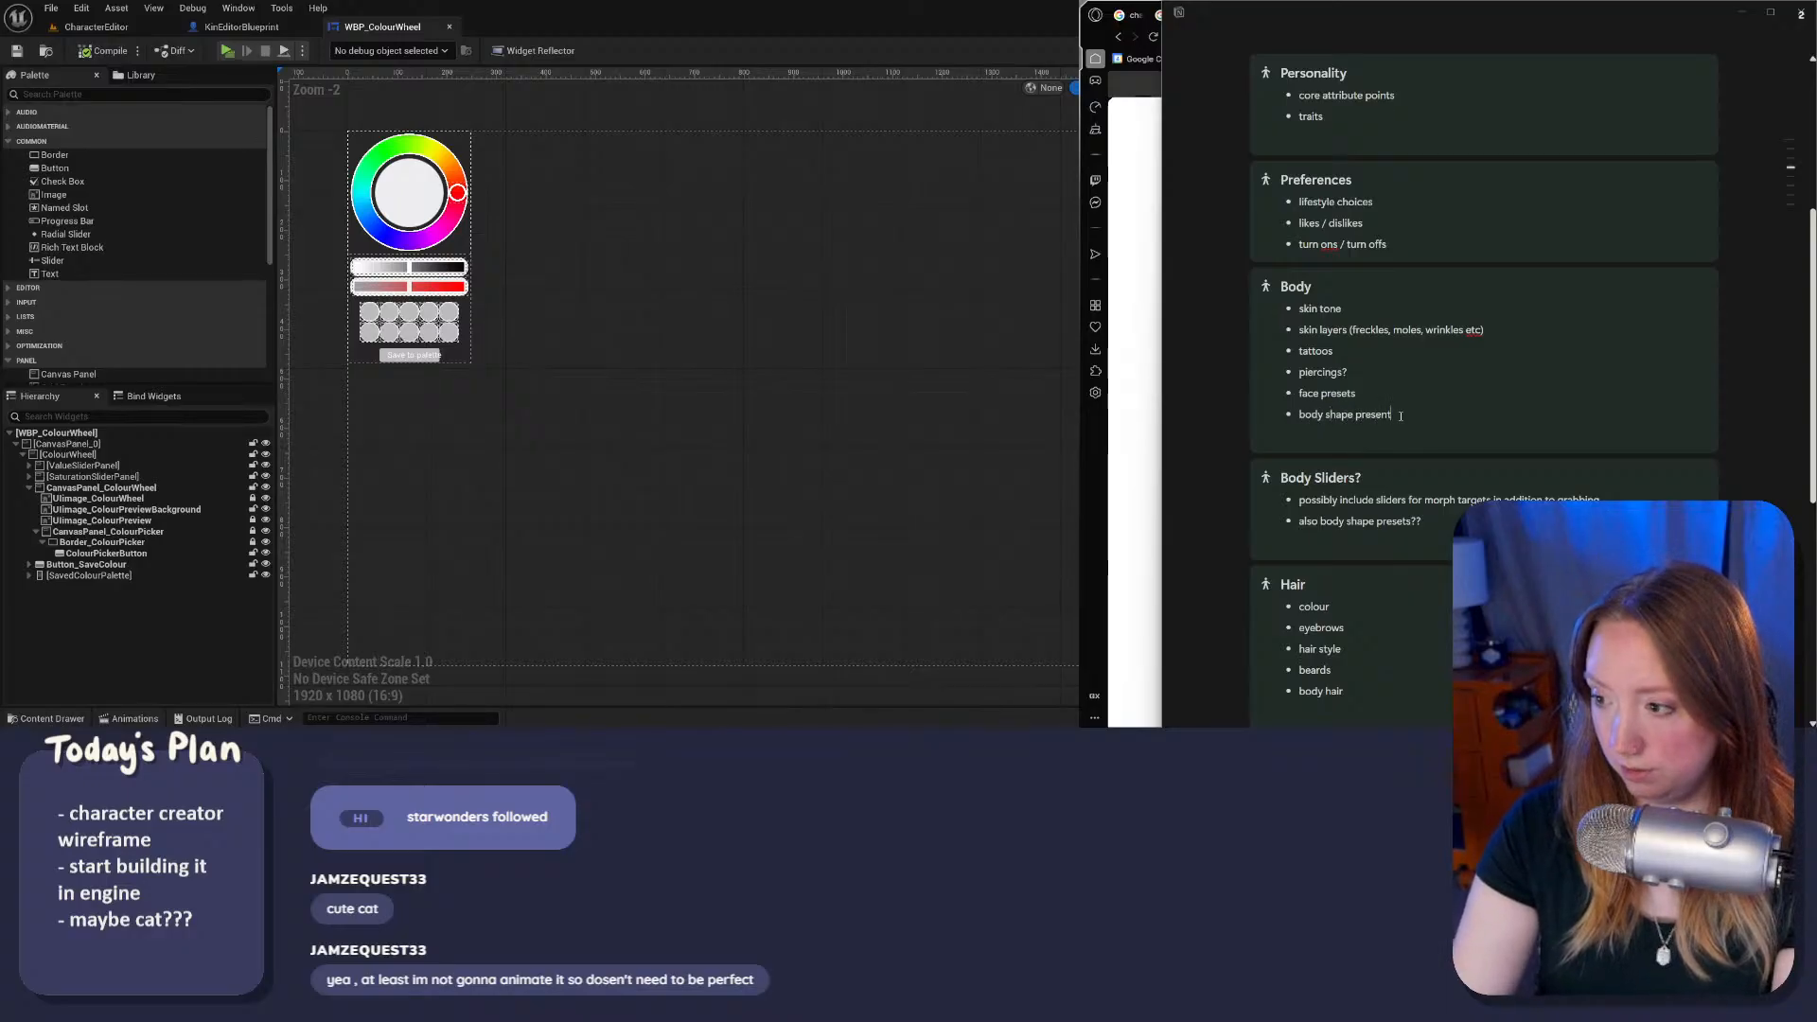
{"action": "key", "text": "BackSpace"}
{"action": "key", "text": "BackSpace"}
{"action": "key", "text": "BackSpace"}
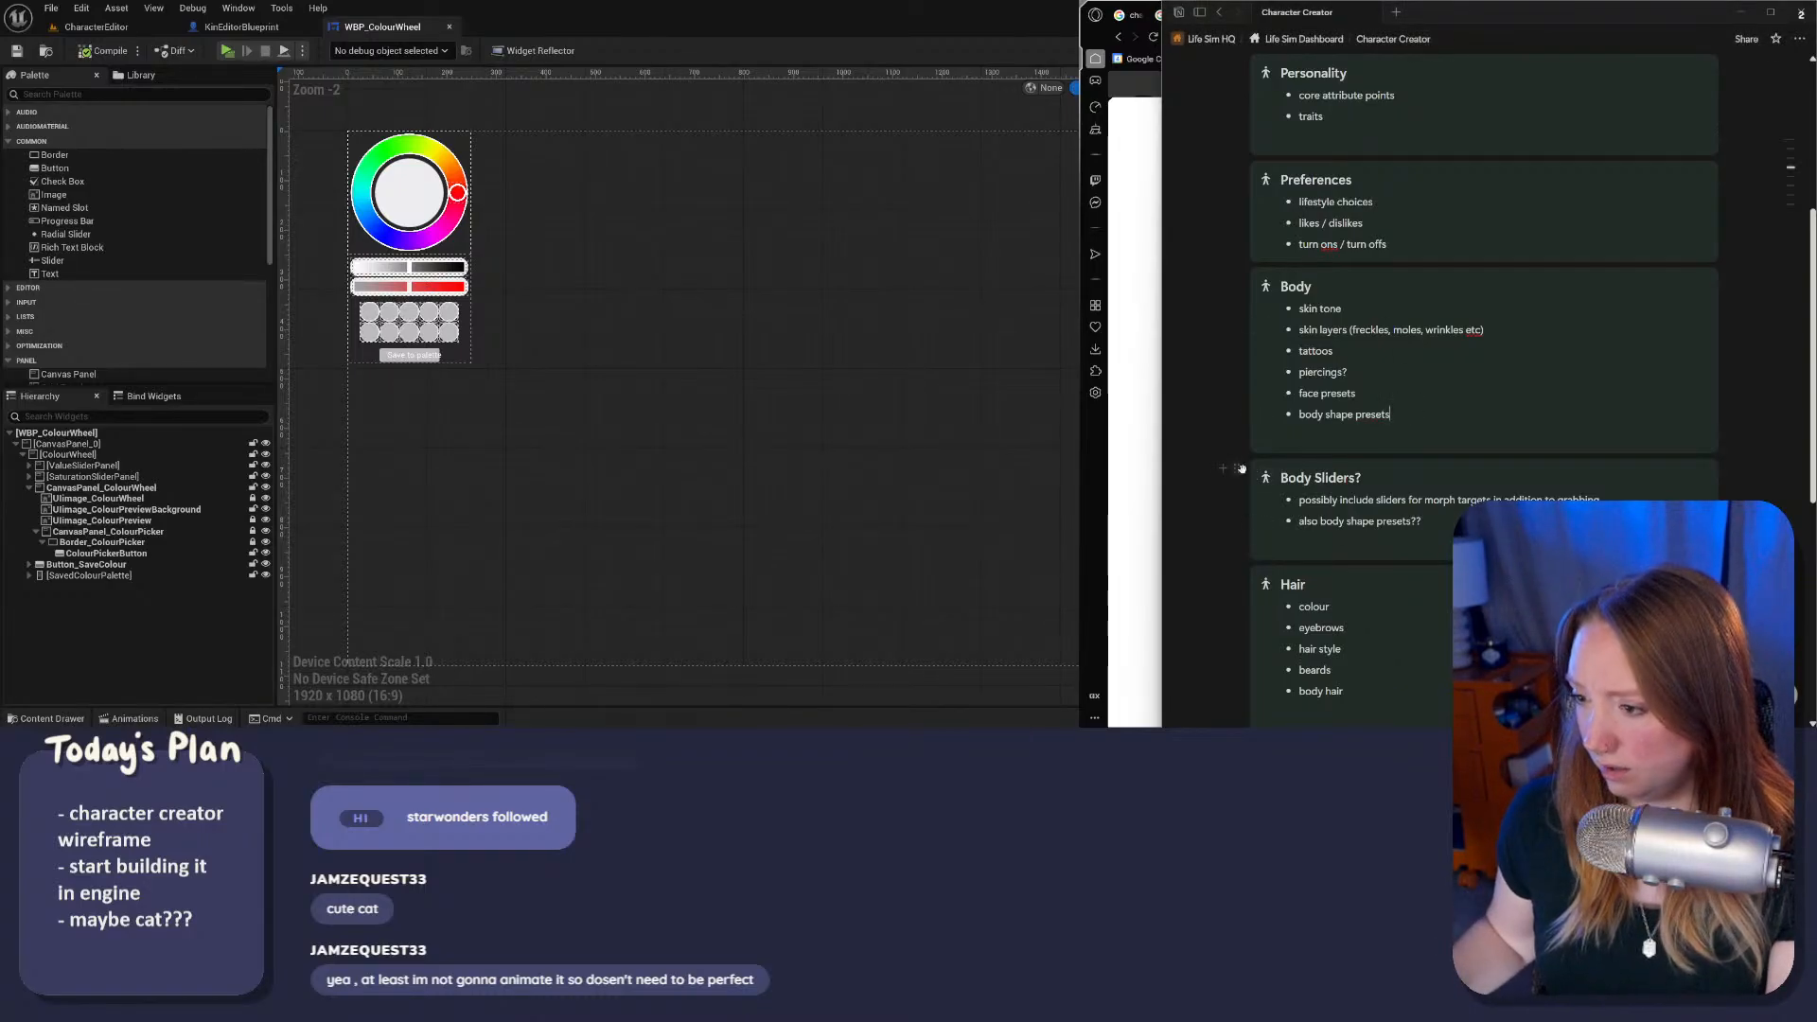
Step: Delete the "Body Sliders?" section from the Character Creator page and look over the remaining sections
{"action": "left_click", "coordinate": [1242, 469]}
{"action": "left_click", "coordinate": [1303, 501]}
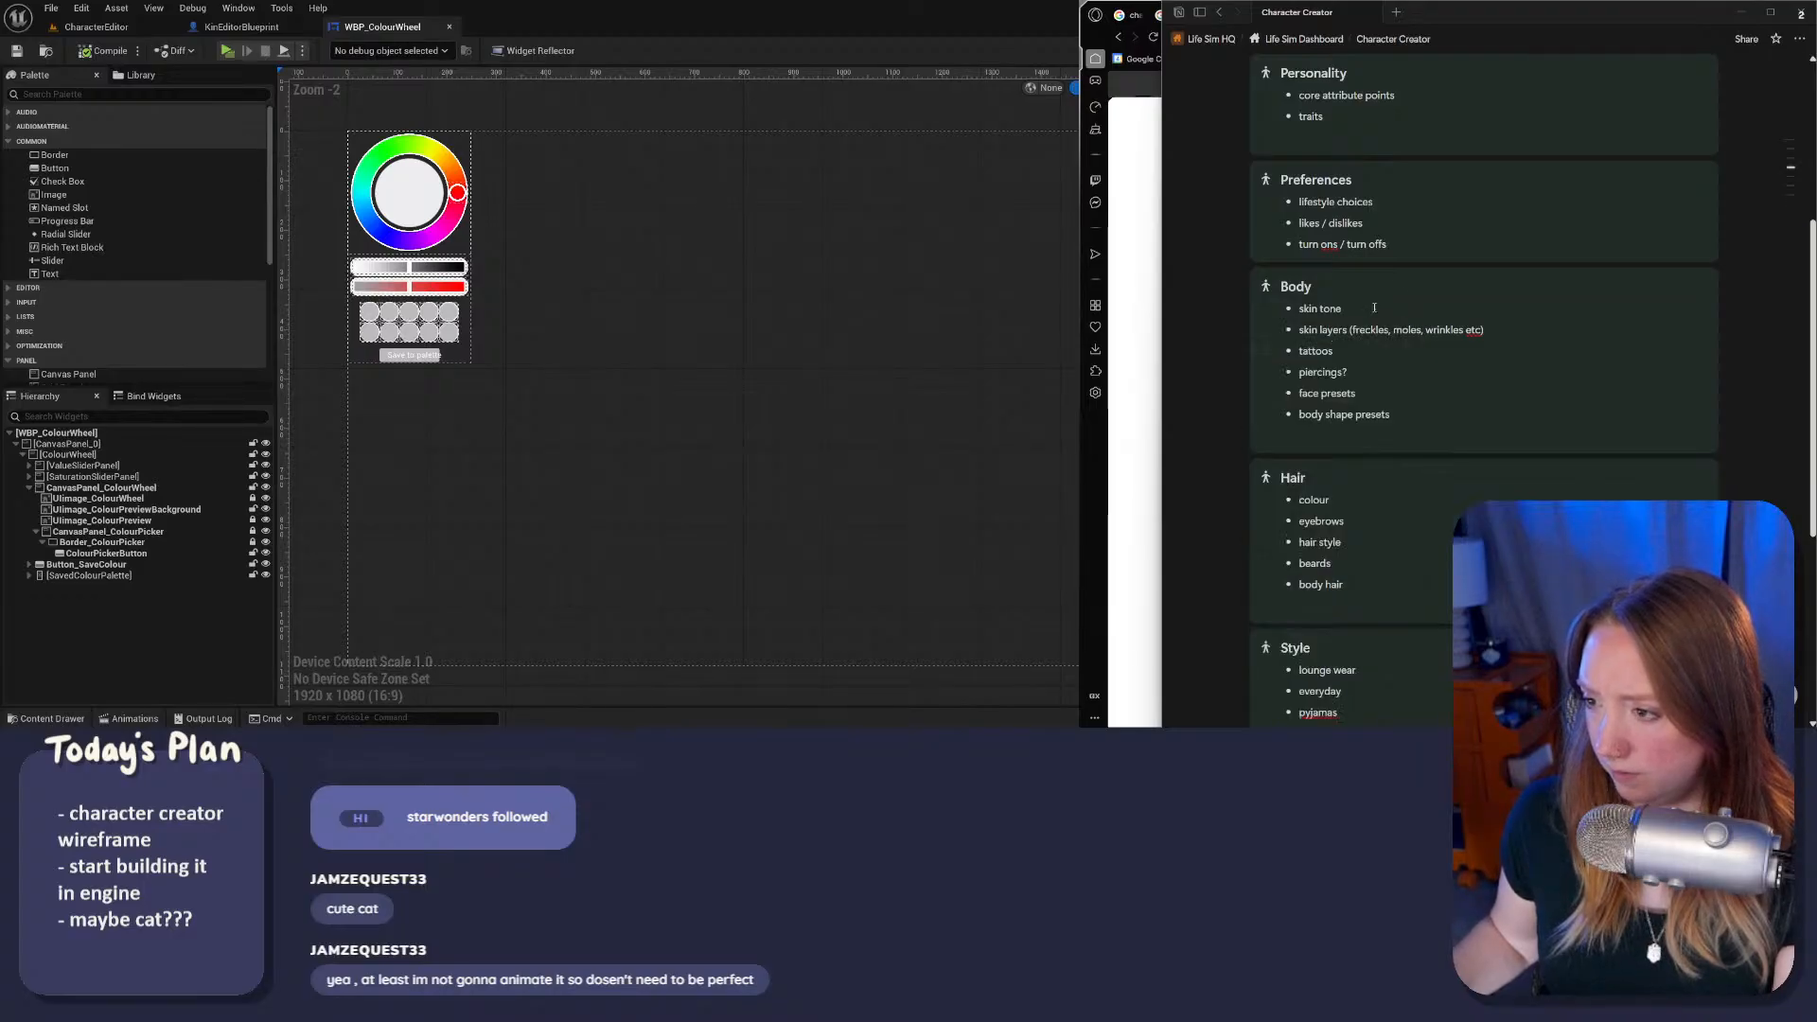
{"action": "scroll", "coordinate": [1433, 435], "scroll_direction": "up", "scroll_amount": 7}
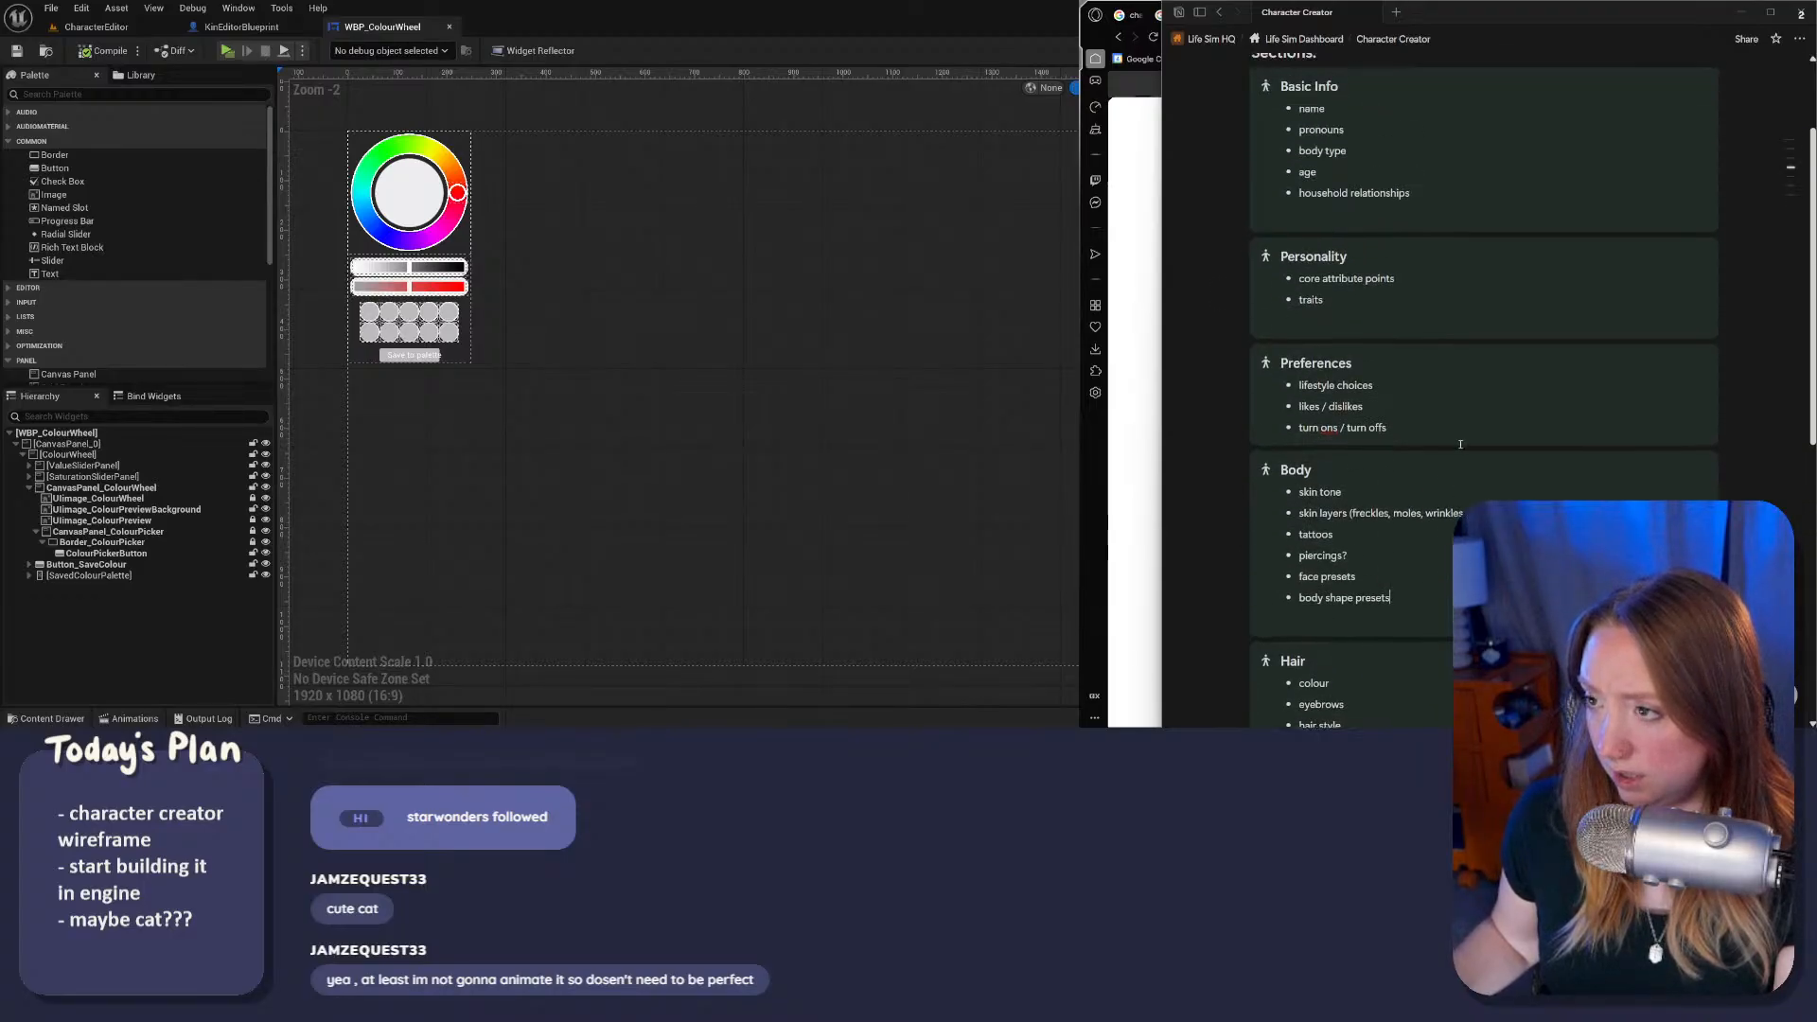
{"action": "scroll", "coordinate": [1440, 423], "scroll_direction": "down", "scroll_amount": 8}
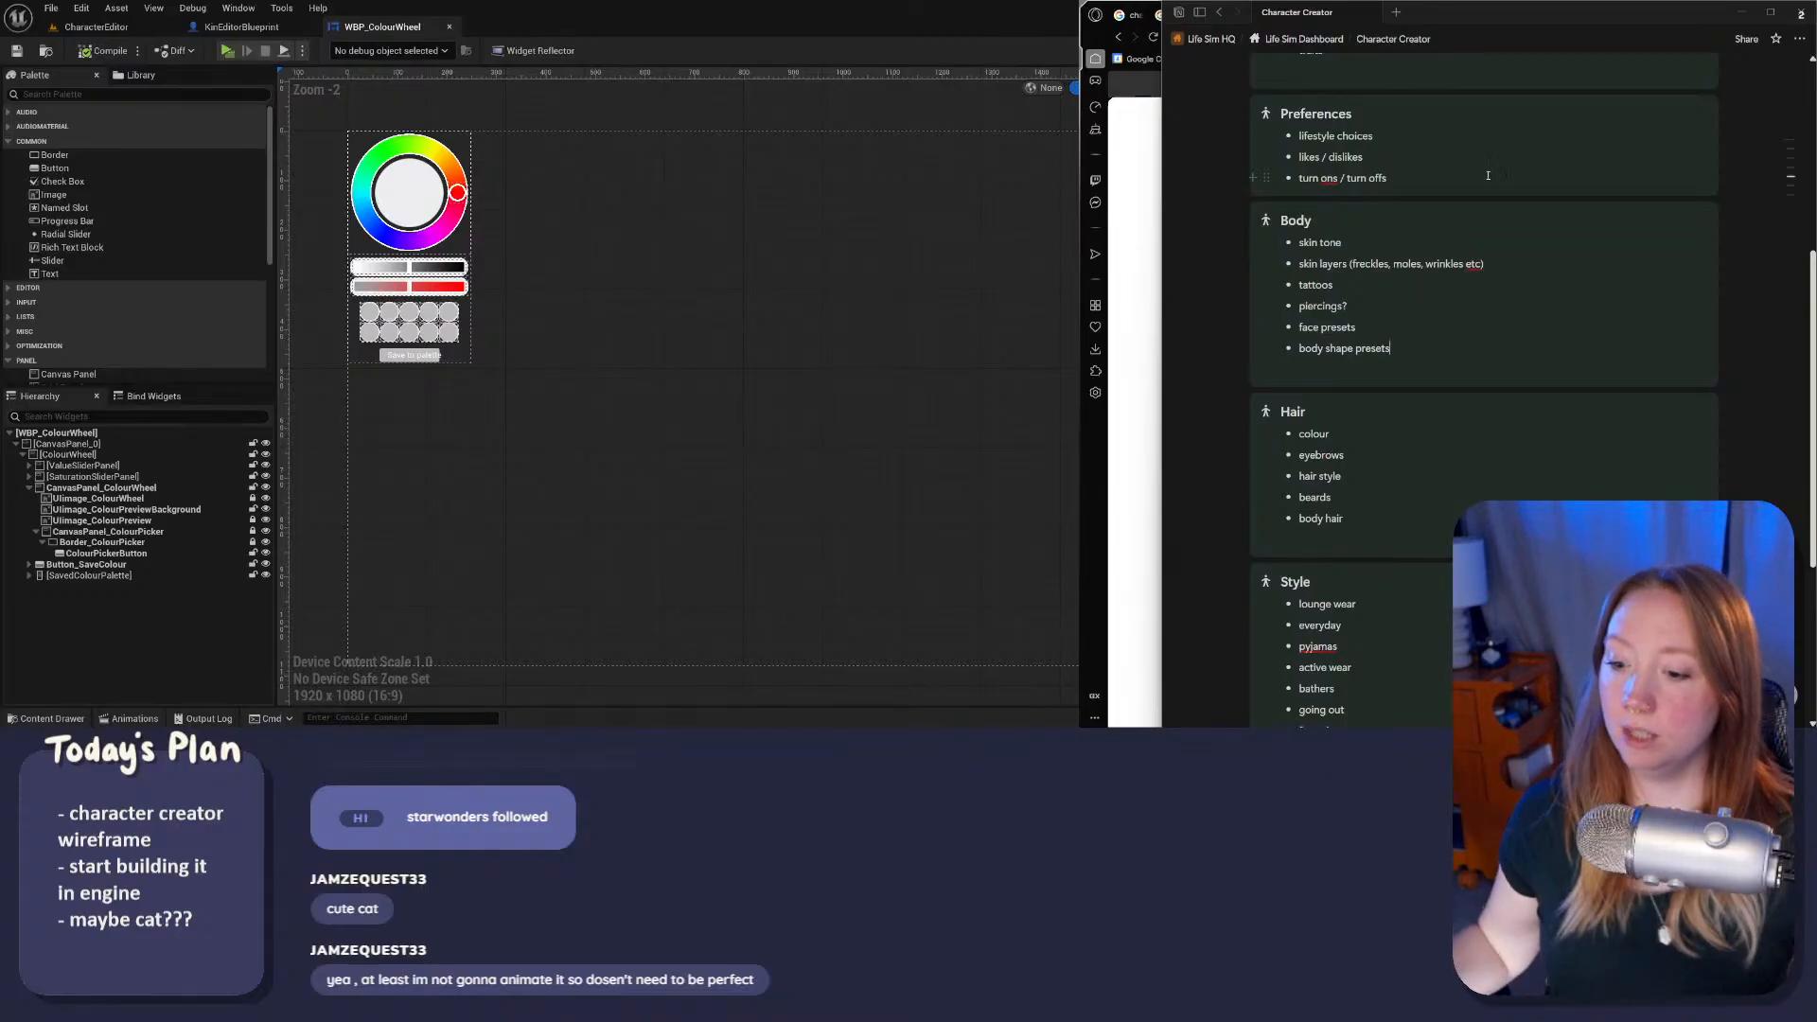
{"action": "key", "text": "super"}
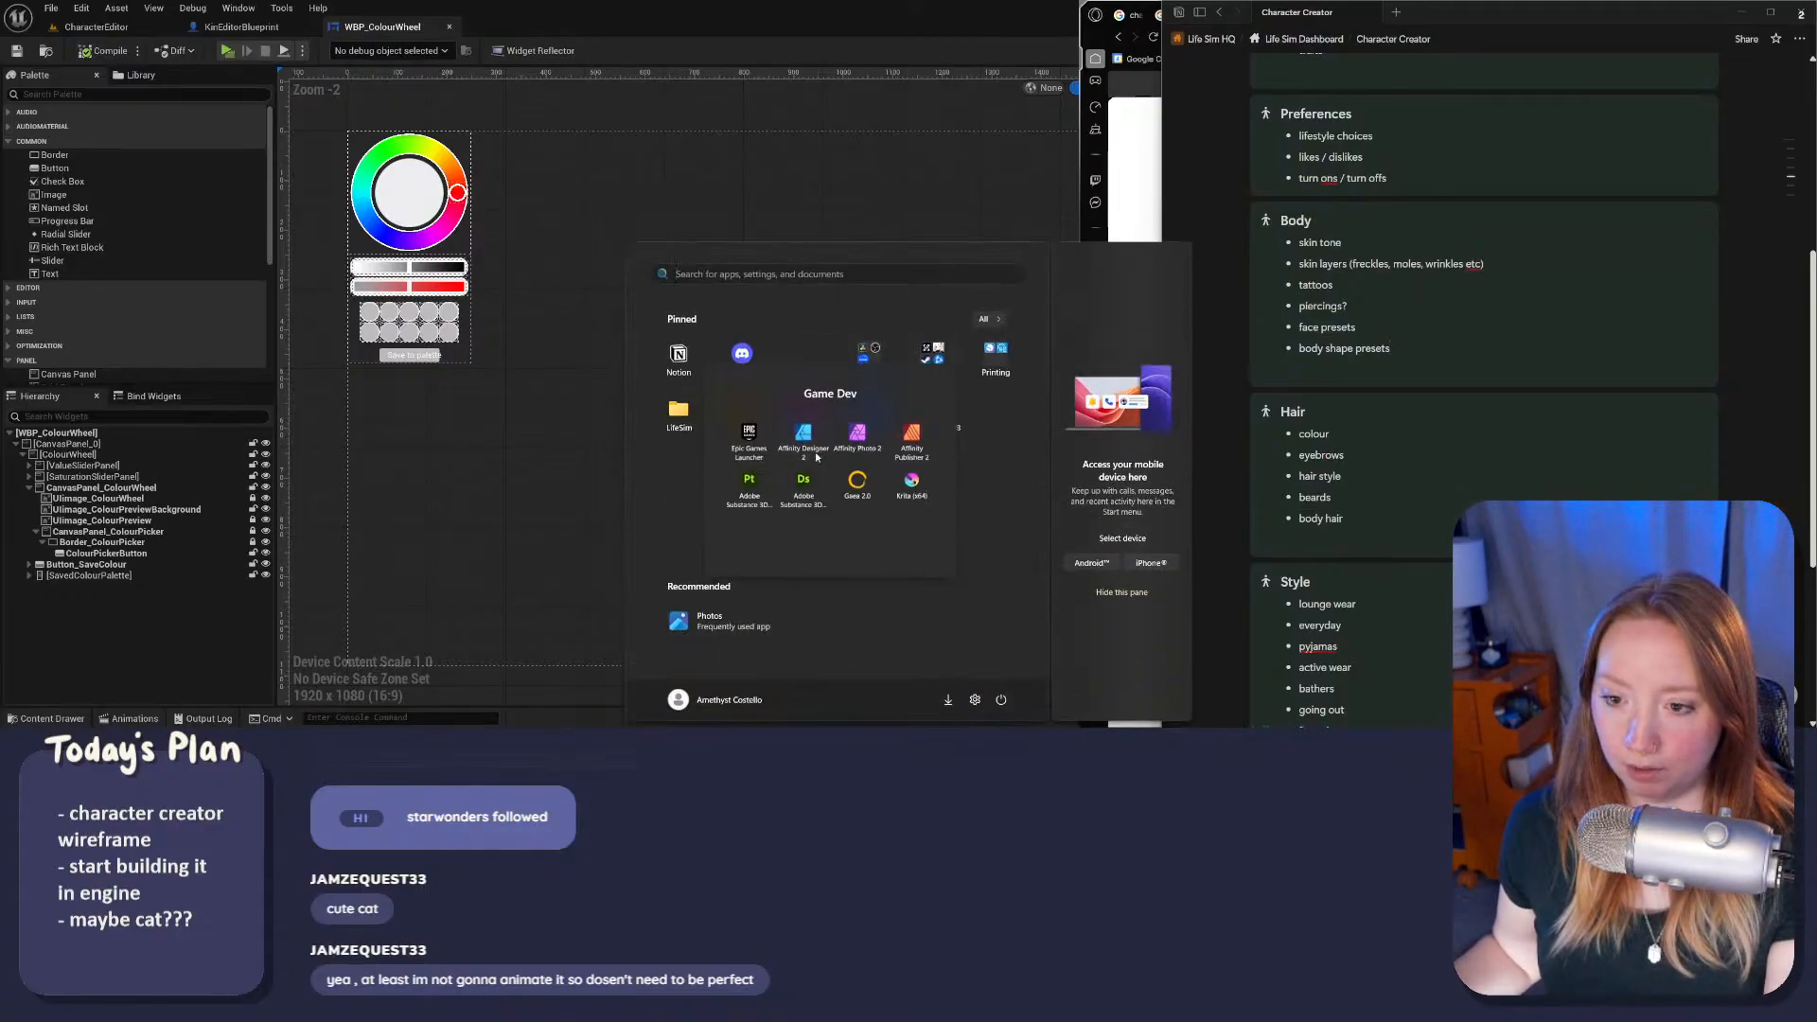
{"action": "left_click", "coordinate": [850, 461]}
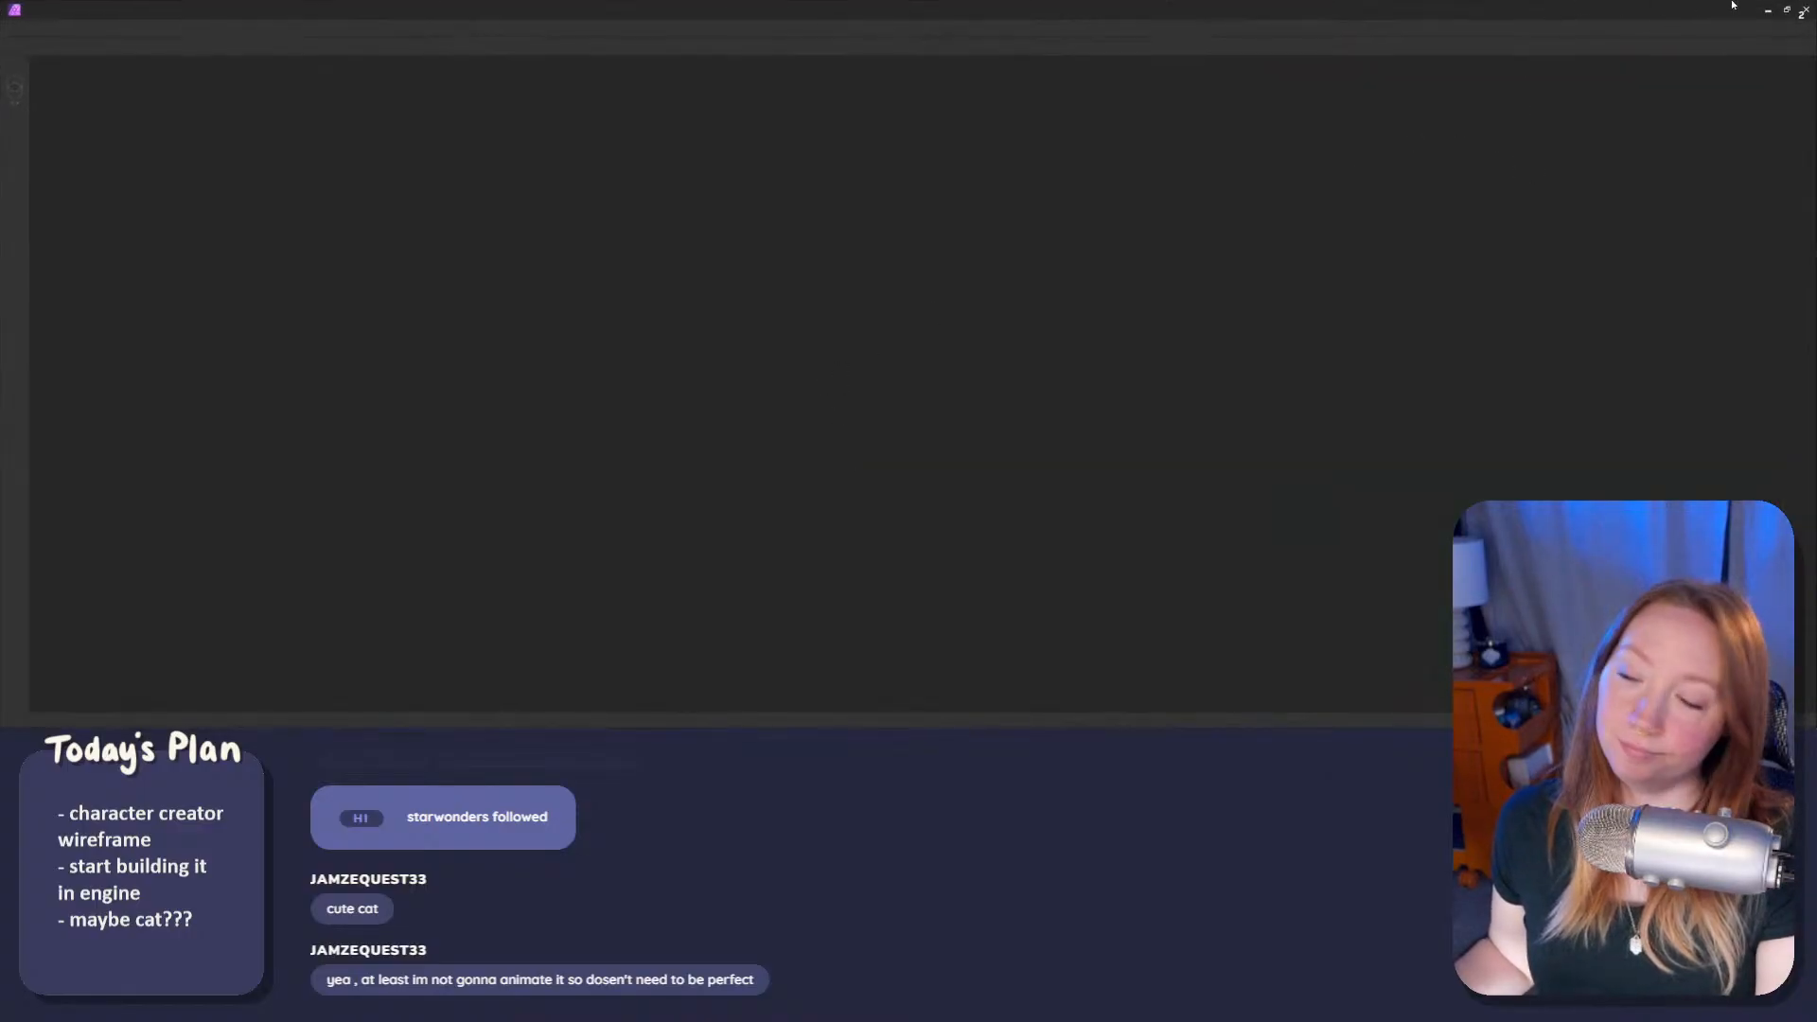
{"action": "left_click", "coordinate": [930, 378]}
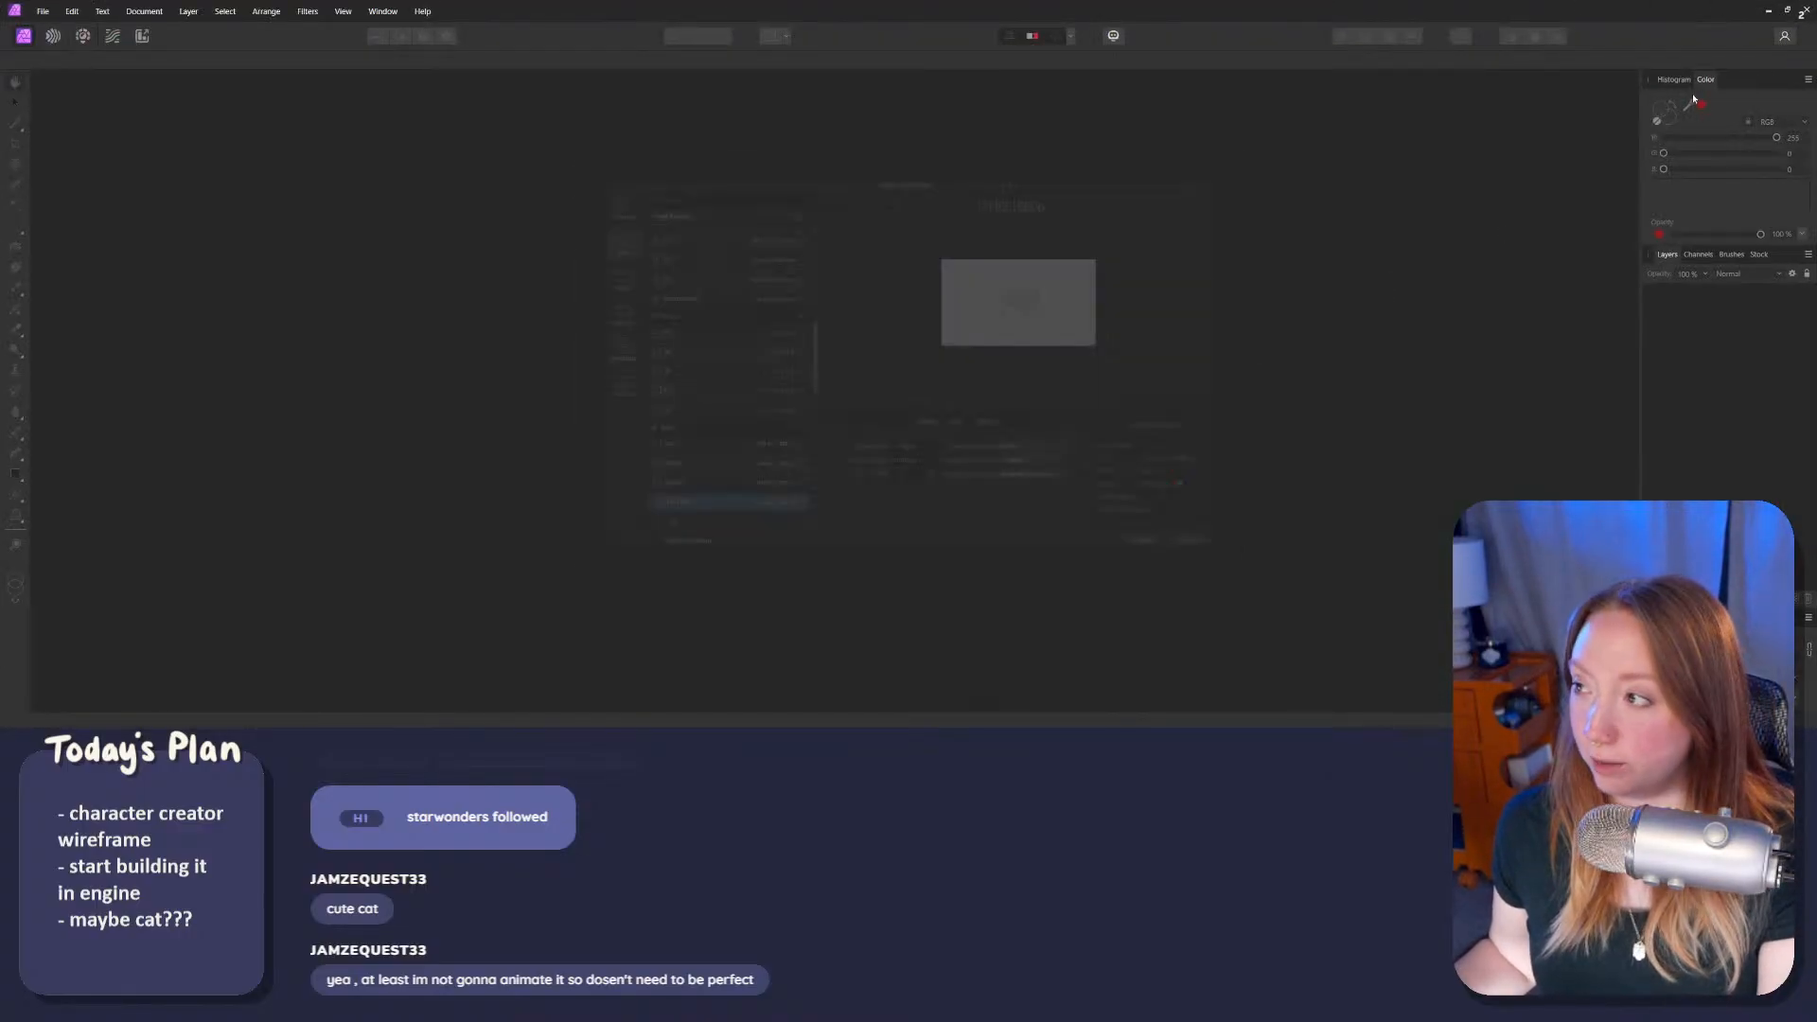
{"action": "left_click", "coordinate": [1256, 159]}
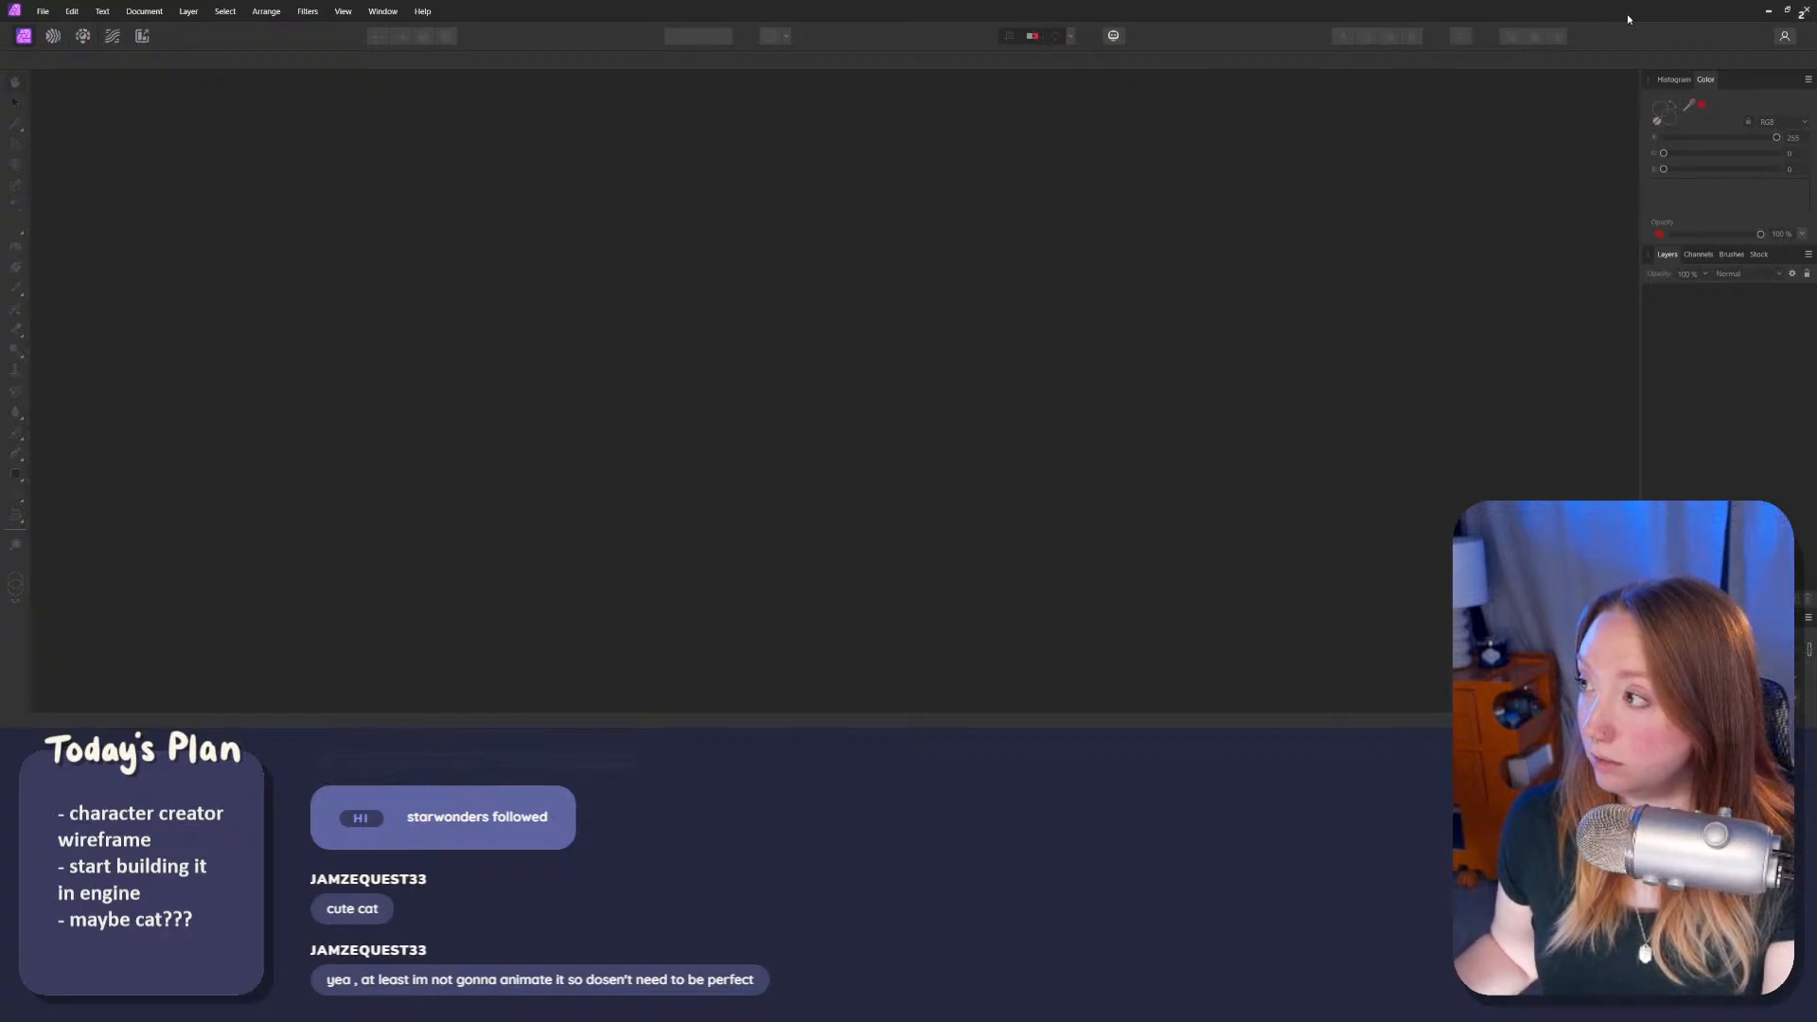
{"action": "left_click", "coordinate": [1803, 9]}
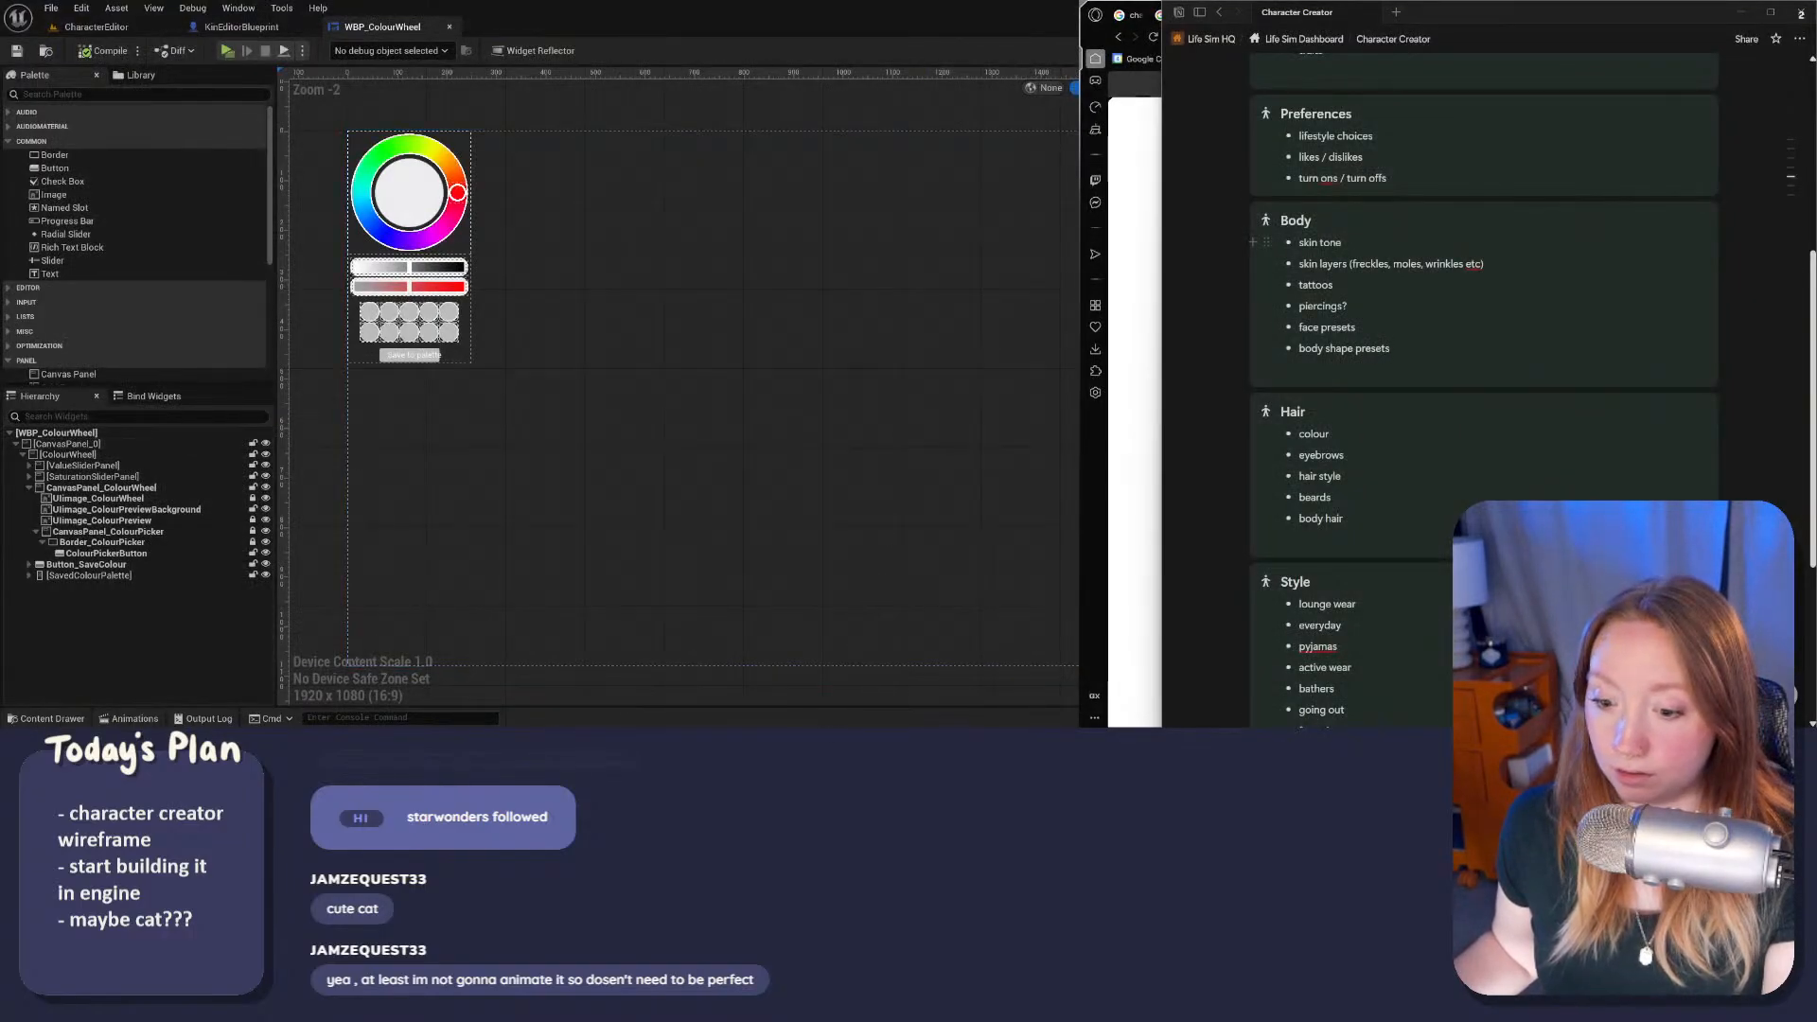
Step: Launch Affinity Designer 2 from the Game Dev group of pinned apps
{"action": "key", "text": "super"}
{"action": "left_click", "coordinate": [805, 353]}
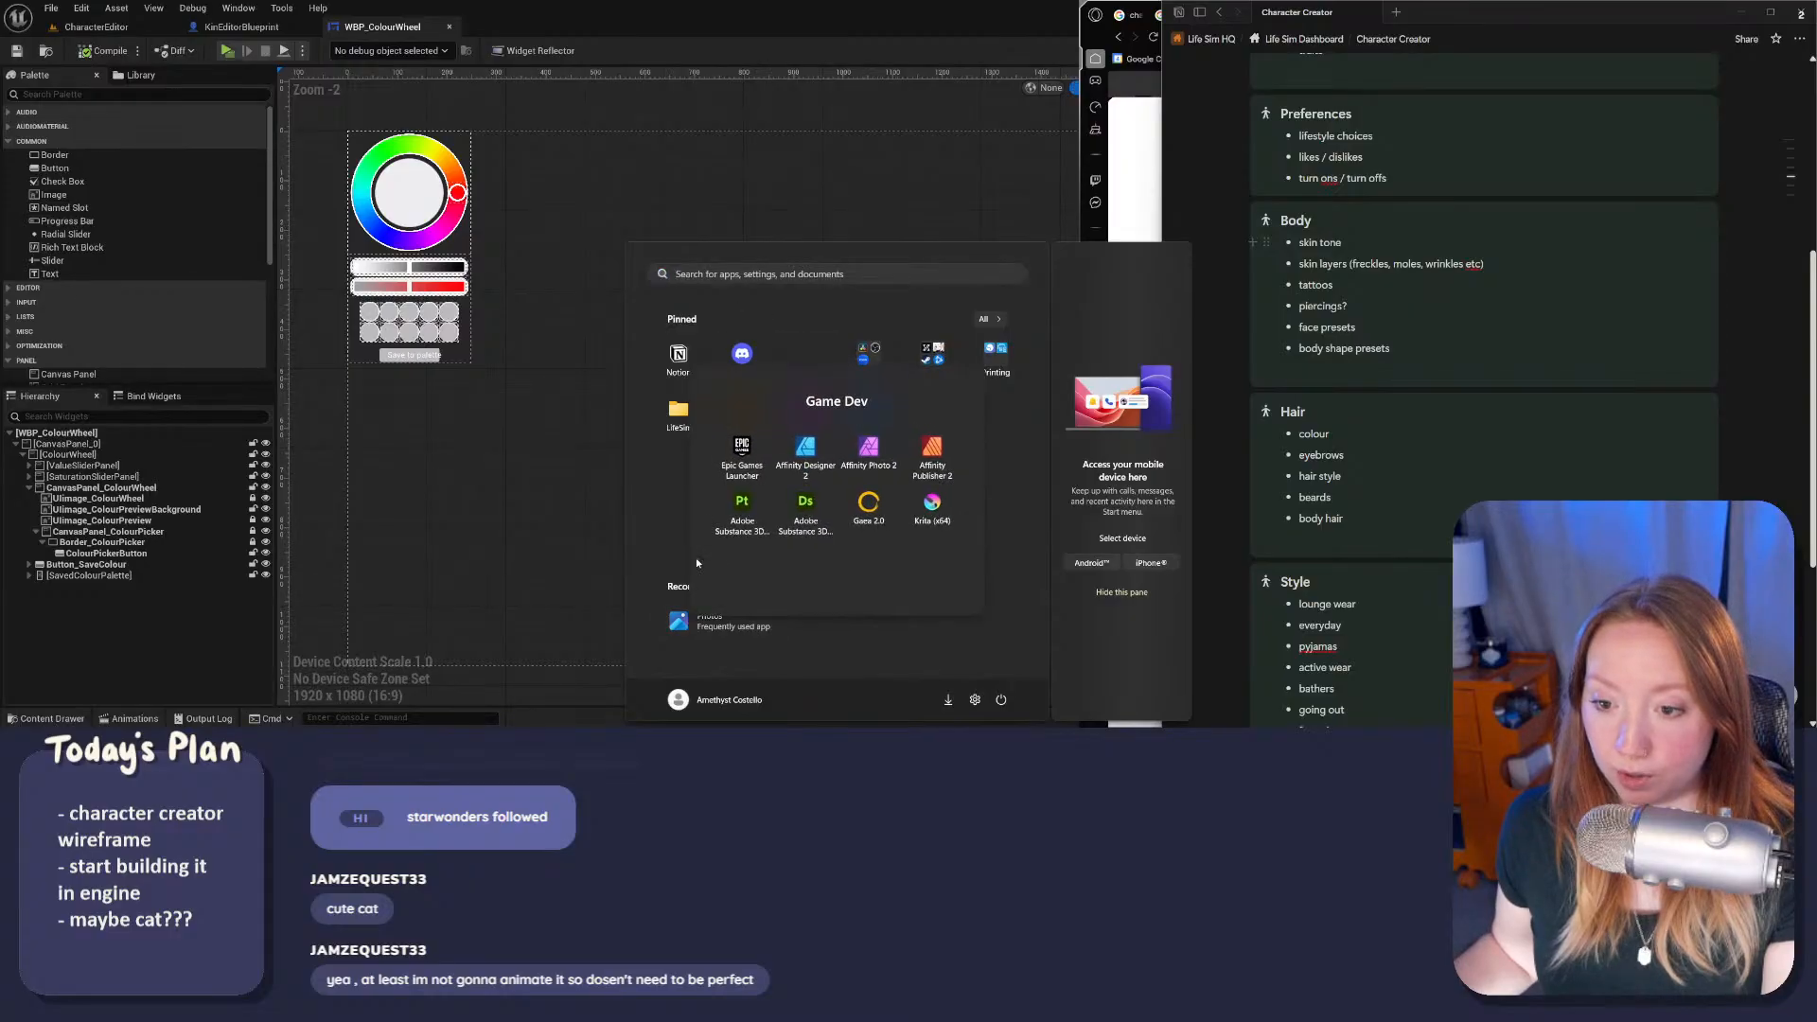
{"action": "left_click", "coordinate": [811, 452]}
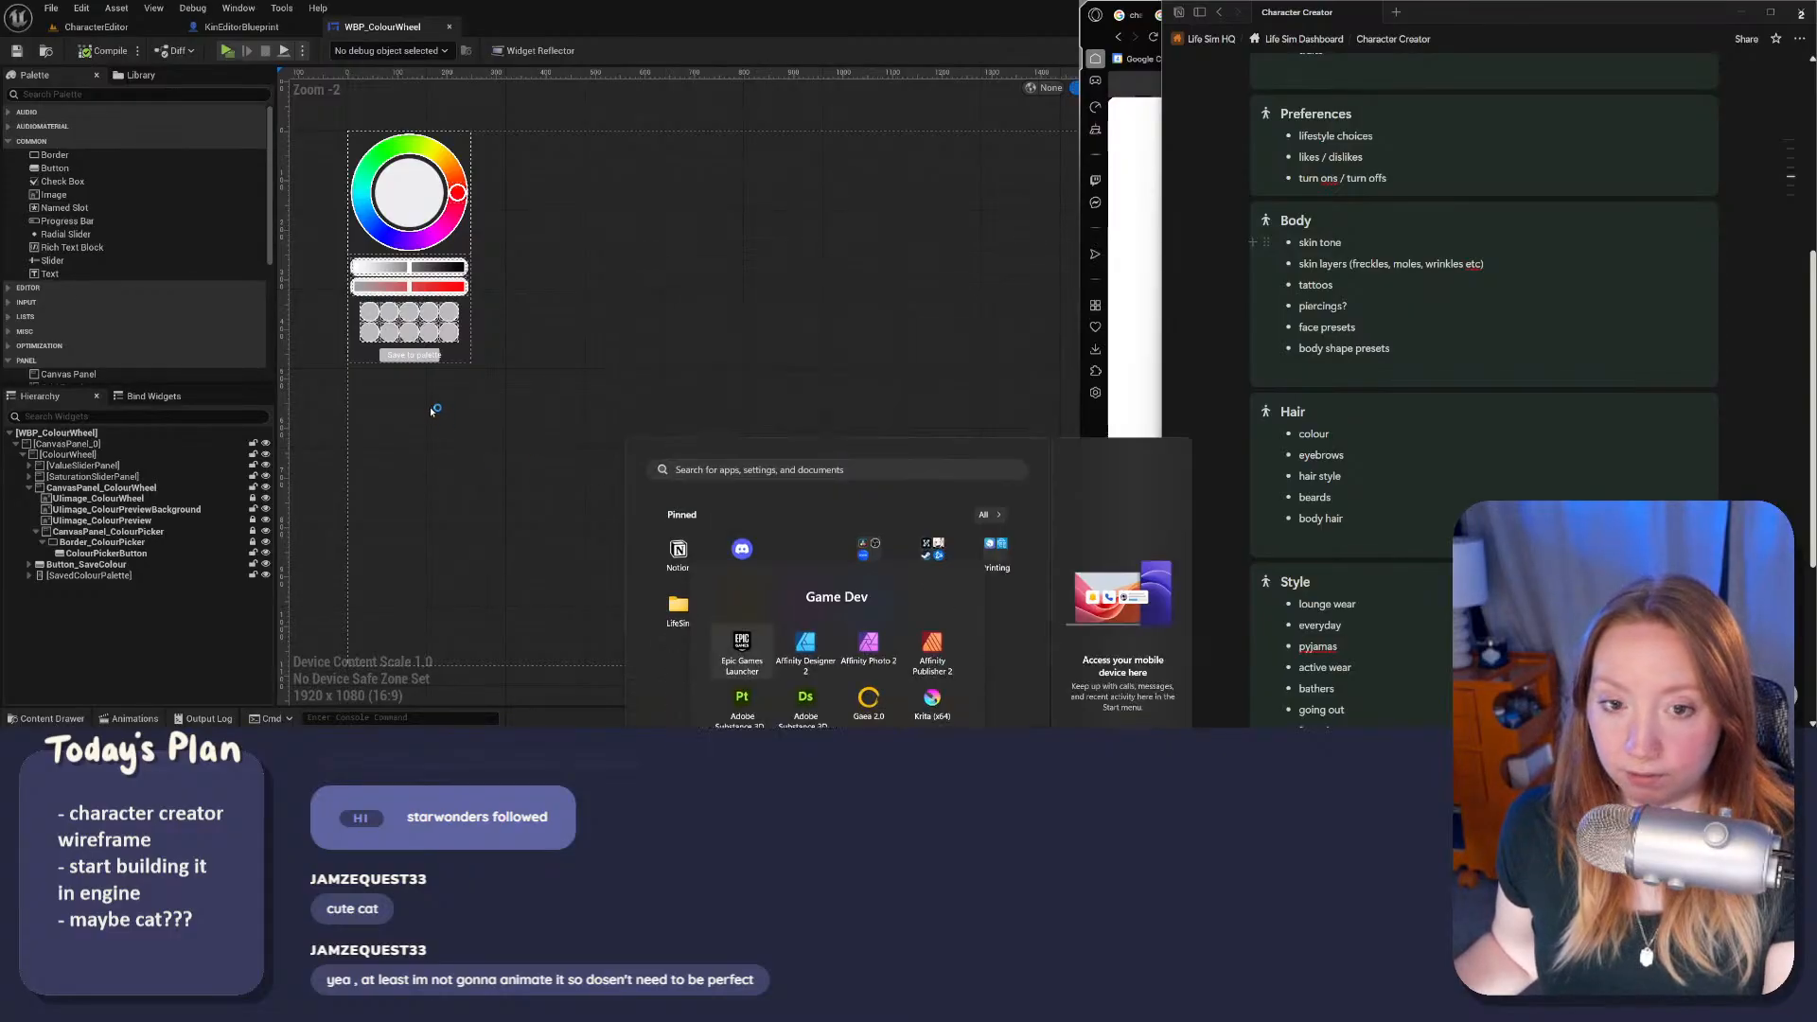
{"action": "left_click", "coordinate": [467, 3]}
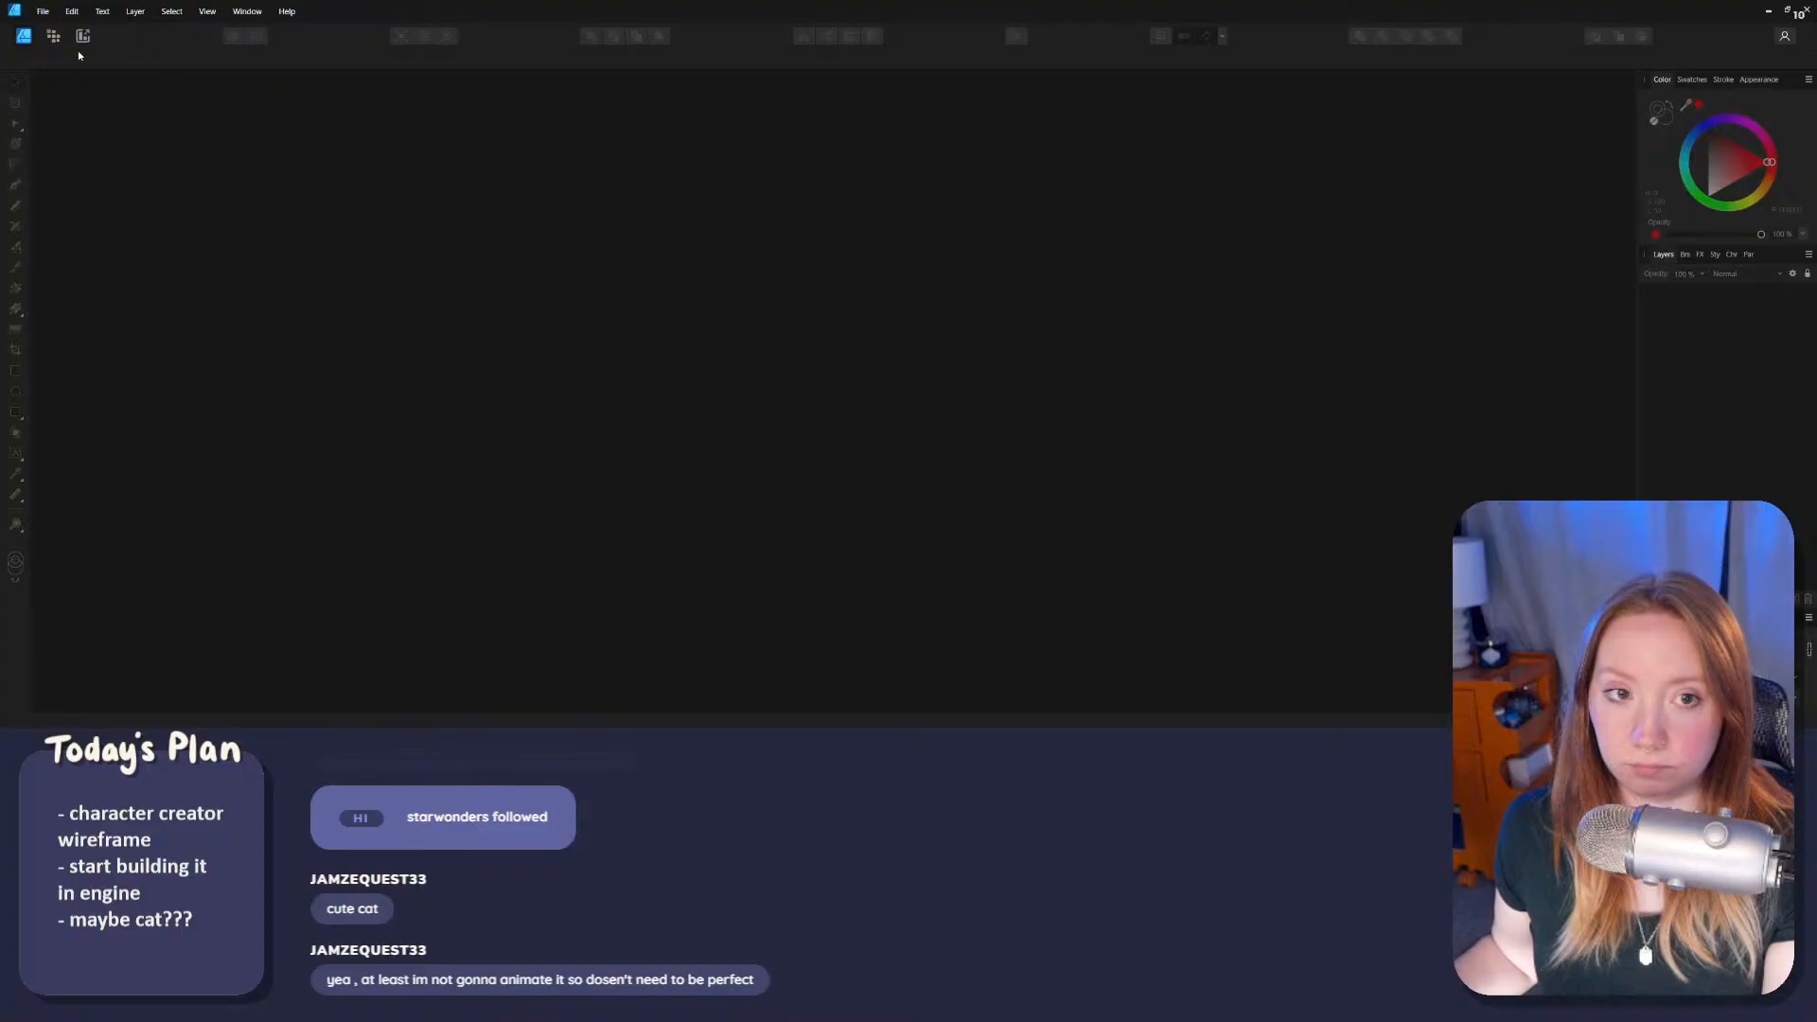
Step: Create a new document from the FHD 1080p web preset at 1920 x 1080 px
{"action": "left_click", "coordinate": [51, 15]}
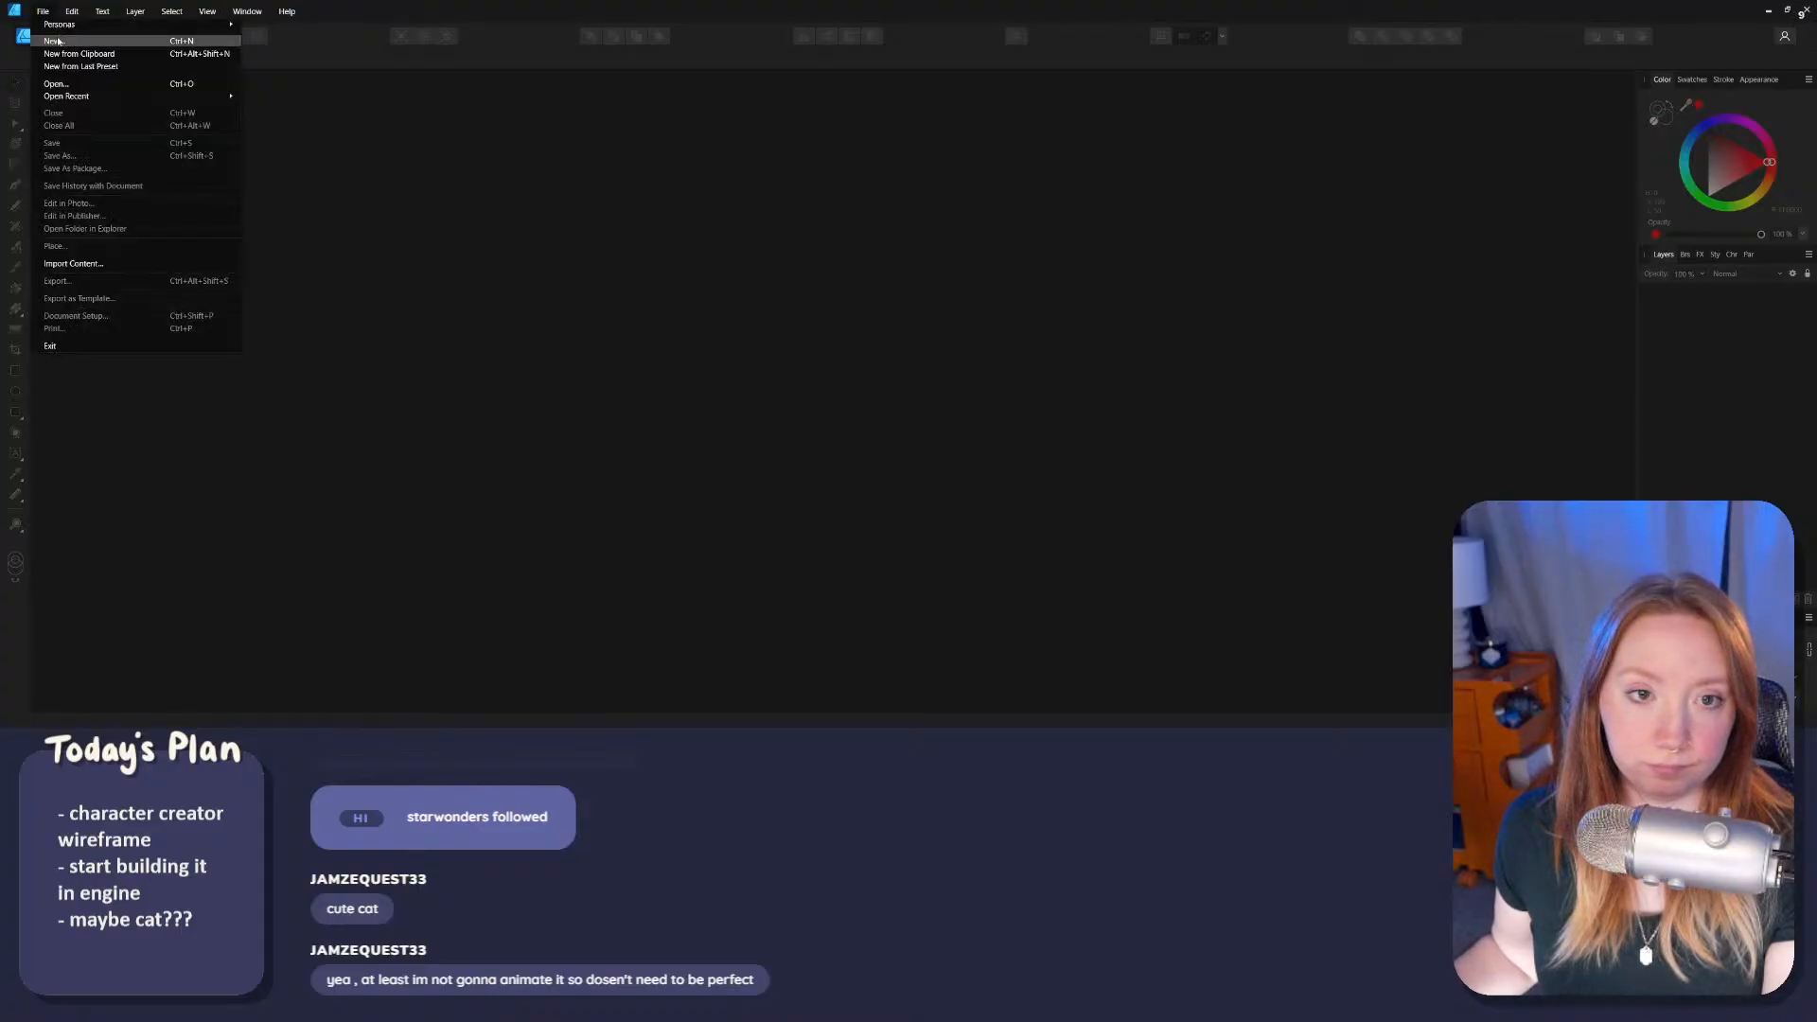
{"action": "left_click", "coordinate": [58, 40]}
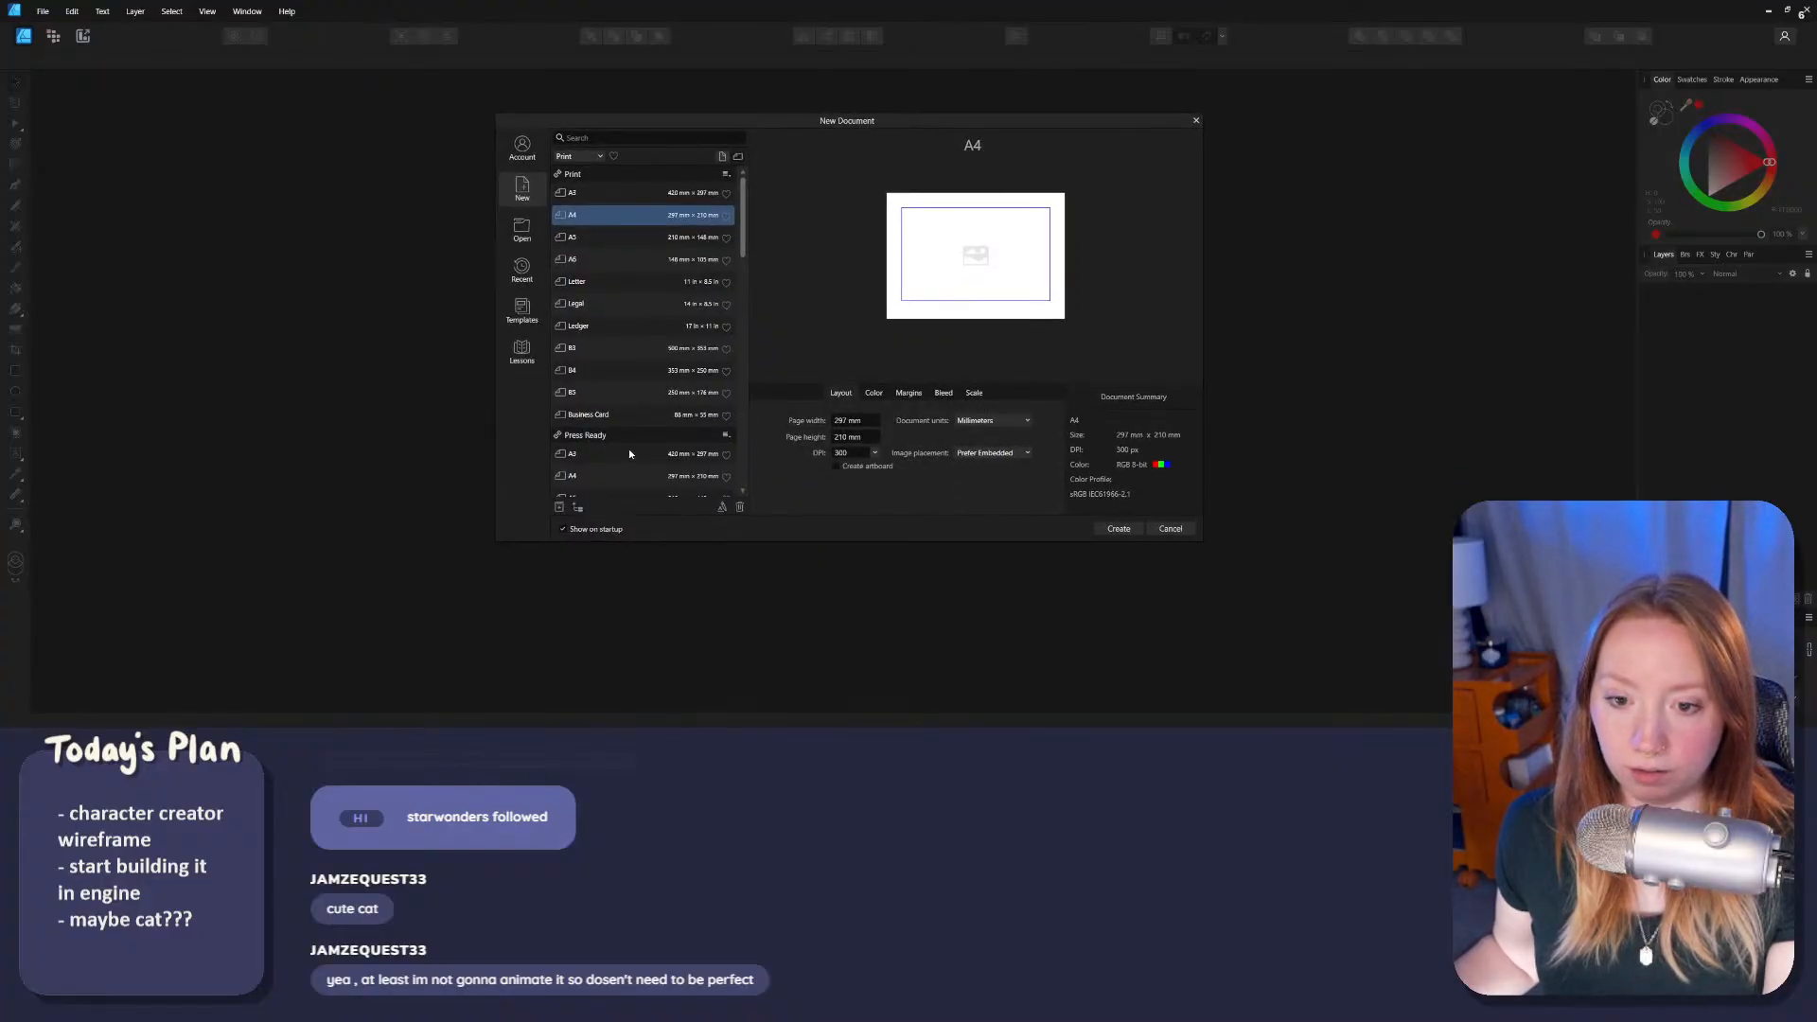
{"action": "scroll", "coordinate": [628, 451], "scroll_direction": "down", "scroll_amount": 3}
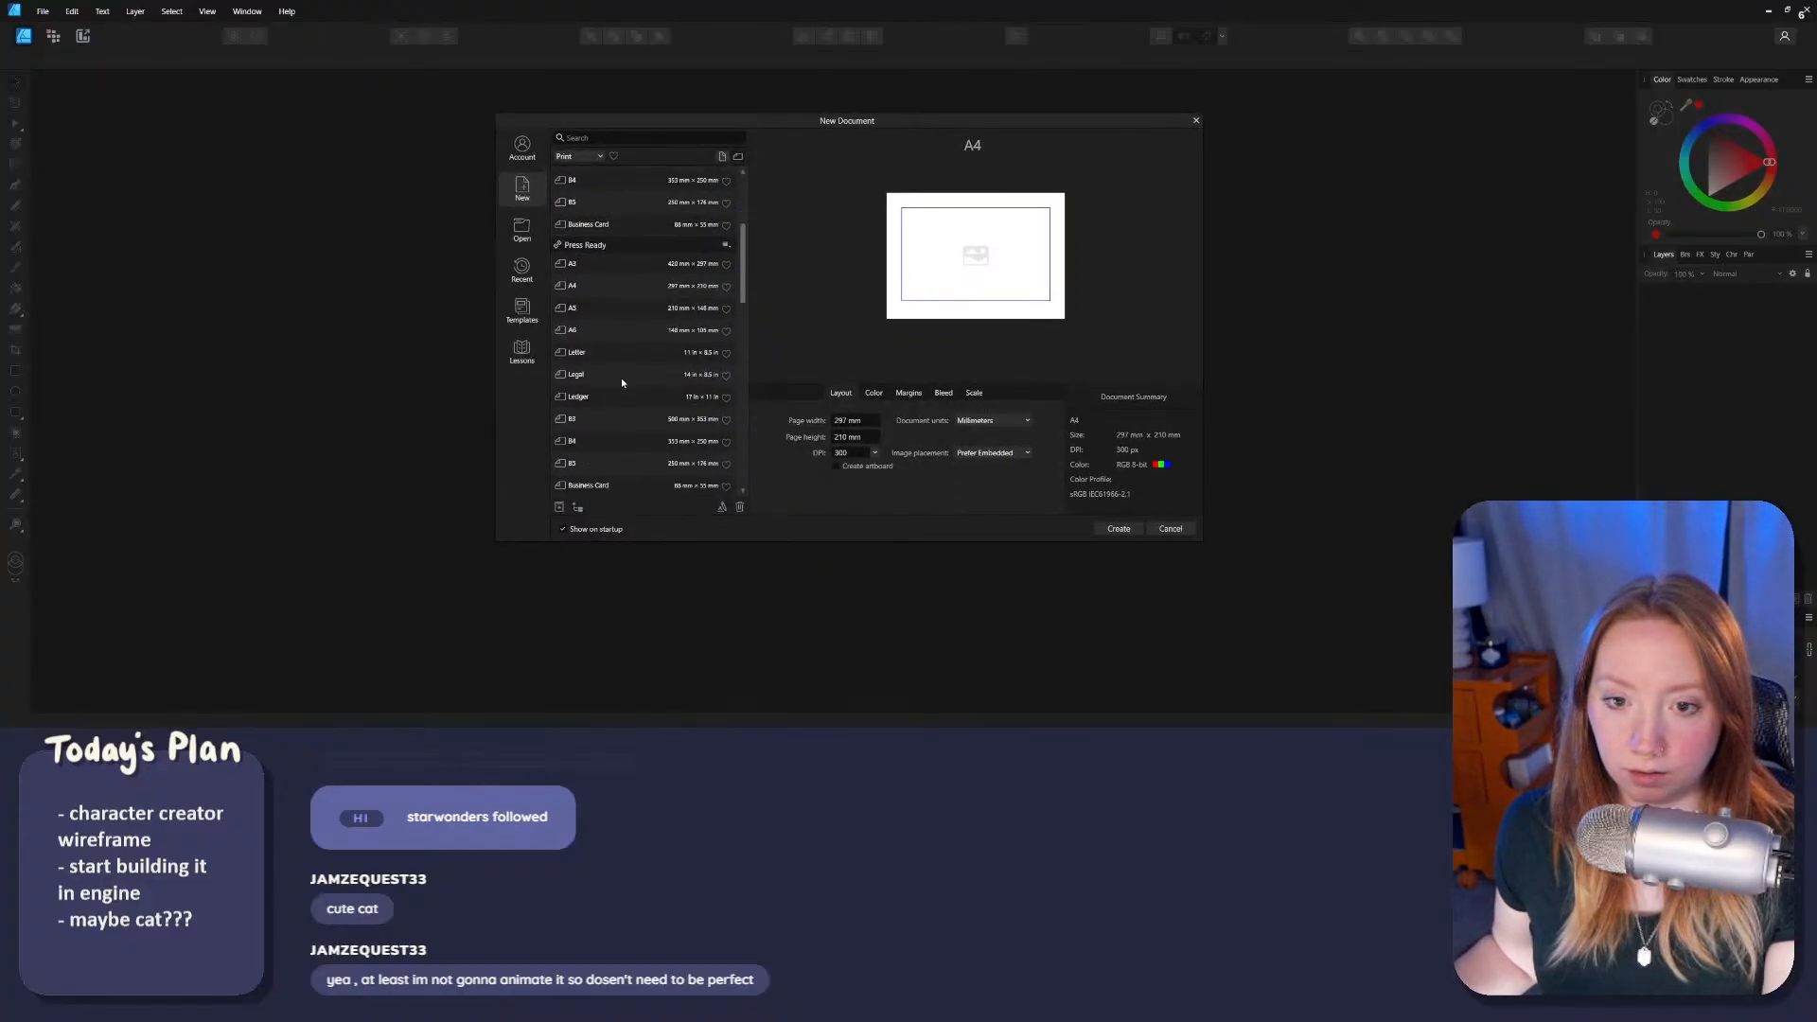
{"action": "scroll", "coordinate": [636, 231], "scroll_direction": "up", "scroll_amount": 3}
{"action": "scroll", "coordinate": [653, 372], "scroll_direction": "down", "scroll_amount": 15}
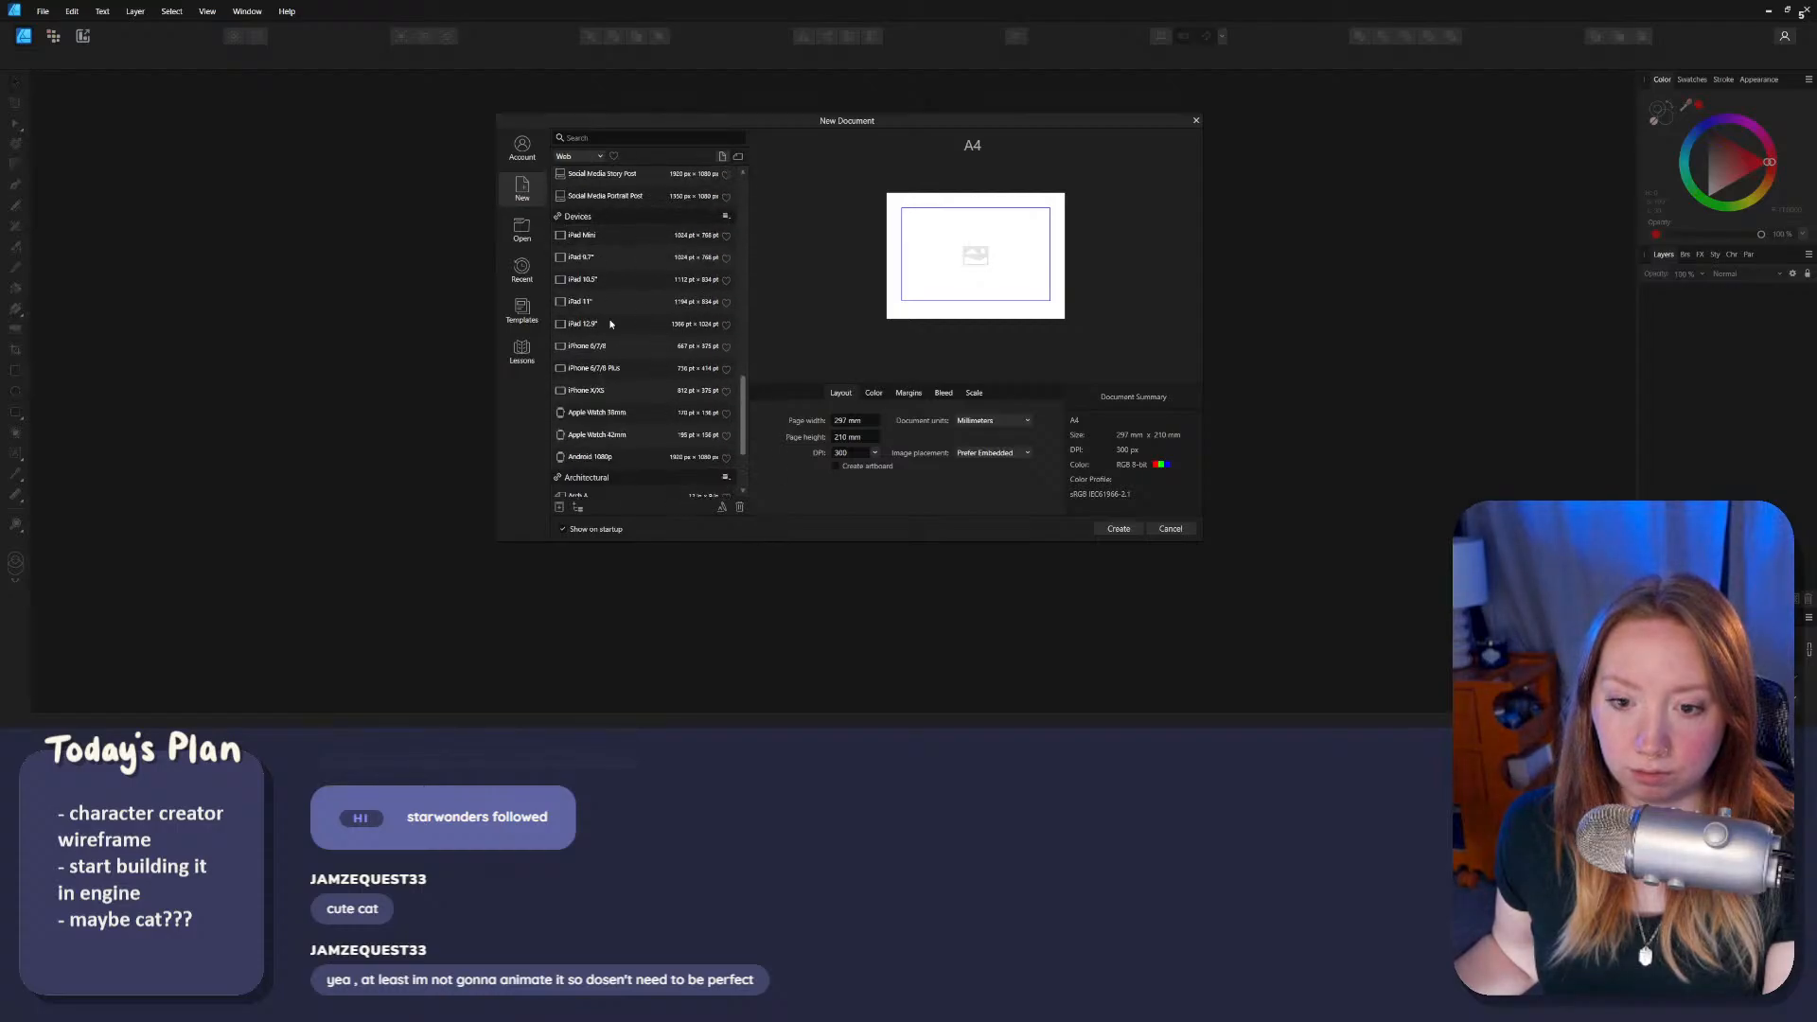
{"action": "scroll", "coordinate": [632, 407], "scroll_direction": "down", "scroll_amount": 2}
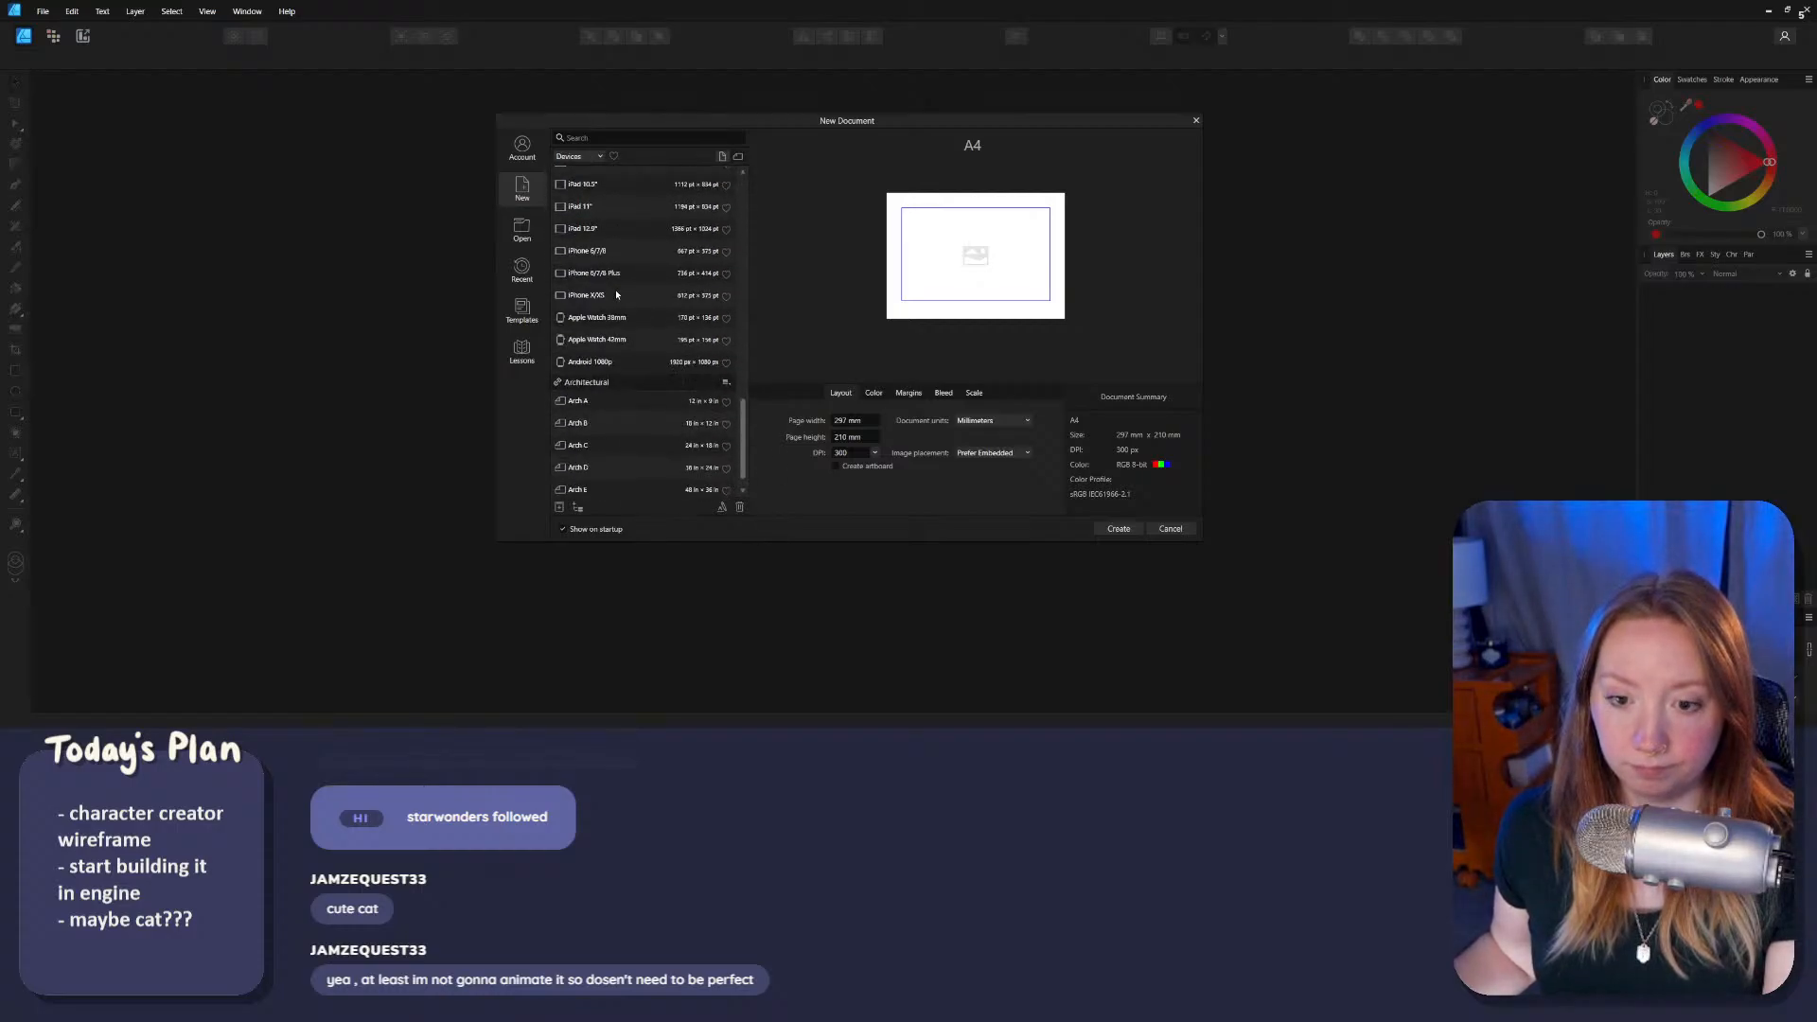
{"action": "scroll", "coordinate": [632, 339], "scroll_direction": "up", "scroll_amount": 5}
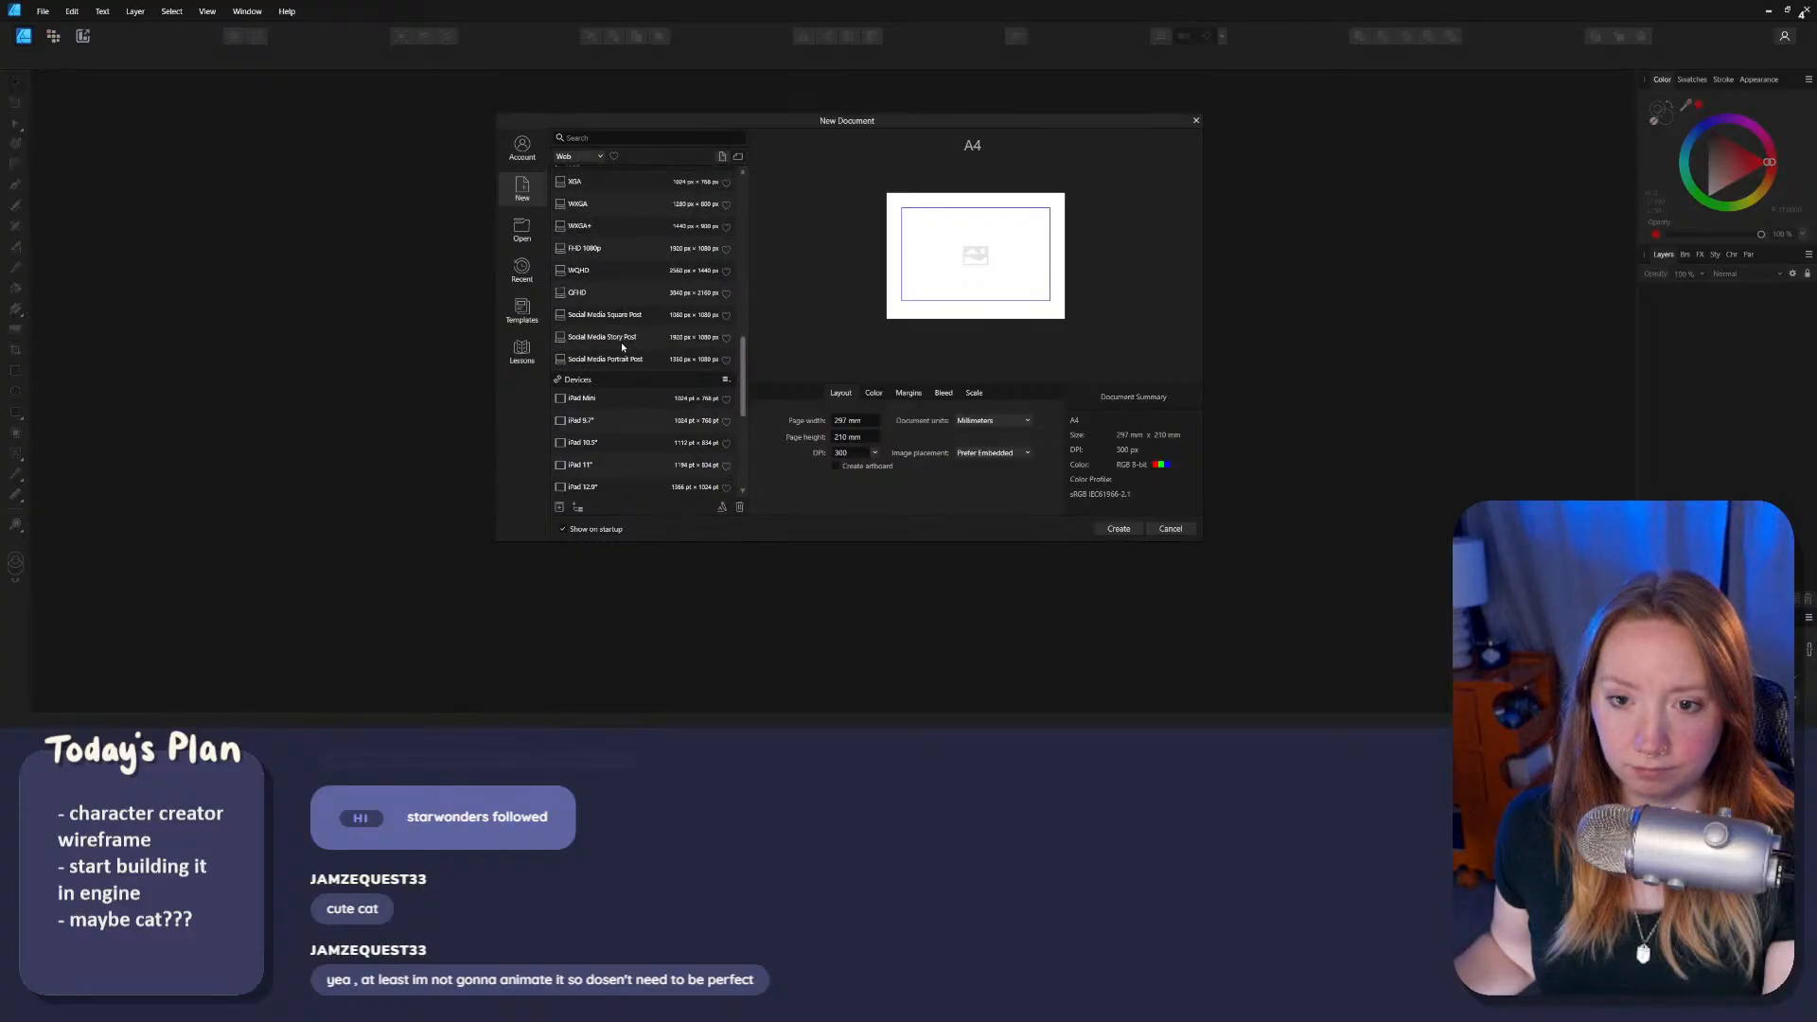
{"action": "left_click", "coordinate": [594, 277]}
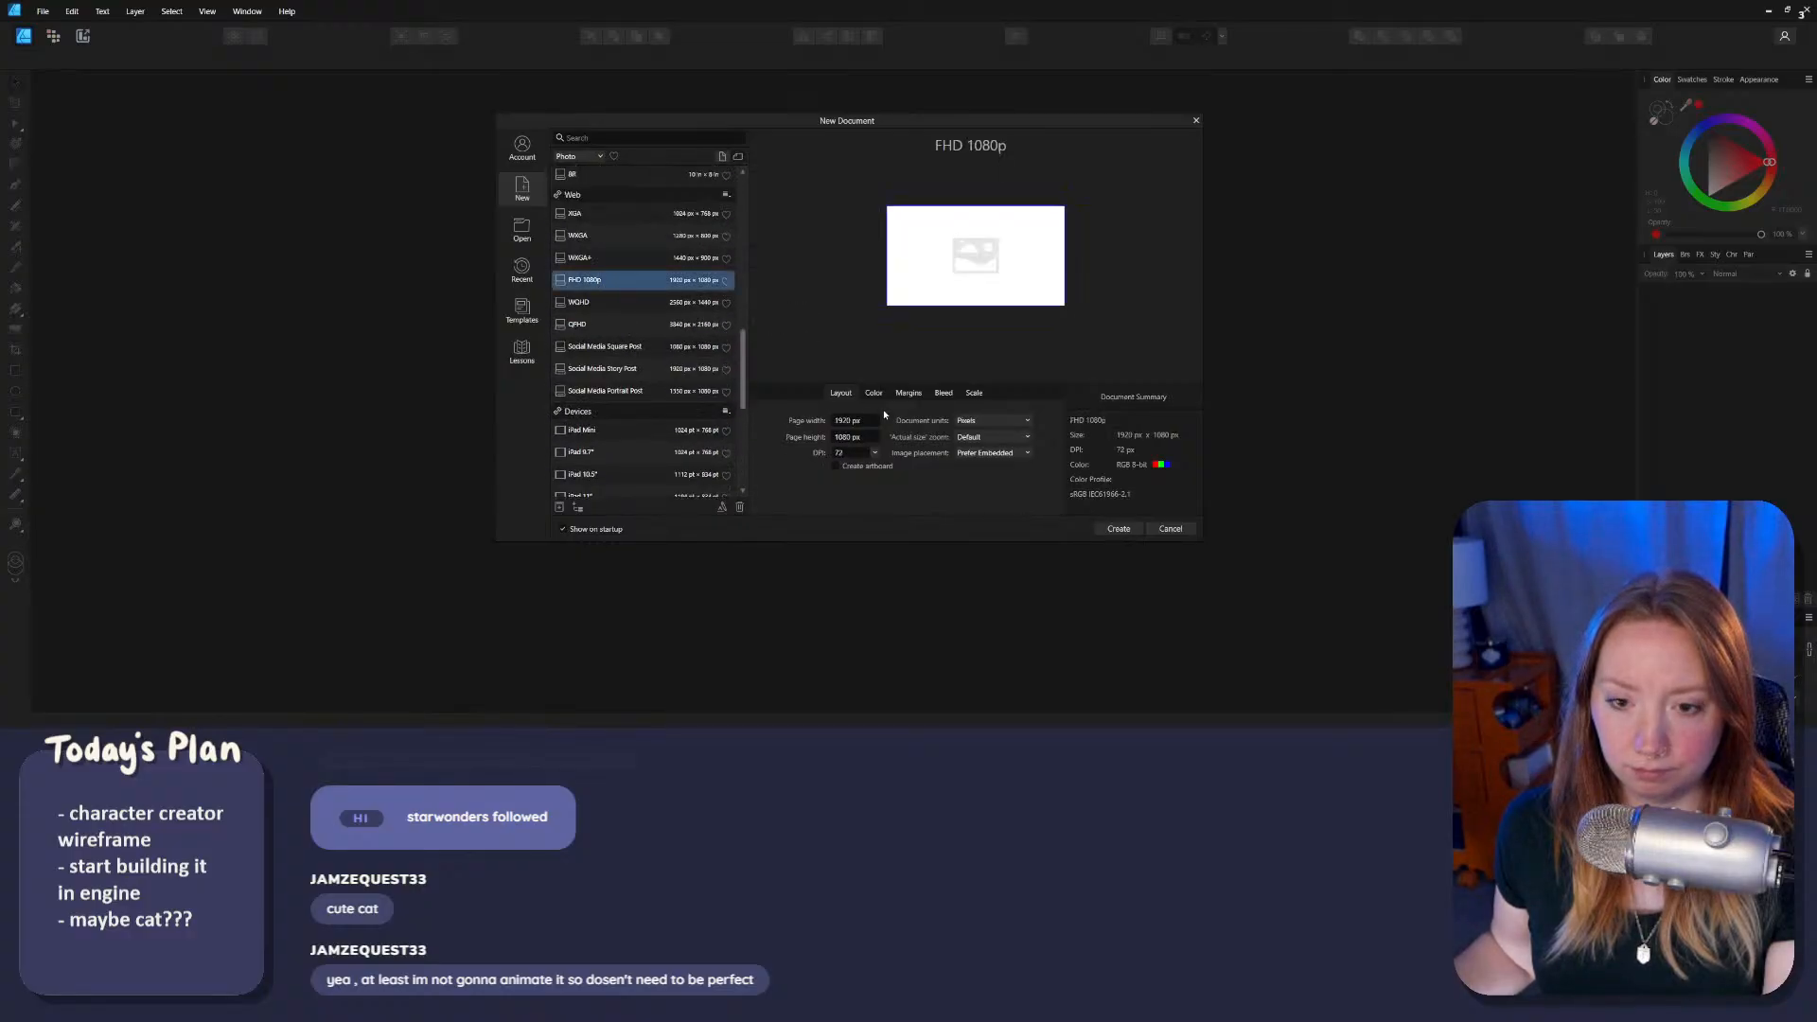
{"action": "left_click", "coordinate": [1132, 529]}
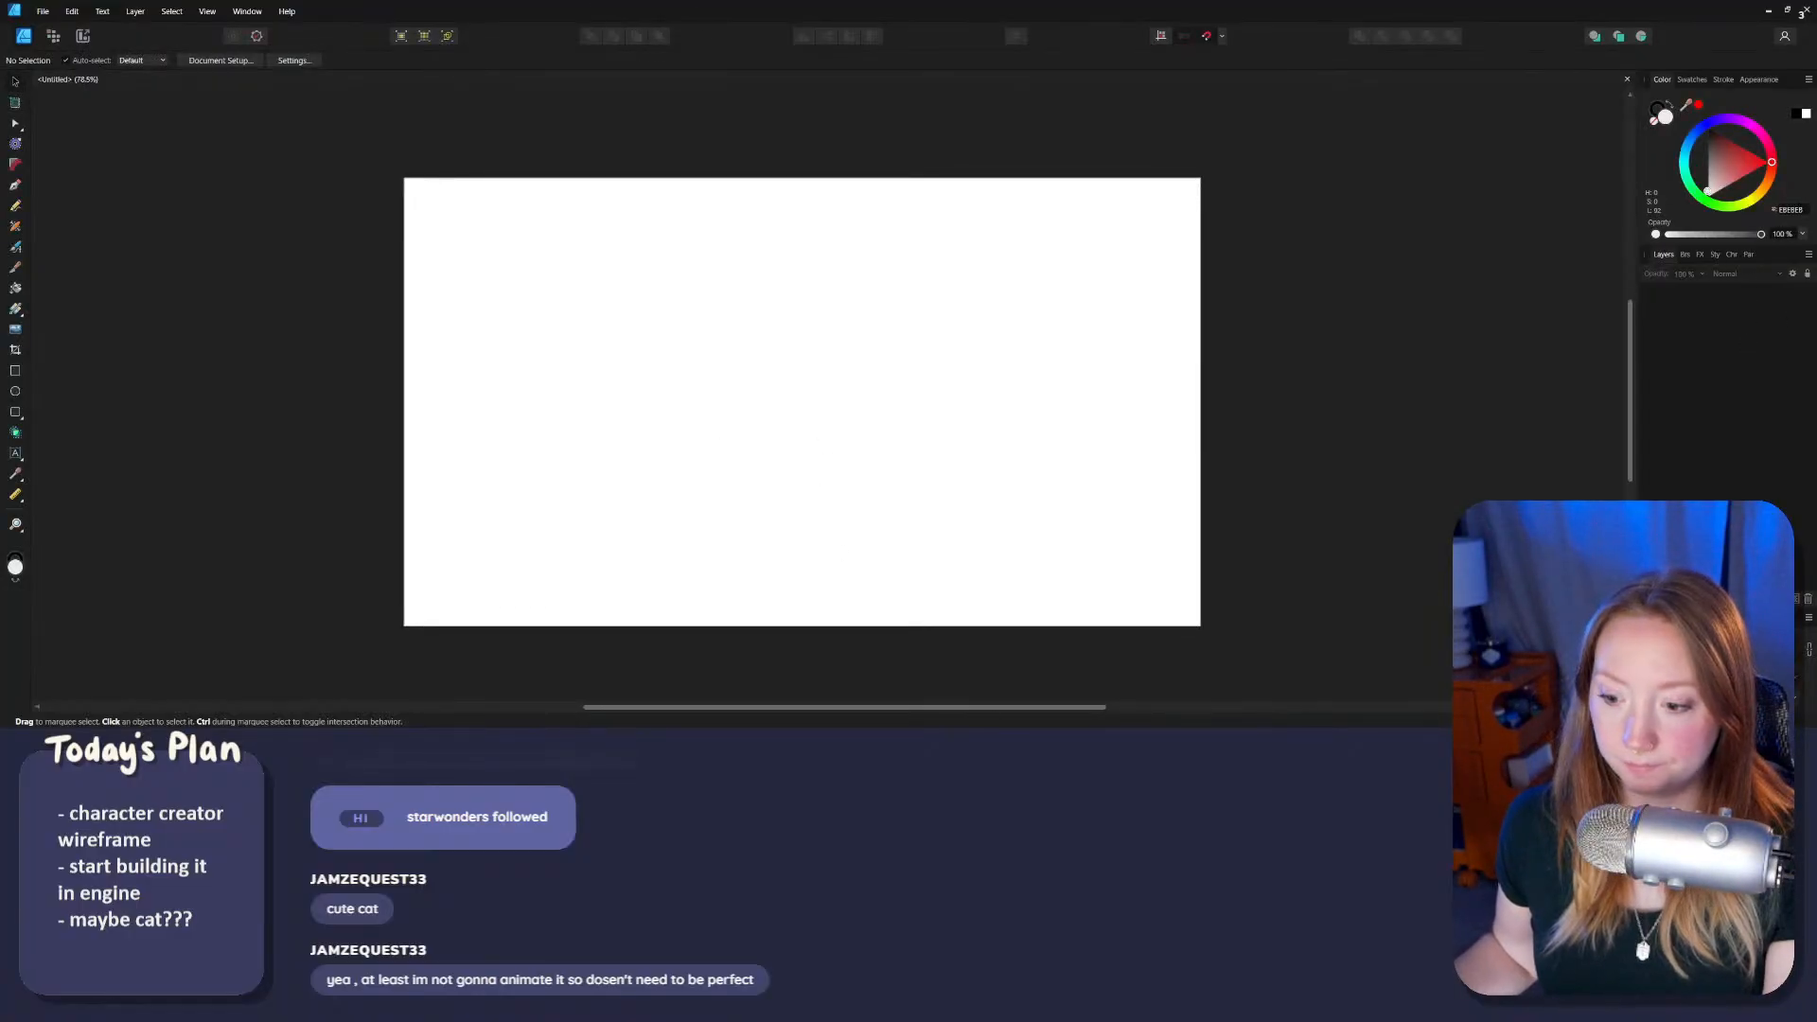
Step: Try the room screenshot with its red panel outline from the whiteboard as a page-sized backdrop in the Affinity Designer document, and delete it
{"action": "mouse_move", "coordinate": [1010, 741]}
{"action": "left_click", "coordinate": [1010, 674]}
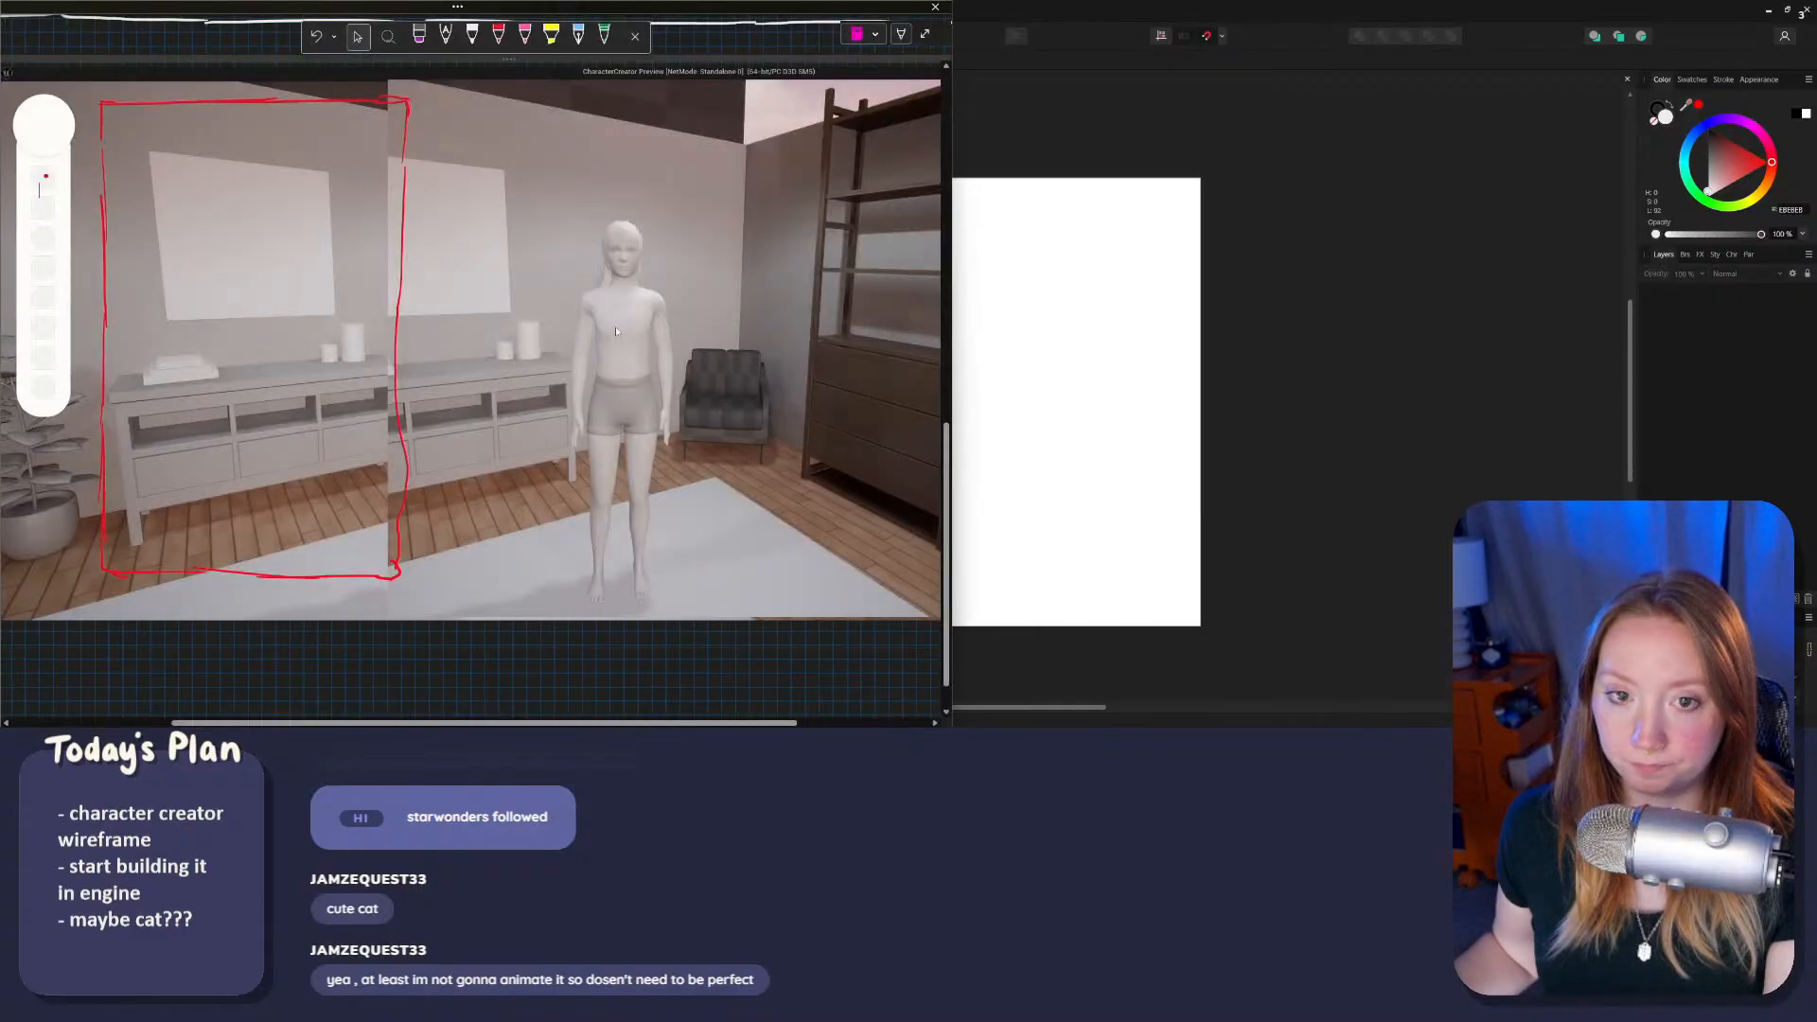
{"action": "scroll", "coordinate": [616, 330], "scroll_direction": "down", "scroll_amount": 1}
{"action": "left_click", "coordinate": [142, 95]}
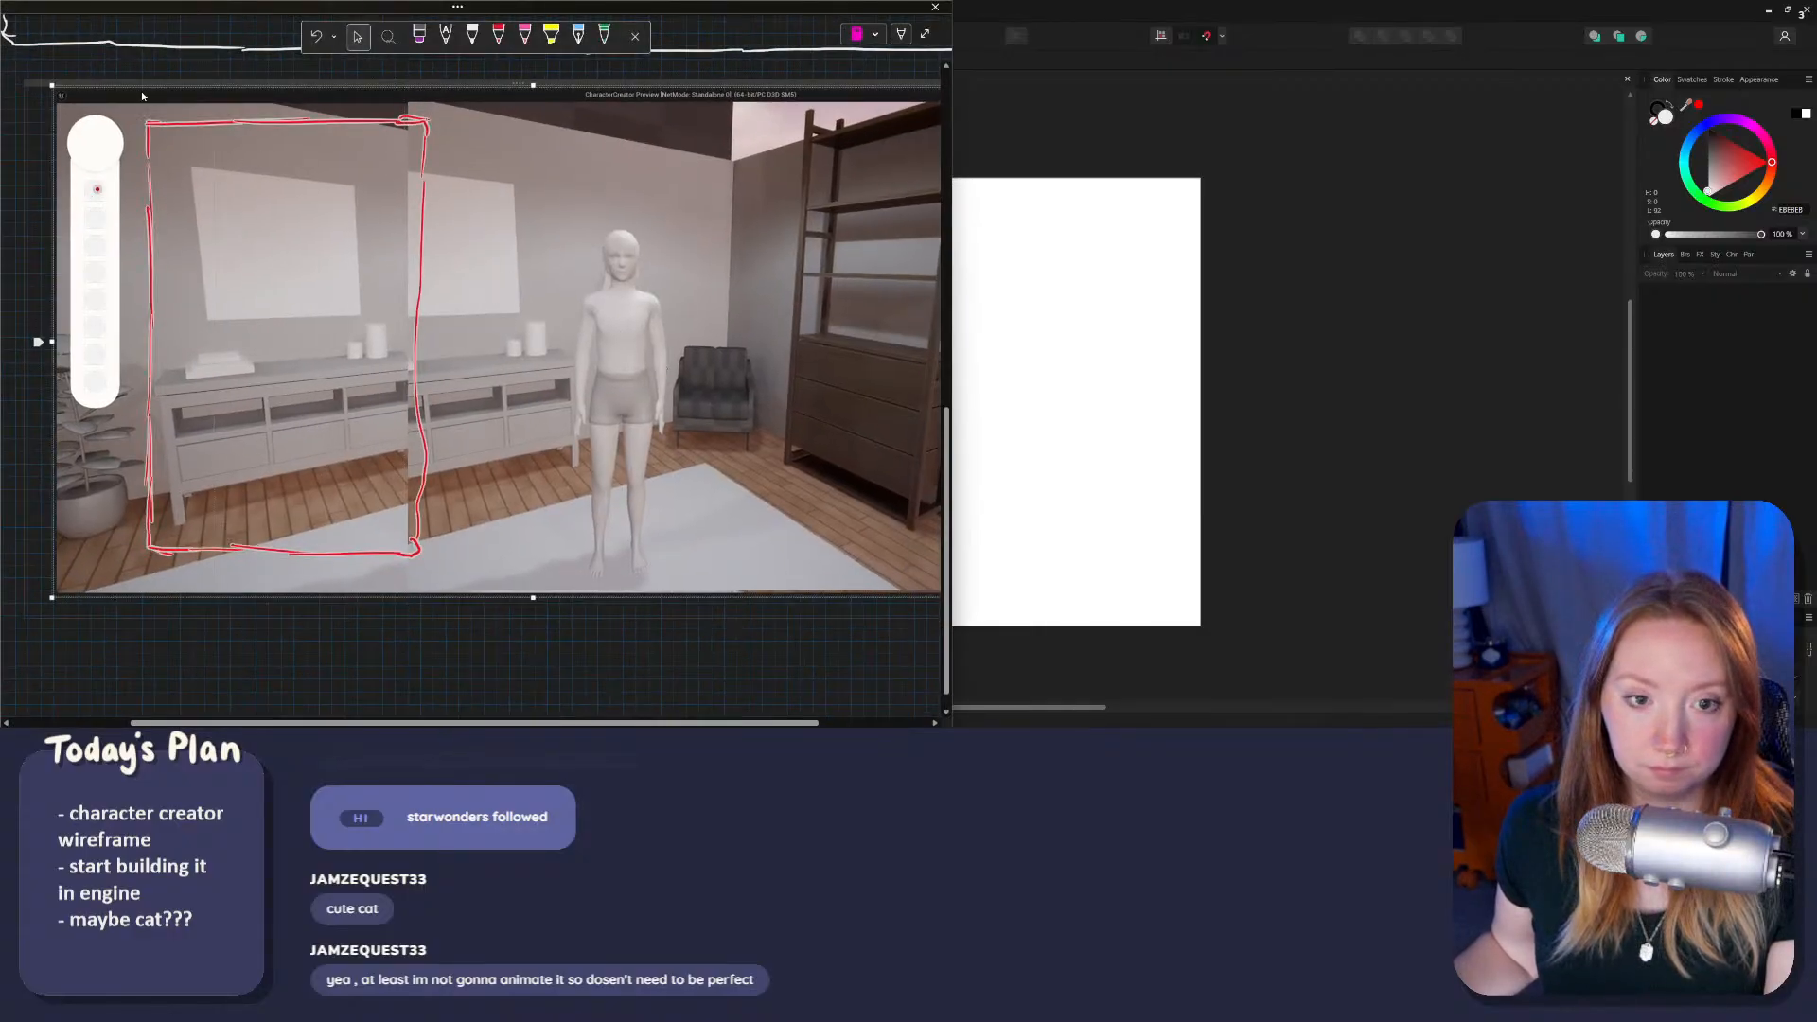
{"action": "left_click", "coordinate": [1247, 511]}
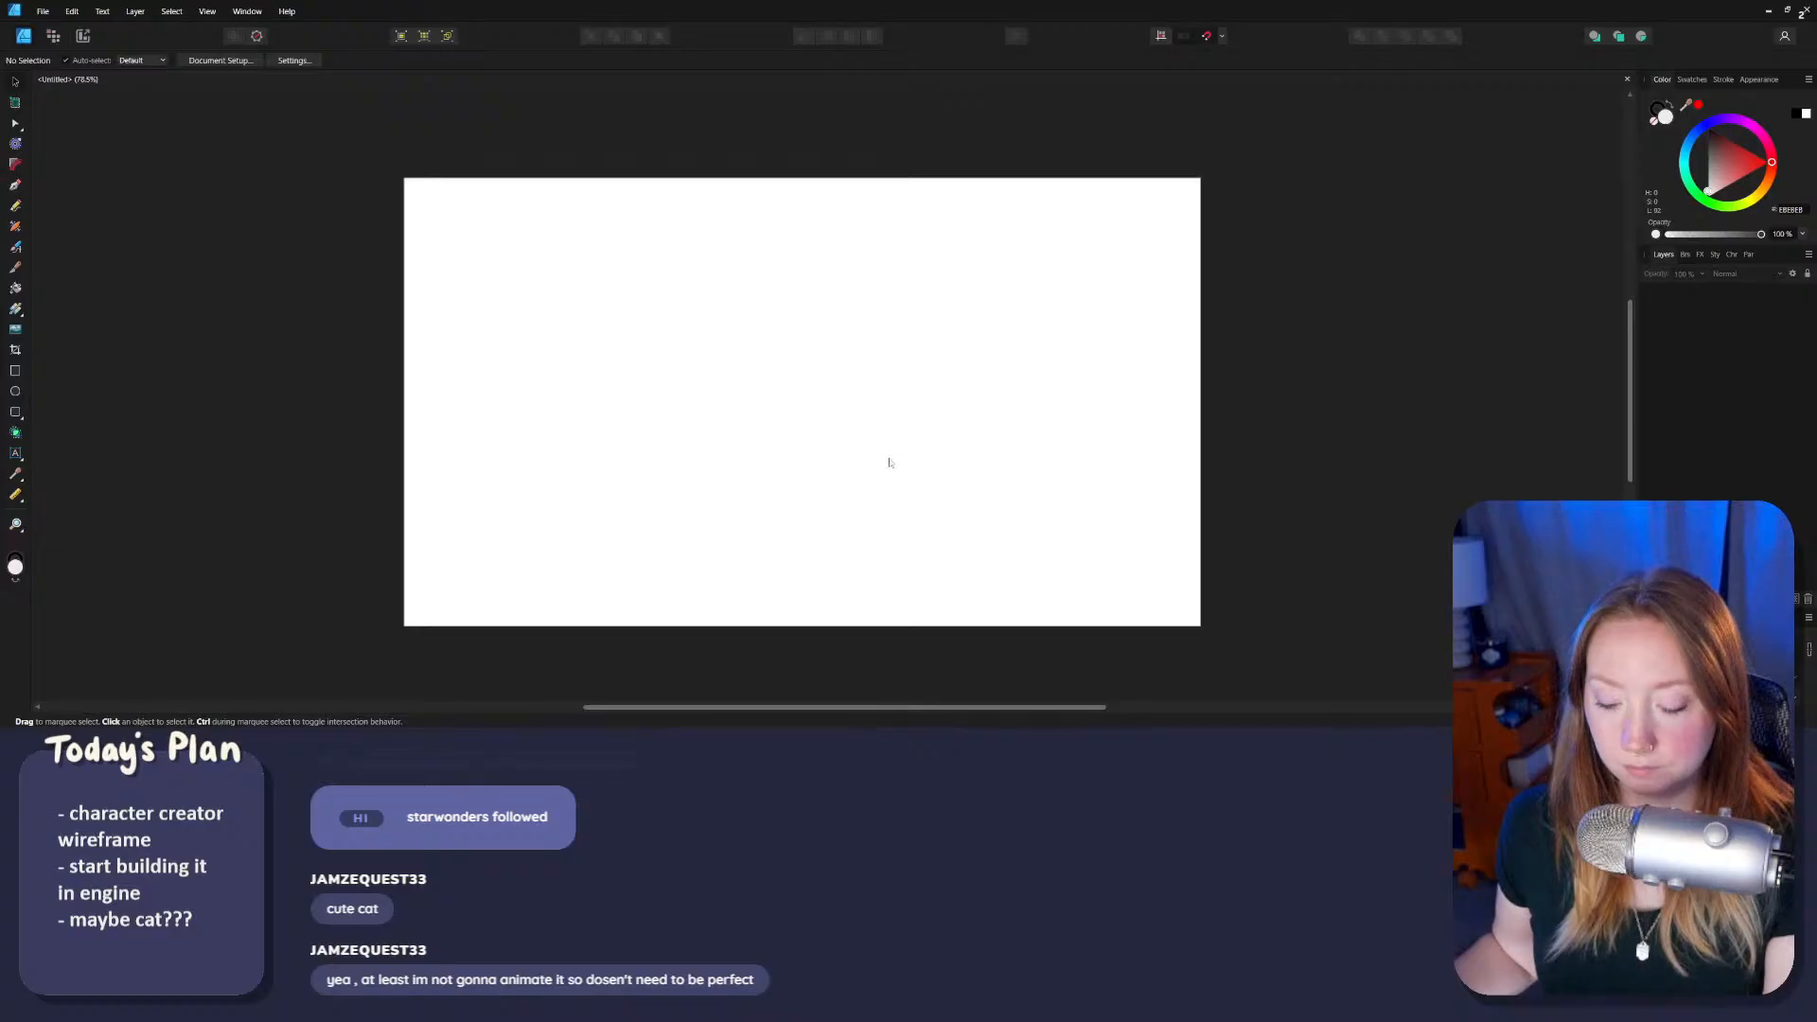
{"action": "key", "text": "ctrl+v"}
{"action": "left_click_drag", "start_coordinate": [889, 437], "coordinate": [657, 325]}
{"action": "left_click_drag", "start_coordinate": [778, 374], "coordinate": [1249, 629]}
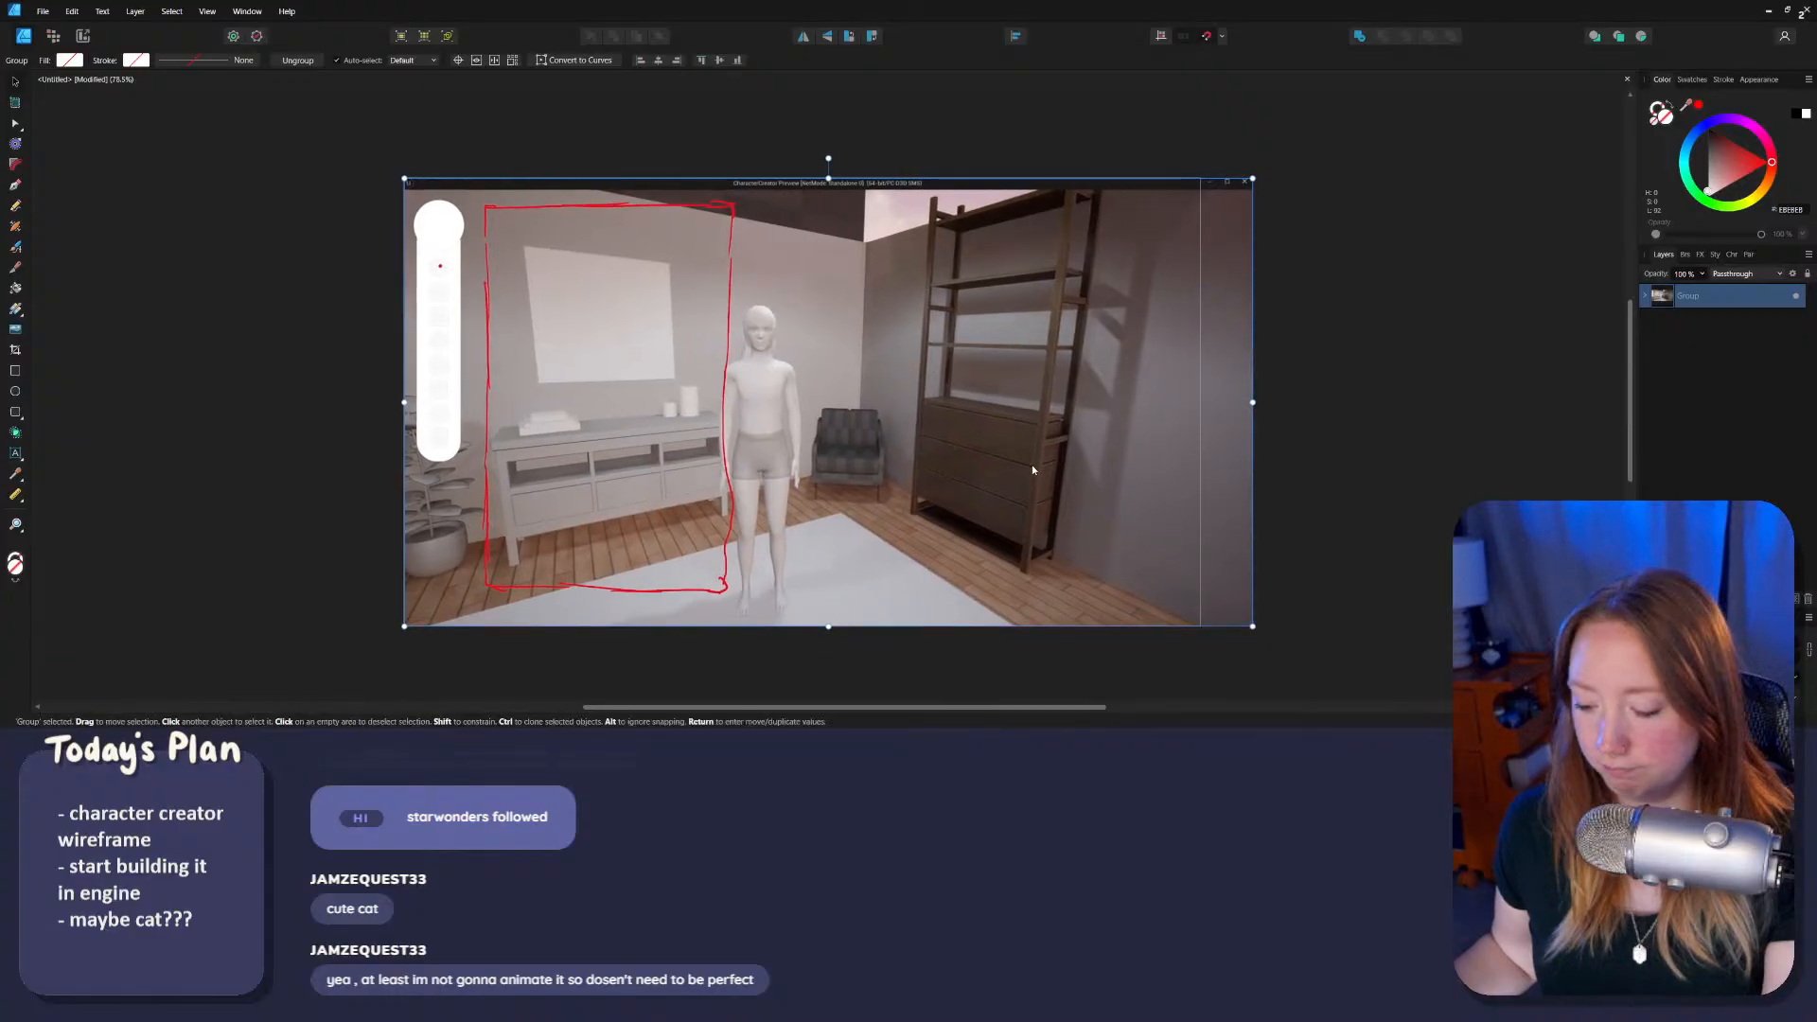
{"action": "key", "text": "Delete"}
Step: Switch to Unreal Editor and run the CharacterEditor level preview to check how the character is framed
{"action": "key", "text": "alt+Tab"}
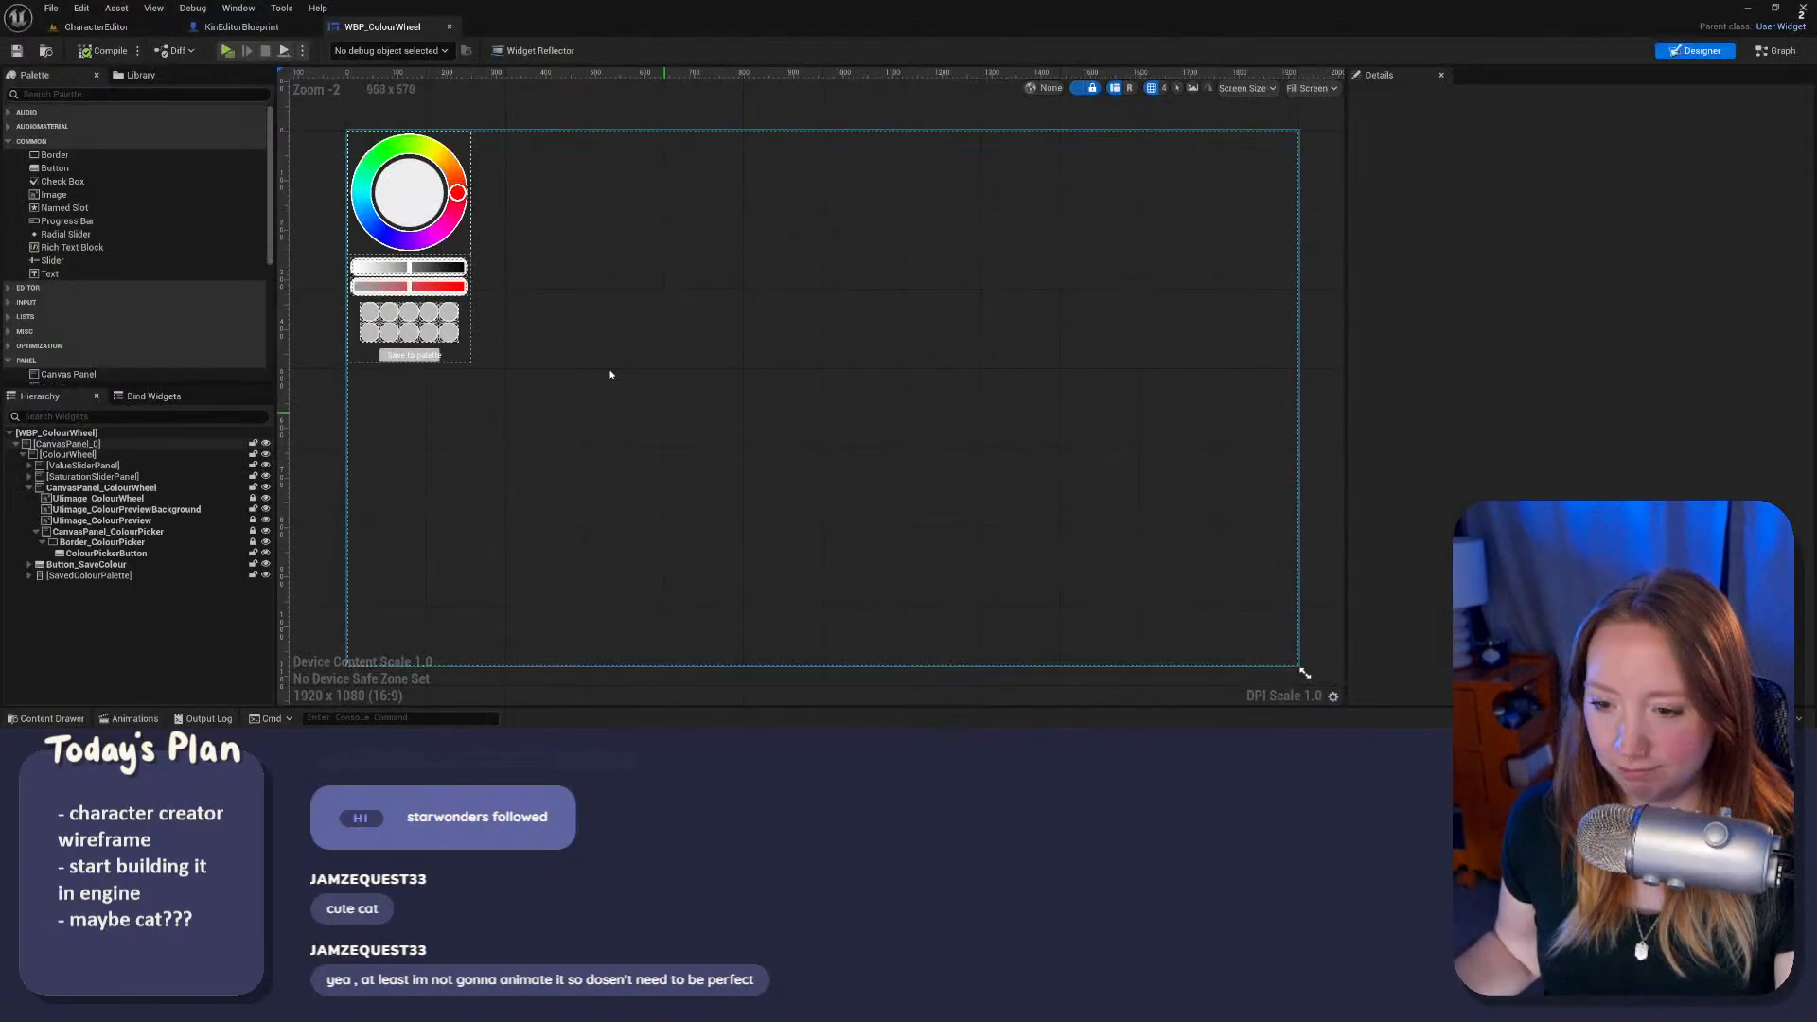
{"action": "left_click", "coordinate": [95, 27]}
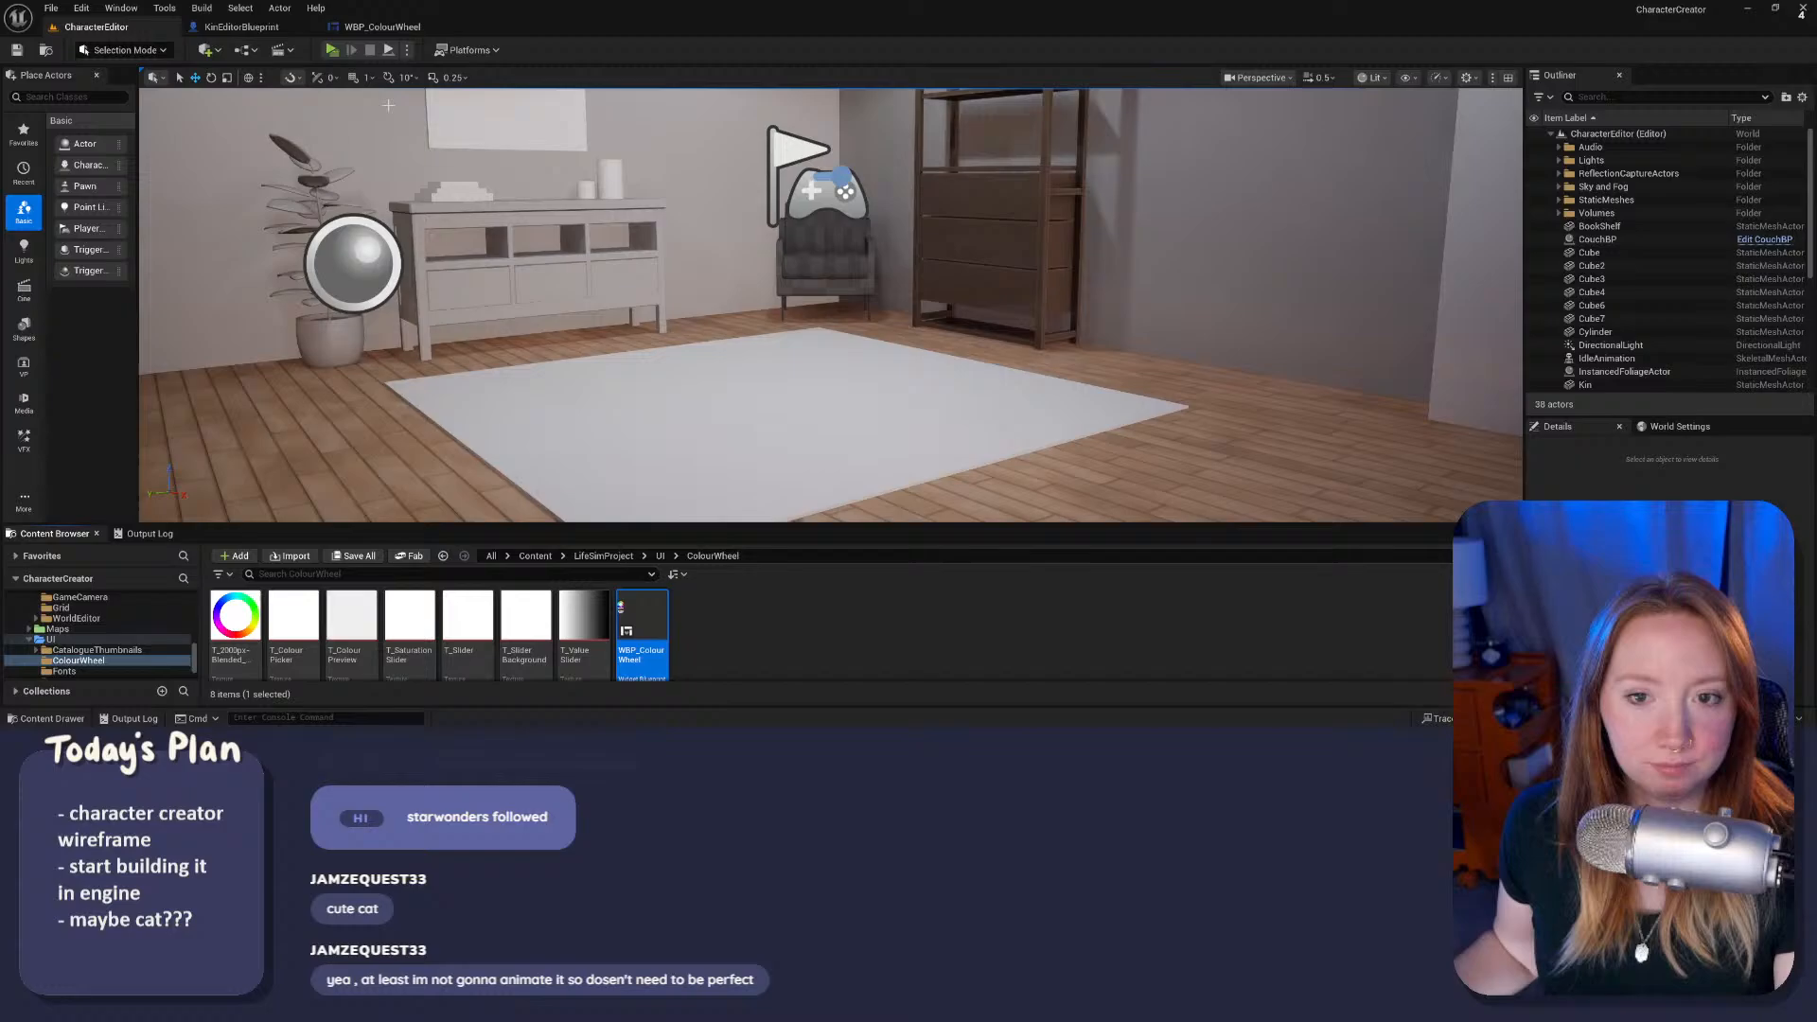
{"action": "left_click", "coordinate": [332, 51]}
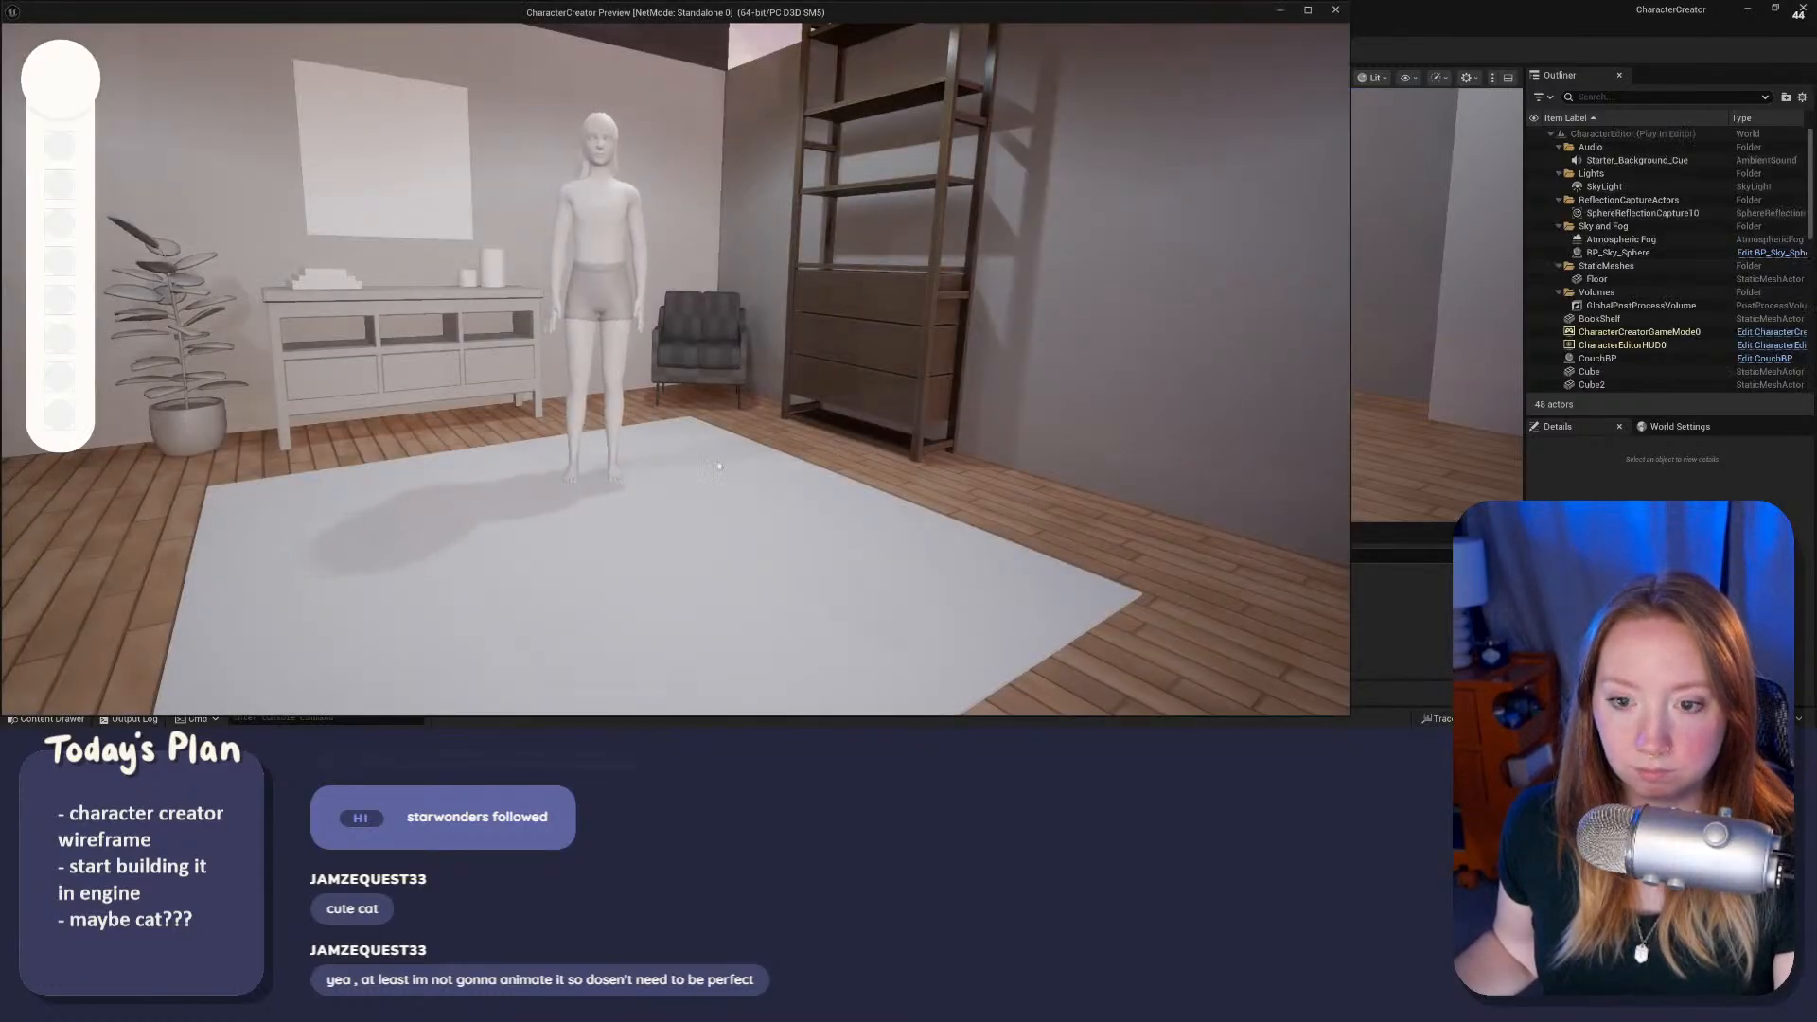
{"action": "left_click", "coordinate": [1335, 10]}
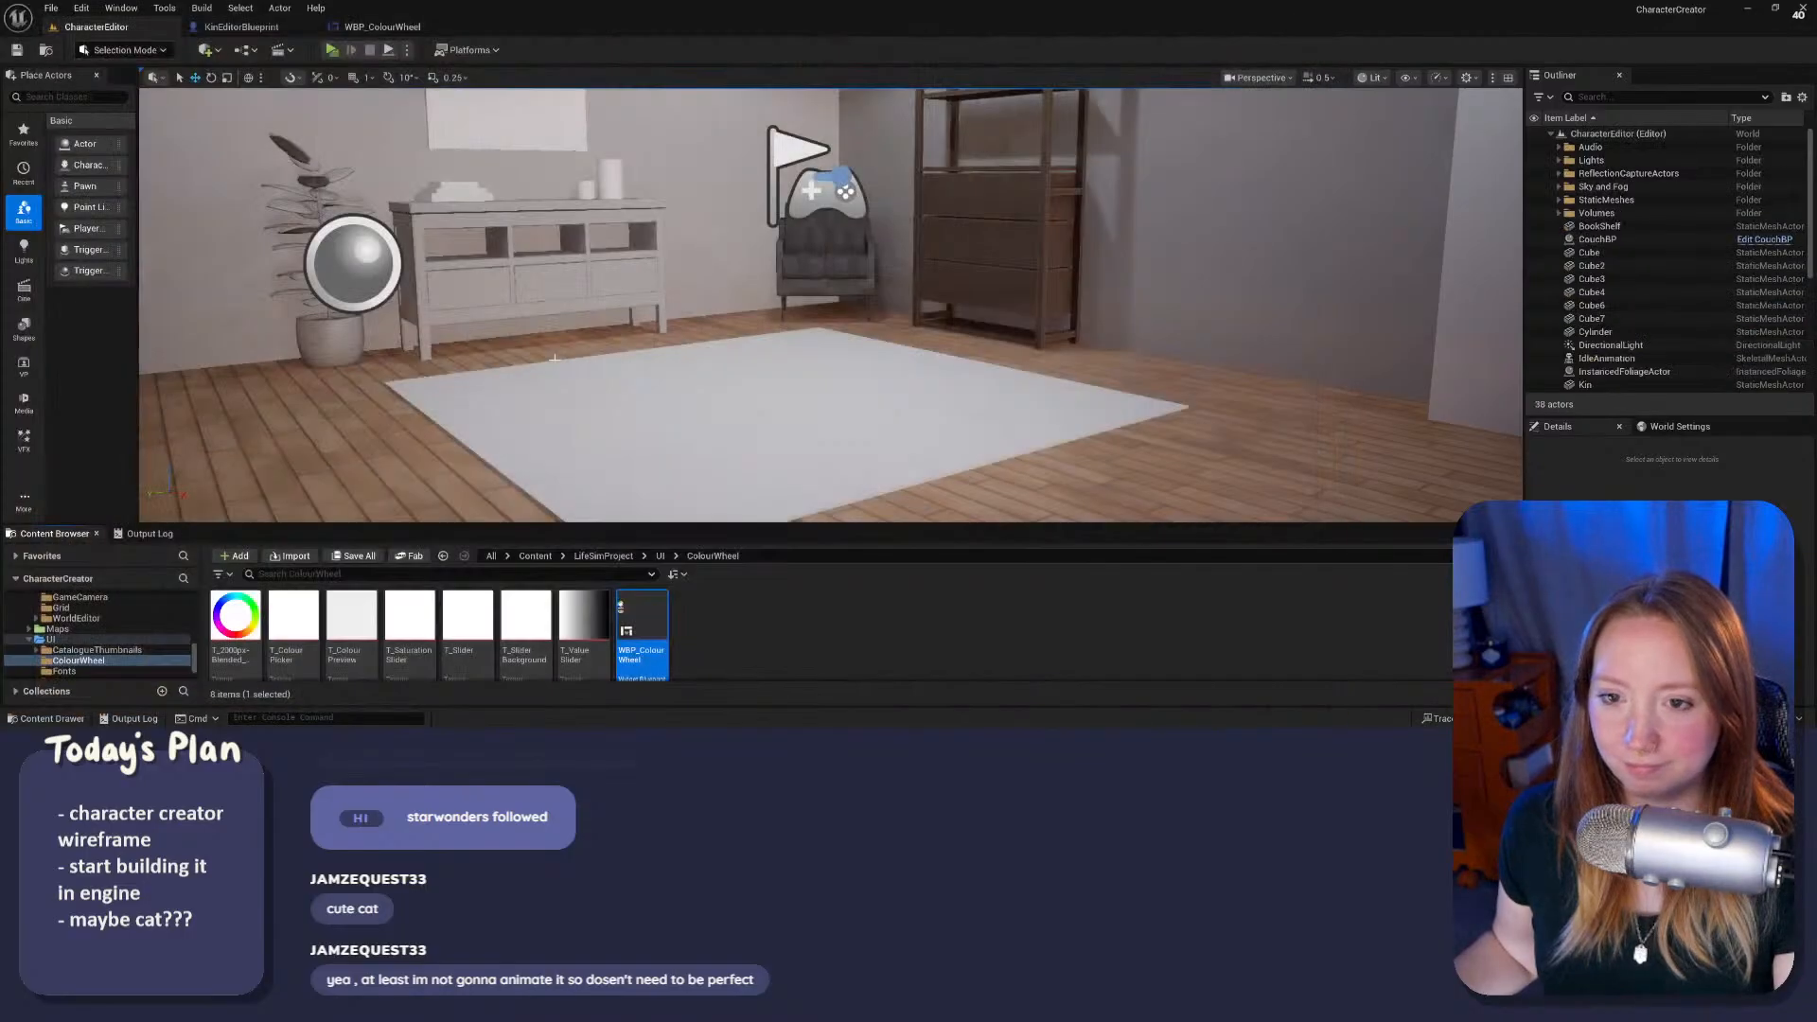
{"action": "left_click_drag", "start_coordinate": [711, 527], "coordinate": [711, 448]}
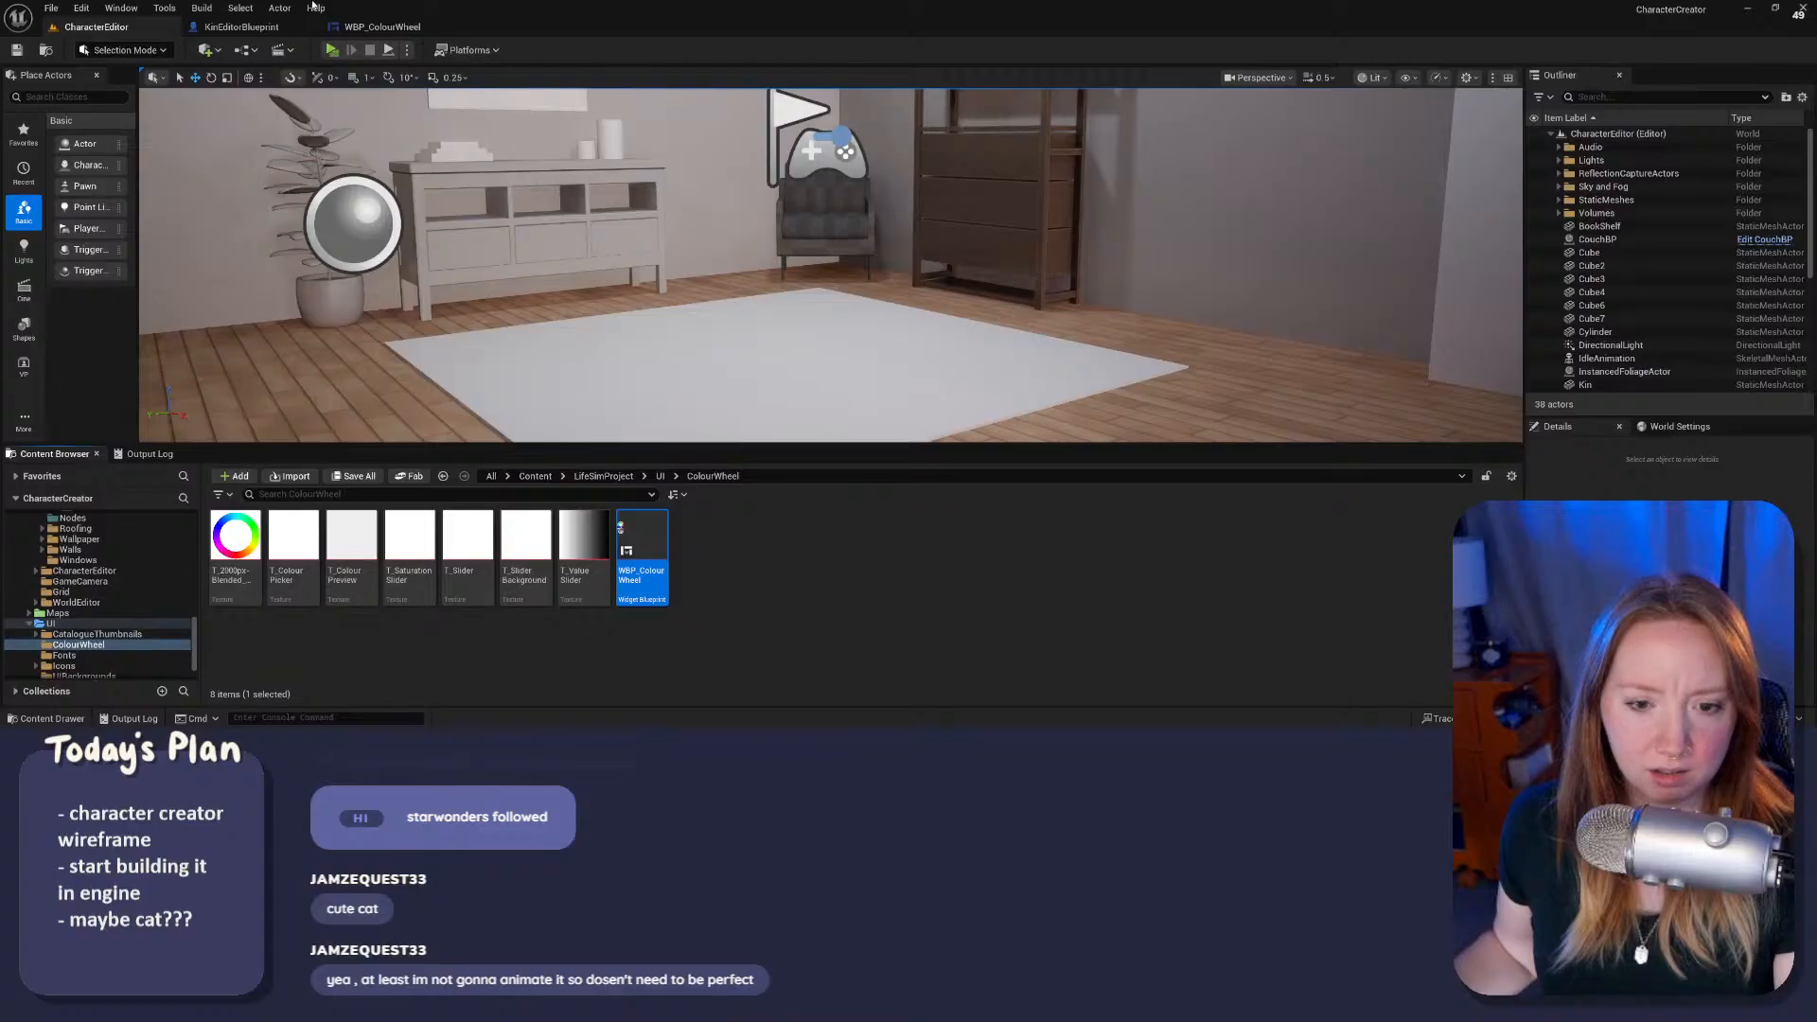
Step: In KinEditorBlueprint, set the rotation of CameraDefaultPosition to 0 on all three axes
{"action": "left_click", "coordinate": [273, 27]}
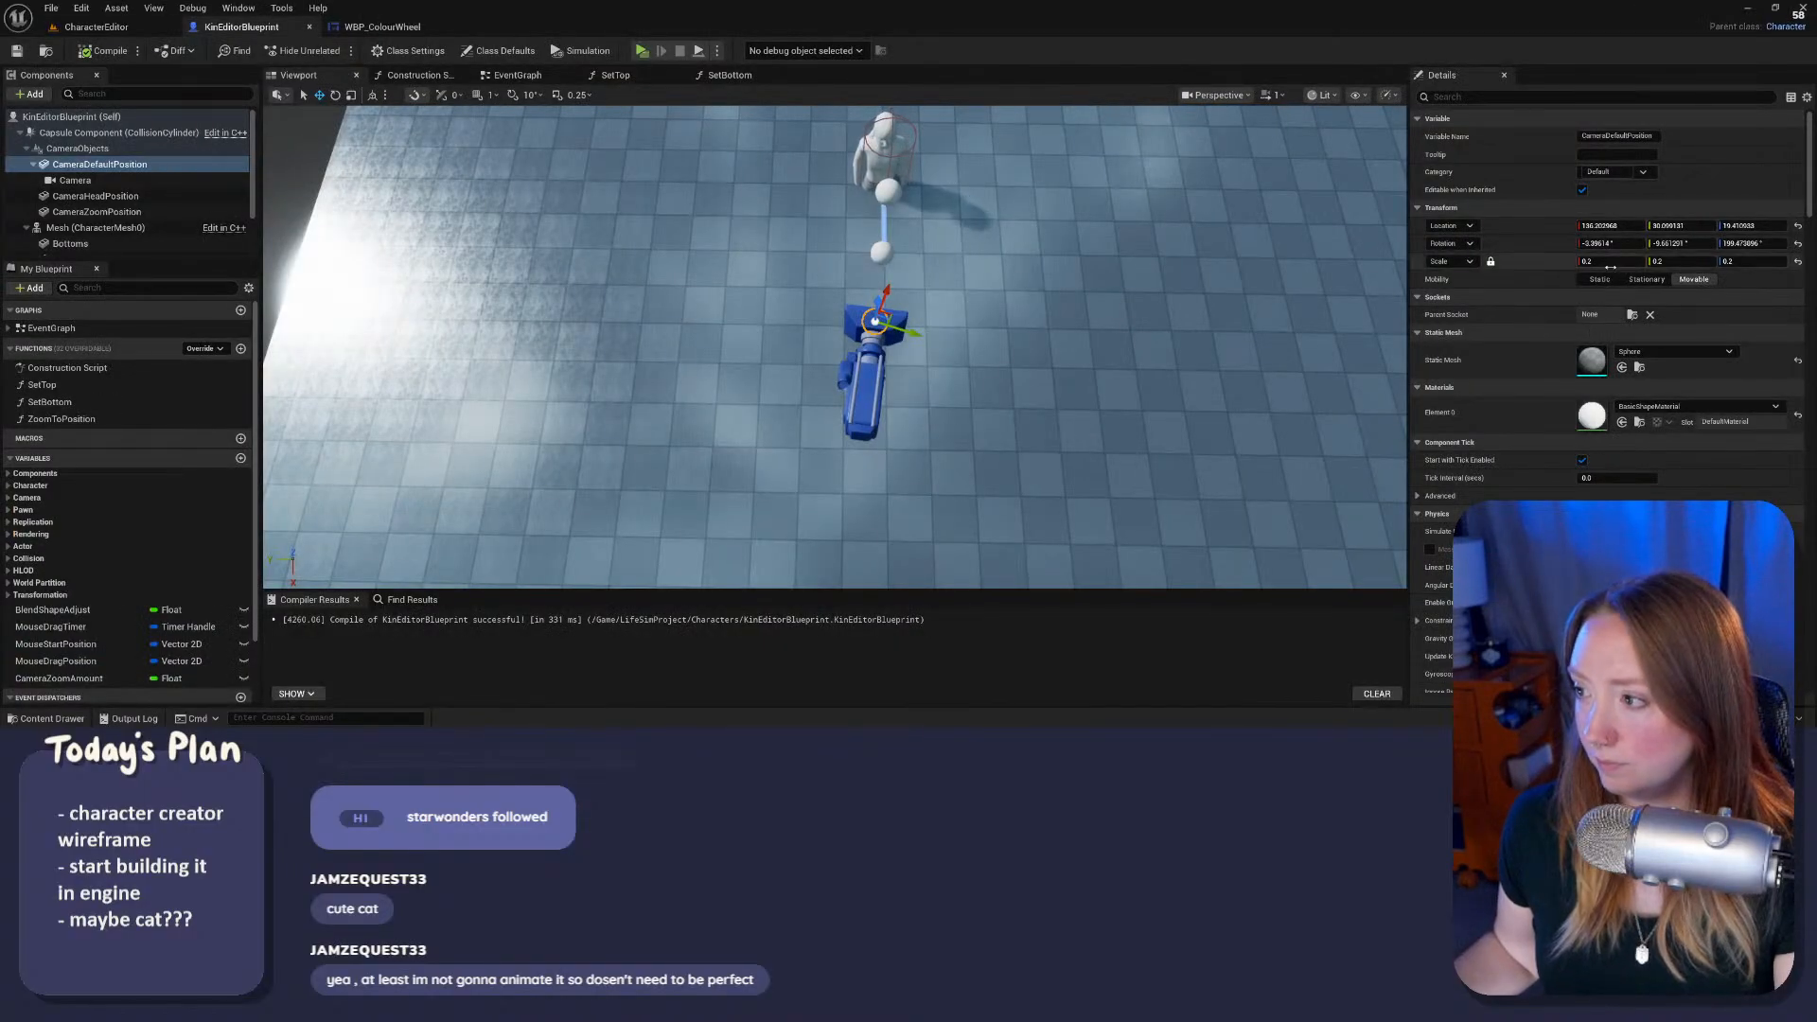
{"action": "left_click", "coordinate": [1642, 244]}
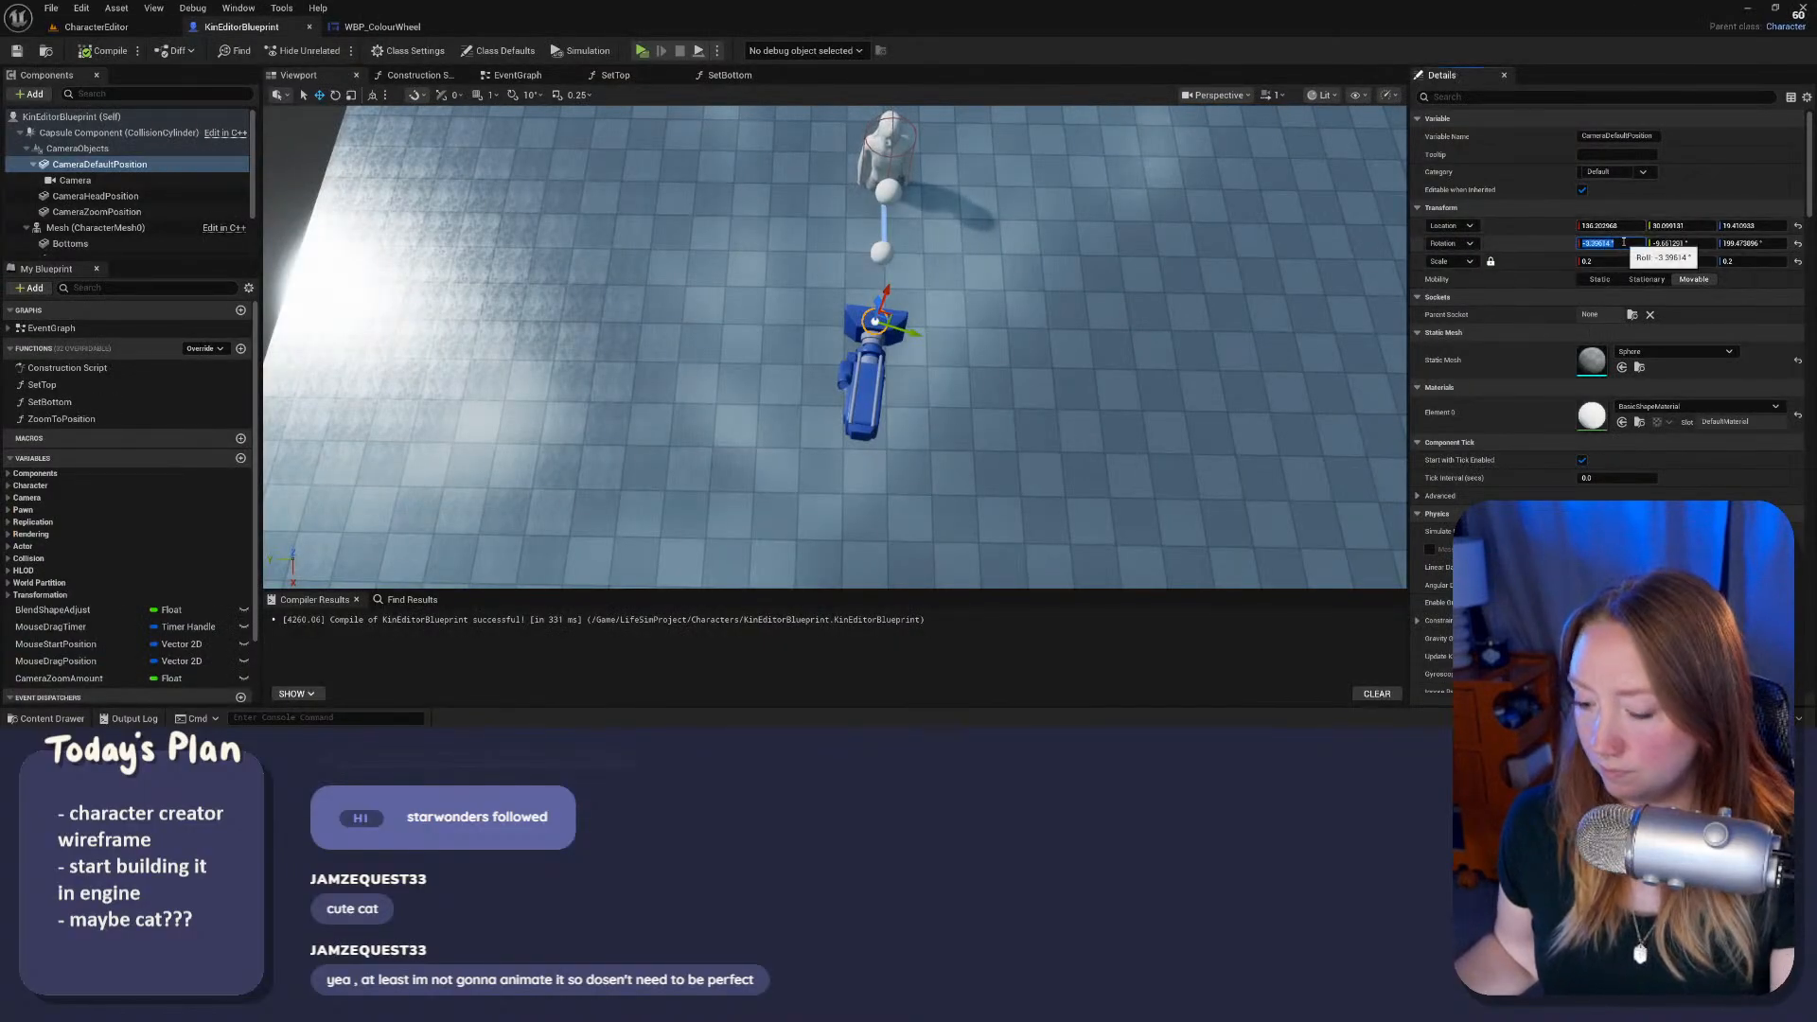
{"action": "type", "text": "0"}
{"action": "key", "text": "Tab"}
{"action": "type", "text": "0"}
{"action": "key", "text": "Tab"}
{"action": "type", "text": "0"}
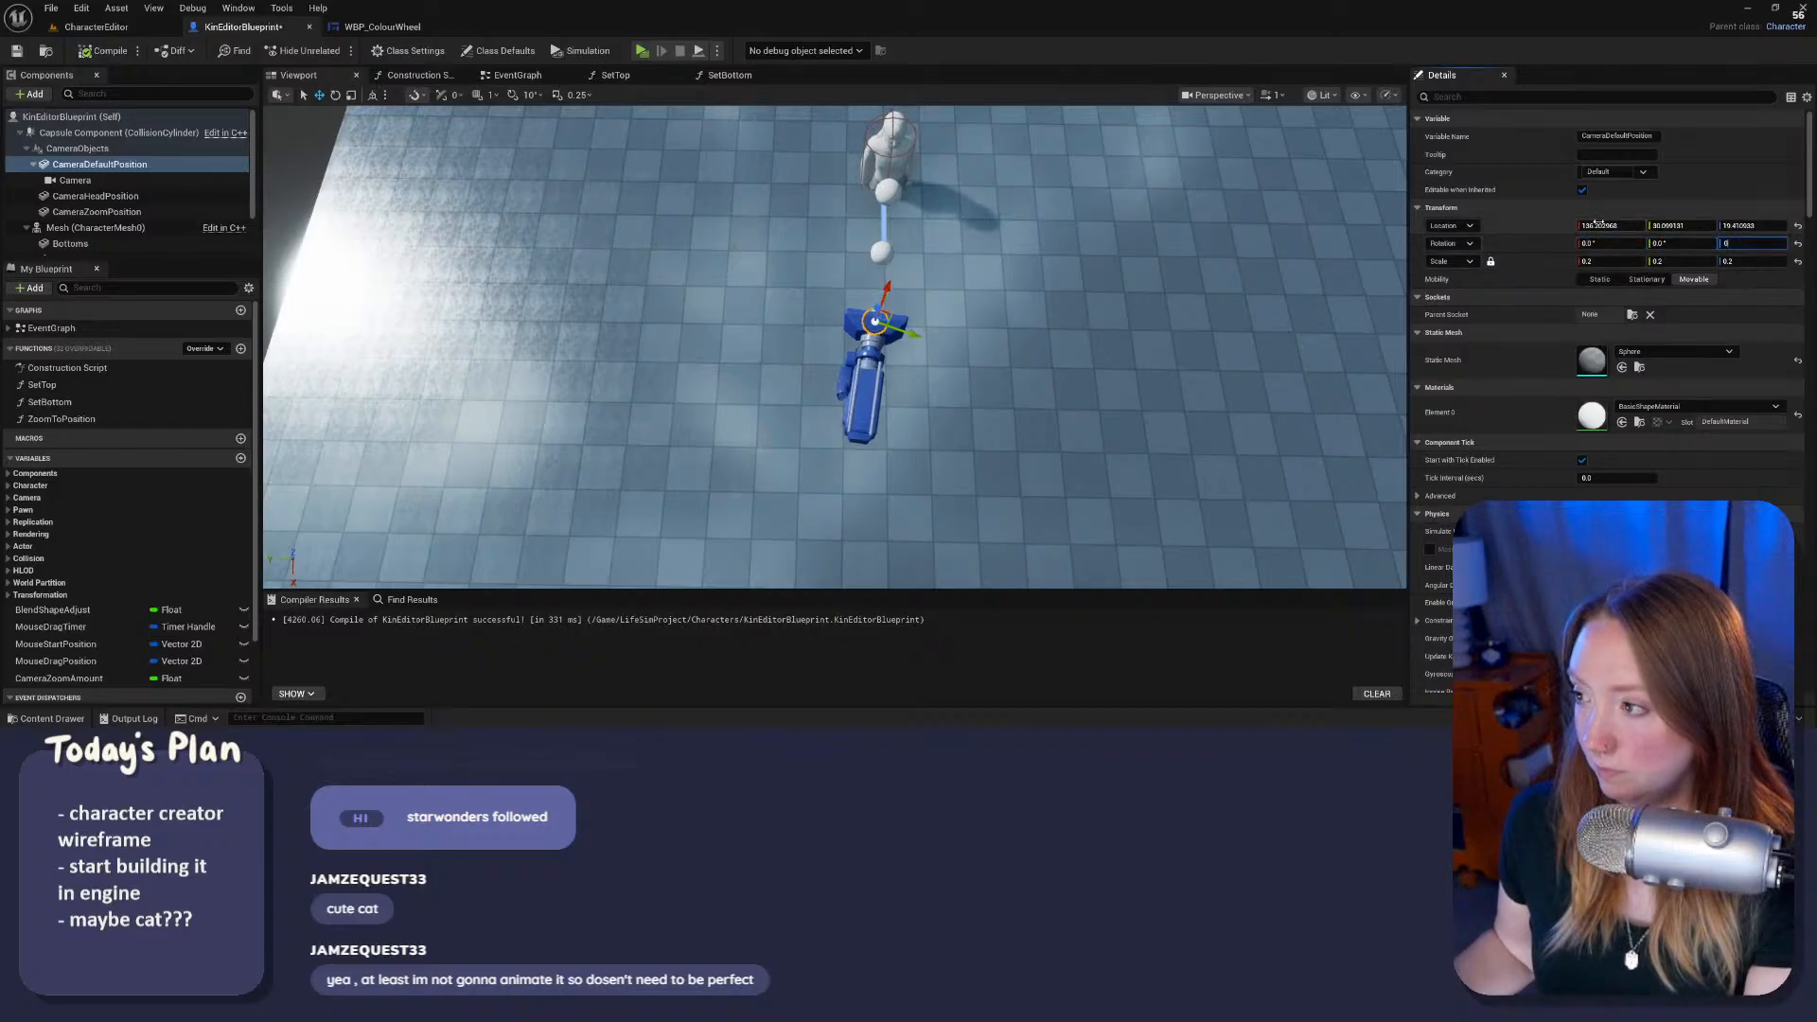
Step: Set the CameraDefaultPosition location to 0, 0, 0 and move it along X to a point well in front of the character
{"action": "left_click", "coordinate": [1602, 225]}
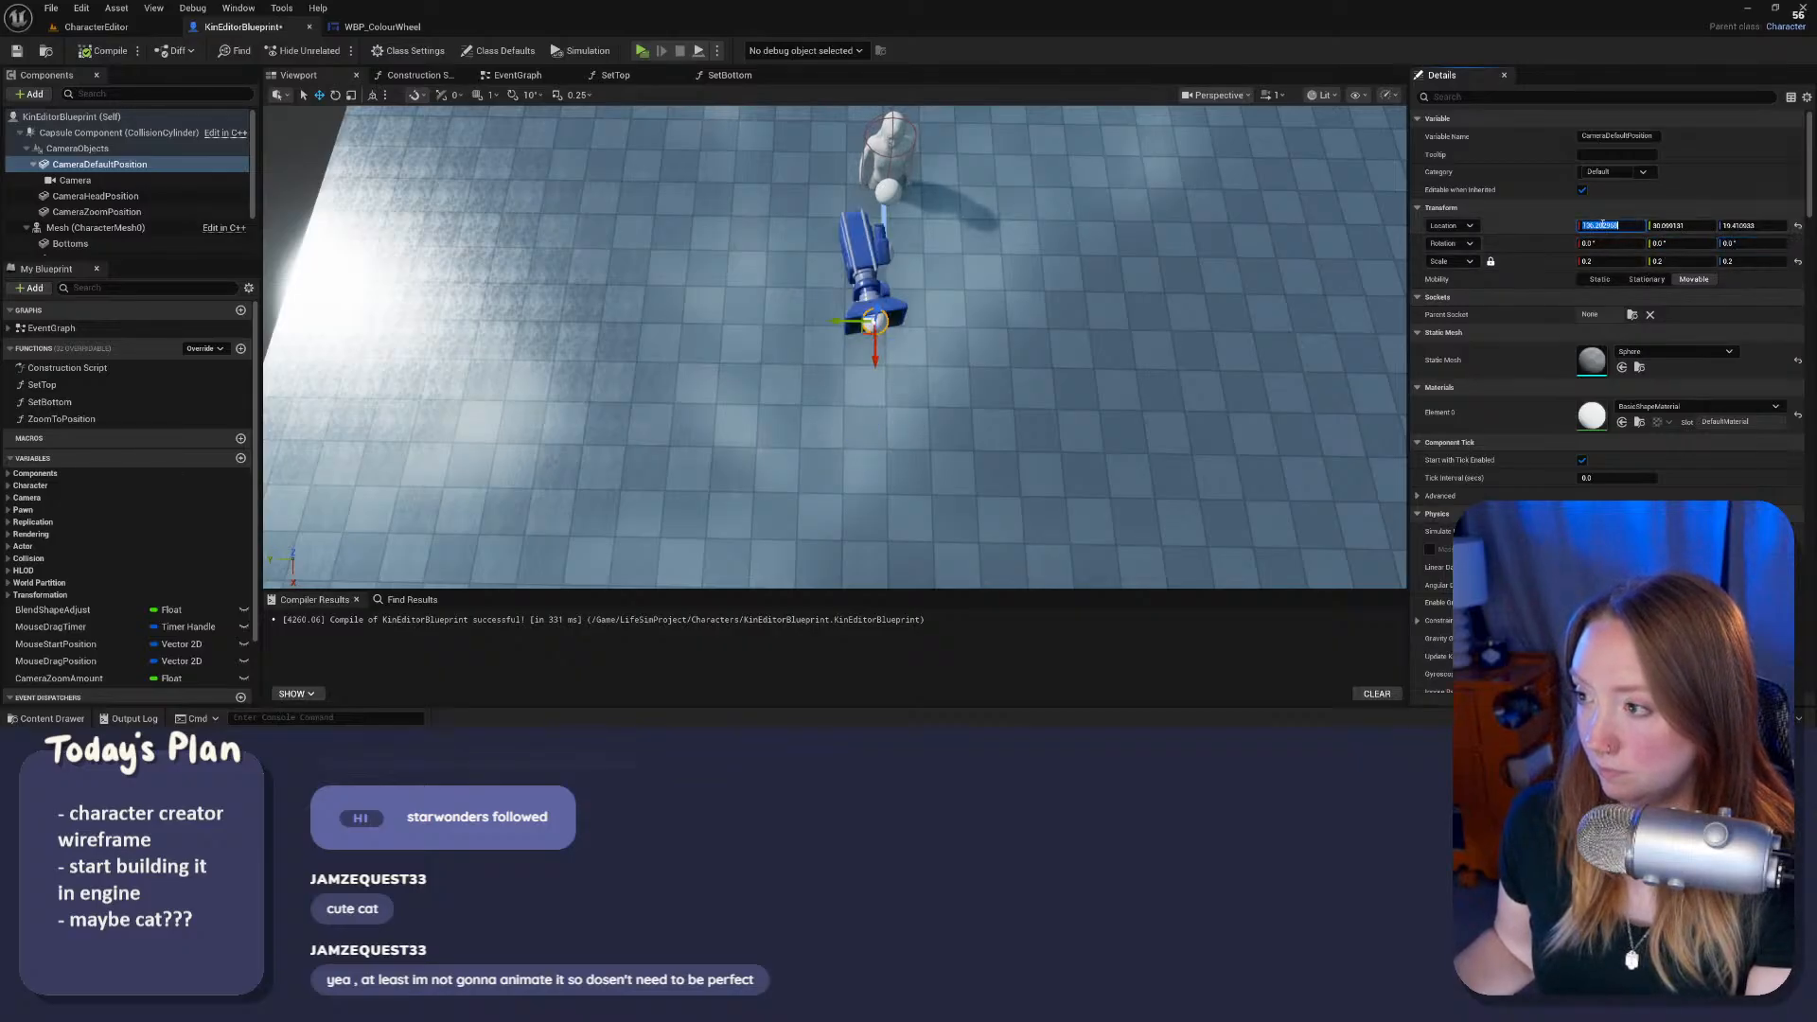
{"action": "left_click", "coordinate": [1687, 225]}
{"action": "type", "text": "0"}
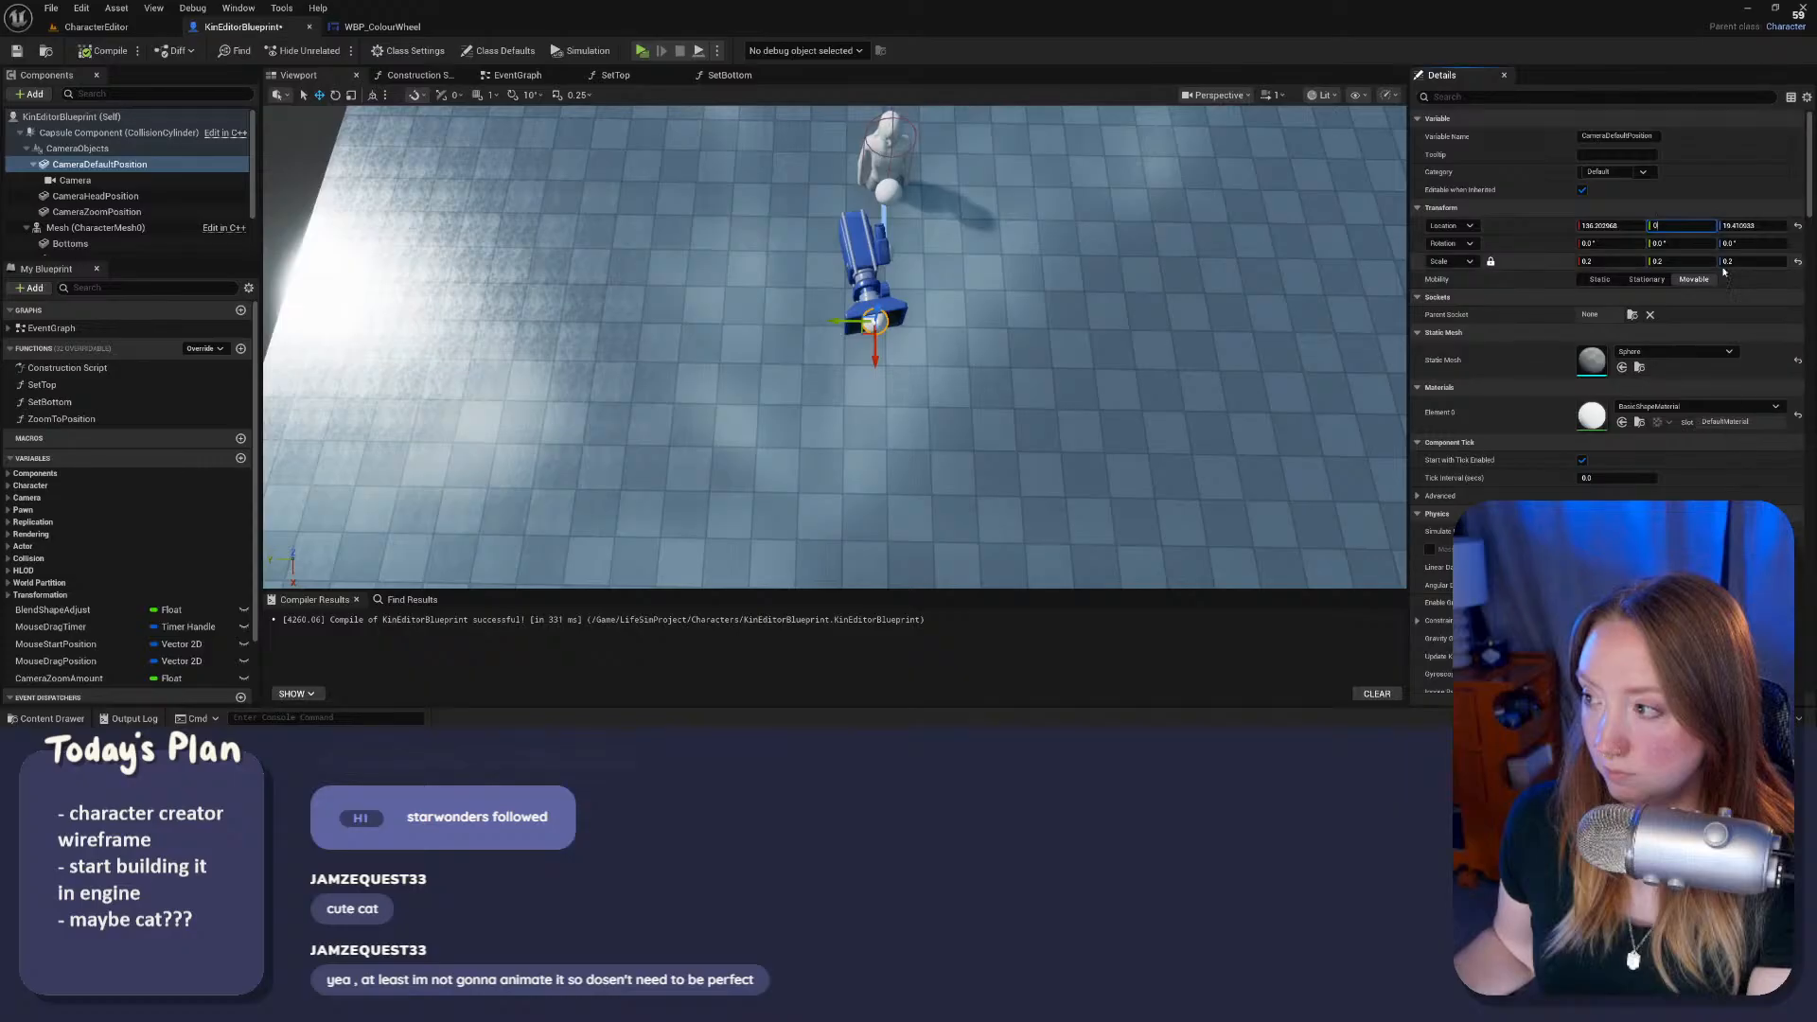
{"action": "left_click", "coordinate": [1741, 225]}
{"action": "type", "text": "0"}
{"action": "left_click", "coordinate": [1606, 225]}
{"action": "type", "text": "0"}
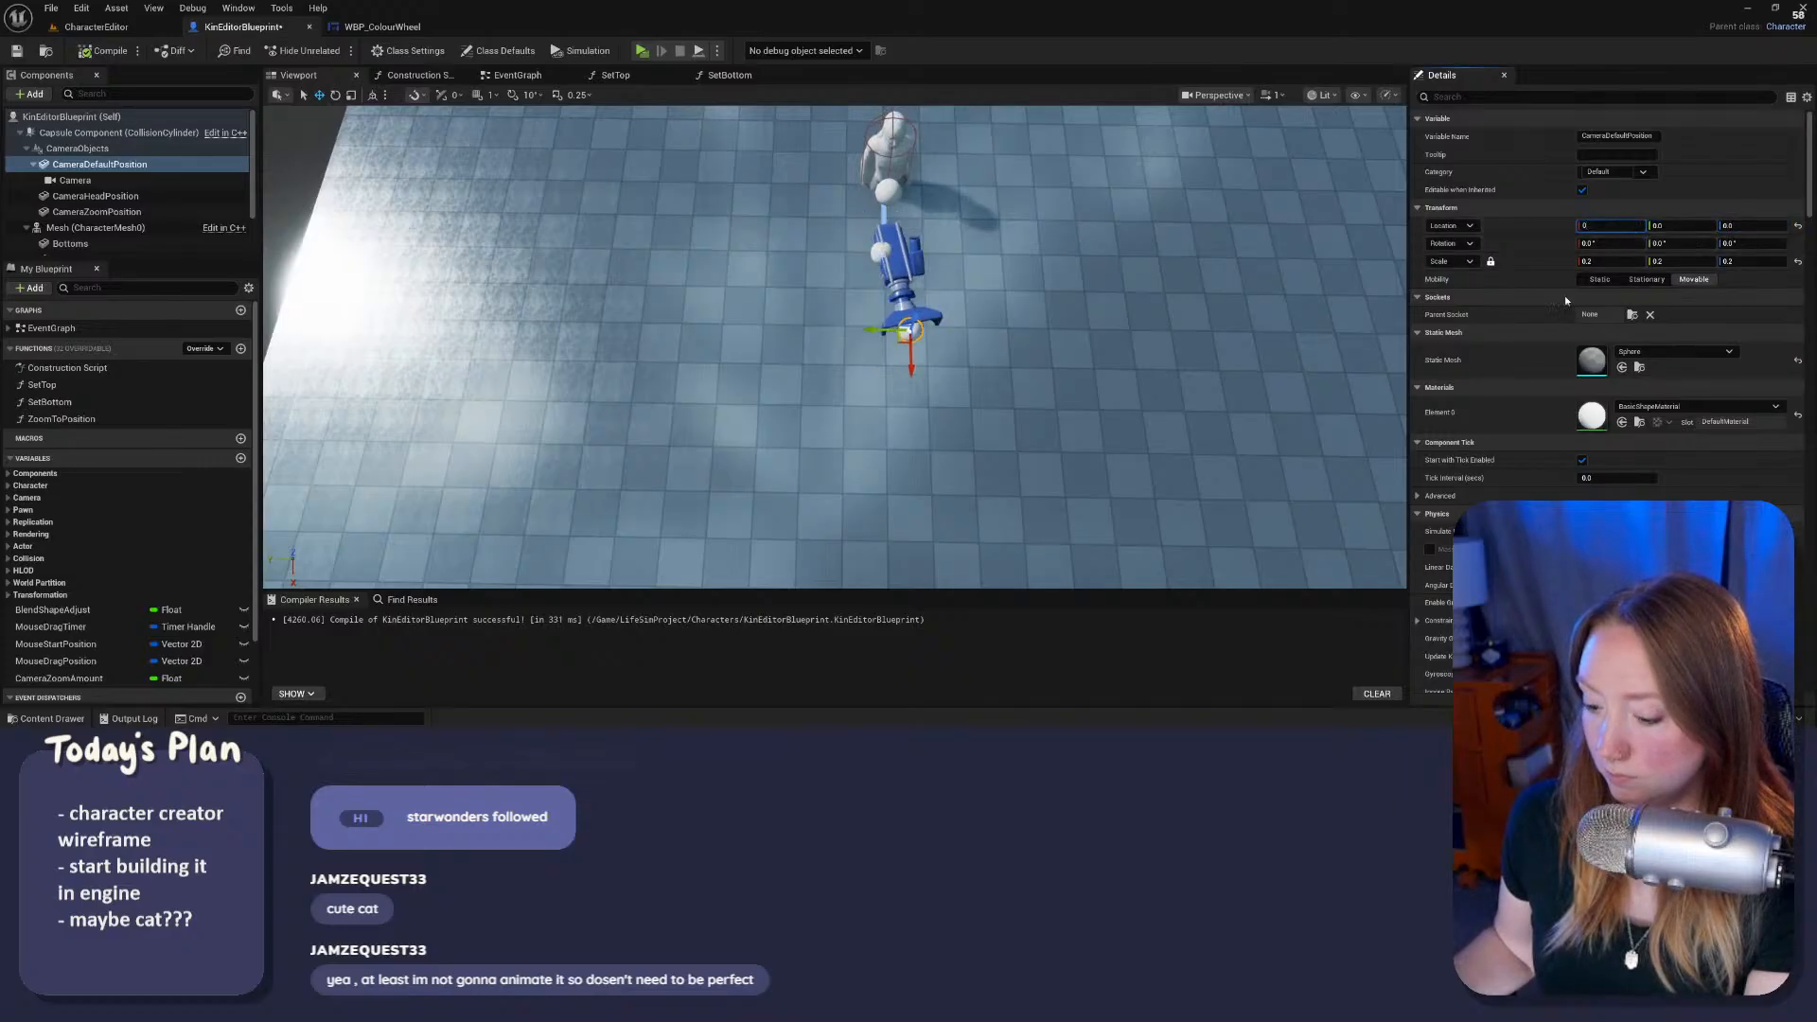
{"action": "key", "text": "Return"}
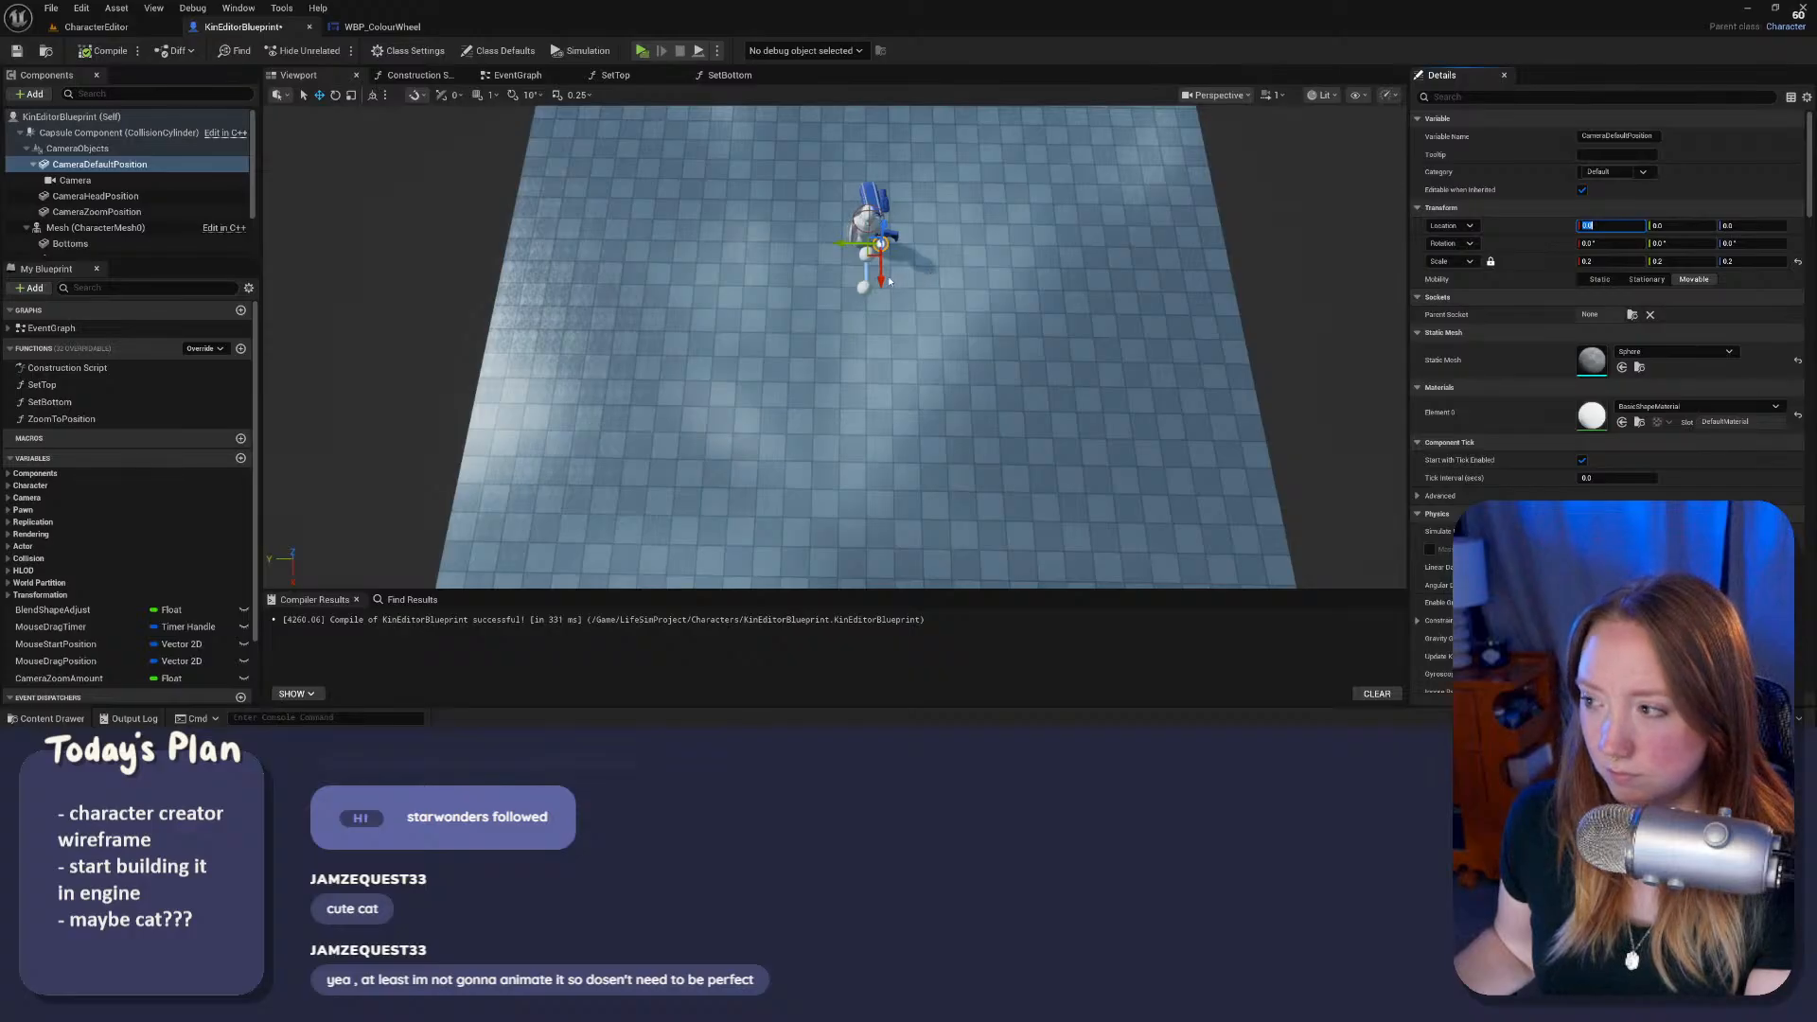
{"action": "left_click_drag", "start_coordinate": [889, 281], "coordinate": [890, 416]}
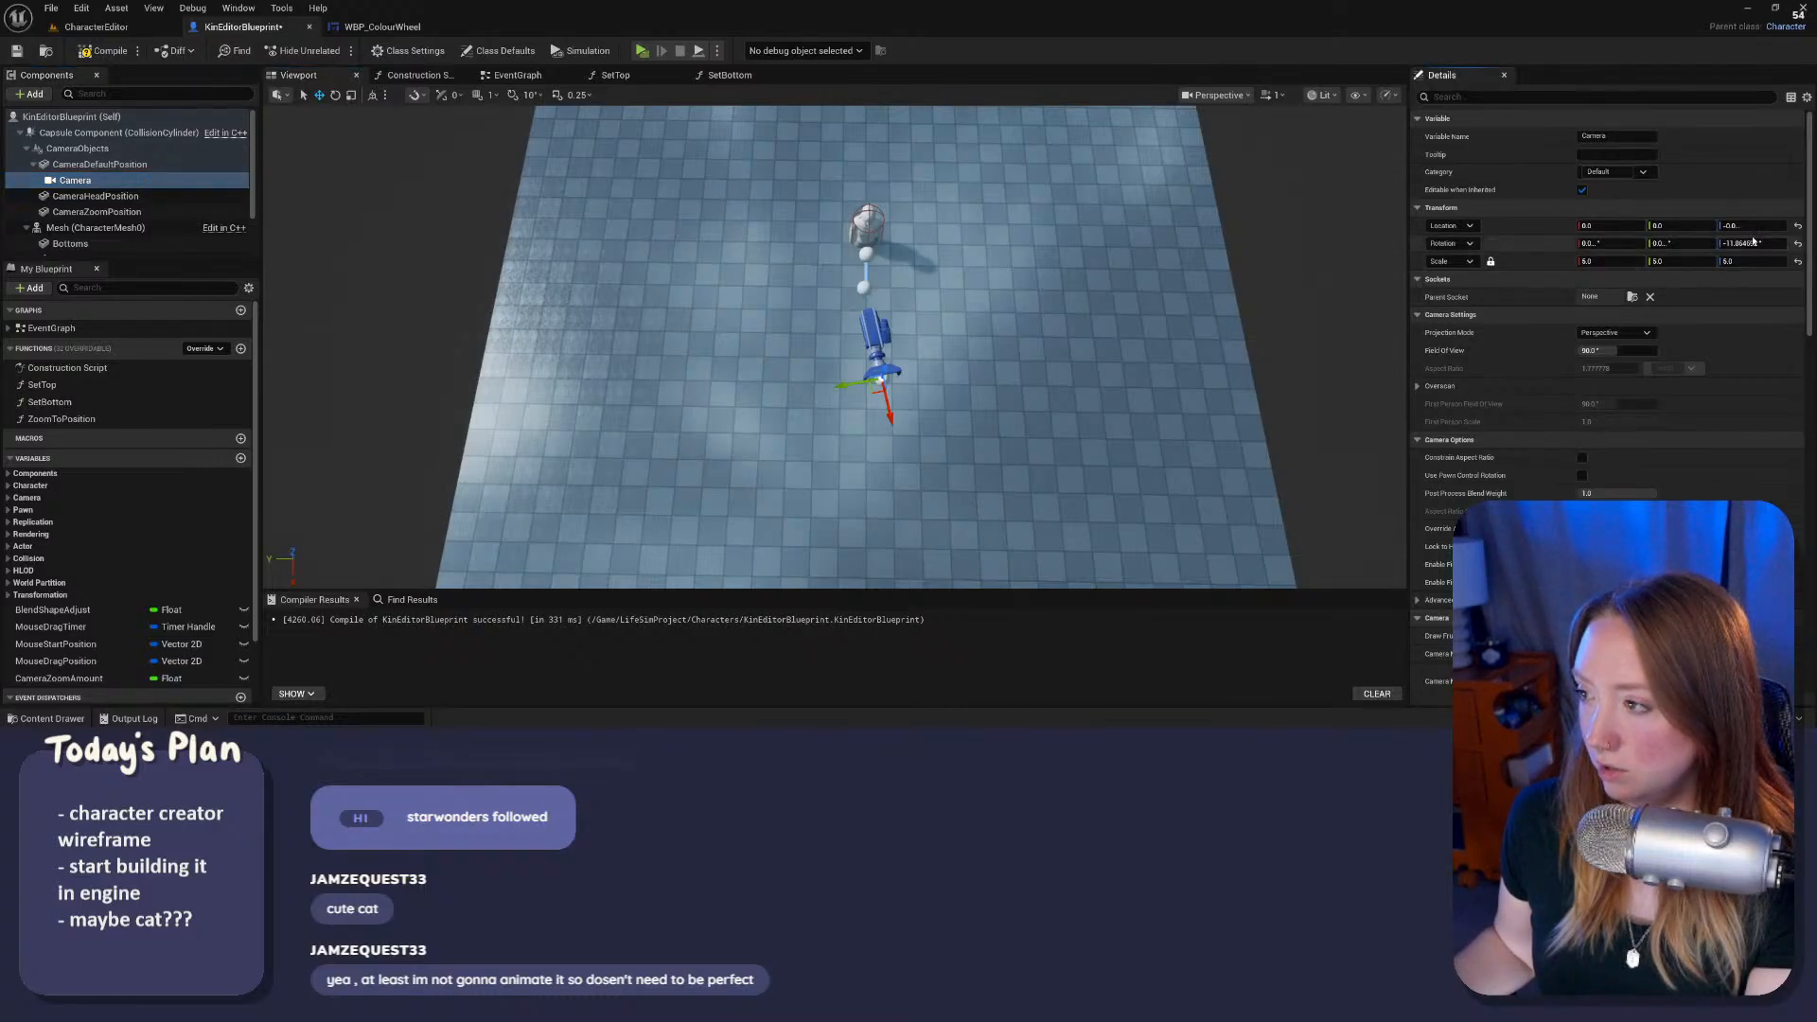
Step: Set the yaw rotation of the Camera component to 180° so it faces the character
{"action": "type", "text": "0"}
{"action": "key", "text": "Return"}
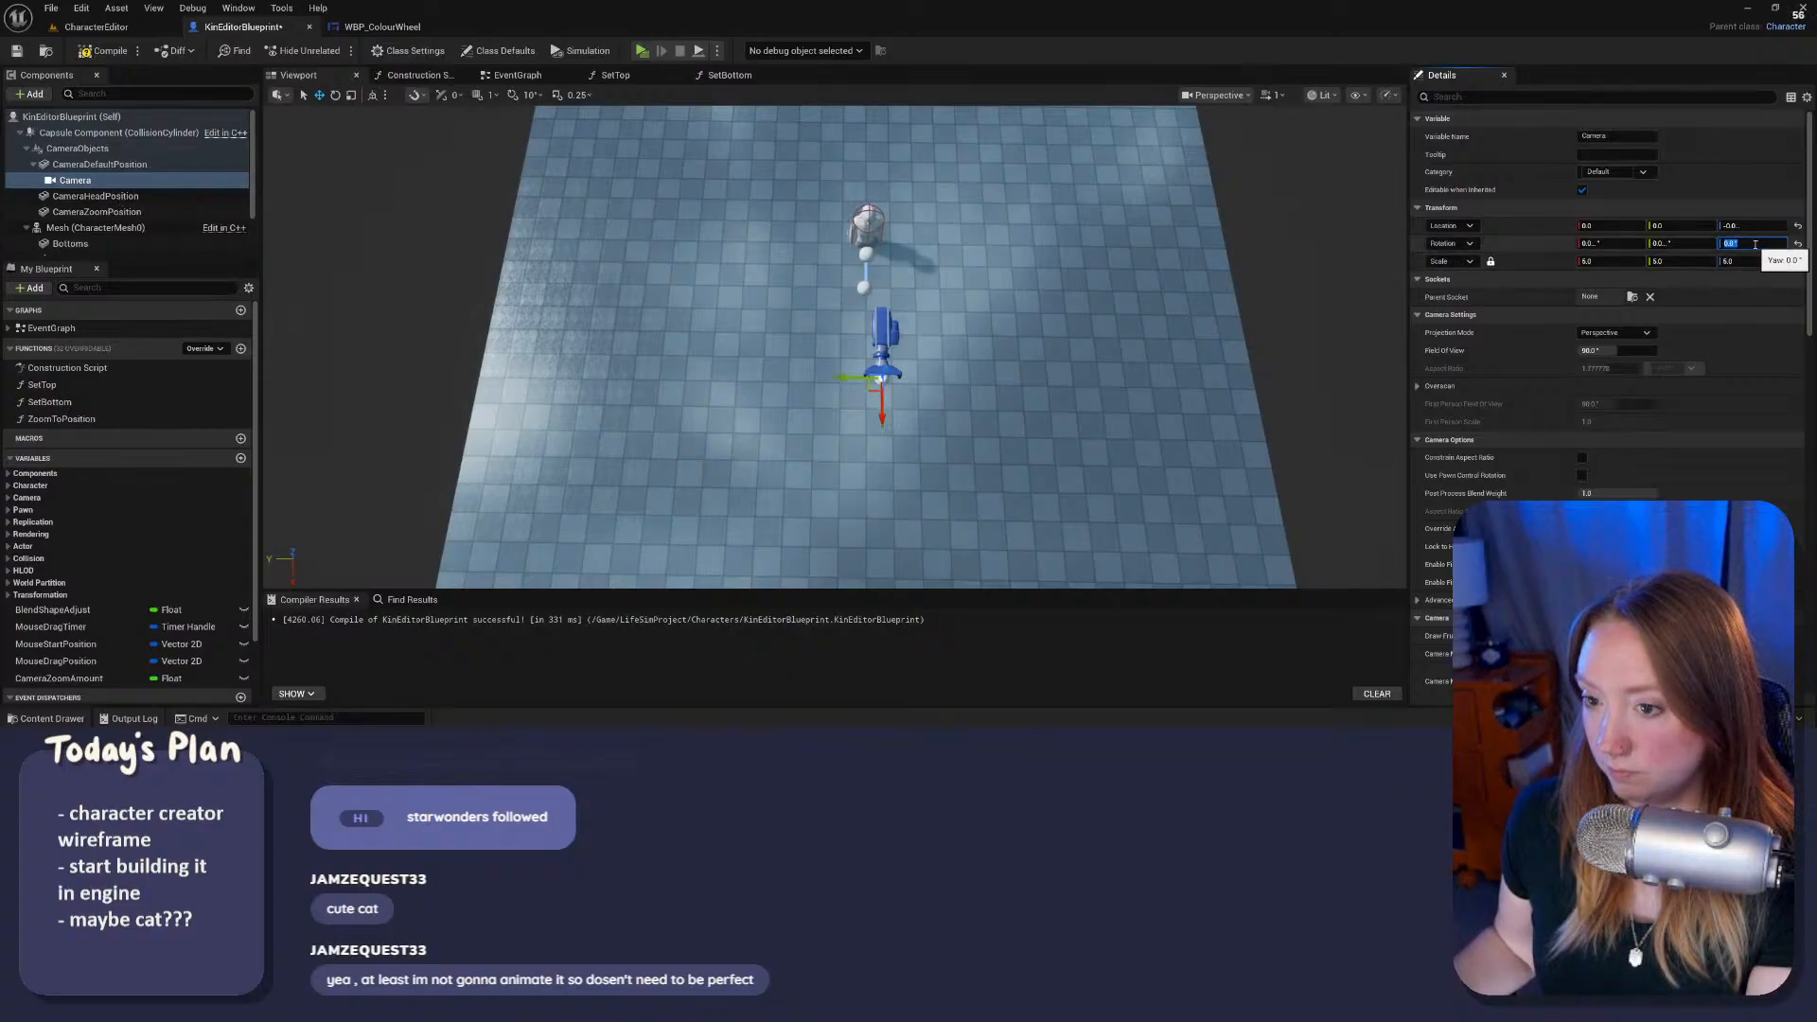
{"action": "type", "text": "180"}
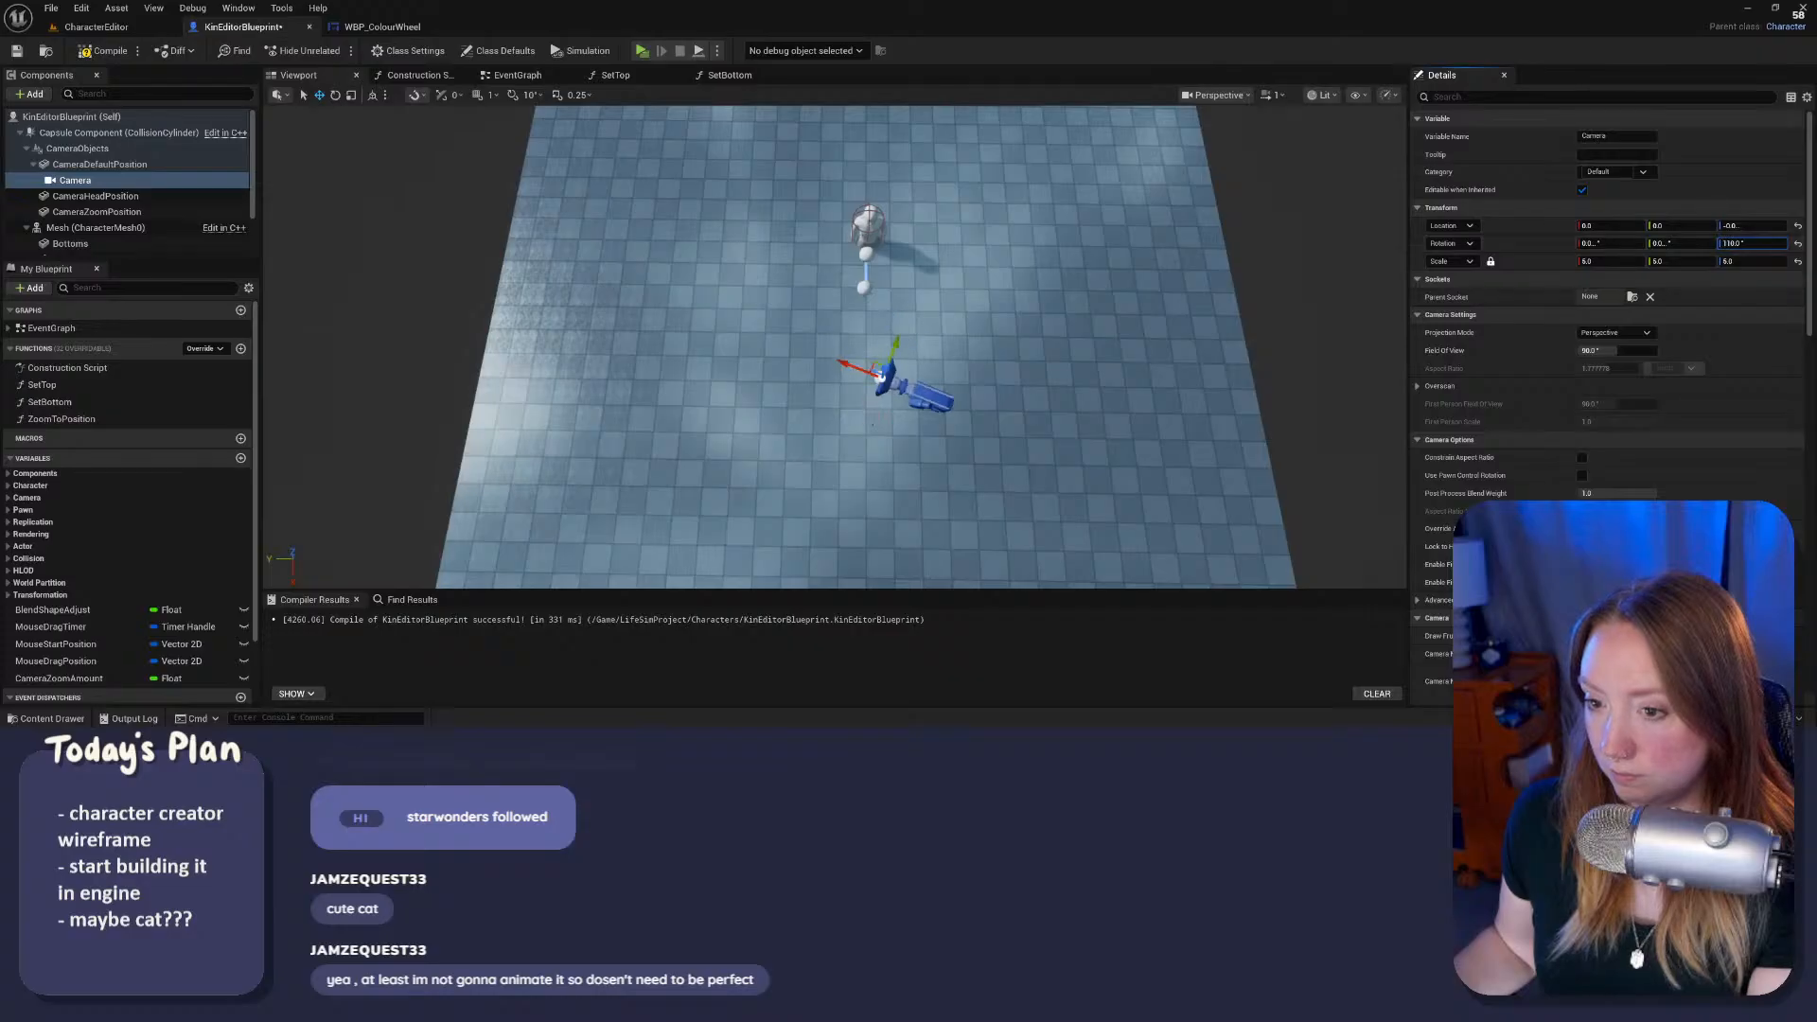
{"action": "key", "text": "Return"}
{"action": "left_click_drag", "start_coordinate": [1750, 243], "coordinate": [1744, 243]}
{"action": "left_click", "coordinate": [1749, 244]}
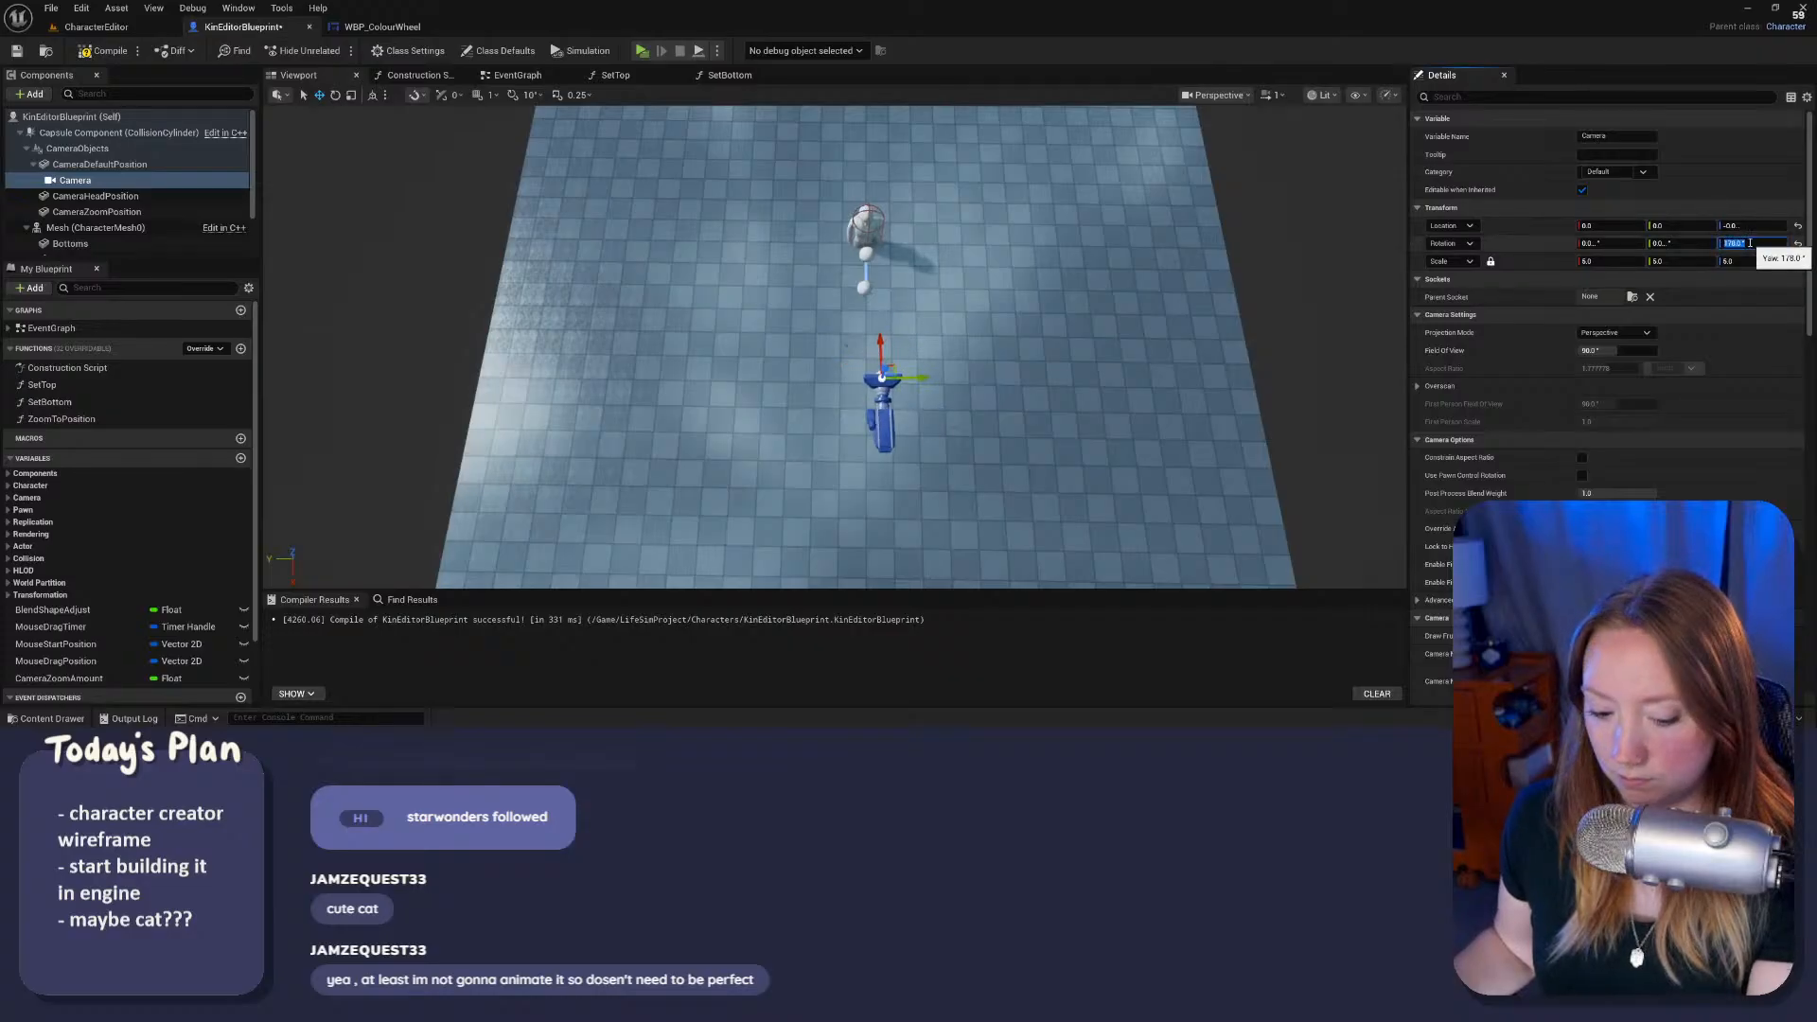
{"action": "type", "text": "180"}
{"action": "key", "text": "Return"}
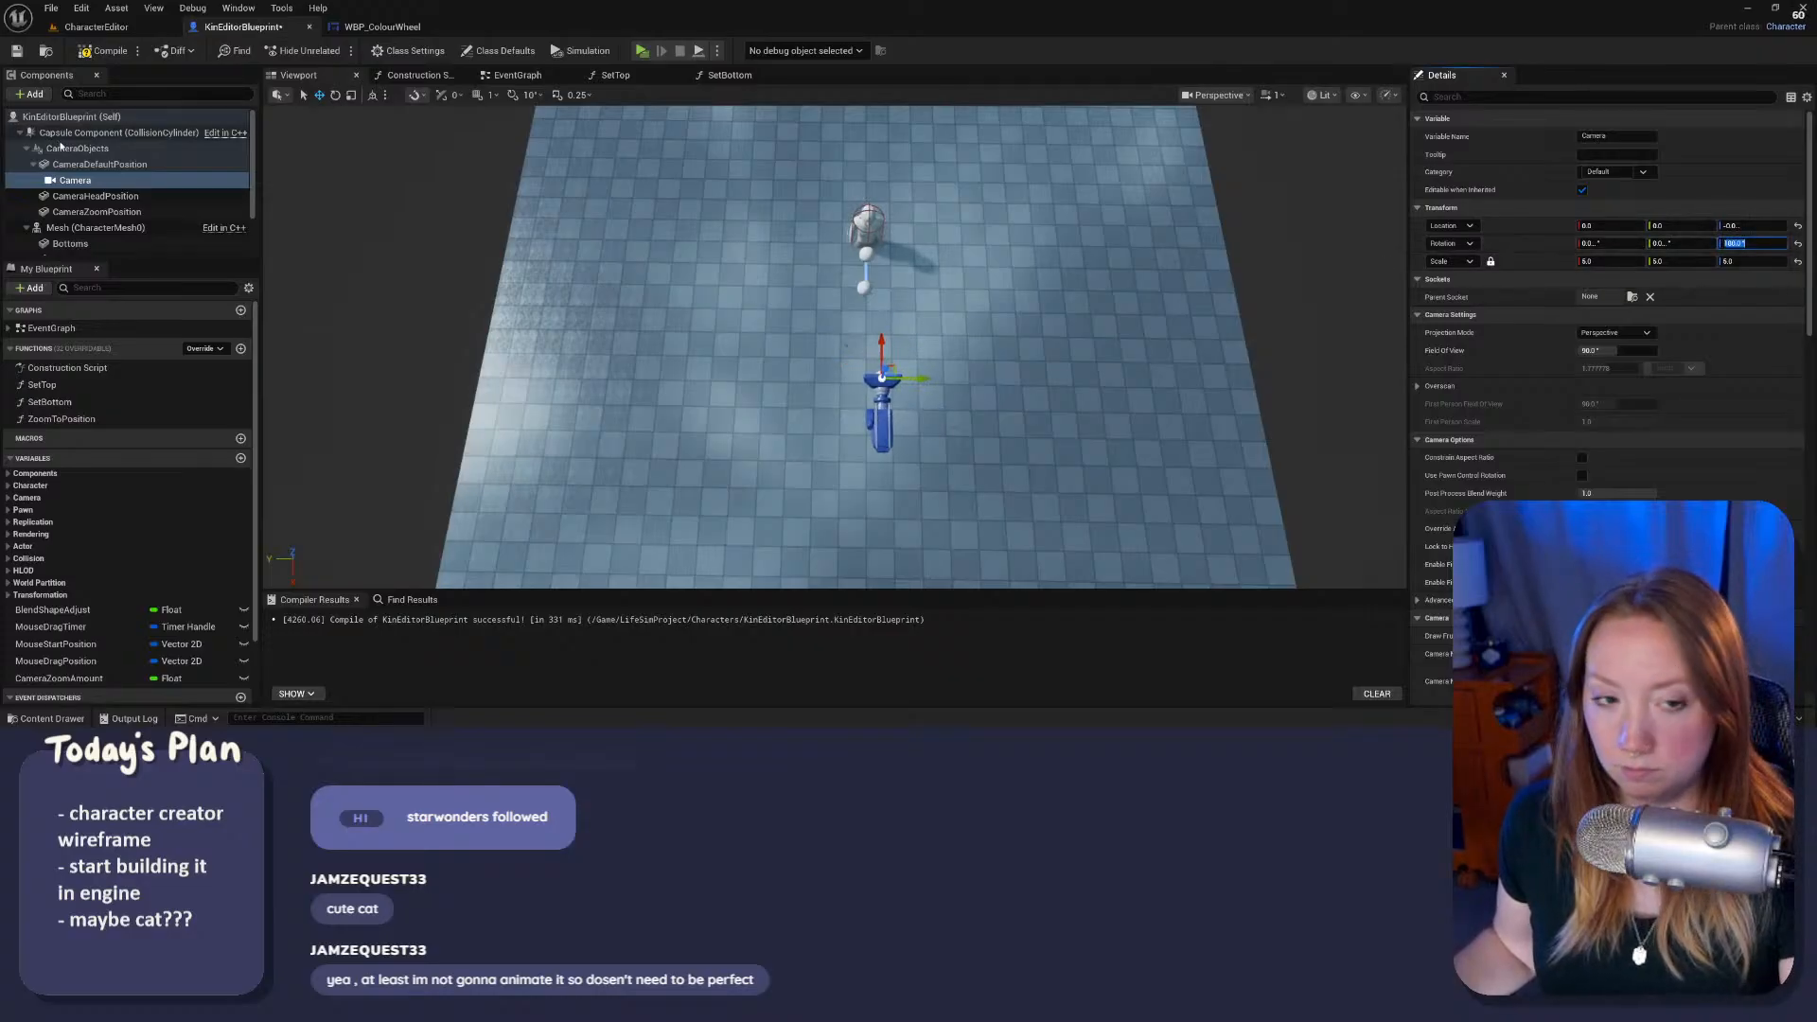
Step: Shift CameraDefaultPosition sideways along Y in line with the other camera position spheres and compile the blueprint
{"action": "left_click", "coordinate": [101, 165]}
{"action": "left_click_drag", "start_coordinate": [853, 375], "coordinate": [836, 375]}
{"action": "left_click", "coordinate": [104, 50]}
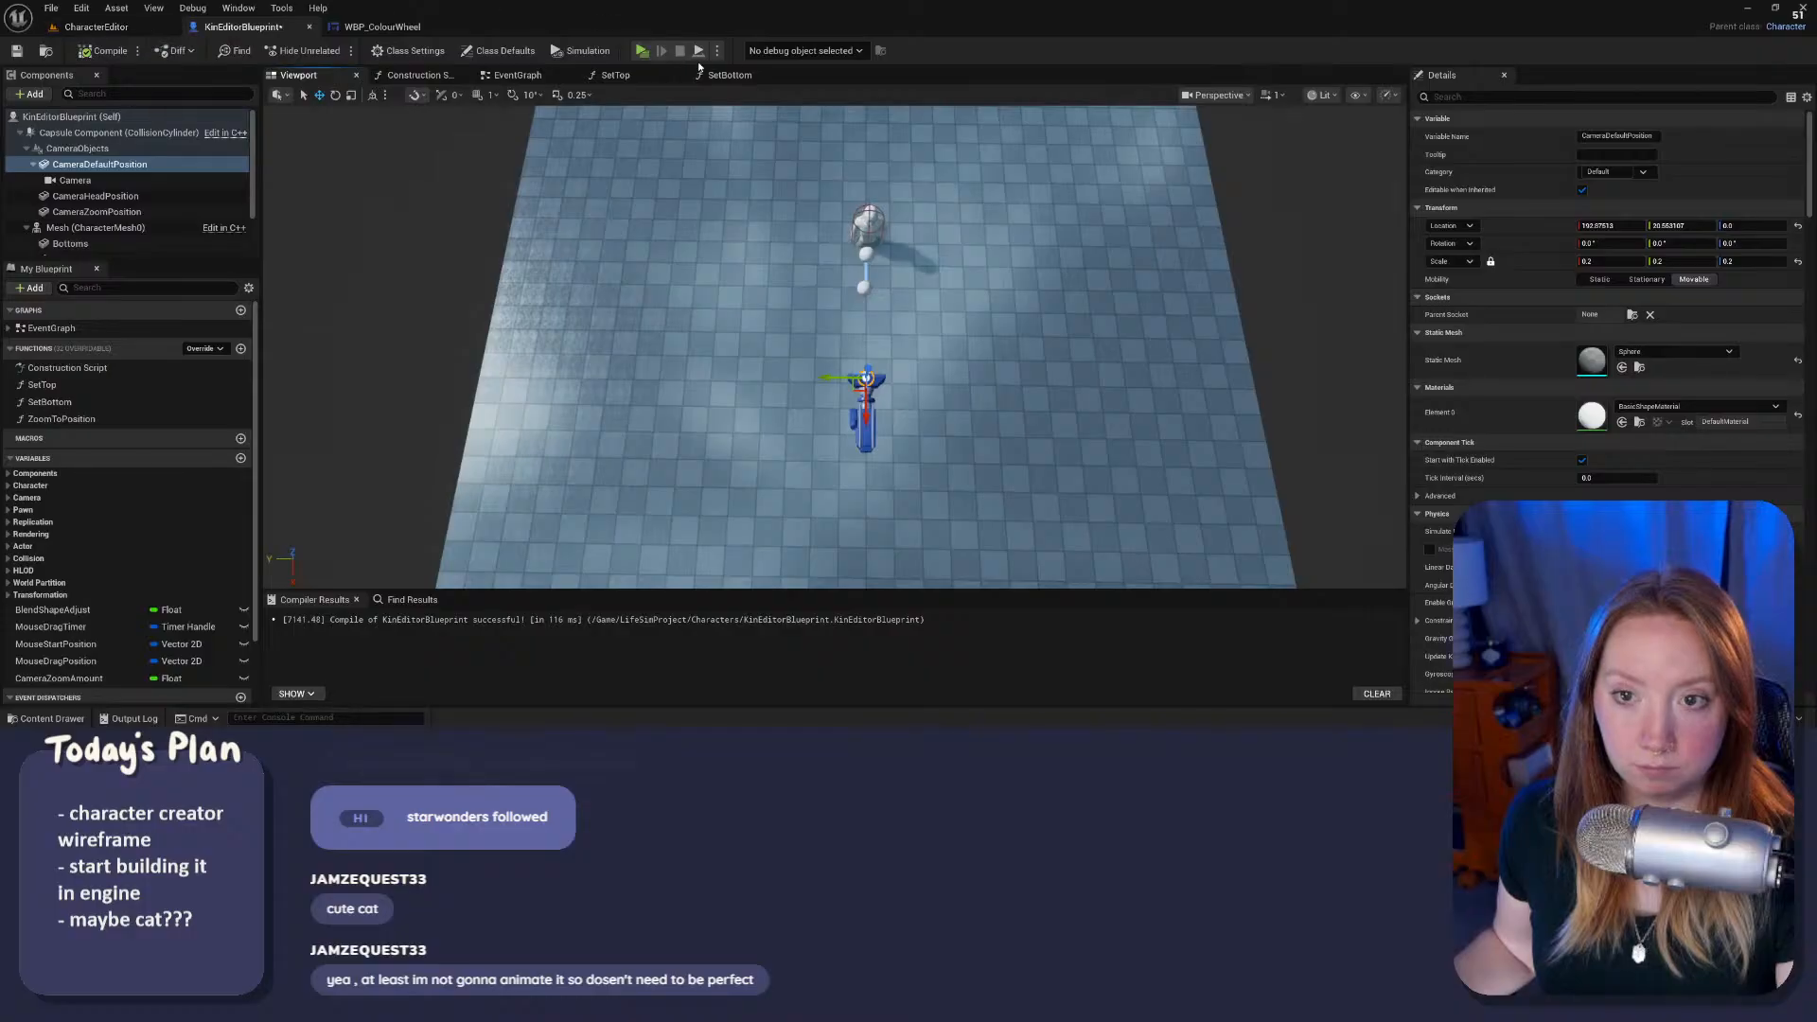
Step: Run the game preview and zoom the camera in and out on the character to check the framing
{"action": "key", "text": "alt+p"}
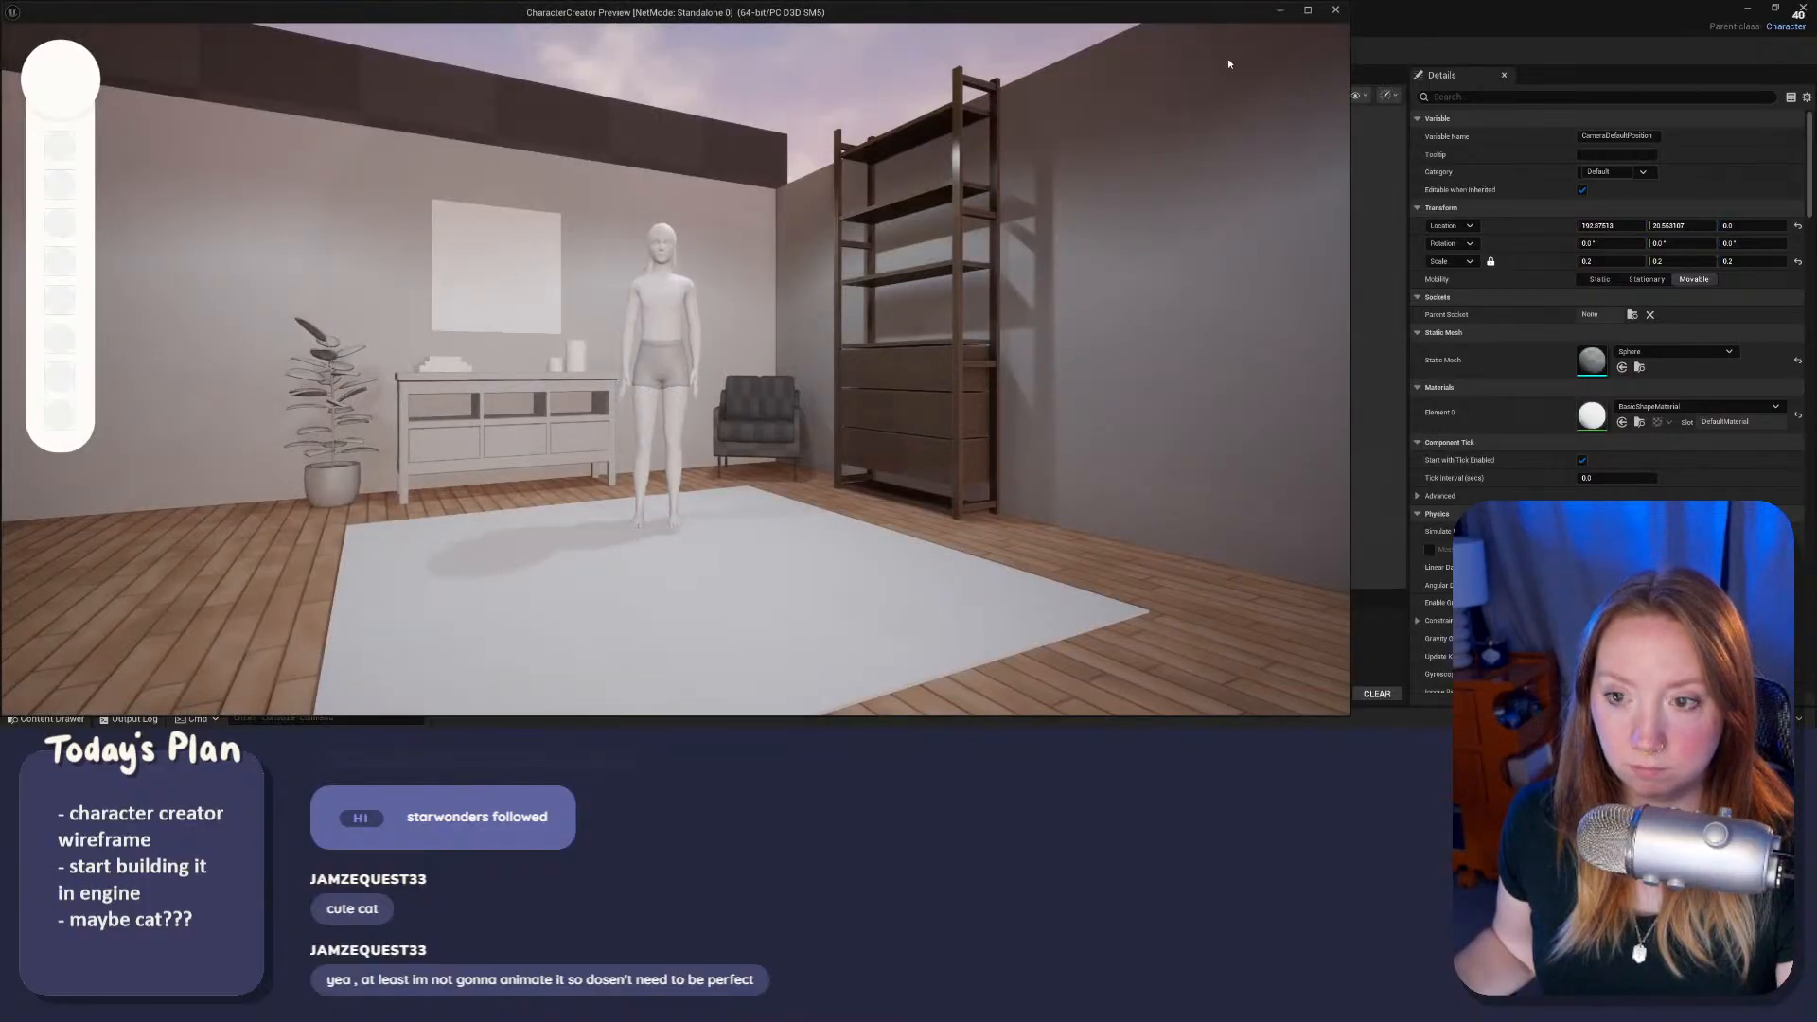
{"action": "scroll", "coordinate": [605, 455], "scroll_direction": "up", "scroll_amount": 2}
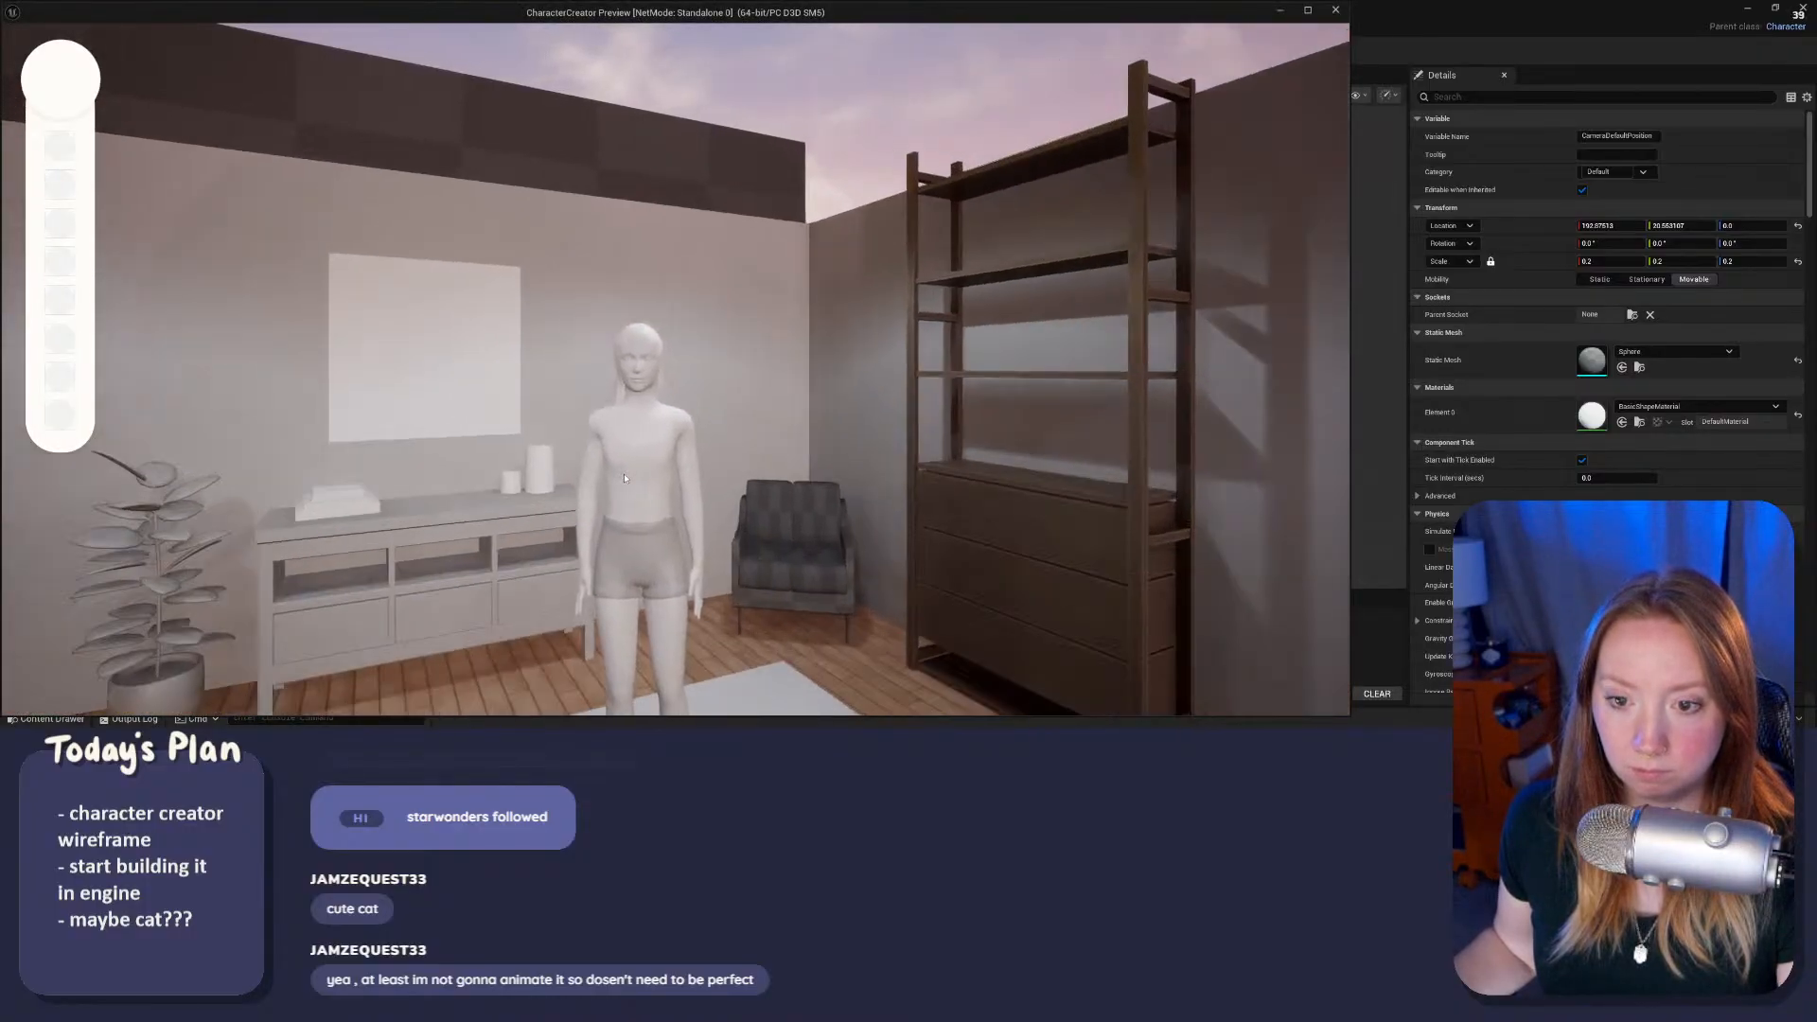
{"action": "scroll", "coordinate": [625, 482], "scroll_direction": "down", "scroll_amount": 2}
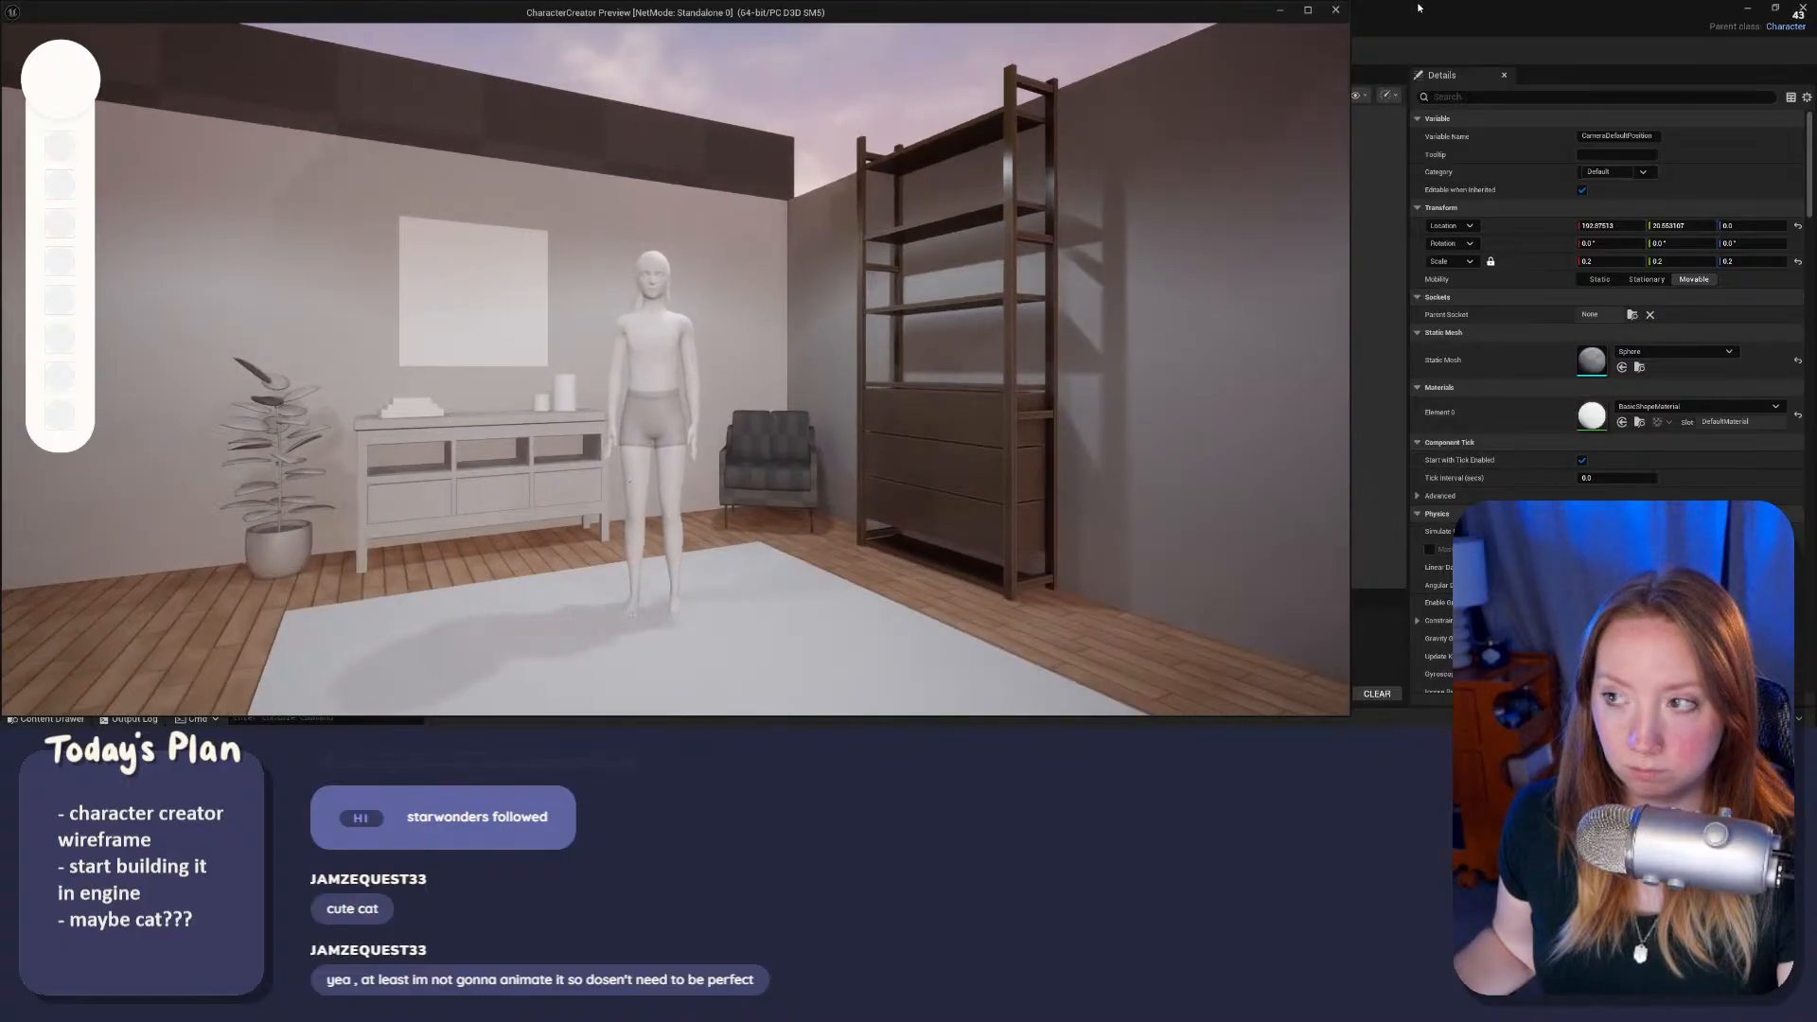
{"action": "key", "text": "Escape"}
Step: Move CameraDefaultPosition closer to the character along X and check the framing in a game preview
{"action": "left_click_drag", "start_coordinate": [865, 420], "coordinate": [865, 369]}
{"action": "left_click", "coordinate": [641, 52]}
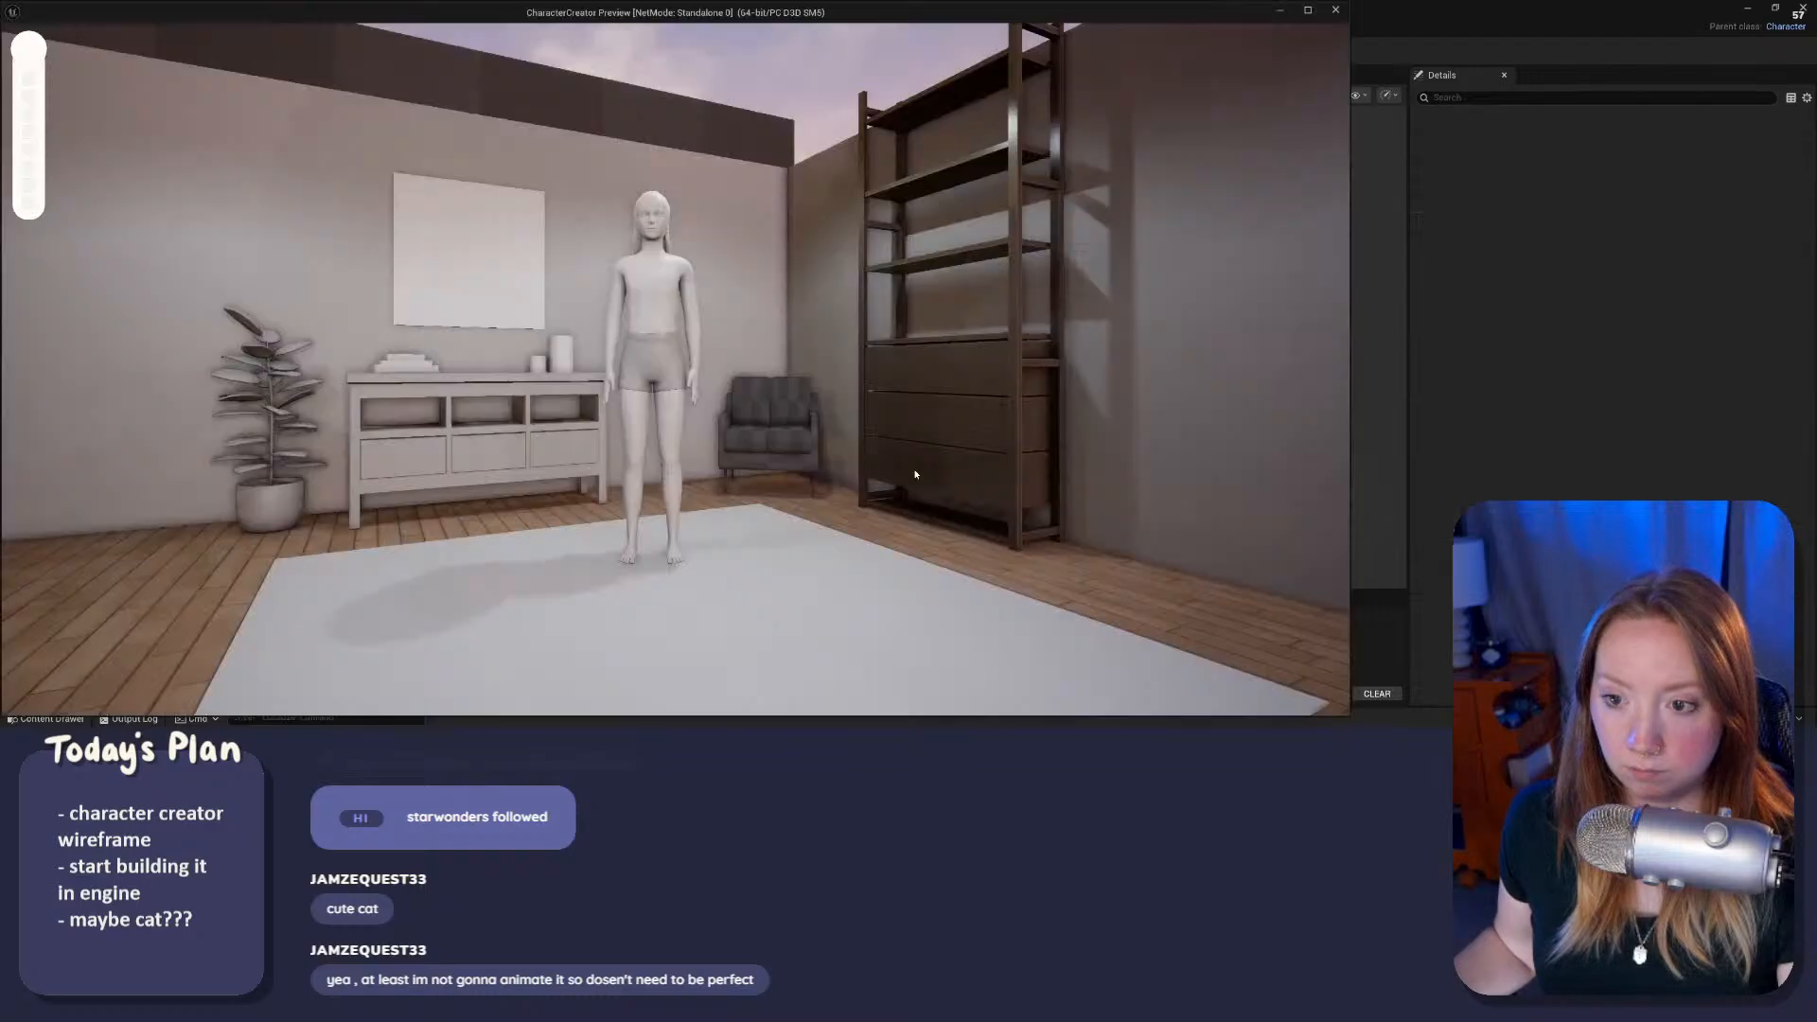
{"action": "key", "text": "Escape"}
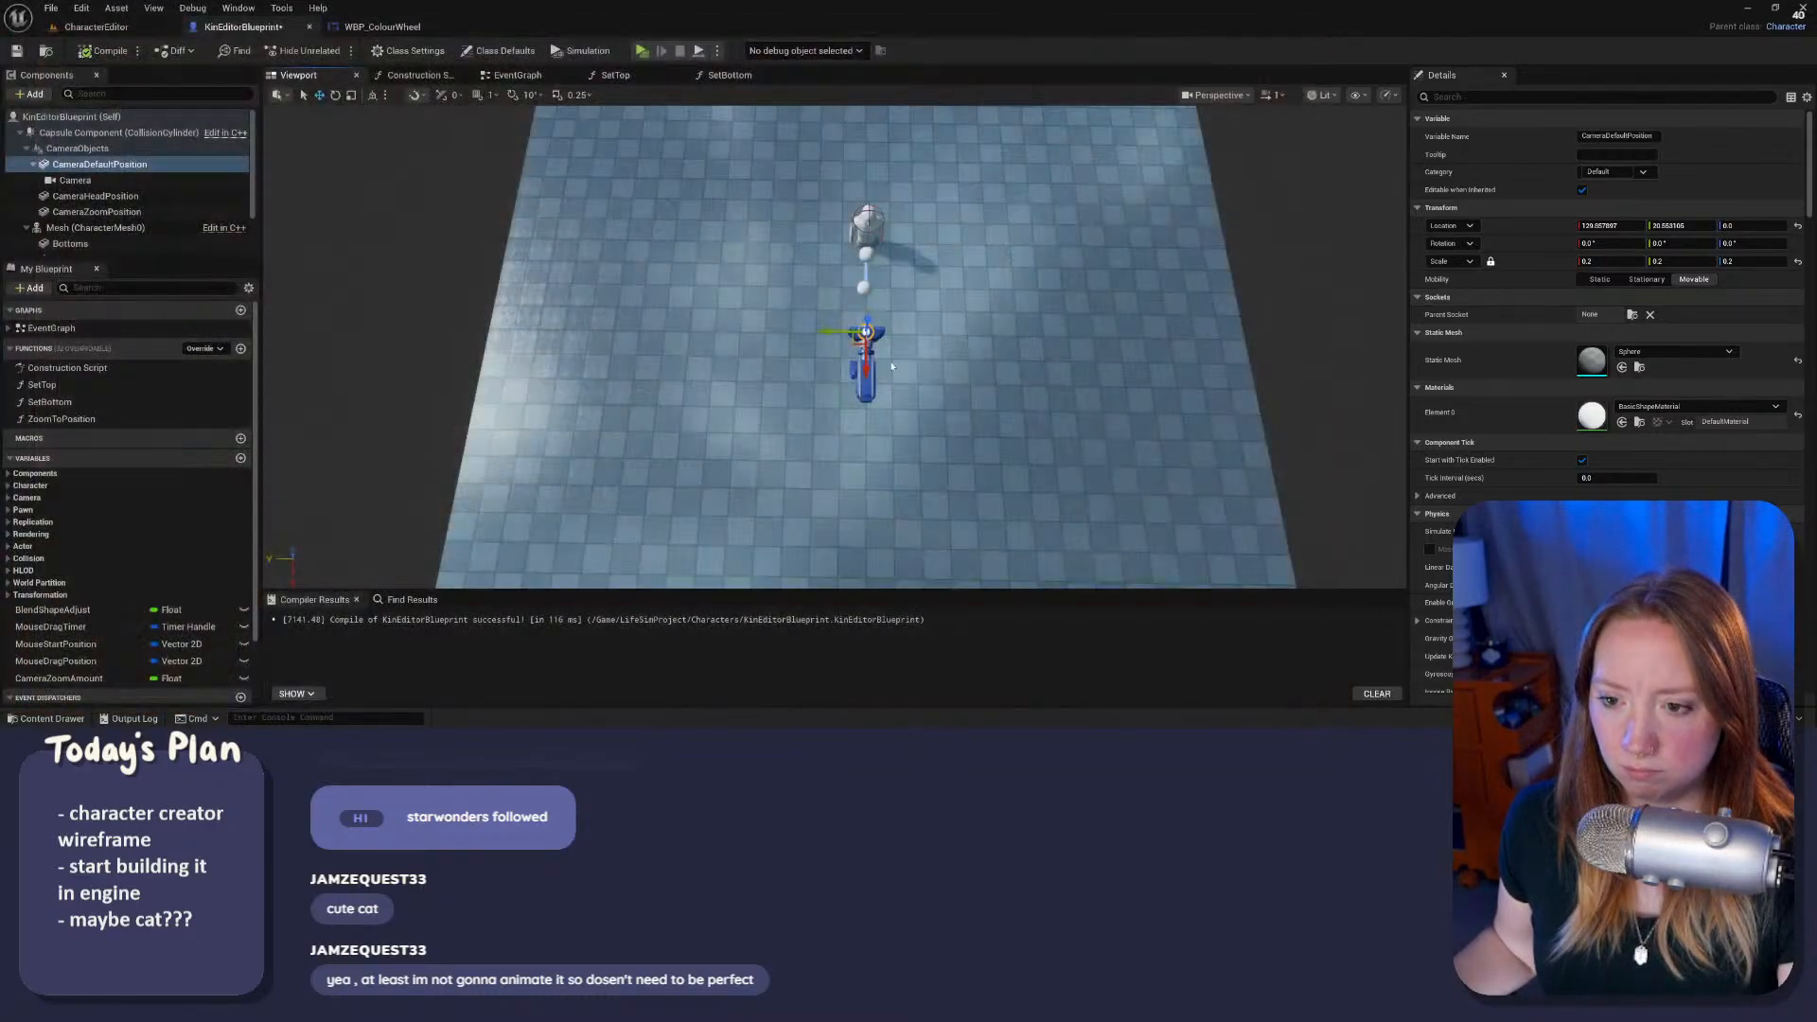
Step: Nudge CameraDefaultPosition slightly closer to the character along X and run the game preview
{"action": "left_click_drag", "start_coordinate": [863, 367], "coordinate": [871, 299]}
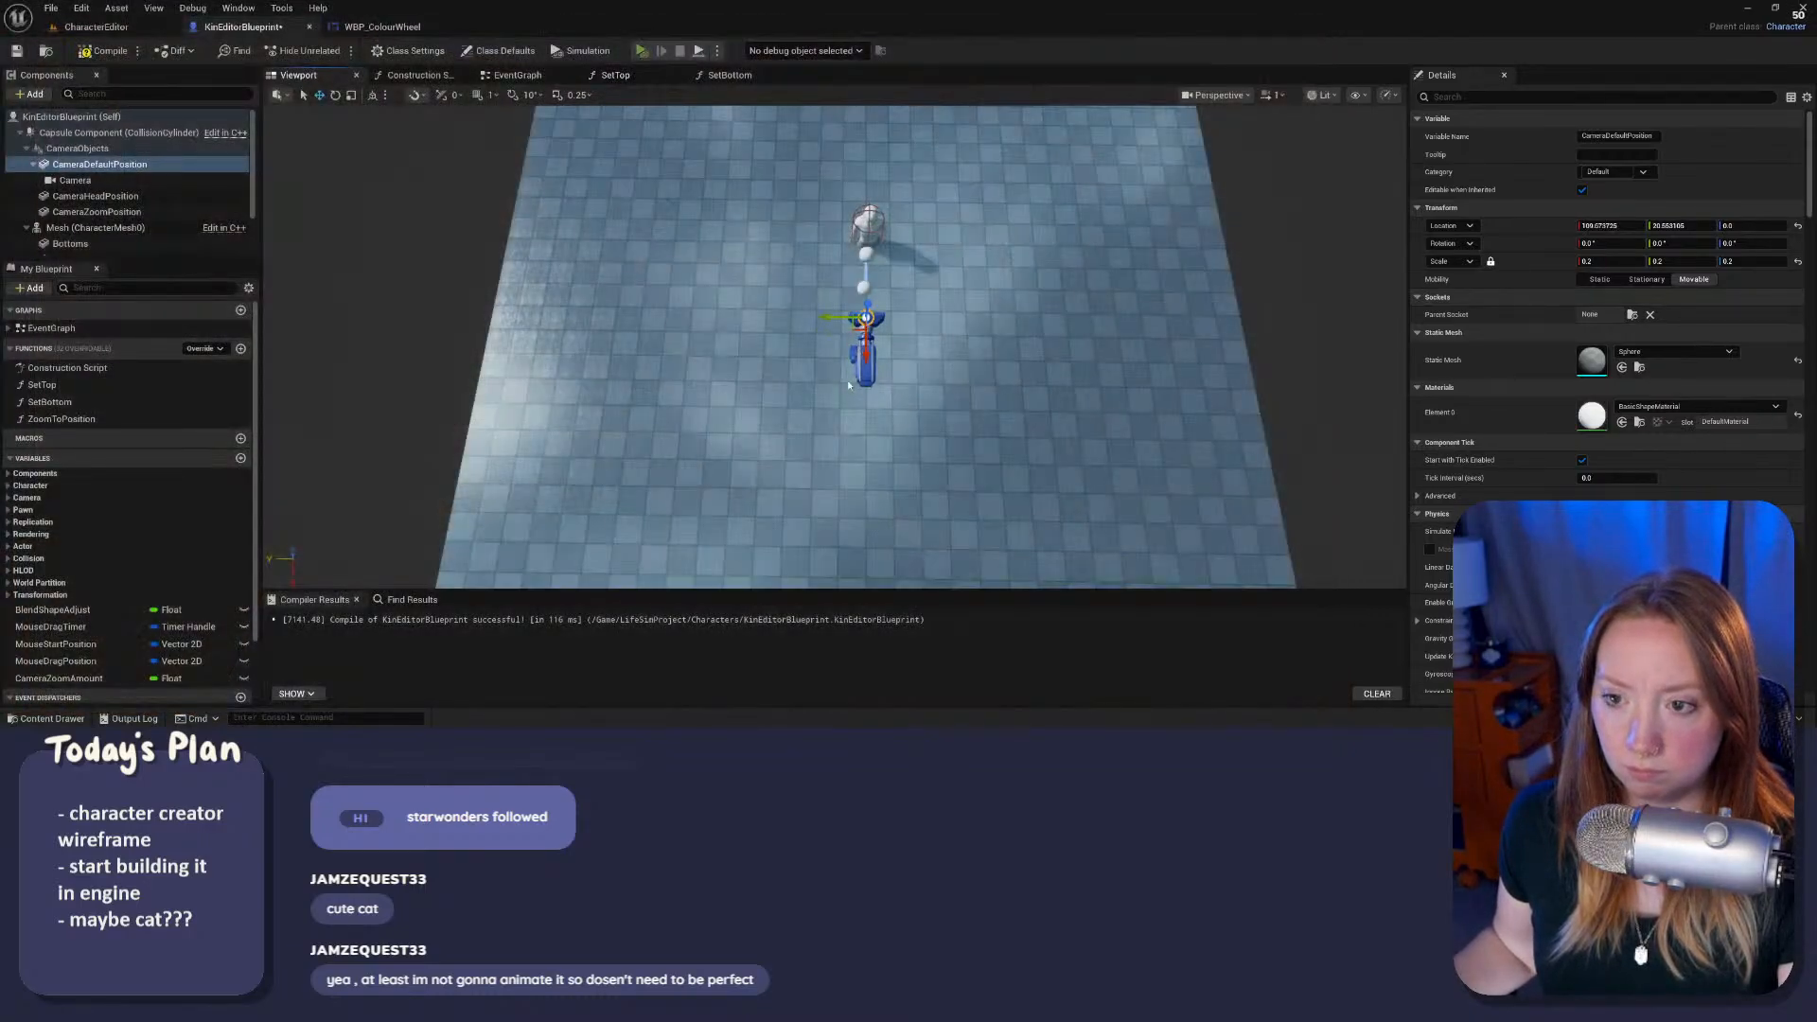
{"action": "key", "text": "alt+p"}
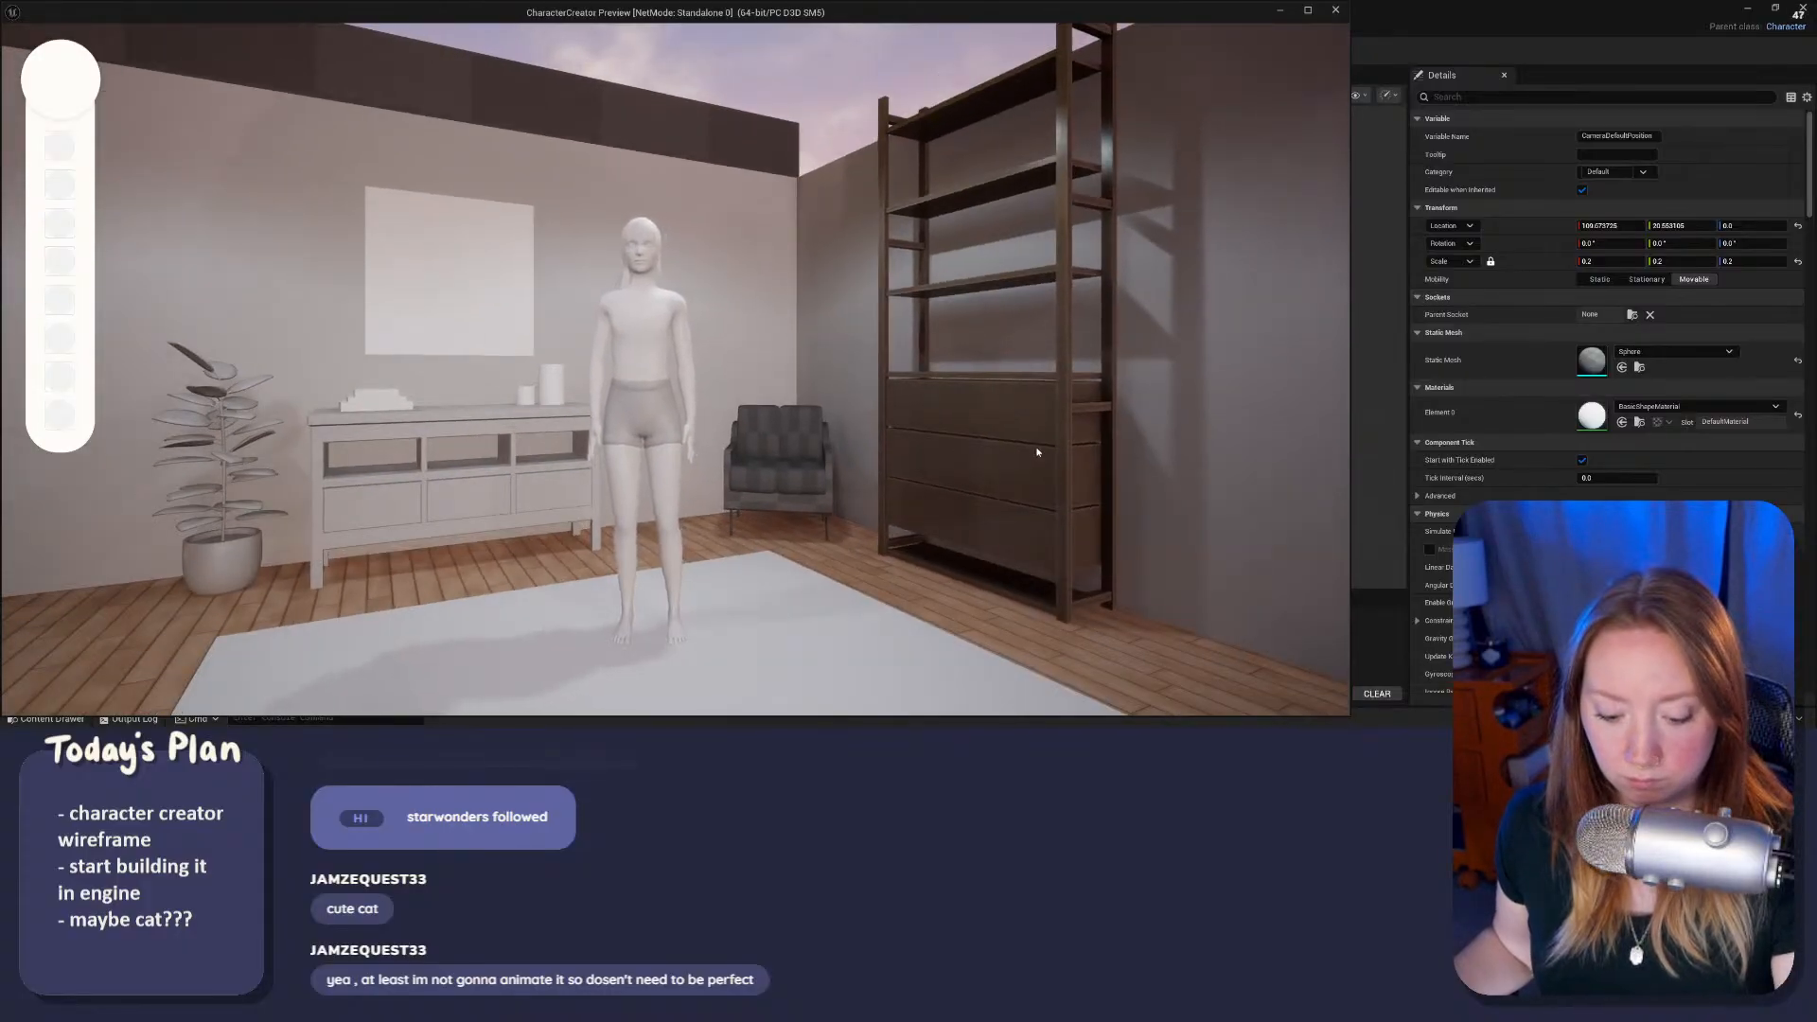
Step: Capture a screenshot of the whole game preview window and paste it into the blank Affinity Designer document
{"action": "key", "text": "super+shift+s"}
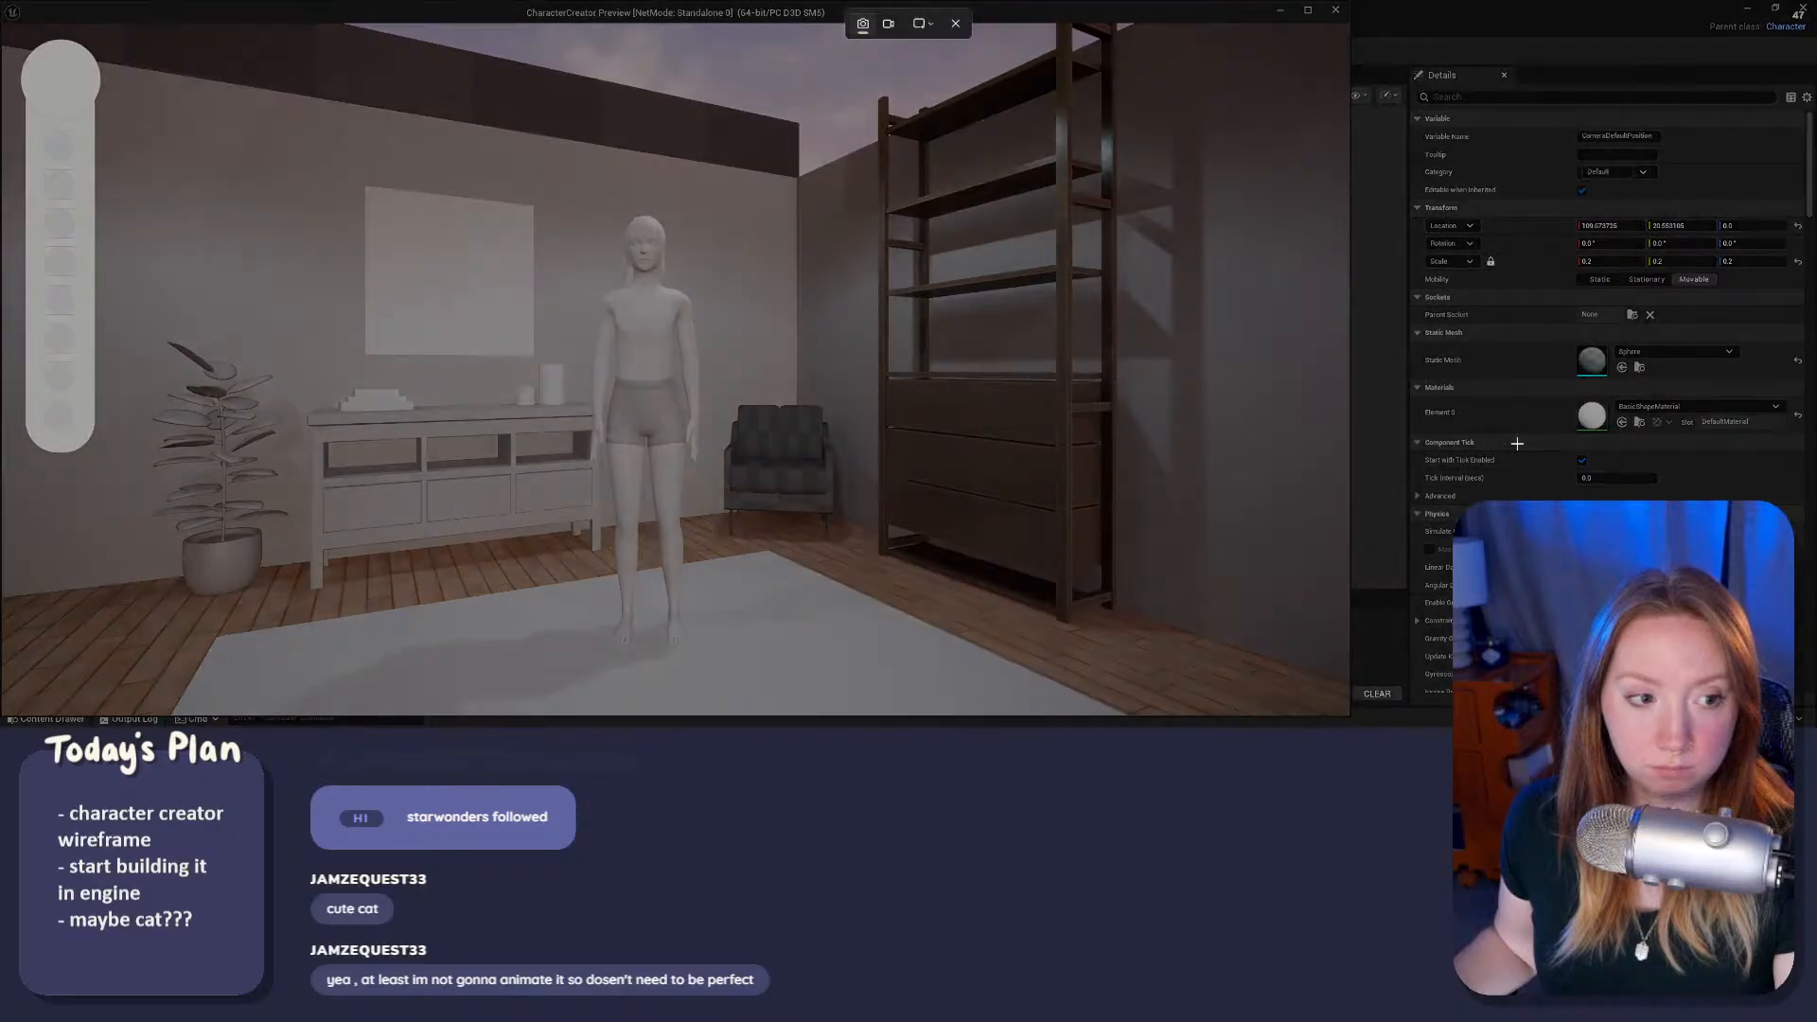
{"action": "key", "text": "Escape"}
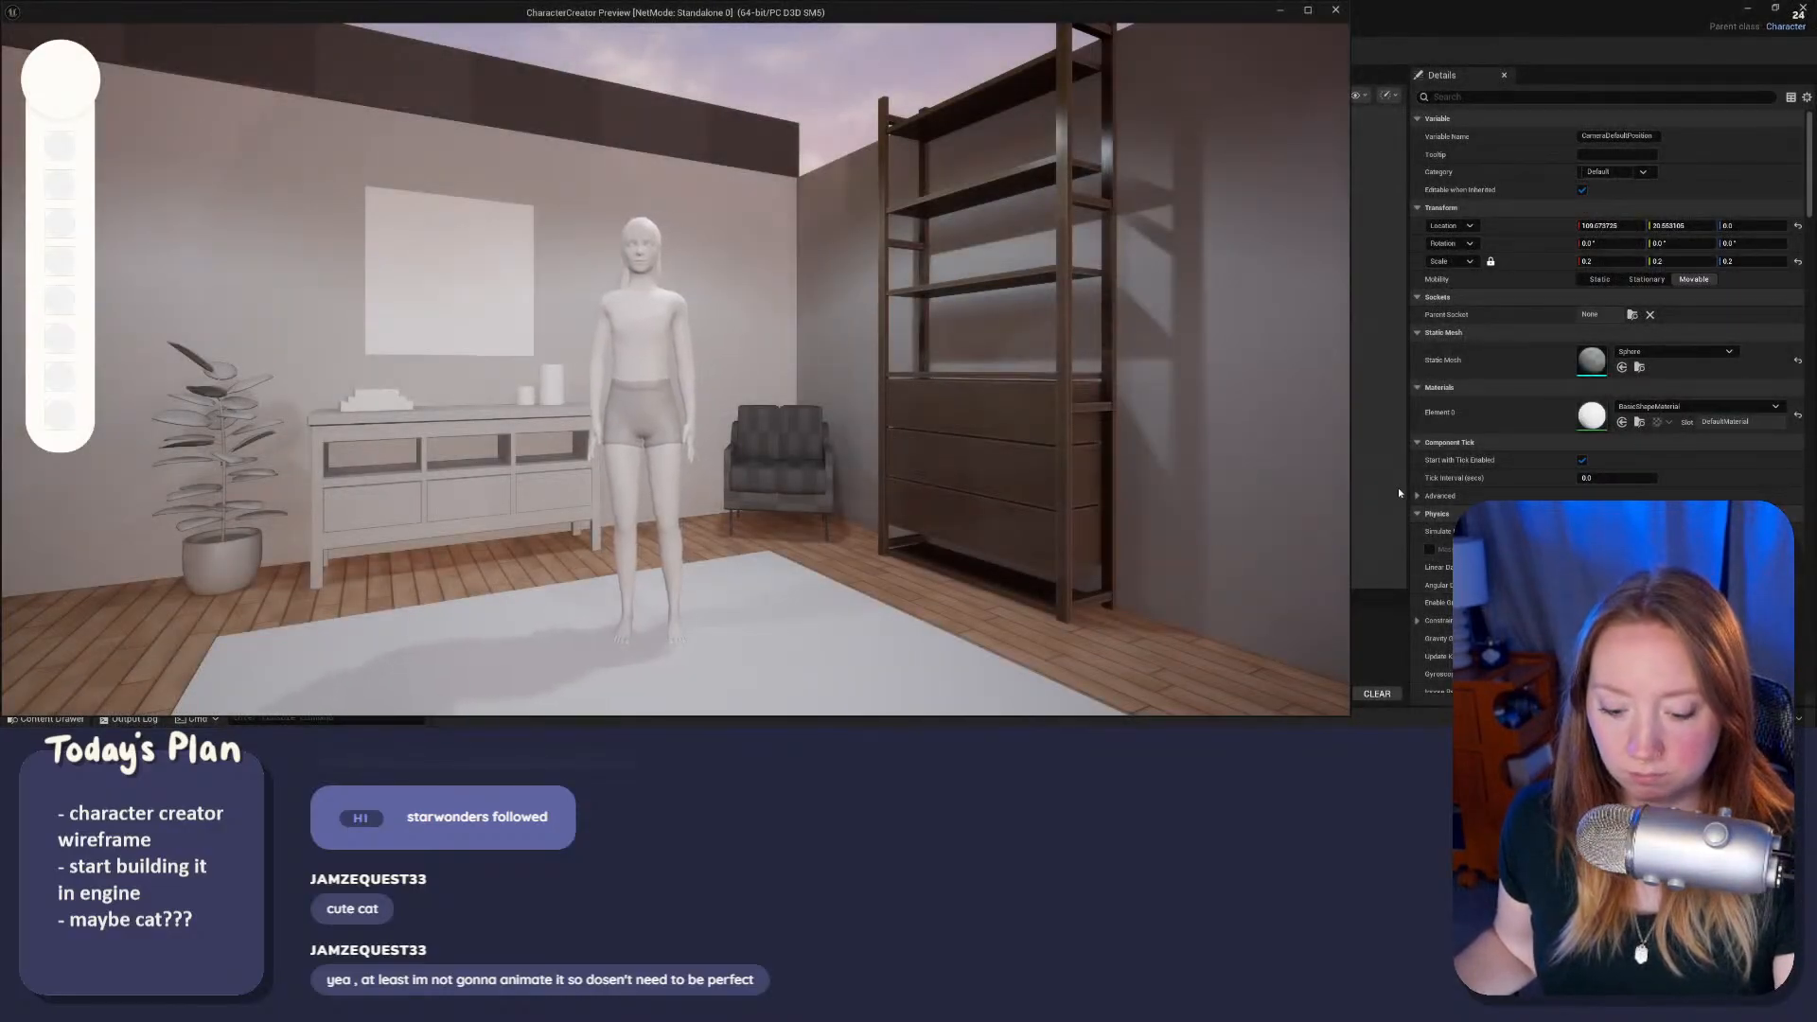
{"action": "key", "text": "super+shift+s"}
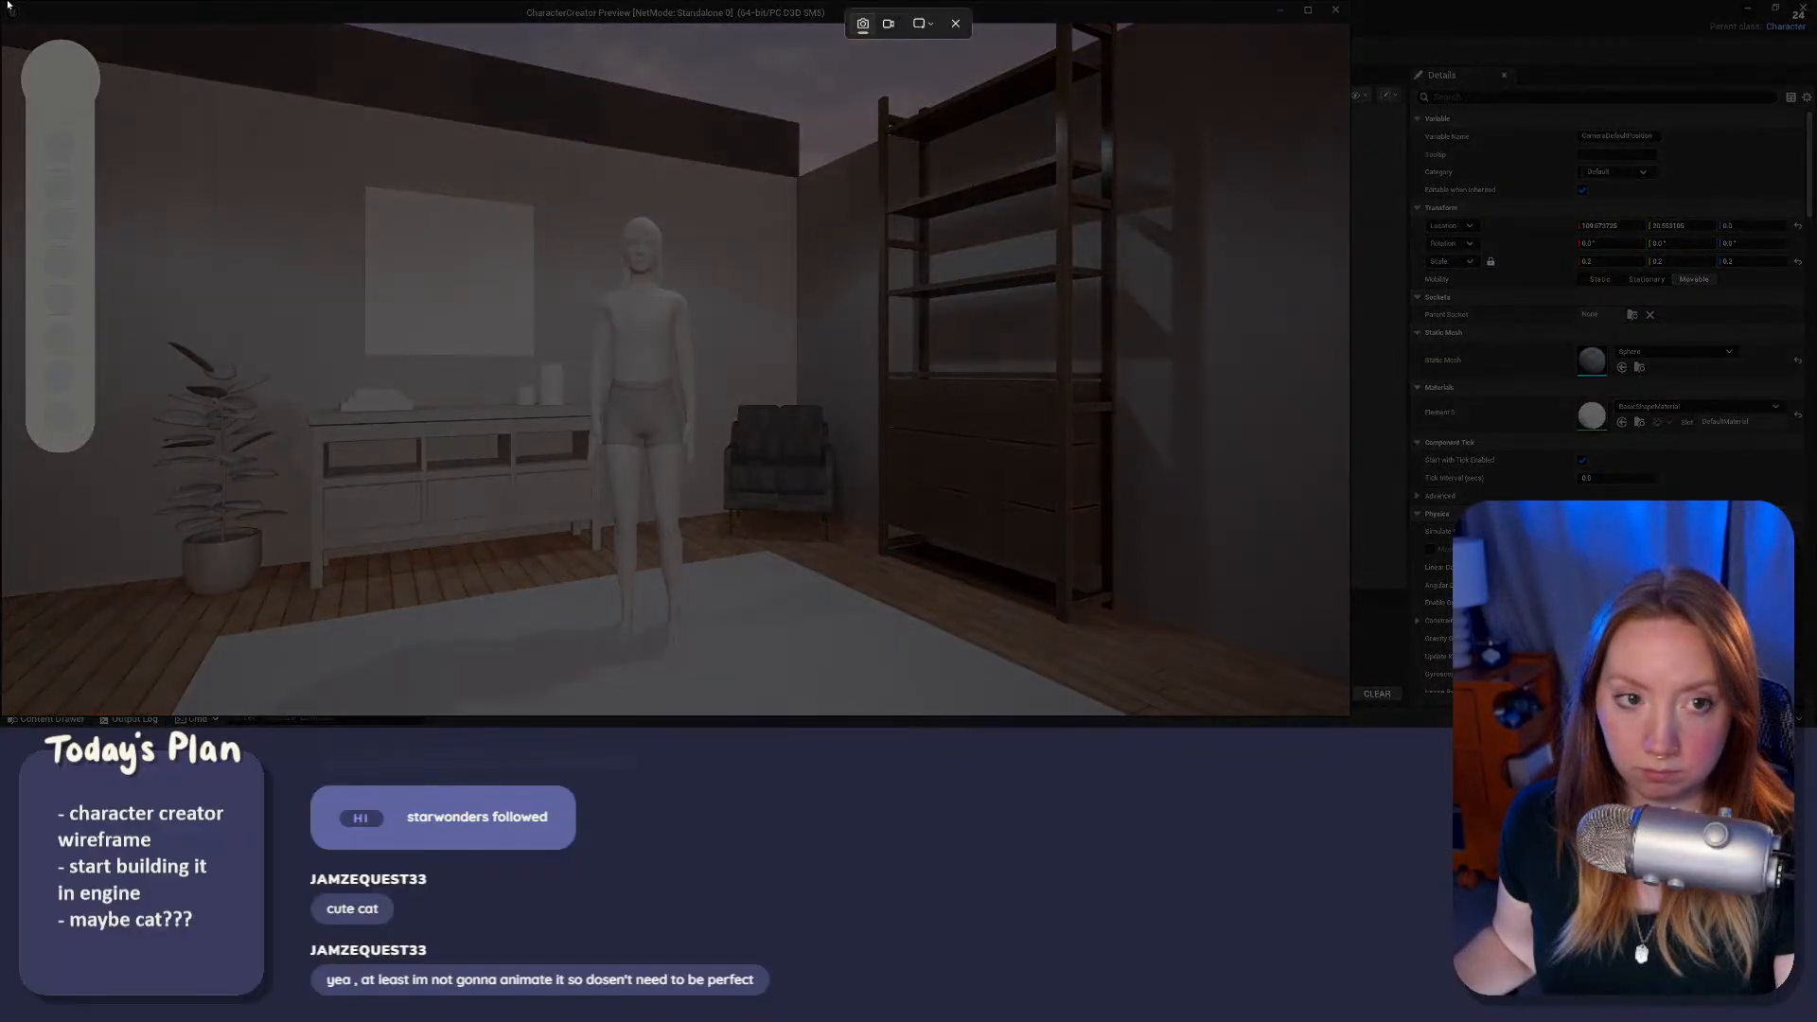
{"action": "left_click_drag", "start_coordinate": [3, 3], "coordinate": [1350, 719]}
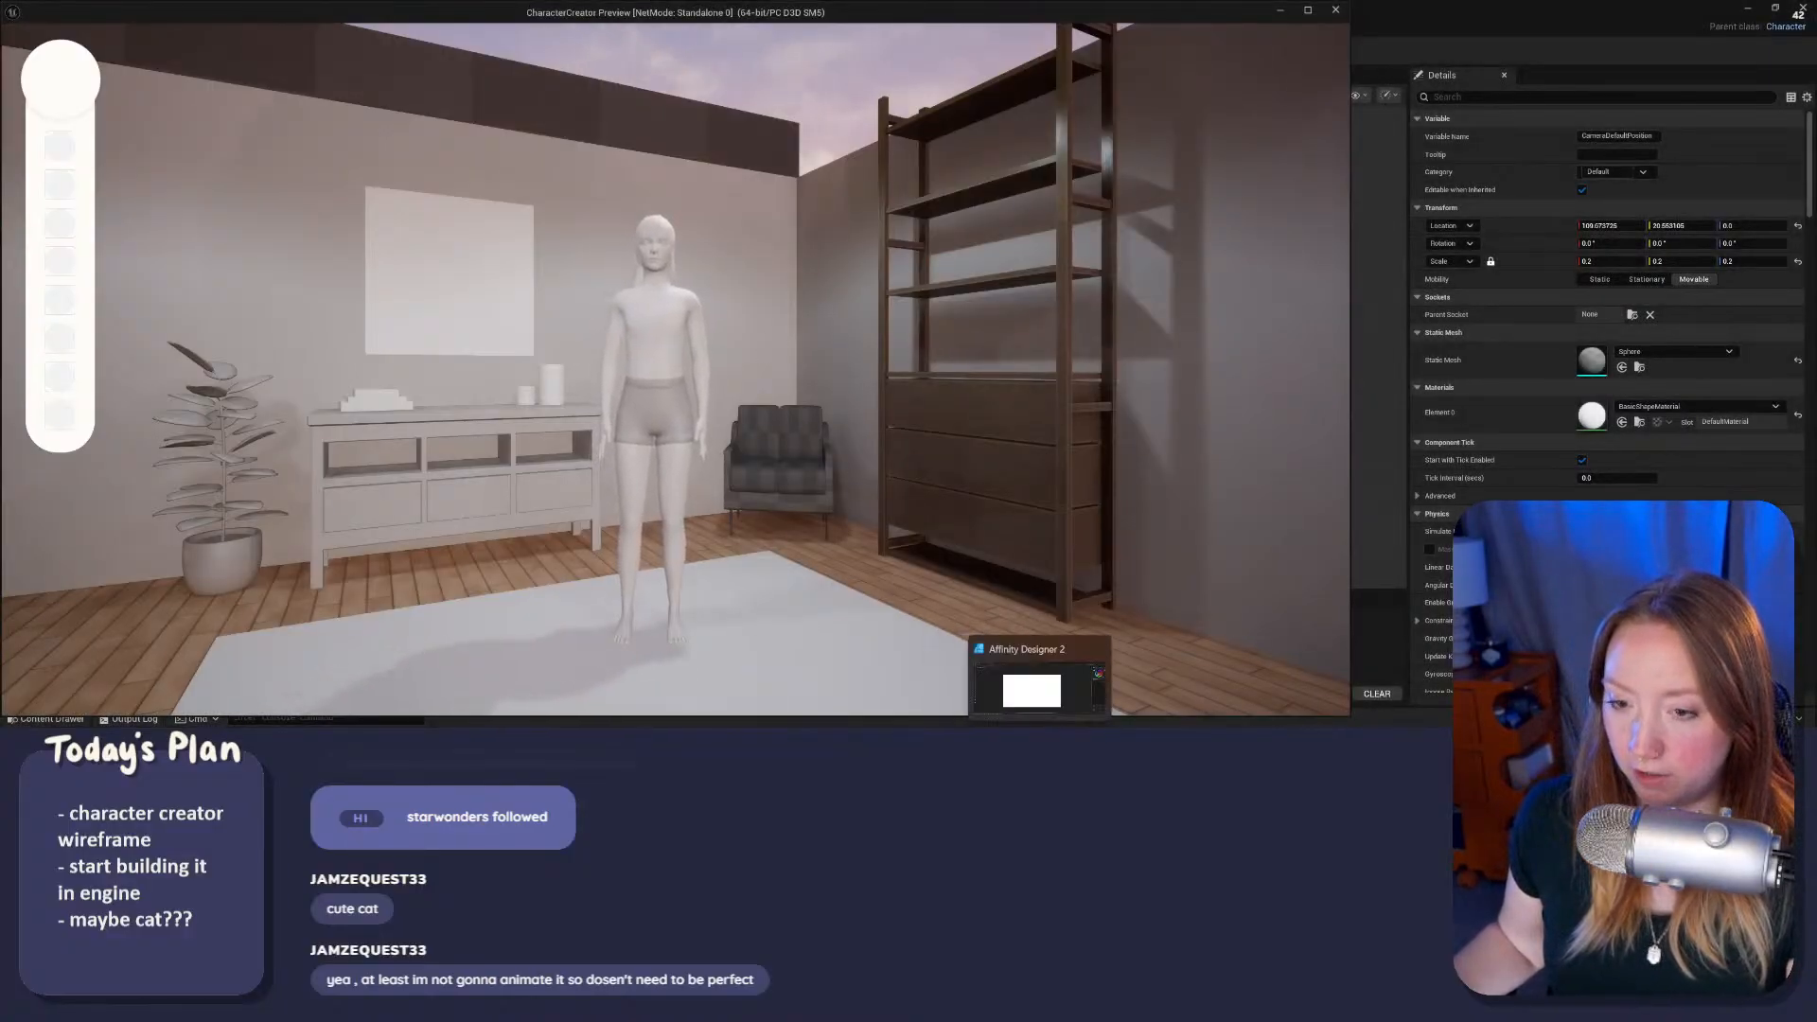
{"action": "left_click", "coordinate": [1039, 743]}
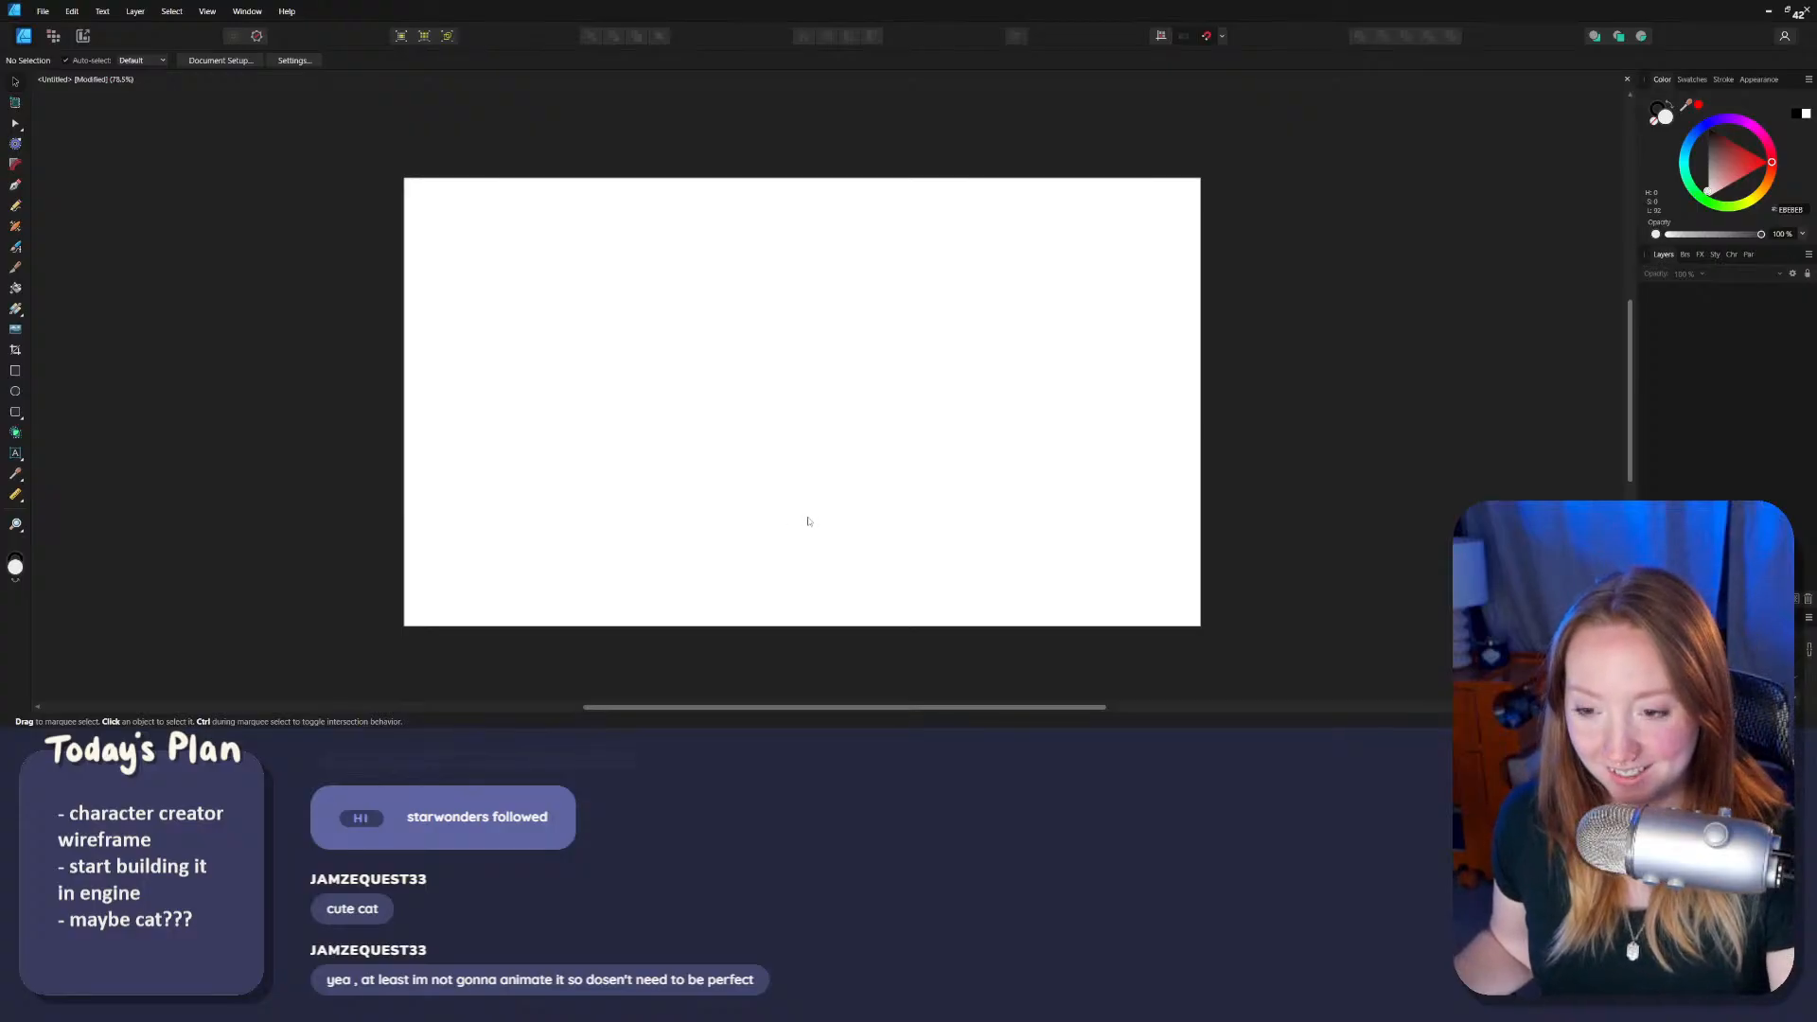
{"action": "key", "text": "ctrl+v"}
Step: Align the pasted screenshot with the artboard's upper-left corner and scale it to about 81% to cover the artboard height
{"action": "left_click_drag", "start_coordinate": [534, 349], "coordinate": [632, 402]}
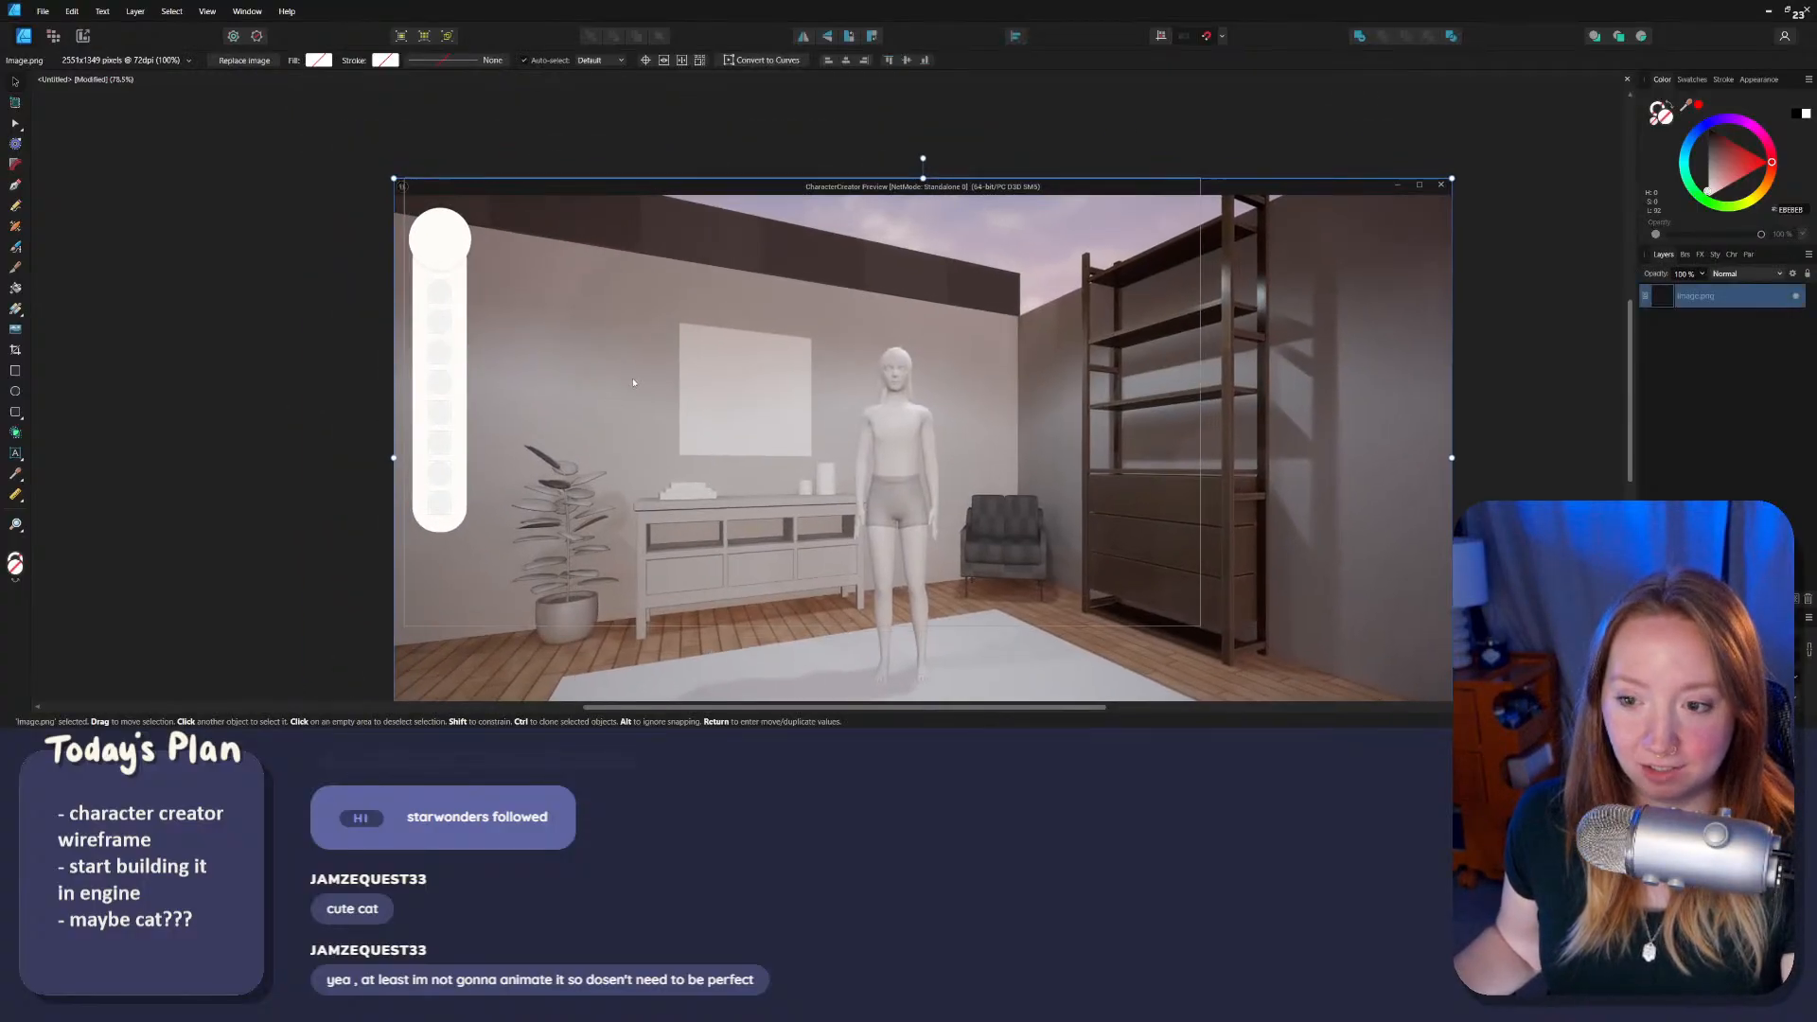
{"action": "scroll", "coordinate": [633, 380], "scroll_direction": "down", "scroll_amount": 4}
{"action": "left_click_drag", "start_coordinate": [969, 525], "coordinate": [901, 446]}
{"action": "scroll", "coordinate": [733, 424], "scroll_direction": "up", "scroll_amount": 4}
{"action": "left_click_drag", "start_coordinate": [666, 409], "coordinate": [659, 387]}
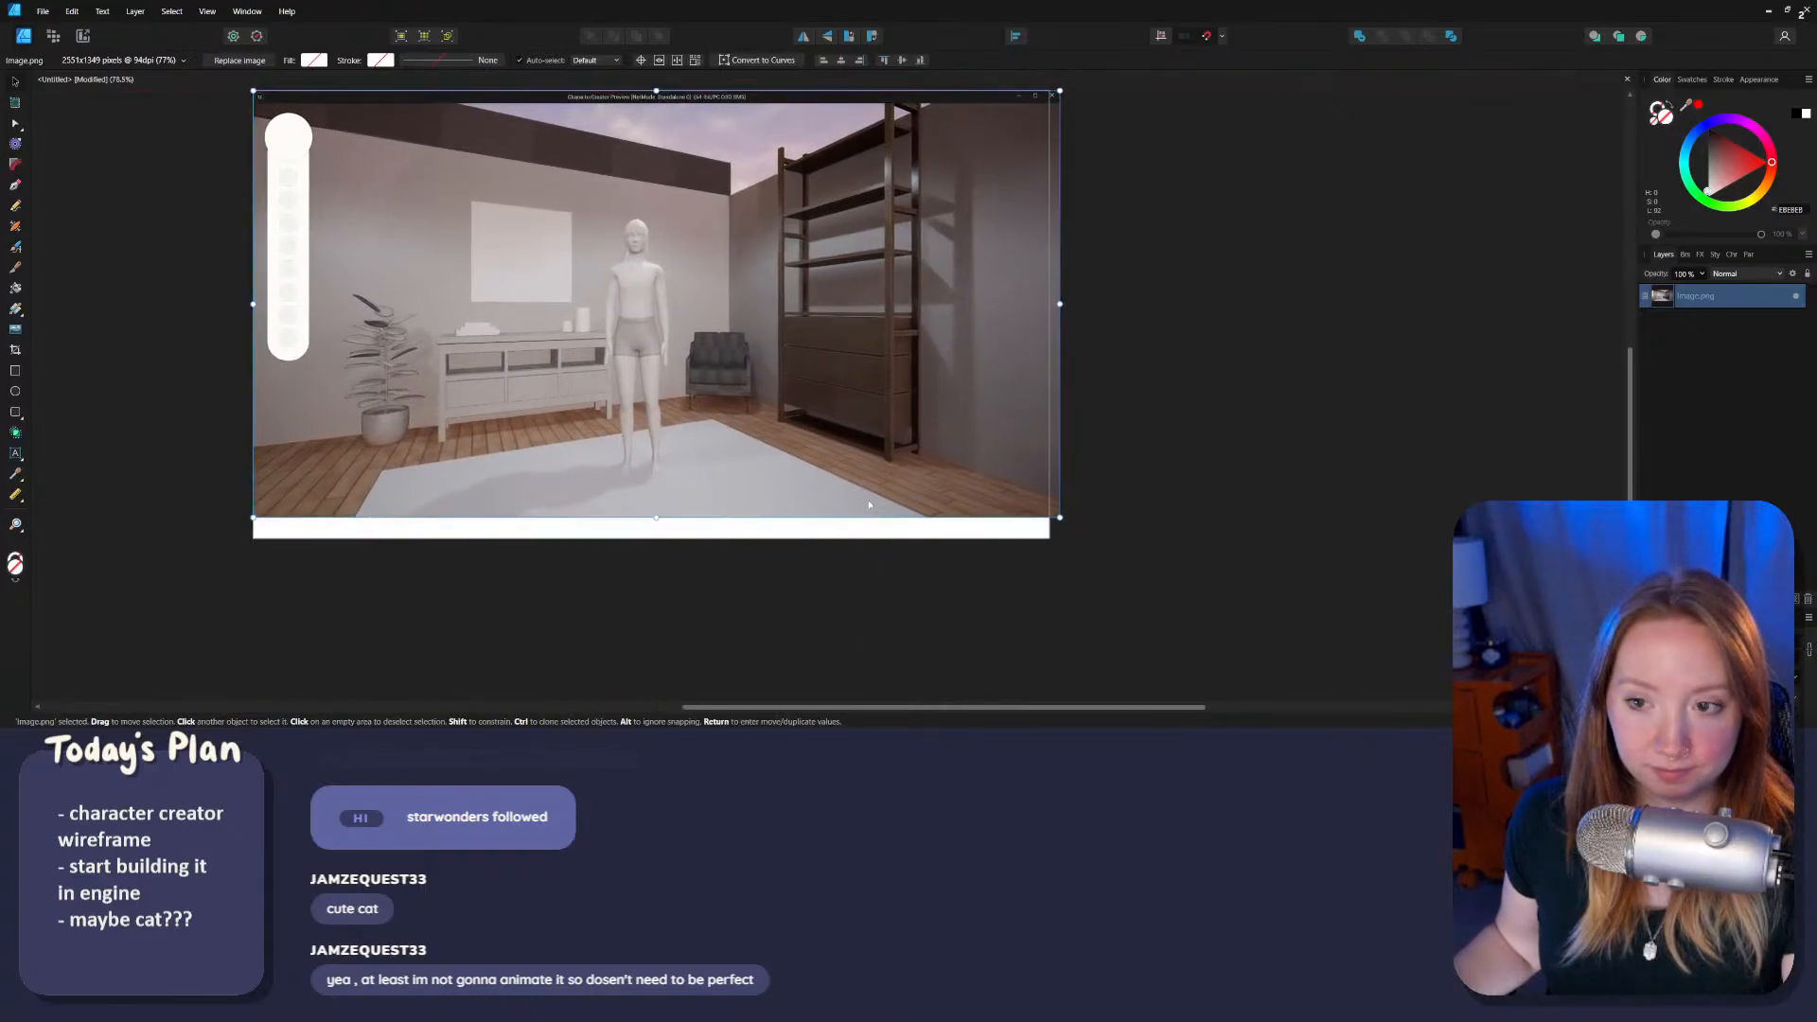
{"action": "left_click_drag", "start_coordinate": [1058, 518], "coordinate": [1103, 535]}
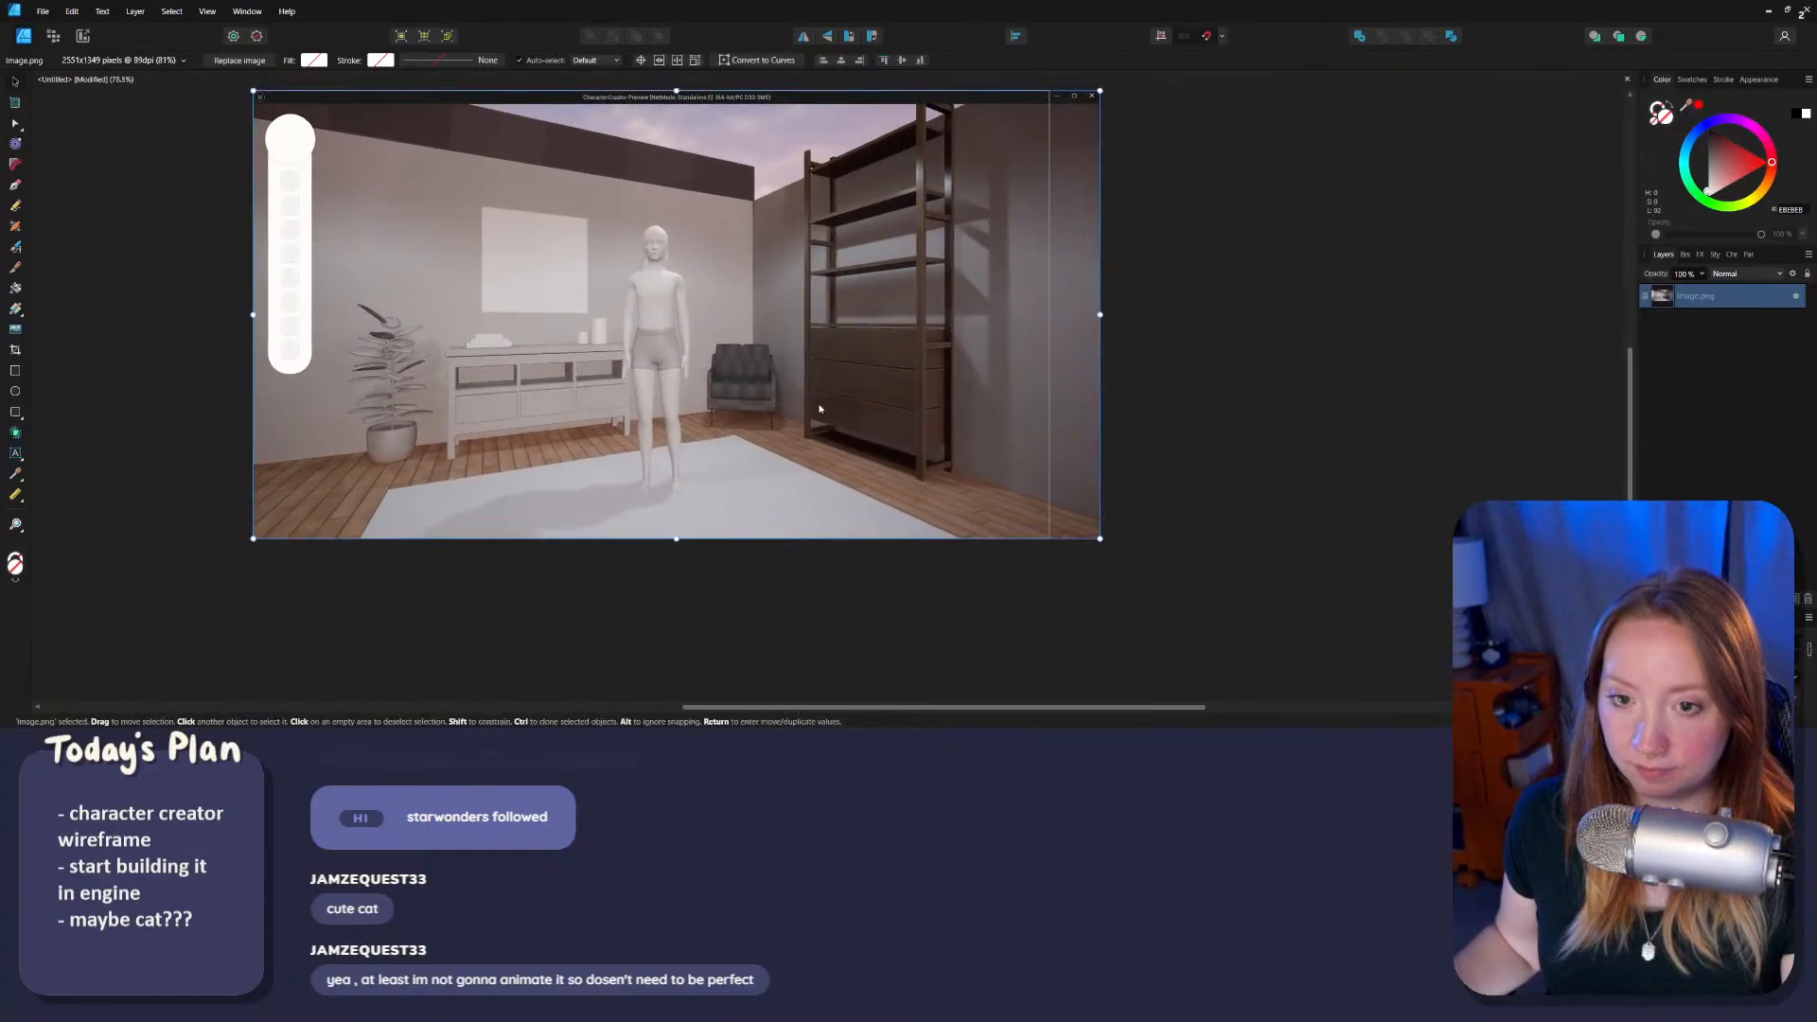
Step: Enlarge the screenshot to about 94% and shift it so its title bar and white toolbar lie outside the artboard
{"action": "mouse_move", "coordinate": [818, 405]}
{"action": "left_mouse_down"}
{"action": "mouse_move", "coordinate": [782, 405]}
{"action": "mouse_move", "coordinate": [793, 425]}
{"action": "left_mouse_up"}
{"action": "scroll", "coordinate": [794, 425], "scroll_direction": "down", "scroll_amount": 2}
{"action": "scroll", "coordinate": [794, 425], "scroll_direction": "up", "scroll_amount": 3}
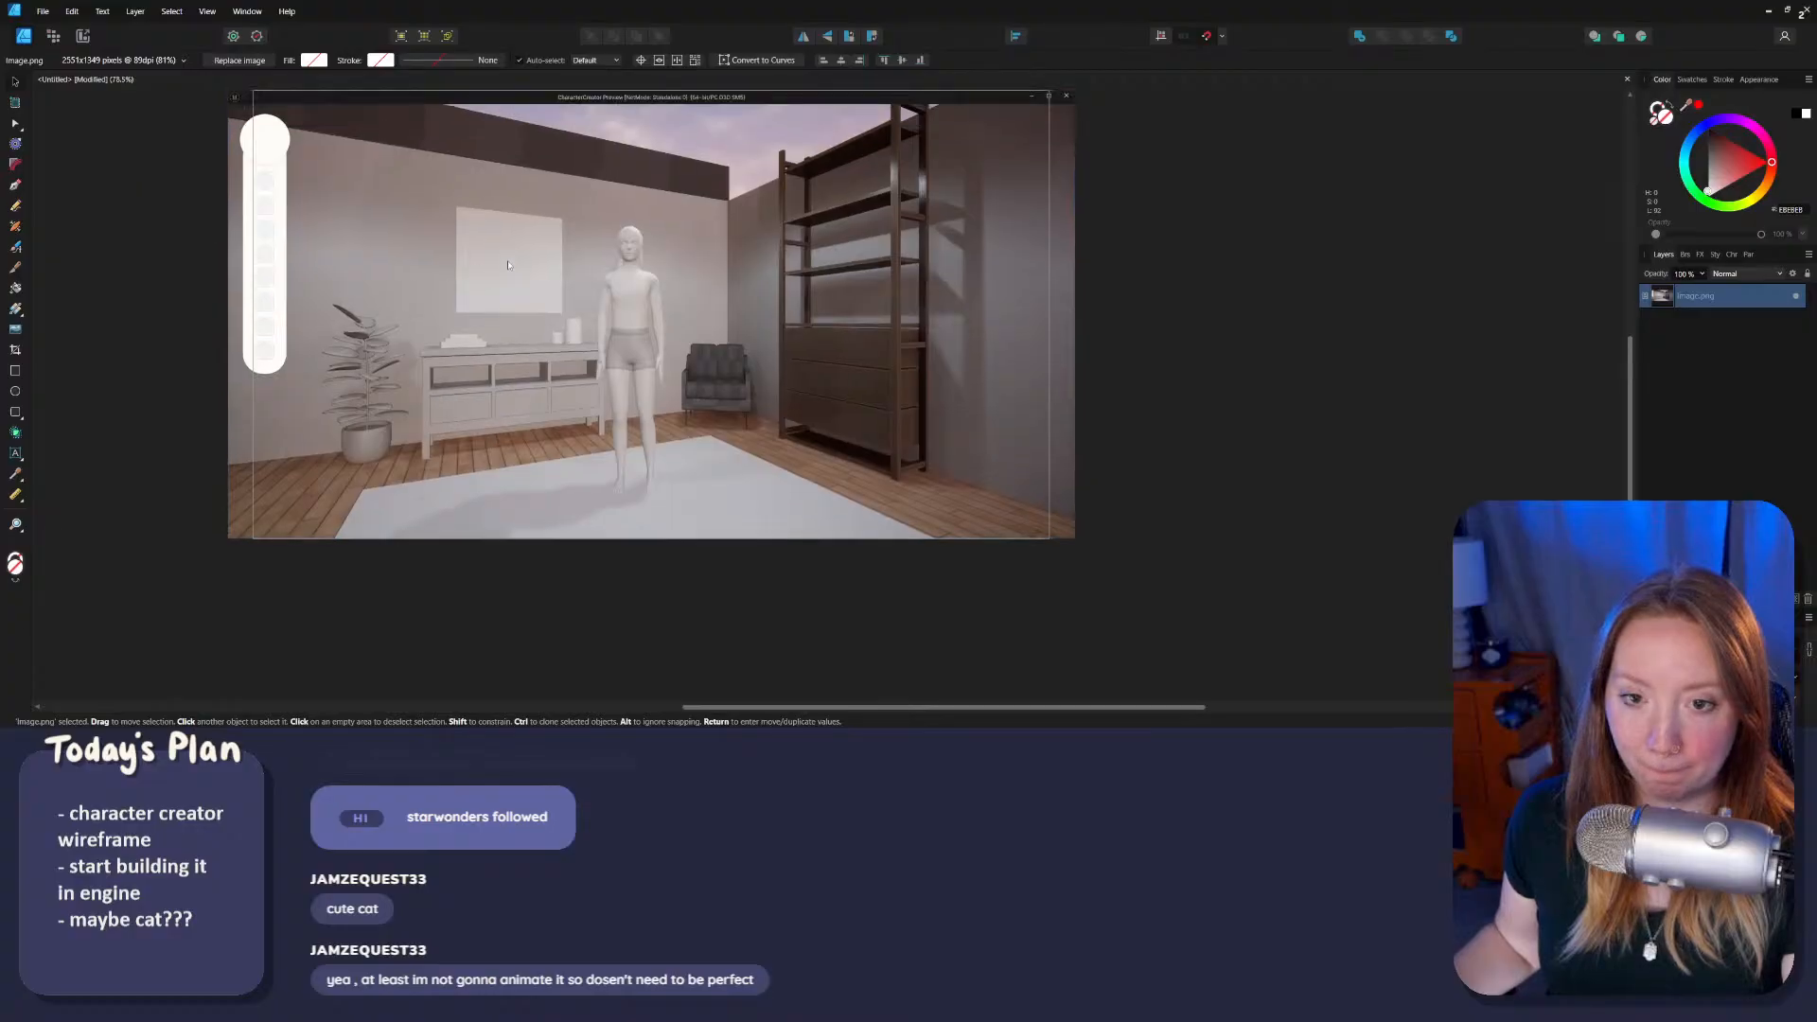
{"action": "left_click_drag", "start_coordinate": [227, 110], "coordinate": [135, 128]}
{"action": "left_click_drag", "start_coordinate": [504, 392], "coordinate": [597, 418]}
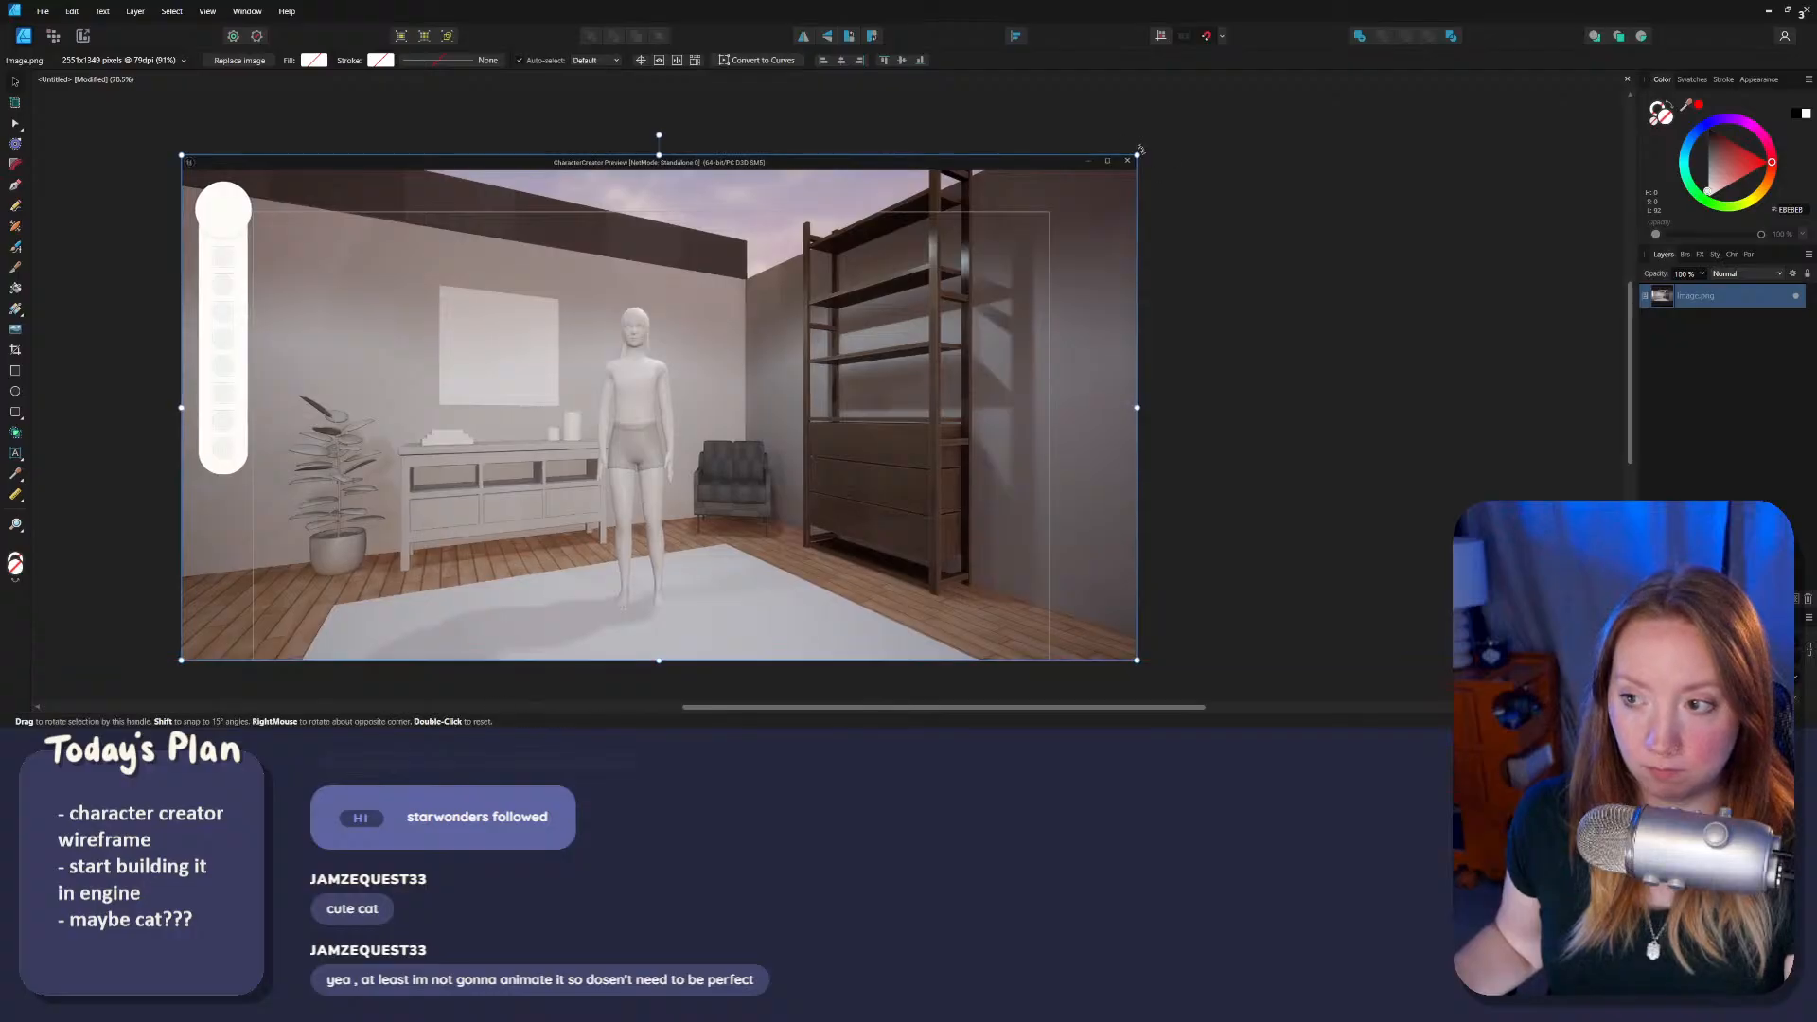
{"action": "mouse_move", "coordinate": [1136, 154]}
{"action": "left_mouse_down"}
{"action": "mouse_move", "coordinate": [1161, 141]}
{"action": "mouse_move", "coordinate": [1145, 153]}
{"action": "left_mouse_up"}
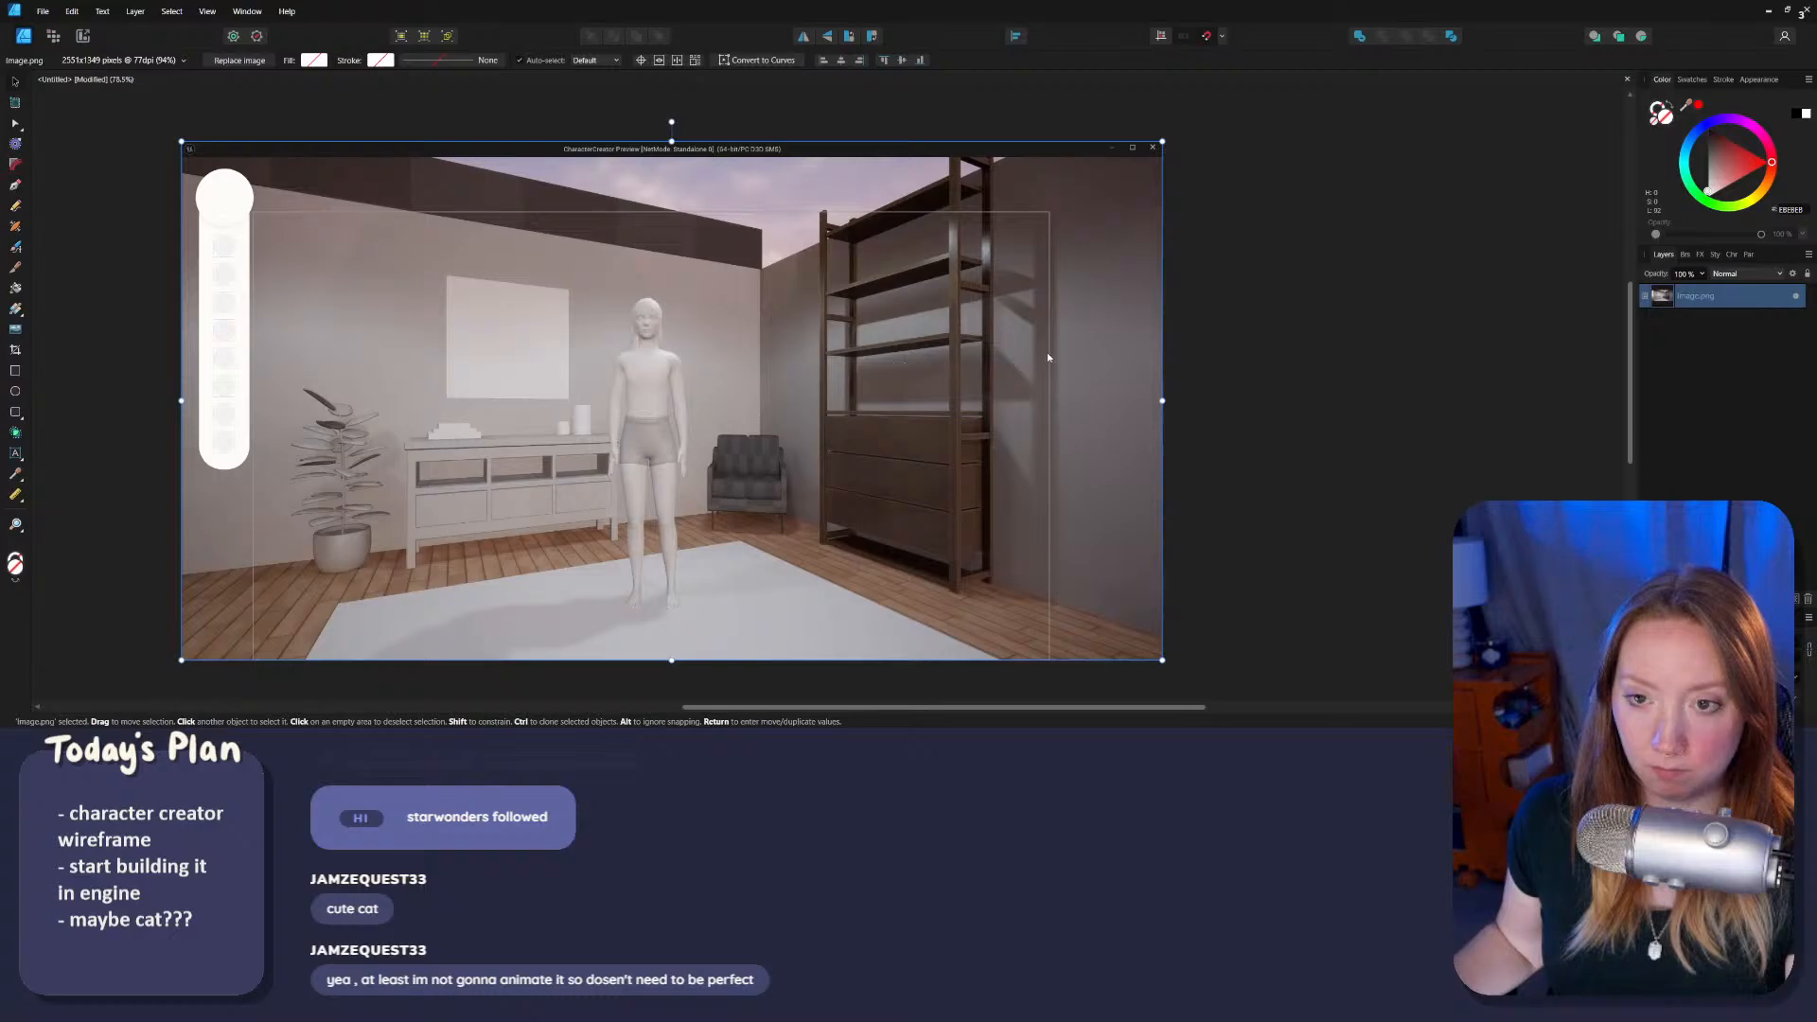
{"action": "mouse_move", "coordinate": [733, 399]}
{"action": "left_mouse_down"}
{"action": "mouse_move", "coordinate": [706, 397]}
{"action": "mouse_move", "coordinate": [726, 396]}
{"action": "left_mouse_up"}
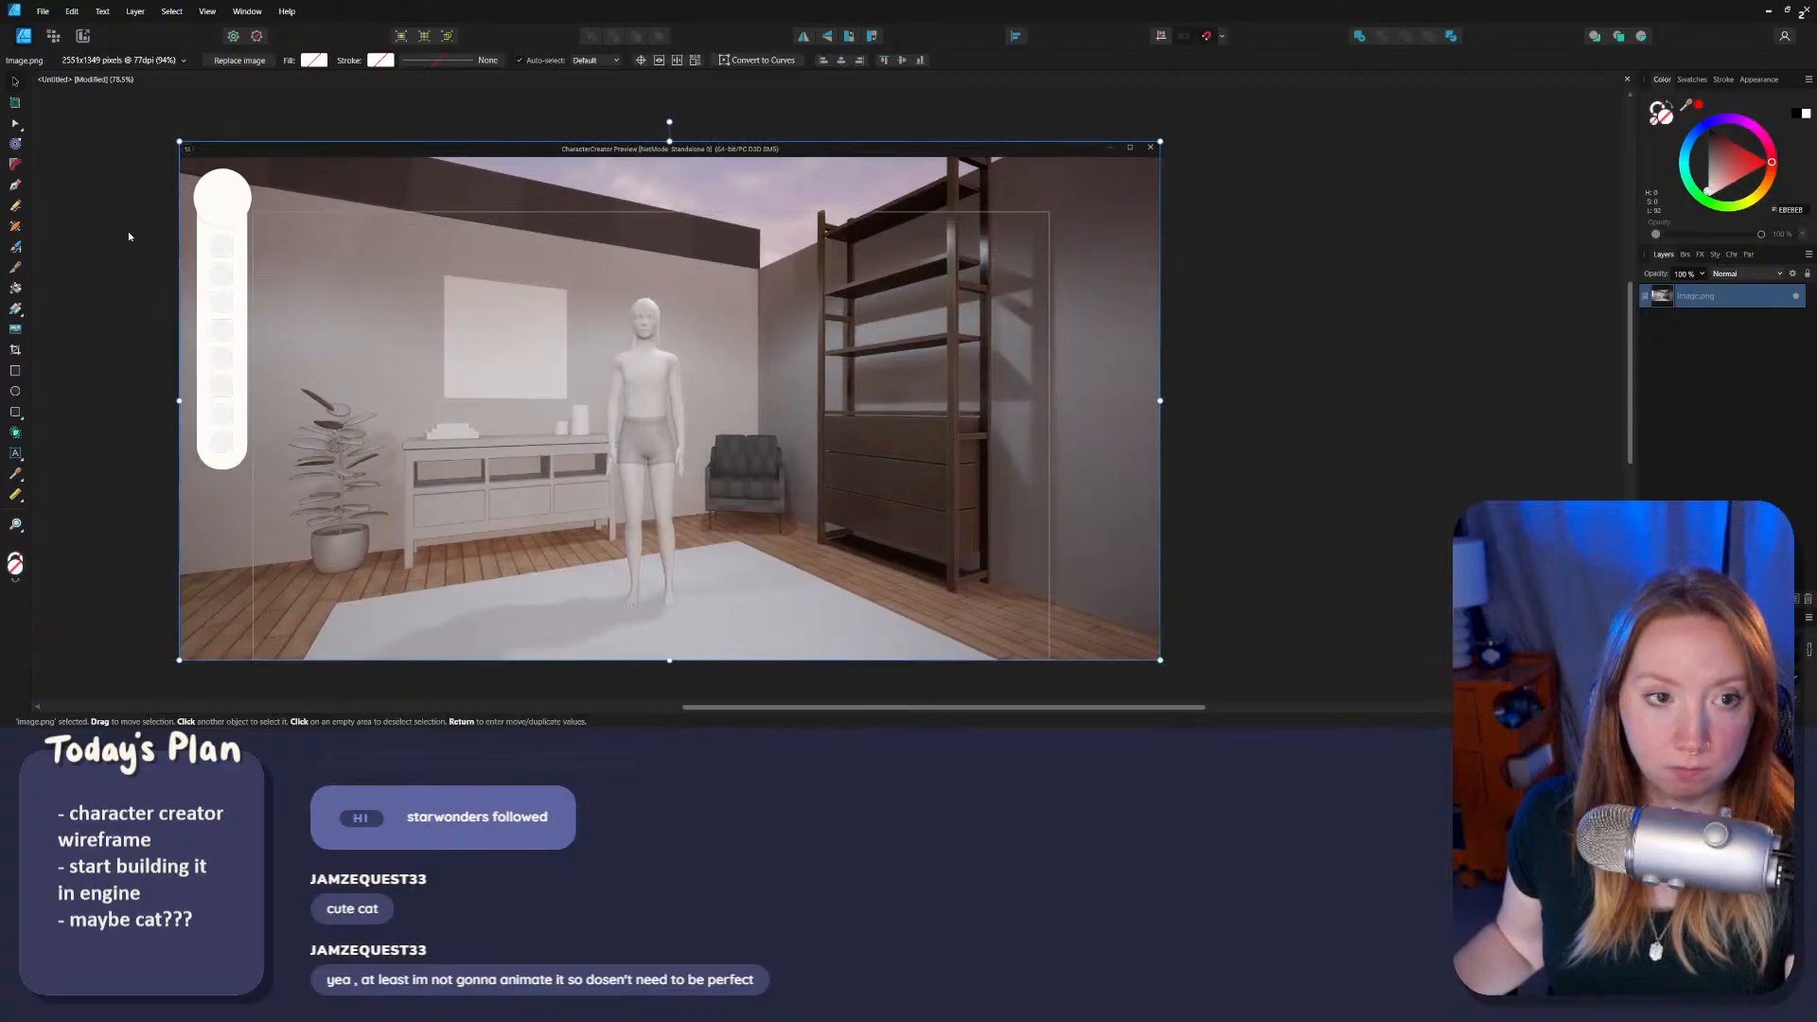
Step: Crop the screenshot's upper-left corner and right side to match the artboard edges
{"action": "key", "text": "c"}
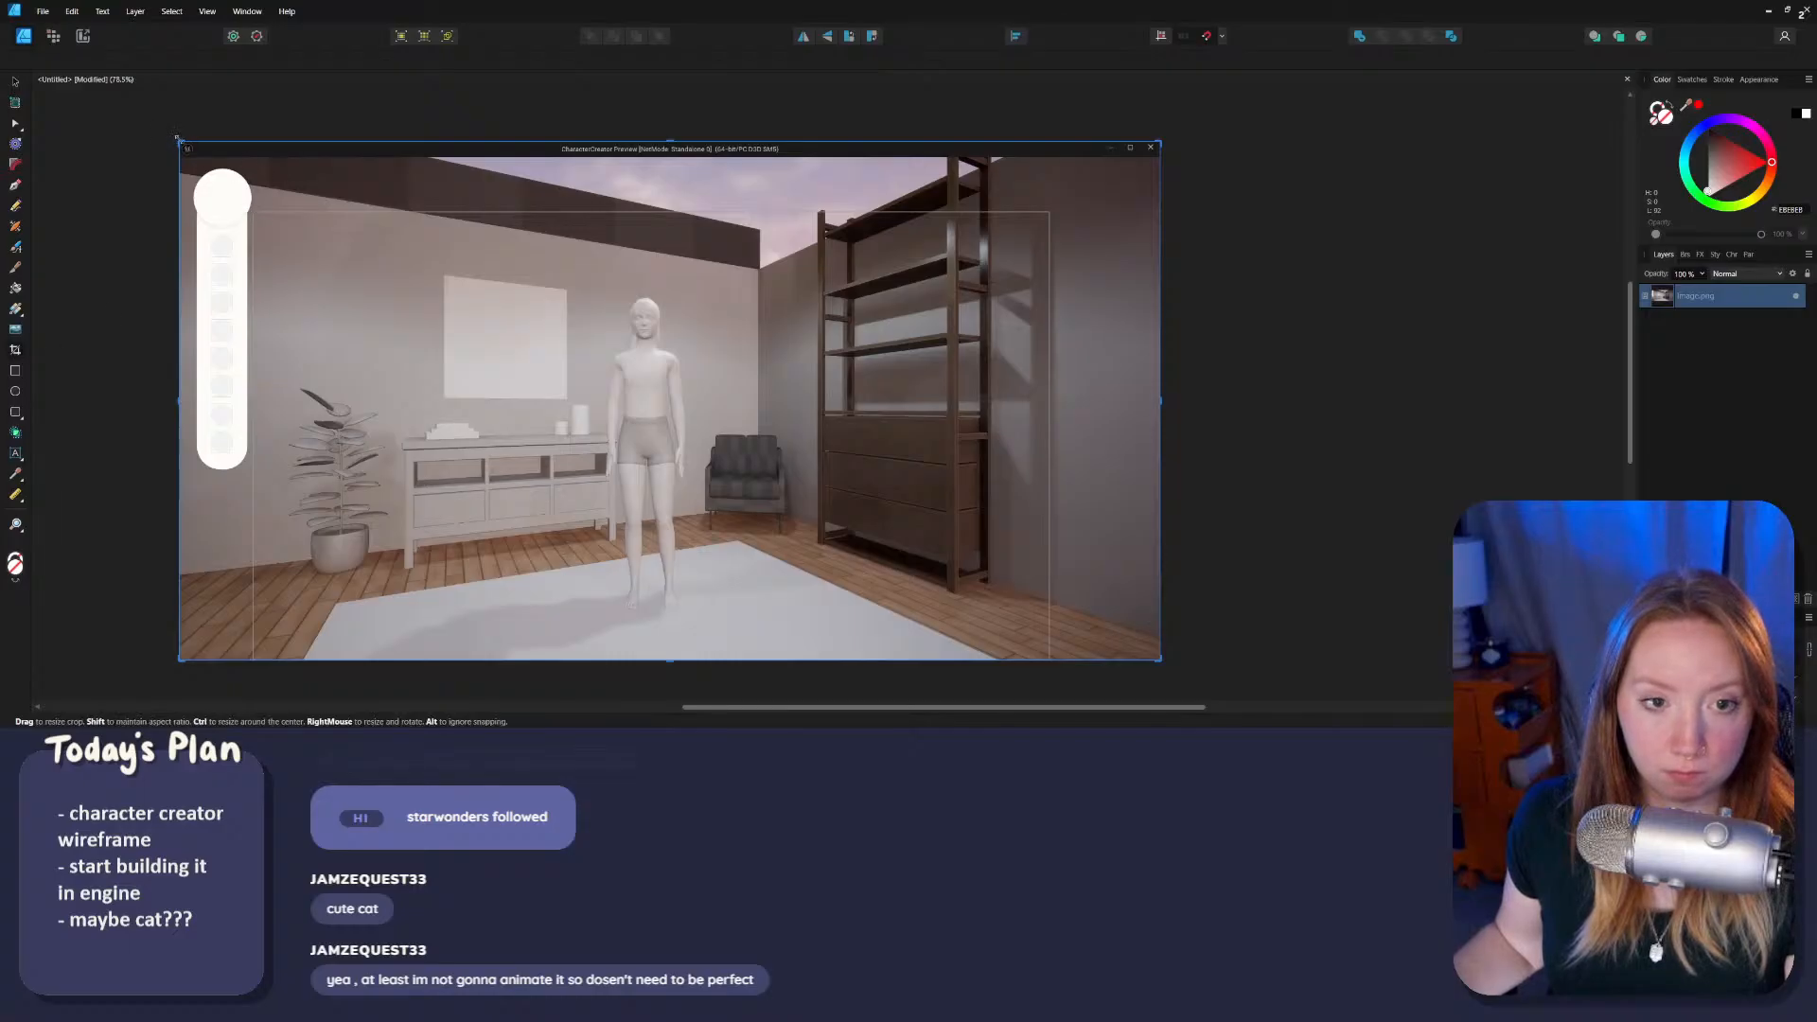
{"action": "left_click_drag", "start_coordinate": [180, 143], "coordinate": [252, 210]}
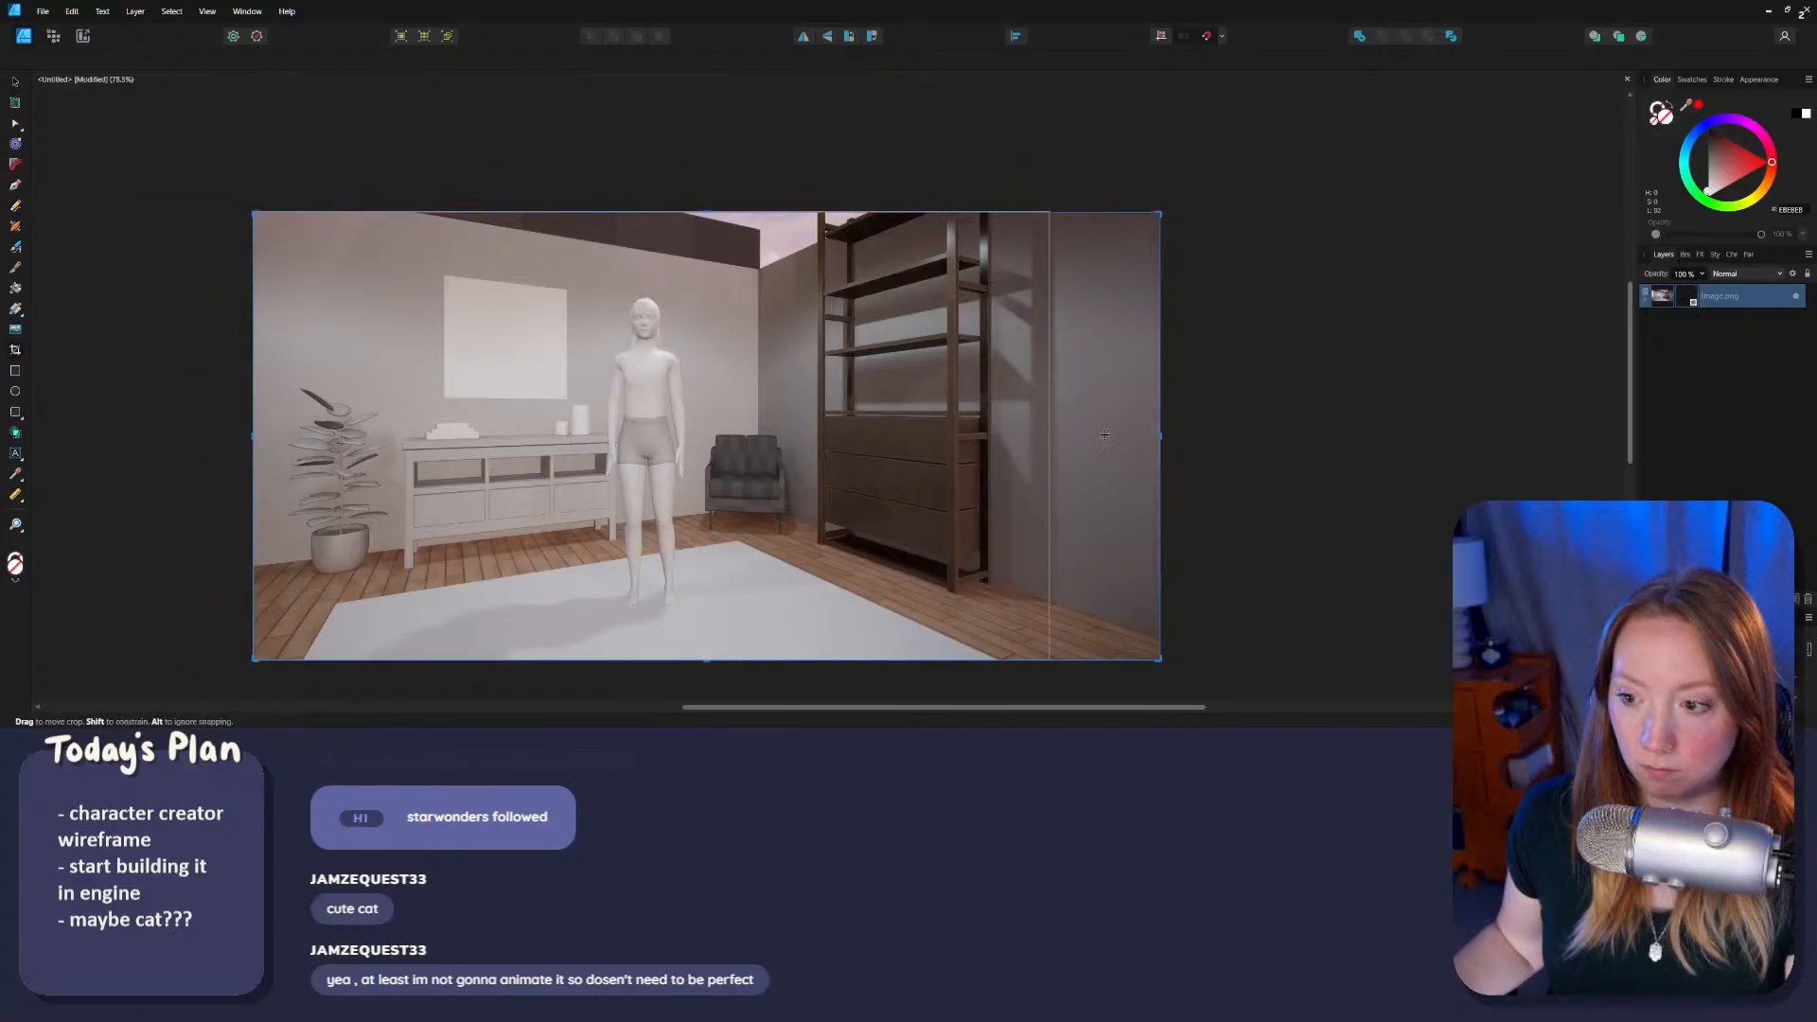
{"action": "left_click_drag", "start_coordinate": [1160, 436], "coordinate": [1049, 436]}
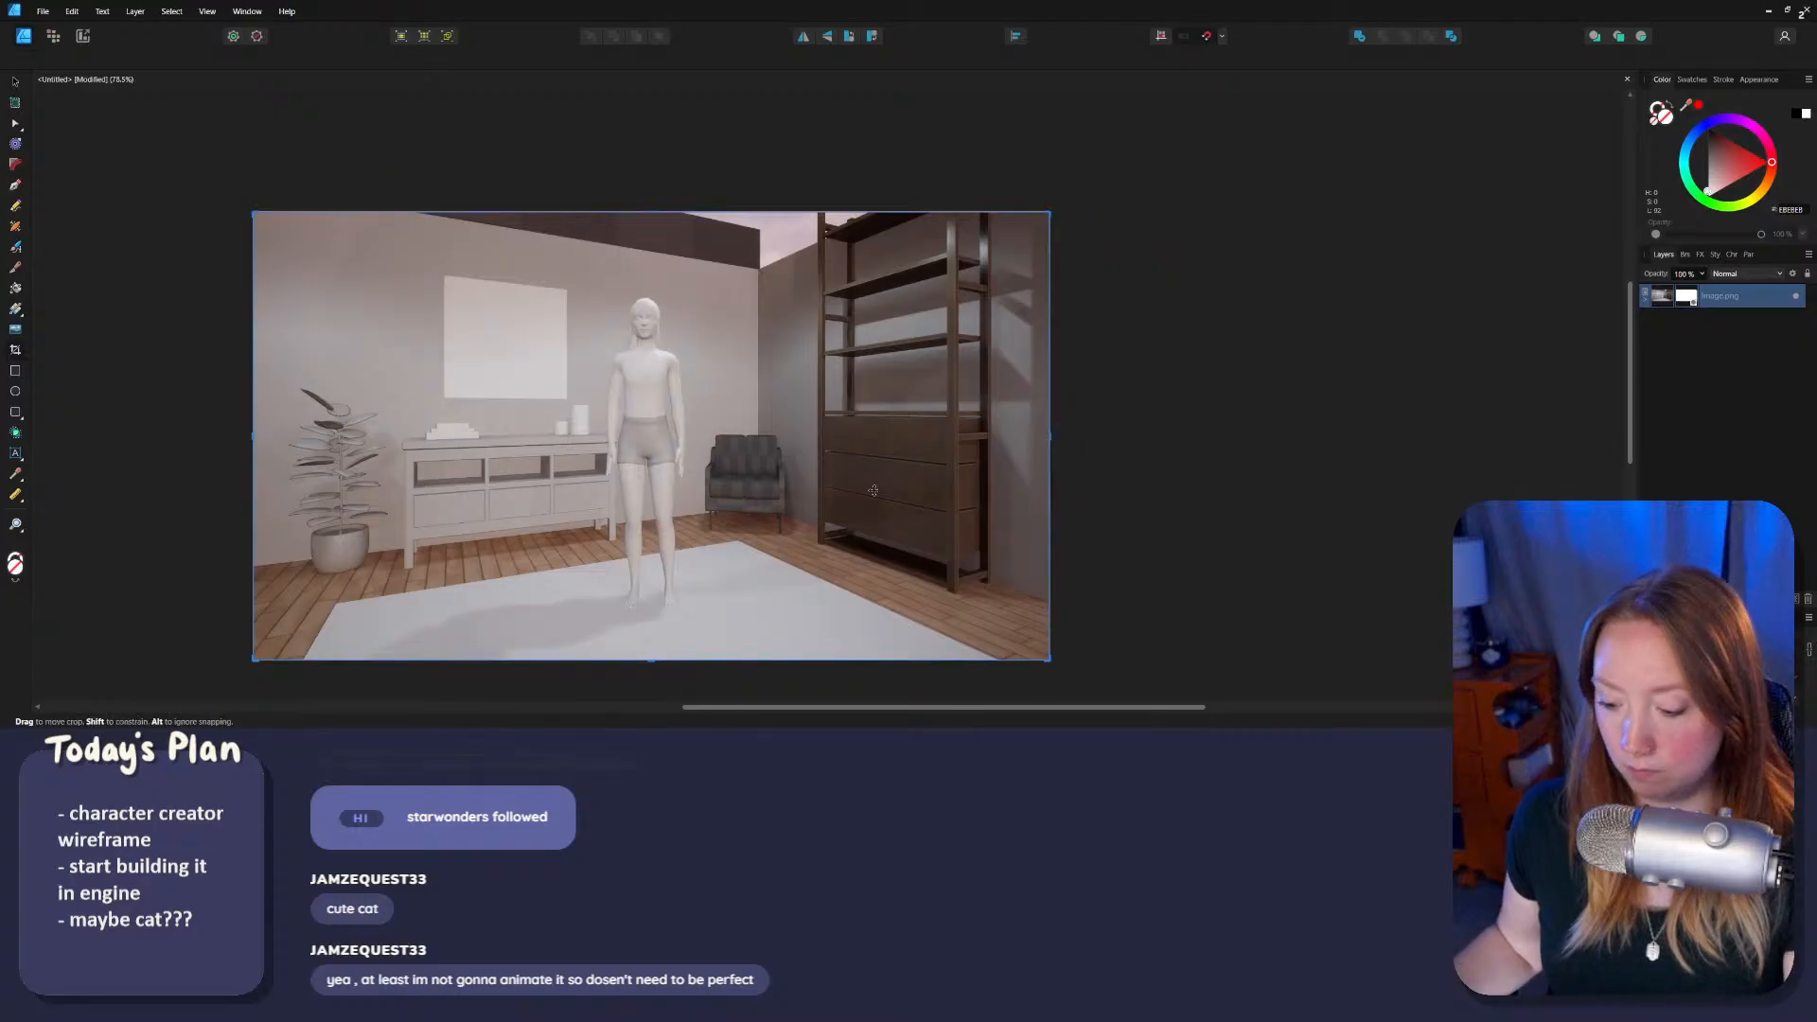
{"action": "scroll", "coordinate": [593, 566], "scroll_direction": "up", "scroll_amount": 3}
{"action": "scroll", "coordinate": [617, 565], "scroll_direction": "down", "scroll_amount": 2}
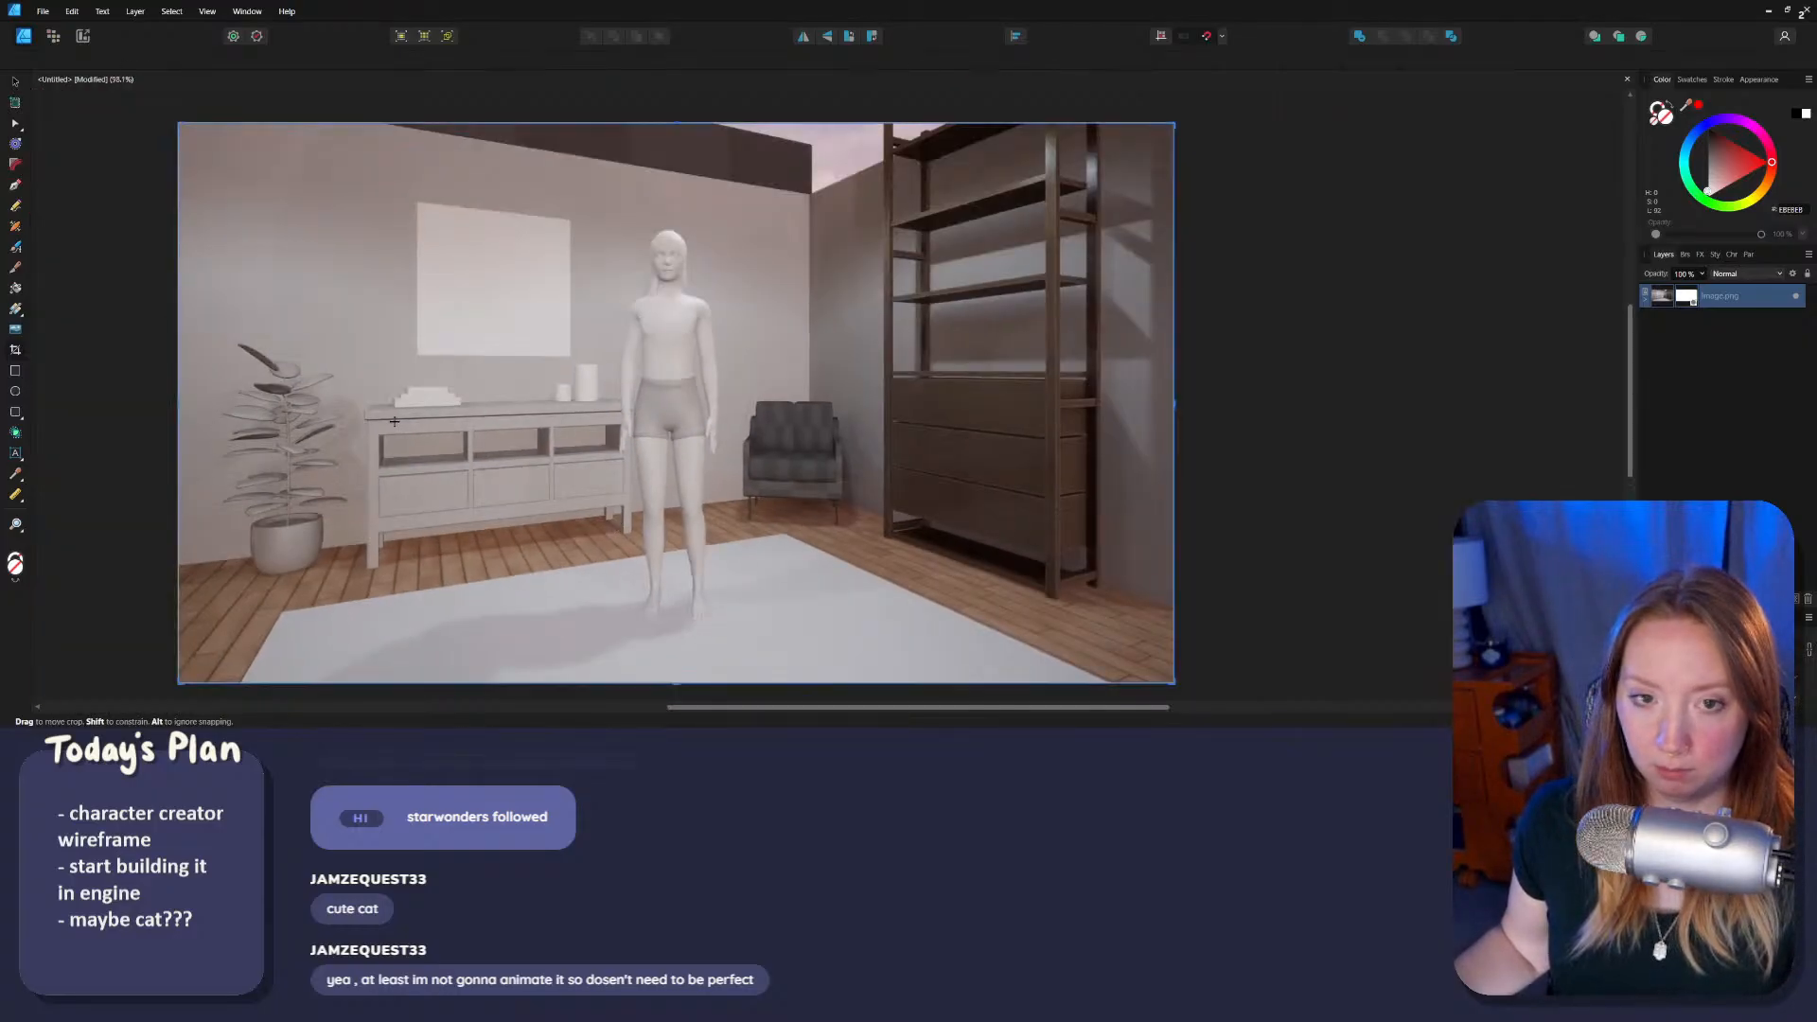
Step: Save the document as CharacterCreatorUIMockup in the Designer folder
{"action": "left_click", "coordinate": [43, 12]}
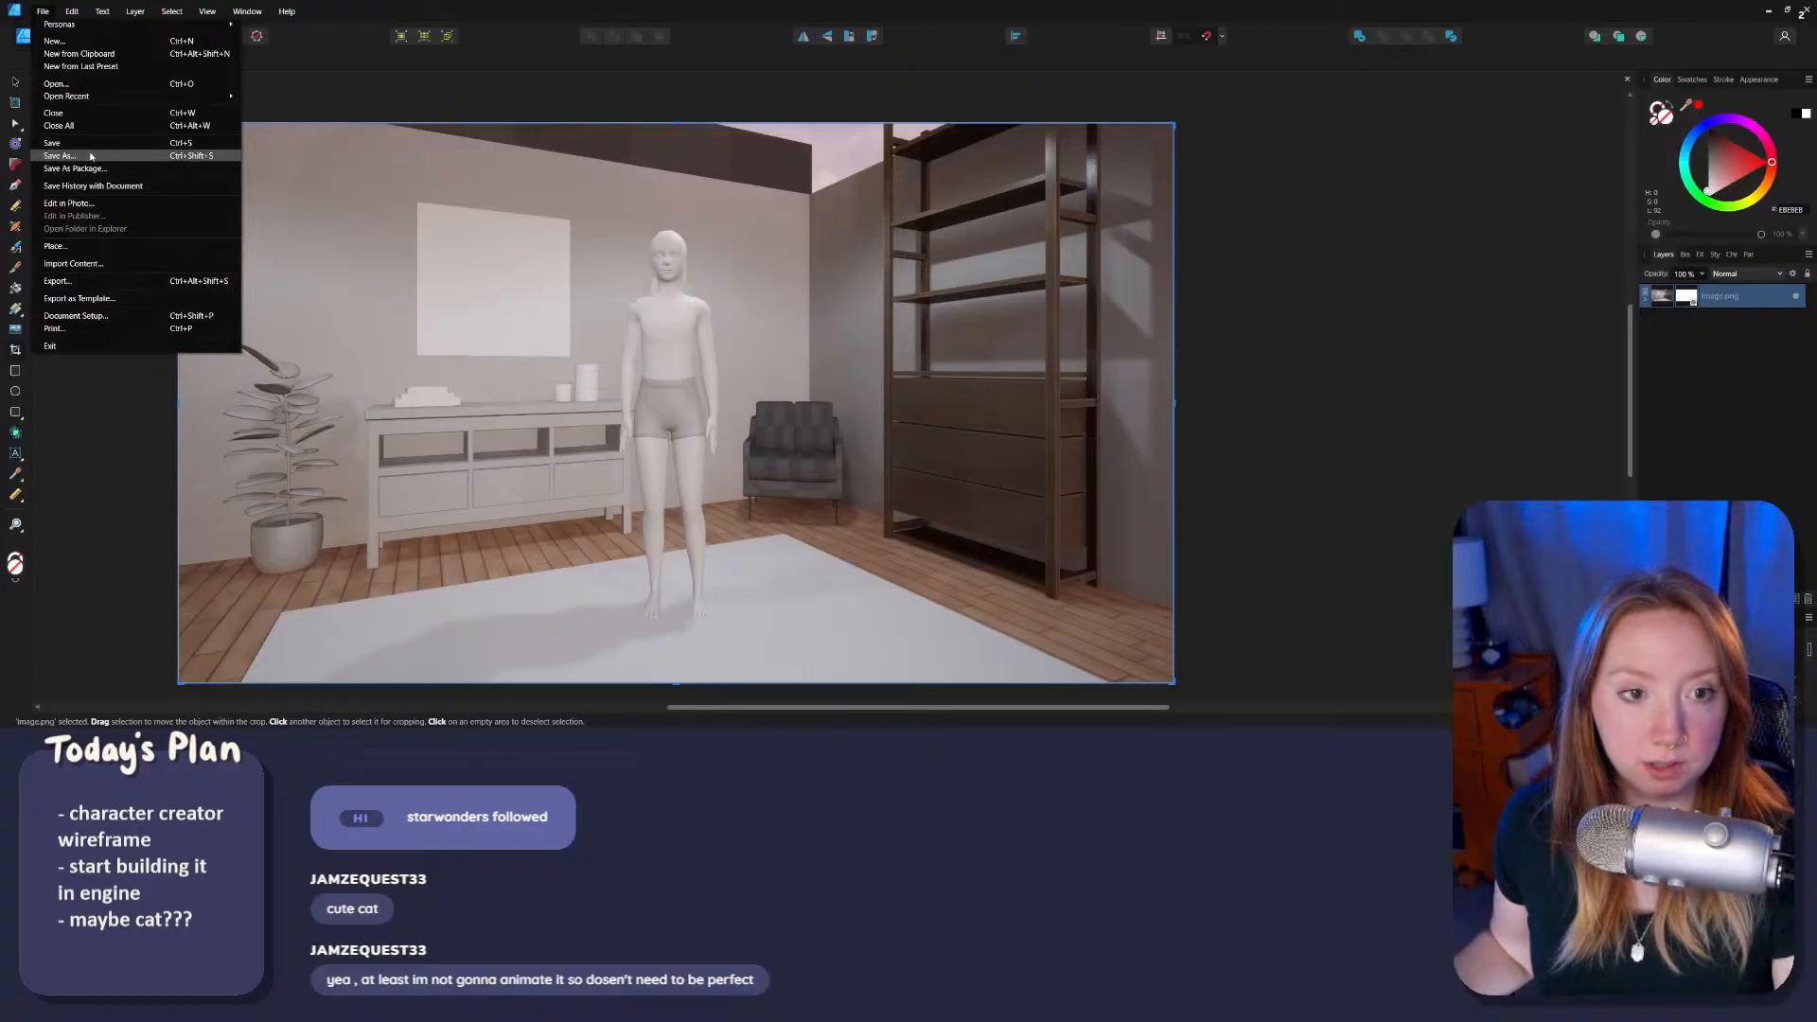
{"action": "left_click", "coordinate": [60, 155]}
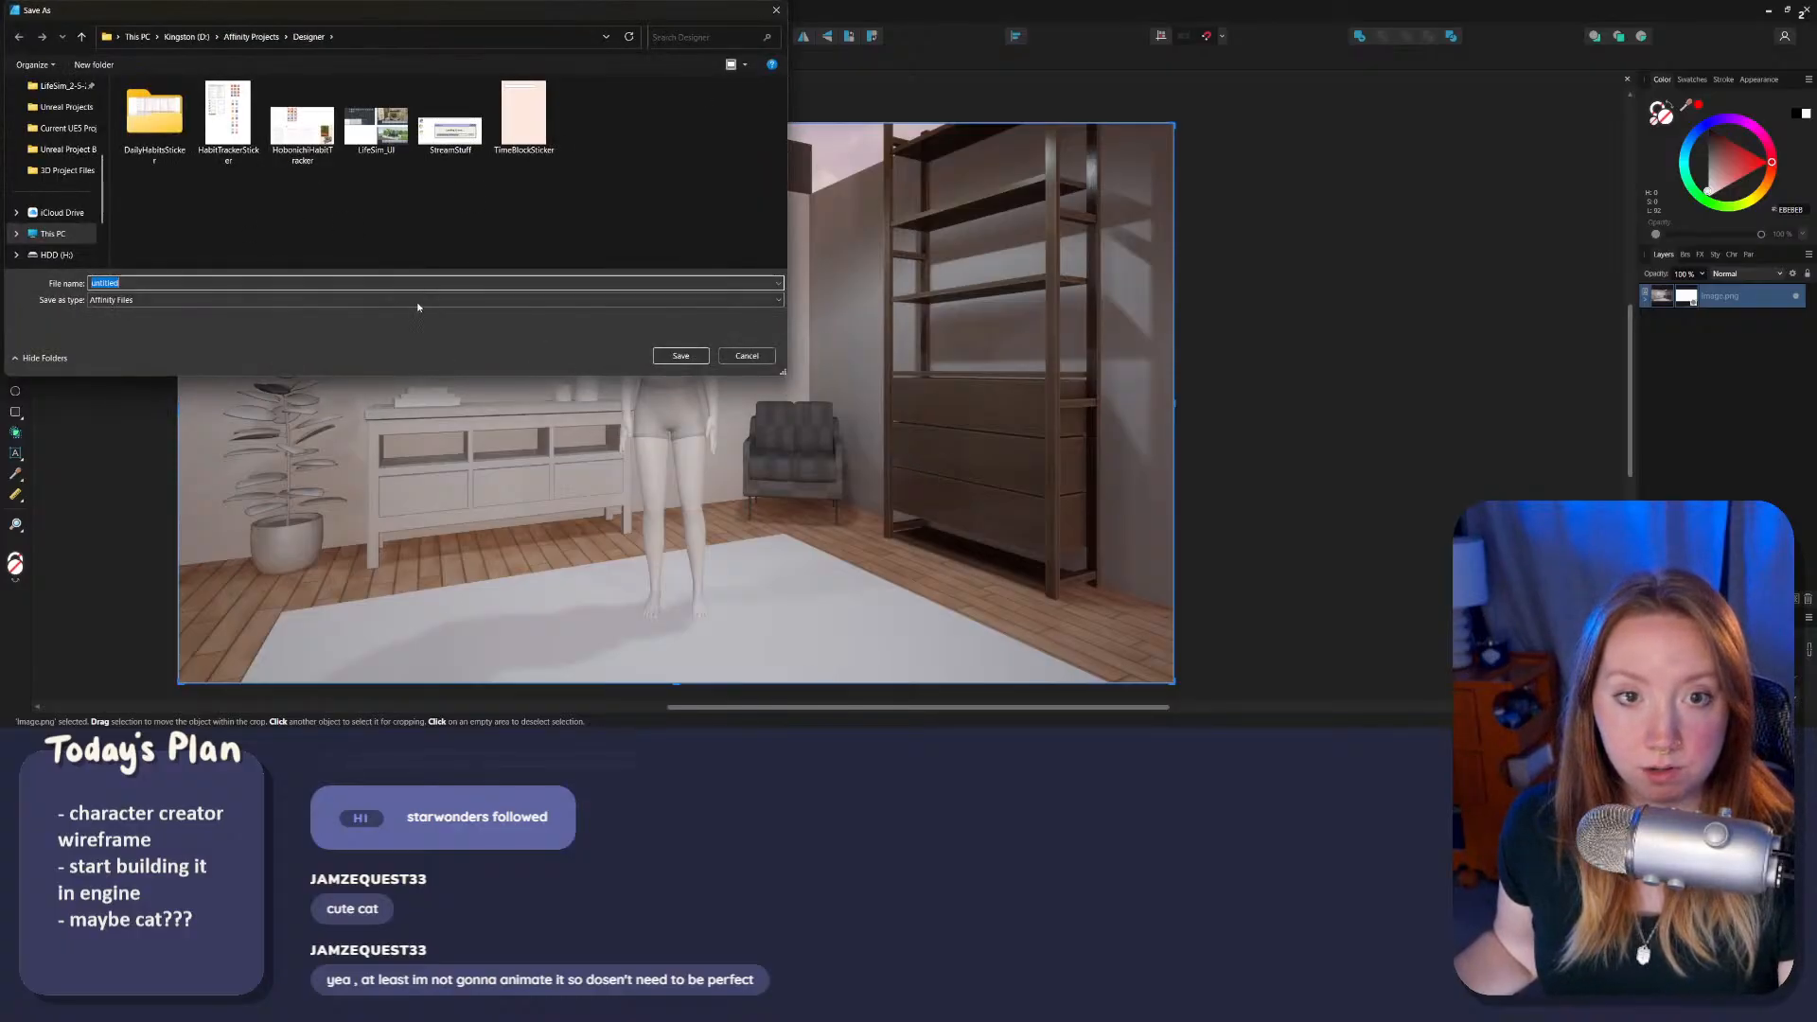
{"action": "type", "text": "Cre"}
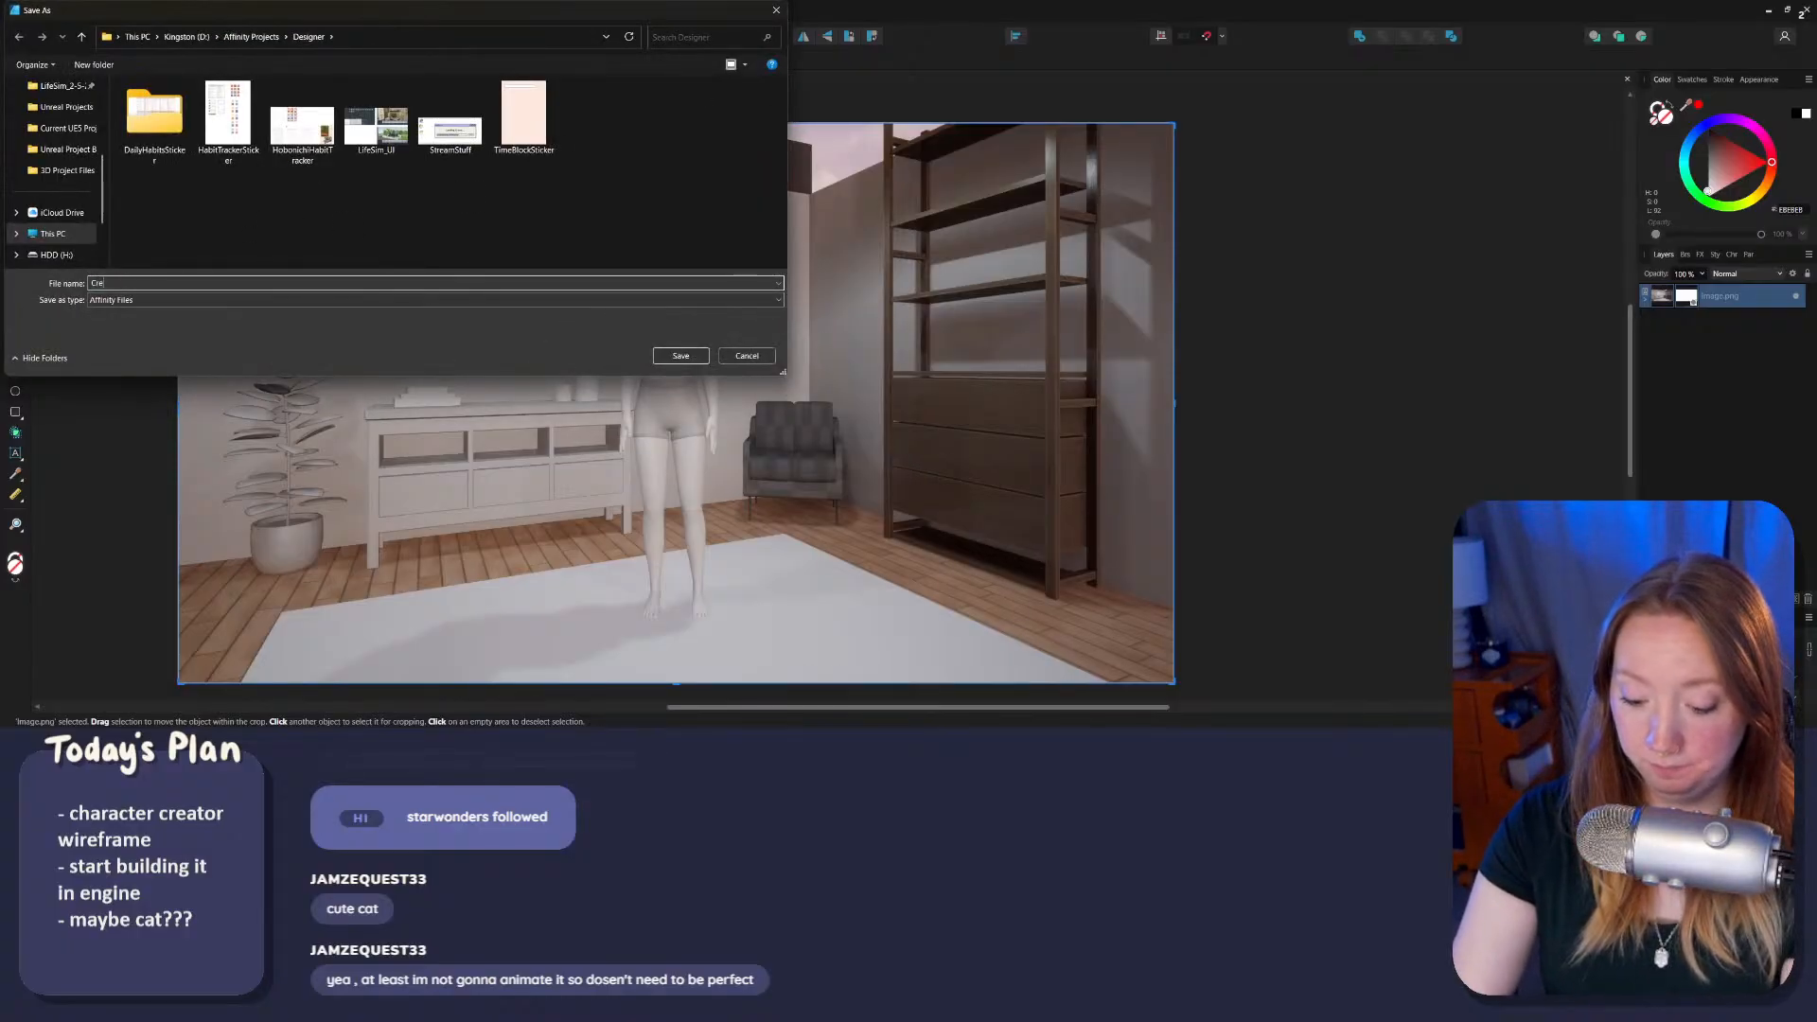
{"action": "key", "text": "BackSpace"}
{"action": "key", "text": "BackSpace"}
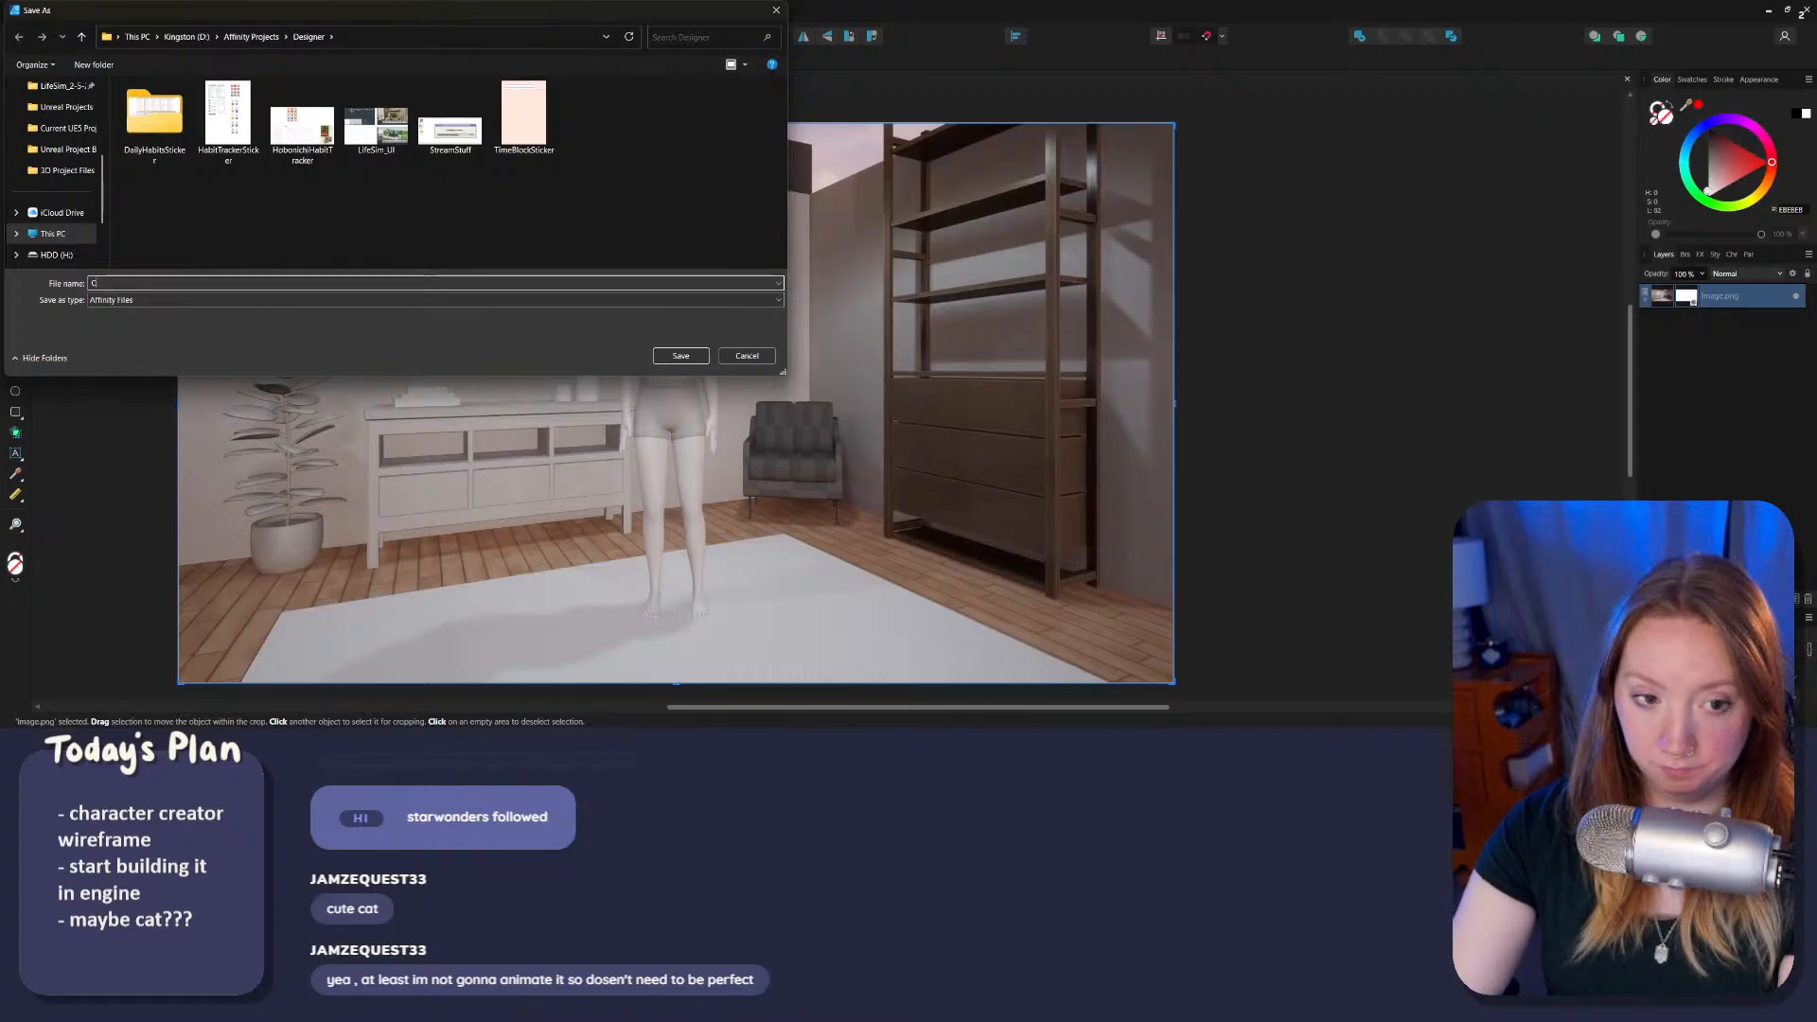
{"action": "type", "text": "haracter"}
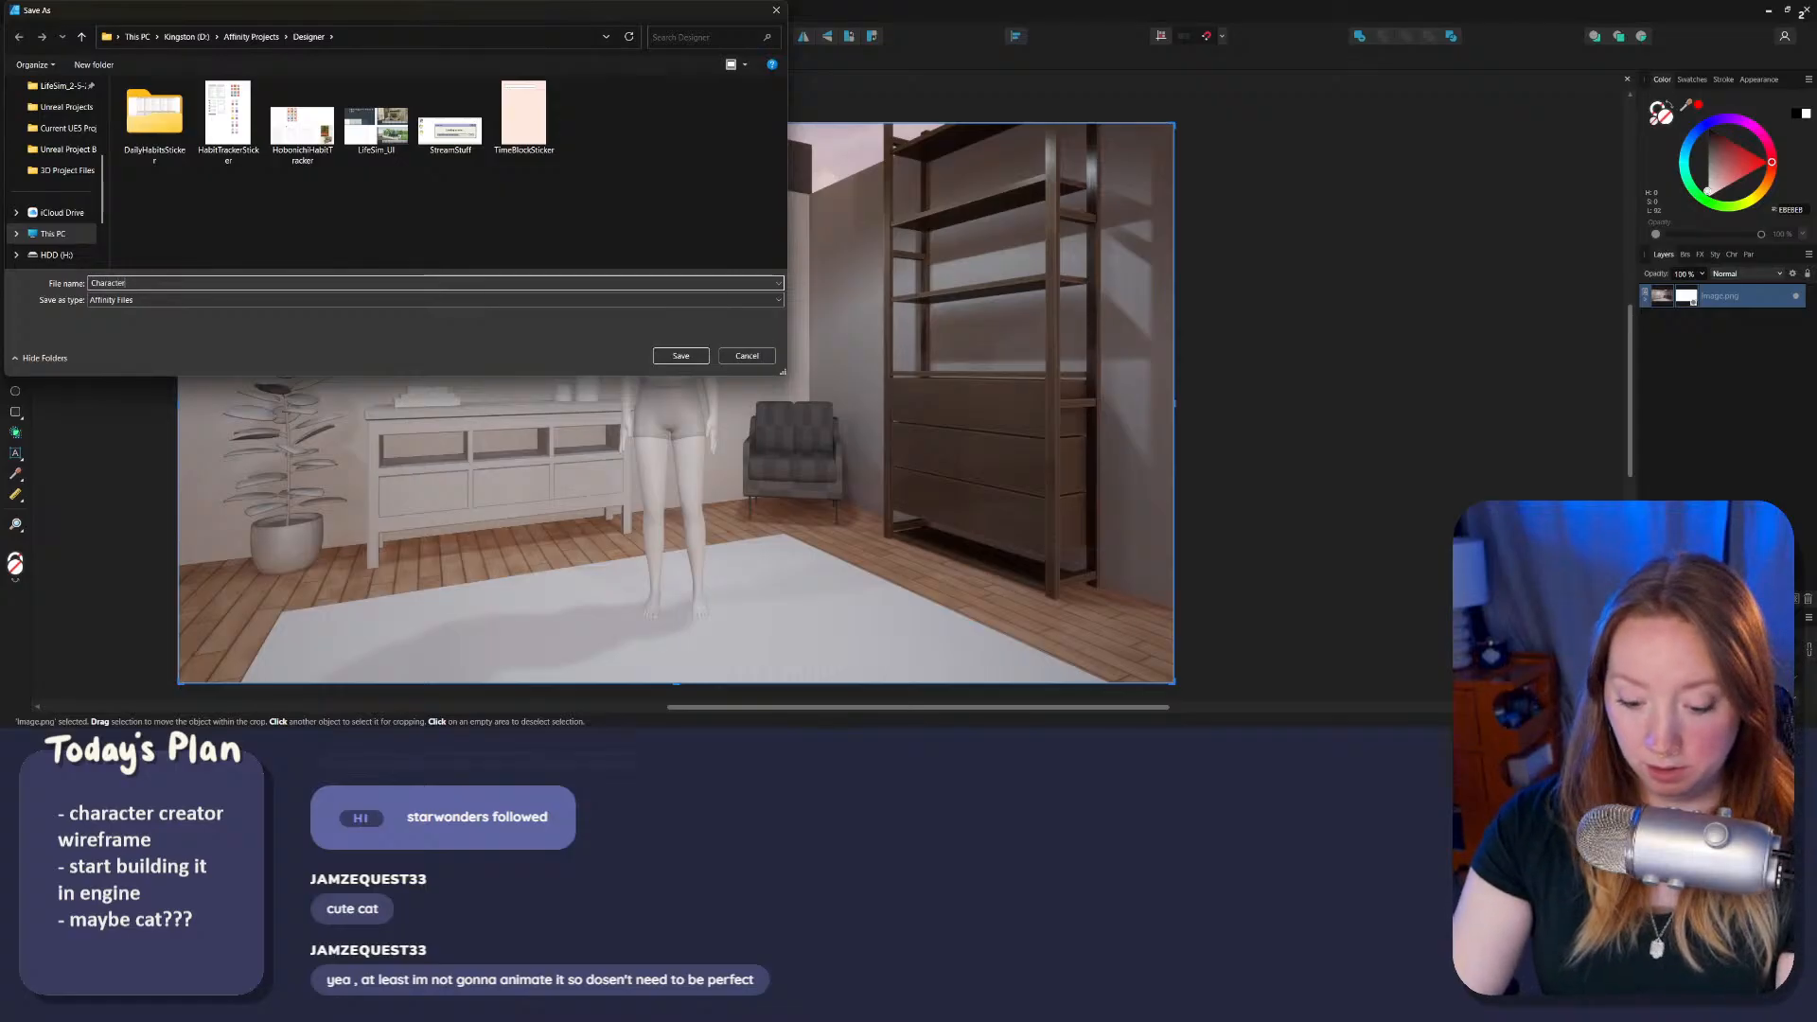
{"action": "type", "text": "CreatorUI"}
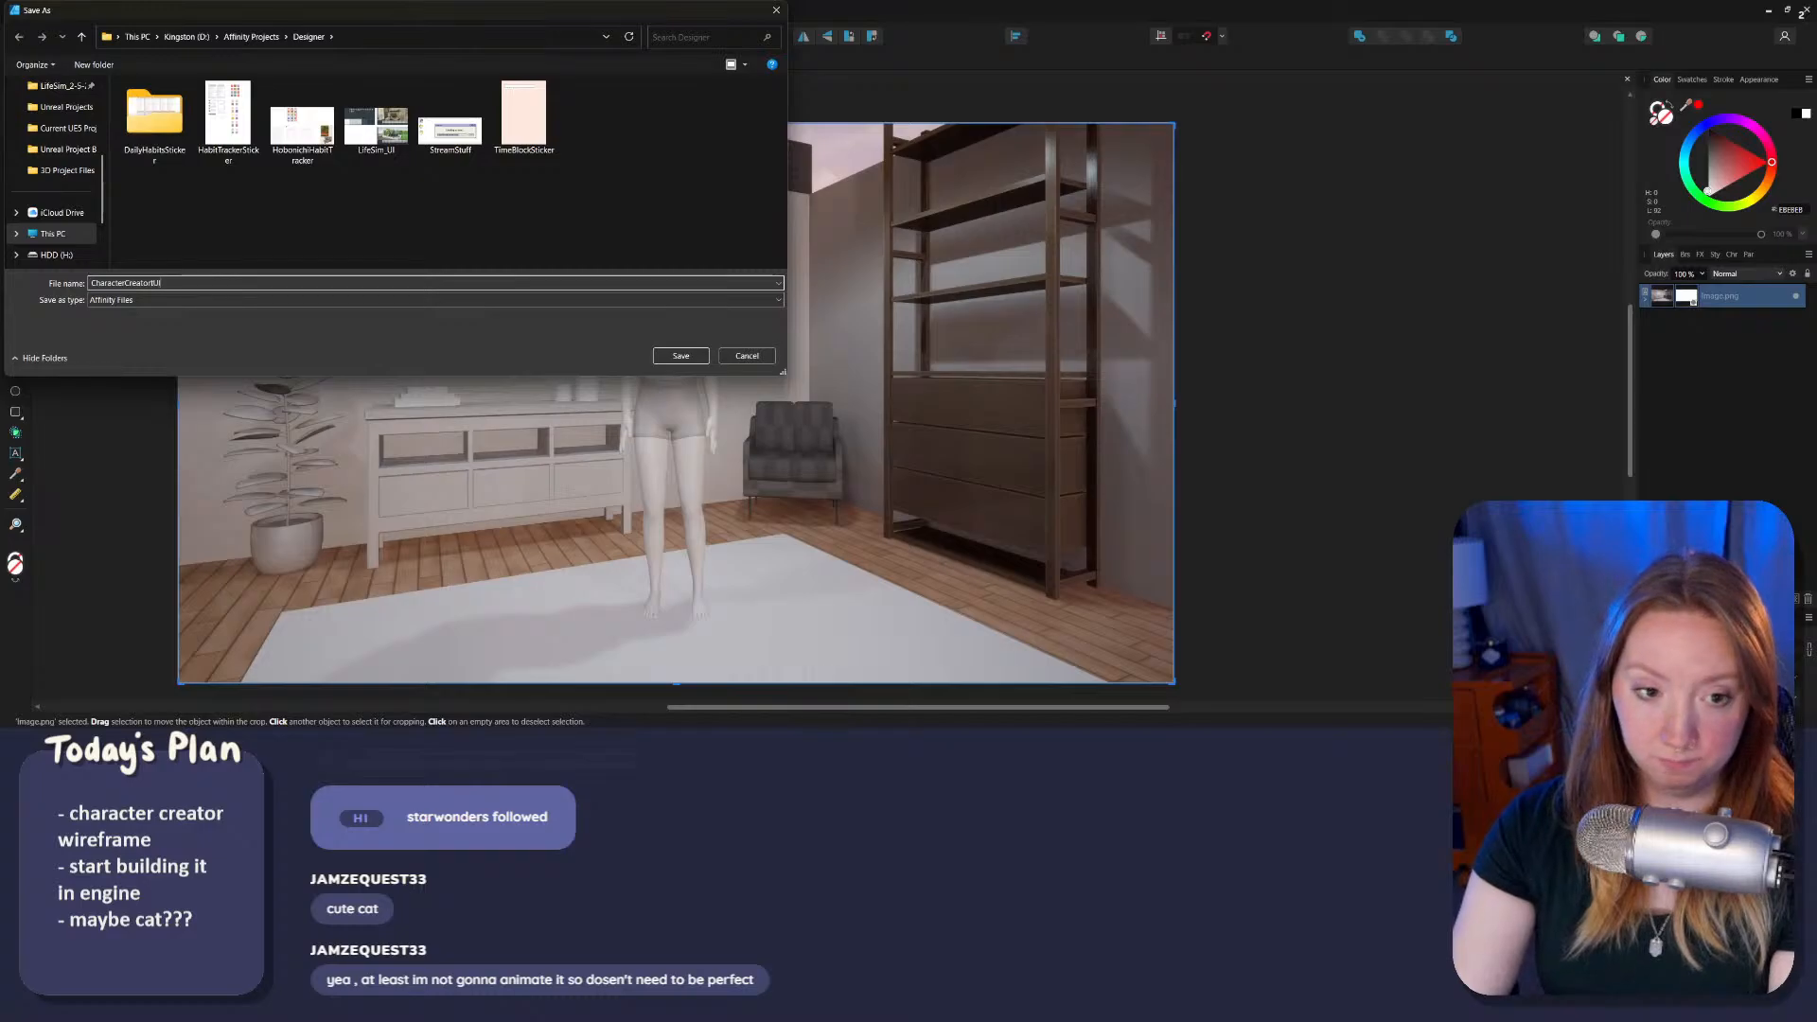
{"action": "type", "text": "r"}
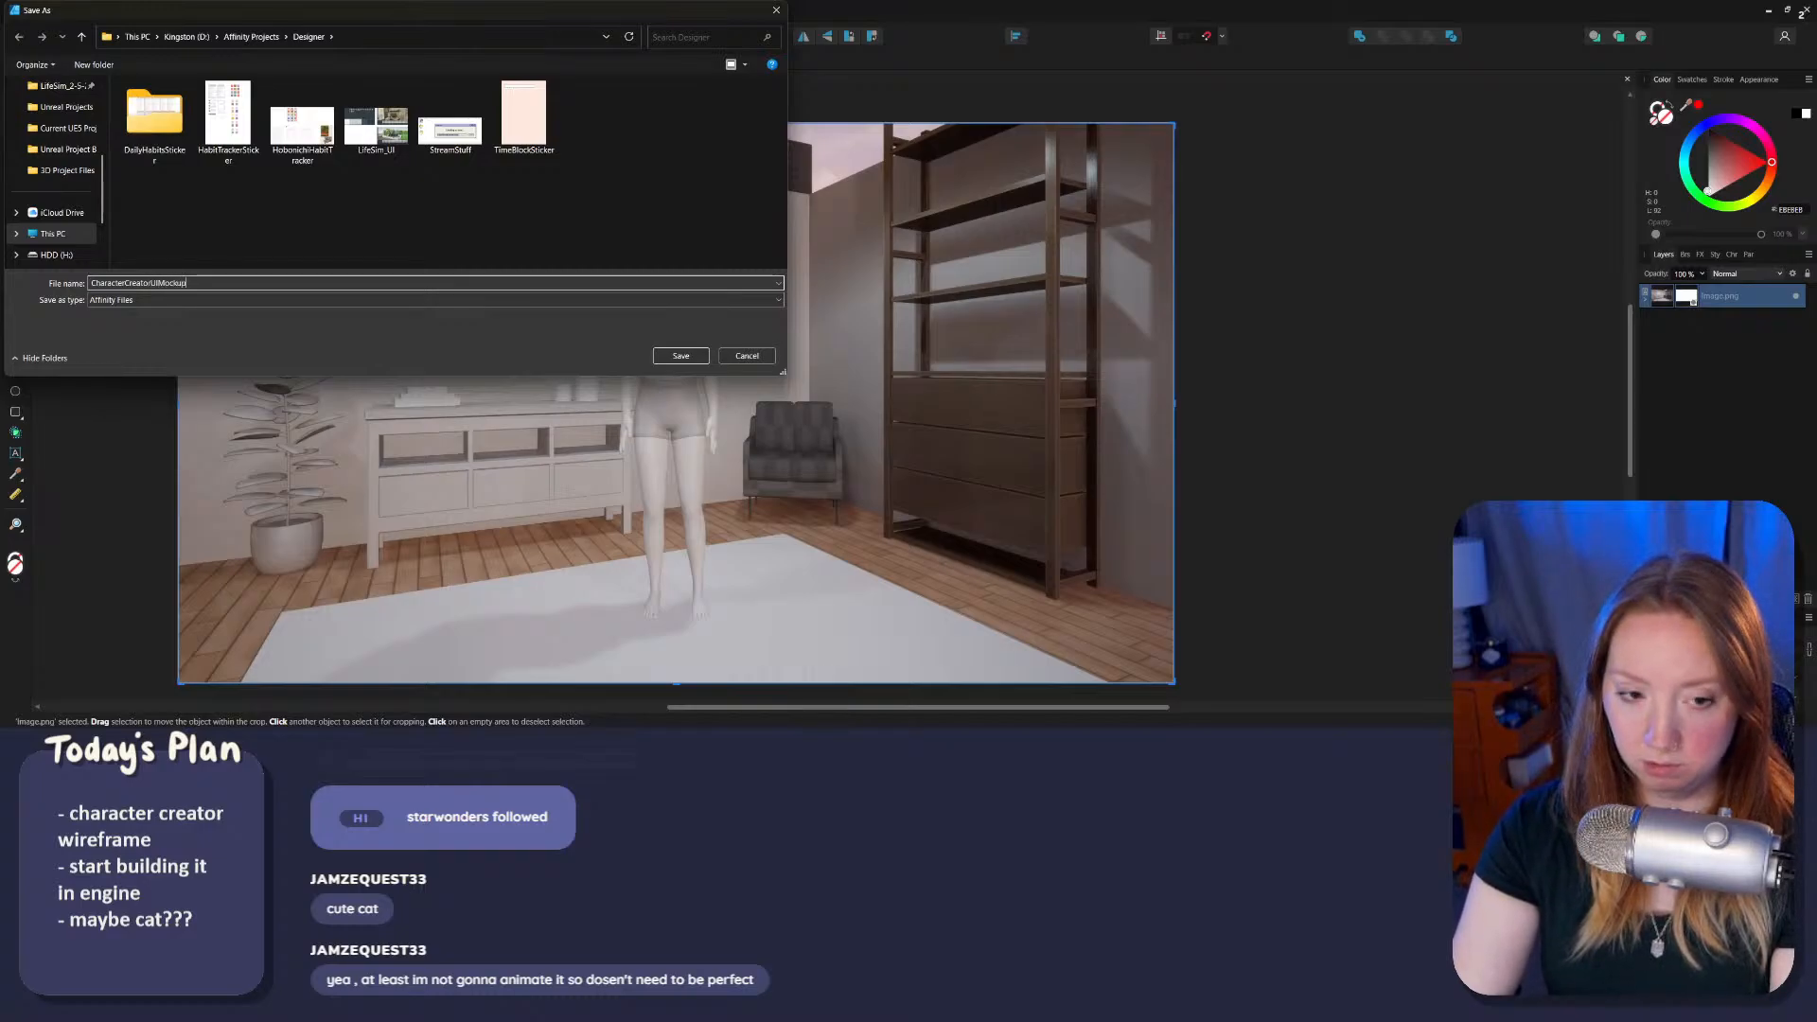
{"action": "type", "text": "kup"}
{"action": "left_click", "coordinate": [683, 356]}
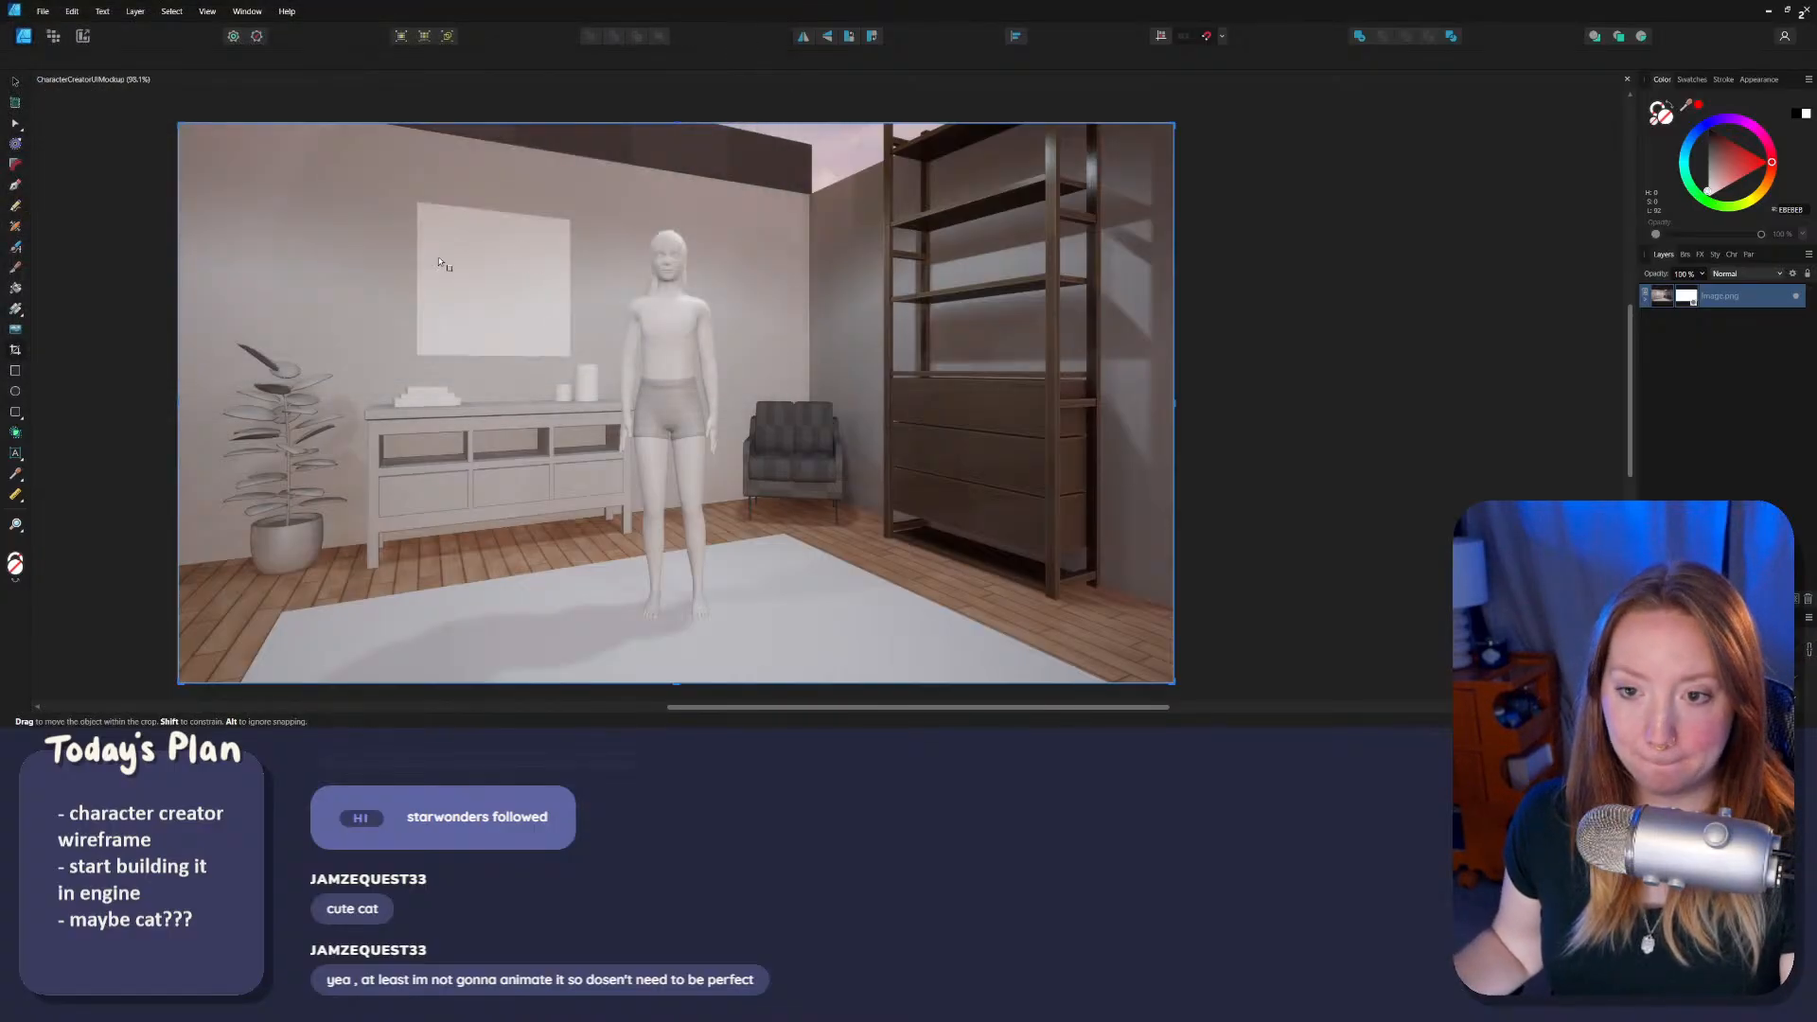
Step: Draw a small white rounded square with 25% corners near the artboard's upper-left corner
{"action": "left_click", "coordinate": [129, 187]}
{"action": "left_click", "coordinate": [13, 84]}
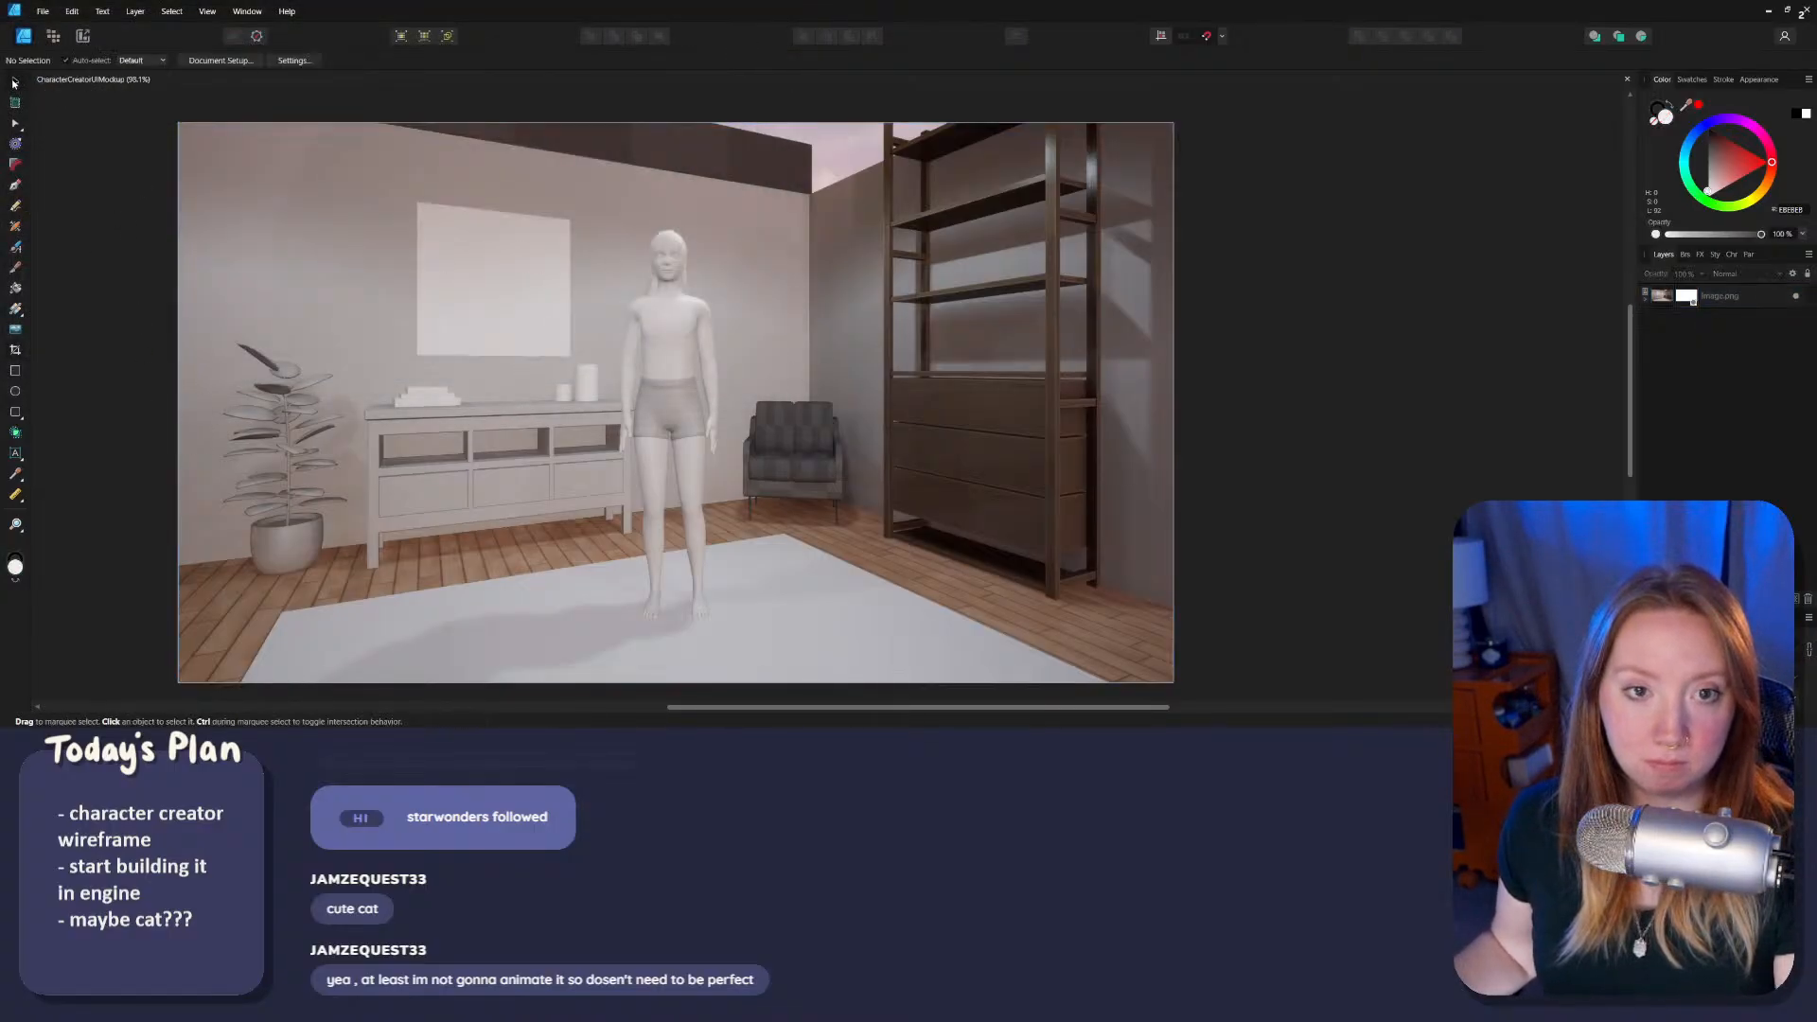
{"action": "left_click", "coordinate": [15, 371]}
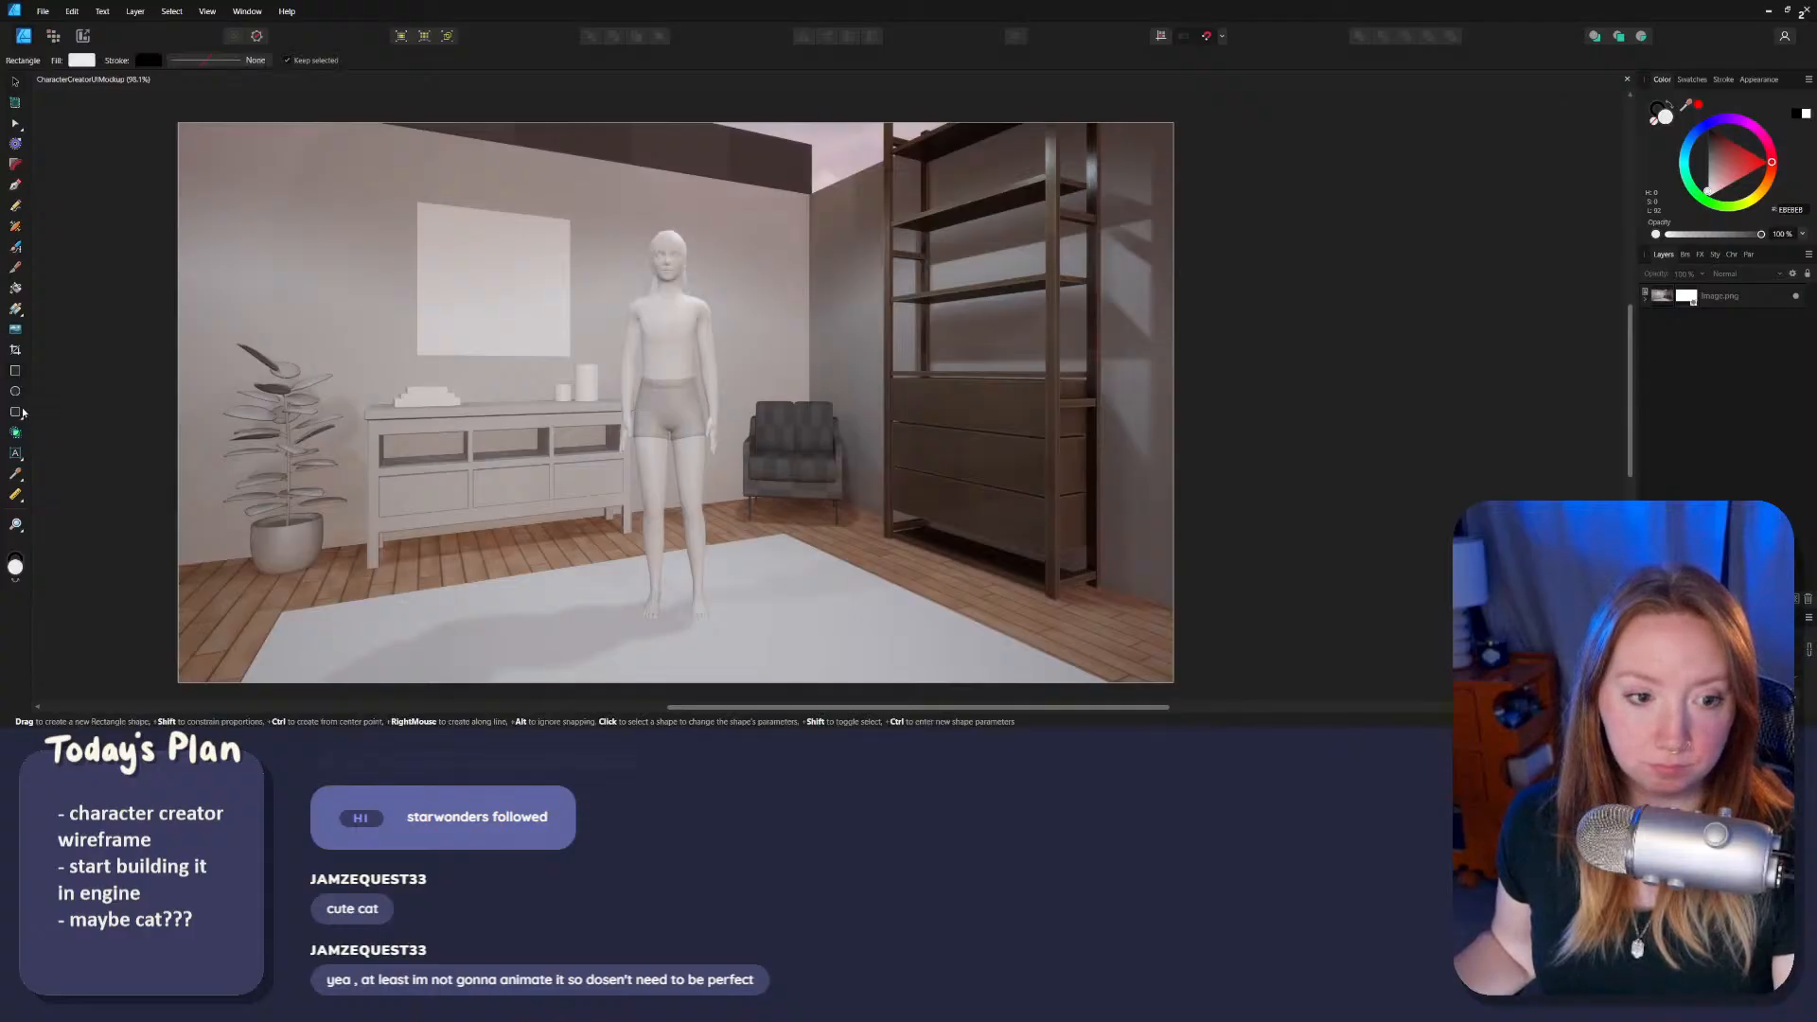
{"action": "left_click", "coordinate": [16, 413]}
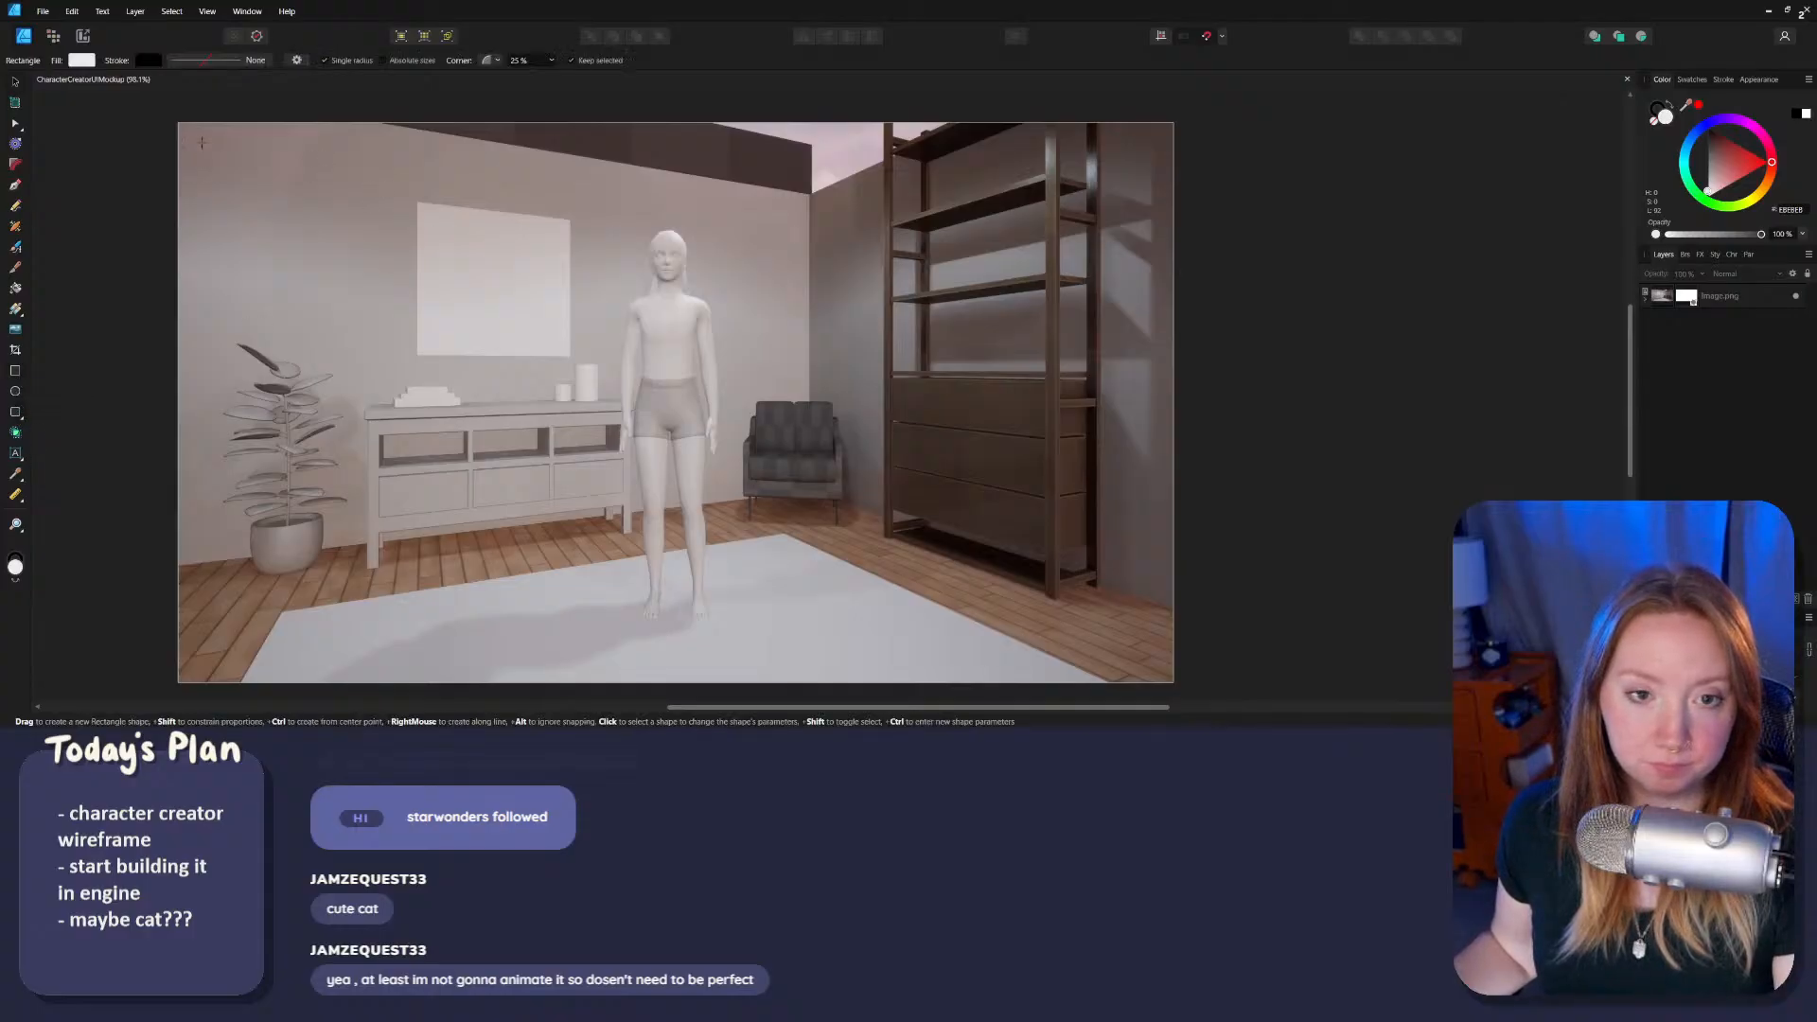
{"action": "left_click_drag", "start_coordinate": [202, 143], "coordinate": [246, 189]}
{"action": "left_click", "coordinate": [15, 82]}
{"action": "left_click", "coordinate": [80, 285]}
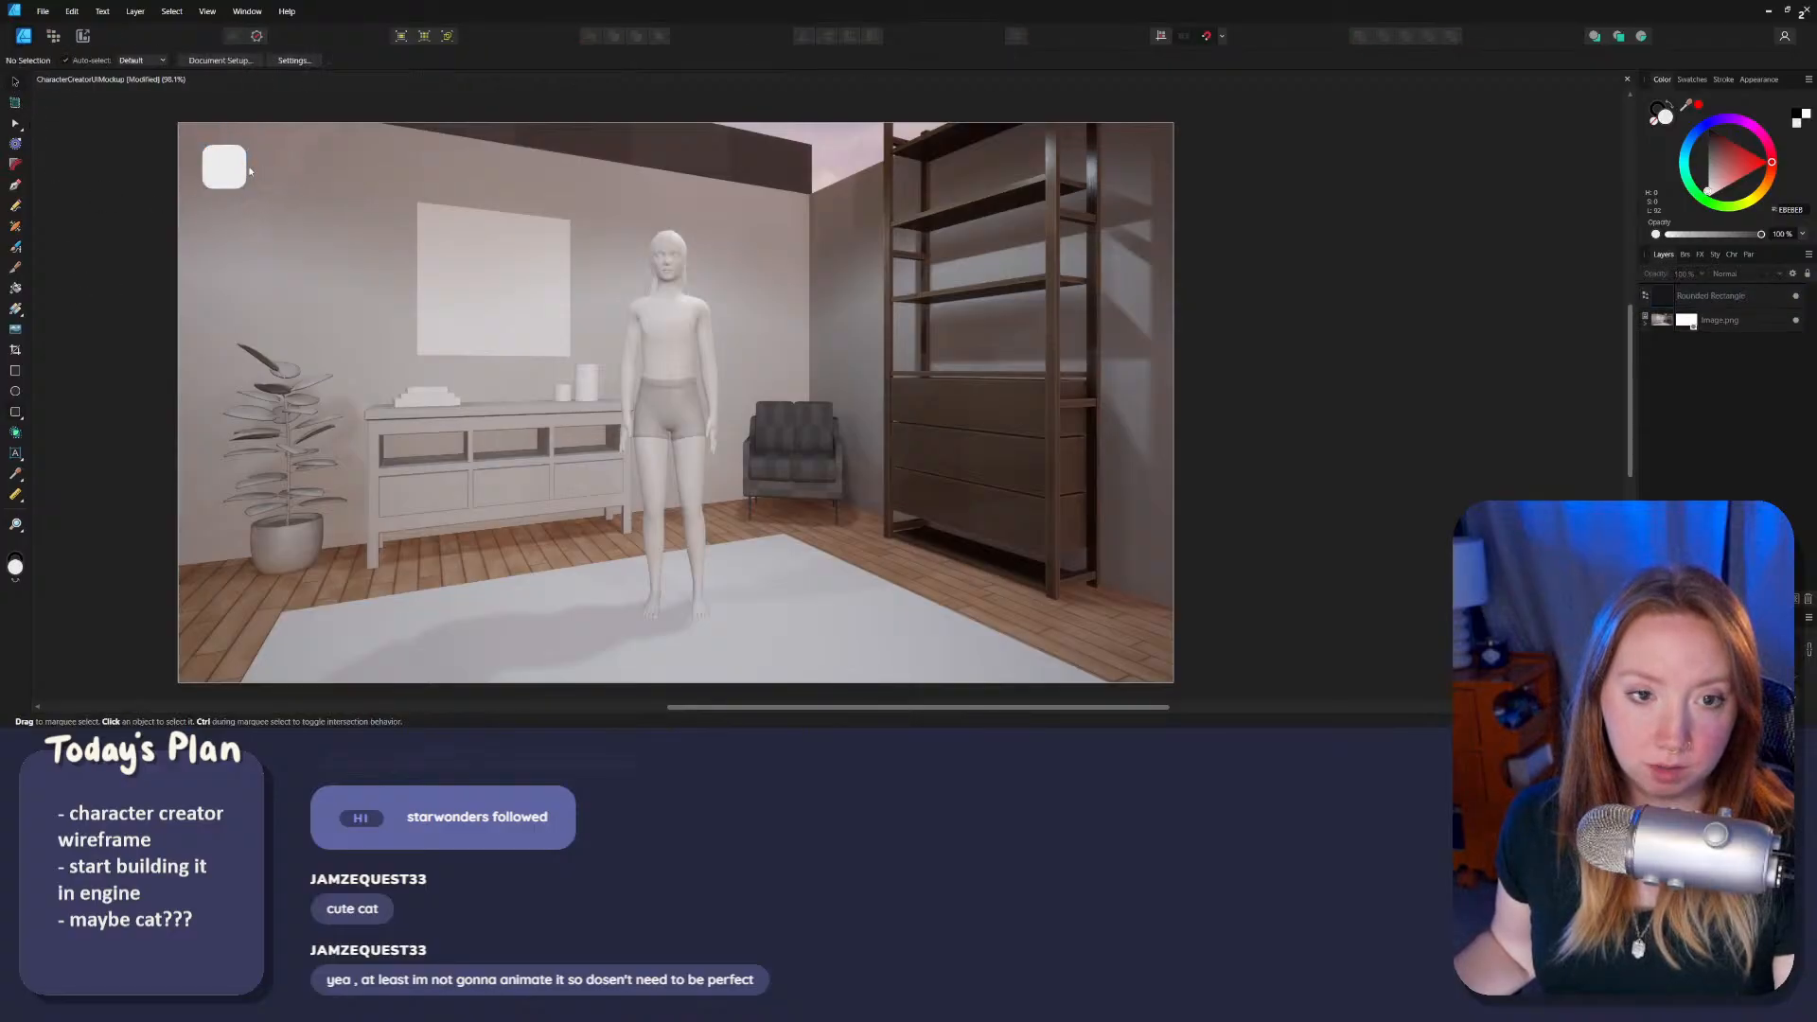
Step: Place the mockup window beside the browser showing the Dribbble Character Creation - MMORPG Game reference, and widen the mockup window
{"action": "left_click_drag", "start_coordinate": [1152, 14], "coordinate": [11, 236]}
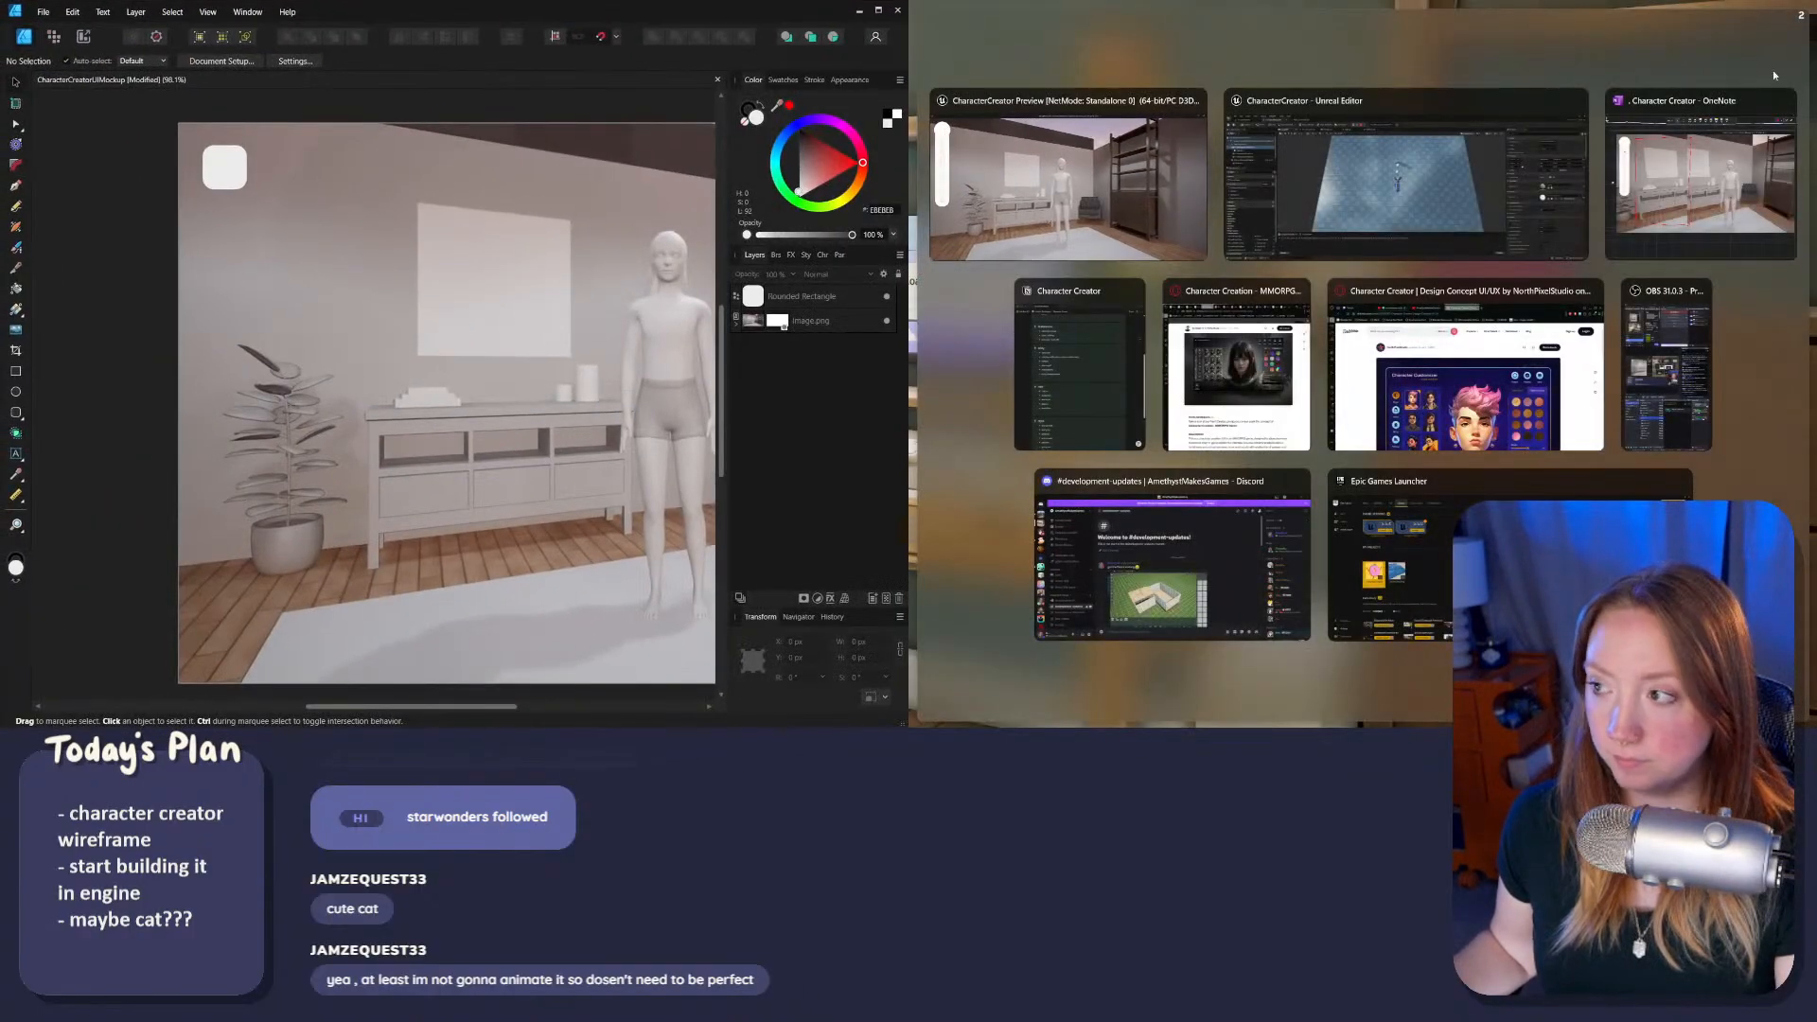
{"action": "left_click", "coordinate": [1456, 366]}
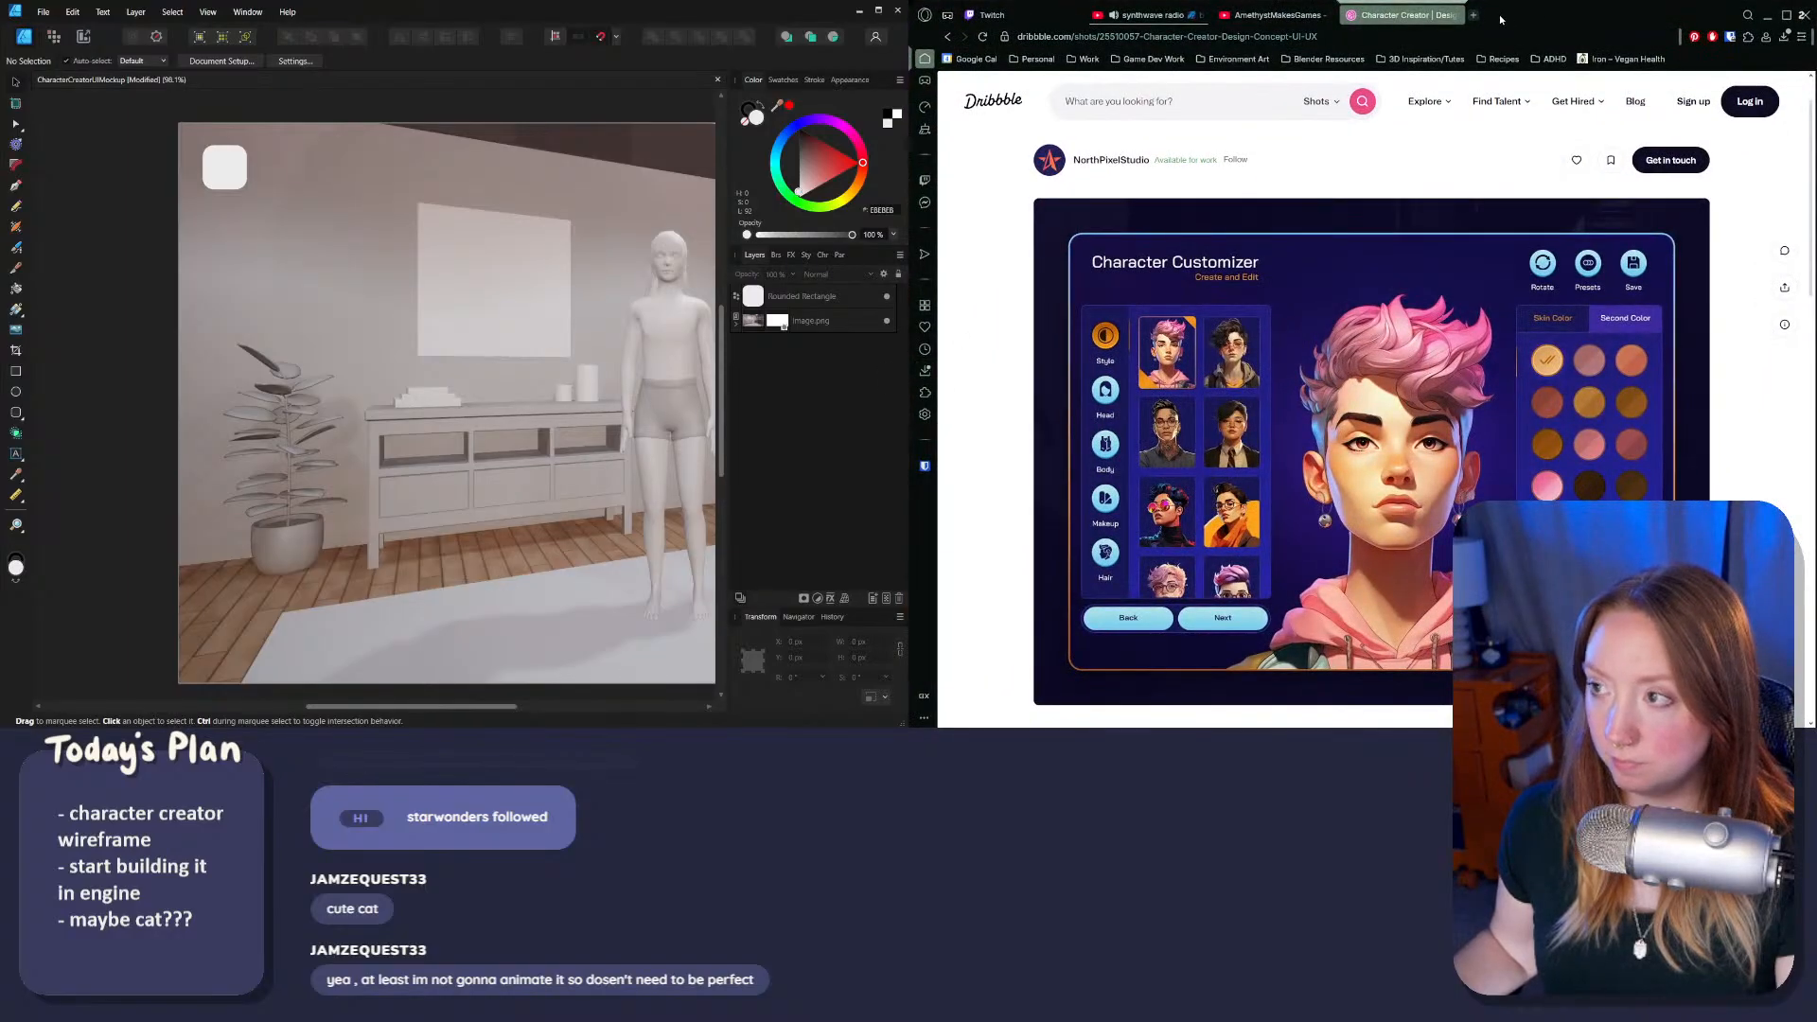
{"action": "left_click_drag", "start_coordinate": [1503, 14], "coordinate": [1815, 265]}
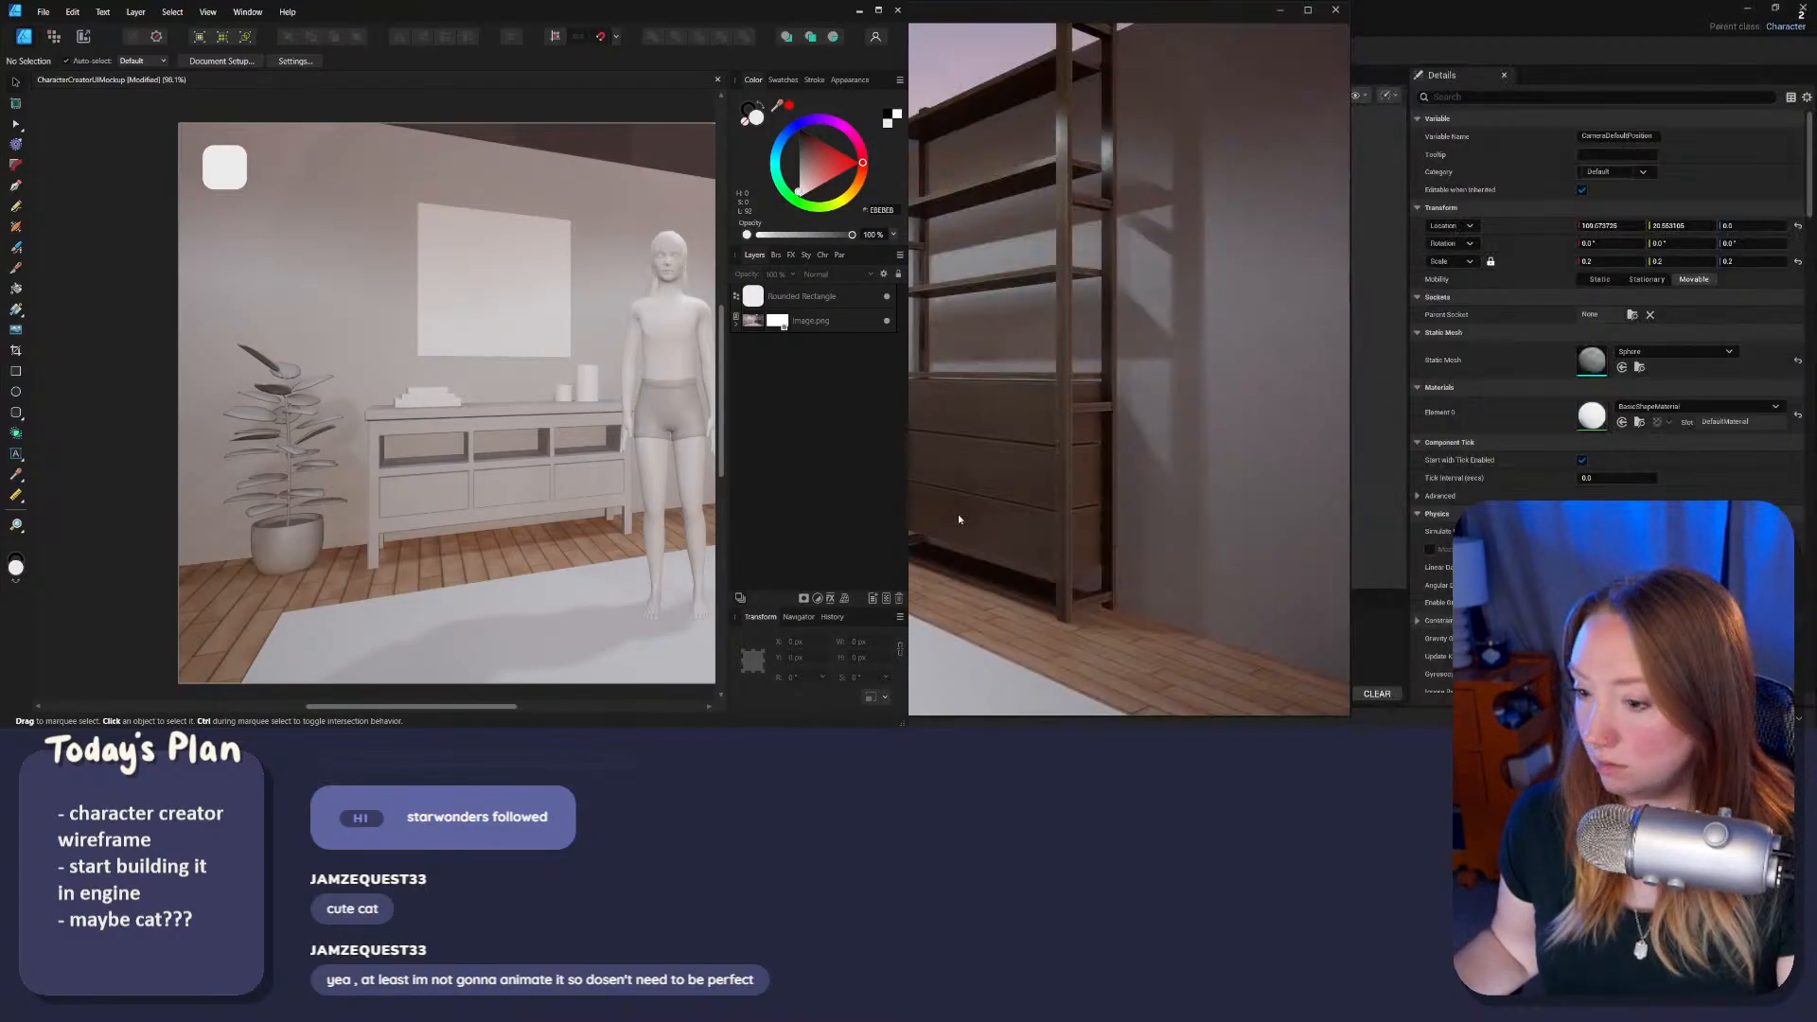
{"action": "key", "text": "alt+Tab"}
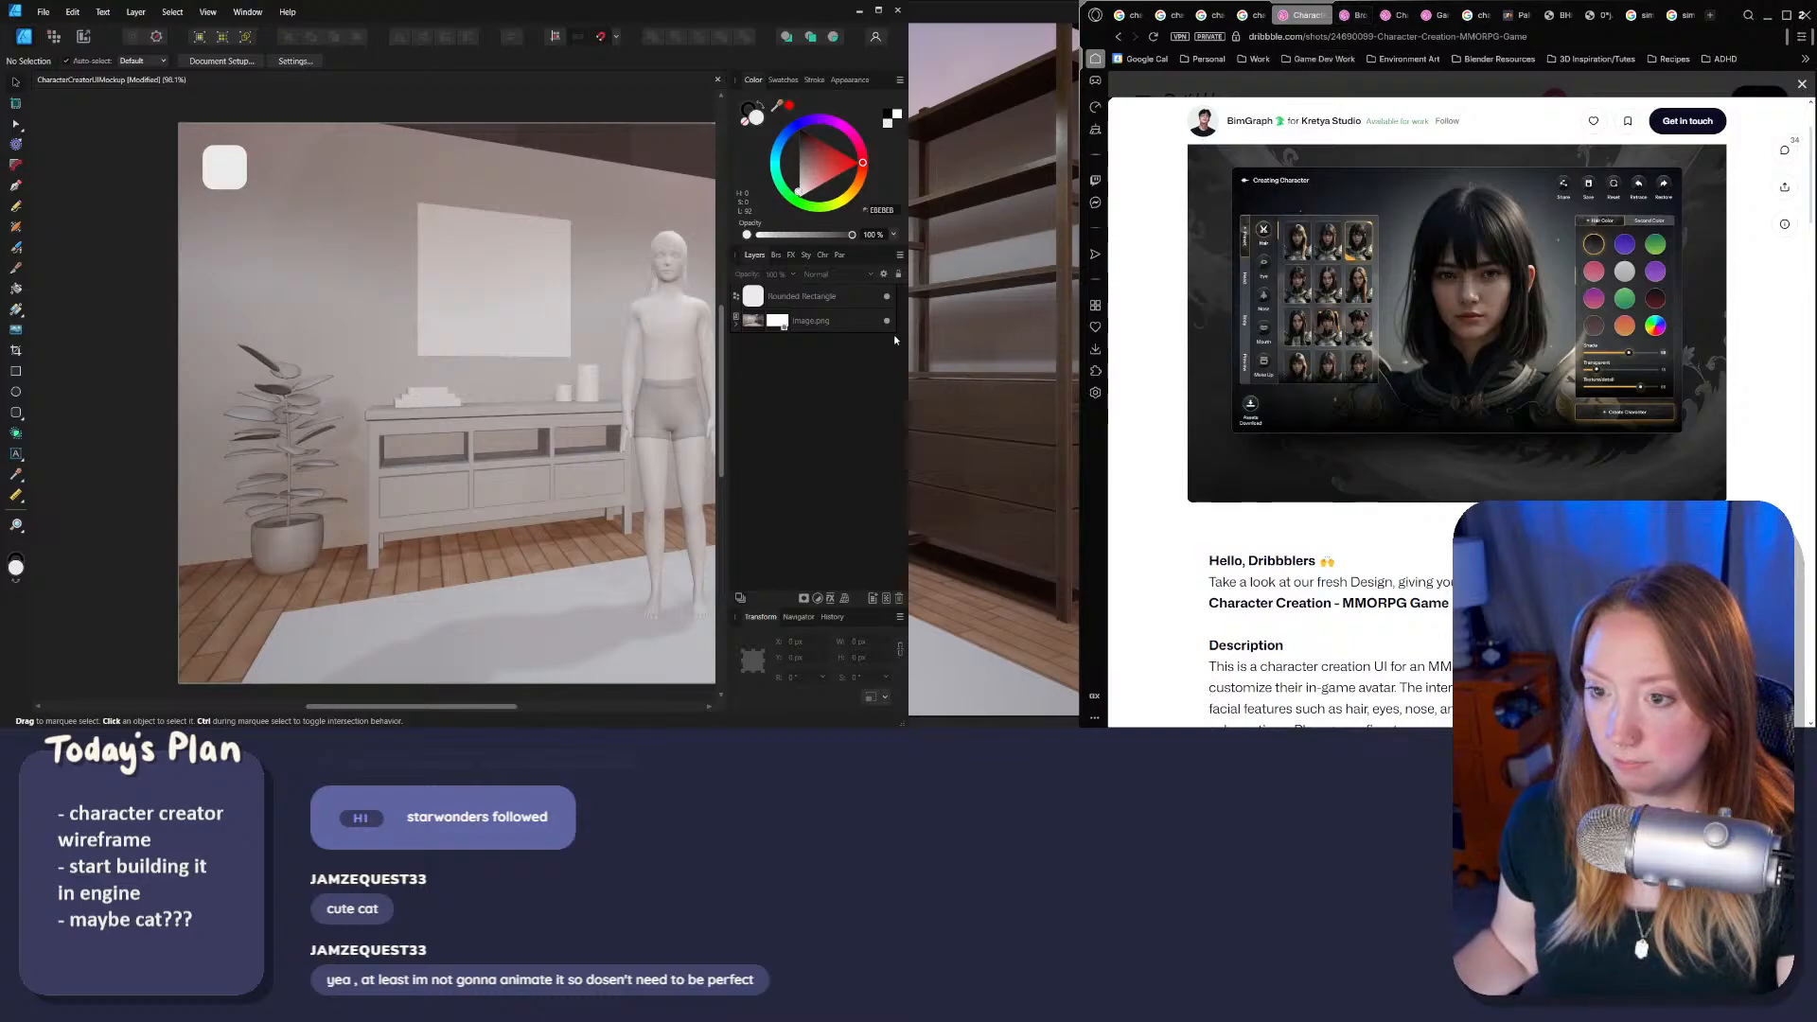
{"action": "left_click_drag", "start_coordinate": [906, 336], "coordinate": [1079, 333]}
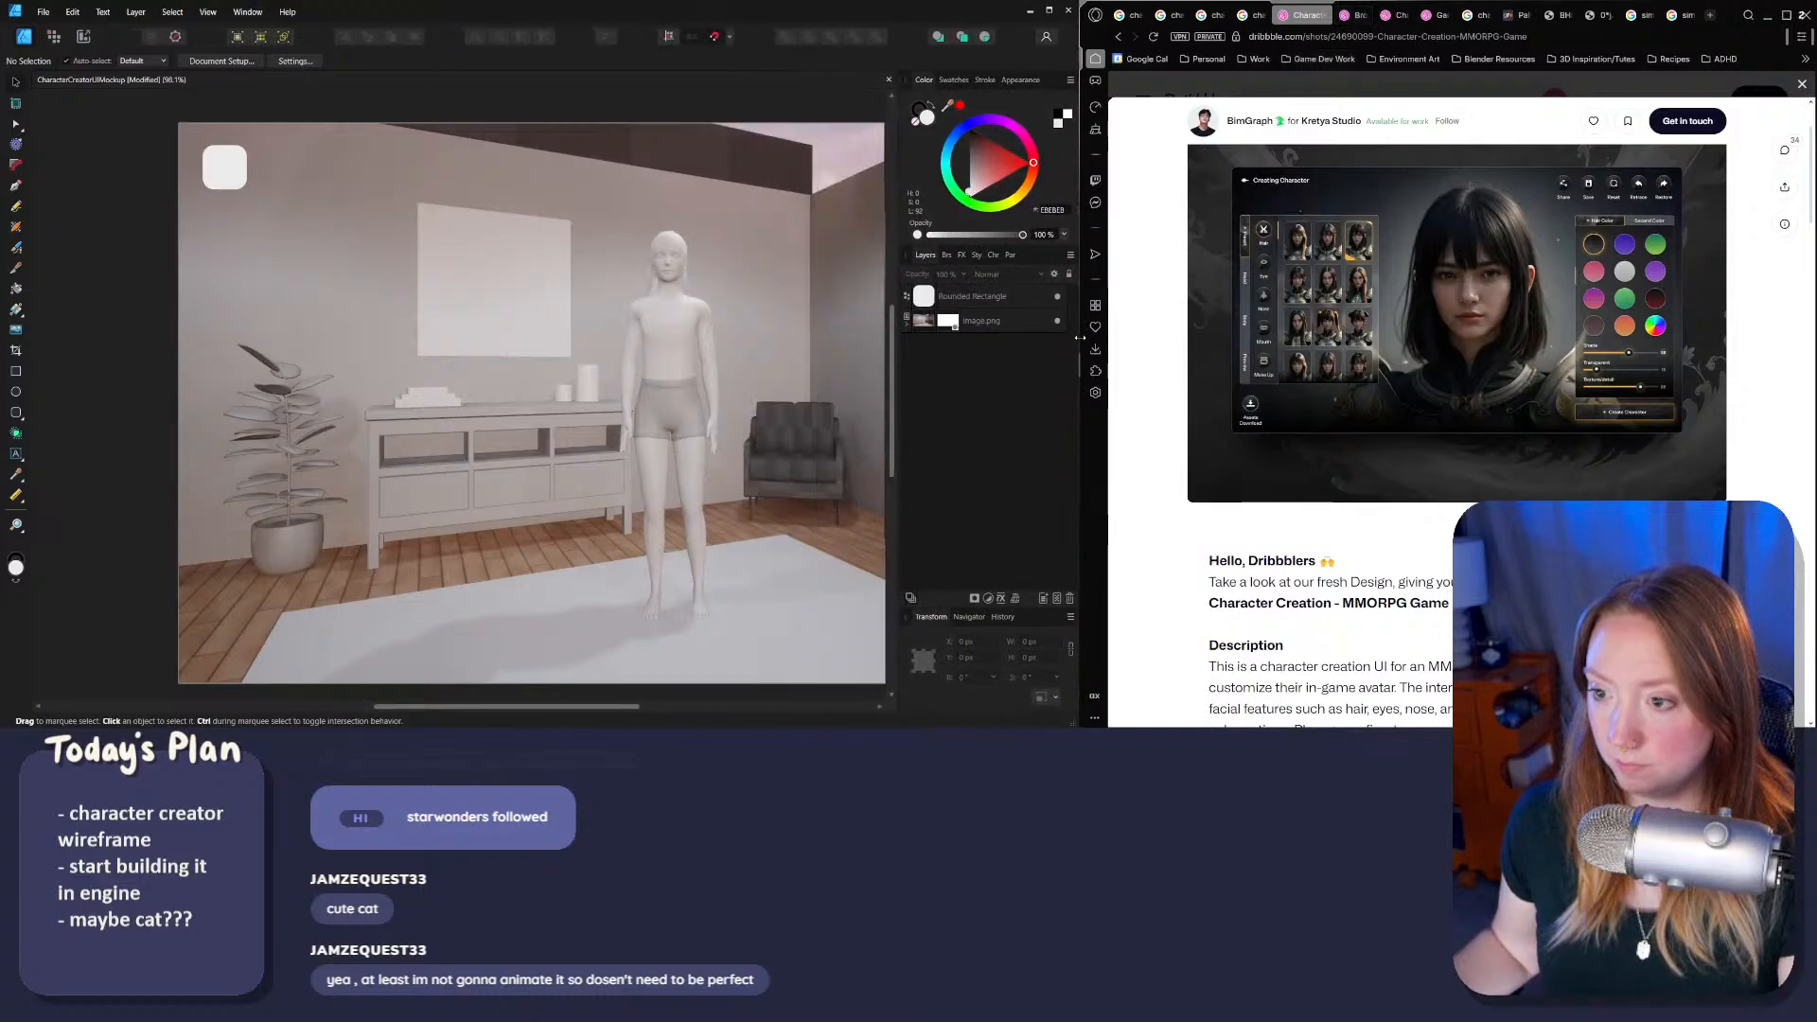
Step: Widen the mockup window to fit the whole artboard beside the browser showing the Character Creator | Design Concept UI/UX reference
{"action": "left_click", "coordinate": [1767, 15]}
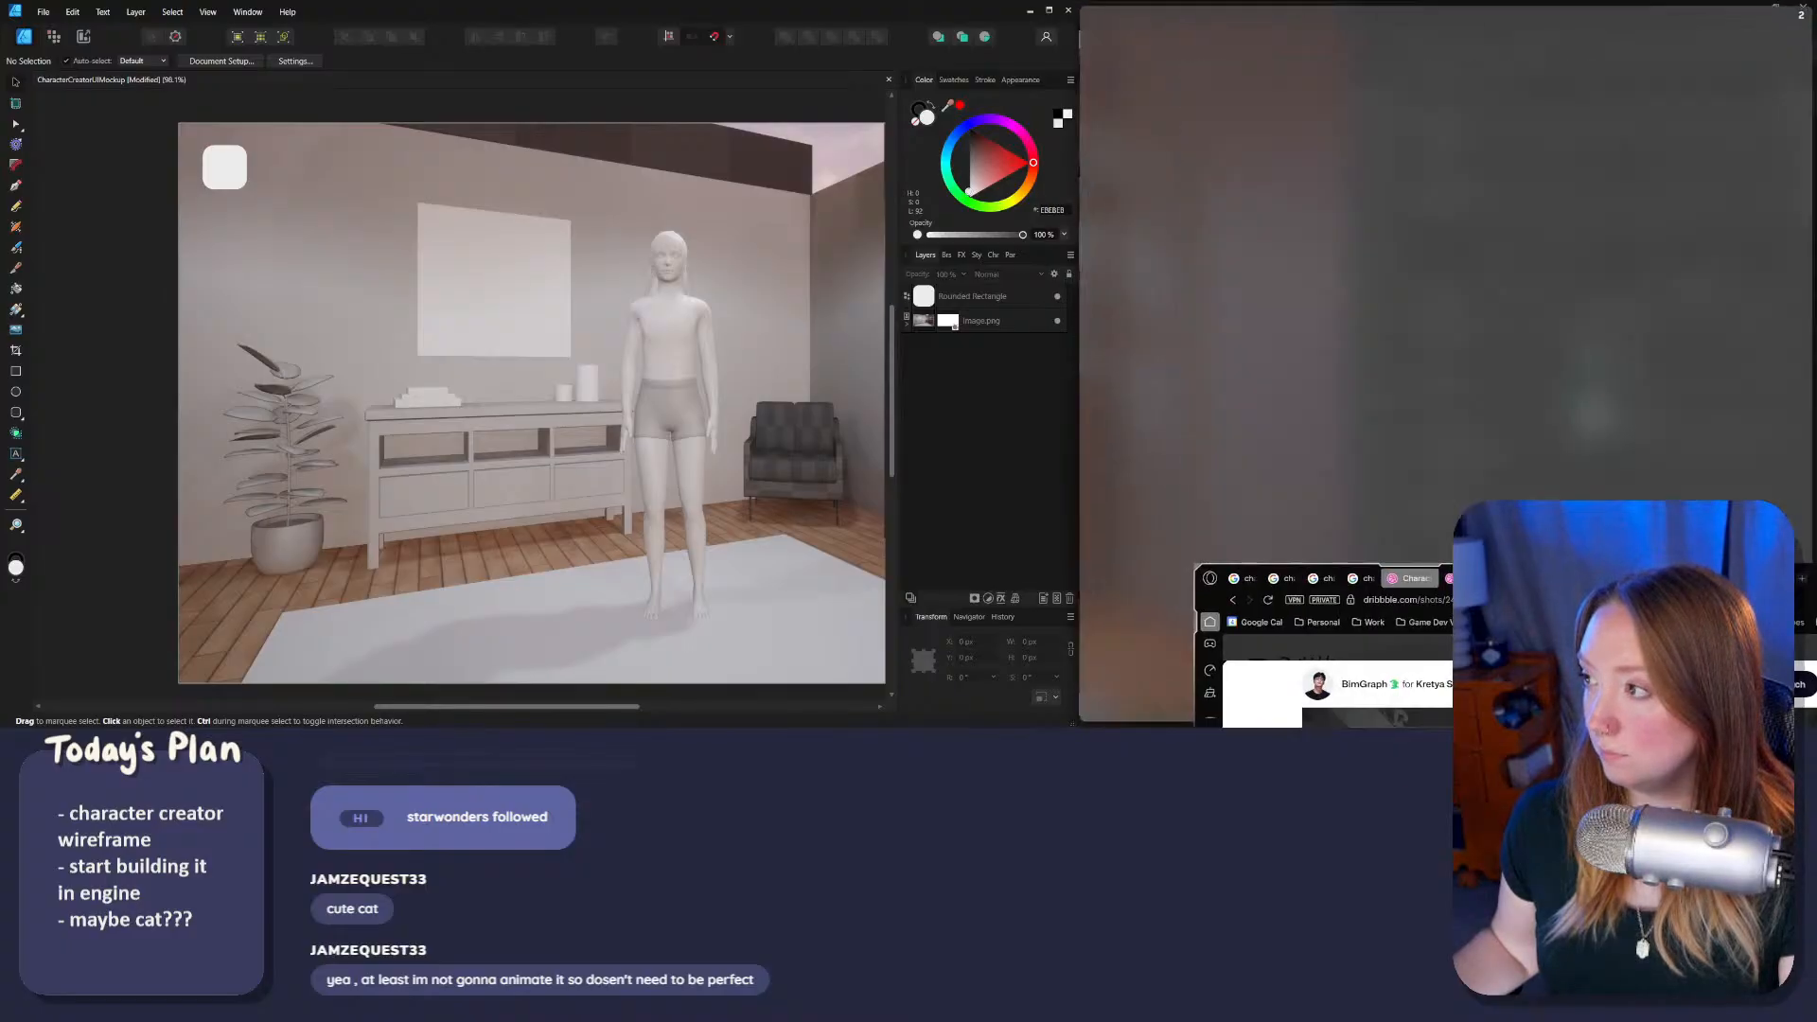
{"action": "mouse_move", "coordinate": [1814, 578]}
{"action": "left_mouse_down"}
{"action": "mouse_move", "coordinate": [1779, 569]}
{"action": "mouse_move", "coordinate": [1815, 570]}
{"action": "left_mouse_up"}
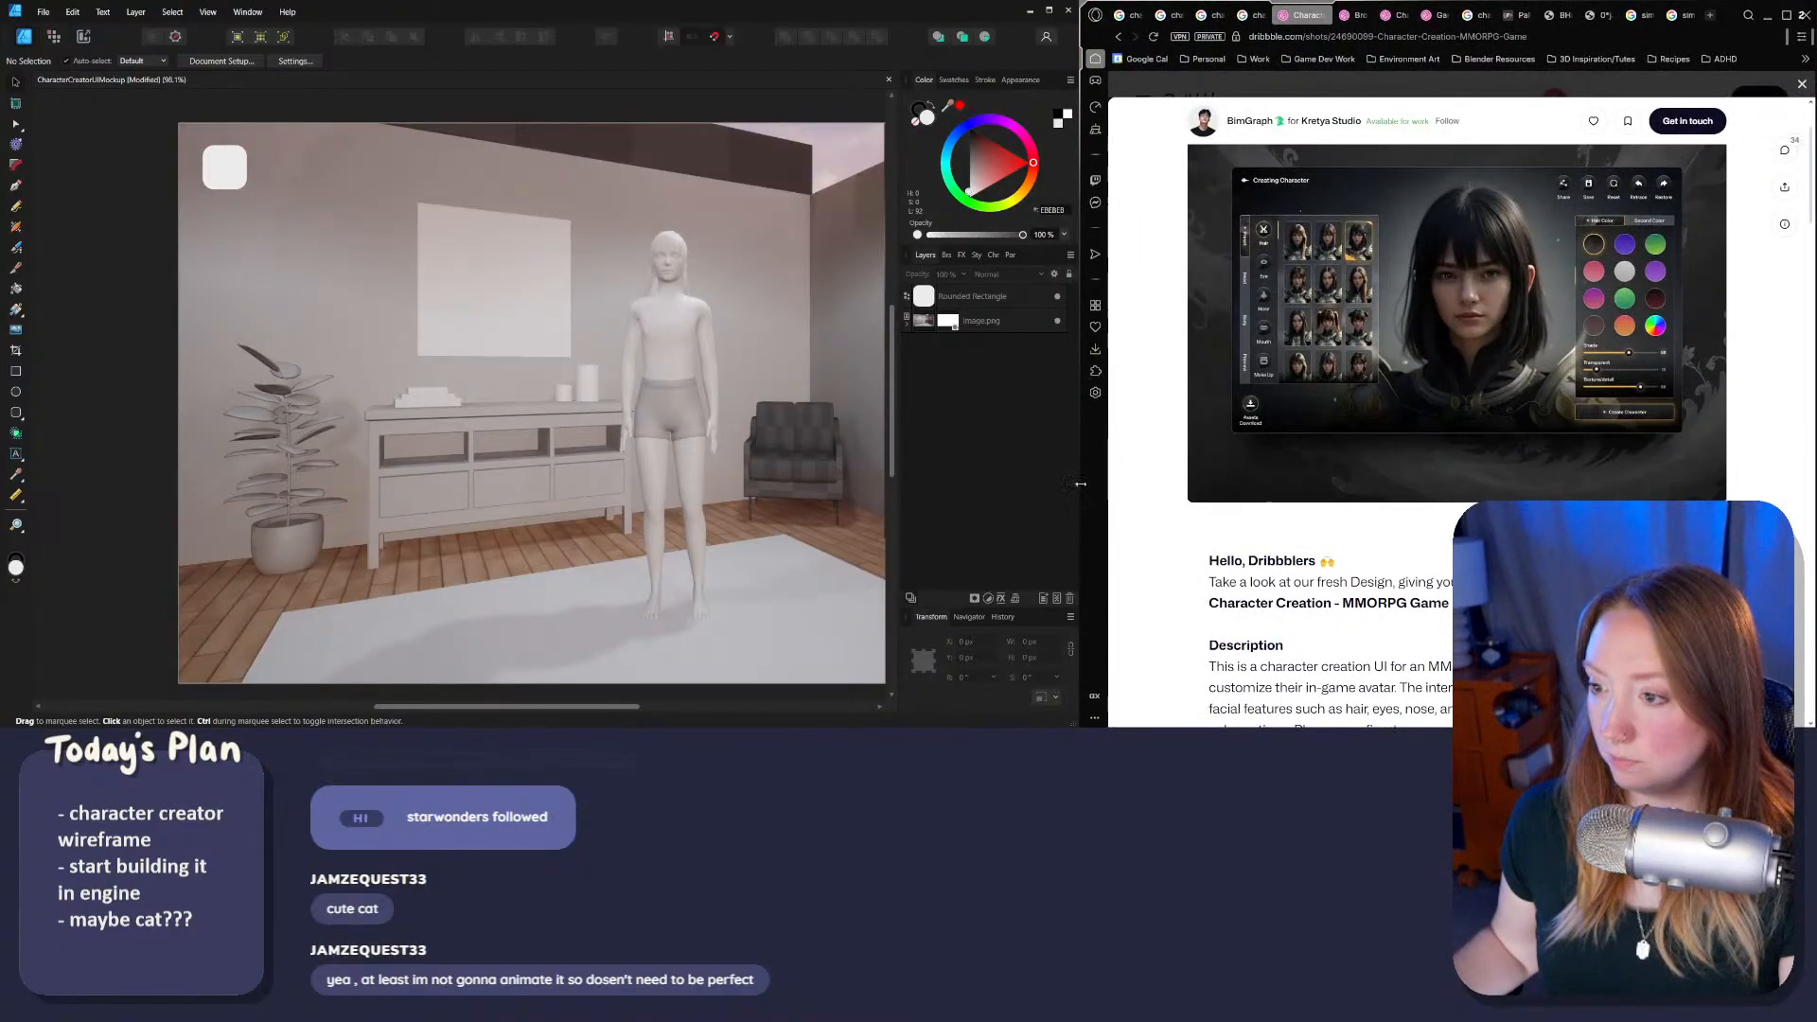
{"action": "left_click_drag", "start_coordinate": [1080, 484], "coordinate": [1171, 483]}
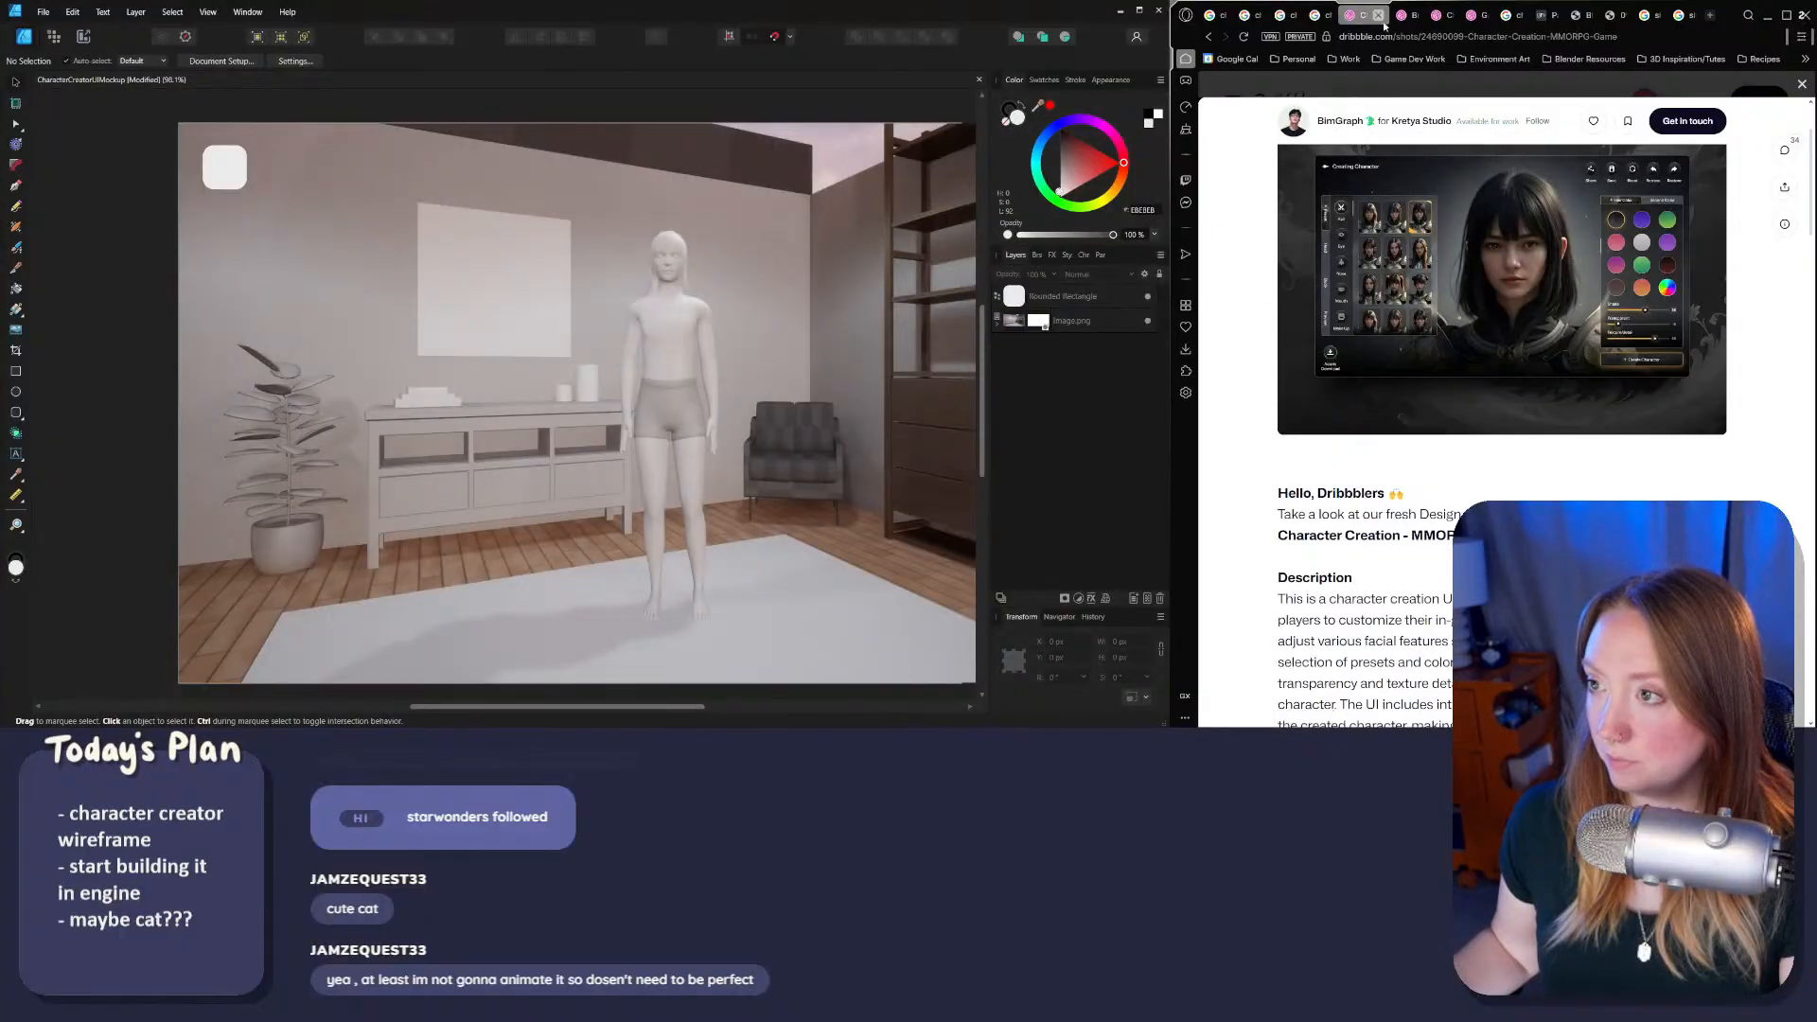
{"action": "left_click", "coordinate": [1380, 16]}
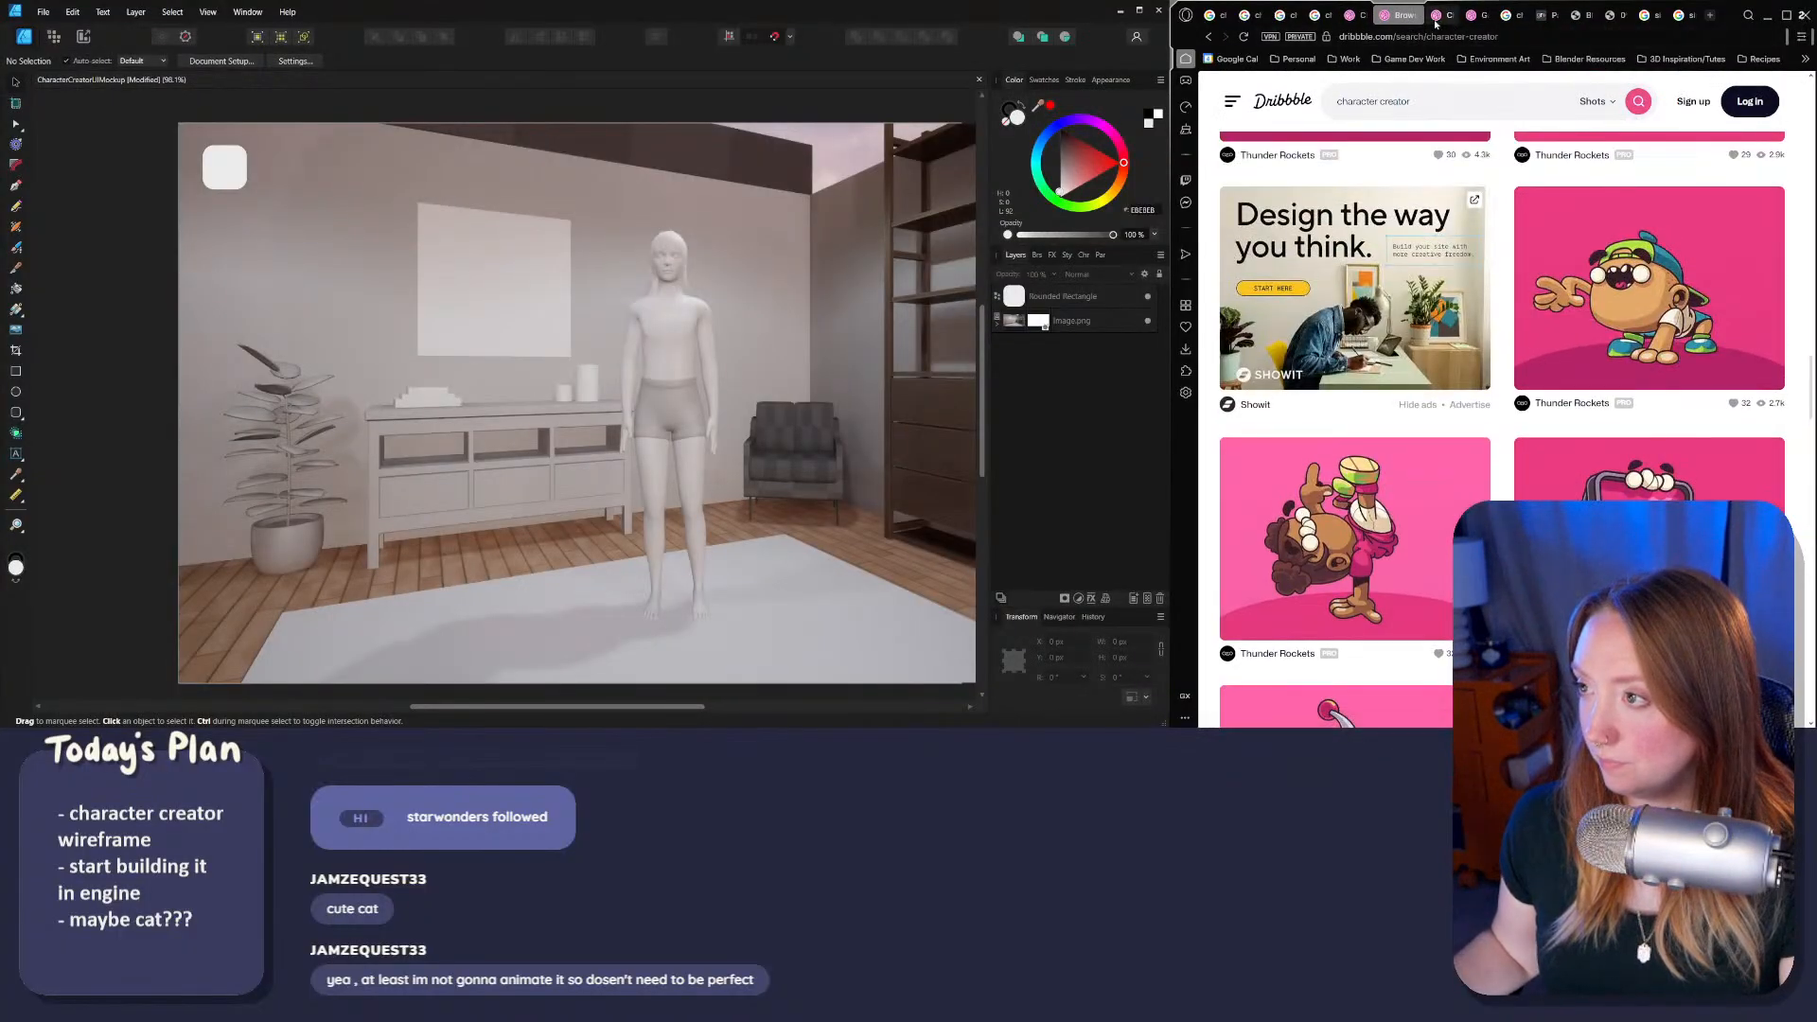
{"action": "left_click", "coordinate": [1435, 19]}
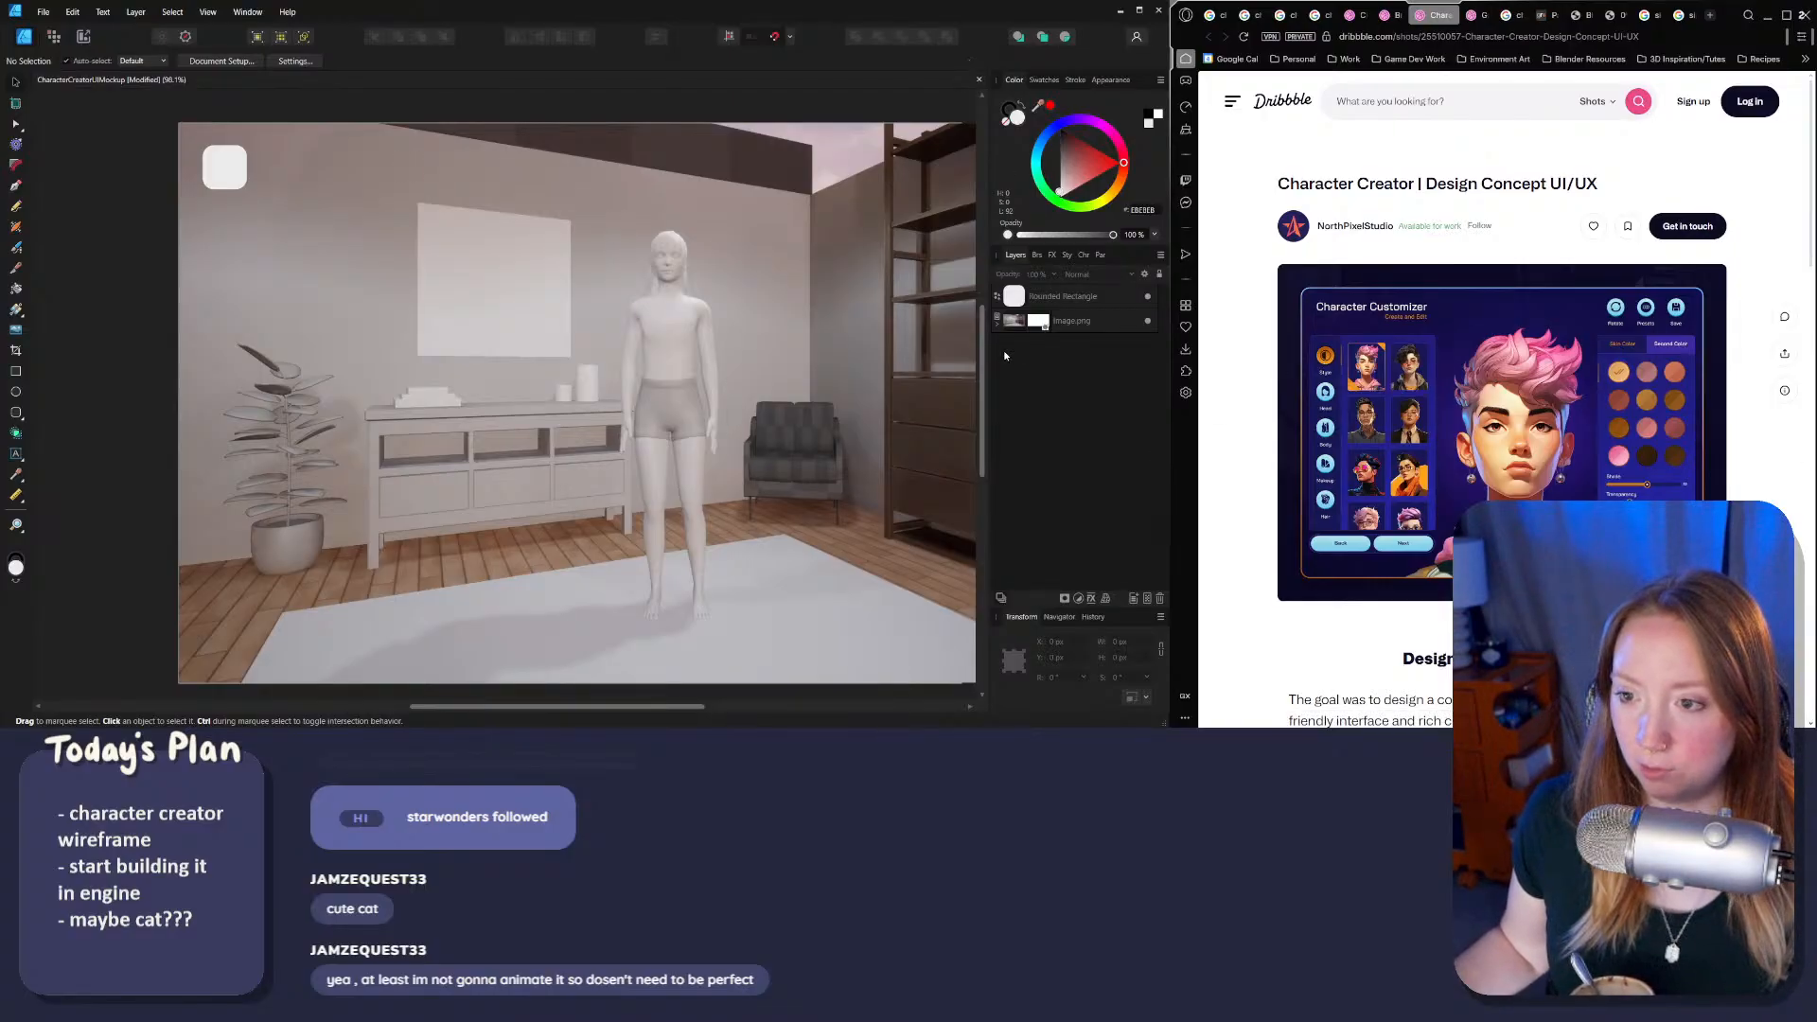
{"action": "left_click_drag", "start_coordinate": [988, 349], "coordinate": [1093, 349]}
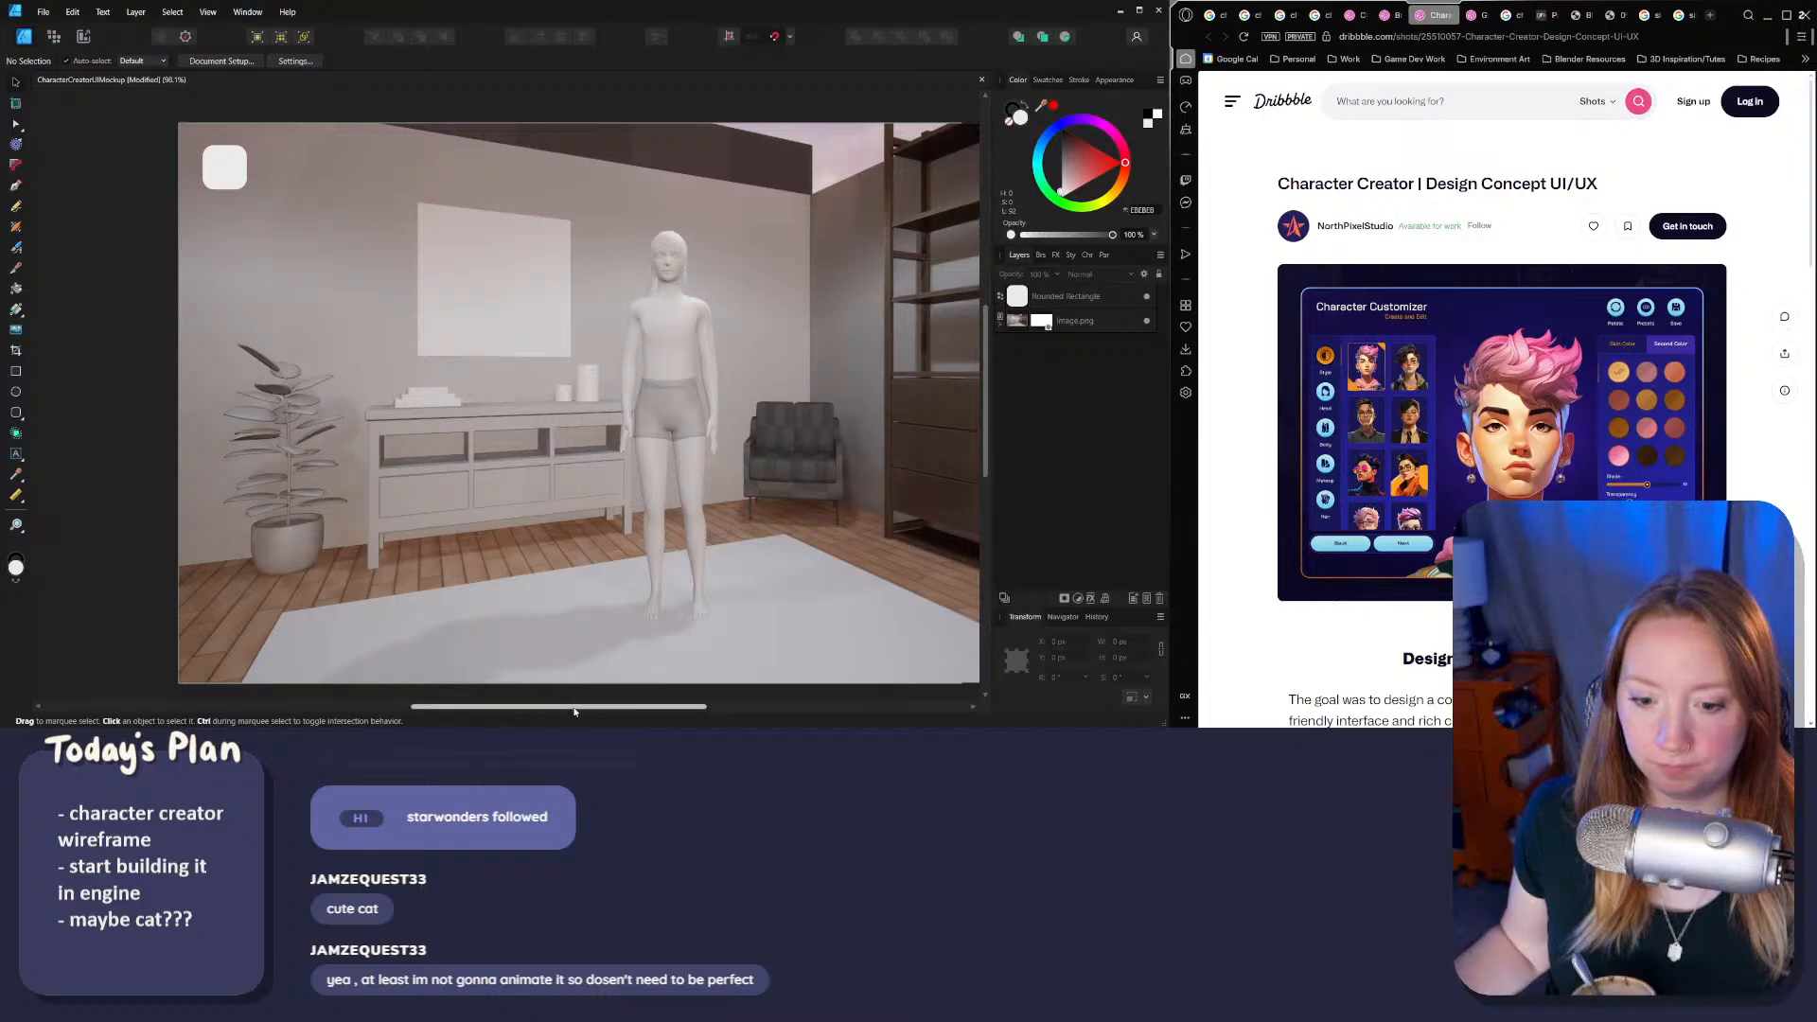
{"action": "left_click_drag", "start_coordinate": [581, 708], "coordinate": [537, 688]}
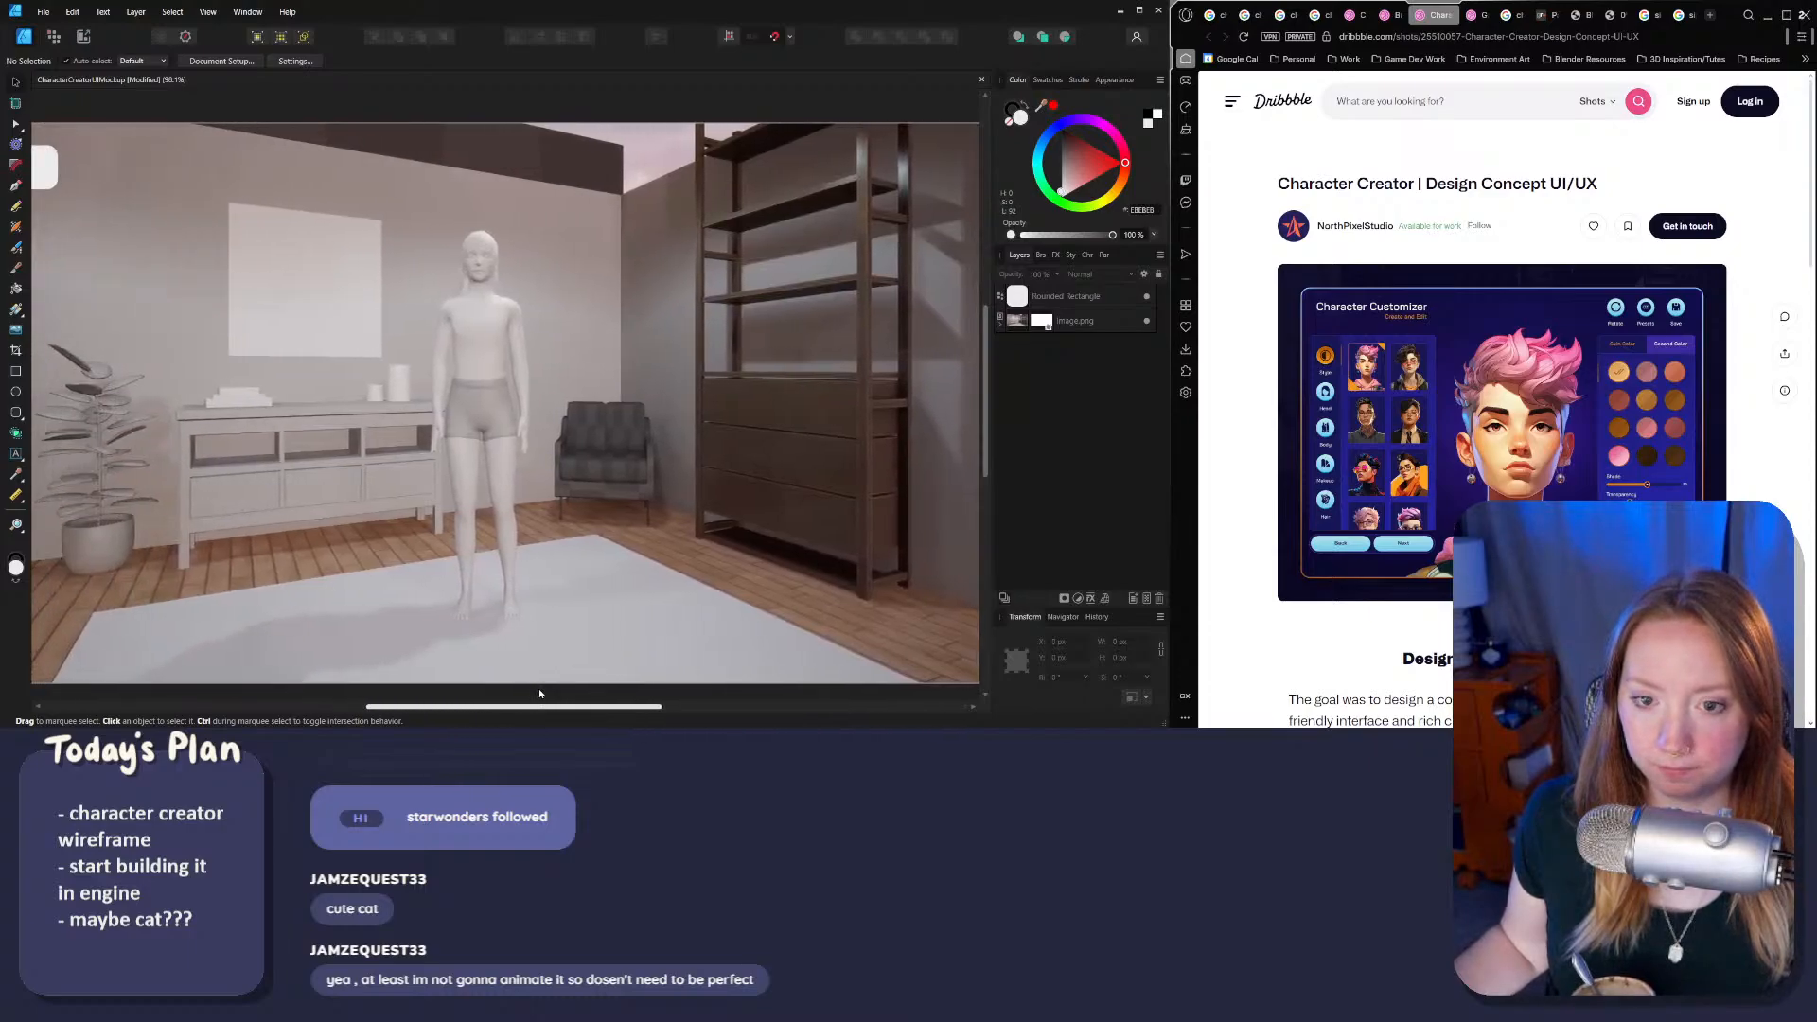
{"action": "scroll", "coordinate": [571, 538], "scroll_direction": "down", "scroll_amount": 1}
{"action": "scroll", "coordinate": [570, 537], "scroll_direction": "up", "scroll_amount": 1}
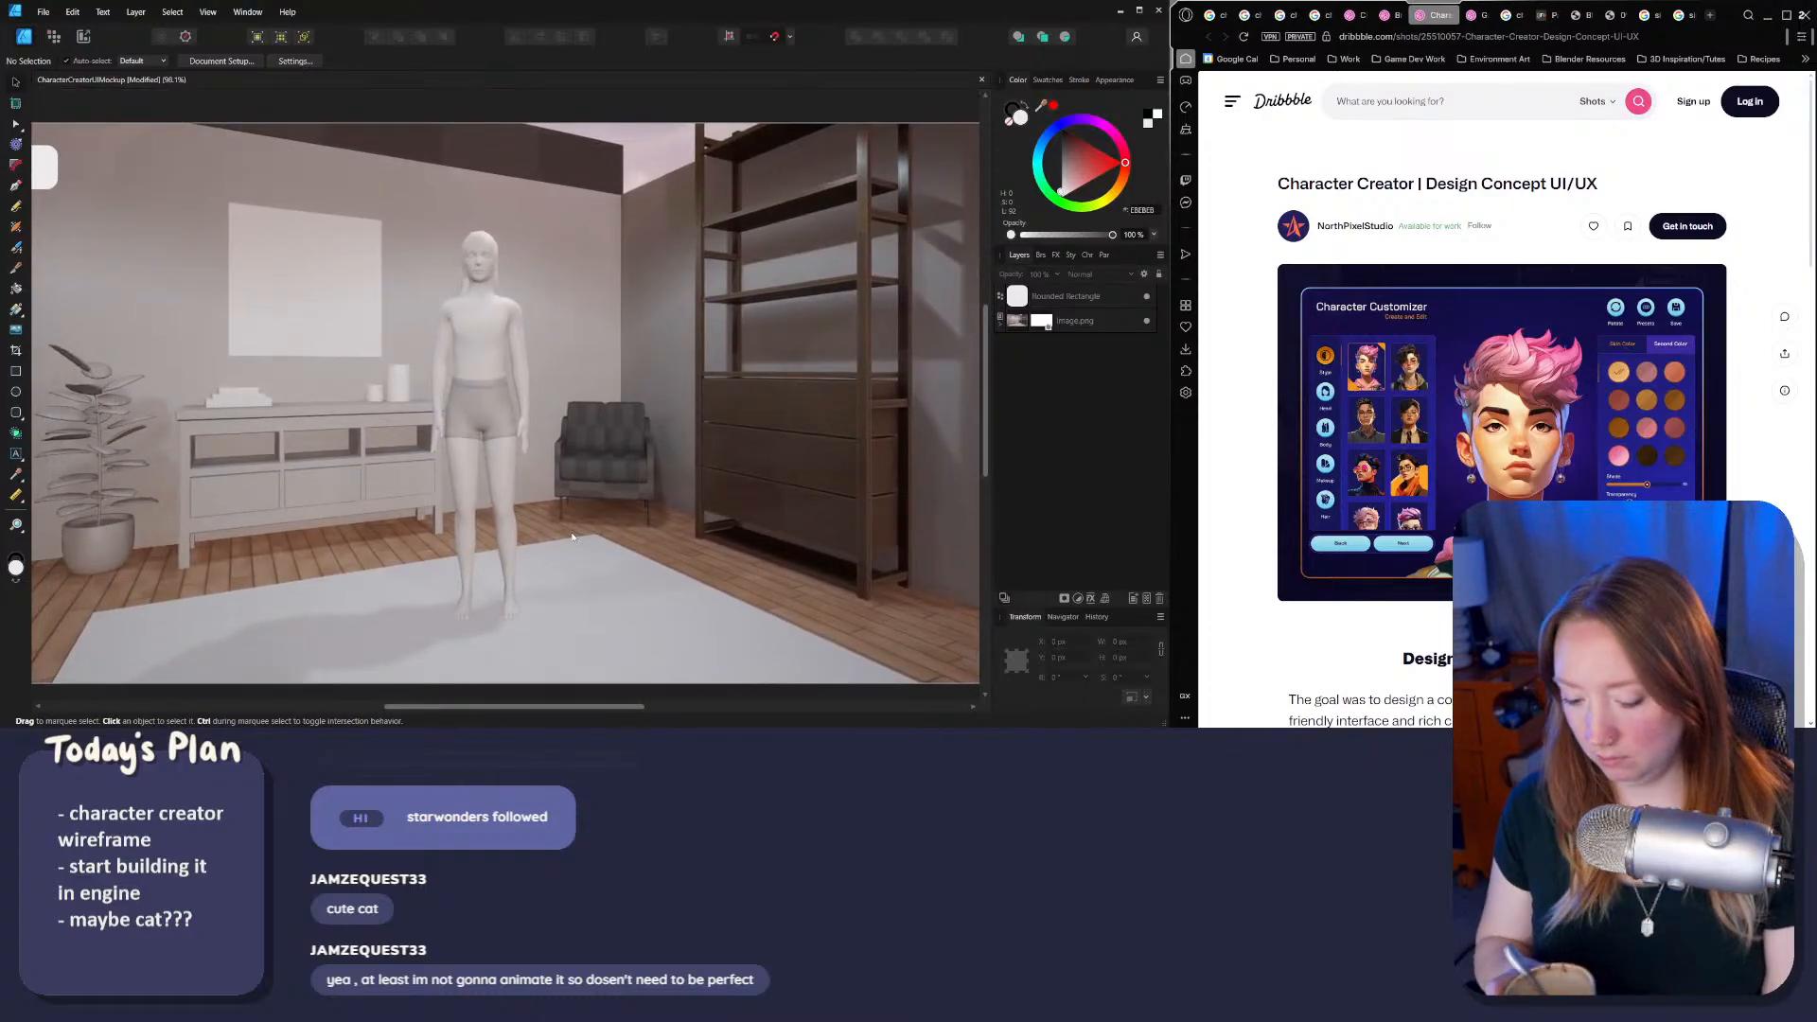
{"action": "scroll", "coordinate": [572, 536], "scroll_direction": "down", "scroll_amount": 1, "text": "ctrl"}
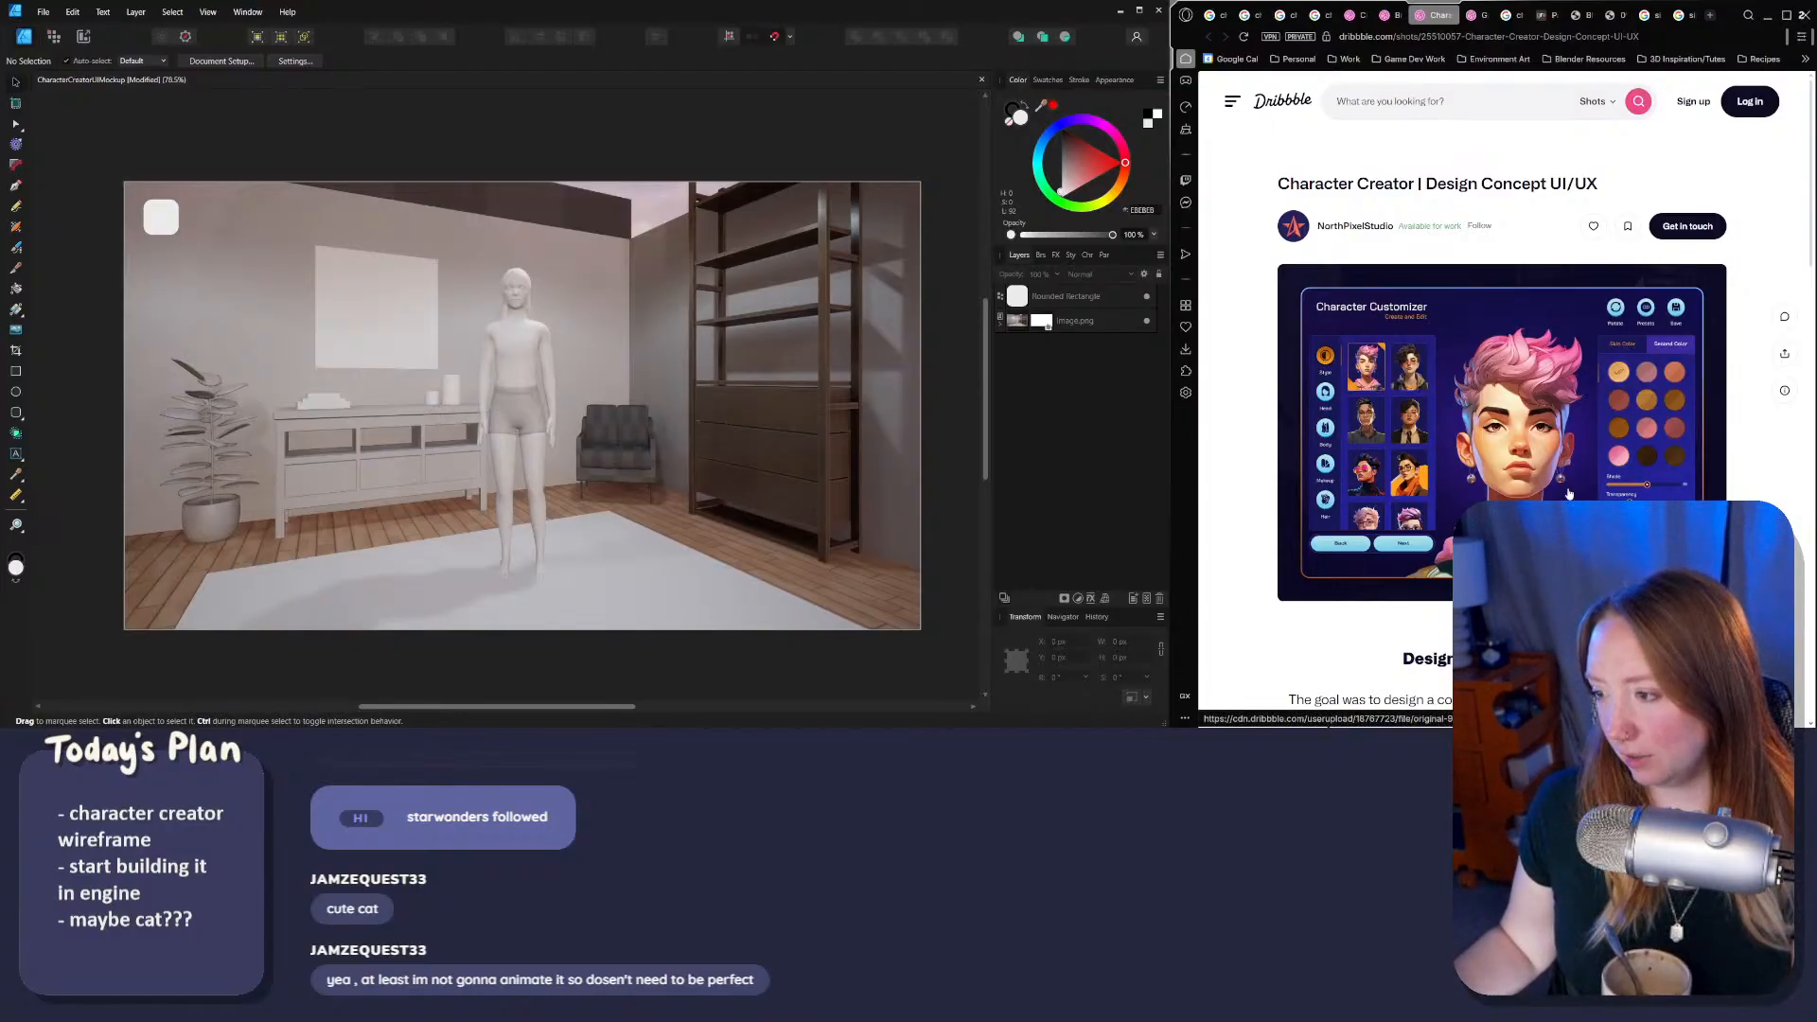
Step: Compare the layouts of the MMORPG, Character Creator Design Concept and Game Character Creator Interface references on Dribbble
{"action": "left_click", "coordinate": [1395, 15]}
{"action": "left_click", "coordinate": [1363, 17]}
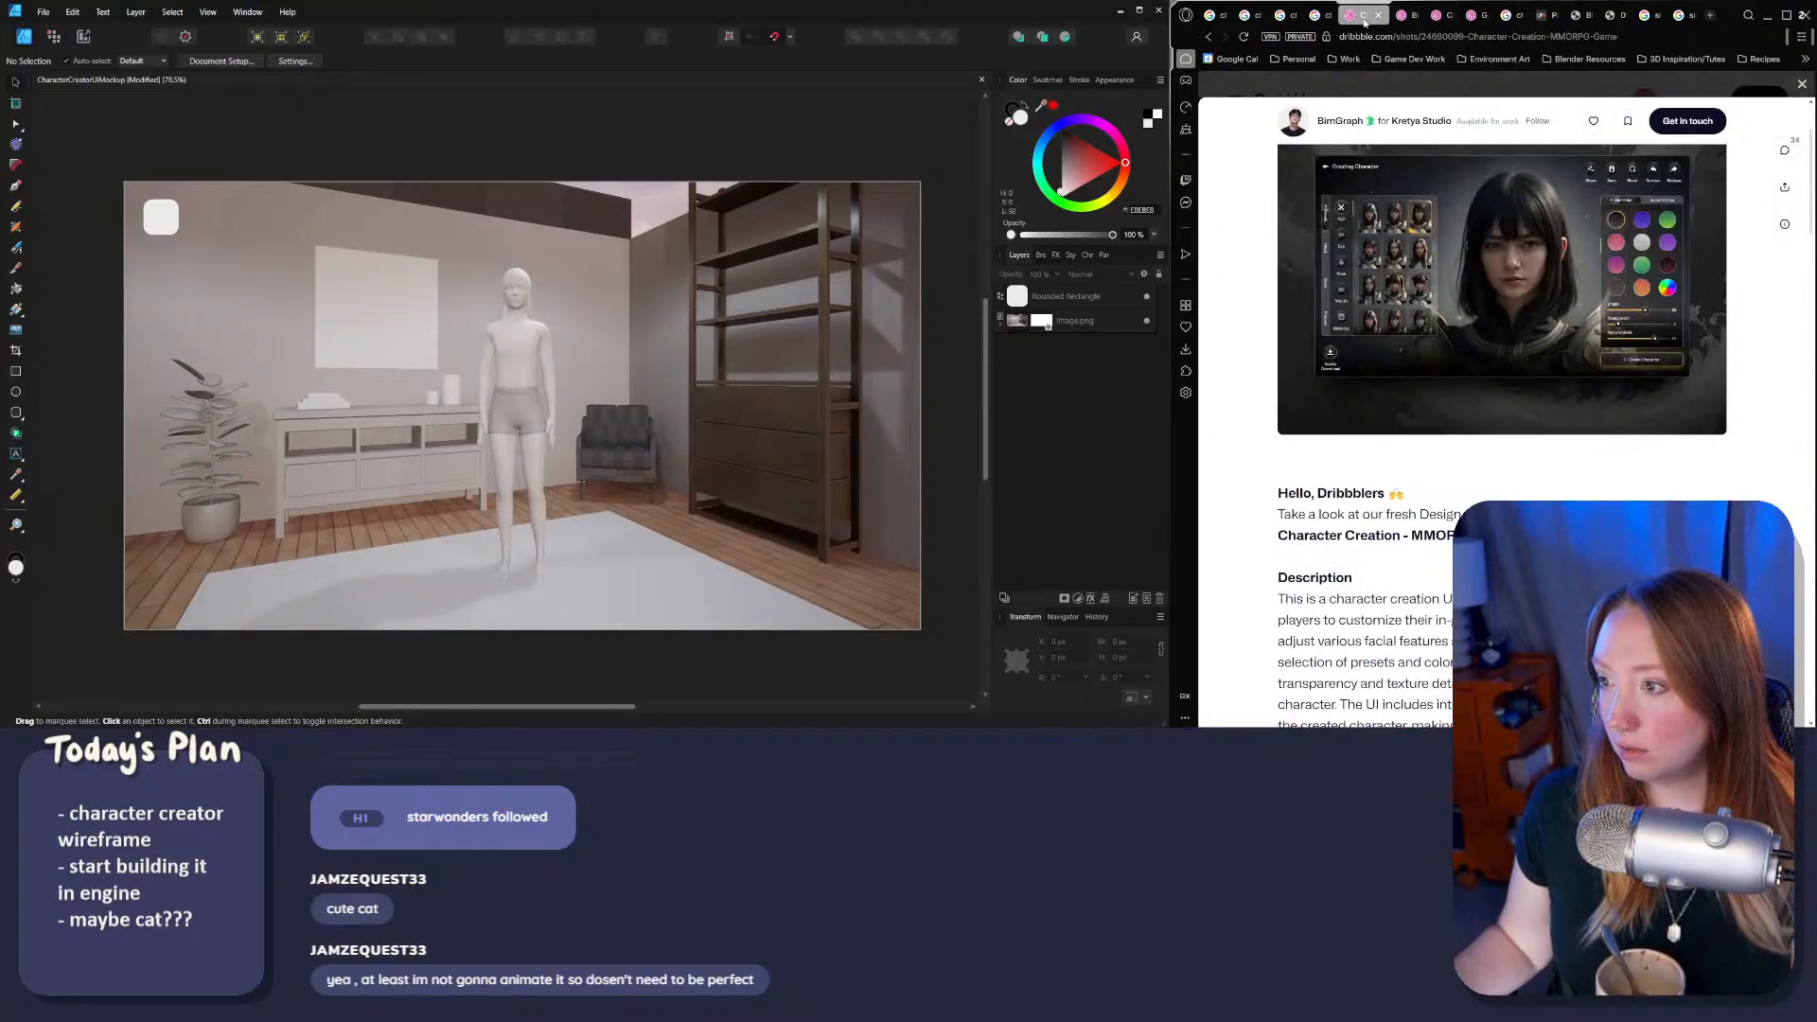
{"action": "left_click", "coordinate": [1438, 17]}
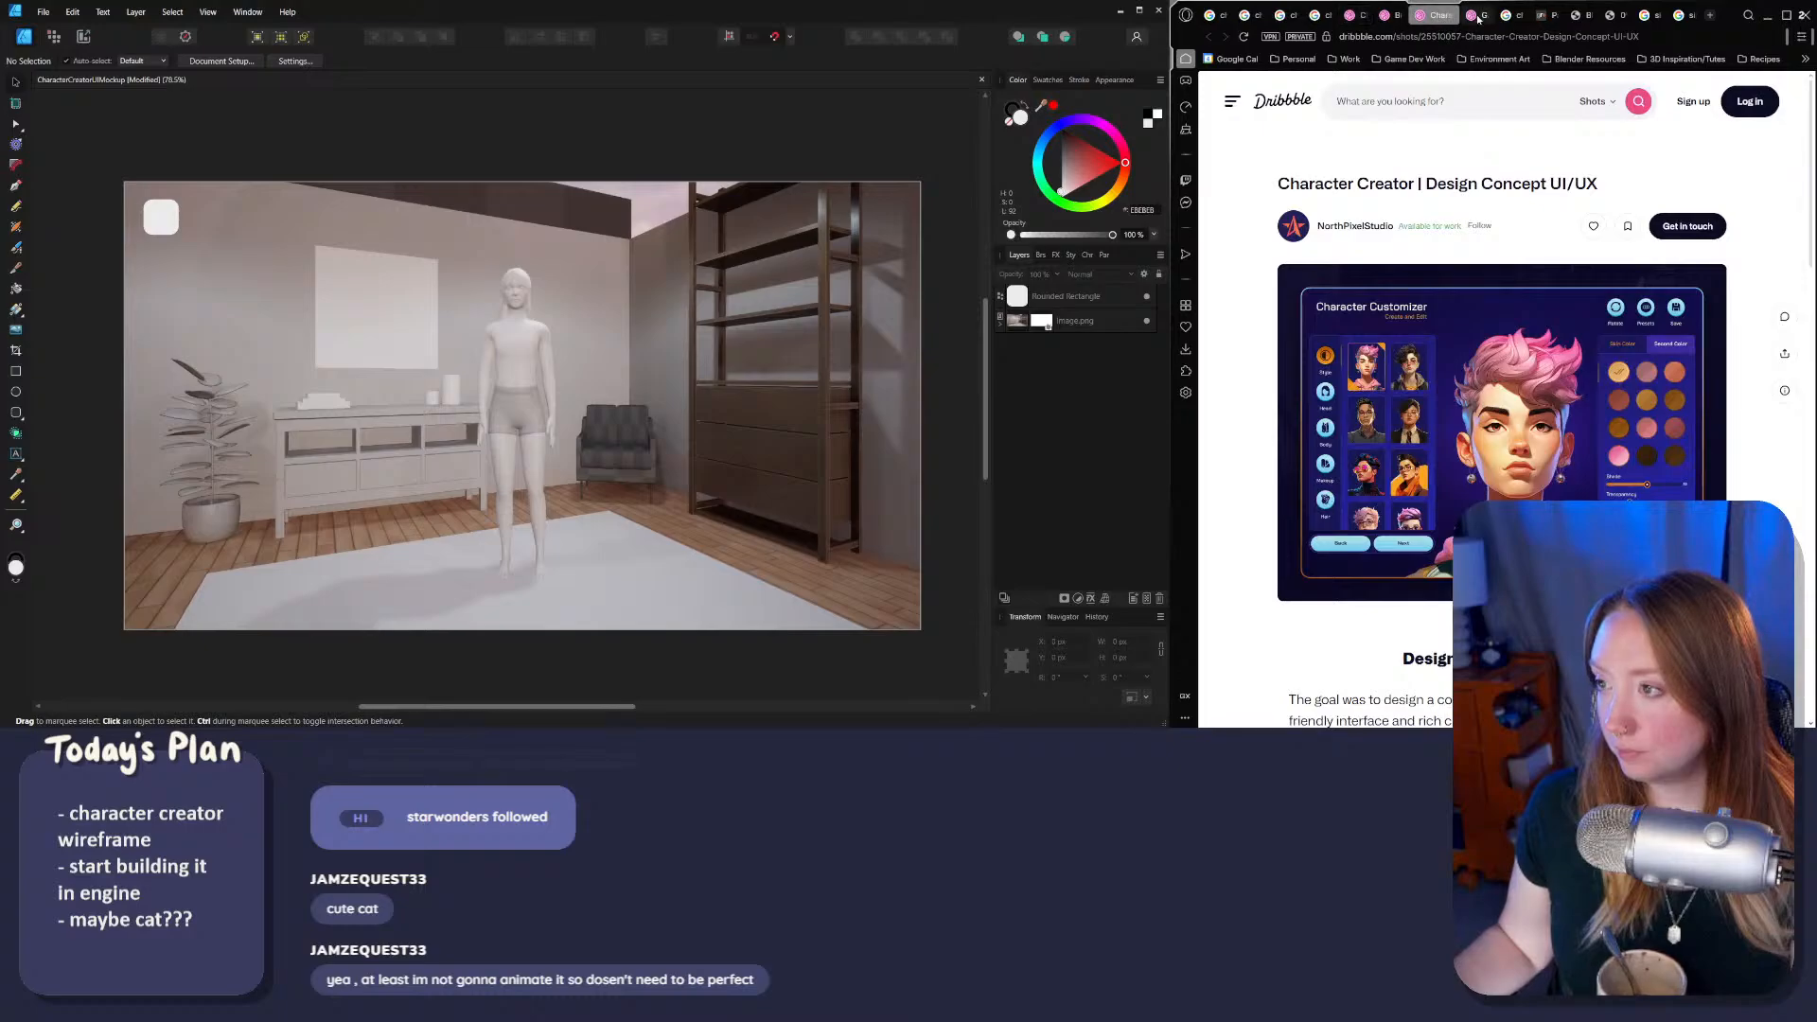
{"action": "left_click", "coordinate": [1474, 19]}
{"action": "scroll", "coordinate": [1537, 396], "scroll_direction": "up", "scroll_amount": 3}
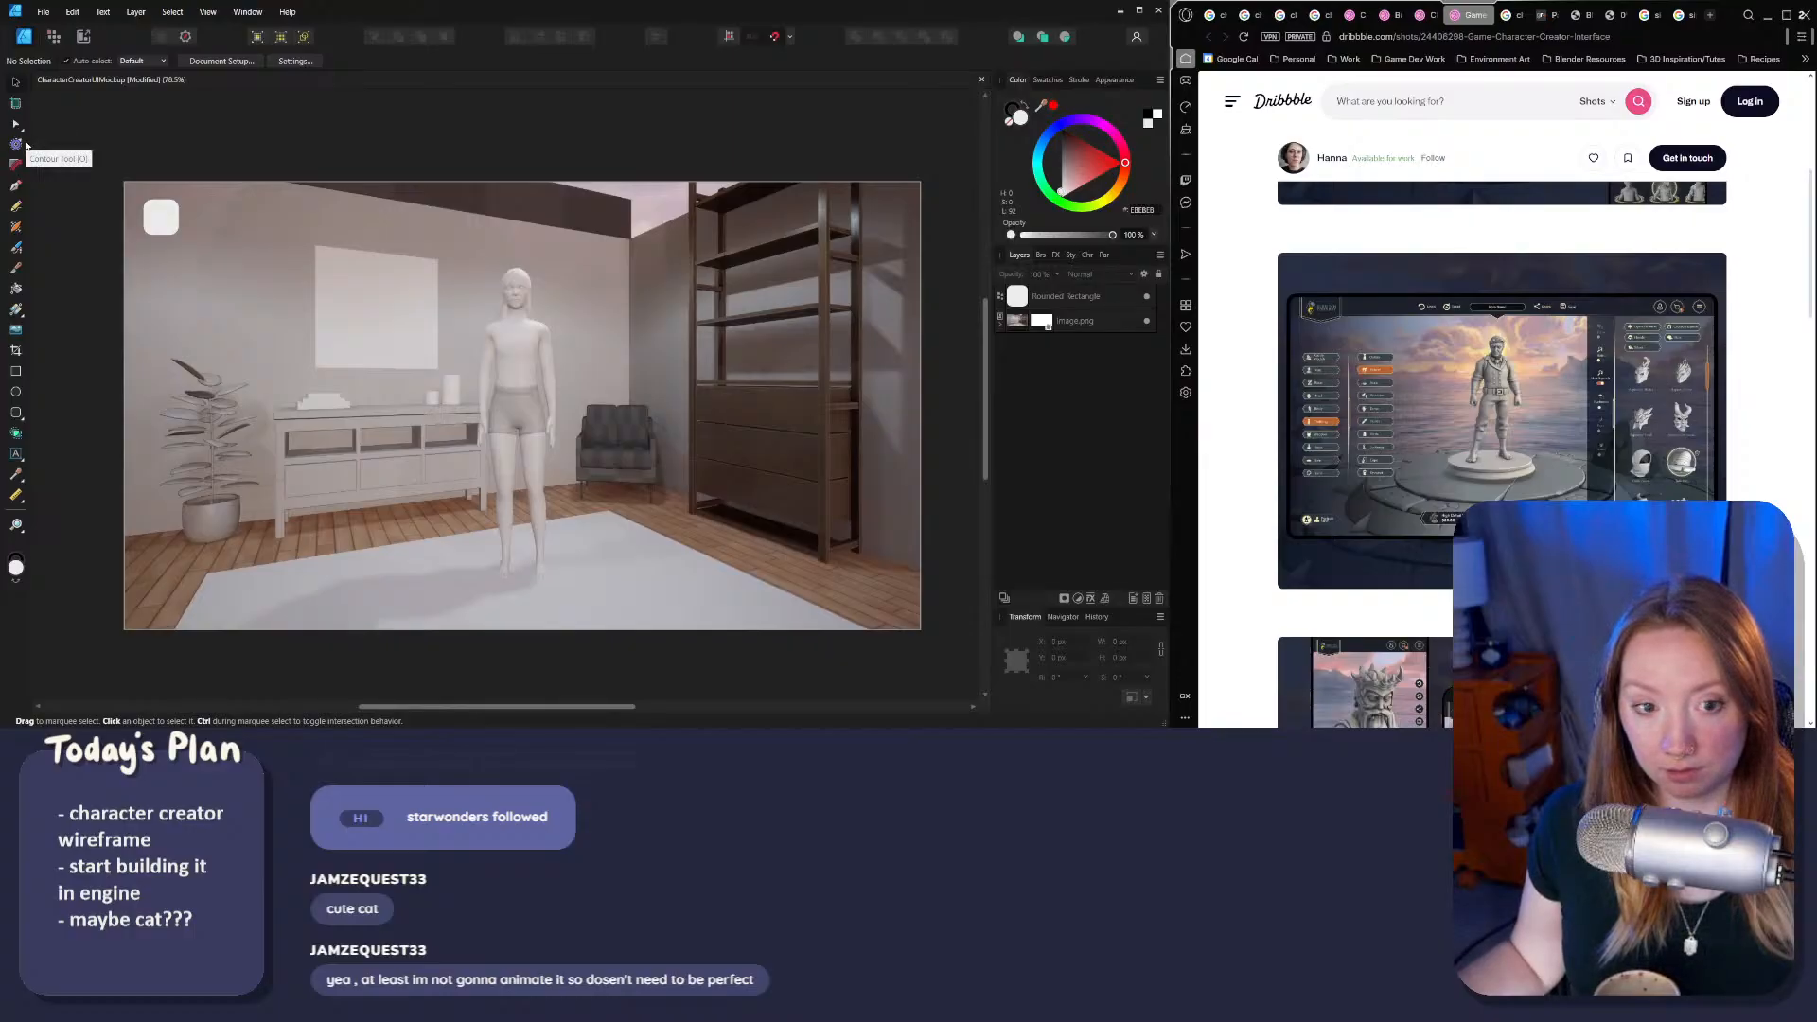
Step: Enlarge the white rounded square into a tall left-side panel about 442 by 781 px and set its corners to 5%
{"action": "left_click", "coordinate": [176, 226]}
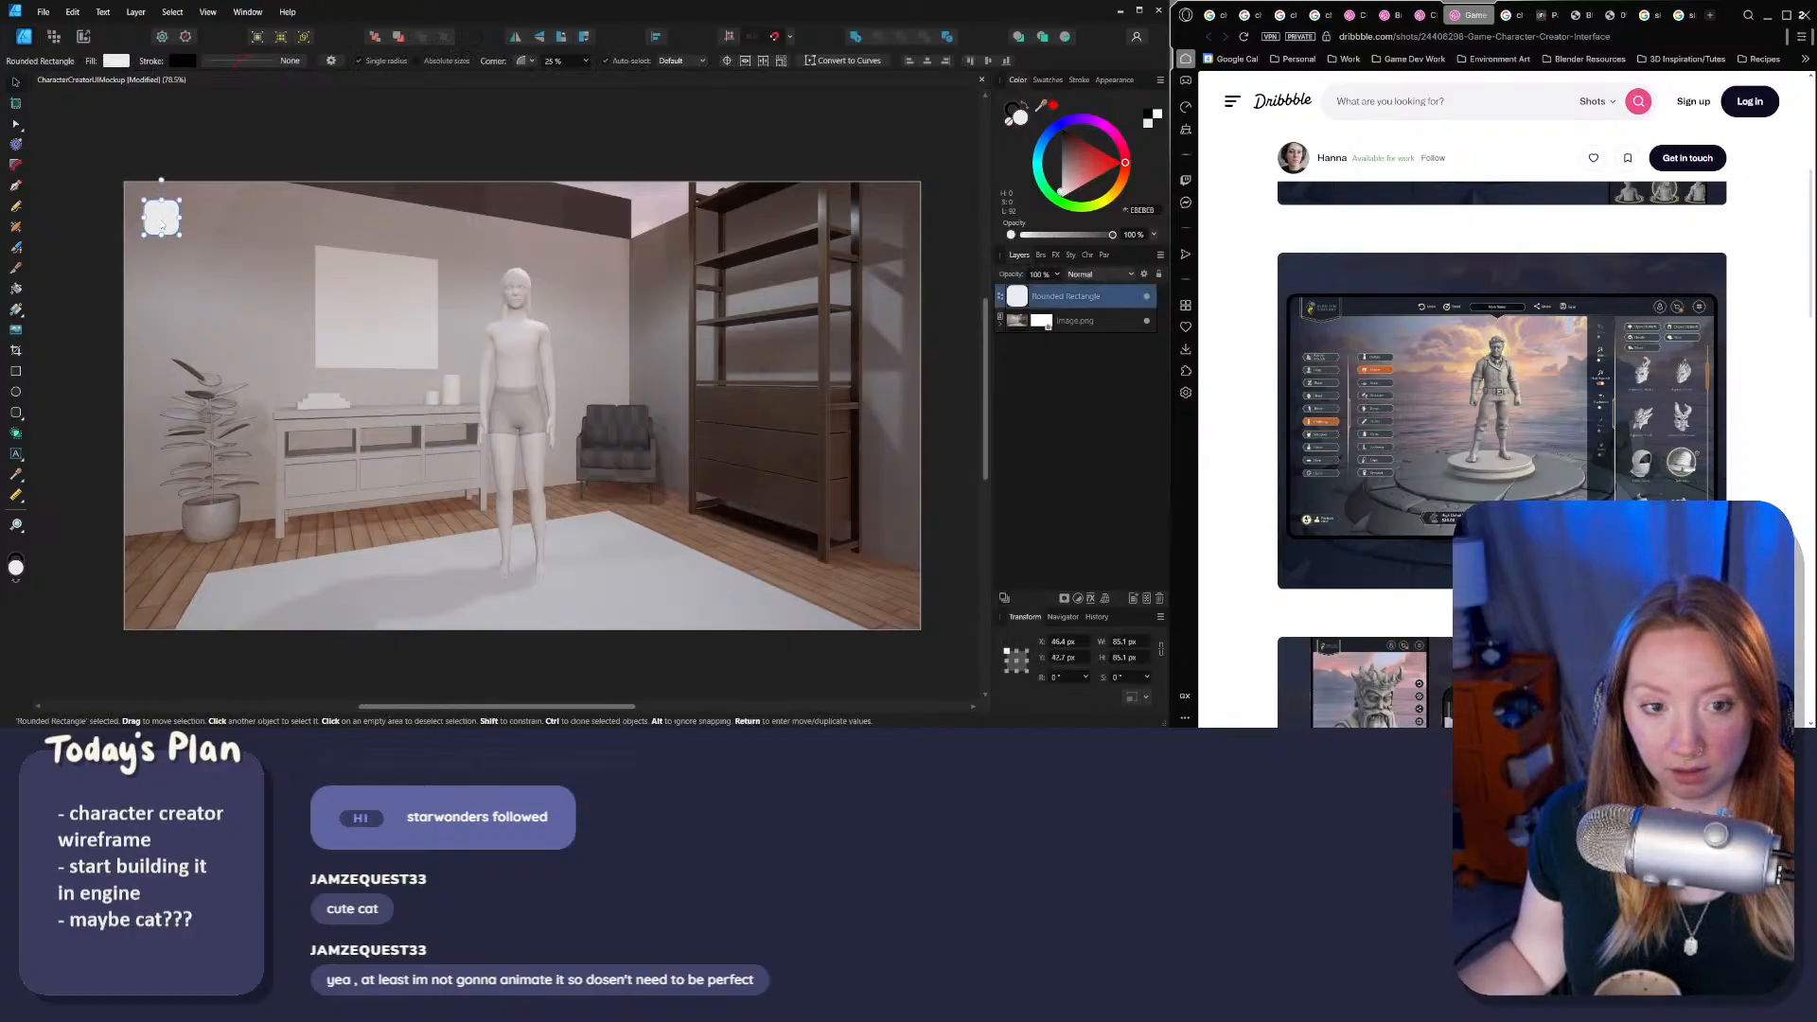
{"action": "left_click_drag", "start_coordinate": [176, 226], "coordinate": [257, 379]}
{"action": "mouse_move", "coordinate": [317, 507]}
{"action": "left_mouse_down"}
{"action": "mouse_move", "coordinate": [296, 520]}
{"action": "mouse_move", "coordinate": [328, 526]}
{"action": "left_mouse_up"}
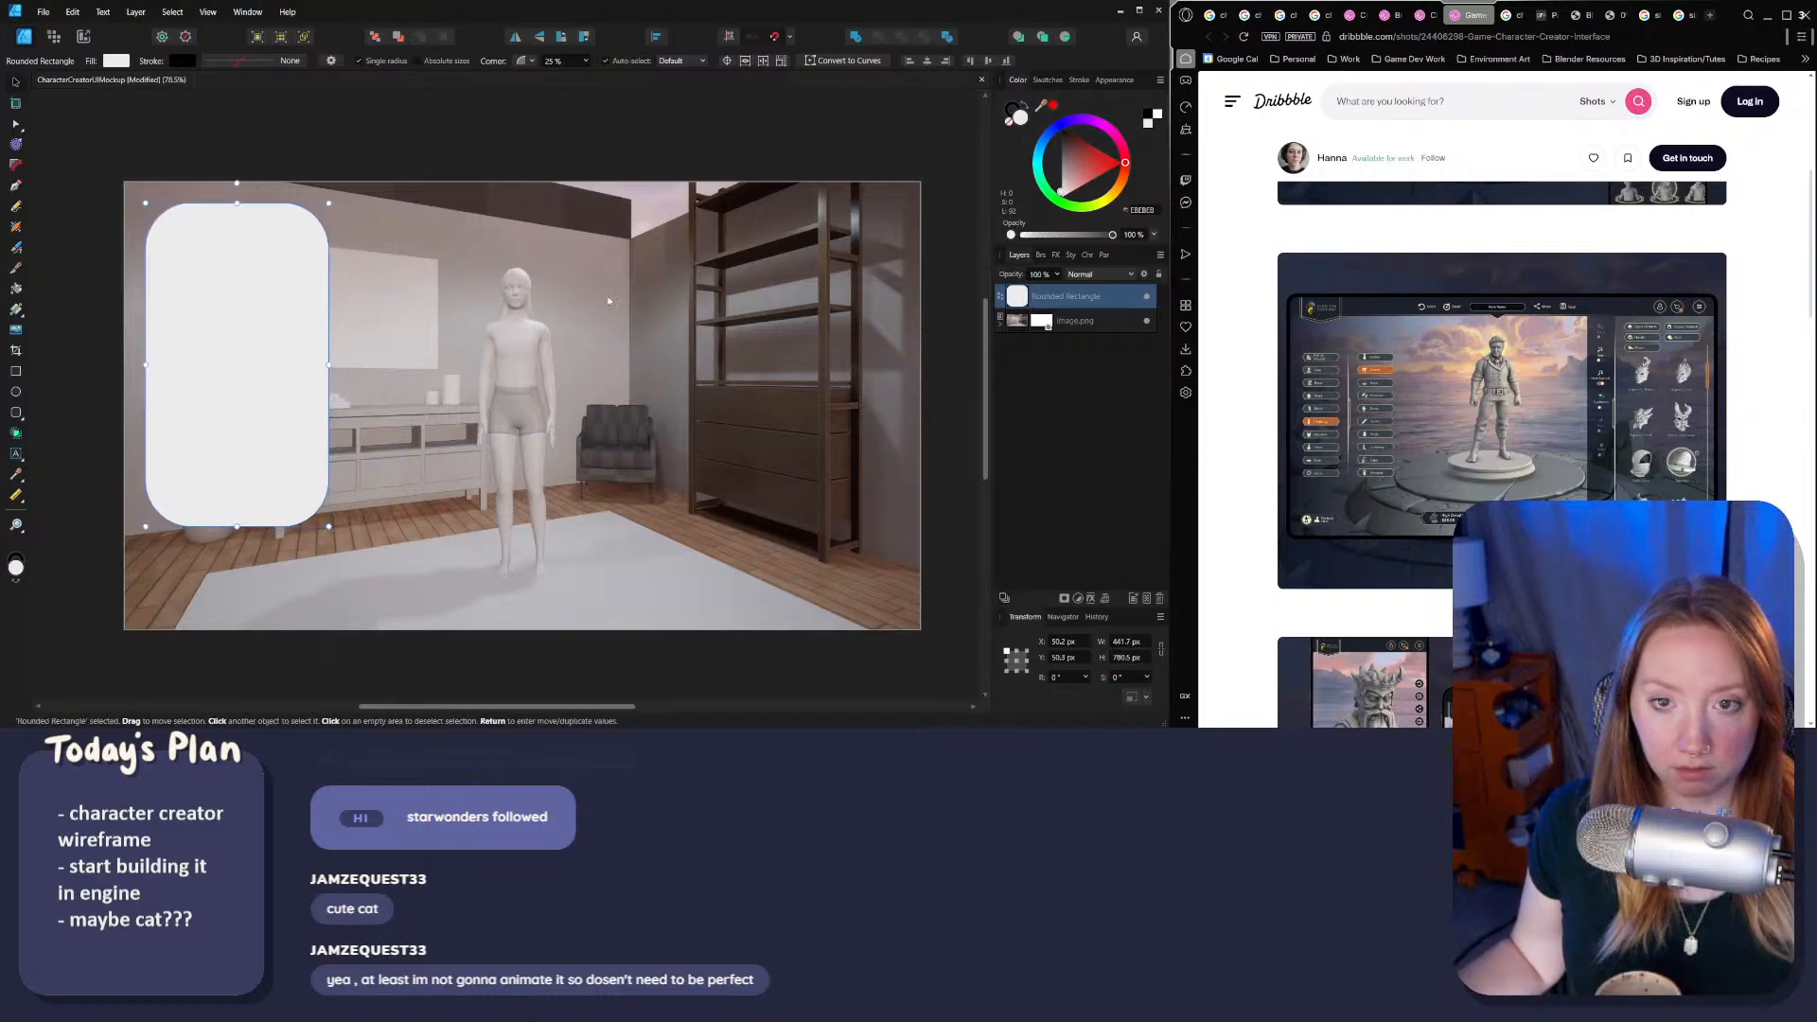
{"action": "left_click", "coordinate": [587, 62]}
{"action": "left_click_drag", "start_coordinate": [589, 76], "coordinate": [566, 81]}
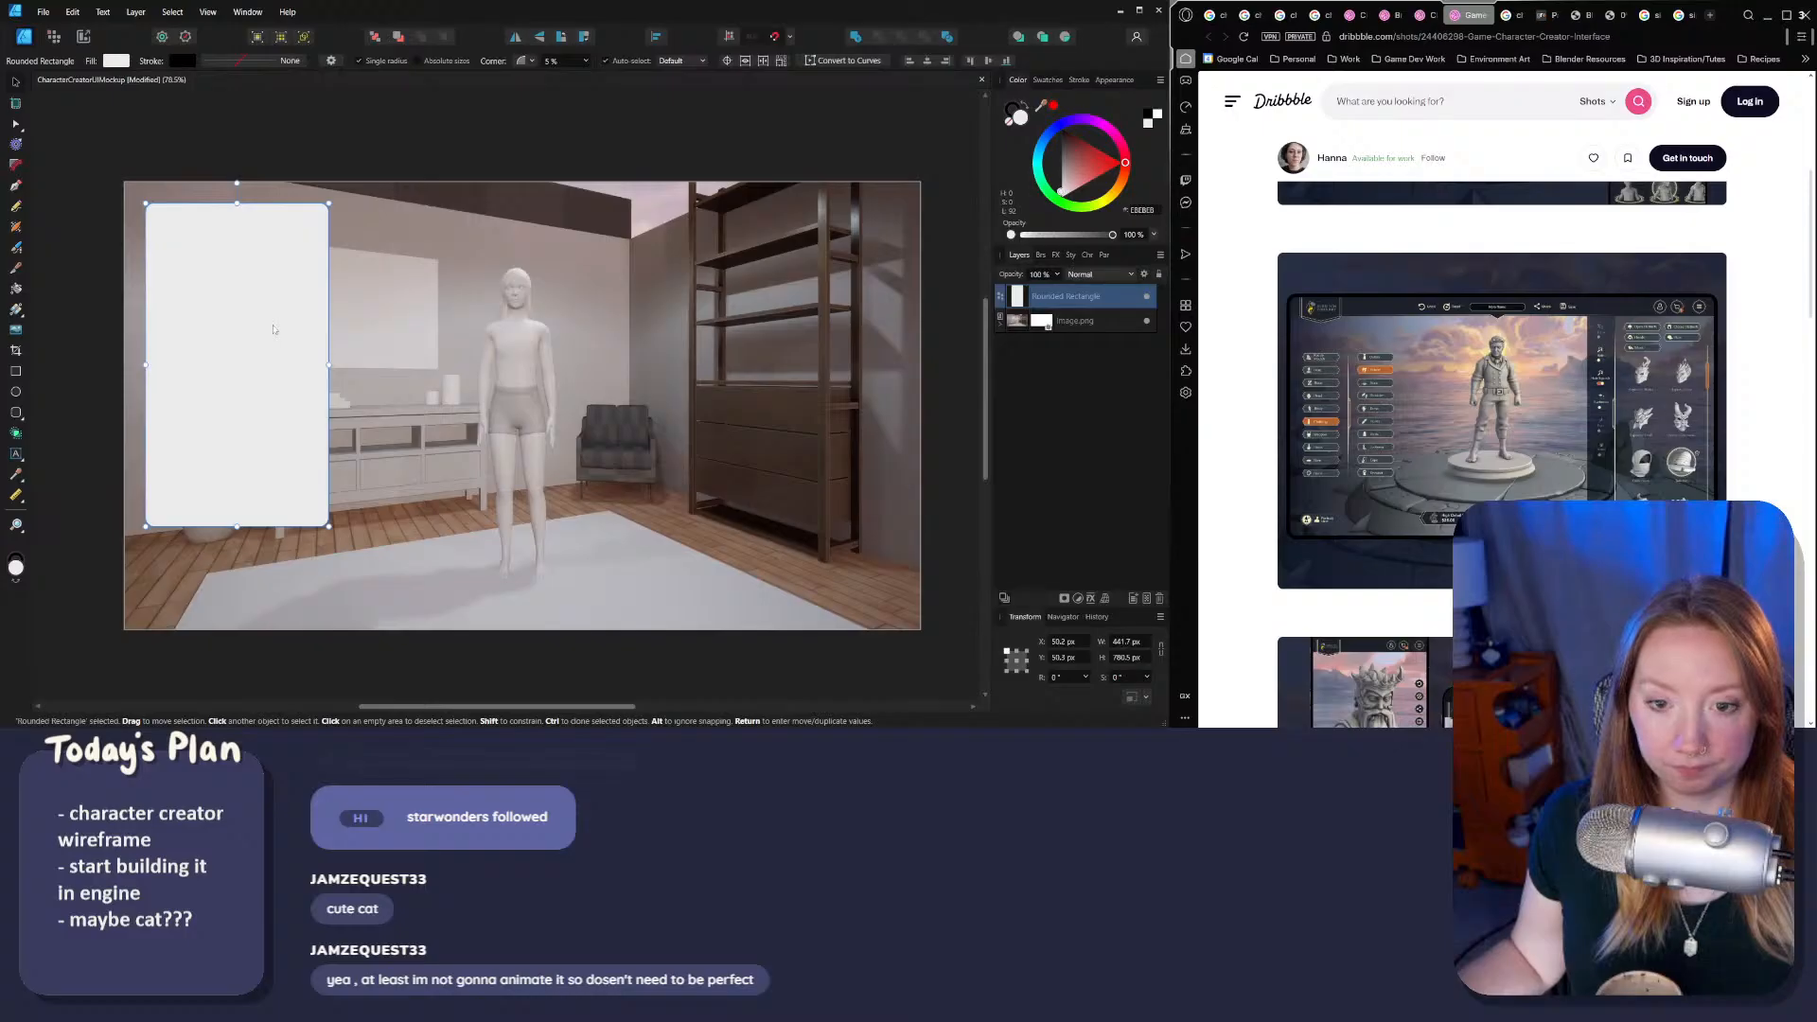
Step: Duplicate the tall white panel and place the copy level with it near the artboard's right edge
{"action": "key", "text": "ctrl+j"}
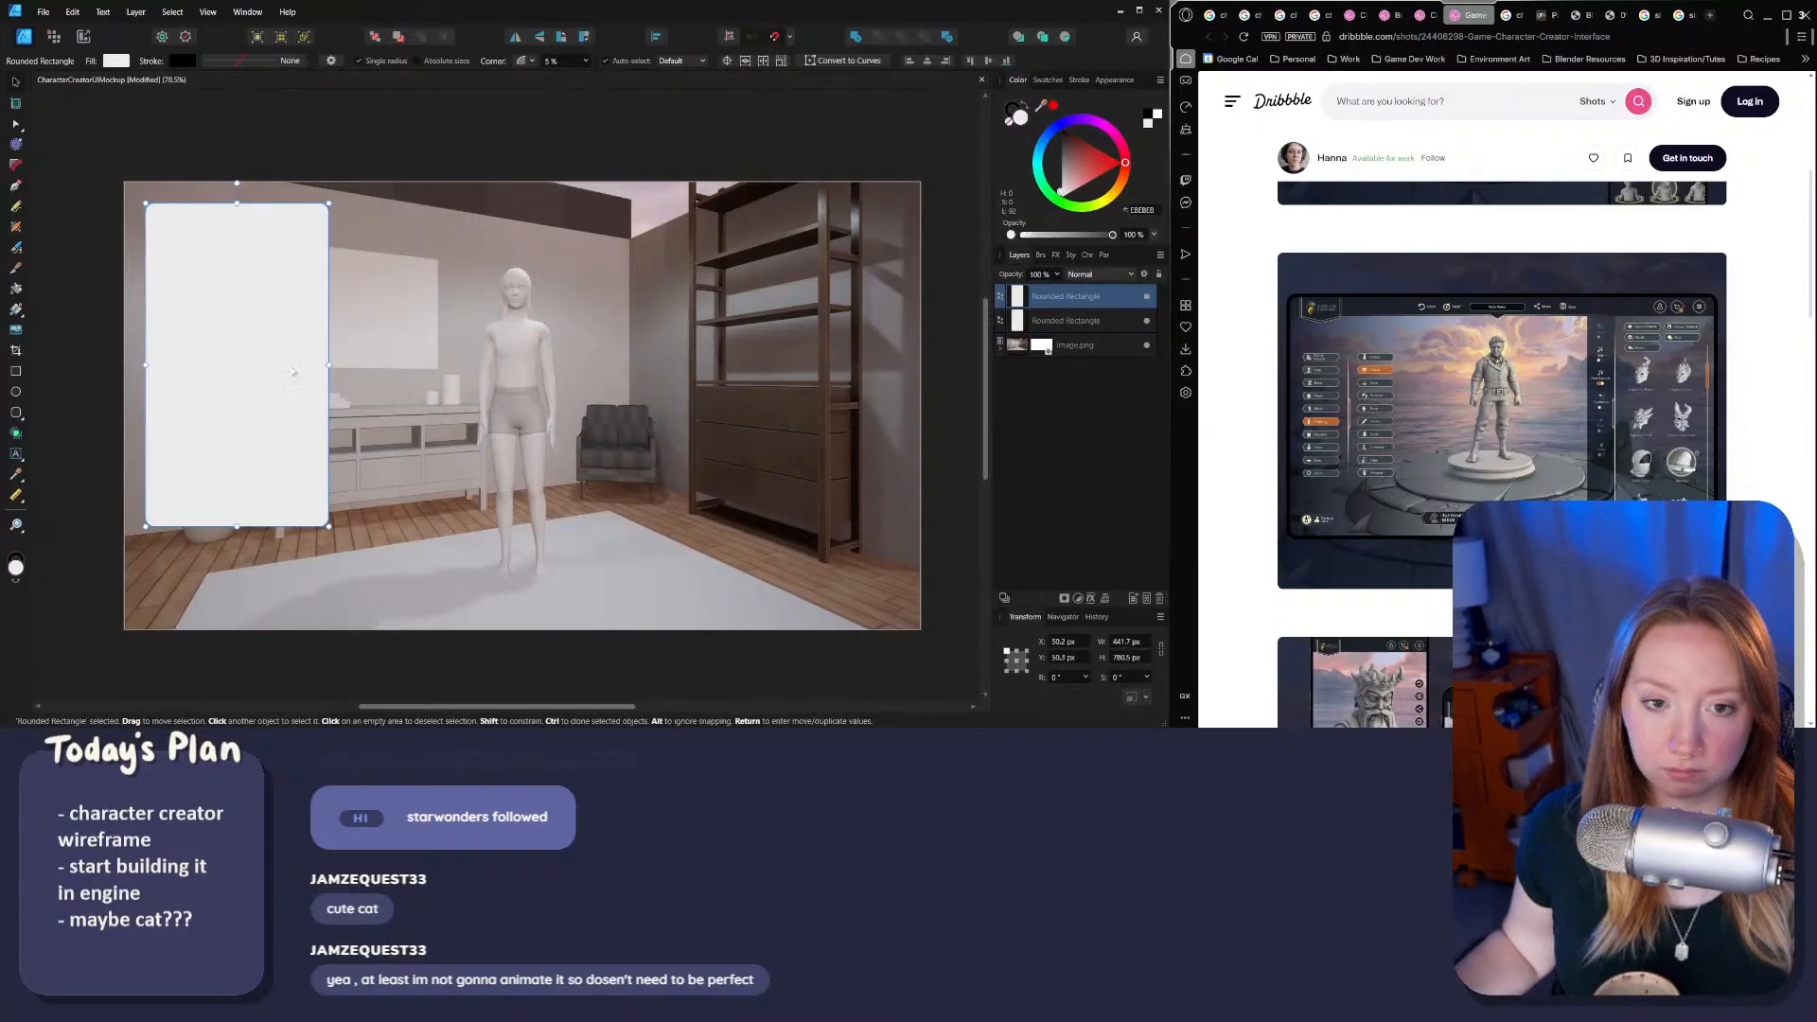
{"action": "left_click_drag", "start_coordinate": [260, 366], "coordinate": [831, 362]}
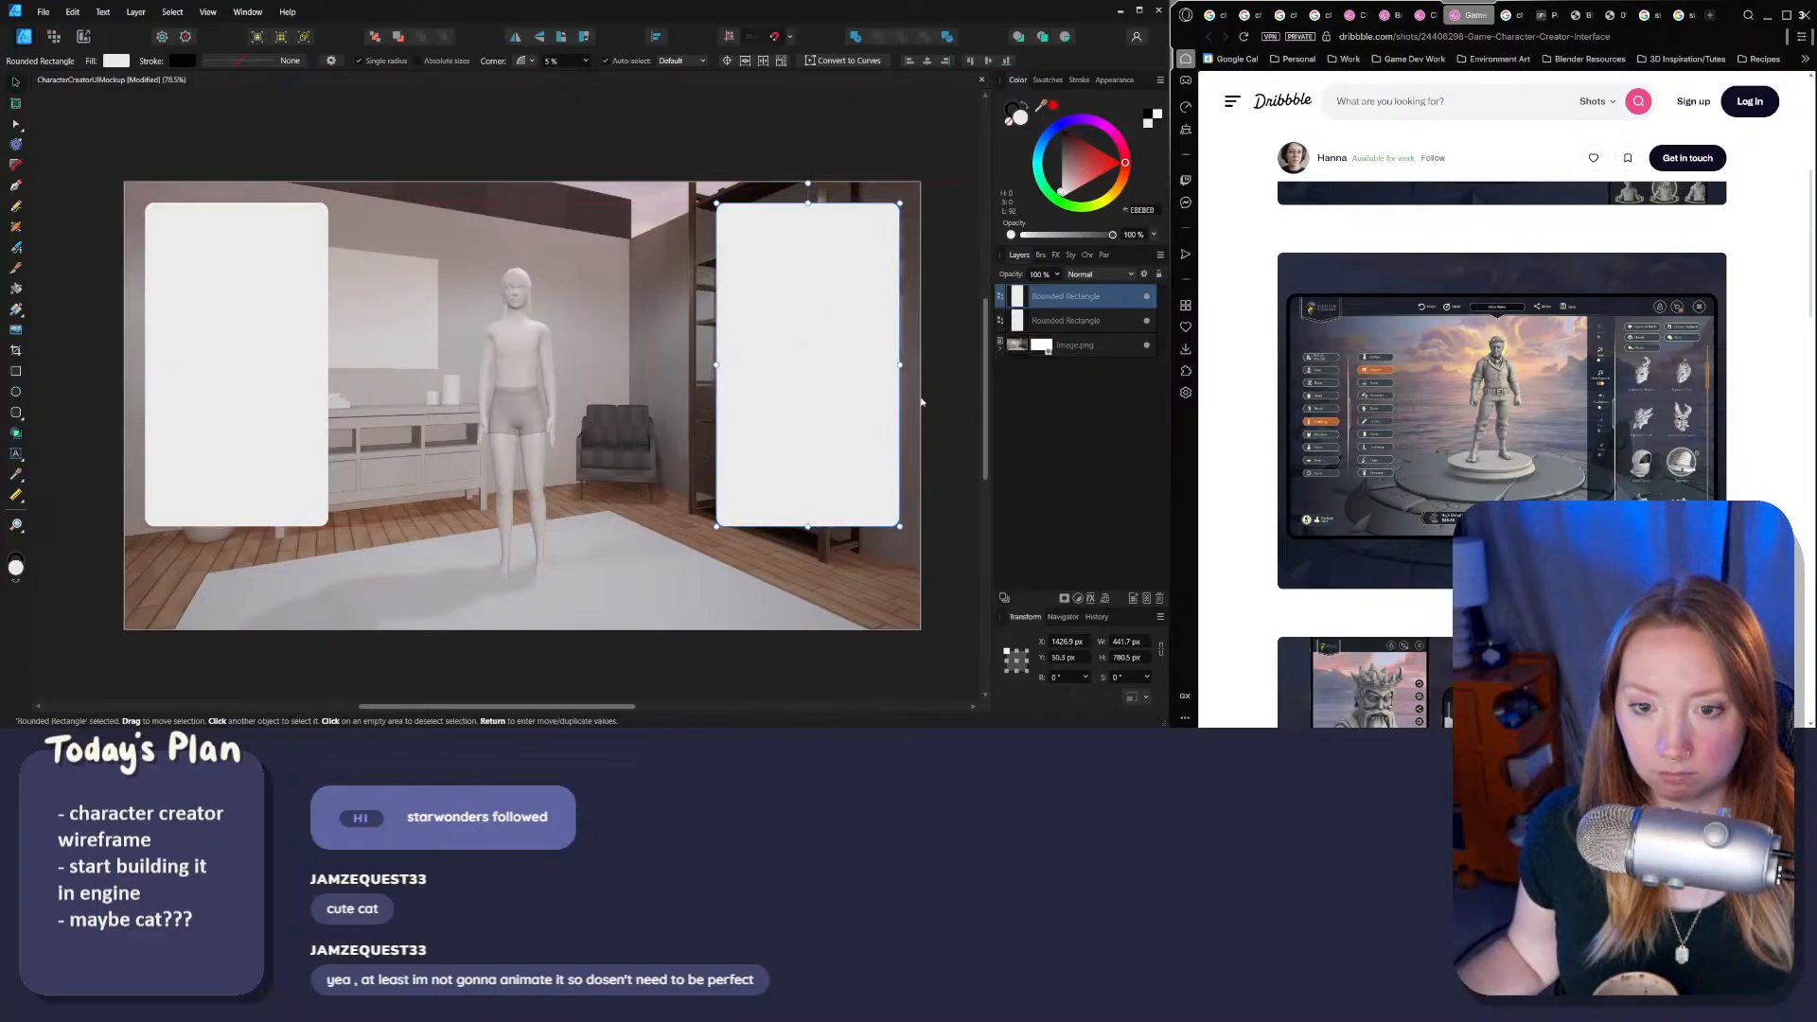
{"action": "left_click", "coordinate": [939, 422]}
{"action": "left_click", "coordinate": [855, 480]}
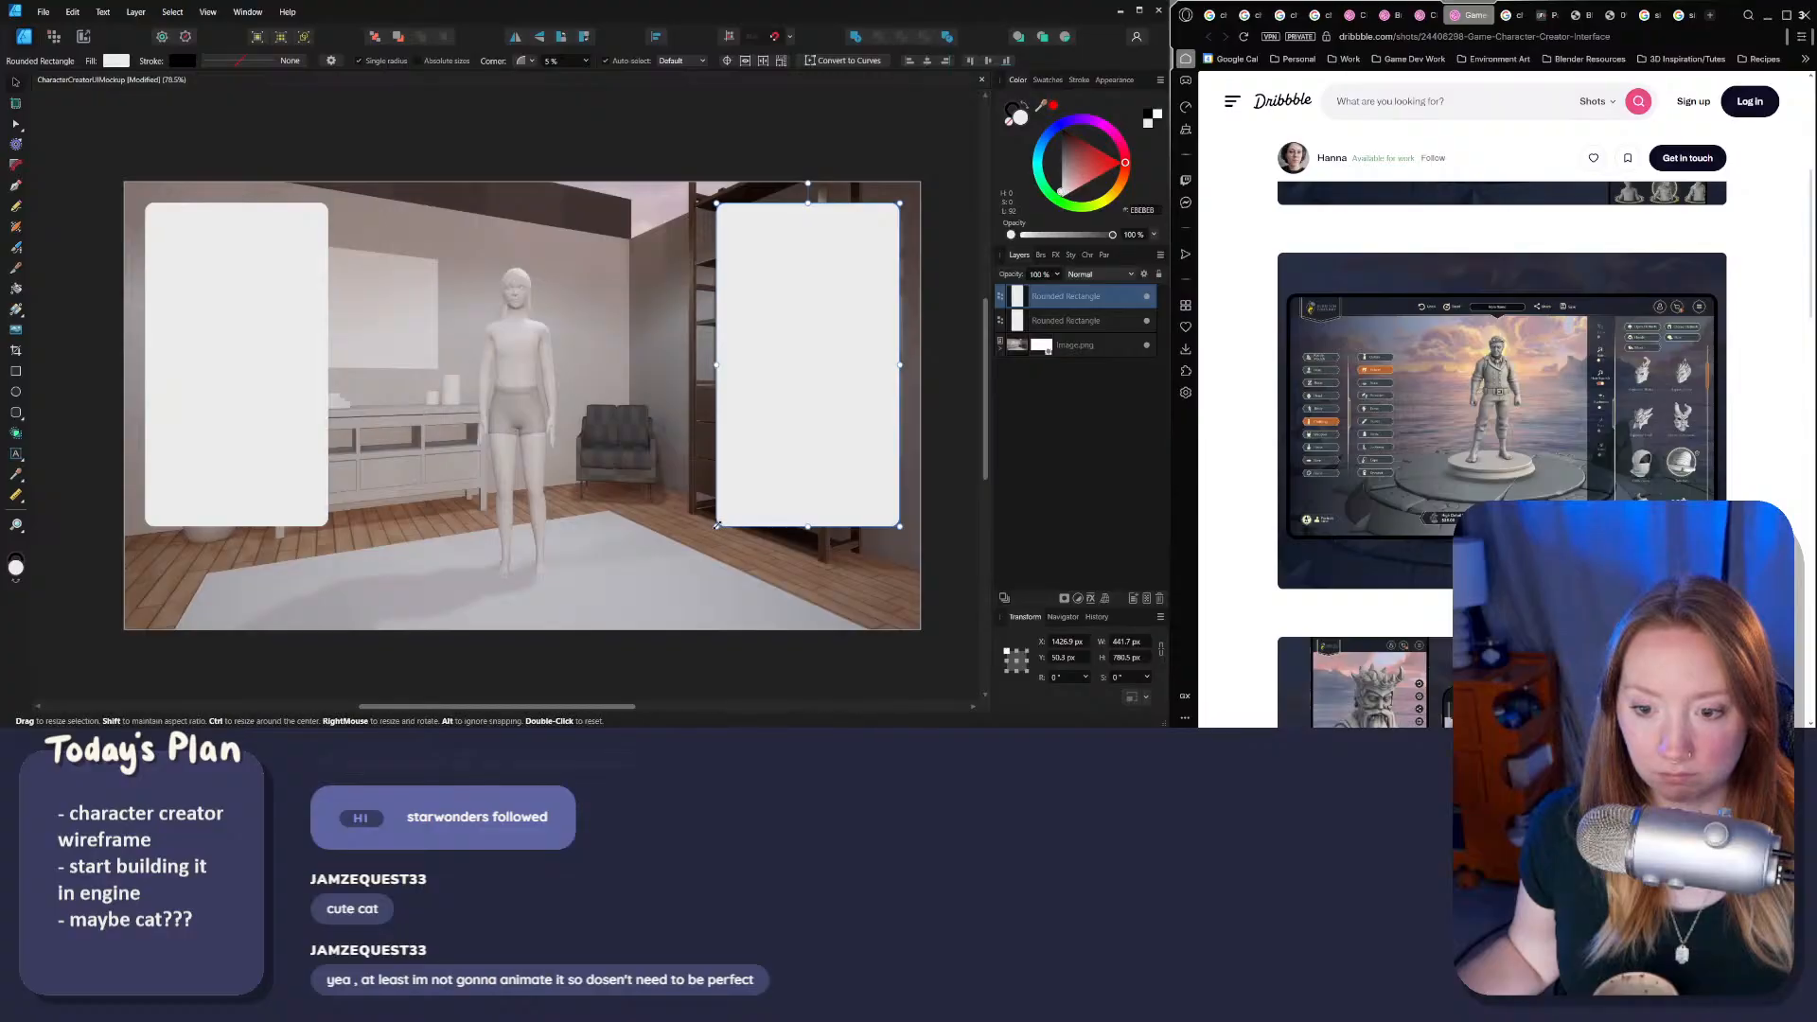
{"action": "mouse_move", "coordinate": [716, 525]}
{"action": "left_mouse_down"}
{"action": "mouse_move", "coordinate": [741, 507]}
{"action": "mouse_move", "coordinate": [726, 514]}
{"action": "left_mouse_up"}
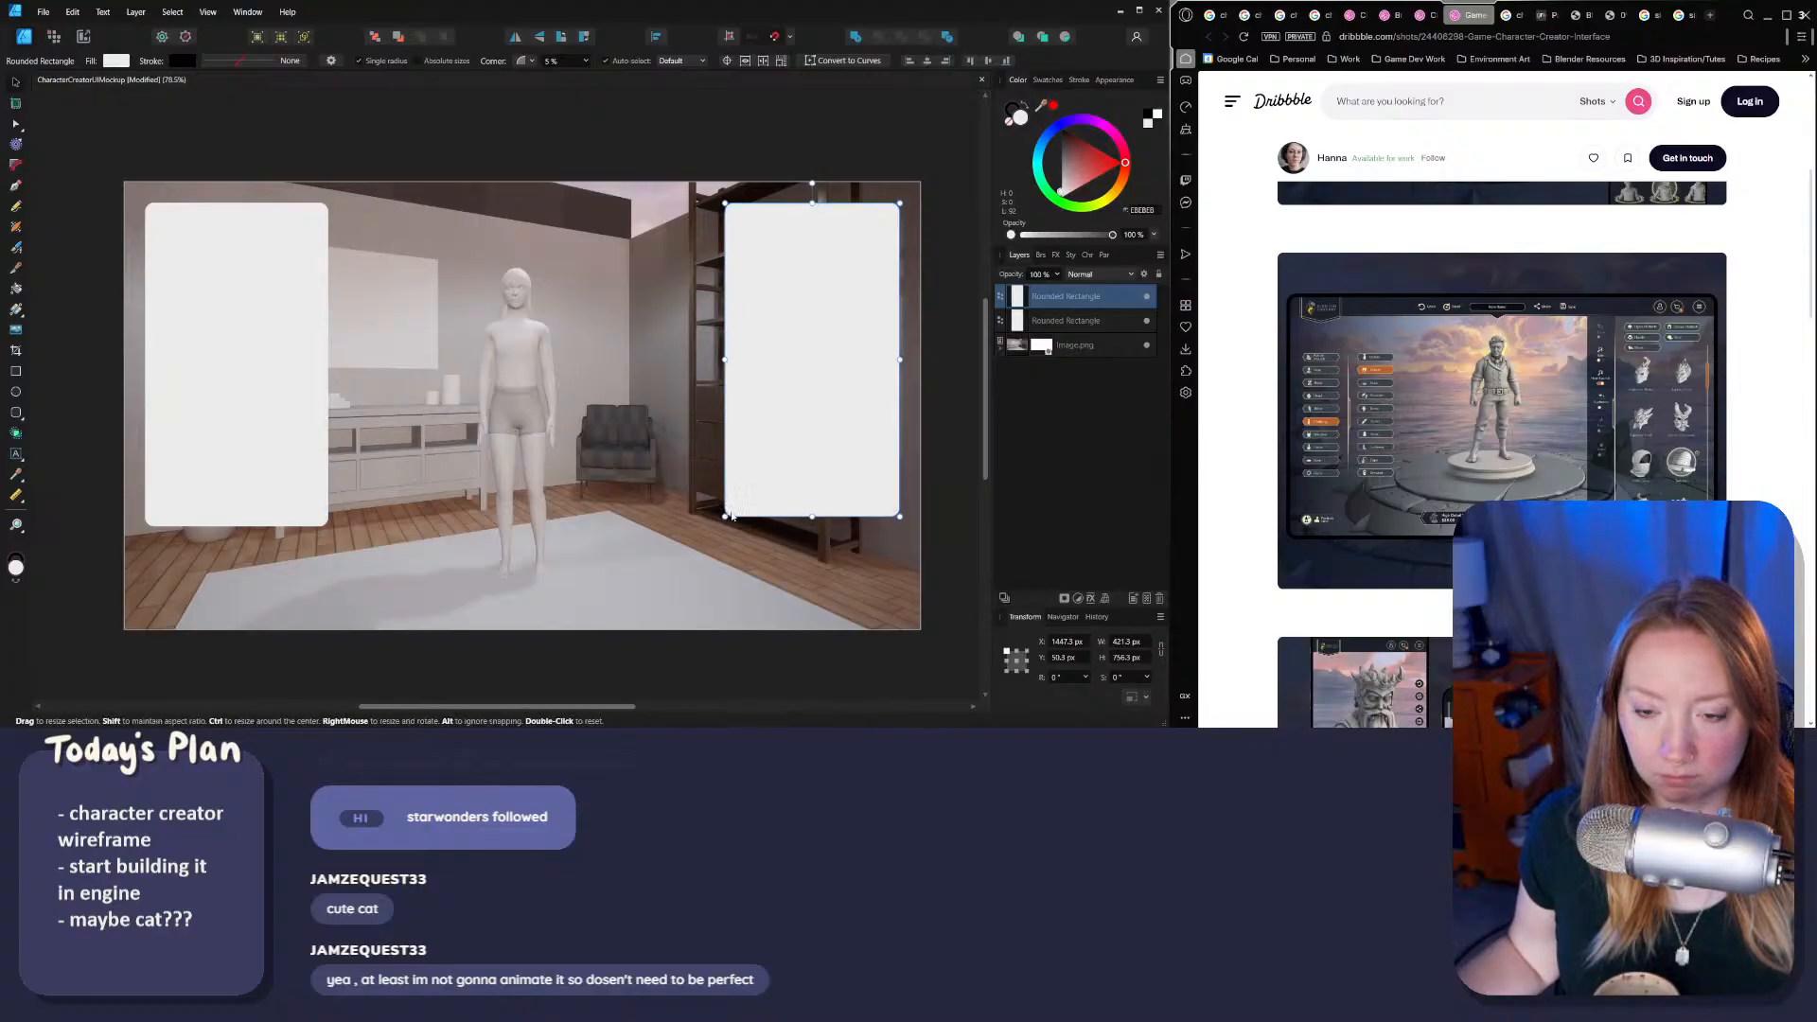
{"action": "key", "text": "ctrl+z"}
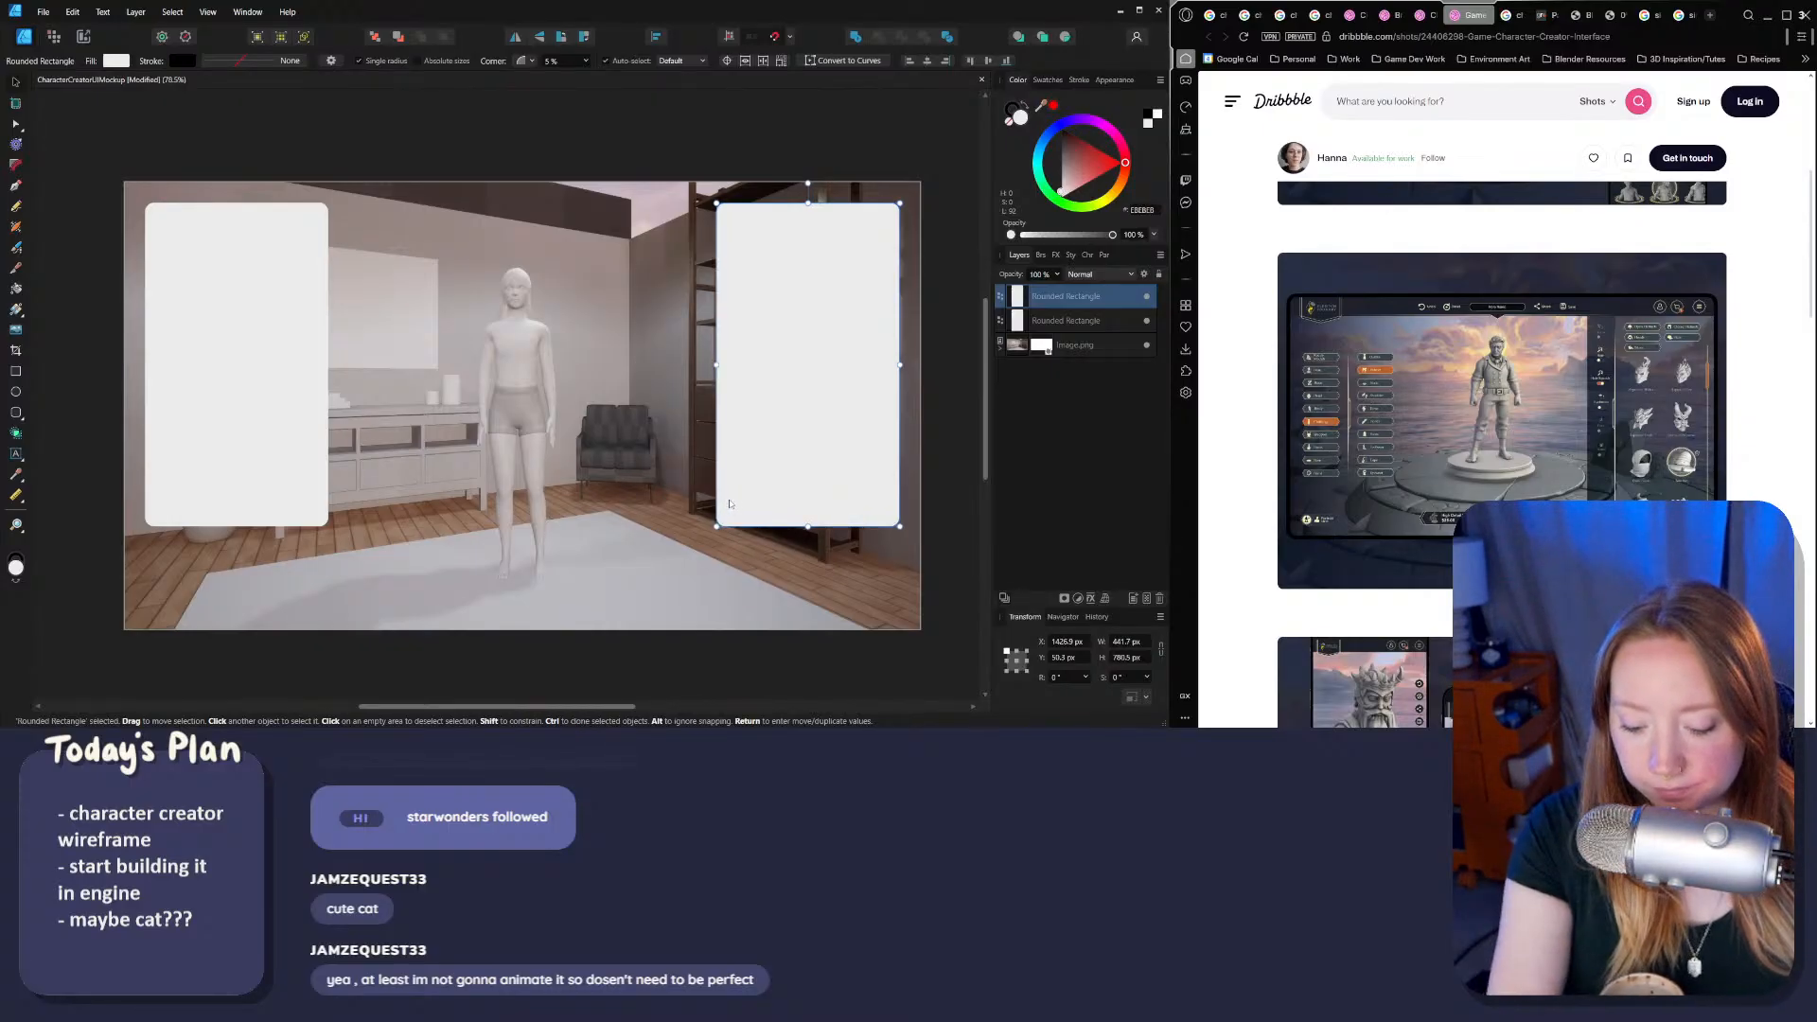
Step: Duplicate the right panel and reshape the copy into a 1920 px wide, 76 px tall bar along the artboard's bottom edge
{"action": "key", "text": "ctrl+j"}
{"action": "left_click_drag", "start_coordinate": [770, 424], "coordinate": [462, 444]}
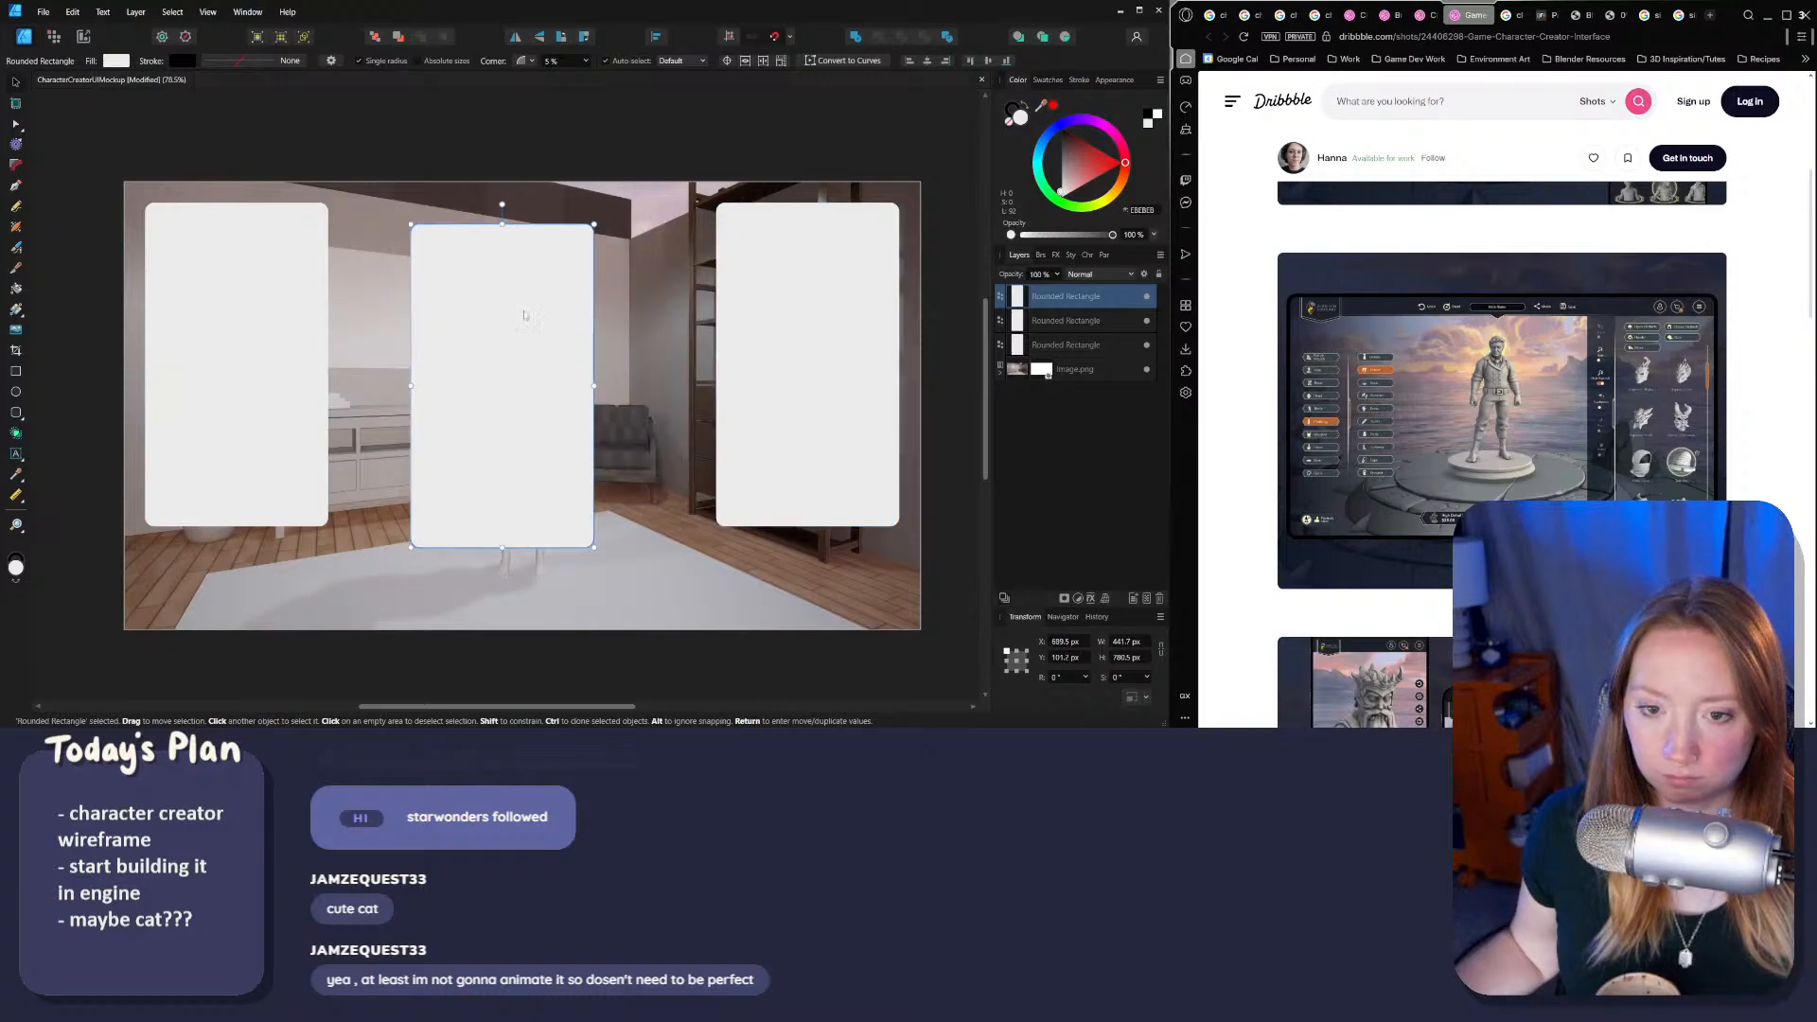
{"action": "left_click_drag", "start_coordinate": [473, 222], "coordinate": [125, 565]}
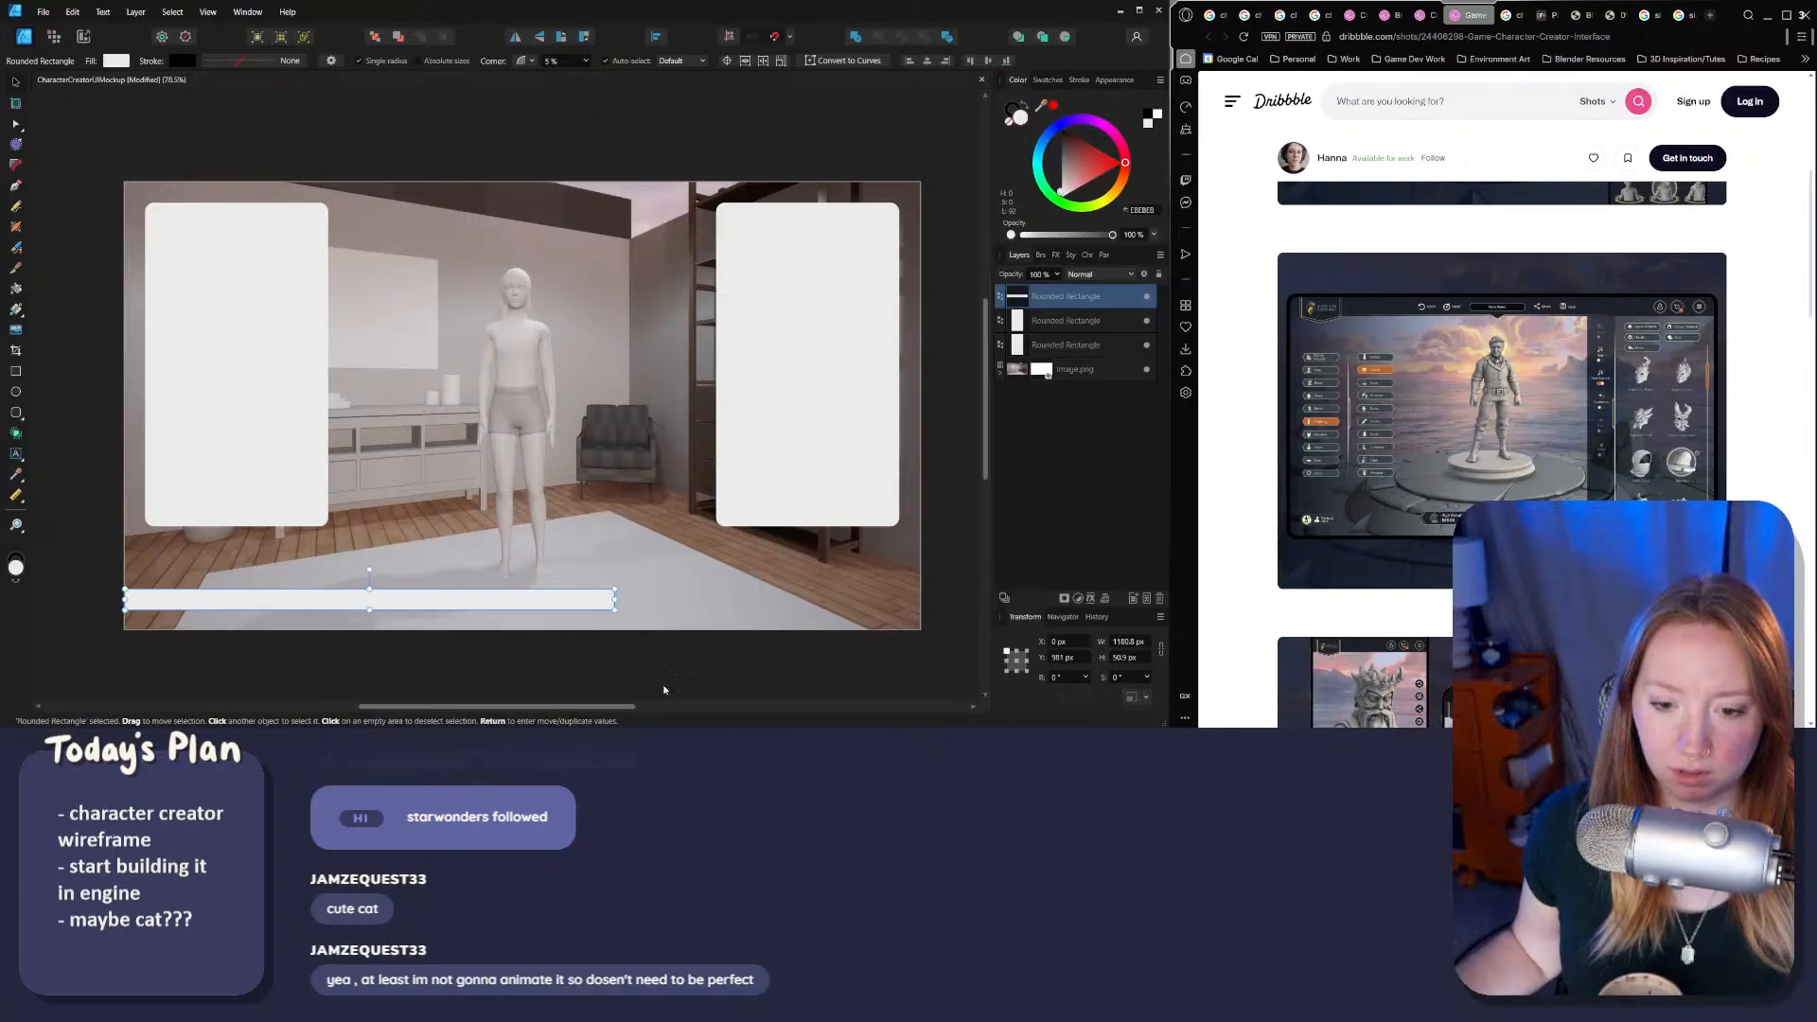
{"action": "left_click_drag", "start_coordinate": [617, 600], "coordinate": [921, 600]}
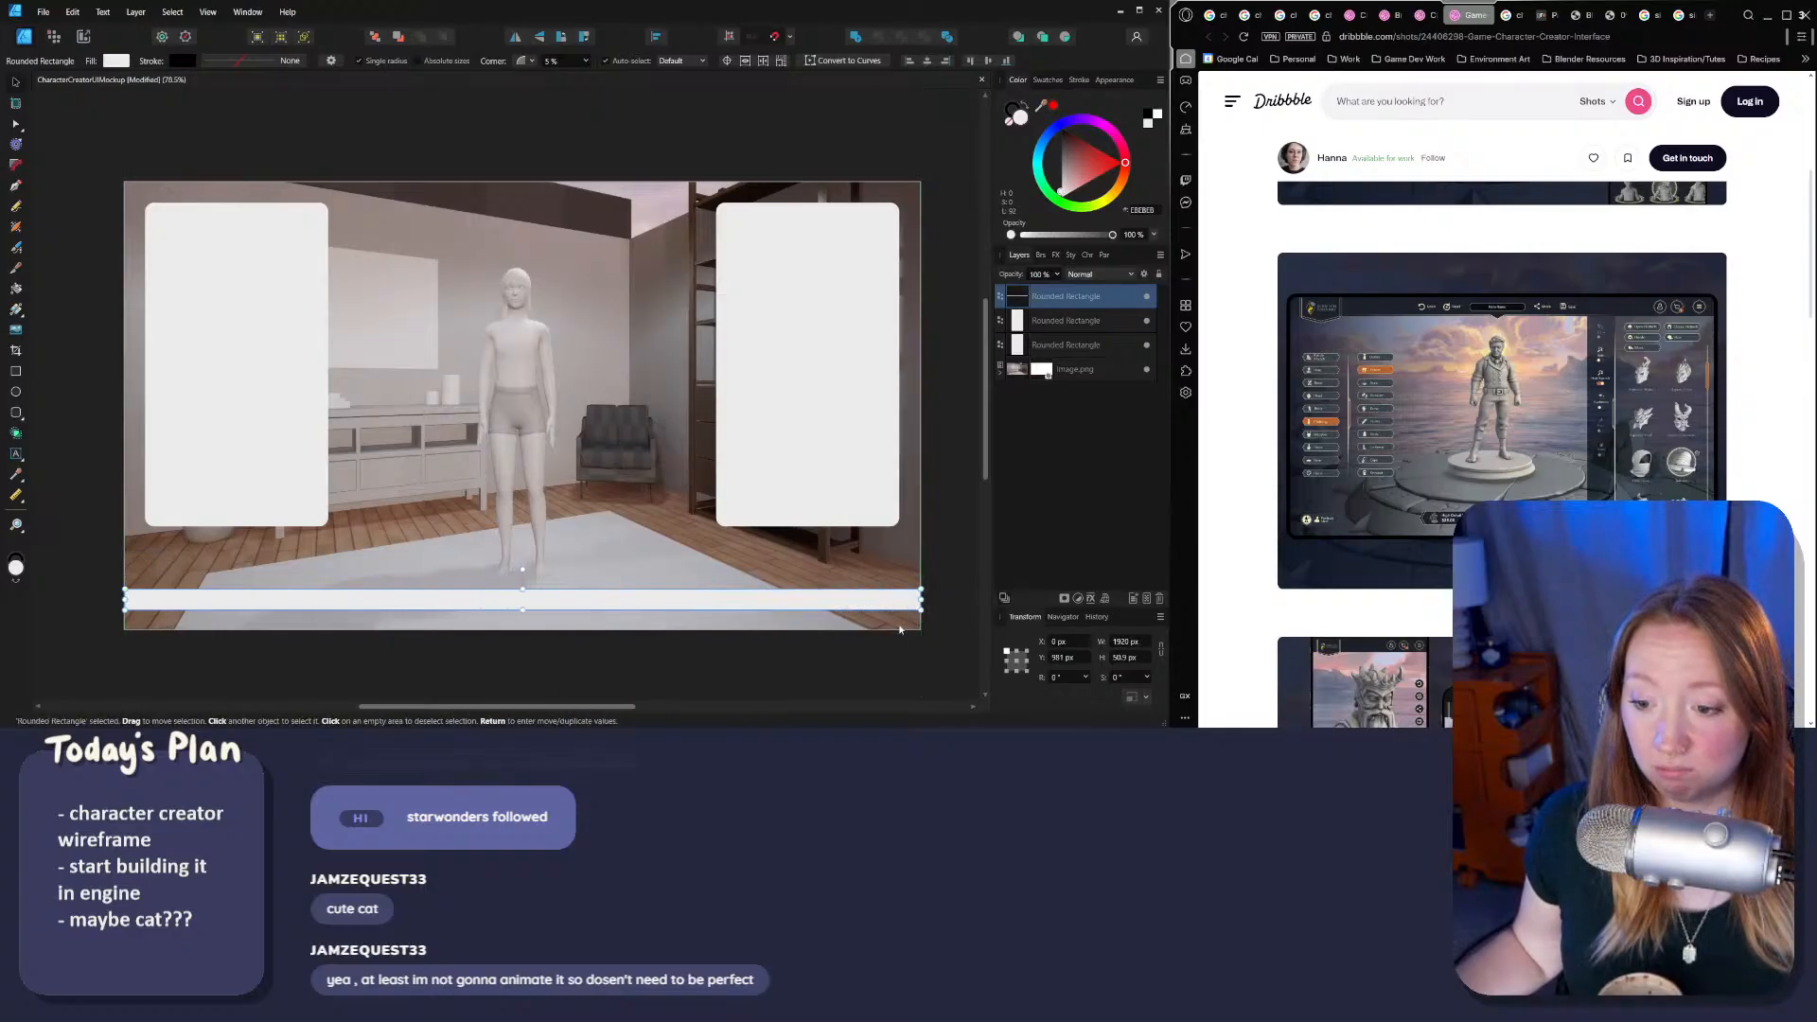
{"action": "mouse_move", "coordinate": [526, 611]}
{"action": "left_mouse_down"}
{"action": "mouse_move", "coordinate": [523, 631]}
{"action": "mouse_move", "coordinate": [523, 598]}
{"action": "left_mouse_up"}
{"action": "left_click", "coordinate": [1016, 475]}
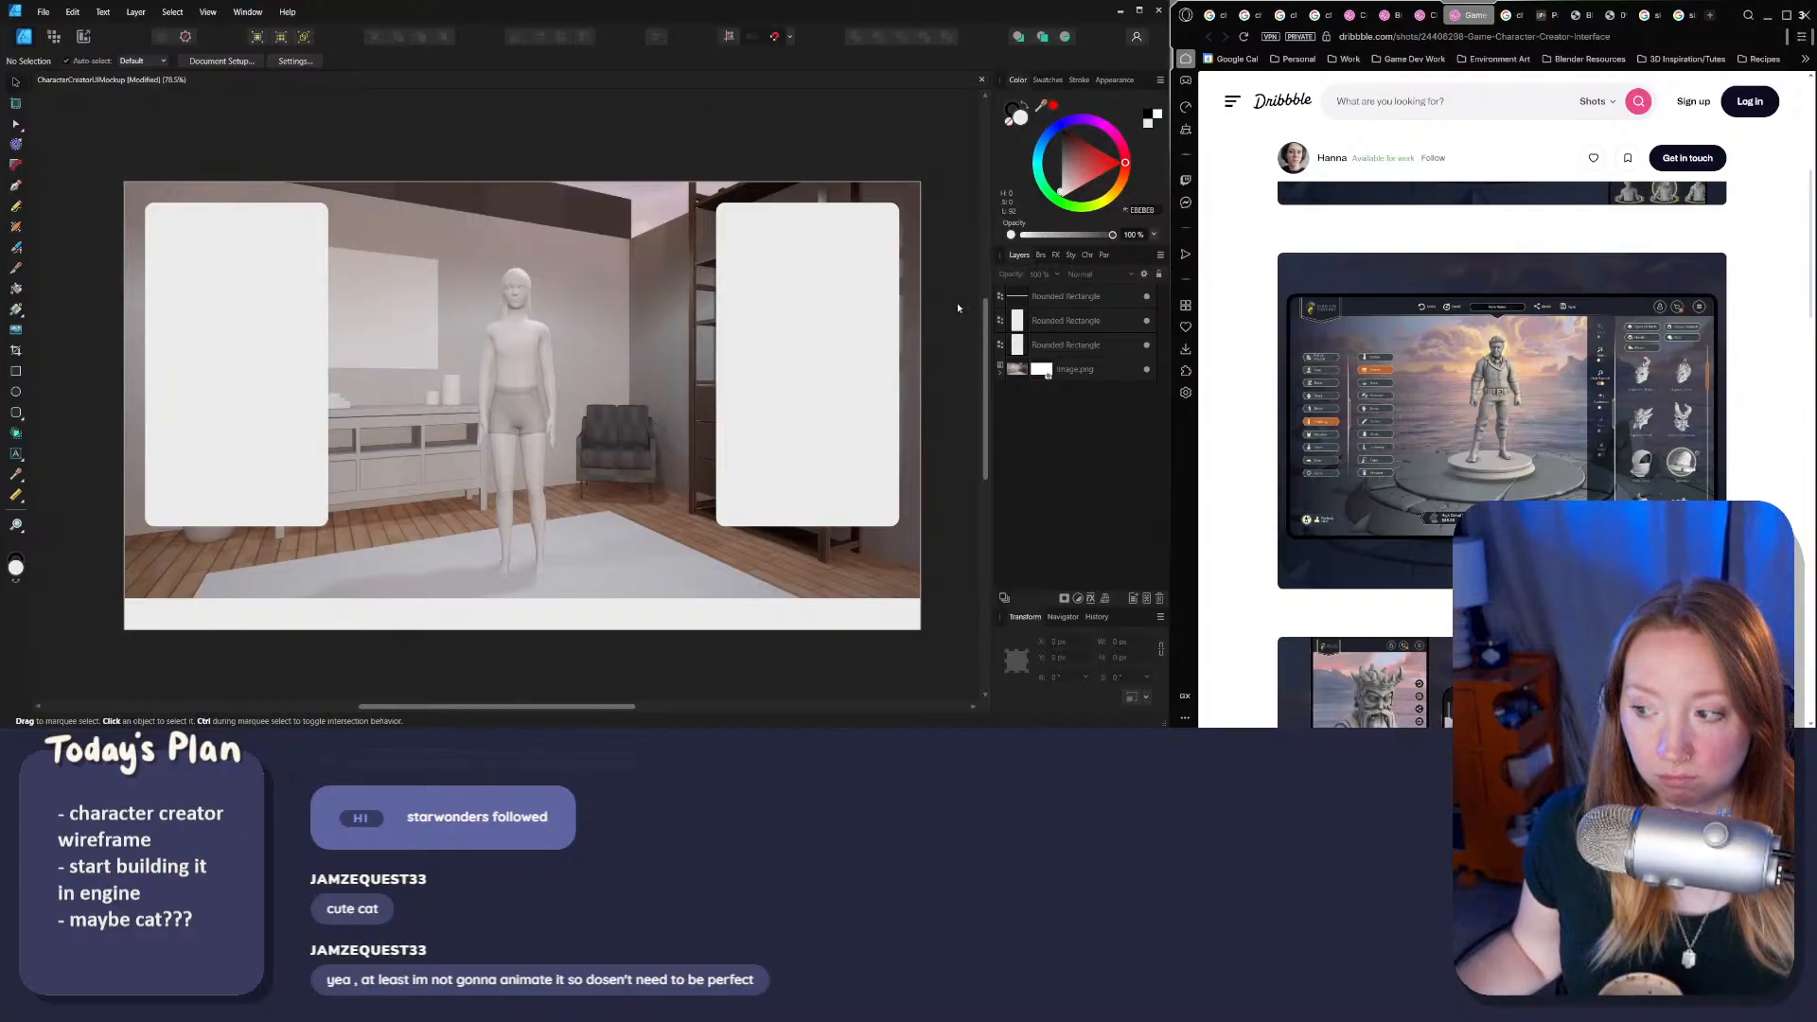
Step: Bring back the Character Creator | Design Concept UI/UX reference and adjust the widths of the mockup window and its side panels
{"action": "scroll", "coordinate": [1391, 454], "scroll_direction": "down", "scroll_amount": 3}
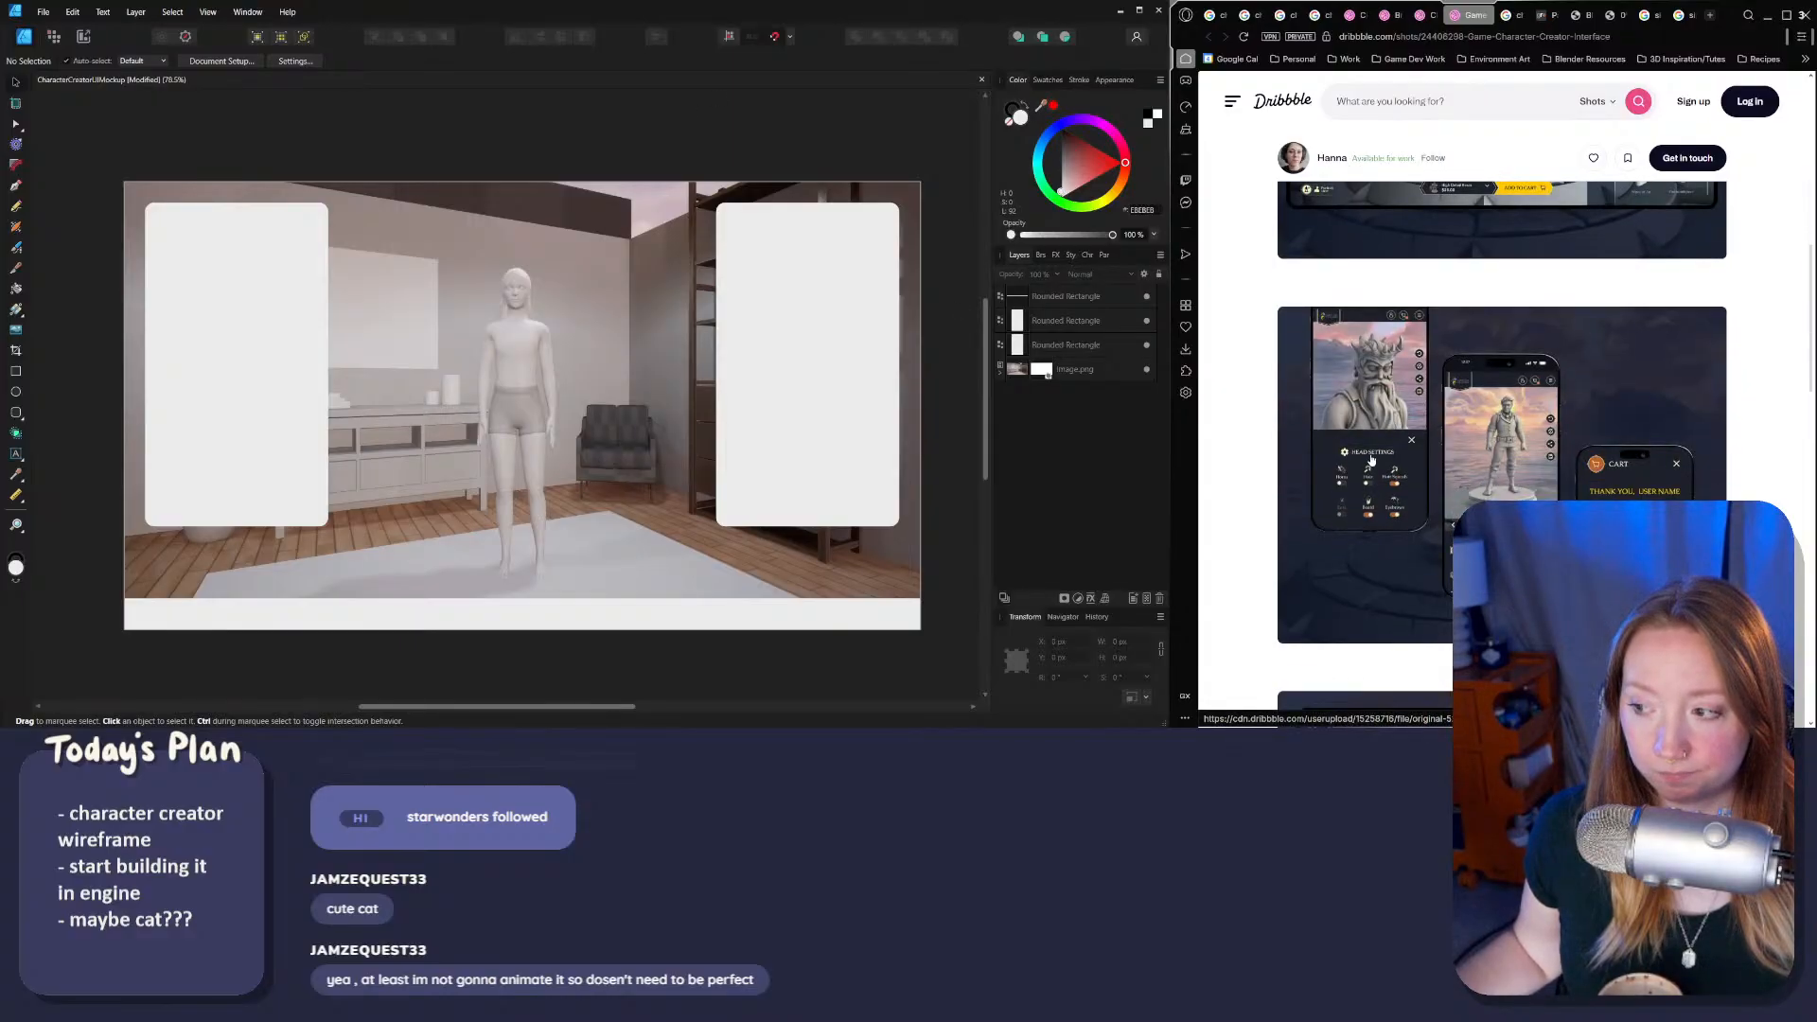
{"action": "left_click", "coordinate": [1419, 16]}
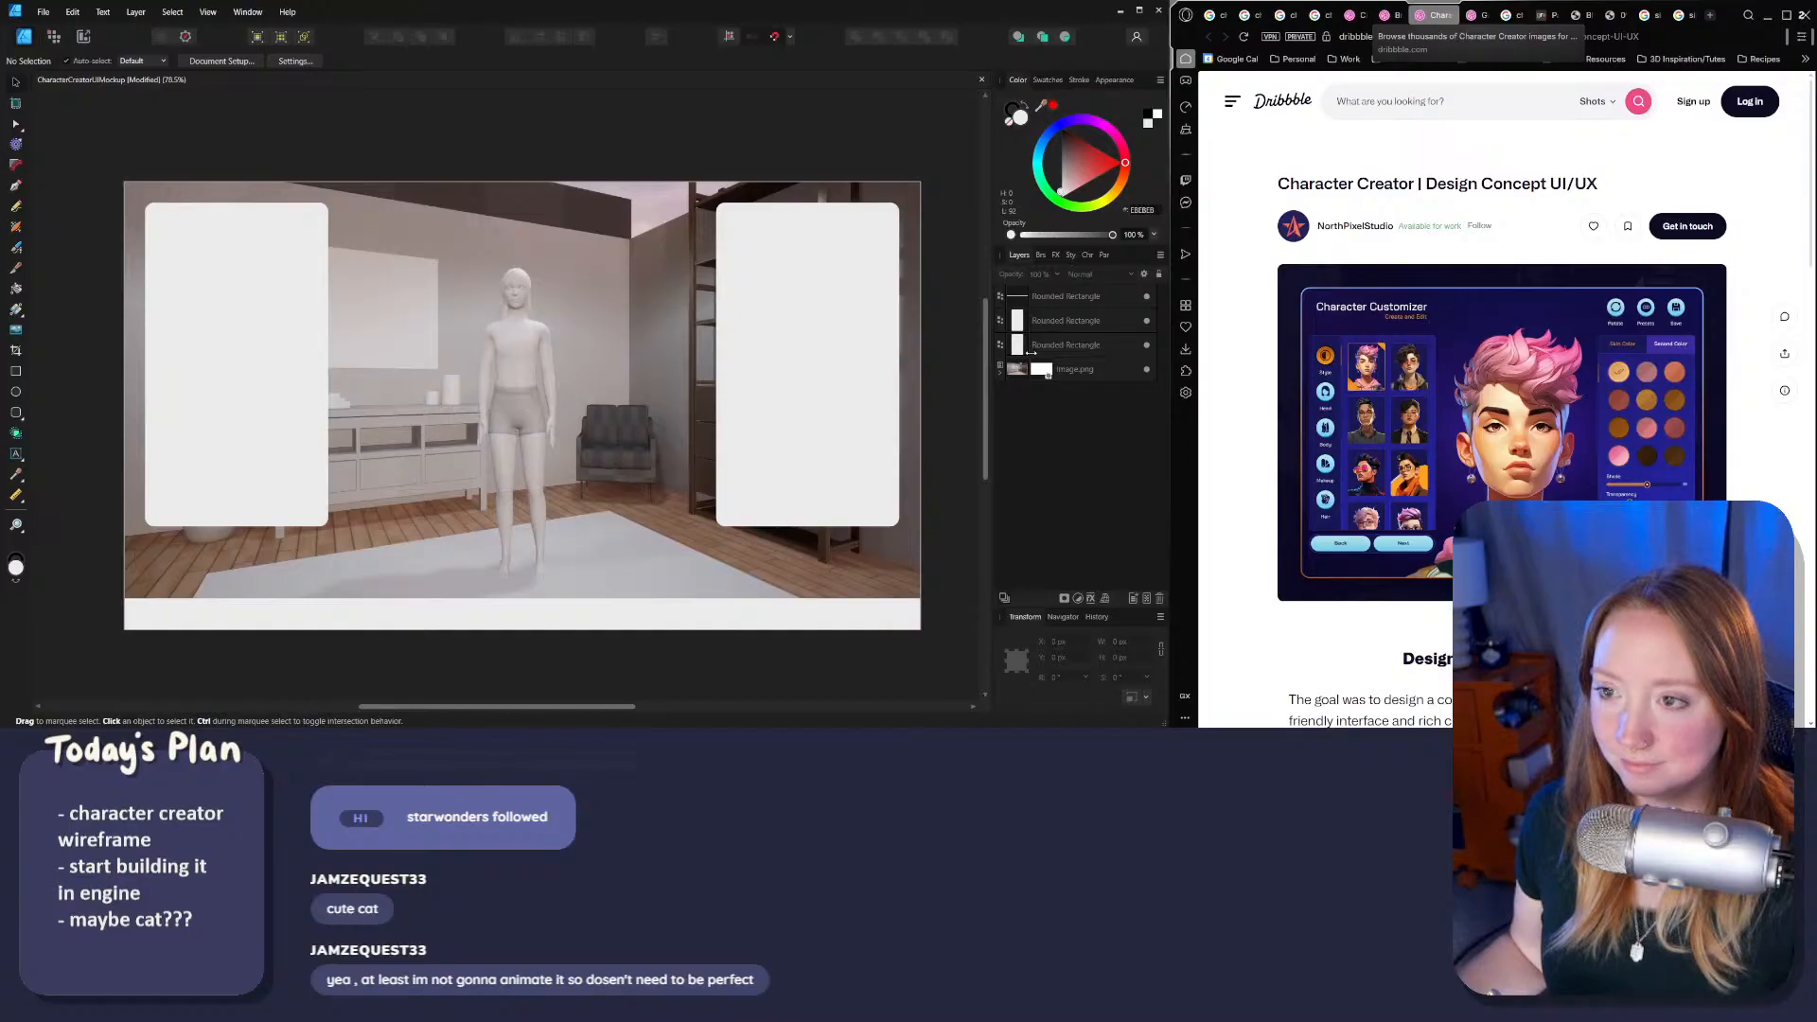
{"action": "mouse_move", "coordinate": [1162, 344]}
{"action": "left_mouse_down"}
{"action": "mouse_move", "coordinate": [1285, 344]}
{"action": "mouse_move", "coordinate": [1157, 341]}
{"action": "left_mouse_up"}
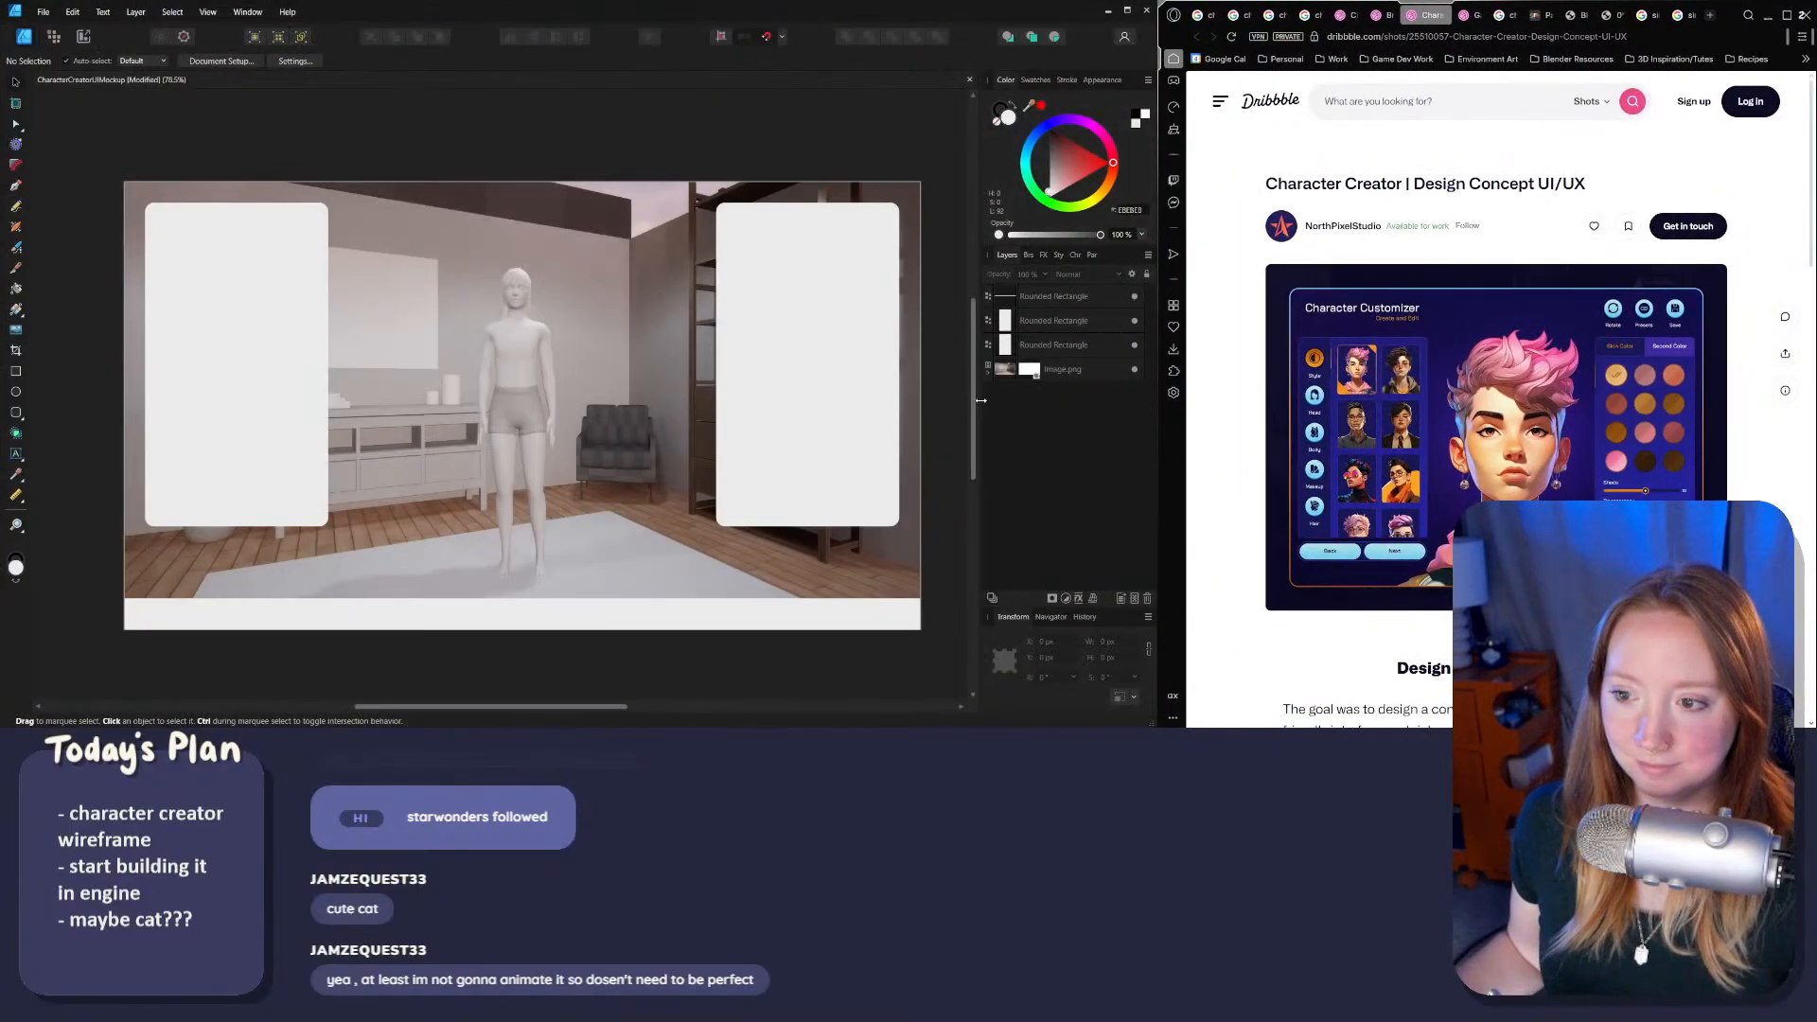
{"action": "left_click_drag", "start_coordinate": [981, 401], "coordinate": [964, 401]}
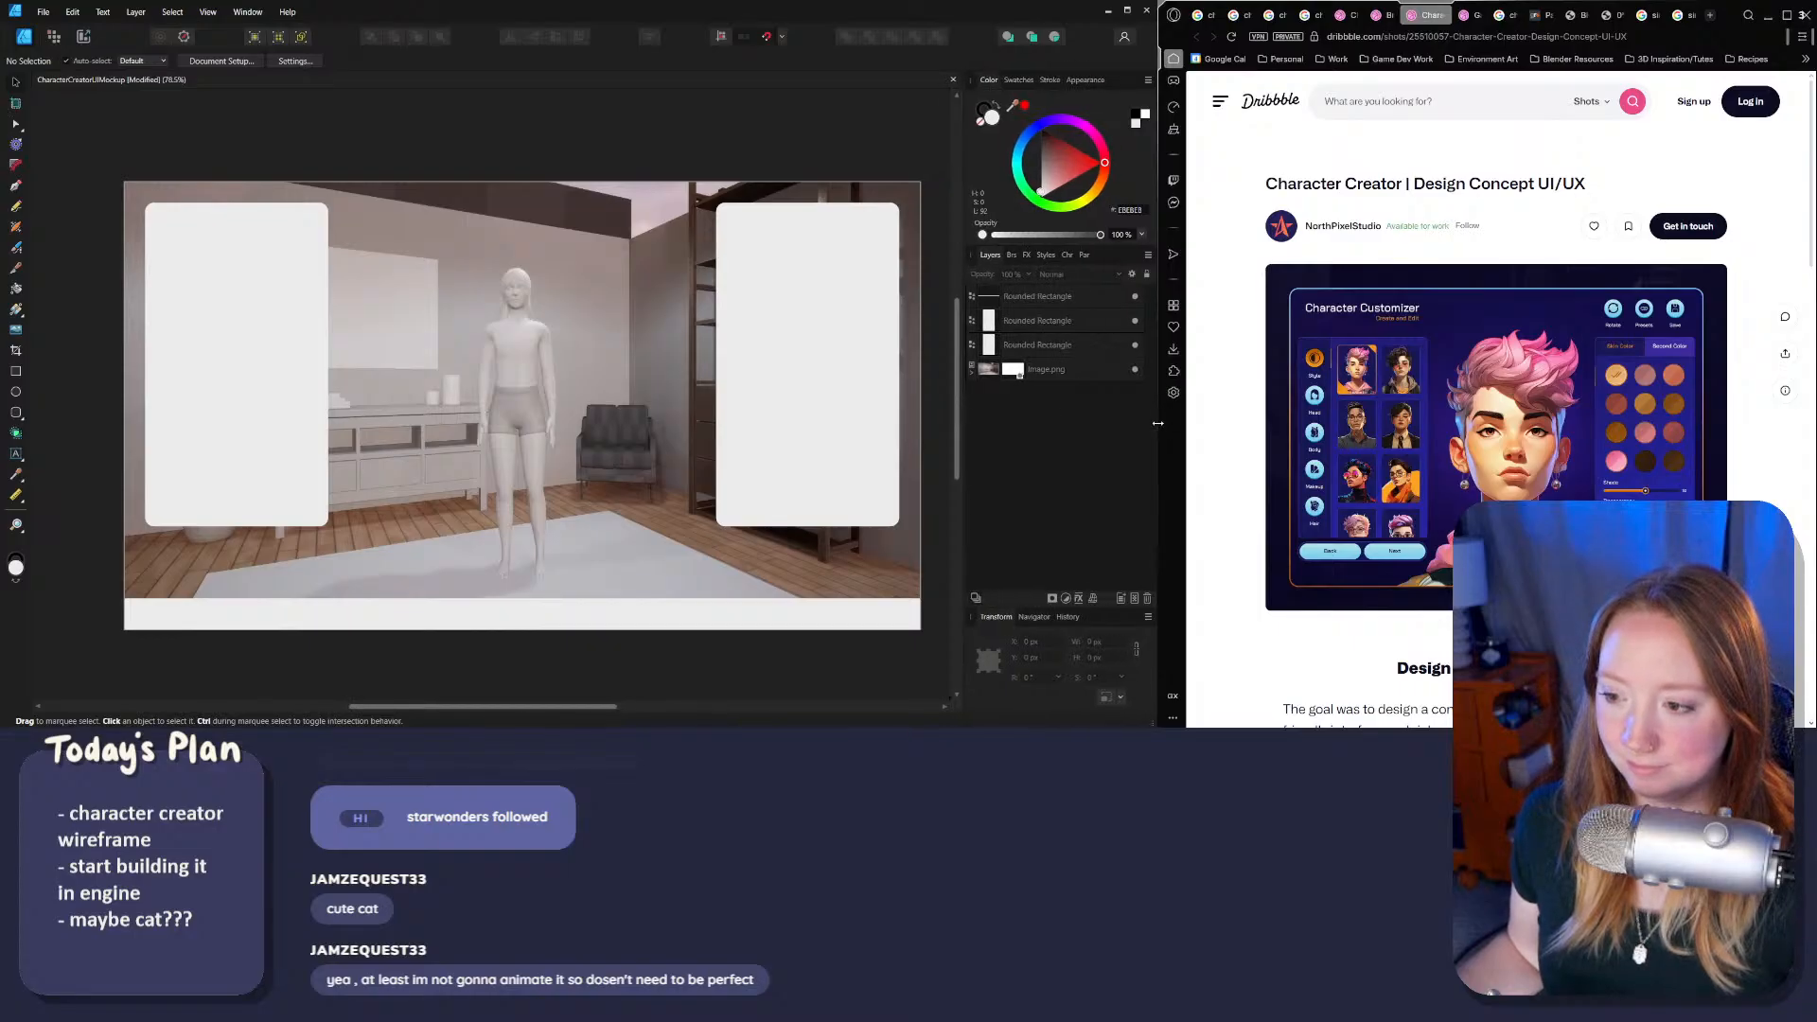
{"action": "left_click_drag", "start_coordinate": [1157, 423], "coordinate": [1174, 423]}
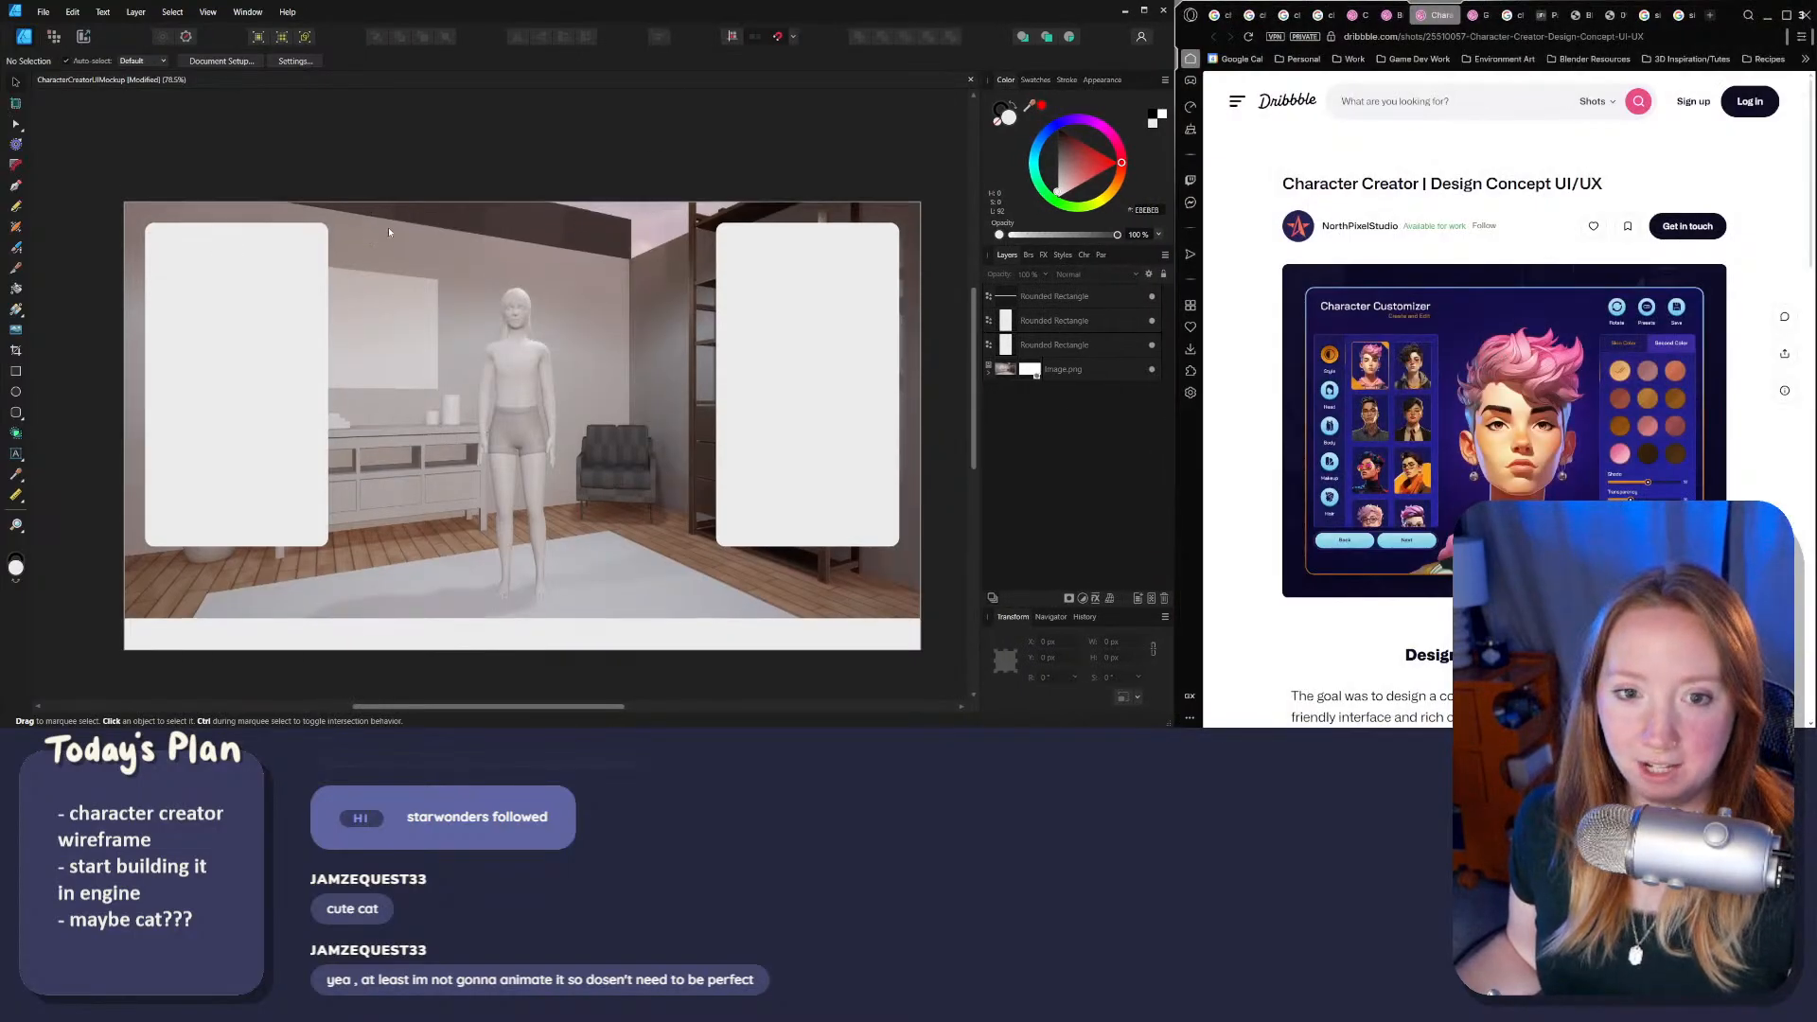
{"action": "scroll", "coordinate": [477, 264], "scroll_direction": "down", "scroll_amount": 1}
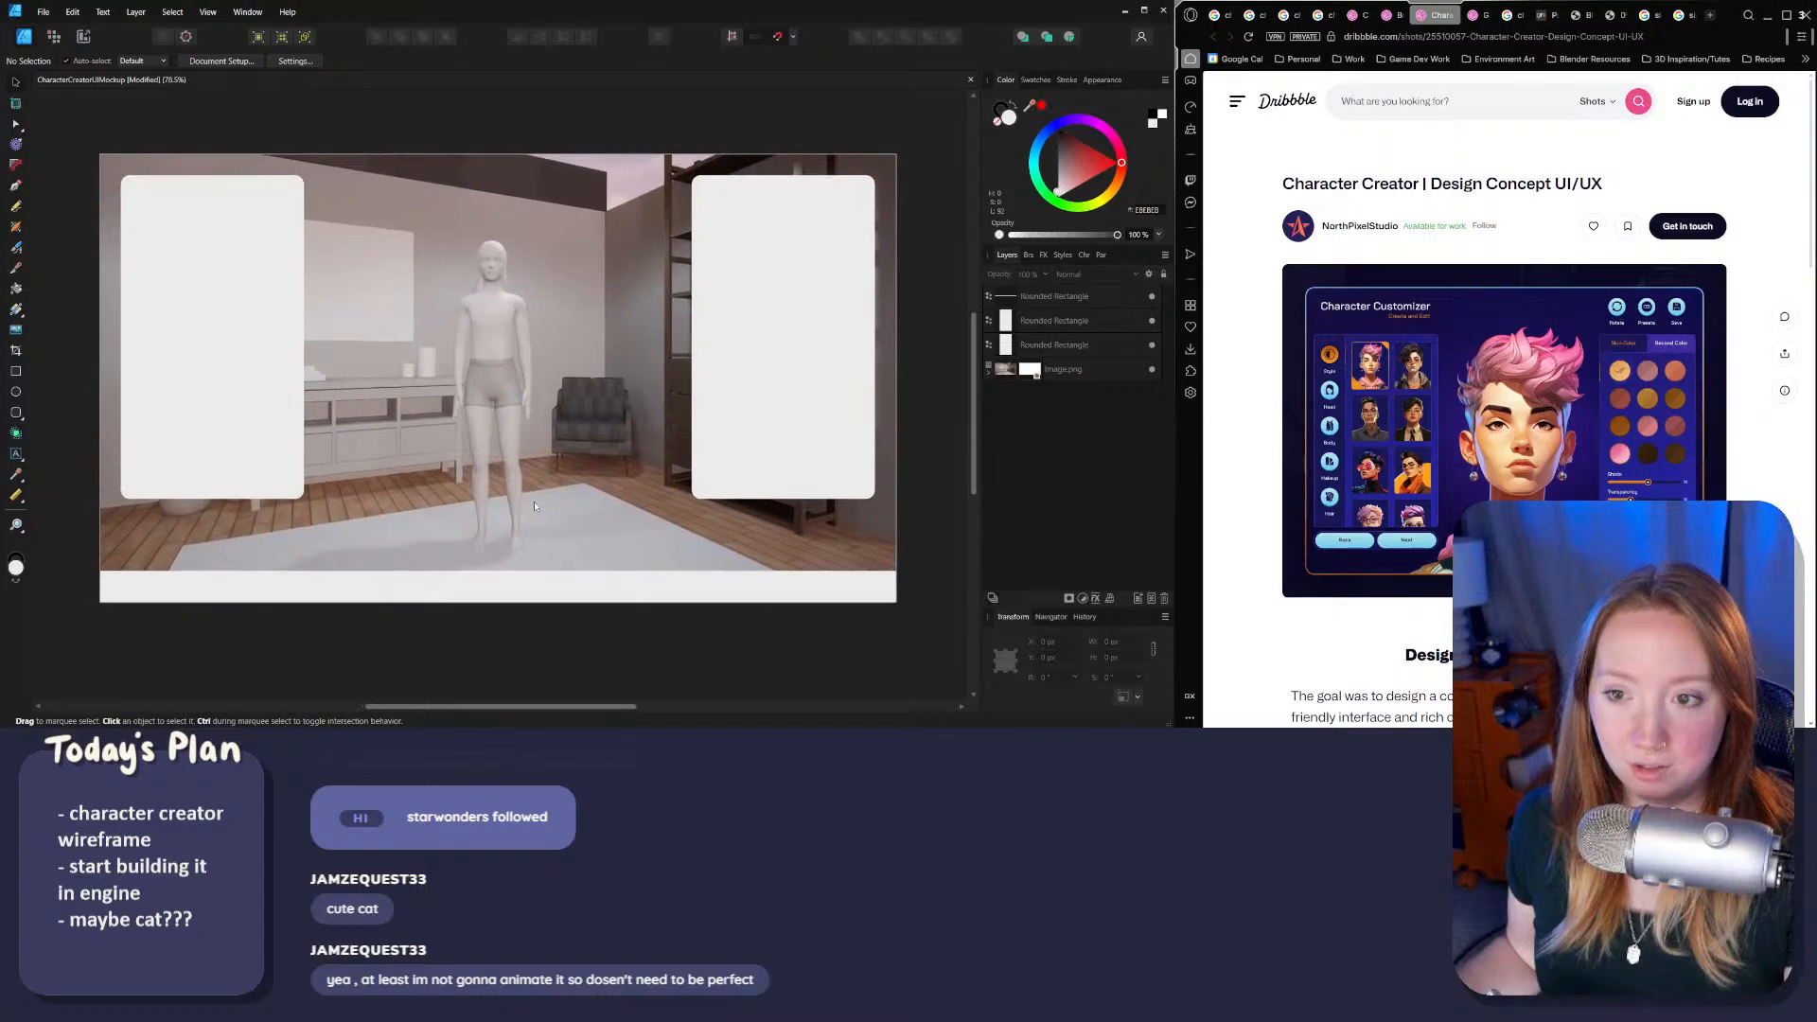
{"action": "scroll", "coordinate": [559, 528], "scroll_direction": "up", "scroll_amount": 1, "text": "ctrl"}
{"action": "scroll", "coordinate": [546, 524], "scroll_direction": "down", "scroll_amount": 1, "text": "ctrl"}
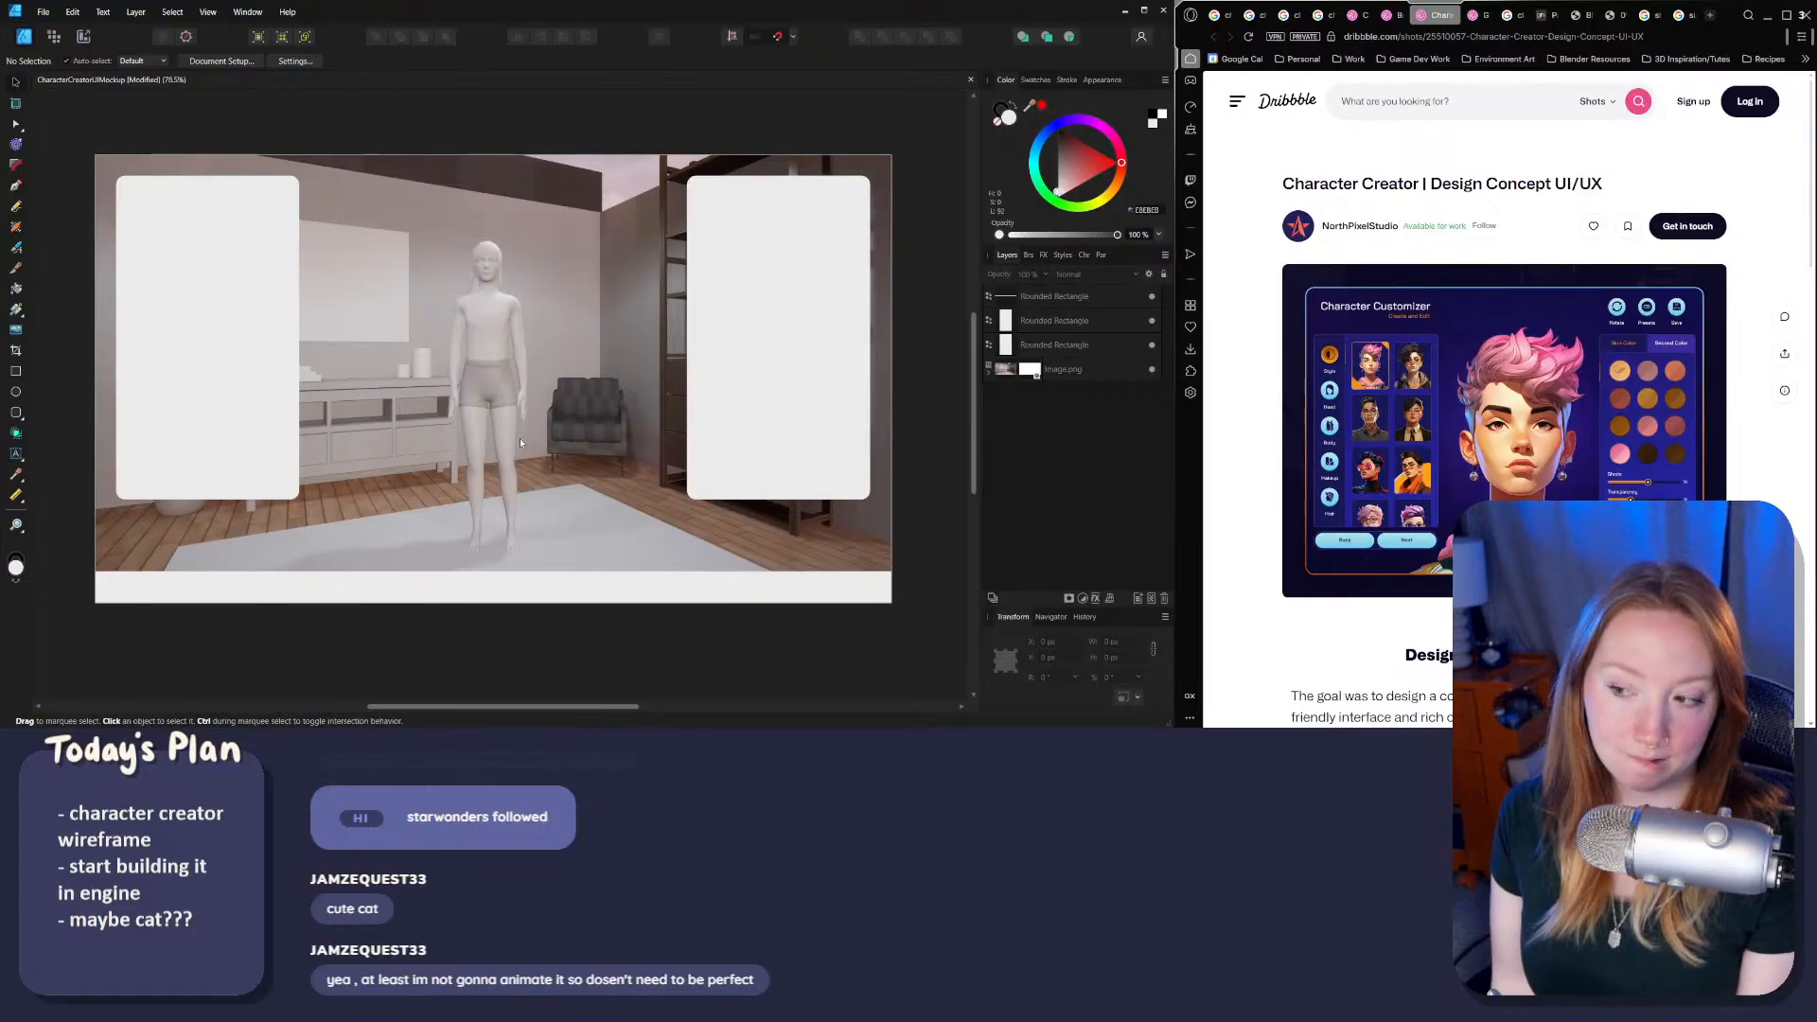
Step: Recolor the full-width bar at the artboard's bottom edge to a dark navy blue
{"action": "left_click", "coordinate": [756, 585]}
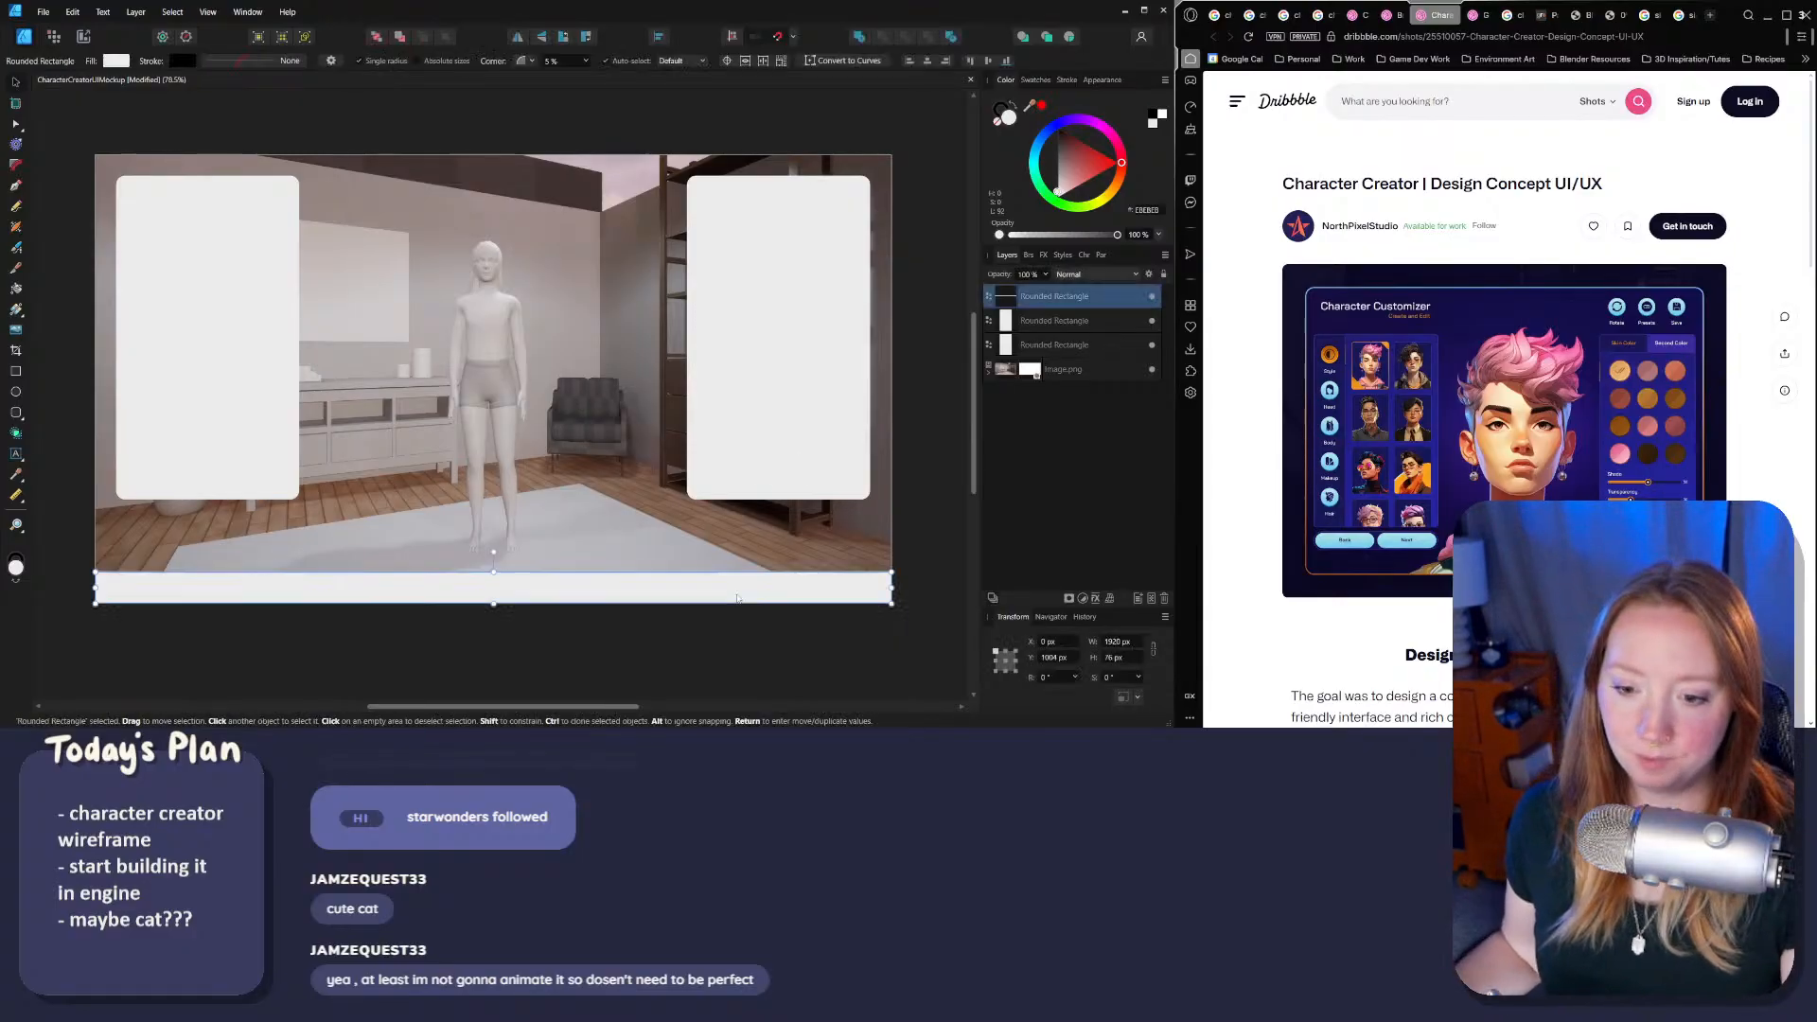
{"action": "mouse_move", "coordinate": [1061, 187]}
{"action": "left_mouse_down"}
{"action": "mouse_move", "coordinate": [1065, 170]}
{"action": "mouse_move", "coordinate": [1029, 158]}
{"action": "mouse_move", "coordinate": [1089, 180]}
{"action": "left_mouse_up"}
{"action": "left_click", "coordinate": [1029, 153]}
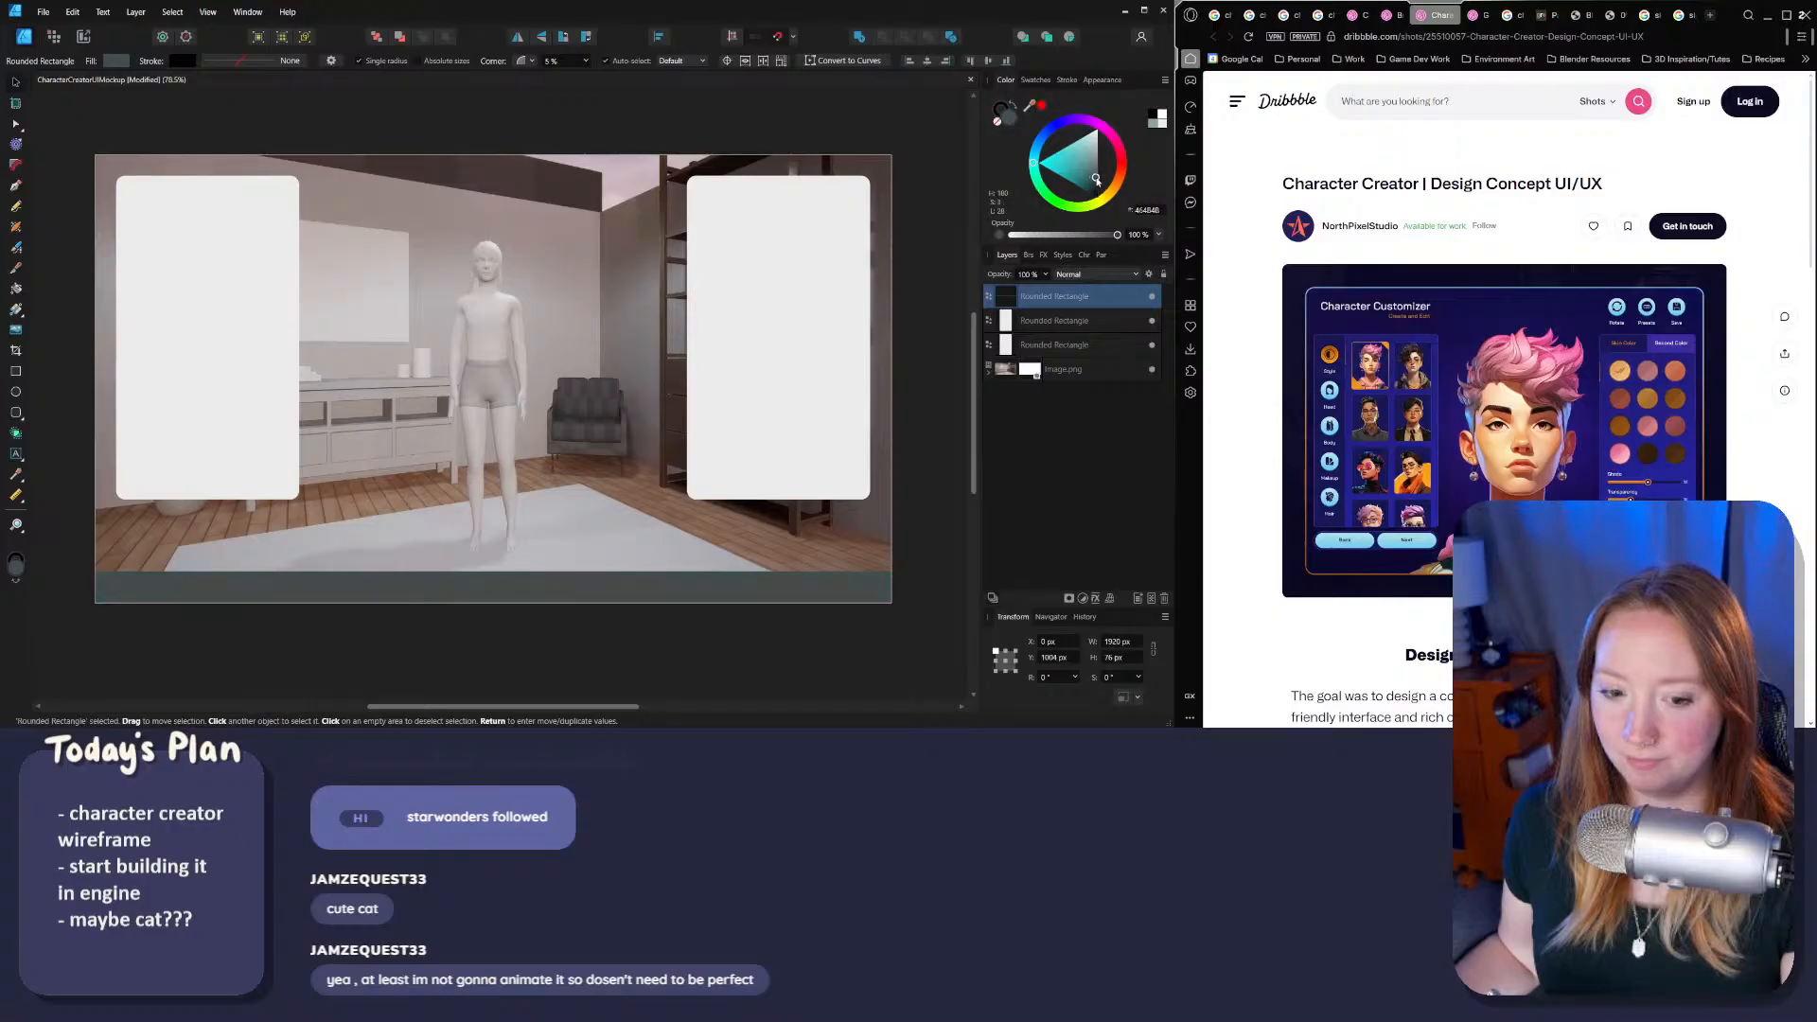
{"action": "mouse_move", "coordinate": [1095, 180]}
{"action": "left_mouse_down"}
{"action": "mouse_move", "coordinate": [1069, 121]}
{"action": "mouse_move", "coordinate": [1055, 127]}
{"action": "mouse_move", "coordinate": [1069, 119]}
{"action": "mouse_move", "coordinate": [1060, 183]}
{"action": "left_mouse_up"}
{"action": "left_click_drag", "start_coordinate": [1062, 121], "coordinate": [1064, 187]}
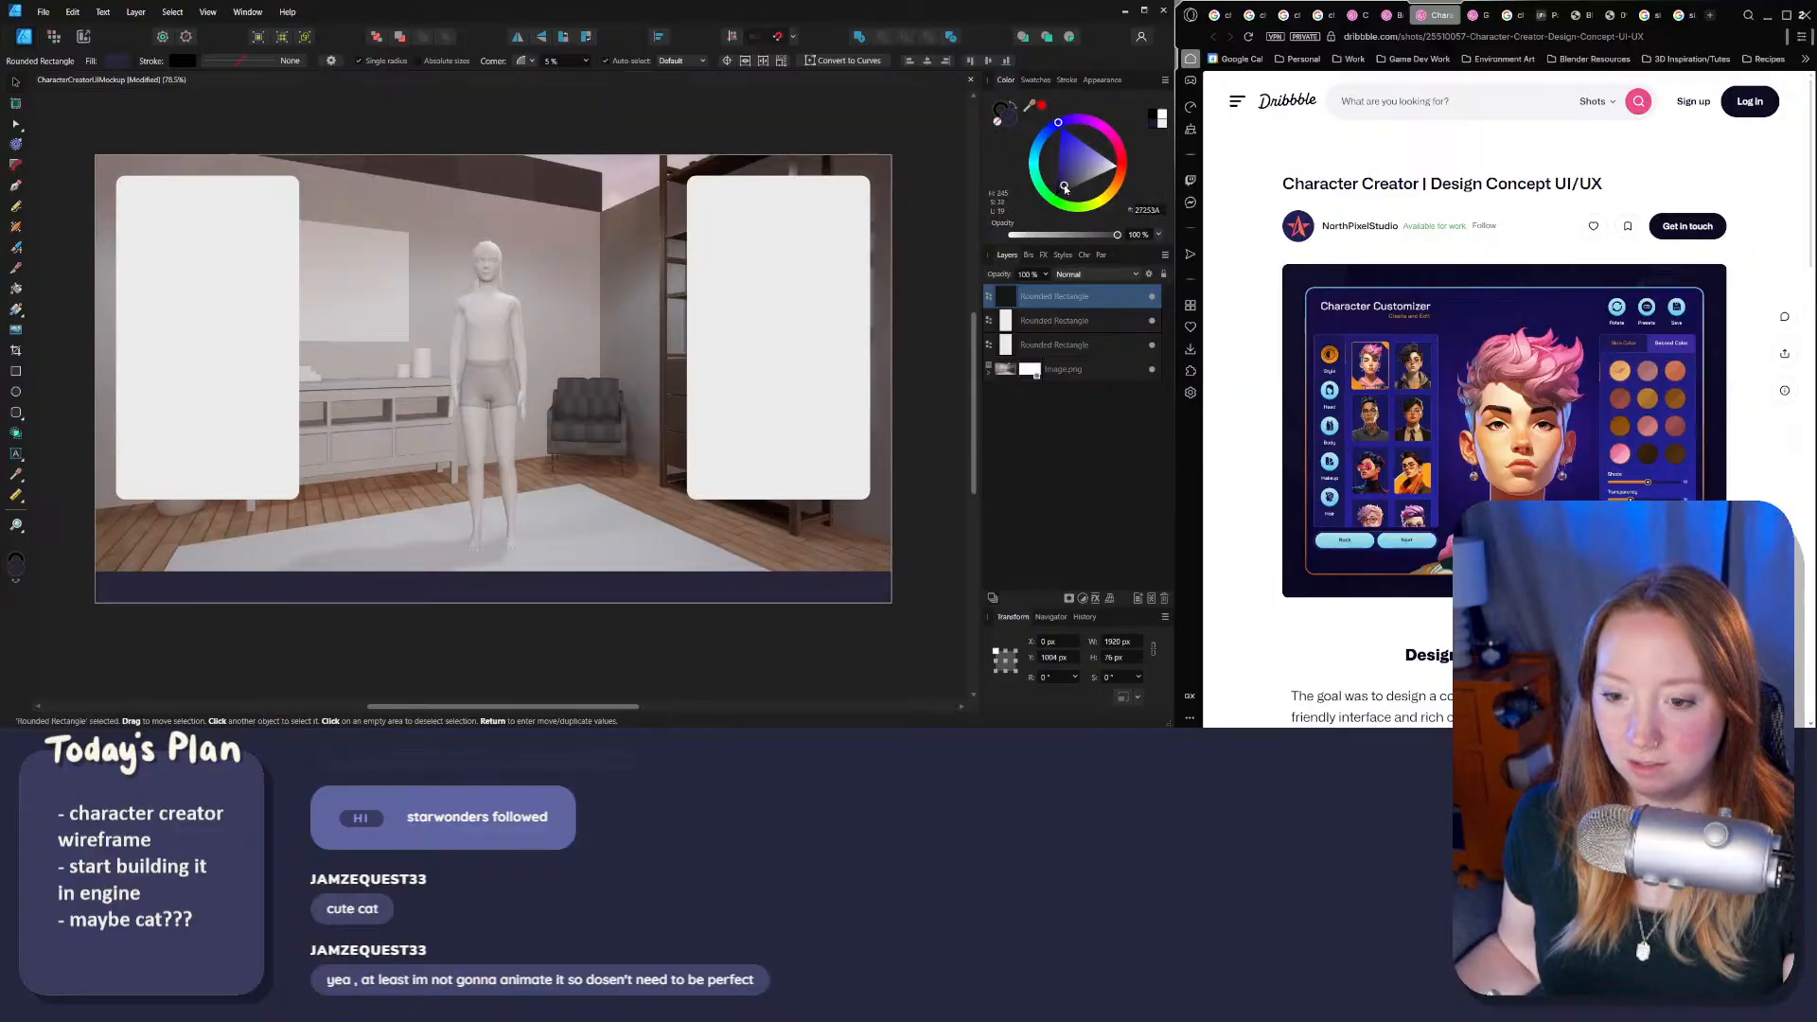
{"action": "left_click_drag", "start_coordinate": [1058, 122], "coordinate": [1054, 132]}
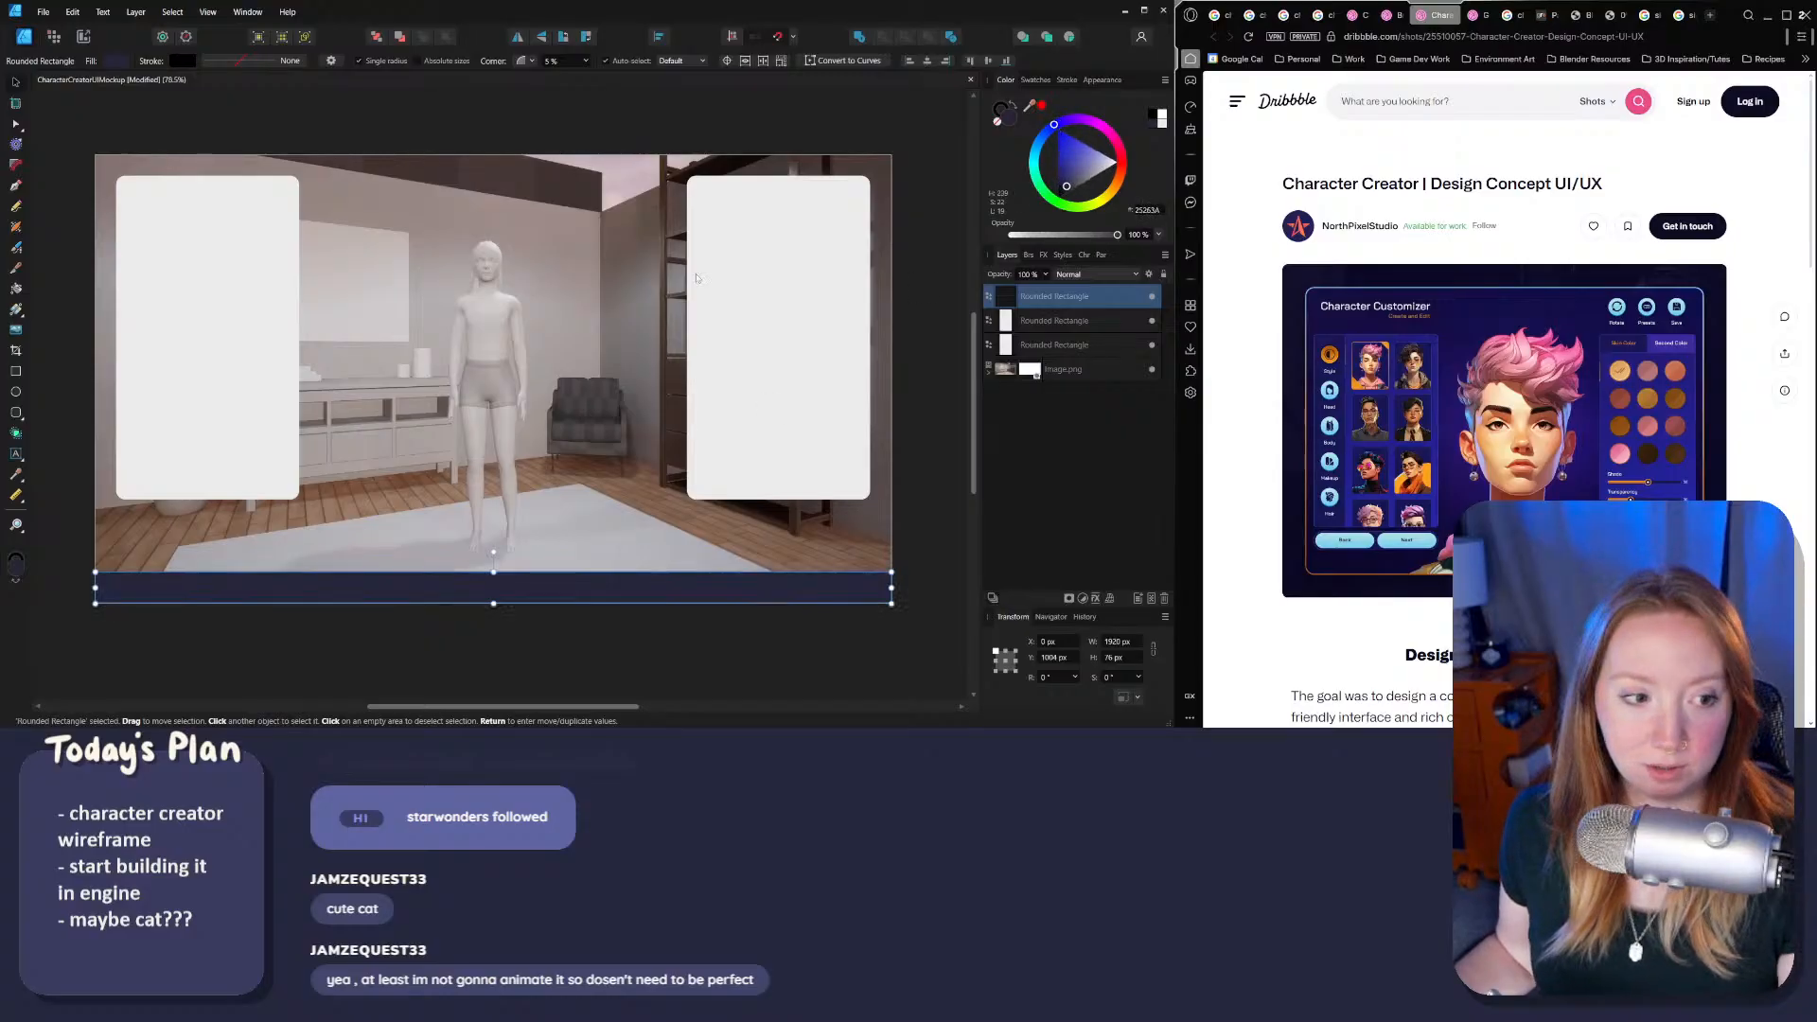
Step: Recolor both white side panels with the dark navy sampled from the bottom bar
{"action": "left_click", "coordinate": [212, 142]}
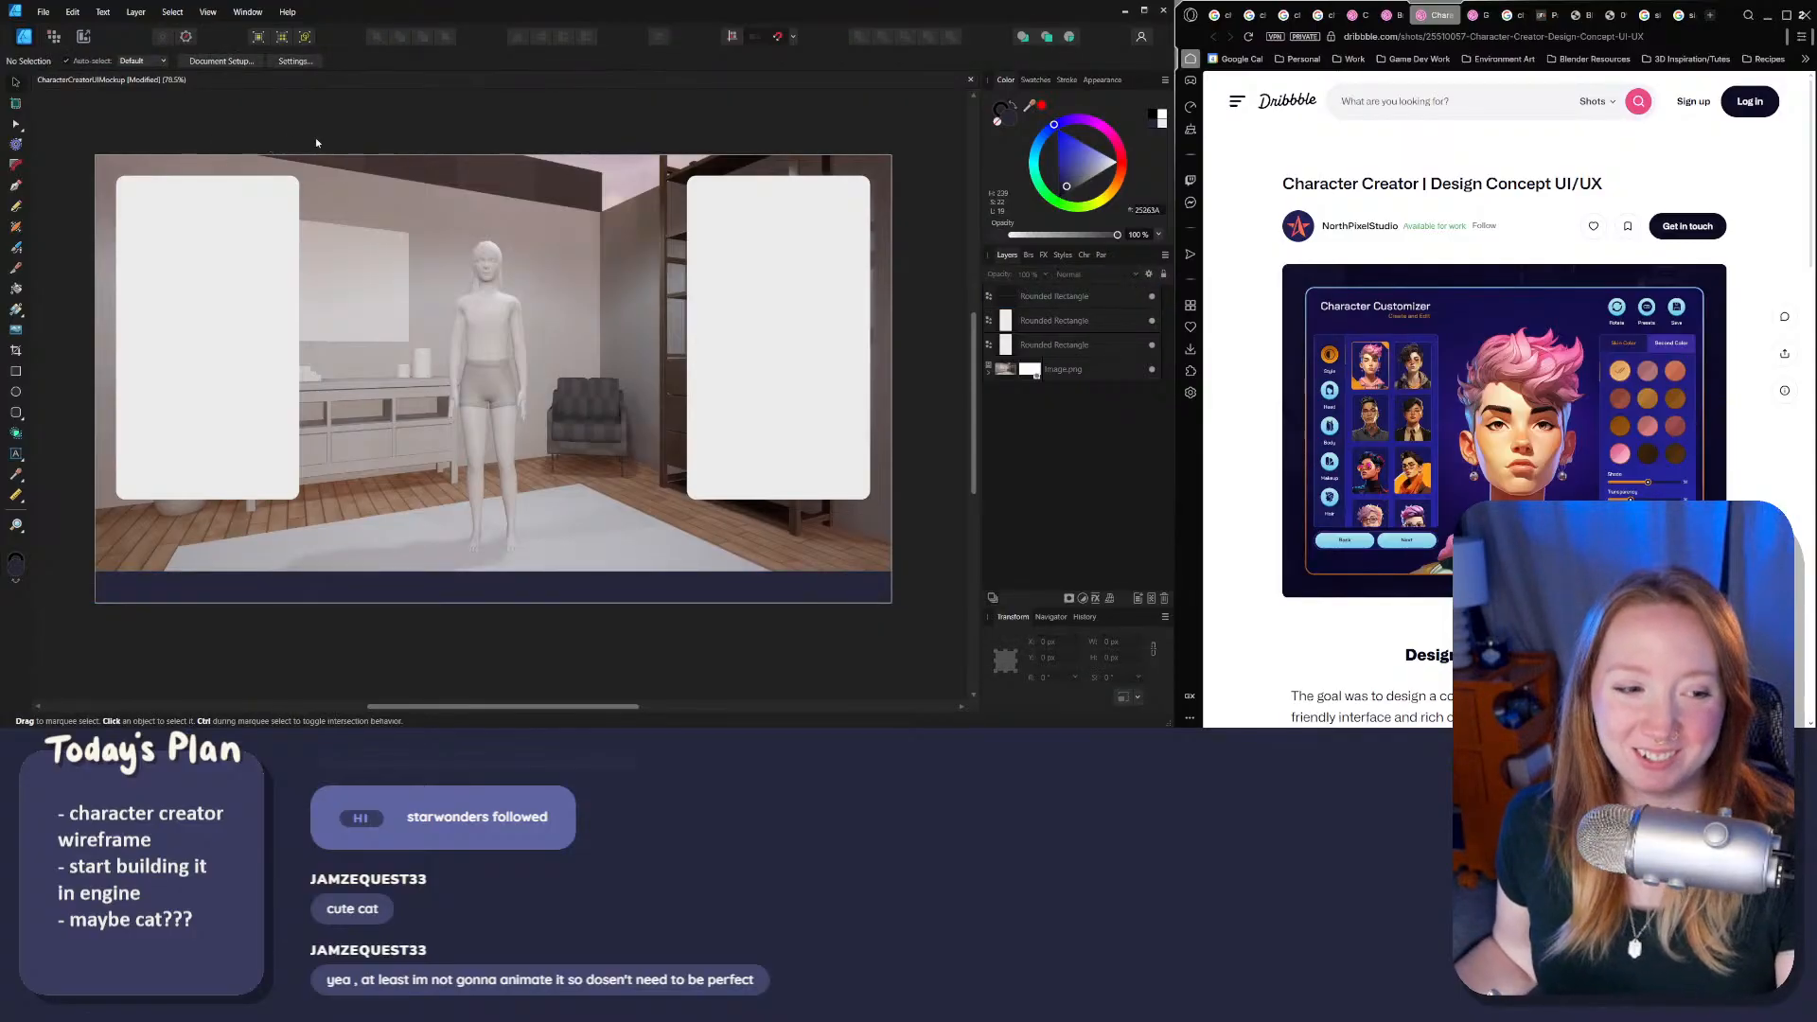
{"action": "left_click", "coordinate": [806, 361]}
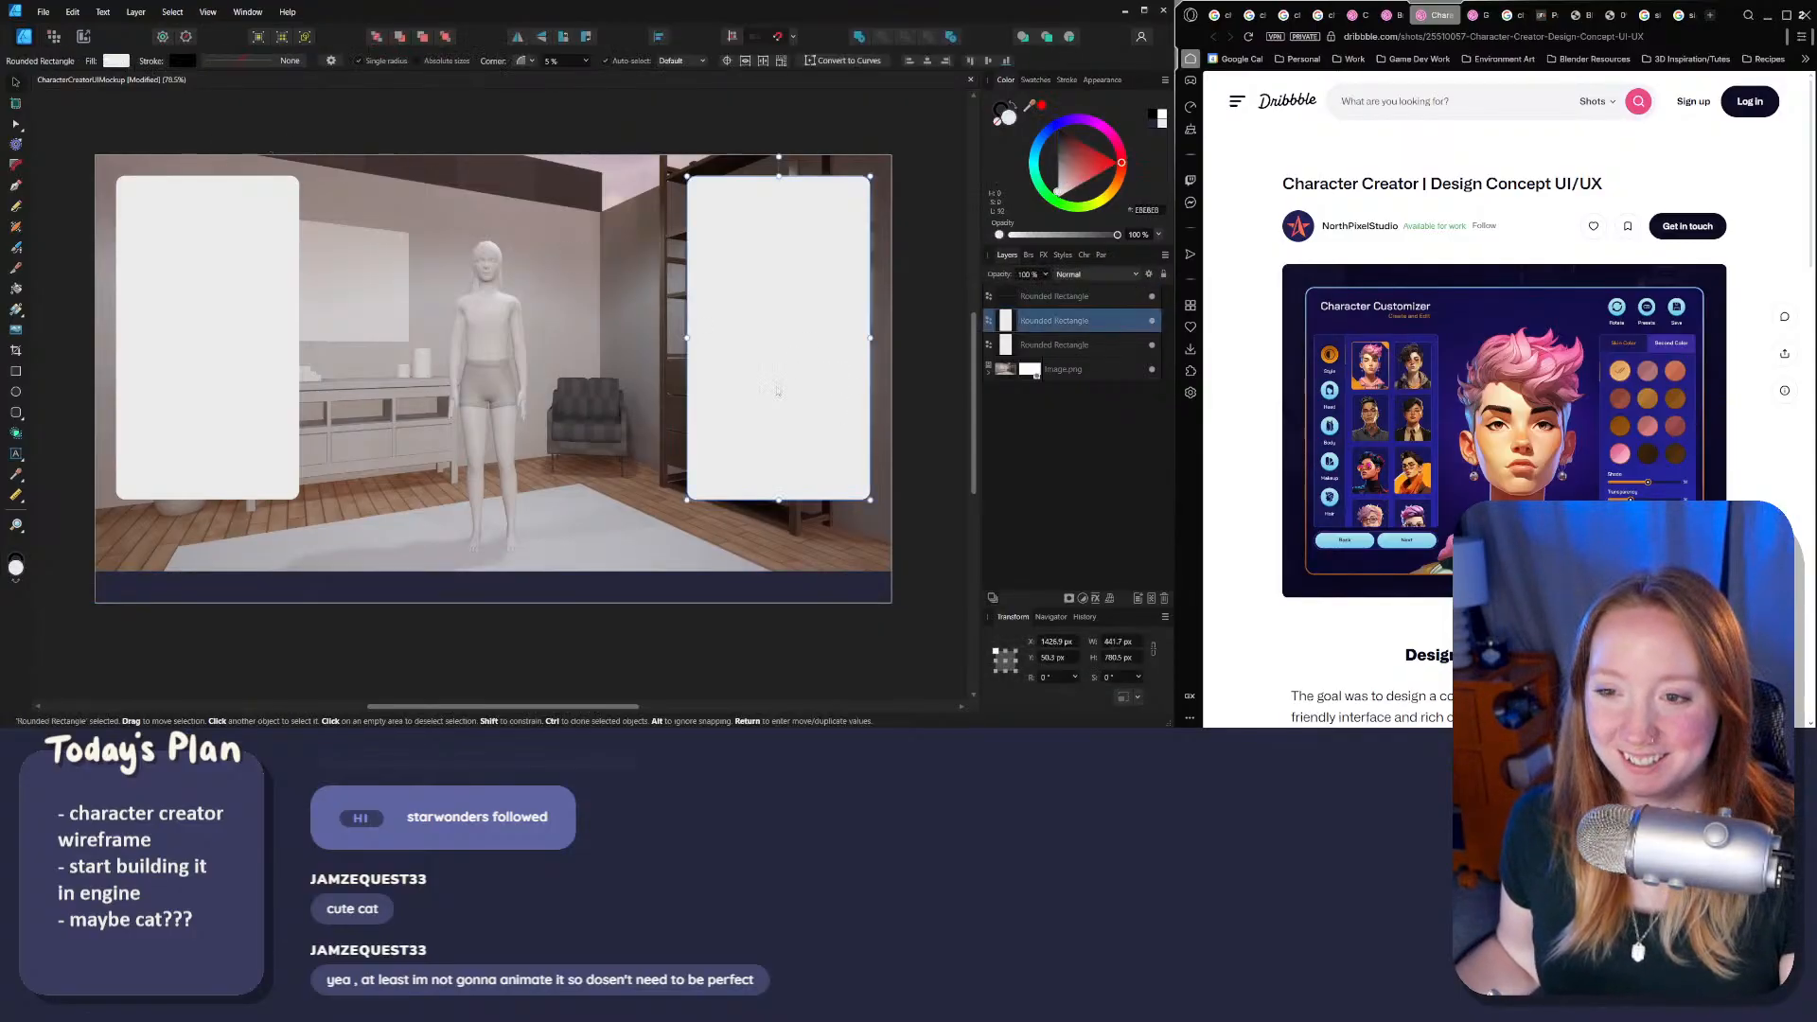
{"action": "left_click", "coordinate": [1039, 106]}
{"action": "left_click_drag", "start_coordinate": [1029, 105], "coordinate": [819, 582]}
{"action": "left_click", "coordinate": [224, 342]}
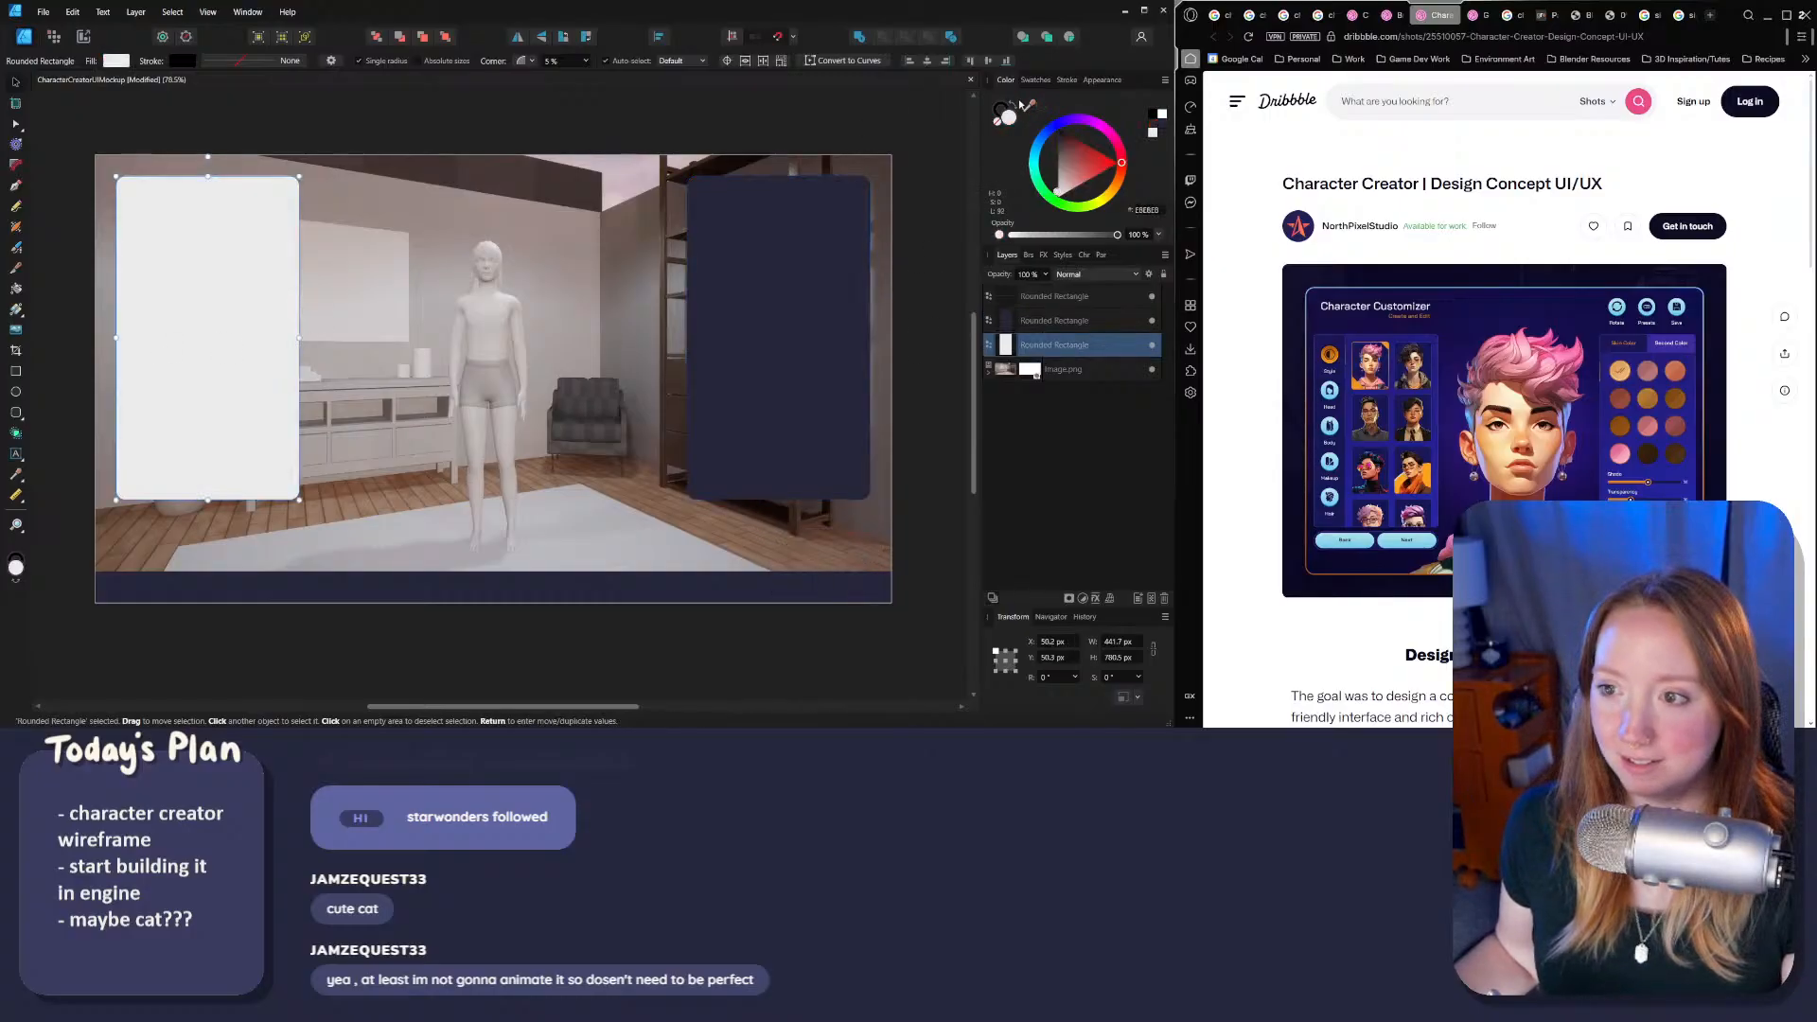
{"action": "left_click_drag", "start_coordinate": [1030, 105], "coordinate": [789, 582]}
{"action": "left_click", "coordinate": [916, 570]}
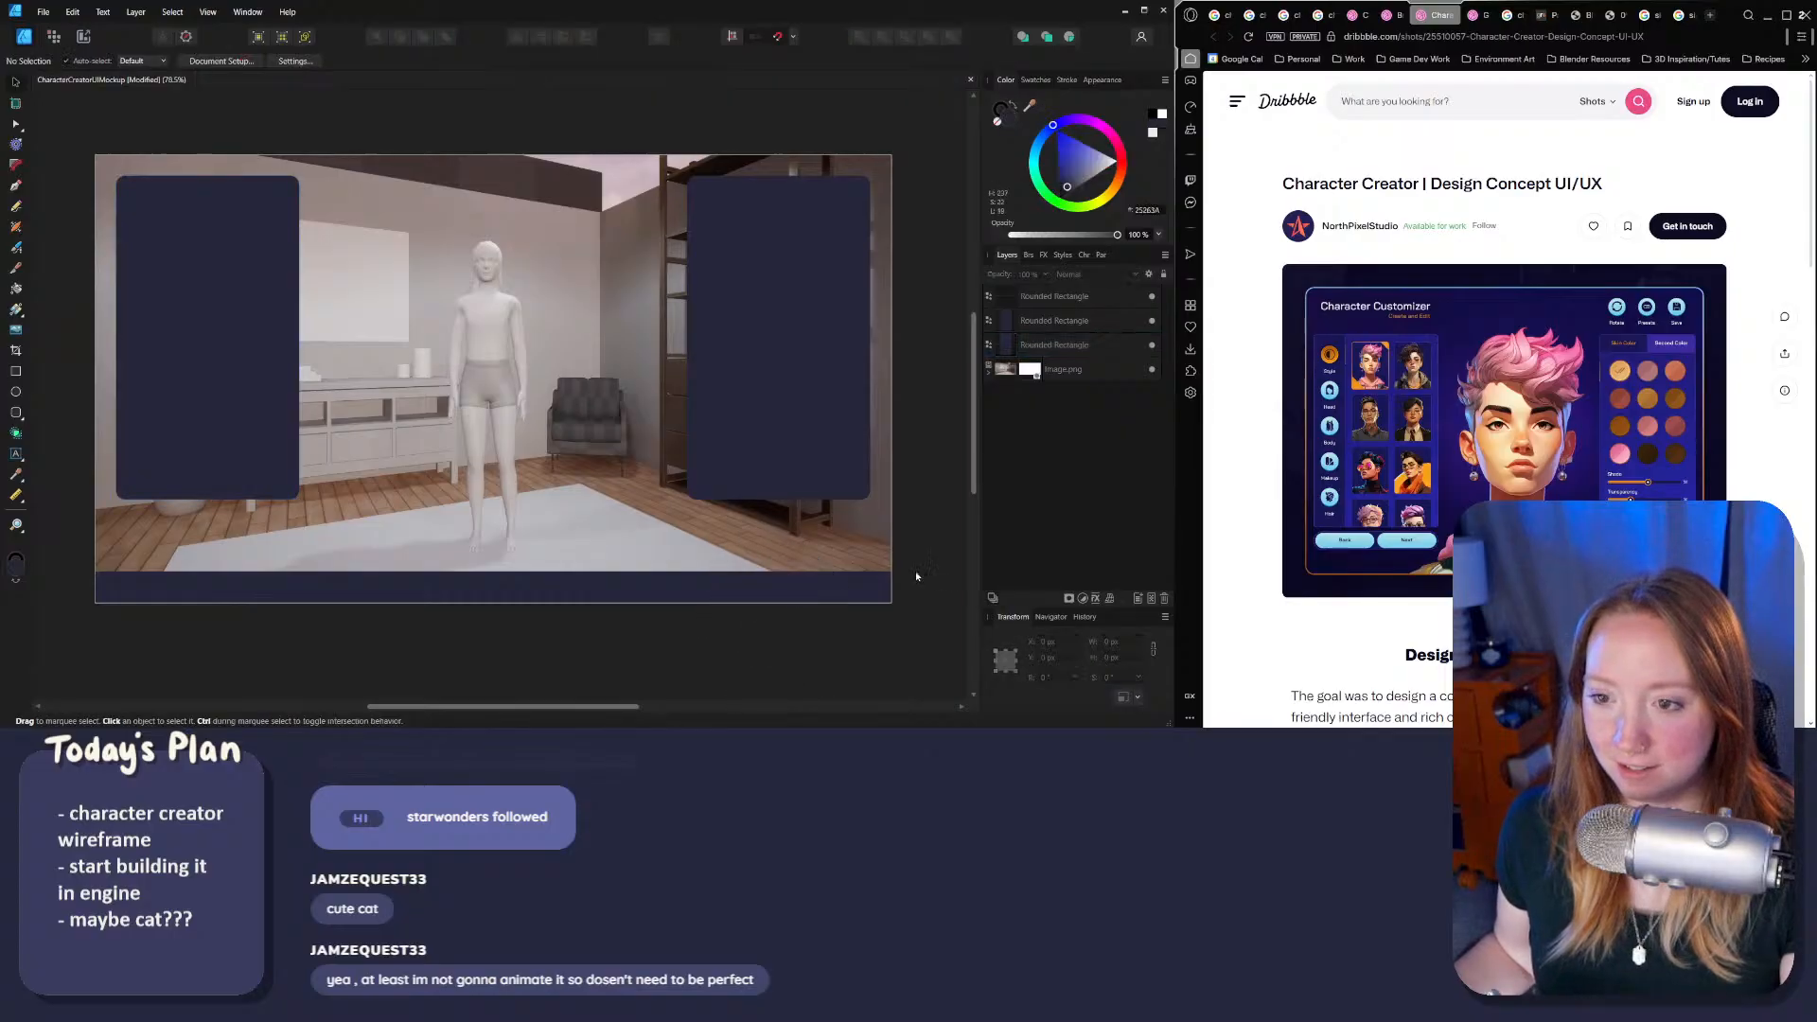
Step: Move both side panels slightly upward and outward toward the artboard's top corners
{"action": "scroll", "coordinate": [974, 380], "scroll_direction": "up", "scroll_amount": 1}
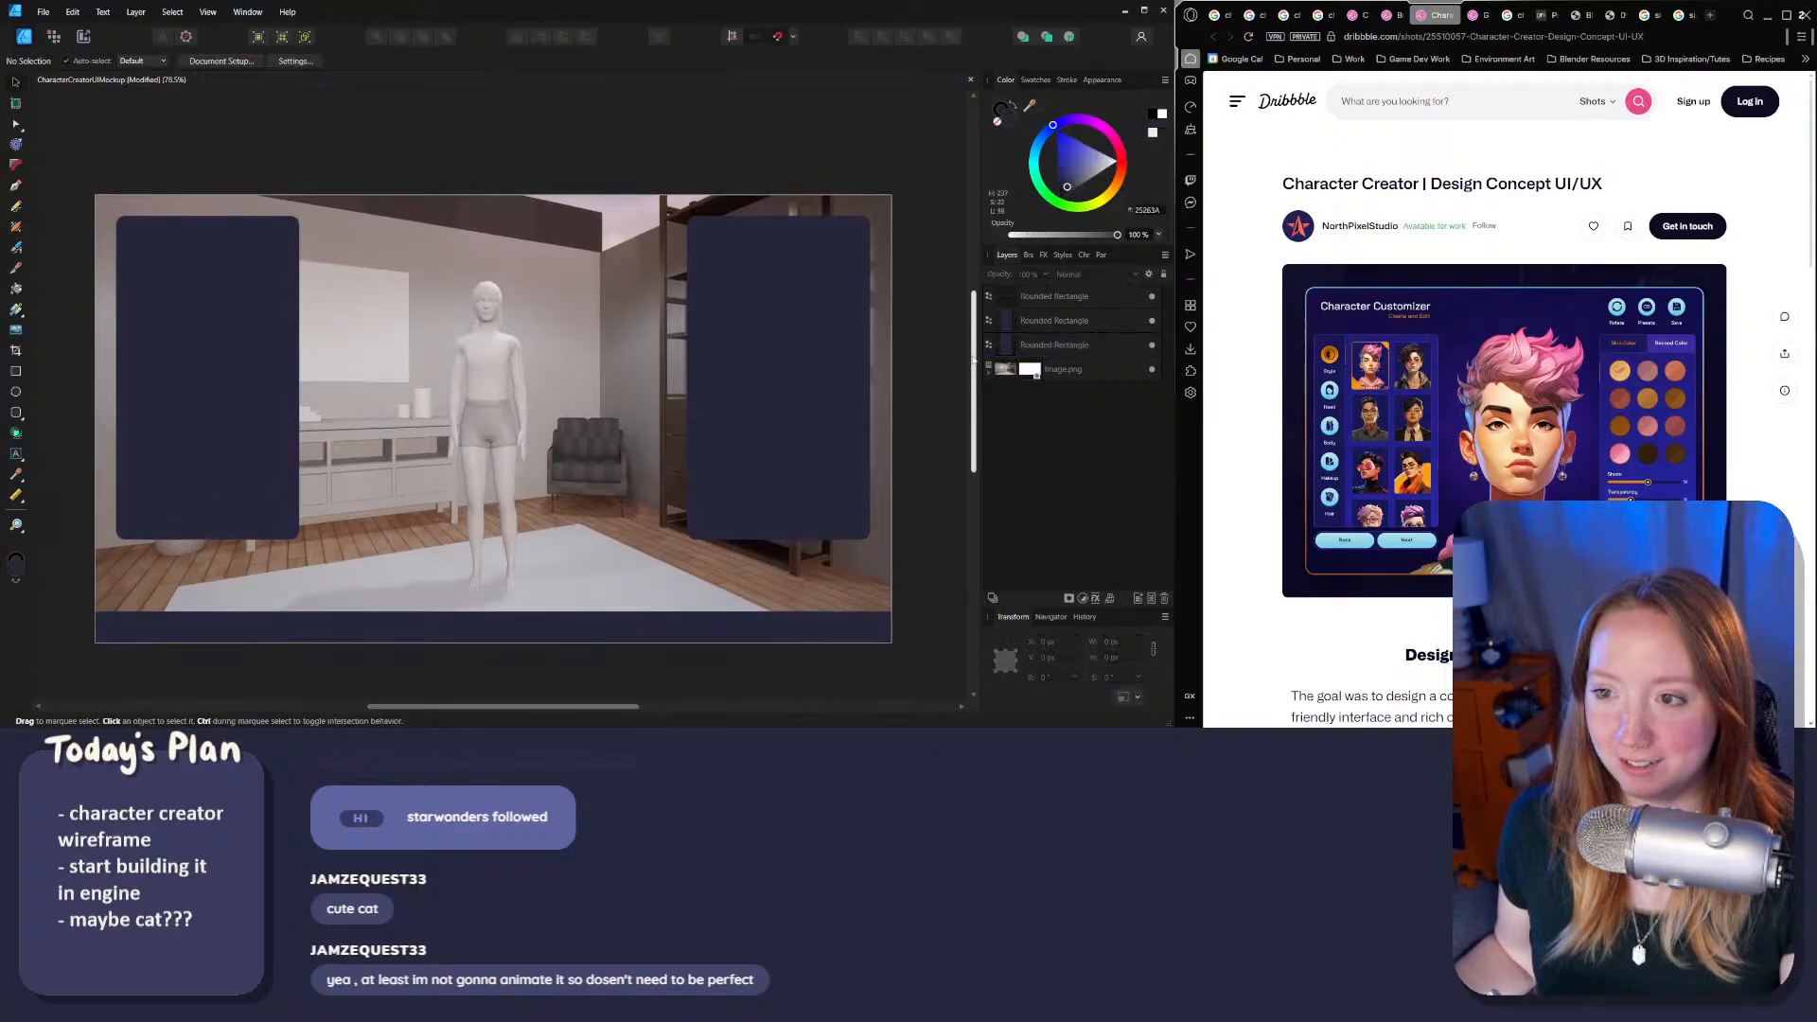
{"action": "left_click", "coordinate": [793, 369]}
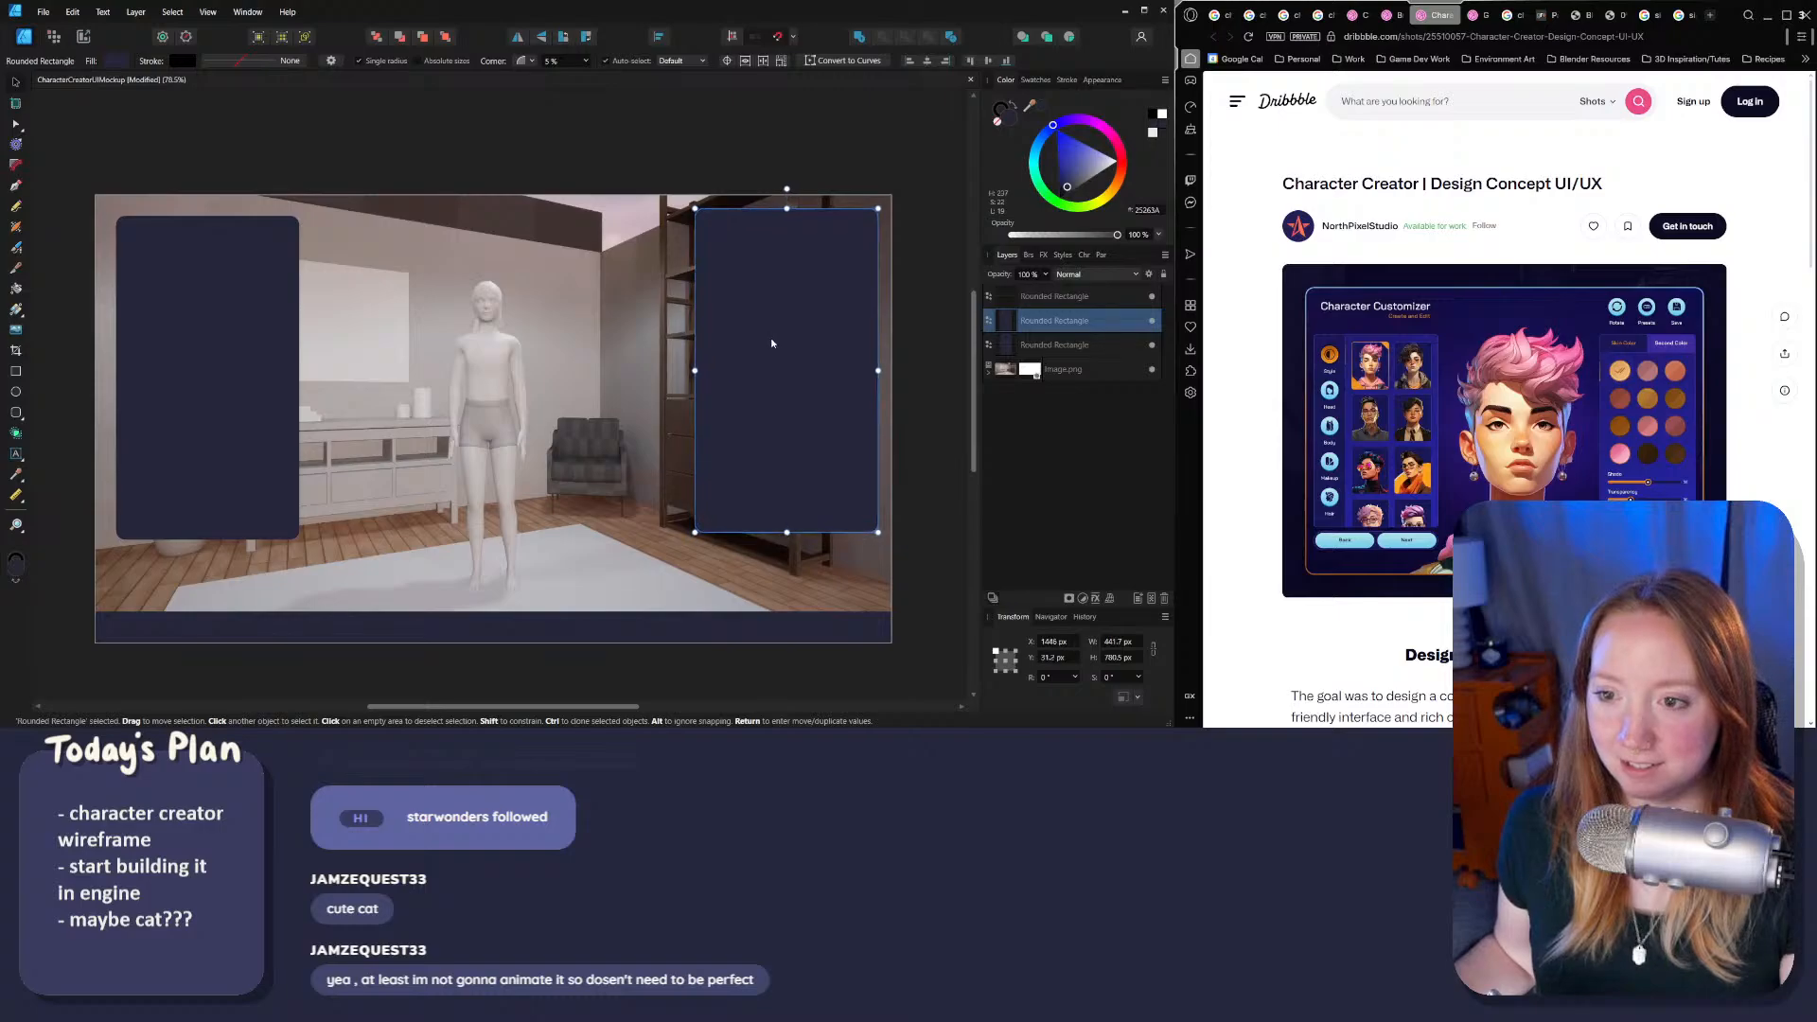
{"action": "left_click_drag", "start_coordinate": [170, 369], "coordinate": [166, 366]}
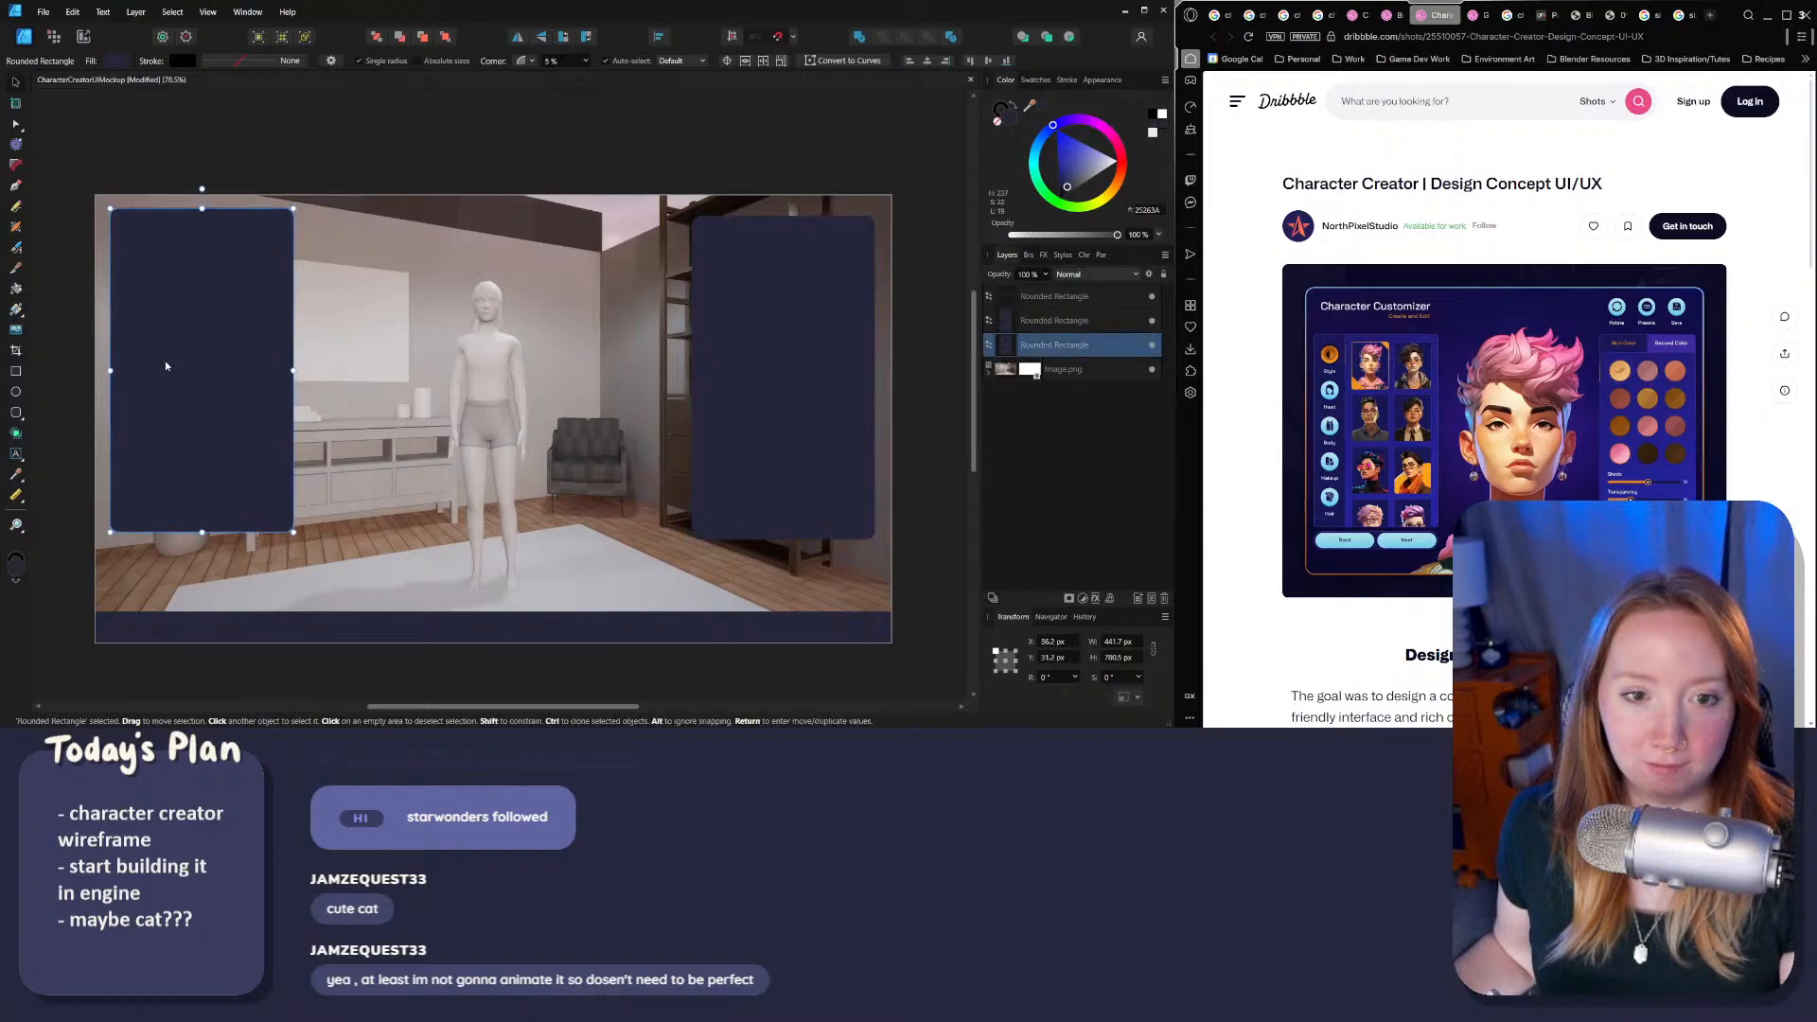
{"action": "left_click", "coordinate": [791, 434]}
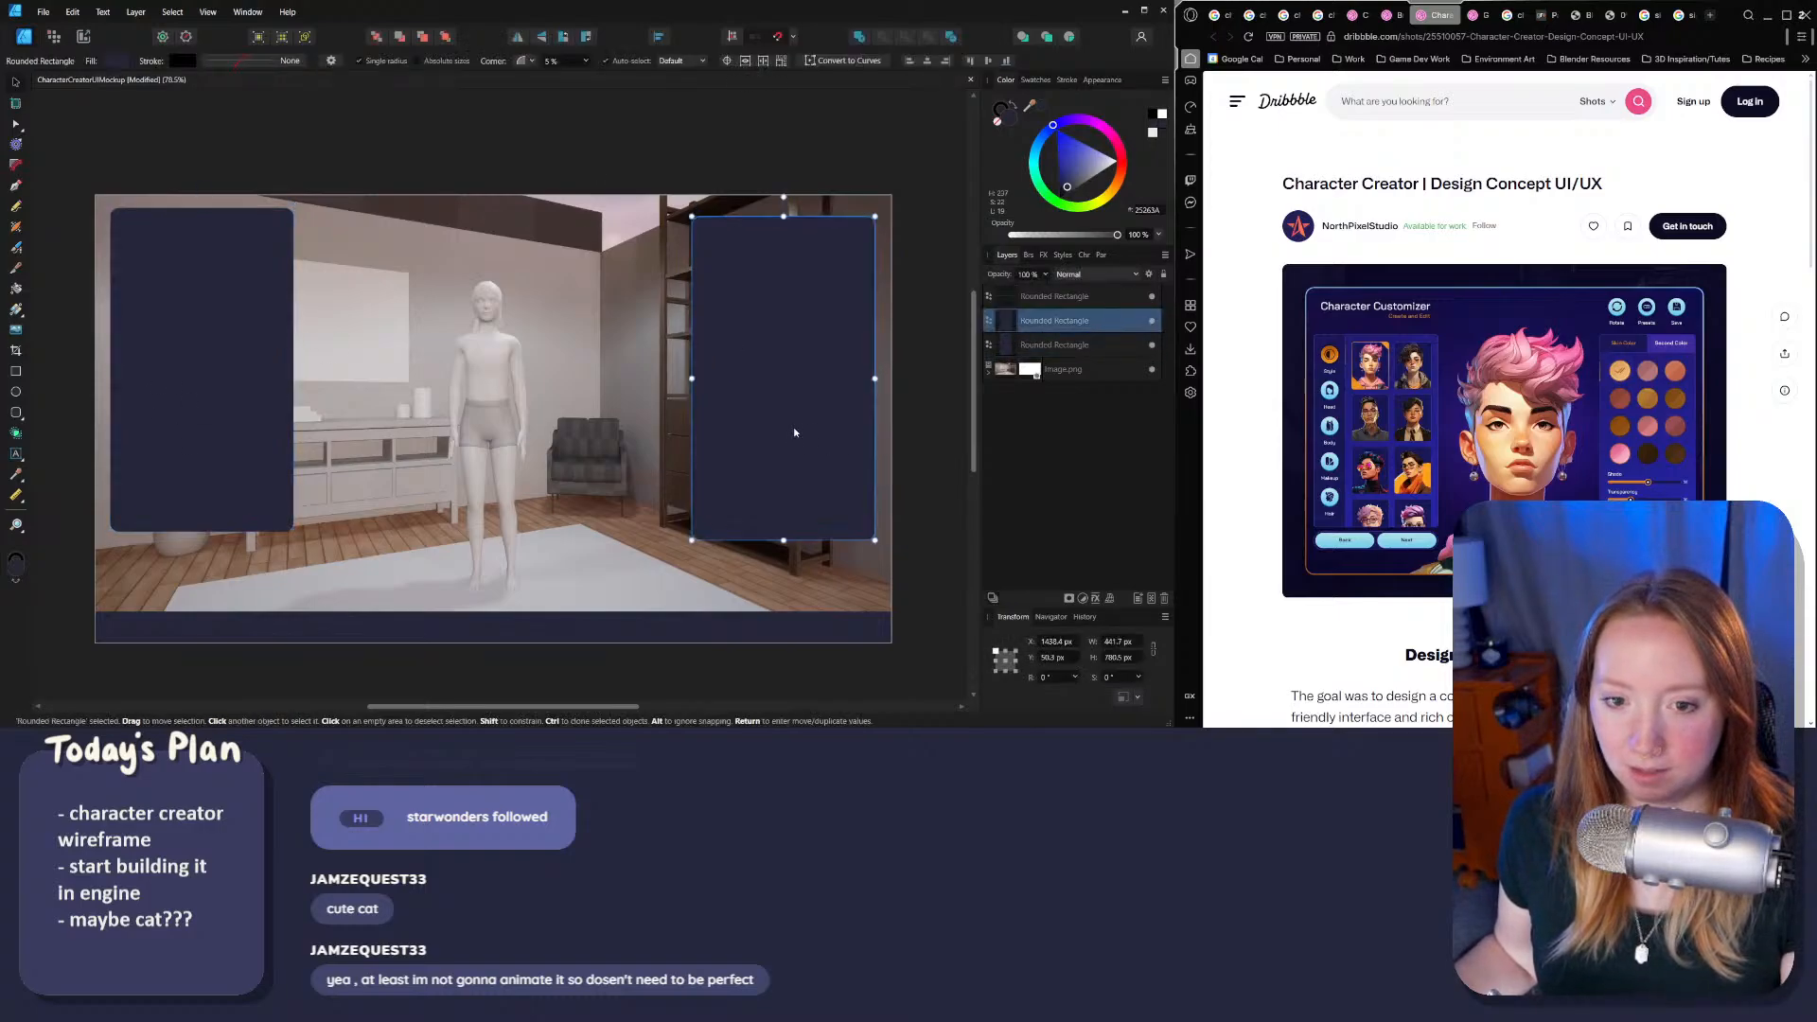
{"action": "left_click_drag", "start_coordinate": [790, 434], "coordinate": [792, 427]}
{"action": "left_click", "coordinate": [583, 142]}
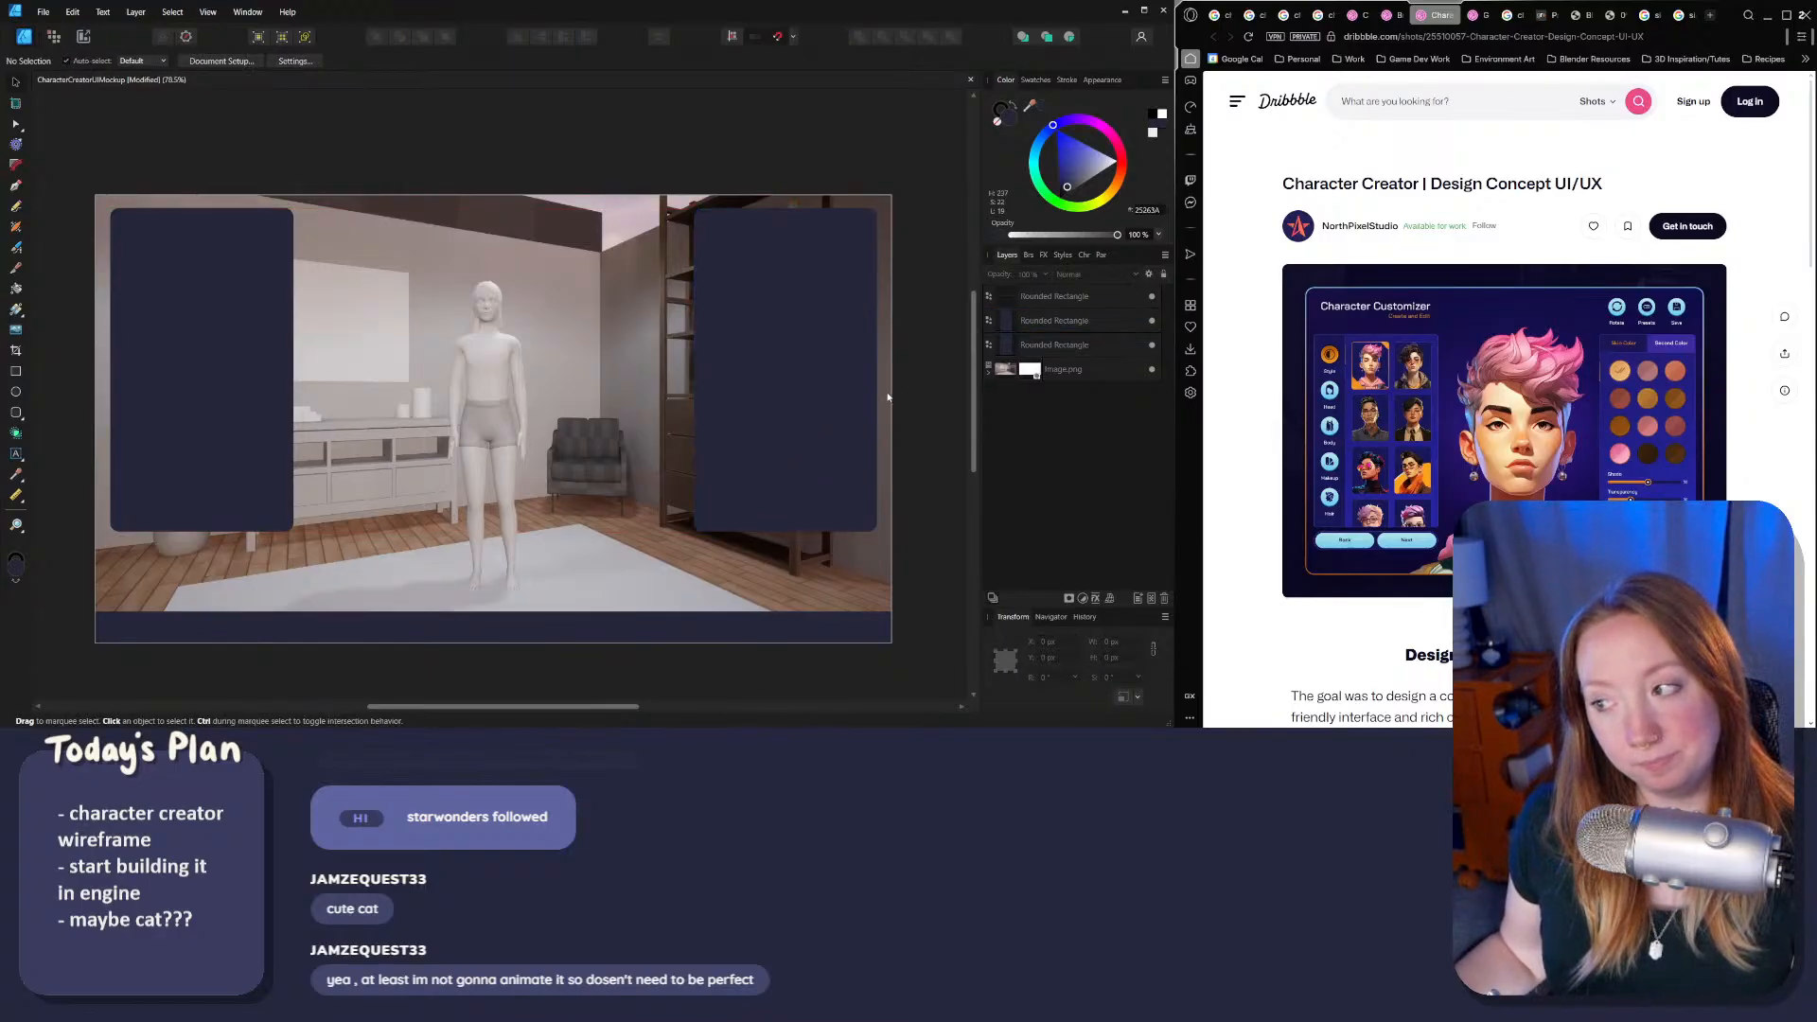
Step: Shrink the right side panel to about 391 by 663 px and reposition it near the artboard's right edge
{"action": "left_click", "coordinate": [763, 393]}
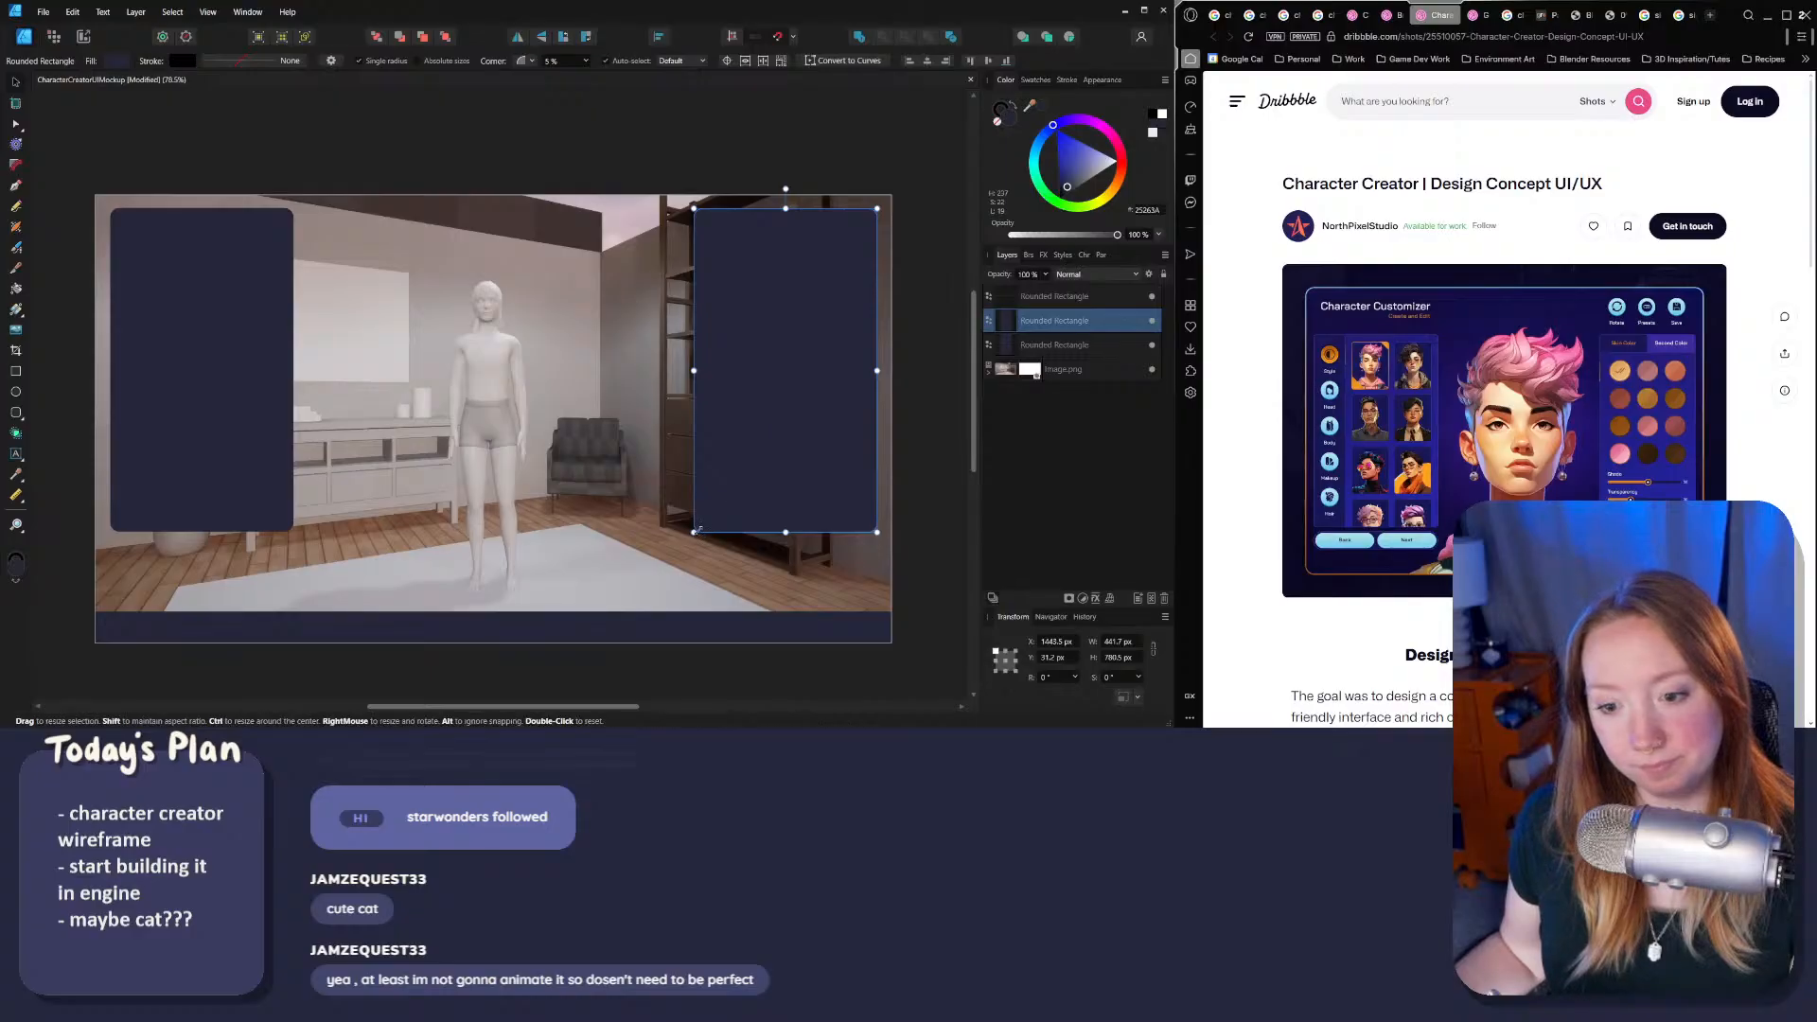
{"action": "left_click_drag", "start_coordinate": [694, 531], "coordinate": [715, 483]}
{"action": "left_click_drag", "start_coordinate": [765, 372], "coordinate": [757, 379]}
Step: Delete the left side panel and replace it with a copy of the right panel, level with it near the artboard's left edge
{"action": "left_click", "coordinate": [255, 353]}
{"action": "left_click_drag", "start_coordinate": [293, 531], "coordinate": [264, 467]}
{"action": "key", "text": "Delete"}
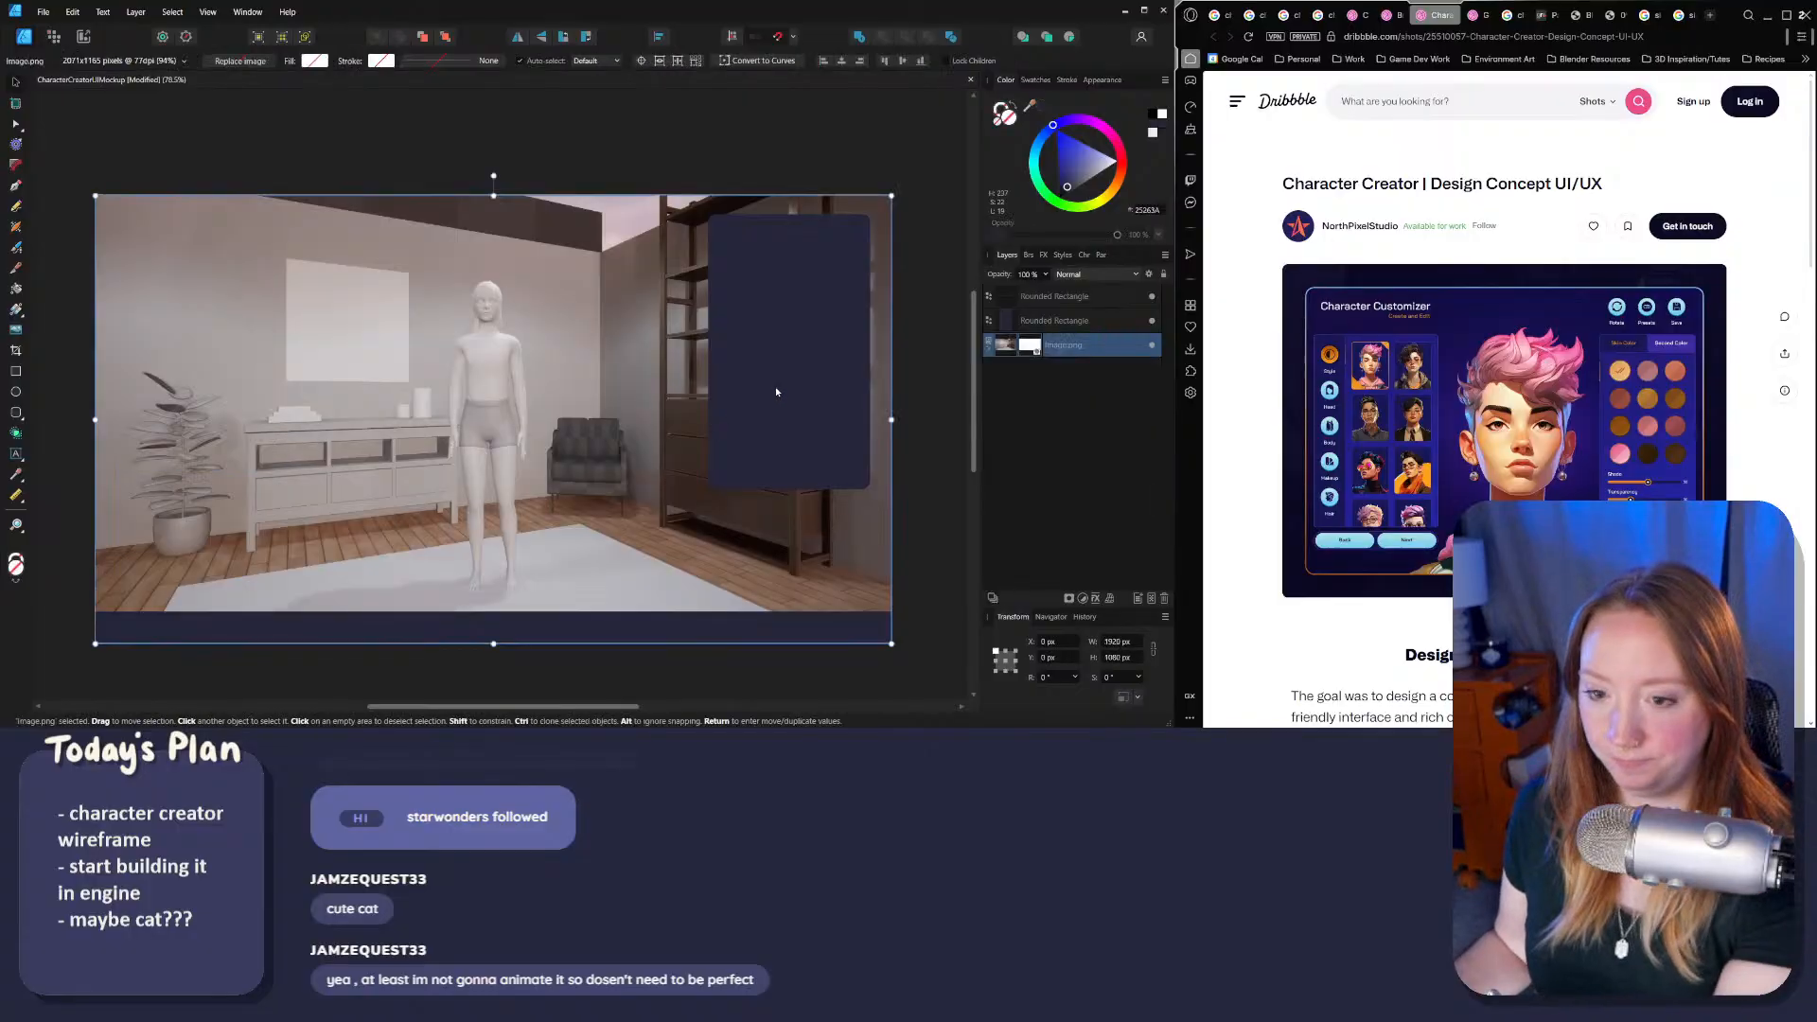
{"action": "left_click", "coordinate": [729, 471]}
{"action": "key", "text": "ctrl+j"}
{"action": "left_click_drag", "start_coordinate": [789, 383], "coordinate": [201, 394]}
{"action": "left_click", "coordinate": [520, 227]}
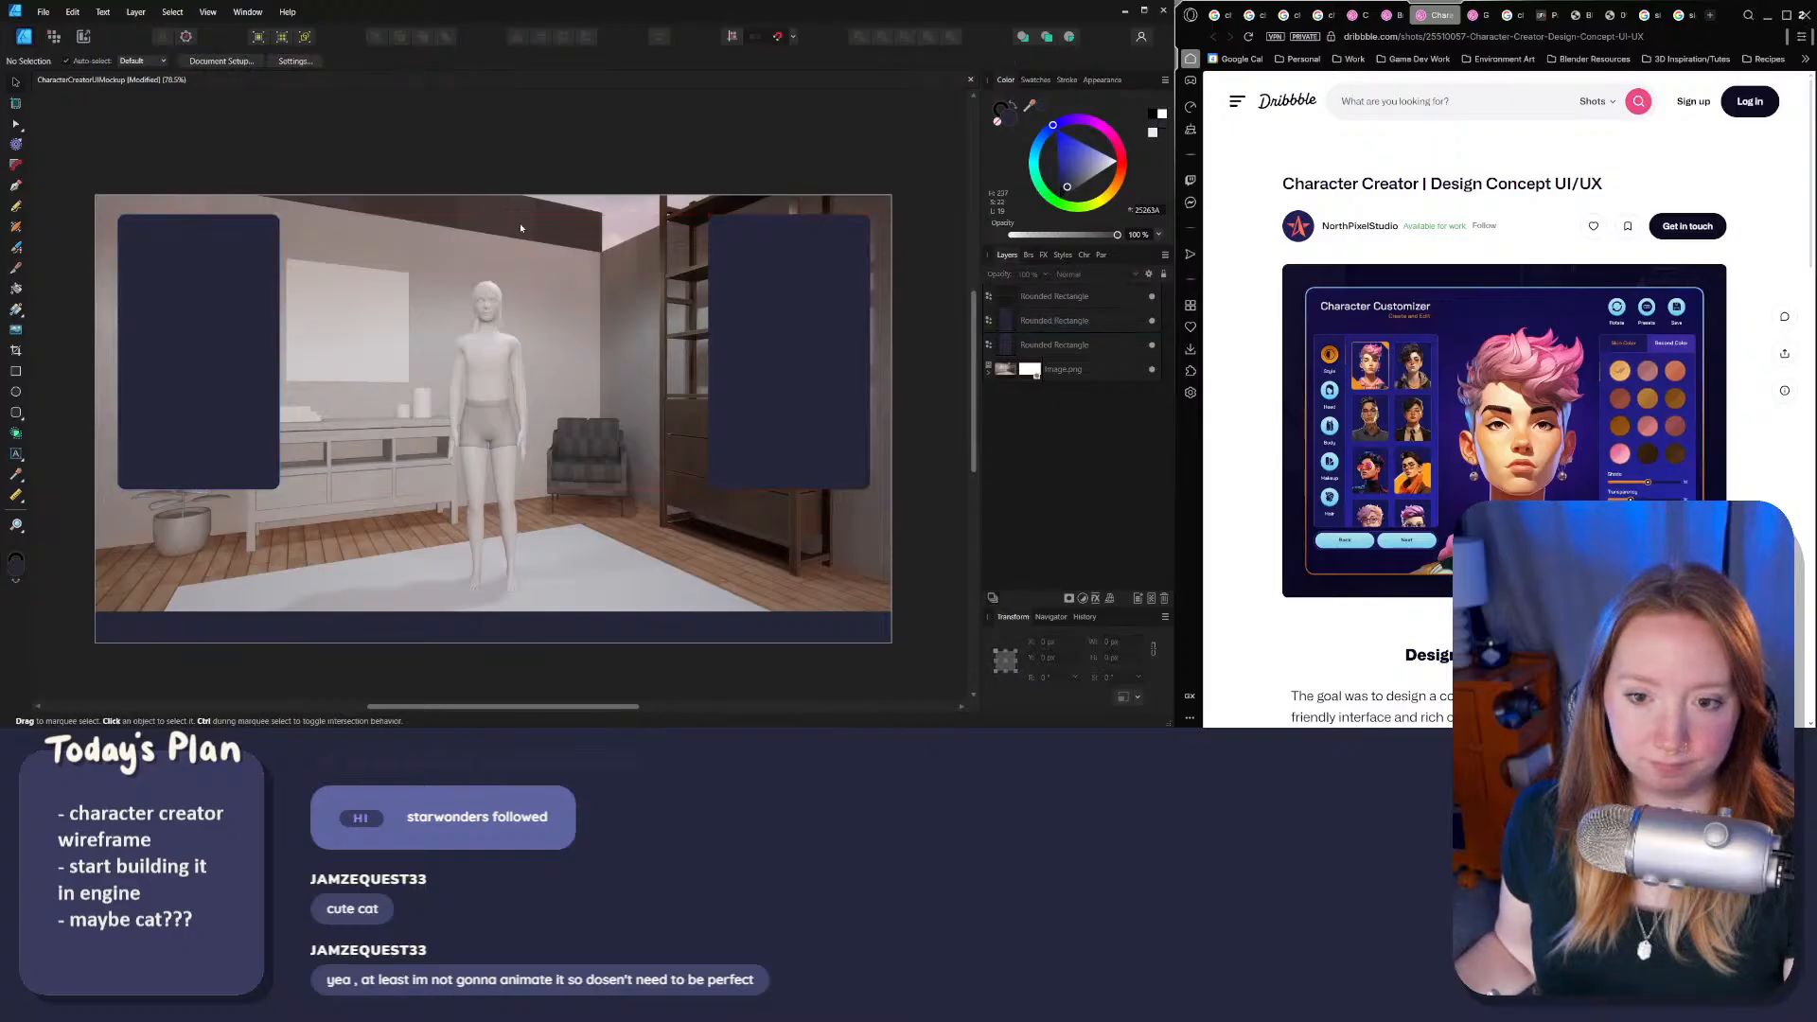
Step: Duplicate the right panel, darken the copy, and reshape it into a bar about 391 by 34 px centered over the bottom bar
{"action": "left_click", "coordinate": [224, 362]}
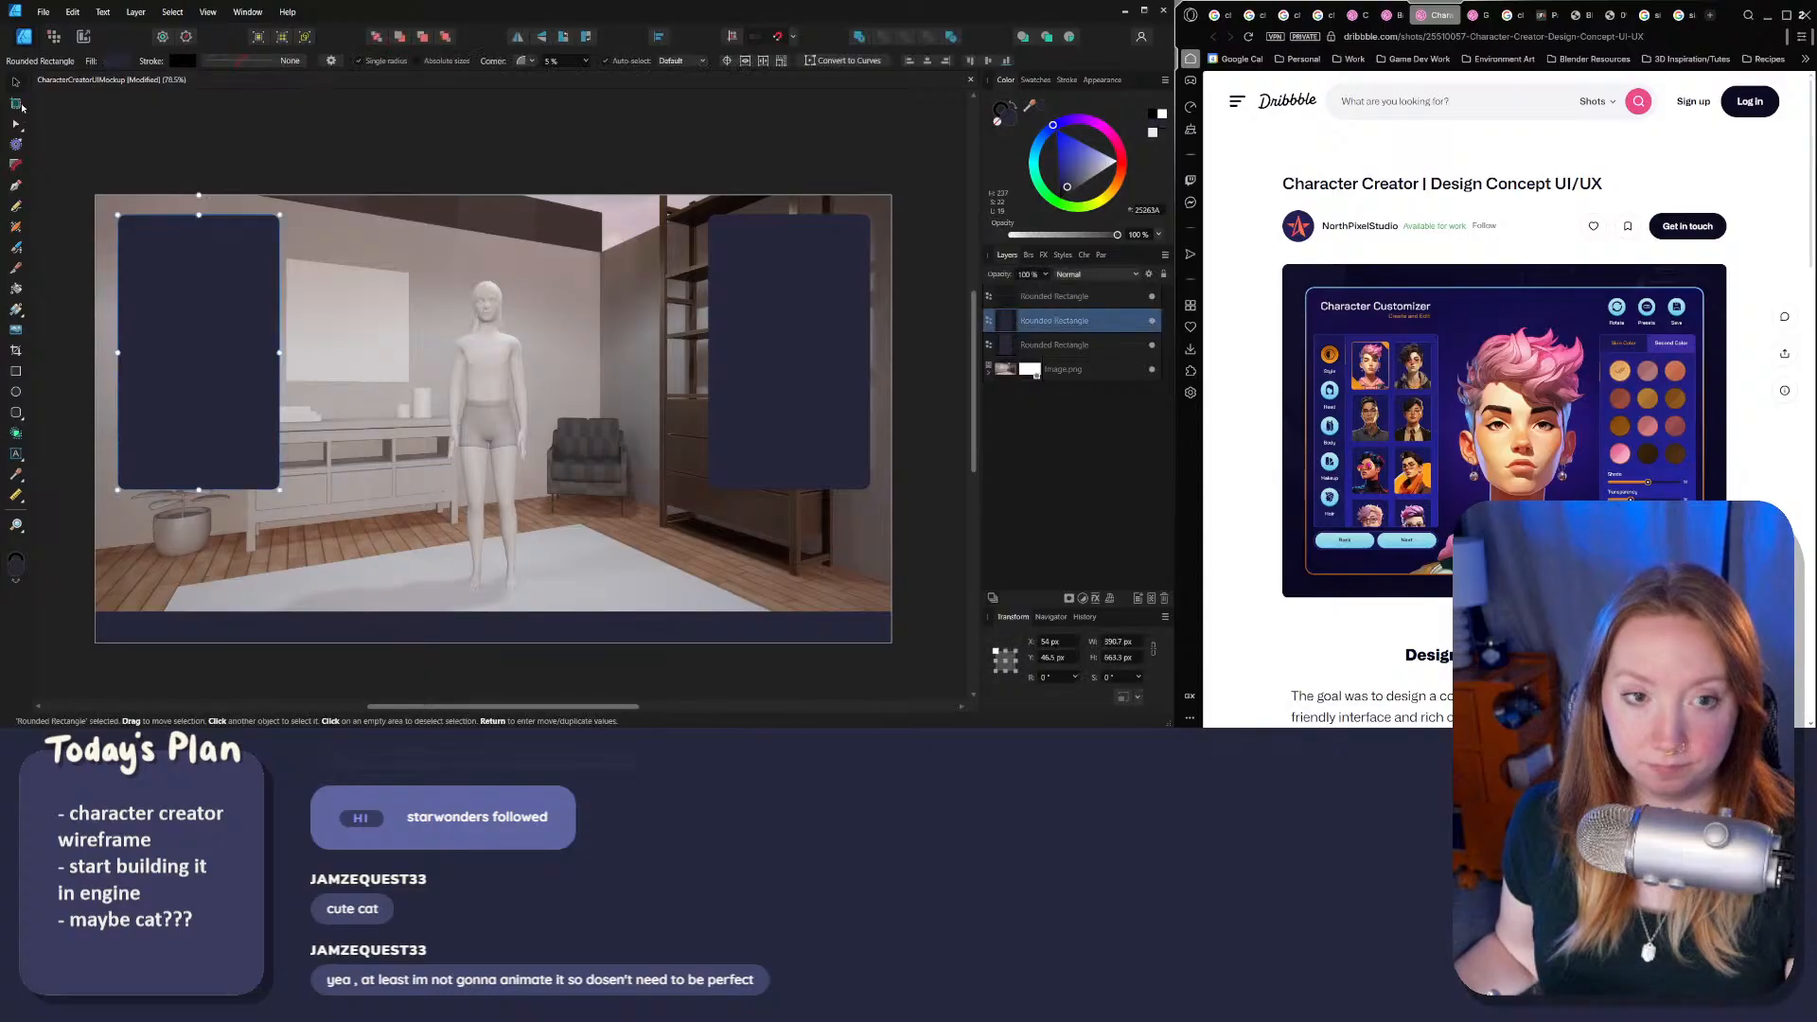
{"action": "left_click", "coordinate": [777, 451]}
{"action": "key", "text": "ctrl+j"}
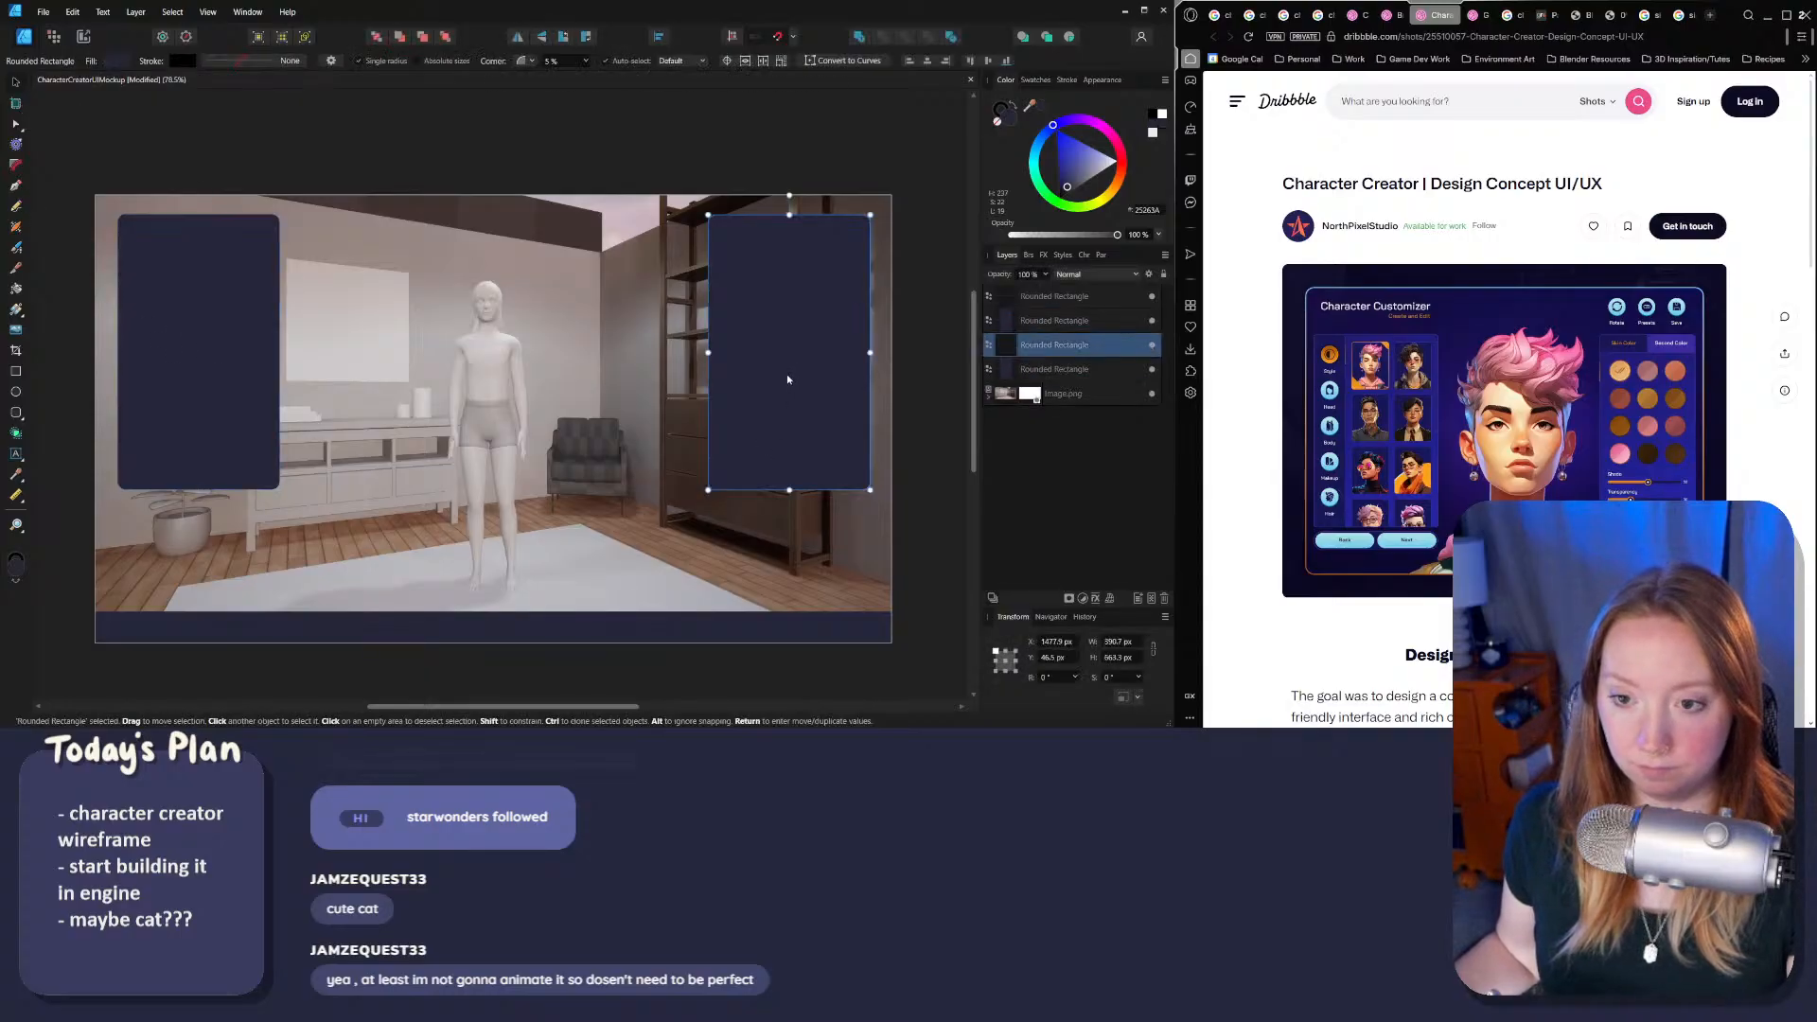
{"action": "left_click_drag", "start_coordinate": [786, 378], "coordinate": [526, 464]}
{"action": "left_click", "coordinate": [1064, 190]}
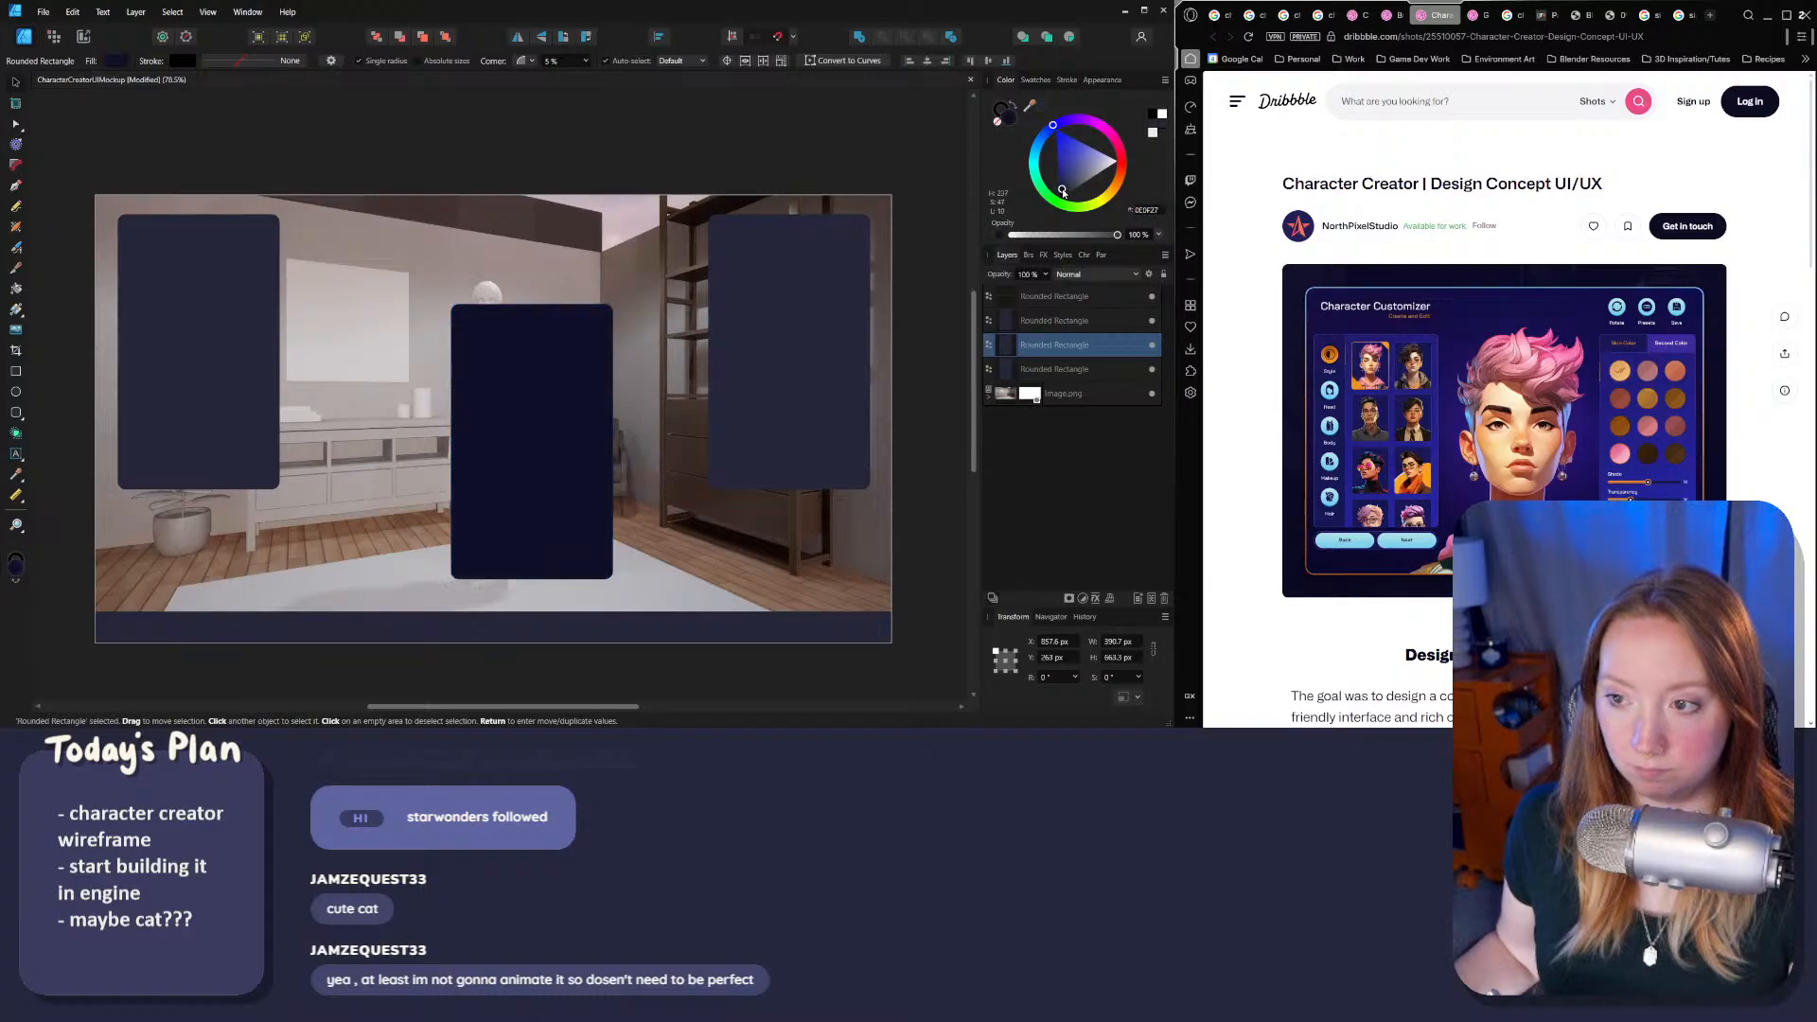
{"action": "left_click_drag", "start_coordinate": [1062, 192], "coordinate": [1065, 190]}
{"action": "mouse_move", "coordinate": [532, 305]}
{"action": "left_mouse_down"}
{"action": "mouse_move", "coordinate": [501, 569]}
{"action": "mouse_move", "coordinate": [473, 629]}
{"action": "left_mouse_up"}
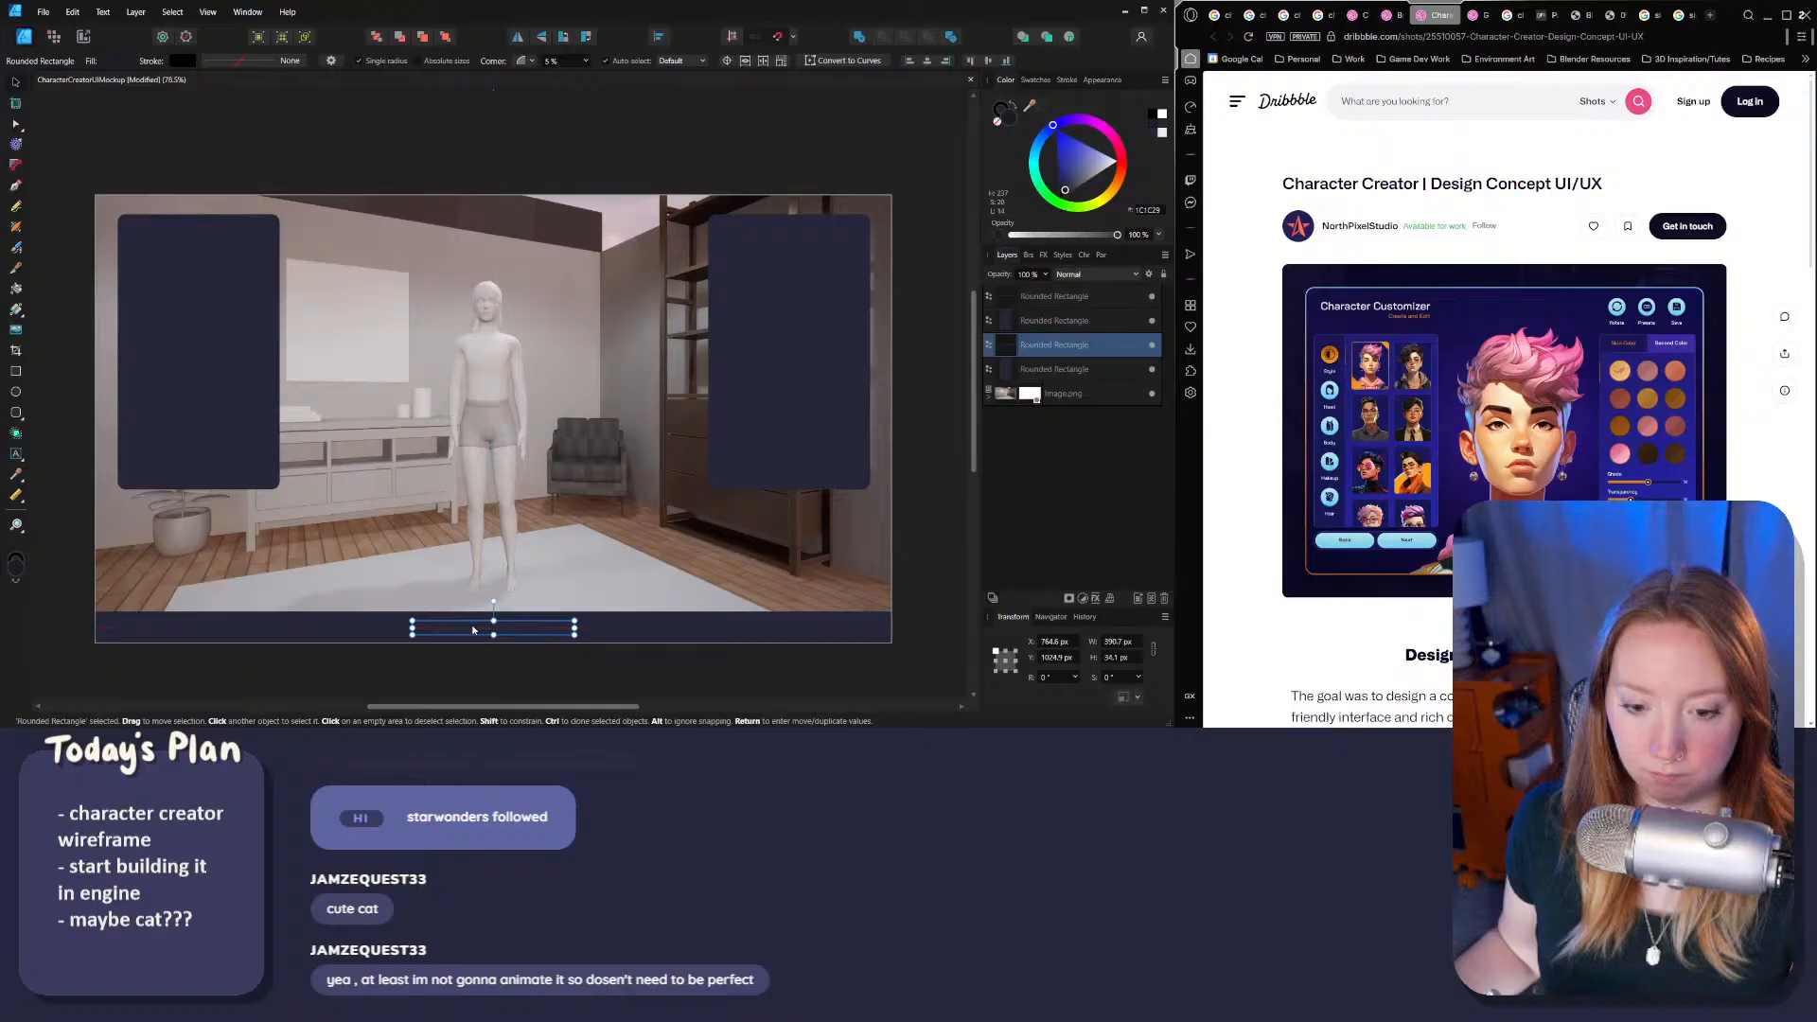
Step: Bring the small bar in front of the bottom bar and darken its fill to hex 121321
{"action": "right_click", "coordinate": [473, 629]}
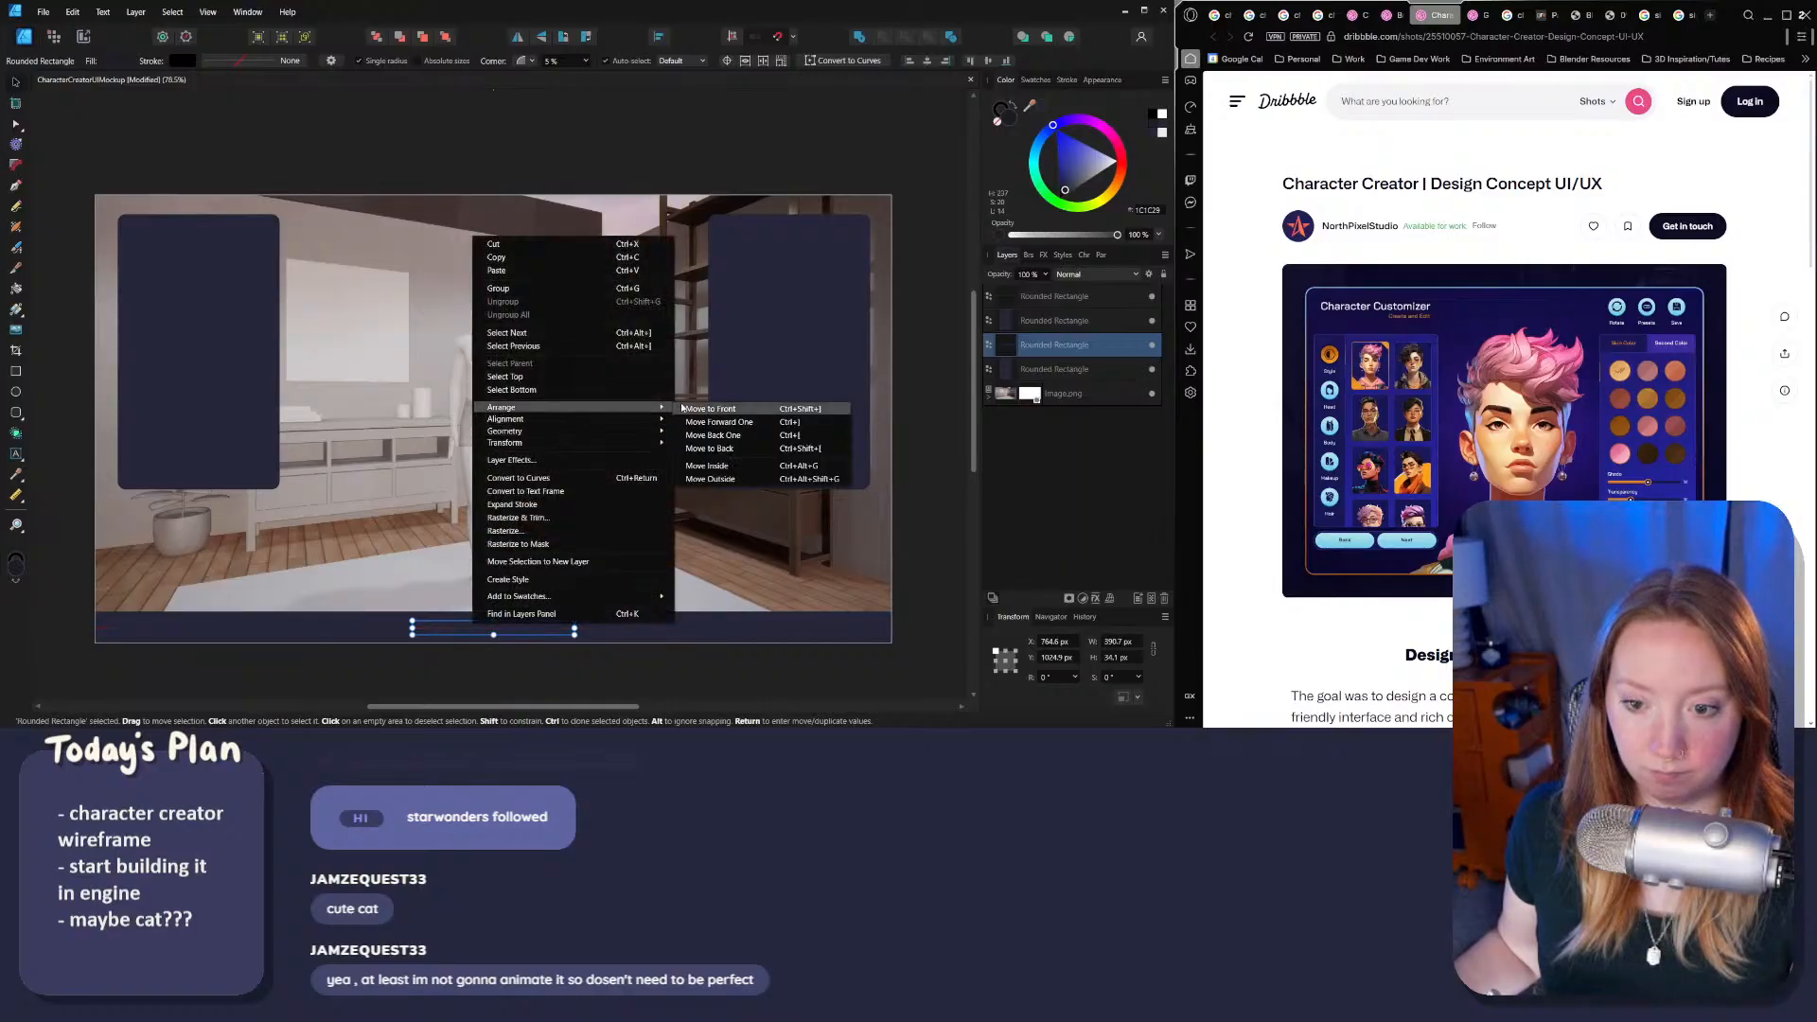
{"action": "left_click", "coordinate": [704, 409]}
{"action": "left_click", "coordinate": [547, 677]}
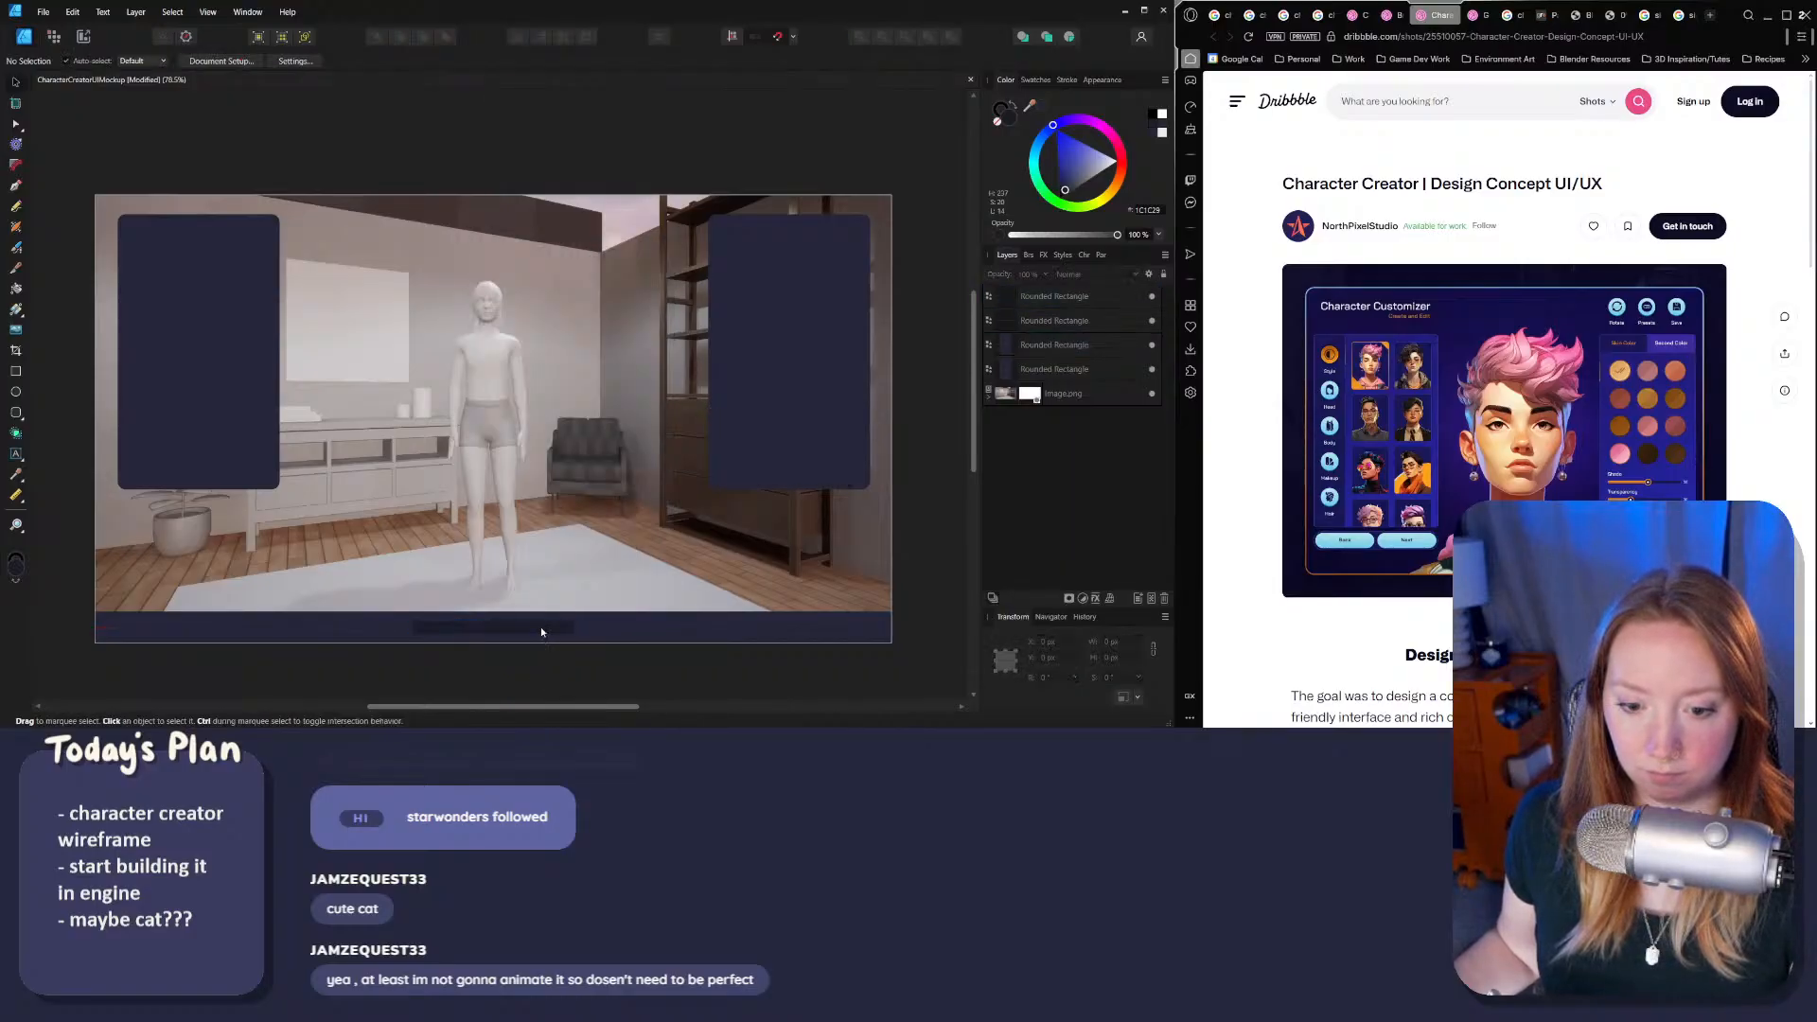
{"action": "left_click", "coordinate": [542, 629]}
{"action": "left_click", "coordinate": [1064, 195]}
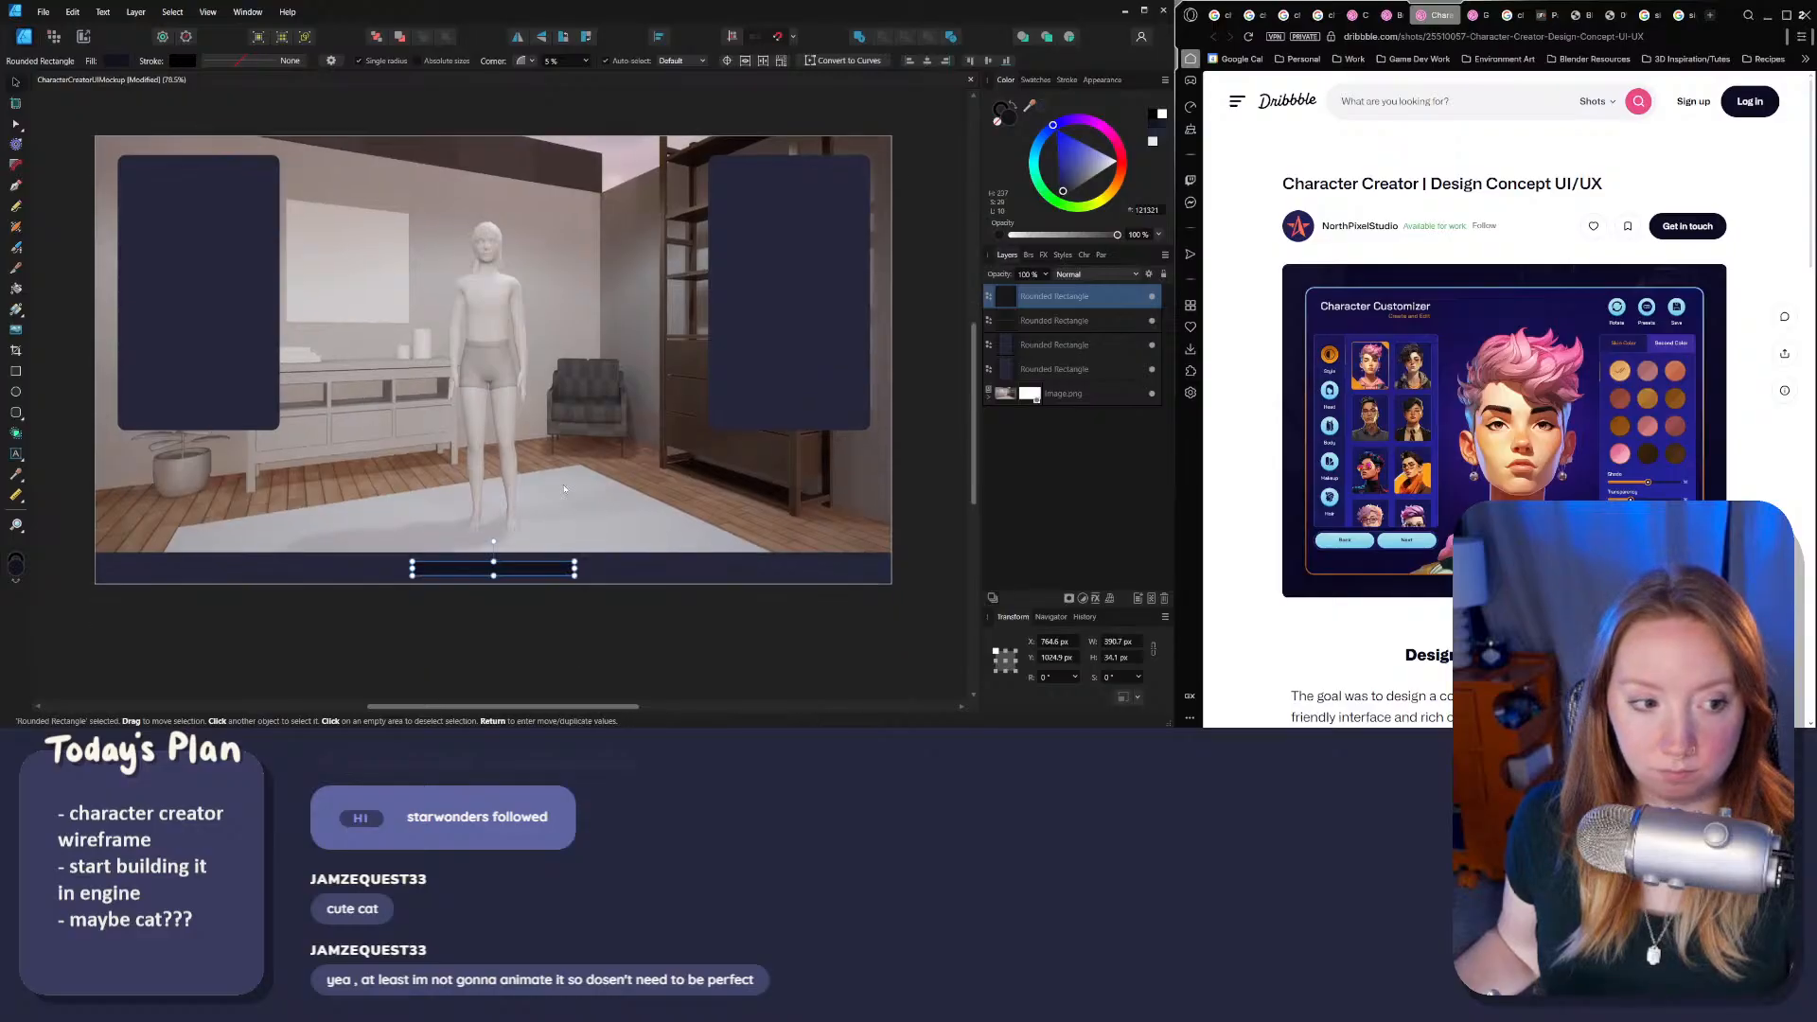
Step: Set the small dark bar's corner radius to 25%
{"action": "scroll", "coordinate": [514, 543], "scroll_direction": "up", "scroll_amount": 4, "text": "ctrl"}
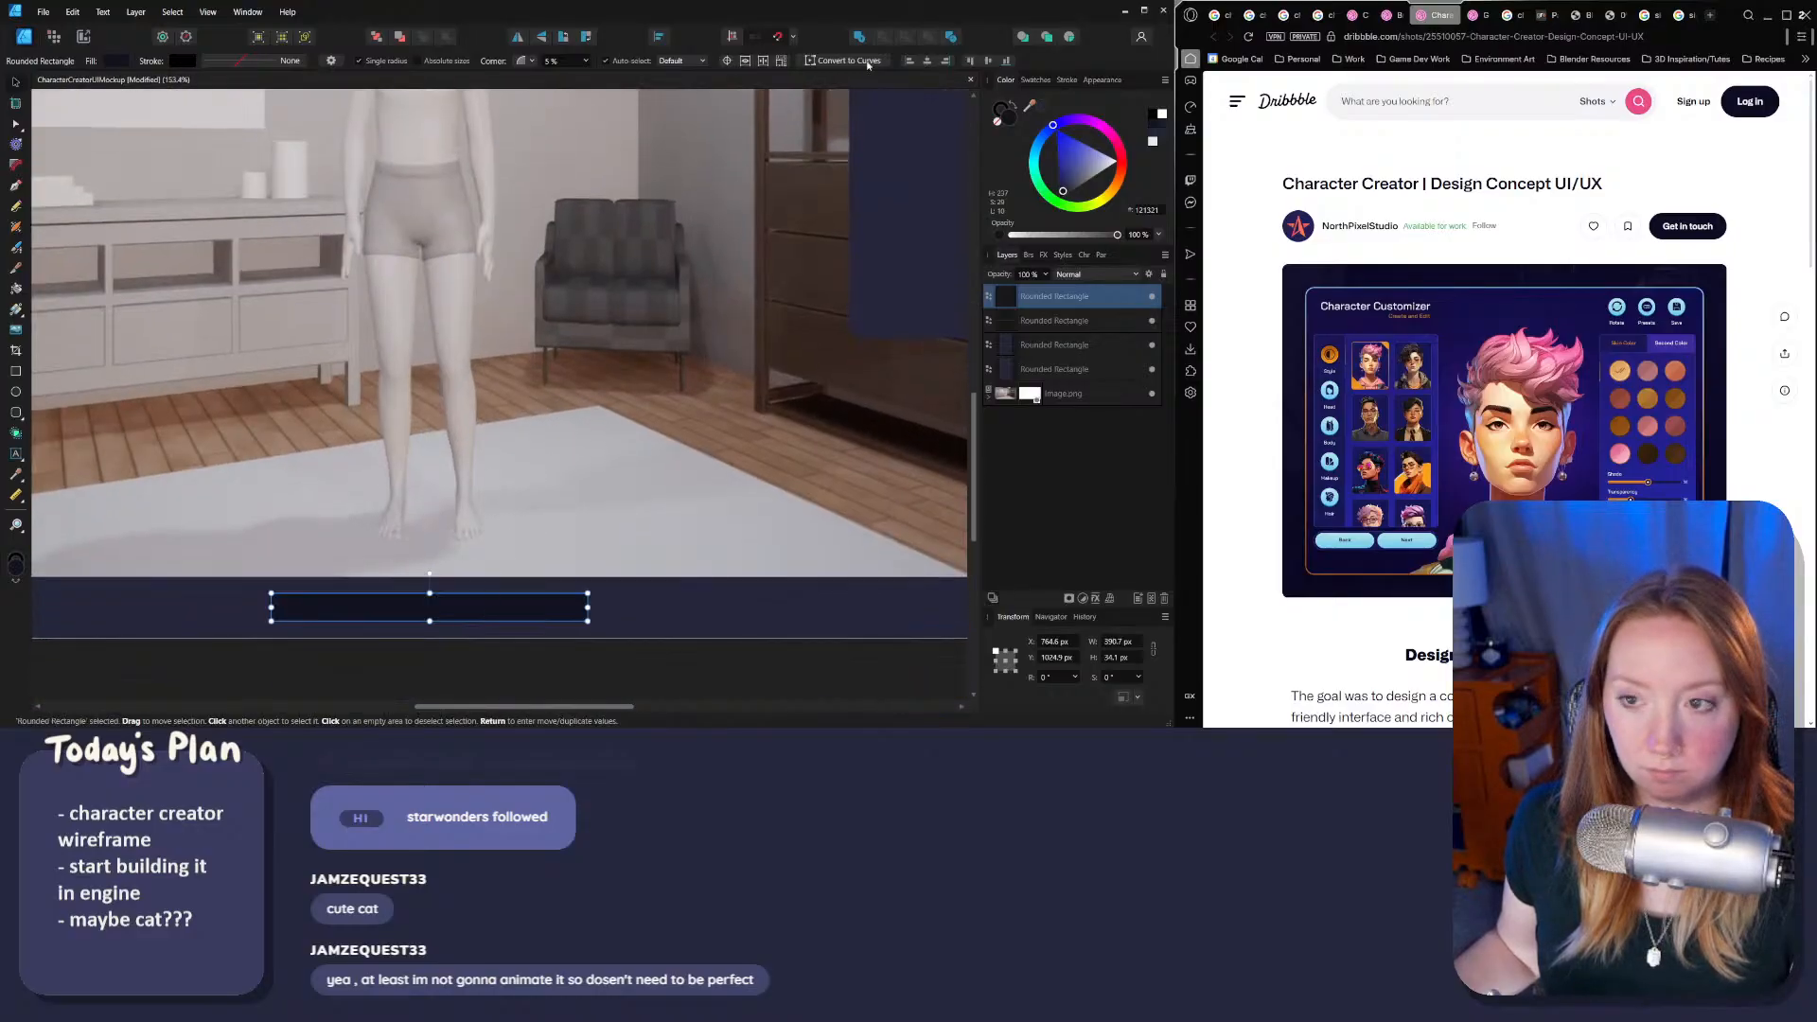
{"action": "left_click", "coordinate": [586, 60]}
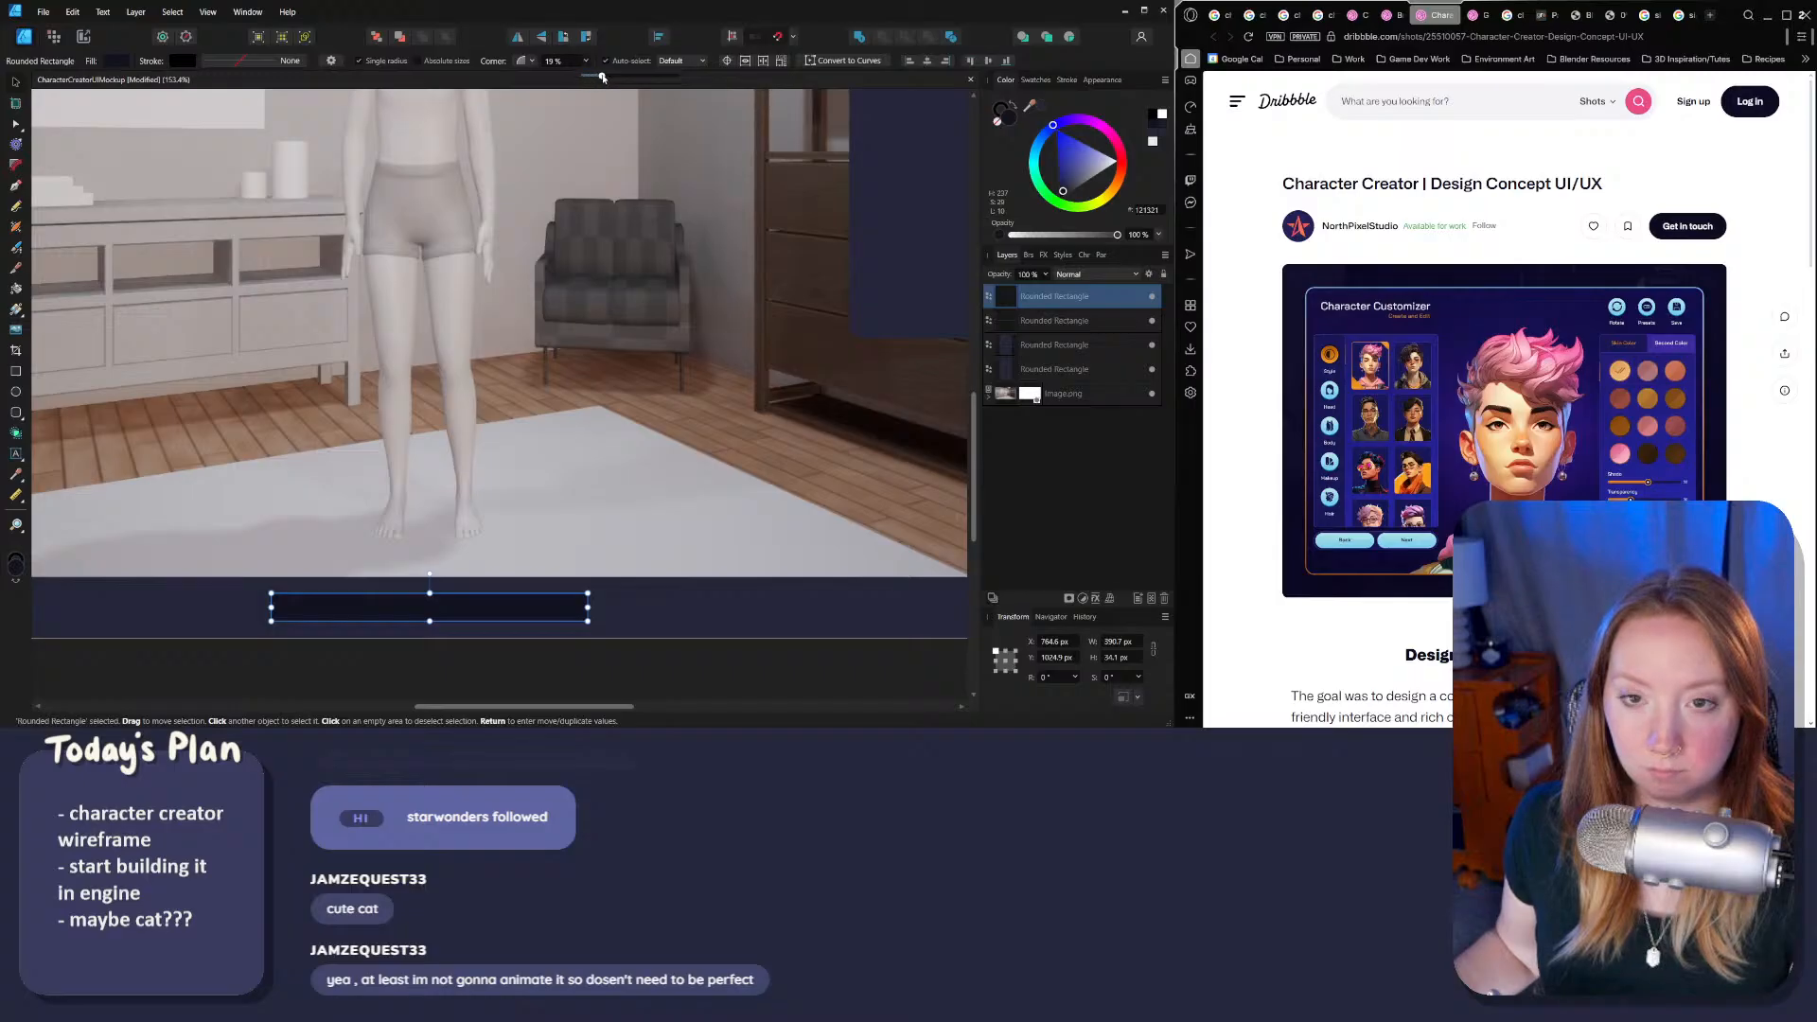
{"action": "left_click_drag", "start_coordinate": [609, 76], "coordinate": [607, 77]}
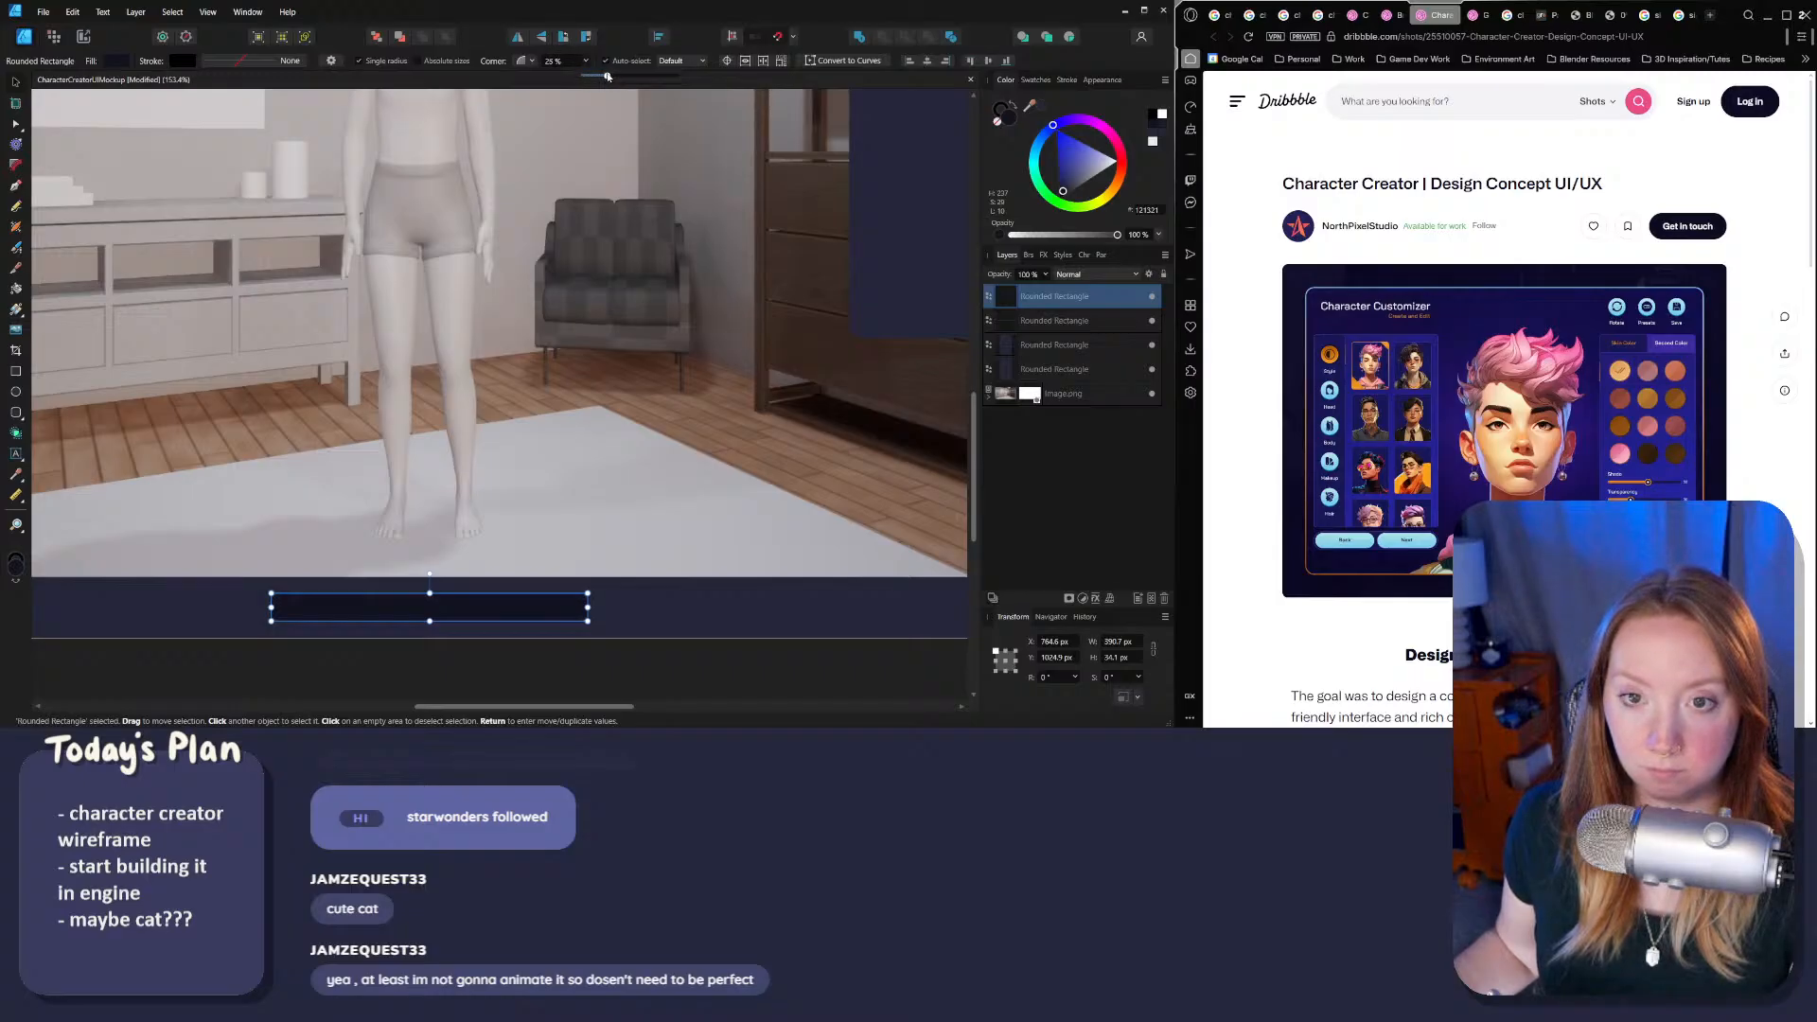
{"action": "left_click", "coordinate": [555, 680]}
{"action": "scroll", "coordinate": [533, 648], "scroll_direction": "down", "scroll_amount": 5}
{"action": "scroll", "coordinate": [503, 649], "scroll_direction": "up", "scroll_amount": 3}
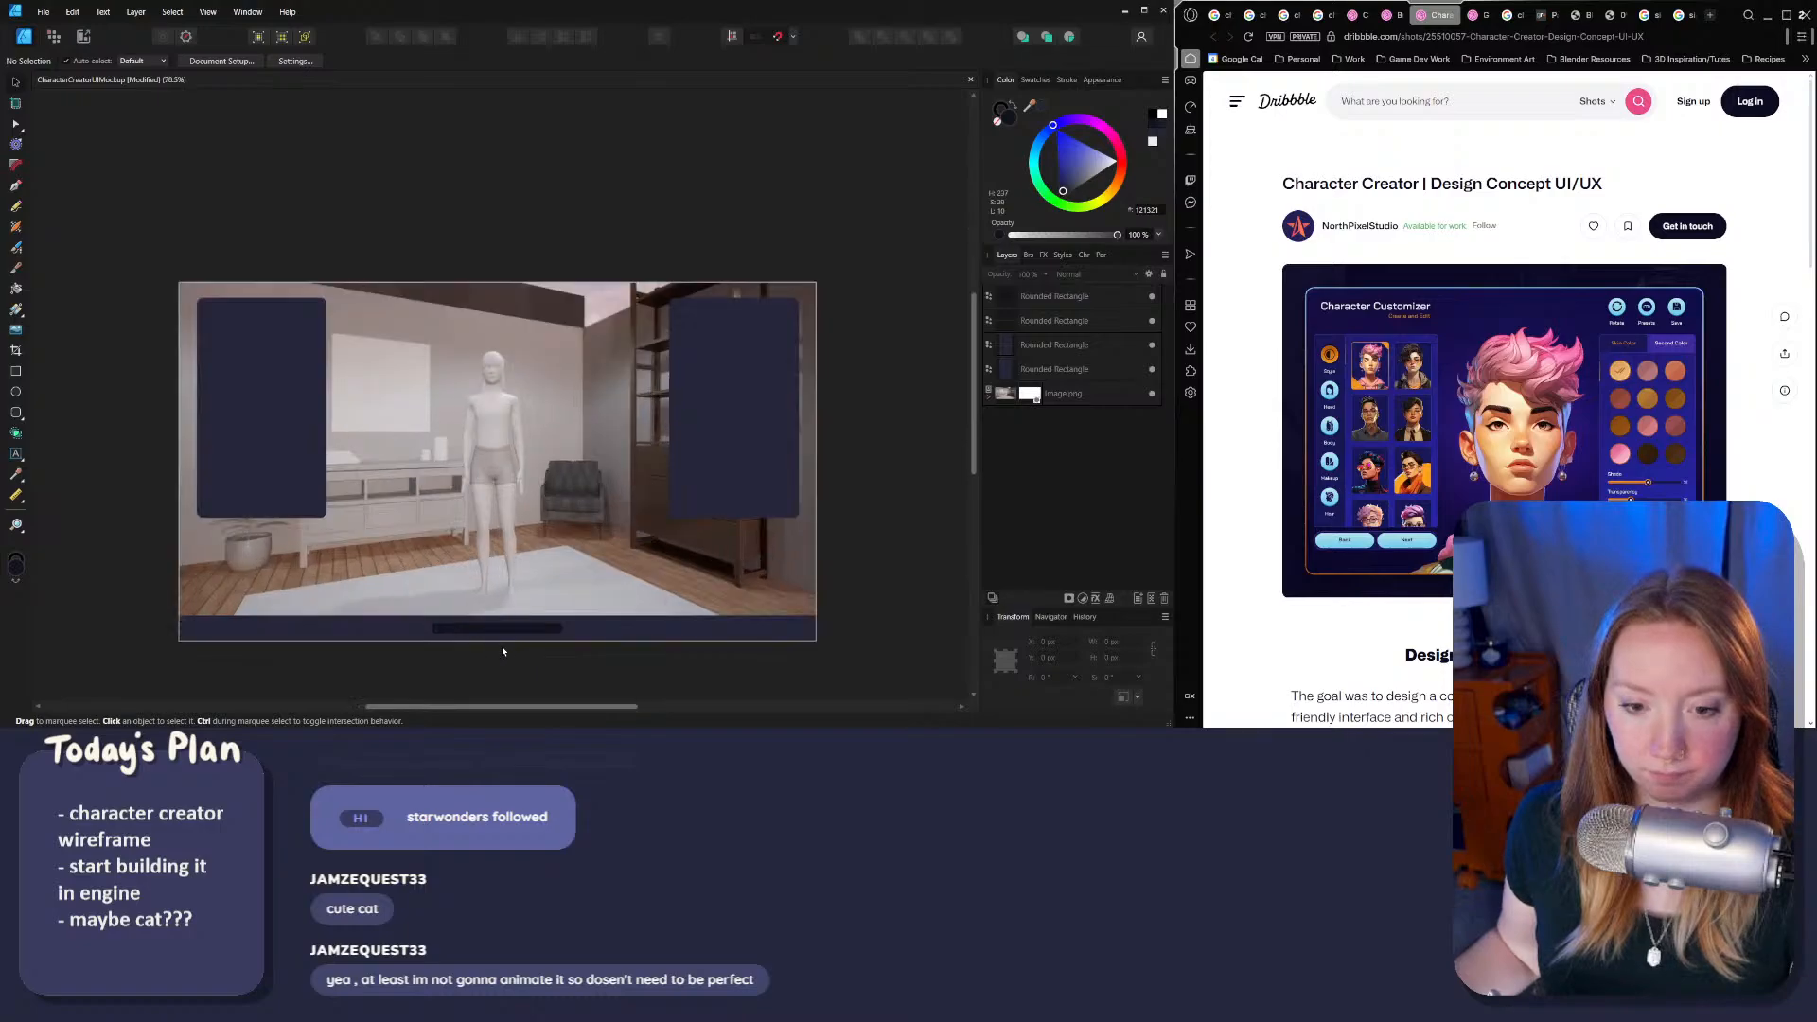
Step: Halve the small dark bar's width to about 195 px and place a level duplicate to its right as a second button
{"action": "left_click", "coordinate": [498, 619]}
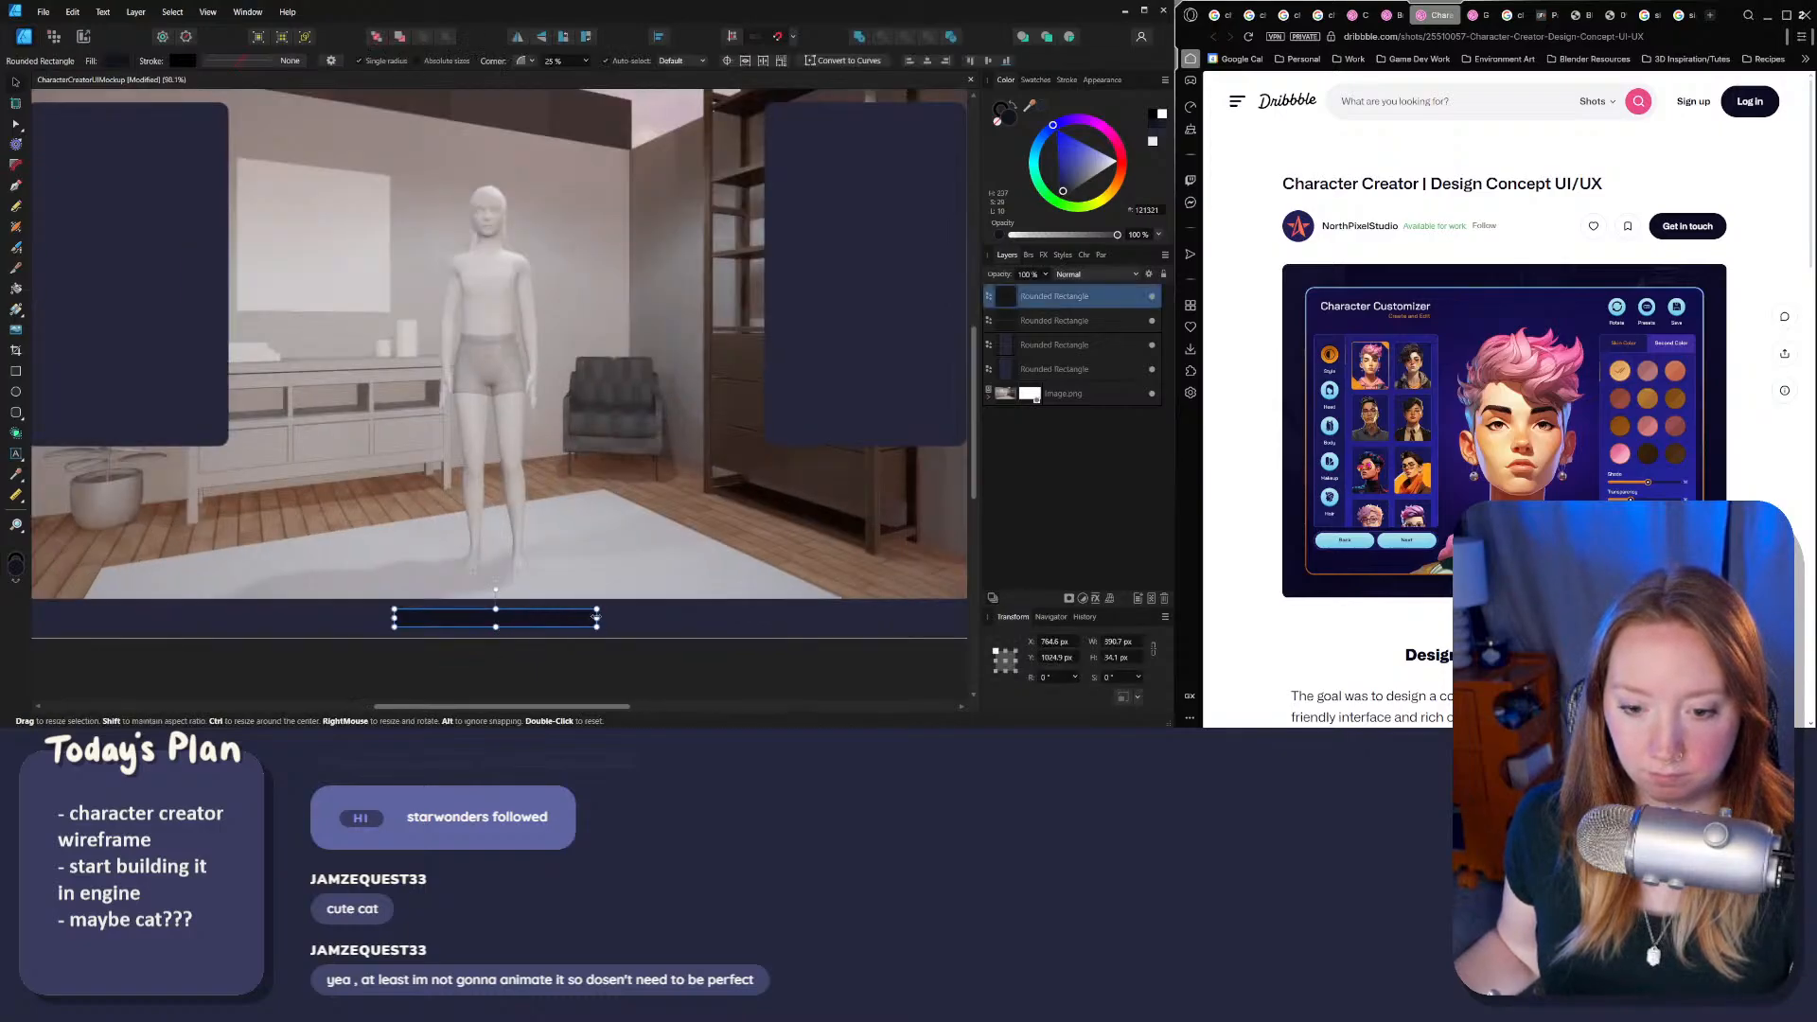
{"action": "mouse_move", "coordinate": [598, 619]}
{"action": "left_mouse_down"}
{"action": "mouse_move", "coordinate": [472, 617]}
{"action": "mouse_move", "coordinate": [568, 625]}
{"action": "left_mouse_up"}
{"action": "left_click", "coordinate": [530, 694]}
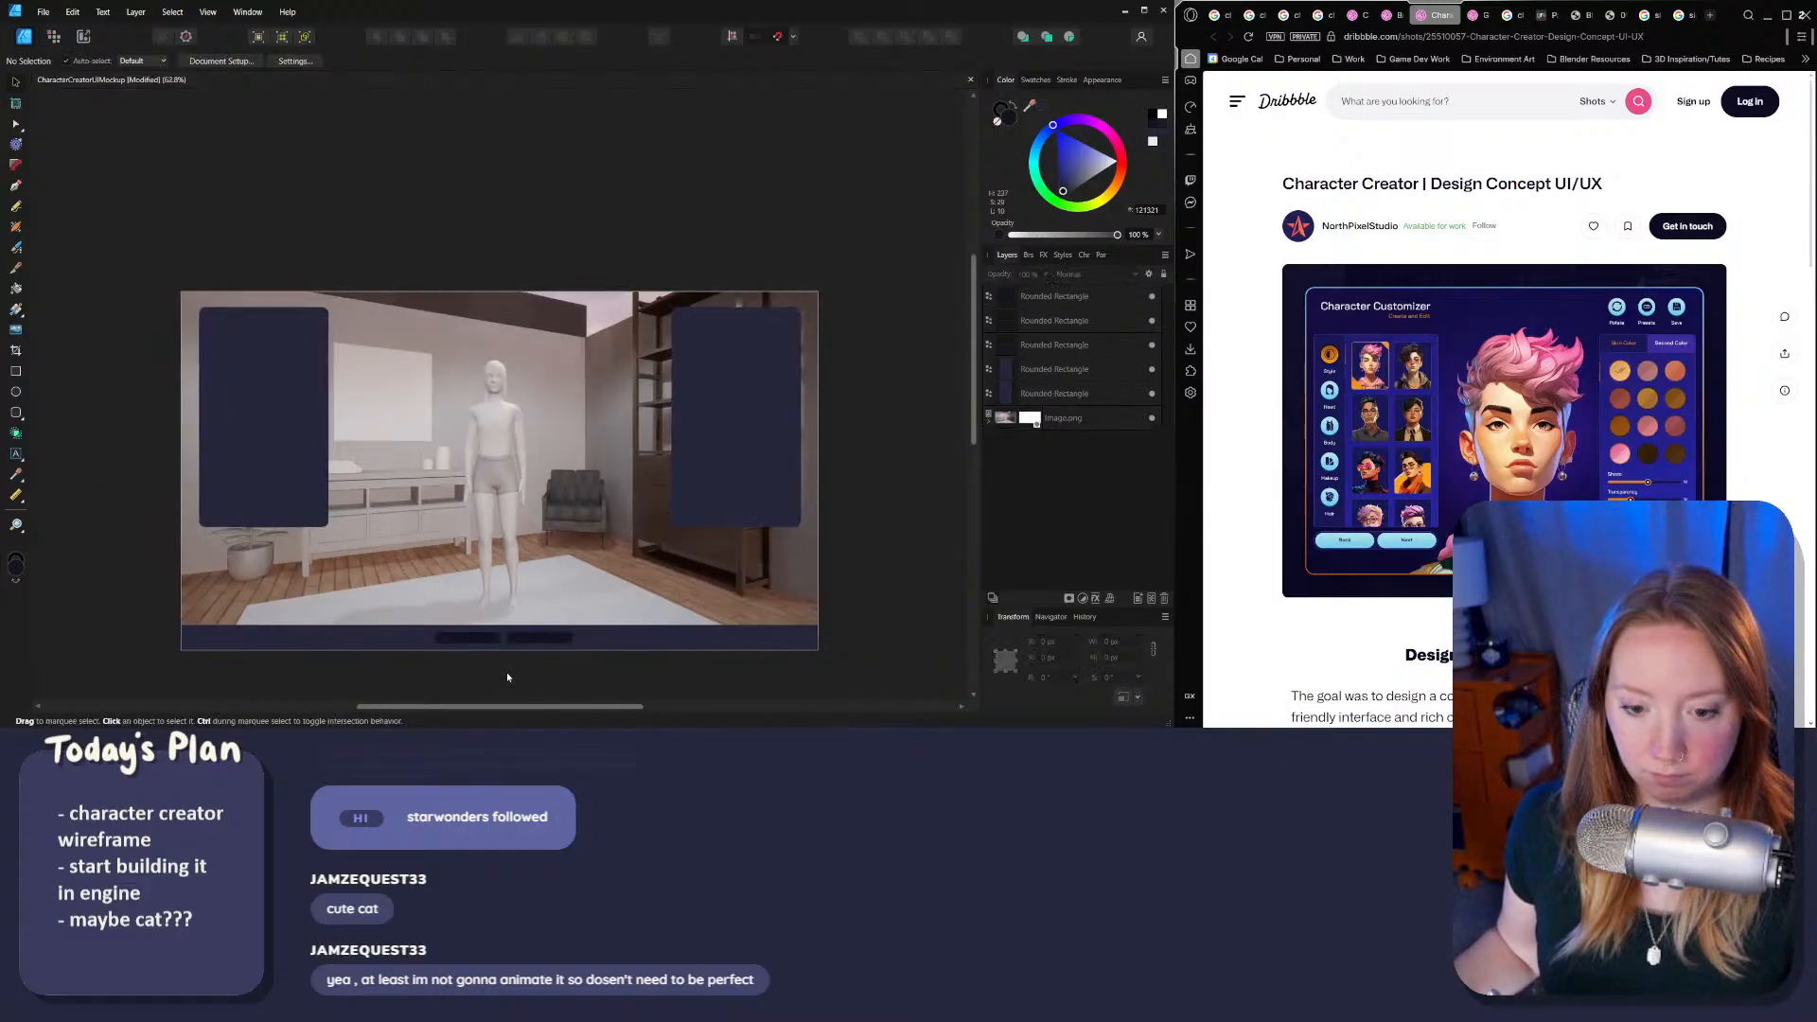
{"action": "left_click", "coordinate": [563, 621]}
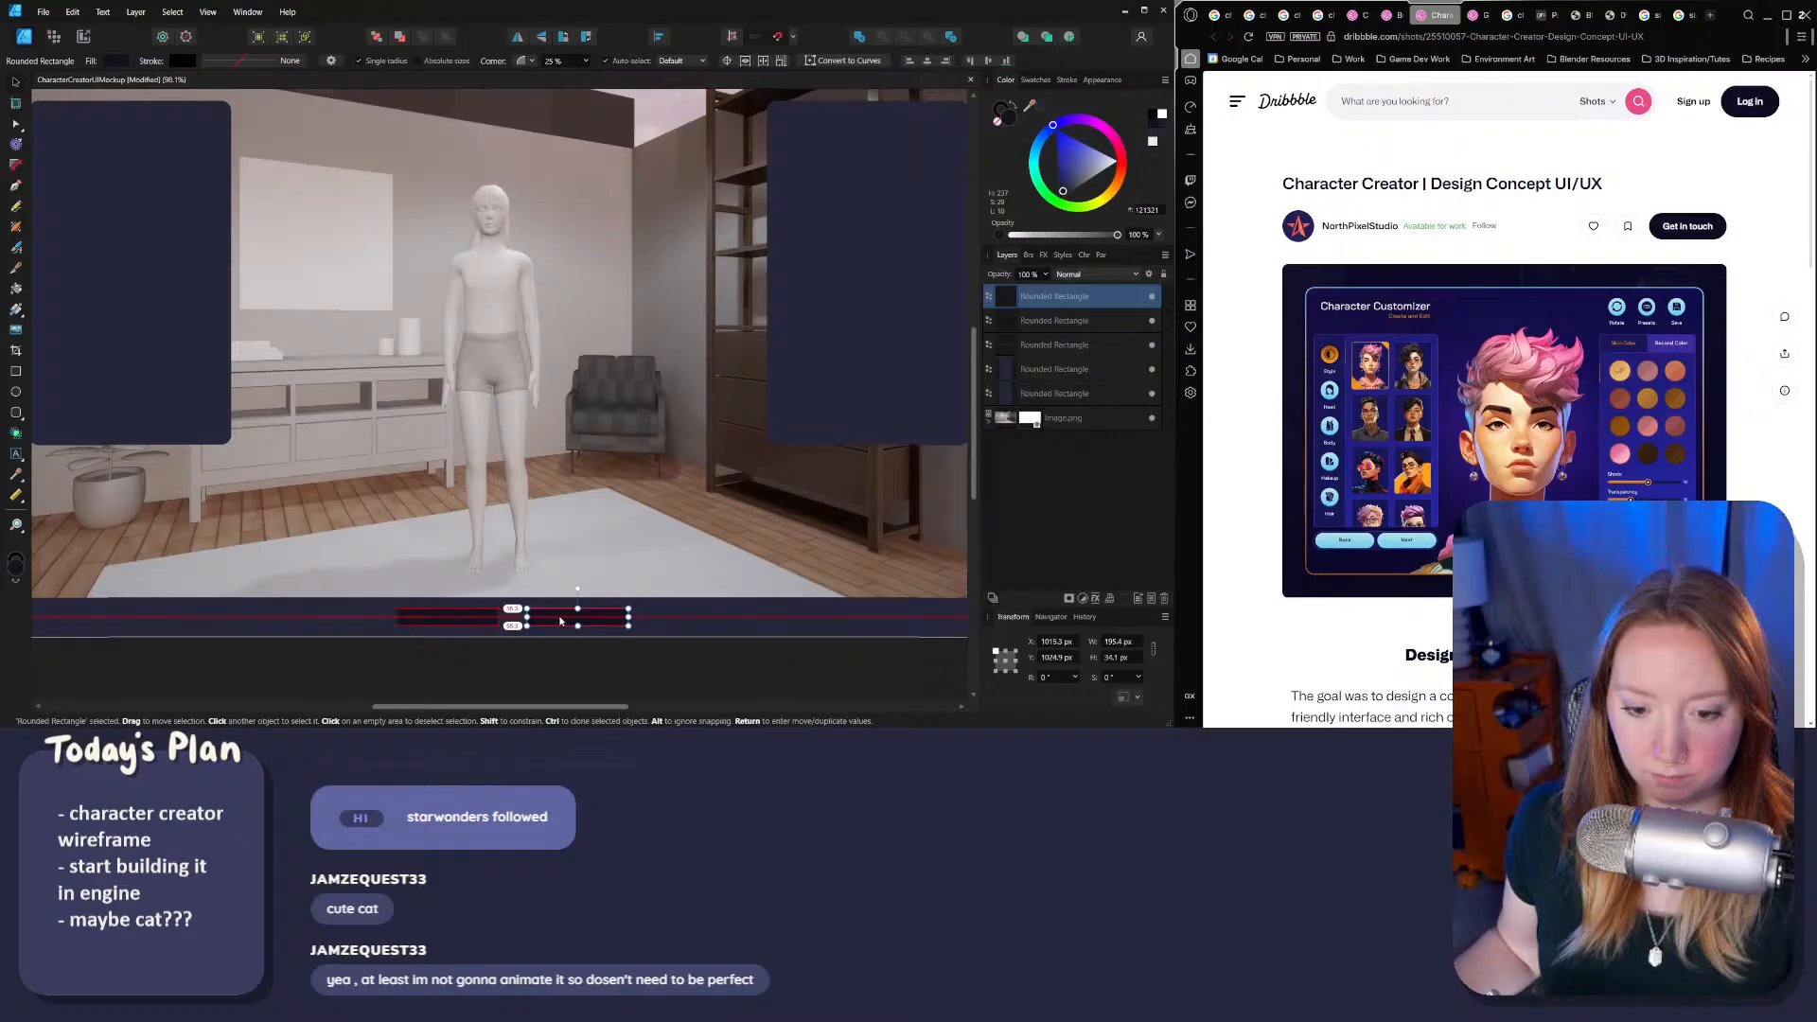
{"action": "left_click", "coordinate": [448, 617]}
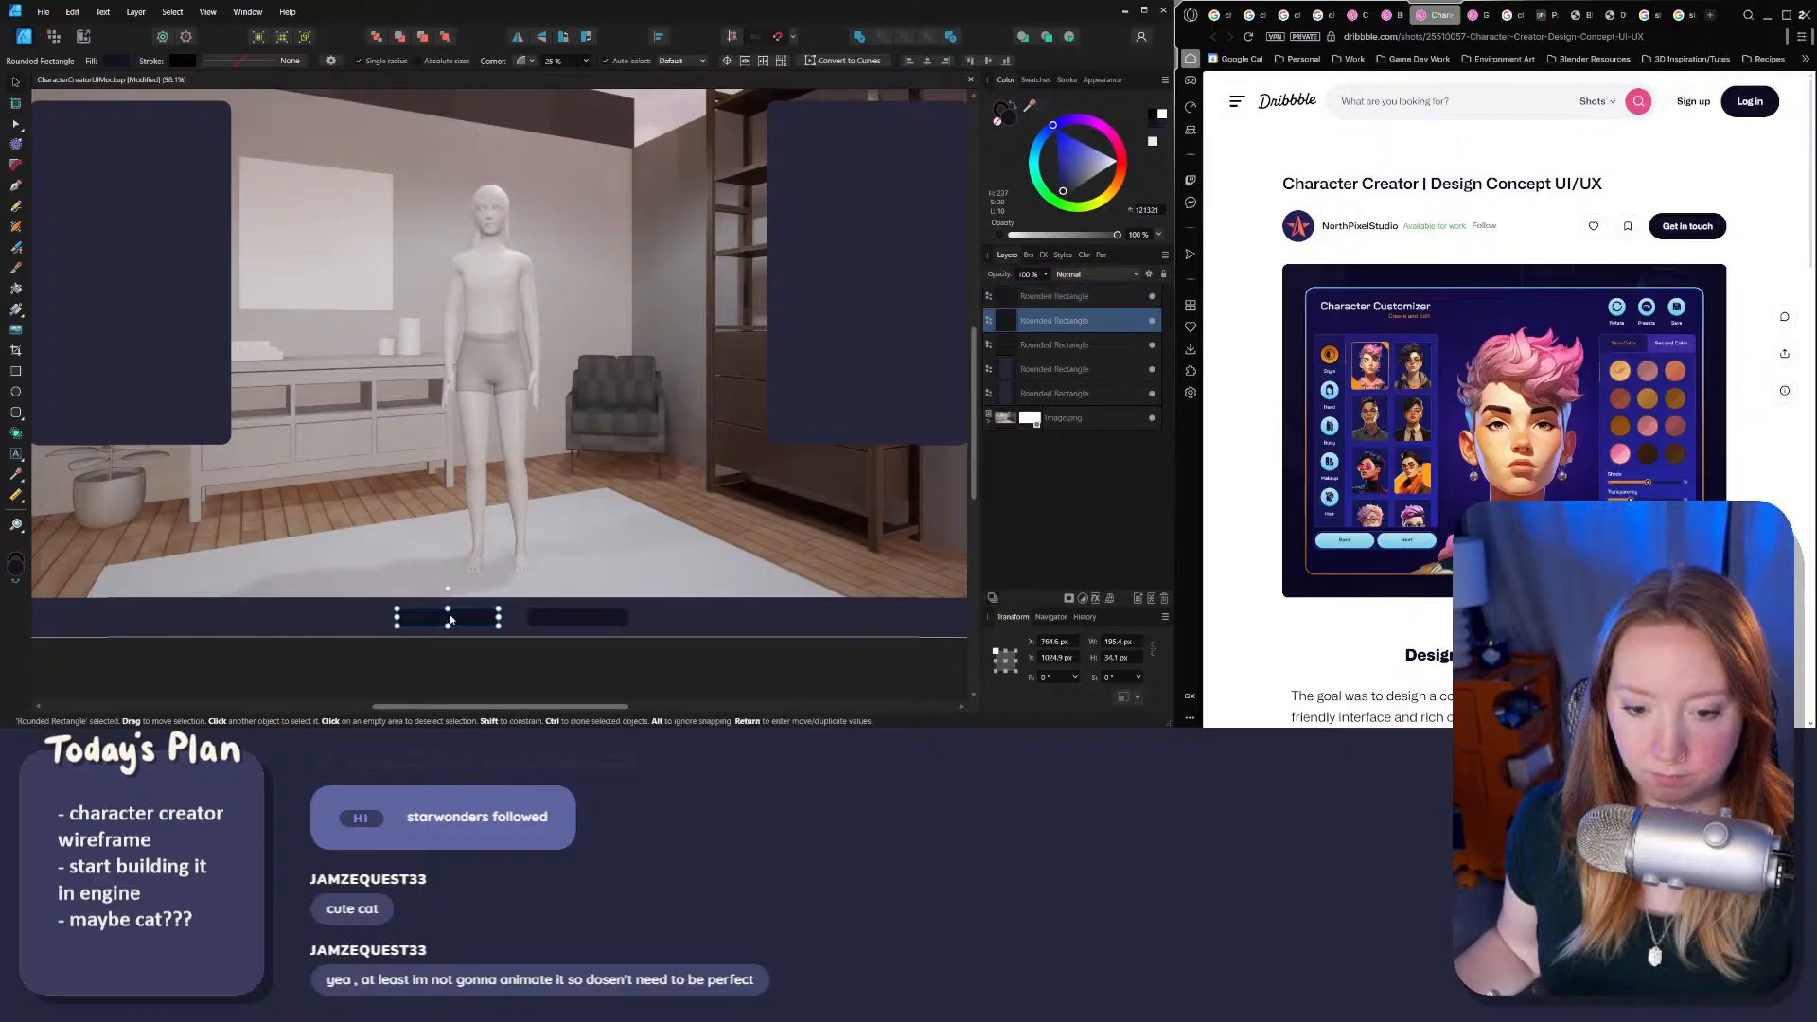
Step: Extend the full-width bottom bar upward to a height of about 102.5 px
{"action": "left_click", "coordinate": [522, 603]}
{"action": "left_click_drag", "start_coordinate": [502, 599], "coordinate": [504, 588]}
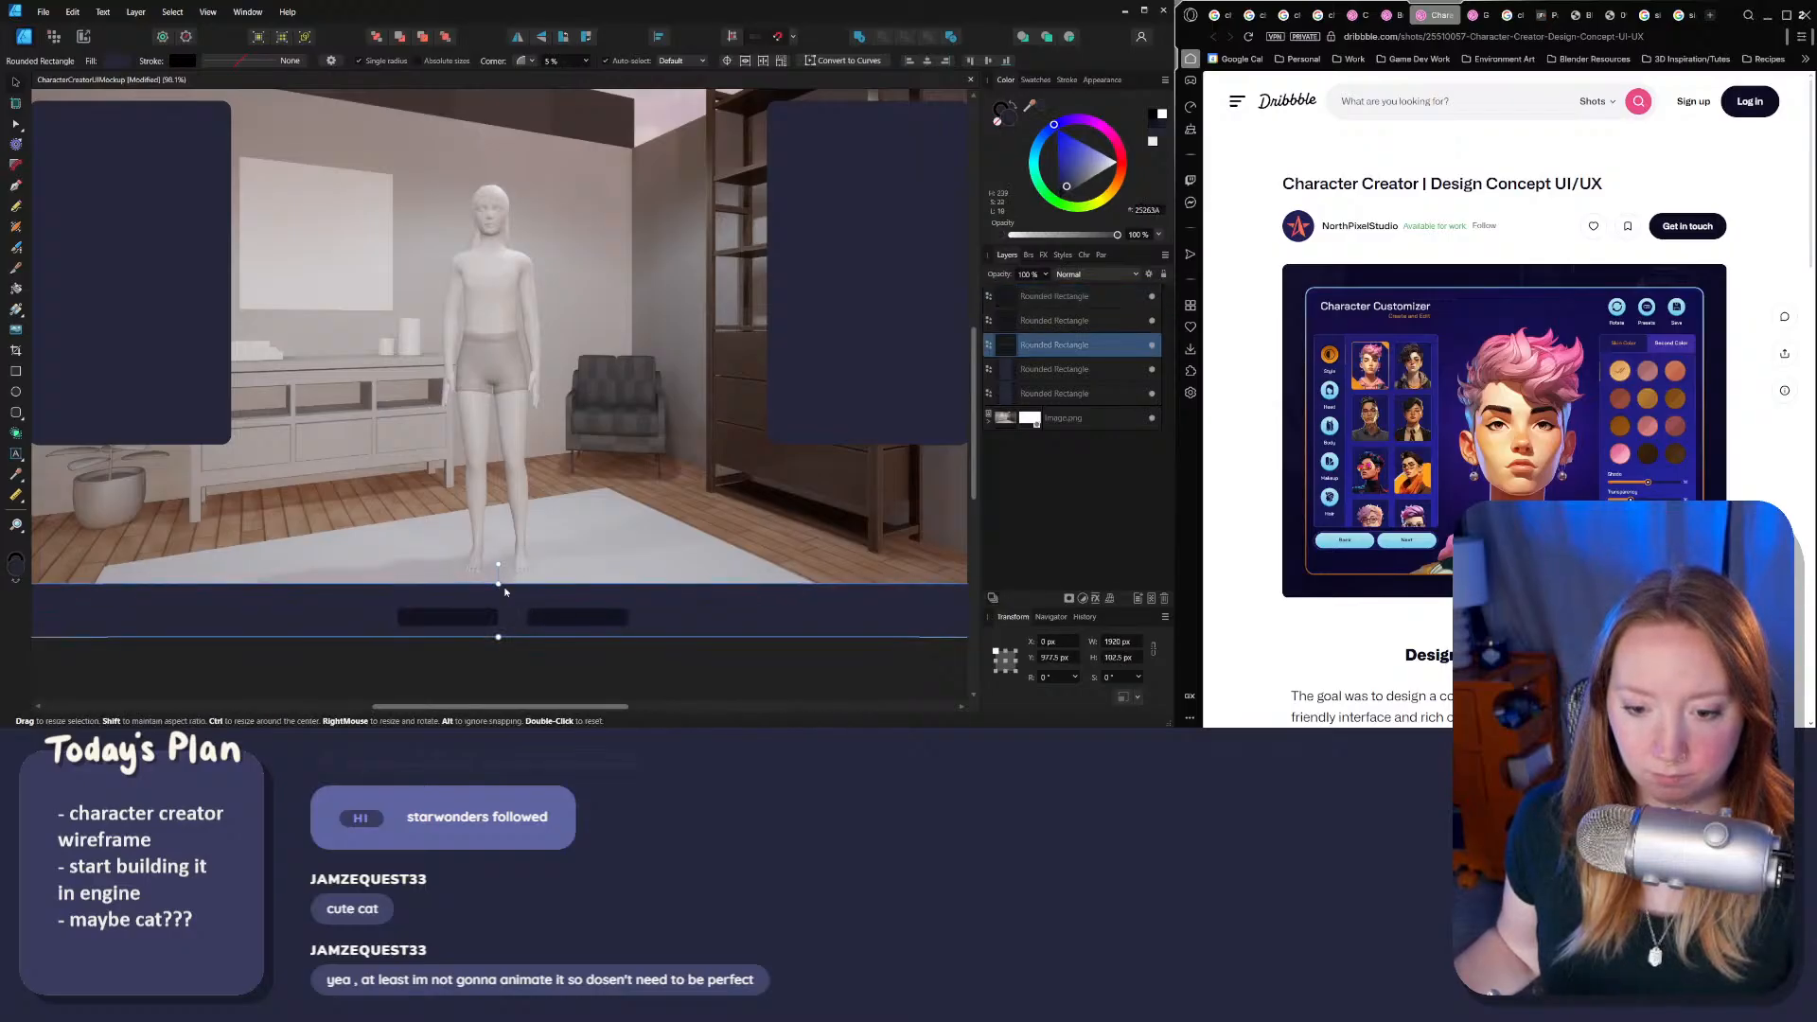
{"action": "scroll", "coordinate": [490, 611], "scroll_direction": "down", "scroll_amount": 2, "text": "ctrl"}
{"action": "scroll", "coordinate": [490, 611], "scroll_direction": "up", "scroll_amount": 3, "text": "ctrl"}
Step: Move both dark buttons up to the bottom bar's vertical middle and narrow the gap between them
{"action": "left_click", "coordinate": [494, 604]}
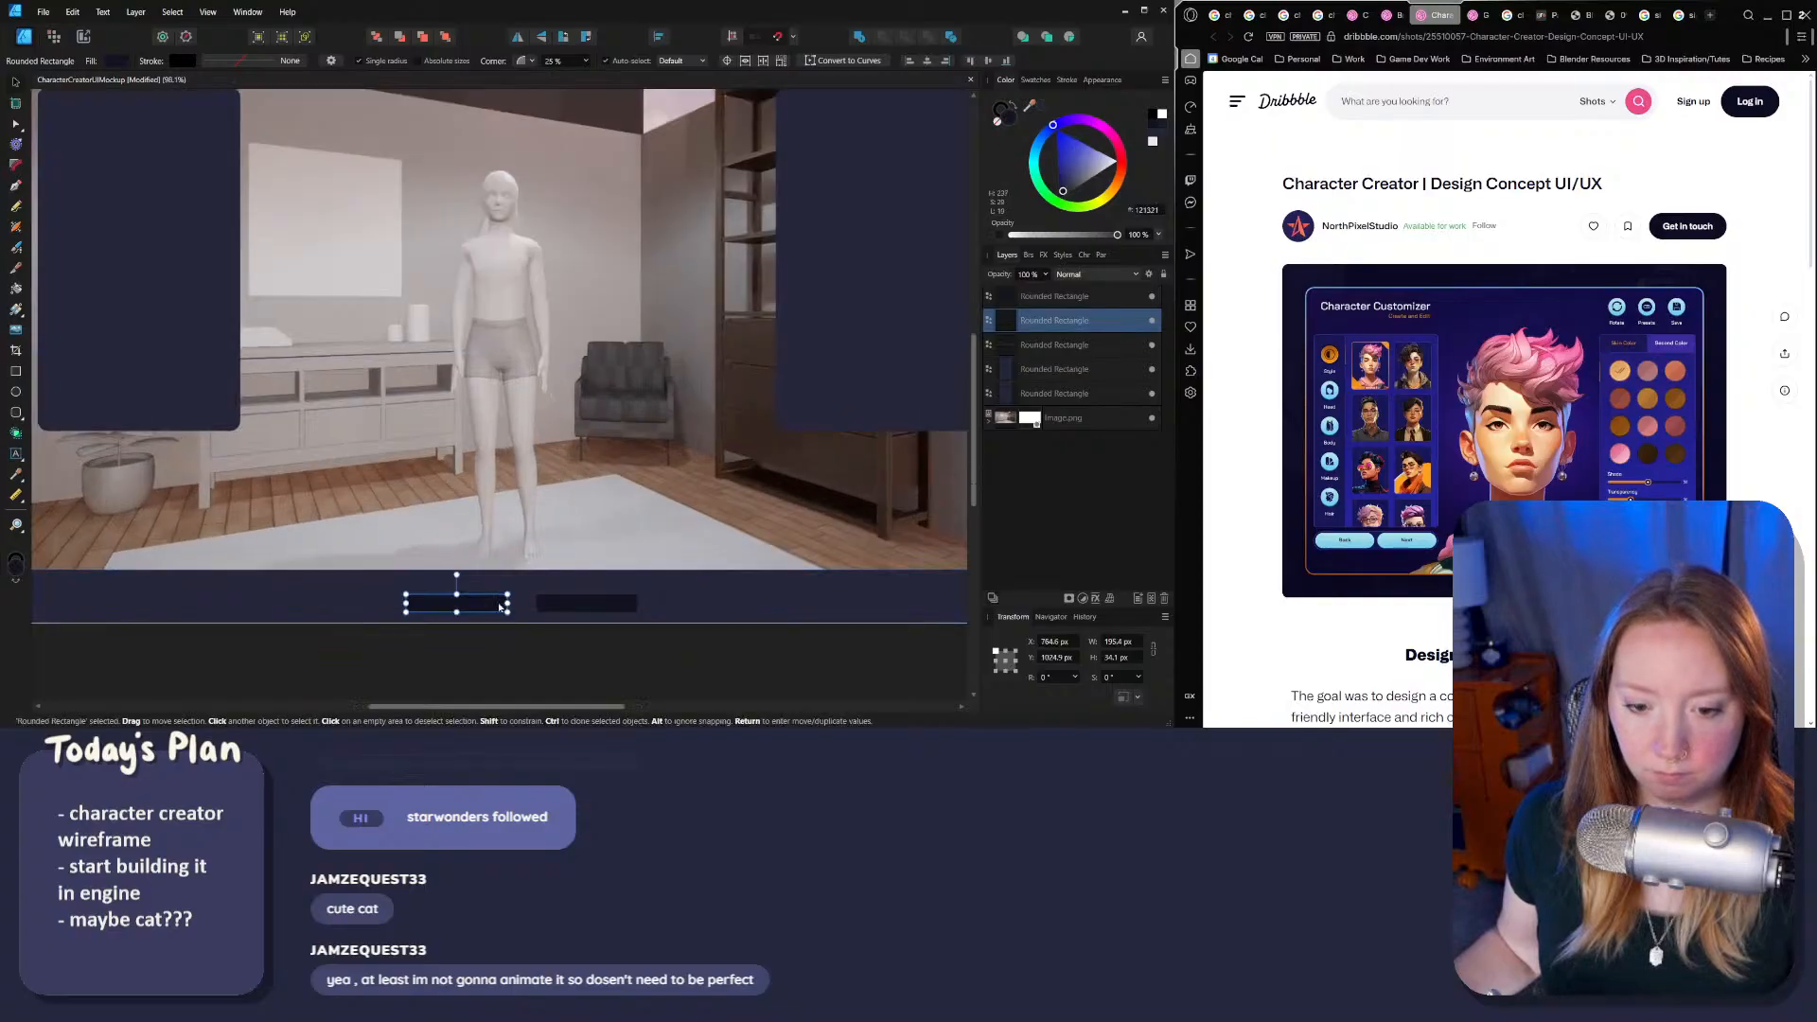
{"action": "left_click_drag", "start_coordinate": [588, 603], "coordinate": [572, 606]}
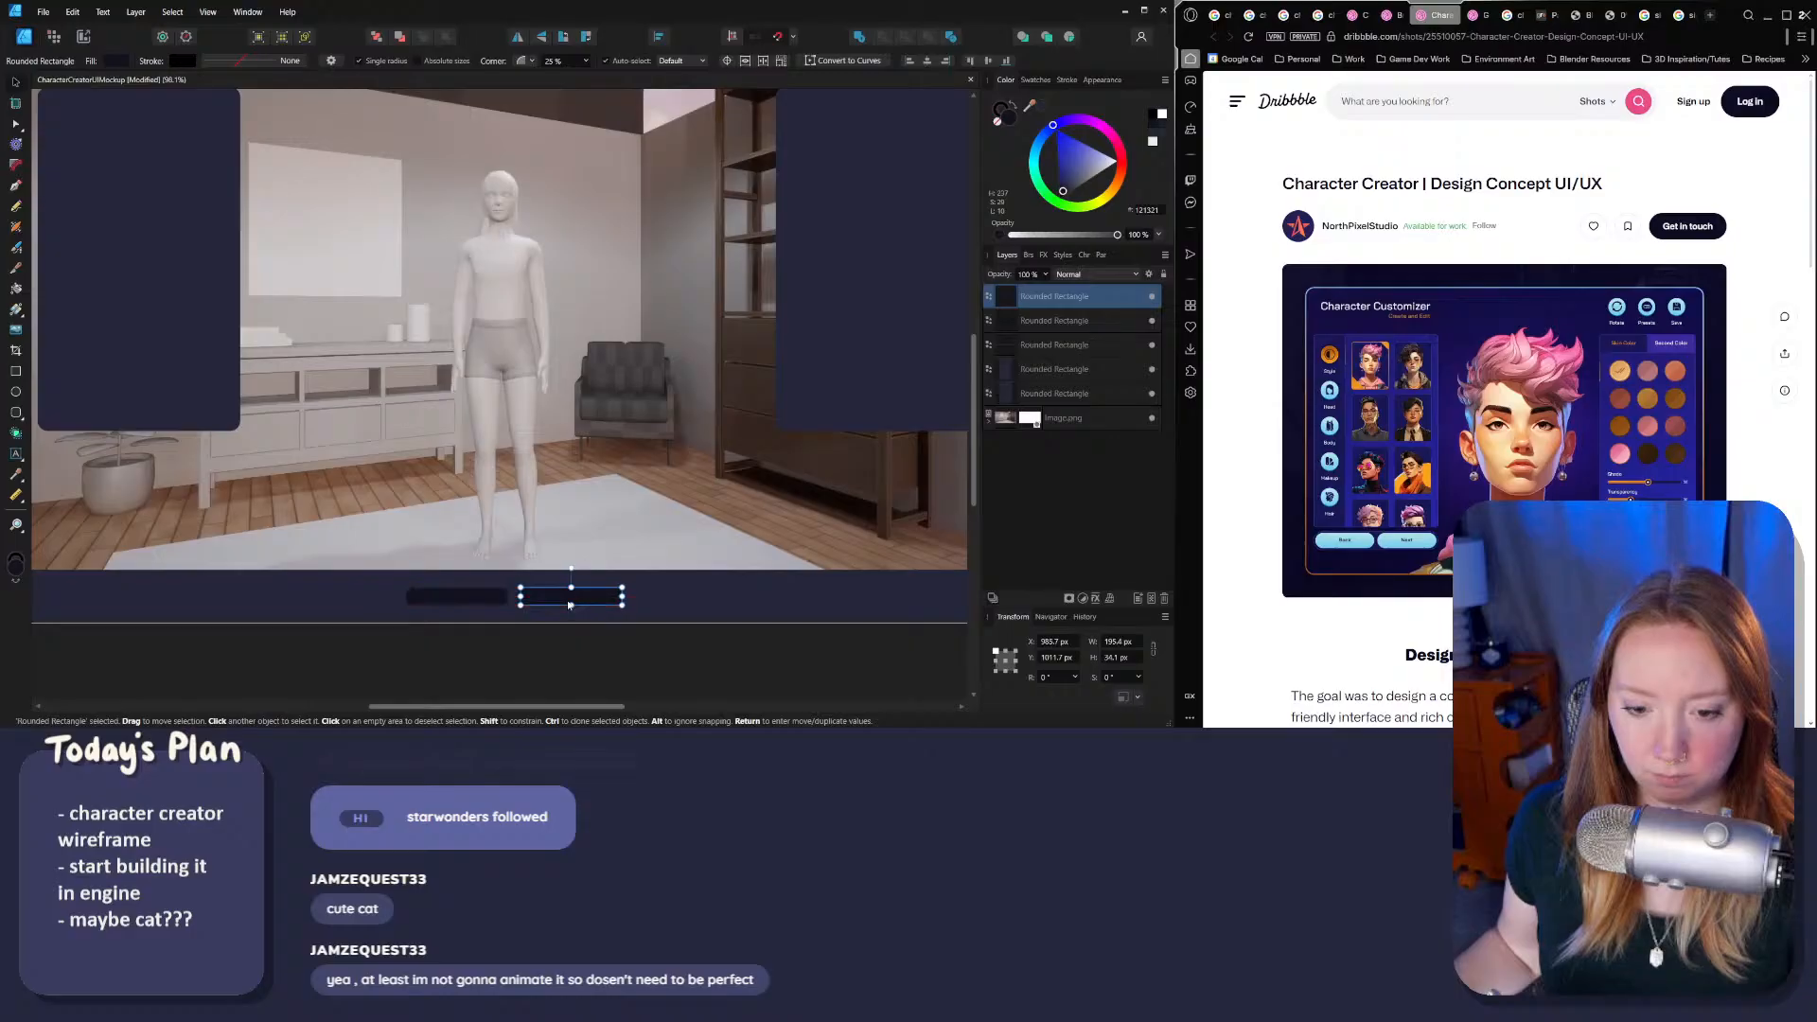
{"action": "left_click", "coordinate": [556, 676]}
Step: Shift the background screenshot up by about 51 px so the character clears the taller bottom bar
{"action": "left_click", "coordinate": [494, 574]}
{"action": "scroll", "coordinate": [494, 575], "scroll_direction": "down", "scroll_amount": 3, "text": "ctrl"}
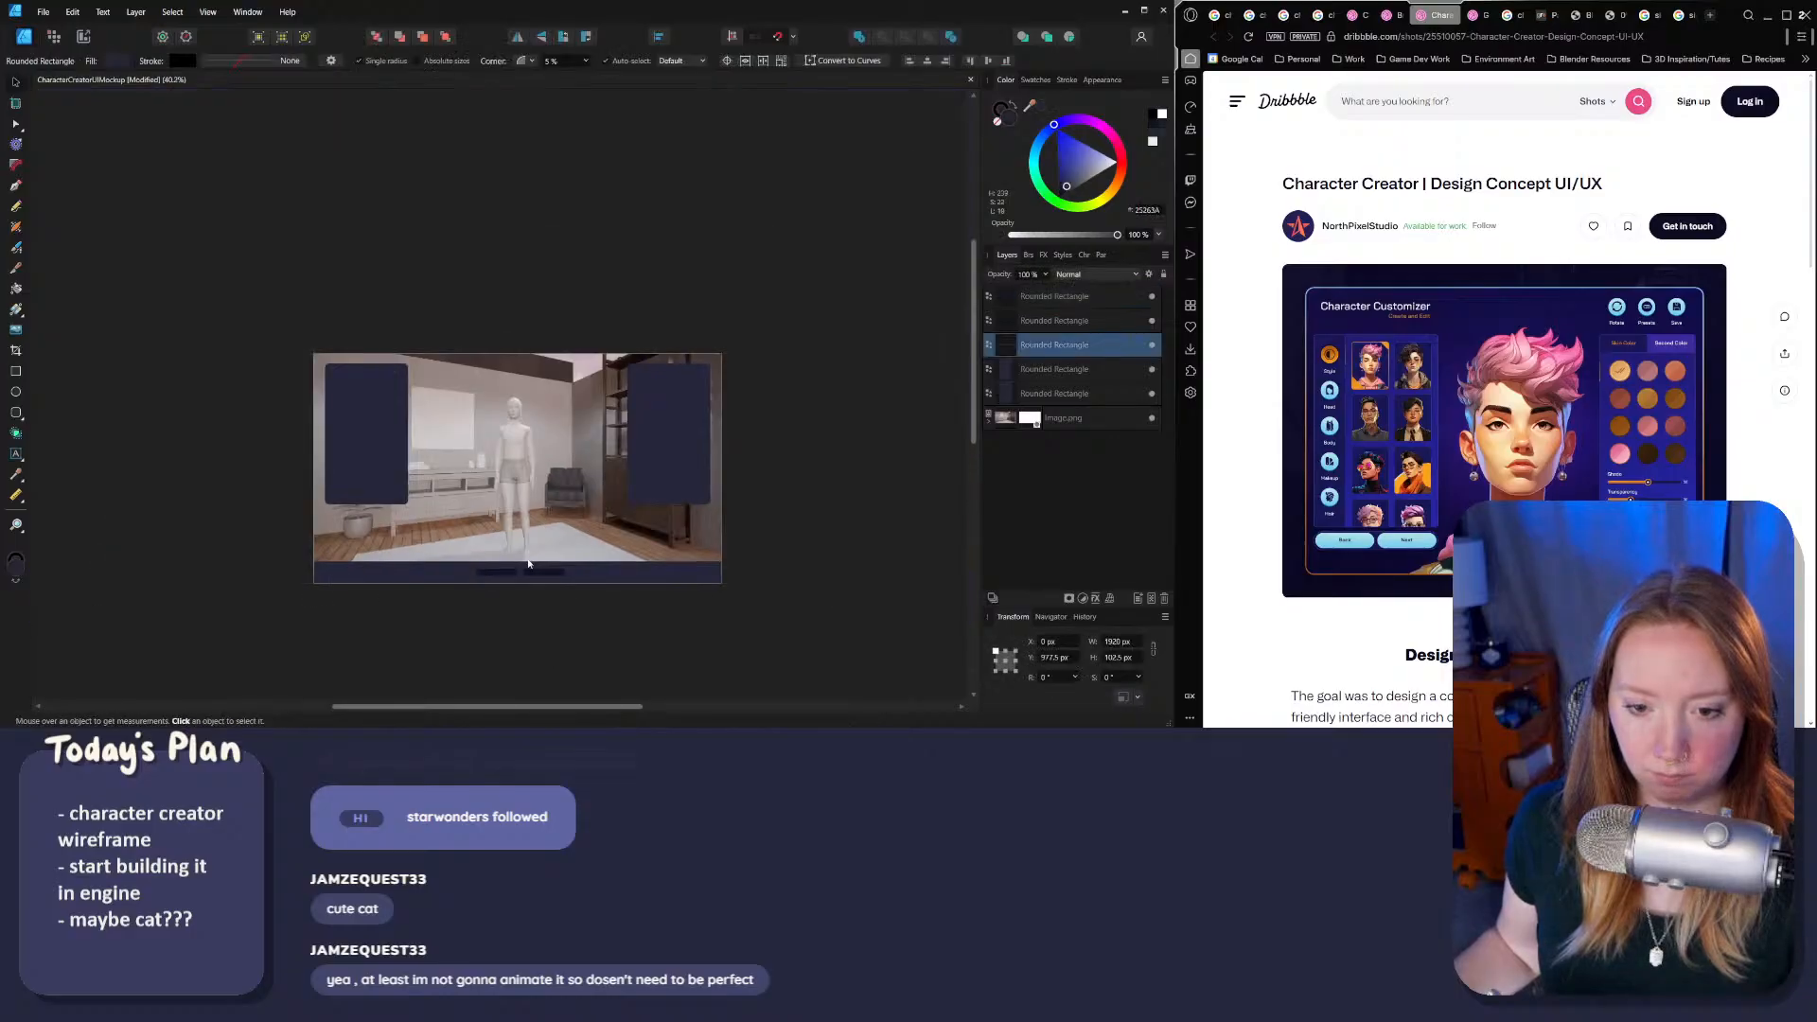
{"action": "scroll", "coordinate": [592, 468], "scroll_direction": "up", "scroll_amount": 2, "text": "ctrl"}
{"action": "left_click_drag", "start_coordinate": [592, 469], "coordinate": [596, 493]}
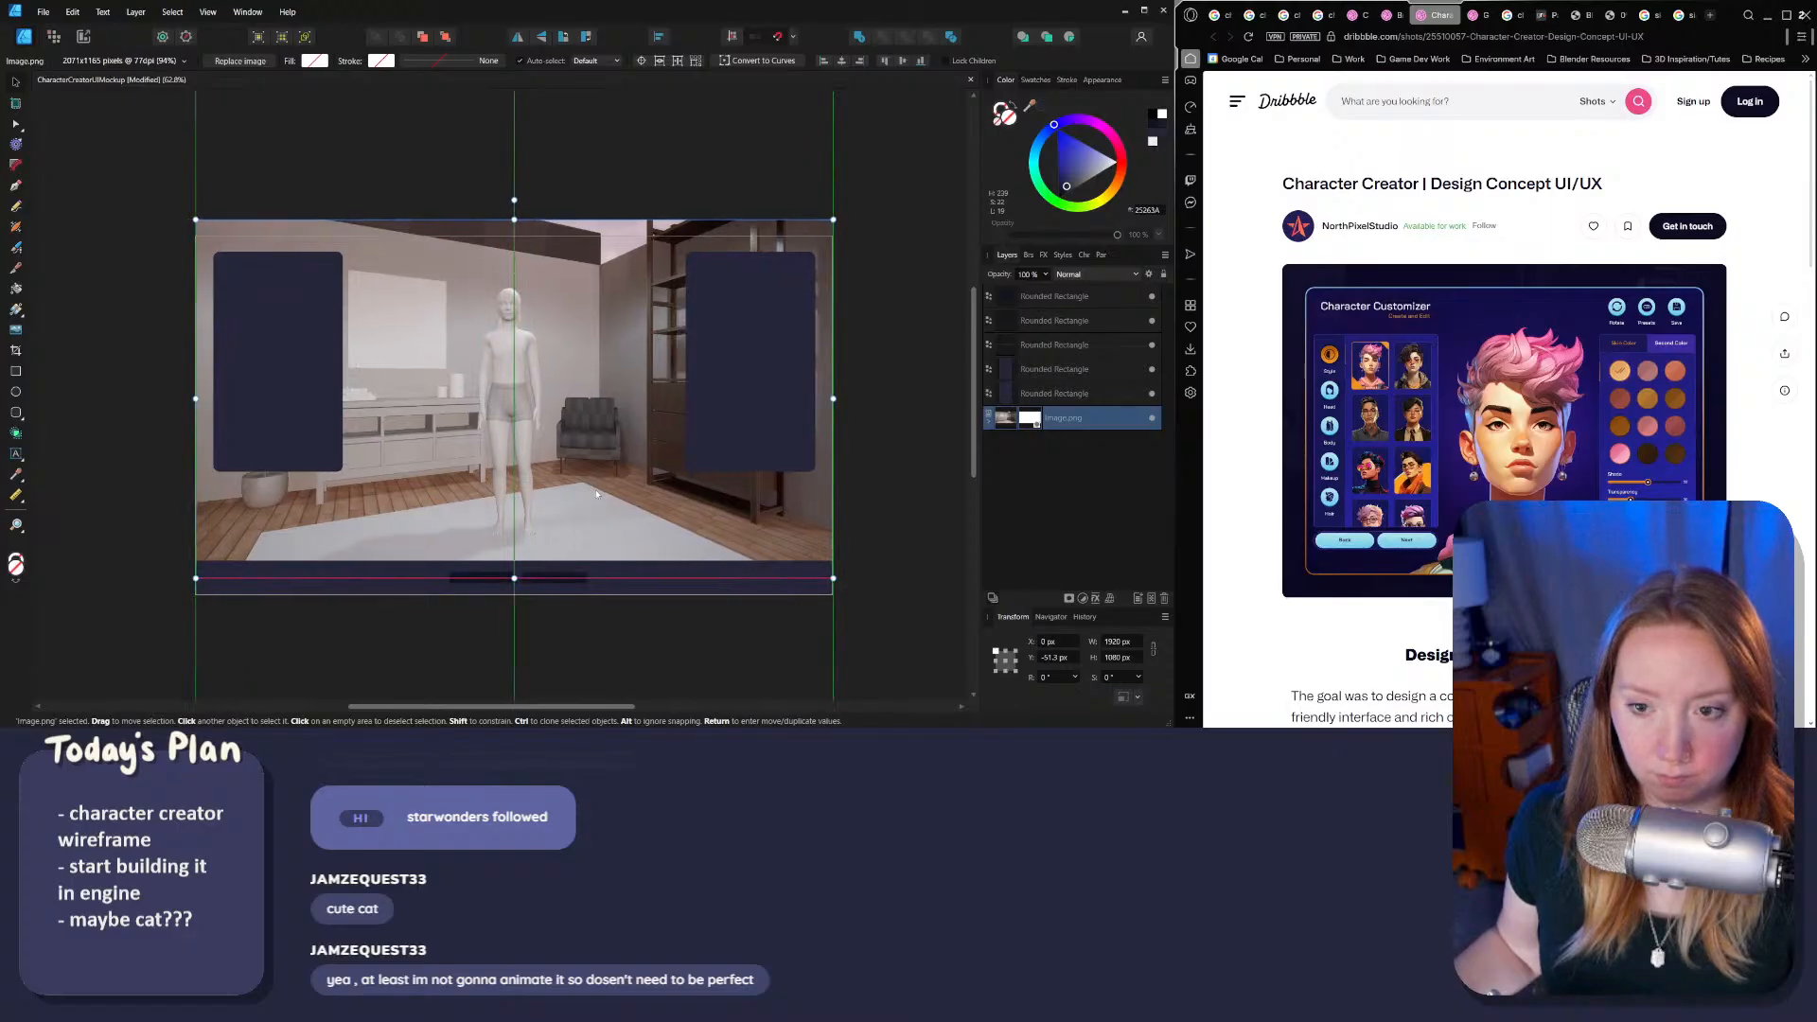
{"action": "left_click", "coordinate": [884, 272]}
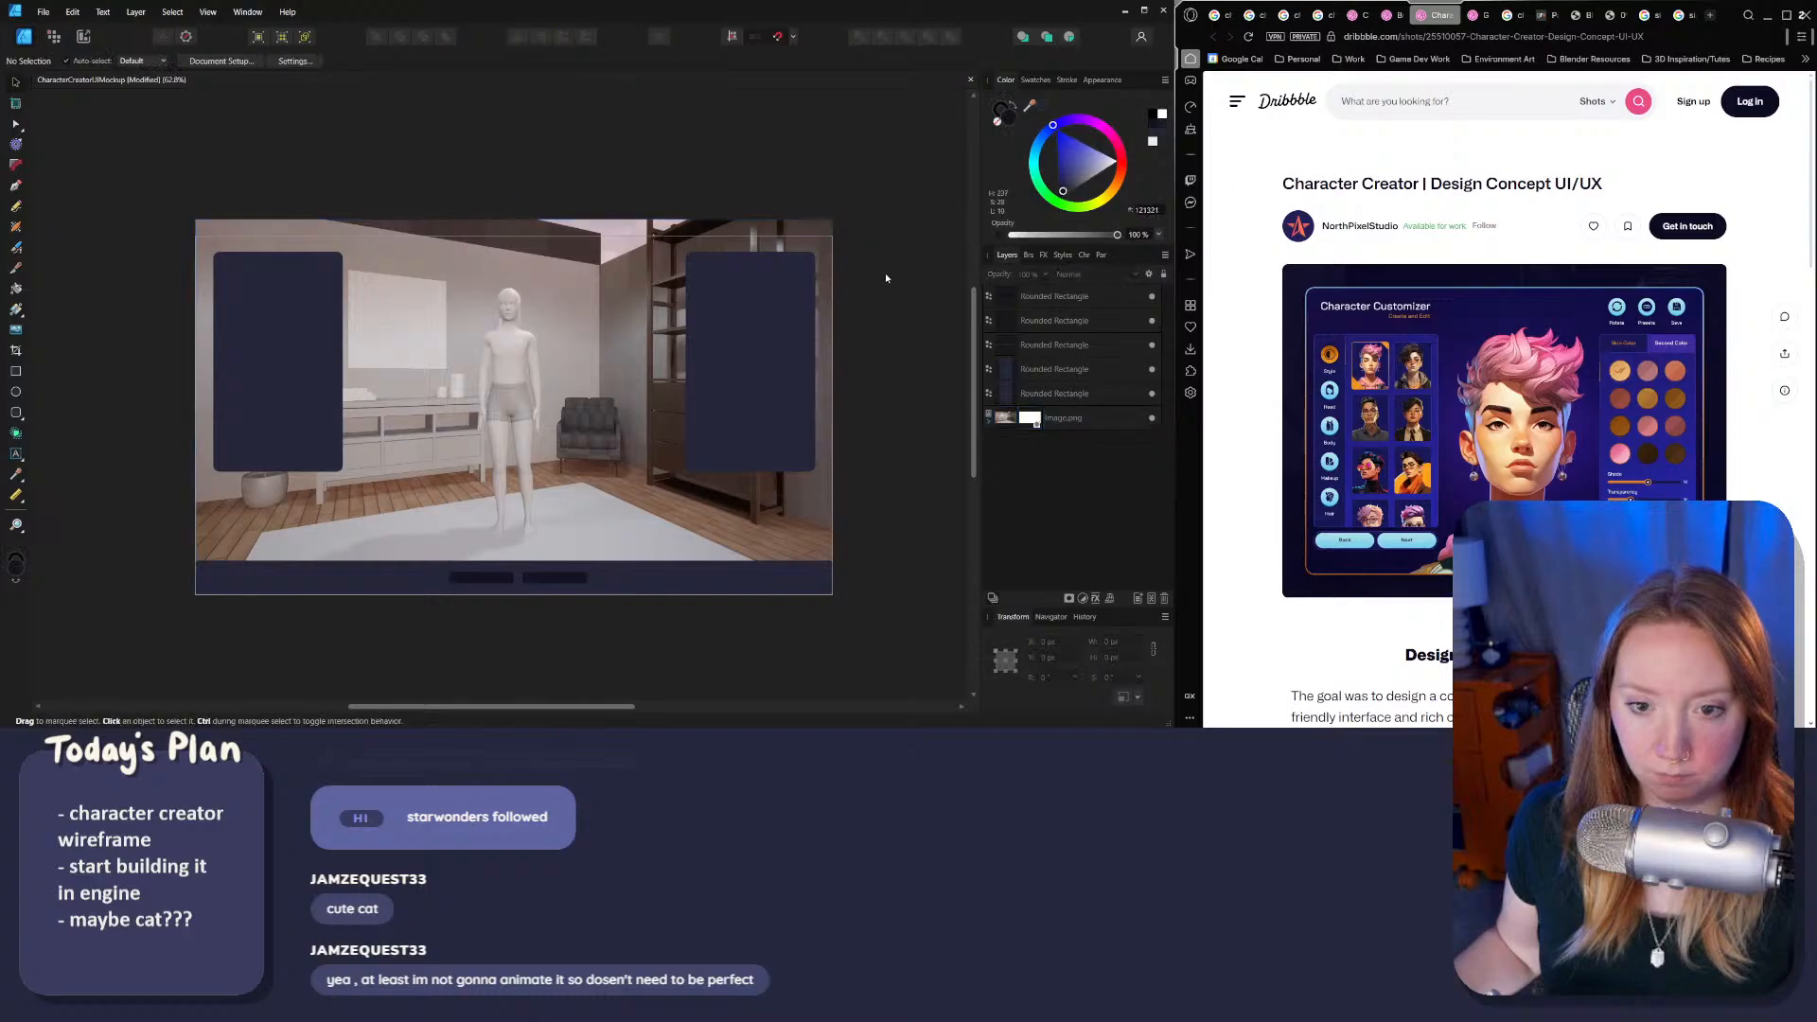
Step: Spread the two dark buttons on the bottom bar farther apart, keeping them level
{"action": "scroll", "coordinate": [527, 493], "scroll_direction": "down", "scroll_amount": 1, "text": "ctrl"}
{"action": "scroll", "coordinate": [527, 493], "scroll_direction": "up", "scroll_amount": 2, "text": "ctrl"}
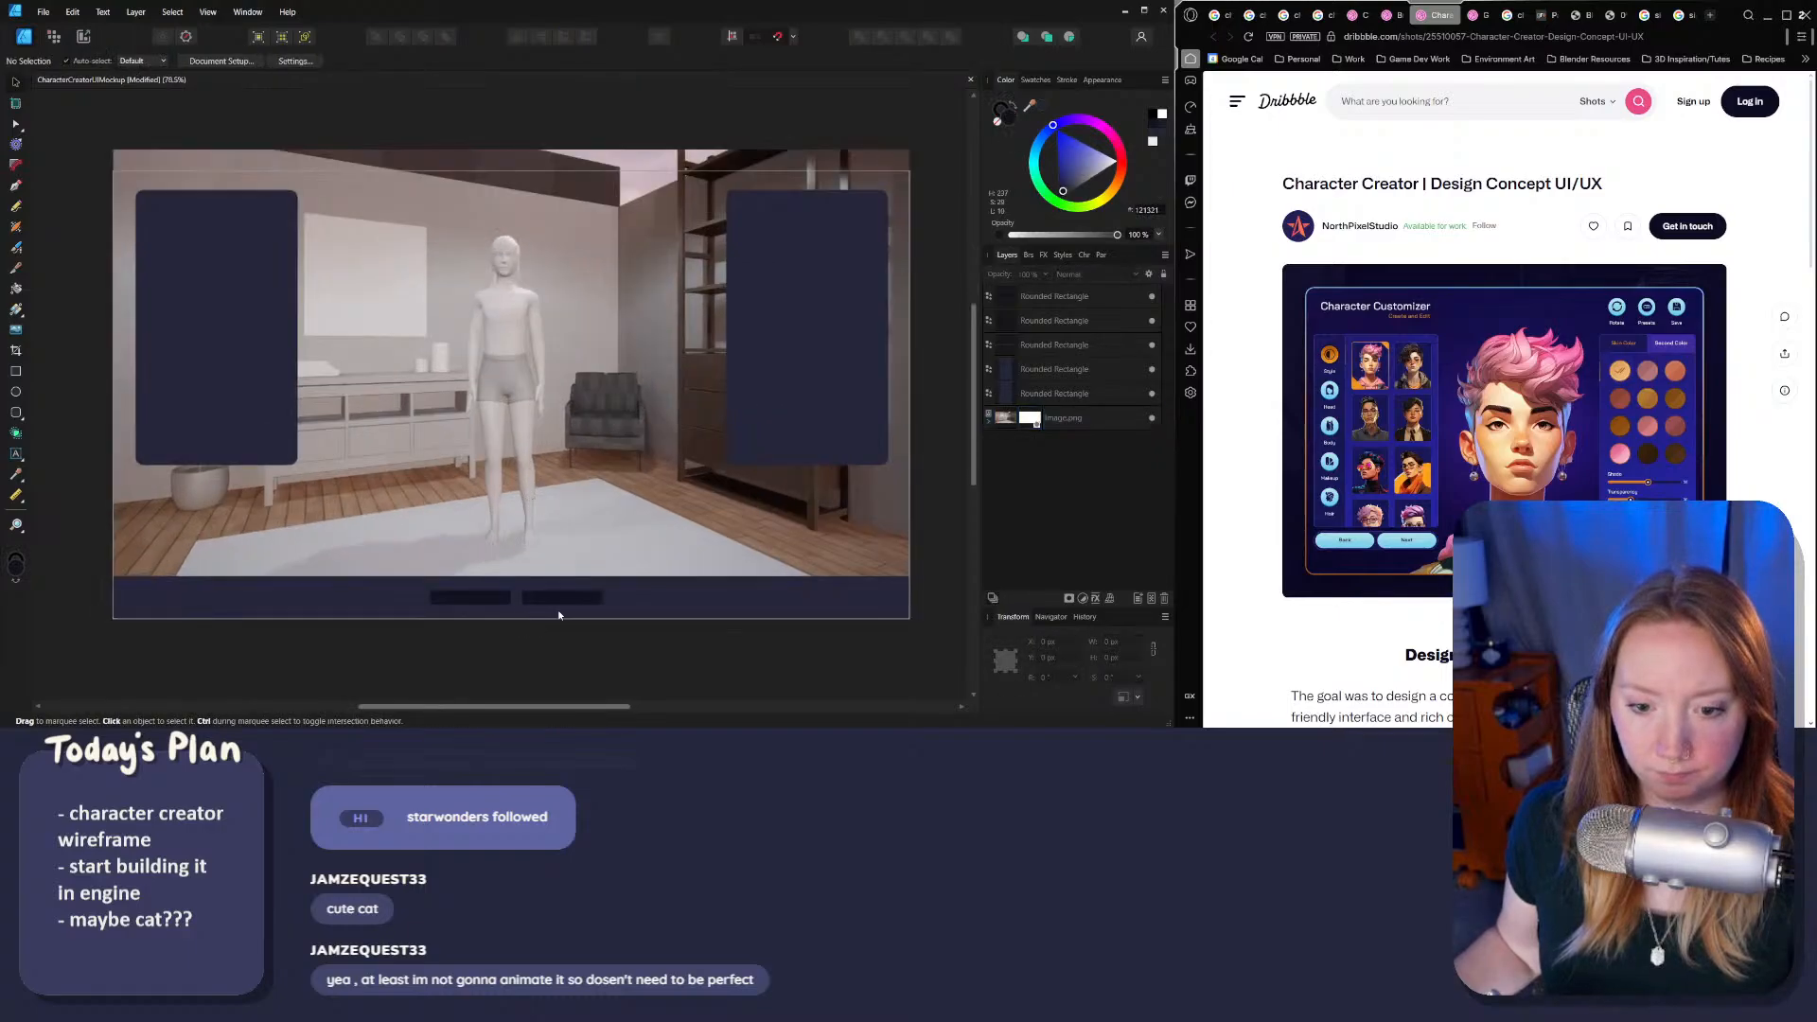
{"action": "left_click", "coordinate": [479, 603]}
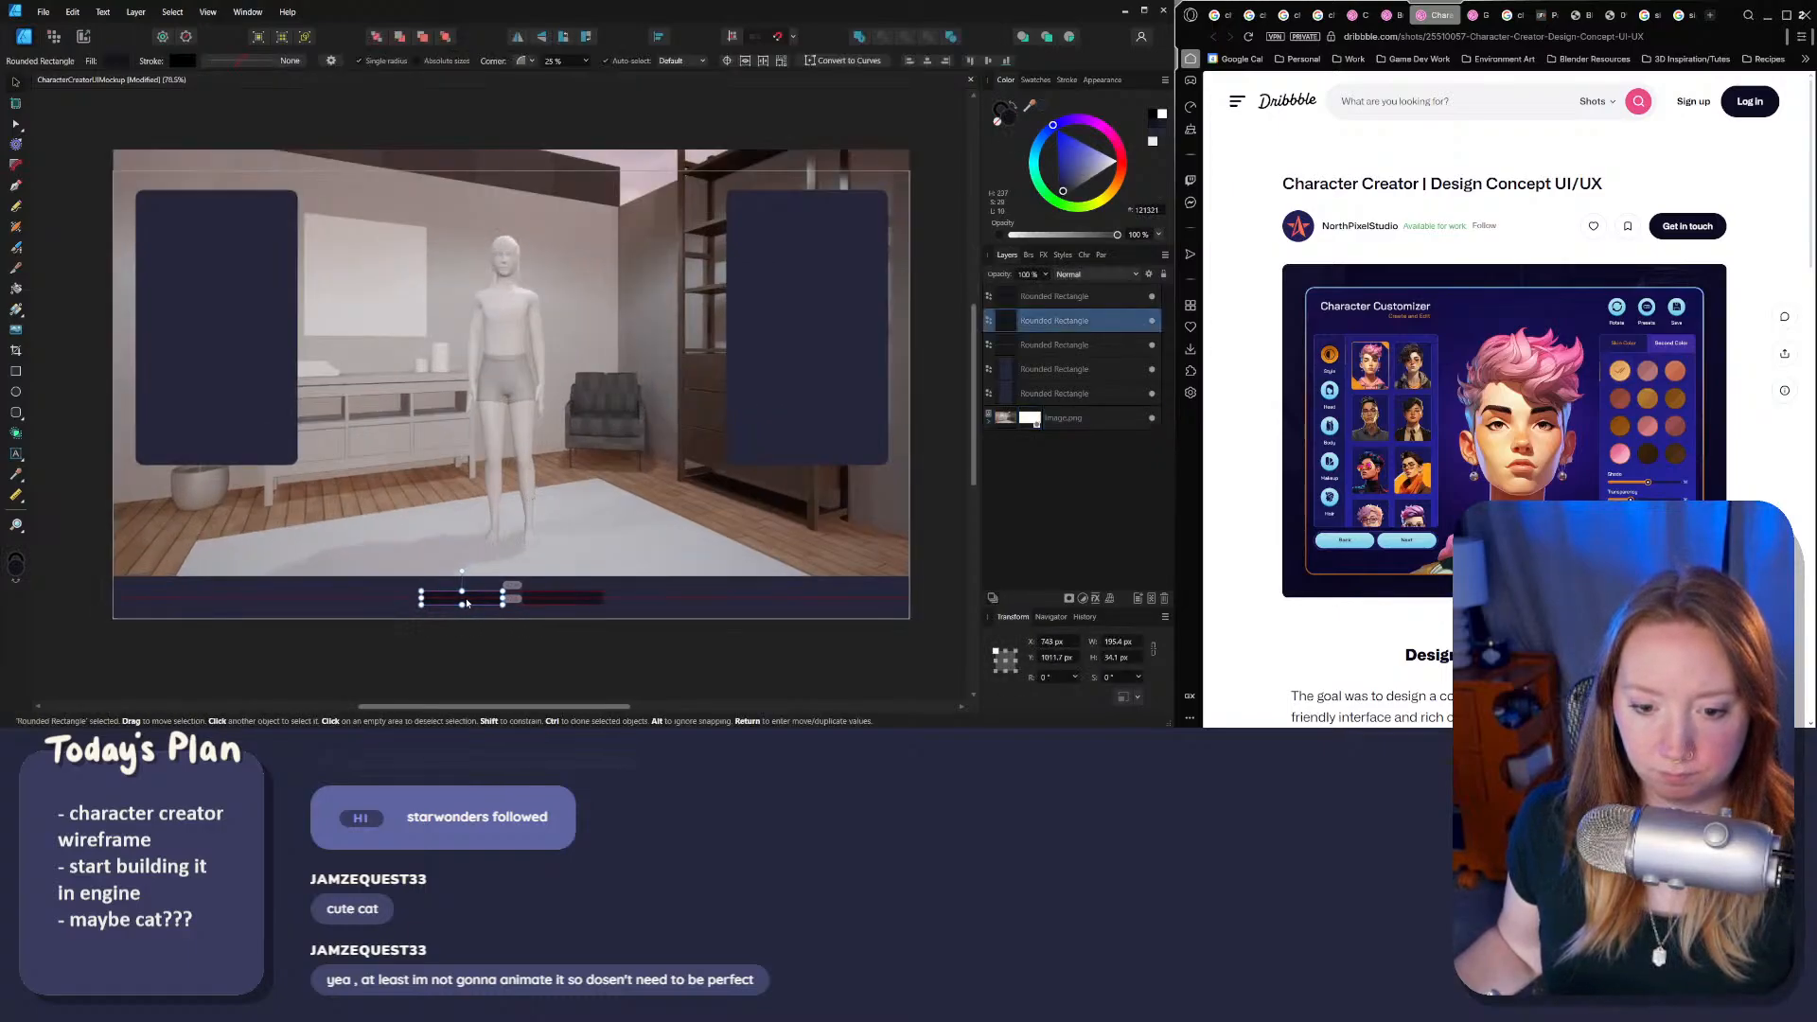
{"action": "left_click_drag", "start_coordinate": [466, 597], "coordinate": [558, 600]}
{"action": "scroll", "coordinate": [471, 660], "scroll_direction": "up", "scroll_amount": 3, "text": "ctrl"}
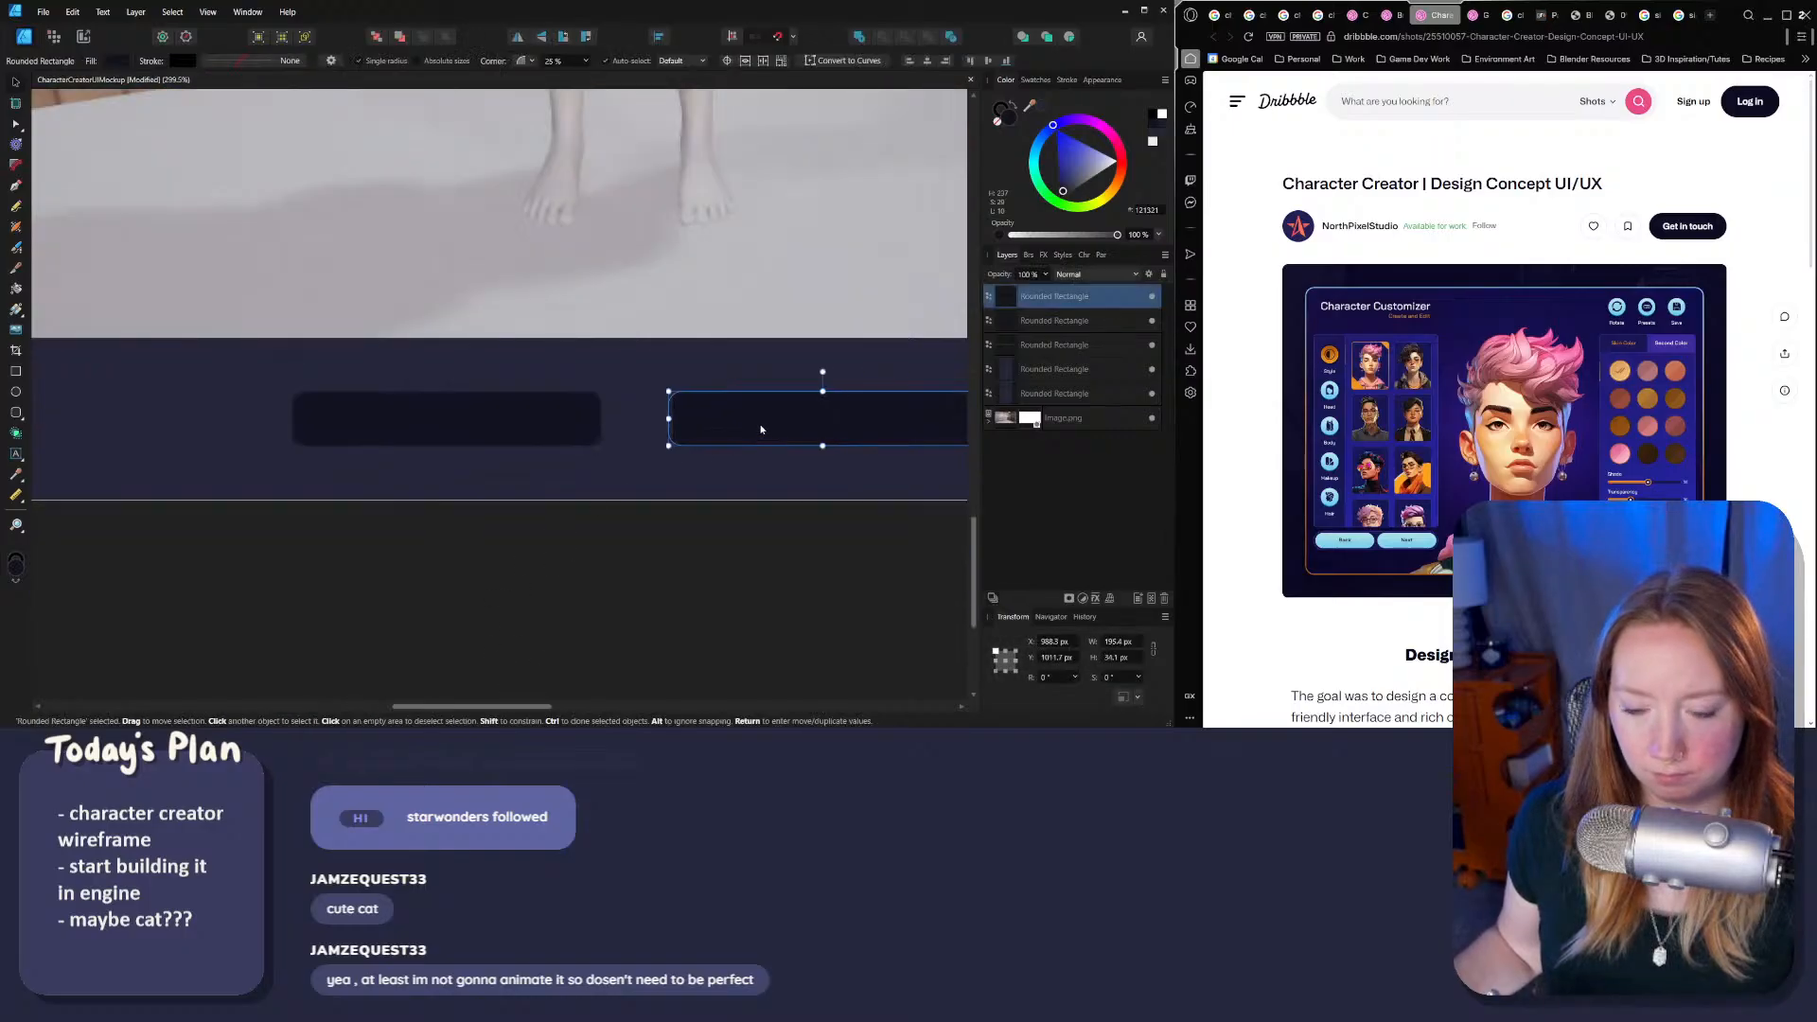
Step: Place a copy of the right button just above the bottom bar and narrow it to about 4.7 px as a thin marker
{"action": "mouse_move", "coordinate": [760, 429]}
{"action": "left_mouse_down"}
{"action": "mouse_move", "coordinate": [747, 424]}
{"action": "mouse_move", "coordinate": [788, 432]}
{"action": "mouse_move", "coordinate": [627, 294]}
{"action": "left_mouse_up"}
{"action": "left_click_drag", "start_coordinate": [815, 285], "coordinate": [516, 287]}
{"action": "scroll", "coordinate": [521, 289], "scroll_direction": "down", "scroll_amount": 3, "text": "ctrl"}
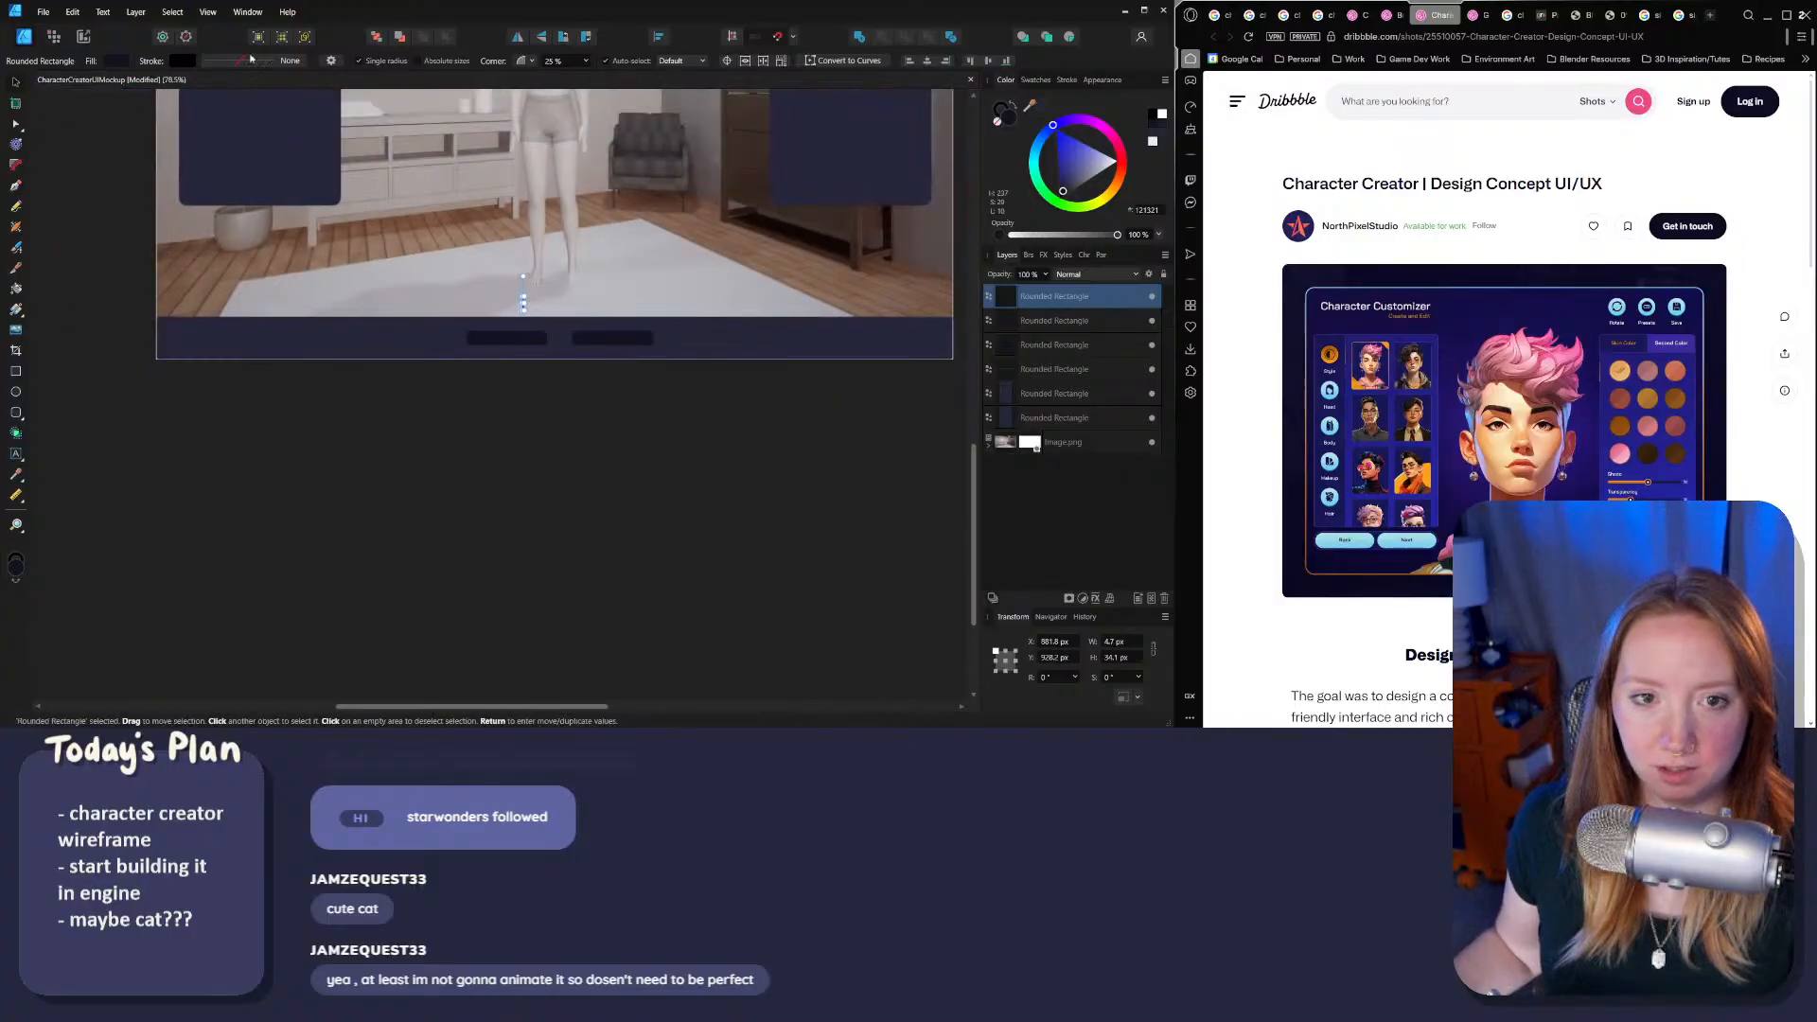
Step: Set up column guides with 3 columns in the Outline style
{"action": "middle_click_drag", "start_coordinate": [535, 509], "coordinate": [460, 749]}
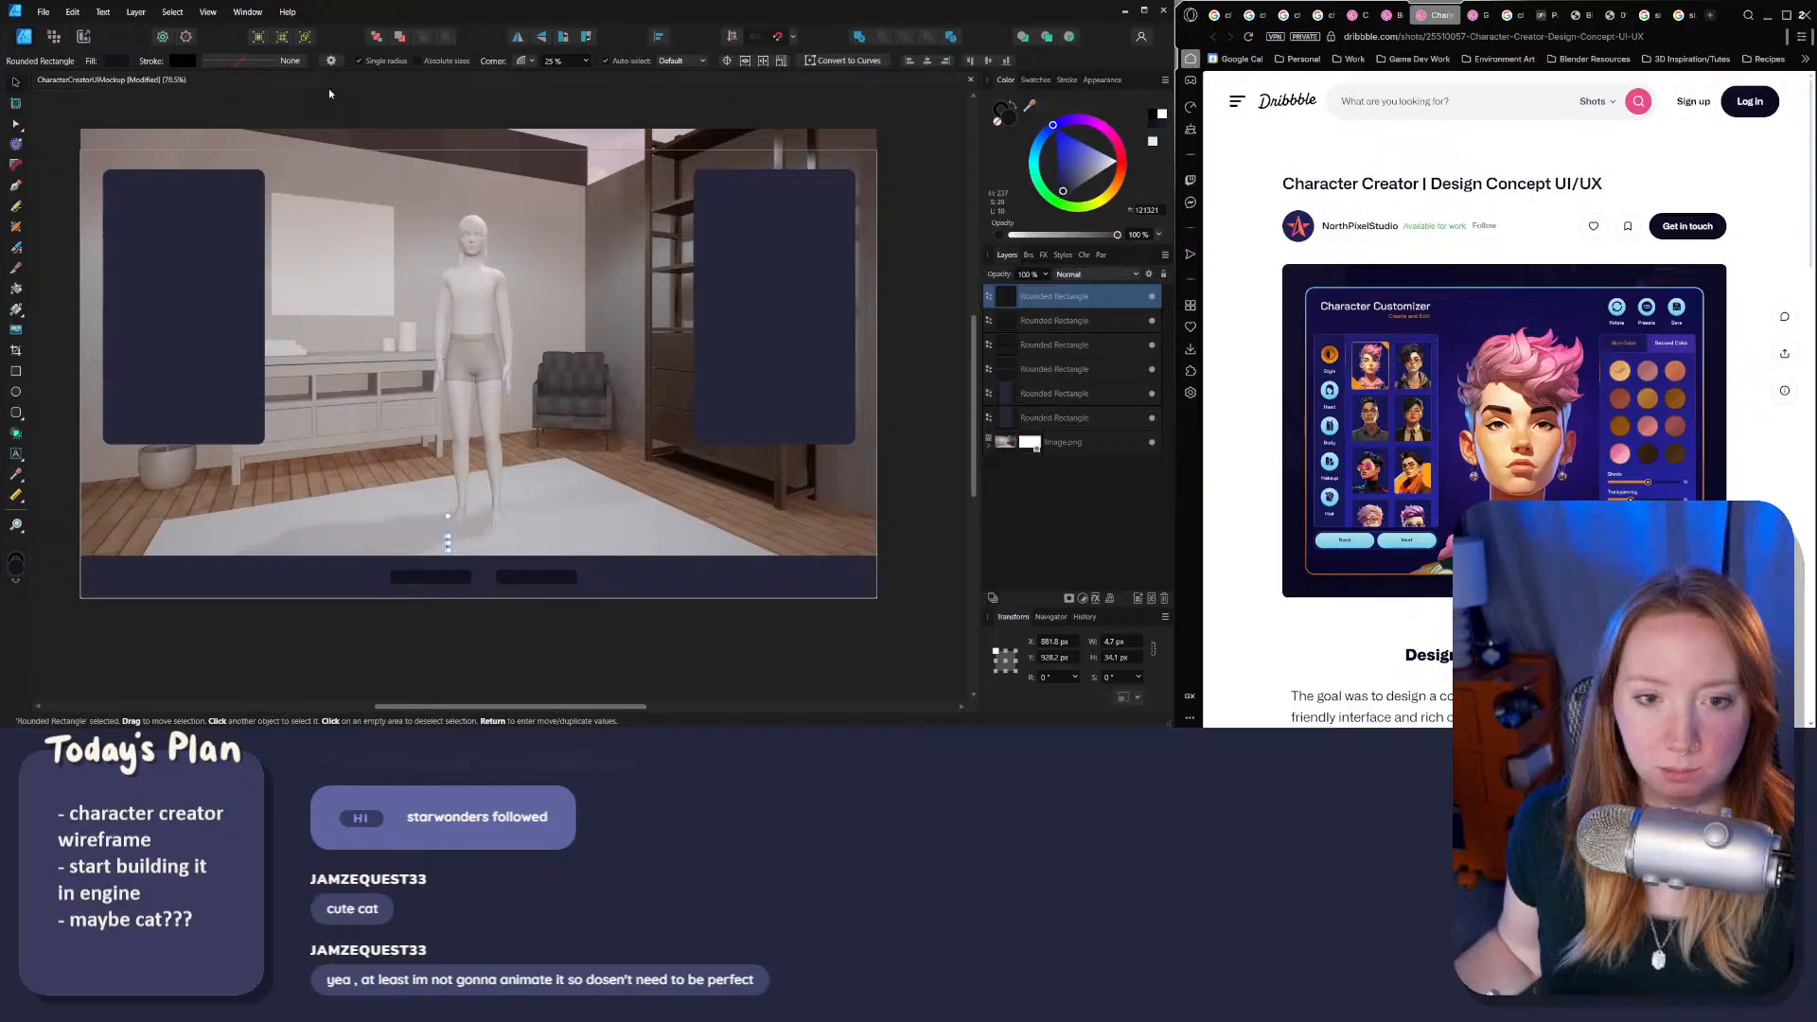
{"action": "left_click", "coordinate": [208, 13]}
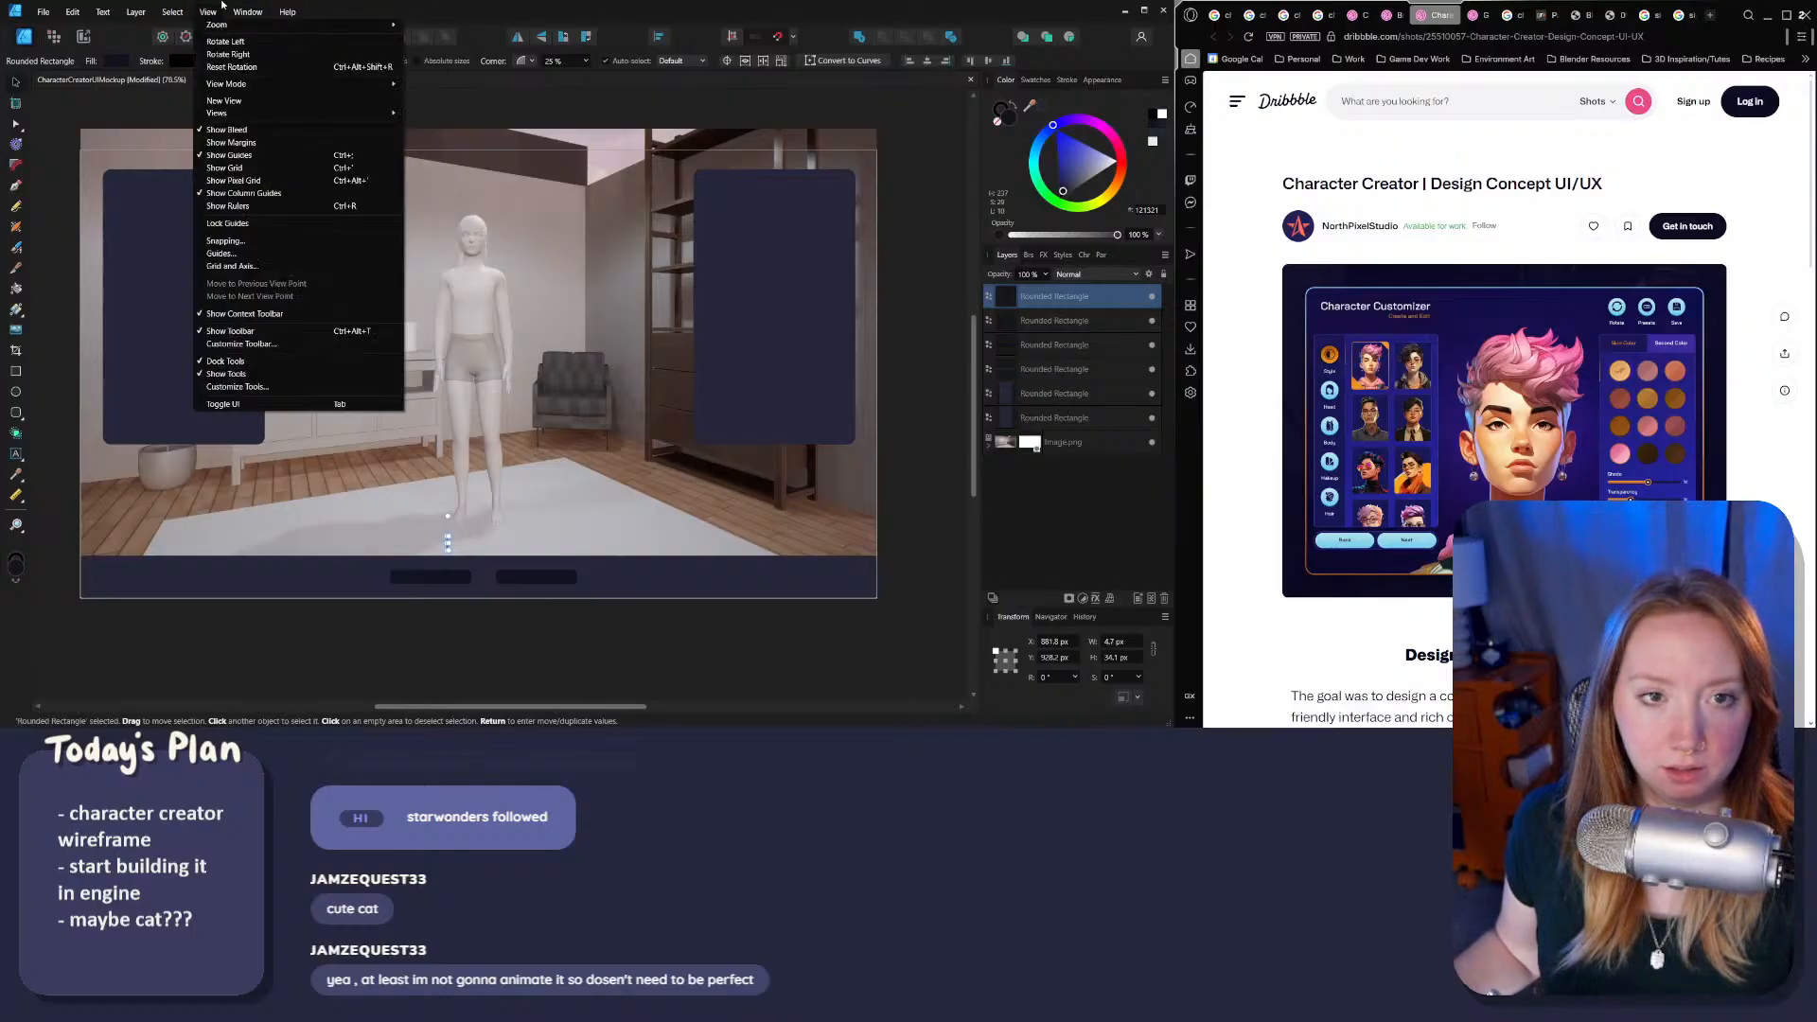
{"action": "left_click", "coordinate": [222, 253]}
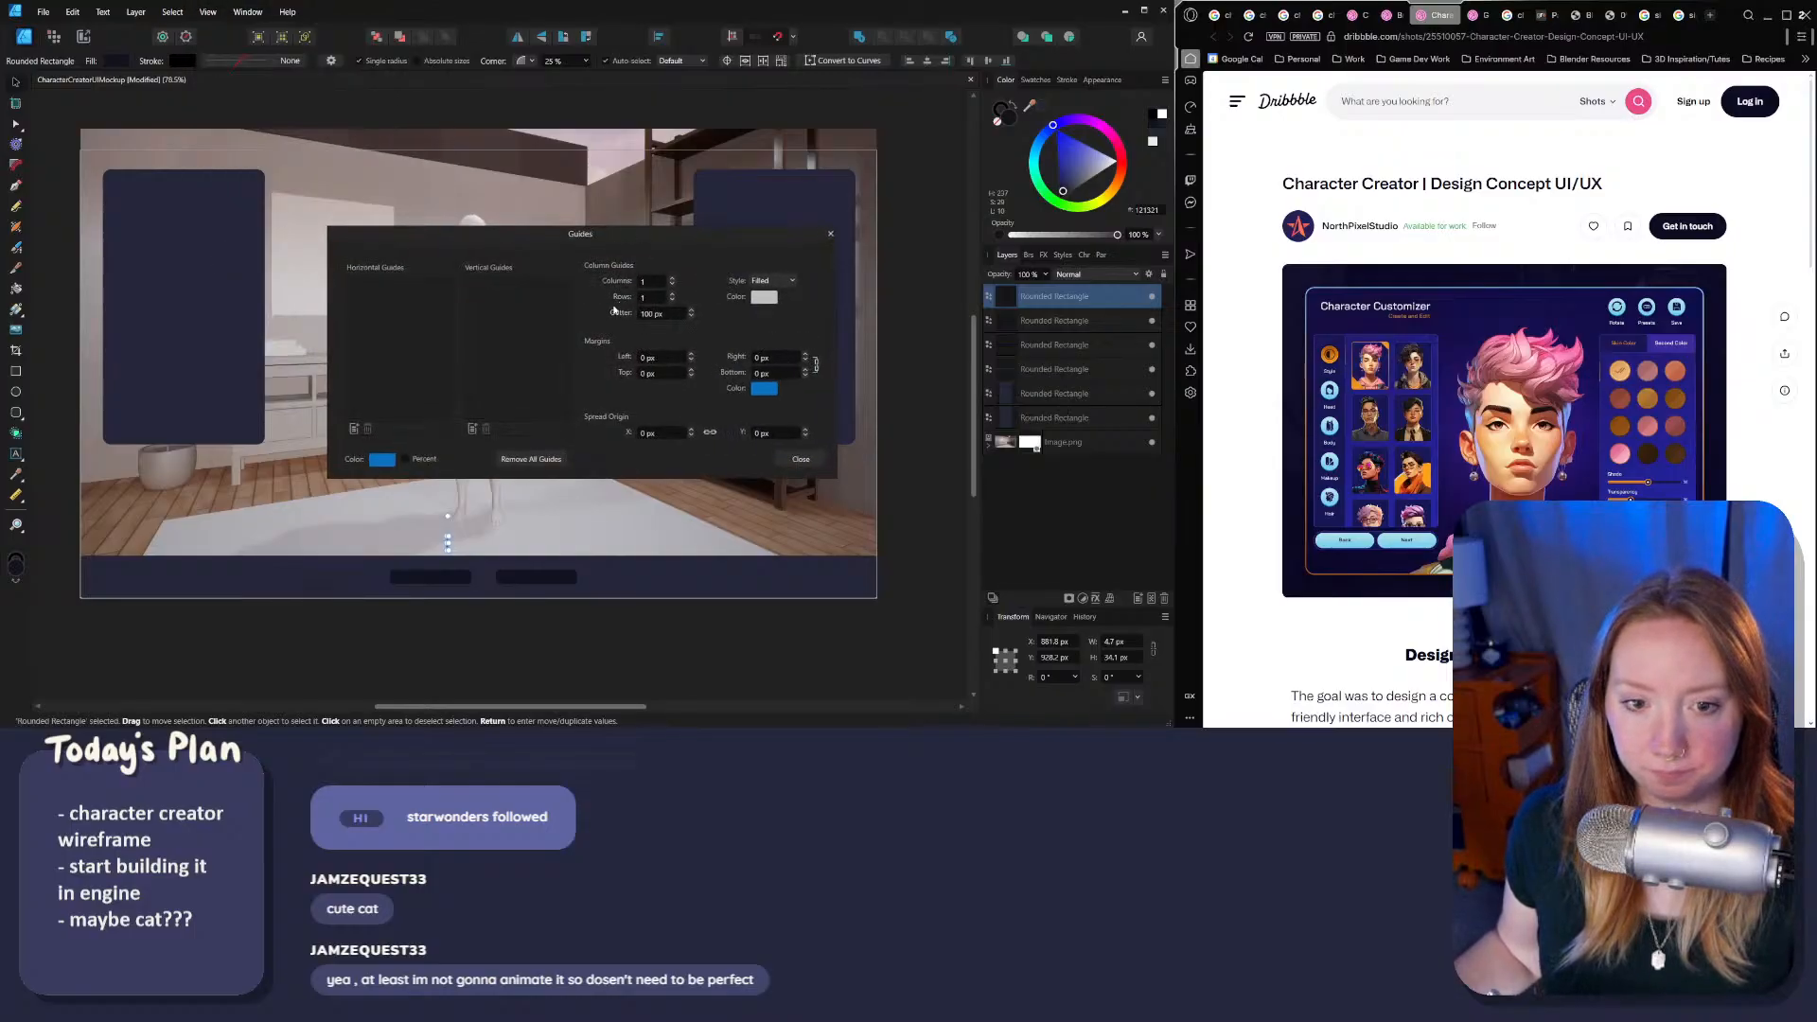
{"action": "left_click", "coordinate": [672, 278]}
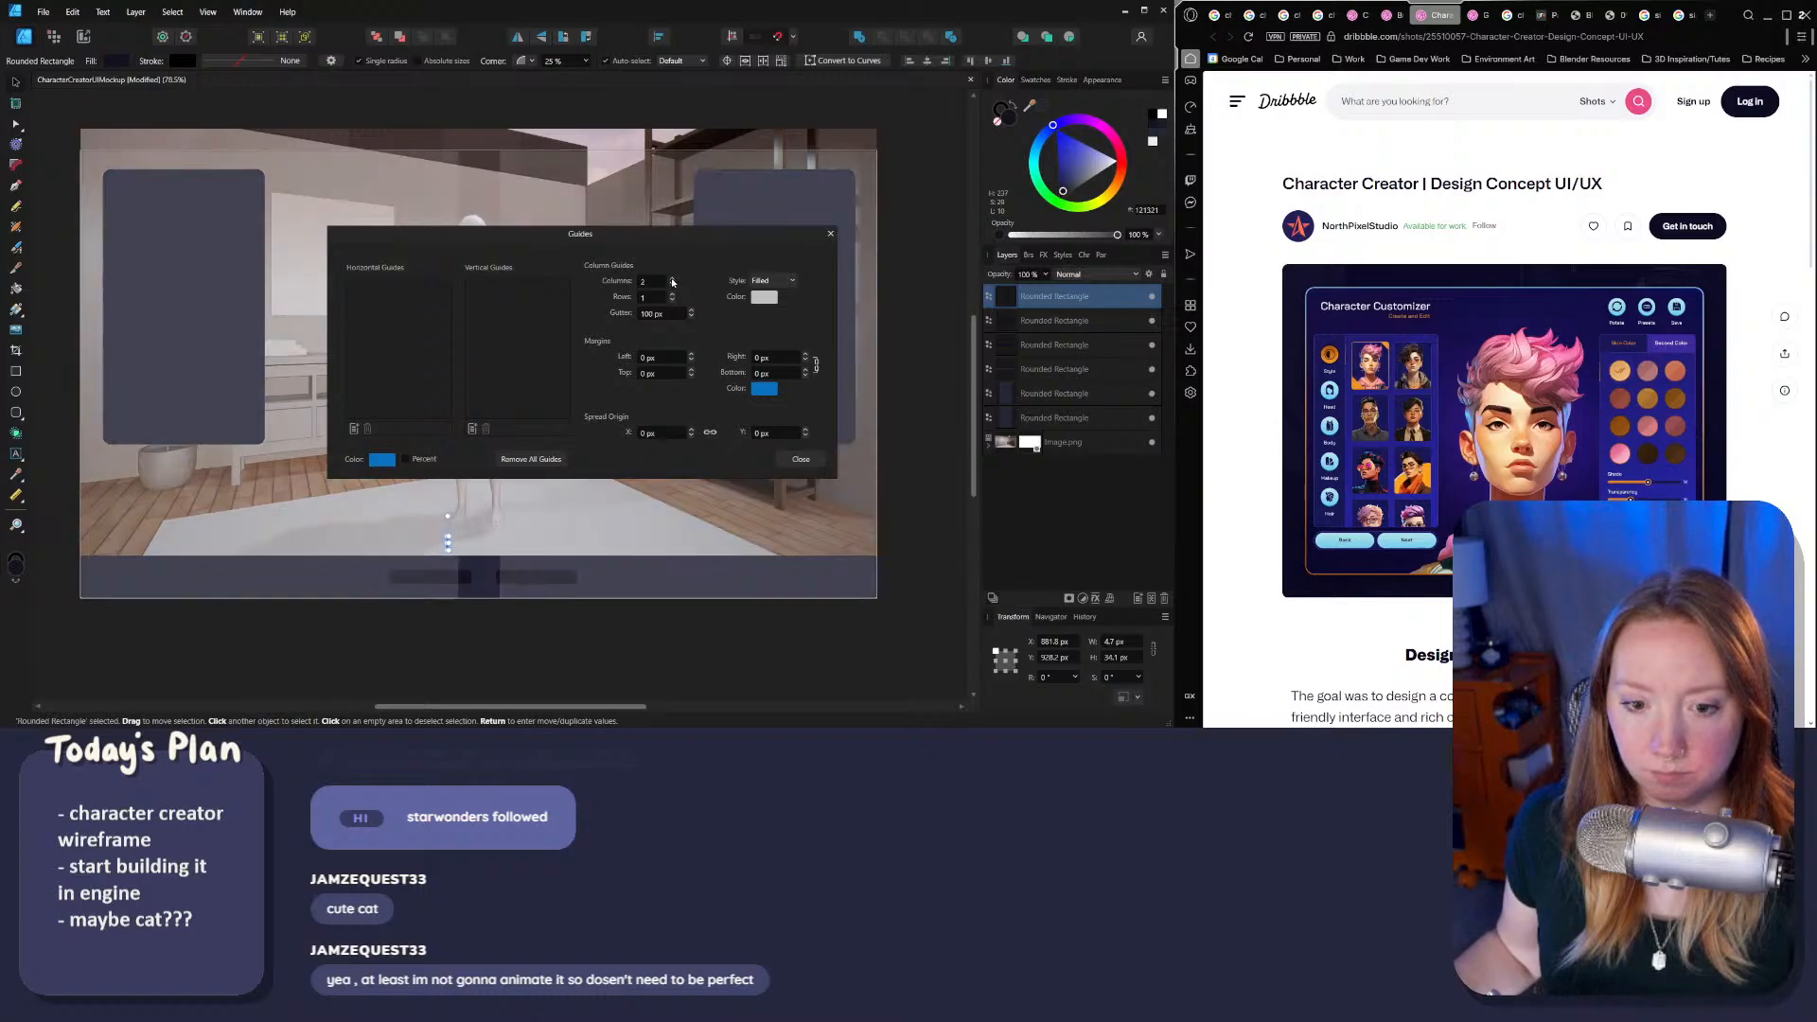
{"action": "left_click", "coordinate": [672, 279]}
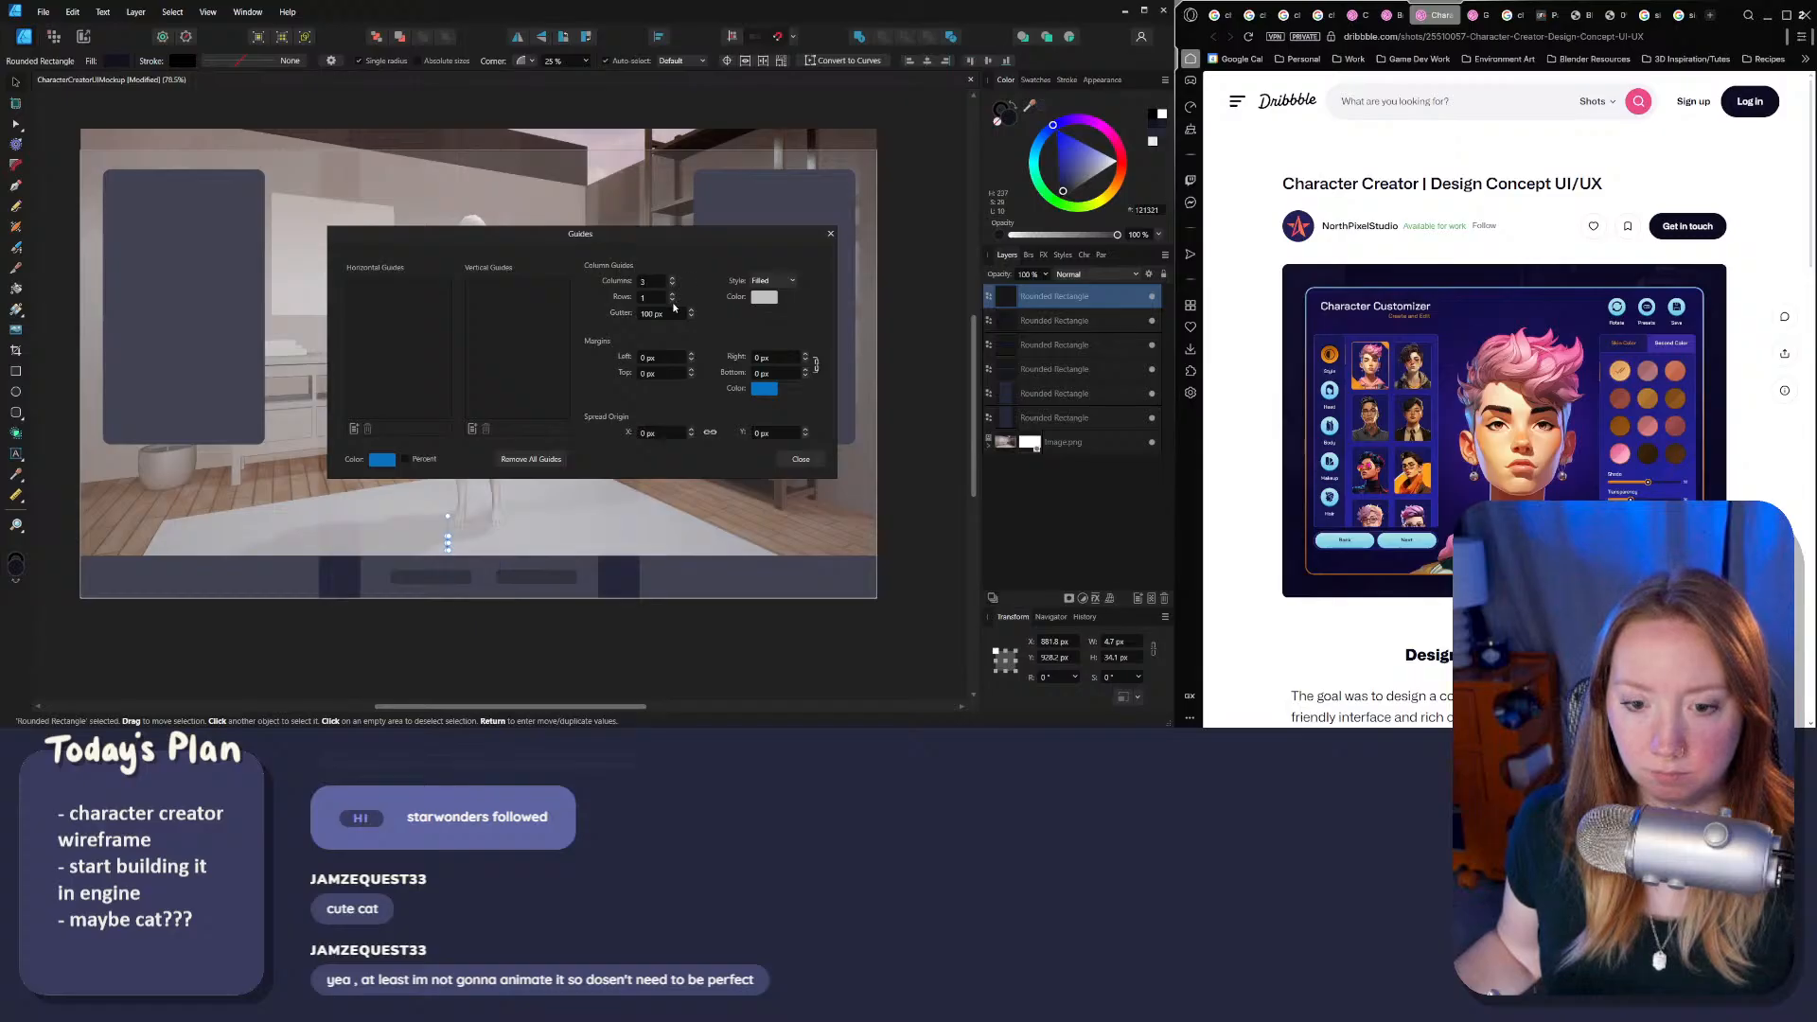
{"action": "left_click_drag", "start_coordinate": [597, 240], "coordinate": [671, 244]}
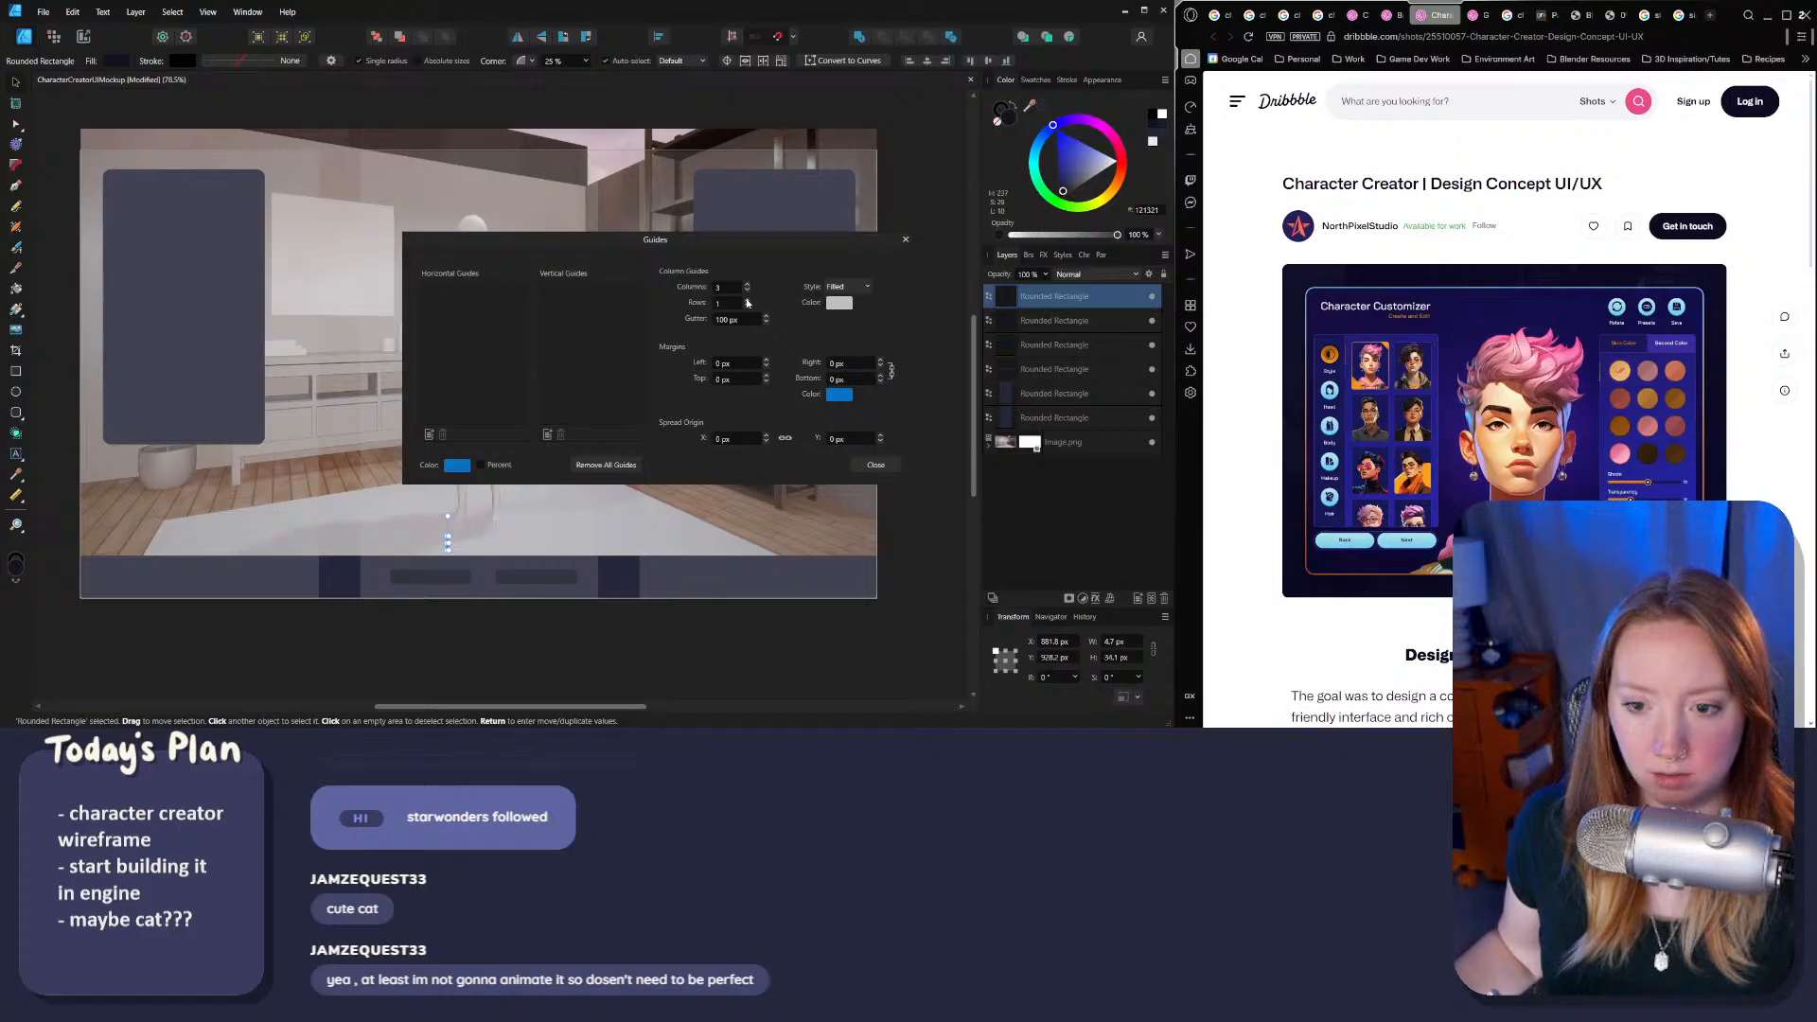
{"action": "left_click", "coordinate": [846, 286]}
{"action": "left_click", "coordinate": [842, 304]}
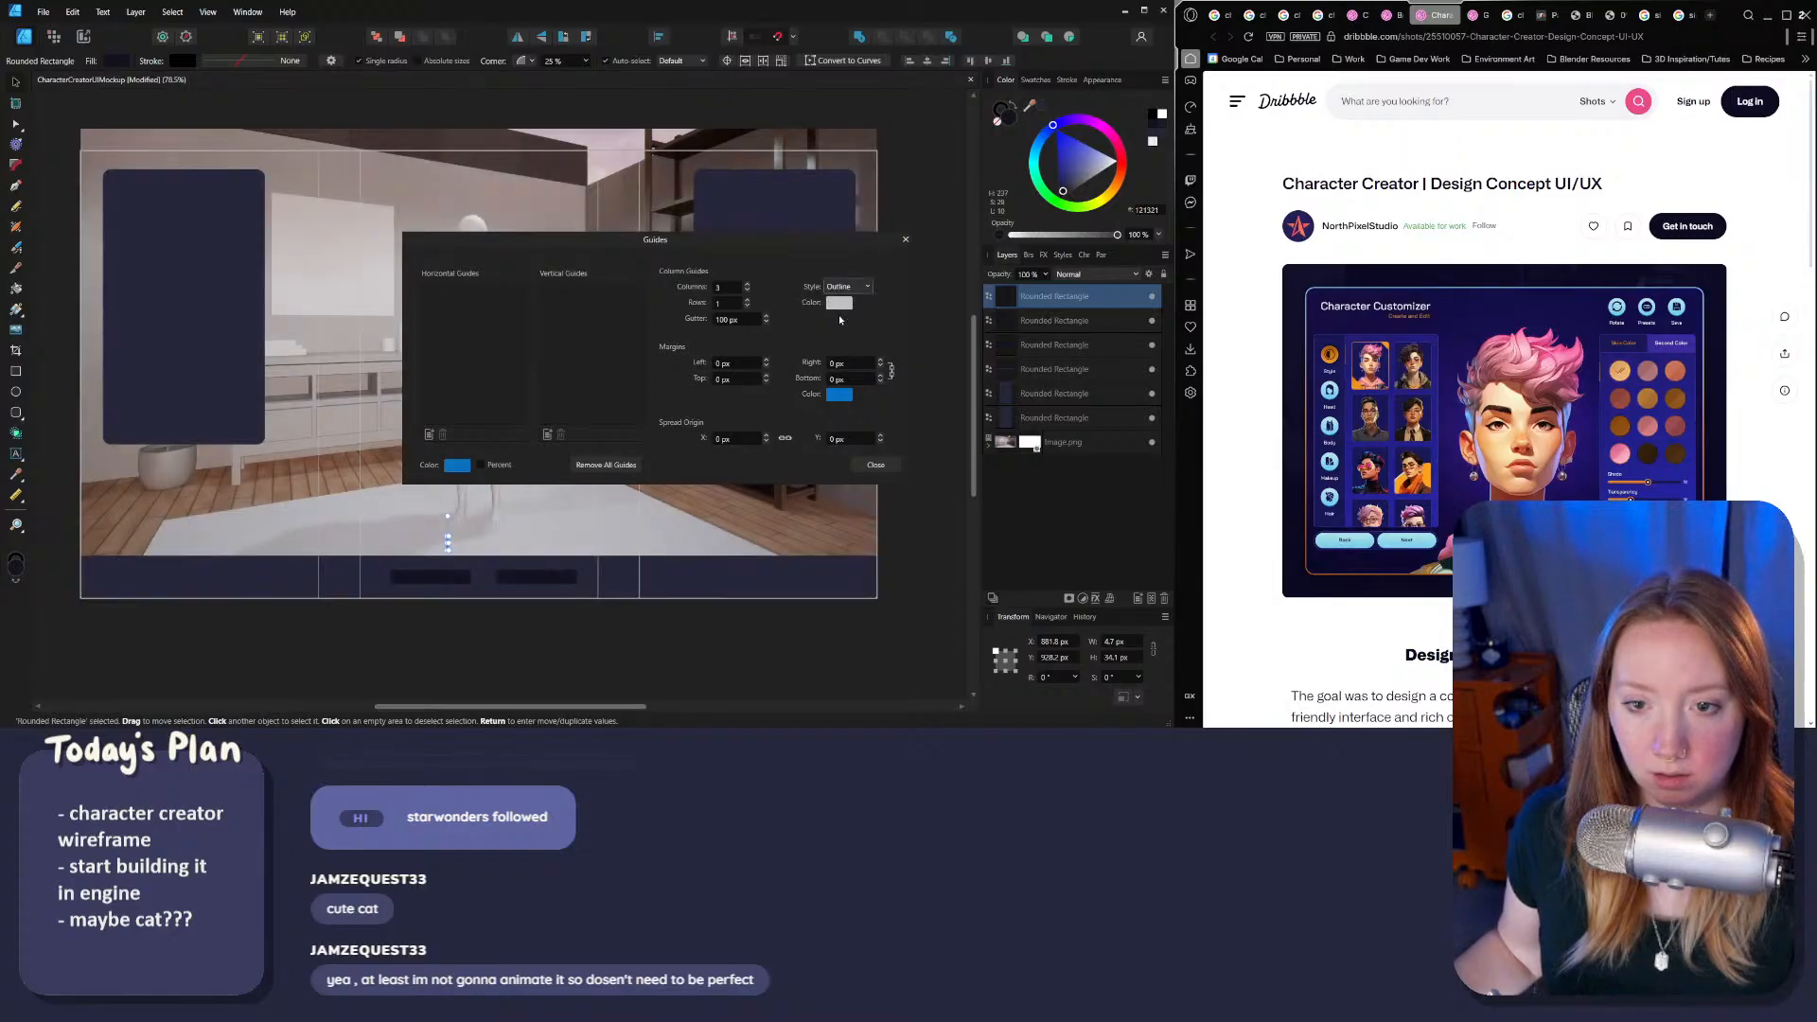
Step: Add two horizontal guides at 540 px across the page's vertical middle
{"action": "left_click_drag", "start_coordinate": [682, 240], "coordinate": [770, 247]}
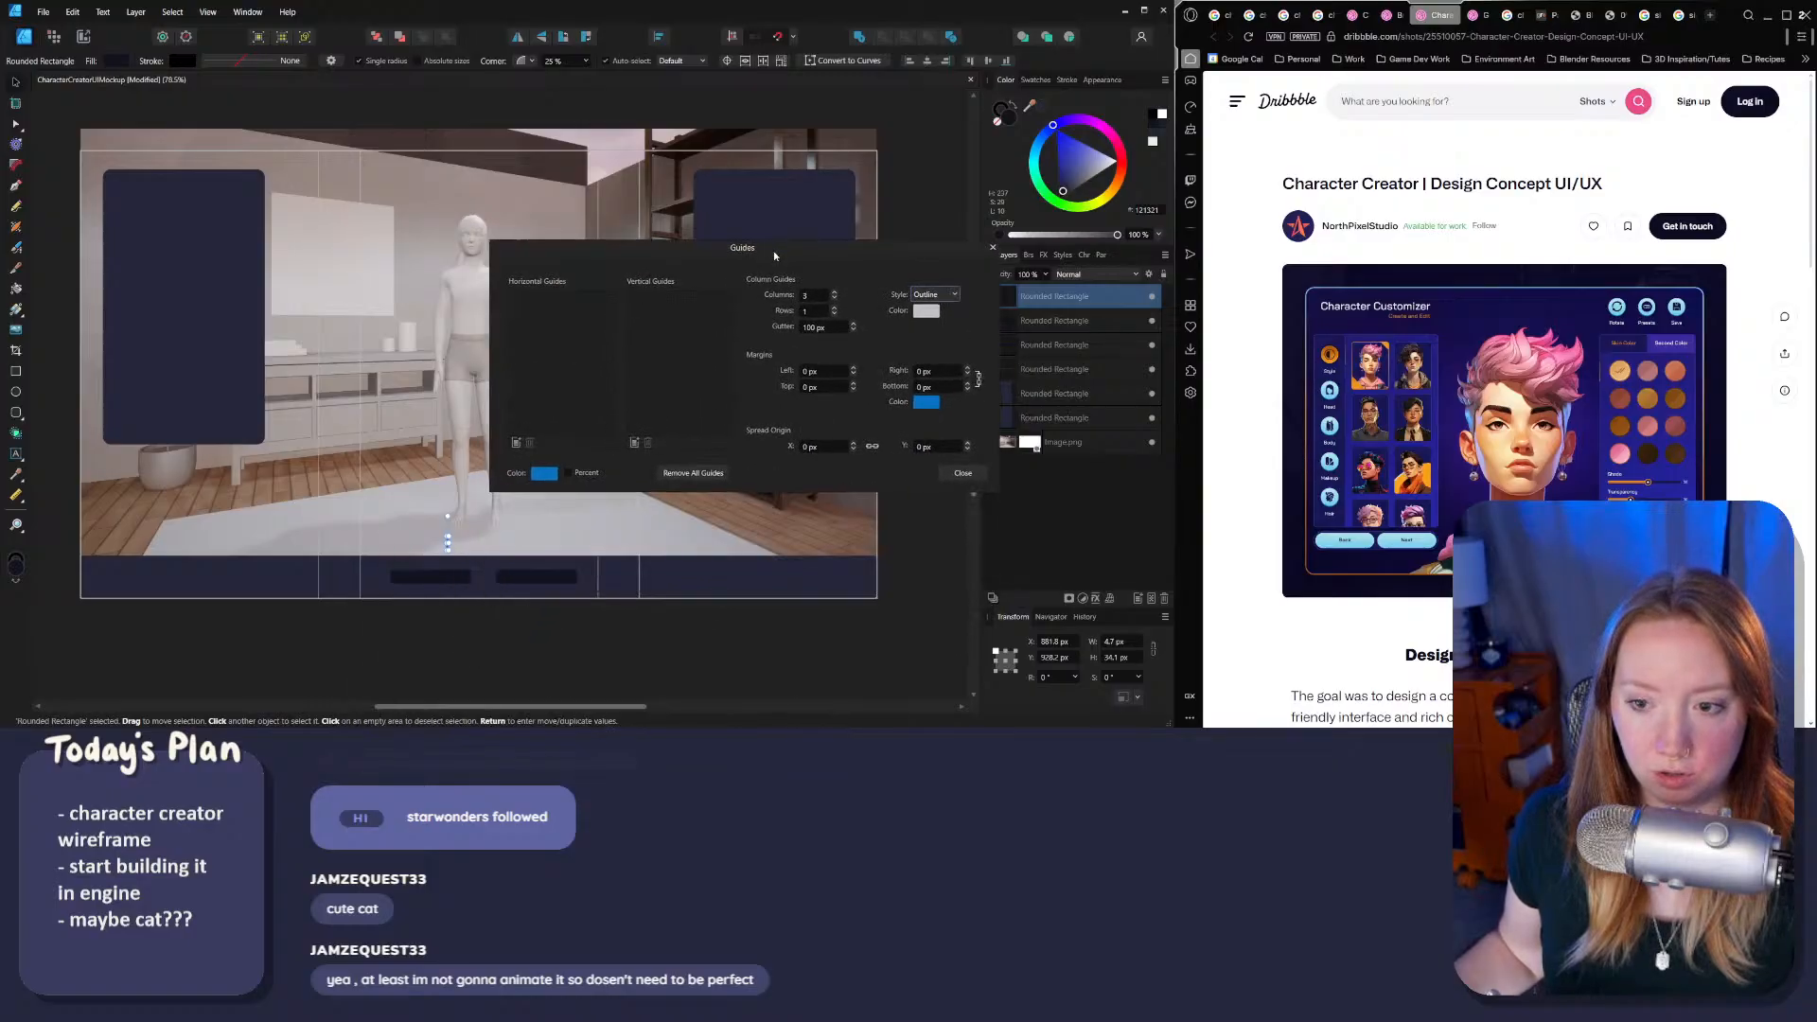
{"action": "left_click", "coordinate": [834, 327]}
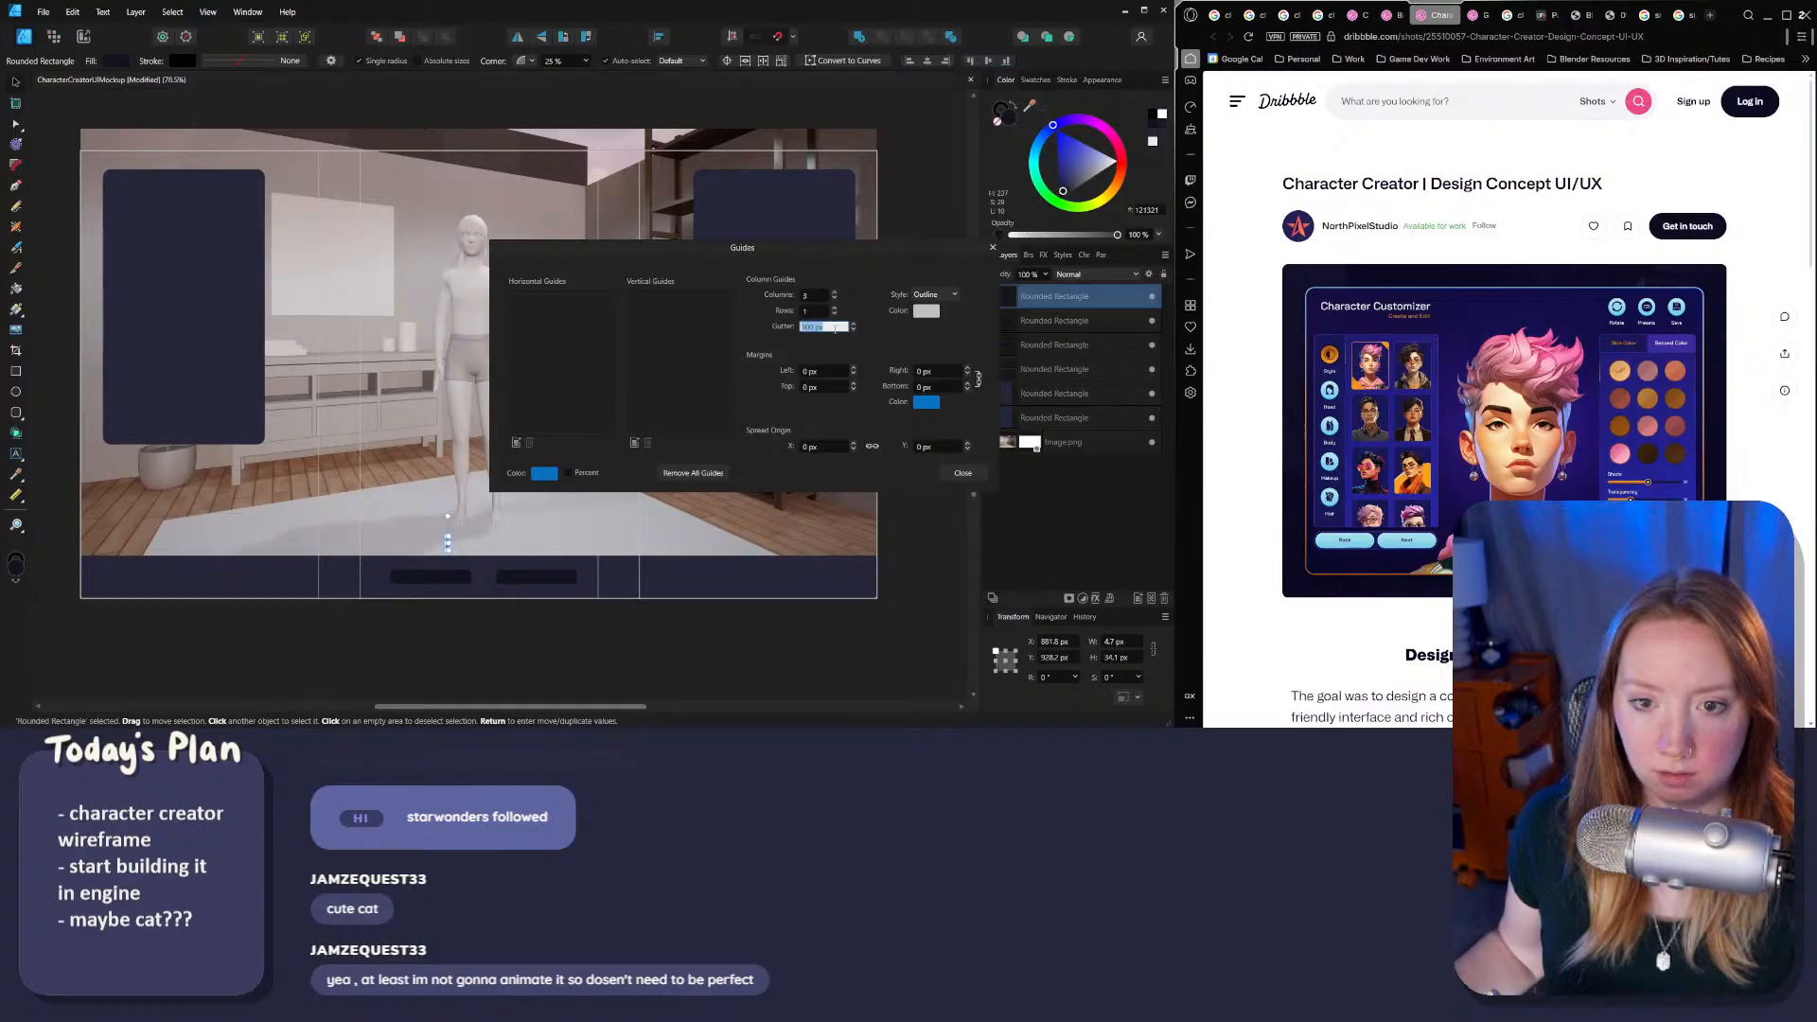
{"action": "left_click_drag", "start_coordinate": [815, 247], "coordinate": [827, 194]}
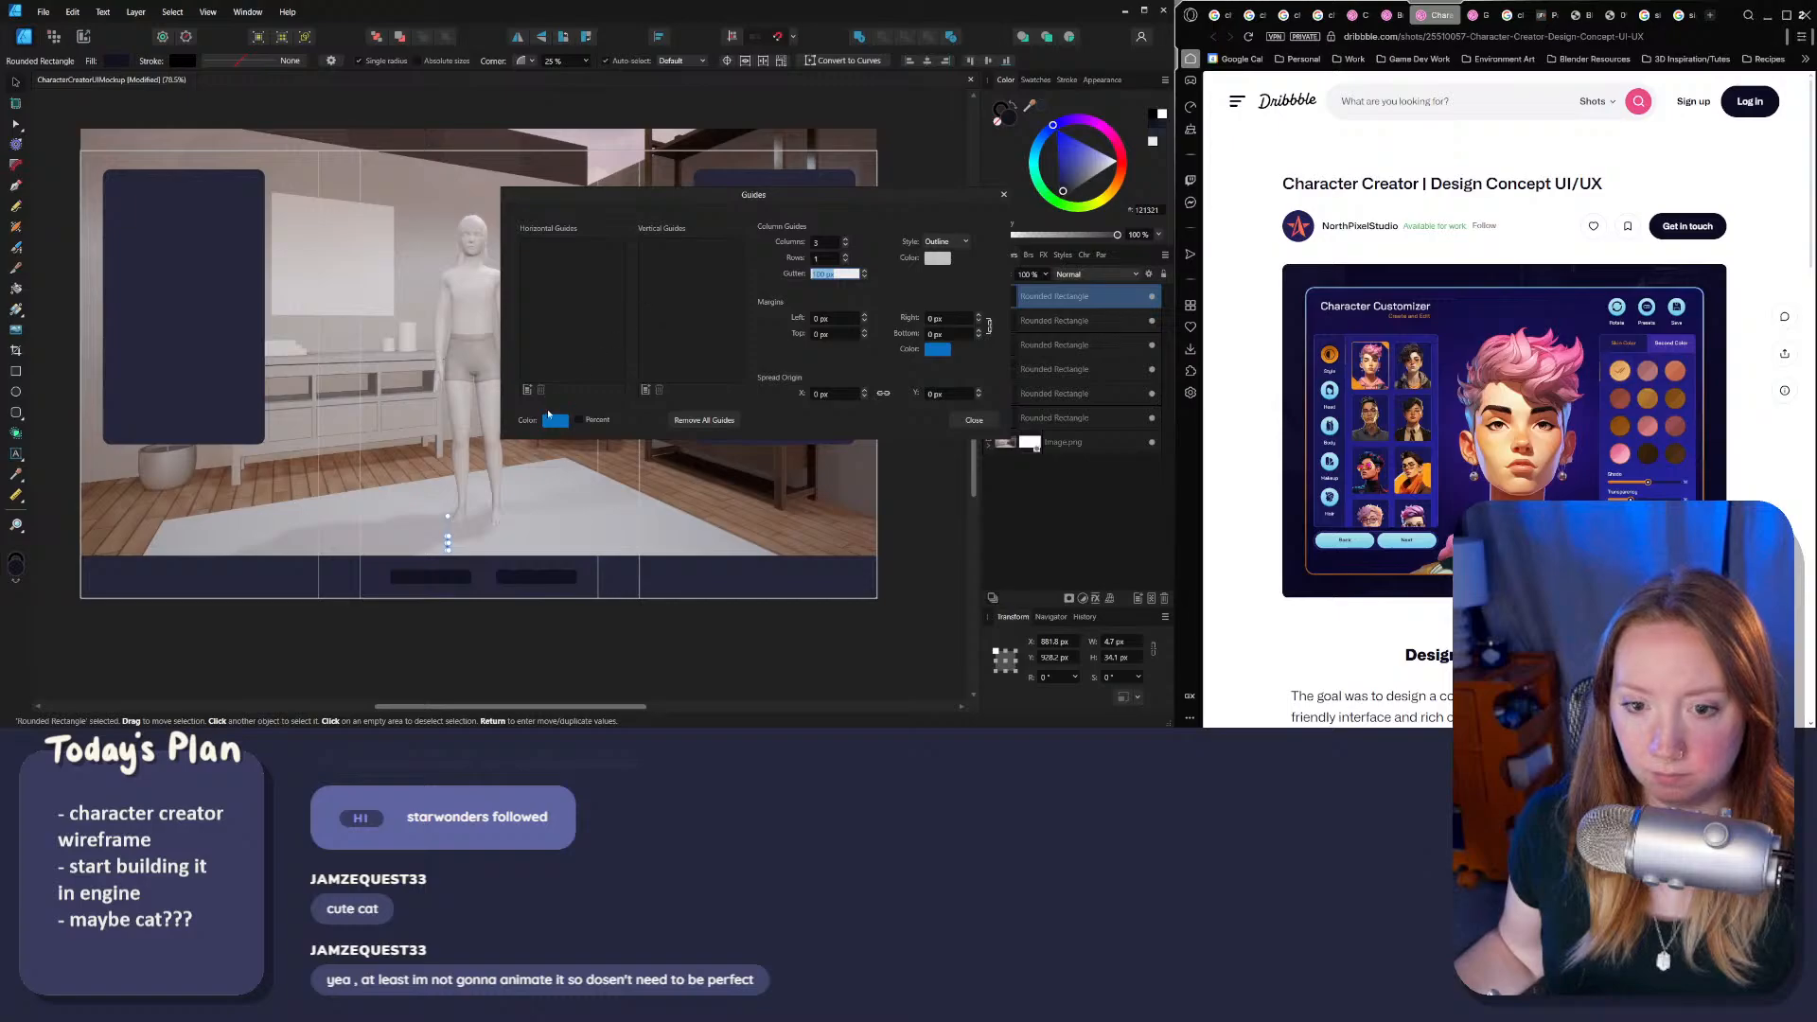
{"action": "left_click", "coordinate": [527, 389]}
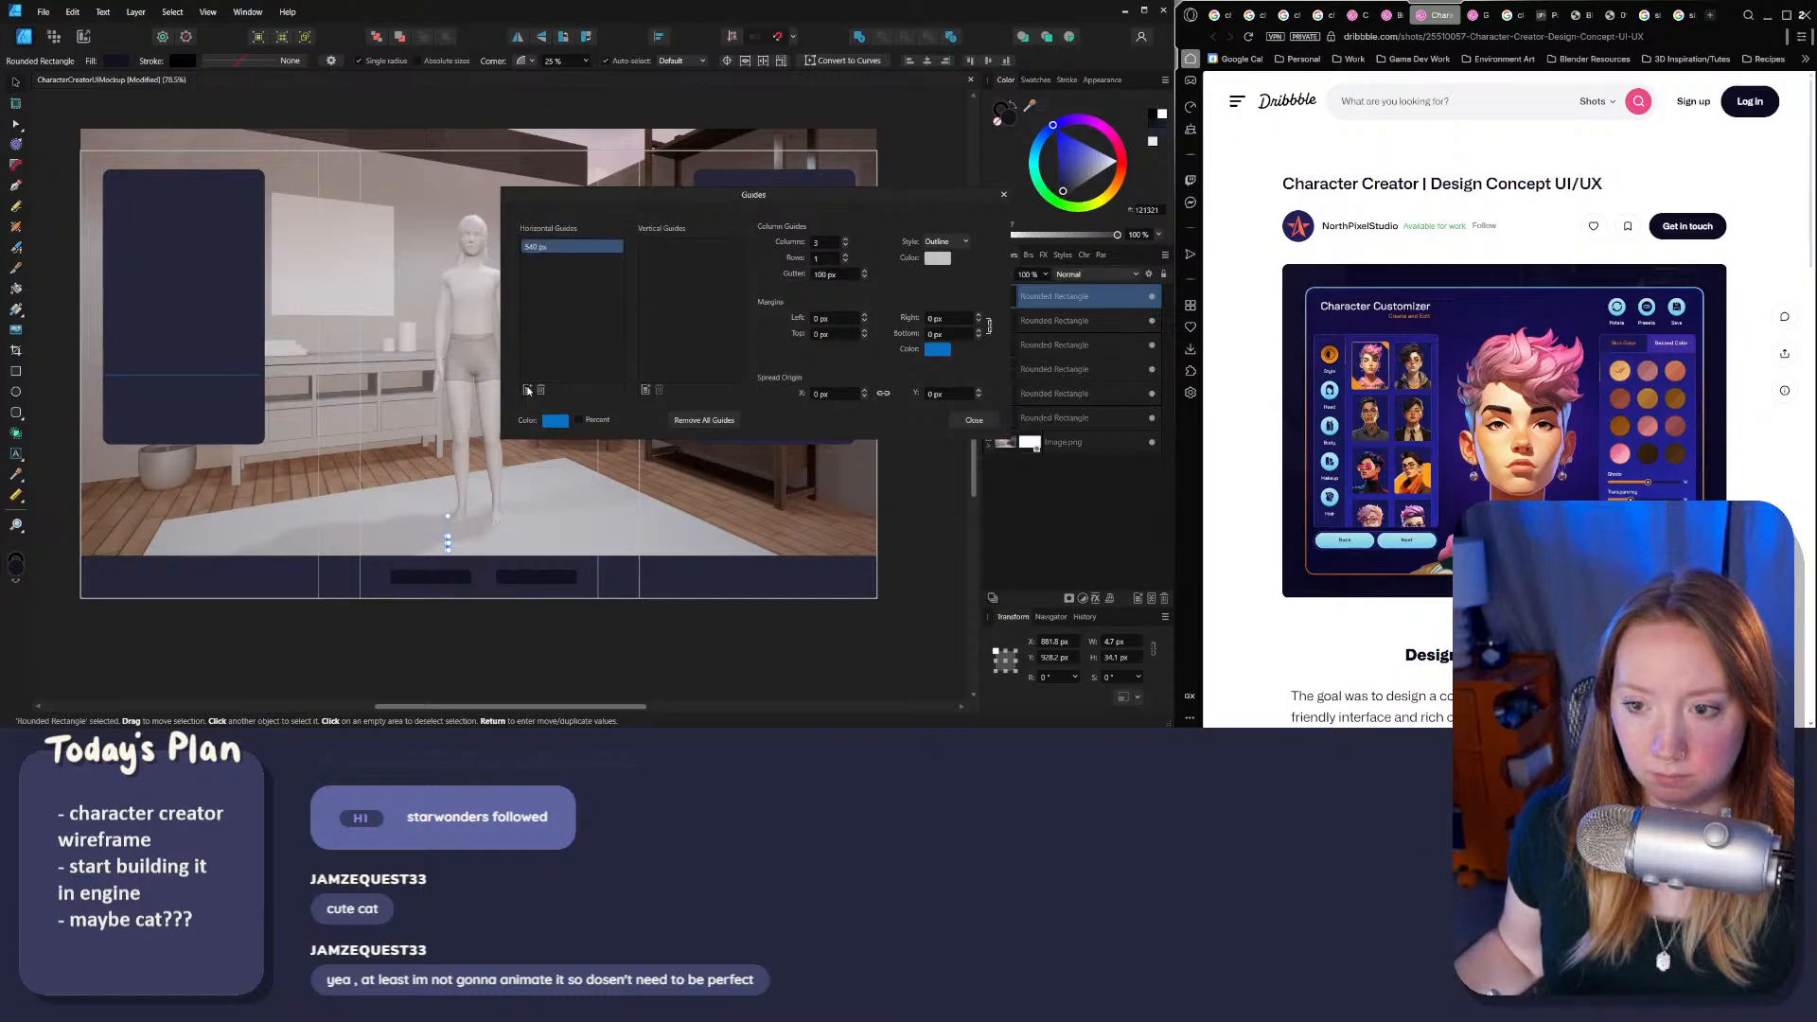
{"action": "left_click", "coordinate": [528, 390]}
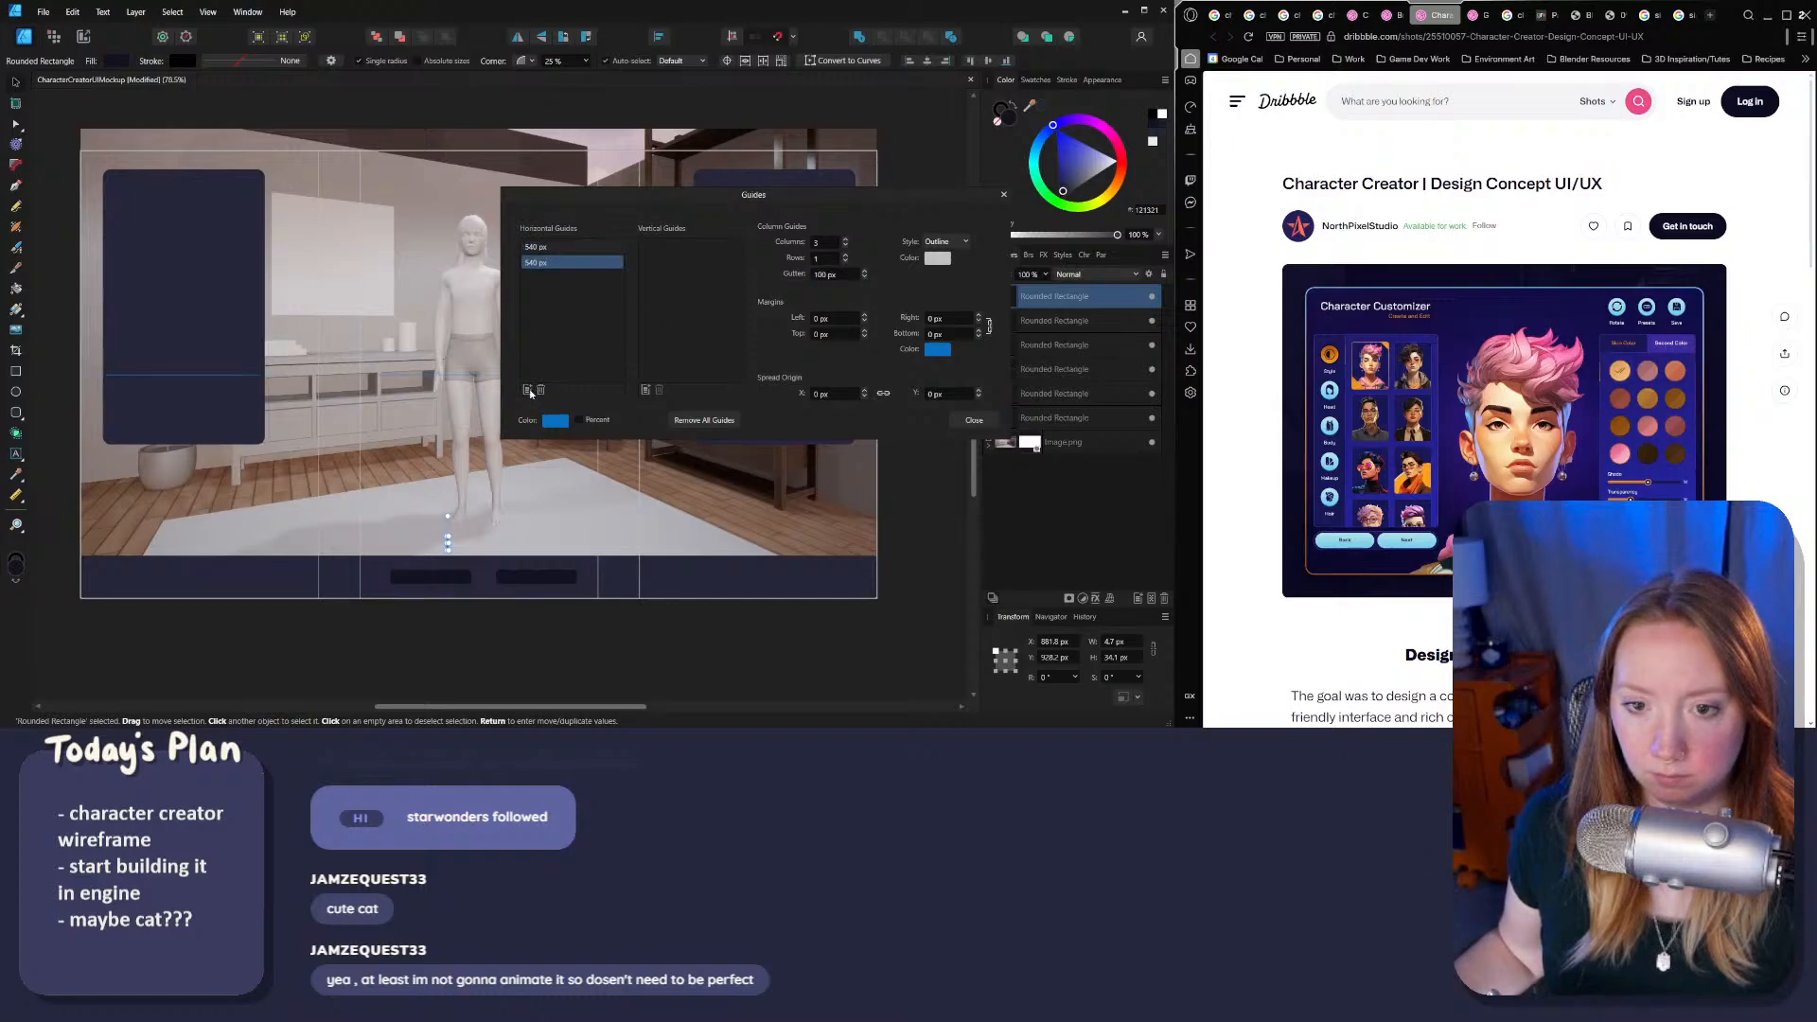
Step: Change the column guides to 2 columns and 2 rows with a 0 px gutter
{"action": "left_click", "coordinate": [846, 246]}
{"action": "left_click", "coordinate": [846, 247]}
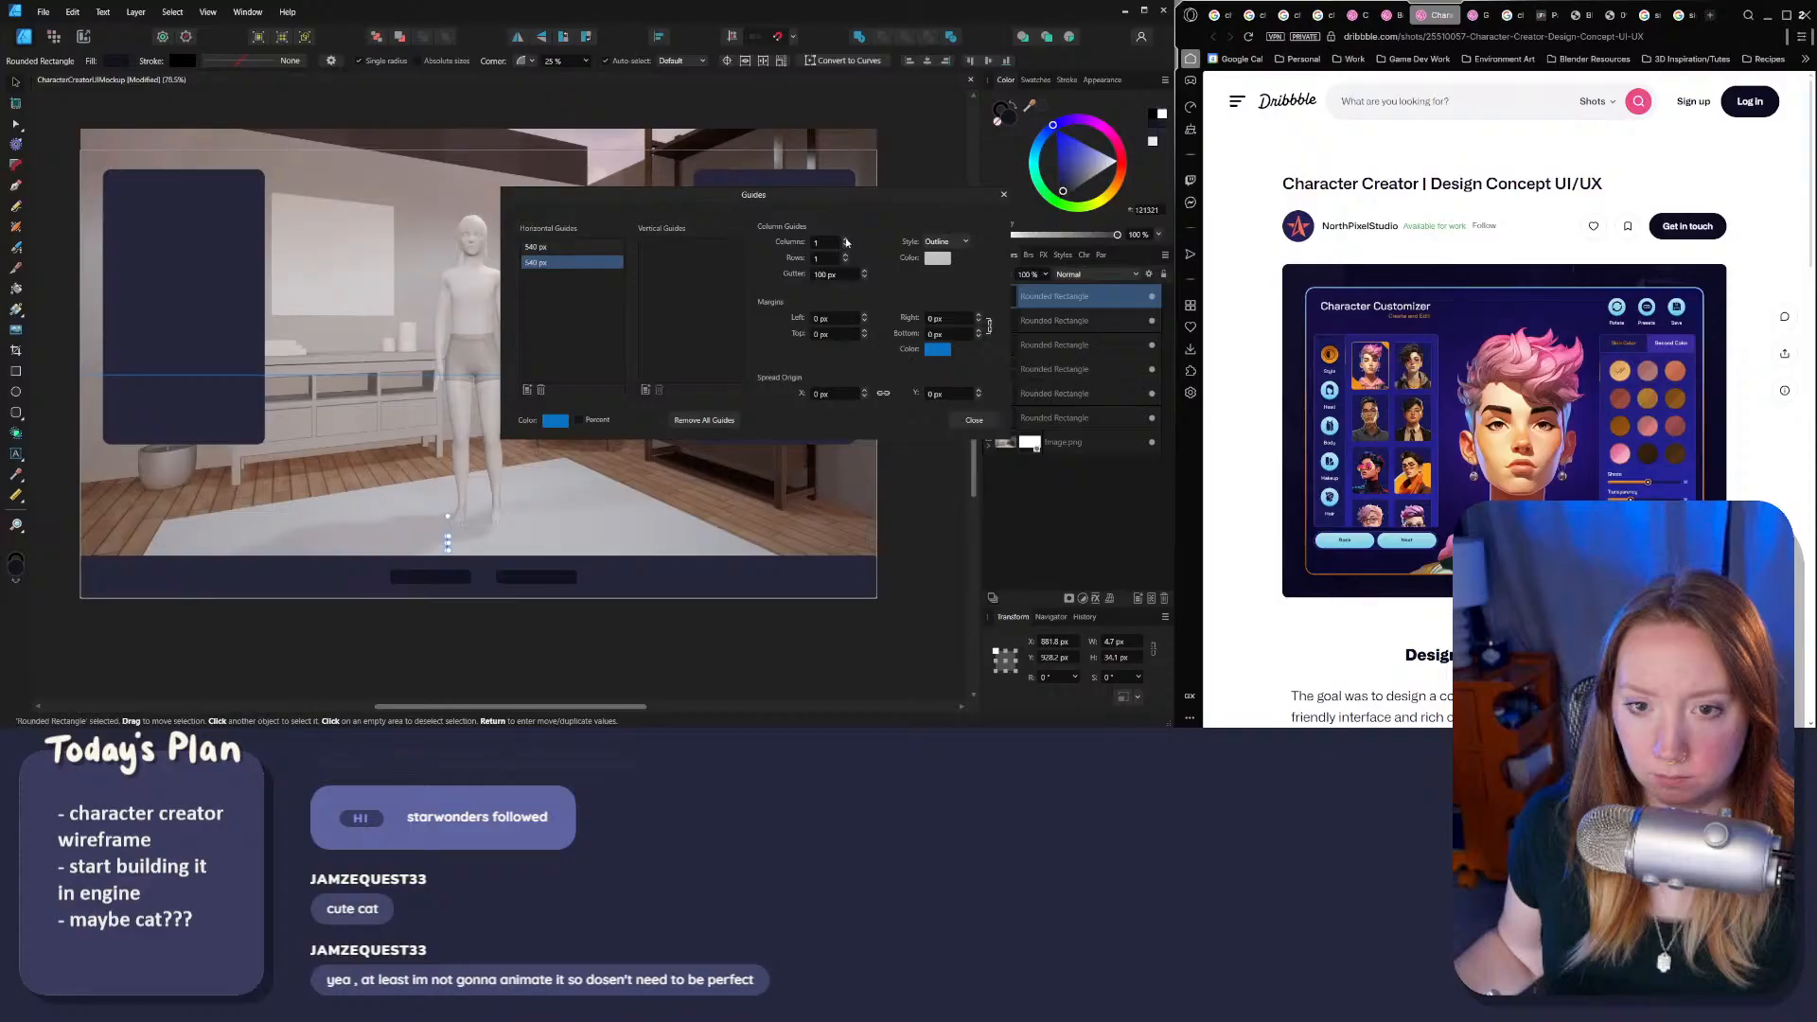
{"action": "left_click", "coordinate": [846, 242]}
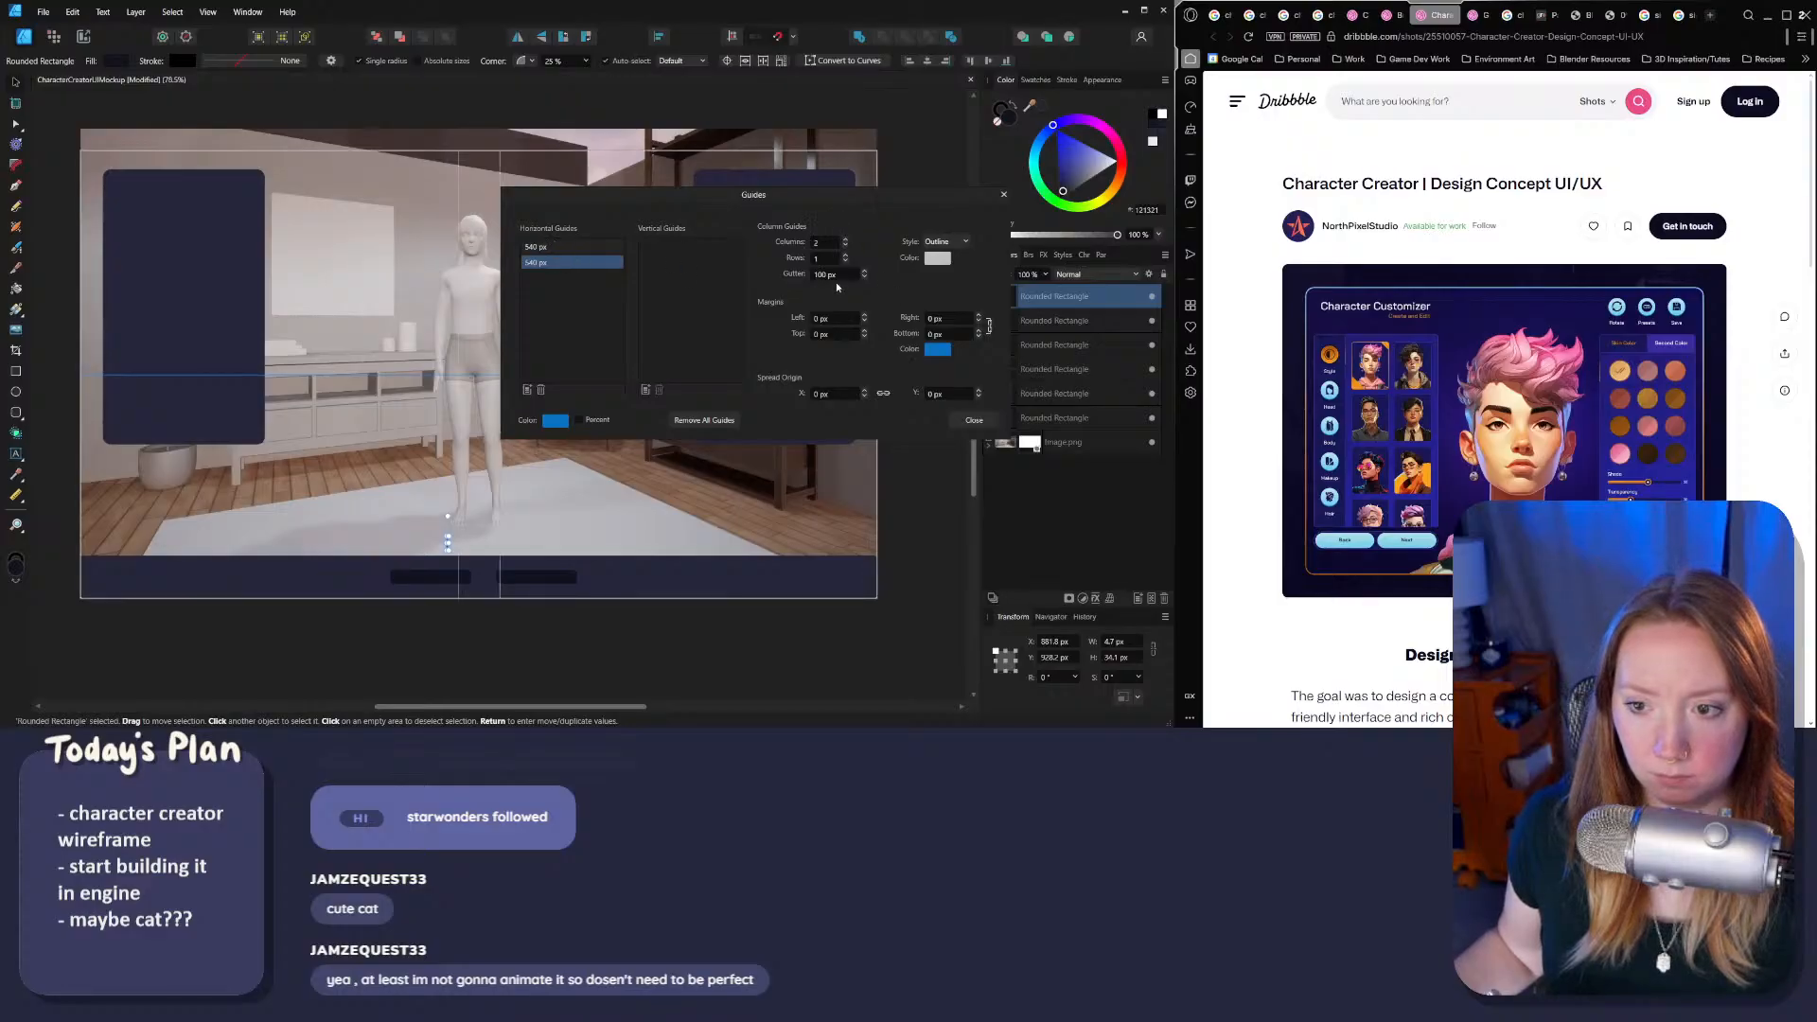
{"action": "left_click", "coordinate": [832, 274]}
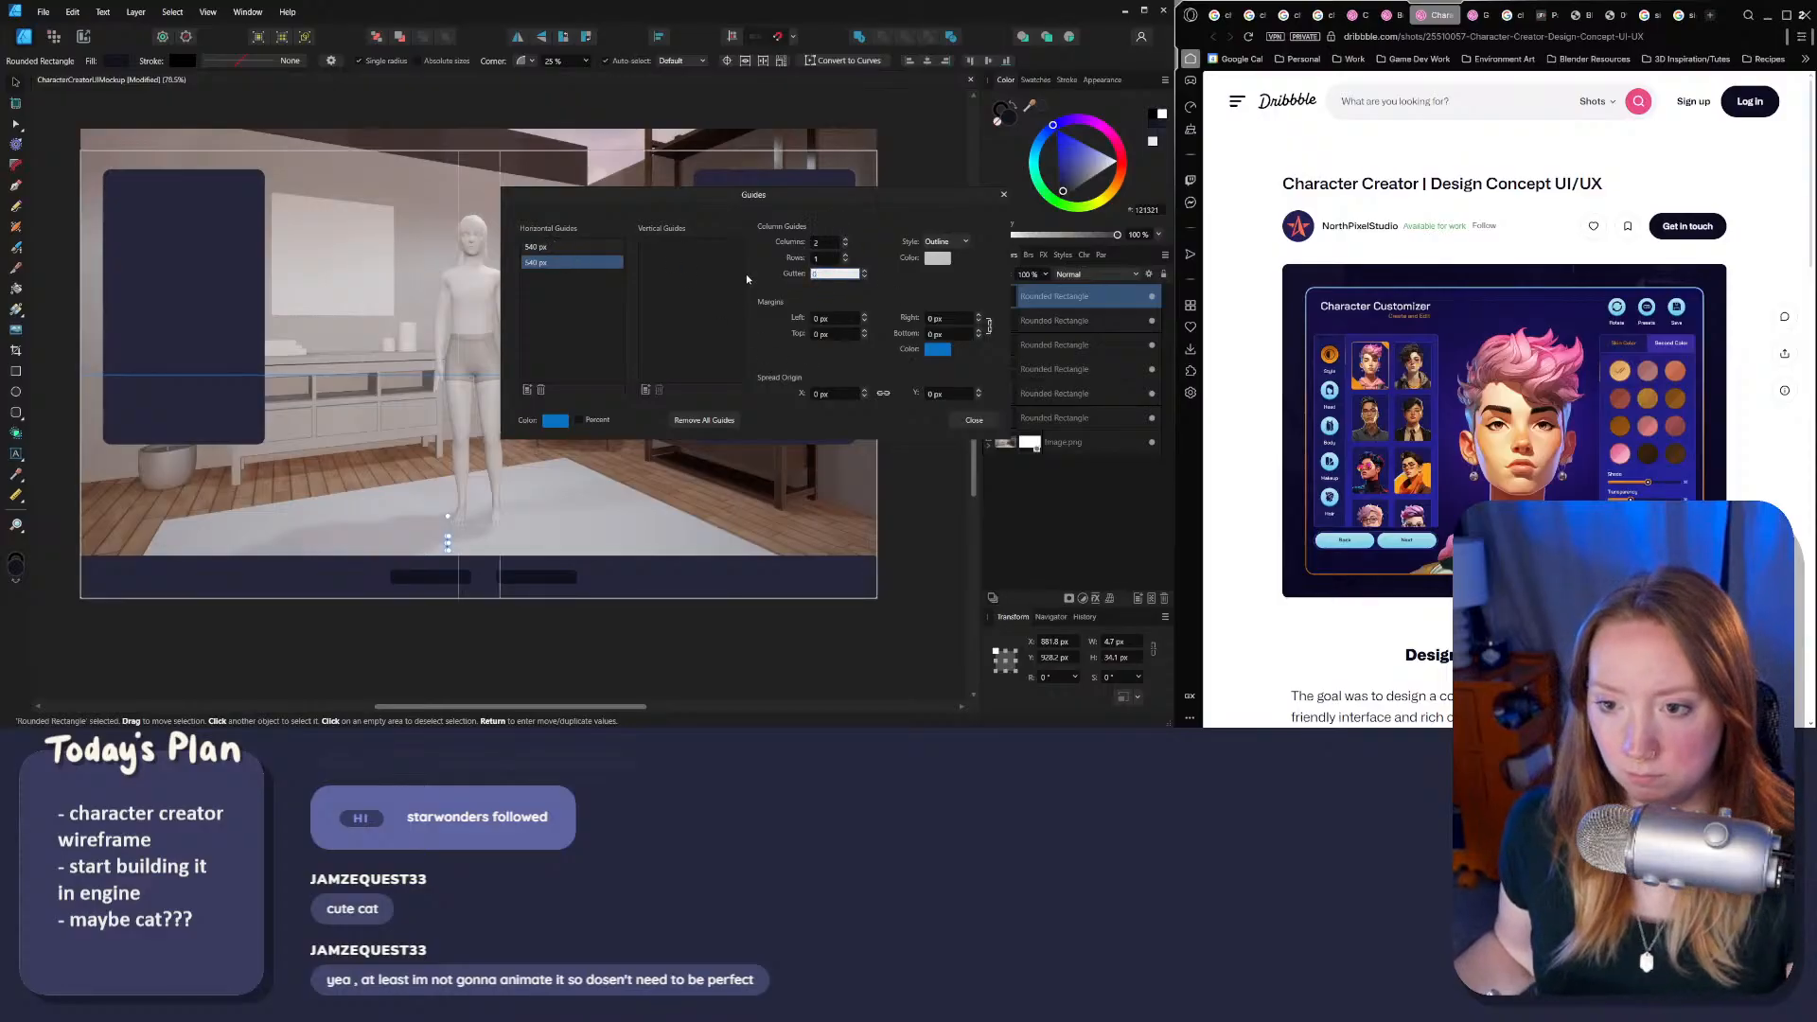
{"action": "left_click", "coordinate": [846, 258]}
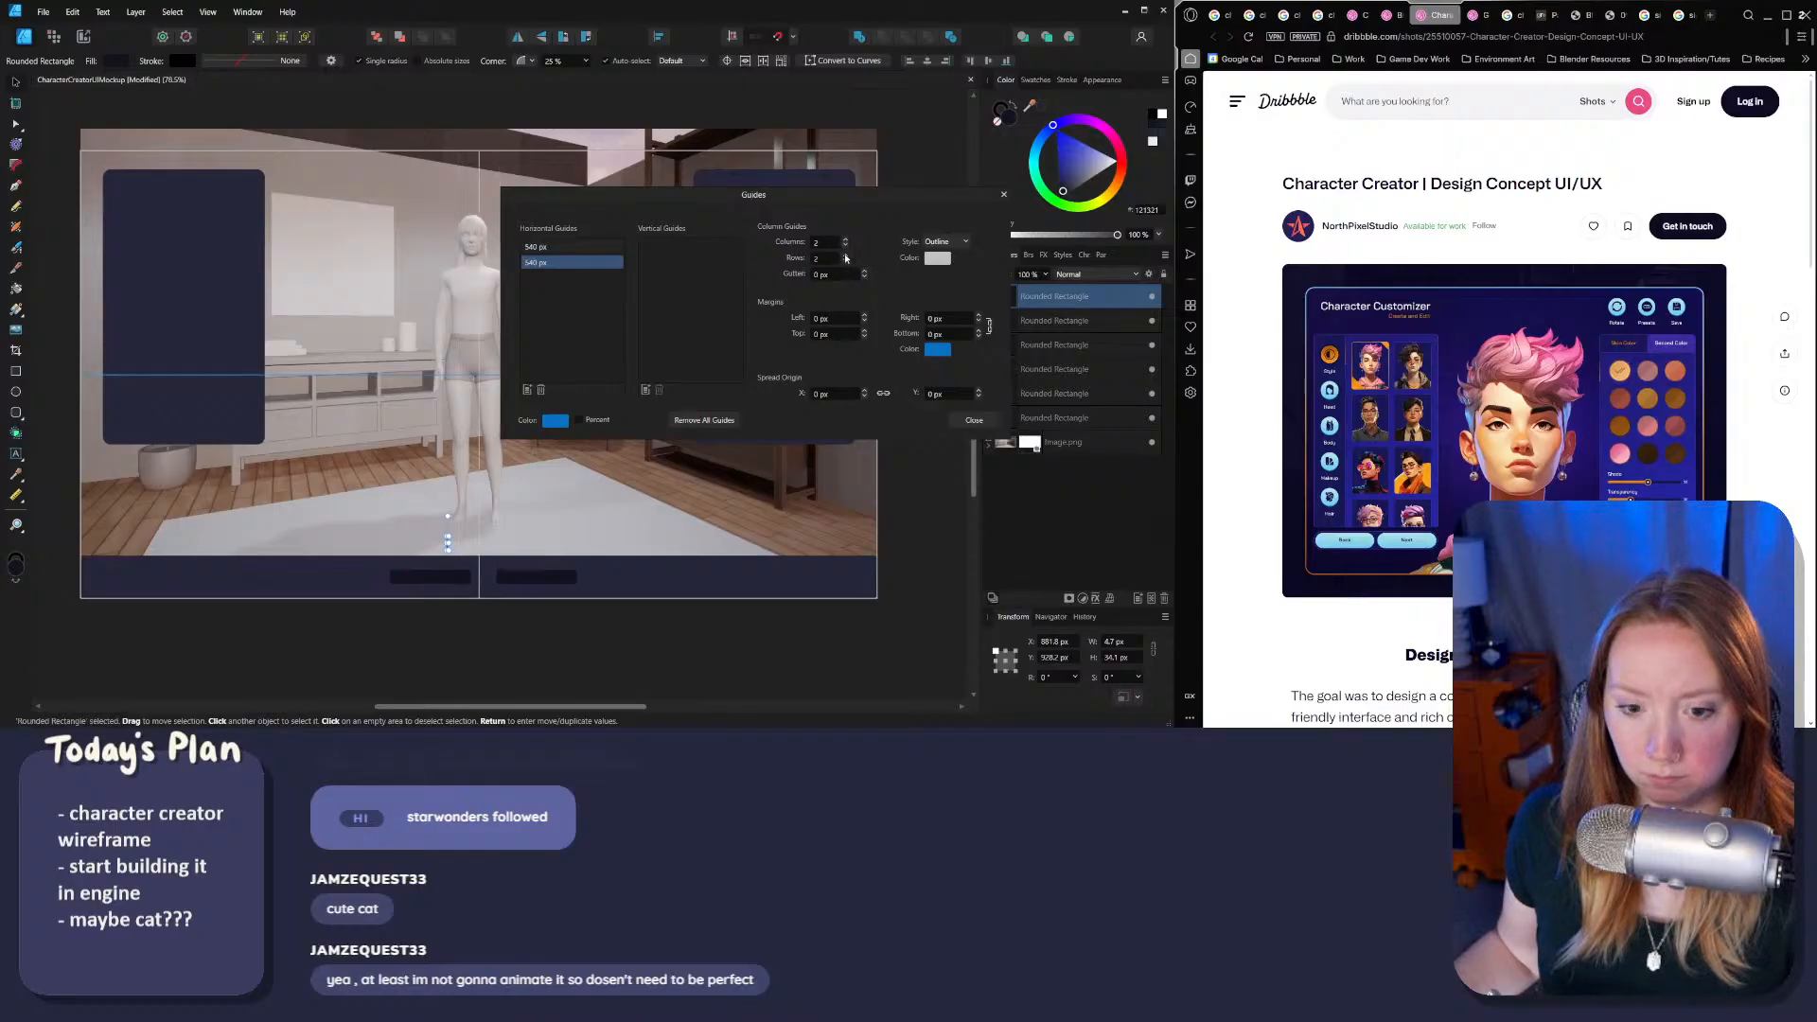
{"action": "left_click", "coordinate": [587, 246]}
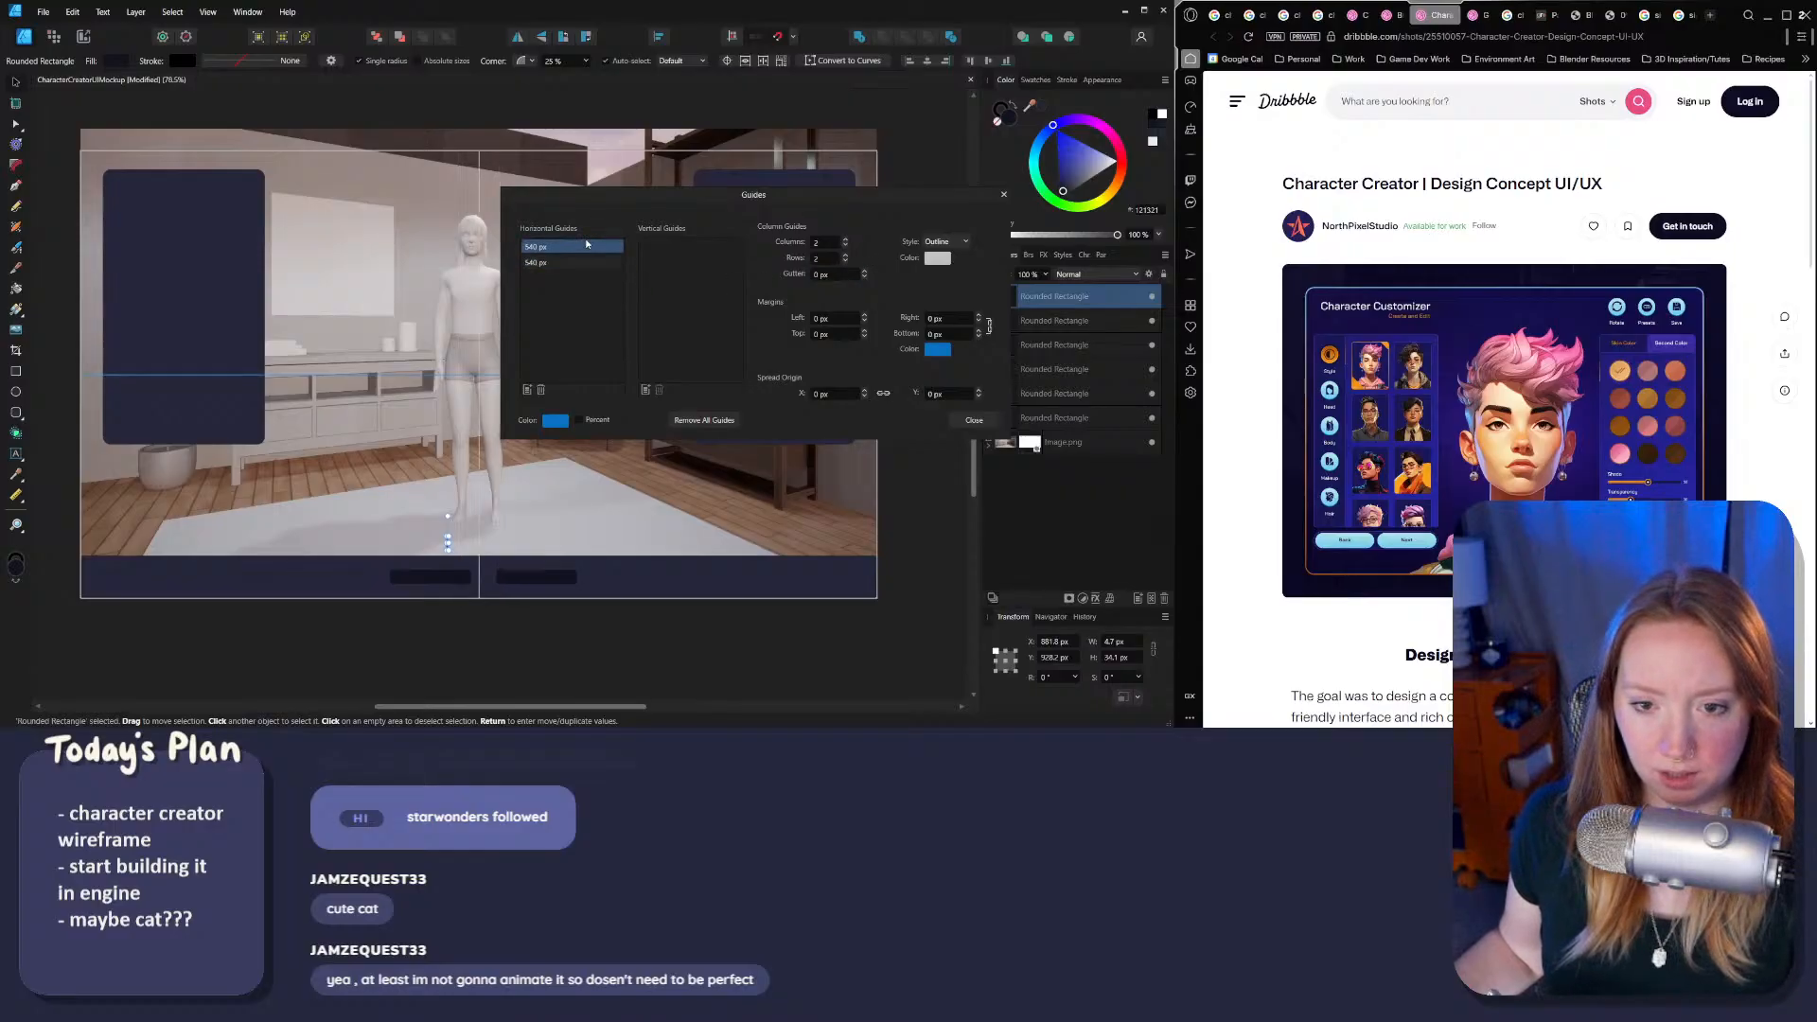
{"action": "left_click_drag", "start_coordinate": [638, 203], "coordinate": [550, 242]}
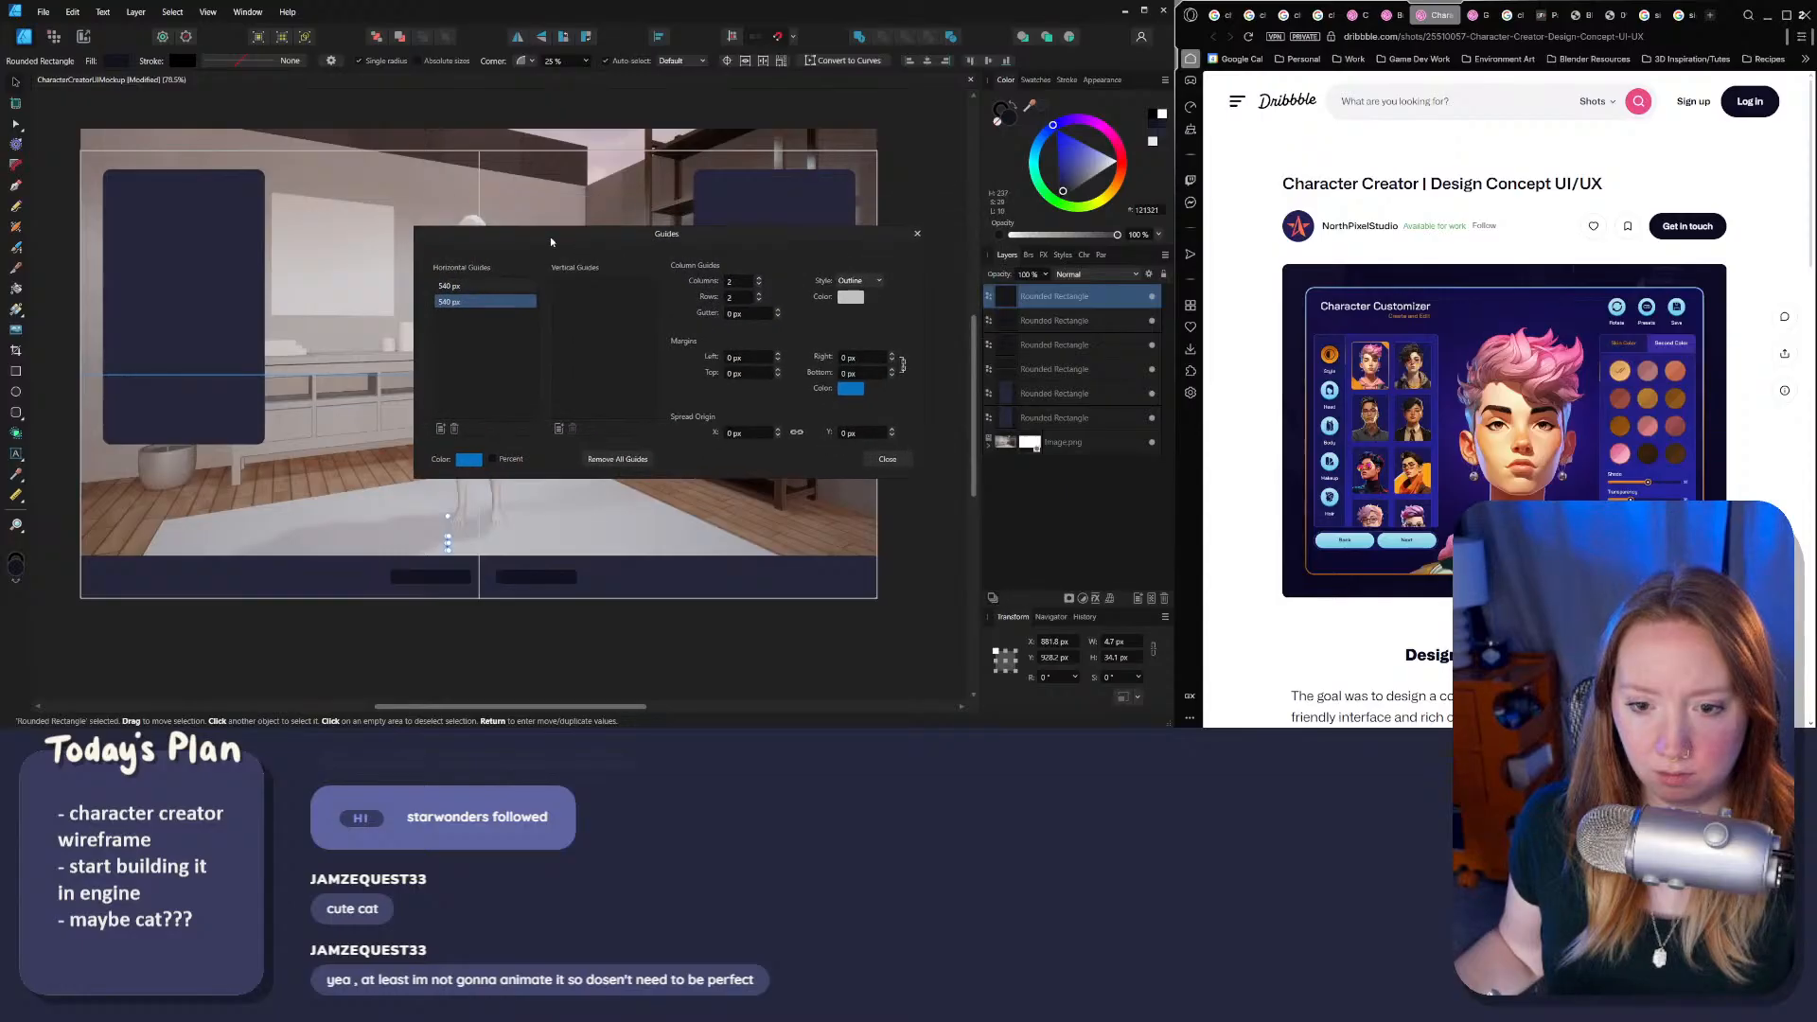
{"action": "left_click", "coordinate": [887, 458]}
Step: Delete the thin marker bar above the bottom bar
{"action": "left_click", "coordinate": [395, 674]}
{"action": "left_click", "coordinate": [447, 552]}
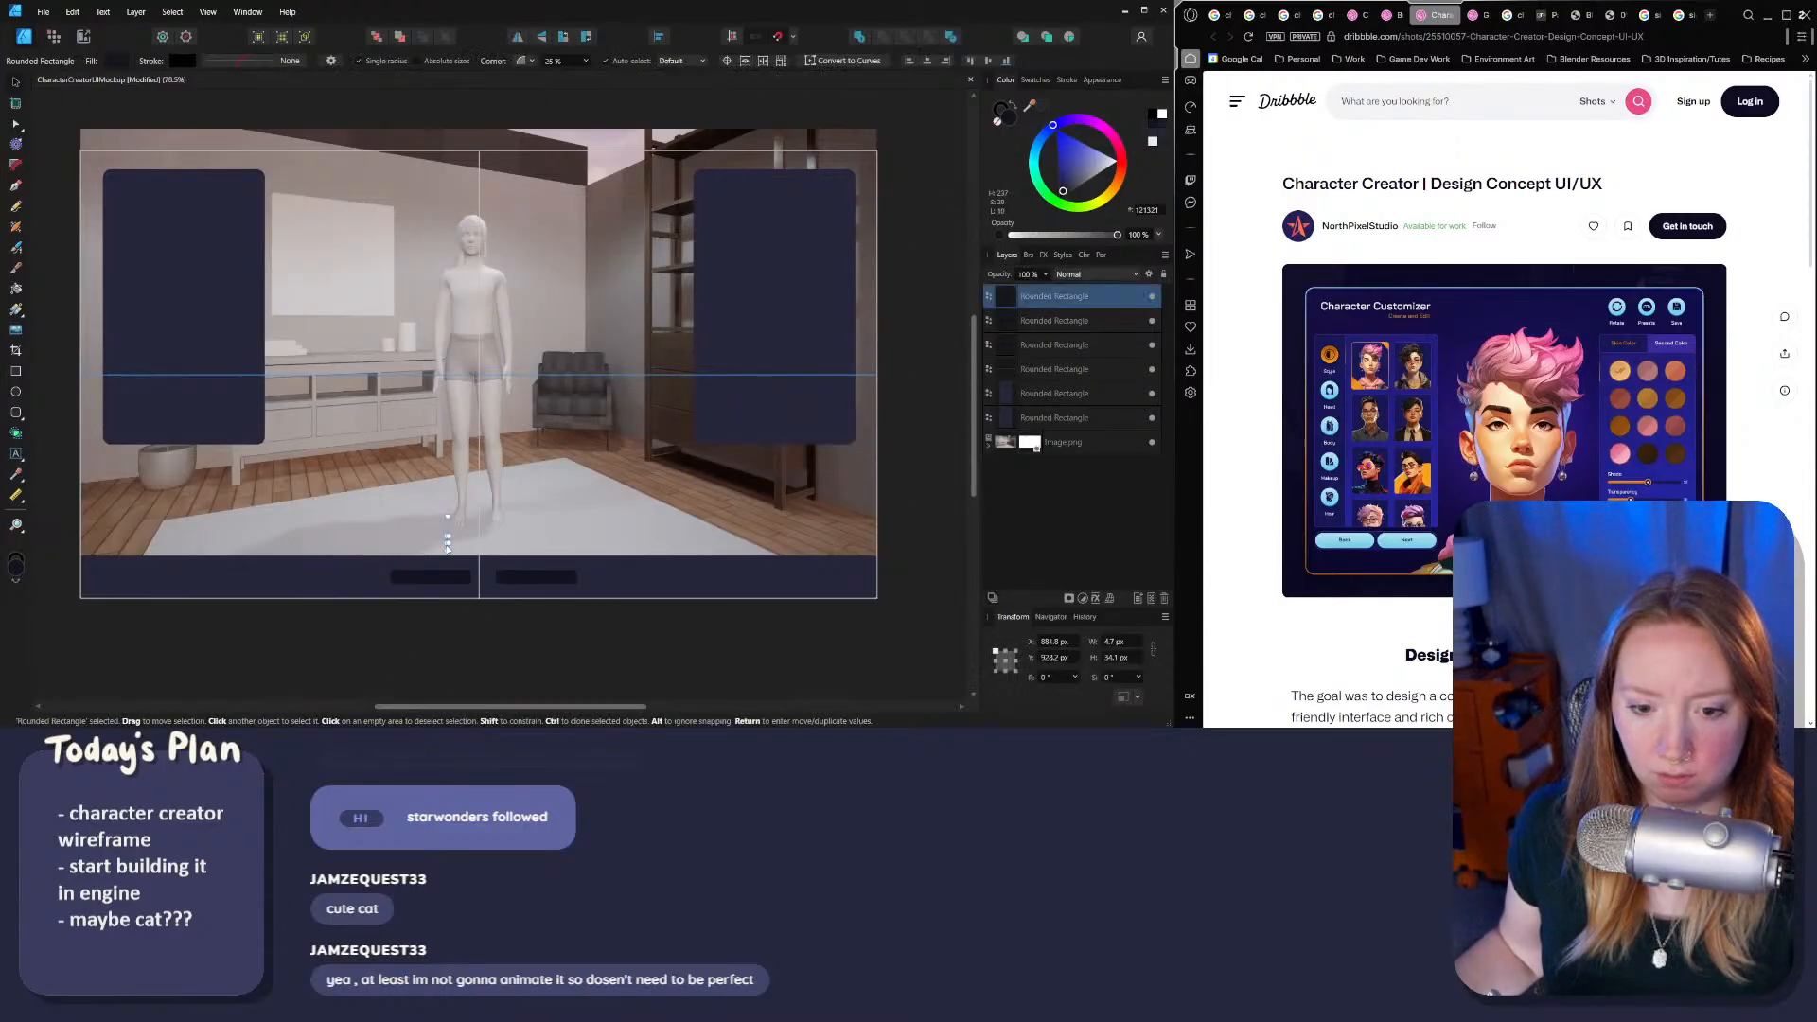
{"action": "scroll", "coordinate": [449, 553], "scroll_direction": "up", "scroll_amount": 3, "text": "ctrl"}
{"action": "key", "text": "Delete"}
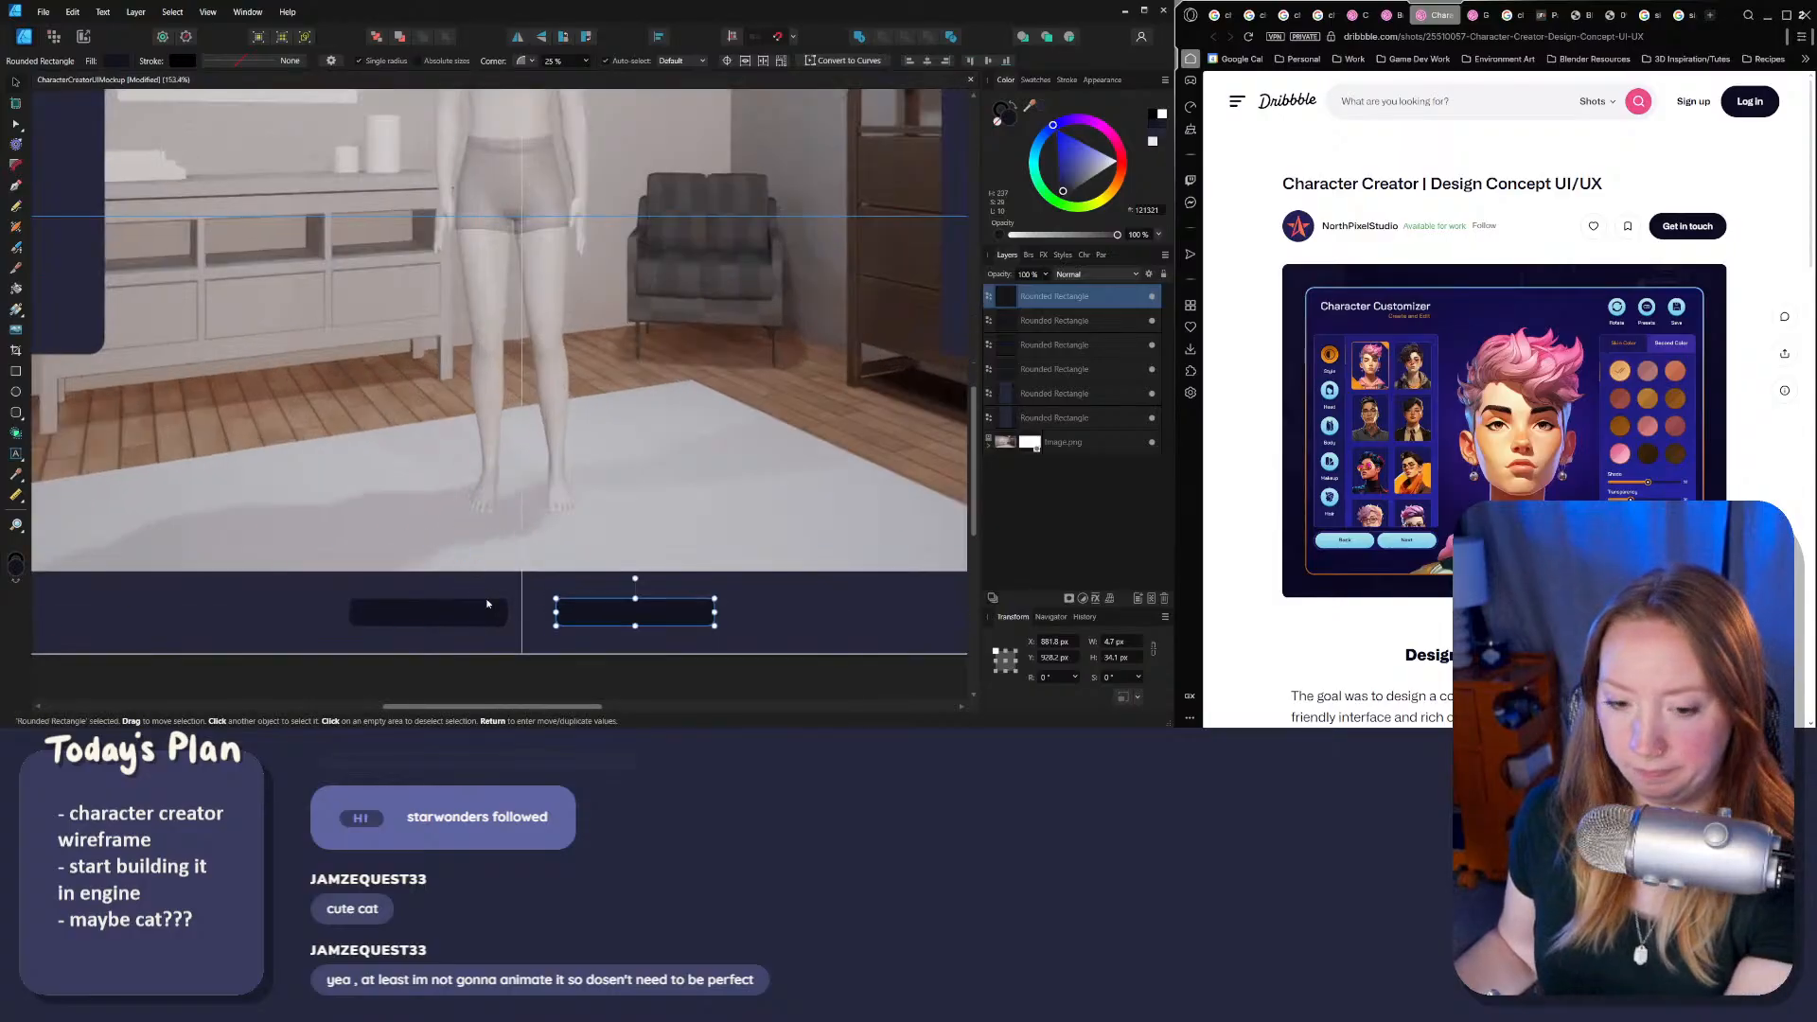
Step: Move the right button inward to about X 977.5 px so both buttons sit evenly around the vertical centre guide
{"action": "left_click_drag", "start_coordinate": [597, 616], "coordinate": [579, 608]}
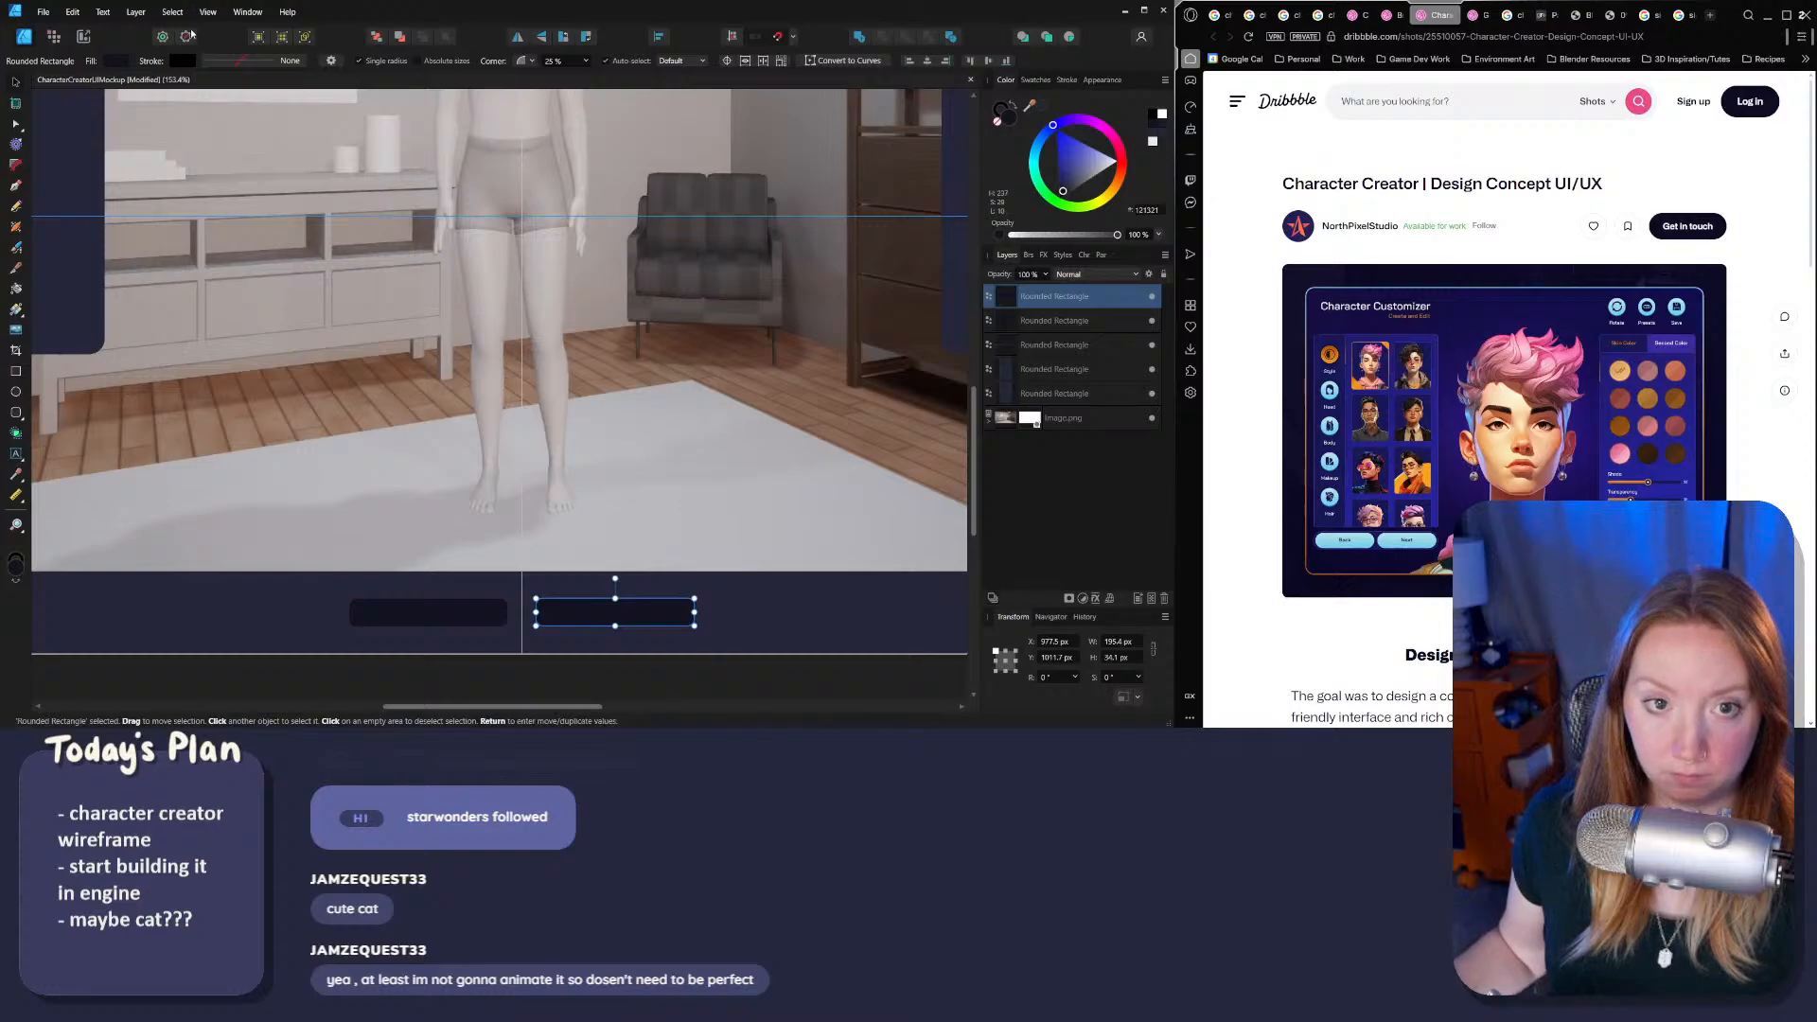
{"action": "left_click", "coordinate": [793, 37]}
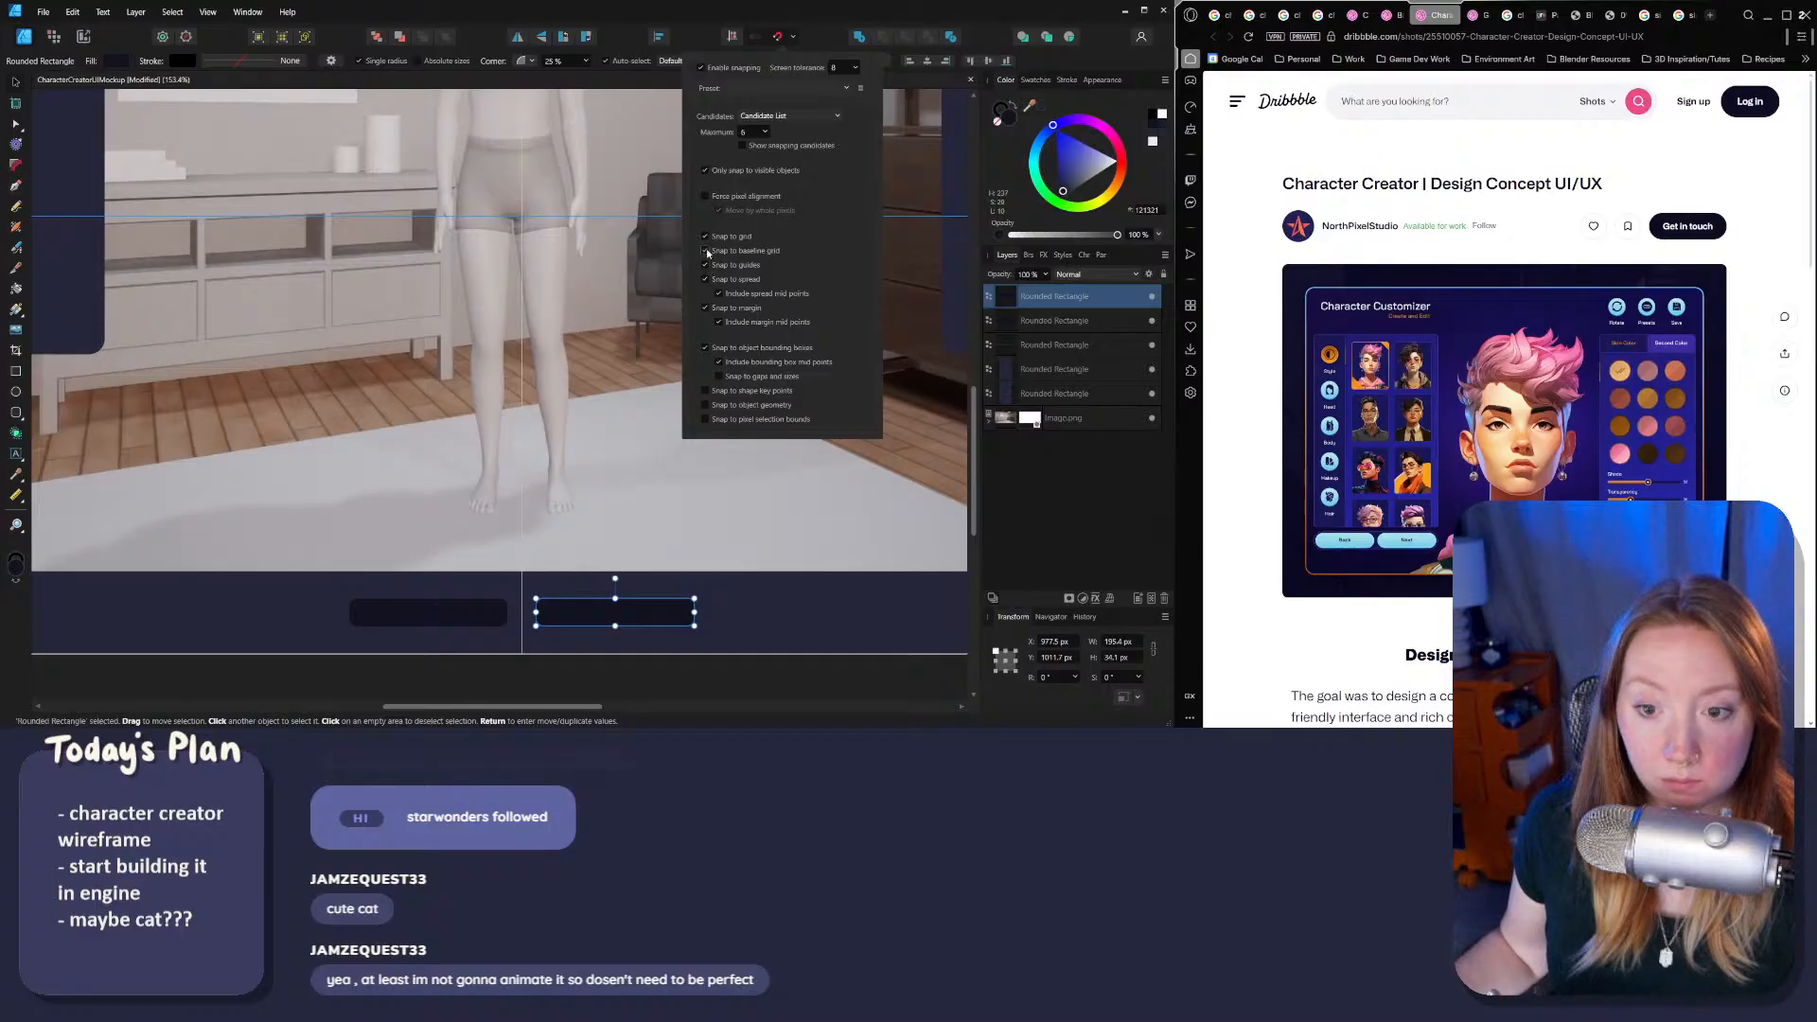
{"action": "left_click_drag", "start_coordinate": [582, 626], "coordinate": [581, 621]}
{"action": "left_click", "coordinate": [551, 661]}
{"action": "scroll", "coordinate": [549, 667], "scroll_direction": "down", "scroll_amount": 5, "text": "ctrl"}
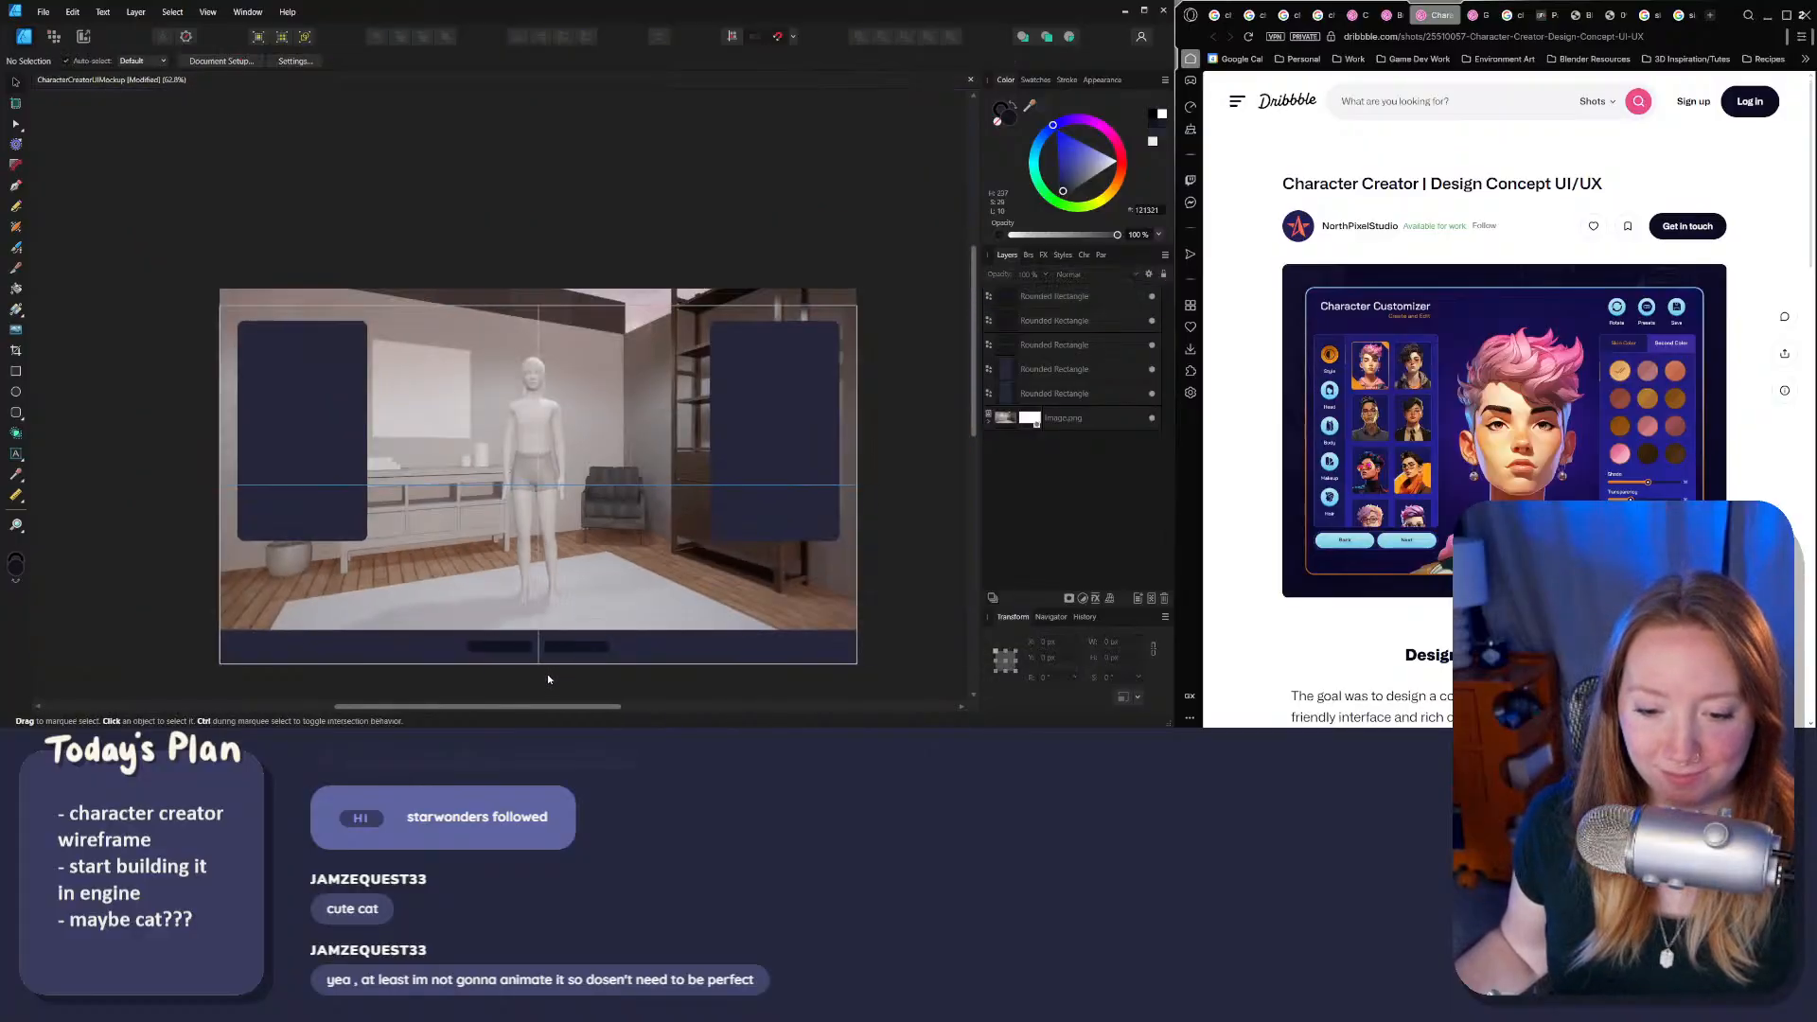
{"action": "scroll", "coordinate": [547, 673], "scroll_direction": "up", "scroll_amount": 6, "text": "ctrl"}
{"action": "mouse_move", "coordinate": [630, 463]}
{"action": "left_mouse_down"}
{"action": "mouse_move", "coordinate": [604, 464]}
{"action": "mouse_move", "coordinate": [627, 473]}
{"action": "left_mouse_up"}
{"action": "left_click", "coordinate": [538, 649]}
{"action": "scroll", "coordinate": [567, 568], "scroll_direction": "down", "scroll_amount": 5, "text": "ctrl"}
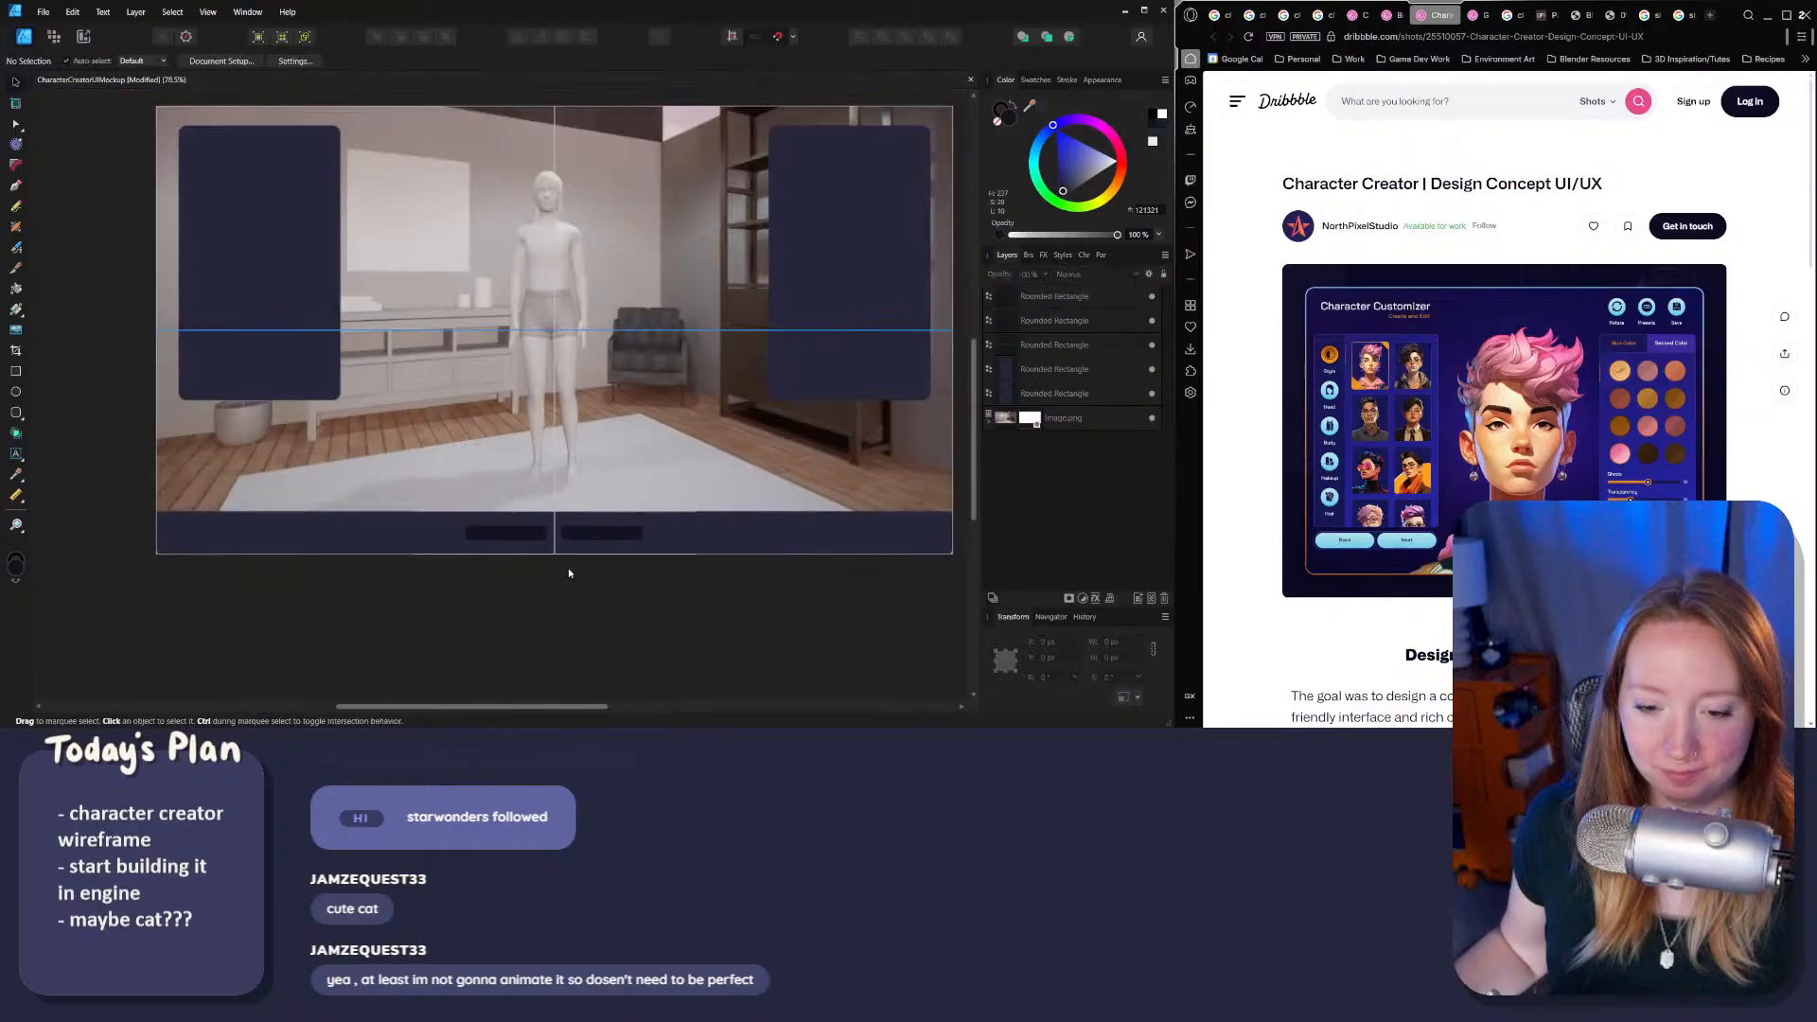
{"action": "scroll", "coordinate": [606, 578], "scroll_direction": "down", "scroll_amount": 3, "text": "ctrl"}
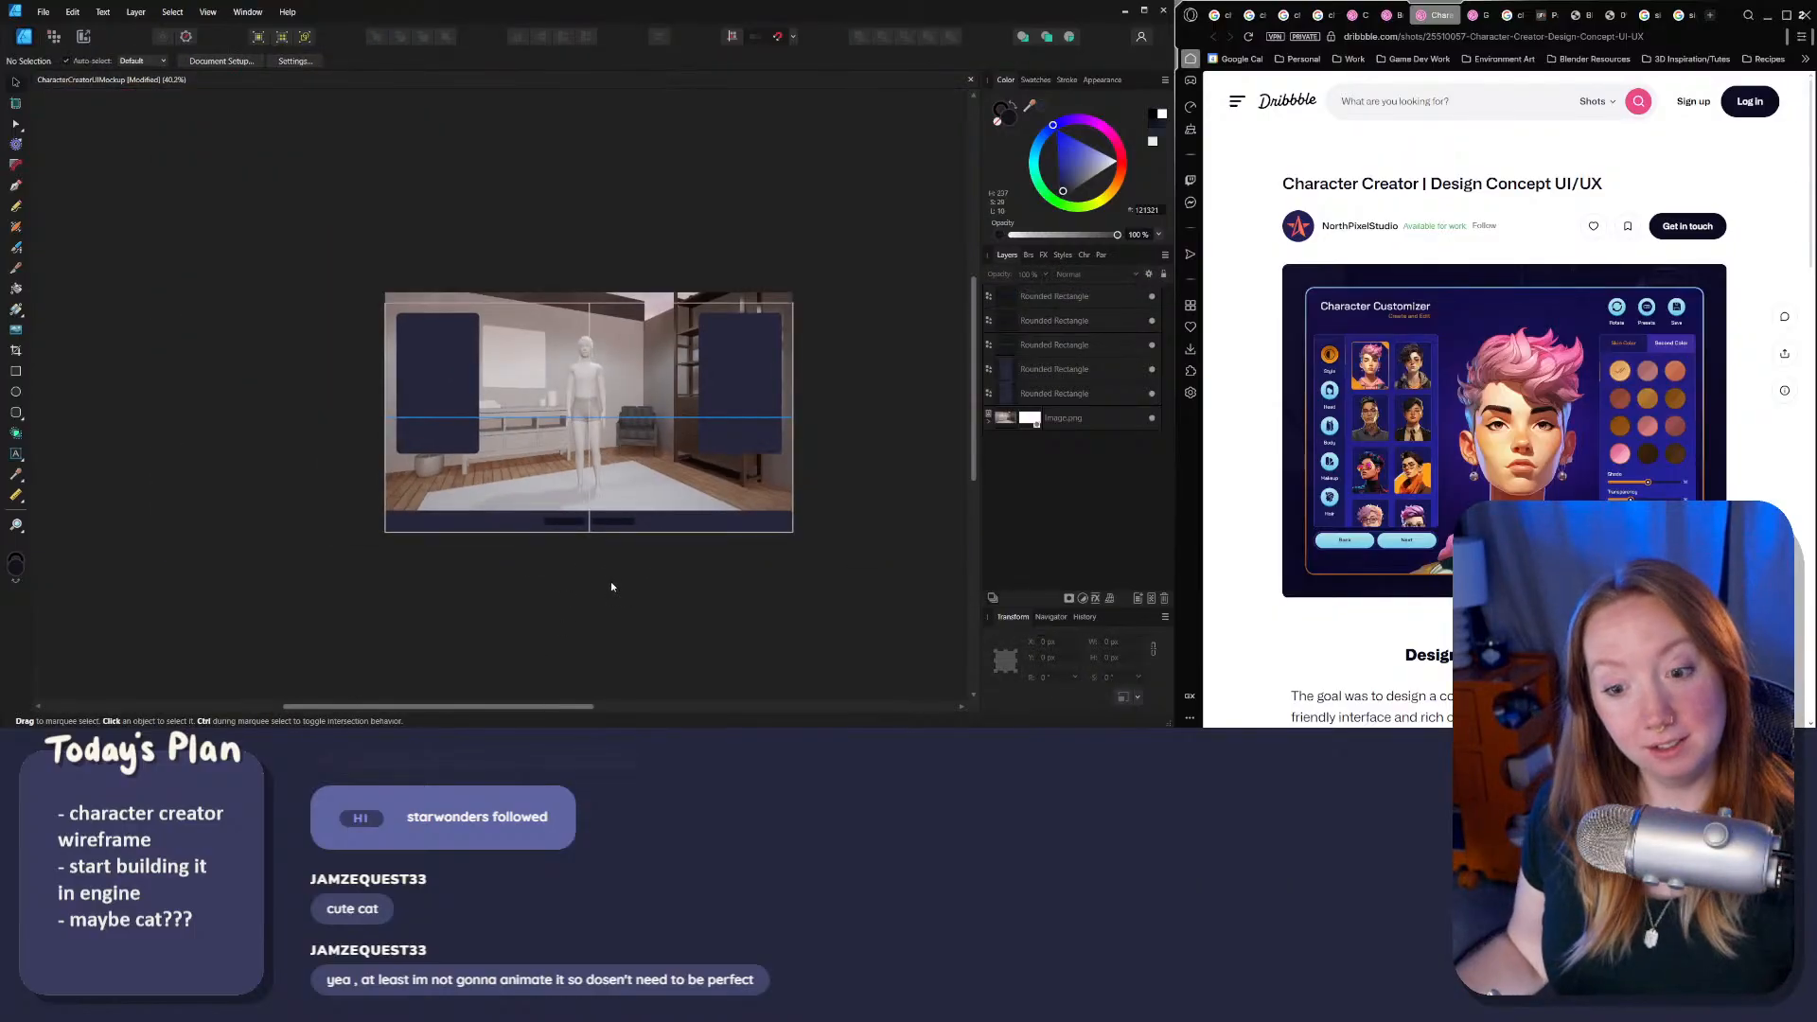
Step: Inspect the guide settings and the colour options of the column guides
{"action": "scroll", "coordinate": [611, 581], "scroll_direction": "up", "scroll_amount": 3, "text": "ctrl"}
{"action": "left_click", "coordinate": [207, 11]}
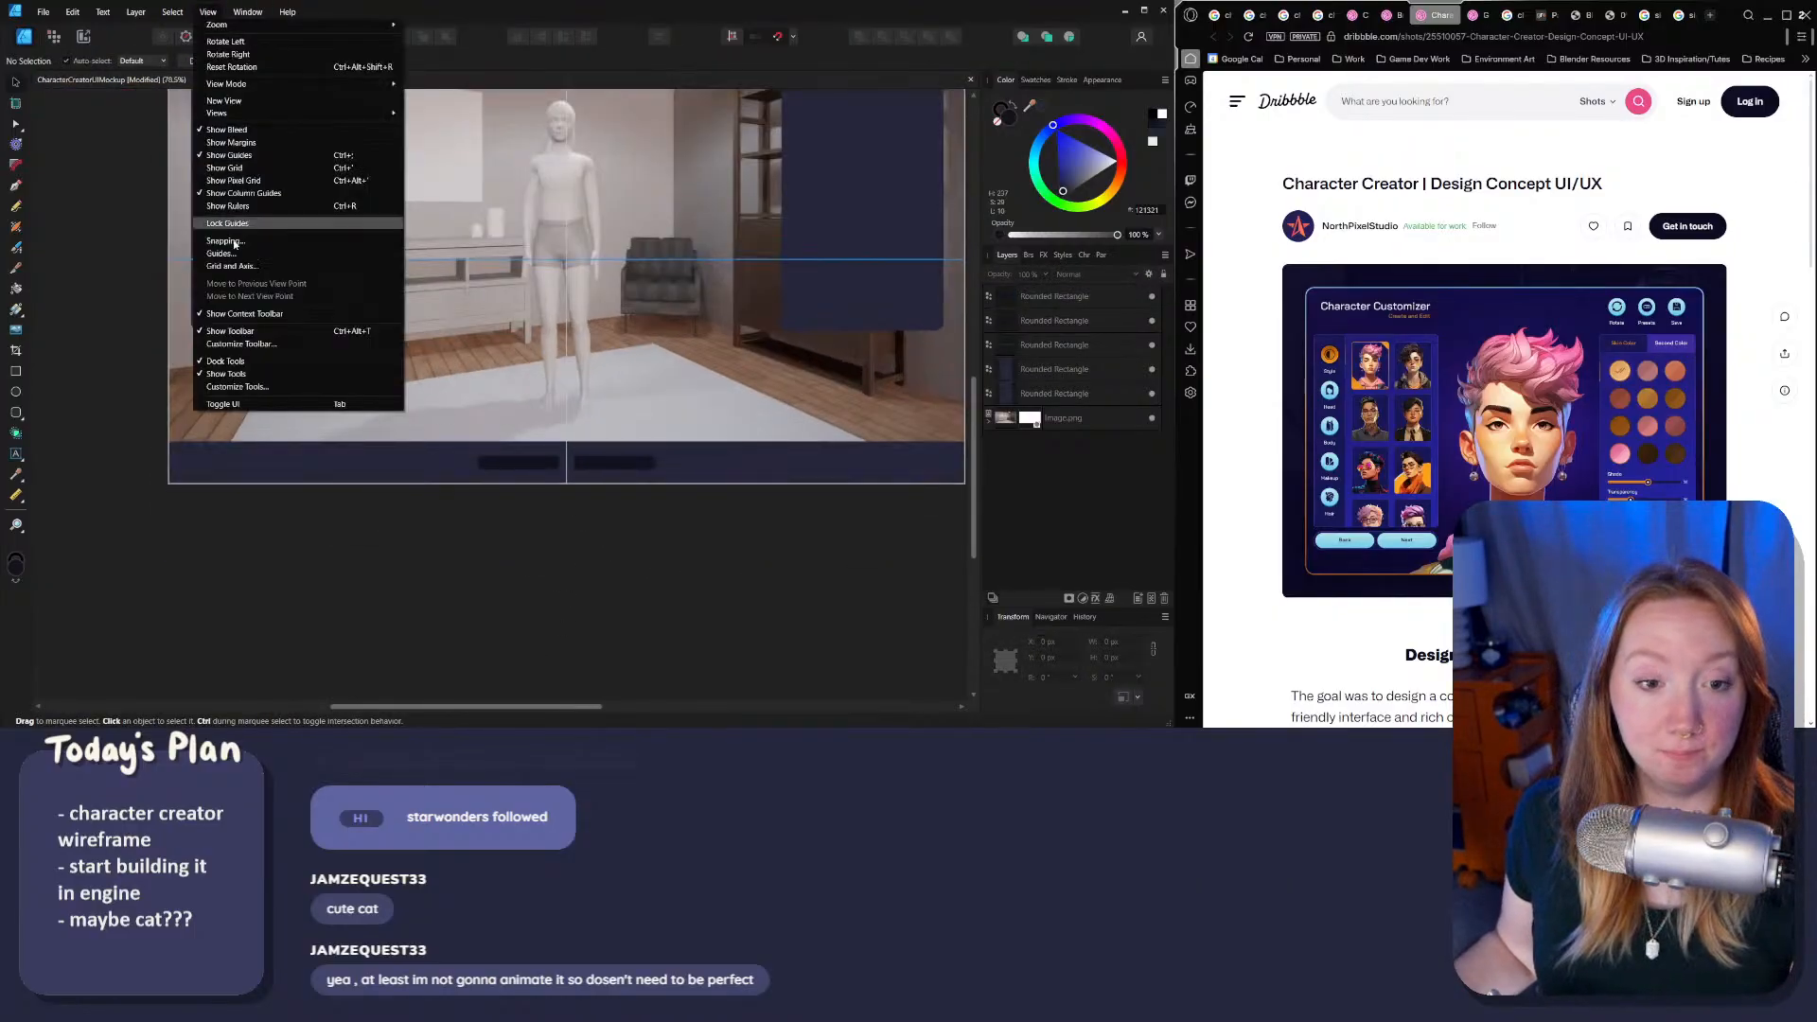
{"action": "left_click", "coordinate": [271, 253]}
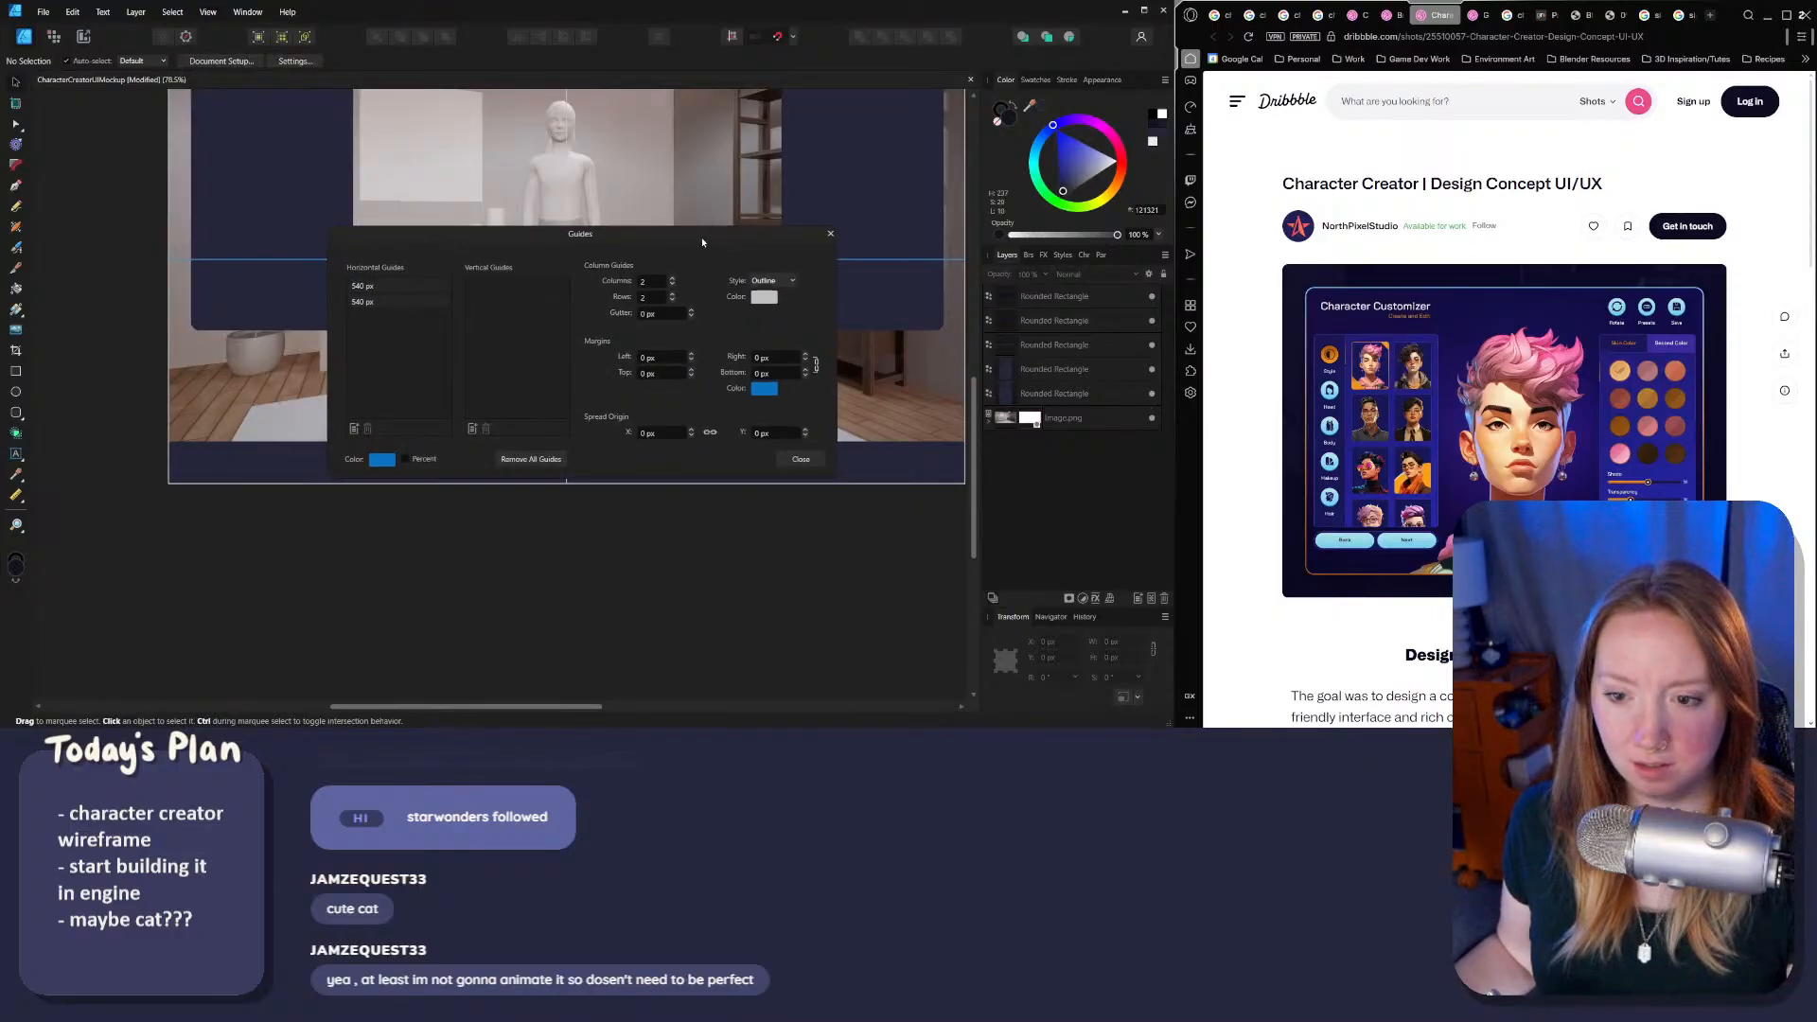
{"action": "left_click", "coordinate": [764, 298]}
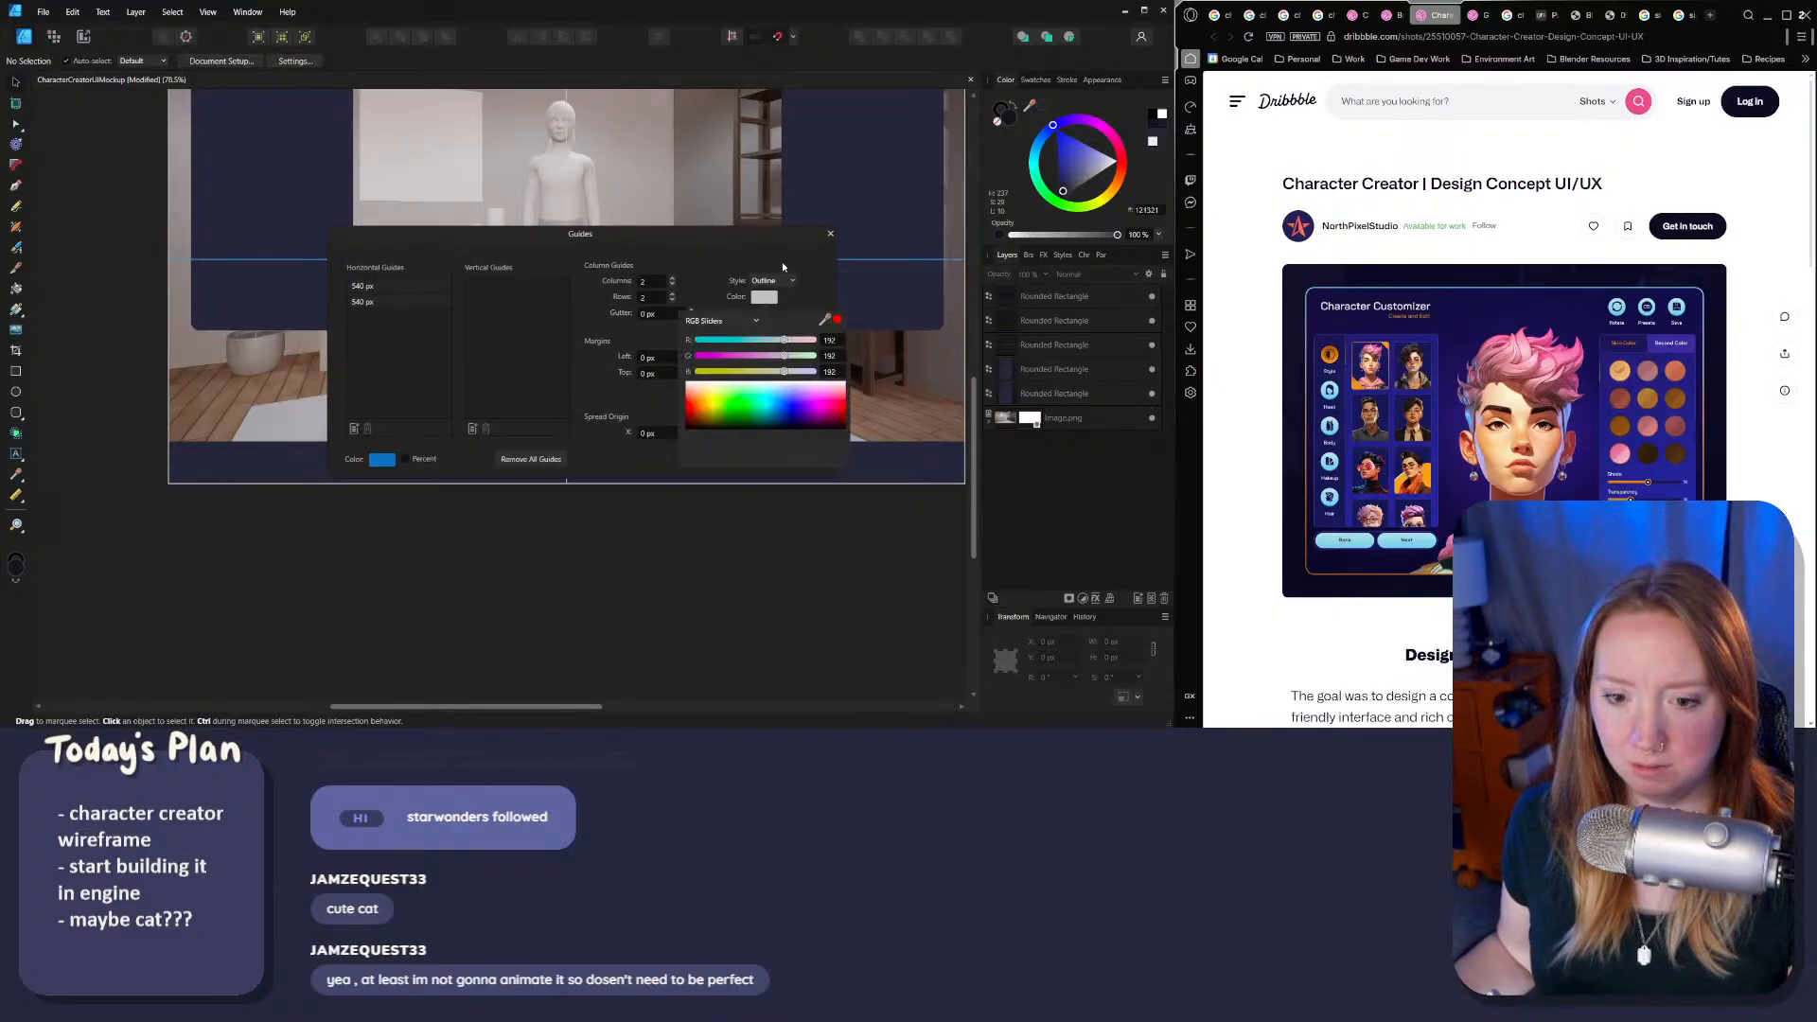
{"action": "left_click", "coordinate": [782, 267]}
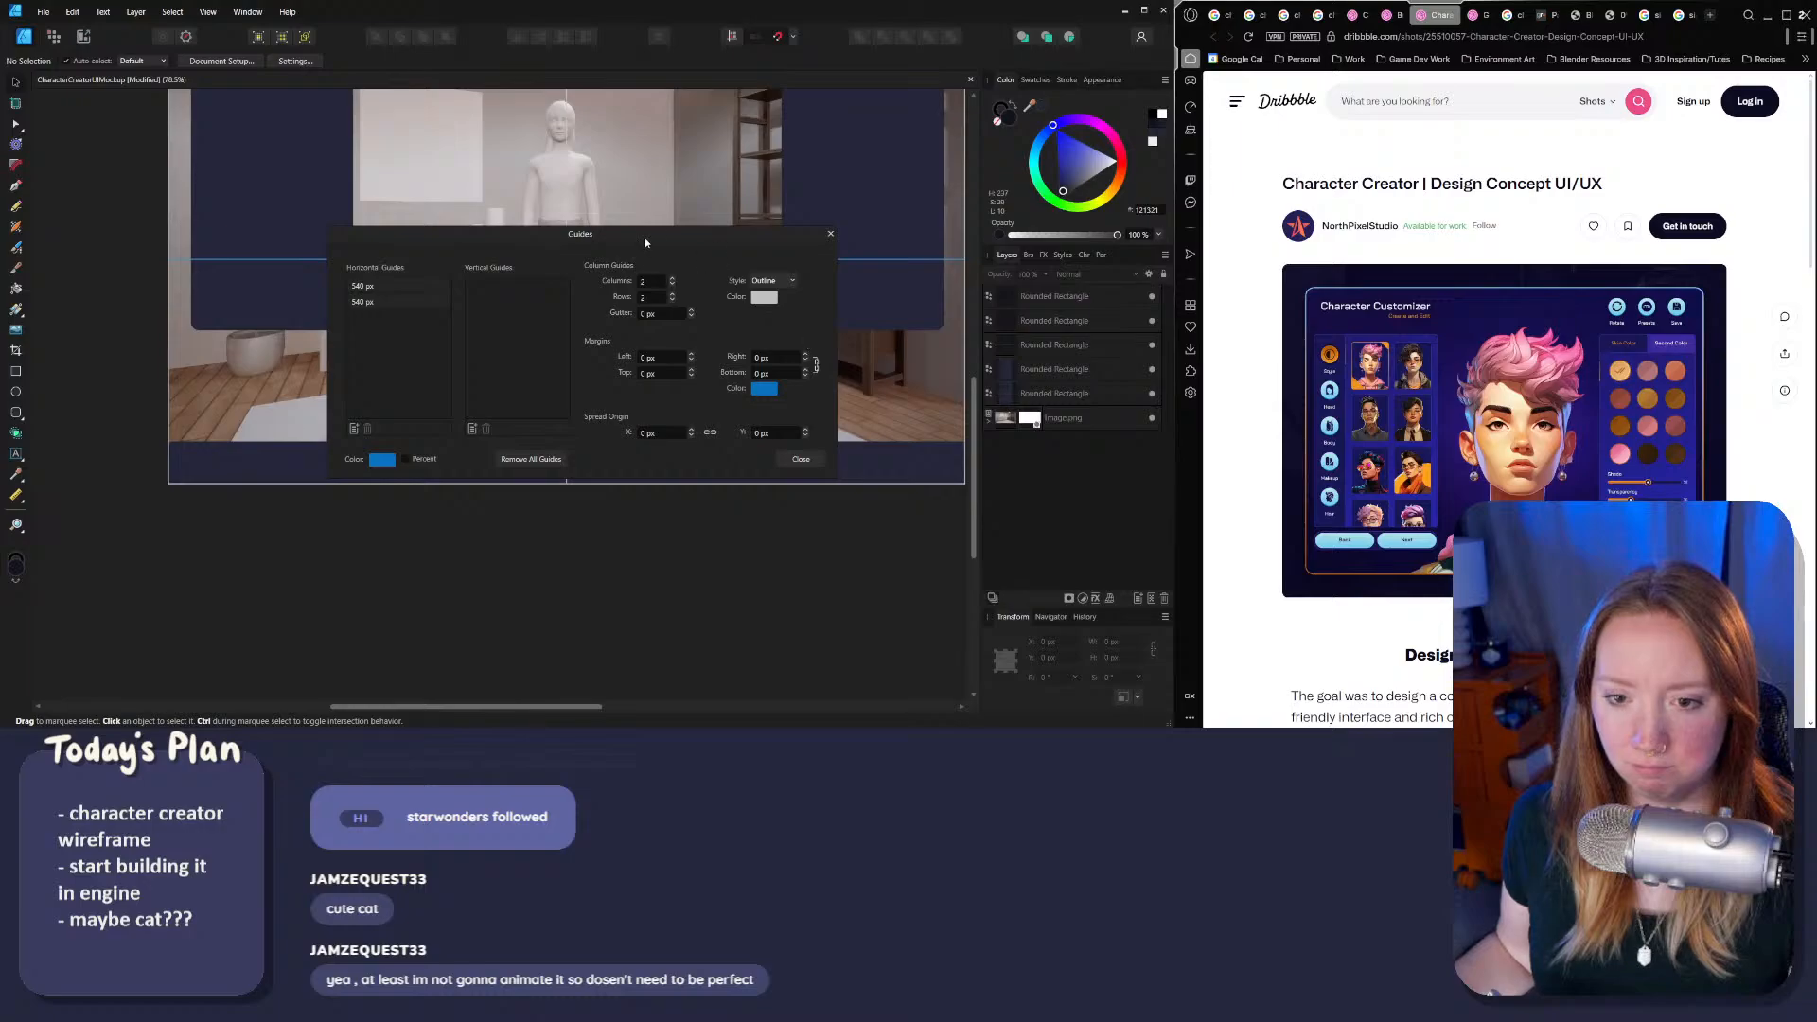
{"action": "left_click_drag", "start_coordinate": [644, 236], "coordinate": [625, 336]}
{"action": "left_click", "coordinate": [790, 559]}
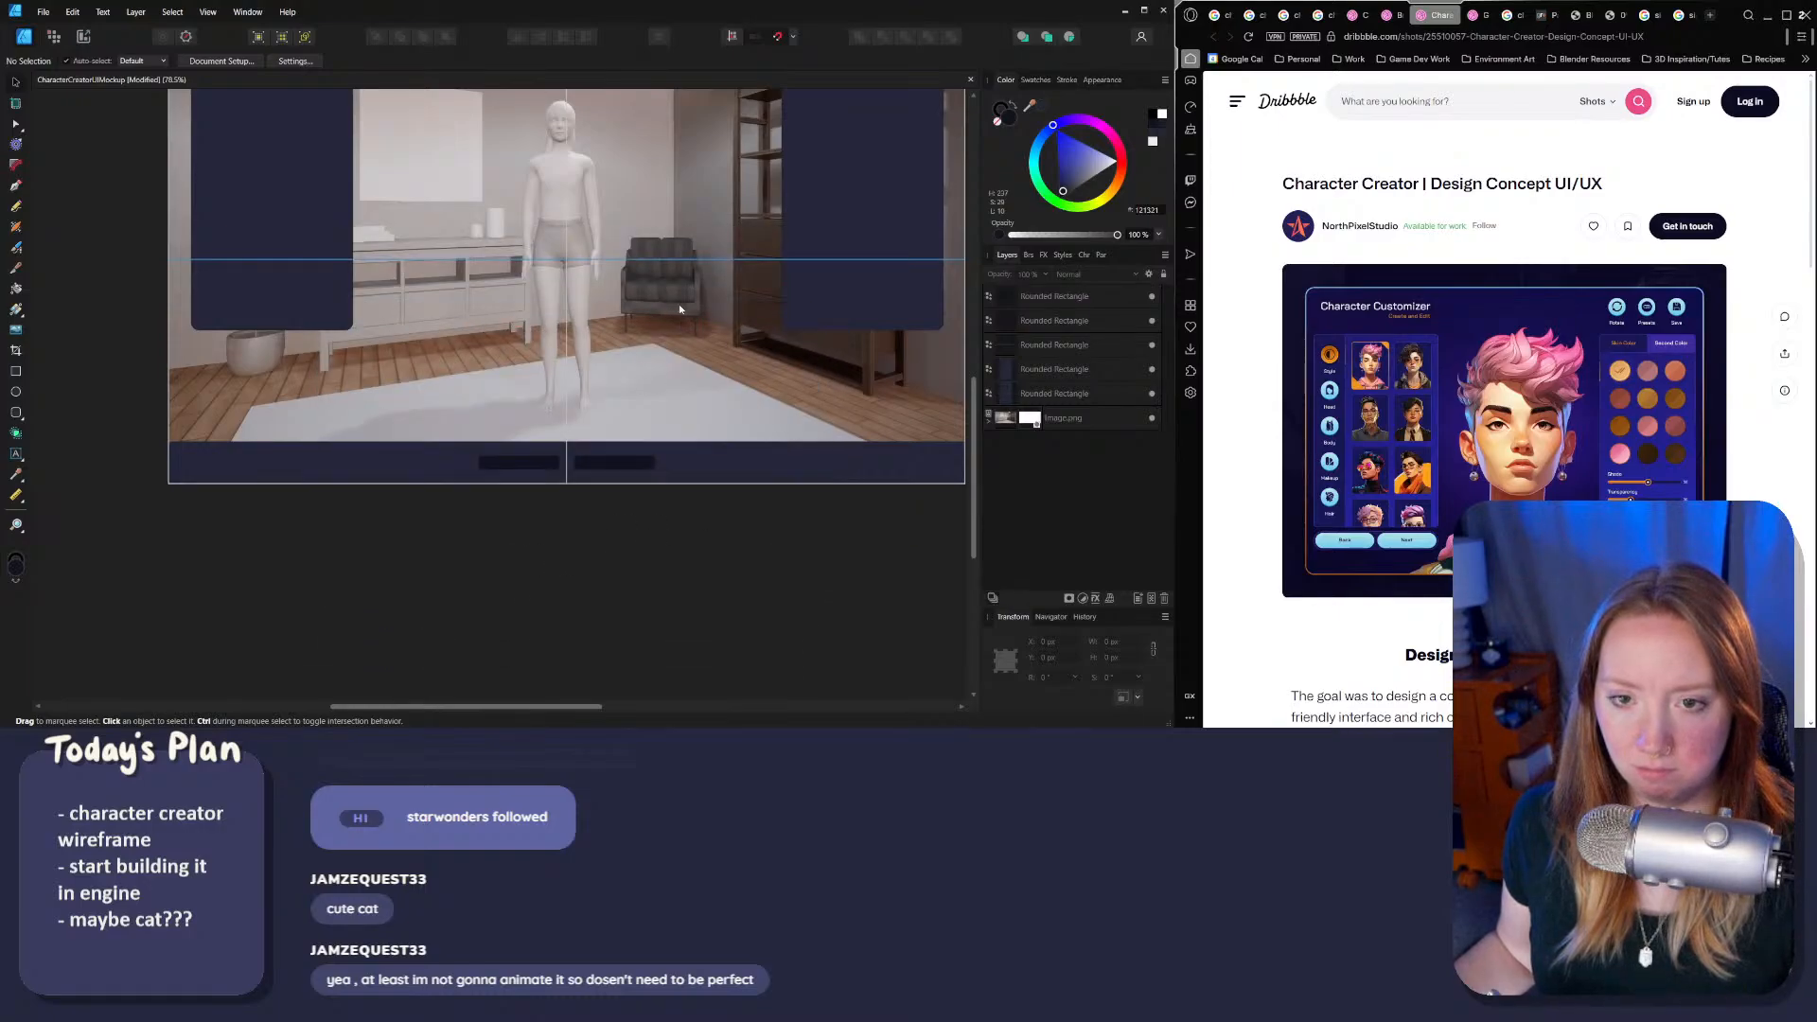
{"action": "scroll", "coordinate": [679, 309], "scroll_direction": "up", "scroll_amount": 2, "text": "ctrl"}
{"action": "scroll", "coordinate": [598, 449], "scroll_direction": "down", "scroll_amount": 4, "text": "ctrl"}
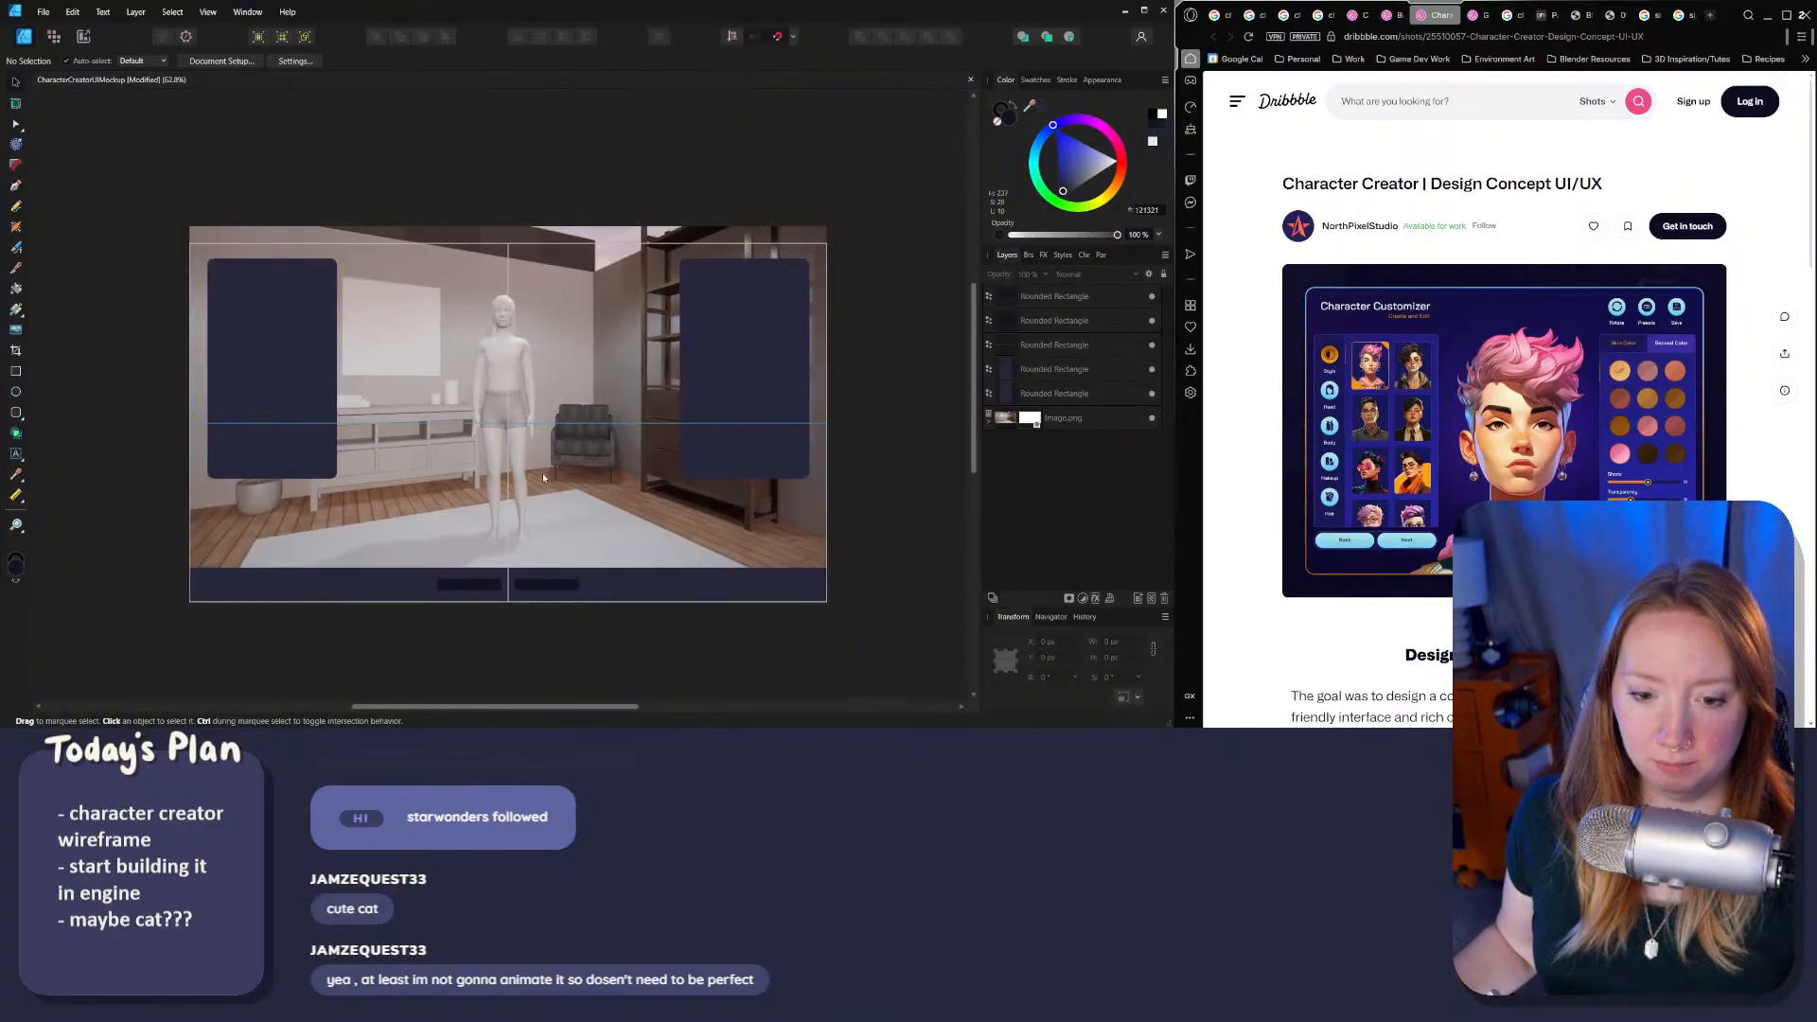
Step: Narrow the column of docked panels slightly and widen the design window against the reference browser so the whole mockup fits in view
{"action": "scroll", "coordinate": [544, 477], "scroll_direction": "up", "scroll_amount": 2, "text": "ctrl"}
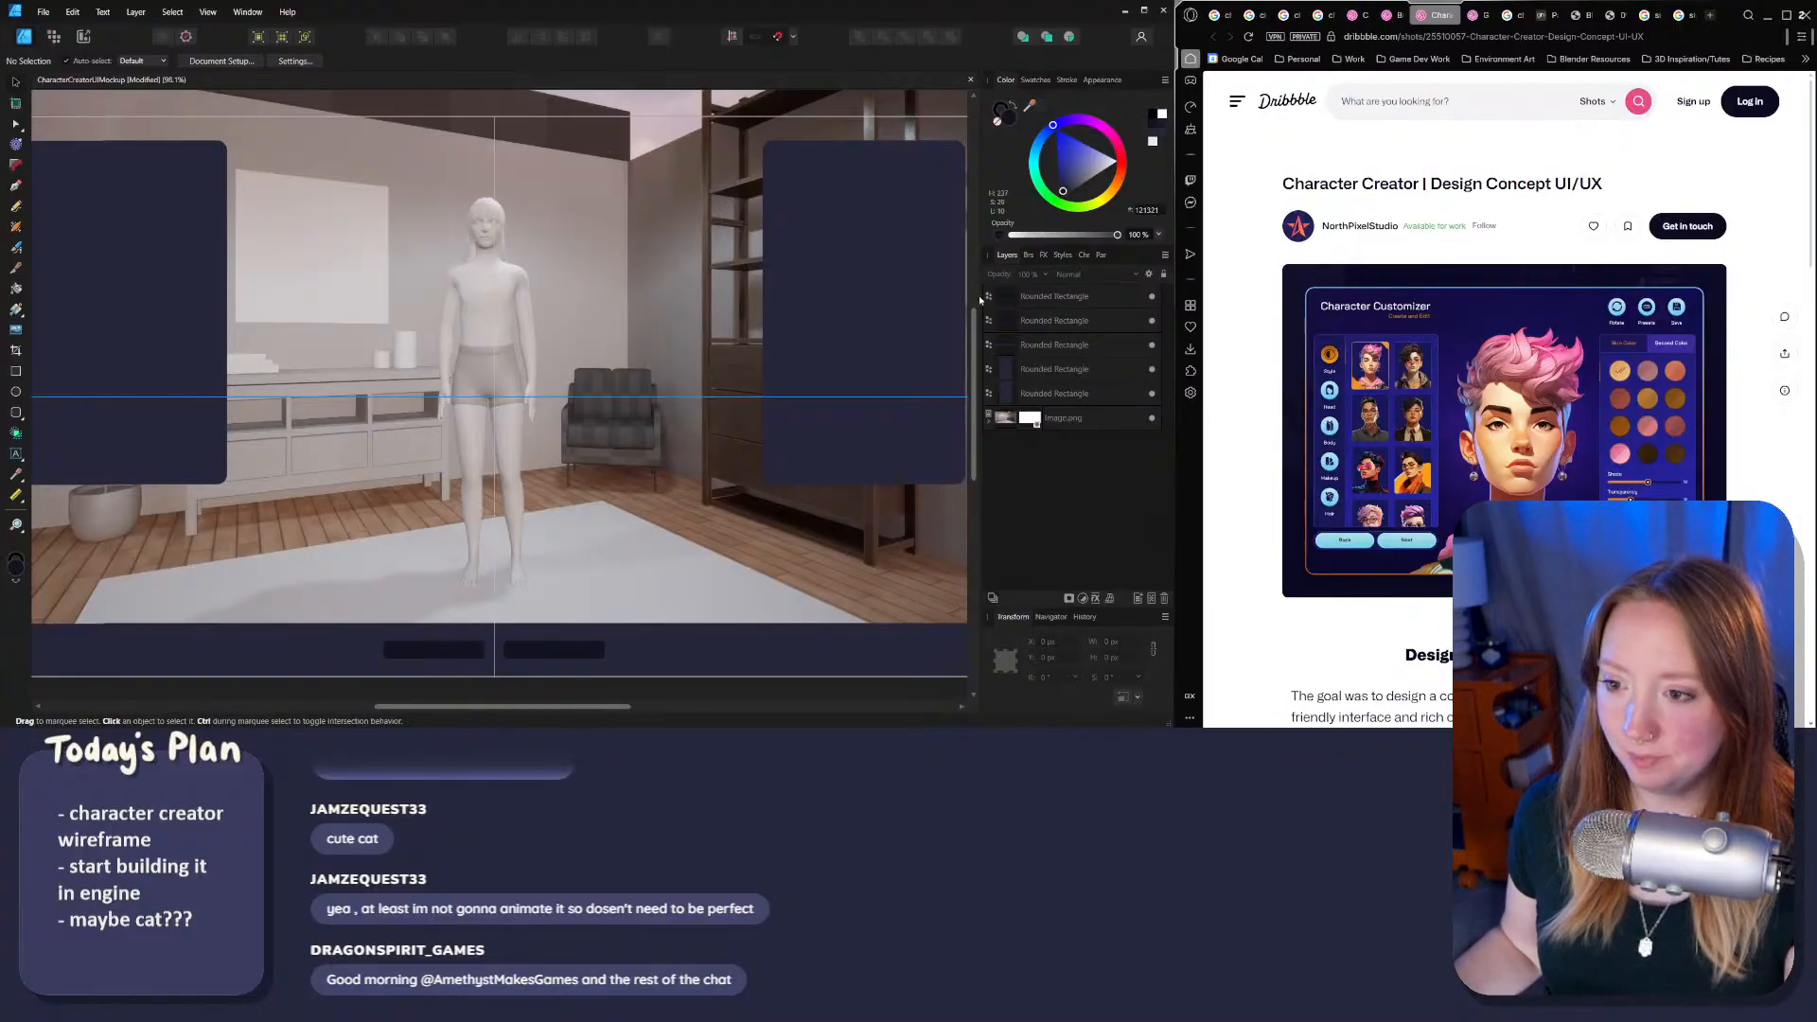
{"action": "left_click_drag", "start_coordinate": [980, 300], "coordinate": [996, 303]}
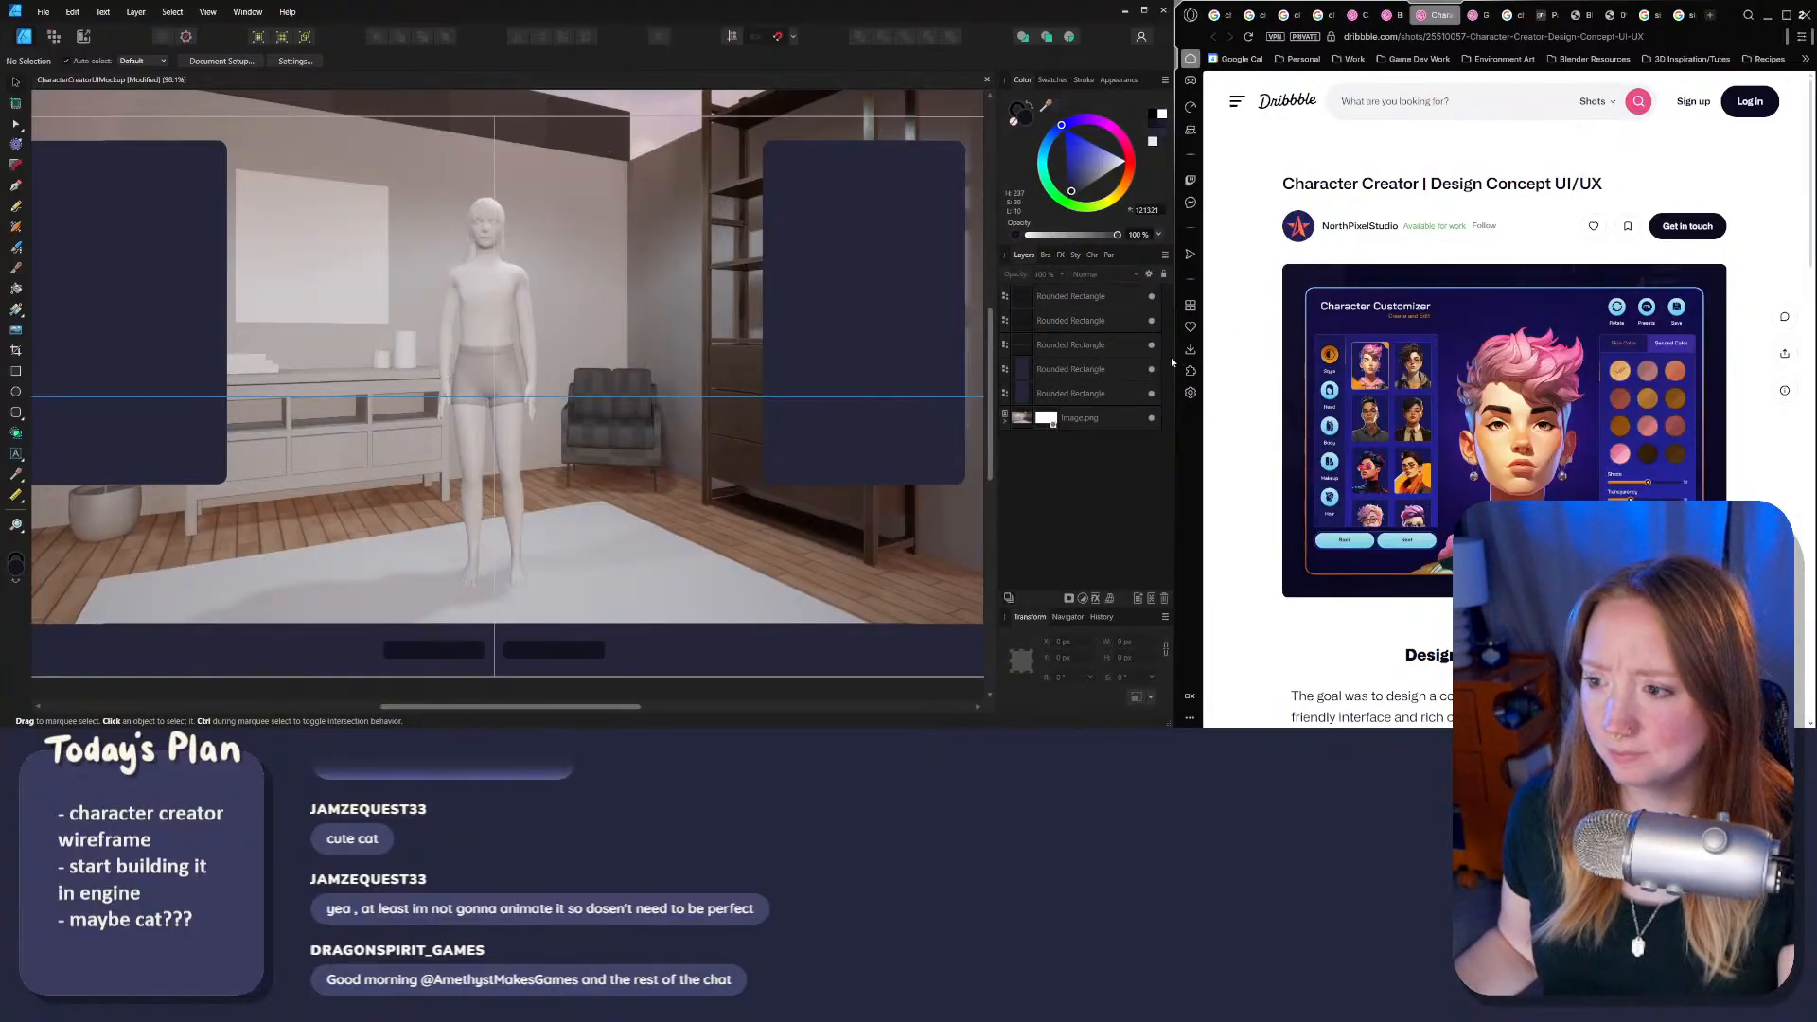
{"action": "left_click_drag", "start_coordinate": [1171, 363], "coordinate": [1245, 348]}
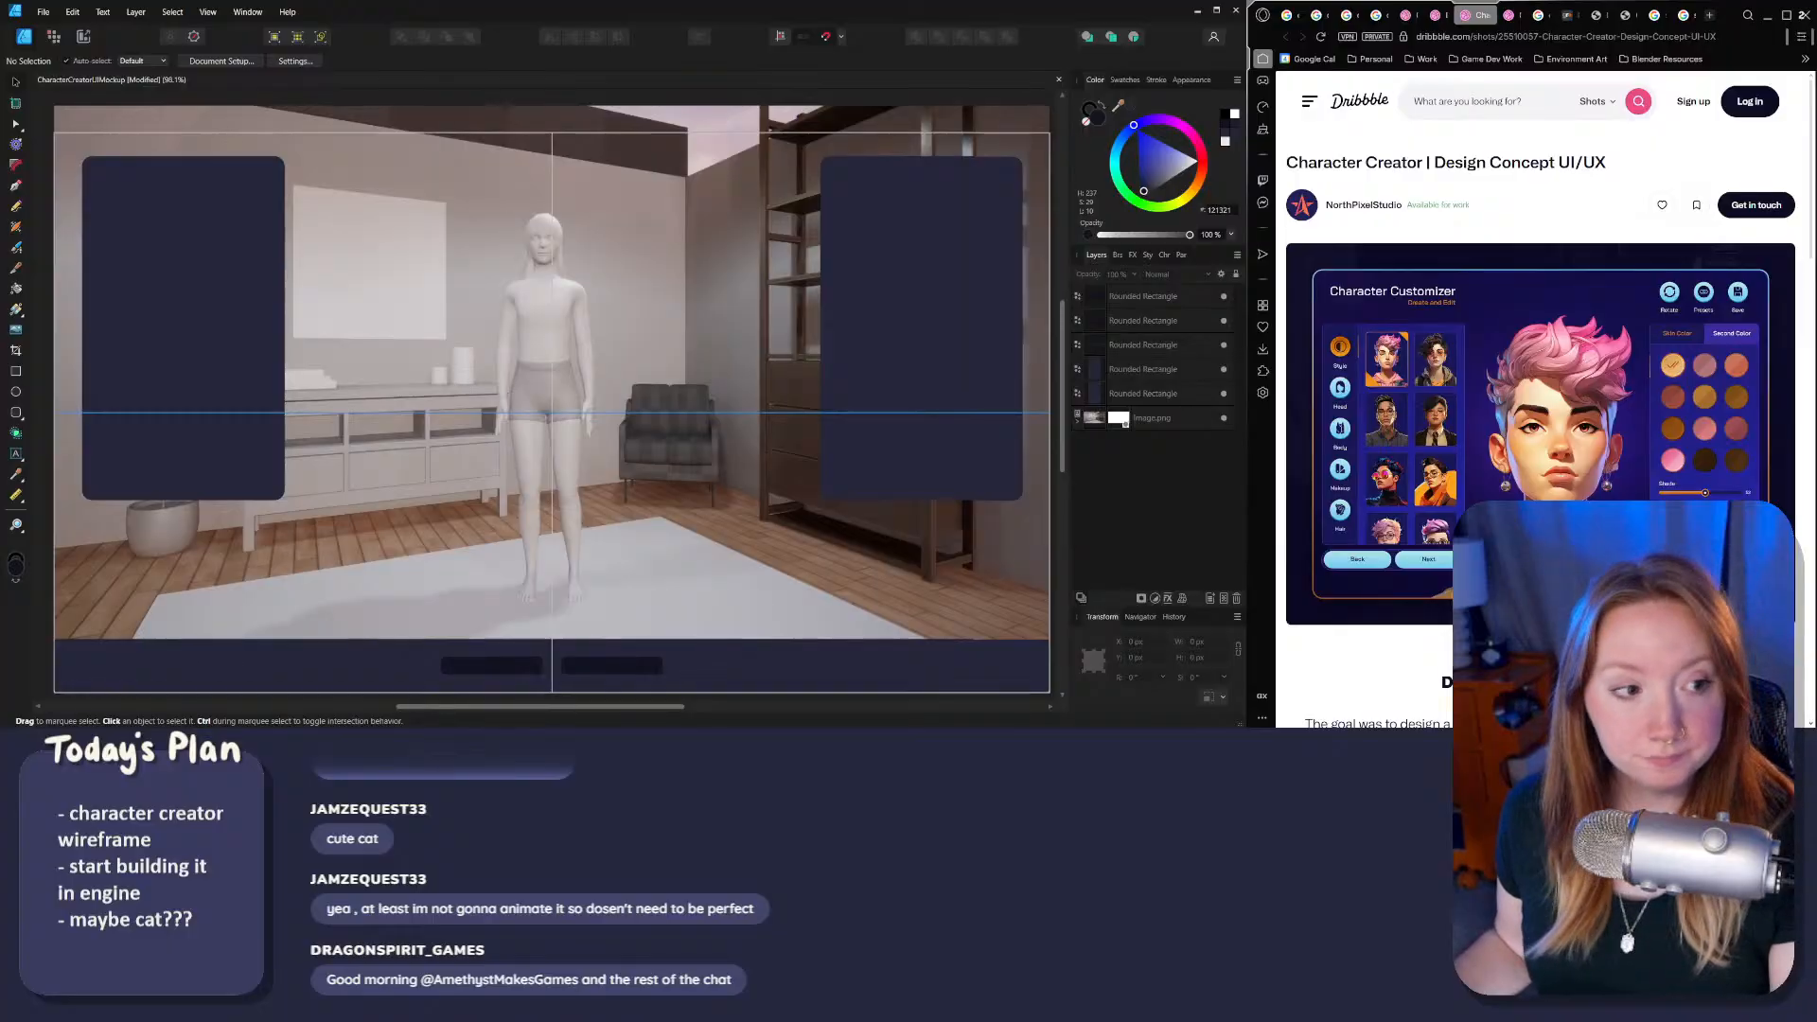
{"action": "scroll", "coordinate": [575, 458], "scroll_direction": "right", "scroll_amount": 1, "text": "shift"}
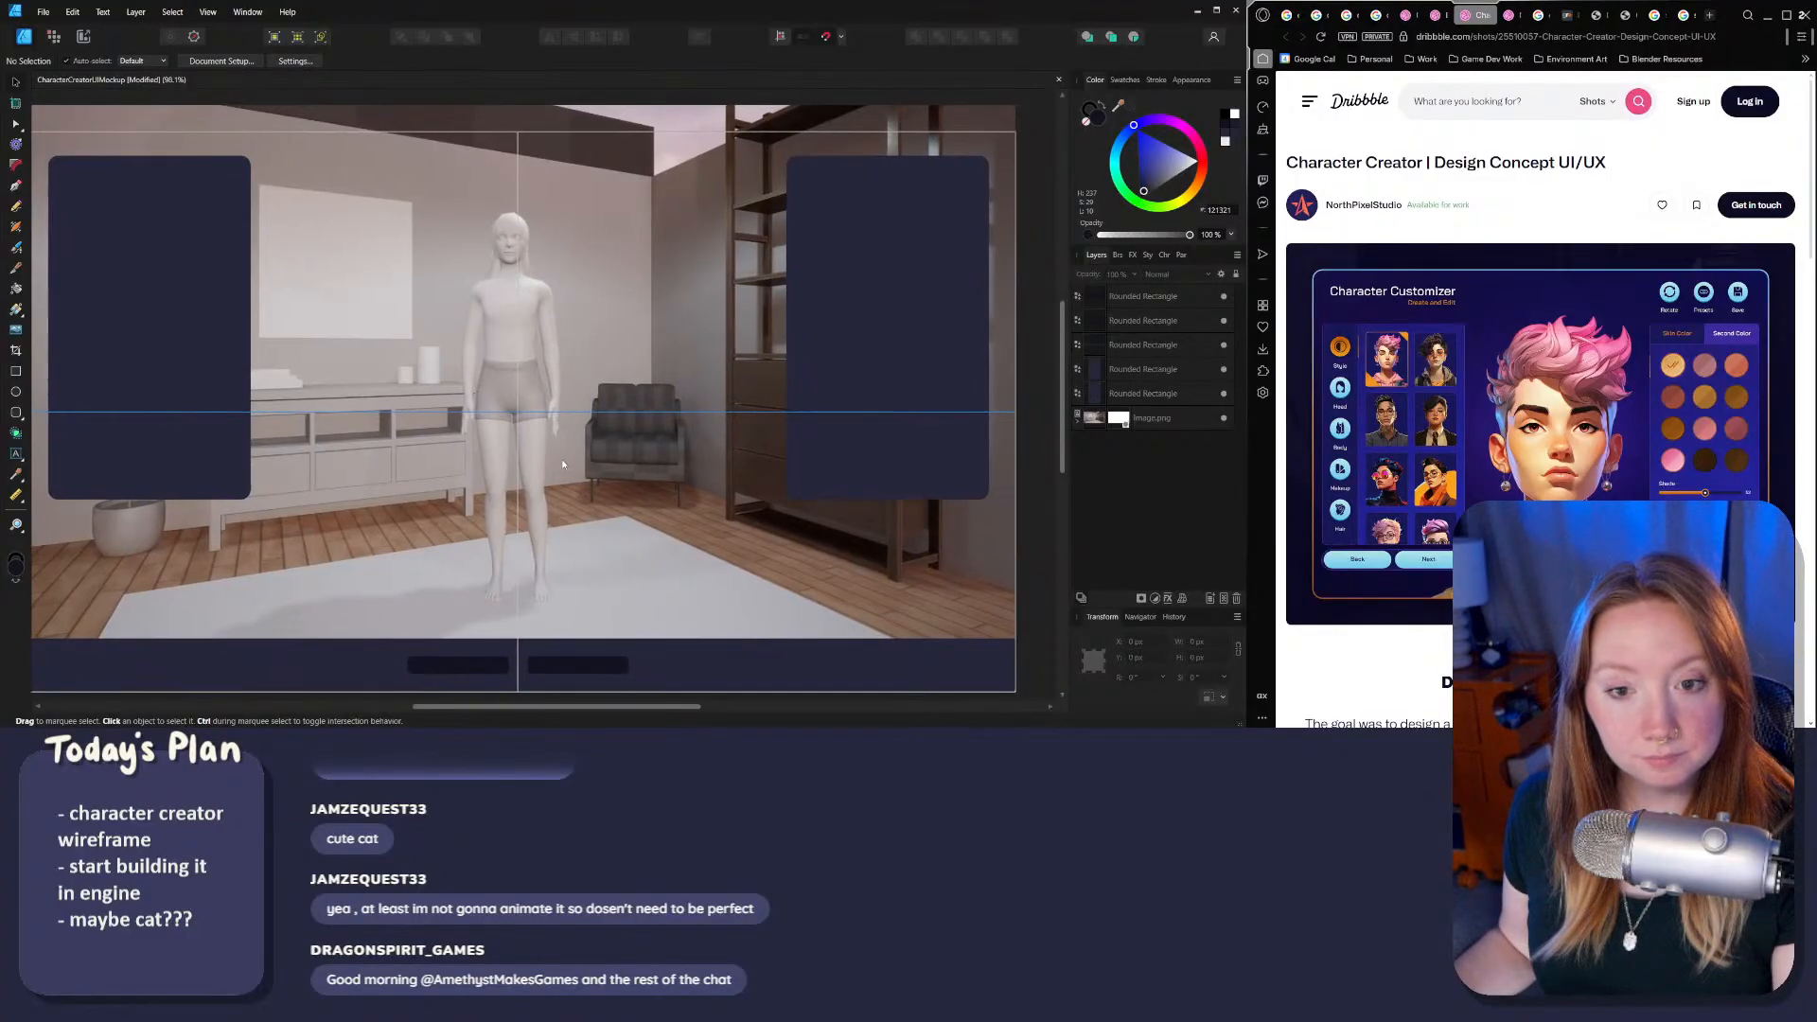
{"action": "middle_click_drag", "start_coordinate": [562, 464], "coordinate": [573, 449]}
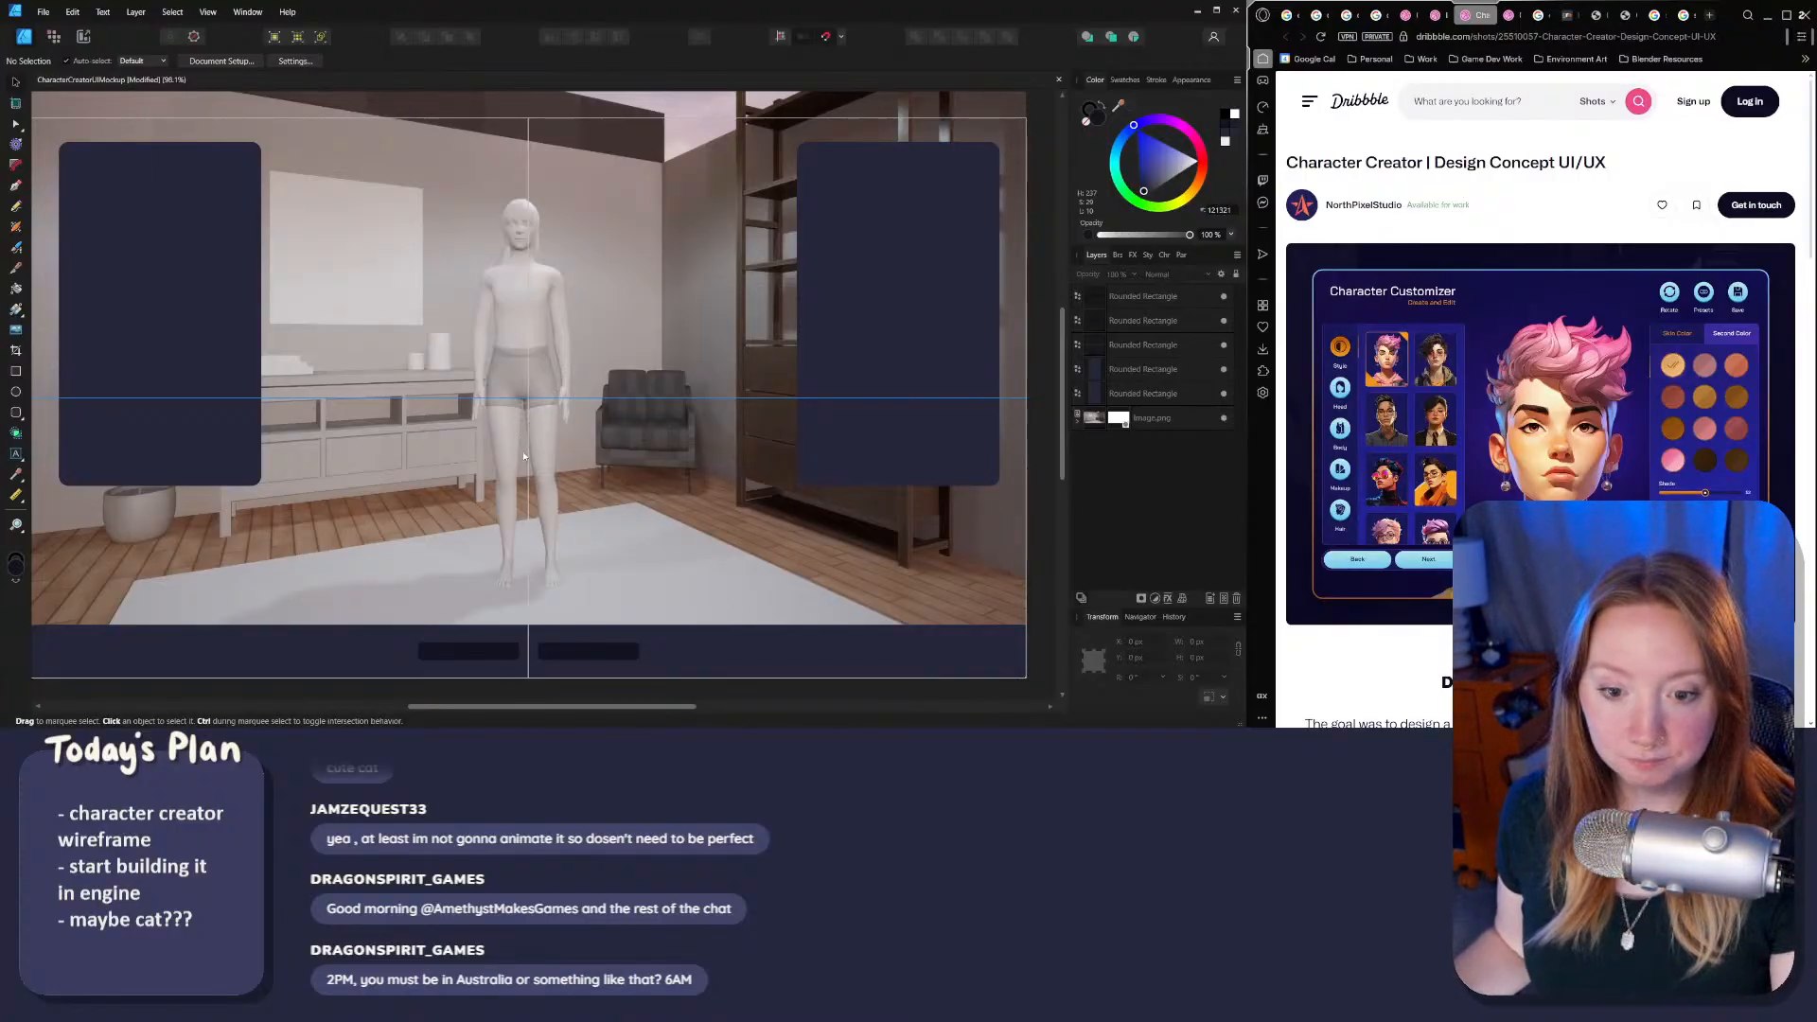
{"action": "scroll", "coordinate": [526, 458], "scroll_direction": "up", "scroll_amount": 3, "text": "ctrl"}
{"action": "scroll", "coordinate": [597, 291], "scroll_direction": "down", "scroll_amount": 3, "text": "ctrl"}
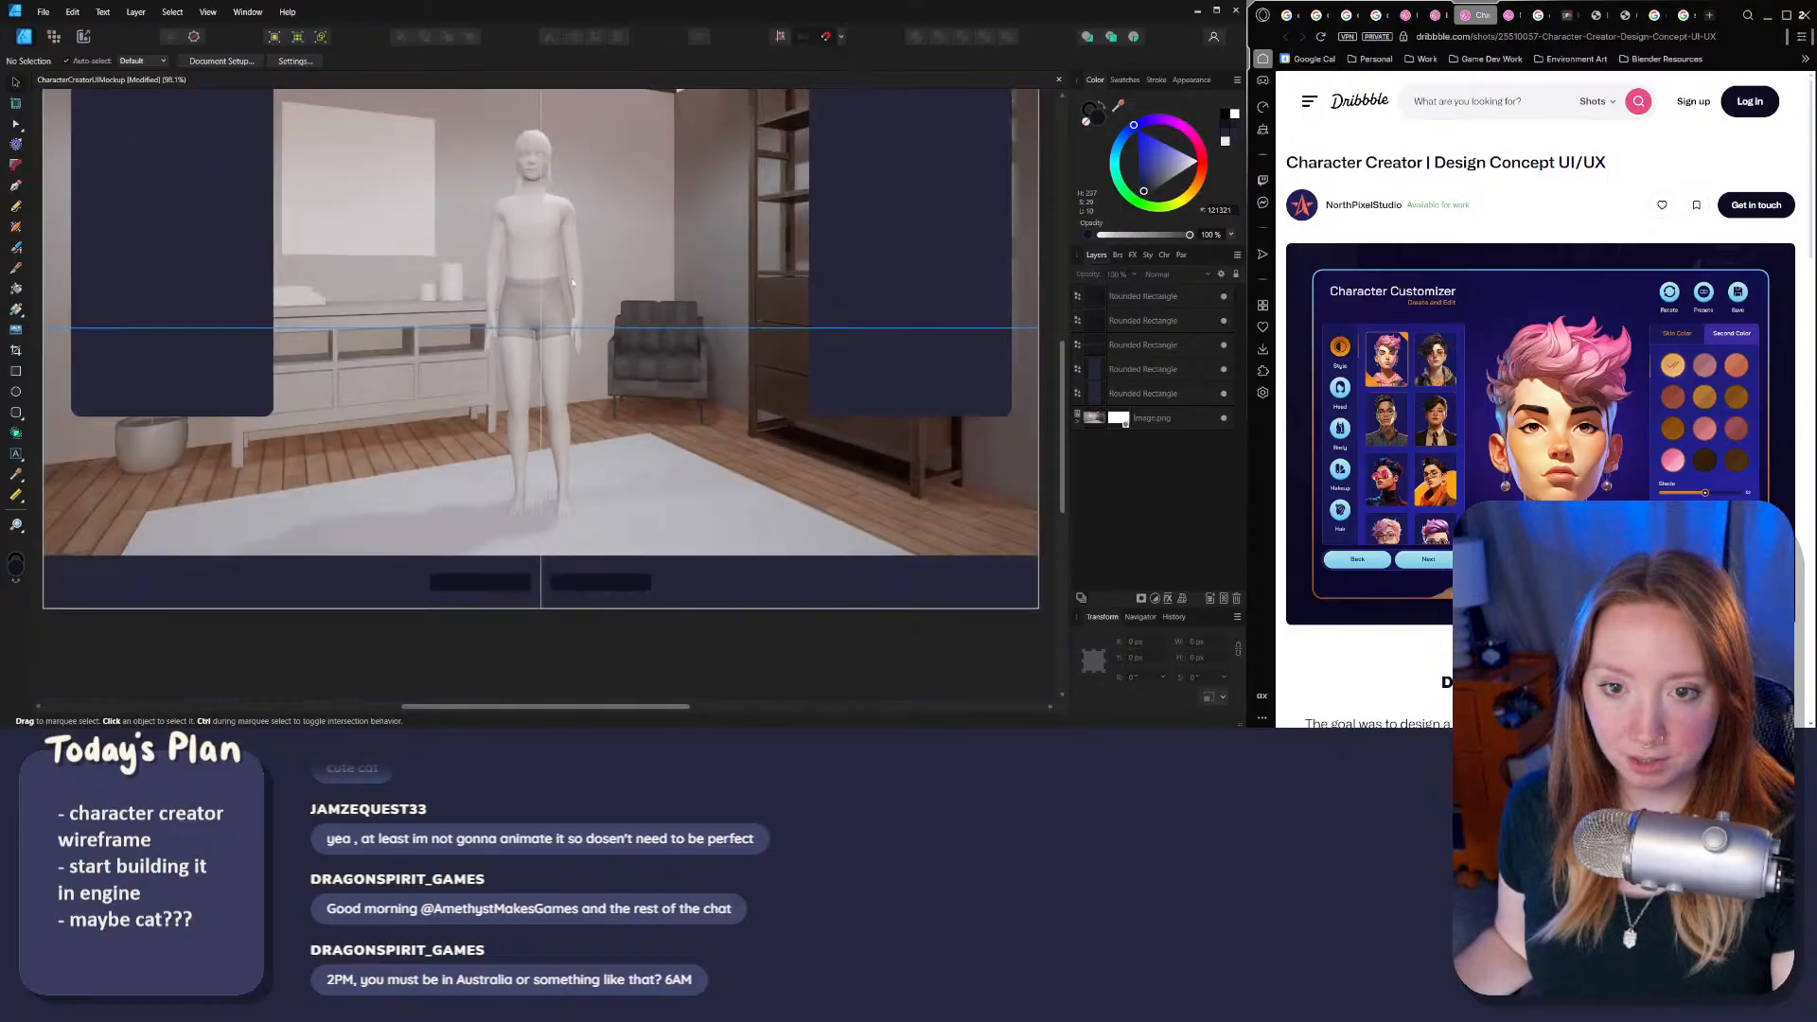
{"action": "middle_click_drag", "start_coordinate": [564, 359], "coordinate": [603, 350]}
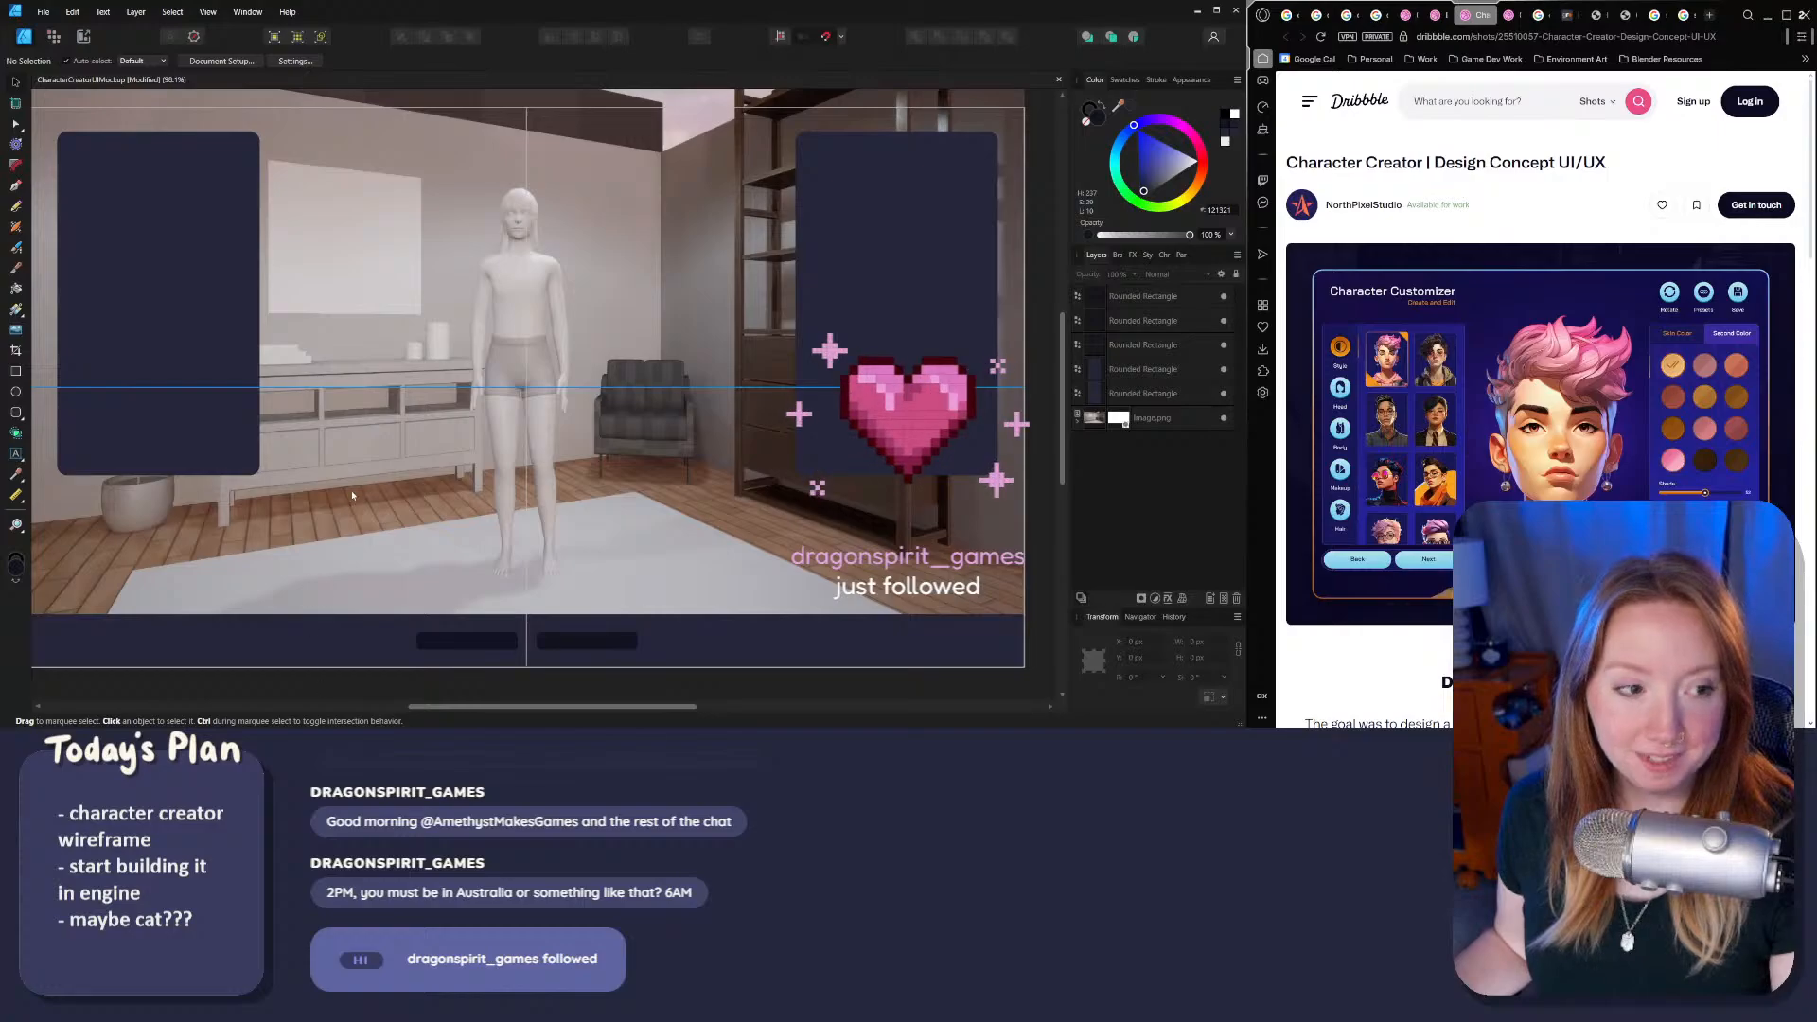
{"action": "middle_click_drag", "start_coordinate": [338, 498], "coordinate": [384, 497]}
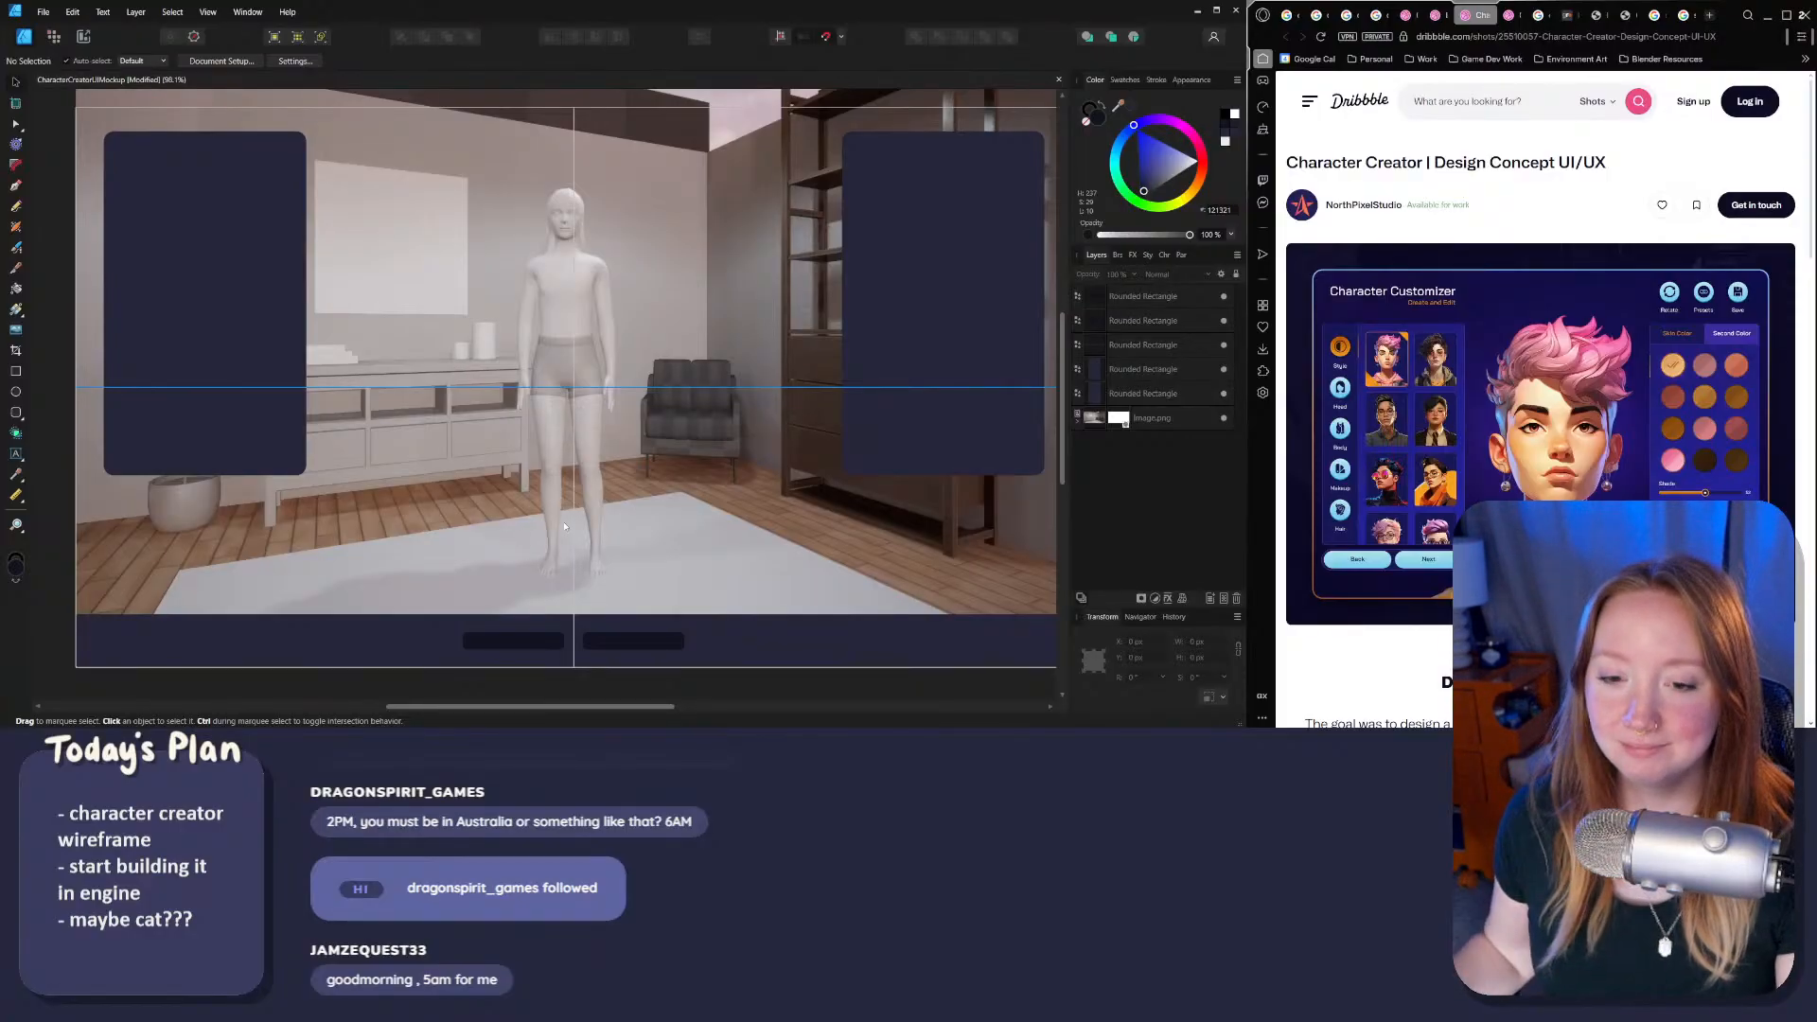
{"action": "scroll", "coordinate": [585, 439], "scroll_direction": "up", "scroll_amount": 2}
{"action": "scroll", "coordinate": [589, 383], "scroll_direction": "down", "scroll_amount": 1}
{"action": "scroll", "coordinate": [579, 283], "scroll_direction": "up", "scroll_amount": 3, "text": "ctrl"}
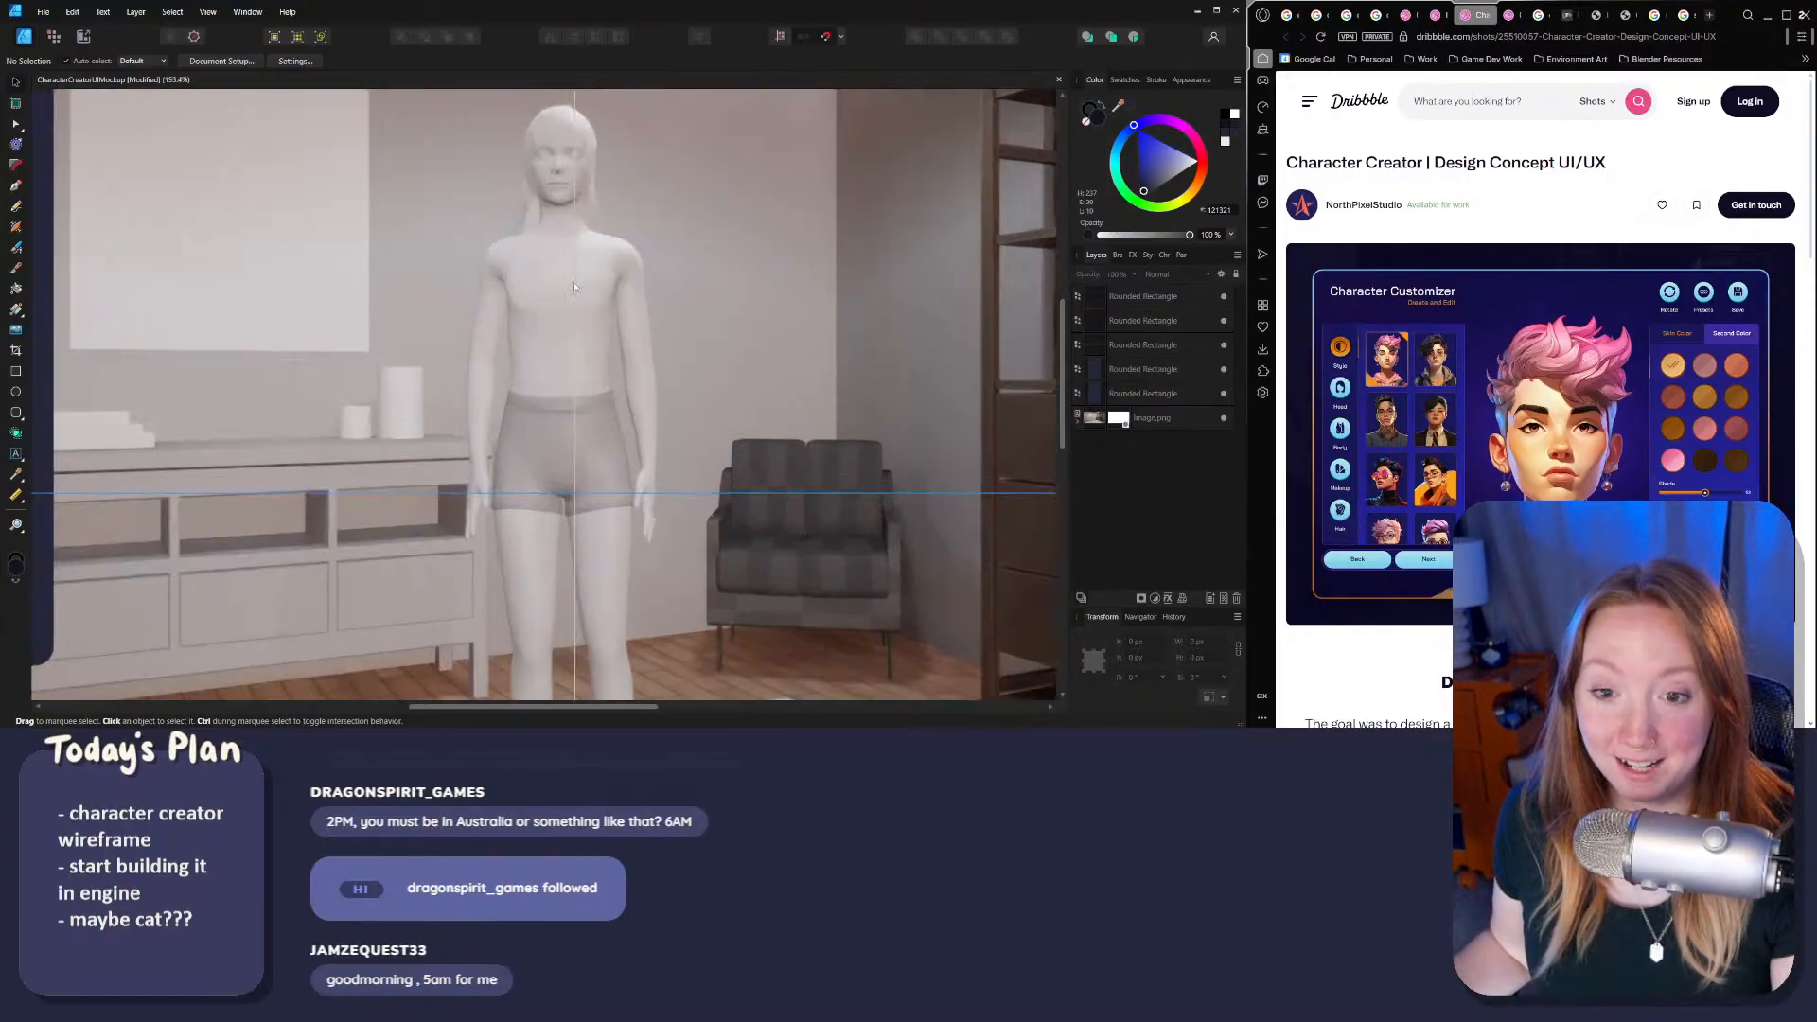
{"action": "scroll", "coordinate": [579, 284], "scroll_direction": "down", "scroll_amount": 2, "text": "ctrl"}
{"action": "middle_click_drag", "start_coordinate": [593, 381], "coordinate": [614, 287]}
{"action": "scroll", "coordinate": [657, 389], "scroll_direction": "up", "scroll_amount": 1, "text": "ctrl"}
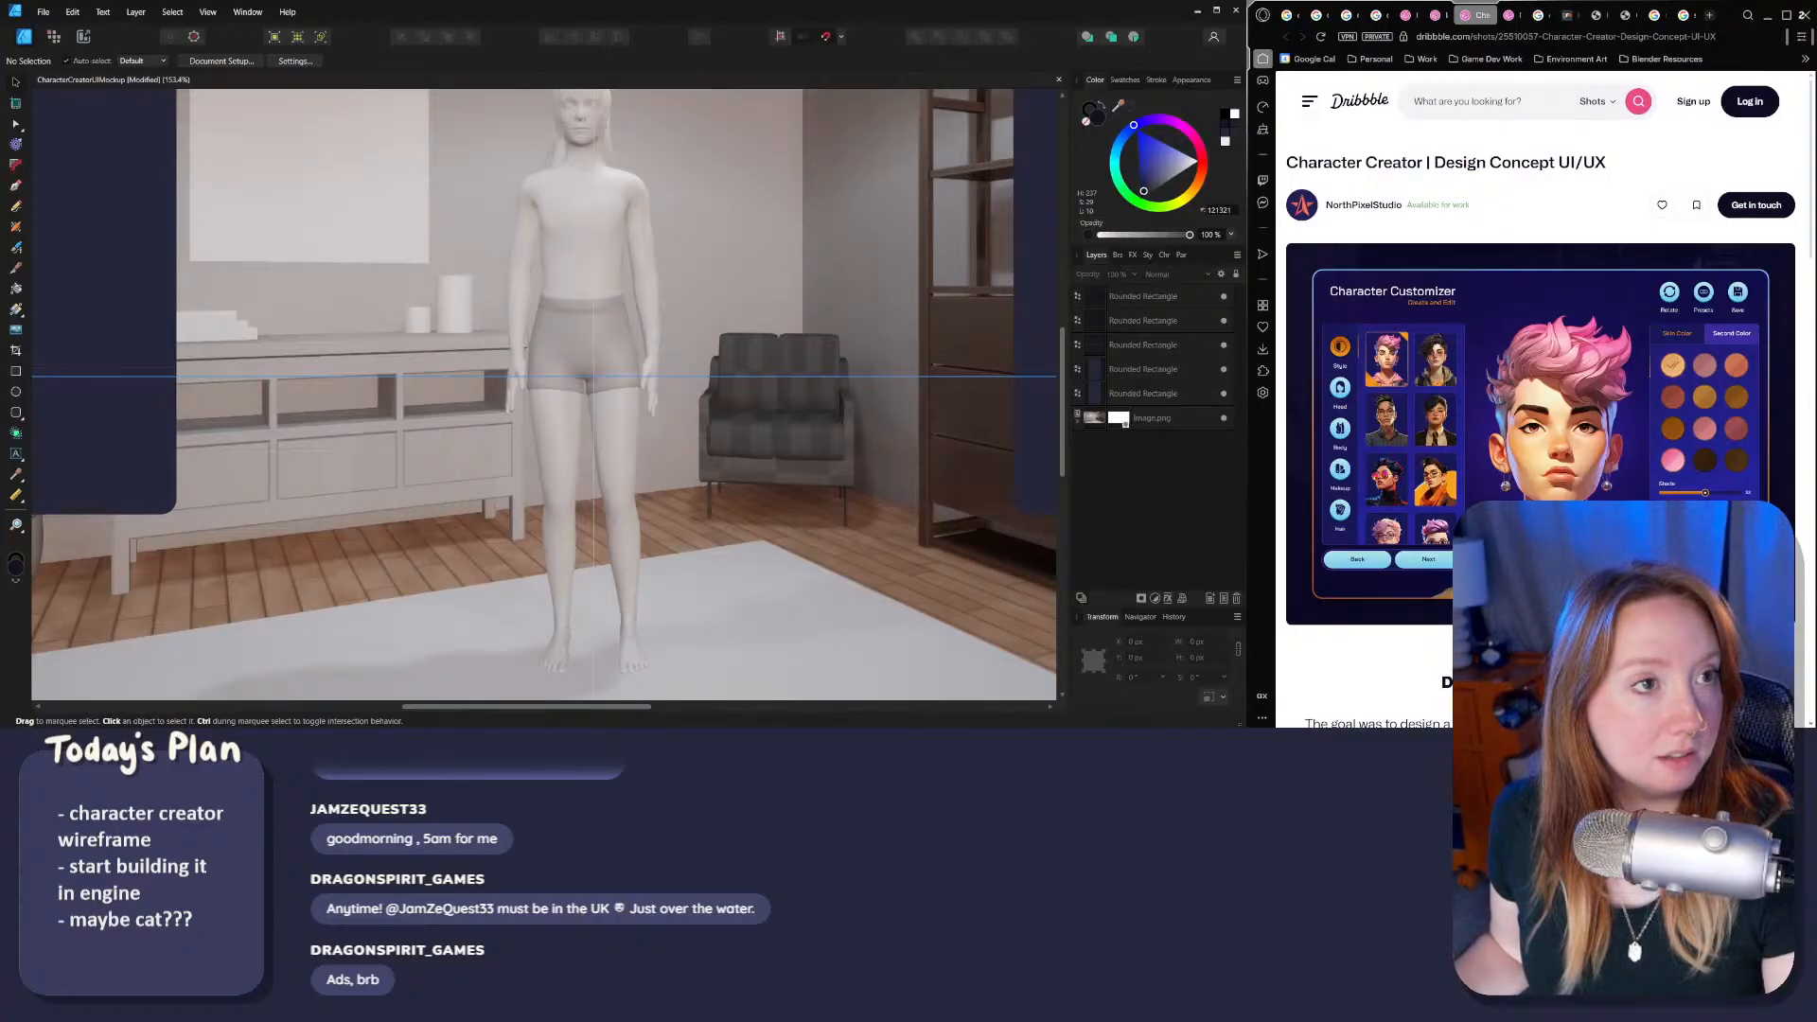
{"action": "left_click_drag", "start_coordinate": [0, 7], "coordinate": [0, 662]}
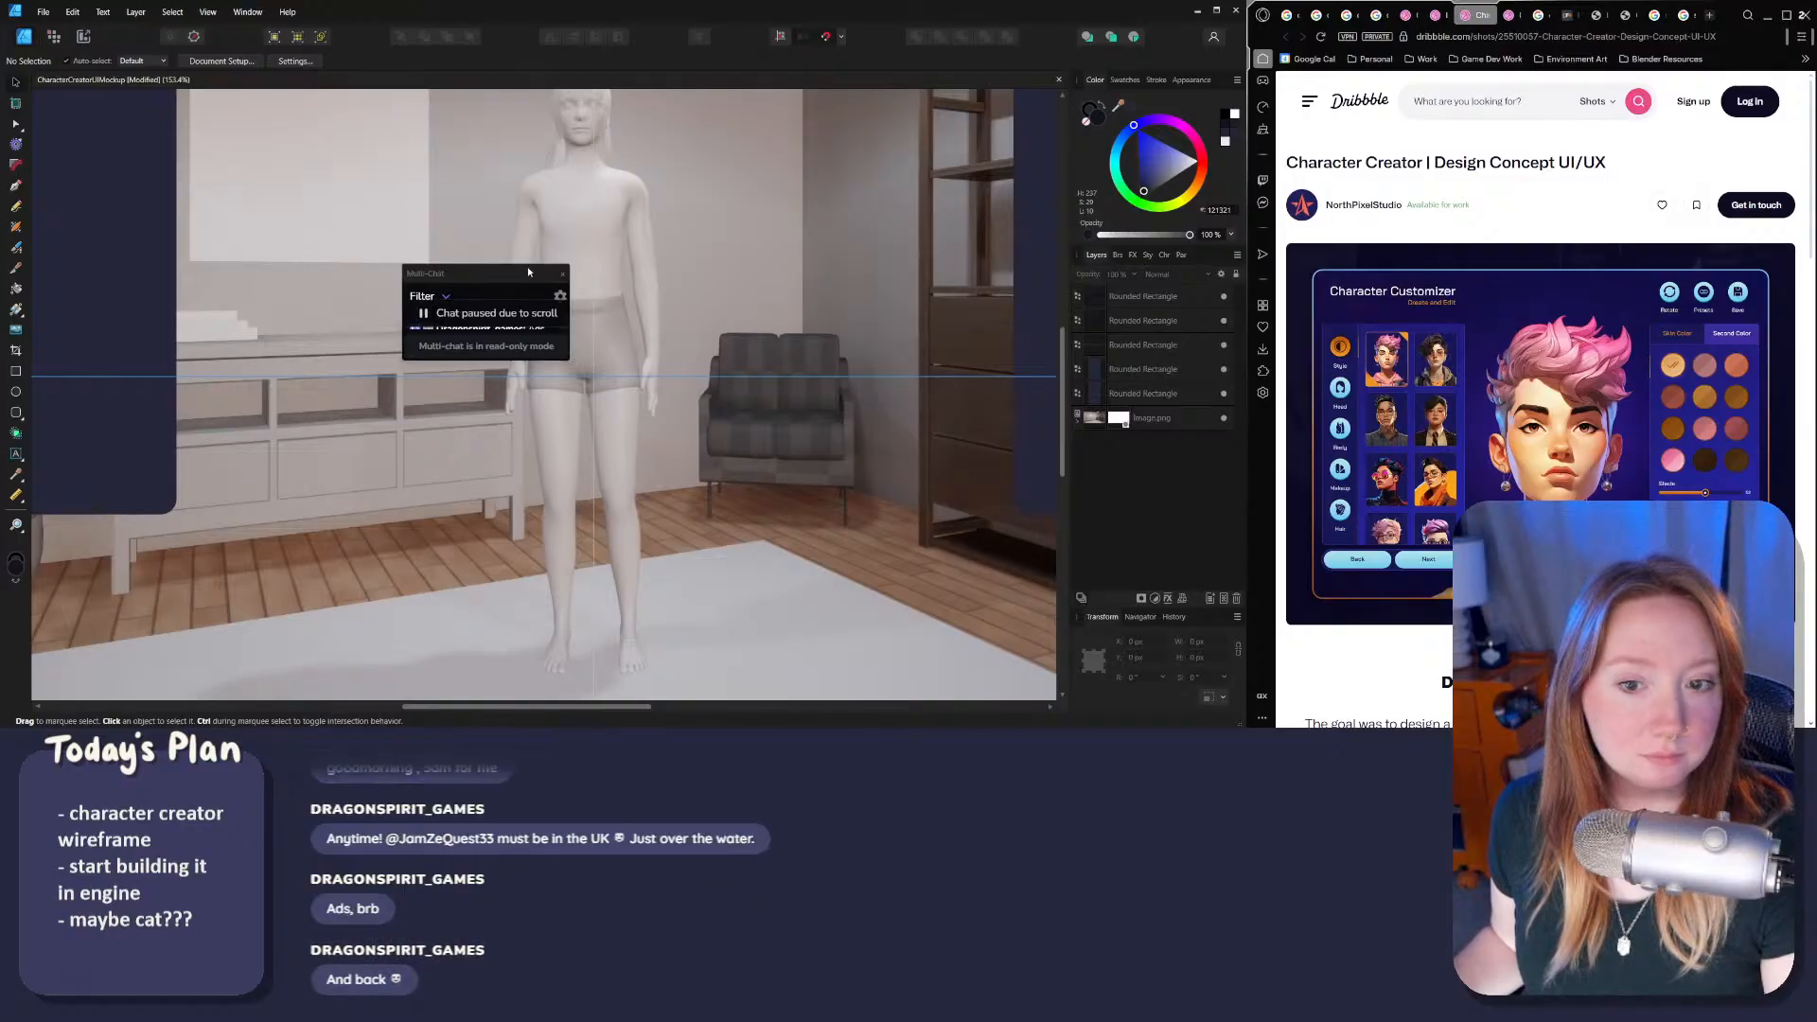
{"action": "left_click_drag", "start_coordinate": [528, 272], "coordinate": [0, 289]}
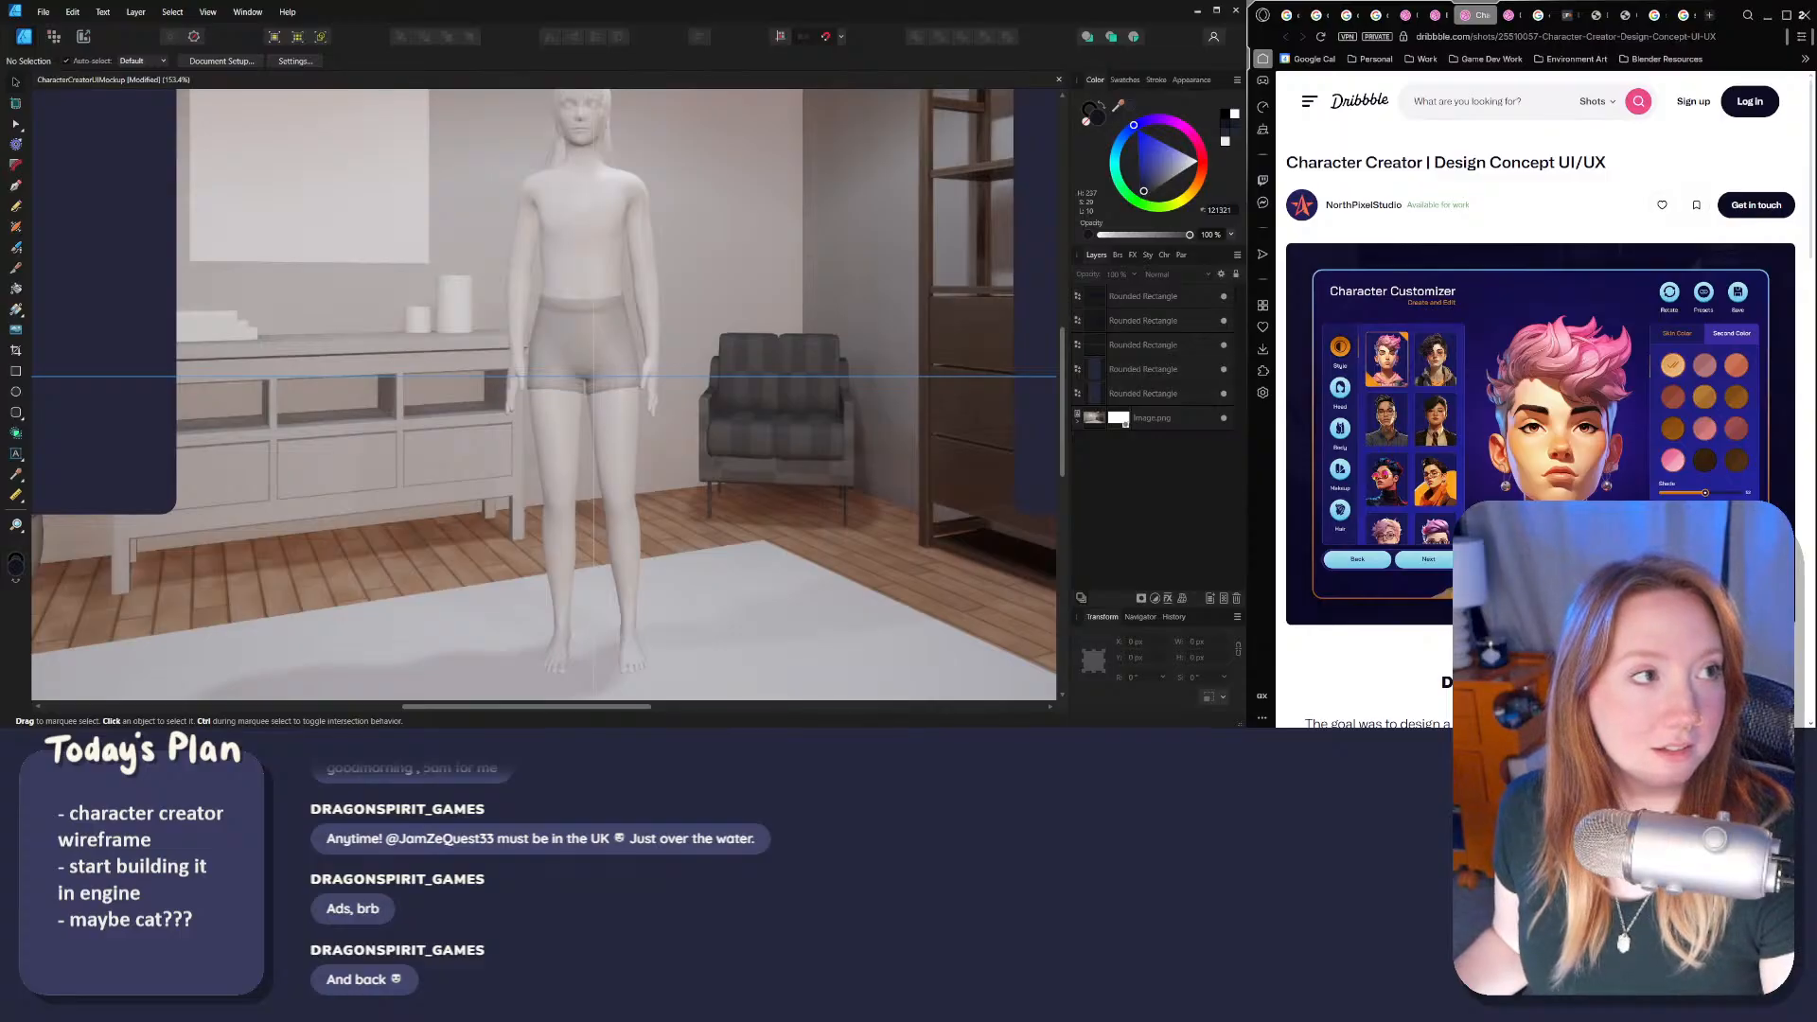
{"action": "scroll", "coordinate": [560, 405], "scroll_direction": "down", "scroll_amount": 2, "text": "ctrl"}
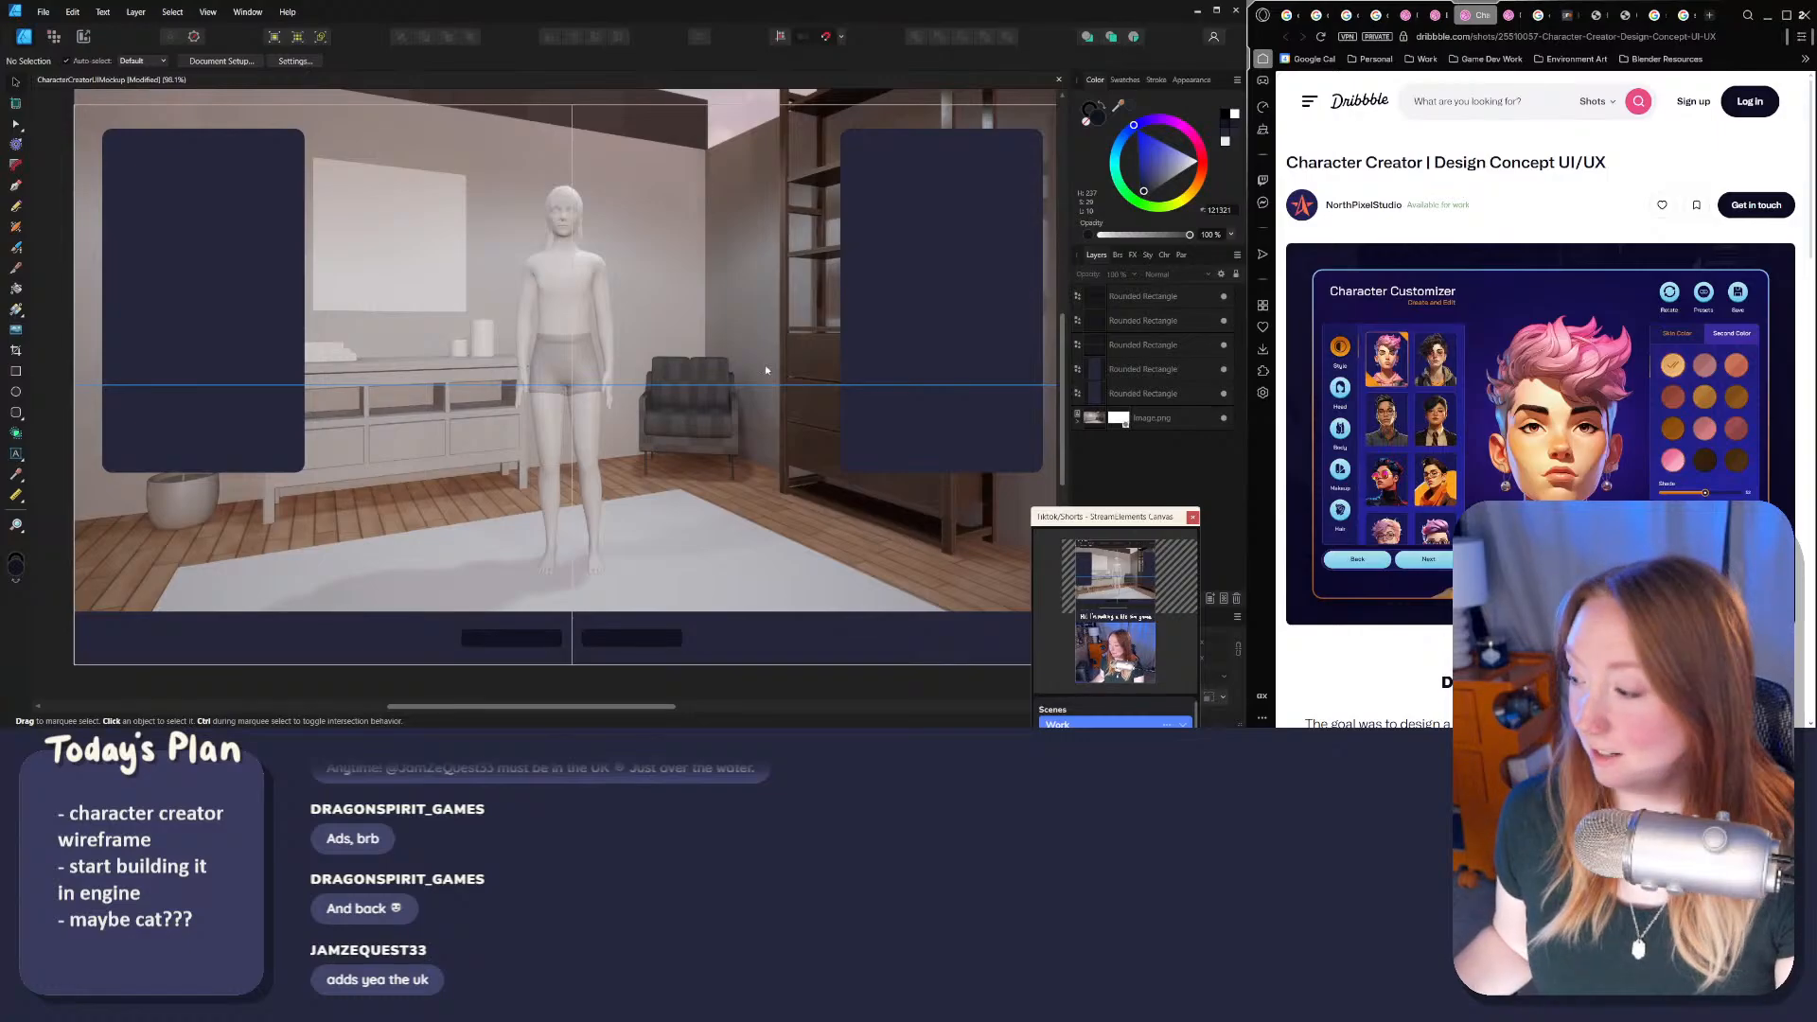
{"action": "left_click_drag", "start_coordinate": [1122, 520], "coordinate": [0, 85]}
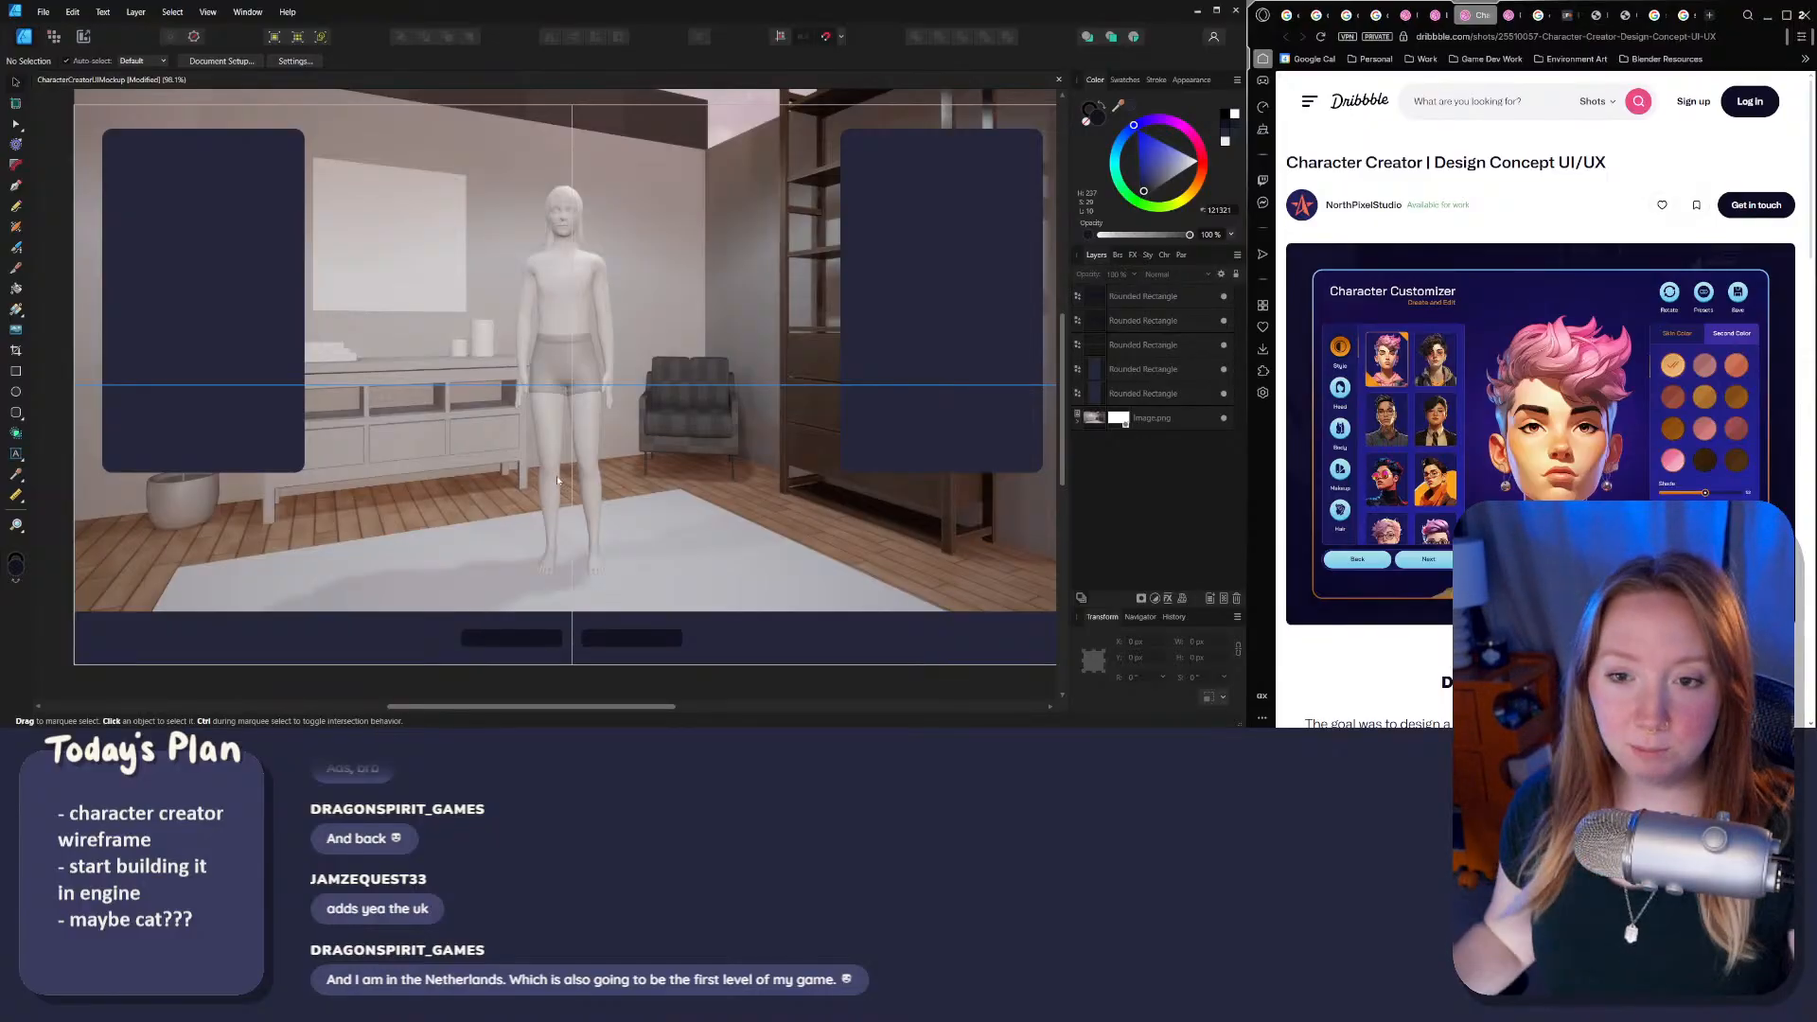
{"action": "scroll", "coordinate": [700, 471], "scroll_direction": "up", "scroll_amount": 1, "text": "ctrl"}
{"action": "scroll", "coordinate": [675, 487], "scroll_direction": "down", "scroll_amount": 2, "text": "ctrl"}
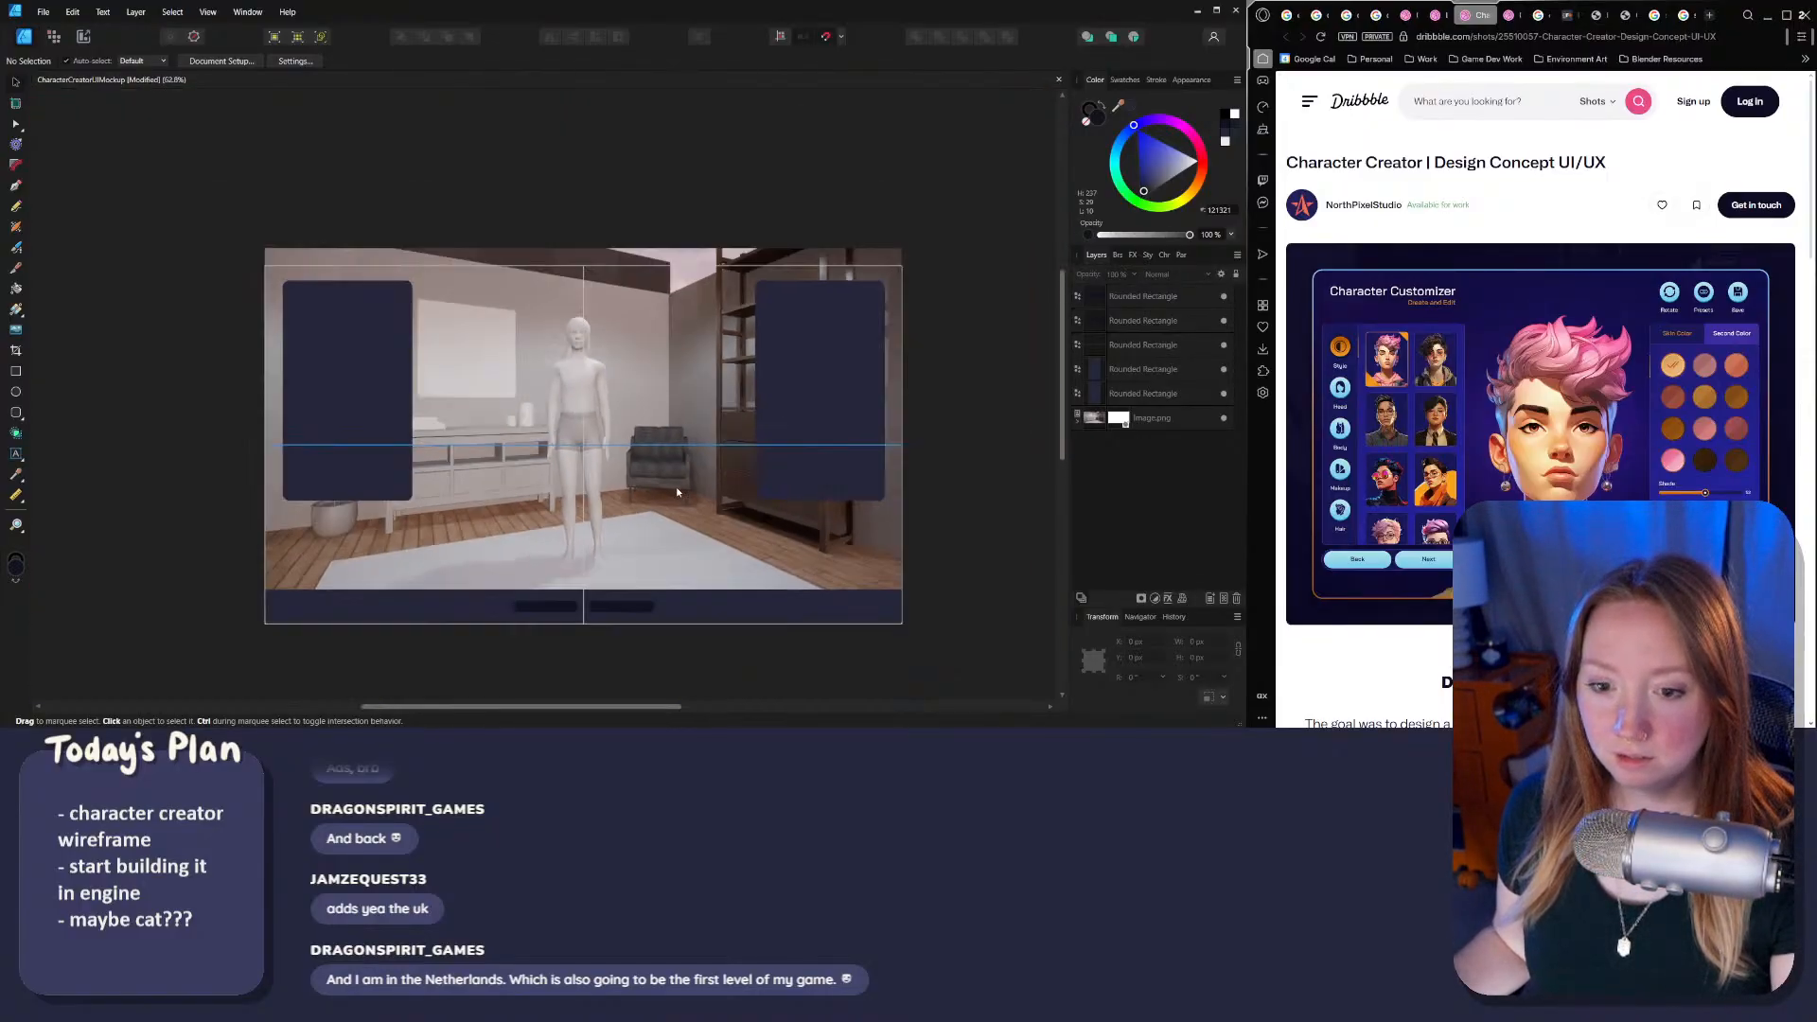
{"action": "scroll", "coordinate": [674, 486], "scroll_direction": "up", "scroll_amount": 2, "text": "ctrl"}
{"action": "scroll", "coordinate": [653, 492], "scroll_direction": "down", "scroll_amount": 1, "text": "ctrl"}
{"action": "scroll", "coordinate": [629, 468], "scroll_direction": "up", "scroll_amount": 1, "text": "ctrl"}
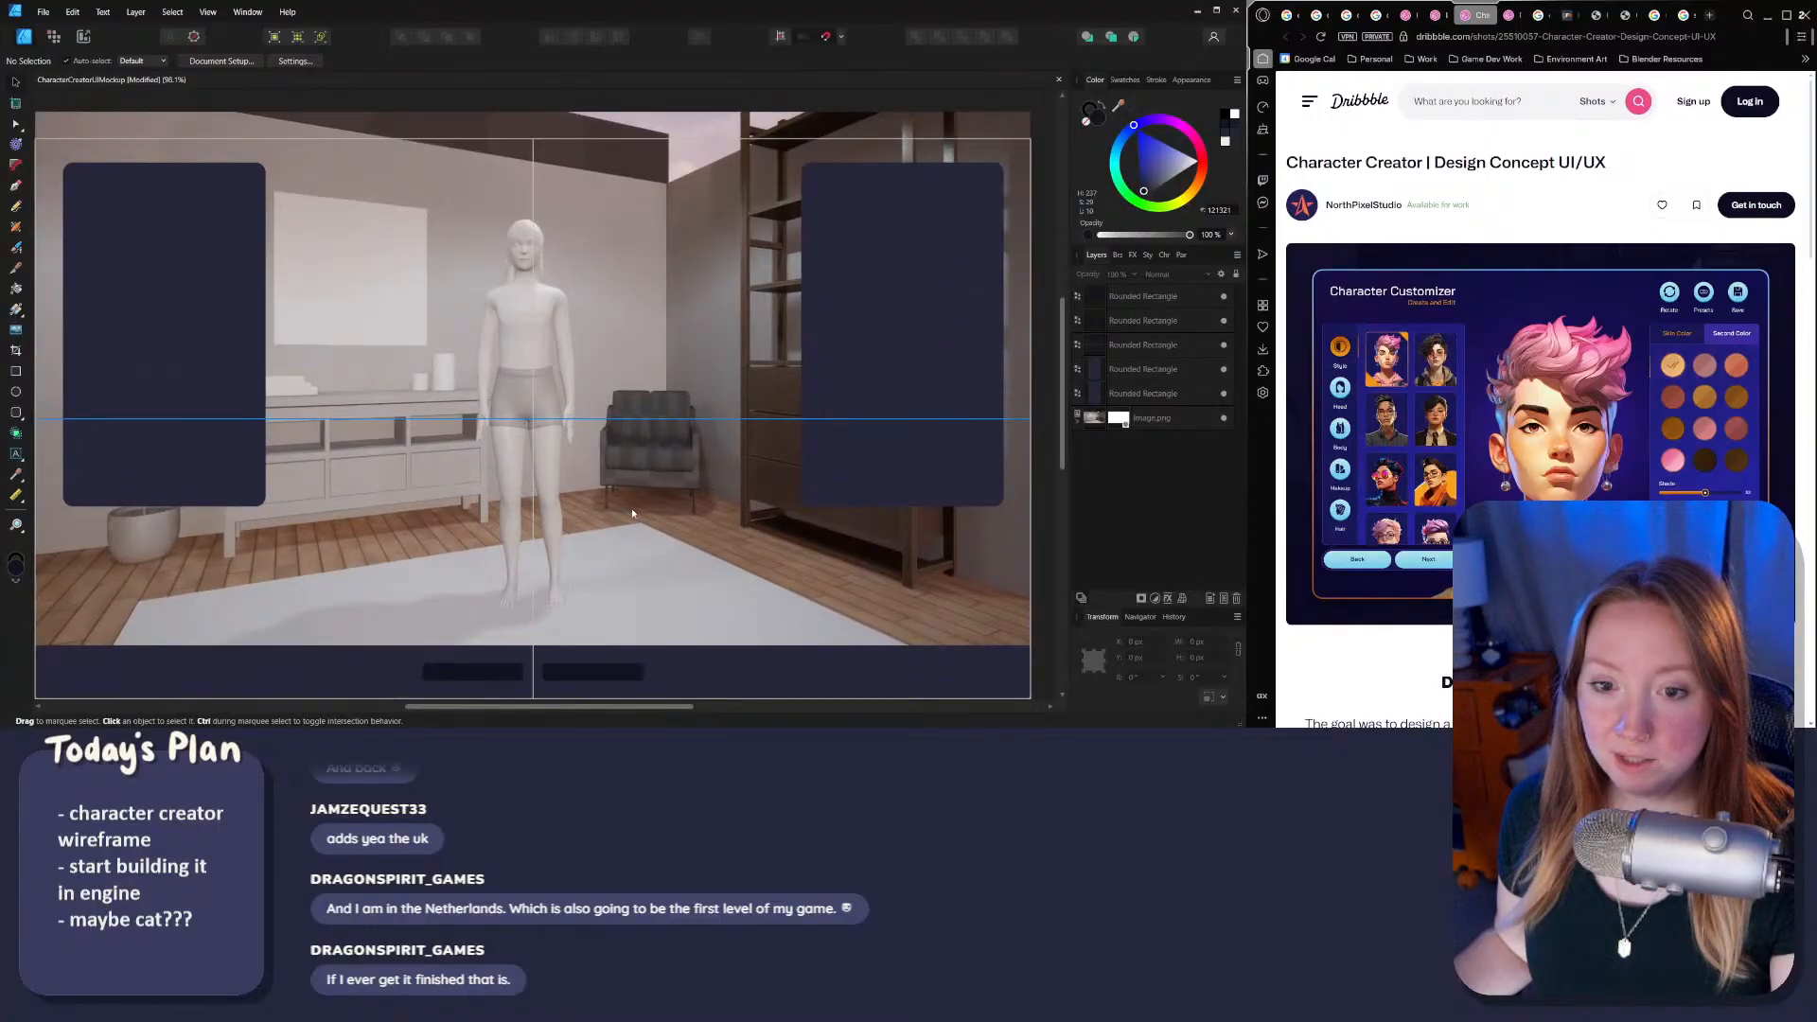
{"action": "scroll", "coordinate": [624, 461], "scroll_direction": "down", "scroll_amount": 1, "text": "ctrl"}
{"action": "scroll", "coordinate": [598, 414], "scroll_direction": "down", "scroll_amount": 1, "text": "ctrl"}
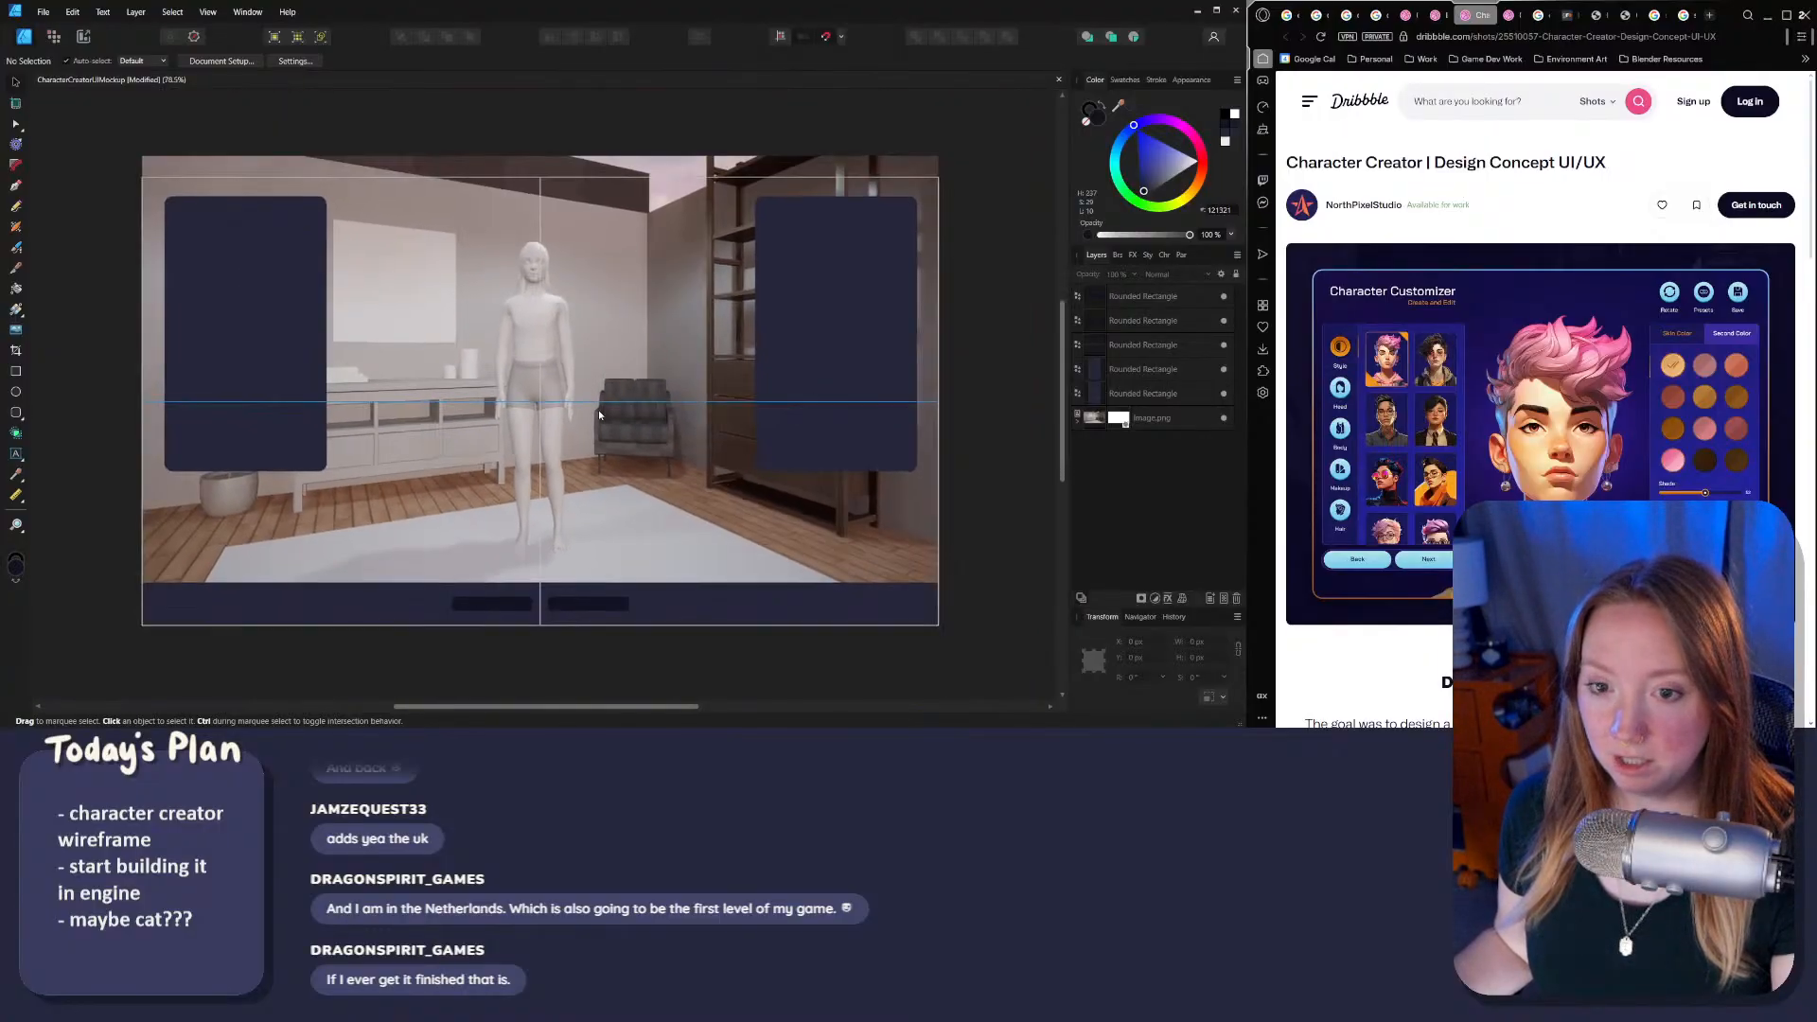
{"action": "middle_click_drag", "start_coordinate": [573, 431], "coordinate": [587, 445]}
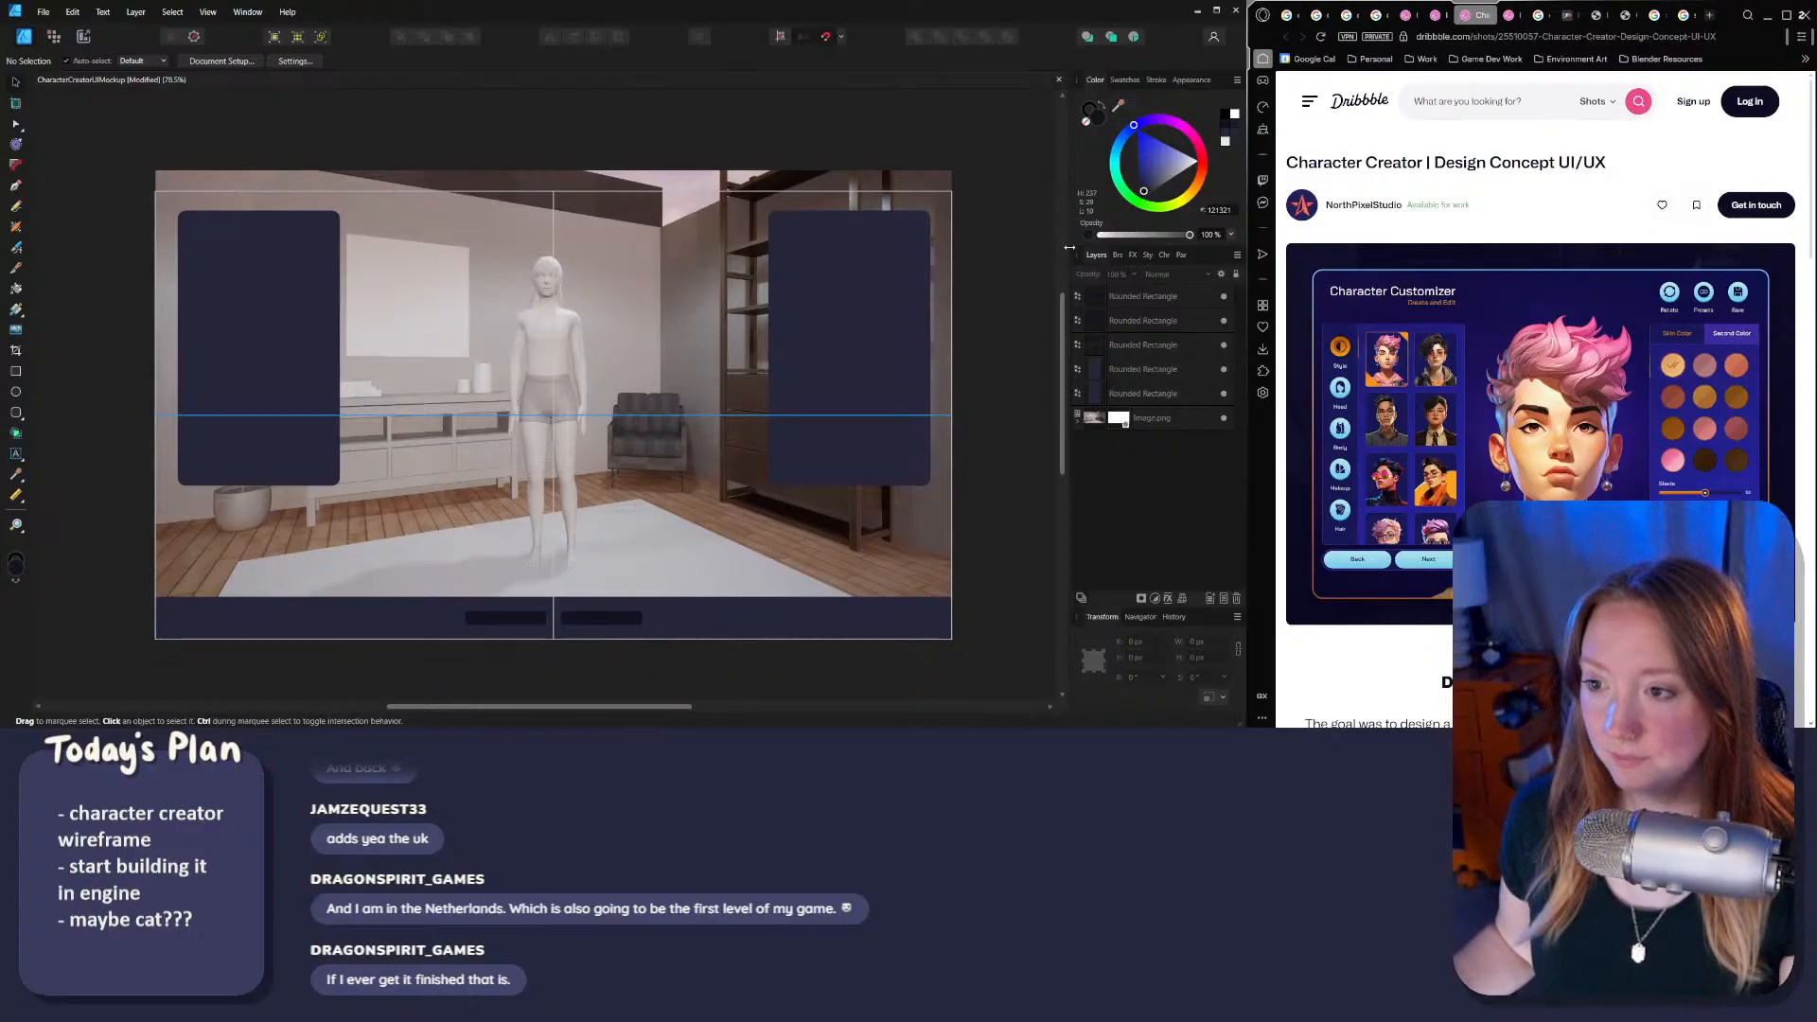
Step: Widen the docked panel column slightly so it takes more room beside the canvas
{"action": "left_click_drag", "start_coordinate": [1069, 248], "coordinate": [1039, 250]}
{"action": "middle_click_drag", "start_coordinate": [580, 350], "coordinate": [578, 288]}
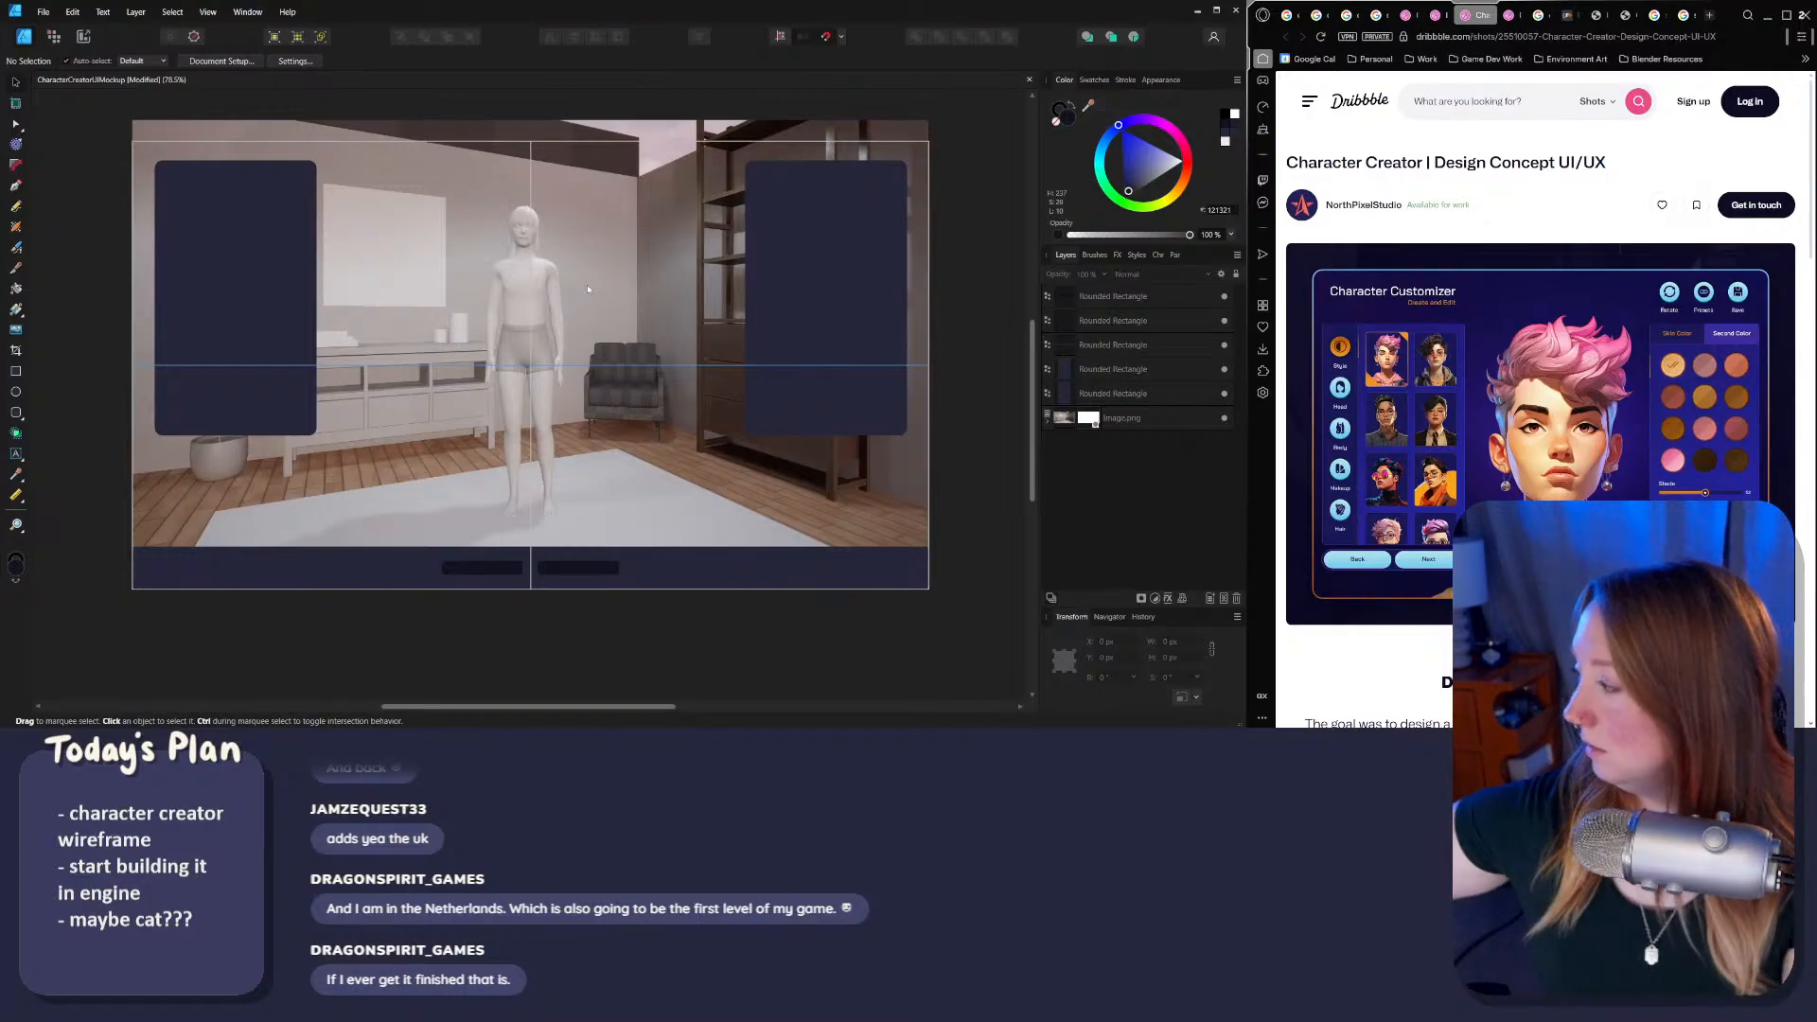
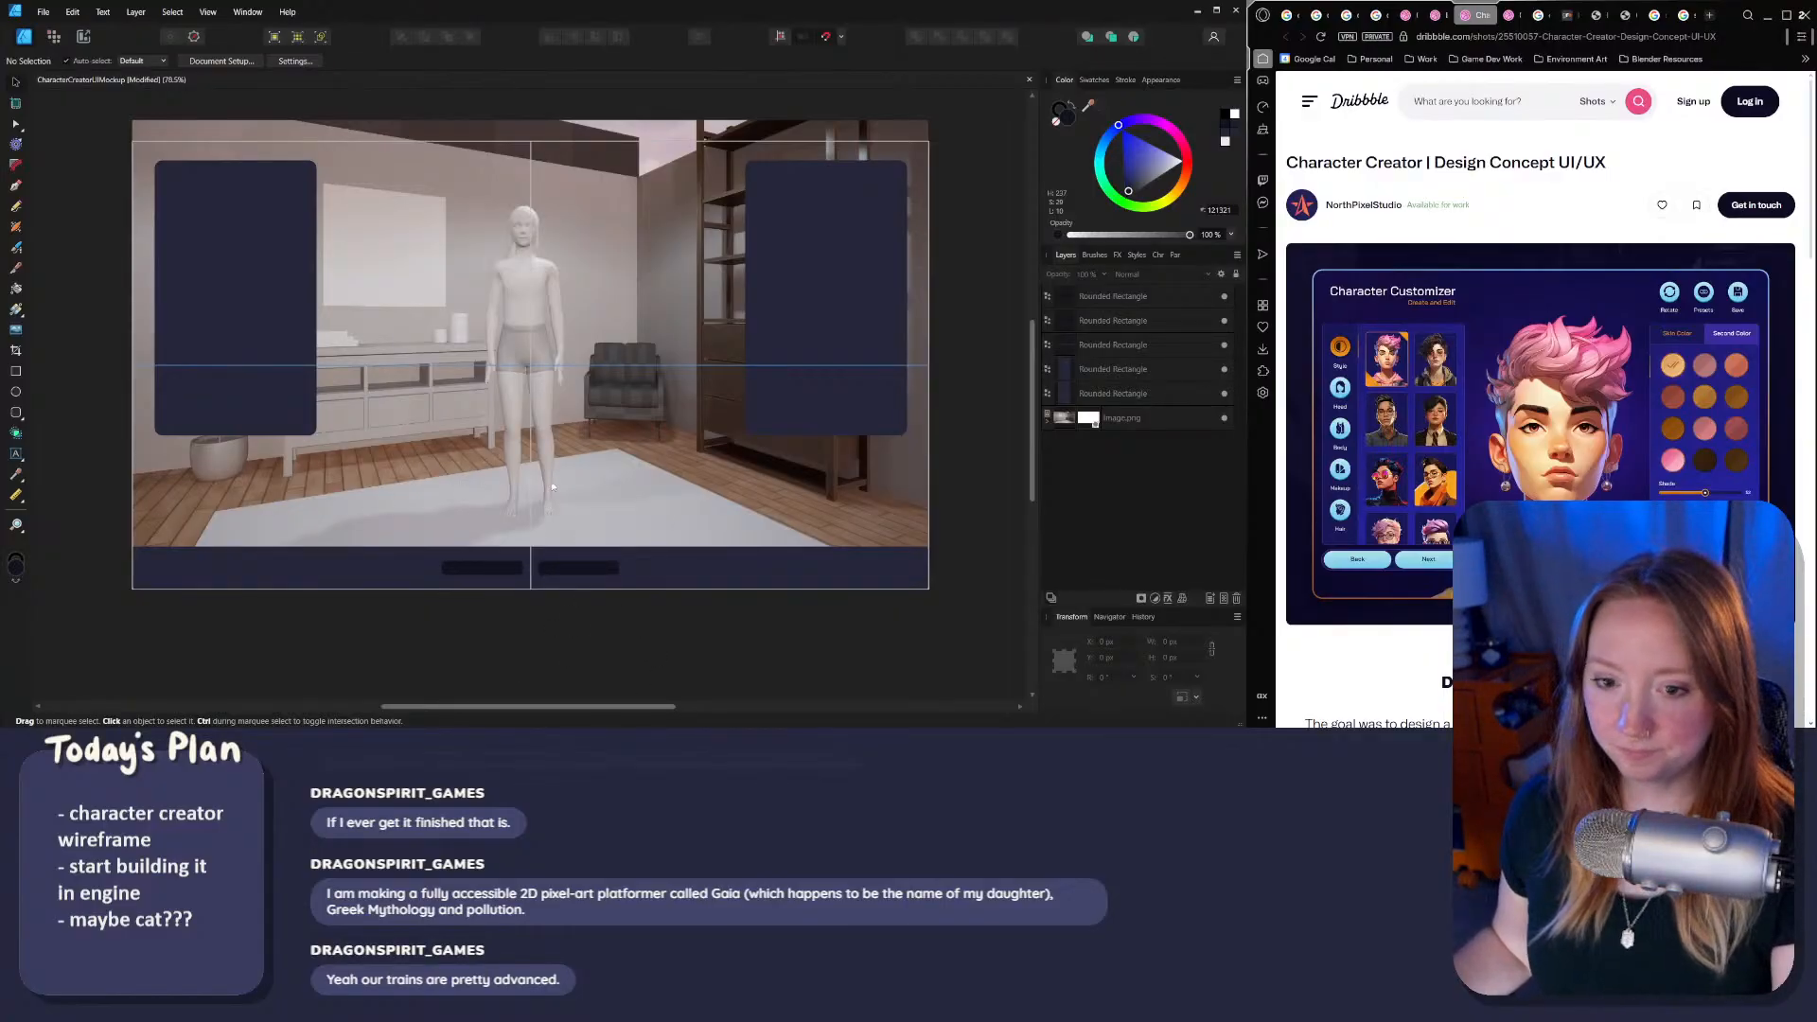
{"action": "scroll", "coordinate": [561, 295], "scroll_direction": "up", "scroll_amount": 3, "text": "ctrl"}
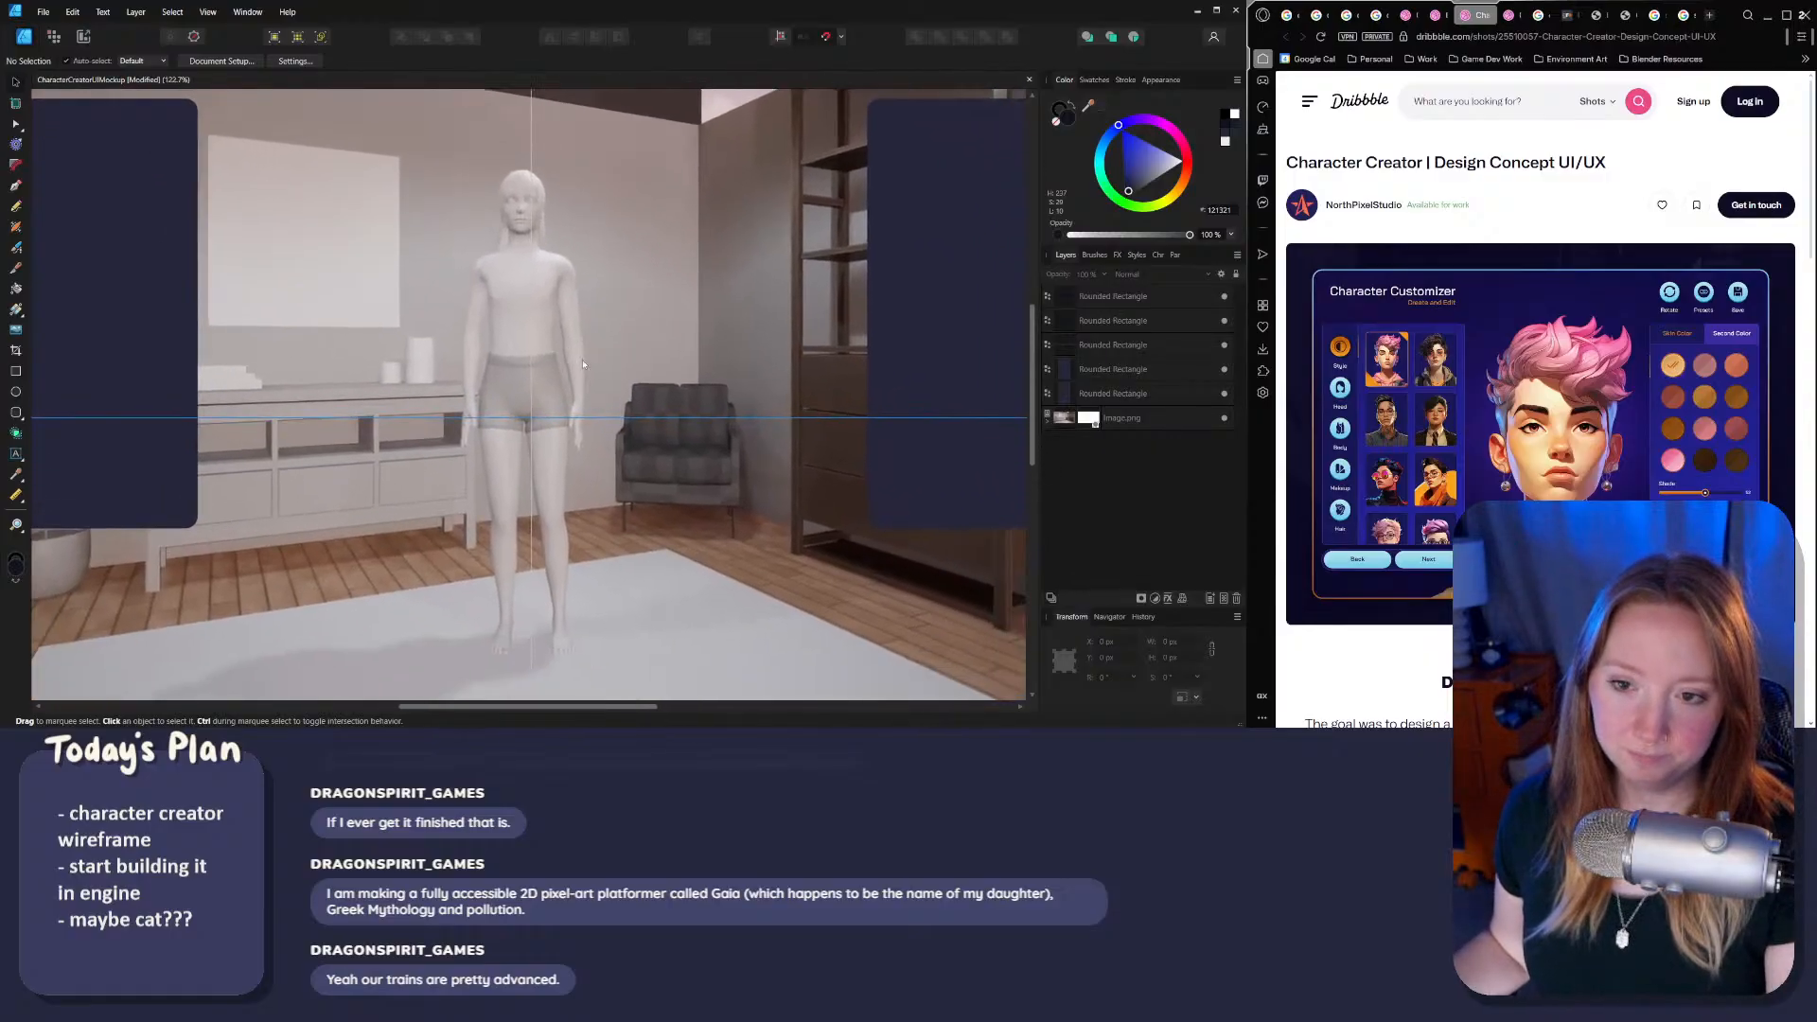
{"action": "scroll", "coordinate": [567, 358], "scroll_direction": "down", "scroll_amount": 3, "text": "ctrl"}
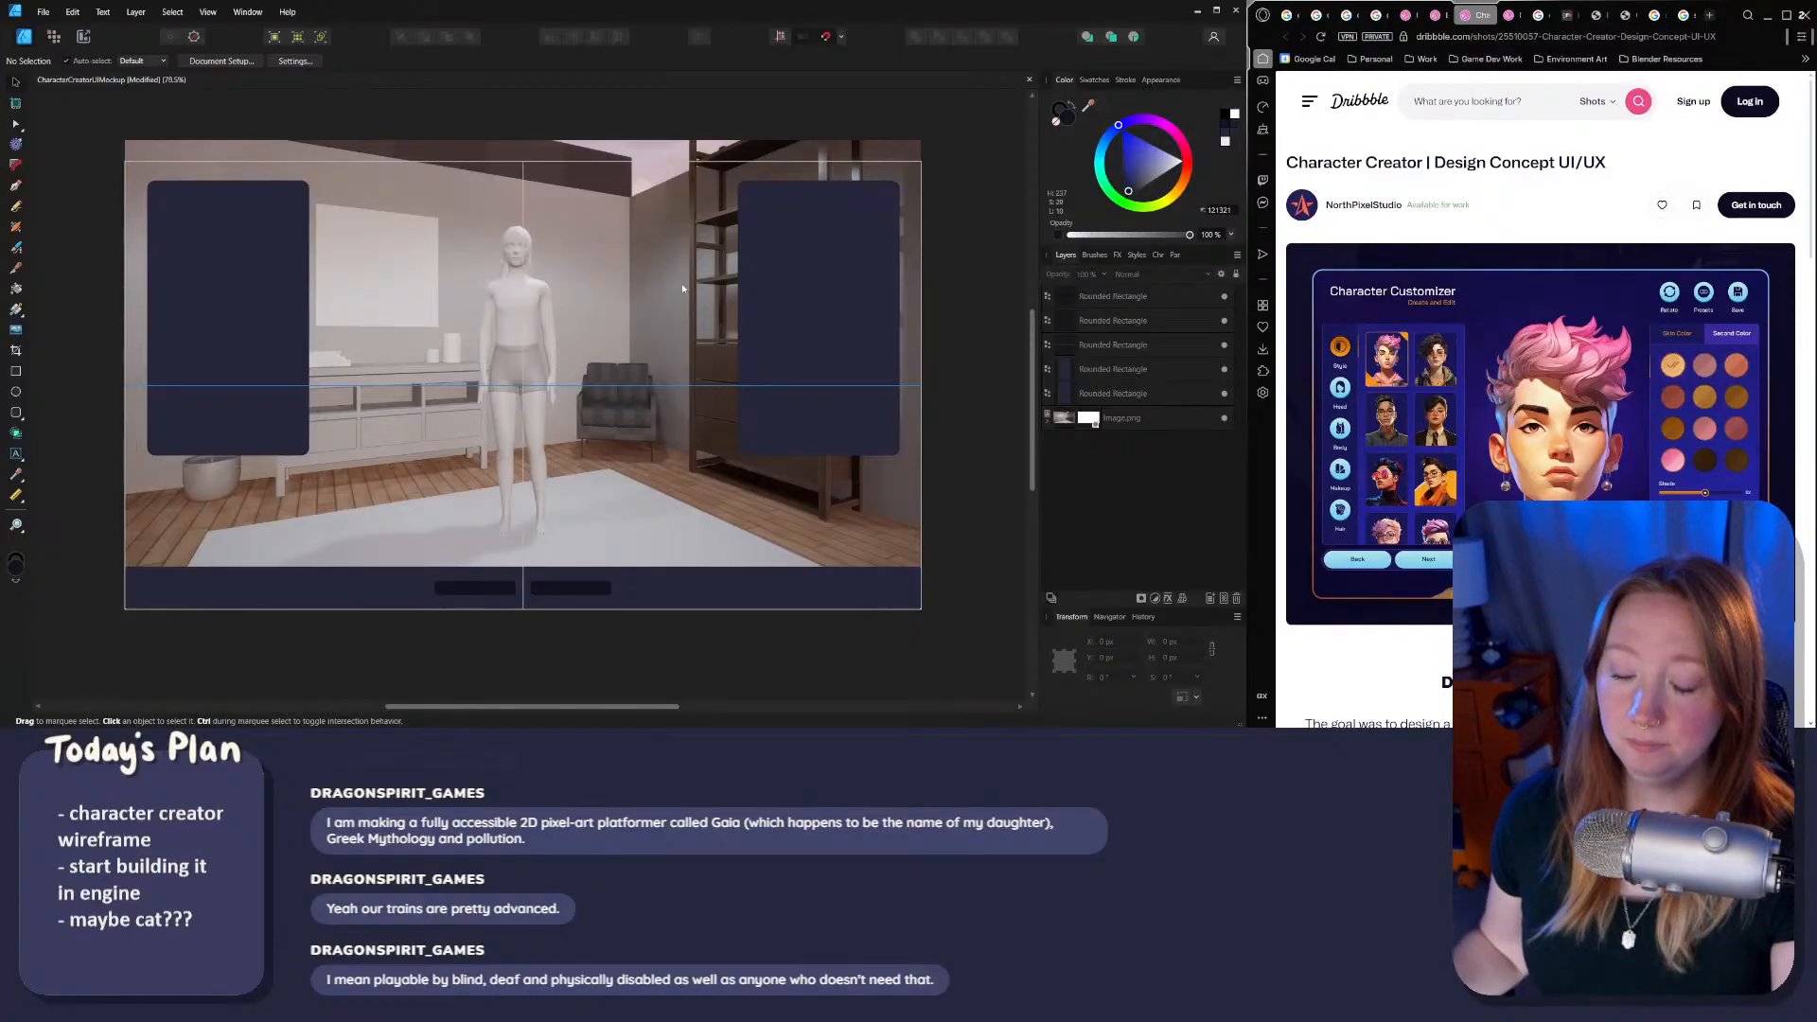
{"action": "middle_click_drag", "start_coordinate": [760, 423], "coordinate": [791, 472]}
{"action": "scroll", "coordinate": [957, 379], "scroll_direction": "up", "scroll_amount": 3, "text": "ctrl"}
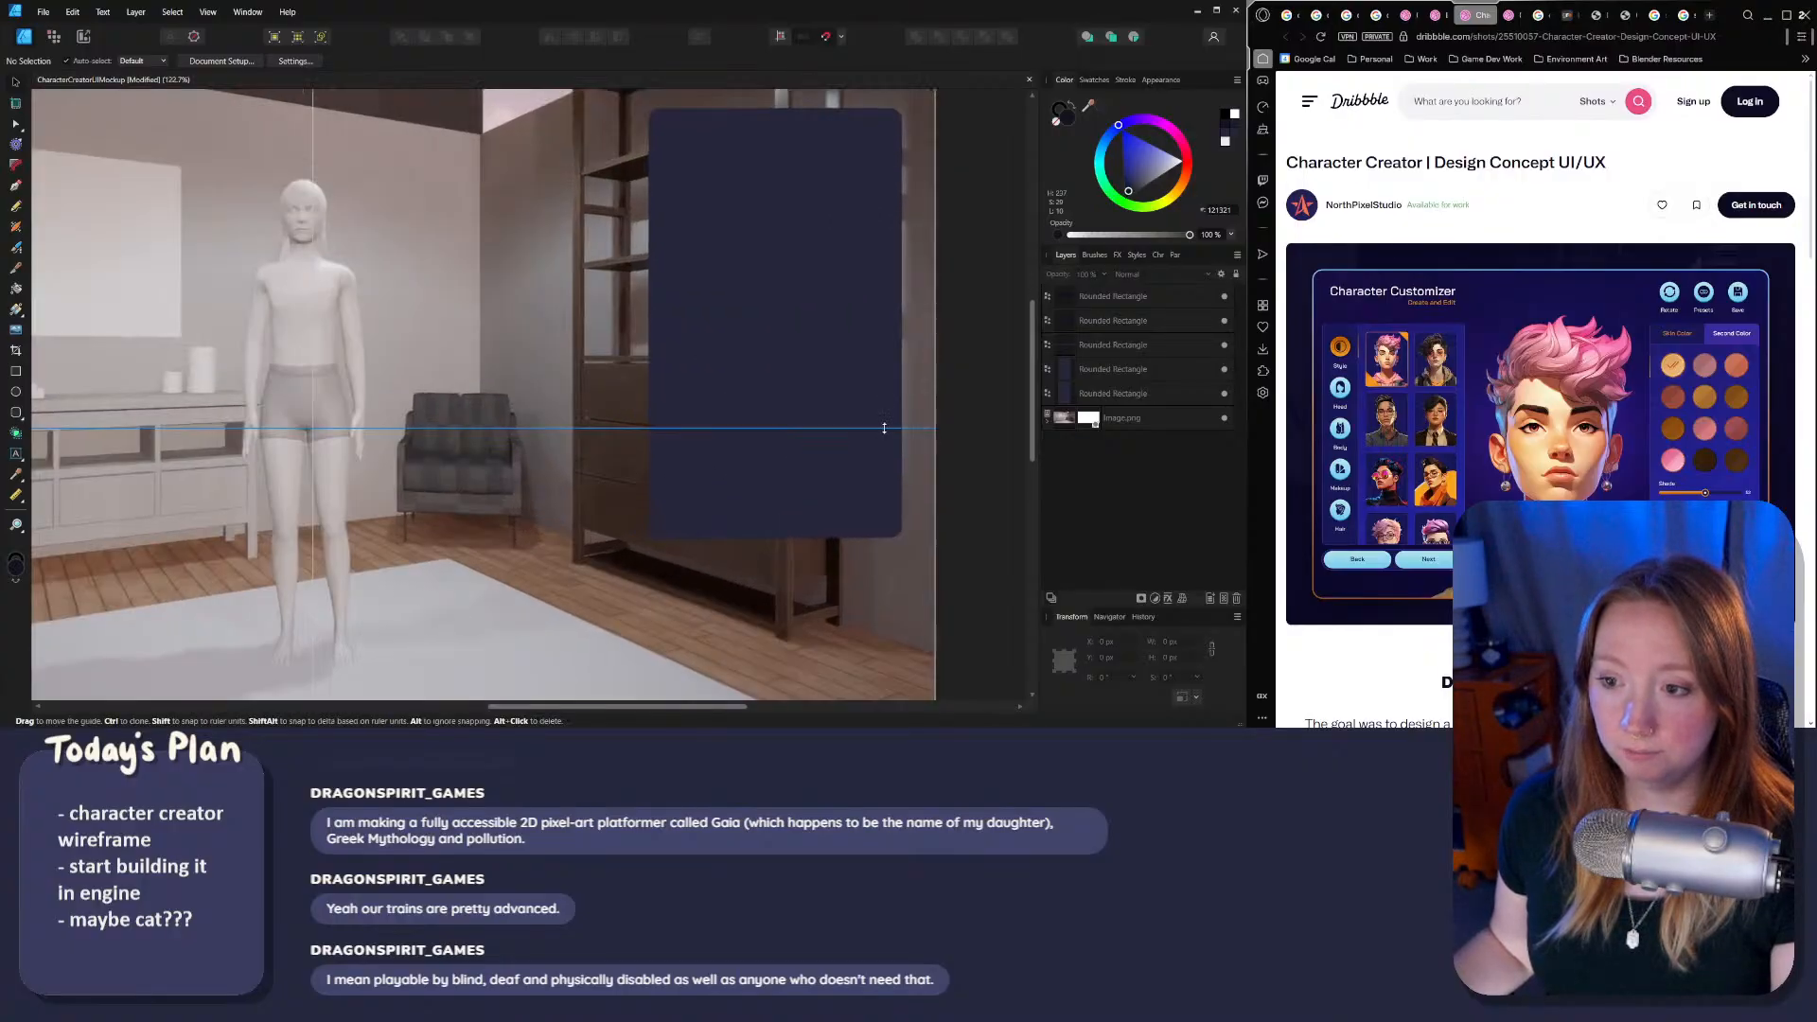
{"action": "scroll", "coordinate": [918, 429], "scroll_direction": "down", "scroll_amount": 3, "text": "ctrl"}
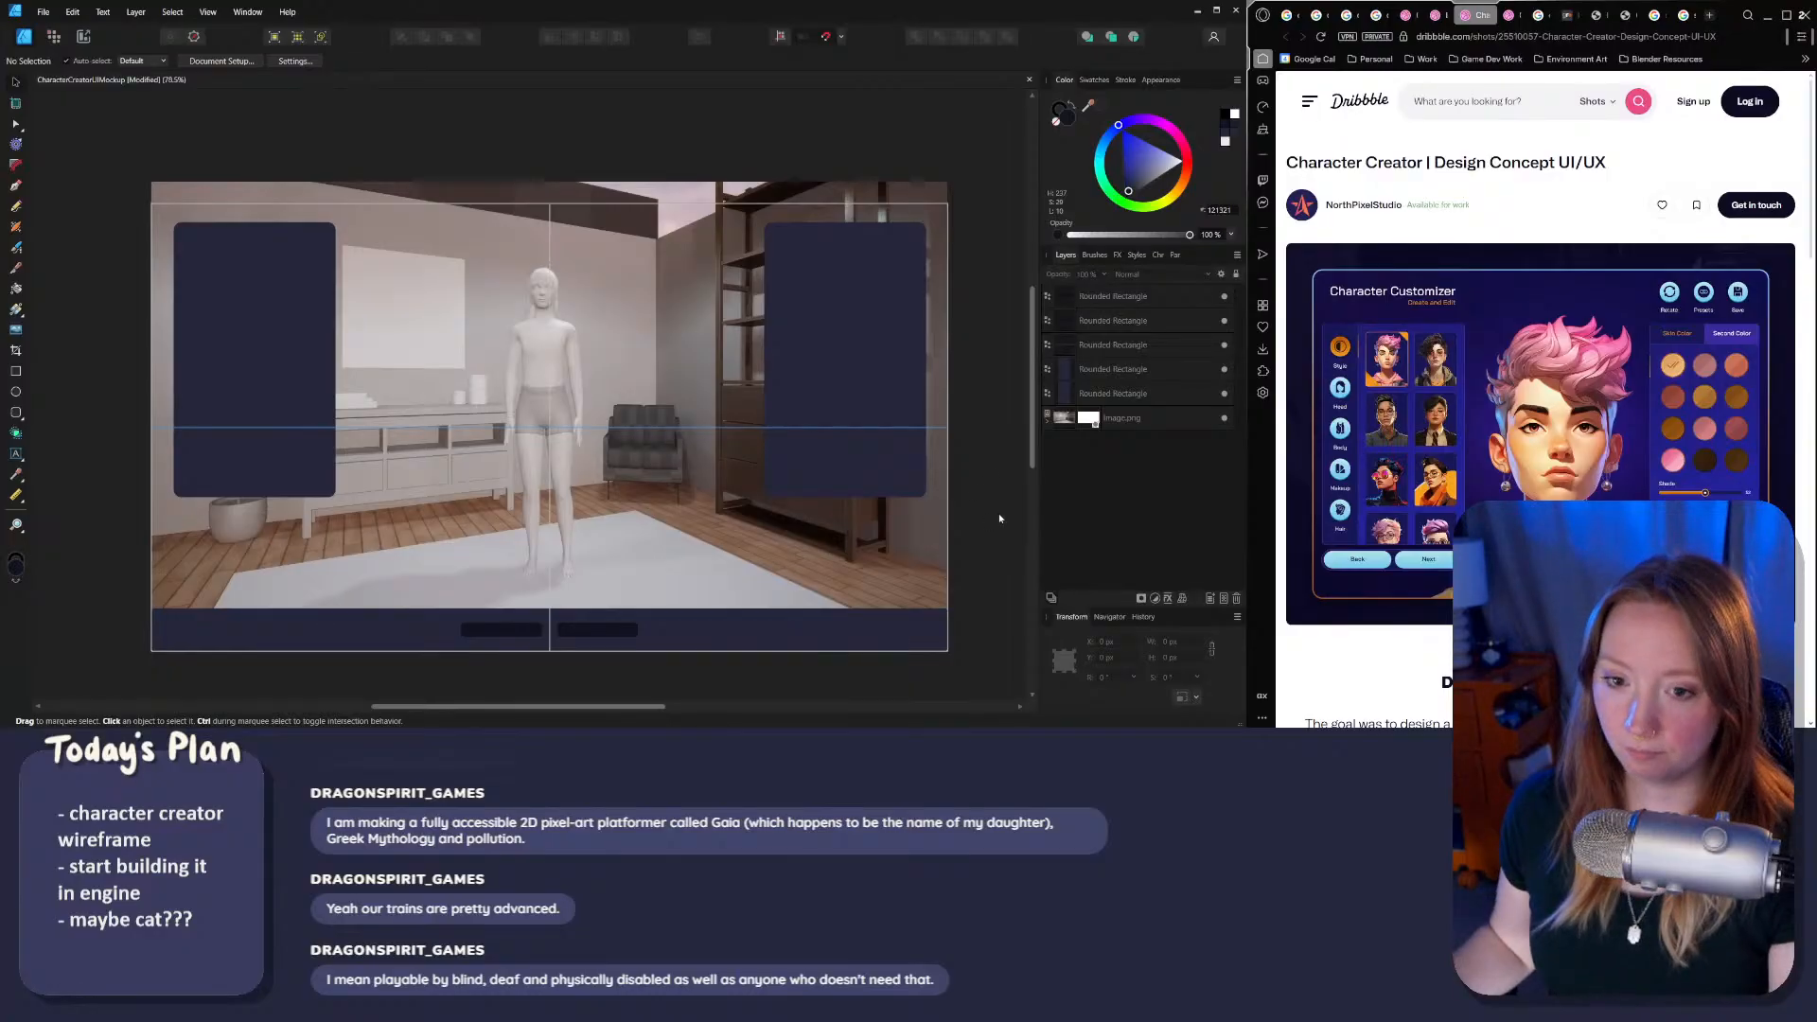
Step: Move the mockup's left rounded panel inward and slightly up to about X 153 px, Y 31 px
{"action": "scroll", "coordinate": [976, 520], "scroll_direction": "down", "scroll_amount": 1}
{"action": "scroll", "coordinate": [656, 527], "scroll_direction": "left", "scroll_amount": 2, "text": "shift"}
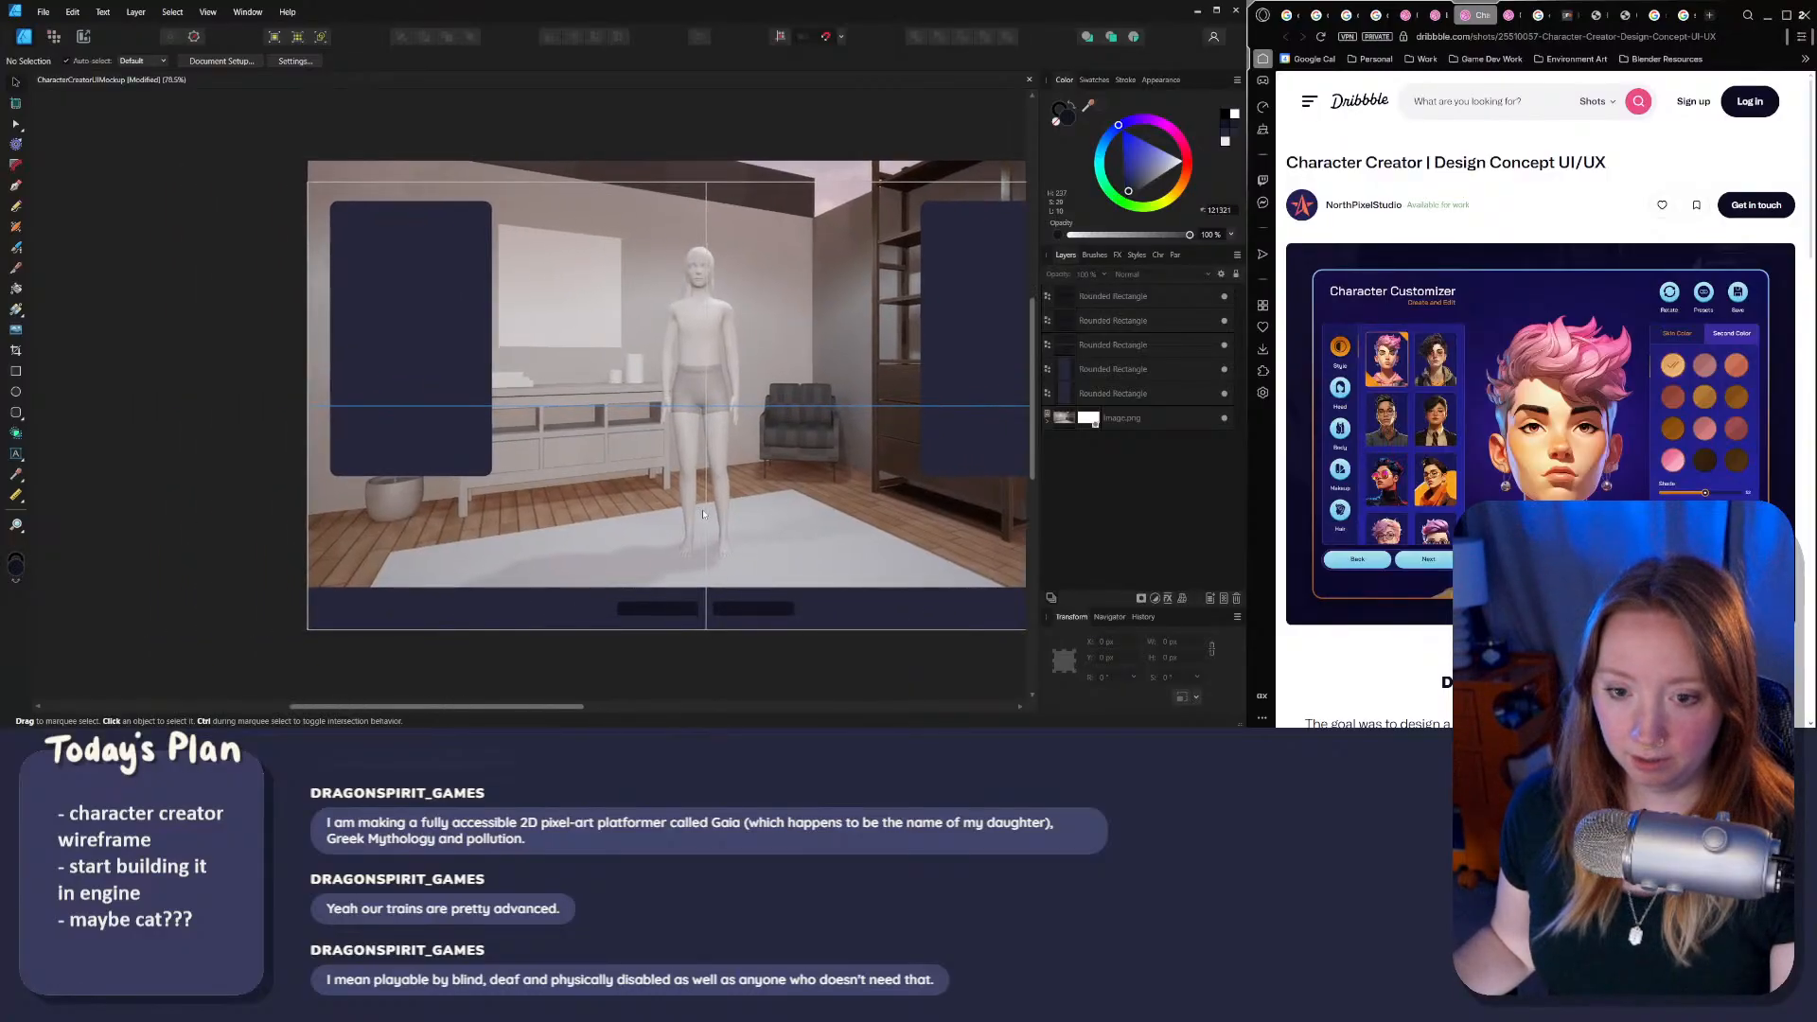
{"action": "left_click", "coordinate": [288, 317]}
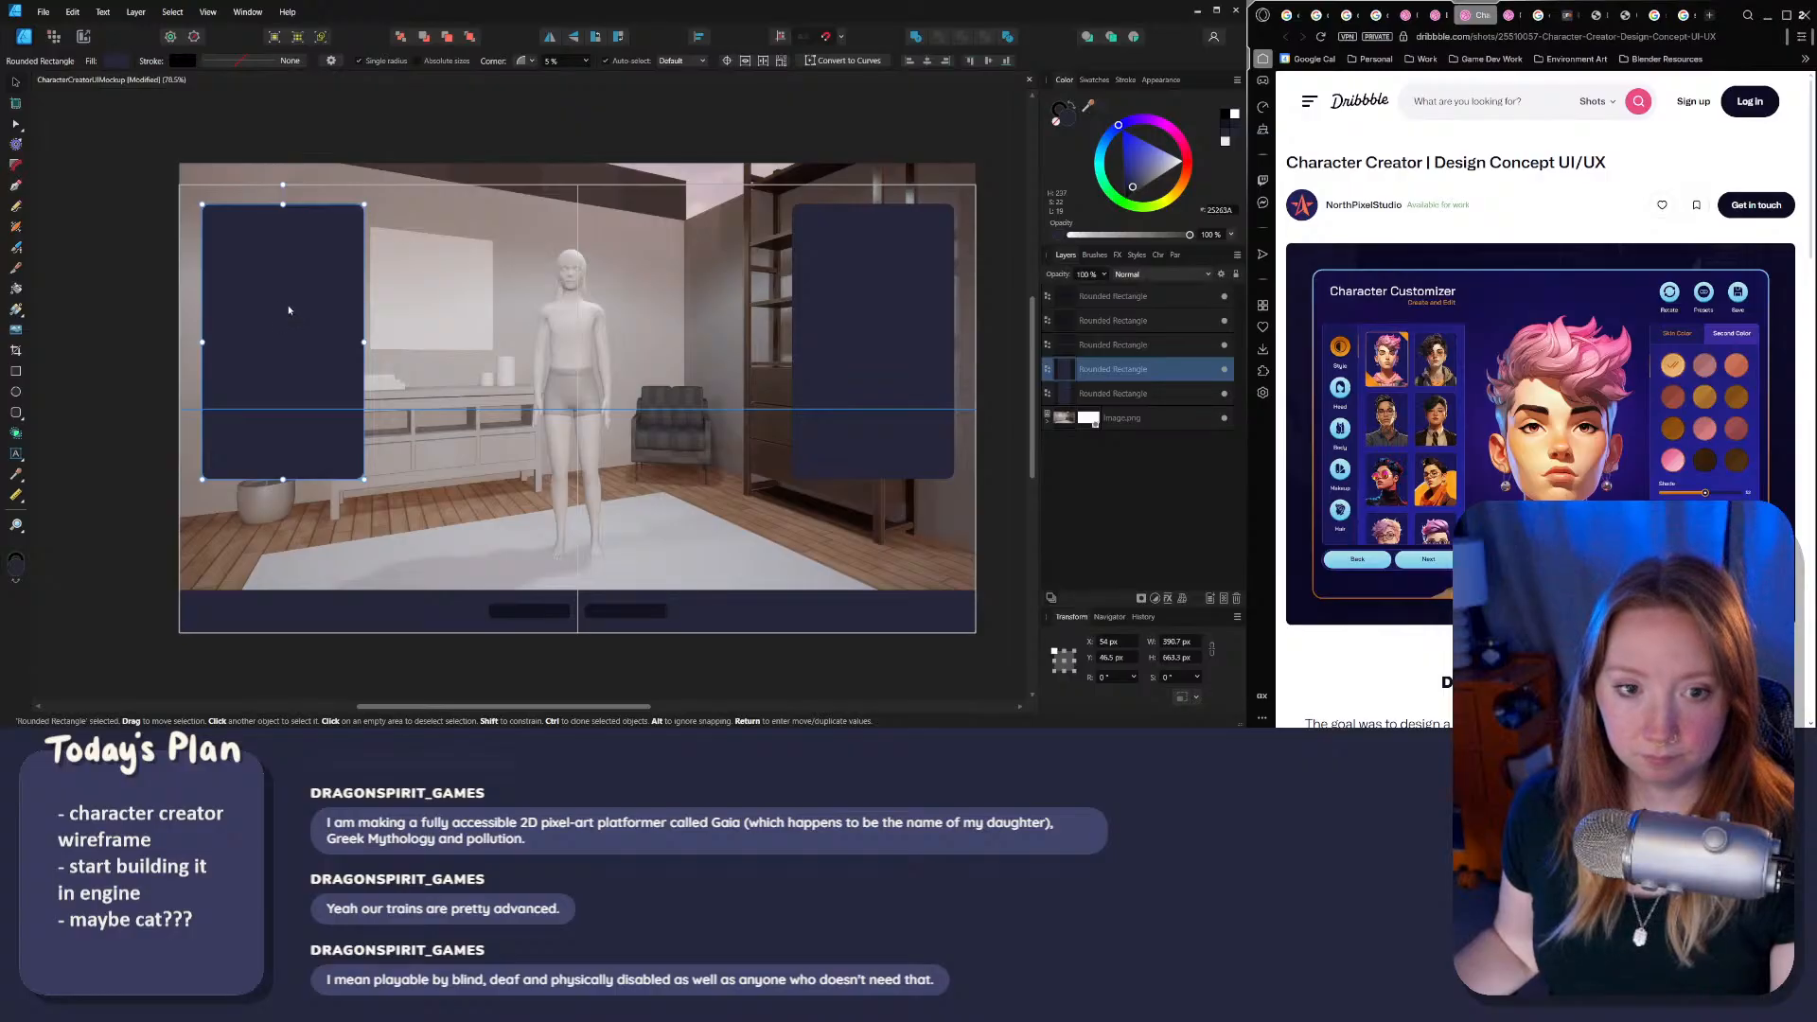
{"action": "mouse_move", "coordinate": [289, 310]}
{"action": "left_mouse_down"}
{"action": "mouse_move", "coordinate": [280, 280]}
{"action": "mouse_move", "coordinate": [315, 299]}
{"action": "left_mouse_up"}
{"action": "middle_click_drag", "start_coordinate": [163, 342], "coordinate": [220, 345]}
{"action": "left_click", "coordinate": [170, 350]}
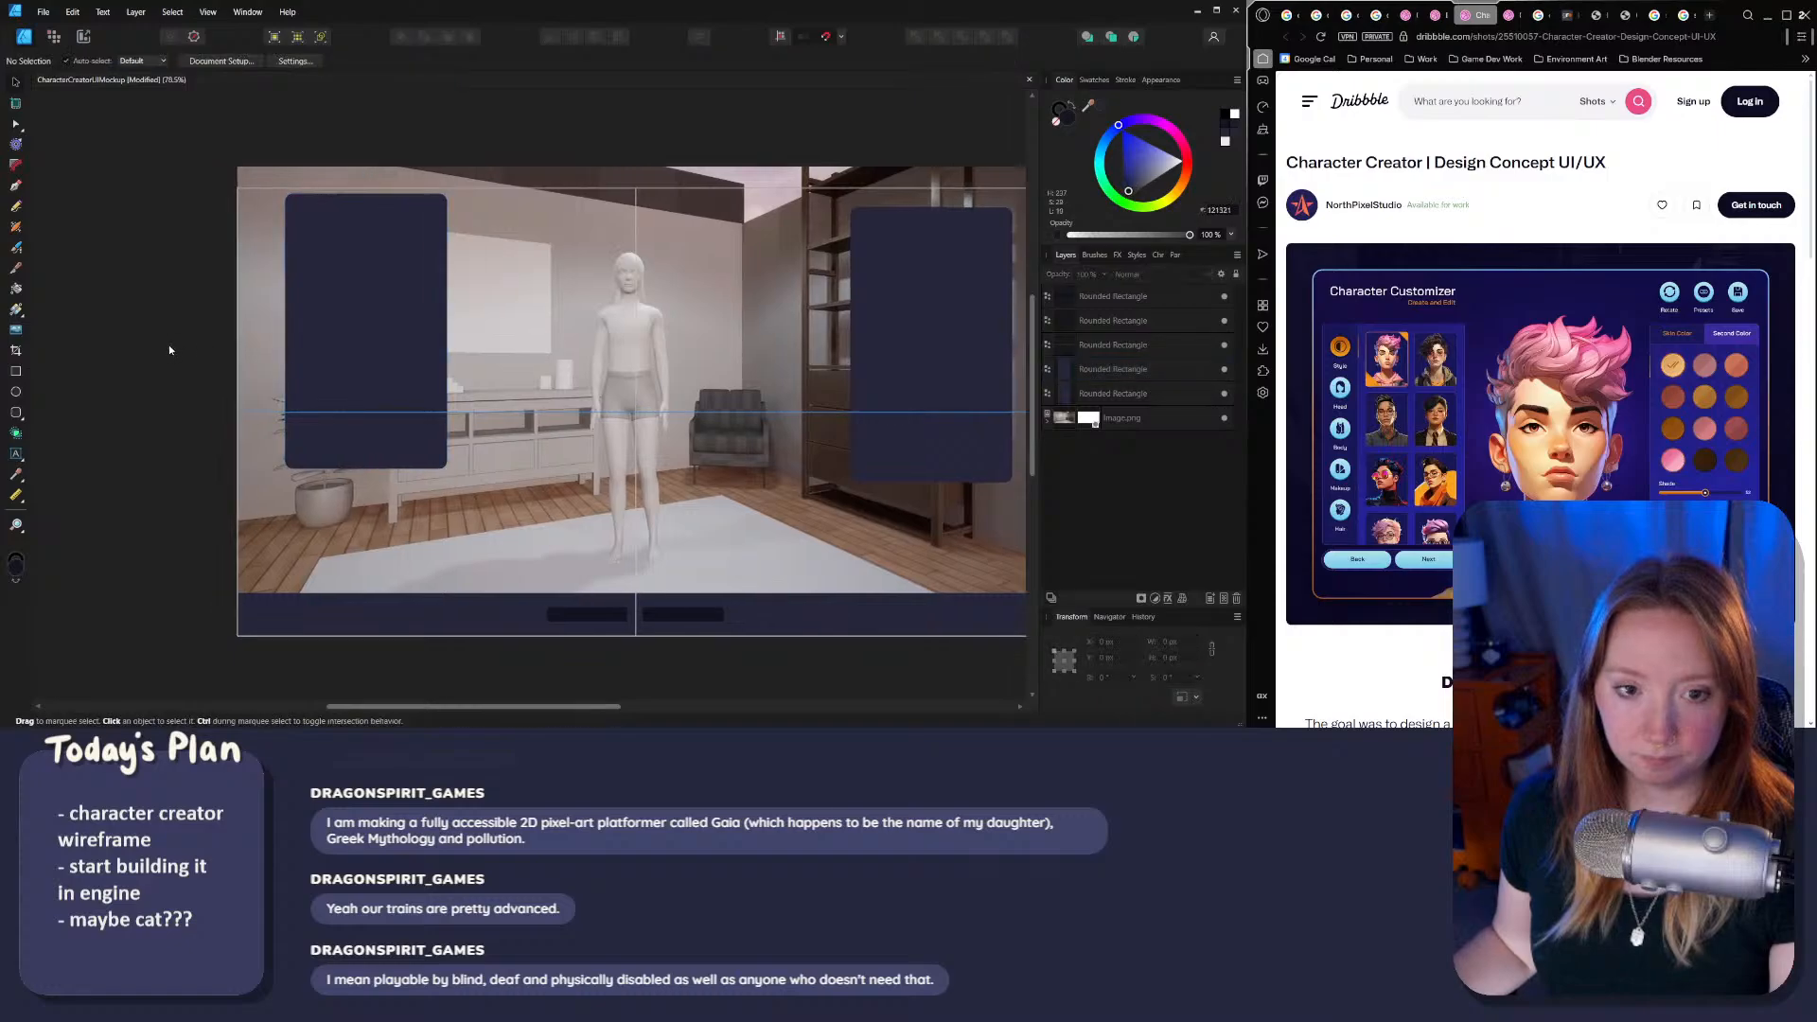
{"action": "left_click_drag", "start_coordinate": [358, 293], "coordinate": [373, 294]}
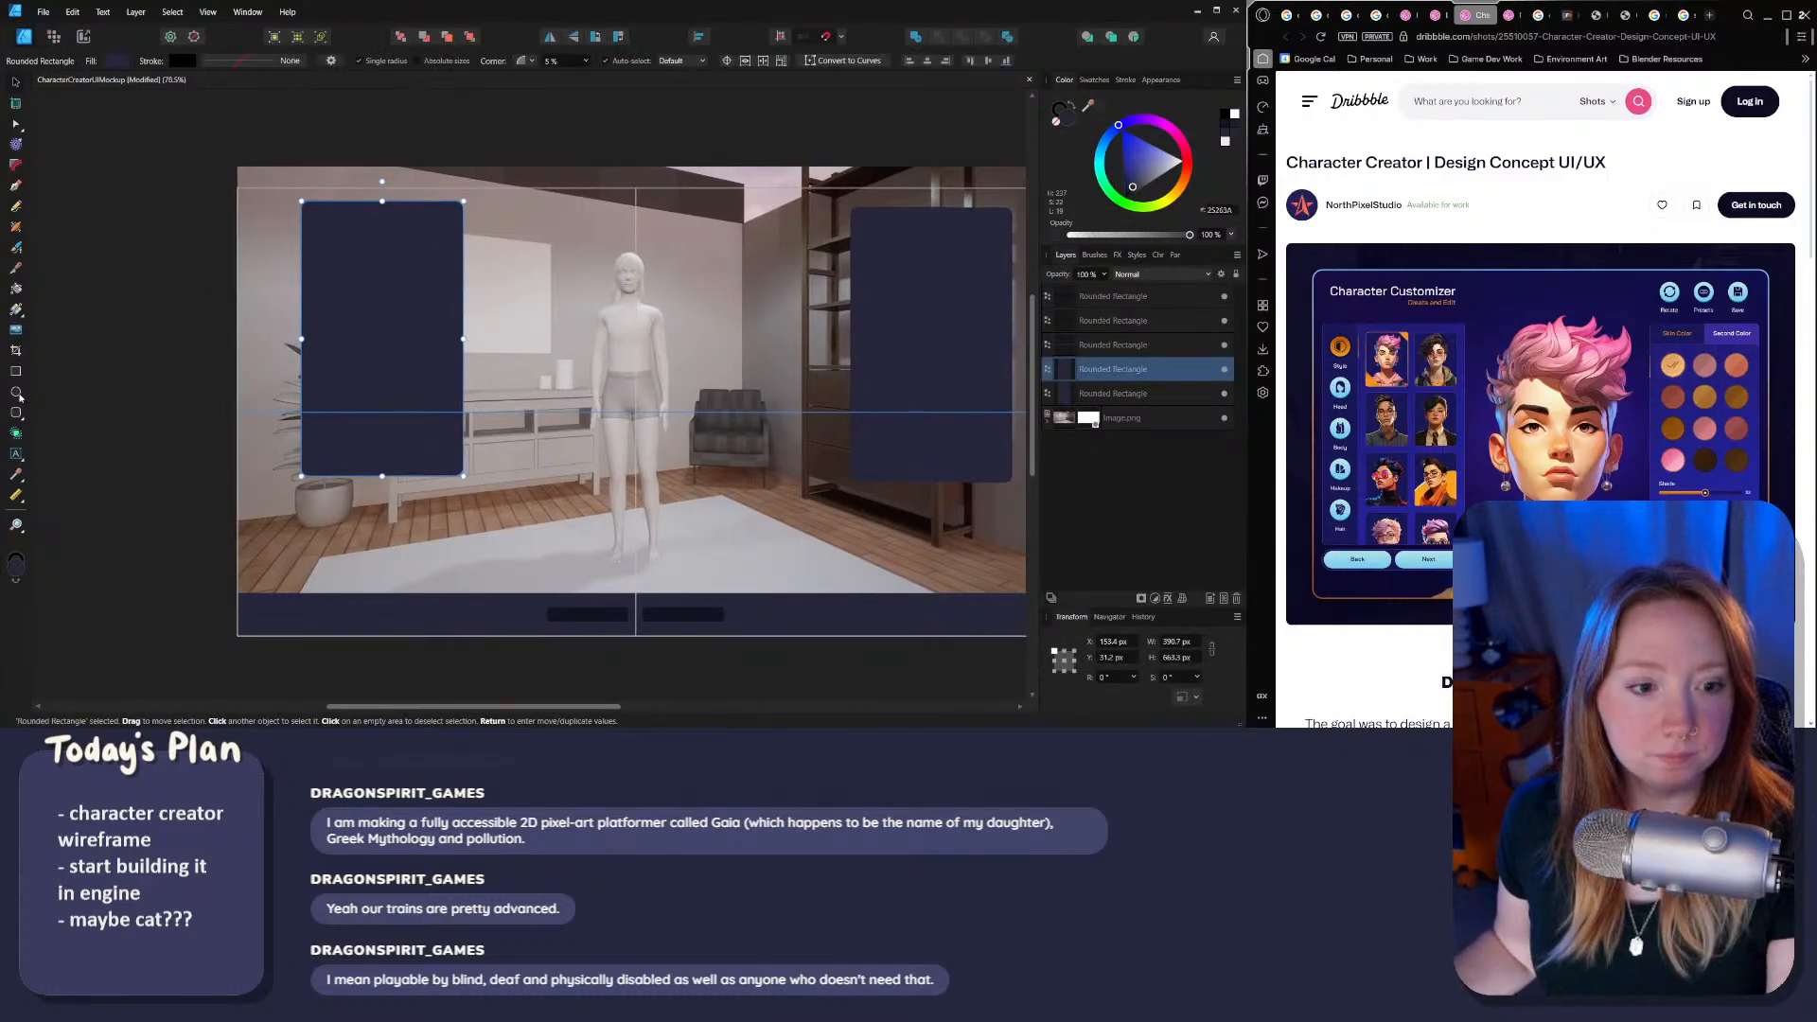
Step: Duplicate the left rounded panel and shrink the copy to about 77 px wide near the artboard's upper-left corner
{"action": "key", "text": "ctrl+j"}
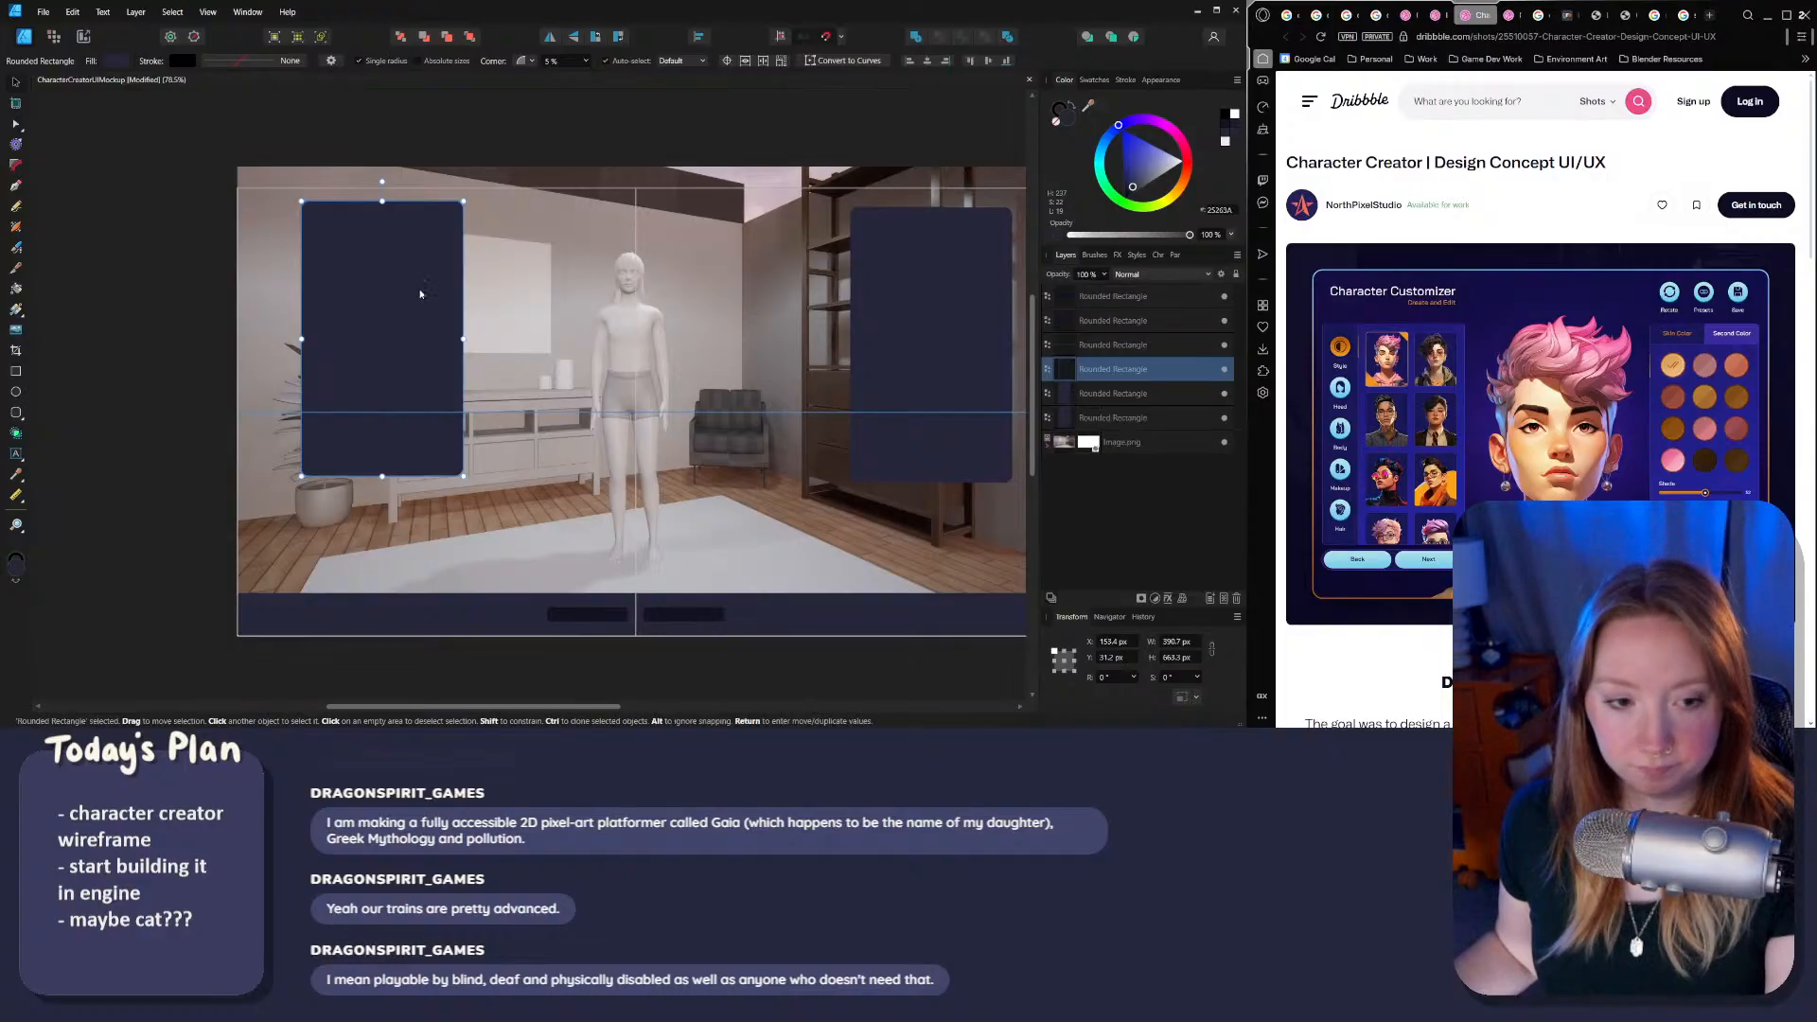
{"action": "left_click_drag", "start_coordinate": [319, 265], "coordinate": [130, 201]}
{"action": "left_click_drag", "start_coordinate": [275, 136], "coordinate": [300, 263]}
{"action": "scroll", "coordinate": [284, 222], "scroll_direction": "up", "scroll_amount": 5, "text": "ctrl"}
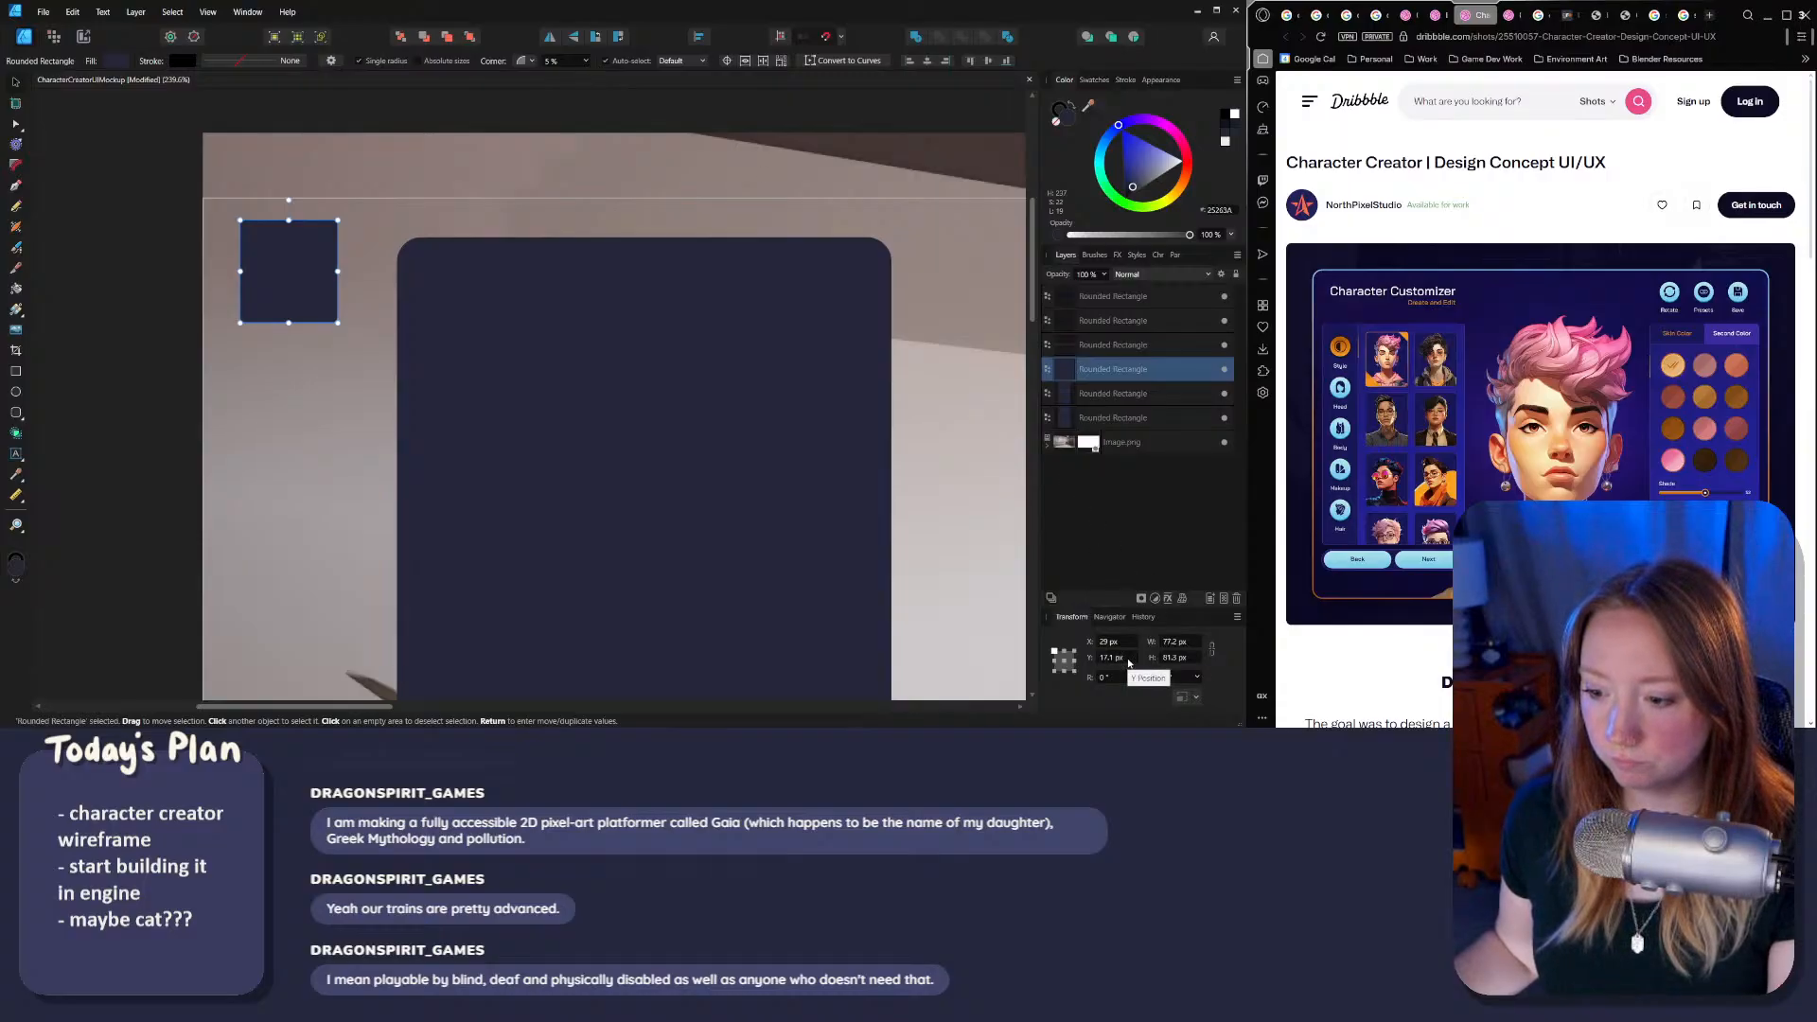
Step: Set the small rectangle's width and height to 75 px each
{"action": "left_click", "coordinate": [1178, 642]}
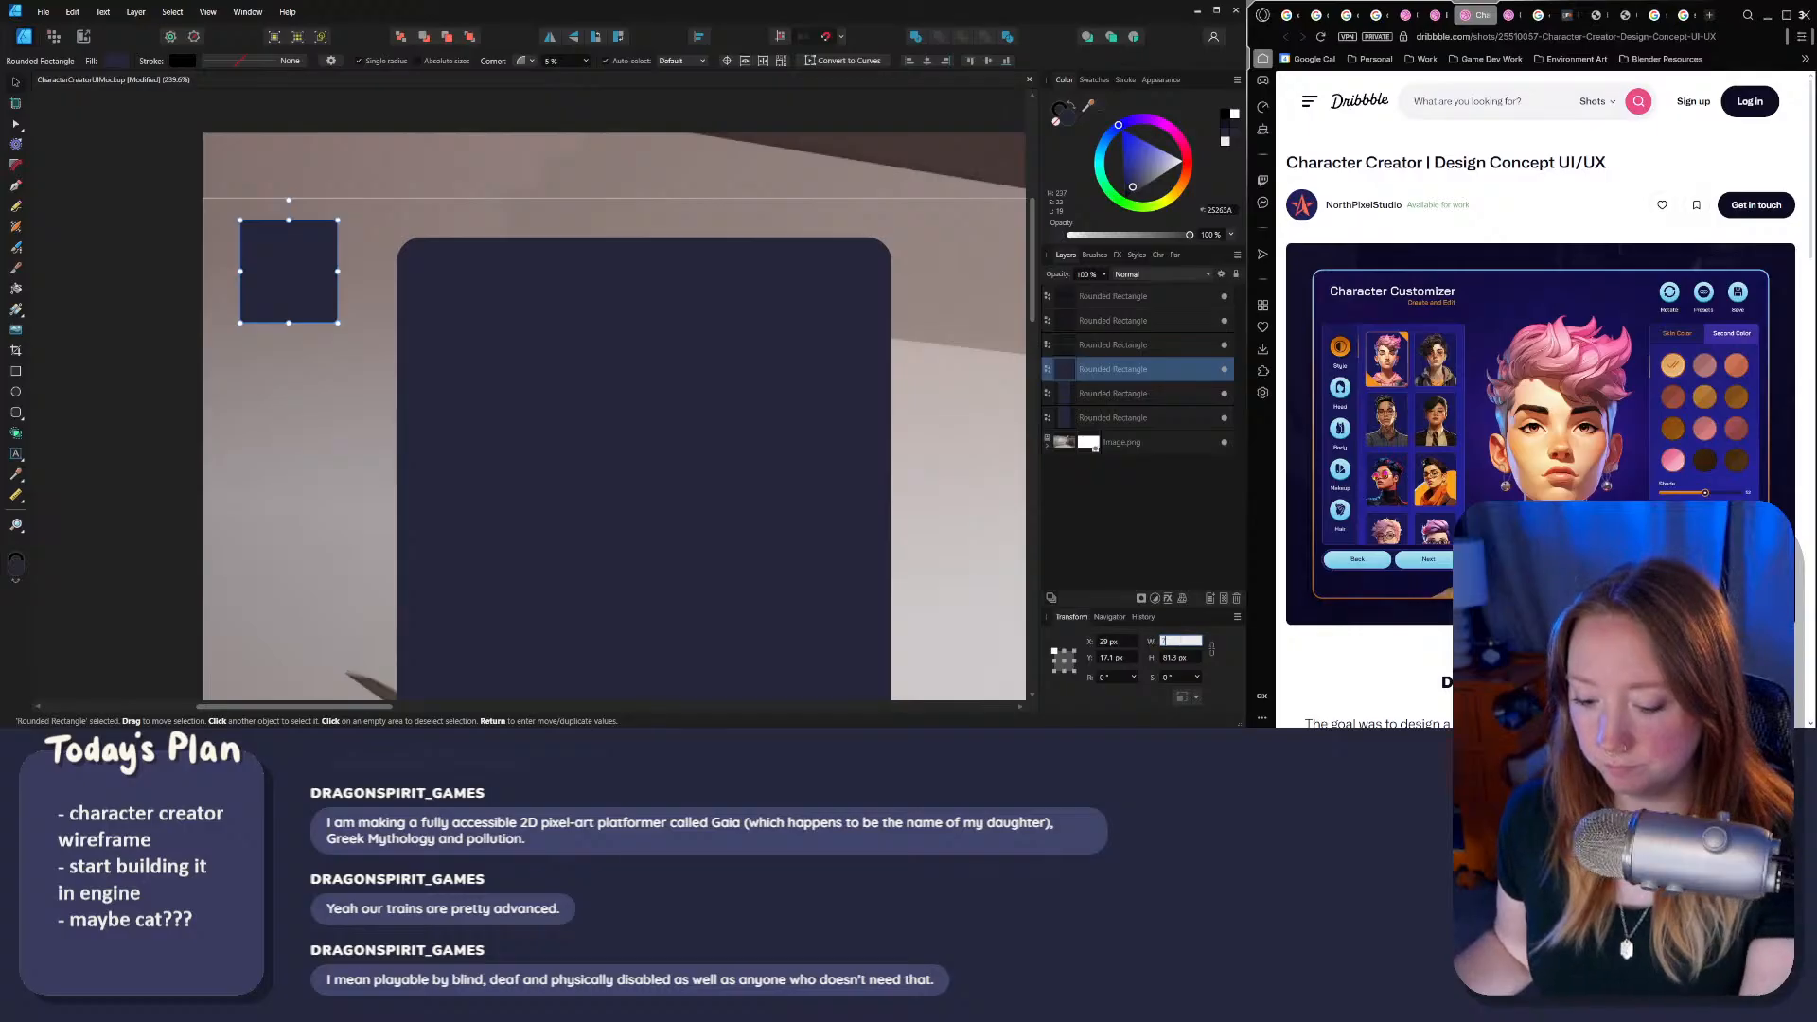
{"action": "type", "text": "75"}
{"action": "key", "text": "Tab"}
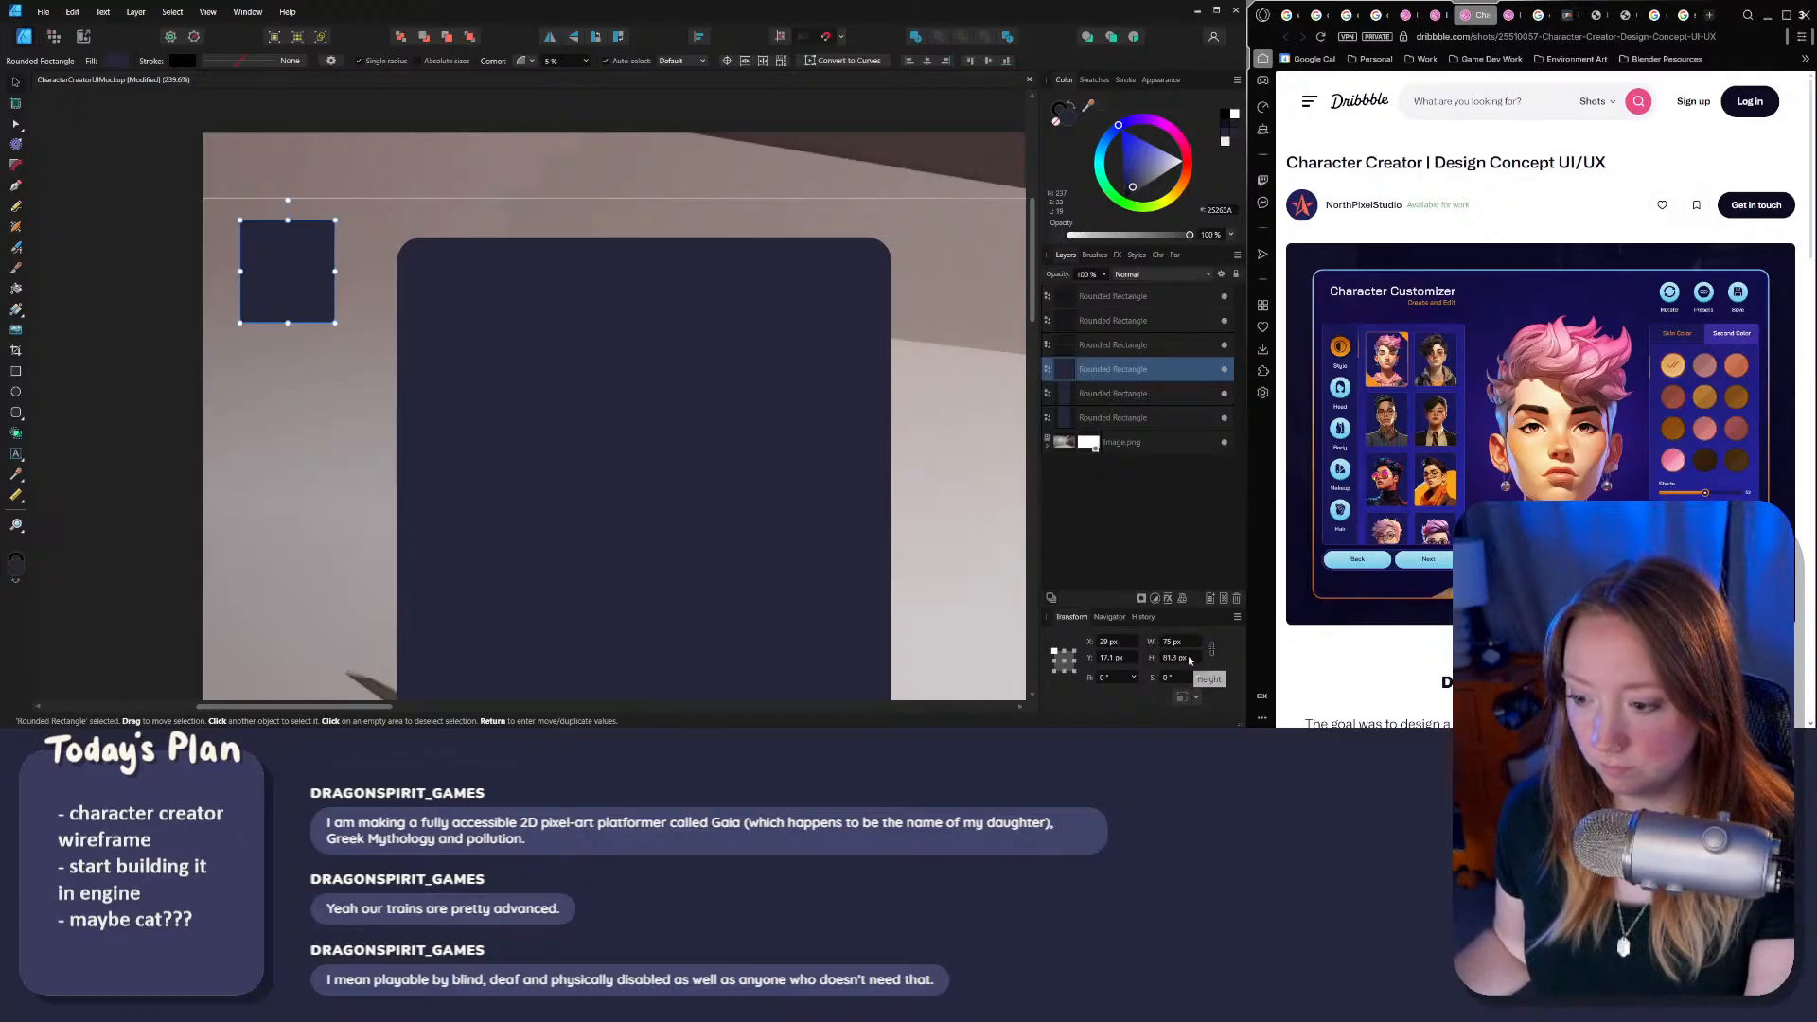
{"action": "type", "text": "75"}
{"action": "key", "text": "Return"}
{"action": "left_click", "coordinate": [138, 434]}
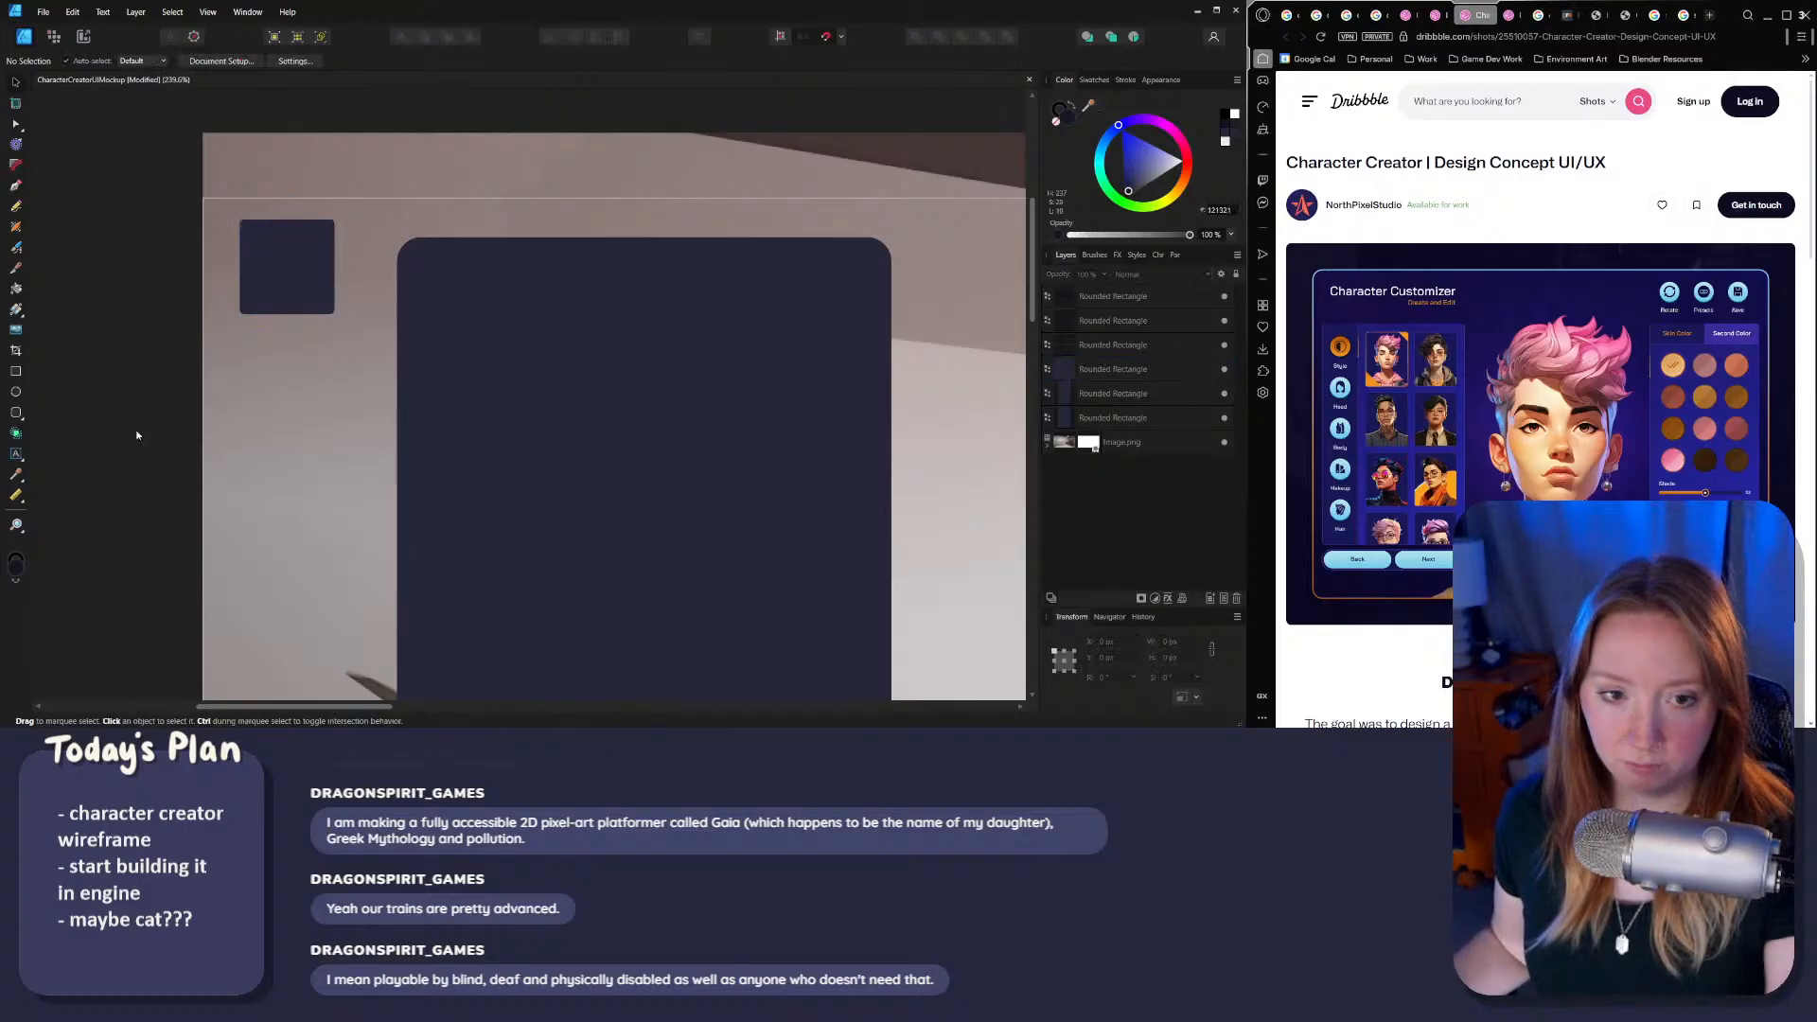
Step: Round the small square's corners to 21% and line up its top edge with the left panel's top
{"action": "left_click", "coordinate": [270, 286]}
{"action": "left_click", "coordinate": [585, 60]}
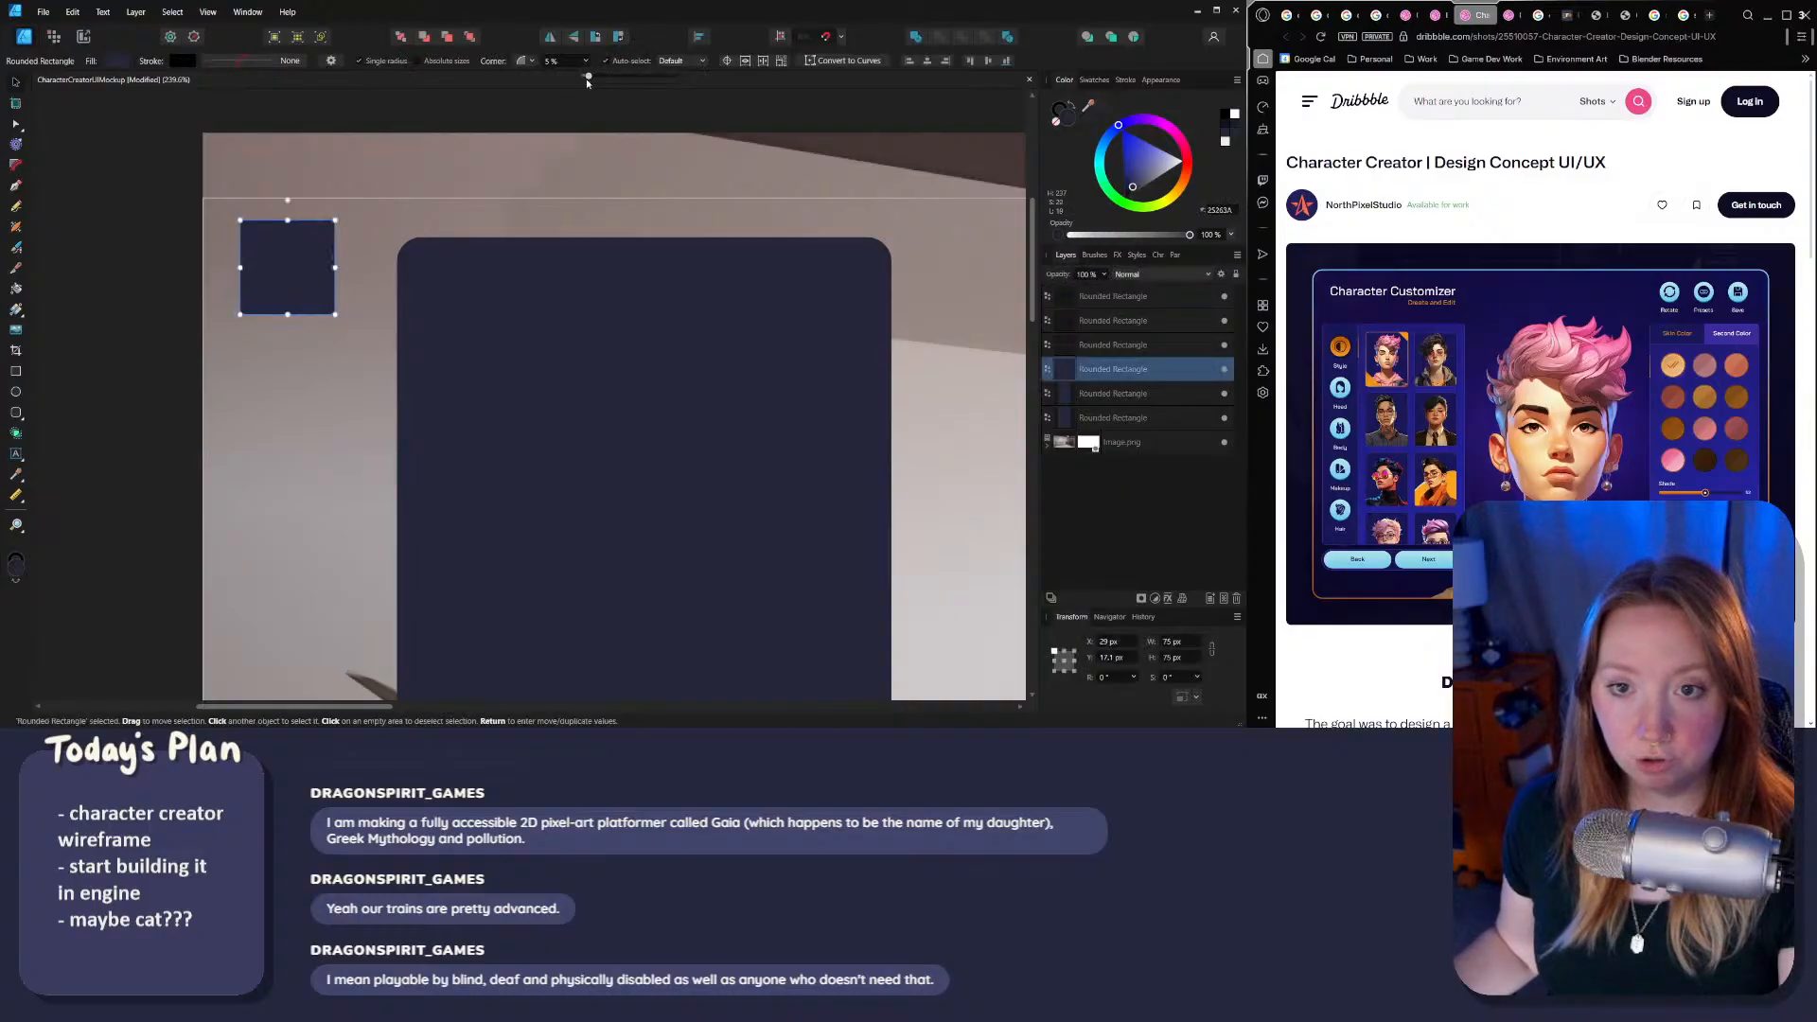
{"action": "left_click_drag", "start_coordinate": [587, 78], "coordinate": [608, 79]}
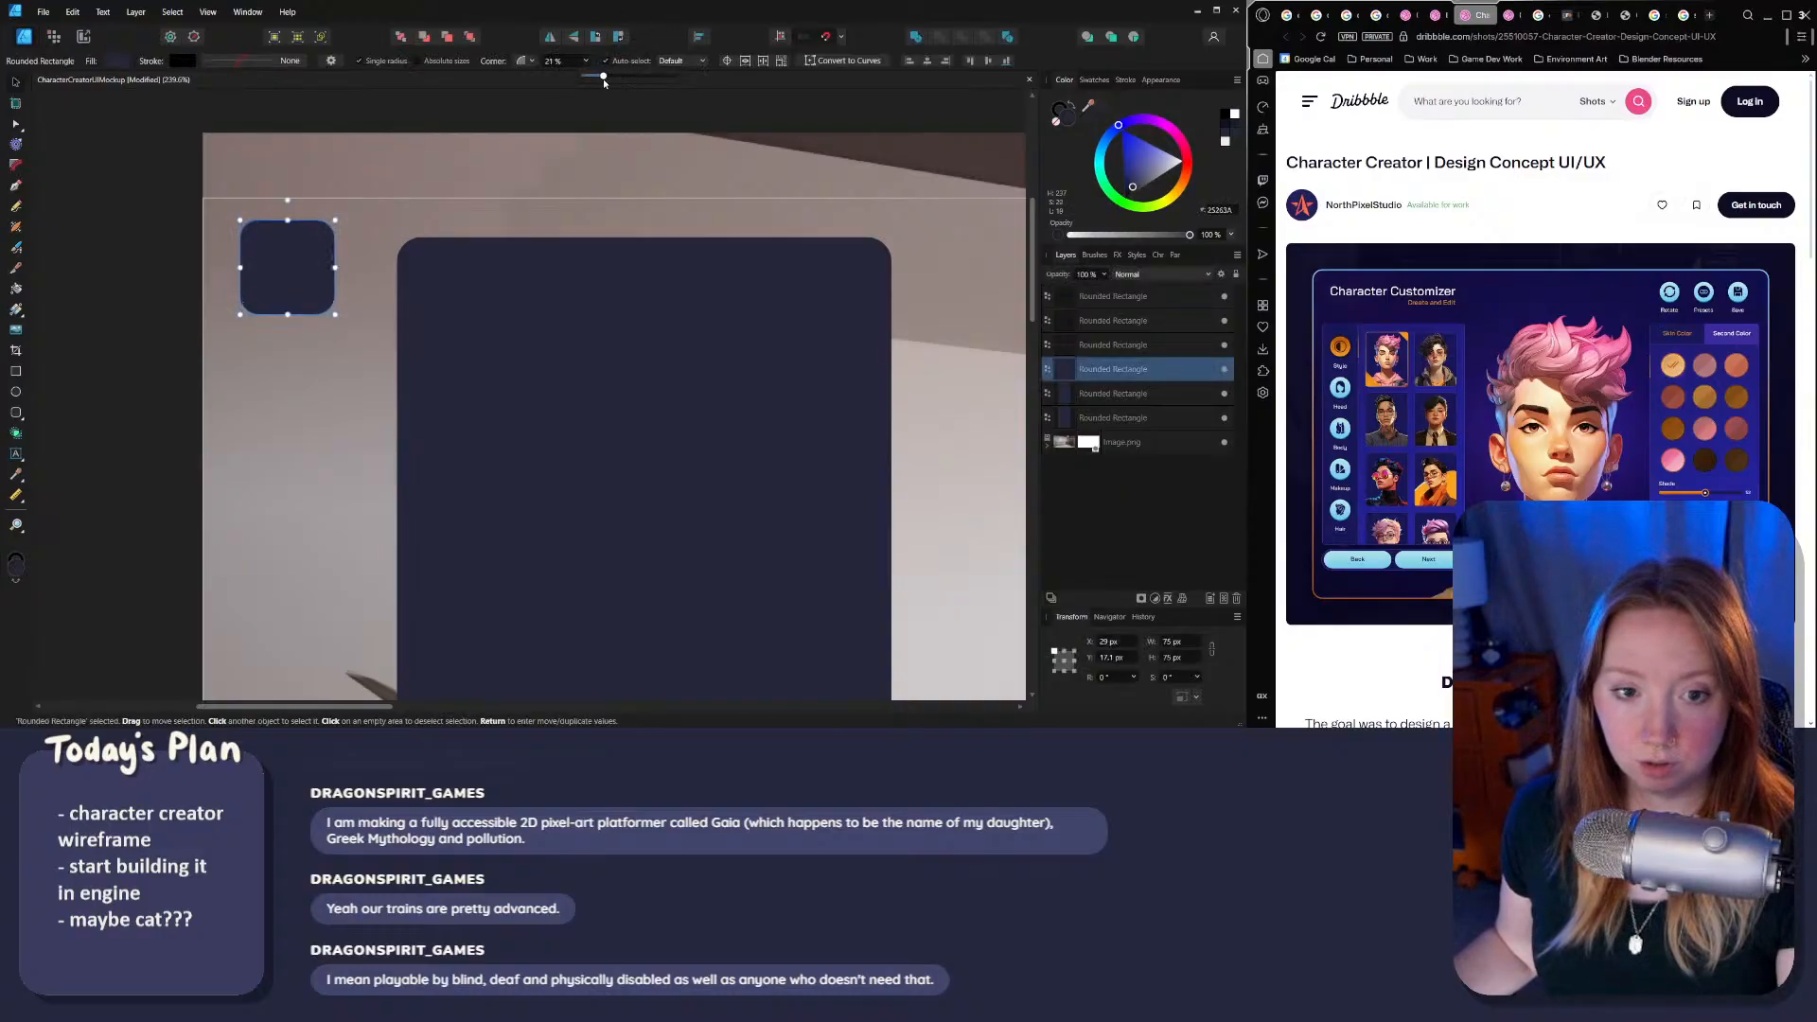
{"action": "left_click", "coordinate": [167, 327]}
{"action": "scroll", "coordinate": [167, 327], "scroll_direction": "down", "scroll_amount": 5, "text": "ctrl"}
{"action": "left_click_drag", "start_coordinate": [218, 310], "coordinate": [208, 316]}
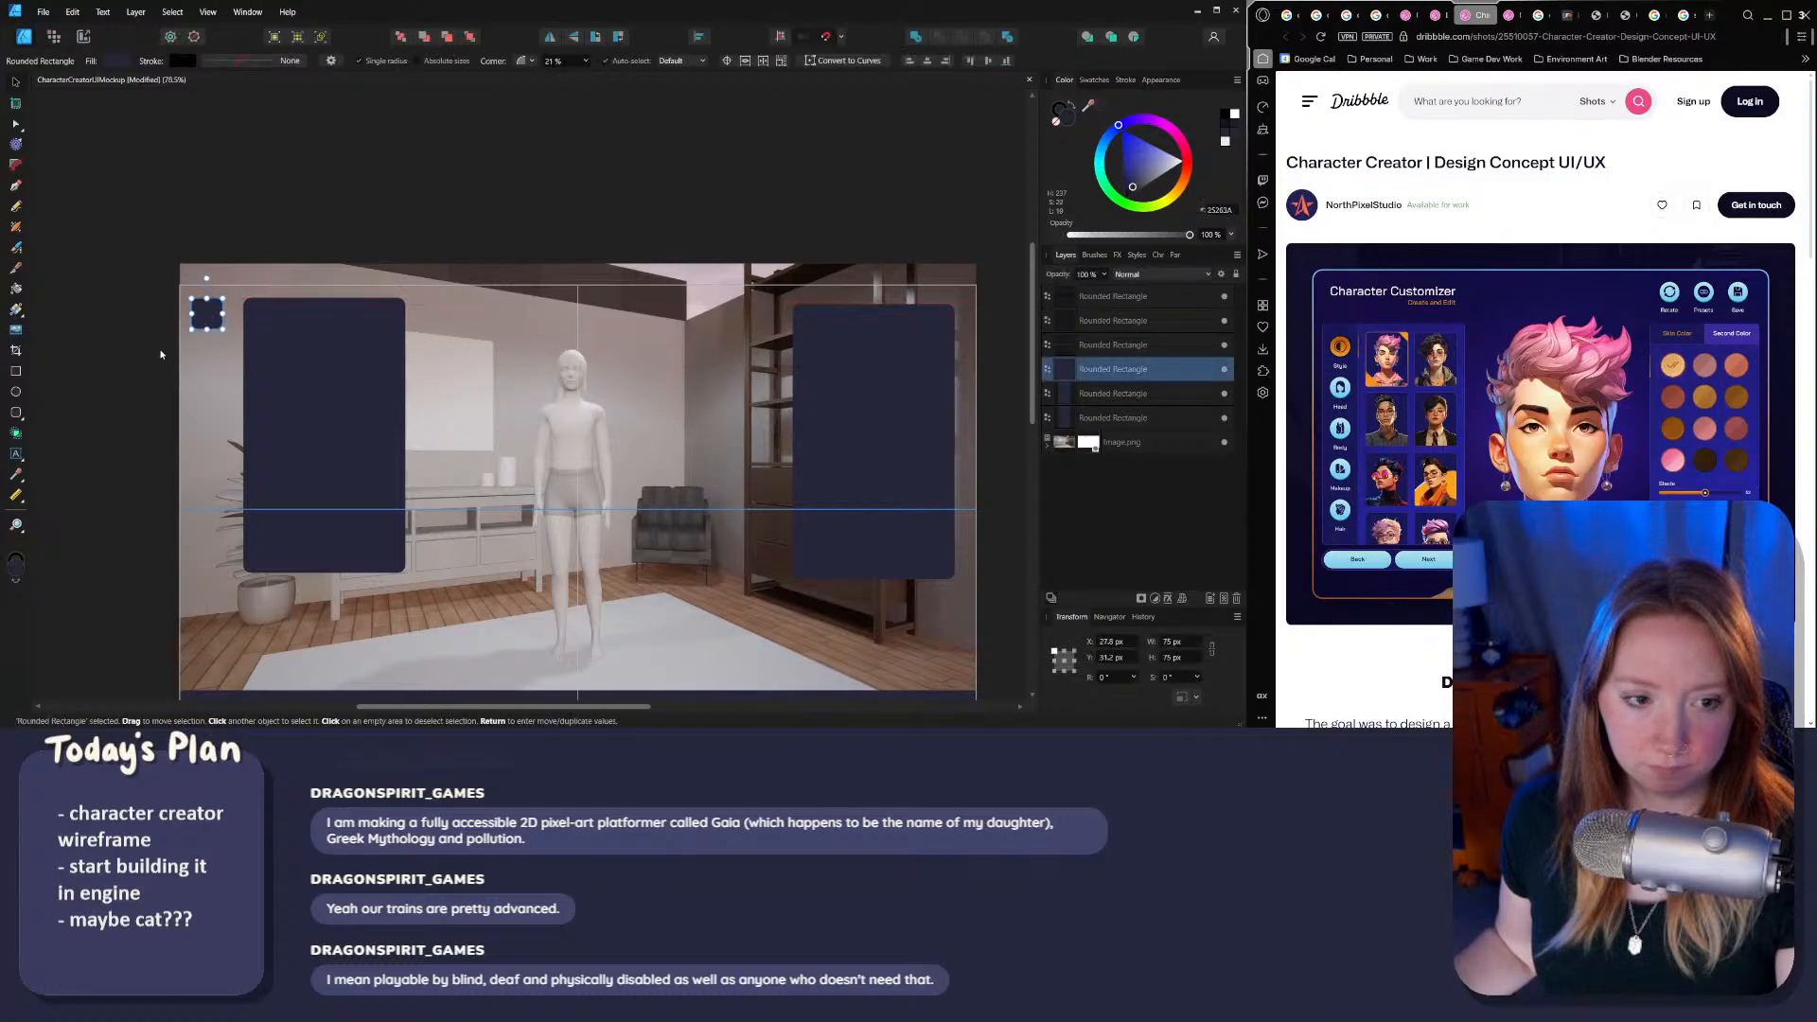
{"action": "scroll", "coordinate": [208, 315], "scroll_direction": "up", "scroll_amount": 5, "text": "ctrl"}
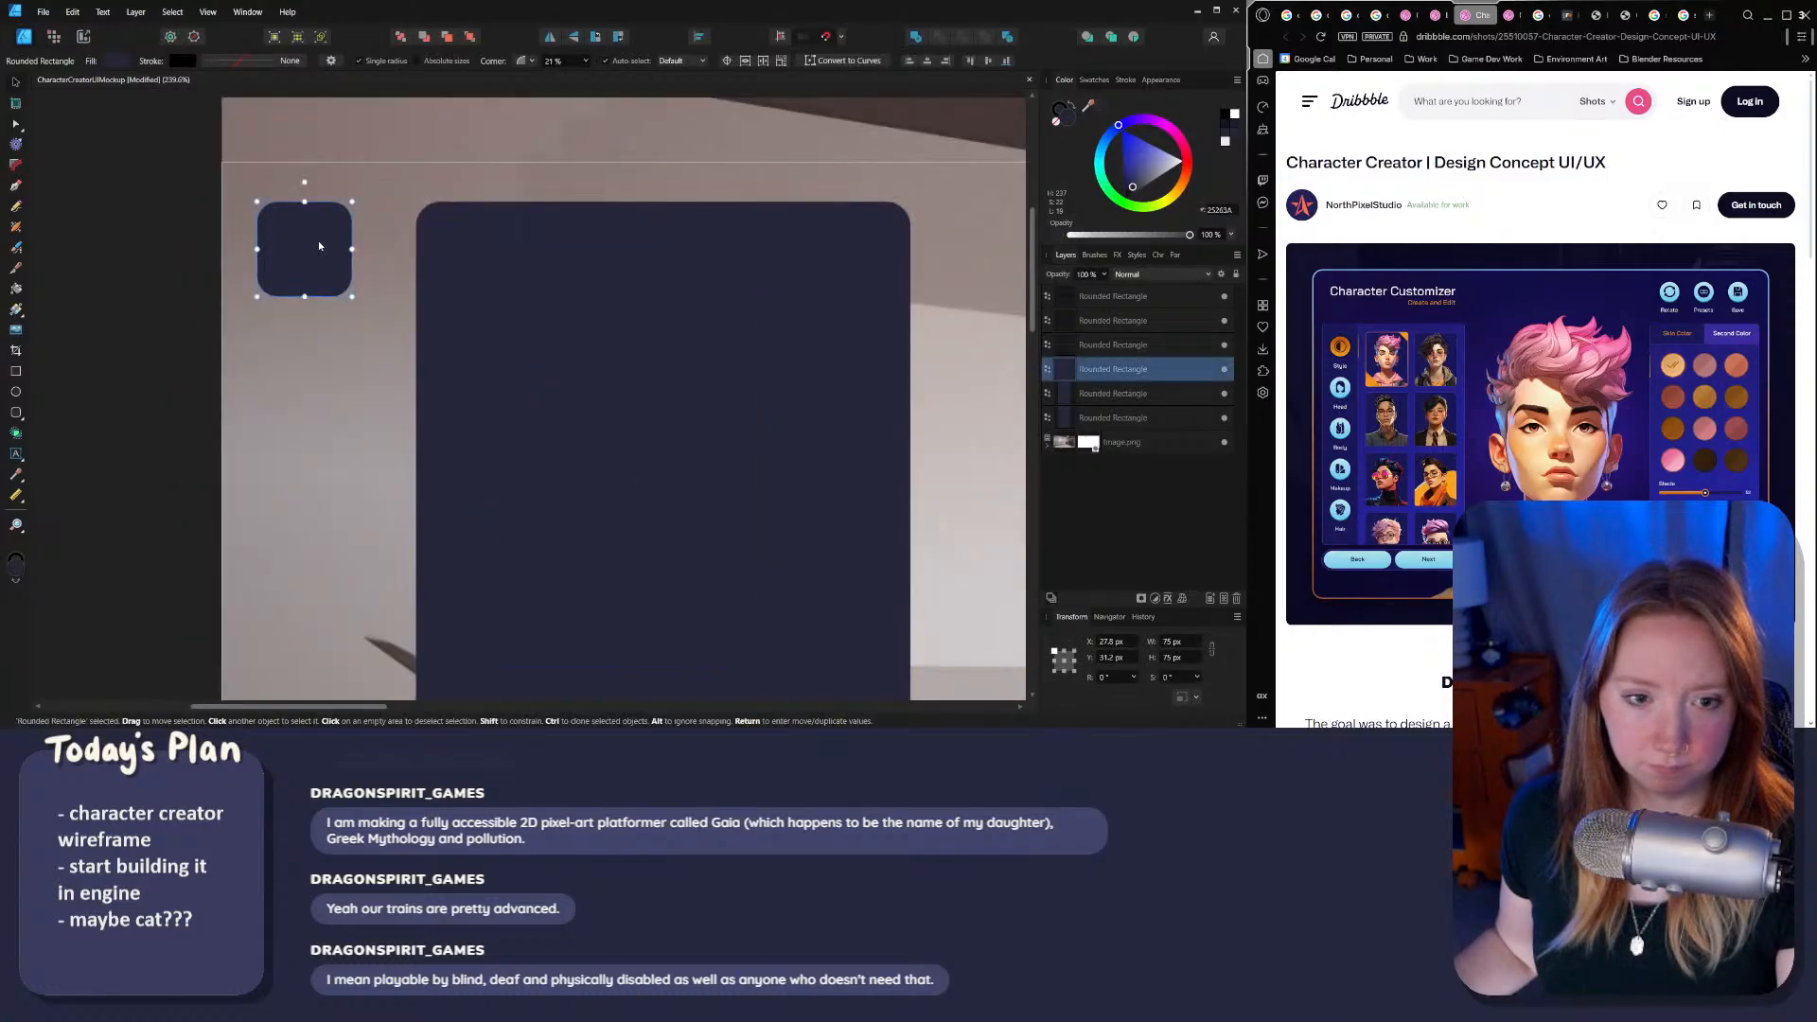
Step: Replace the small rounded square with a circle about 62 px across, level with the left panel's top edge
{"action": "key", "text": "Delete"}
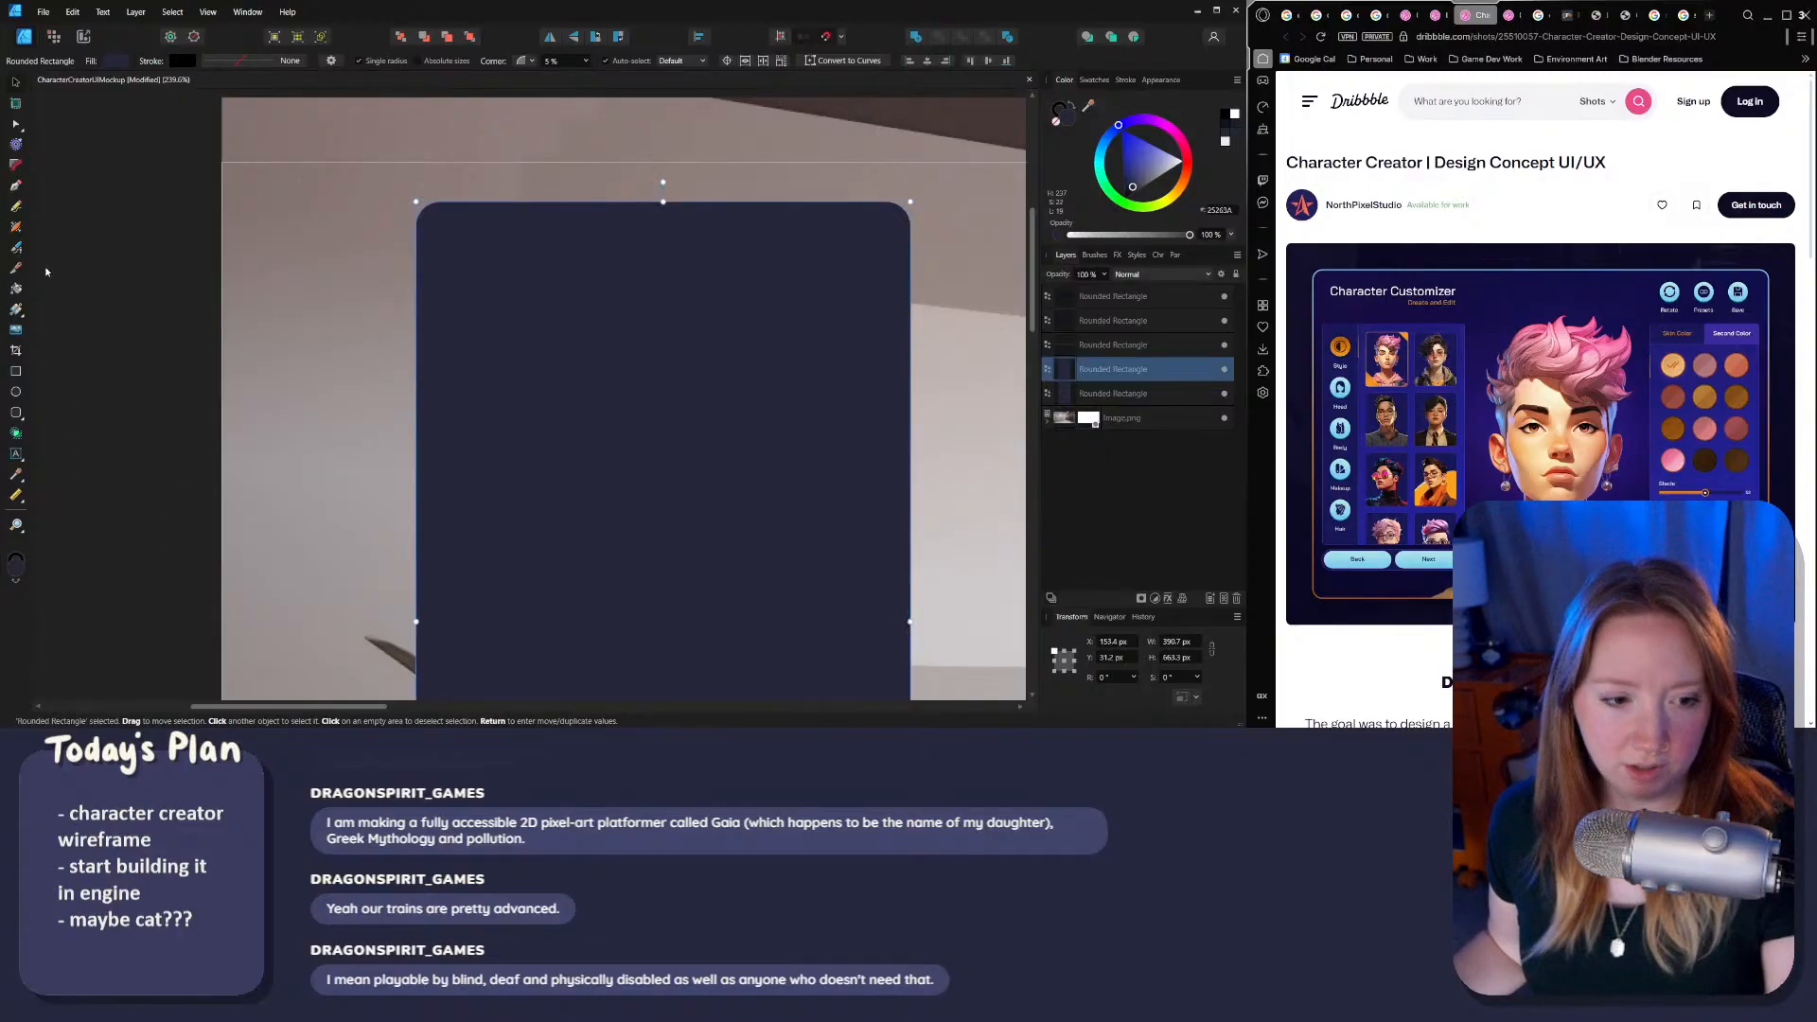
{"action": "left_click", "coordinate": [16, 392]}
{"action": "mouse_move", "coordinate": [287, 201]}
{"action": "left_mouse_down"}
{"action": "mouse_move", "coordinate": [337, 259]}
{"action": "mouse_move", "coordinate": [383, 265]}
{"action": "mouse_move", "coordinate": [365, 280]}
{"action": "mouse_move", "coordinate": [281, 255]}
{"action": "mouse_move", "coordinate": [308, 254]}
{"action": "left_mouse_up"}
{"action": "key", "text": "v"}
Step: Apply the already sampled navy panel colour to the small circle's fill
{"action": "scroll", "coordinate": [300, 254], "scroll_direction": "down", "scroll_amount": 4, "text": "ctrl"}
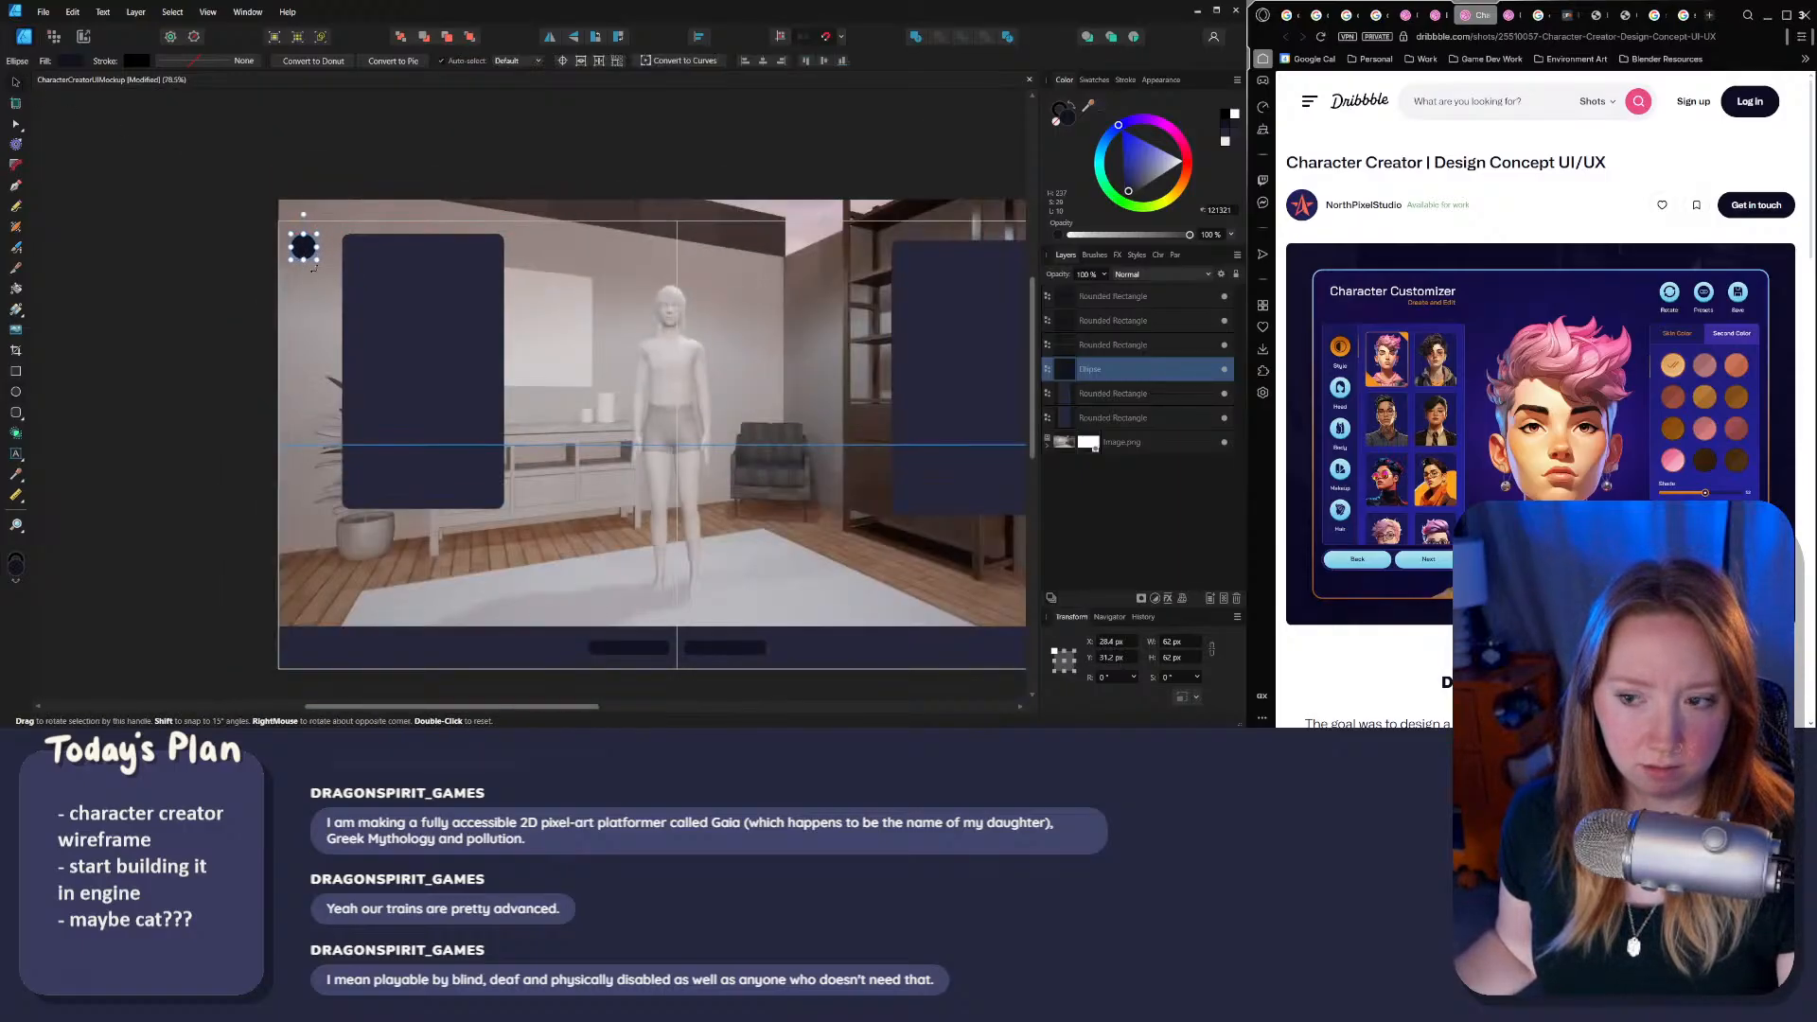
{"action": "left_click", "coordinate": [1098, 109]}
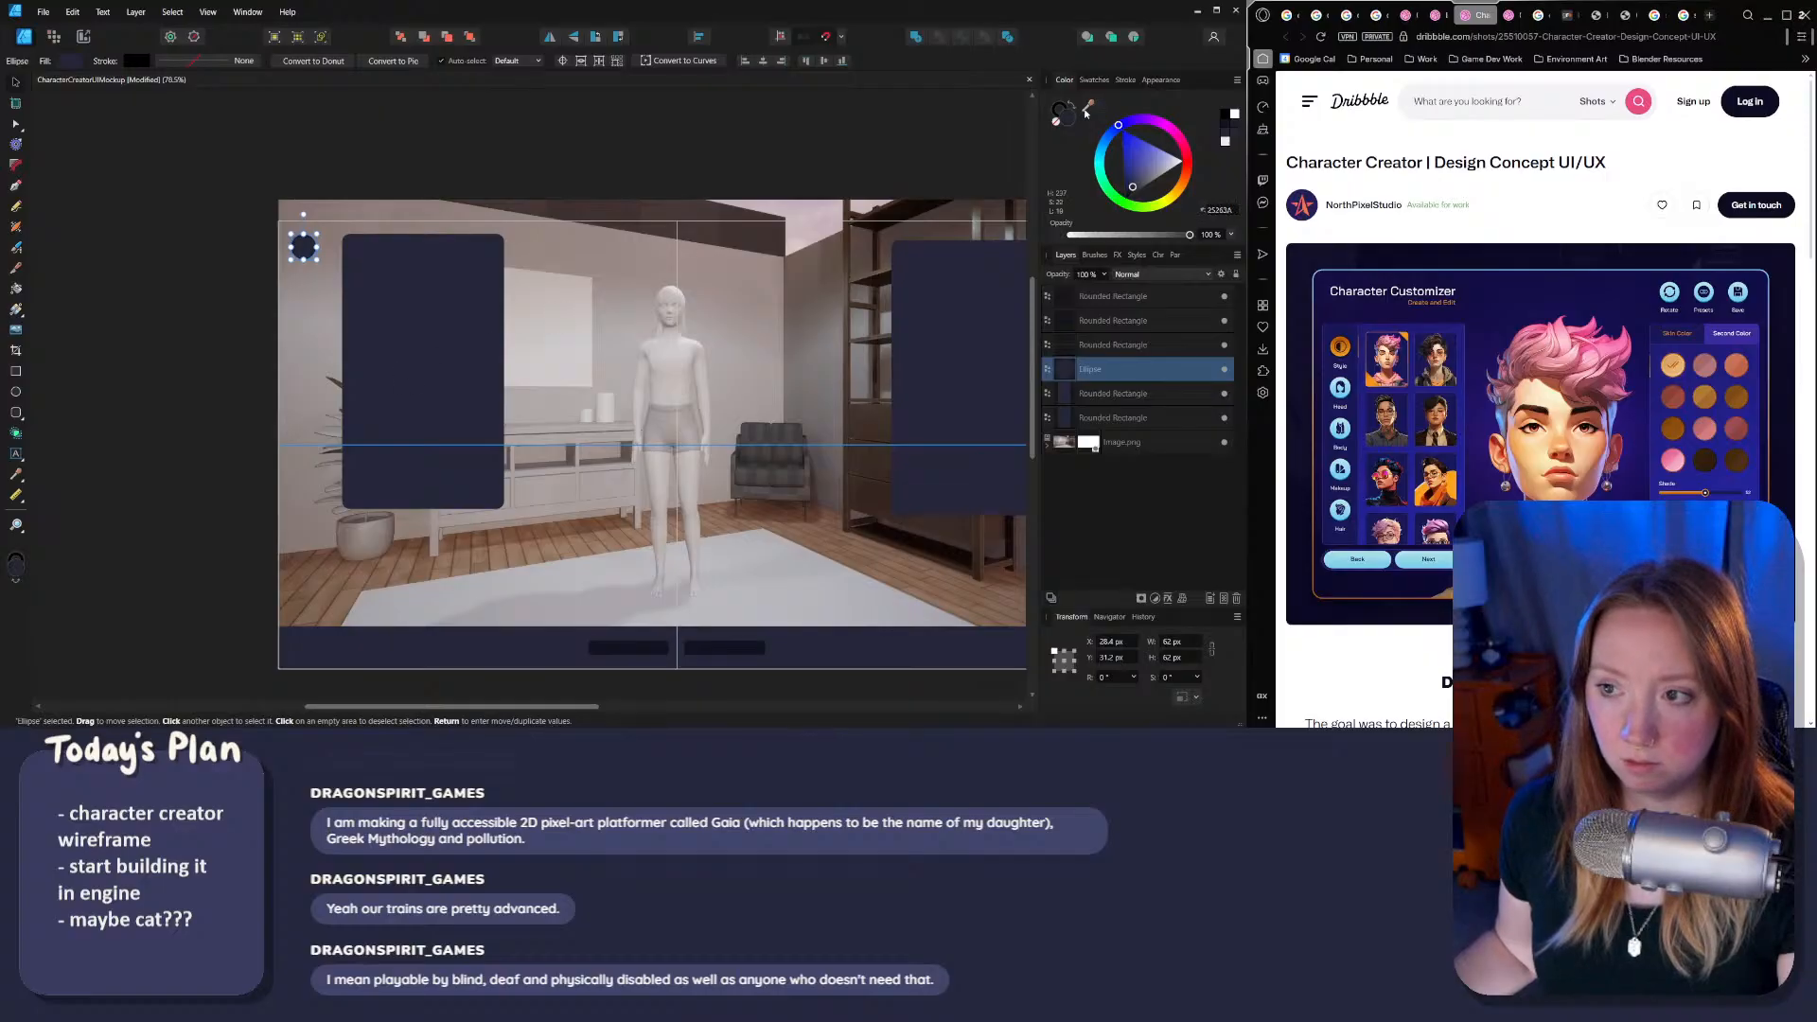
{"action": "scroll", "coordinate": [284, 252], "scroll_direction": "up", "scroll_amount": 2, "text": "ctrl"}
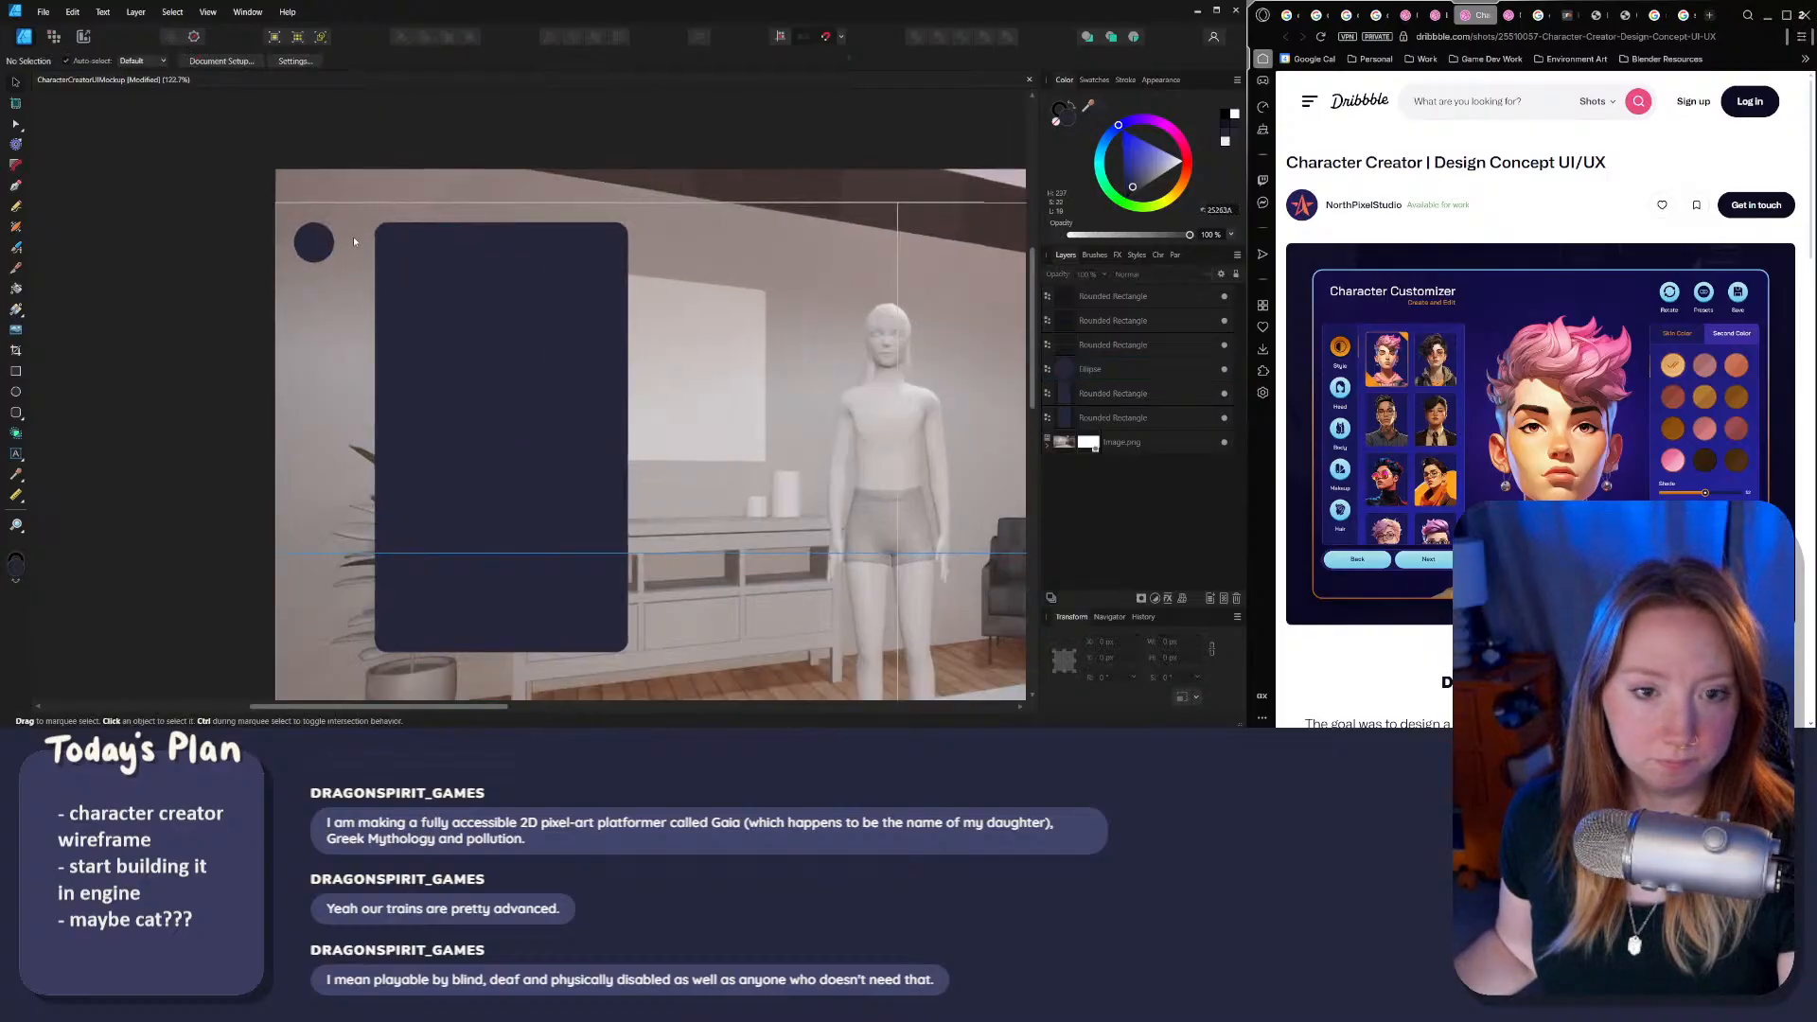
Step: Duplicate the navy circle twice, stacking the copies below it in an evenly spaced vertical column
{"action": "key", "text": "ctrl+j"}
{"action": "left_click_drag", "start_coordinate": [325, 260], "coordinate": [314, 347]}
{"action": "key", "text": "ctrl+z"}
{"action": "left_click", "coordinate": [276, 374]}
{"action": "scroll", "coordinate": [276, 374], "scroll_direction": "down", "scroll_amount": 3, "text": "ctrl"}
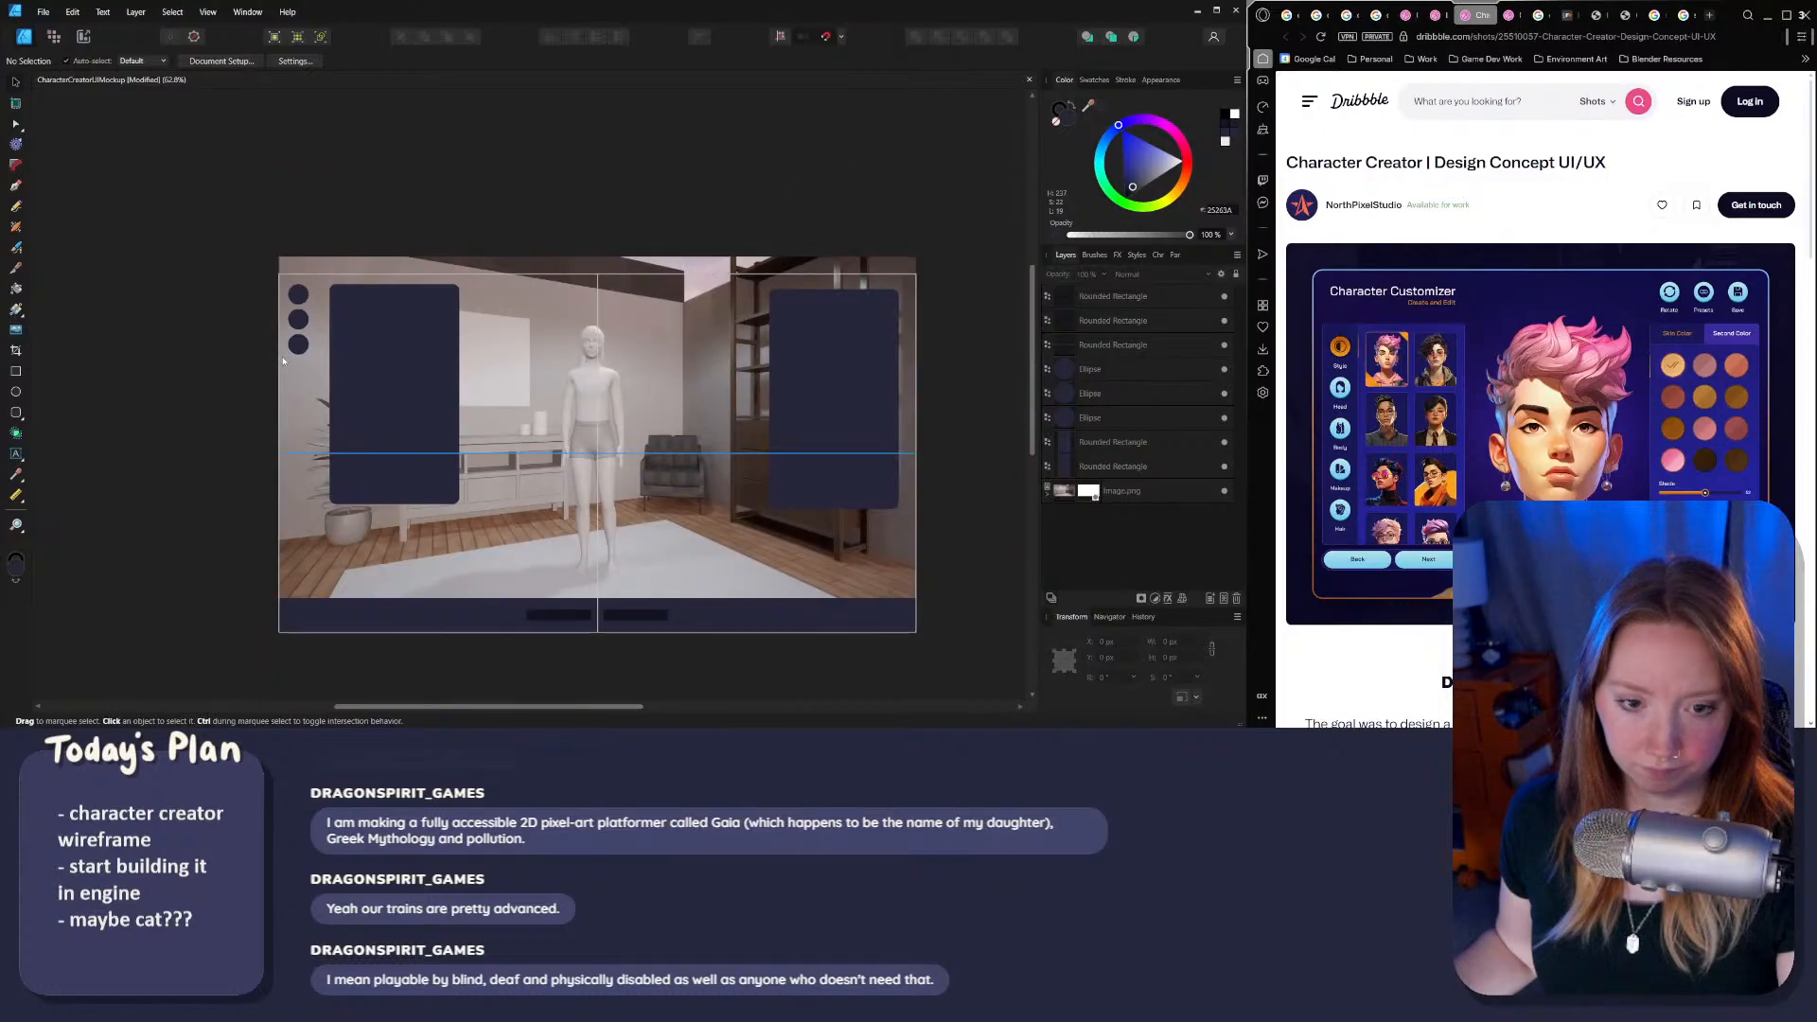
Step: Duplicate all three circles together and place the copies directly below to form a column of six
{"action": "scroll", "coordinate": [270, 416], "scroll_direction": "up", "scroll_amount": 2, "text": "ctrl"}
{"action": "middle_click_drag", "start_coordinate": [255, 356], "coordinate": [152, 291]}
{"action": "left_click", "coordinate": [209, 236]}
{"action": "left_click", "coordinate": [212, 275]}
{"action": "left_click", "coordinate": [209, 235], "text": "shift"}
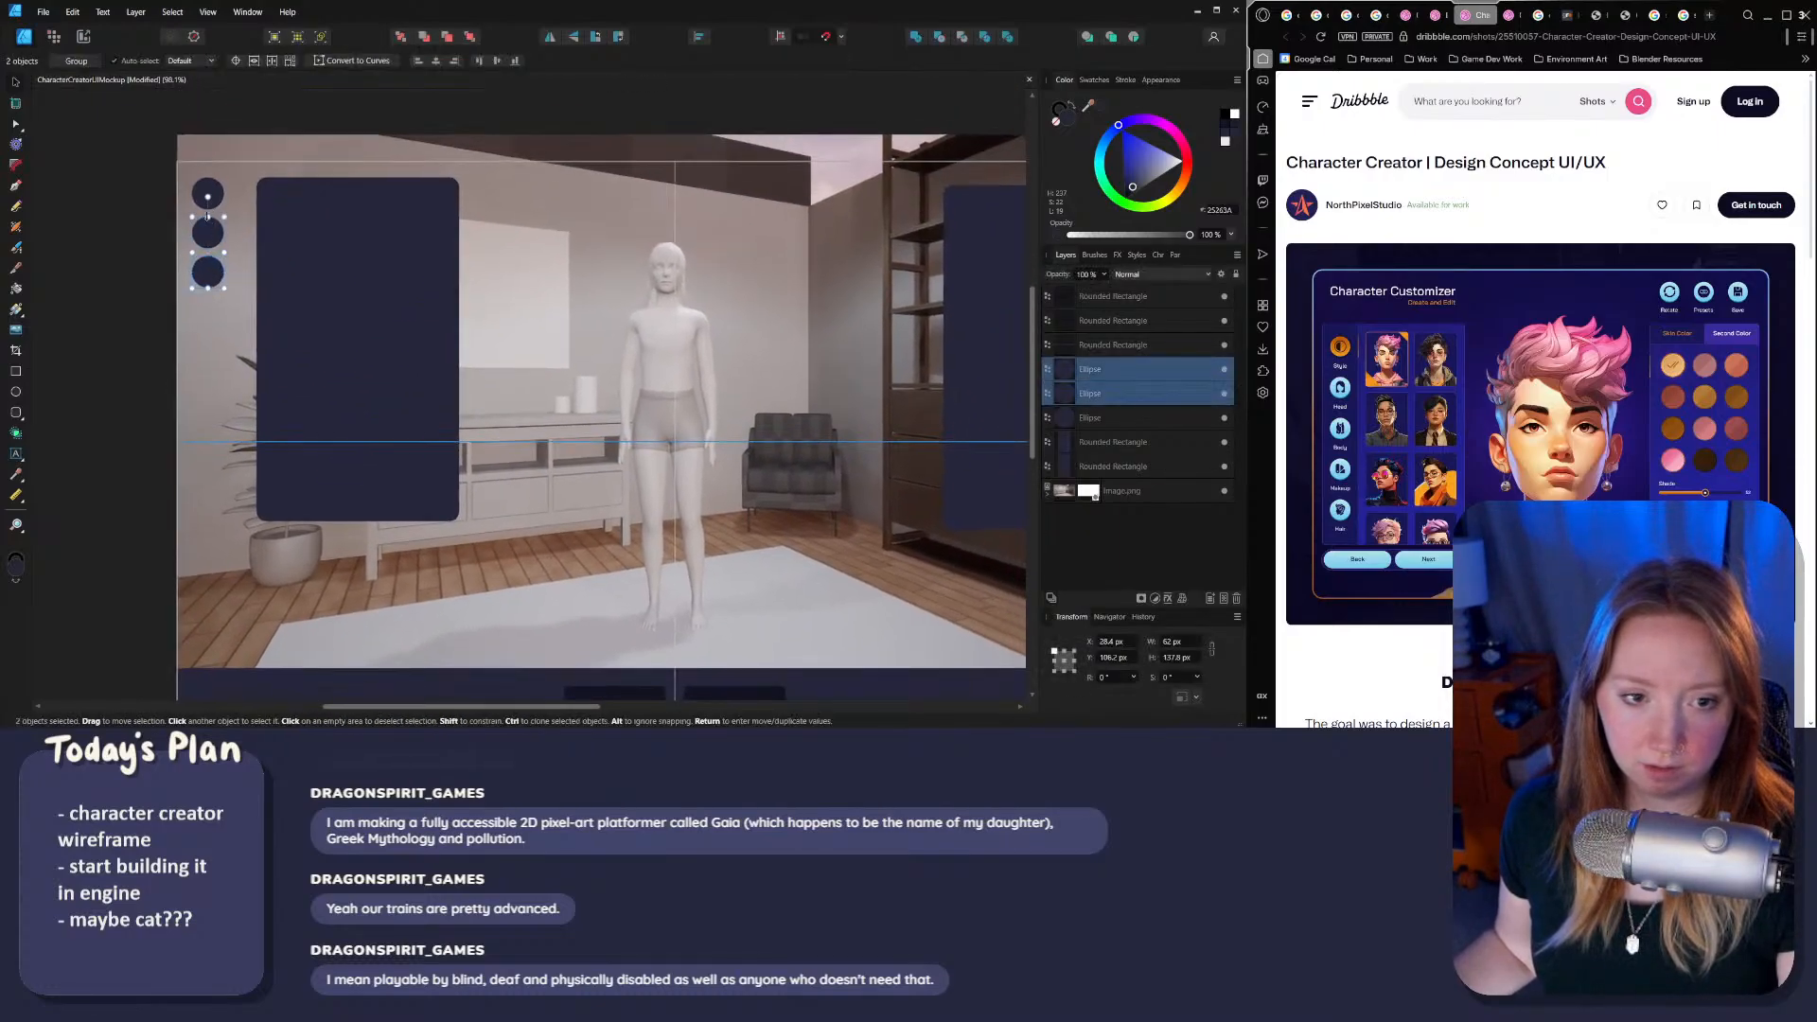
{"action": "left_click", "coordinate": [210, 196], "text": "shift"}
{"action": "key", "text": "ctrl+j"}
{"action": "left_click_drag", "start_coordinate": [213, 199], "coordinate": [210, 319]}
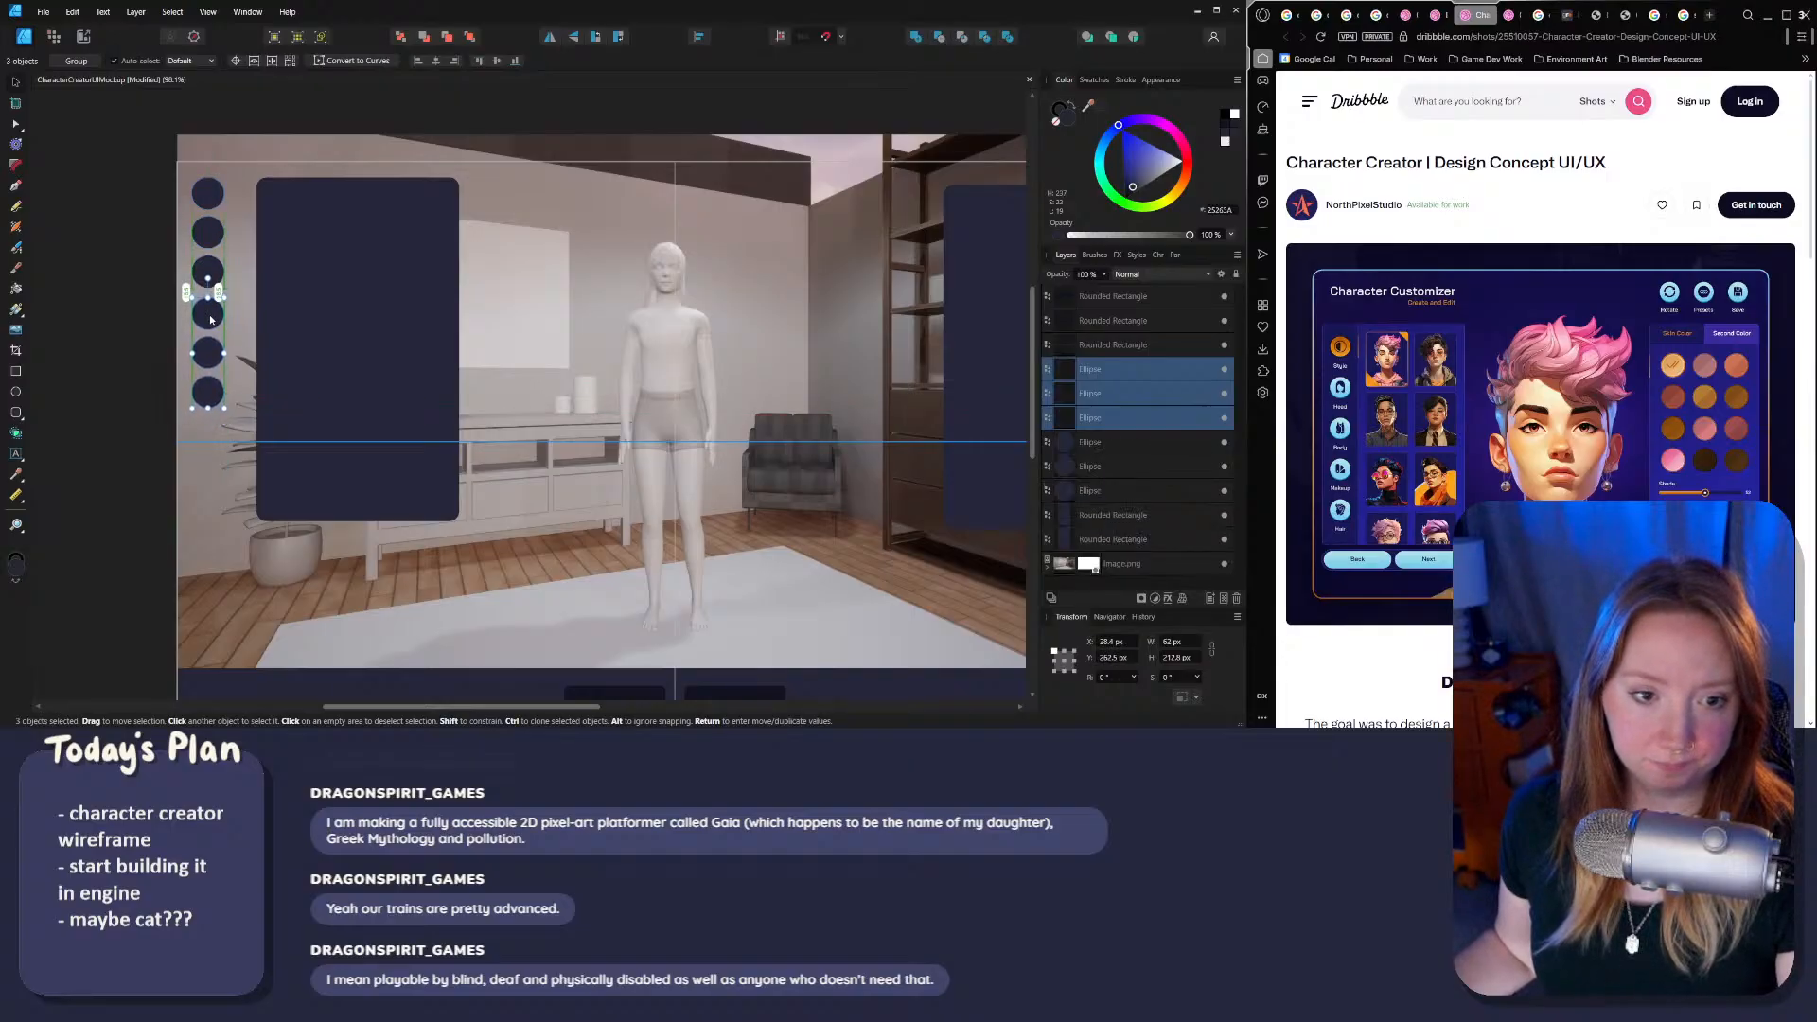
{"action": "left_click", "coordinate": [94, 361]}
Step: Move the left panel closer to the column of circles, to about 116 px horizontally
{"action": "left_click", "coordinate": [417, 323]}
{"action": "scroll", "coordinate": [416, 324], "scroll_direction": "down", "scroll_amount": 2, "text": "ctrl"}
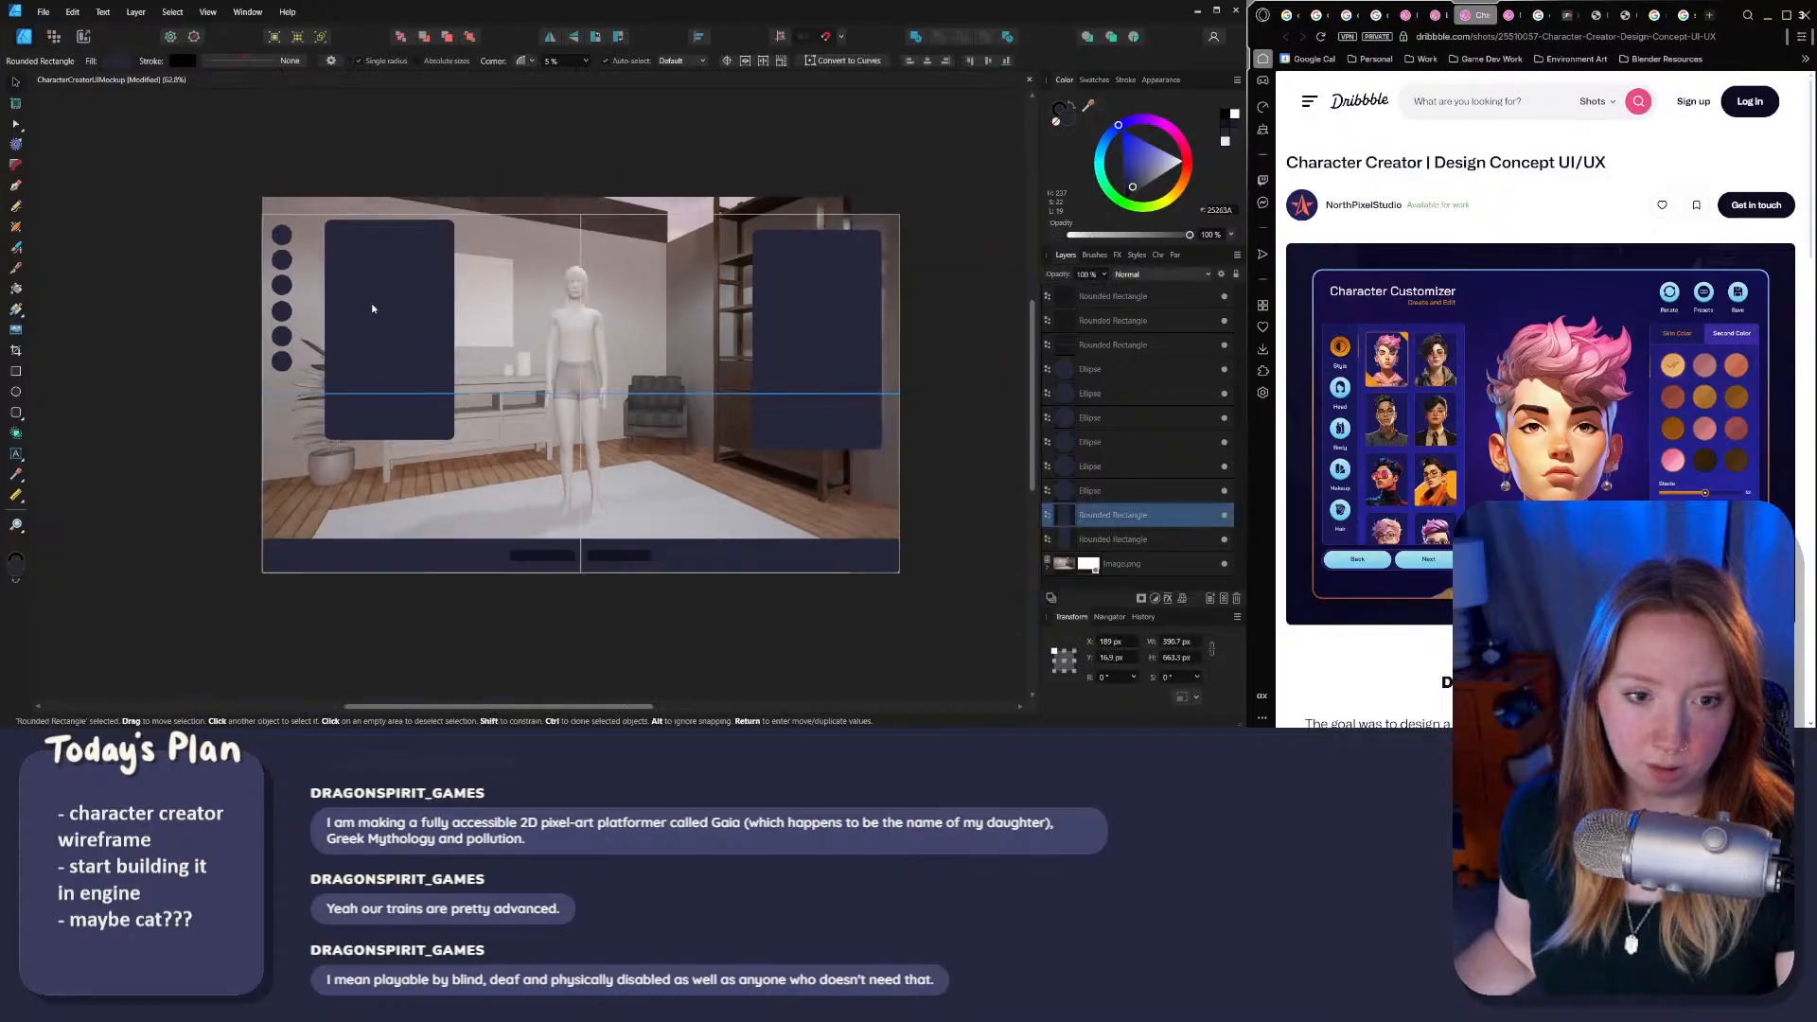
{"action": "left_click_drag", "start_coordinate": [400, 287], "coordinate": [182, 405]}
{"action": "left_click_drag", "start_coordinate": [492, 328], "coordinate": [367, 319]}
{"action": "scroll", "coordinate": [329, 297], "scroll_direction": "up", "scroll_amount": 3, "text": "ctrl"}
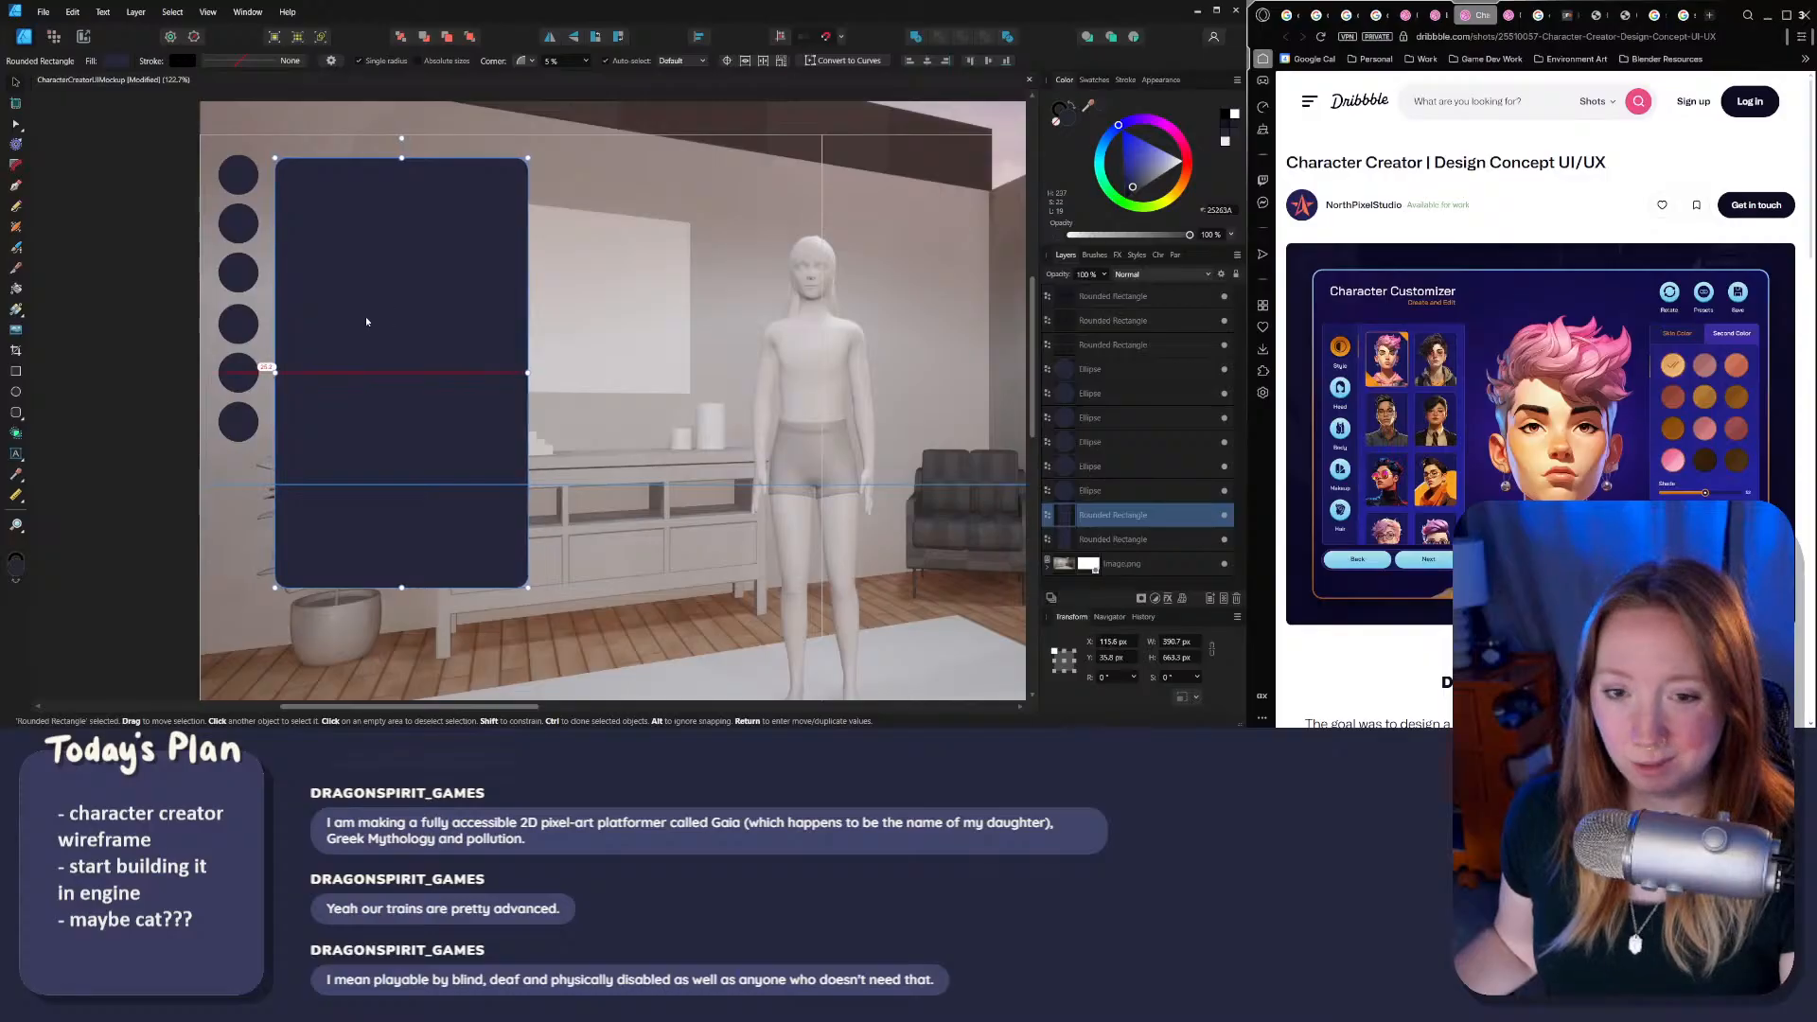
{"action": "scroll", "coordinate": [367, 319], "scroll_direction": "down", "scroll_amount": 5, "text": "ctrl"}
{"action": "left_click", "coordinate": [531, 199]}
{"action": "scroll", "coordinate": [276, 419], "scroll_direction": "up", "scroll_amount": 3, "text": "ctrl"}
{"action": "middle_click_drag", "start_coordinate": [195, 463], "coordinate": [253, 335]}
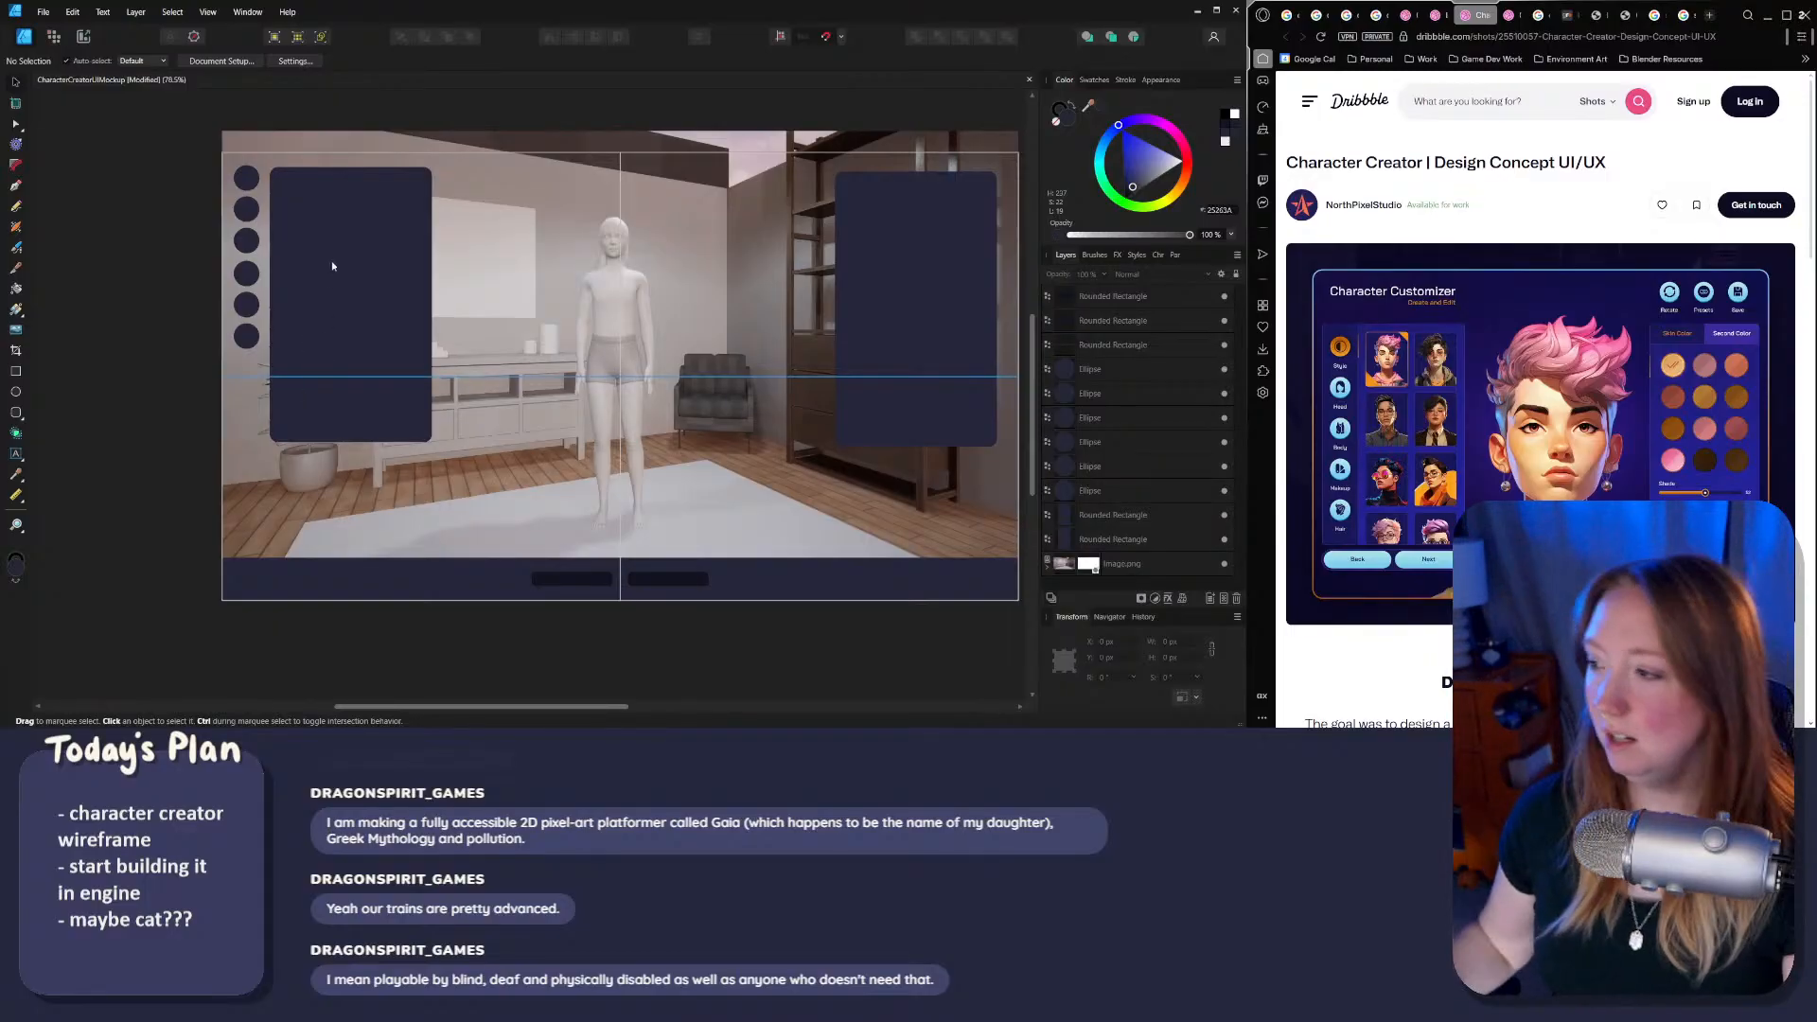
Step: Switch to the browser and review the open character creation references from Dribbble and Google Images
{"action": "left_click", "coordinate": [1436, 15]}
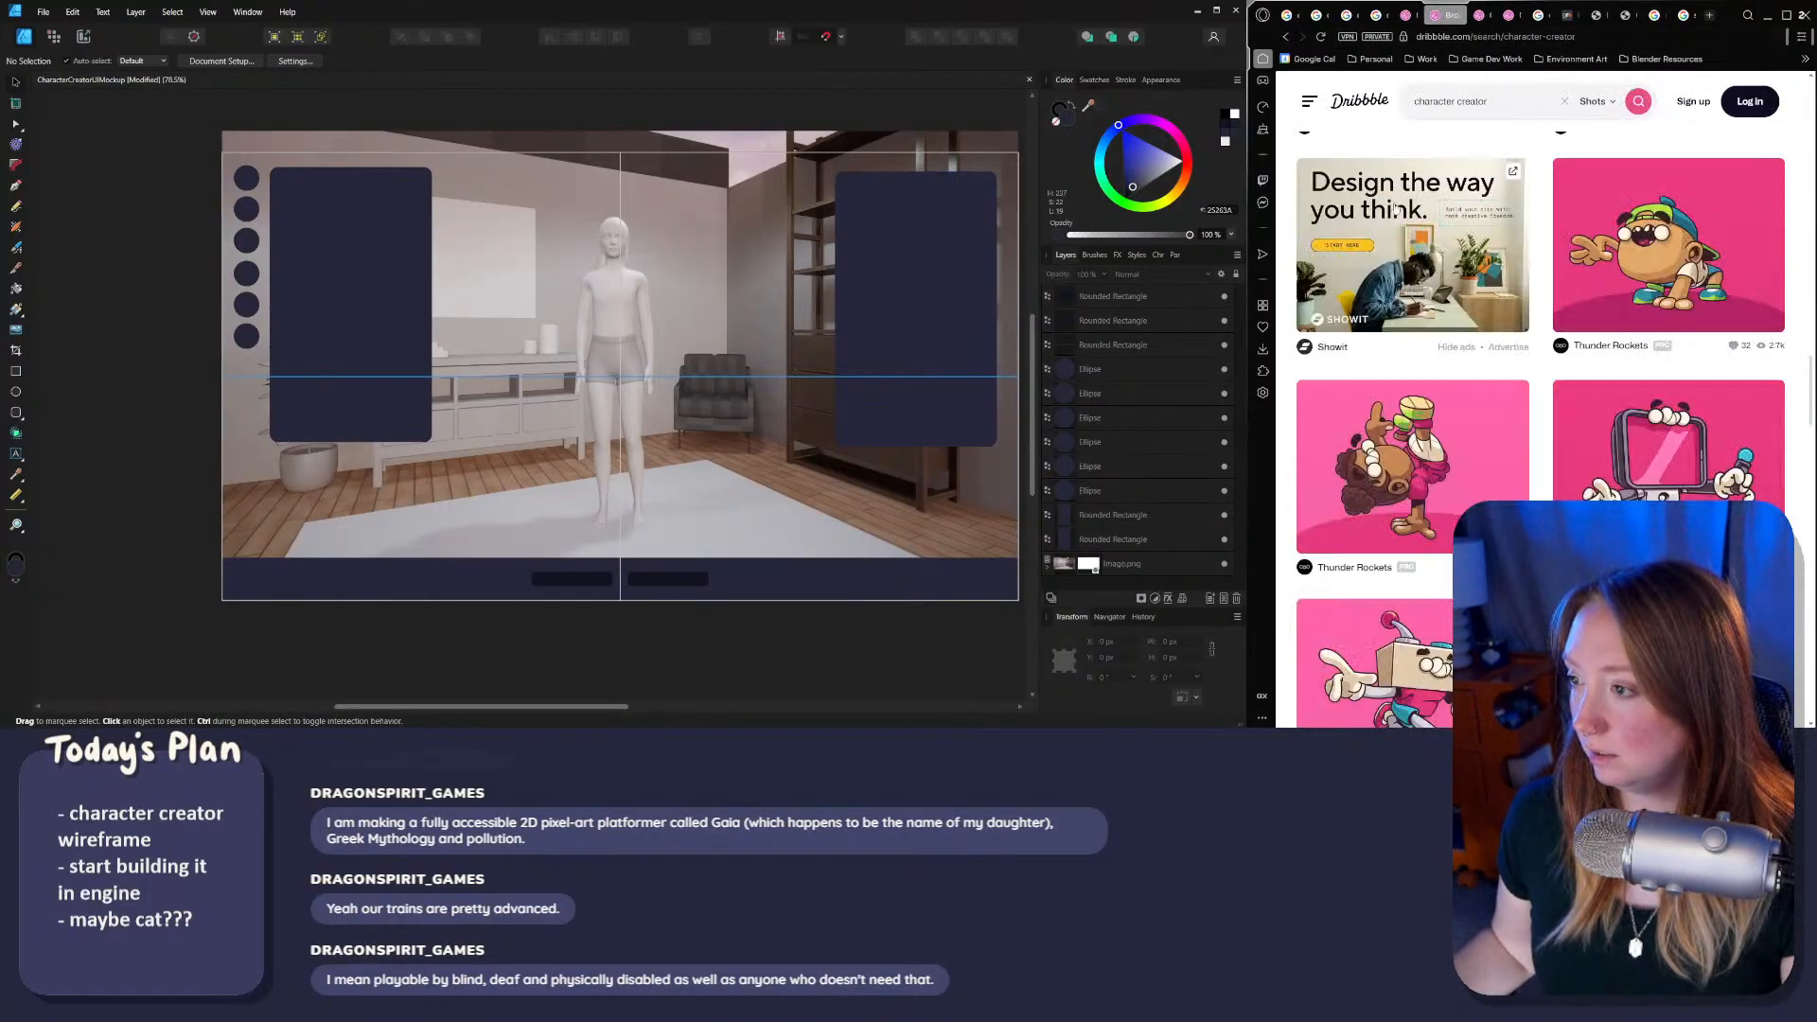
{"action": "left_click", "coordinate": [1406, 17]}
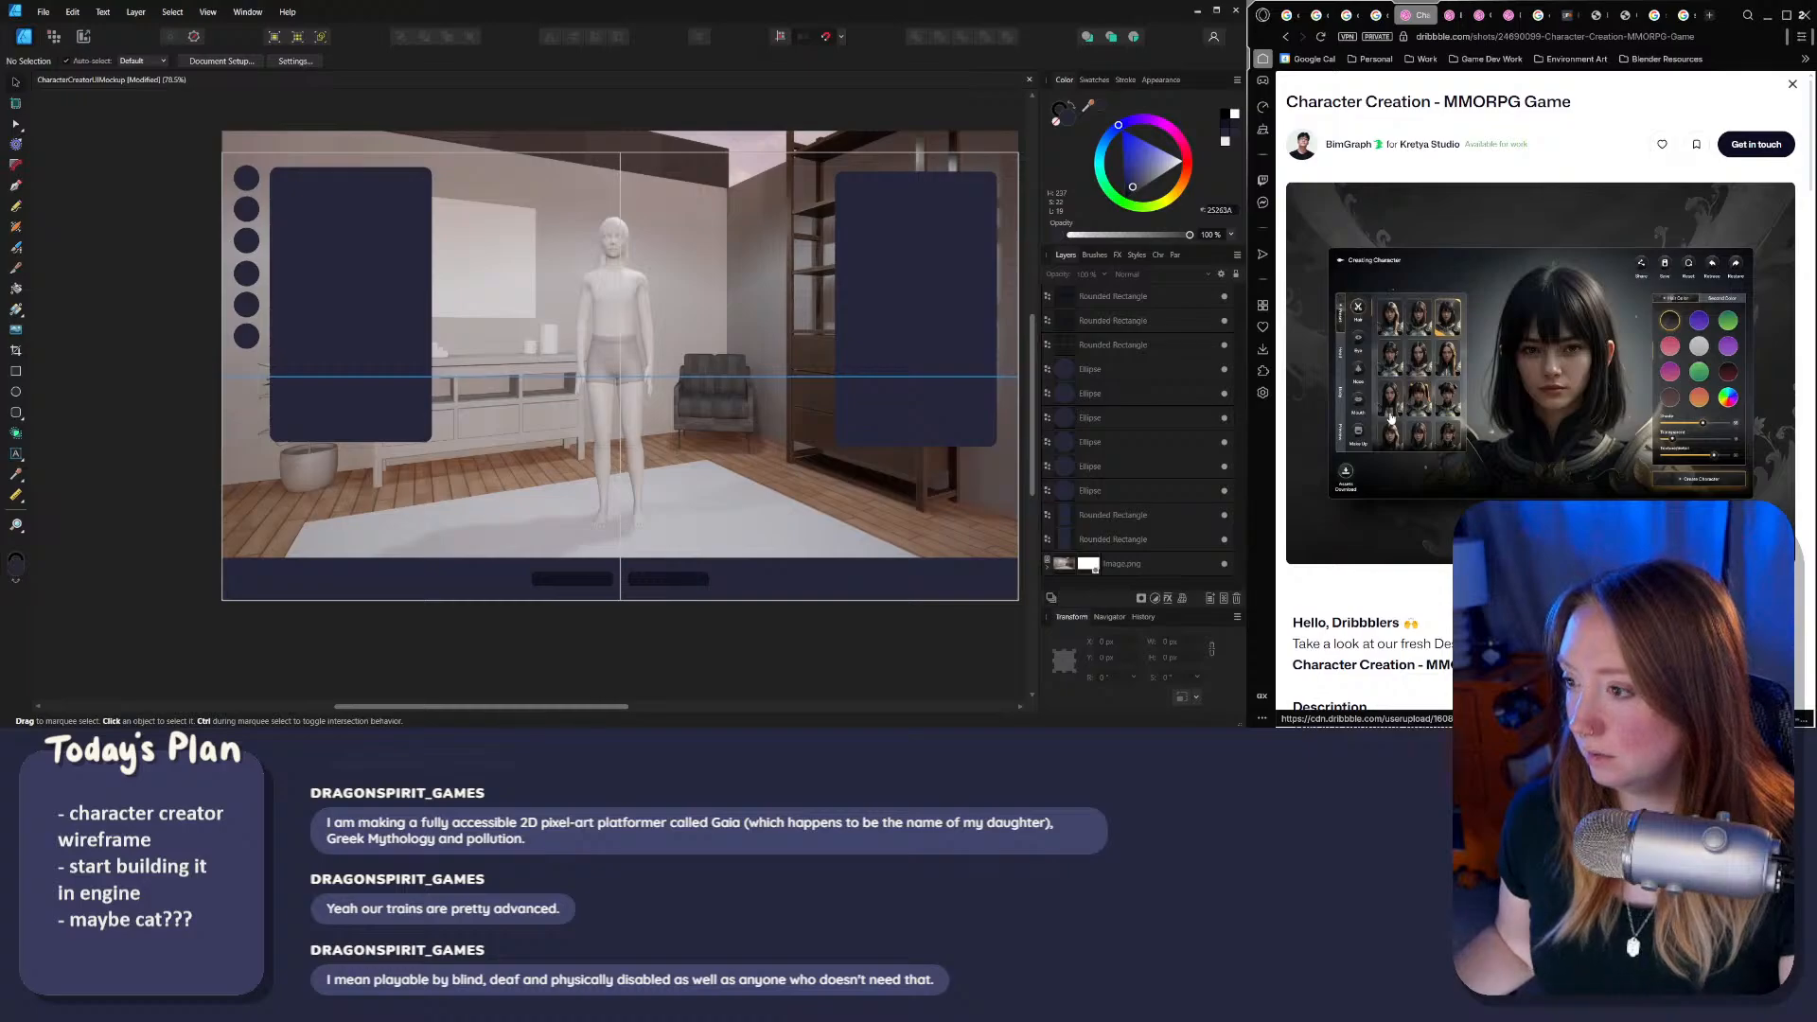
{"action": "left_click", "coordinate": [1380, 15]}
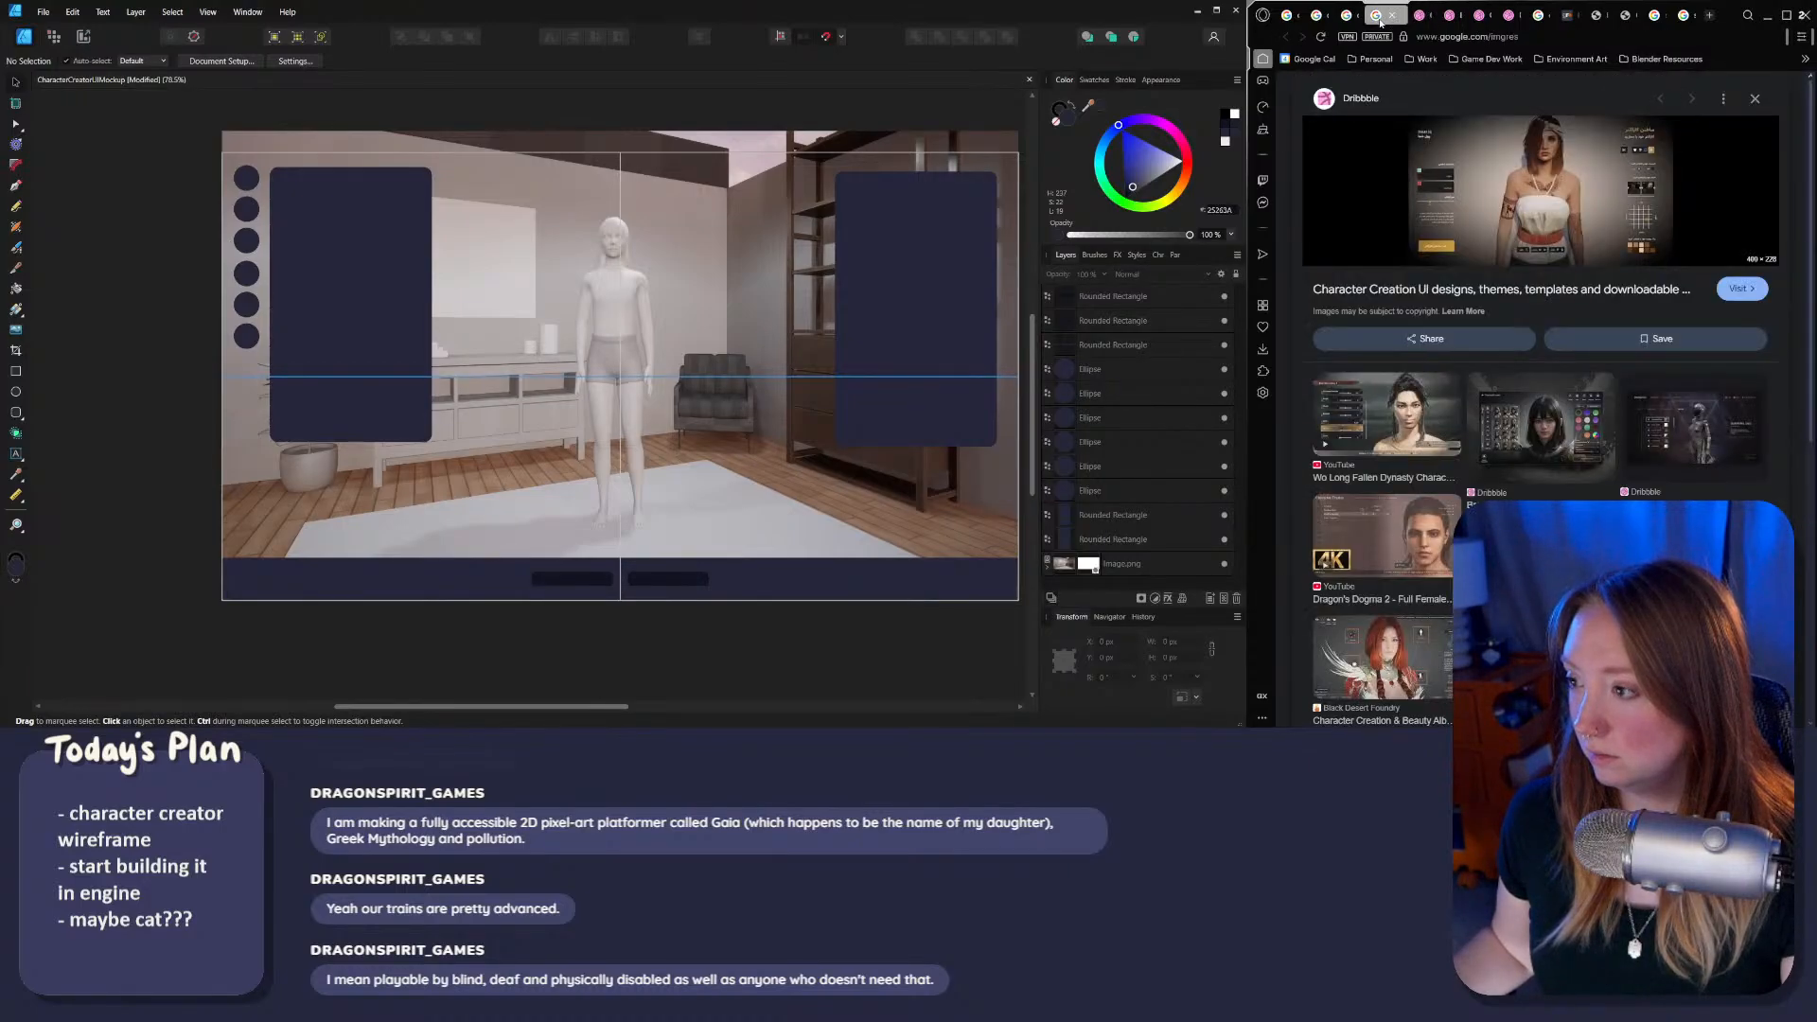
{"action": "left_click", "coordinate": [1320, 15]}
{"action": "scroll", "coordinate": [1532, 437], "scroll_direction": "down", "scroll_amount": 3}
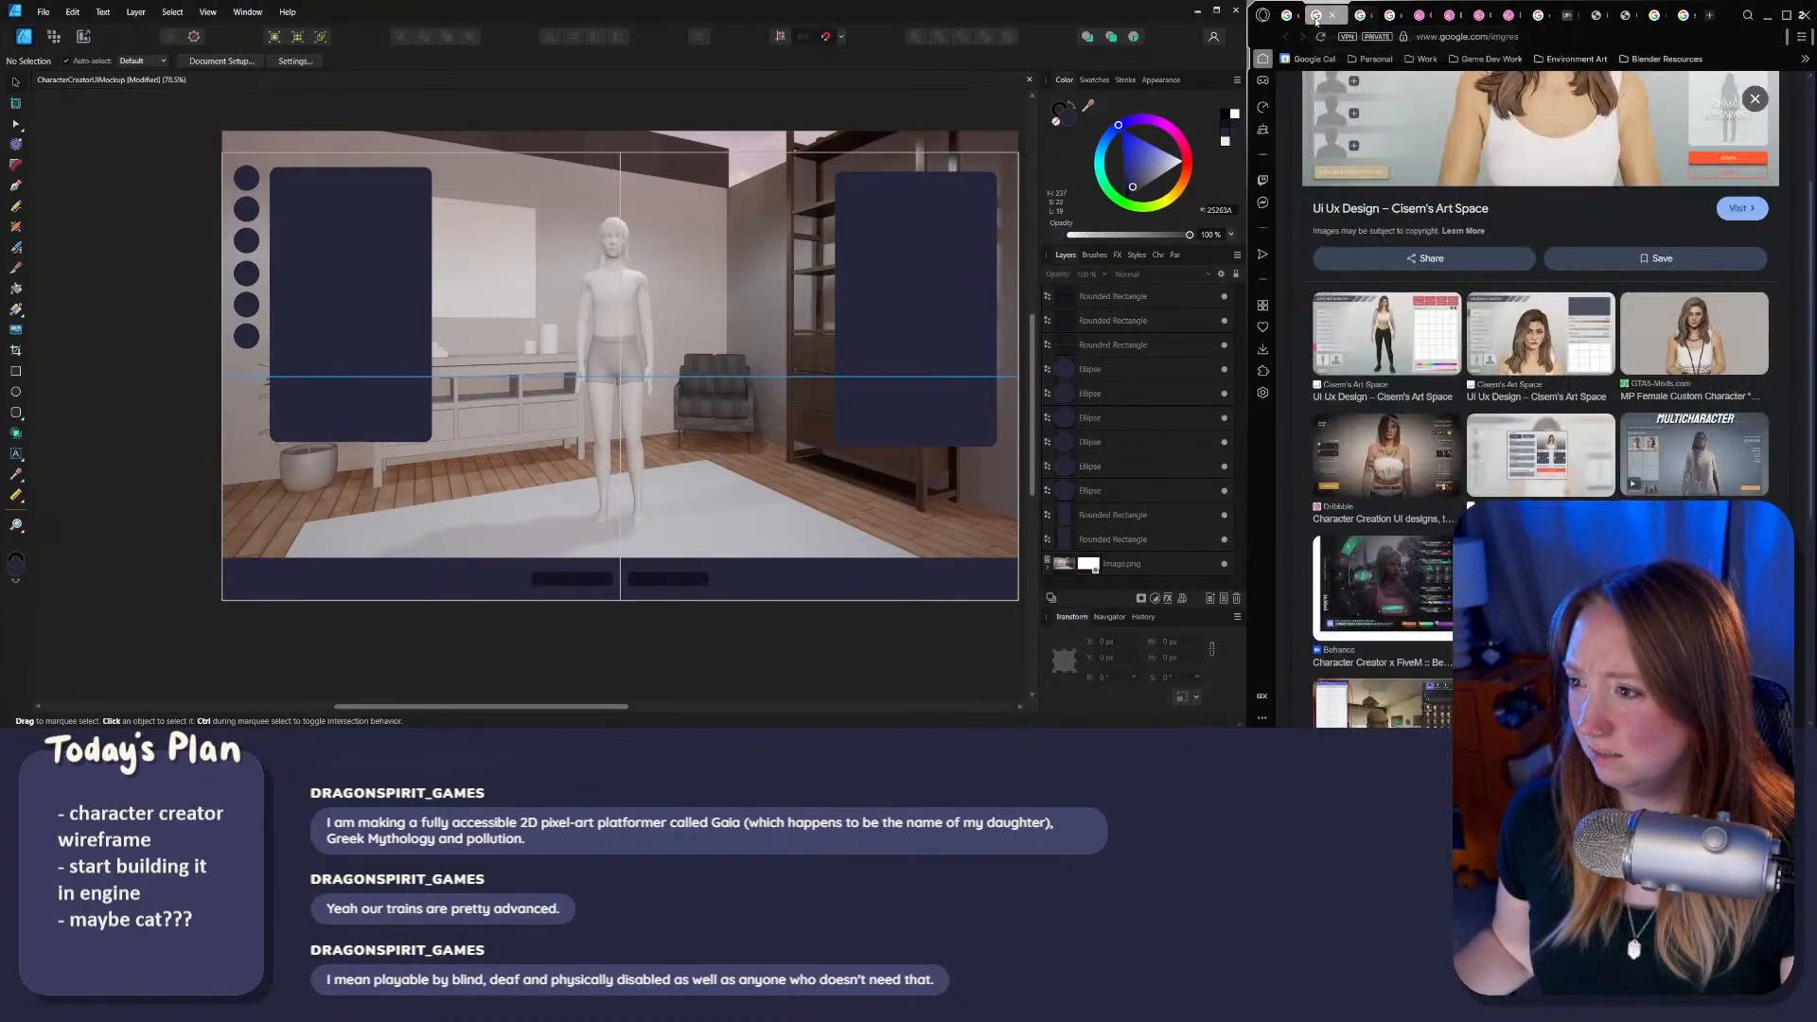
{"action": "scroll", "coordinate": [1533, 438], "scroll_direction": "up", "scroll_amount": 3}
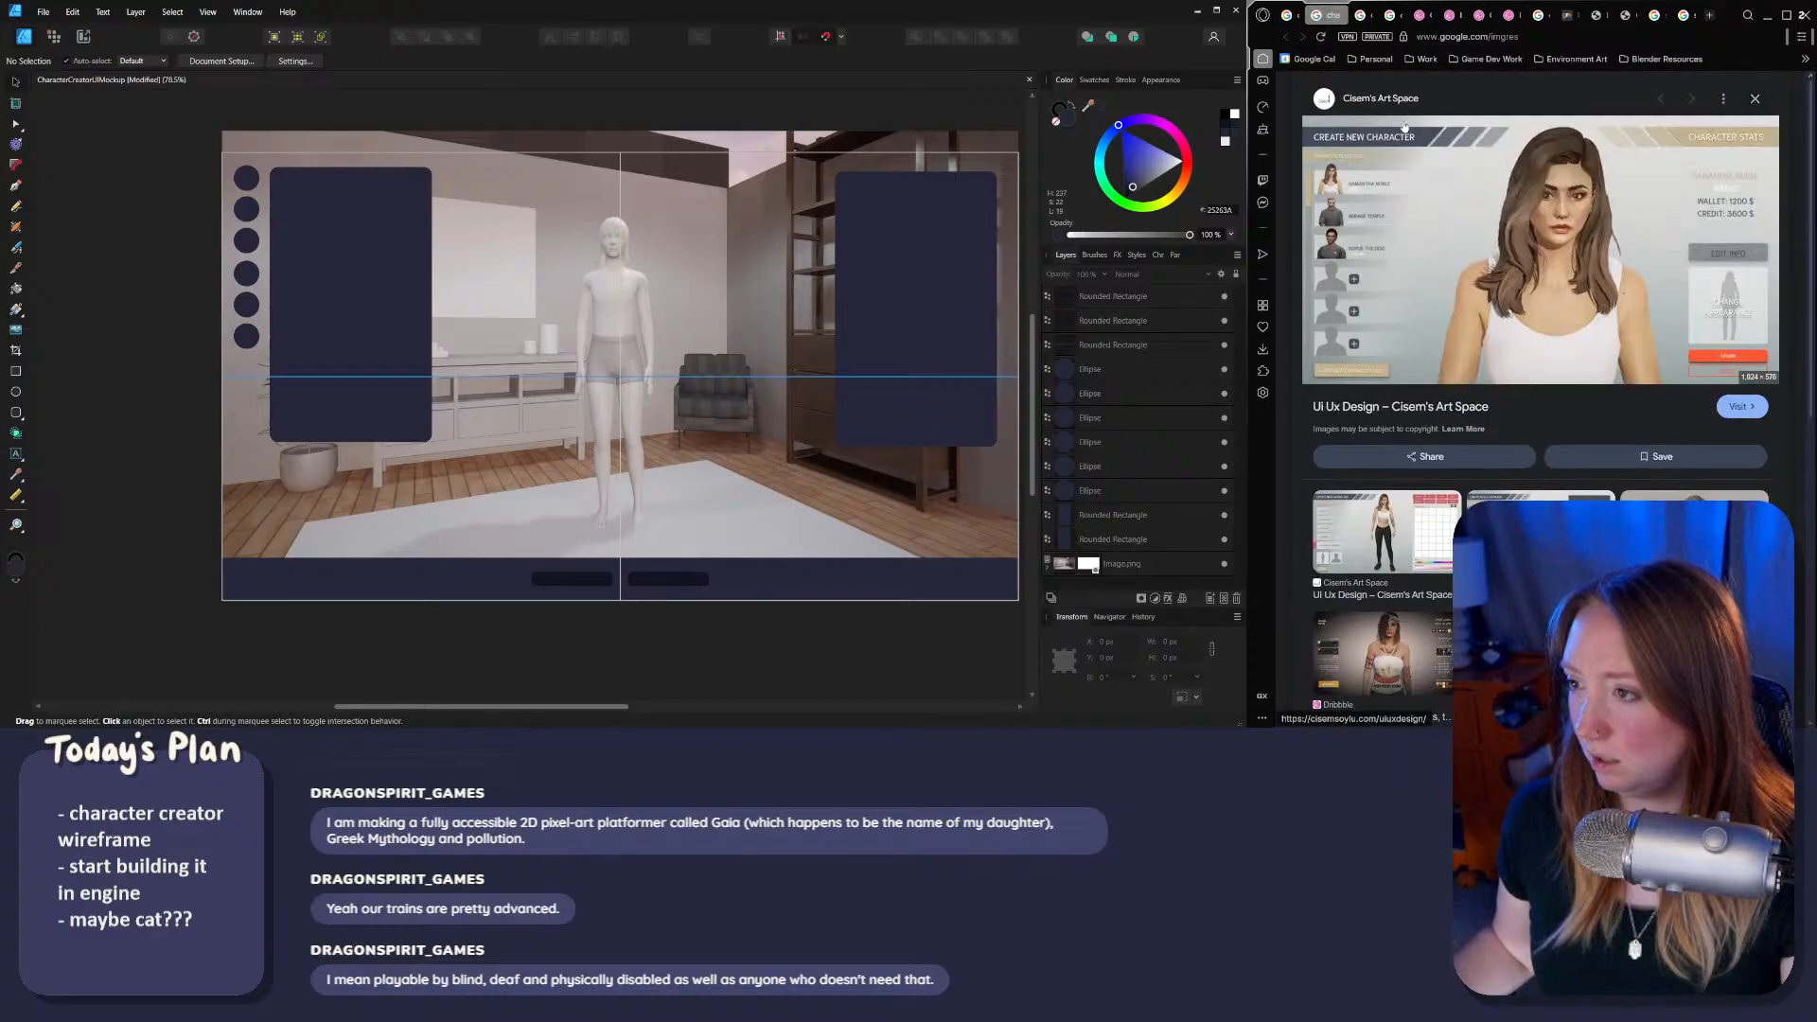
Step: Examine layouts in the "character creator ui" image results, previewing the fantasy, Xandra and Game UI Database examples
{"action": "left_click", "coordinate": [1294, 15]}
{"action": "scroll", "coordinate": [1440, 317], "scroll_direction": "down", "scroll_amount": 5}
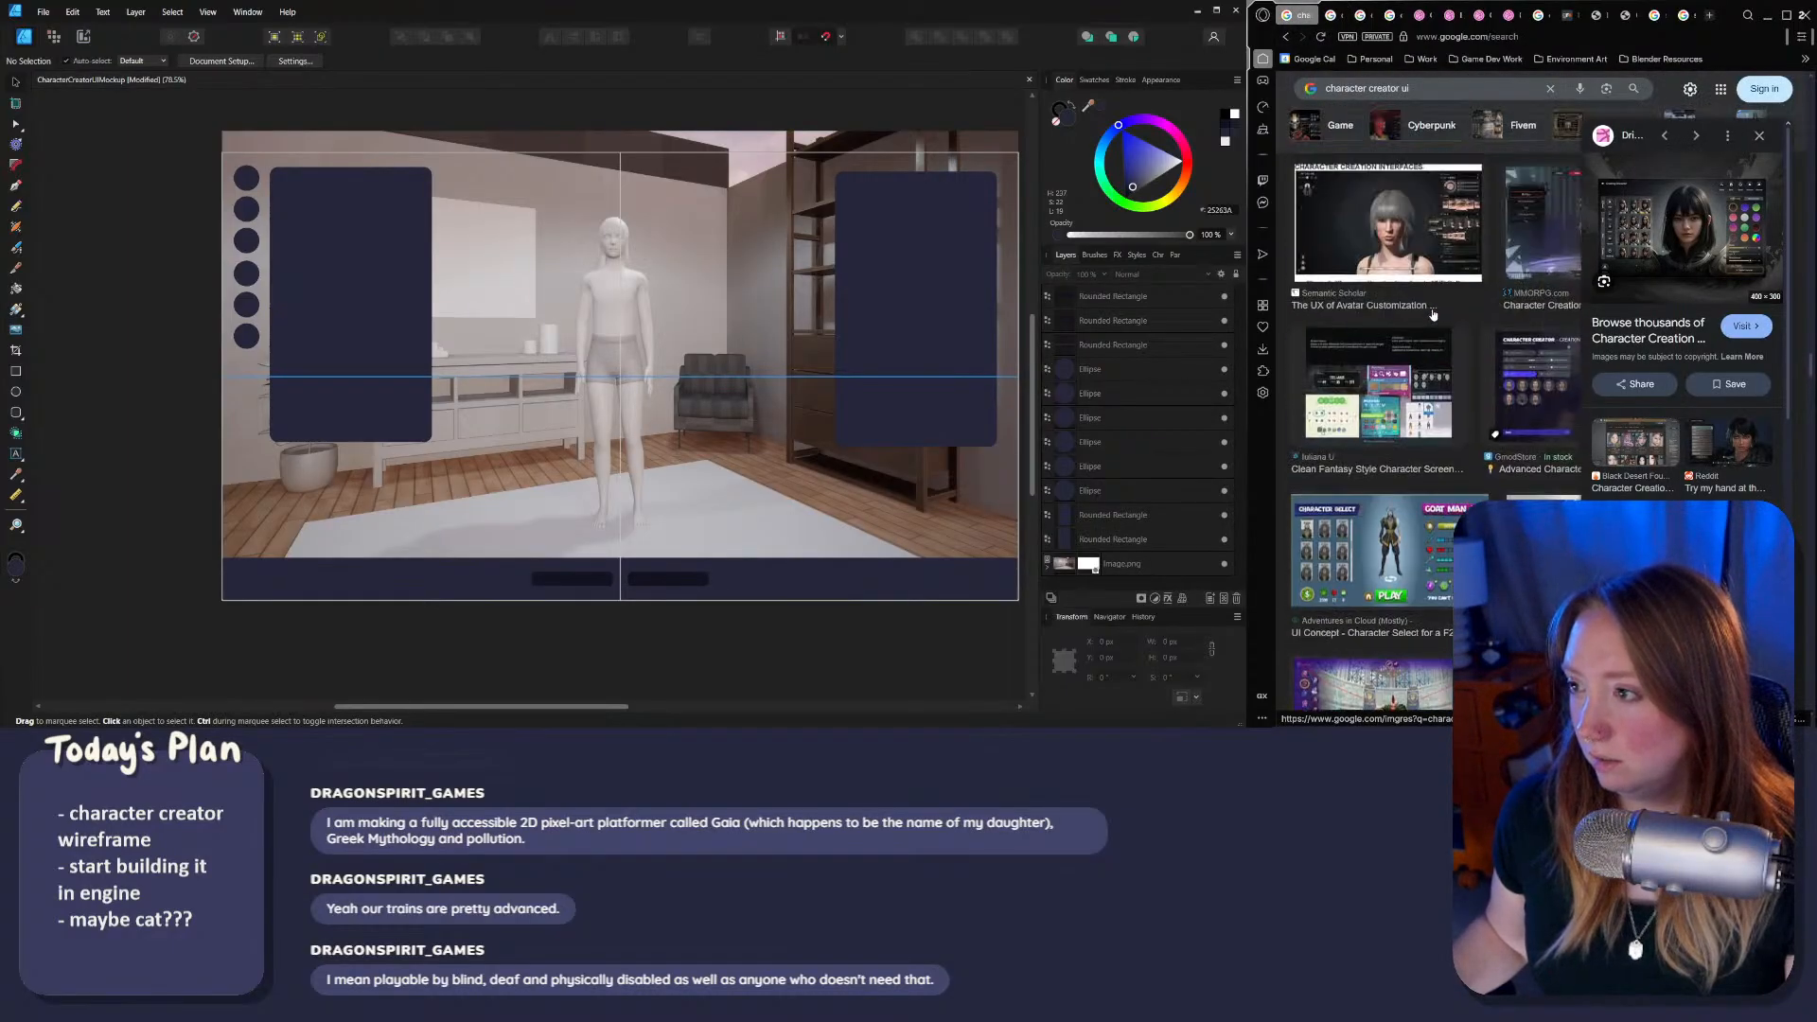
{"action": "scroll", "coordinate": [1448, 378], "scroll_direction": "down", "scroll_amount": 2}
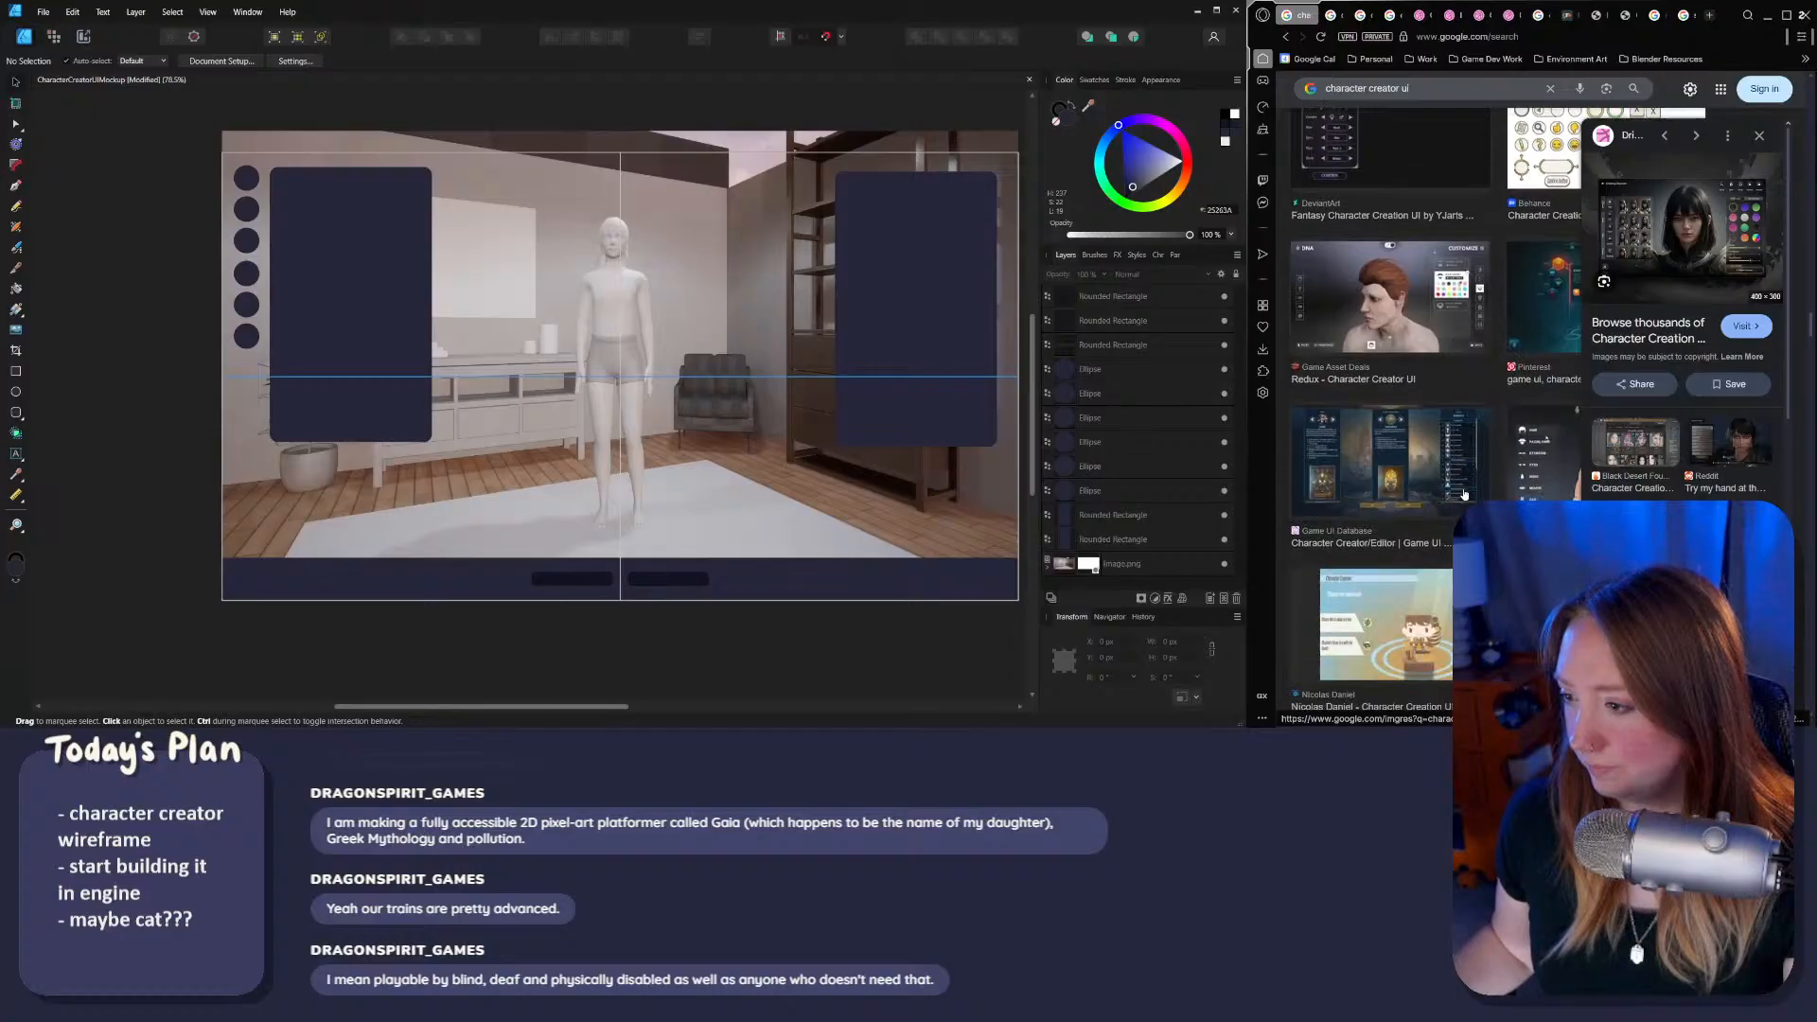
{"action": "left_click", "coordinate": [1427, 463]}
{"action": "scroll", "coordinate": [1372, 586], "scroll_direction": "up", "scroll_amount": 5}
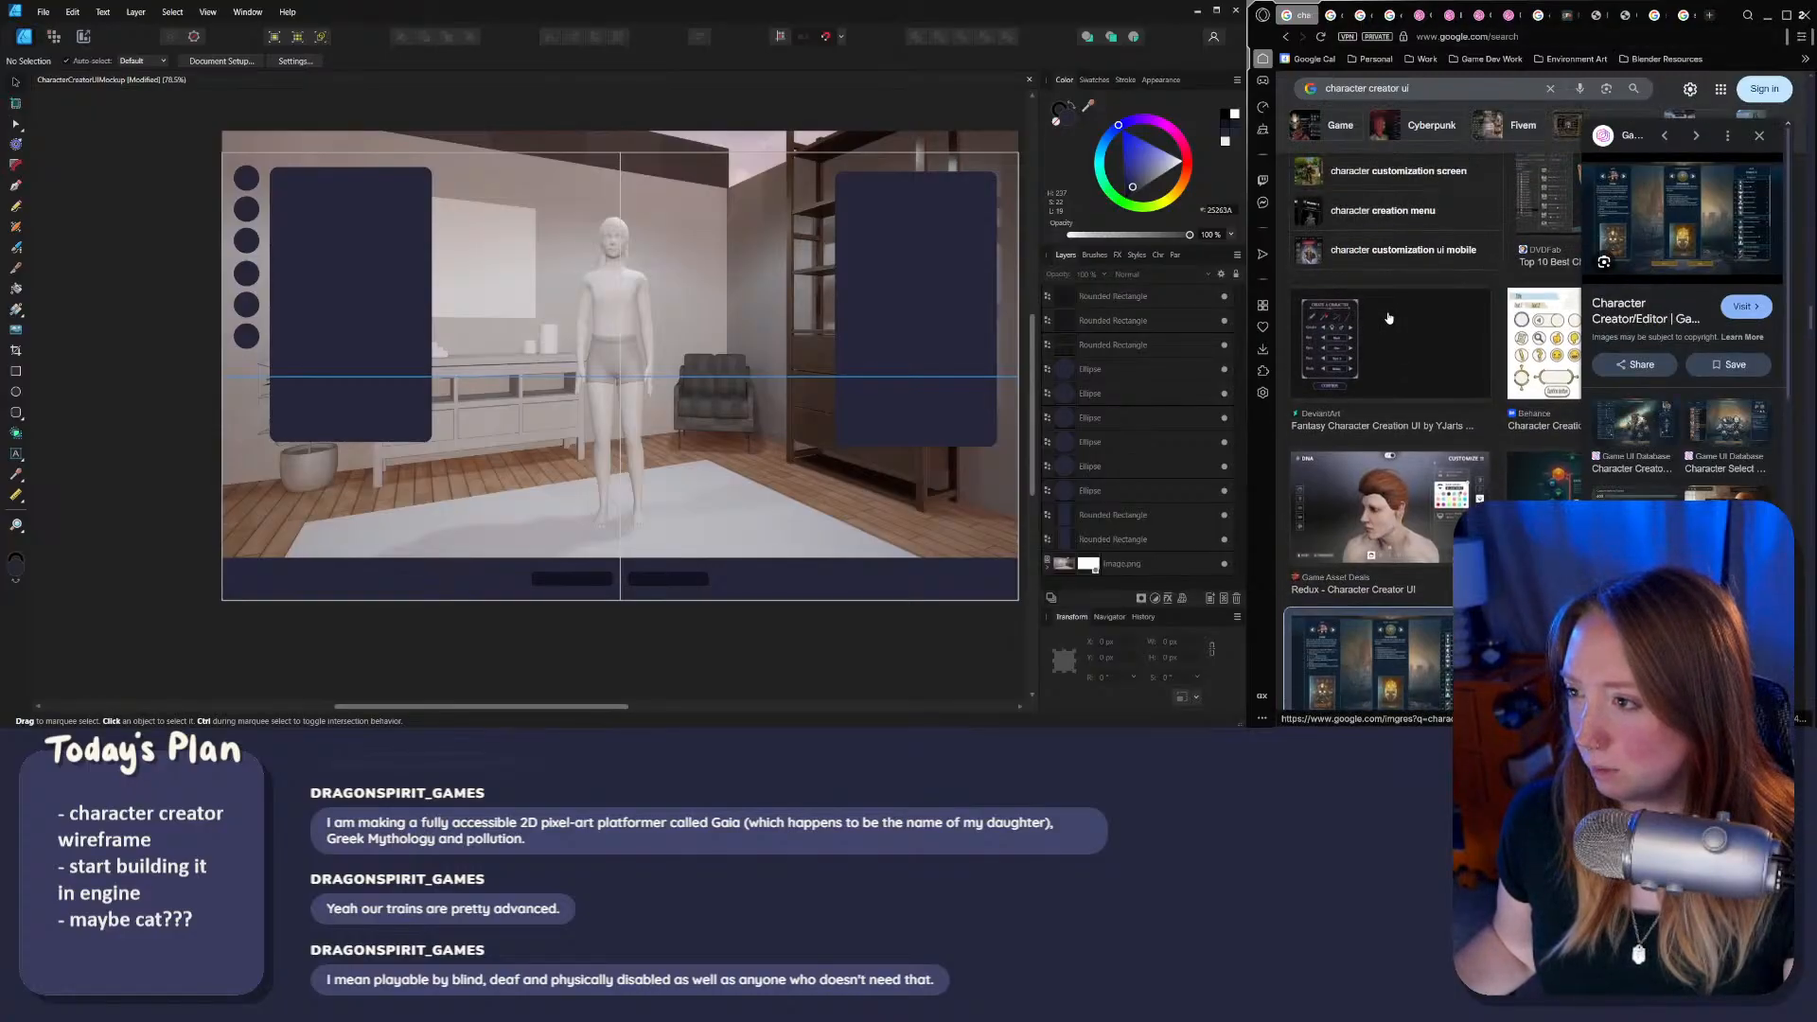
{"action": "left_click", "coordinate": [1336, 674]}
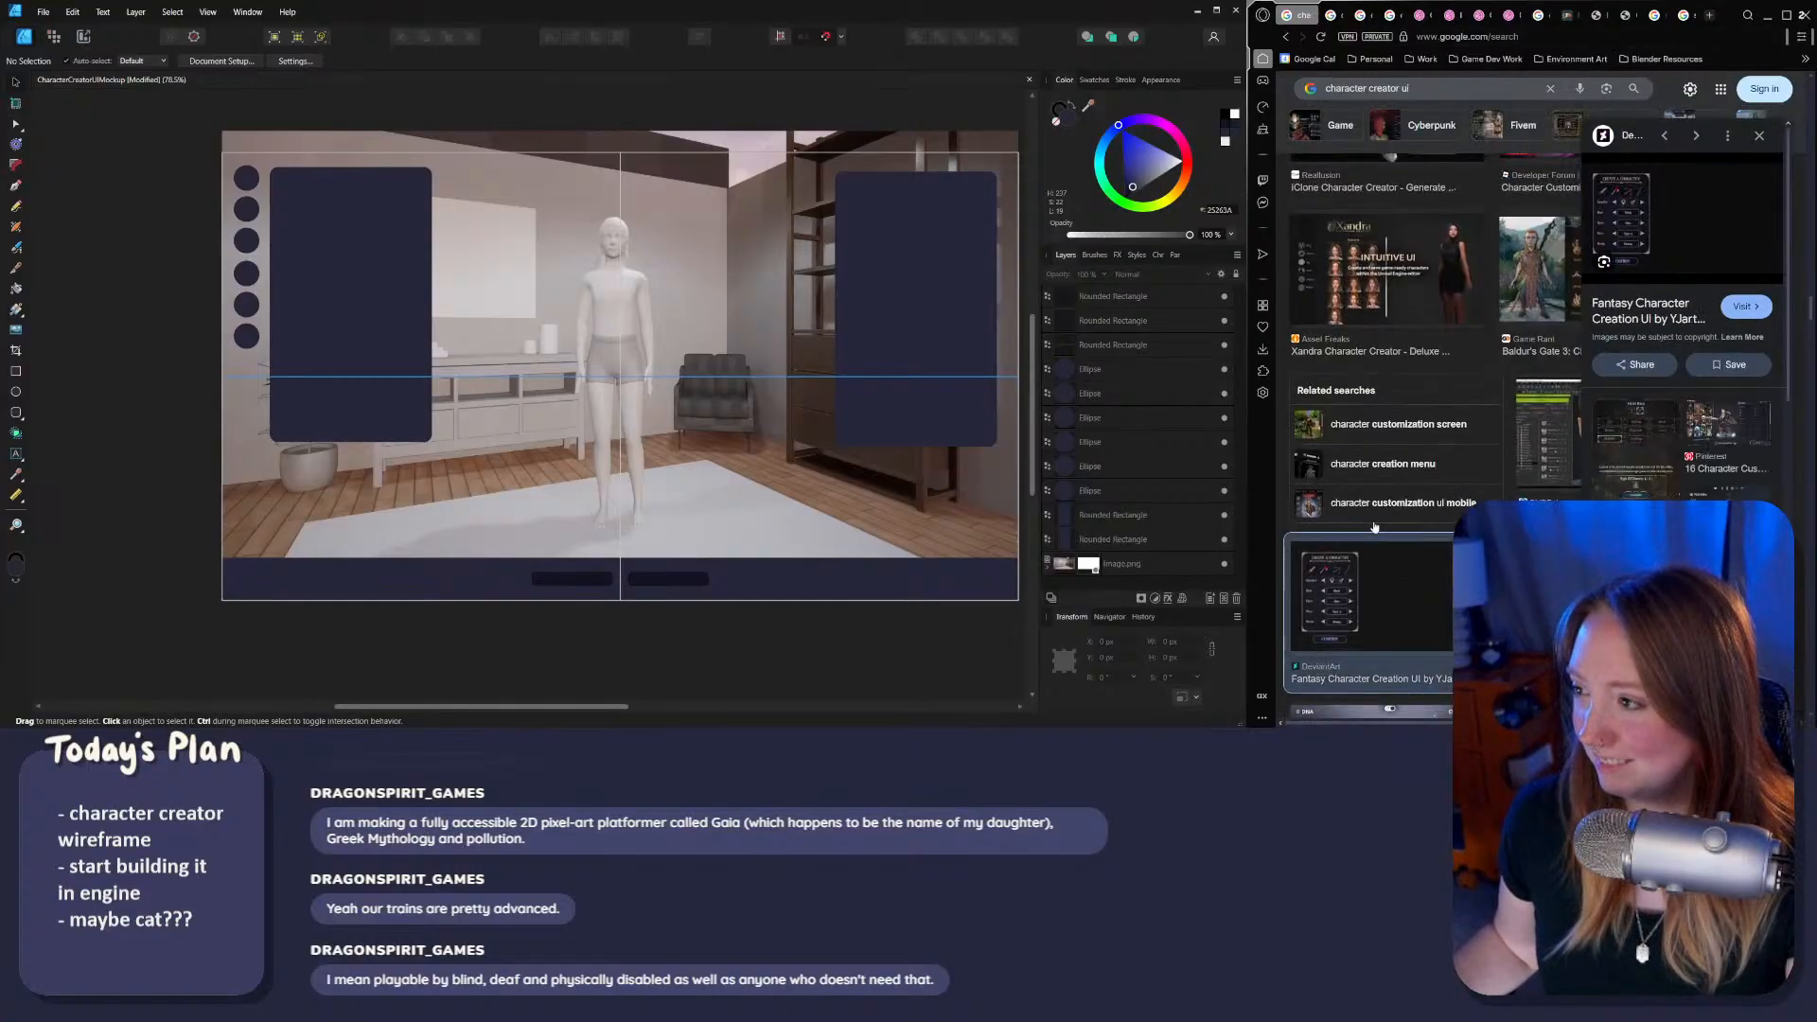
{"action": "scroll", "coordinate": [1365, 378], "scroll_direction": "up", "scroll_amount": 3}
{"action": "left_click", "coordinate": [1365, 338]}
{"action": "scroll", "coordinate": [1372, 360], "scroll_direction": "up", "scroll_amount": 3}
{"action": "left_click", "coordinate": [1410, 378]}
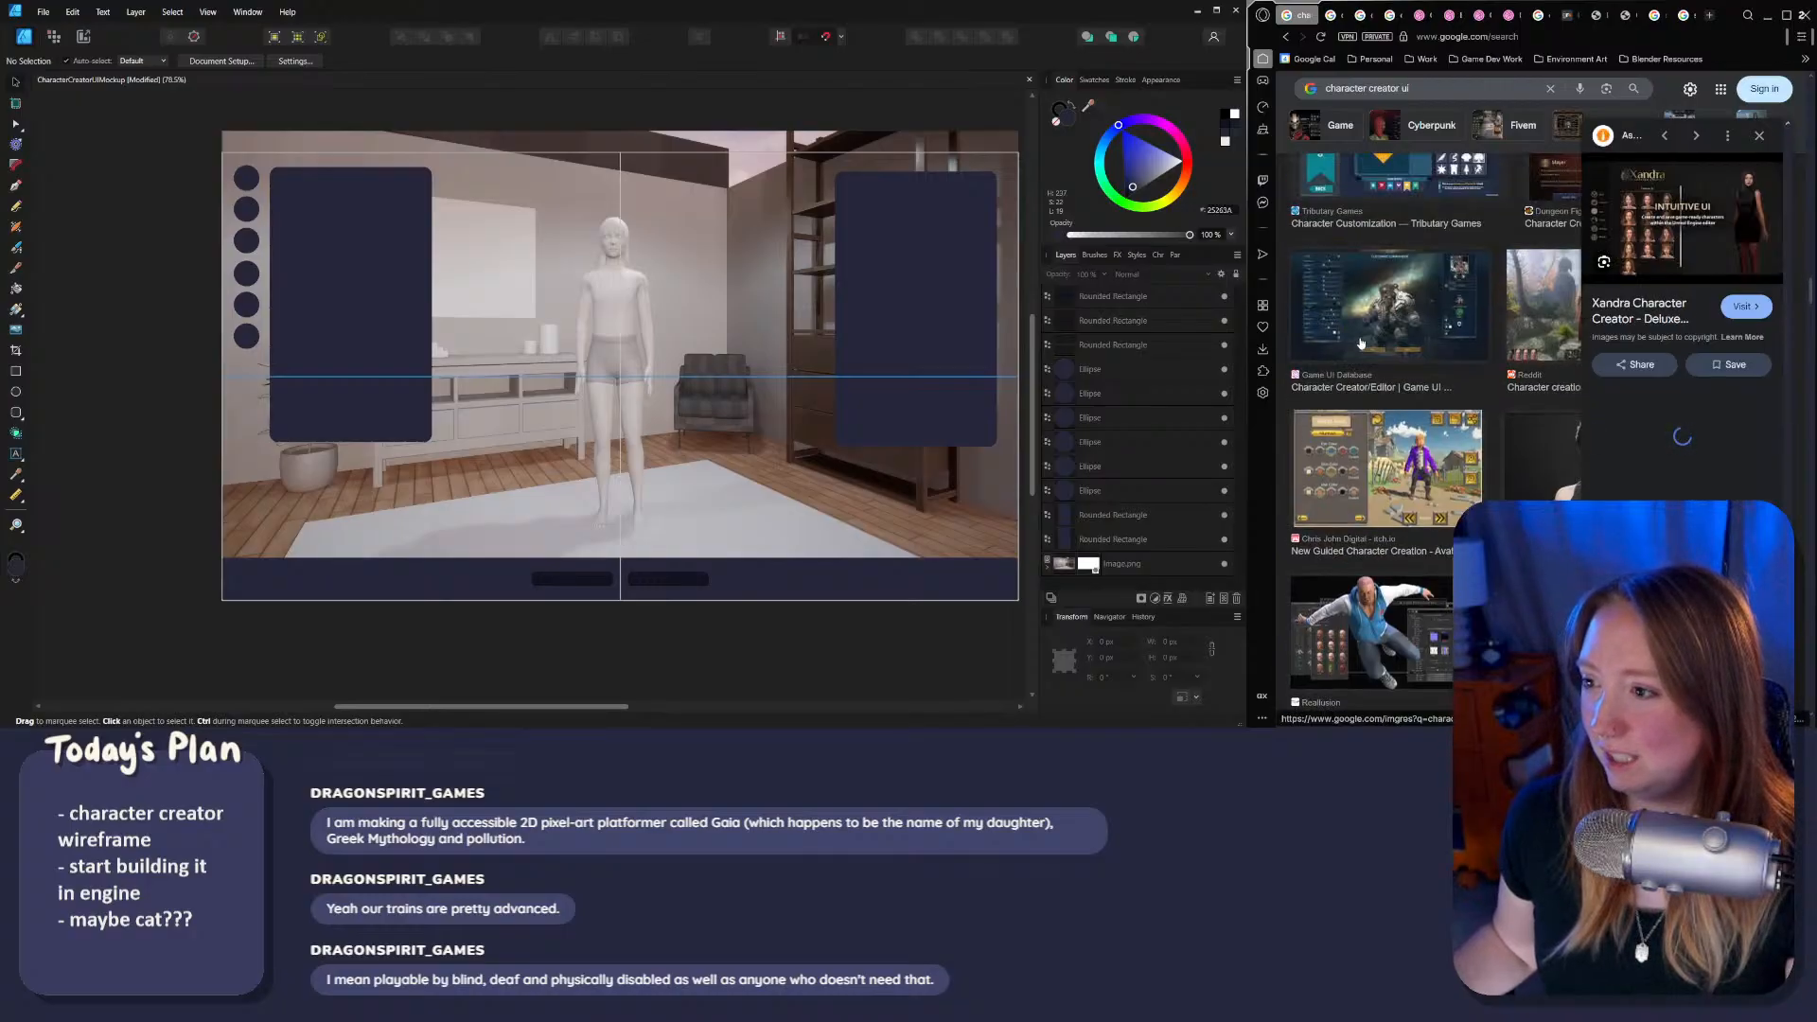
Step: Look further through the image results, previewing Character Creator 2D, and return from the "character creator app" search
{"action": "scroll", "coordinate": [1410, 378], "scroll_direction": "down", "scroll_amount": 3}
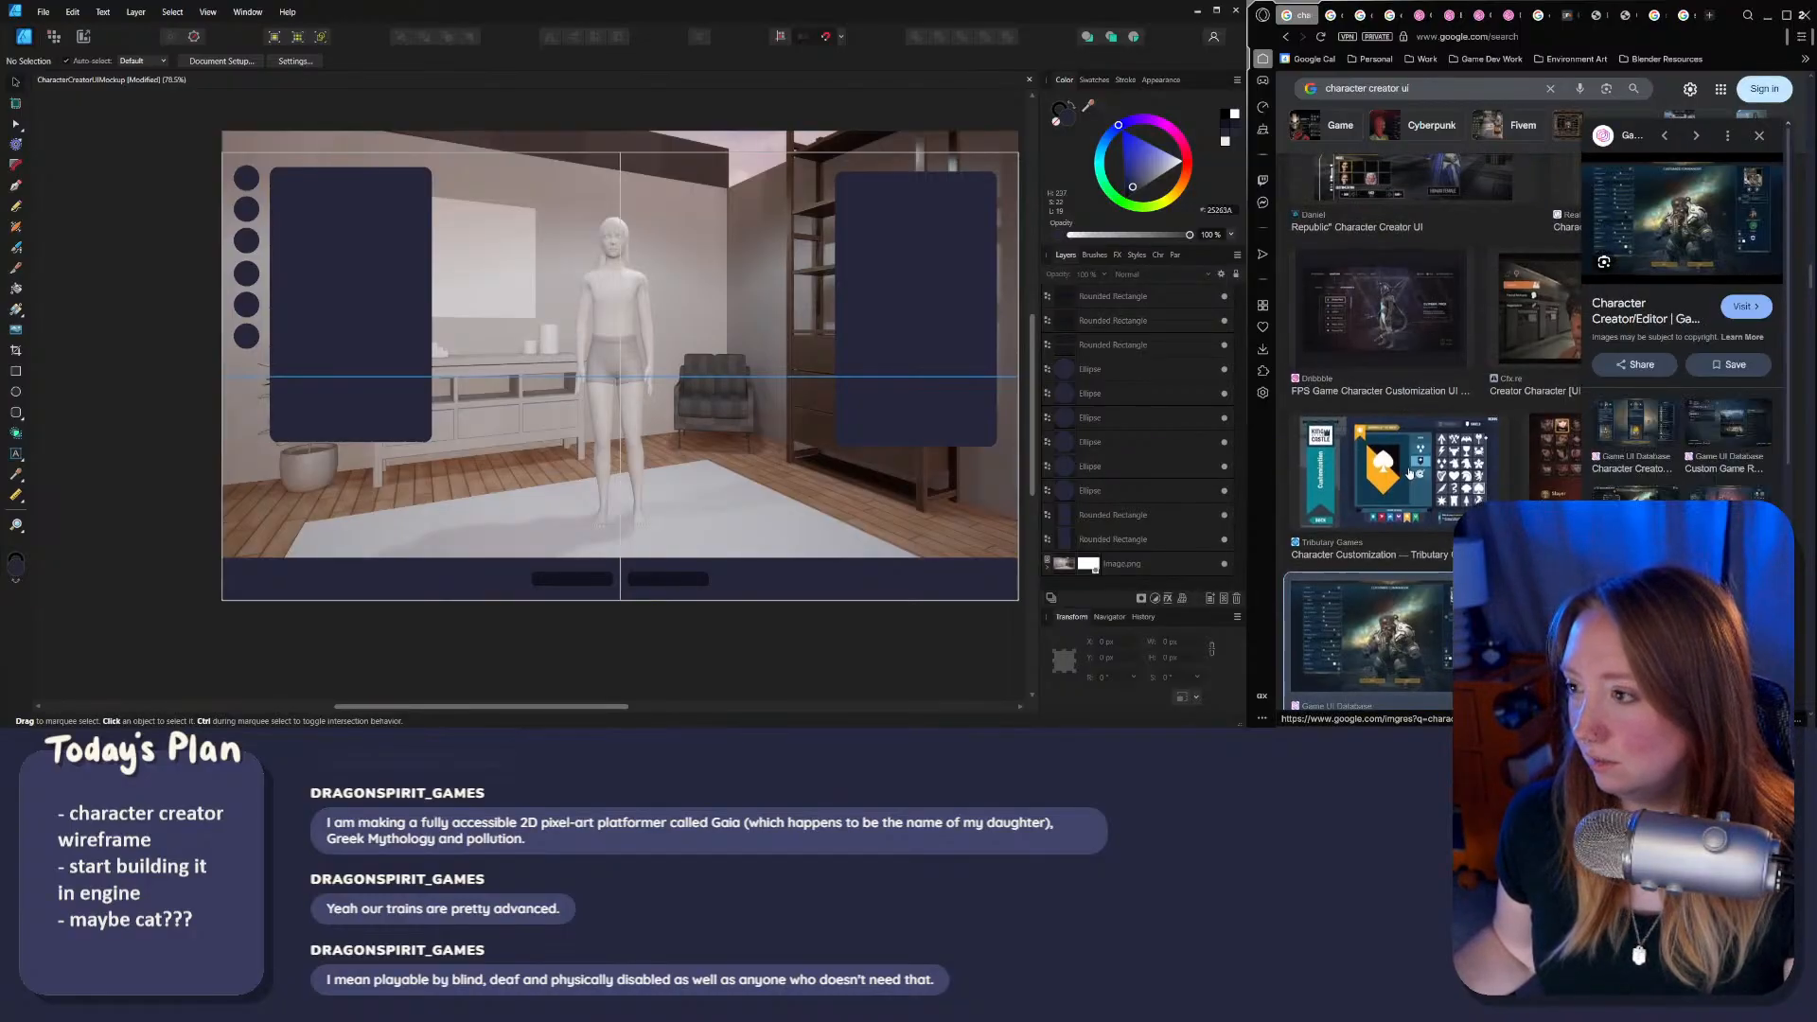
{"action": "scroll", "coordinate": [1409, 471], "scroll_direction": "down", "scroll_amount": 3}
{"action": "scroll", "coordinate": [1318, 404], "scroll_direction": "up", "scroll_amount": 2}
{"action": "left_click", "coordinate": [1385, 534]}
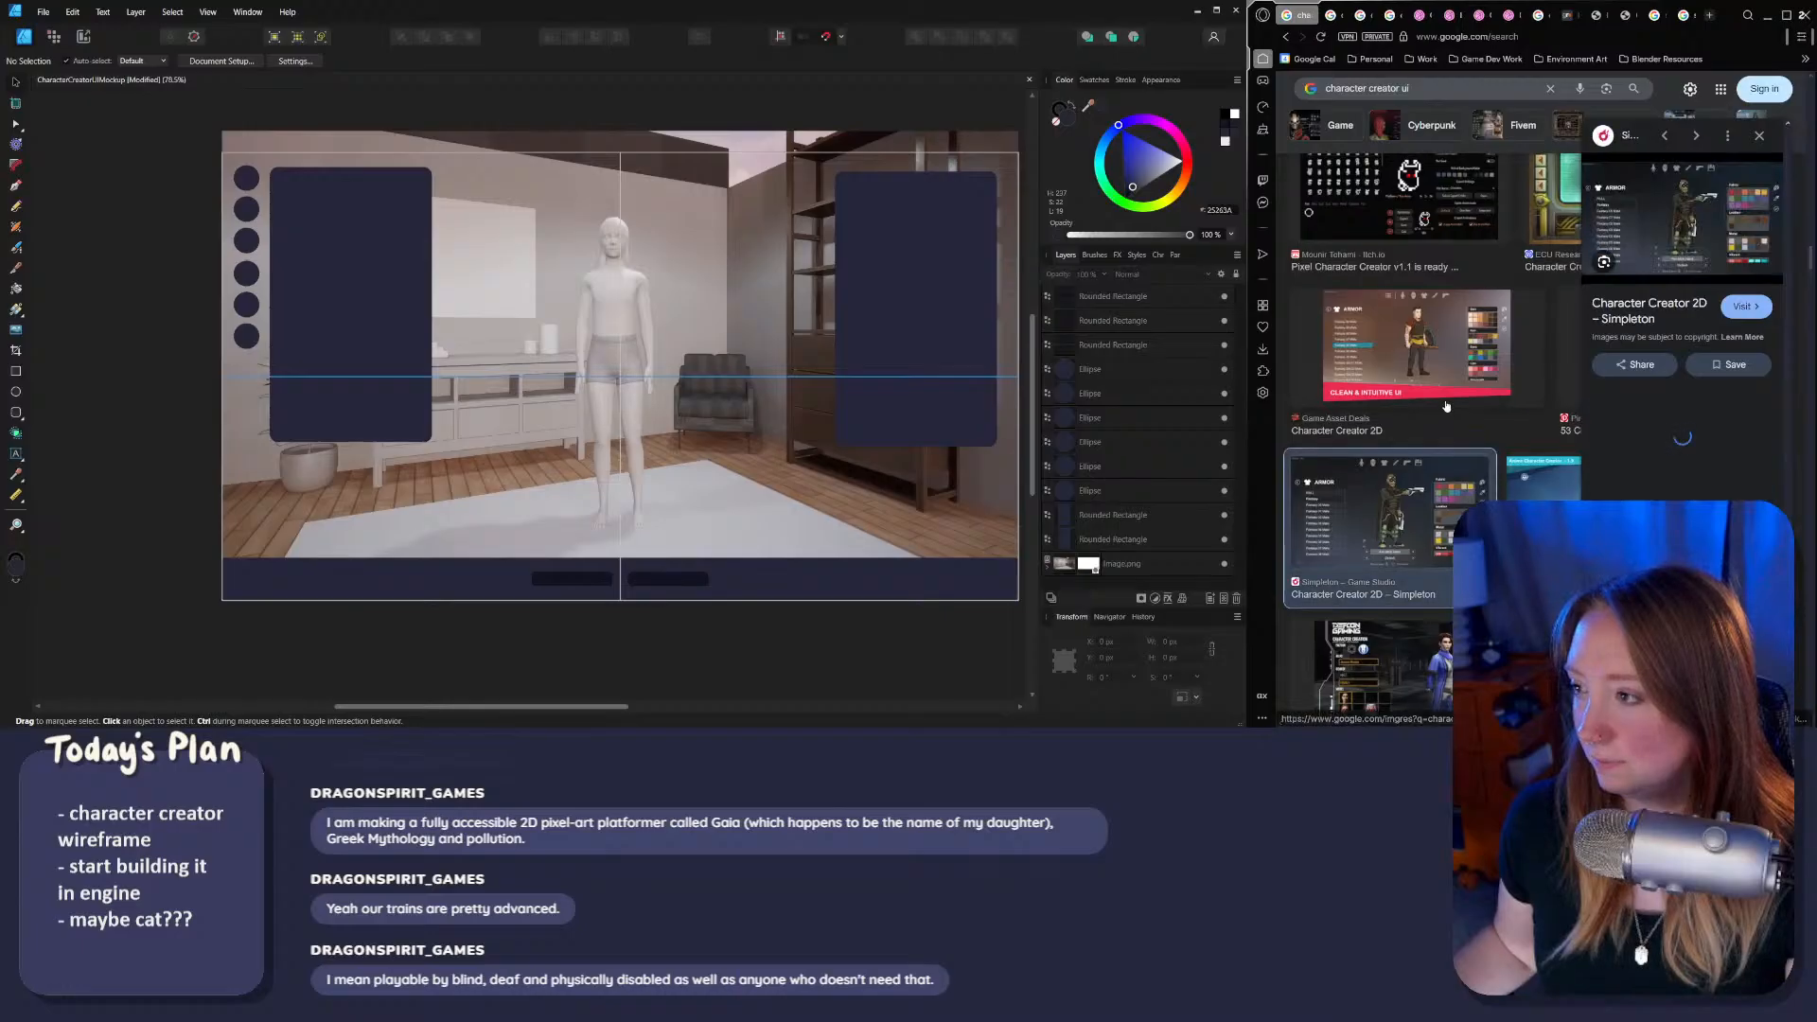
{"action": "scroll", "coordinate": [1409, 473], "scroll_direction": "down", "scroll_amount": 5}
{"action": "left_click", "coordinate": [1426, 440]}
{"action": "scroll", "coordinate": [1425, 439], "scroll_direction": "up", "scroll_amount": 3}
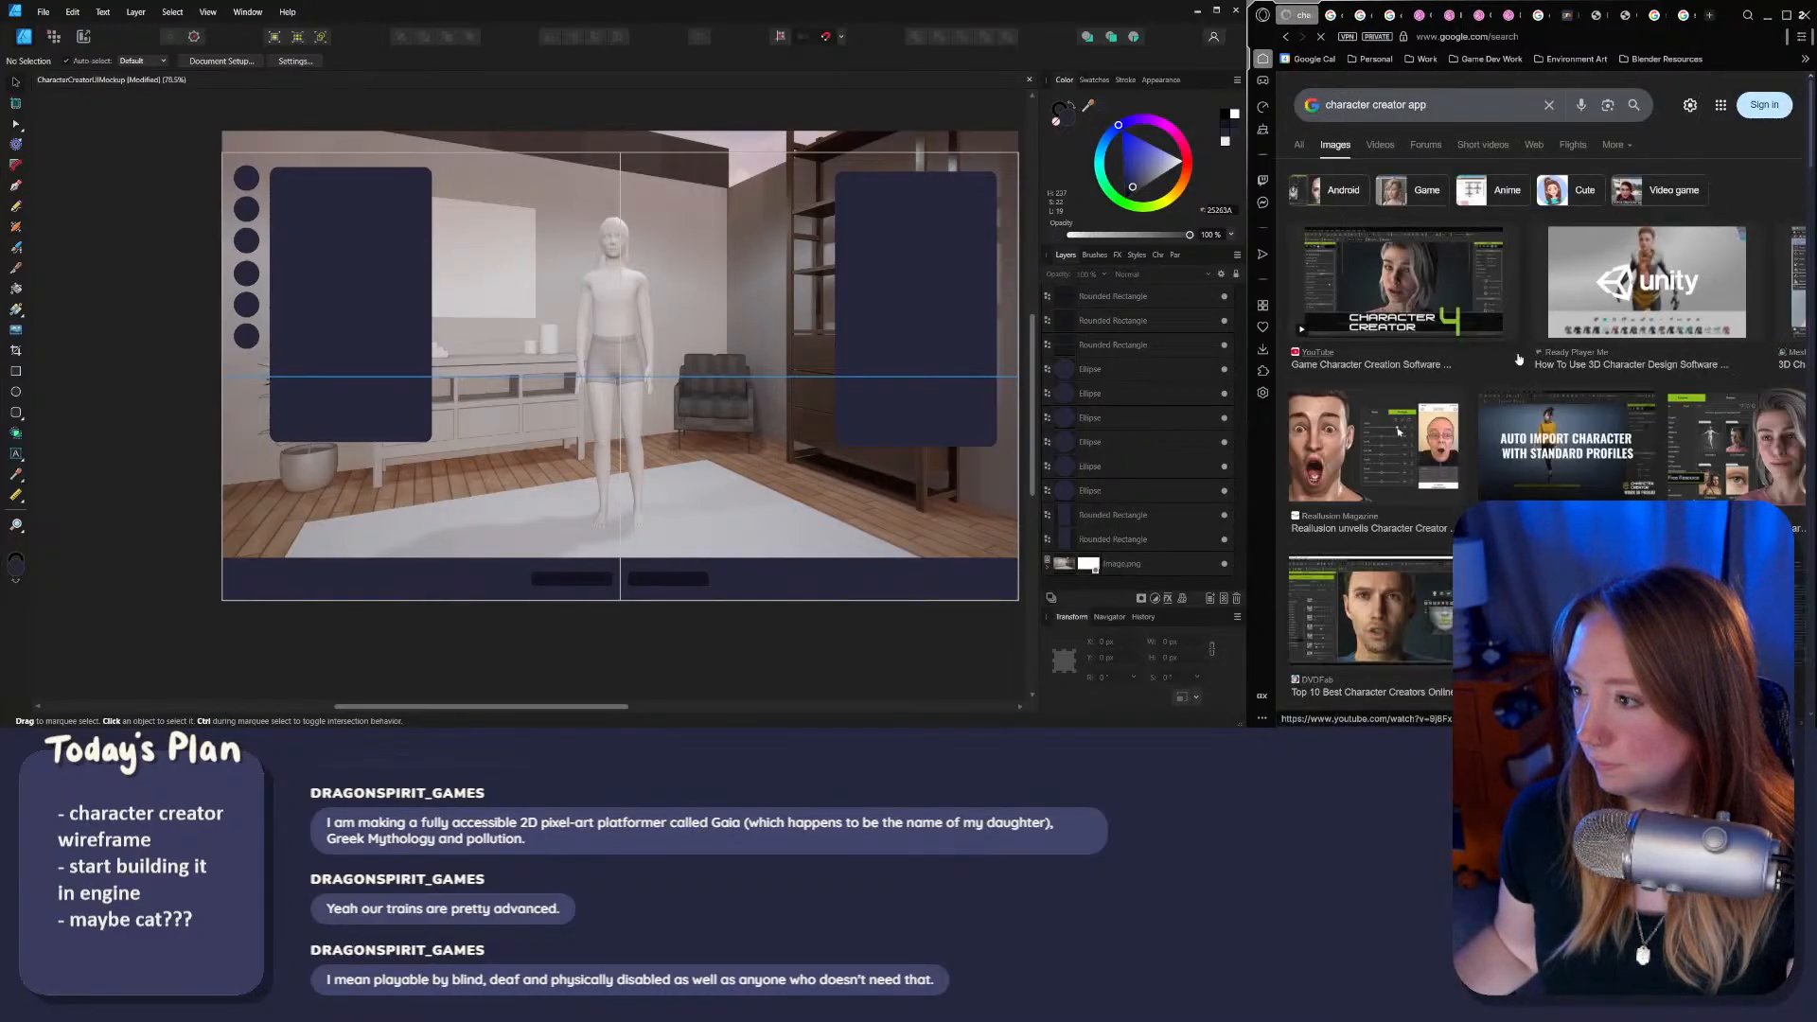
{"action": "left_click", "coordinate": [1285, 36]}
Step: Examine more "character creator ui" layouts, previewing the Game UI Database and Redux examples, and review the Redux asset page
{"action": "scroll", "coordinate": [1452, 475], "scroll_direction": "down", "scroll_amount": 5}
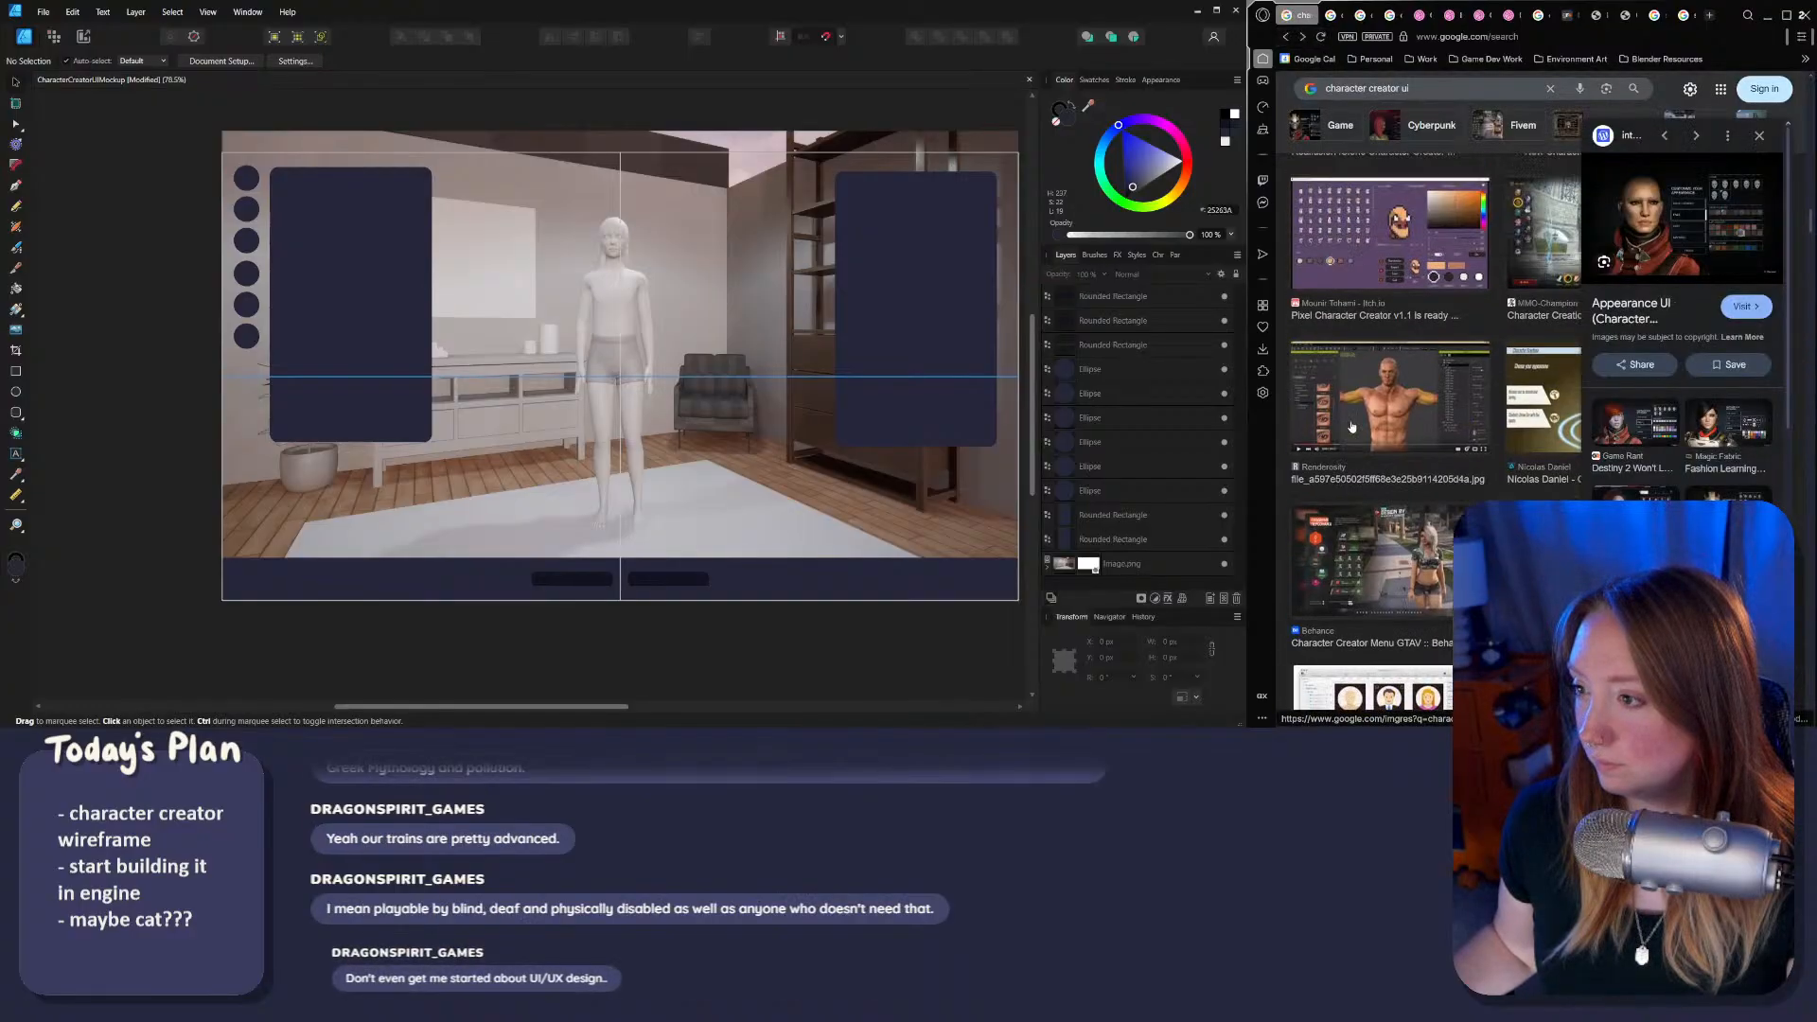
{"action": "scroll", "coordinate": [1452, 474], "scroll_direction": "up", "scroll_amount": 5}
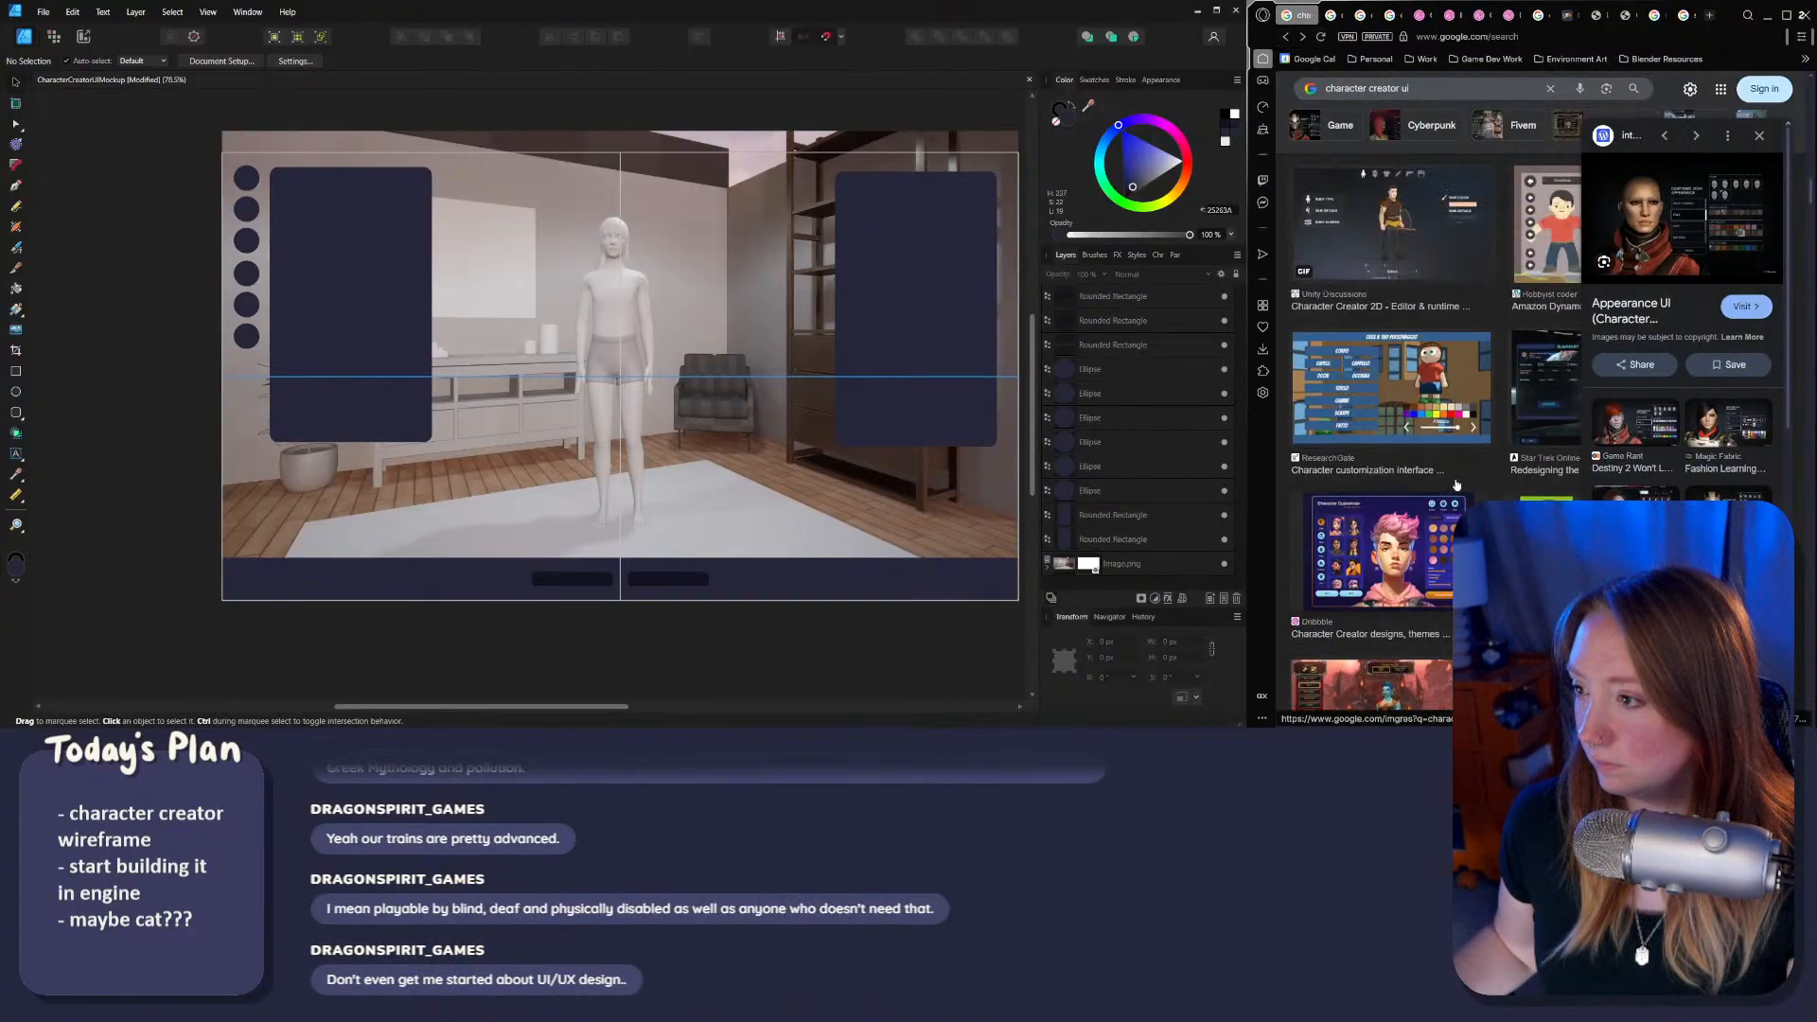
{"action": "left_click", "coordinate": [1452, 478]}
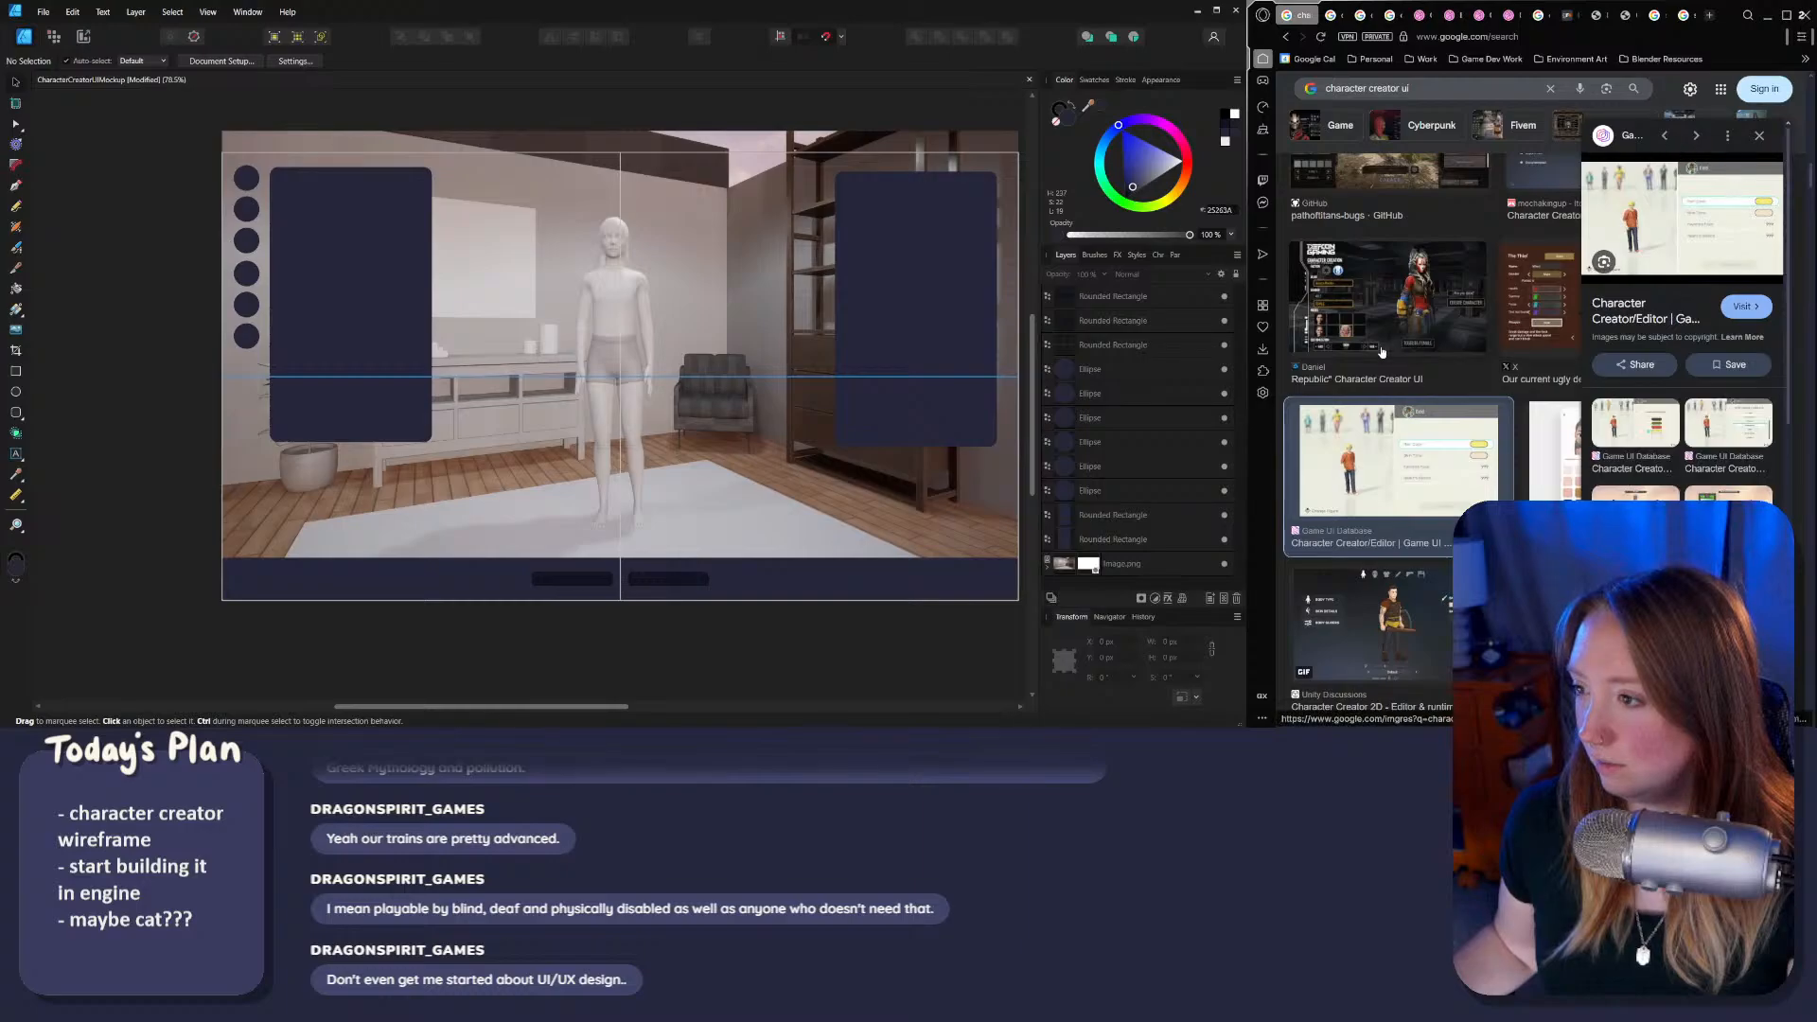
{"action": "scroll", "coordinate": [1438, 369], "scroll_direction": "up", "scroll_amount": 4}
{"action": "left_click", "coordinate": [1441, 360]}
{"action": "scroll", "coordinate": [1441, 364], "scroll_direction": "up", "scroll_amount": 5}
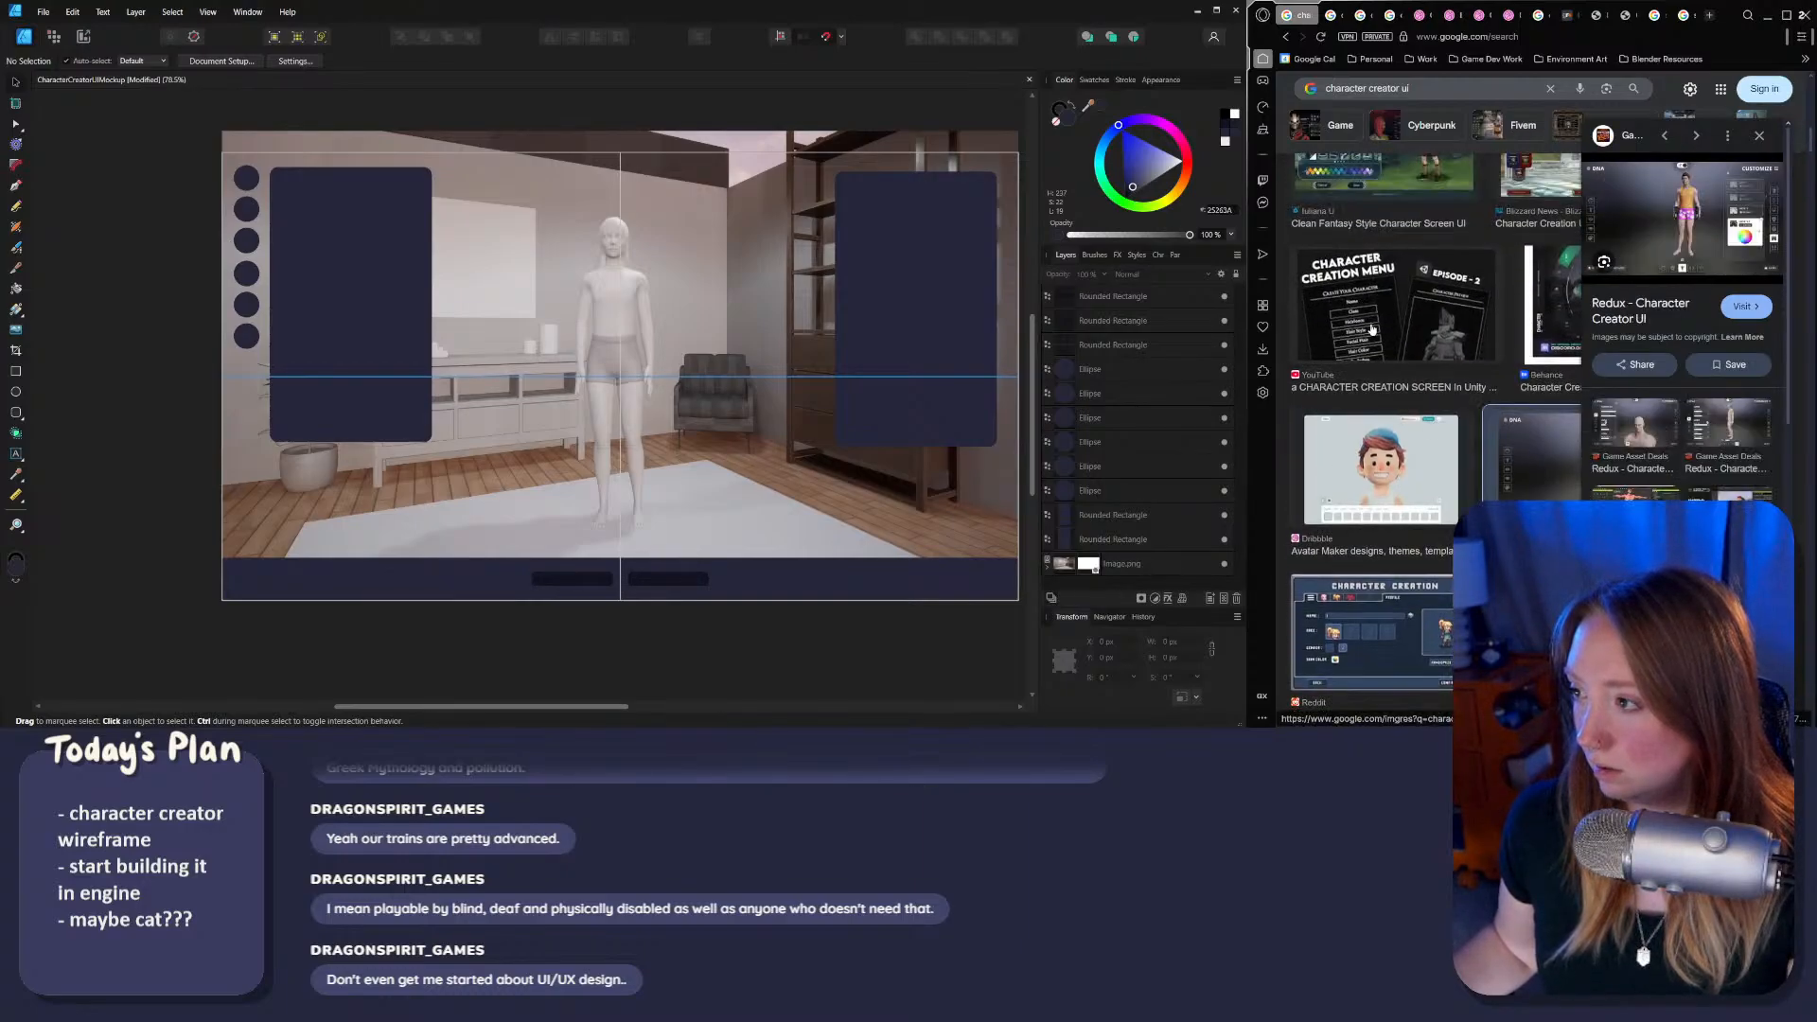
{"action": "scroll", "coordinate": [1404, 286], "scroll_direction": "up", "scroll_amount": 4}
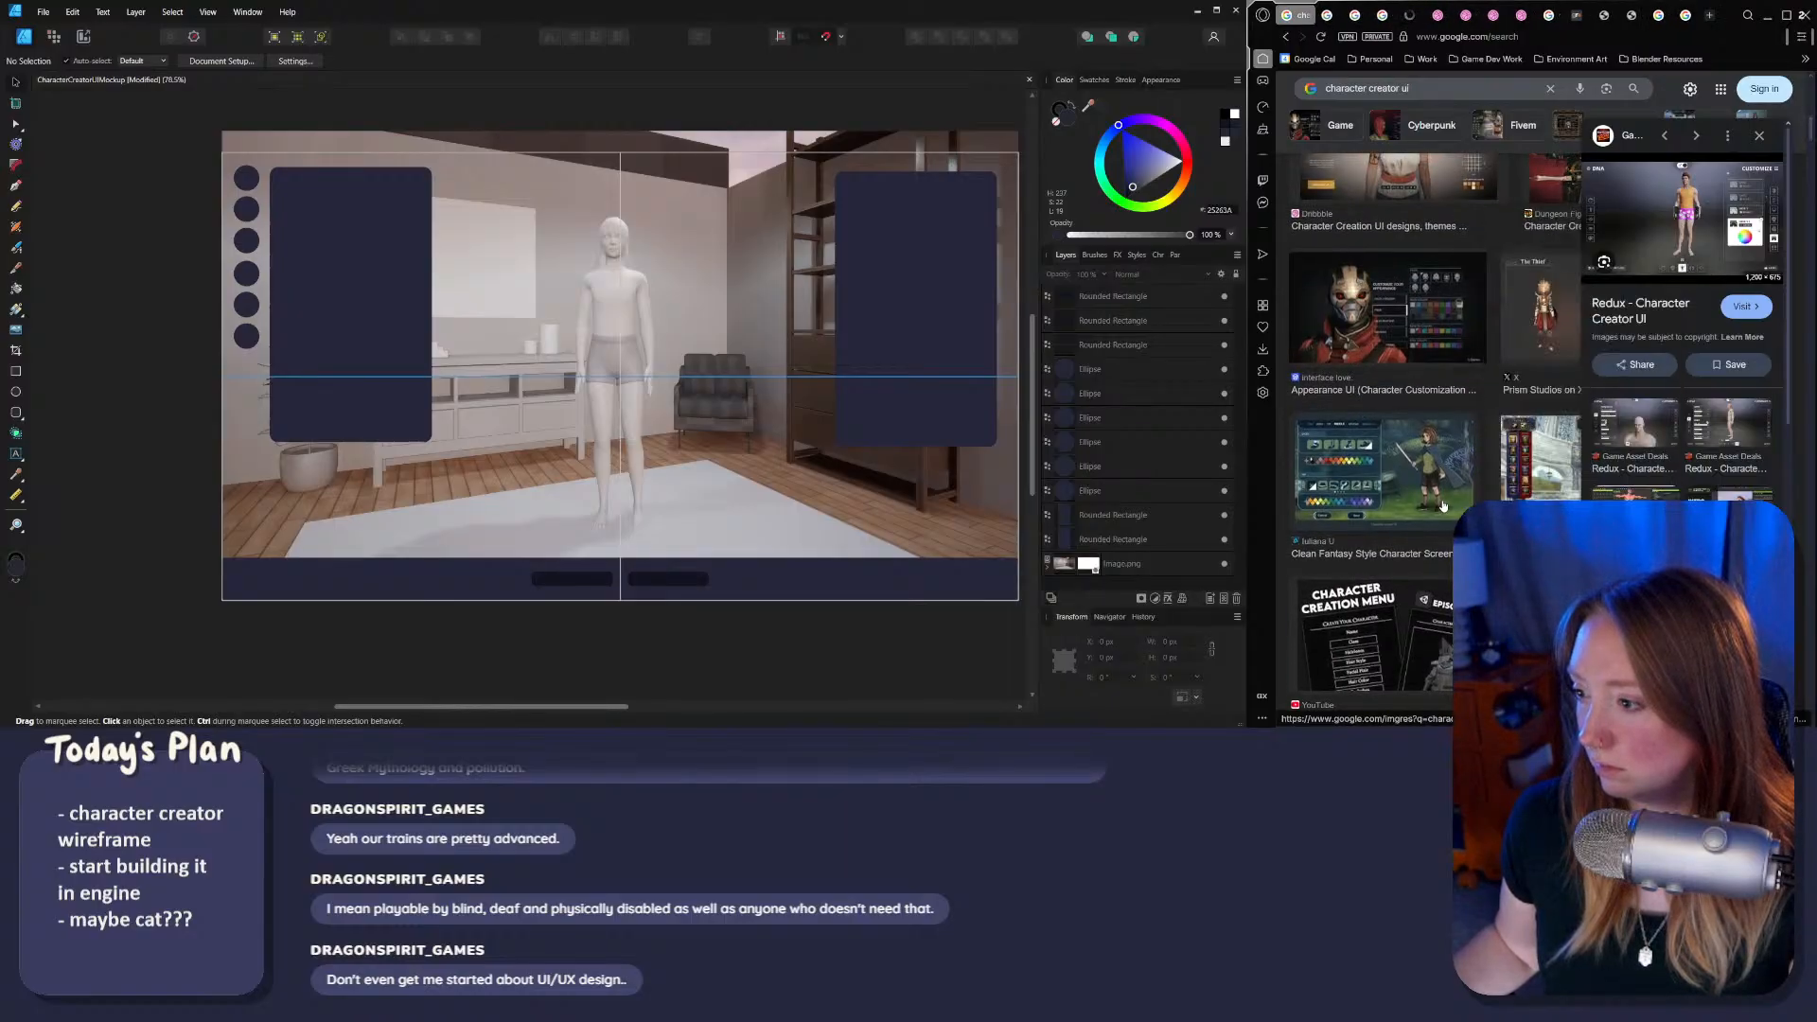
{"action": "scroll", "coordinate": [1442, 507], "scroll_direction": "up", "scroll_amount": 1}
{"action": "scroll", "coordinate": [1443, 506], "scroll_direction": "up", "scroll_amount": 5}
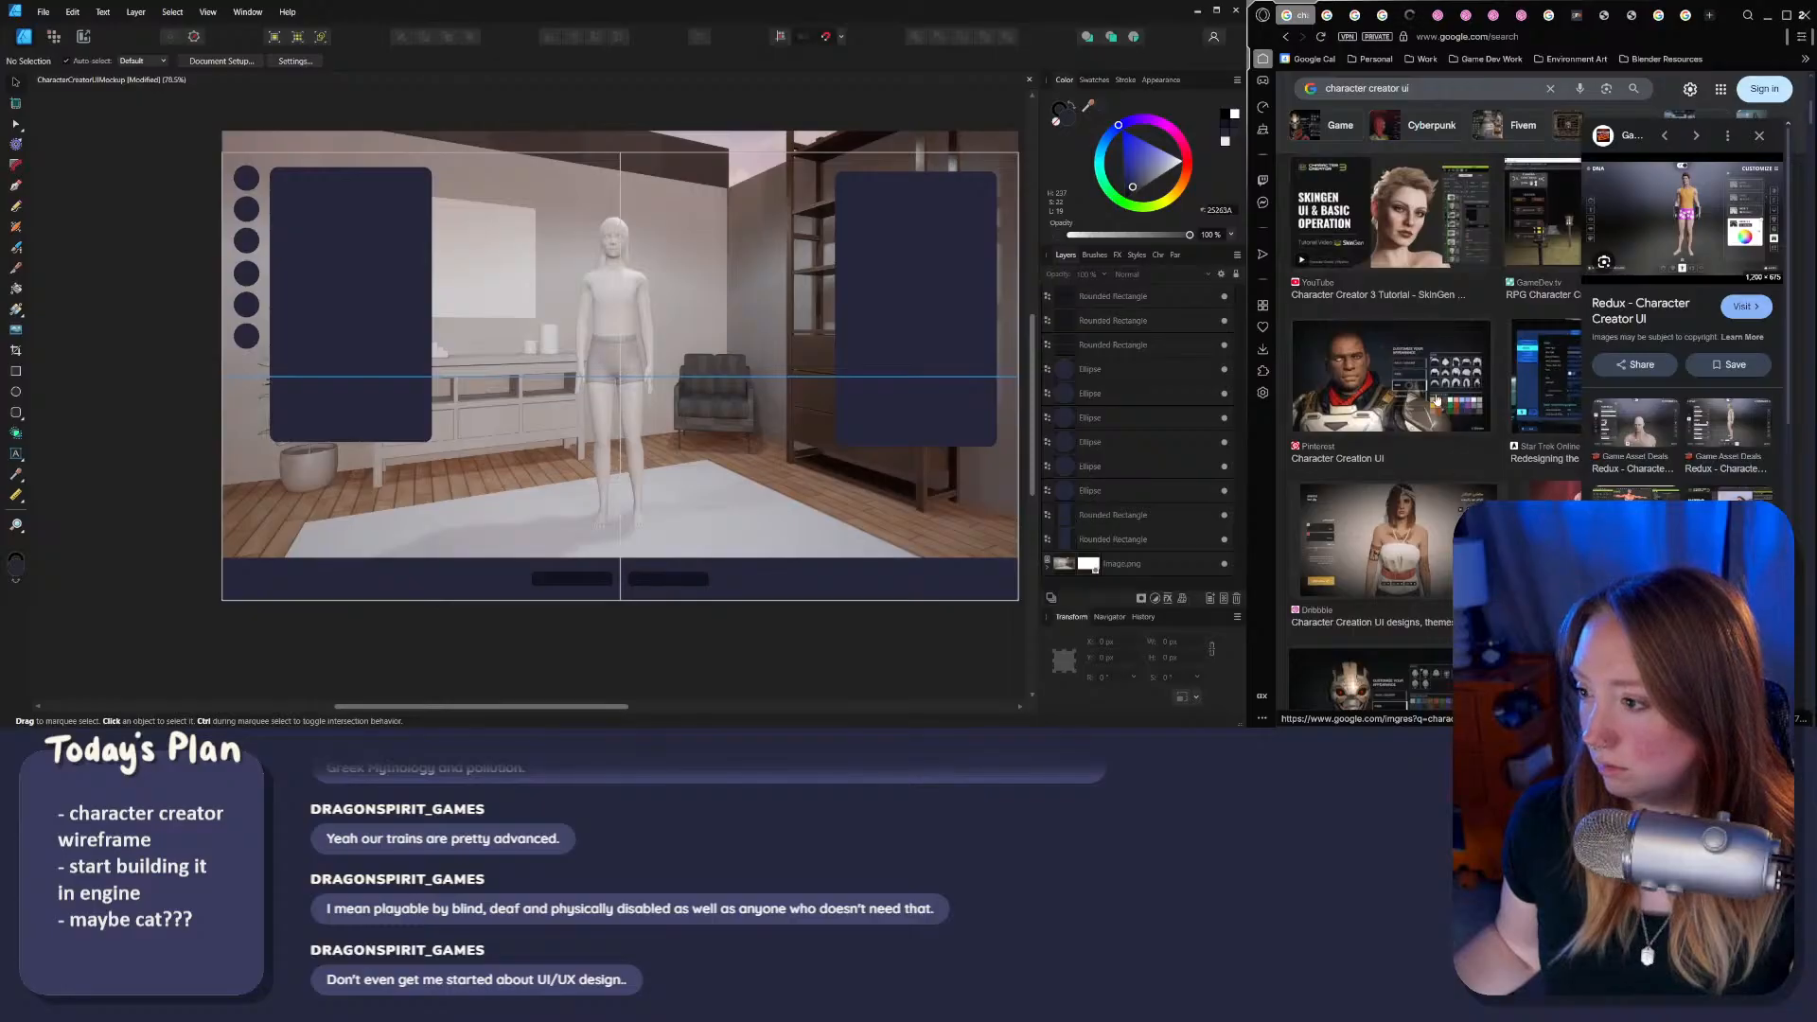
{"action": "scroll", "coordinate": [1388, 440], "scroll_direction": "up", "scroll_amount": 5}
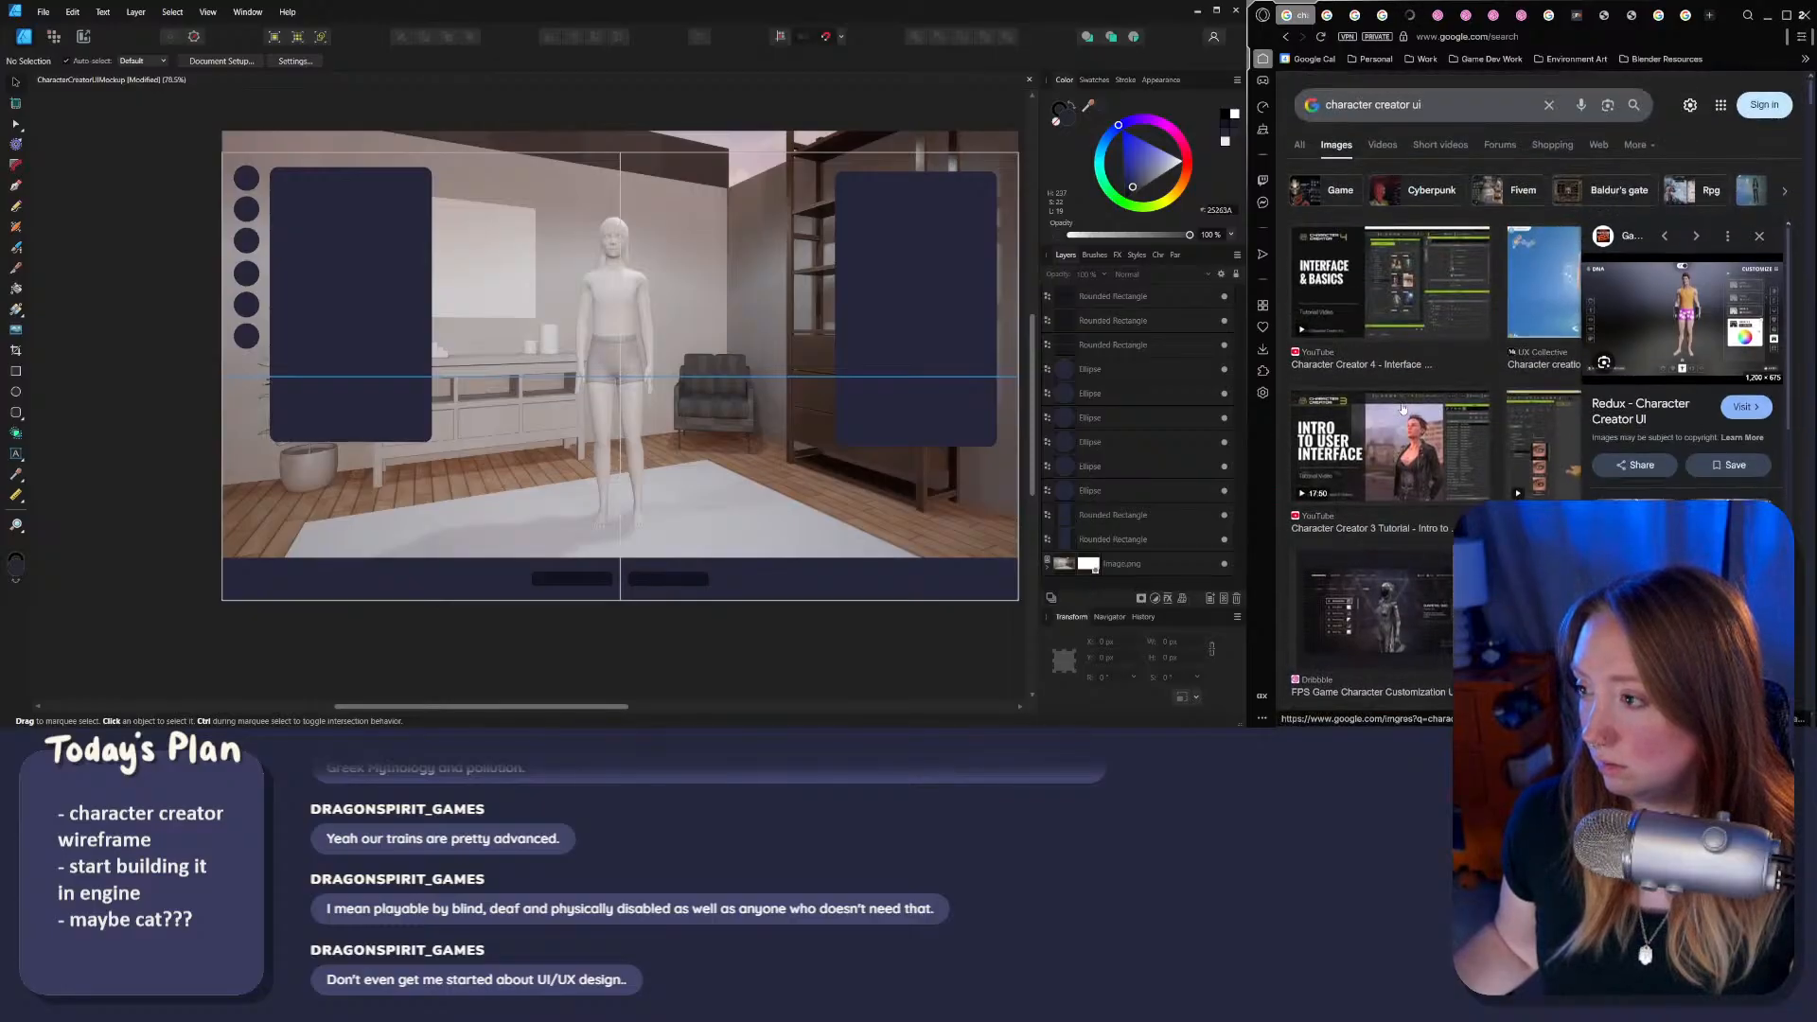
{"action": "left_click", "coordinate": [1410, 15]}
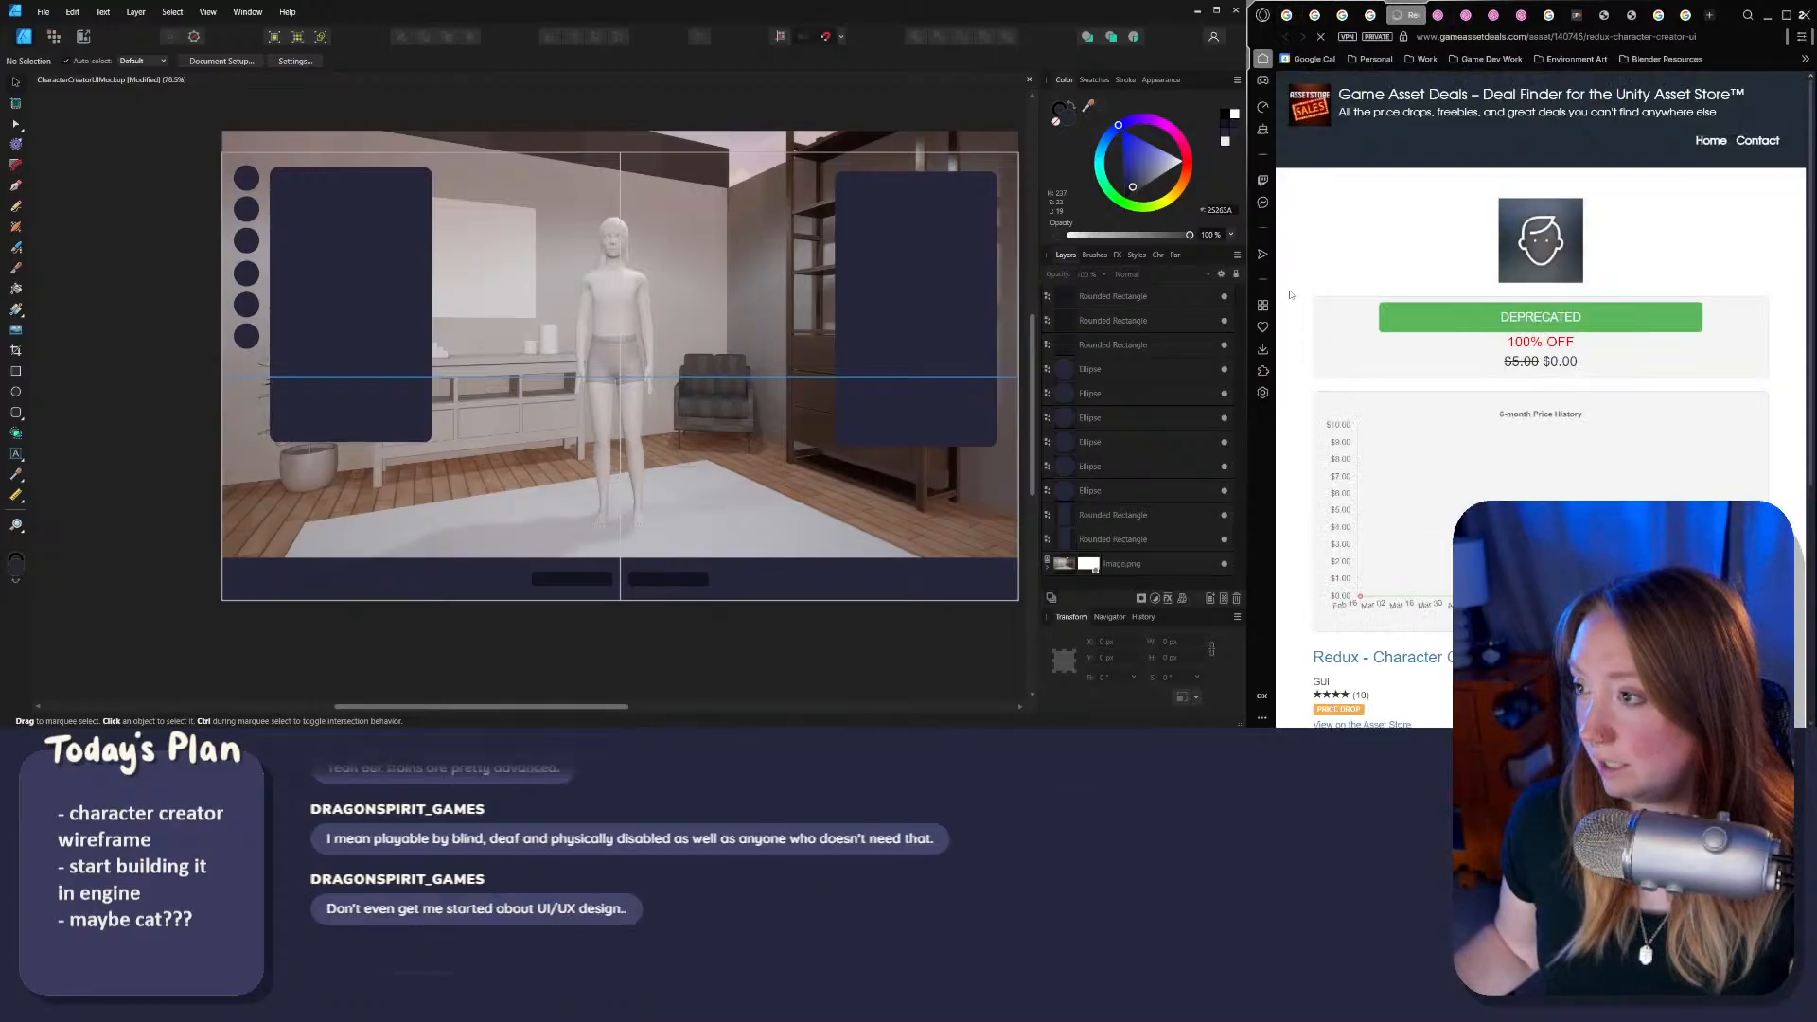
{"action": "scroll", "coordinate": [1504, 360], "scroll_direction": "down", "scroll_amount": 4}
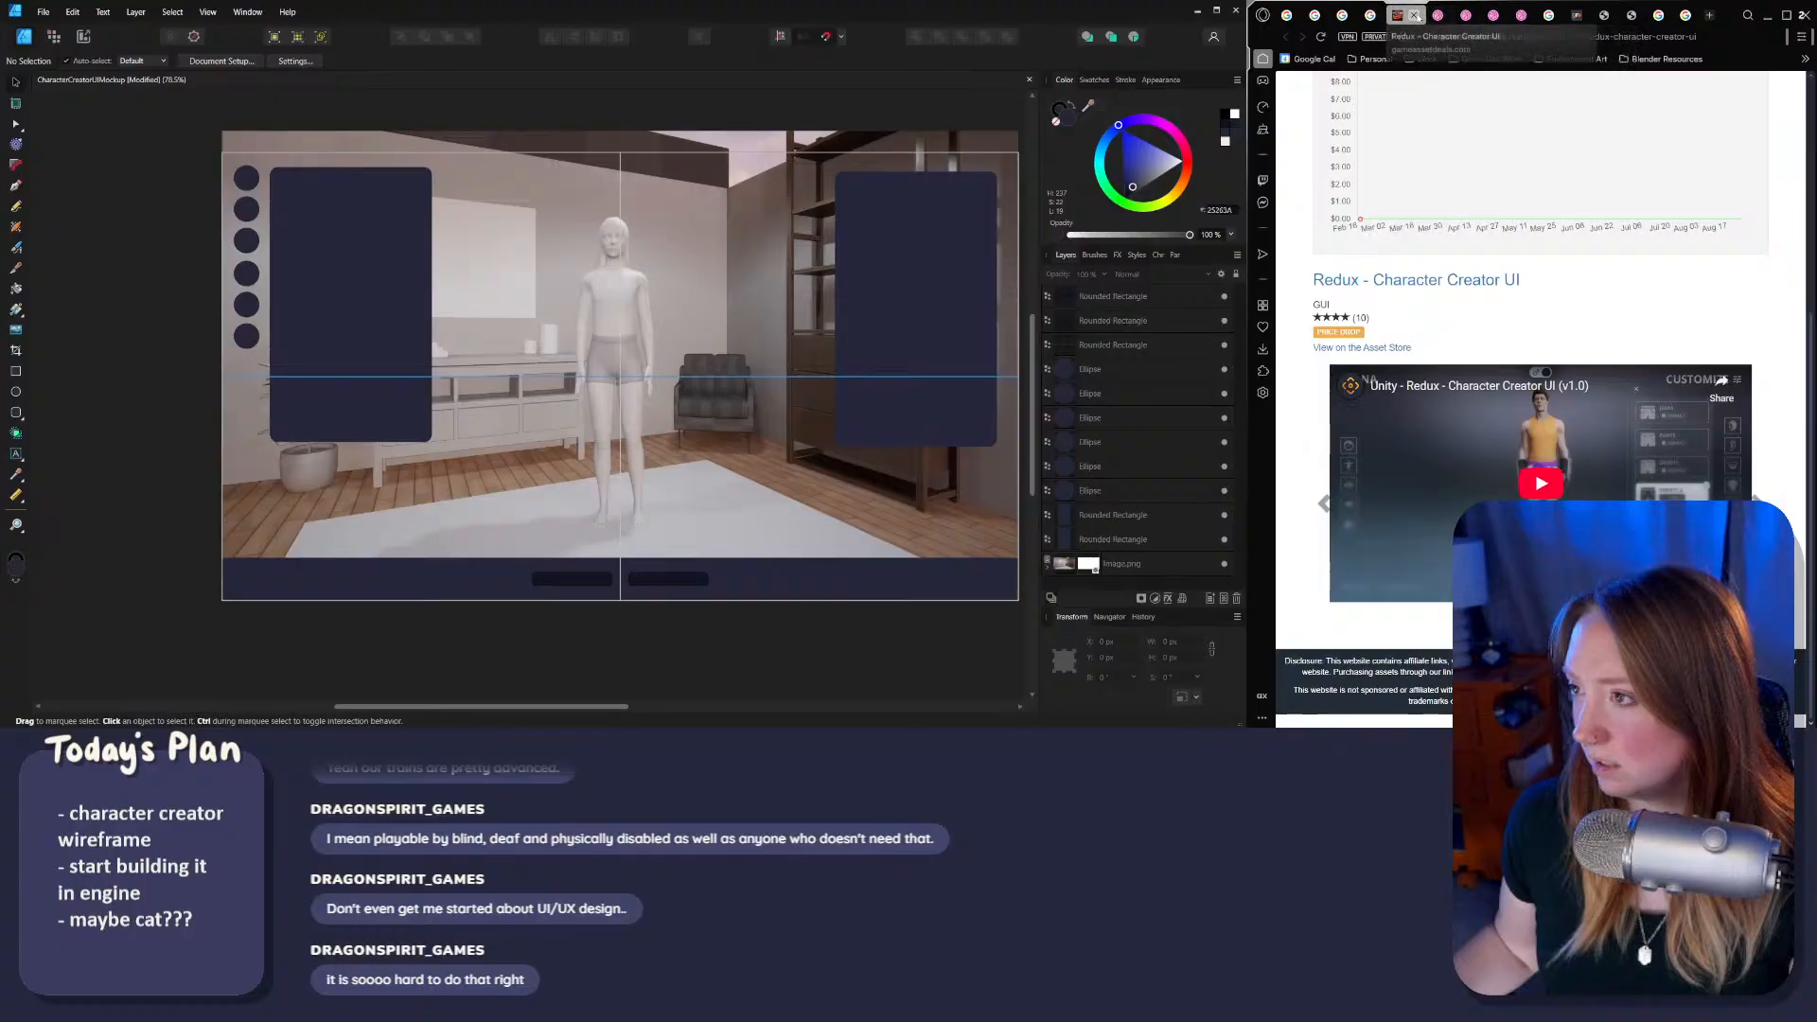
Step: Examine the Cisem's Art Space and Black Desert Foundry character creation interfaces and their related images
{"action": "left_click", "coordinate": [1287, 15]}
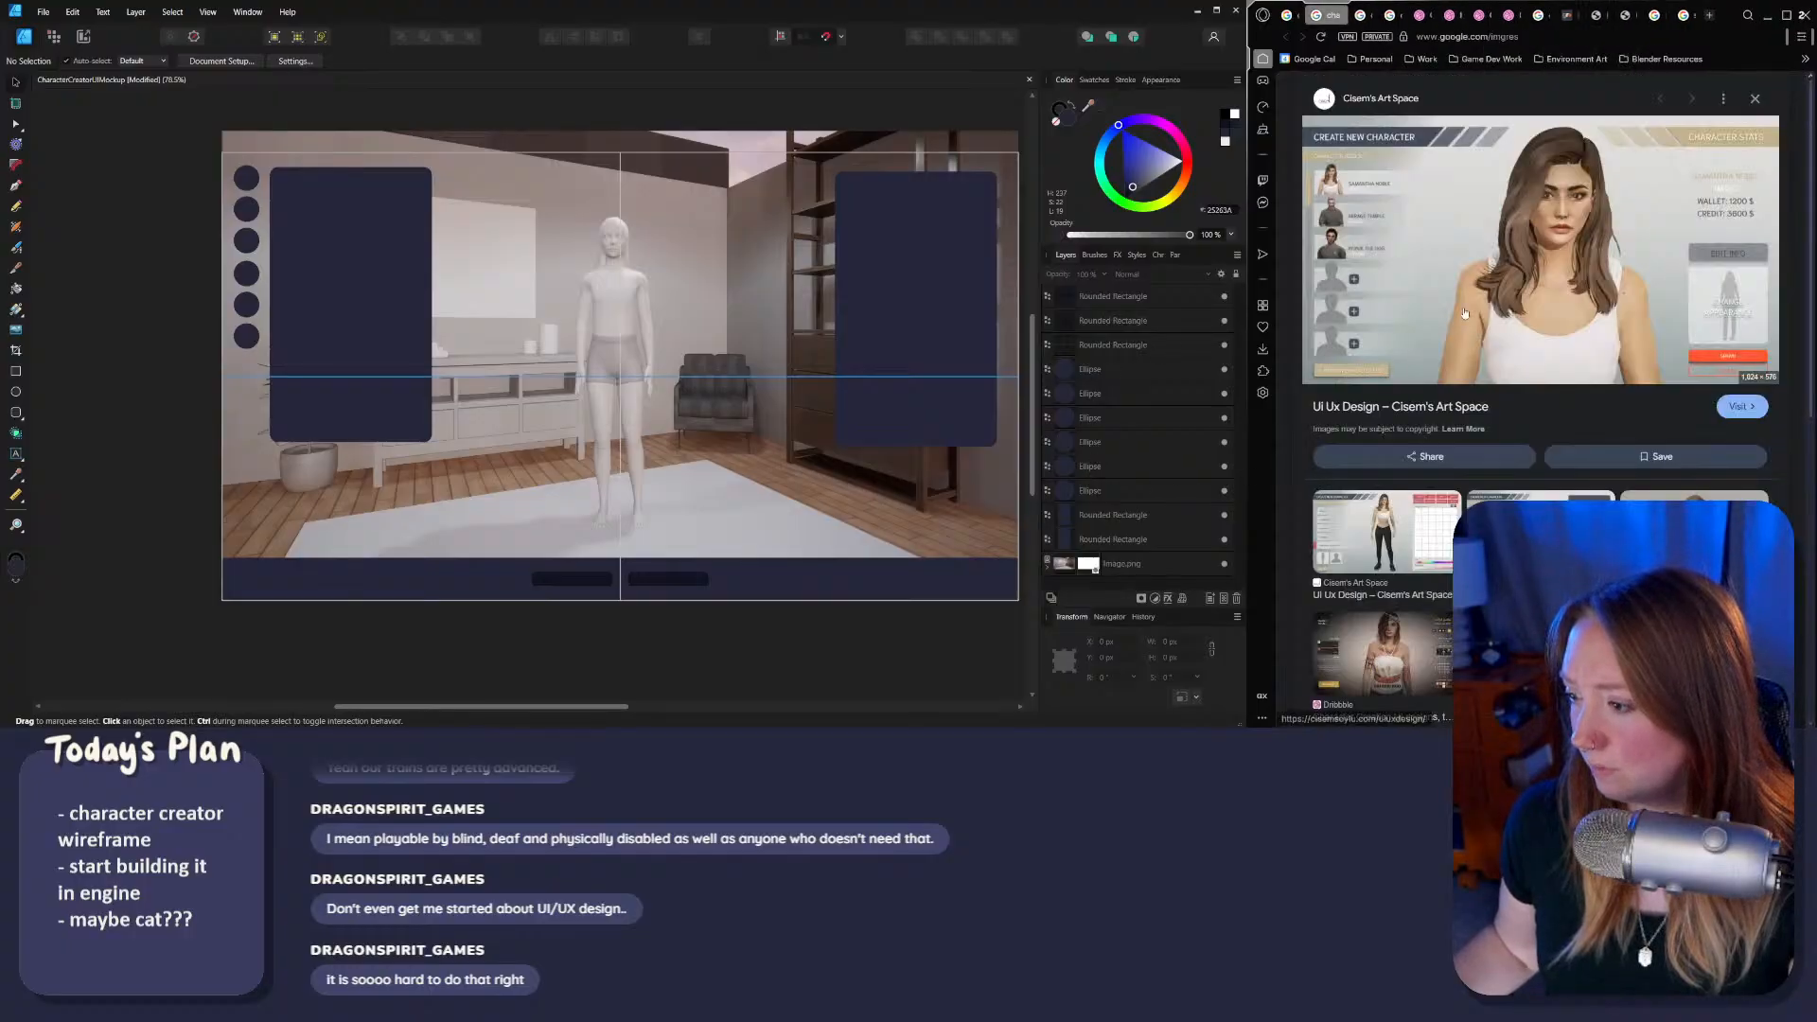
{"action": "left_click", "coordinate": [1332, 15]}
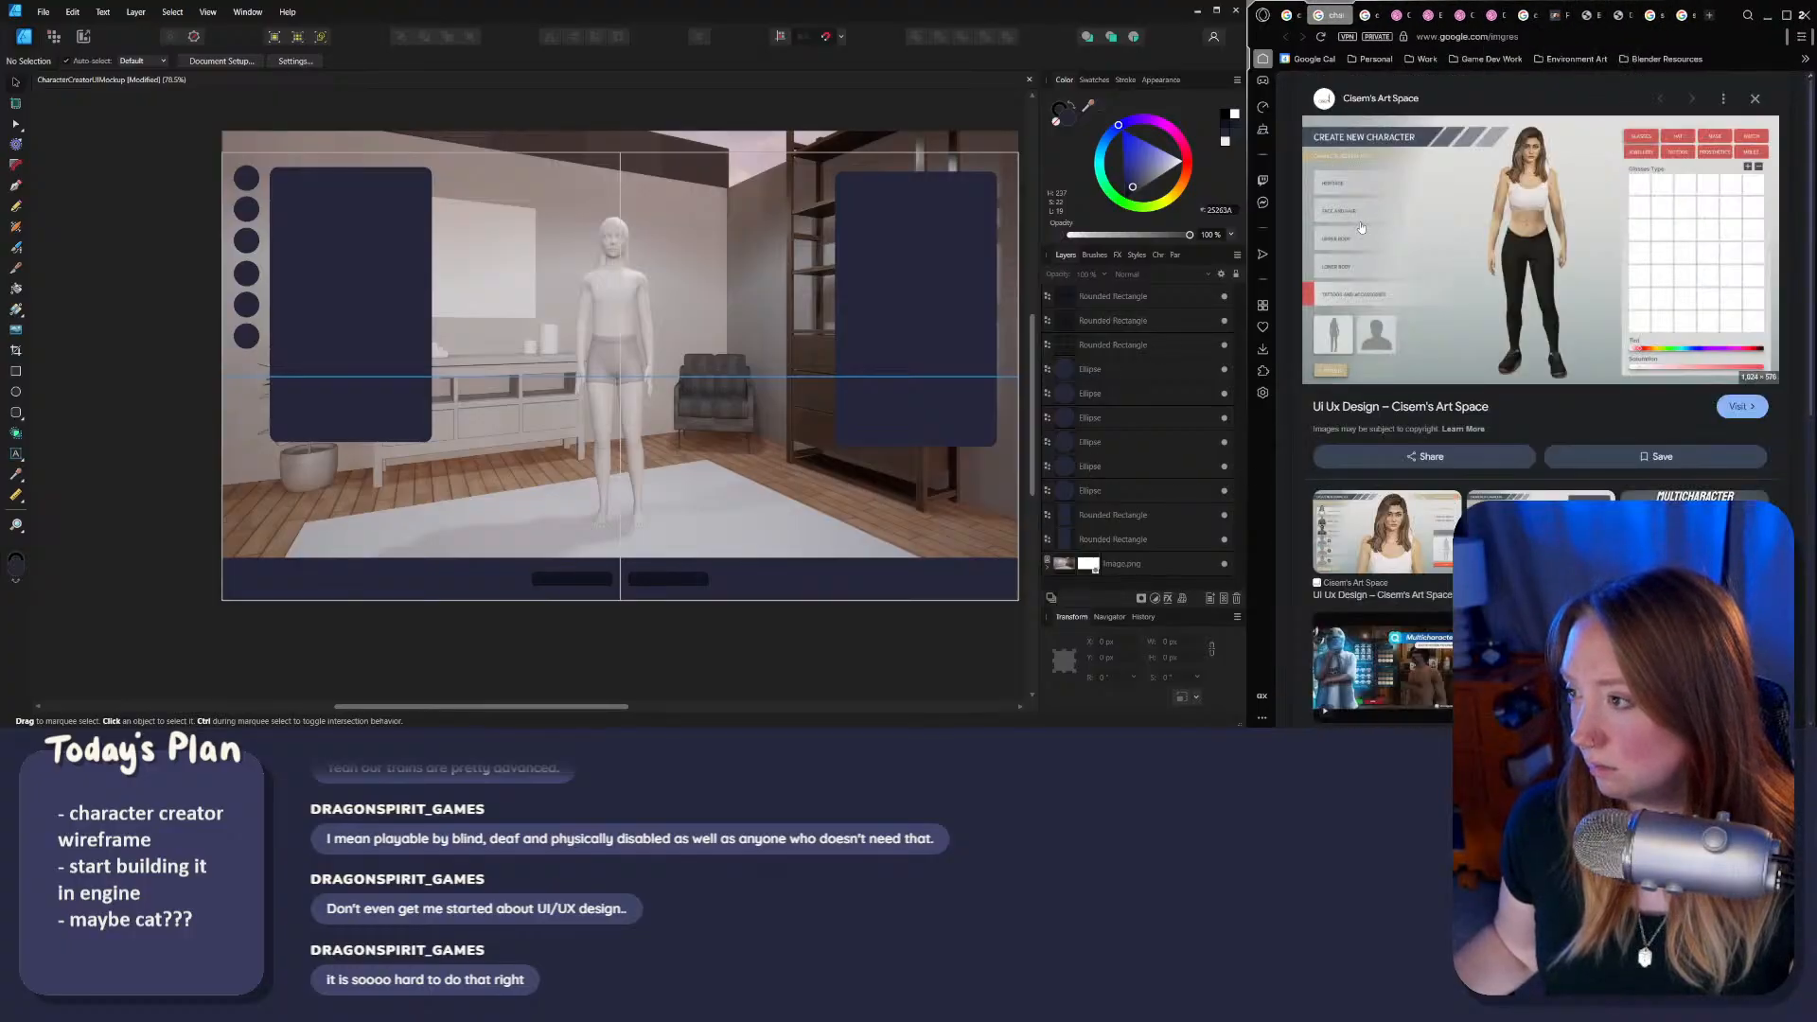
{"action": "left_click", "coordinate": [1339, 15]}
{"action": "scroll", "coordinate": [1446, 135], "scroll_direction": "down", "scroll_amount": 2}
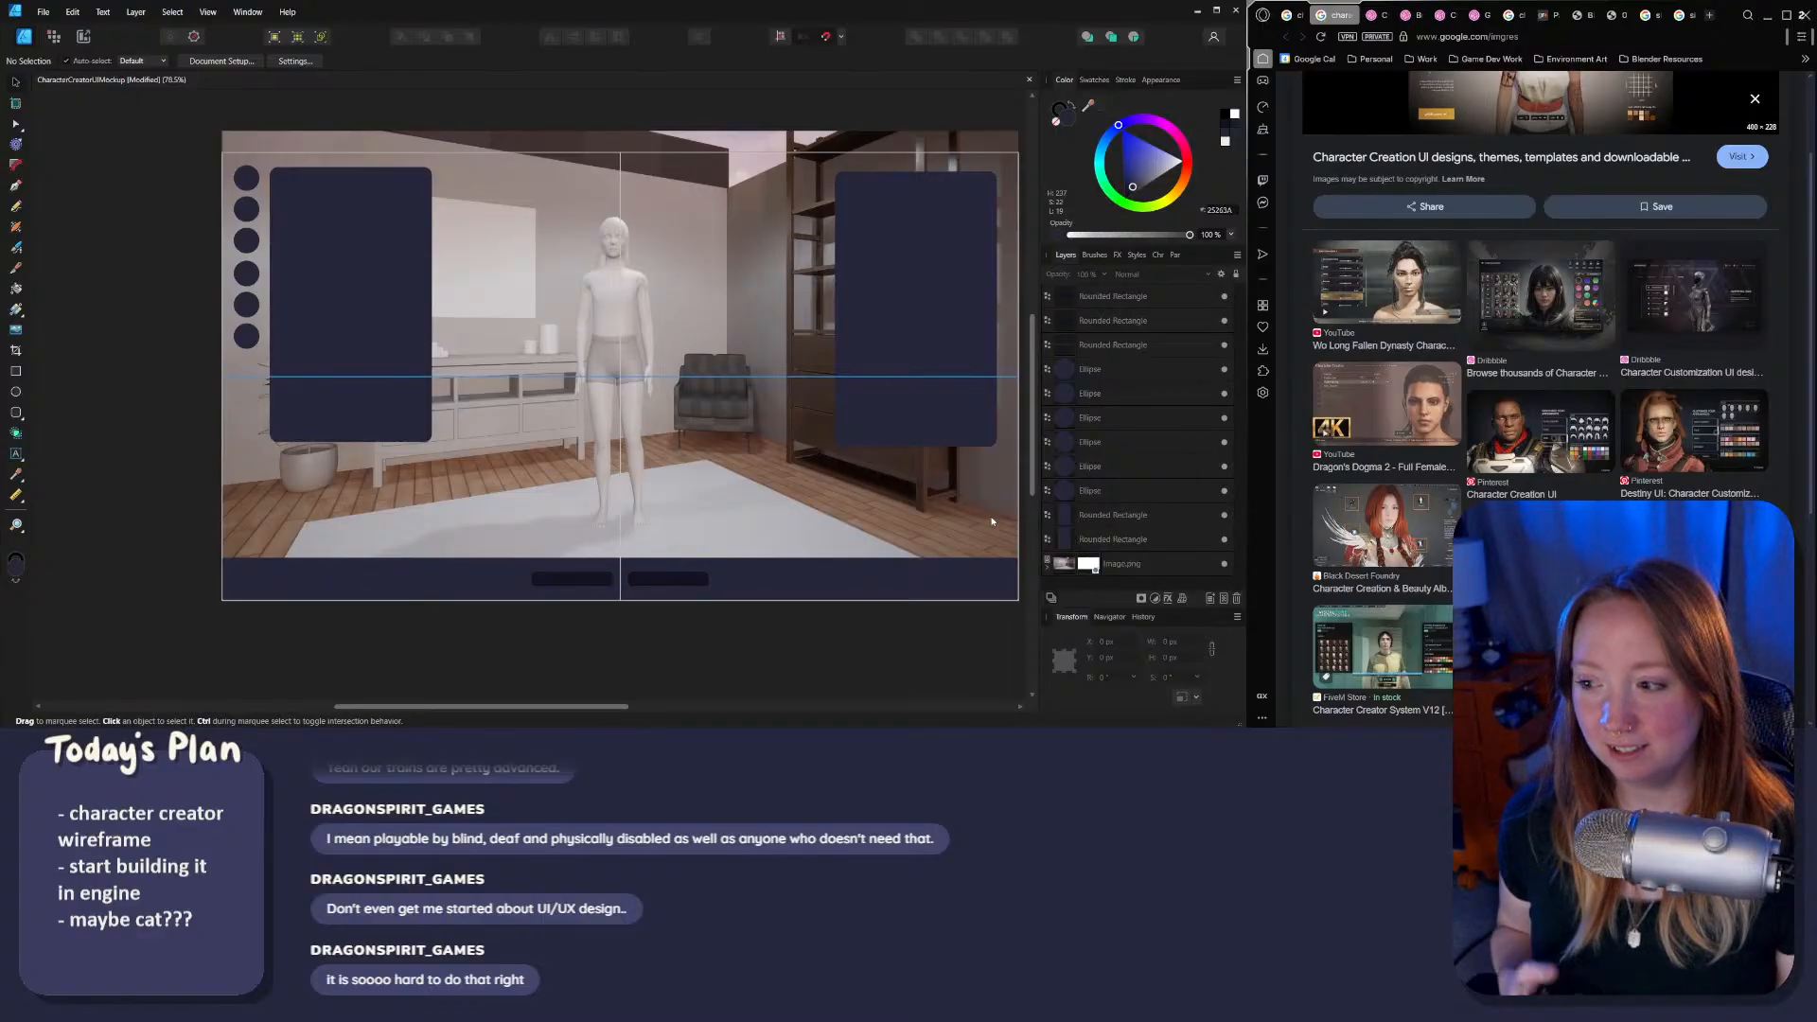
{"action": "left_click", "coordinate": [1383, 525]}
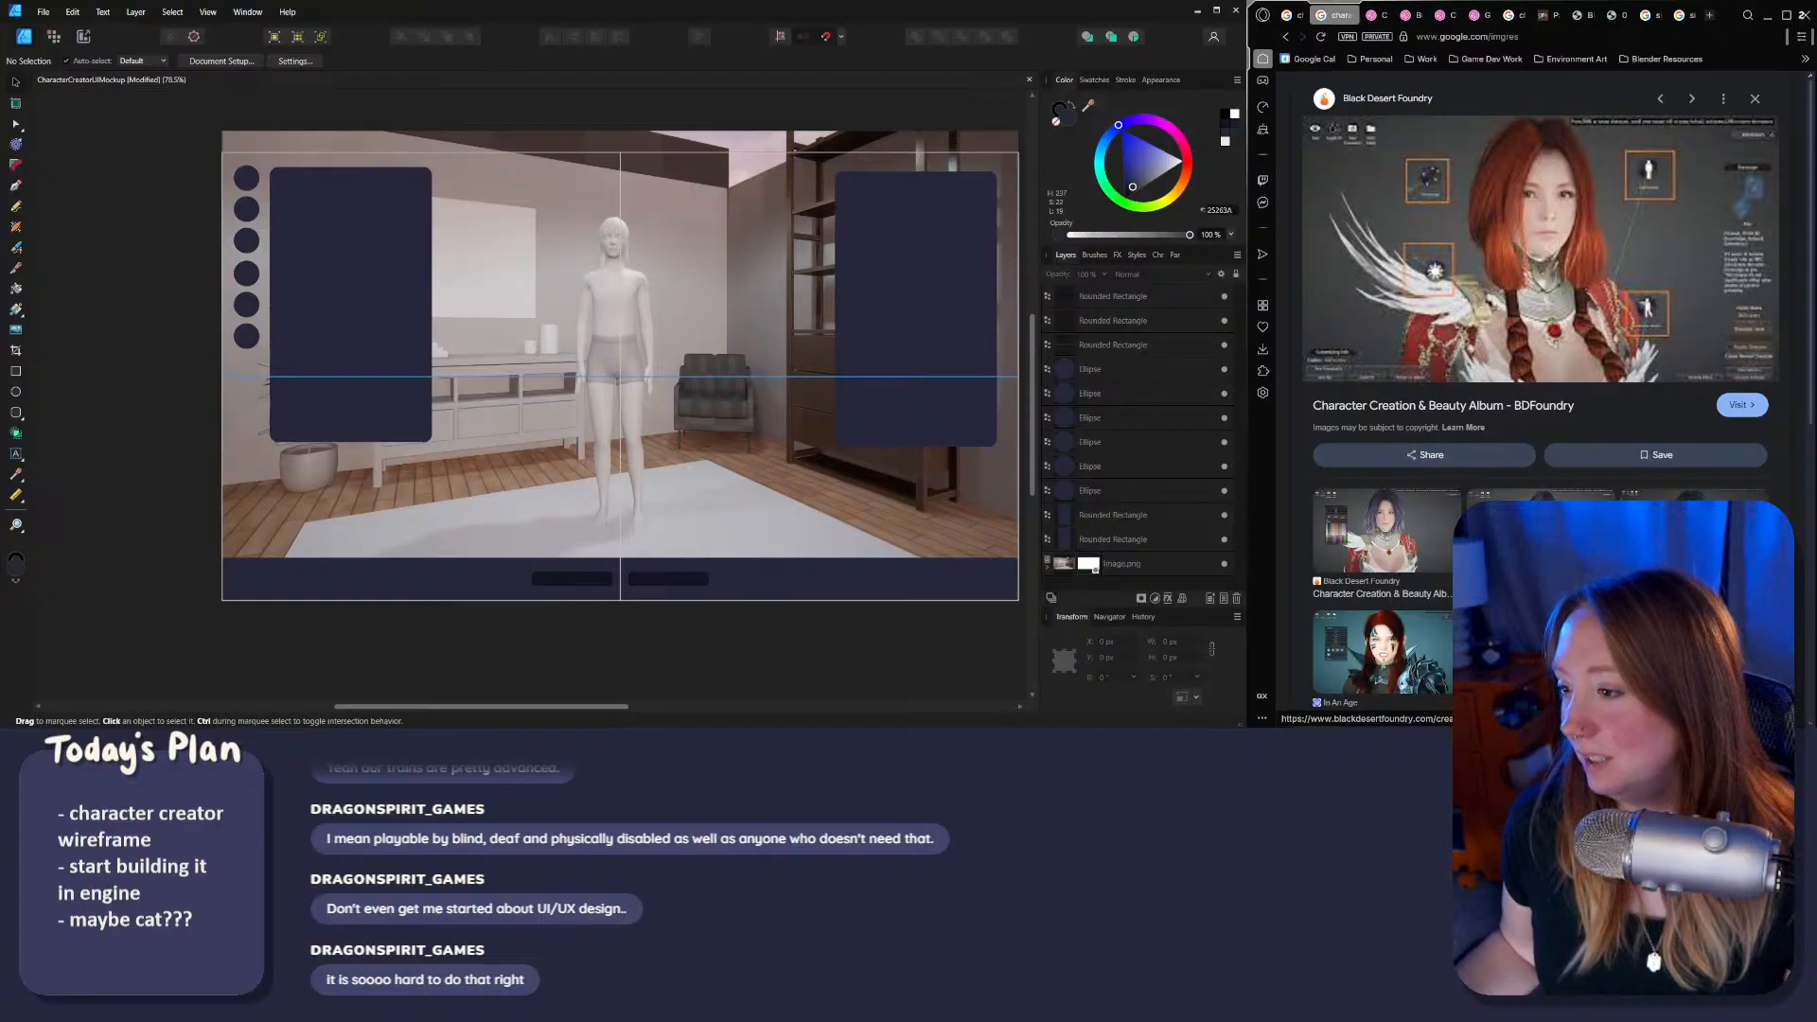
{"action": "left_click", "coordinate": [1389, 503]}
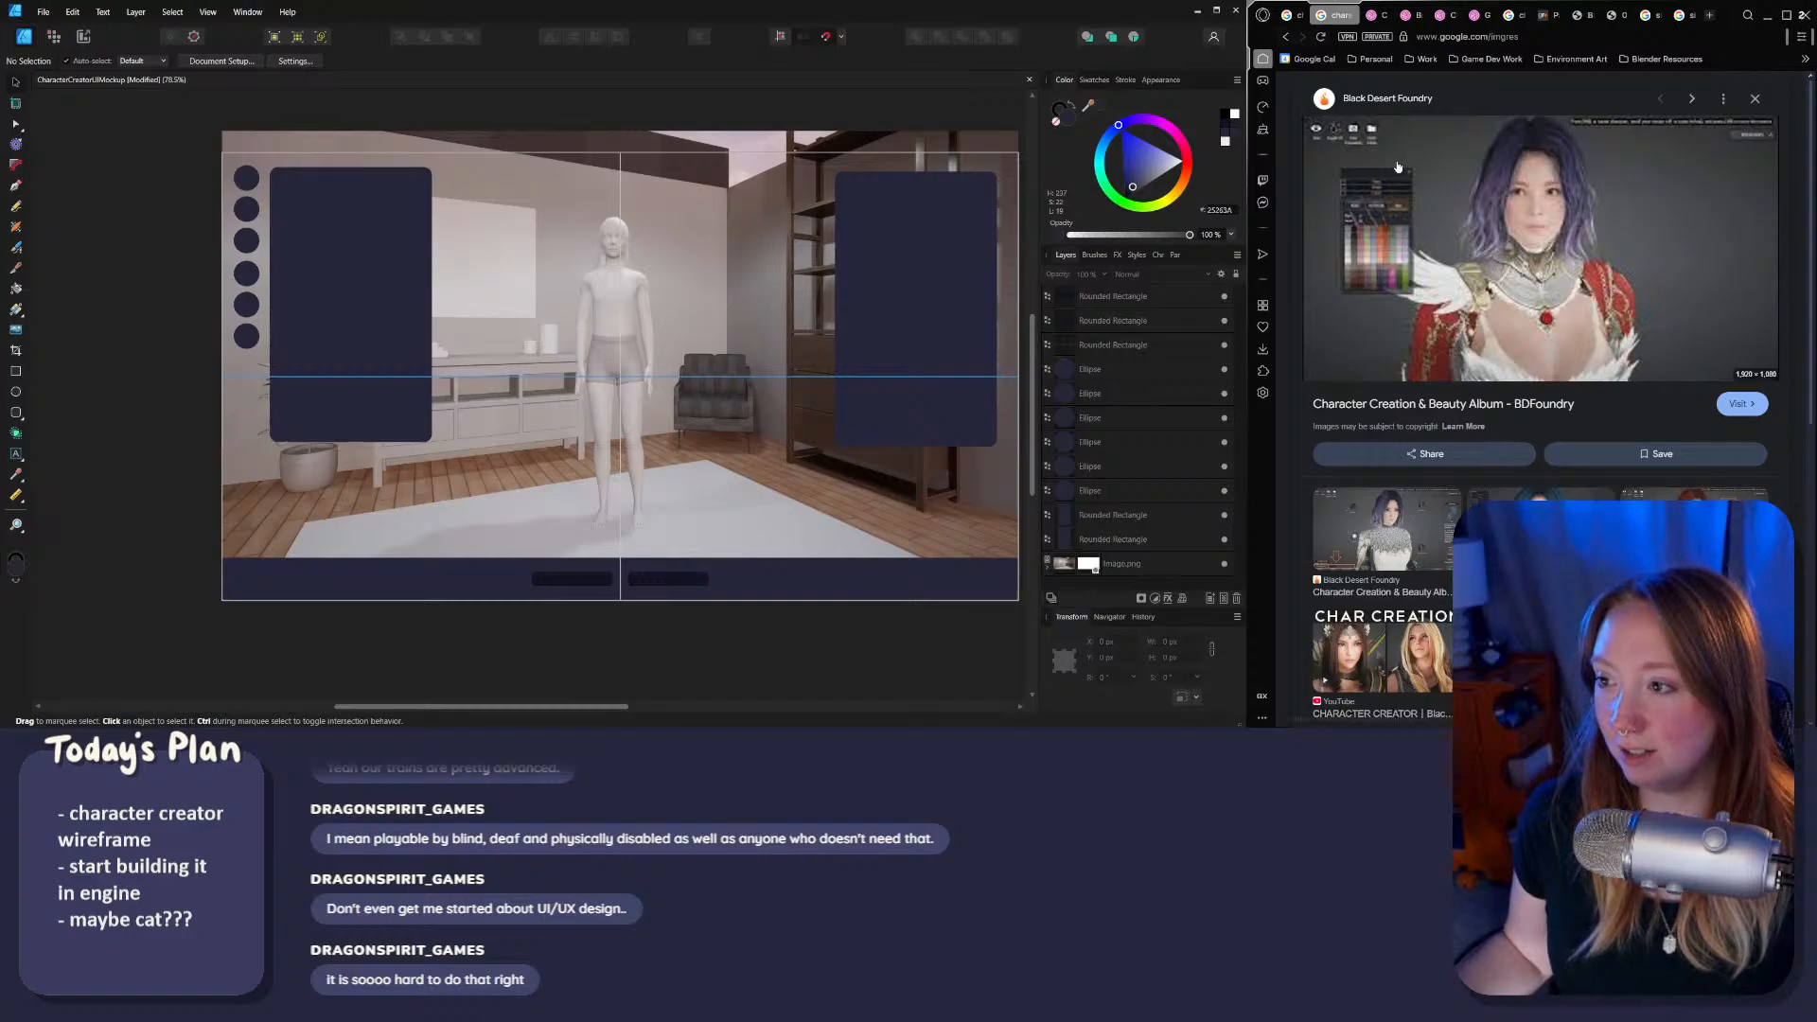
{"action": "left_click", "coordinate": [1285, 35]}
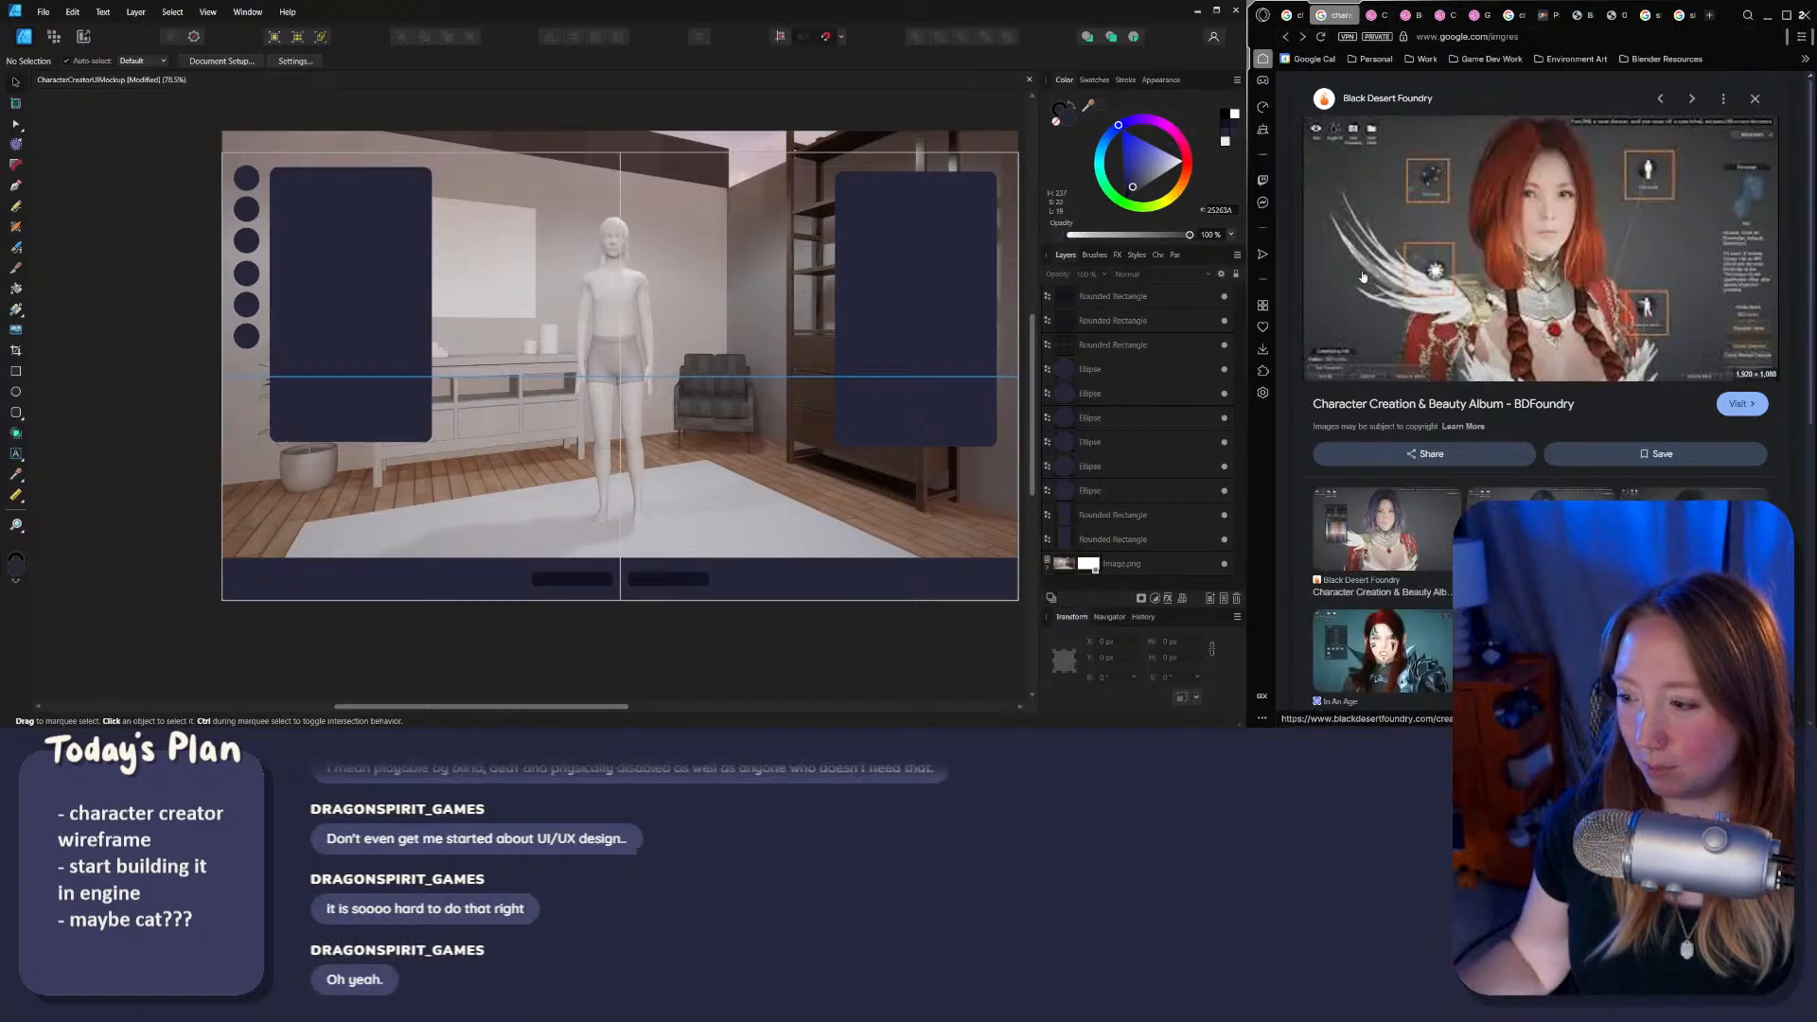
{"action": "scroll", "coordinate": [1361, 276], "scroll_direction": "down", "scroll_amount": 4}
{"action": "scroll", "coordinate": [1543, 230], "scroll_direction": "up", "scroll_amount": 2}
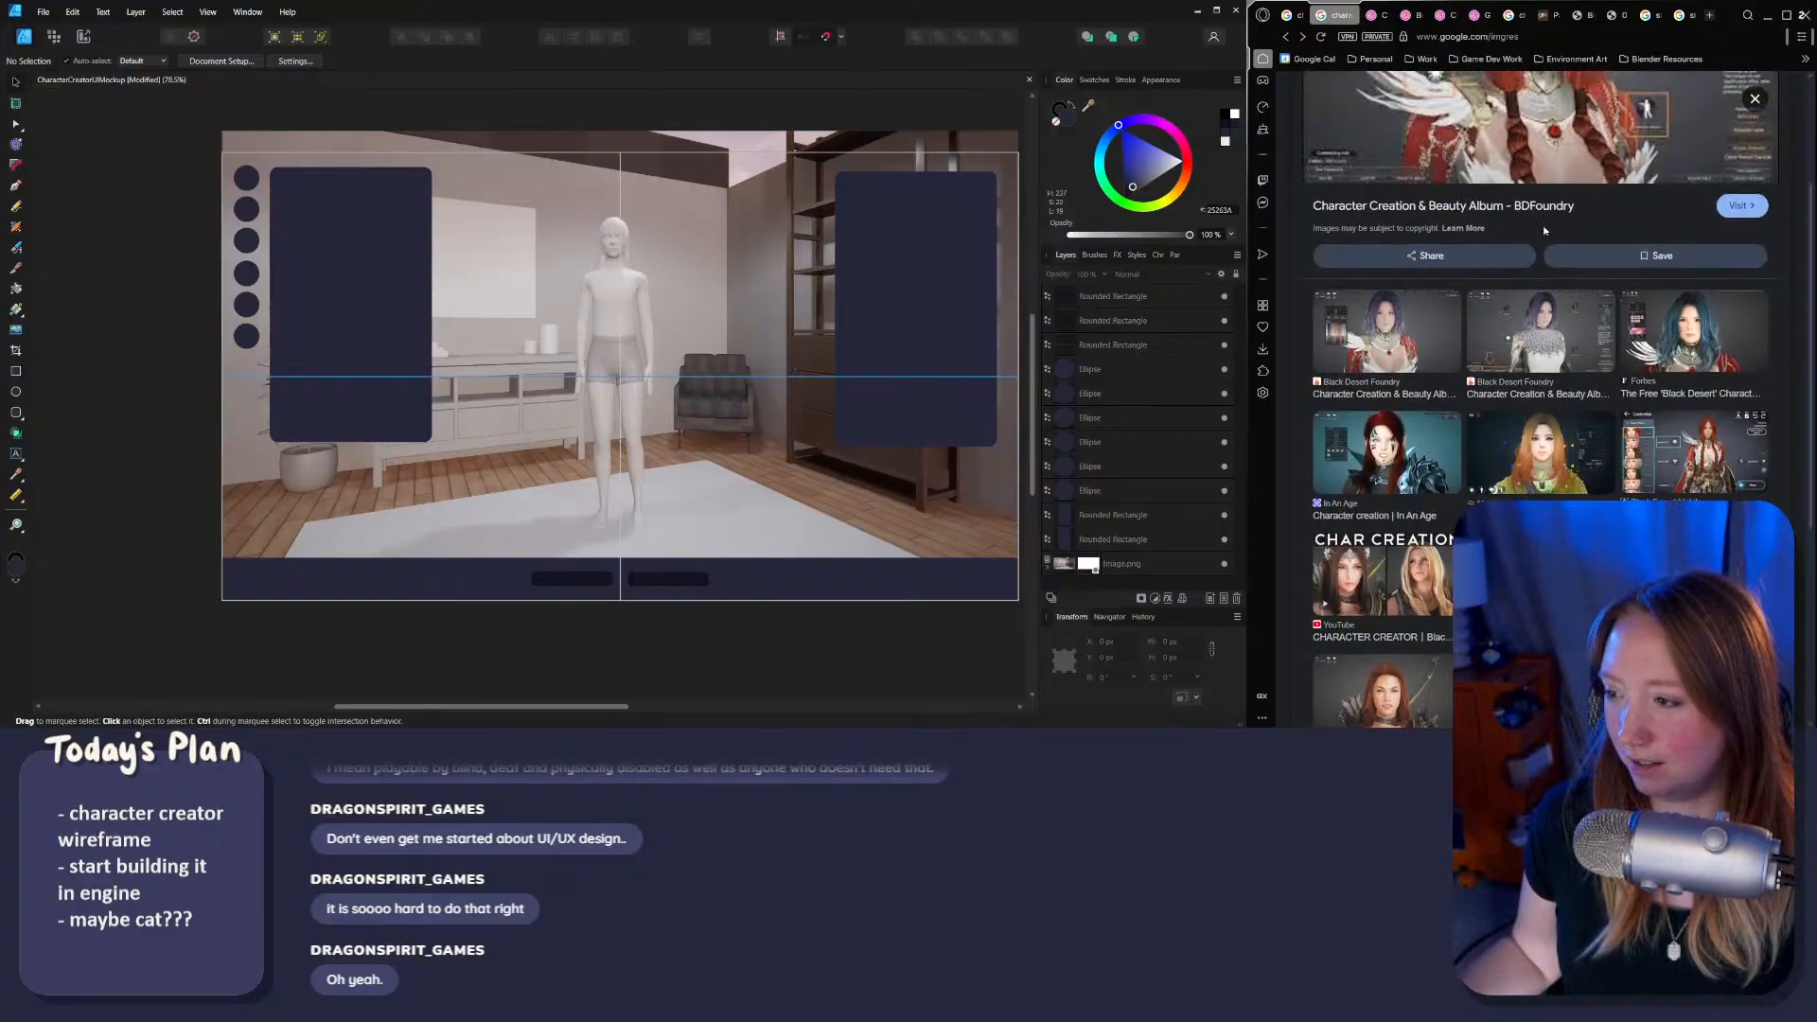
Step: Examine the related Black Desert character customization images, previewing the Black Desert Mobile guides and the Reddit and YouTube examples
{"action": "left_click", "coordinate": [1656, 434]}
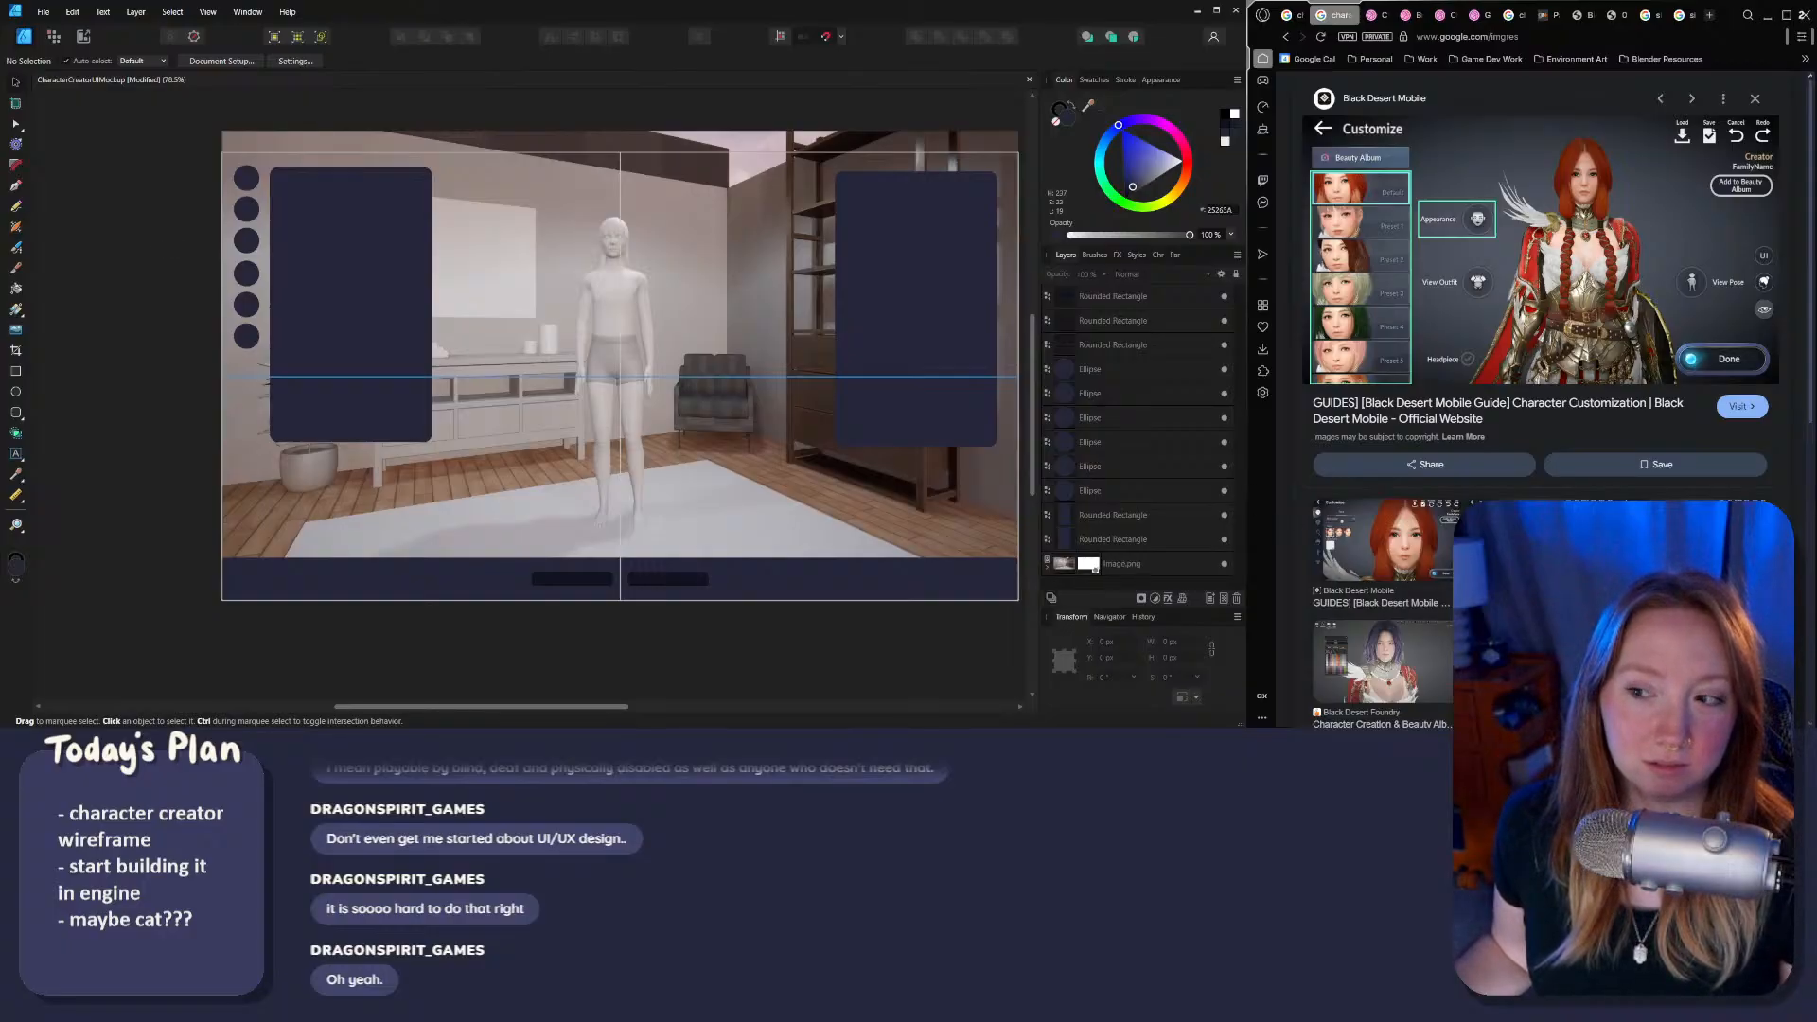
{"action": "left_click", "coordinate": [1364, 527]}
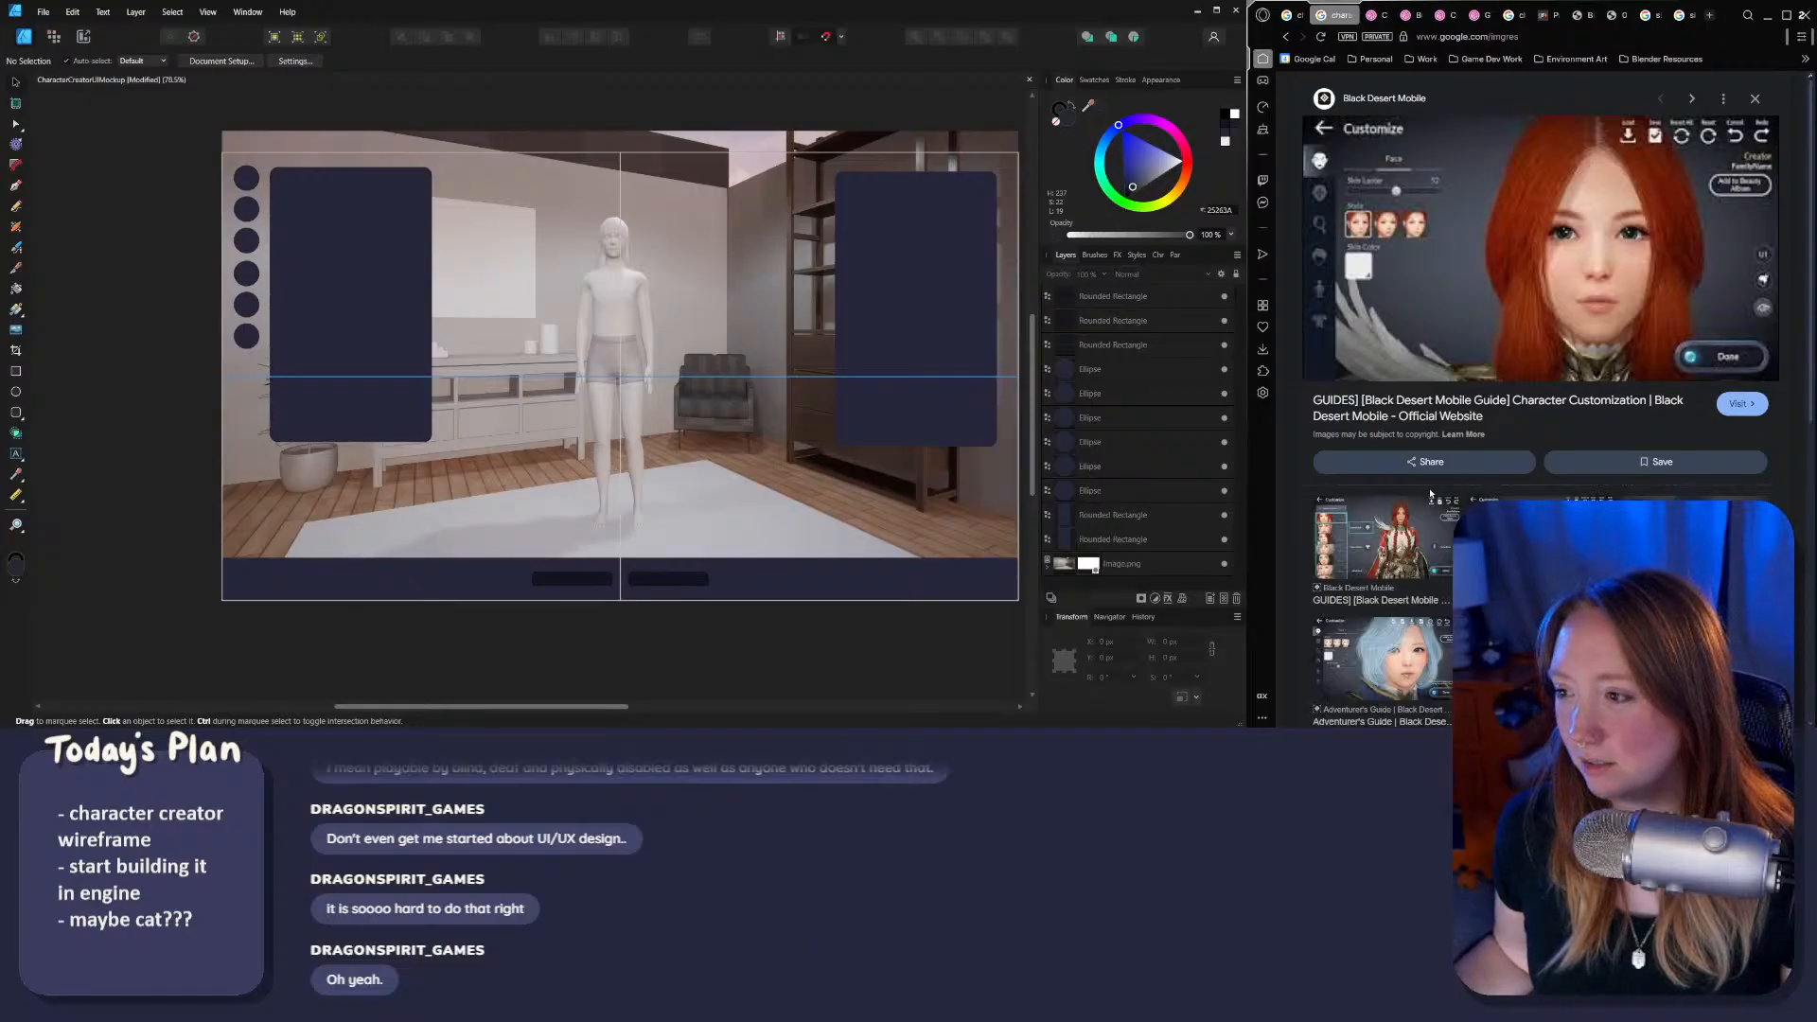
{"action": "left_click", "coordinate": [1408, 554]}
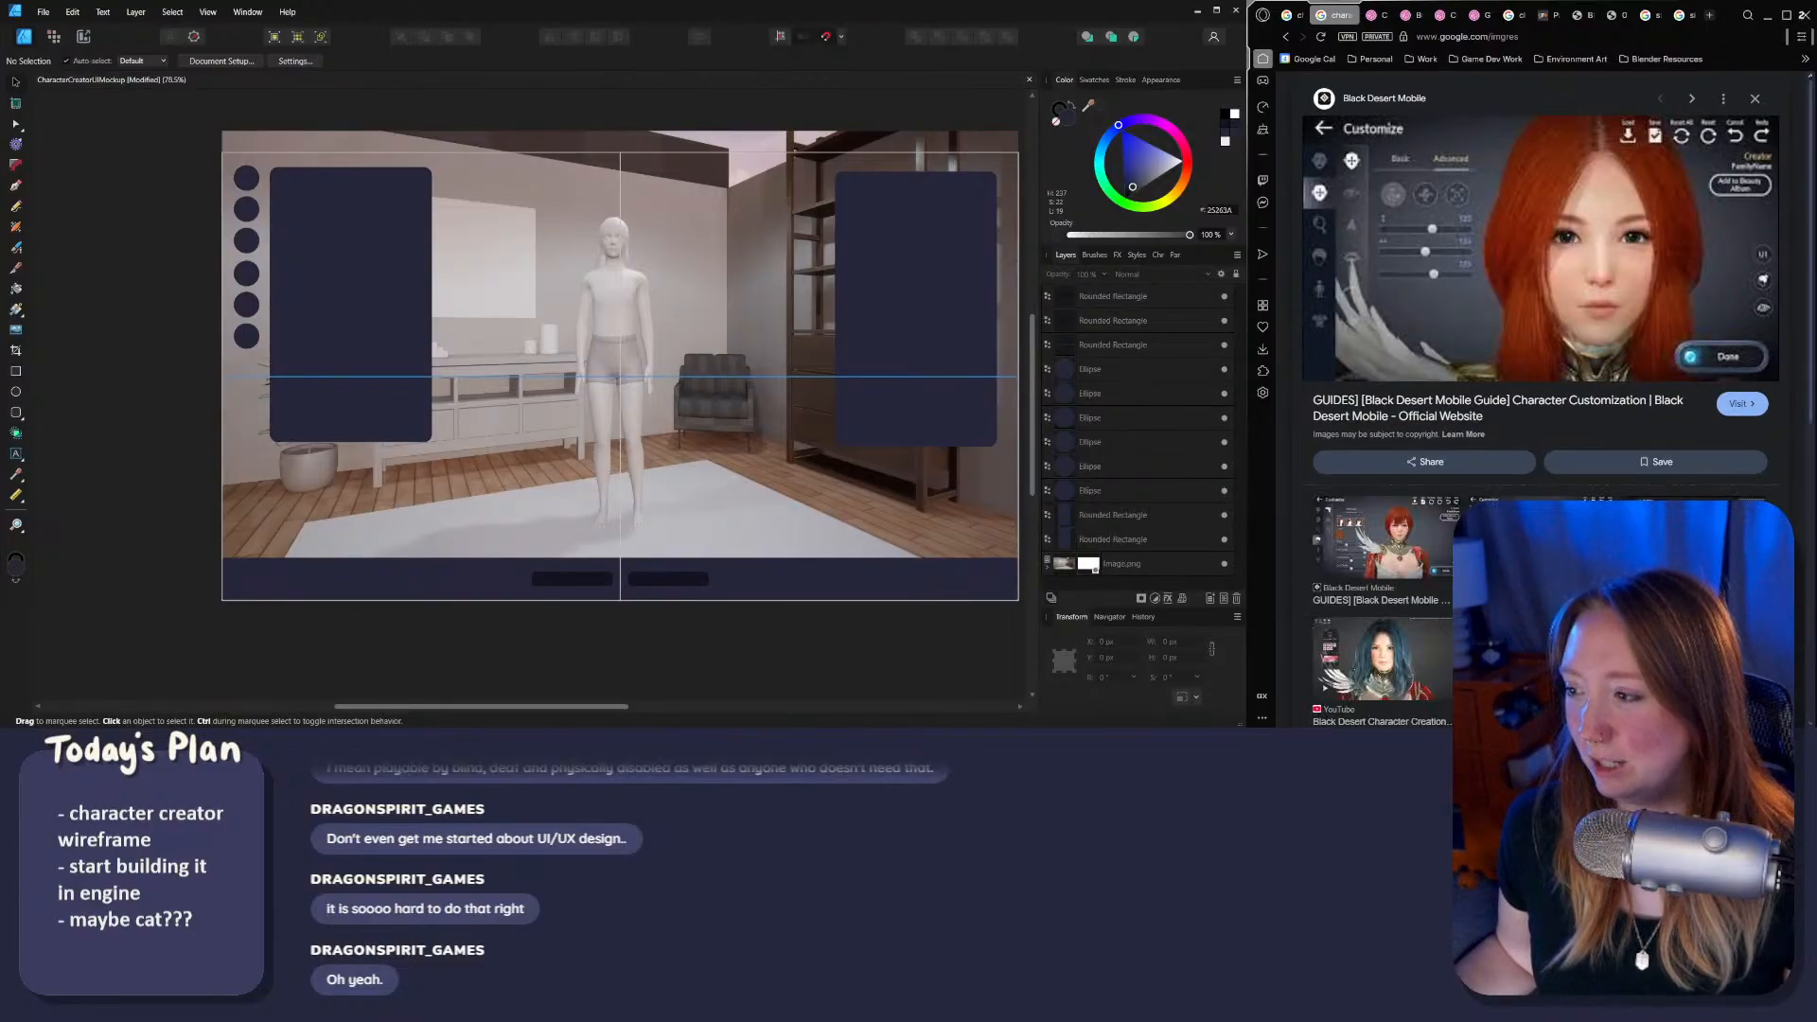
{"action": "left_click", "coordinate": [1396, 543]}
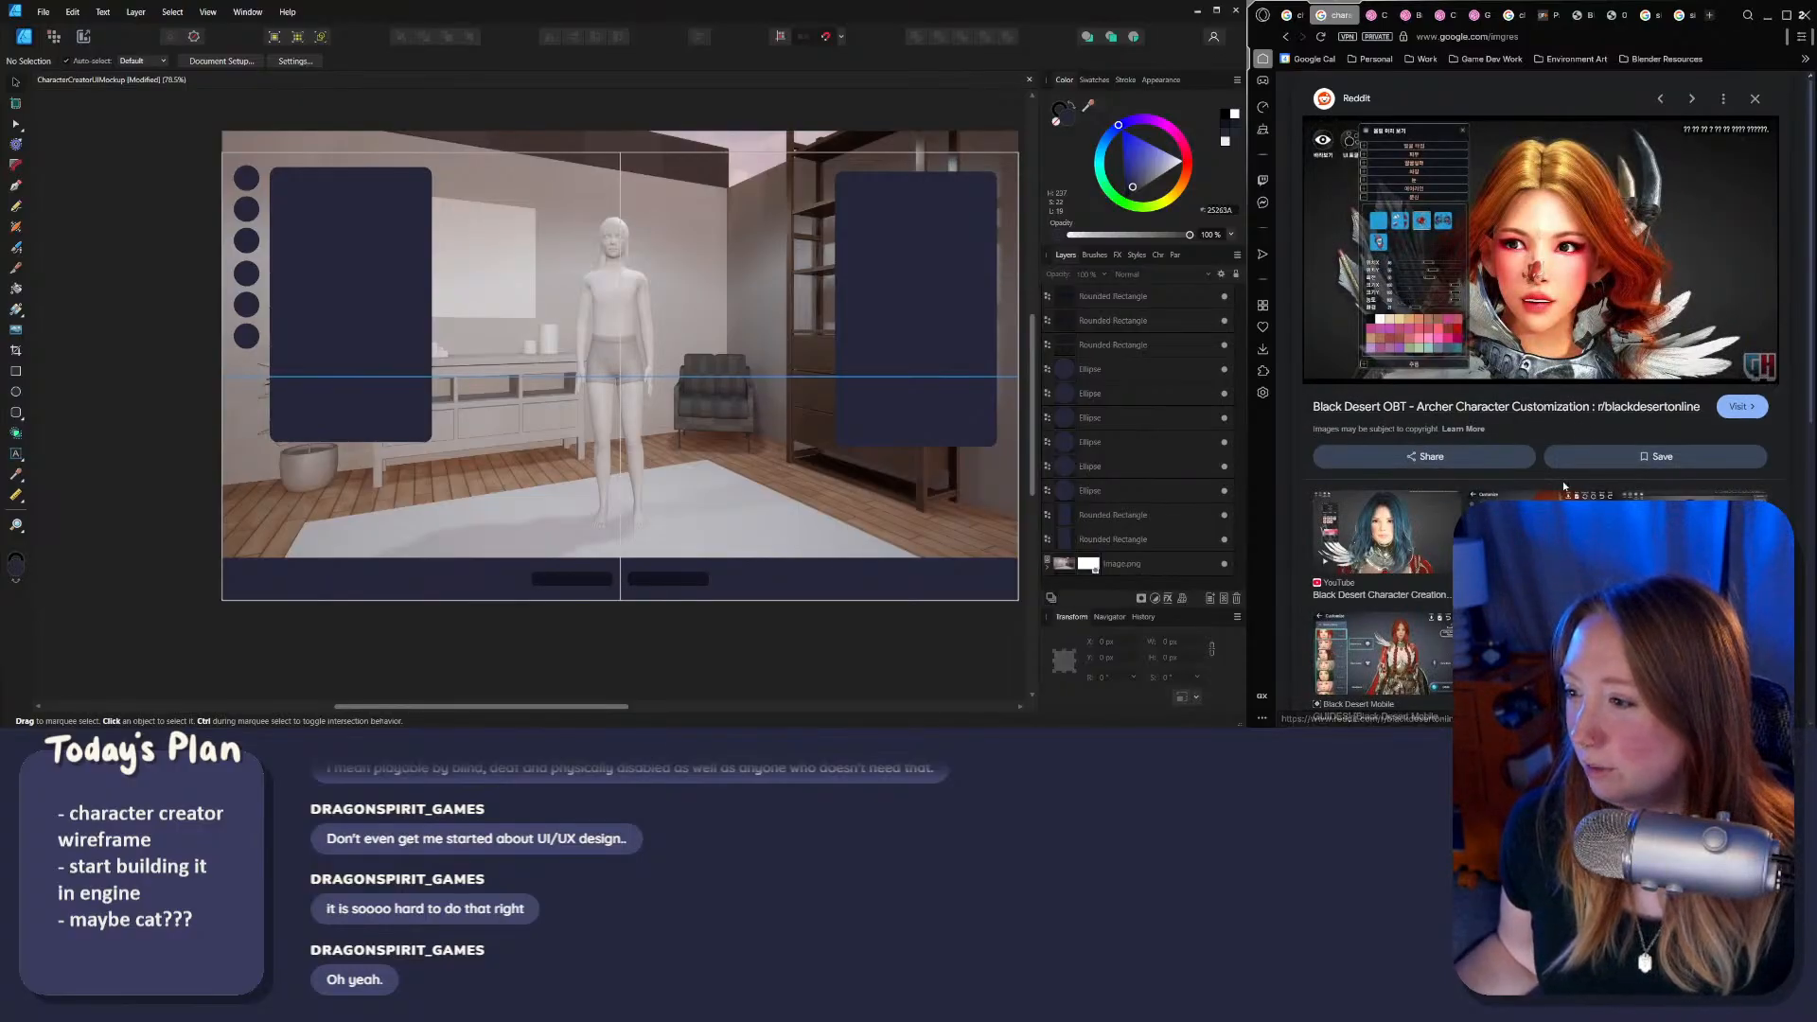
{"action": "left_click", "coordinate": [1382, 653]}
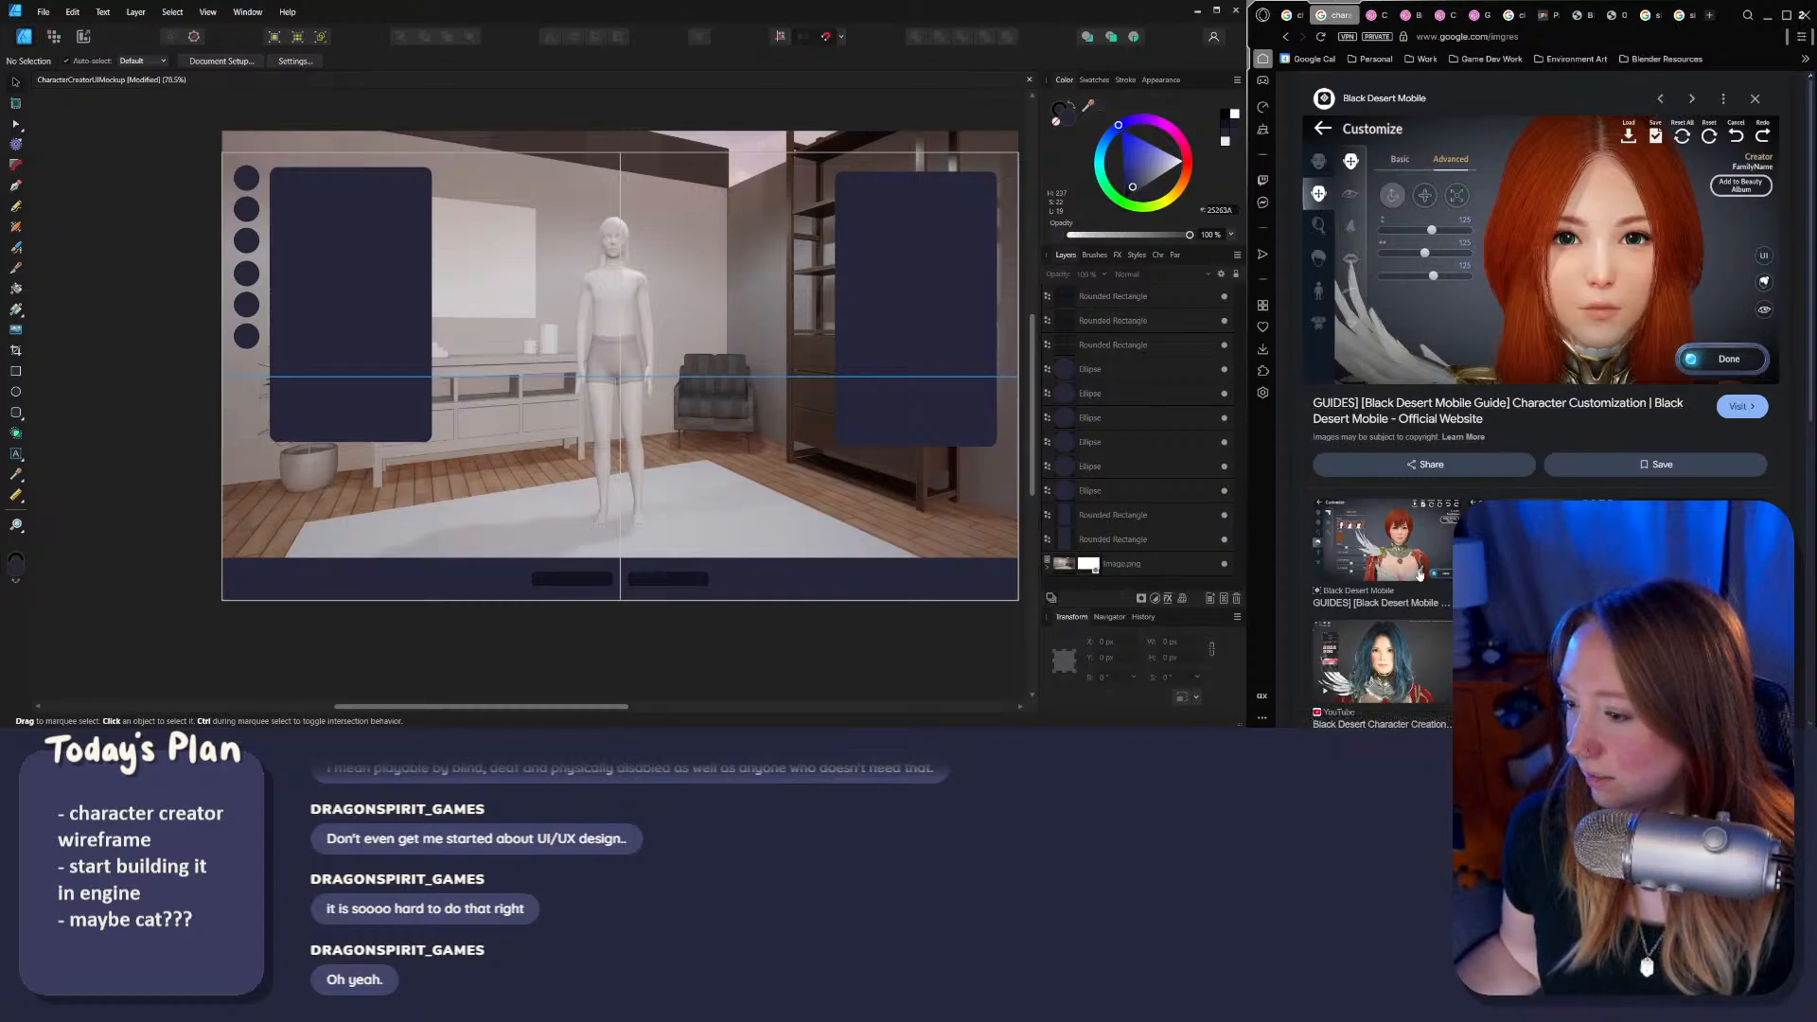
{"action": "left_click", "coordinate": [1372, 662]}
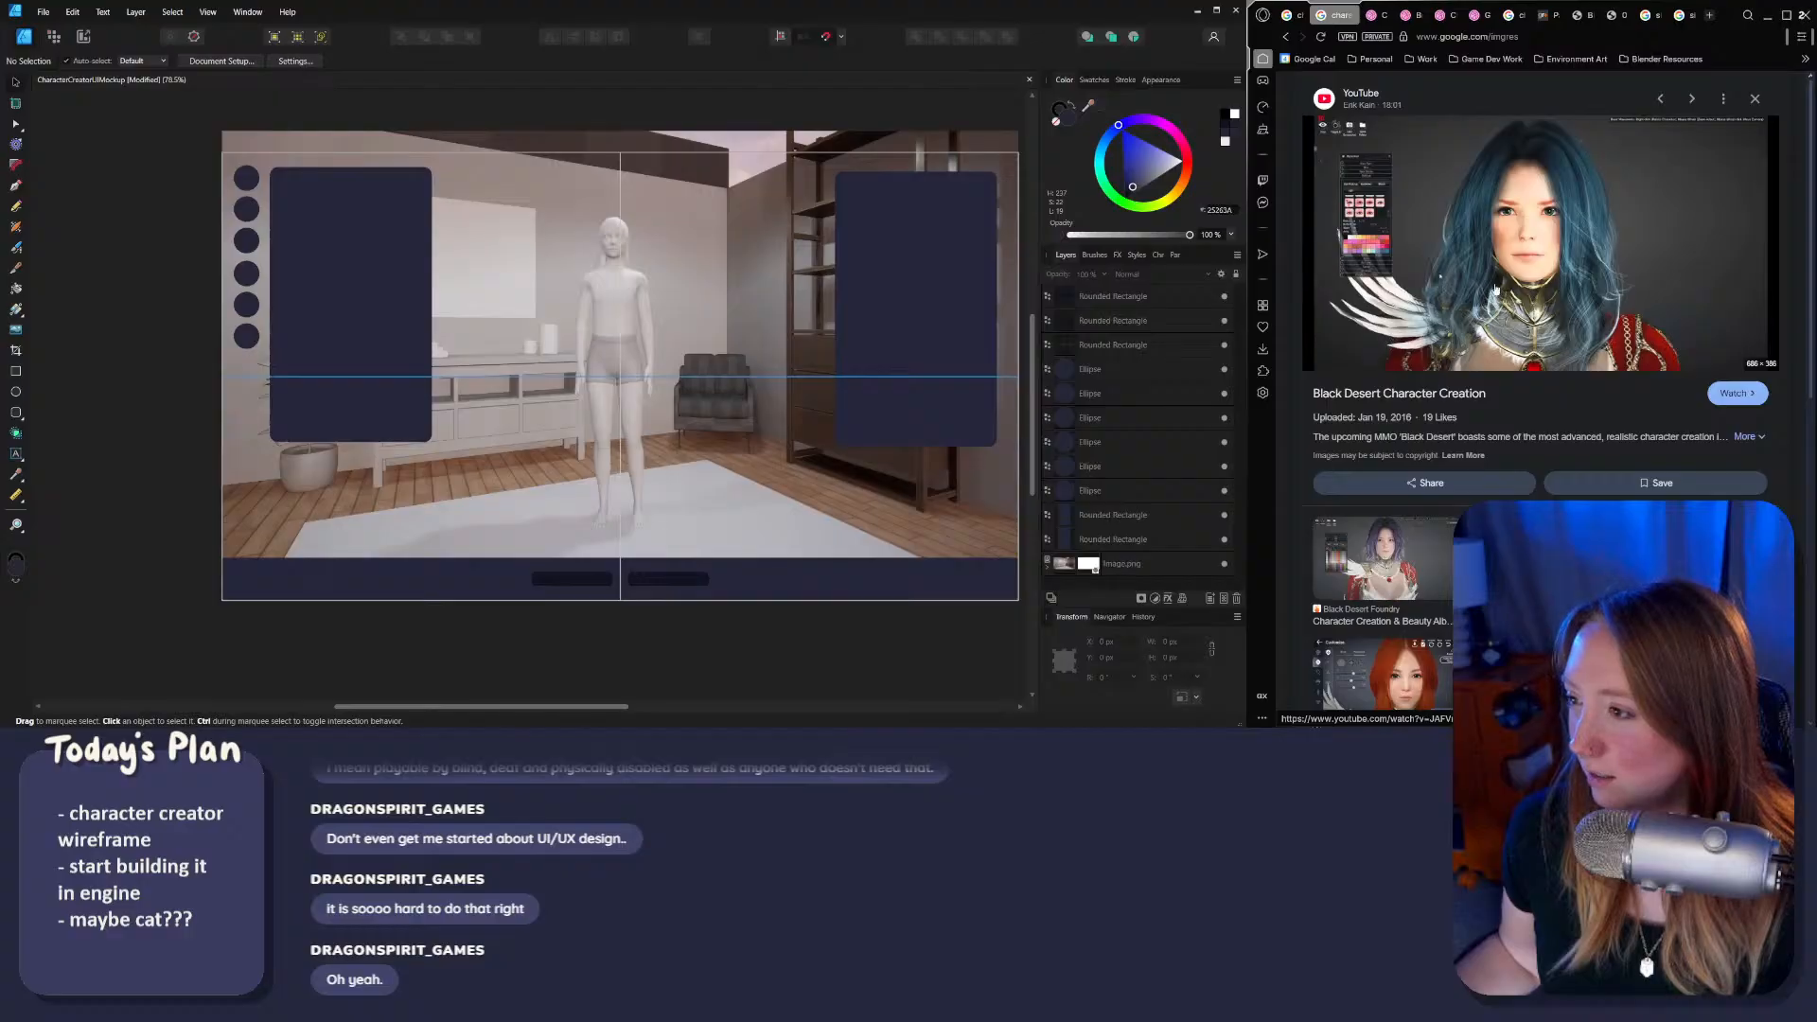
Step: Search images for "baldur's gate 3 character creator" in a new browser tab
{"action": "key", "text": "ctrl+t"}
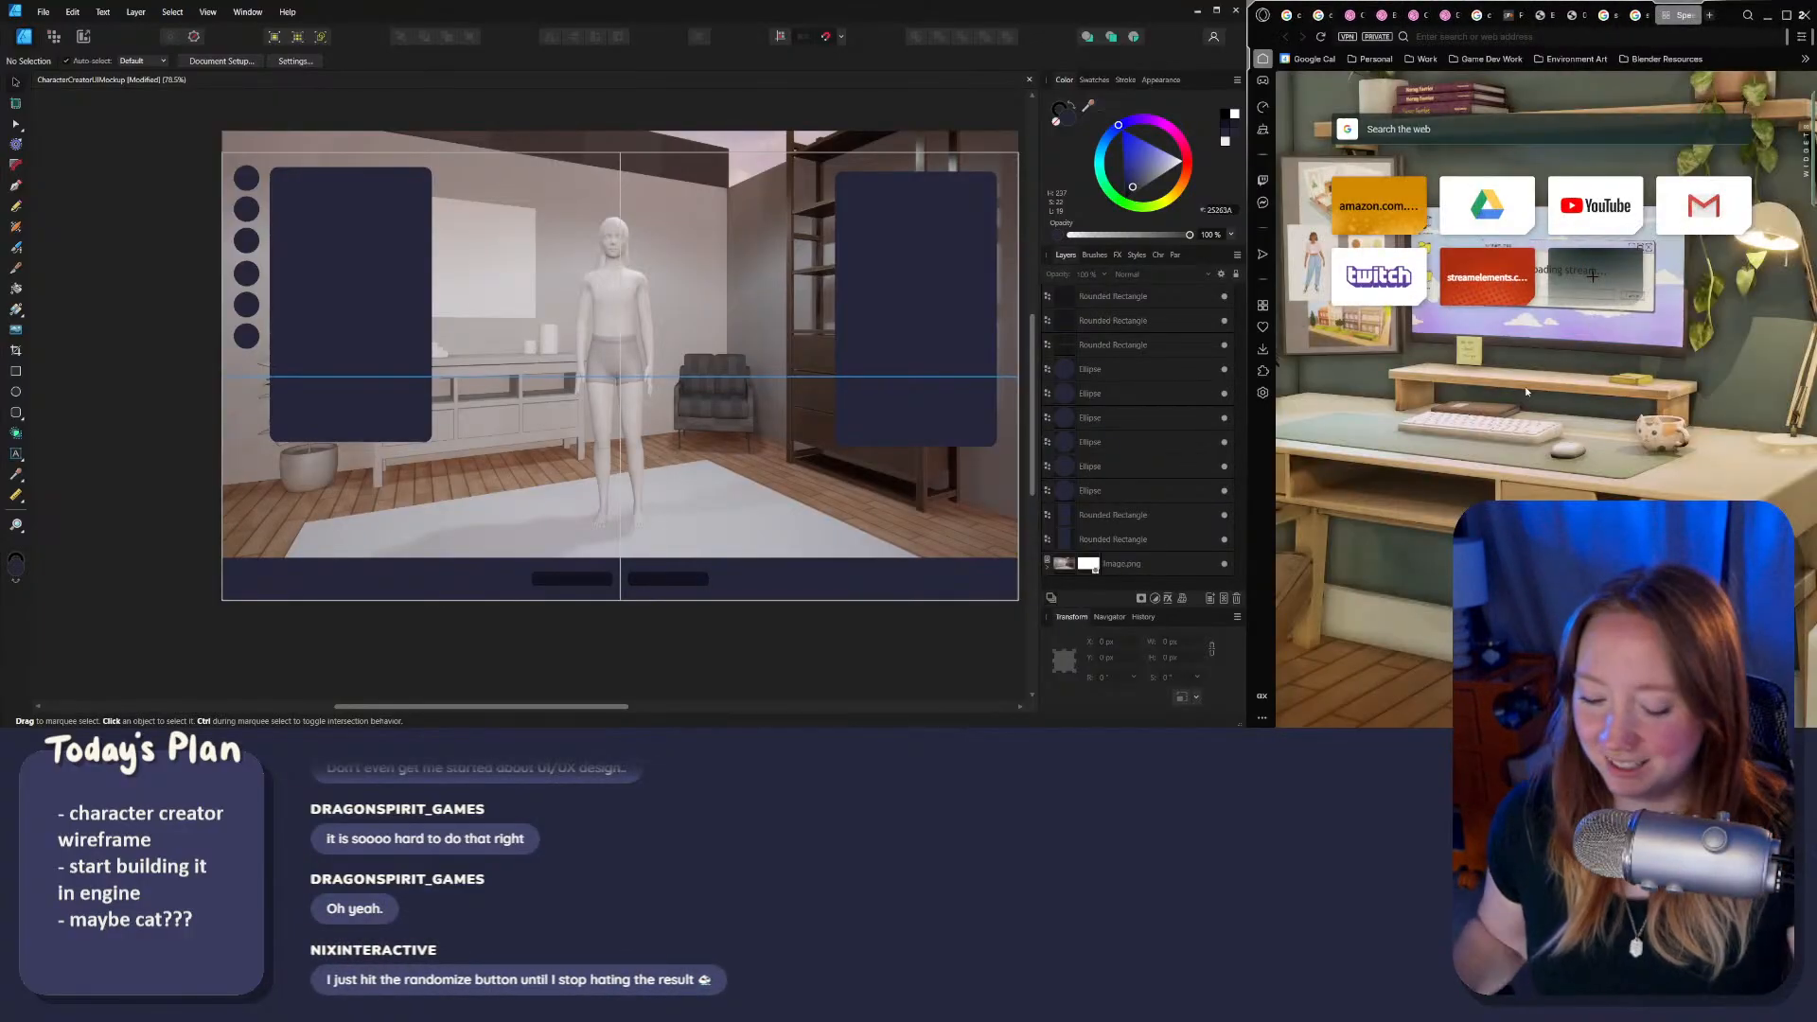
{"action": "type", "text": "baulders gate character"}
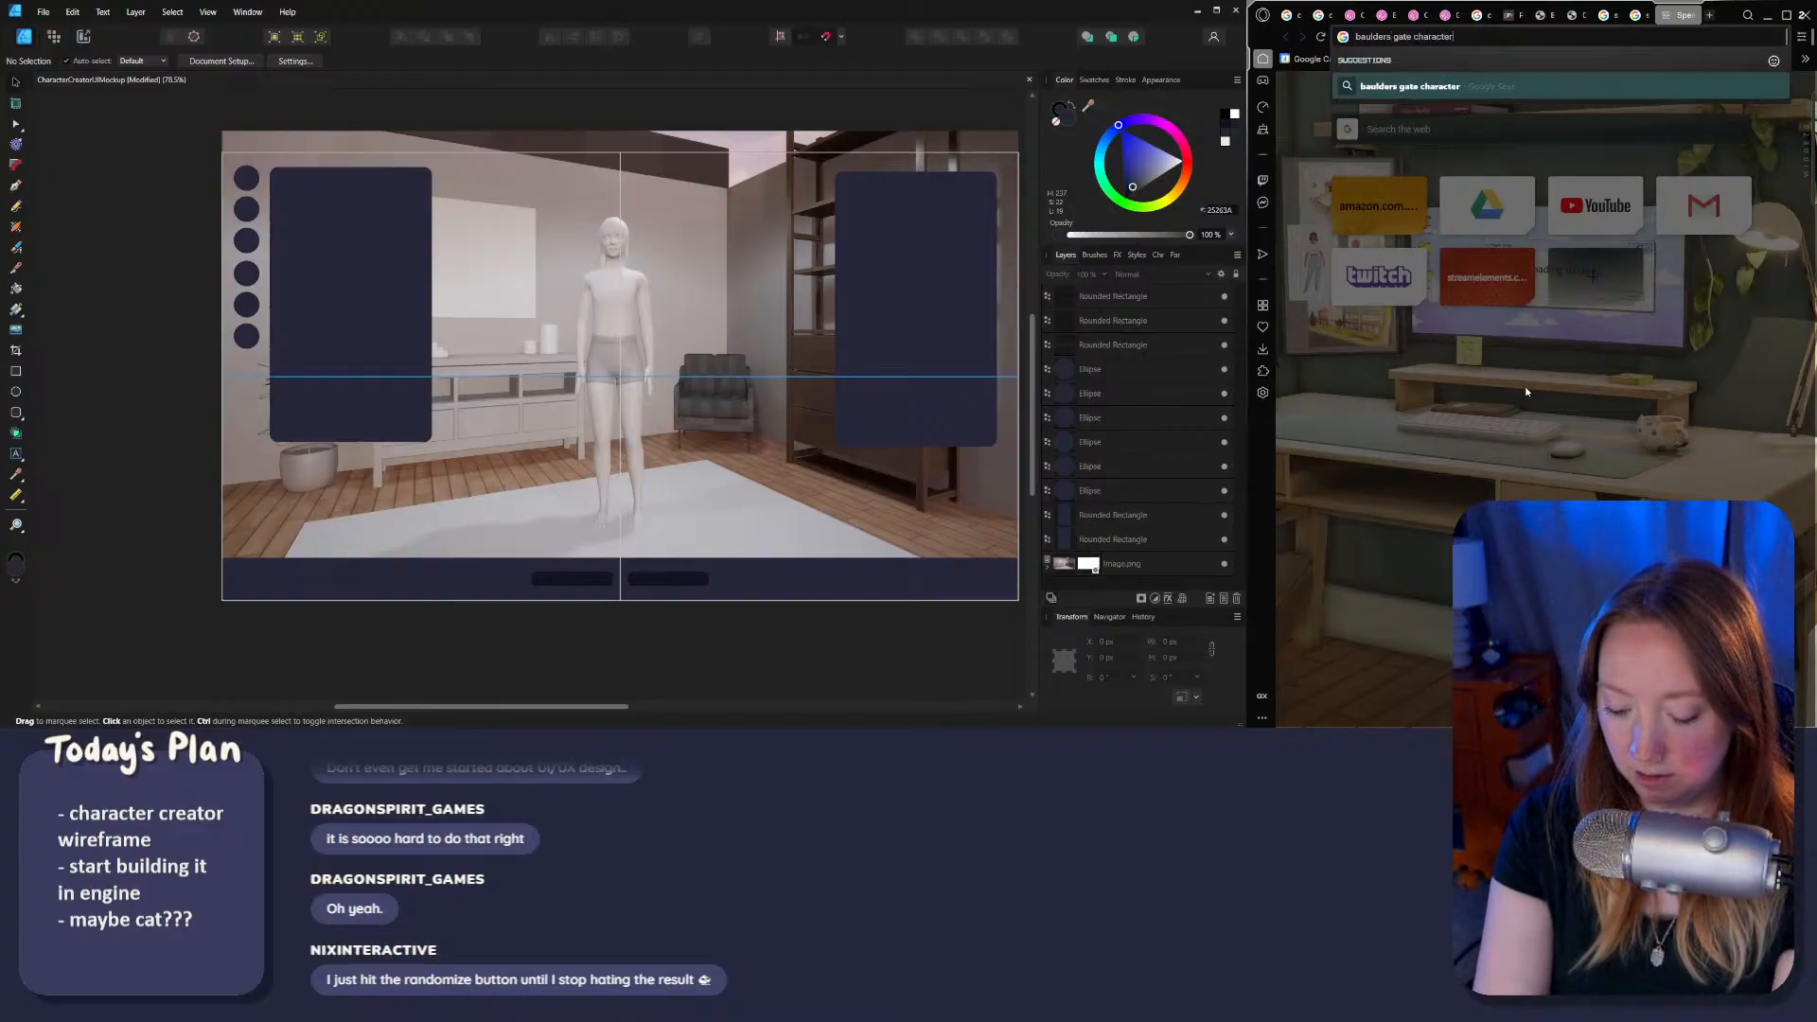
{"action": "type", "text": "creator"}
{"action": "key", "text": "Return"}
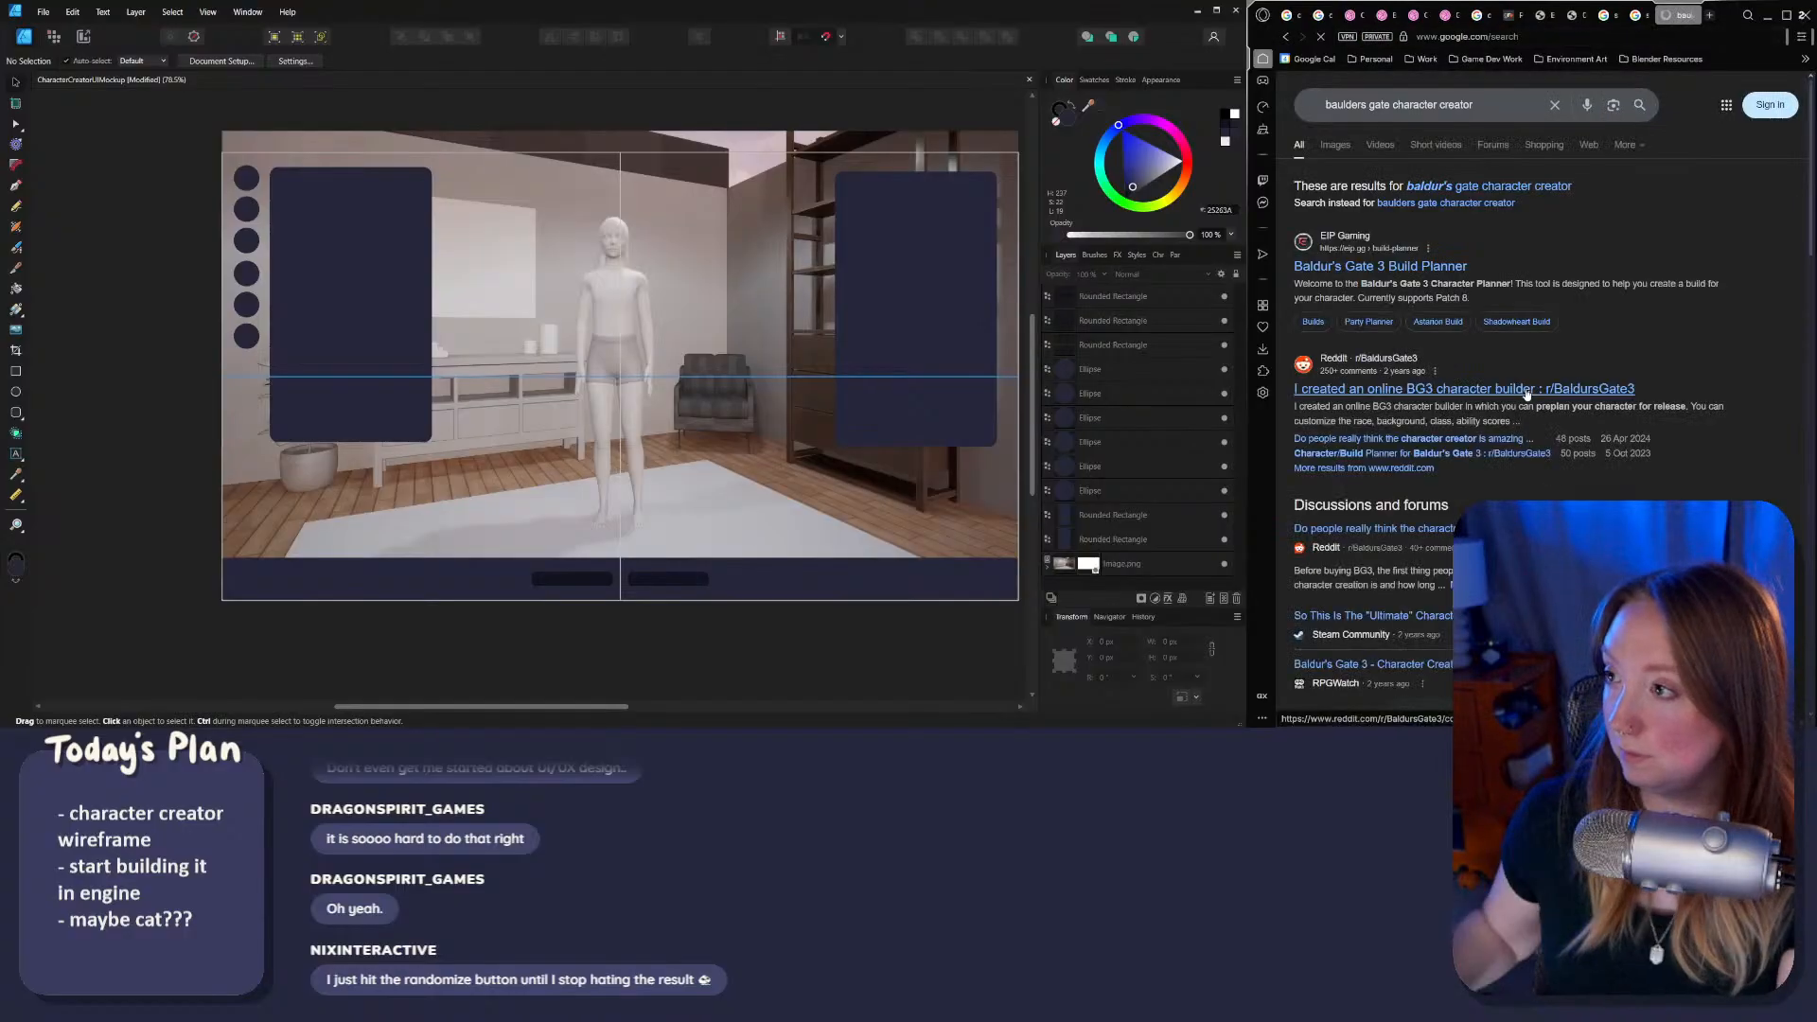
{"action": "left_click", "coordinate": [1335, 145]}
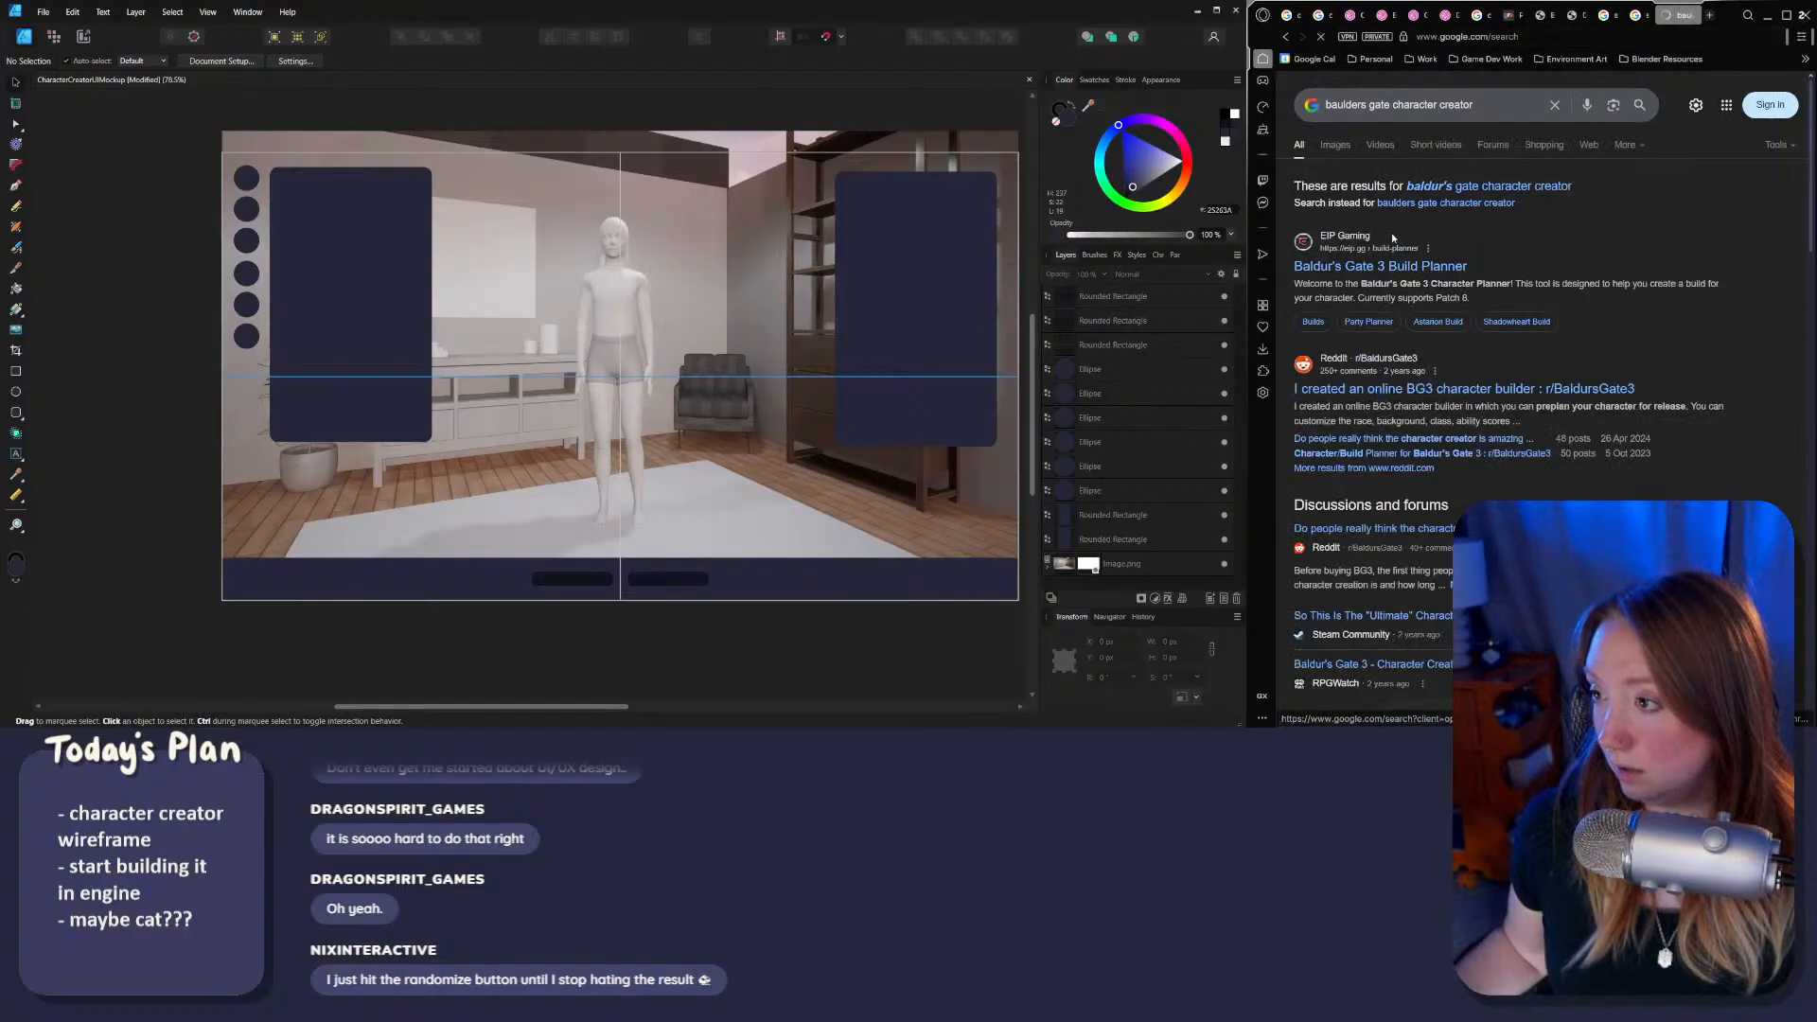
{"action": "left_click", "coordinate": [1391, 110]}
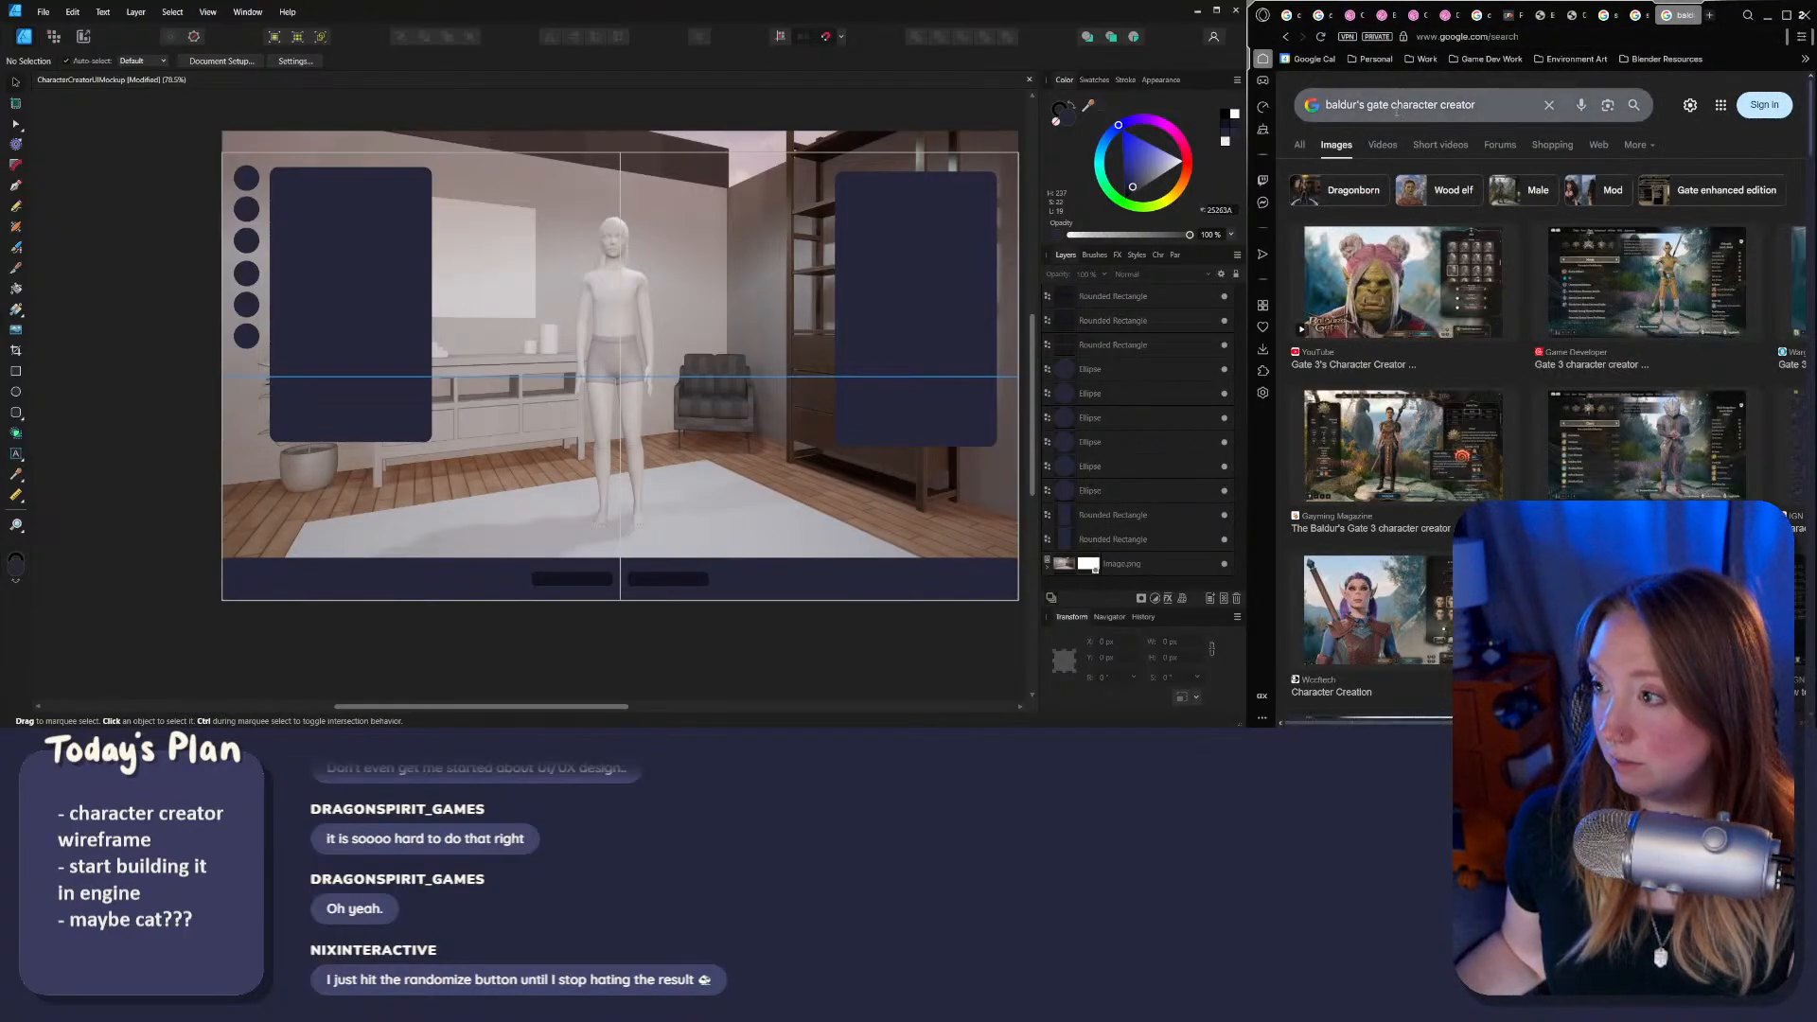
{"action": "type", "text": "3"}
{"action": "key", "text": "Return"}
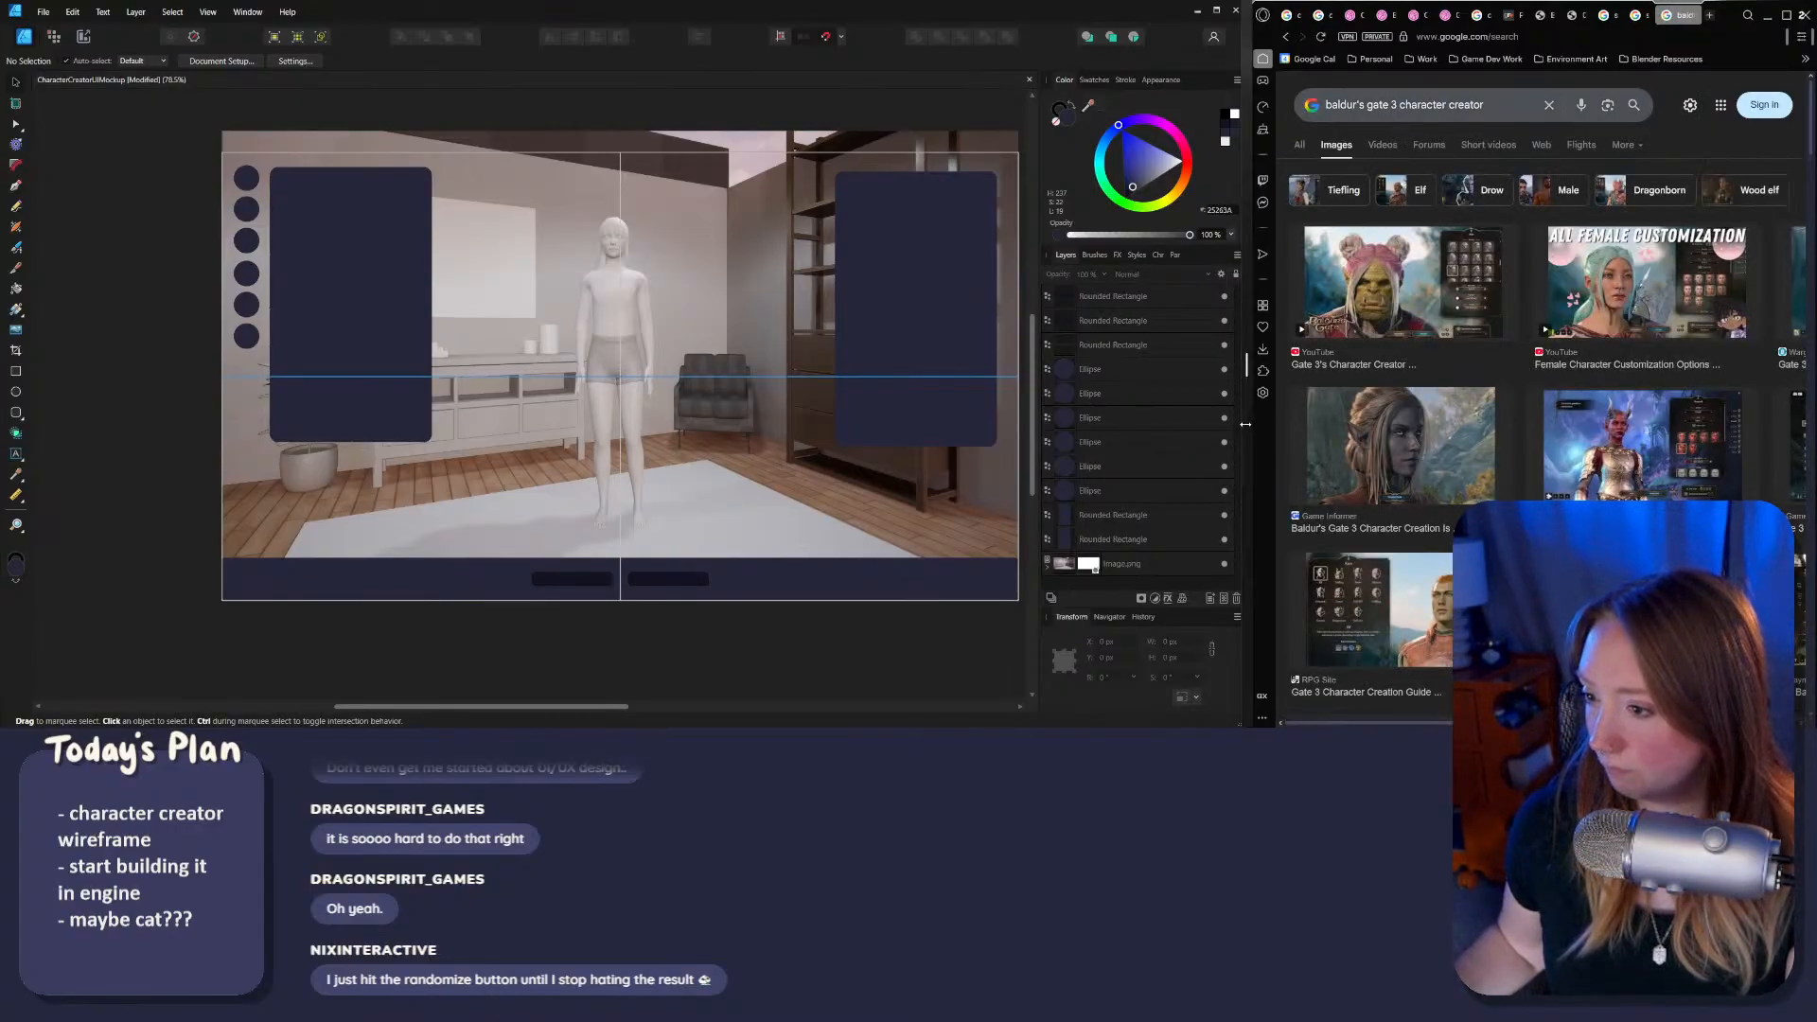
Step: Widen the browser window and examine the Baldur's Gate 3 character creation layouts, previewing the RPG Site, Gayming Magazine and YouTube examples
{"action": "left_click_drag", "start_coordinate": [1246, 425], "coordinate": [1171, 428]}
{"action": "left_click", "coordinate": [1547, 276]}
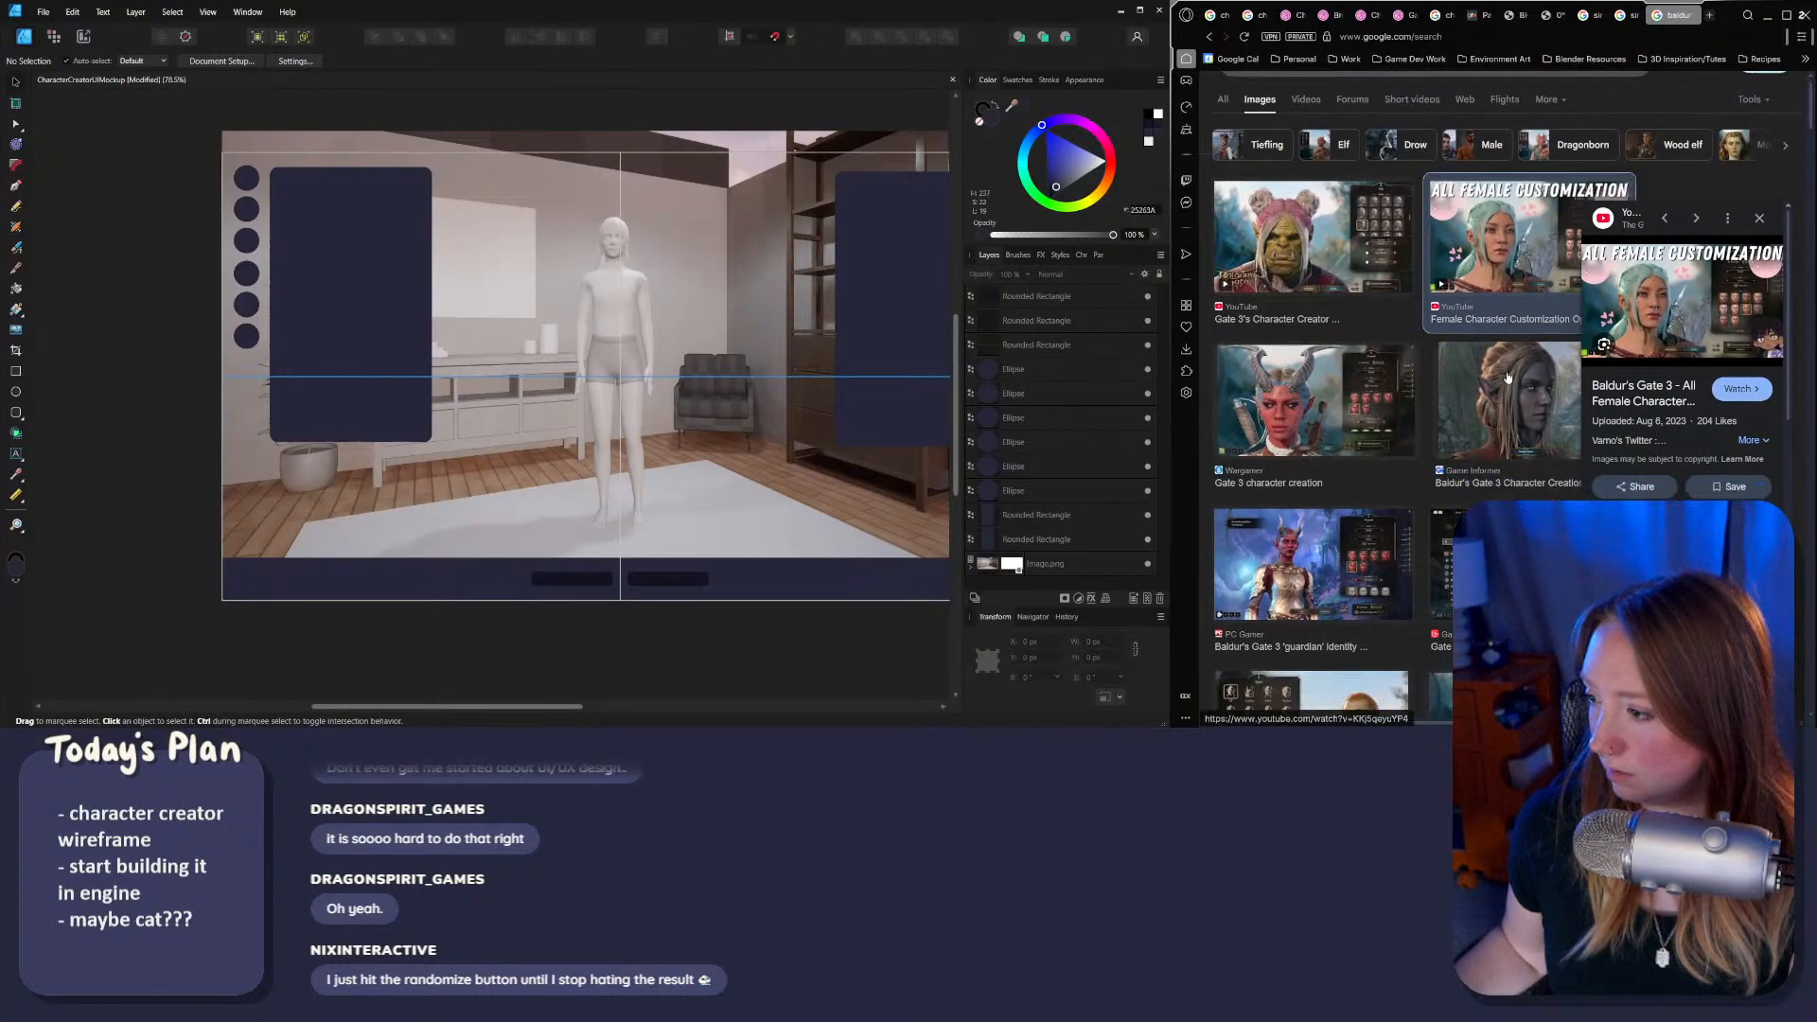
{"action": "scroll", "coordinate": [1514, 426], "scroll_direction": "down", "scroll_amount": 3}
{"action": "left_click", "coordinate": [1325, 454]}
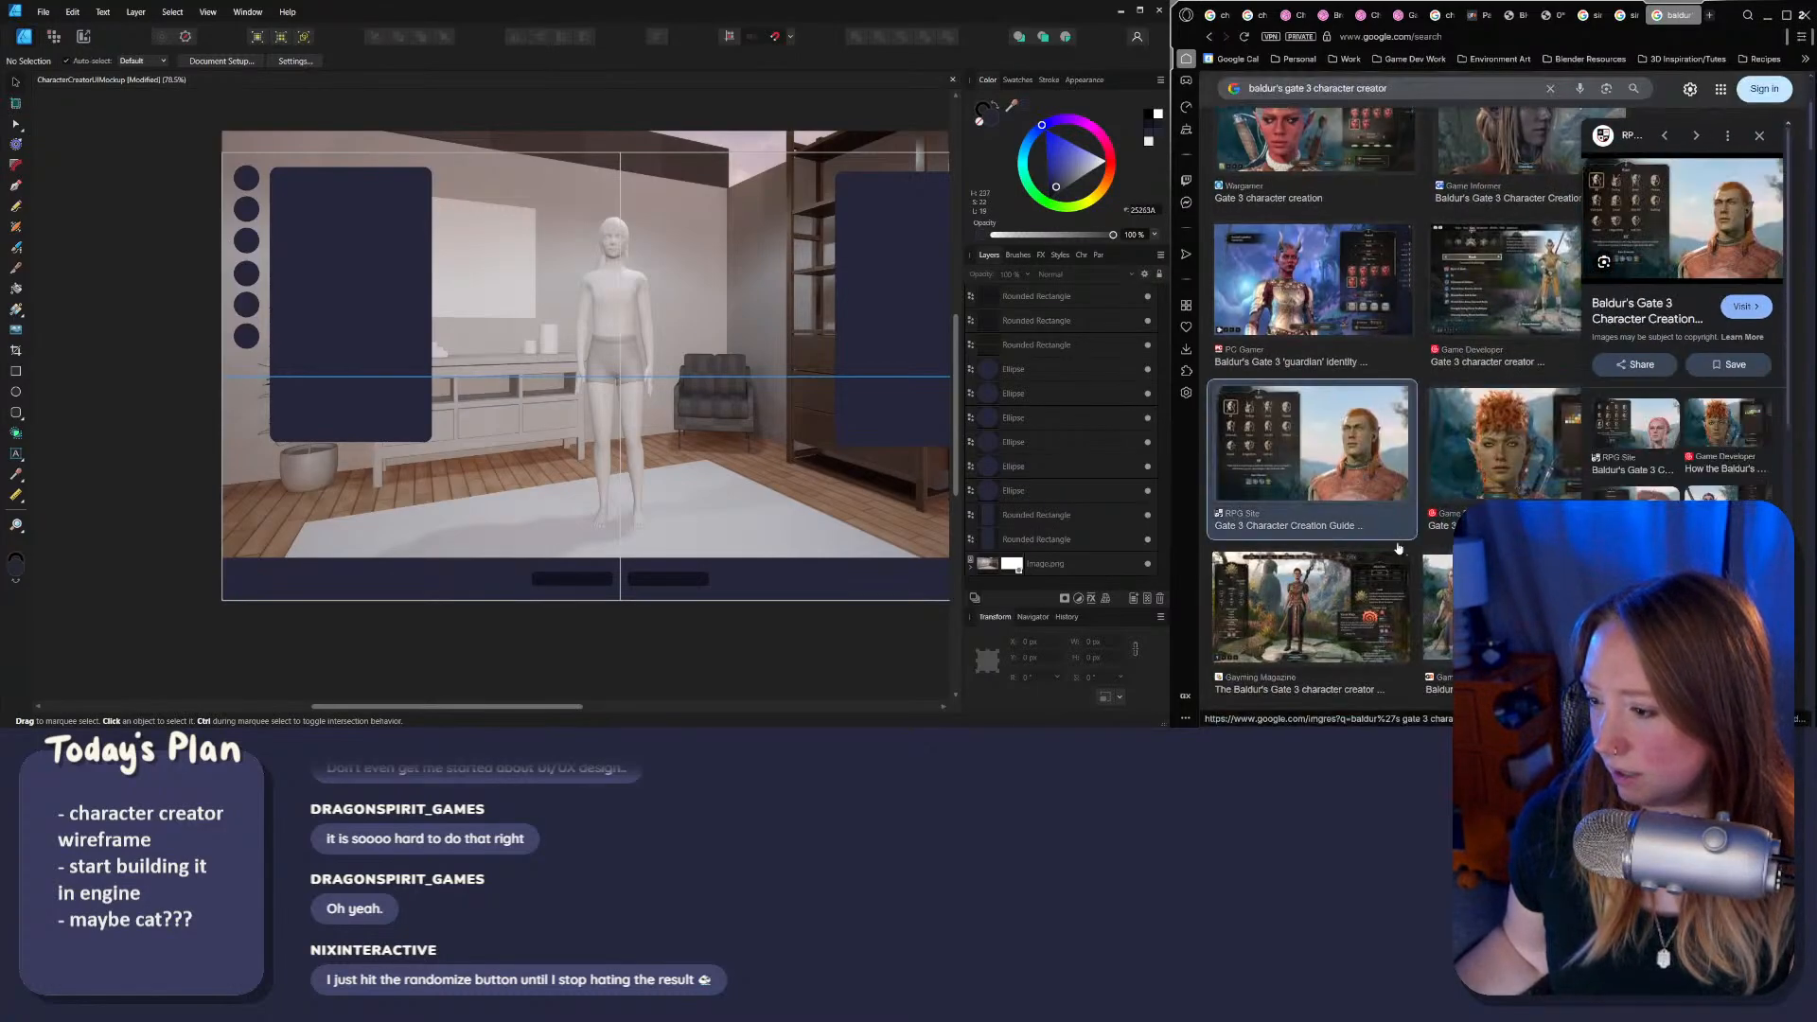
{"action": "left_click", "coordinate": [1298, 584]}
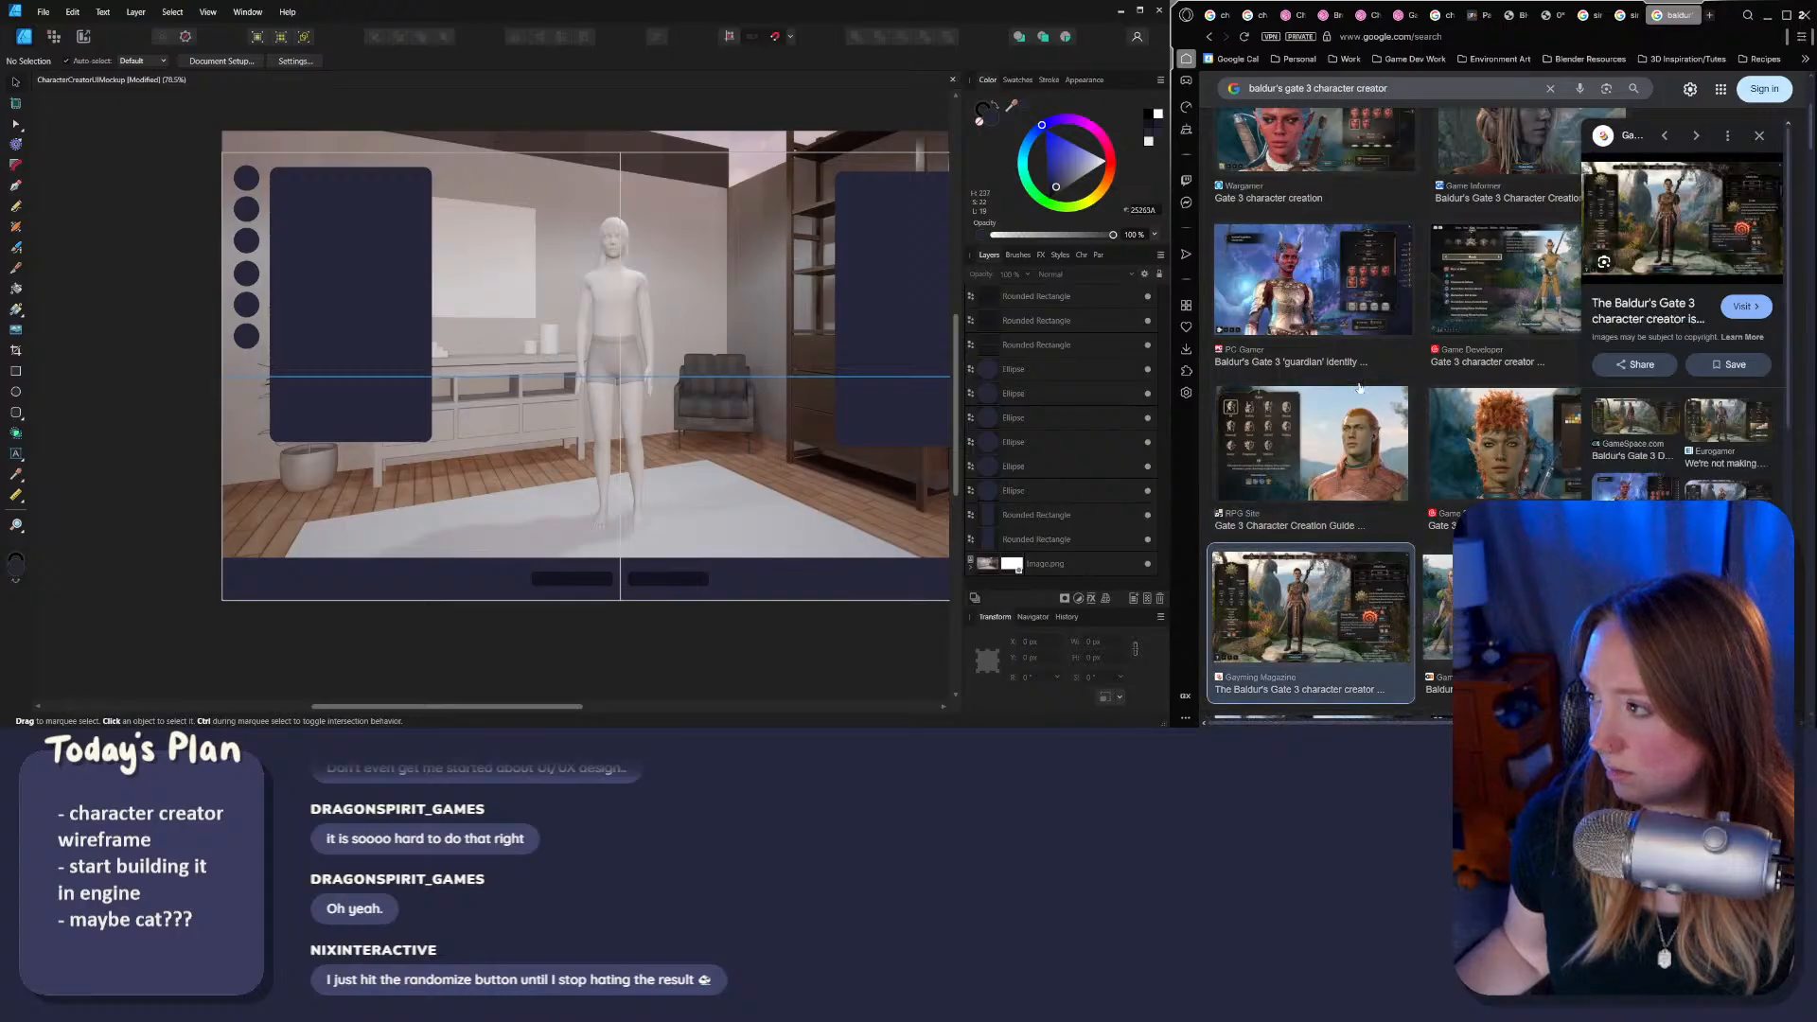
{"action": "scroll", "coordinate": [1383, 282], "scroll_direction": "down", "scroll_amount": 3}
{"action": "left_click", "coordinate": [1631, 412]}
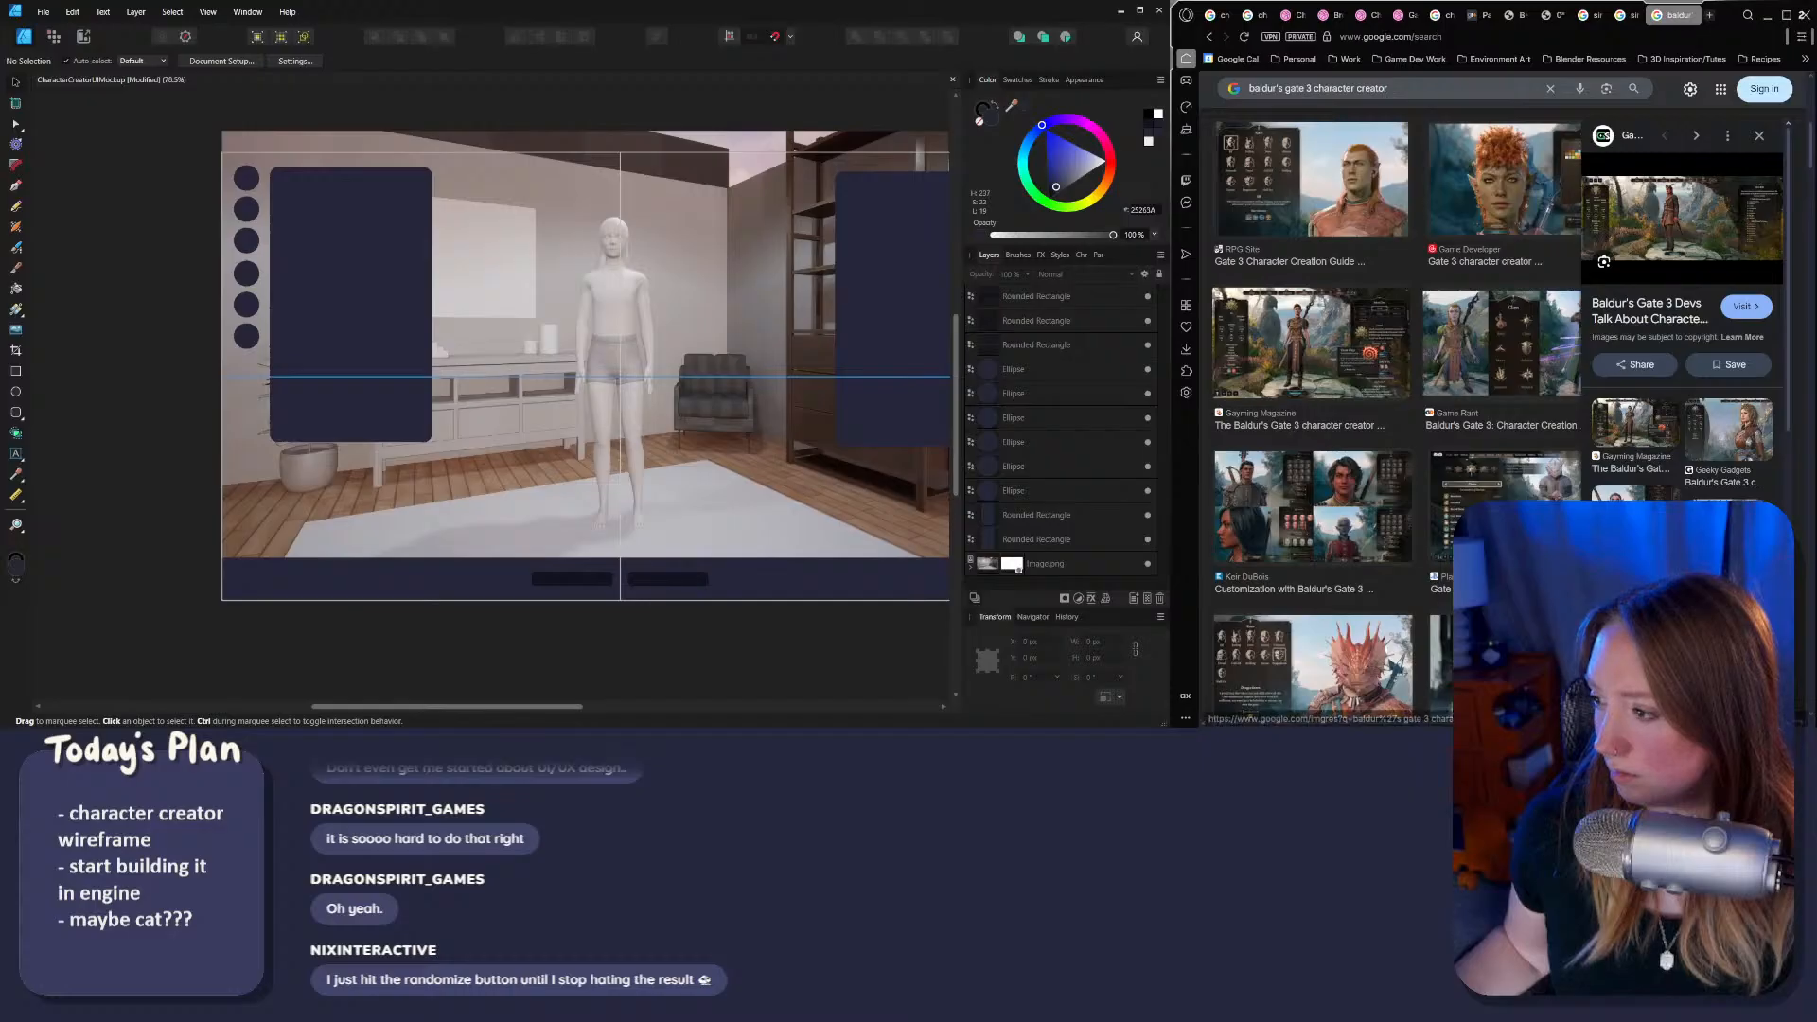
{"action": "scroll", "coordinate": [1315, 407], "scroll_direction": "down", "scroll_amount": 3}
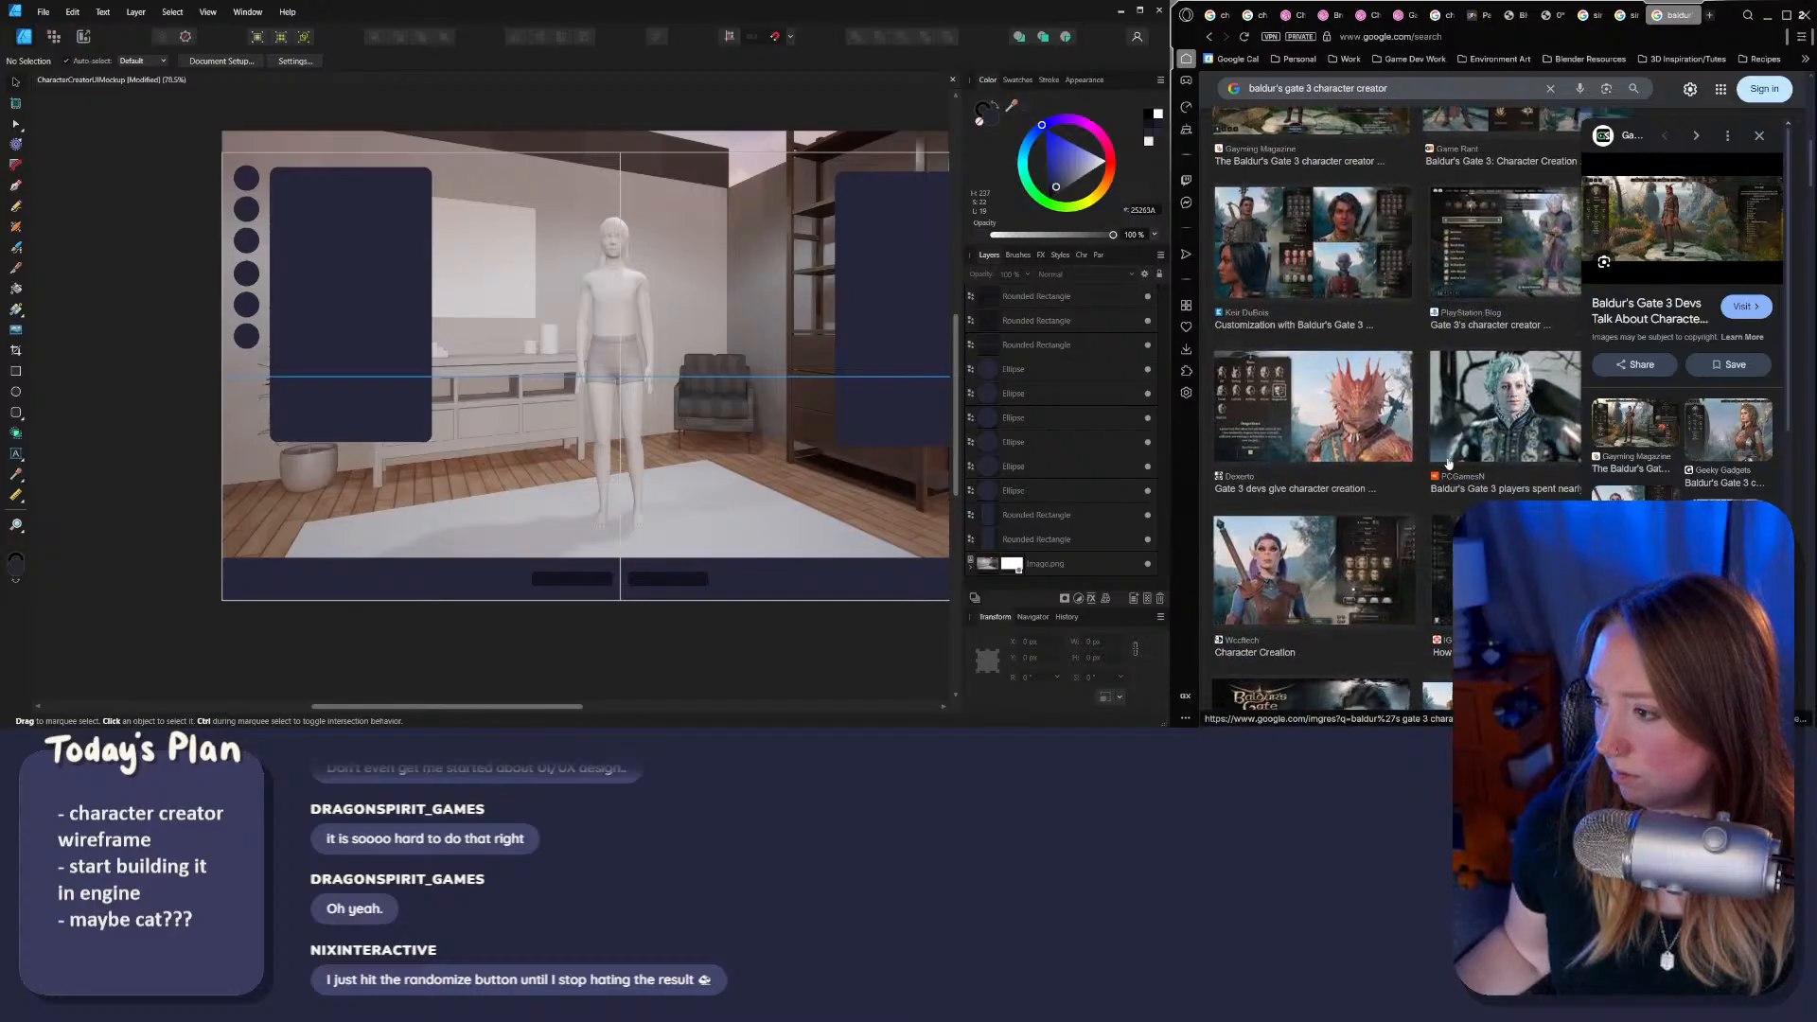
{"action": "scroll", "coordinate": [1334, 456], "scroll_direction": "down", "scroll_amount": 5}
{"action": "left_click", "coordinate": [1334, 456]}
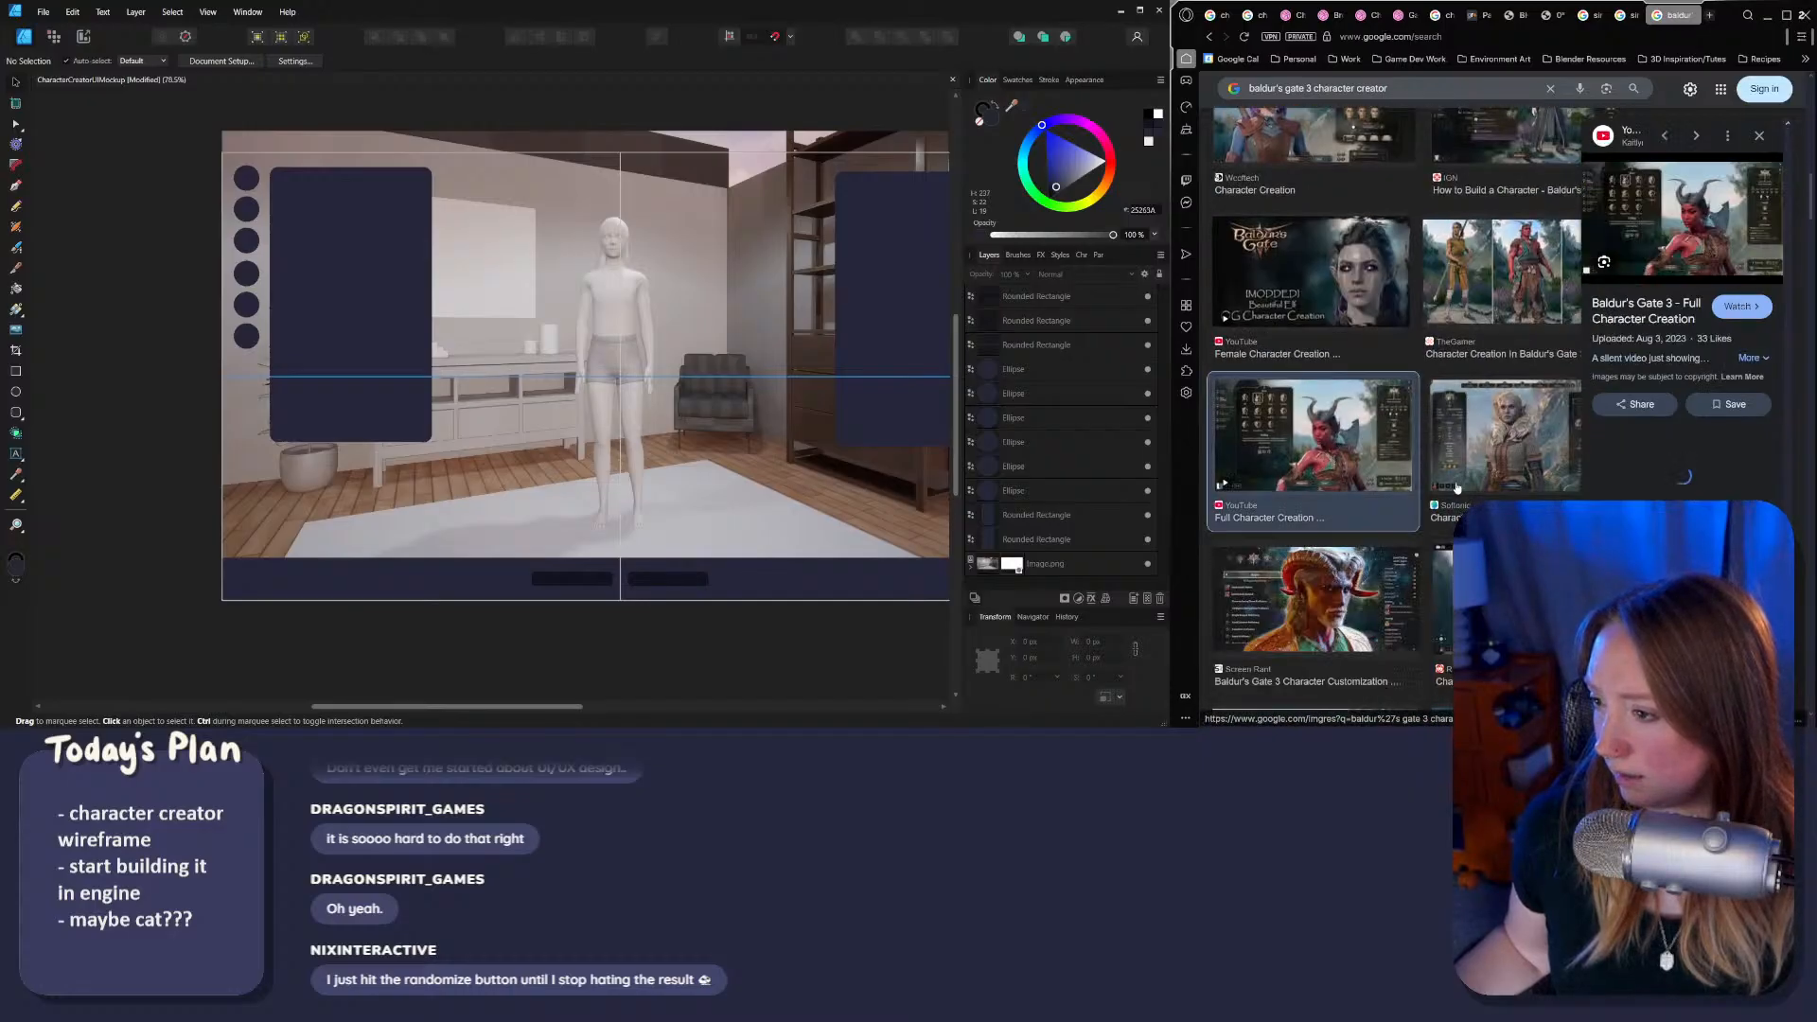
Step: Open the previewed Tiefling character creation image in its own tab, enlarged to 175%, and examine its race and summary panels
{"action": "right_click", "coordinate": [1653, 229]}
{"action": "left_click", "coordinate": [1510, 406]}
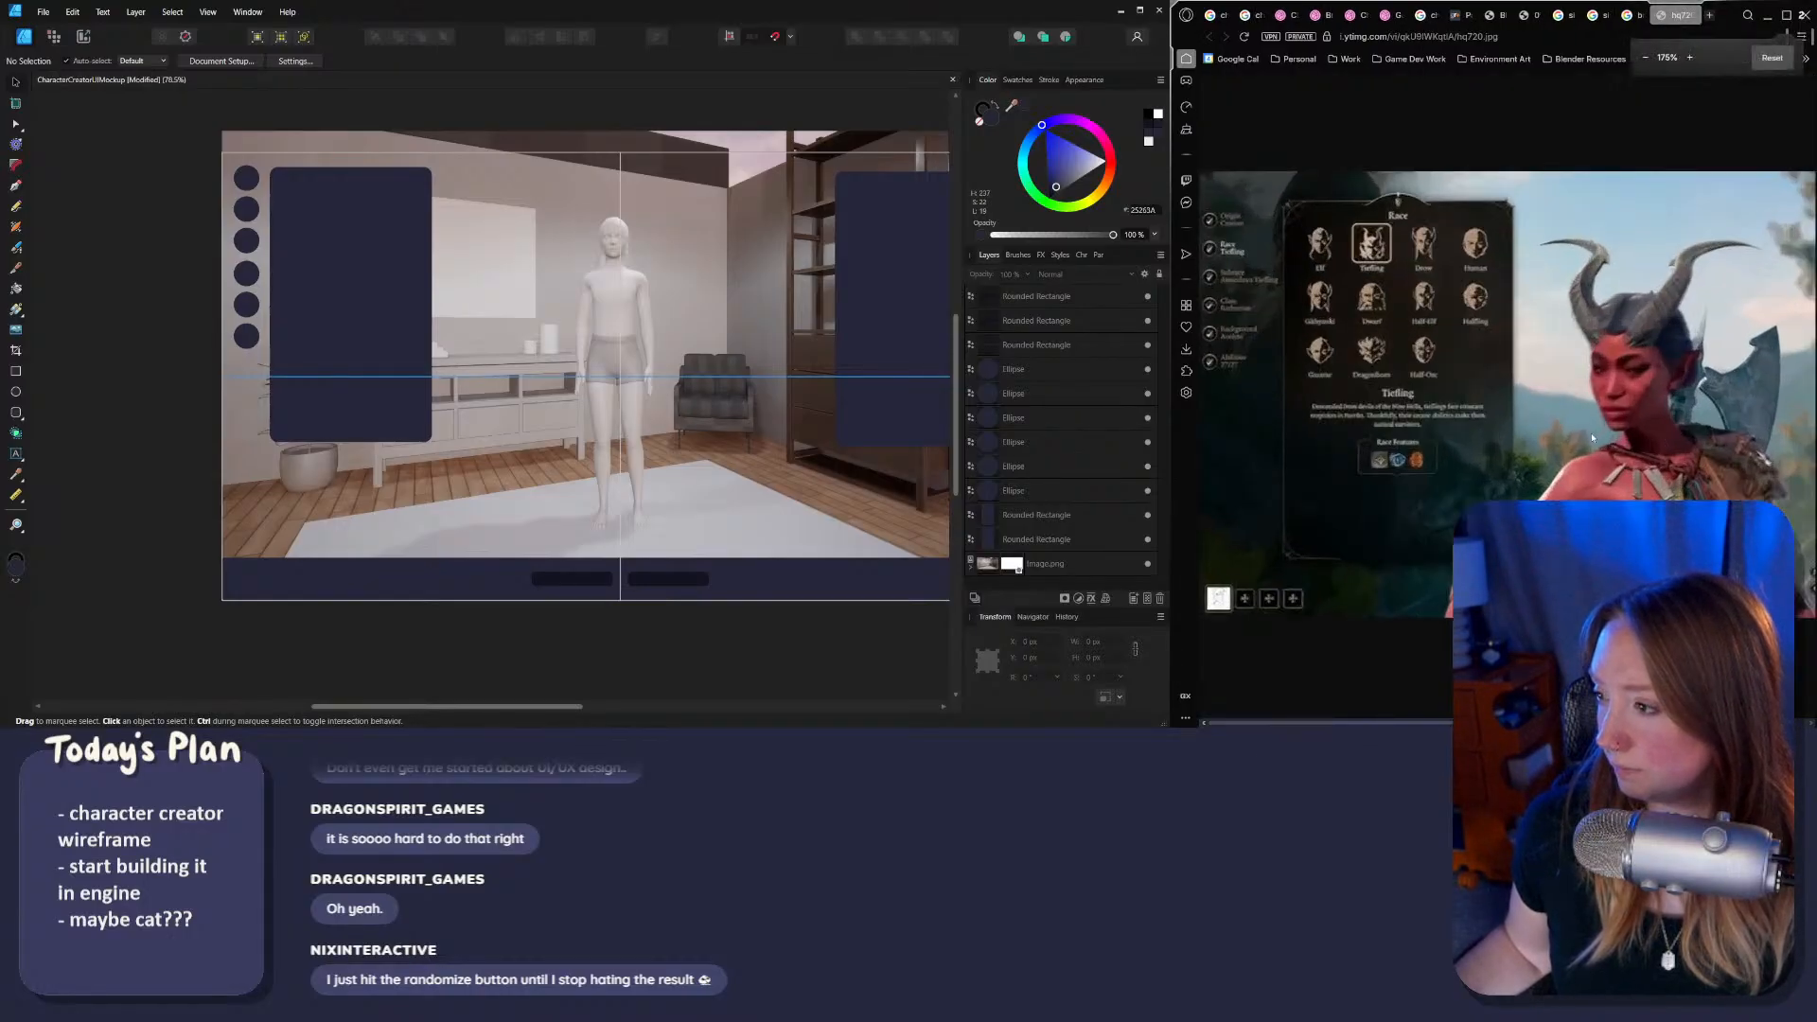
{"action": "left_click_drag", "start_coordinate": [1398, 723], "coordinate": [1530, 723]}
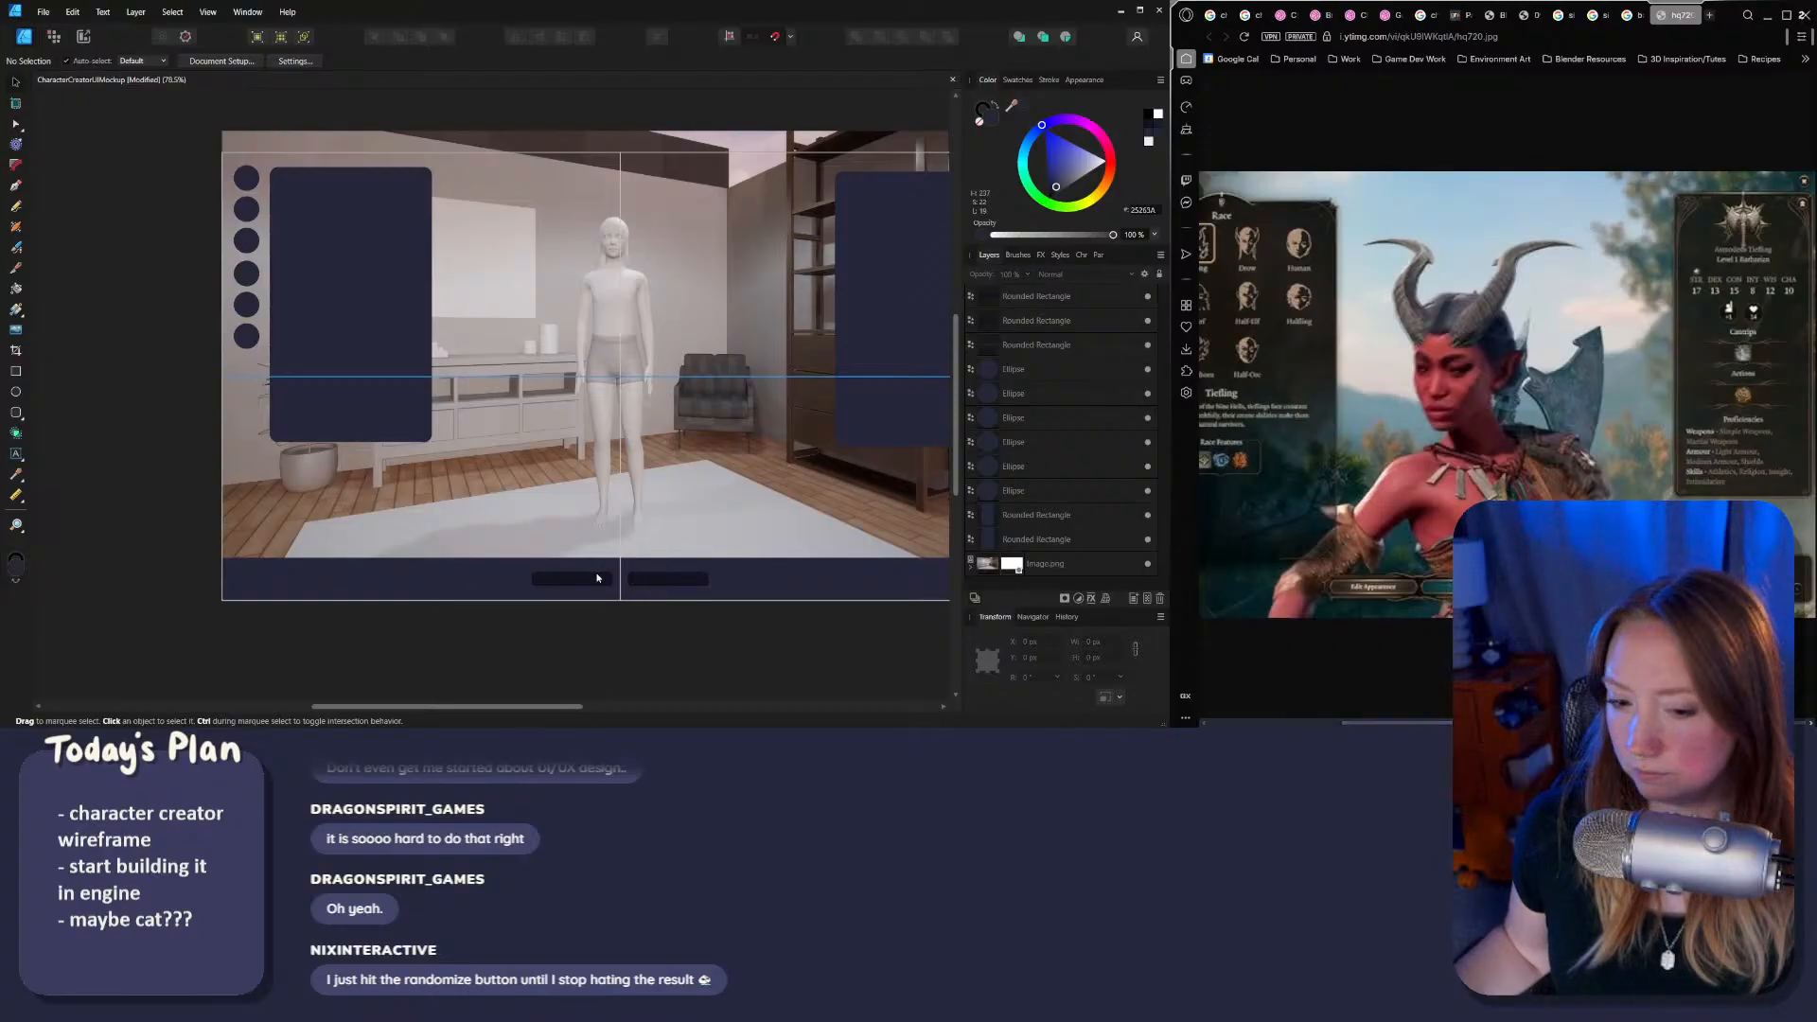
Step: Reduce the bottom bar's height to about 80 px and centre its two dark buttons vertically within it
{"action": "left_click", "coordinate": [344, 564]}
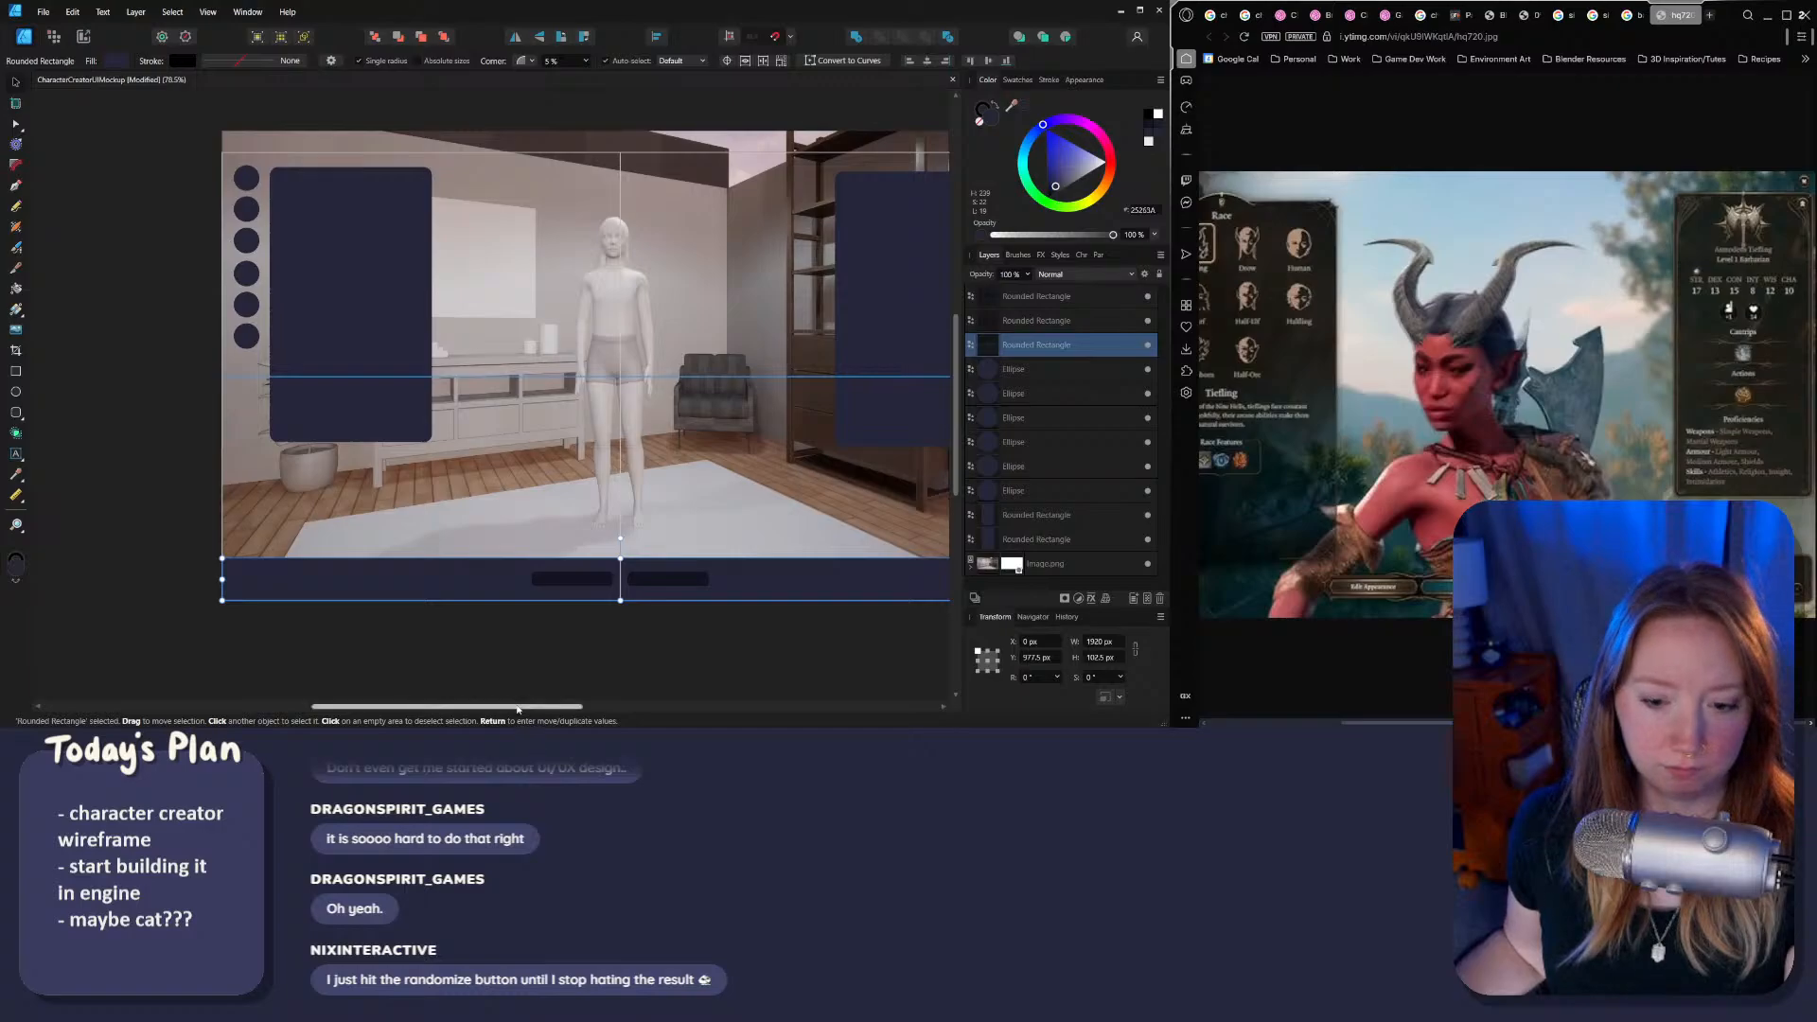
{"action": "scroll", "coordinate": [390, 563], "scroll_direction": "right", "scroll_amount": 3}
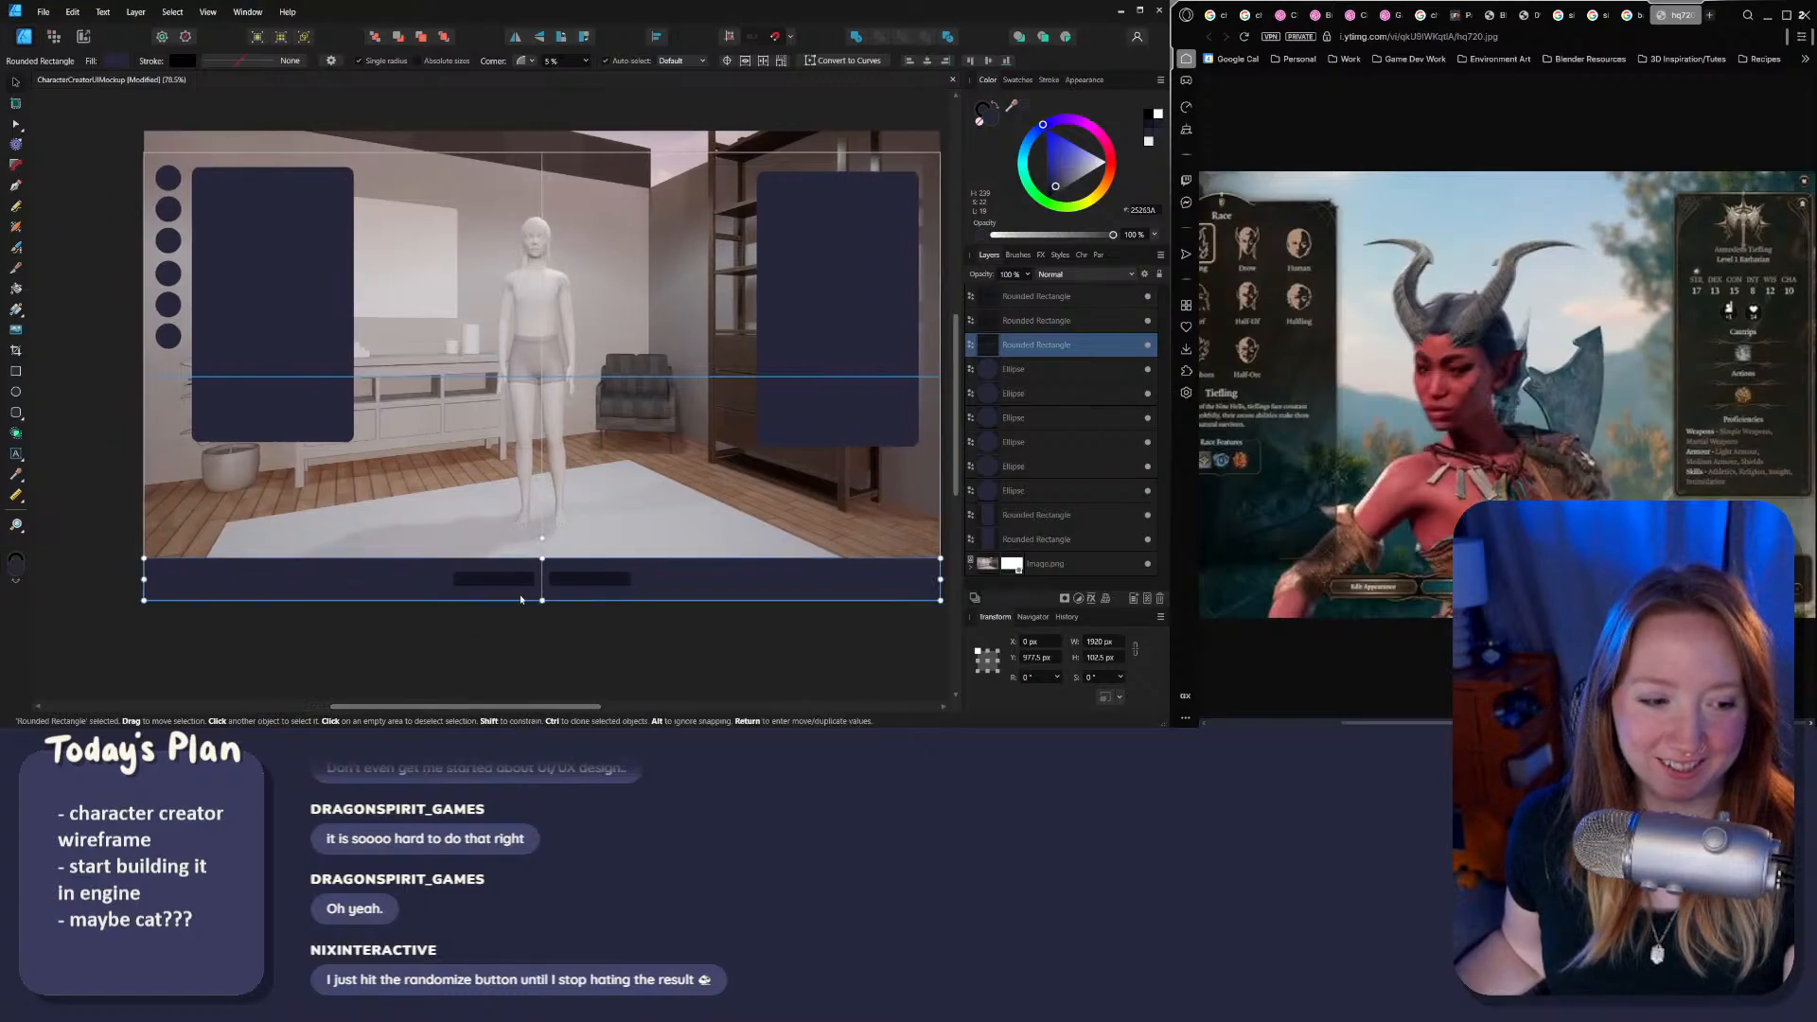
{"action": "left_click_drag", "start_coordinate": [542, 559], "coordinate": [543, 568]}
{"action": "left_click", "coordinate": [494, 579]}
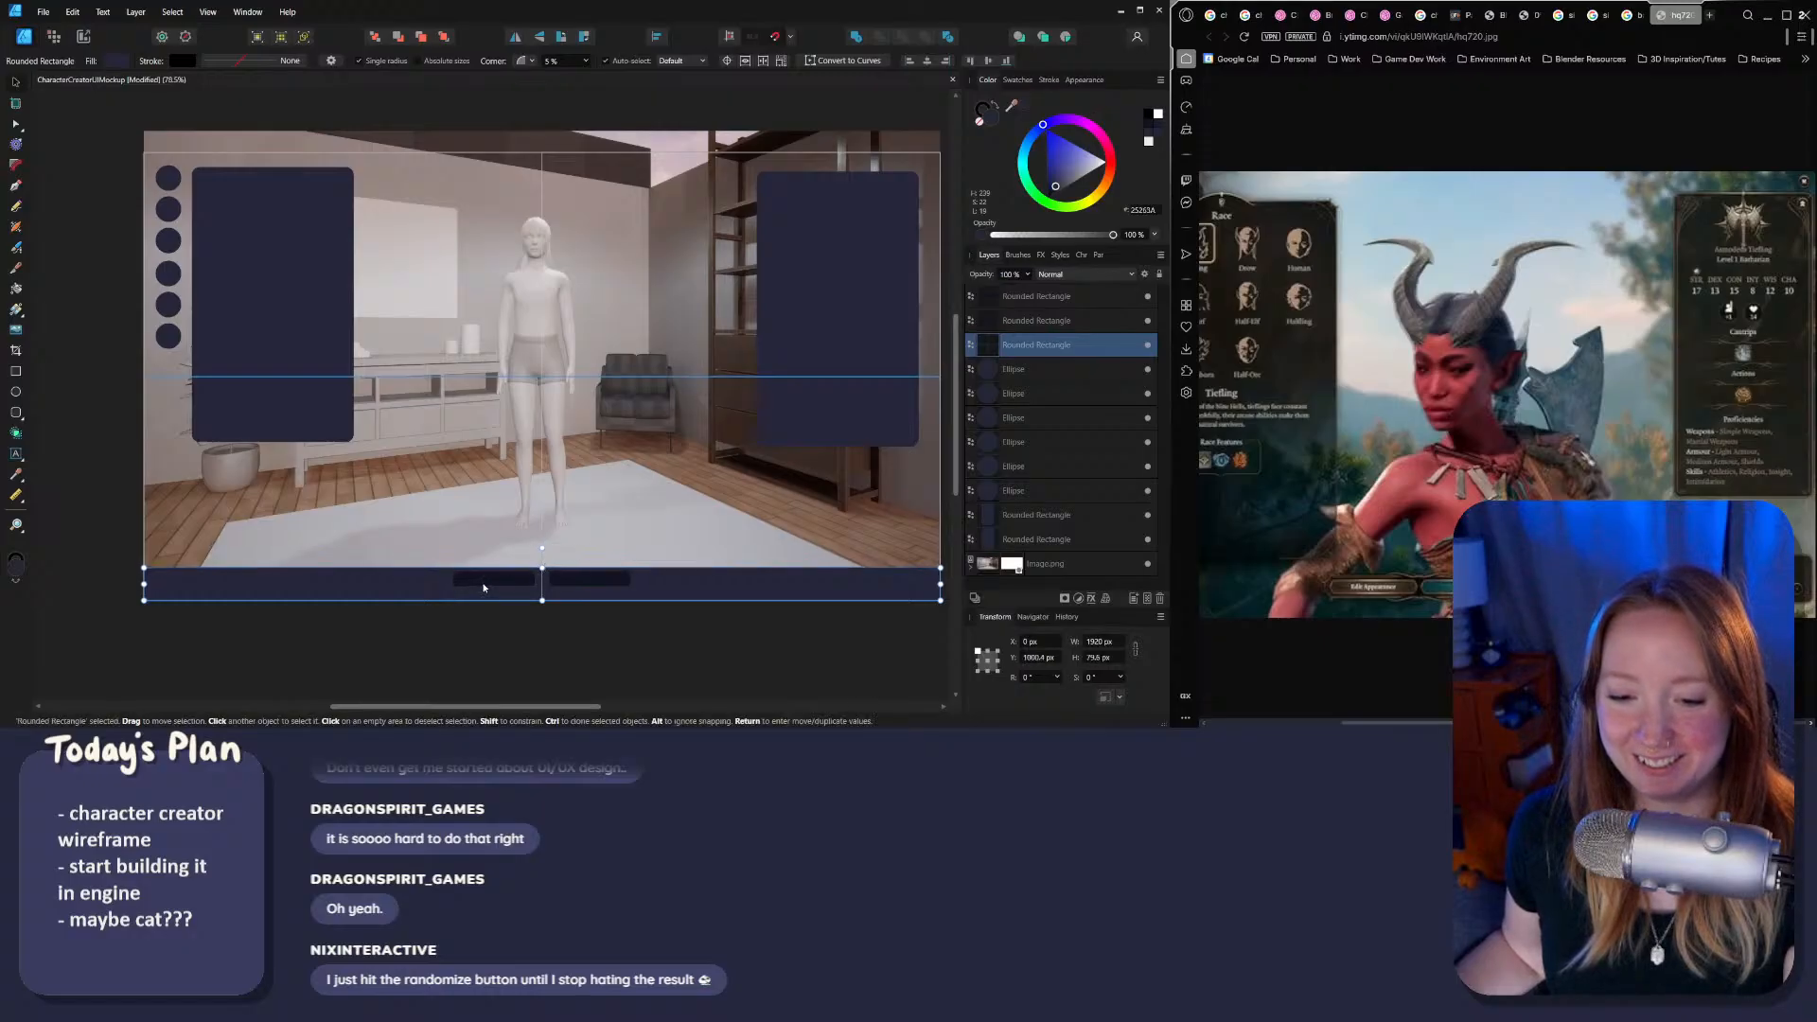
{"action": "left_click", "coordinate": [575, 586], "text": "shift"}
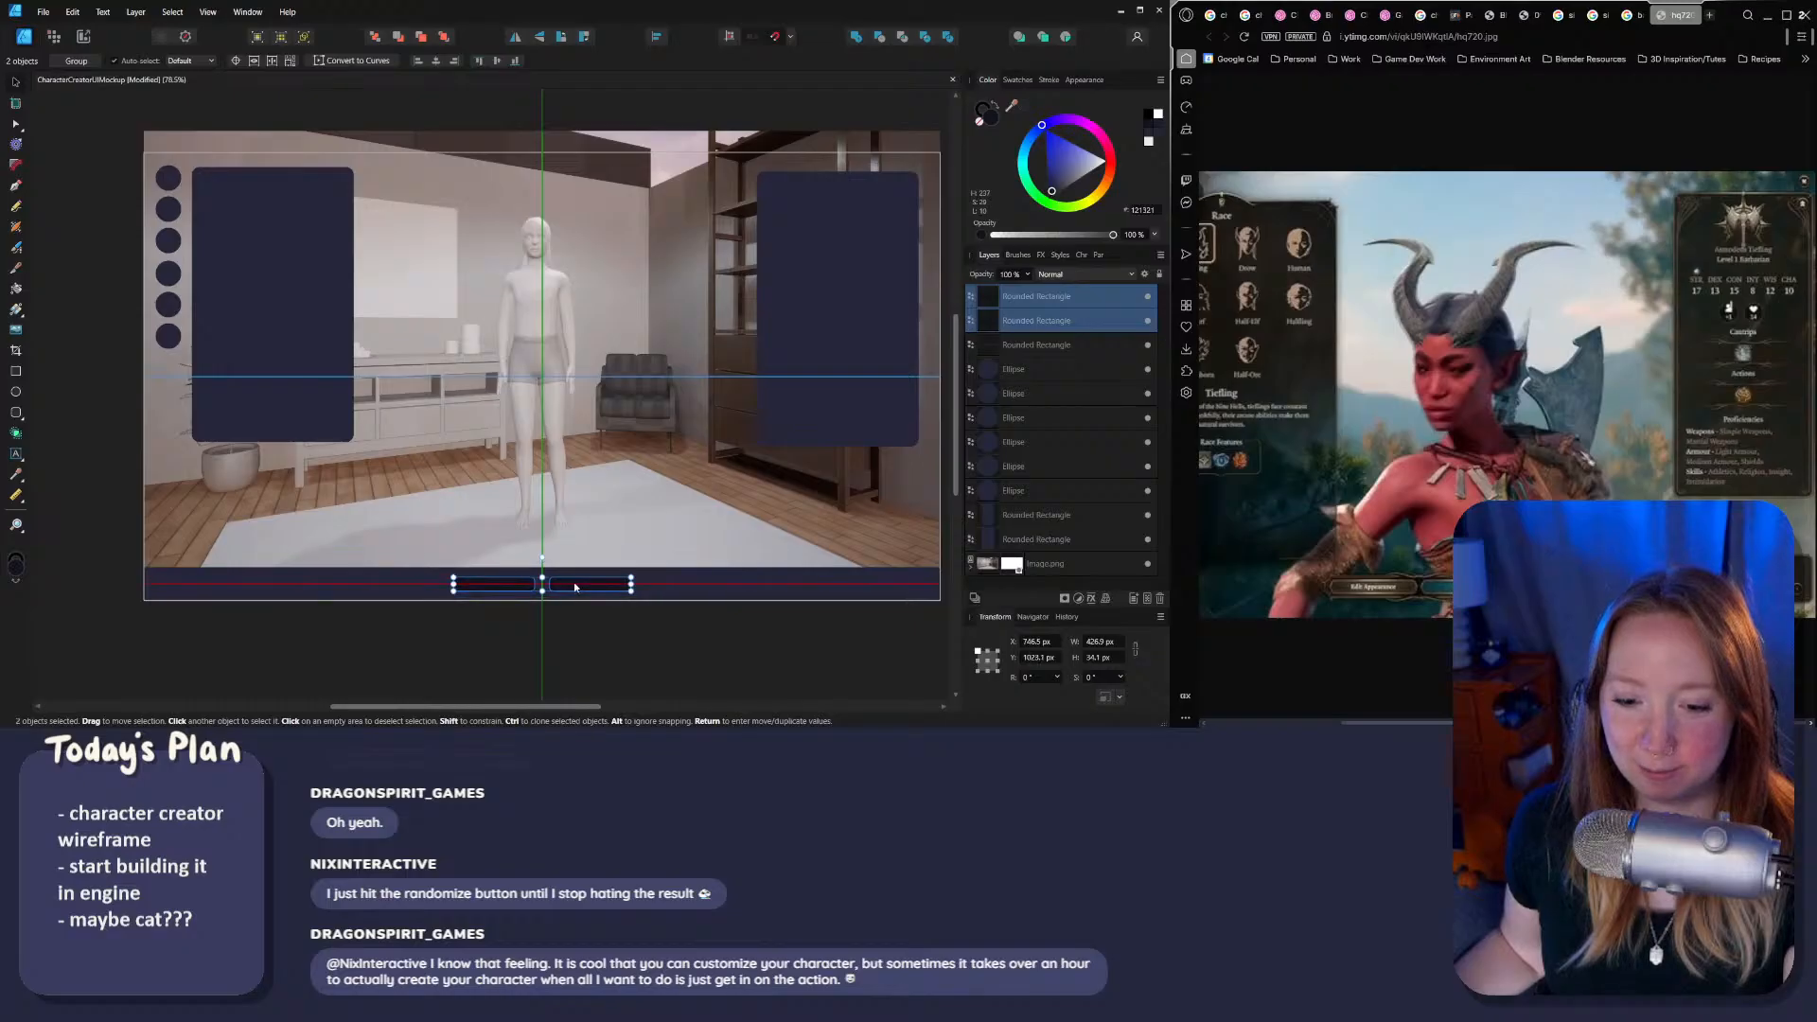
{"action": "left_click", "coordinate": [594, 668]}
{"action": "scroll", "coordinate": [596, 675], "scroll_direction": "right", "scroll_amount": 5}
{"action": "left_click_drag", "start_coordinate": [735, 702], "coordinate": [461, 667]}
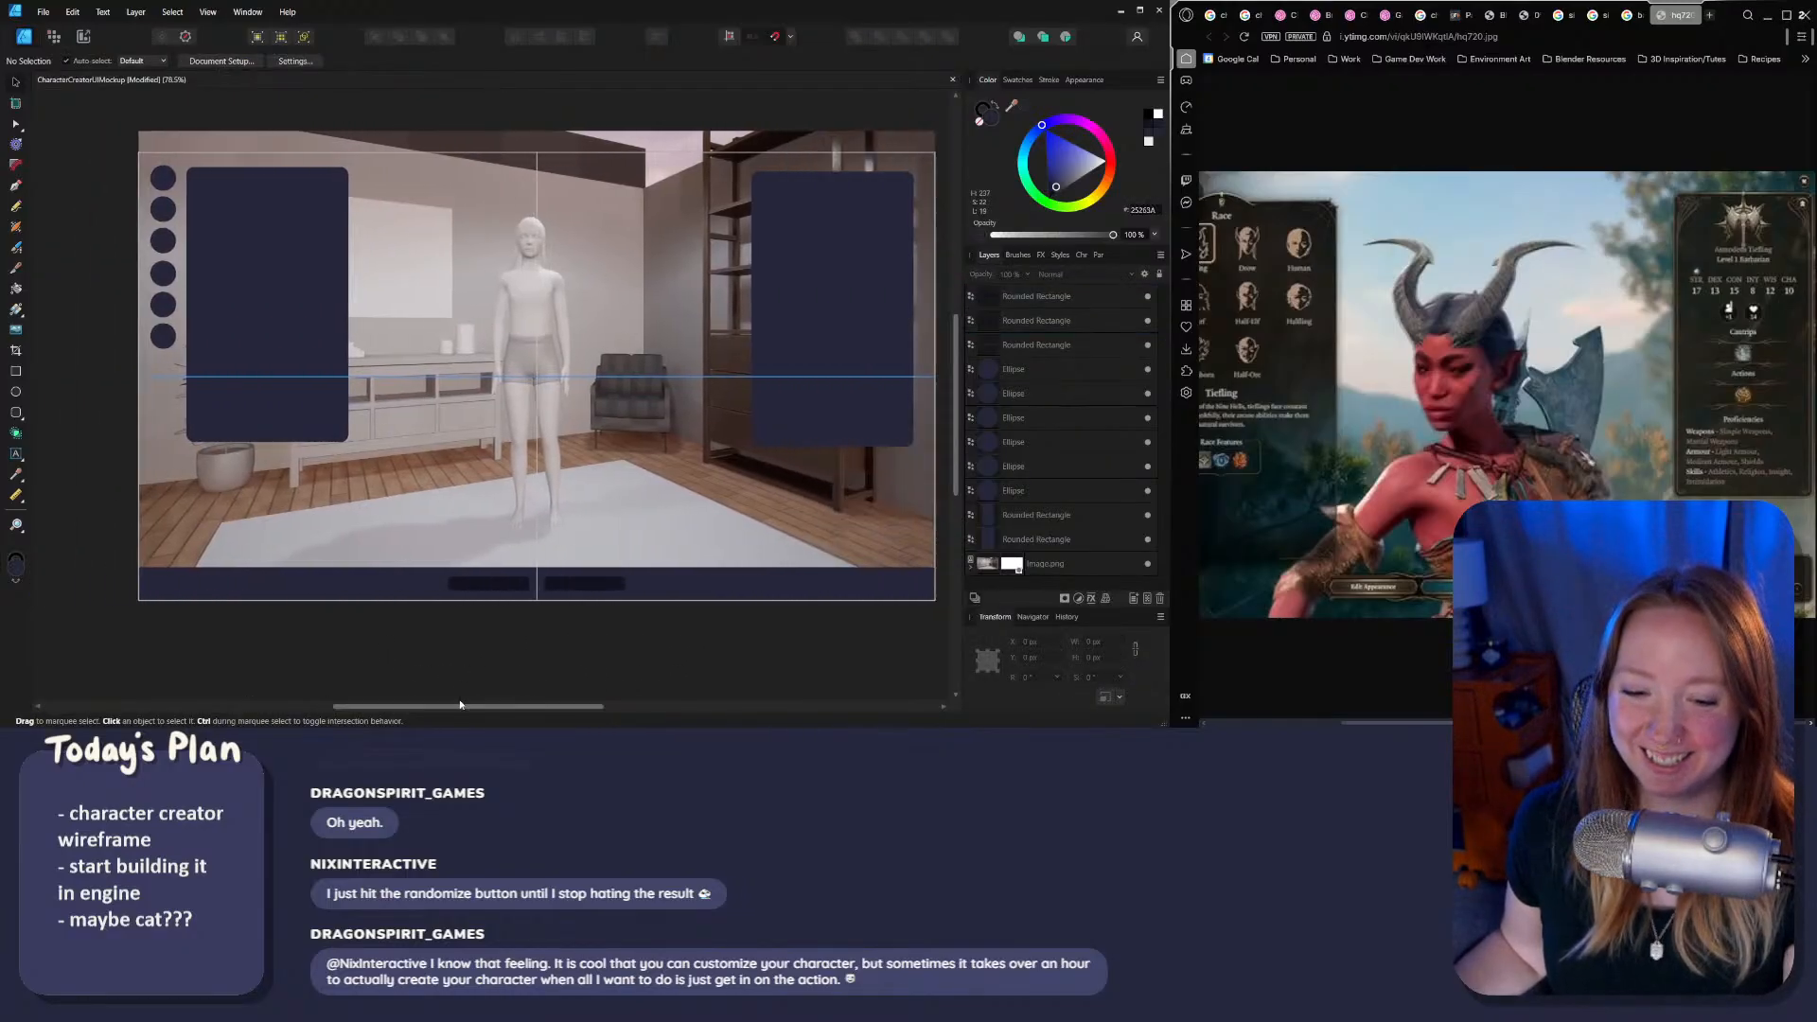
{"action": "scroll", "coordinate": [473, 672], "scroll_direction": "up", "scroll_amount": 2, "text": "ctrl"}
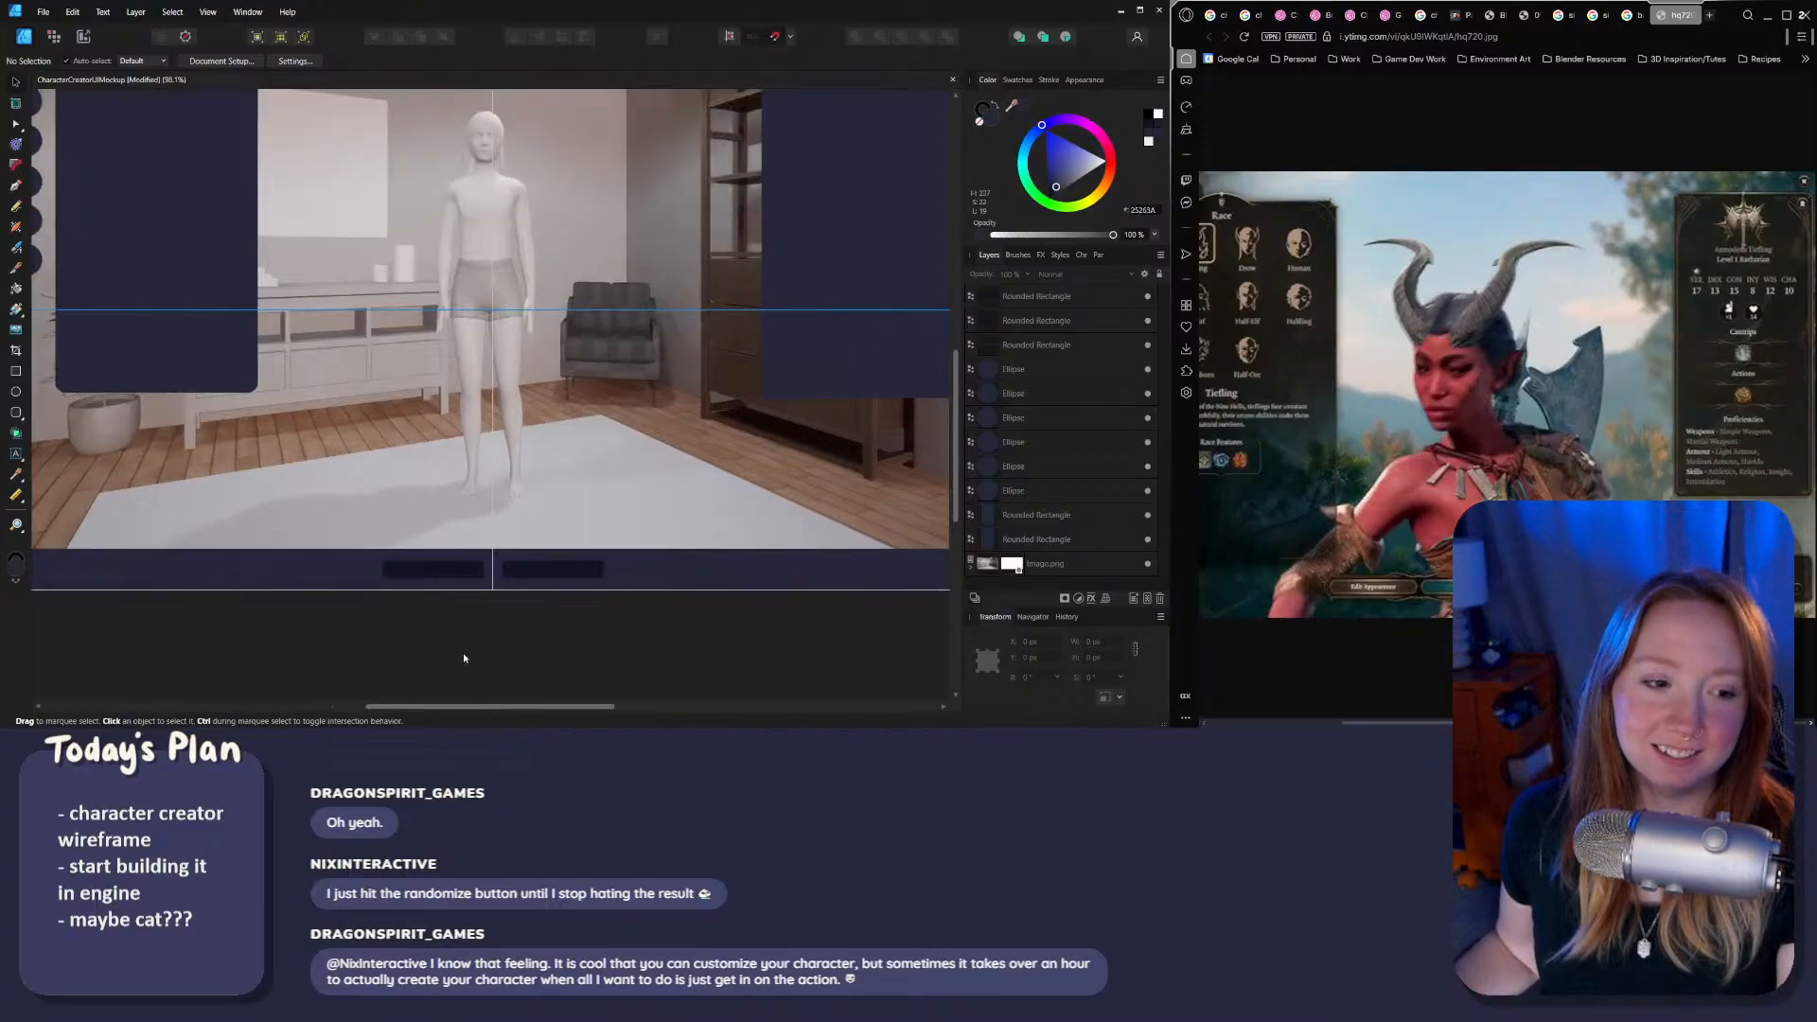
{"action": "scroll", "coordinate": [464, 658], "scroll_direction": "down", "scroll_amount": 2, "text": "ctrl"}
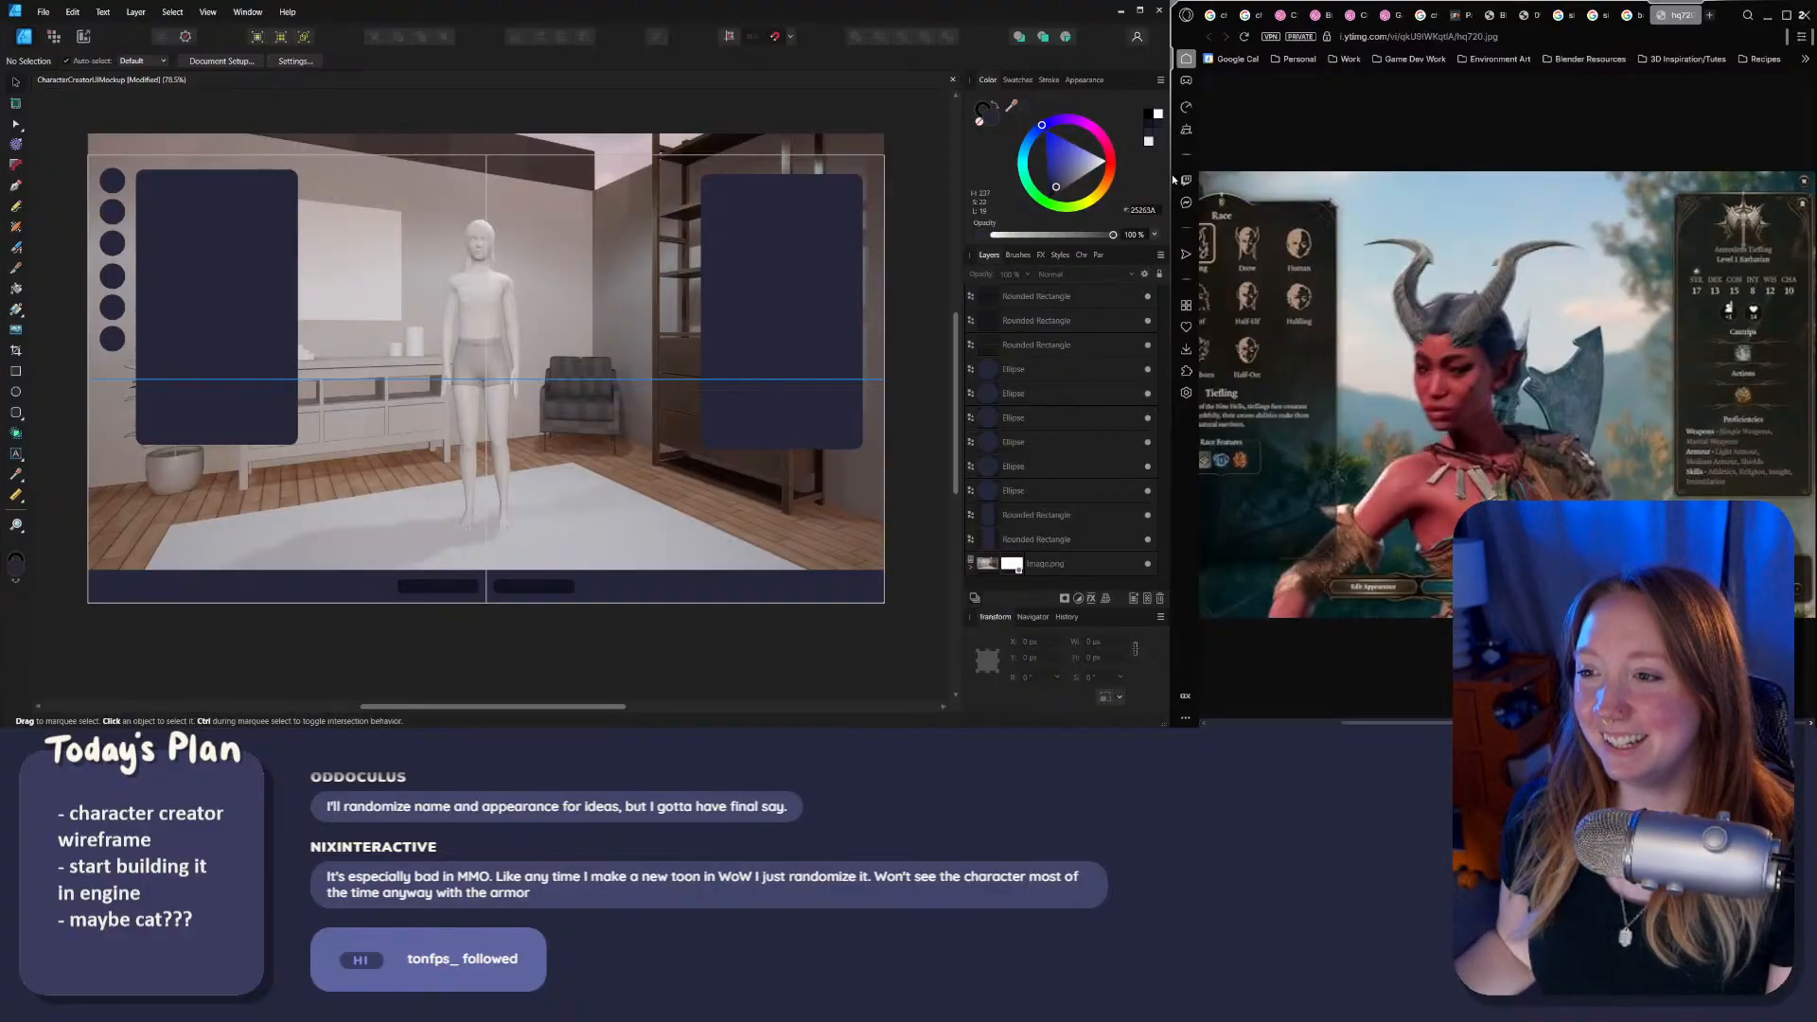
{"action": "left_click_drag", "start_coordinate": [1170, 184], "coordinate": [1169, 190]}
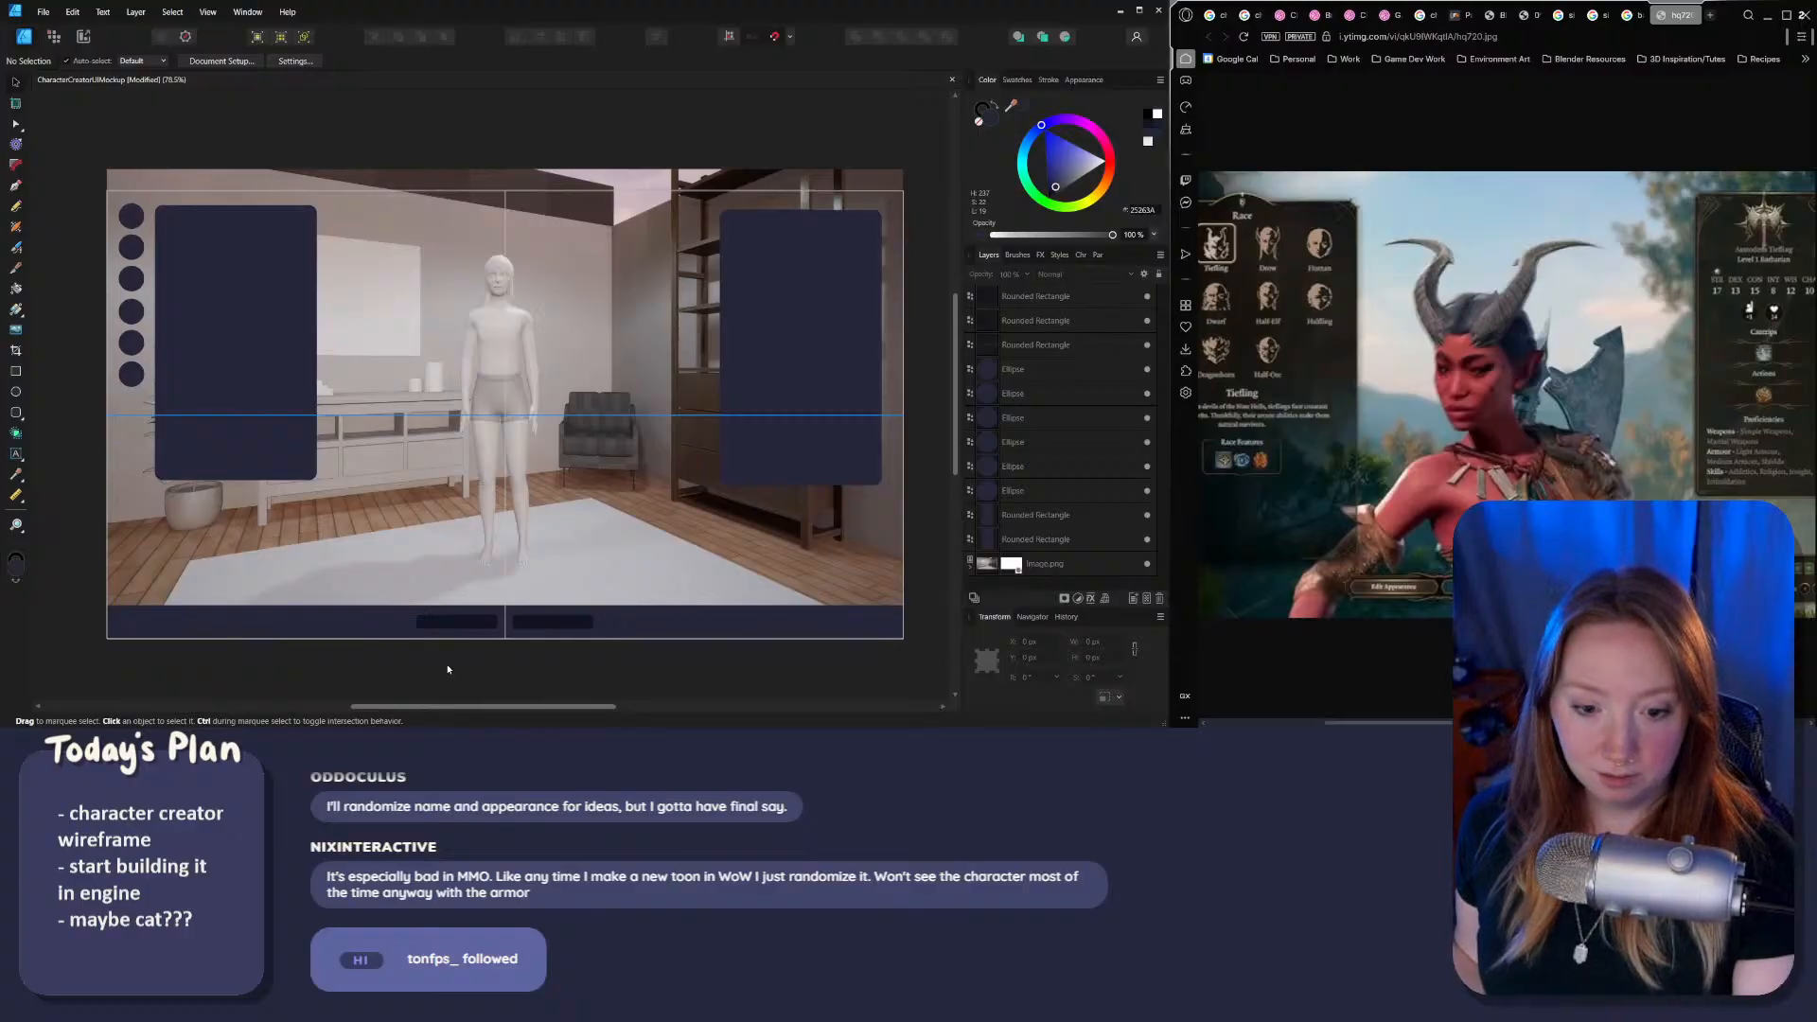
Step: Move the large left panel slightly up and right so its upper edge meets the artboard's upper edge
{"action": "left_click_drag", "start_coordinate": [232, 294], "coordinate": [268, 328]}
{"action": "left_click", "coordinate": [393, 132]}
{"action": "scroll", "coordinate": [384, 328], "scroll_direction": "up", "scroll_amount": 4, "text": "ctrl"}
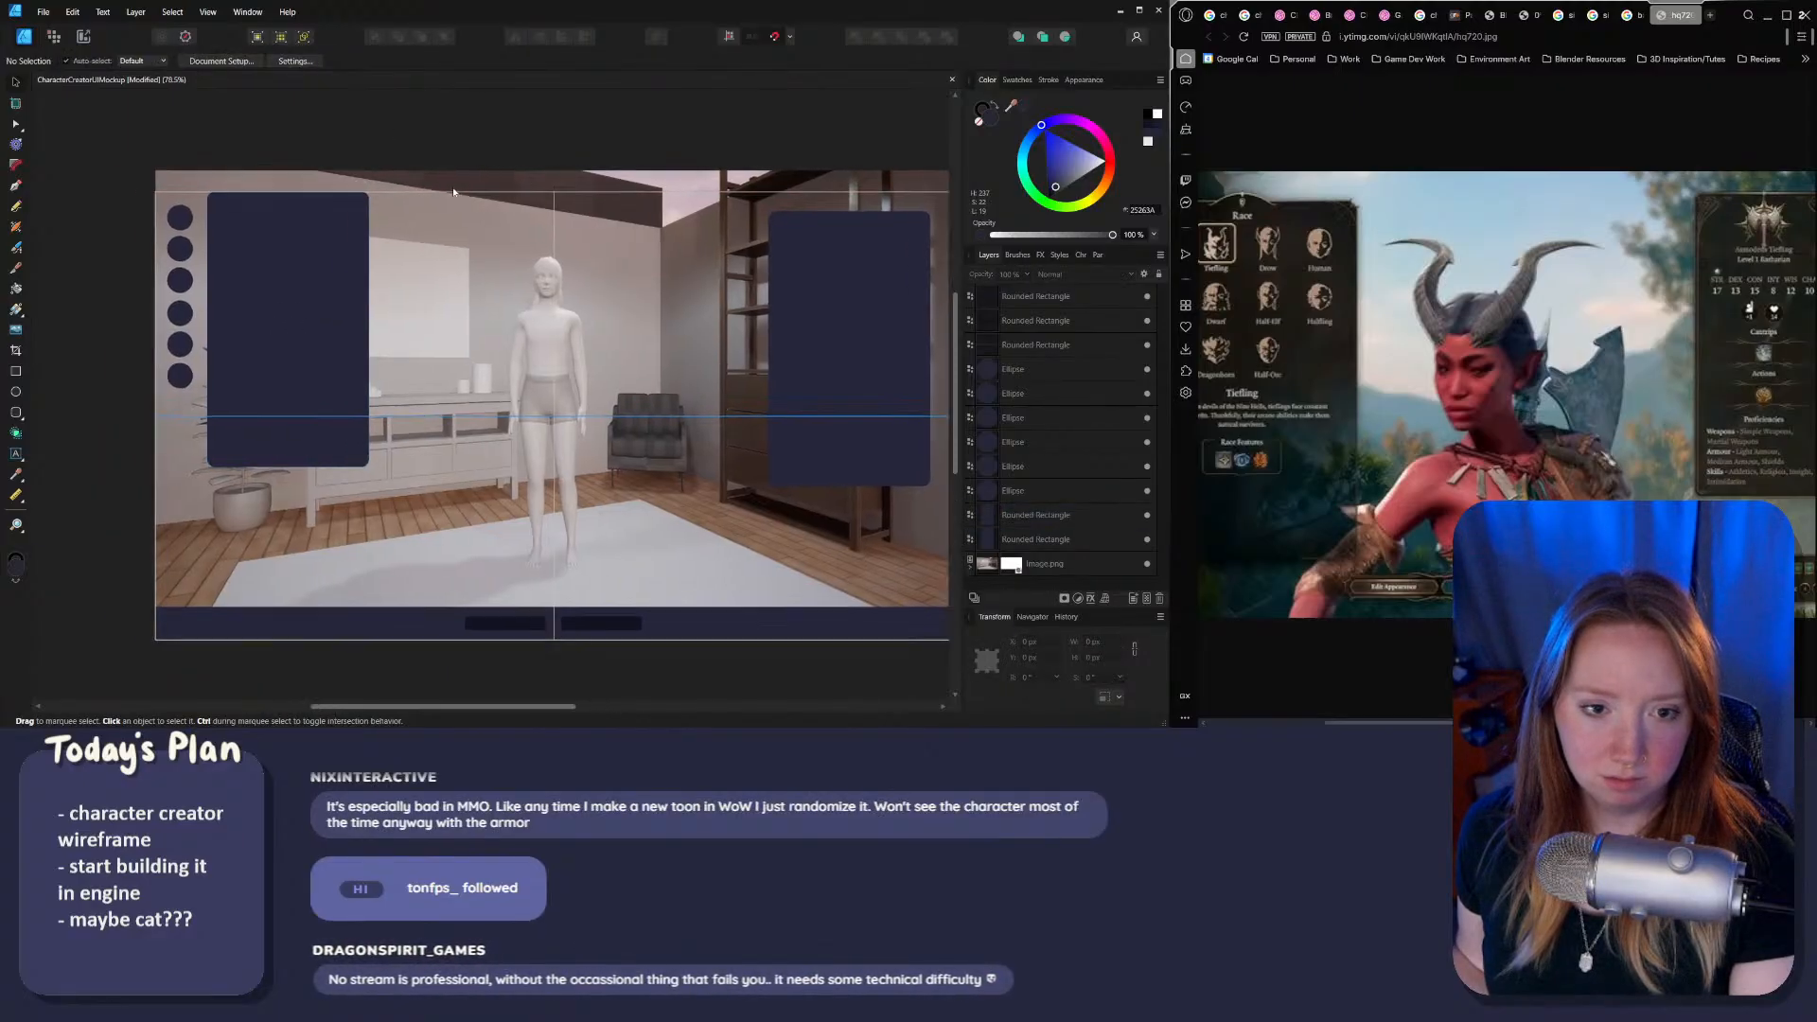
Step: Select the uppermost category circle and review the sections and their options in the Character Creator planning notes
{"action": "left_click", "coordinate": [143, 199]}
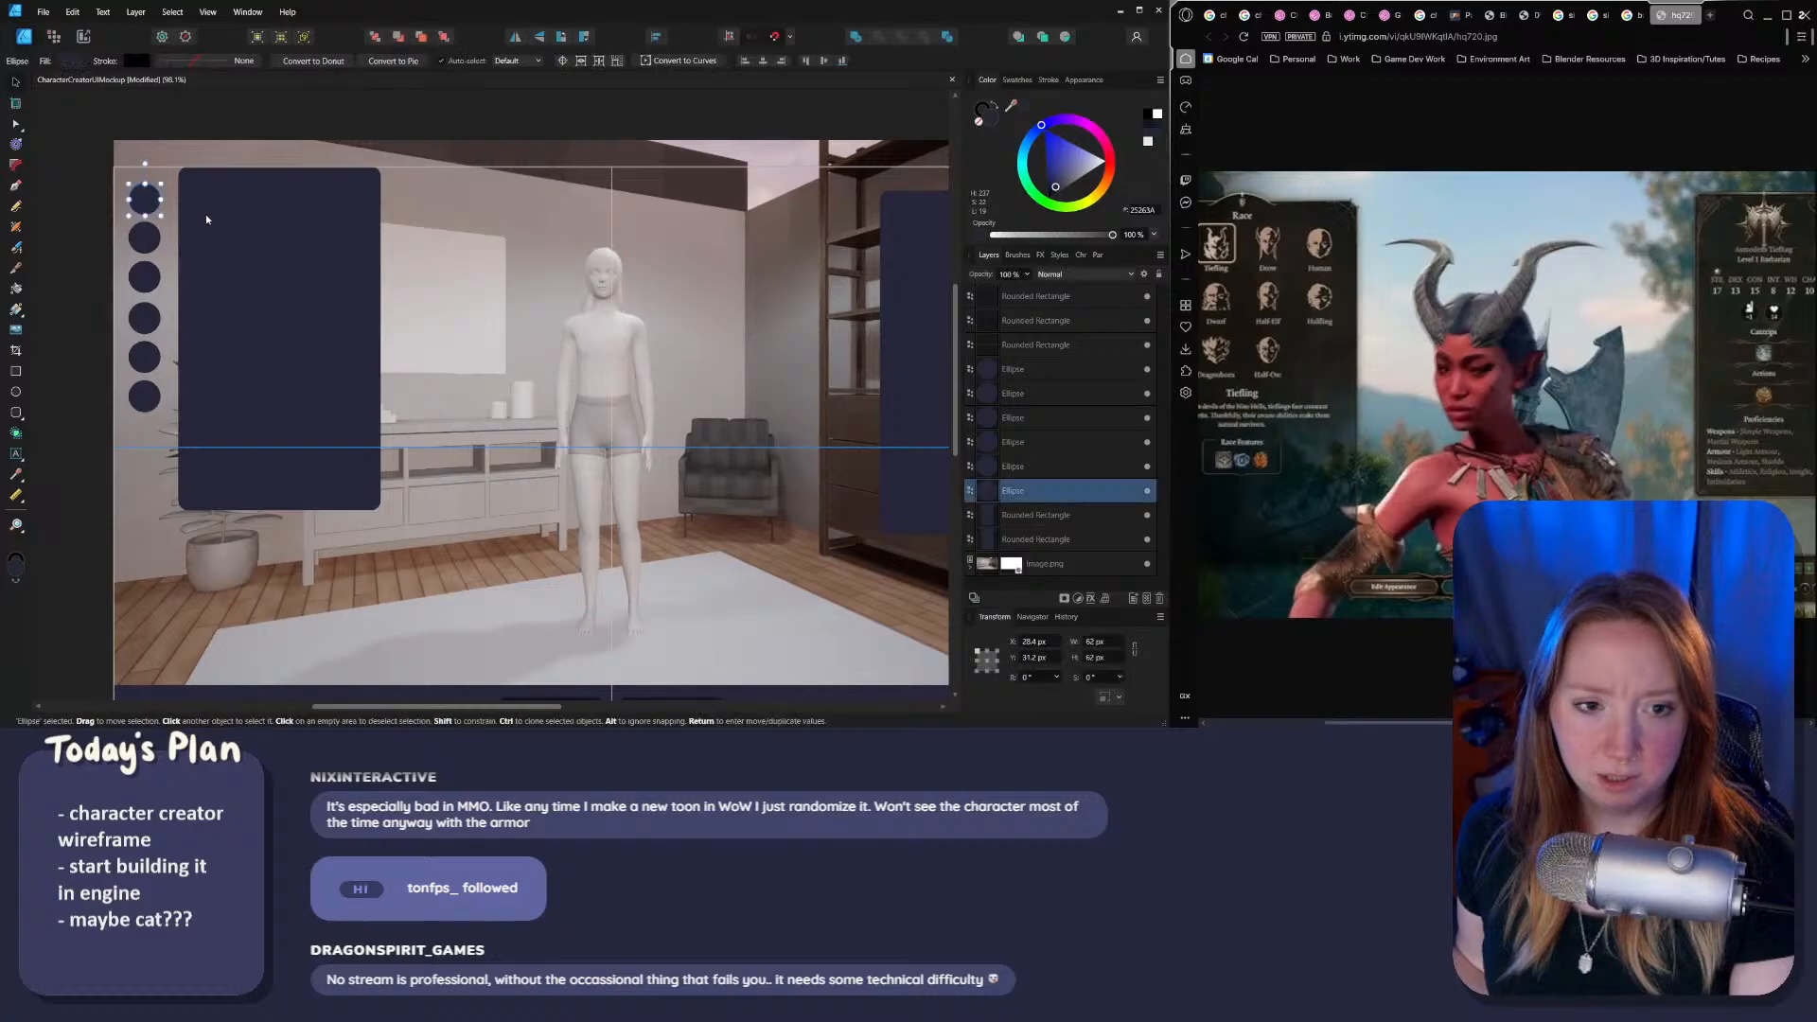
{"action": "scroll", "coordinate": [1252, 268], "scroll_direction": "up", "scroll_amount": 4}
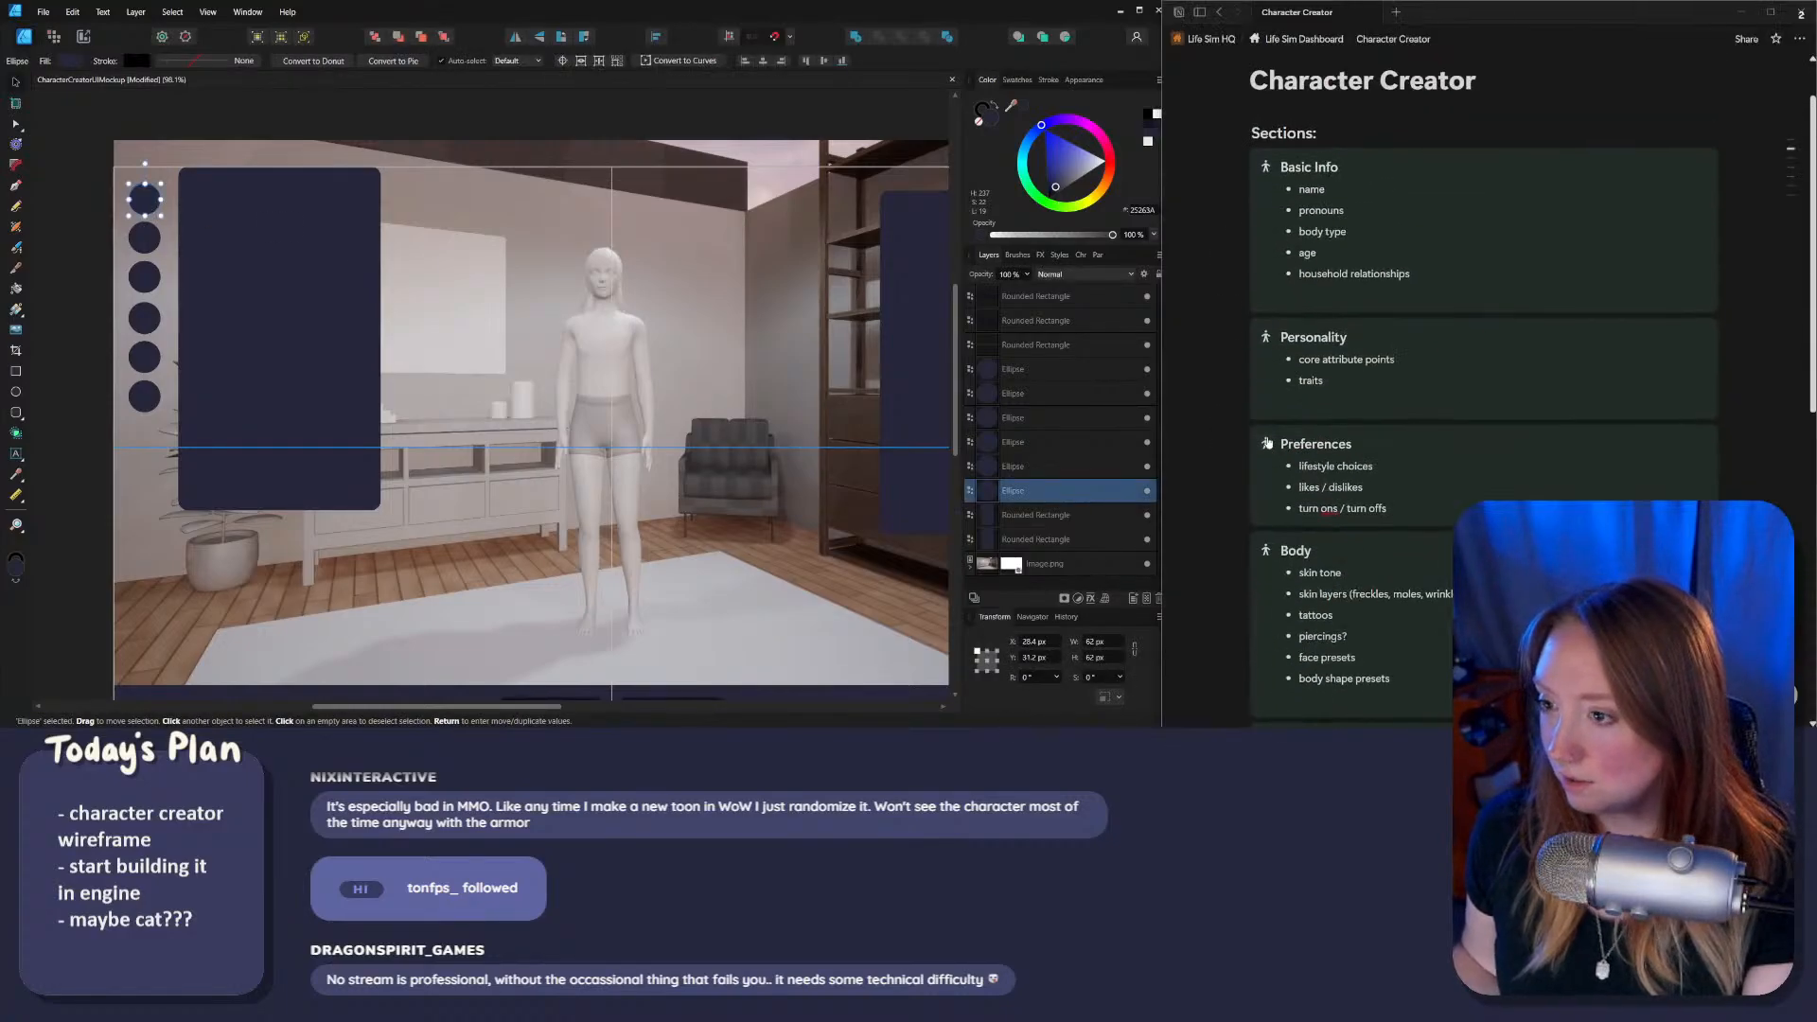
{"action": "scroll", "coordinate": [1277, 265], "scroll_direction": "down", "scroll_amount": 3}
{"action": "scroll", "coordinate": [1310, 258], "scroll_direction": "up", "scroll_amount": 4}
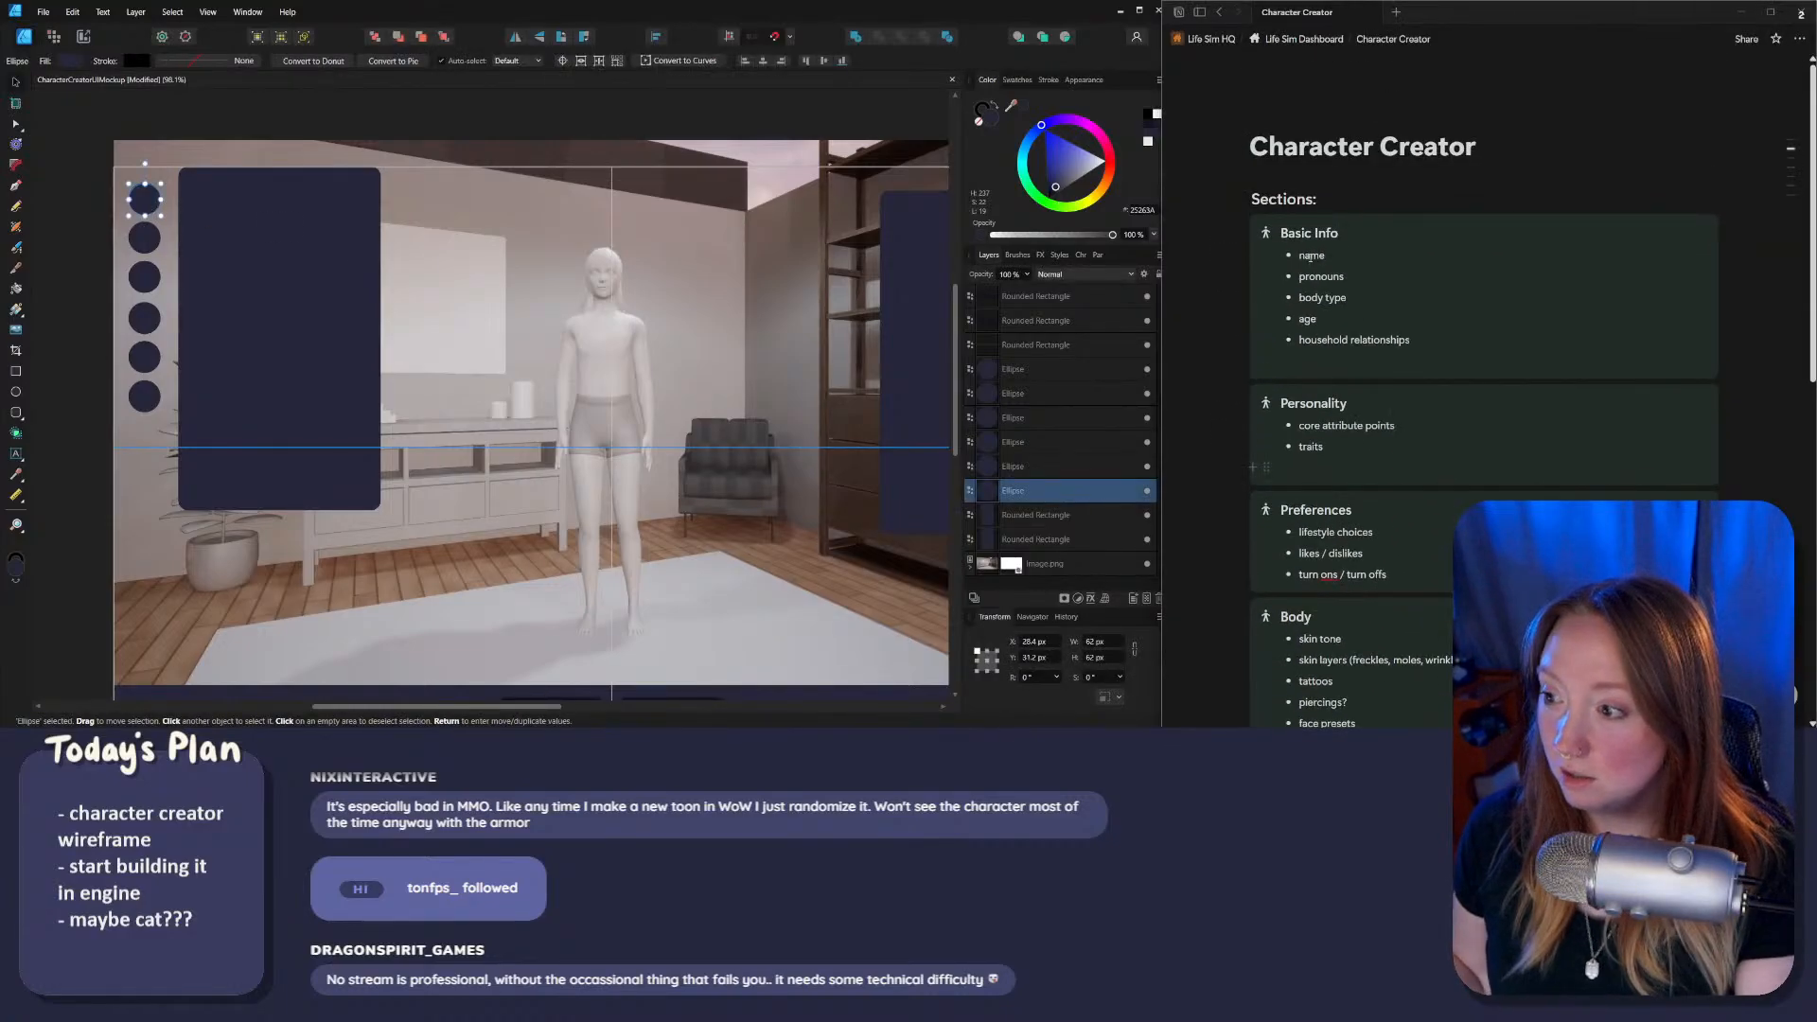
{"action": "scroll", "coordinate": [1407, 236], "scroll_direction": "down", "scroll_amount": 3}
{"action": "scroll", "coordinate": [1363, 296], "scroll_direction": "up", "scroll_amount": 3}
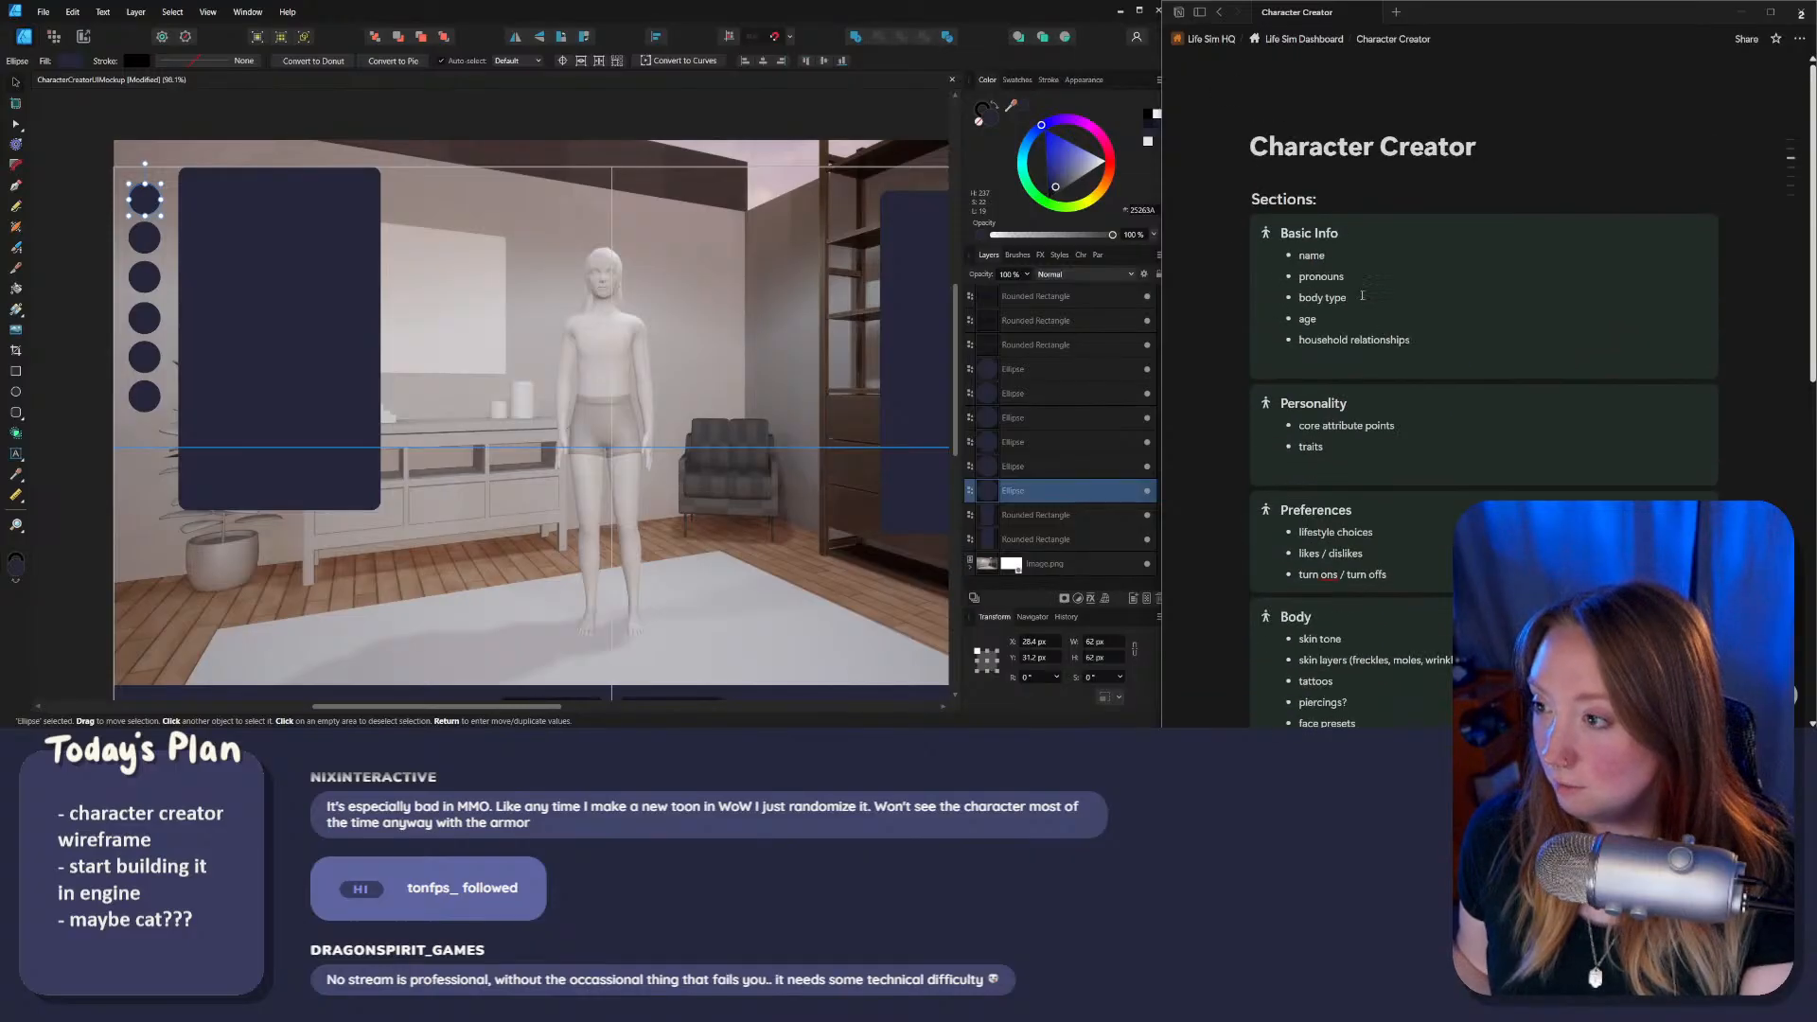
{"action": "scroll", "coordinate": [1344, 170], "scroll_direction": "down", "scroll_amount": 2}
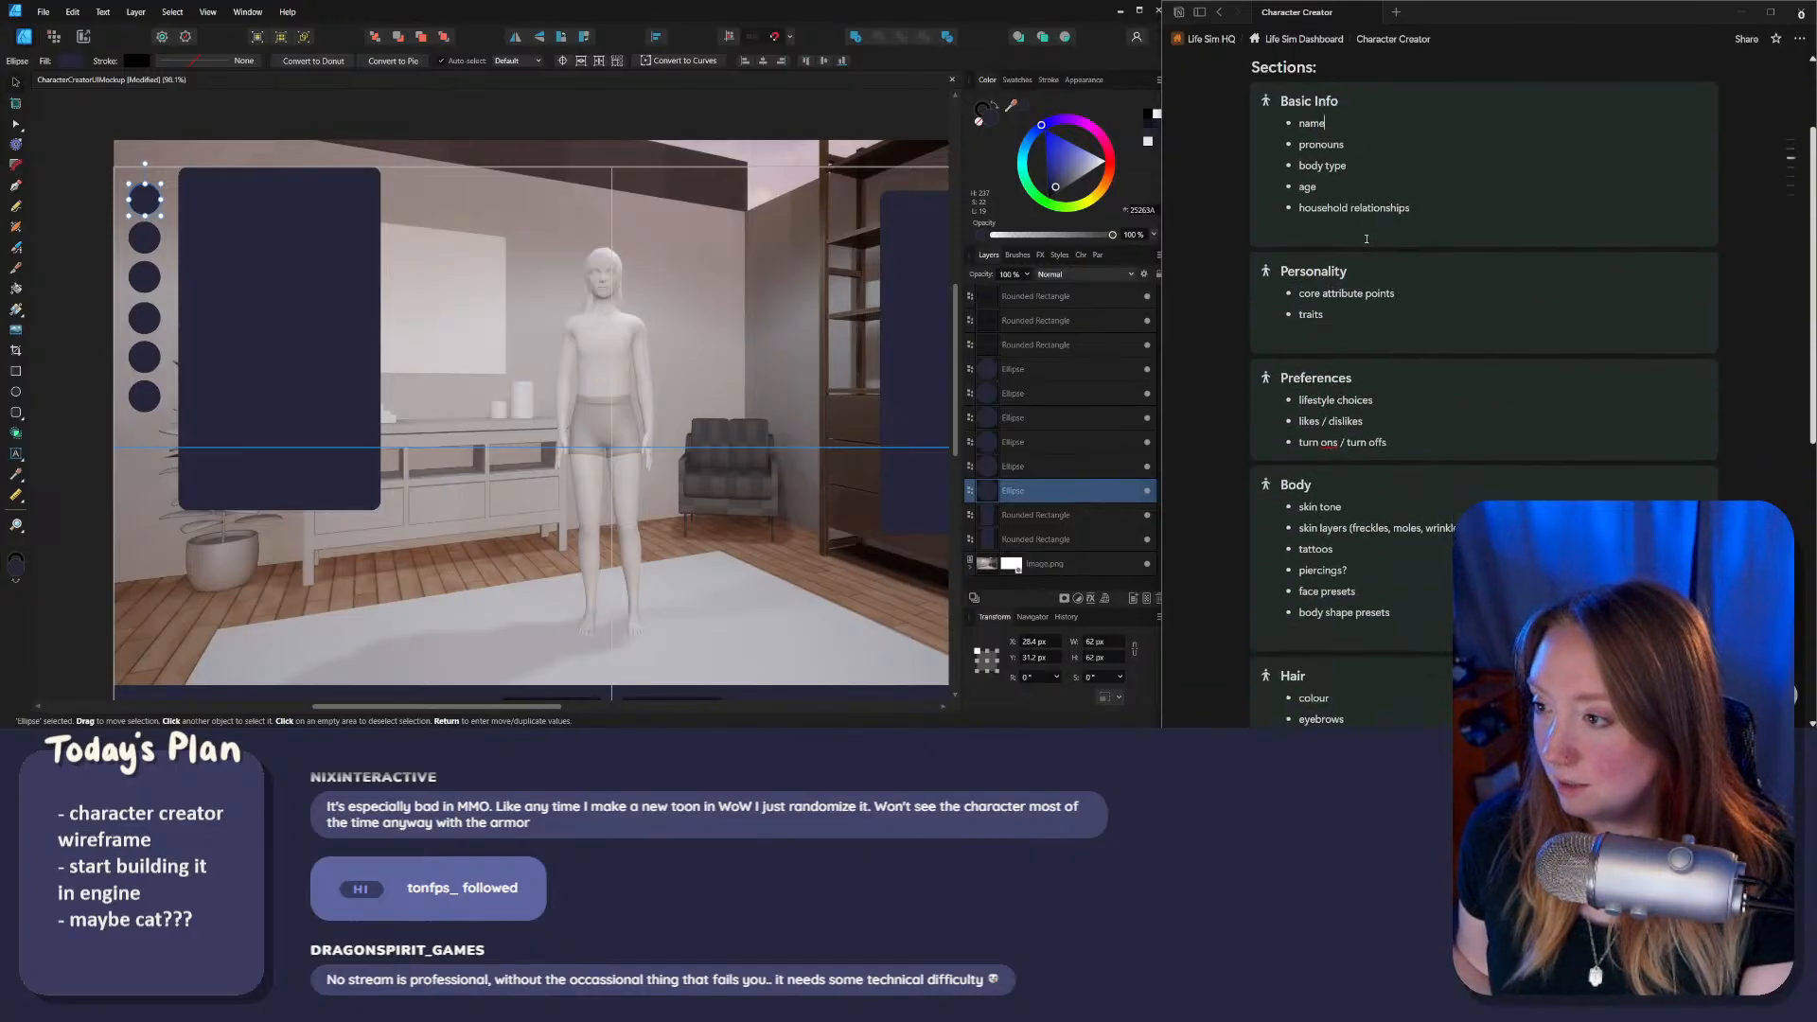
{"action": "left_click", "coordinate": [1359, 289]}
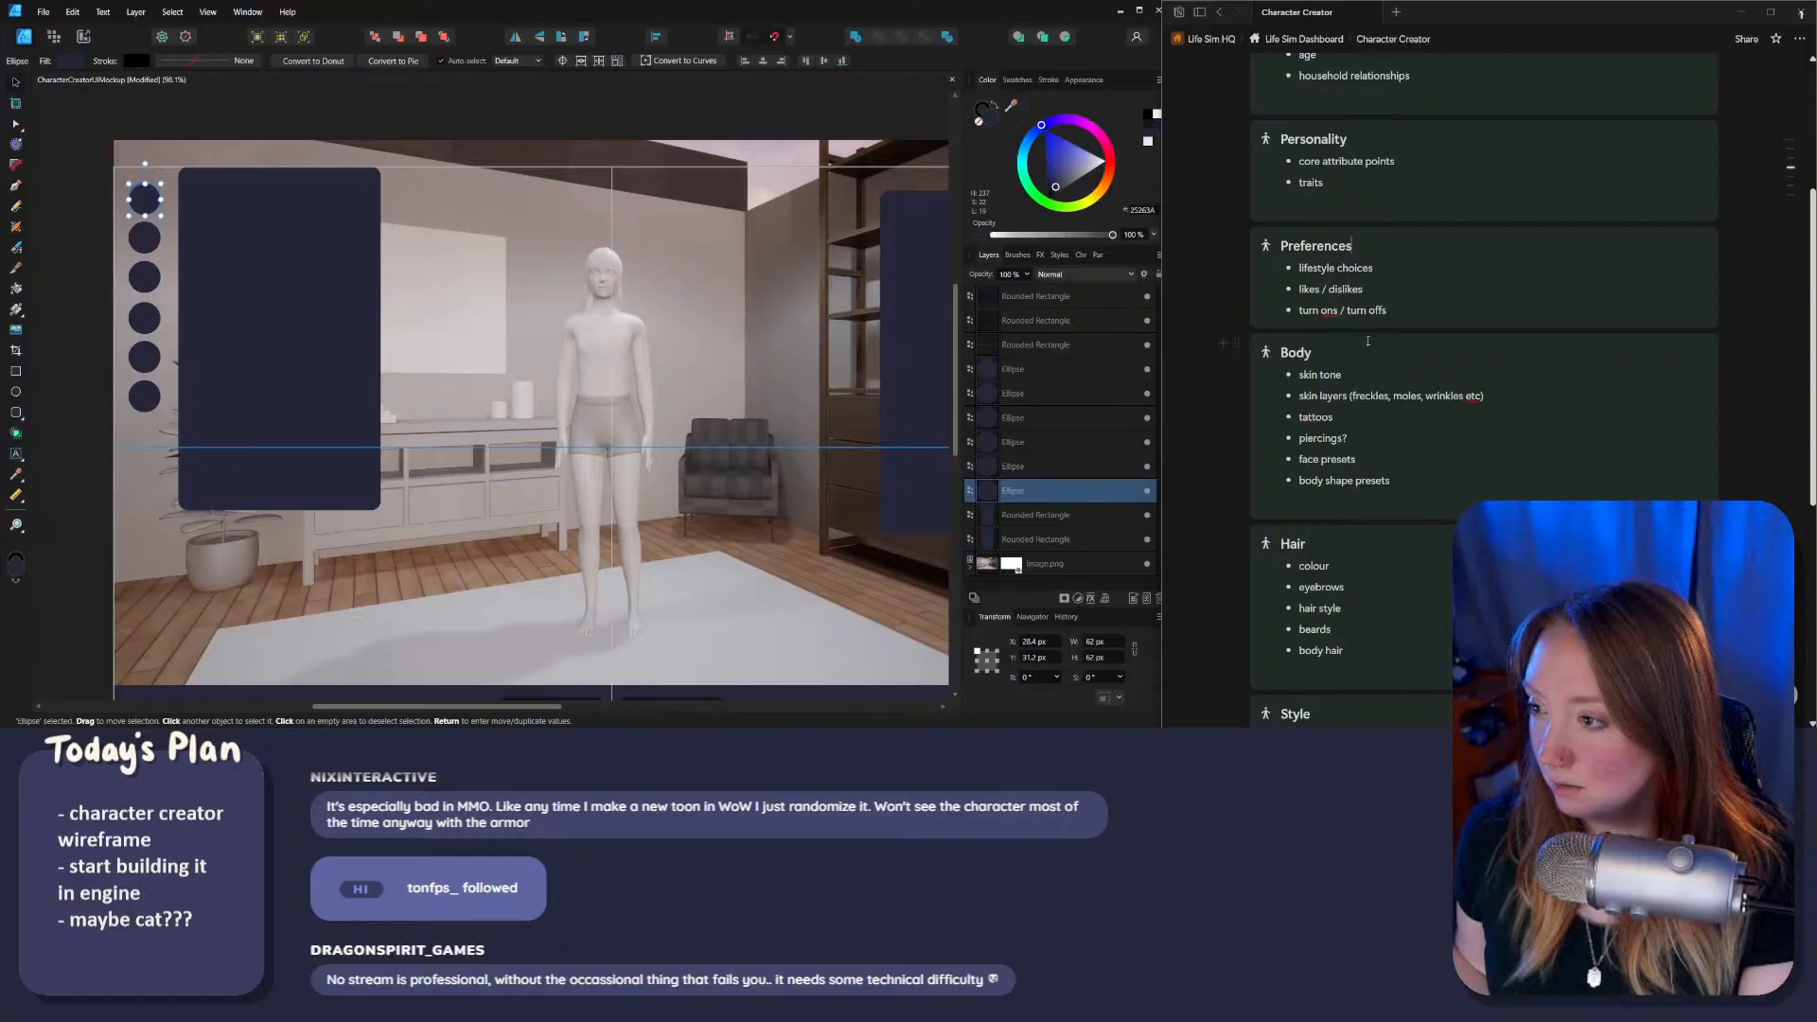
Step: Prefix the first three section headings in the notes, Basic Info, Personality and Preferences, with the numbers 1., 2. and 3
{"action": "scroll", "coordinate": [1378, 385], "scroll_direction": "down", "scroll_amount": 2}
{"action": "scroll", "coordinate": [1315, 376], "scroll_direction": "up", "scroll_amount": 4}
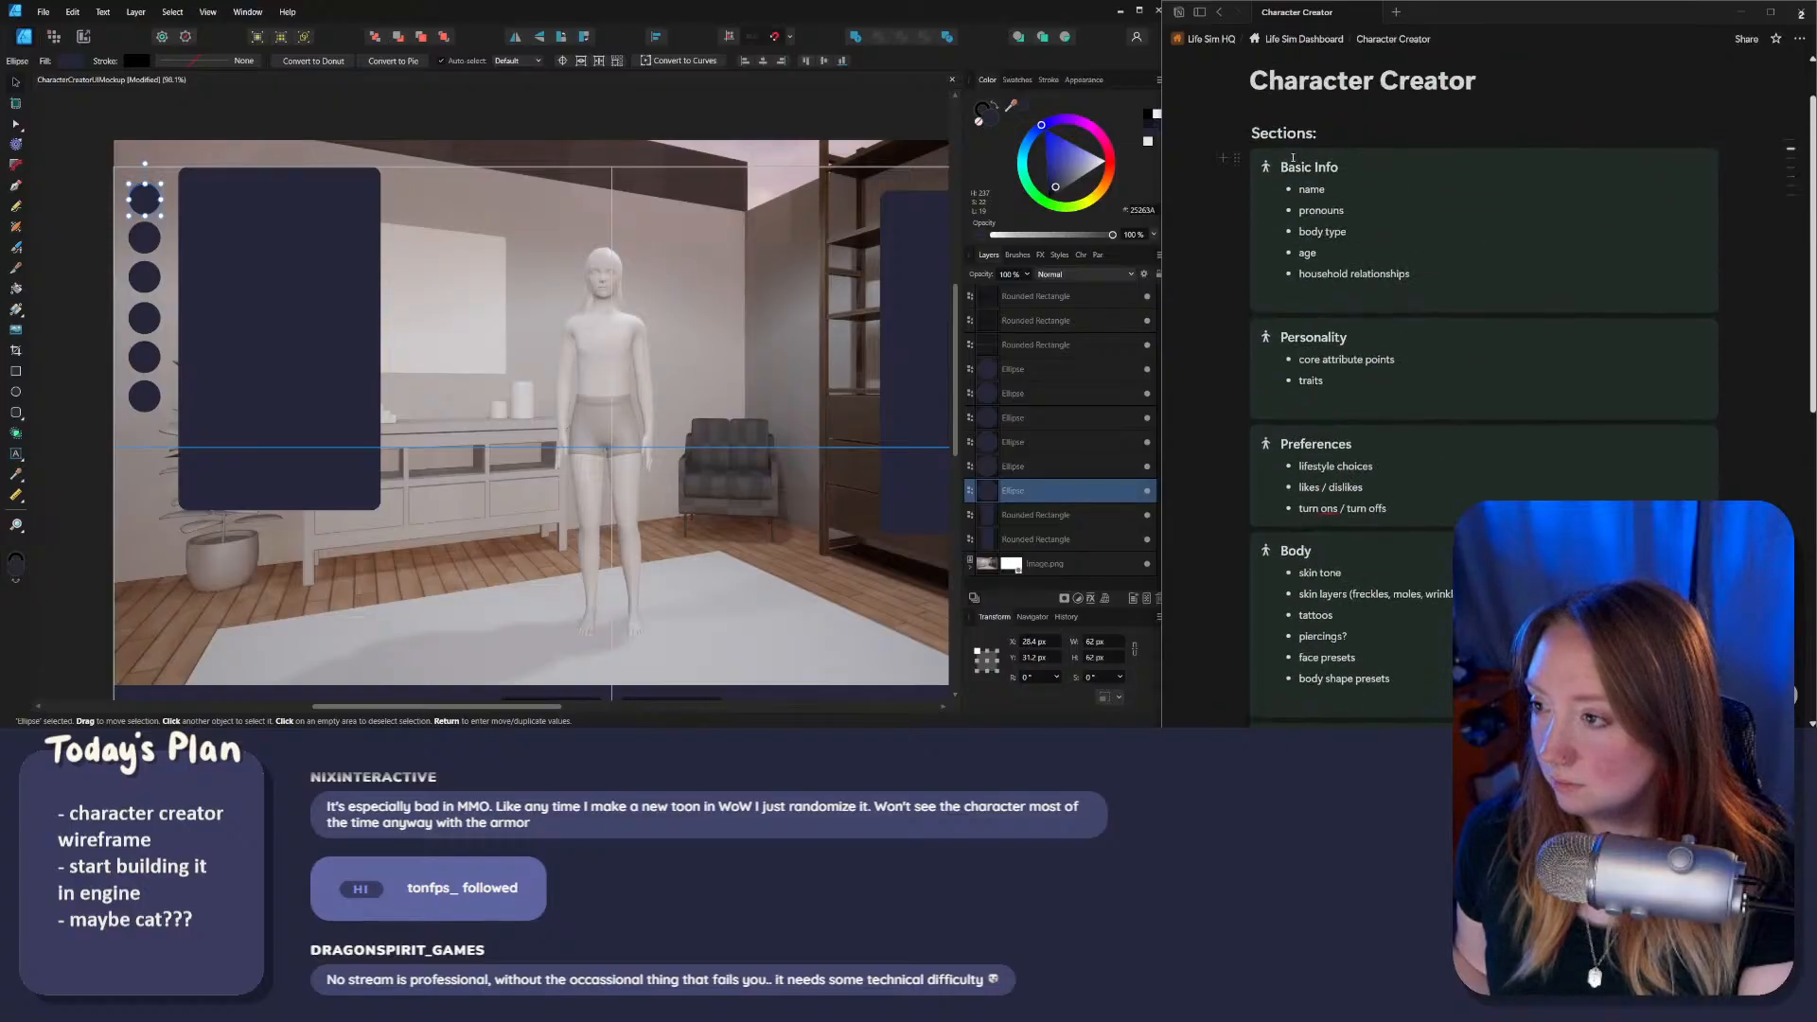
{"action": "left_click", "coordinate": [1284, 168]}
{"action": "type", "text": "1."}
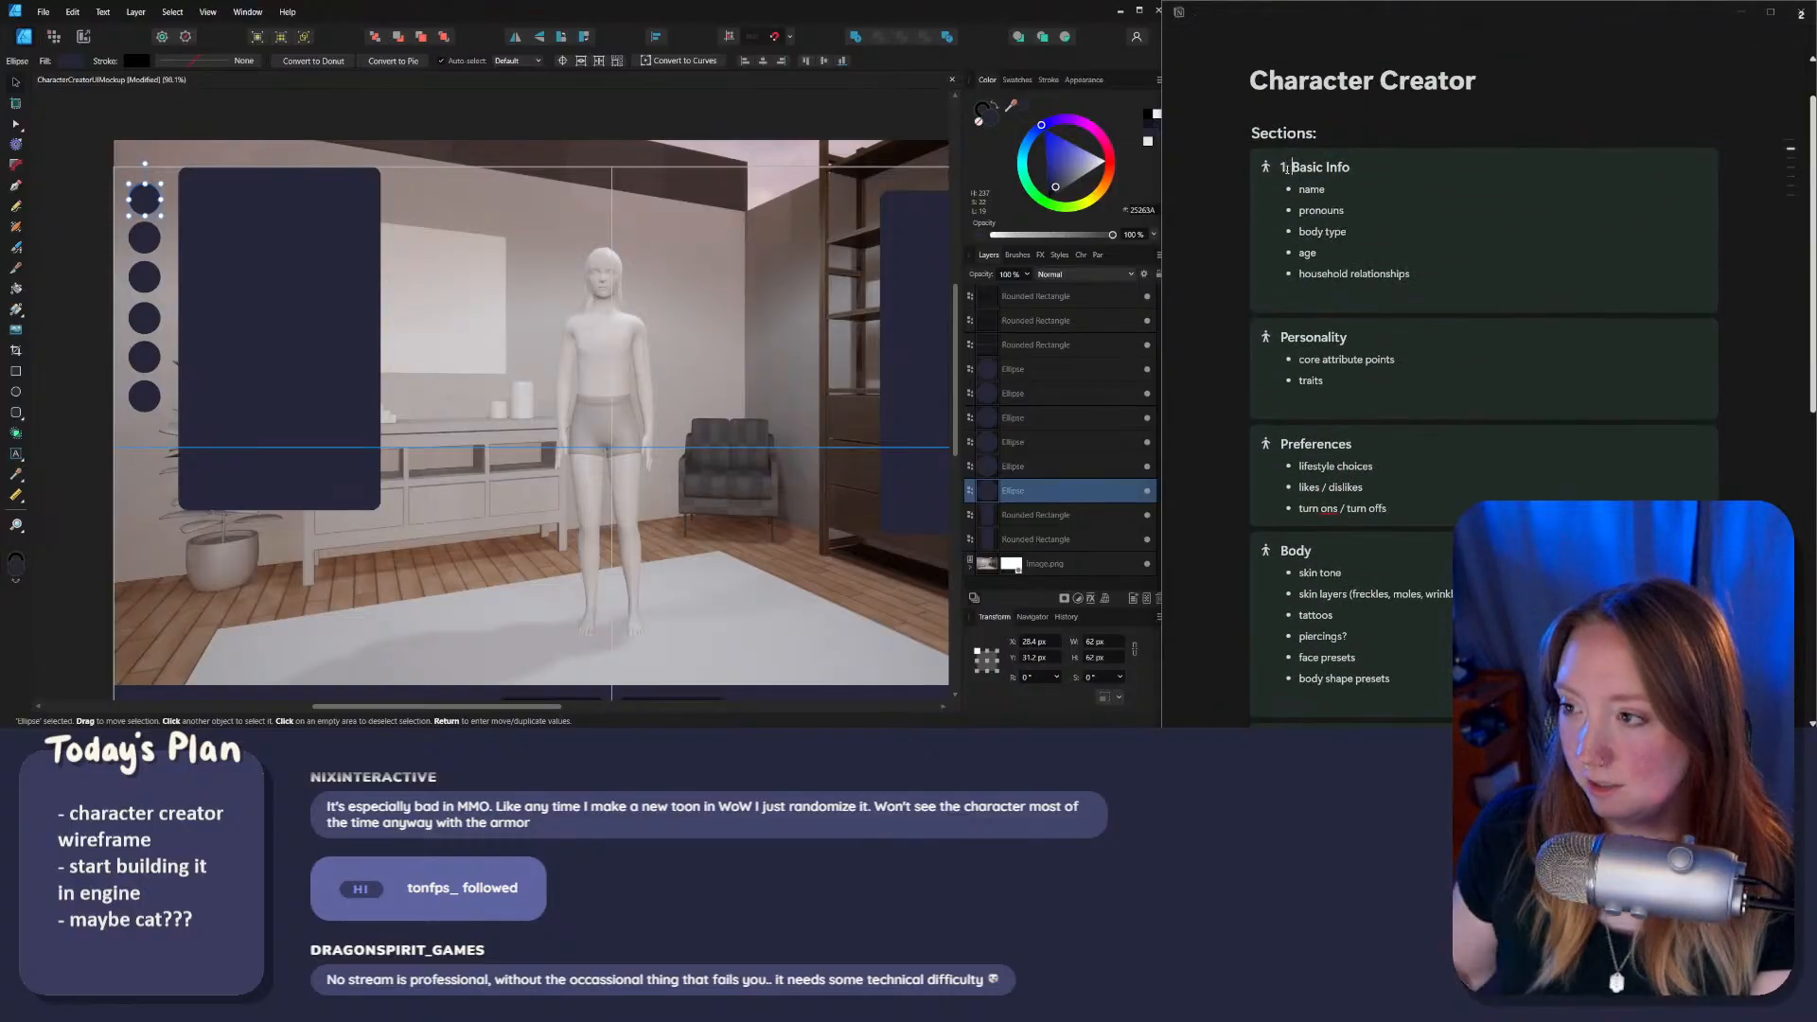
{"action": "left_click", "coordinate": [1281, 338]}
{"action": "type", "text": "2."}
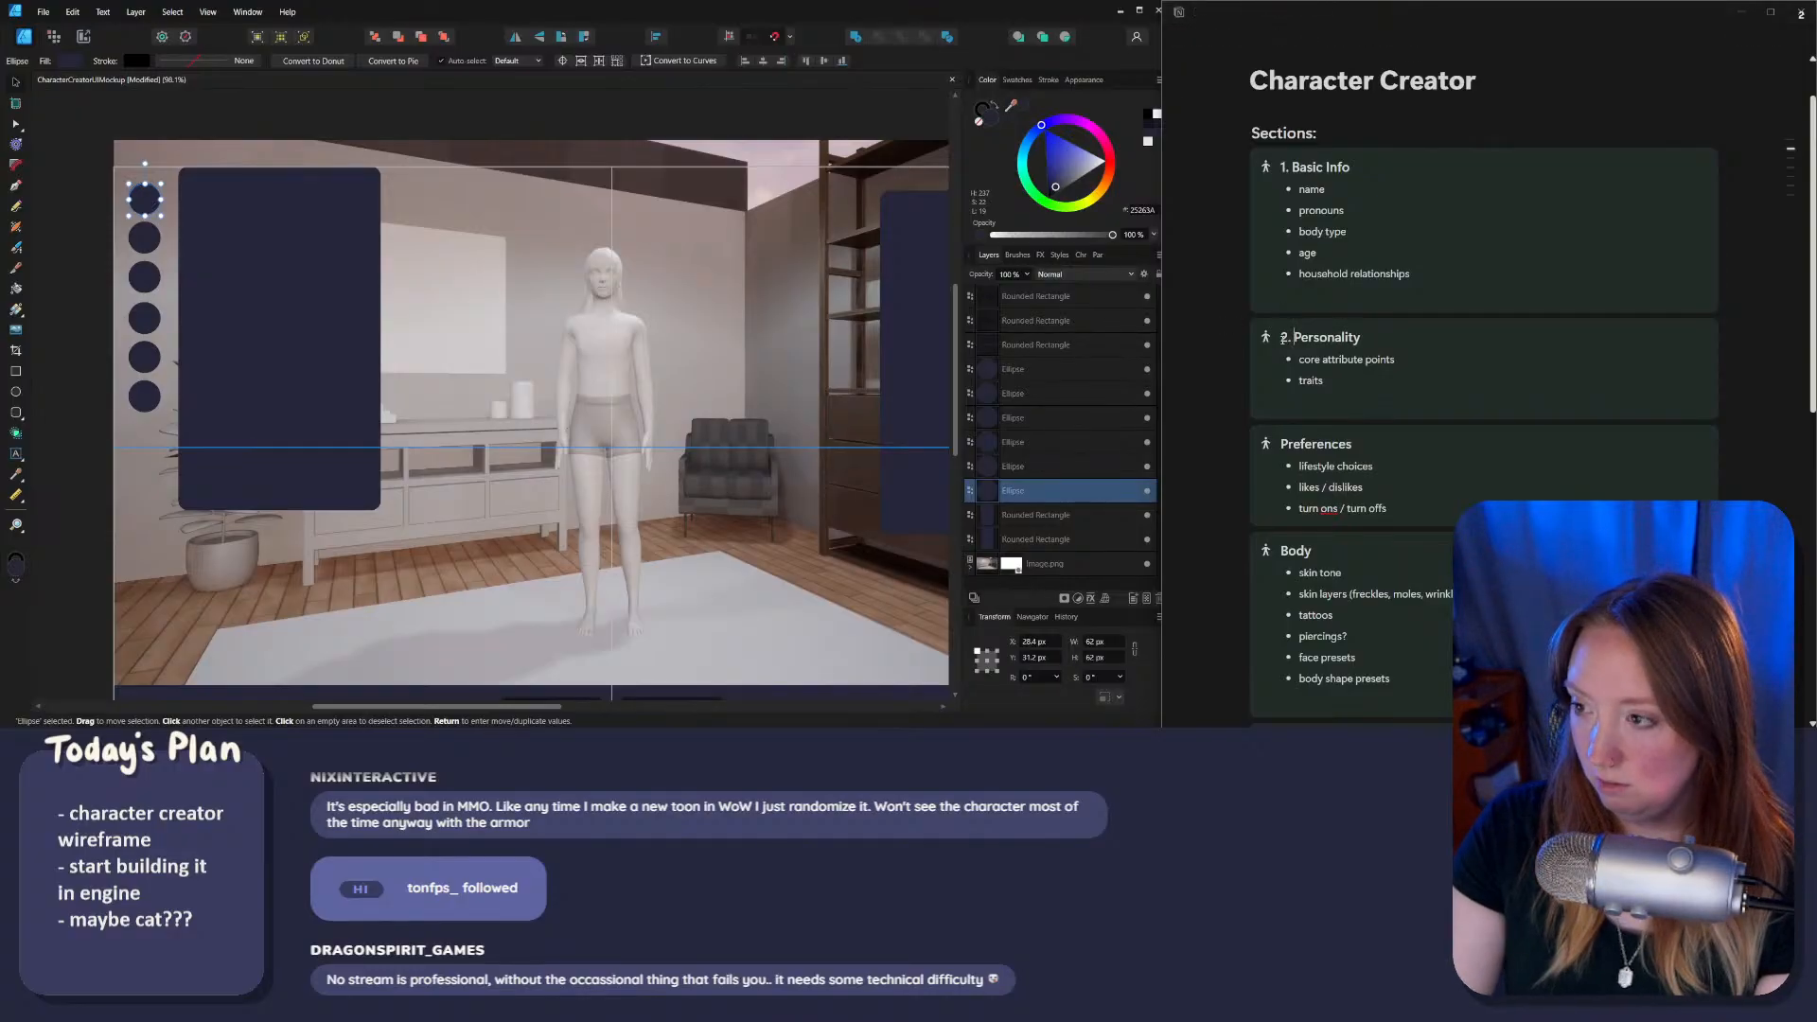
{"action": "left_click", "coordinate": [1281, 444]}
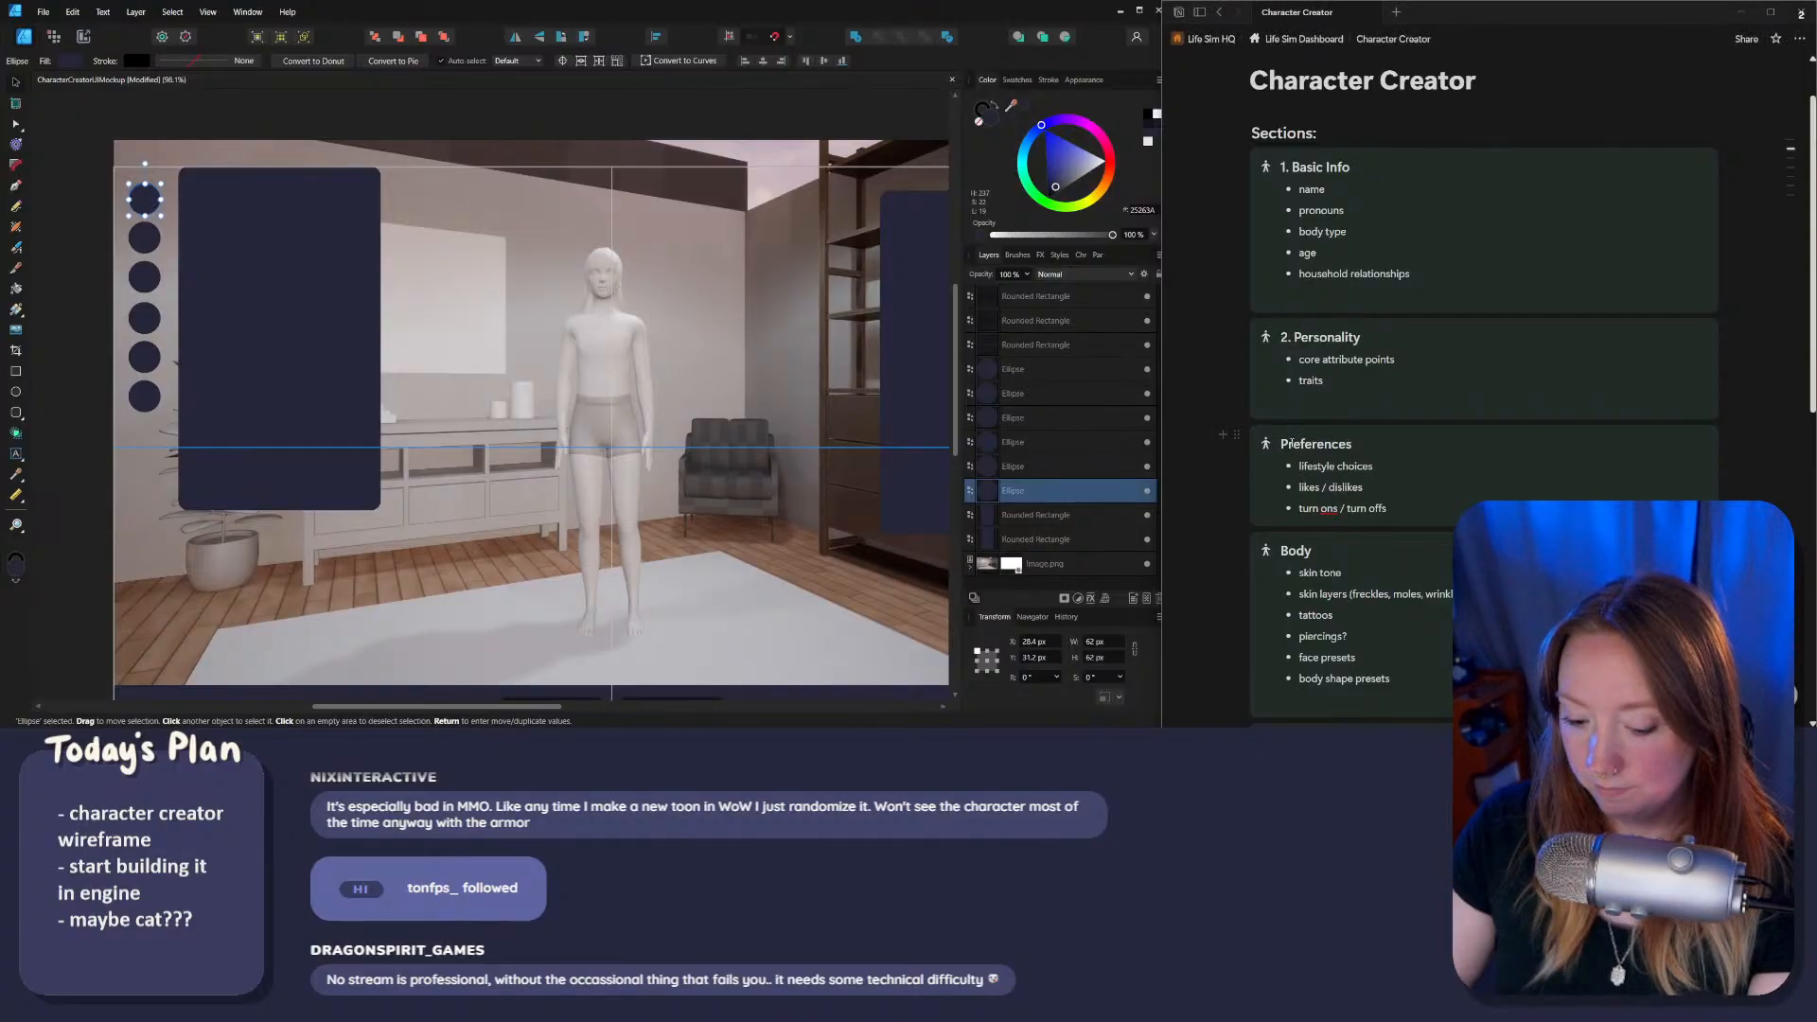
{"action": "type", "text": "3."}
Step: Prefix the Body, Hair and Style section headings with the numbers 4., 5. and 6
{"action": "scroll", "coordinate": [1269, 481], "scroll_direction": "down", "scroll_amount": 3}
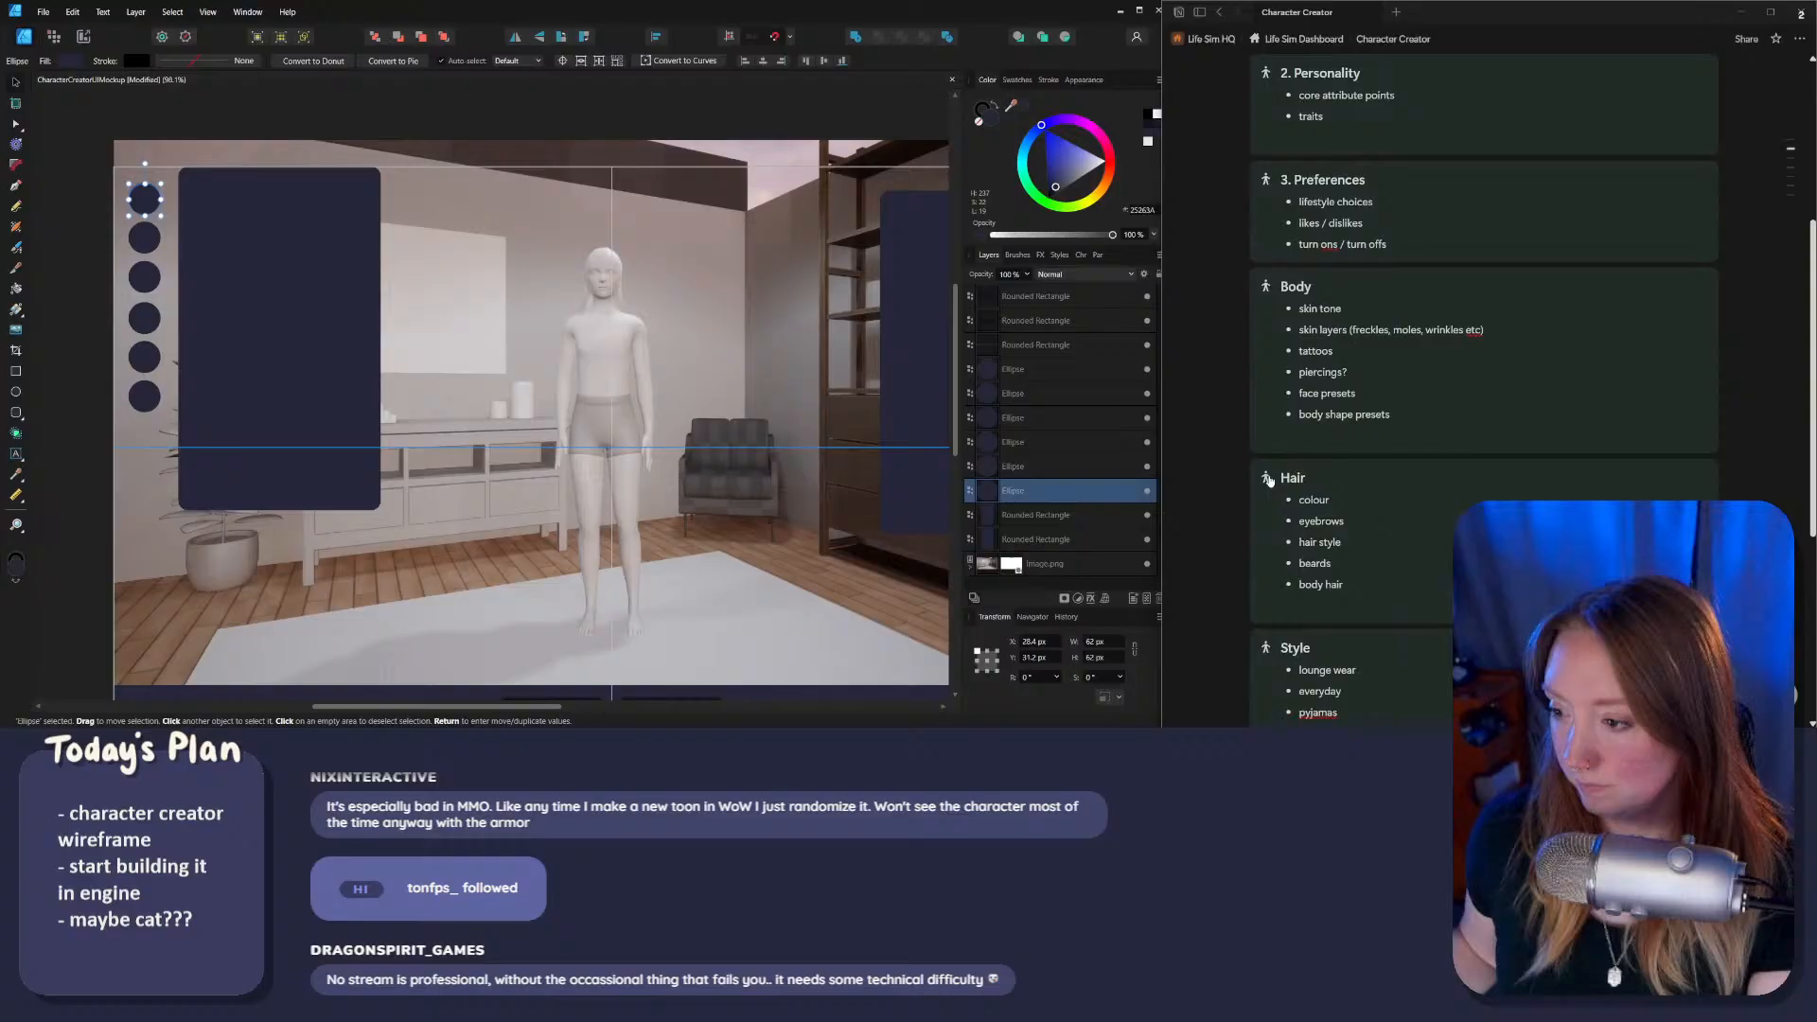
{"action": "left_click", "coordinate": [1277, 287]}
{"action": "left_click", "coordinate": [1293, 288]}
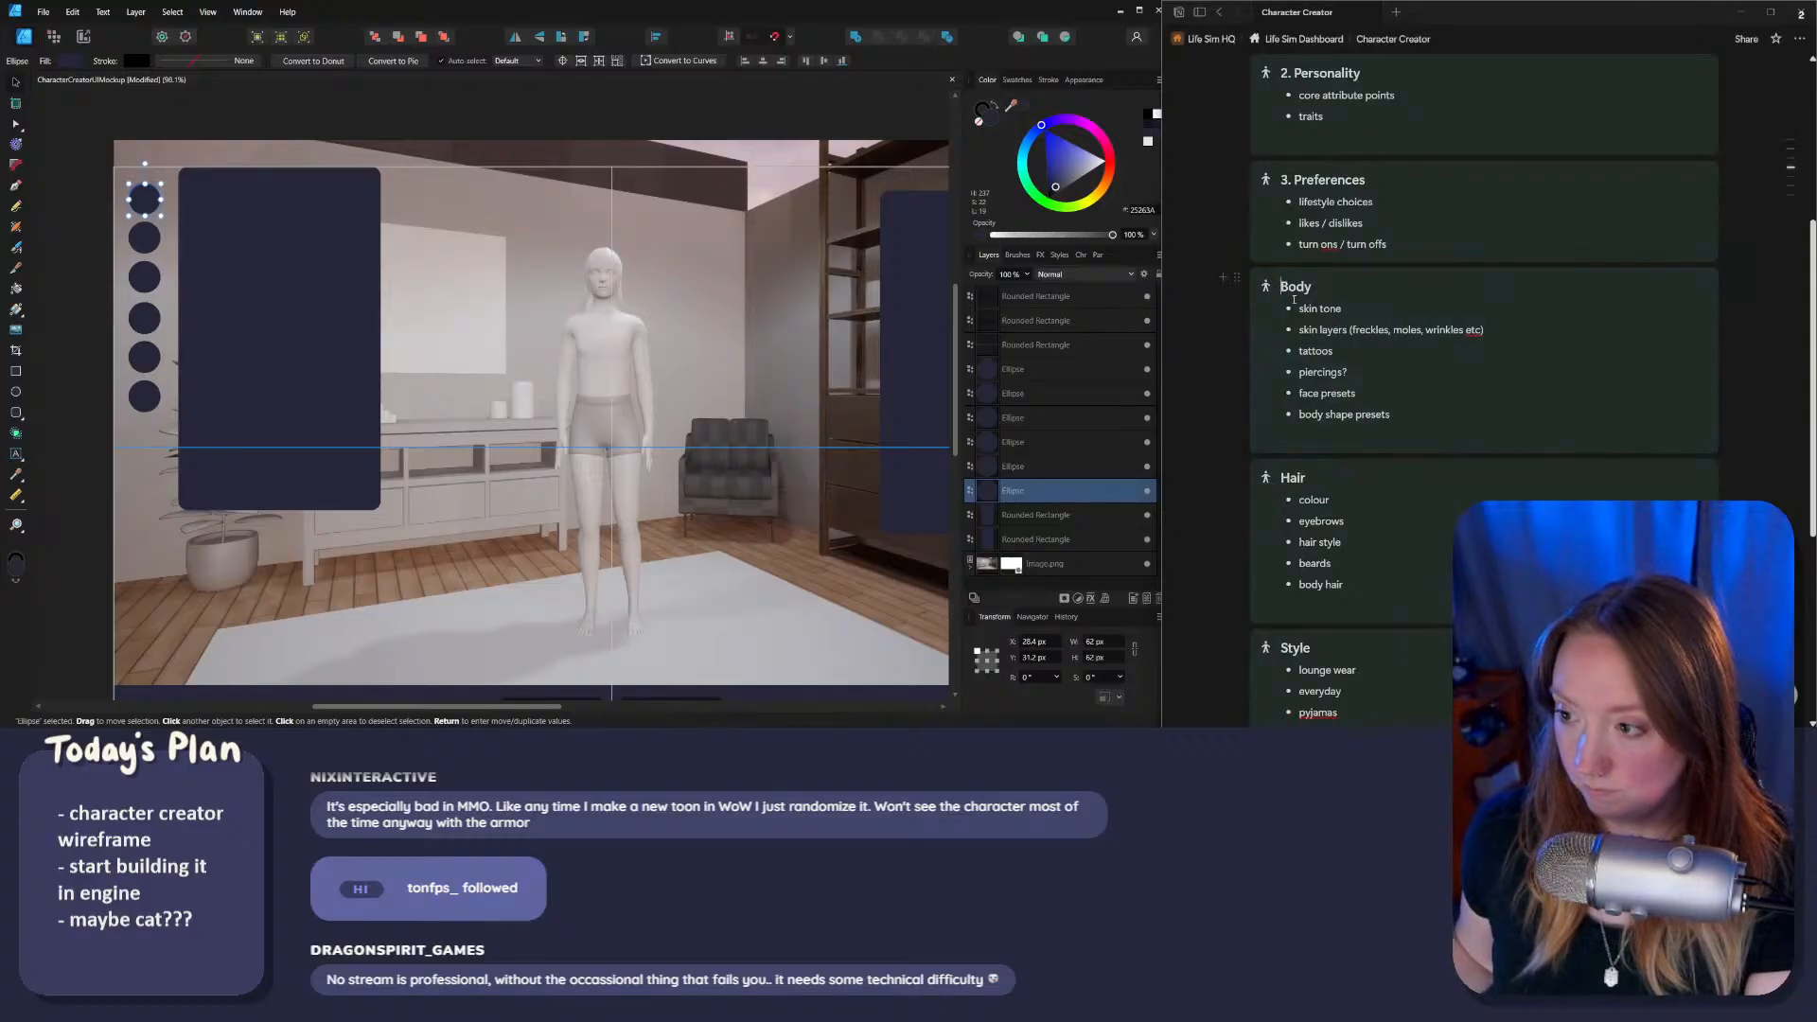
{"action": "type", "text": "4."}
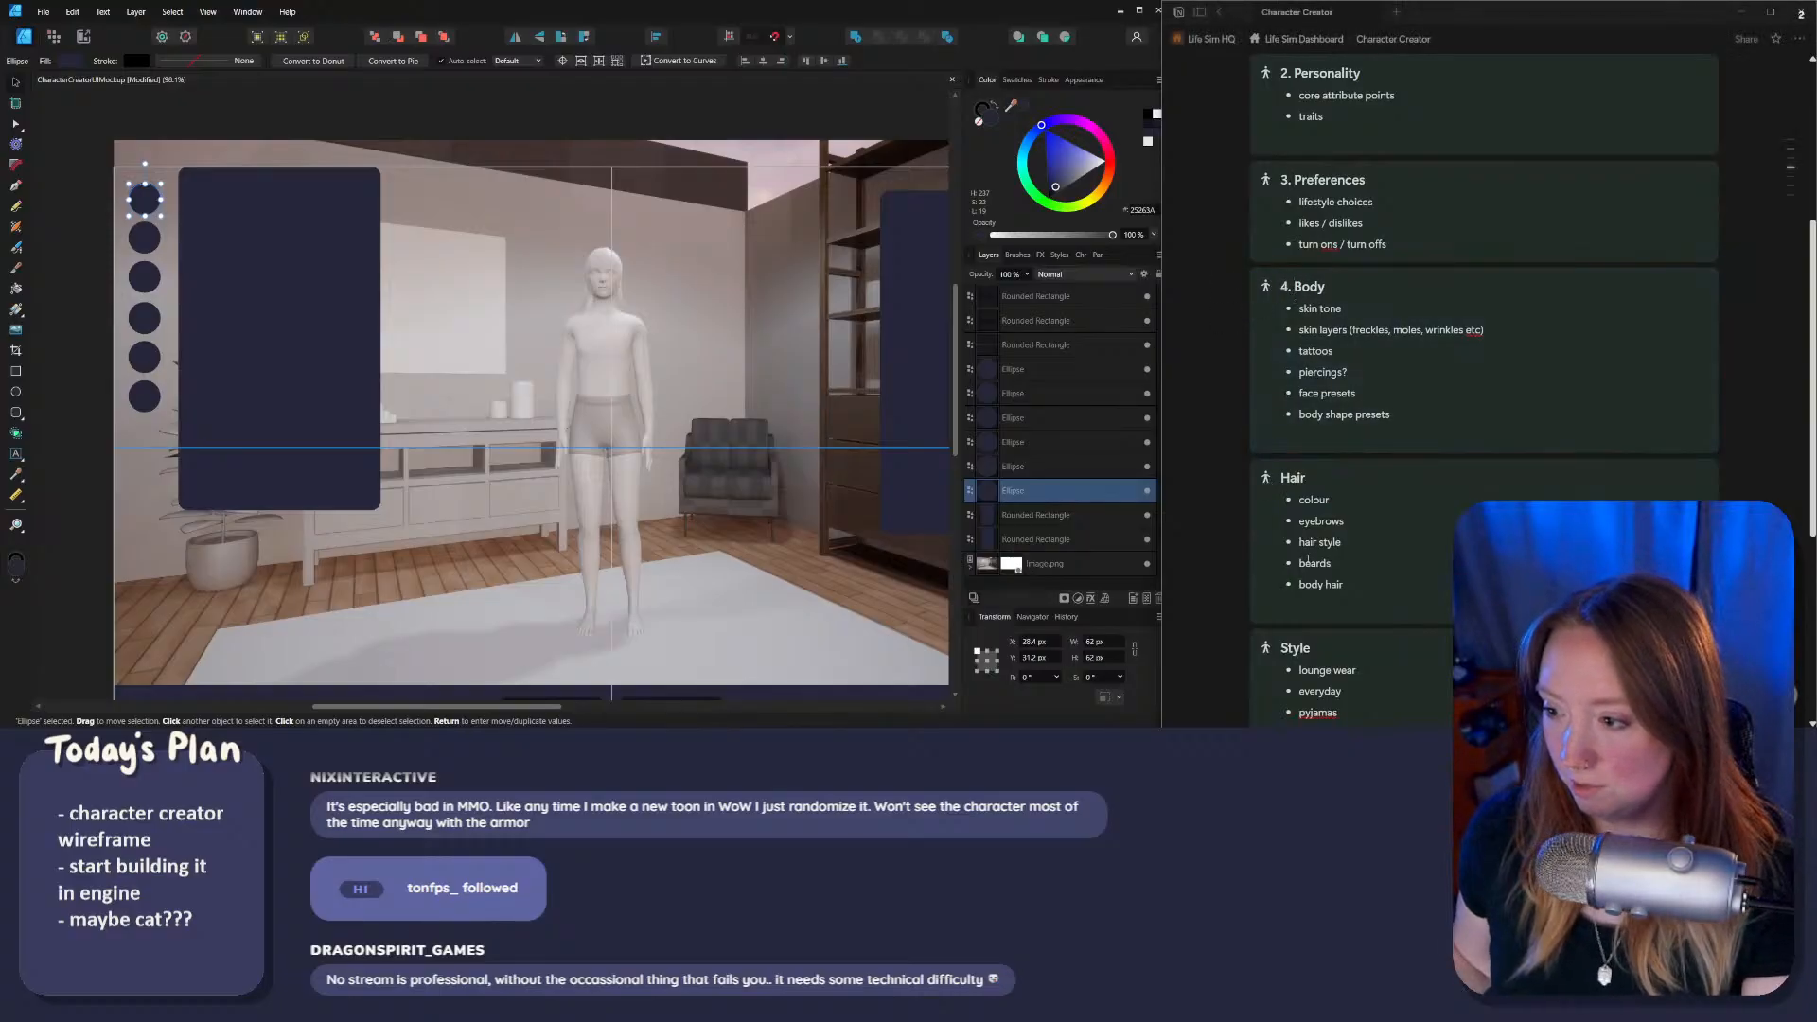
{"action": "left_click", "coordinate": [1313, 491]}
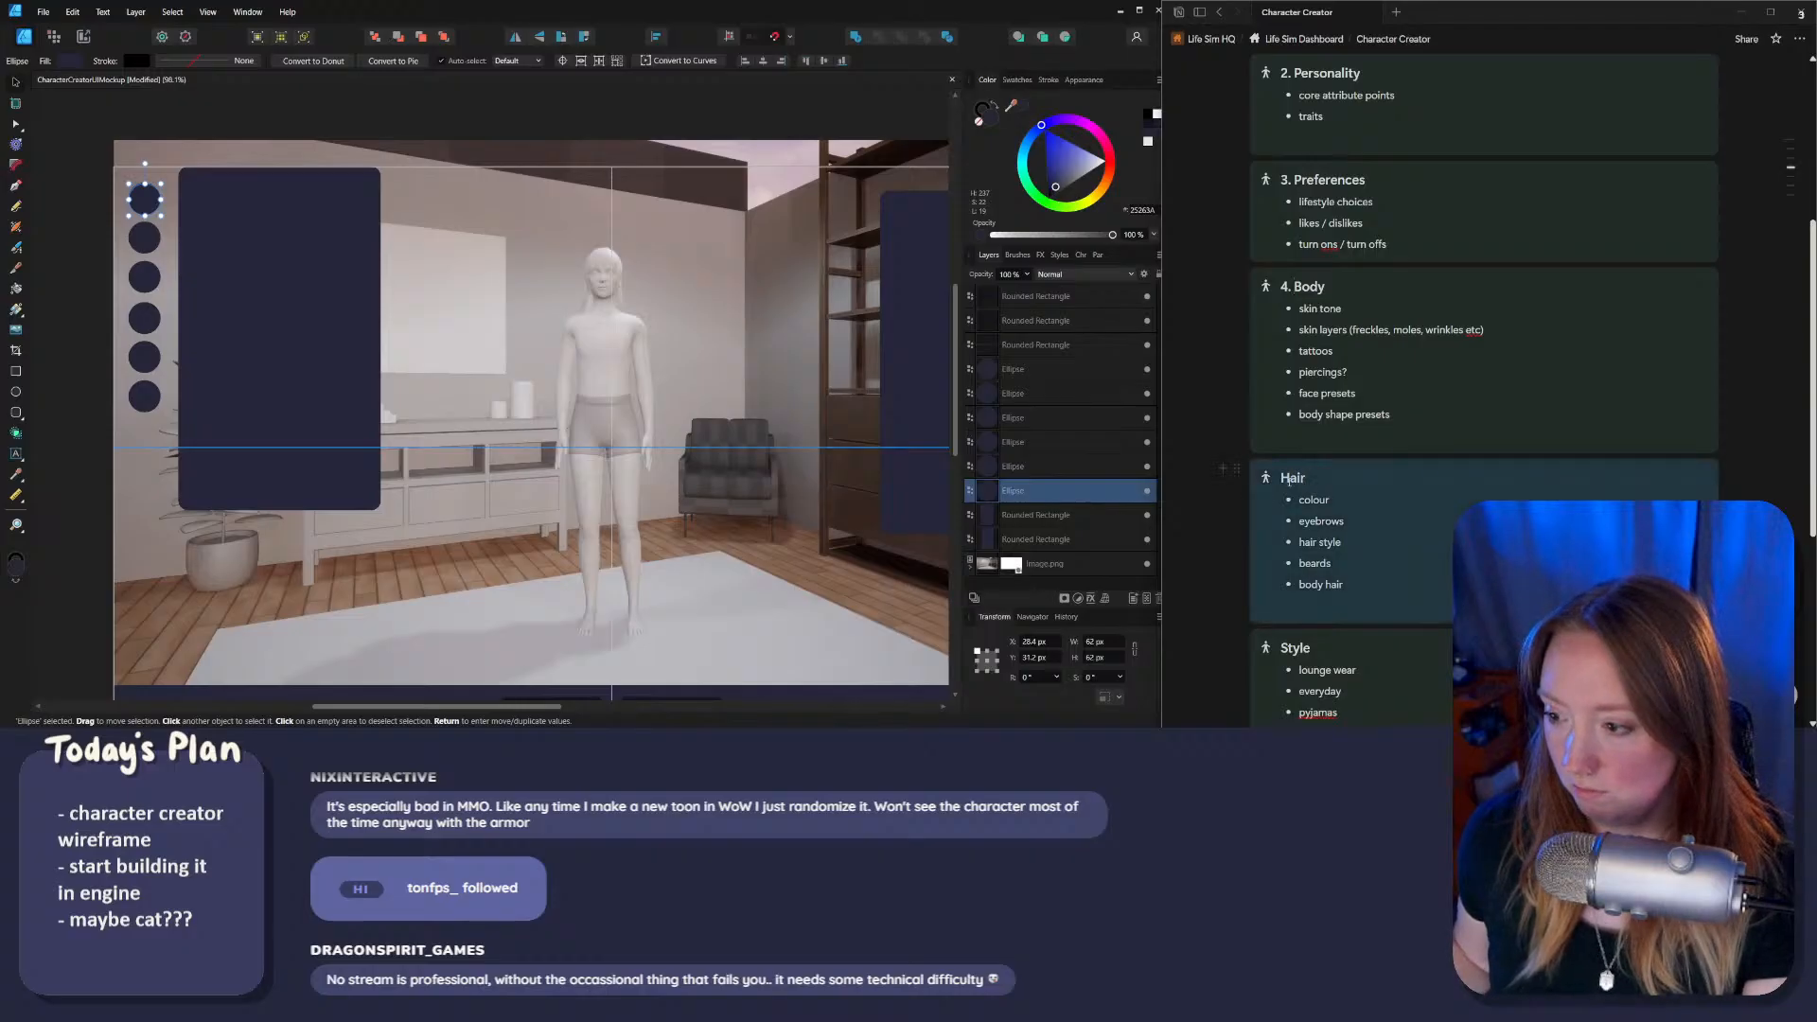
{"action": "scroll", "coordinate": [1317, 490], "scroll_direction": "down", "scroll_amount": 4}
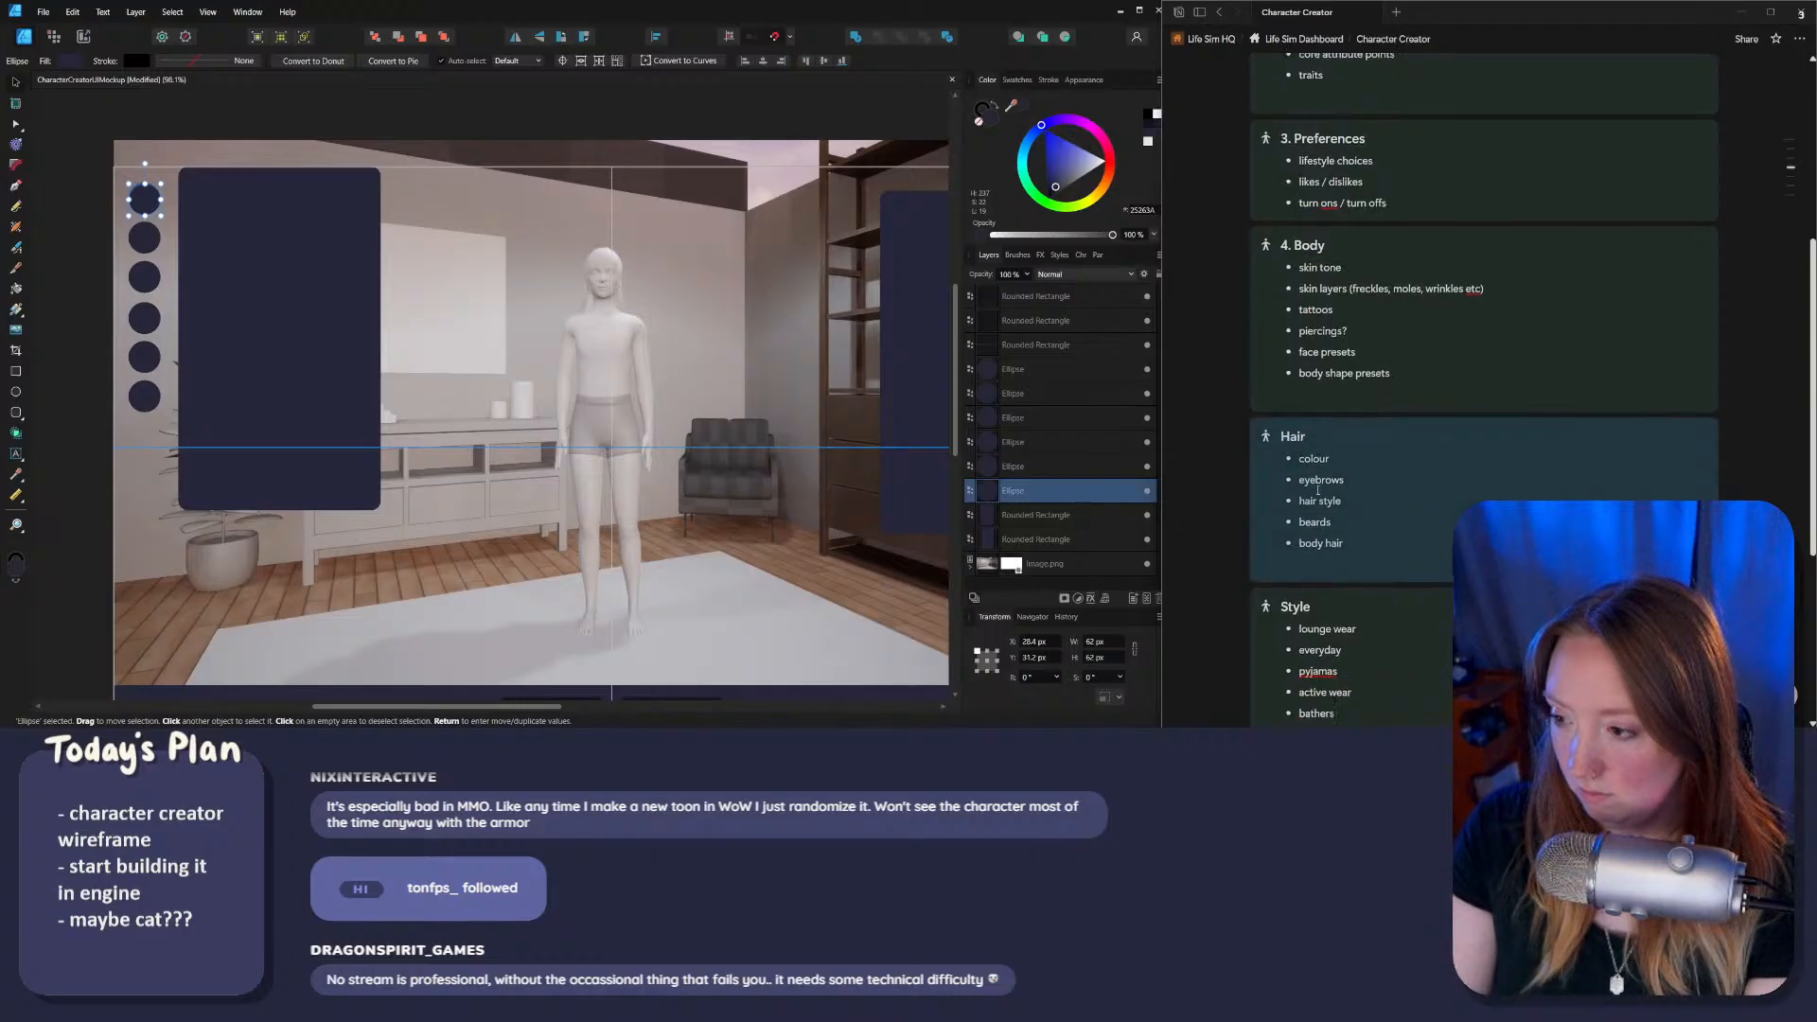
{"action": "scroll", "coordinate": [1343, 417], "scroll_direction": "up", "scroll_amount": 3}
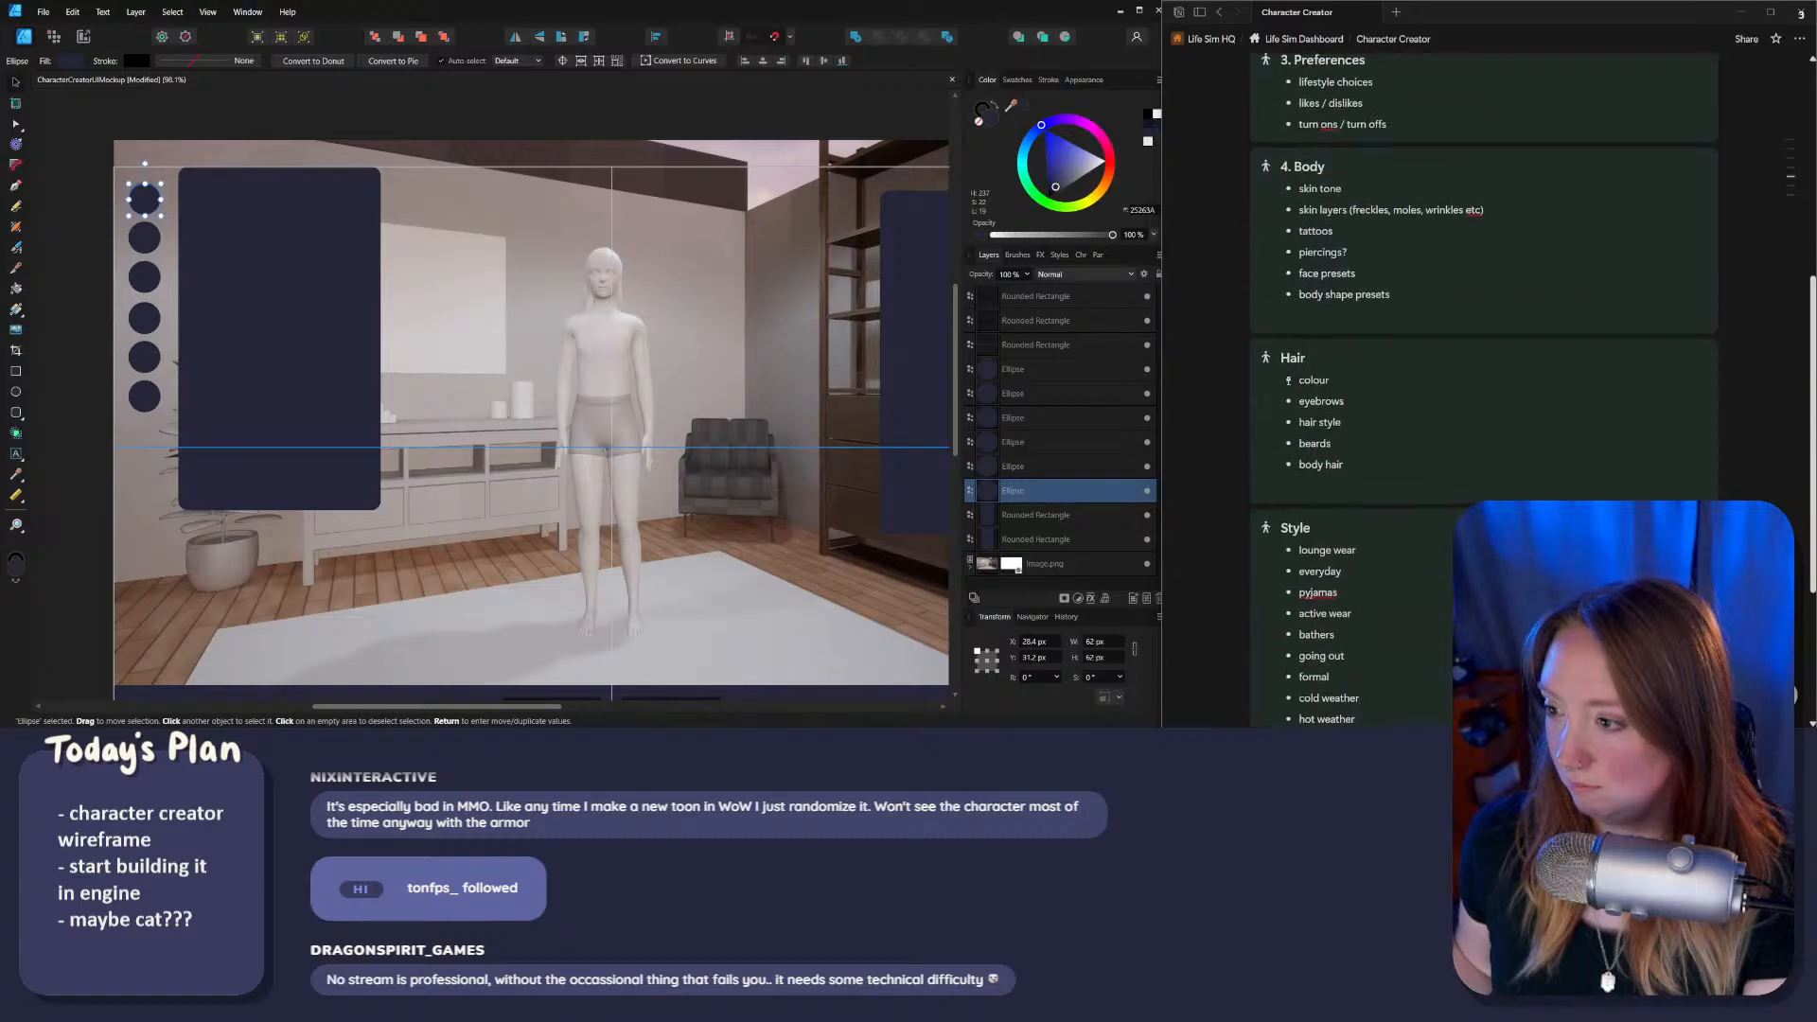
{"action": "left_click", "coordinate": [1281, 358]}
{"action": "type", "text": "5."}
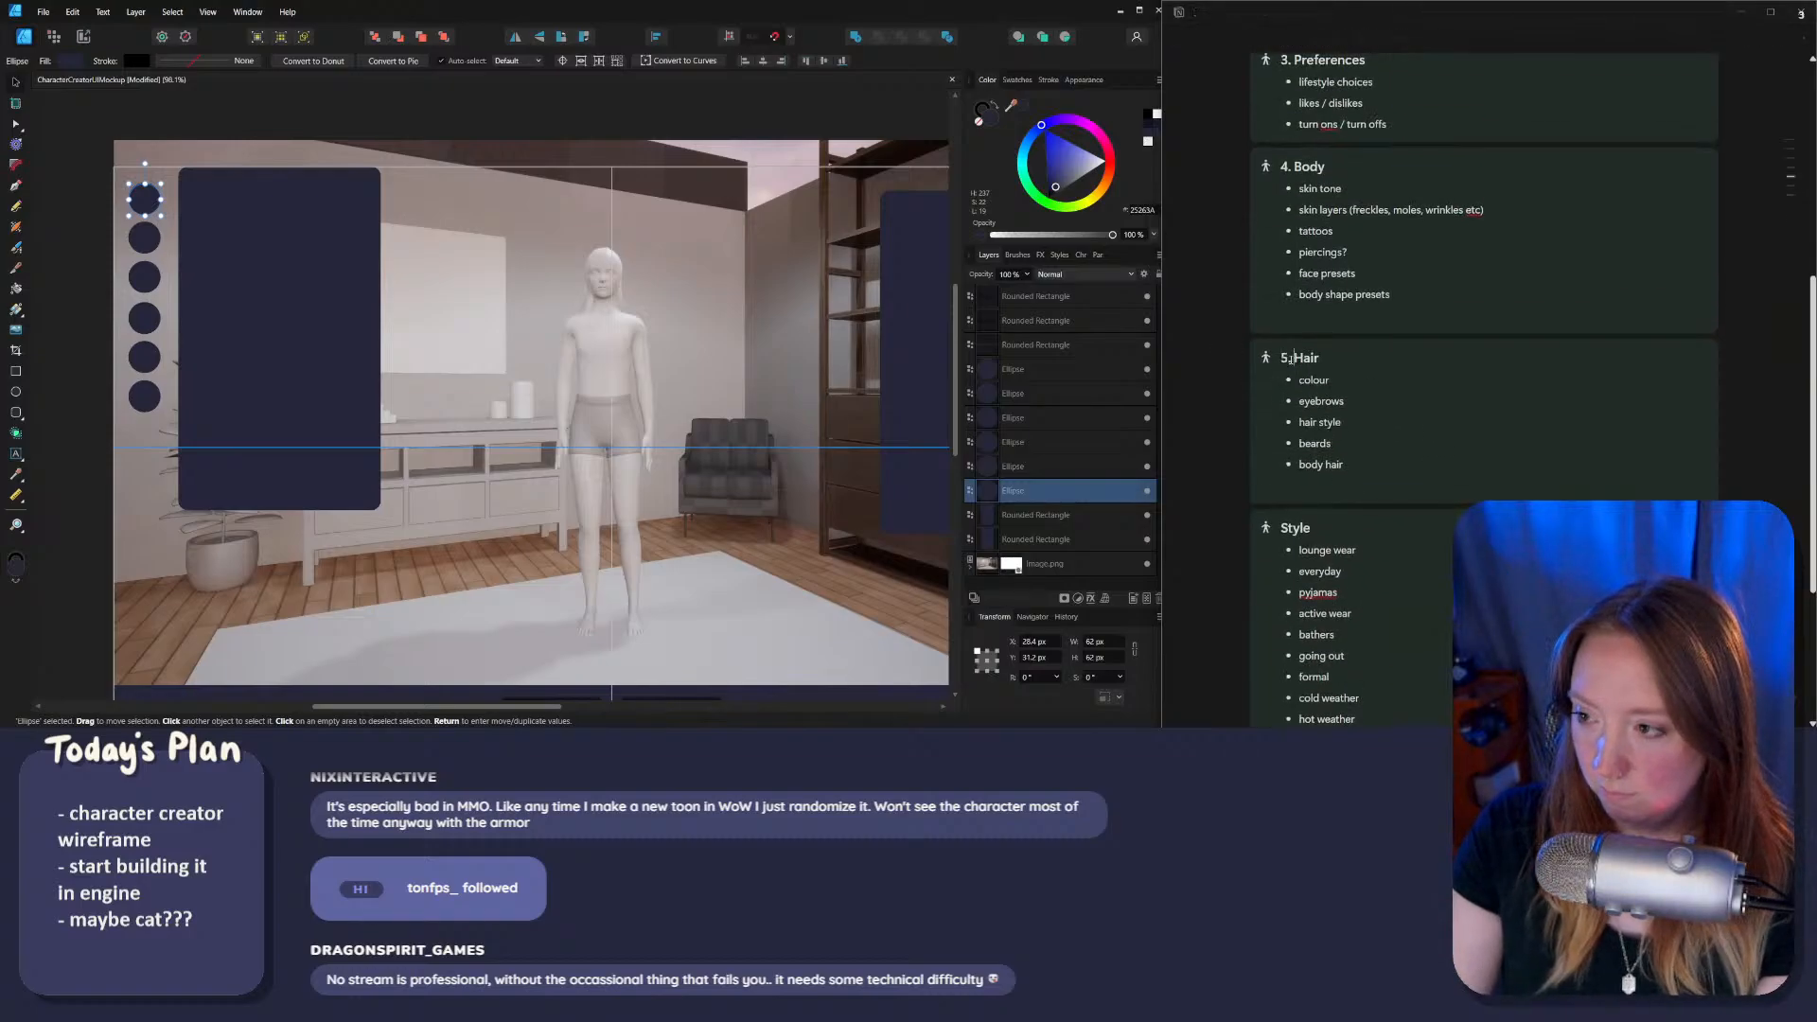
{"action": "left_click", "coordinate": [1281, 528]}
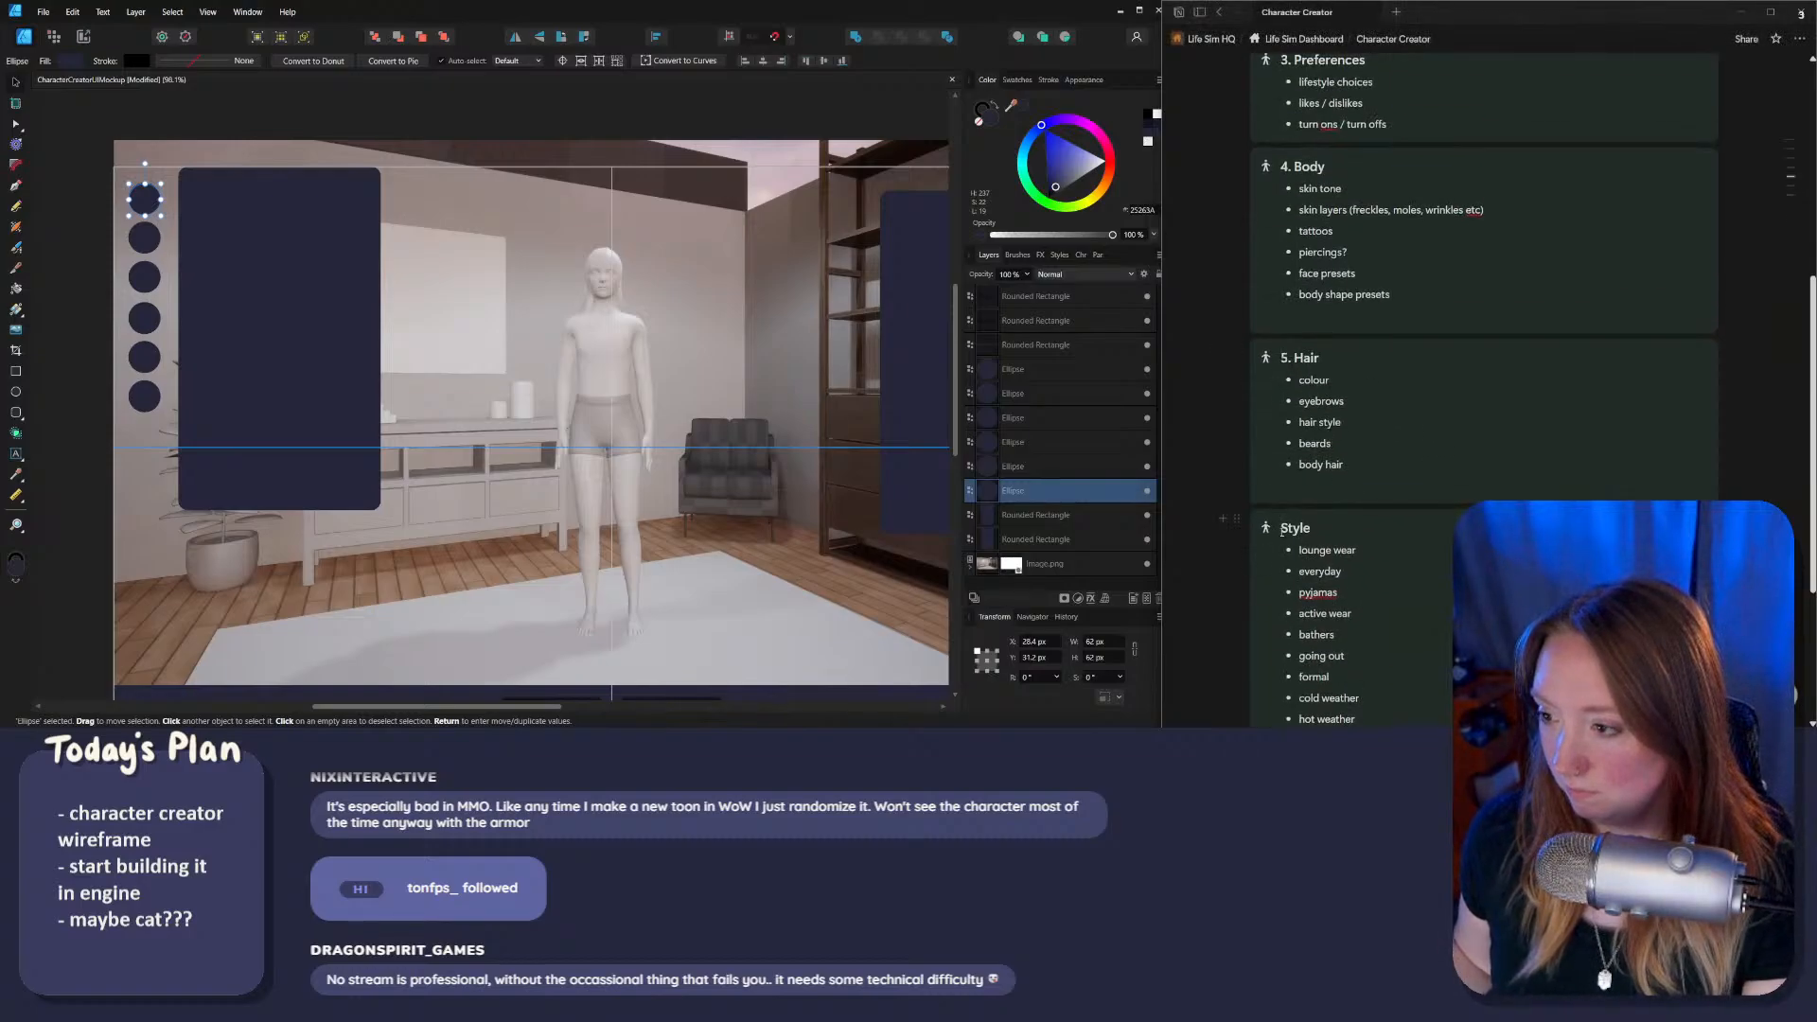
{"action": "type", "text": "6."}
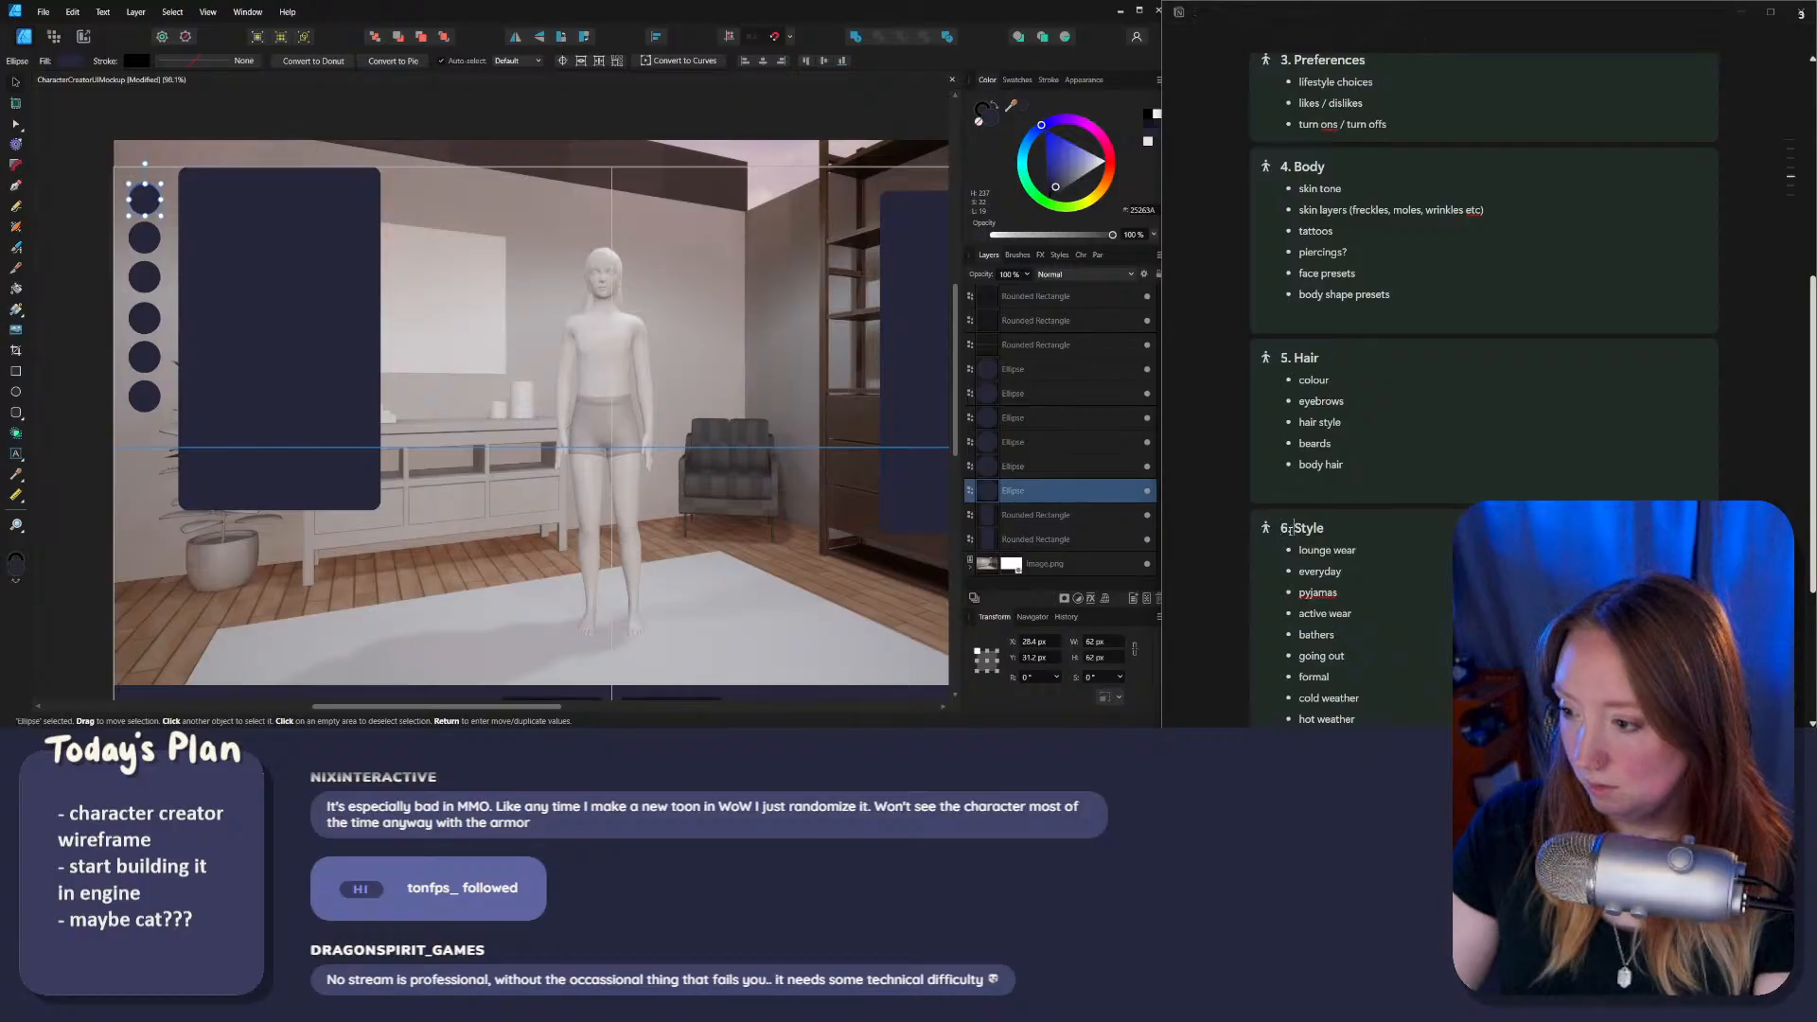
{"action": "scroll", "coordinate": [1345, 490], "scroll_direction": "up", "scroll_amount": 4}
{"action": "scroll", "coordinate": [1384, 492], "scroll_direction": "down", "scroll_amount": 3}
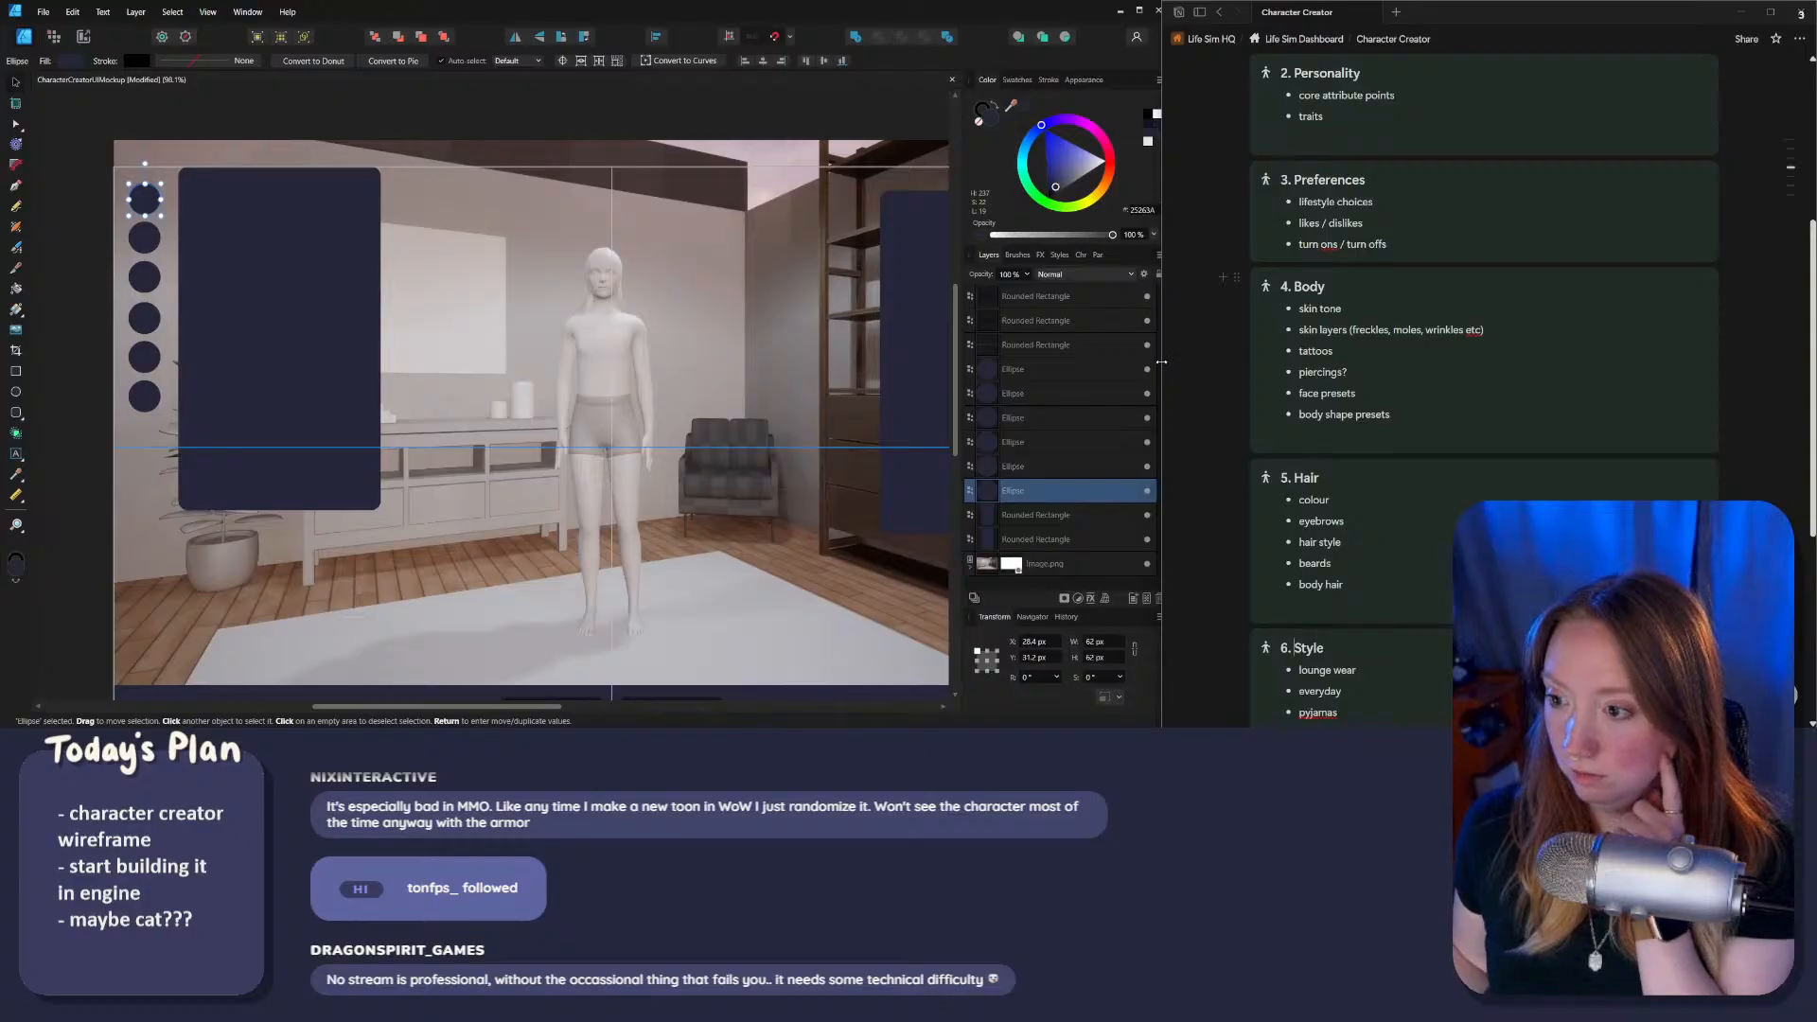
Step: Adjust the split between the design window and the notes, and narrow the design window's side panels to give the canvas more room
{"action": "mouse_move", "coordinate": [1161, 361]}
{"action": "left_mouse_down"}
{"action": "mouse_move", "coordinate": [1194, 364]}
{"action": "mouse_move", "coordinate": [1172, 365]}
{"action": "left_mouse_up"}
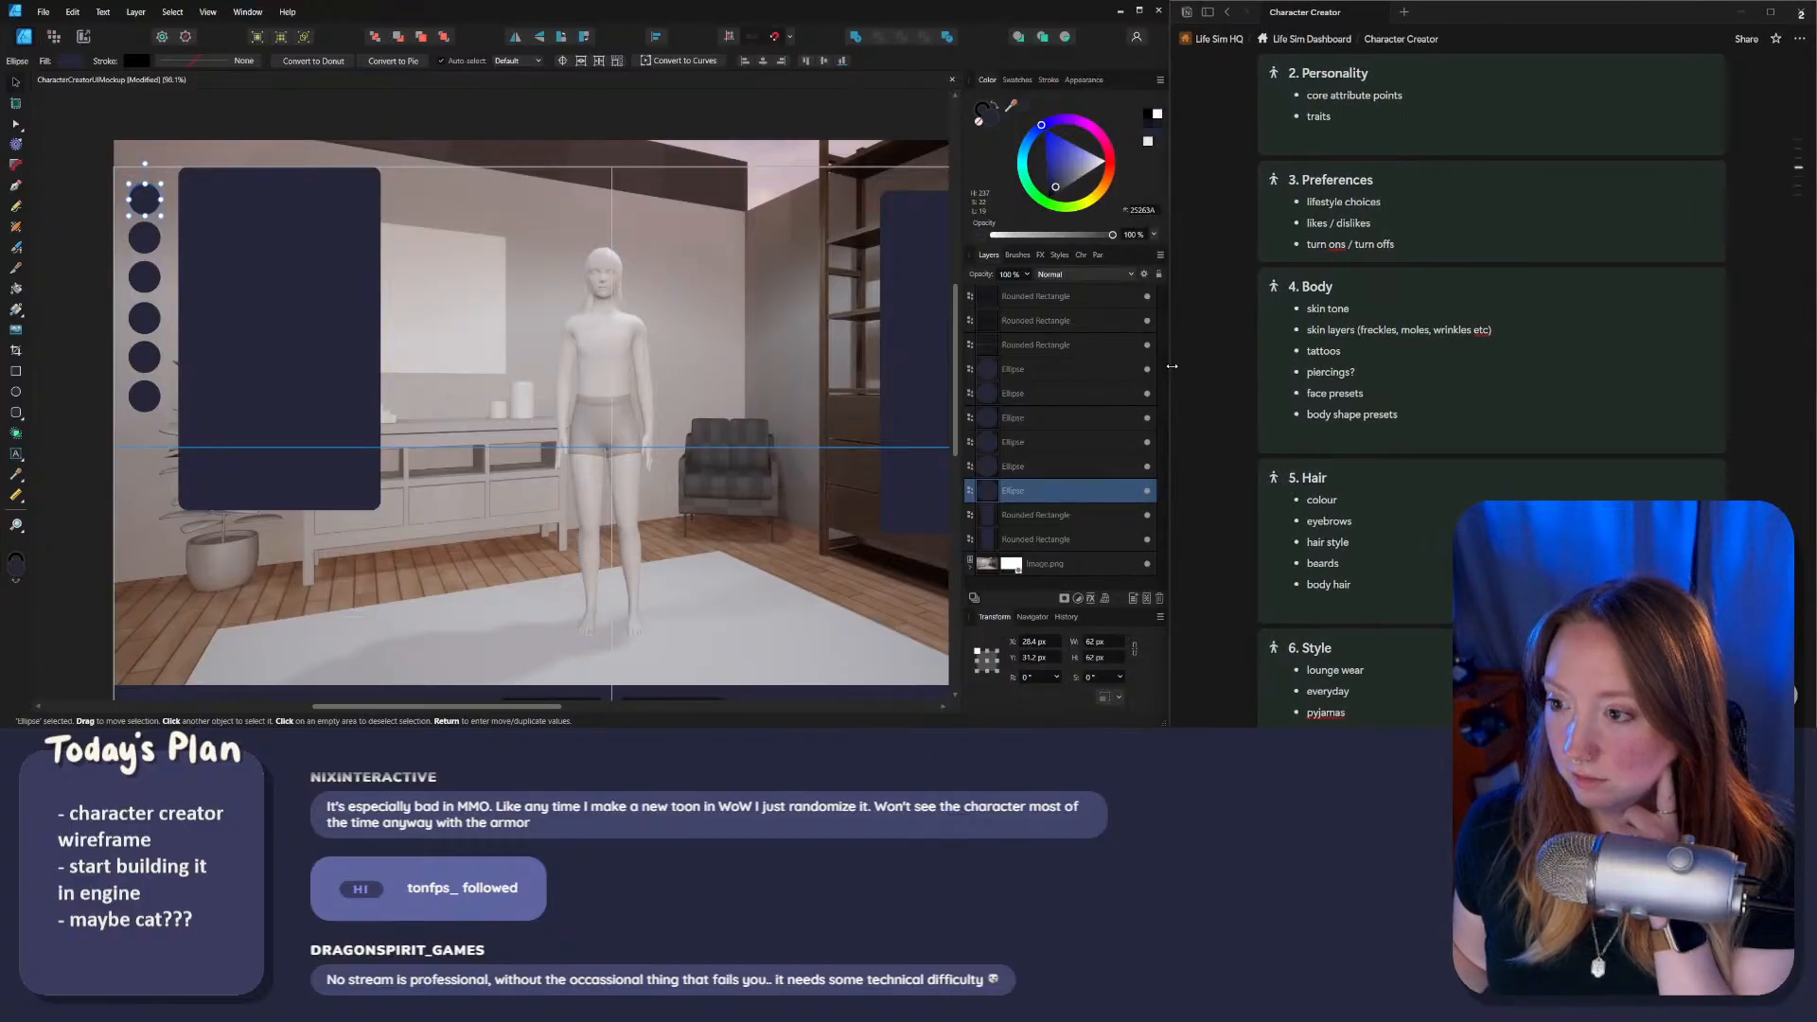
{"action": "left_click_drag", "start_coordinate": [1167, 62], "coordinate": [1117, 68]}
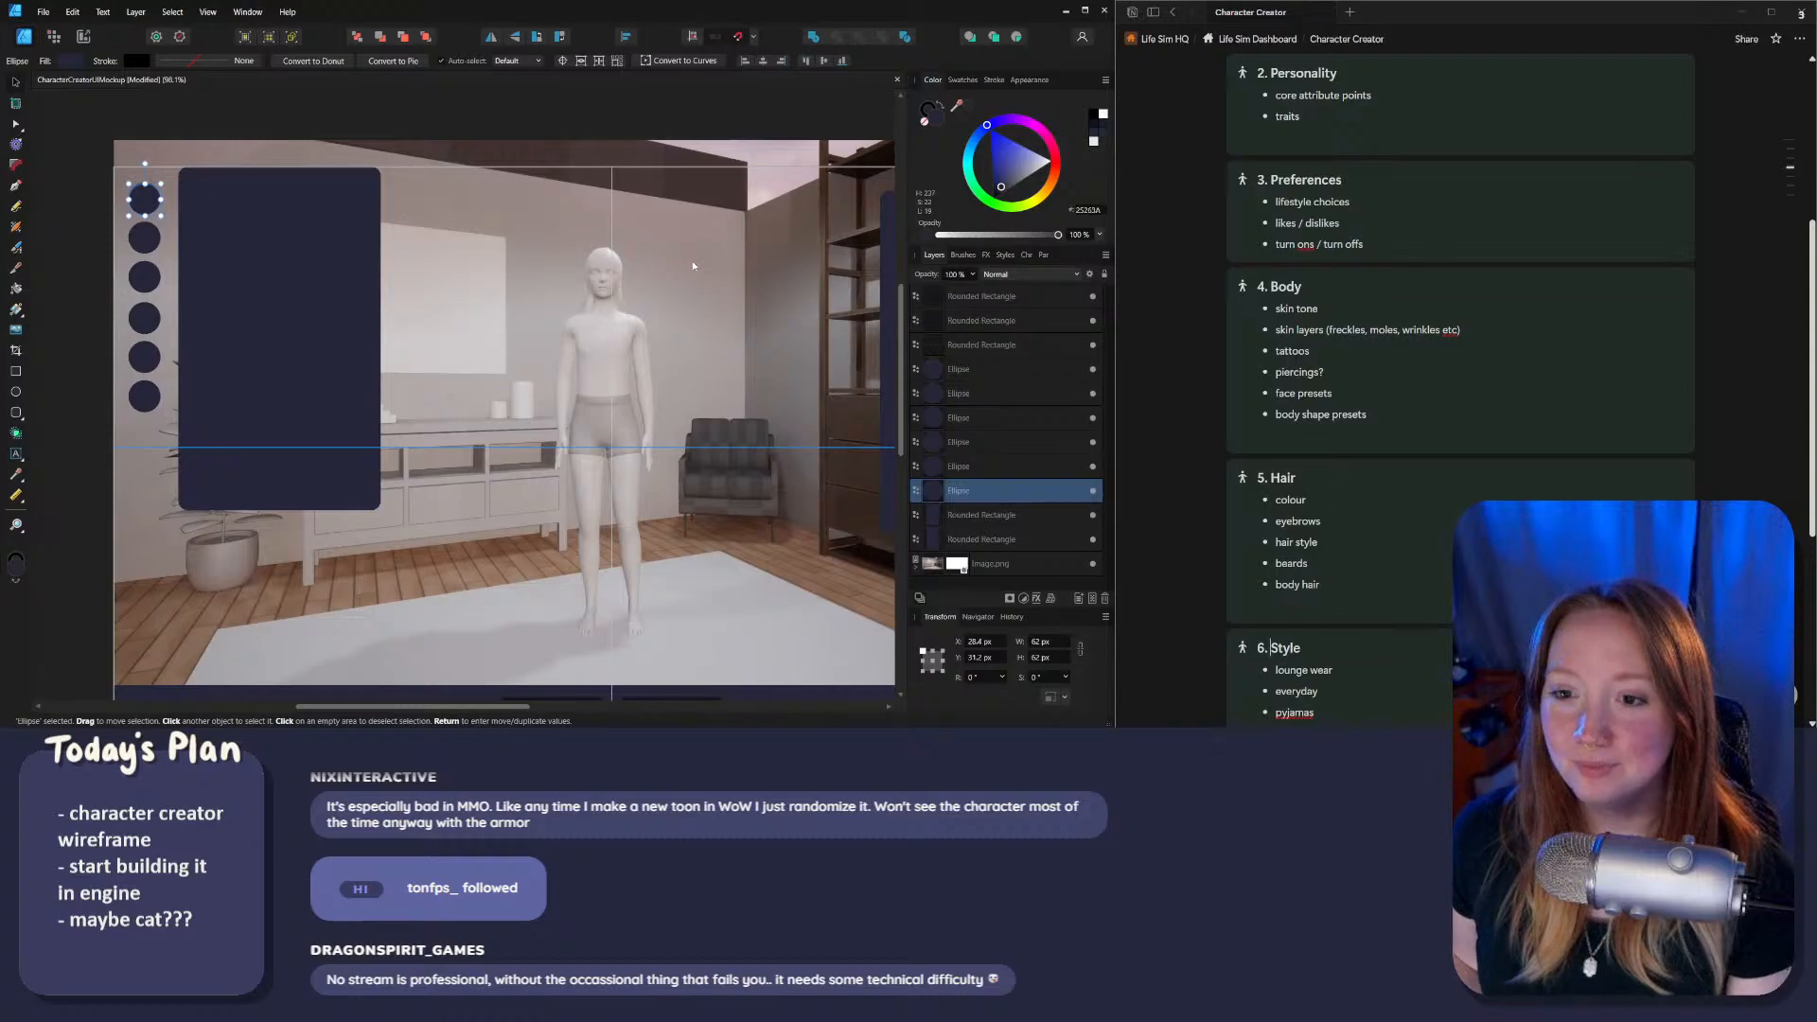
{"action": "left_click_drag", "start_coordinate": [904, 214], "coordinate": [927, 241]}
{"action": "middle_click_drag", "start_coordinate": [614, 401], "coordinate": [475, 377]}
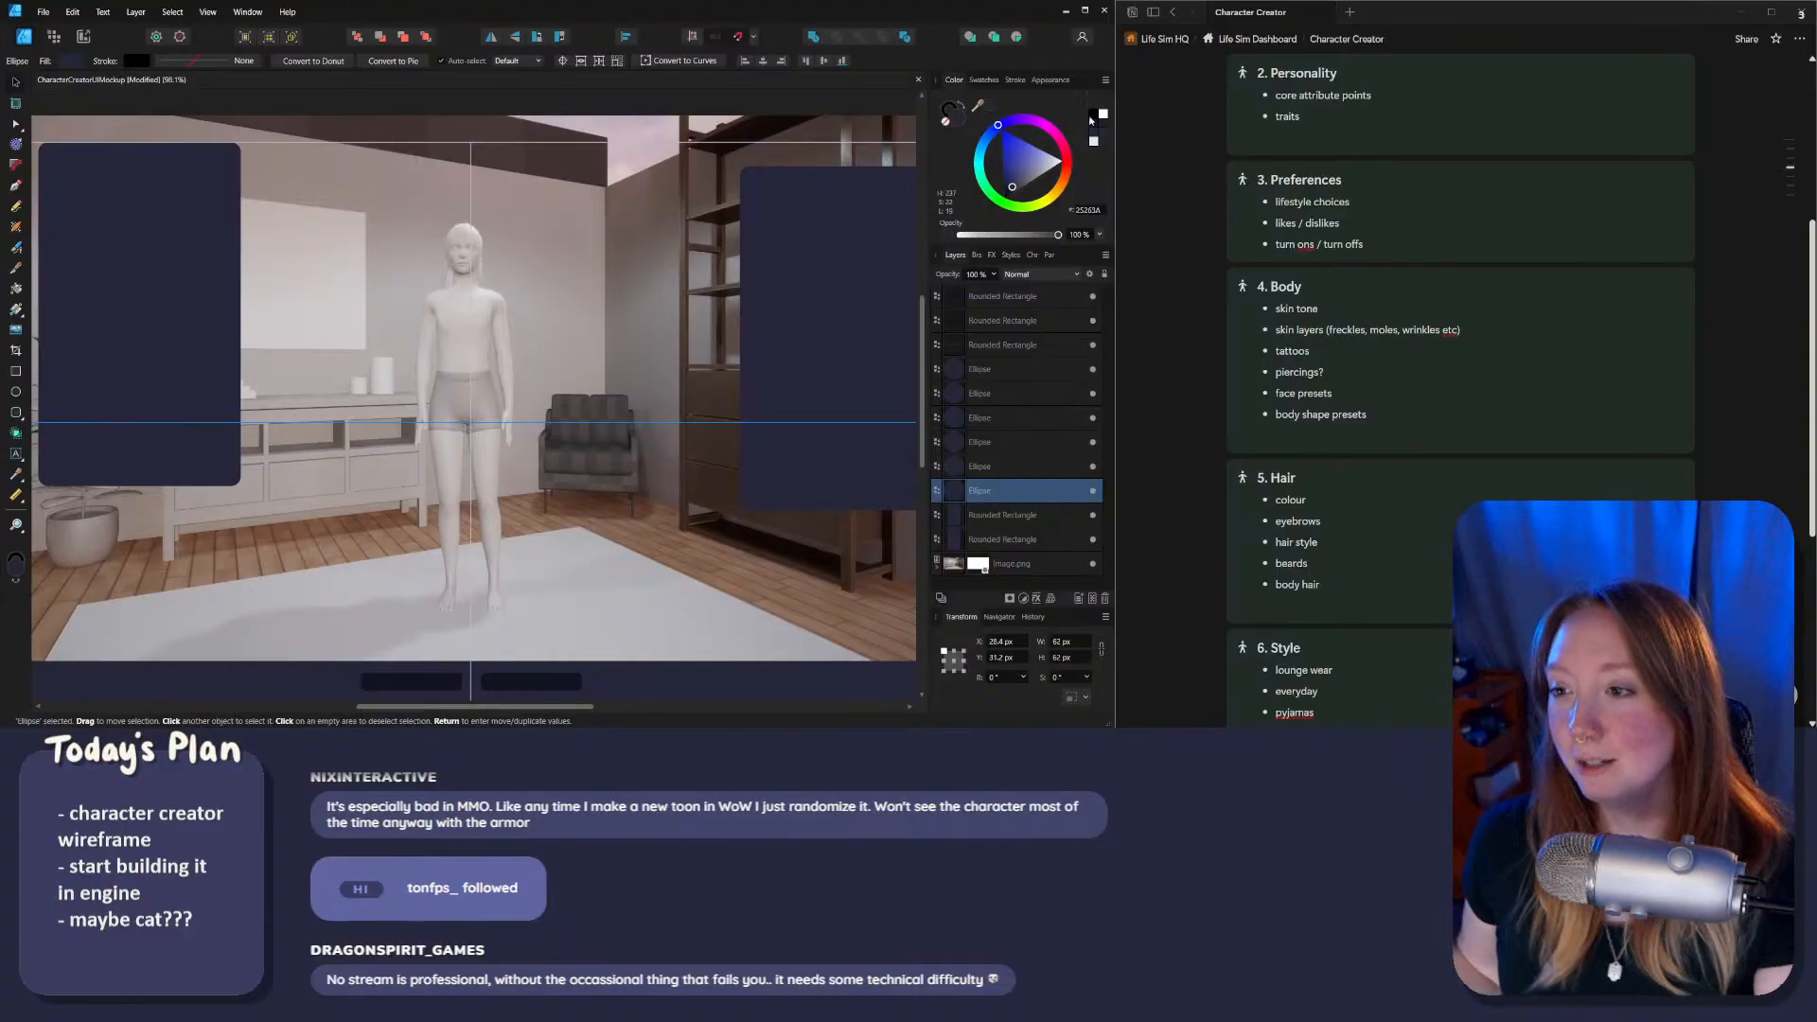
{"action": "left_click_drag", "start_coordinate": [1117, 189], "coordinate": [1113, 188]}
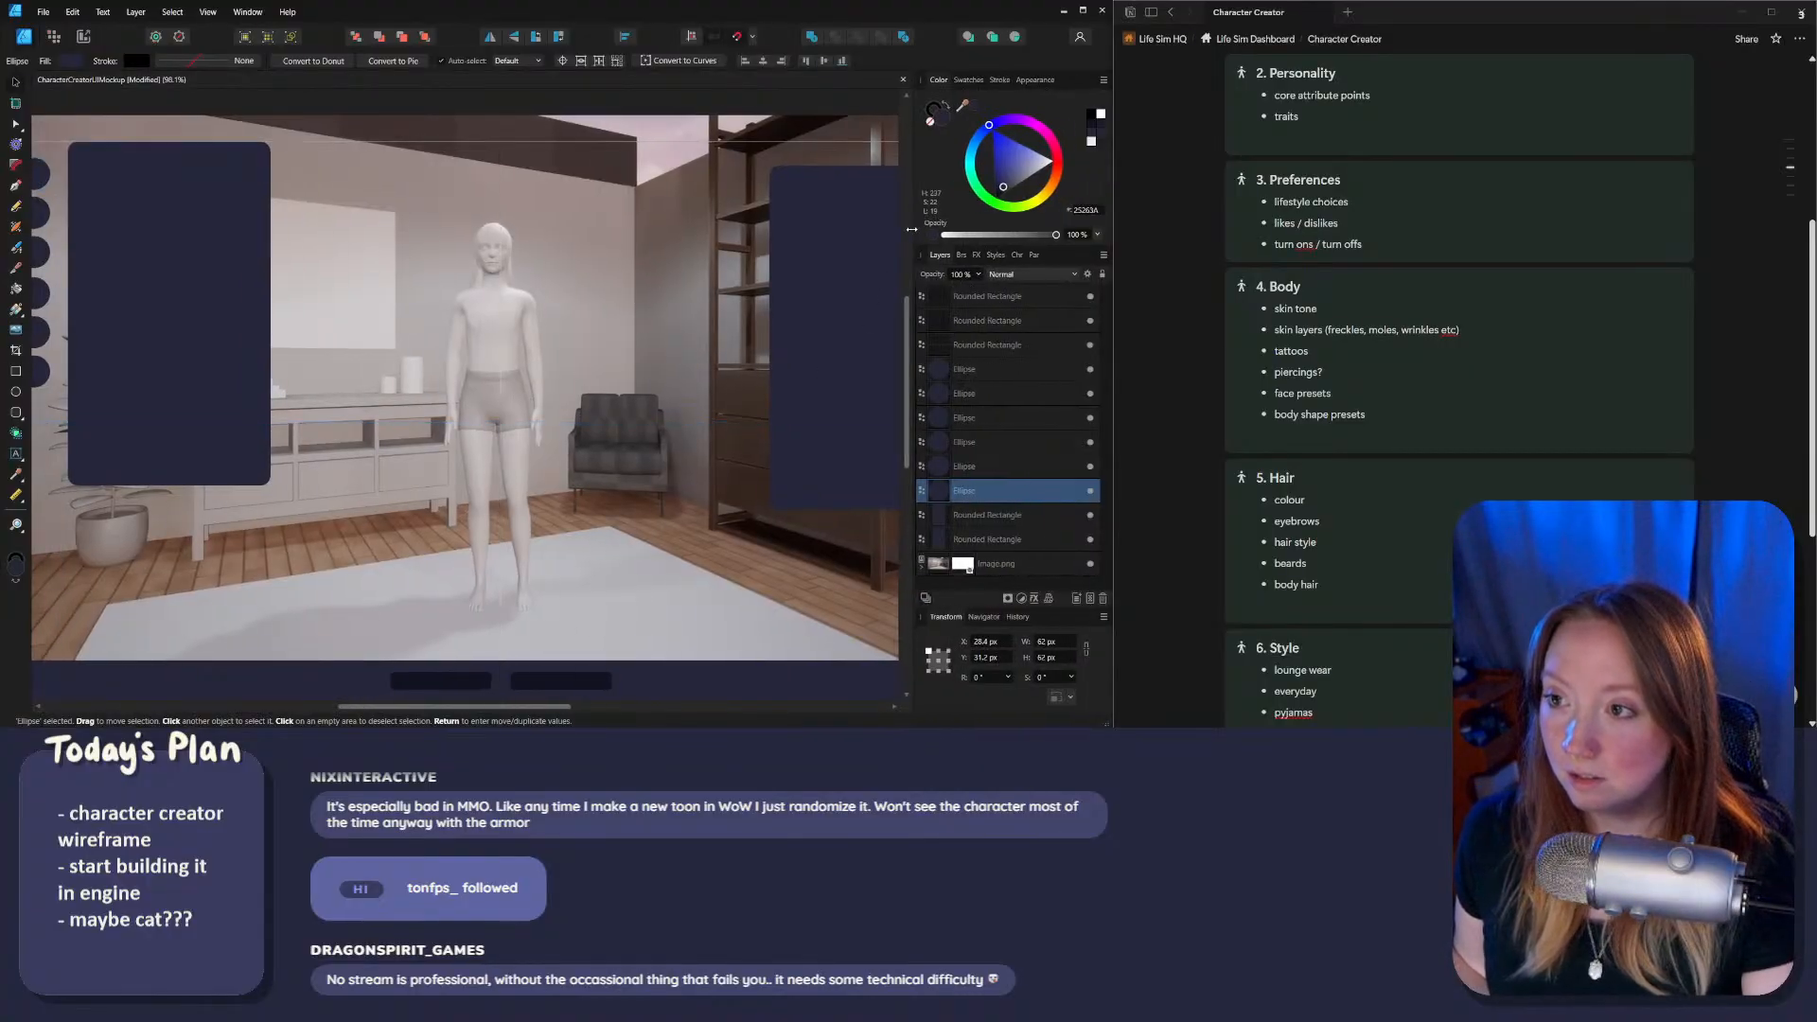
{"action": "left_click_drag", "start_coordinate": [1108, 225], "coordinate": [1186, 227]}
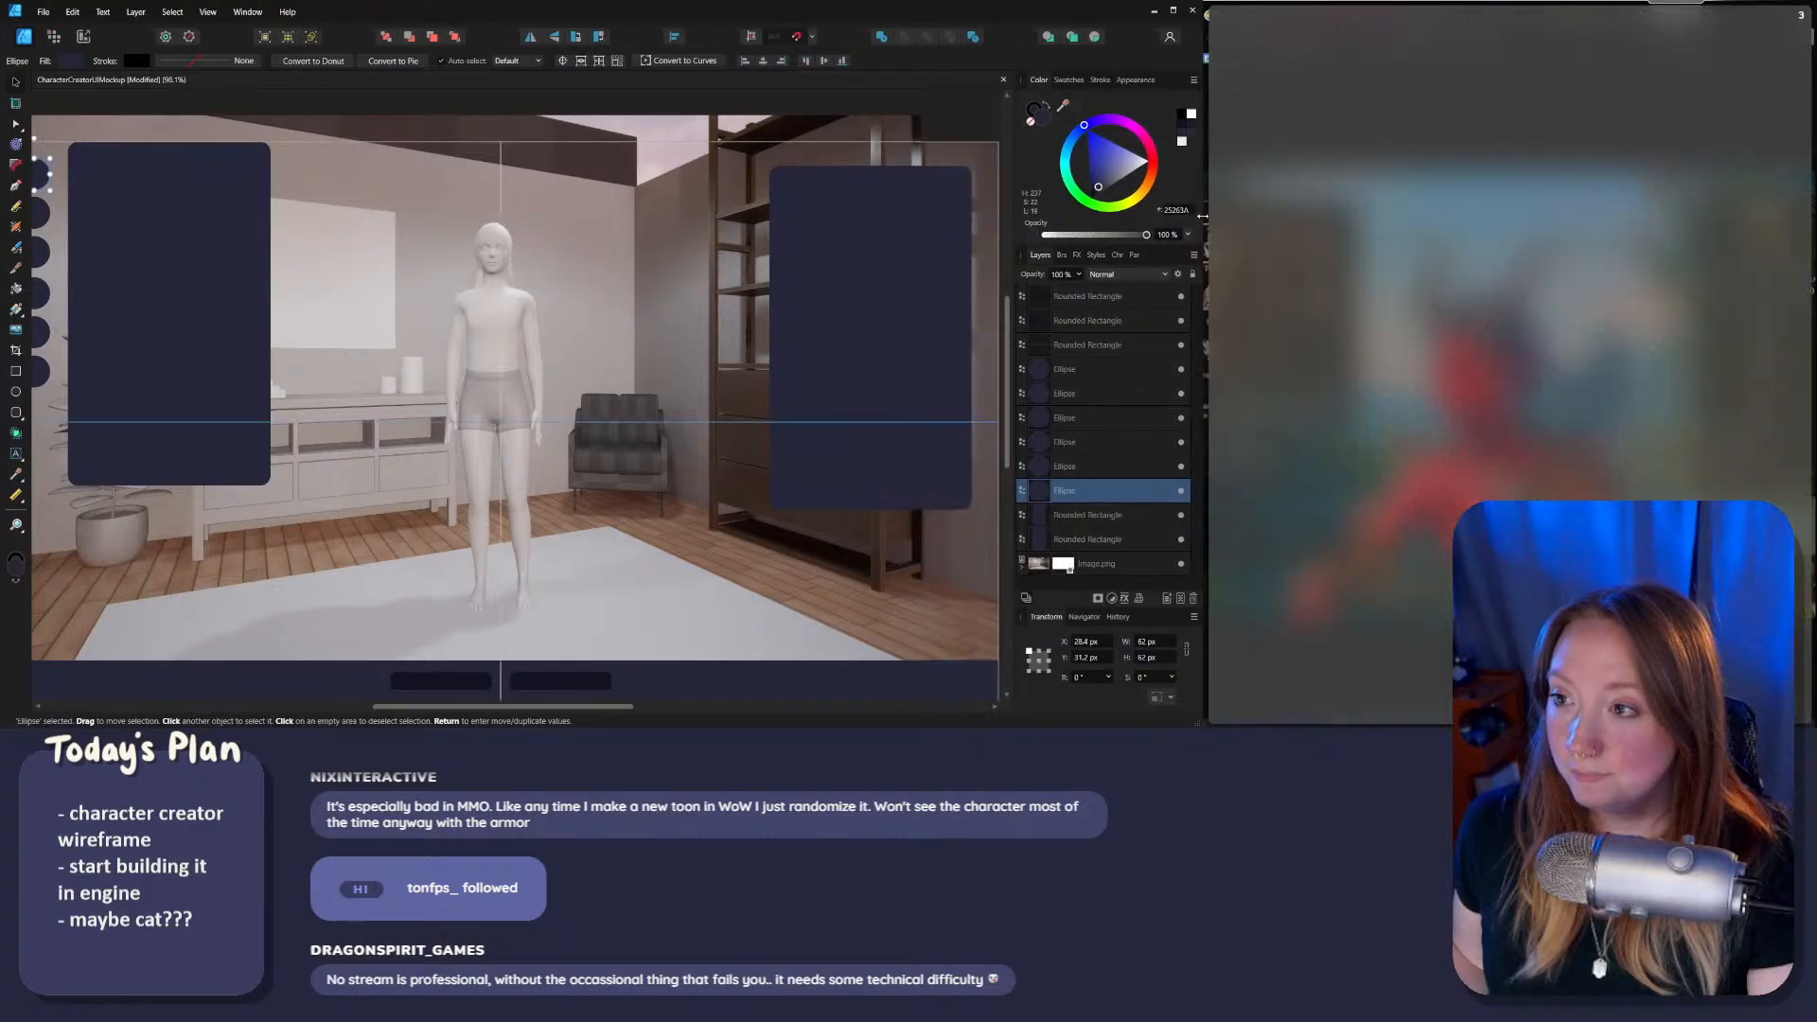
Step: Compare the six category circles and the overall layout with the numbered sections in the notes
{"action": "middle_click_drag", "start_coordinate": [569, 419], "coordinate": [736, 408]}
{"action": "scroll", "coordinate": [146, 264], "scroll_direction": "up", "scroll_amount": 1}
{"action": "left_click", "coordinate": [147, 264]}
{"action": "scroll", "coordinate": [206, 167], "scroll_direction": "up", "scroll_amount": 5, "text": "ctrl"}
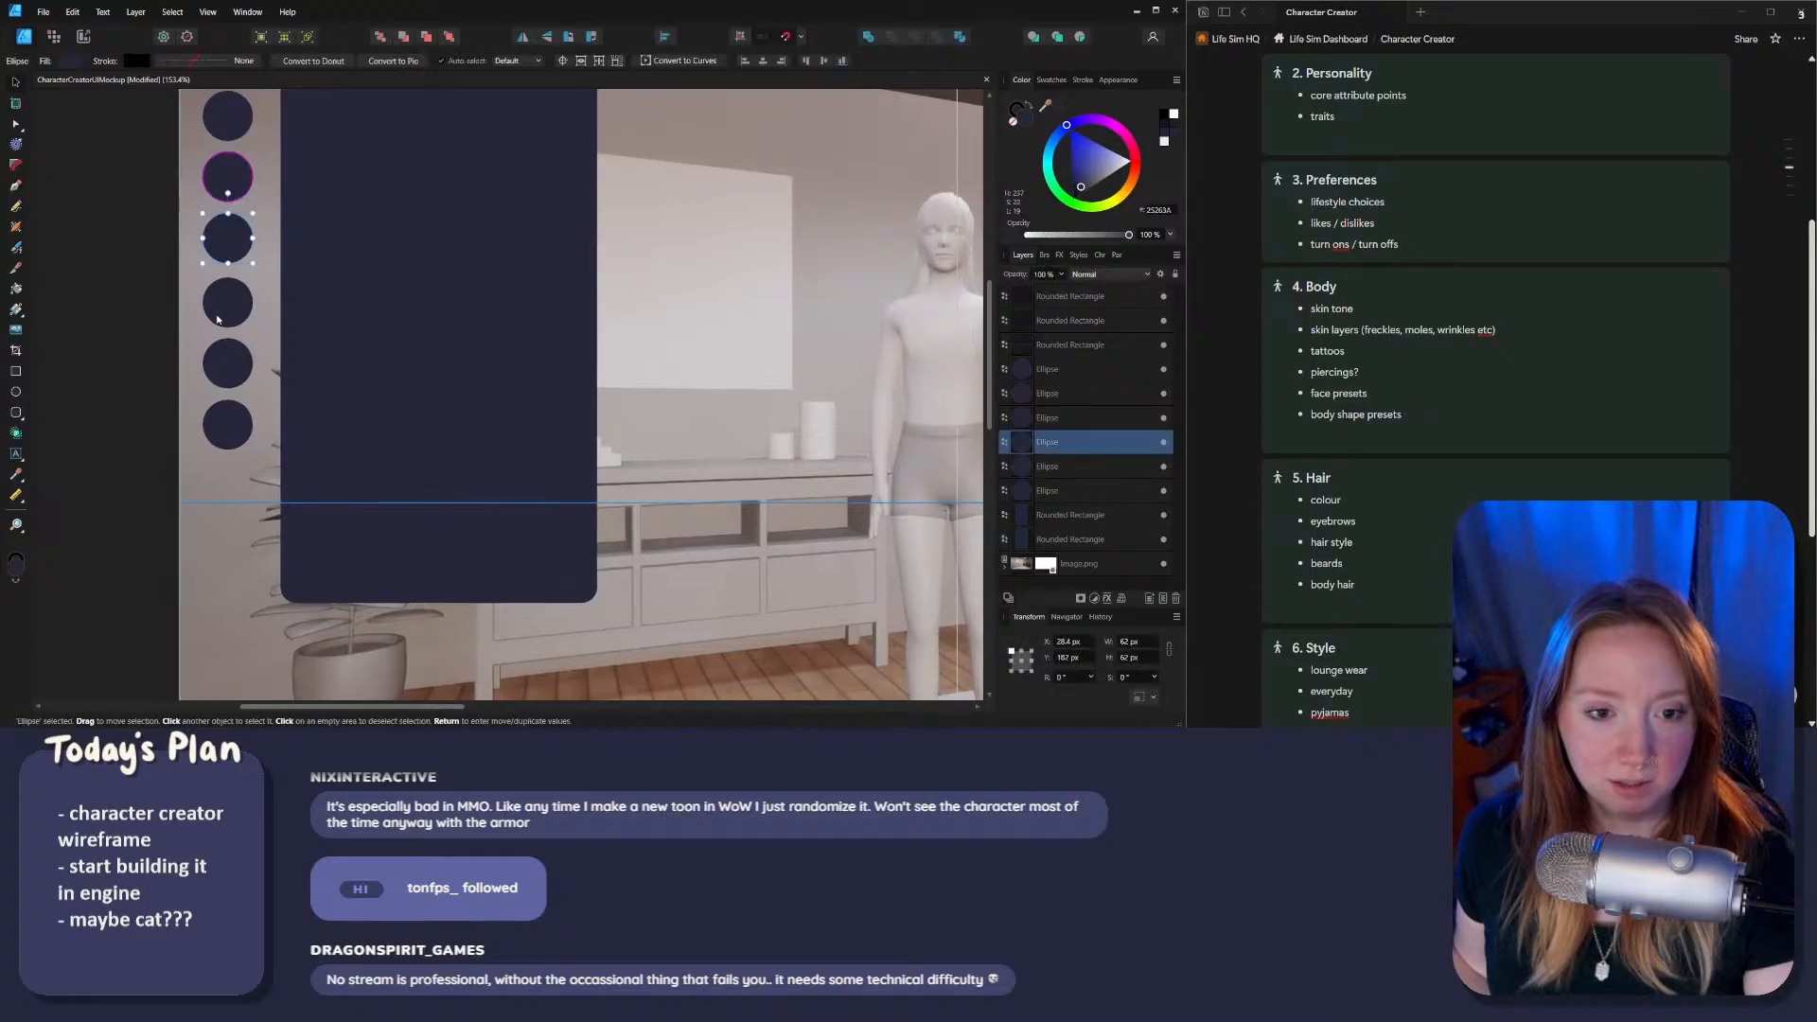
{"action": "left_click", "coordinate": [217, 424]}
{"action": "left_click", "coordinate": [122, 403]}
{"action": "middle_click_drag", "start_coordinate": [148, 275], "coordinate": [132, 314]}
{"action": "scroll", "coordinate": [1241, 401], "scroll_direction": "down", "scroll_amount": 3}
{"action": "middle_click_drag", "start_coordinate": [197, 209], "coordinate": [189, 224]}
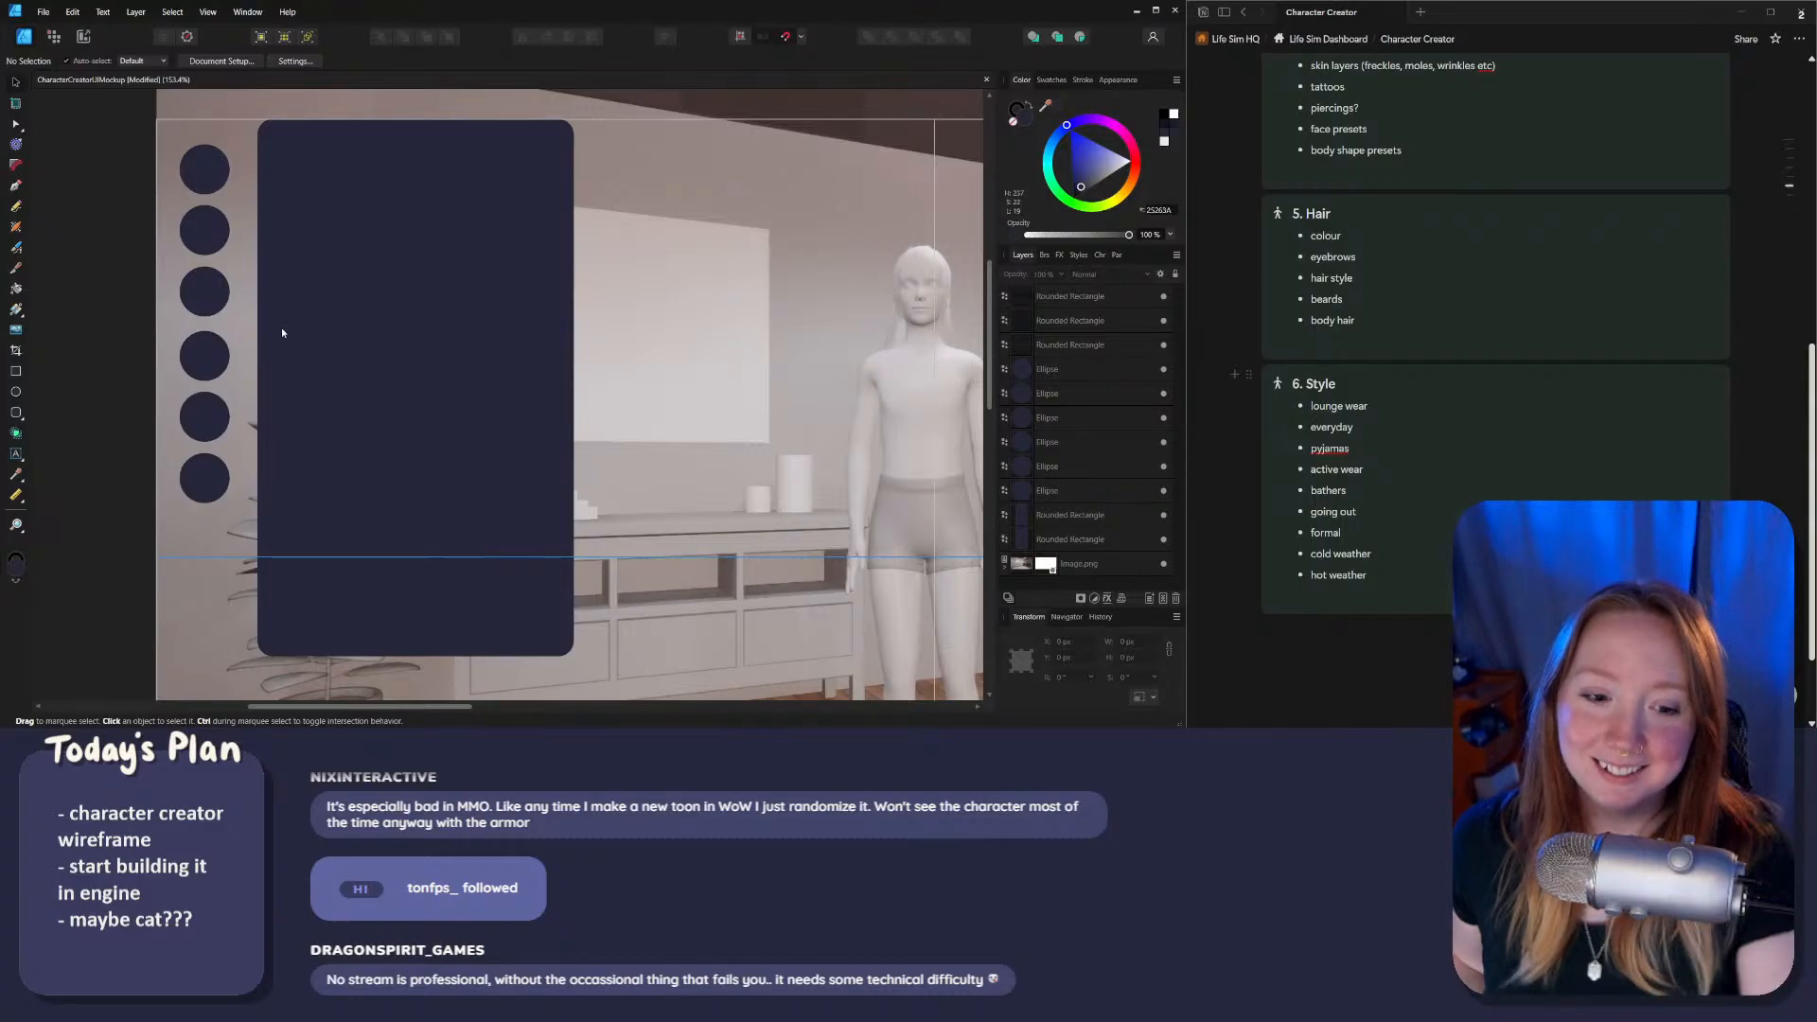
{"action": "middle_click_drag", "start_coordinate": [408, 394], "coordinate": [452, 400]}
{"action": "left_click", "coordinate": [243, 347]}
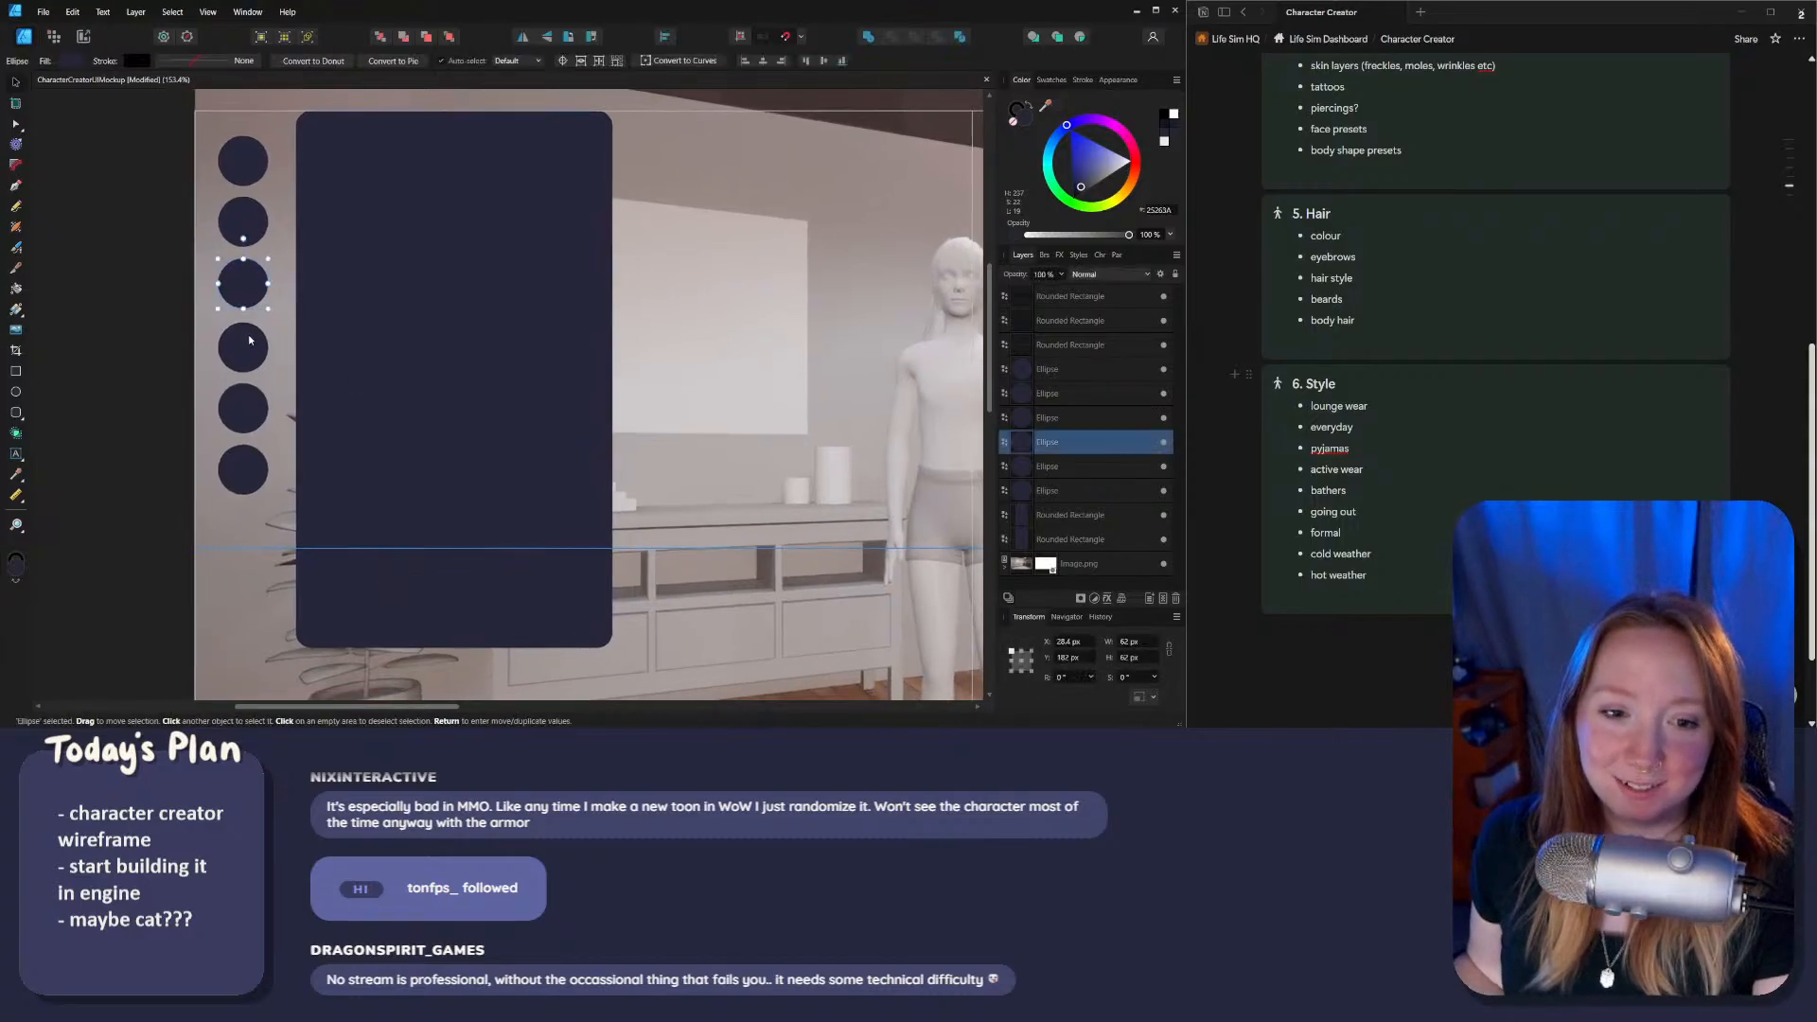
{"action": "left_click", "coordinate": [172, 404]}
{"action": "scroll", "coordinate": [1222, 507], "scroll_direction": "up", "scroll_amount": 6}
{"action": "scroll", "coordinate": [1222, 507], "scroll_direction": "down", "scroll_amount": 2}
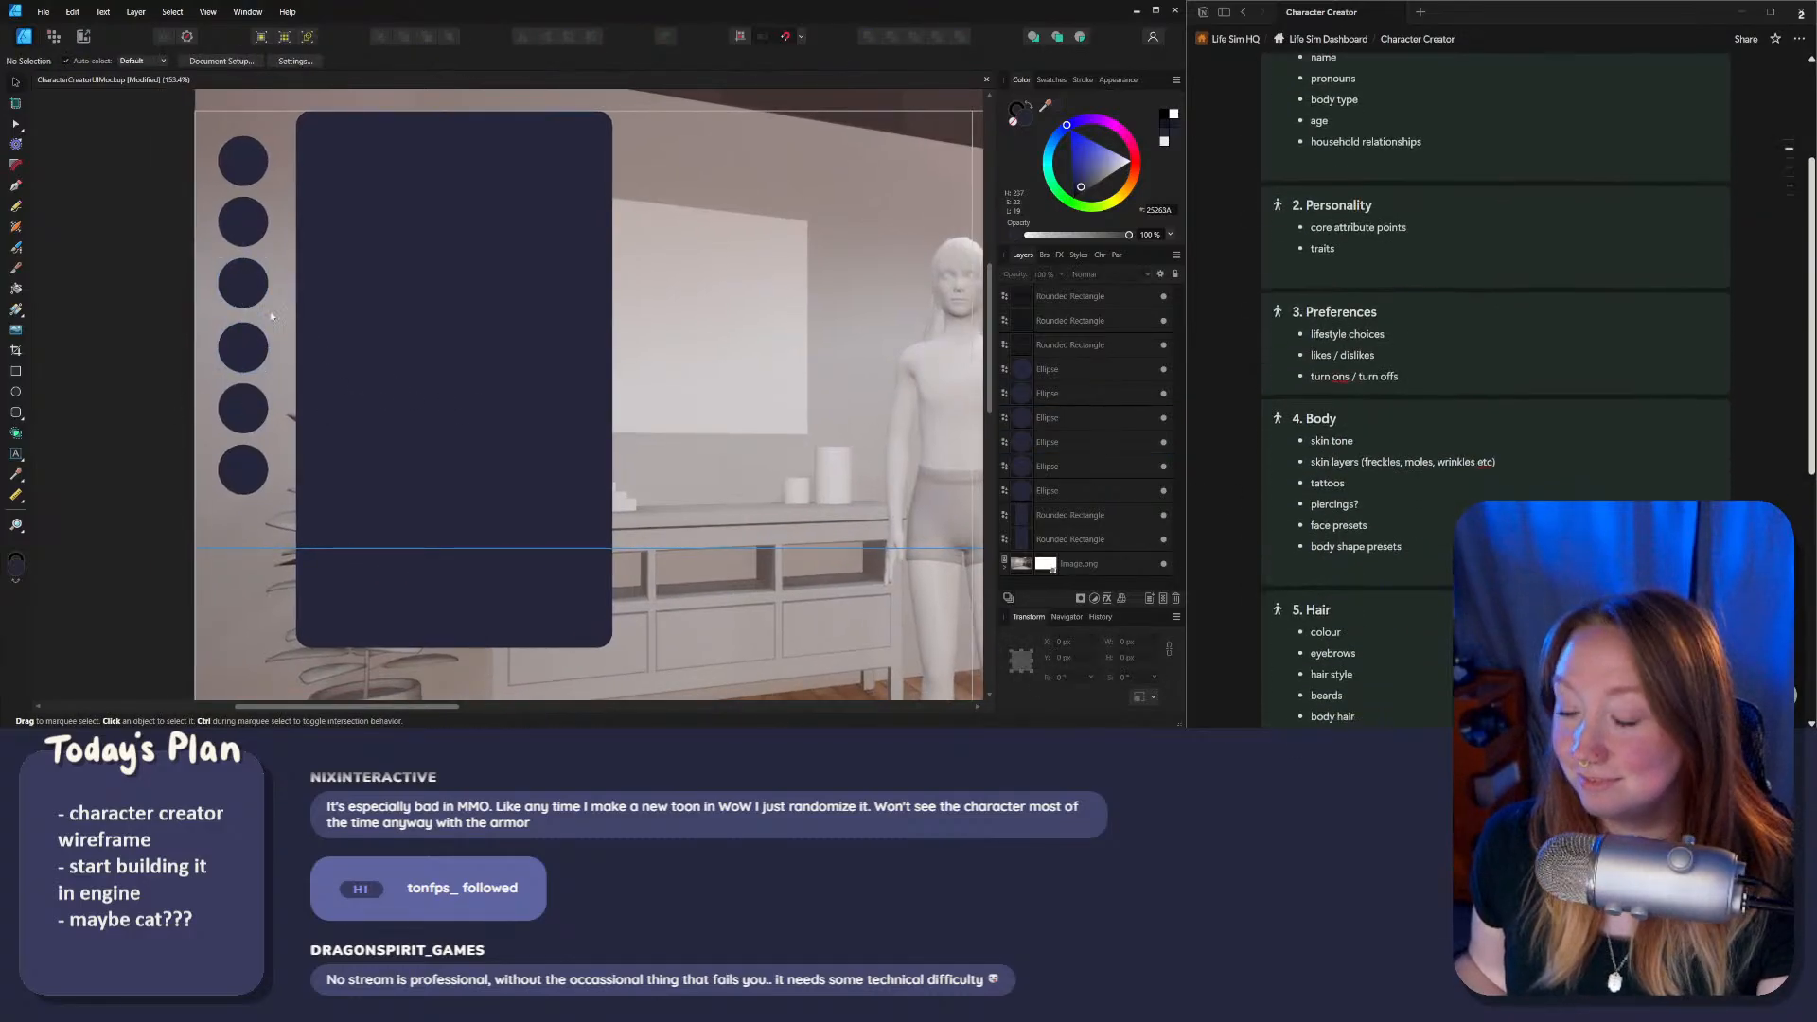
{"action": "middle_click_drag", "start_coordinate": [303, 289], "coordinate": [245, 239]}
{"action": "scroll", "coordinate": [485, 312], "scroll_direction": "down", "scroll_amount": 4, "text": "ctrl"}
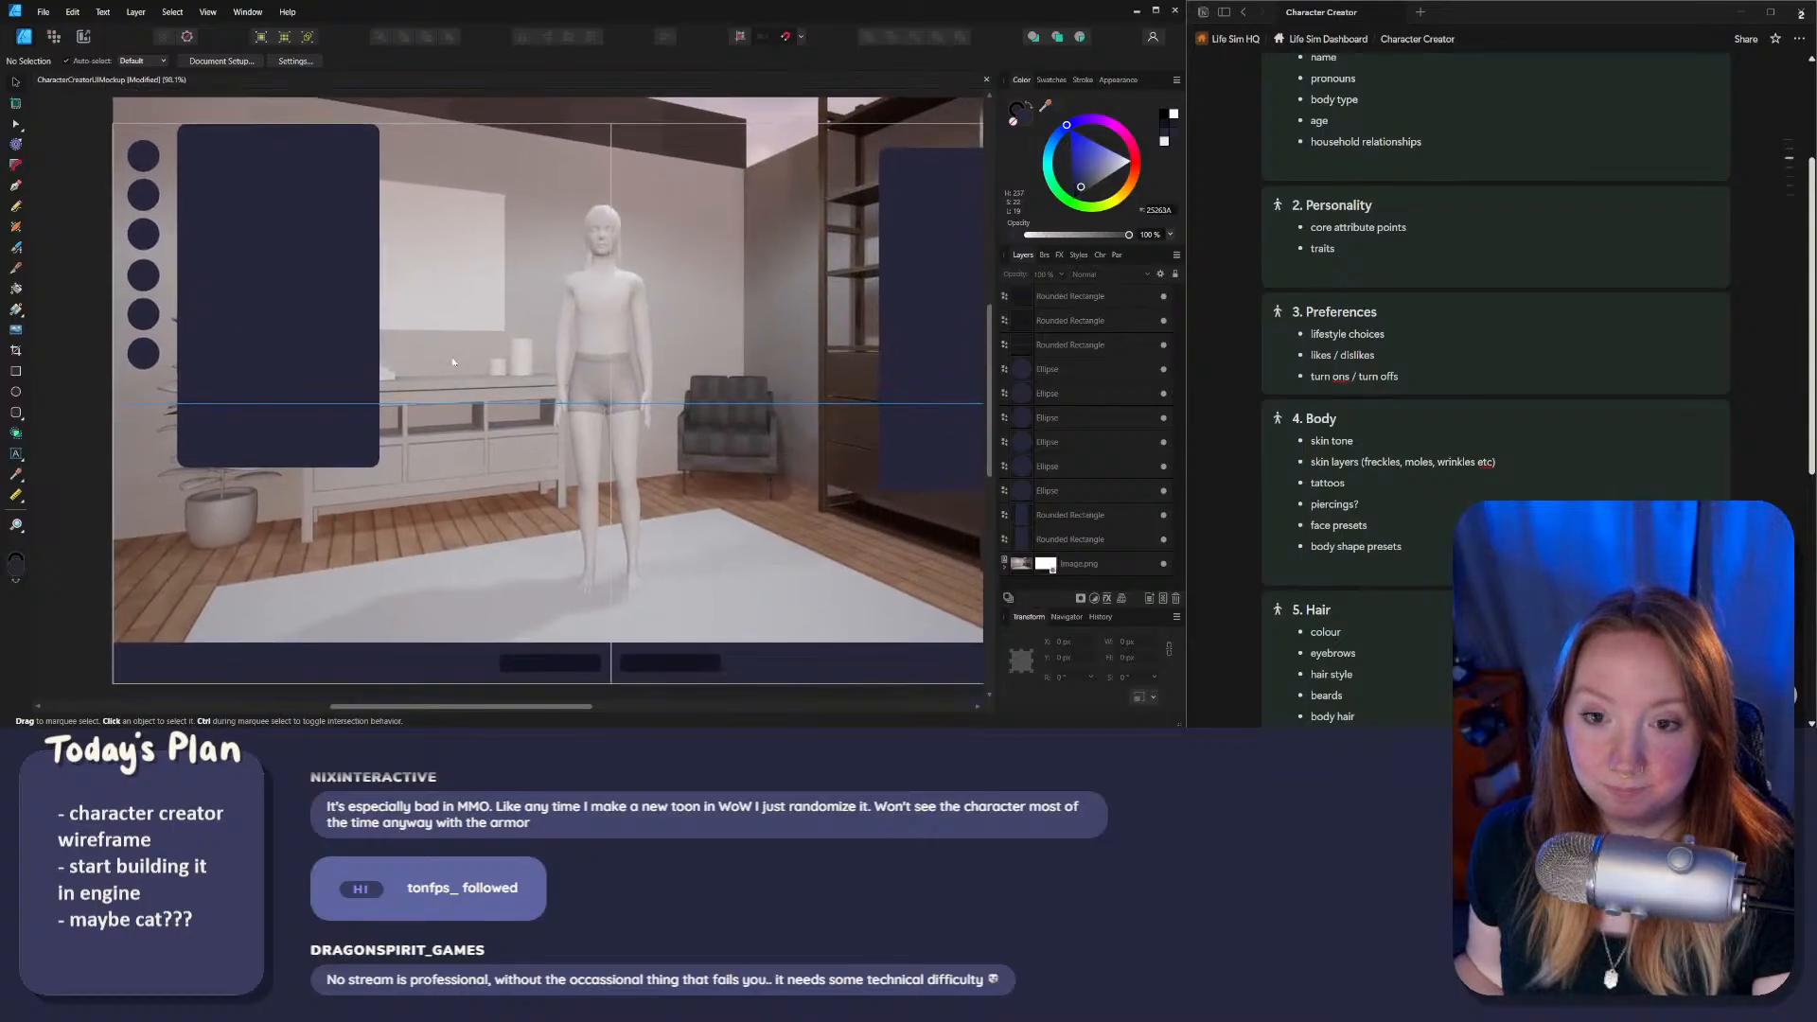
{"action": "scroll", "coordinate": [439, 378], "scroll_direction": "down", "scroll_amount": 2, "text": "ctrl"}
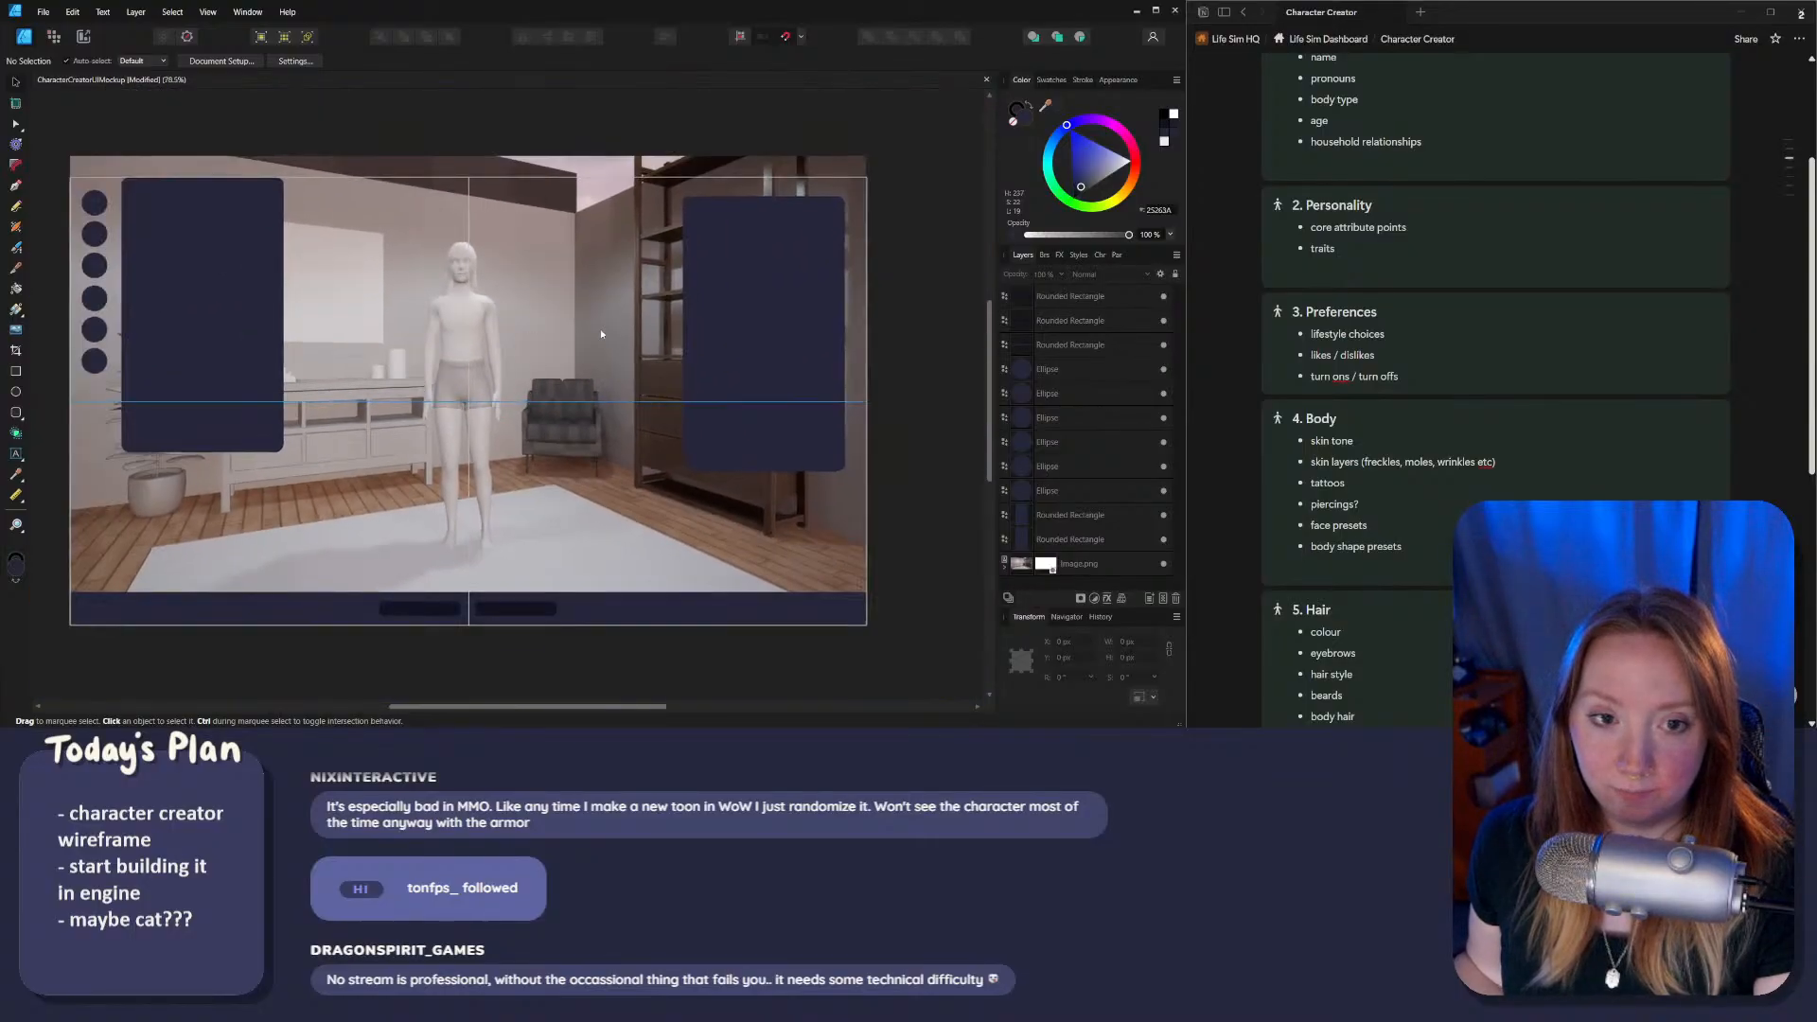
Step: Move the large right panel slightly up and left, and lower the large left panel so their upper edges line up
{"action": "left_click", "coordinate": [721, 323]}
{"action": "left_click_drag", "start_coordinate": [748, 310], "coordinate": [743, 309]}
{"action": "left_click", "coordinate": [172, 227]}
{"action": "left_click", "coordinate": [95, 202], "text": "shift"}
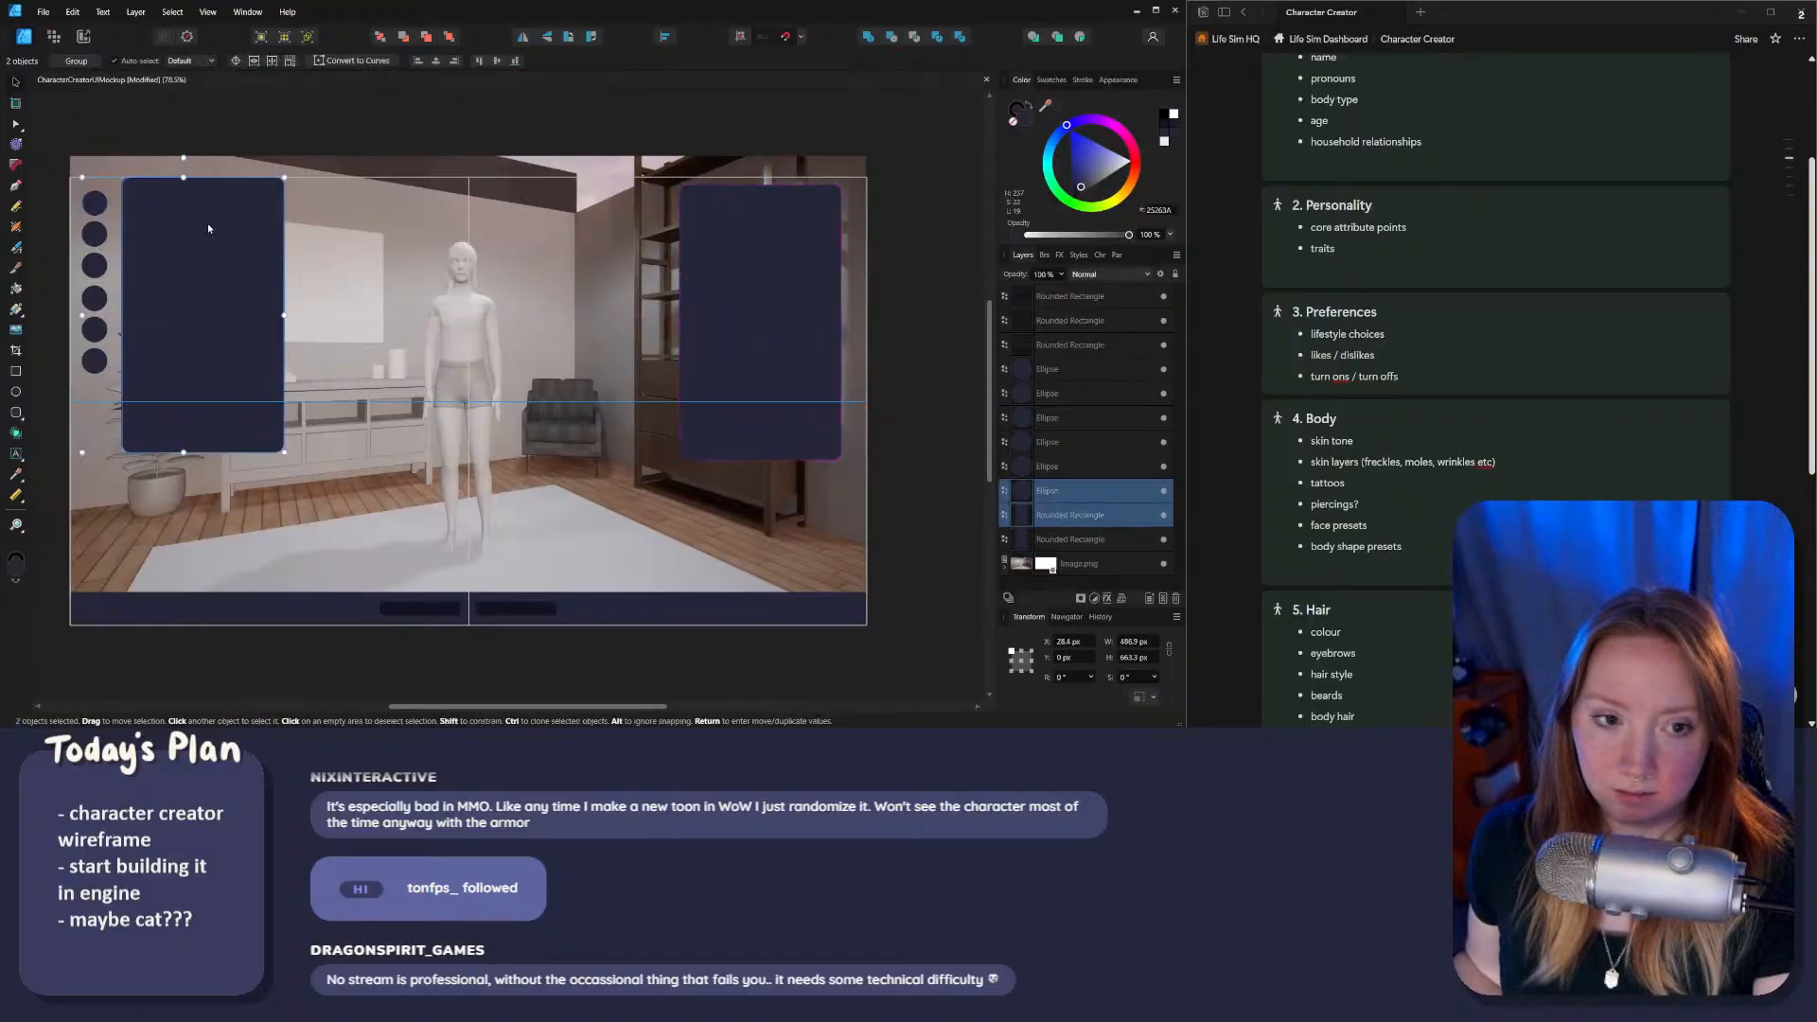
{"action": "left_click", "coordinate": [320, 222]}
{"action": "left_click_drag", "start_coordinate": [204, 289], "coordinate": [204, 298]}
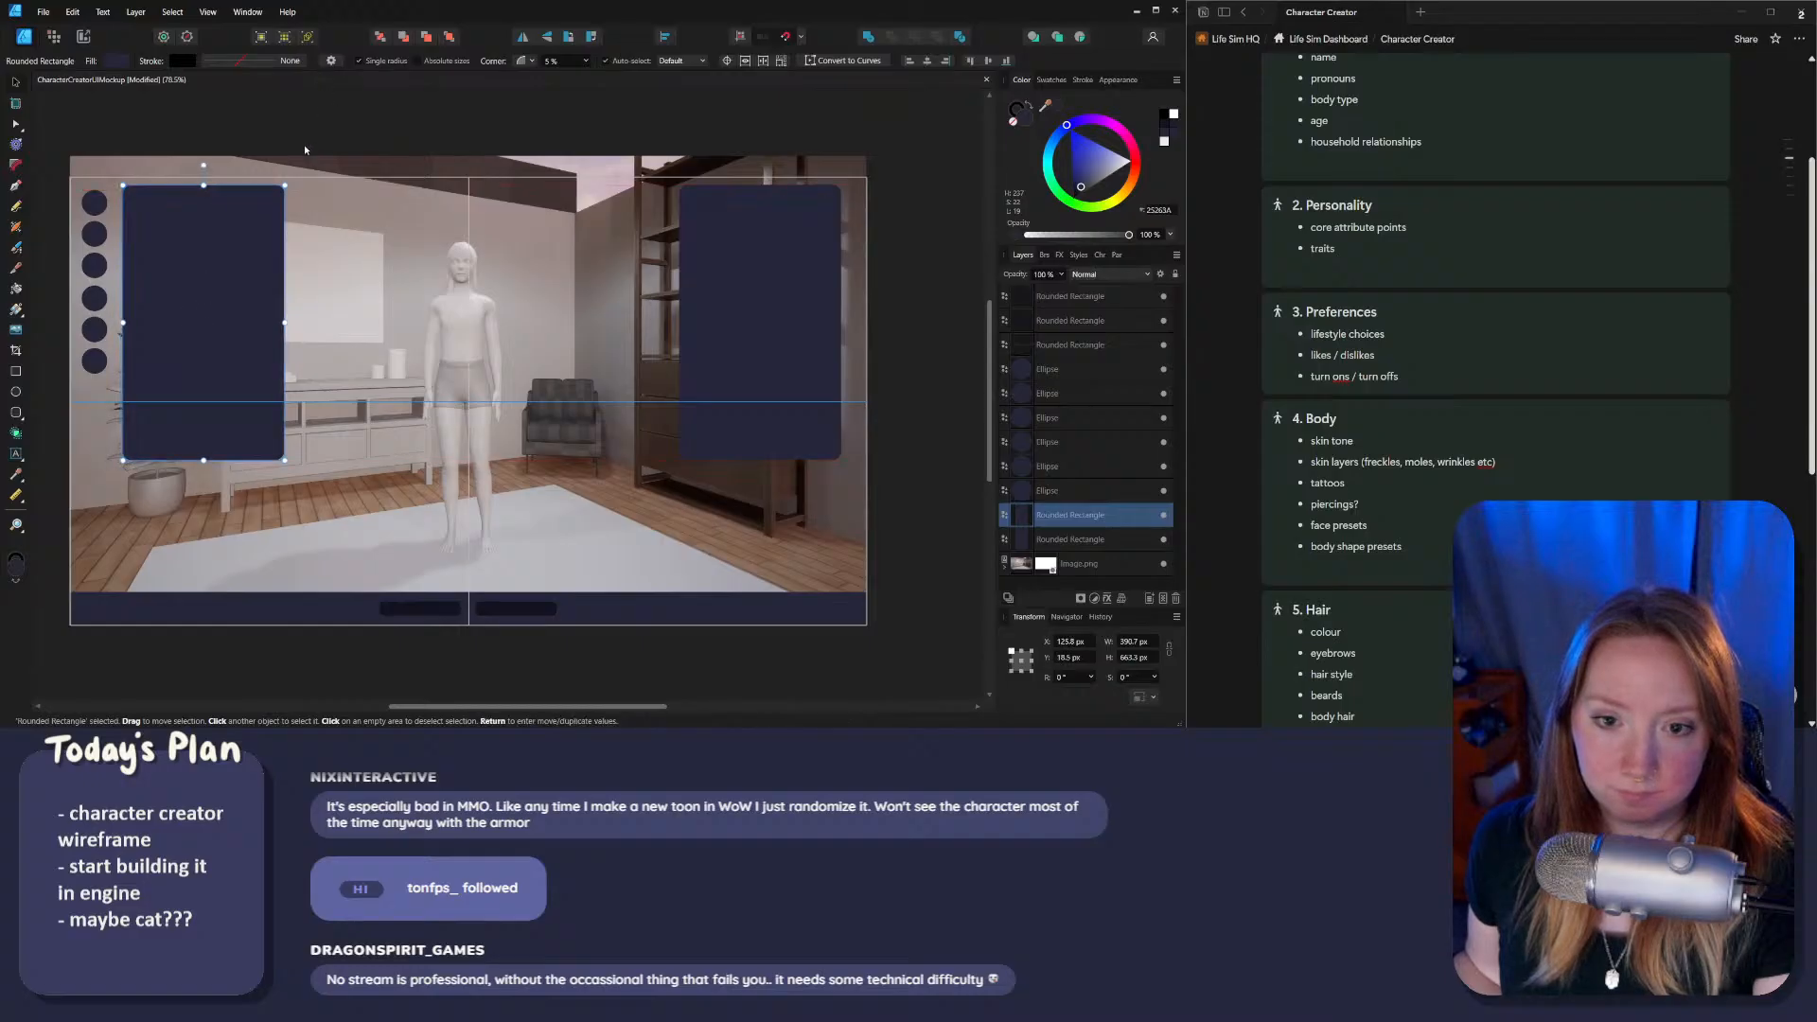
{"action": "left_click", "coordinate": [694, 432]}
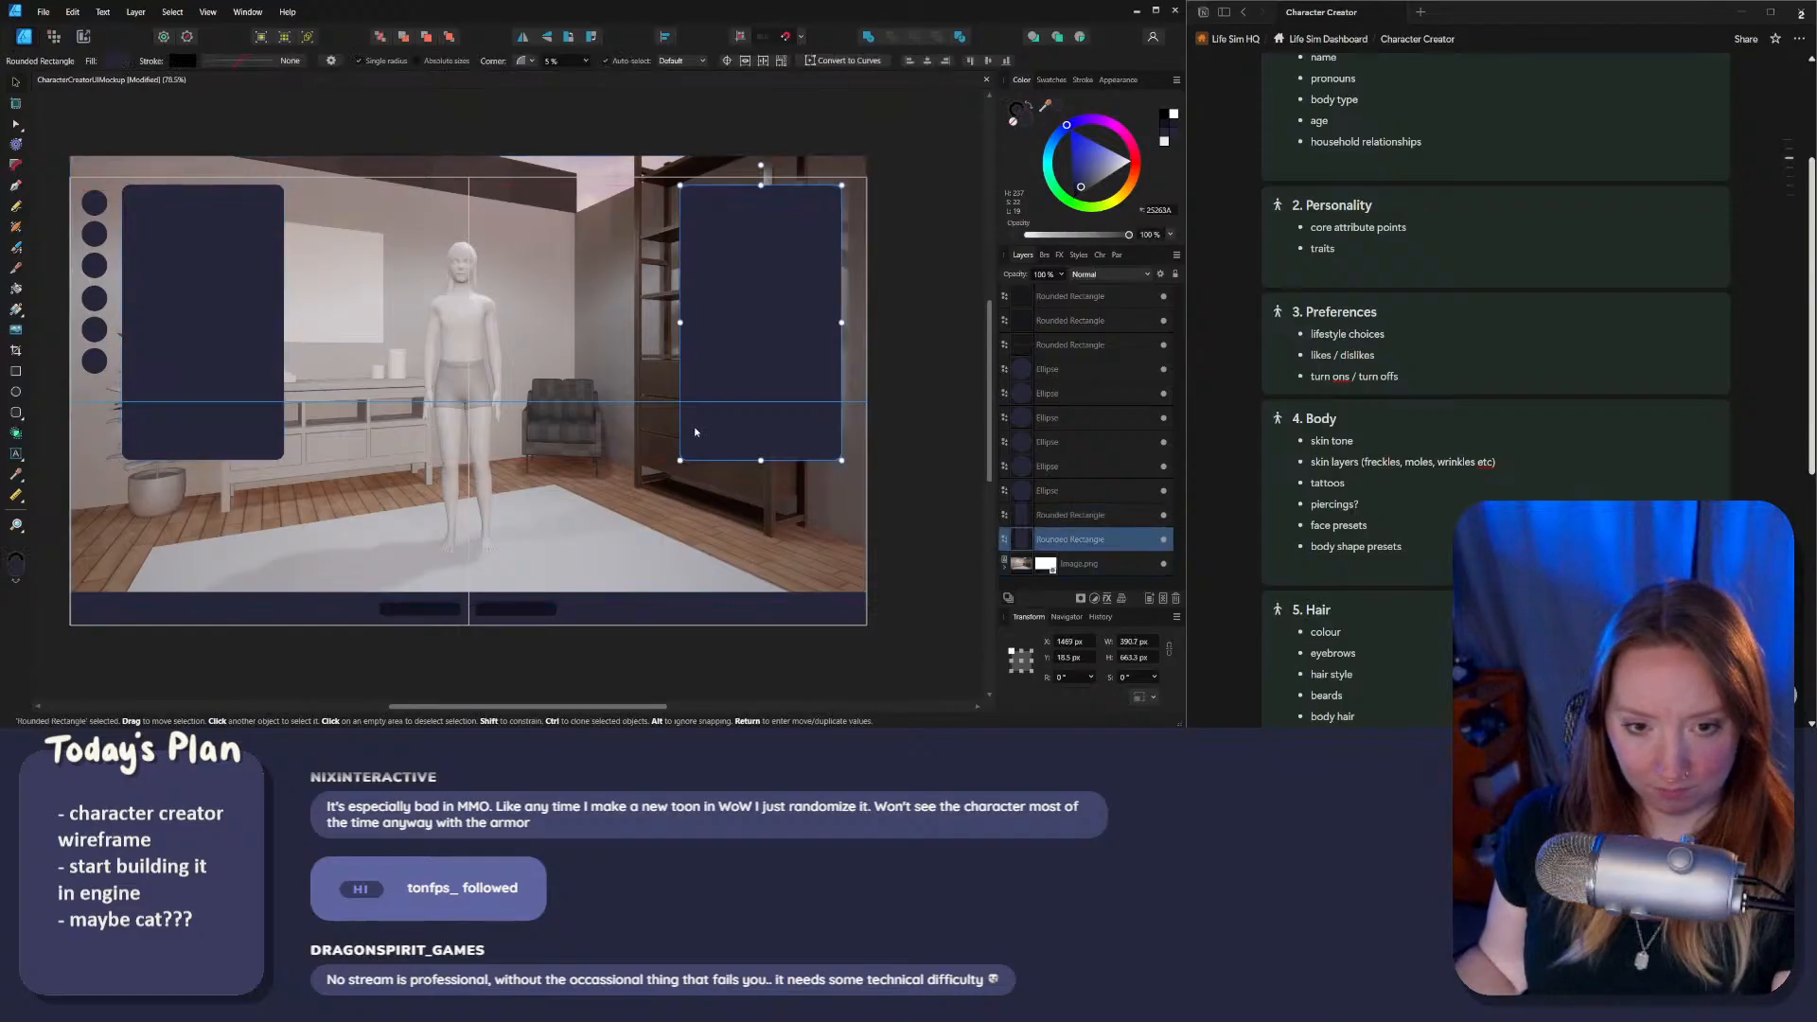
Step: Shrink the large left panel to a bar about 252 by 44 px and place it close beside the uppermost category circle
{"action": "left_click", "coordinate": [181, 364]}
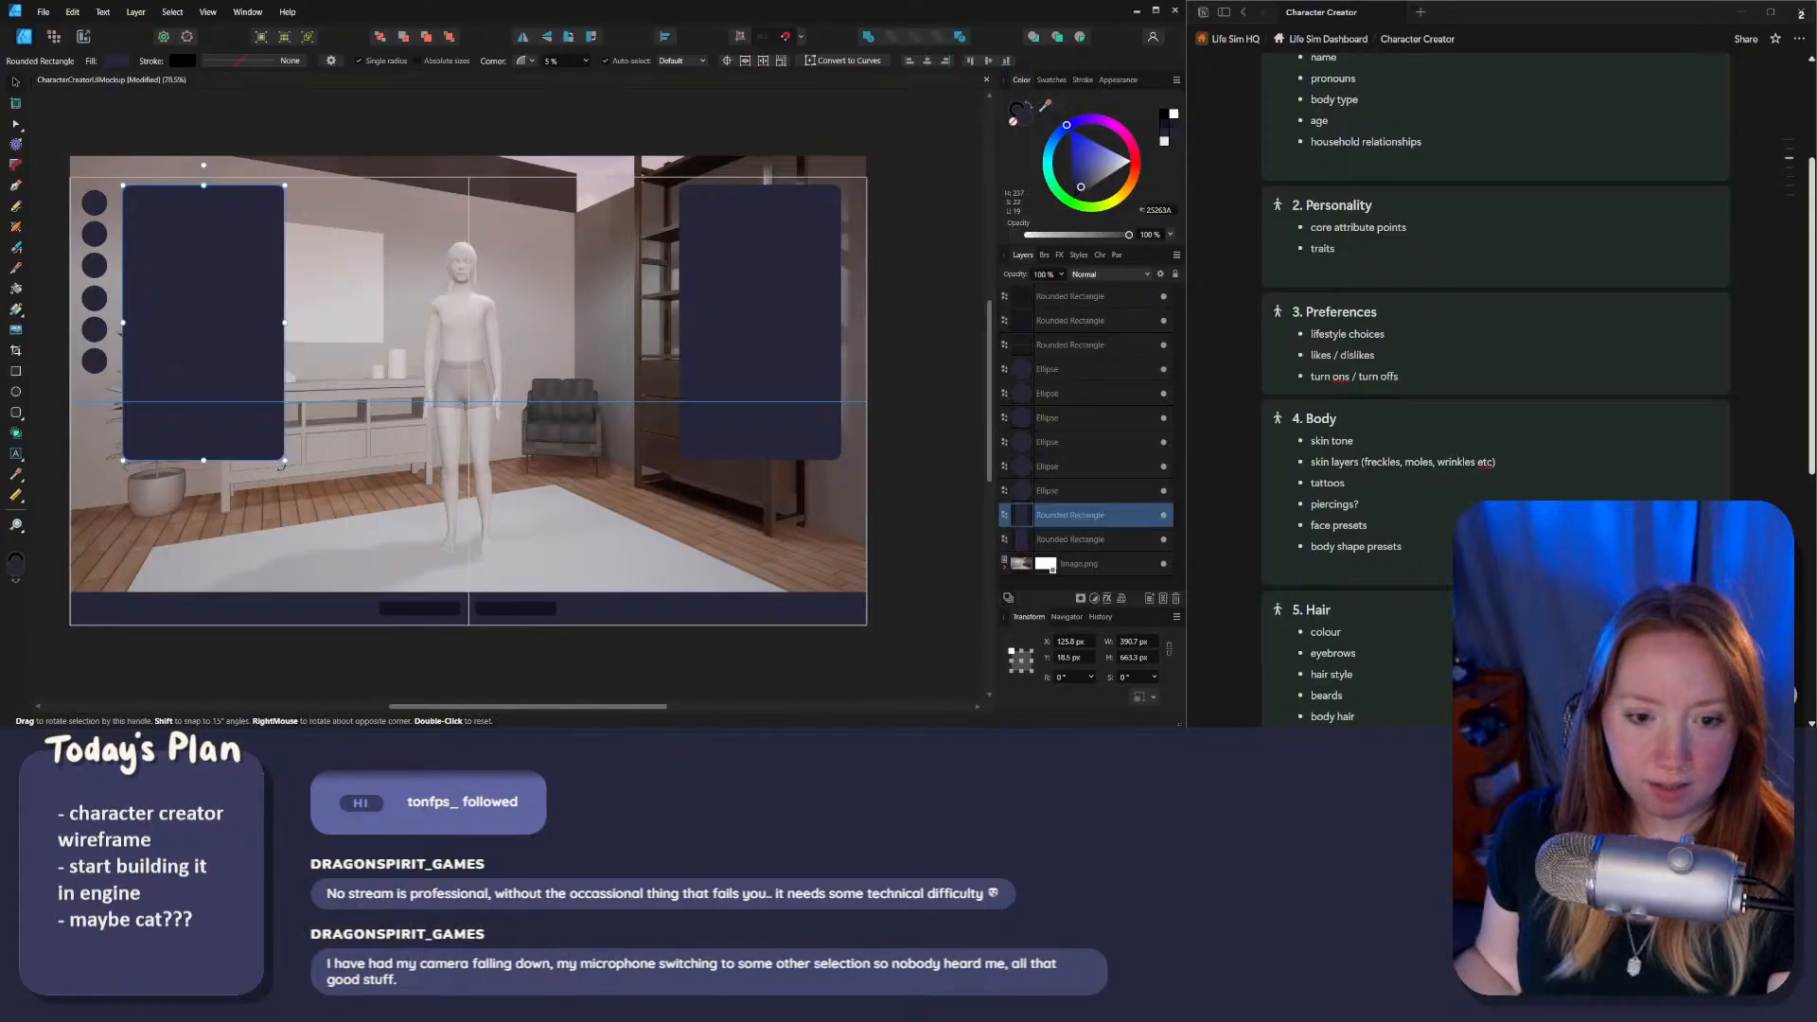
{"action": "left_click_drag", "start_coordinate": [284, 460], "coordinate": [187, 210]}
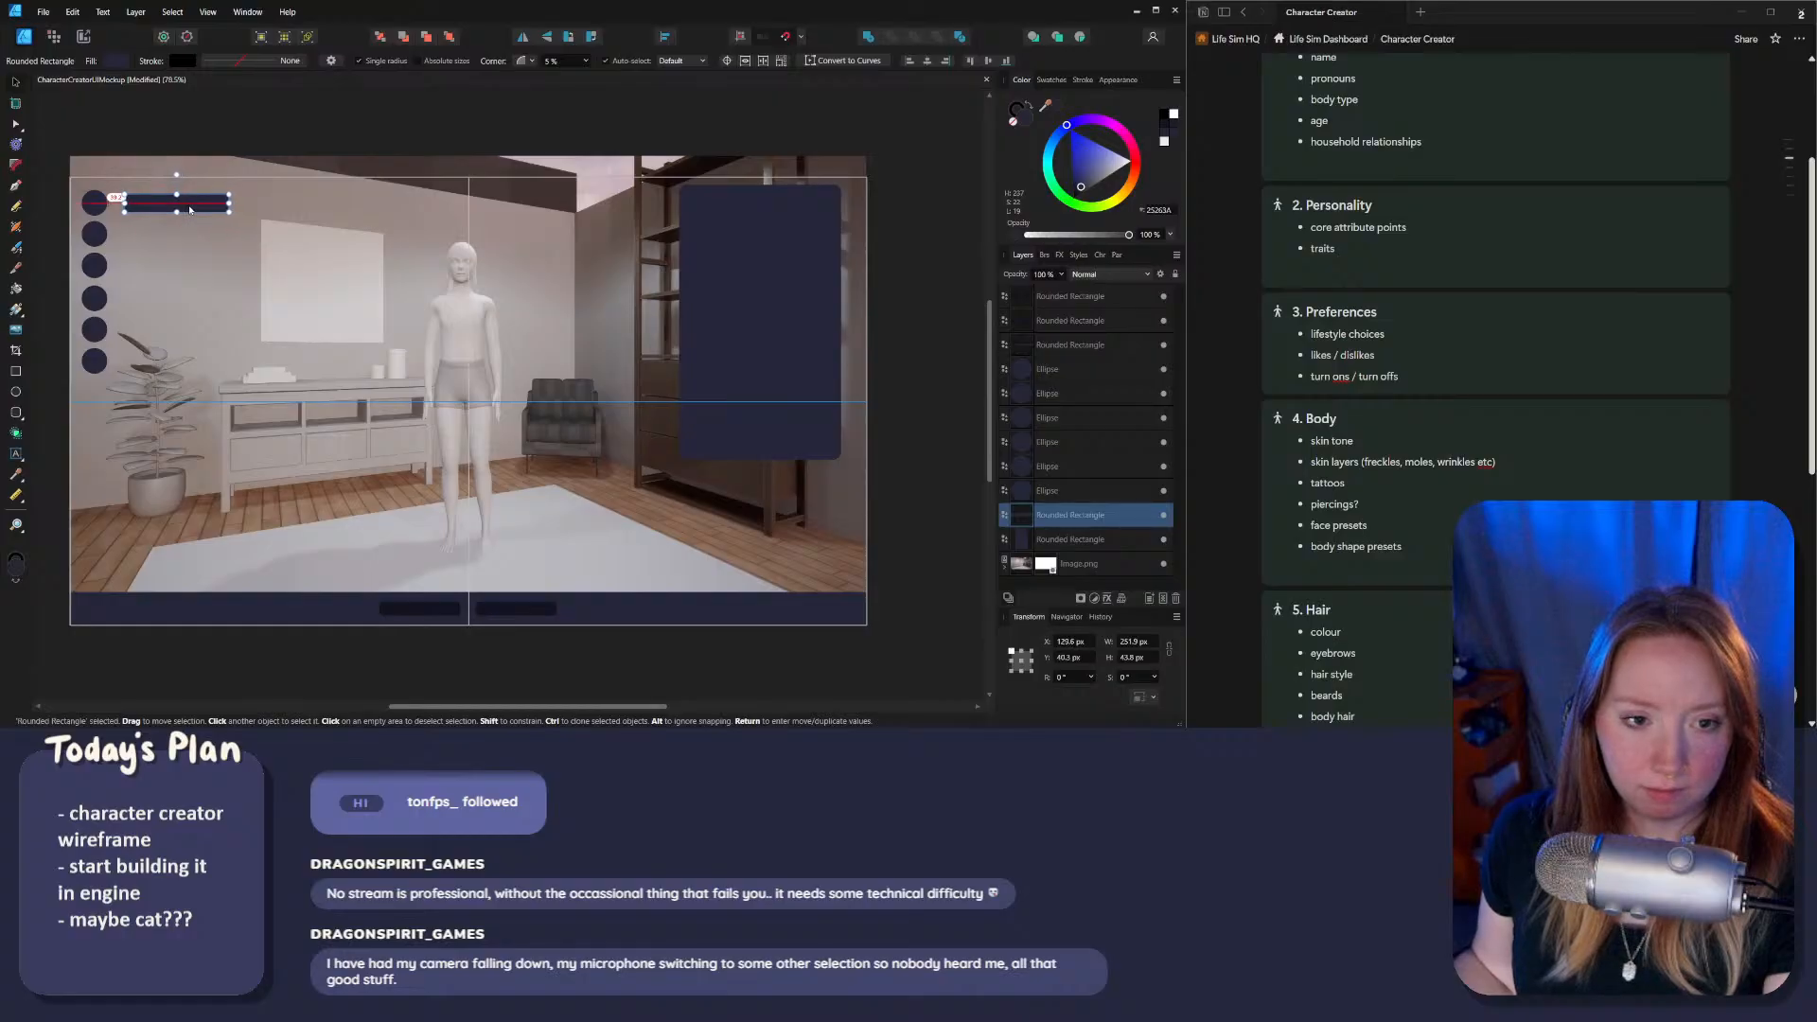
{"action": "scroll", "coordinate": [223, 252], "scroll_direction": "up", "scroll_amount": 6, "text": "ctrl"}
{"action": "left_click_drag", "start_coordinate": [288, 264], "coordinate": [269, 263]}
{"action": "scroll", "coordinate": [270, 263], "scroll_direction": "down", "scroll_amount": 6, "text": "ctrl"}
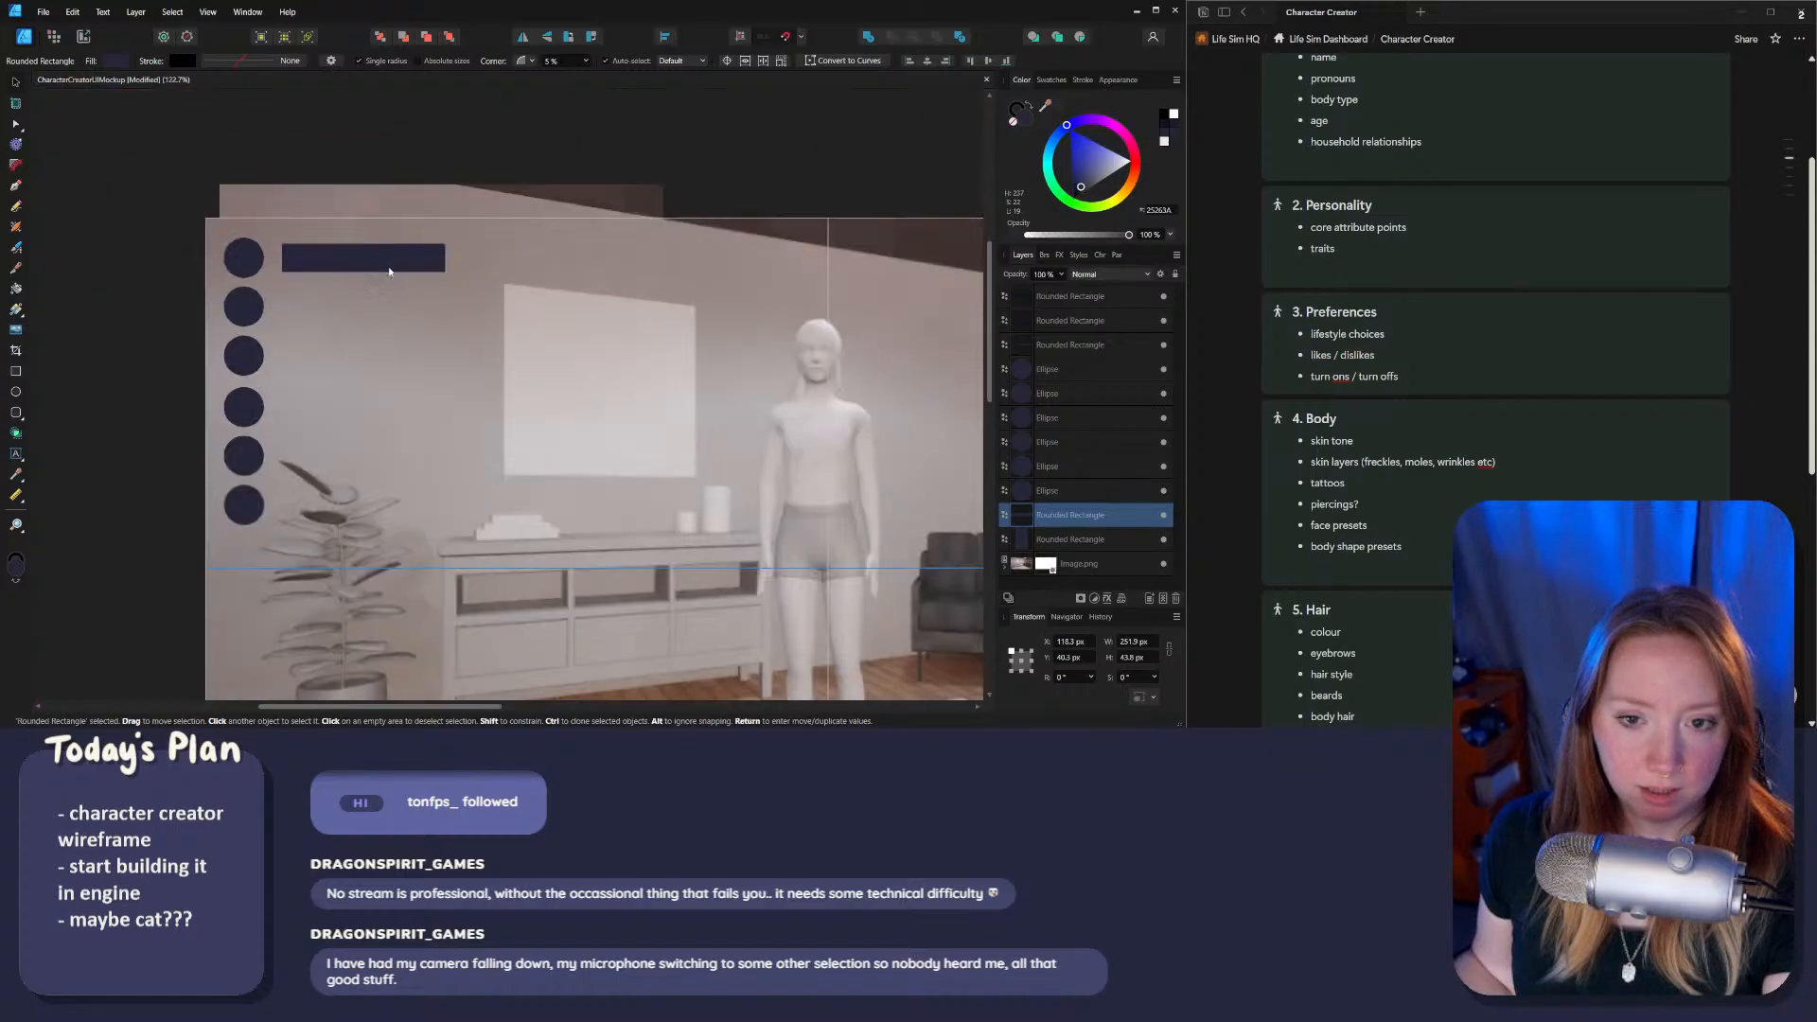
Step: Reduce the bar to about 134 by 27 px and place a duplicate to its right in the same row with a small gap
{"action": "scroll", "coordinate": [333, 193], "scroll_direction": "up", "scroll_amount": 5, "text": "ctrl"}
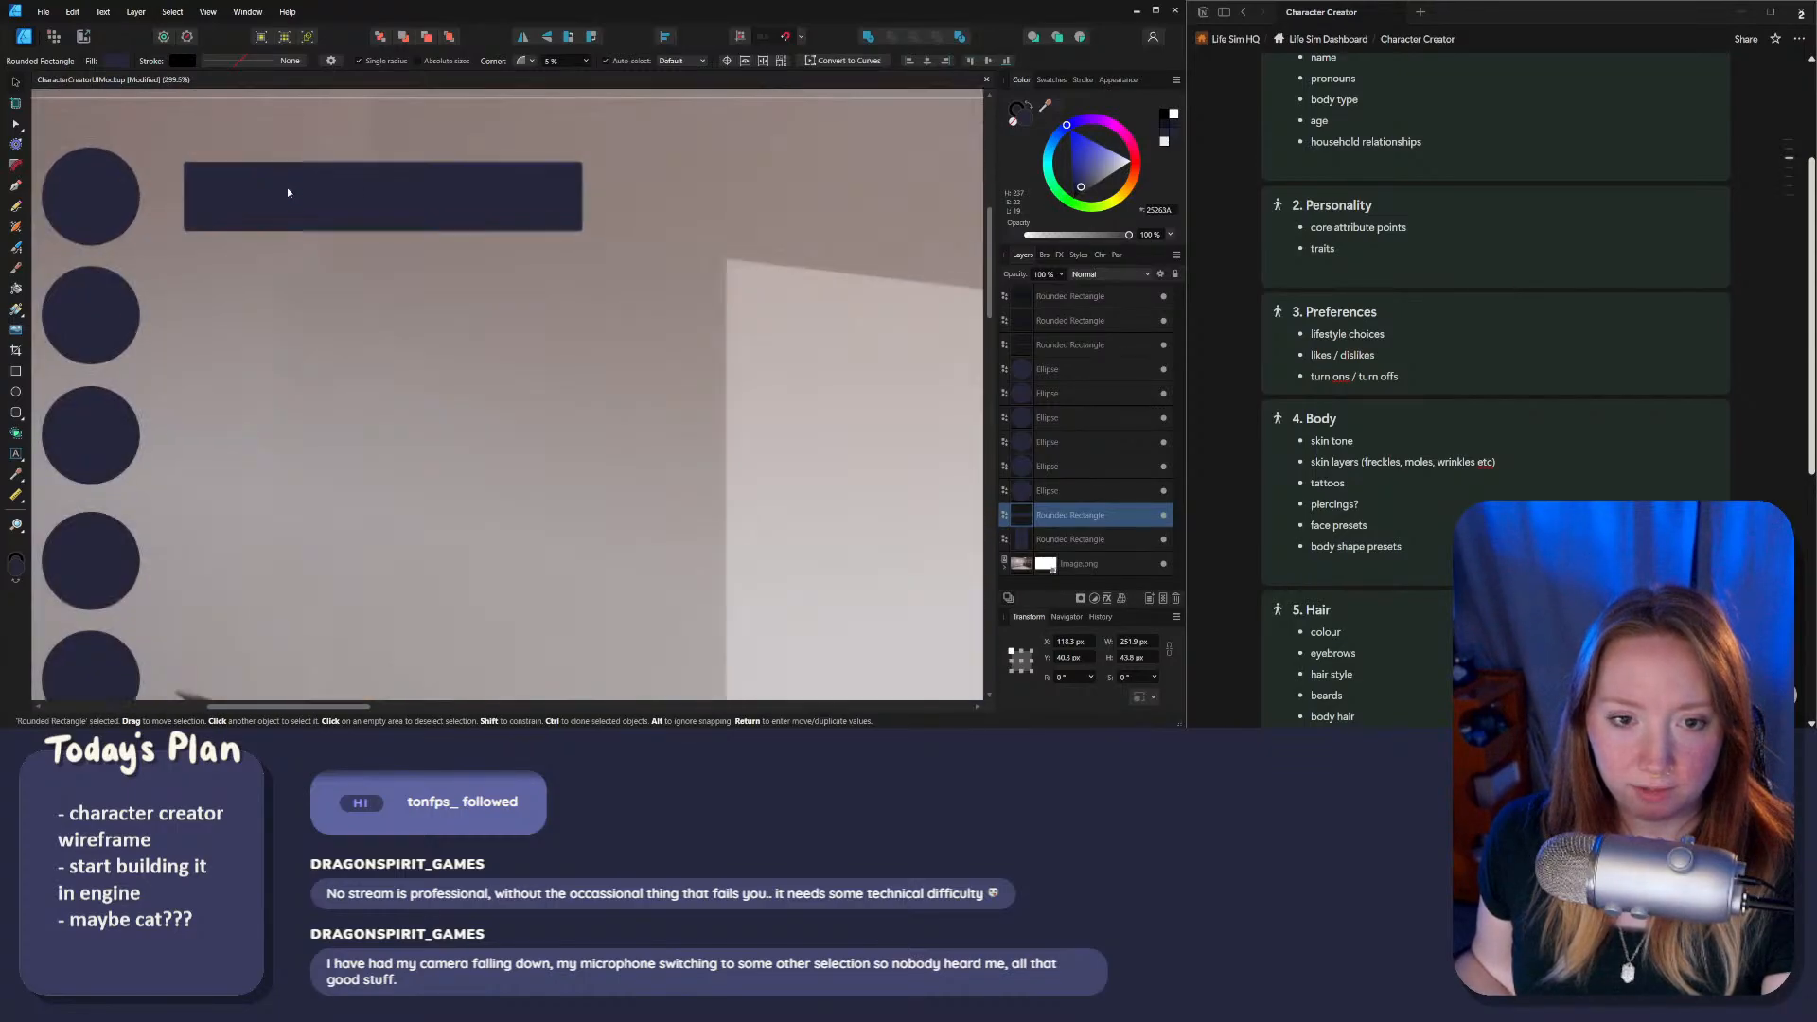
{"action": "left_click_drag", "start_coordinate": [580, 233], "coordinate": [396, 203]}
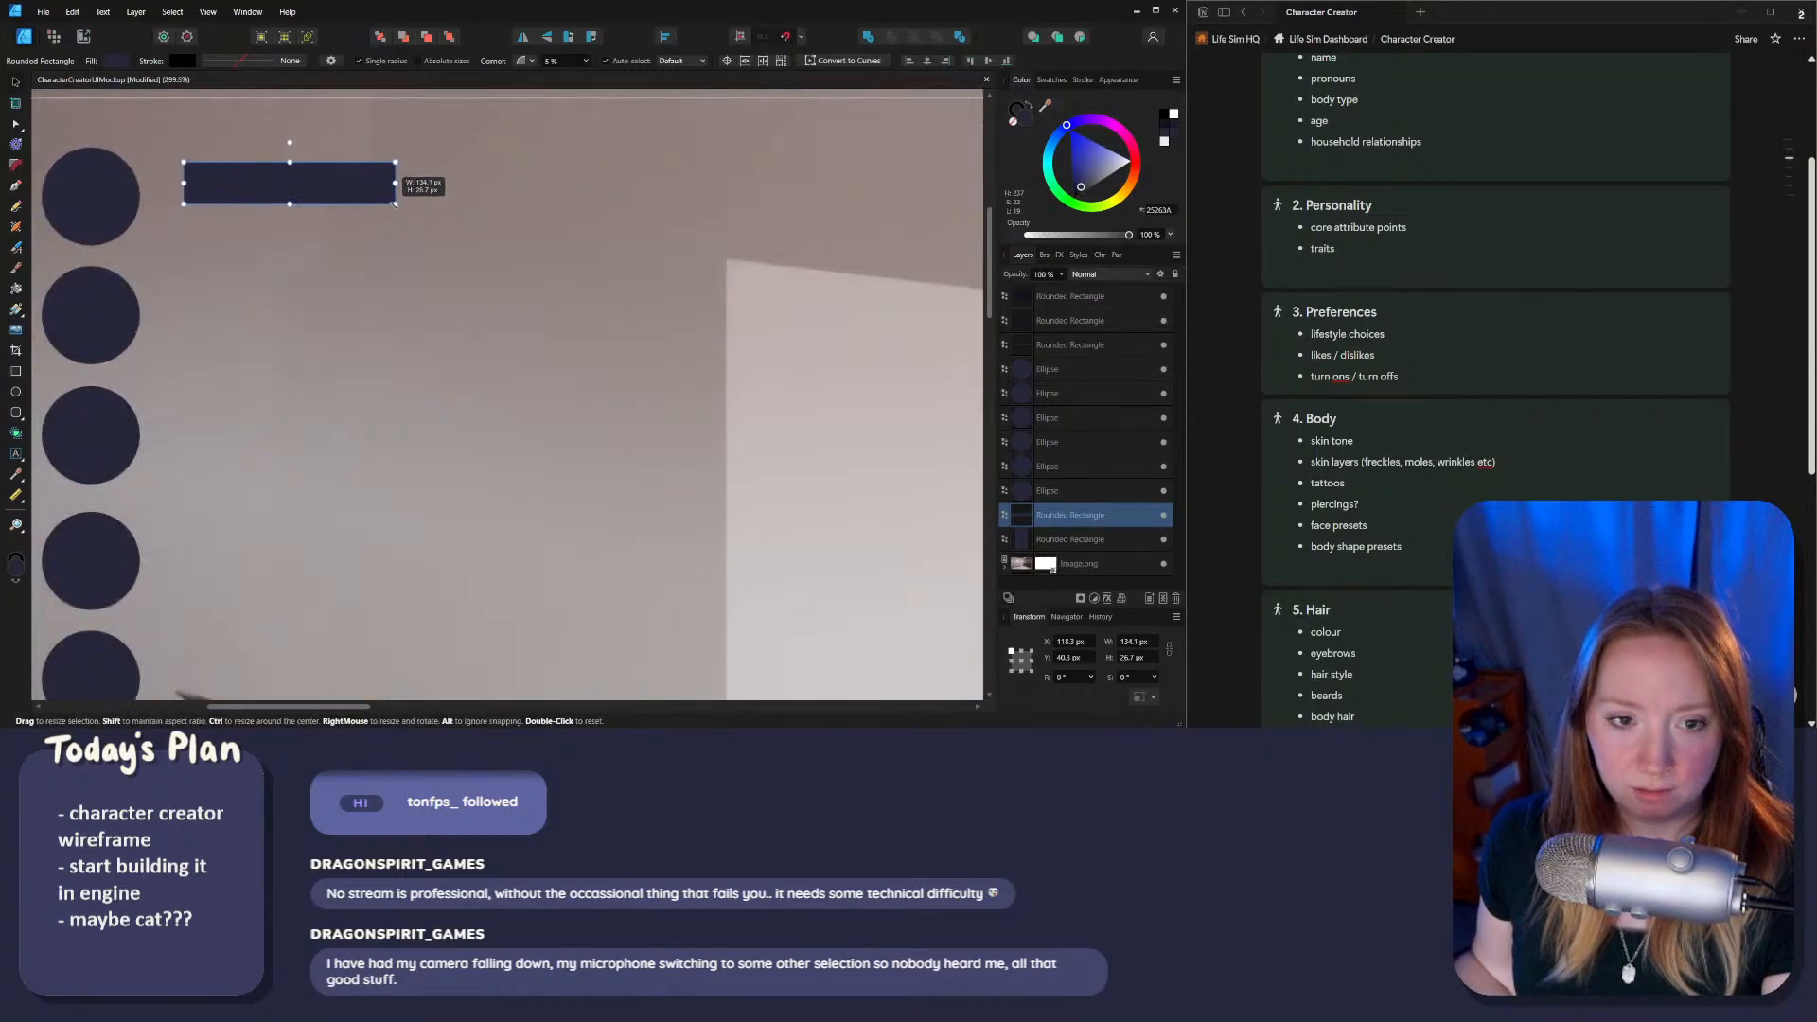
{"action": "left_click_drag", "start_coordinate": [287, 188], "coordinate": [500, 195]}
{"action": "scroll", "coordinate": [493, 253], "scroll_direction": "down", "scroll_amount": 7, "text": "ctrl"}
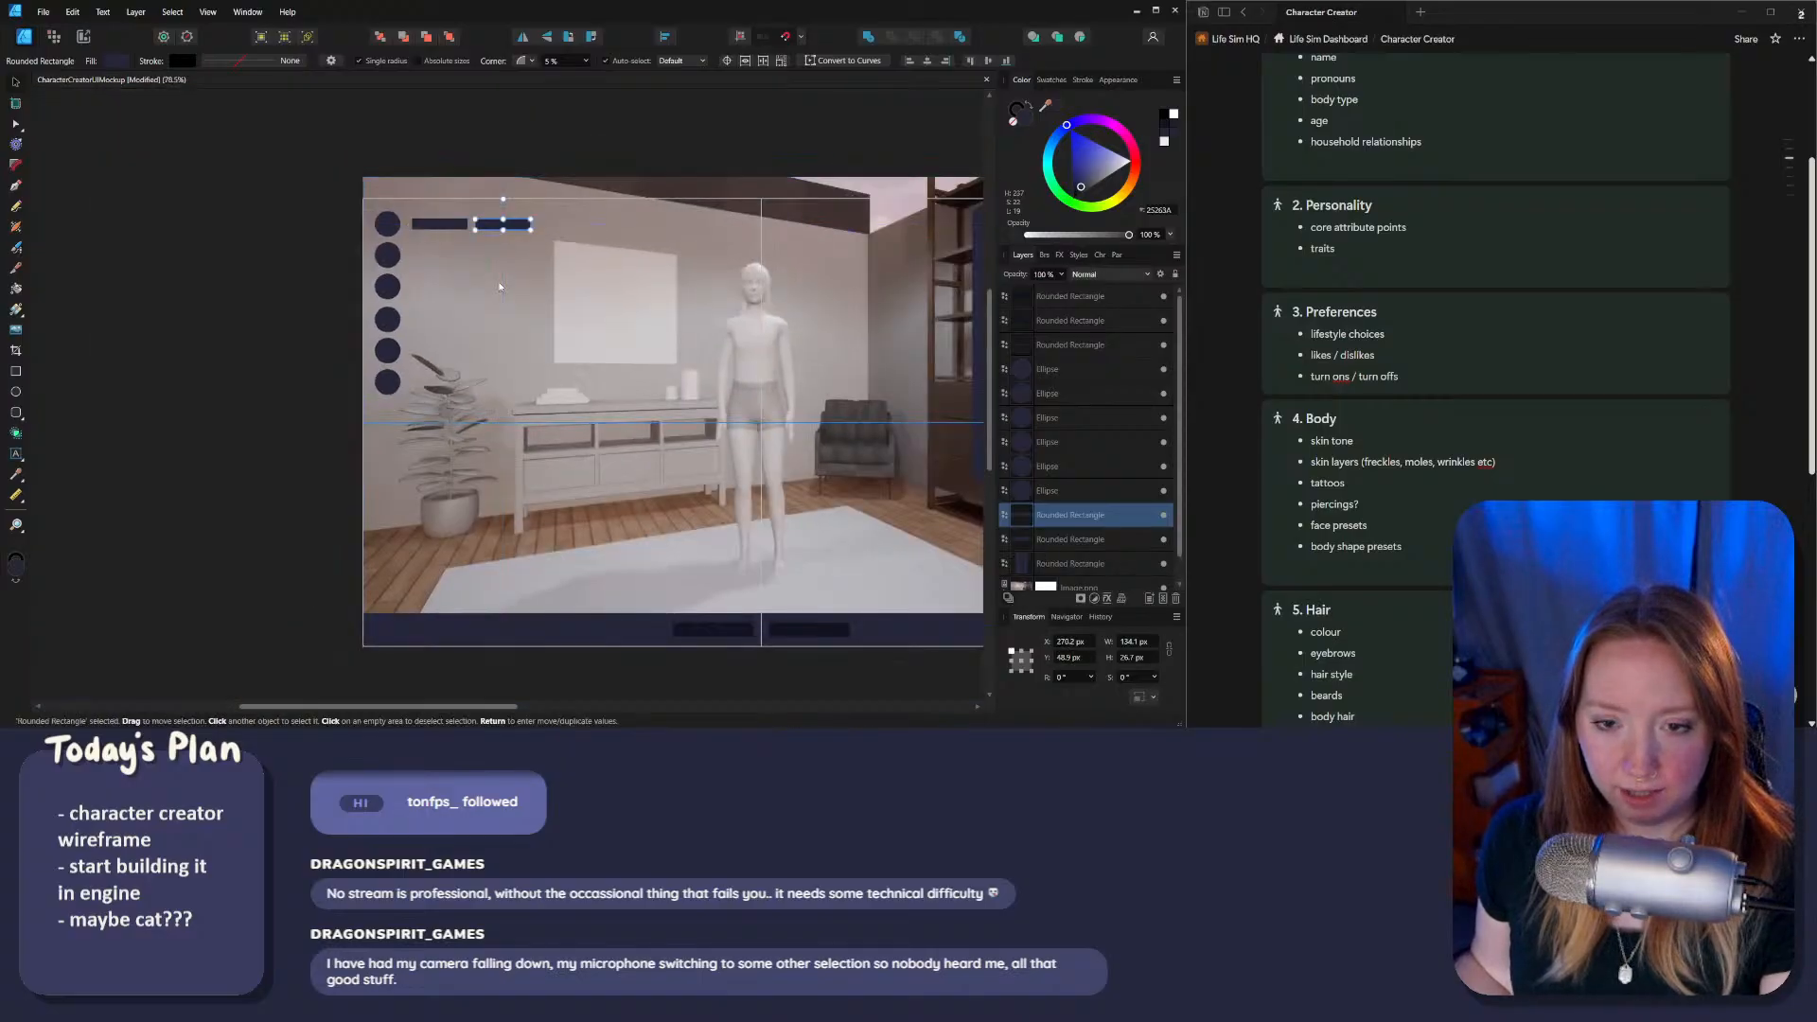
{"action": "scroll", "coordinate": [493, 253], "scroll_direction": "down", "scroll_amount": 1}
{"action": "scroll", "coordinate": [371, 251], "scroll_direction": "right", "scroll_amount": 3, "text": "shift"}
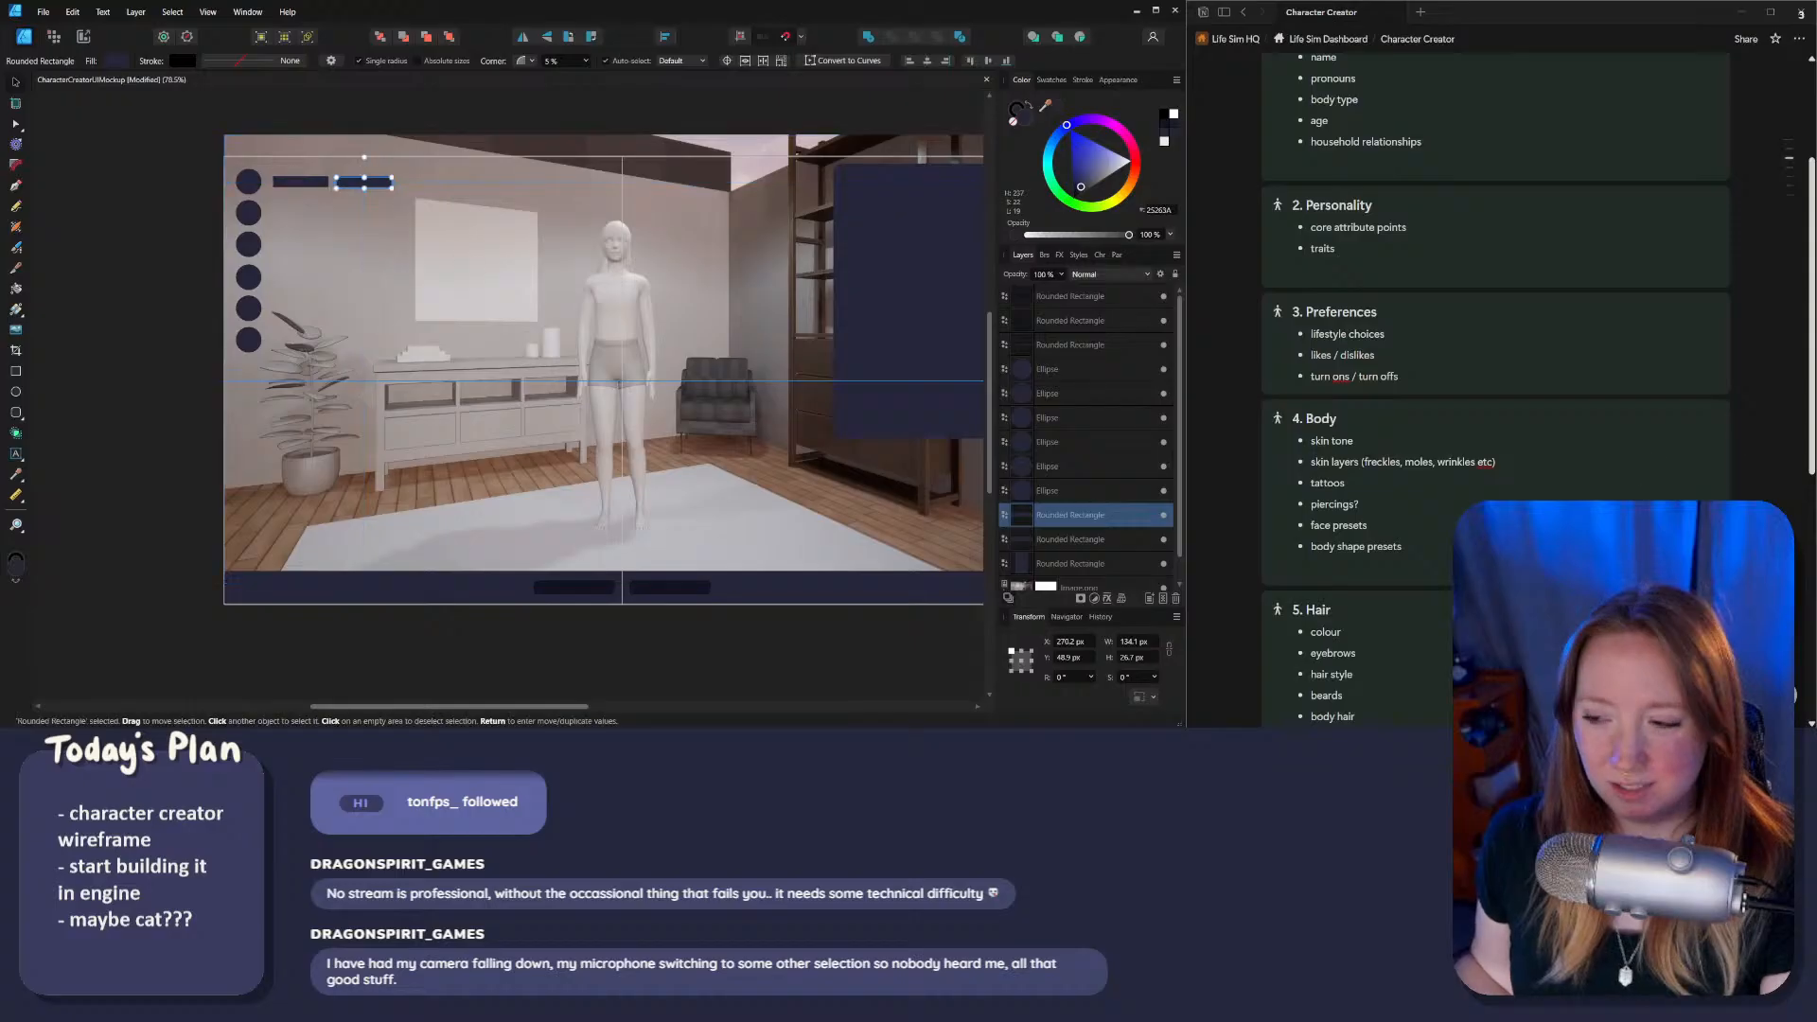
Step: Bring up the browser's game character creator reference beside the mockup and set the large right panel's opacity to 85%
{"action": "key", "text": "alt+Tab"}
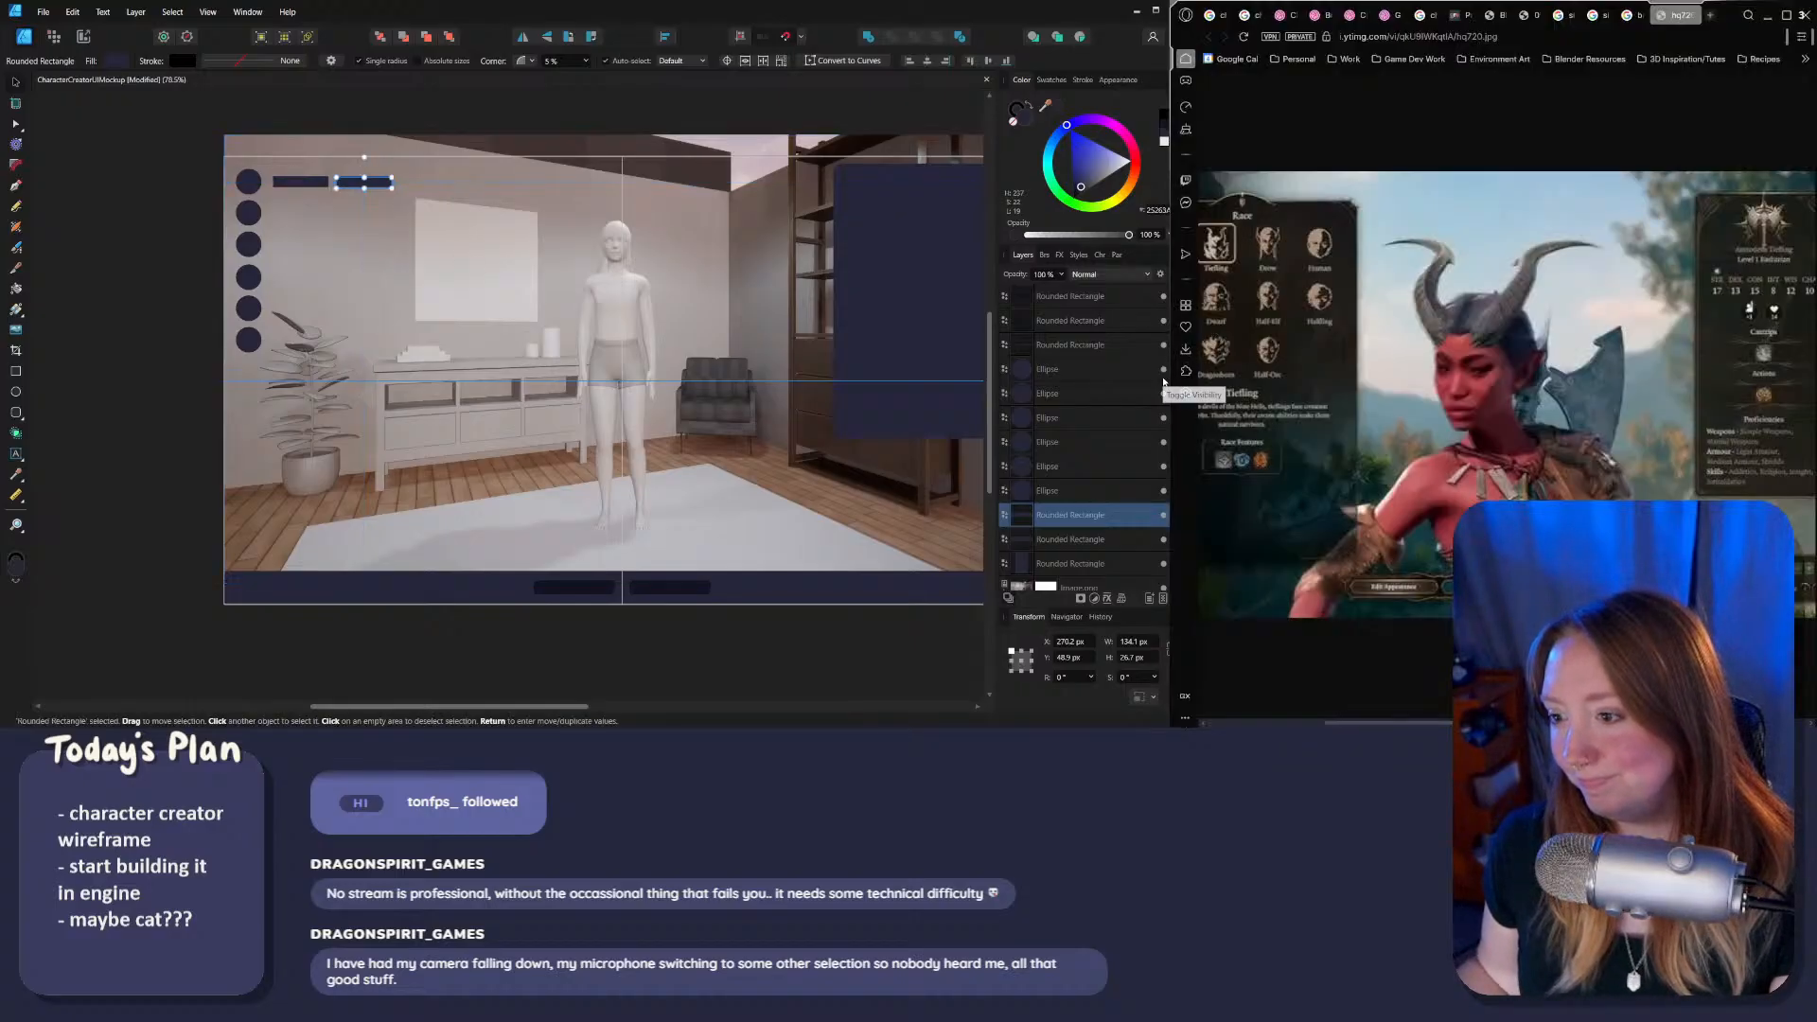
{"action": "mouse_move", "coordinate": [1170, 381]}
{"action": "left_mouse_down"}
{"action": "mouse_move", "coordinate": [1116, 357]}
{"action": "mouse_move", "coordinate": [1182, 356]}
{"action": "left_mouse_up"}
{"action": "left_click", "coordinate": [916, 168]}
{"action": "middle_click_drag", "start_coordinate": [762, 456], "coordinate": [700, 468]}
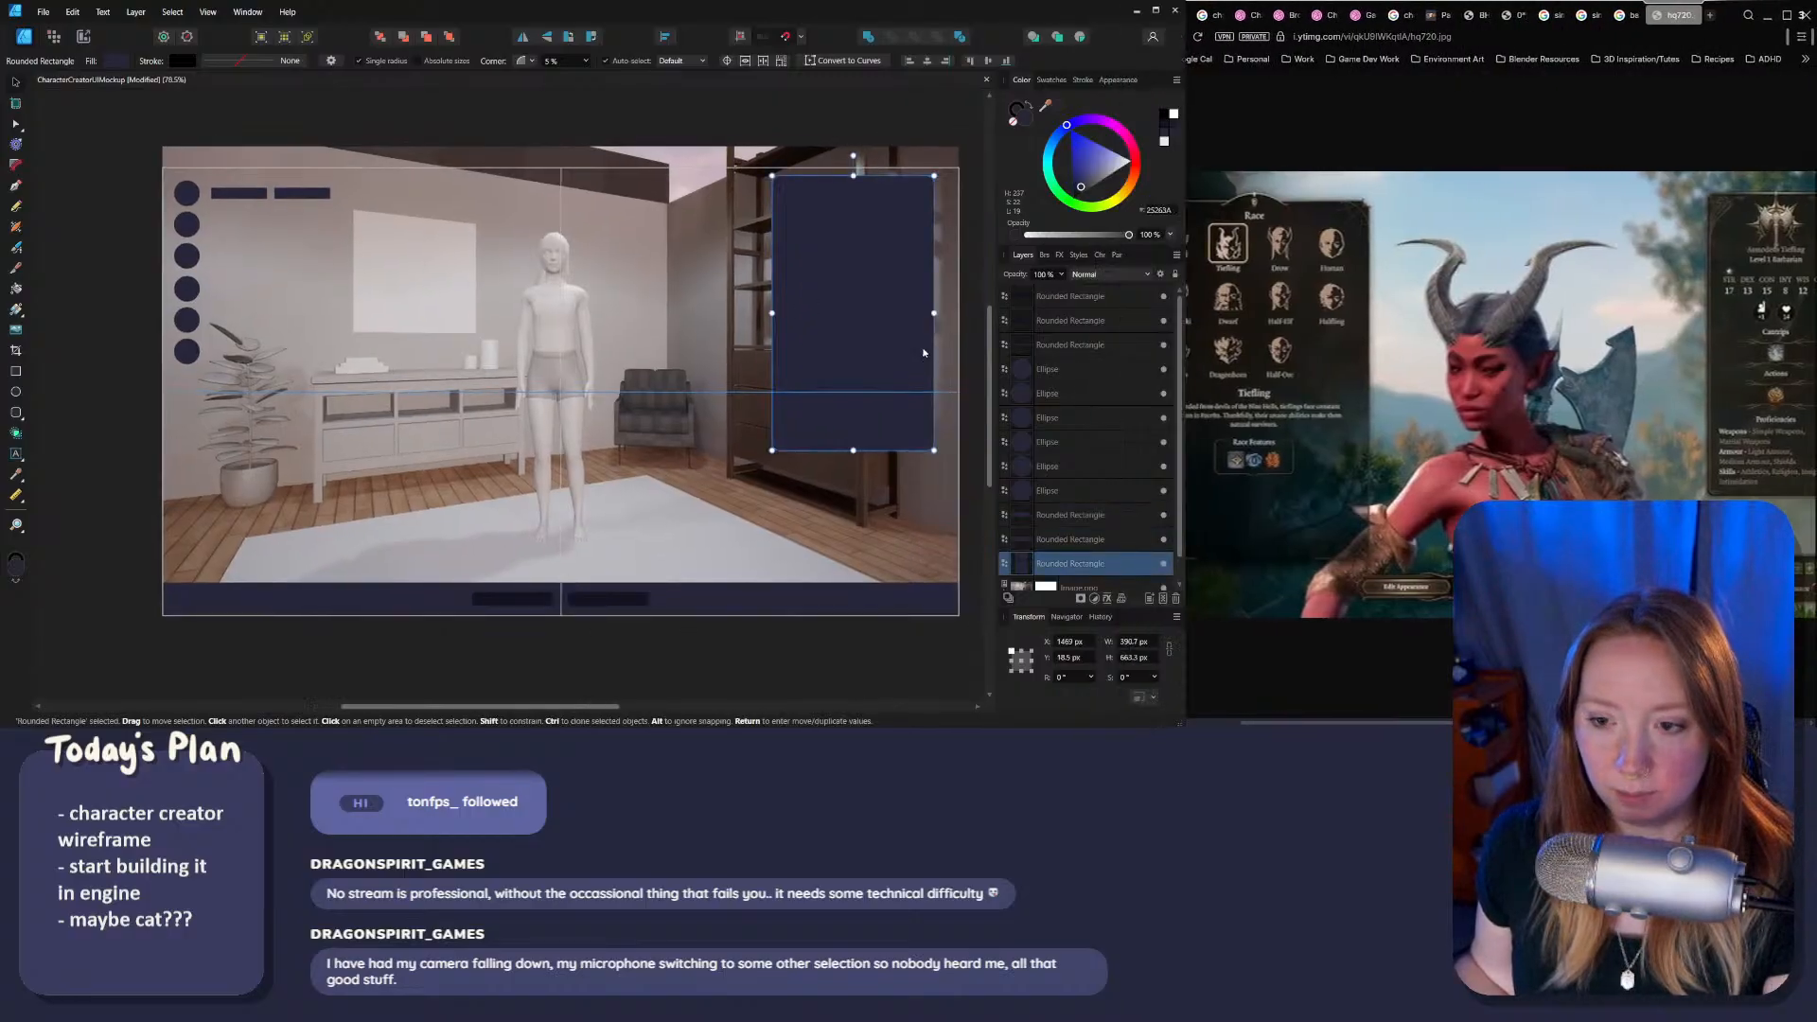
{"action": "left_click", "coordinate": [1060, 275]}
{"action": "left_click_drag", "start_coordinate": [1060, 290], "coordinate": [1049, 294]}
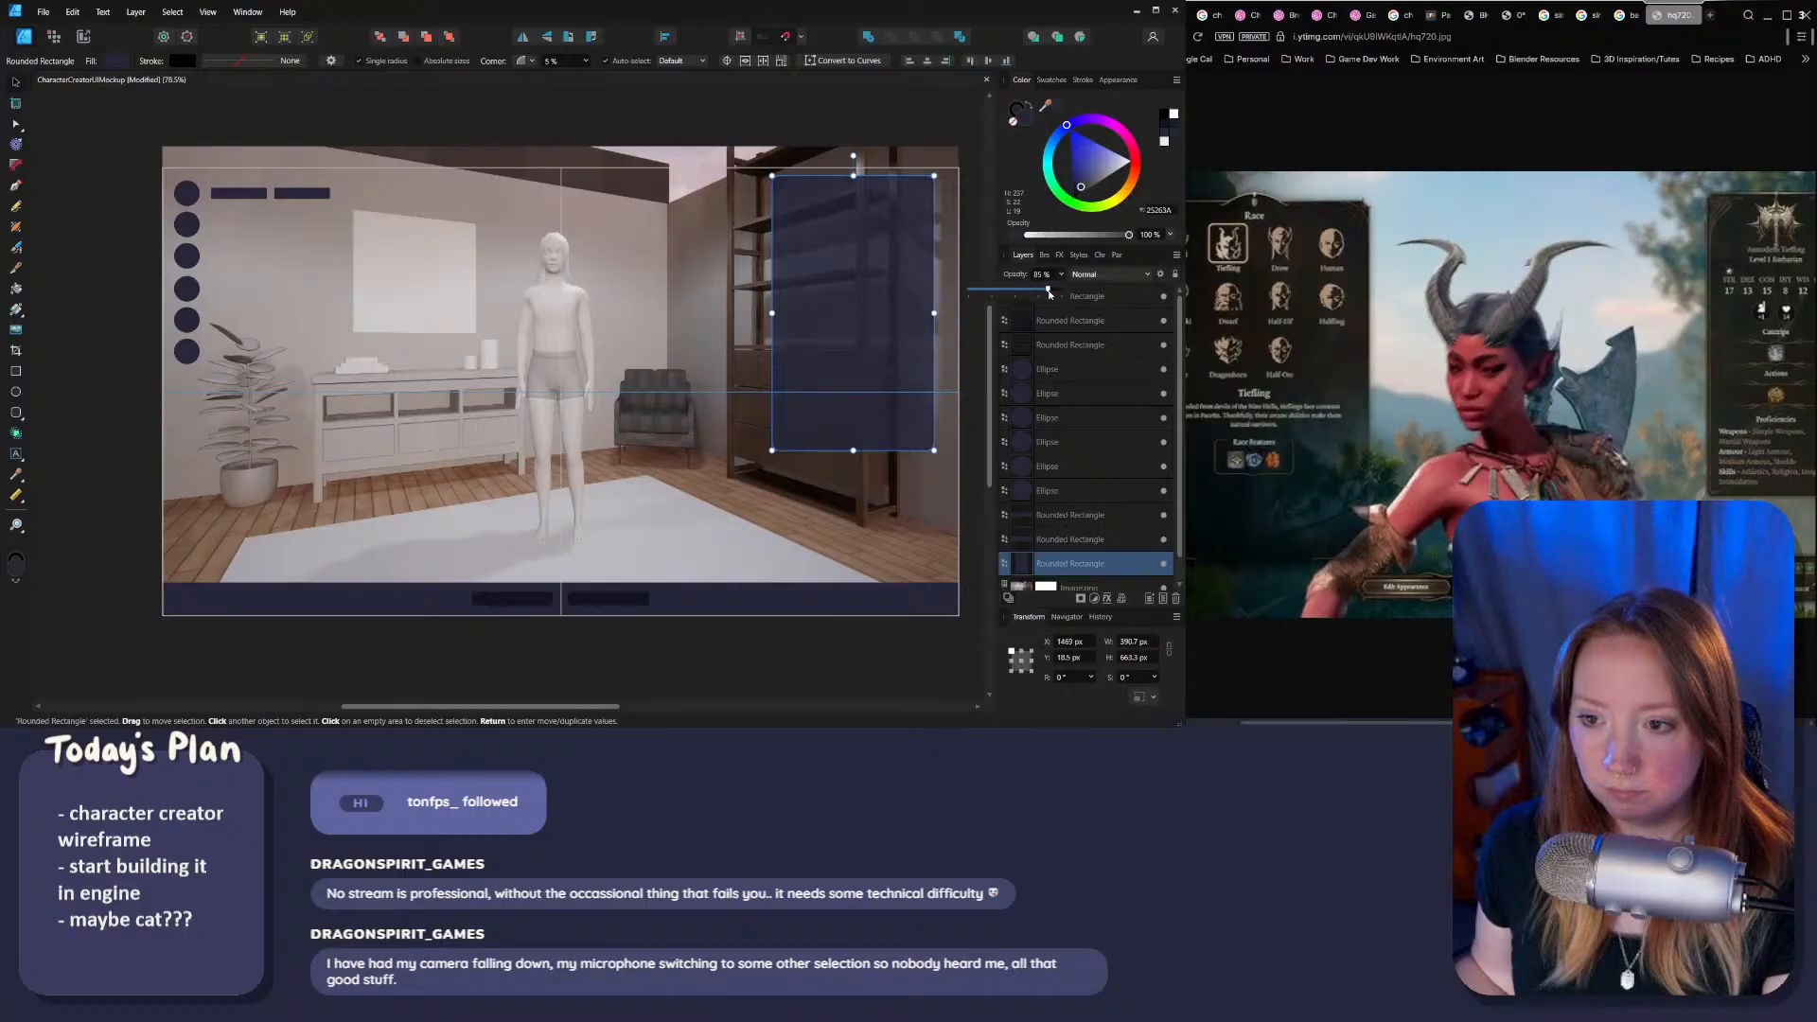
{"action": "left_click", "coordinate": [805, 644]}
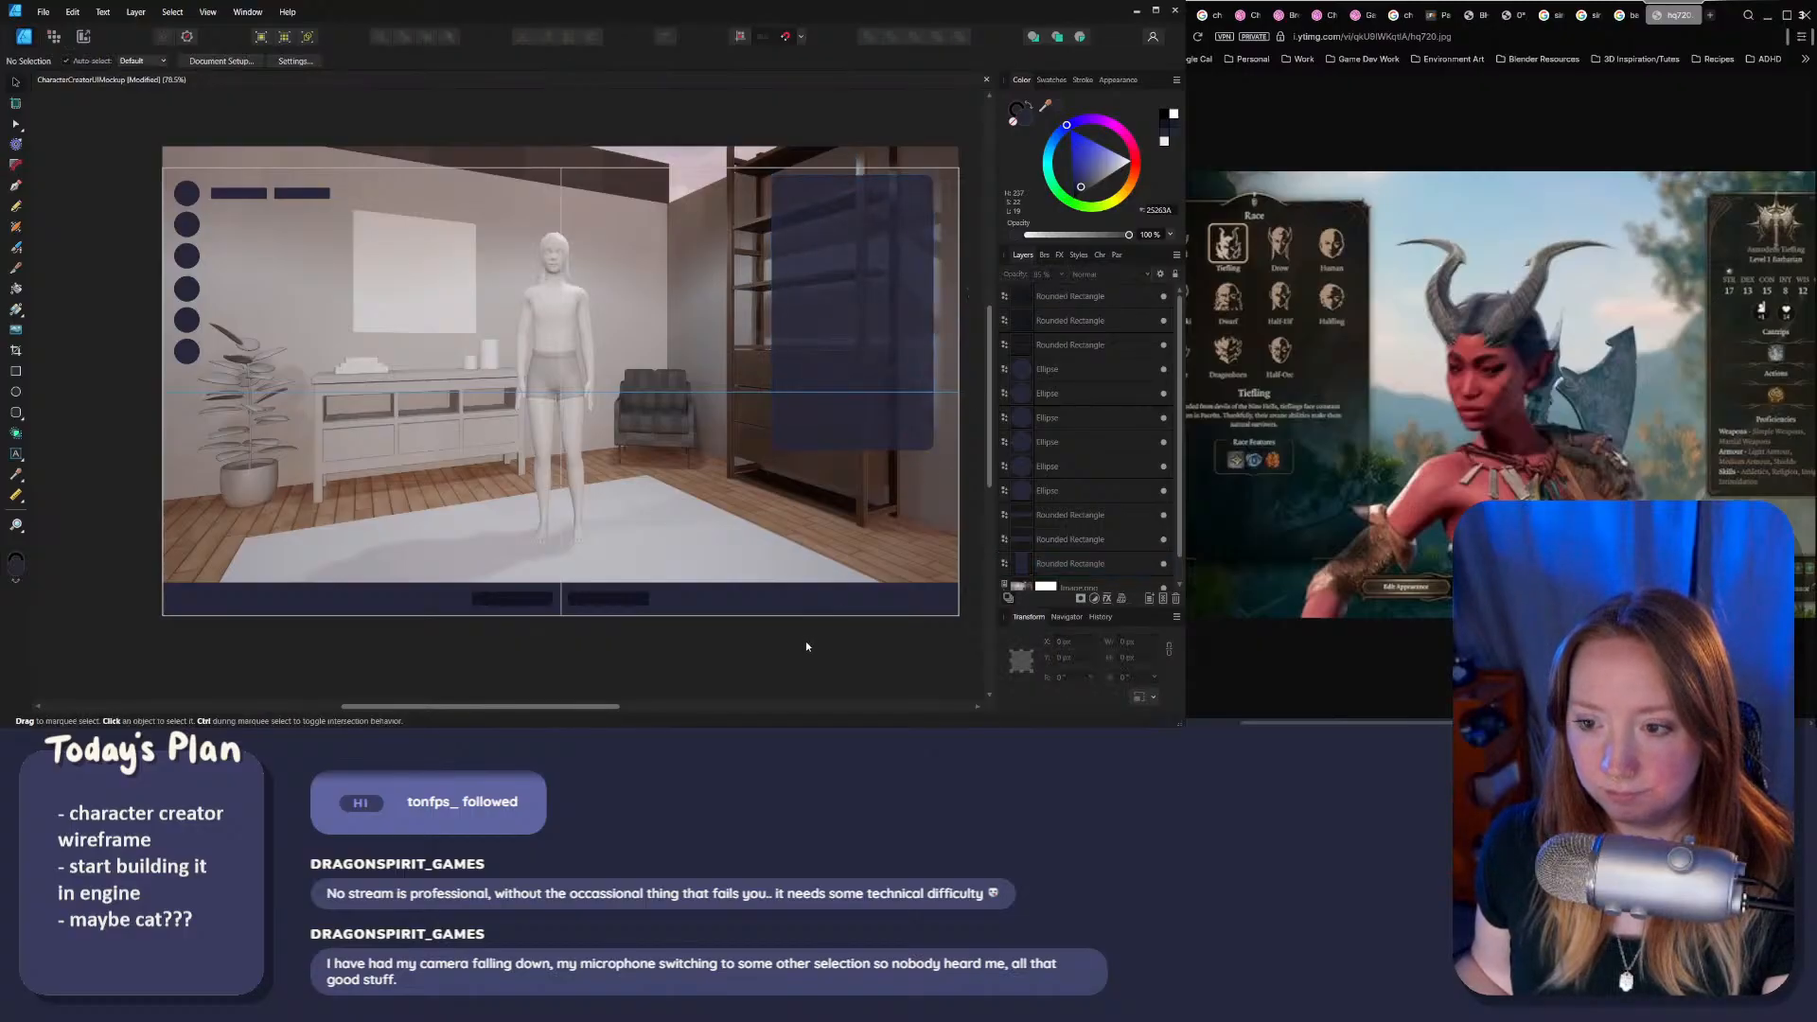
Step: Delete the two small sub-category bars beside the uppermost category circle
{"action": "left_click", "coordinate": [235, 200]}
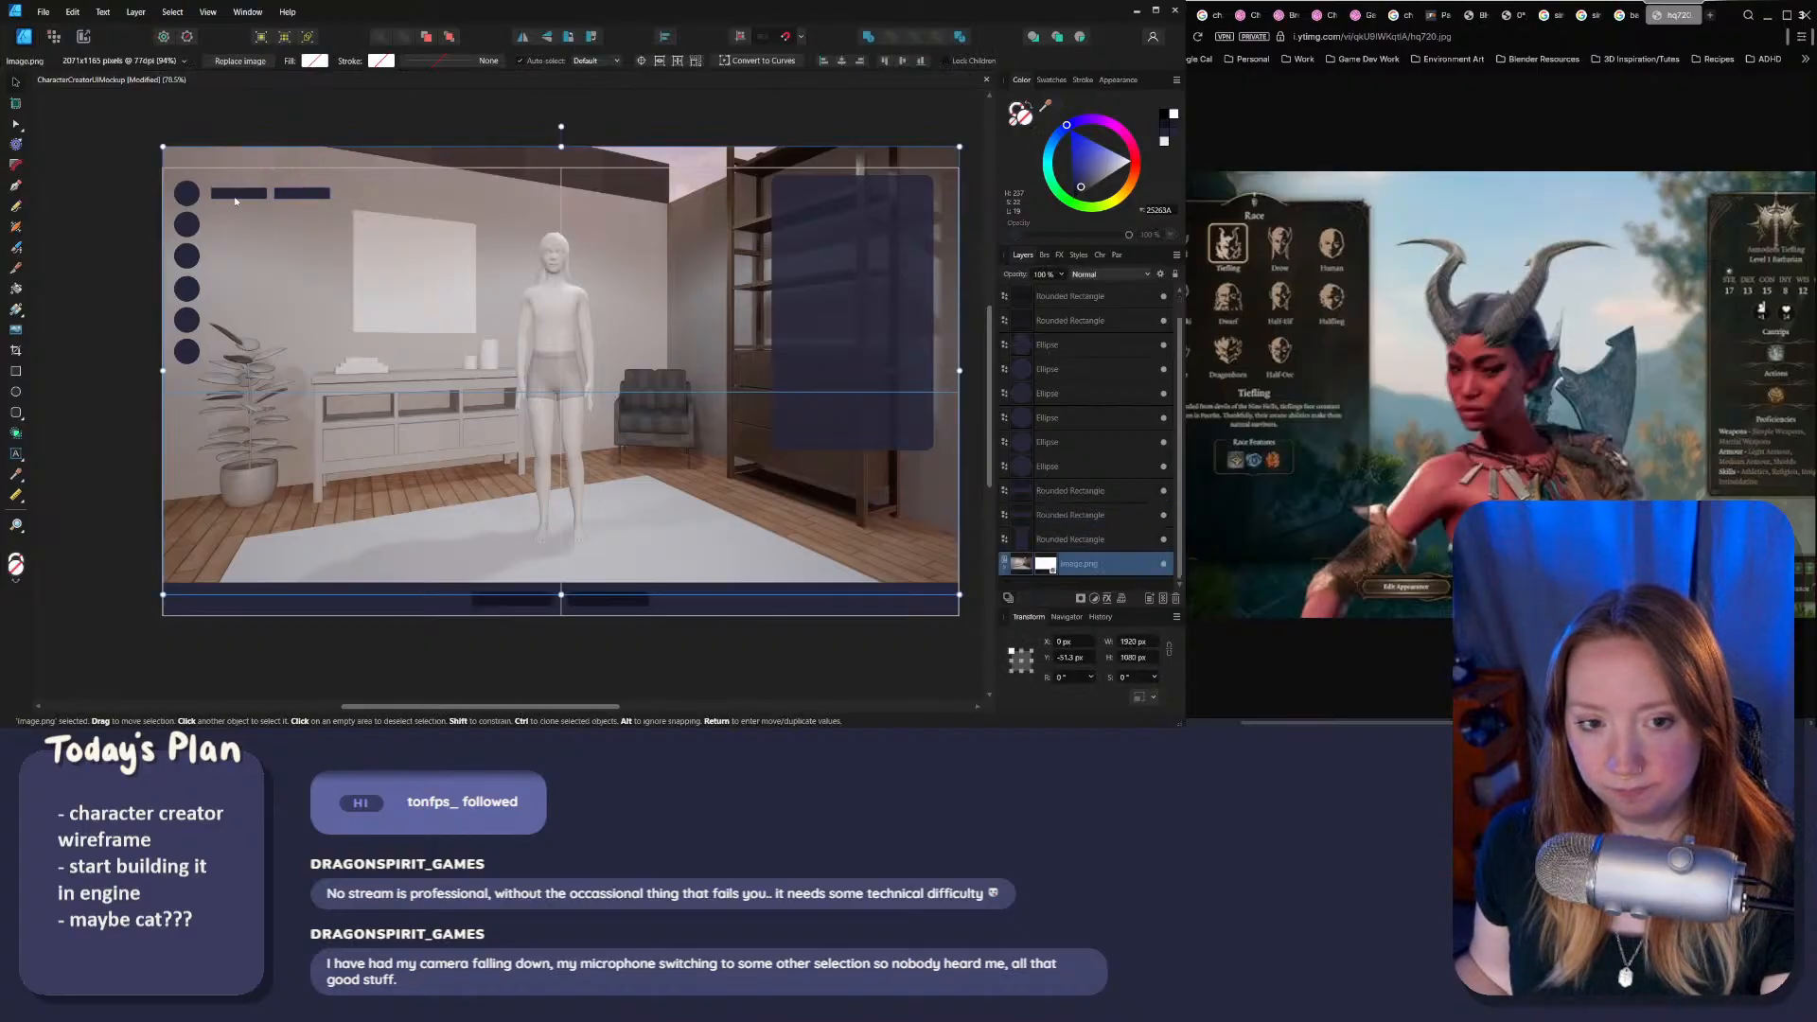
{"action": "left_click", "coordinate": [236, 197]}
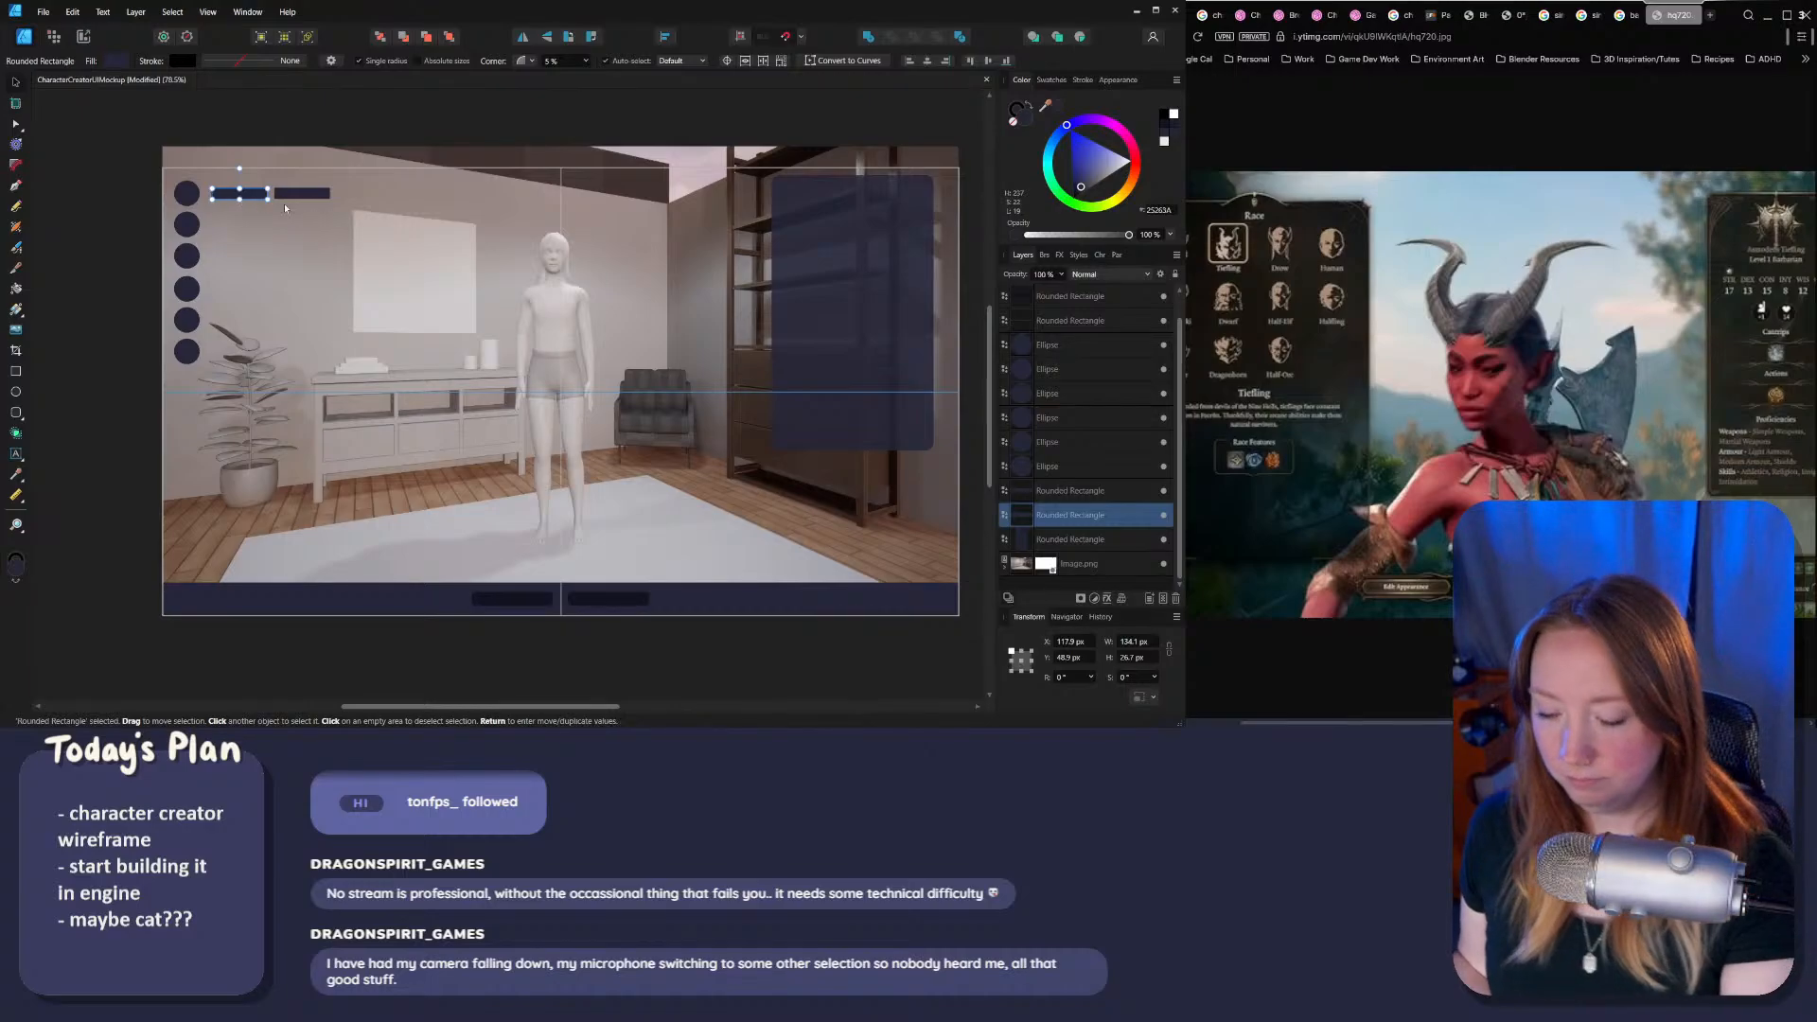
{"action": "left_click", "coordinate": [1069, 490], "text": "shift"}
{"action": "key", "text": "Delete"}
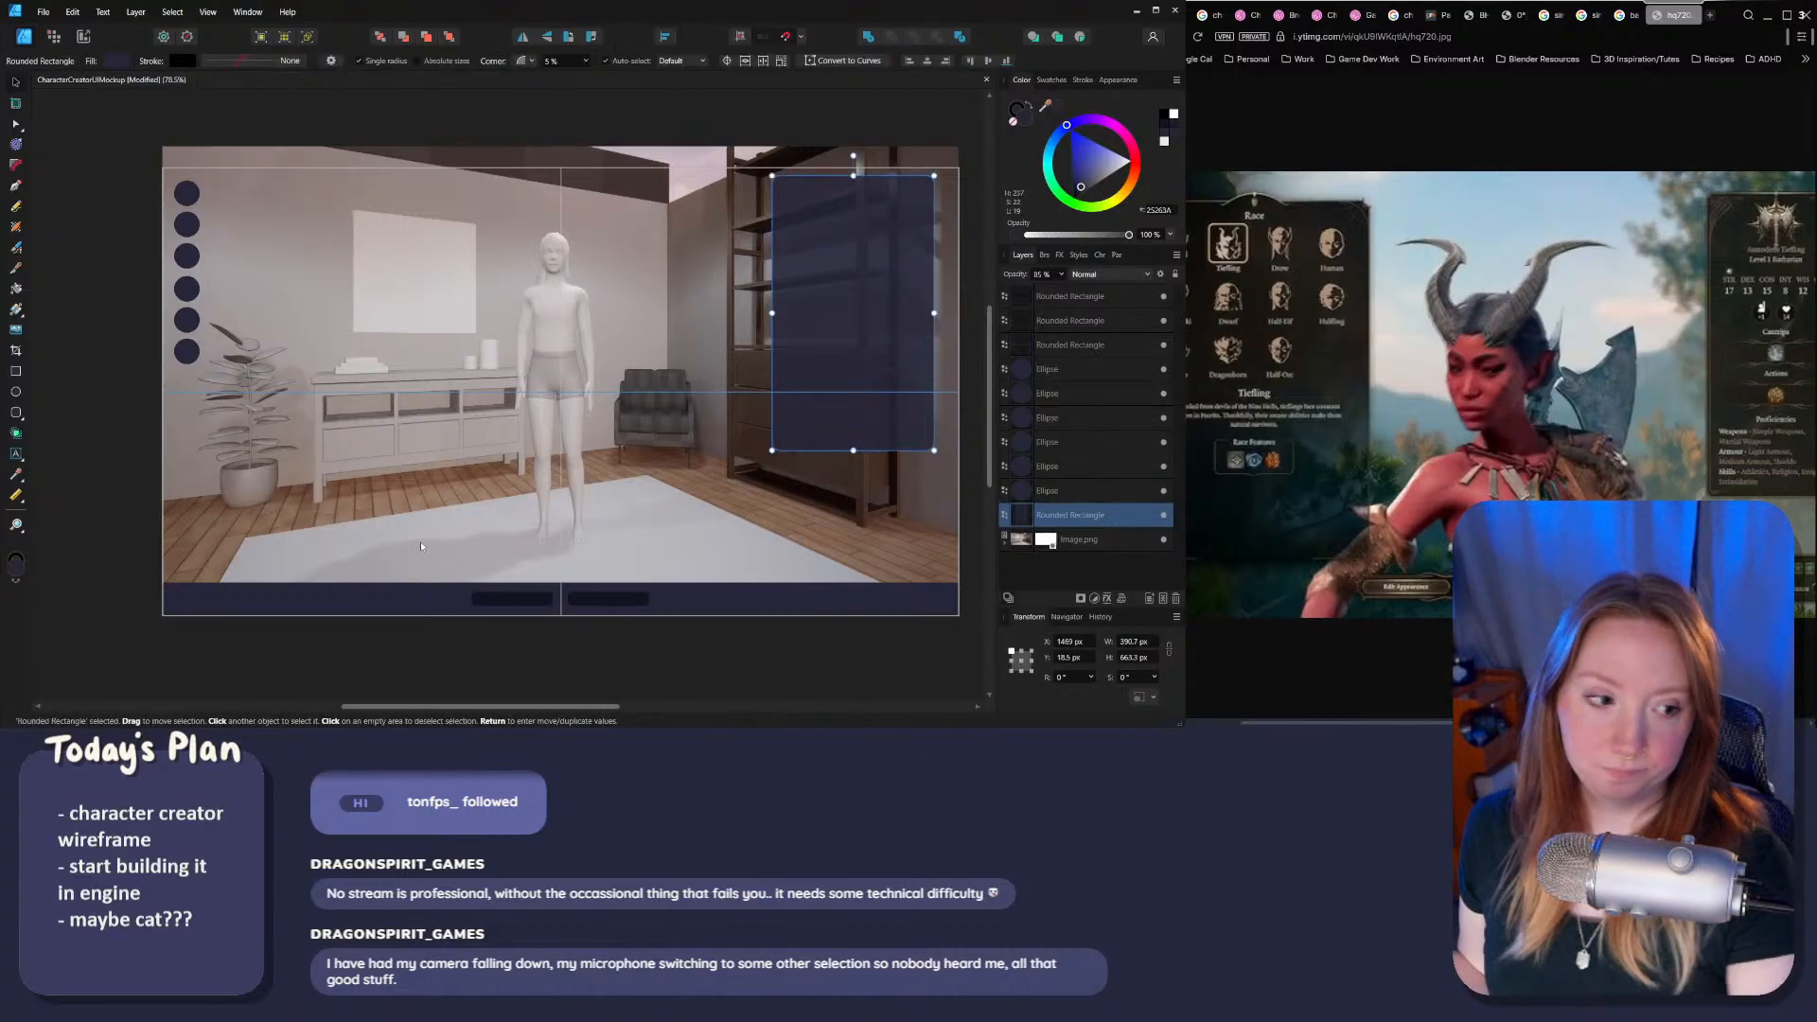
Step: Lower the large right panel slightly and place a duplicate at the same height close beside the category circles
{"action": "left_click", "coordinate": [351, 612]}
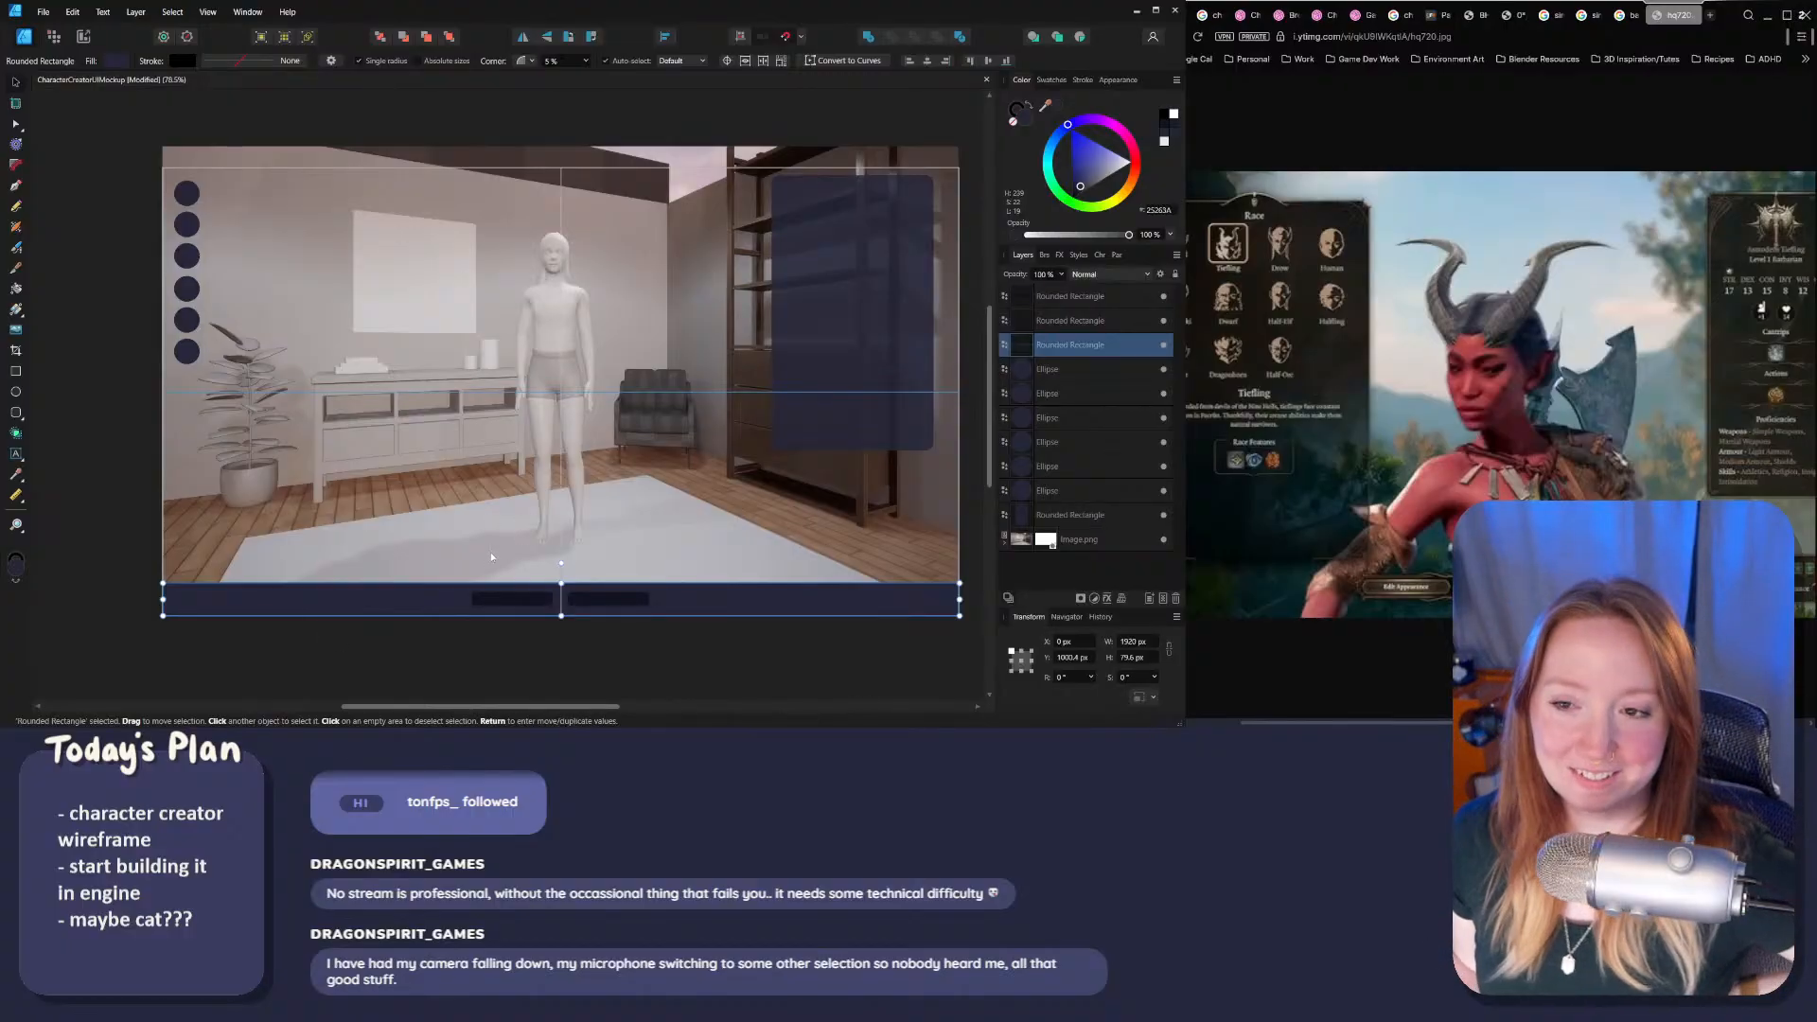
{"action": "left_click", "coordinate": [923, 275]}
{"action": "left_click_drag", "start_coordinate": [889, 270], "coordinate": [896, 292]}
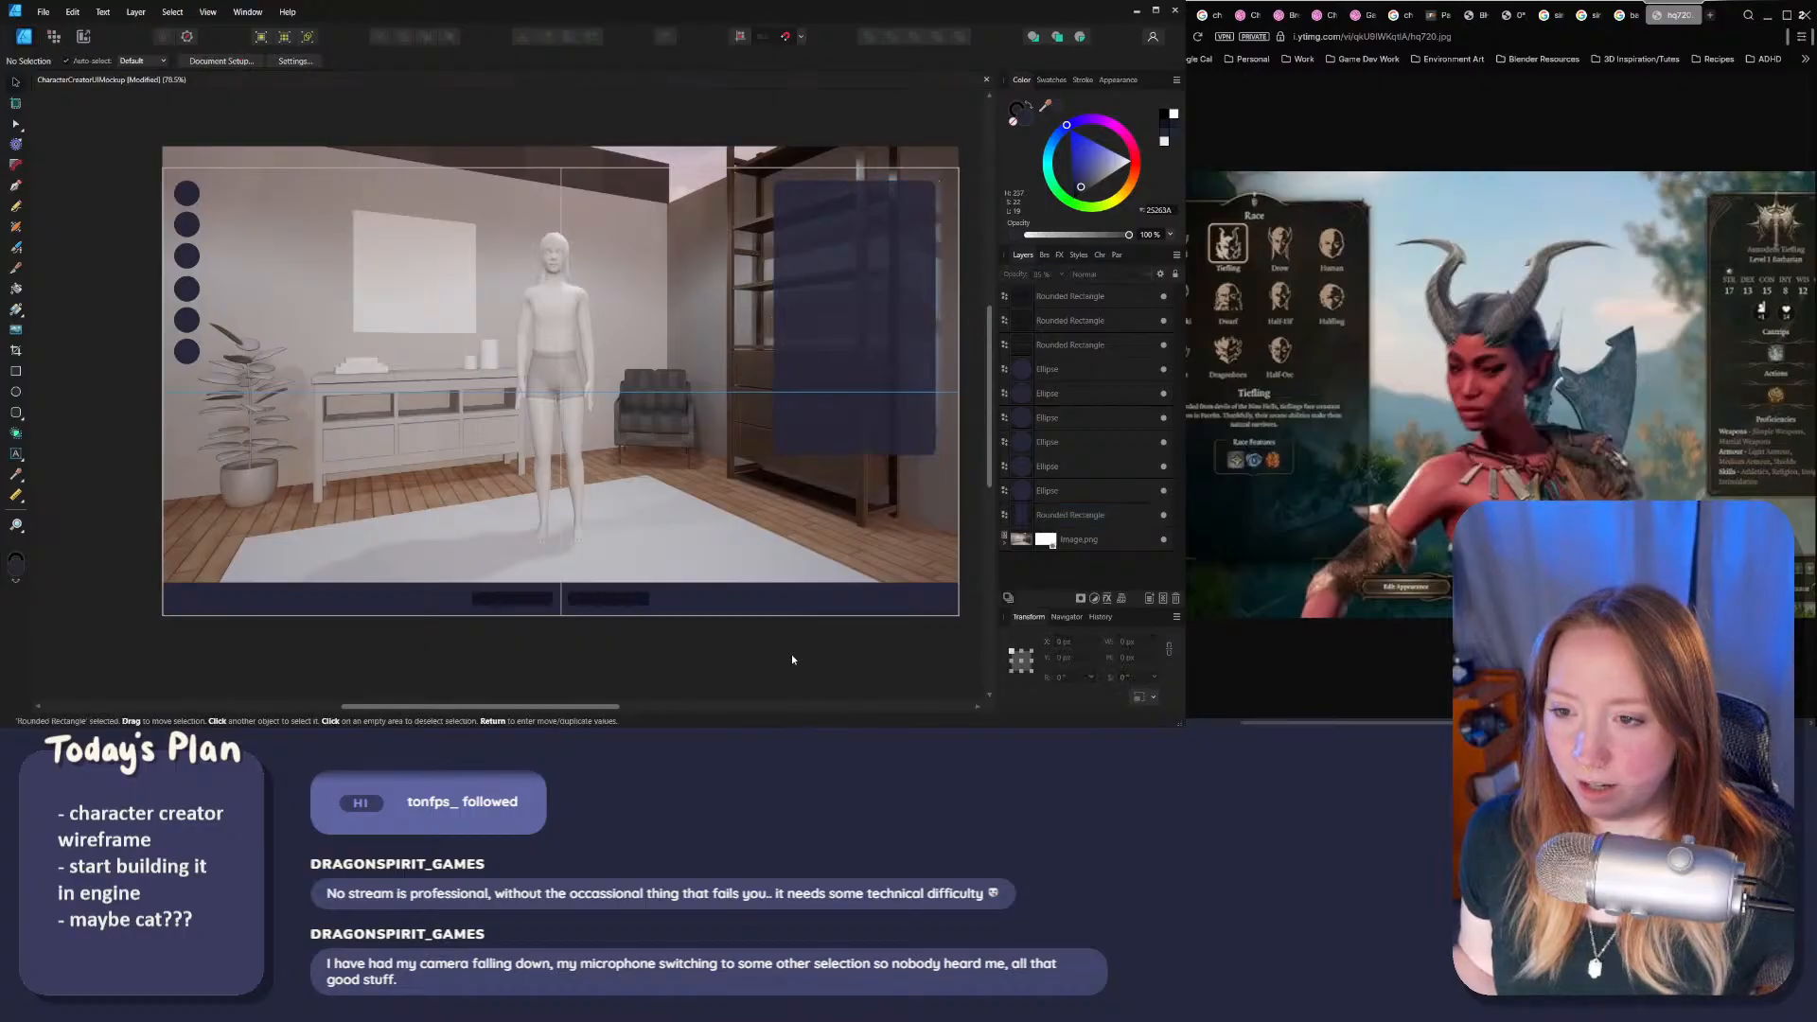
{"action": "left_click_drag", "start_coordinate": [855, 394], "coordinate": [307, 309], "text": "ctrl"}
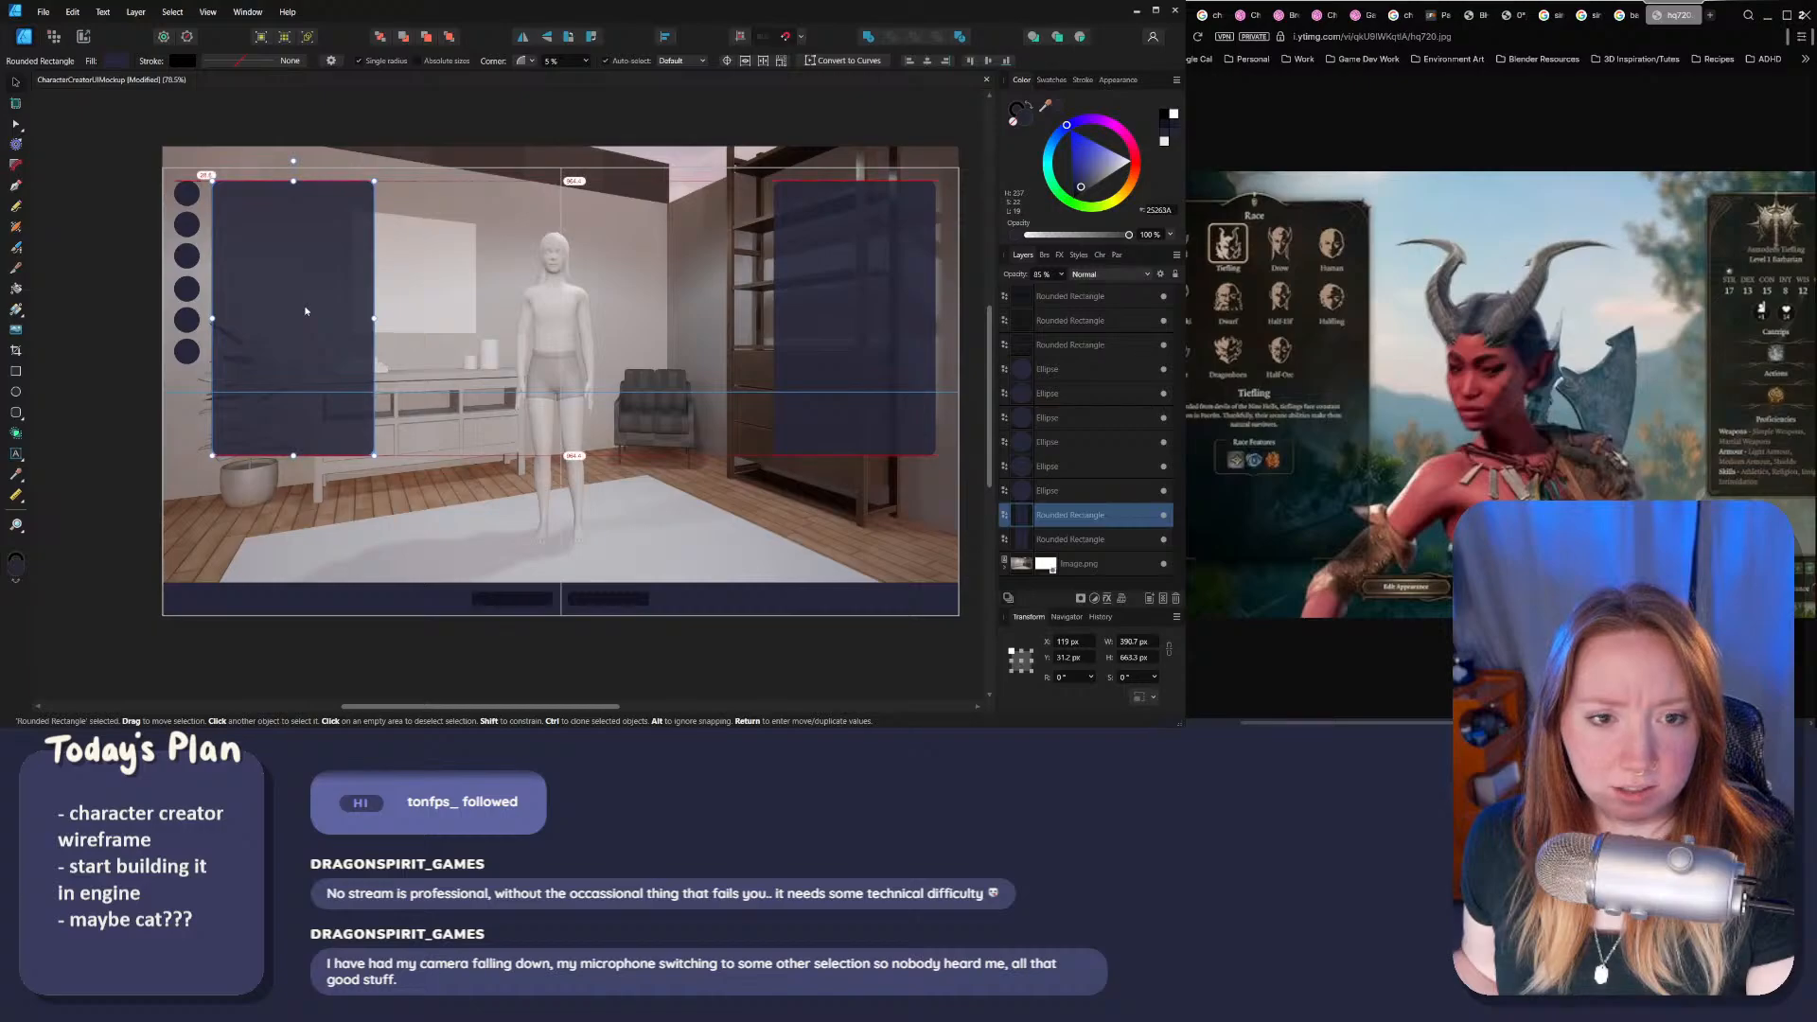
{"action": "left_click", "coordinate": [92, 300]}
{"action": "middle_click_drag", "start_coordinate": [83, 314], "coordinate": [94, 321]}
Step: Shift all six category circles together slightly right and down, closer to the left panel
{"action": "left_click", "coordinate": [202, 232]}
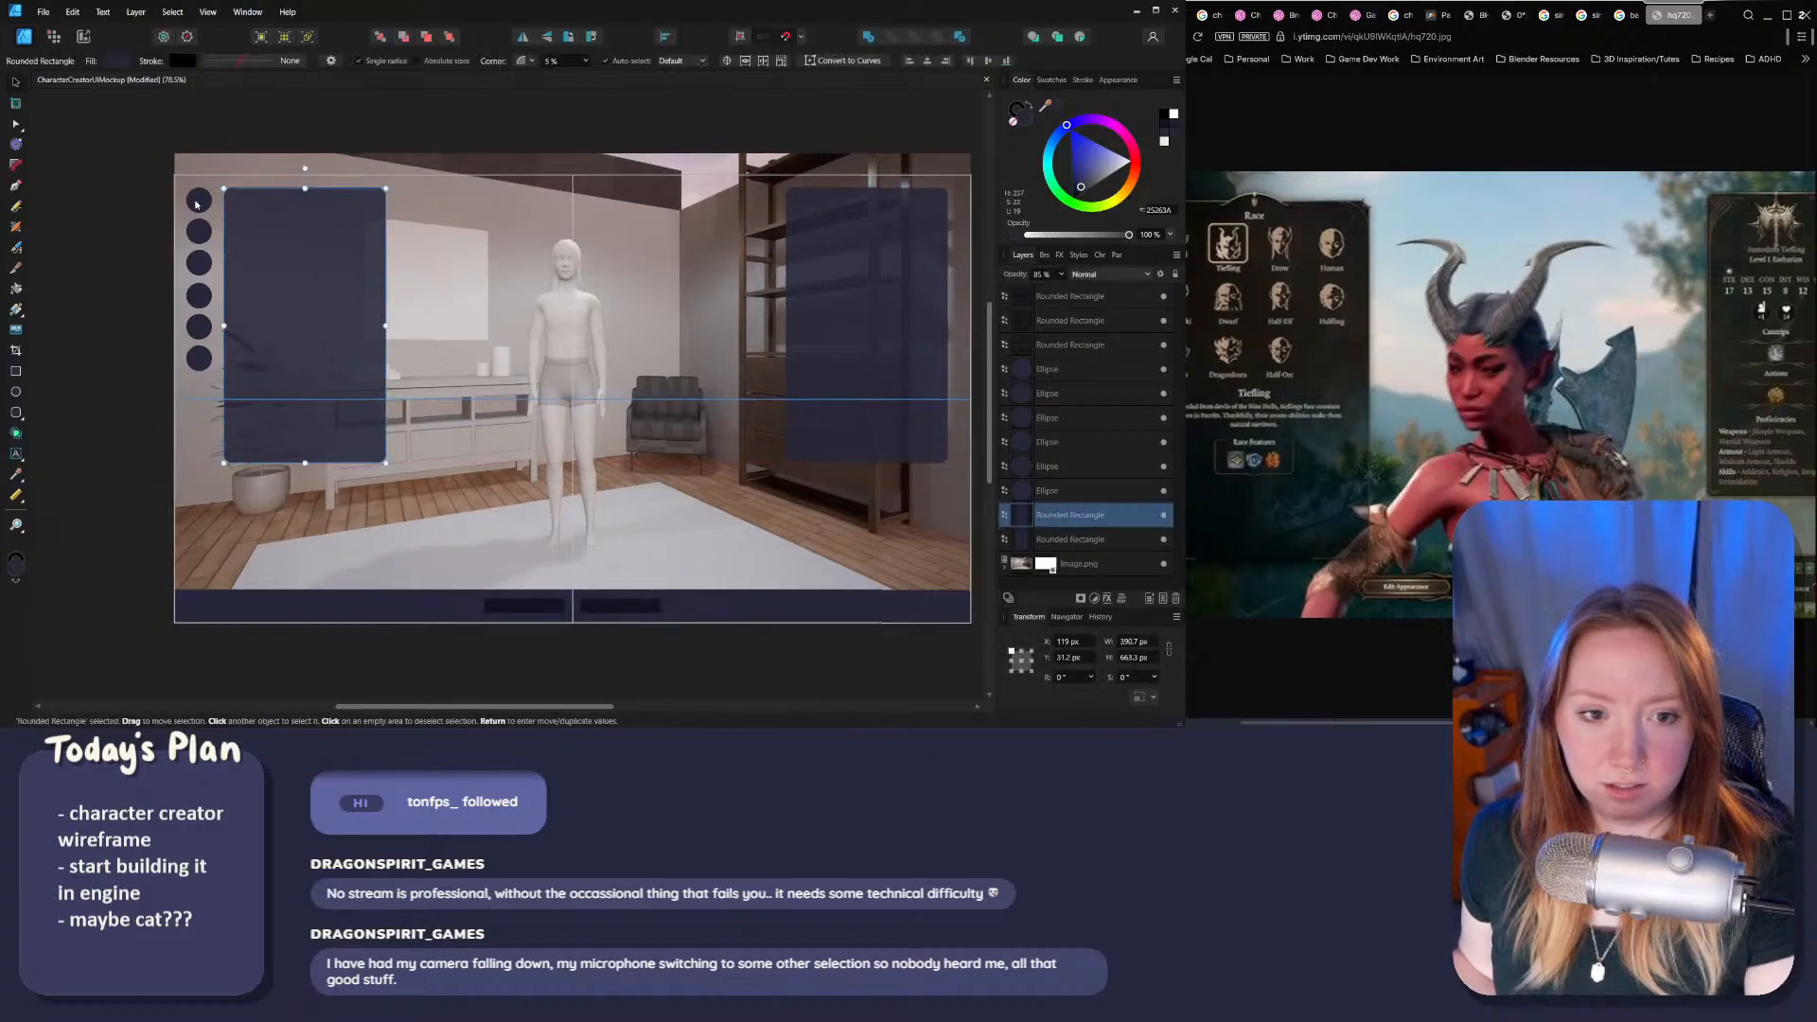
{"action": "scroll", "coordinate": [203, 232], "scroll_direction": "up", "scroll_amount": 3, "text": "ctrl"}
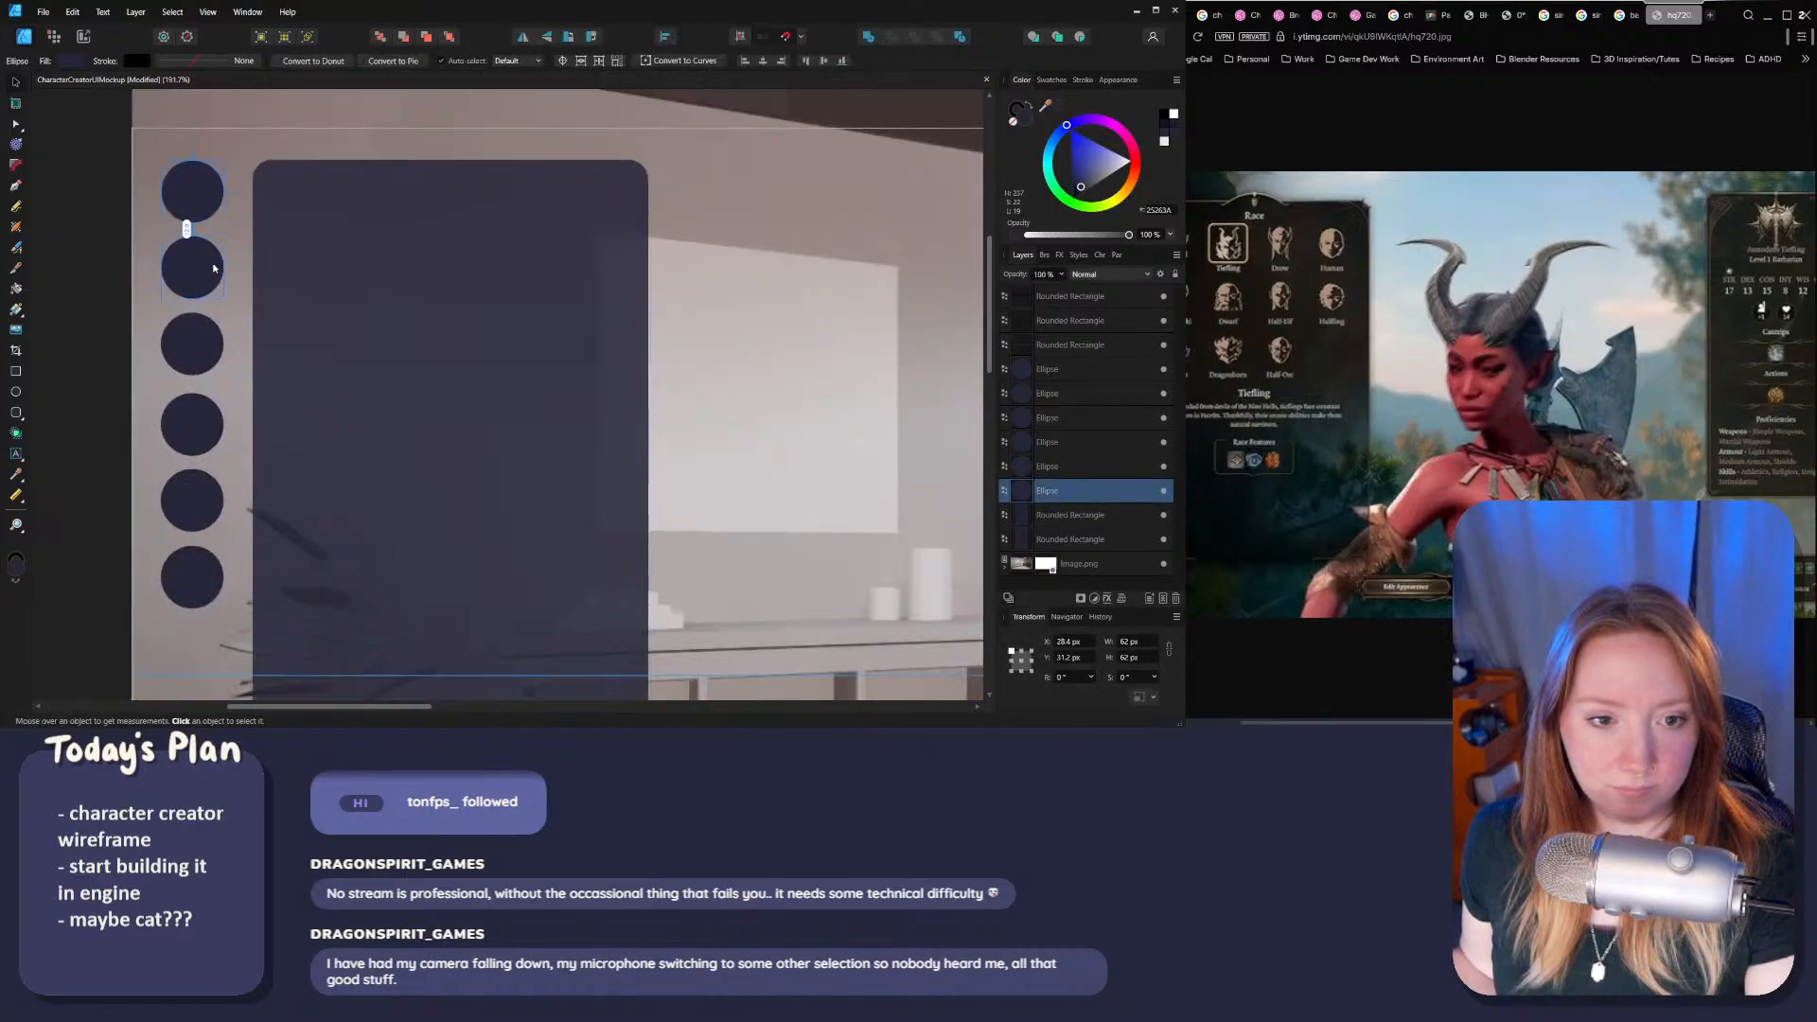
{"action": "left_click", "coordinate": [192, 191], "text": "shift"}
{"action": "left_click", "coordinate": [193, 343], "text": "shift"}
{"action": "left_click", "coordinate": [192, 423], "text": "shift"}
{"action": "left_click", "coordinate": [191, 491], "text": "shift"}
{"action": "left_click", "coordinate": [180, 581], "text": "shift"}
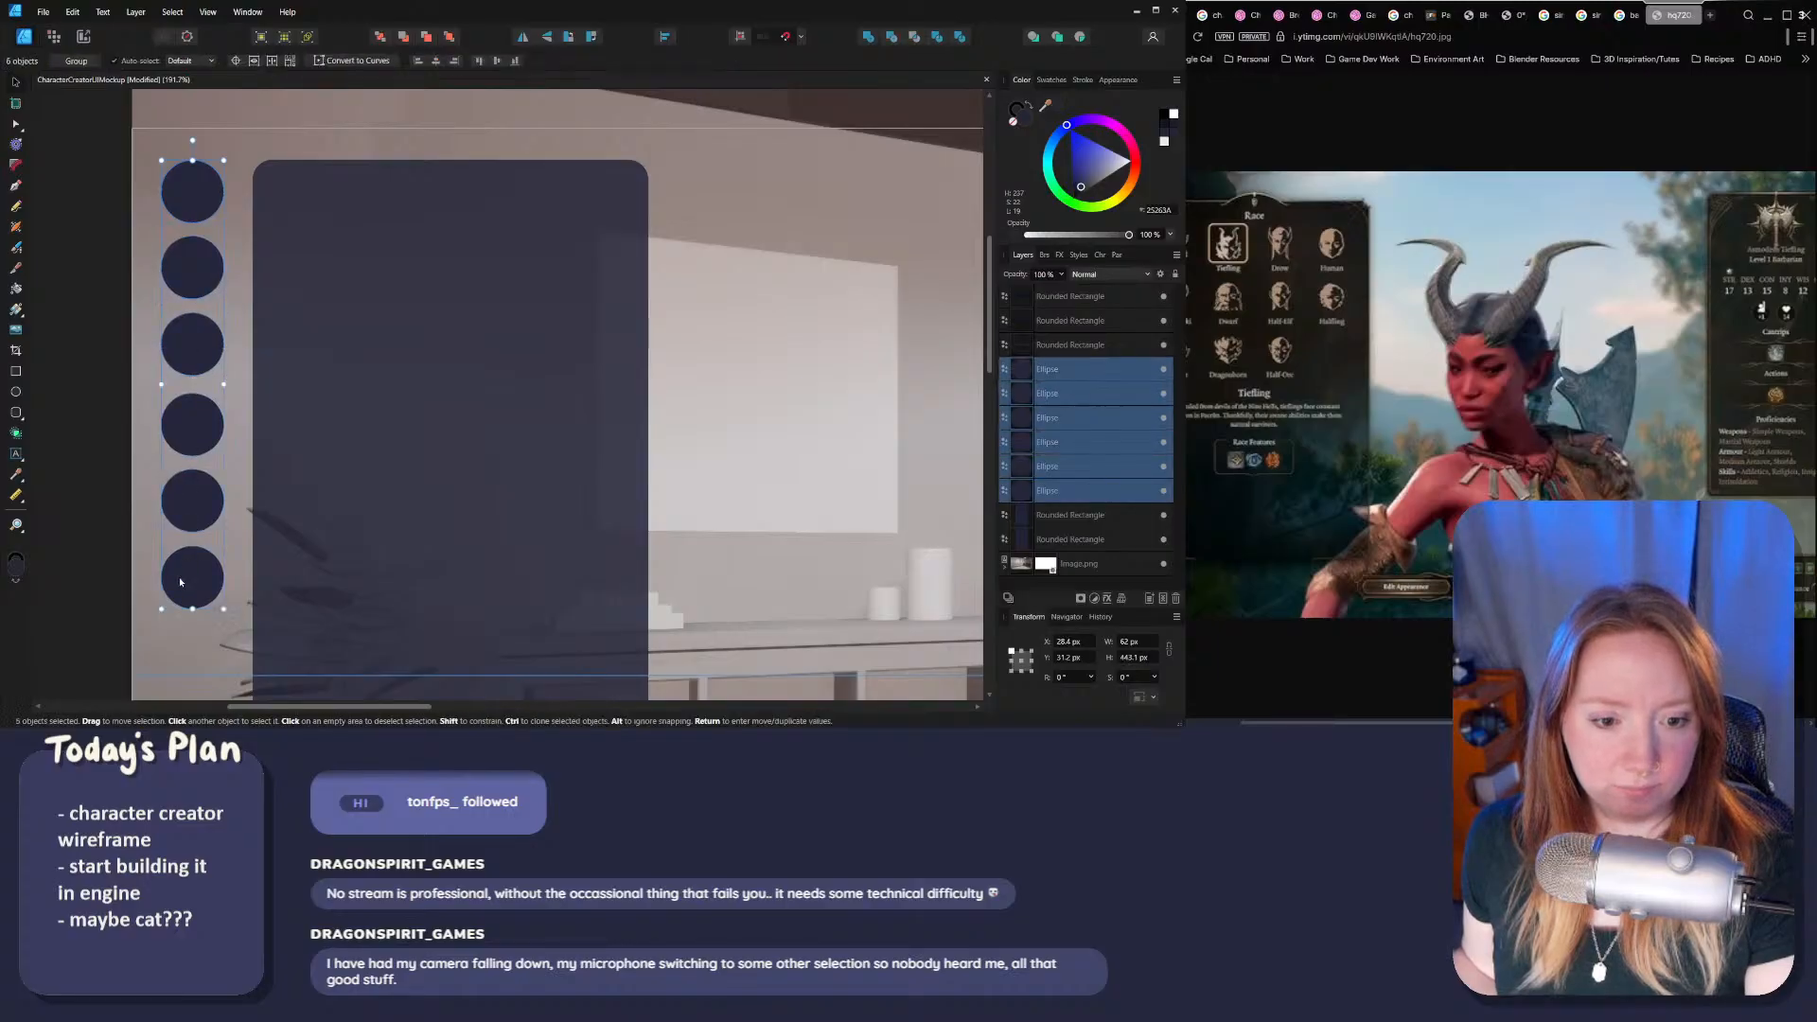
{"action": "left_click_drag", "start_coordinate": [207, 205], "coordinate": [210, 213]}
{"action": "left_click", "coordinate": [99, 271]}
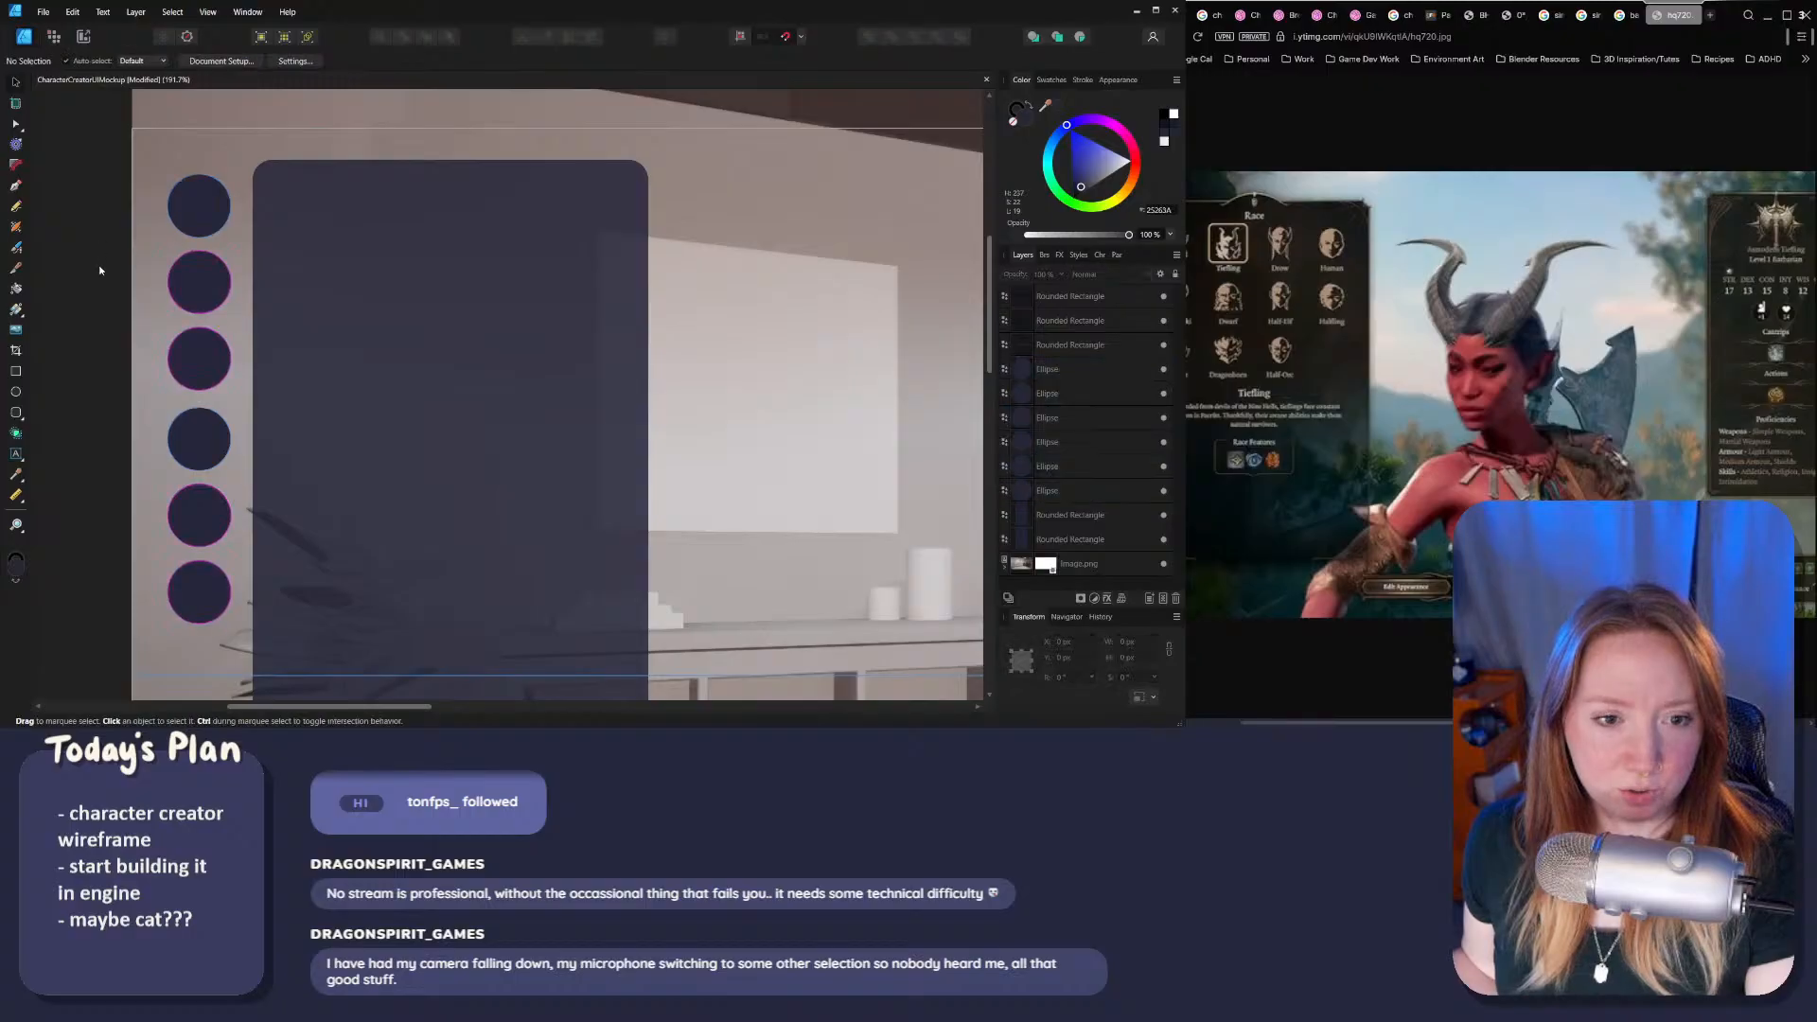
Step: Move the large left panel slightly right and up relative to the category circles
{"action": "scroll", "coordinate": [95, 293], "scroll_direction": "down", "scroll_amount": 4, "text": "ctrl"}
{"action": "left_click", "coordinate": [284, 319]}
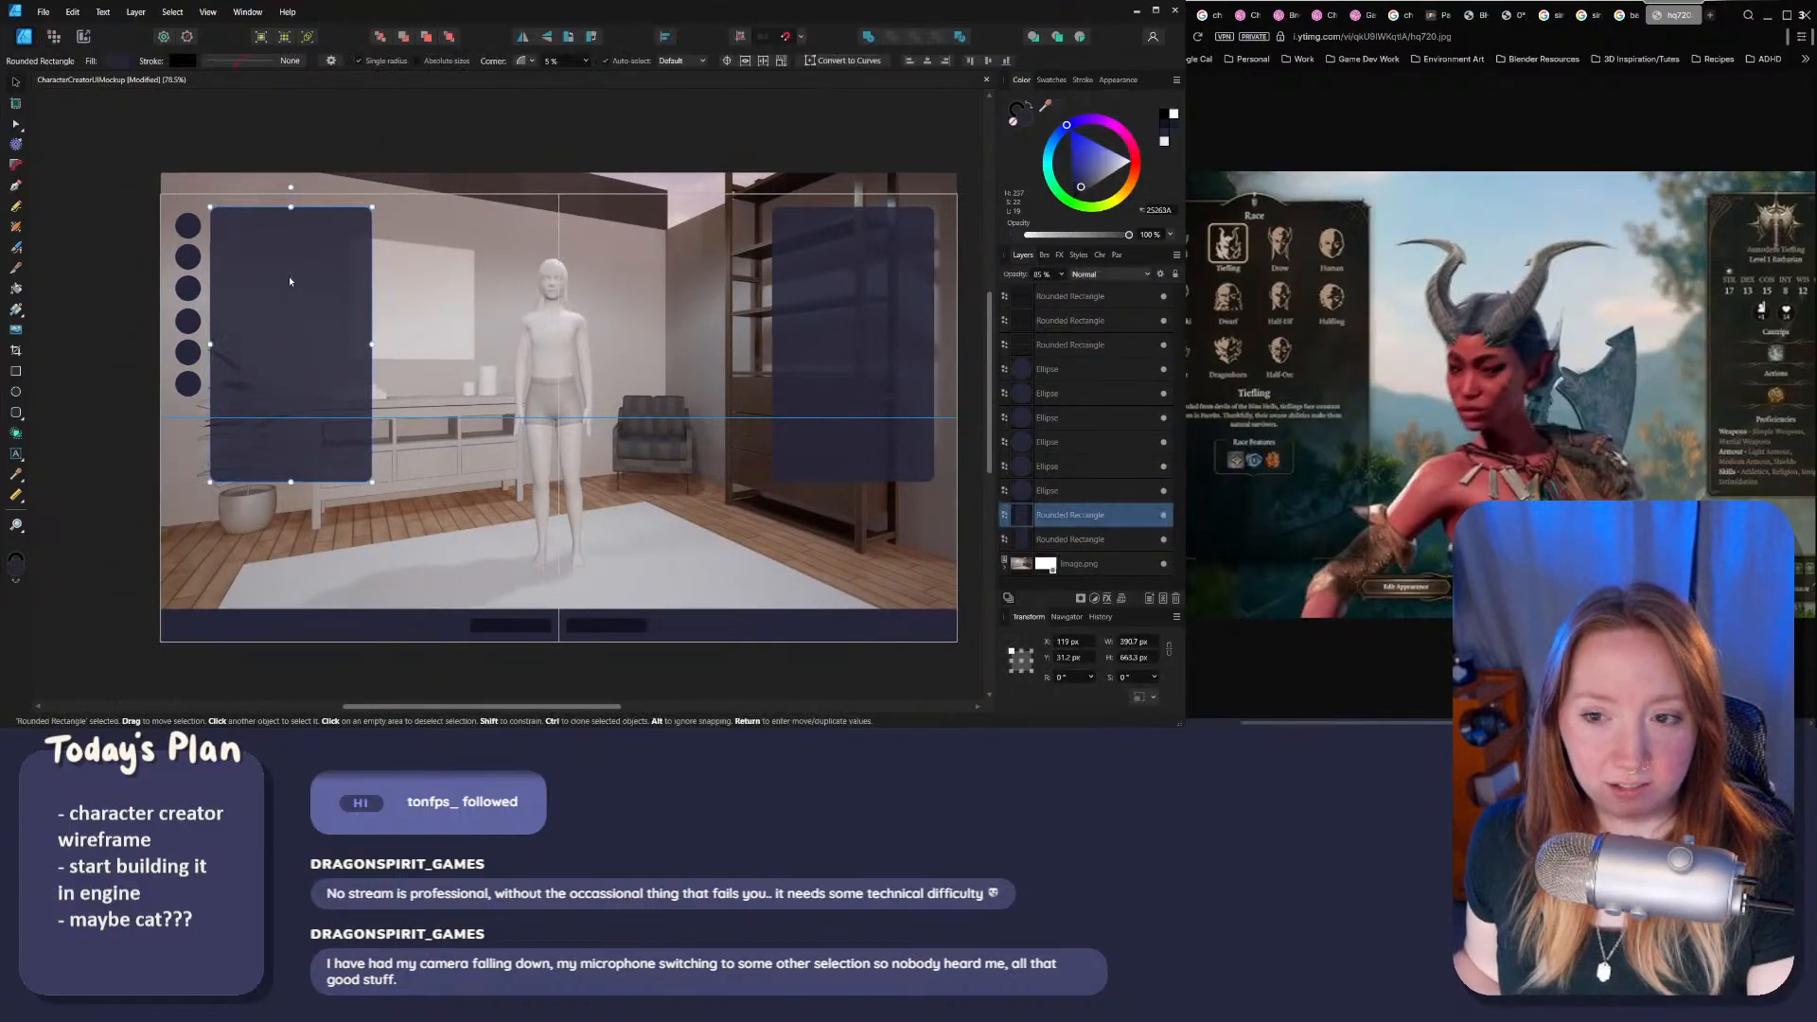
{"action": "left_click_drag", "start_coordinate": [266, 266], "coordinate": [283, 329]}
{"action": "left_click", "coordinate": [420, 116]}
{"action": "left_click", "coordinate": [309, 260]}
{"action": "left_click", "coordinate": [369, 139]}
{"action": "left_click", "coordinate": [371, 129]}
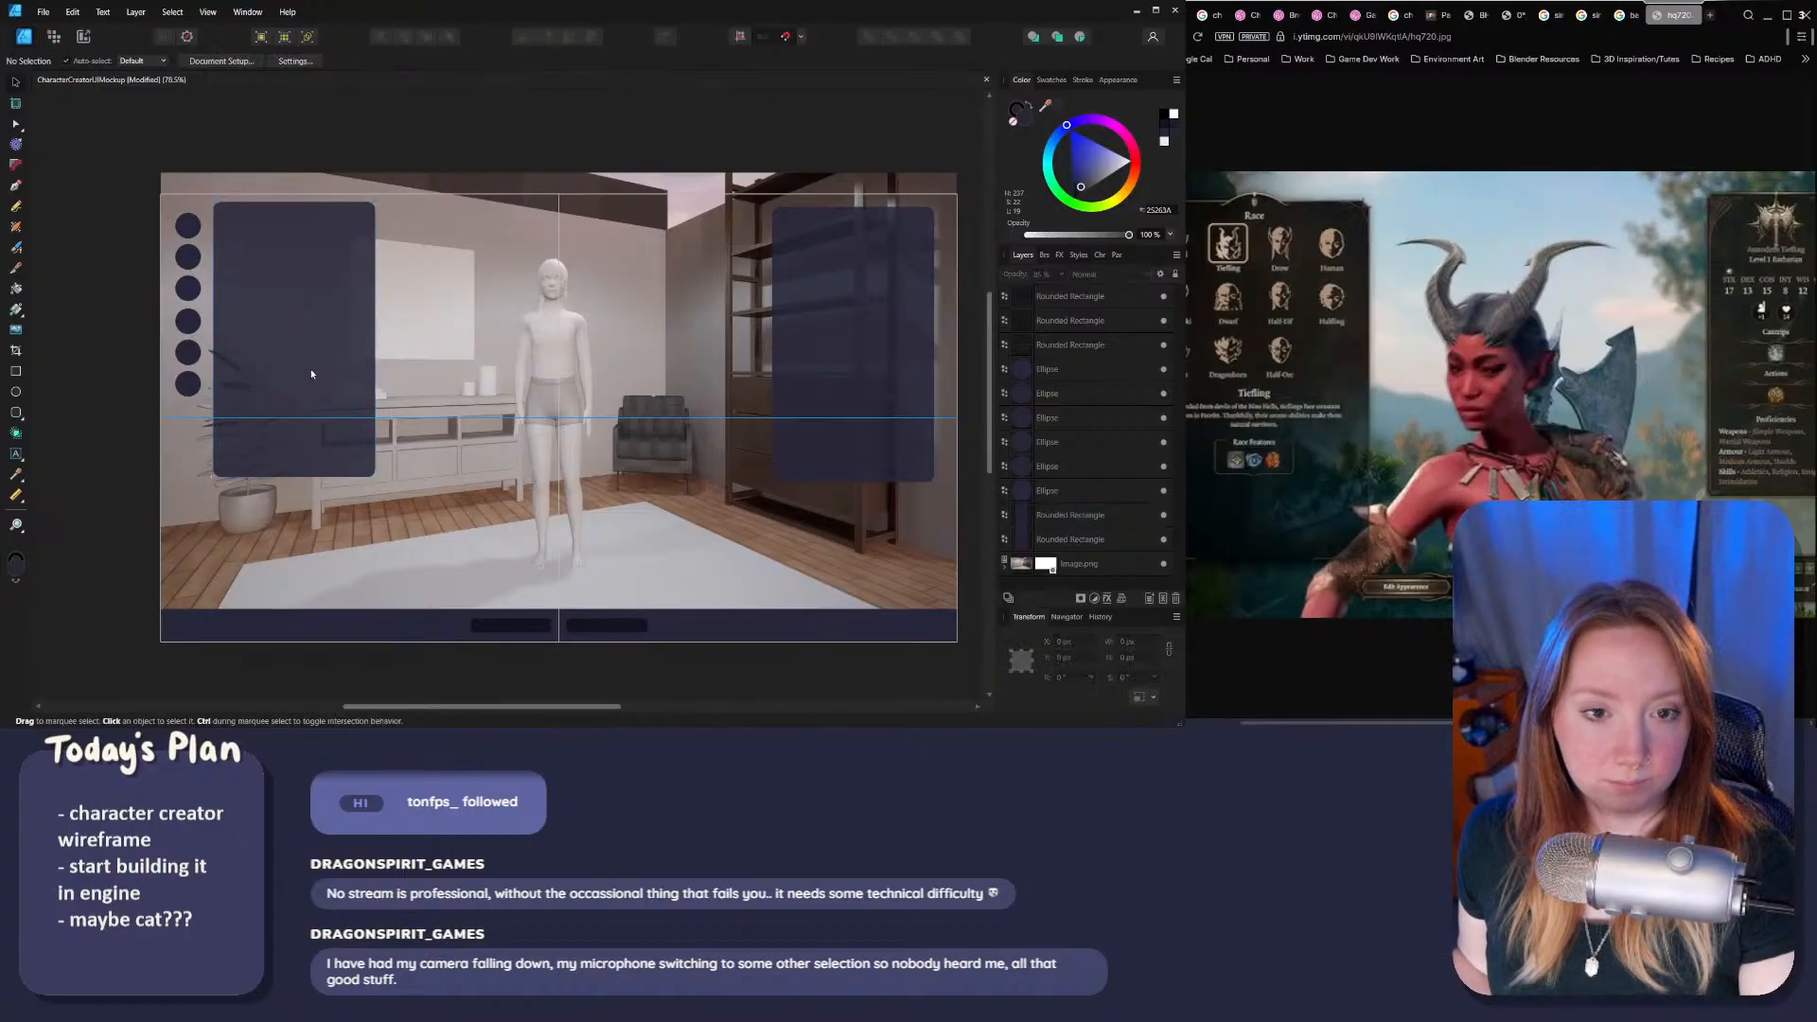
{"action": "left_click", "coordinate": [313, 373]}
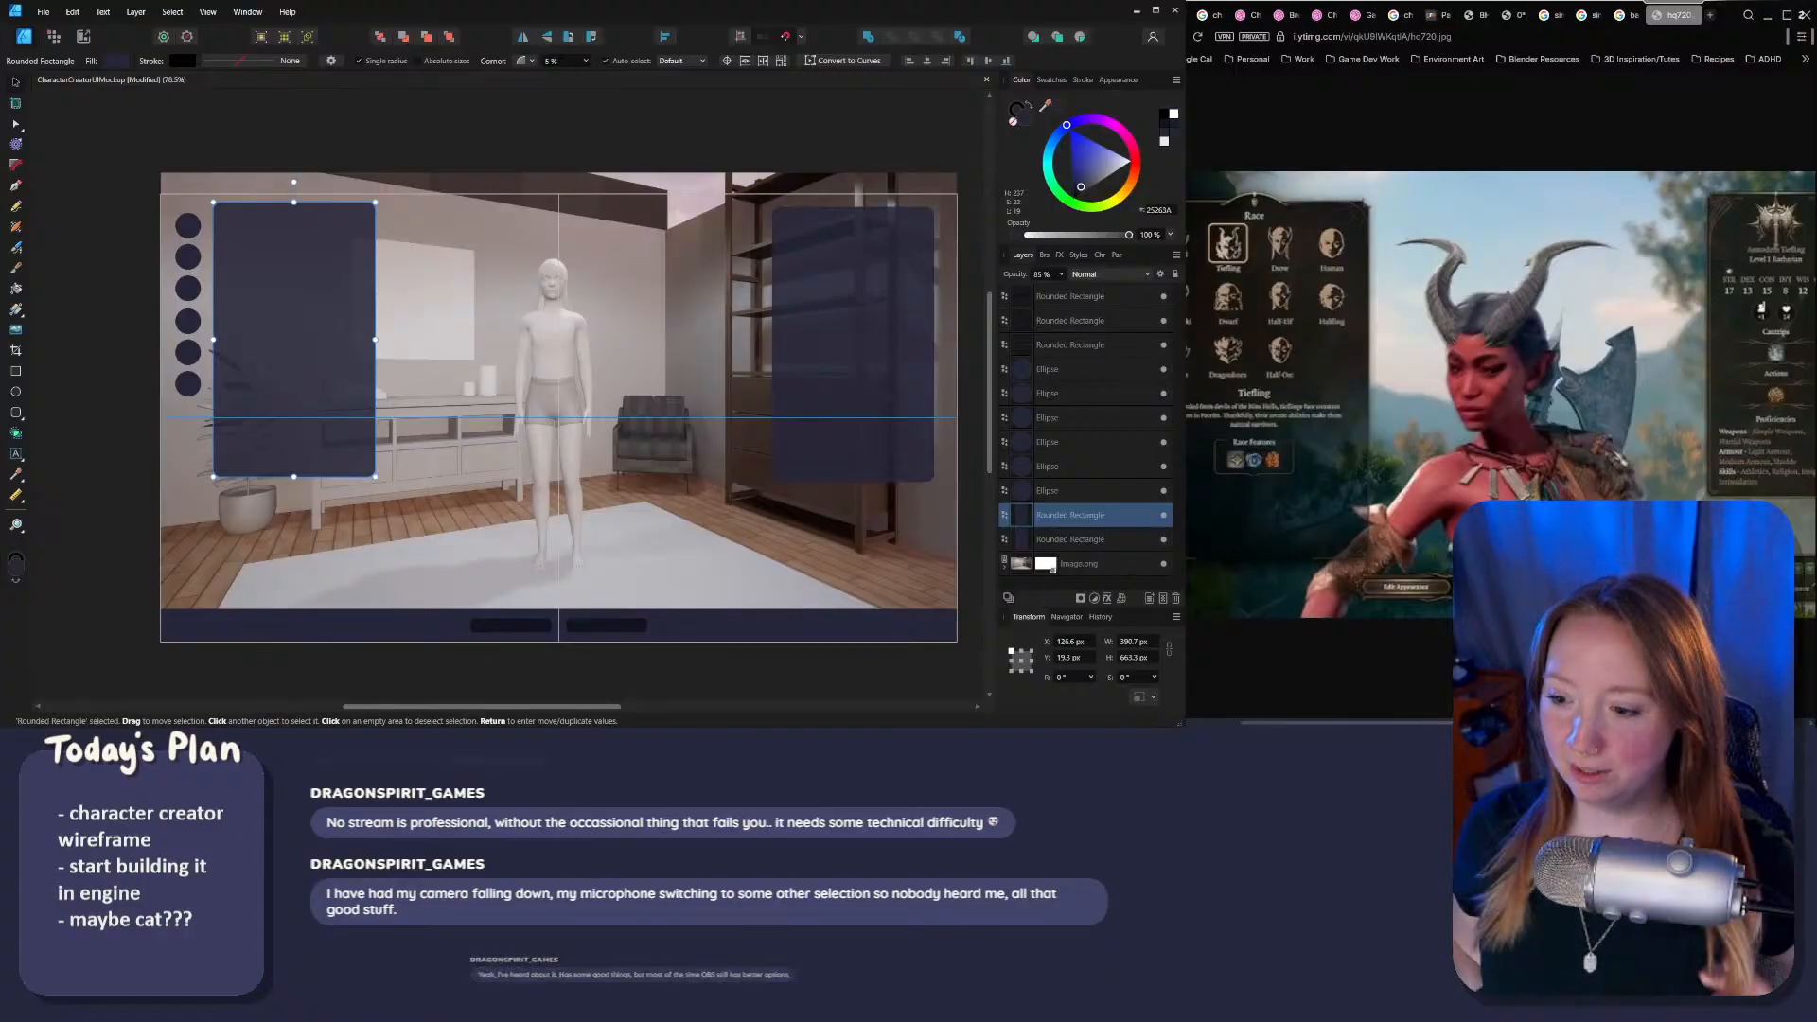
{"action": "left_click", "coordinate": [1107, 598]}
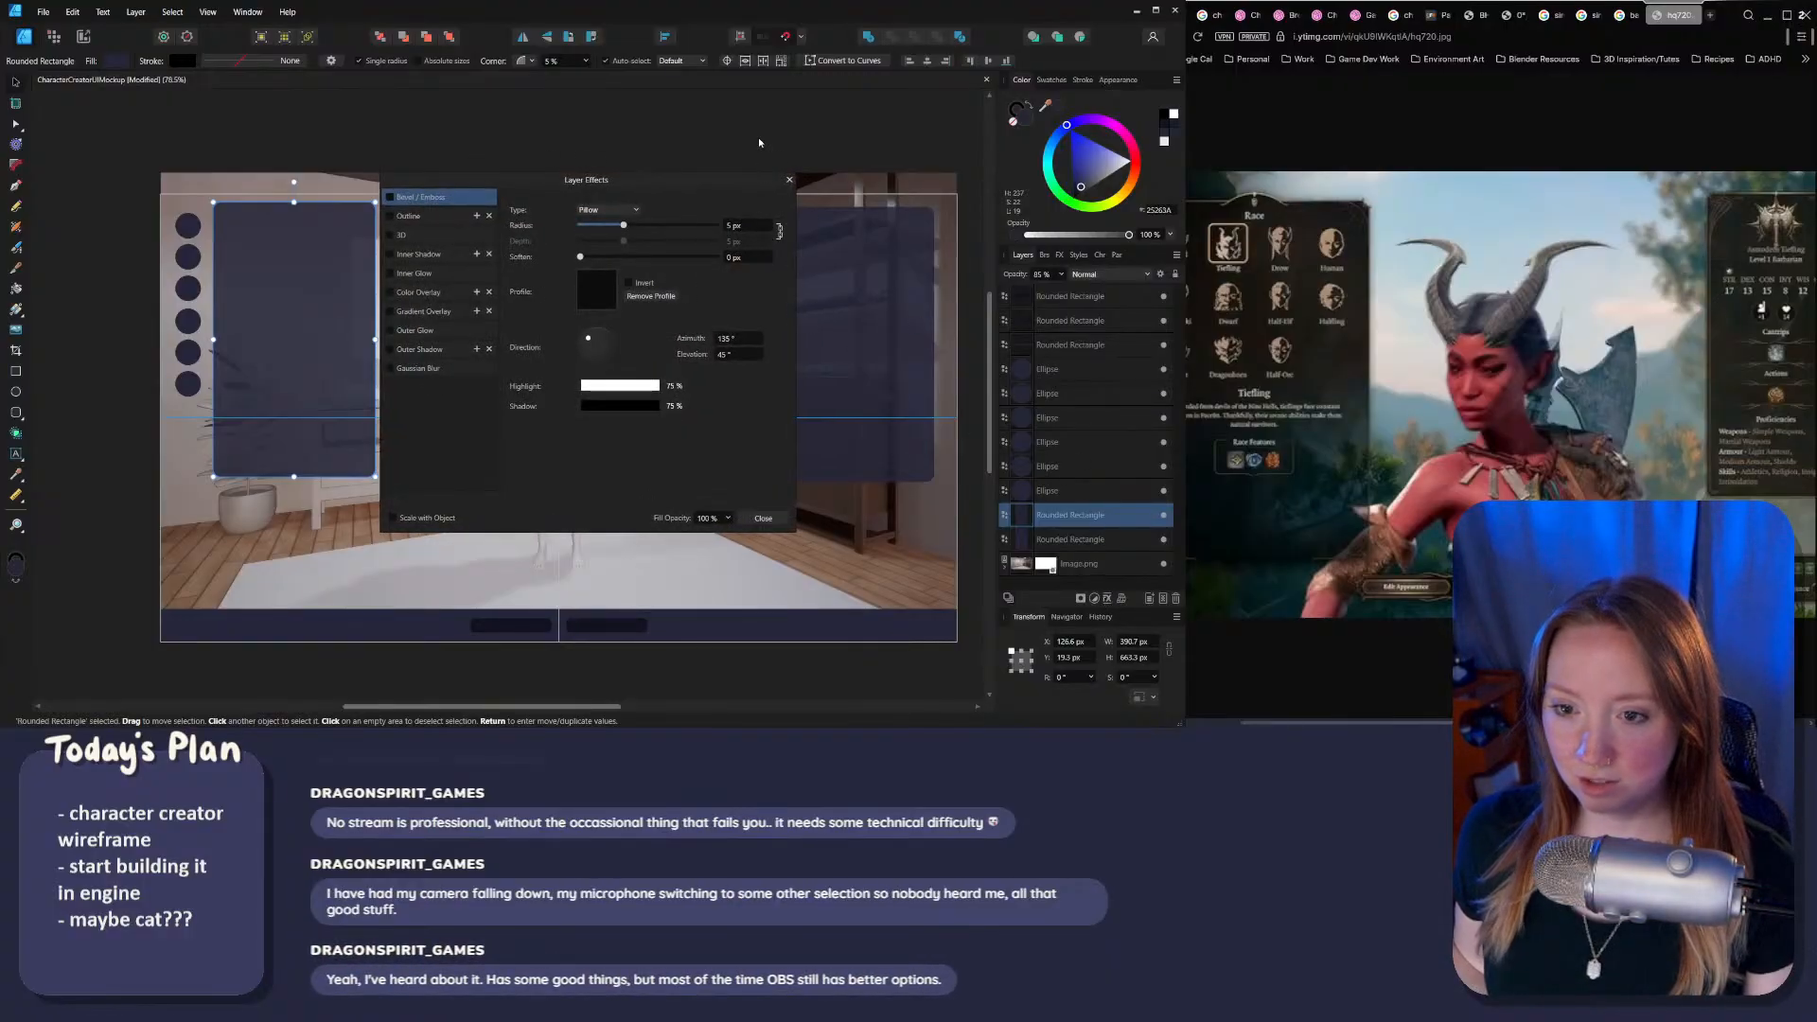
{"action": "left_click", "coordinate": [790, 178]}
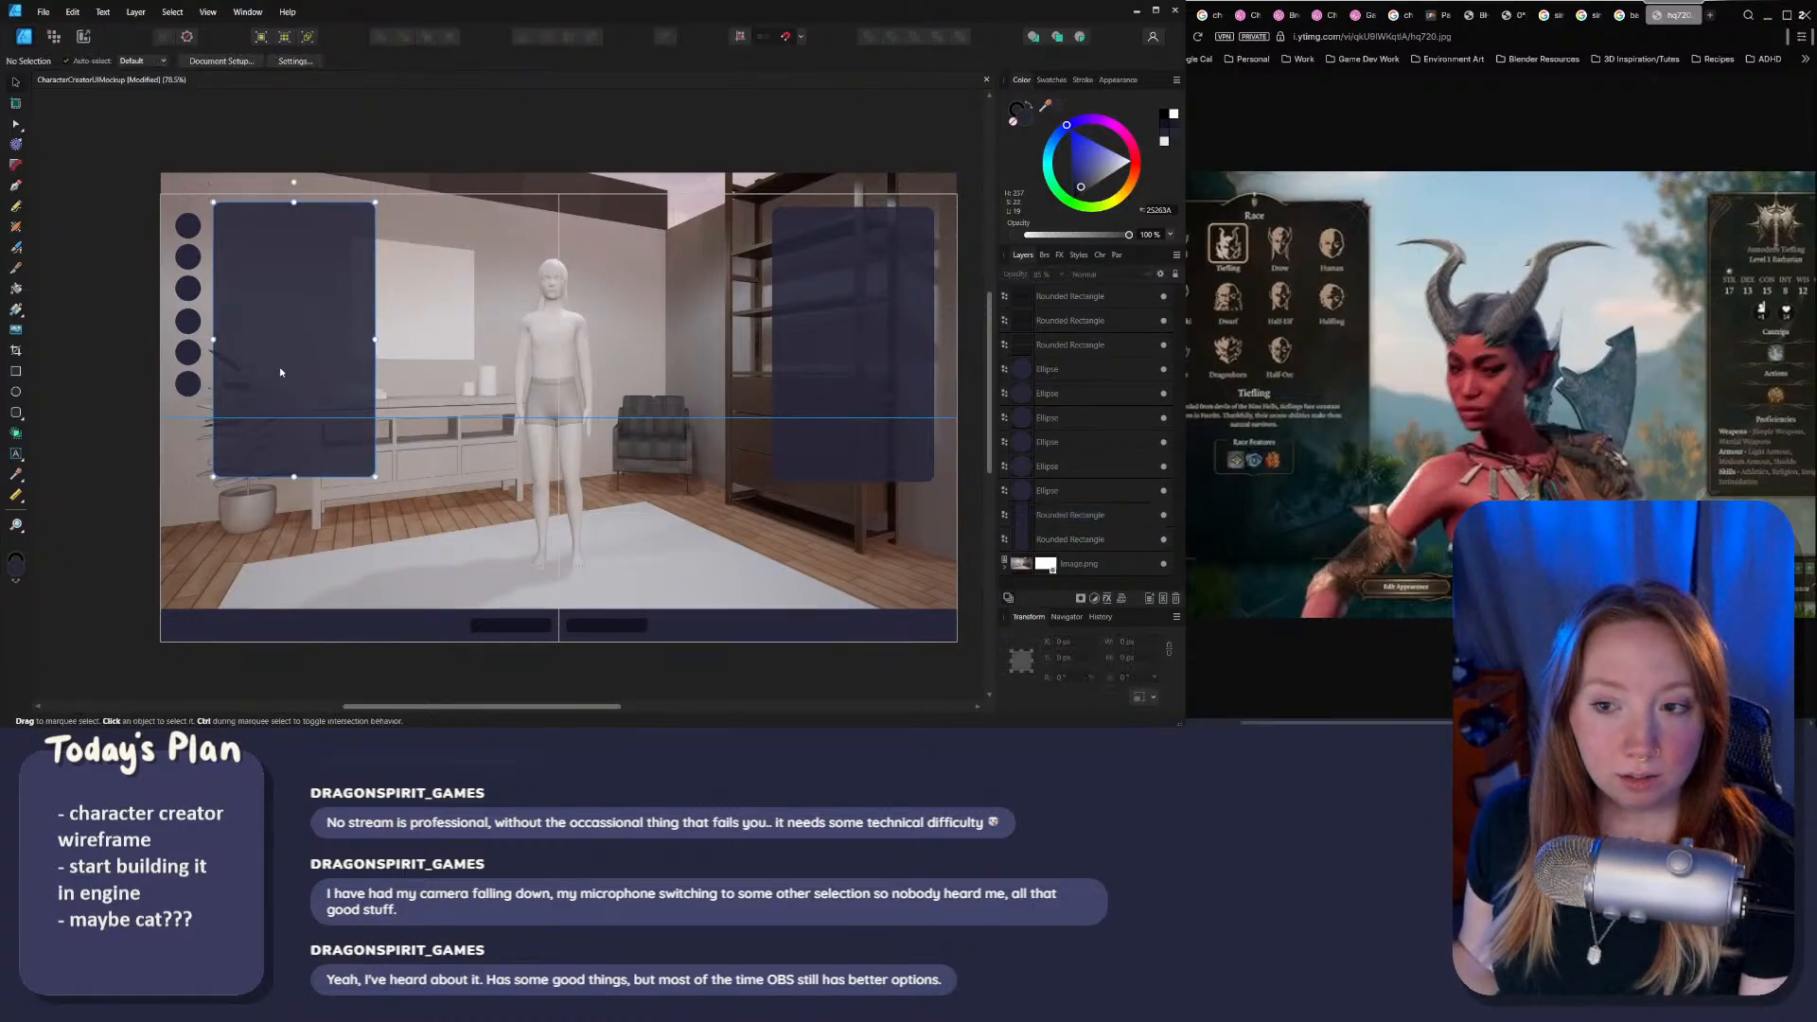
Step: Nudge the left panel slightly right and raise the right panel until their upper edges line up
{"action": "left_click_drag", "start_coordinate": [306, 340], "coordinate": [304, 338]}
{"action": "left_click", "coordinate": [126, 382]}
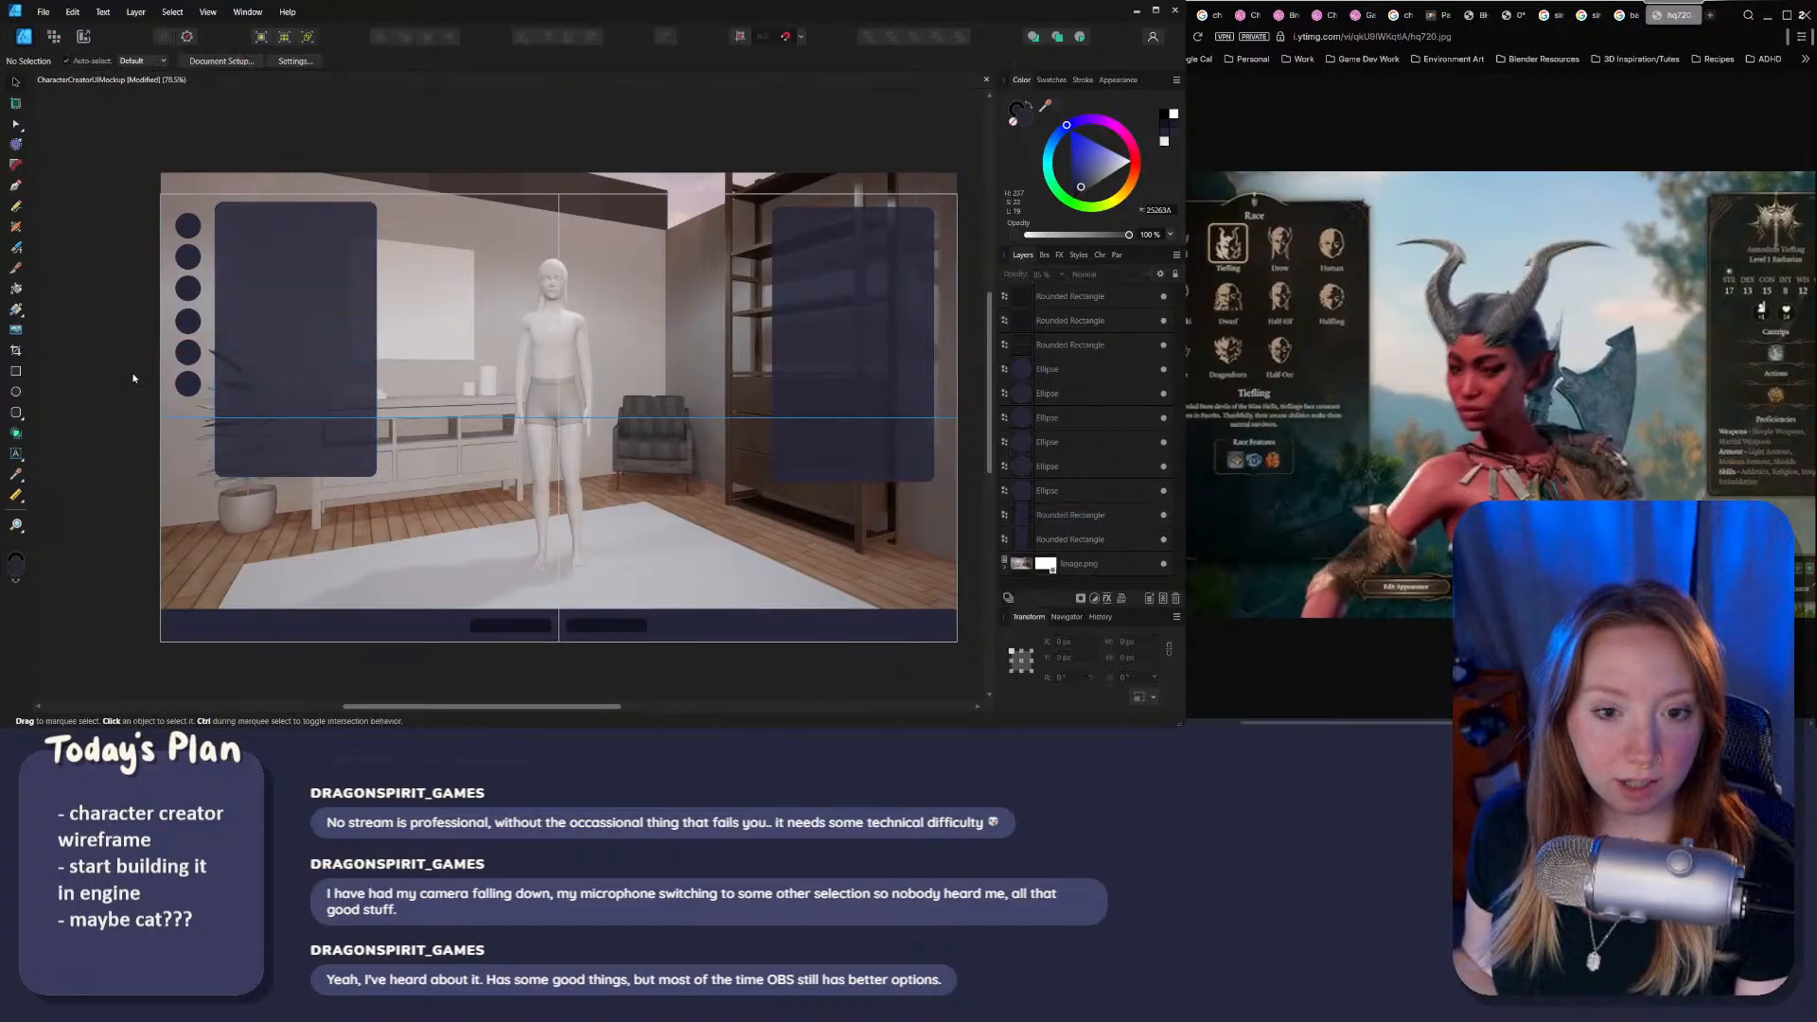
{"action": "mouse_move", "coordinate": [131, 390]}
{"action": "middle_mouse_down"}
{"action": "mouse_move", "coordinate": [82, 424]}
{"action": "mouse_move", "coordinate": [153, 365]}
{"action": "middle_mouse_up"}
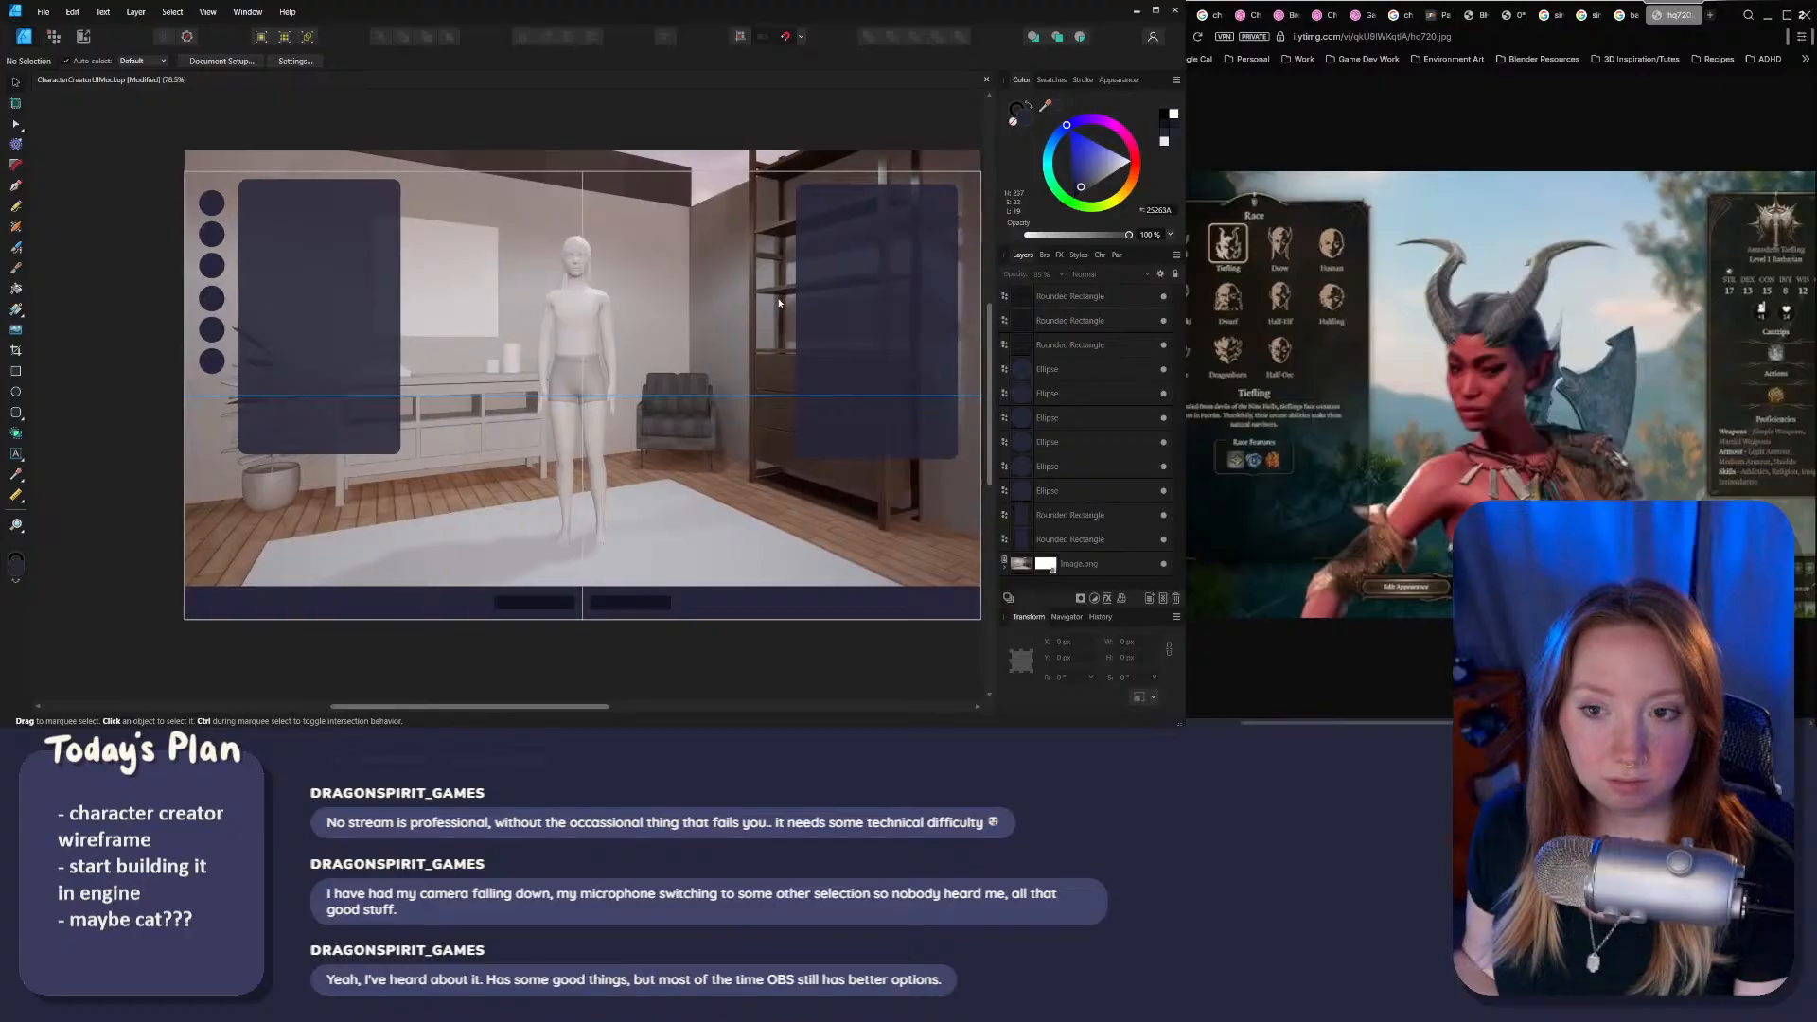
{"action": "left_click", "coordinate": [838, 303]}
{"action": "left_click_drag", "start_coordinate": [839, 303], "coordinate": [929, 276]}
{"action": "key", "text": "ctrl+d"}
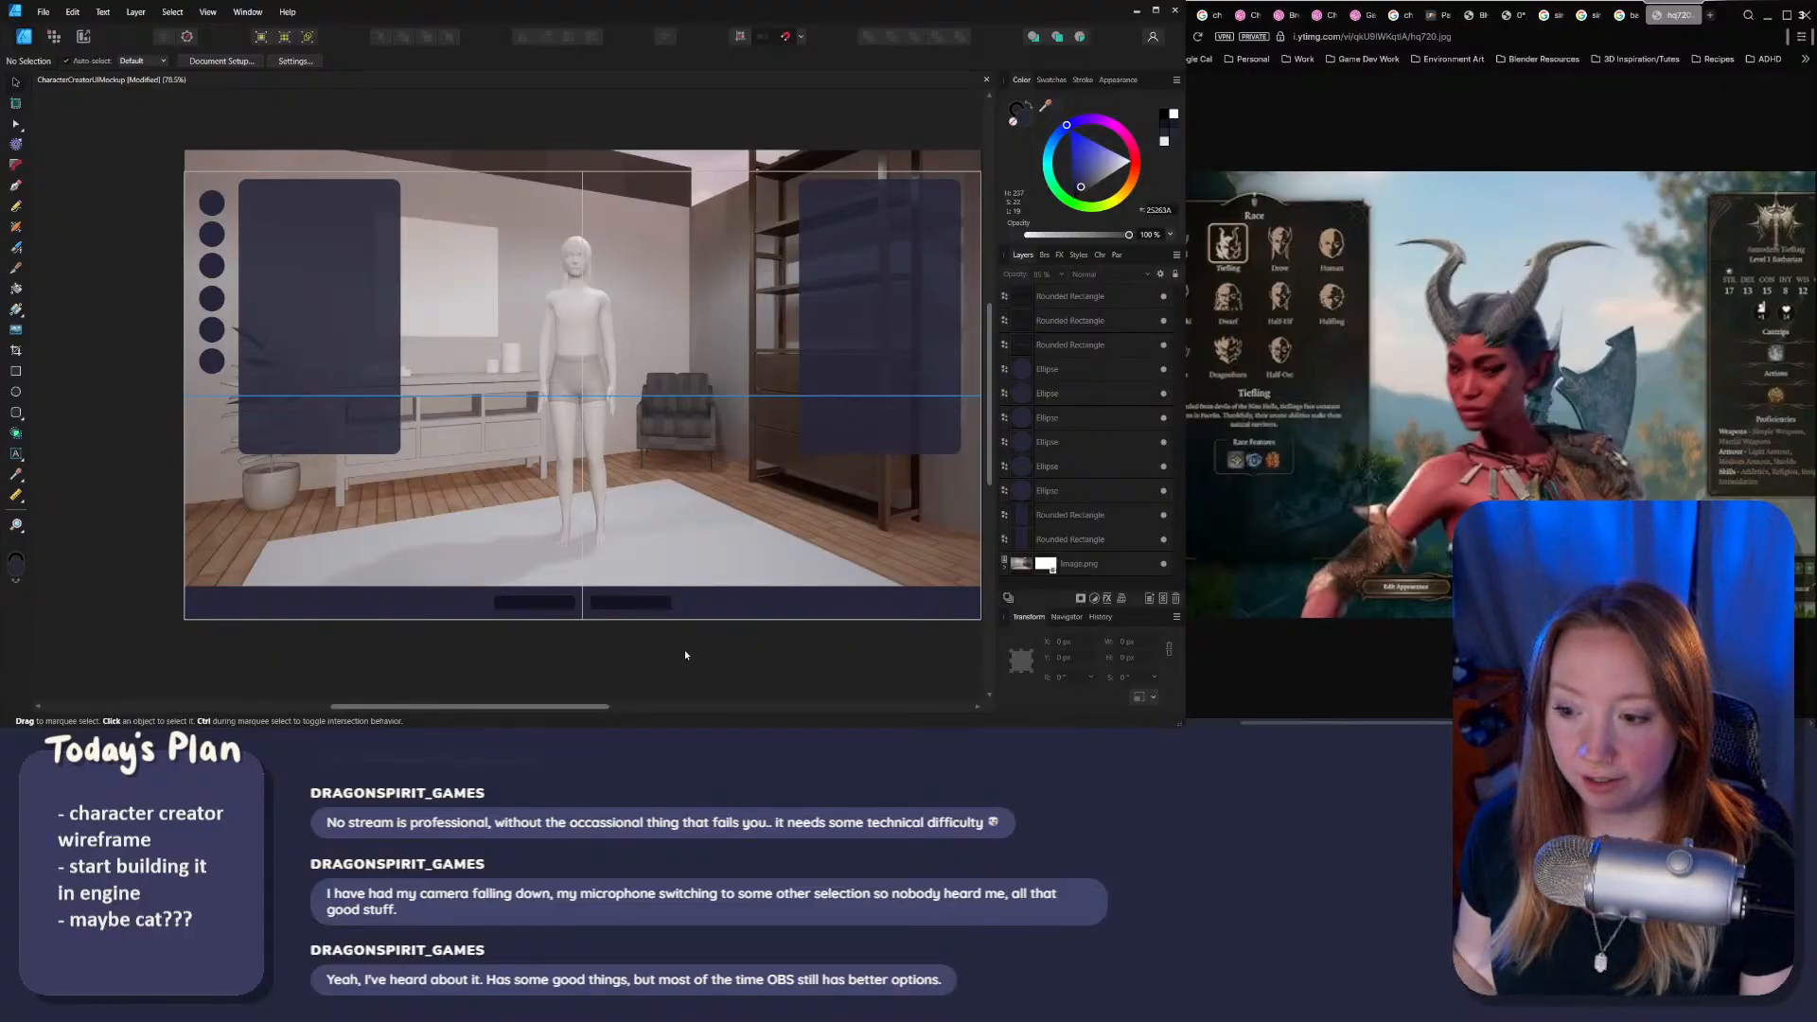
{"action": "middle_click_drag", "start_coordinate": [696, 236], "coordinate": [631, 229]}
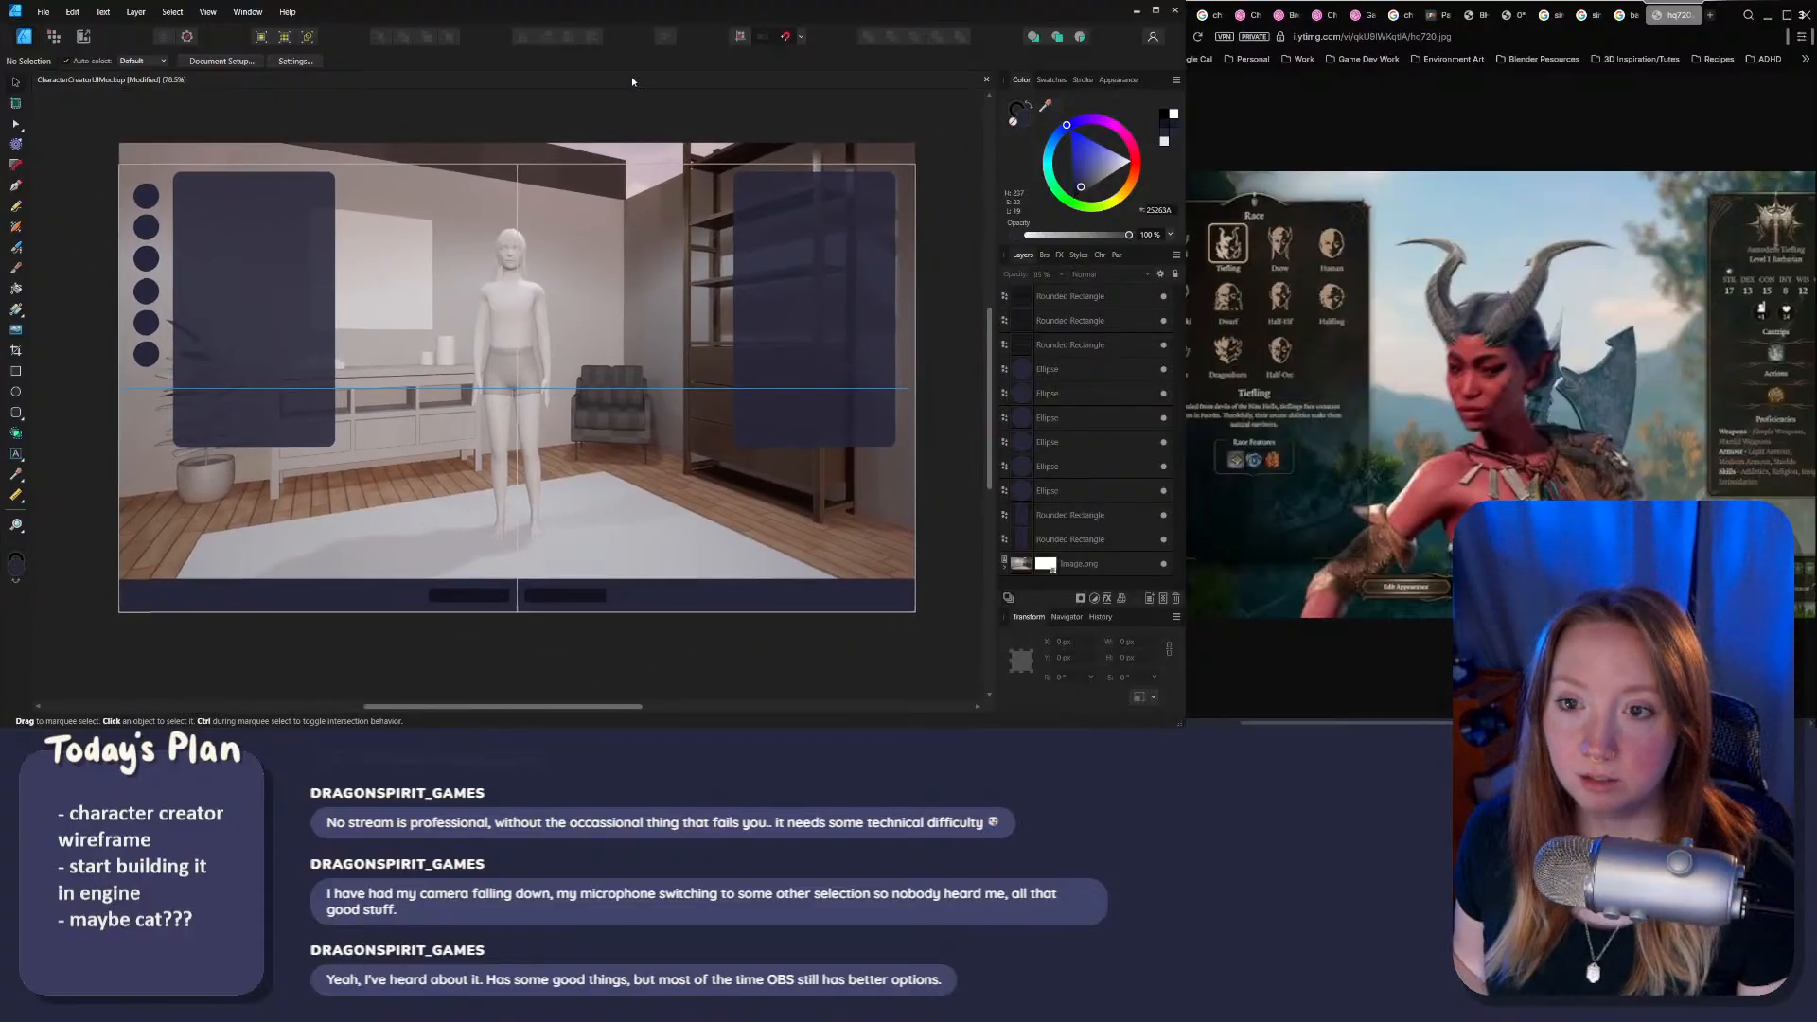
{"action": "scroll", "coordinate": [935, 236], "scroll_direction": "down", "scroll_amount": 1}
{"action": "scroll", "coordinate": [935, 236], "scroll_direction": "up", "scroll_amount": 1}
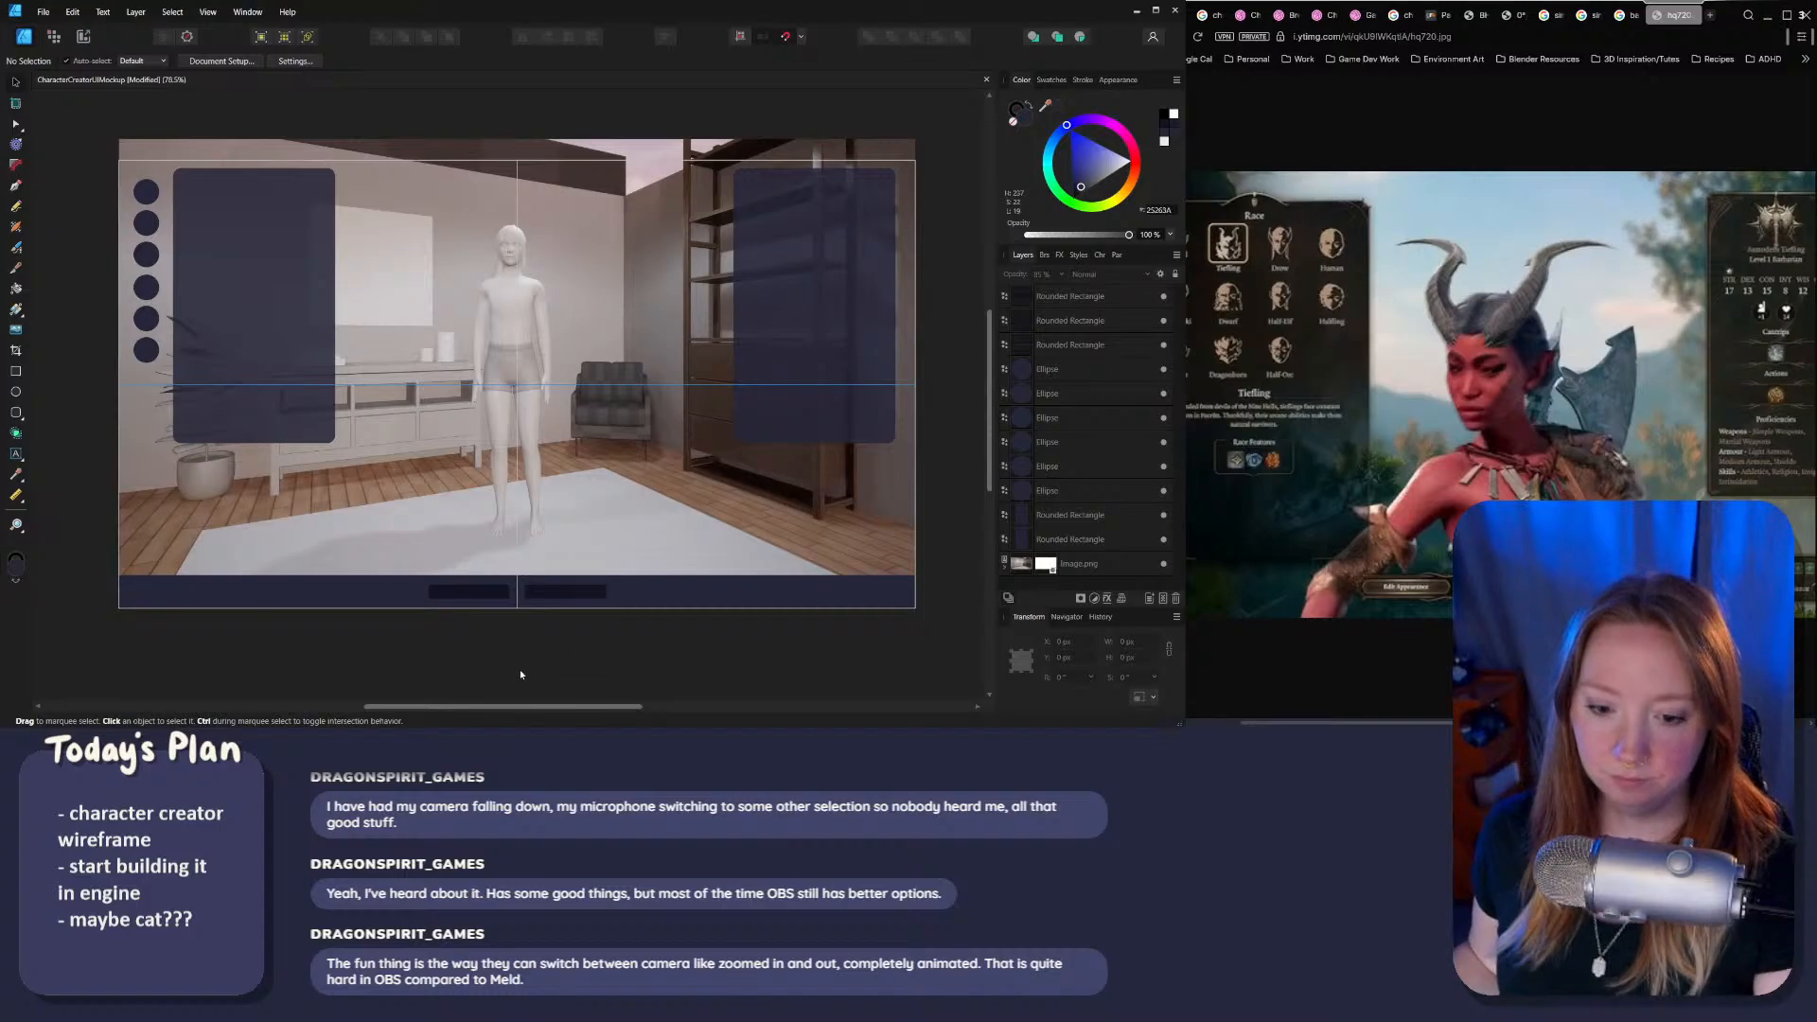
{"action": "middle_click_drag", "start_coordinate": [504, 645], "coordinate": [527, 607]}
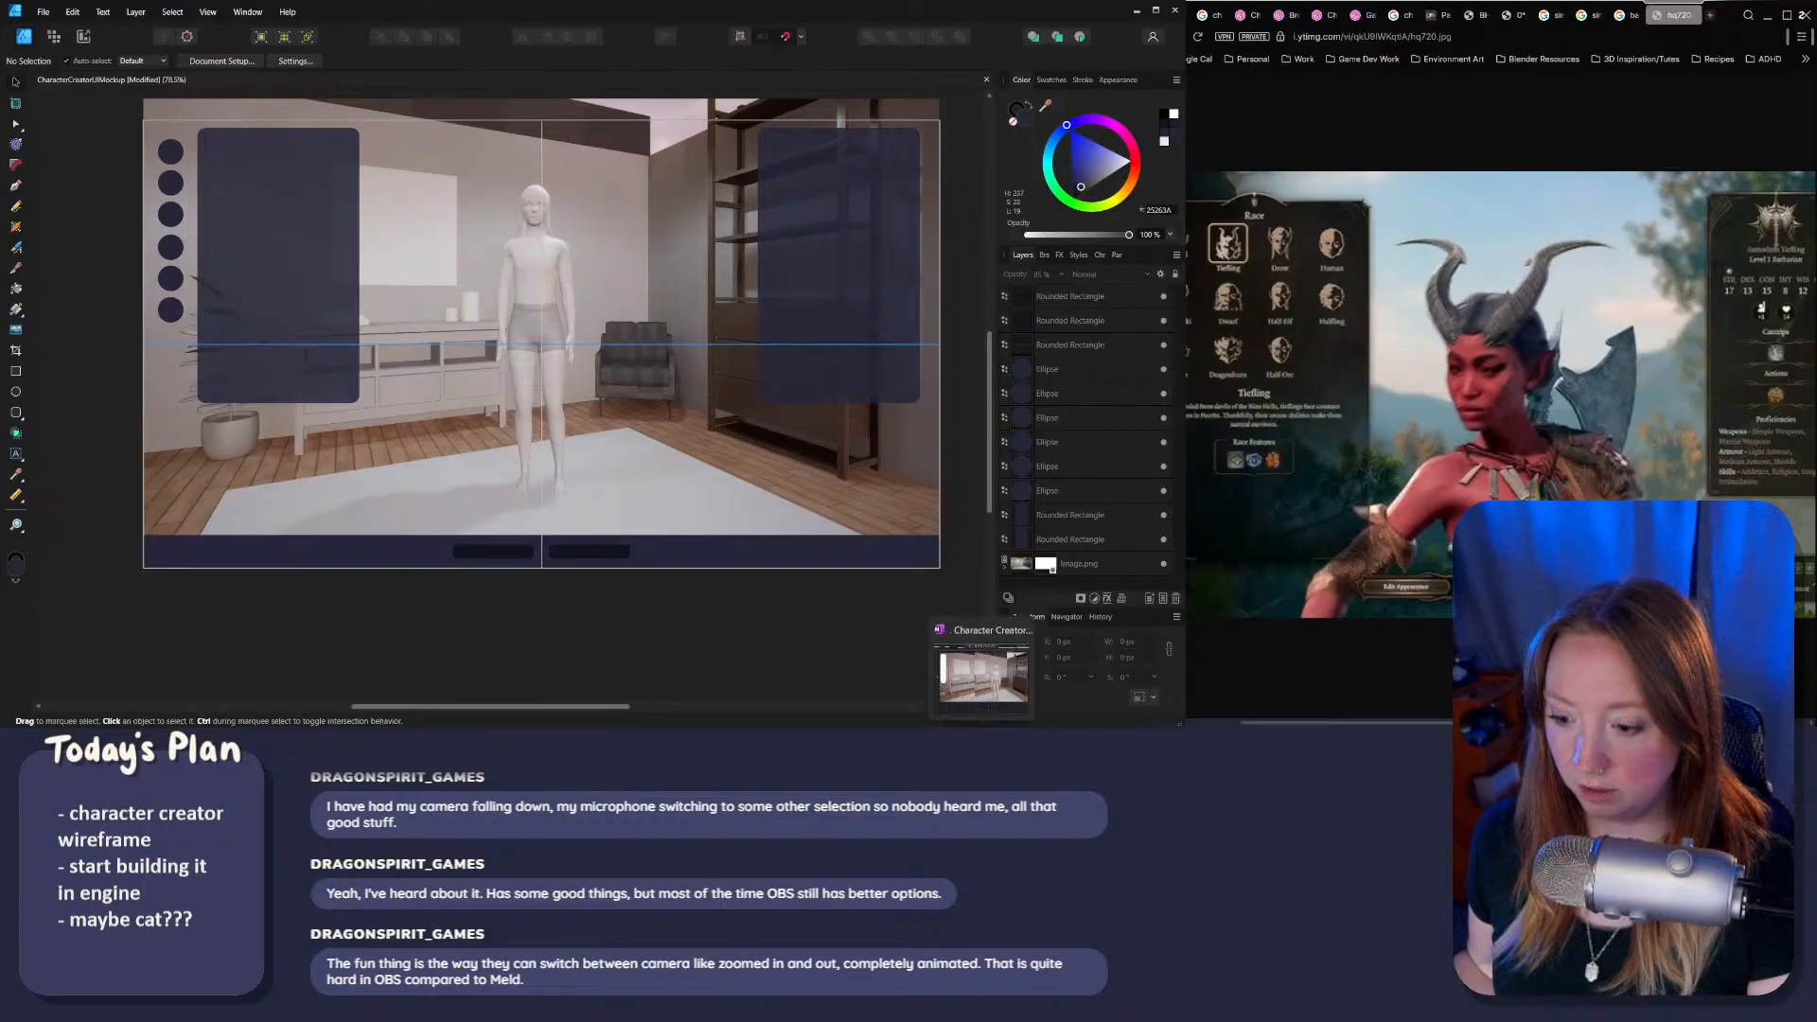
Step: Switch to the Character Creator planning notes and remove the "body type" bullet from the Basic Info section
{"action": "left_click", "coordinate": [1084, 679]}
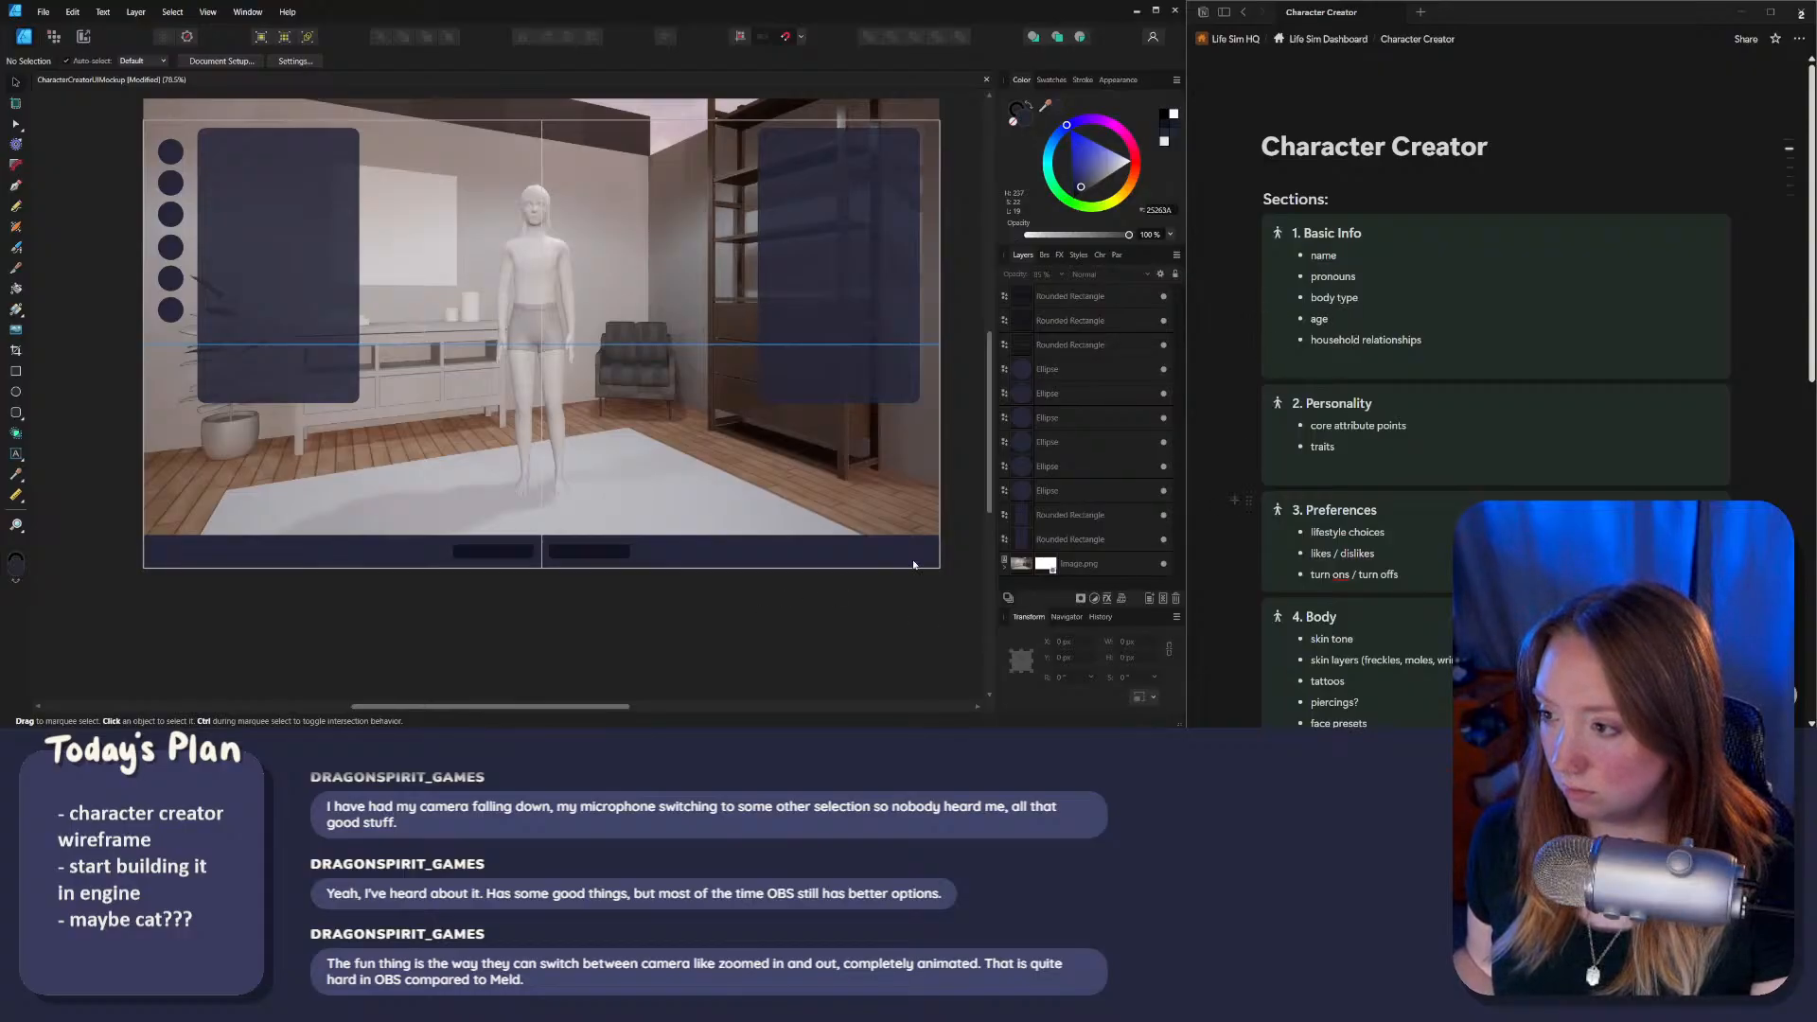
{"action": "left_click_drag", "start_coordinate": [1359, 298], "coordinate": [1310, 298]}
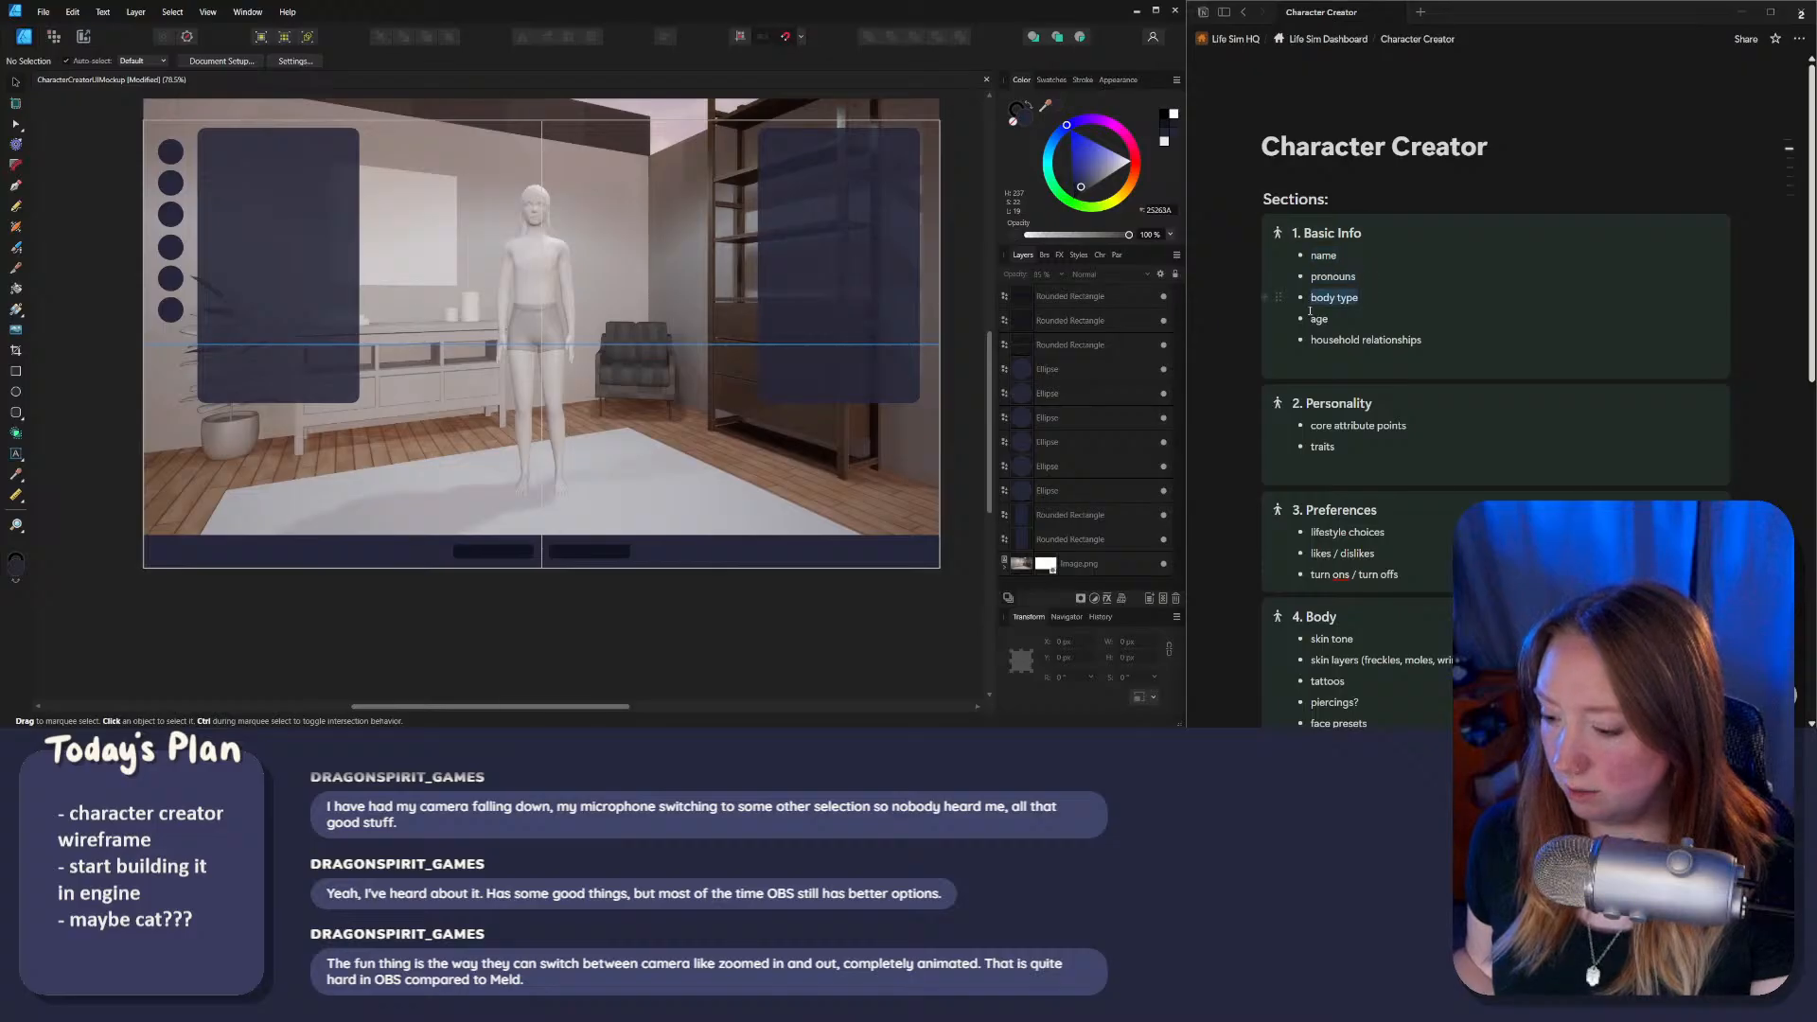
{"action": "key", "text": "BackSpace"}
{"action": "key", "text": "BackSpace"}
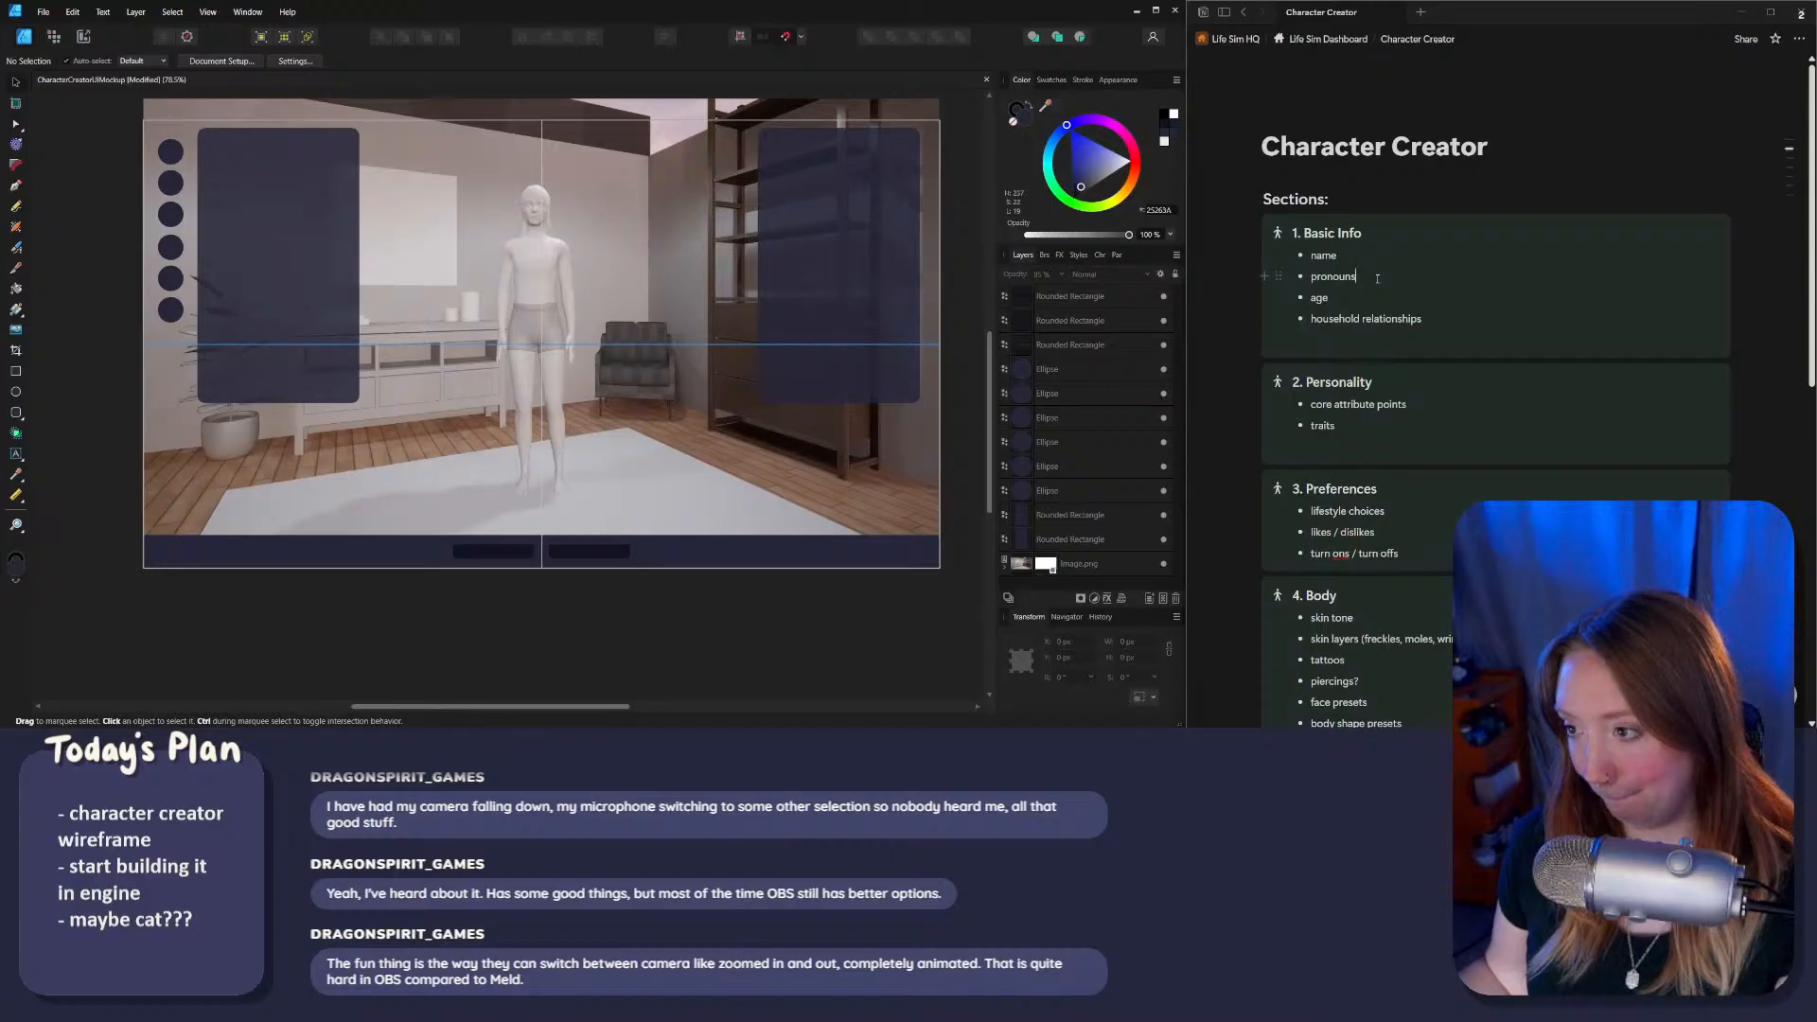
Step: Add a copy of the "skin tone" bullet directly below the original in the Body section
{"action": "scroll", "coordinate": [1371, 288], "scroll_direction": "down", "scroll_amount": 1}
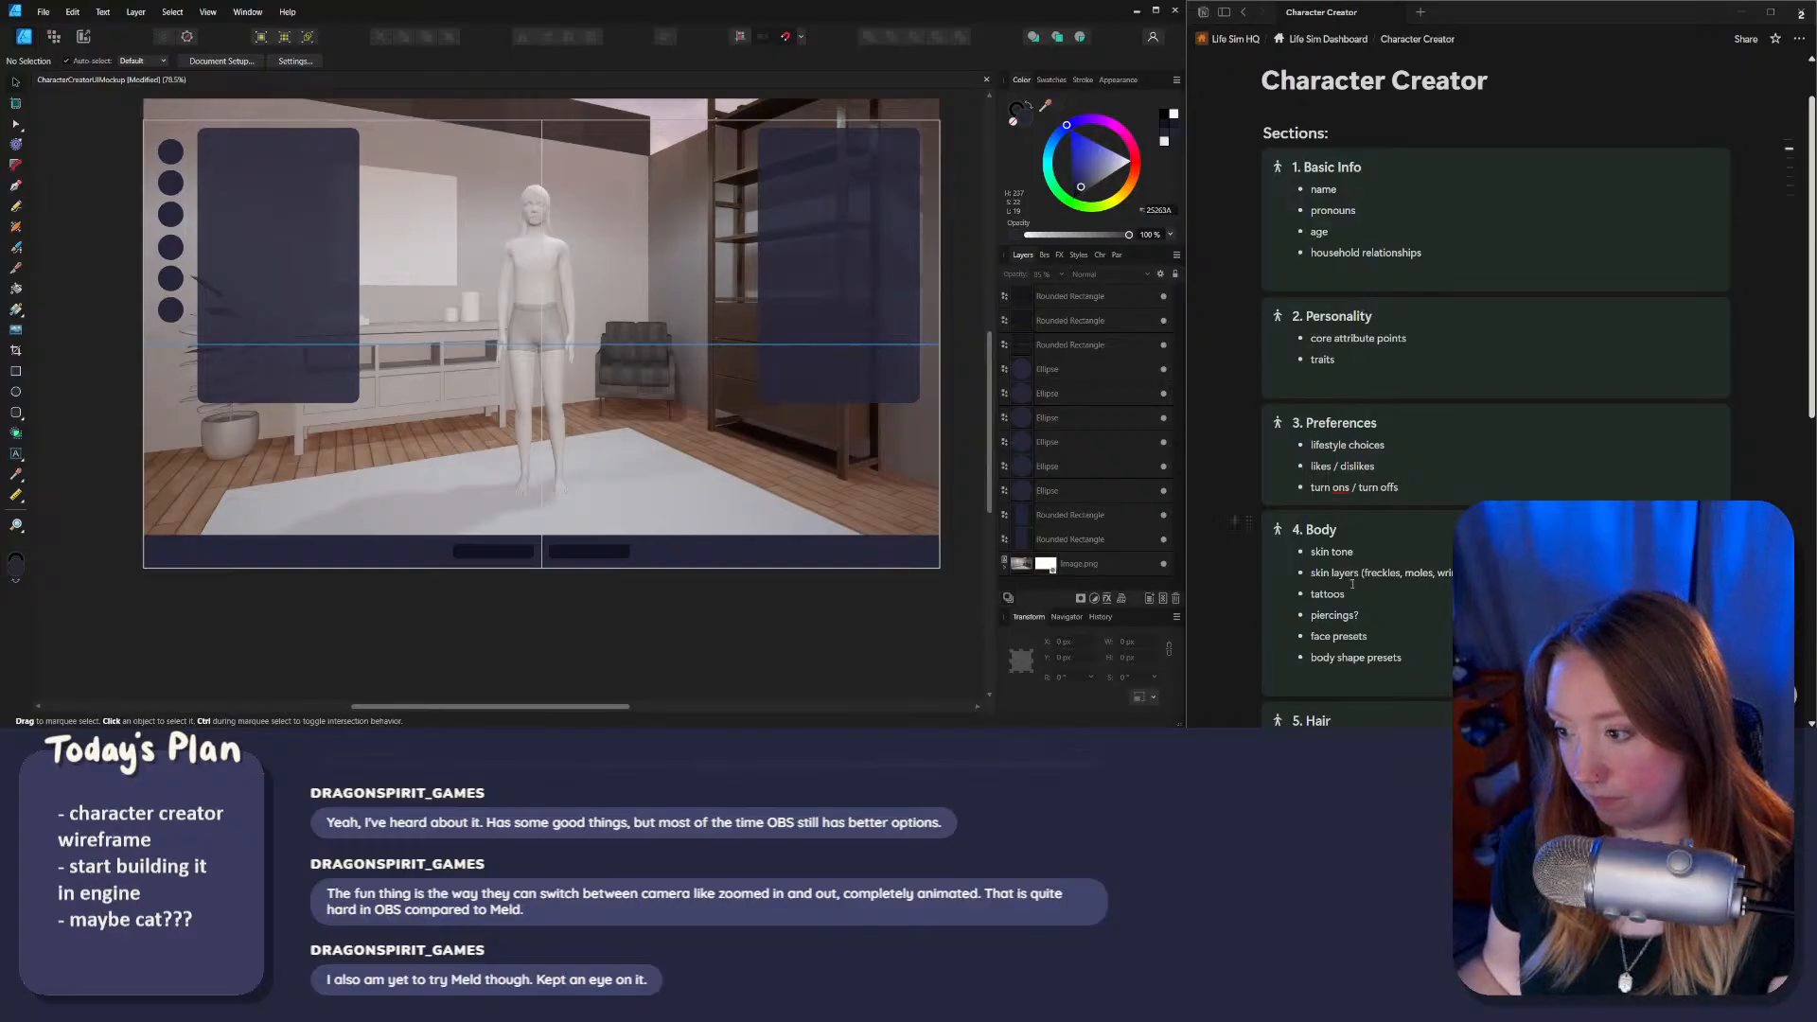
{"action": "scroll", "coordinate": [1363, 538], "scroll_direction": "down", "scroll_amount": 2}
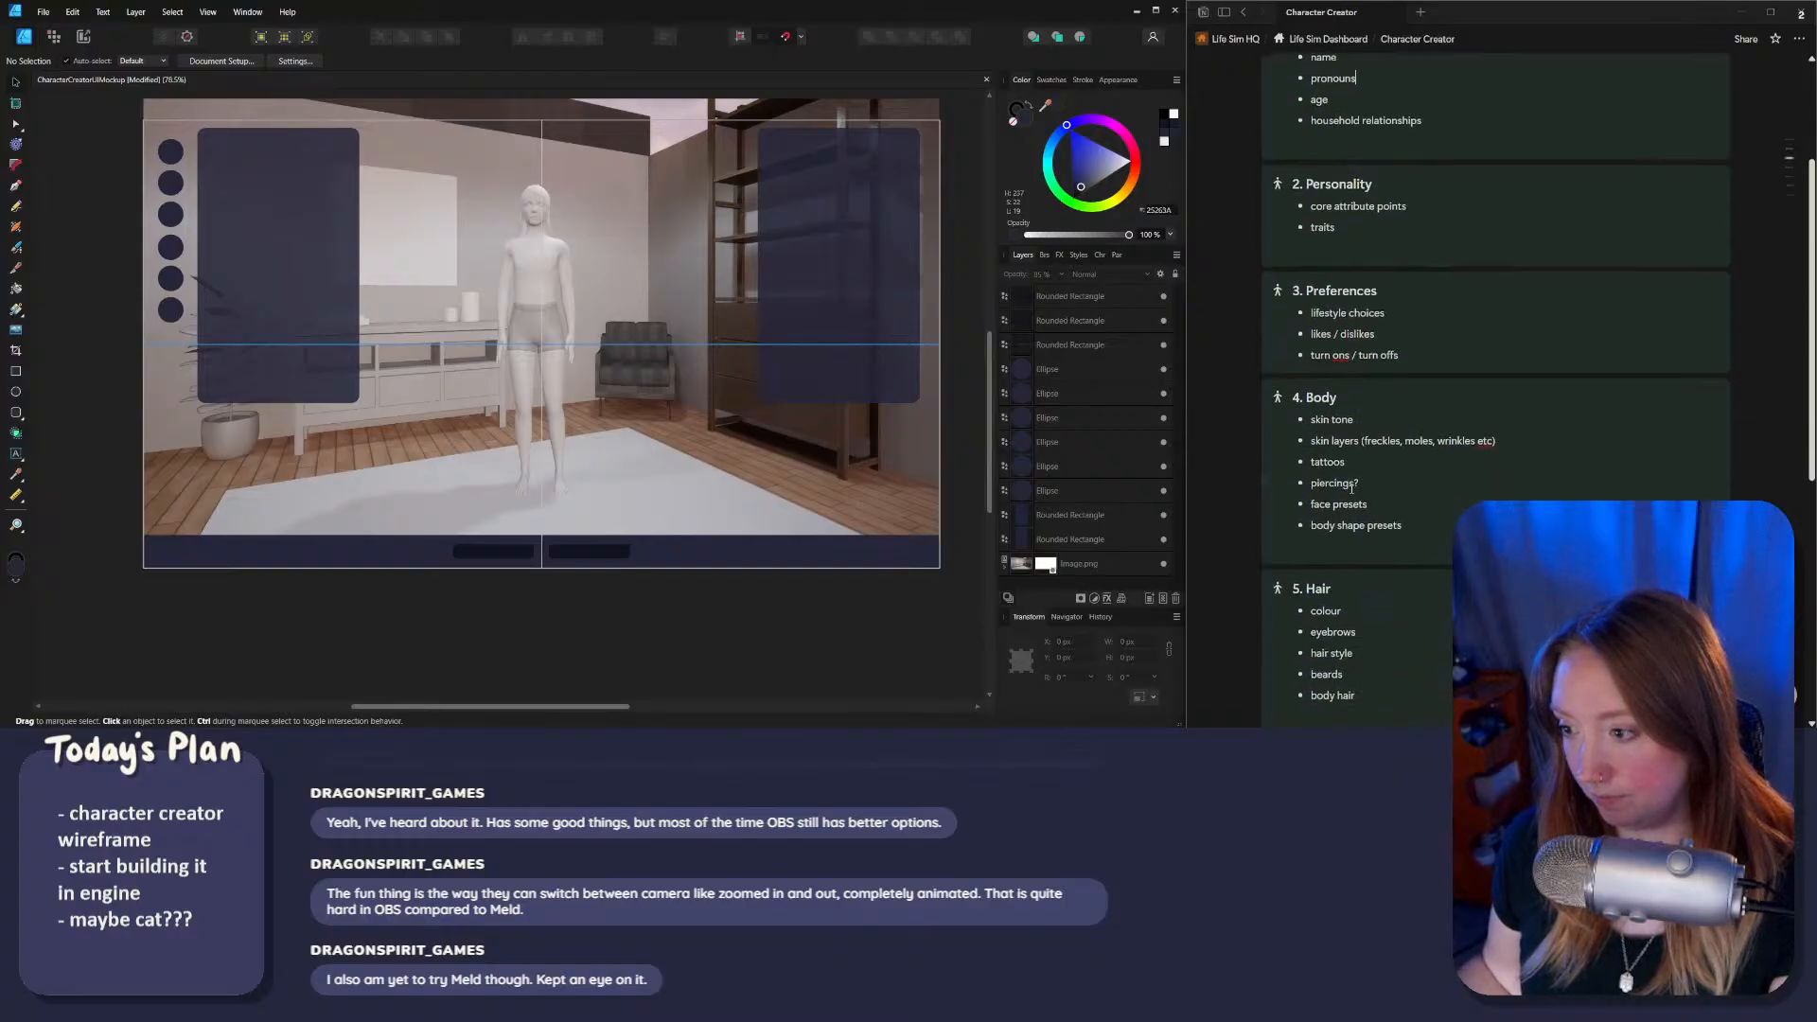
{"action": "left_click", "coordinate": [1360, 422]}
{"action": "key", "text": "Return"}
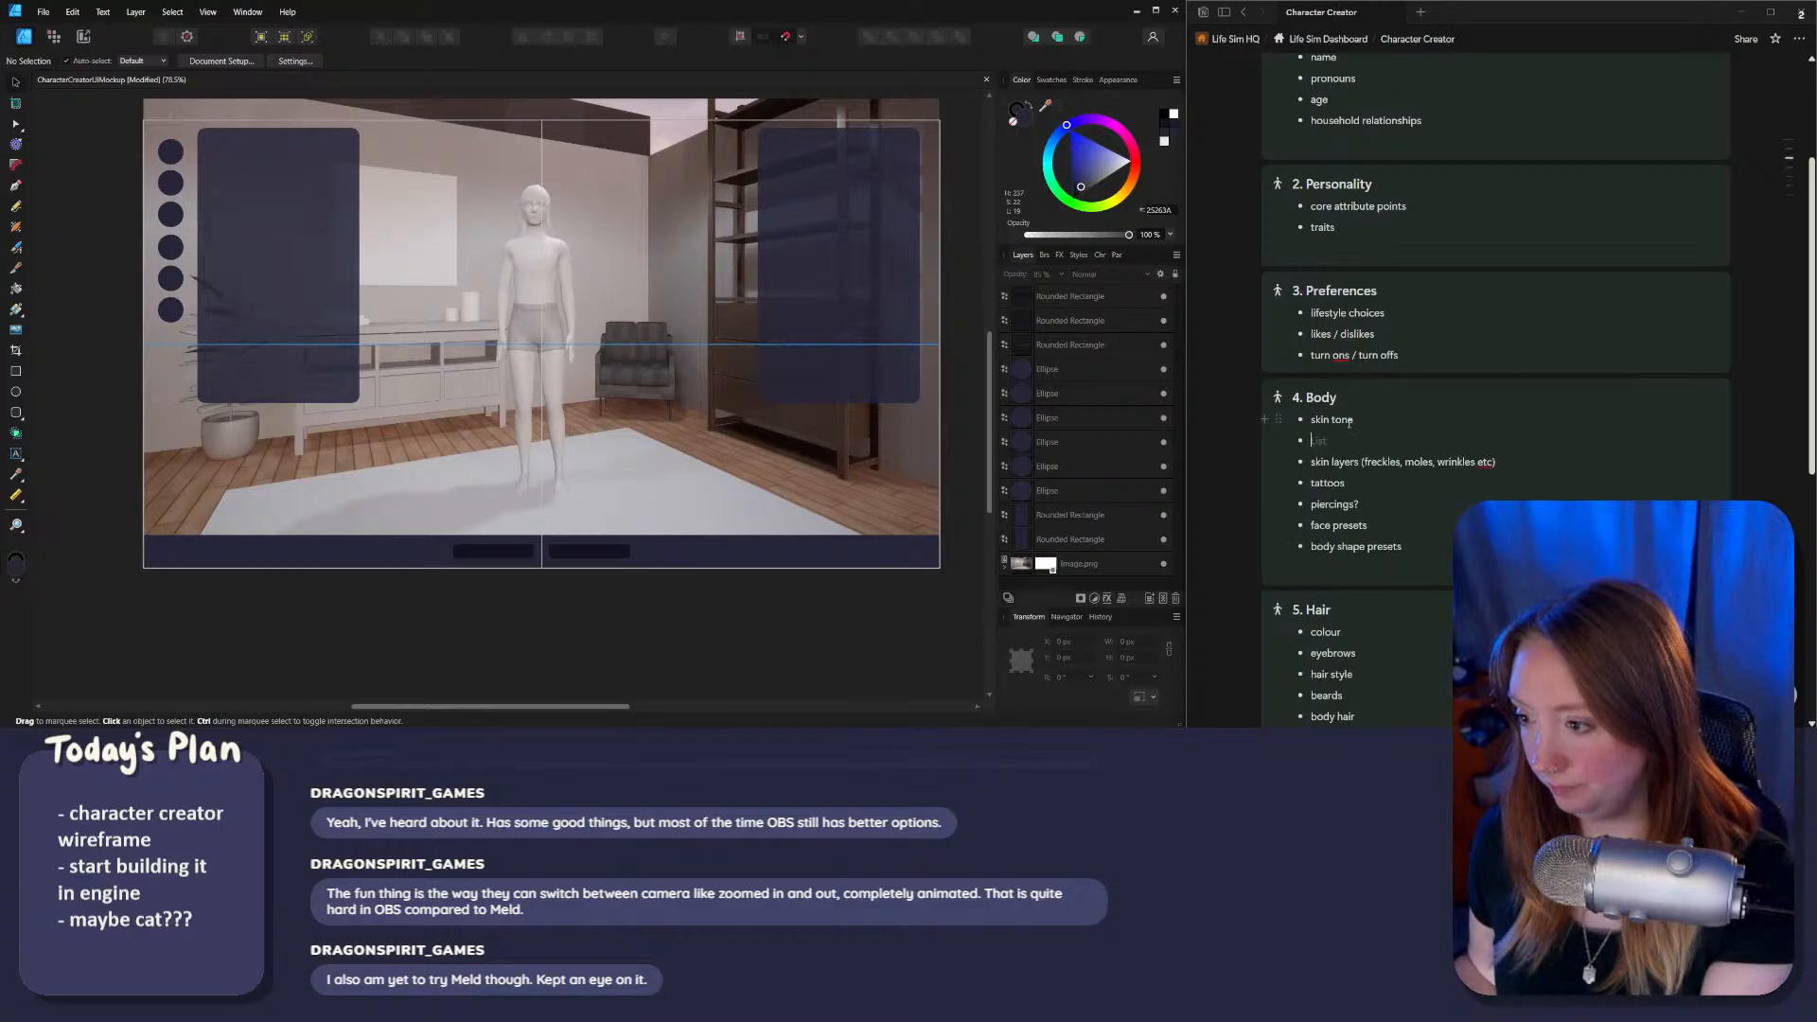
{"action": "left_click_drag", "start_coordinate": [1356, 421], "coordinate": [1311, 428]}
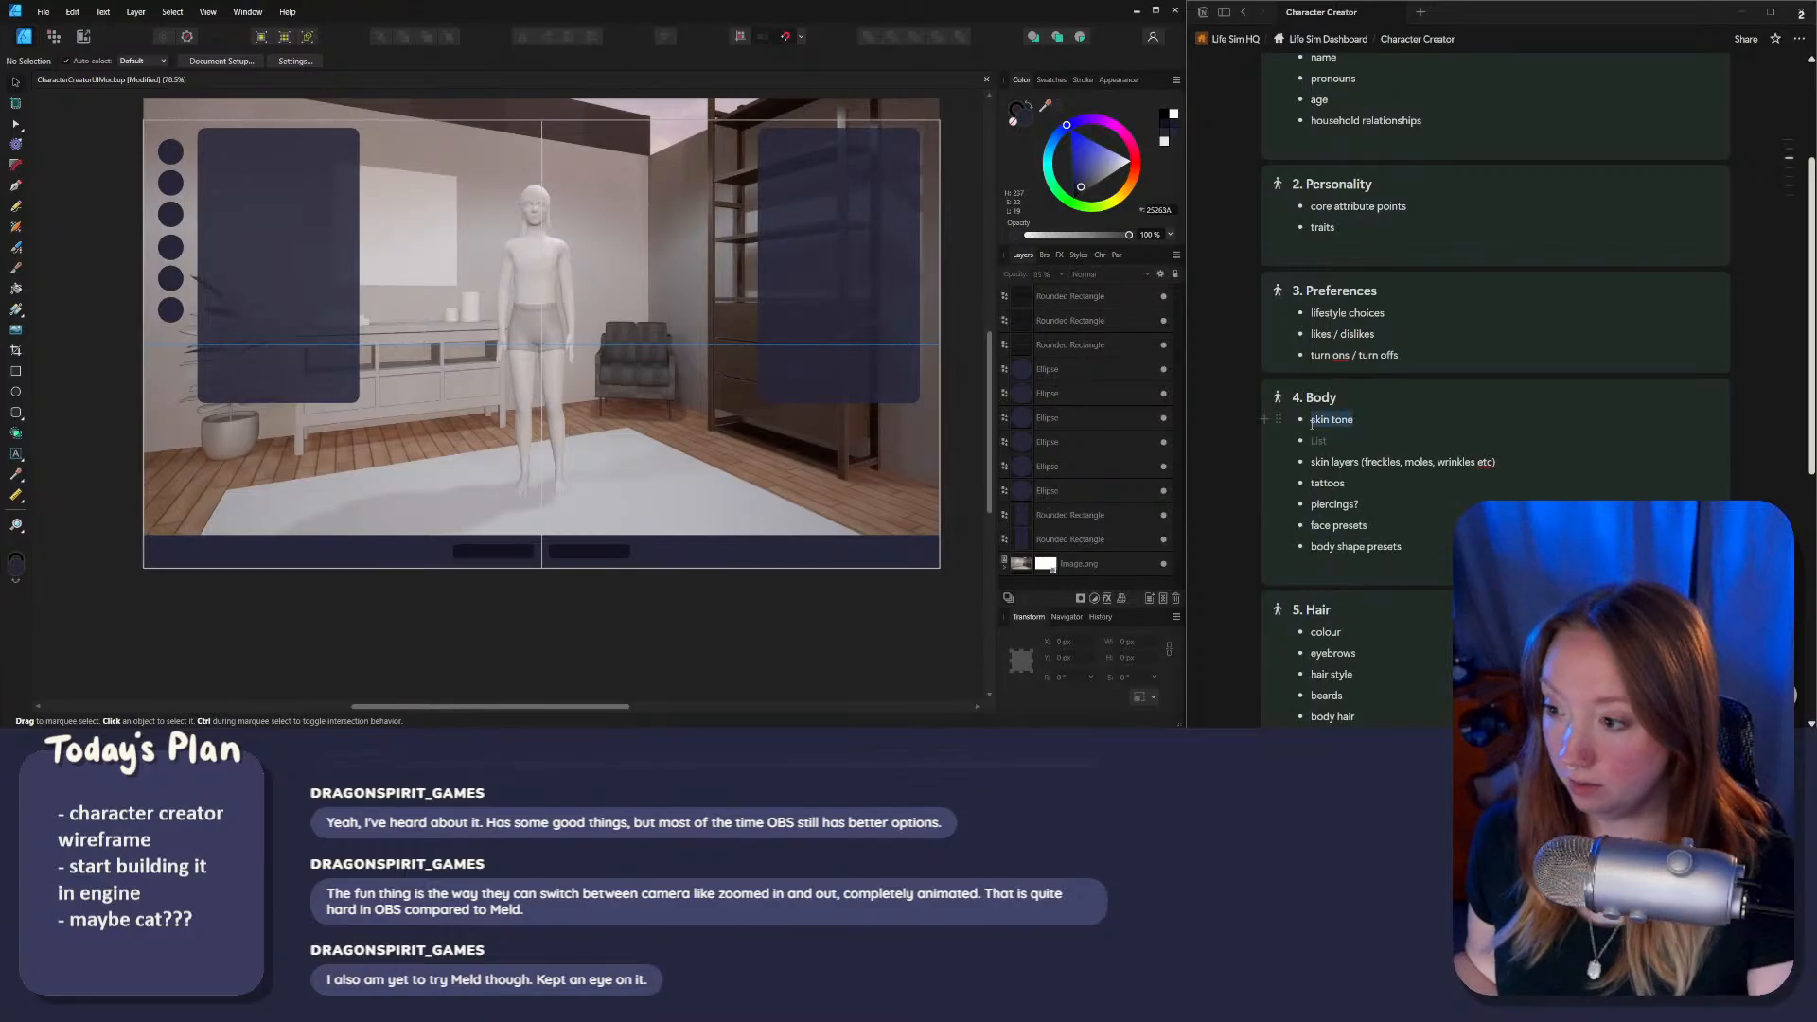
{"action": "key", "text": "ctrl+c"}
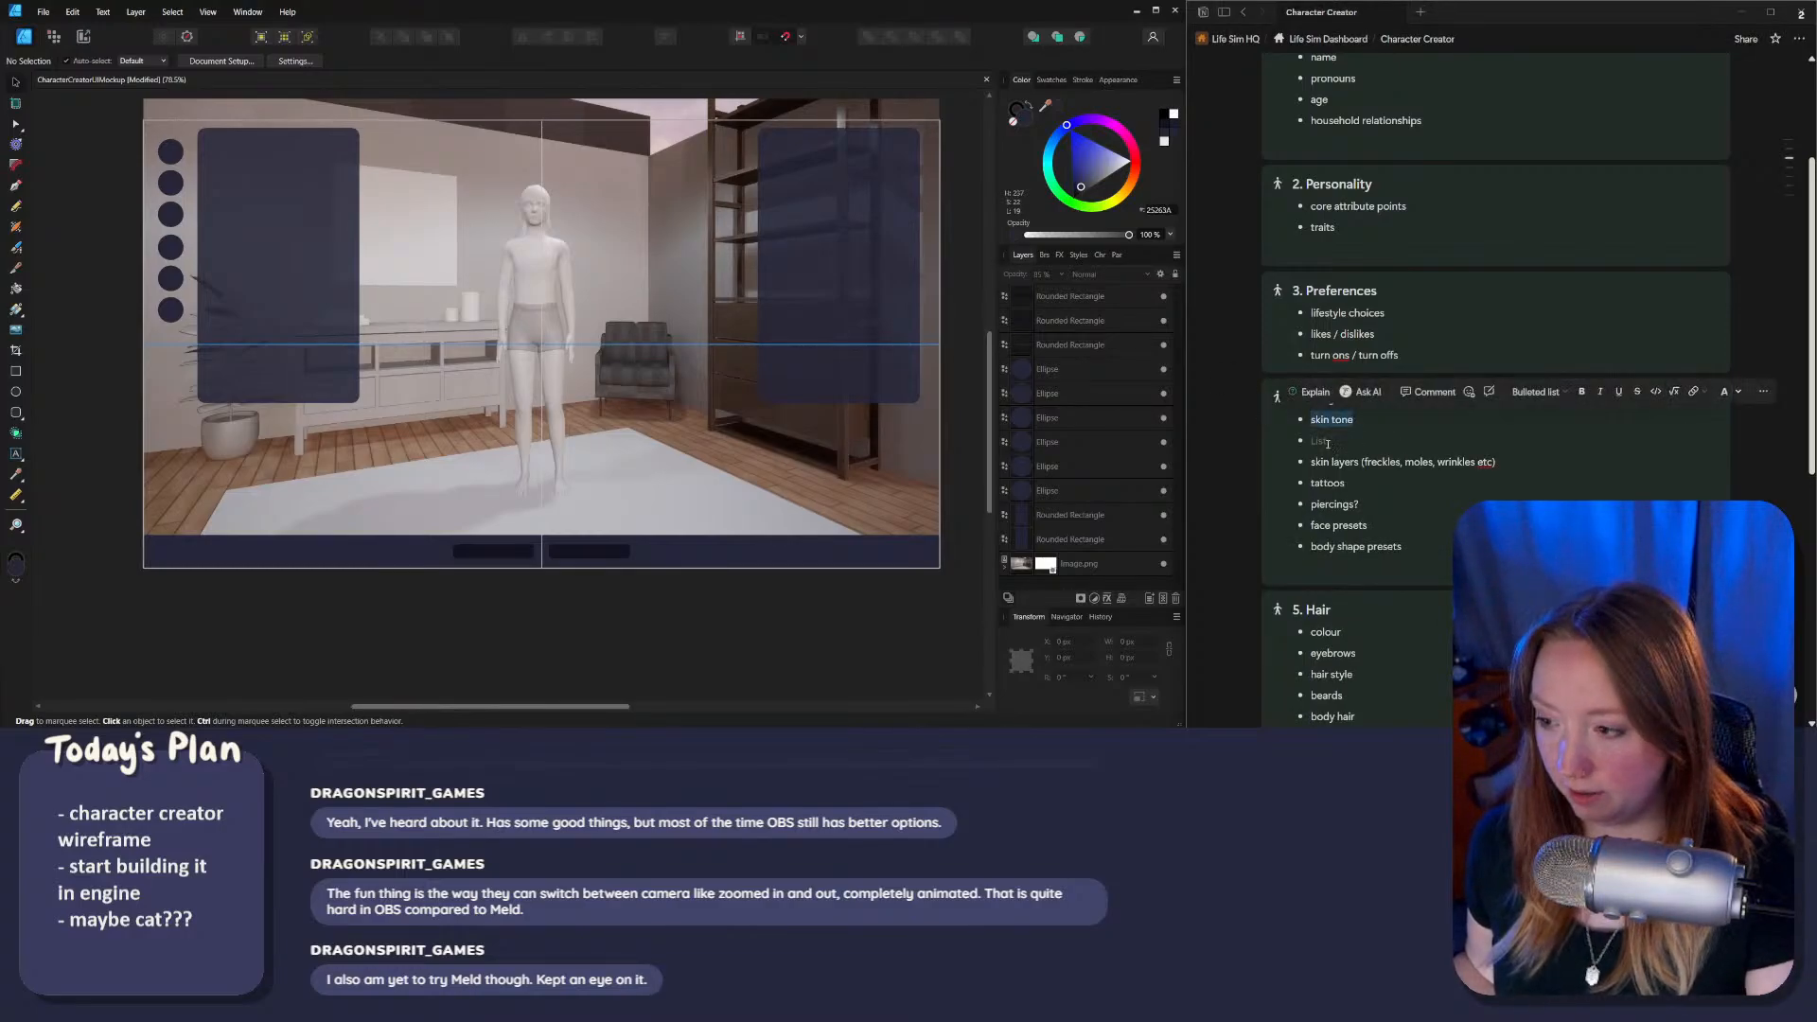
{"action": "left_click", "coordinate": [1331, 439]}
{"action": "key", "text": "ctrl+v"}
Step: Replace the first "skin tone" bullet in the Body section with "masculine / feminine body type"
{"action": "triple_click", "coordinate": [1332, 422]}
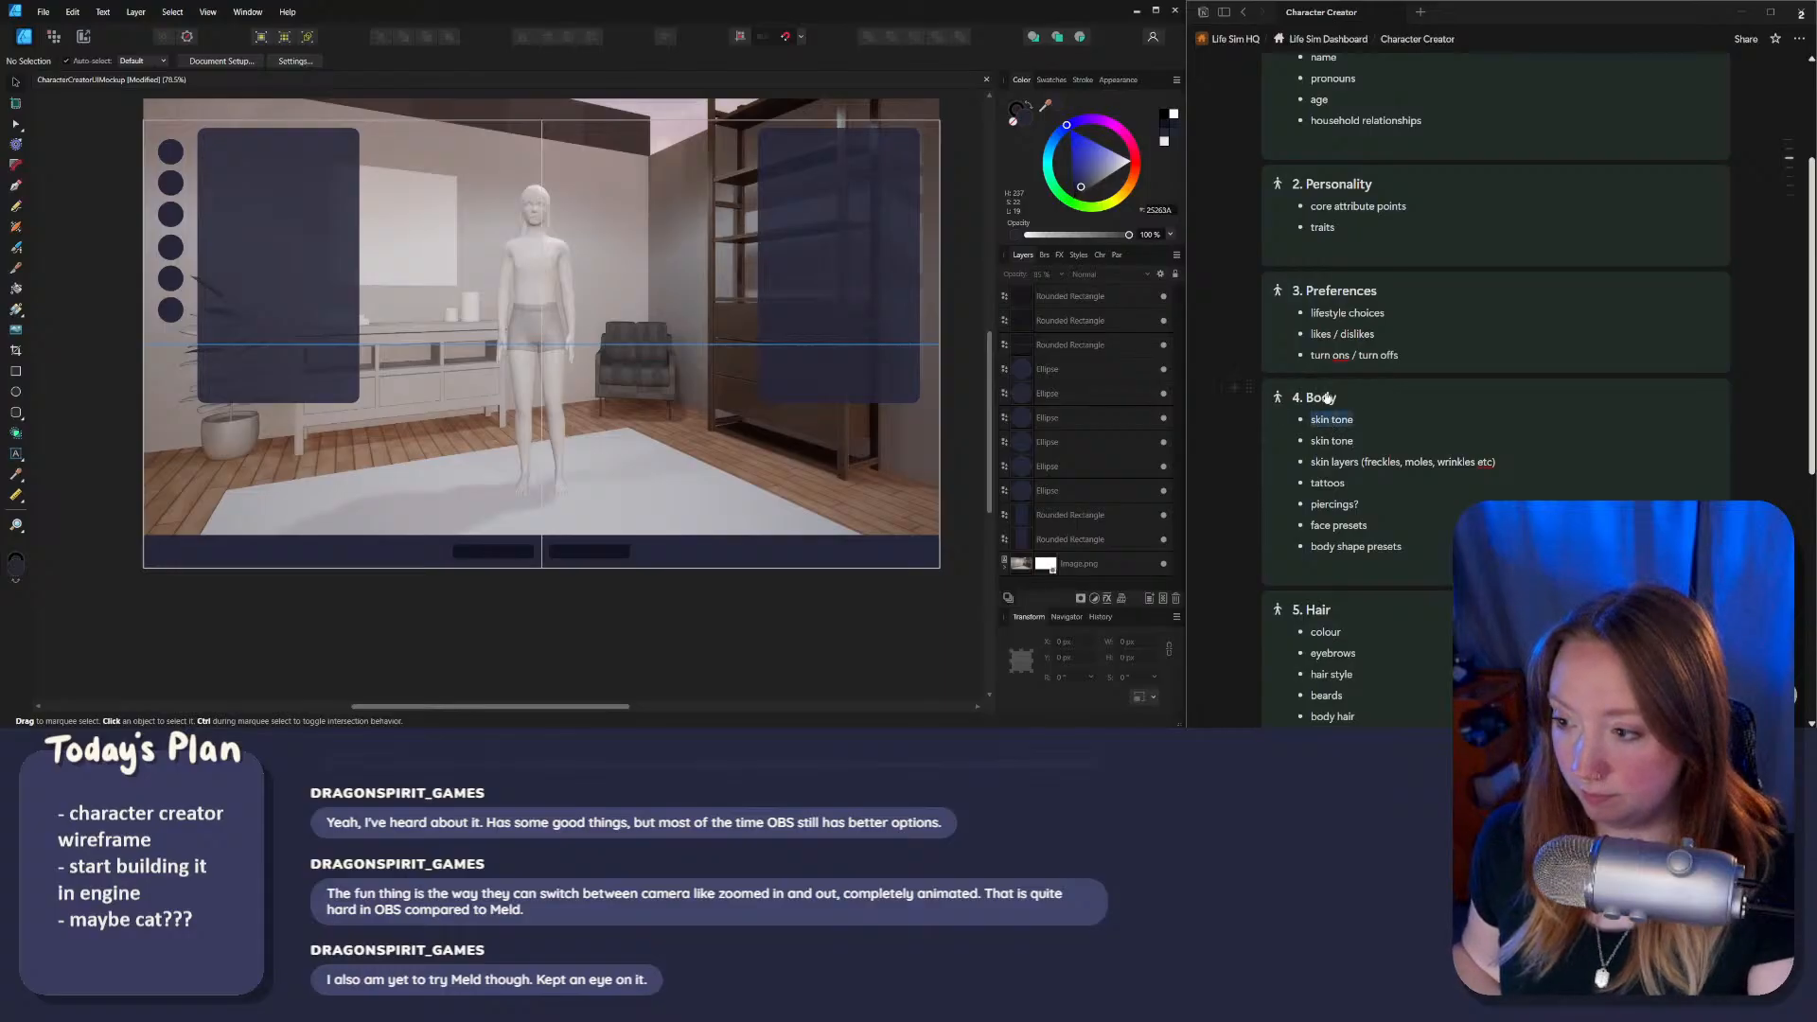
{"action": "type", "text": "m,as"}
{"action": "key", "text": "BackSpace"}
{"action": "key", "text": "BackSpace"}
{"action": "key", "text": "BackSpace"}
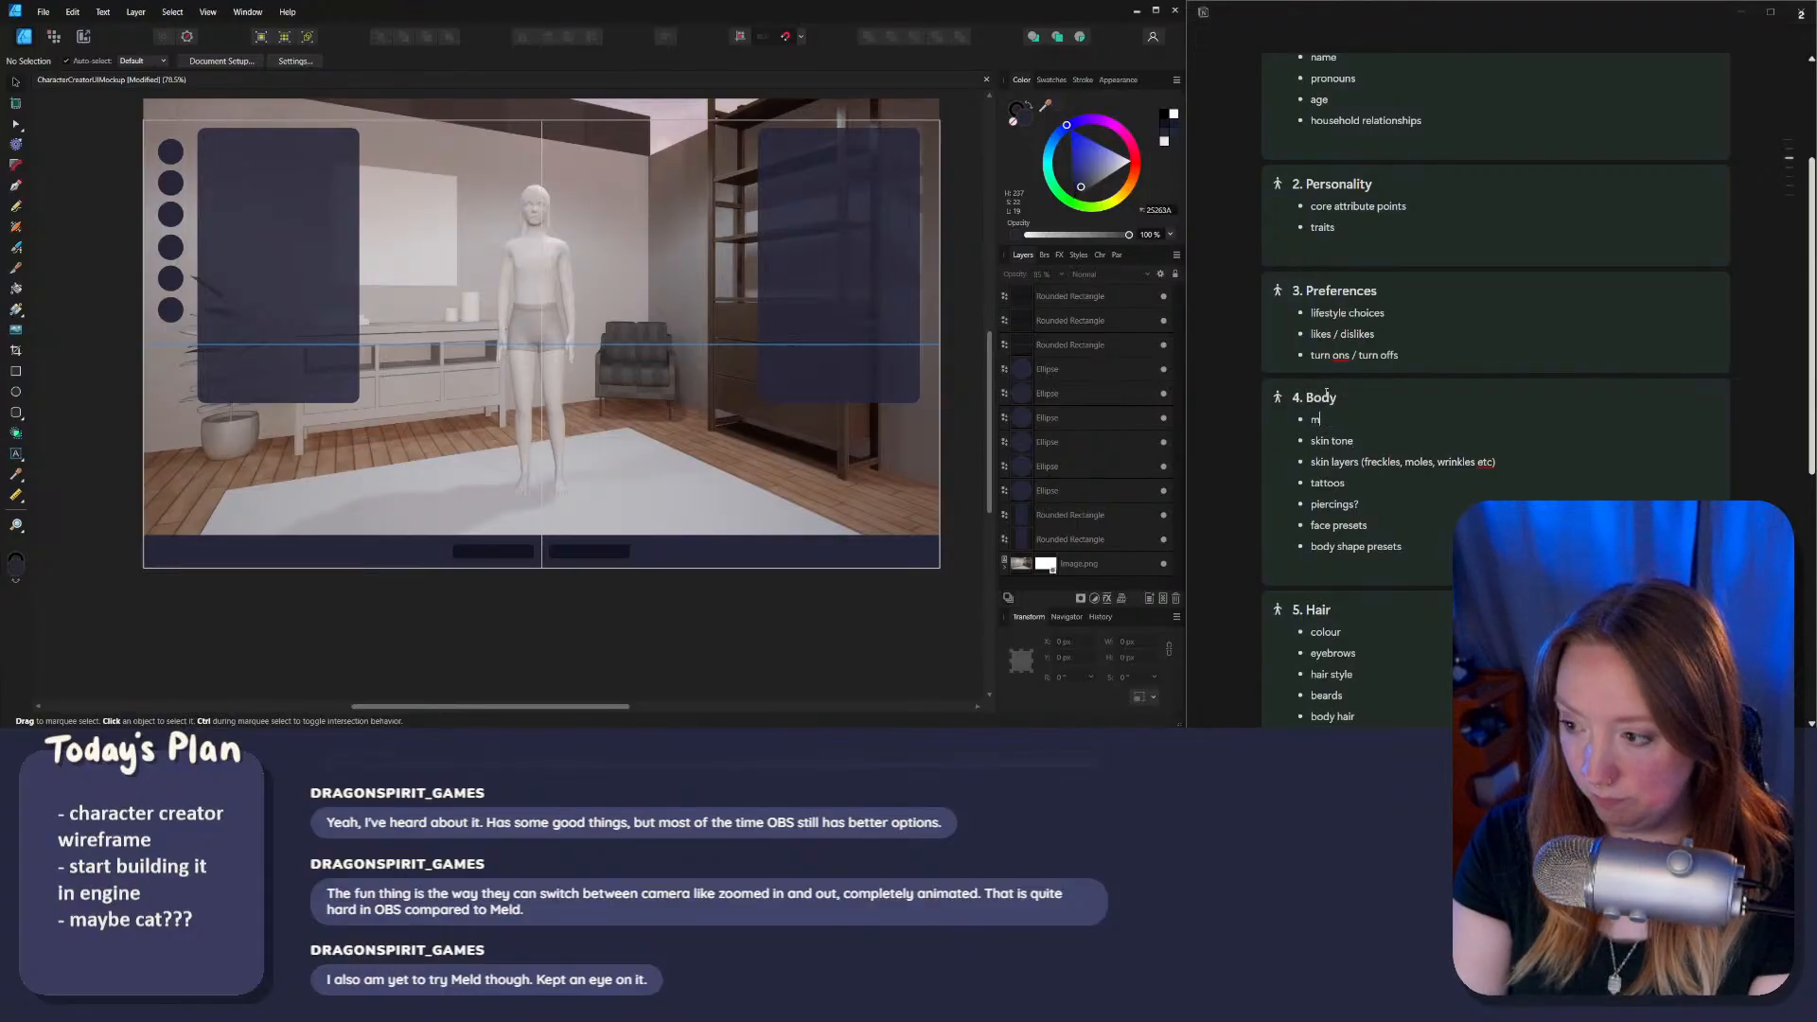
{"action": "type", "text": "ascvul"}
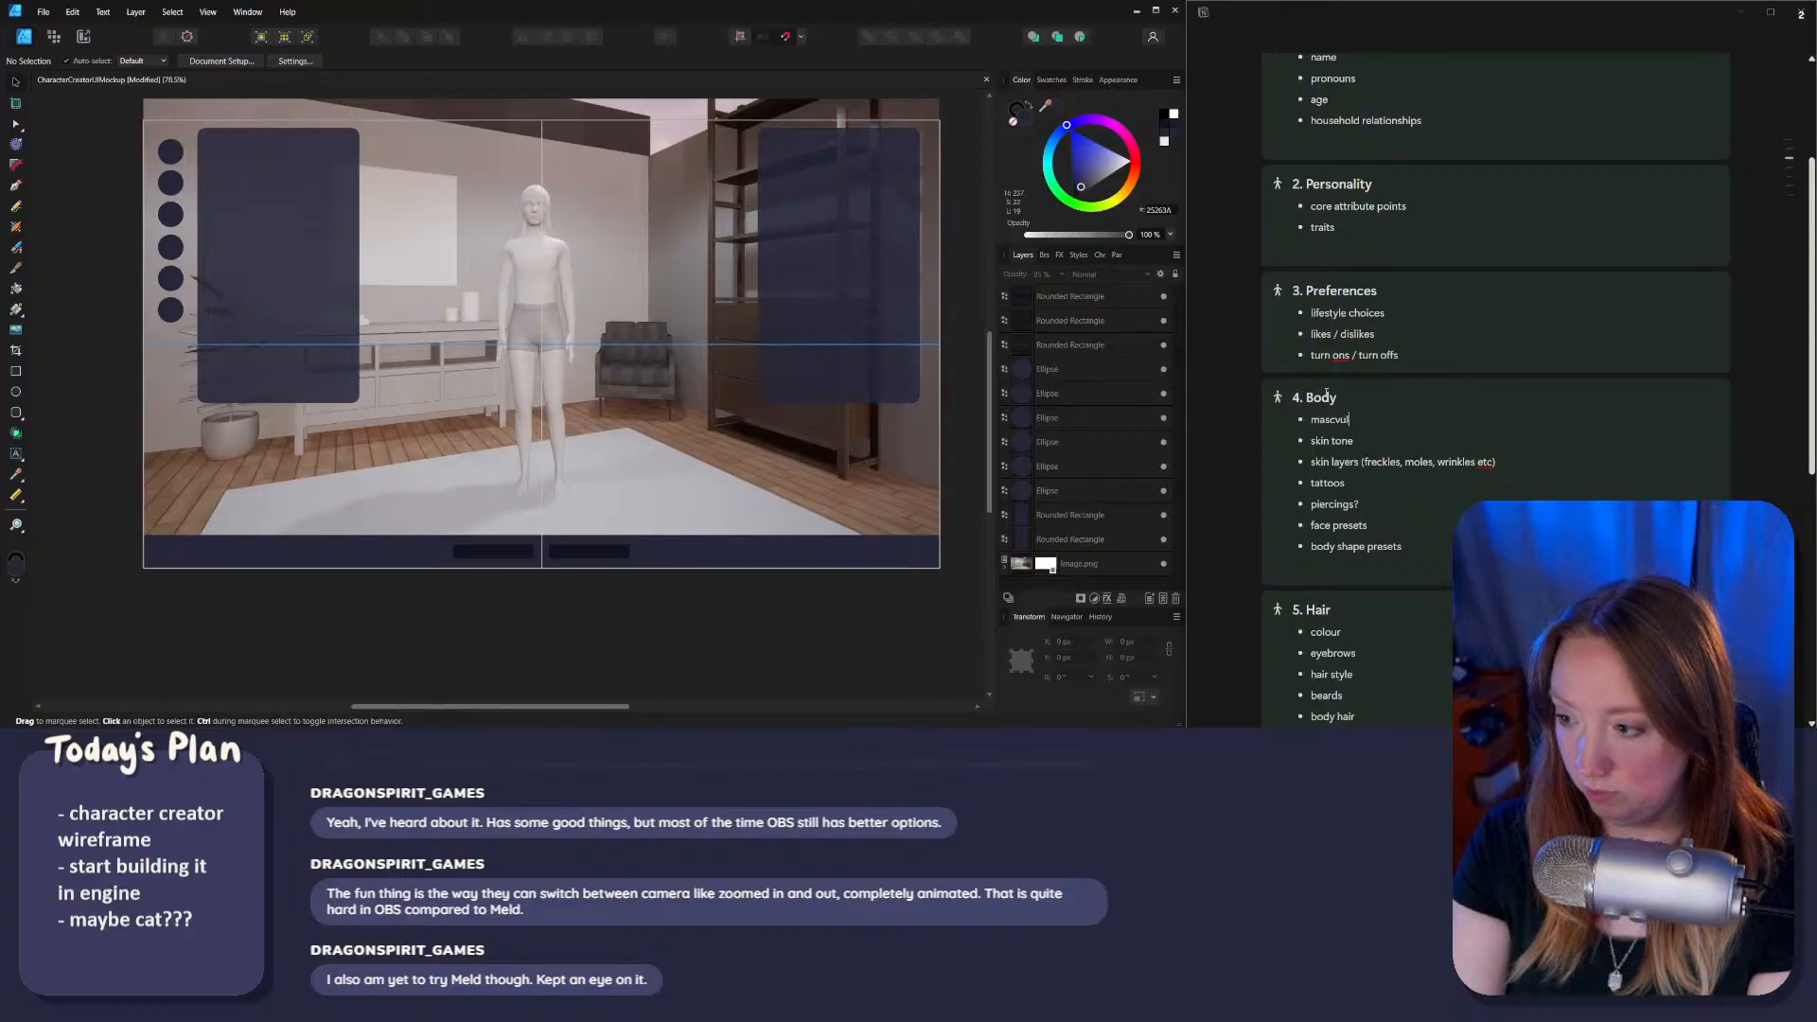
{"action": "key", "text": "BackSpace"}
{"action": "key", "text": "BackSpace"}
{"action": "key", "text": "BackSpace"}
{"action": "type", "text": "uline / femini"}
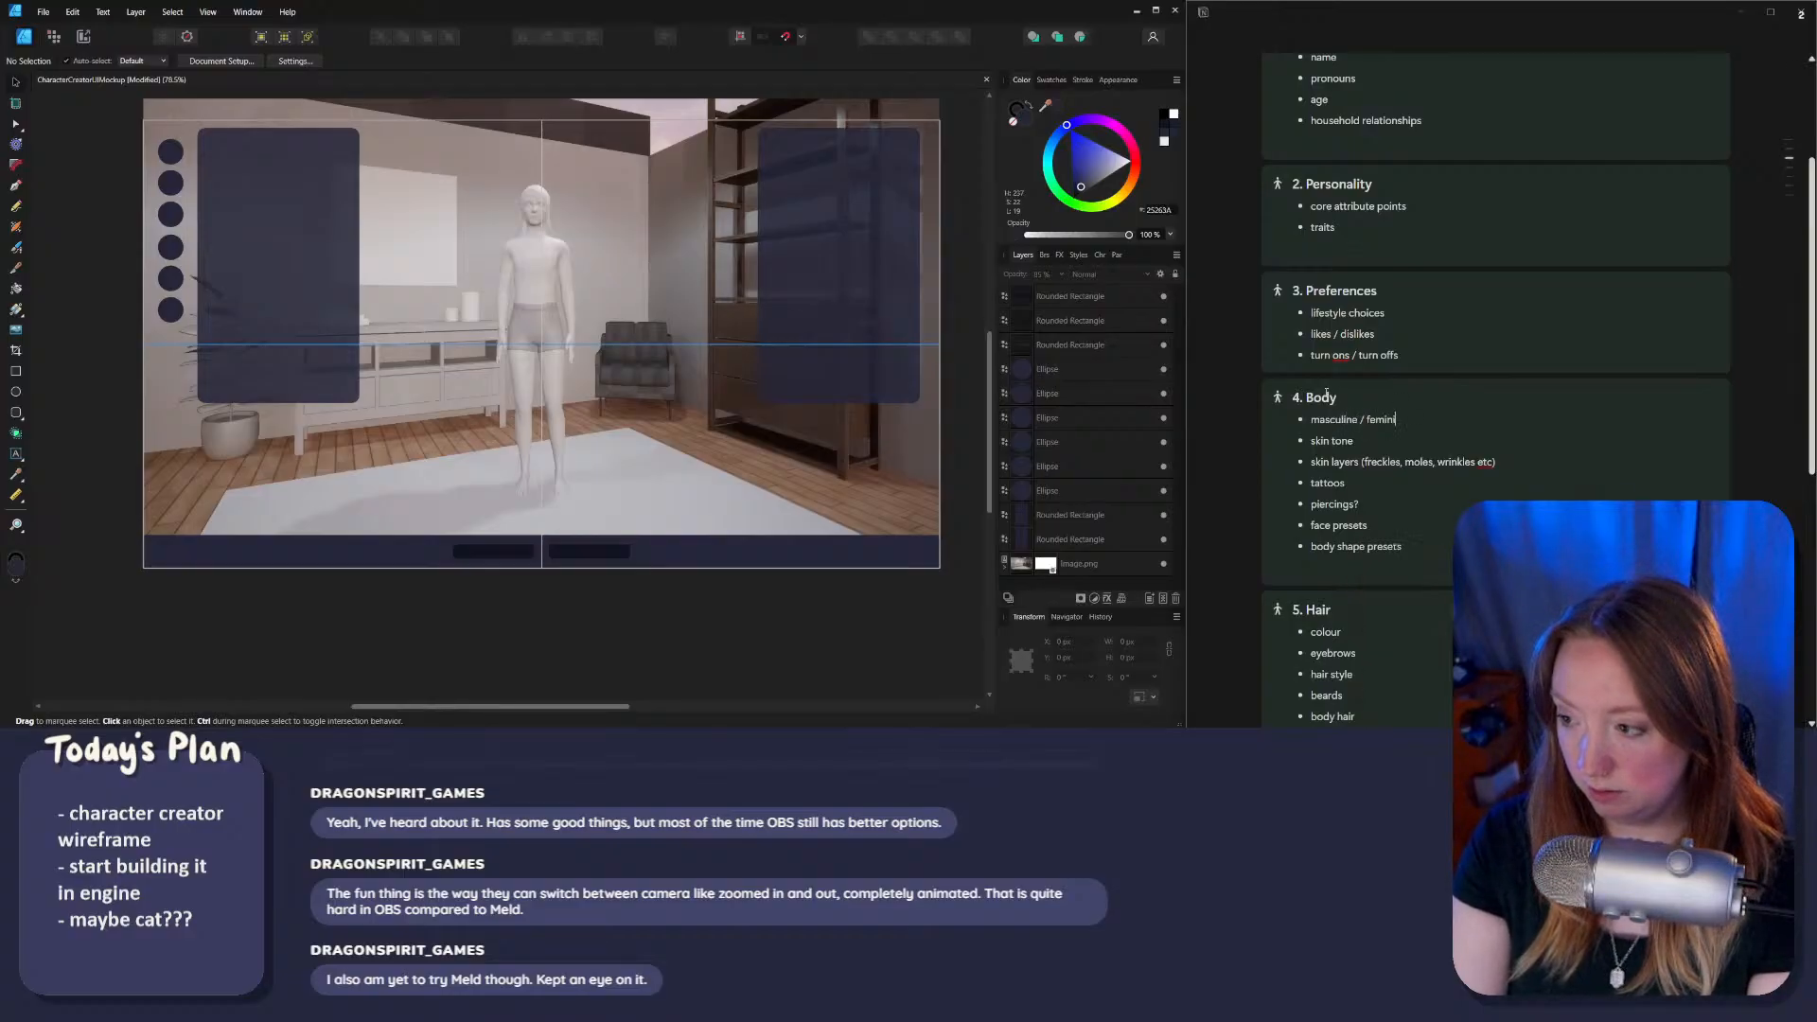
{"action": "type", "text": "ne"}
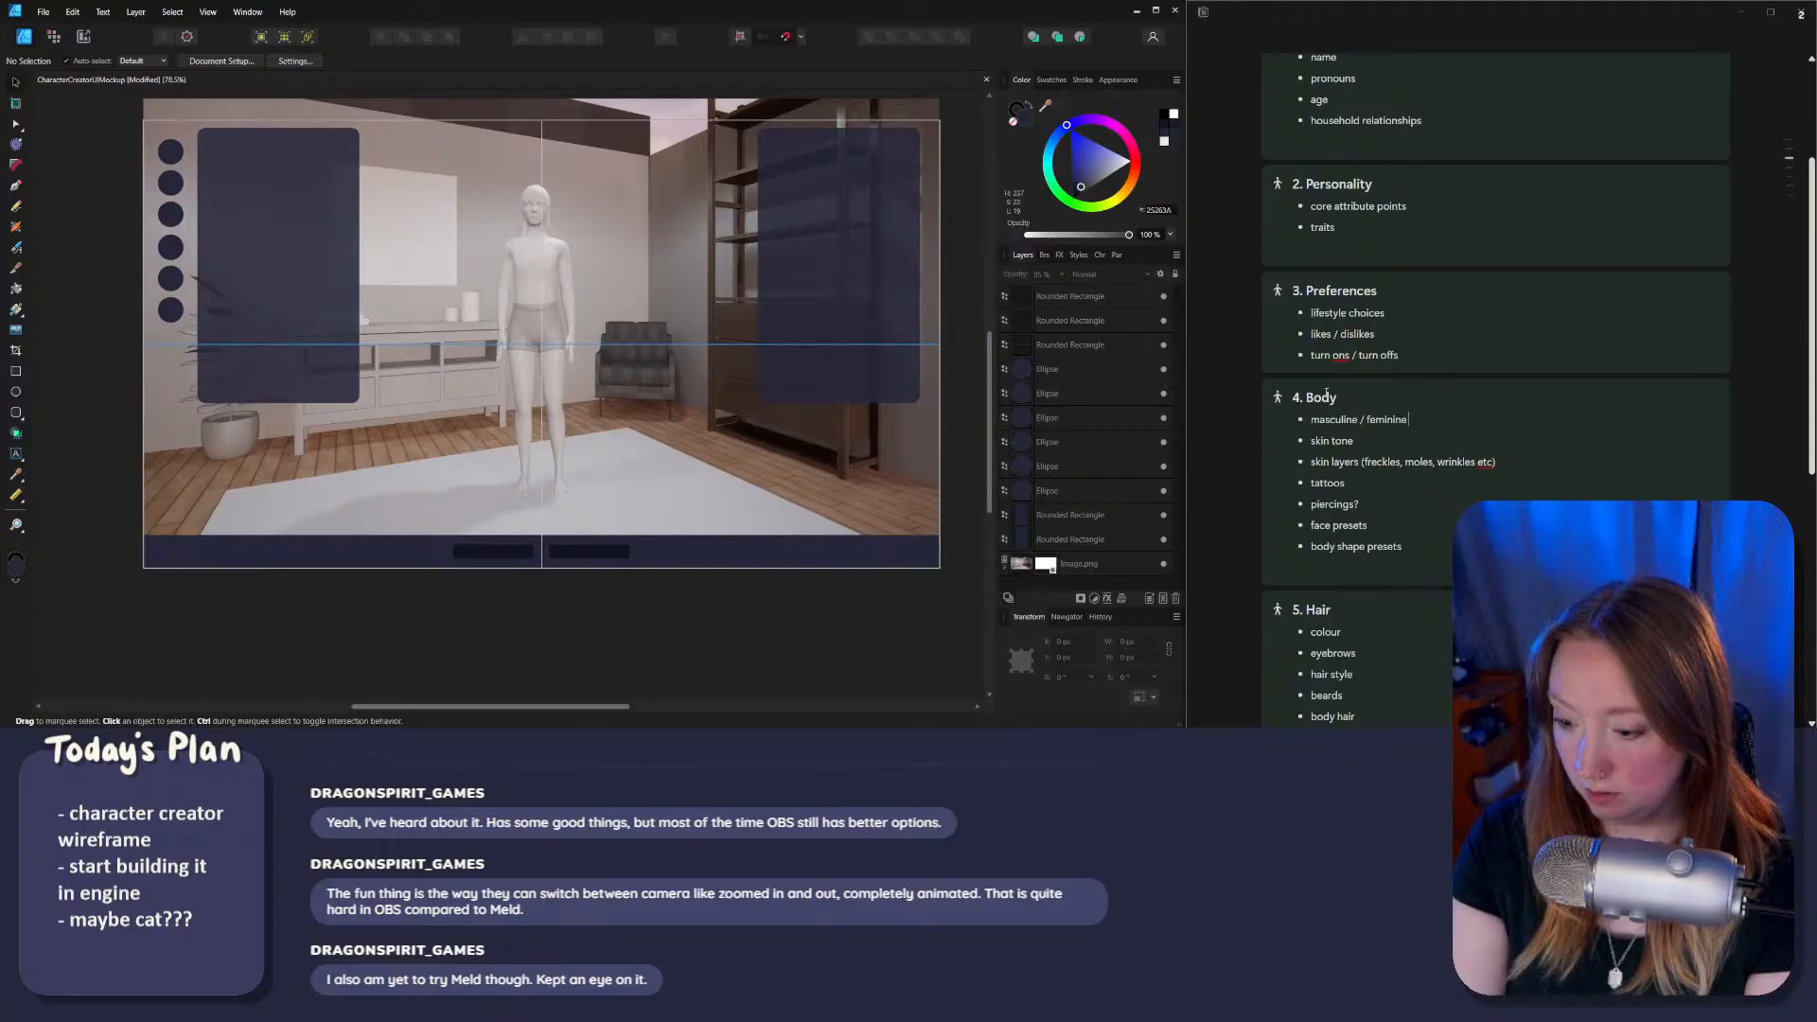
{"action": "type", "text": " body"}
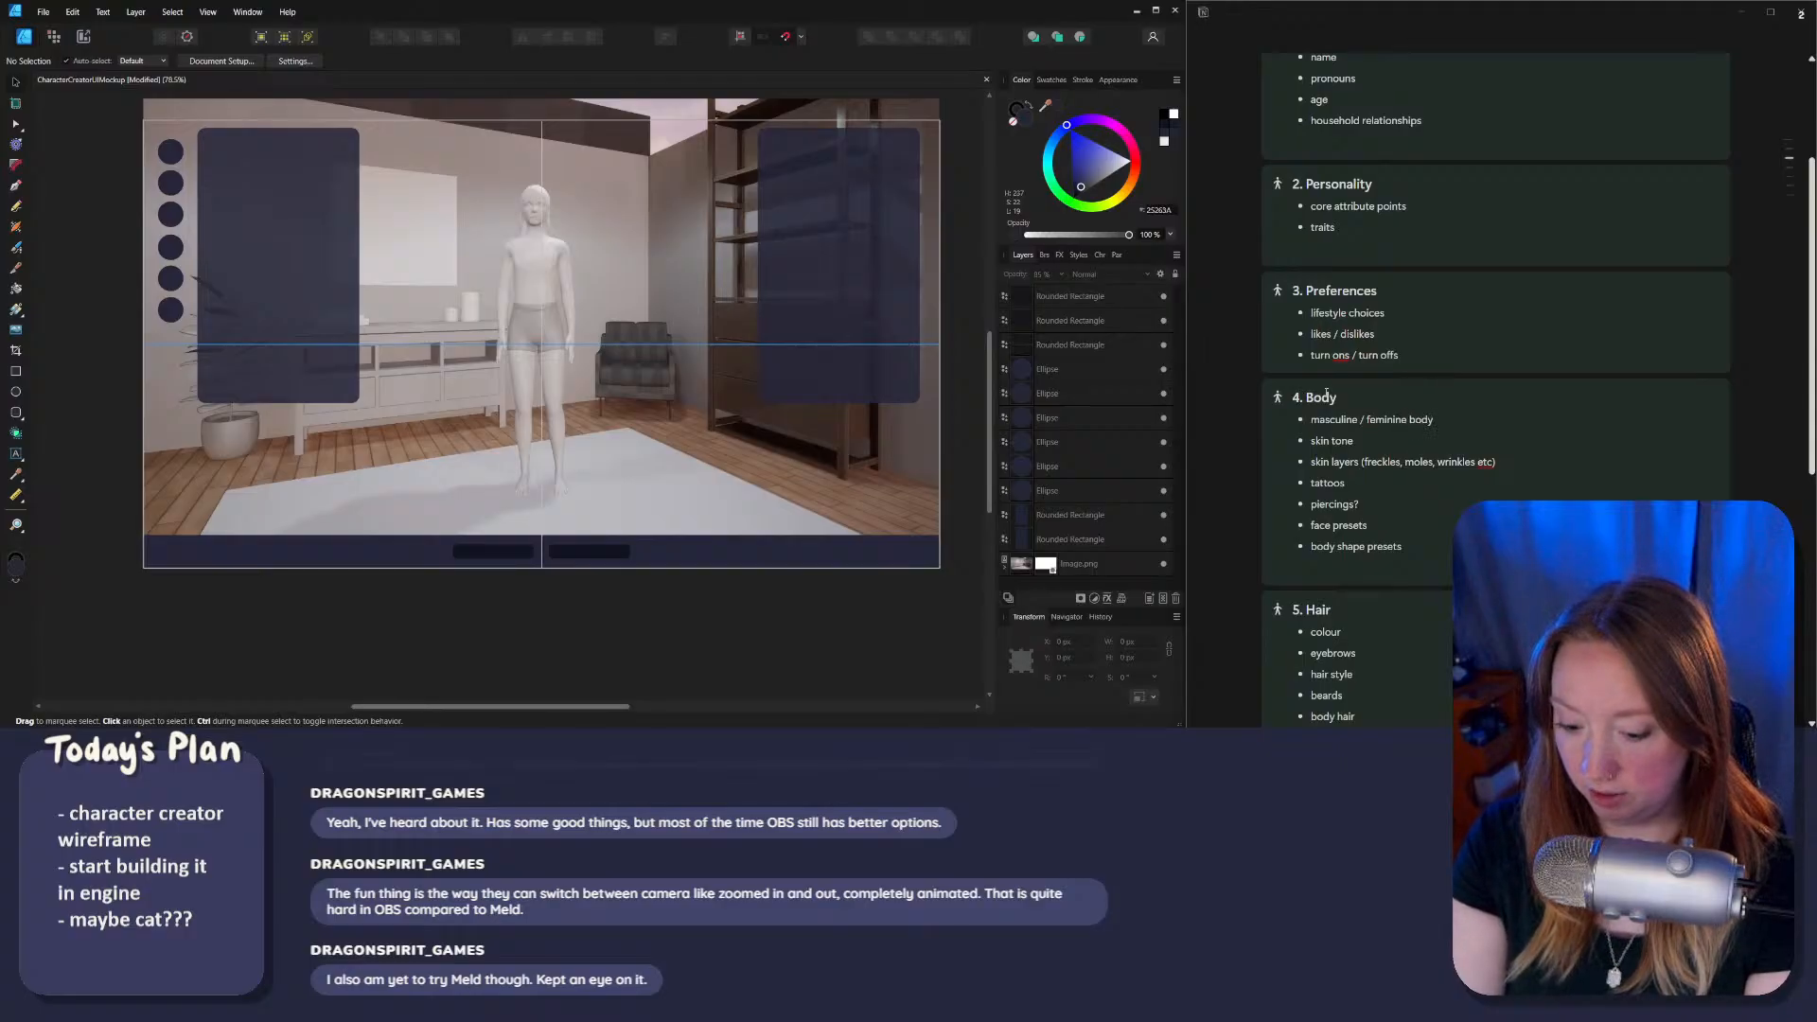
{"action": "type", "text": " type"}
{"action": "left_click", "coordinate": [1448, 530]}
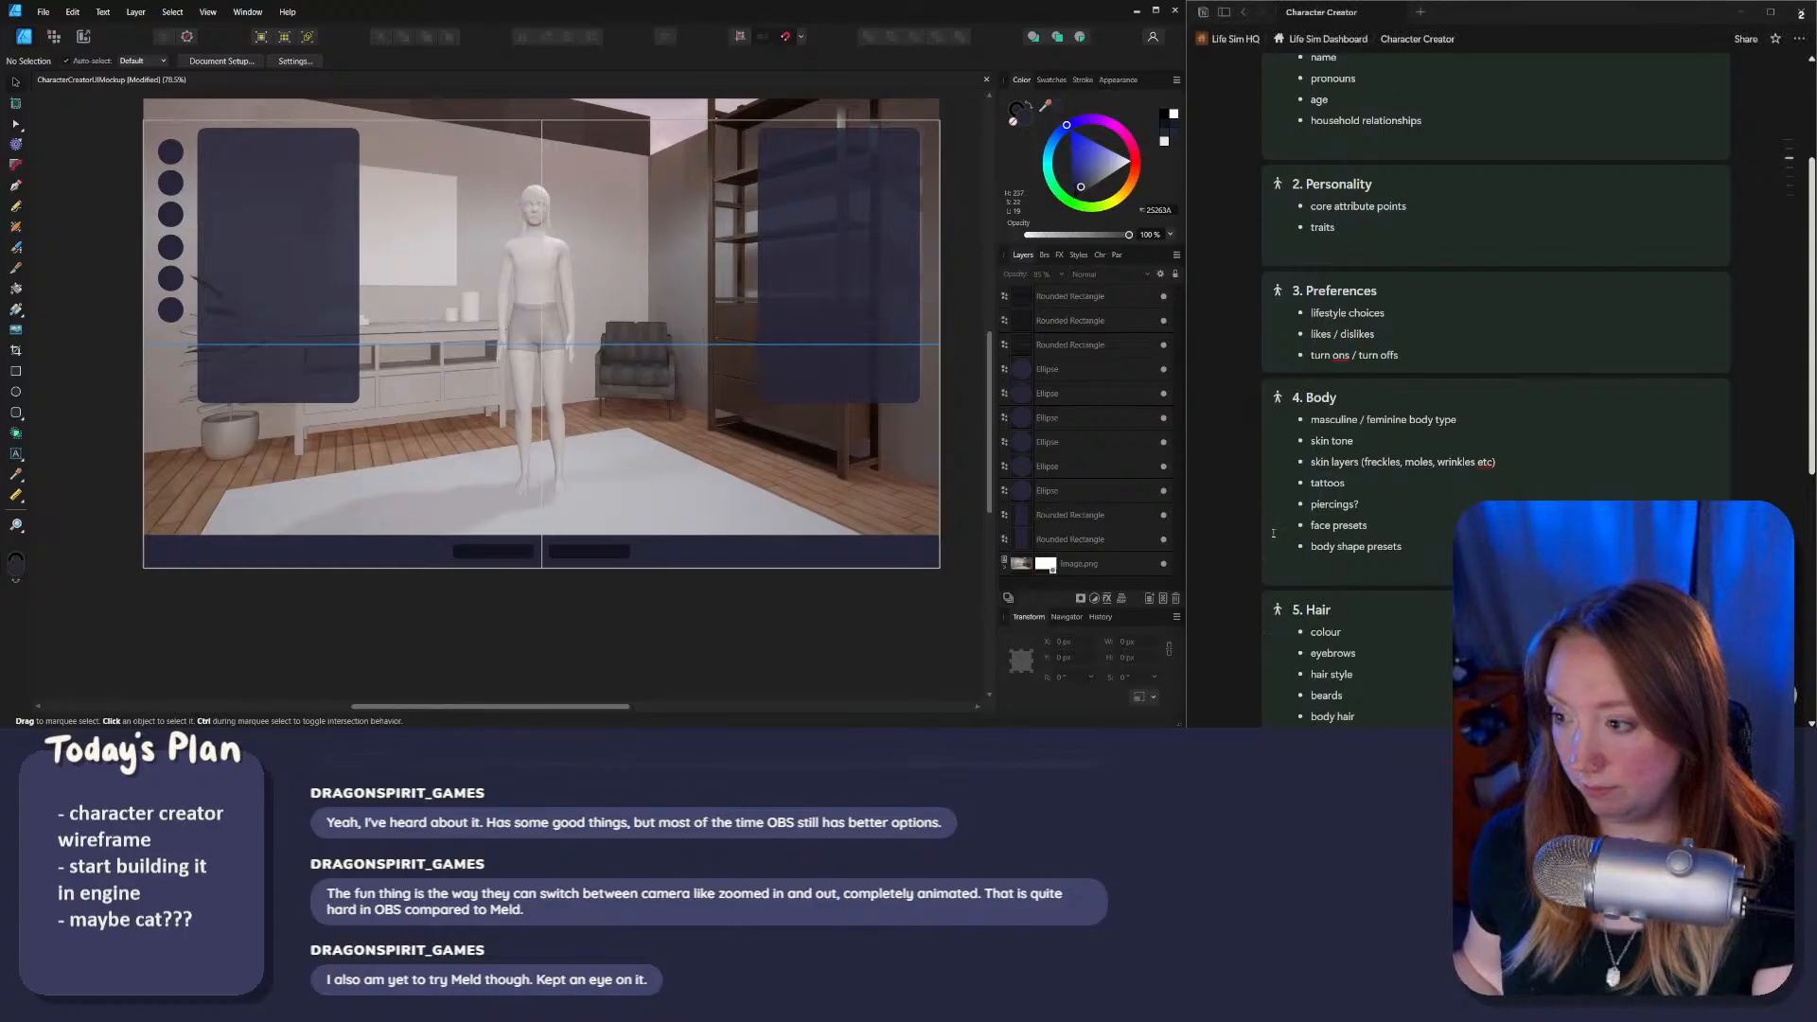
Step: Switch to the running CharacterCreator preview and examine its Details page, including the choices offered for Orientation
{"action": "scroll", "coordinate": [1362, 408], "scroll_direction": "down", "scroll_amount": 2}
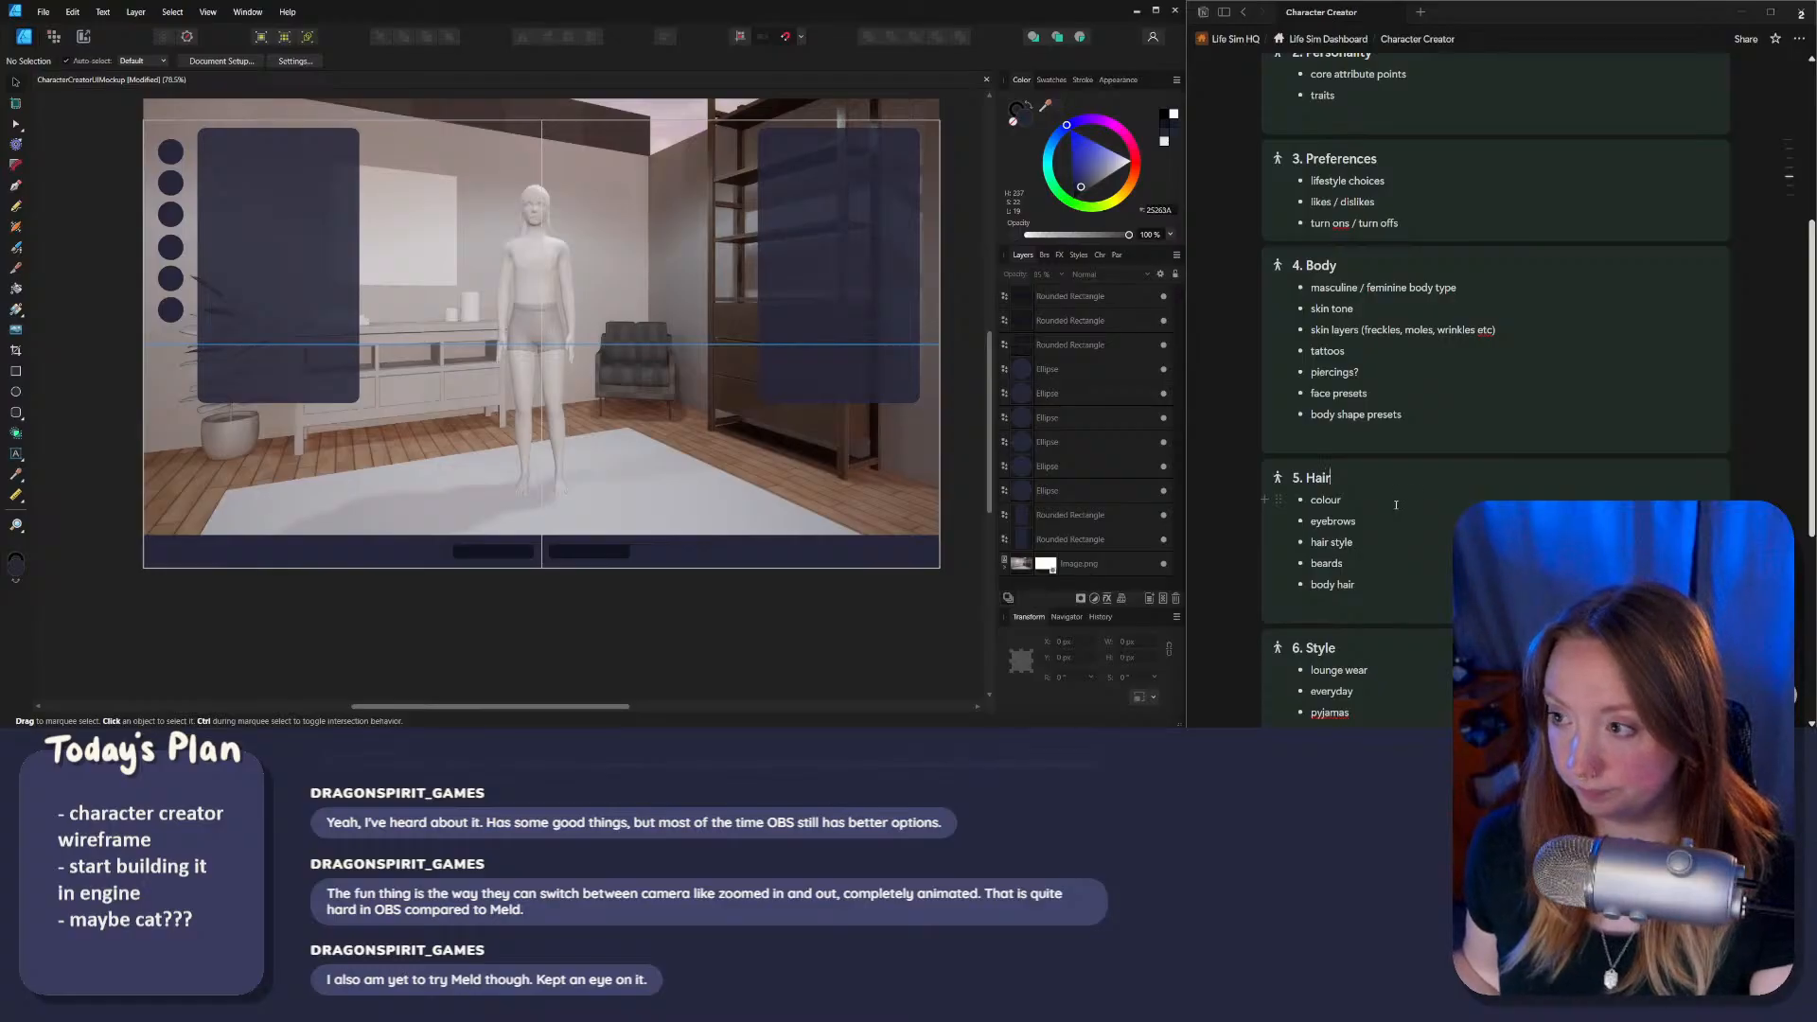
{"action": "scroll", "coordinate": [1336, 249], "scroll_direction": "up", "scroll_amount": 5}
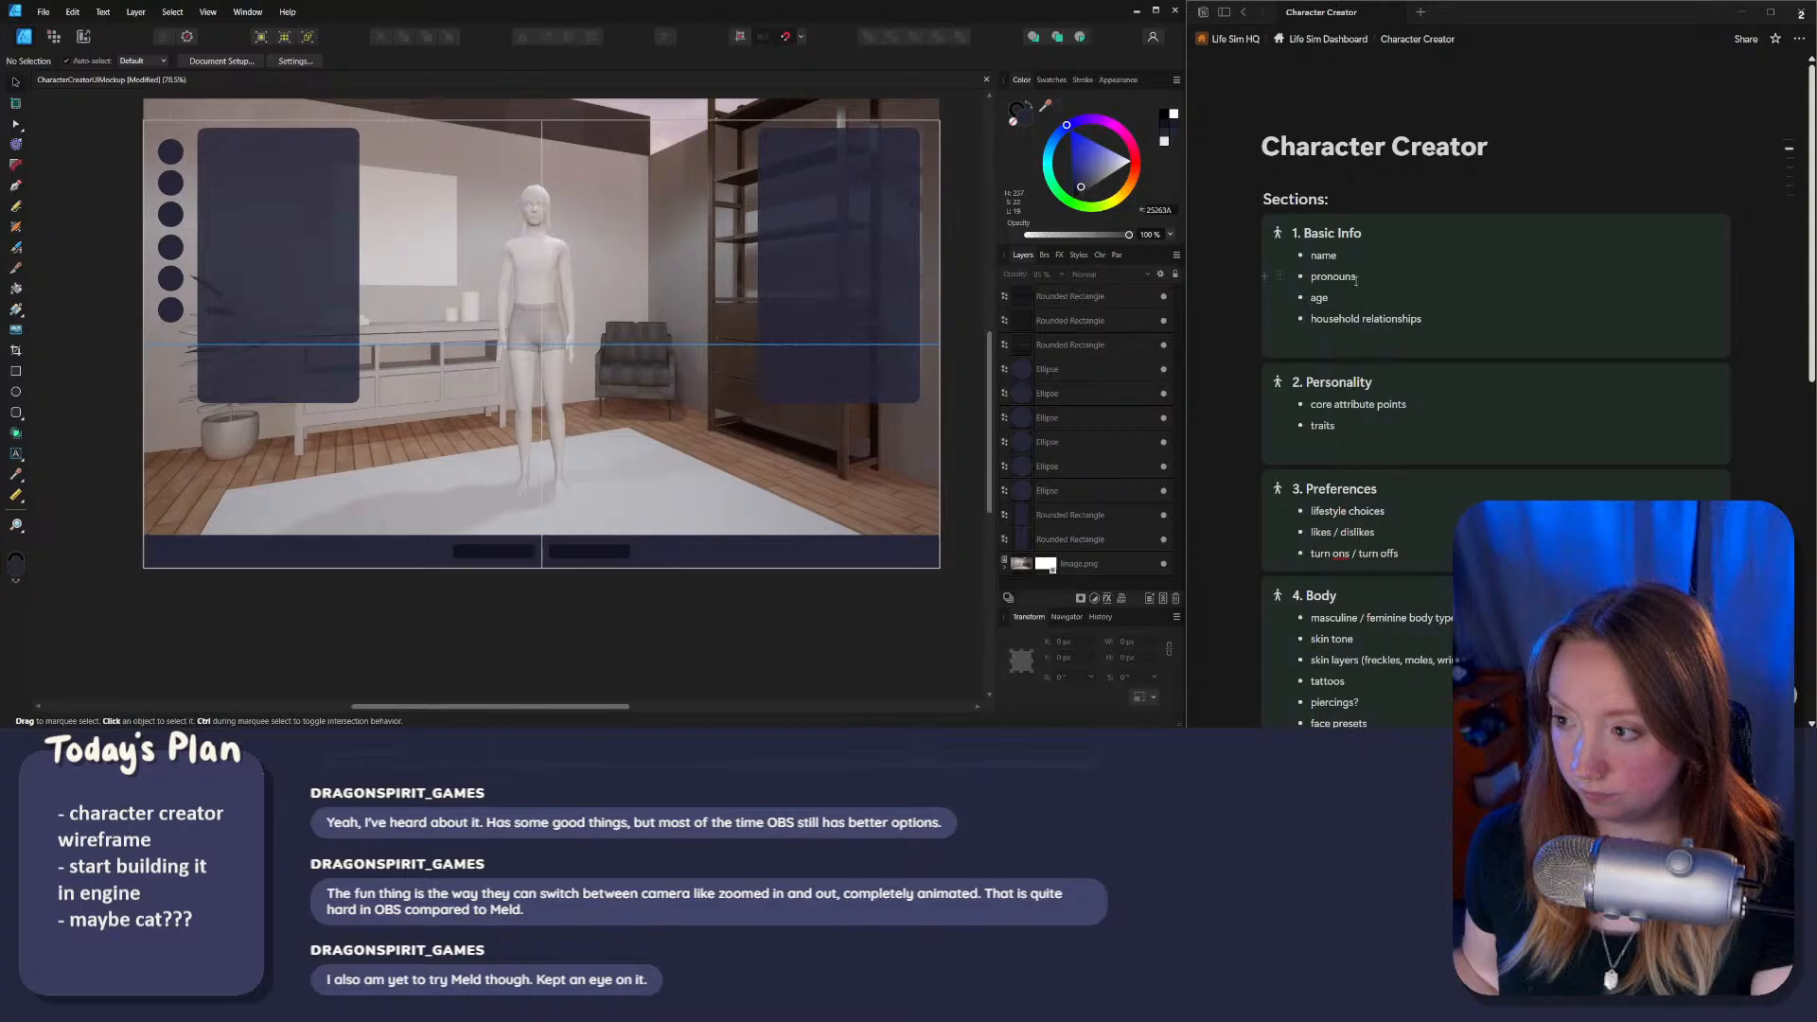
{"action": "key", "text": "alt+Tab"}
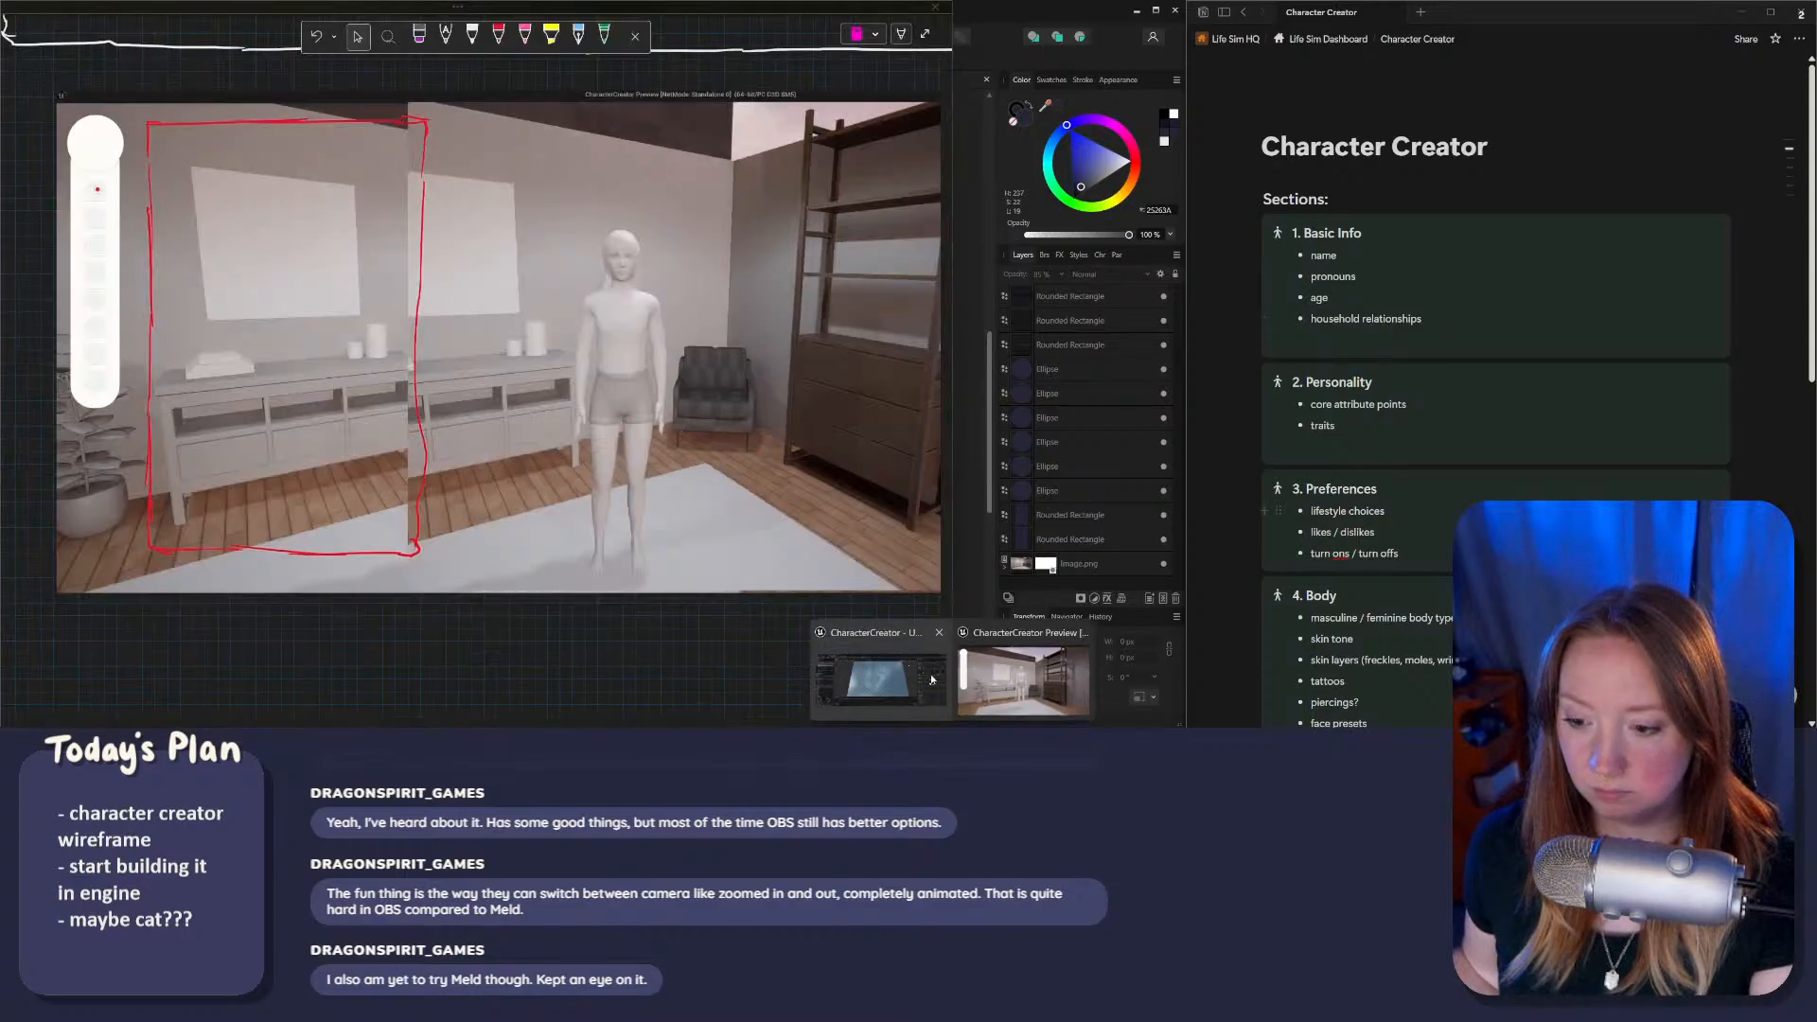
{"action": "left_click", "coordinate": [1025, 667]}
{"action": "left_click", "coordinate": [66, 151]}
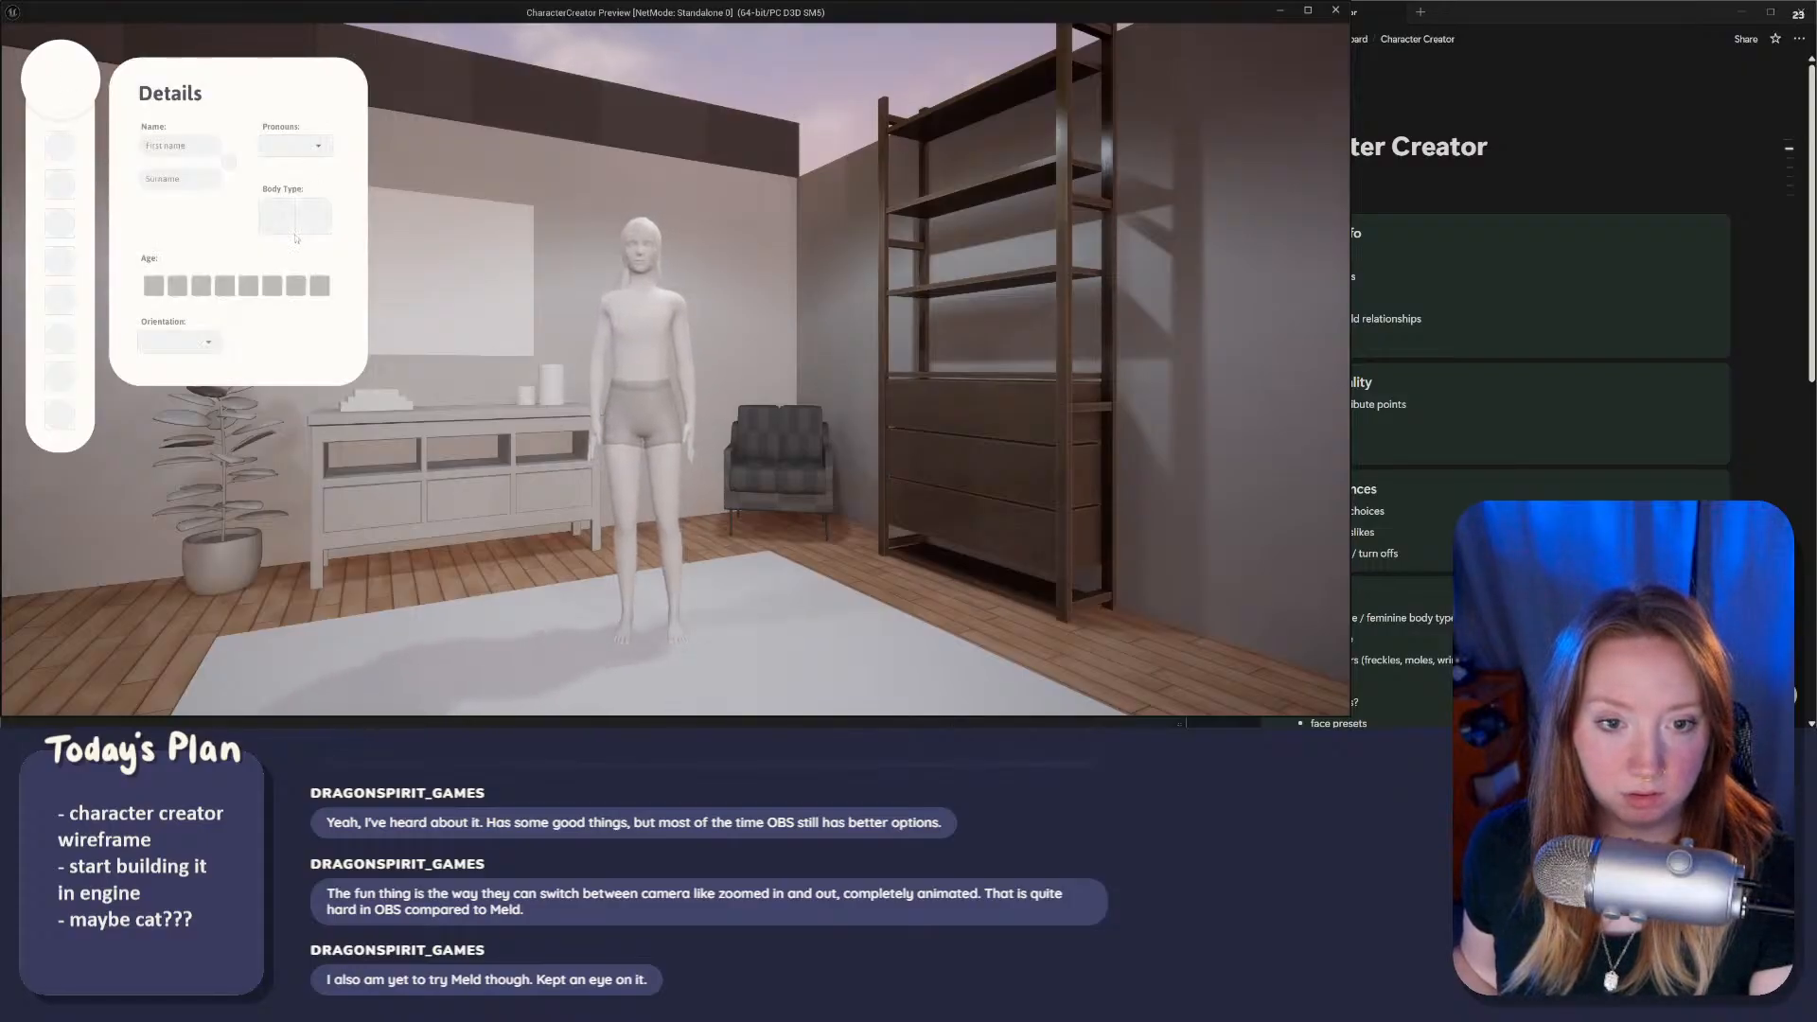
{"action": "left_click", "coordinate": [209, 344]}
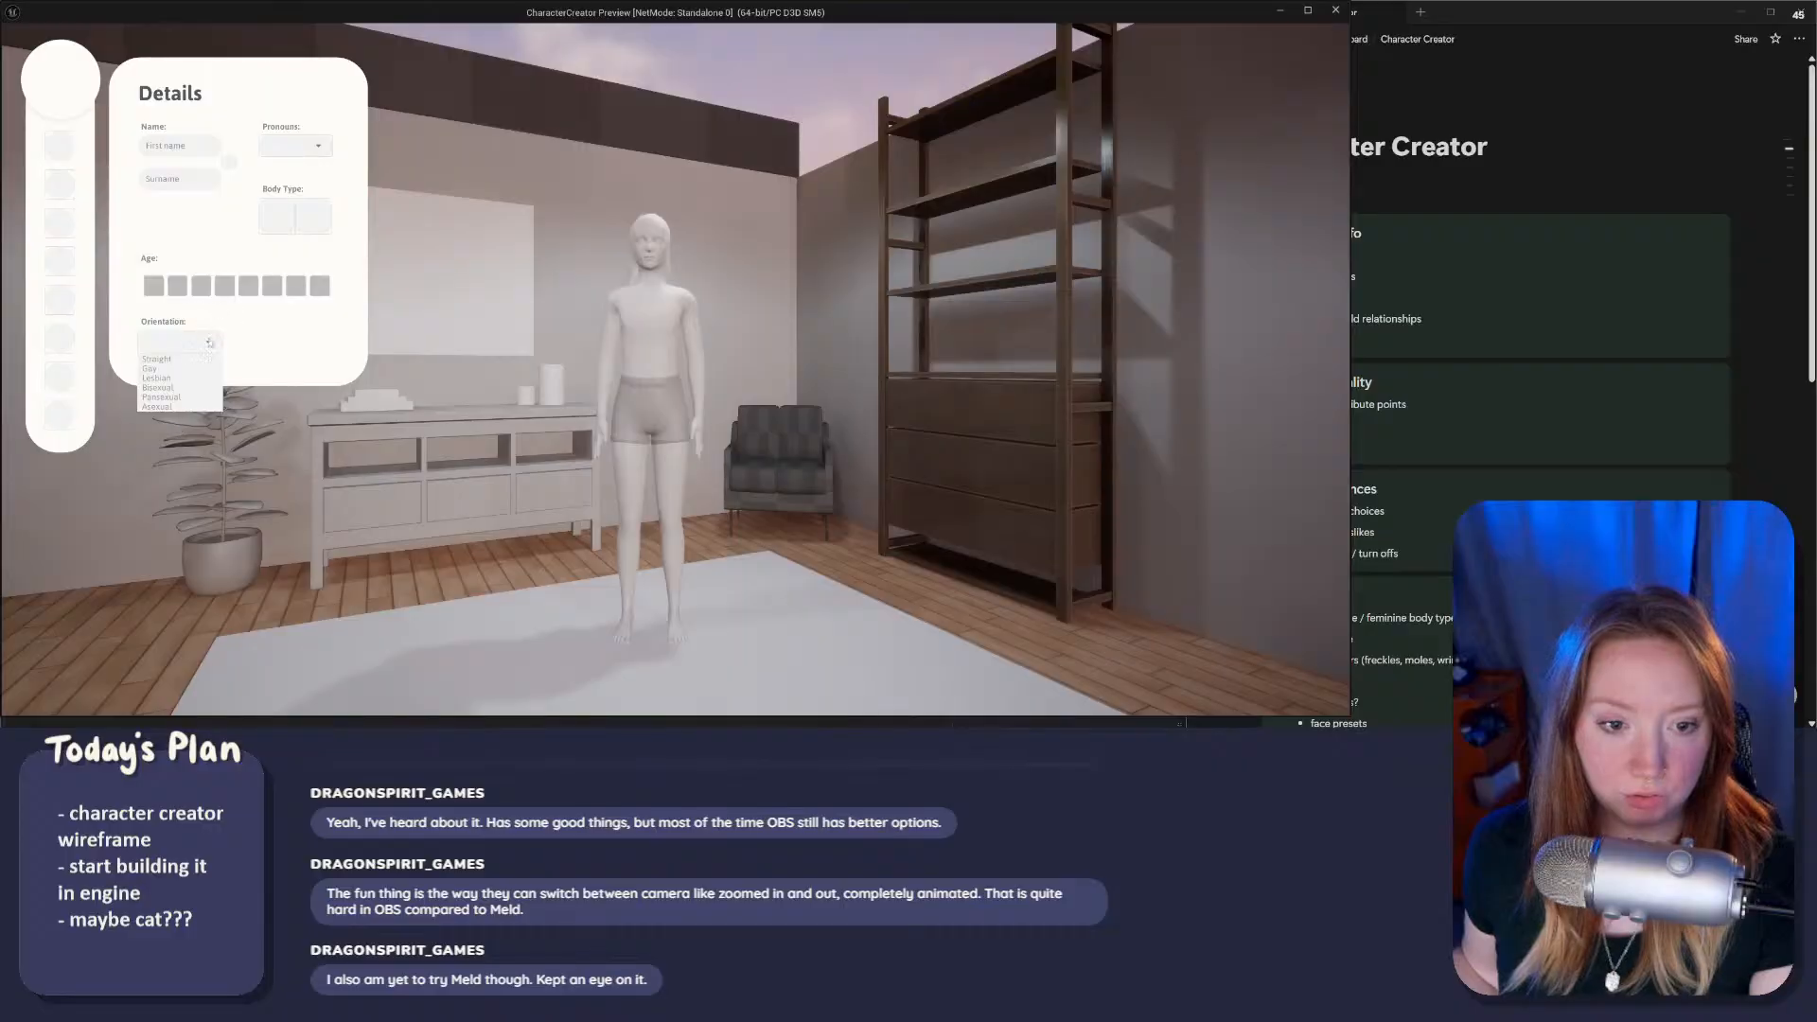
{"action": "left_click", "coordinate": [209, 344]}
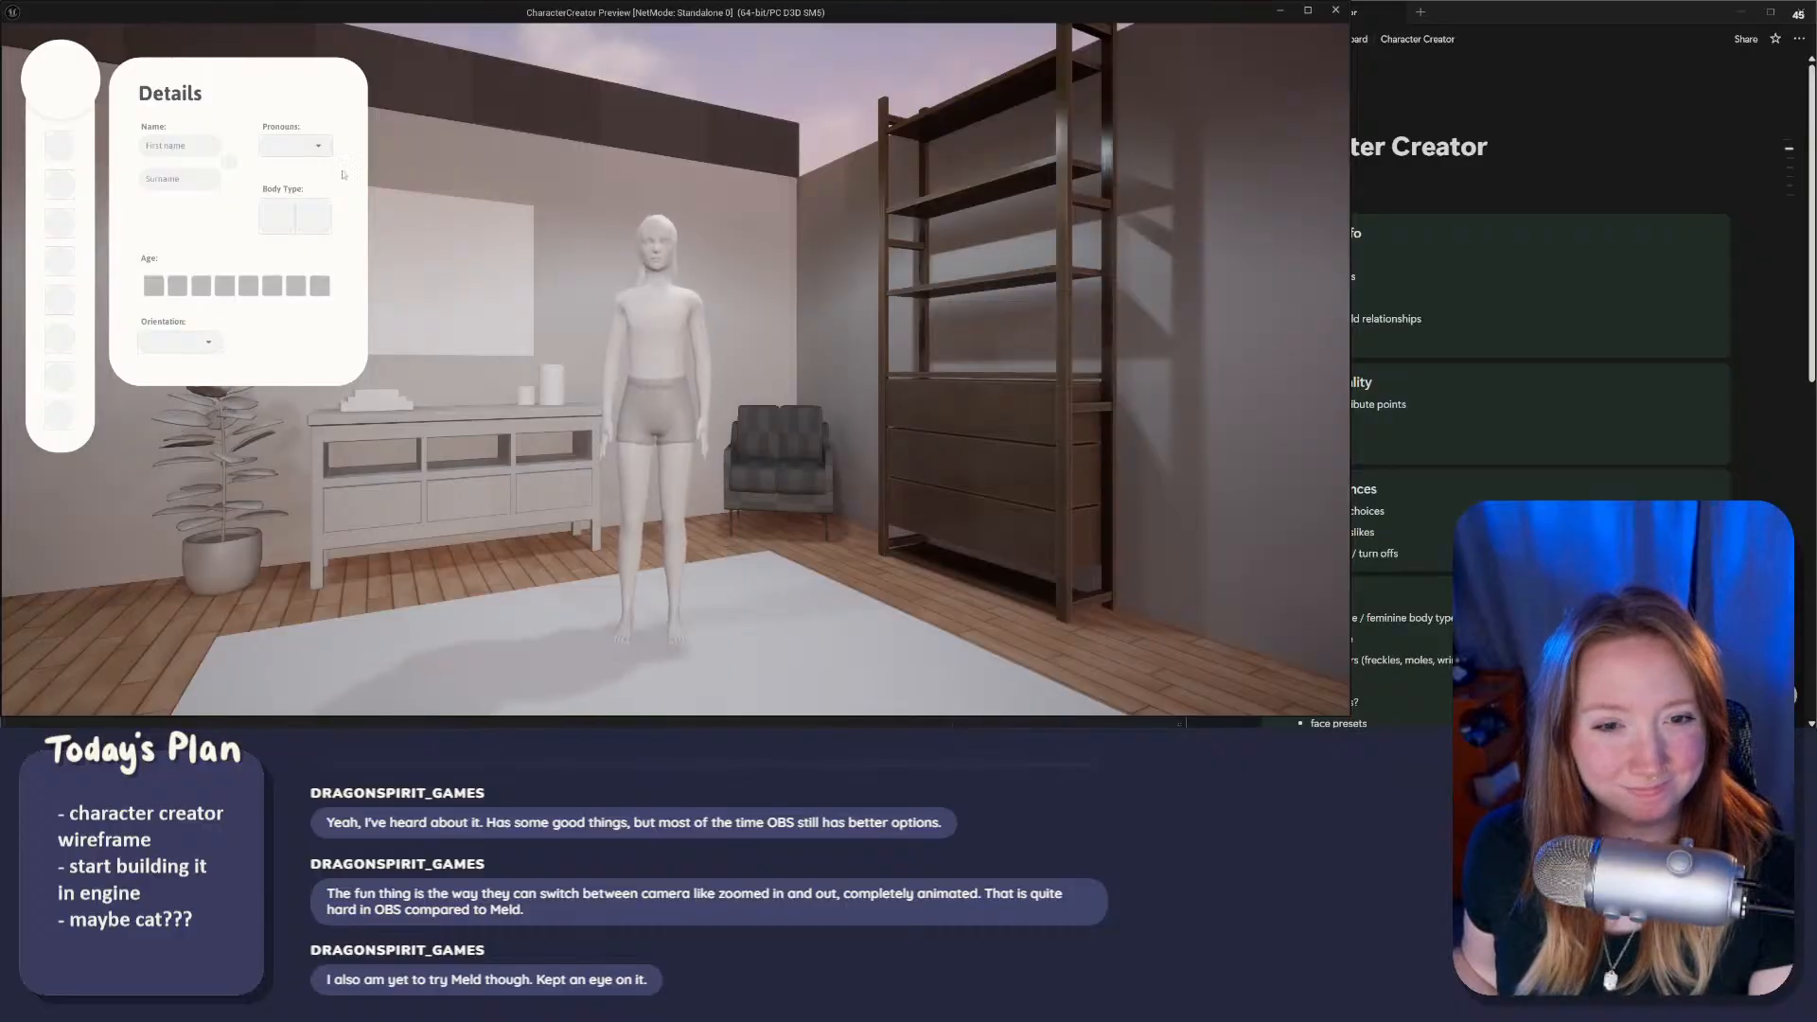
Step: Open the preview's Kin Personality page and test the Kindness and Intelligence sliders, taking Kindness to its minimum and its maximum
{"action": "left_click", "coordinate": [98, 186]}
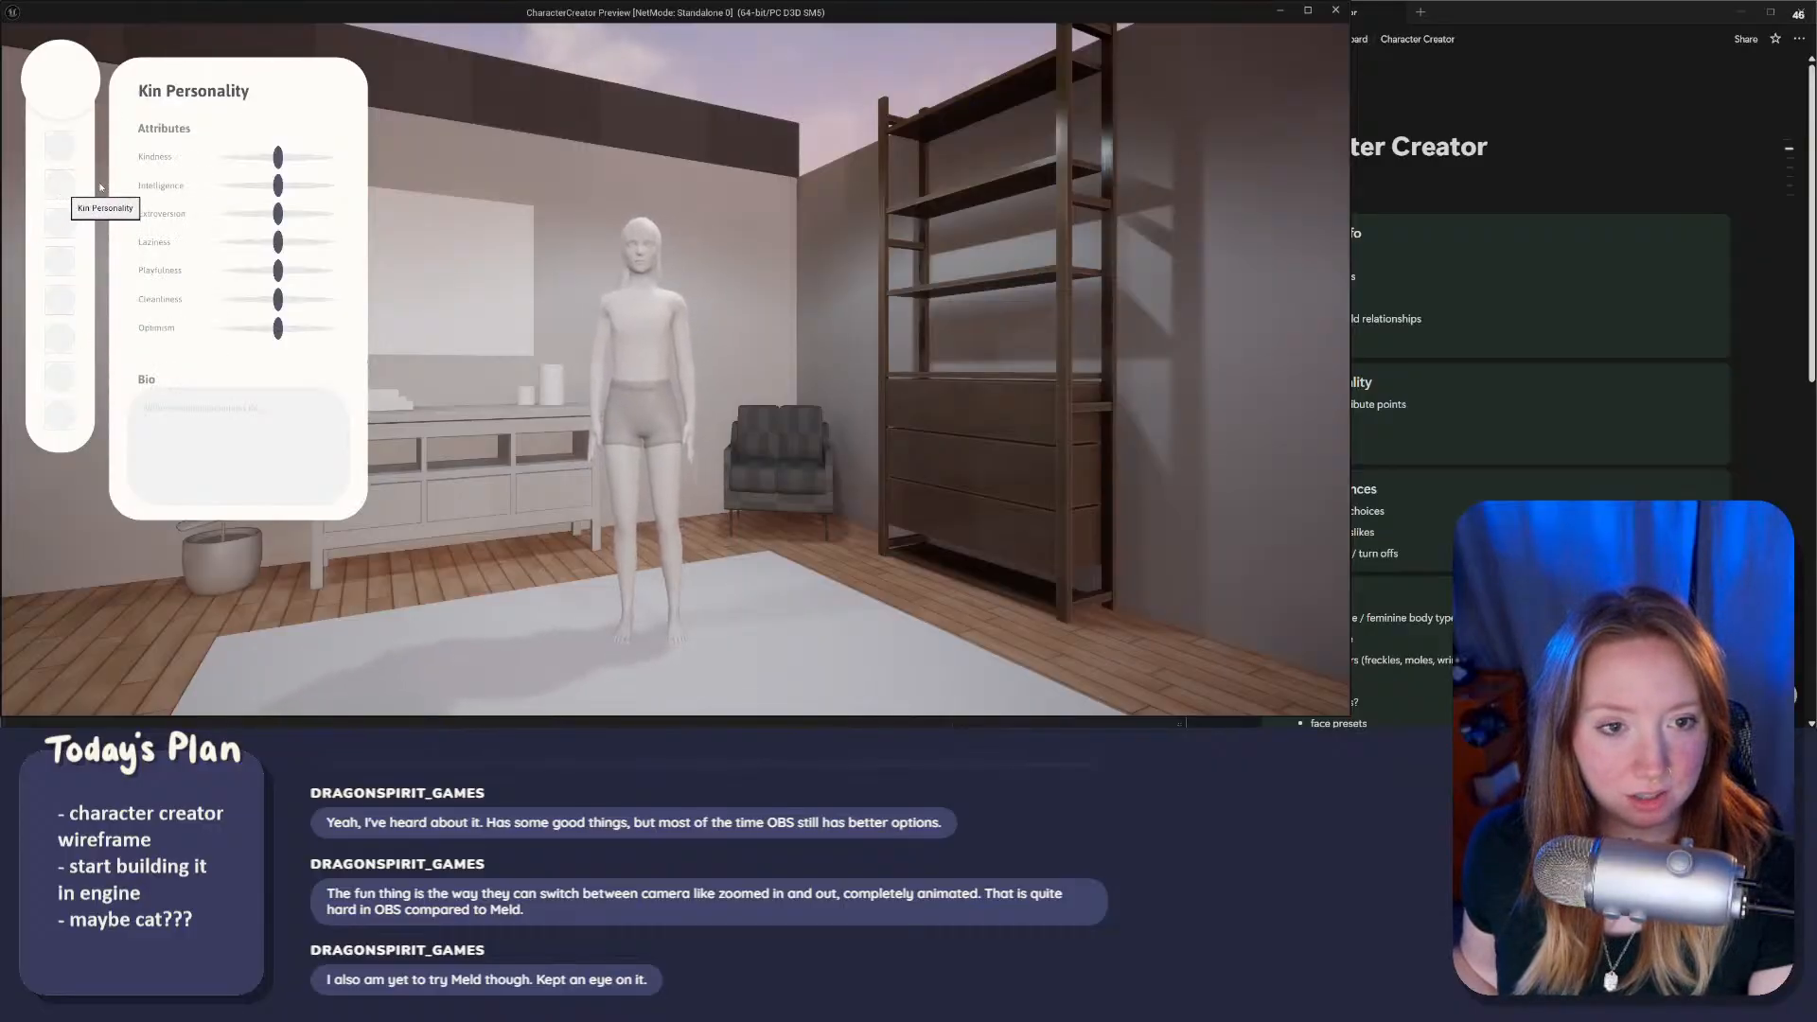
{"action": "left_click", "coordinate": [280, 157]}
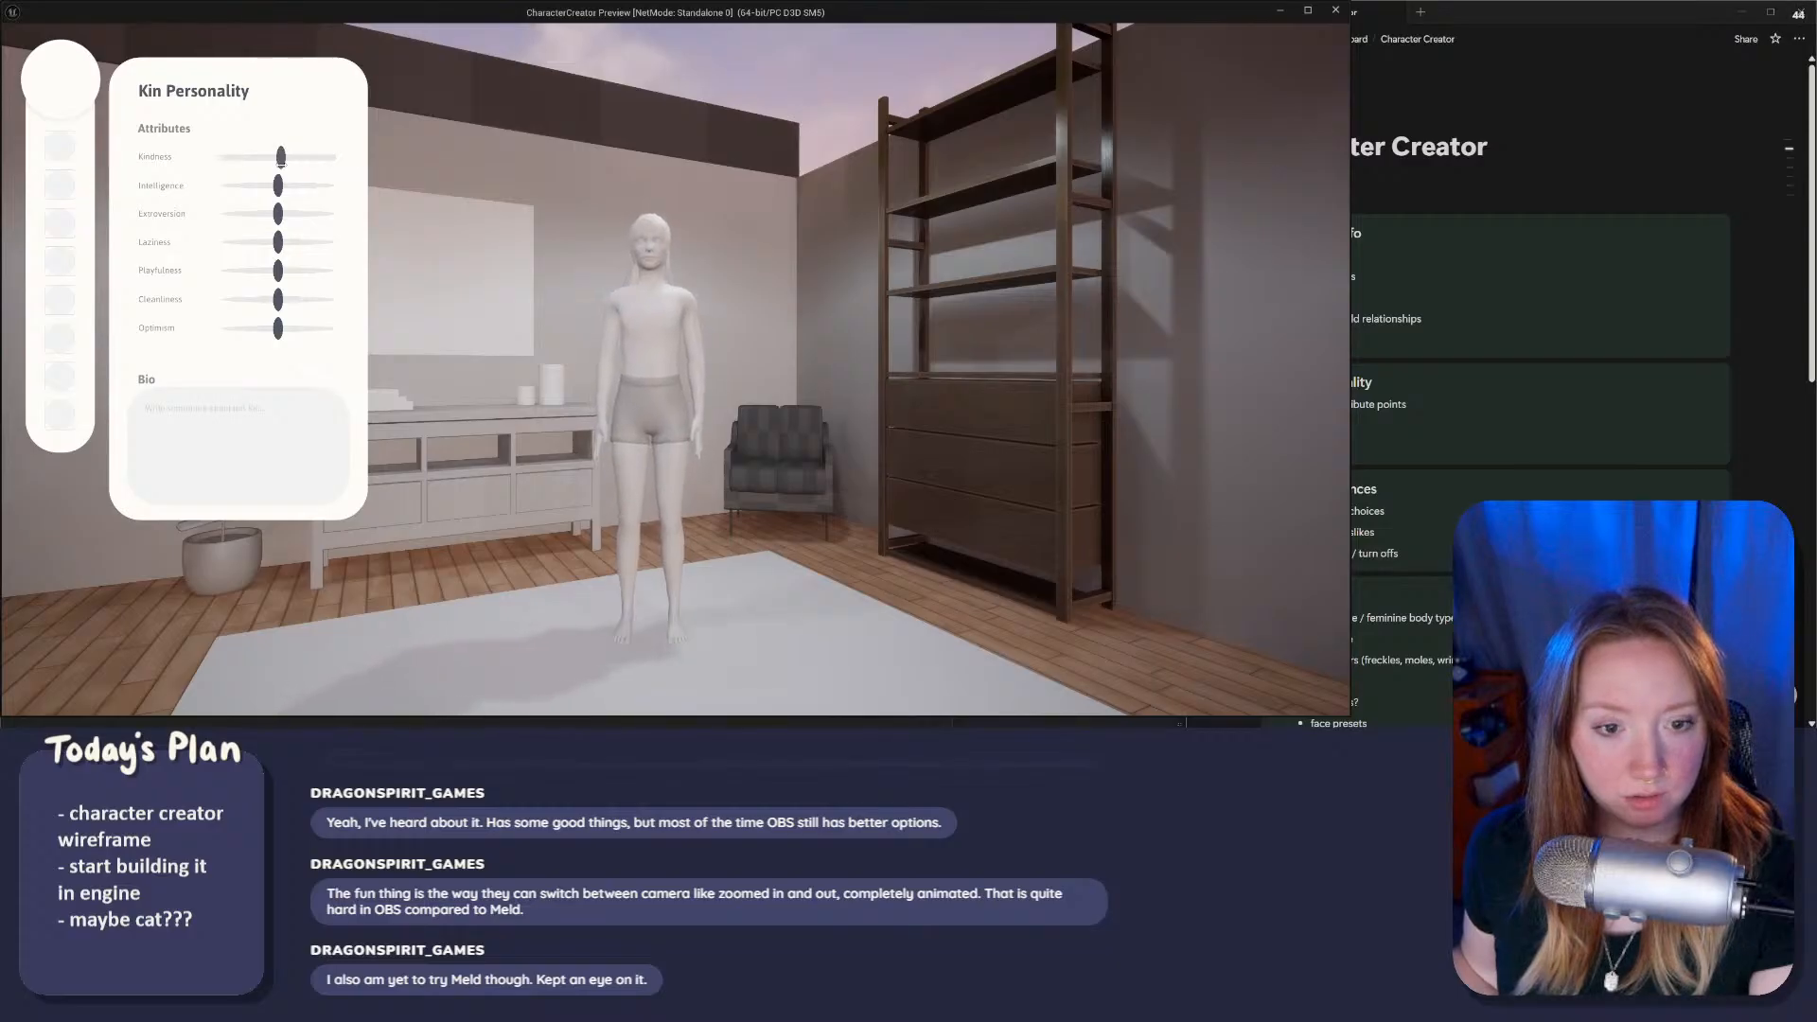
{"action": "left_click", "coordinate": [300, 188]}
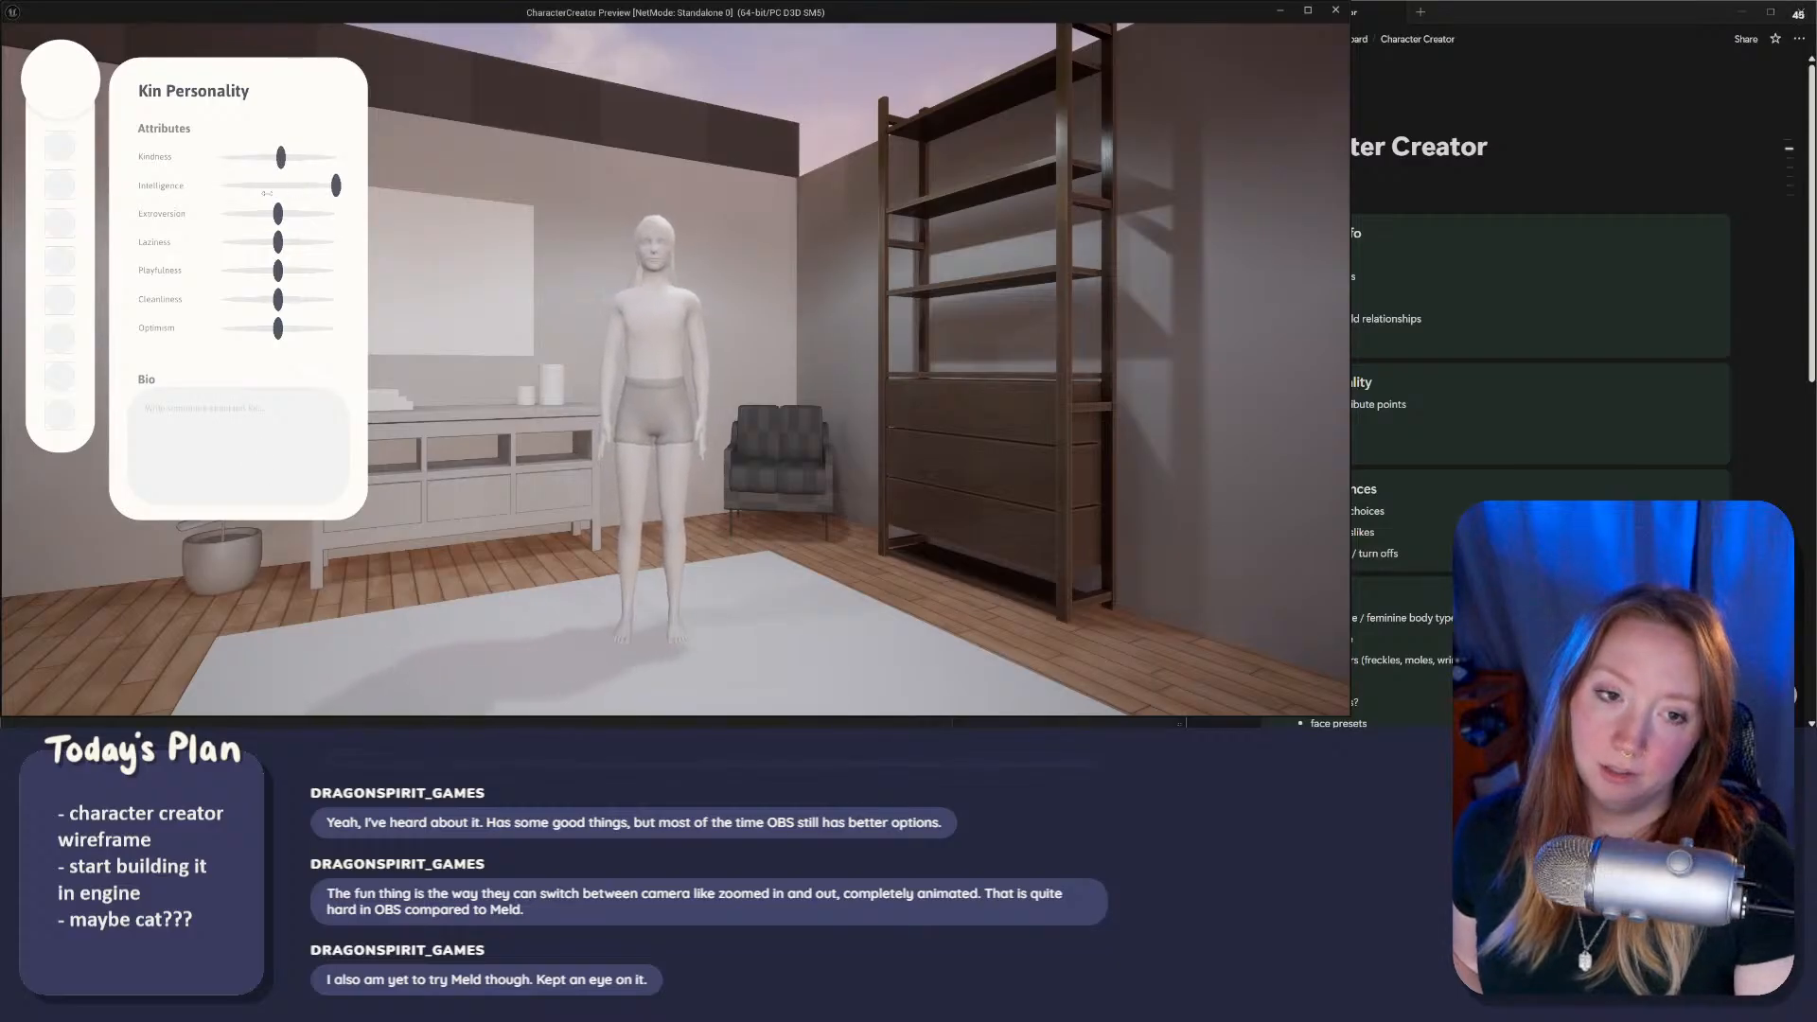
{"action": "left_click", "coordinate": [276, 186]}
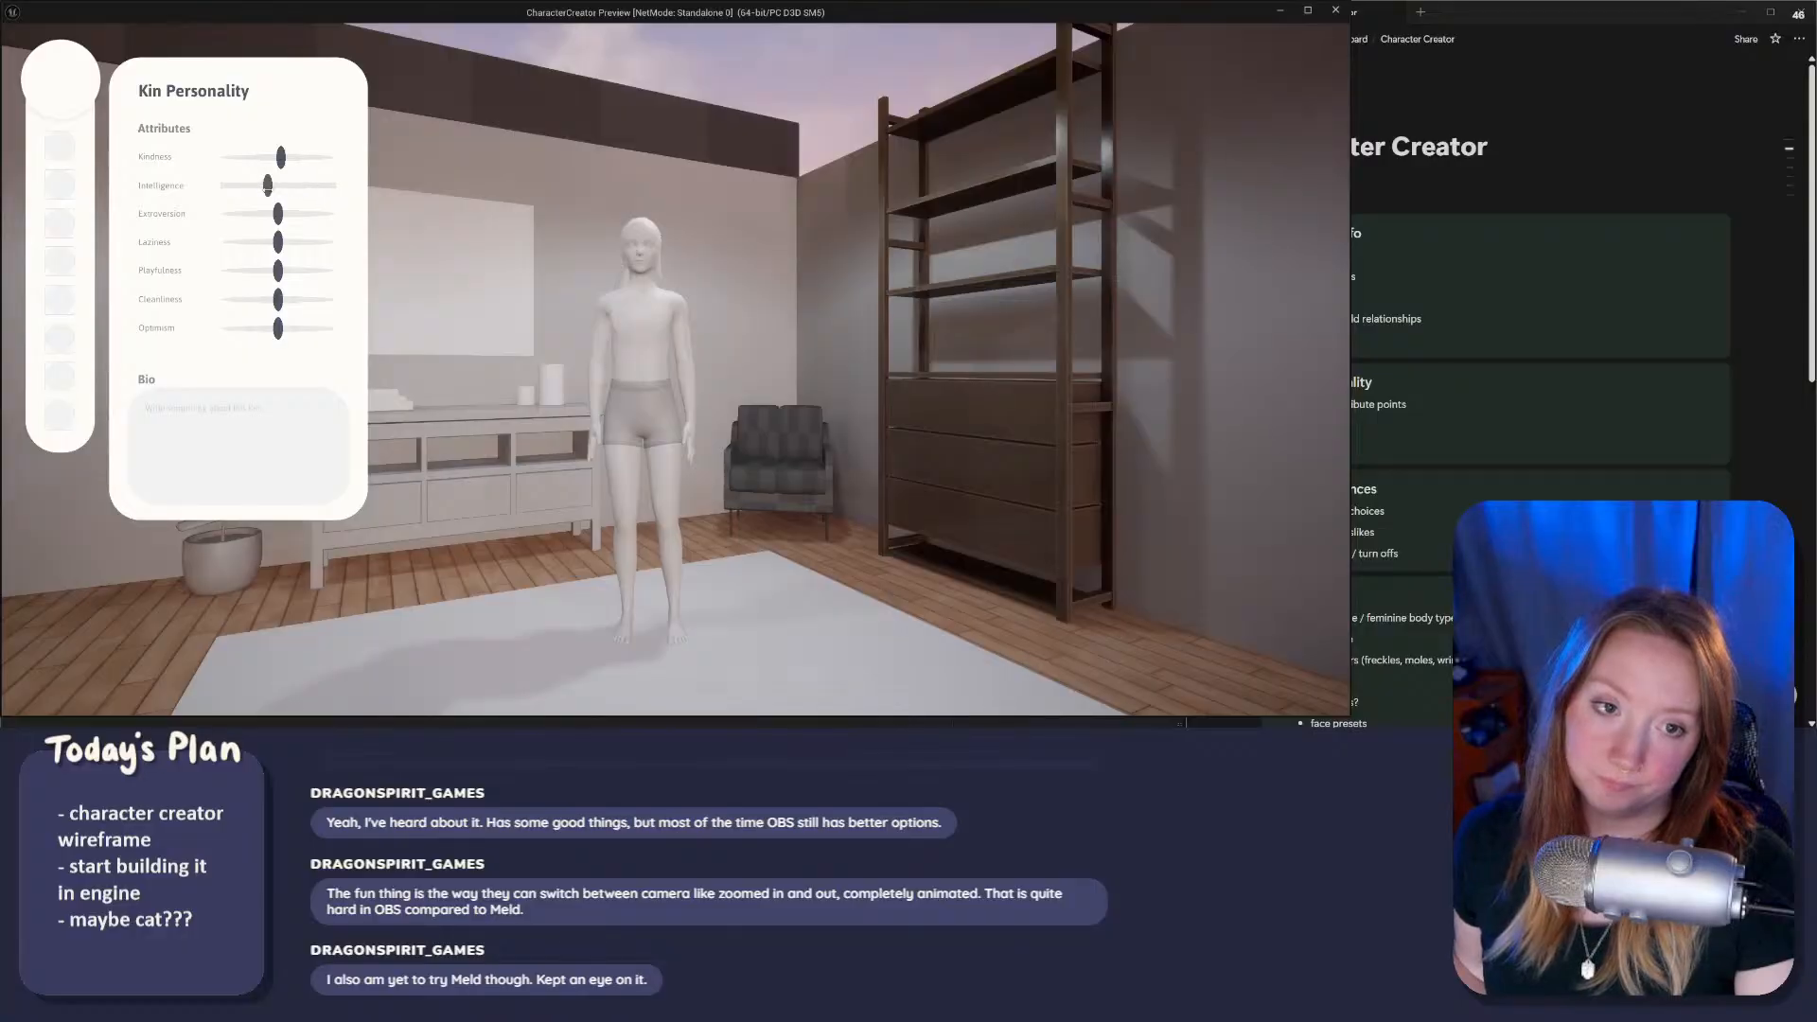
{"action": "left_click", "coordinate": [305, 161]}
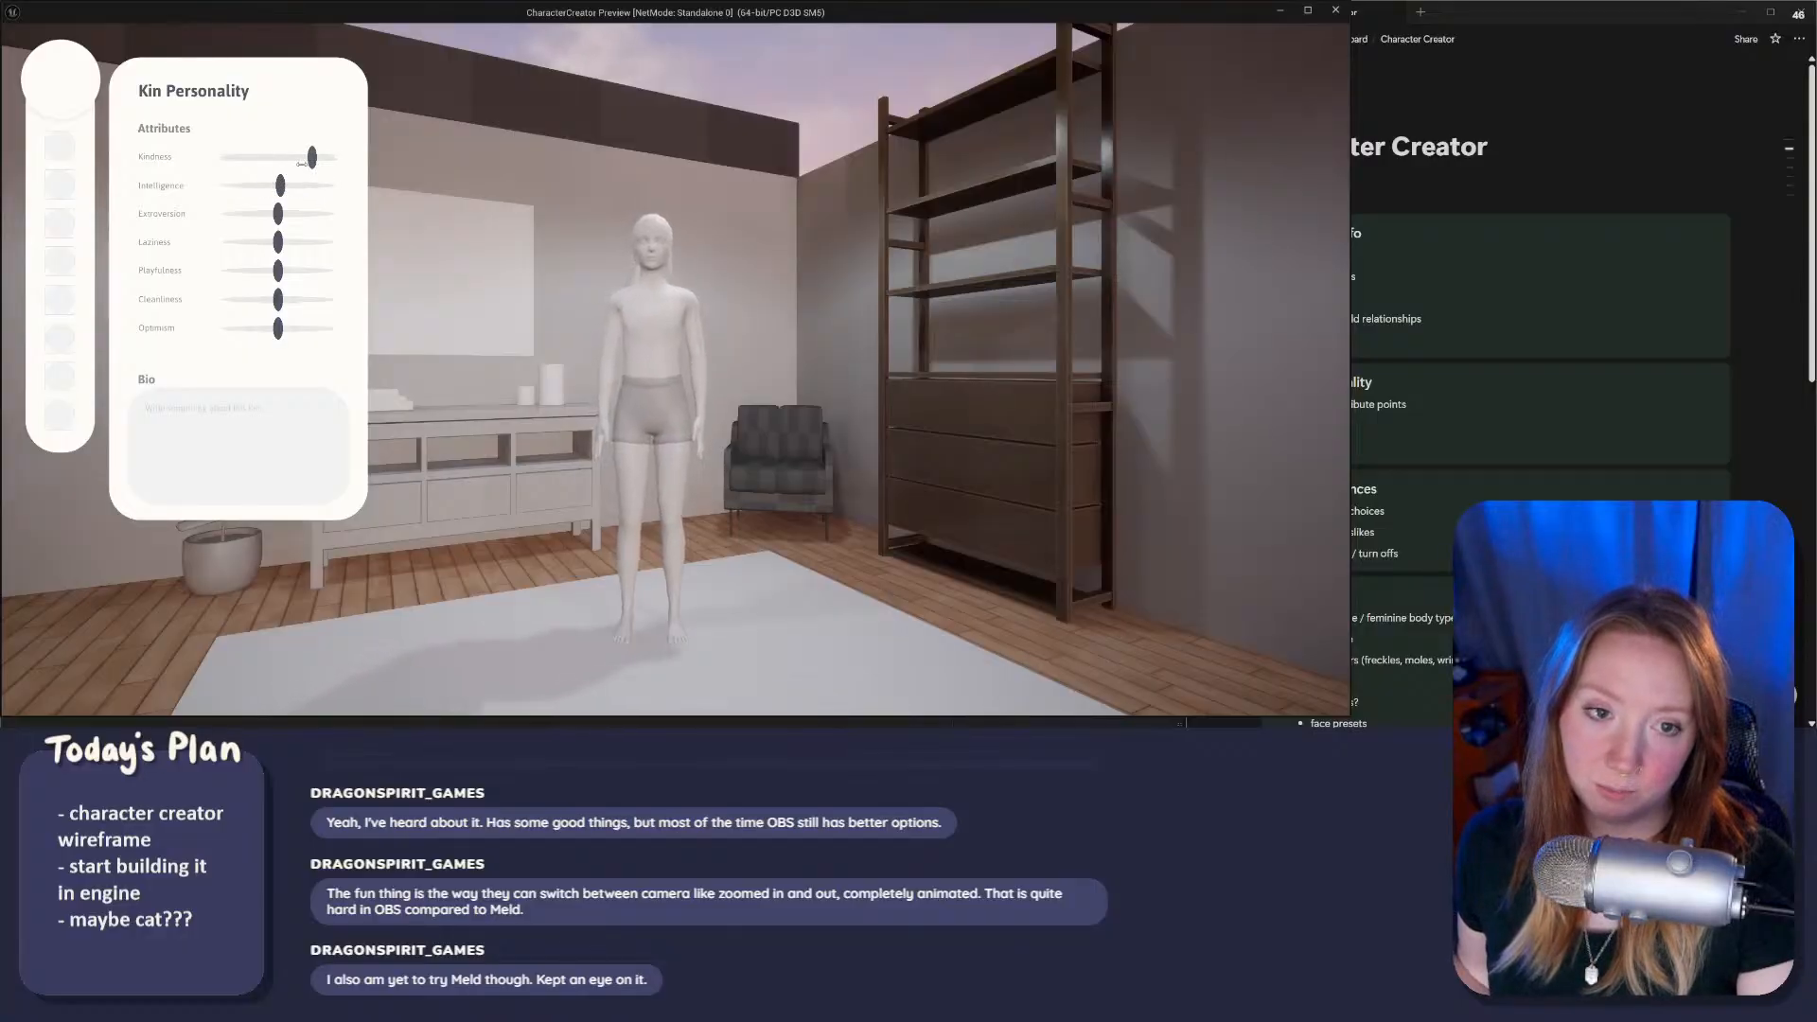
{"action": "left_click", "coordinate": [265, 161]}
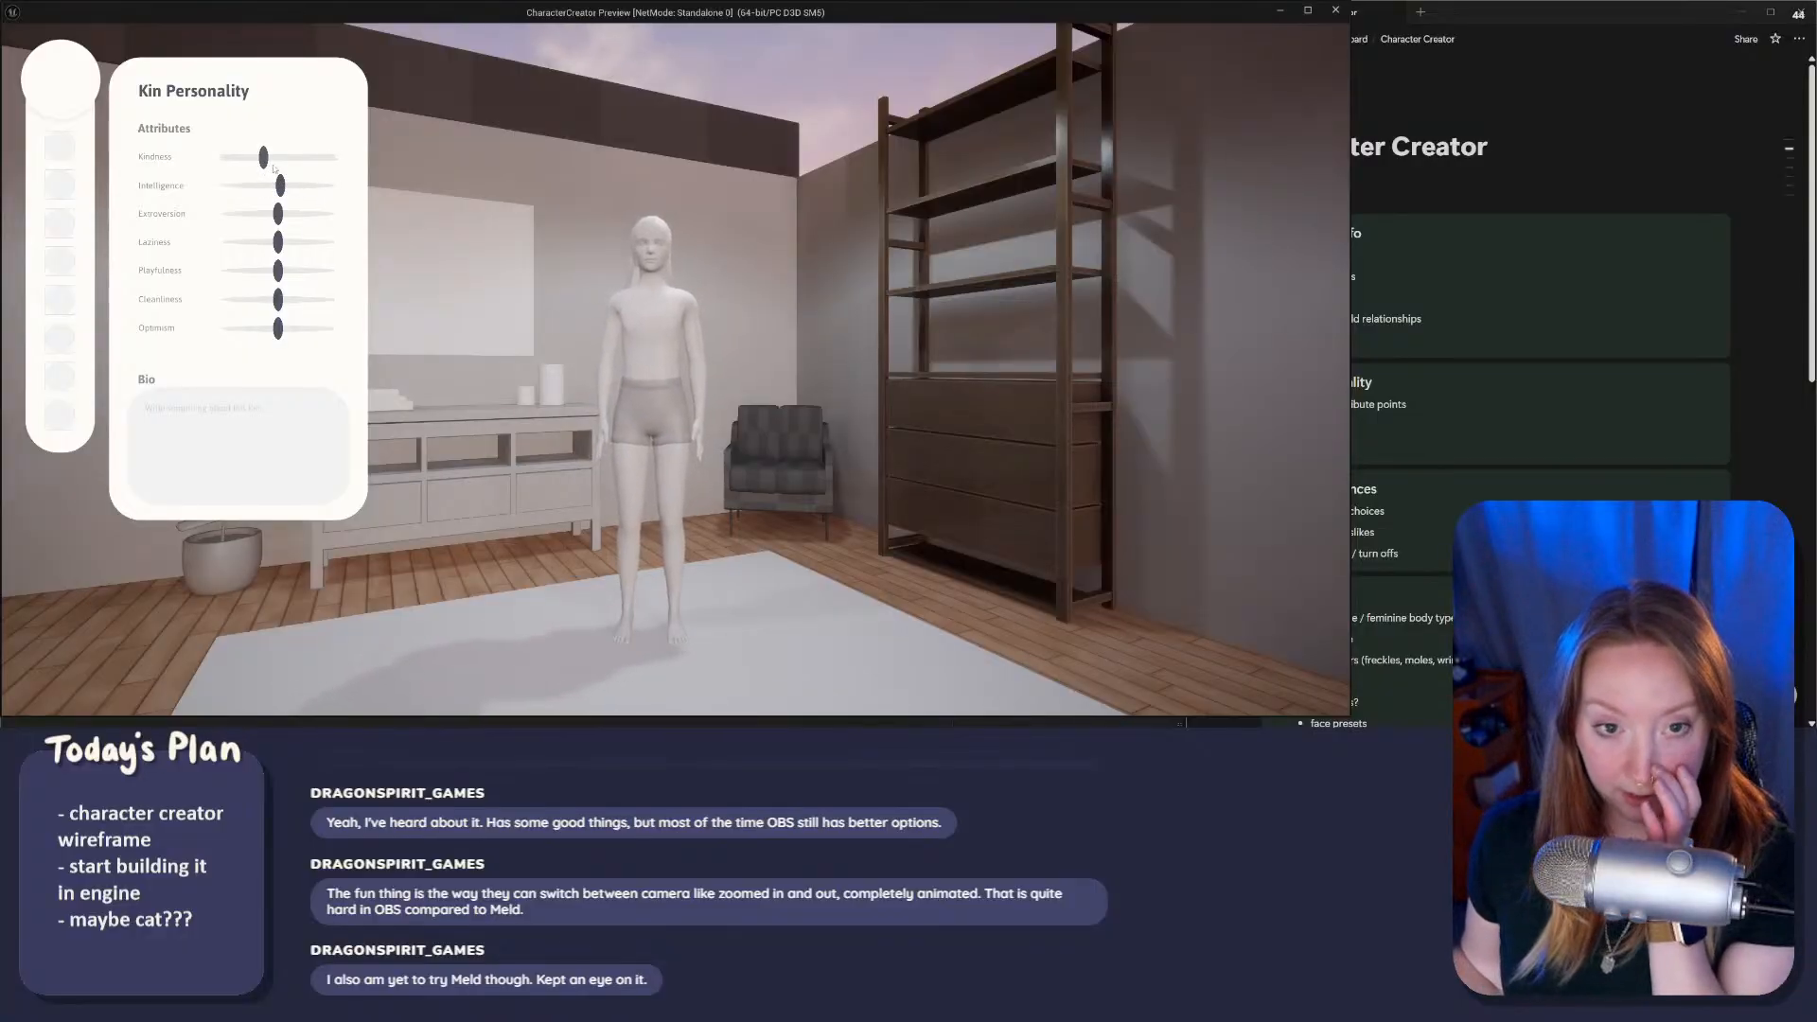
{"action": "left_click", "coordinate": [251, 158]}
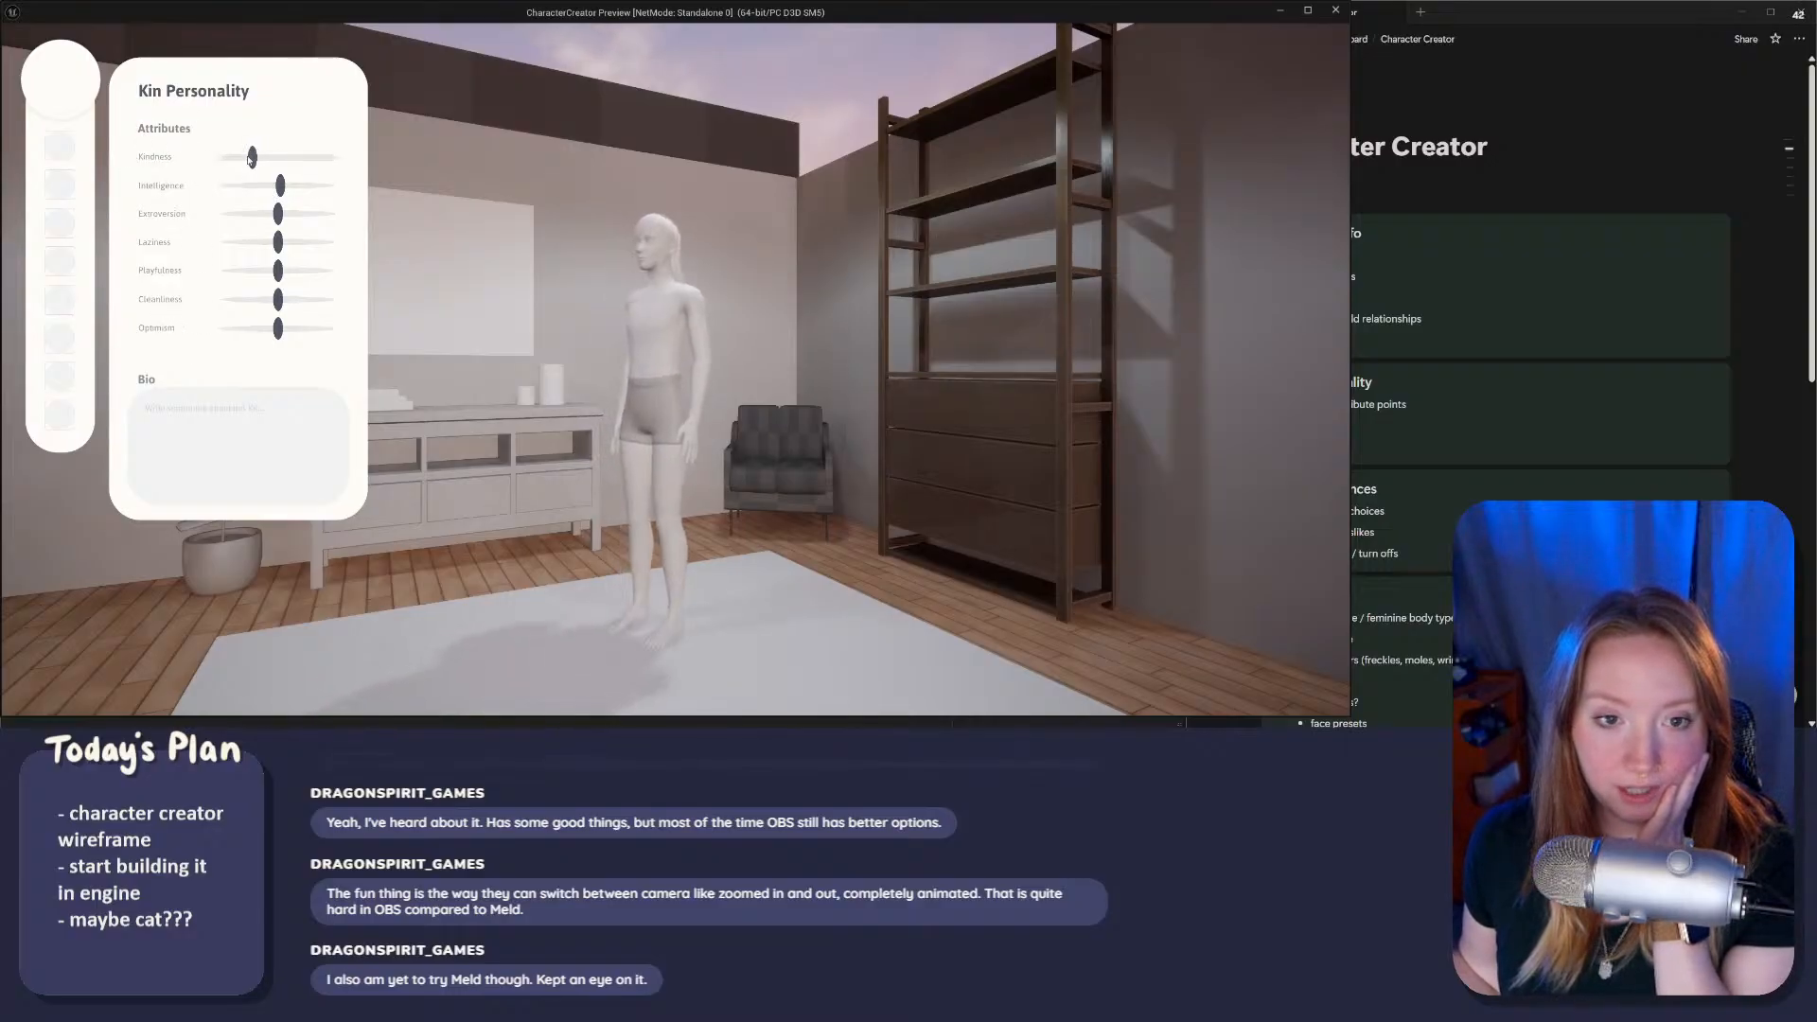
{"action": "left_click_drag", "start_coordinate": [251, 158], "coordinate": [210, 164]}
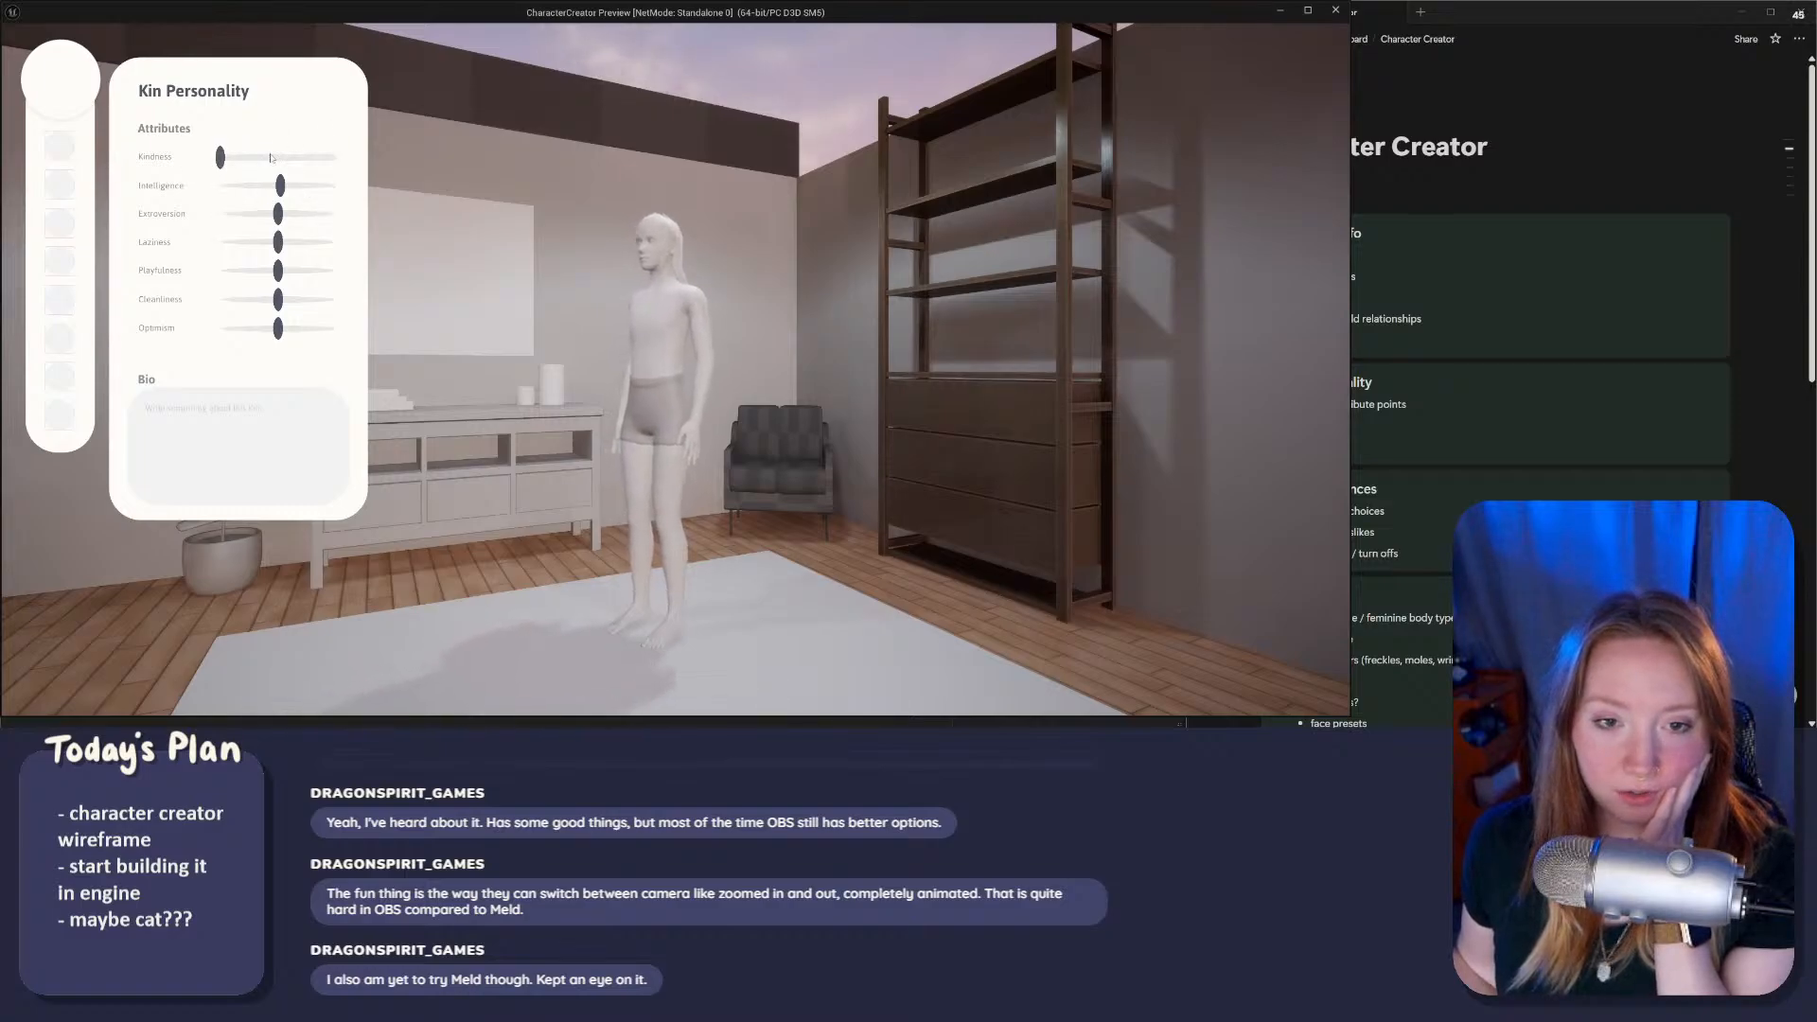
{"action": "left_click_drag", "start_coordinate": [220, 160], "coordinate": [502, 212]}
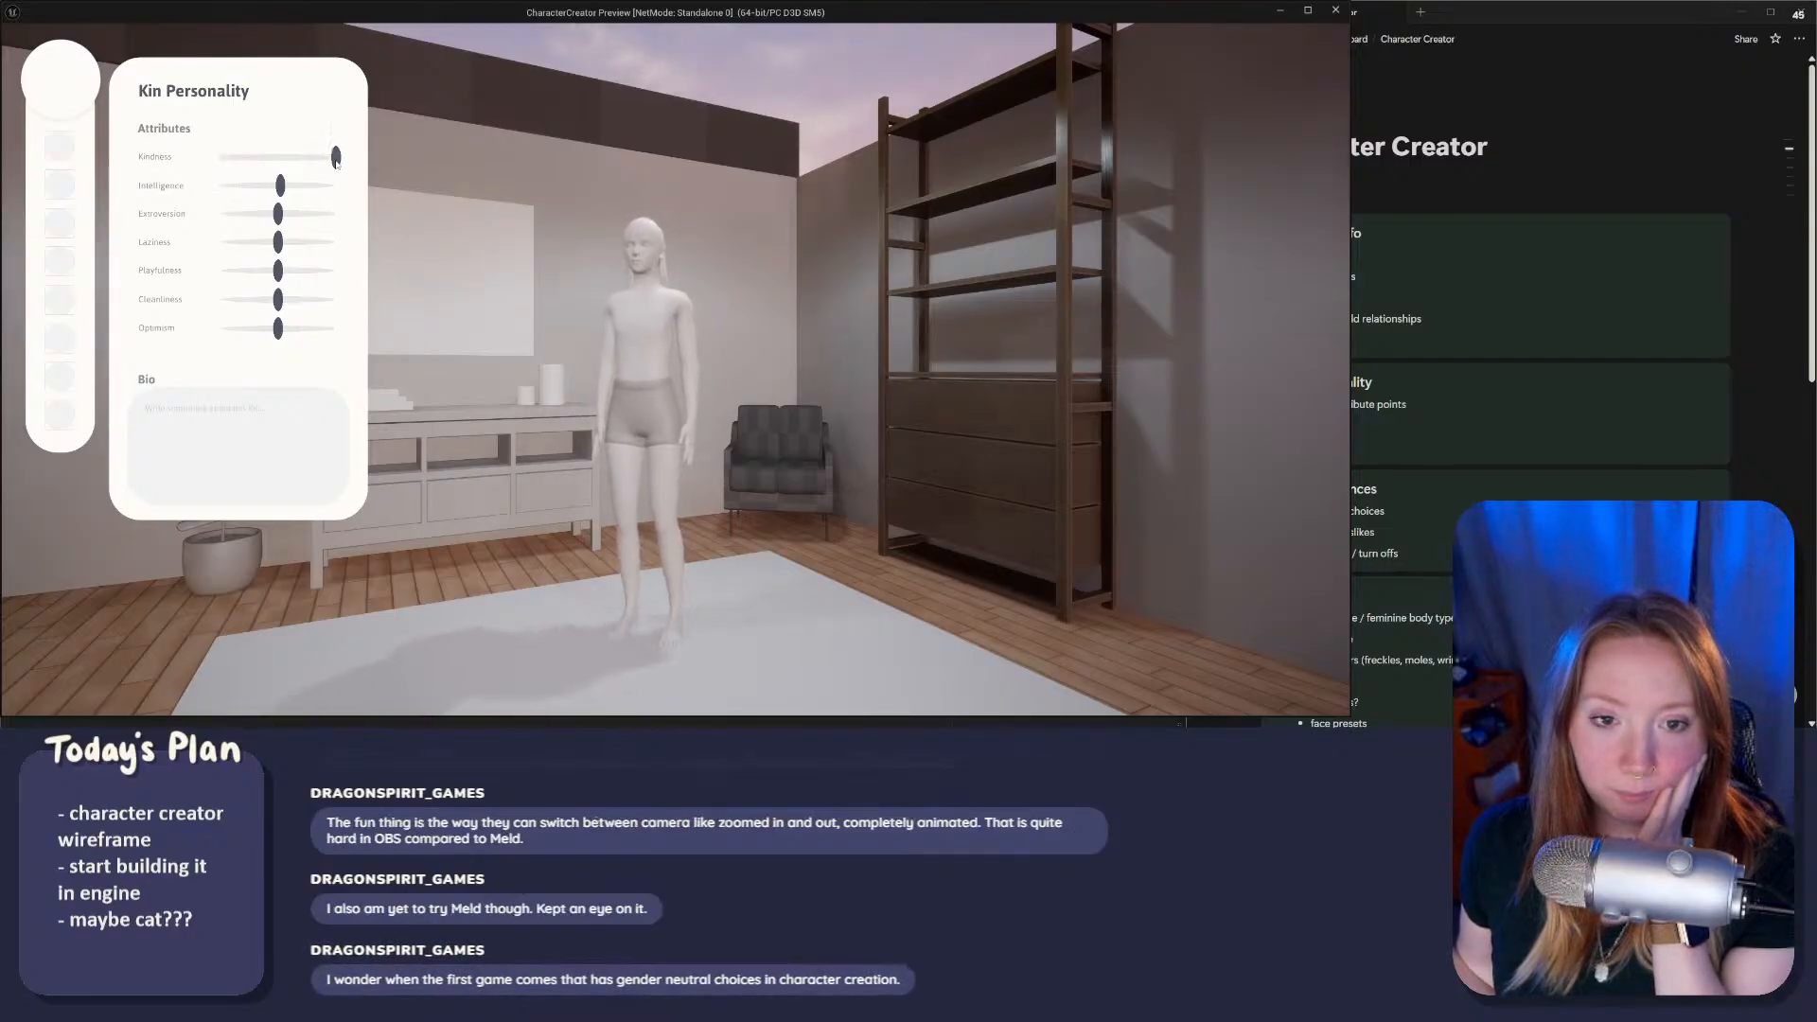
Step: Try different combinations across all seven personality attribute sliders, with Extroversion at its maximum, and open the Traits page
{"action": "left_click_drag", "start_coordinate": [337, 163], "coordinate": [240, 186]}
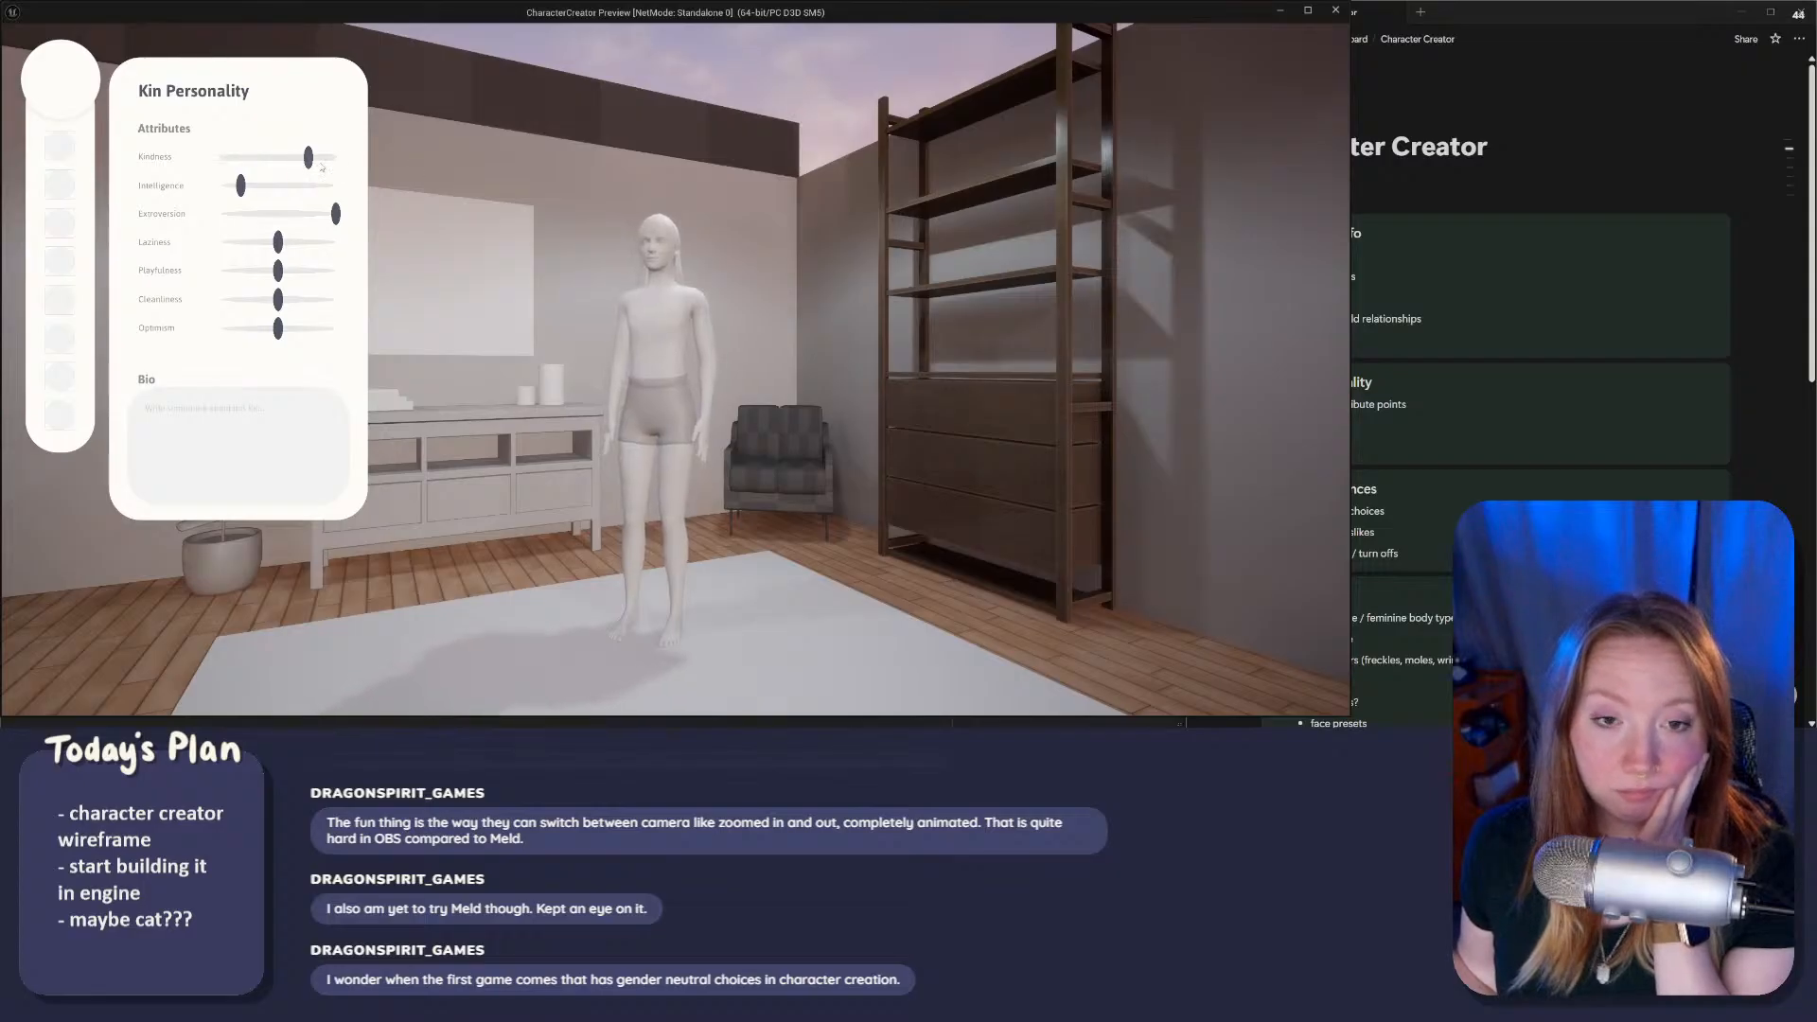
{"action": "left_click_drag", "start_coordinate": [307, 157], "coordinate": [288, 156]}
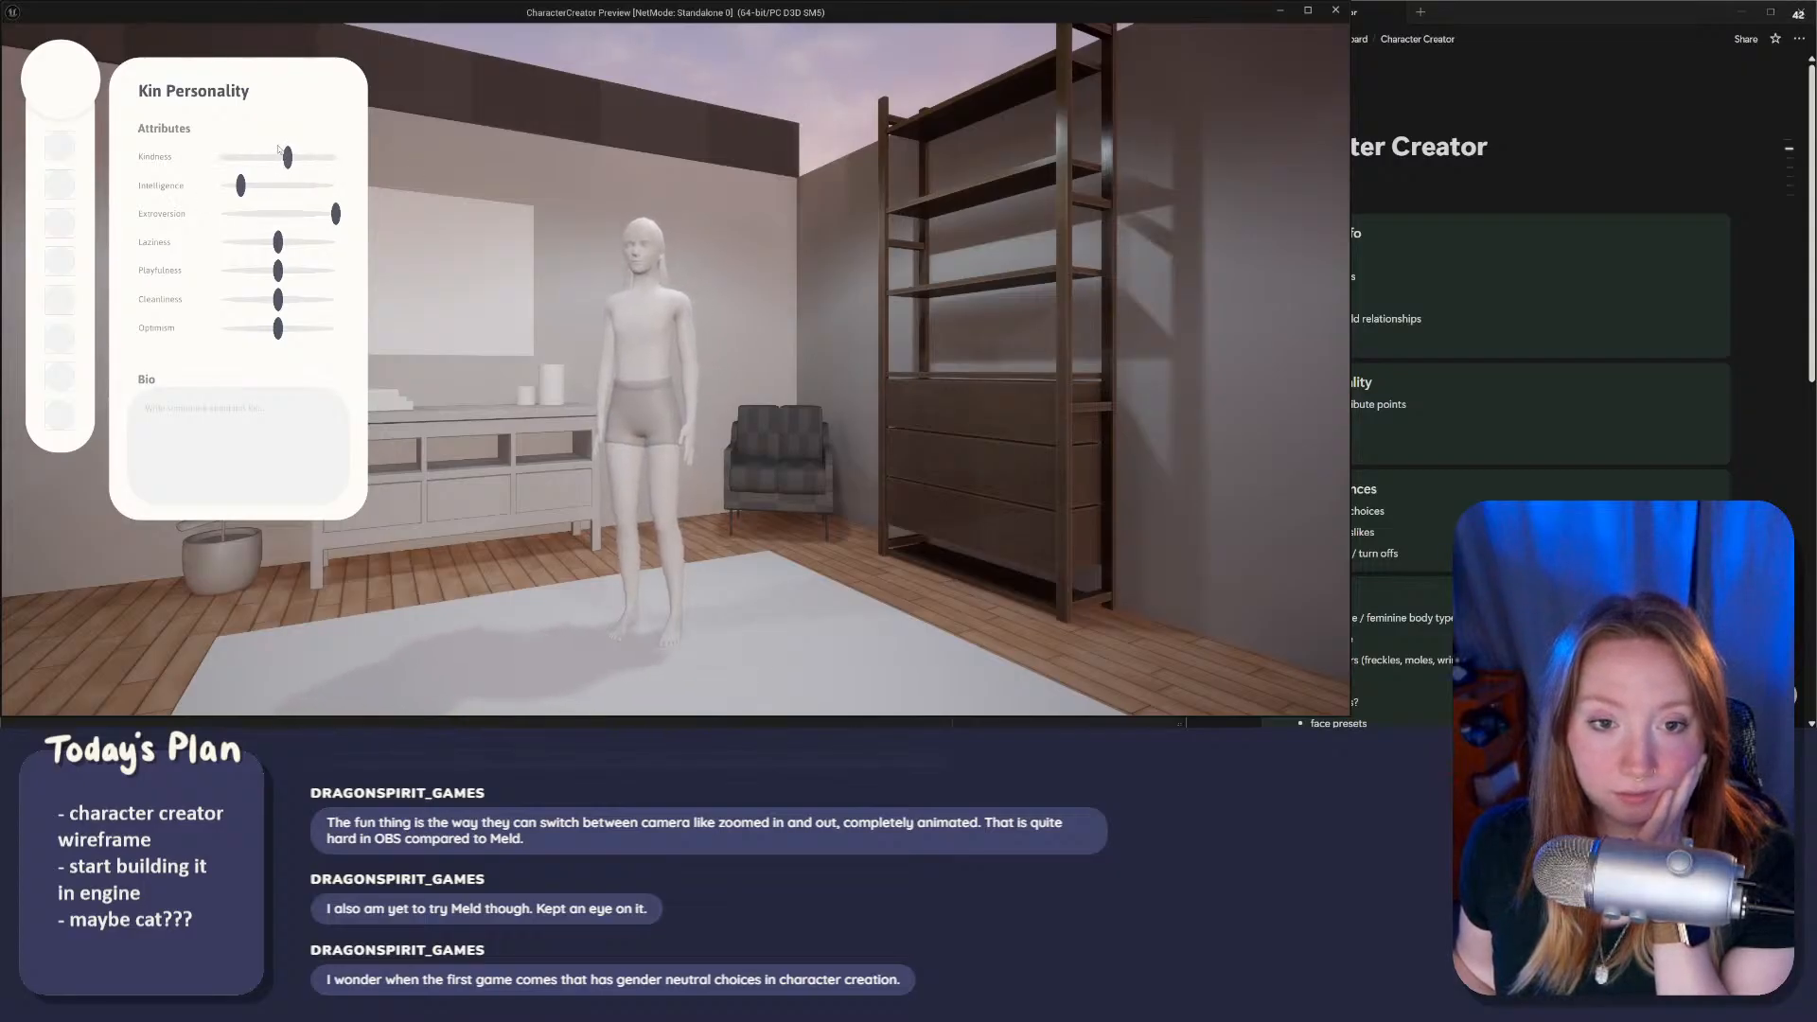
{"action": "left_click_drag", "start_coordinate": [278, 242], "coordinate": [266, 329]}
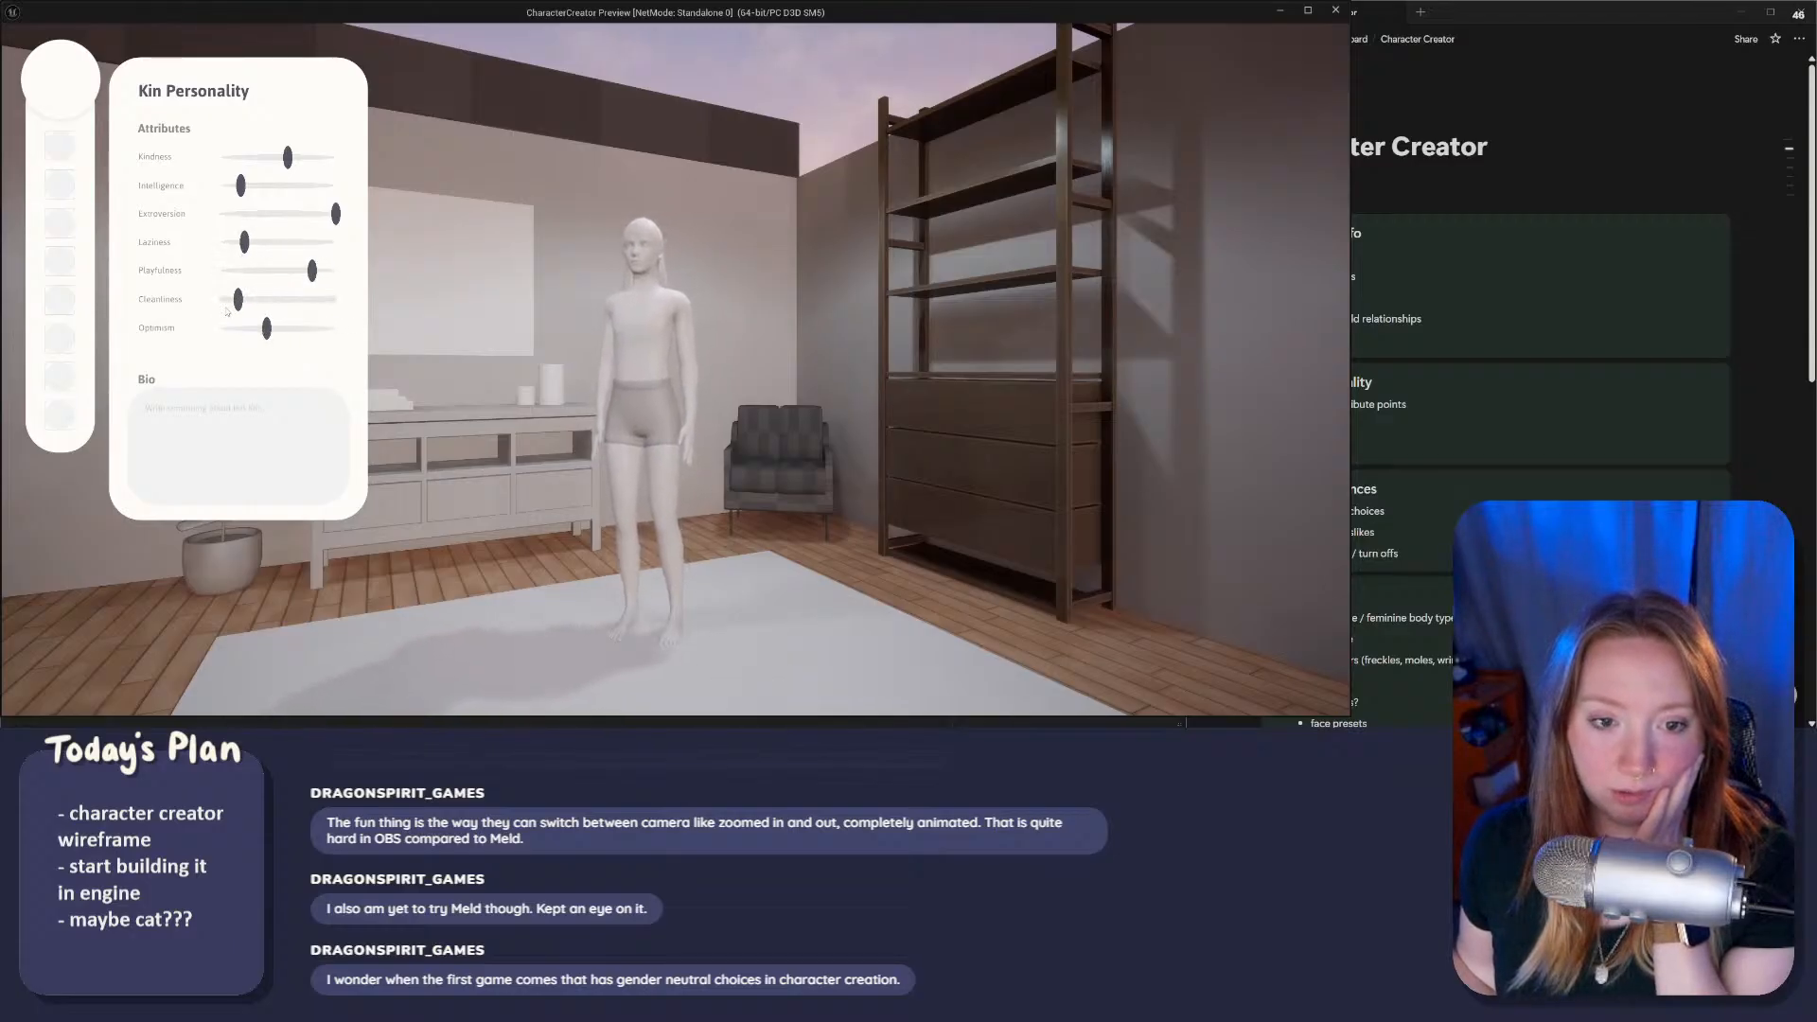
{"action": "left_click_drag", "start_coordinate": [312, 271], "coordinate": [323, 271]}
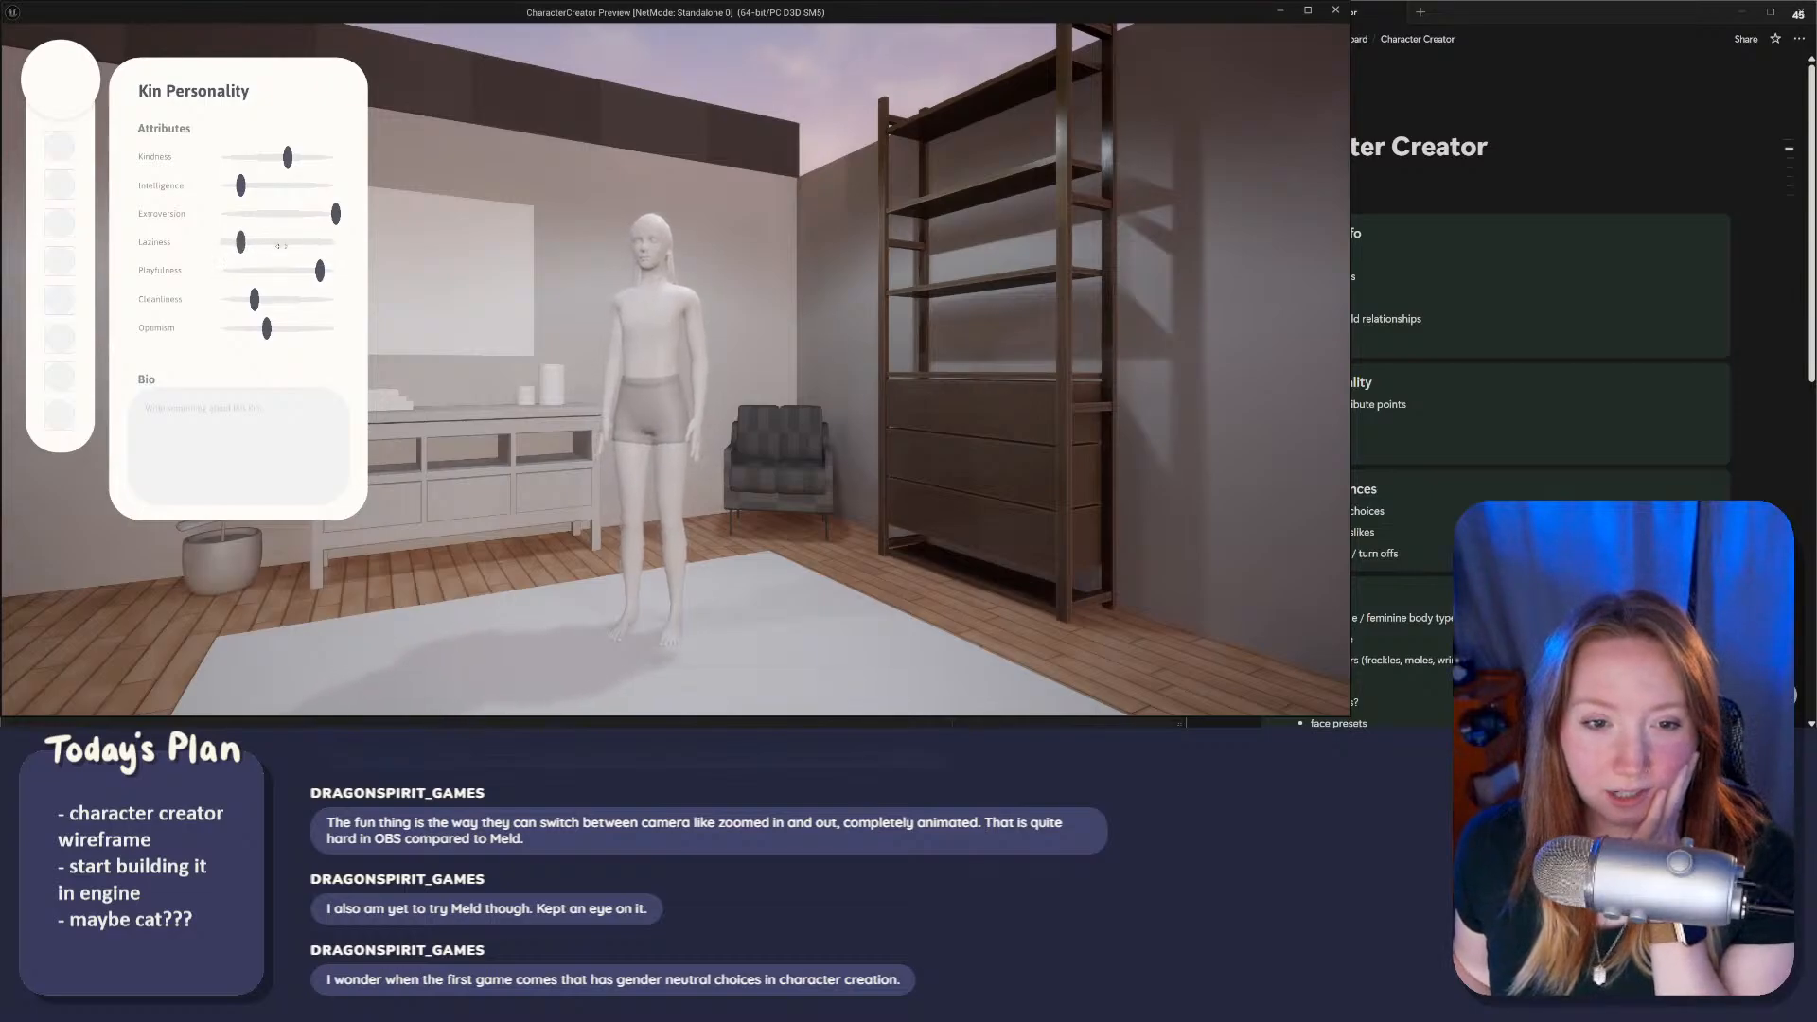
{"action": "left_click_drag", "start_coordinate": [244, 243], "coordinate": [302, 242]}
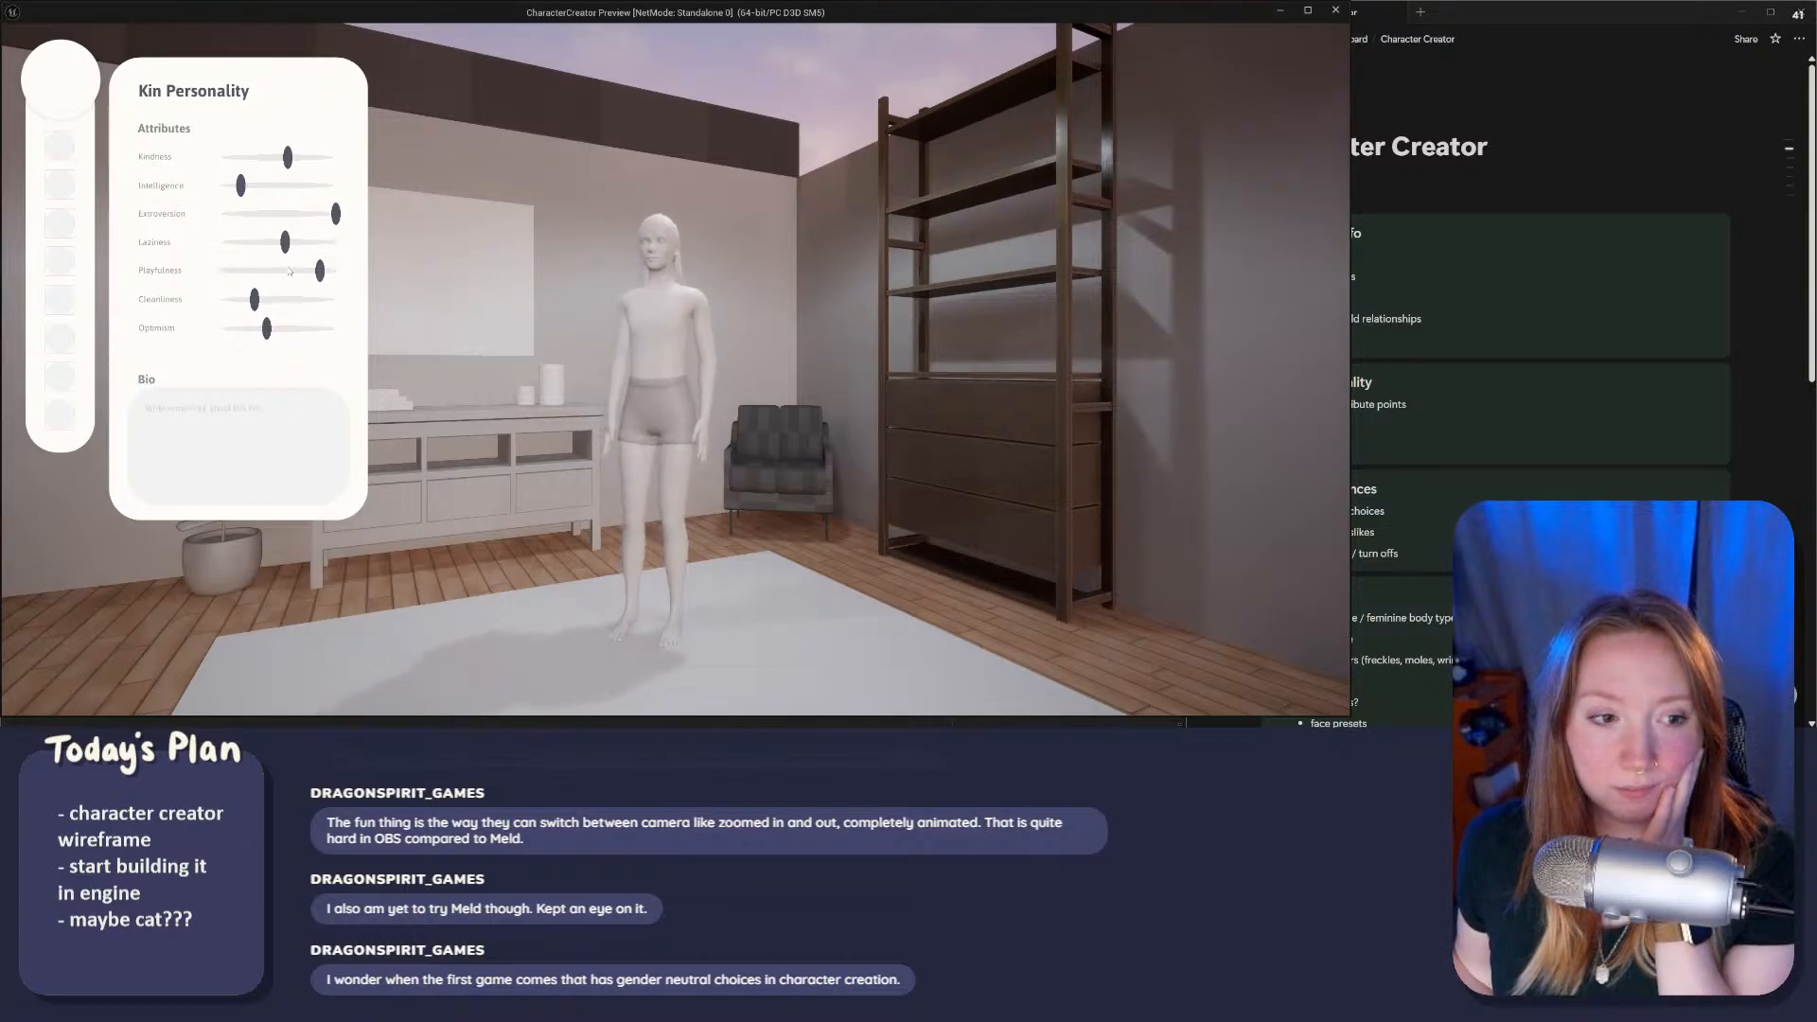
{"action": "left_click", "coordinate": [59, 223]}
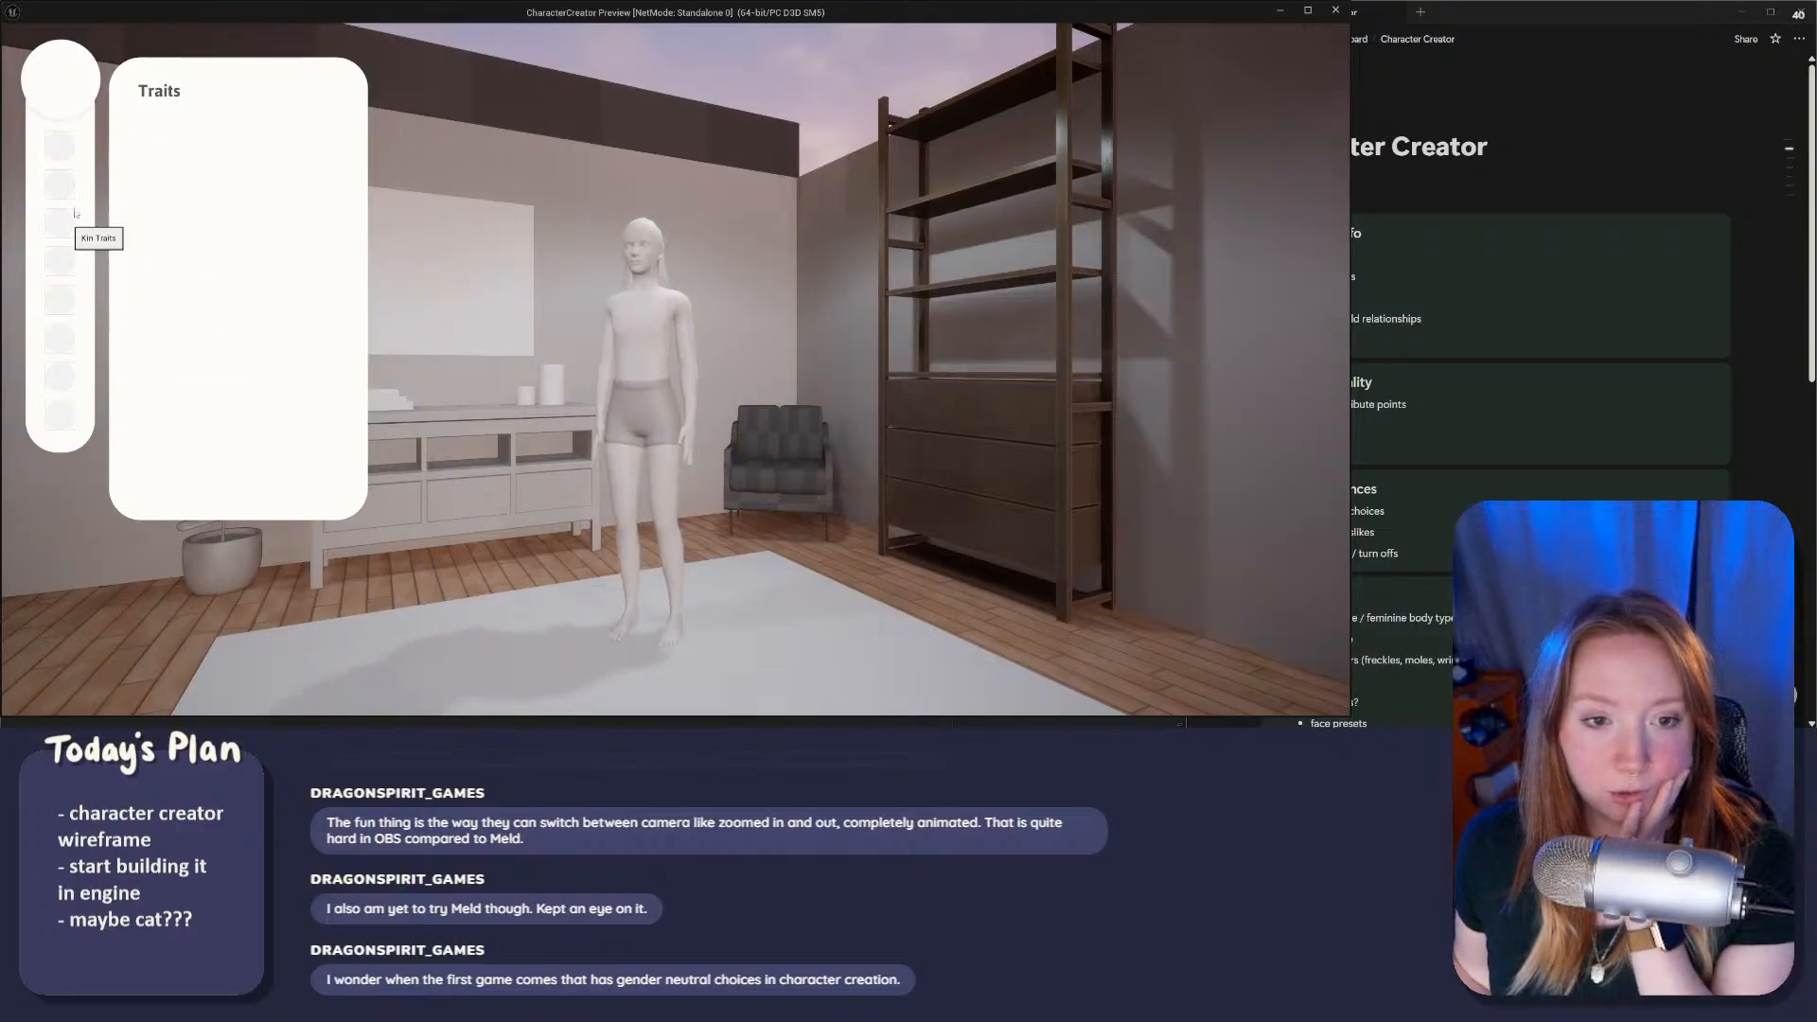
Step: Return to the planning notes, open the Character Data page from the Life Sim Dashboard and examine its Attributes, Traits and Body sections
{"action": "mouse_move", "coordinate": [951, 725]}
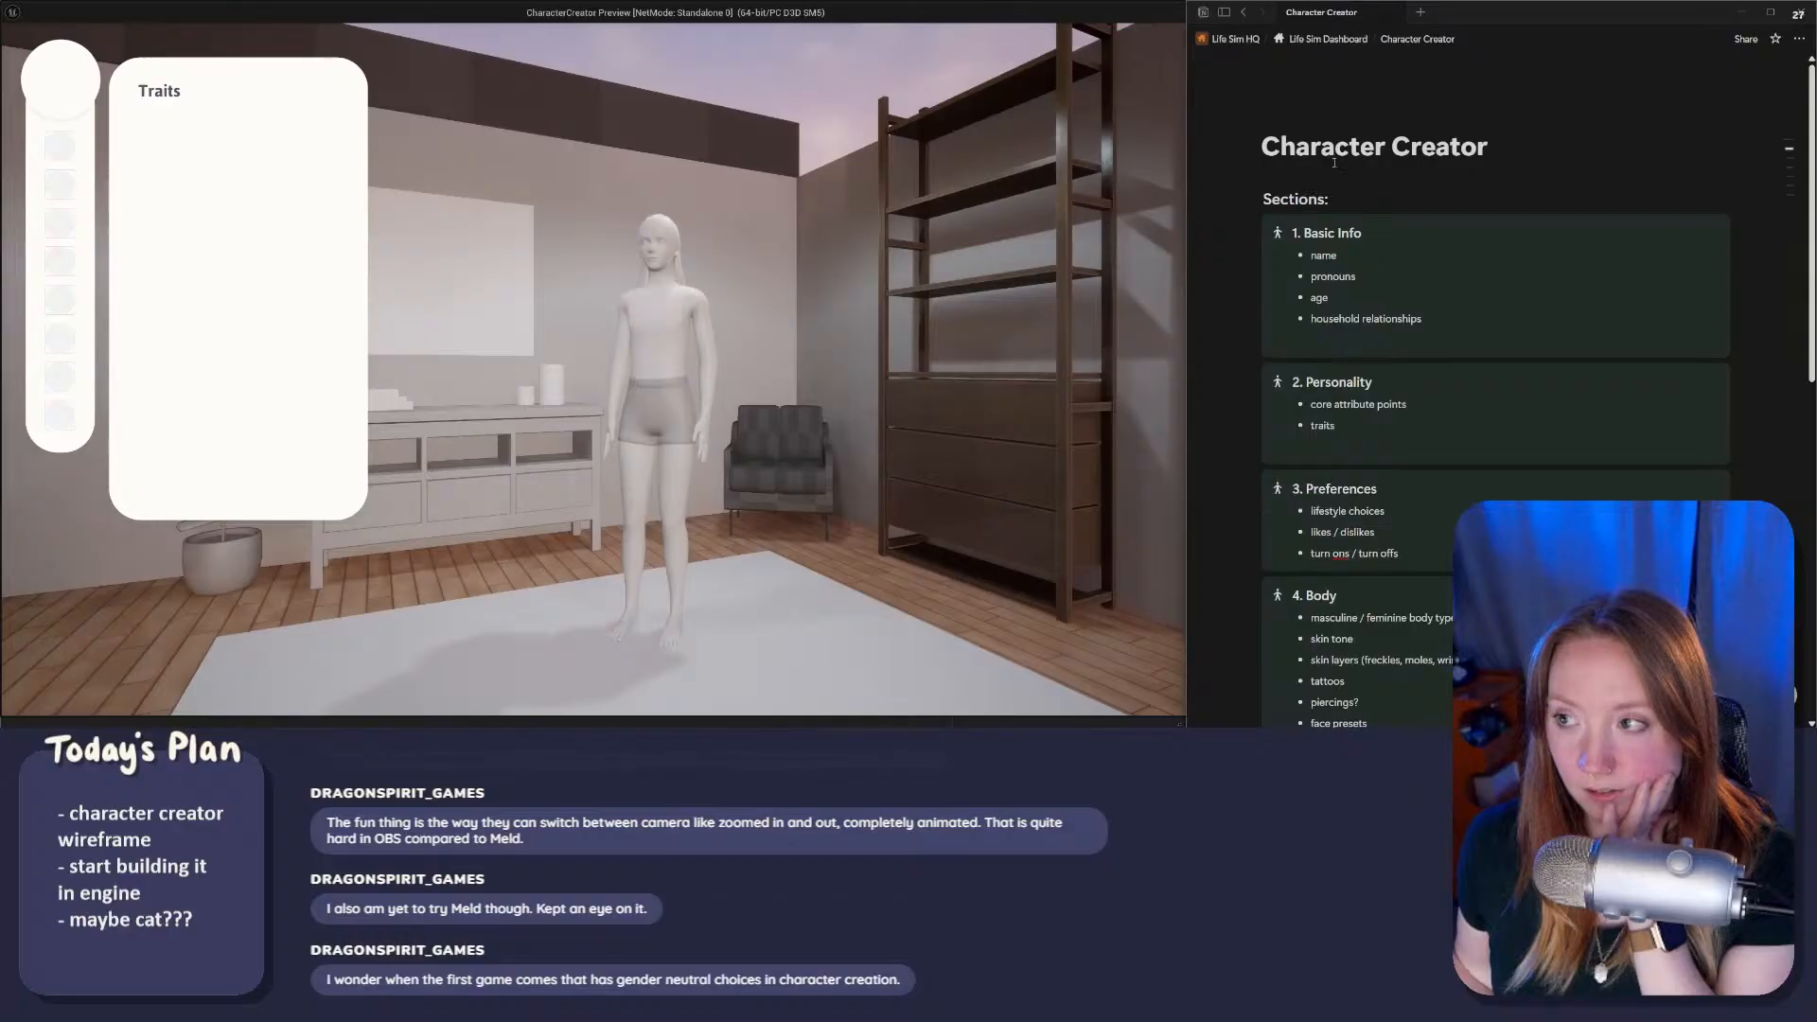
{"action": "left_click", "coordinate": [1327, 38]}
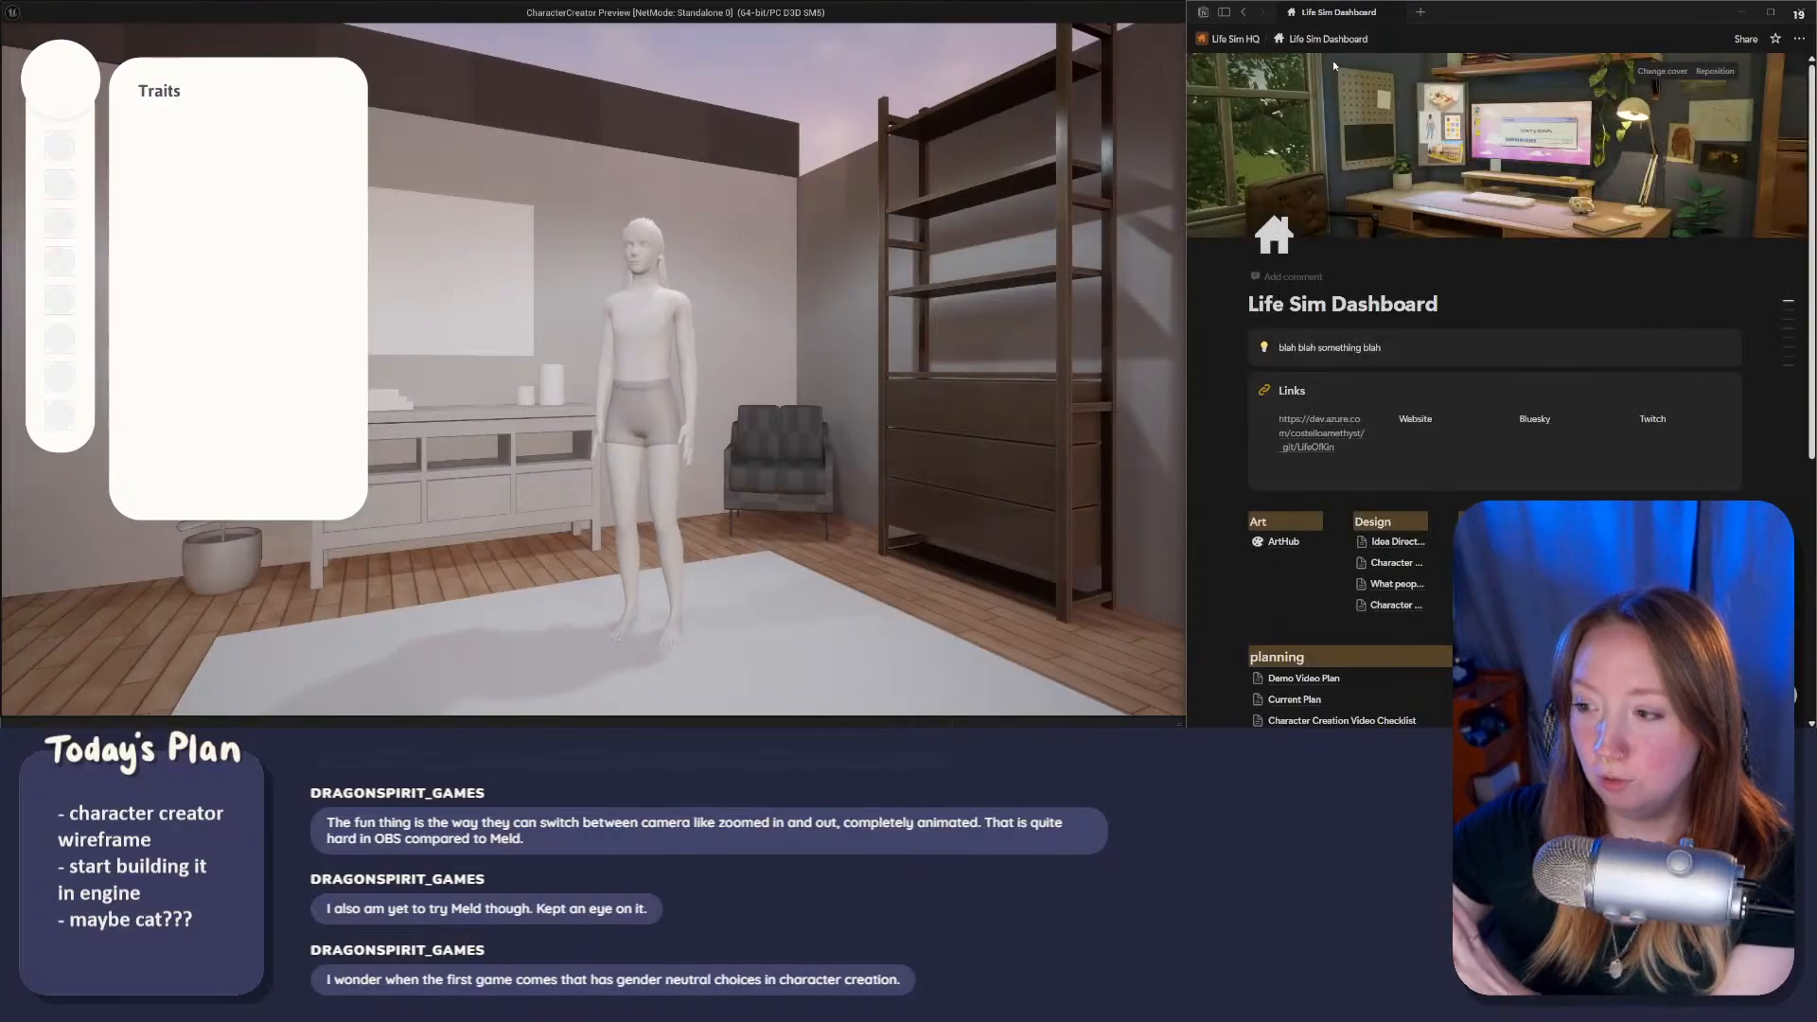
{"action": "scroll", "coordinate": [1382, 331], "scroll_direction": "down", "scroll_amount": 2}
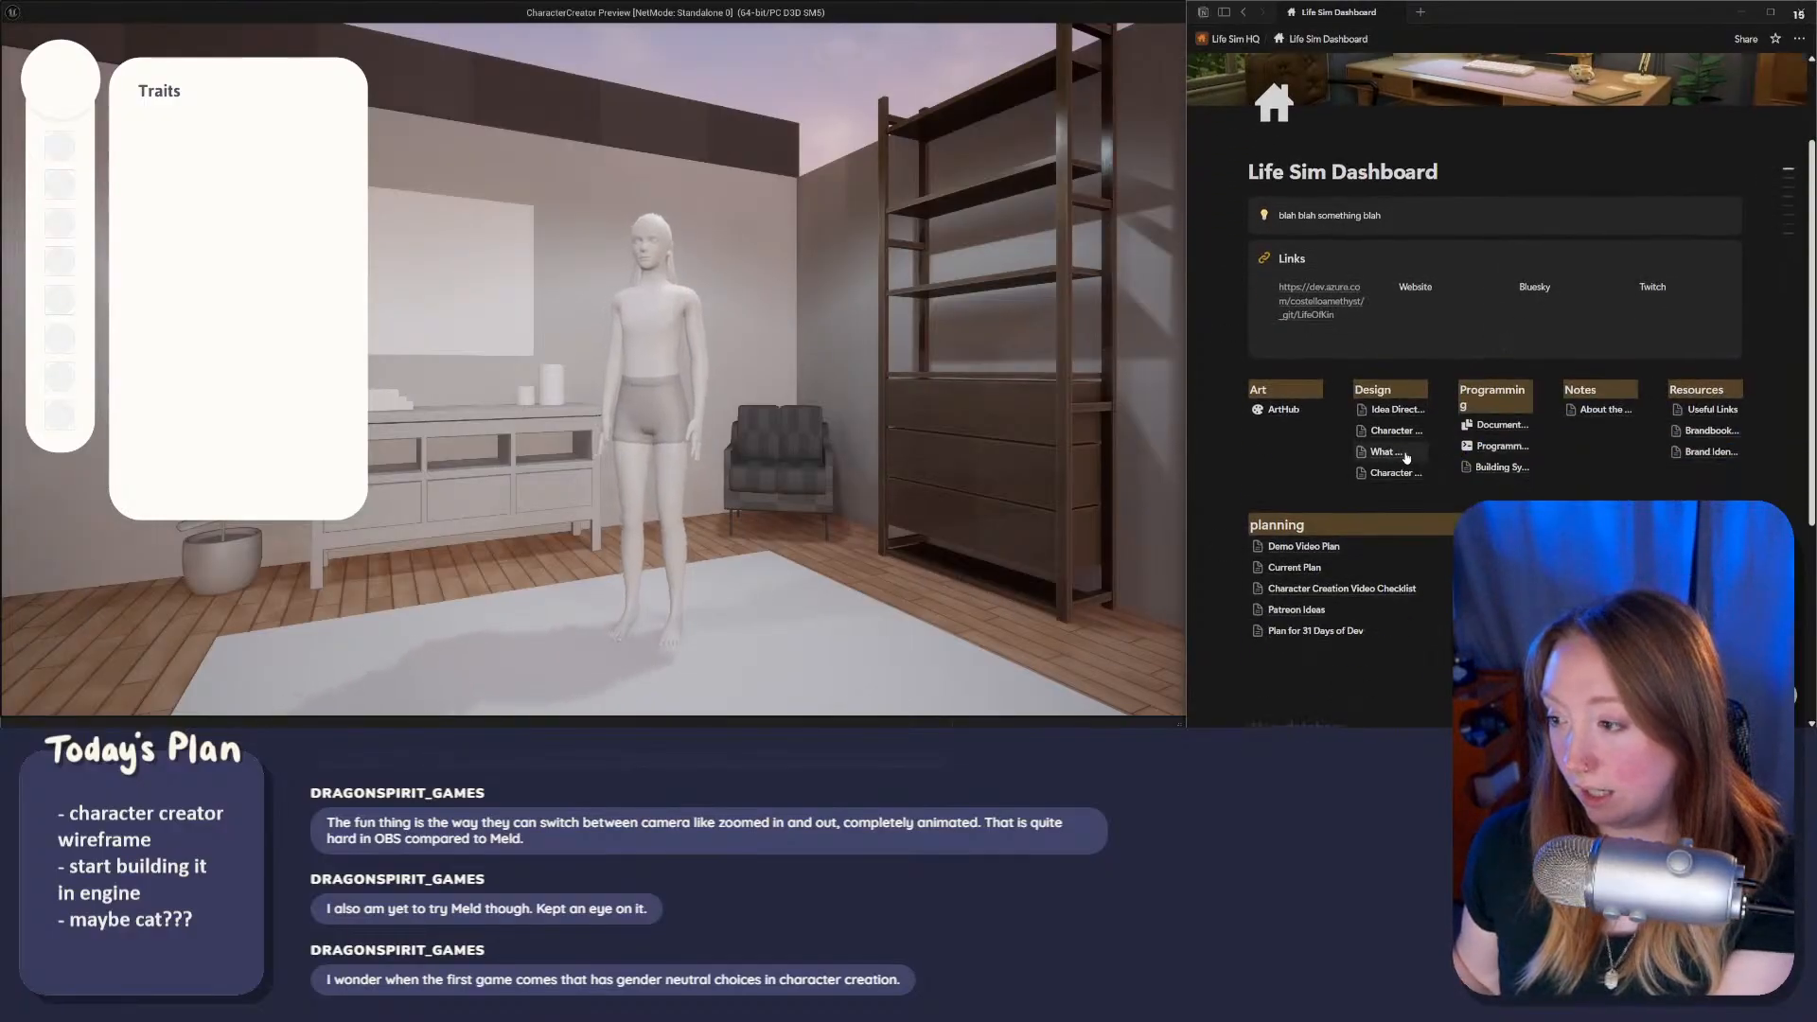
{"action": "mouse_move", "coordinate": [1405, 459]}
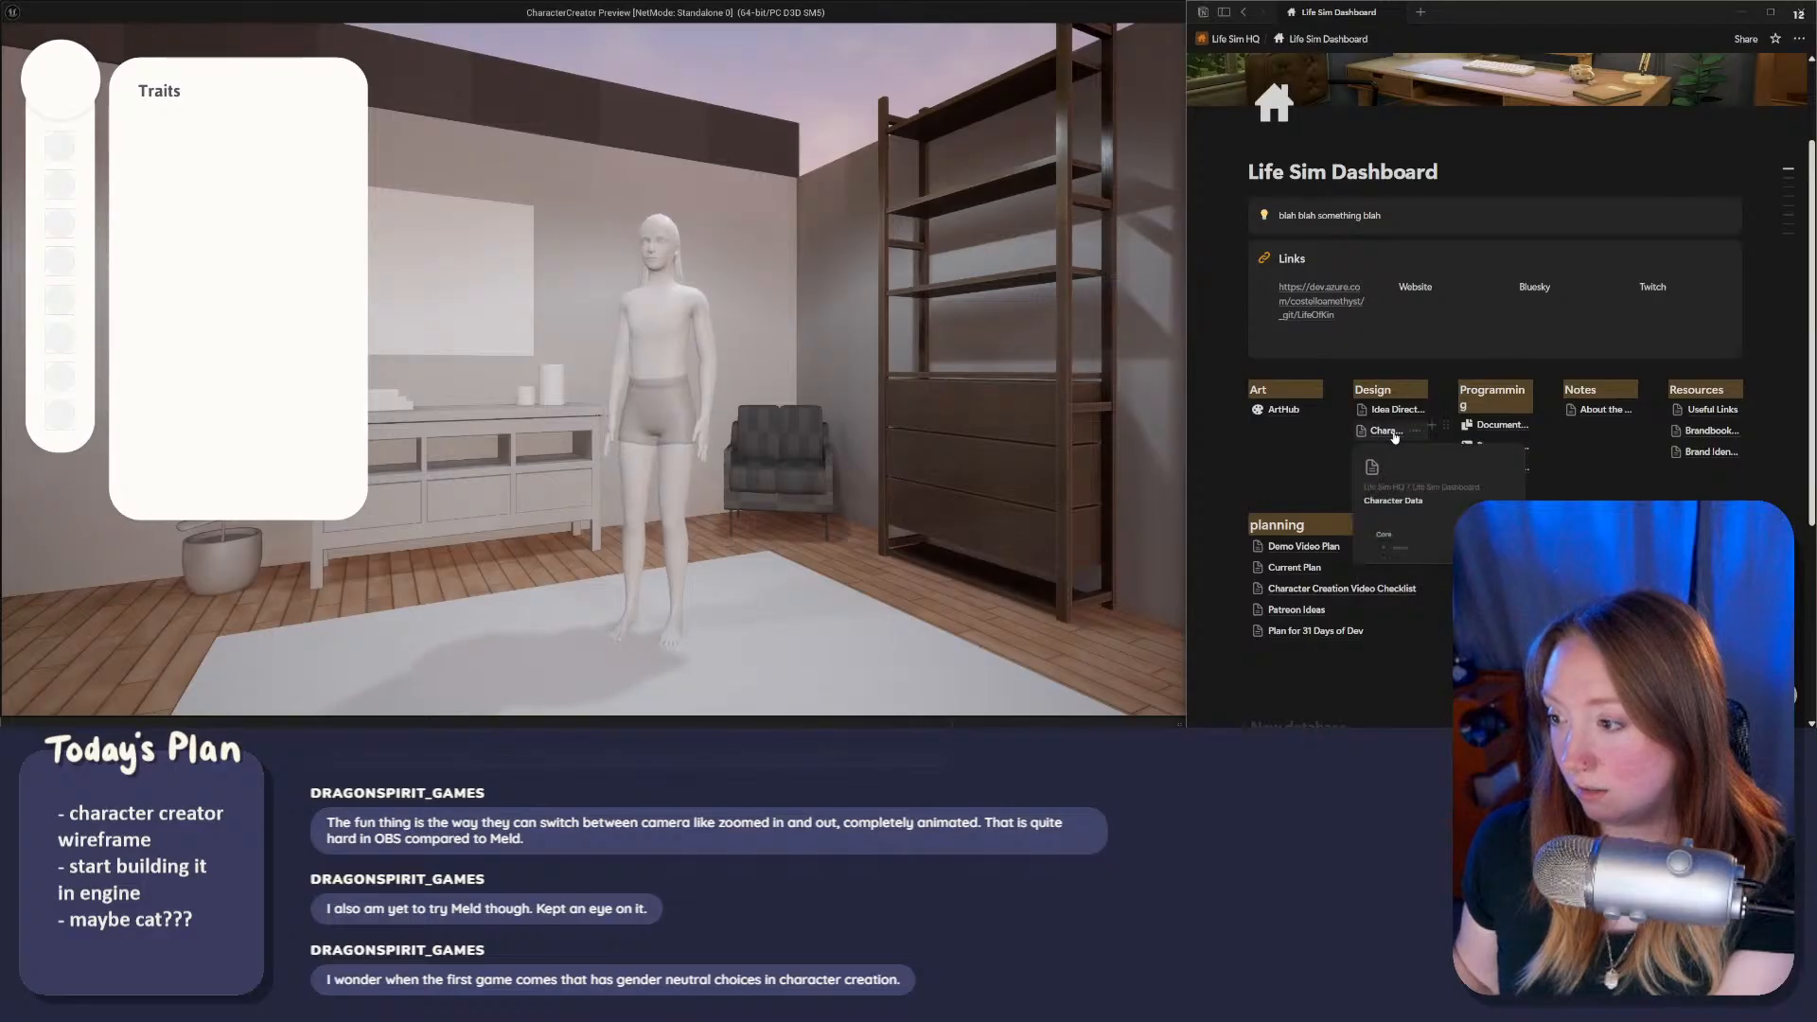
{"action": "left_click", "coordinate": [1387, 430]}
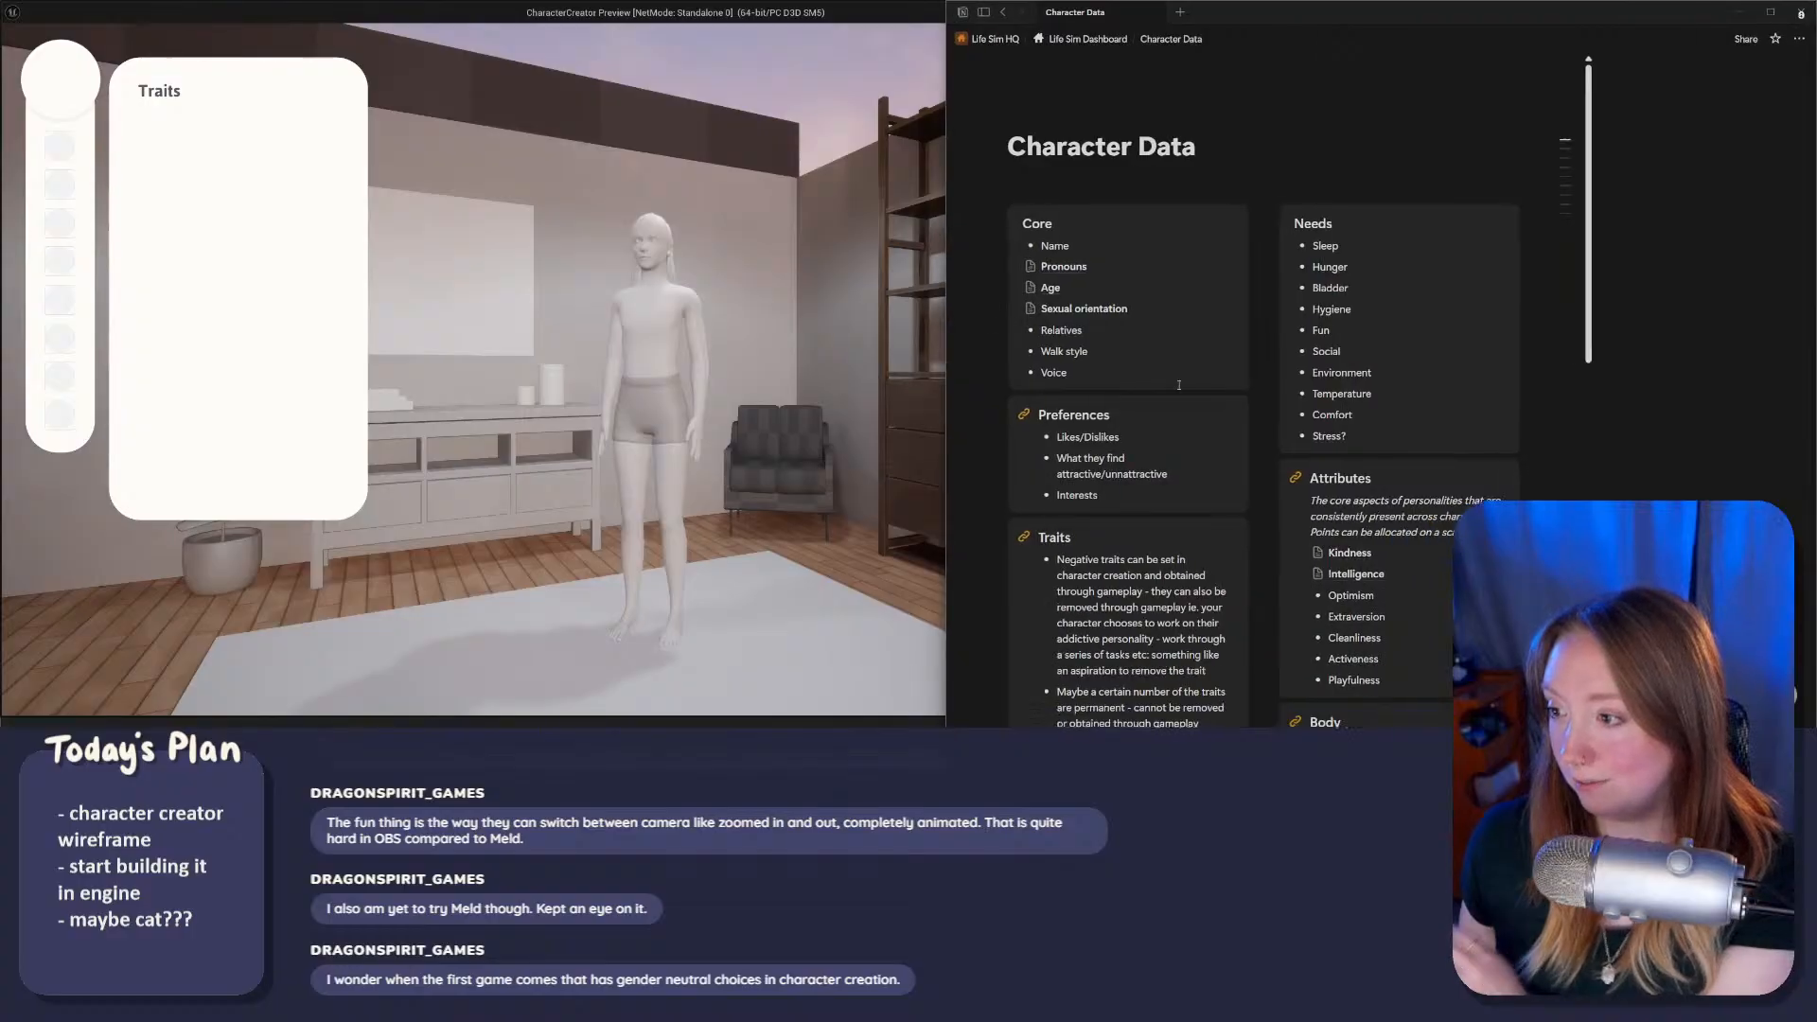
{"action": "scroll", "coordinate": [1178, 384], "scroll_direction": "down", "scroll_amount": 3}
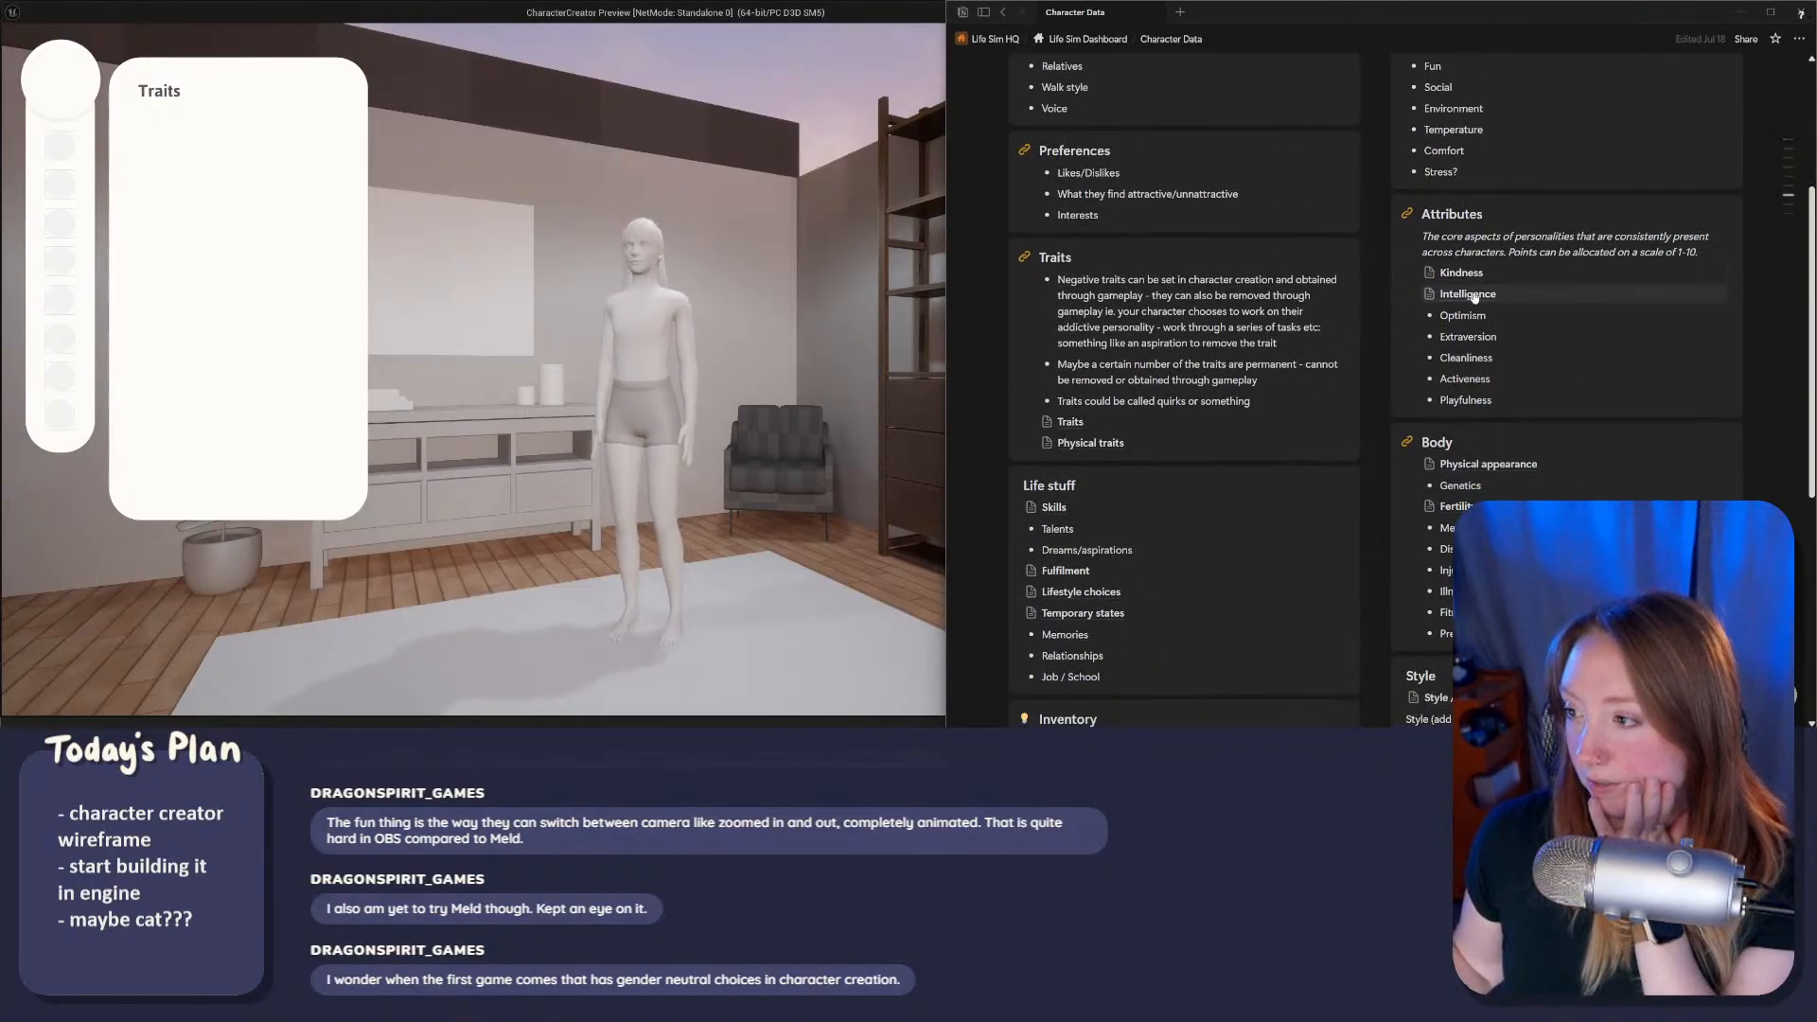
{"action": "scroll", "coordinate": [1472, 297], "scroll_direction": "down", "scroll_amount": 3}
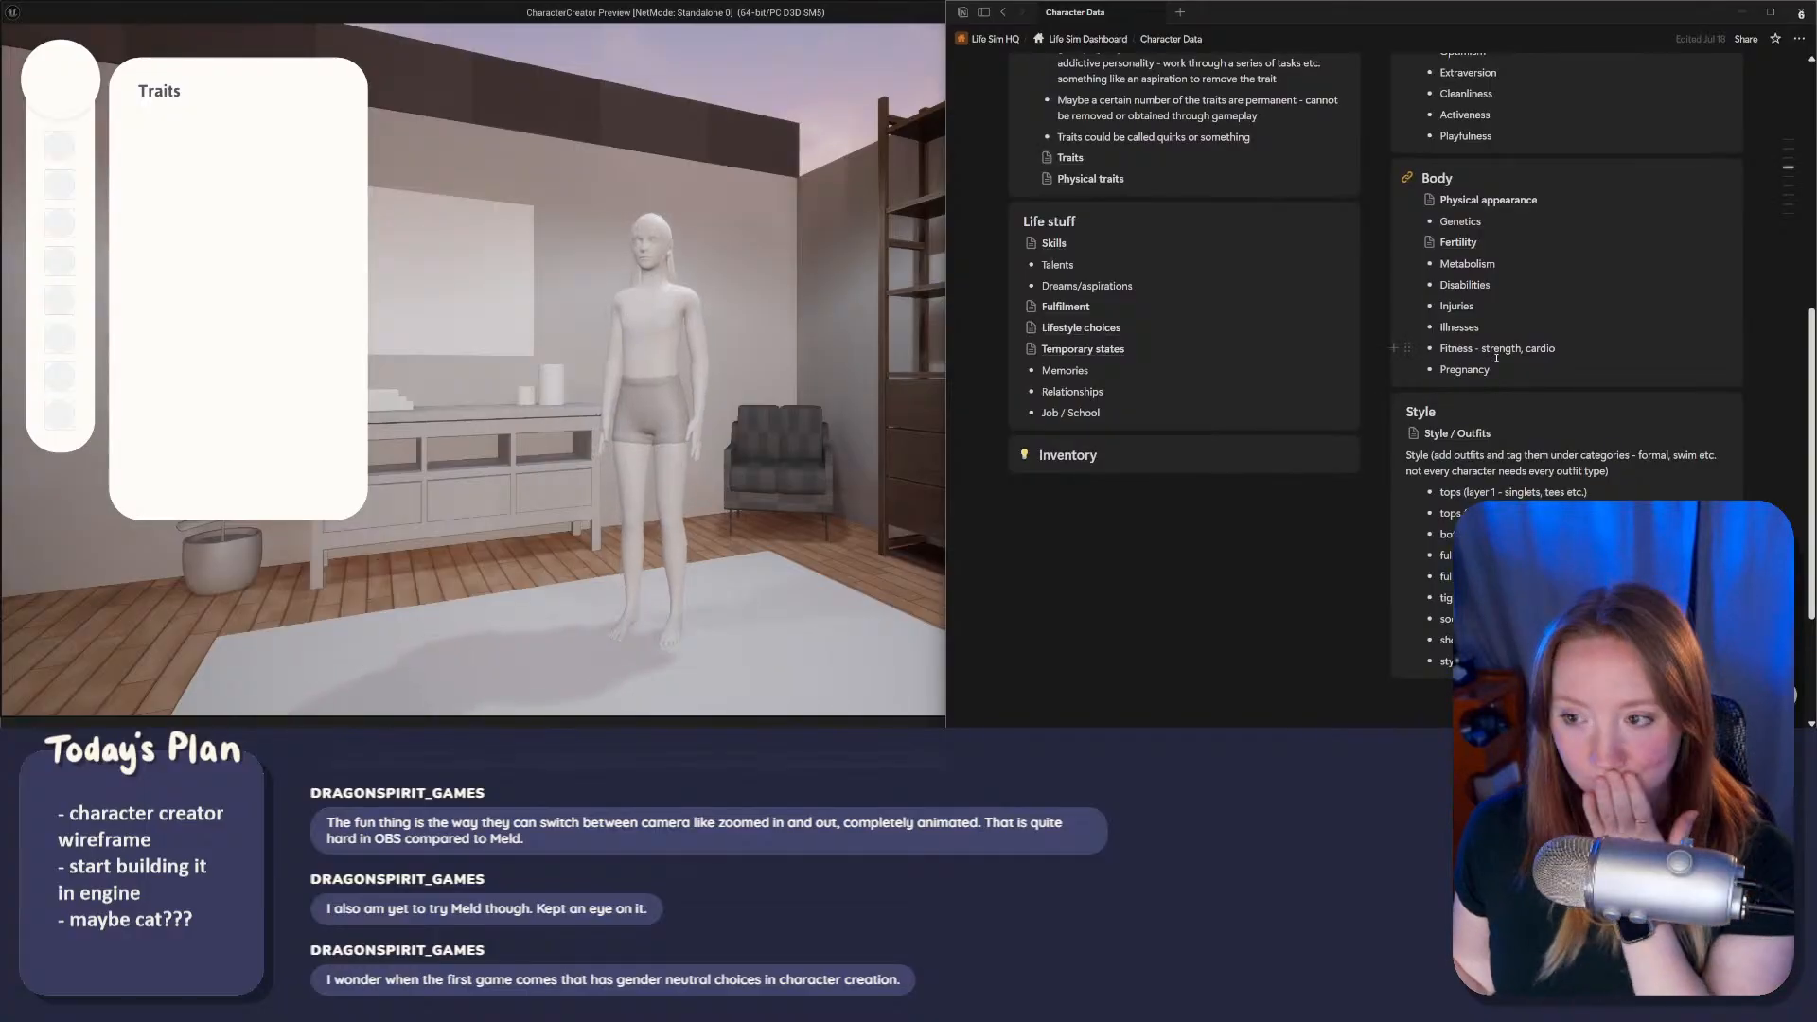
Step: Open the Traits page from the Character Data notes and read its attribute, Mental, Lifestyle, Physical and Interests lists
{"action": "scroll", "coordinate": [1539, 352], "scroll_direction": "up", "scroll_amount": 4}
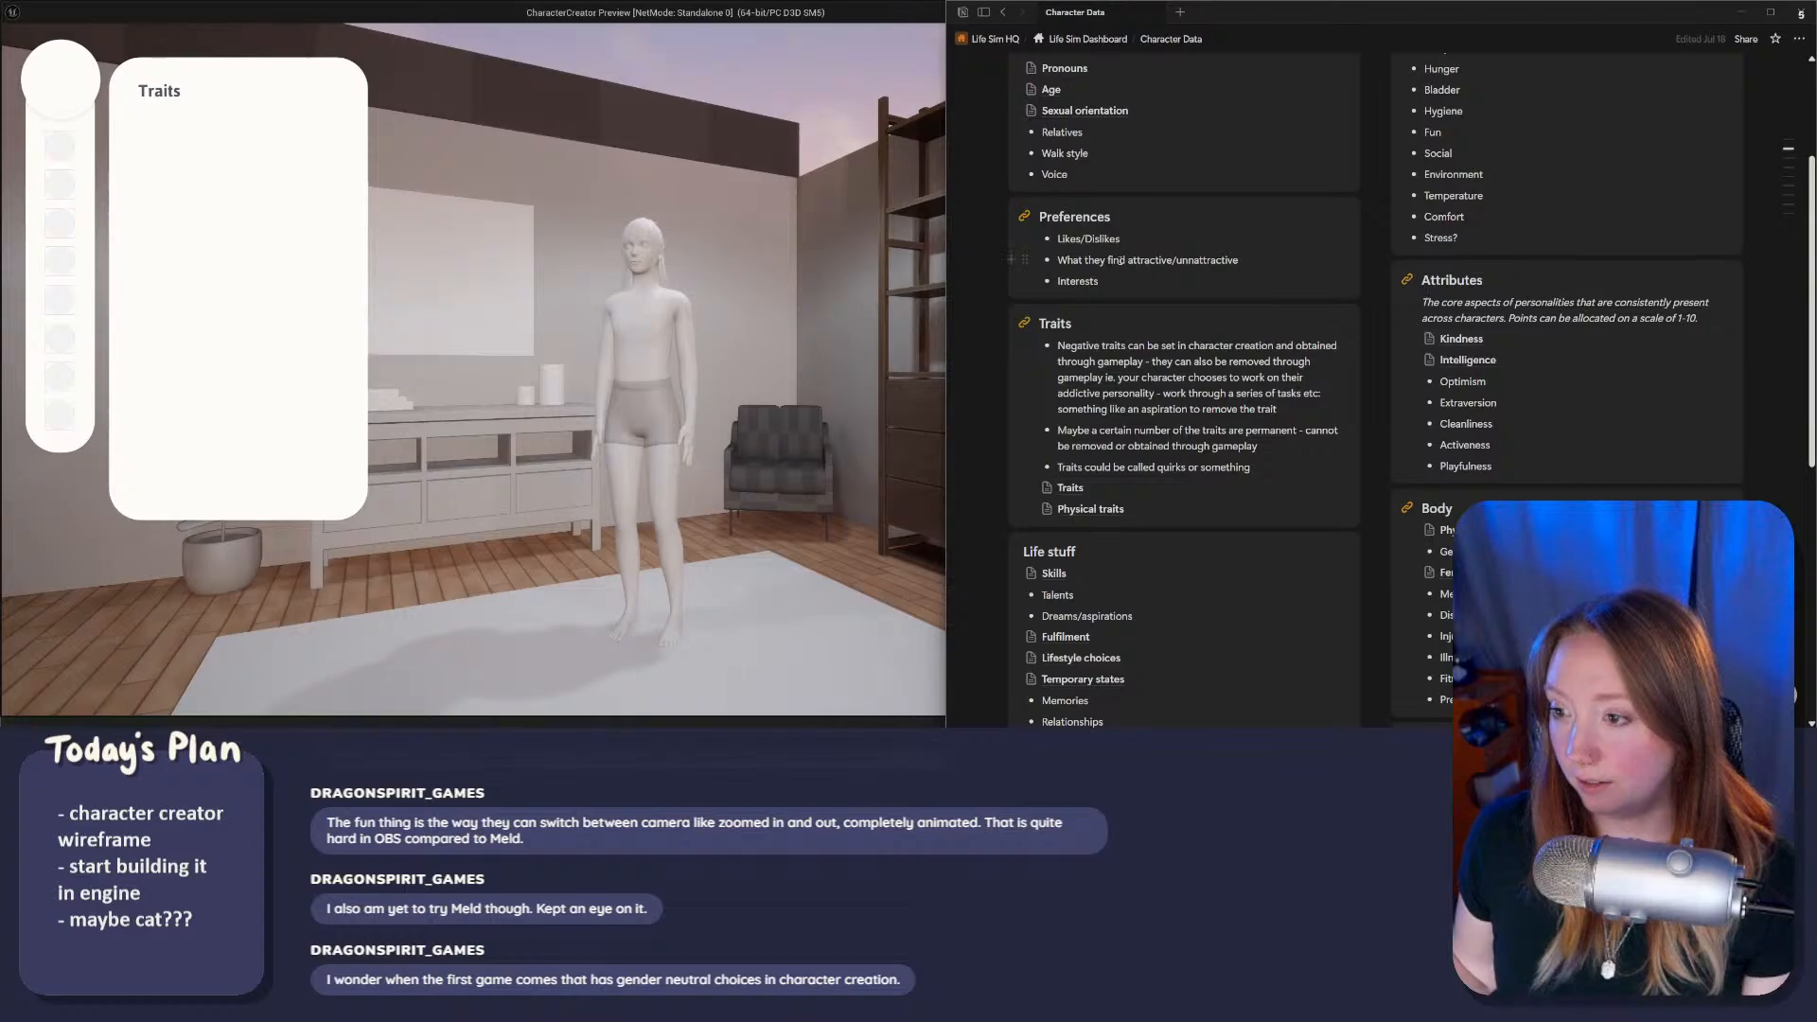
{"action": "left_click", "coordinate": [1315, 487]}
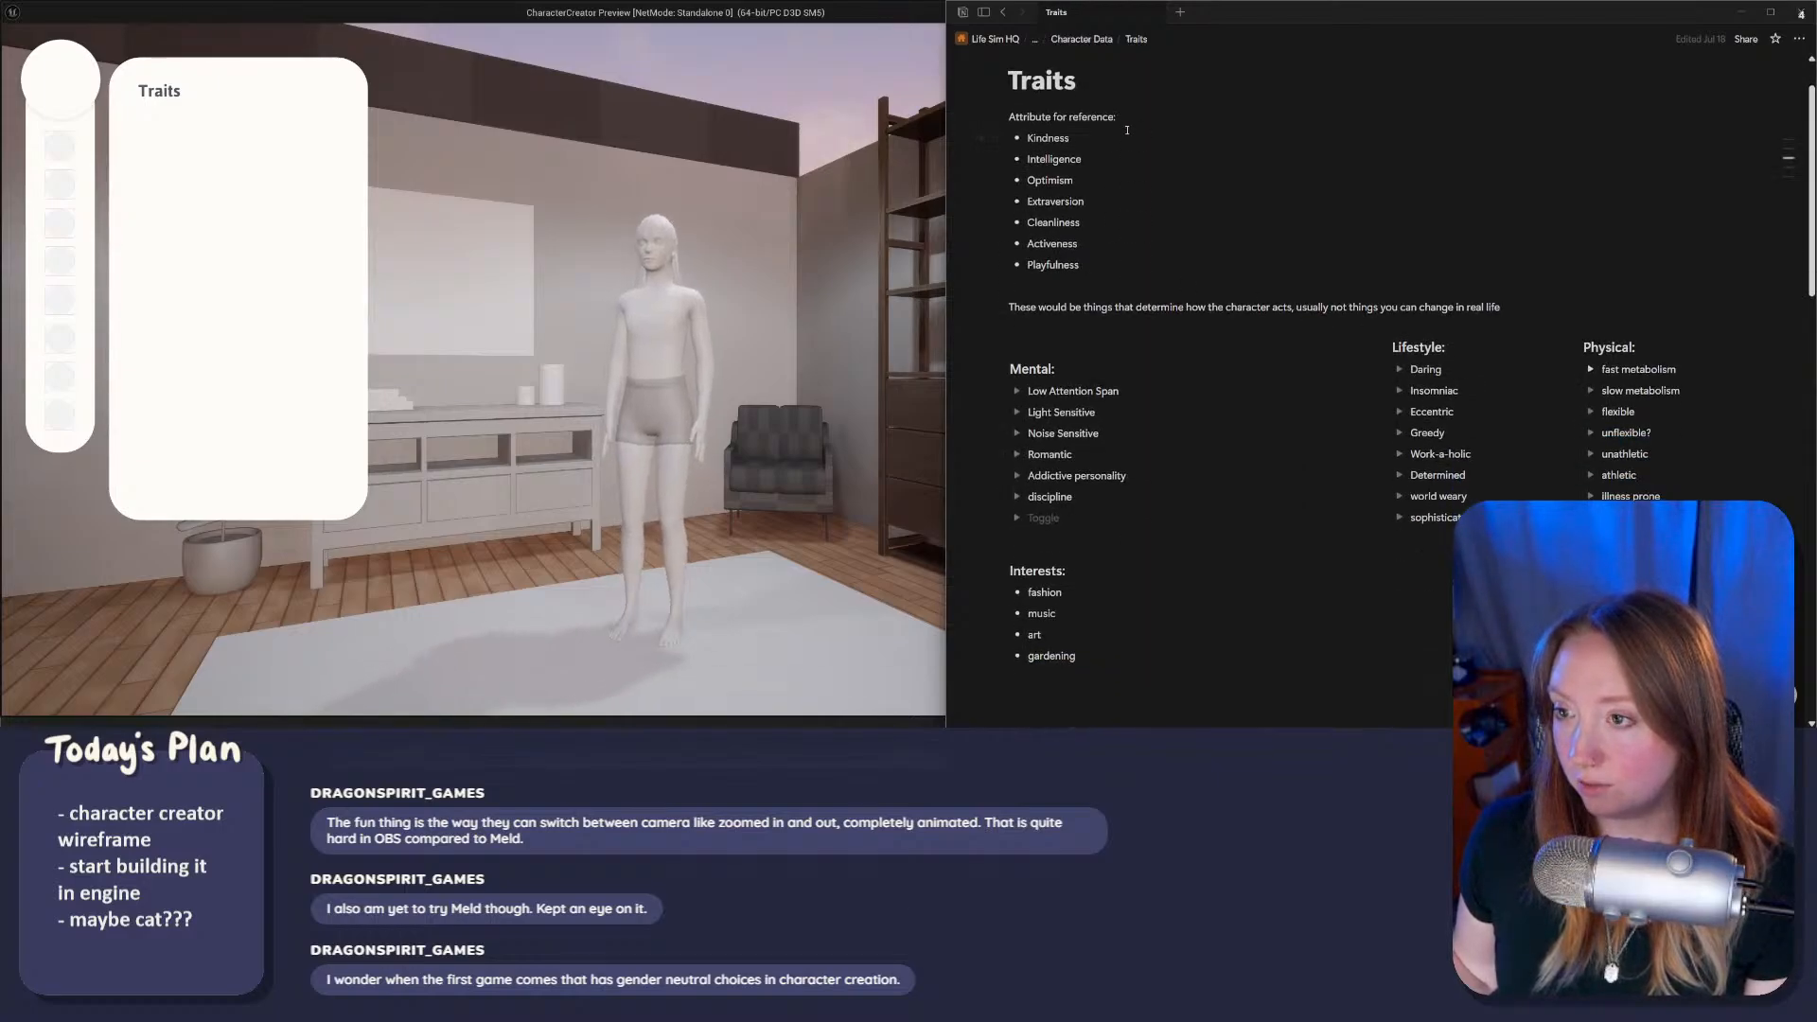
{"action": "left_click_drag", "start_coordinate": [1009, 116], "coordinate": [1200, 410]}
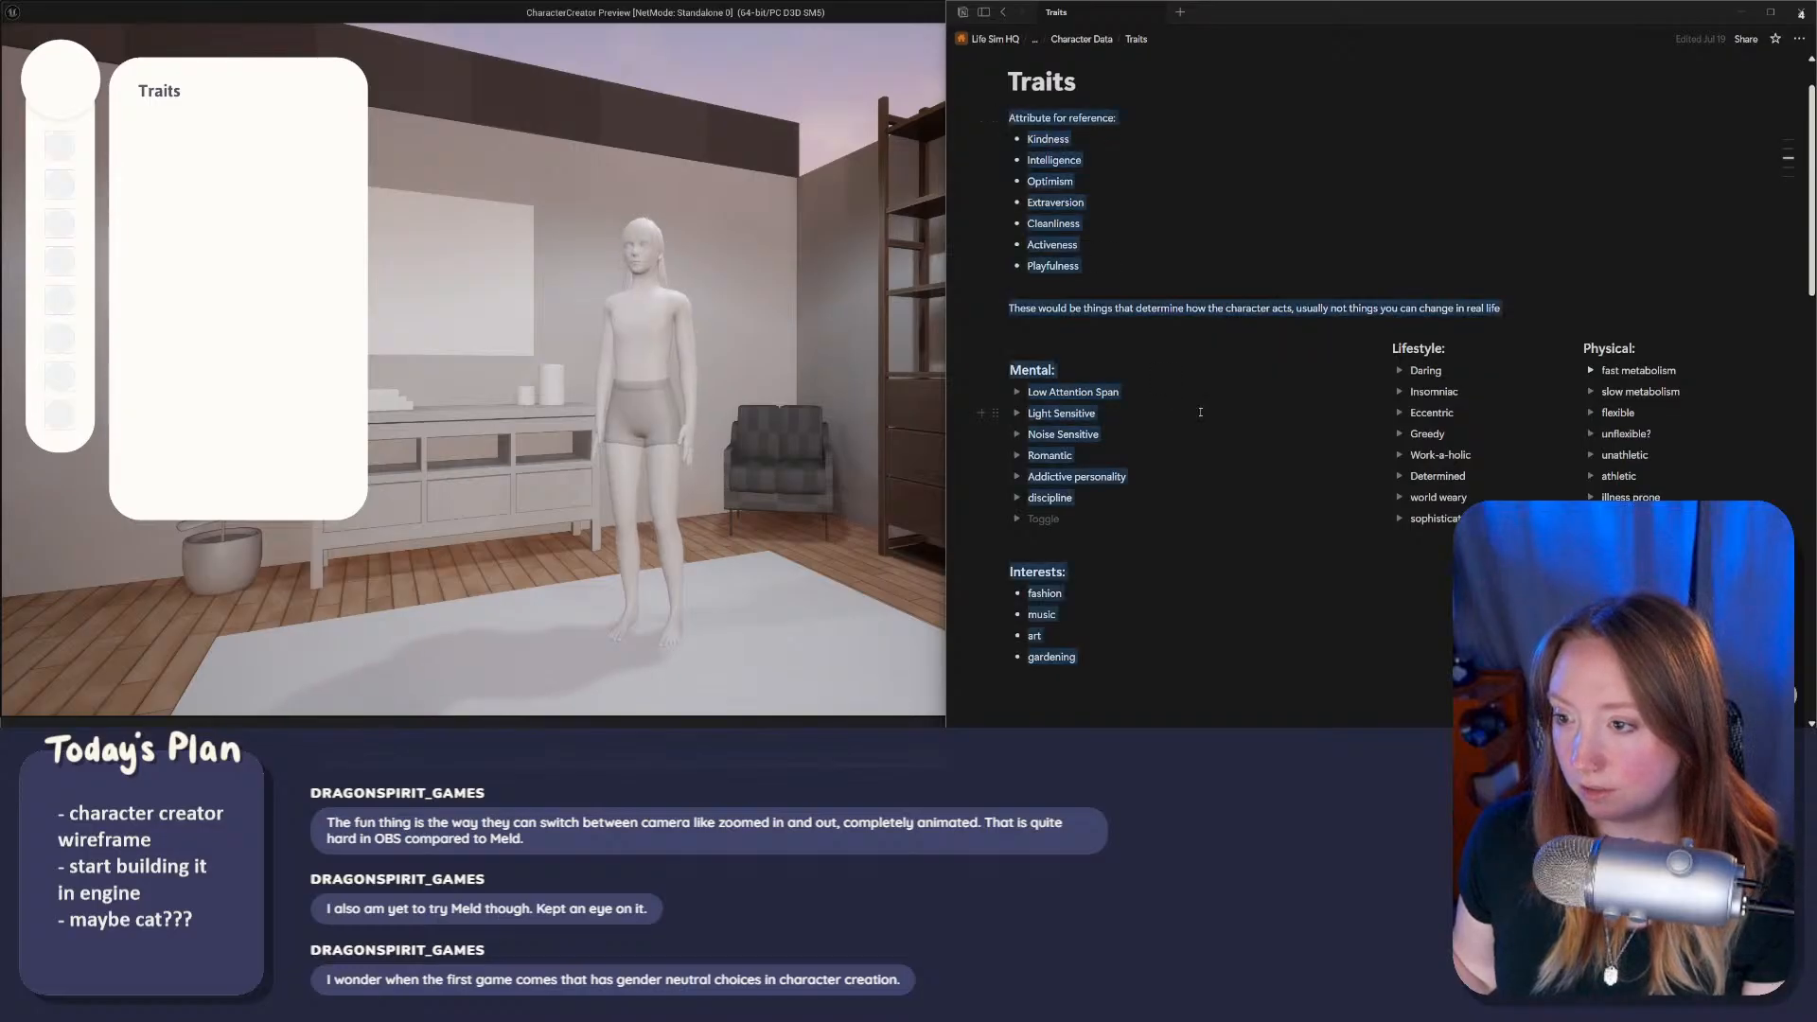
{"action": "scroll", "coordinate": [1205, 444], "scroll_direction": "down", "scroll_amount": 5}
{"action": "left_click", "coordinate": [1207, 459]}
{"action": "scroll", "coordinate": [1204, 422], "scroll_direction": "up", "scroll_amount": 5}
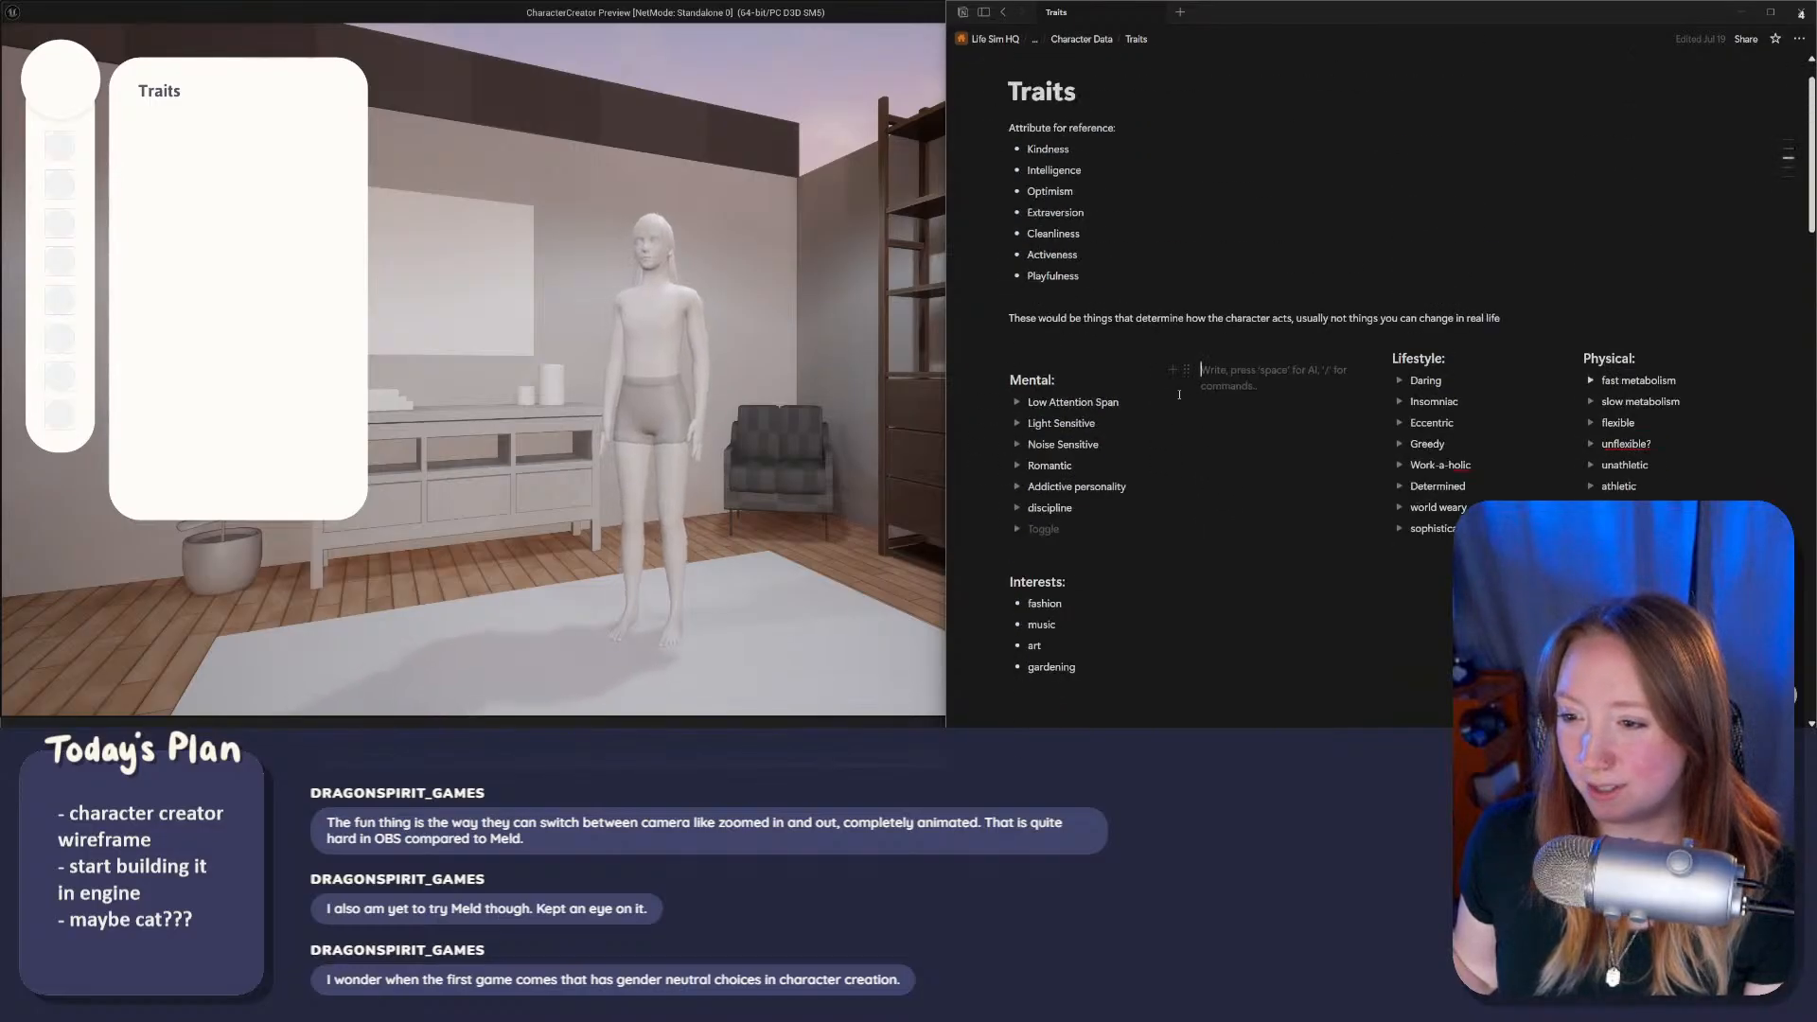
{"action": "scroll", "coordinate": [1211, 405], "scroll_direction": "down", "scroll_amount": 3}
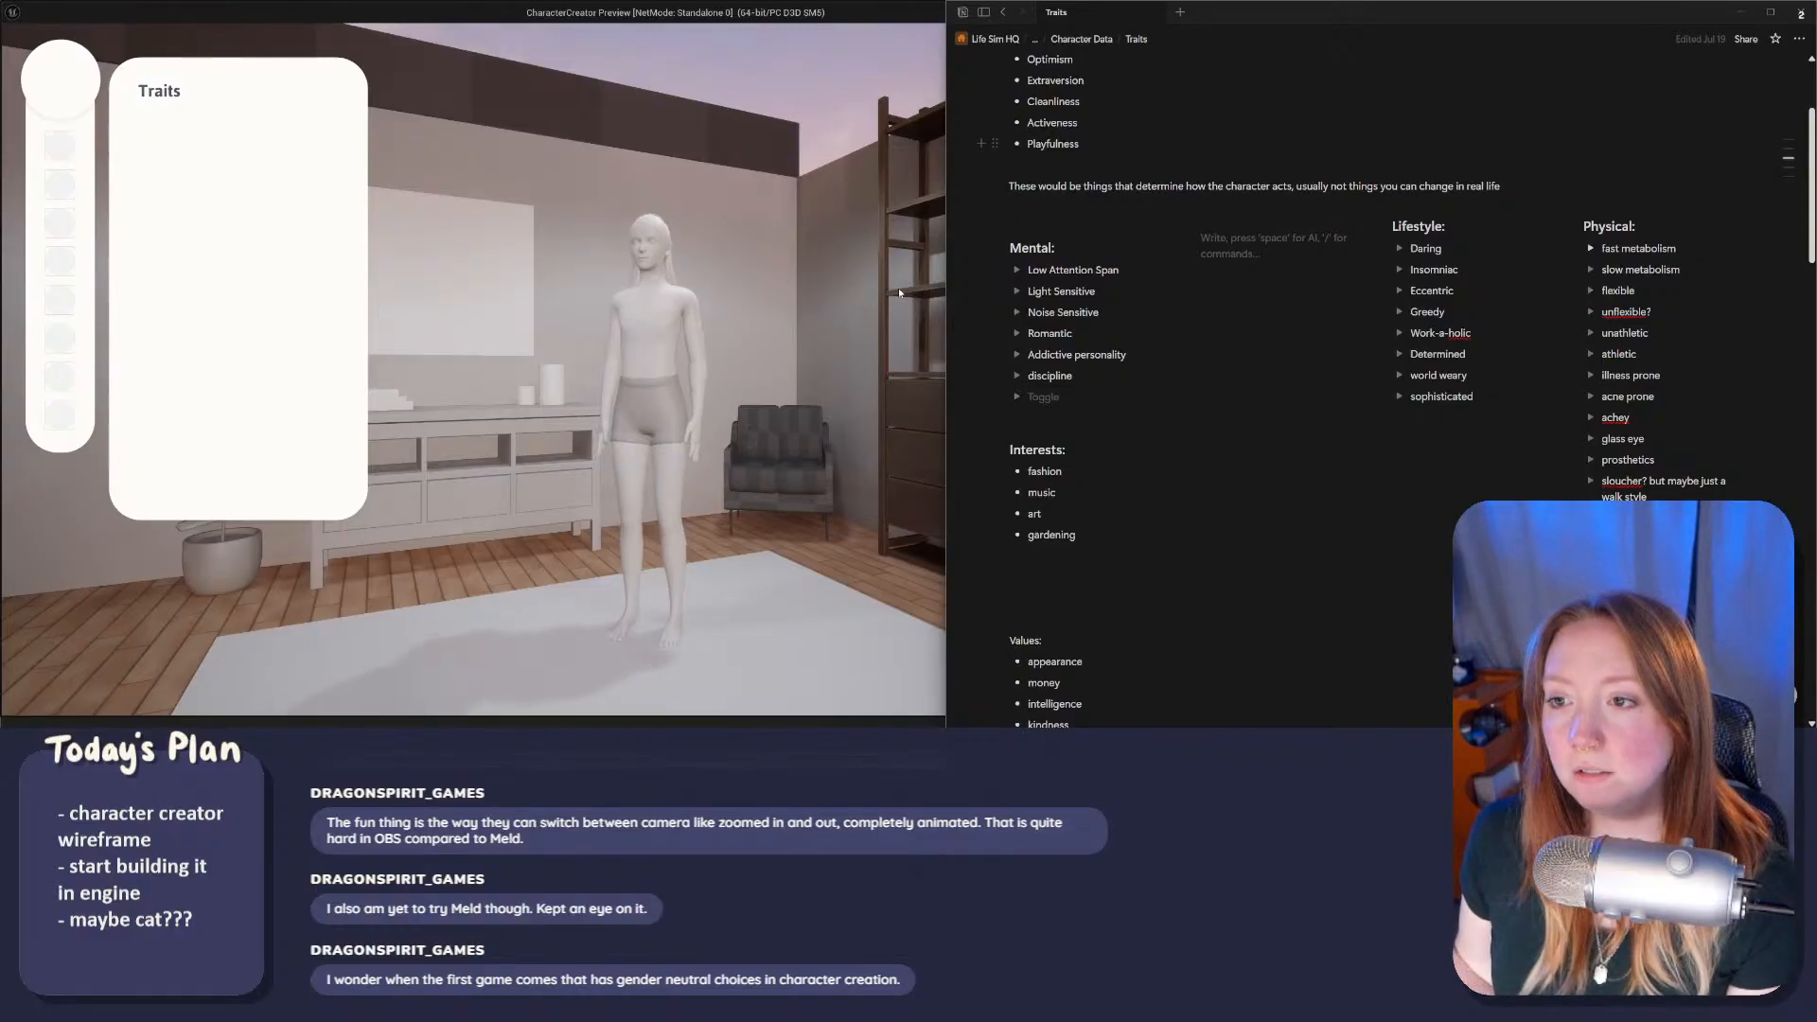
Step: In the CharacterCreator preview, turn the character, open the Details page and test zooming the camera in and out
{"action": "left_click", "coordinate": [932, 275]}
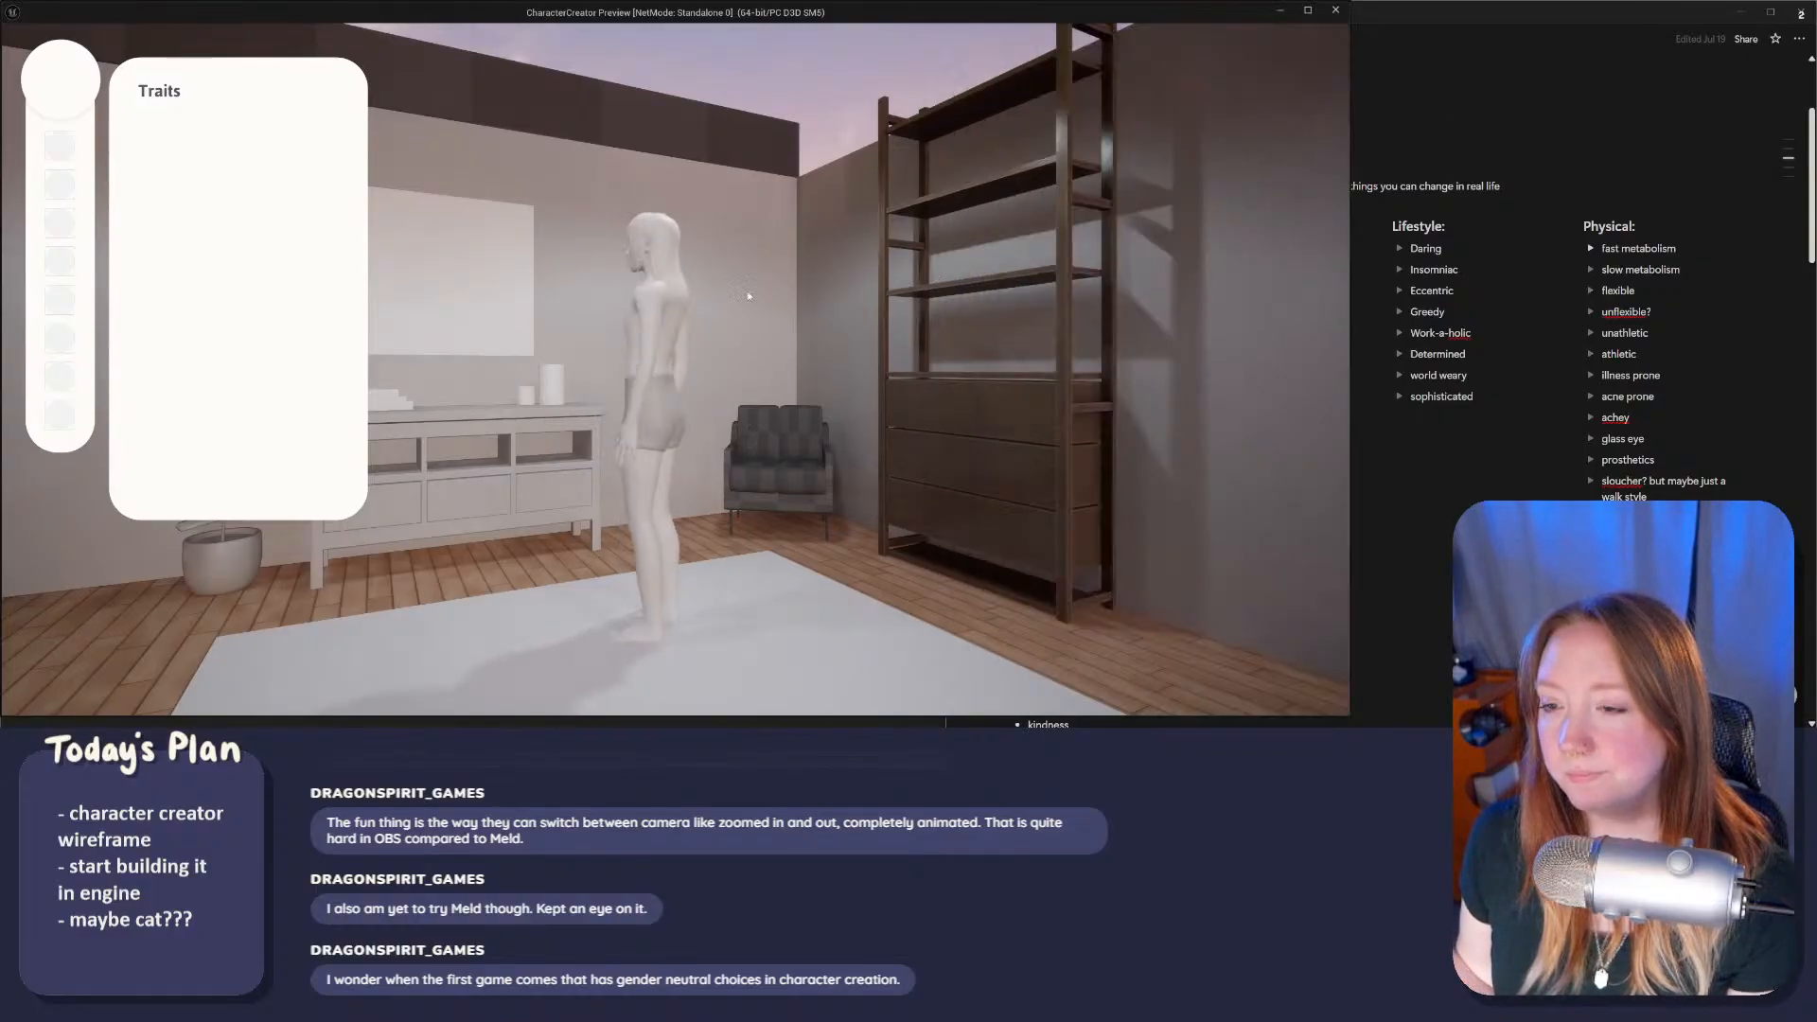
{"action": "left_click", "coordinate": [1464, 488]}
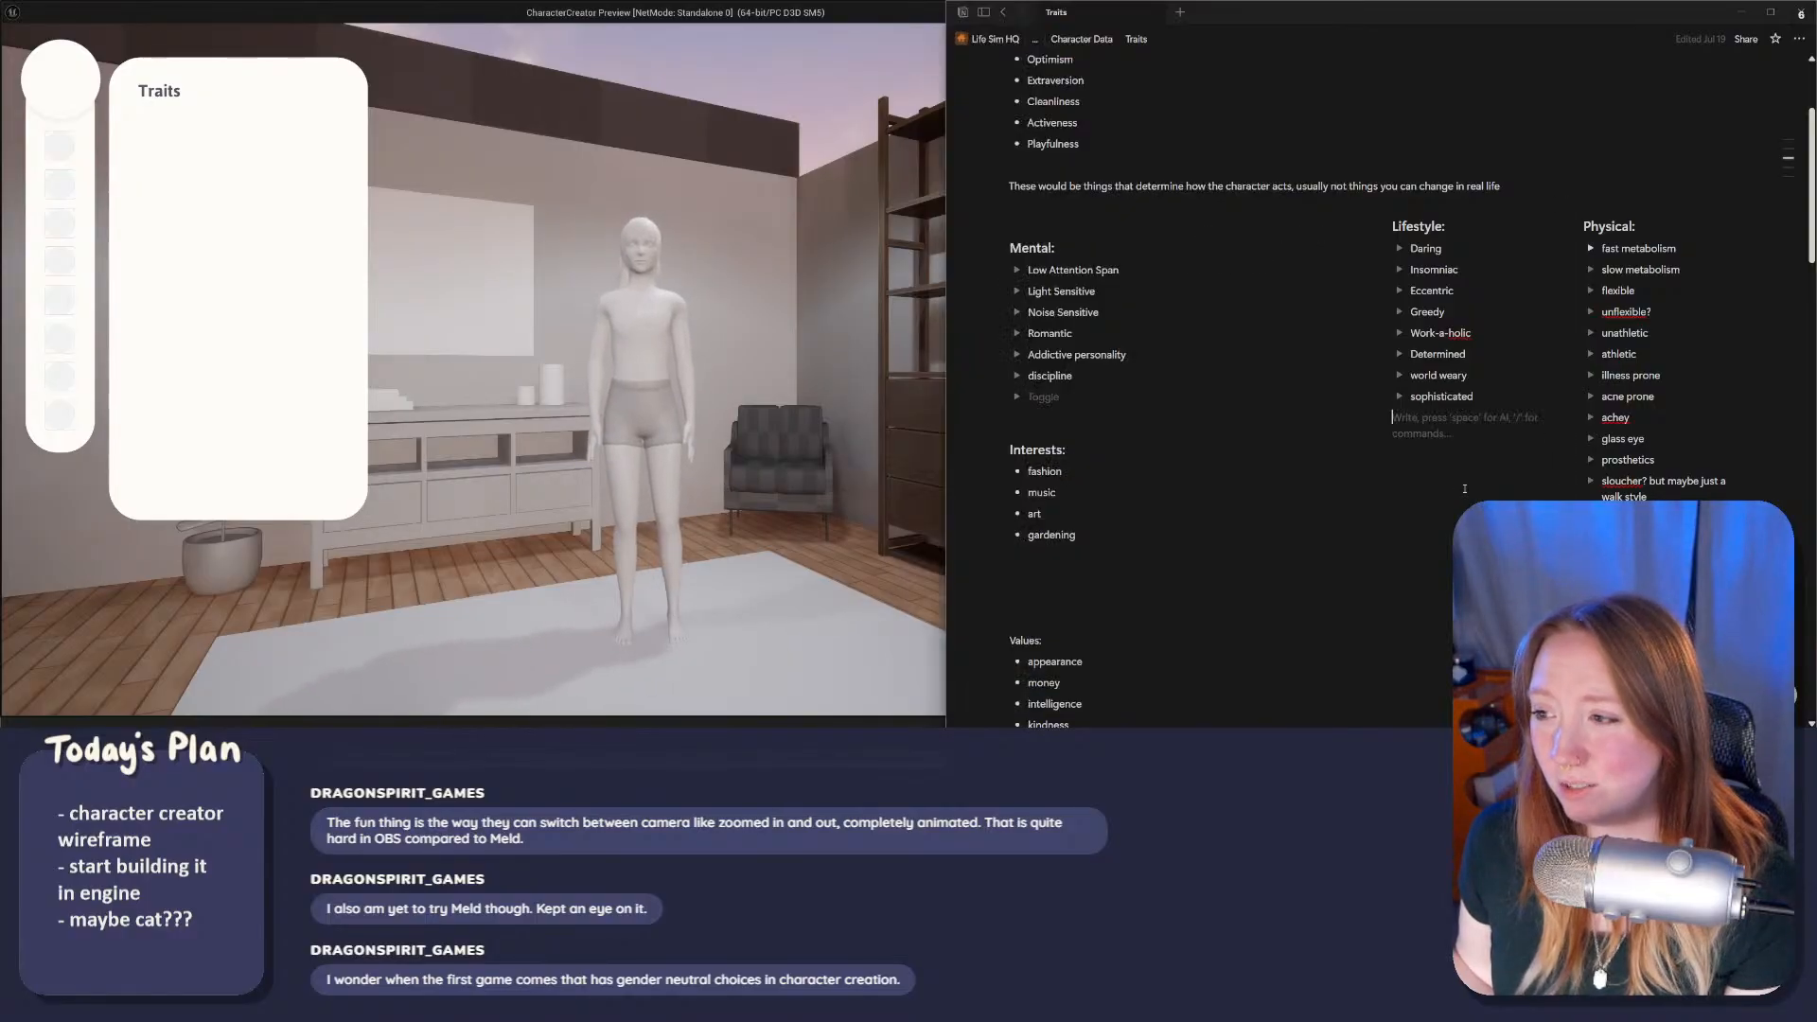
{"action": "left_click", "coordinate": [189, 151]}
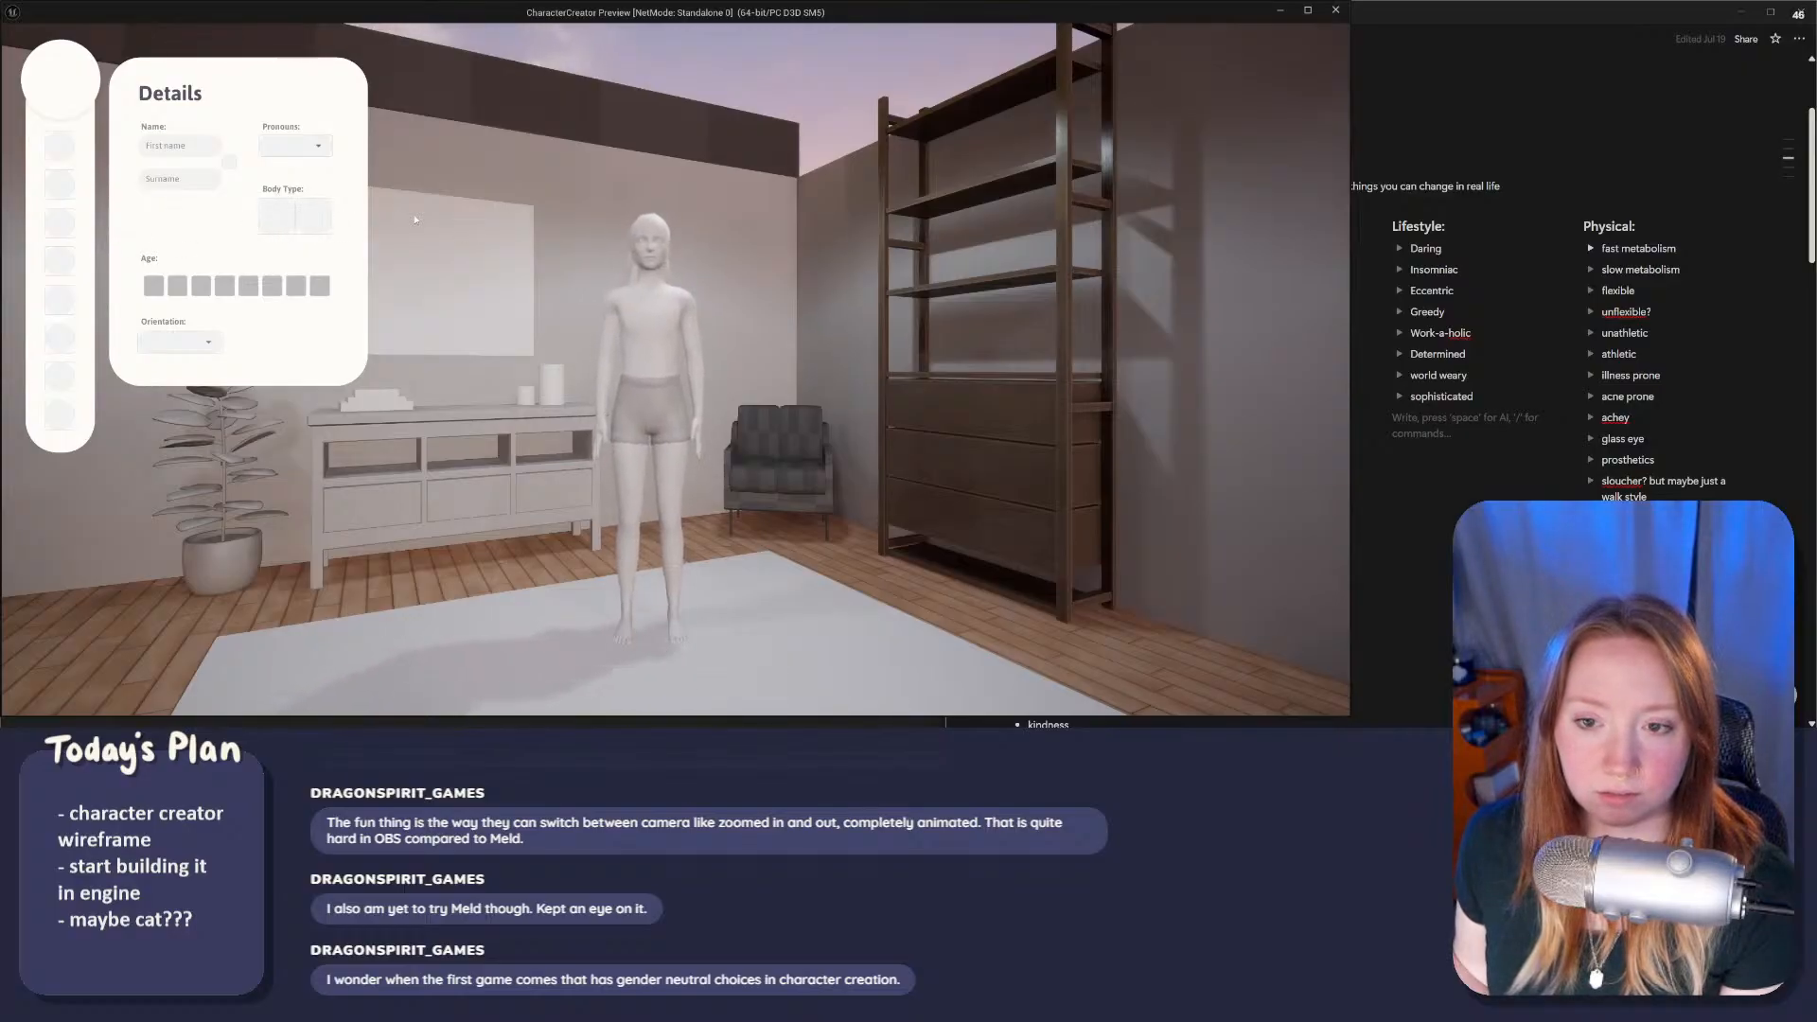
{"action": "left_click", "coordinate": [712, 420]}
{"action": "scroll", "coordinate": [682, 506], "scroll_direction": "down", "scroll_amount": 2}
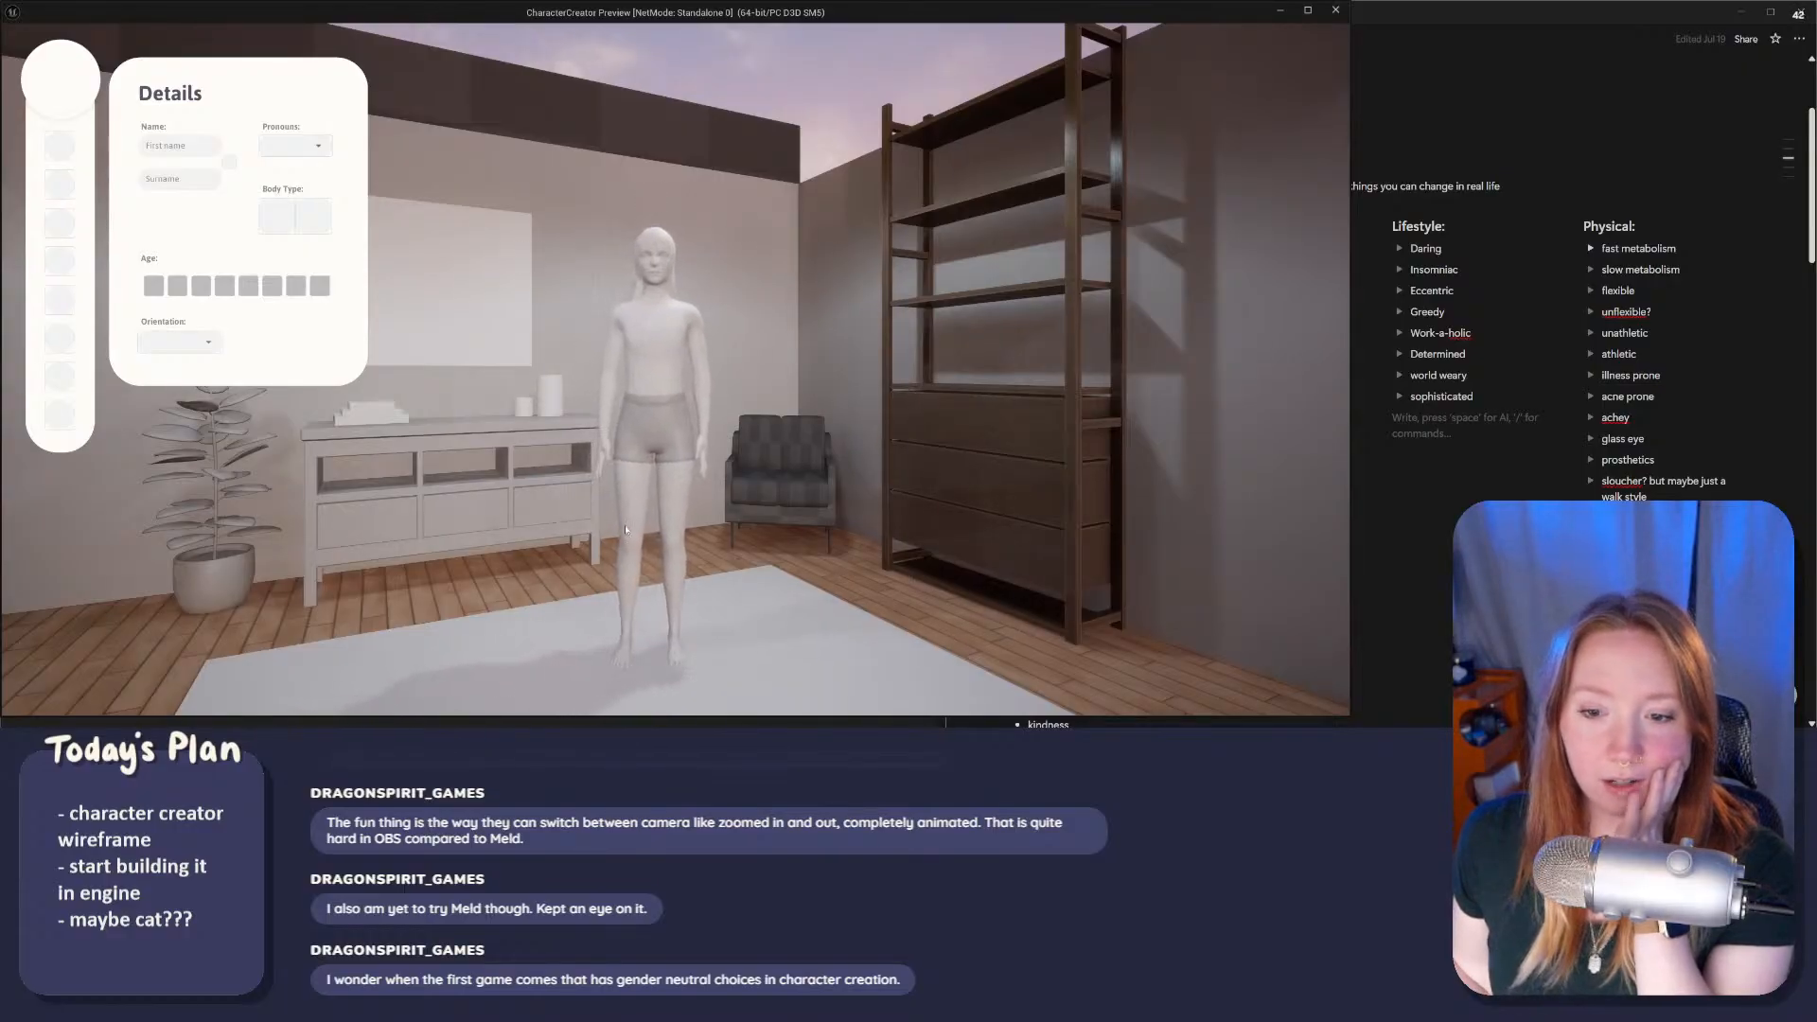
{"action": "scroll", "coordinate": [581, 617], "scroll_direction": "up", "scroll_amount": 3}
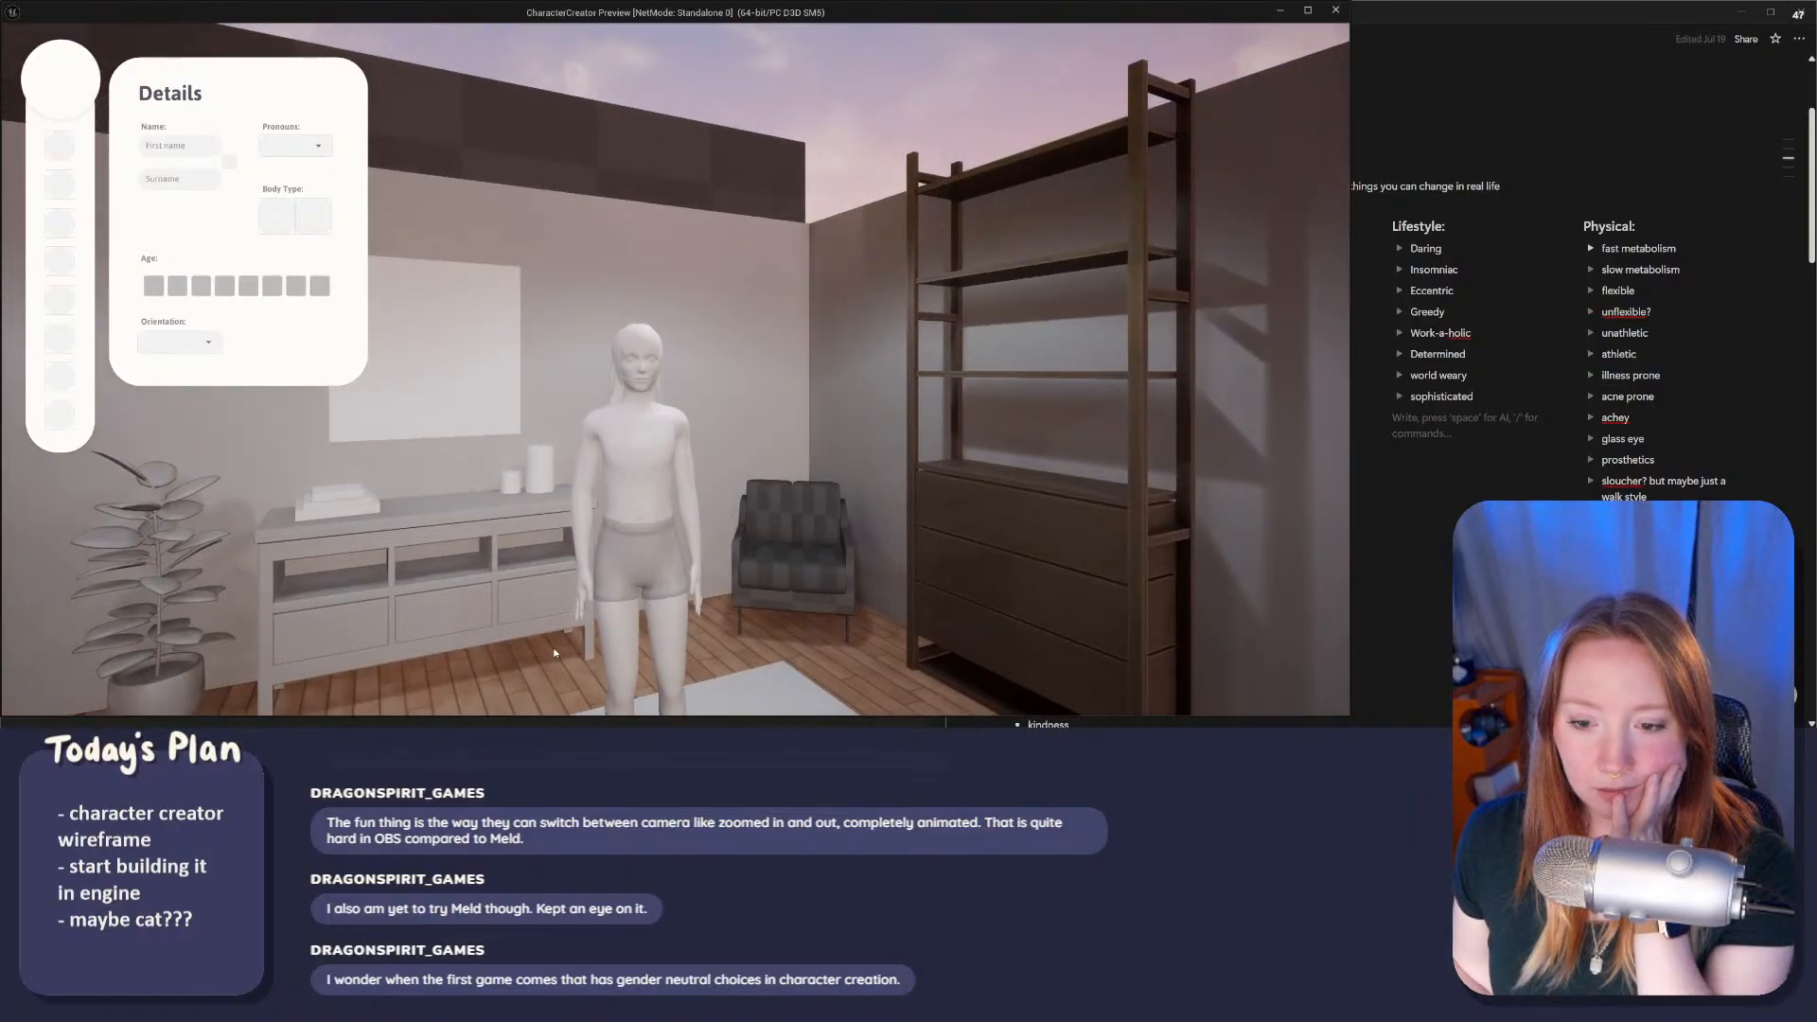
{"action": "scroll", "coordinate": [753, 427], "scroll_direction": "down", "scroll_amount": 3}
{"action": "scroll", "coordinate": [584, 517], "scroll_direction": "down", "scroll_amount": 2}
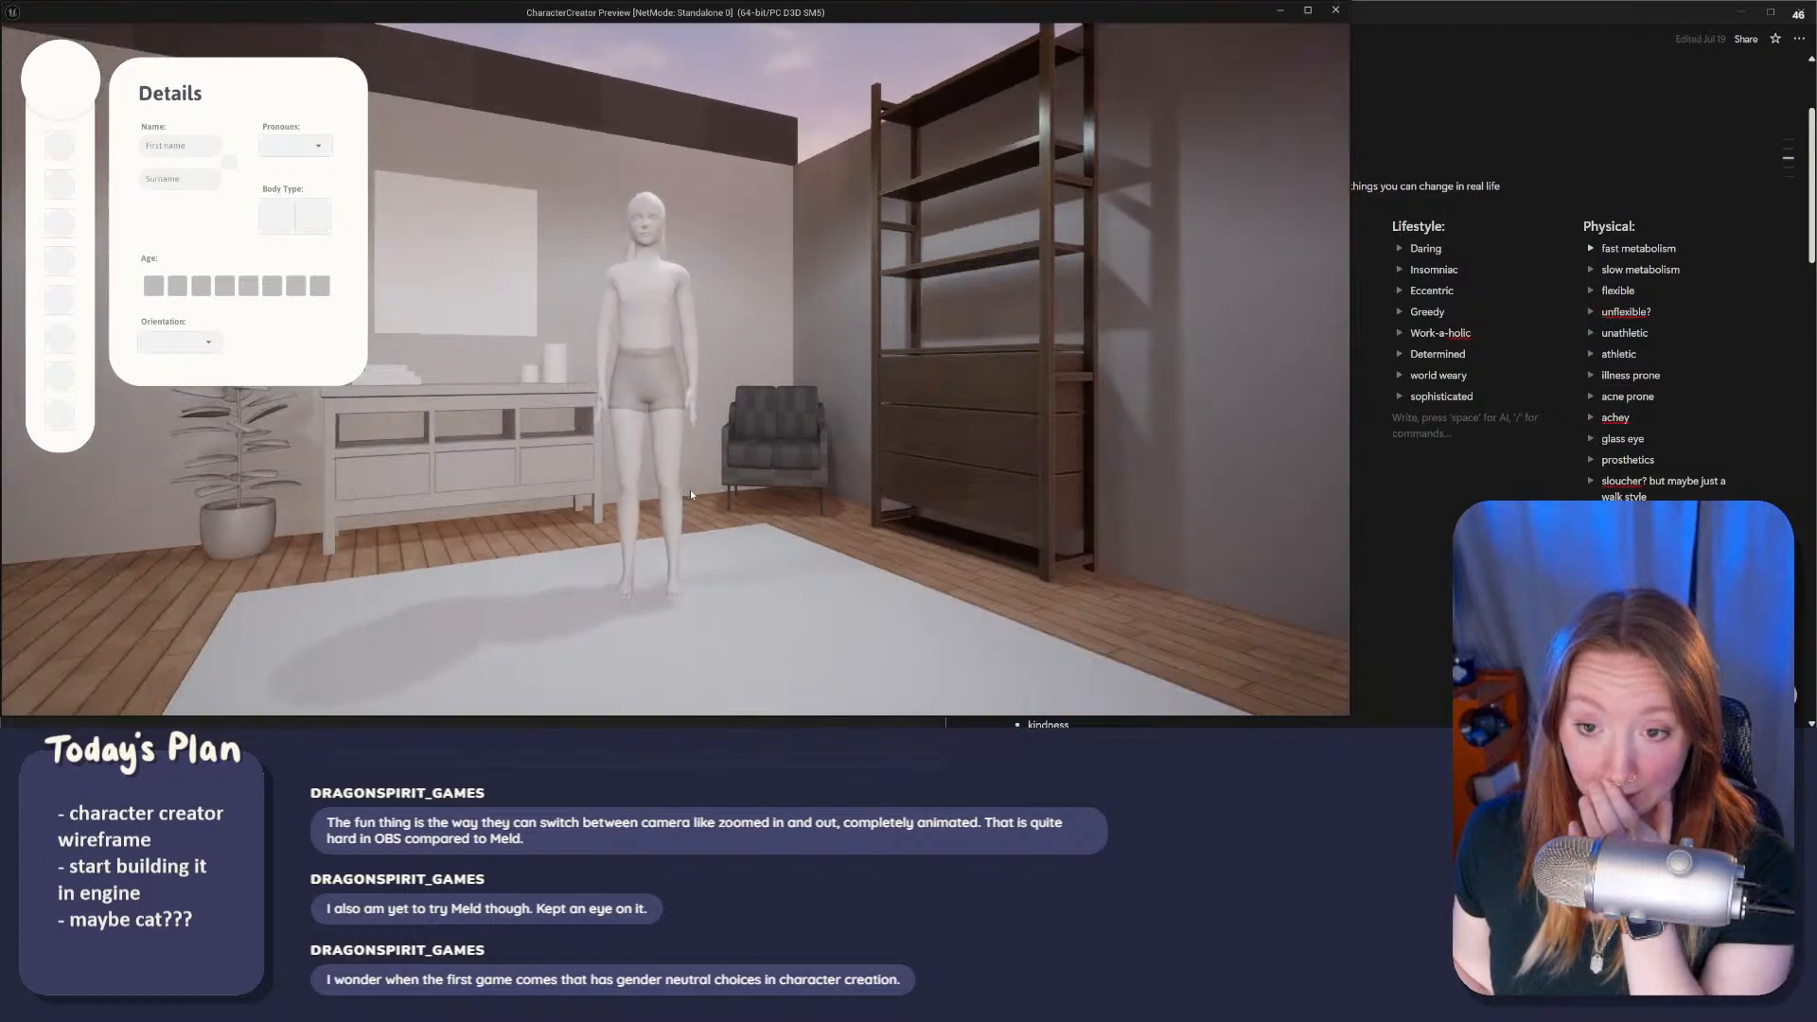
{"action": "scroll", "coordinate": [681, 508], "scroll_direction": "up", "scroll_amount": 2}
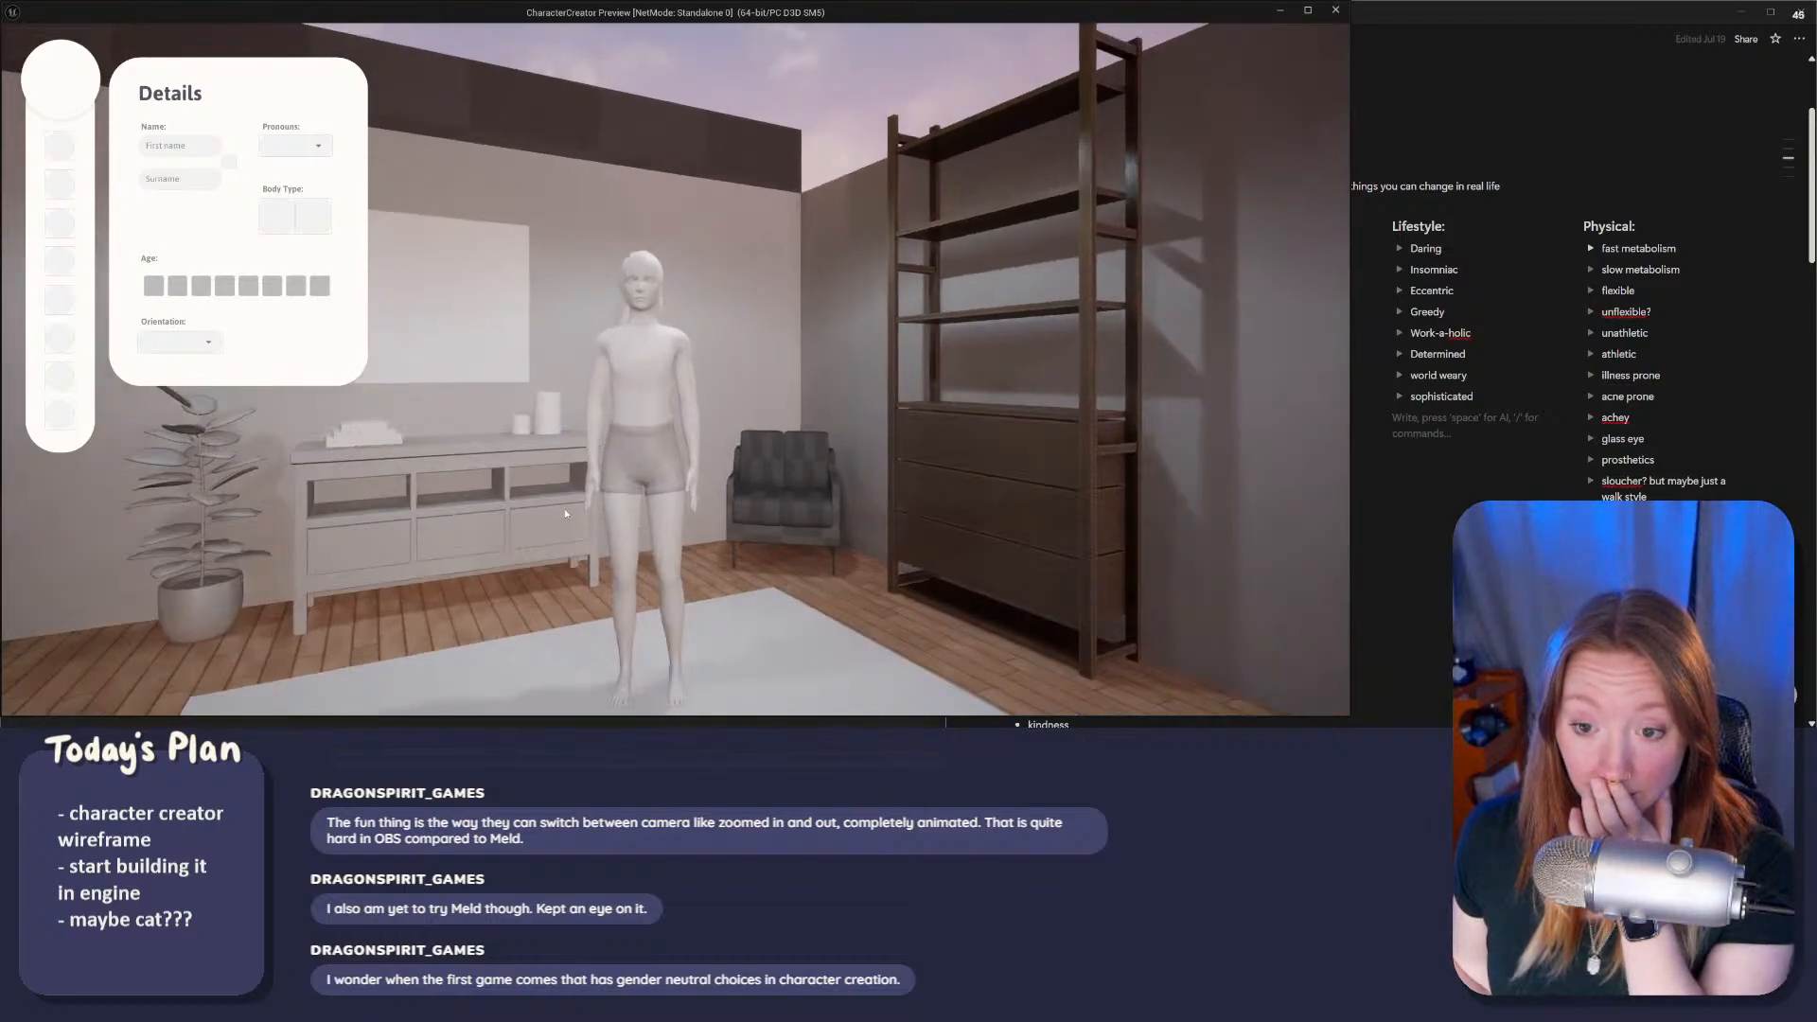
{"action": "left_click_drag", "start_coordinate": [620, 549], "coordinate": [620, 591]}
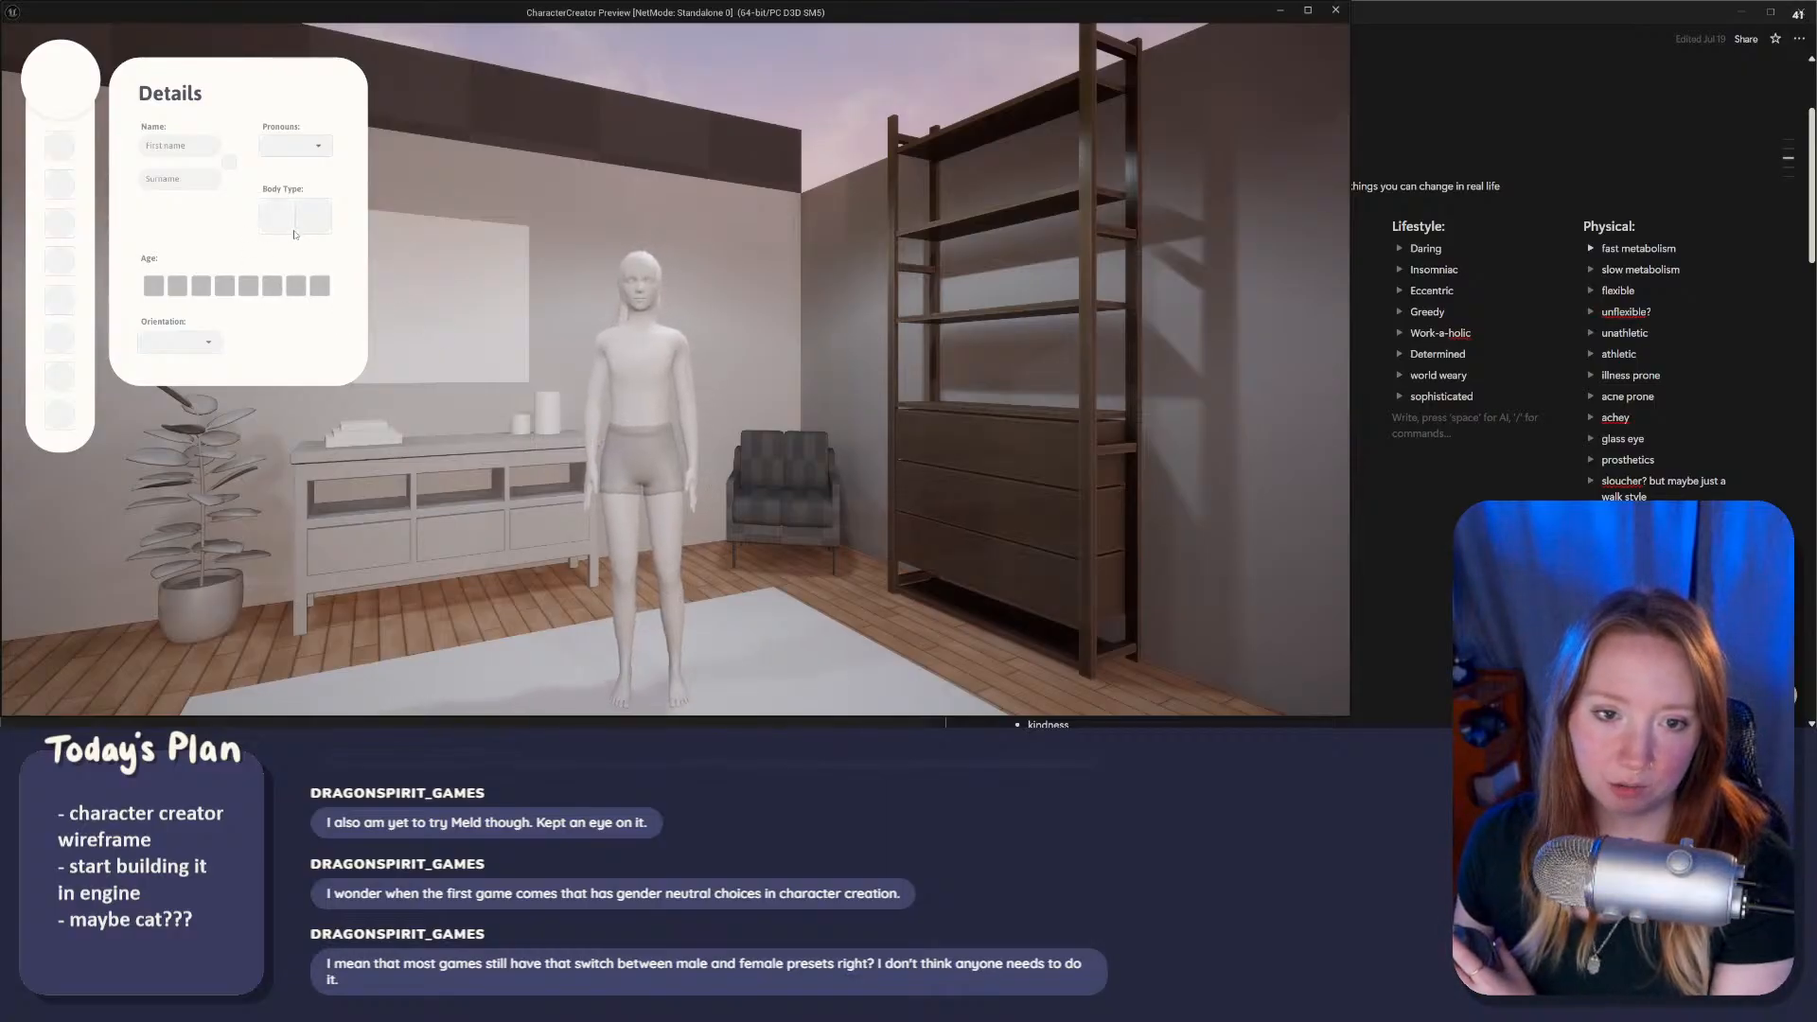
Step: Step through the preview's remaining sections from Kin Personality through Lifestyle to Household, and close the preview
{"action": "left_click", "coordinate": [60, 184]}
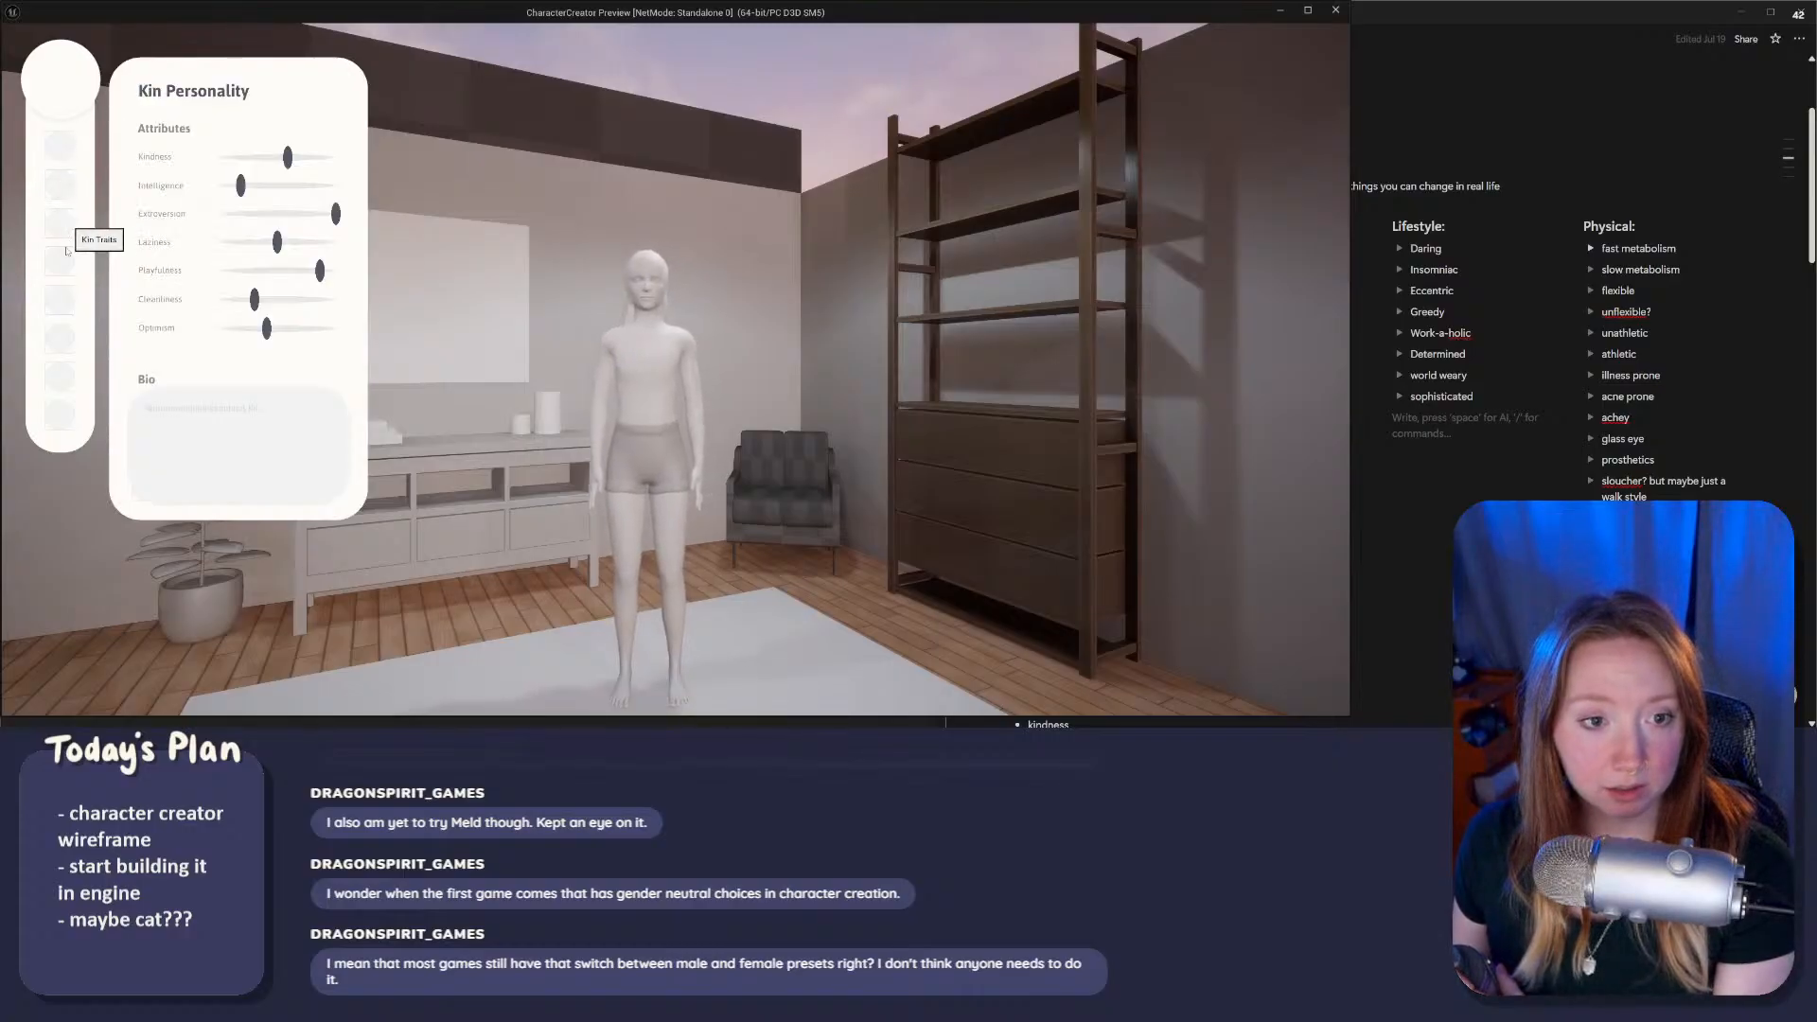
{"action": "left_click", "coordinate": [64, 270]}
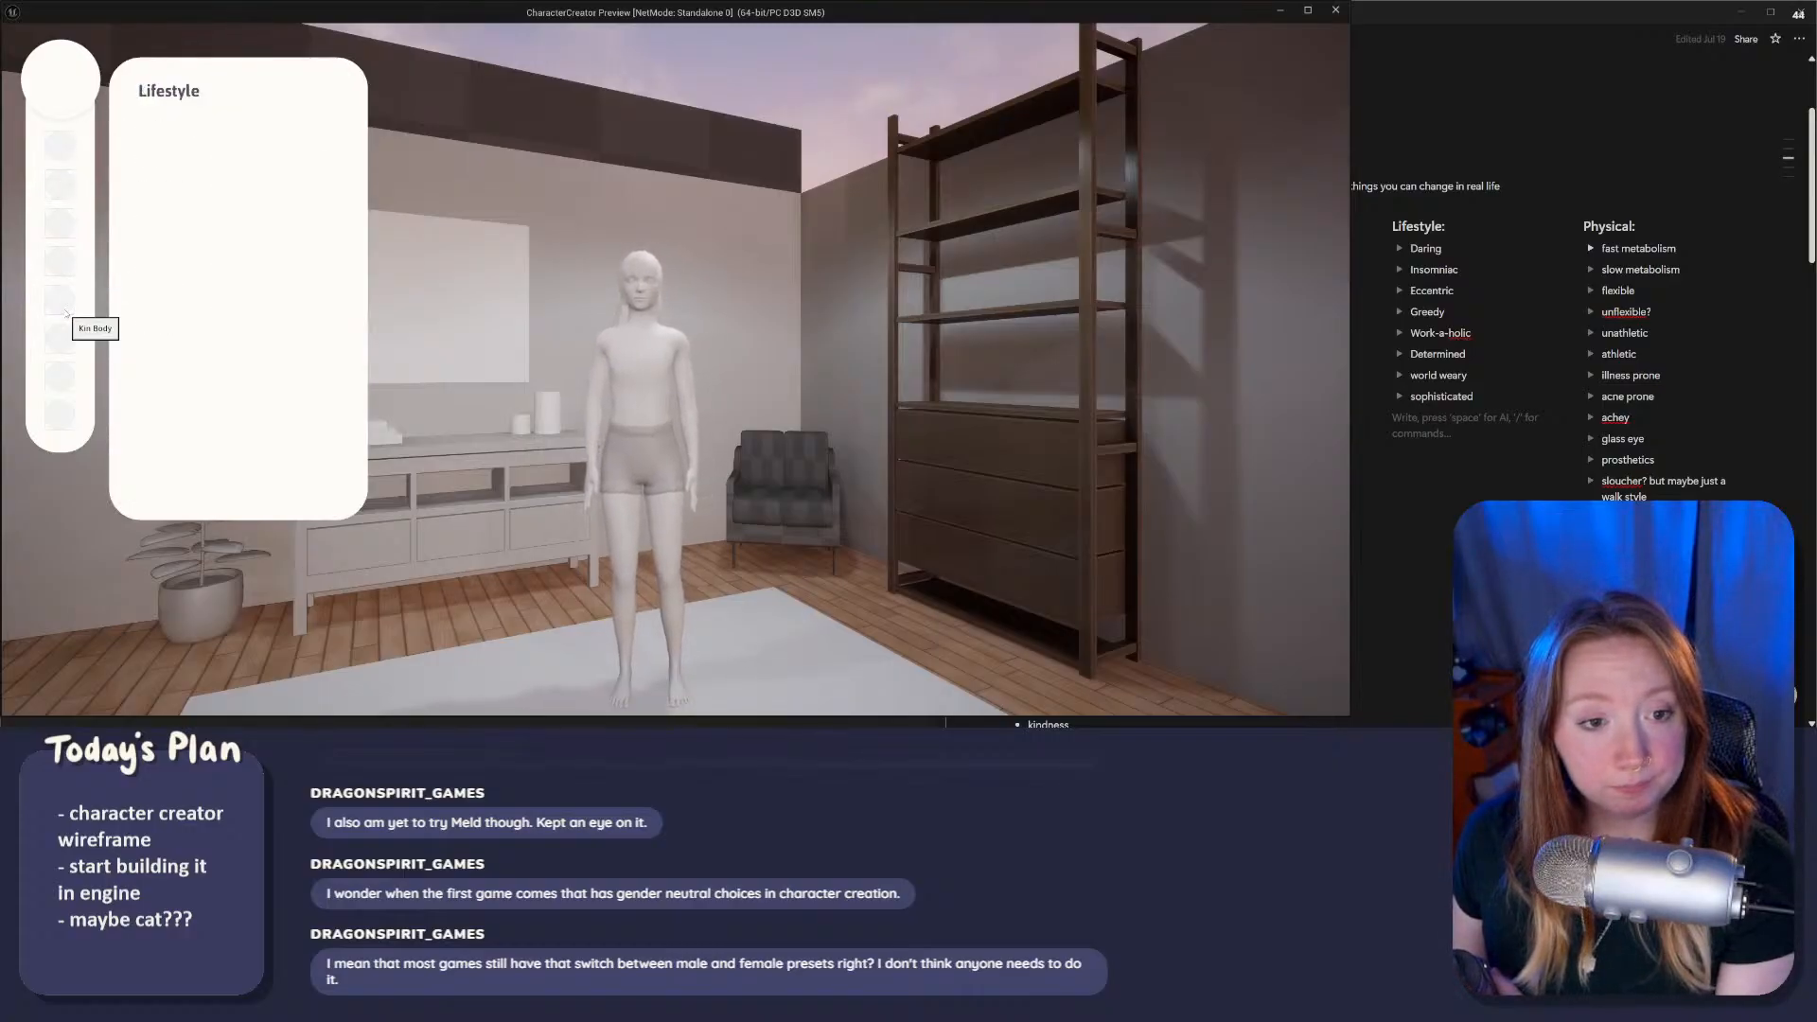
{"action": "left_click", "coordinate": [63, 303]}
{"action": "left_click", "coordinate": [63, 339]}
{"action": "left_click", "coordinate": [64, 377]}
{"action": "left_click", "coordinate": [64, 412]}
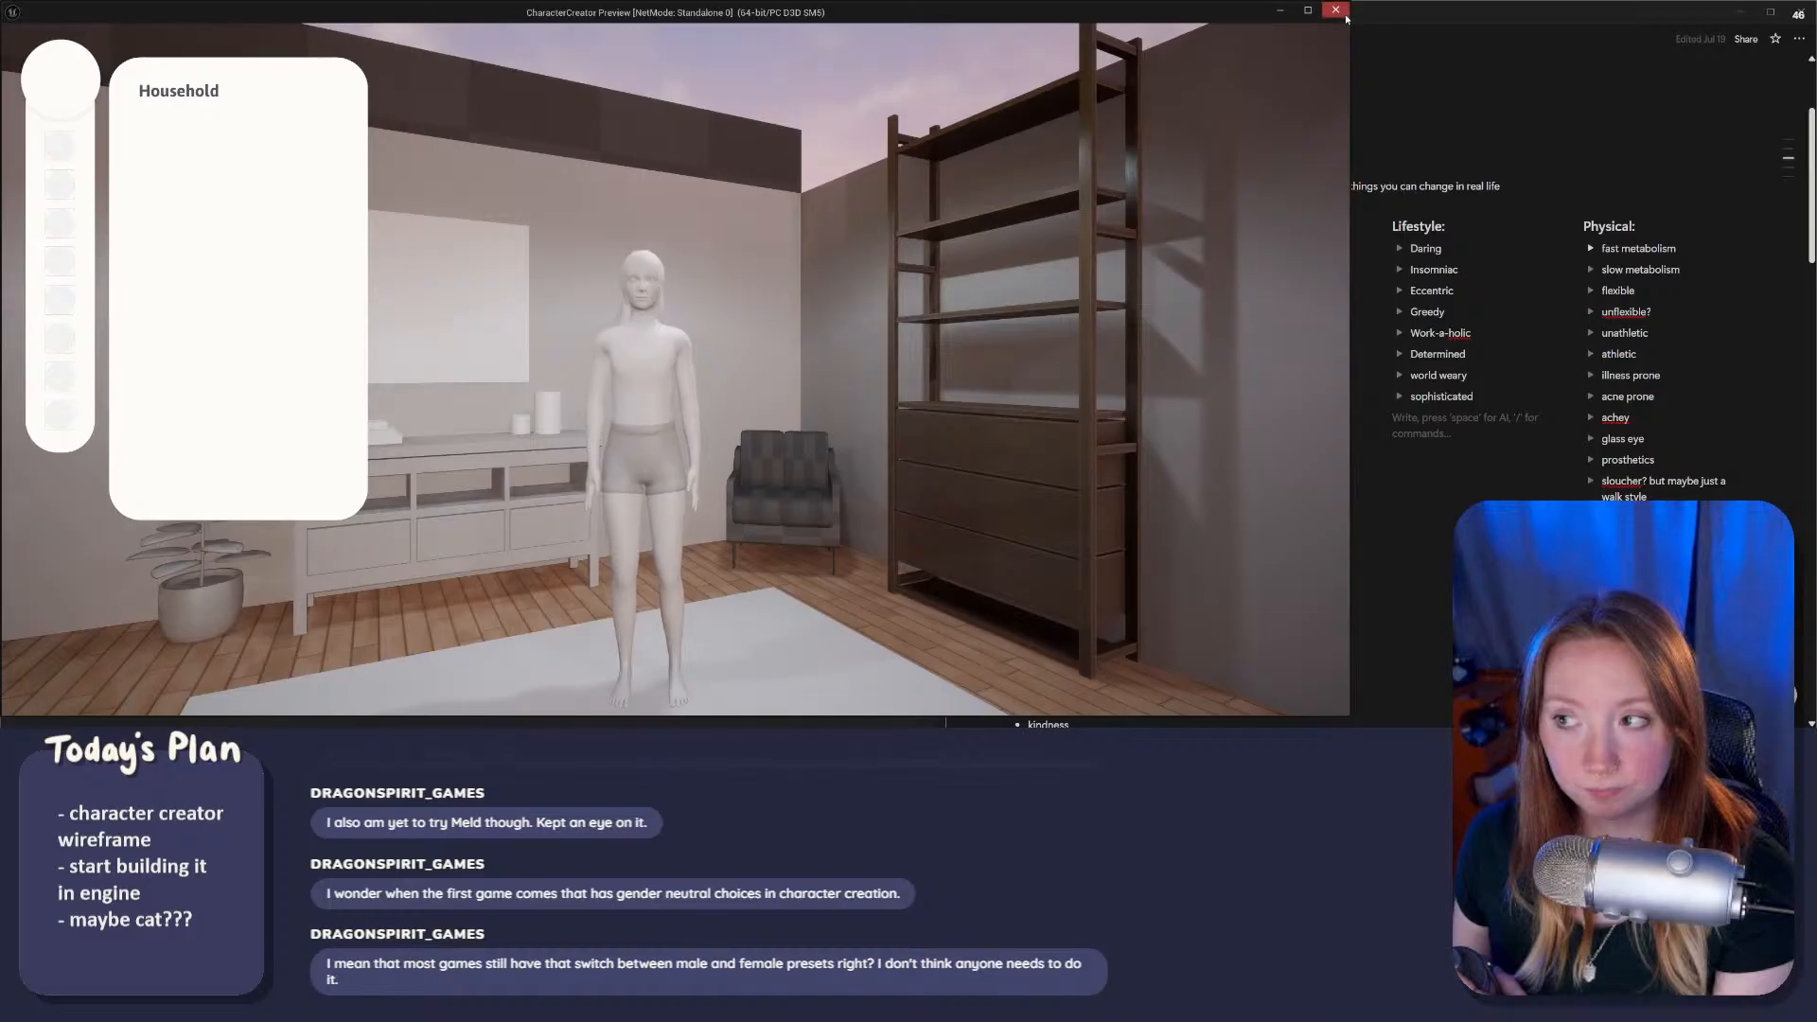
{"action": "key", "text": "Escape"}
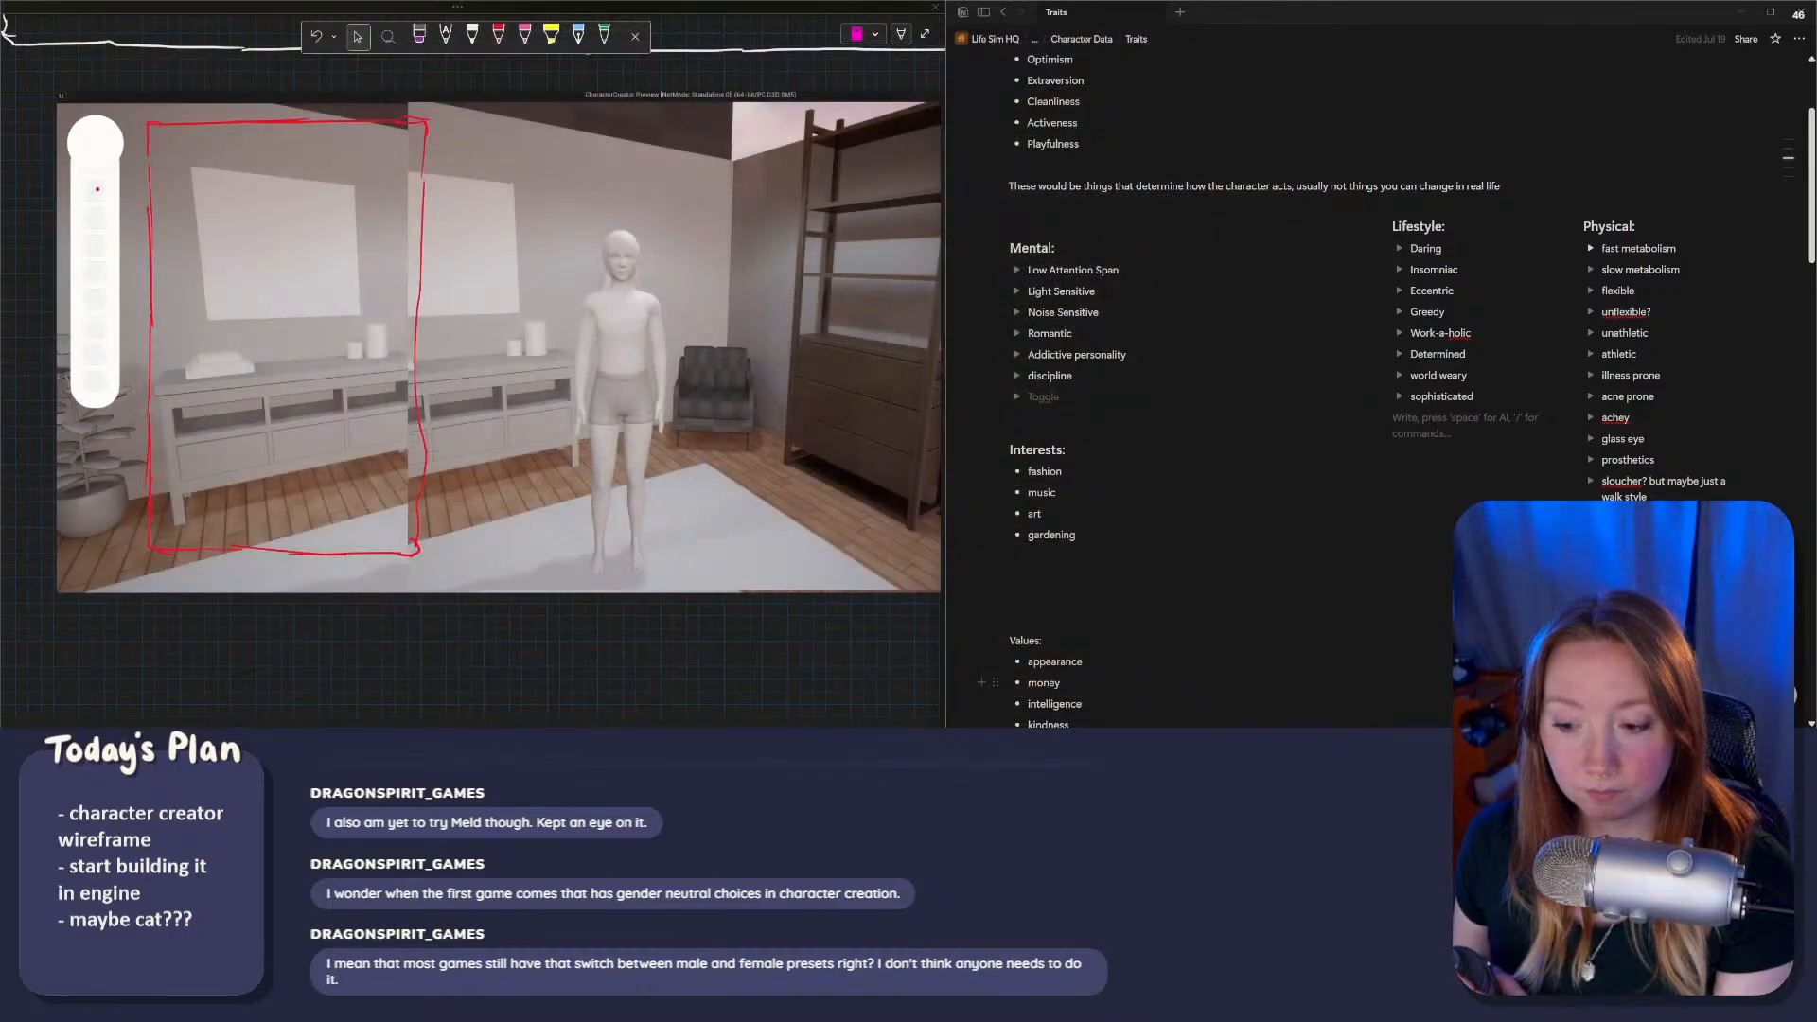
Step: Switch to the CharacterCreator project in Unreal Editor and enlarge the level viewport by shrinking the Content Browser
{"action": "key", "text": "alt+Tab"}
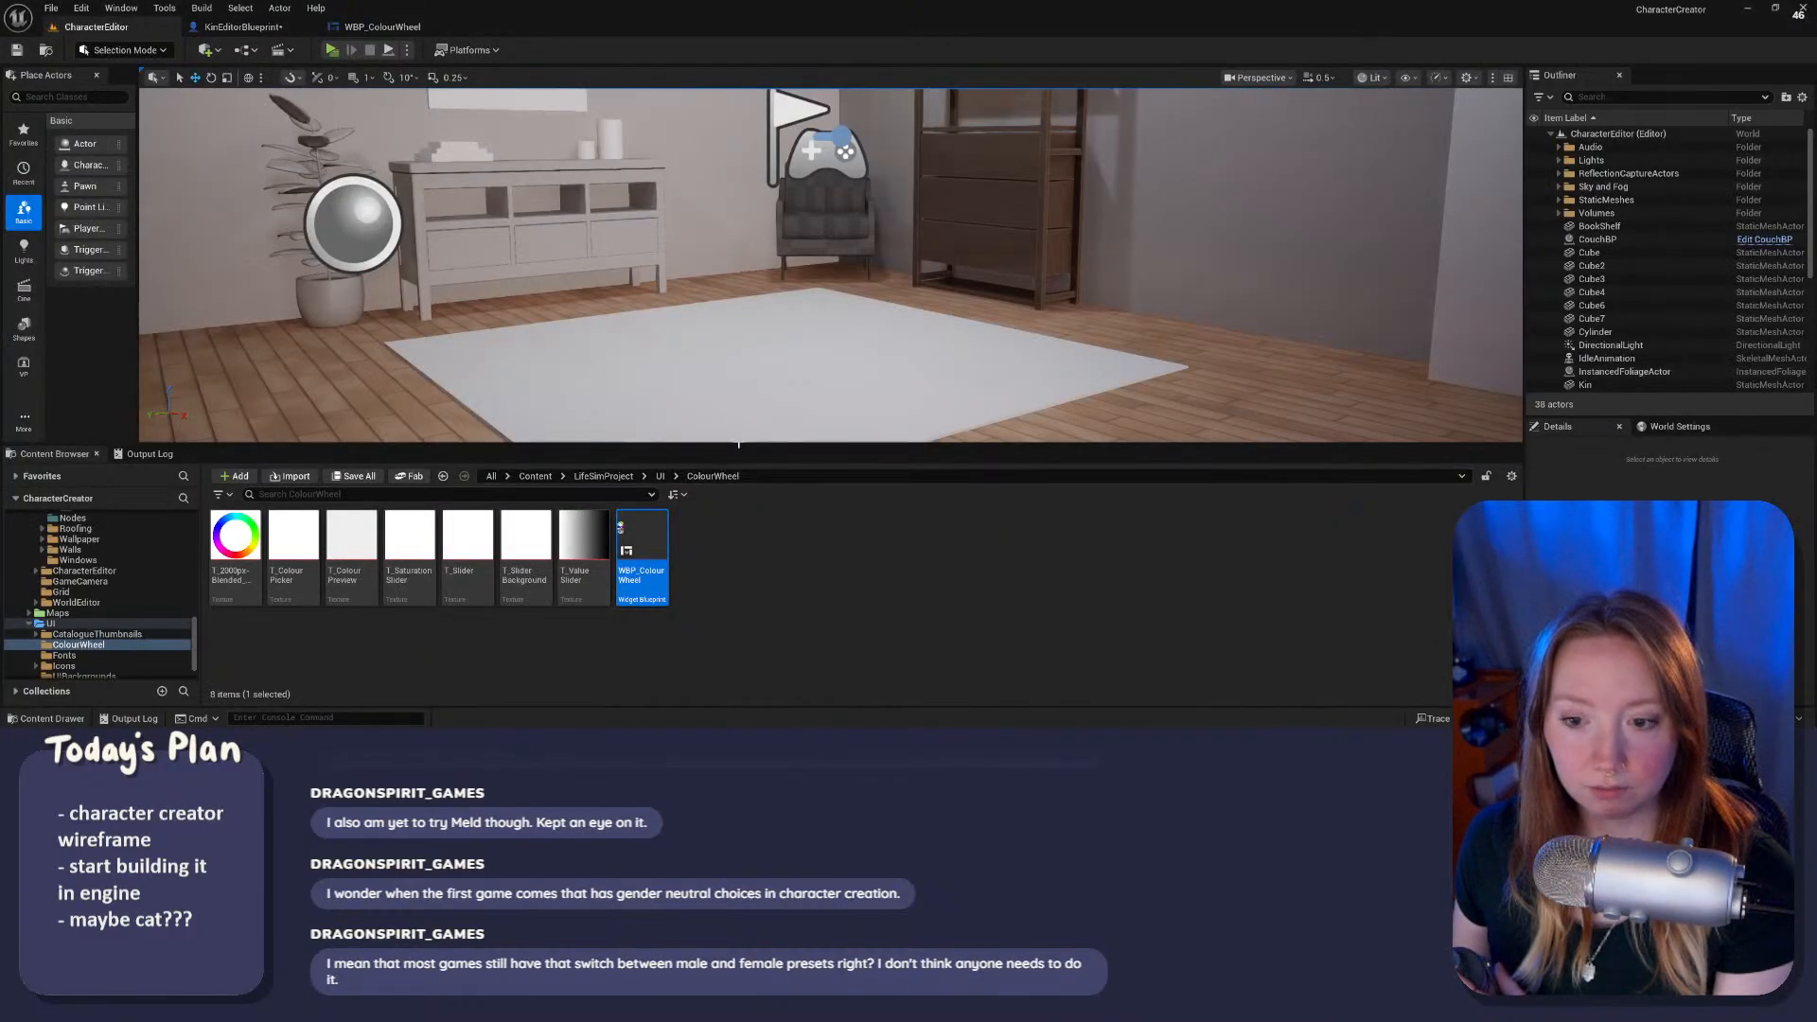
{"action": "left_click_drag", "start_coordinate": [739, 445], "coordinate": [735, 656]}
{"action": "mouse_move", "coordinate": [756, 492]}
{"action": "right_mouse_down"}
{"action": "mouse_move", "coordinate": [765, 387]}
{"action": "mouse_move", "coordinate": [754, 539]}
{"action": "mouse_move", "coordinate": [716, 449]}
{"action": "mouse_move", "coordinate": [753, 462]}
{"action": "right_mouse_up"}
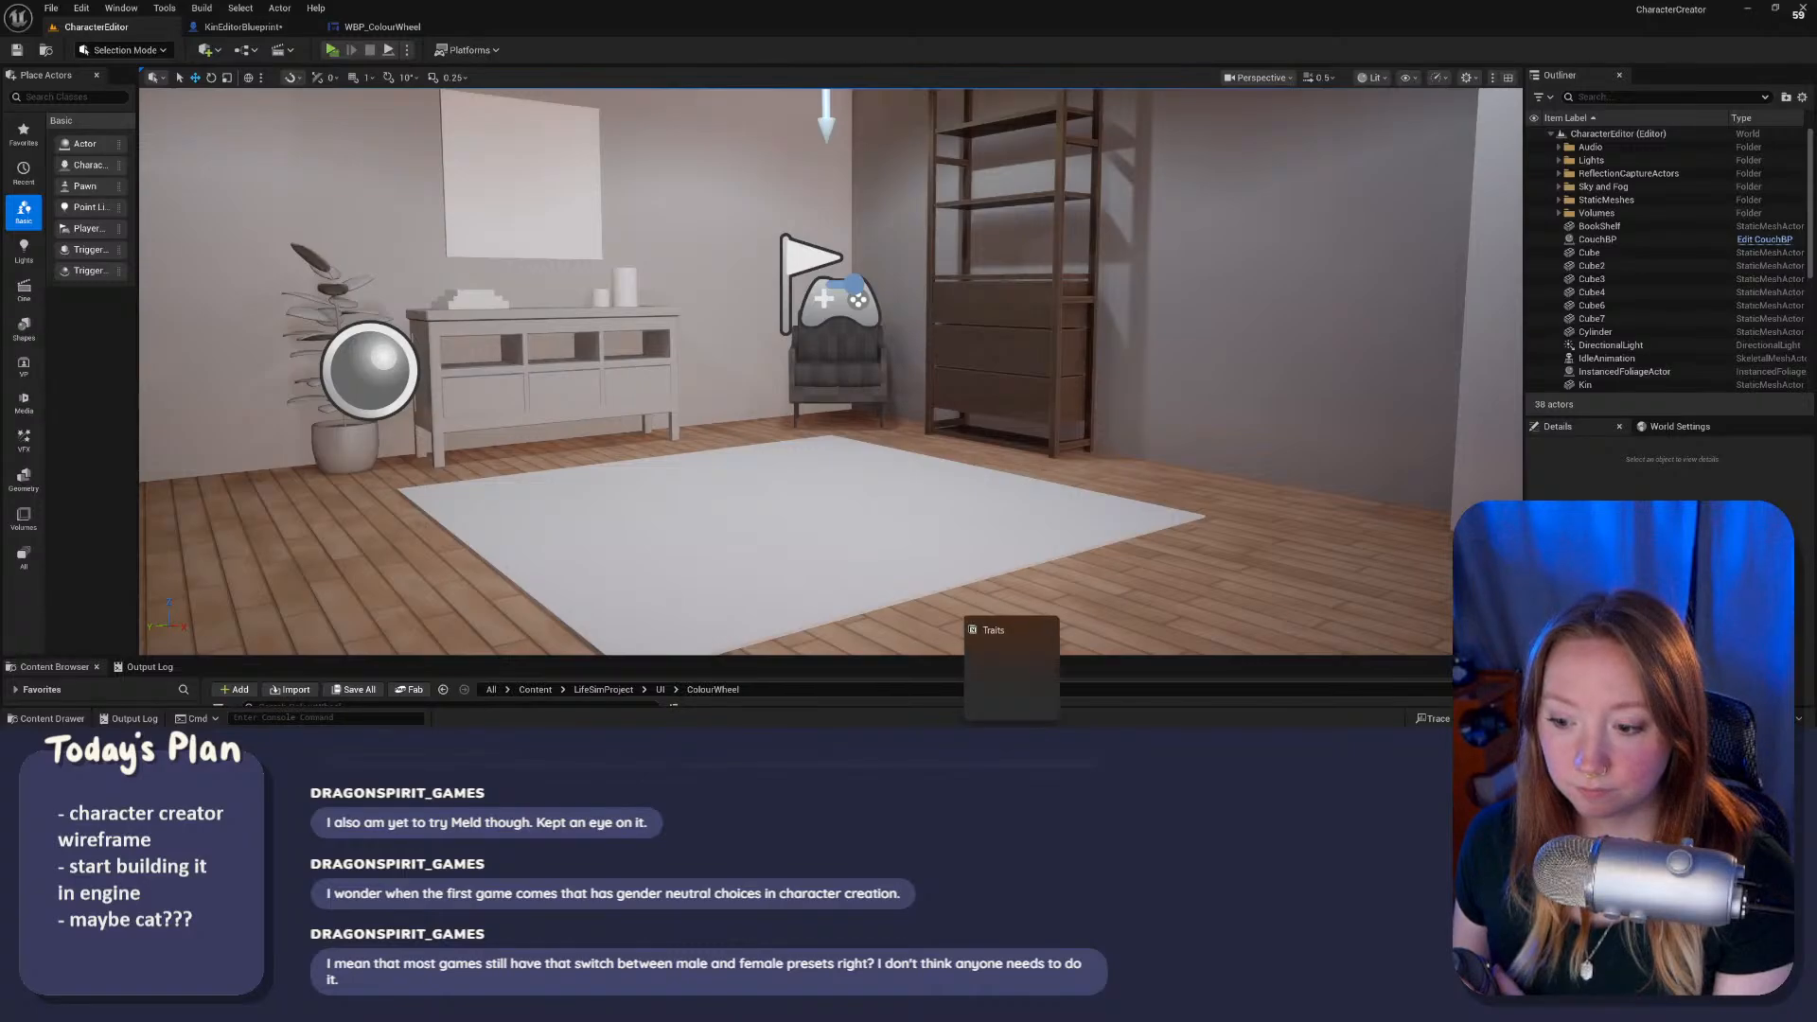
Step: Switch to the CharacterCreatorUIMockup document in Affinity Designer and examine the wireframe, closing in on the icon circles and left panel
{"action": "left_click", "coordinate": [1039, 744]}
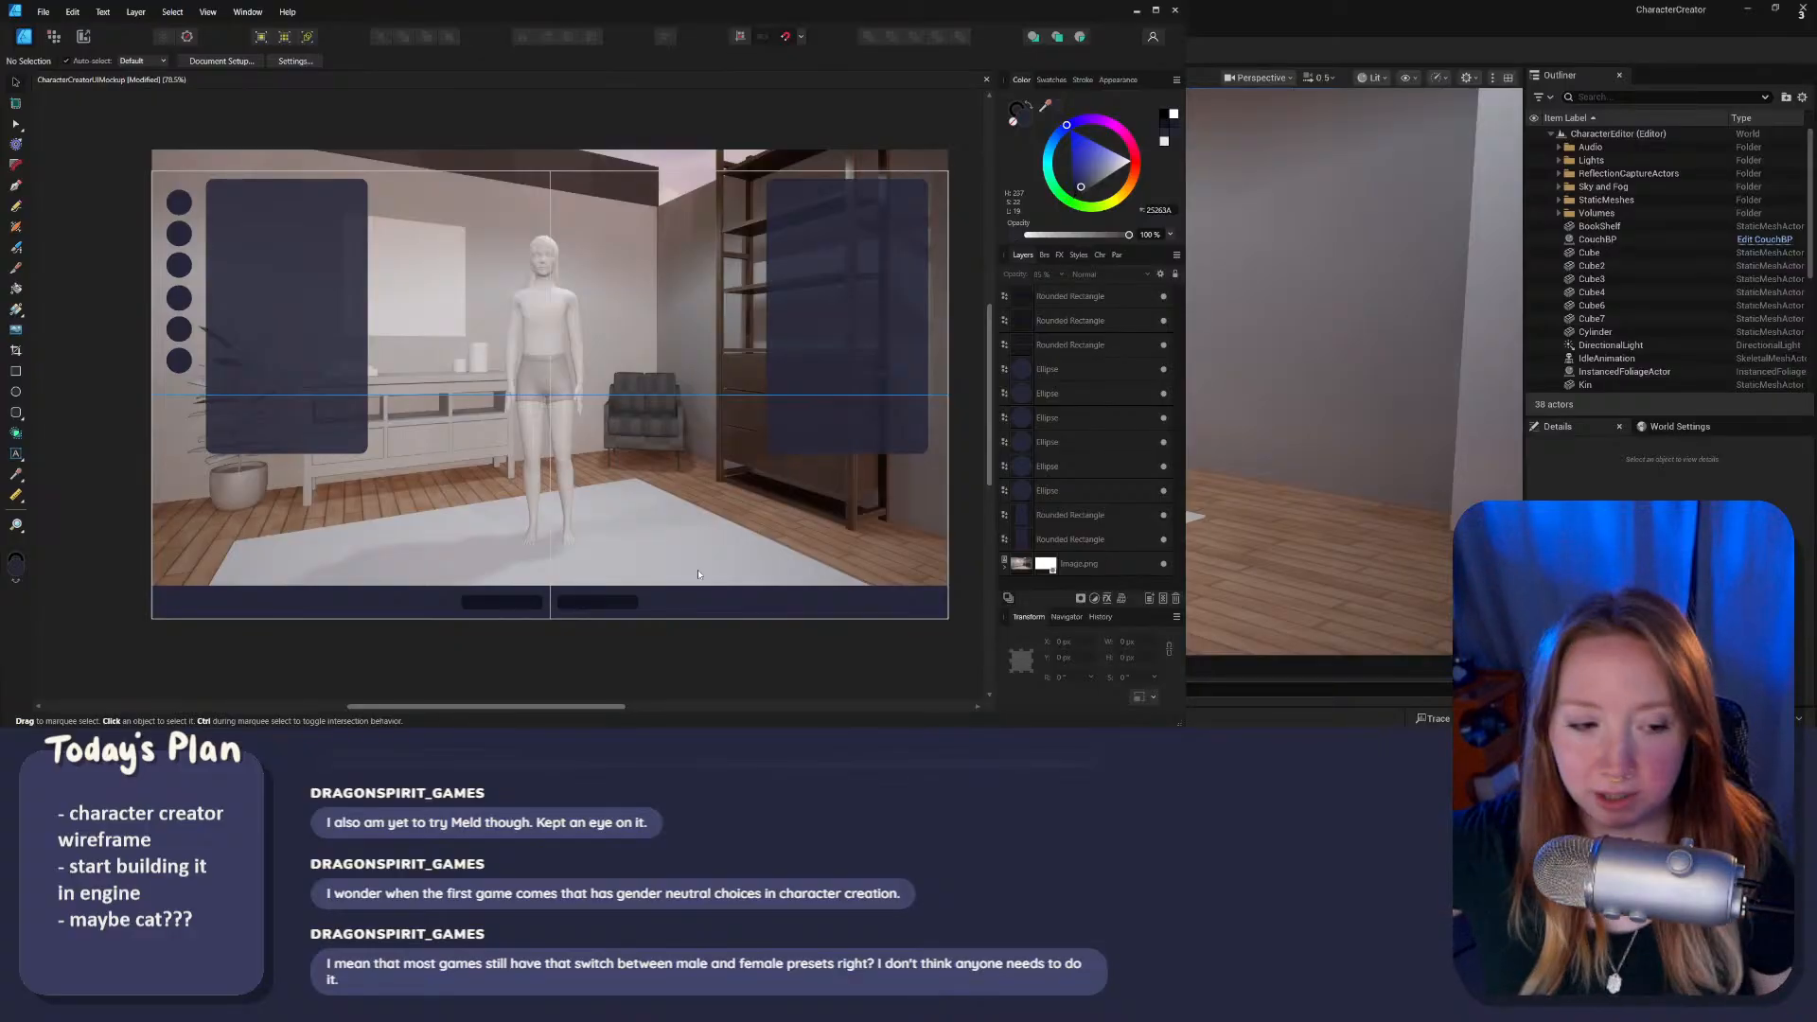
{"action": "scroll", "coordinate": [580, 418], "scroll_direction": "down", "scroll_amount": 1}
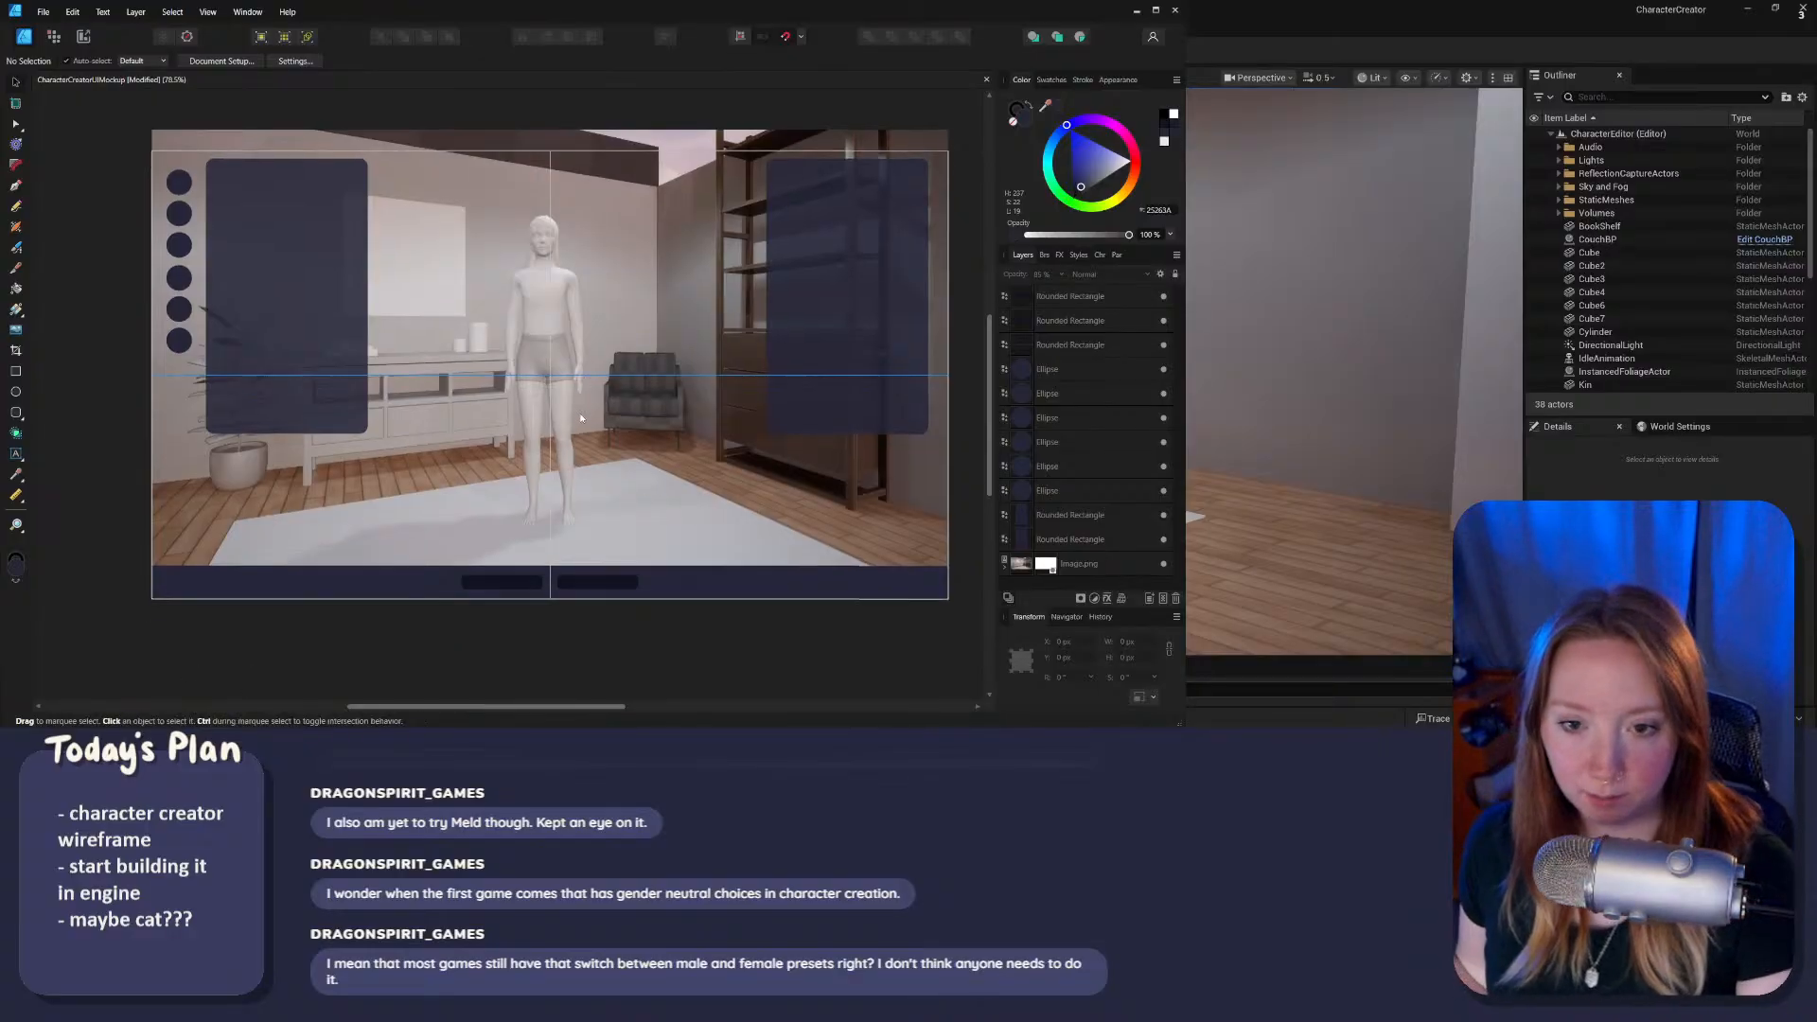
{"action": "middle_click_drag", "start_coordinate": [742, 476], "coordinate": [710, 530]}
{"action": "scroll", "coordinate": [615, 524], "scroll_direction": "down", "scroll_amount": 1}
{"action": "scroll", "coordinate": [604, 526], "scroll_direction": "up", "scroll_amount": 1, "text": "ctrl"}
{"action": "scroll", "coordinate": [604, 526], "scroll_direction": "down", "scroll_amount": 1, "text": "ctrl"}
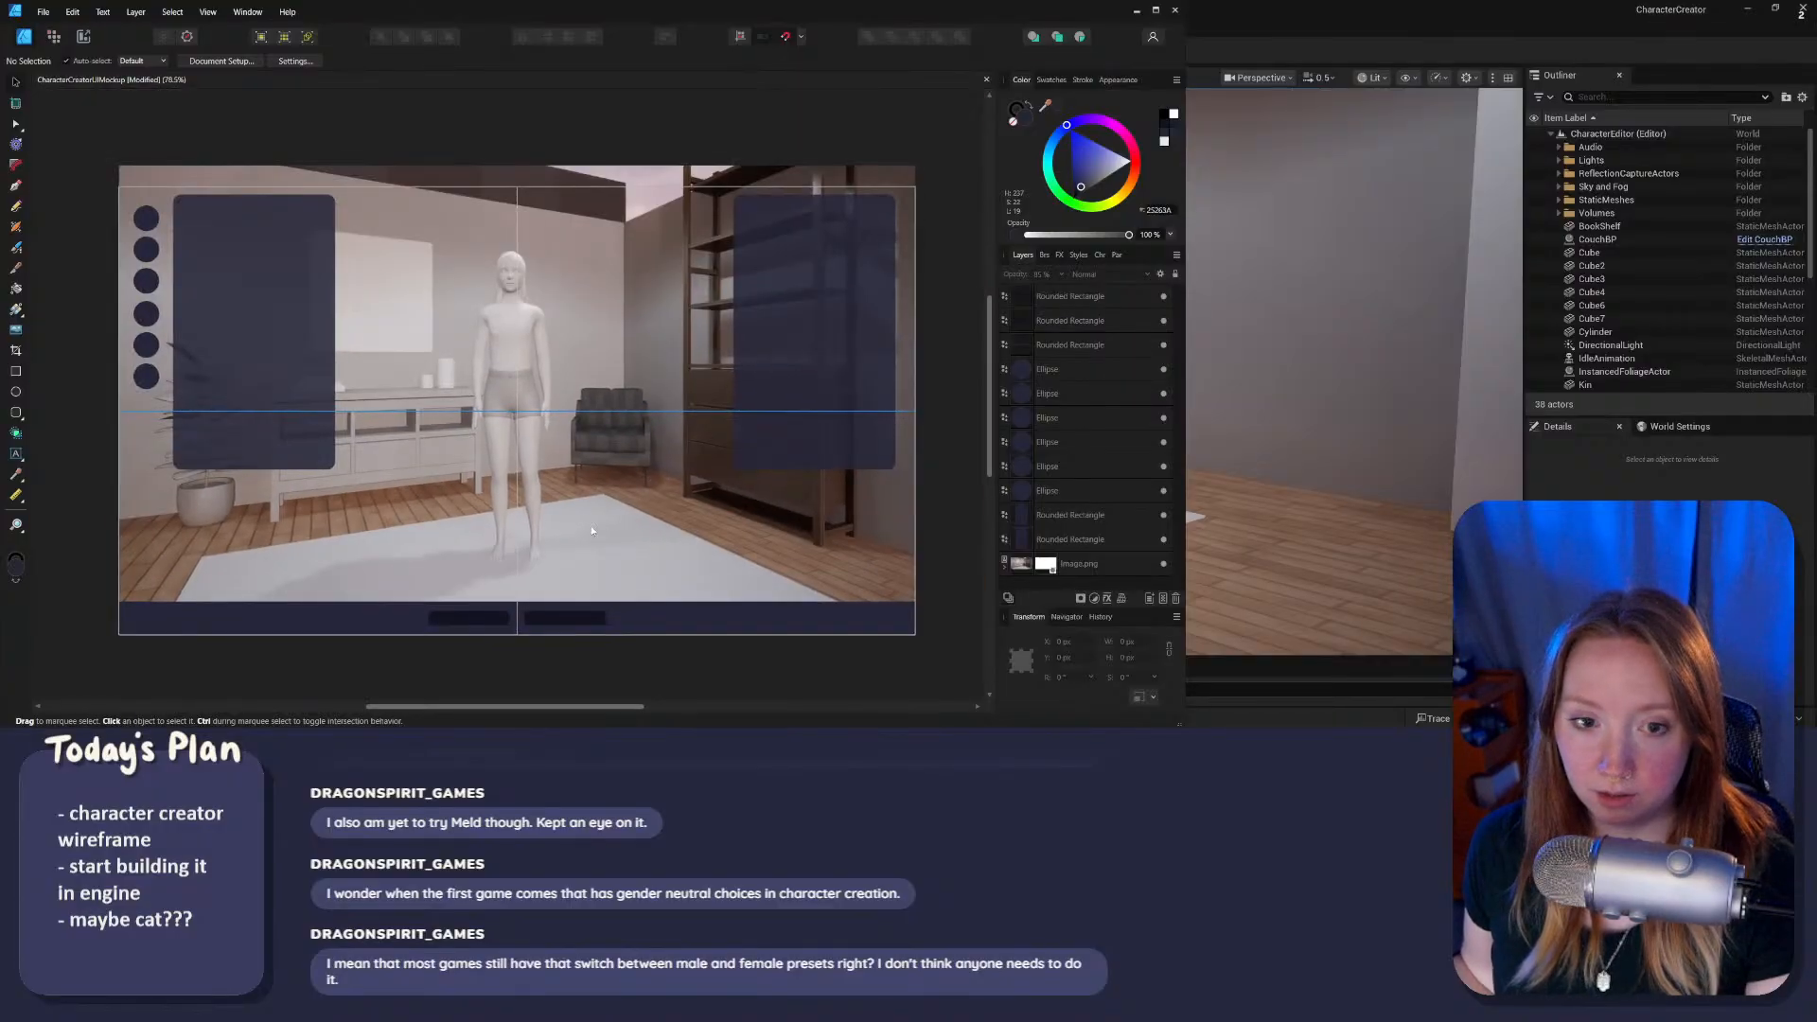
{"action": "scroll", "coordinate": [596, 511], "scroll_direction": "down", "scroll_amount": 1, "text": "shift"}
{"action": "scroll", "coordinate": [289, 313], "scroll_direction": "up", "scroll_amount": 3, "text": "shift"}
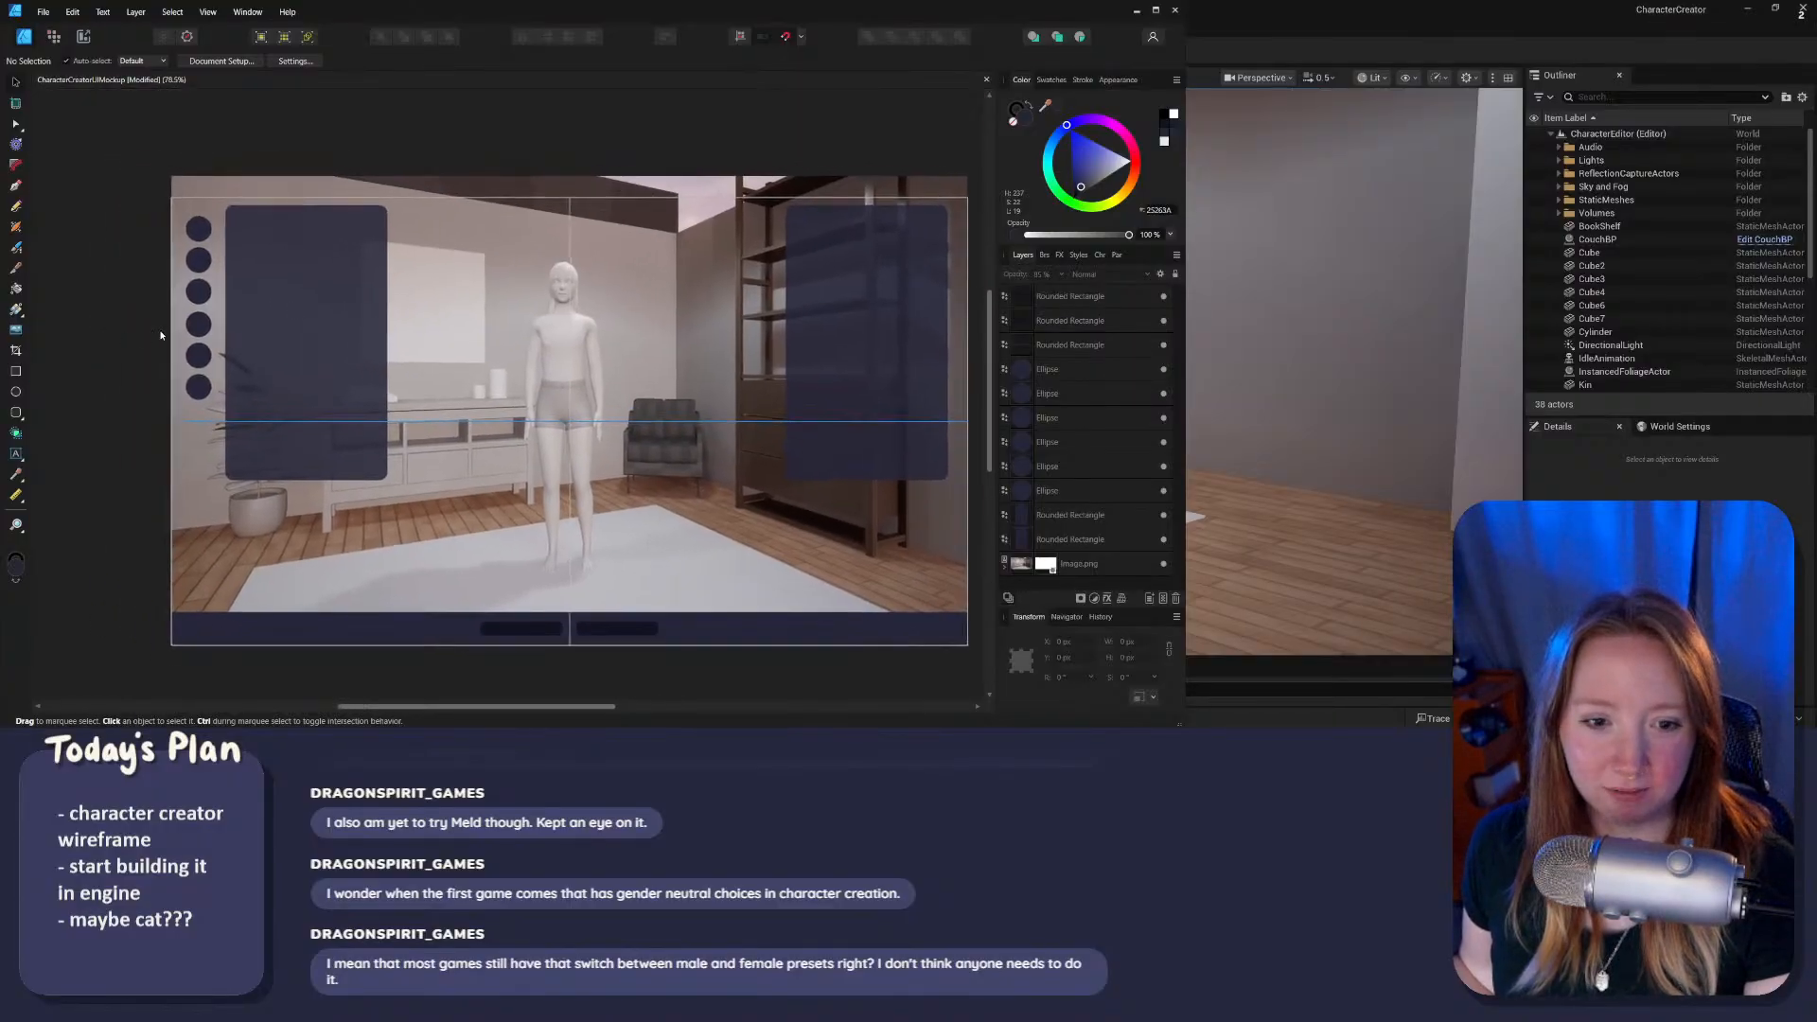
{"action": "scroll", "coordinate": [161, 334], "scroll_direction": "up", "scroll_amount": 2, "text": "shift"}
{"action": "scroll", "coordinate": [211, 317], "scroll_direction": "up", "scroll_amount": 3, "text": "ctrl"}
{"action": "scroll", "coordinate": [190, 337], "scroll_direction": "down", "scroll_amount": 3, "text": "shift"}
{"action": "scroll", "coordinate": [190, 338], "scroll_direction": "up", "scroll_amount": 1}
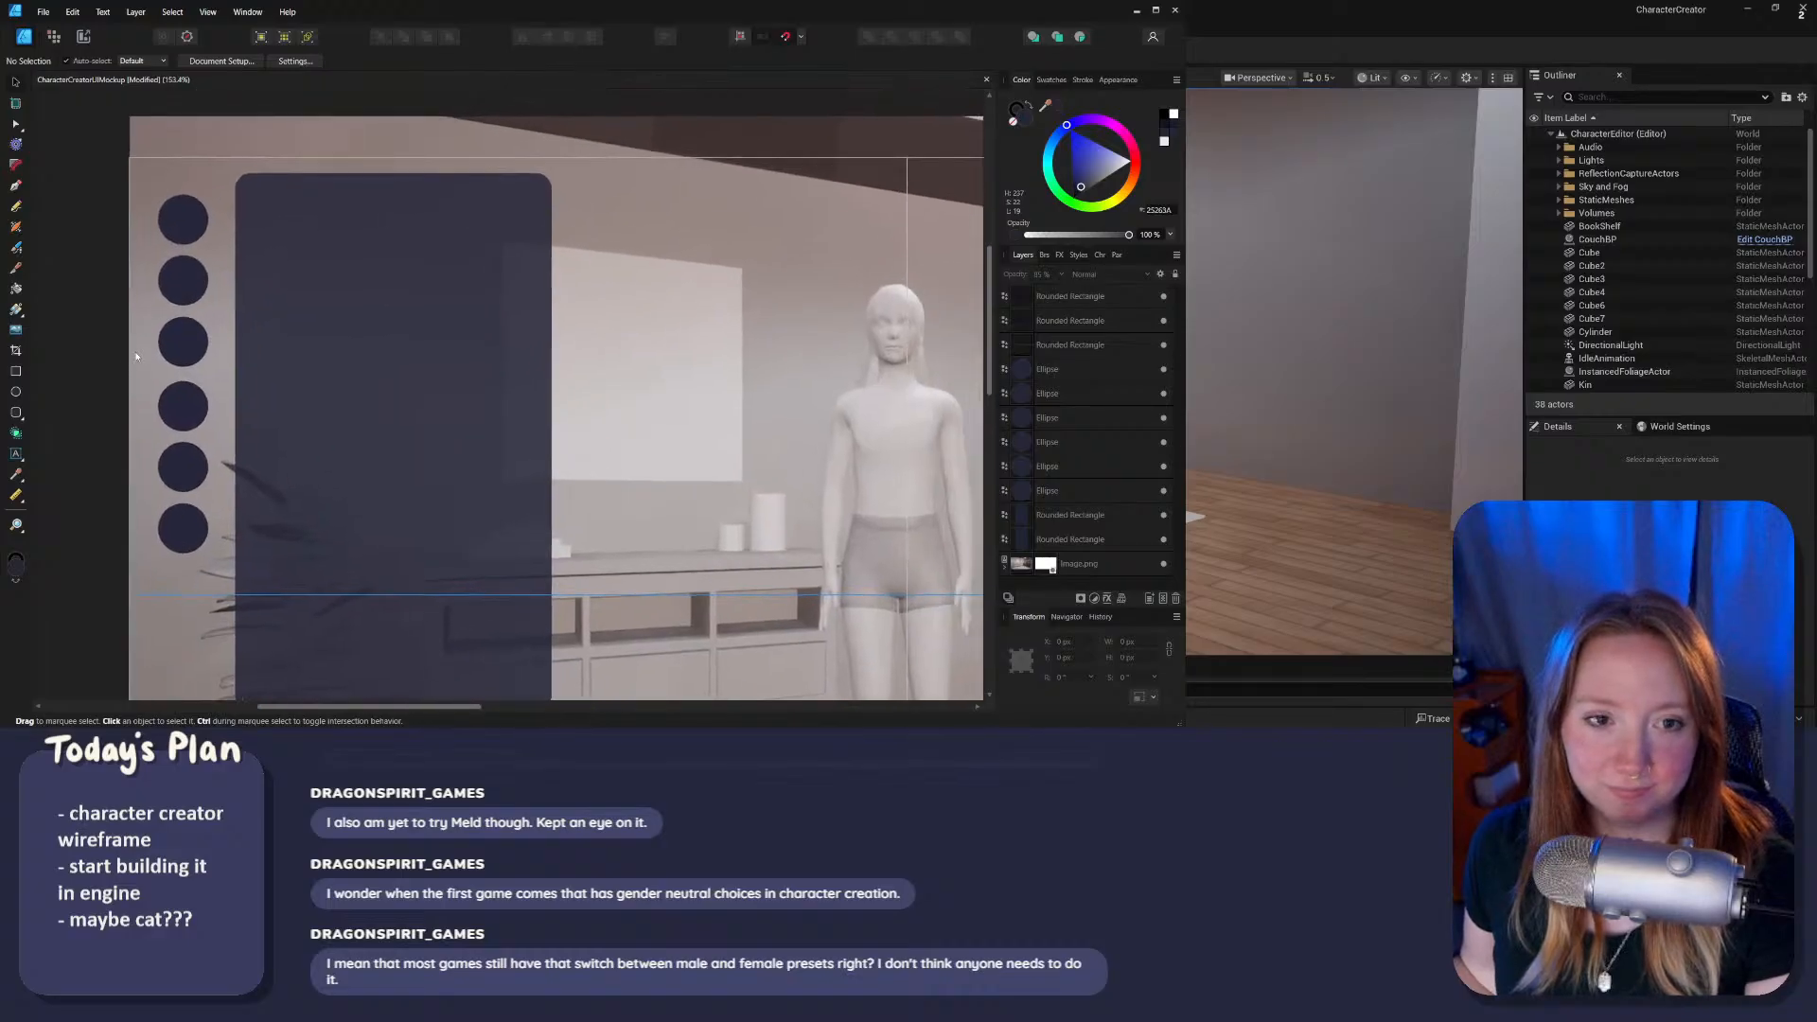
Step: Move the wireframe's left panel rectangle beside the six icon circles, to about X 122 px and Y 19.3 px
{"action": "left_click", "coordinate": [364, 289]}
{"action": "left_click_drag", "start_coordinate": [369, 299], "coordinate": [364, 295]}
{"action": "scroll", "coordinate": [79, 320], "scroll_direction": "up", "scroll_amount": 3, "text": "shift"}
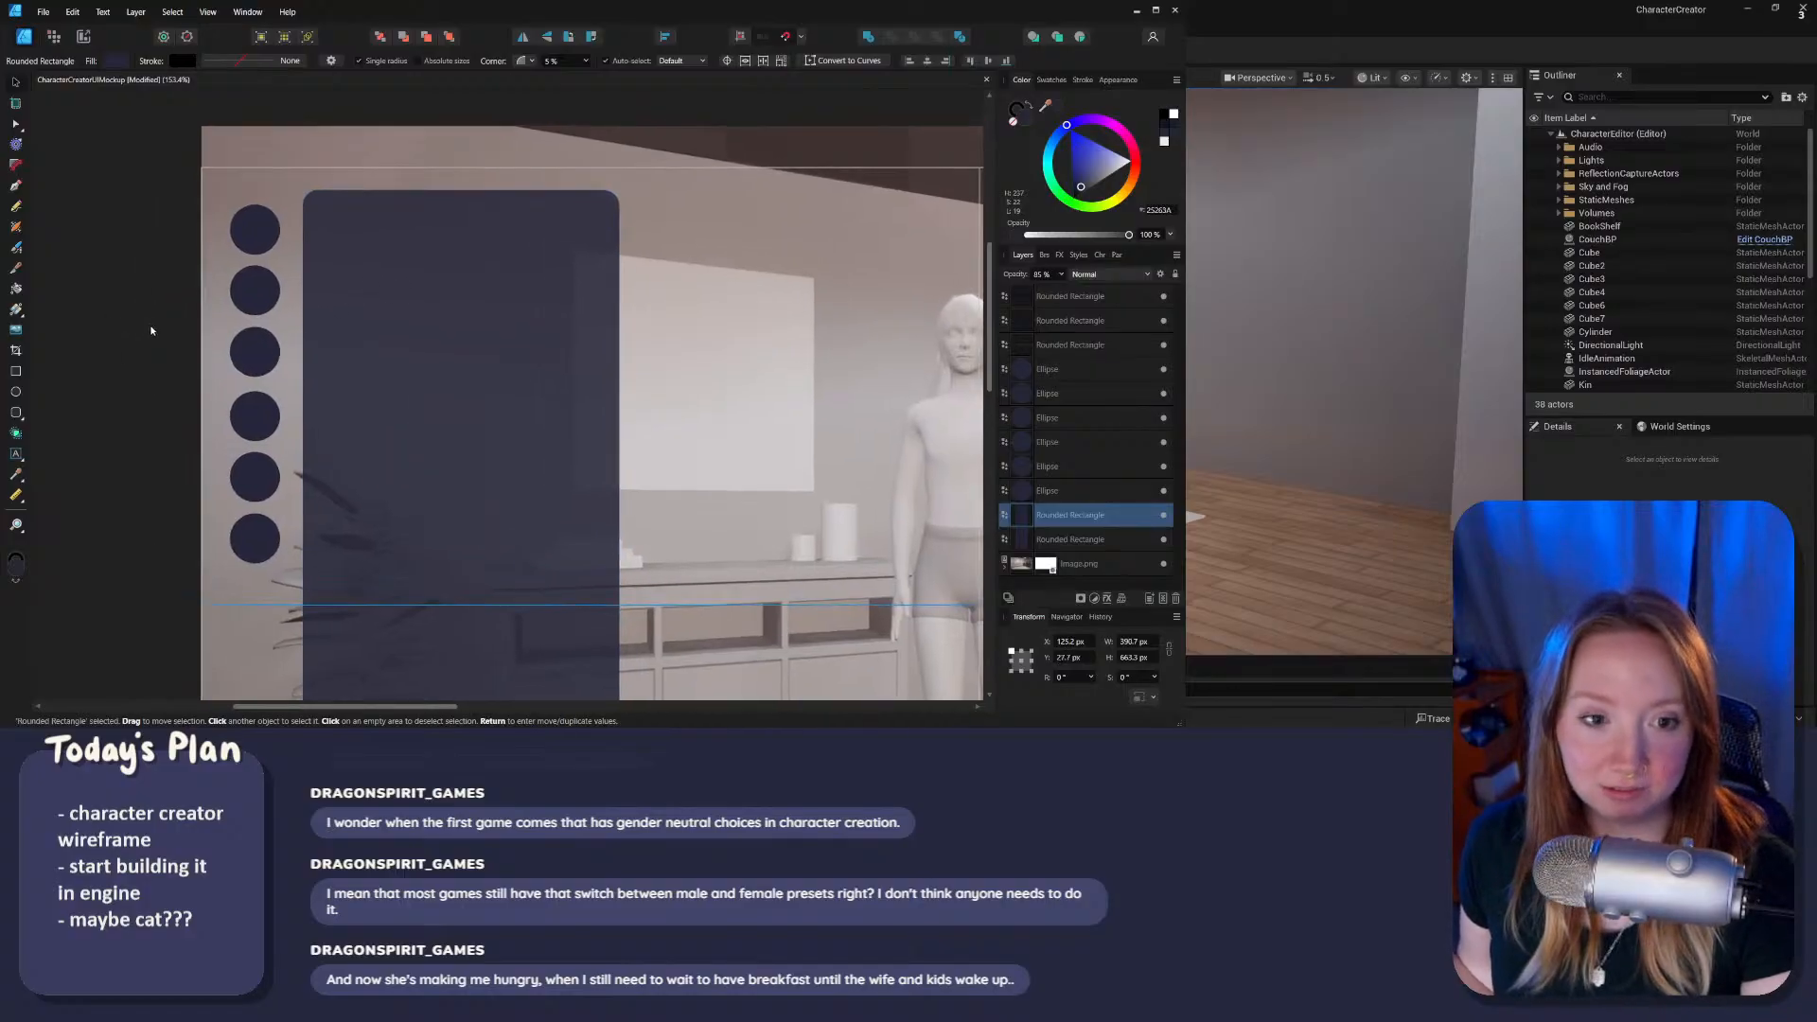
{"action": "left_click_drag", "start_coordinate": [462, 340], "coordinate": [467, 333]}
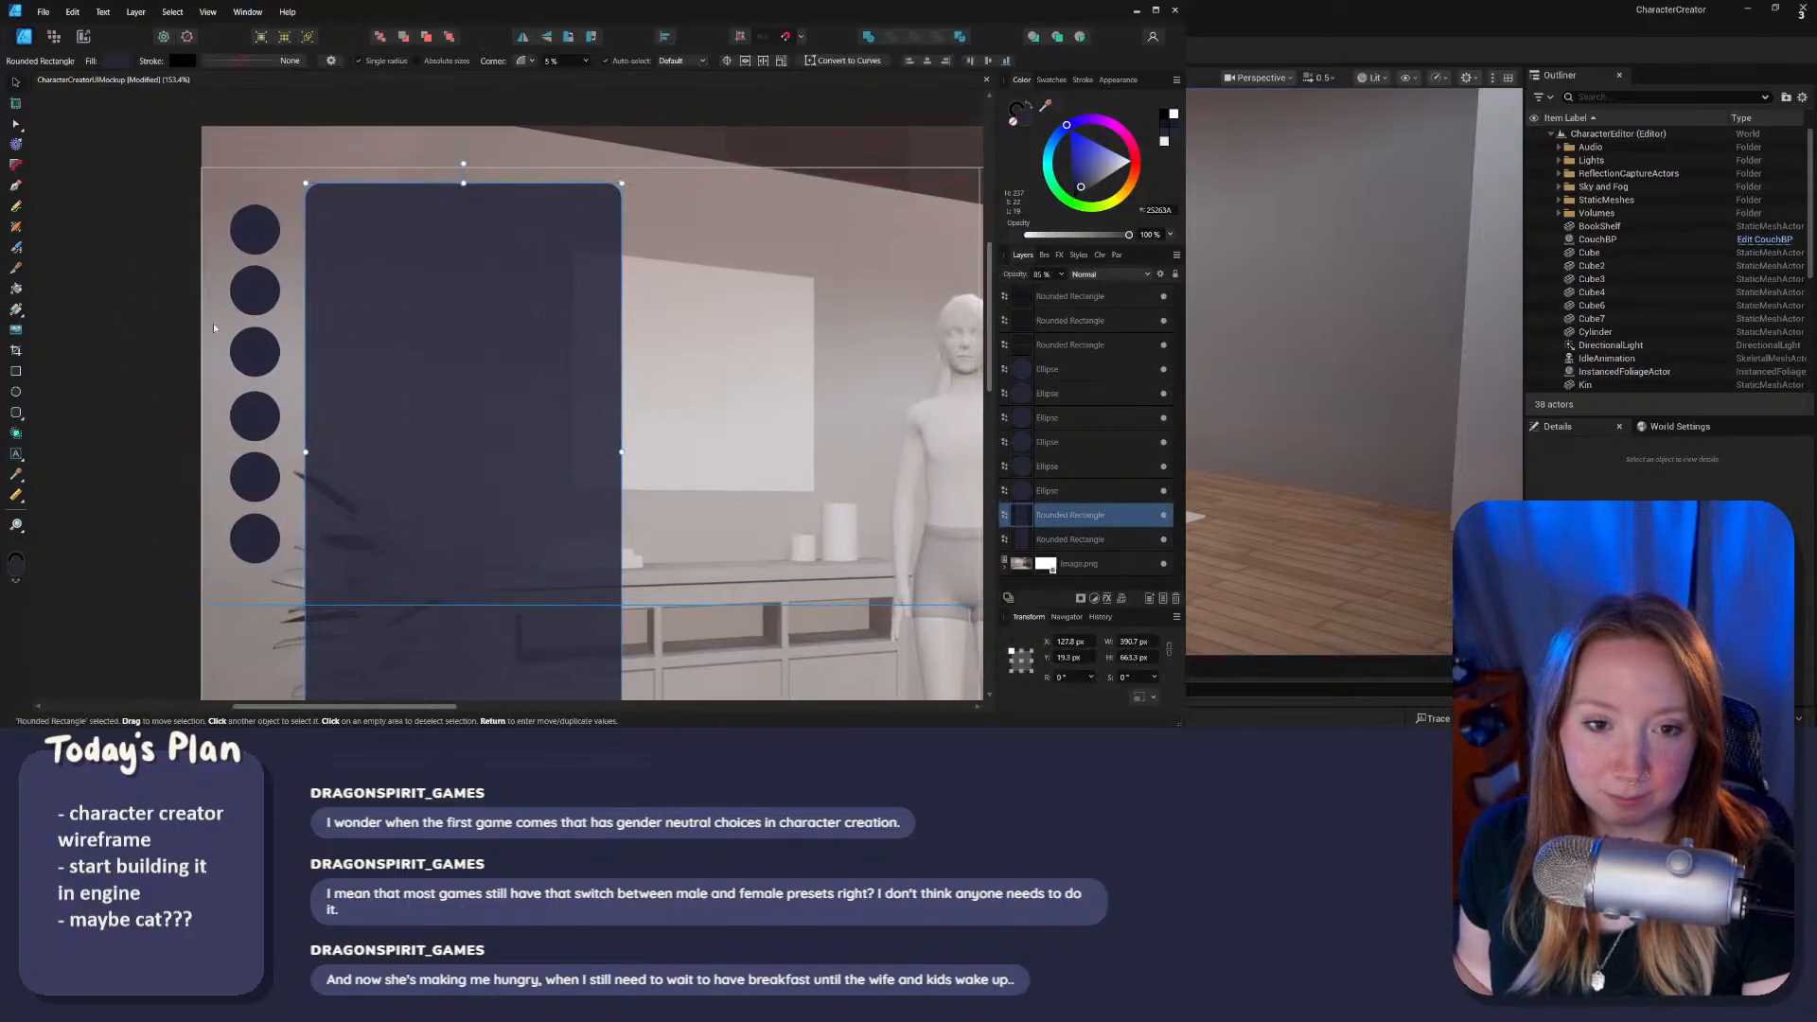
{"action": "left_click", "coordinate": [101, 409]}
{"action": "scroll", "coordinate": [295, 399], "scroll_direction": "up", "scroll_amount": 1}
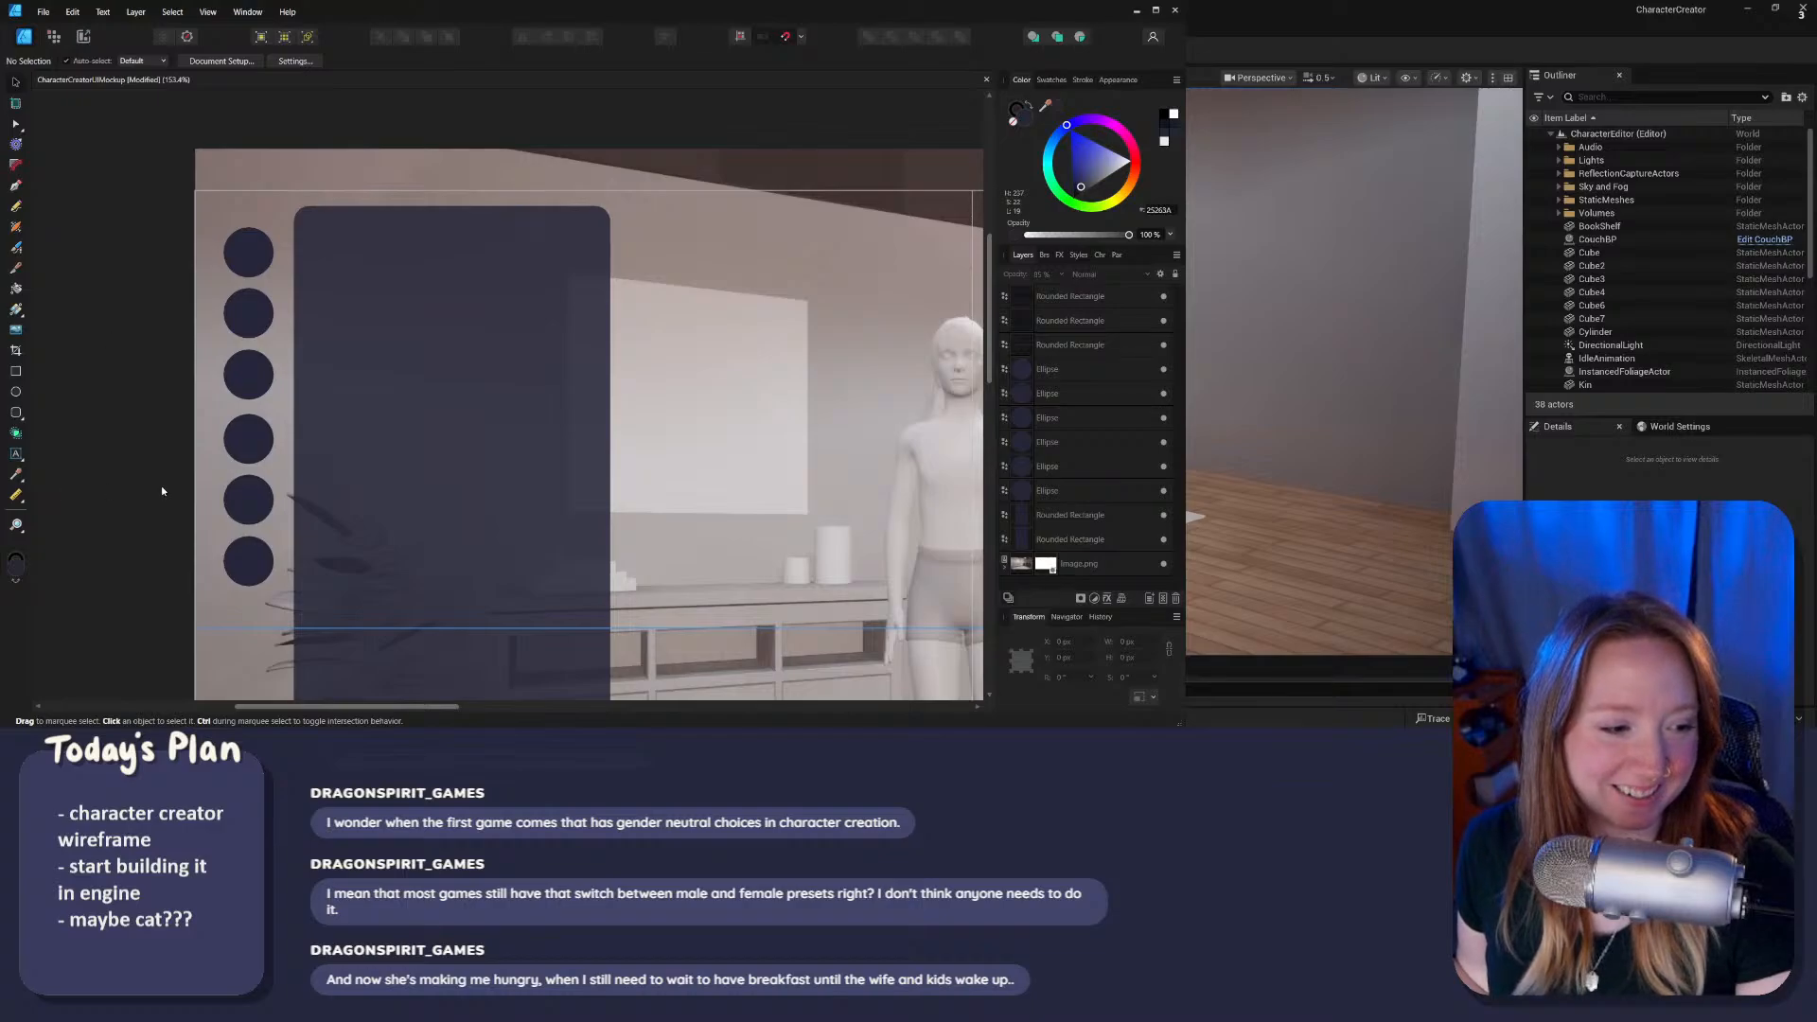
{"action": "scroll", "coordinate": [128, 468], "scroll_direction": "right", "scroll_amount": 1}
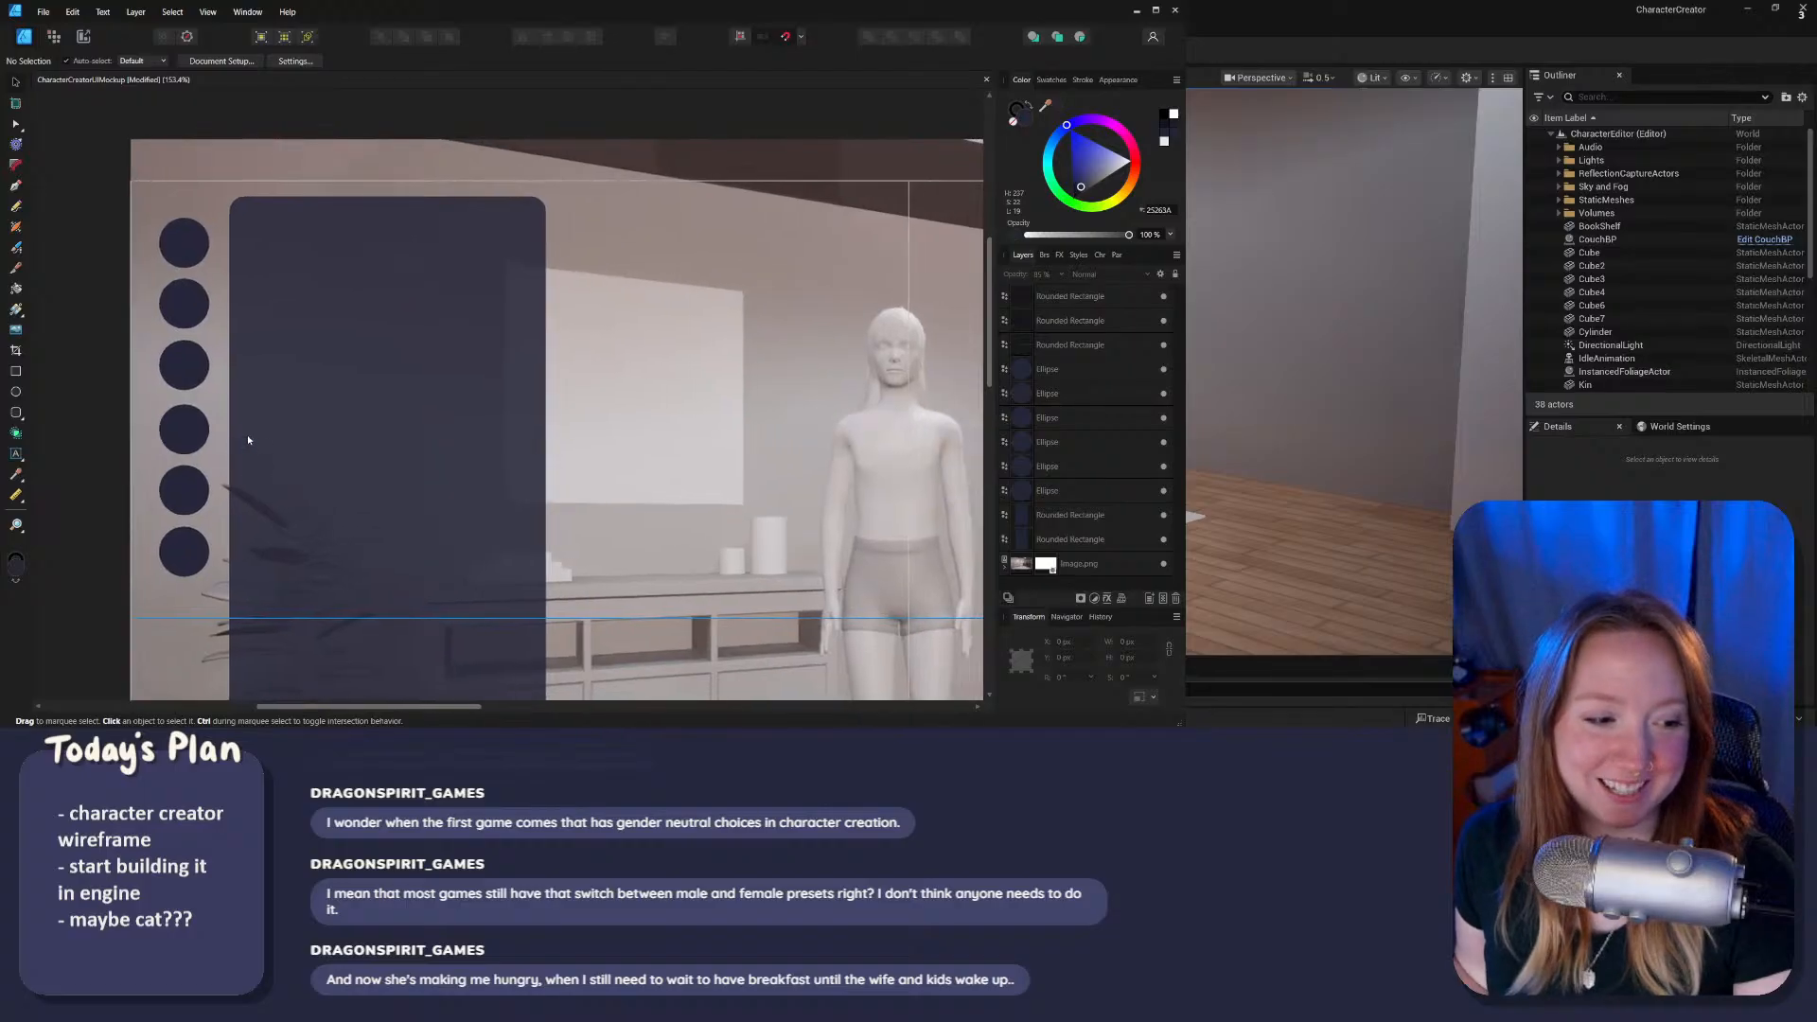
Step: Shift the left panel rectangle slightly away from the icon circles, to about X 125 px at Y 19.3 px
{"action": "left_click", "coordinate": [372, 346]}
{"action": "scroll", "coordinate": [375, 348], "scroll_direction": "down", "scroll_amount": 2, "text": "ctrl"}
{"action": "middle_click_drag", "start_coordinate": [420, 359], "coordinate": [463, 284]}
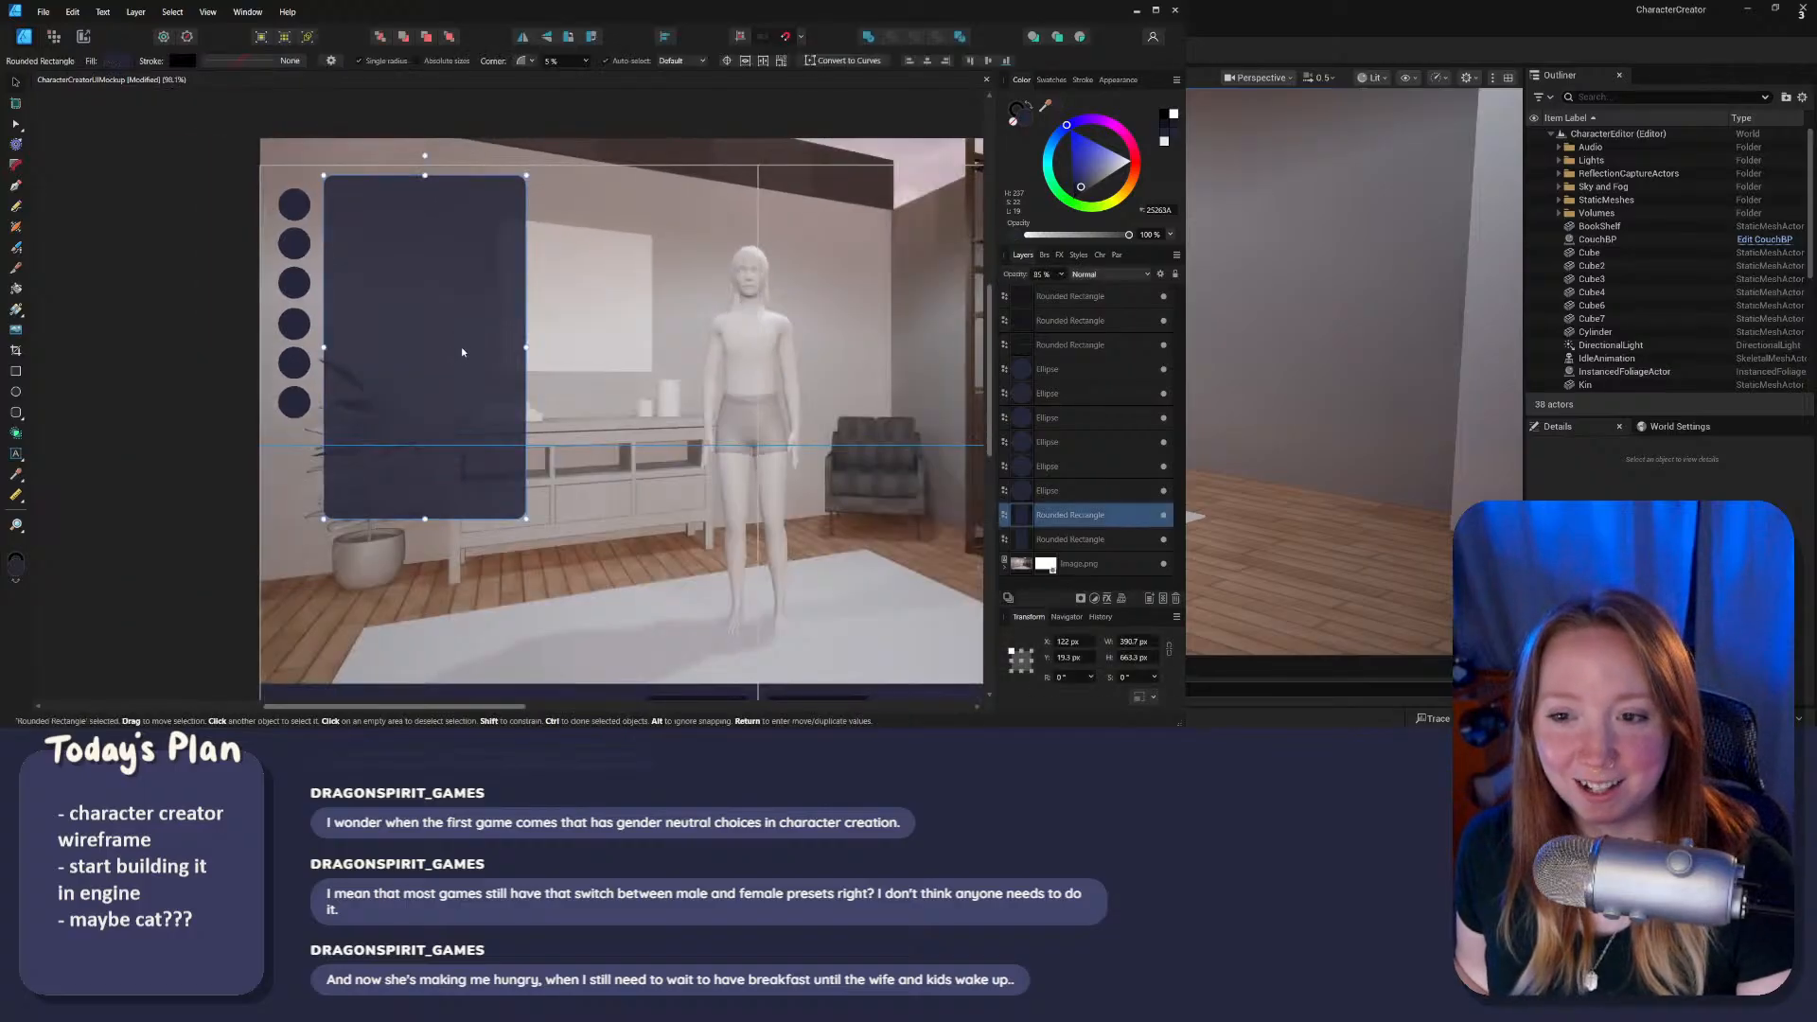
{"action": "left_click_drag", "start_coordinate": [463, 353], "coordinate": [463, 353]}
{"action": "left_click", "coordinate": [221, 380]}
{"action": "scroll", "coordinate": [396, 273], "scroll_direction": "up", "scroll_amount": 2, "text": "ctrl"}
{"action": "middle_click_drag", "start_coordinate": [454, 318], "coordinate": [345, 304]}
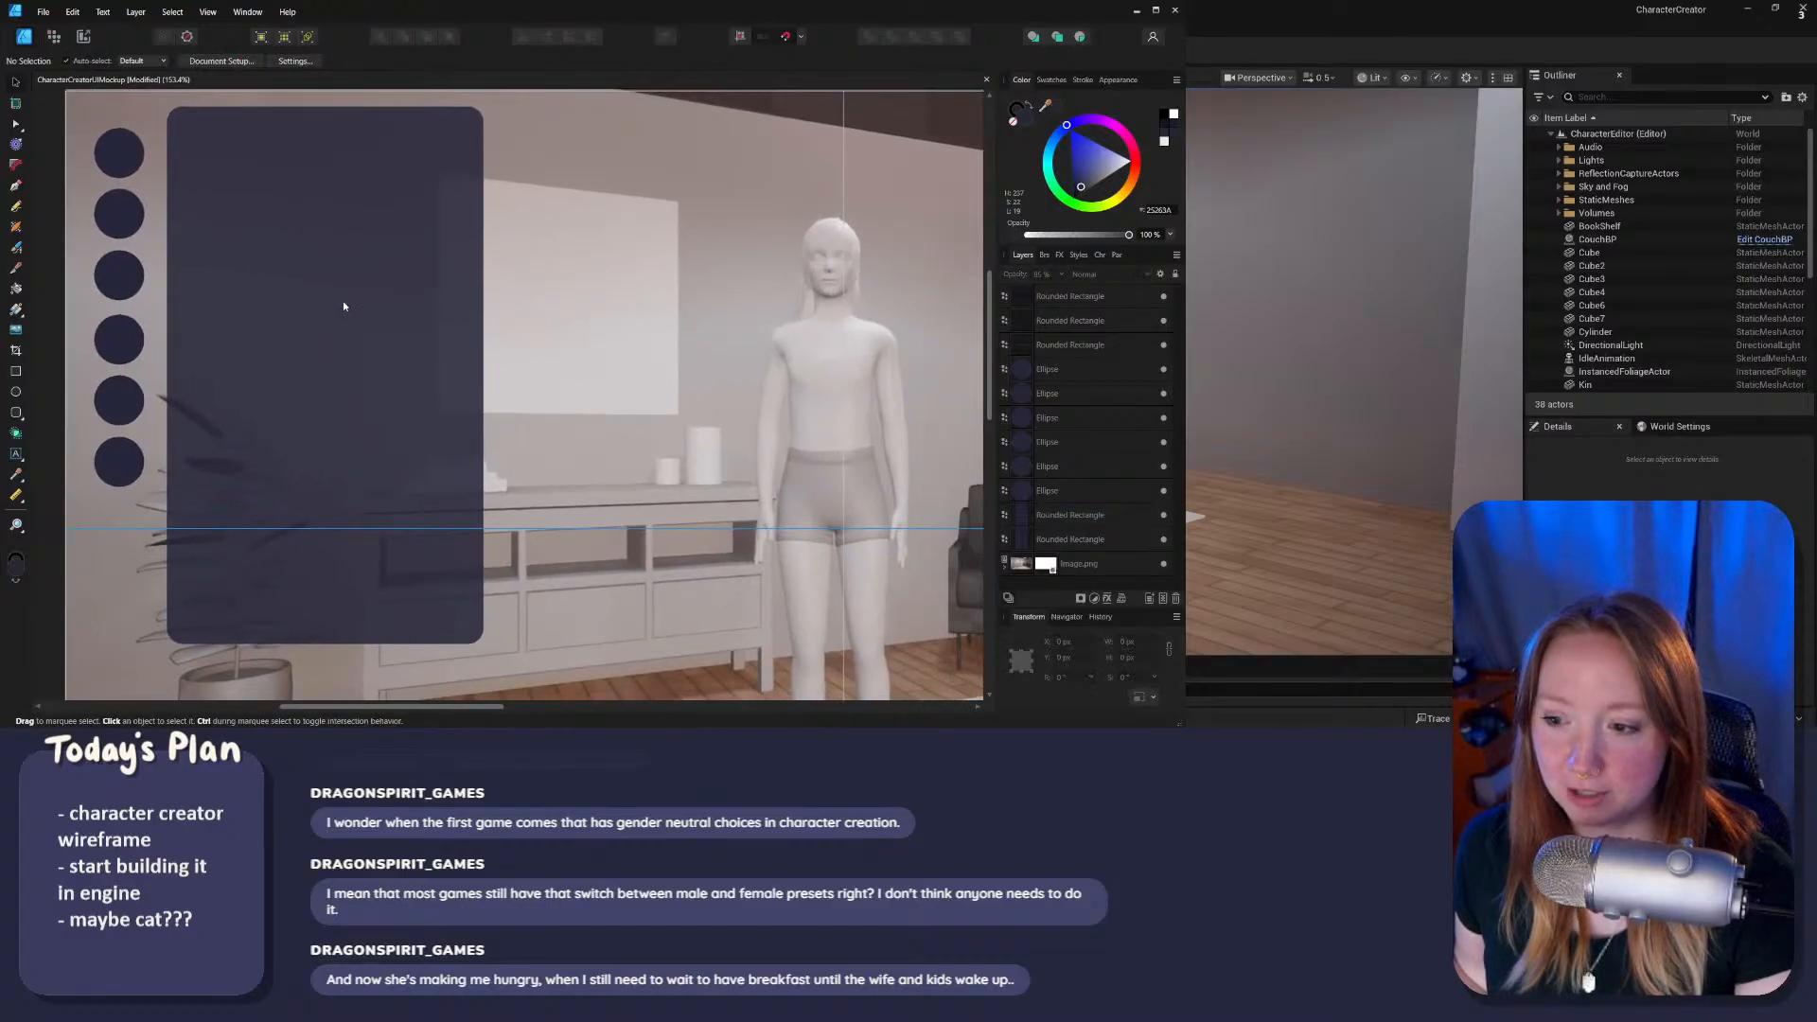
Step: Compare the position and size of the left panel with those of the matching panel over the bookshelf
{"action": "scroll", "coordinate": [347, 309], "scroll_direction": "down", "scroll_amount": 4, "text": "ctrl"}
{"action": "scroll", "coordinate": [348, 312], "scroll_direction": "up", "scroll_amount": 2, "text": "ctrl"}
{"action": "left_click", "coordinate": [320, 331]}
{"action": "middle_click_drag", "start_coordinate": [956, 369], "coordinate": [719, 355]}
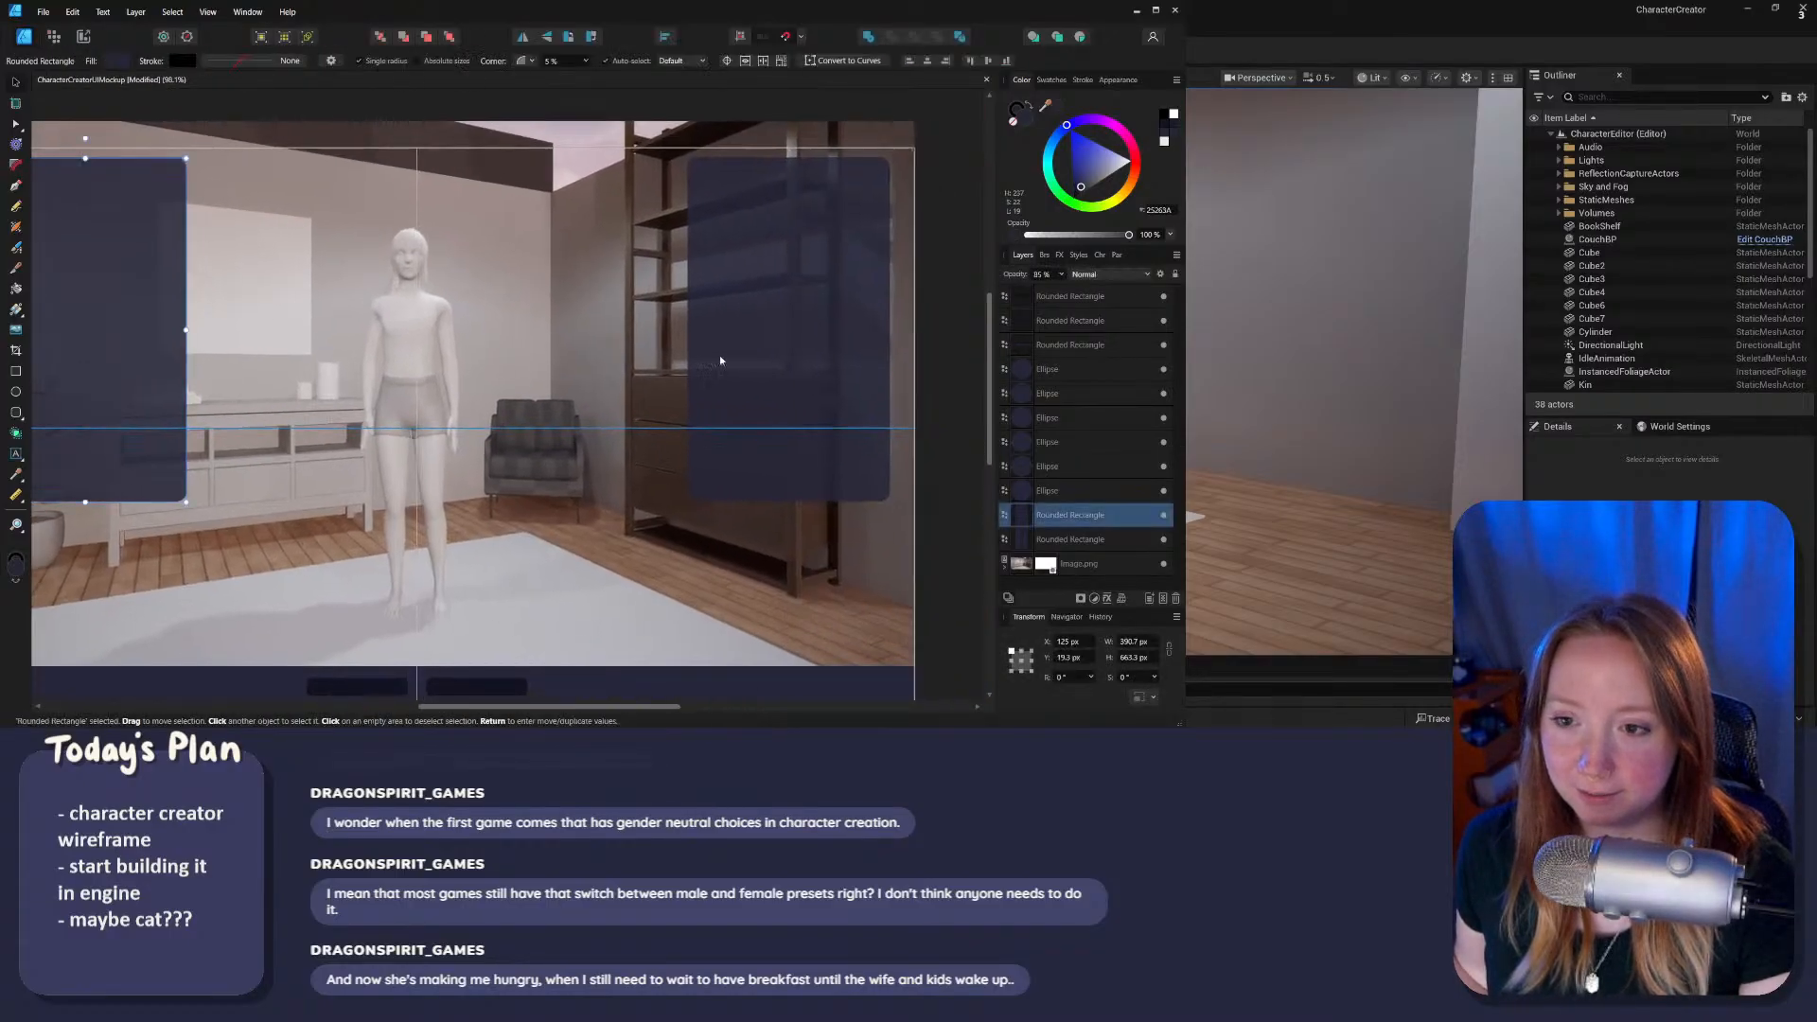
{"action": "left_click", "coordinate": [719, 355]}
{"action": "middle_click_drag", "start_coordinate": [293, 410], "coordinate": [729, 415]}
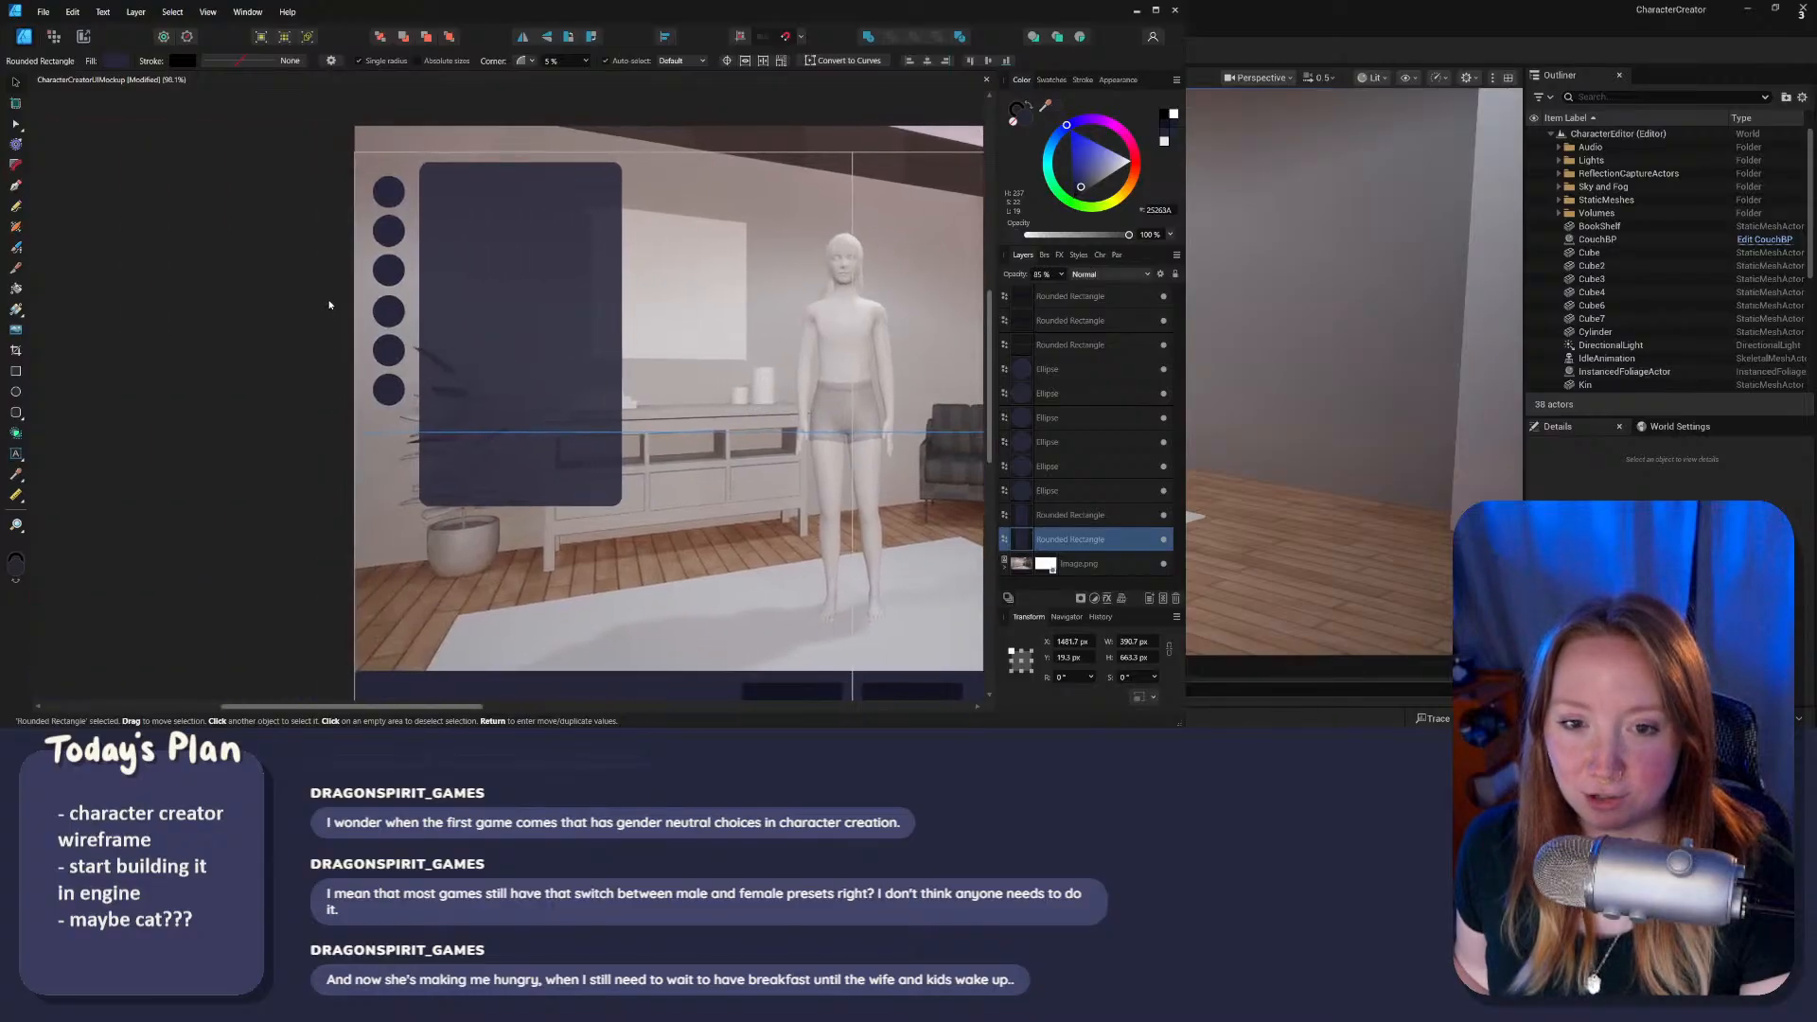
Step: Nudge the left panel rectangle slightly further from the column of icon circles and deselect it
{"action": "left_click", "coordinate": [328, 304]}
{"action": "left_click", "coordinate": [564, 310]}
{"action": "left_click_drag", "start_coordinate": [549, 281], "coordinate": [549, 280]}
{"action": "left_click", "coordinate": [272, 310]}
{"action": "scroll", "coordinate": [272, 310], "scroll_direction": "up", "scroll_amount": 1}
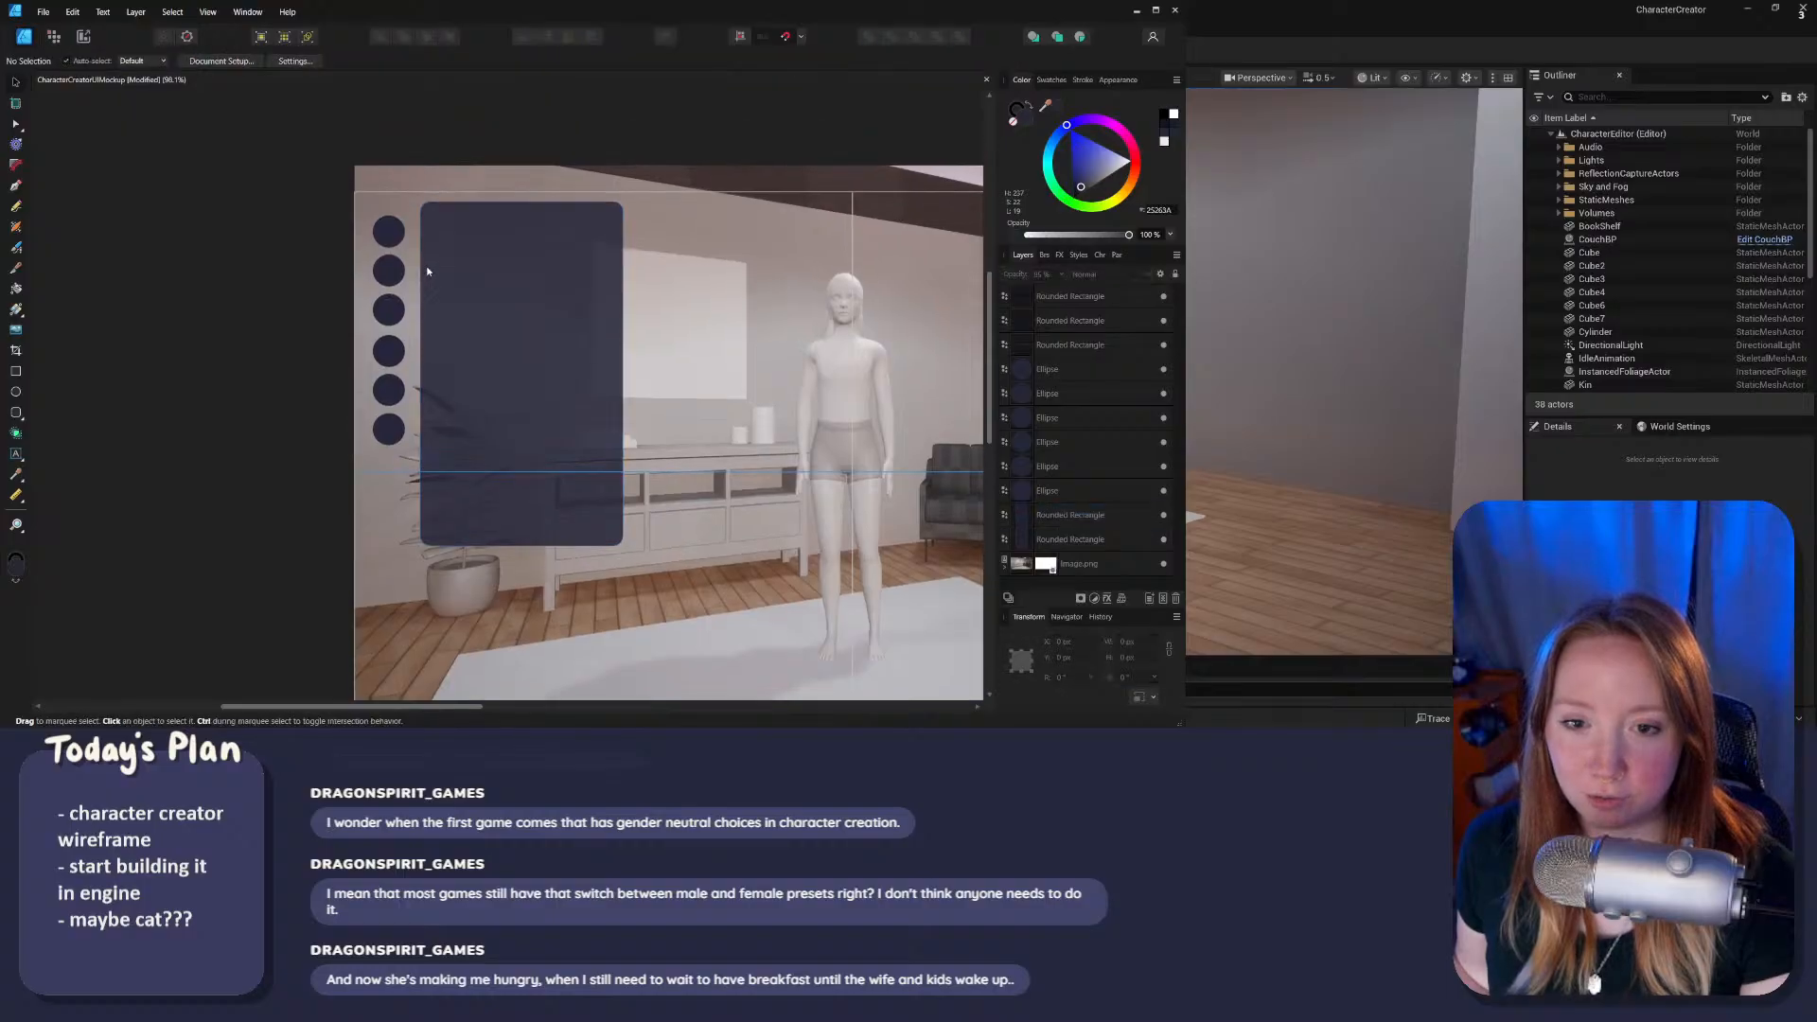
{"action": "scroll", "coordinate": [494, 385], "scroll_direction": "up", "scroll_amount": 3, "text": "ctrl"}
{"action": "scroll", "coordinate": [499, 388], "scroll_direction": "down", "scroll_amount": 3, "text": "ctrl"}
{"action": "scroll", "coordinate": [502, 390], "scroll_direction": "up", "scroll_amount": 2, "text": "ctrl"}
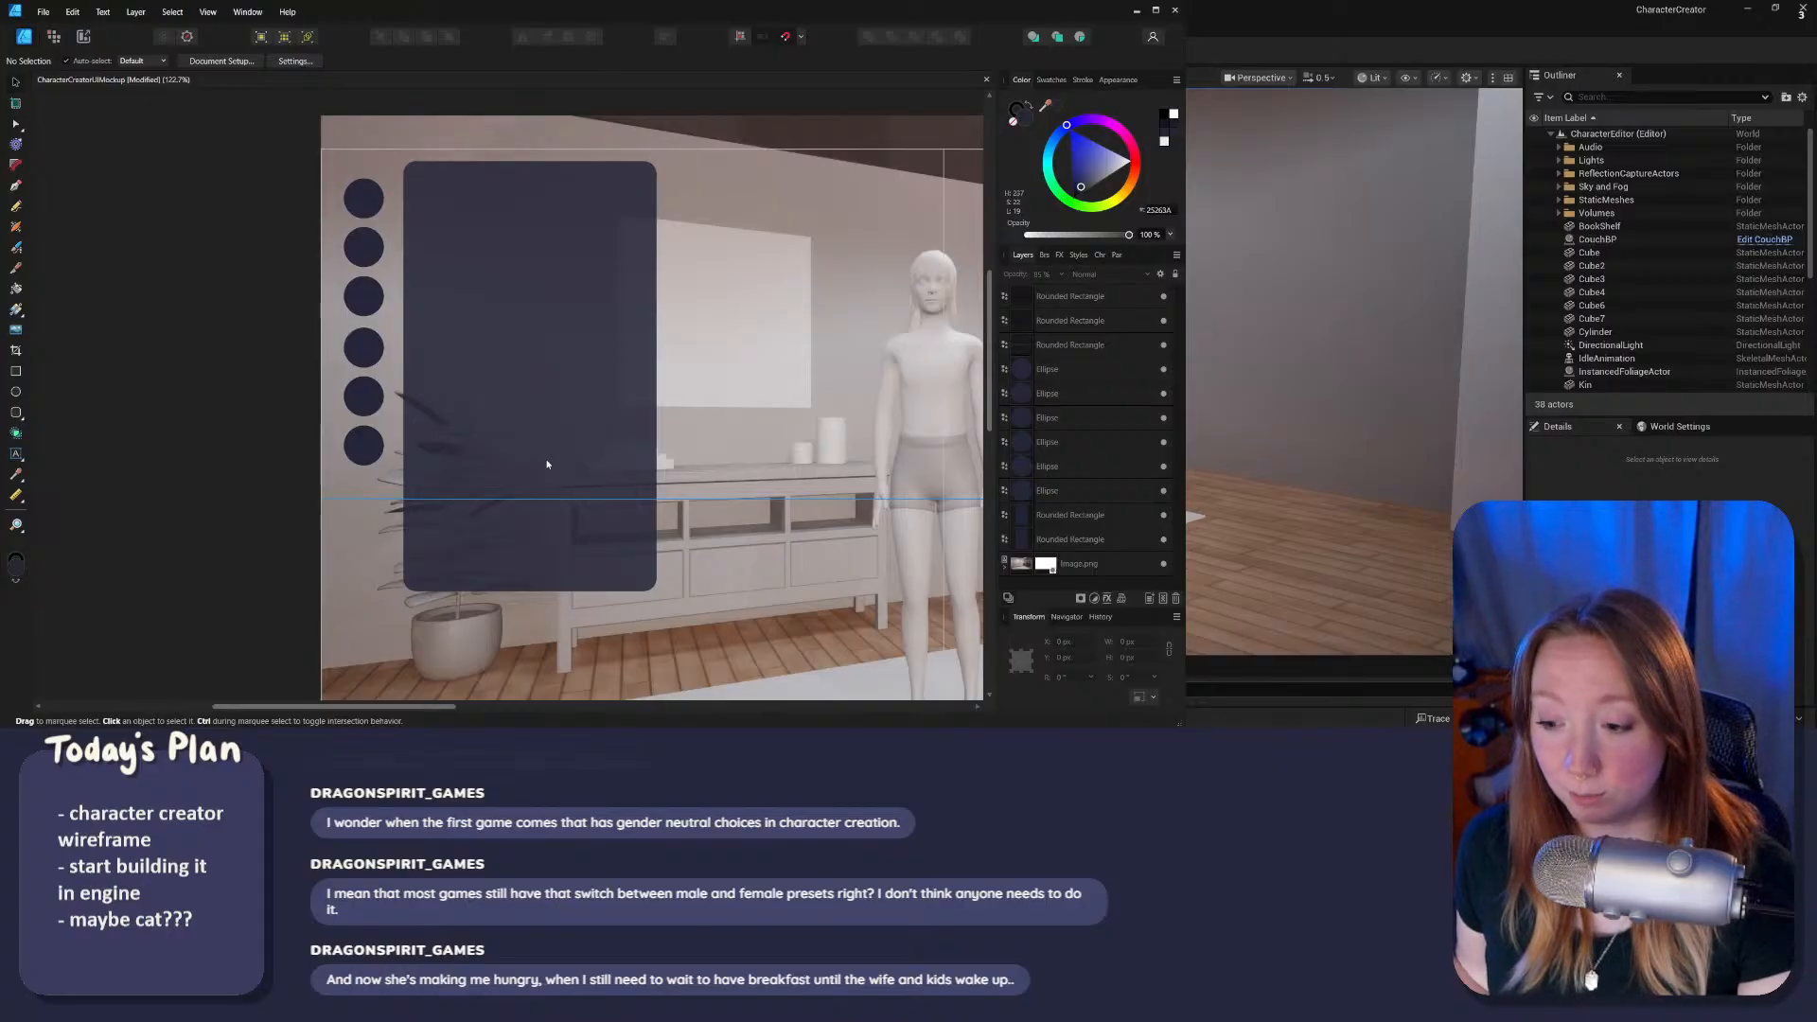
{"action": "middle_click_drag", "start_coordinate": [574, 474], "coordinate": [530, 426]}
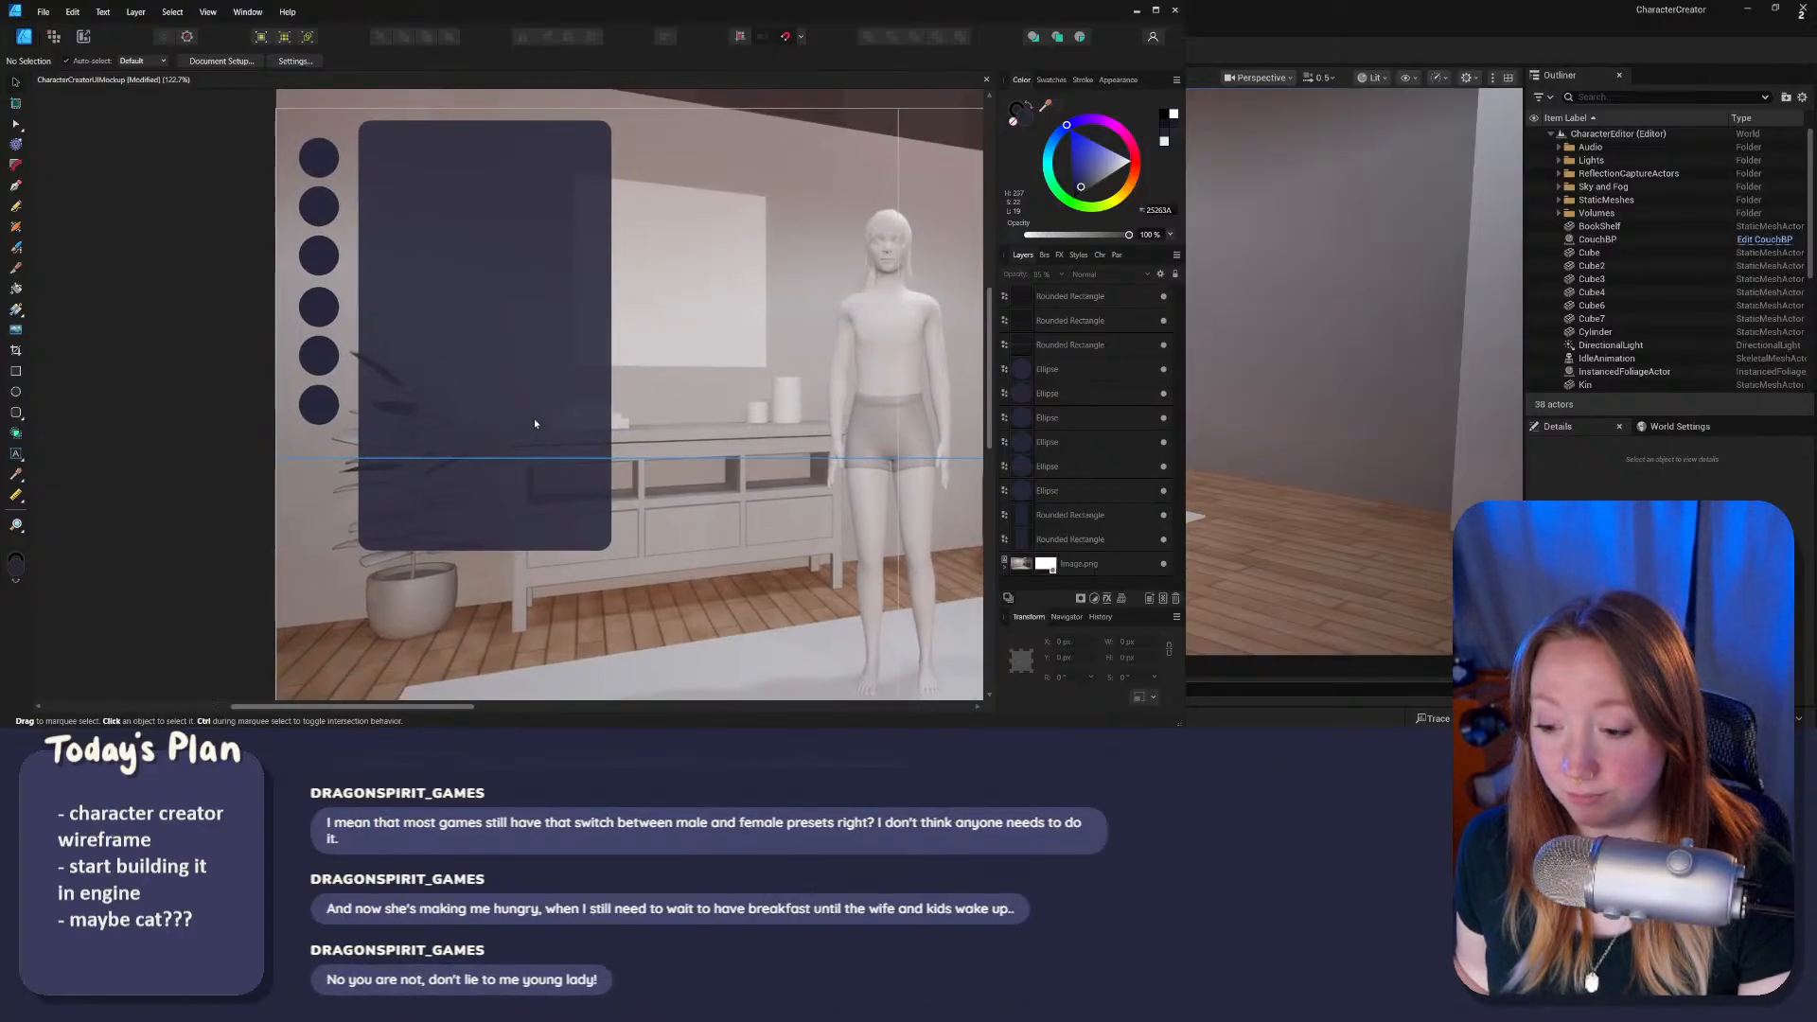
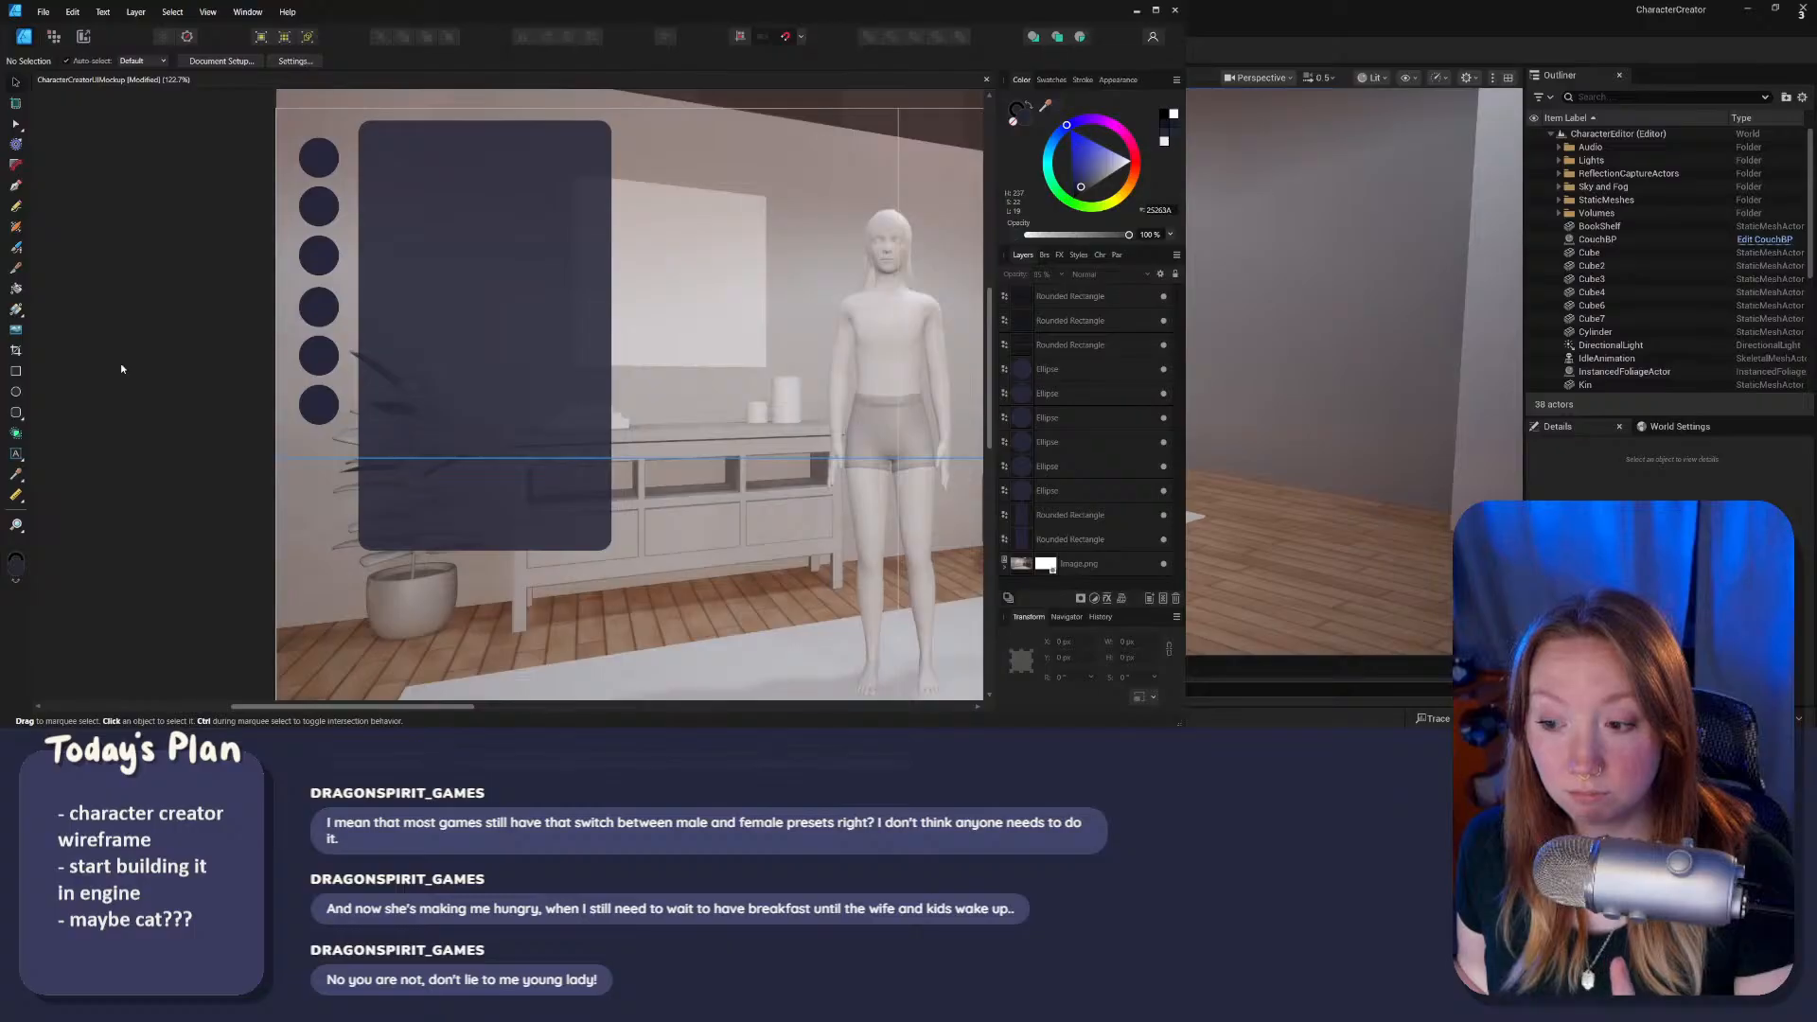
Step: Examine the left panel rectangle's placement relative to the icon circles and the character in the room scene
{"action": "scroll", "coordinate": [232, 431], "scroll_direction": "right", "scroll_amount": 1}
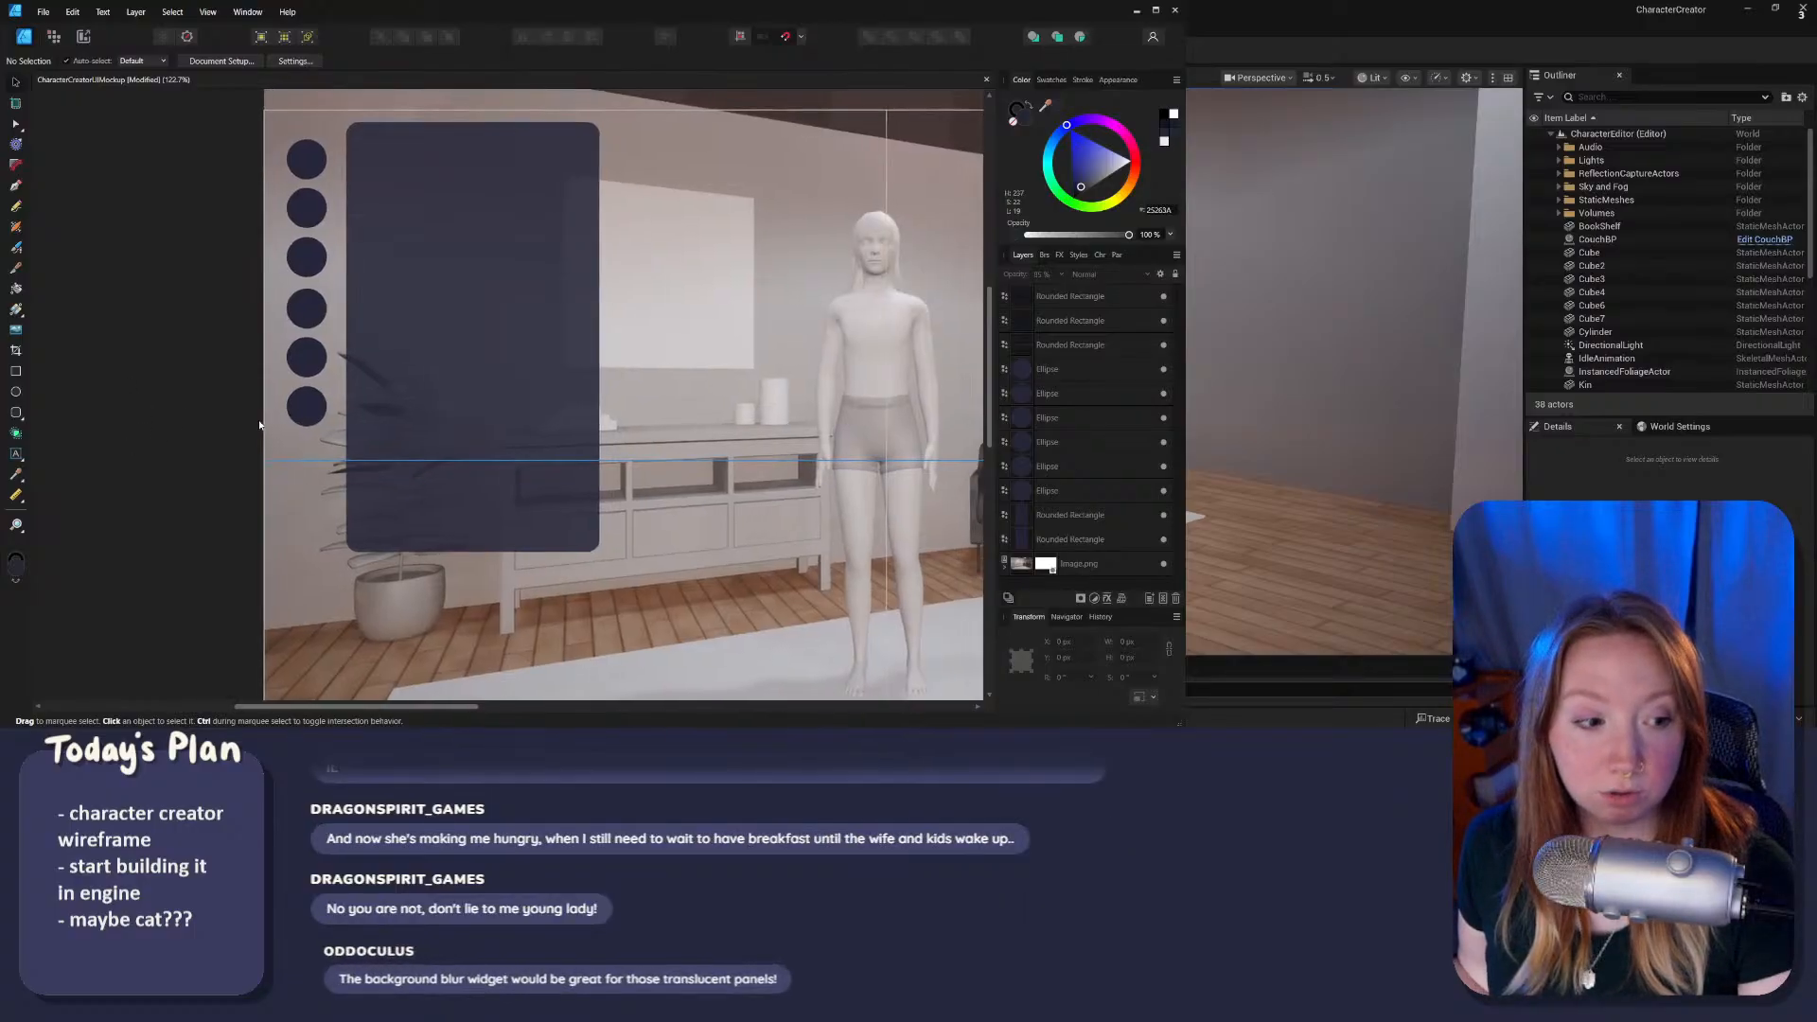
{"action": "middle_click_drag", "start_coordinate": [197, 456], "coordinate": [151, 475]}
{"action": "scroll", "coordinate": [182, 501], "scroll_direction": "left", "scroll_amount": 1}
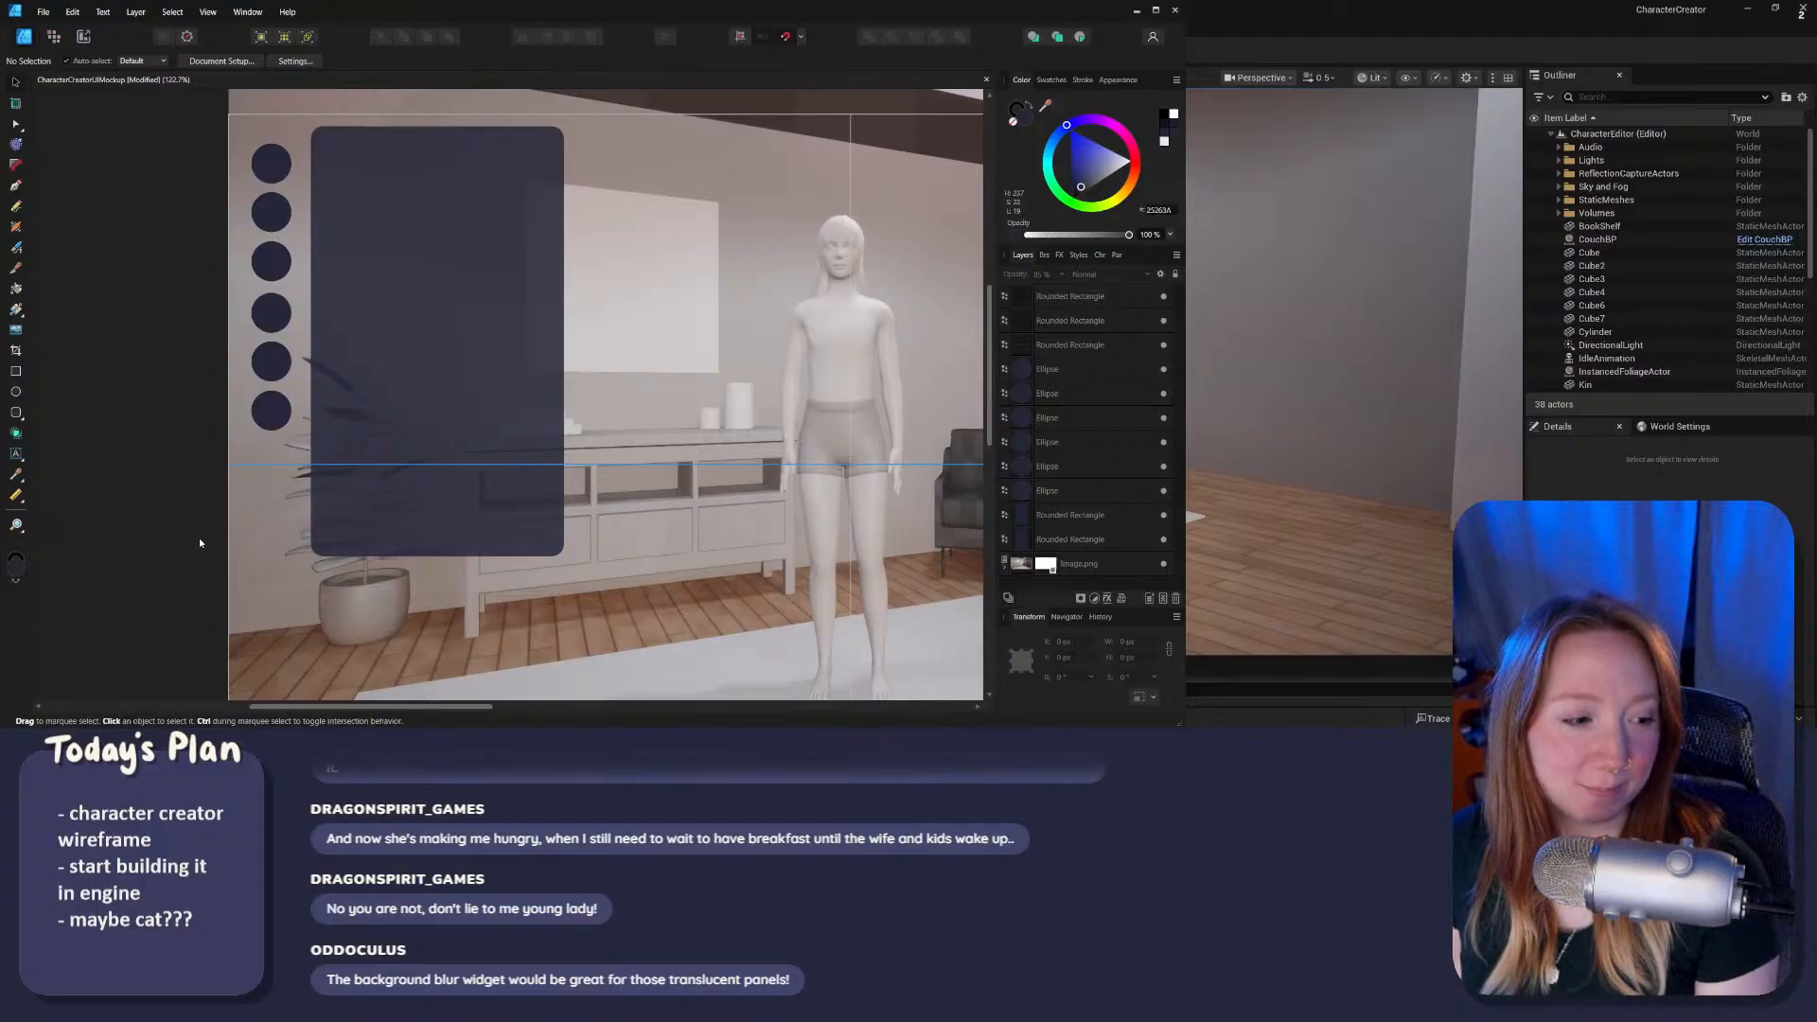
{"action": "middle_click_drag", "start_coordinate": [200, 543], "coordinate": [207, 506]}
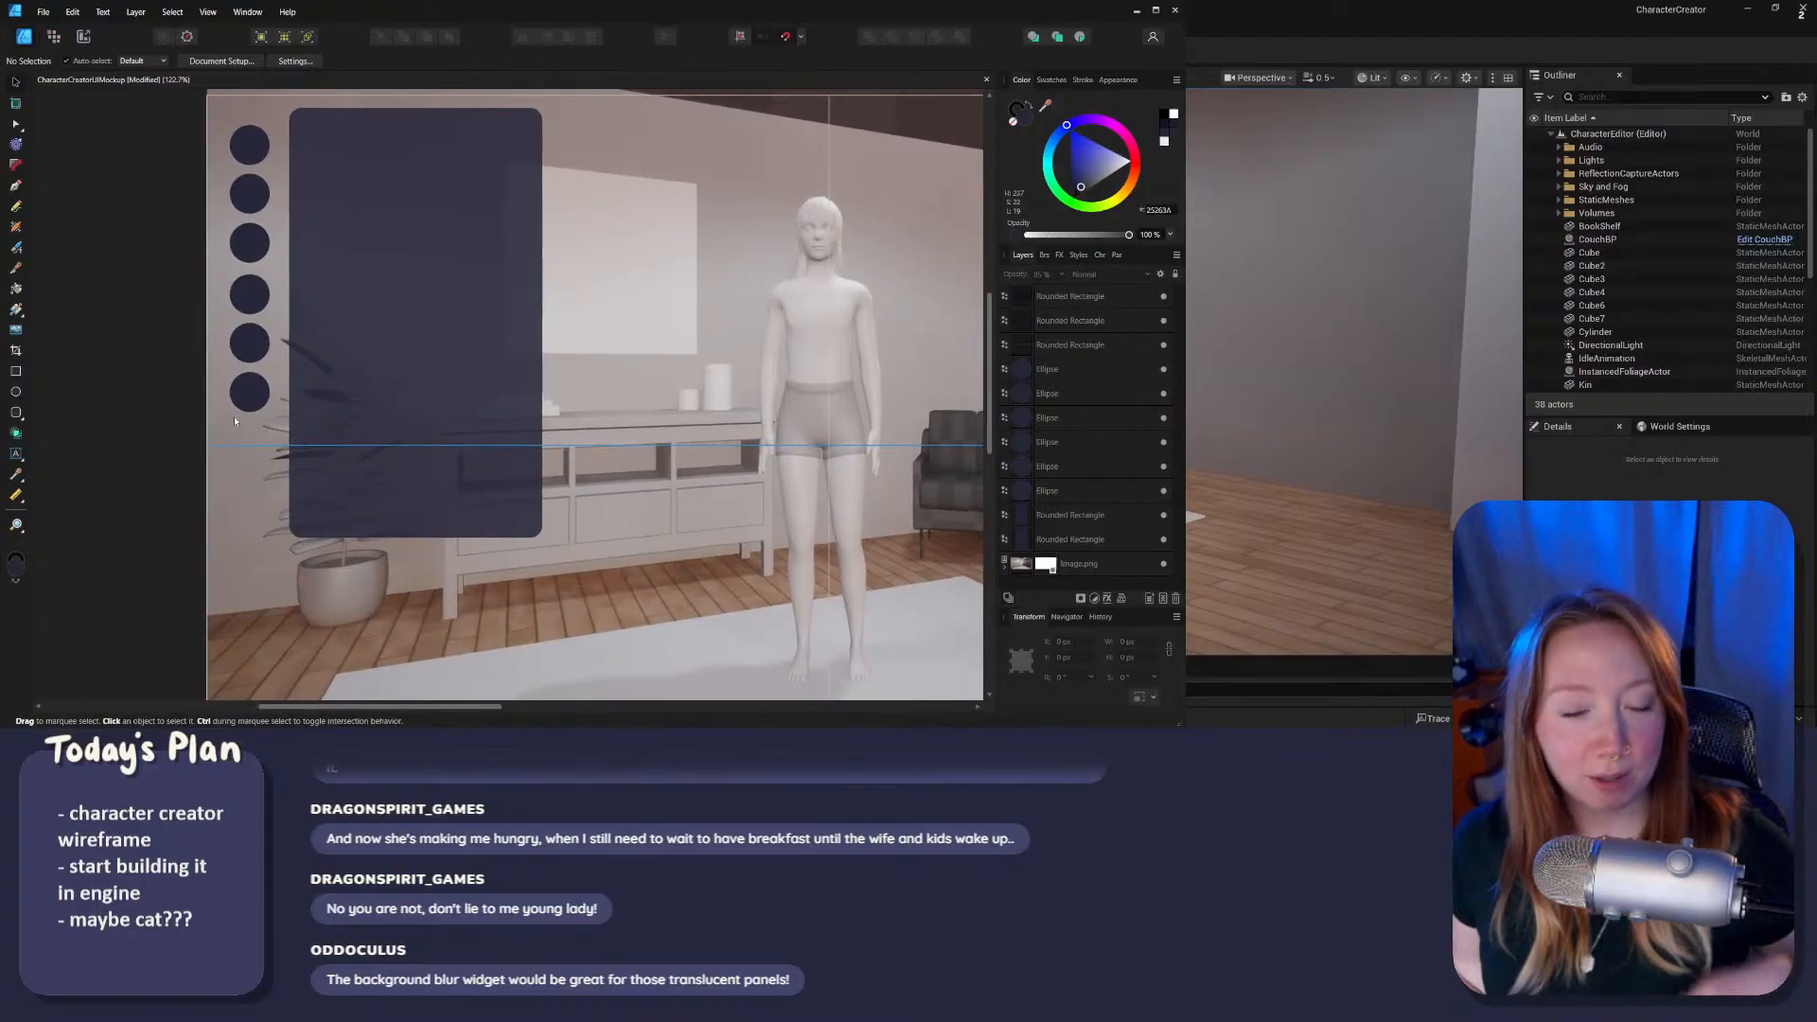
{"action": "left_click", "coordinate": [490, 382]}
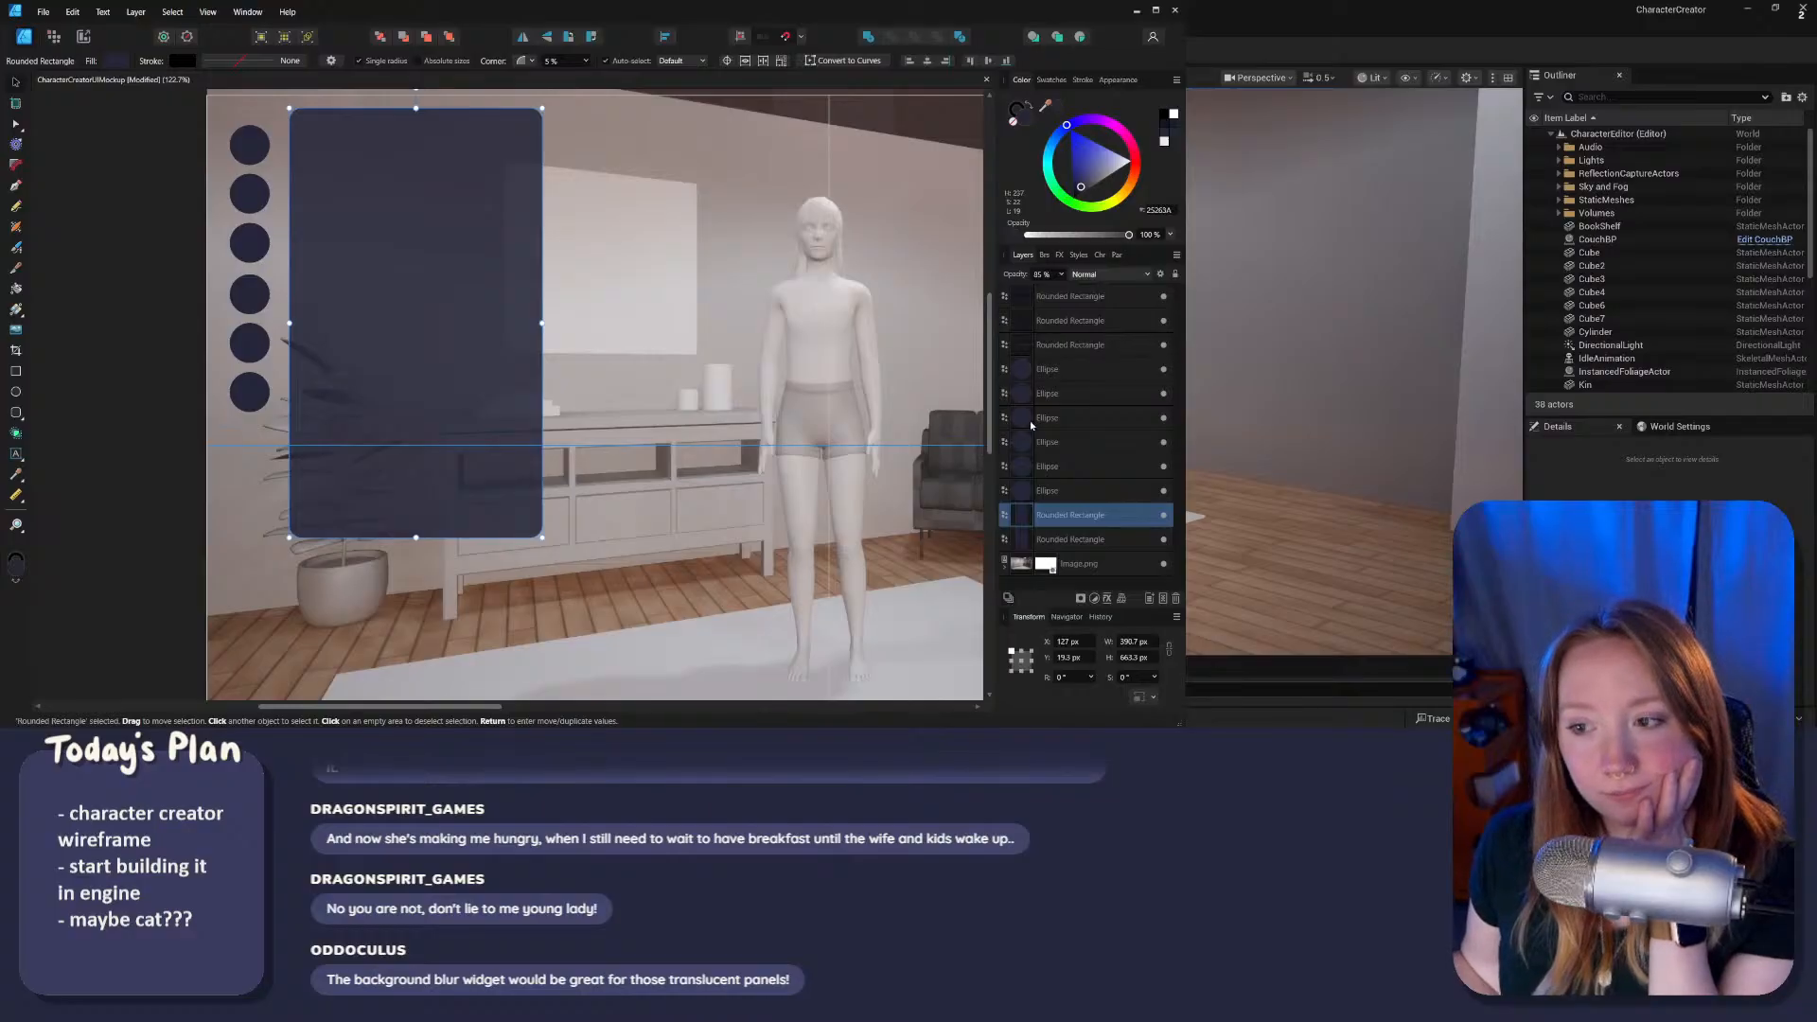
{"action": "left_click", "coordinate": [127, 469]}
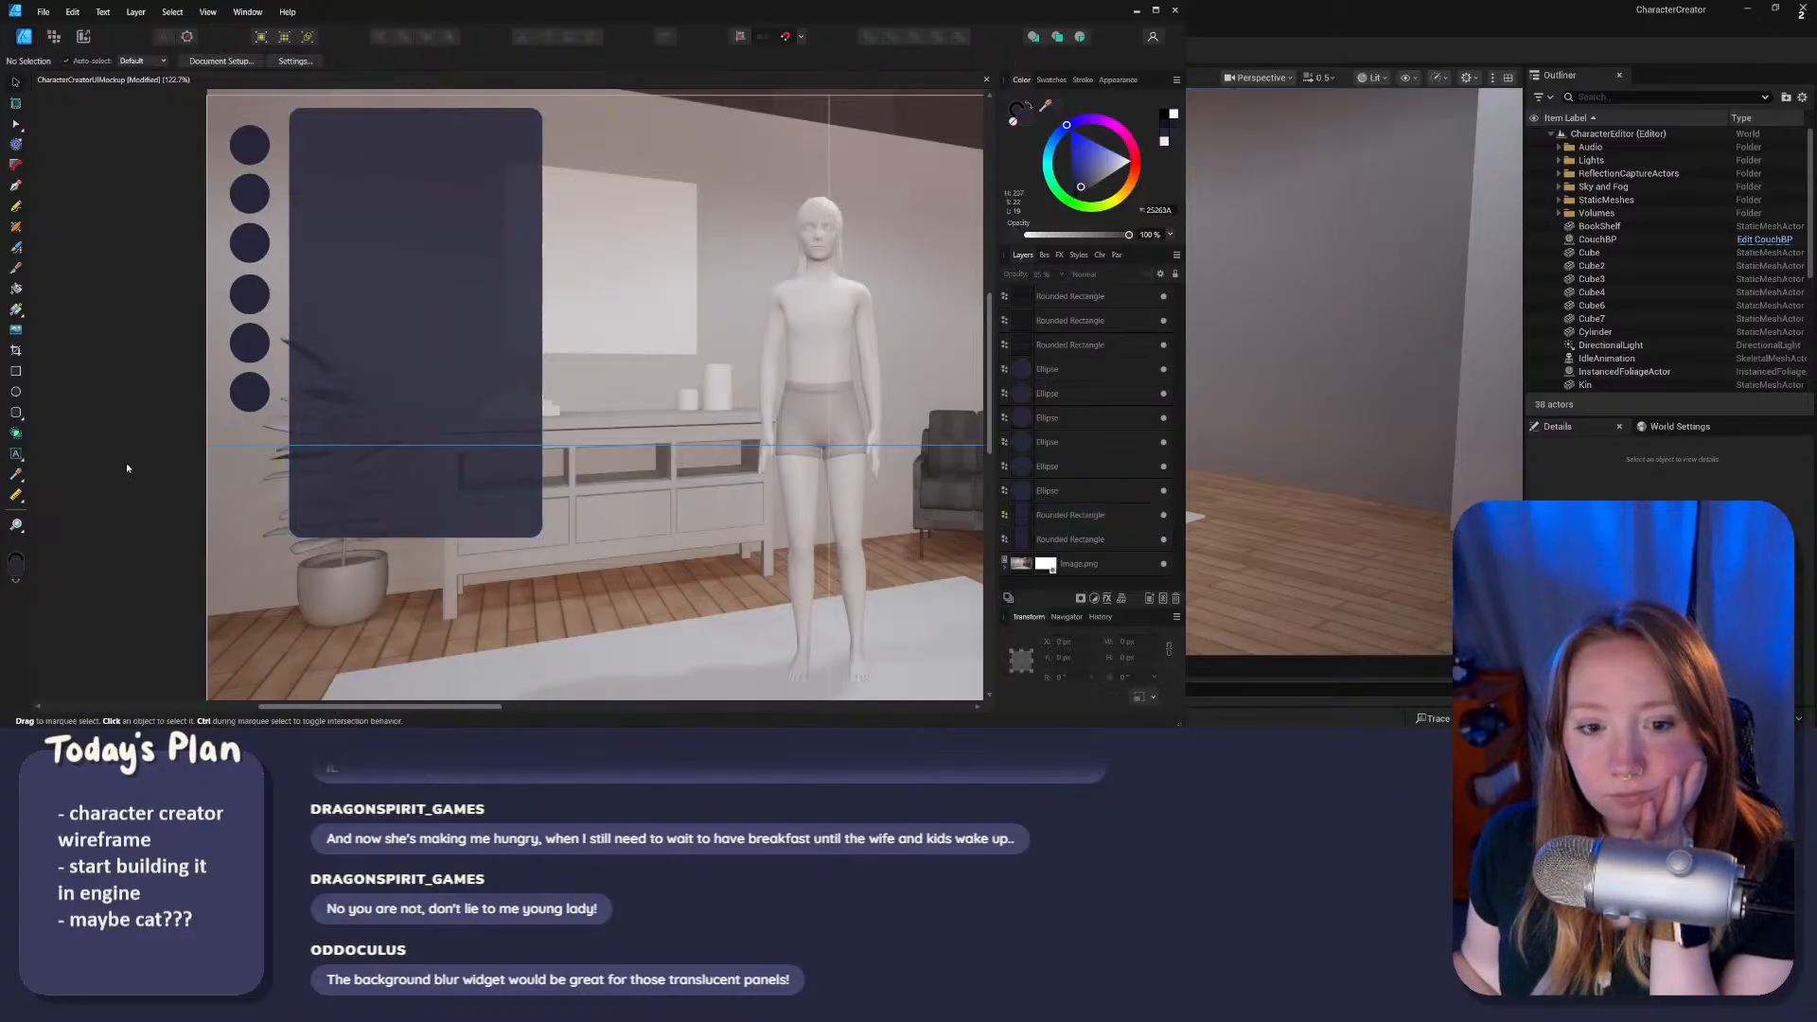
{"action": "left_click", "coordinate": [406, 394]}
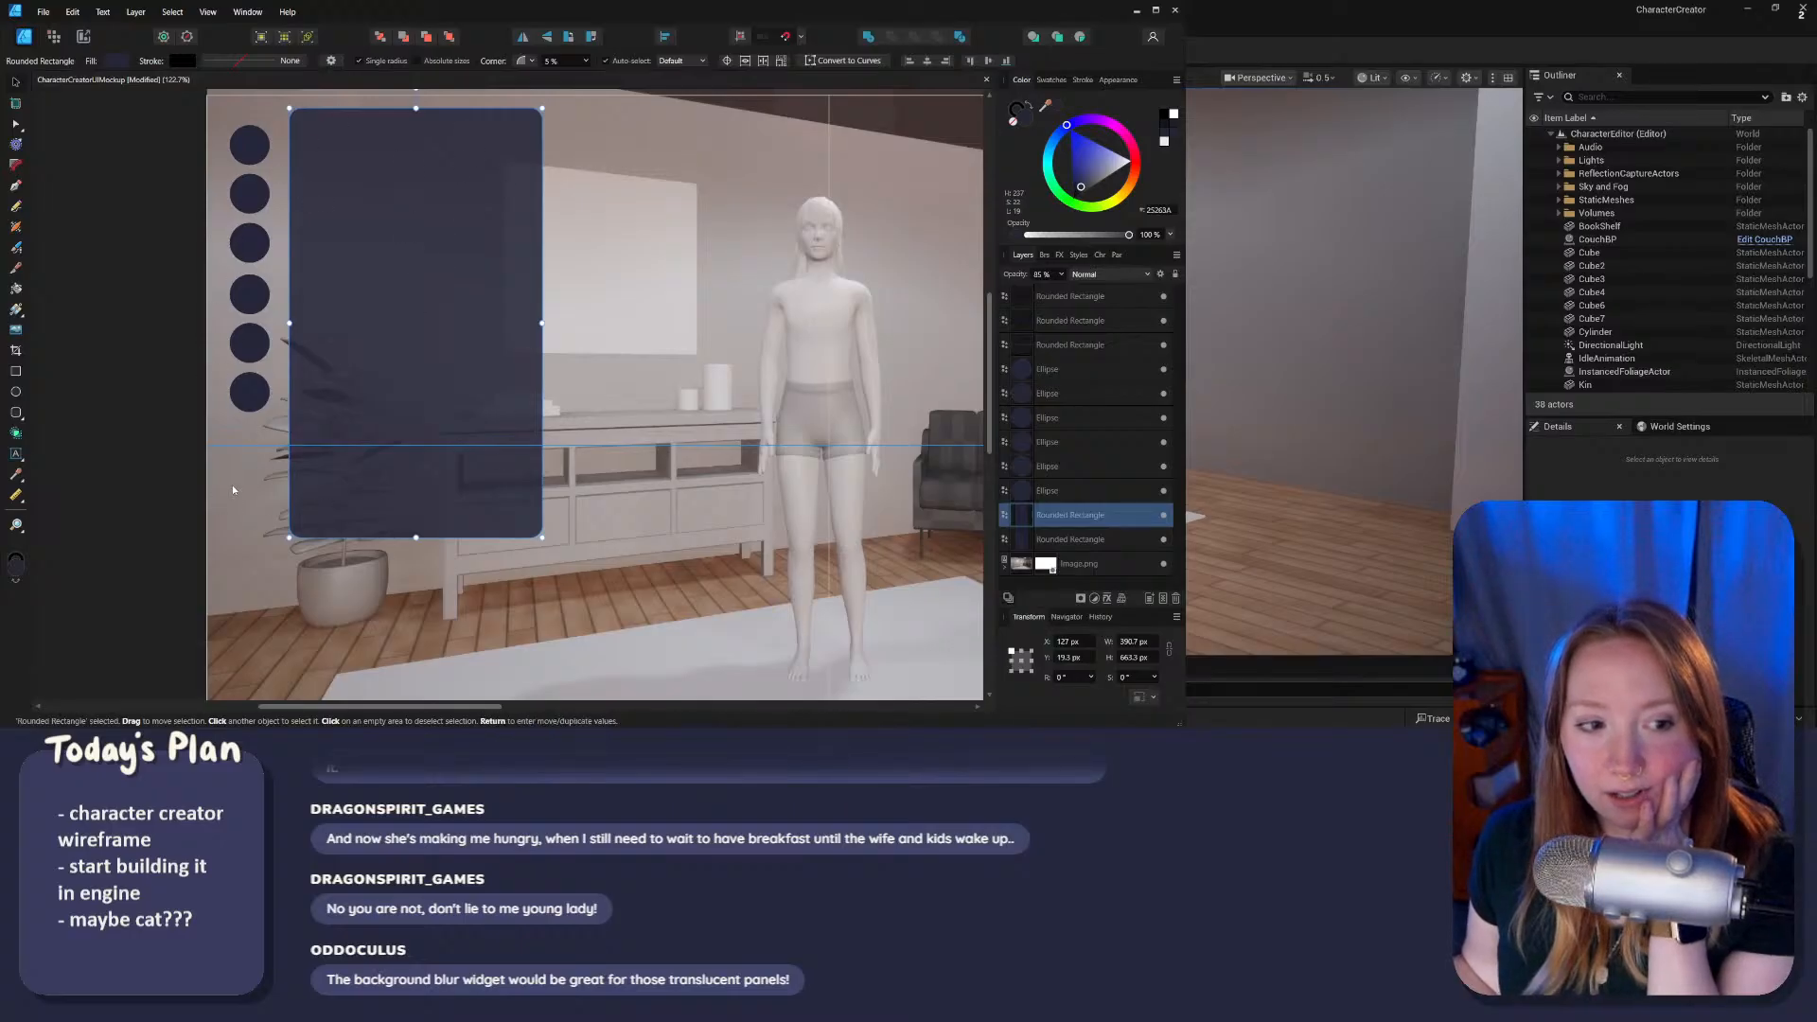
{"action": "scroll", "coordinate": [187, 501], "scroll_direction": "right", "scroll_amount": 1}
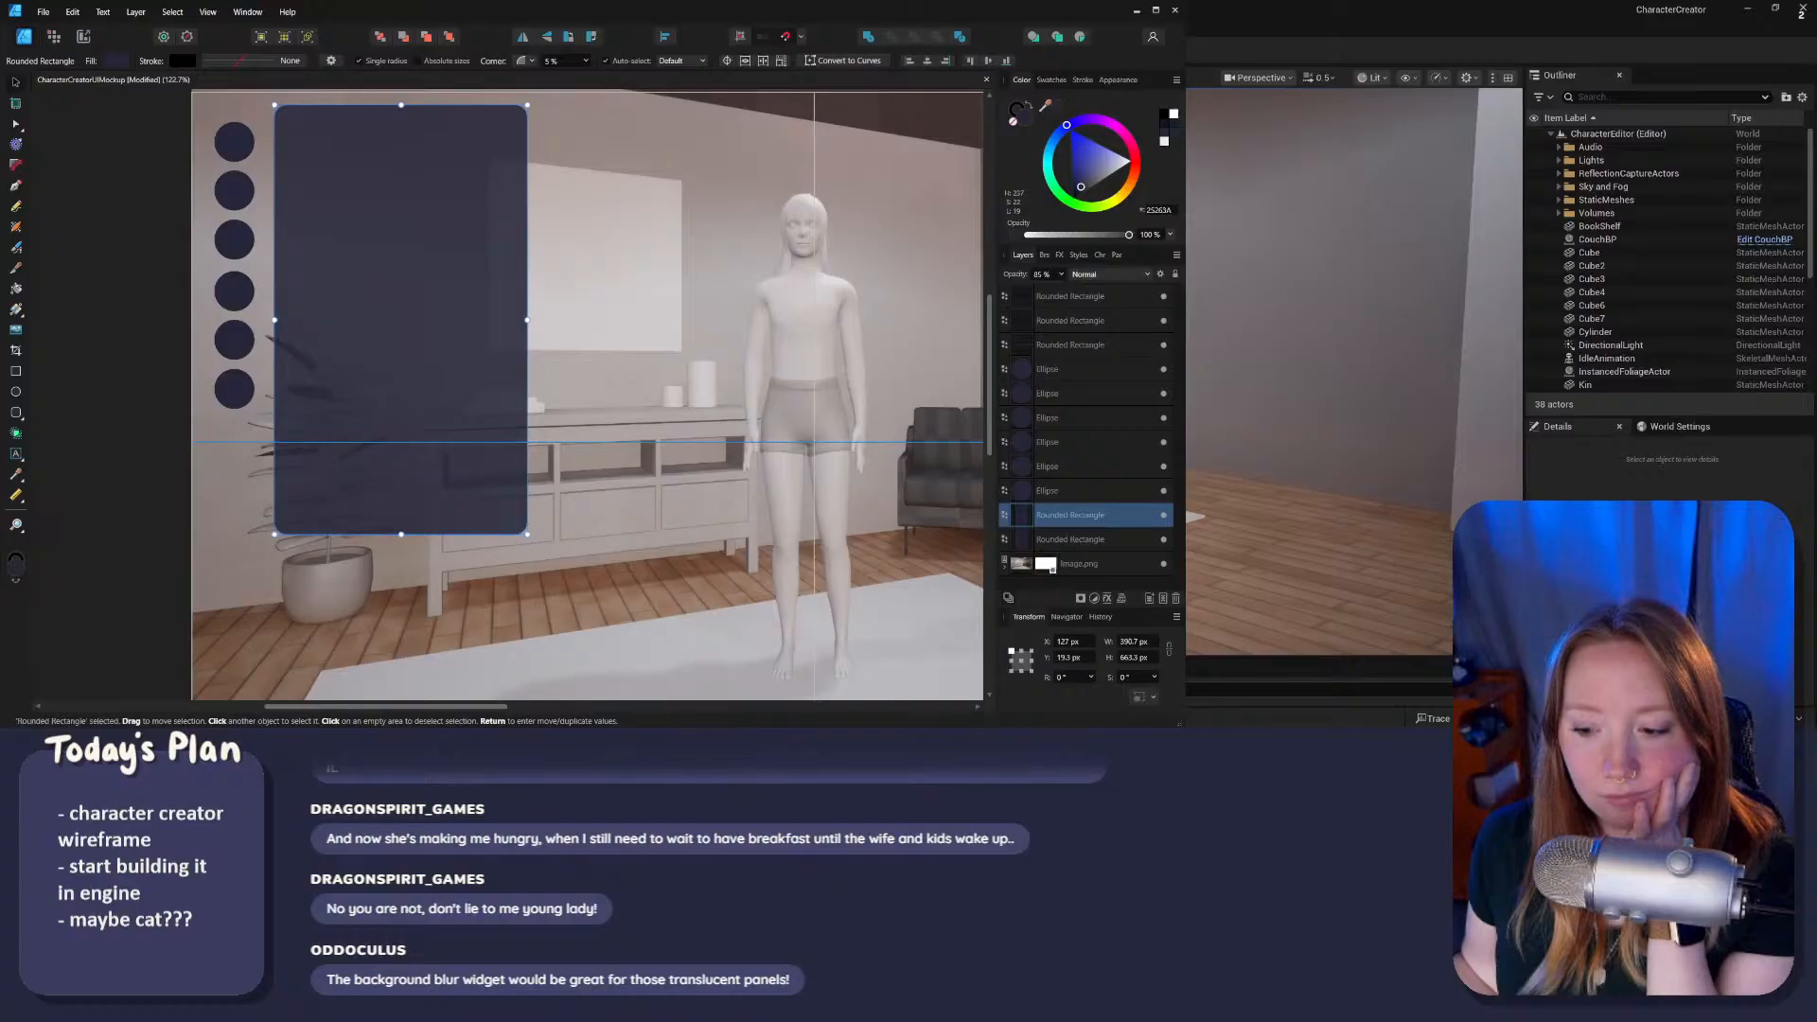
Step: Switch to Unreal Editor, open the WBP_CharacterEditor widget from the UI folder and dock it among the main editor's tabs
{"action": "key", "text": "alt+Tab"}
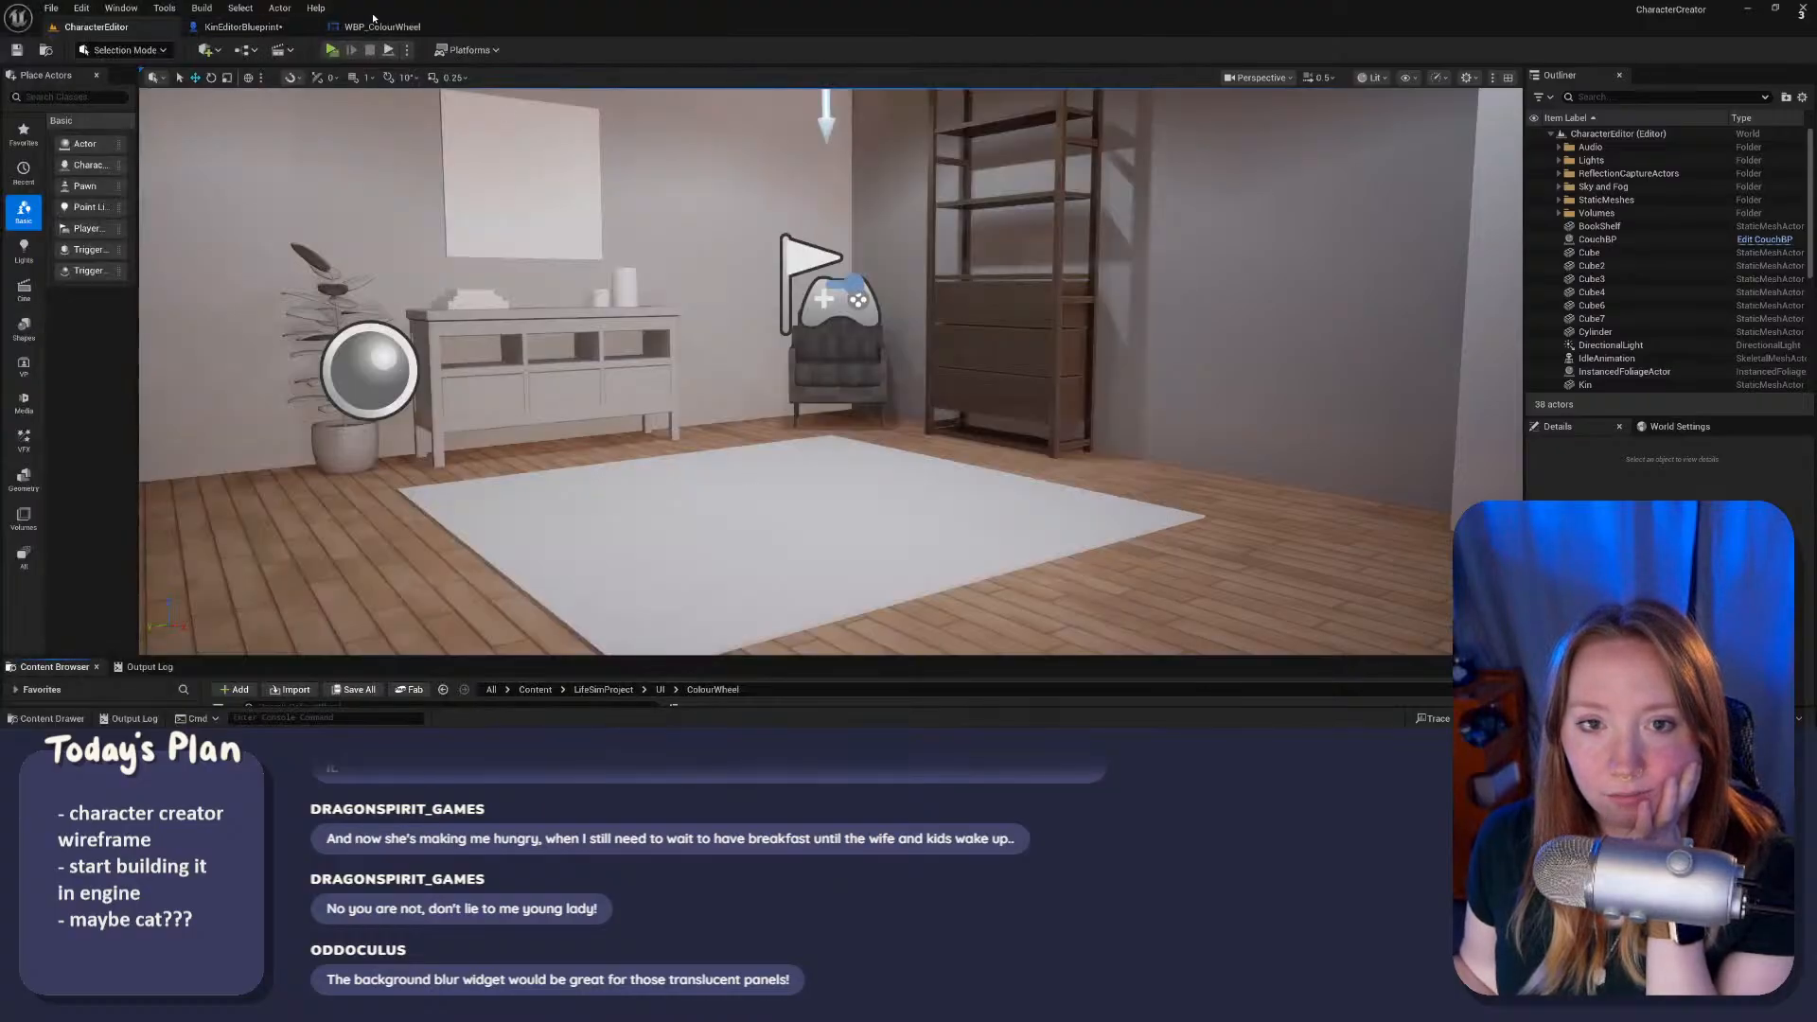
{"action": "left_click_drag", "start_coordinate": [799, 653], "coordinate": [799, 466]}
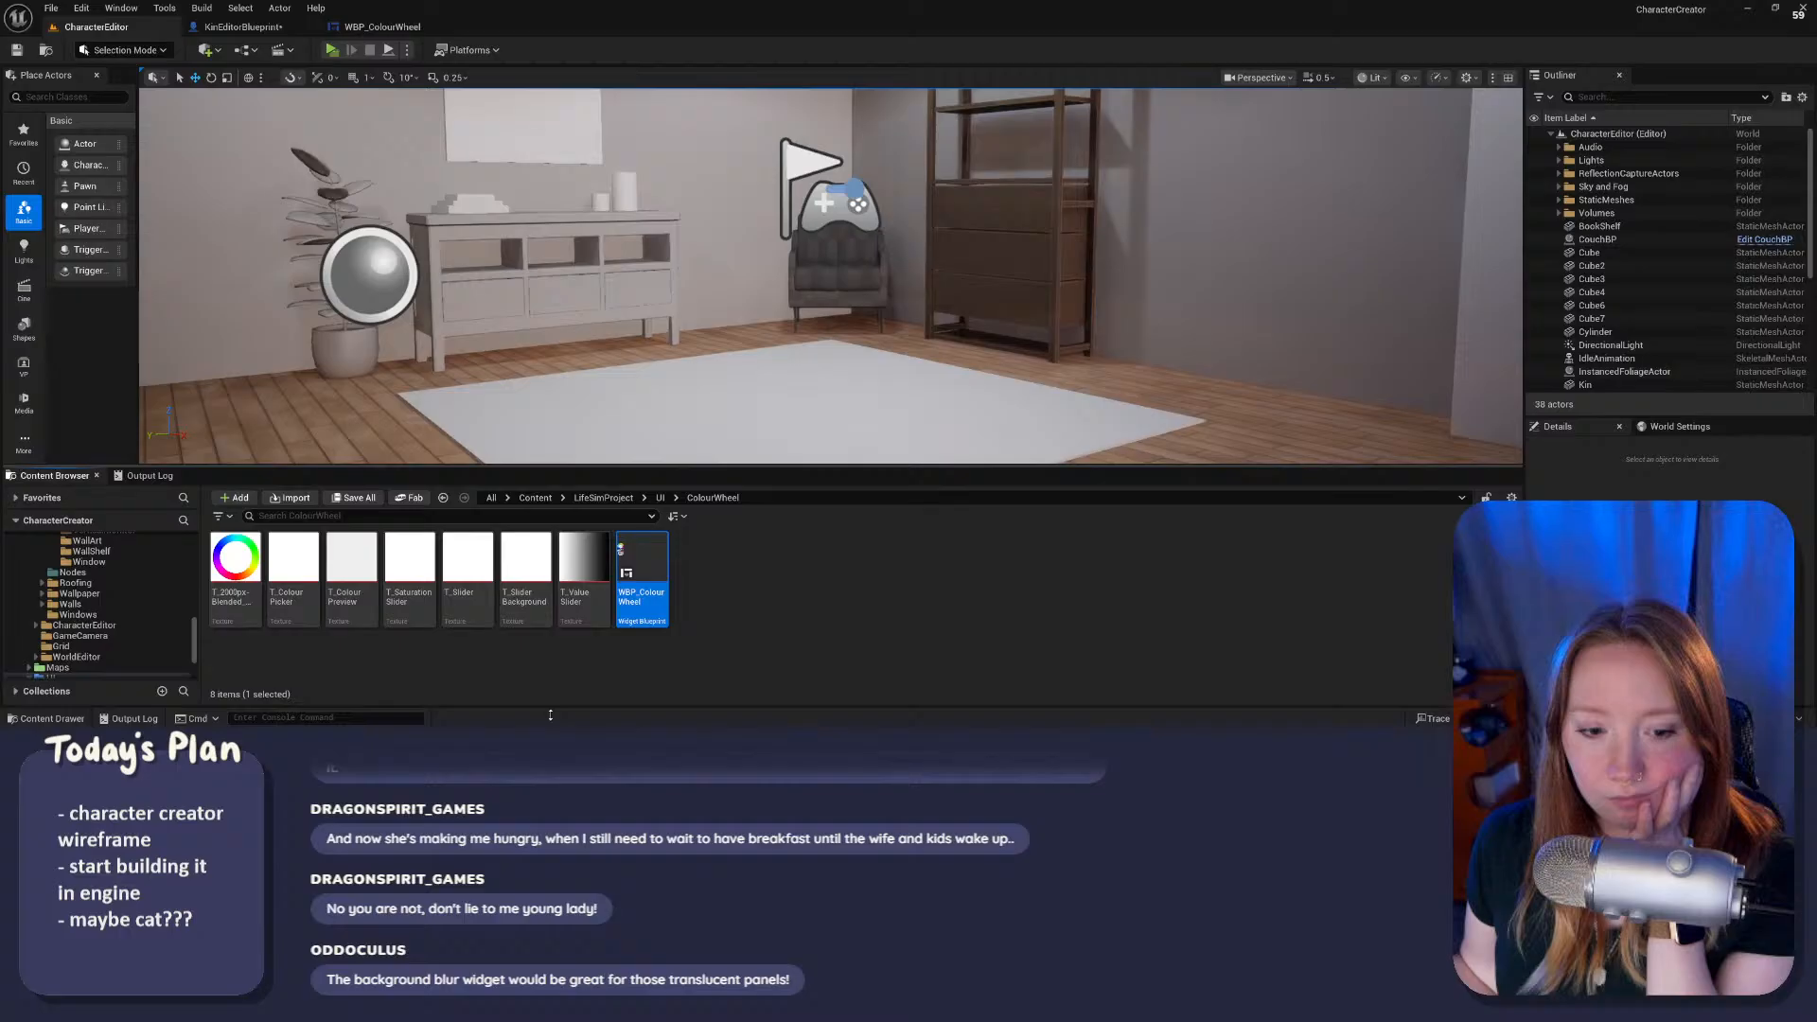
{"action": "left_click", "coordinate": [659, 497]}
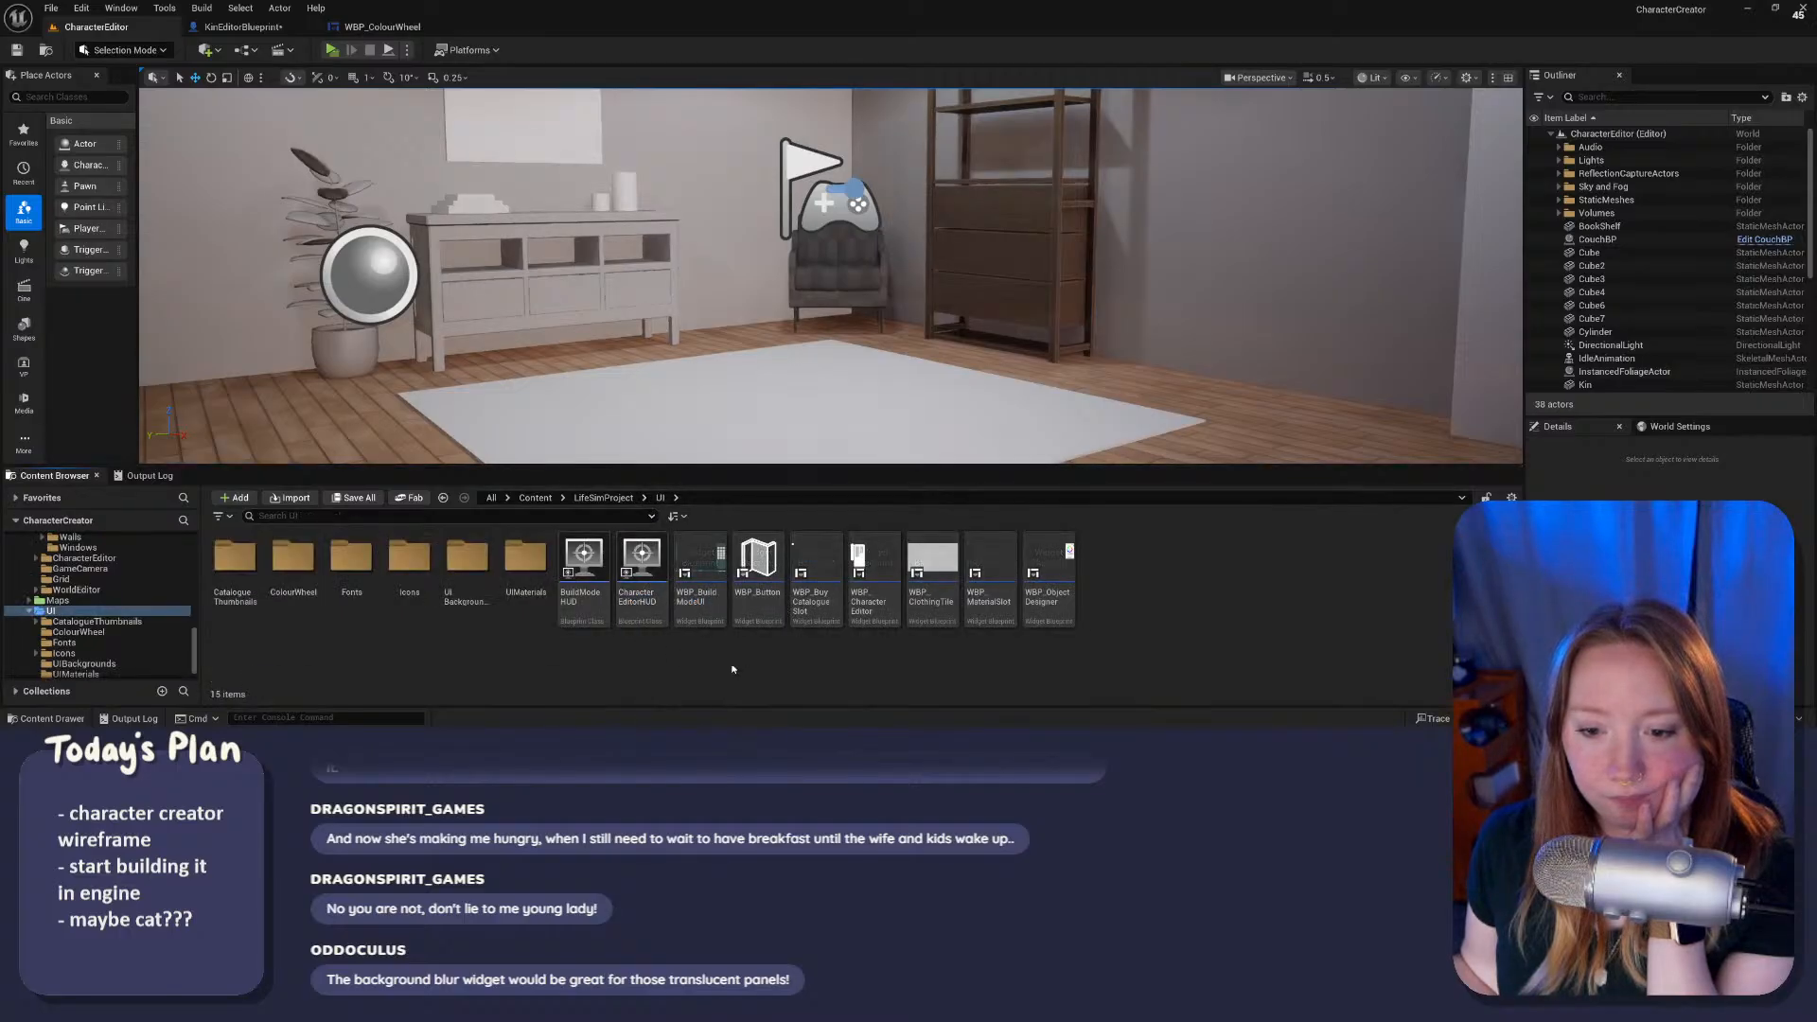
{"action": "left_click", "coordinate": [871, 579]}
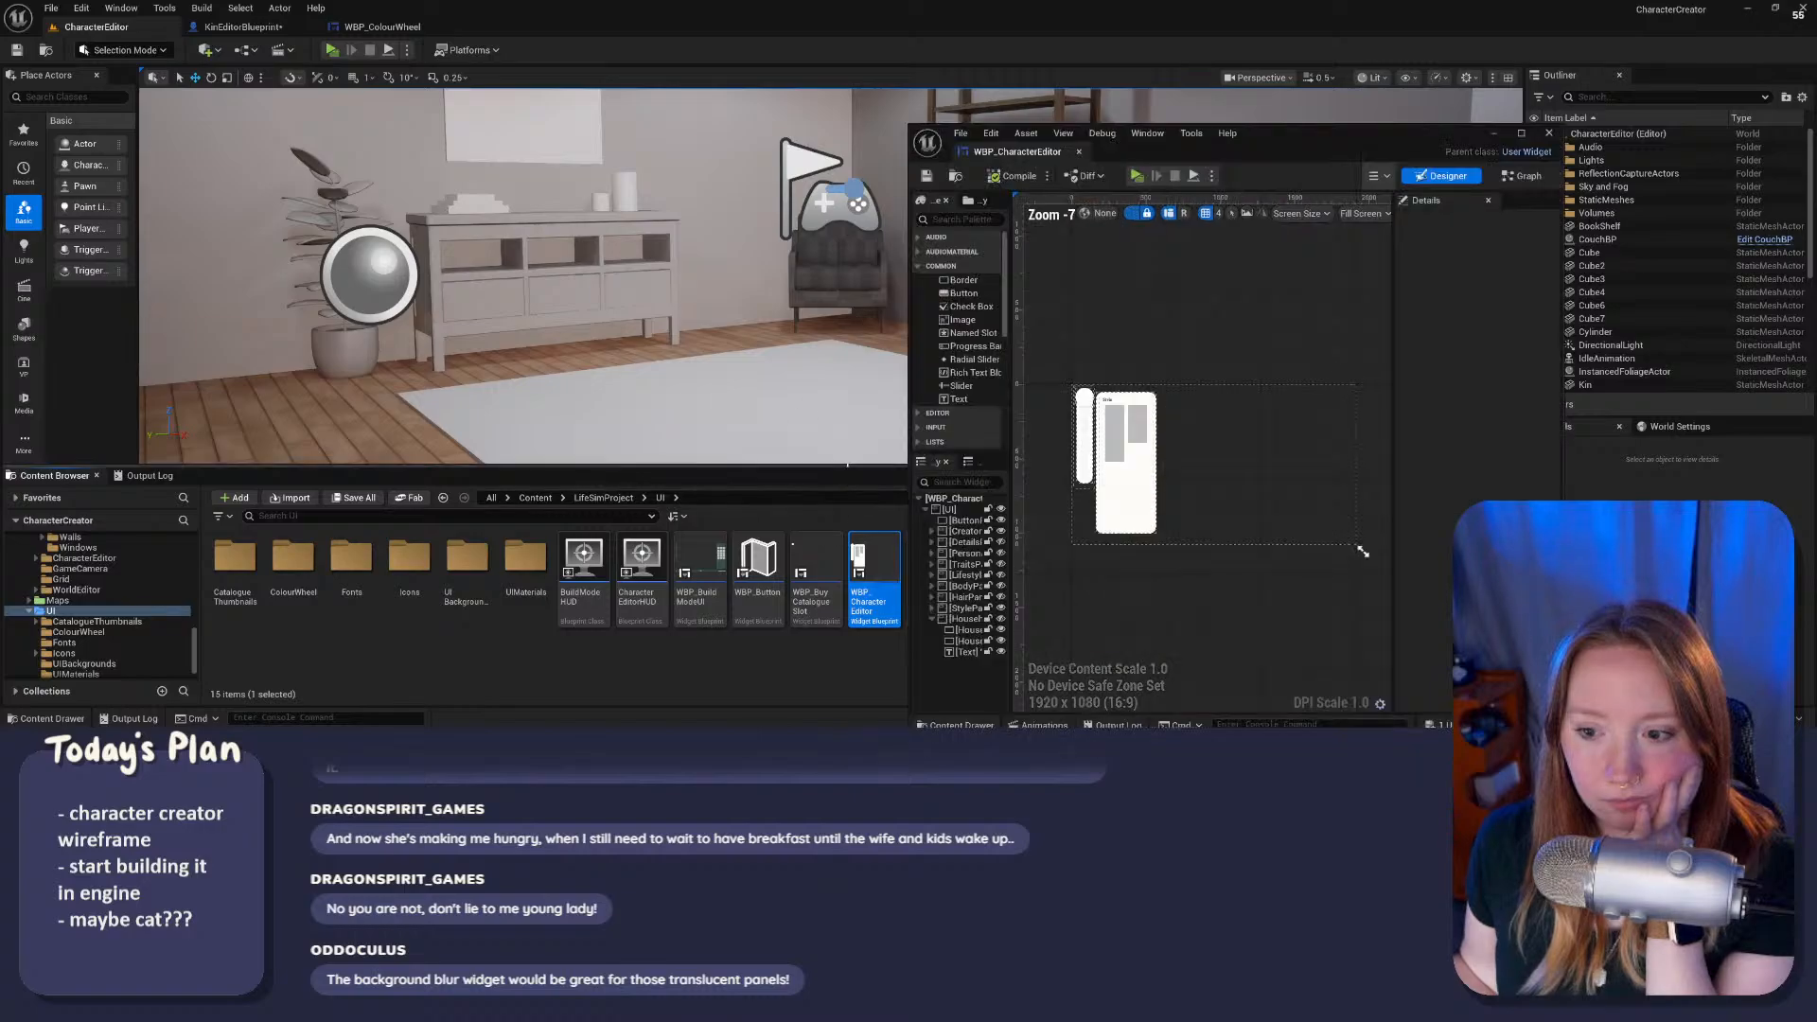
{"action": "left_click_drag", "start_coordinate": [851, 473], "coordinate": [850, 536]}
{"action": "left_click_drag", "start_coordinate": [1281, 133], "coordinate": [735, 113]}
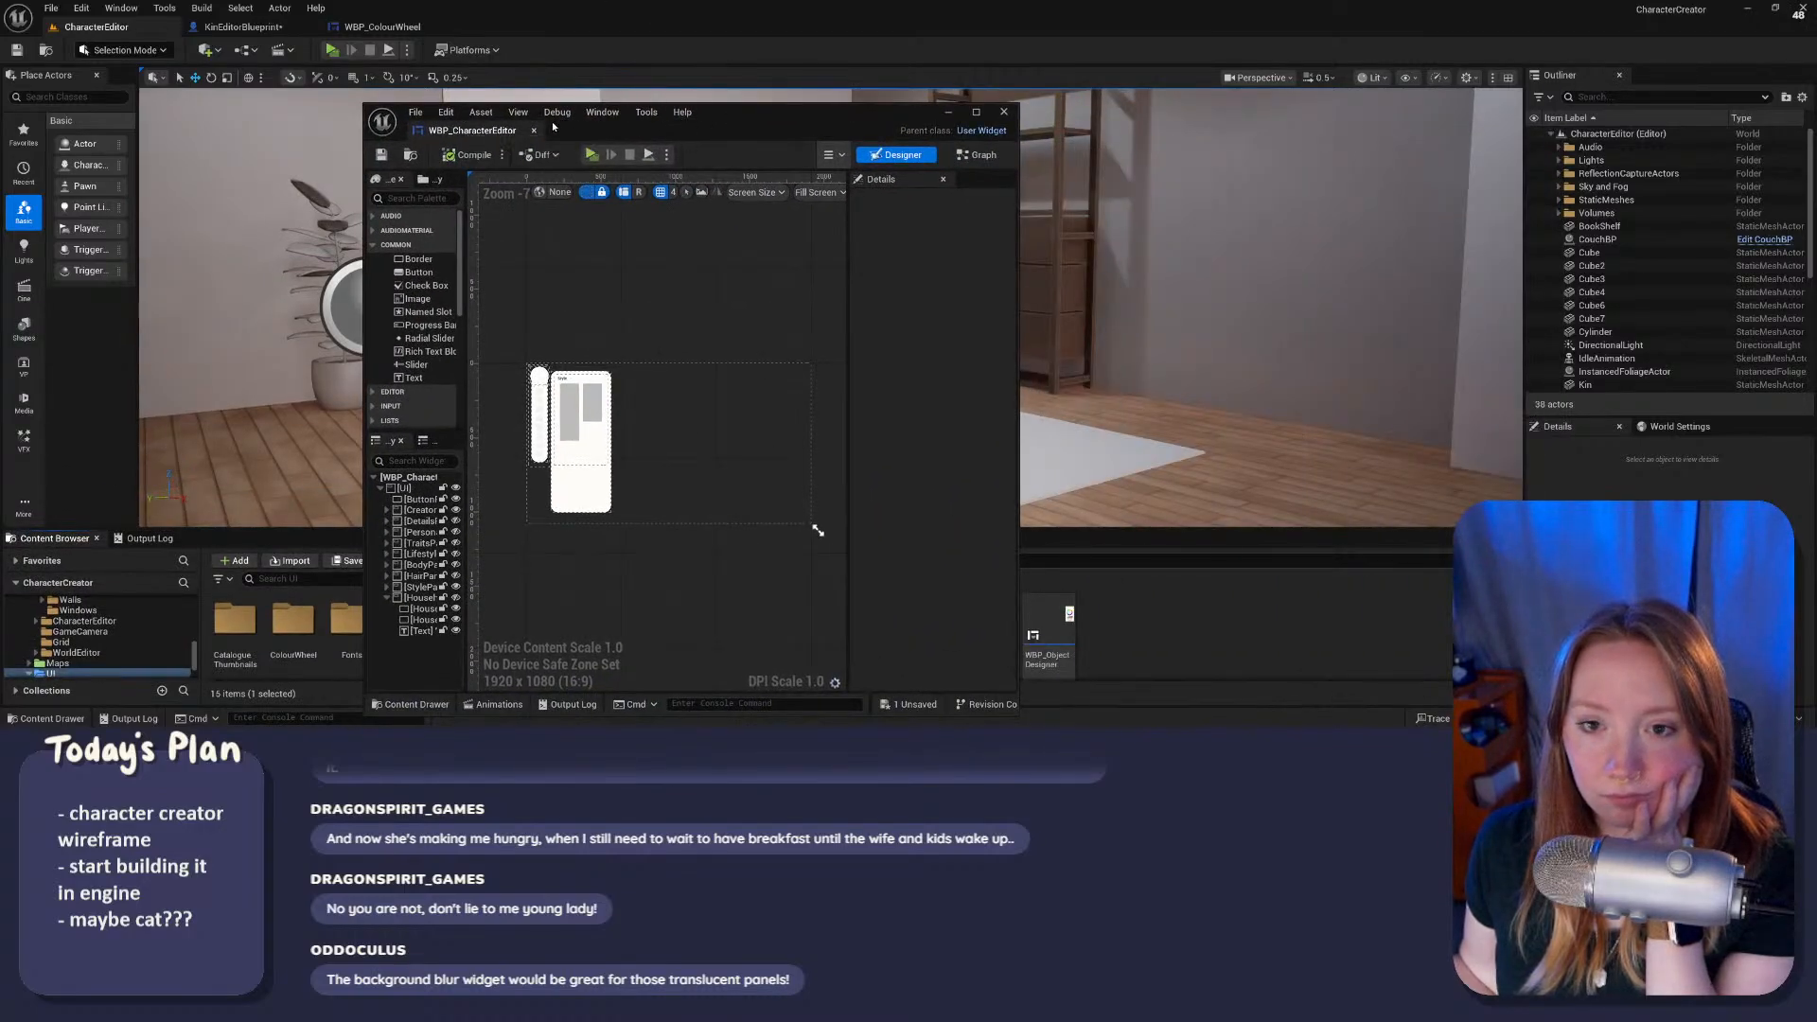
{"action": "left_click_drag", "start_coordinate": [479, 130], "coordinate": [477, 28]}
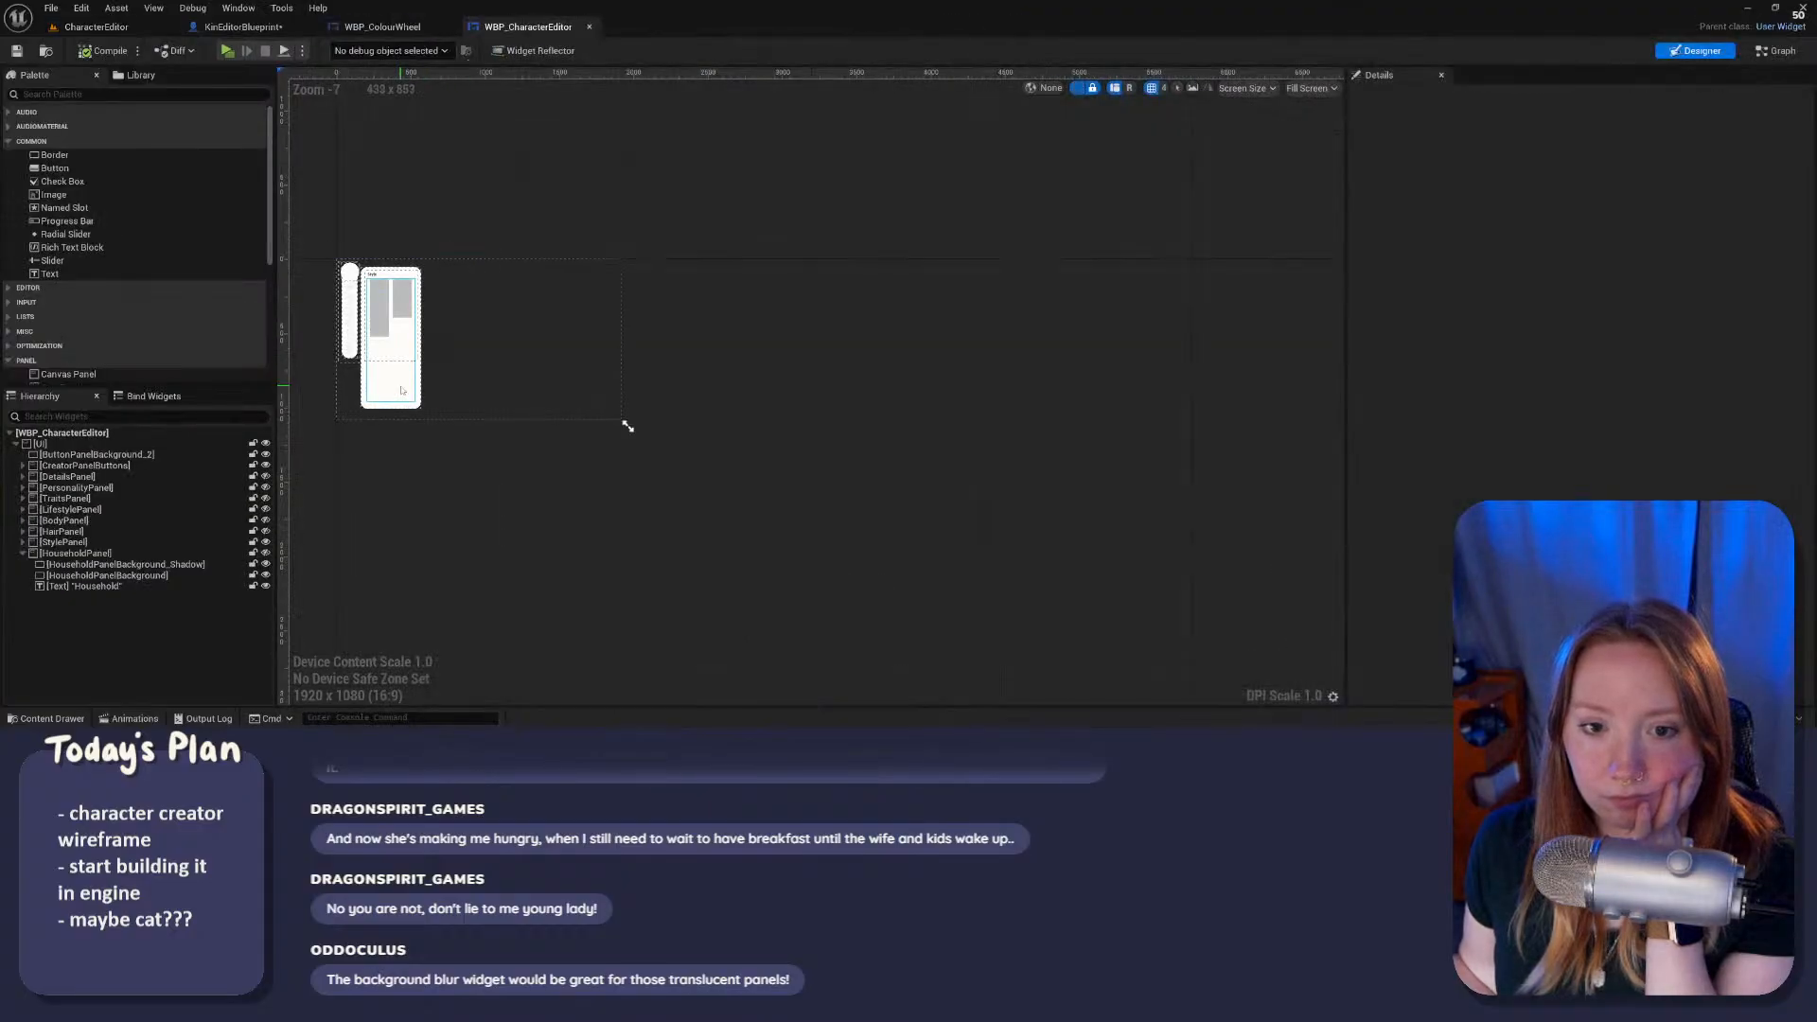
Step: Find the Background Blur widget in the palette and add it as a child of StylePanelBackground
{"action": "left_click", "coordinate": [402, 390]}
{"action": "scroll", "coordinate": [350, 360], "scroll_direction": "up", "scroll_amount": 6}
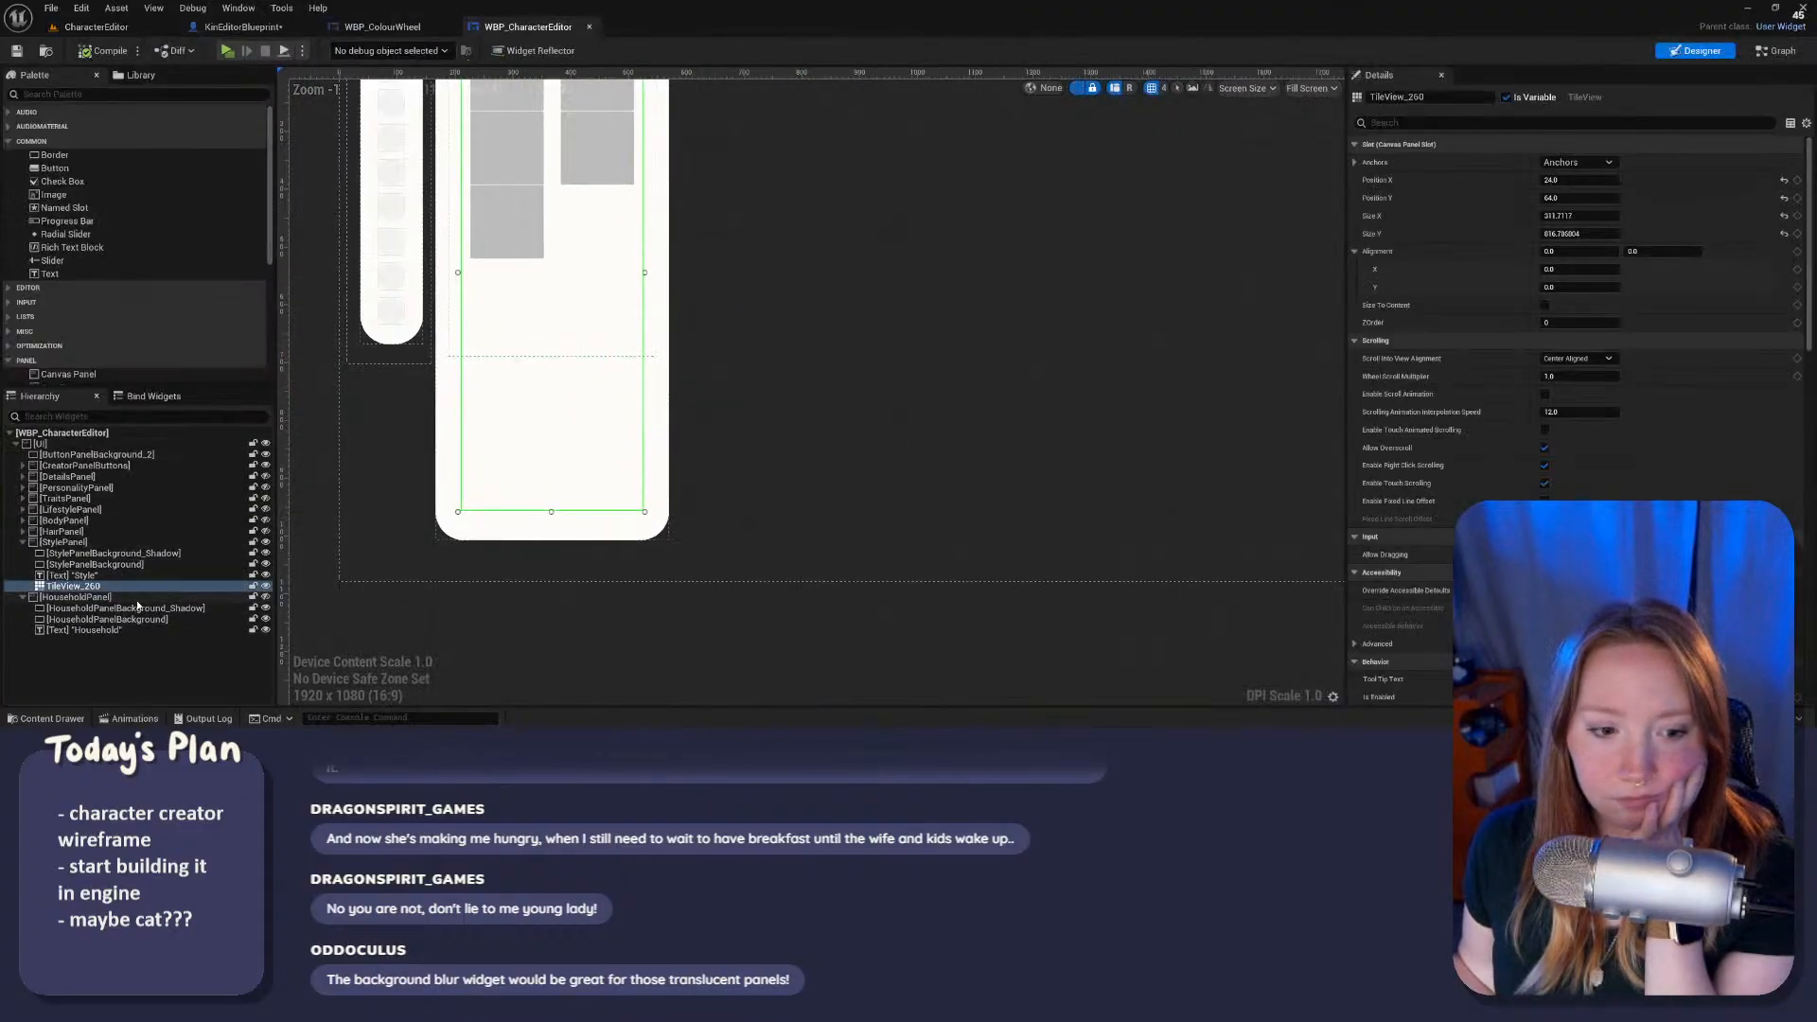
{"action": "left_click", "coordinate": [114, 552]}
{"action": "right_click_drag", "start_coordinate": [730, 316], "coordinate": [742, 378]}
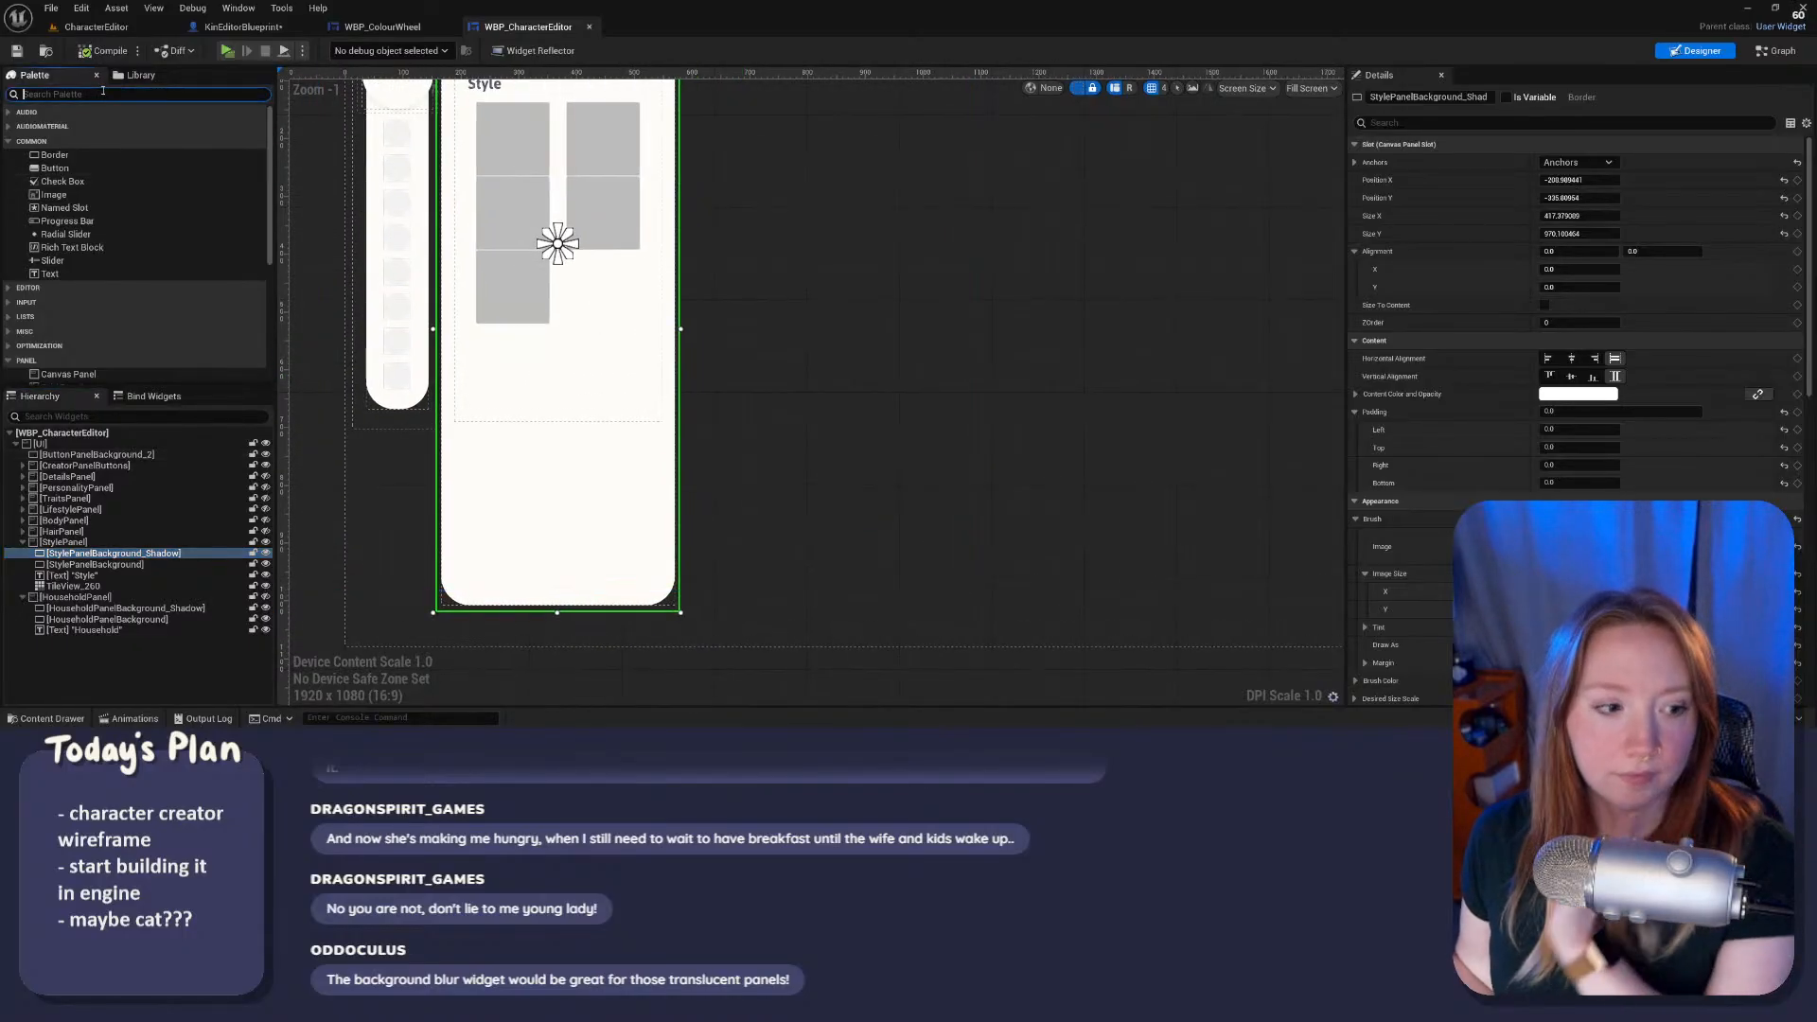
{"action": "type", "text": "back"}
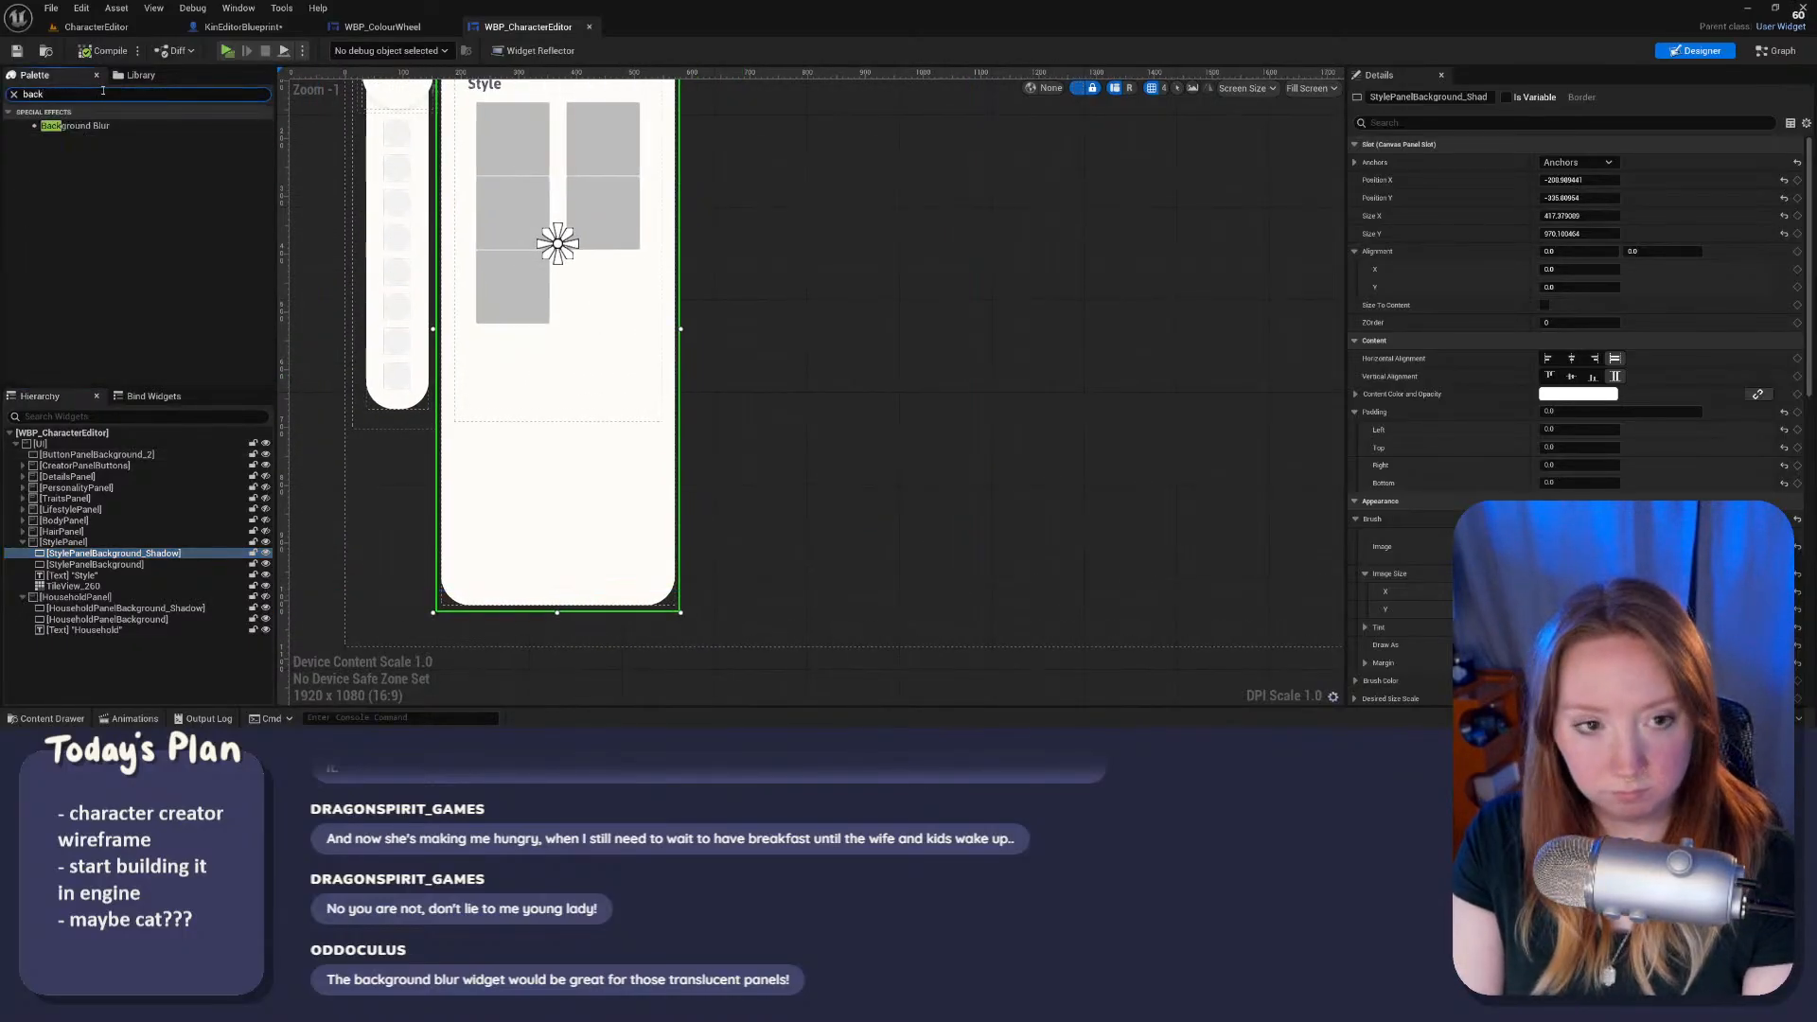
{"action": "left_click", "coordinate": [92, 127]}
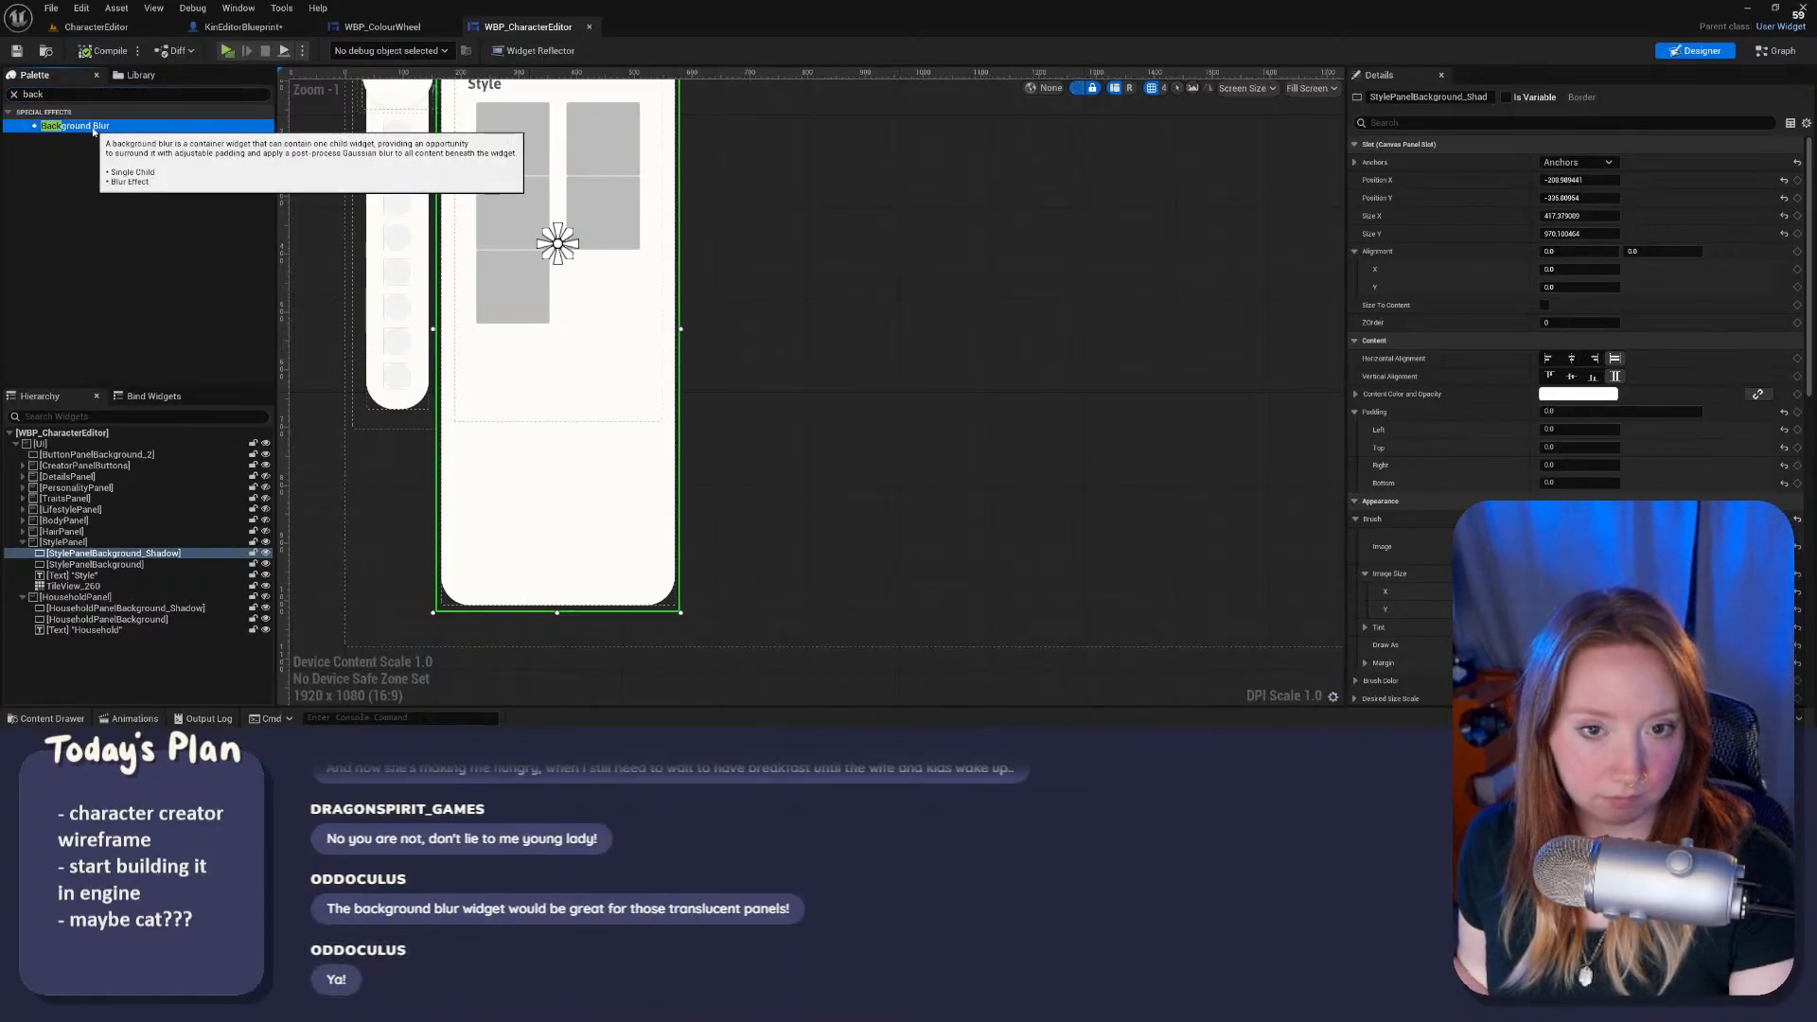
{"action": "left_click_drag", "start_coordinate": [94, 131], "coordinate": [129, 567]}
Step: Set the alpha of StylePanelBackground's Content Color and Opacity to about 0.44
{"action": "left_click", "coordinate": [130, 565]}
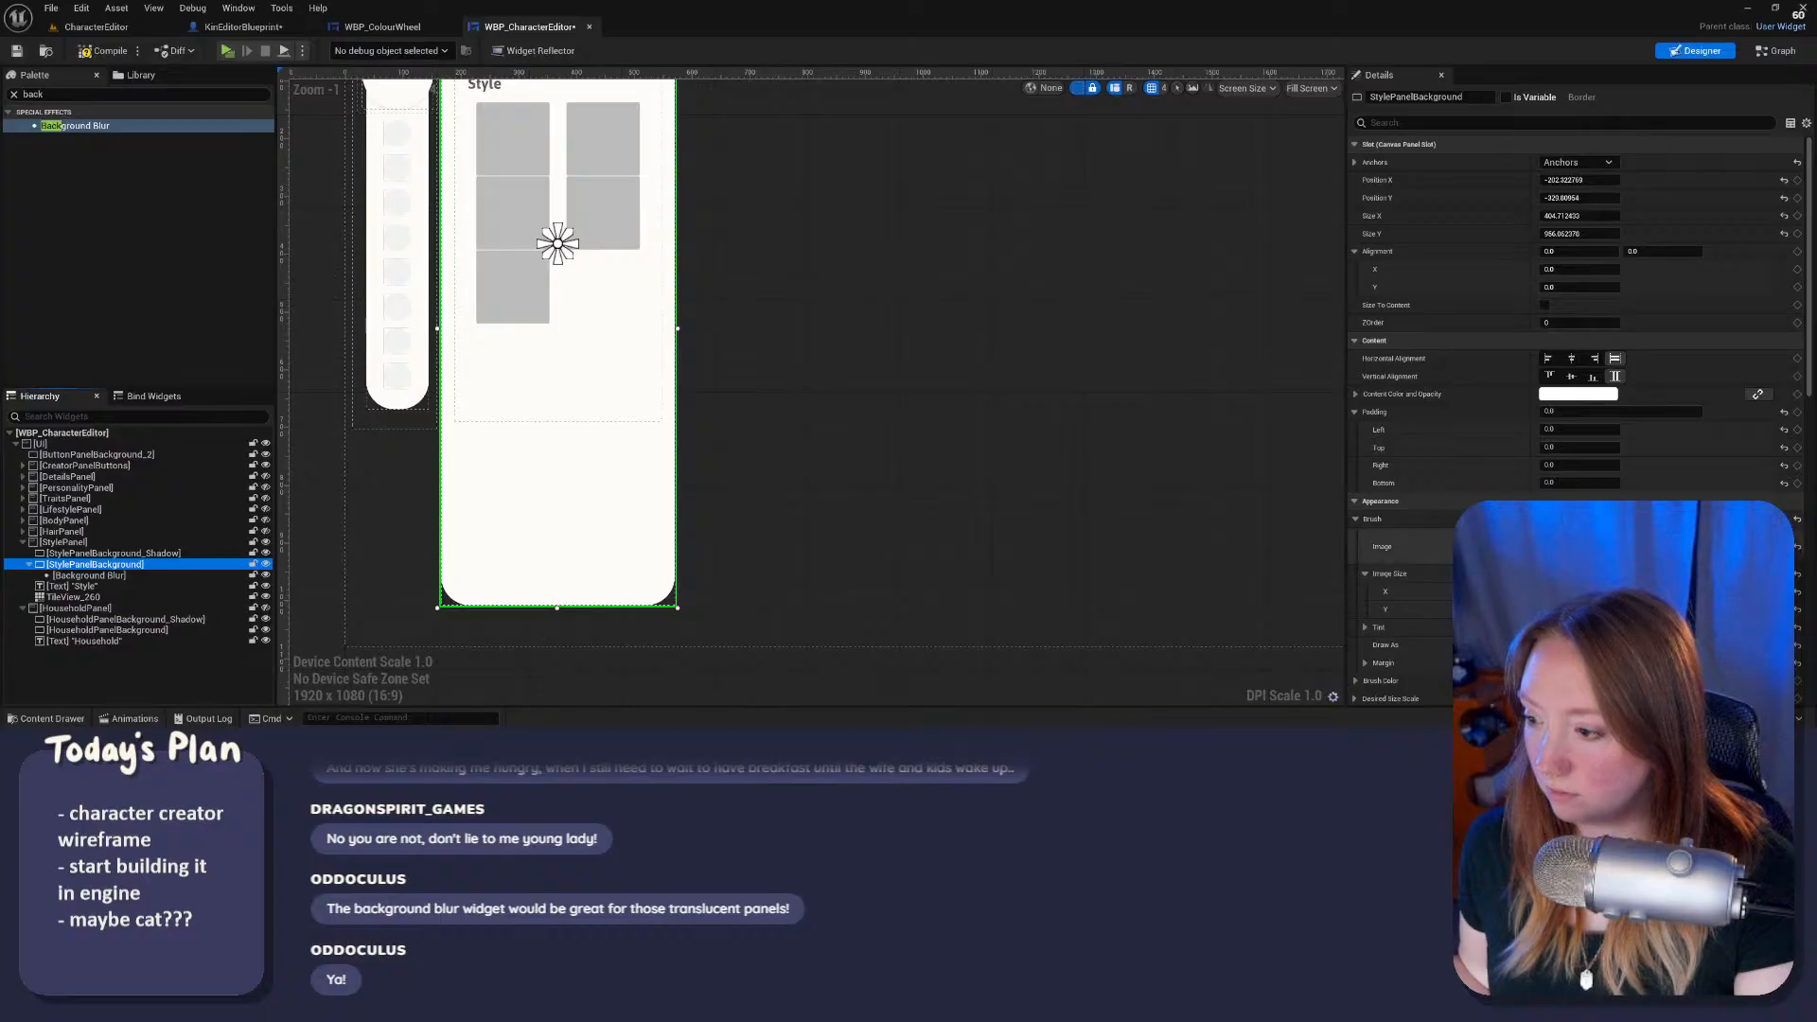
{"action": "scroll", "coordinate": [1400, 547], "scroll_direction": "down", "scroll_amount": 2}
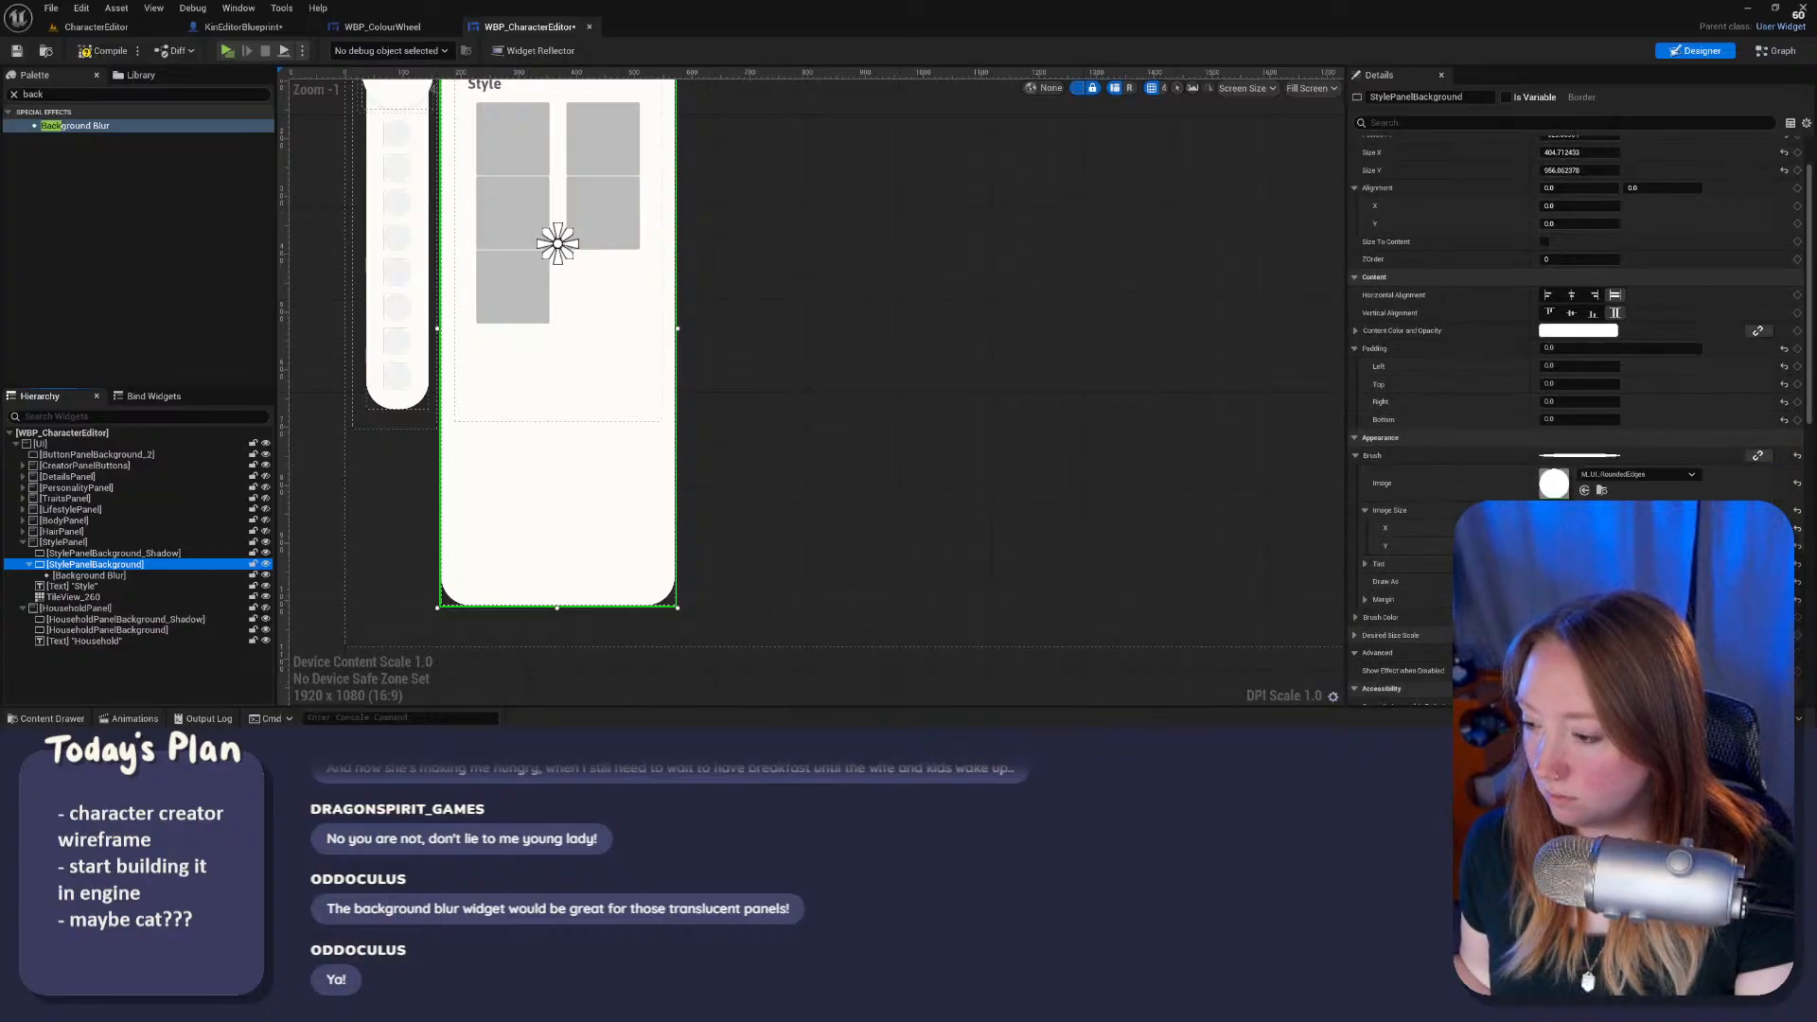
{"action": "scroll", "coordinate": [1400, 624], "scroll_direction": "down", "scroll_amount": 1}
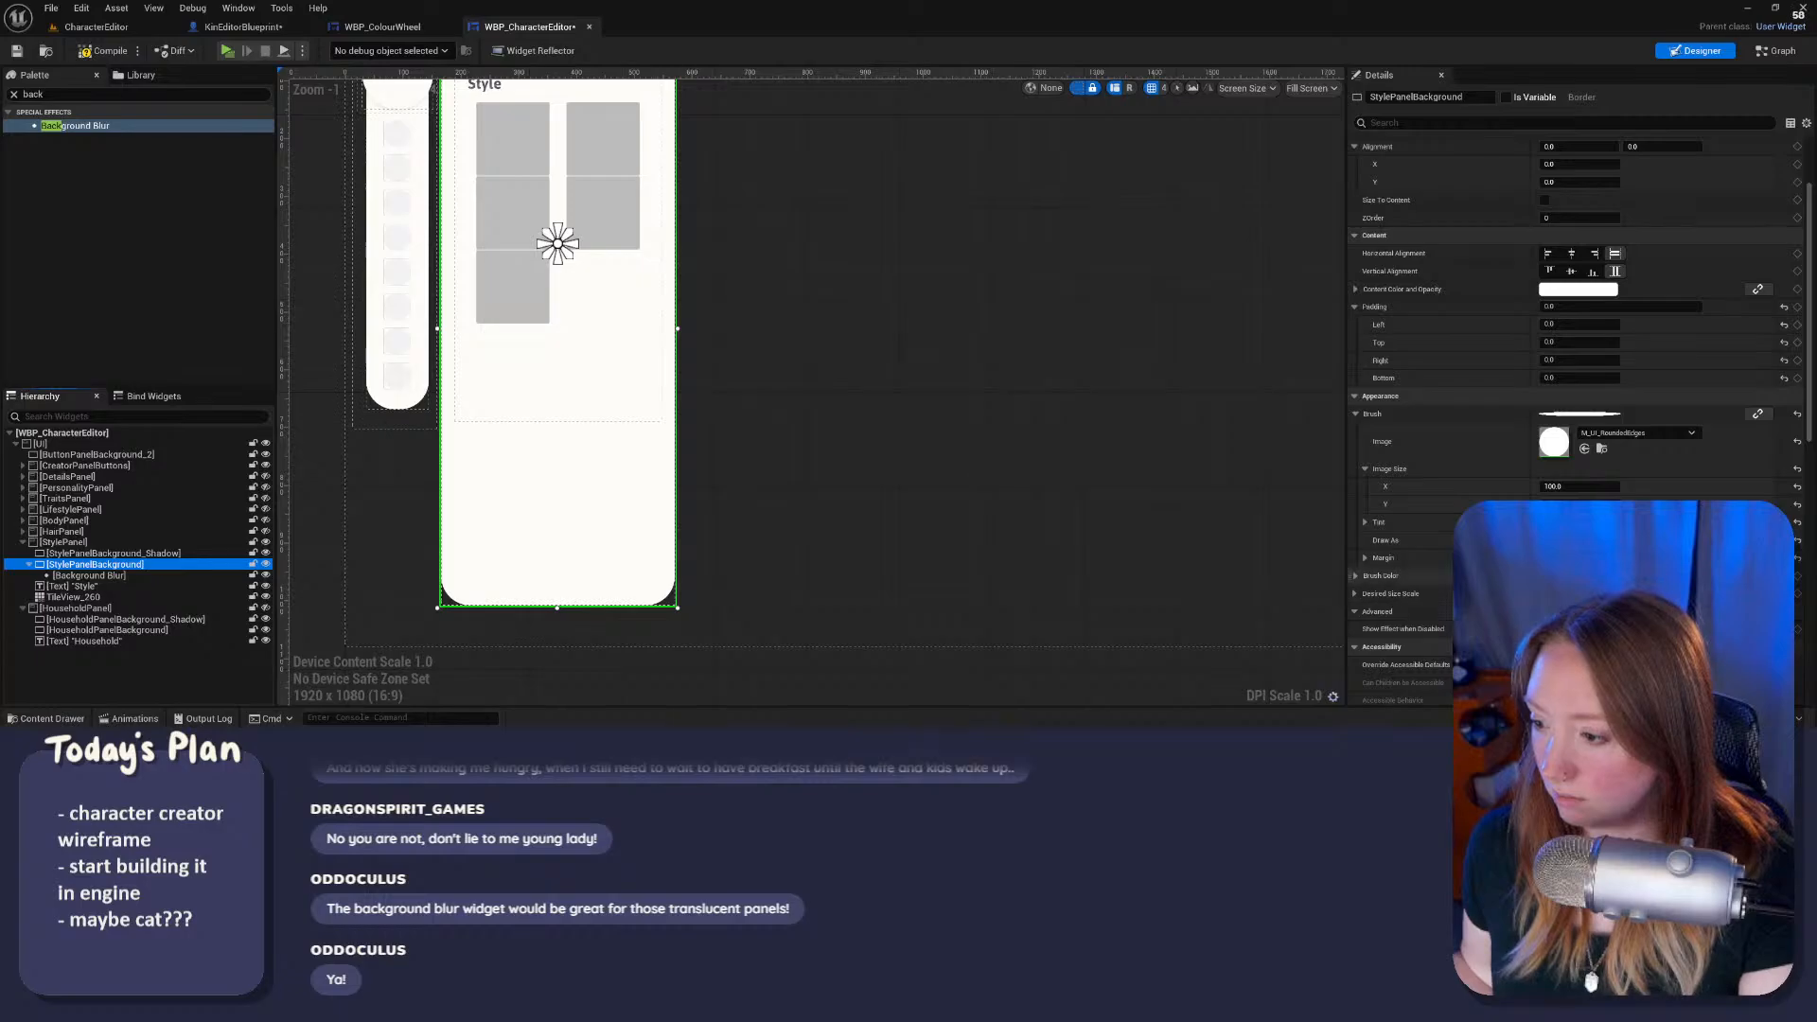
{"action": "left_click", "coordinate": [1491, 370]}
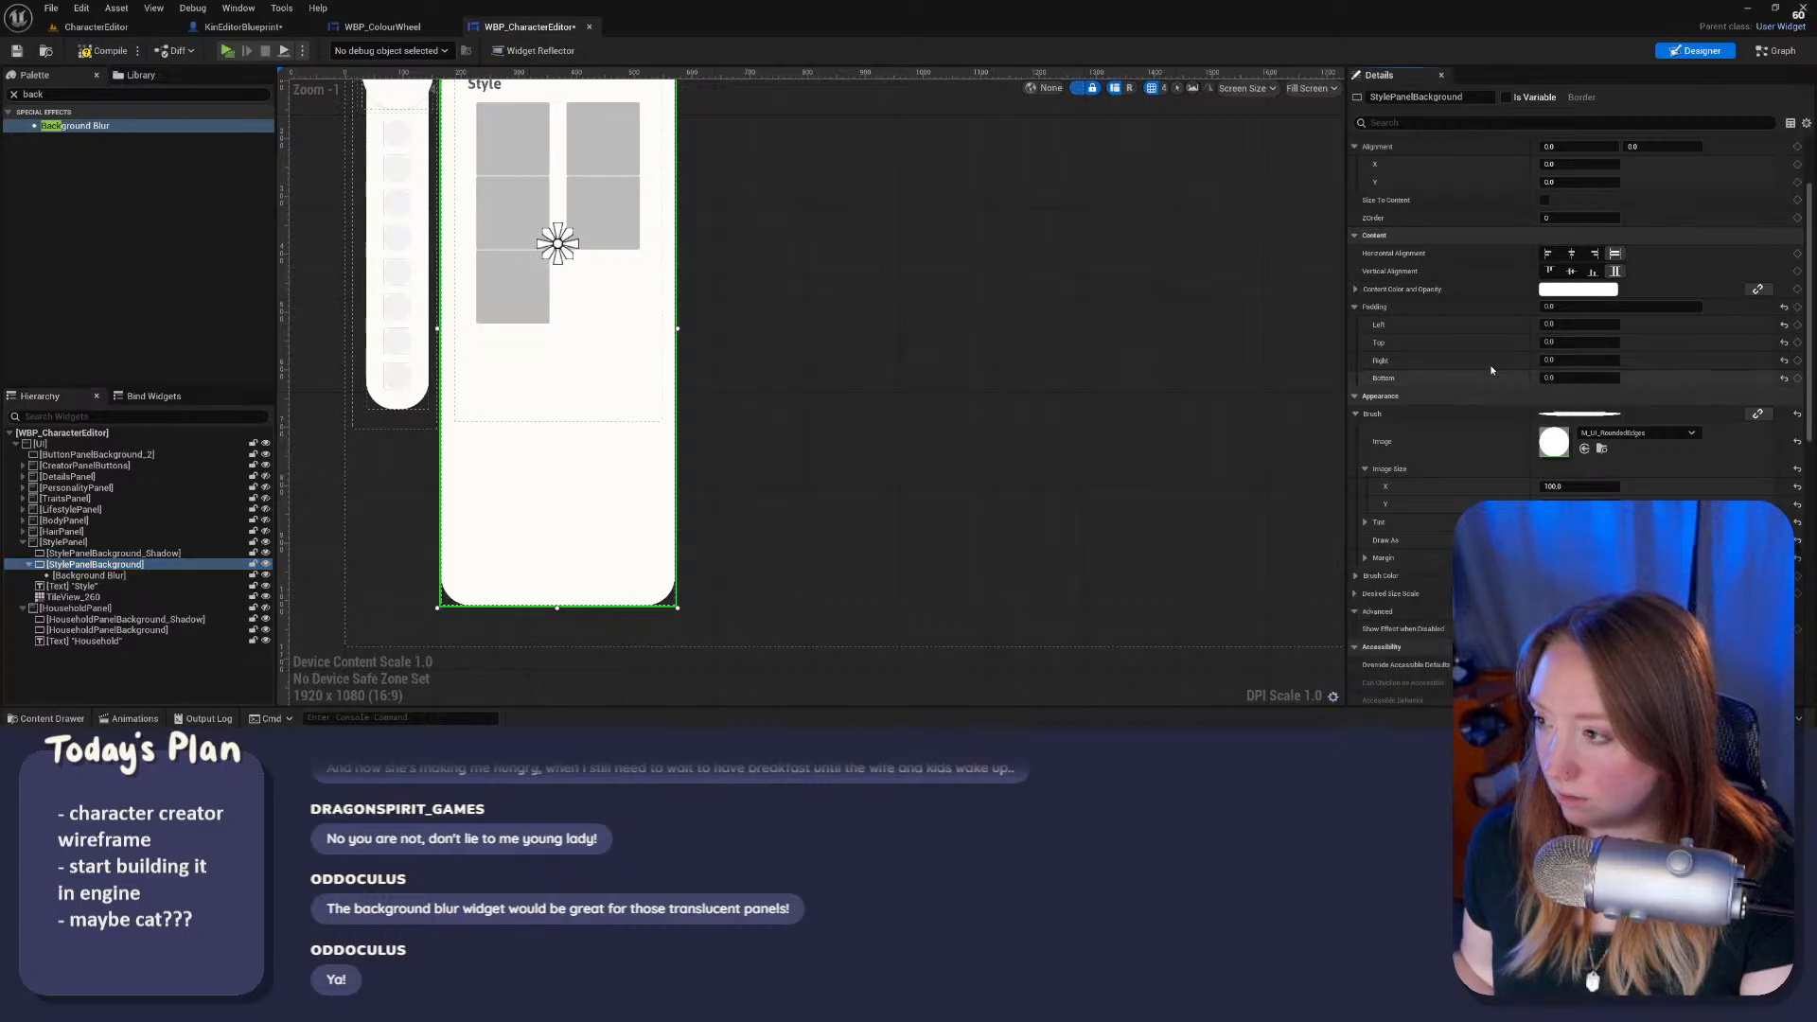
{"action": "scroll", "coordinate": [1491, 364], "scroll_direction": "up", "scroll_amount": 3}
{"action": "left_click", "coordinate": [1356, 394]}
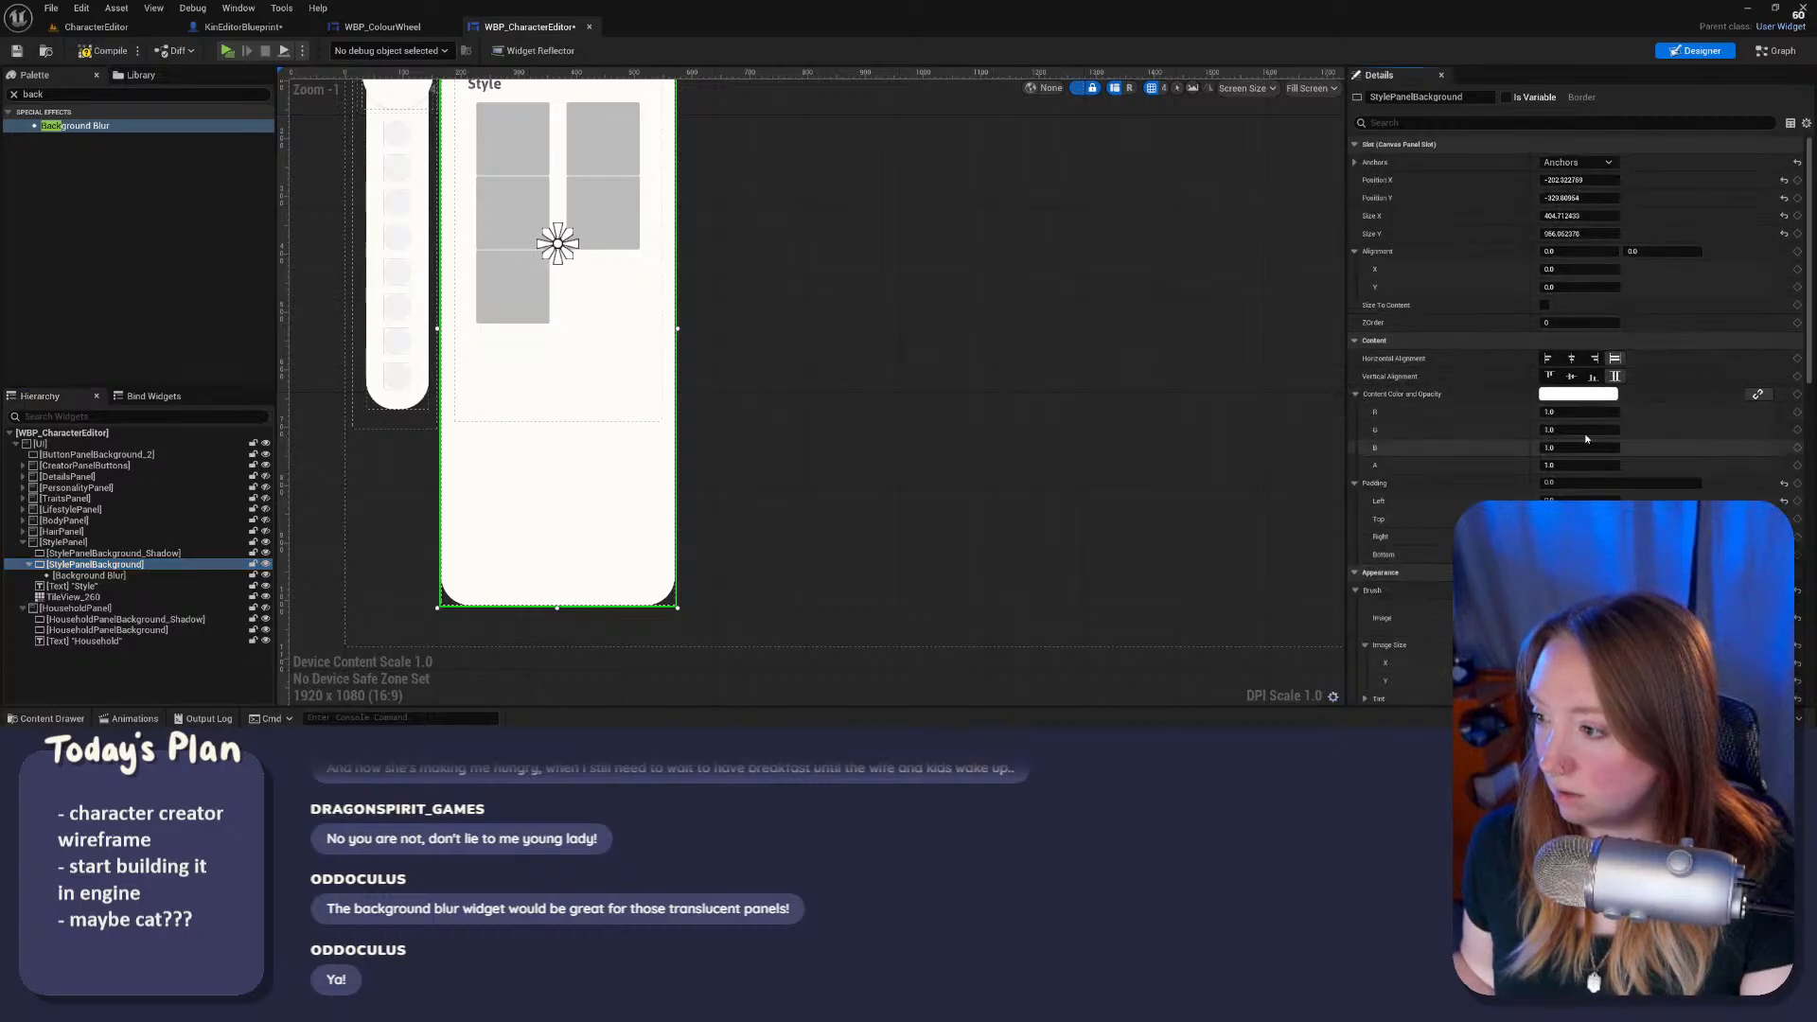
{"action": "left_click_drag", "start_coordinate": [1586, 467], "coordinate": [1524, 468]}
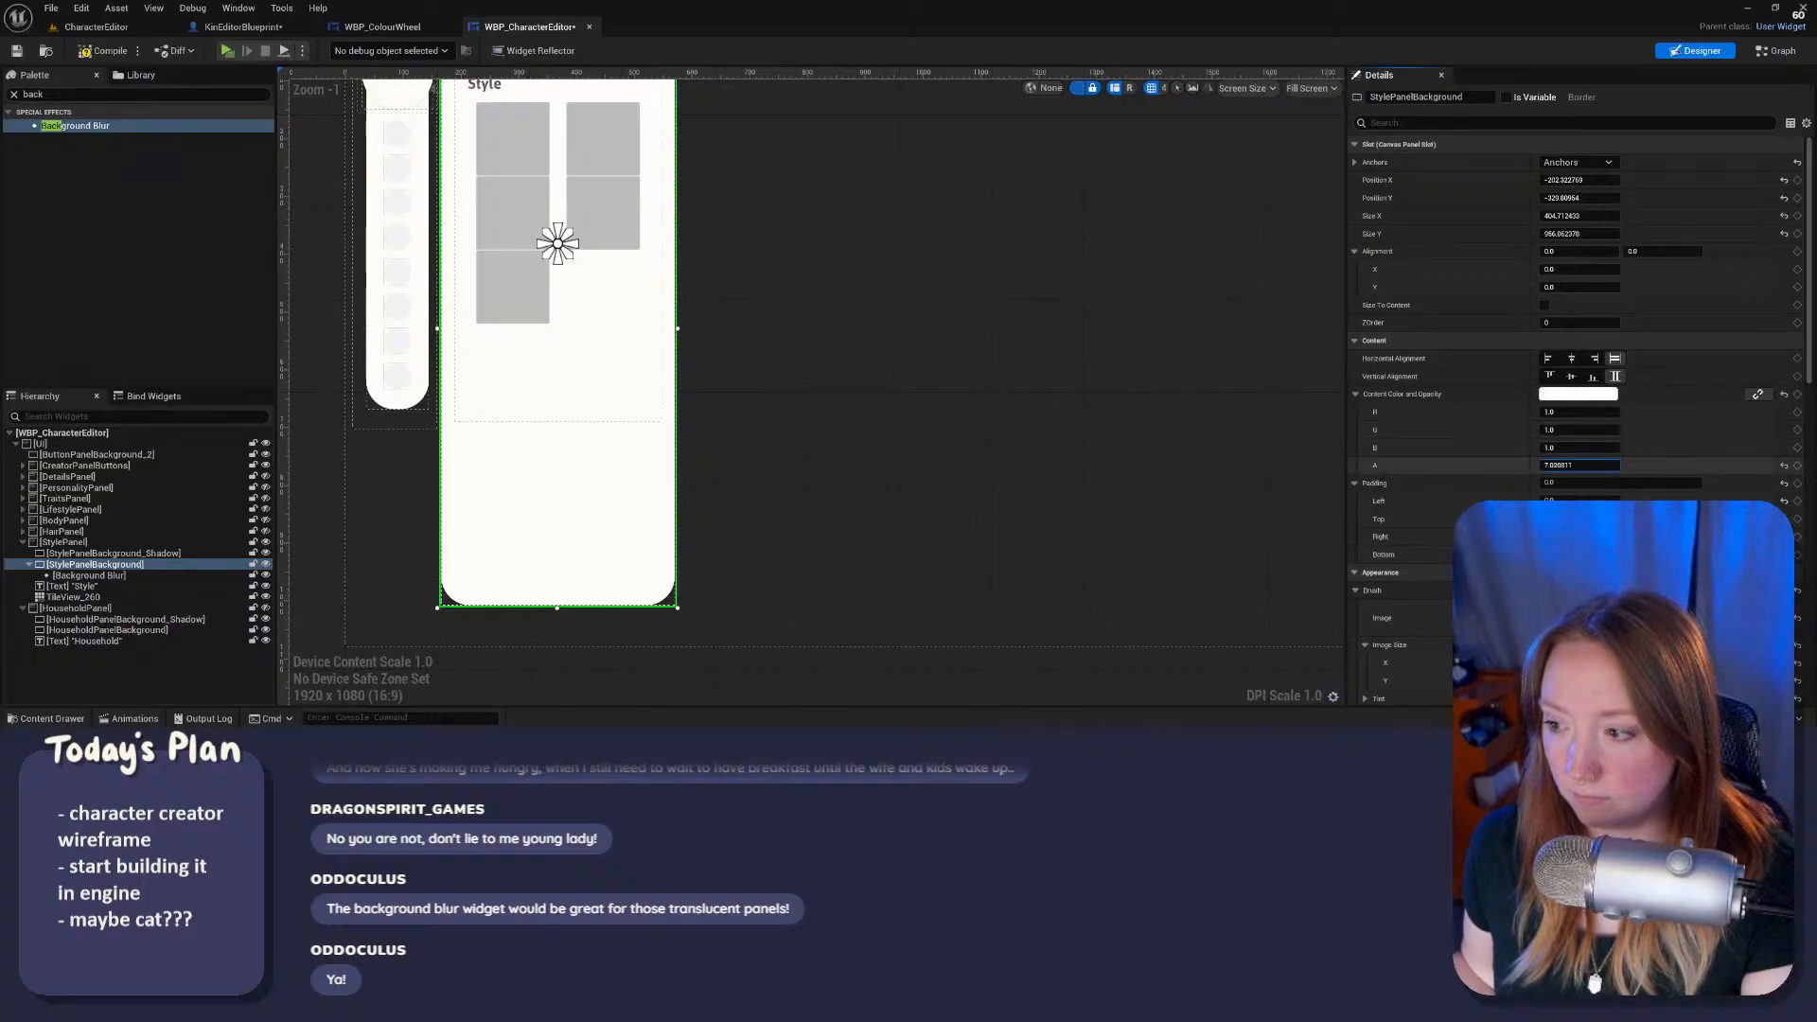
{"action": "left_click", "coordinate": [1576, 395]}
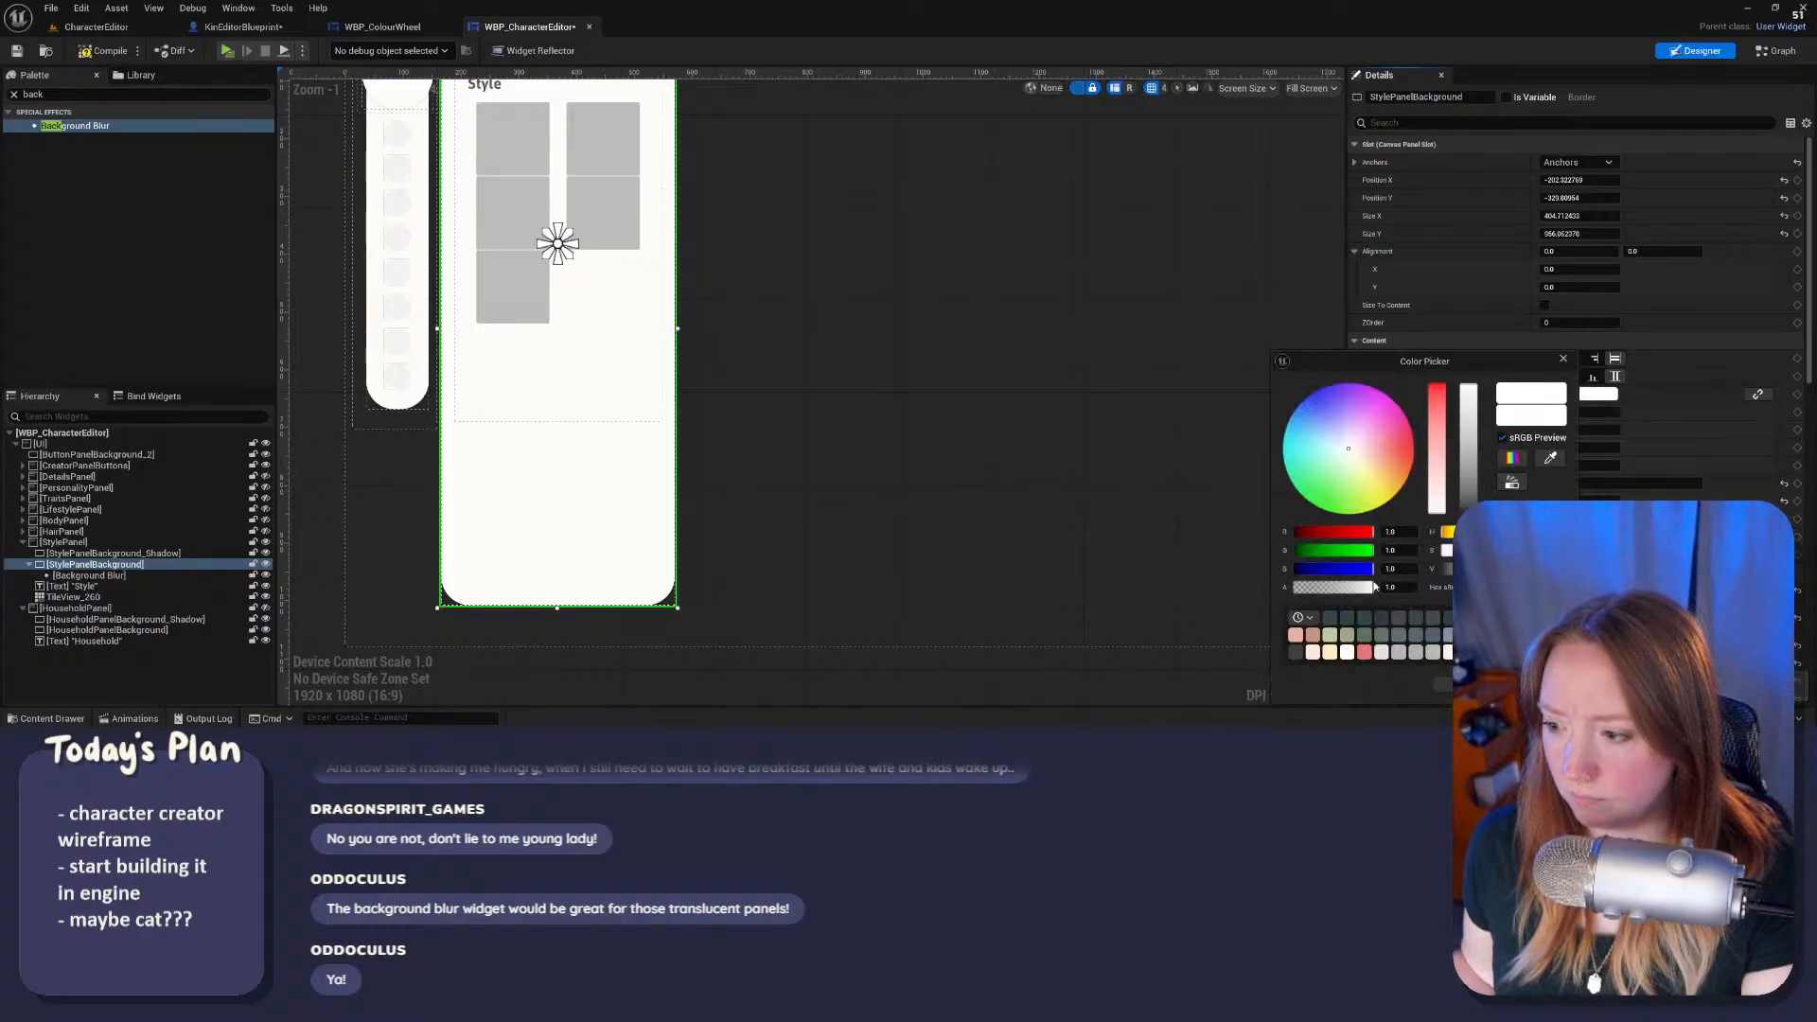
{"action": "left_click_drag", "start_coordinate": [1373, 587], "coordinate": [1331, 587]}
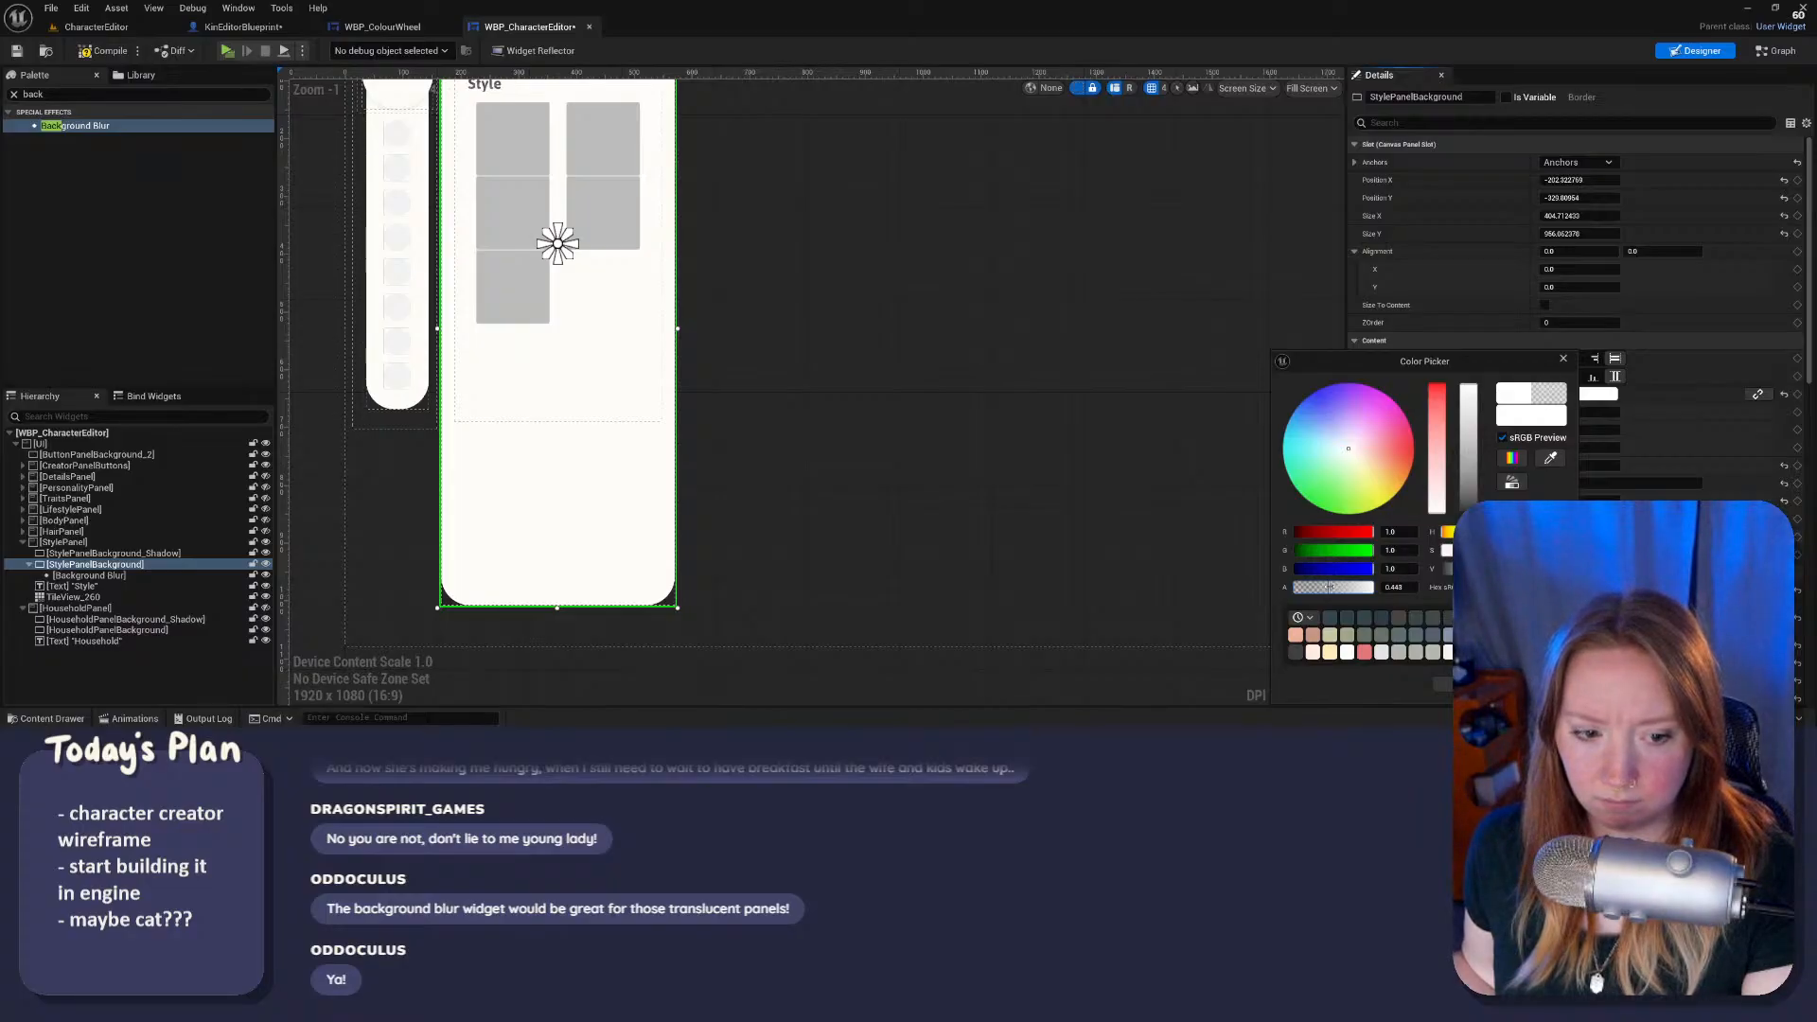
{"action": "left_click", "coordinate": [1466, 683]}
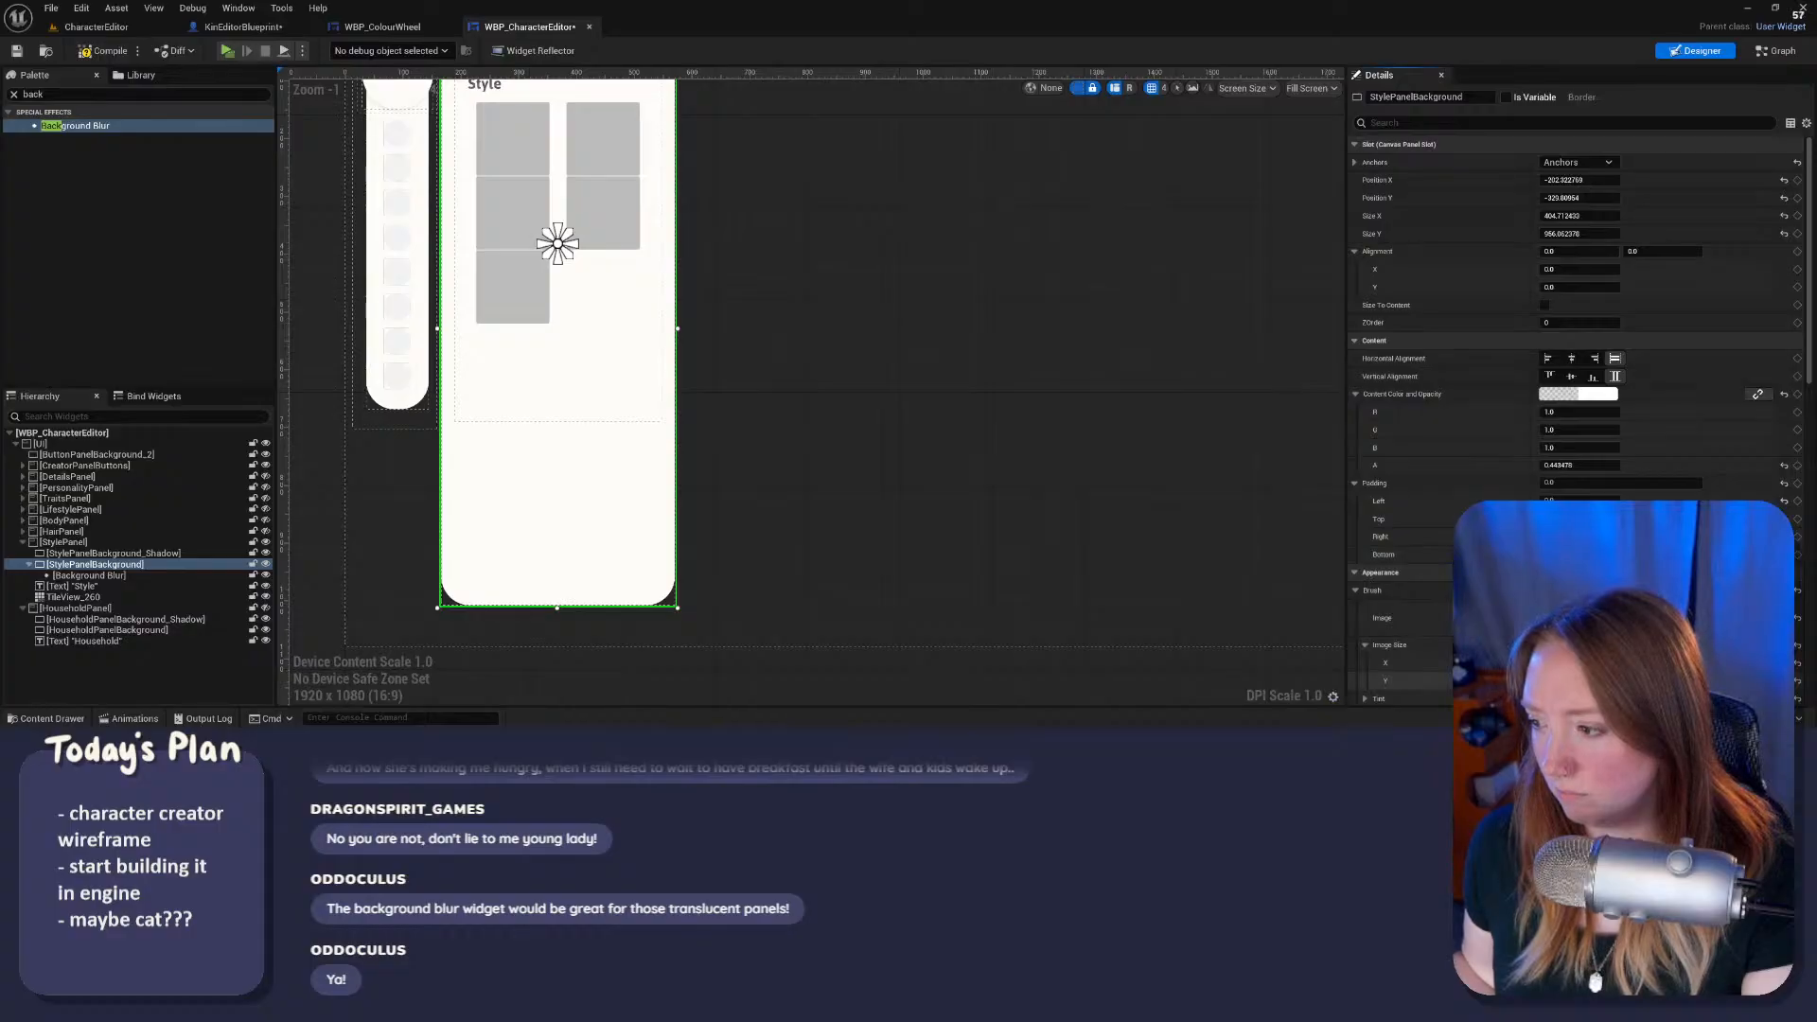
{"action": "scroll", "coordinate": [1575, 418], "scroll_direction": "down", "scroll_amount": 2}
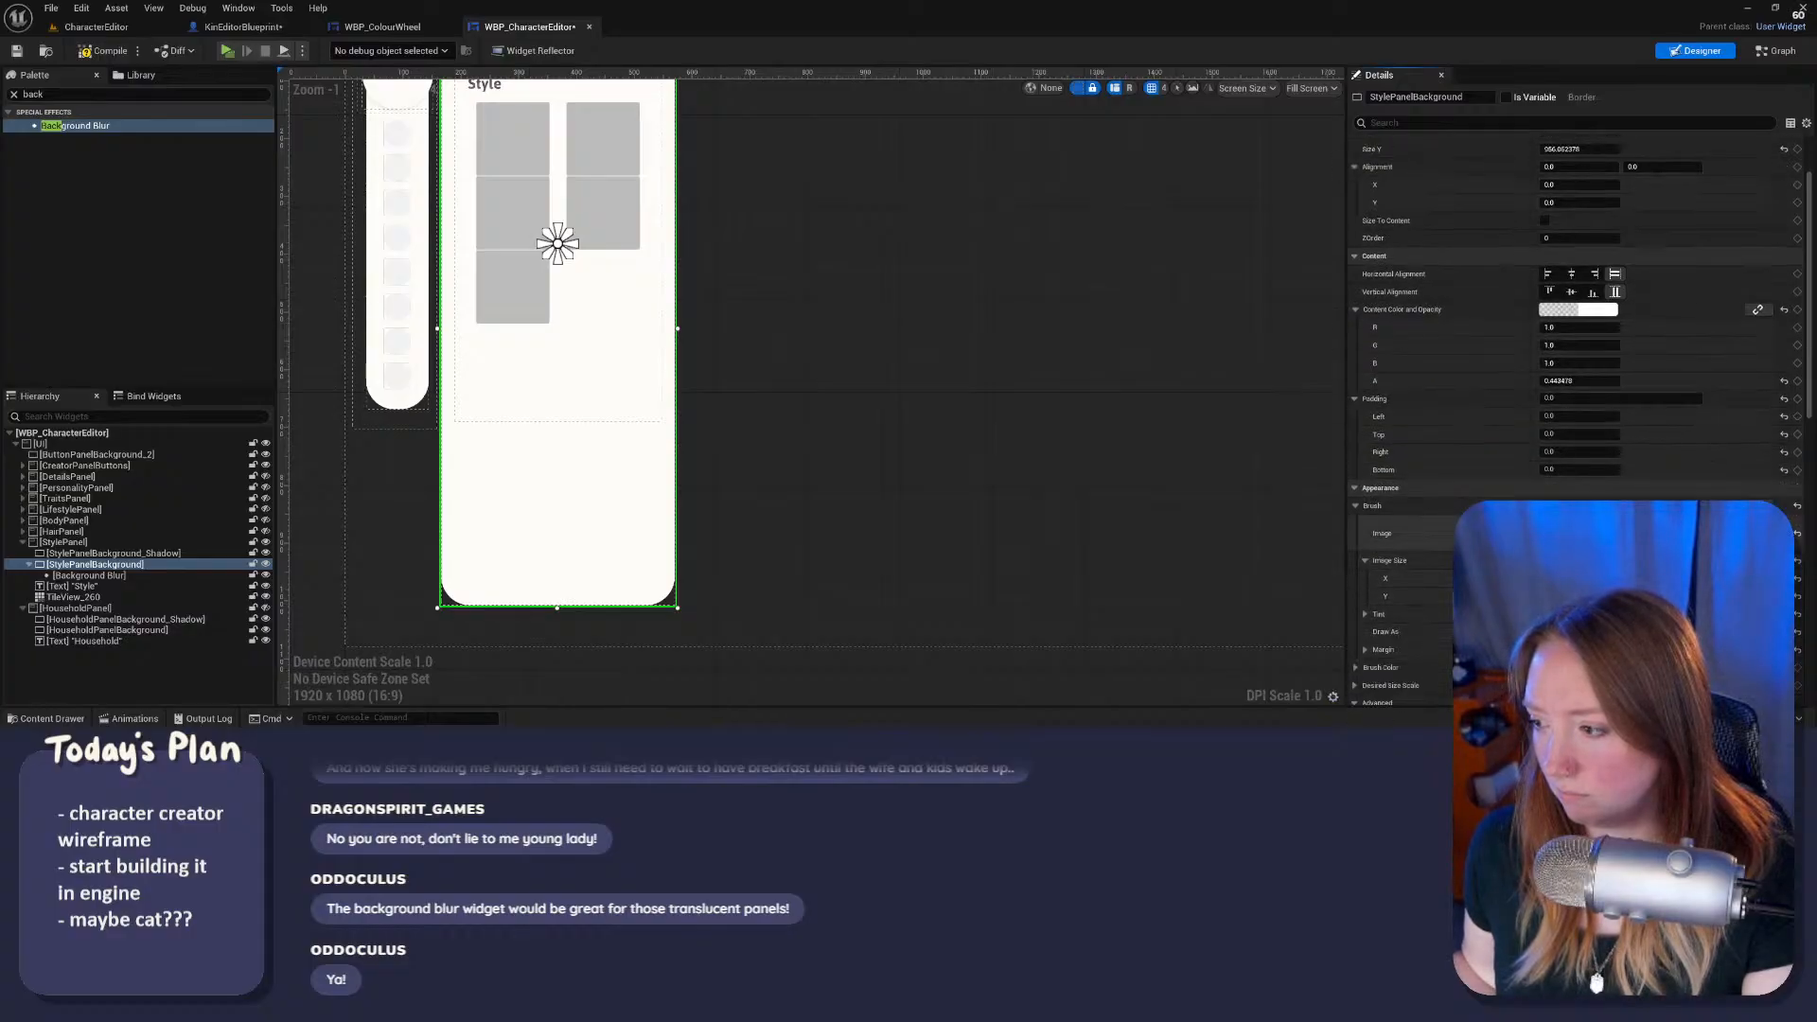
{"action": "left_click", "coordinate": [1651, 527]}
{"action": "left_click", "coordinate": [1651, 527]}
{"action": "scroll", "coordinate": [1575, 424], "scroll_direction": "down", "scroll_amount": 1}
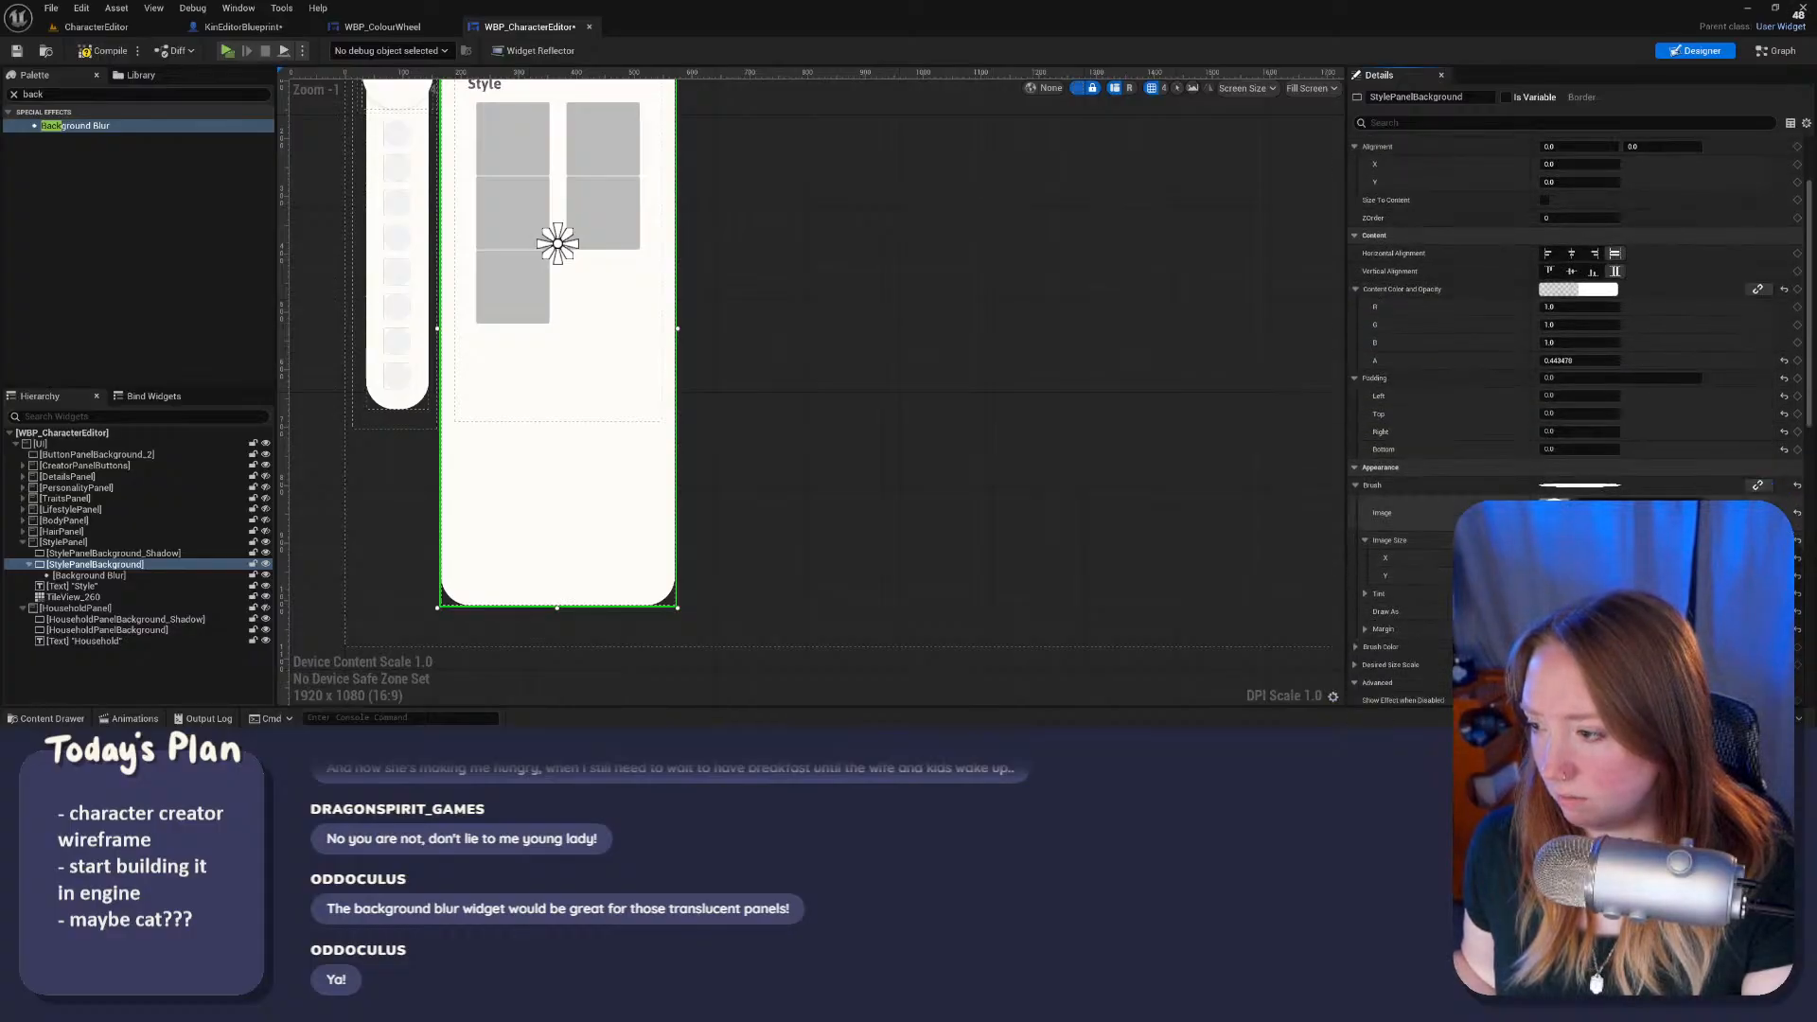
{"action": "left_click", "coordinate": [1651, 512]}
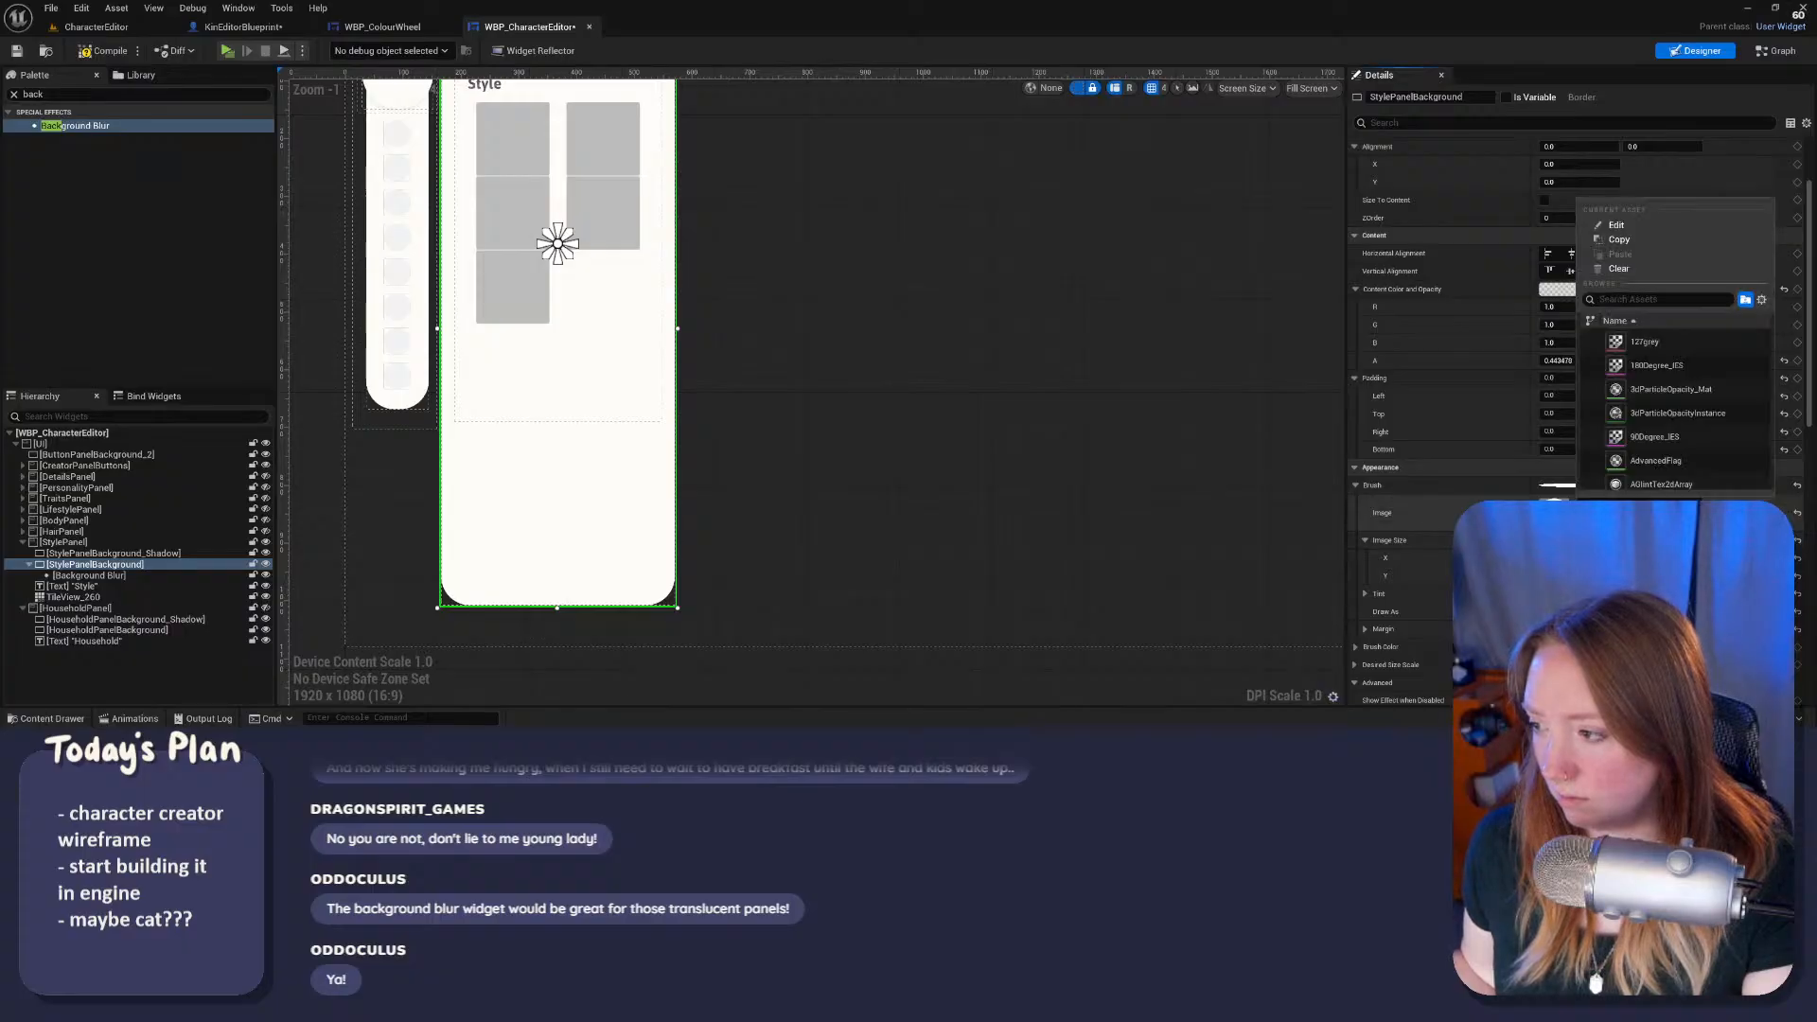
{"action": "left_click", "coordinate": [1211, 535]}
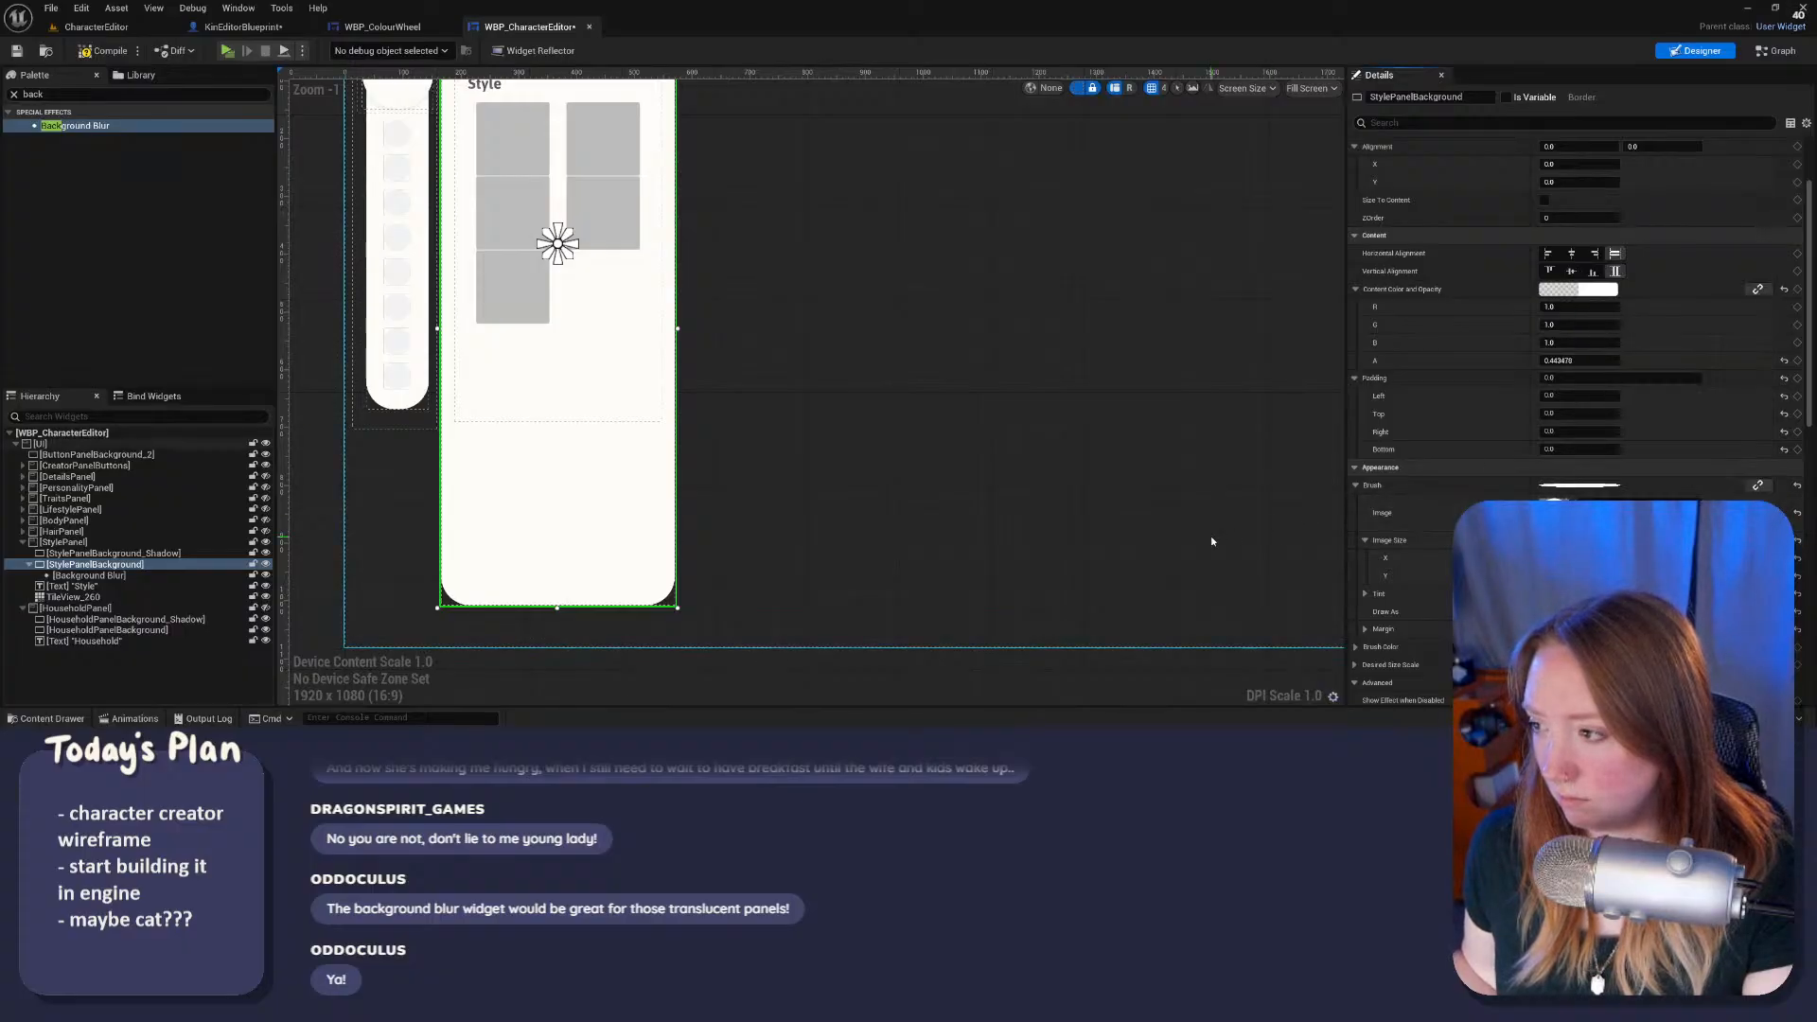
Step: Run the standalone game preview to check the character editor interface, and close it
{"action": "left_click", "coordinate": [1211, 535]}
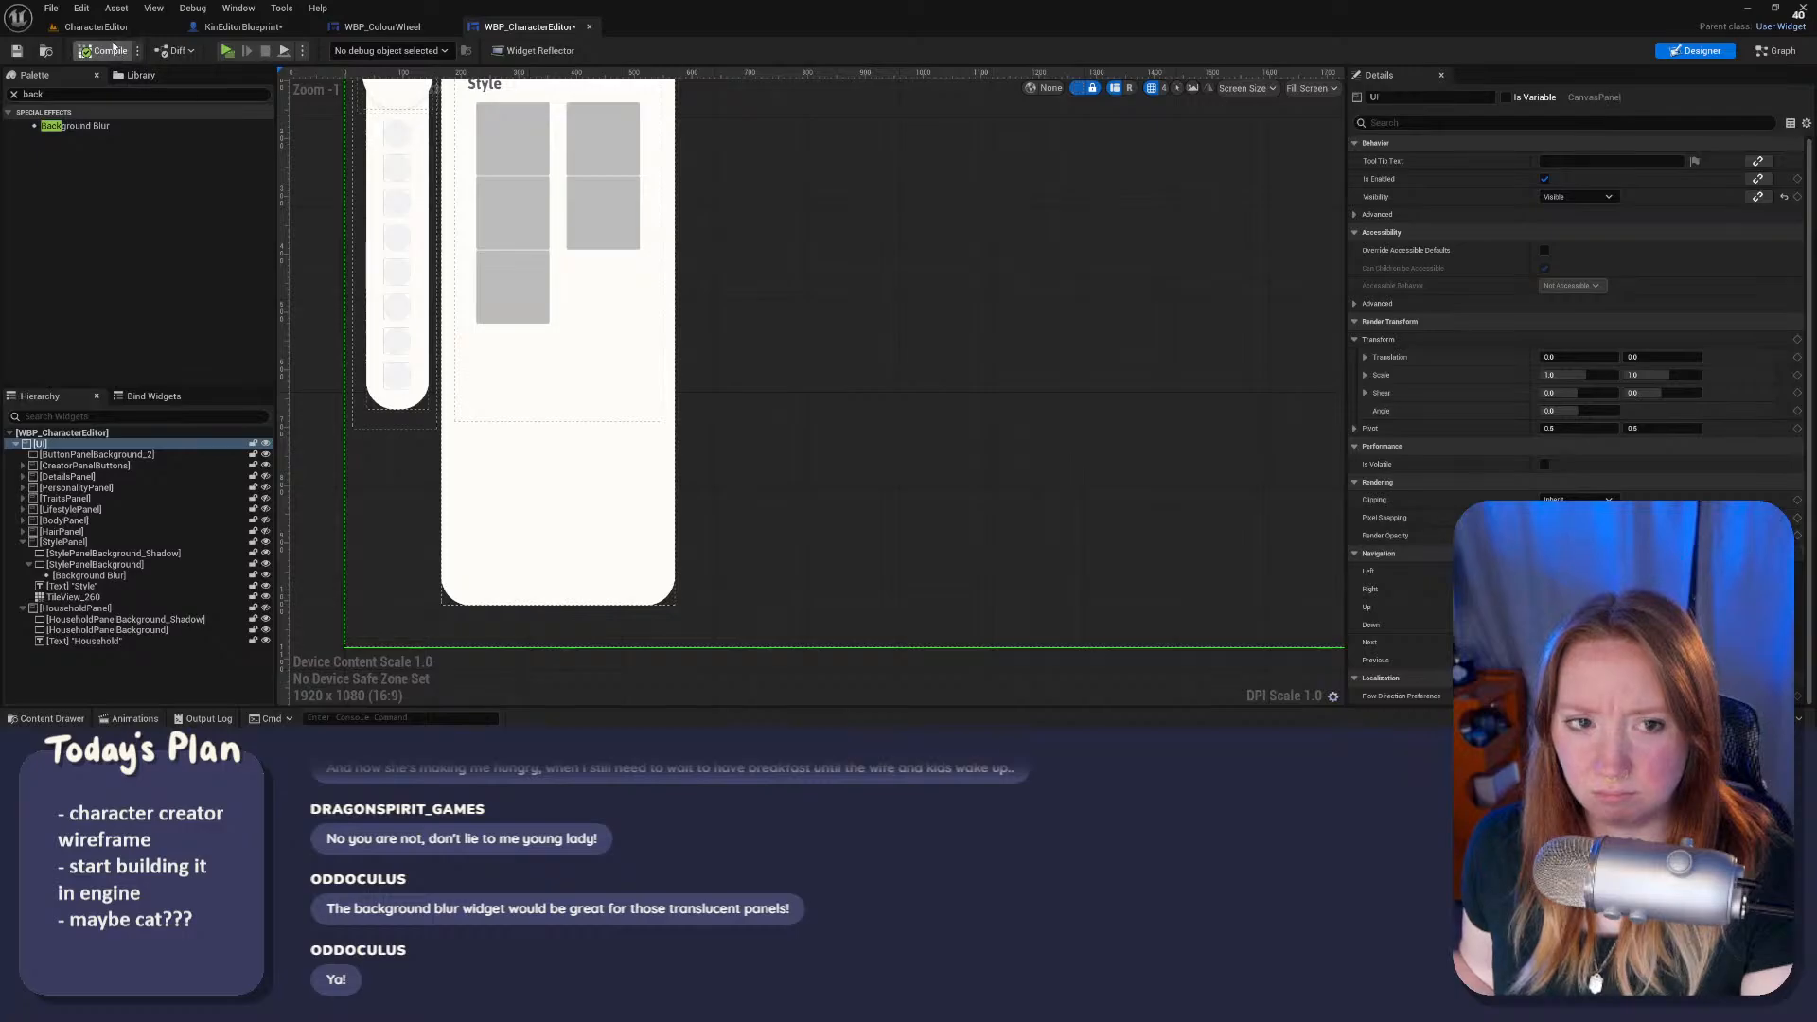
{"action": "left_click", "coordinate": [225, 52]}
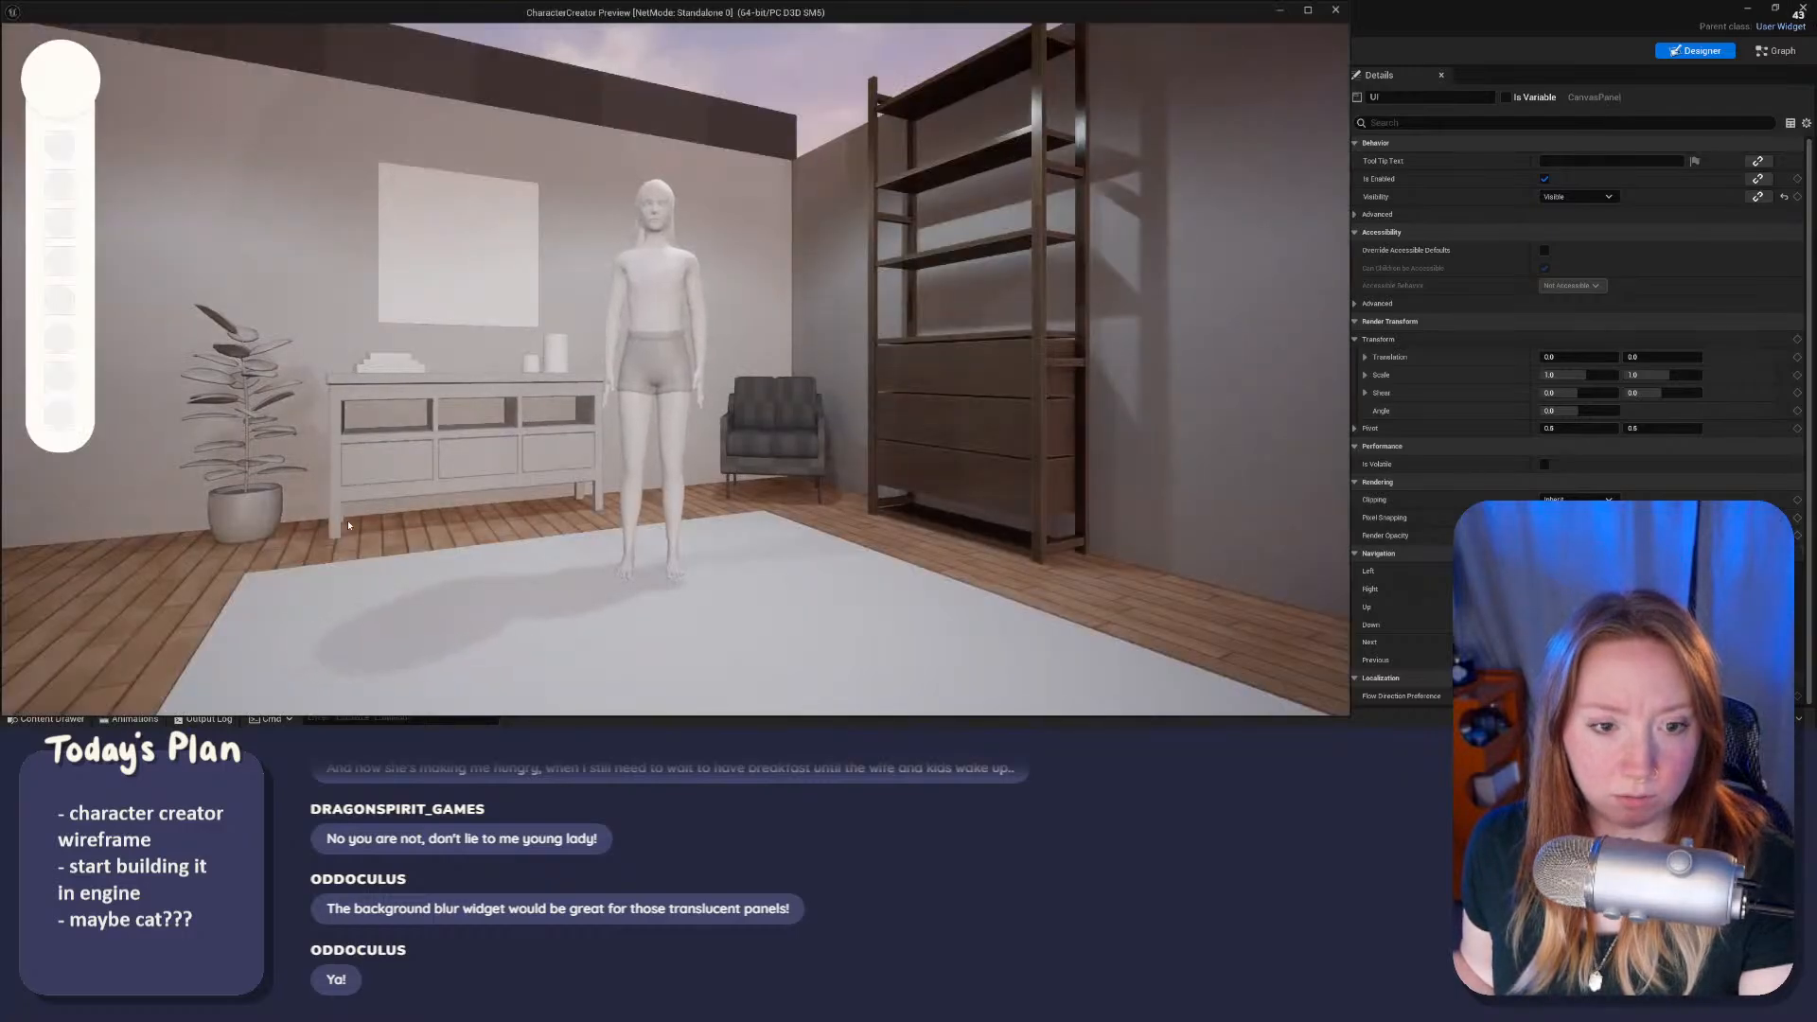
{"action": "key", "text": "Escape"}
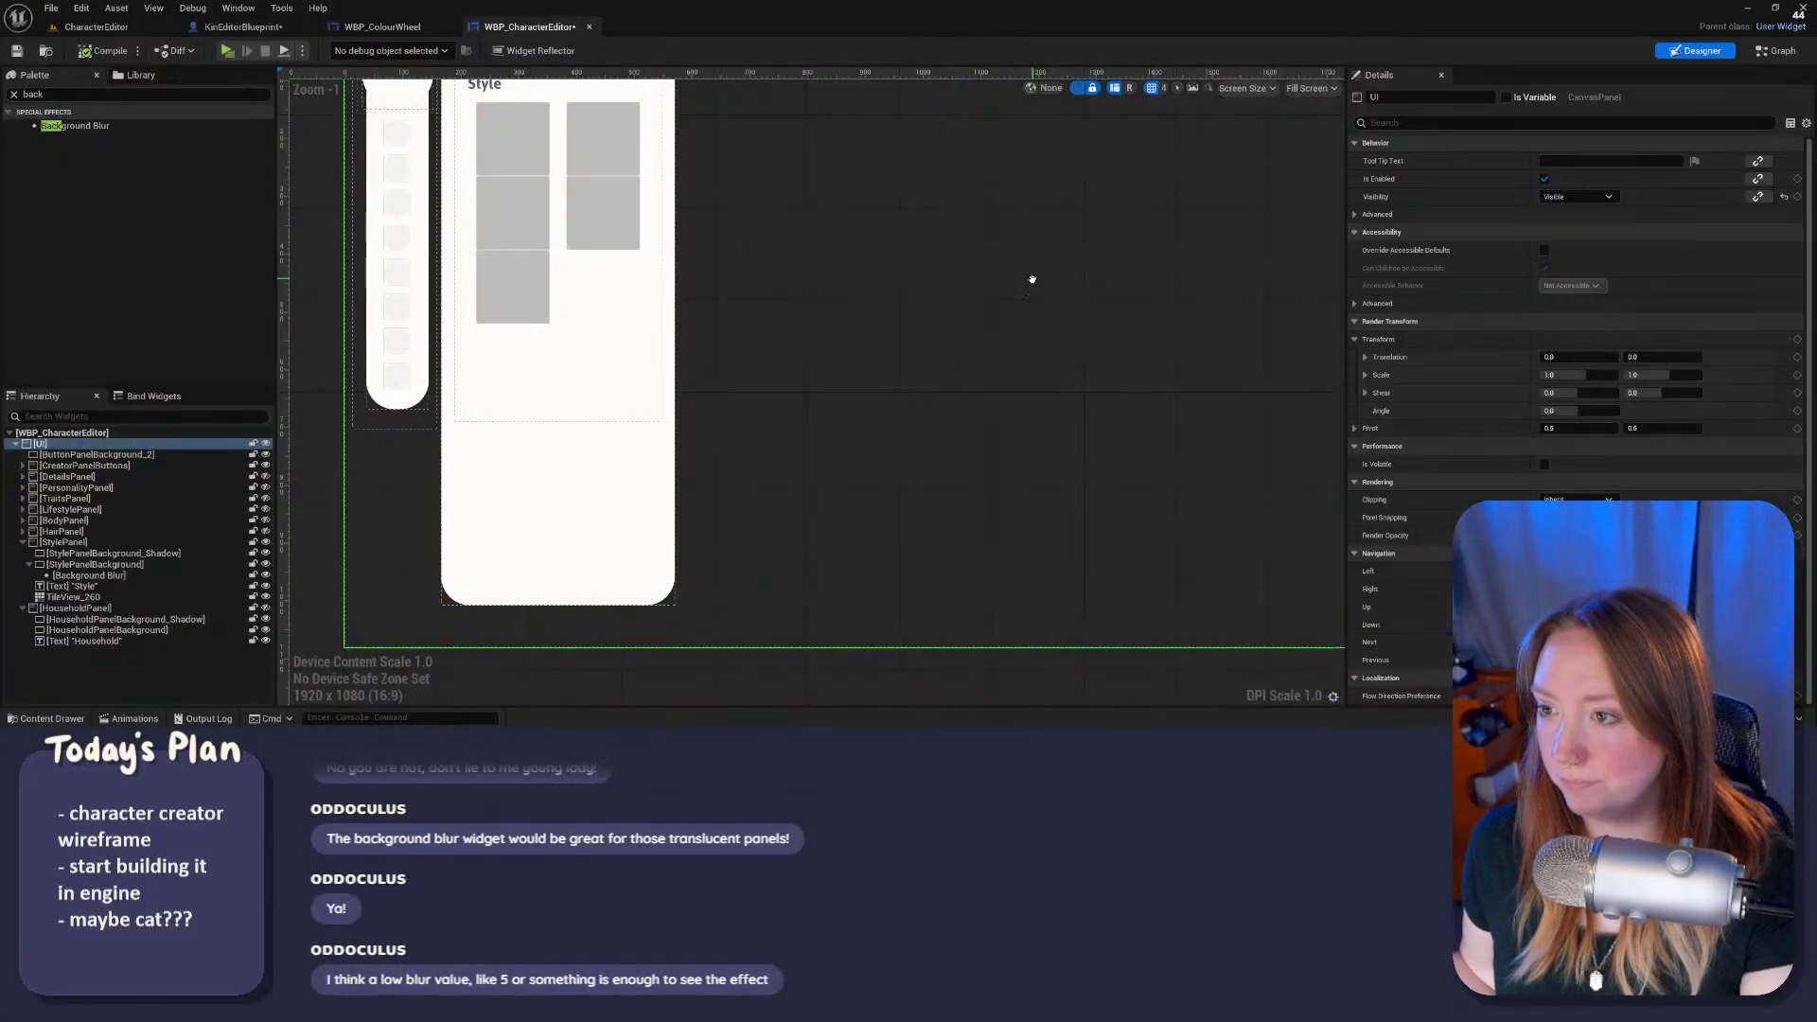
Step: Raise the alpha of StylePanelBackground's Content Color and Opacity to about 0.77
{"action": "right_click_drag", "start_coordinate": [1031, 280], "coordinate": [1022, 308]}
{"action": "left_click", "coordinate": [94, 564]}
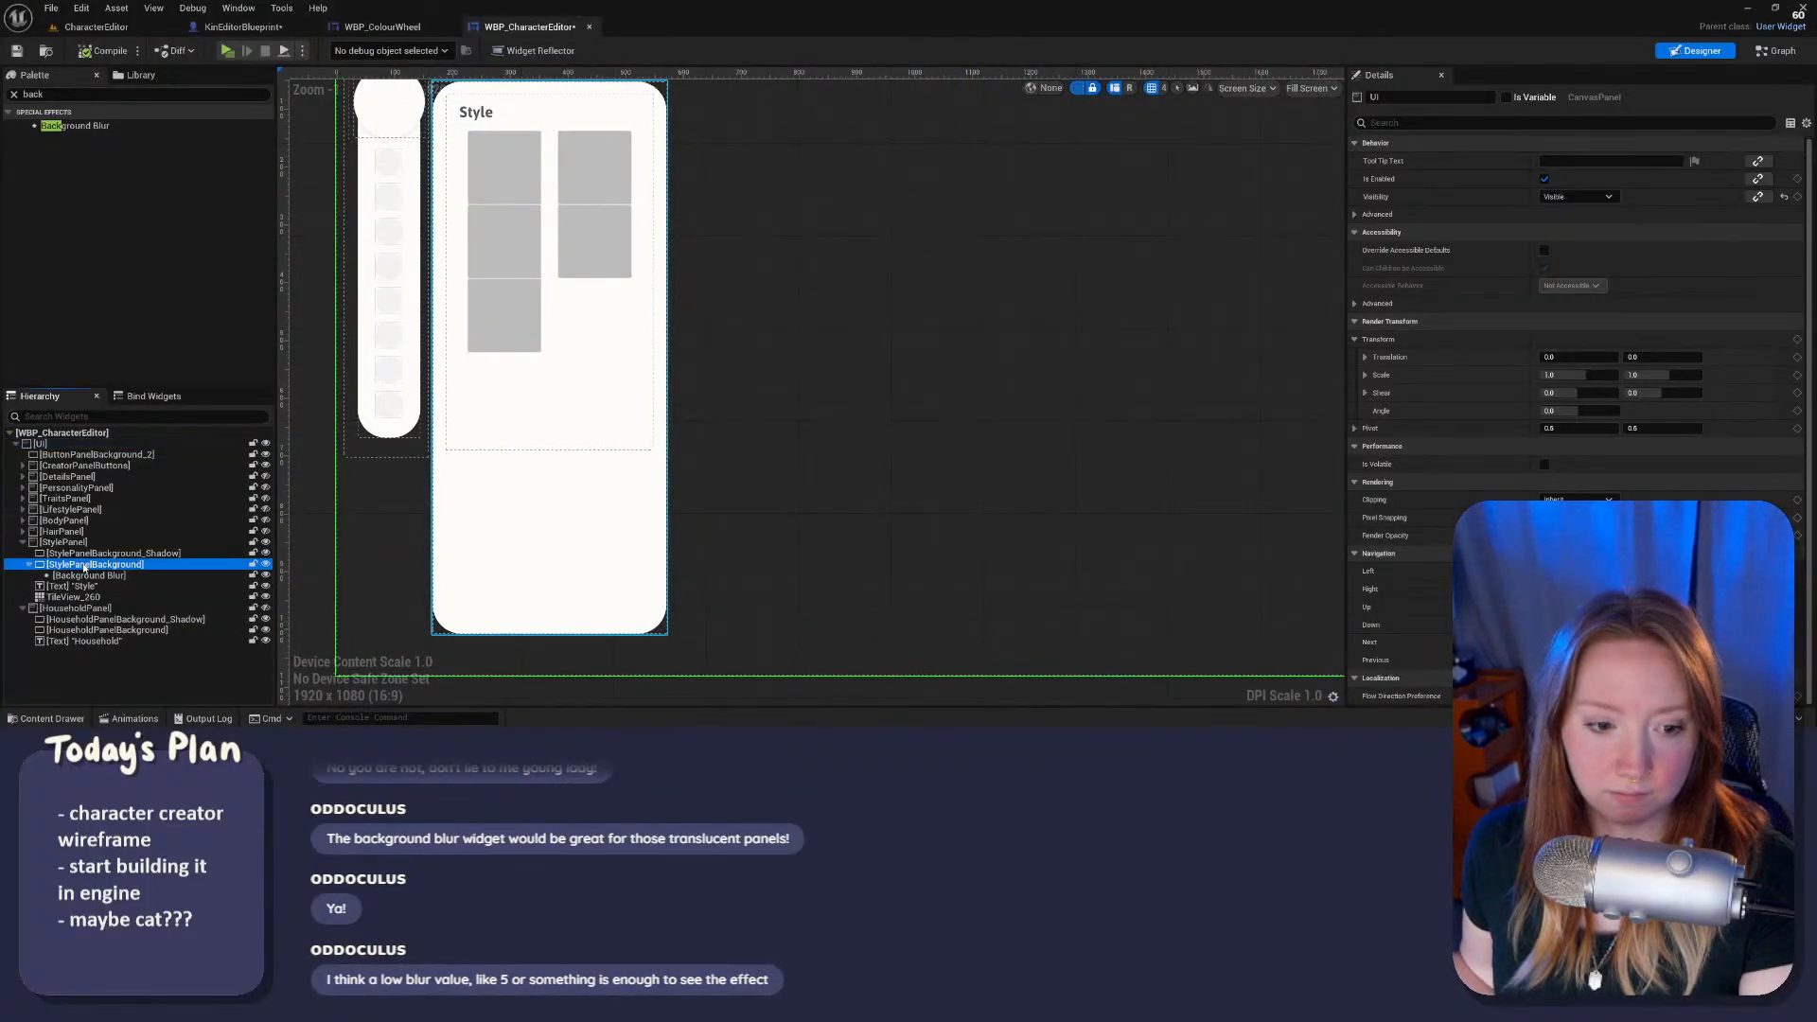
{"action": "left_click", "coordinate": [1584, 464]}
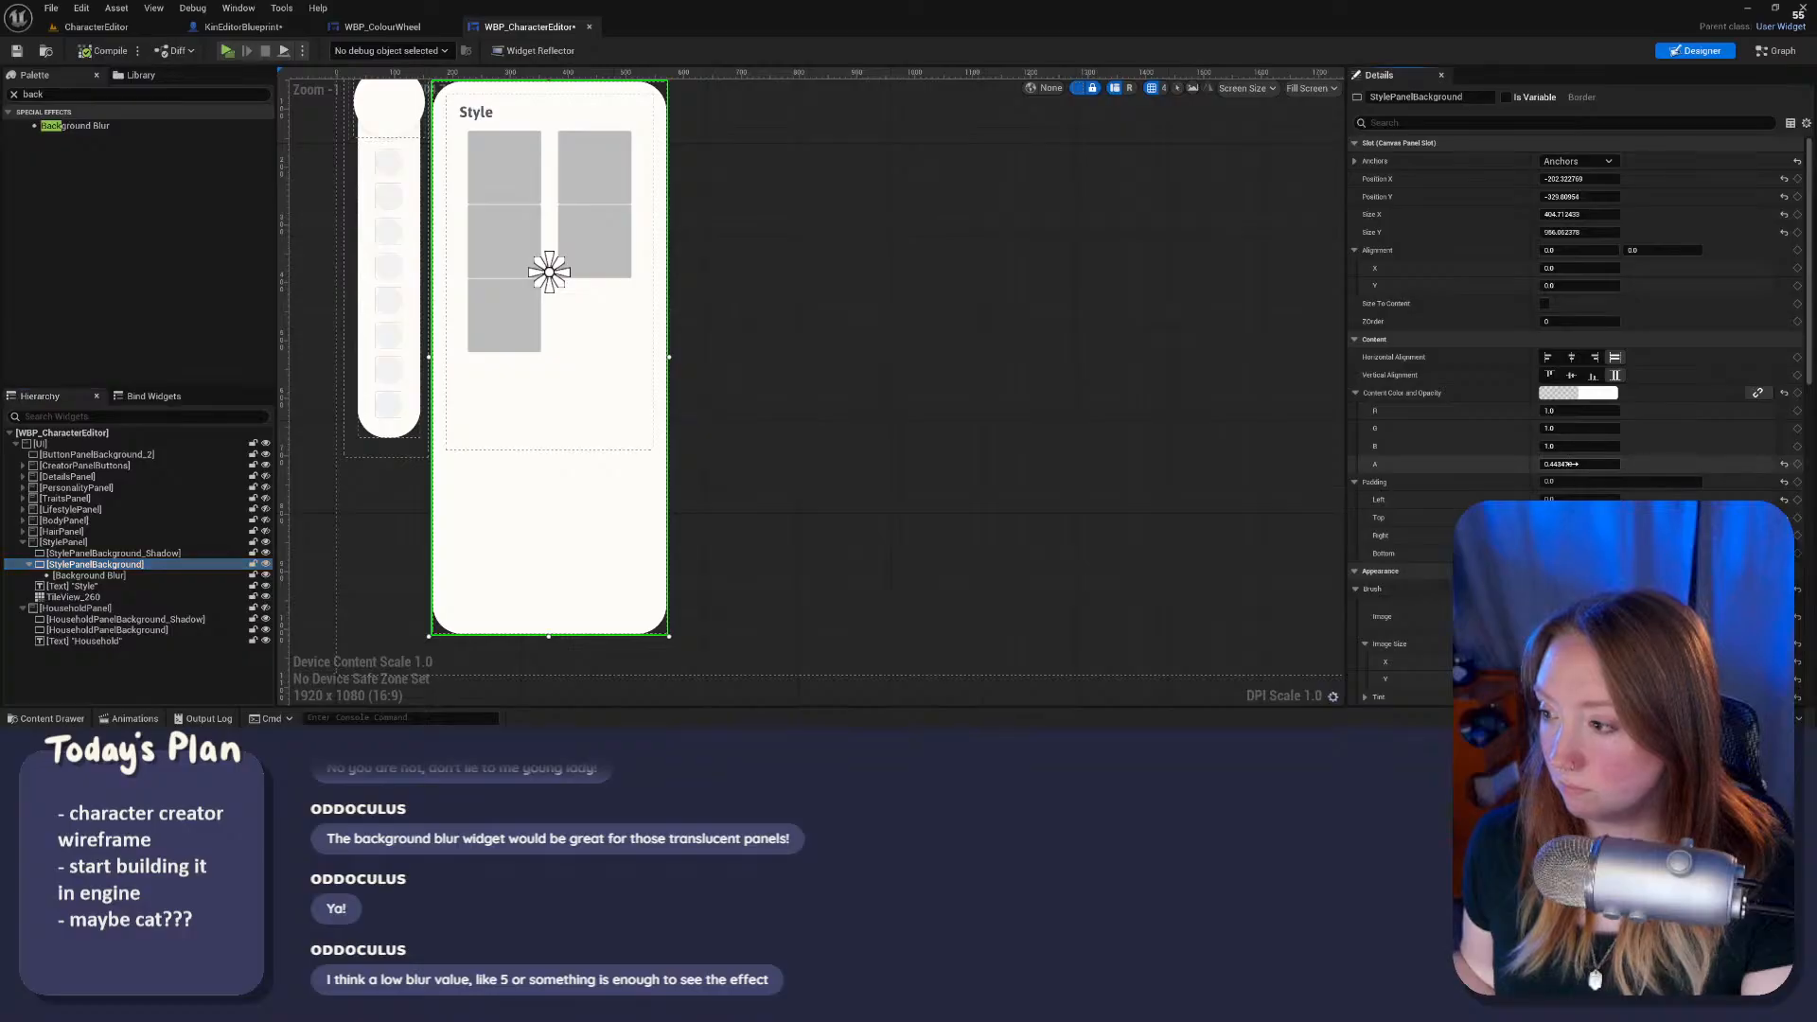
{"action": "left_click", "coordinate": [1542, 463]}
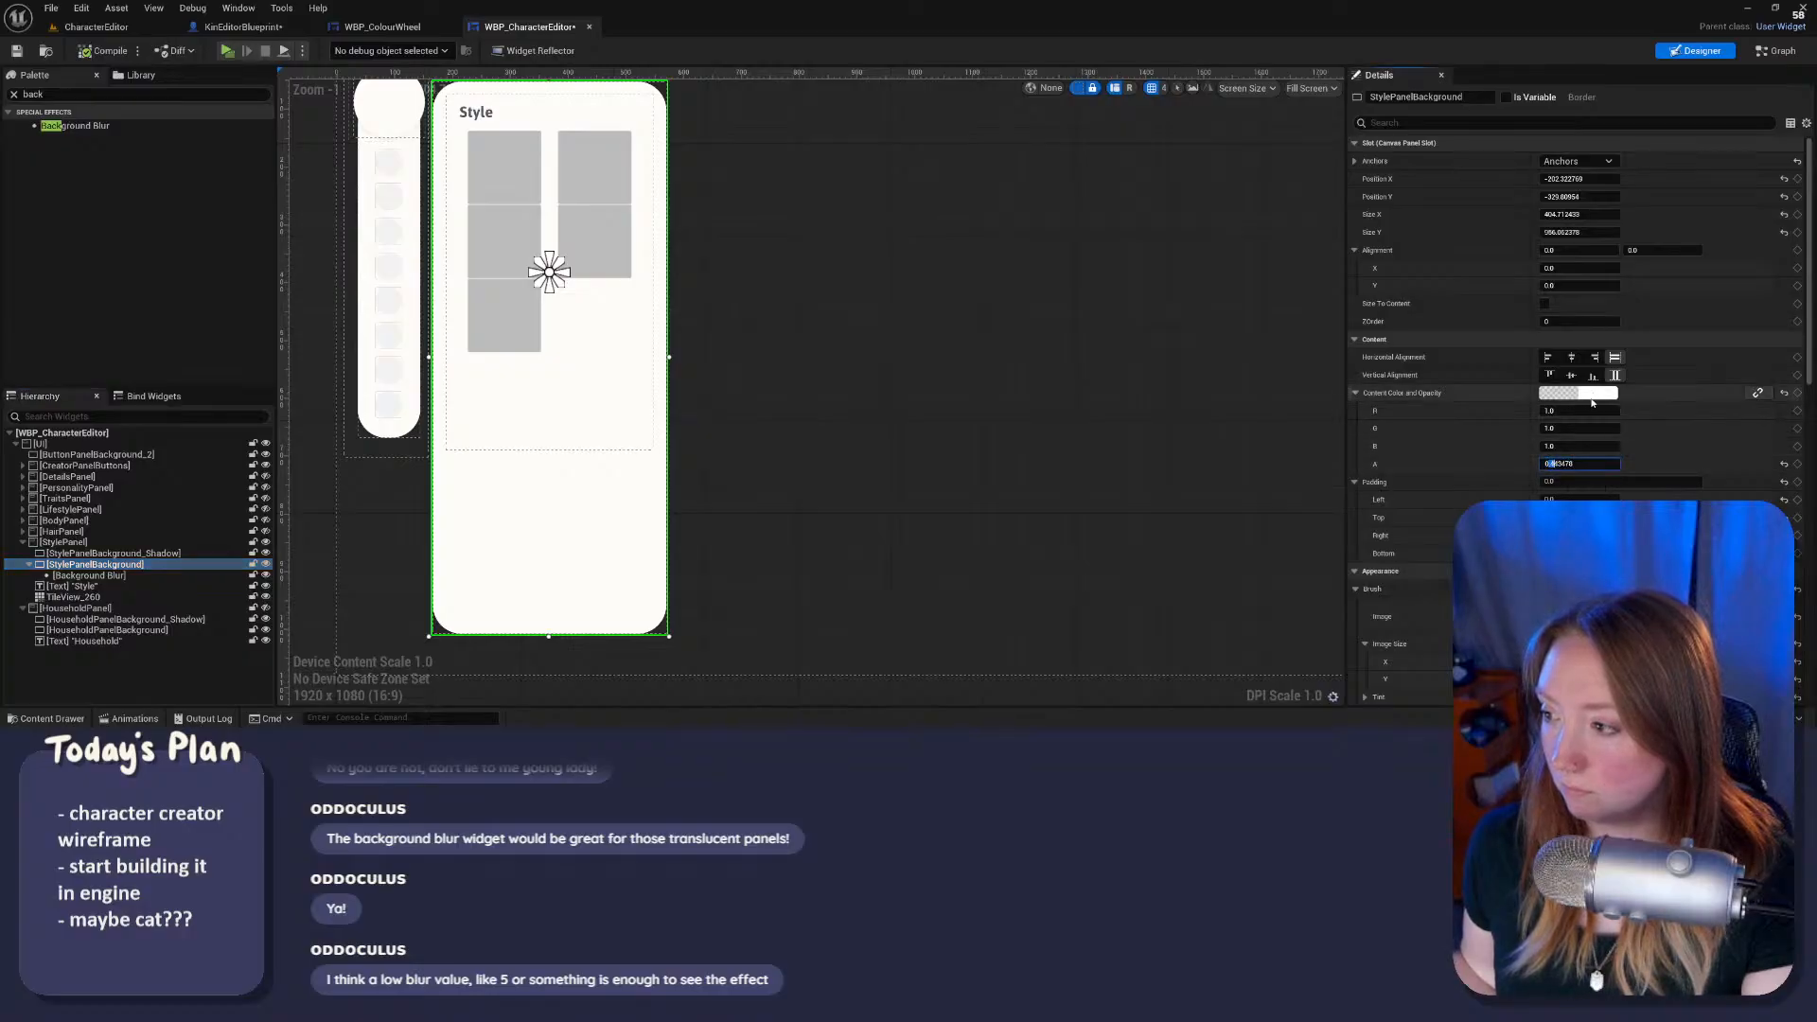
{"action": "left_click", "coordinate": [1561, 393]}
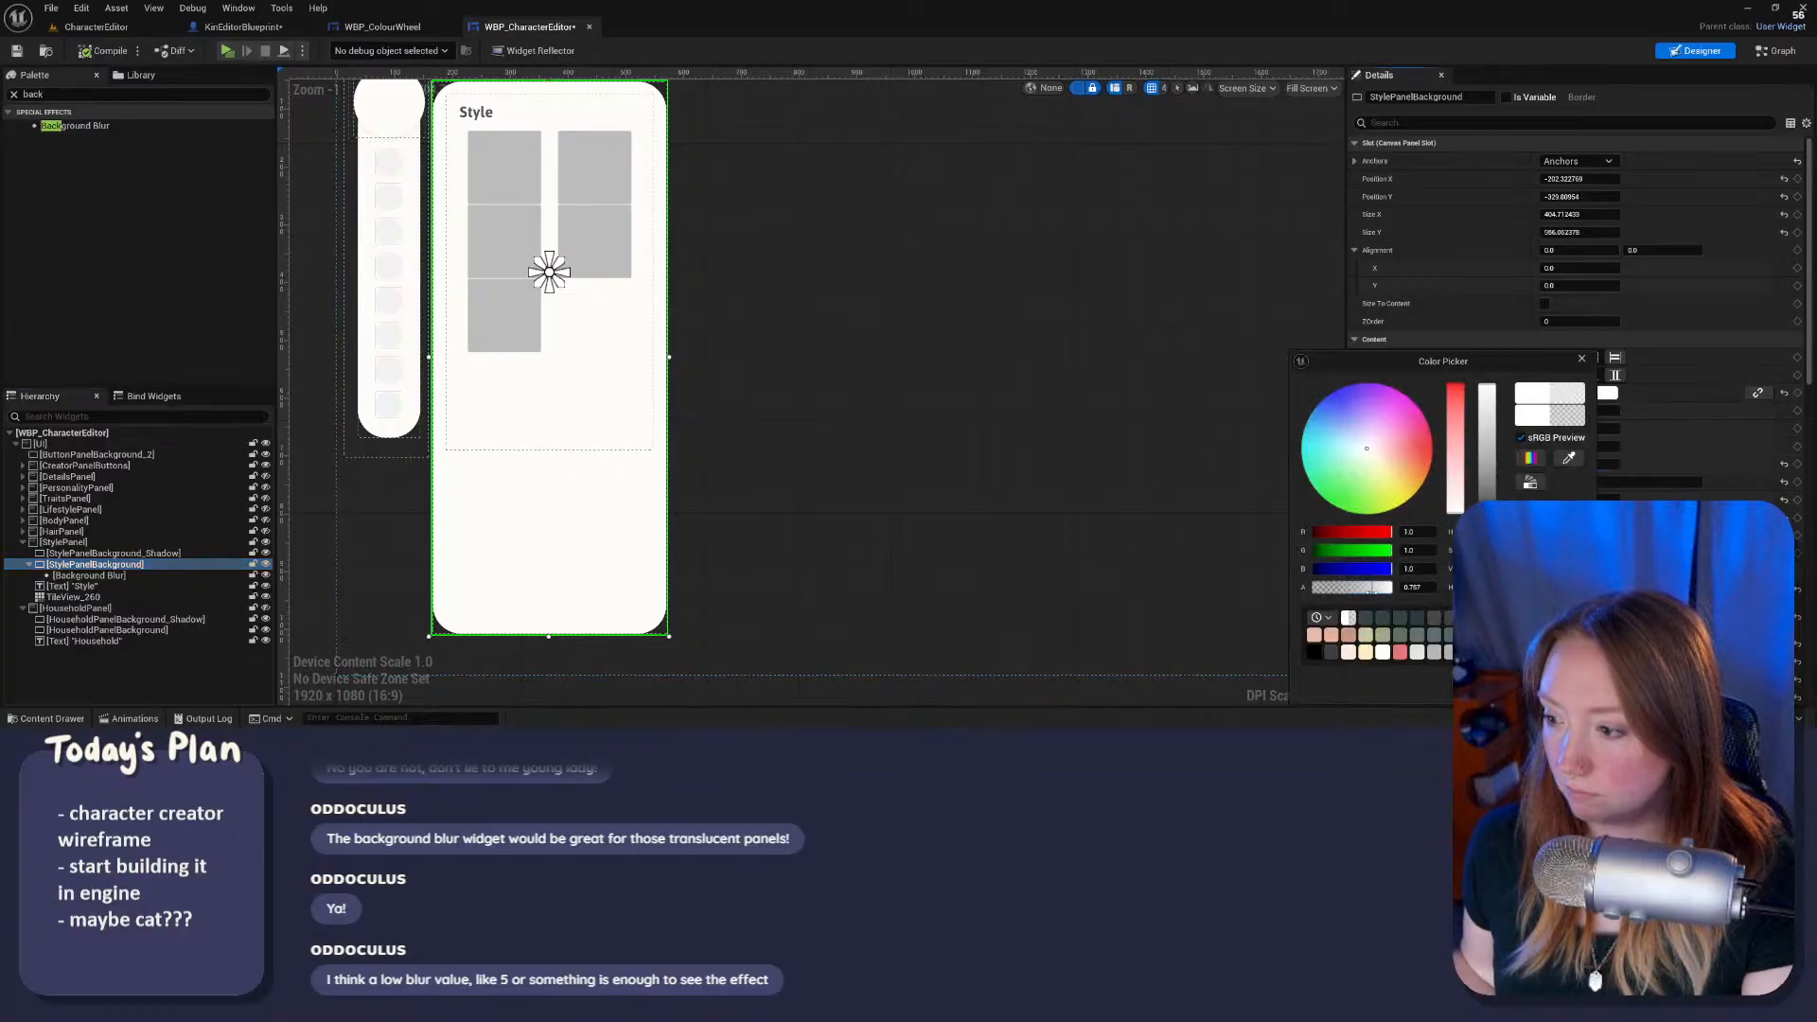
{"action": "left_click", "coordinate": [1500, 685]}
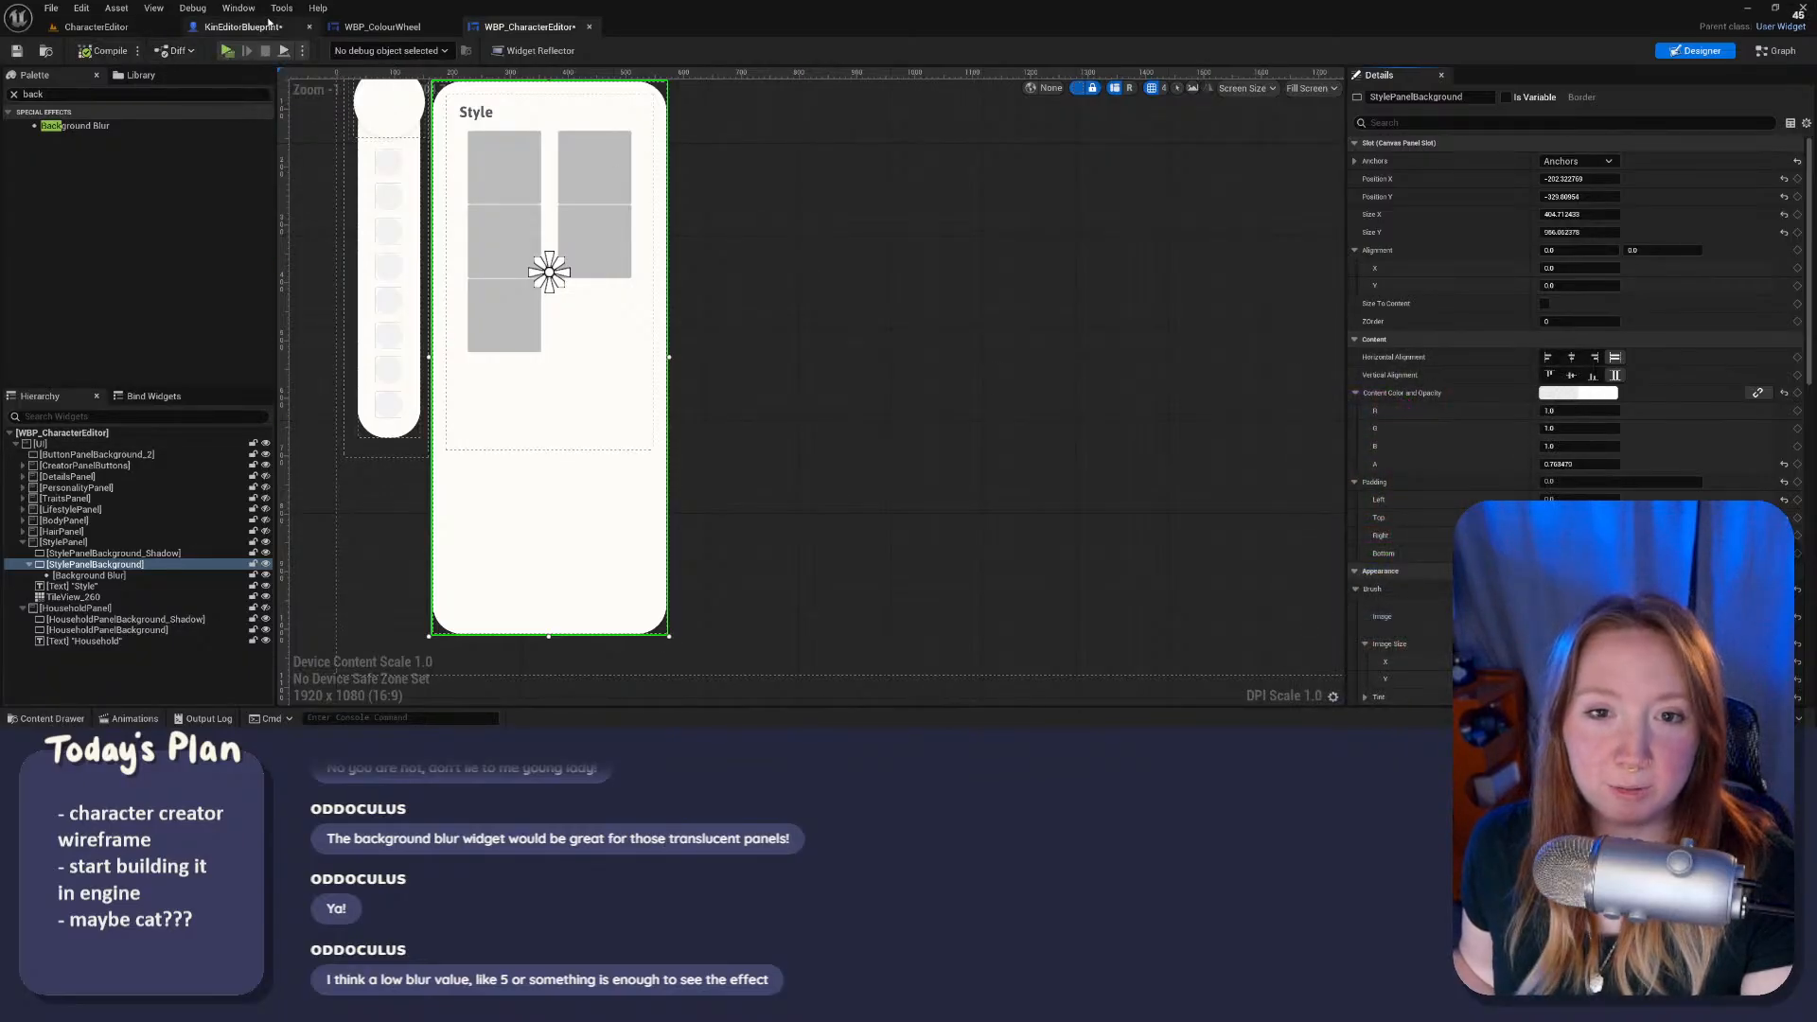
Step: Run the standalone game preview, show and hide the Style panel to check its transparency, and stop the simulation
{"action": "scroll", "coordinate": [726, 369], "scroll_direction": "down", "scroll_amount": 2}
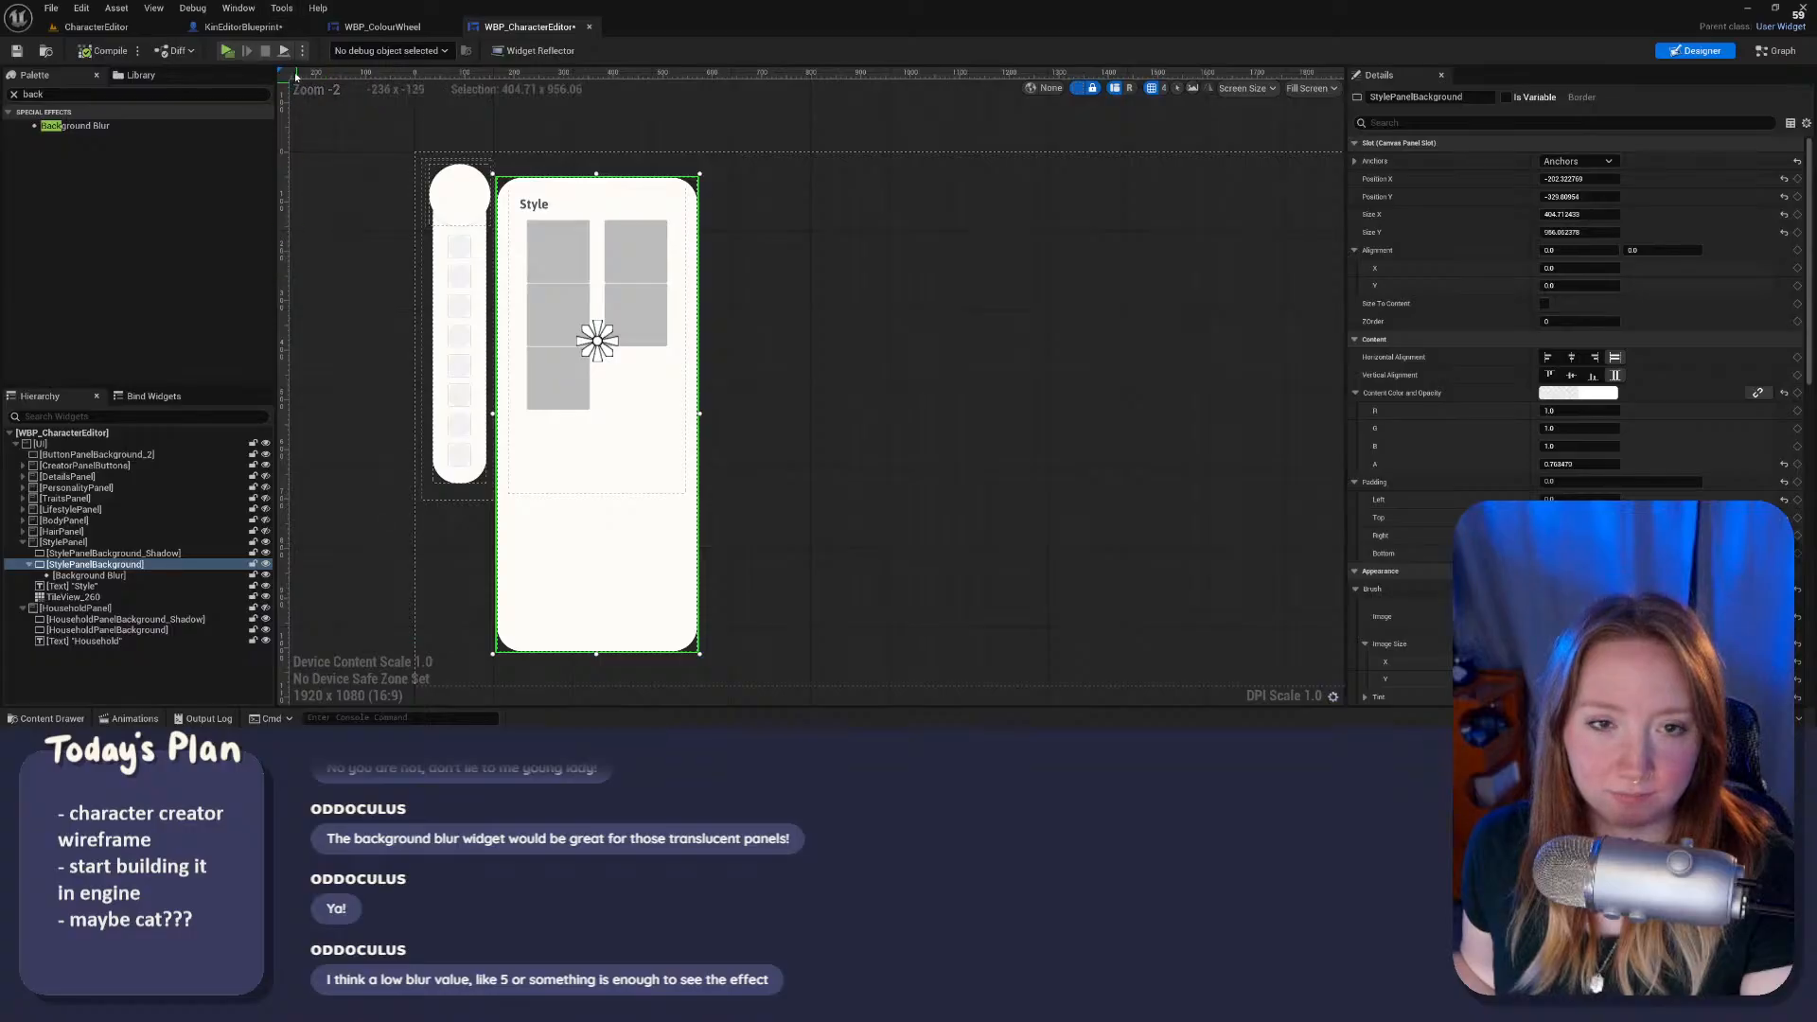
{"action": "left_click", "coordinate": [227, 51]}
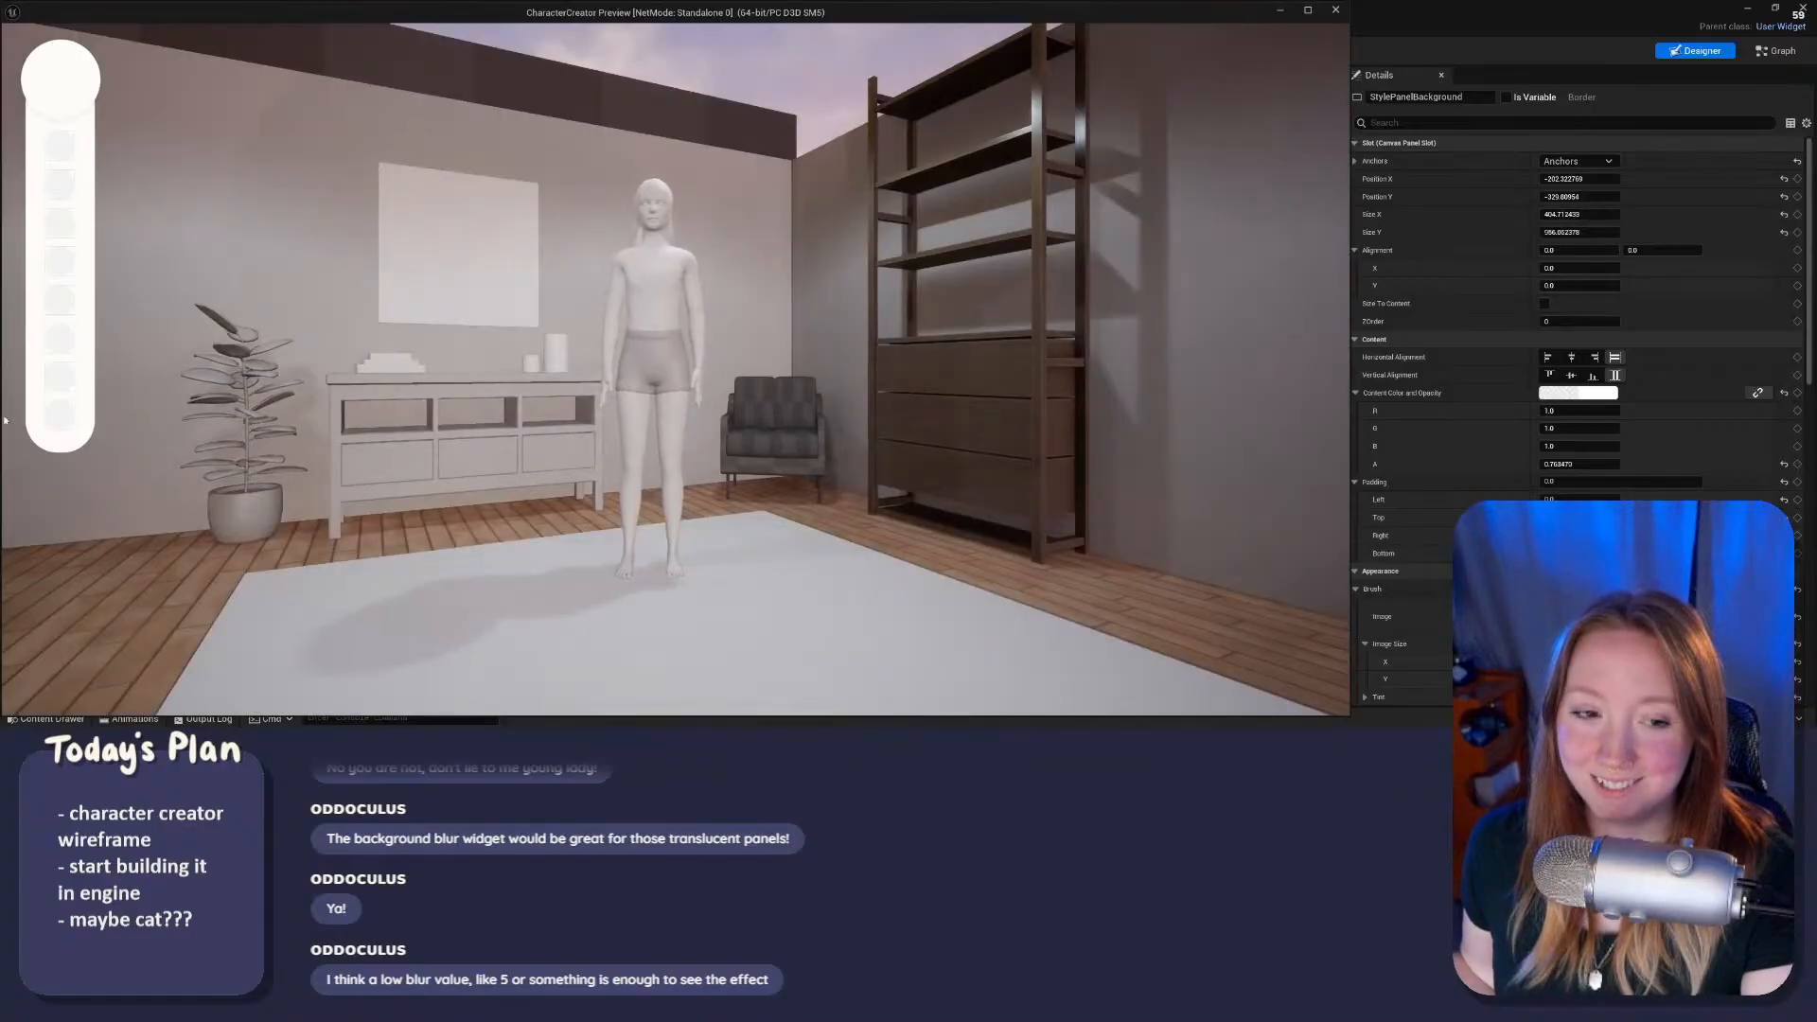
{"action": "left_click", "coordinate": [60, 416]}
{"action": "left_click", "coordinate": [63, 388]}
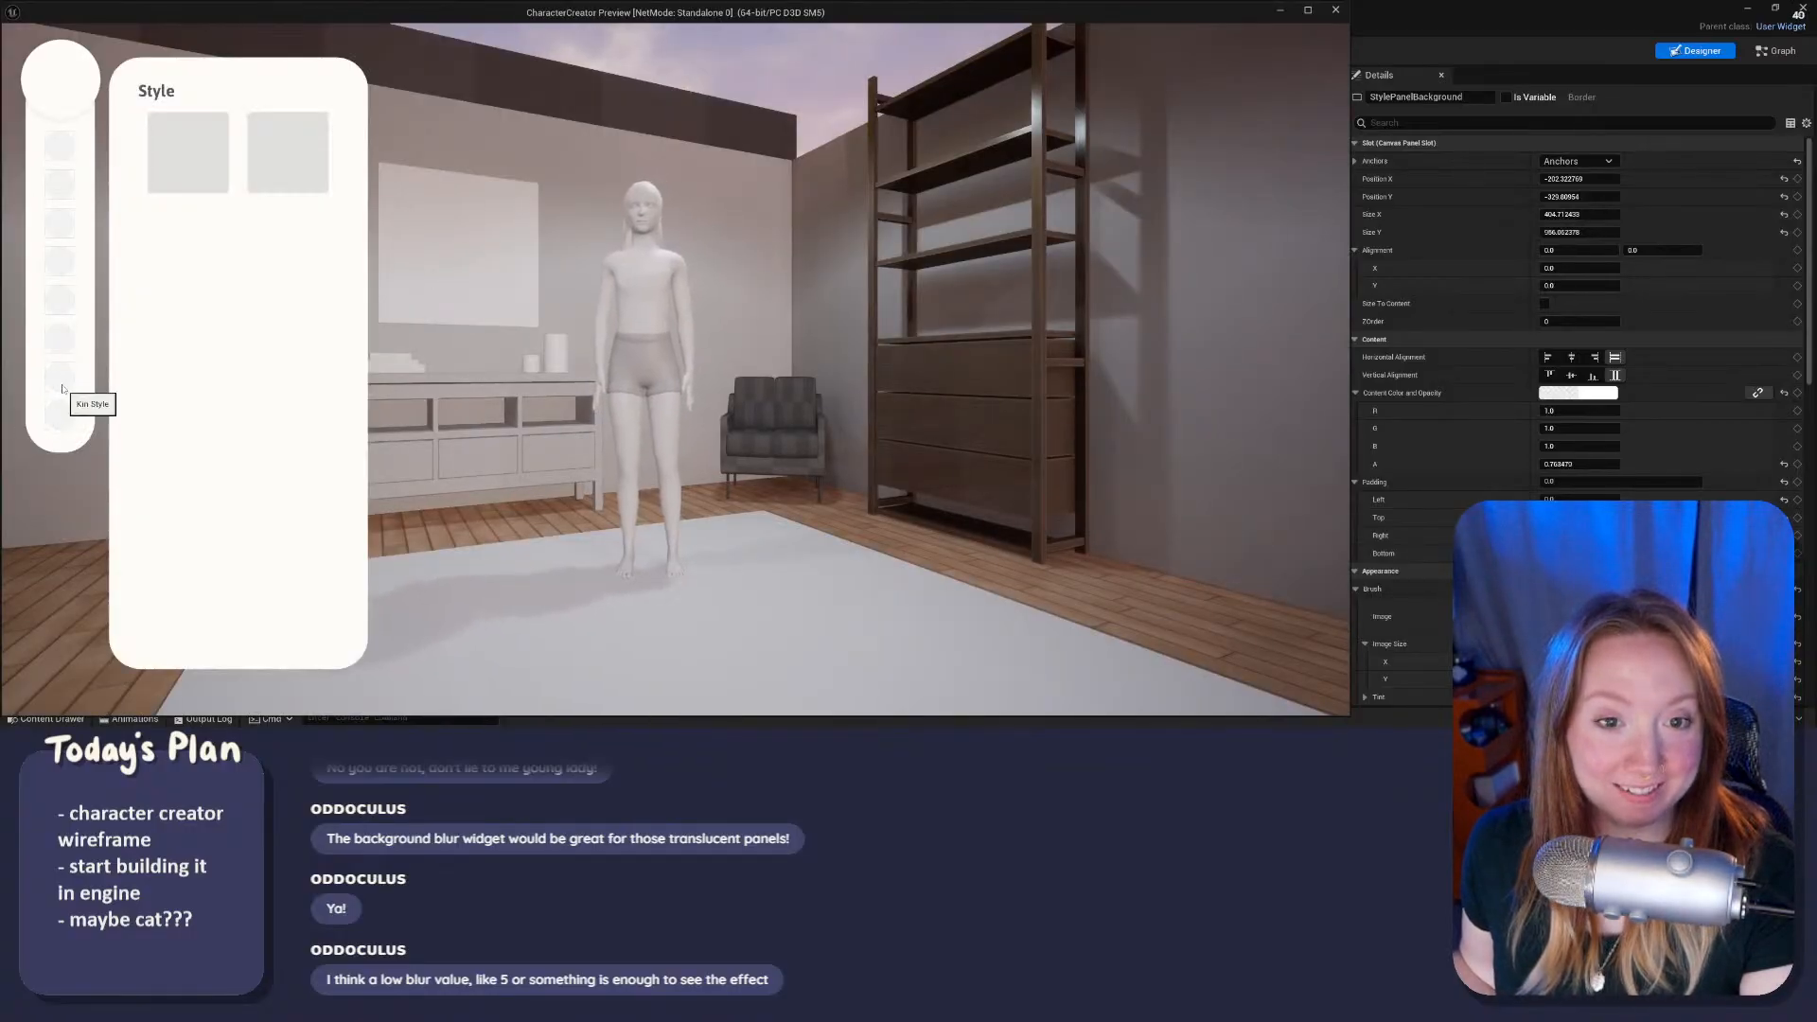
{"action": "left_click", "coordinate": [57, 378]}
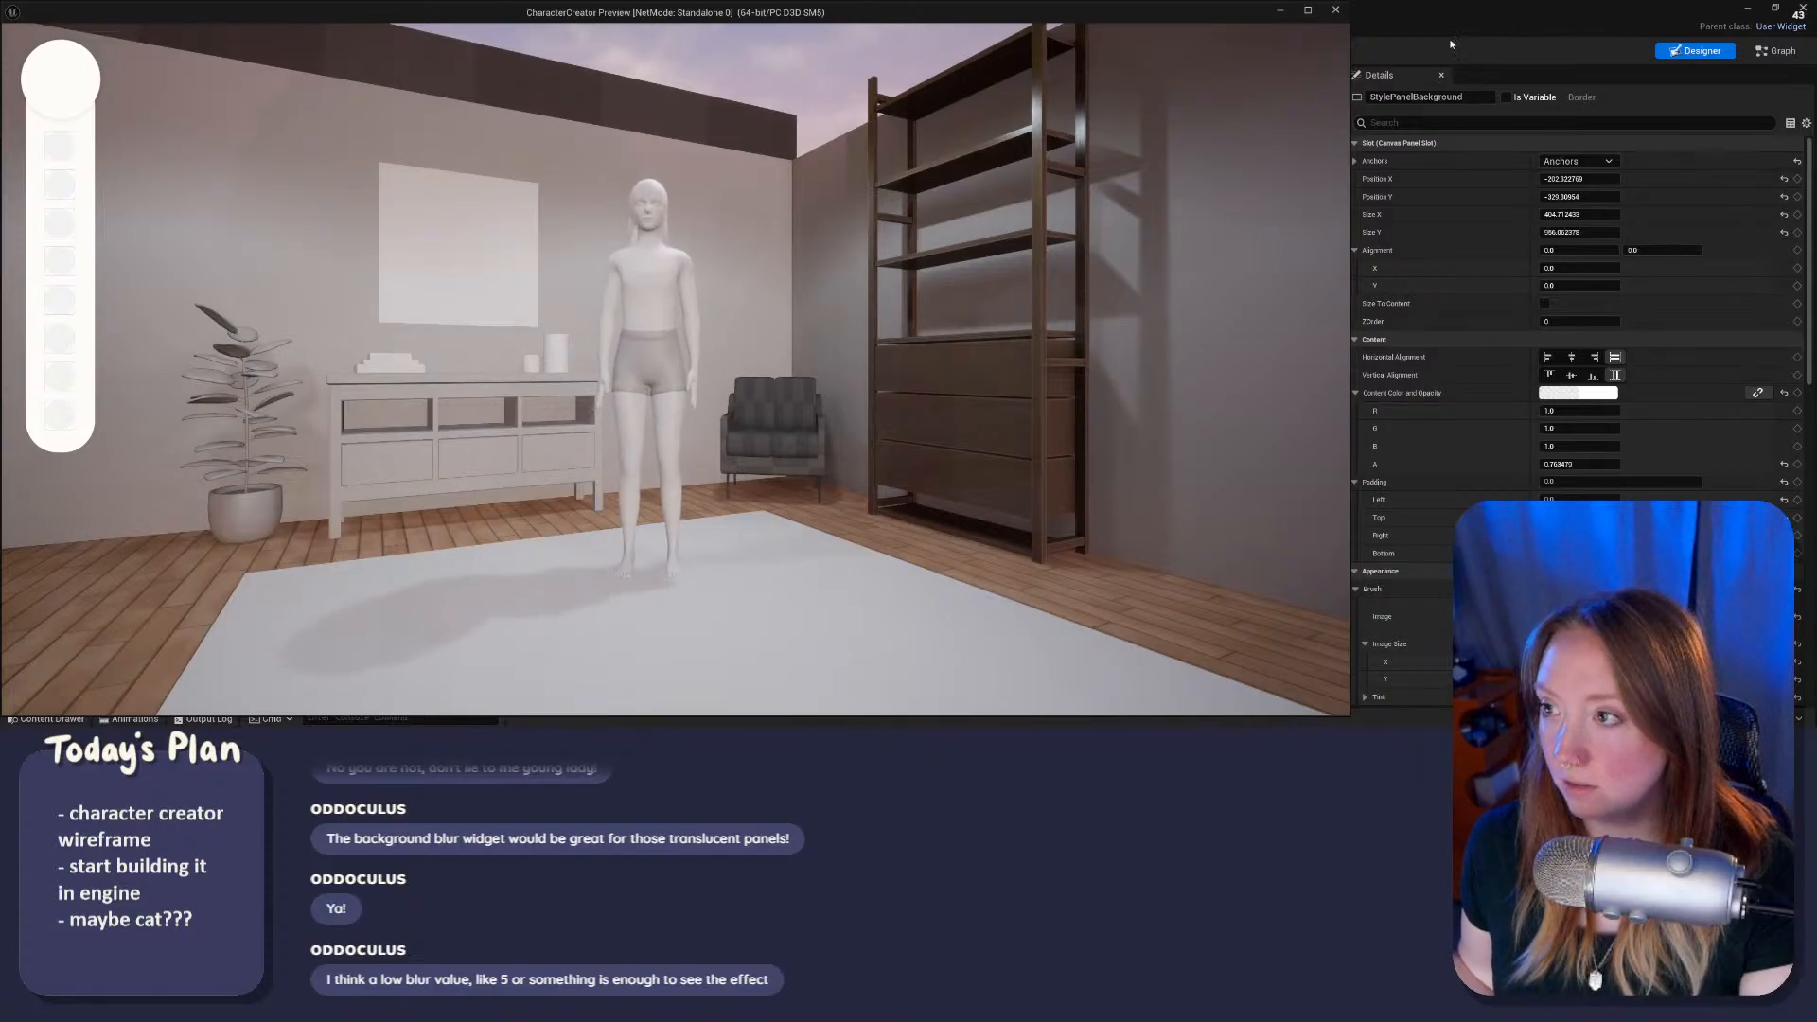
{"action": "left_click", "coordinate": [1651, 11]}
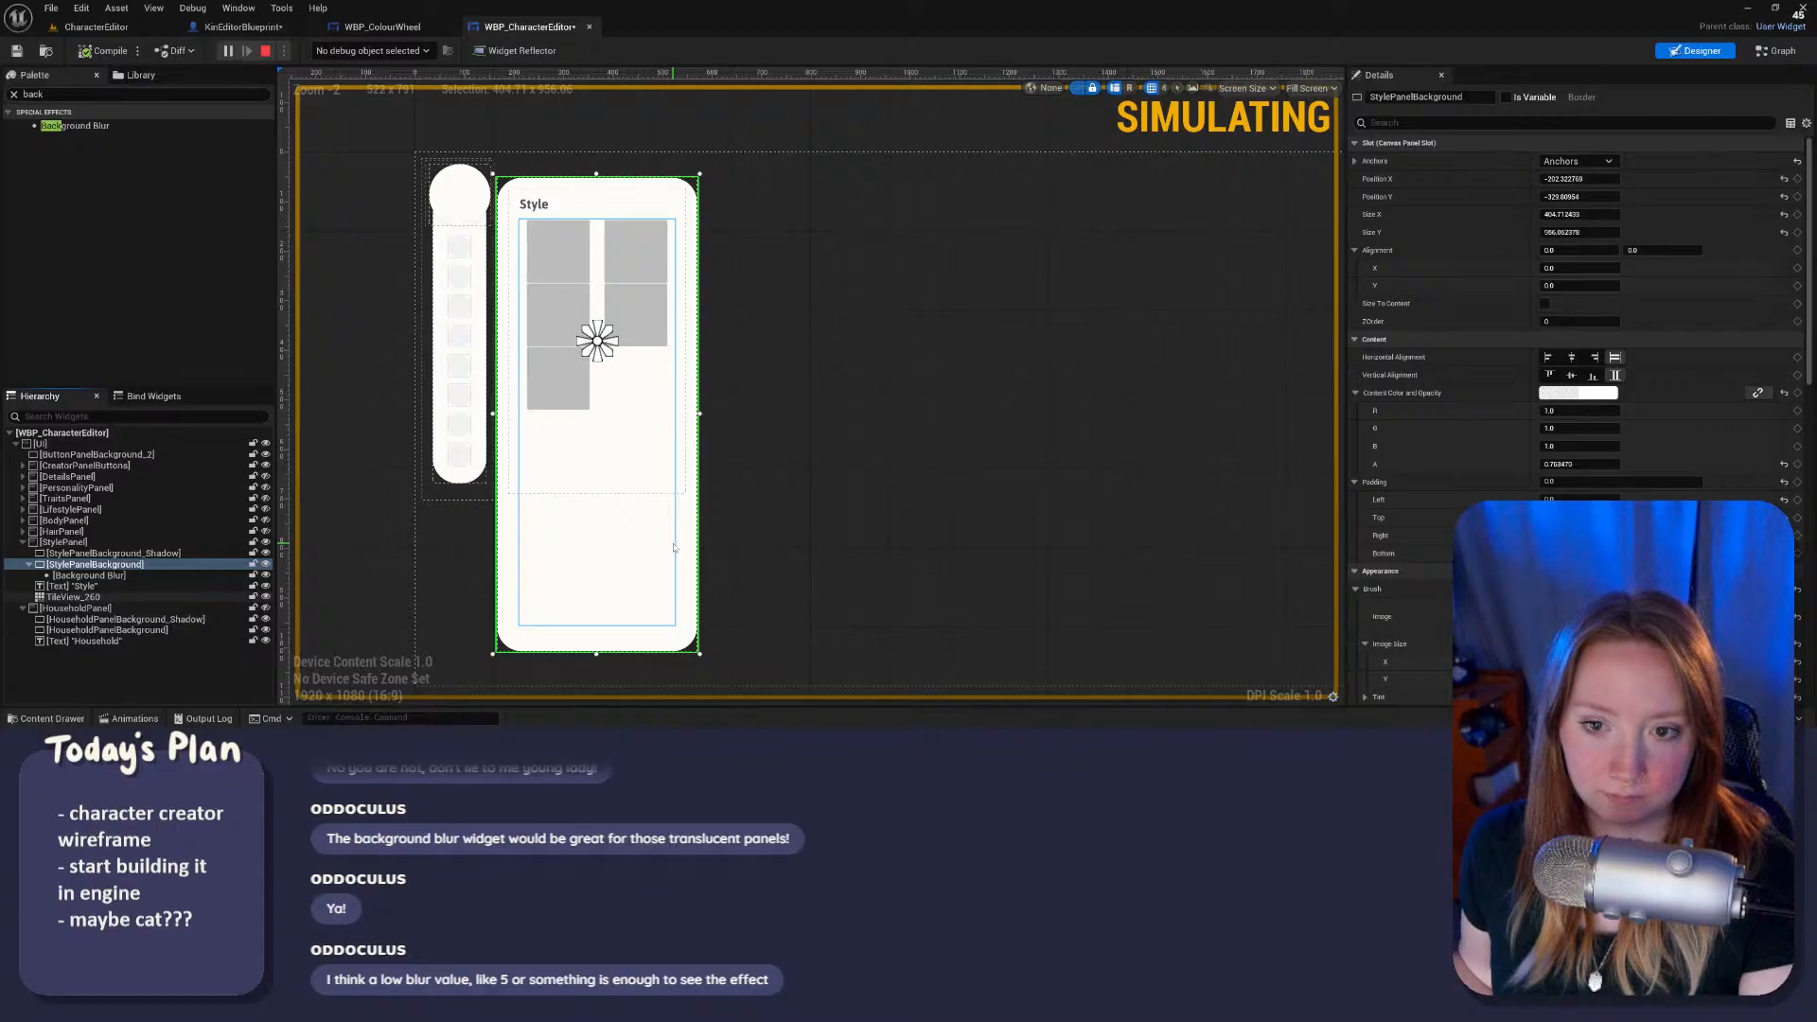
{"action": "left_click", "coordinate": [85, 455]}
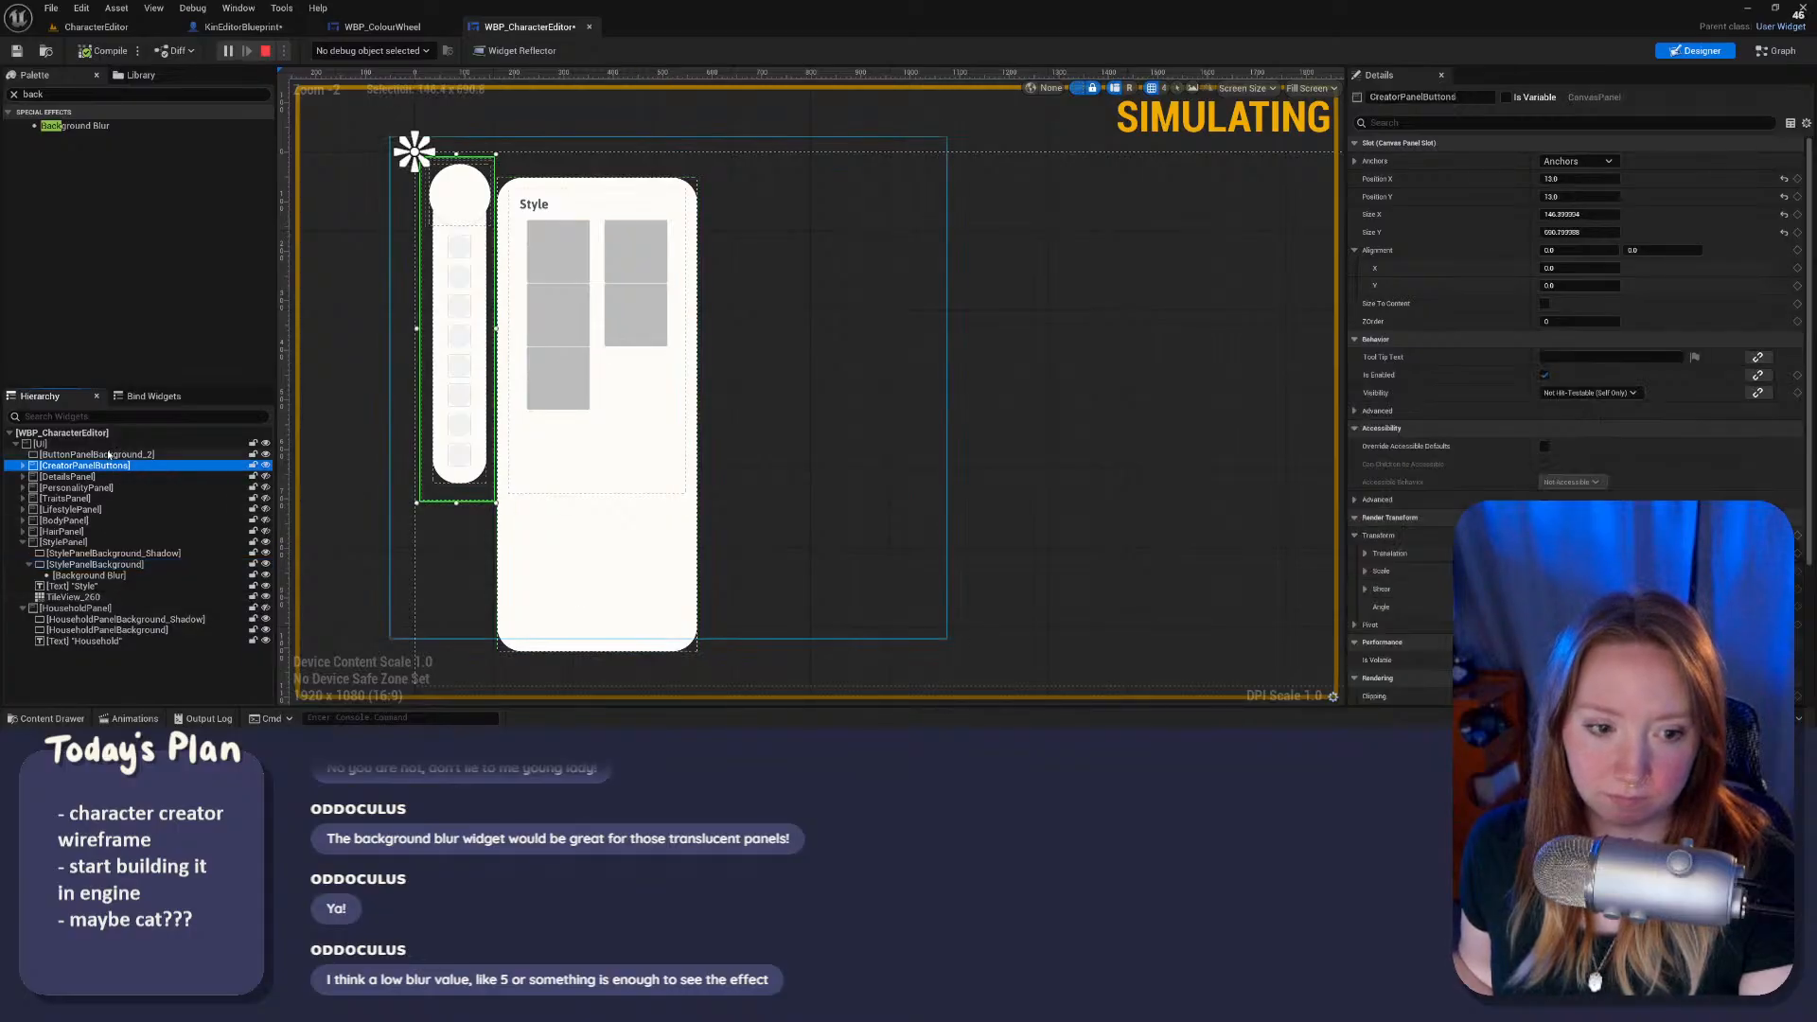
{"action": "left_click", "coordinate": [59, 443]}
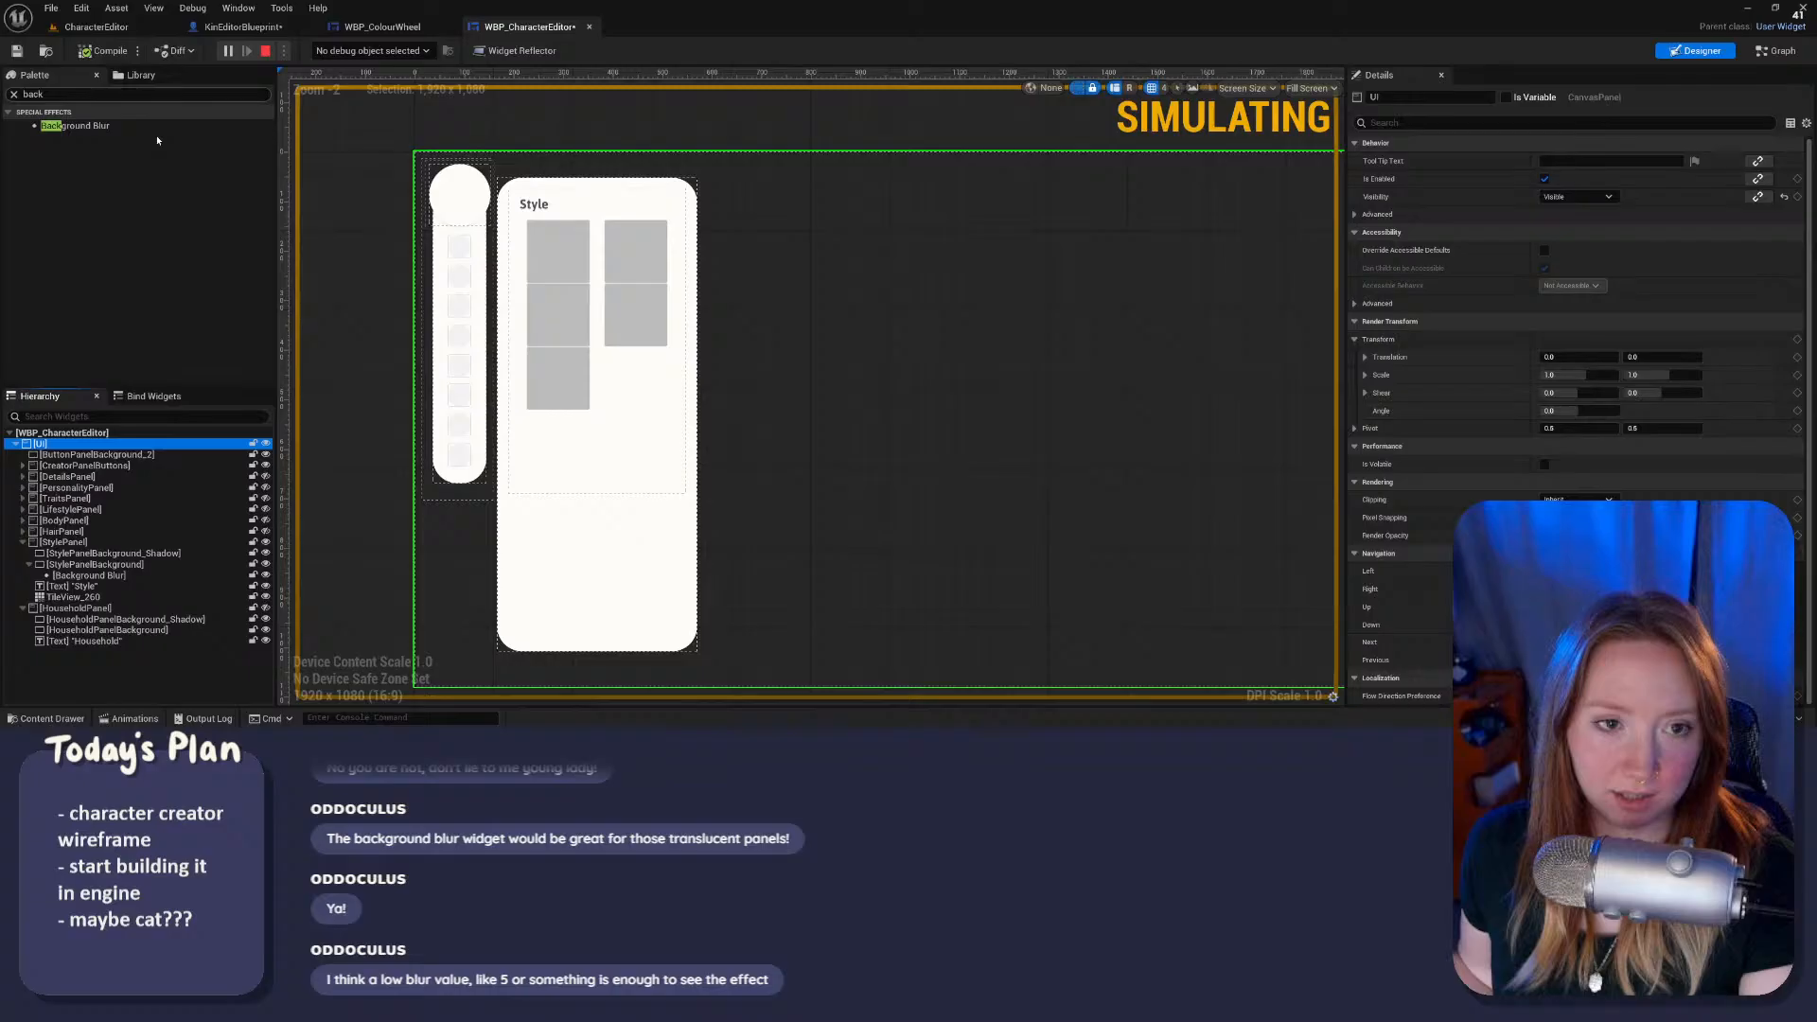
{"action": "left_click", "coordinate": [266, 51]}
Step: Add a Border widget to the root UI canvas beside the Style panel, sized about 342 by 440
{"action": "left_click", "coordinate": [64, 127]}
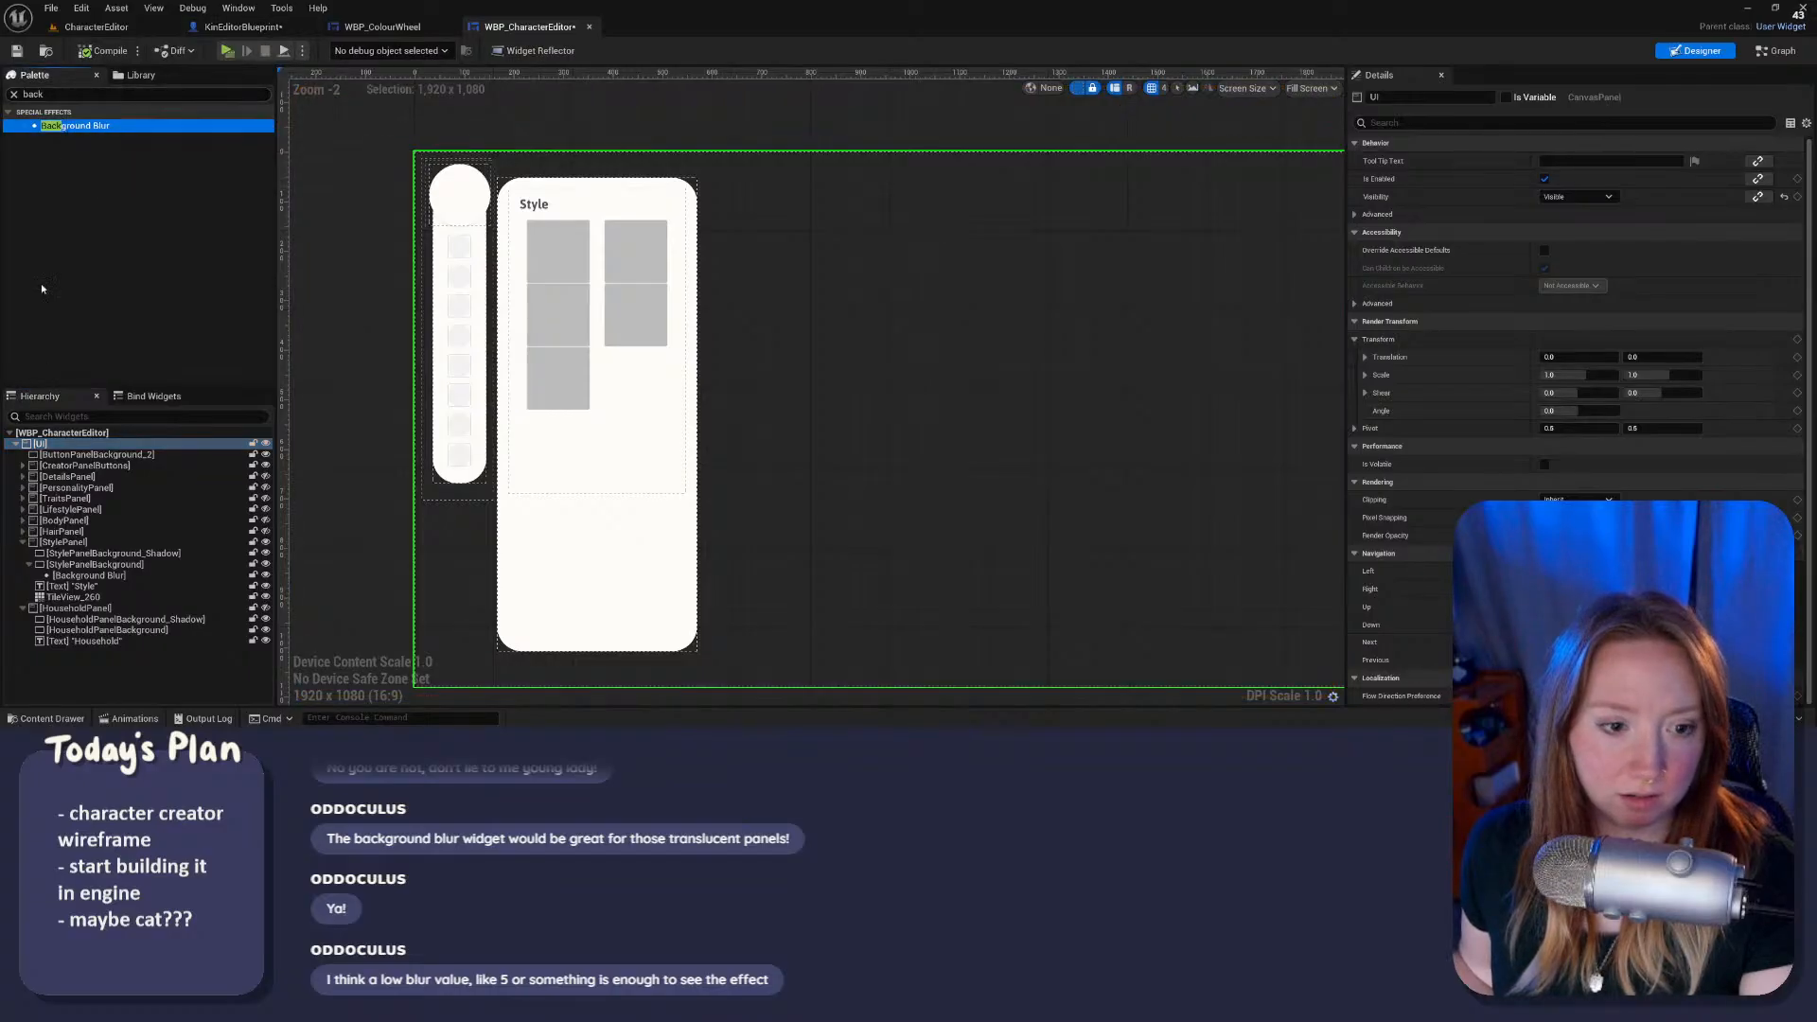
{"action": "left_click", "coordinate": [13, 95]}
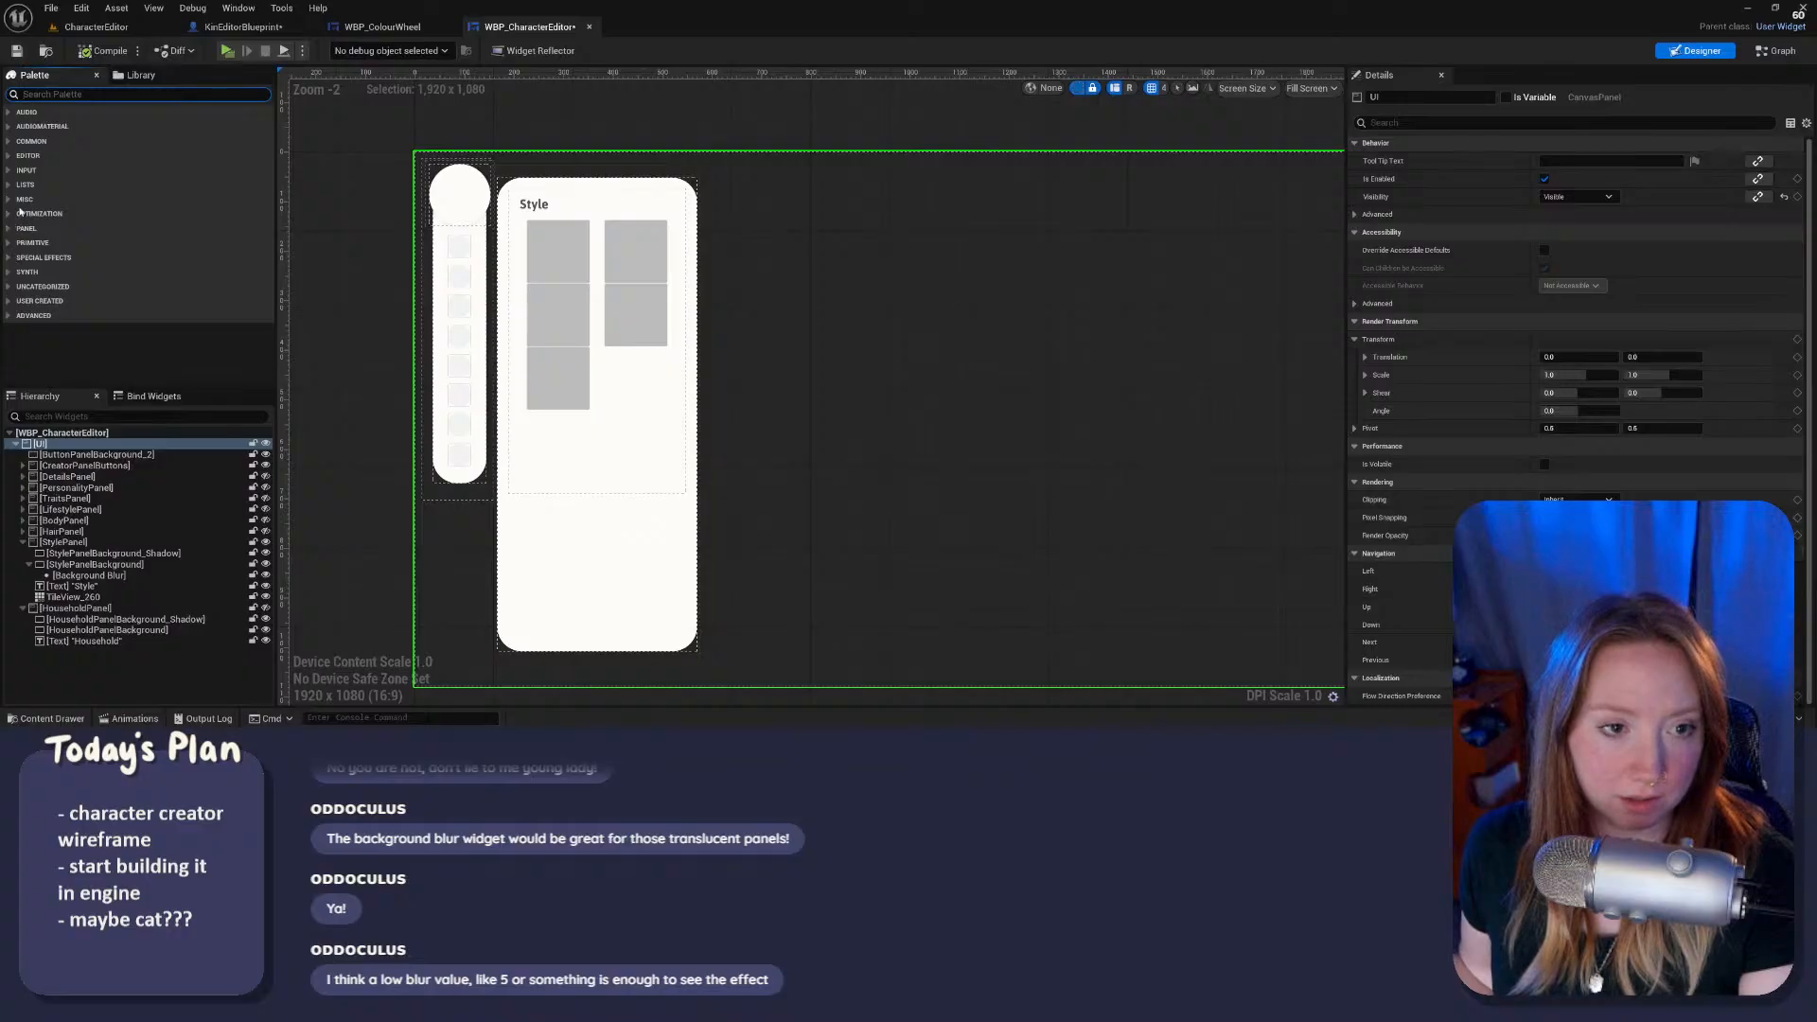
{"action": "left_click", "coordinate": [10, 141]}
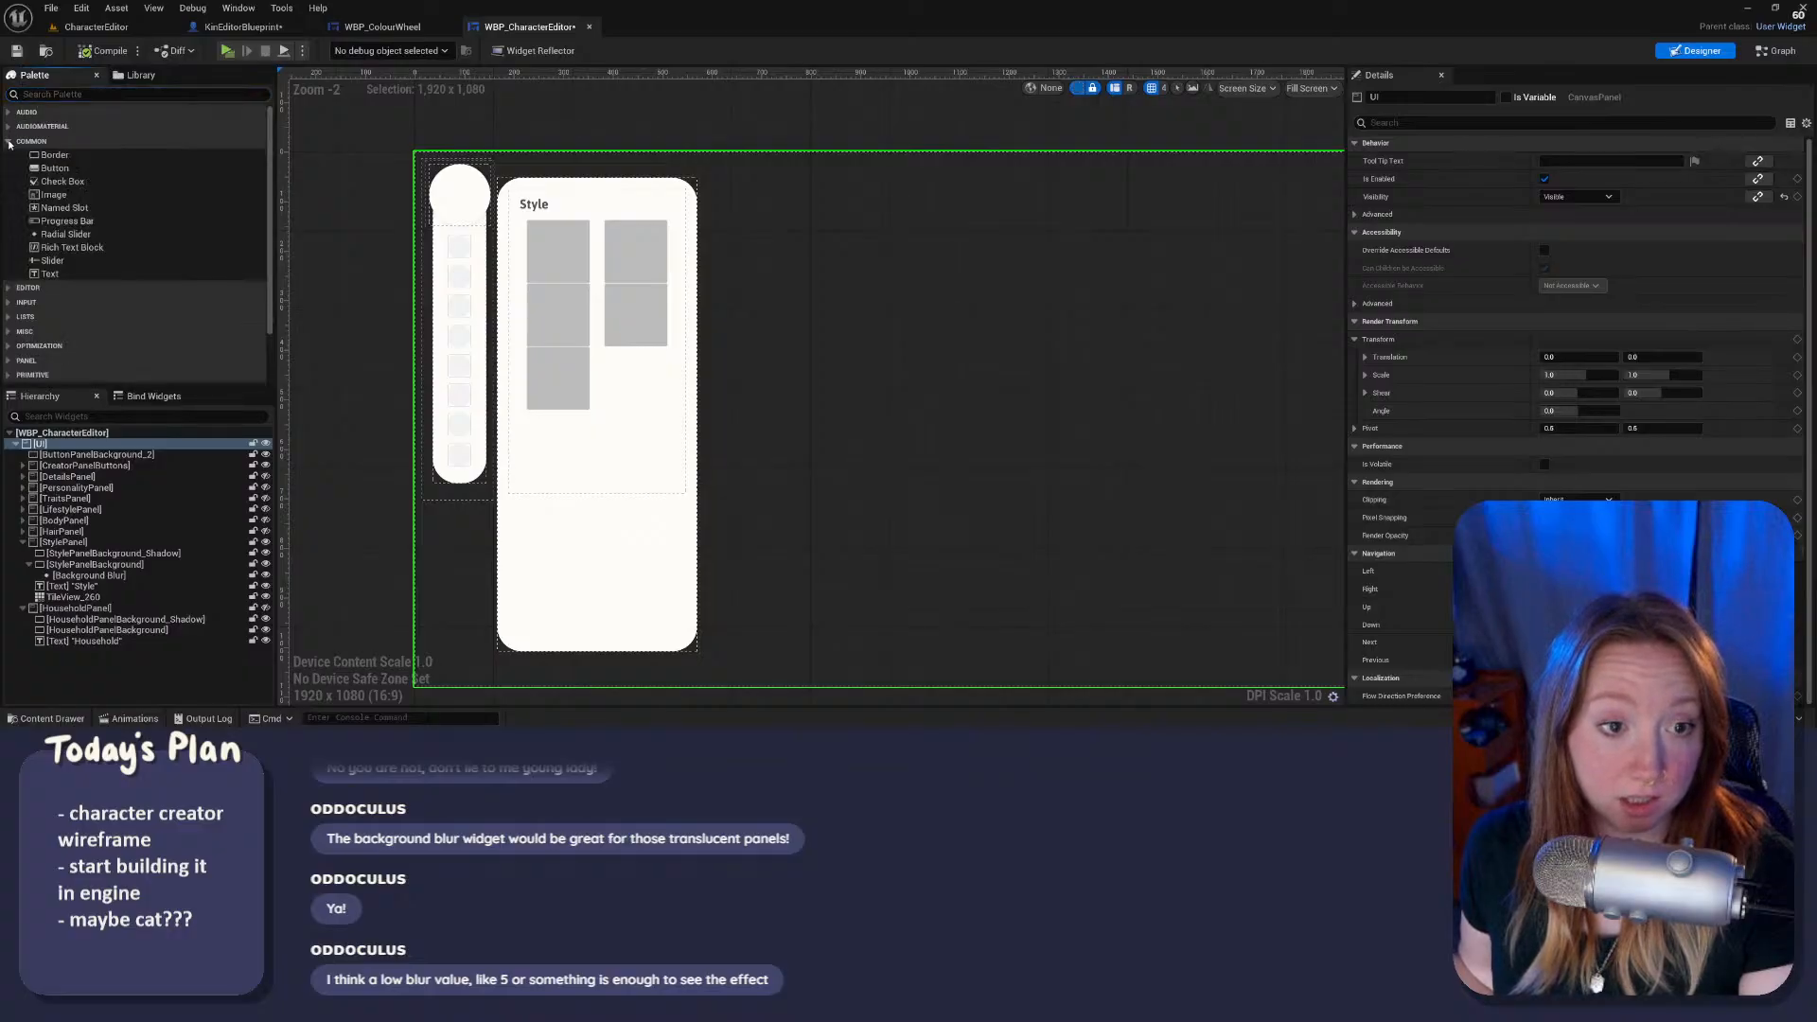
{"action": "left_click", "coordinate": [50, 158]}
{"action": "left_click_drag", "start_coordinate": [270, 190], "coordinate": [1159, 486]}
{"action": "left_click_drag", "start_coordinate": [1072, 387], "coordinate": [854, 304]}
{"action": "left_click_drag", "start_coordinate": [988, 416], "coordinate": [899, 401]}
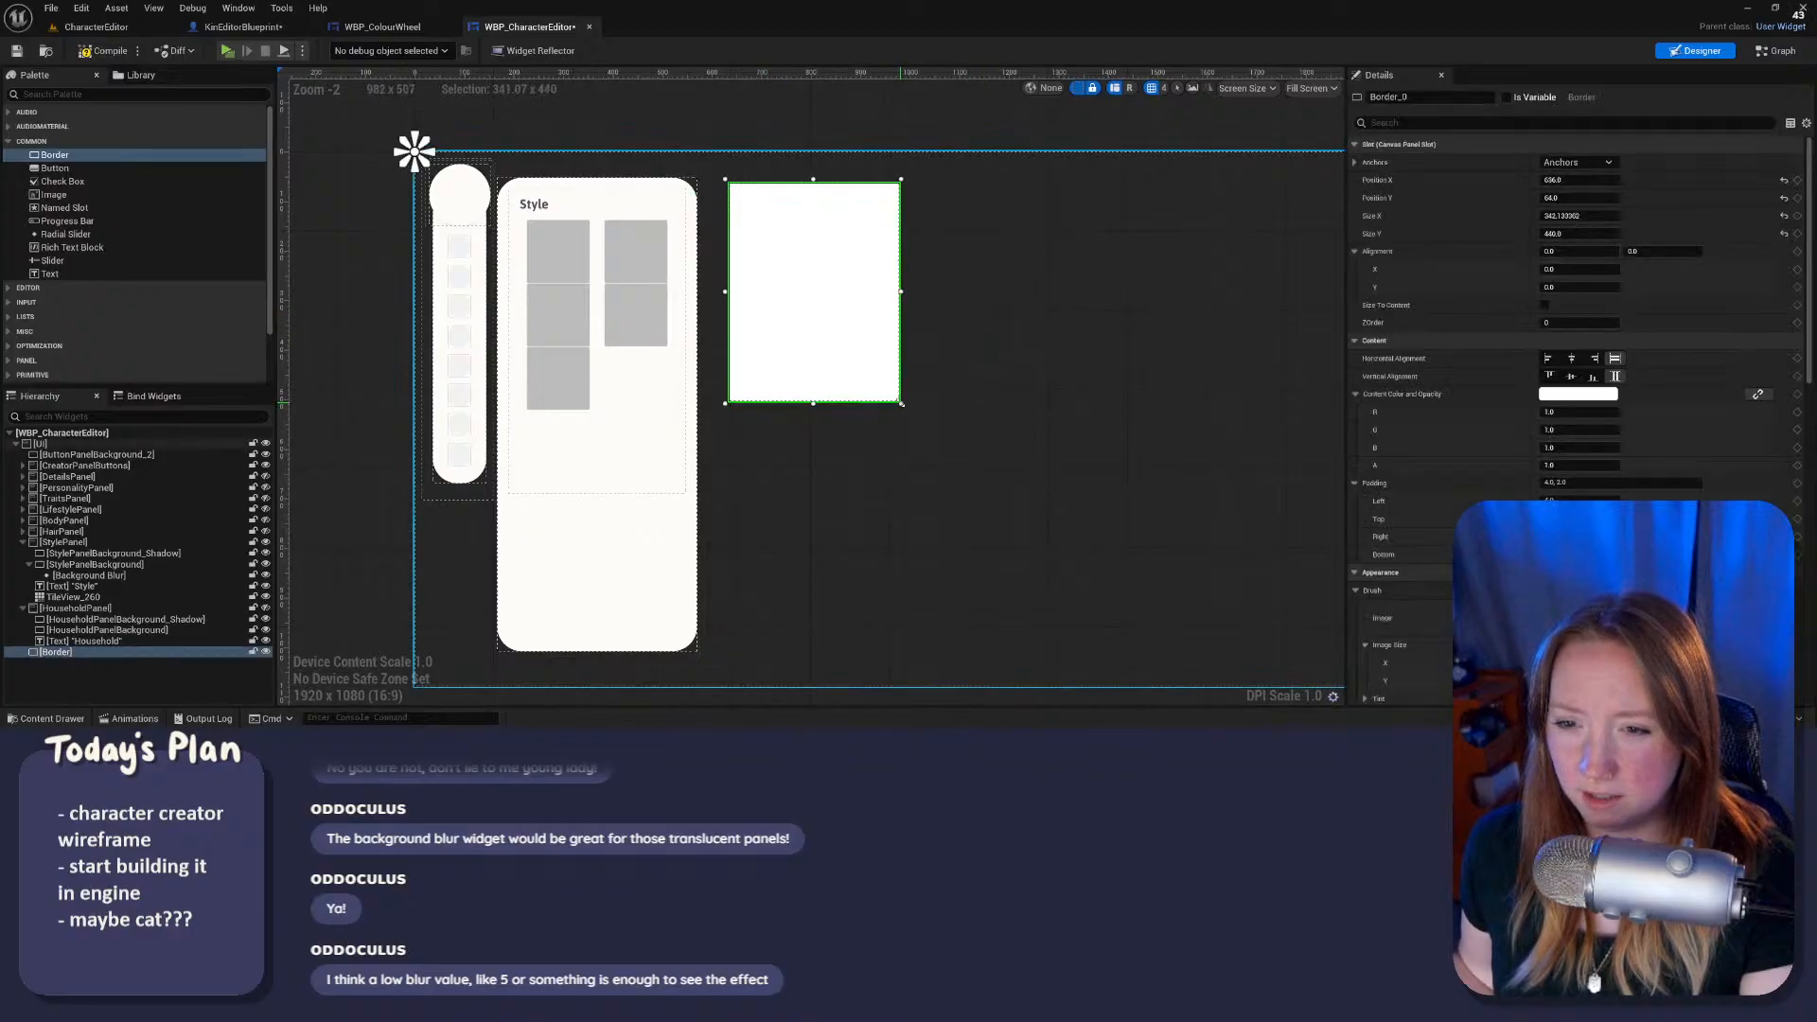
Step: Make the new border's brush draw as a Rounded Box, changing its rounding type and giving it a thin outline width
{"action": "left_click", "coordinate": [561, 609]}
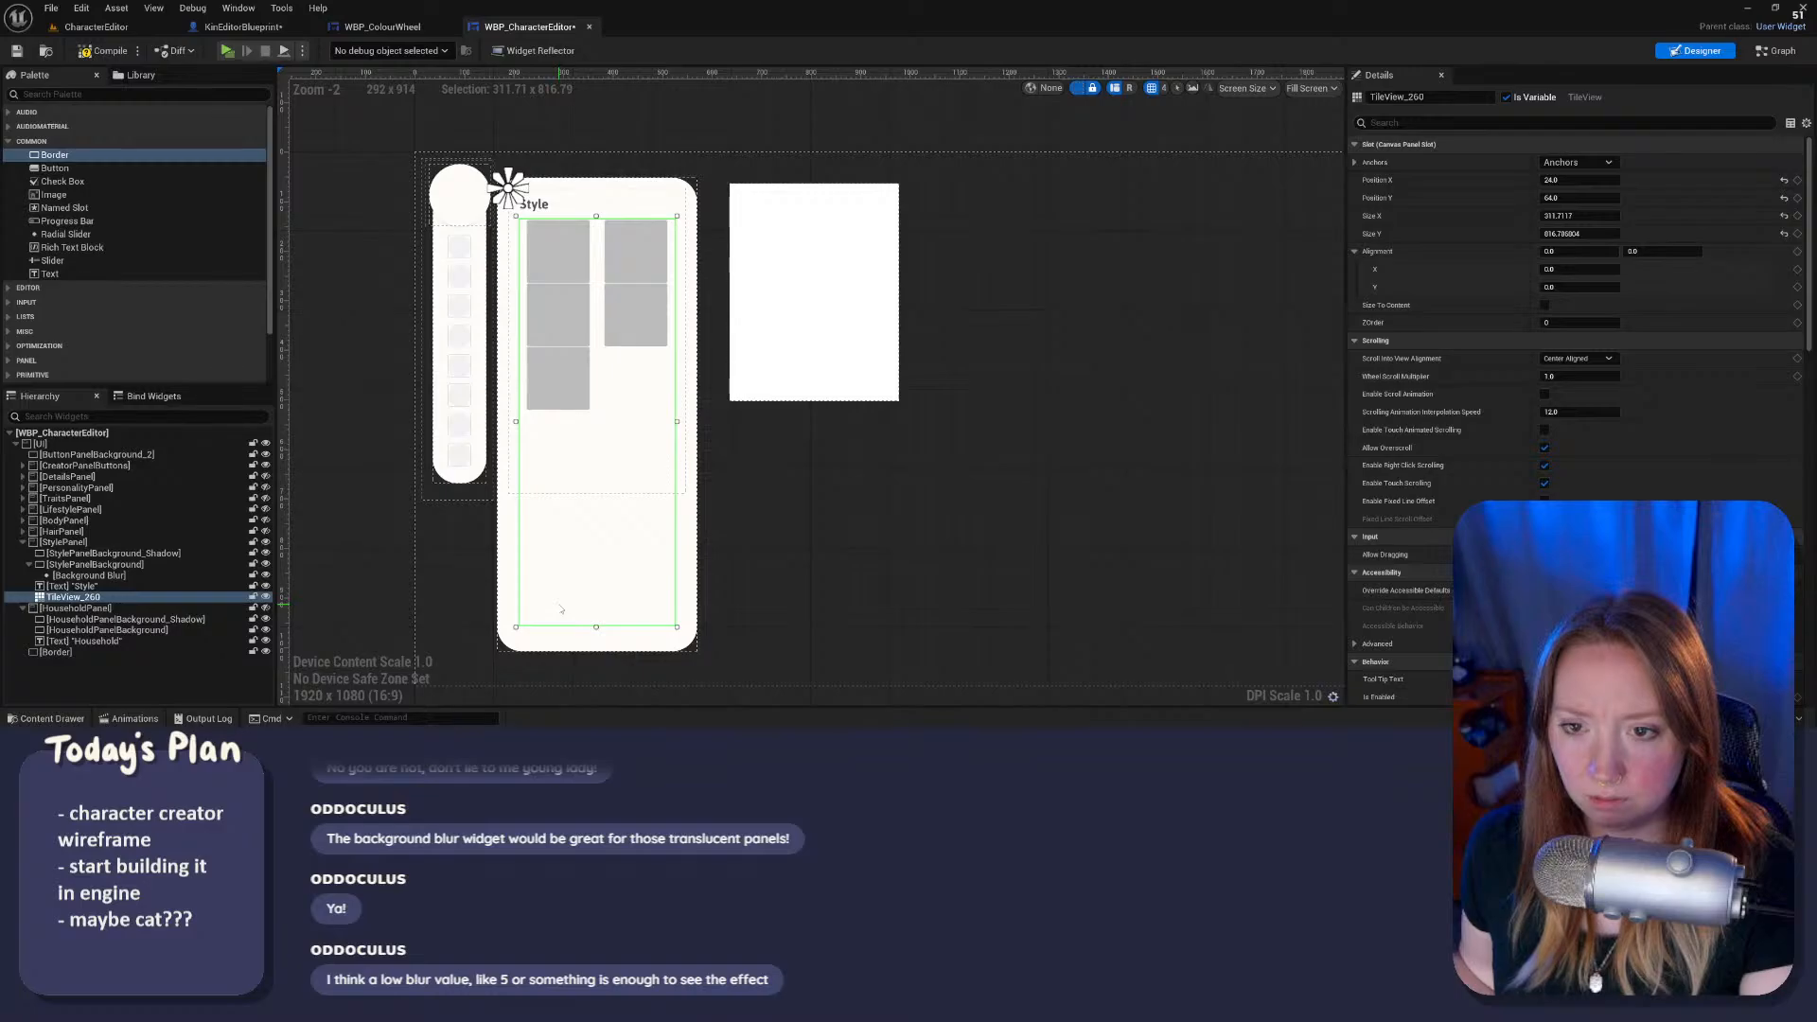
{"action": "left_click", "coordinate": [56, 651]}
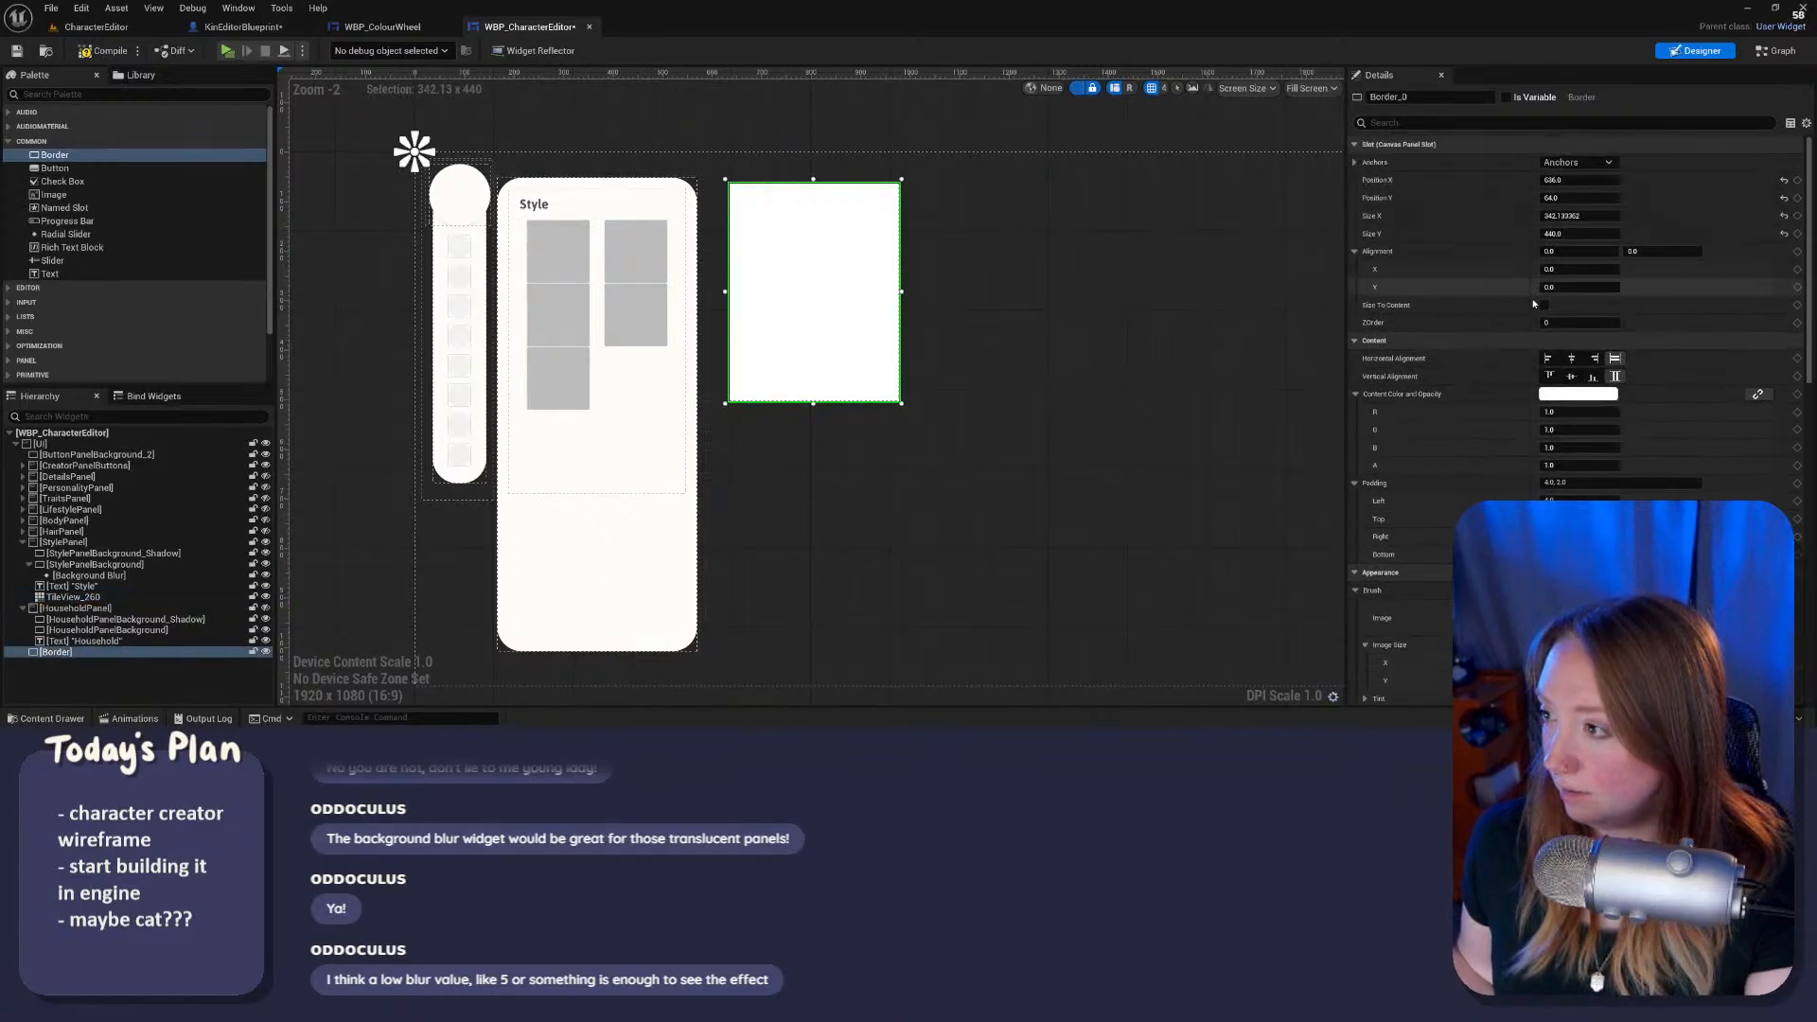
{"action": "scroll", "coordinate": [1597, 469], "scroll_direction": "down", "scroll_amount": 5}
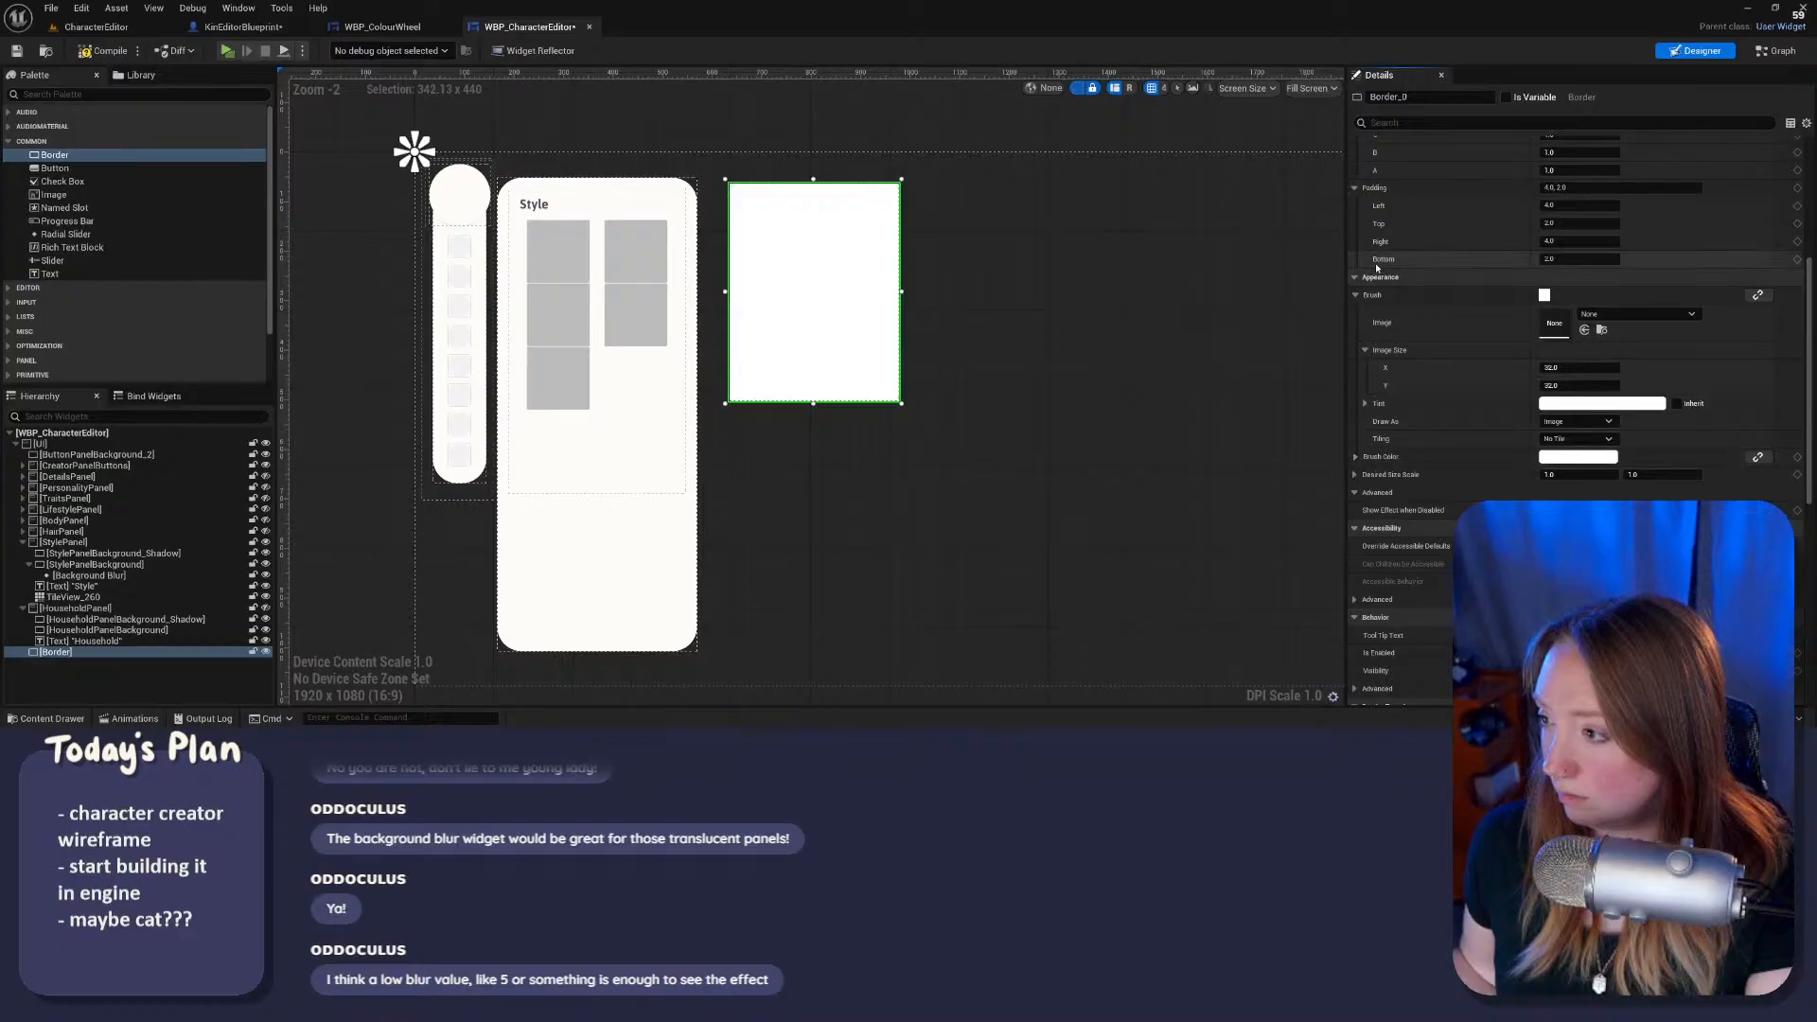
{"action": "left_click", "coordinate": [1575, 421]}
{"action": "left_click", "coordinate": [1562, 481]}
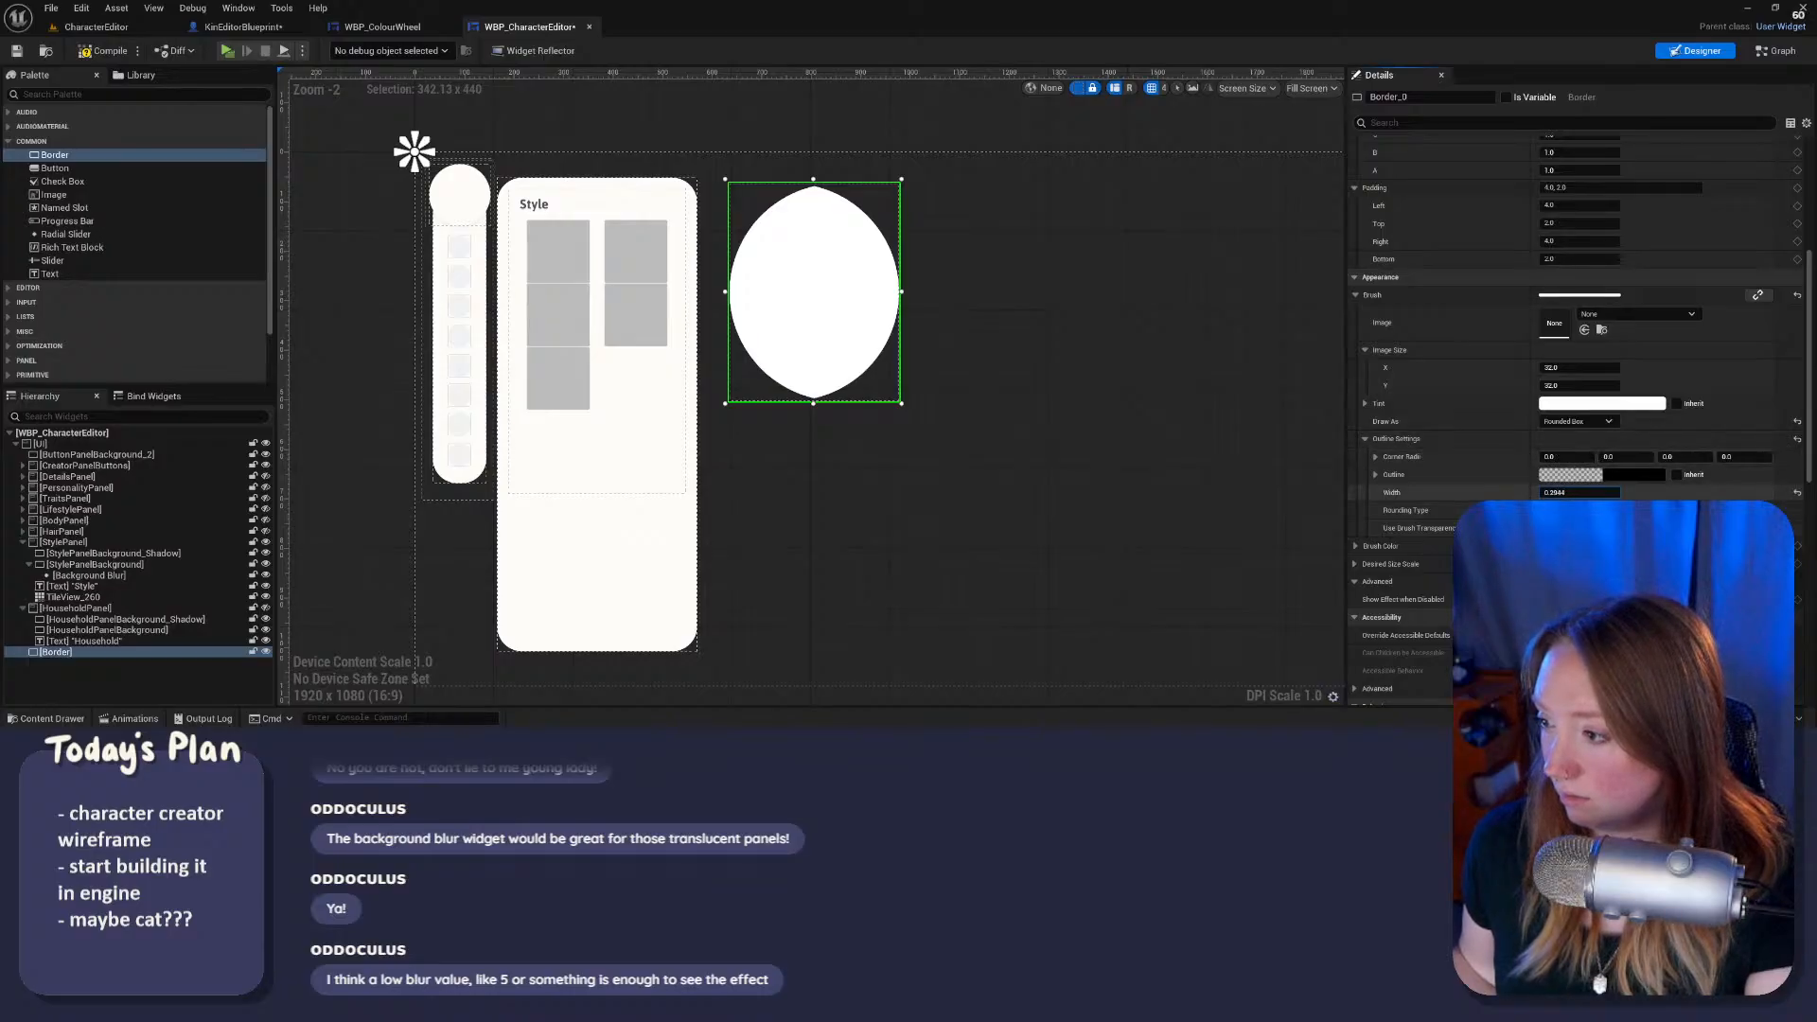
{"action": "left_click_drag", "start_coordinate": [1578, 492], "coordinate": [1708, 492]}
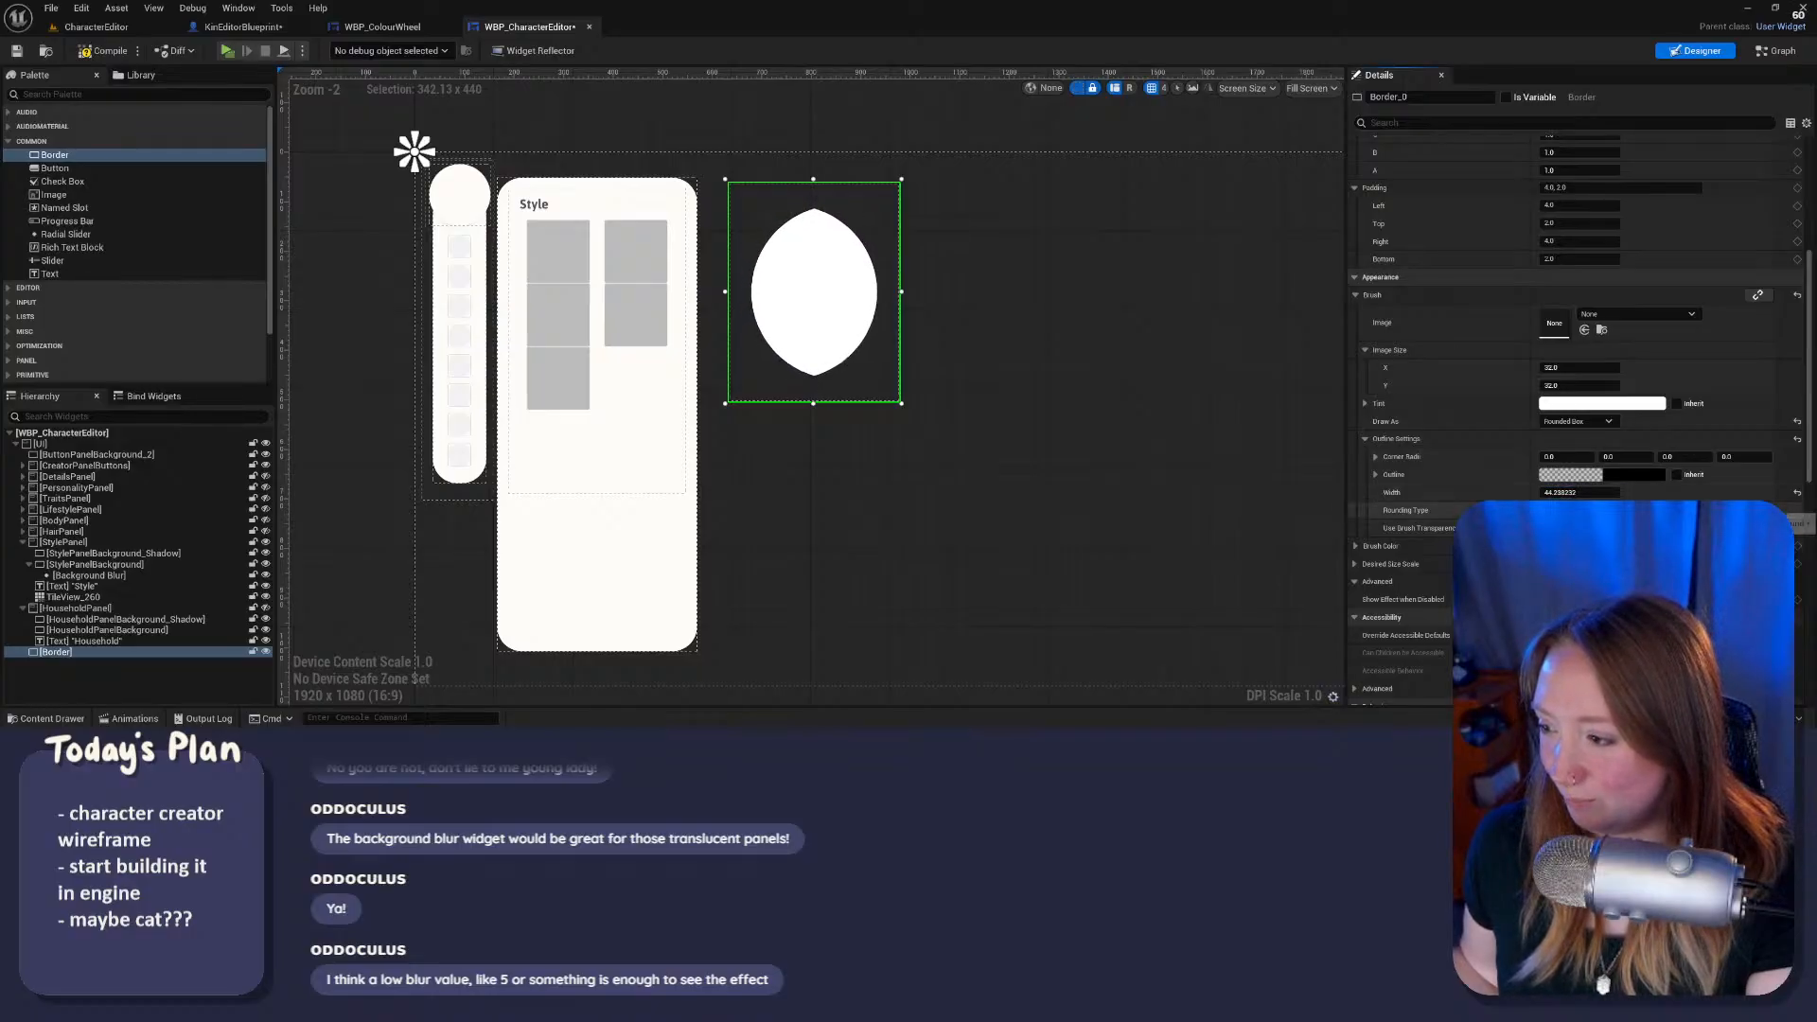
{"action": "left_click", "coordinate": [1578, 511]}
{"action": "left_click", "coordinate": [1575, 527]}
{"action": "mouse_move", "coordinate": [1581, 493]}
{"action": "left_mouse_down"}
{"action": "mouse_move", "coordinate": [1603, 493]}
{"action": "mouse_move", "coordinate": [1566, 493]}
{"action": "left_mouse_up"}
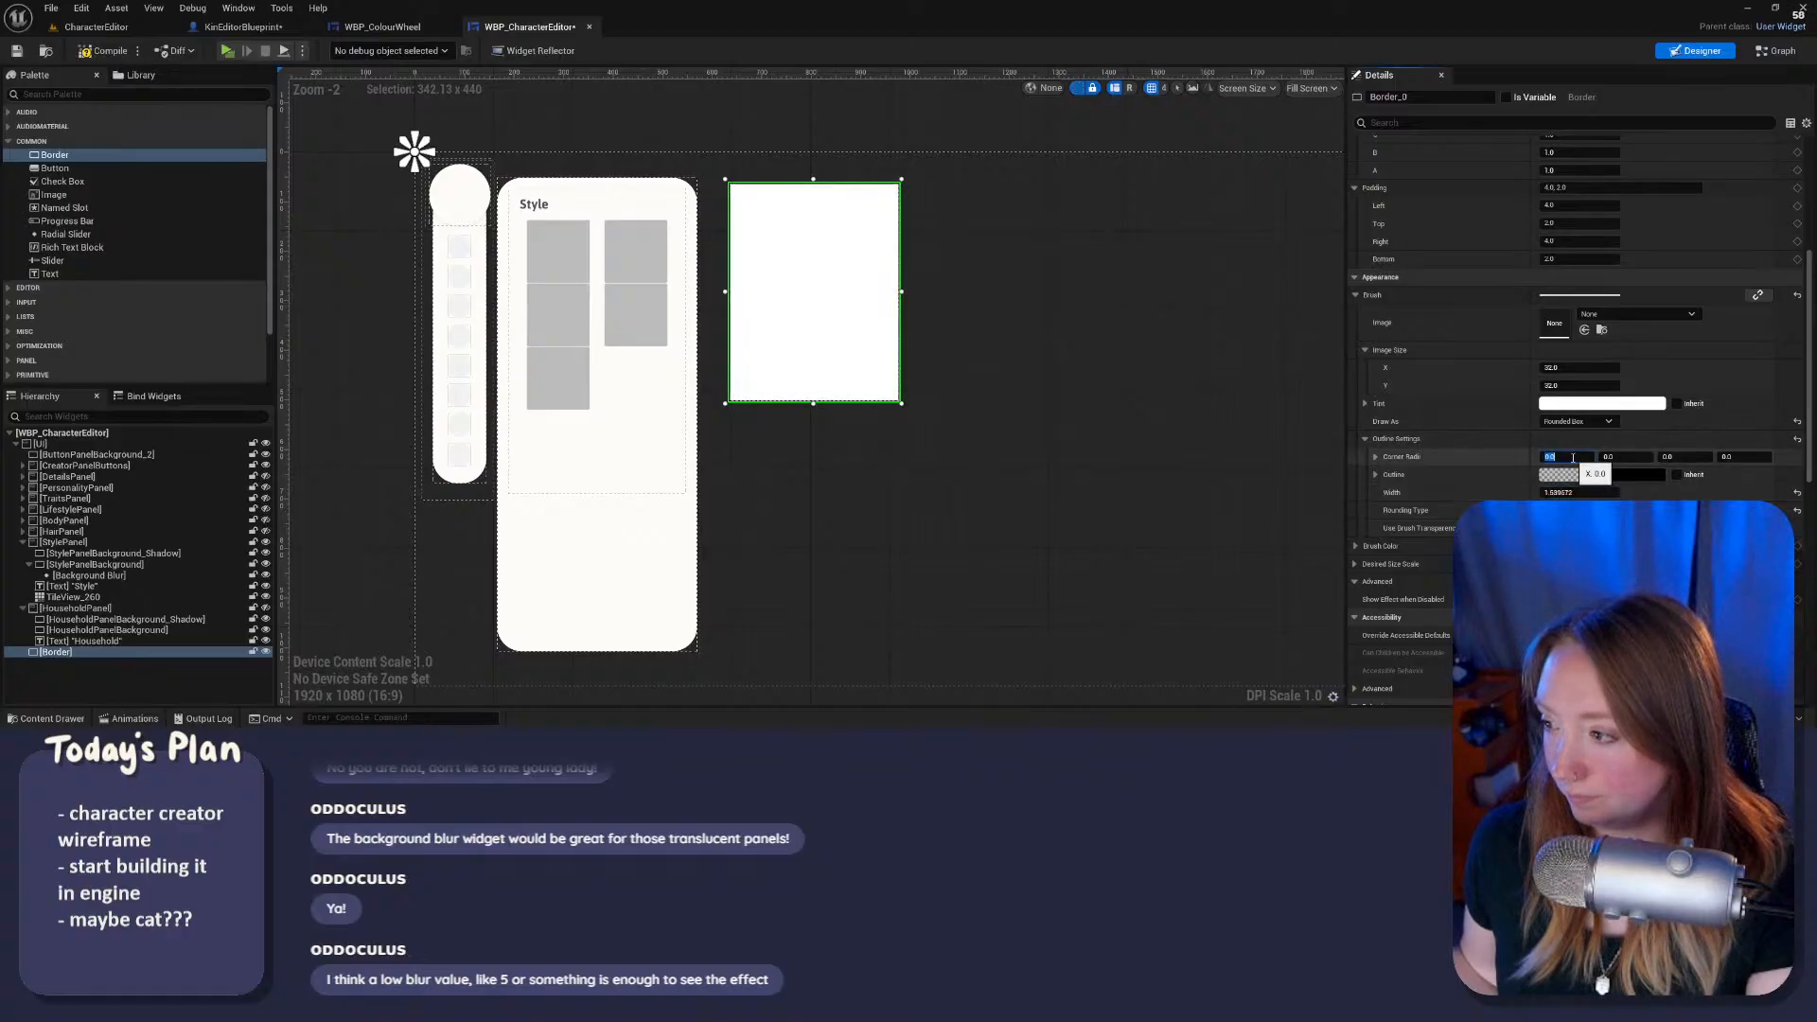
Step: Set all four corner radii of the new border to 30
{"action": "left_click", "coordinate": [1375, 457]}
{"action": "left_click", "coordinate": [1375, 458]}
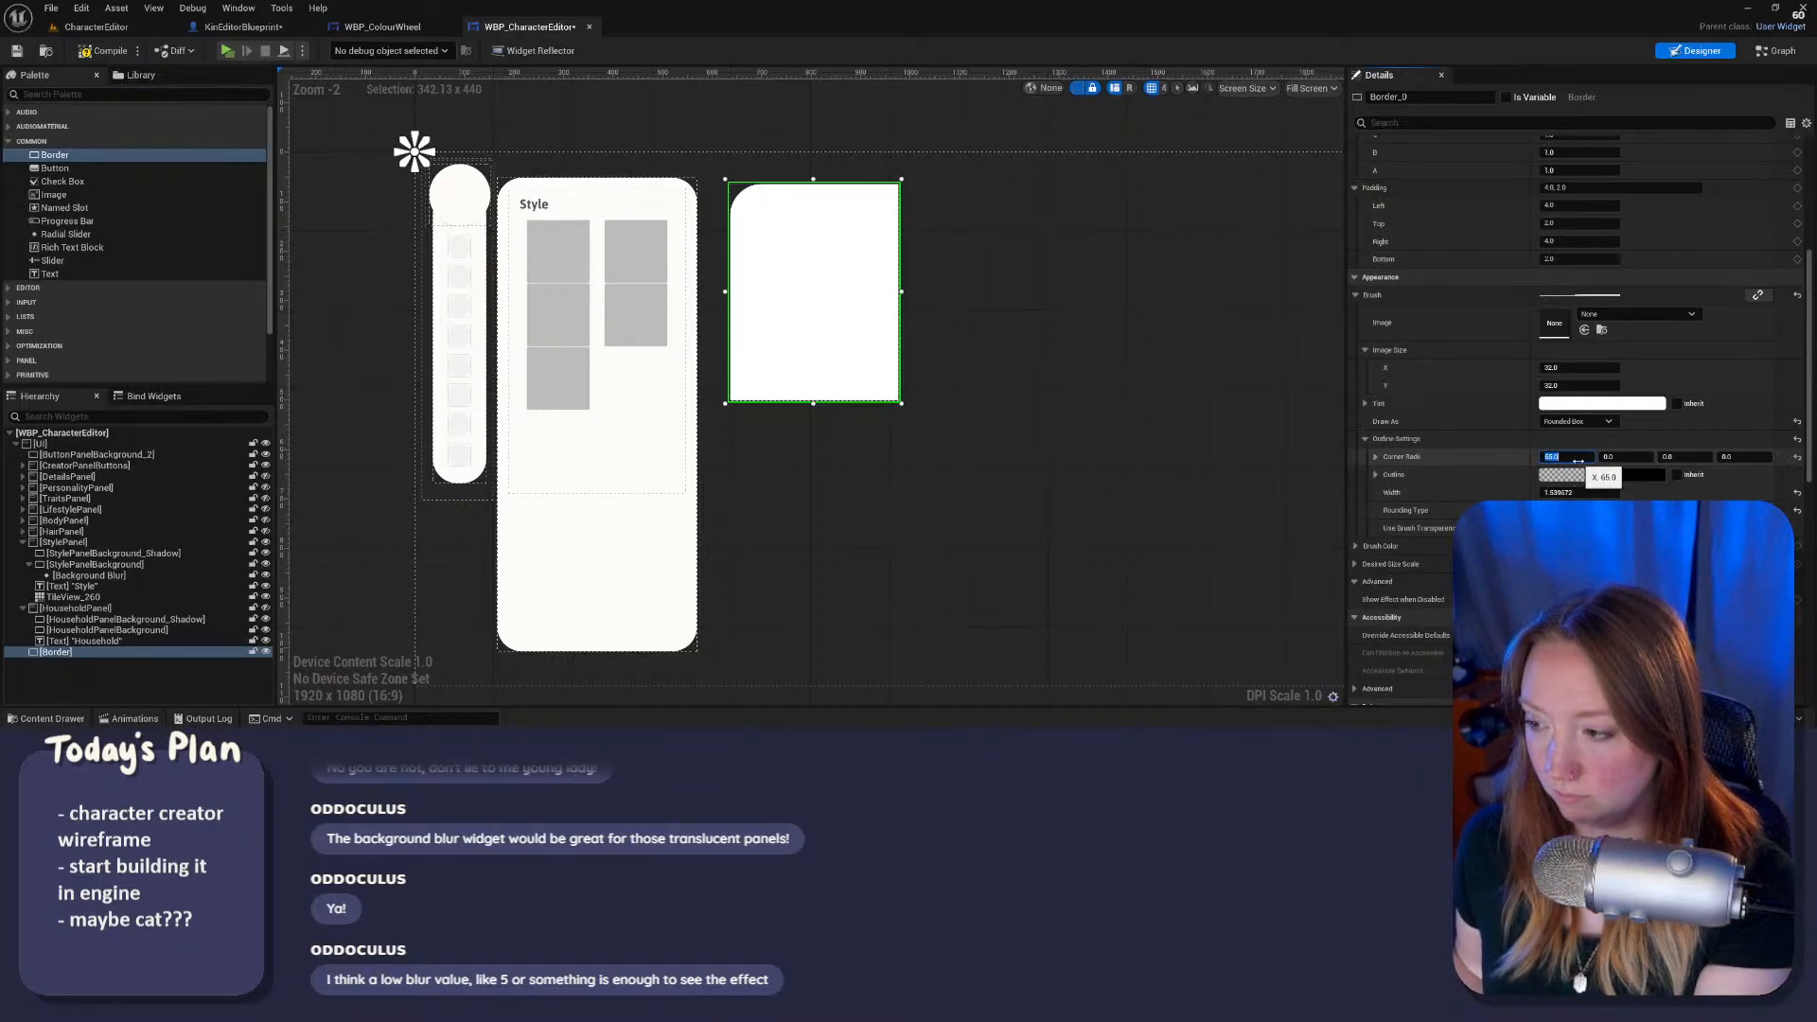
{"action": "left_click", "coordinate": [1578, 461]}
{"action": "type", "text": "50"}
{"action": "key", "text": "Return"}
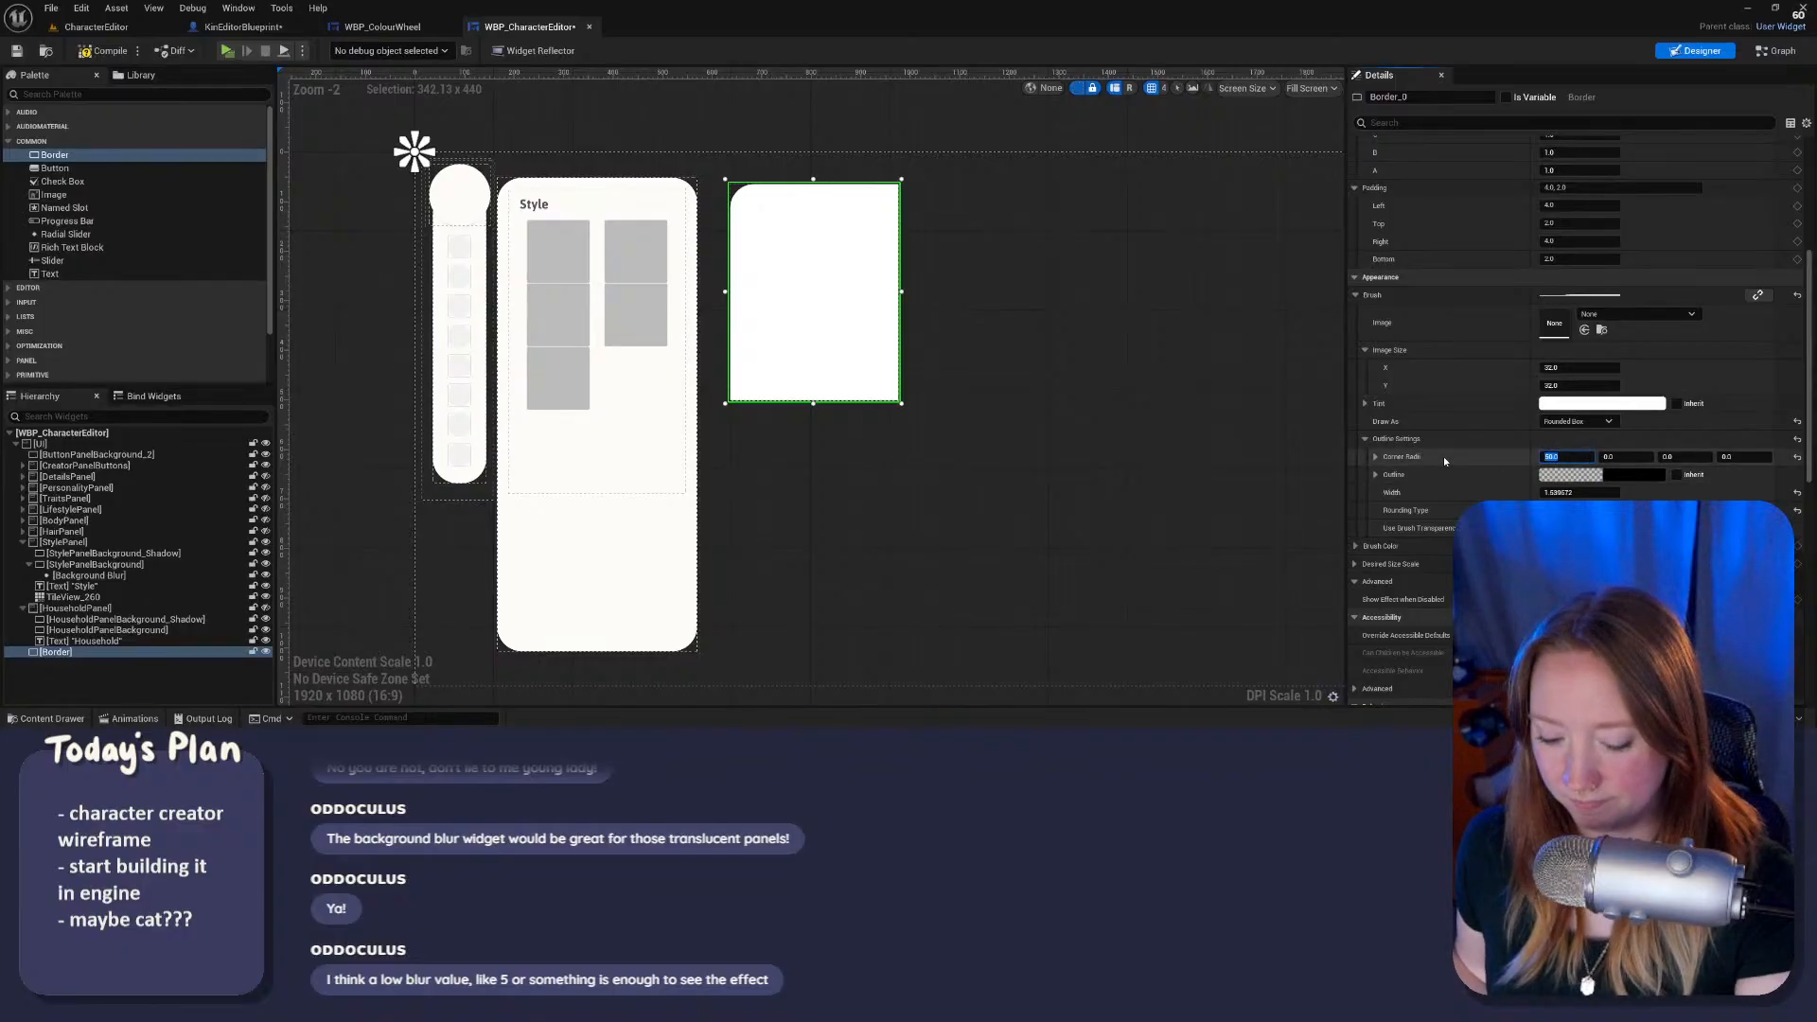
{"action": "type", "text": "3"}
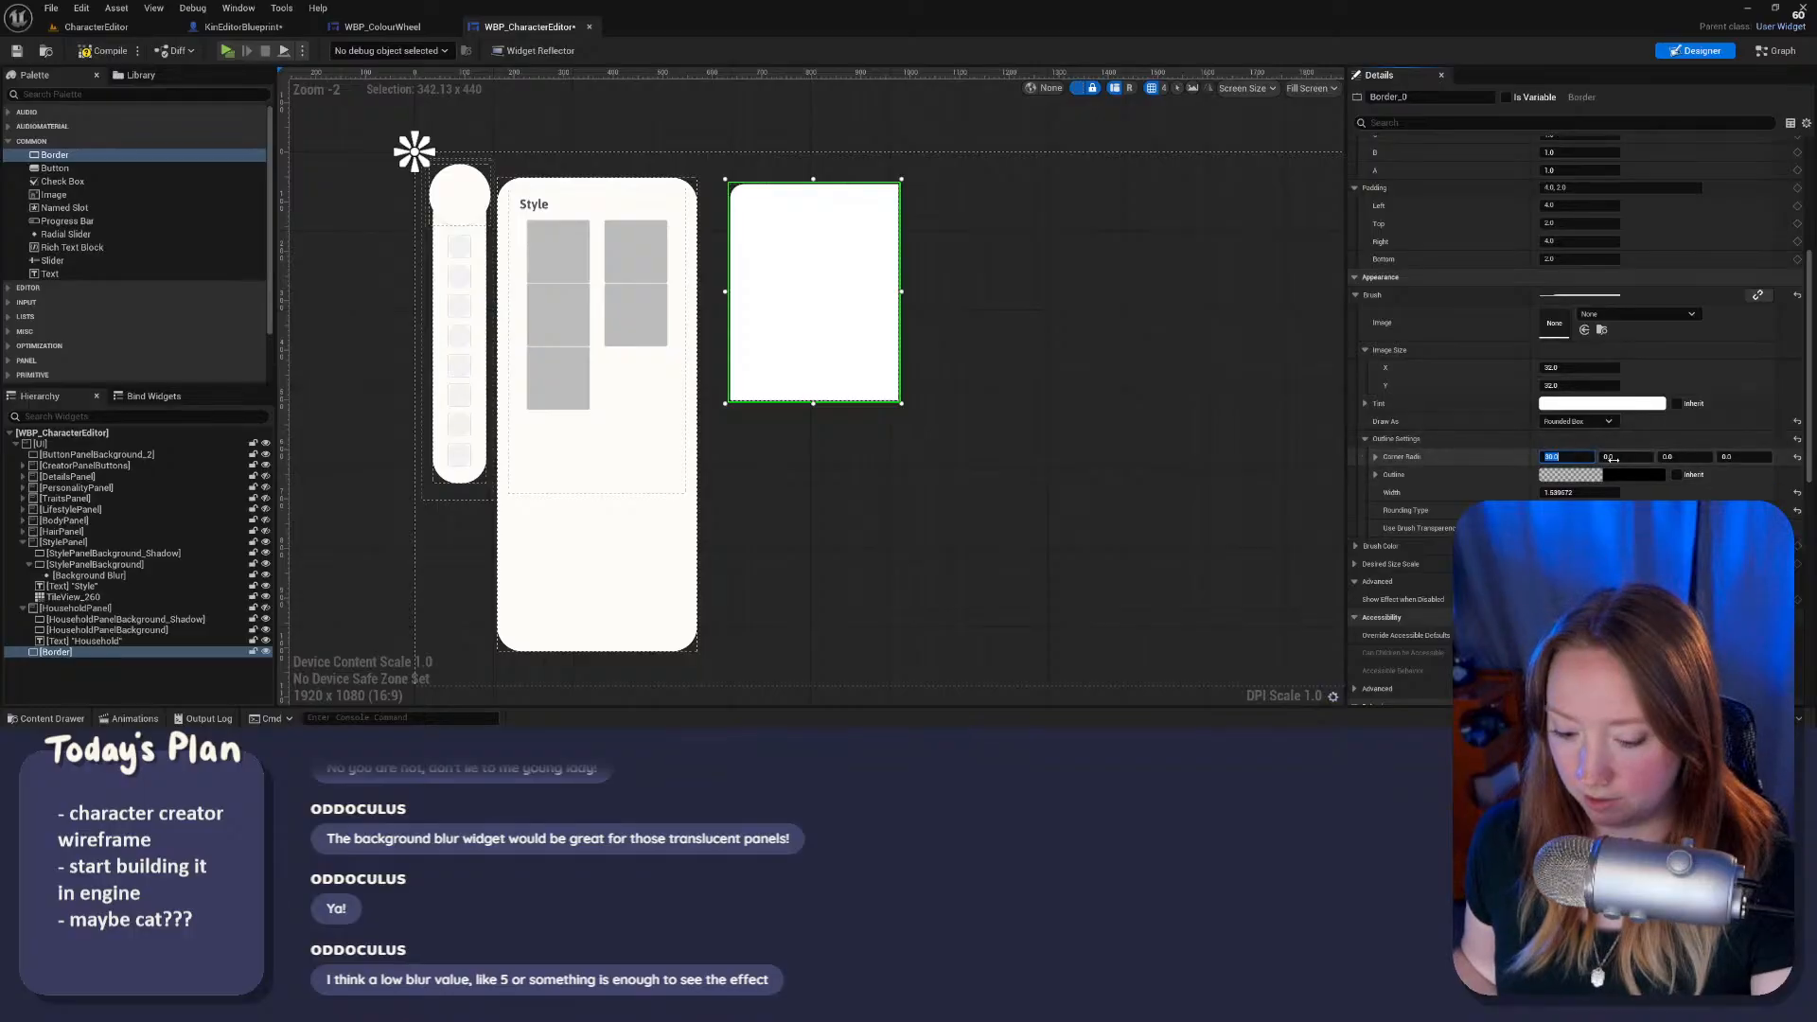
{"action": "left_click", "coordinate": [1725, 458]}
{"action": "type", "text": "30.0"}
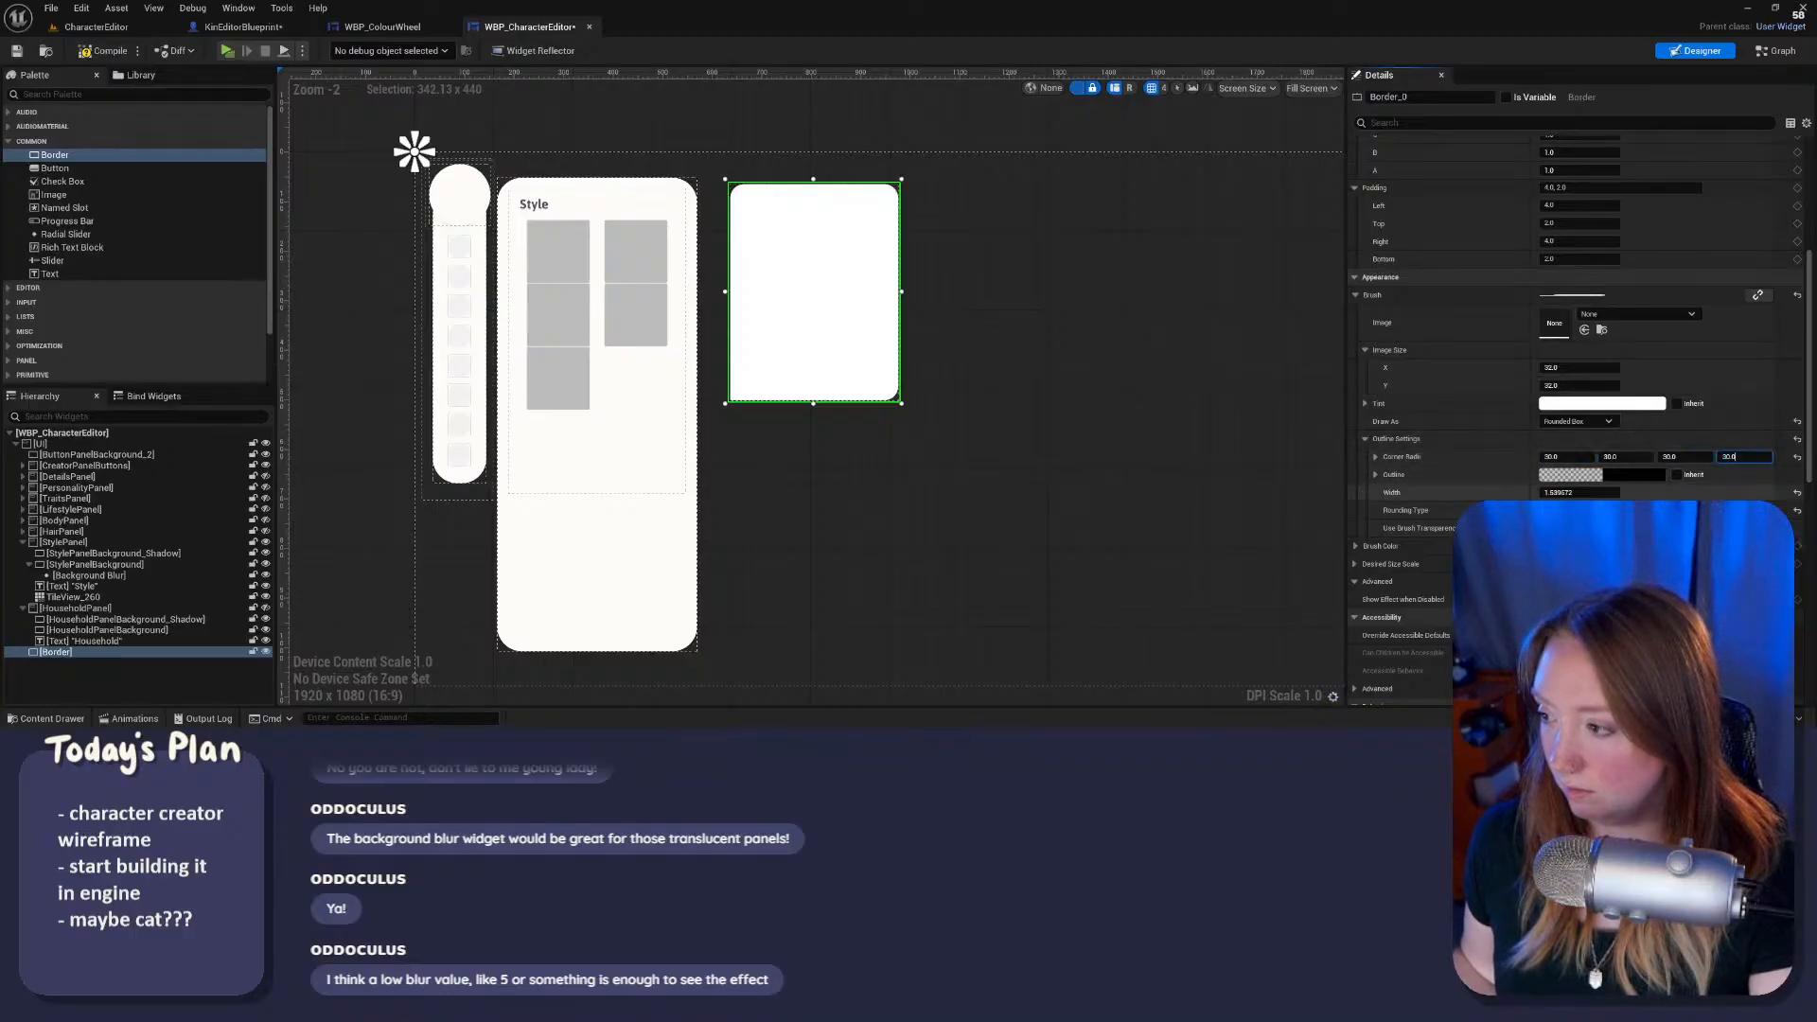
{"action": "key", "text": "Return"}
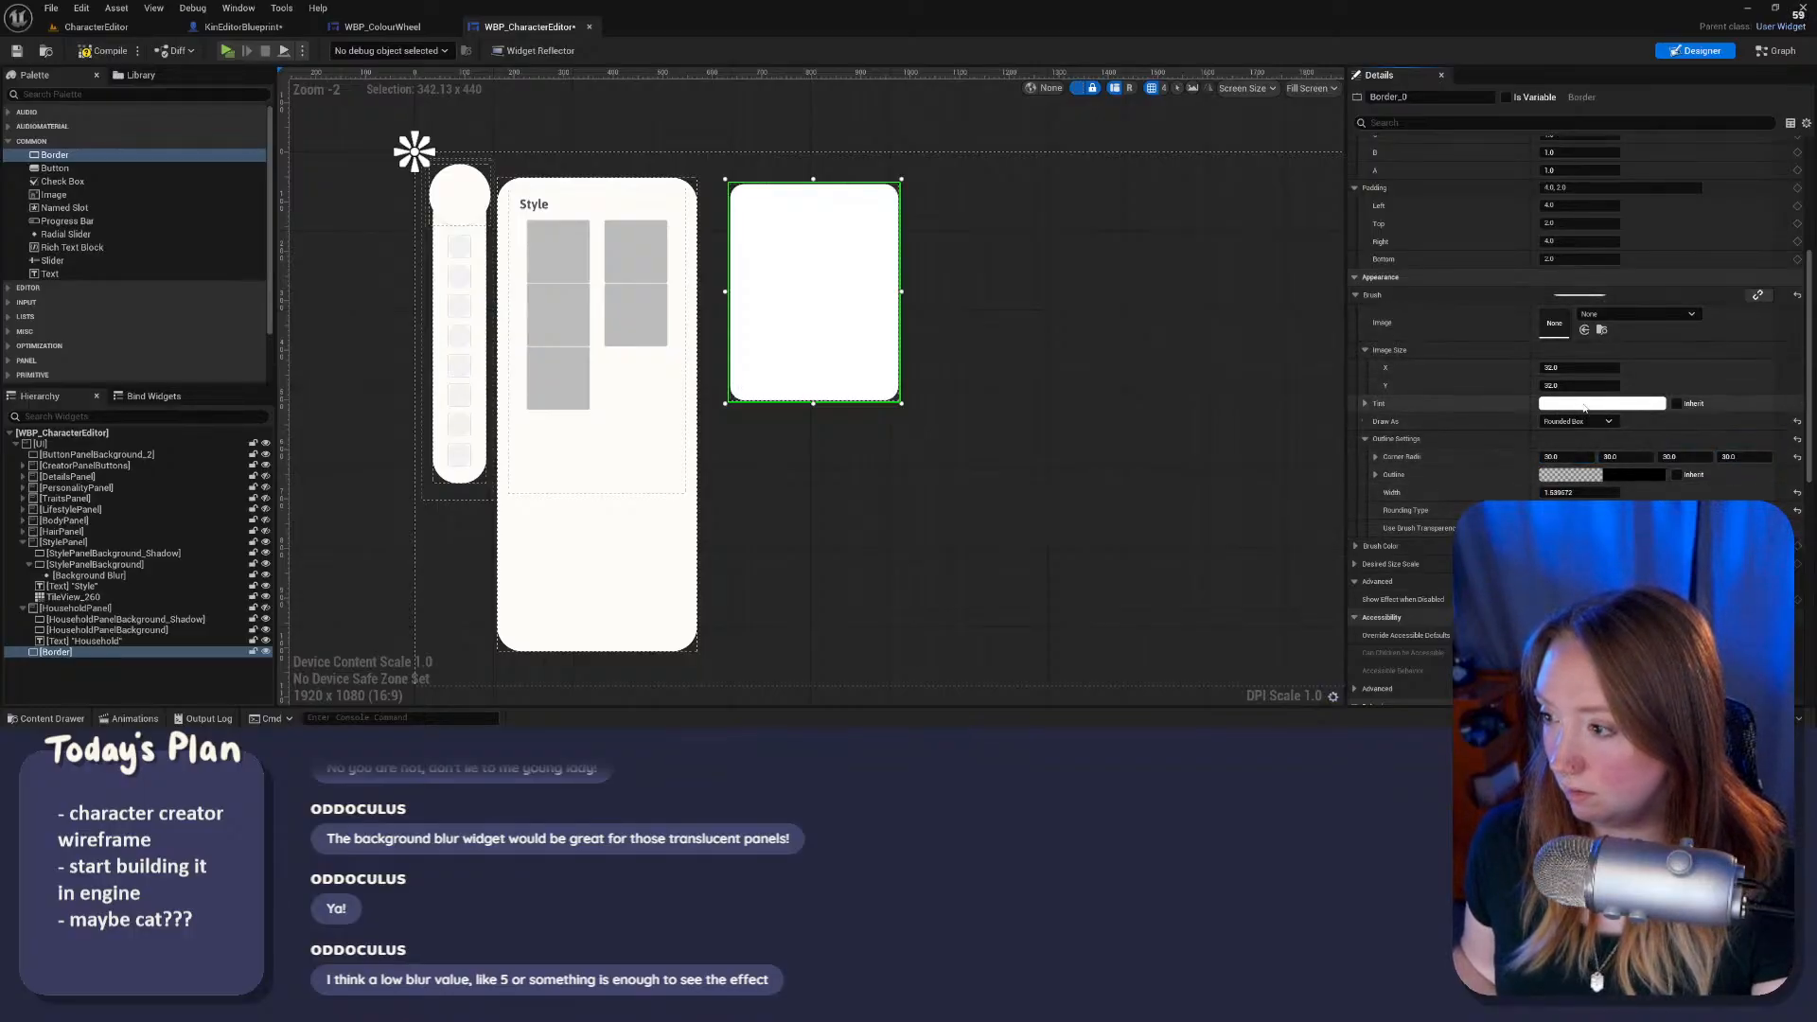
Step: Set the new border's brush tint to a dark navy blue at full alpha
{"action": "left_click", "coordinate": [1601, 403]}
{"action": "left_click_drag", "start_coordinate": [1402, 501], "coordinate": [1320, 407]}
{"action": "left_click_drag", "start_coordinate": [1477, 483], "coordinate": [1480, 494]}
{"action": "left_click_drag", "start_coordinate": [1453, 455], "coordinate": [1476, 500]}
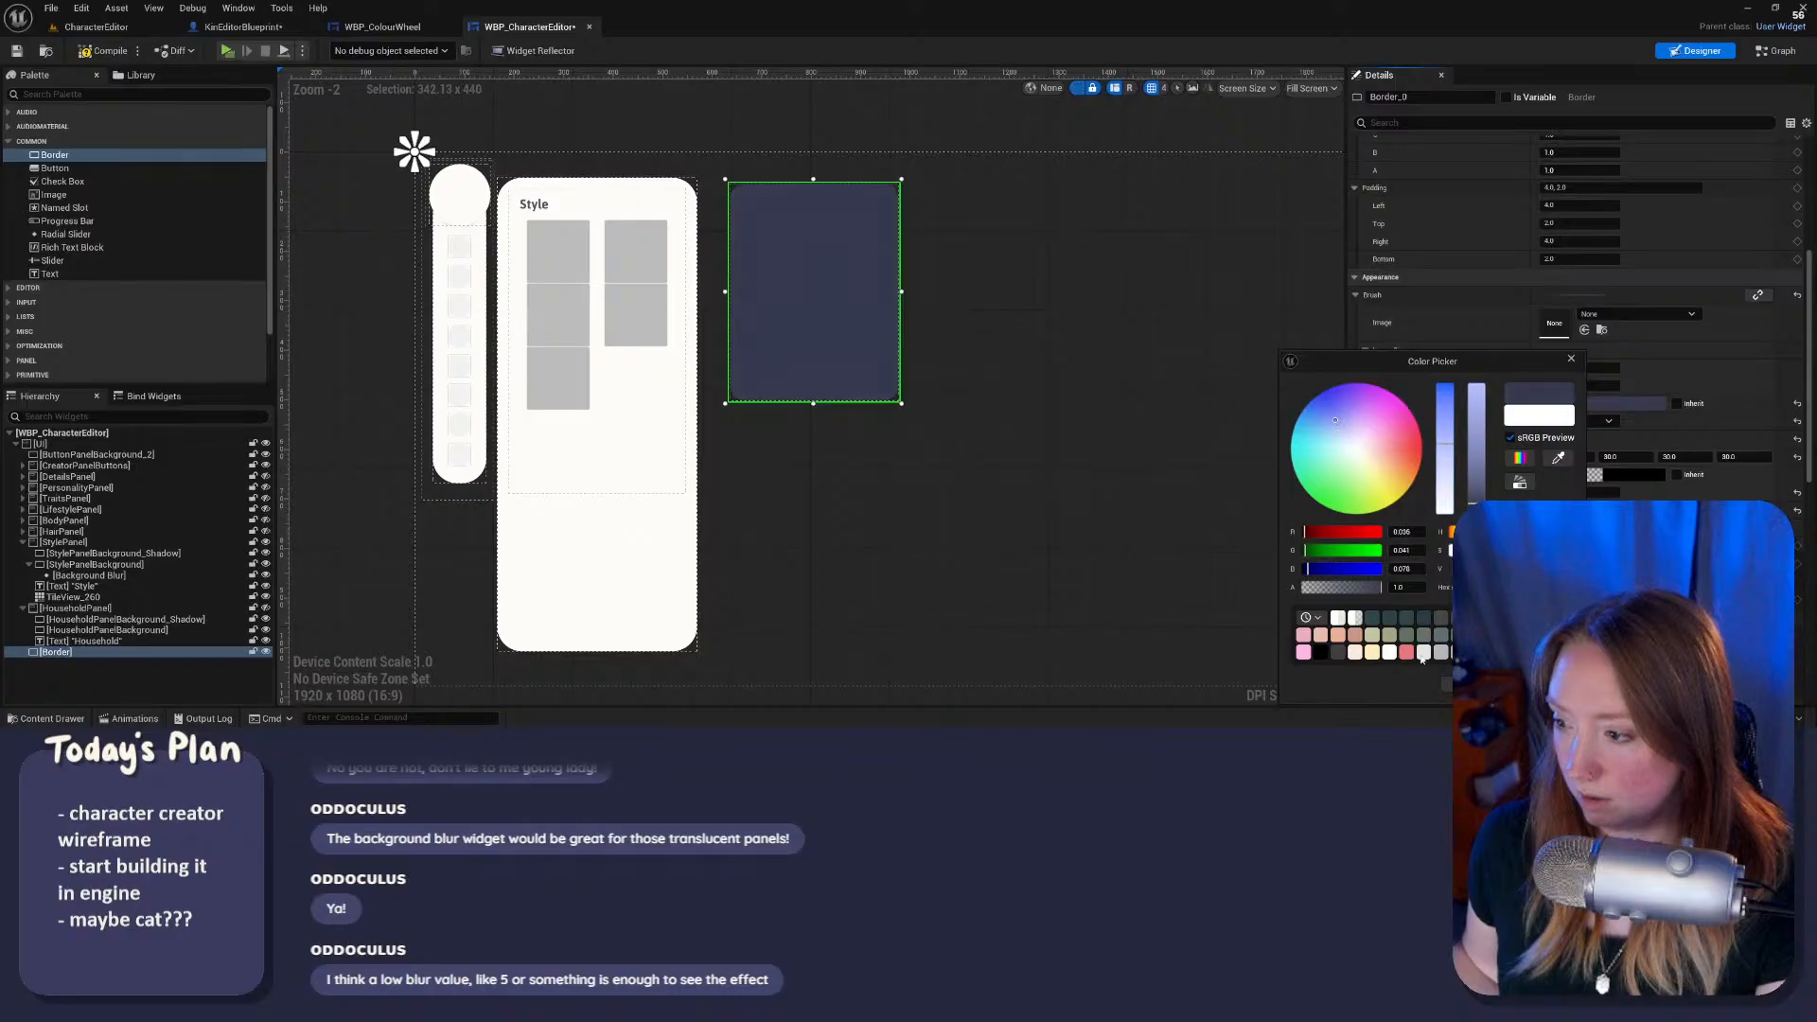
{"action": "left_click", "coordinate": [1474, 684]}
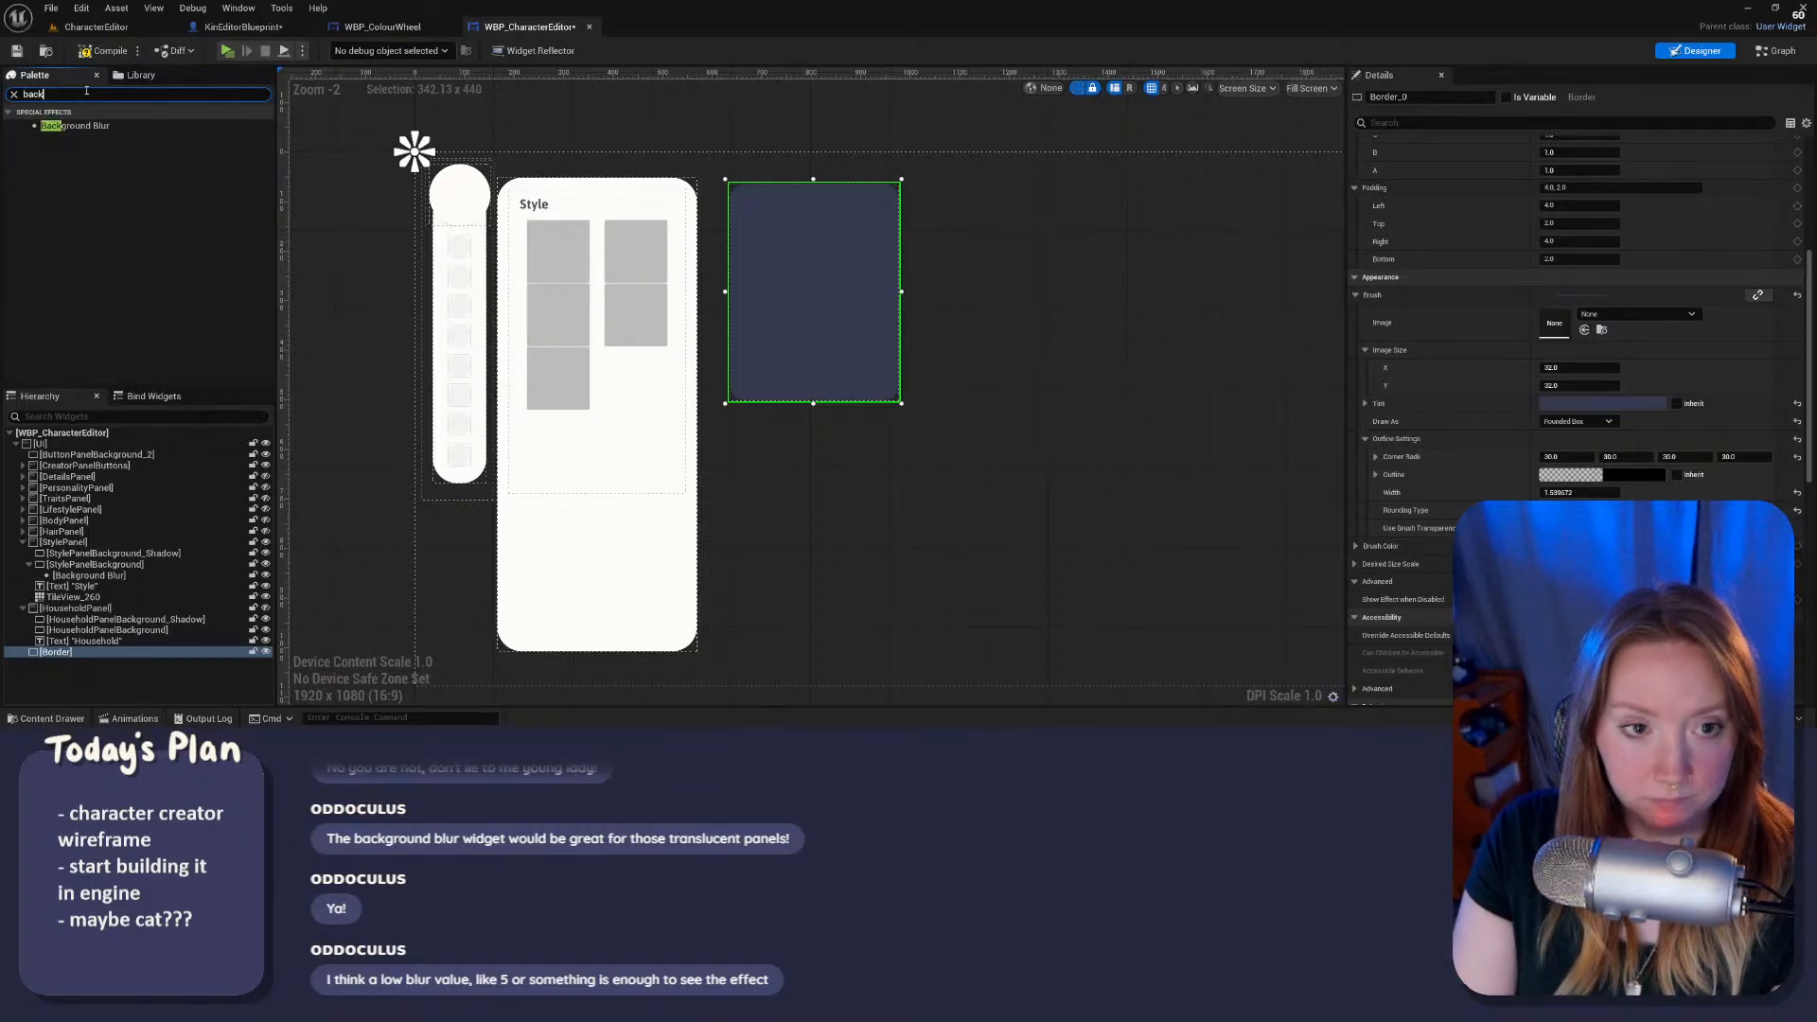
Step: Add a Background Blur widget as a child of the new border and set its Blur Strength to 5
{"action": "left_click_drag", "start_coordinate": [75, 125], "coordinate": [81, 653]}
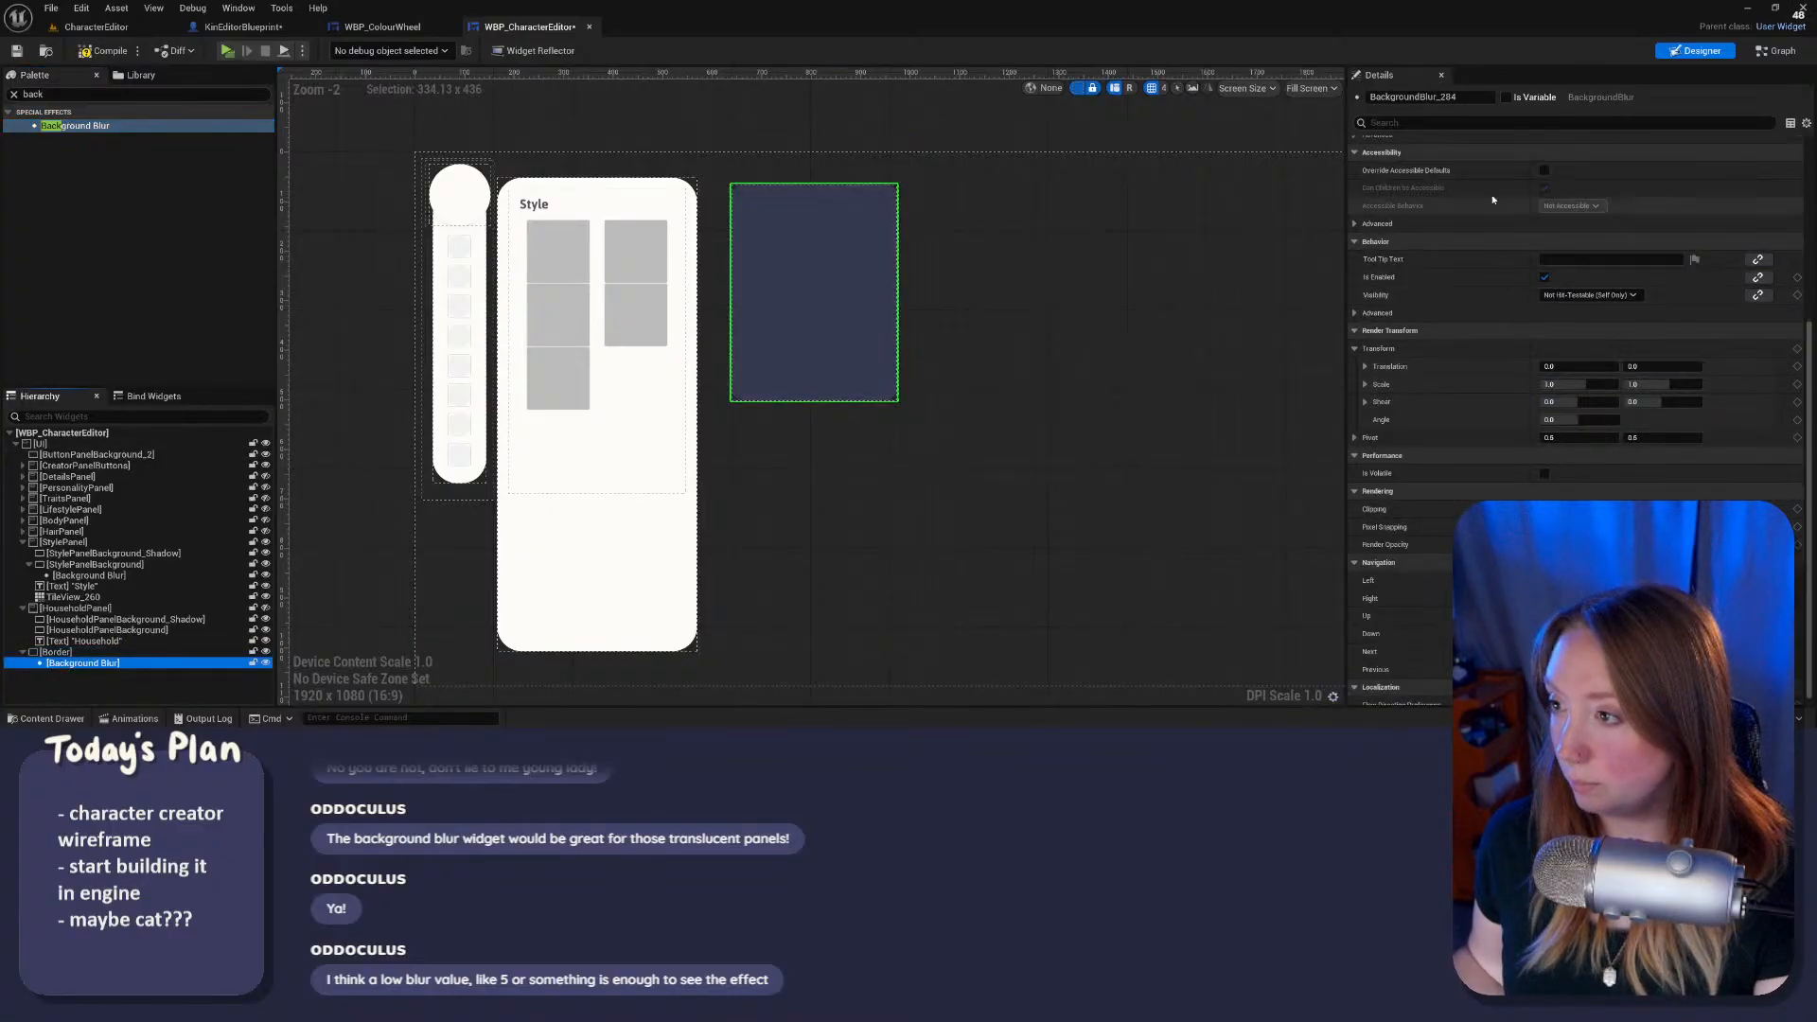
{"action": "scroll", "coordinate": [1495, 199], "scroll_direction": "up", "scroll_amount": 5}
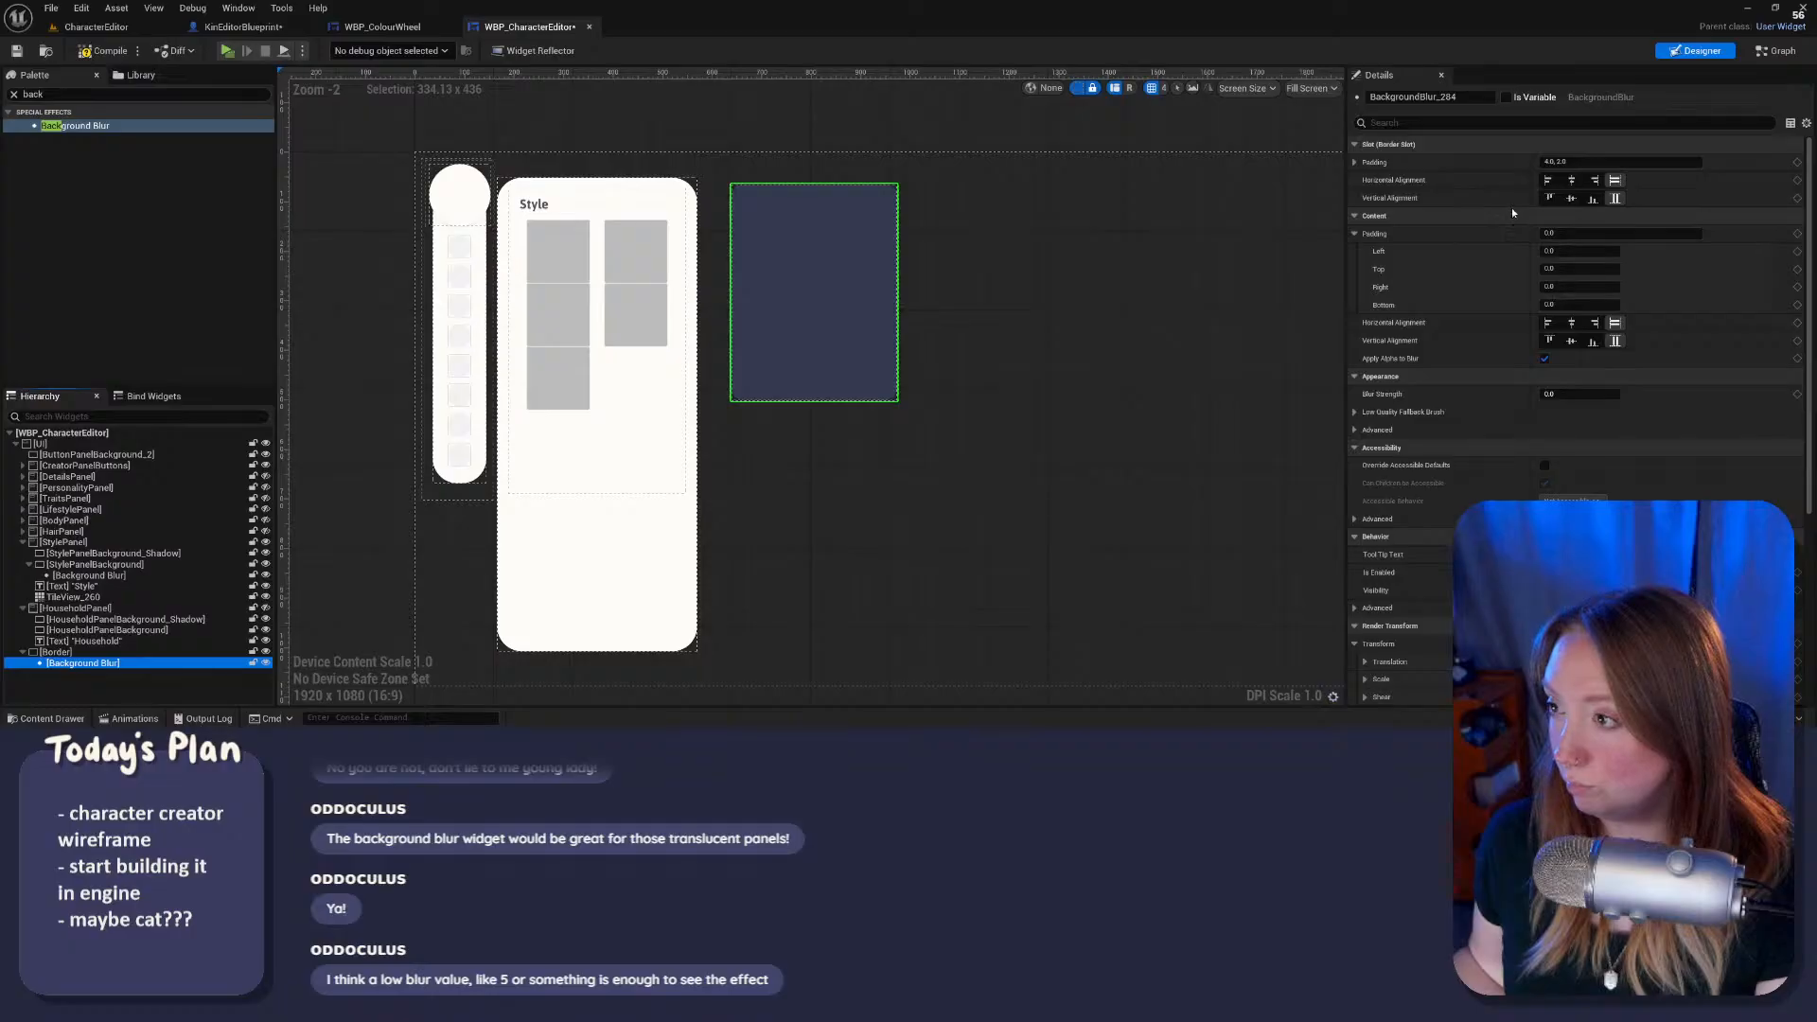
{"action": "left_click", "coordinate": [1572, 394]}
{"action": "key", "text": "Return"}
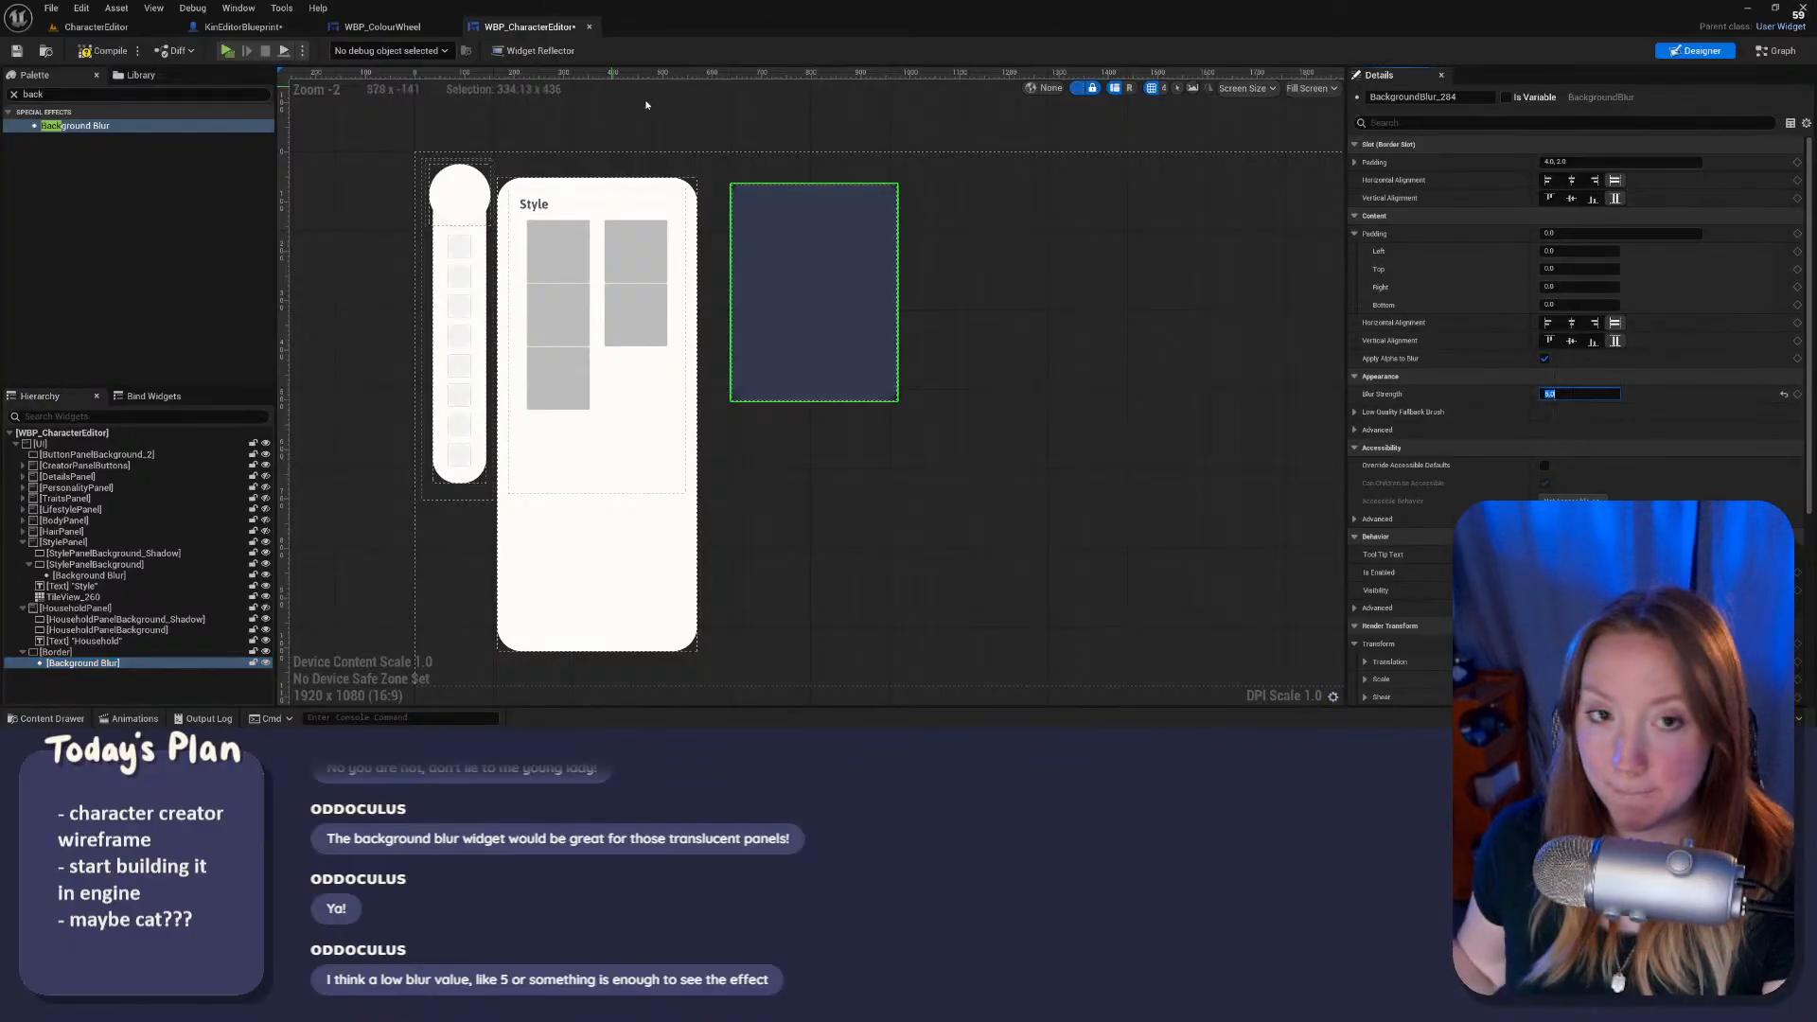
Step: Run the standalone game preview to check the navy border over the room scene, and close it
{"action": "left_click", "coordinate": [231, 56]}
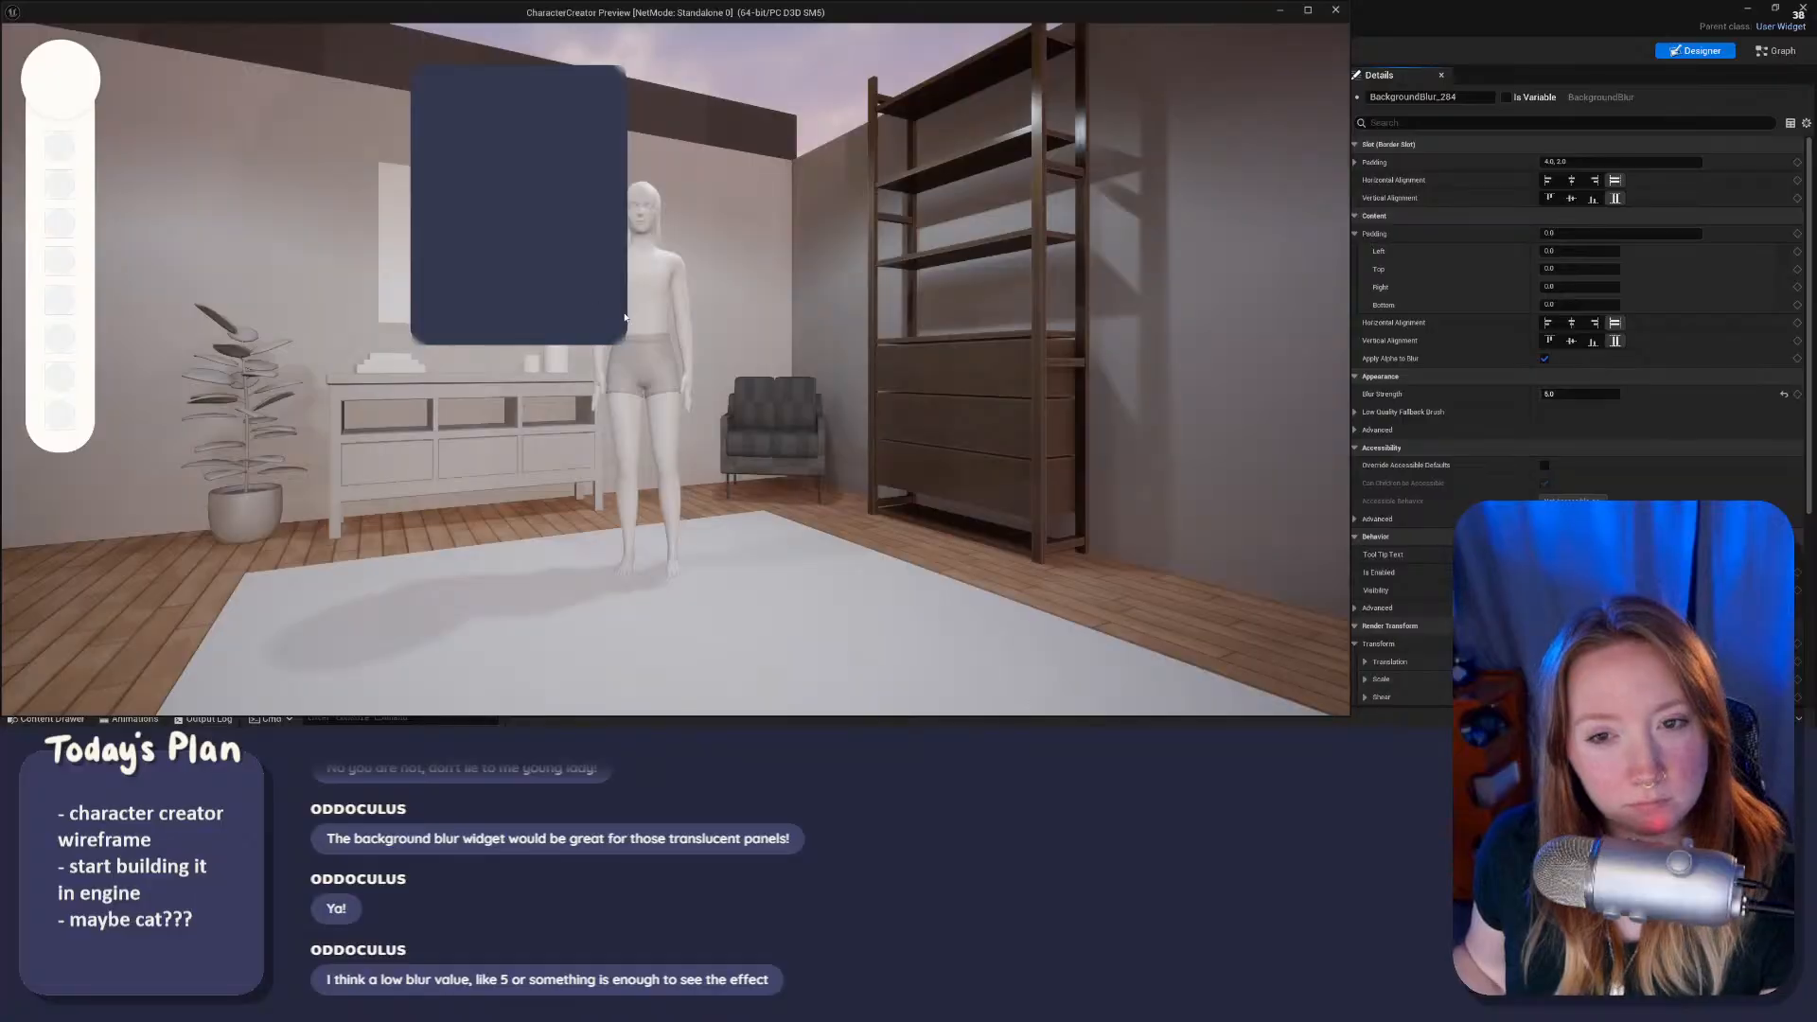
{"action": "key", "text": "Escape"}
Step: Set the alpha of the test border's Content Color and Opacity to about 0.69
{"action": "left_click", "coordinate": [55, 652]}
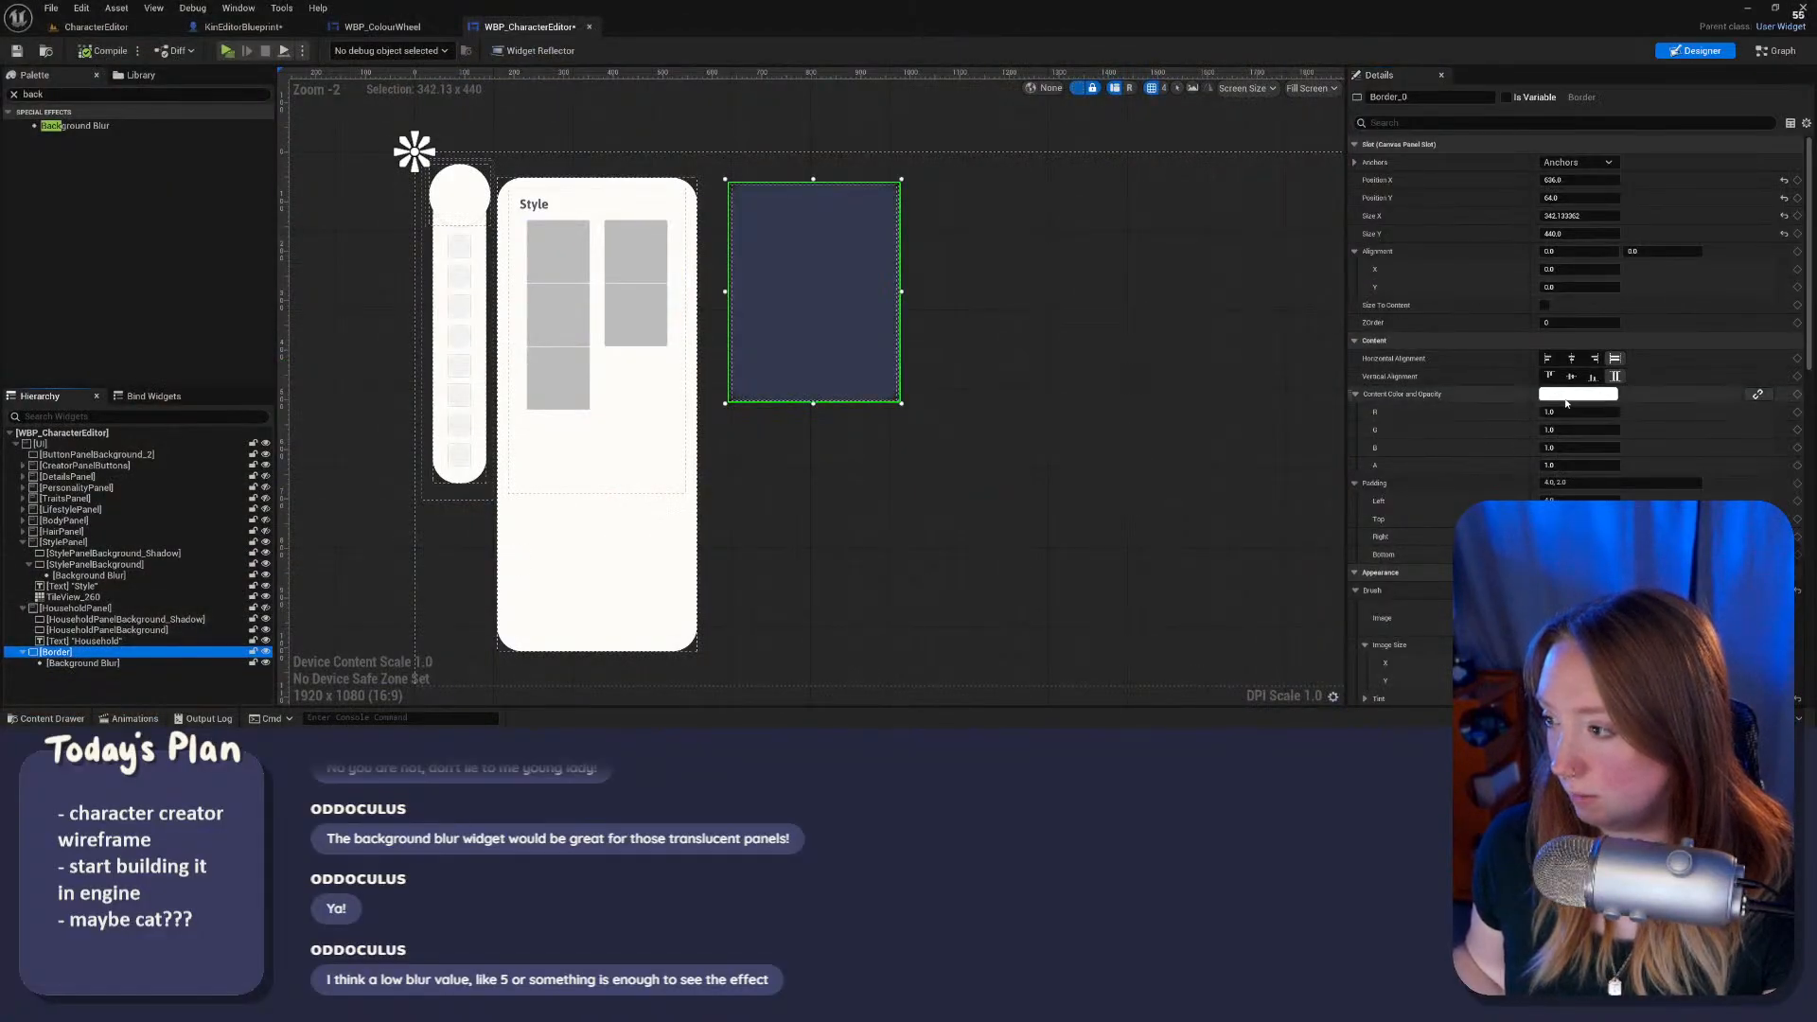
{"action": "left_click", "coordinate": [1567, 395]}
{"action": "left_click", "coordinate": [1512, 270]}
{"action": "scroll", "coordinate": [1512, 271], "scroll_direction": "down", "scroll_amount": 3}
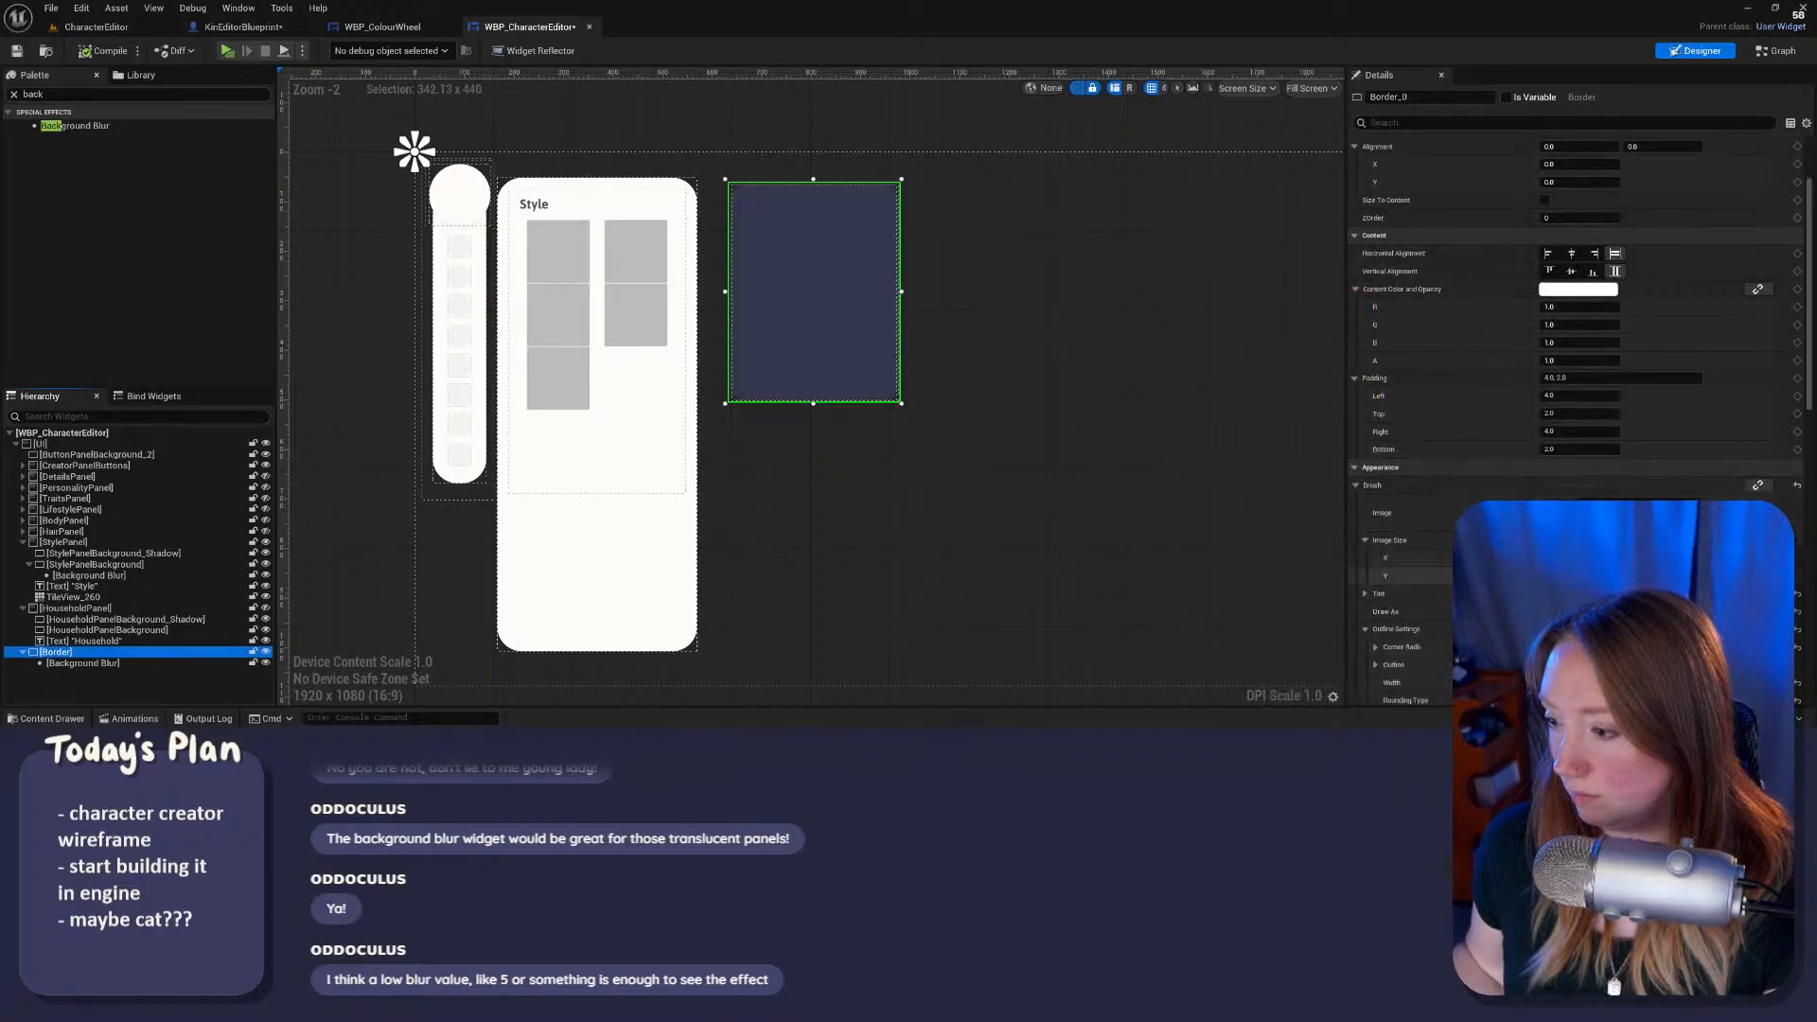
{"action": "left_click", "coordinate": [1575, 291]}
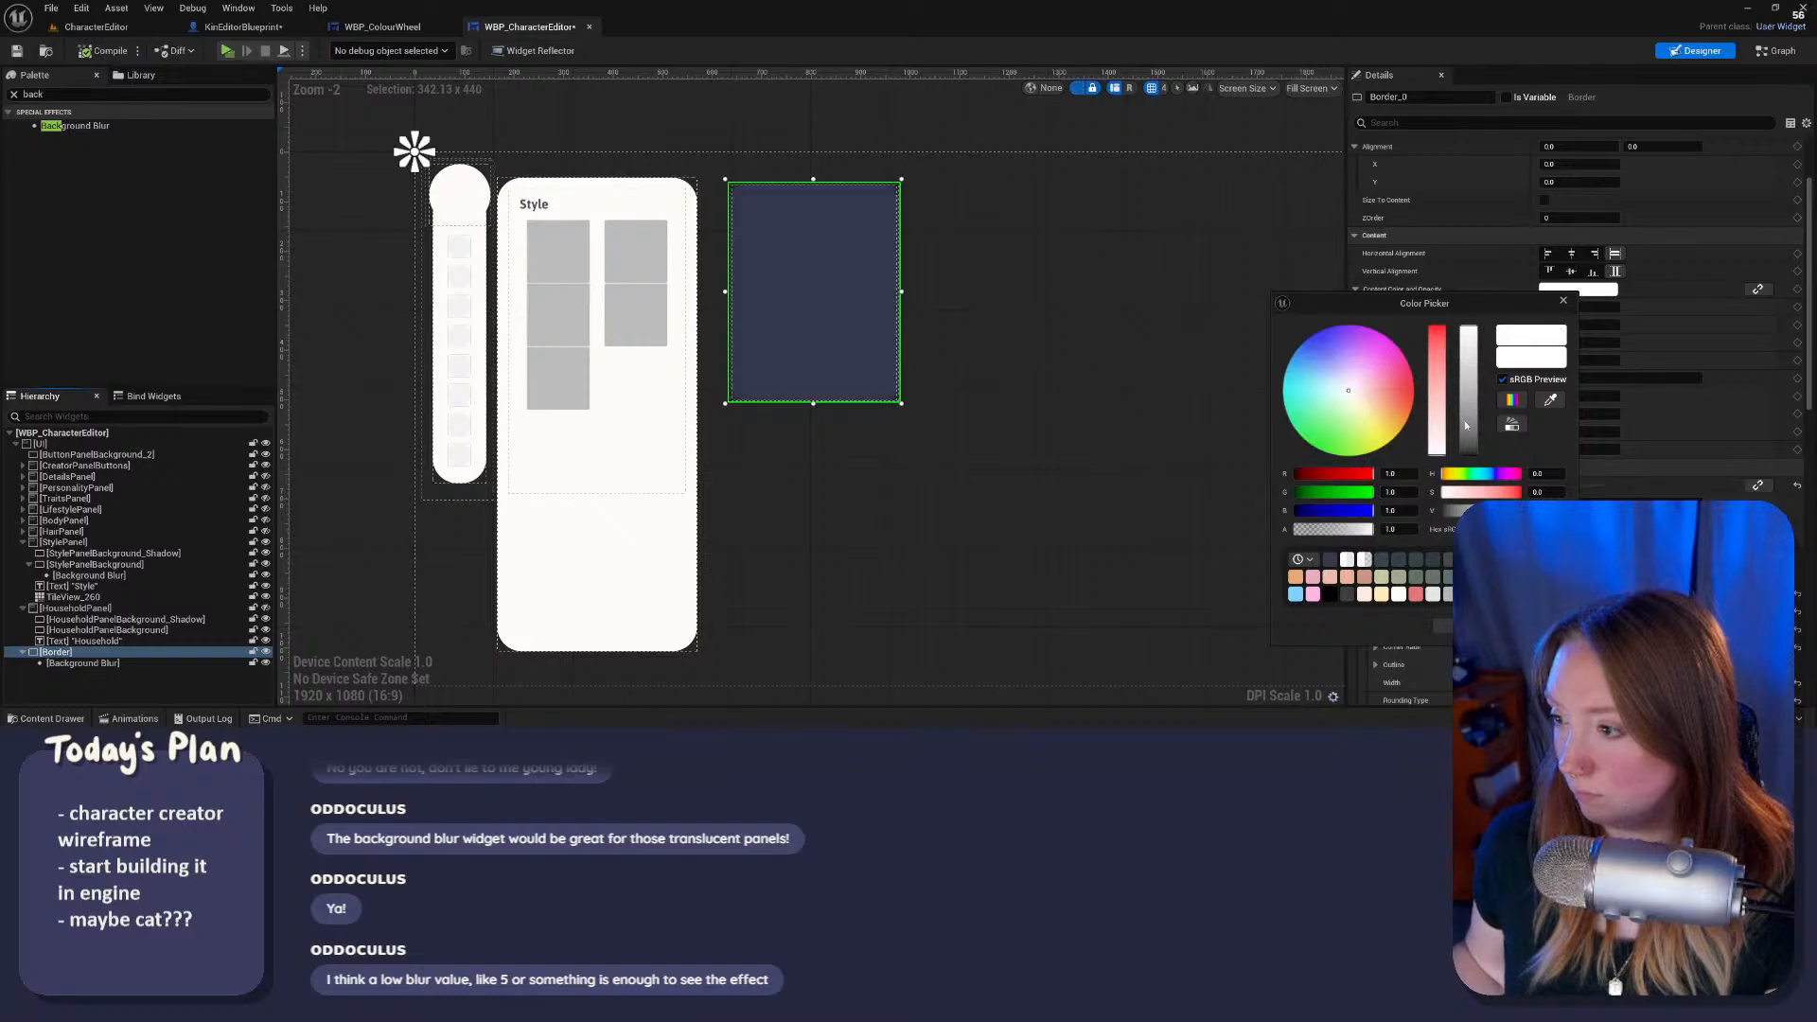
{"action": "left_click_drag", "start_coordinate": [1335, 533], "coordinate": [1353, 528]}
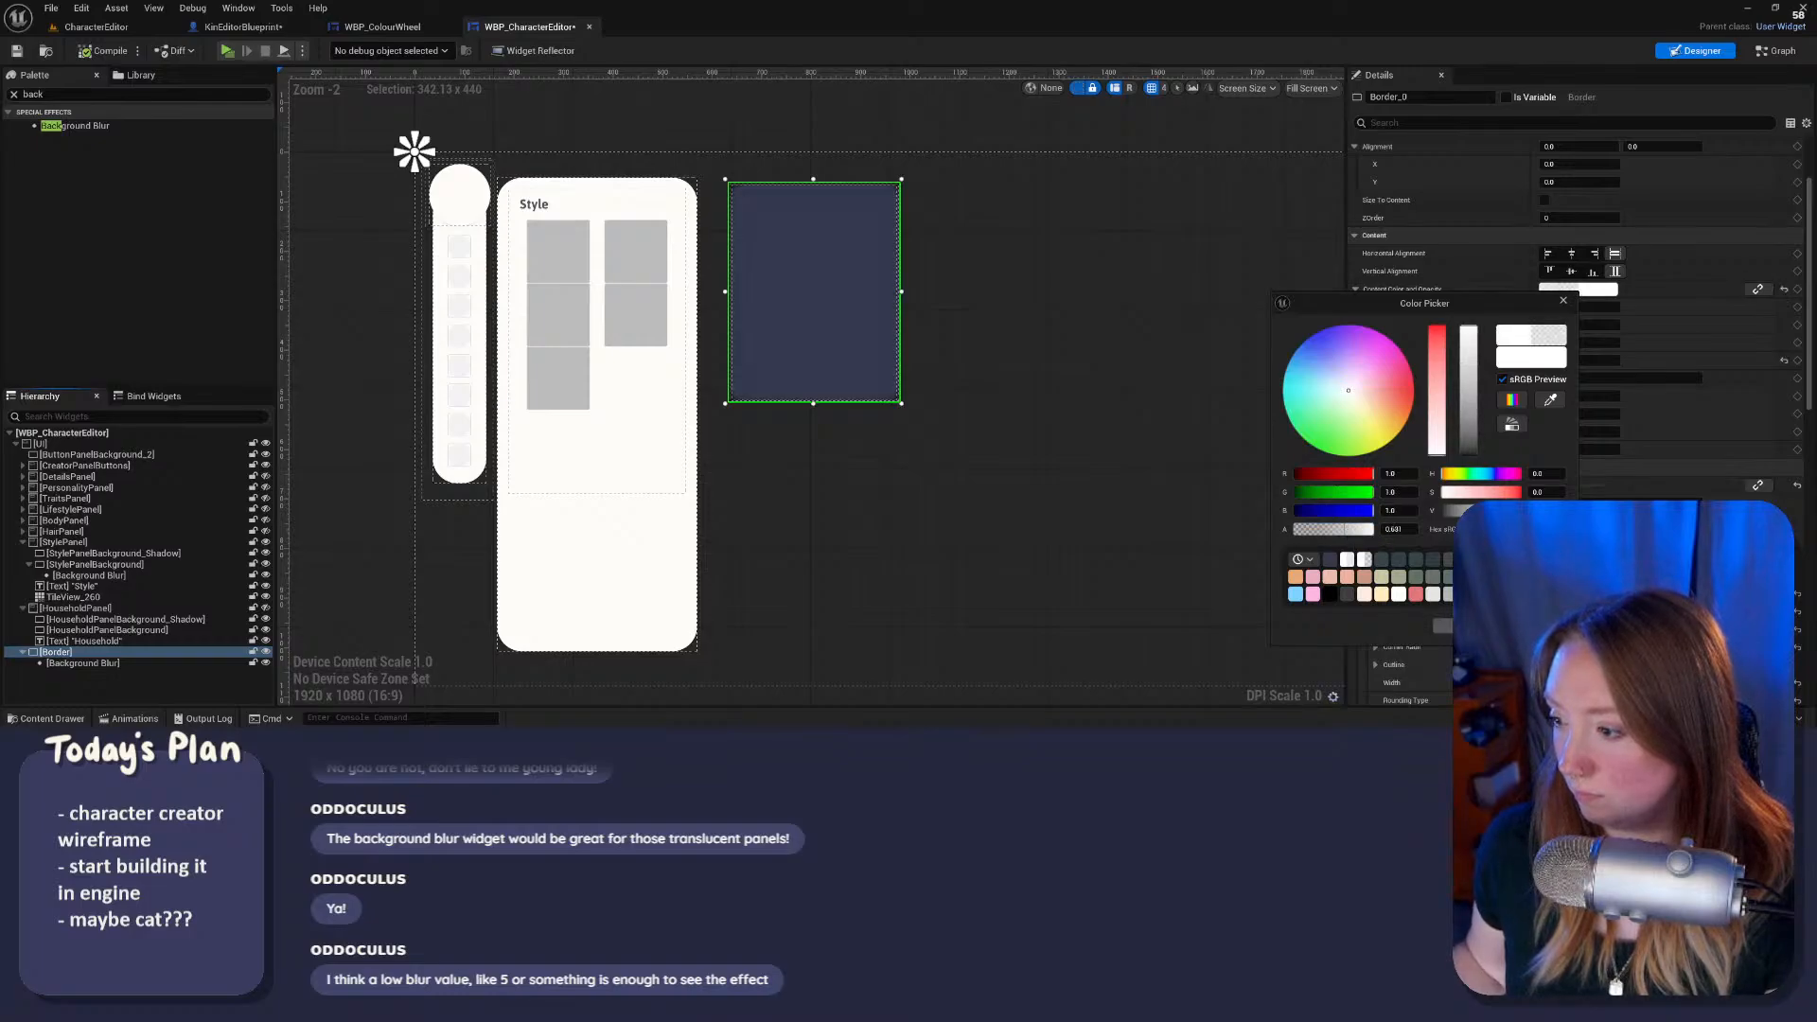
{"action": "left_click", "coordinate": [1467, 626]}
Step: Compile the widget and check the border's content opacity in the standalone game preview, closing it when done
{"action": "left_click", "coordinate": [110, 51]}
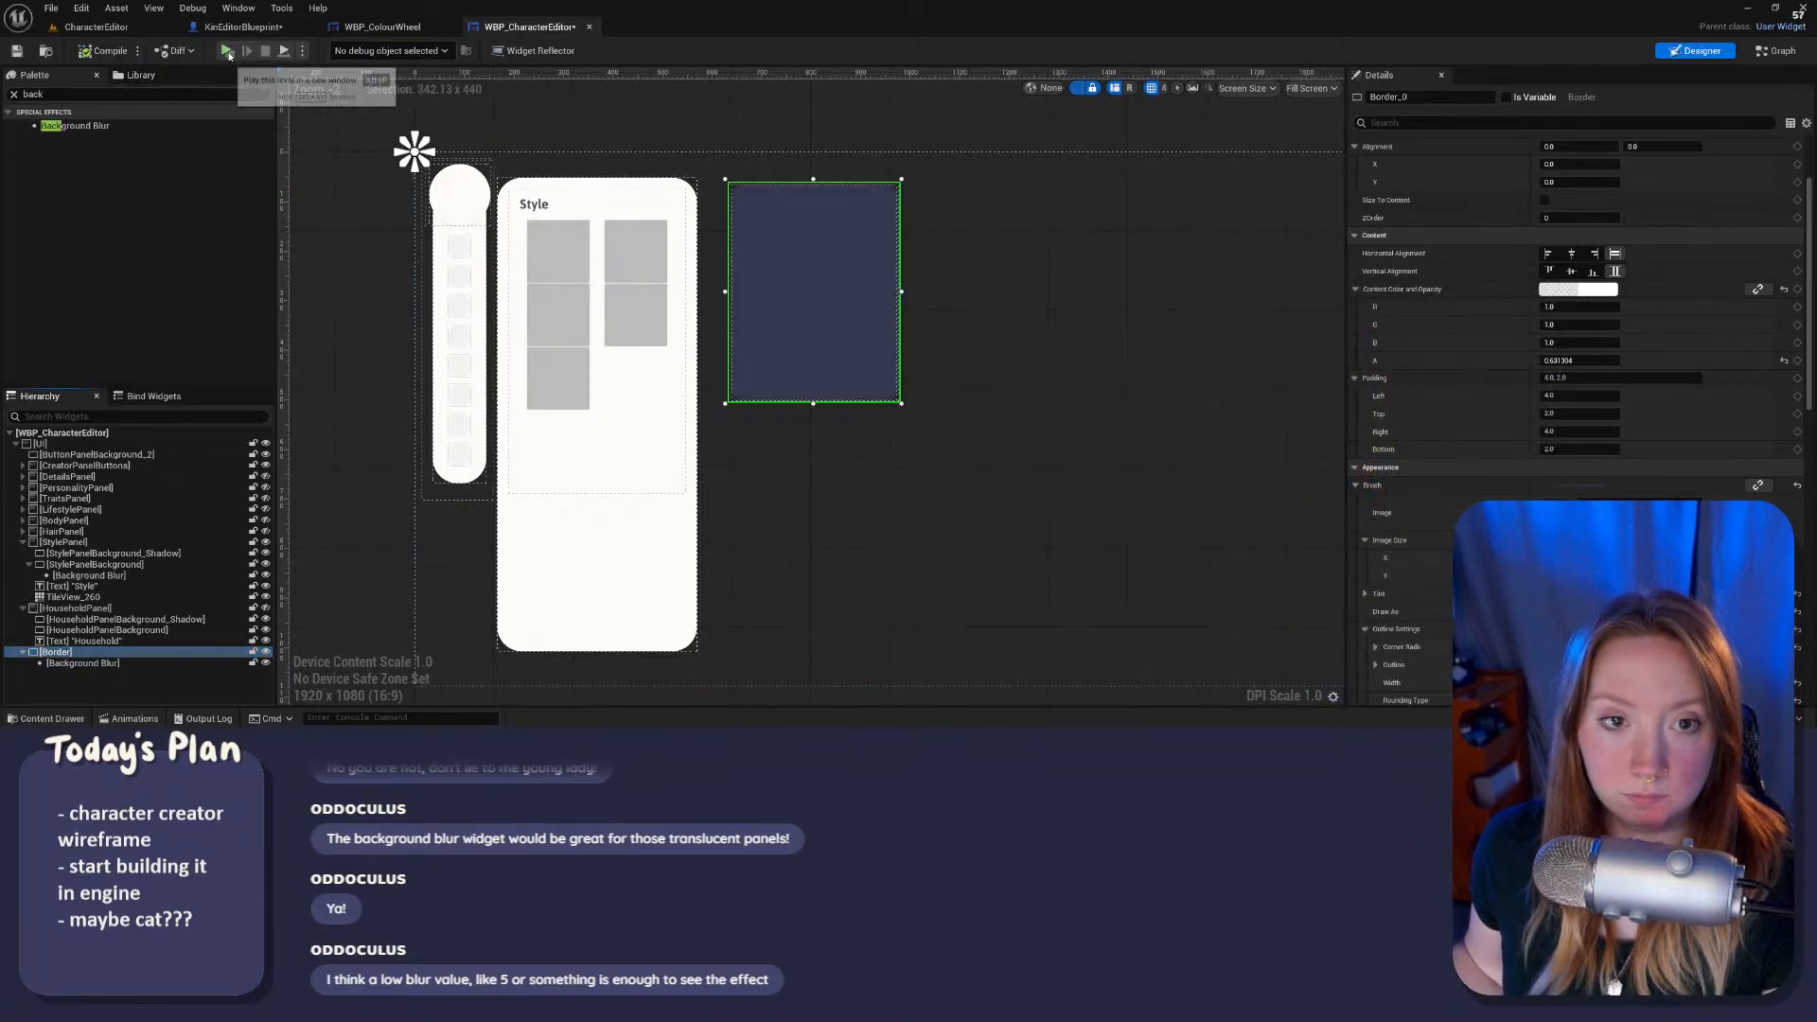
{"action": "left_click", "coordinate": [227, 51]}
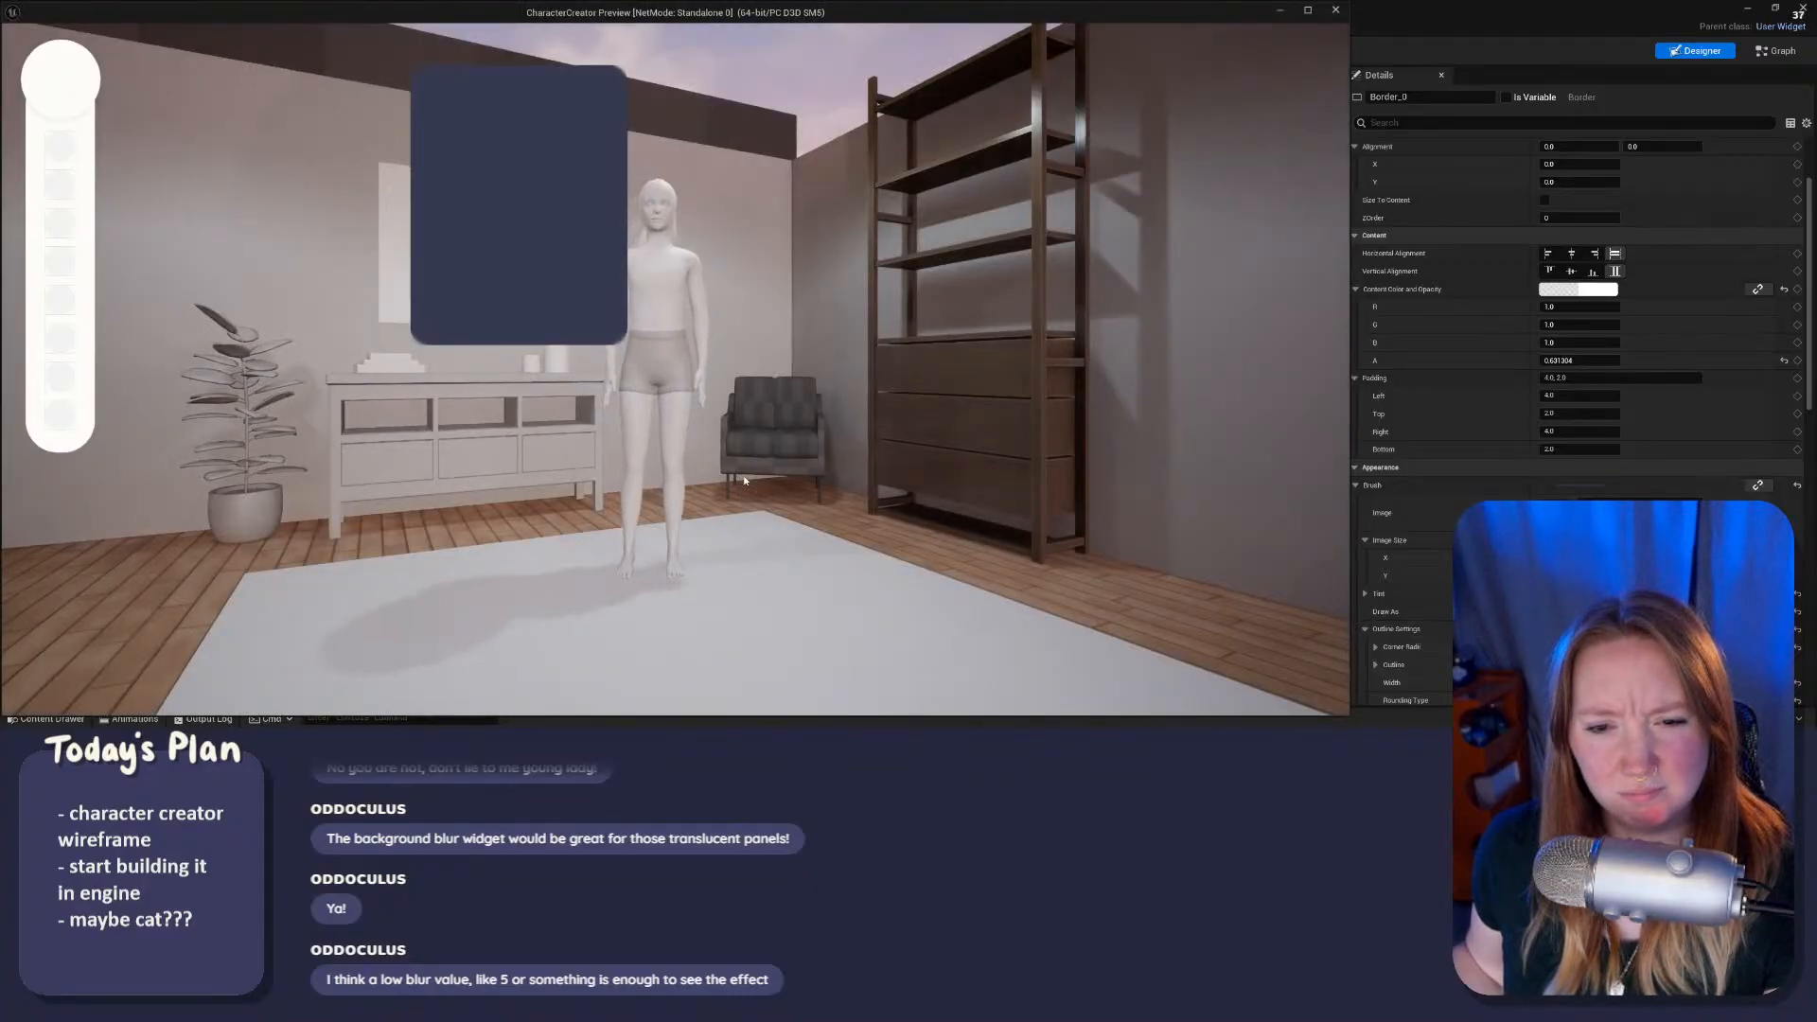
{"action": "key", "text": "Escape"}
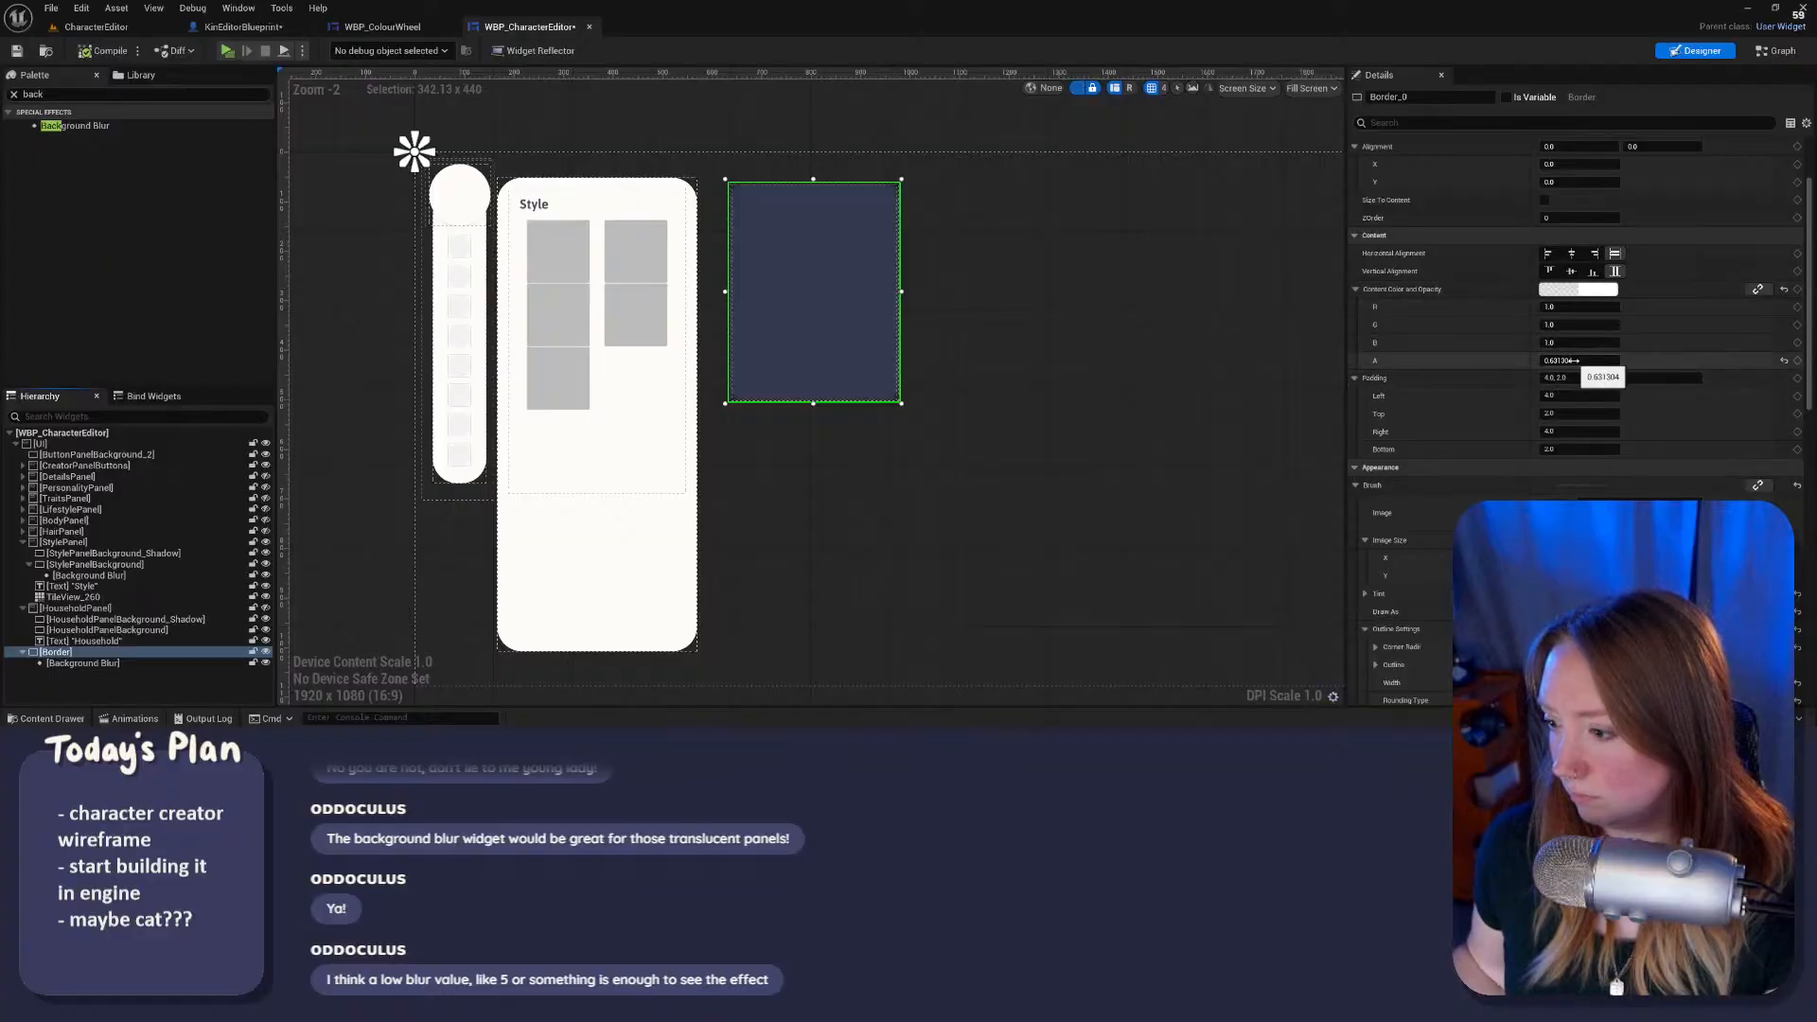
Step: Lower the alpha of the border's brush tint to about 0.49, compile, and check the translucency in the standalone preview
{"action": "left_click", "coordinate": [1577, 289]}
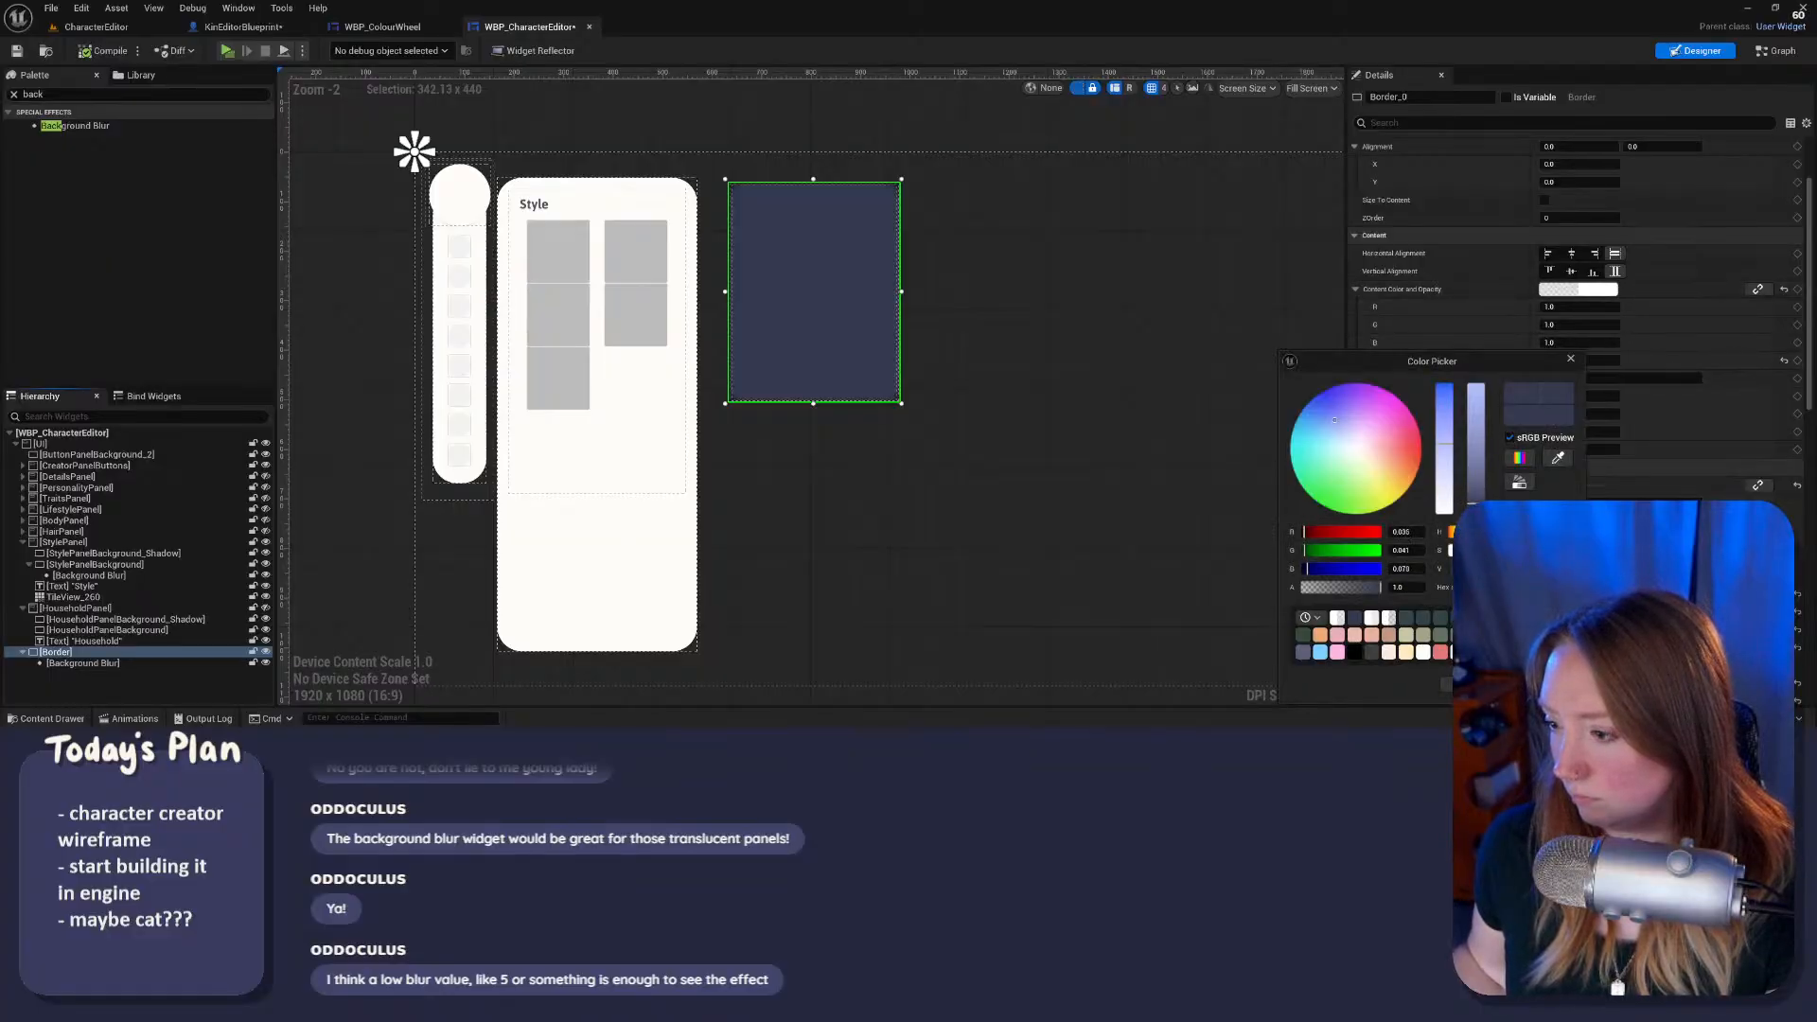
{"action": "left_click", "coordinate": [1352, 588]}
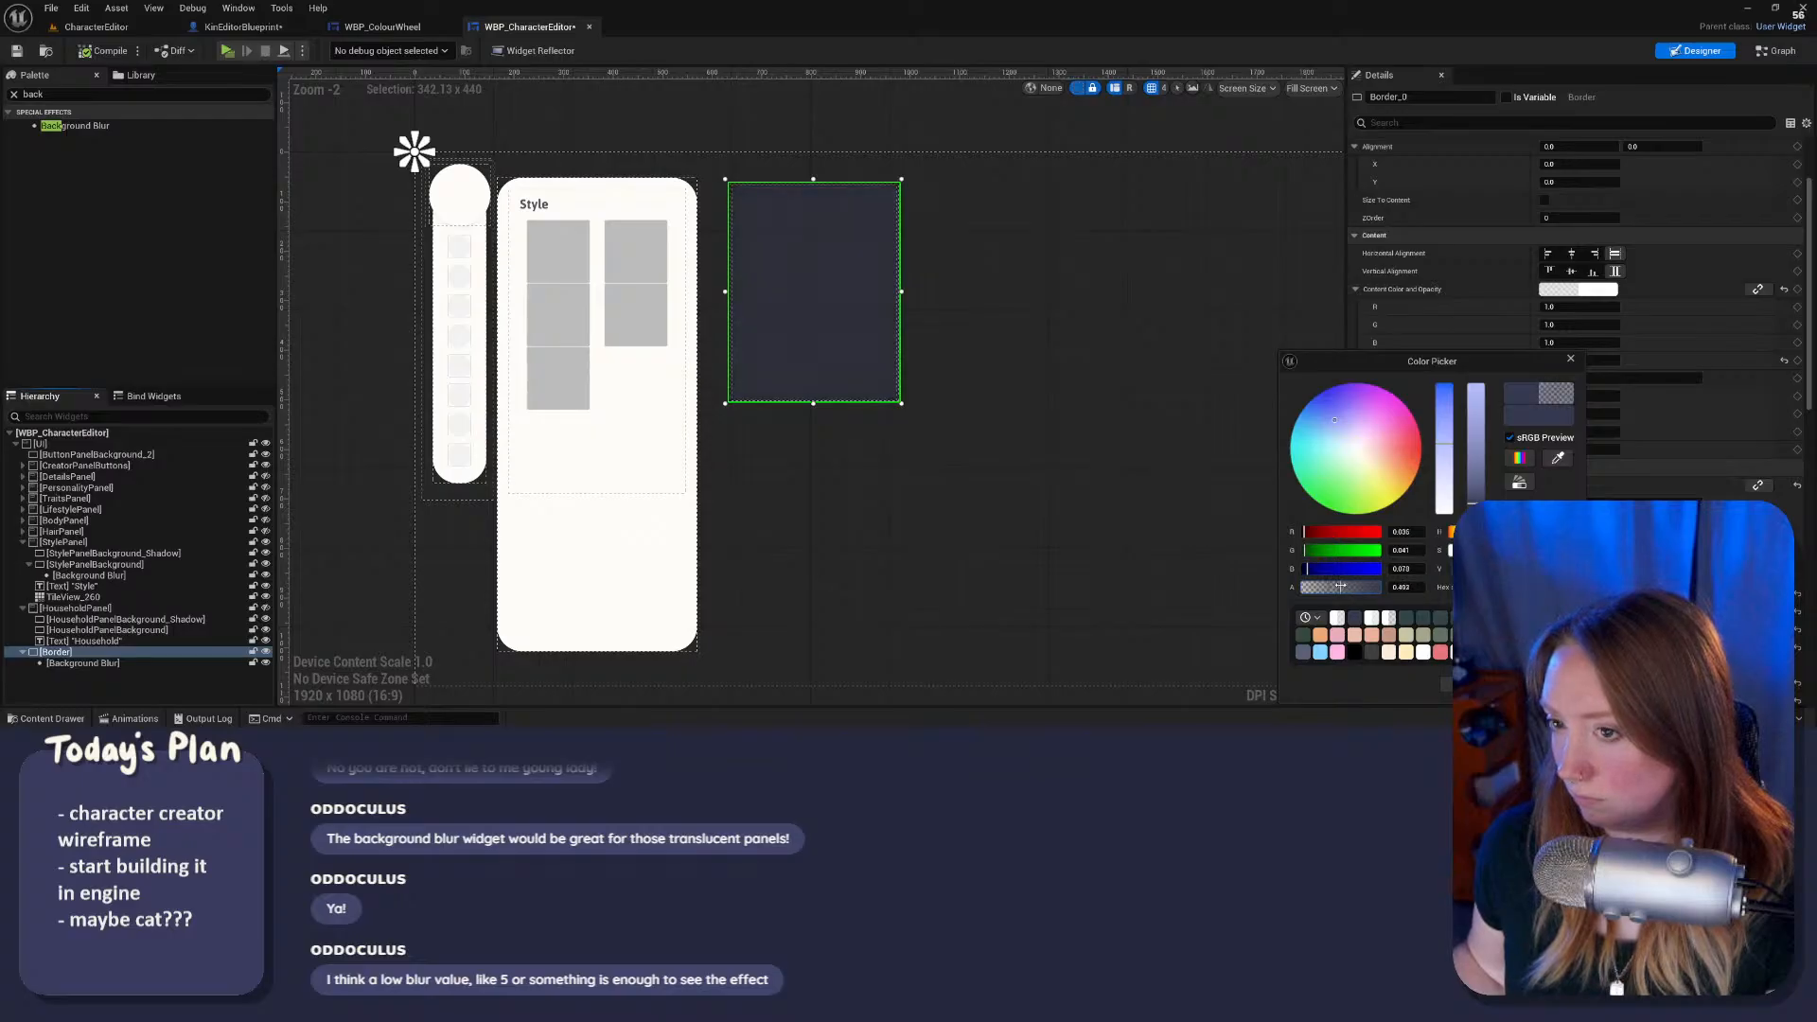
{"action": "left_click", "coordinate": [1476, 684]}
{"action": "left_click", "coordinate": [109, 51]}
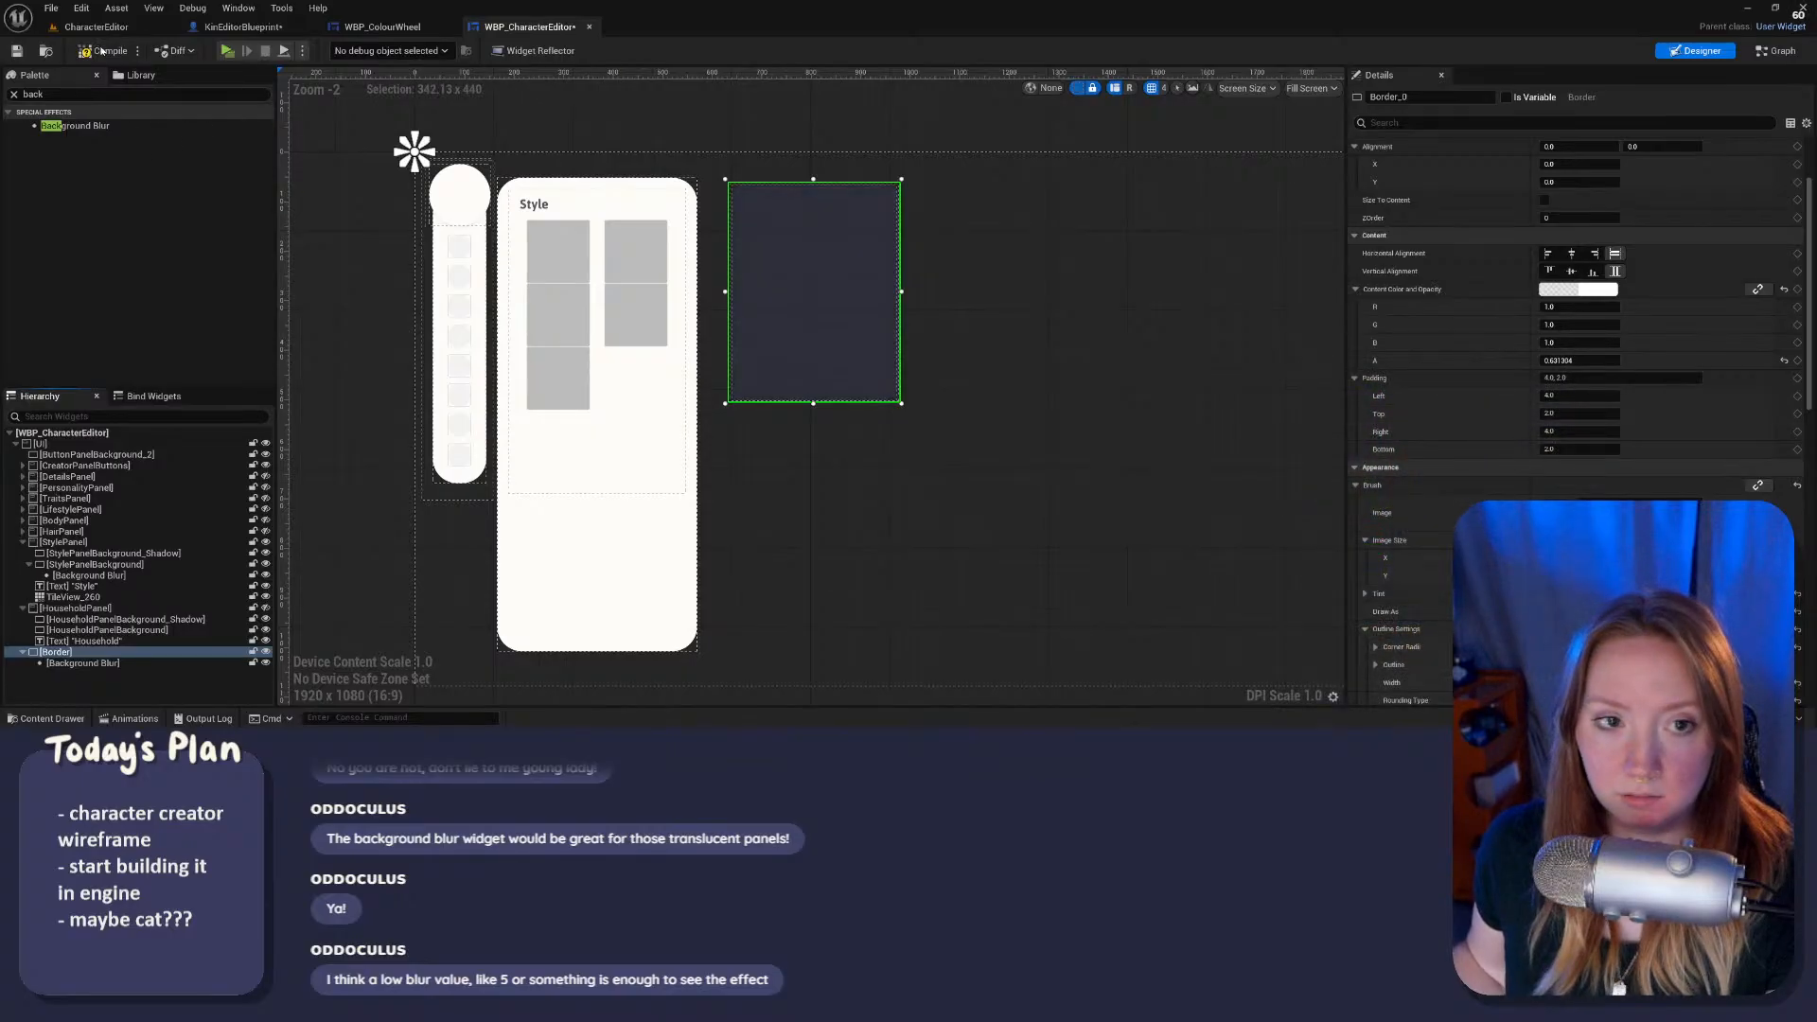
{"action": "left_click", "coordinate": [228, 51]}
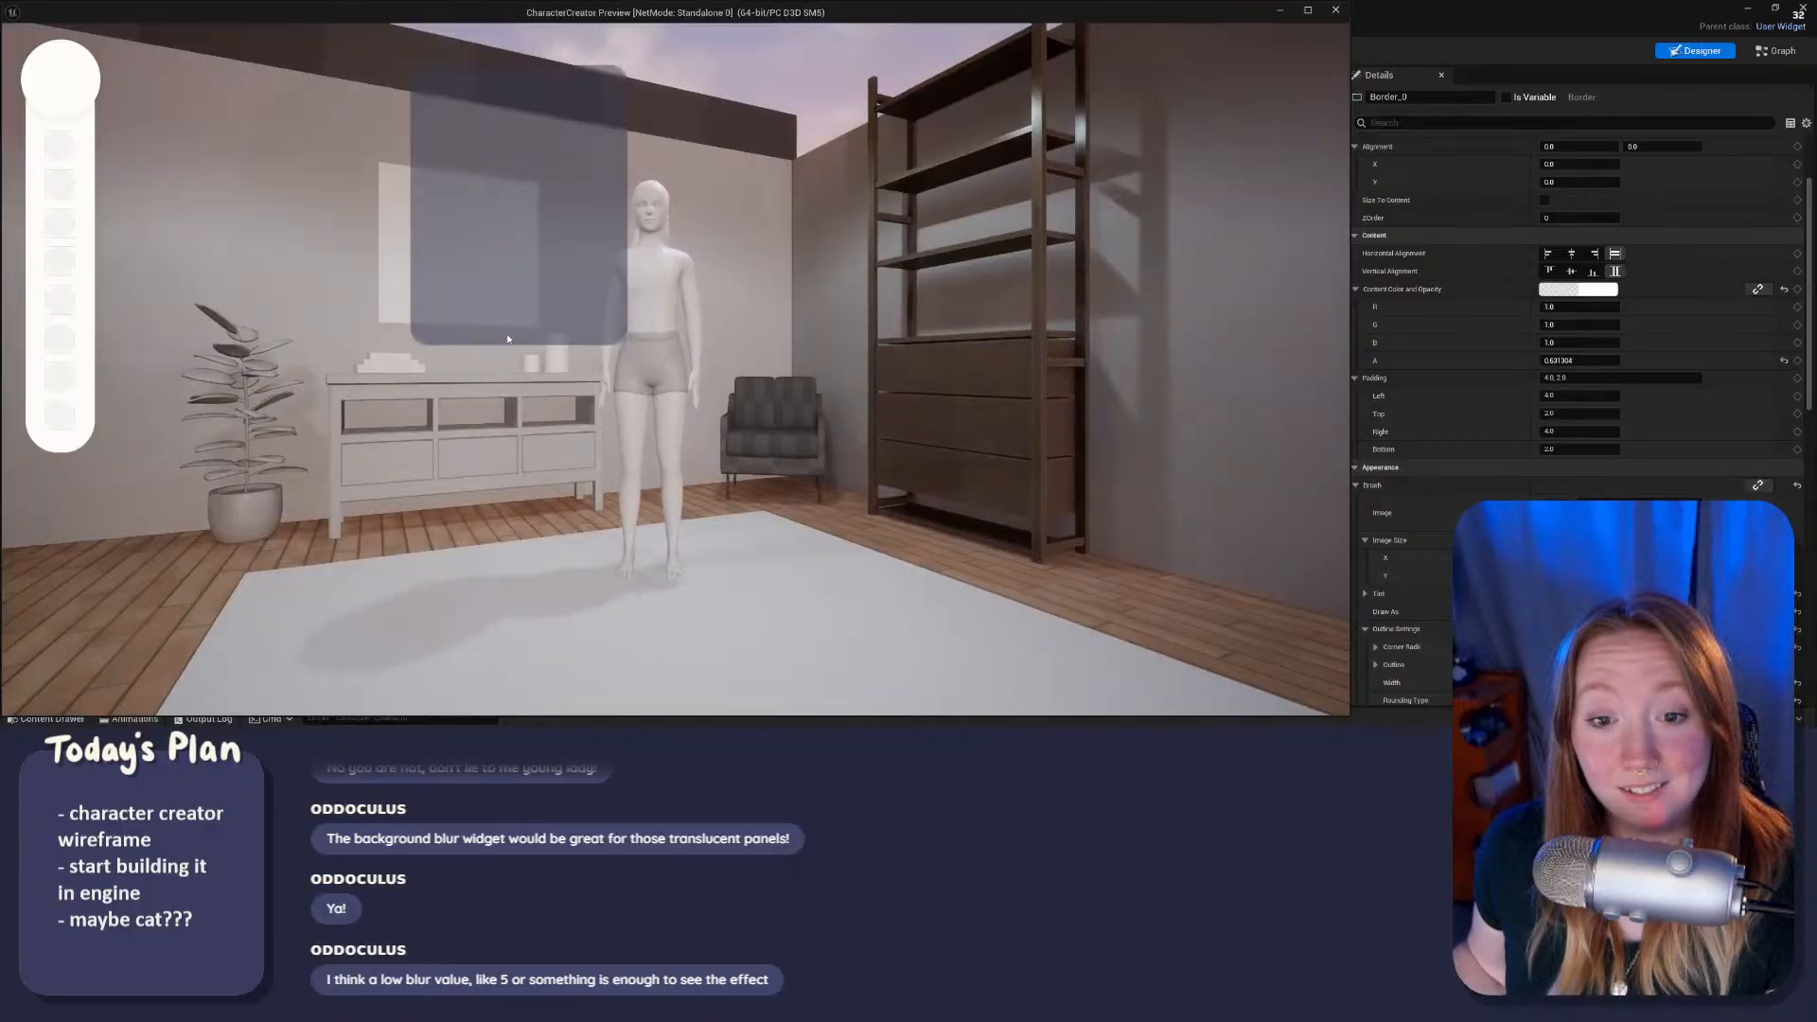
{"action": "key", "text": "Escape"}
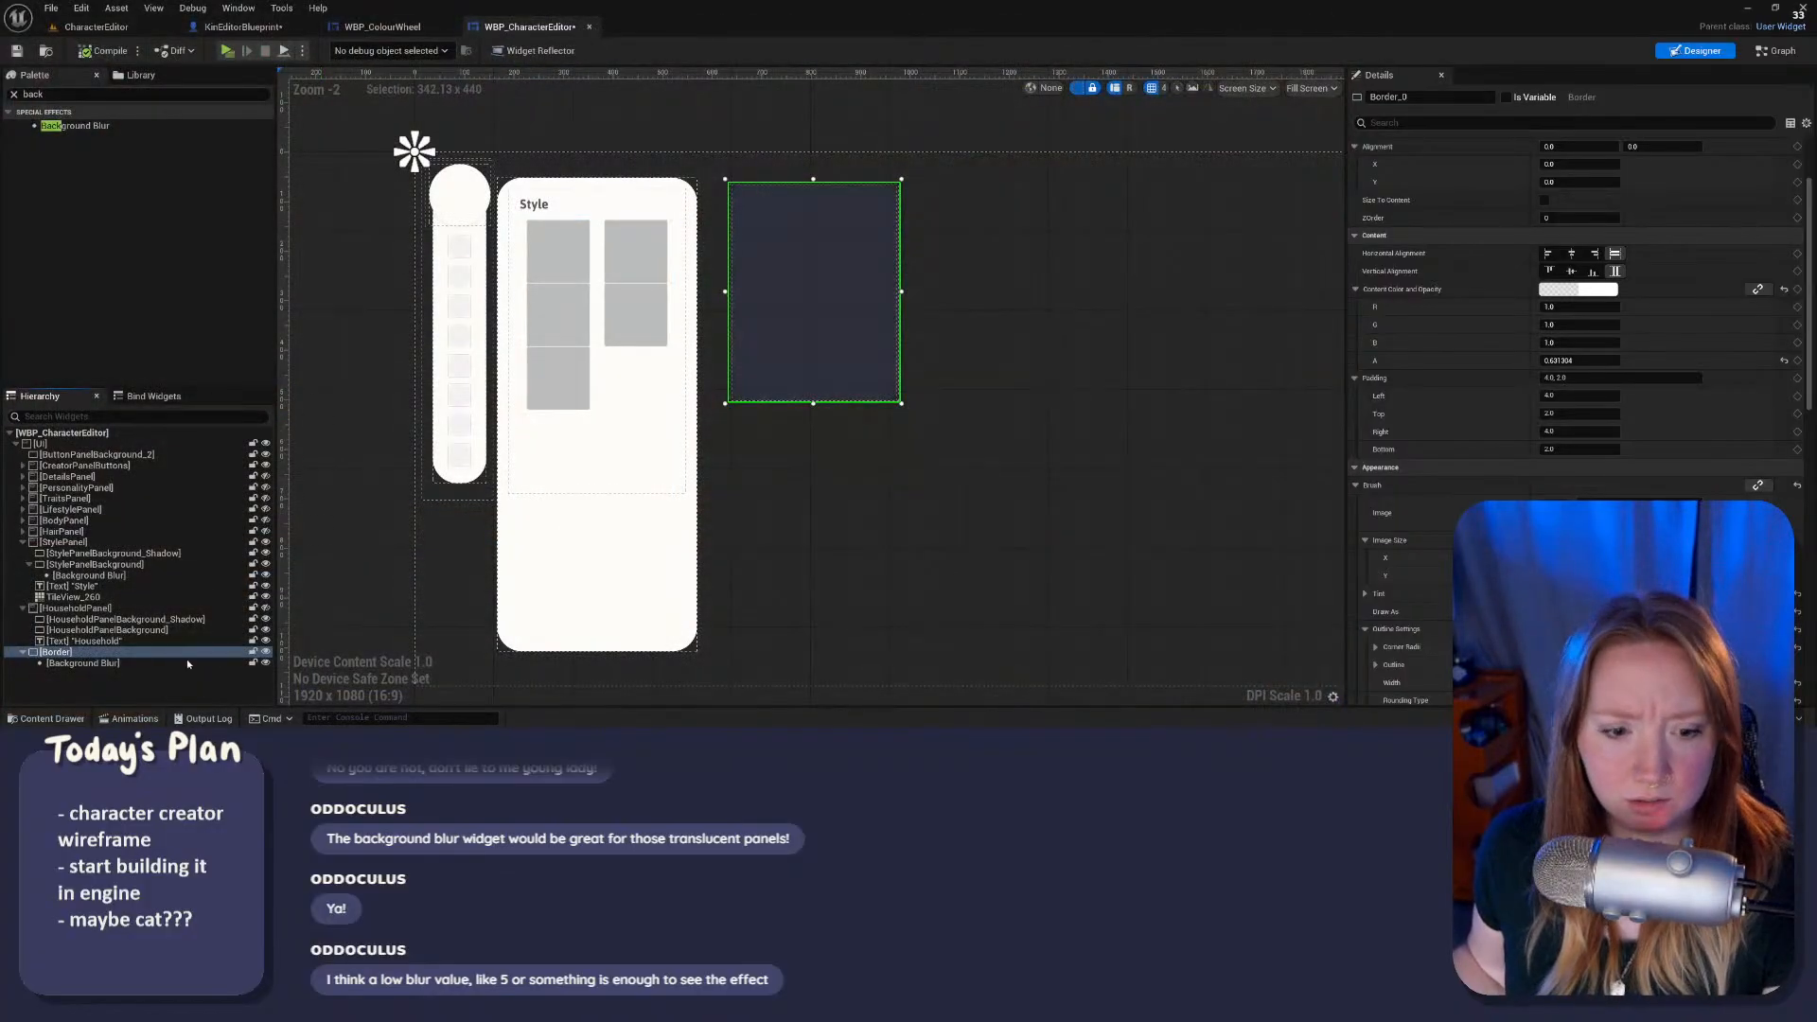
Step: Set the left, top, right and bottom slot padding of the border's Background Blur child to 0
{"action": "left_click", "coordinate": [185, 661]}
{"action": "scroll", "coordinate": [1502, 221], "scroll_direction": "up", "scroll_amount": 5}
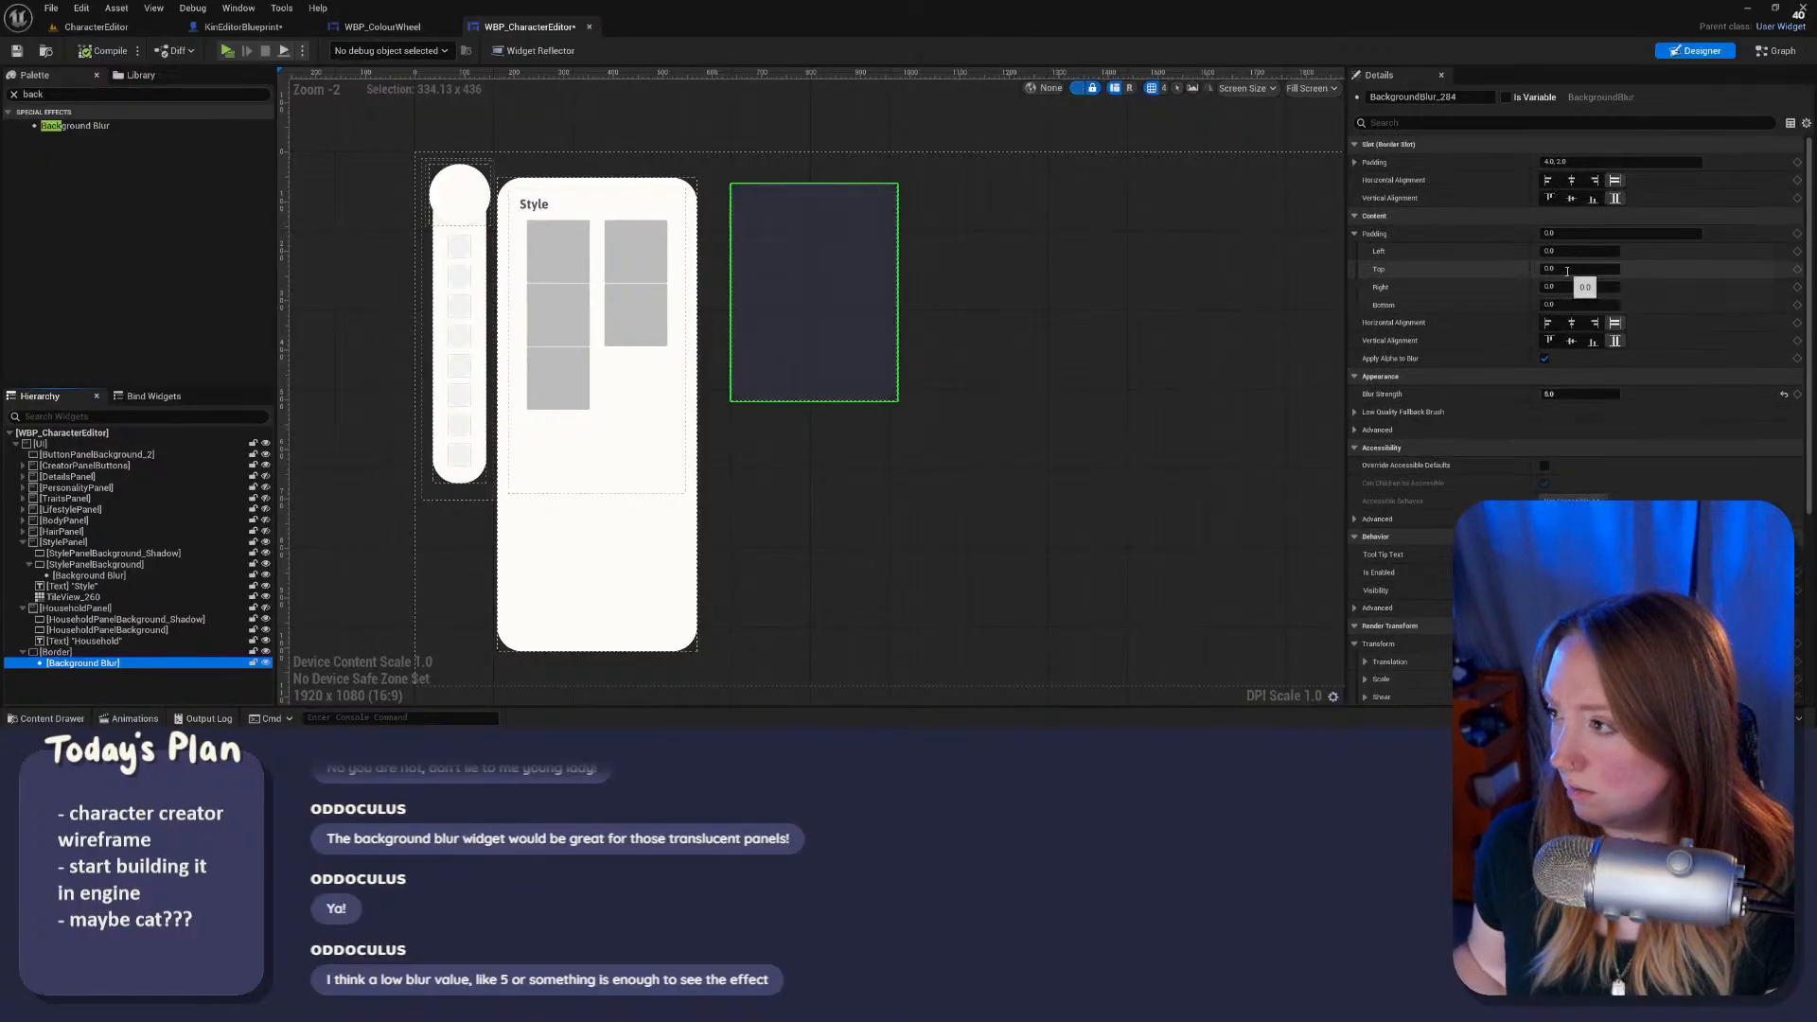
{"action": "left_click", "coordinate": [1552, 161]}
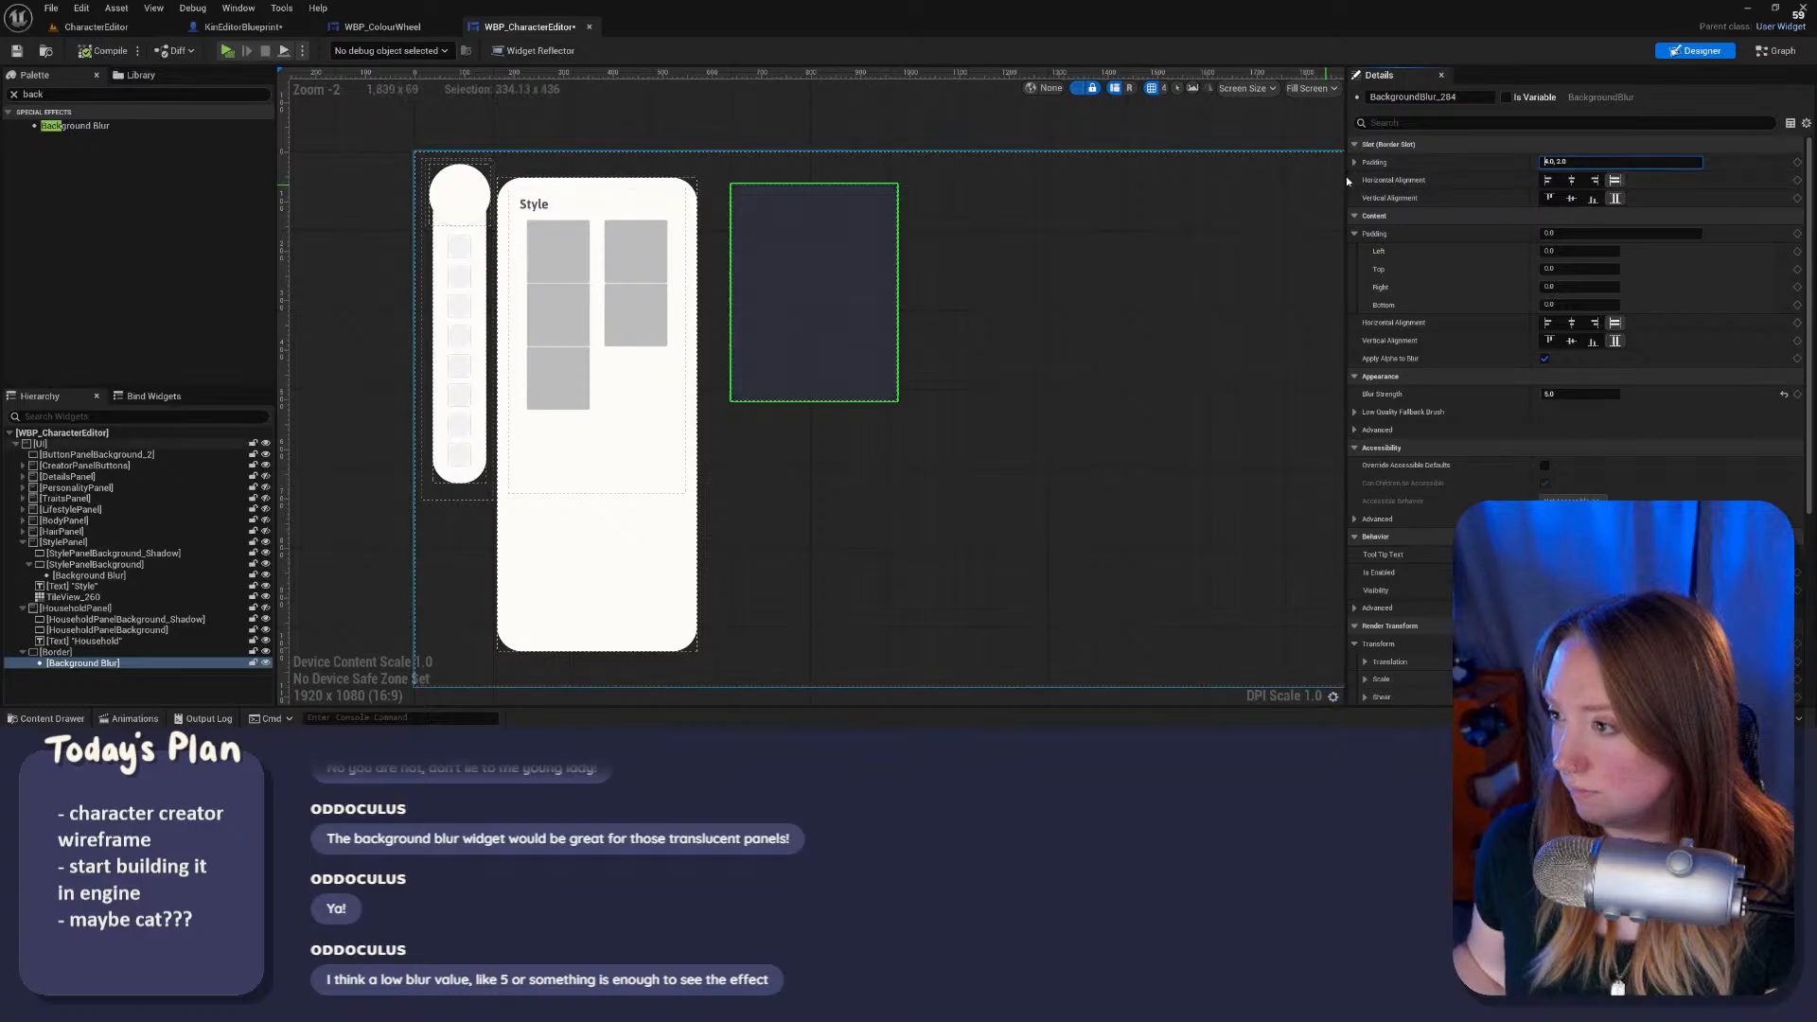
{"action": "left_click", "coordinate": [1422, 163]}
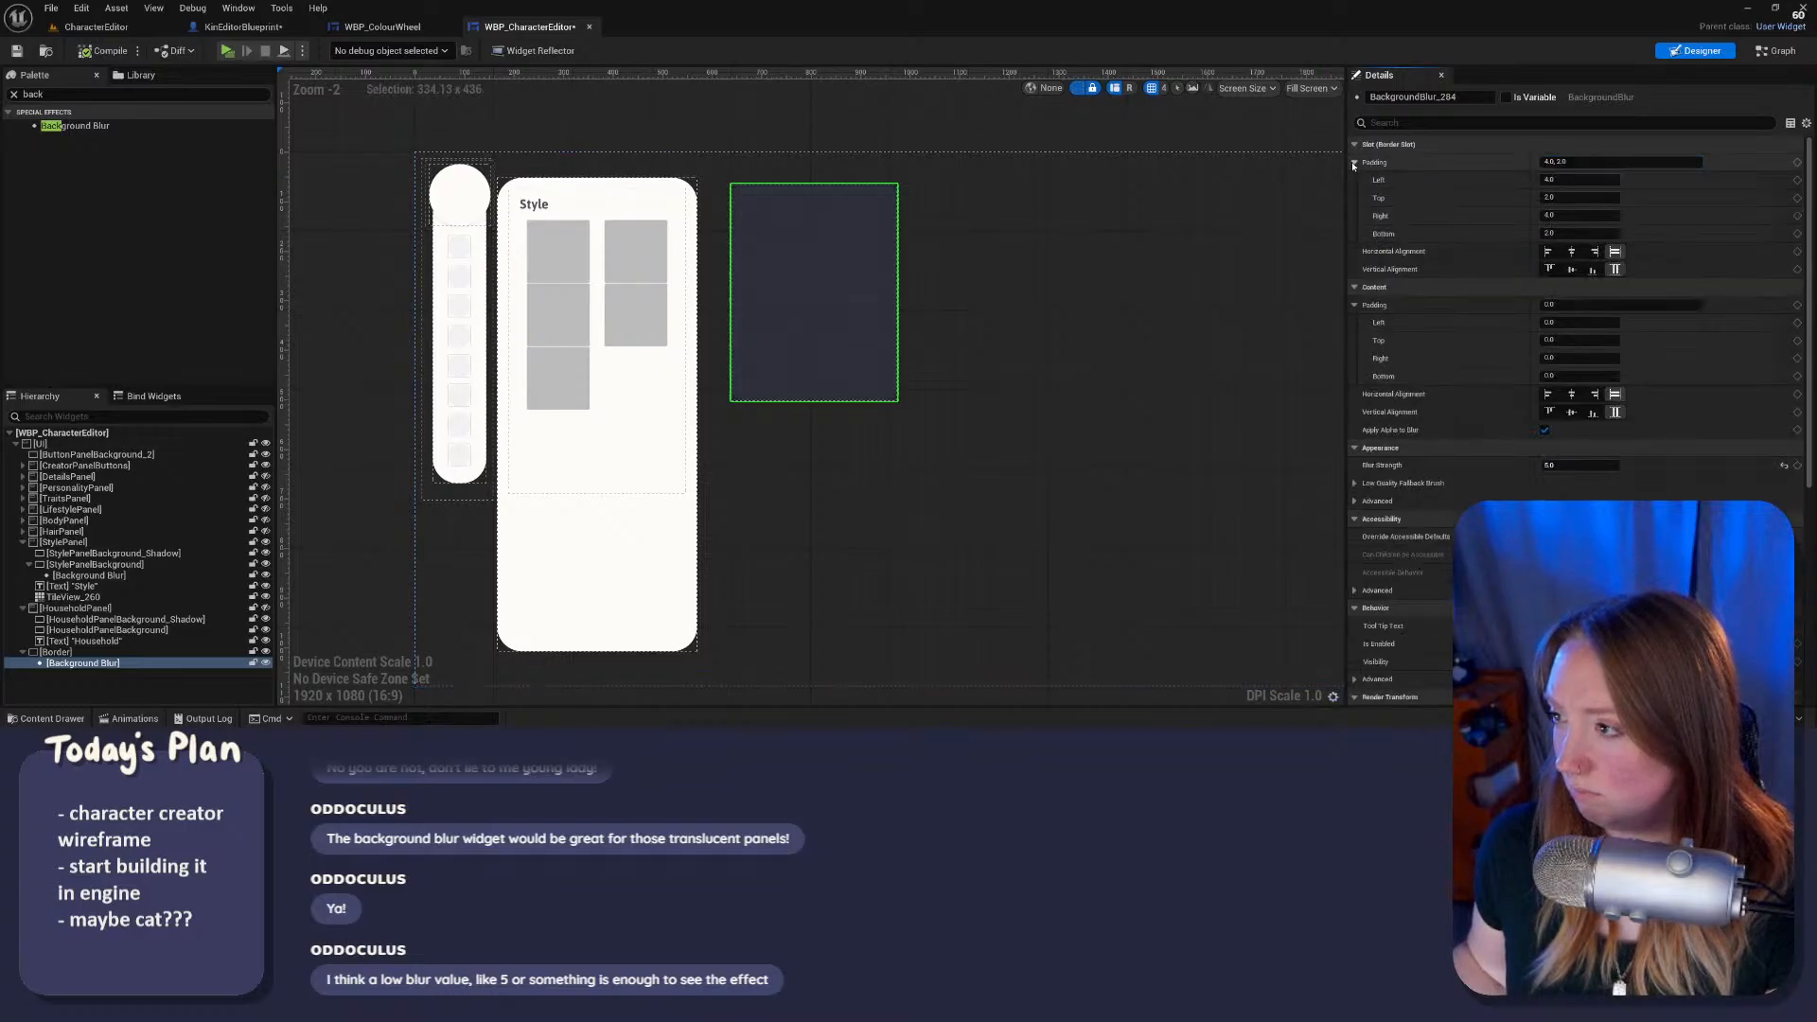
{"action": "type", "text": "0"}
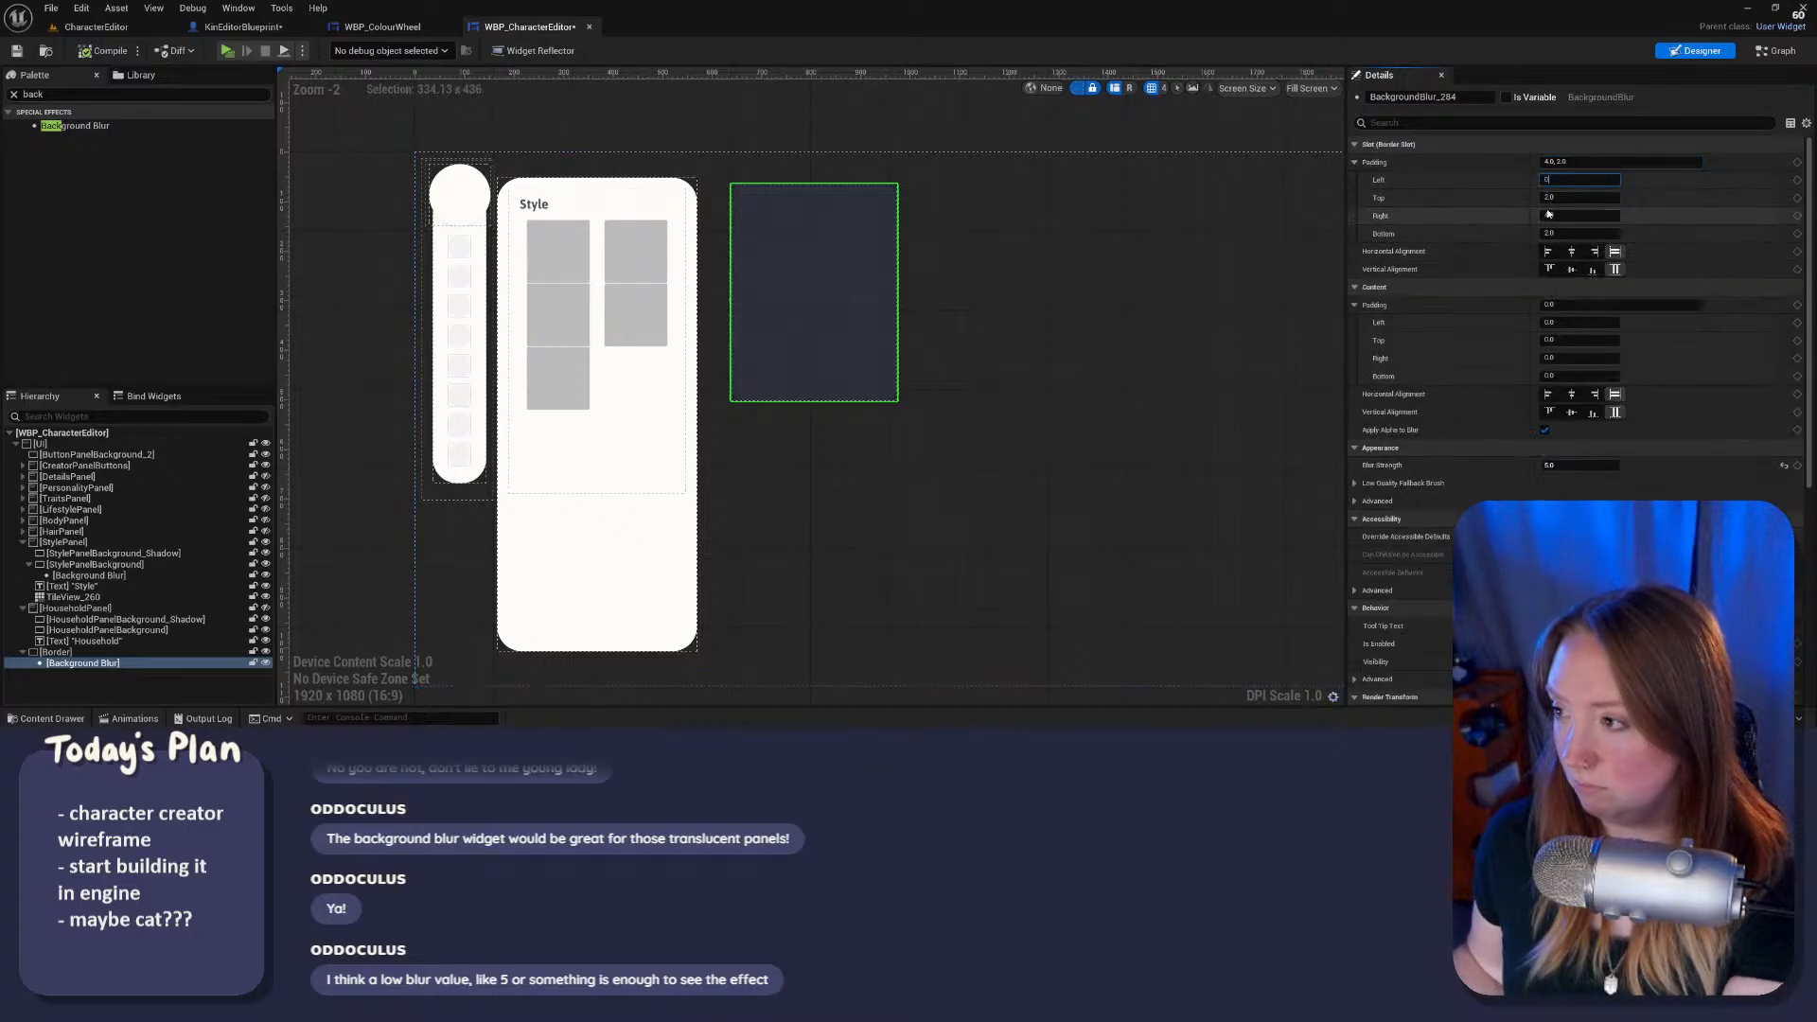
{"action": "key", "text": "Tab"}
{"action": "type", "text": "0"}
{"action": "key", "text": "Tab"}
{"action": "type", "text": "0"}
{"action": "key", "text": "Tab"}
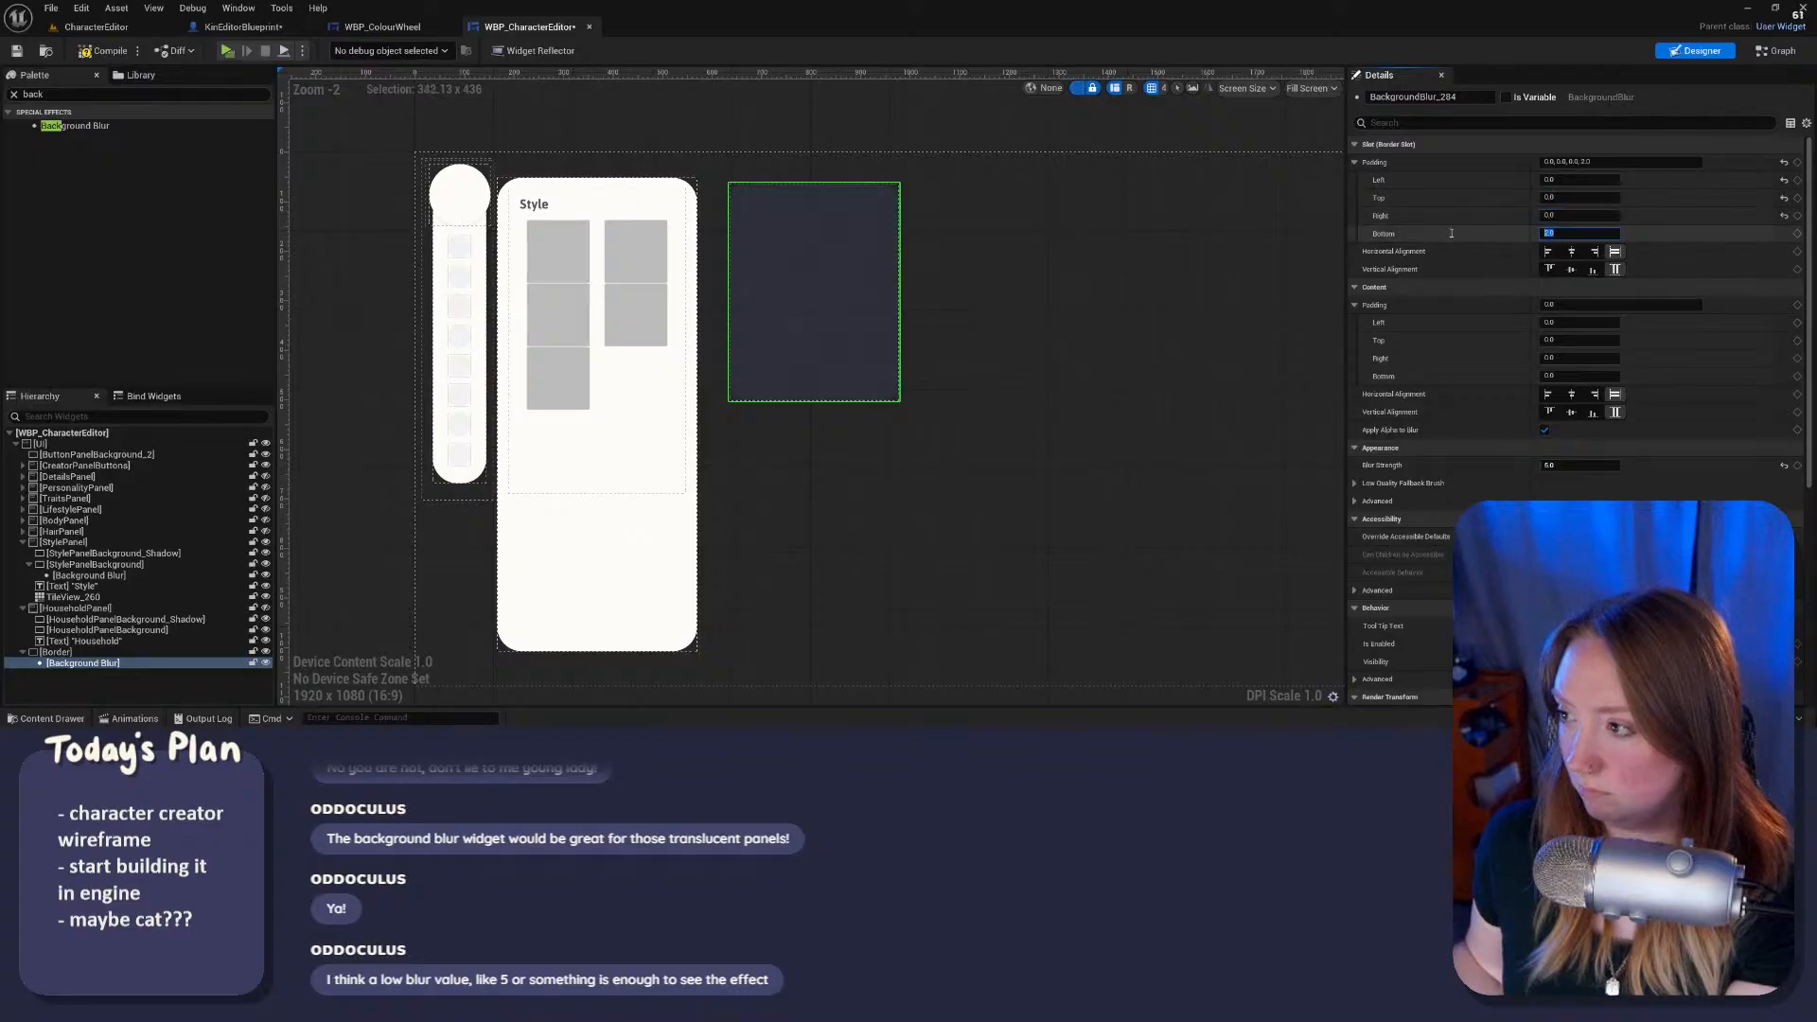
{"action": "type", "text": "0"}
{"action": "key", "text": "Return"}
Step: Compile the widget and inspect the blur without padding in the standalone preview, closing it when done
{"action": "left_click", "coordinate": [104, 51]}
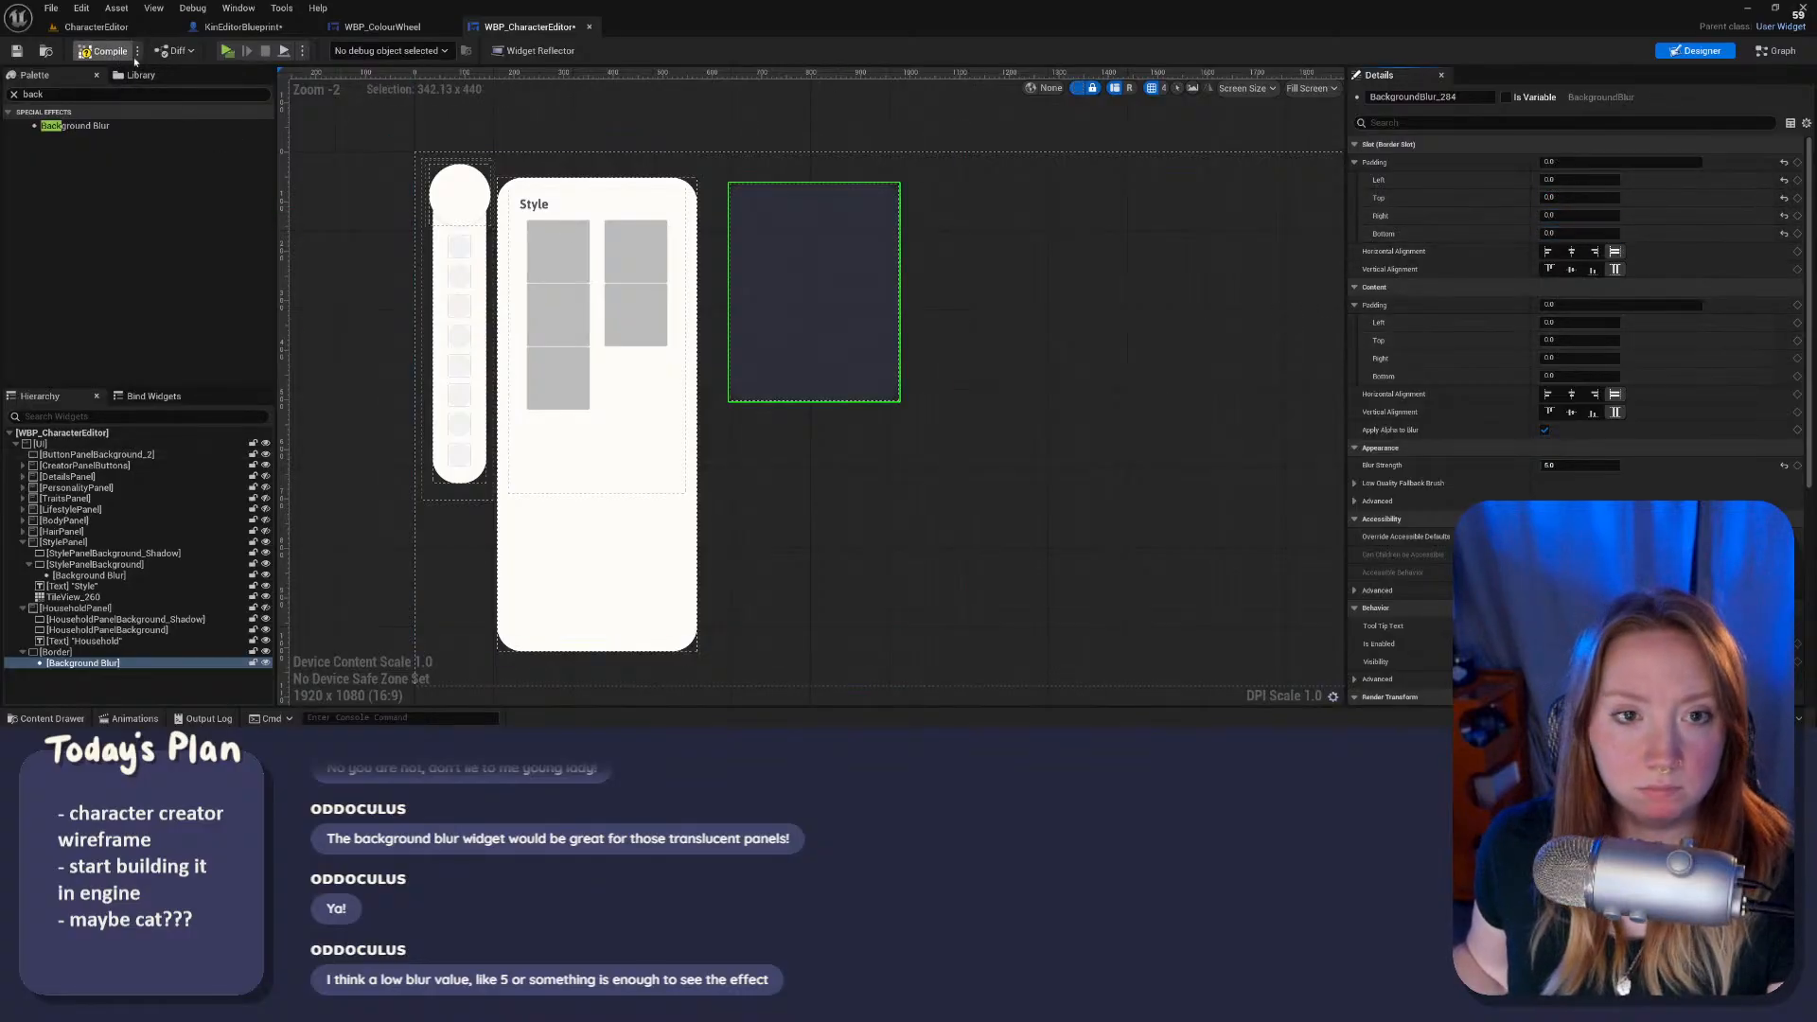
{"action": "left_click", "coordinate": [227, 51]}
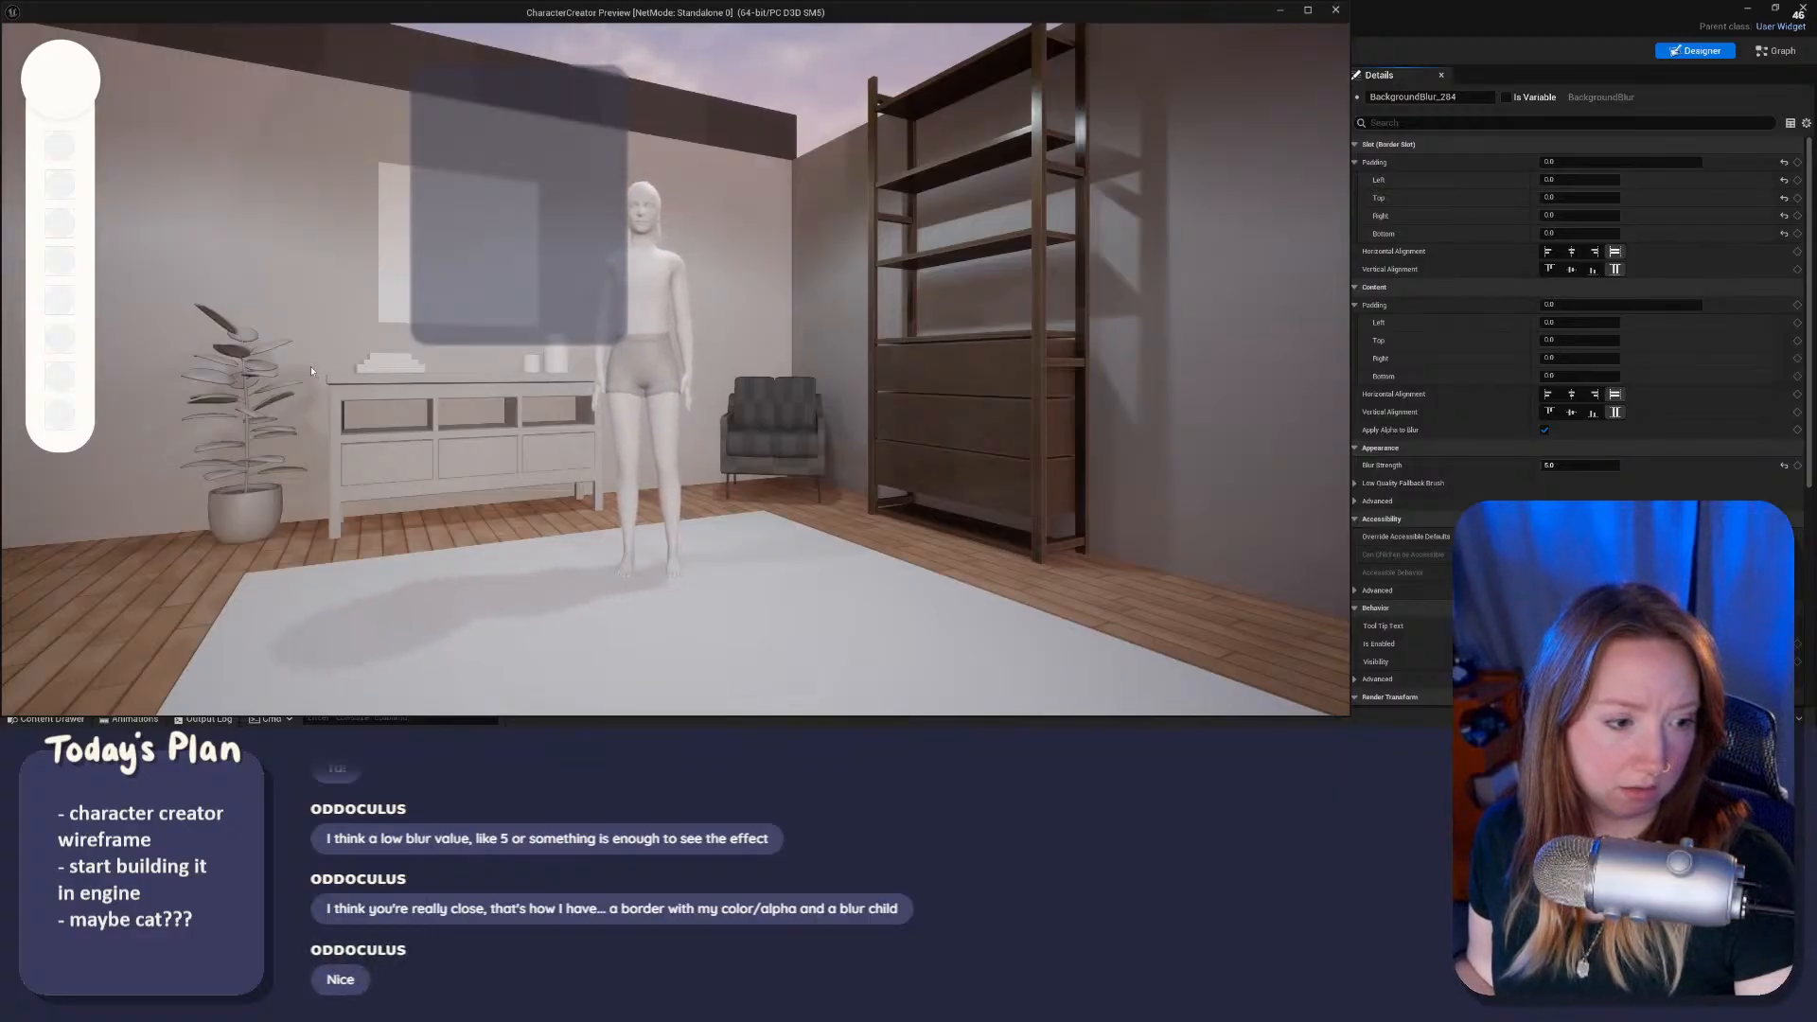
{"action": "key", "text": "Escape"}
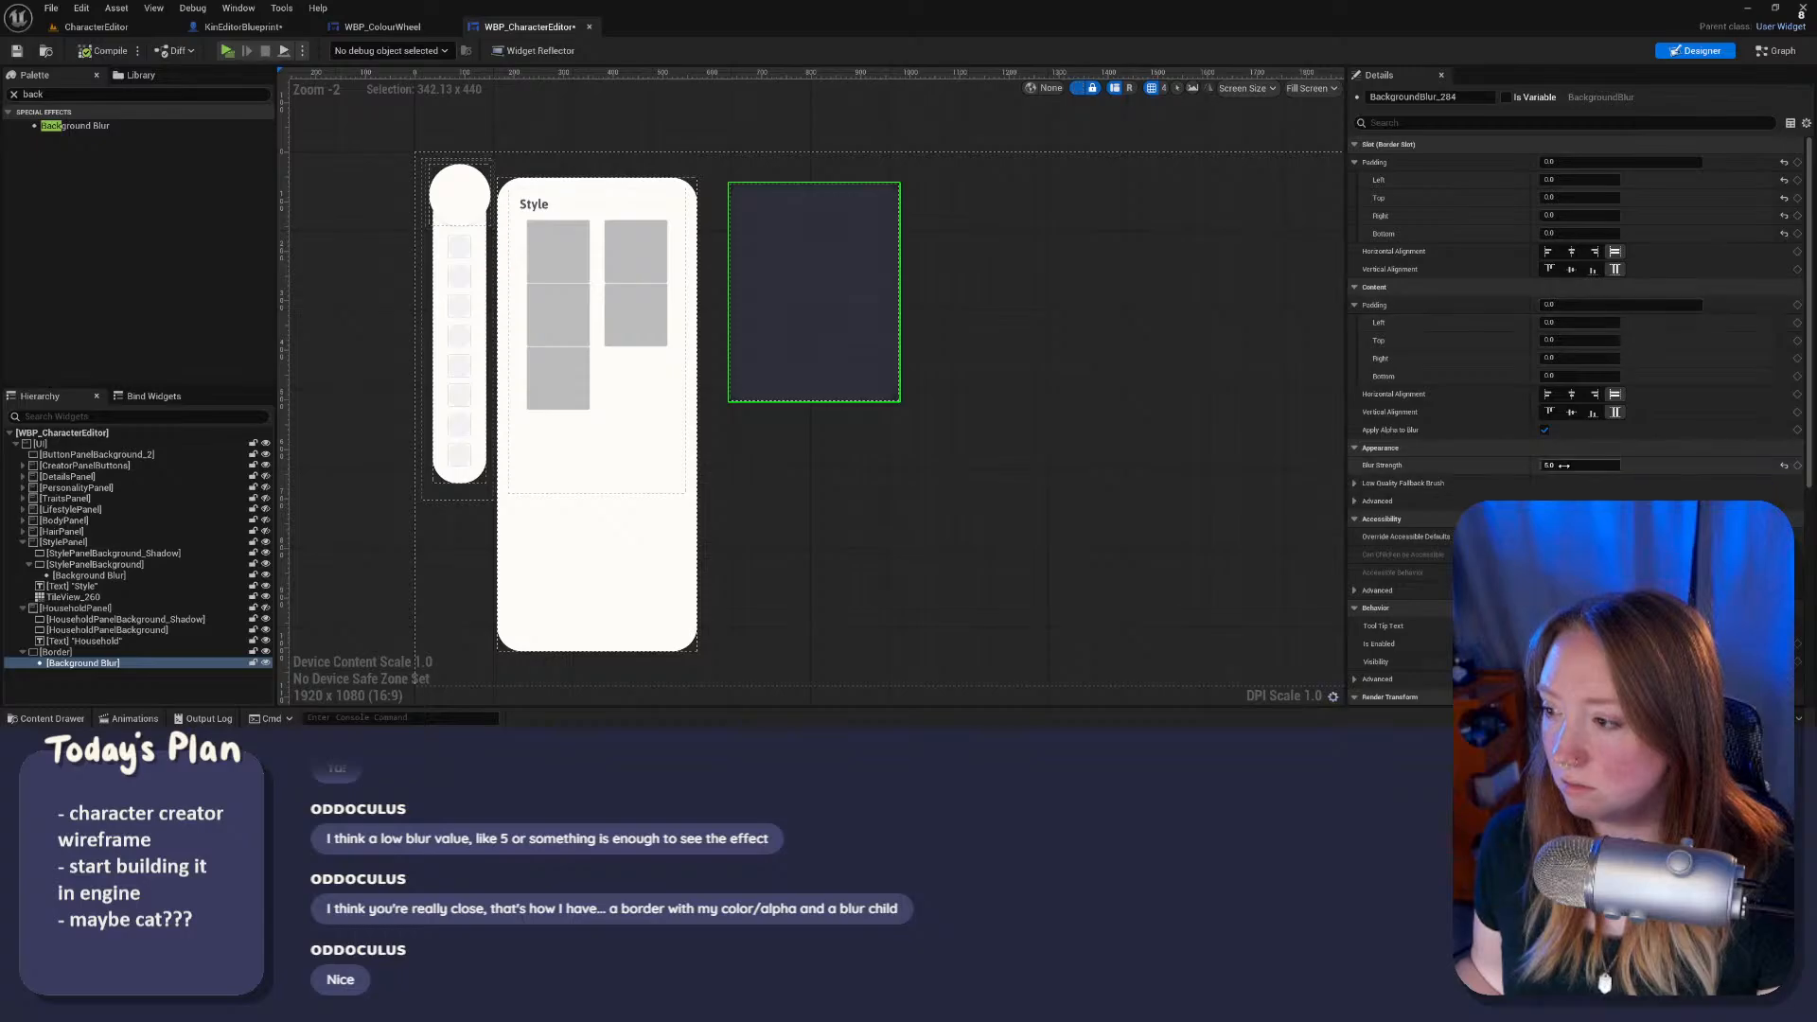
Step: Enter a new Blur Strength for the Background Blur, compile, and check the panel in the standalone preview
{"action": "left_click", "coordinate": [1570, 466]}
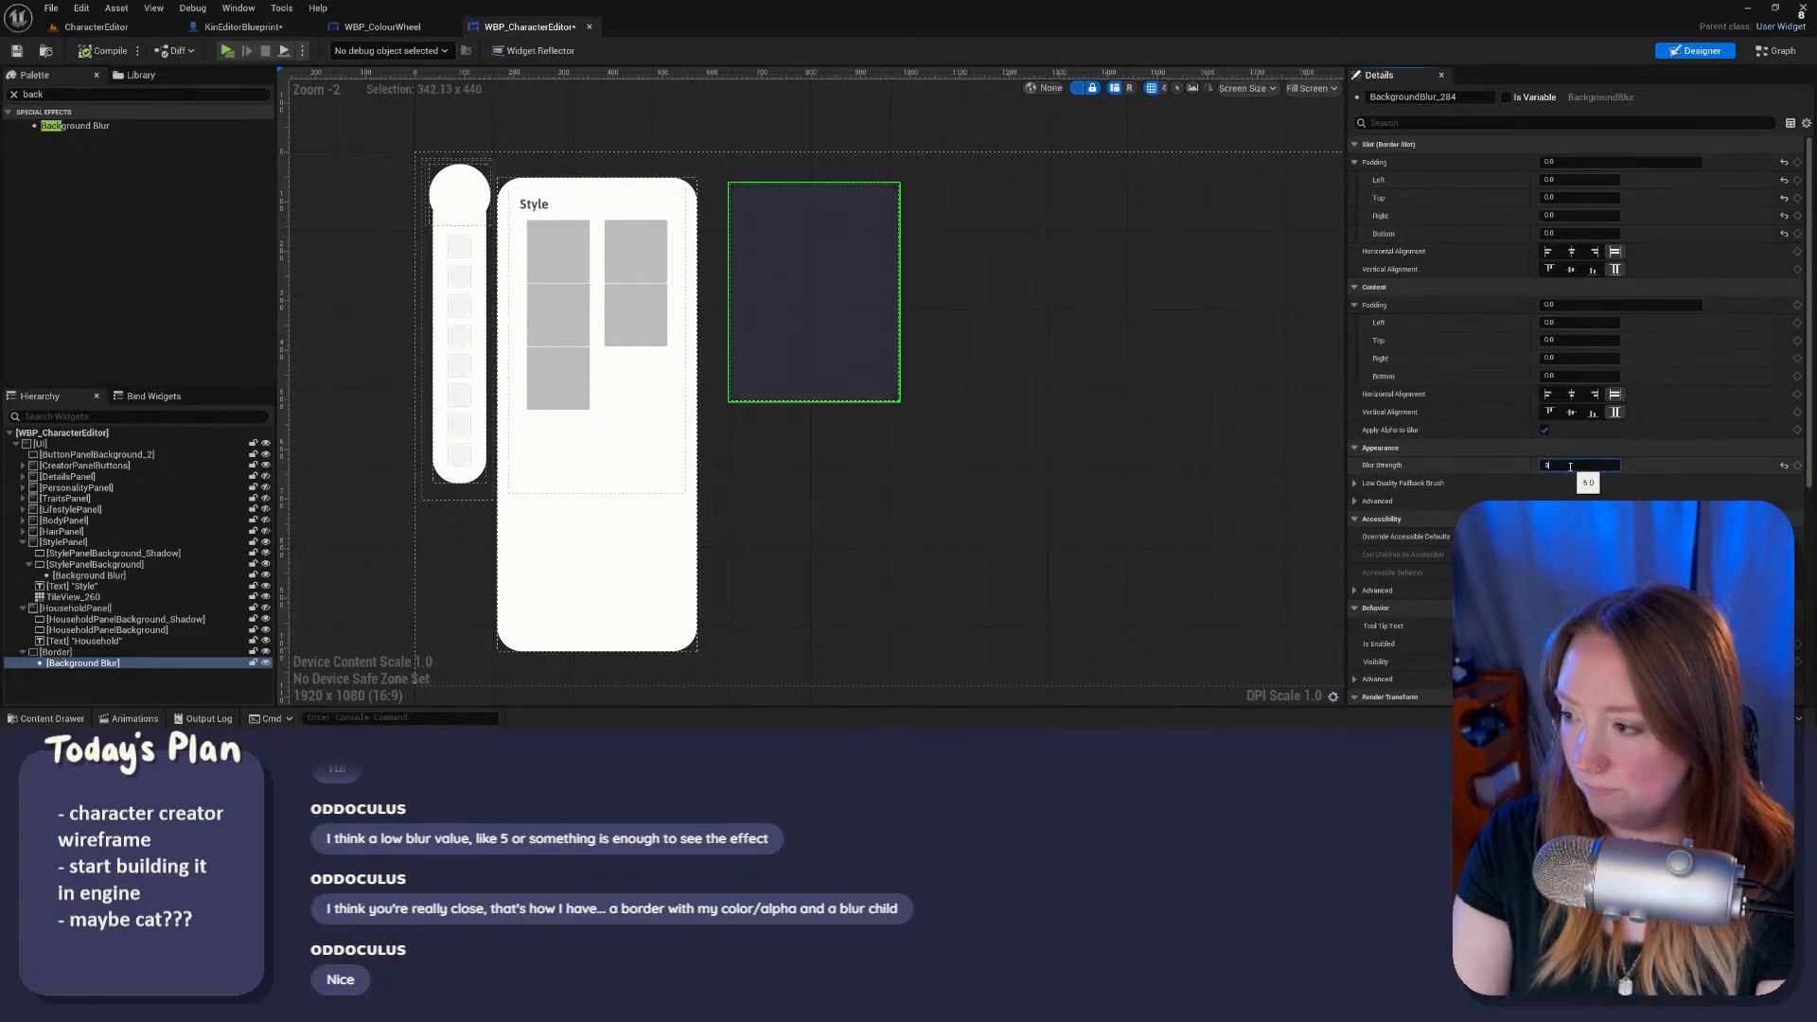
{"action": "key", "text": "Return"}
{"action": "left_click", "coordinate": [108, 52]}
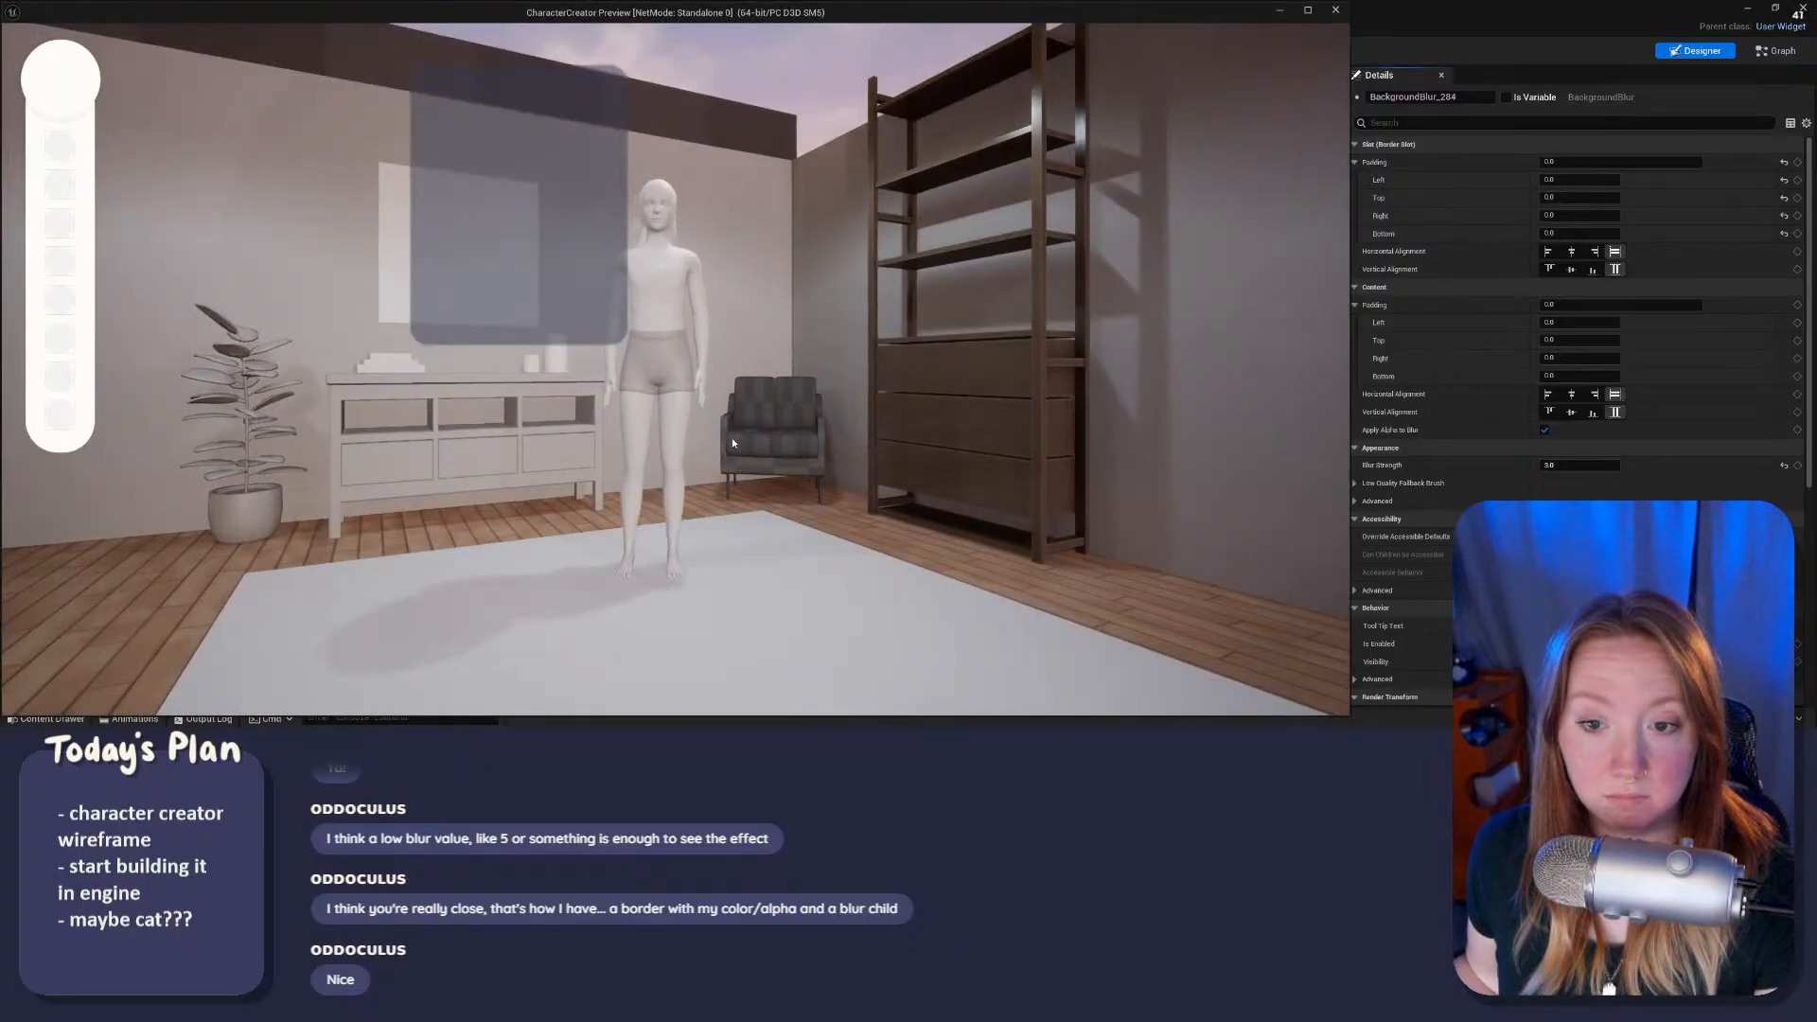
{"action": "key", "text": "Escape"}
Step: Move the test border over the Style panel's upper area, to position X 172, Y 52
{"action": "left_click", "coordinate": [775, 264]}
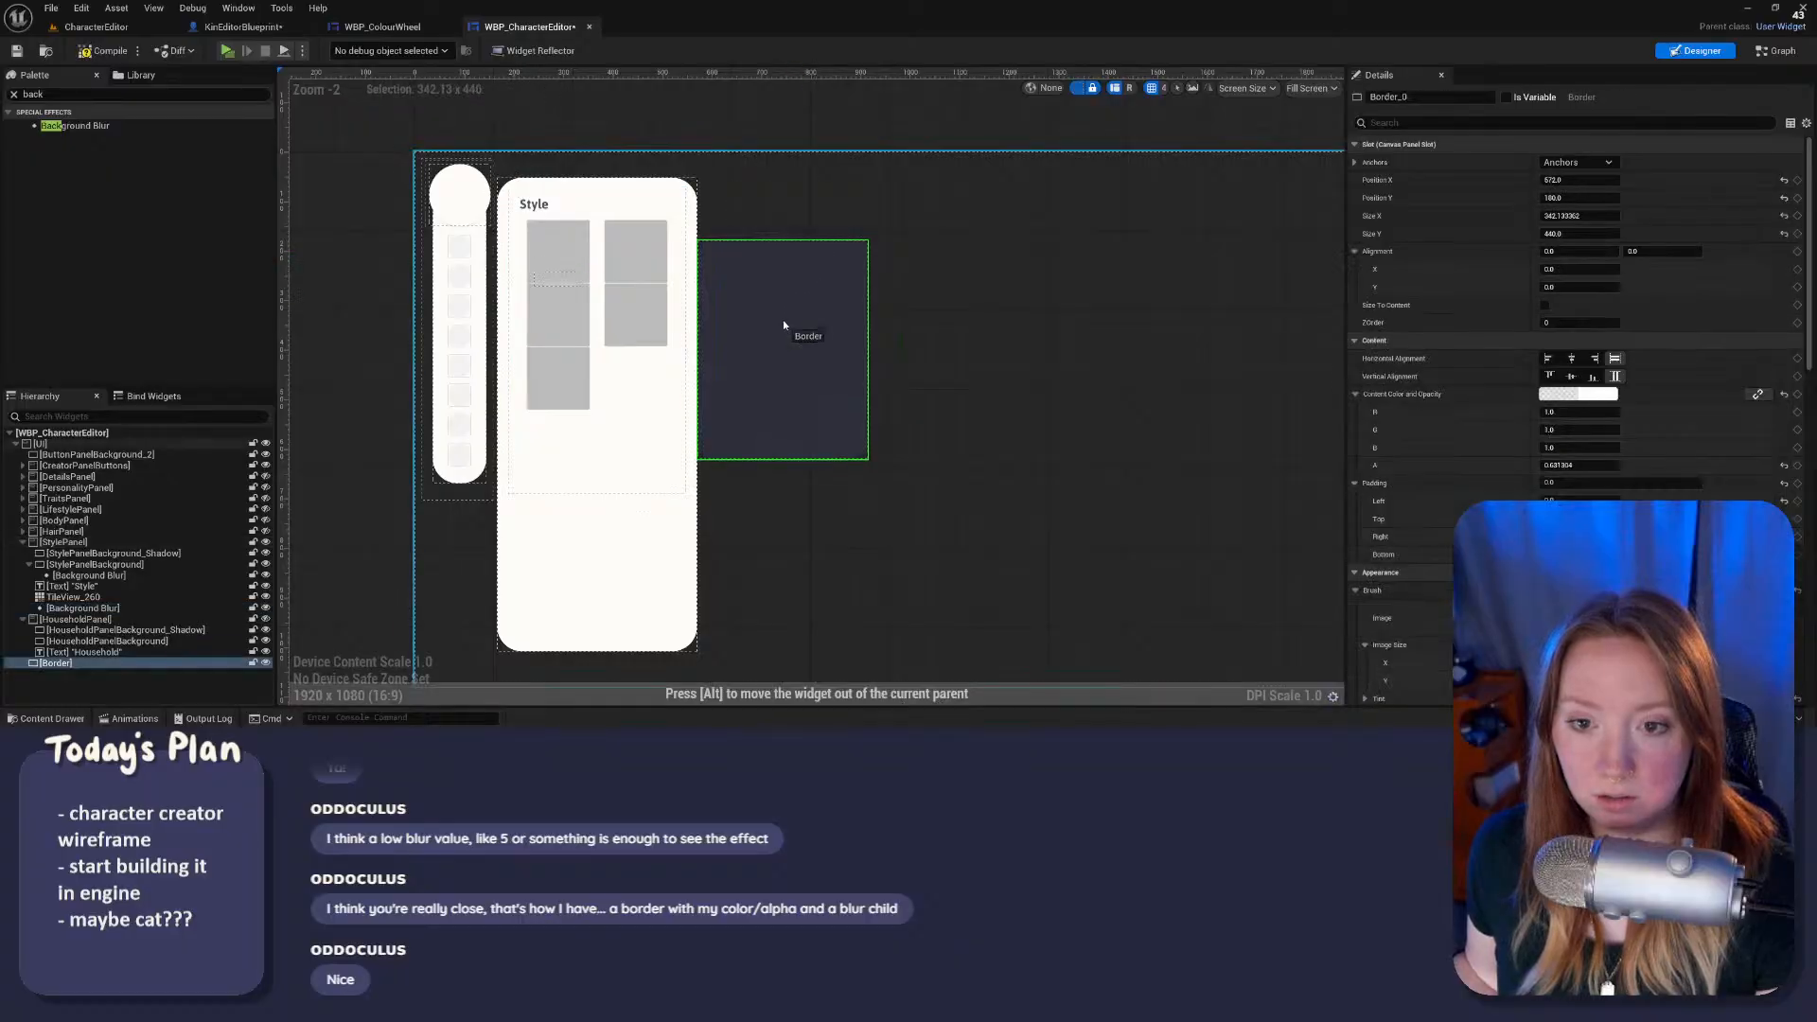
{"action": "left_click_drag", "start_coordinate": [784, 326], "coordinate": [586, 261]}
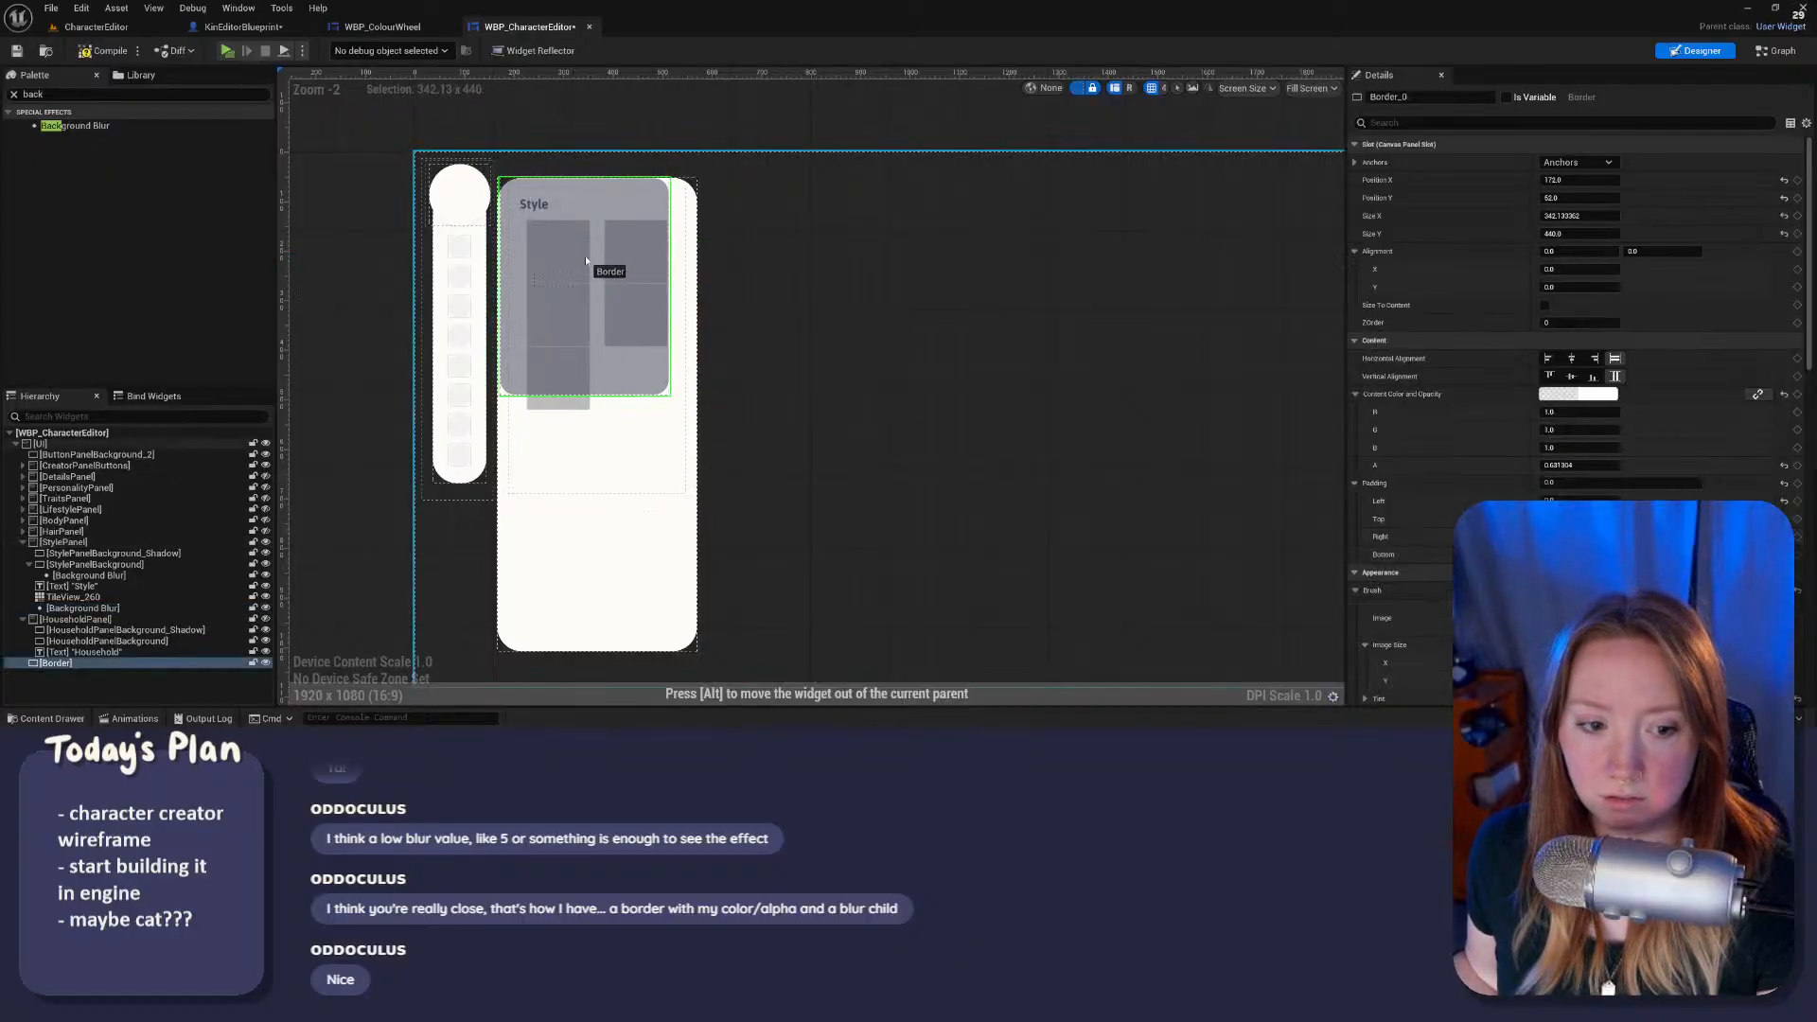
Step: Delete every widget in the UI canvas except the test border, including those used in the graph, and compile
{"action": "left_click", "coordinate": [73, 456]}
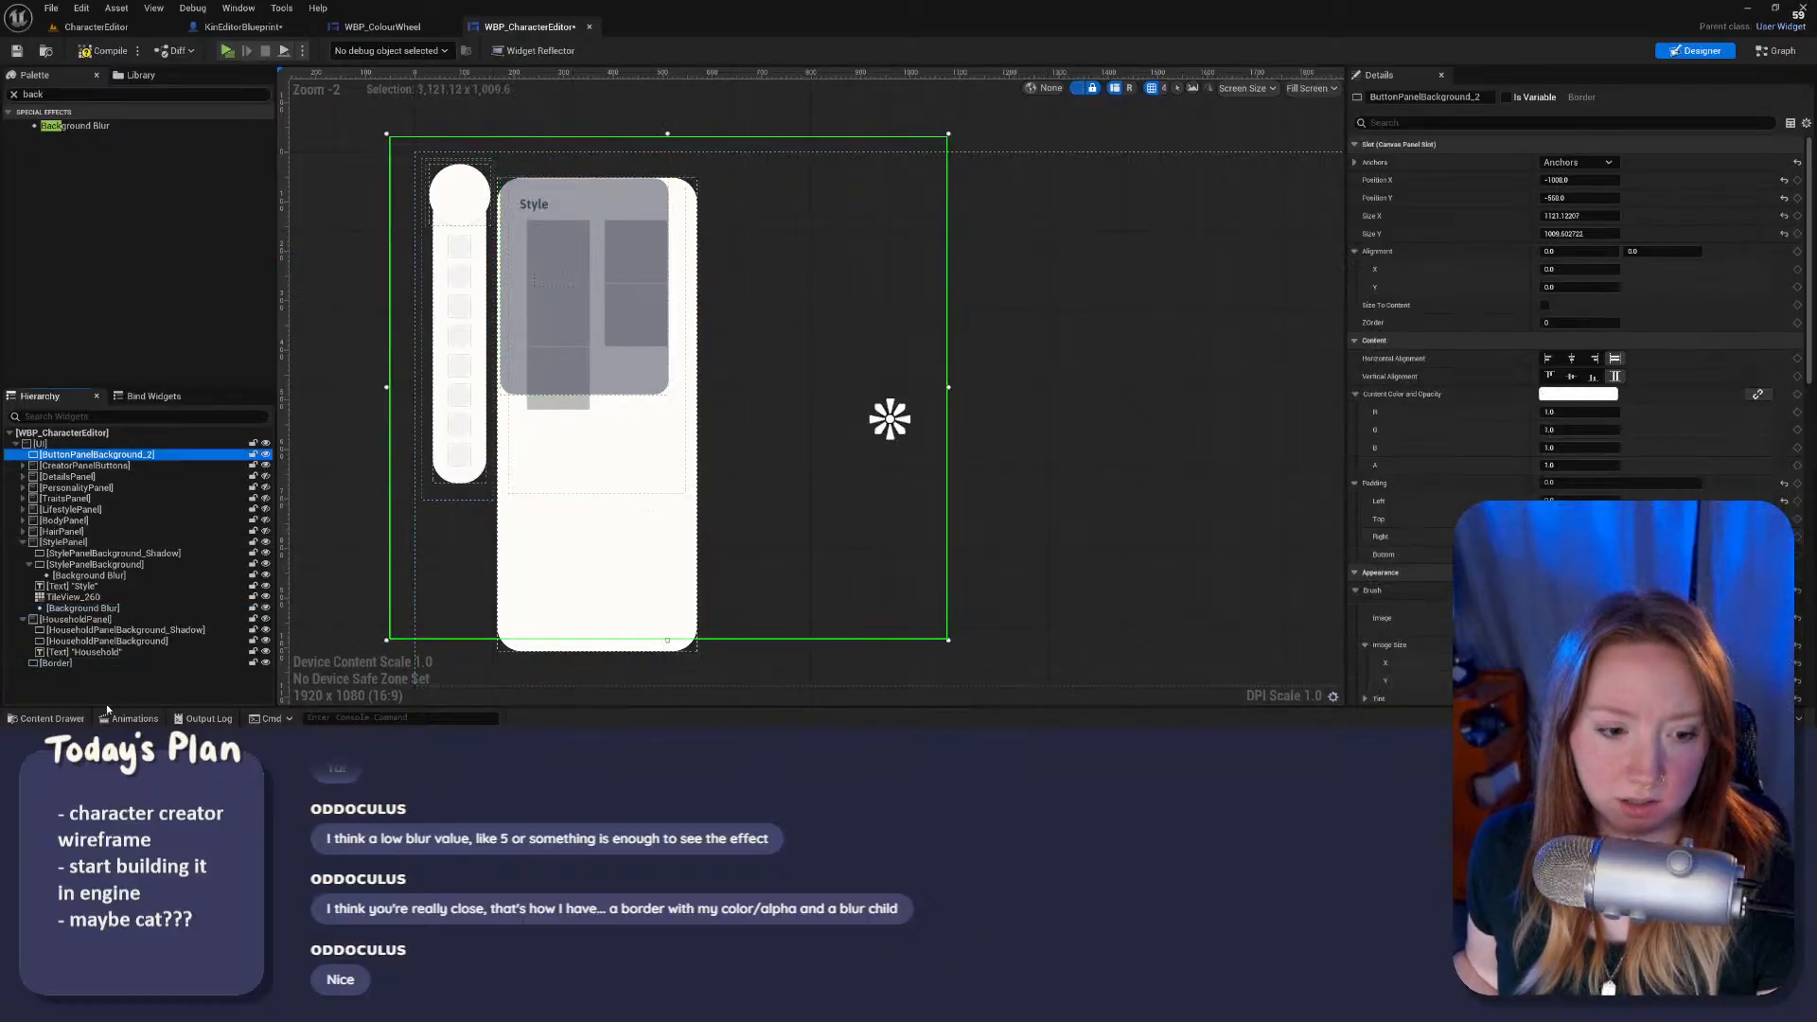
{"action": "left_click", "coordinate": [63, 663], "text": "shift"}
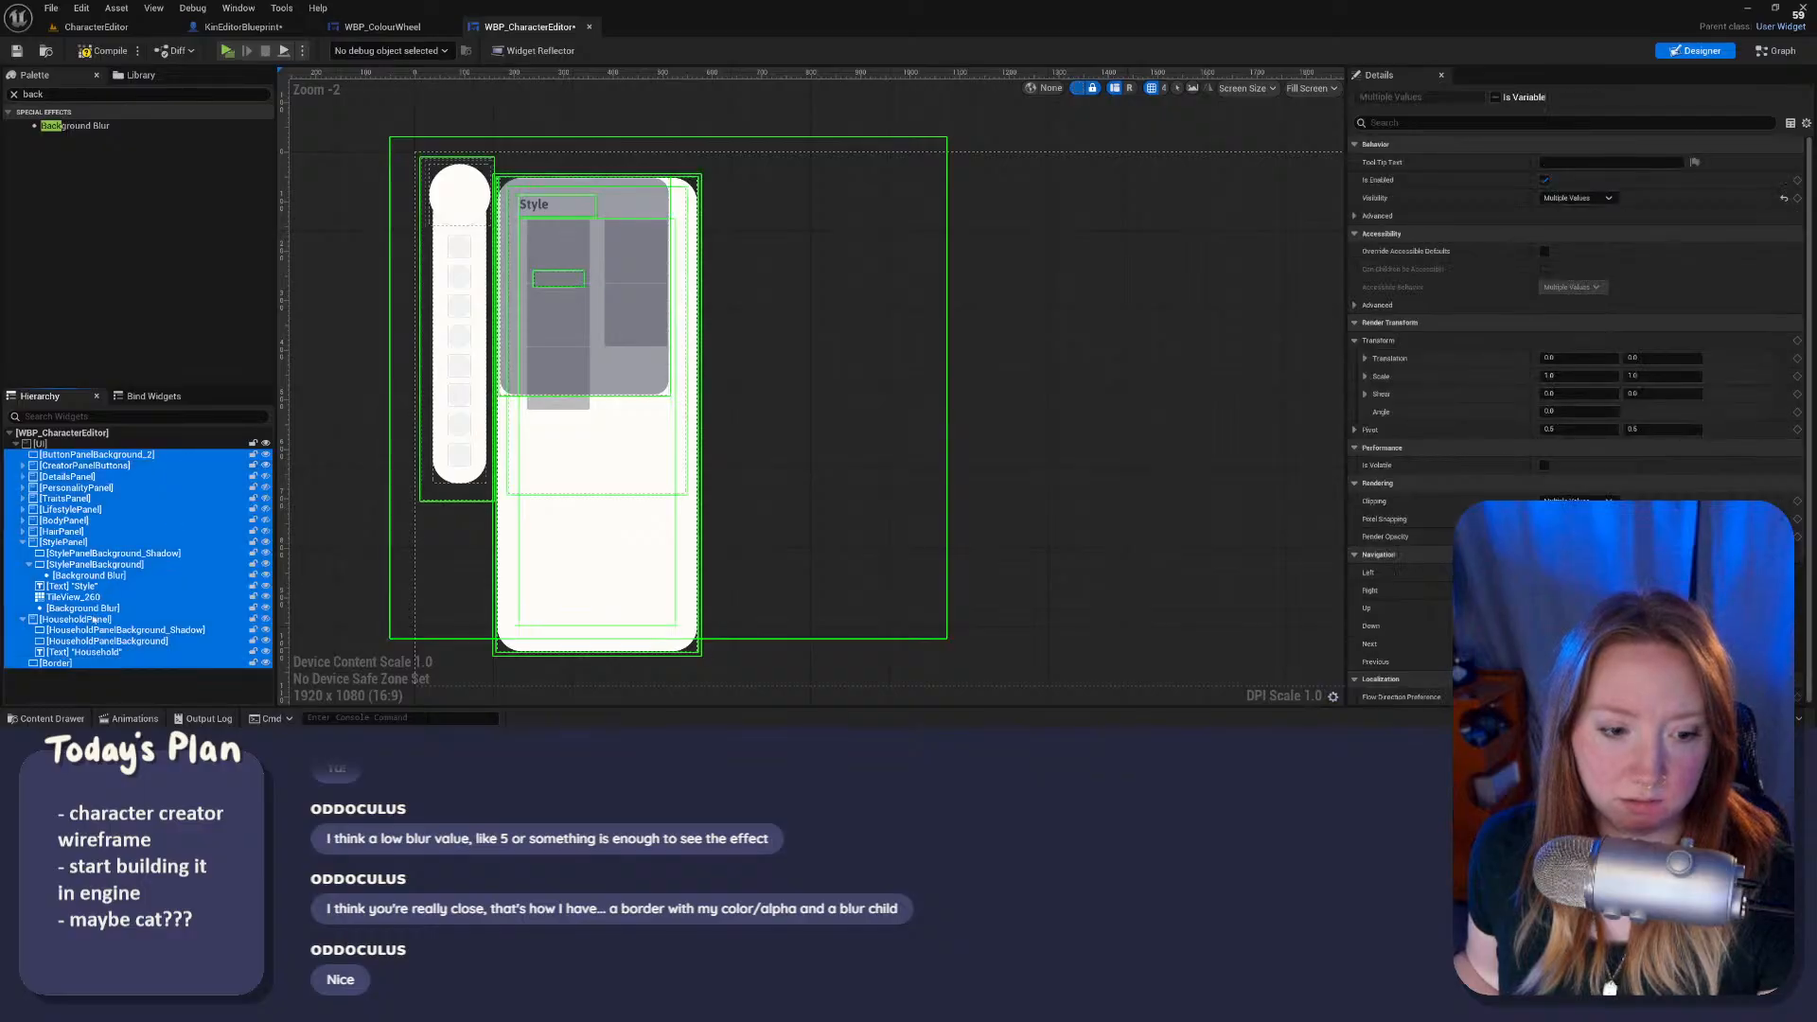
{"action": "left_click", "coordinate": [79, 652], "text": "shift"}
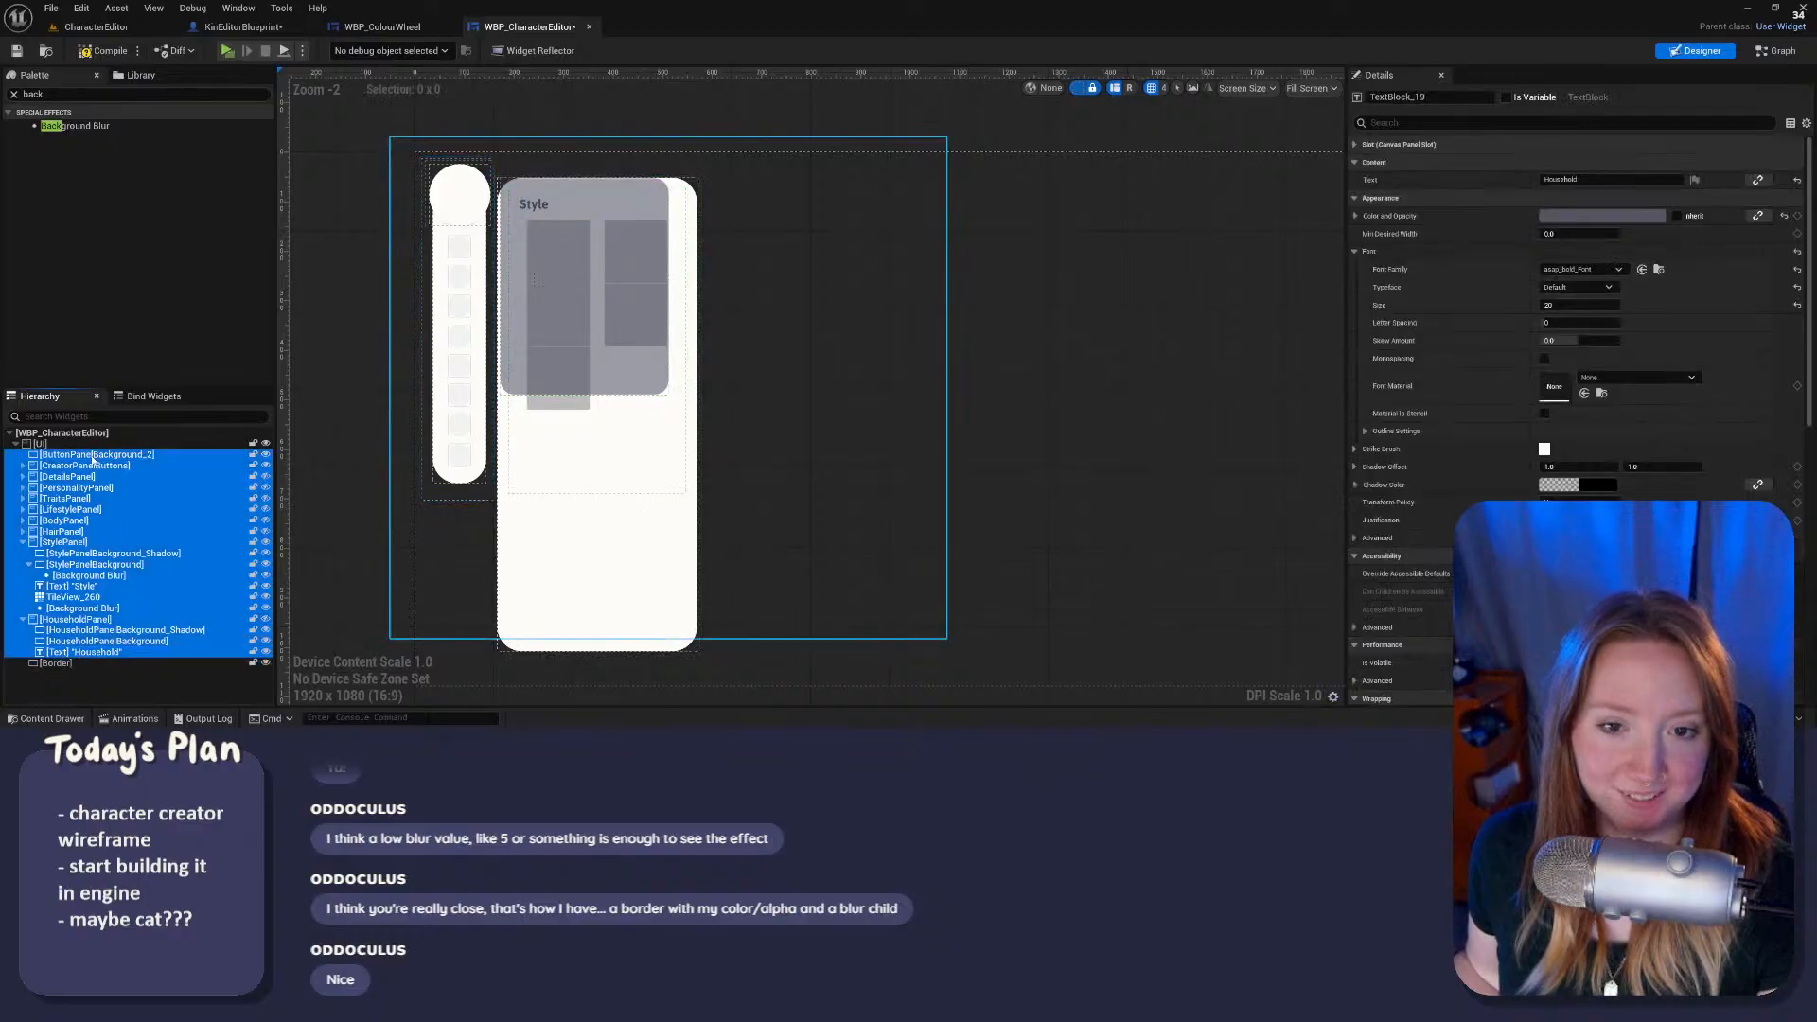
{"action": "key", "text": "Delete"}
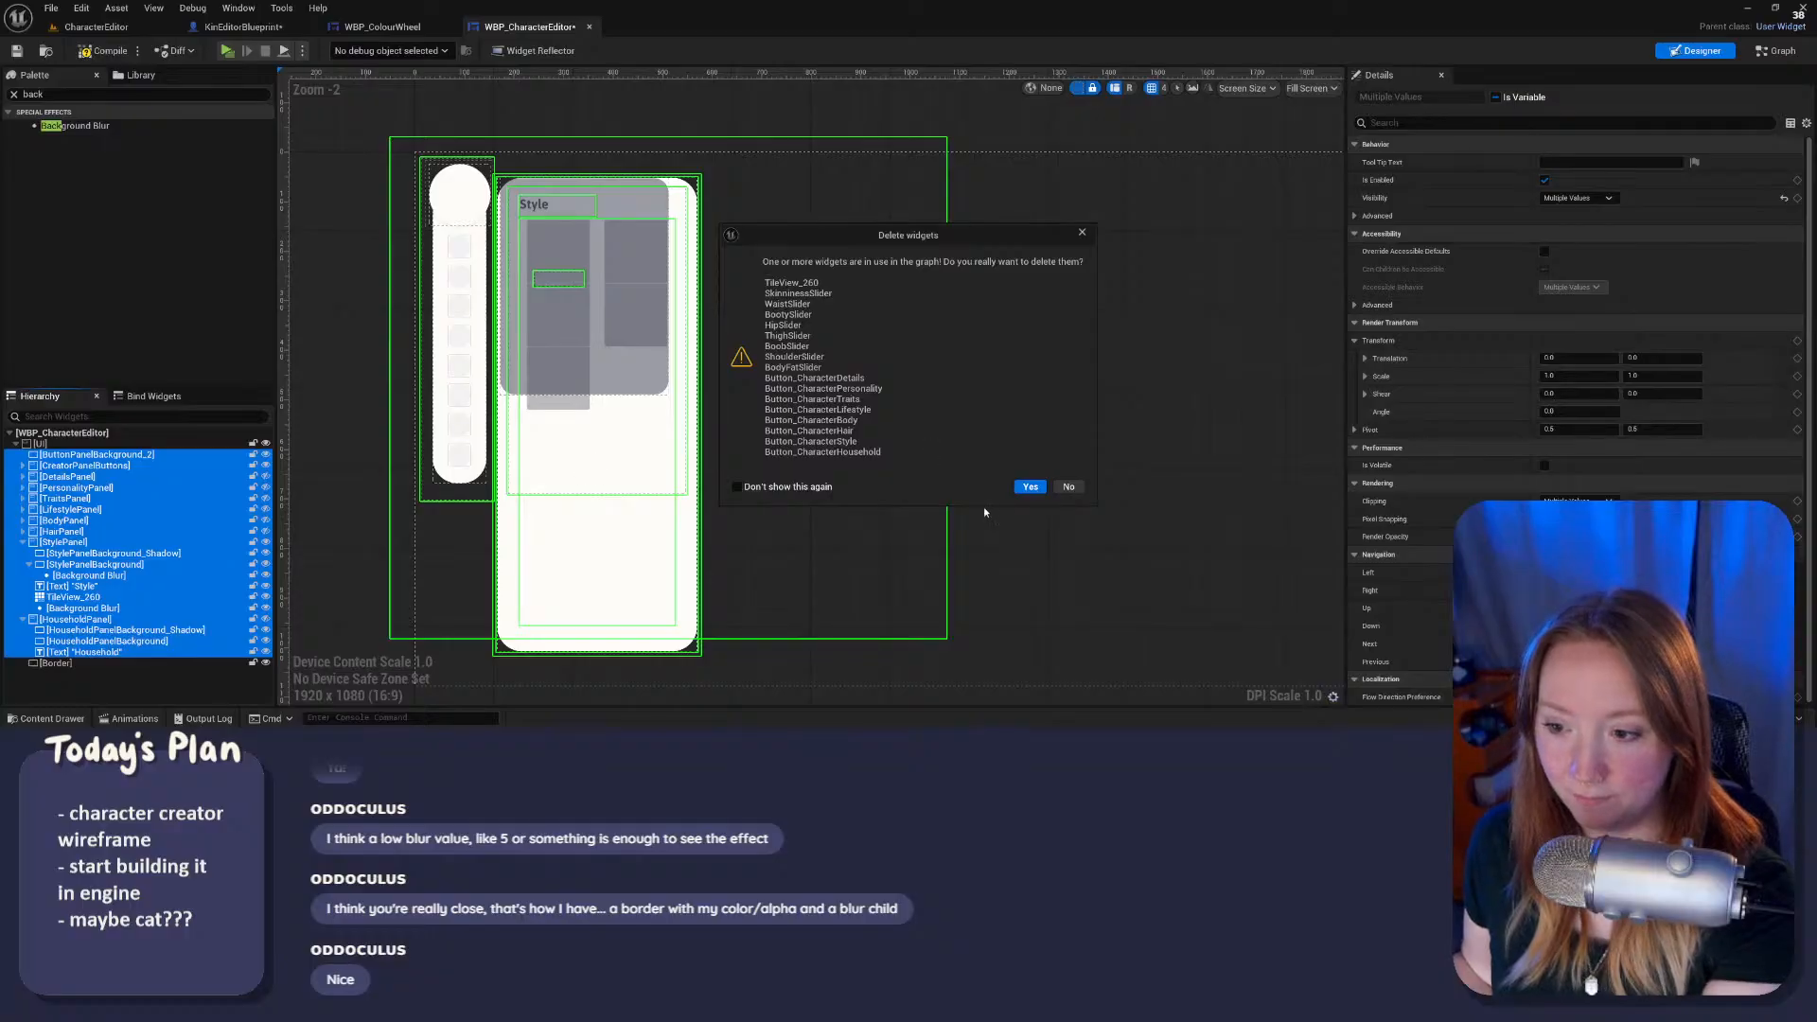
{"action": "left_click", "coordinate": [1028, 488]}
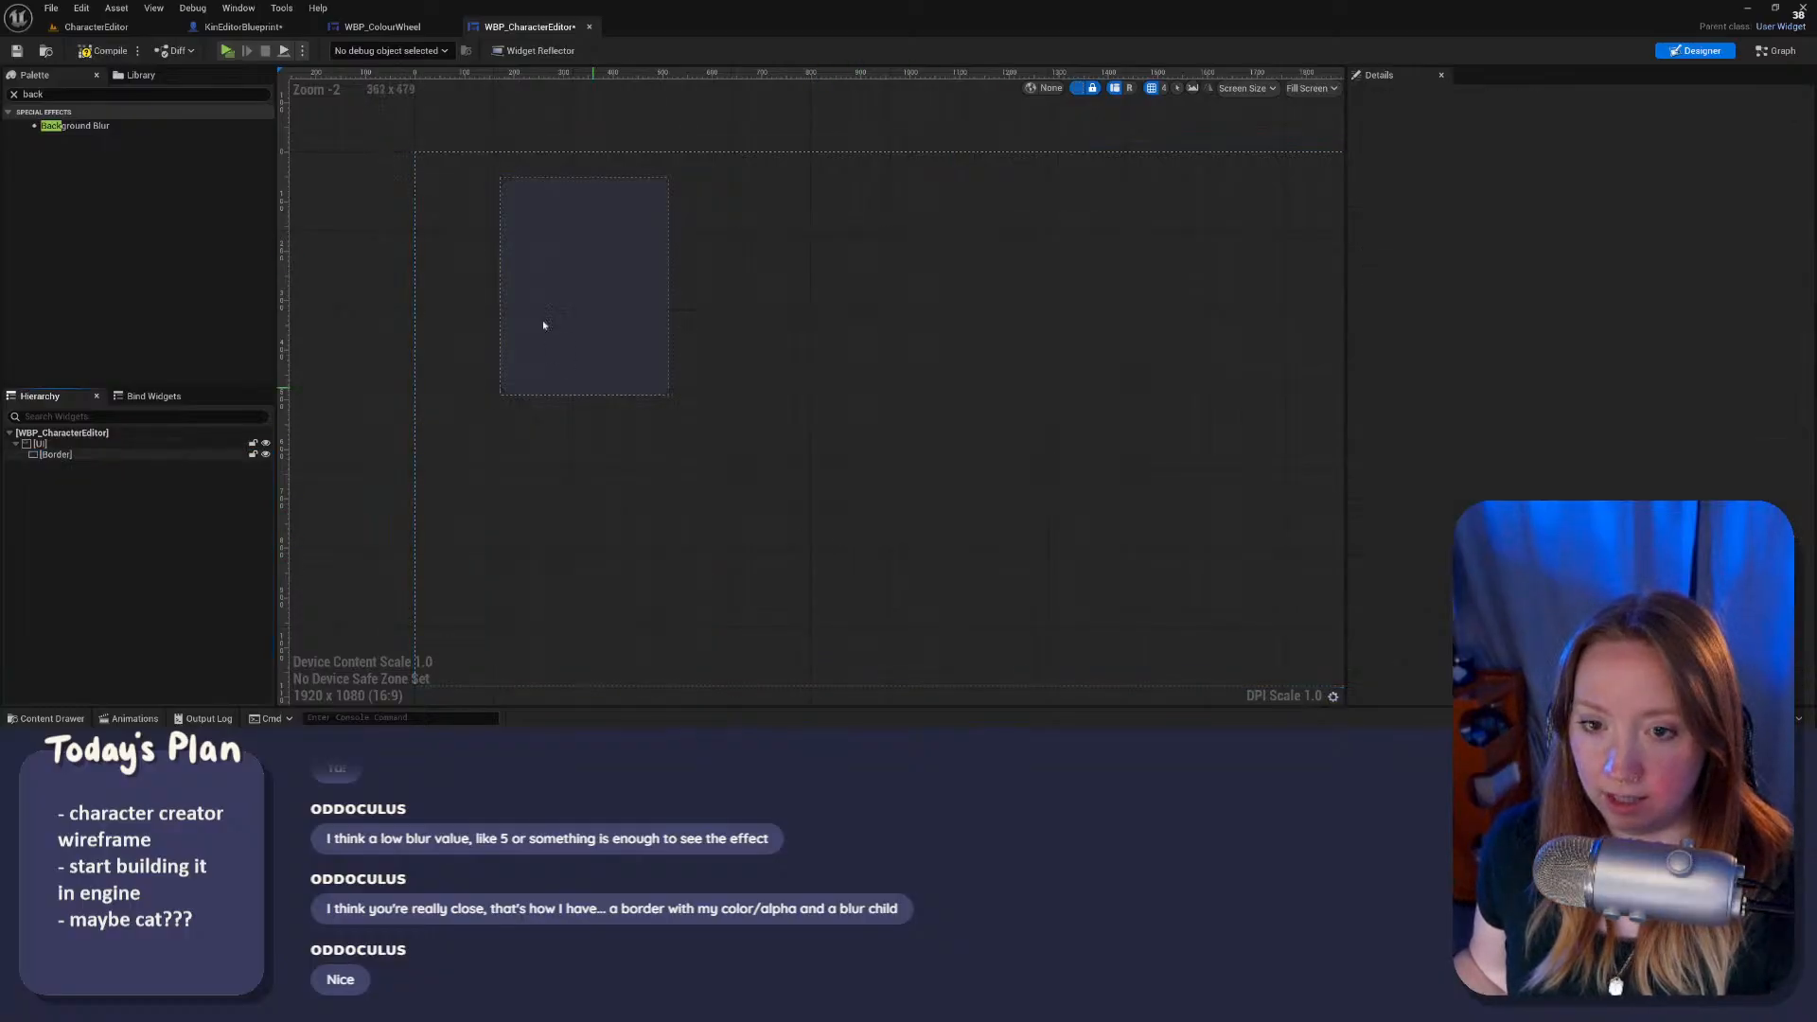
{"action": "left_click_drag", "start_coordinate": [542, 320], "coordinate": [536, 244]}
{"action": "left_click", "coordinate": [104, 50]}
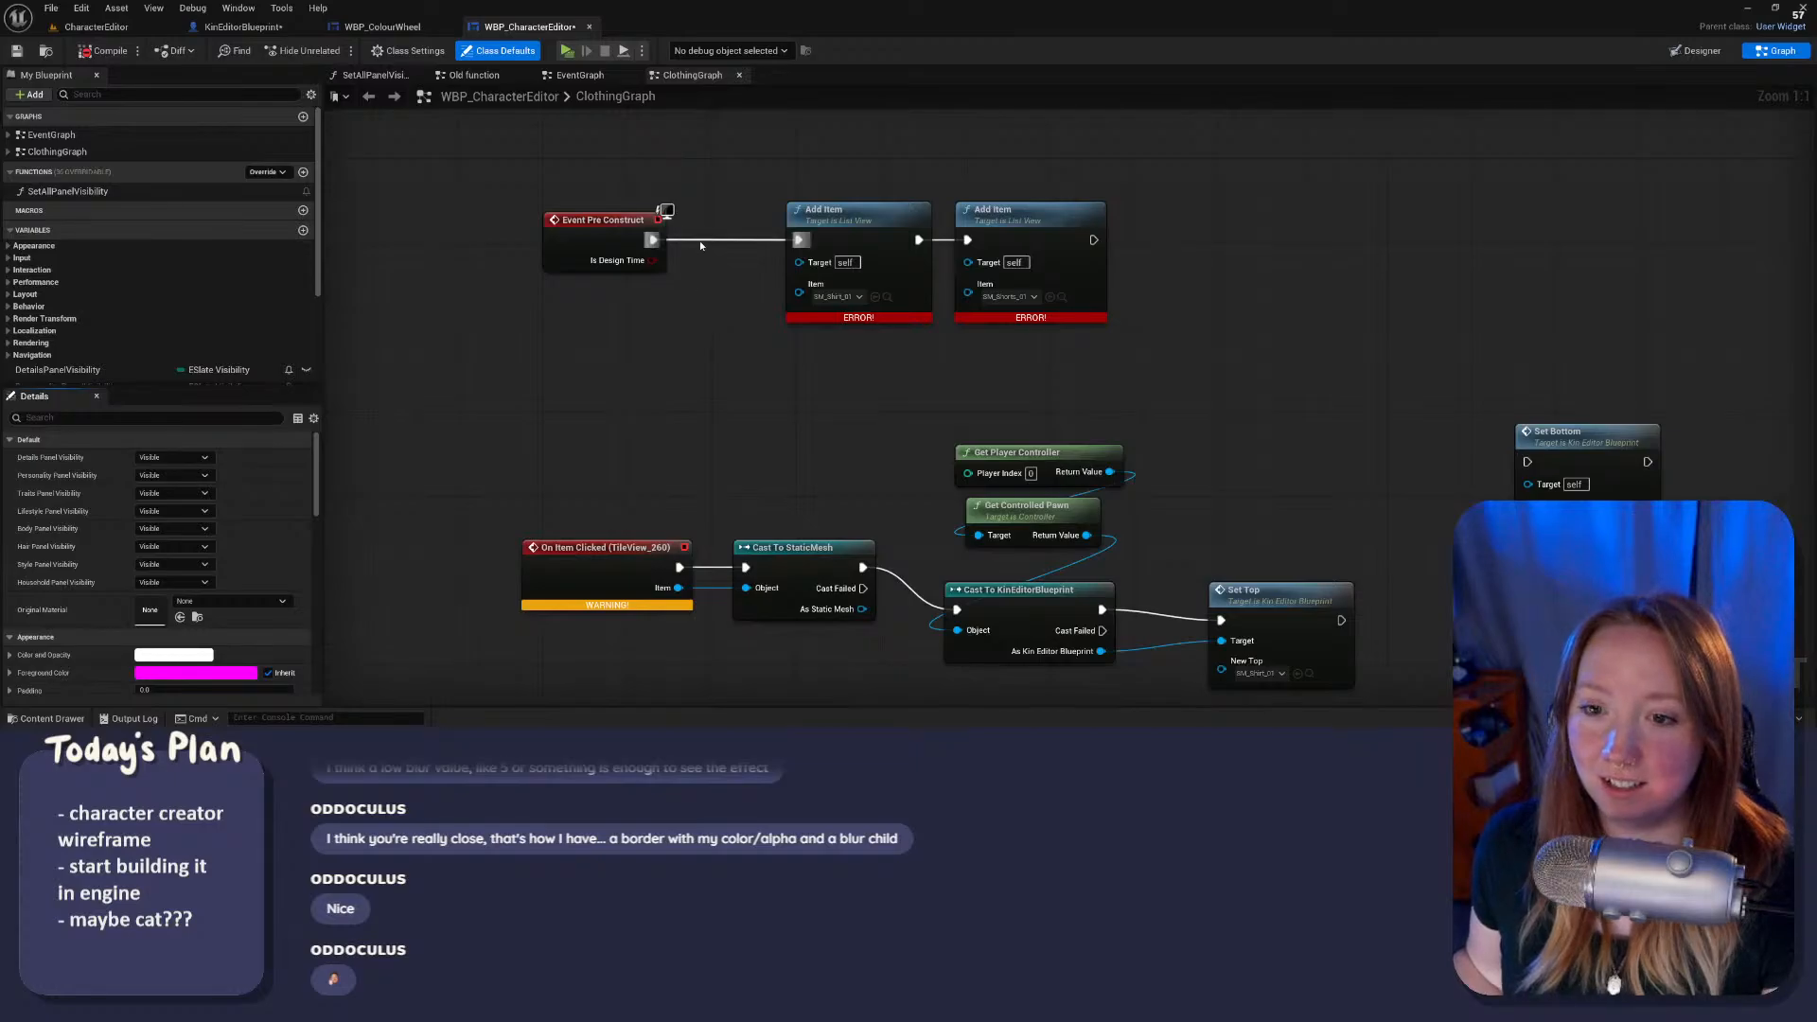
Step: Disconnect the Event Pre Construct and On Item Clicked (TileView_260) events from their following nodes in ClothingGraph, and recompile
{"action": "scroll", "coordinate": [748, 441], "scroll_direction": "down", "scroll_amount": 3}
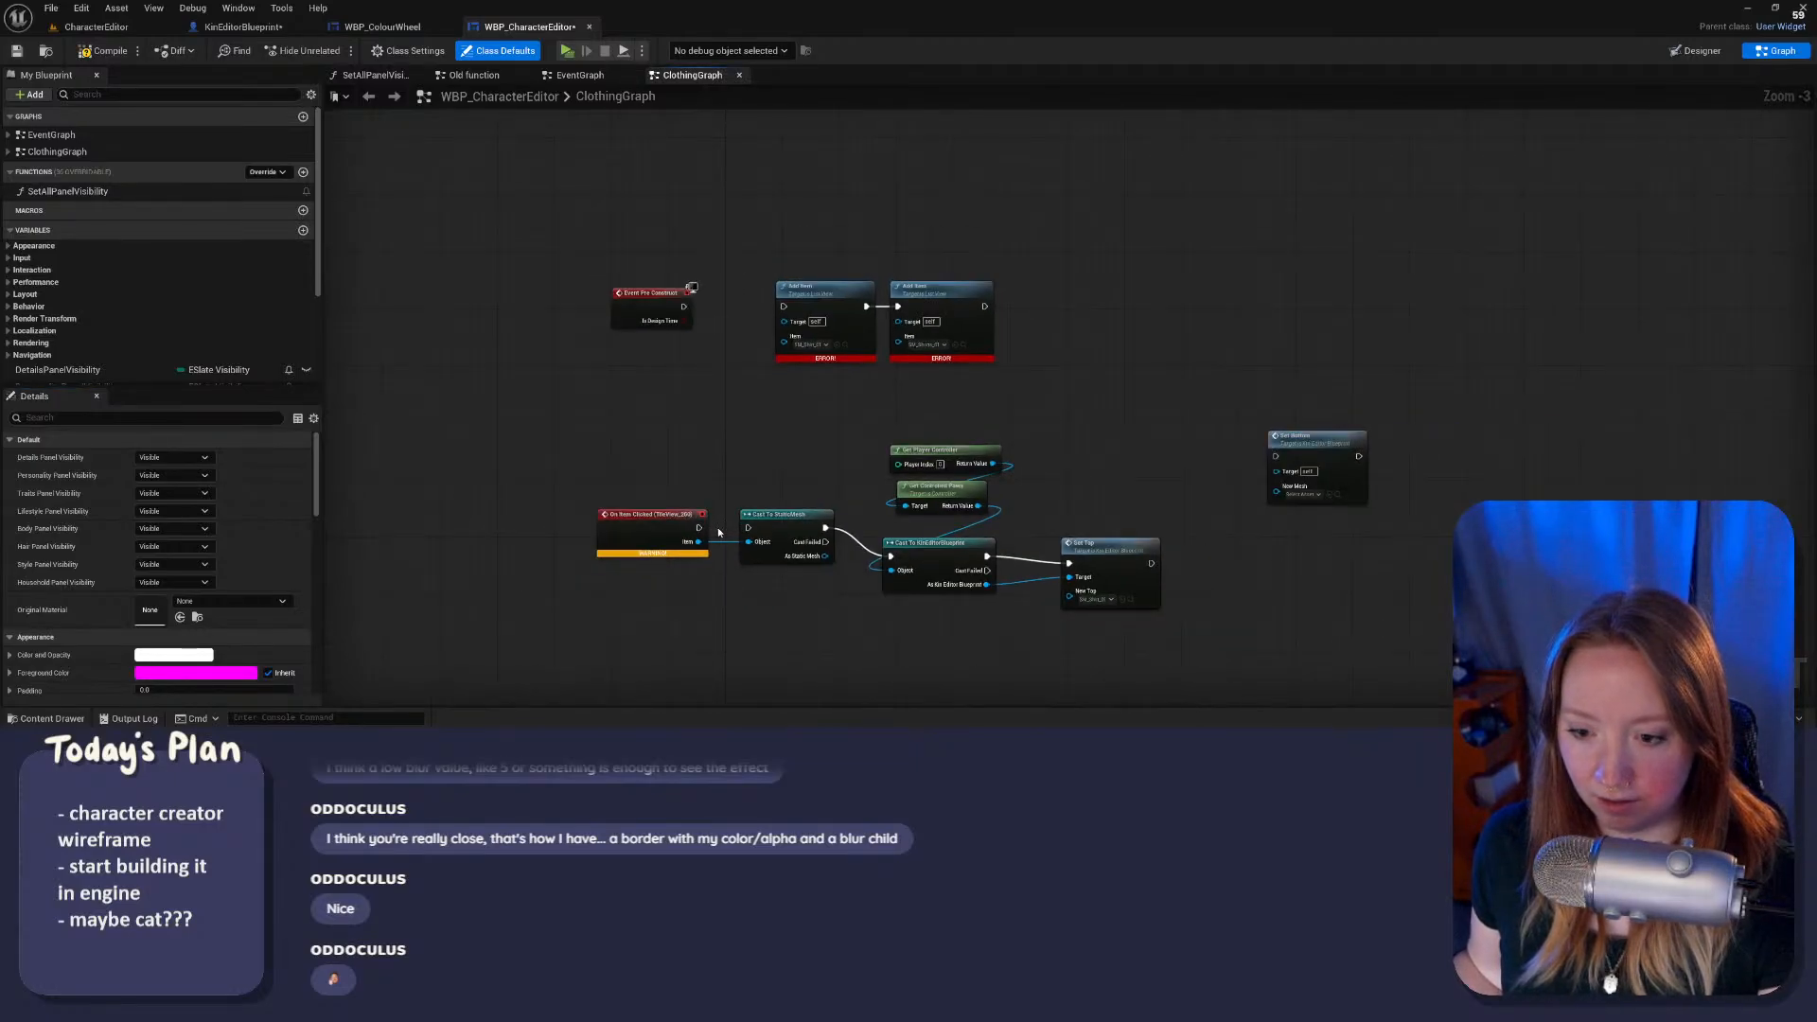
{"action": "scroll", "coordinate": [719, 542], "scroll_direction": "down", "scroll_amount": 3}
{"action": "scroll", "coordinate": [586, 350], "scroll_direction": "up", "scroll_amount": 2}
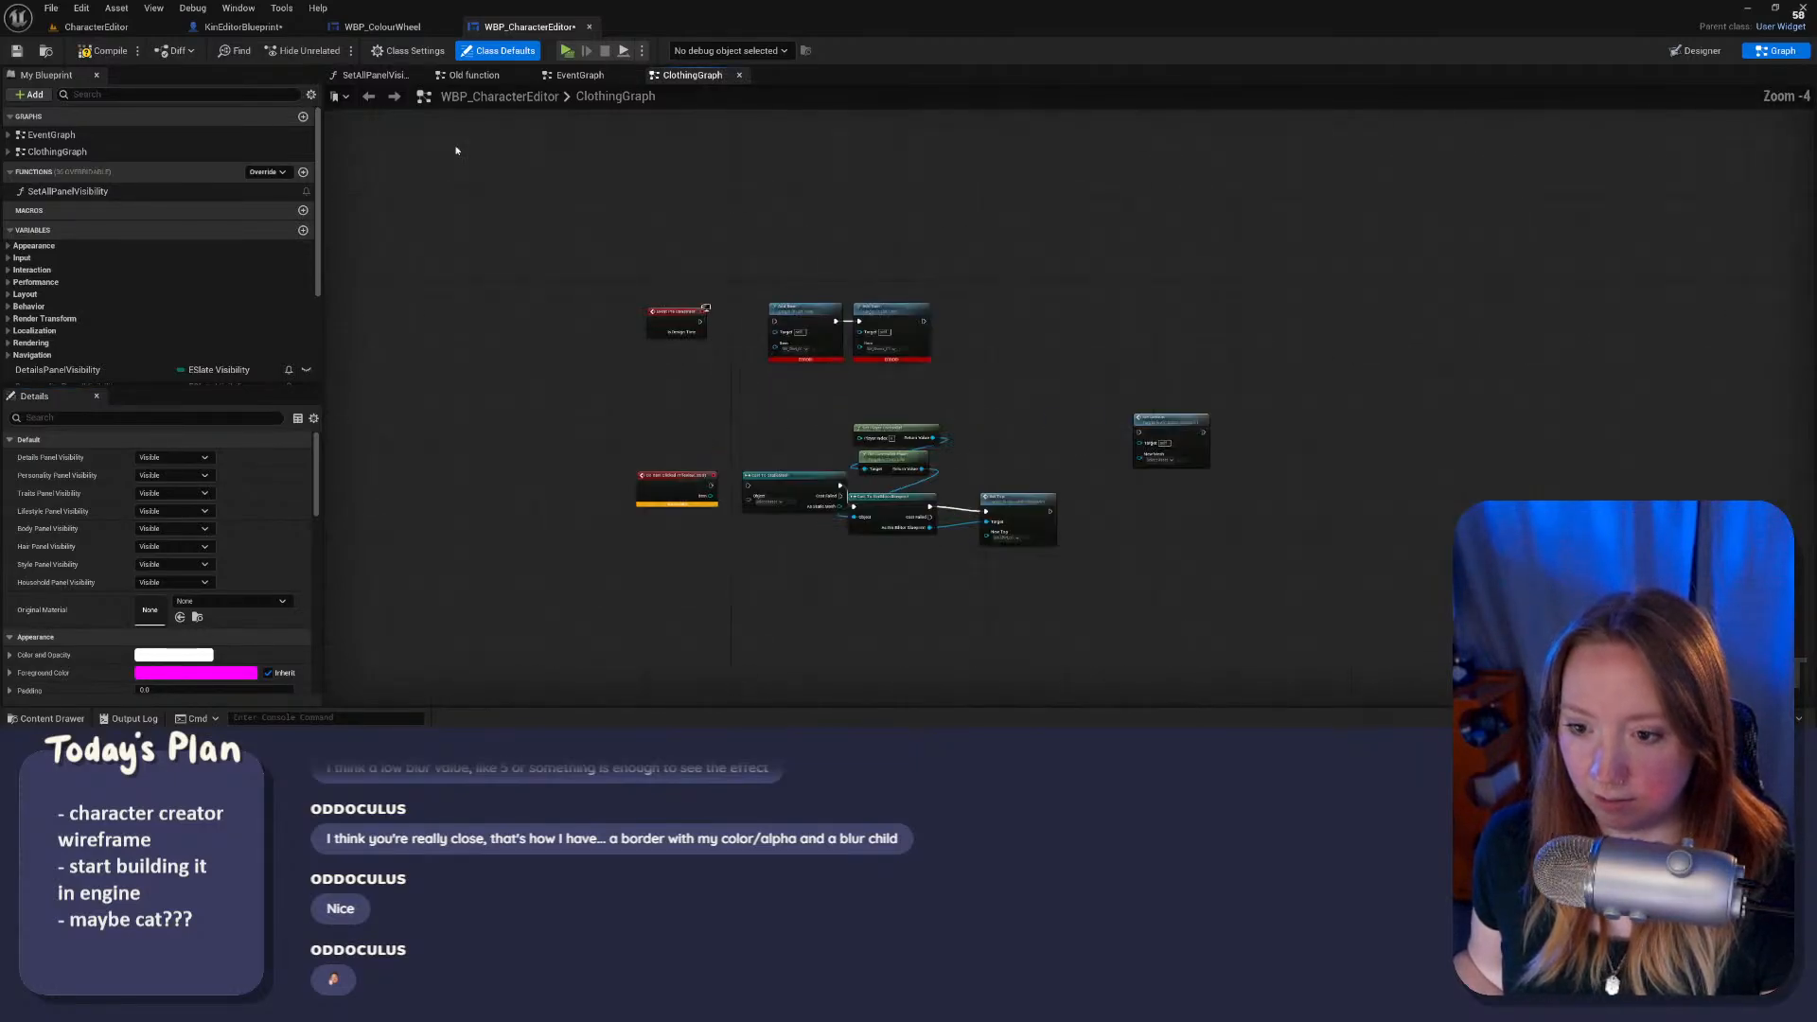
{"action": "left_click", "coordinate": [106, 50]}
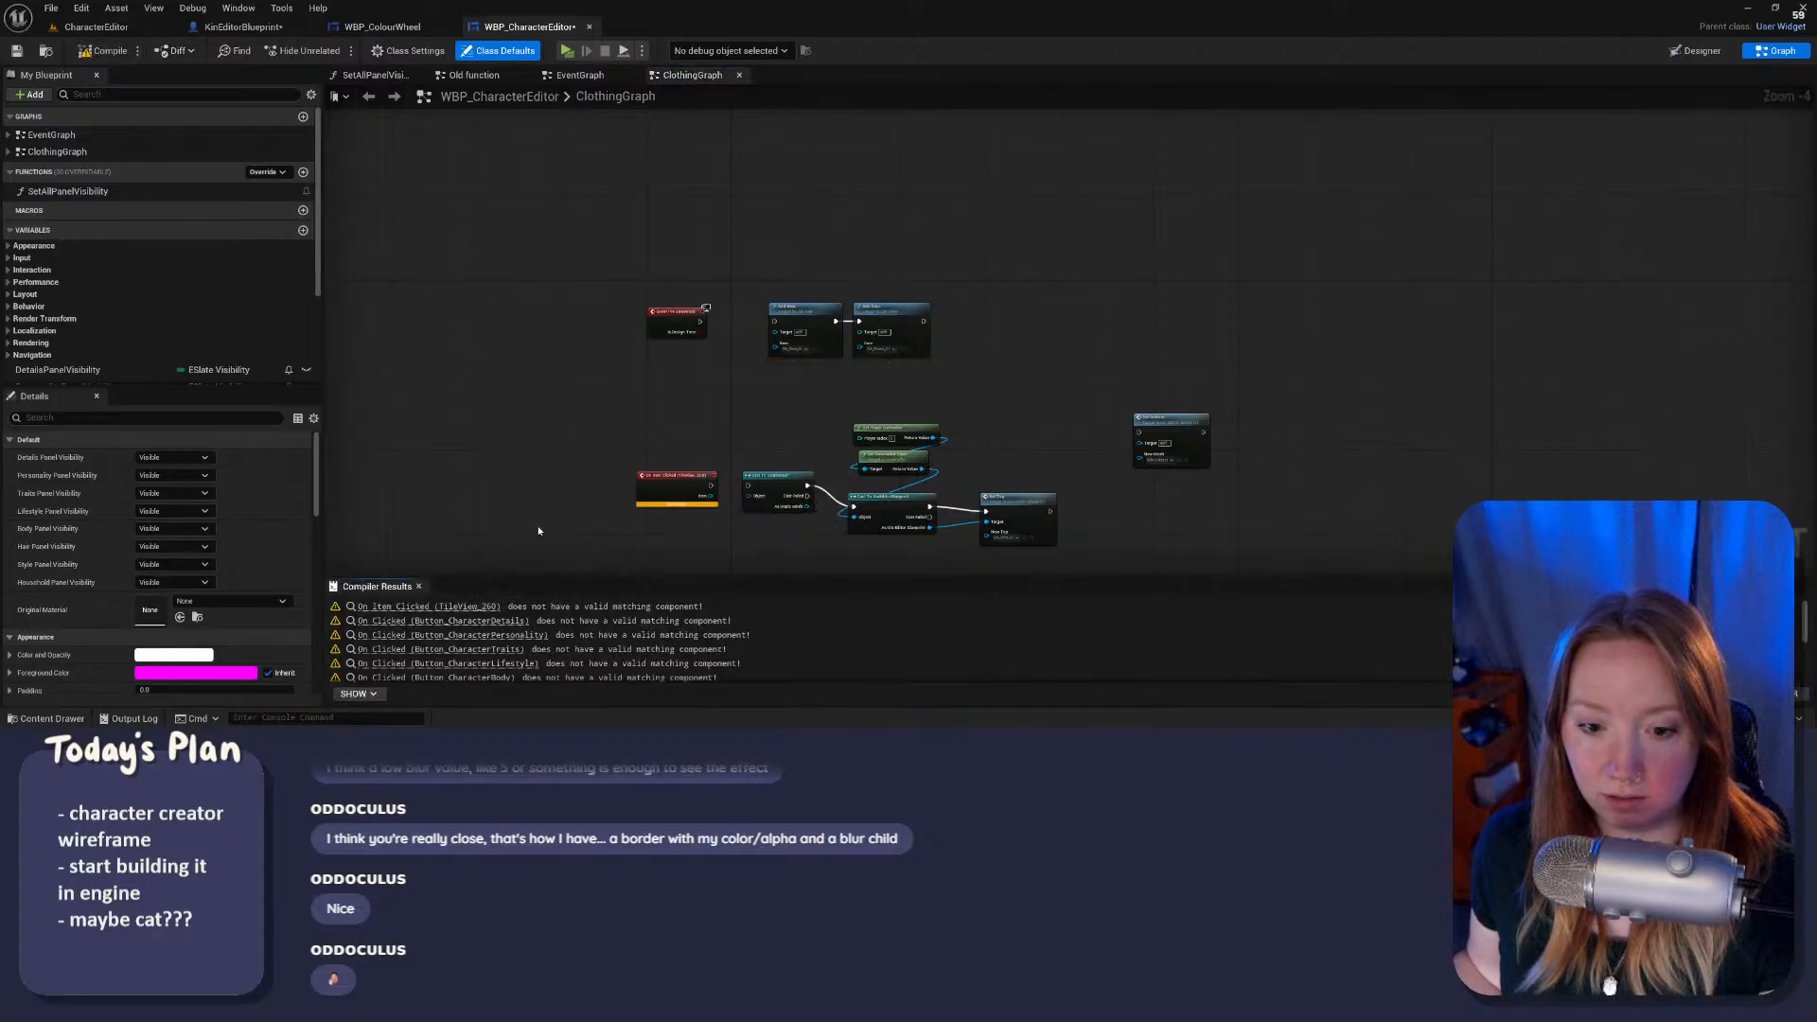
Step: Delete the On Item Clicked (TileView_260) event node from ClothingGraph and recompile the blueprint
{"action": "left_click", "coordinate": [657, 501]}
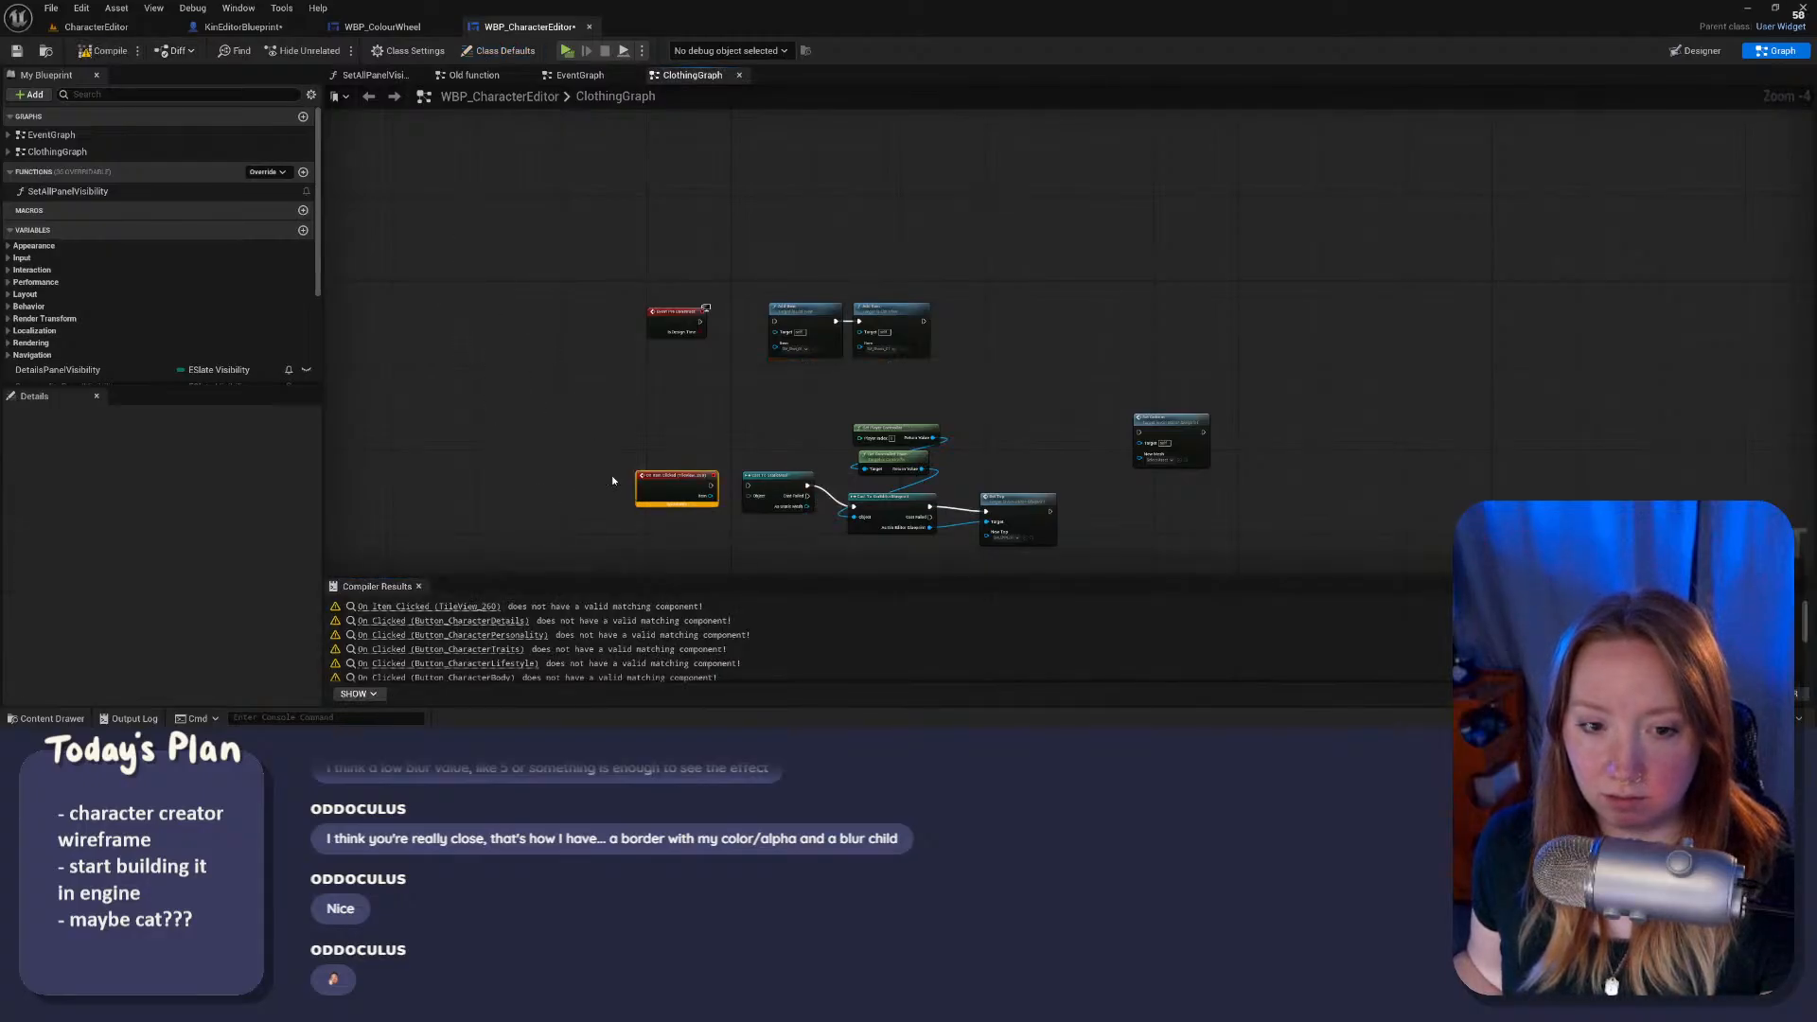
{"action": "key", "text": "Delete"}
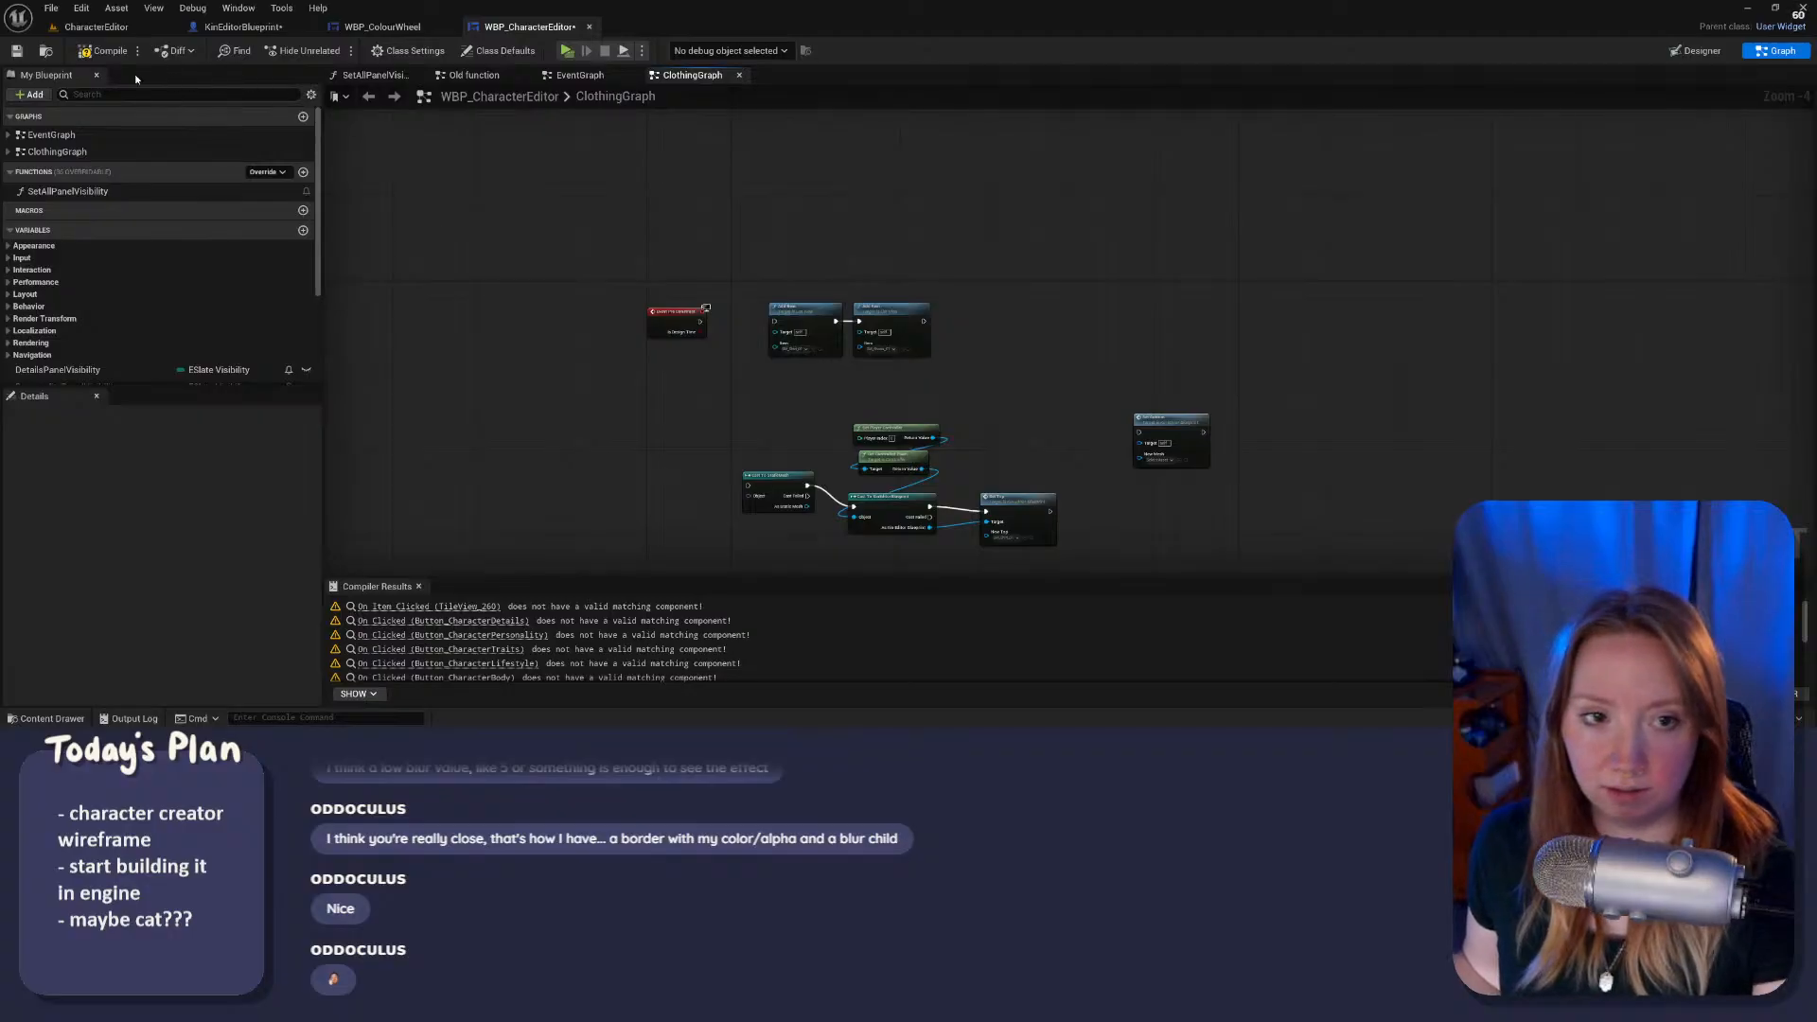
{"action": "left_click", "coordinate": [106, 50]}
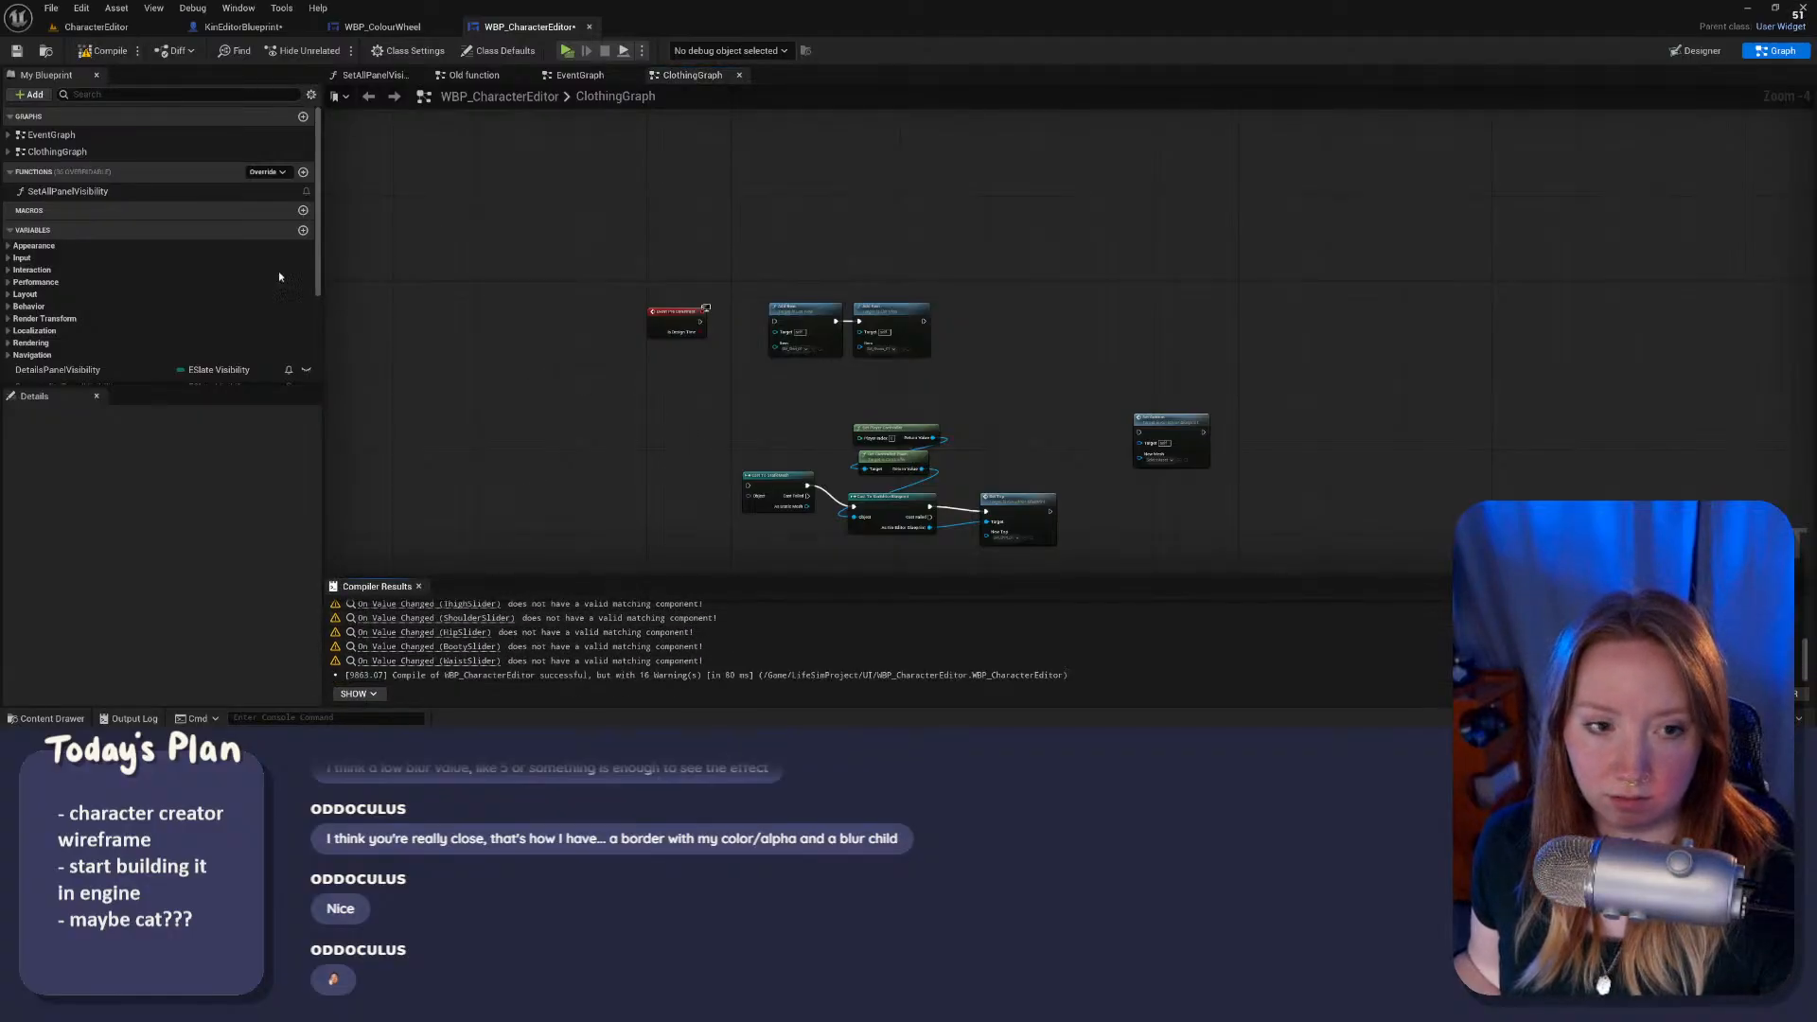
Step: Review the remaining compiler warnings, trace the Button_CharacterDetails warning to its On Clicked event, and examine the panel visibility events in EventGraph
{"action": "scroll", "coordinate": [280, 276], "scroll_direction": "down", "scroll_amount": 4}
{"action": "scroll", "coordinate": [423, 626], "scroll_direction": "up", "scroll_amount": 3}
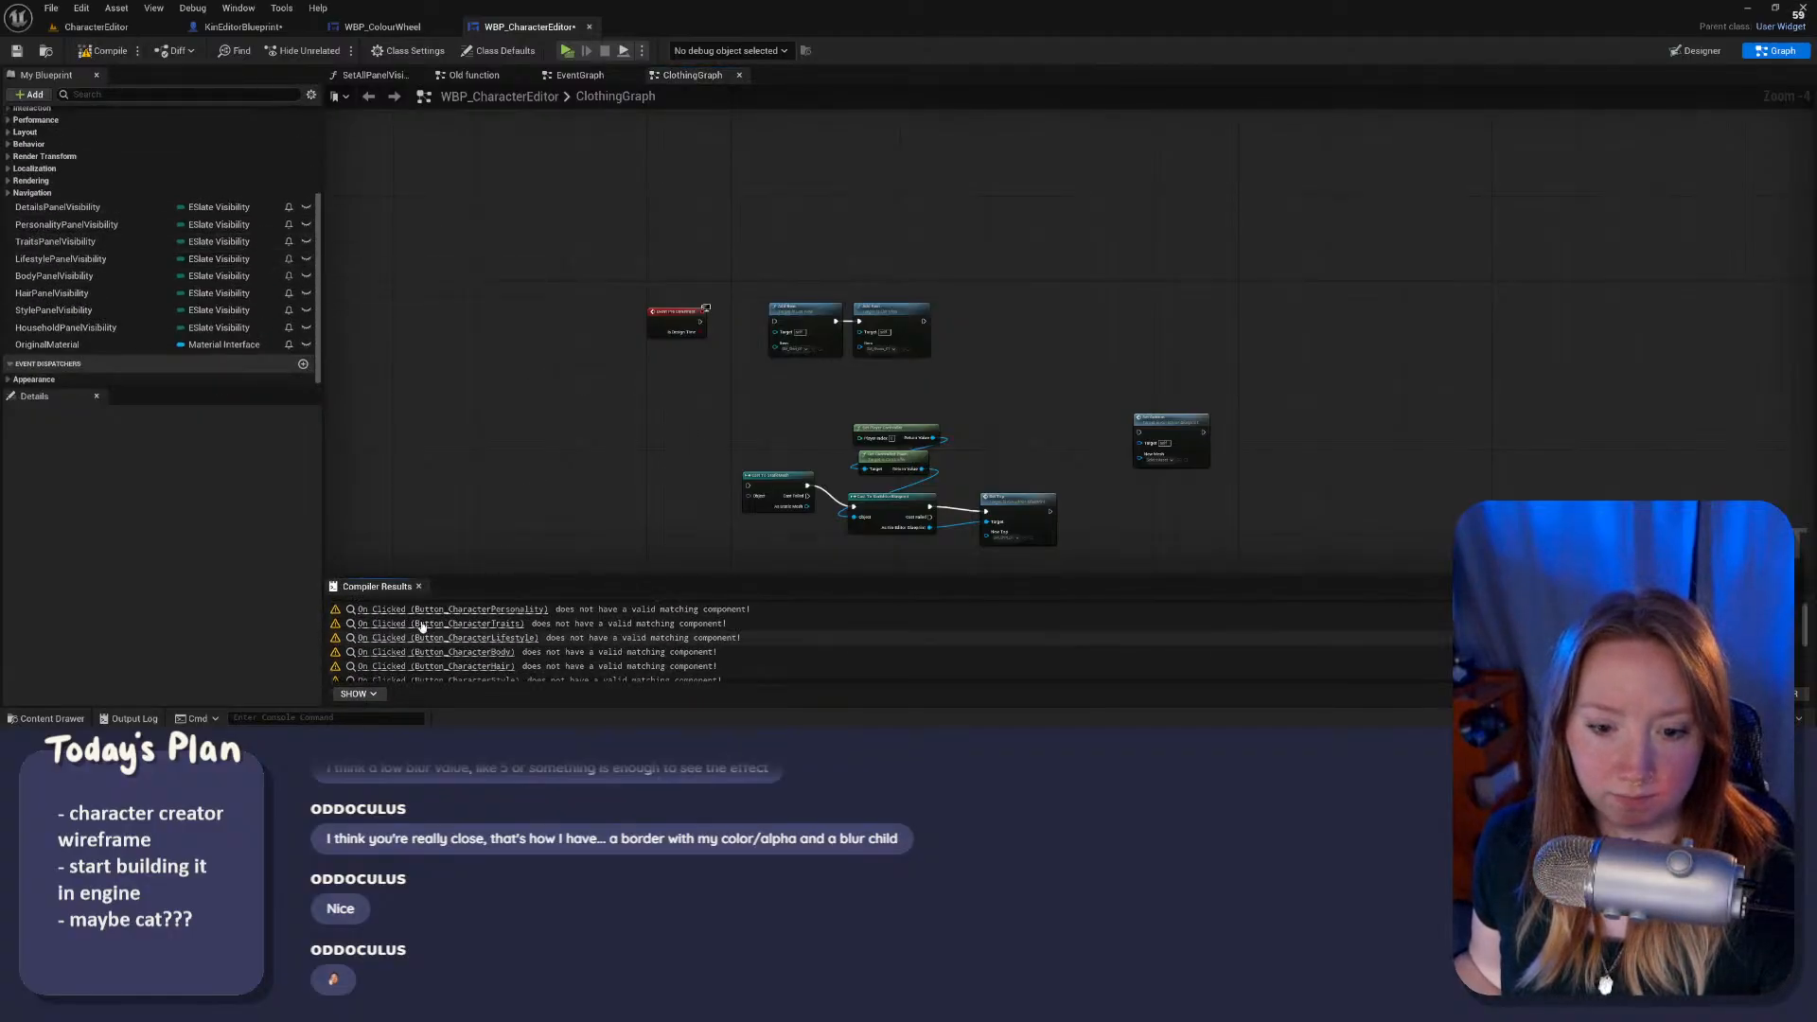
{"action": "scroll", "coordinate": [423, 625], "scroll_direction": "up", "scroll_amount": 1}
{"action": "scroll", "coordinate": [665, 414], "scroll_direction": "down", "scroll_amount": 7}
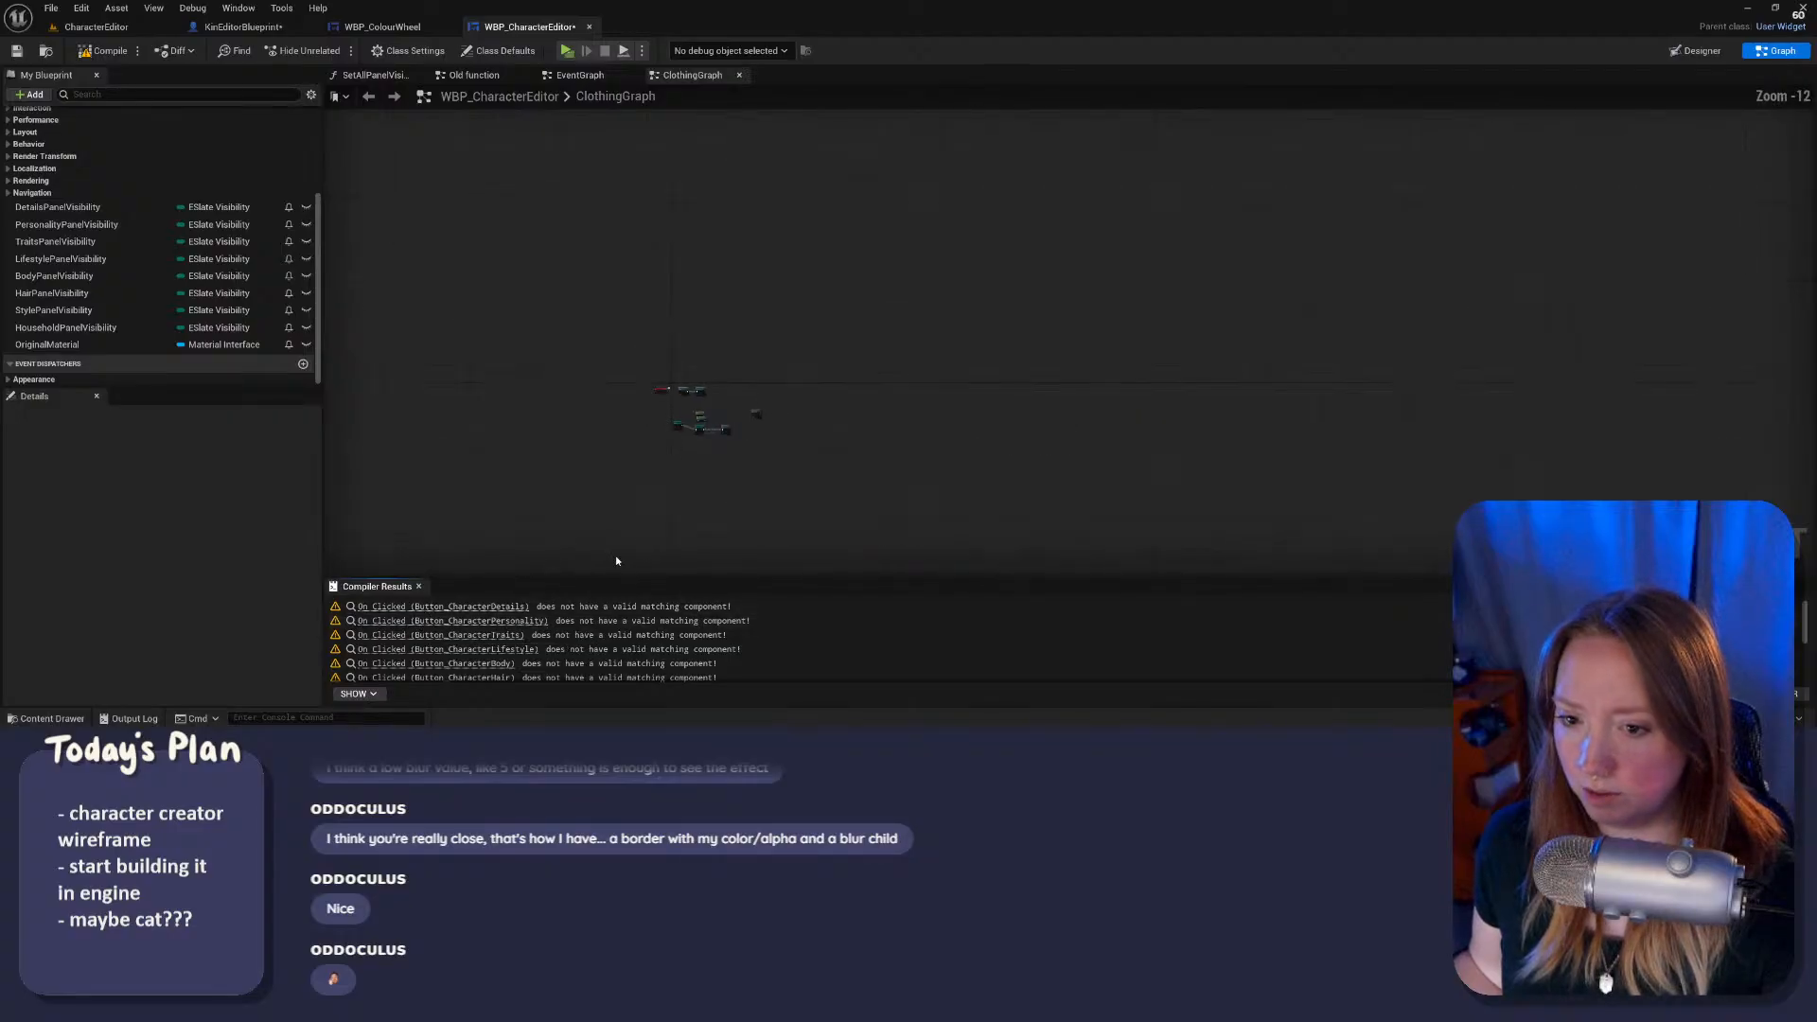
{"action": "left_click", "coordinate": [376, 613]}
{"action": "scroll", "coordinate": [950, 432], "scroll_direction": "down", "scroll_amount": 7}
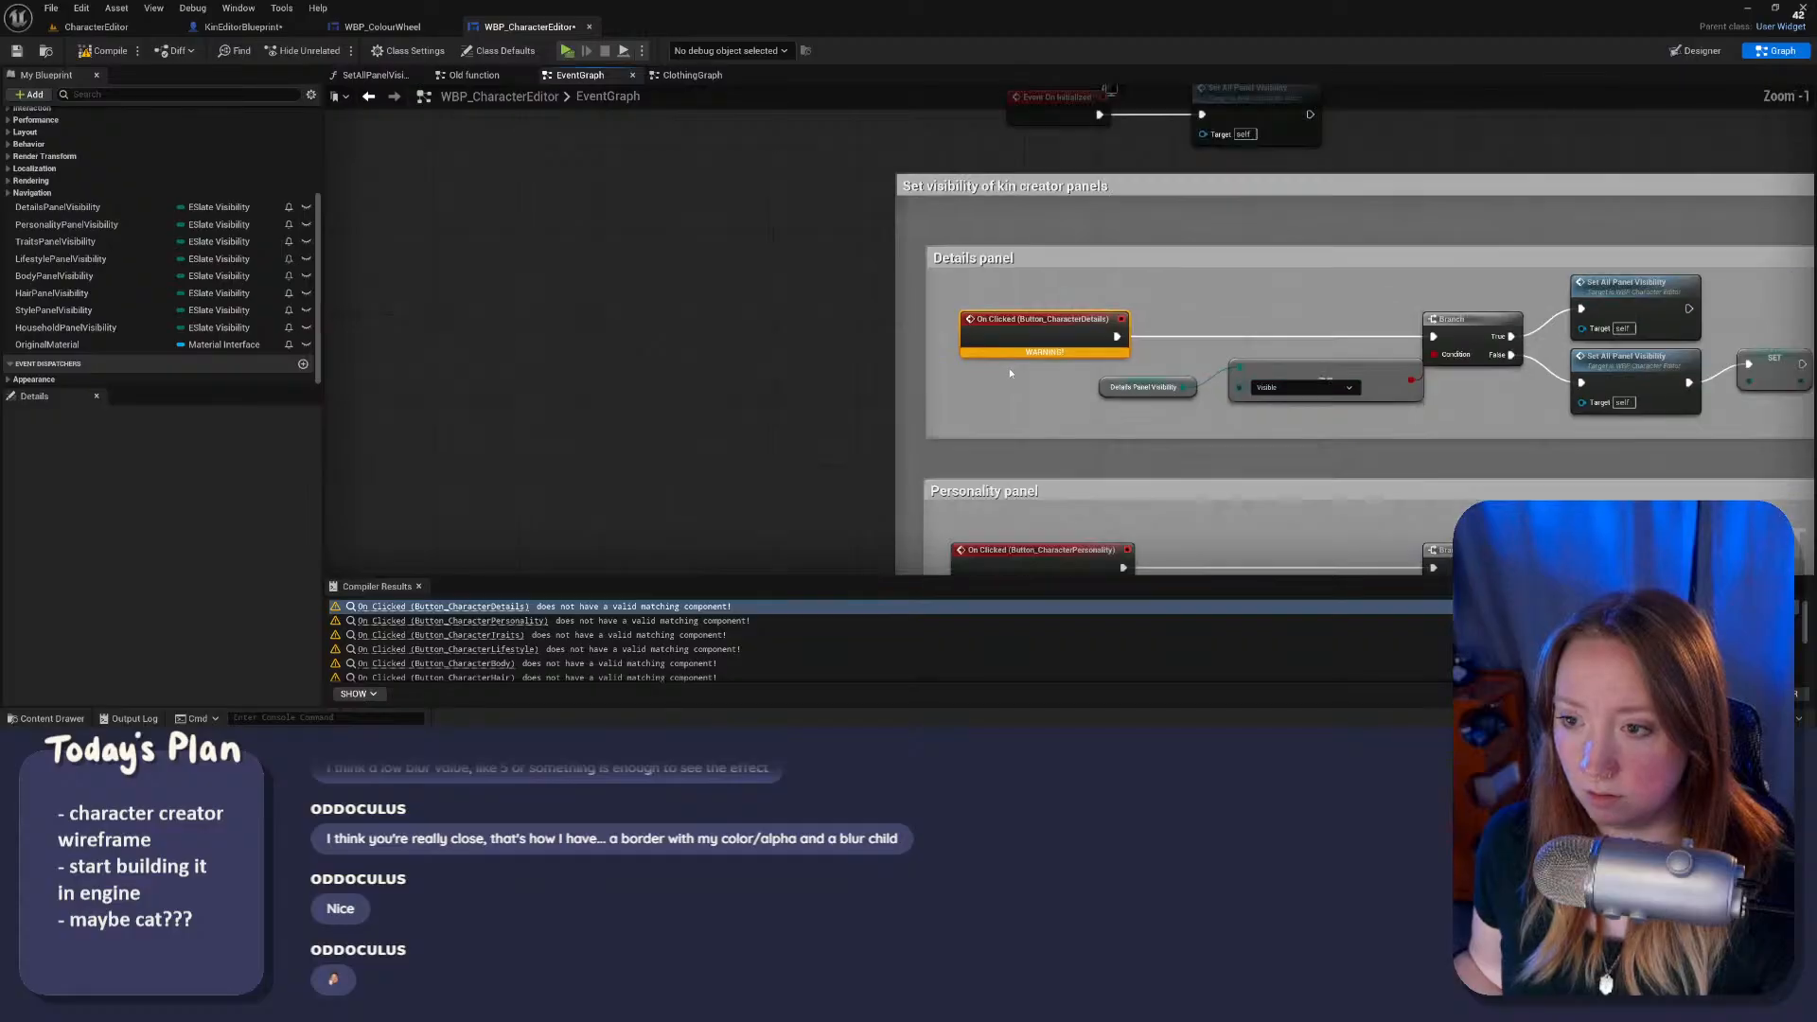
{"action": "scroll", "coordinate": [839, 256], "scroll_direction": "up", "scroll_amount": 4}
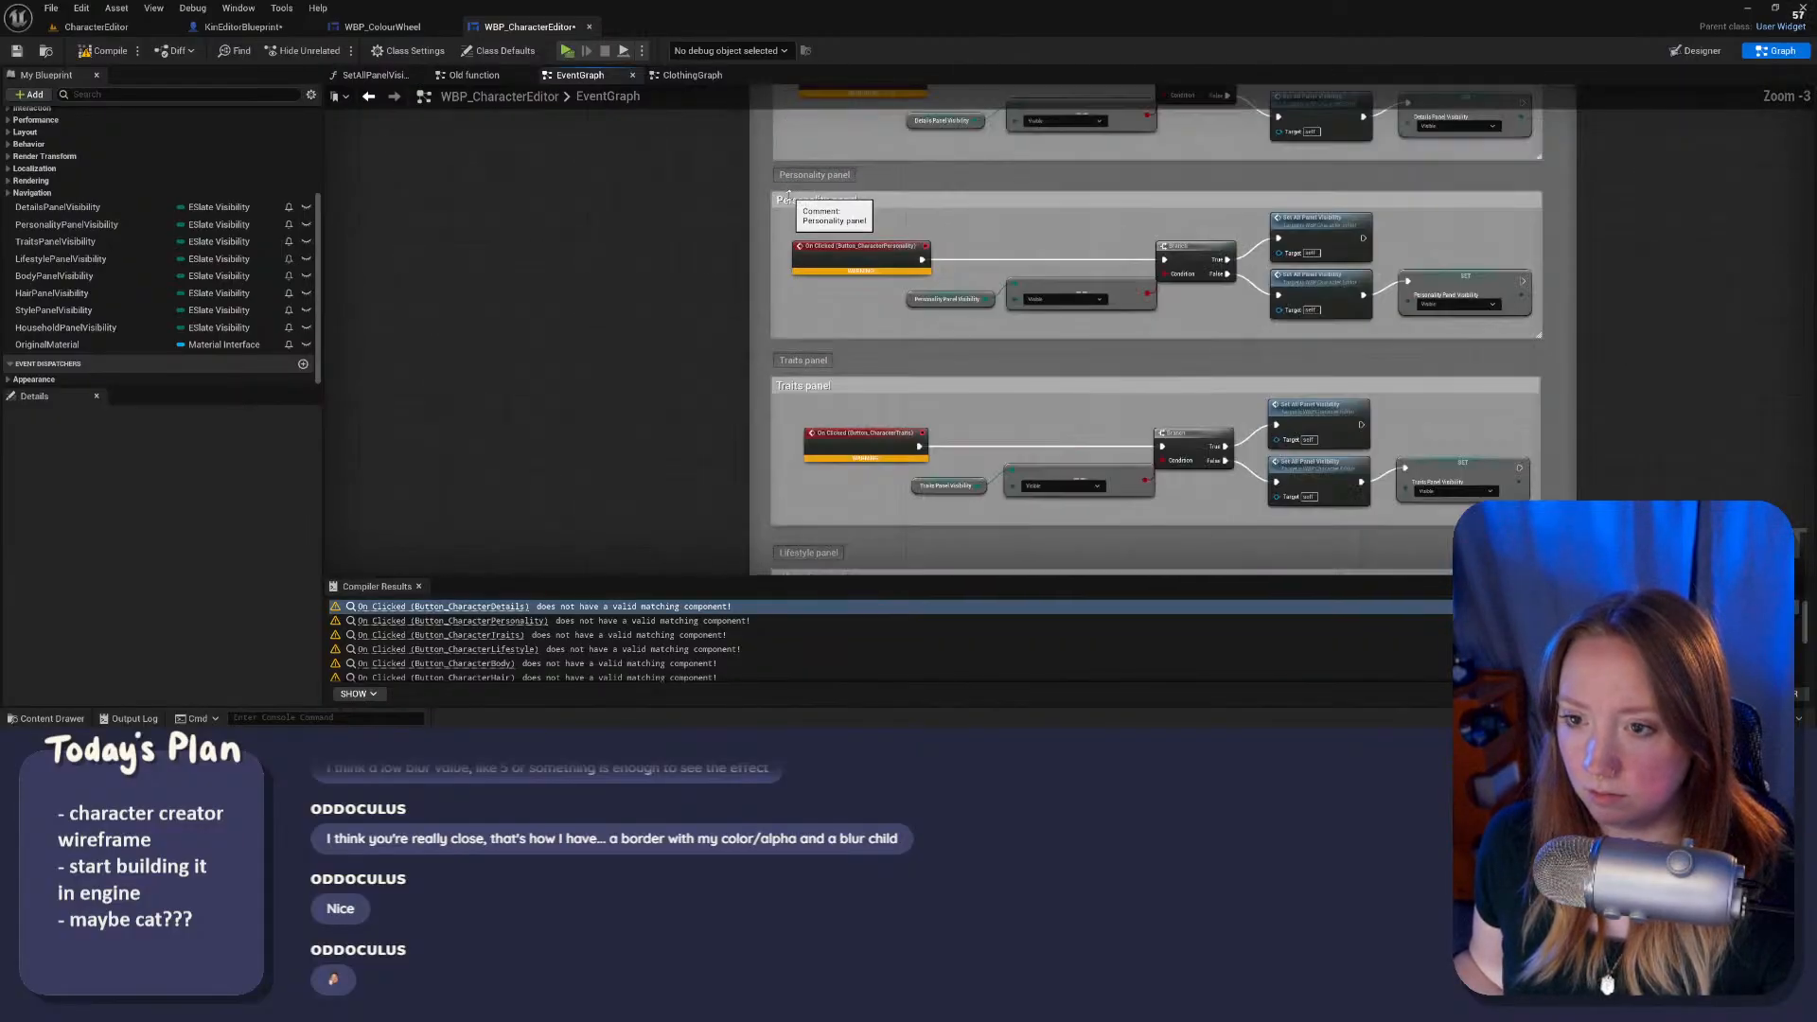
Step: Delete the On Clicked button event nodes from every panel group in the kin creator panel visibility section
{"action": "scroll", "coordinate": [838, 345], "scroll_direction": "down", "scroll_amount": 2}
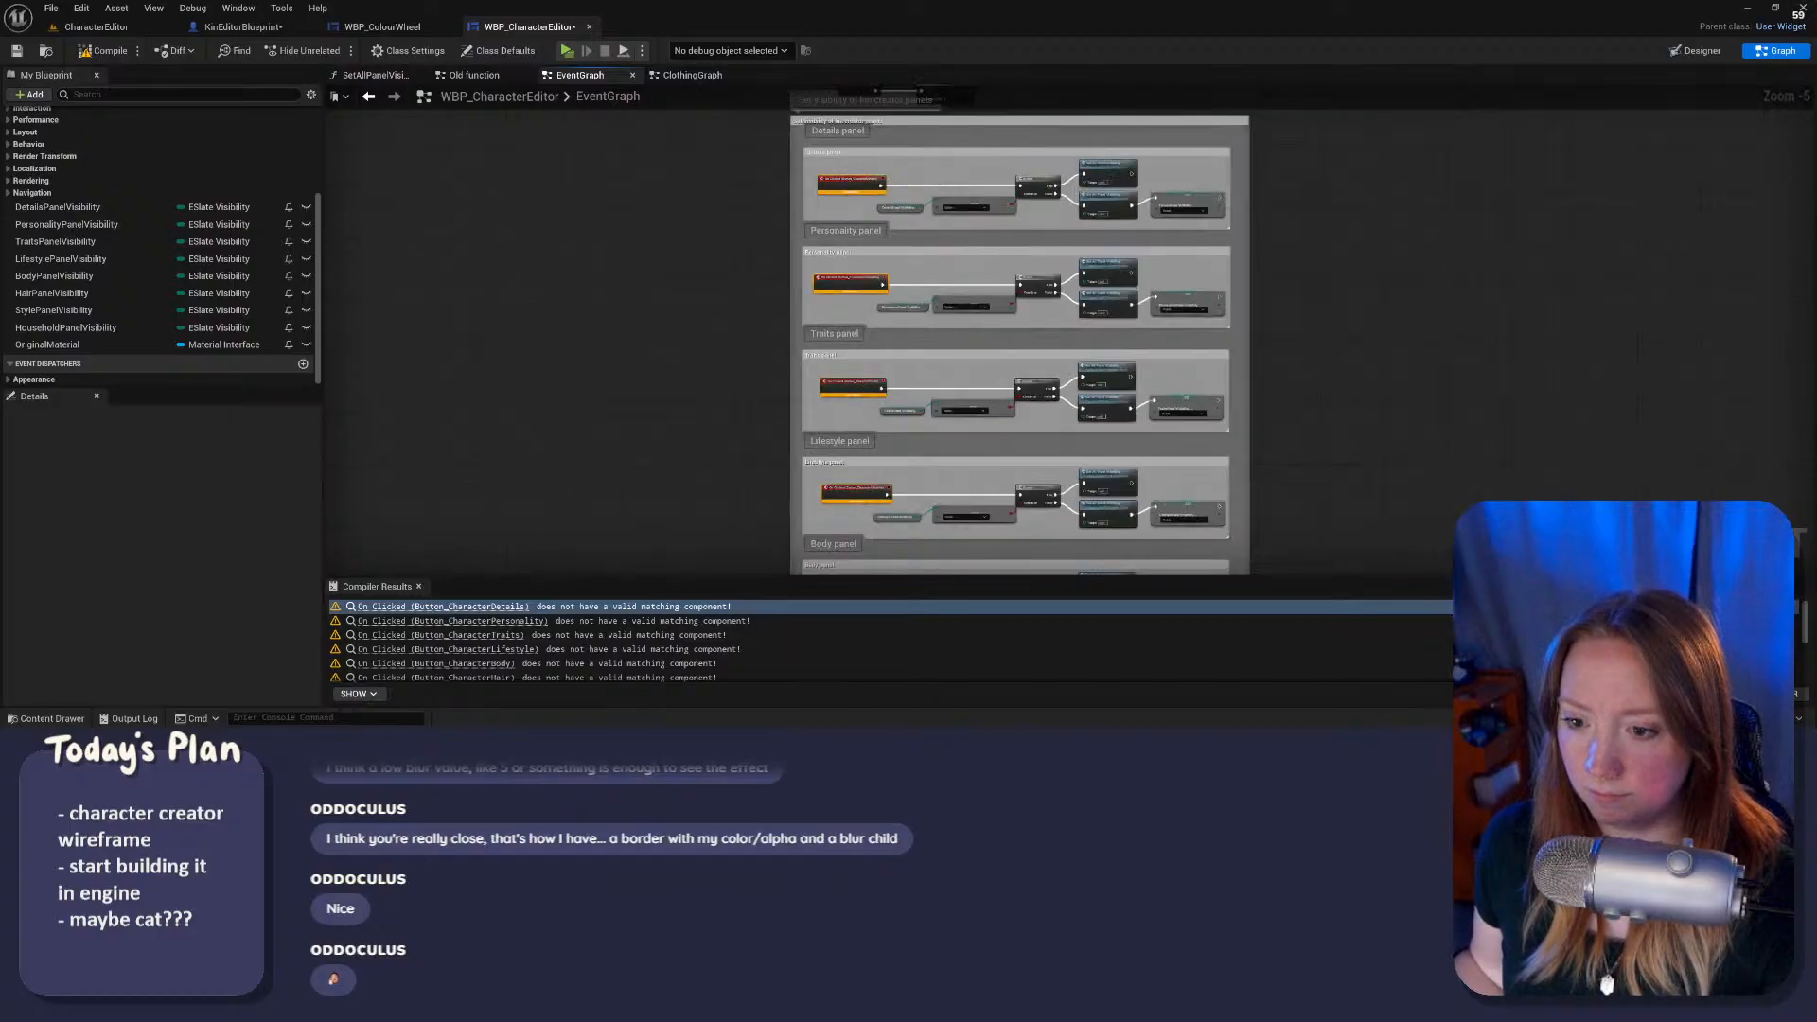
{"action": "right_click_drag", "start_coordinate": [848, 559], "coordinate": [785, 279]}
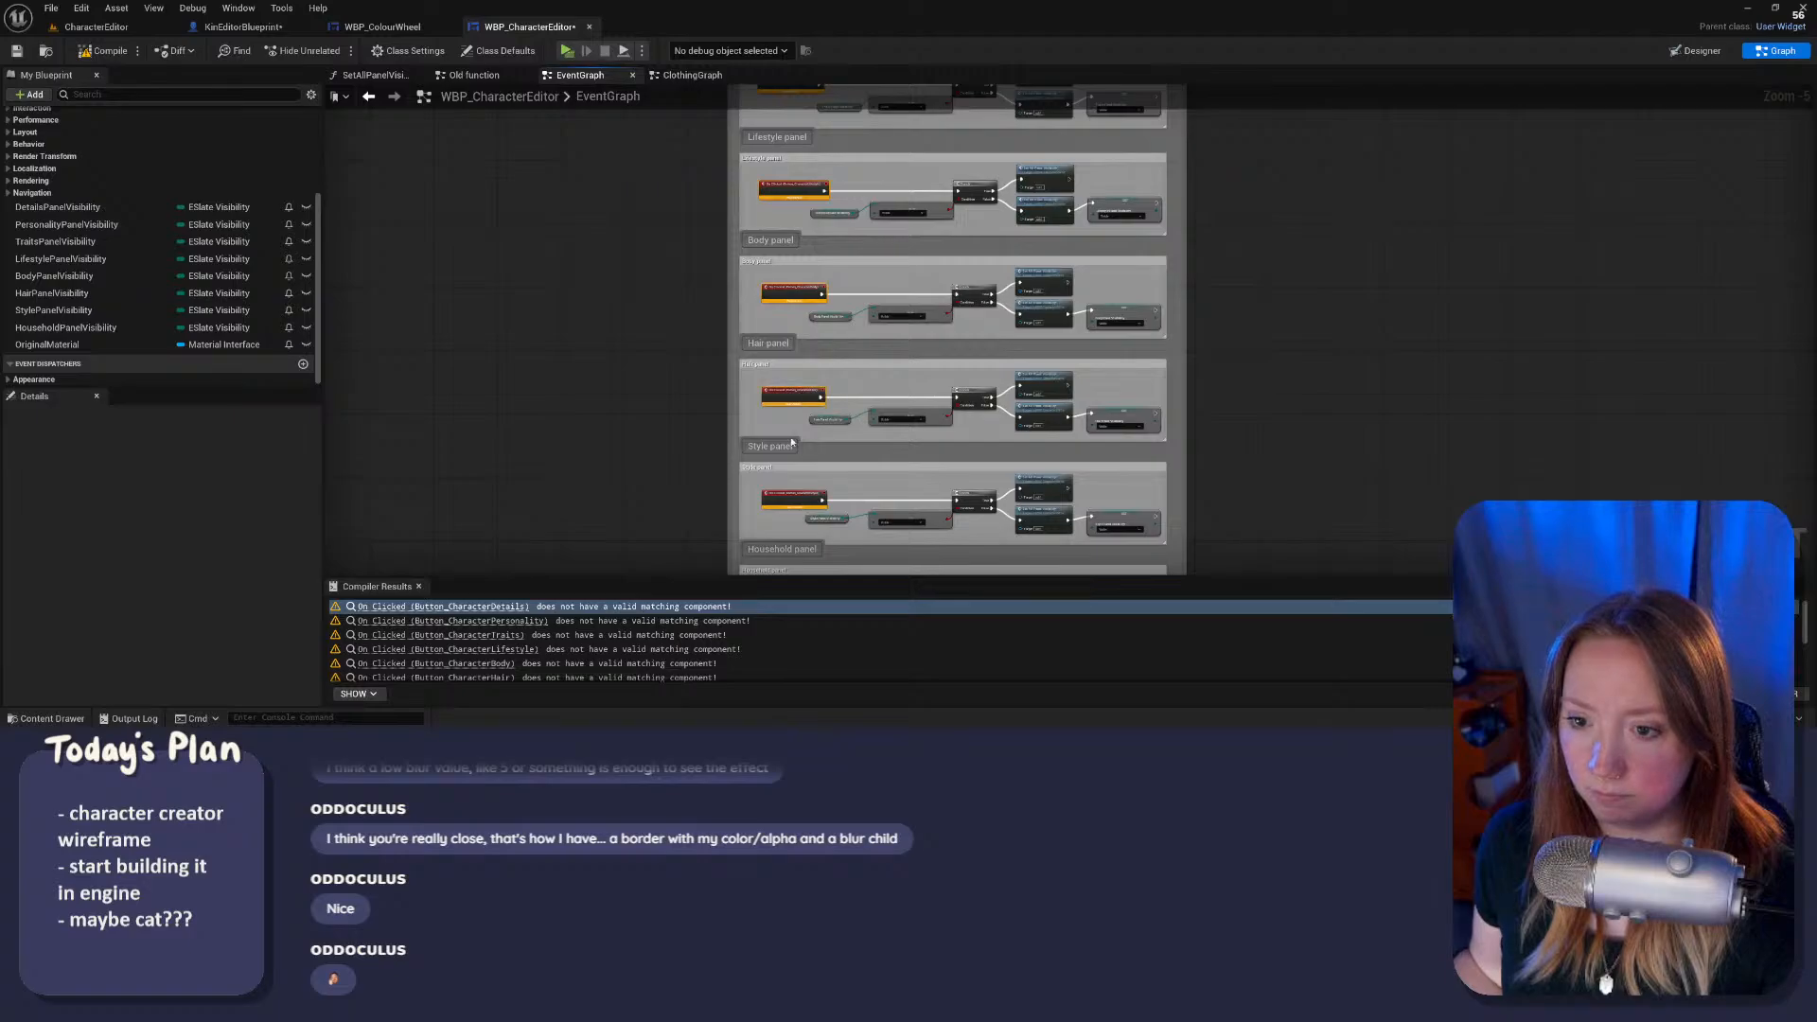
{"action": "right_click_drag", "start_coordinate": [734, 520], "coordinate": [606, 567]}
{"action": "key", "text": "Delete"}
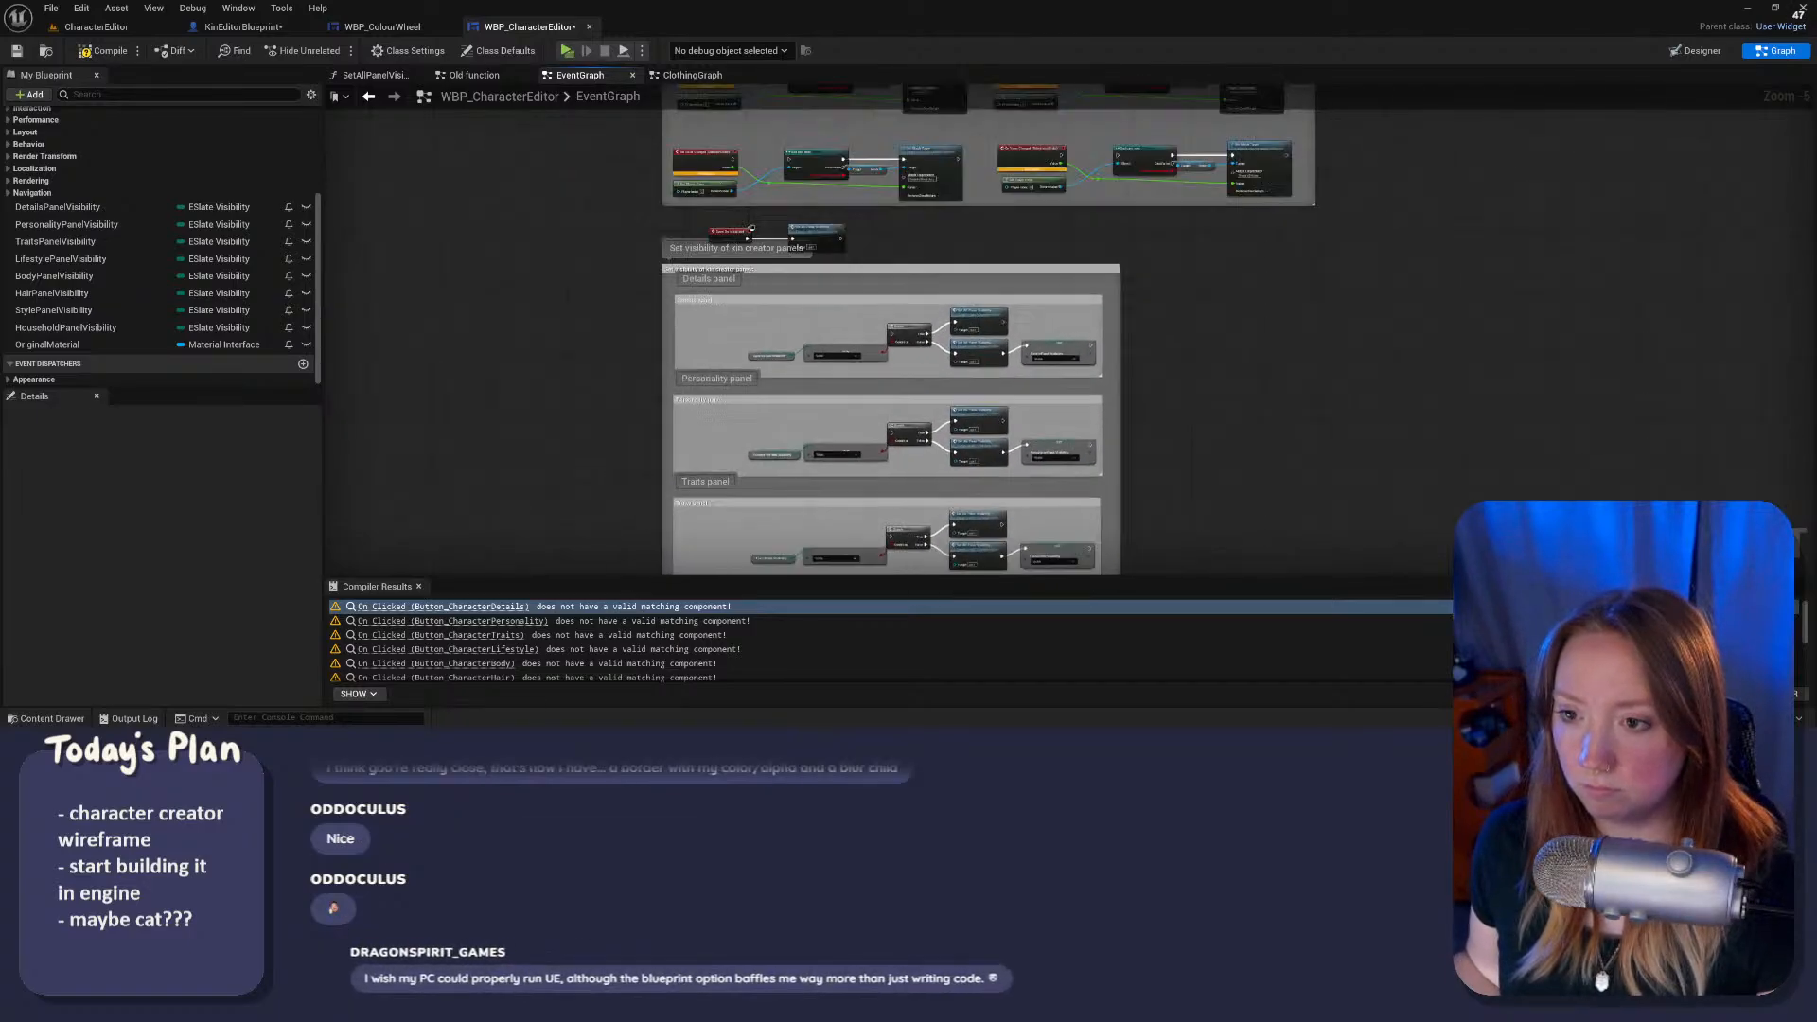
Step: Delete the event nodes with missing components from the Blendshapes group and compile the widget blueprint
{"action": "right_click_drag", "start_coordinate": [646, 194], "coordinate": [690, 421]}
{"action": "right_click_drag", "start_coordinate": [765, 145], "coordinate": [662, 281]}
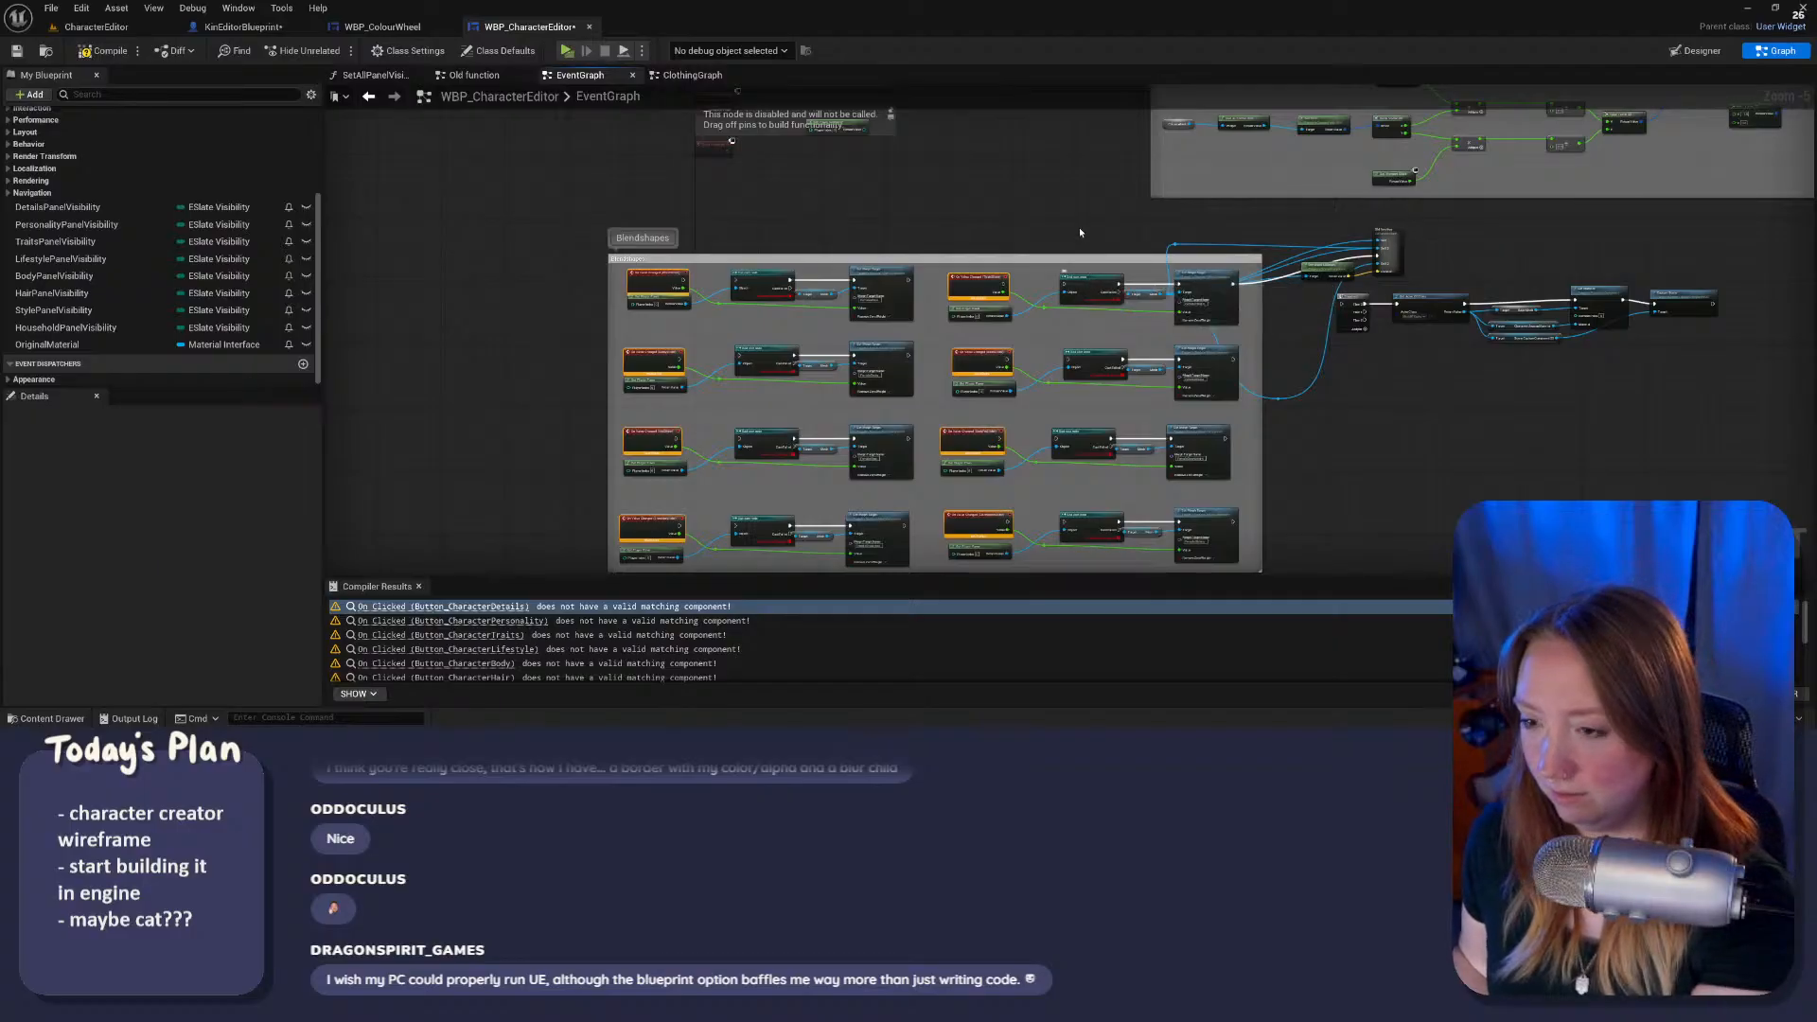
{"action": "scroll", "coordinate": [747, 416], "scroll_direction": "down", "scroll_amount": 5}
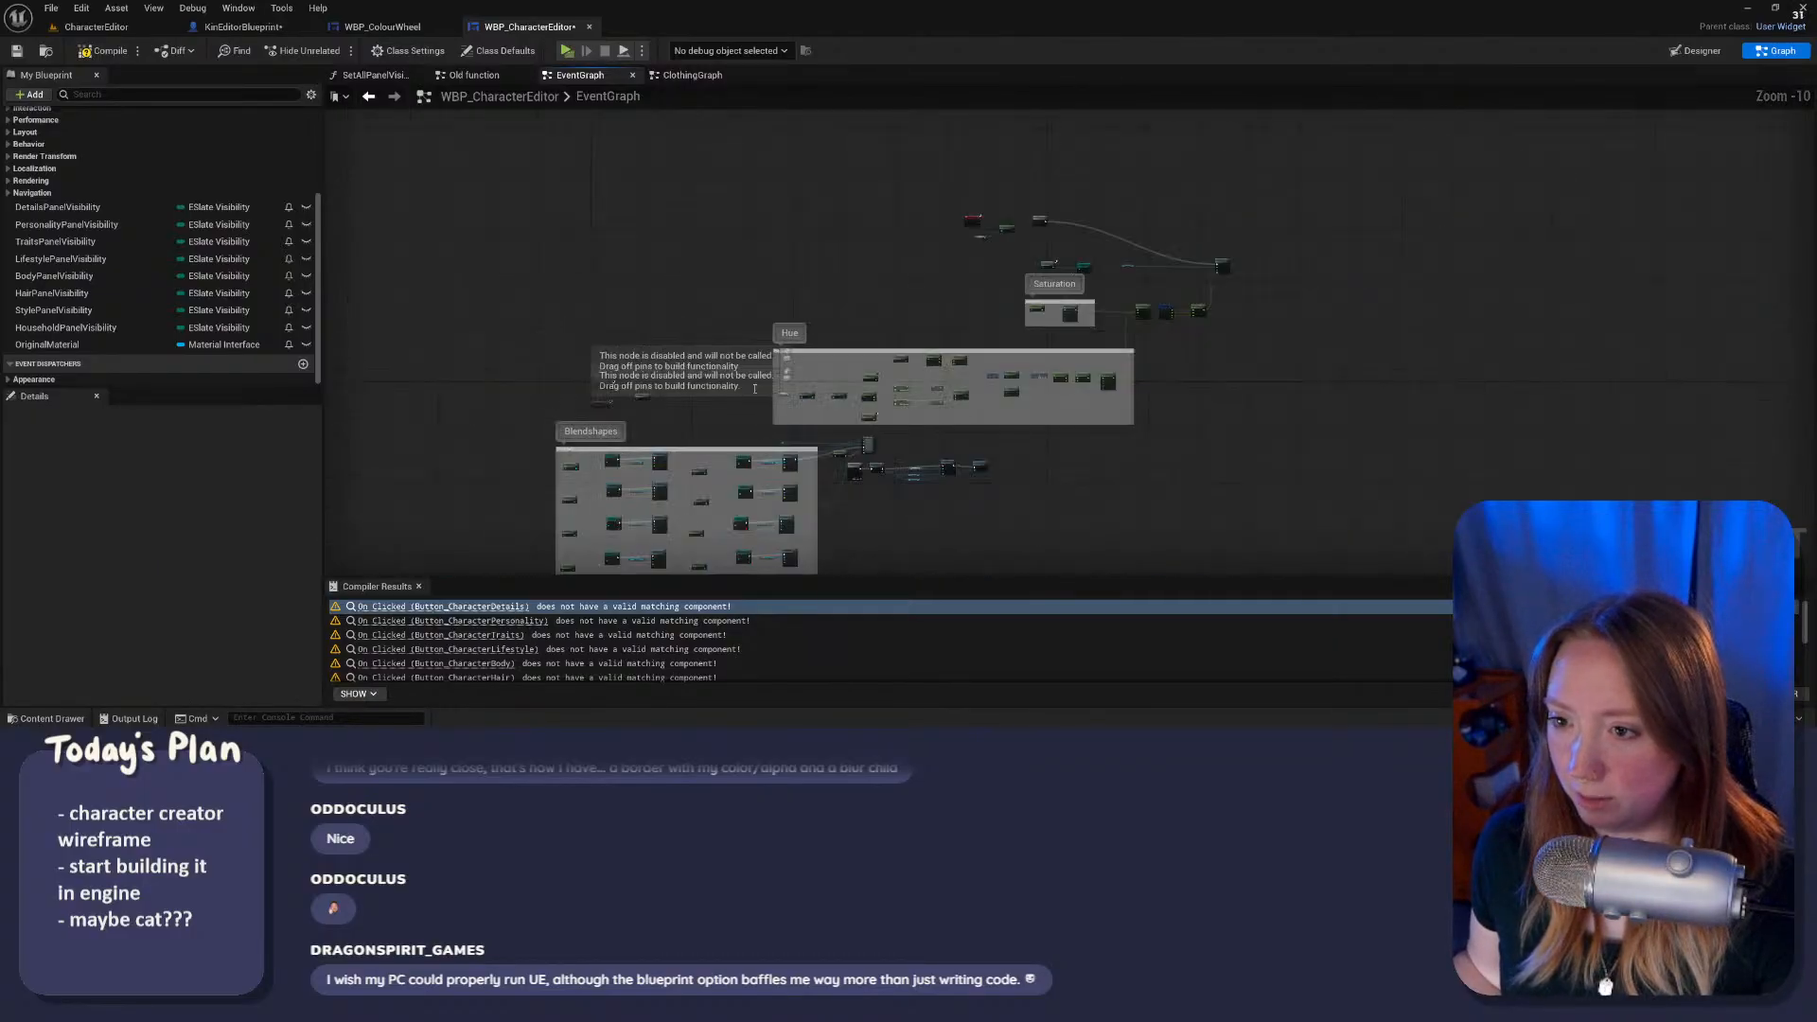
{"action": "left_click", "coordinate": [106, 51]}
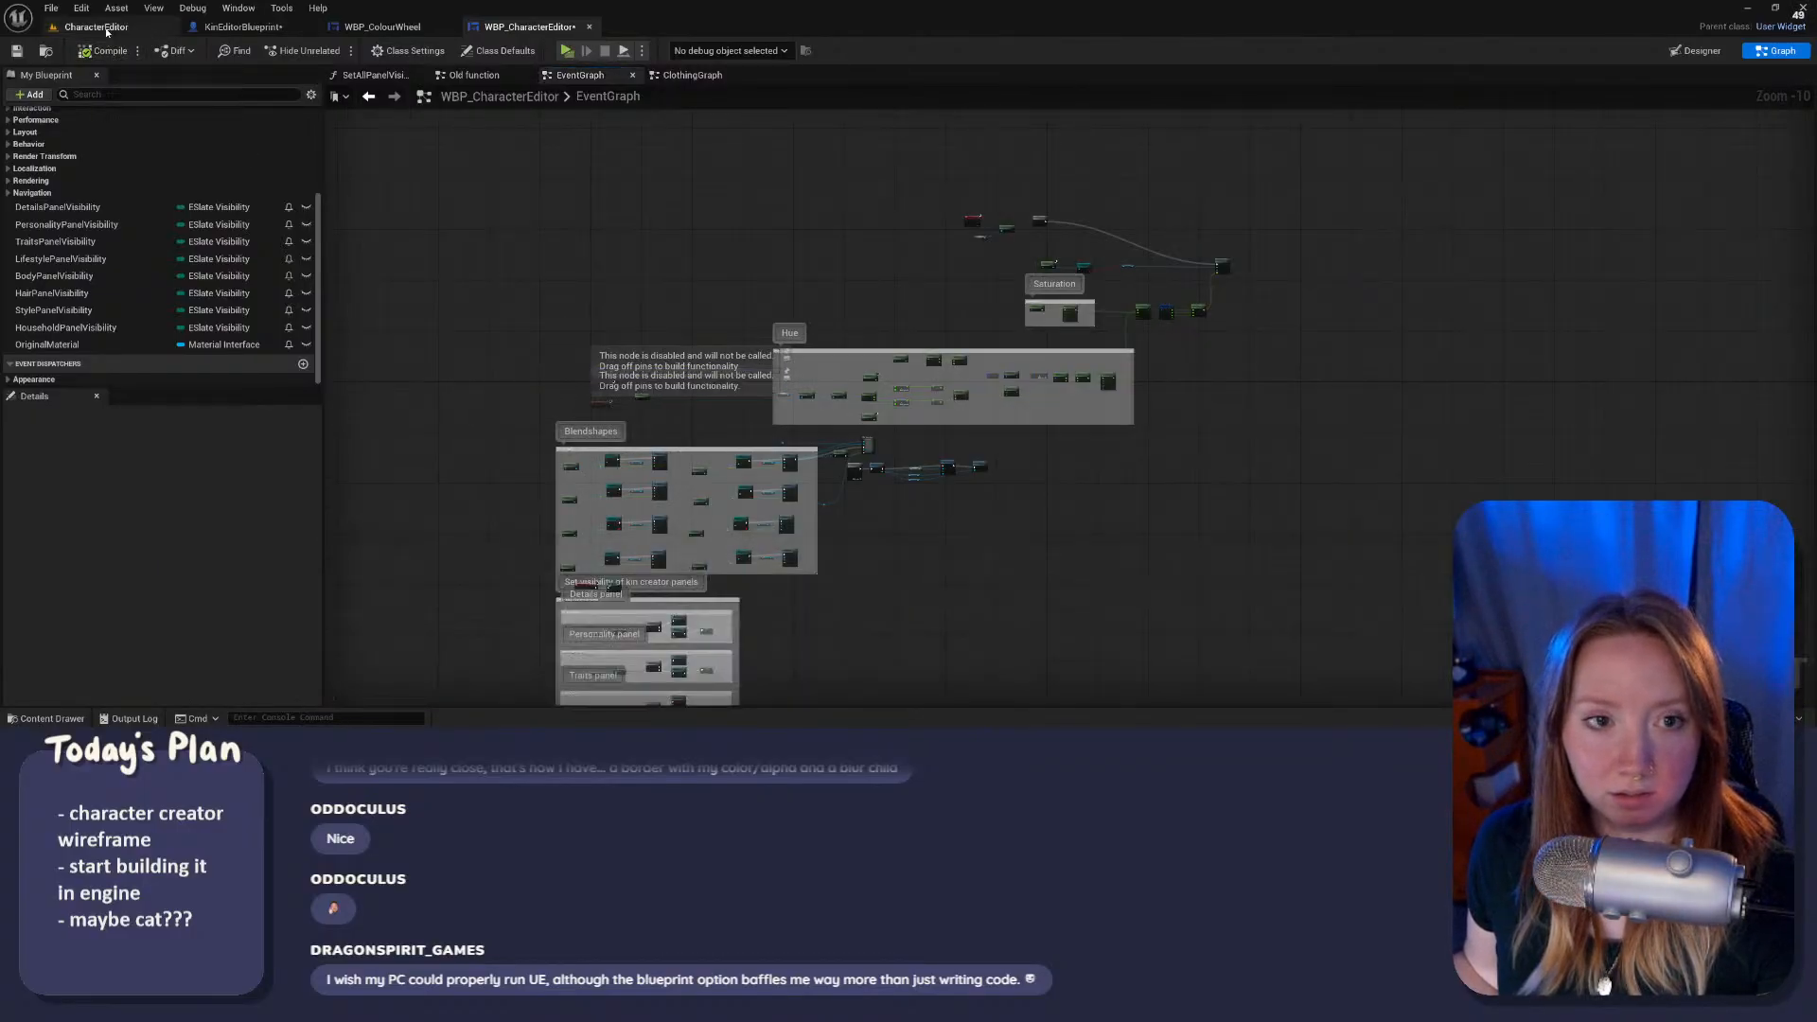
Step: Run the CharacterEditor level in a preview window to check the translucent panel, and stop the preview
{"action": "left_click", "coordinate": [94, 26]}
{"action": "left_click", "coordinate": [332, 50]}
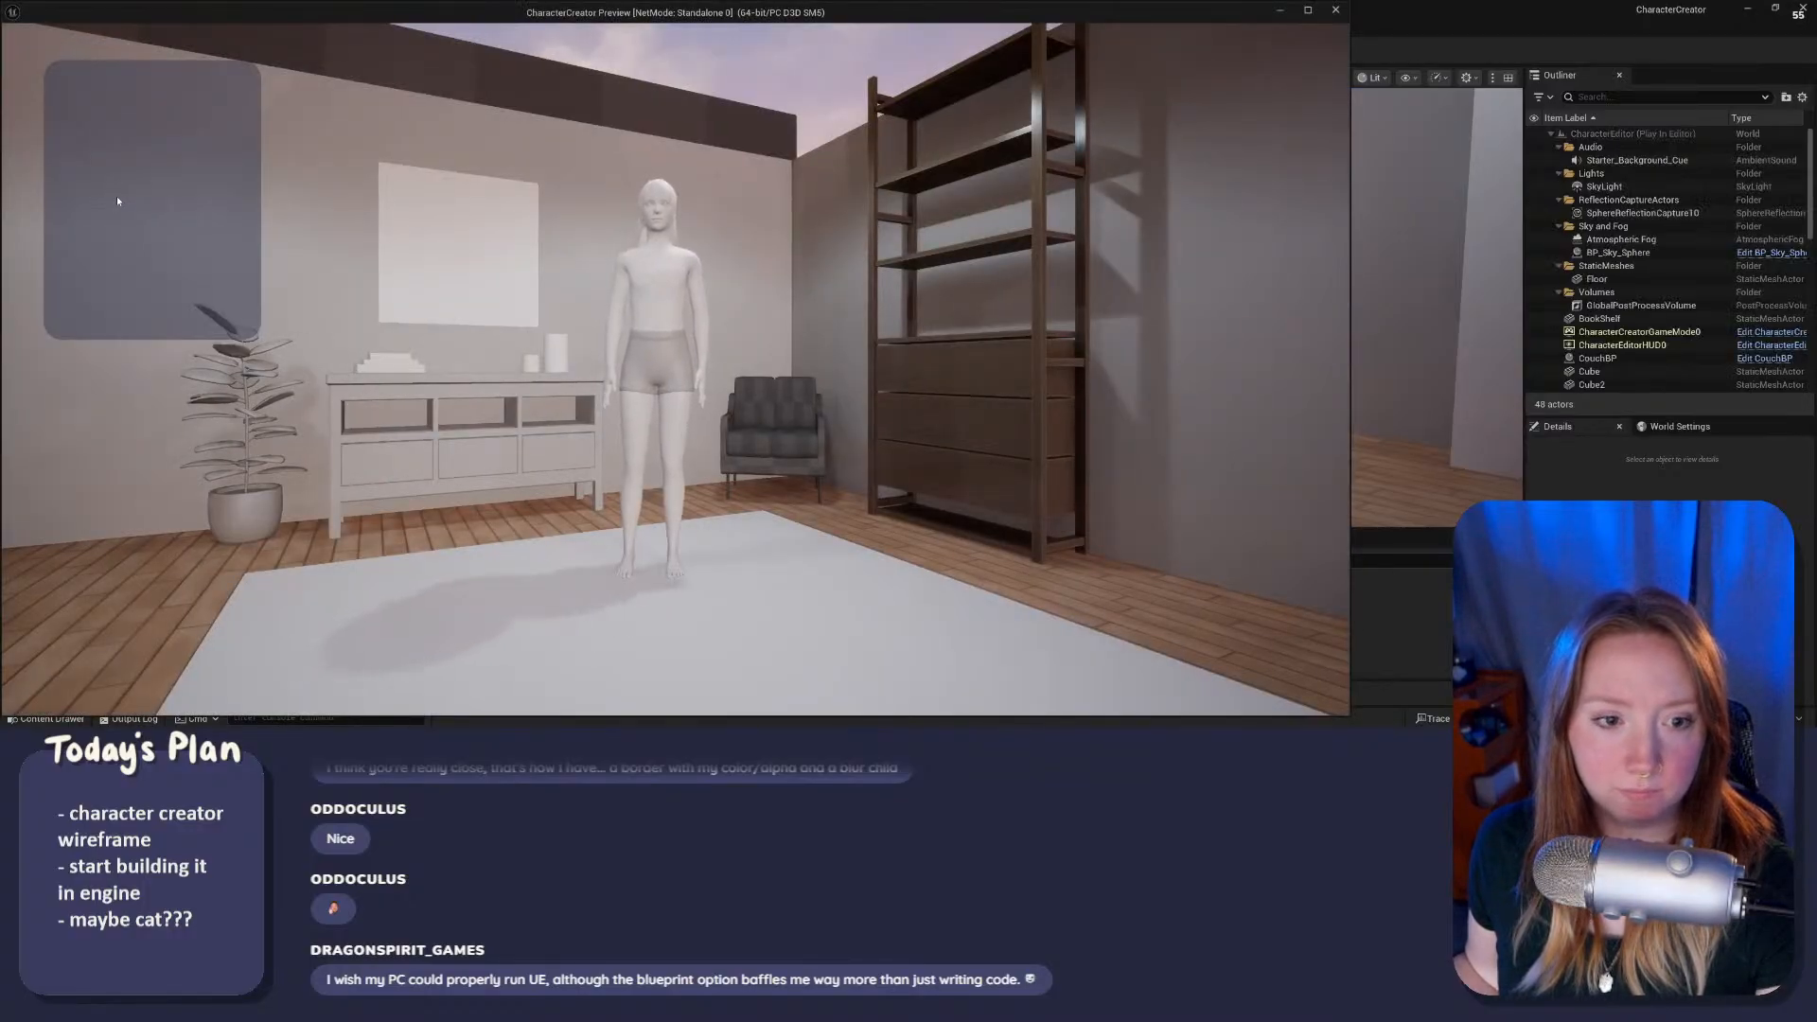
{"action": "key", "text": "Escape"}
Step: Go back to WBP_CharacterEditor in the designer and select the Border, framing it closely on the canvas
{"action": "left_click", "coordinate": [382, 27]}
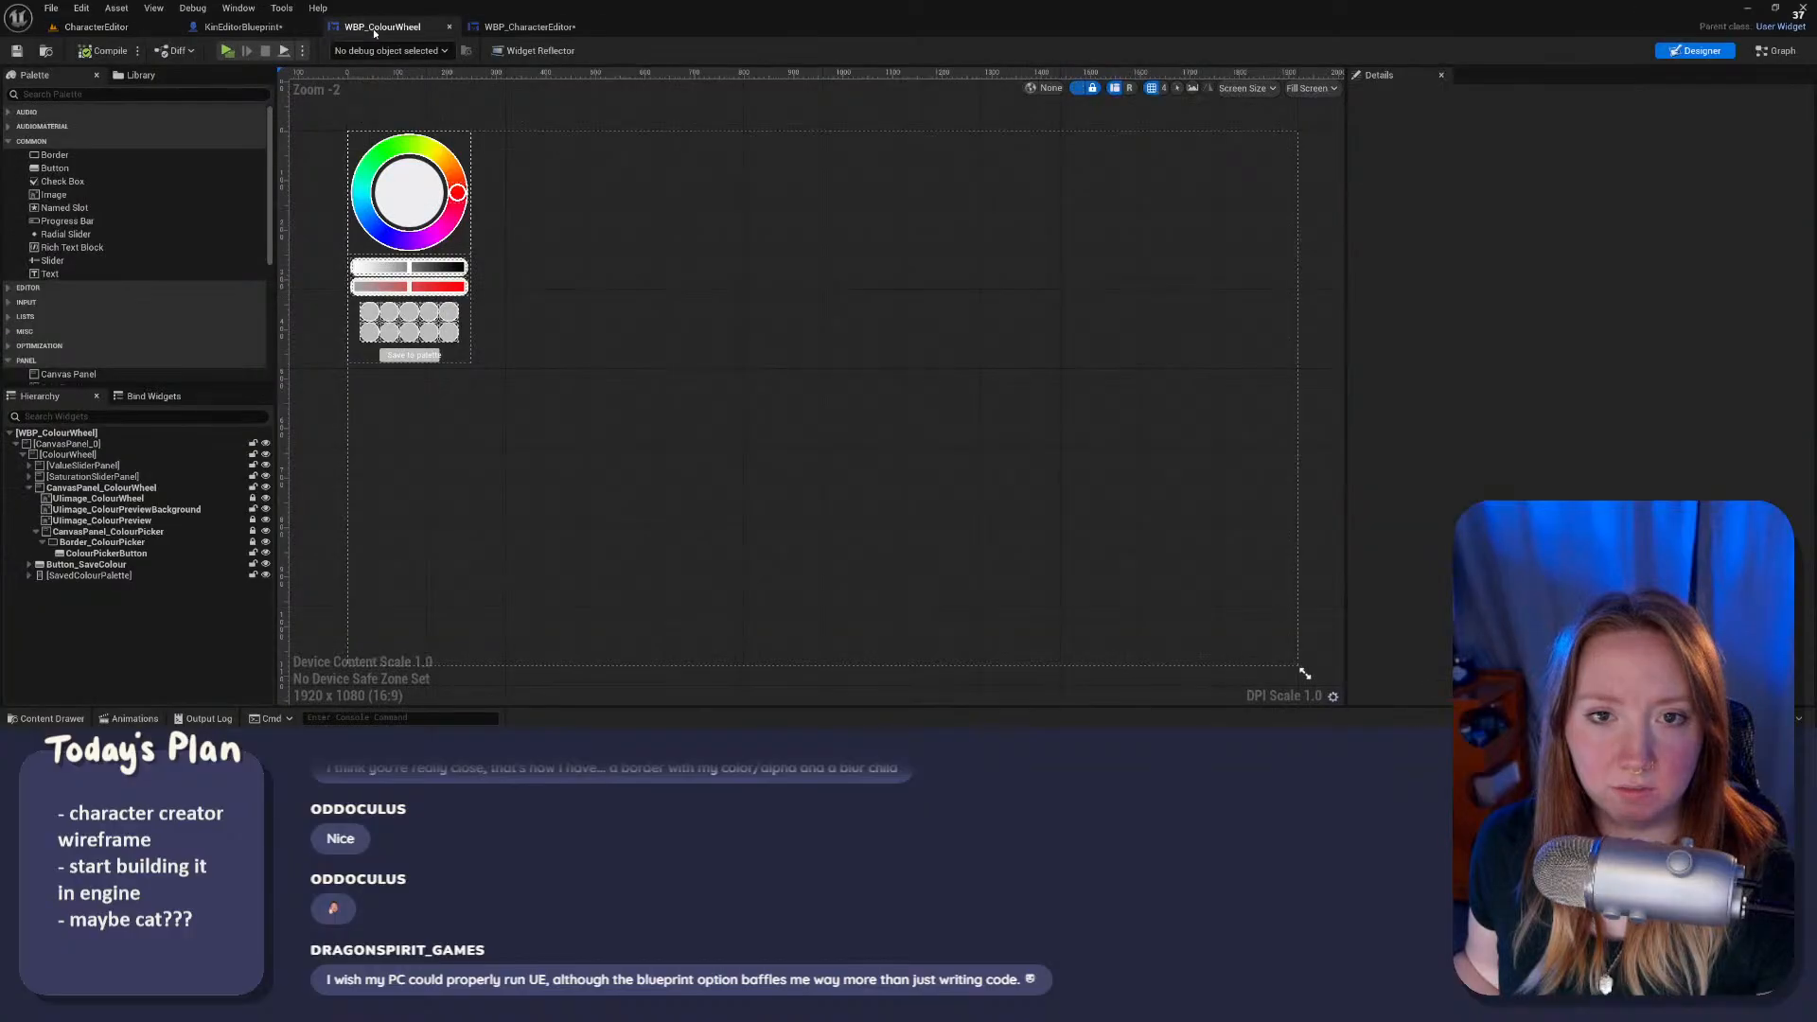
{"action": "left_click", "coordinate": [528, 27]}
{"action": "left_click", "coordinate": [299, 28]}
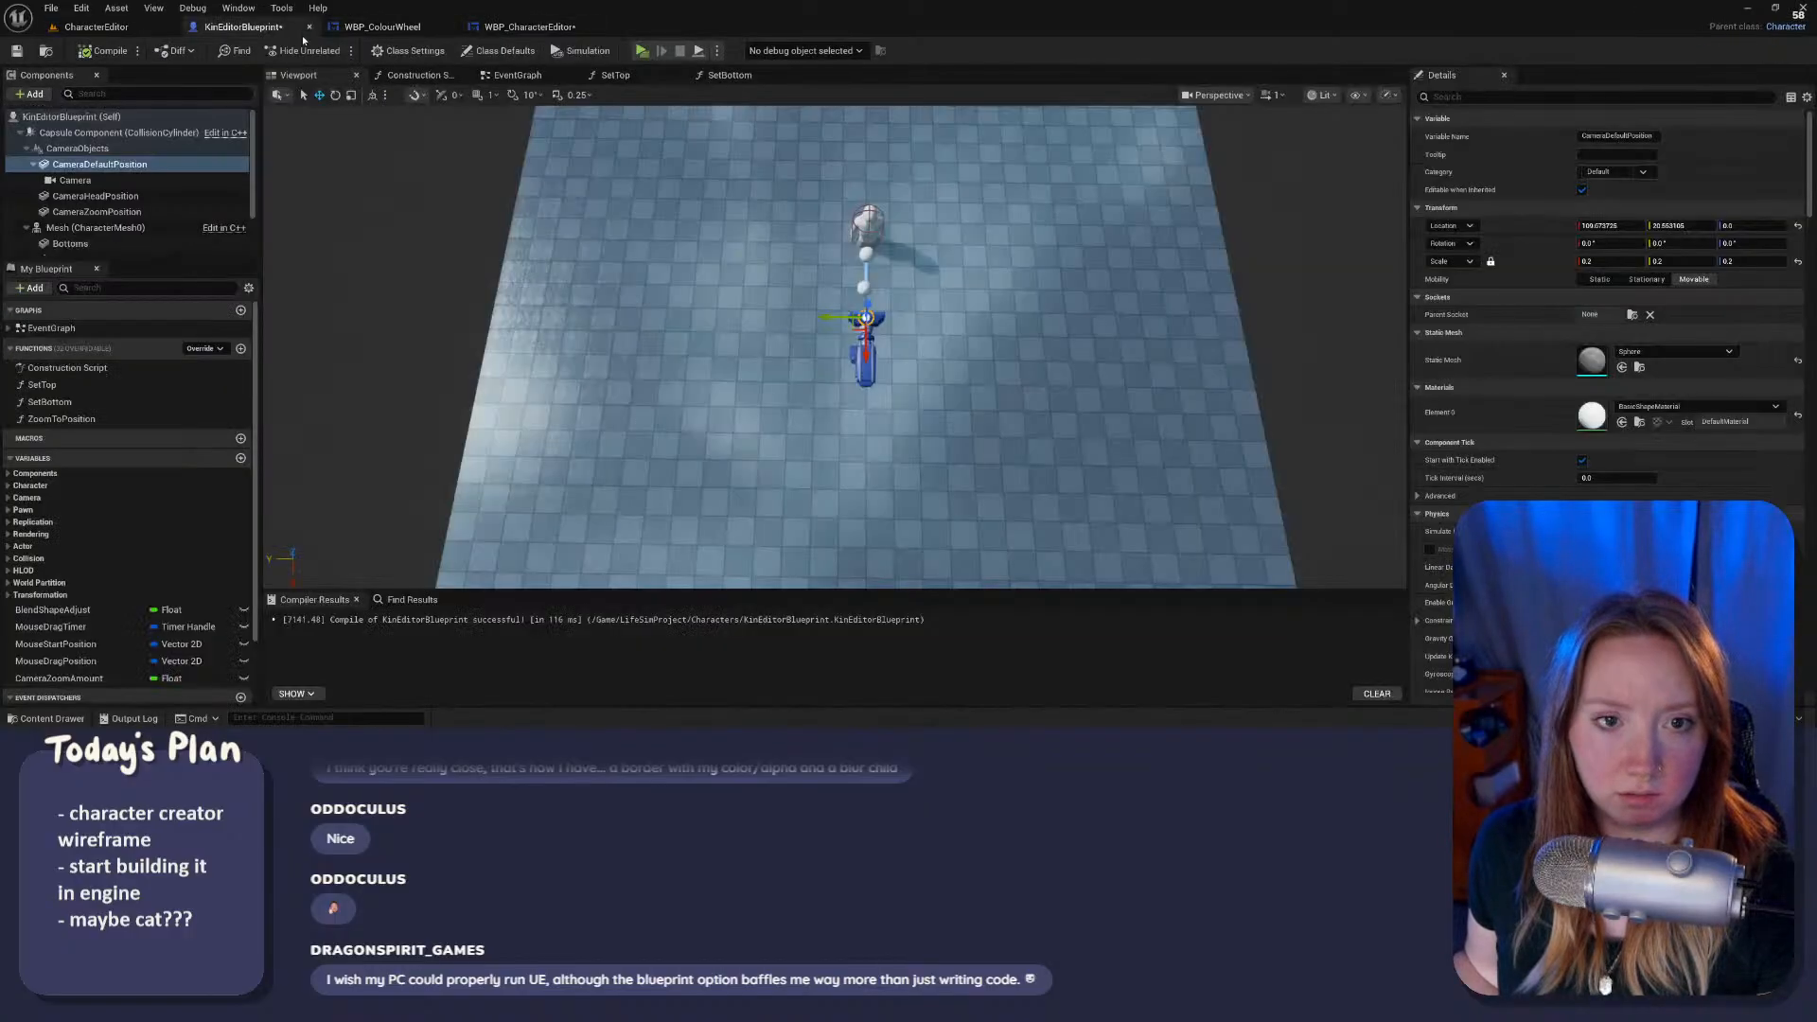
{"action": "left_click", "coordinate": [382, 26]}
{"action": "left_click", "coordinate": [528, 27]}
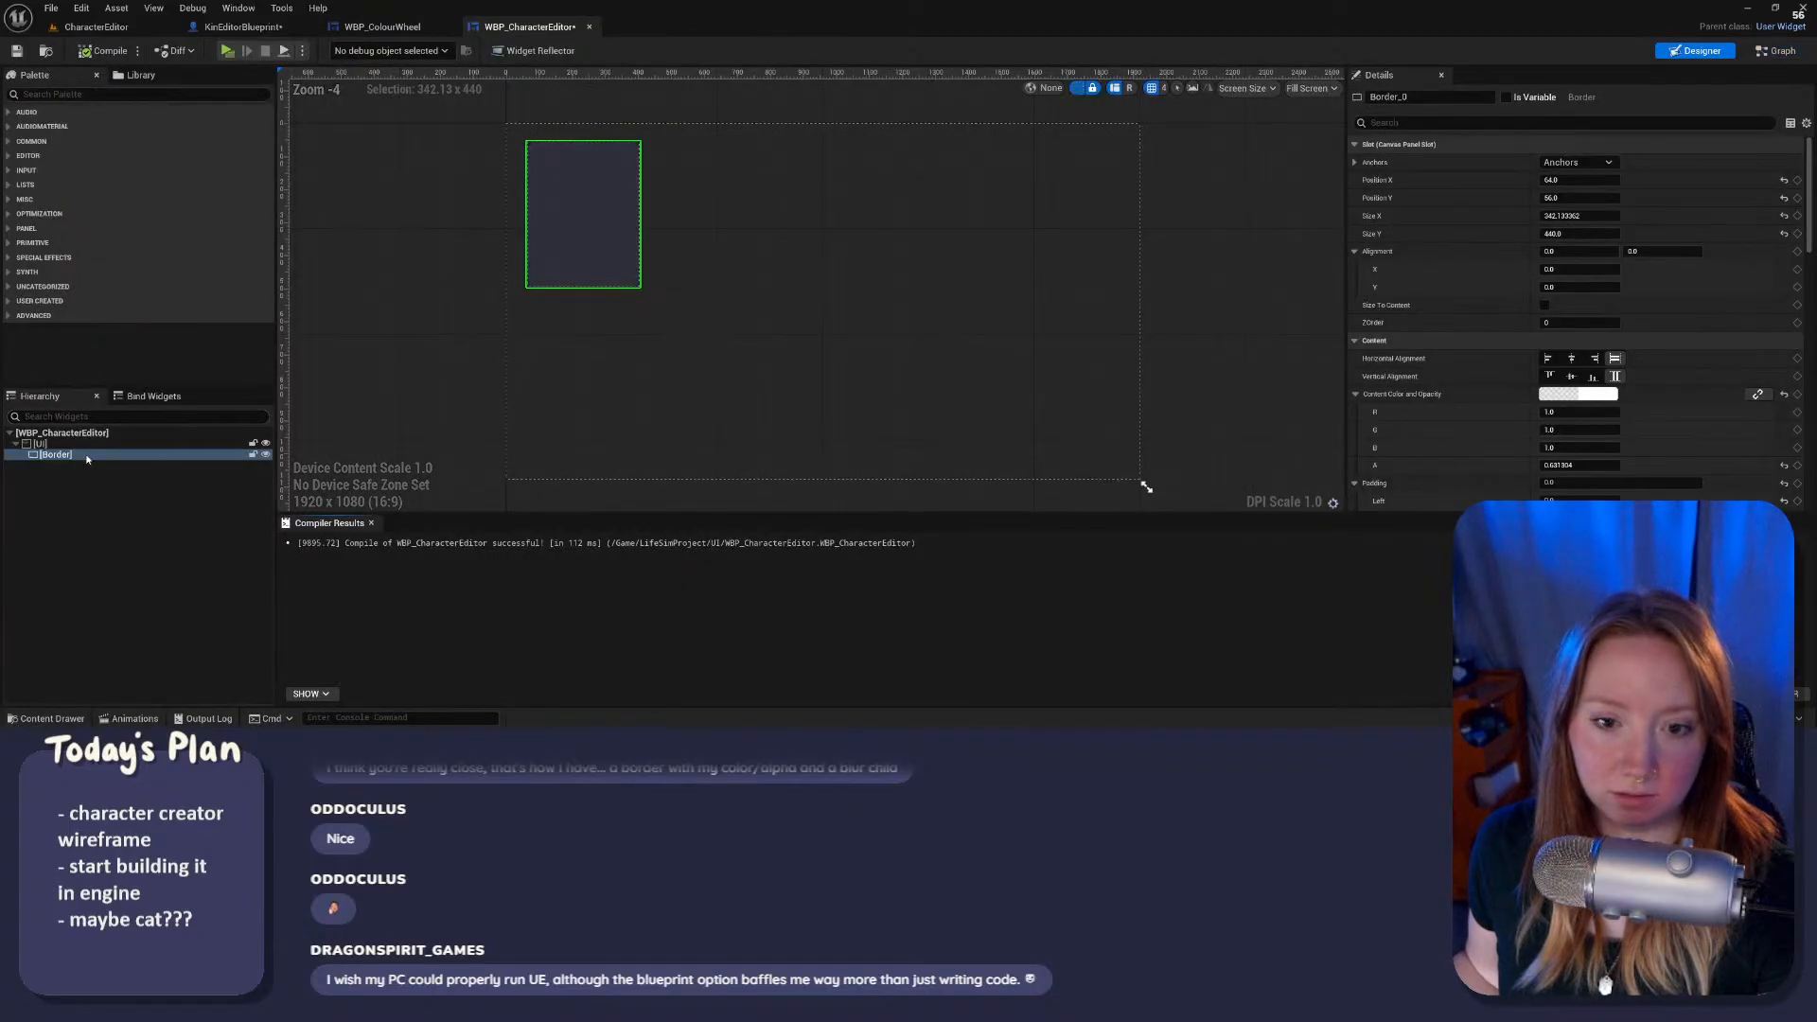
{"action": "left_click", "coordinate": [87, 457]}
{"action": "scroll", "coordinate": [365, 372], "scroll_direction": "up", "scroll_amount": 5}
{"action": "right_click_drag", "start_coordinate": [611, 273], "coordinate": [496, 492]}
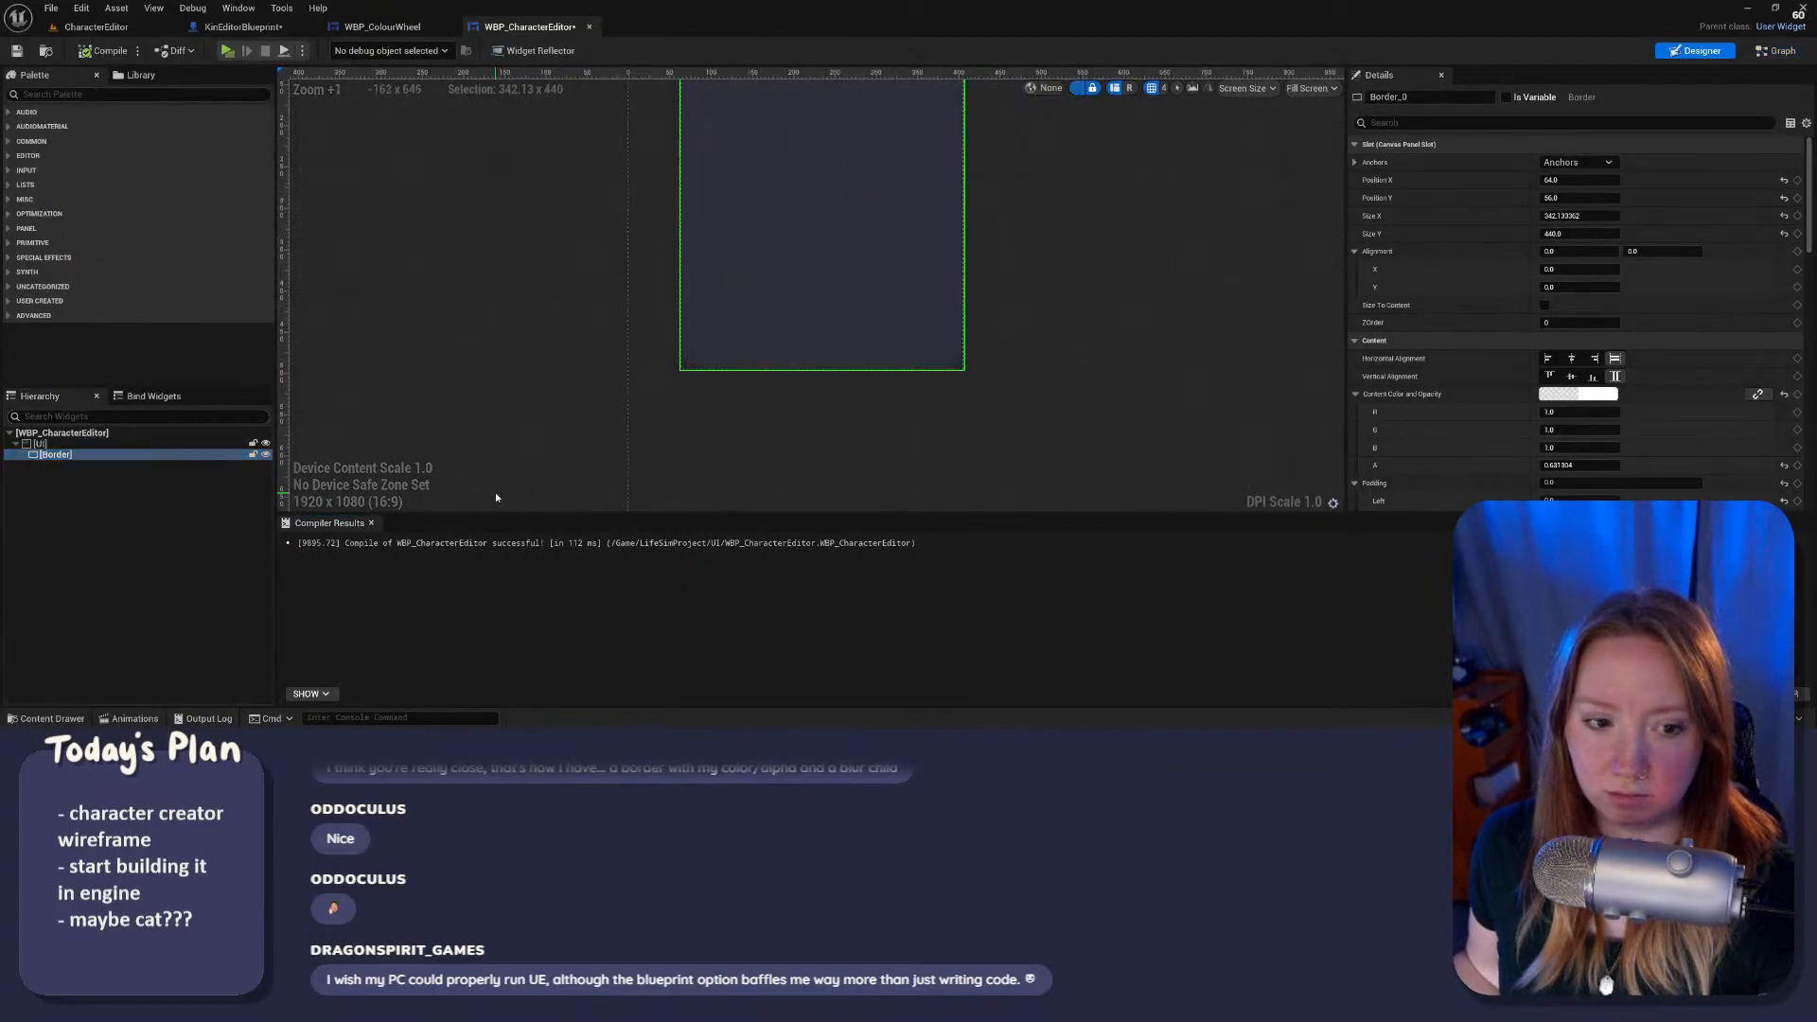
{"action": "right_click_drag", "start_coordinate": [548, 316], "coordinate": [470, 448]}
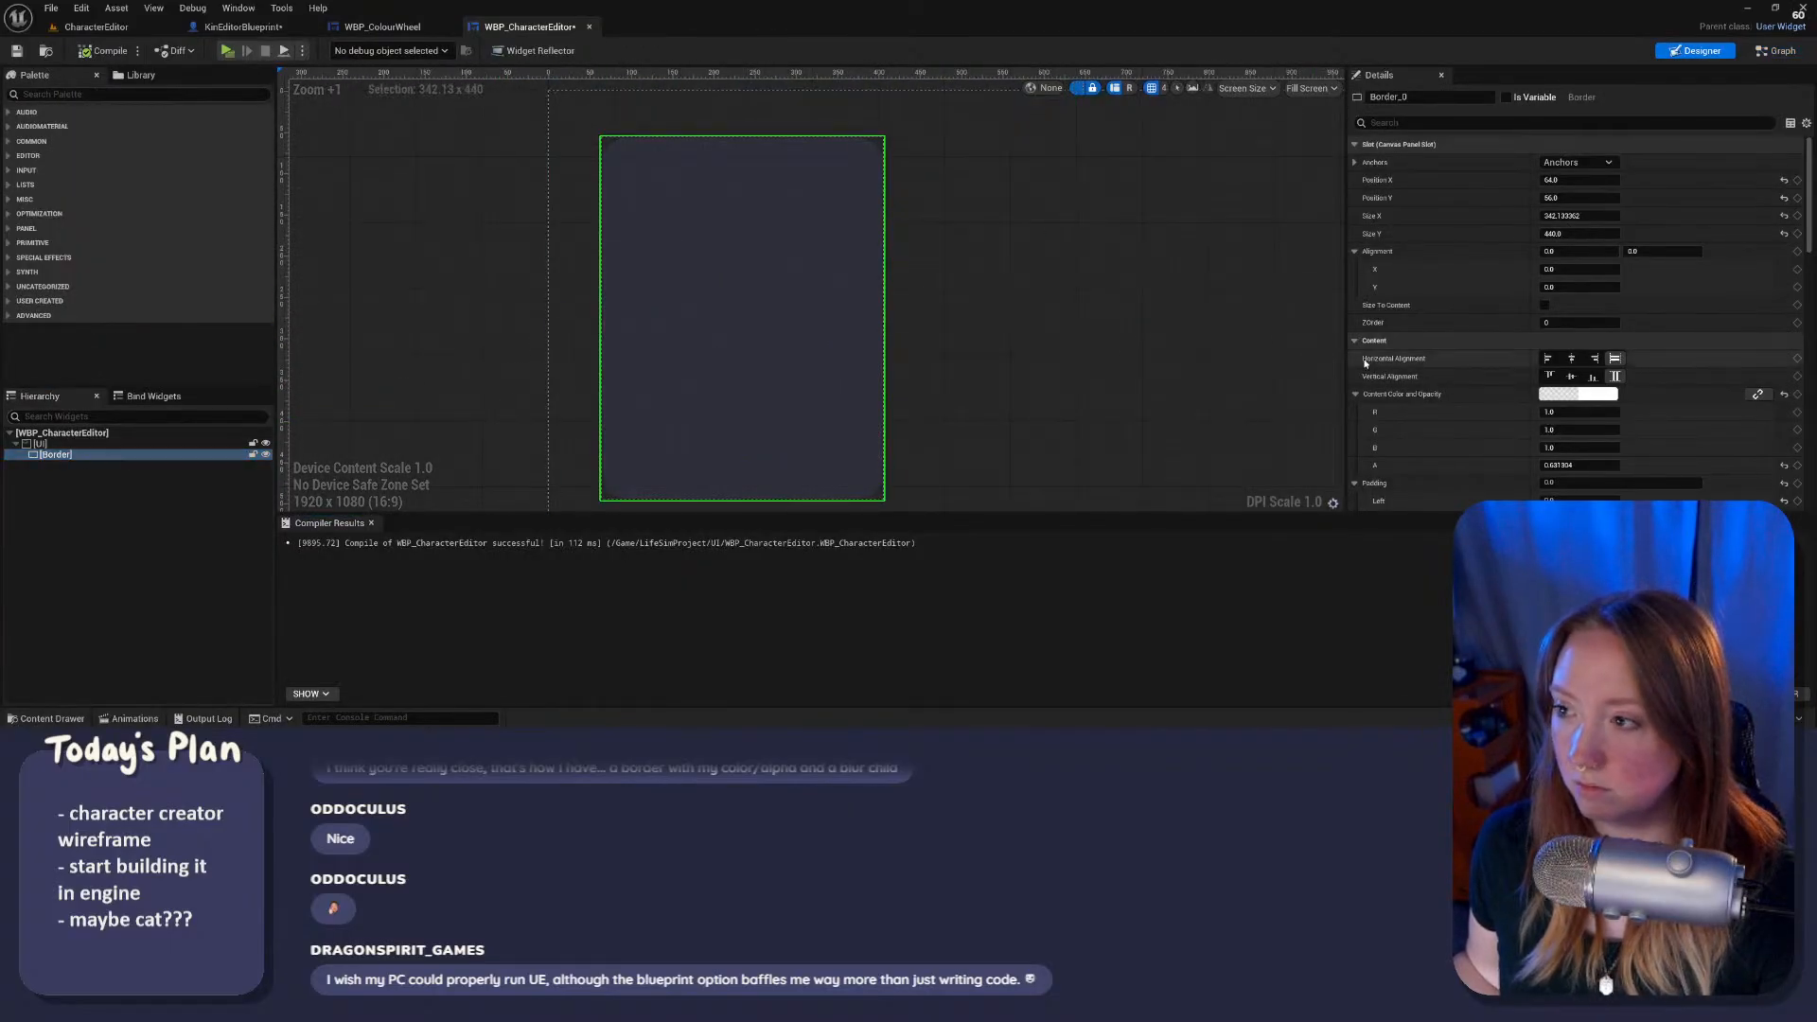
Step: Find the Background Blur widget in the palette and add it as a child of the Border
{"action": "left_click", "coordinate": [80, 98]}
{"action": "type", "text": "back"}
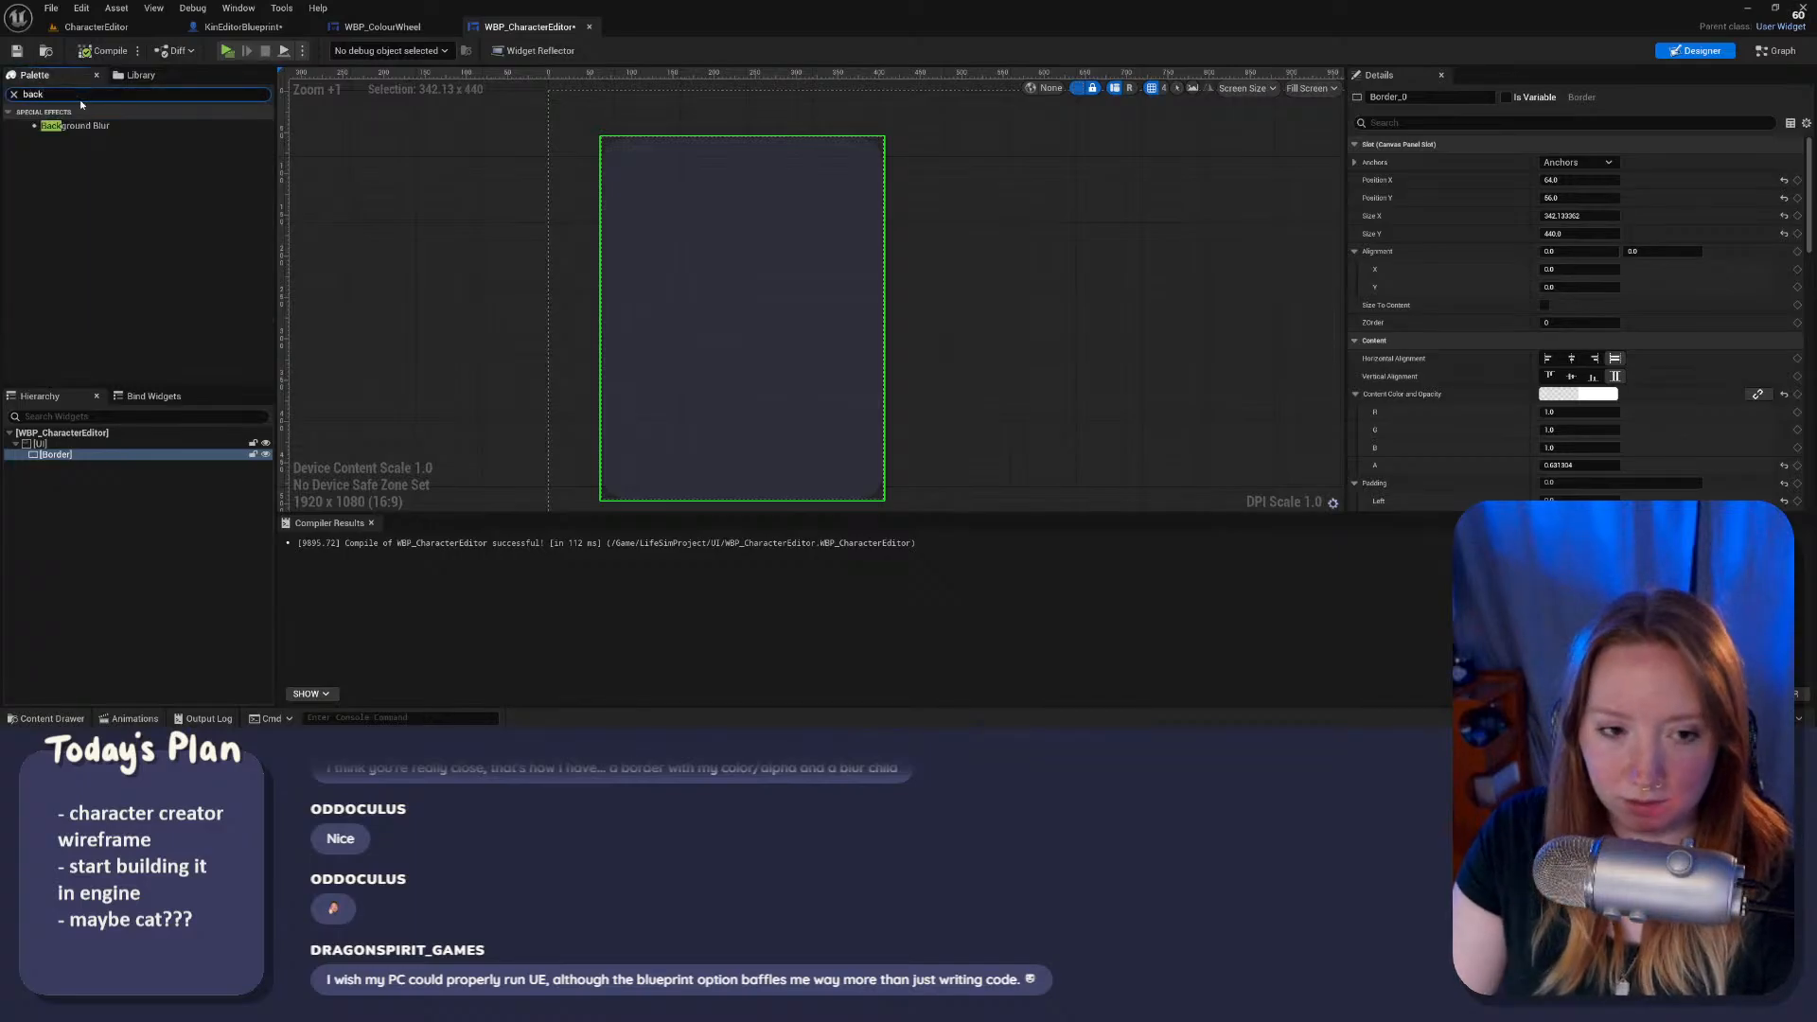
{"action": "left_click", "coordinate": [116, 125]}
{"action": "left_click_drag", "start_coordinate": [94, 462], "coordinate": [70, 456]}
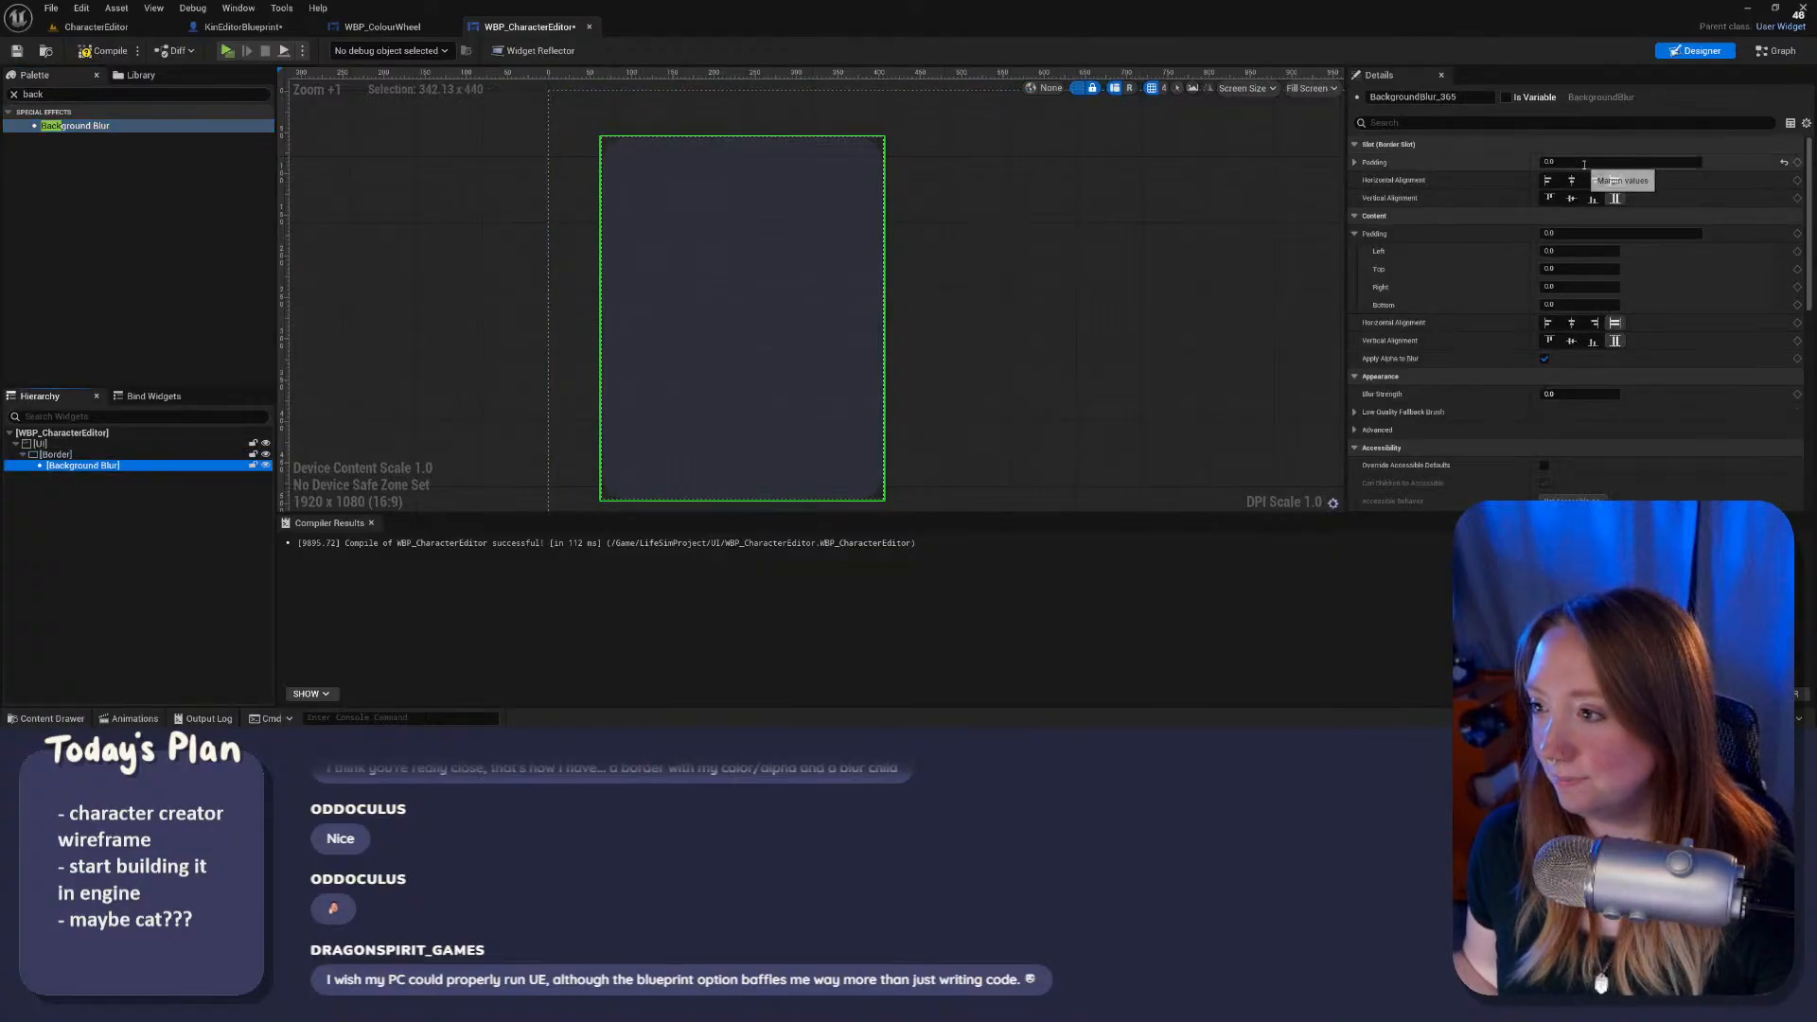
Step: Set the Background Blur's Blur Strength to 20 and check the effect in a game preview
{"action": "left_click", "coordinate": [1580, 394]}
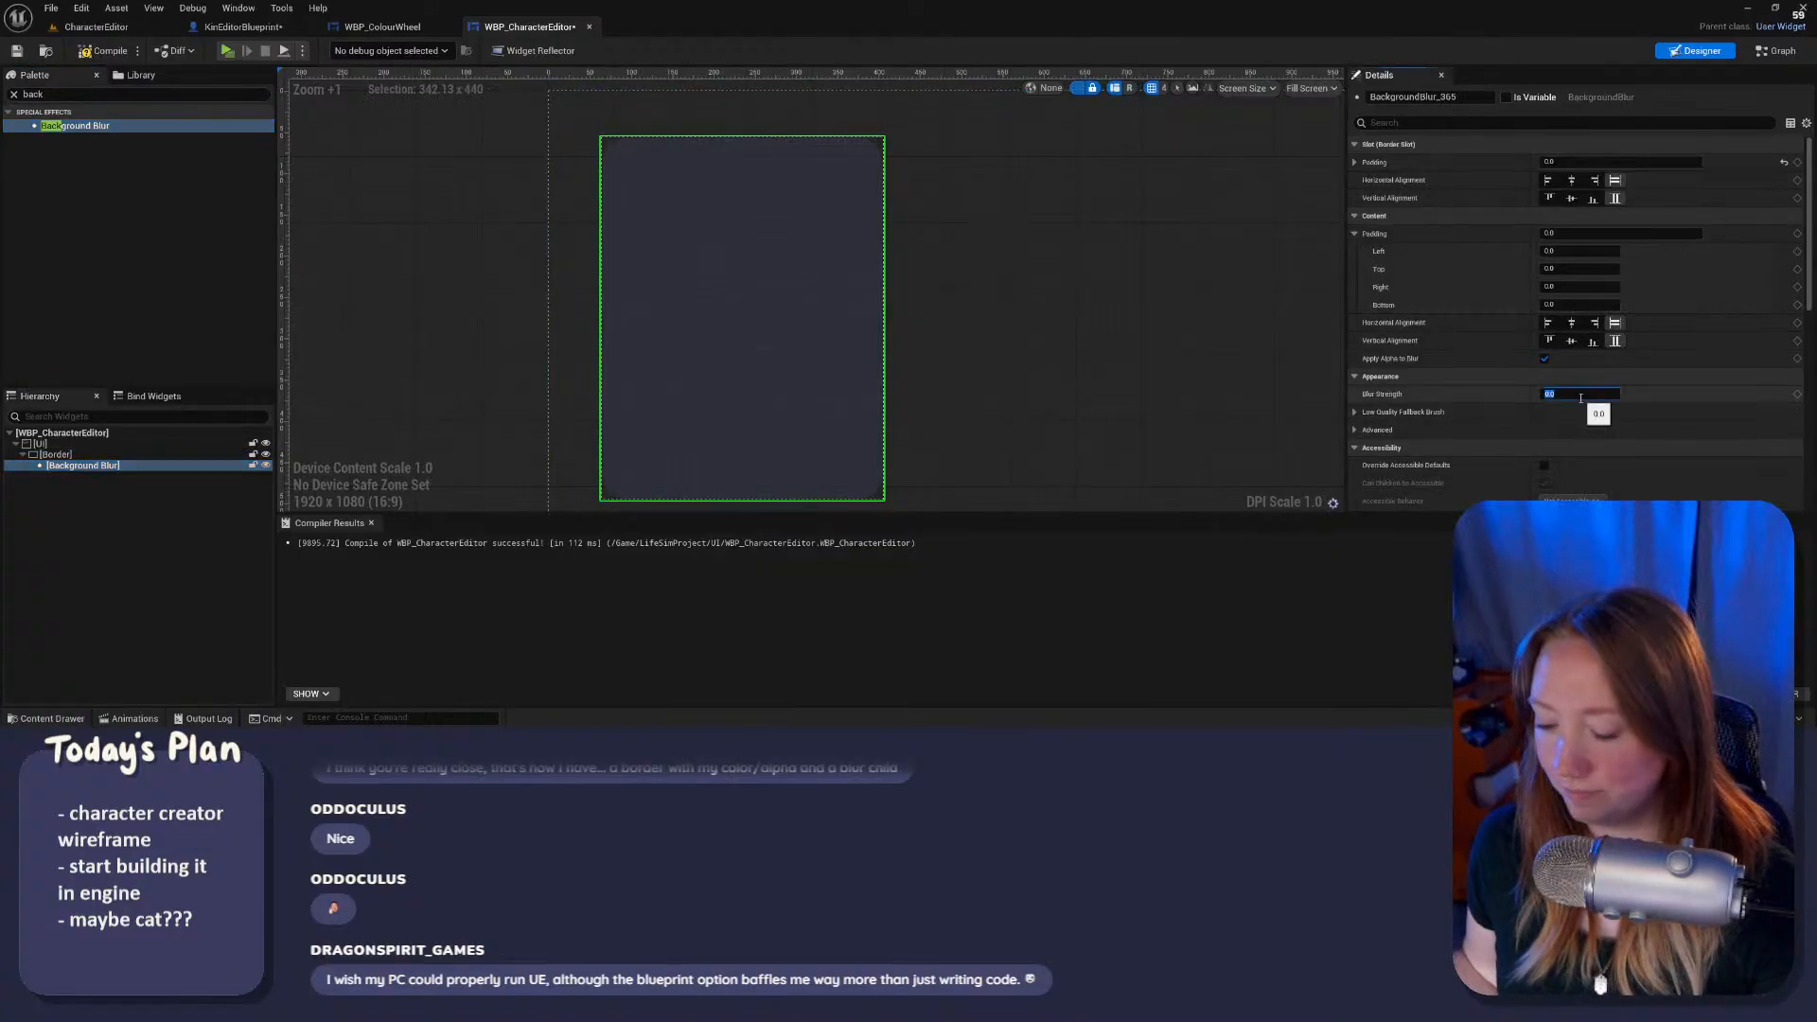
{"action": "type", "text": "0"}
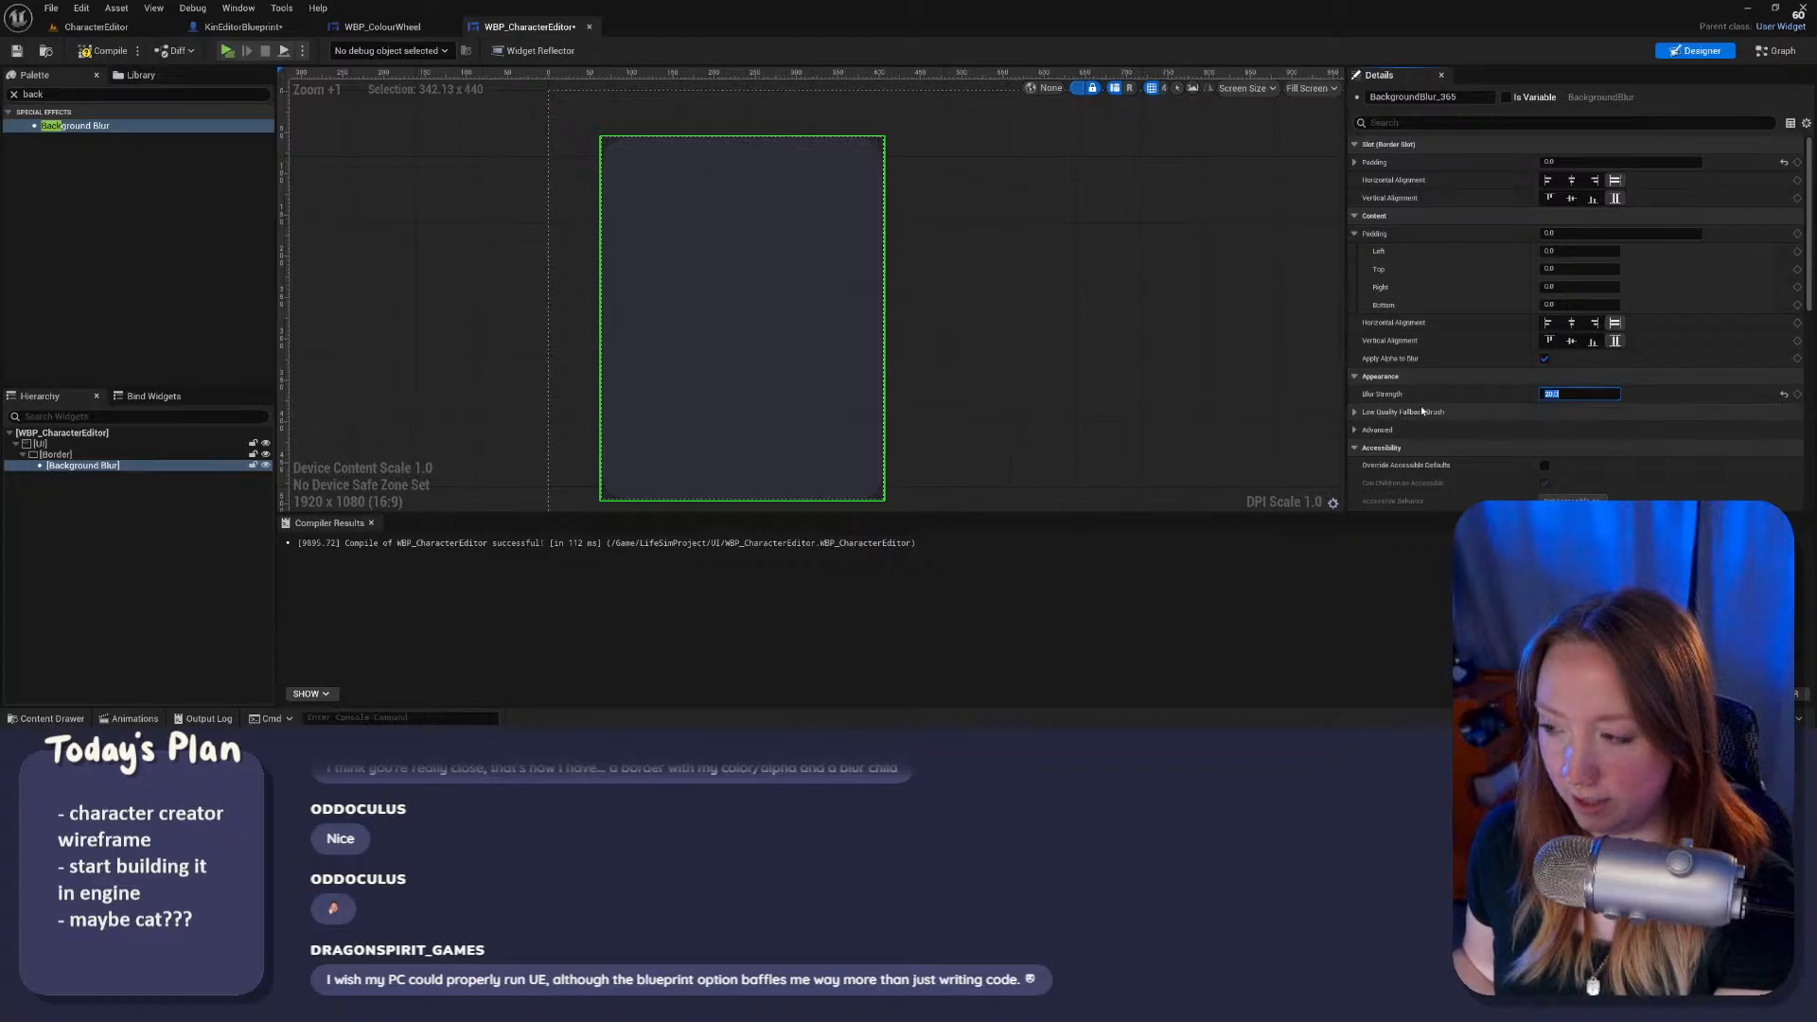
{"action": "key", "text": "Return"}
{"action": "left_click", "coordinate": [227, 51]}
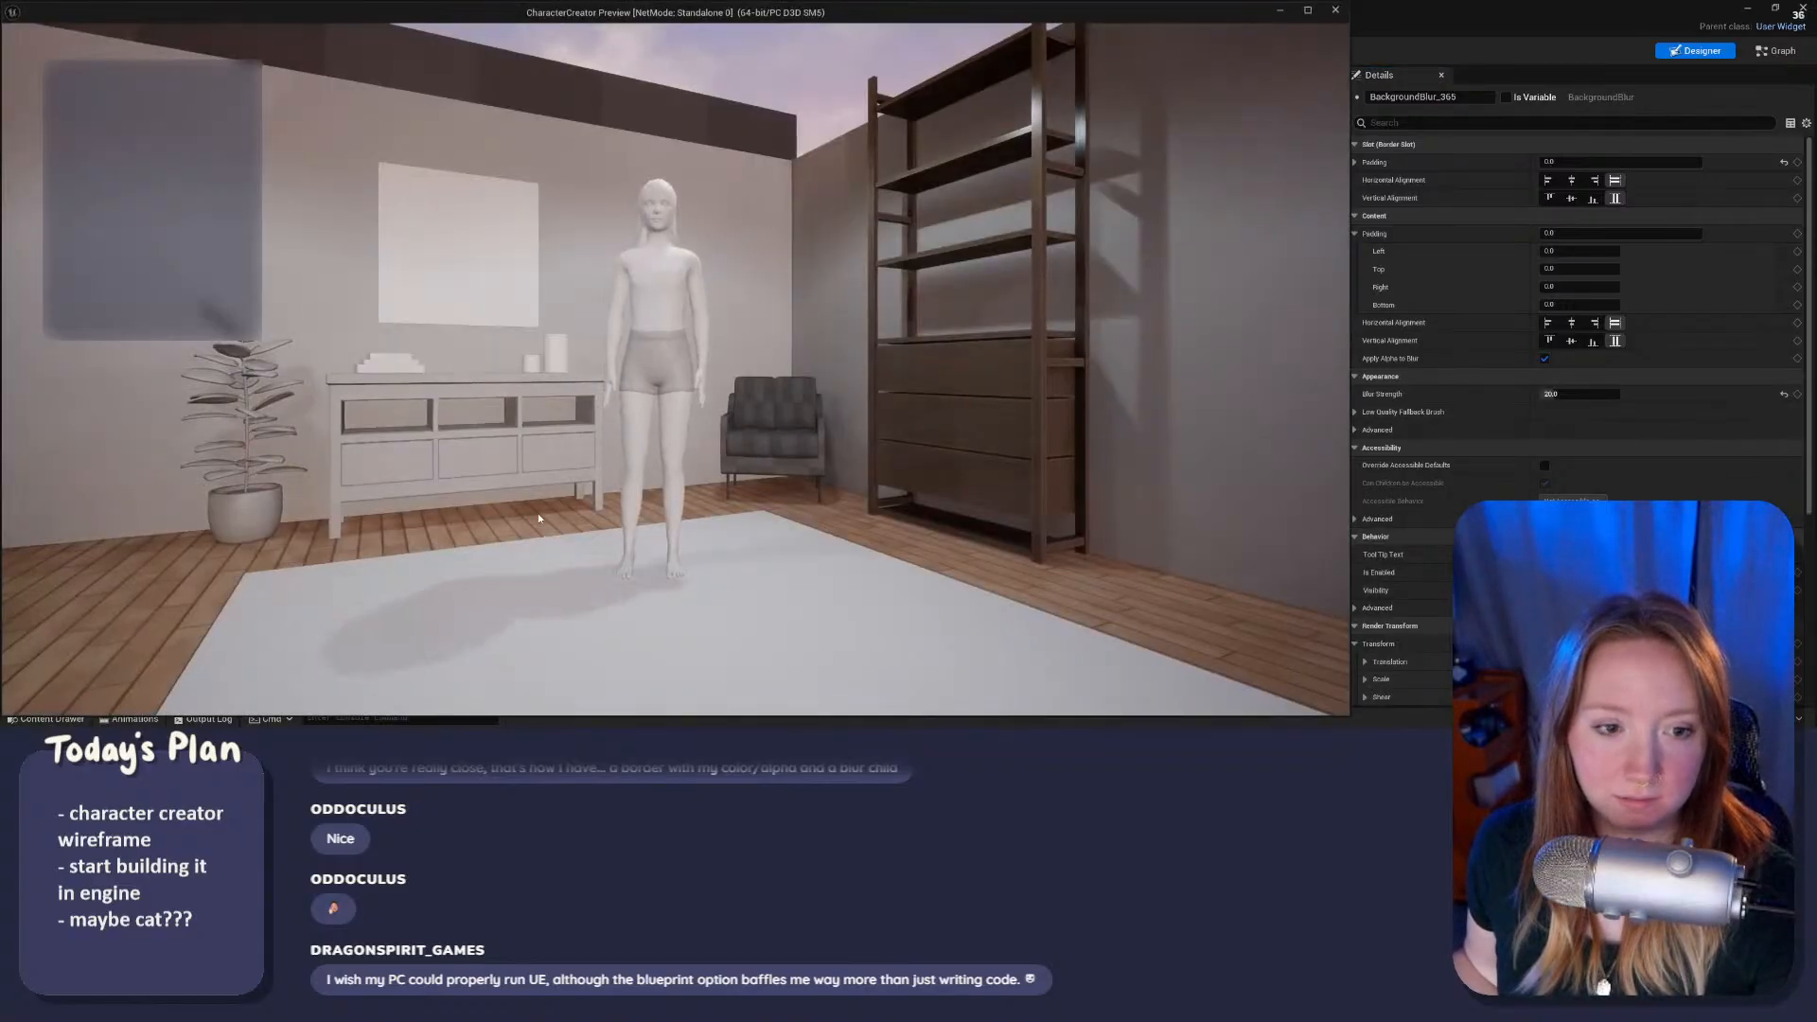
{"action": "key", "text": "Escape"}
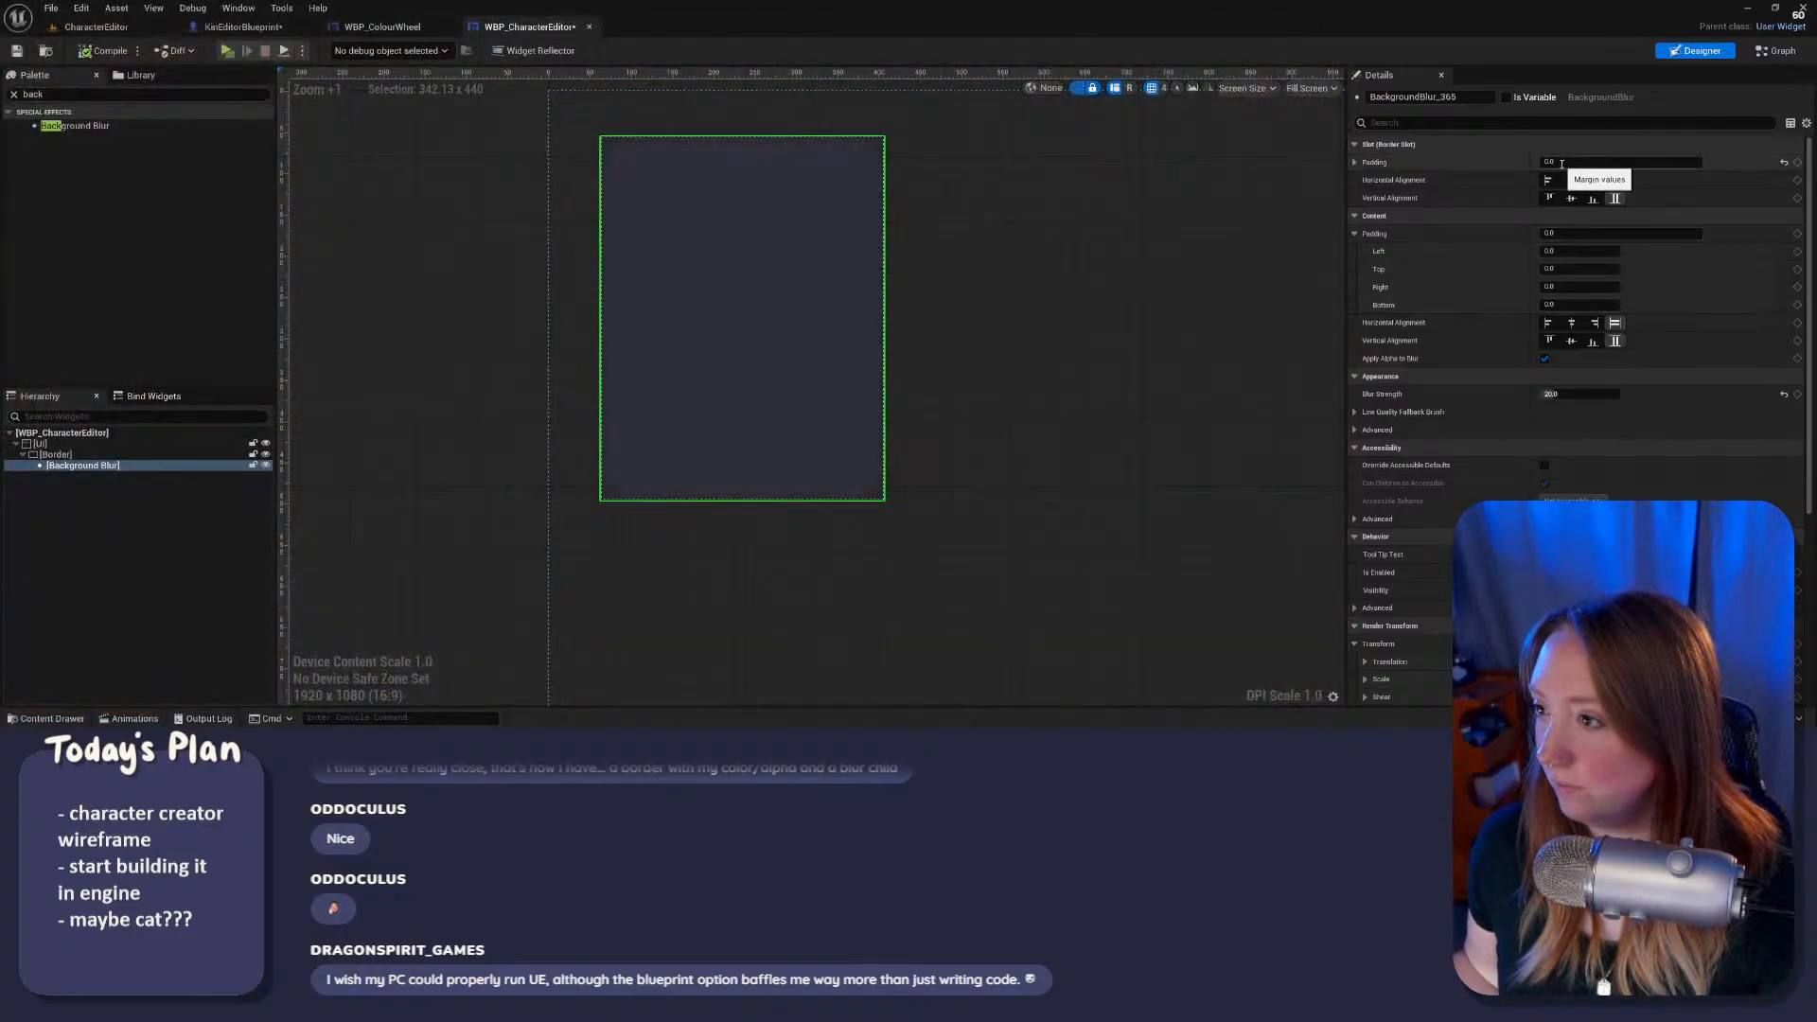
Step: Set the Background Blur's Blur Strength to 5 and check the effect in a game preview
{"action": "left_click", "coordinate": [1594, 392]}
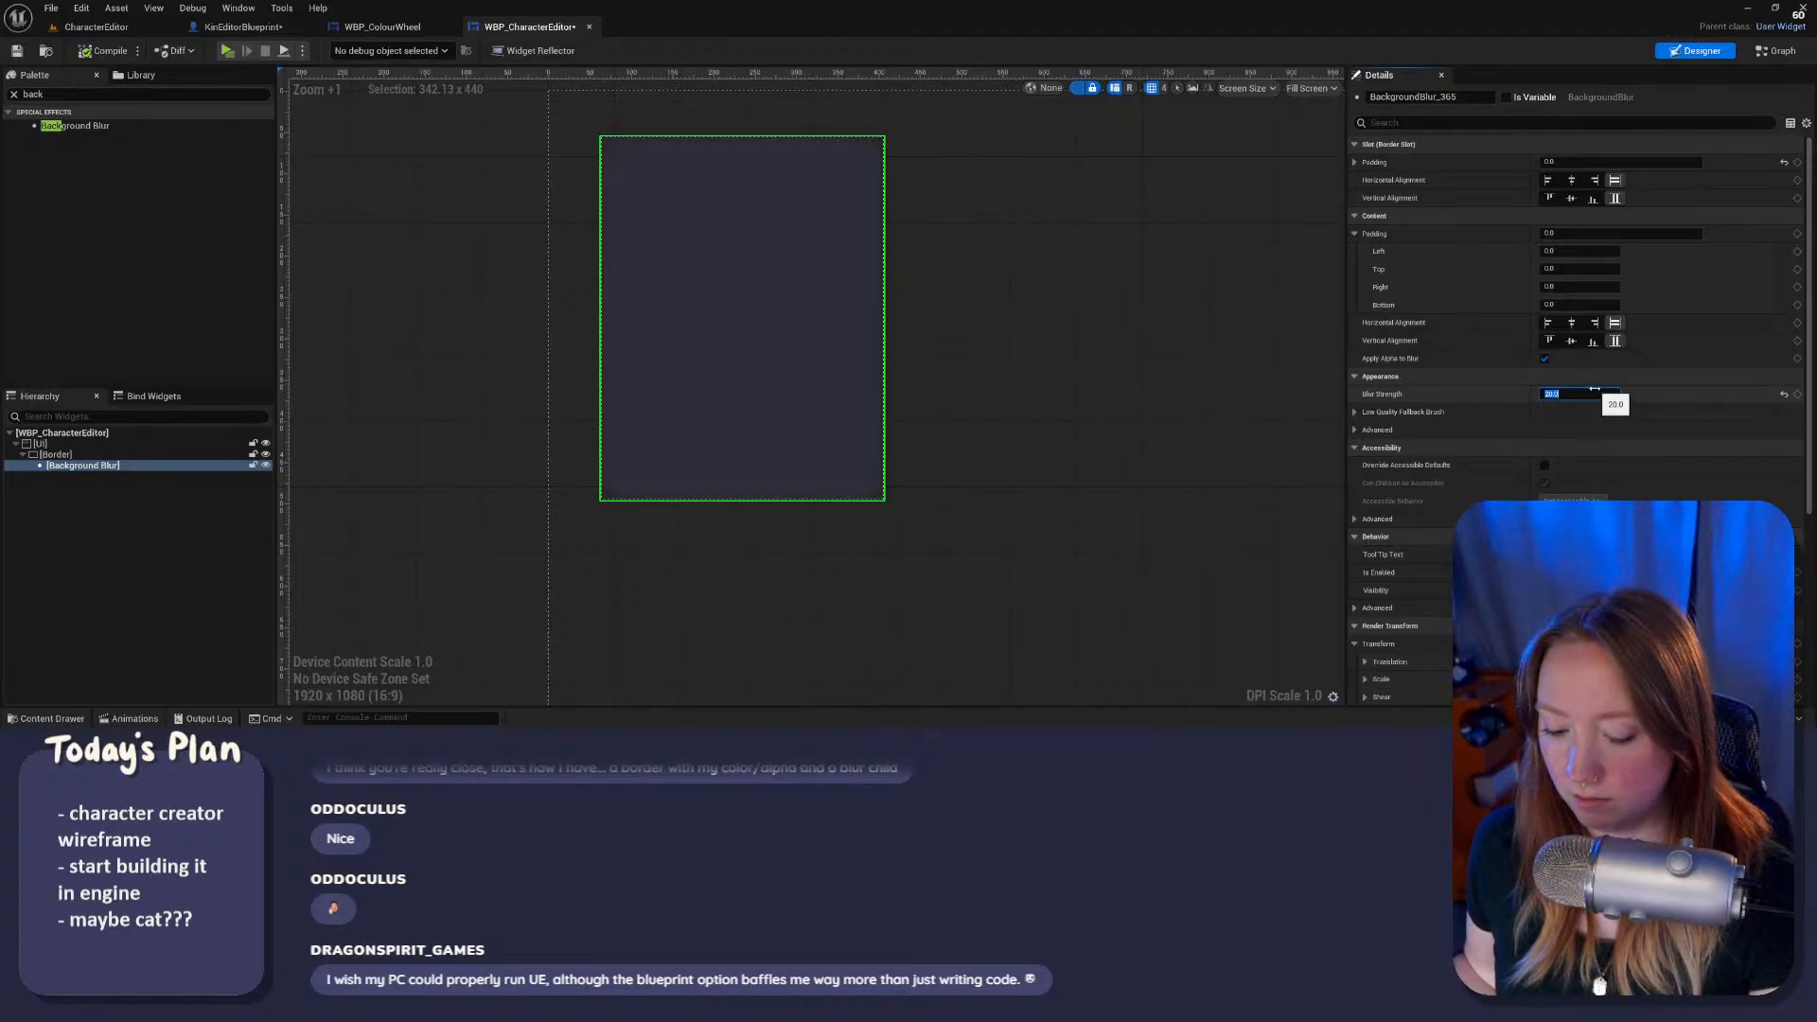
{"action": "type", "text": "5"}
{"action": "key", "text": "Return"}
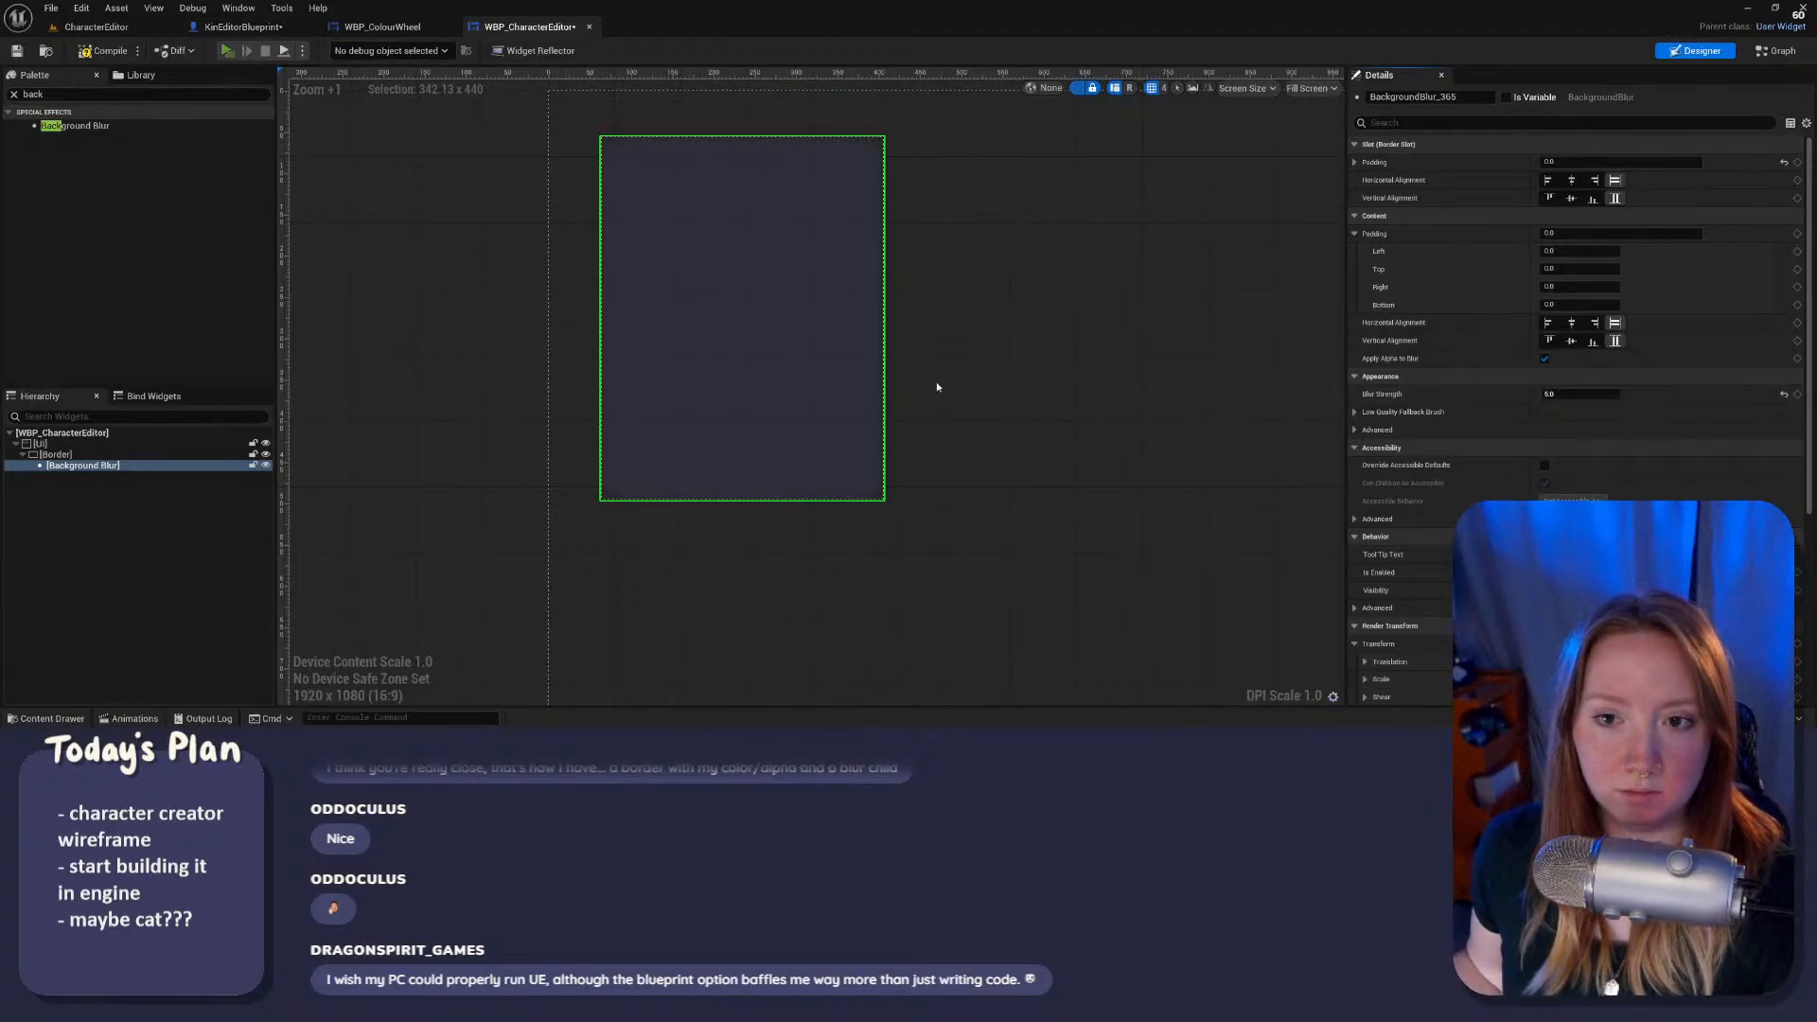
{"action": "key", "text": "alt+p"}
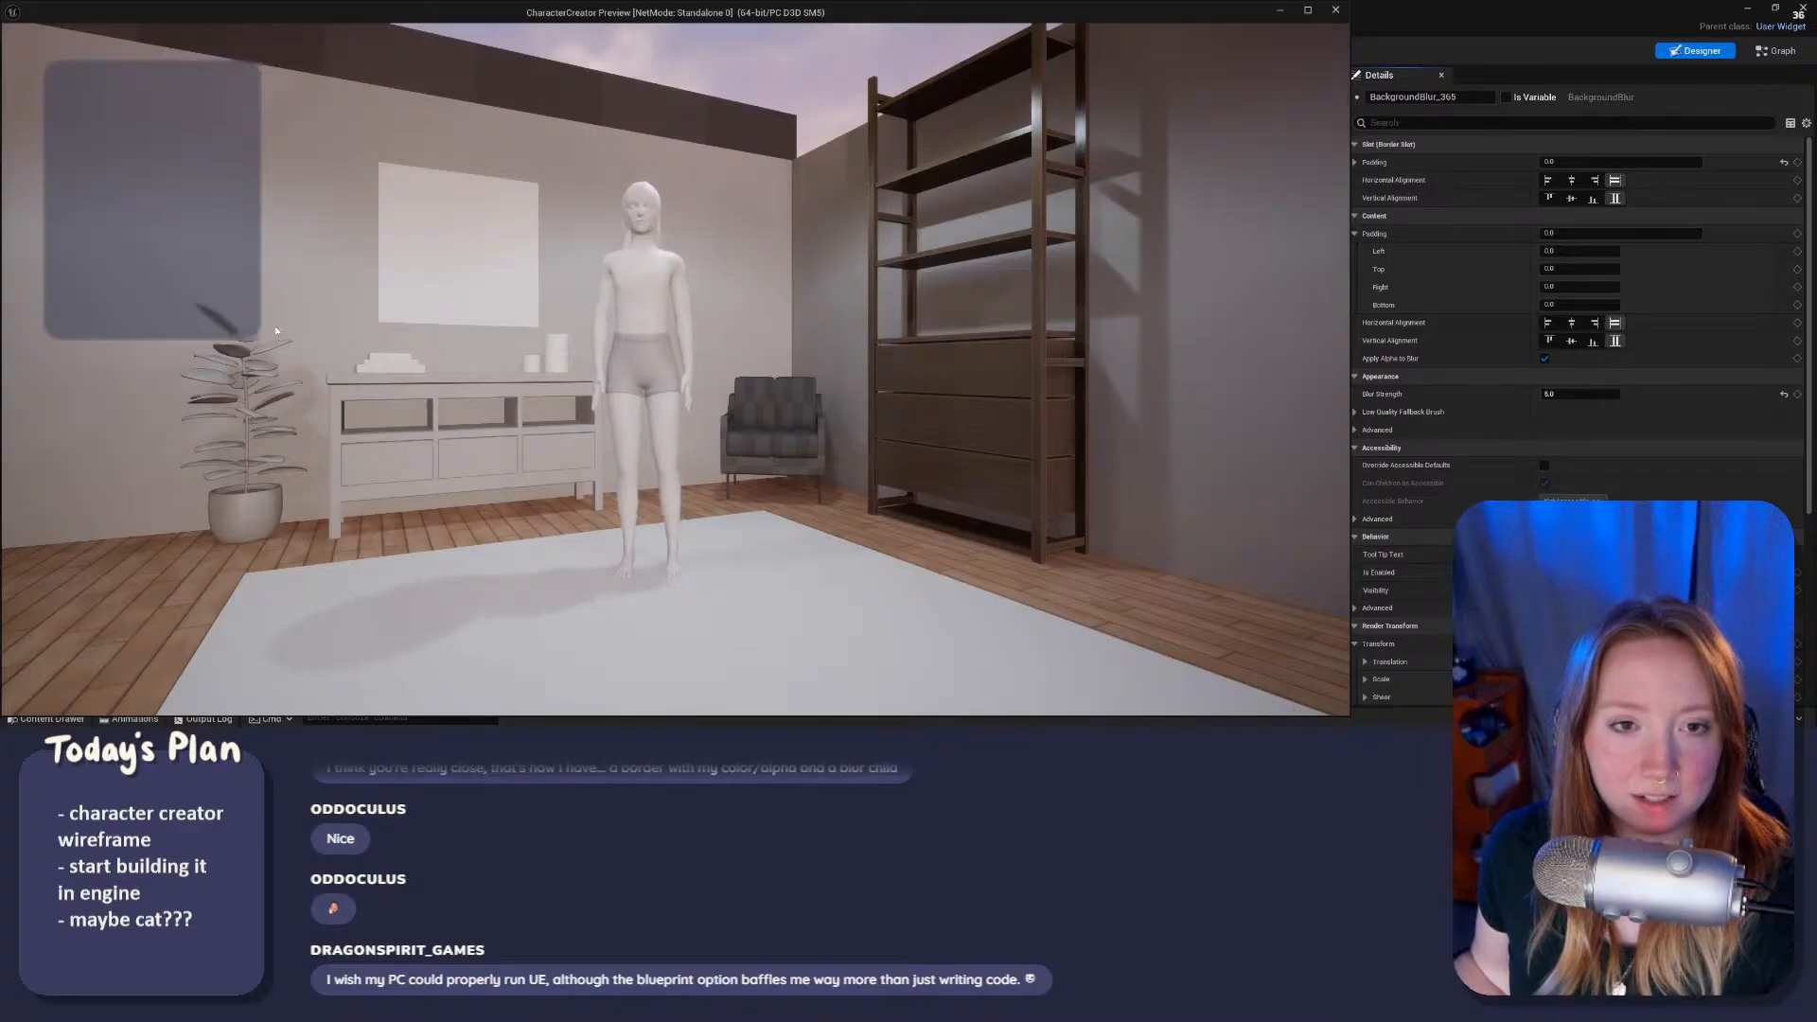
{"action": "key", "text": "Escape"}
Step: Examine the Border's slot, content and brush settings, including its outline and corner radii
{"action": "left_click", "coordinate": [77, 455]}
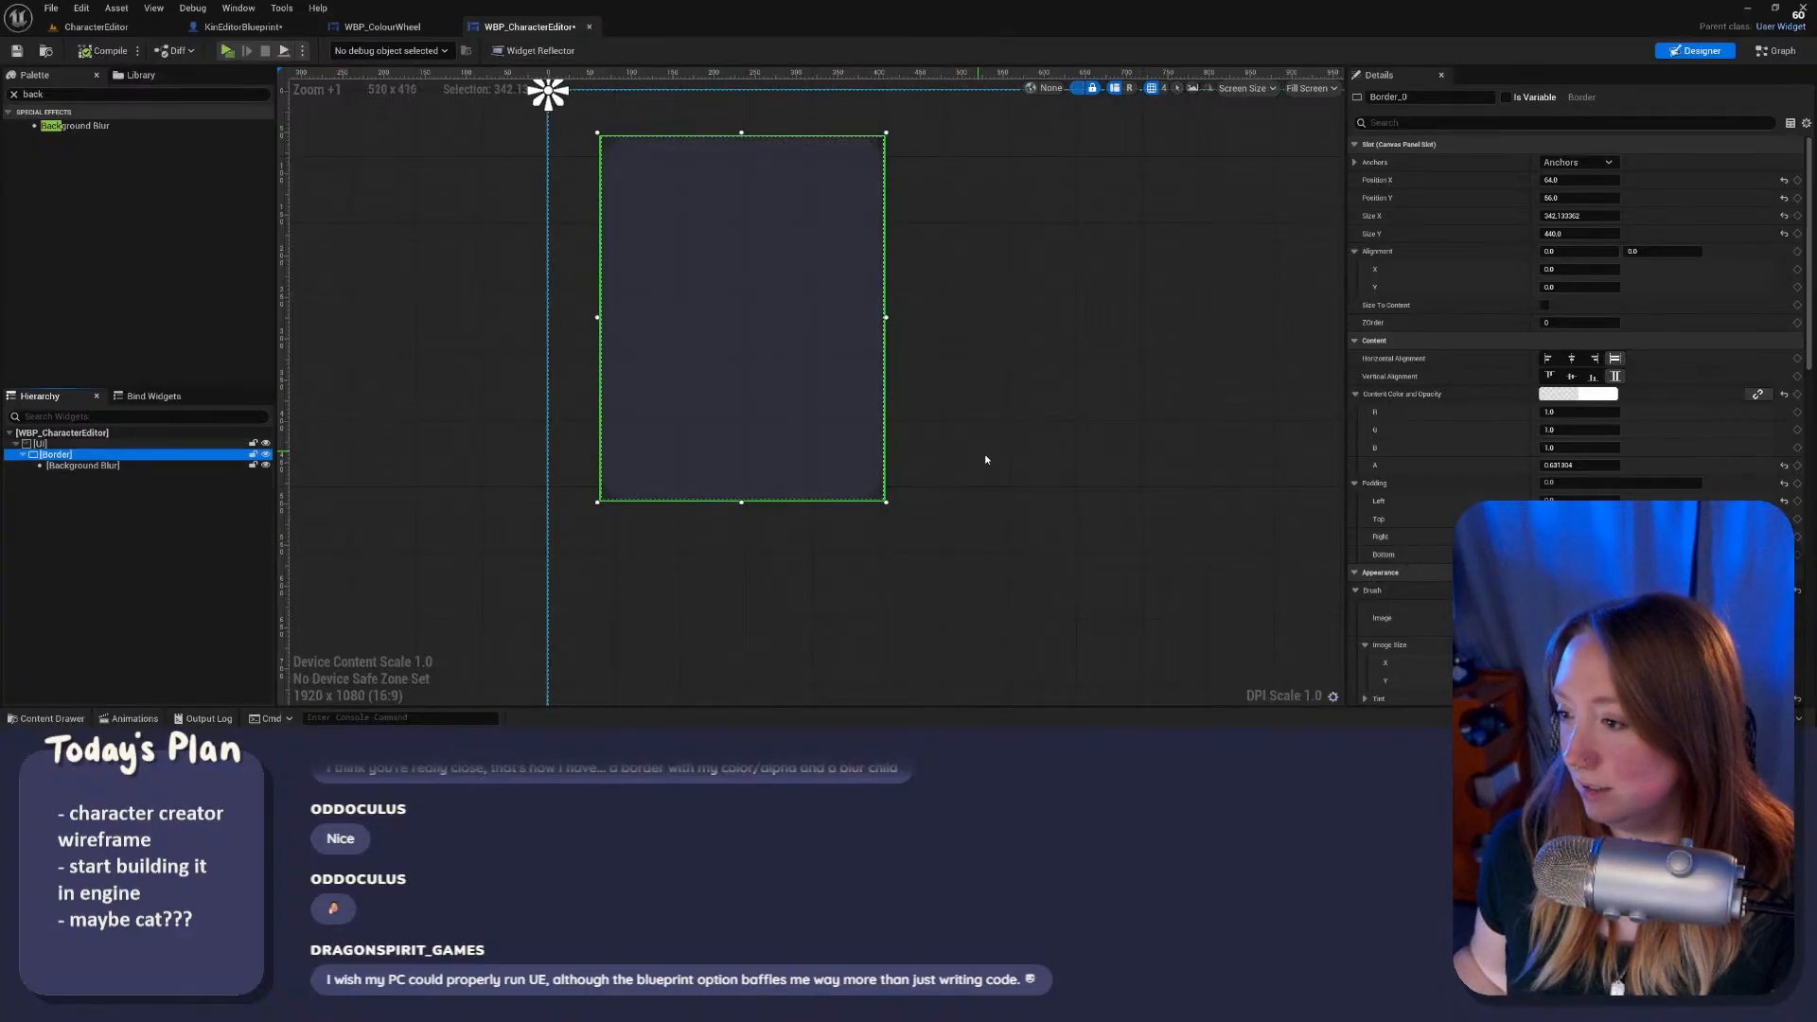
{"action": "right_click_drag", "start_coordinate": [985, 457], "coordinate": [1046, 478]}
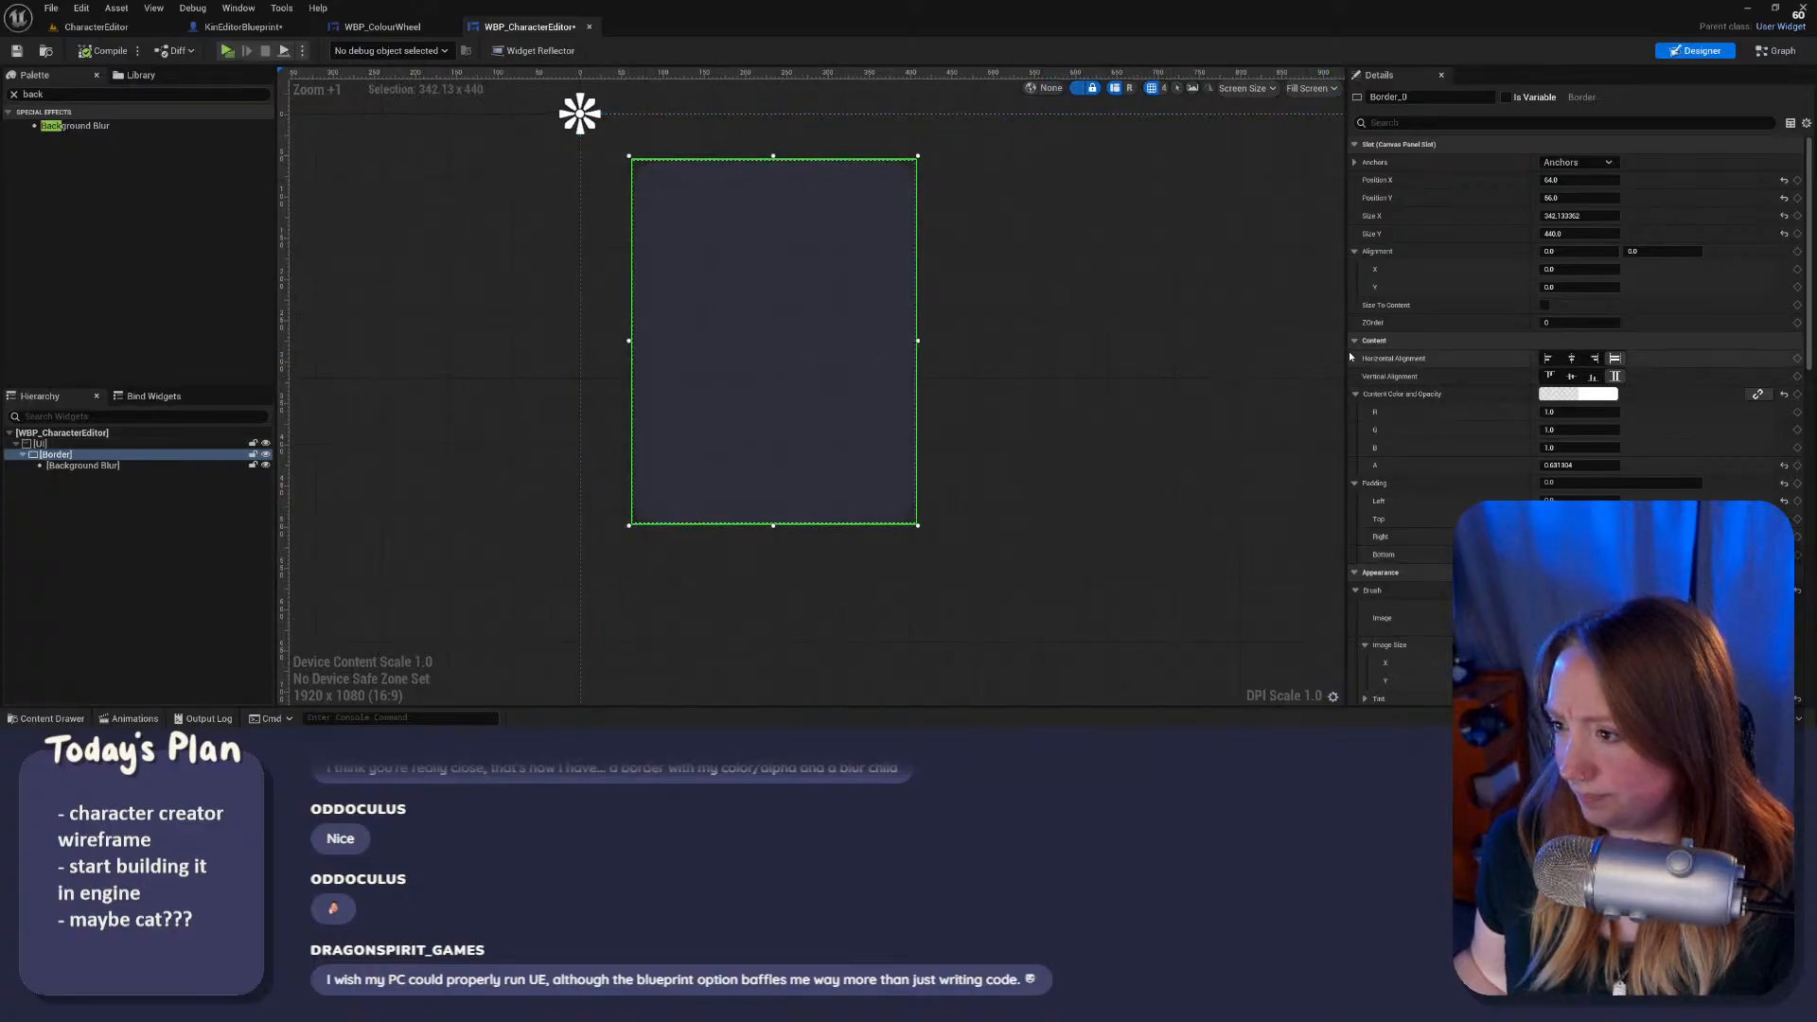
{"action": "left_click_drag", "start_coordinate": [1345, 353], "coordinate": [1405, 353]}
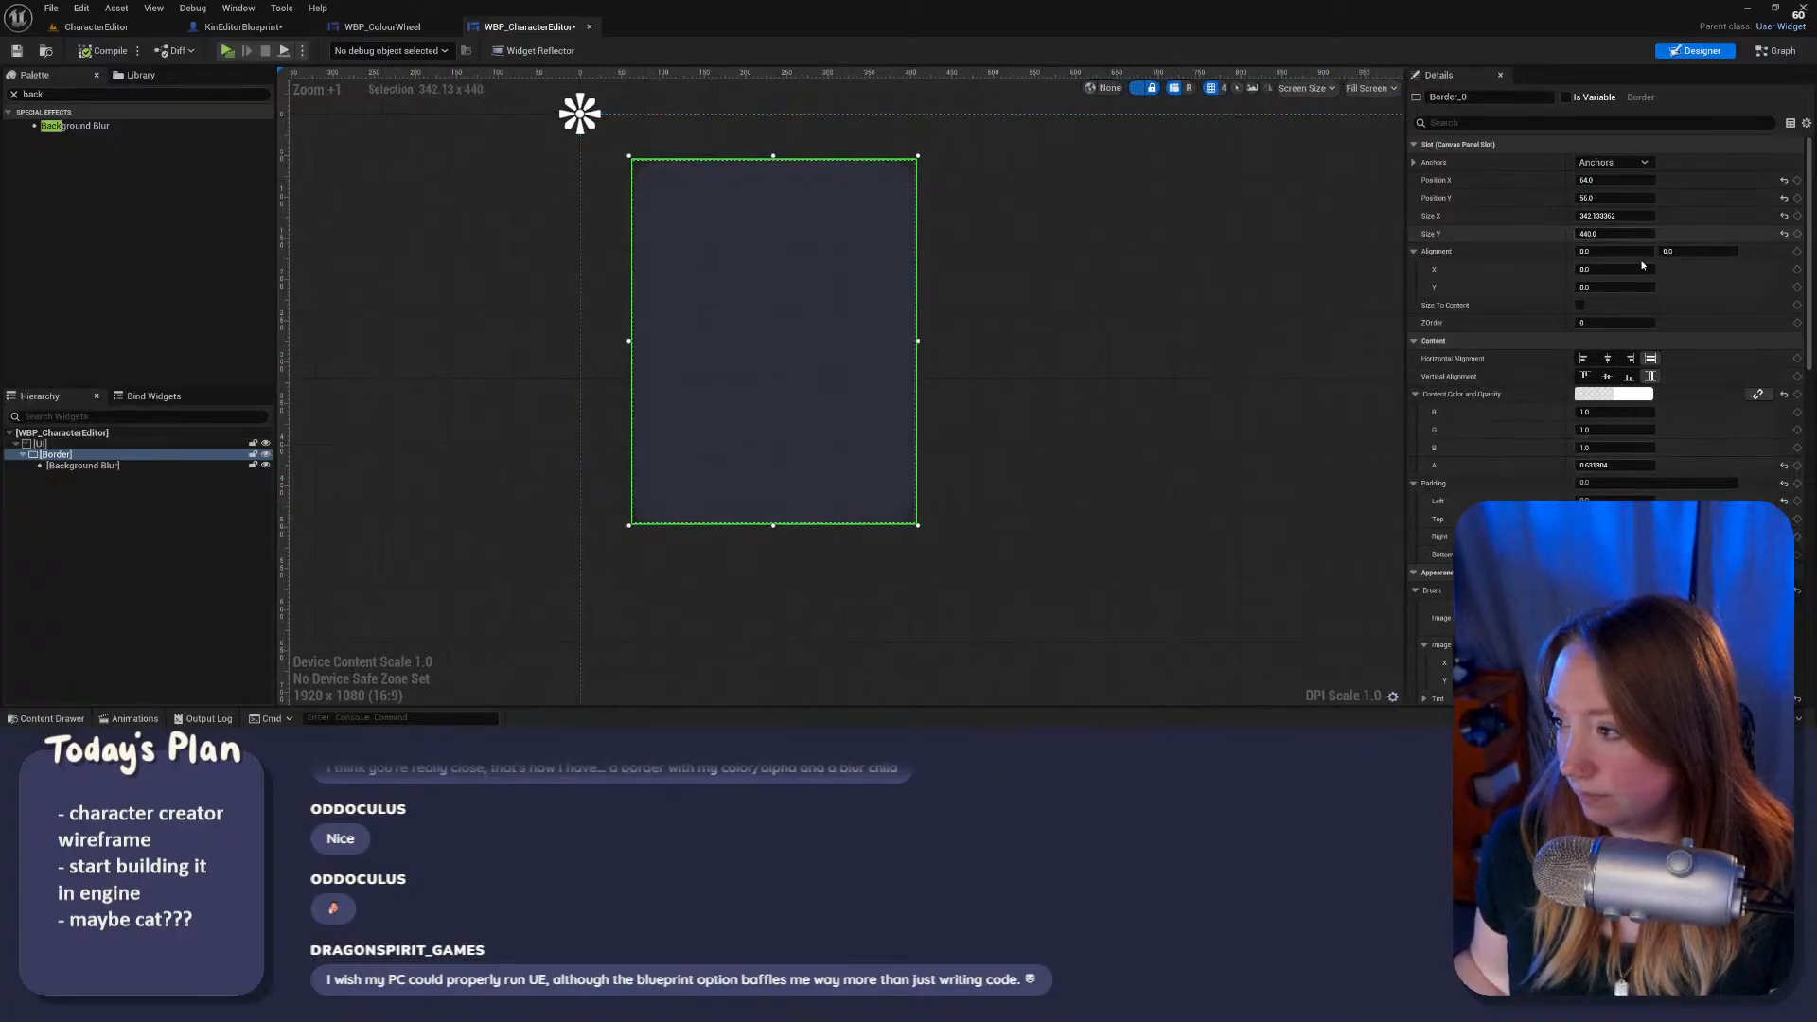
{"action": "scroll", "coordinate": [1601, 452], "scroll_direction": "down", "scroll_amount": 3}
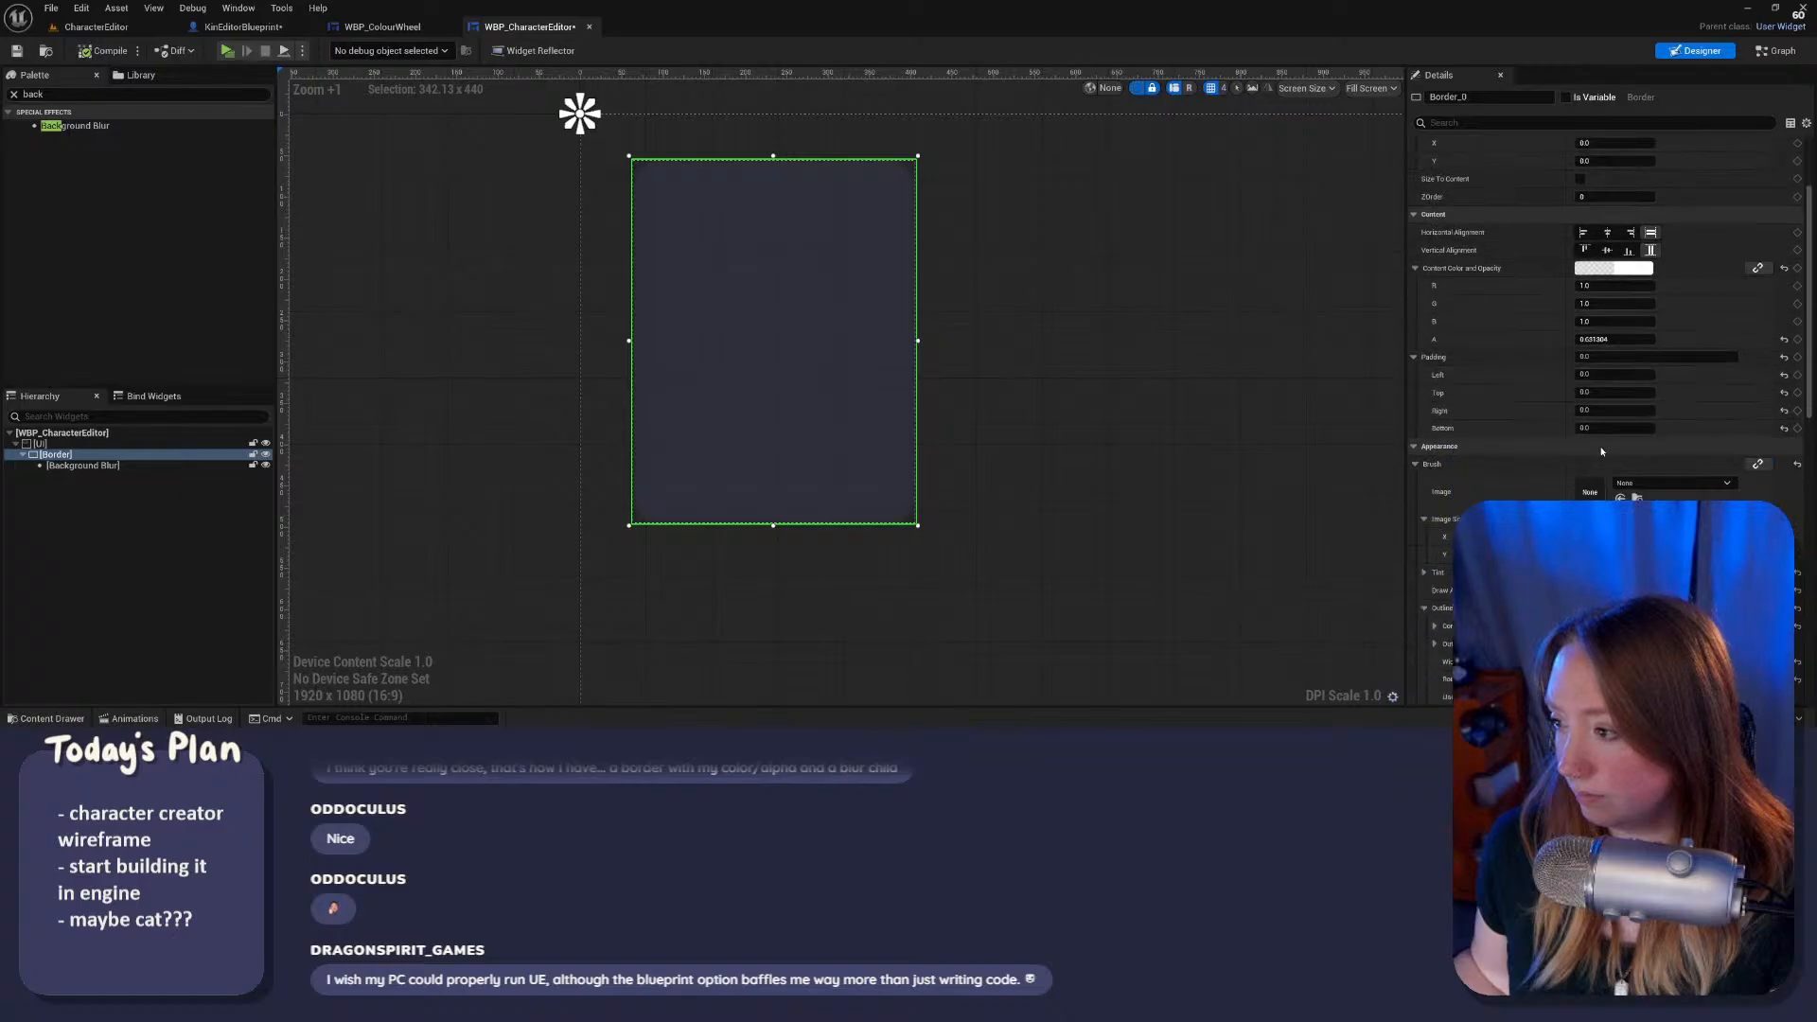
{"action": "scroll", "coordinate": [1601, 448], "scroll_direction": "down", "scroll_amount": 4}
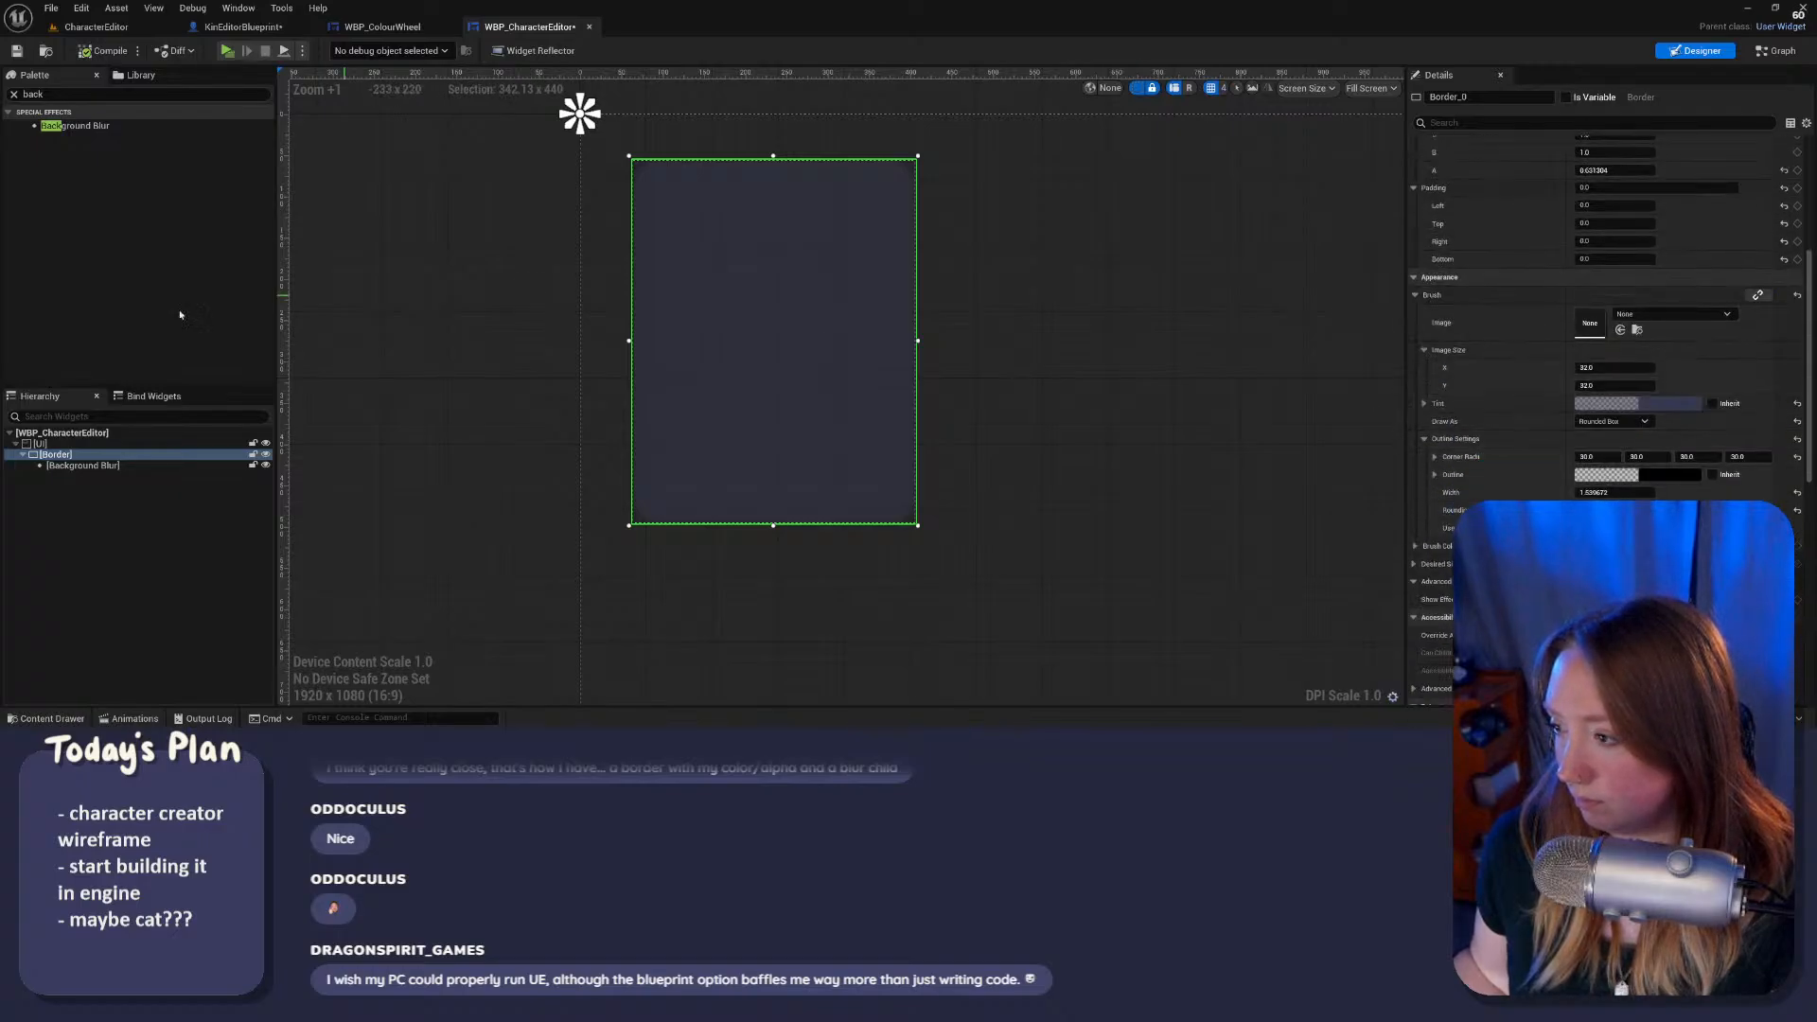
Step: Examine the Background Blur's padding, appearance, accessibility, behavior and rendering properties
{"action": "left_click", "coordinate": [119, 465]}
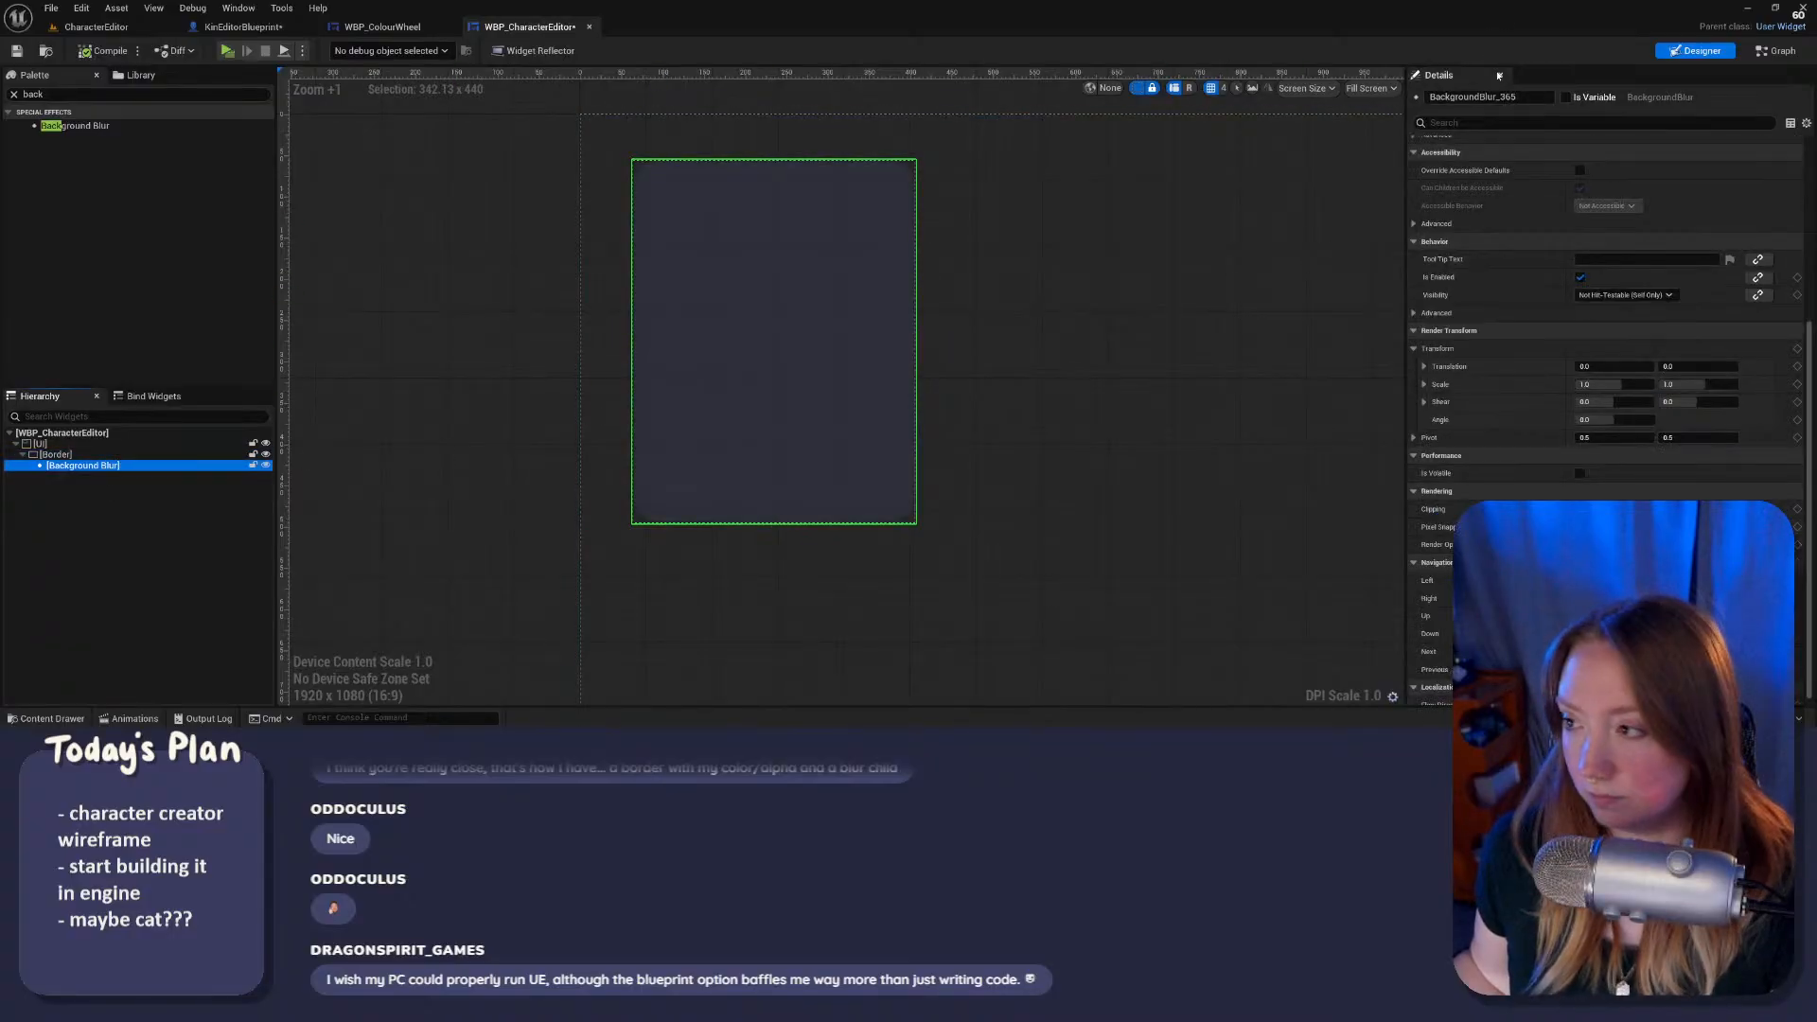
{"action": "scroll", "coordinate": [1614, 297], "scroll_direction": "up", "scroll_amount": 3}
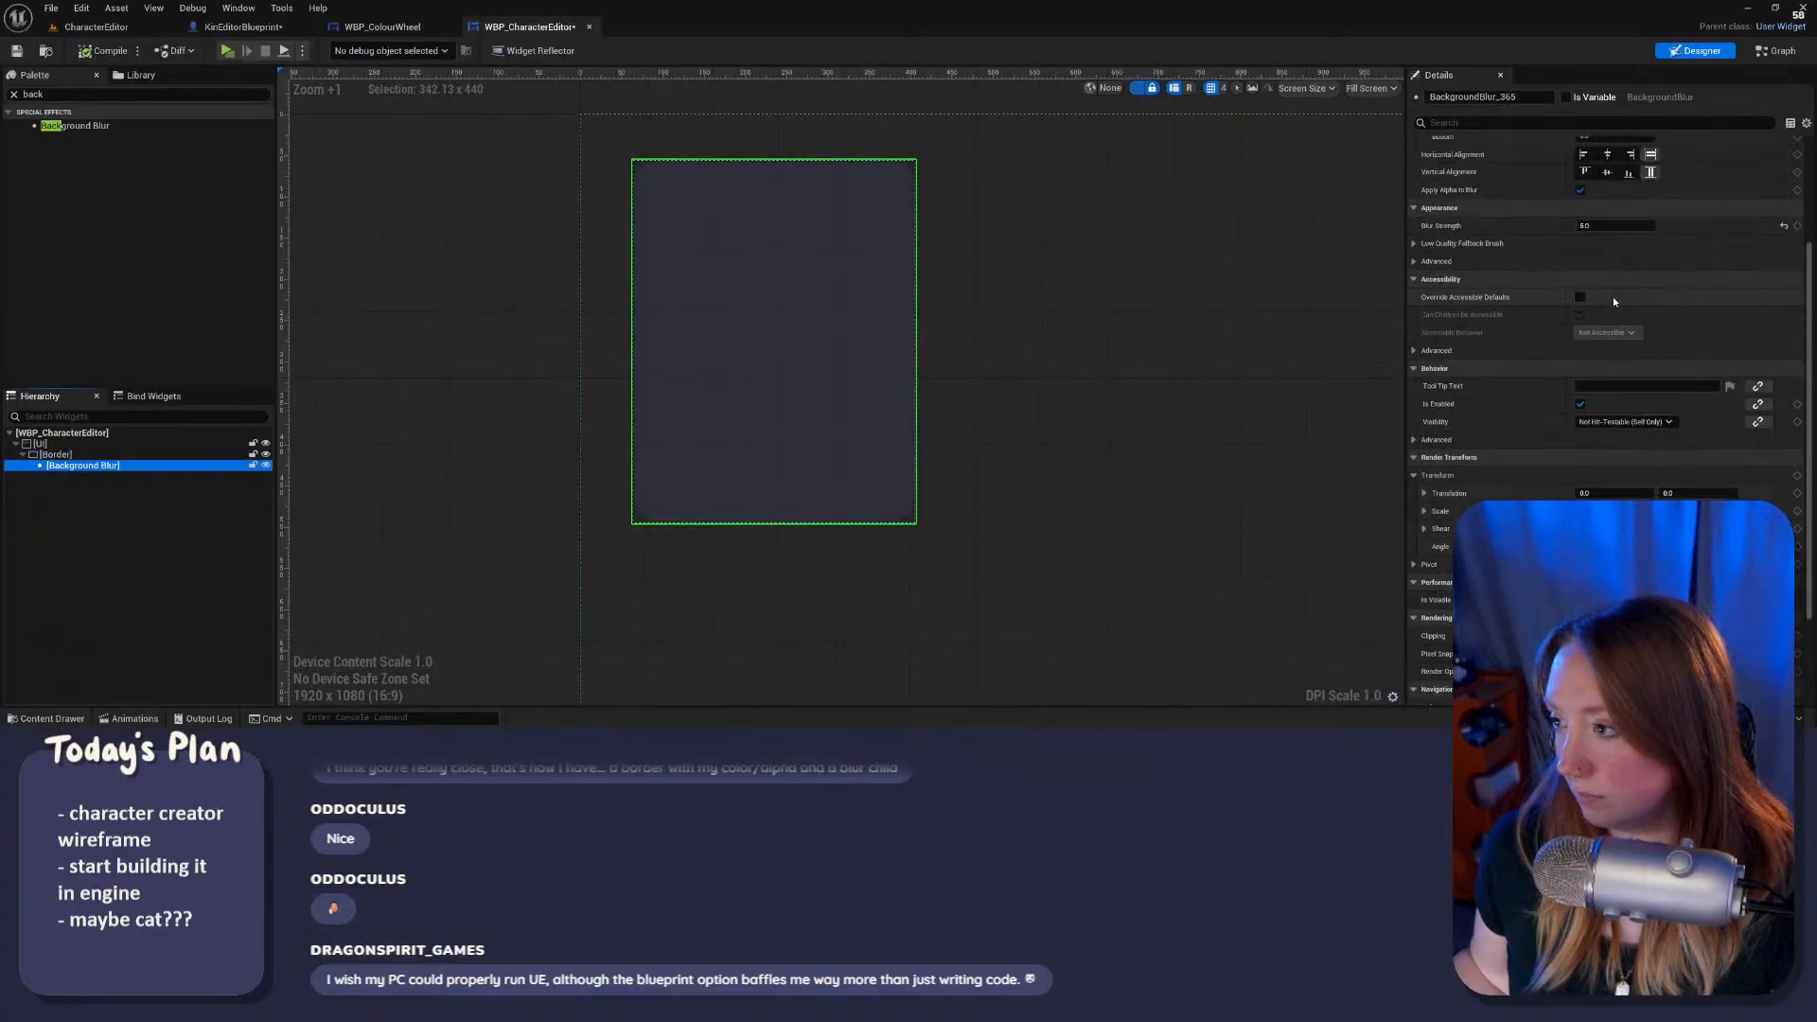
{"action": "scroll", "coordinate": [1612, 297], "scroll_direction": "up", "scroll_amount": 4}
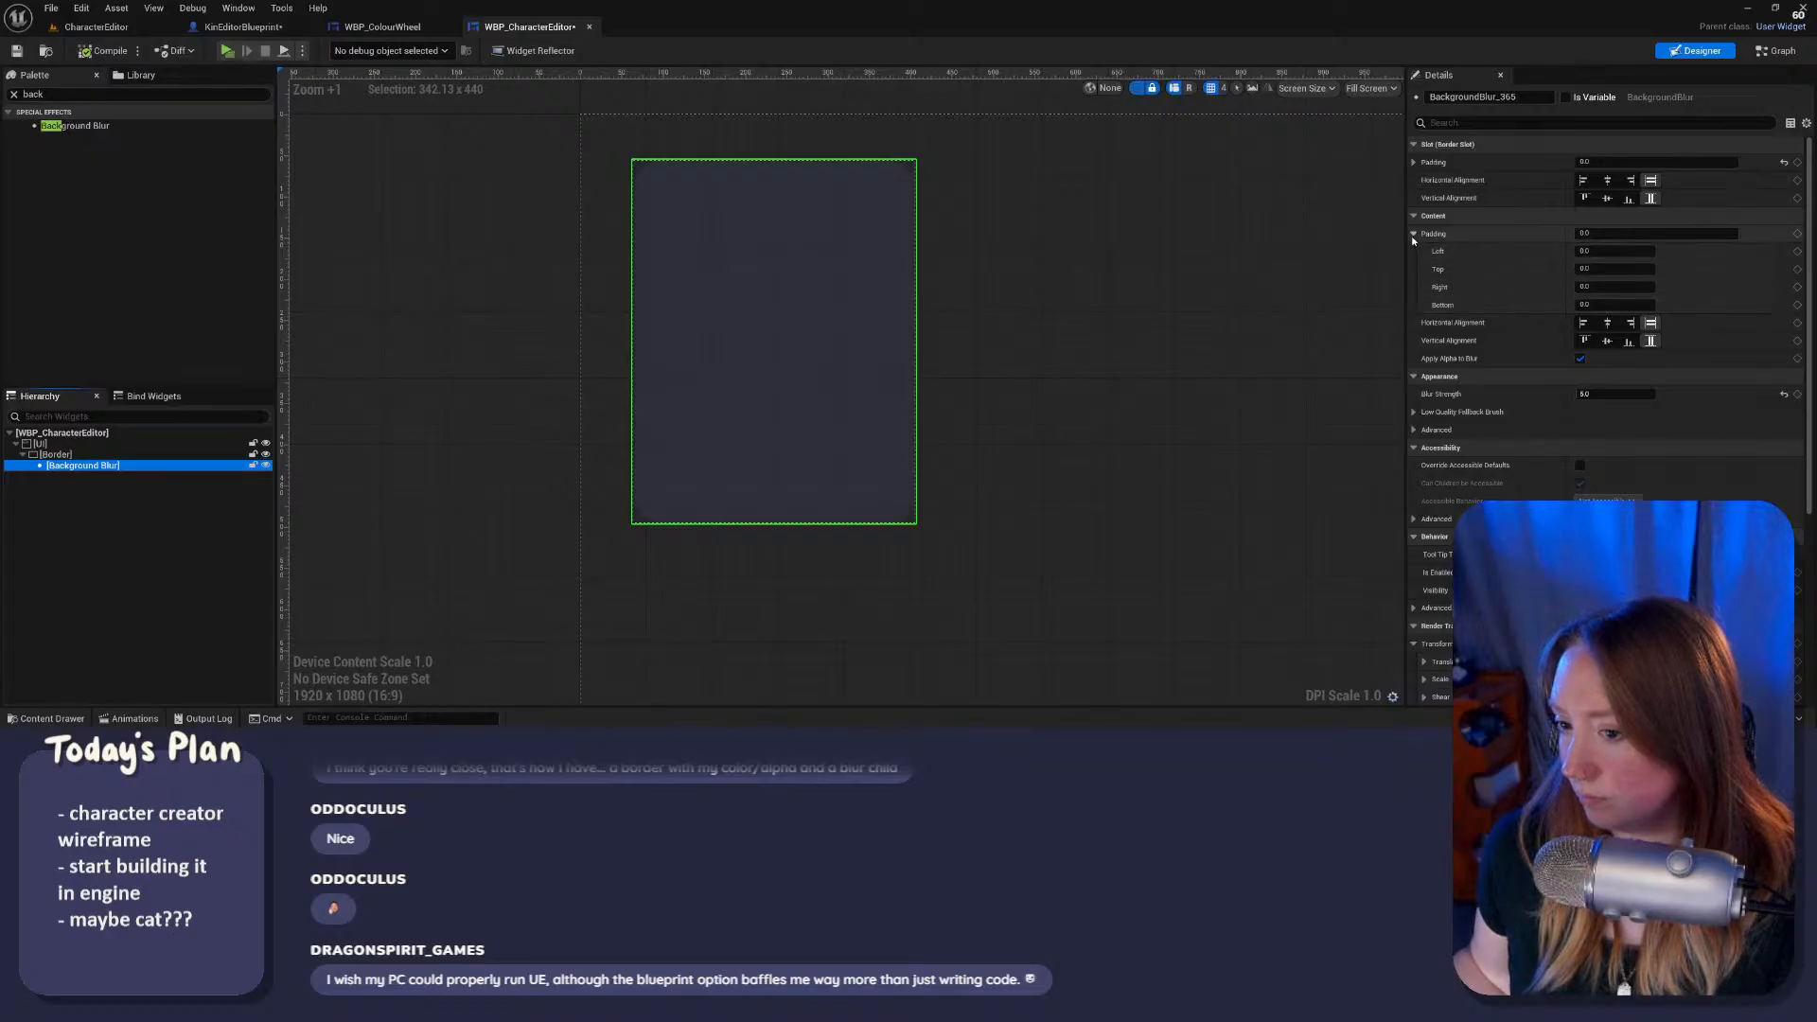
{"action": "left_click", "coordinate": [1614, 251]}
{"action": "scroll", "coordinate": [1469, 475], "scroll_direction": "down", "scroll_amount": 1}
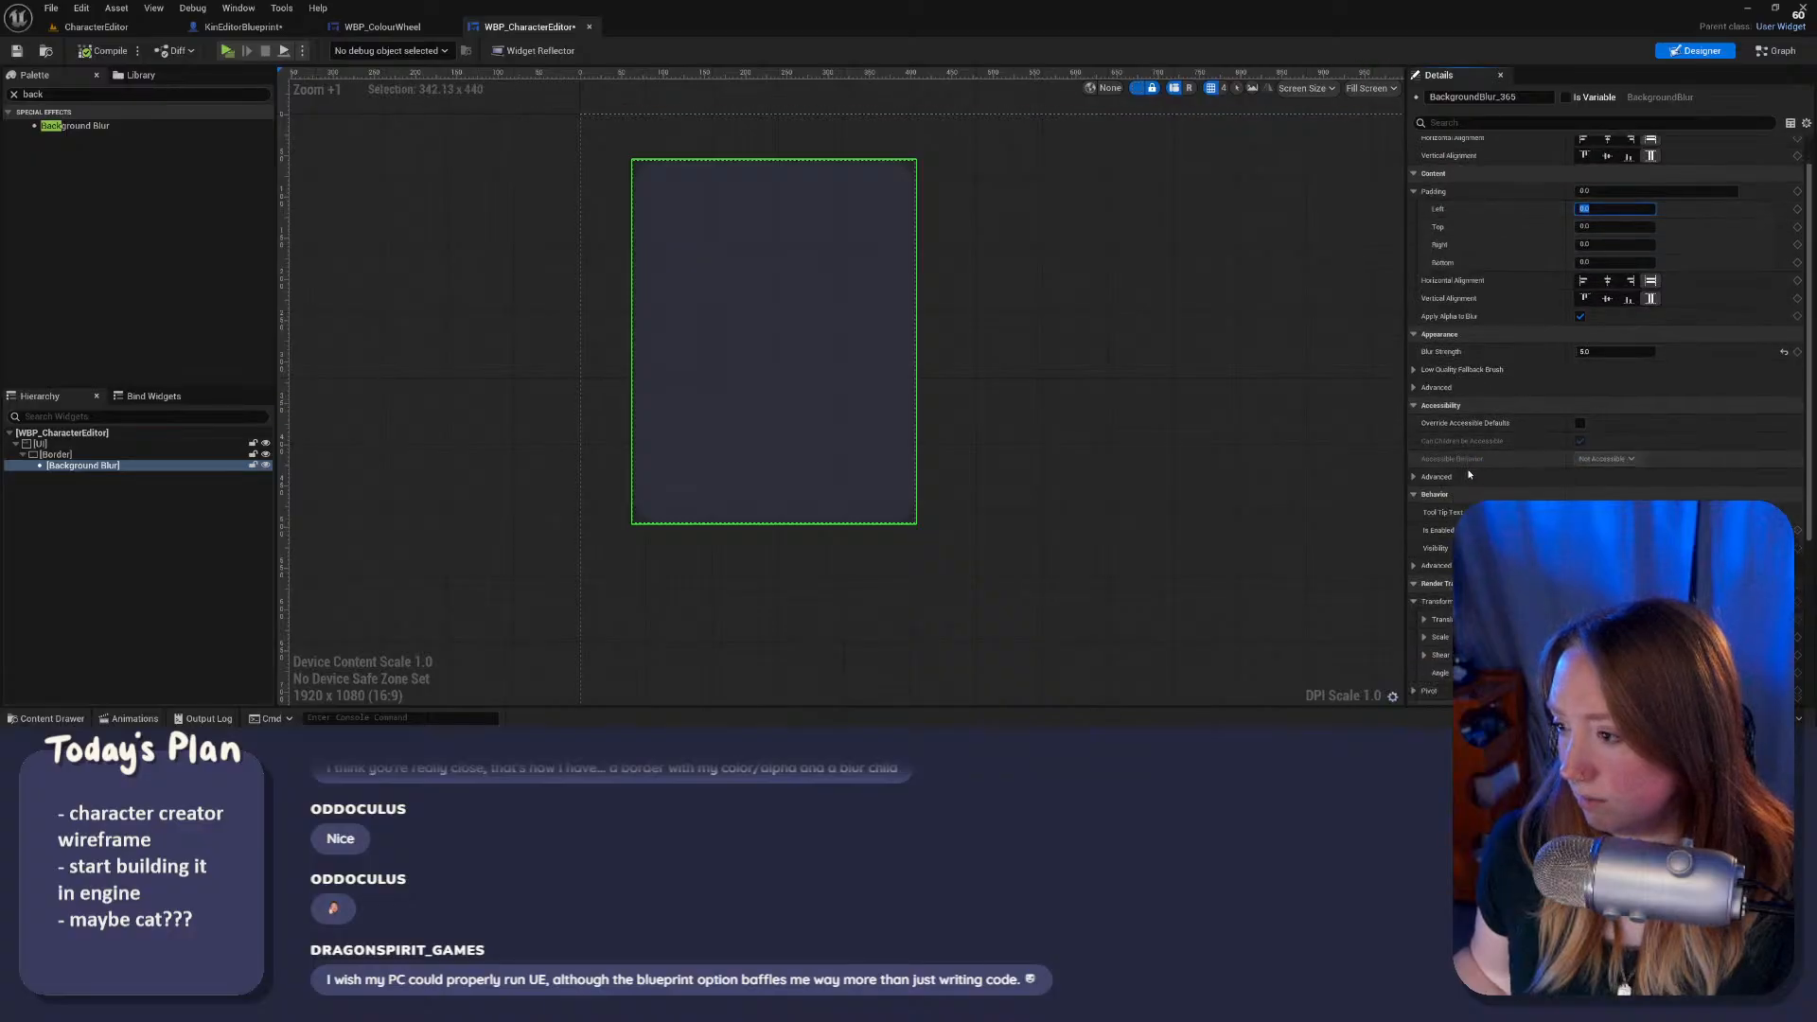
{"action": "scroll", "coordinate": [1469, 475], "scroll_direction": "down", "scroll_amount": 3}
{"action": "left_click", "coordinate": [1413, 440]}
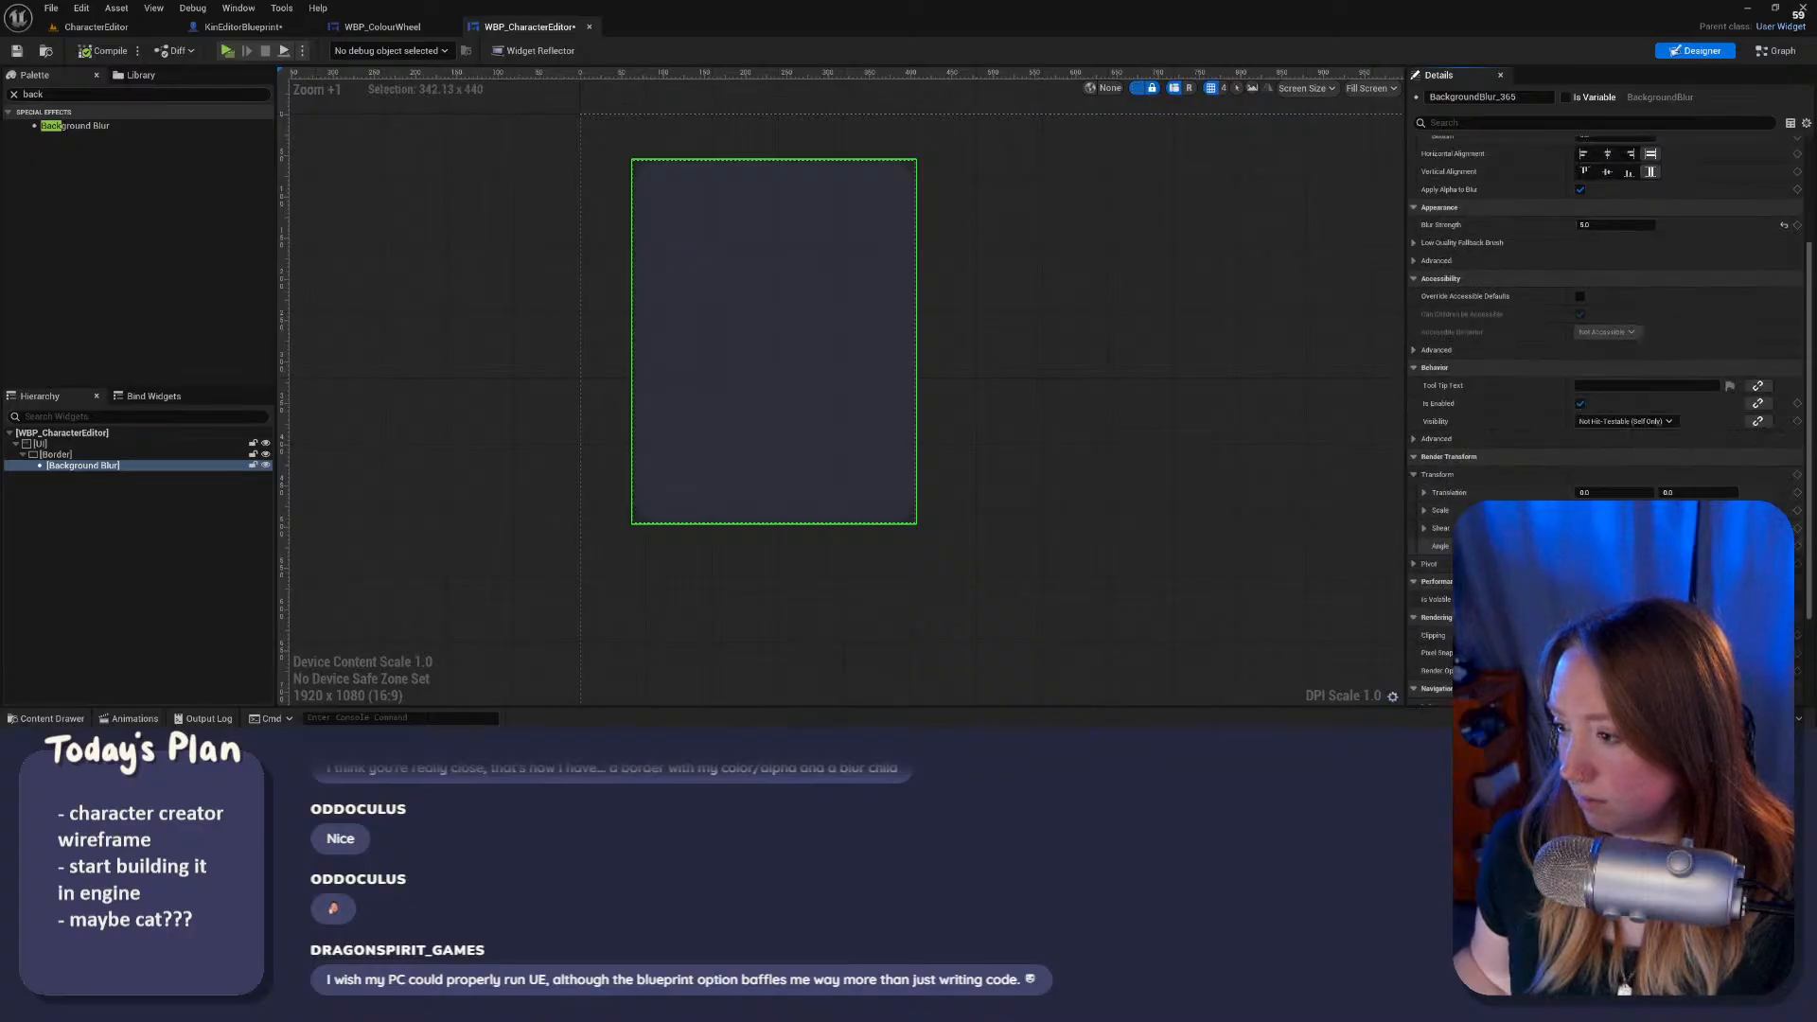
{"action": "left_click", "coordinate": [1414, 440]}
{"action": "scroll", "coordinate": [1485, 483], "scroll_direction": "down", "scroll_amount": 3}
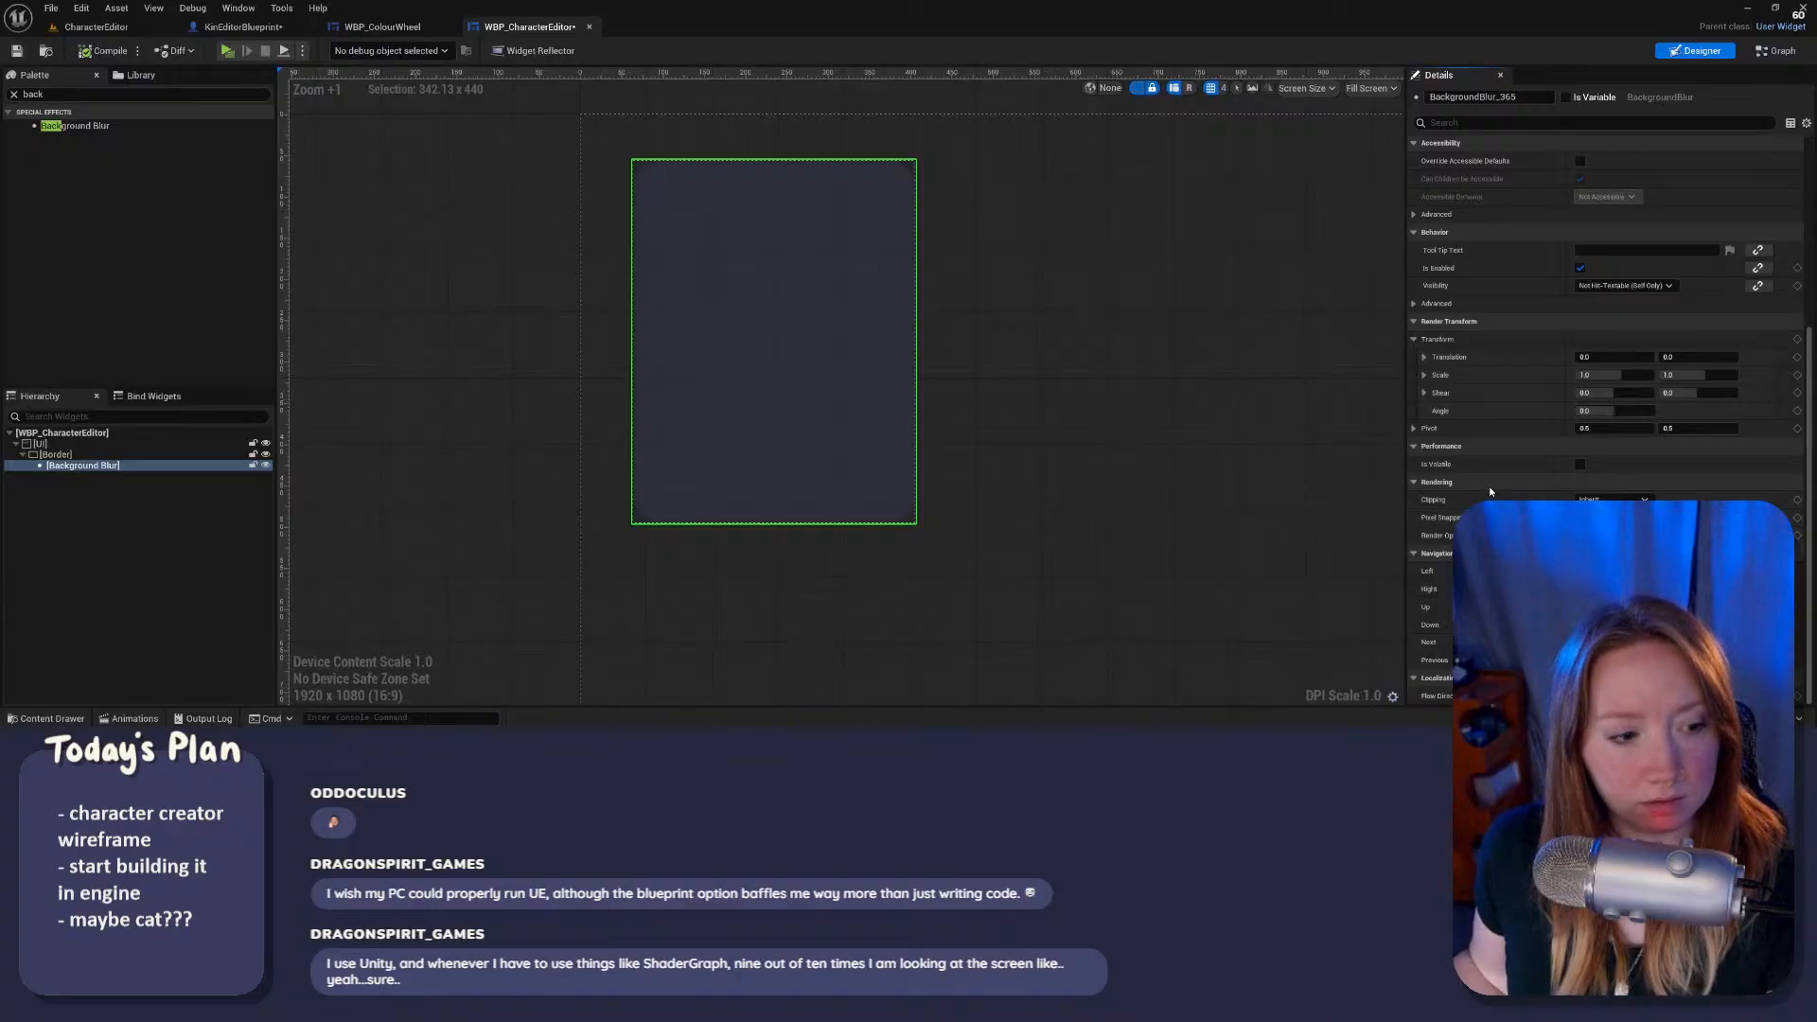
{"action": "scroll", "coordinate": [1514, 378], "scroll_direction": "up", "scroll_amount": 2}
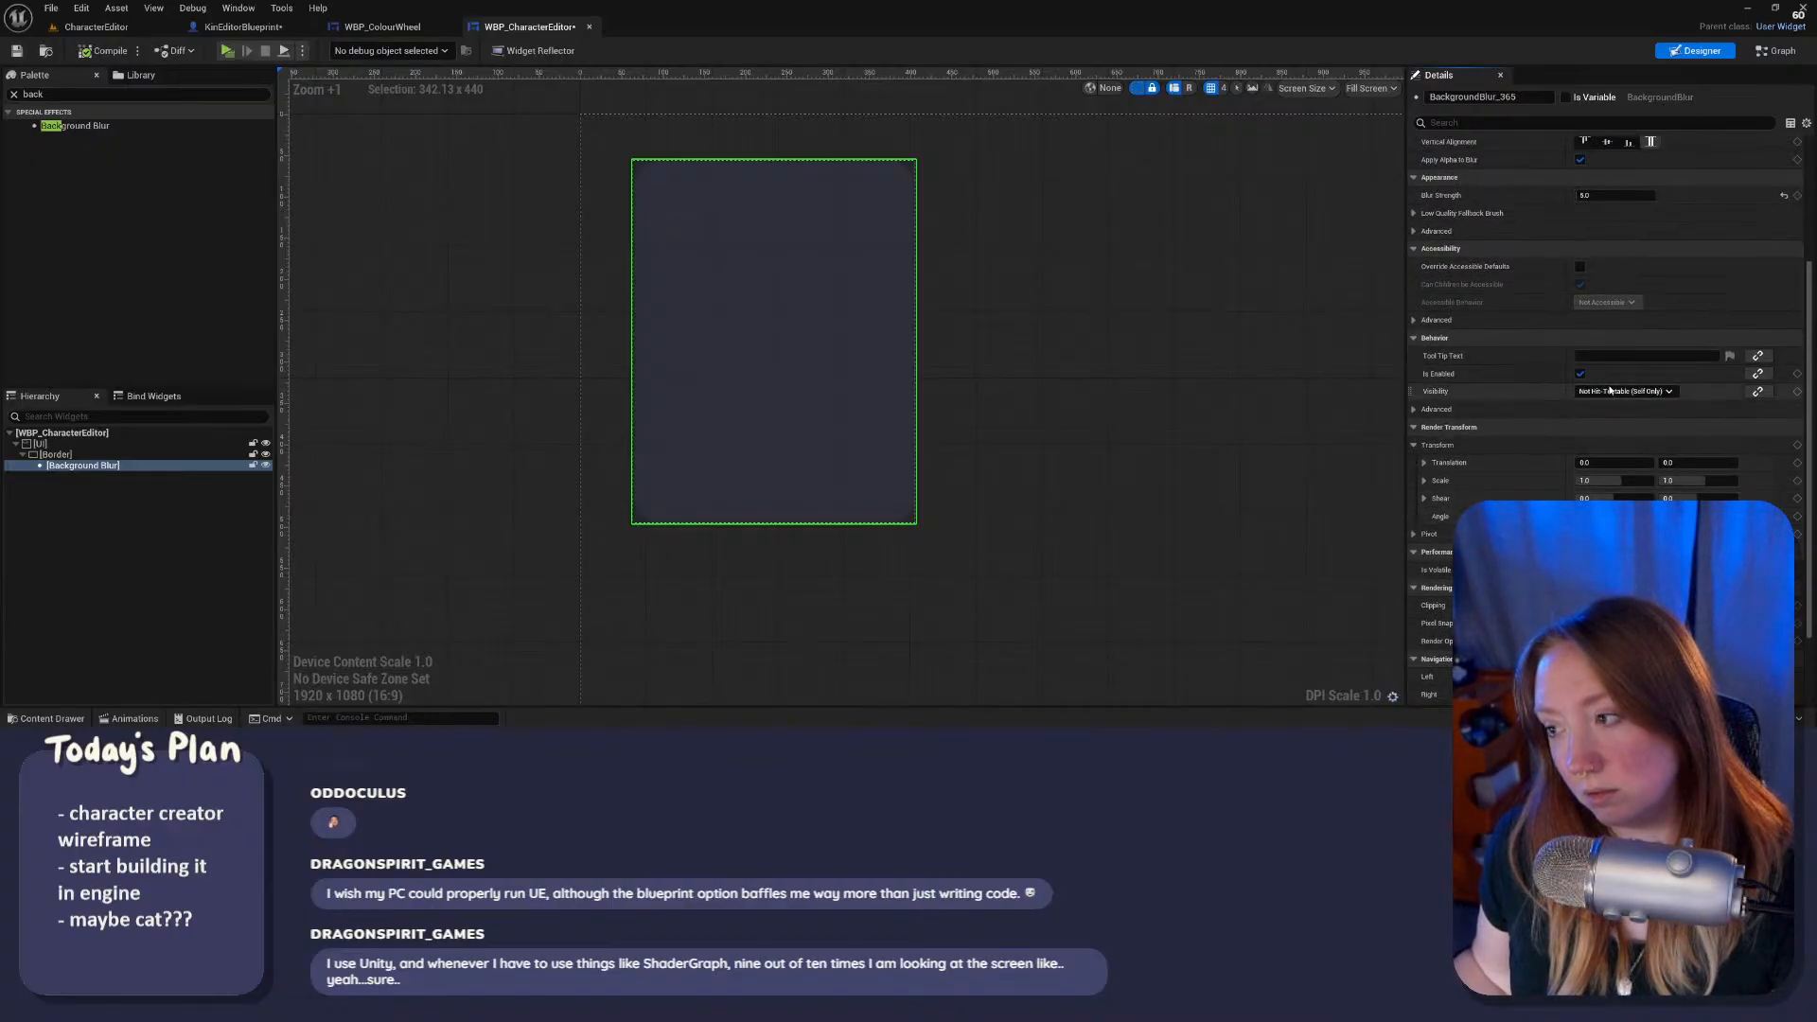
{"action": "scroll", "coordinate": [1608, 409], "scroll_direction": "up", "scroll_amount": 2}
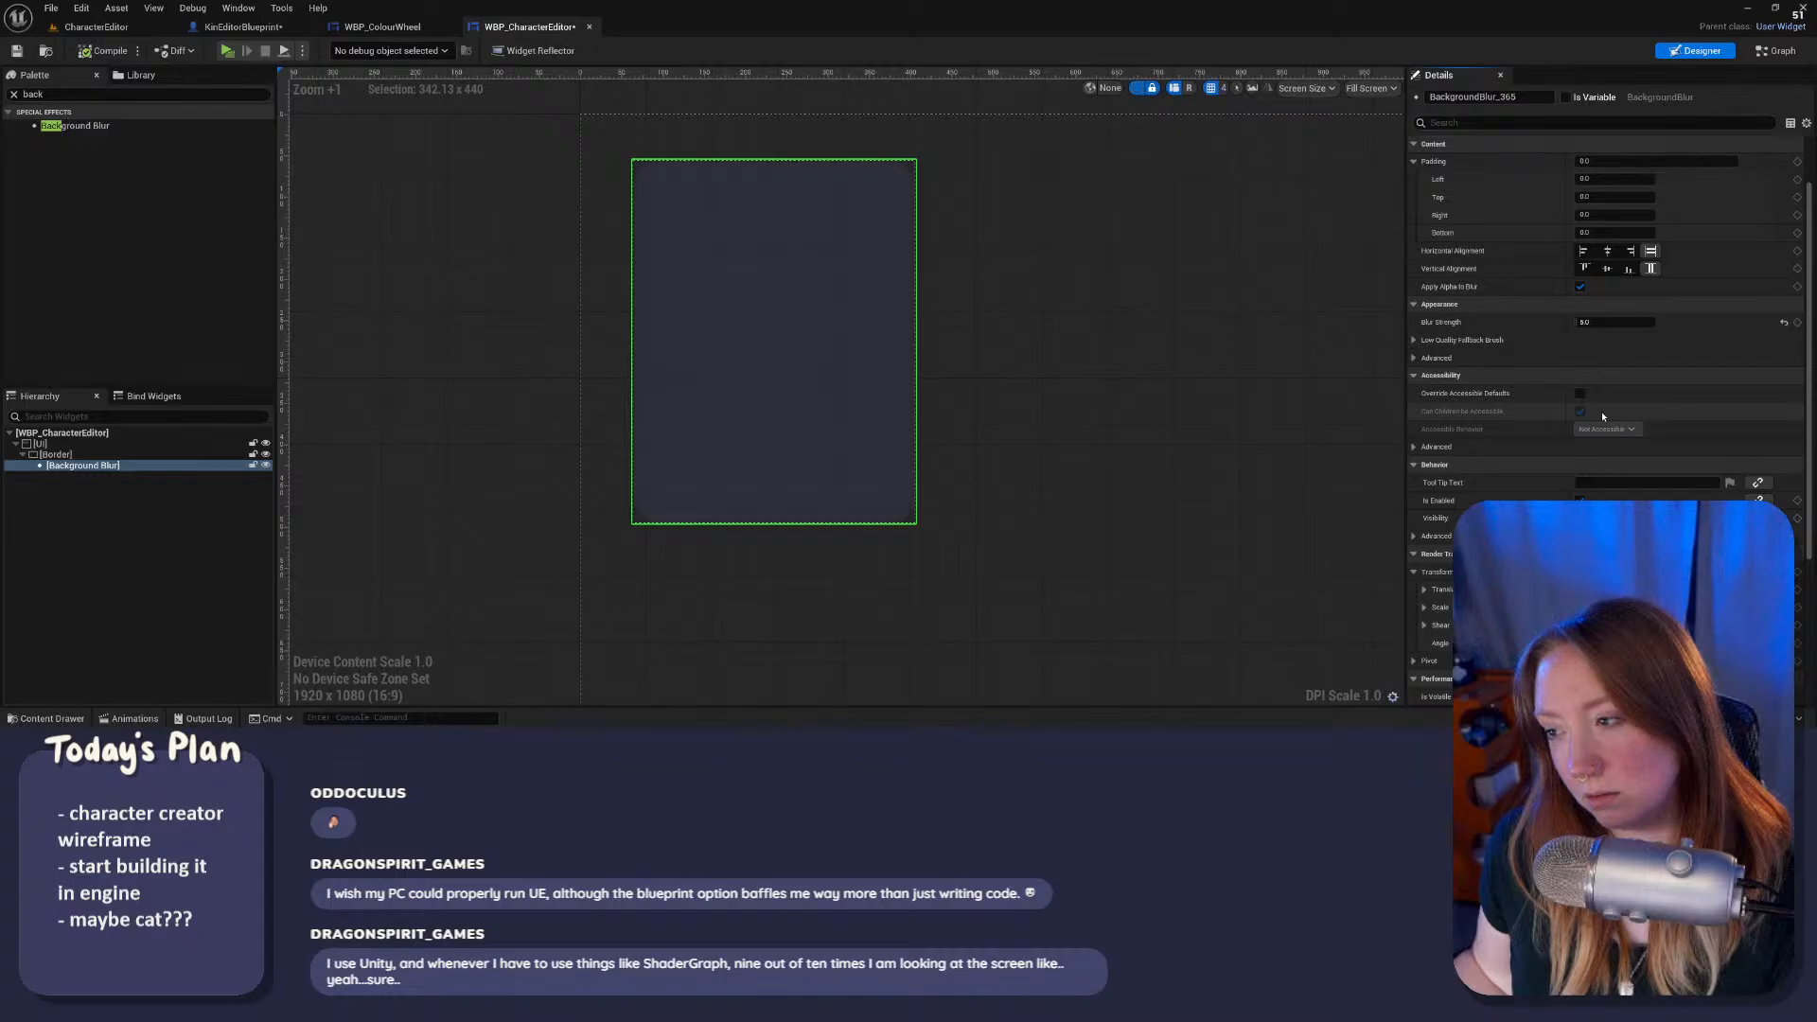
Step: Set the Background Blur's content padding to 5 on all sides and check the effect in a game preview
{"action": "scroll", "coordinate": [1618, 257], "scroll_direction": "up", "scroll_amount": 2}
{"action": "left_click", "coordinate": [1616, 242]}
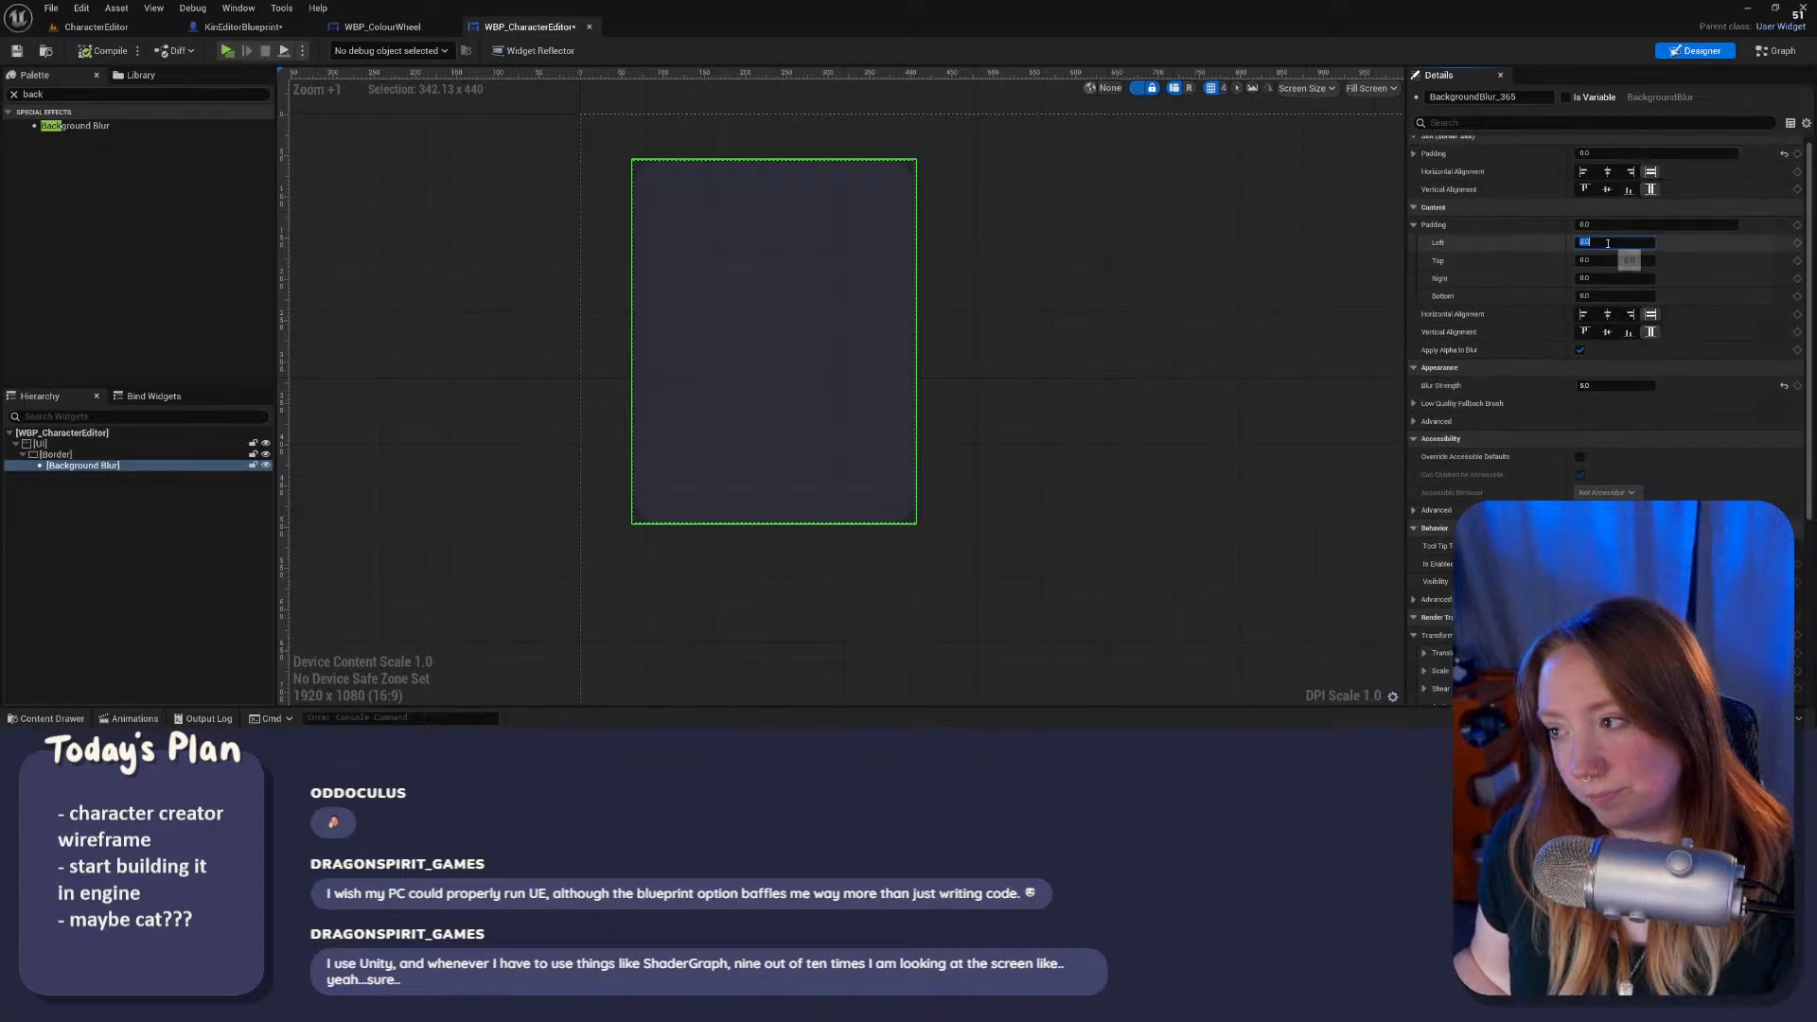
{"action": "left_click", "coordinate": [1608, 208]}
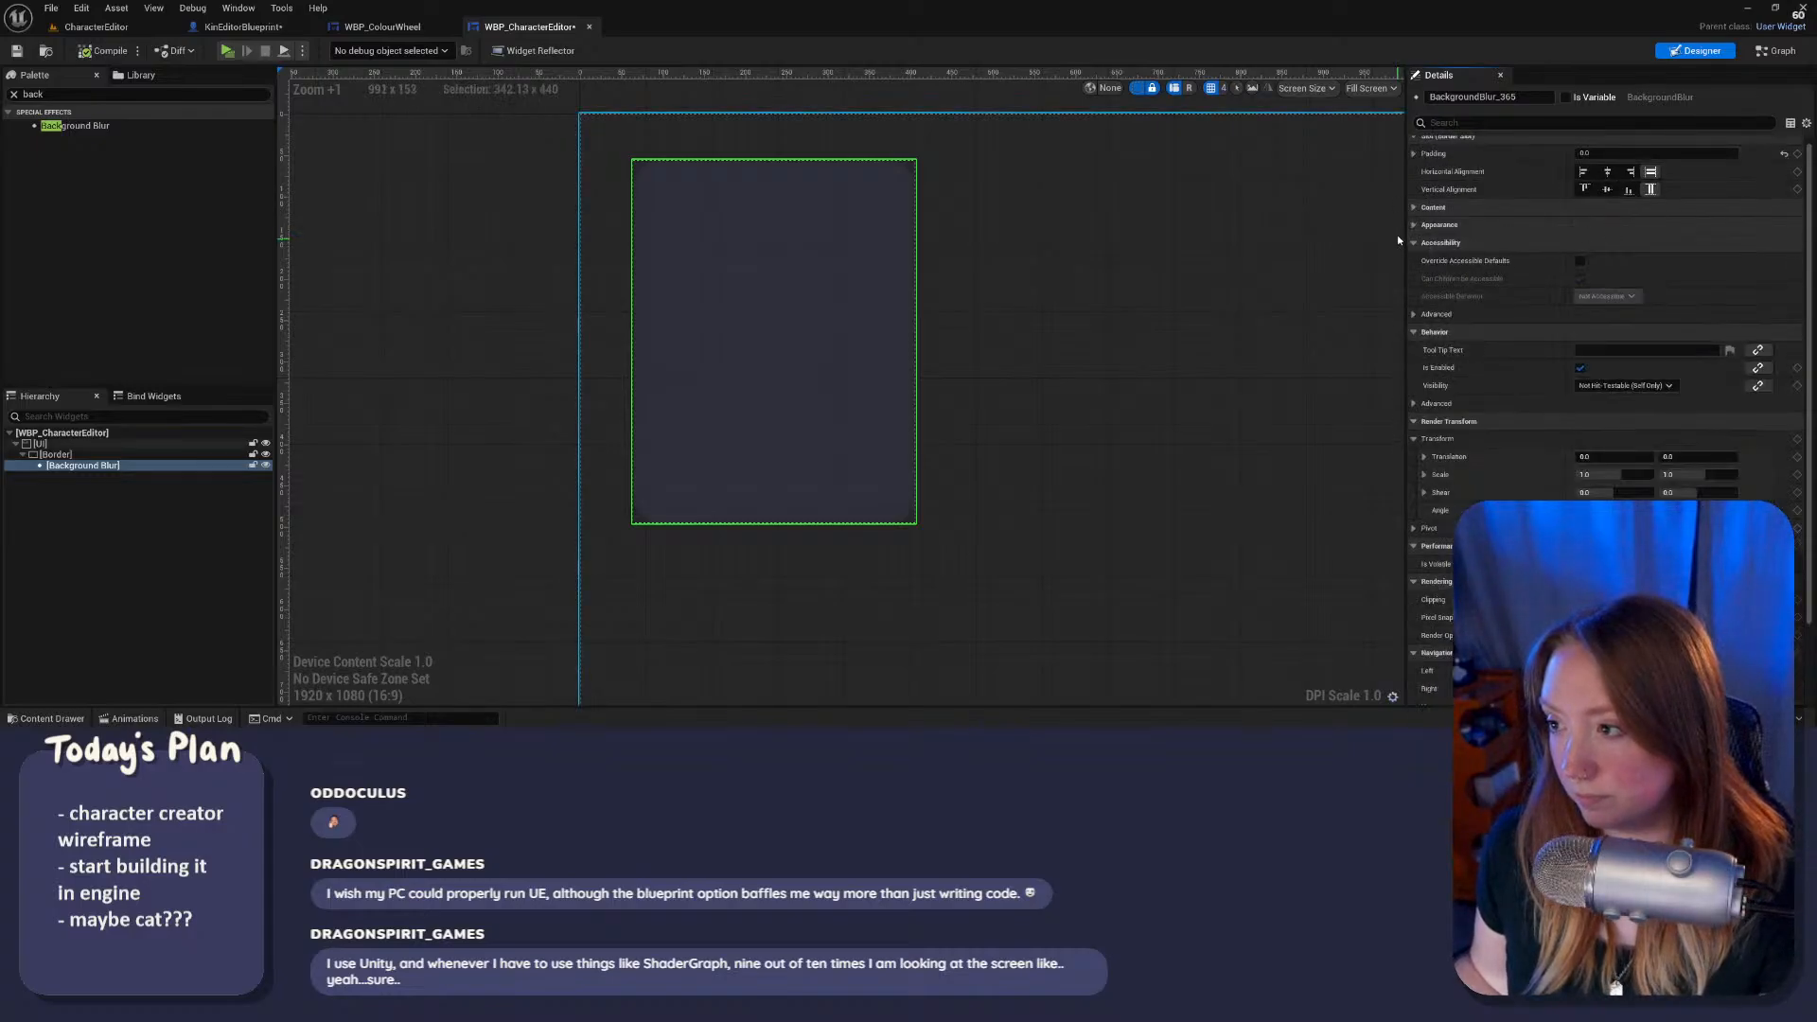
{"action": "left_click", "coordinate": [1416, 207]}
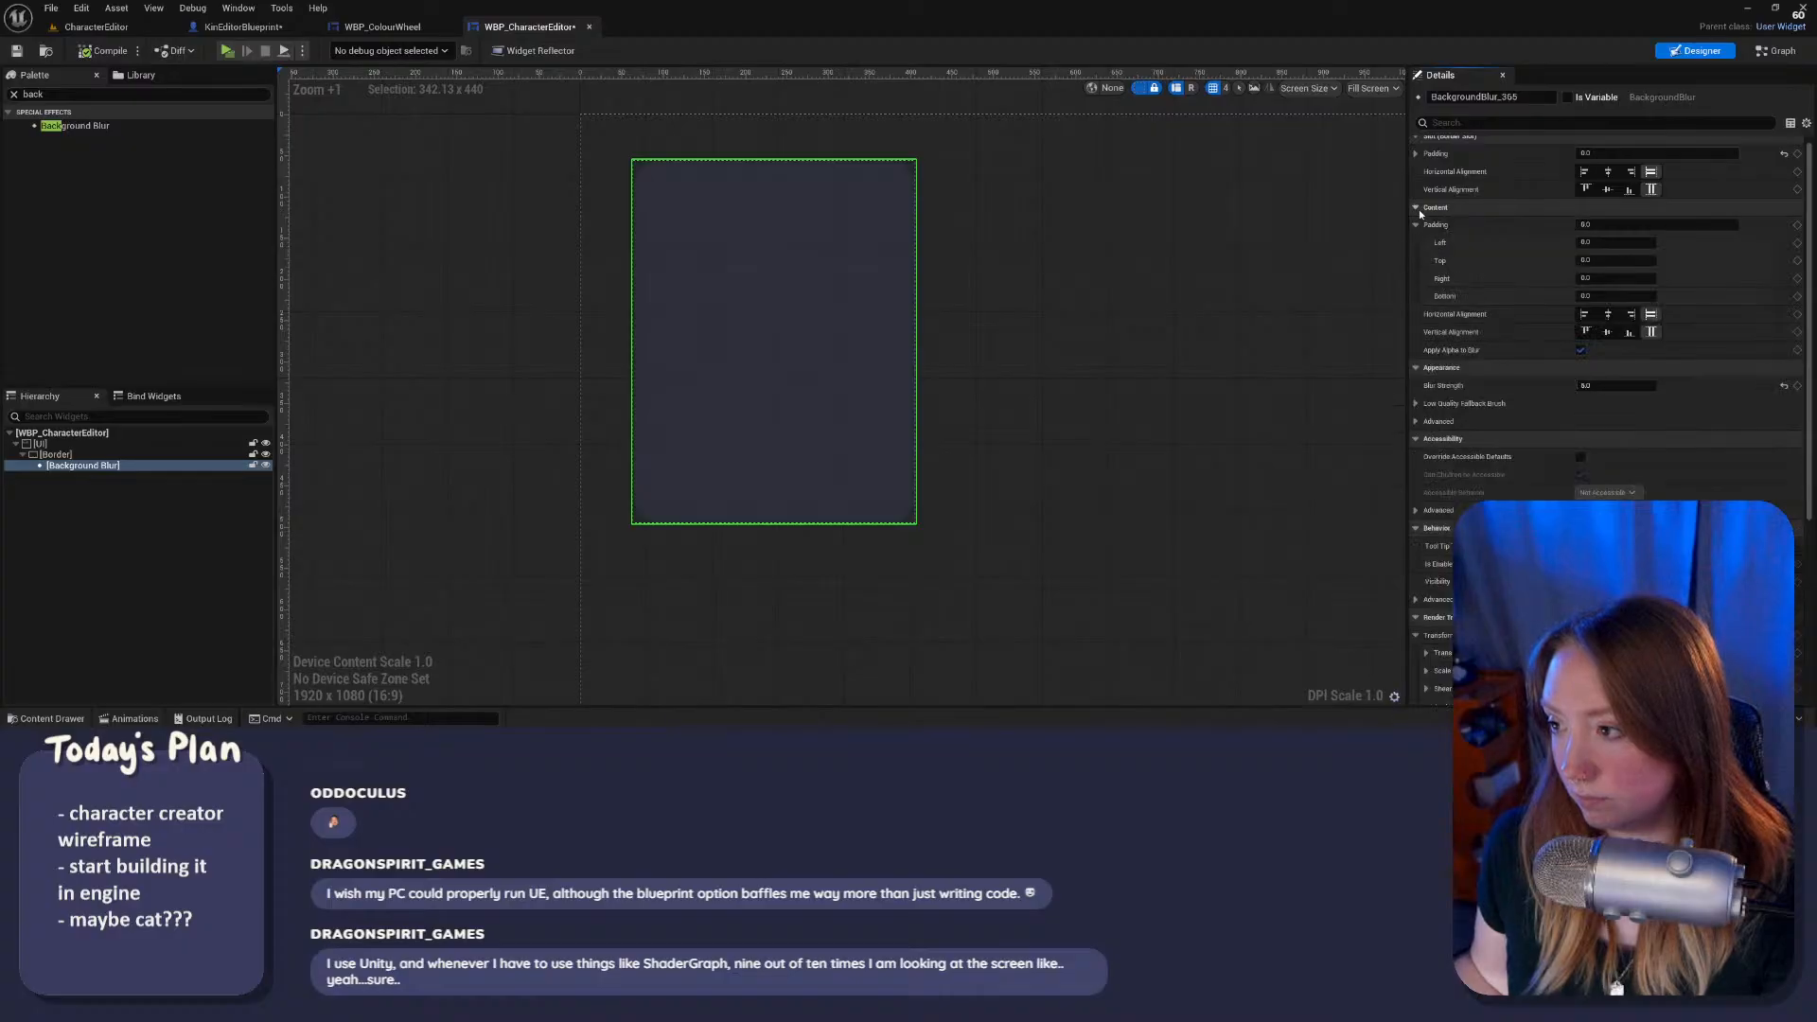
{"action": "left_click", "coordinate": [1627, 224]}
{"action": "type", "text": "5"}
{"action": "left_click", "coordinate": [1318, 389]}
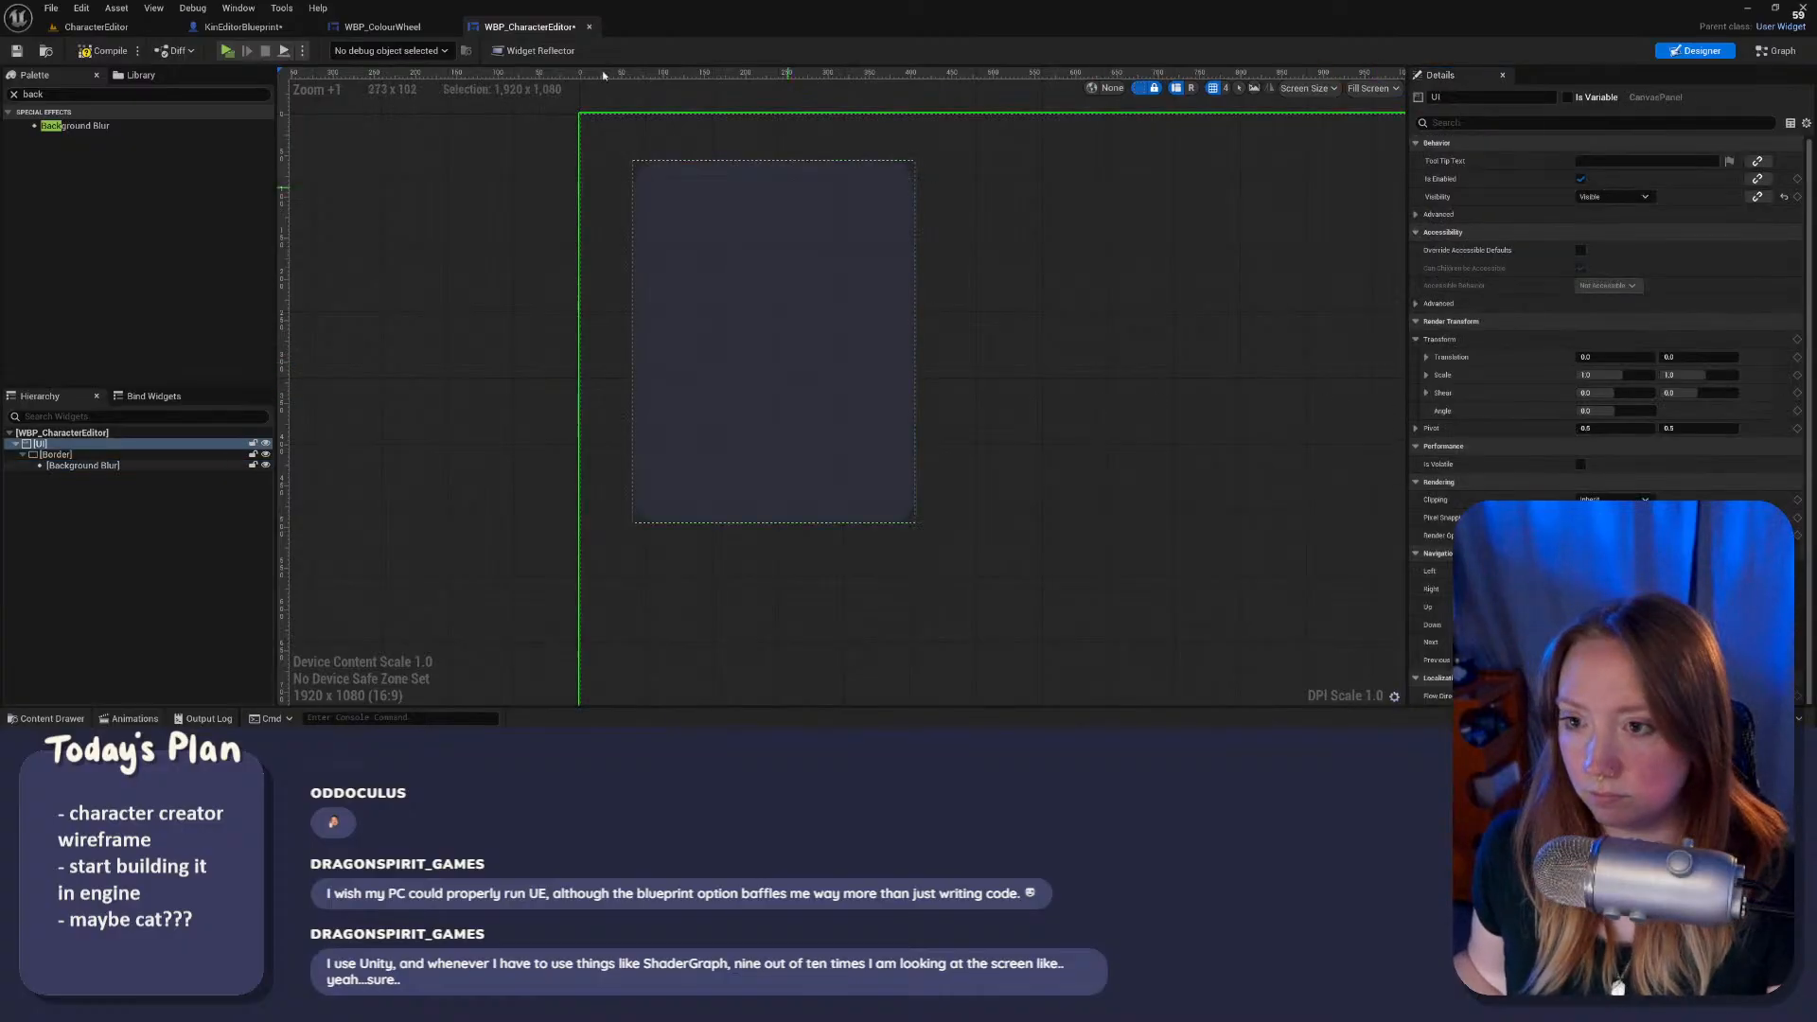
{"action": "left_click", "coordinate": [226, 50]}
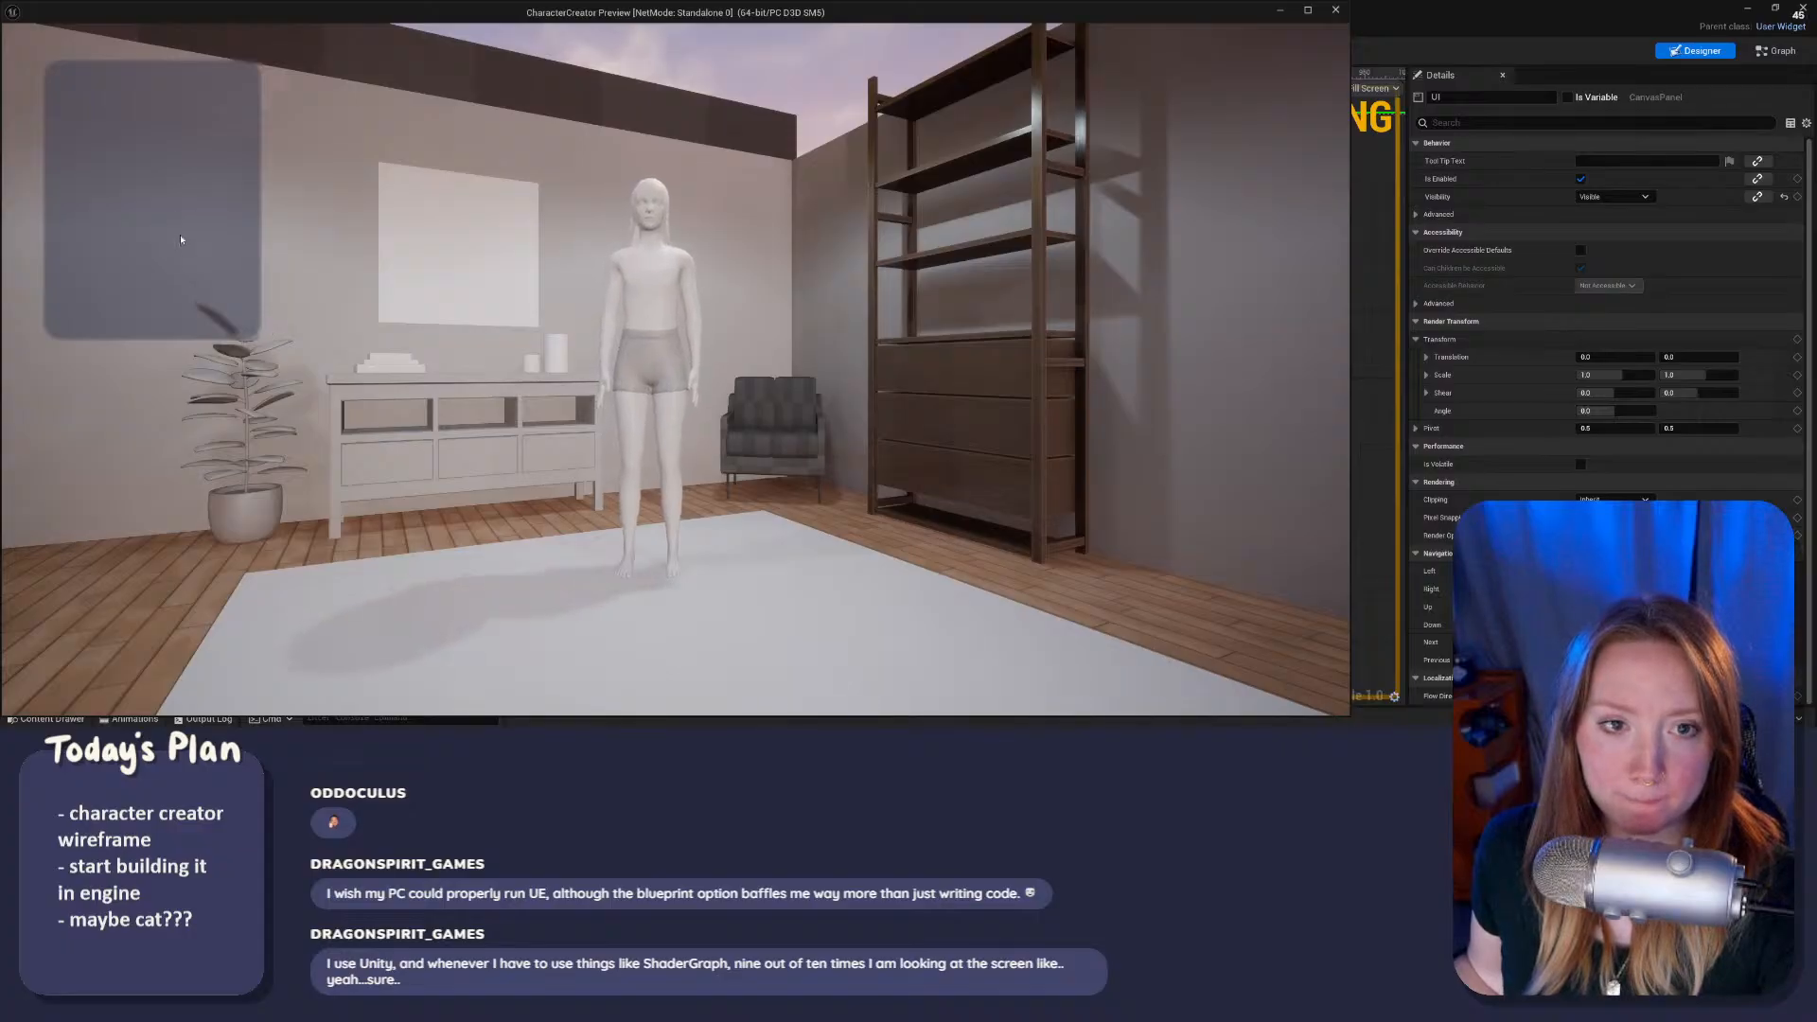
{"action": "key", "text": "Escape"}
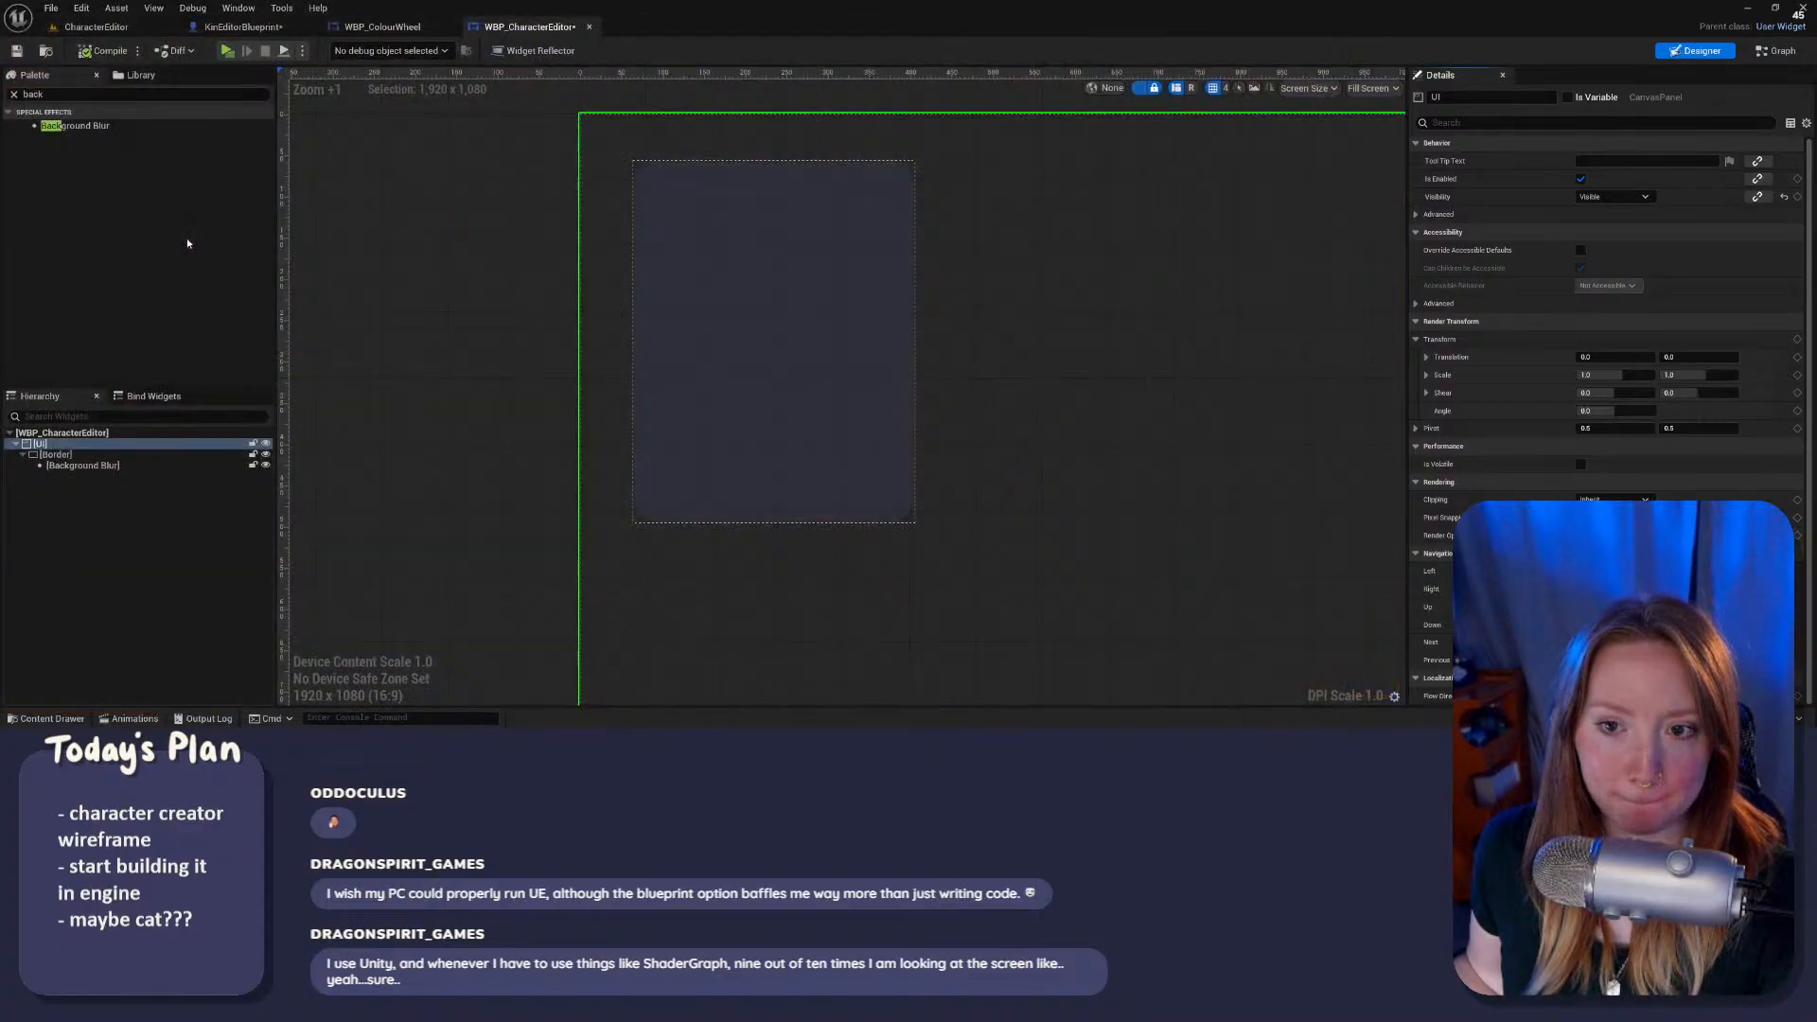
Step: Set the Background Blur's border slot padding to 5 on all sides and check the compiled widget in a game preview
{"action": "left_click", "coordinate": [786, 369]}
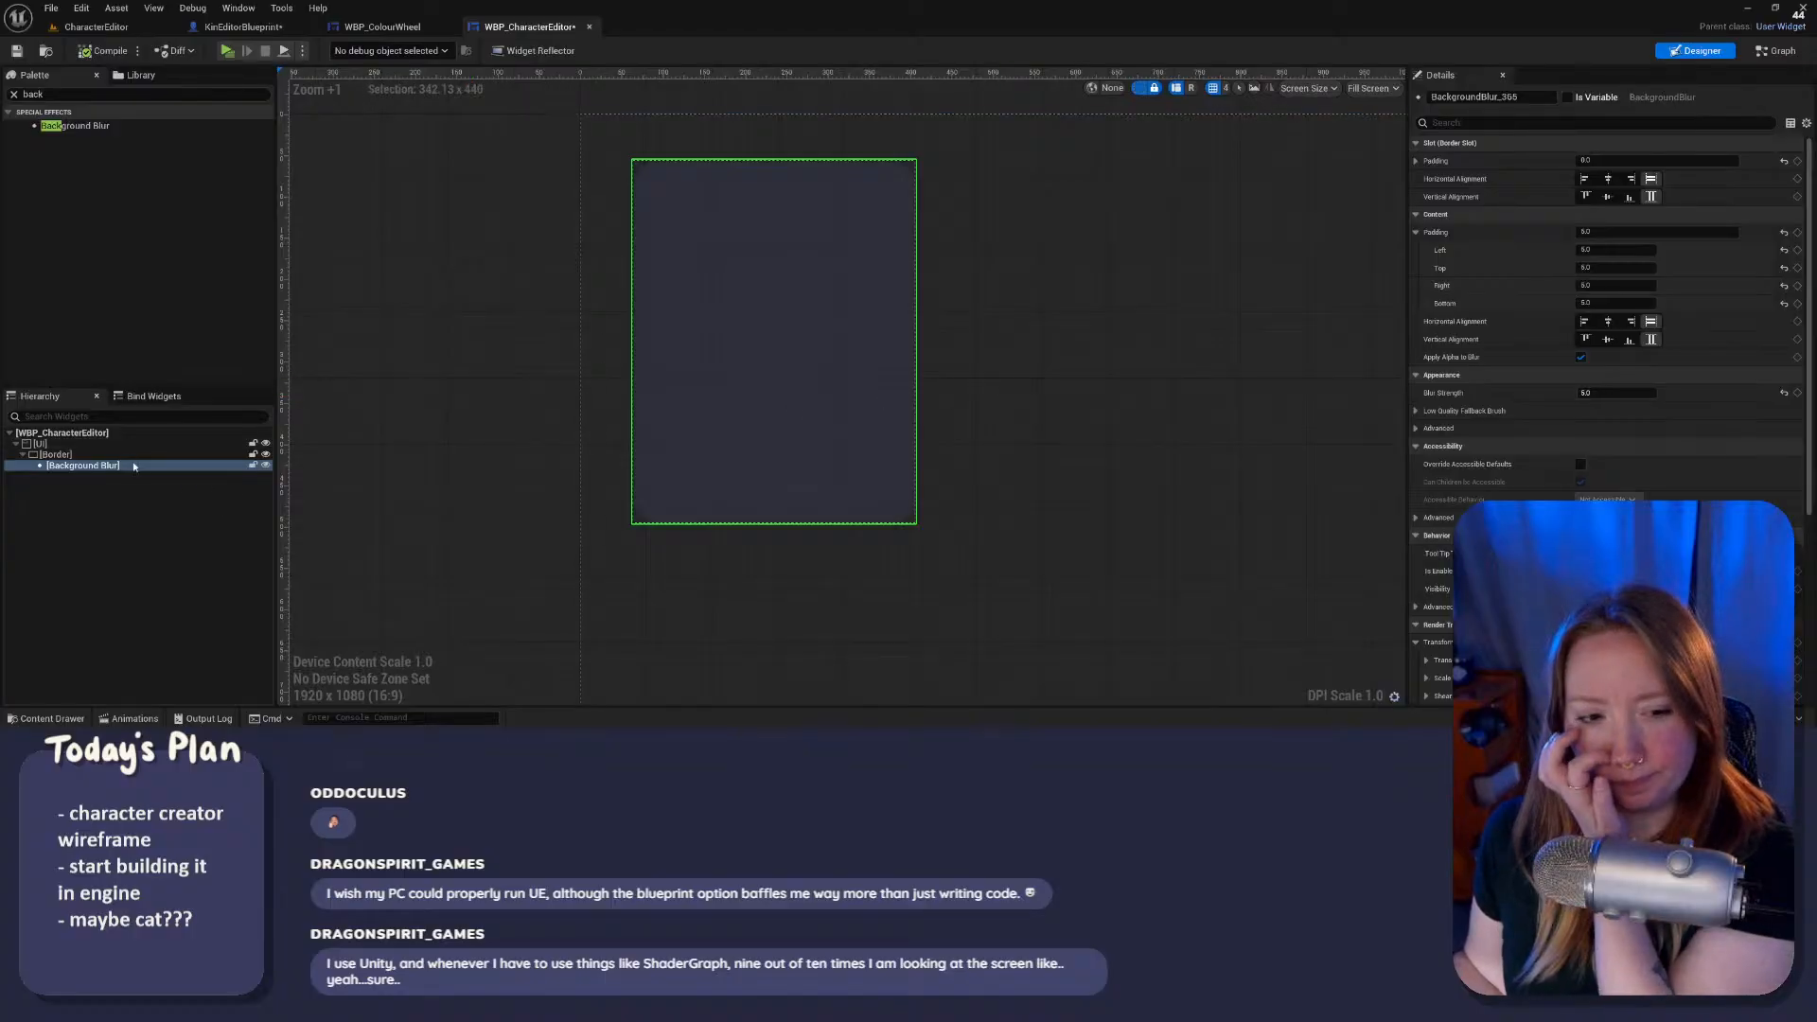
{"action": "left_click", "coordinate": [1417, 161]}
{"action": "left_click", "coordinate": [1598, 159]}
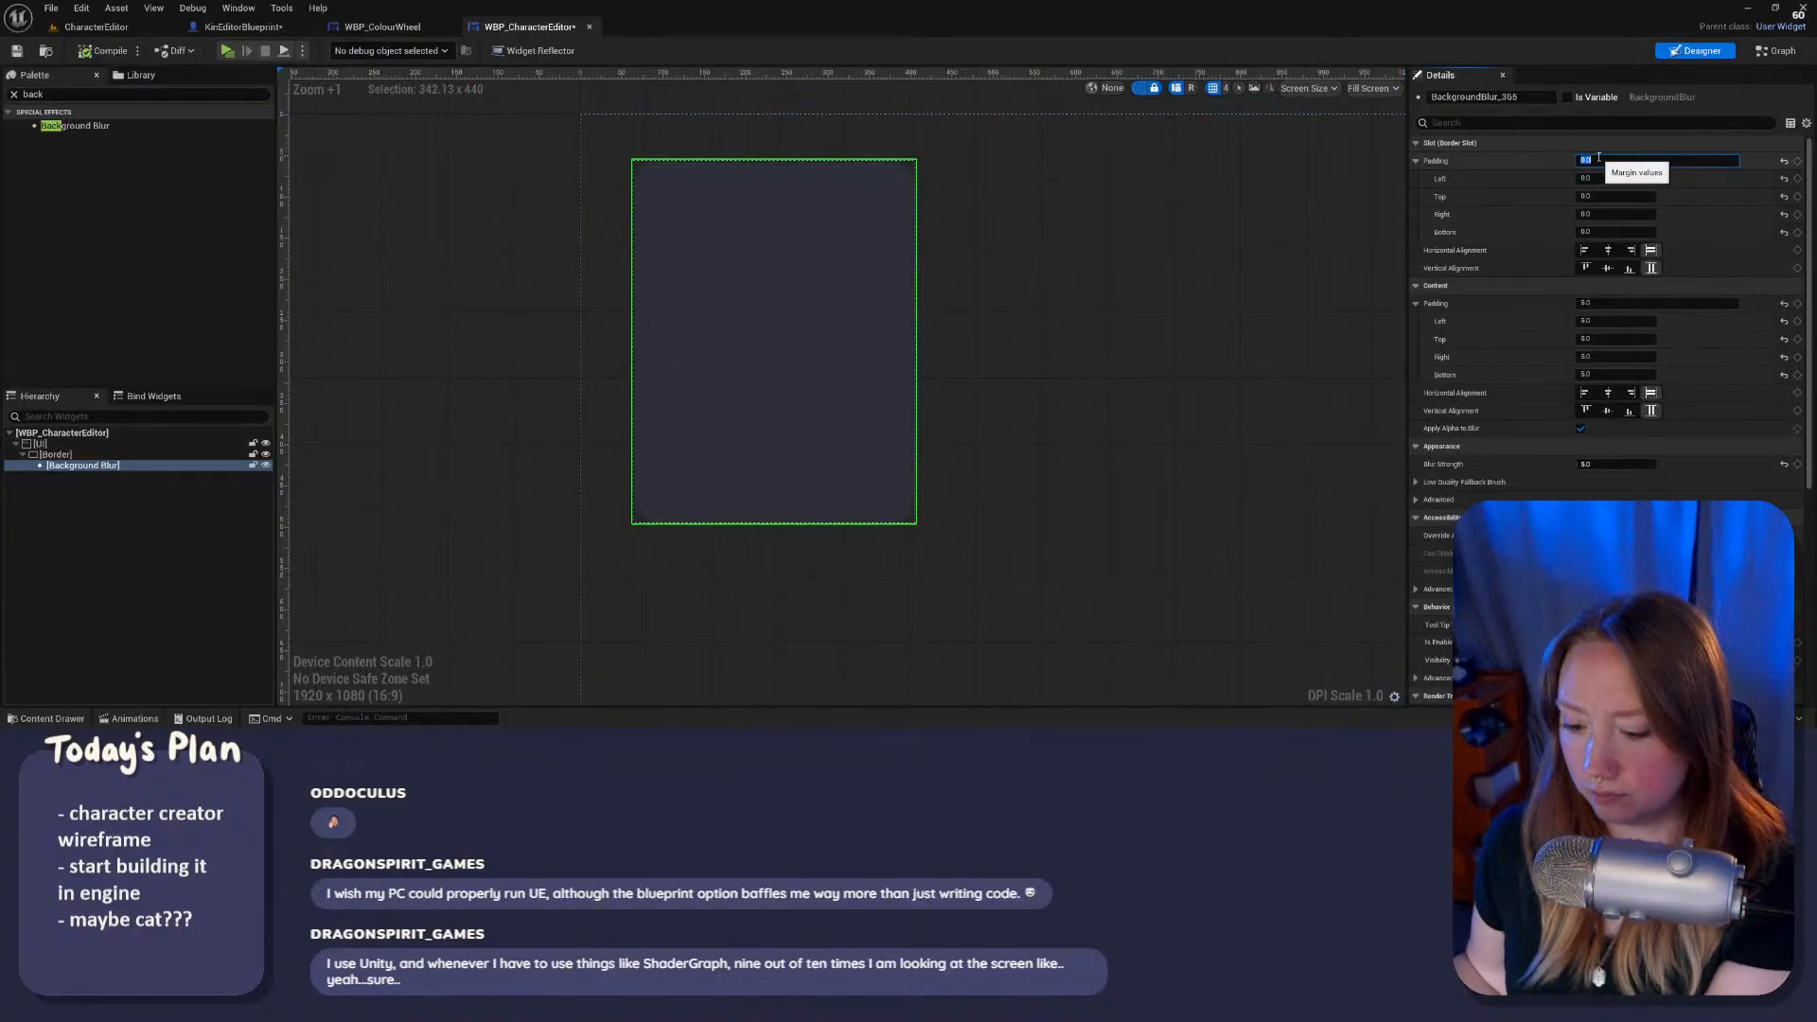
{"action": "type", "text": "5"}
{"action": "key", "text": "Return"}
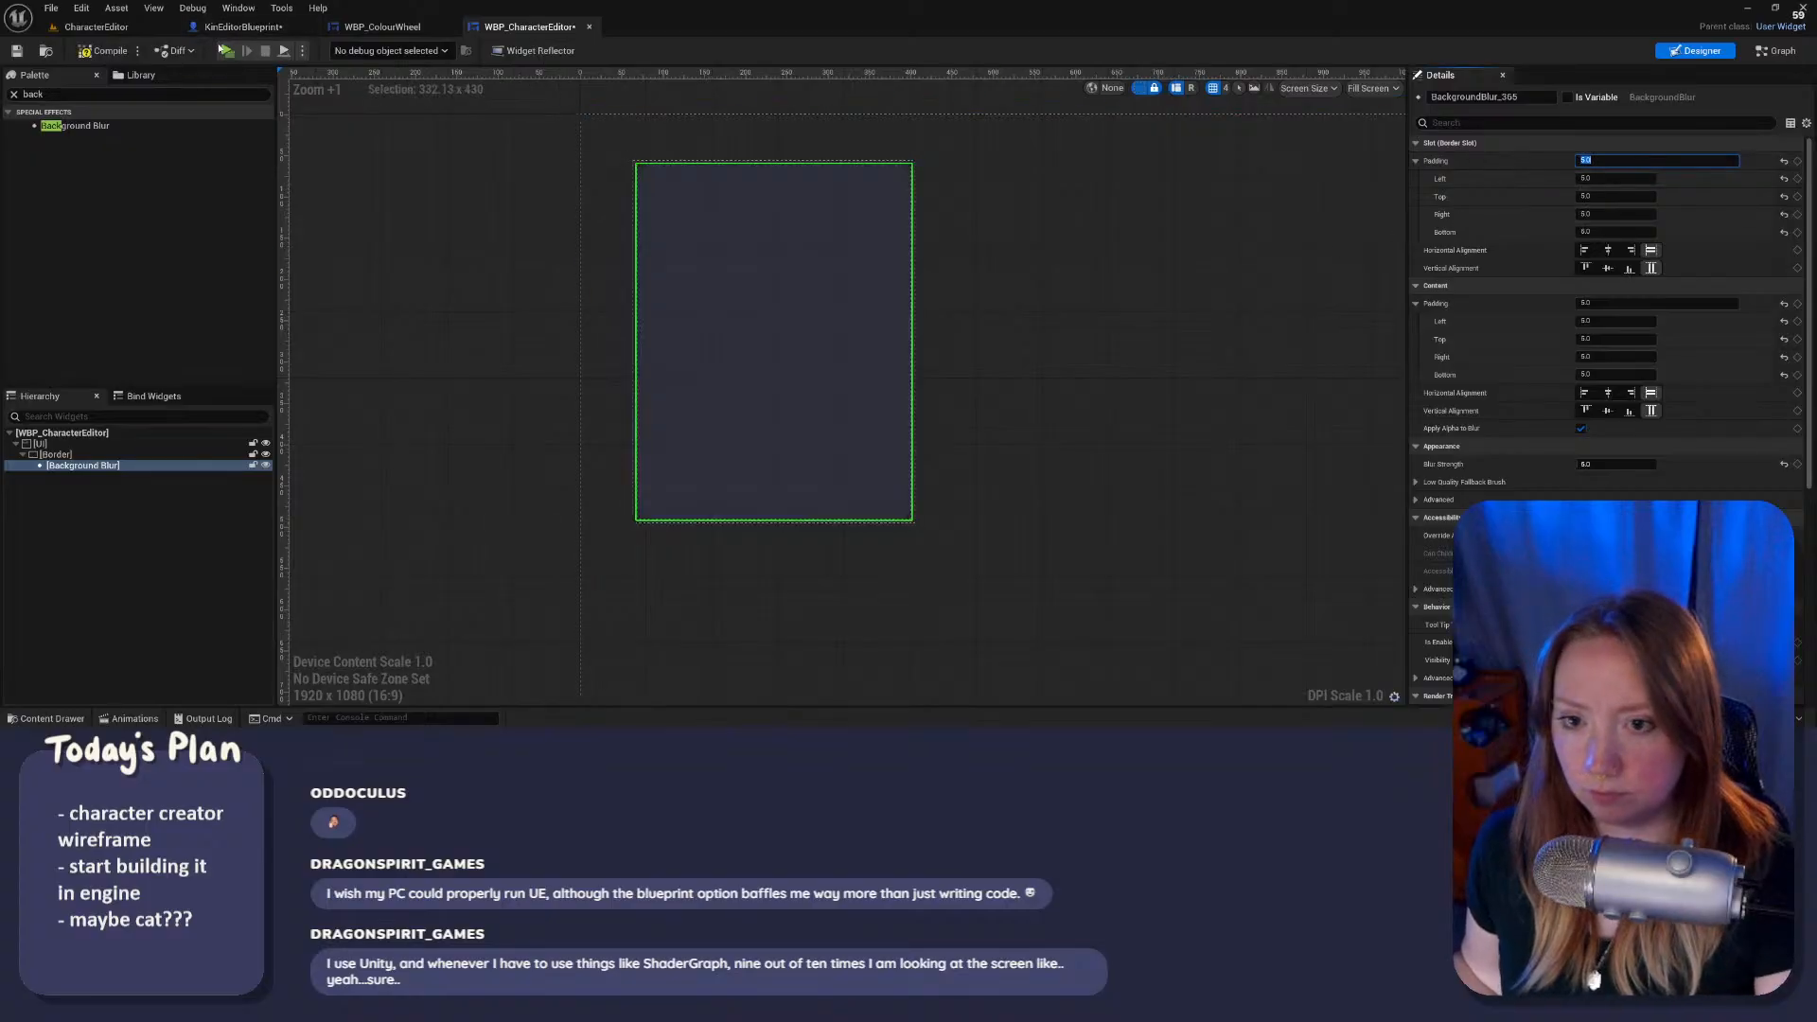
{"action": "left_click", "coordinate": [106, 51]}
{"action": "left_click", "coordinate": [227, 50]}
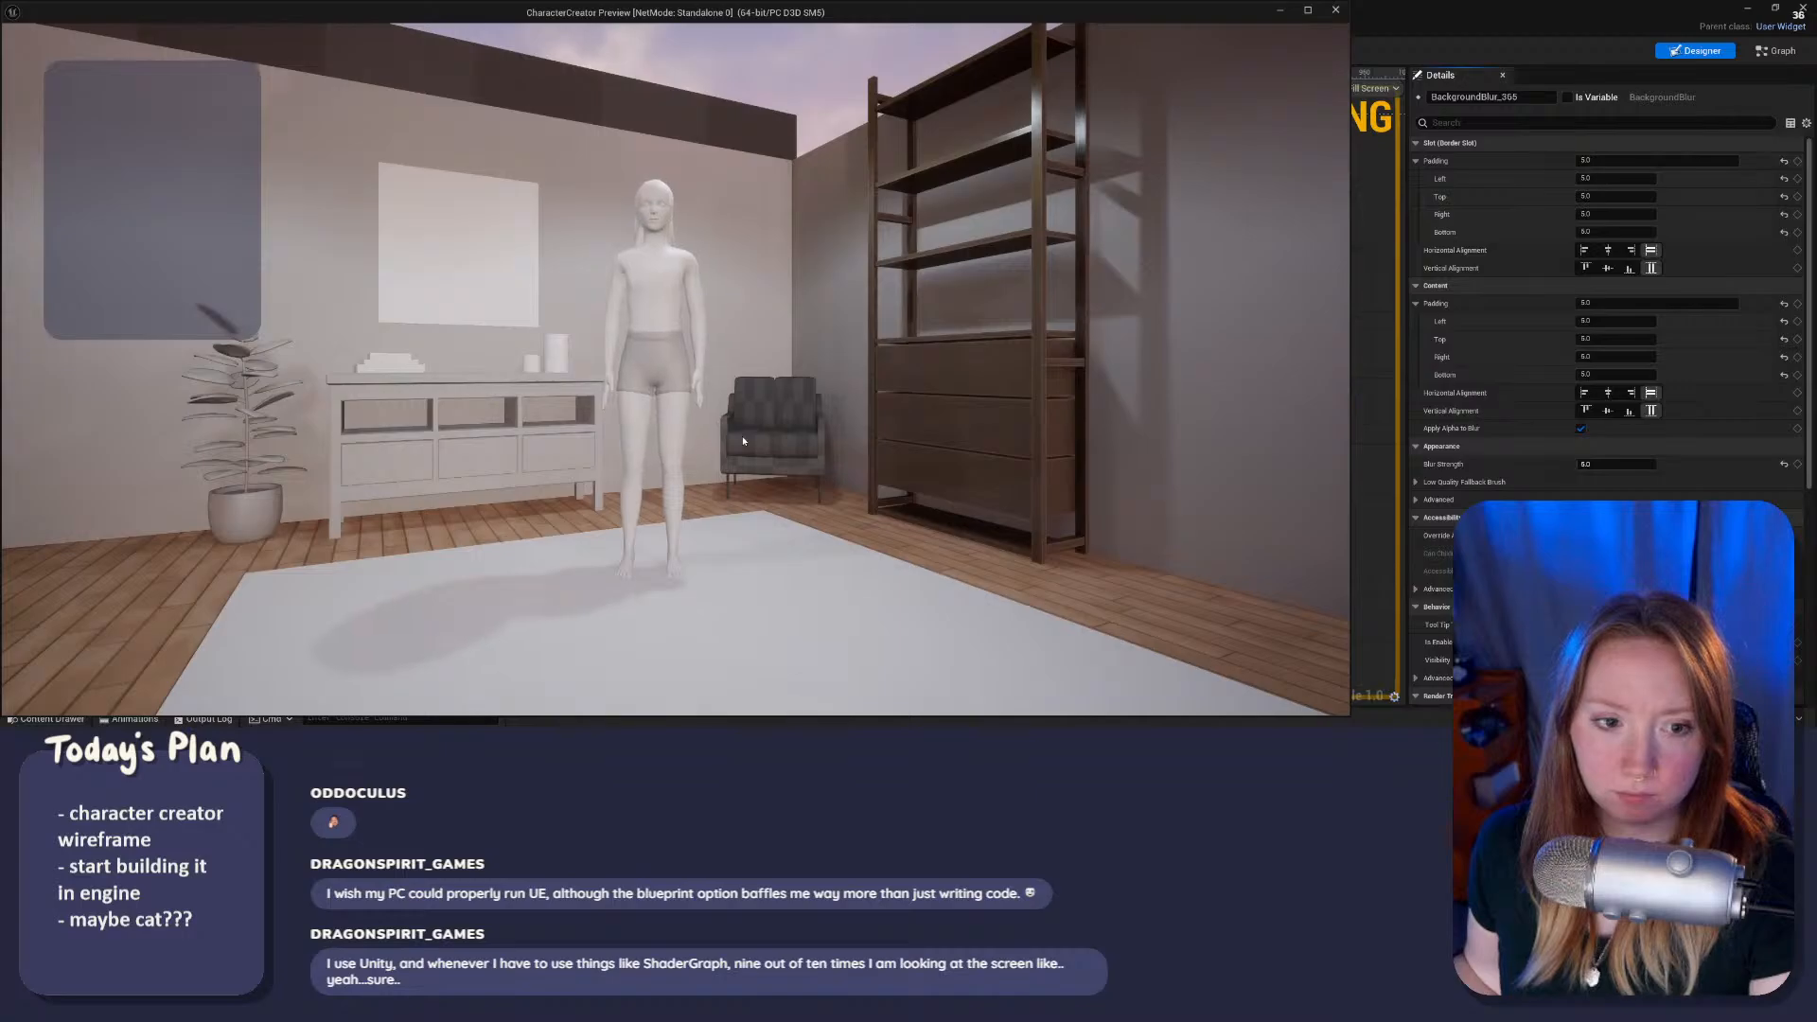
{"action": "key", "text": "Escape"}
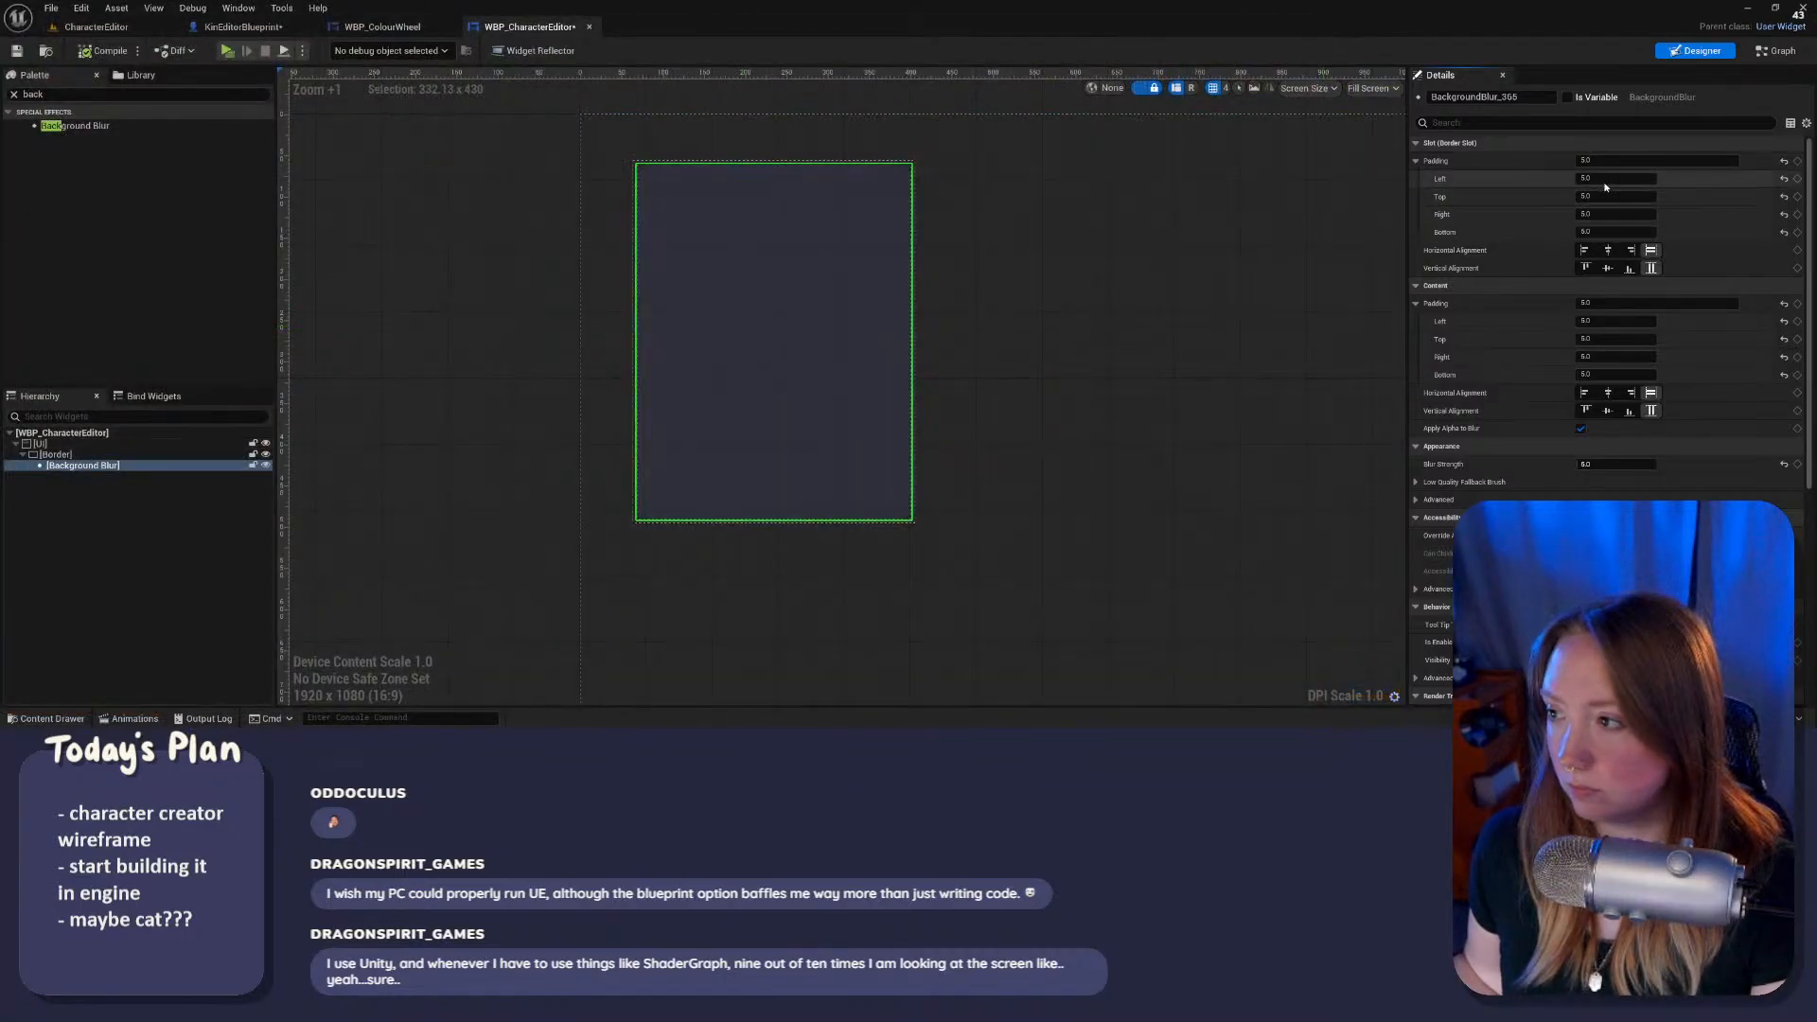
Step: Set the Background Blur's border slot padding to 10, inspect the rounded corner up close and check the panel in a game preview
{"action": "left_click", "coordinate": [1607, 160]}
{"action": "type", "text": "1"}
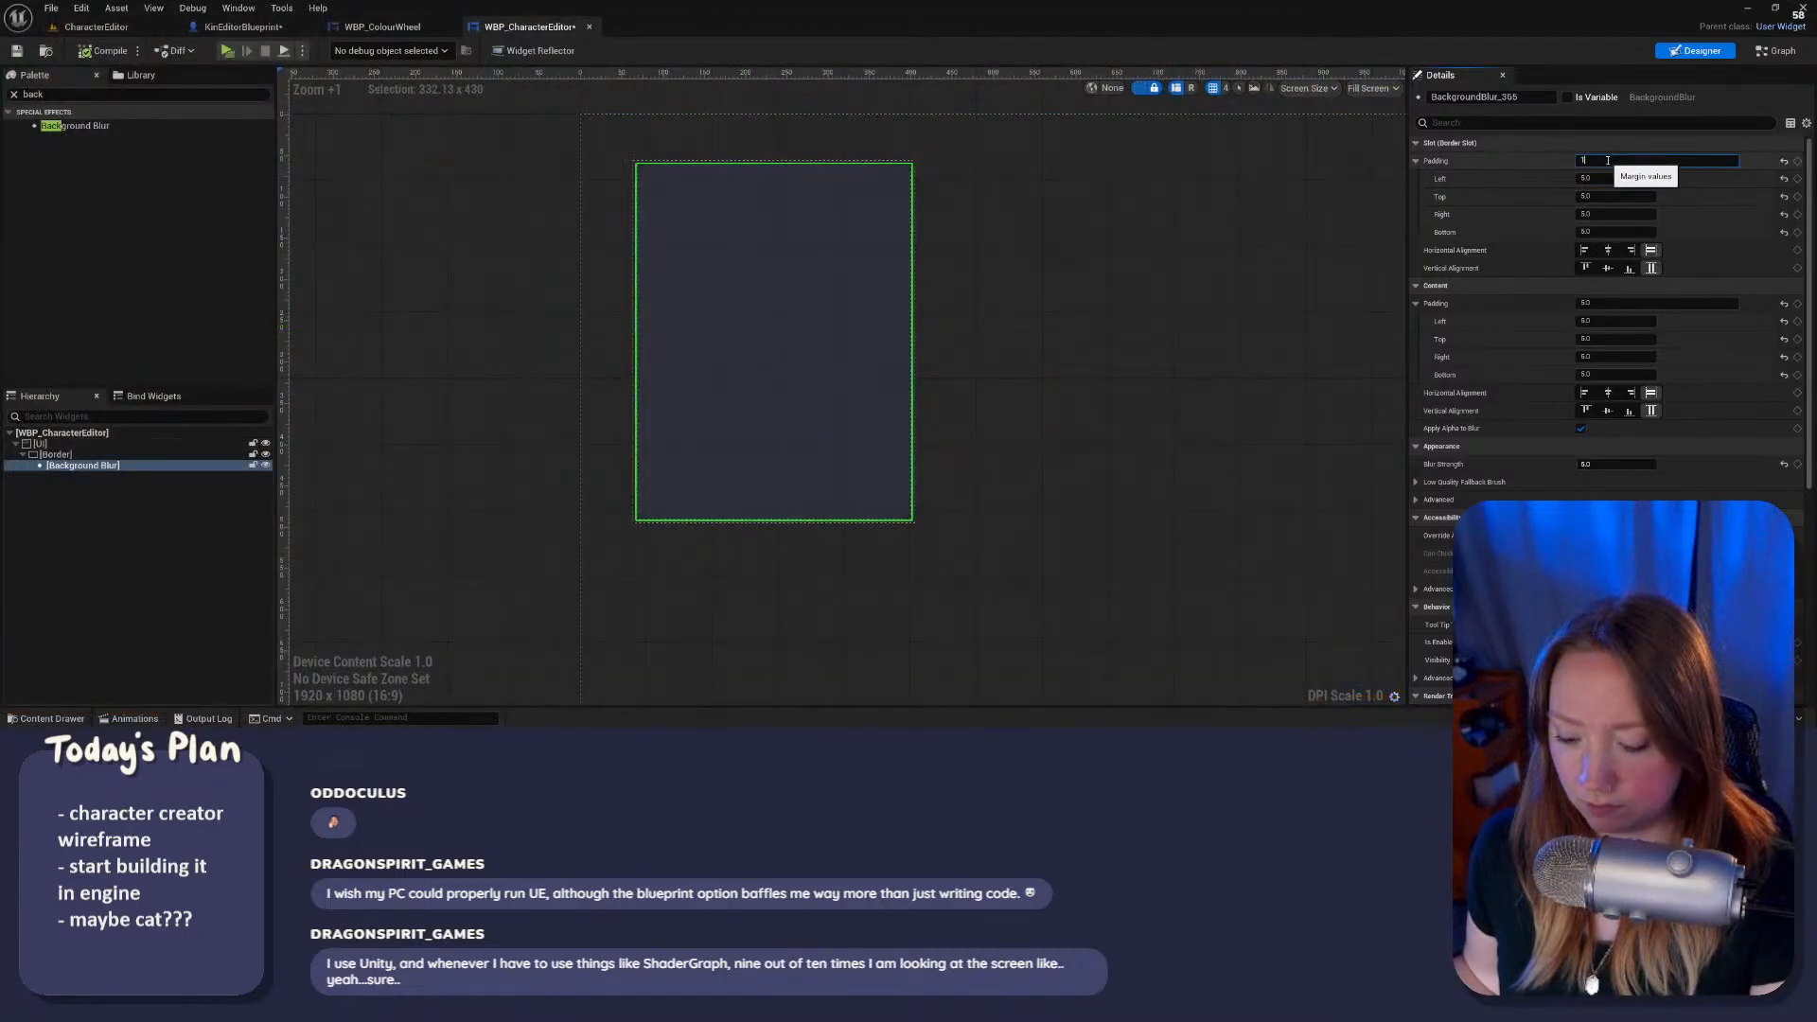
{"action": "type", "text": "0"}
{"action": "key", "text": "Return"}
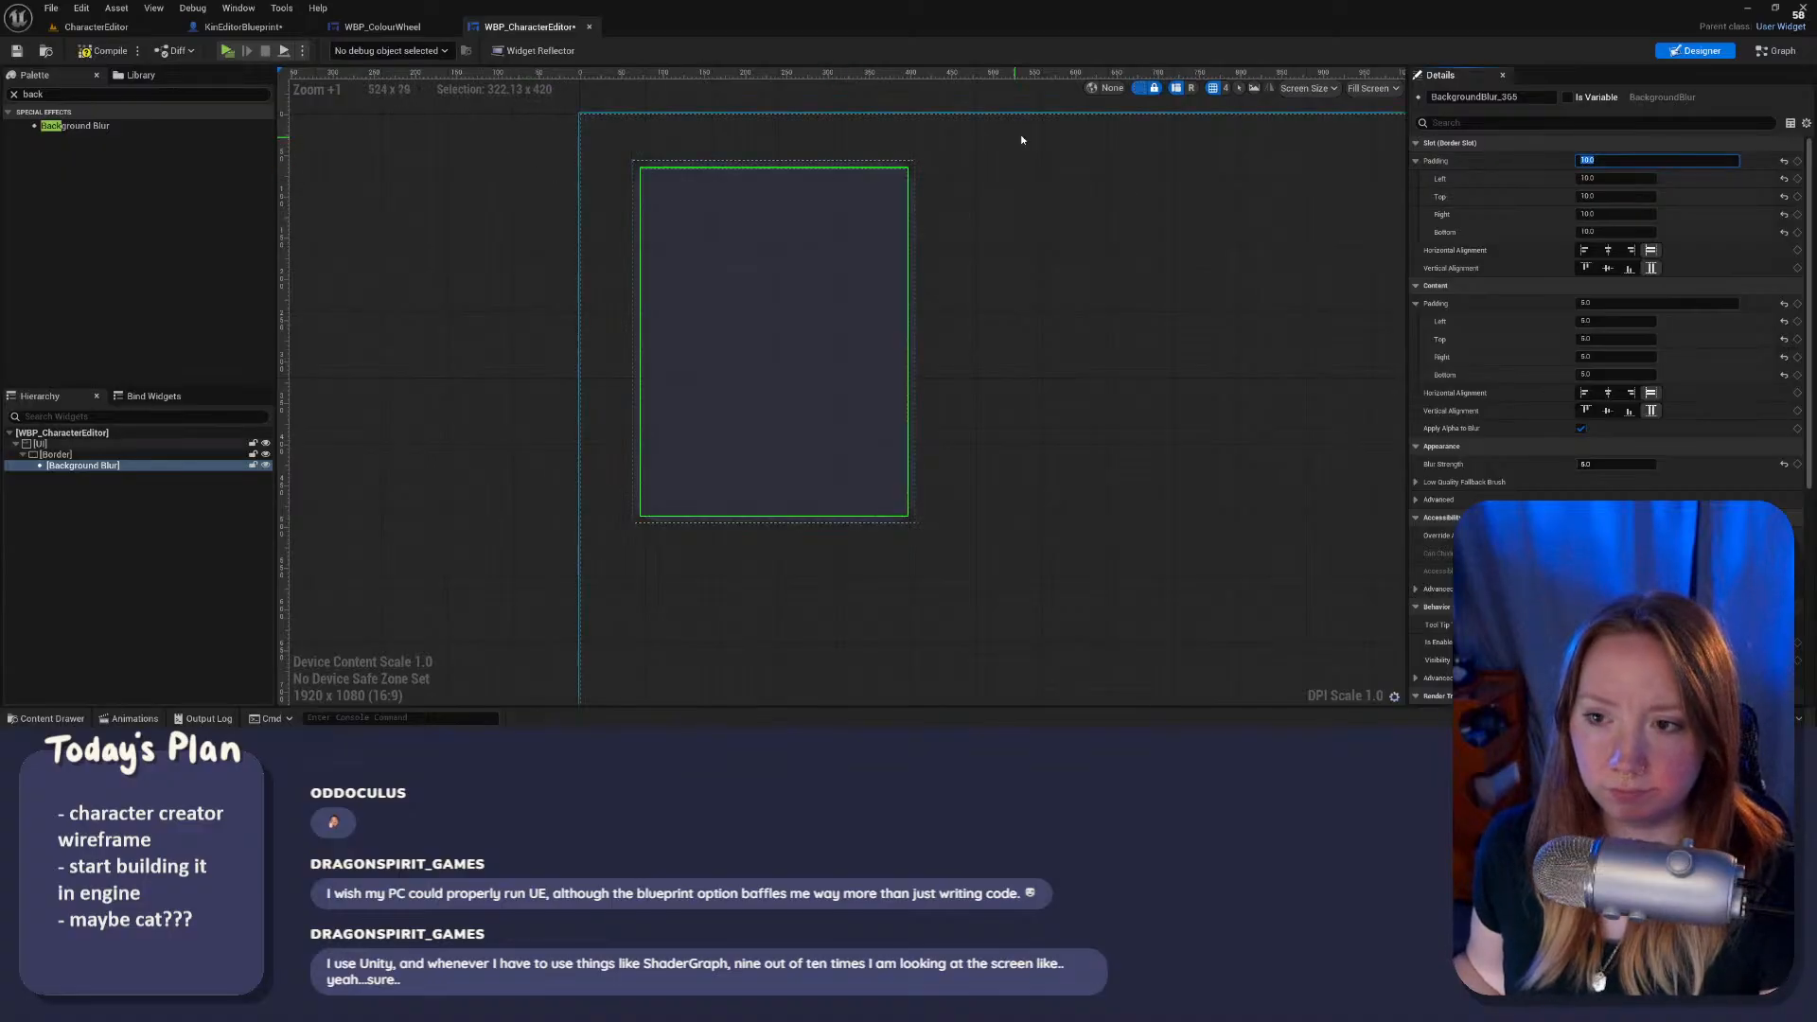
{"action": "scroll", "coordinate": [833, 180], "scroll_direction": "up", "scroll_amount": 6}
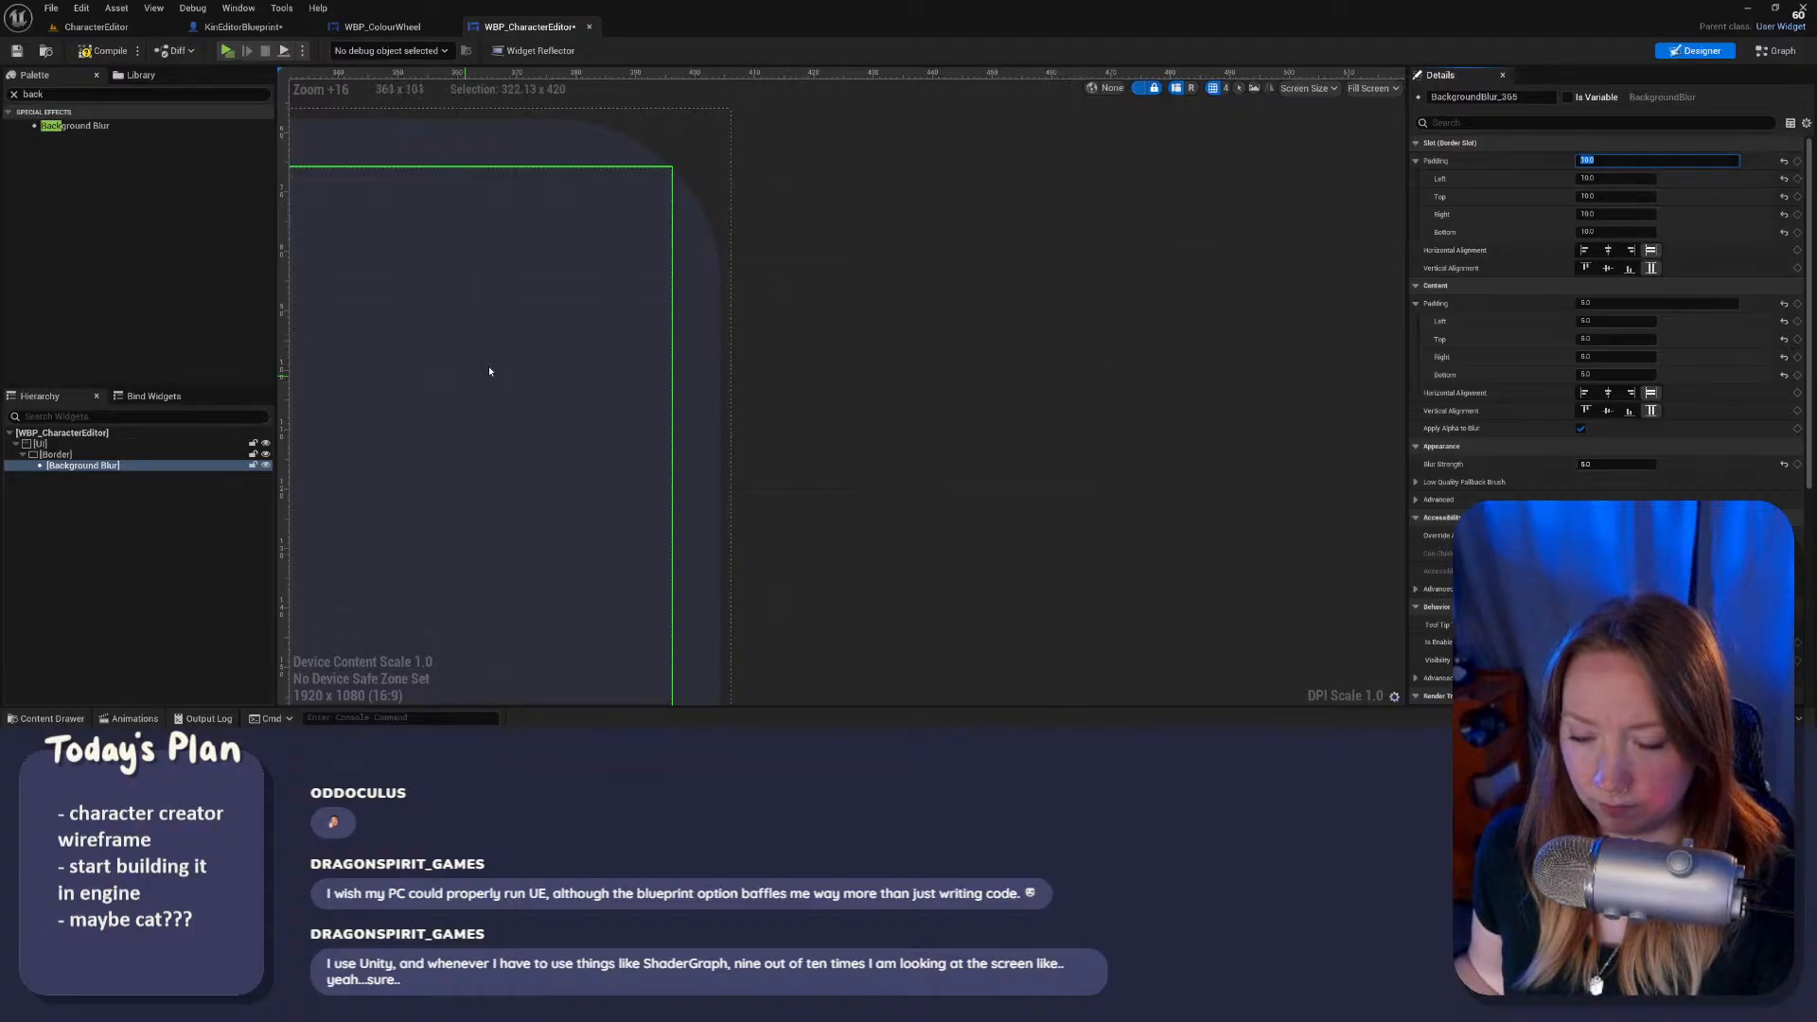
{"action": "scroll", "coordinate": [490, 373], "scroll_direction": "down", "scroll_amount": 8}
{"action": "right_click_drag", "start_coordinate": [636, 384], "coordinate": [1107, 244]}
{"action": "scroll", "coordinate": [937, 320], "scroll_direction": "down", "scroll_amount": 2}
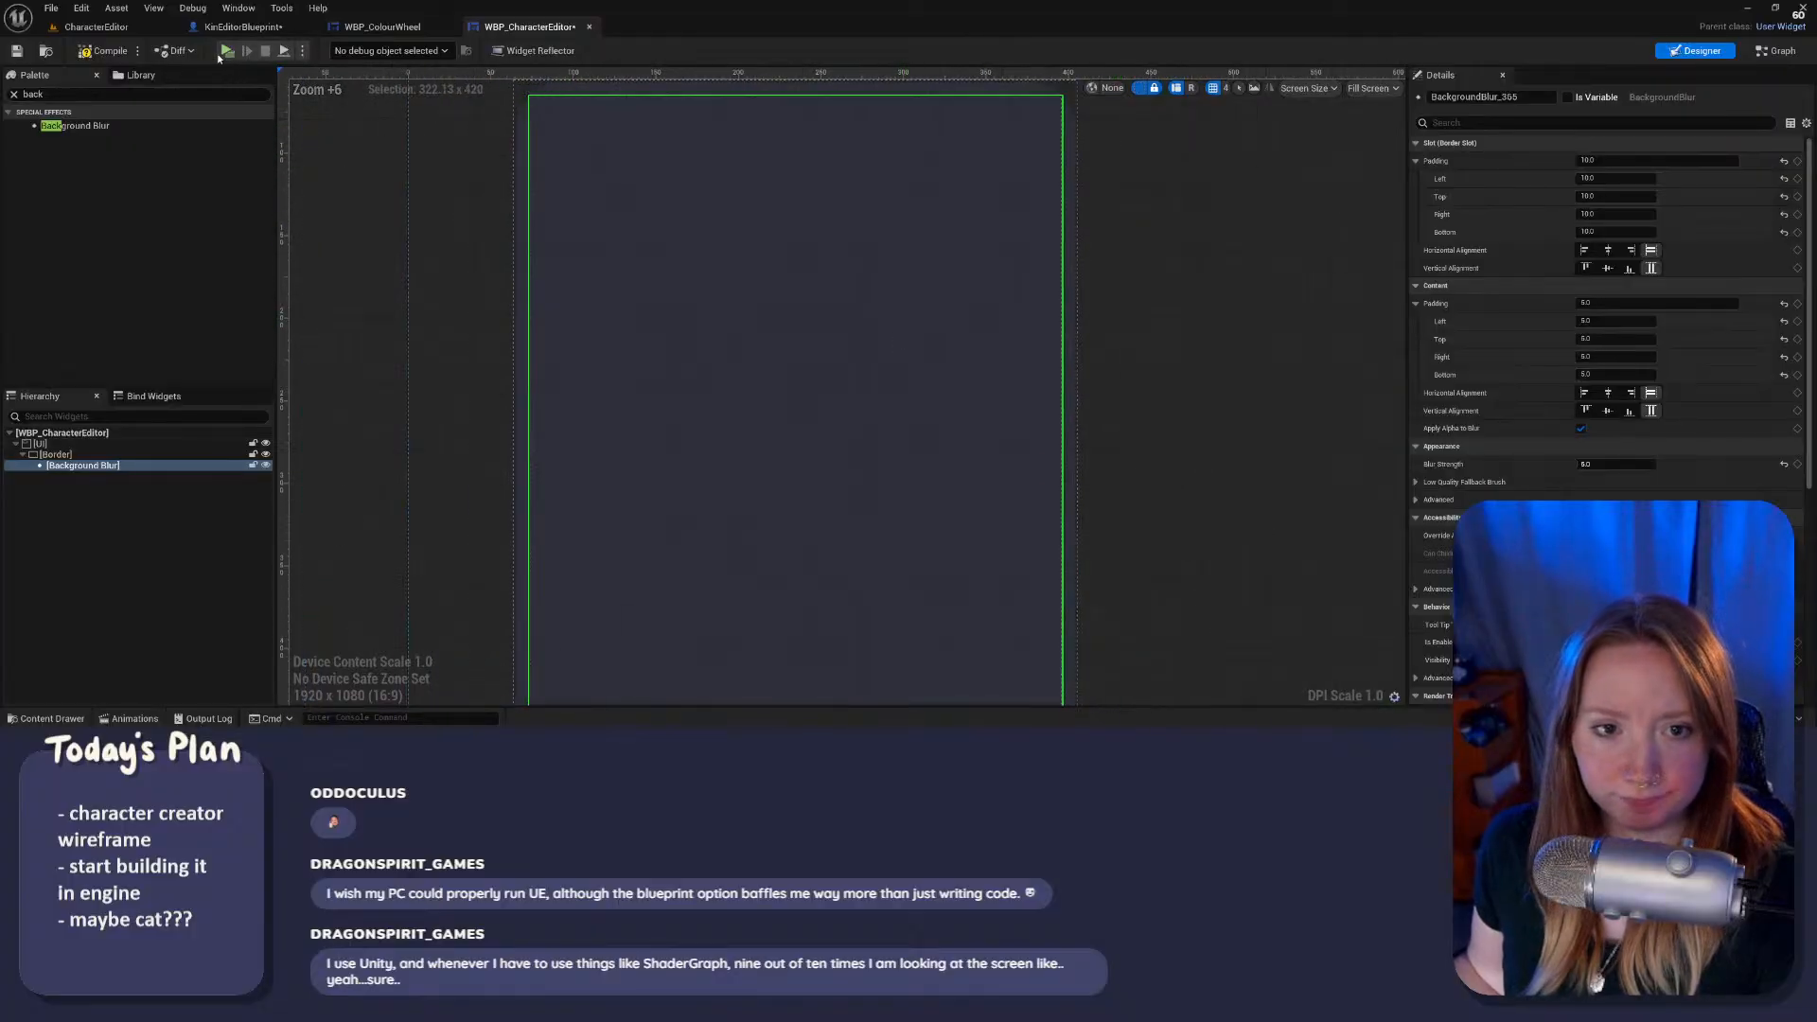
{"action": "left_click", "coordinate": [227, 51]}
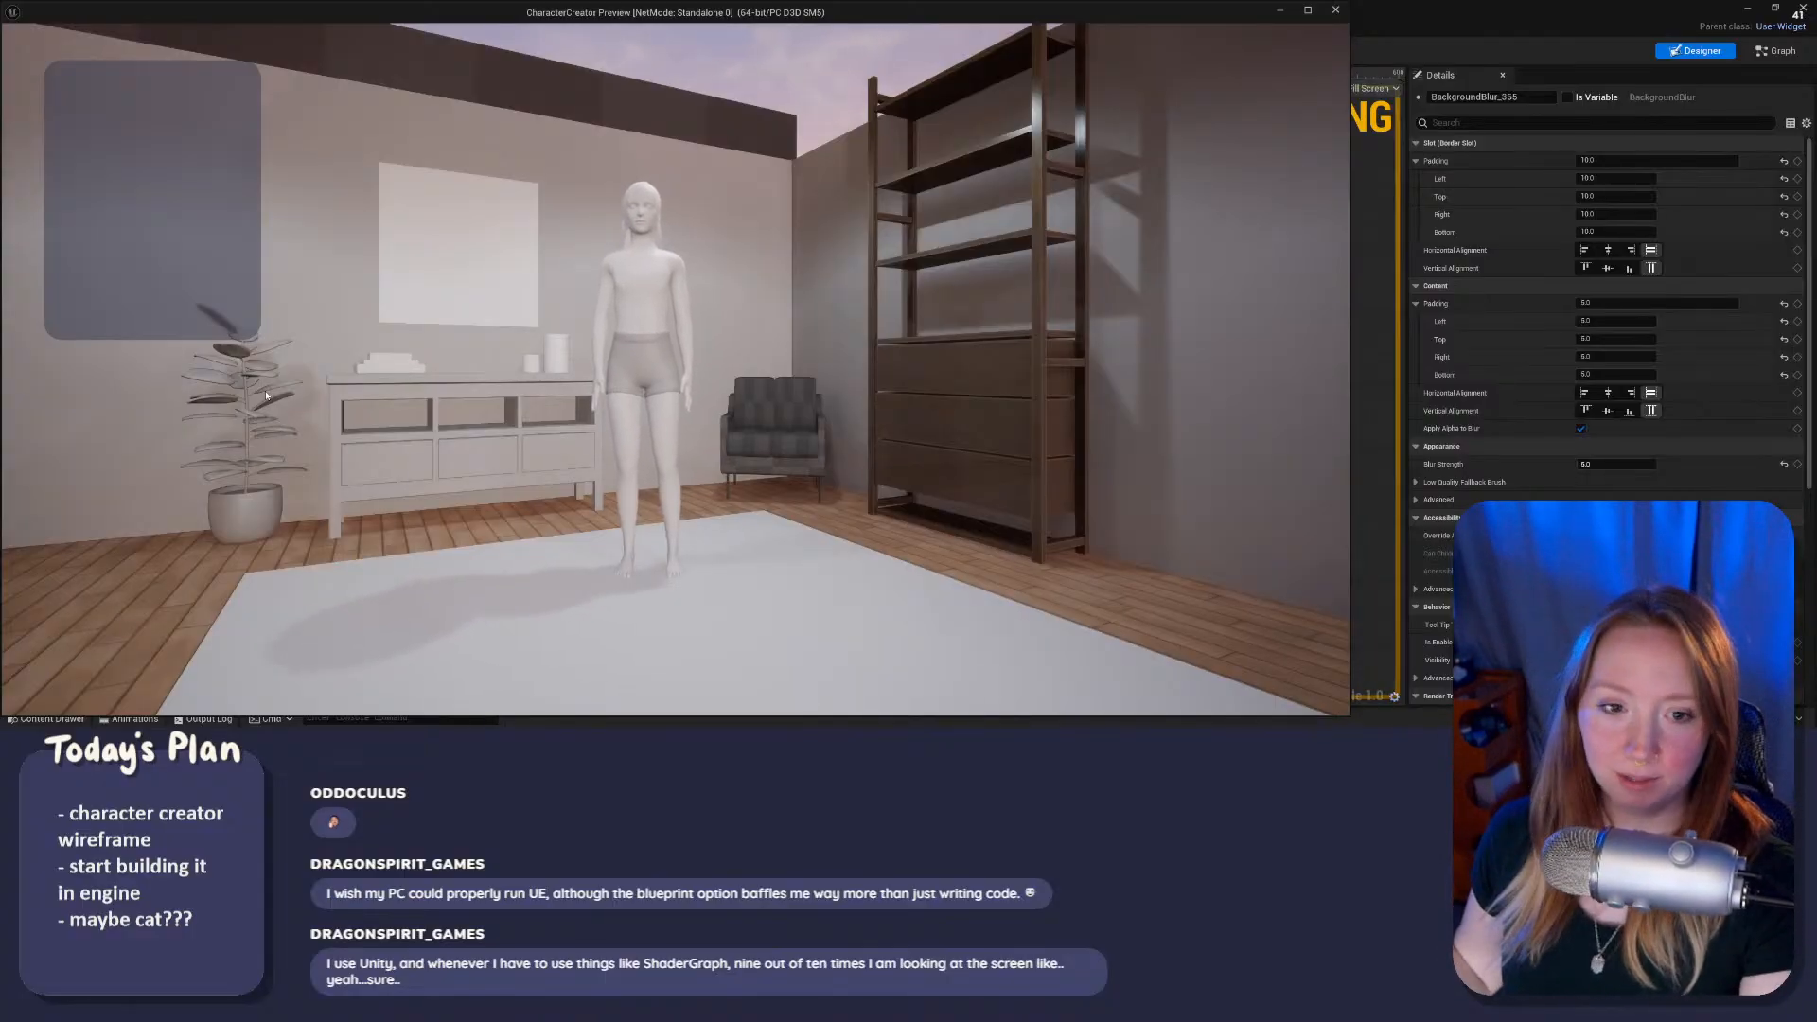
{"action": "key", "text": "Escape"}
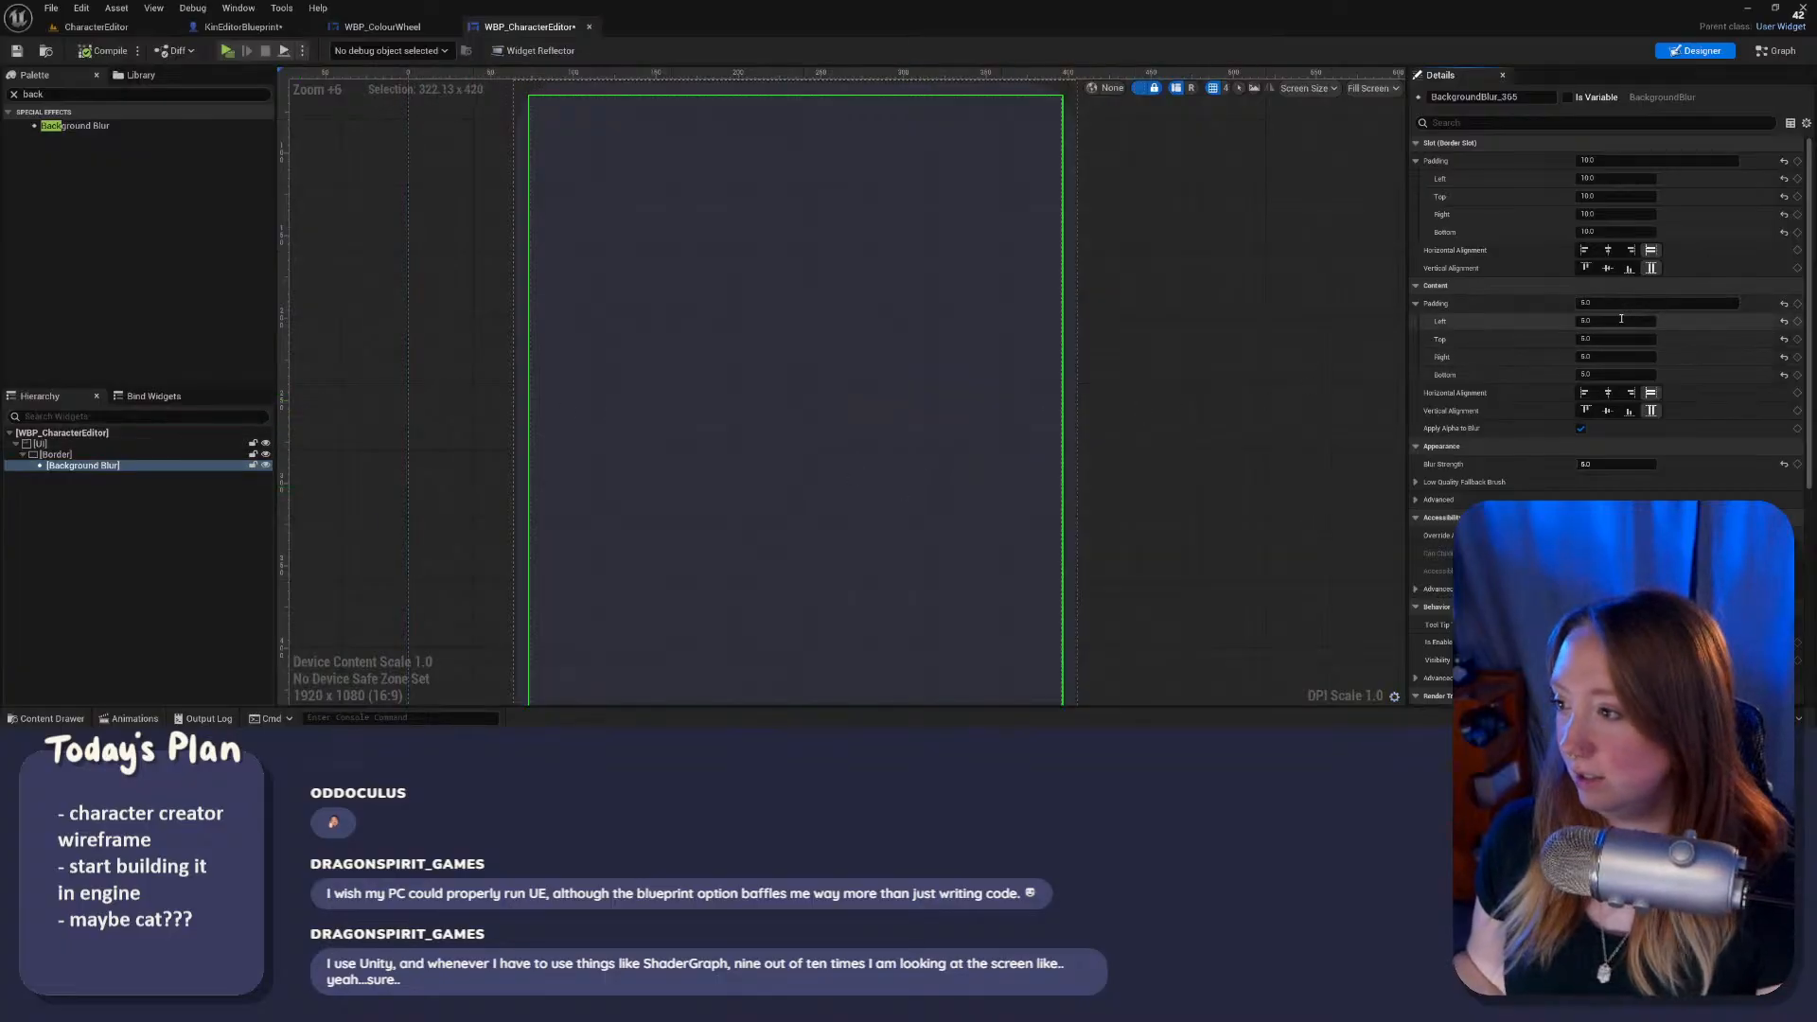
Step: Set the Background Blur's border slot padding to 15 on all sides and check the effect in a game preview
{"action": "left_click", "coordinate": [1599, 161]}
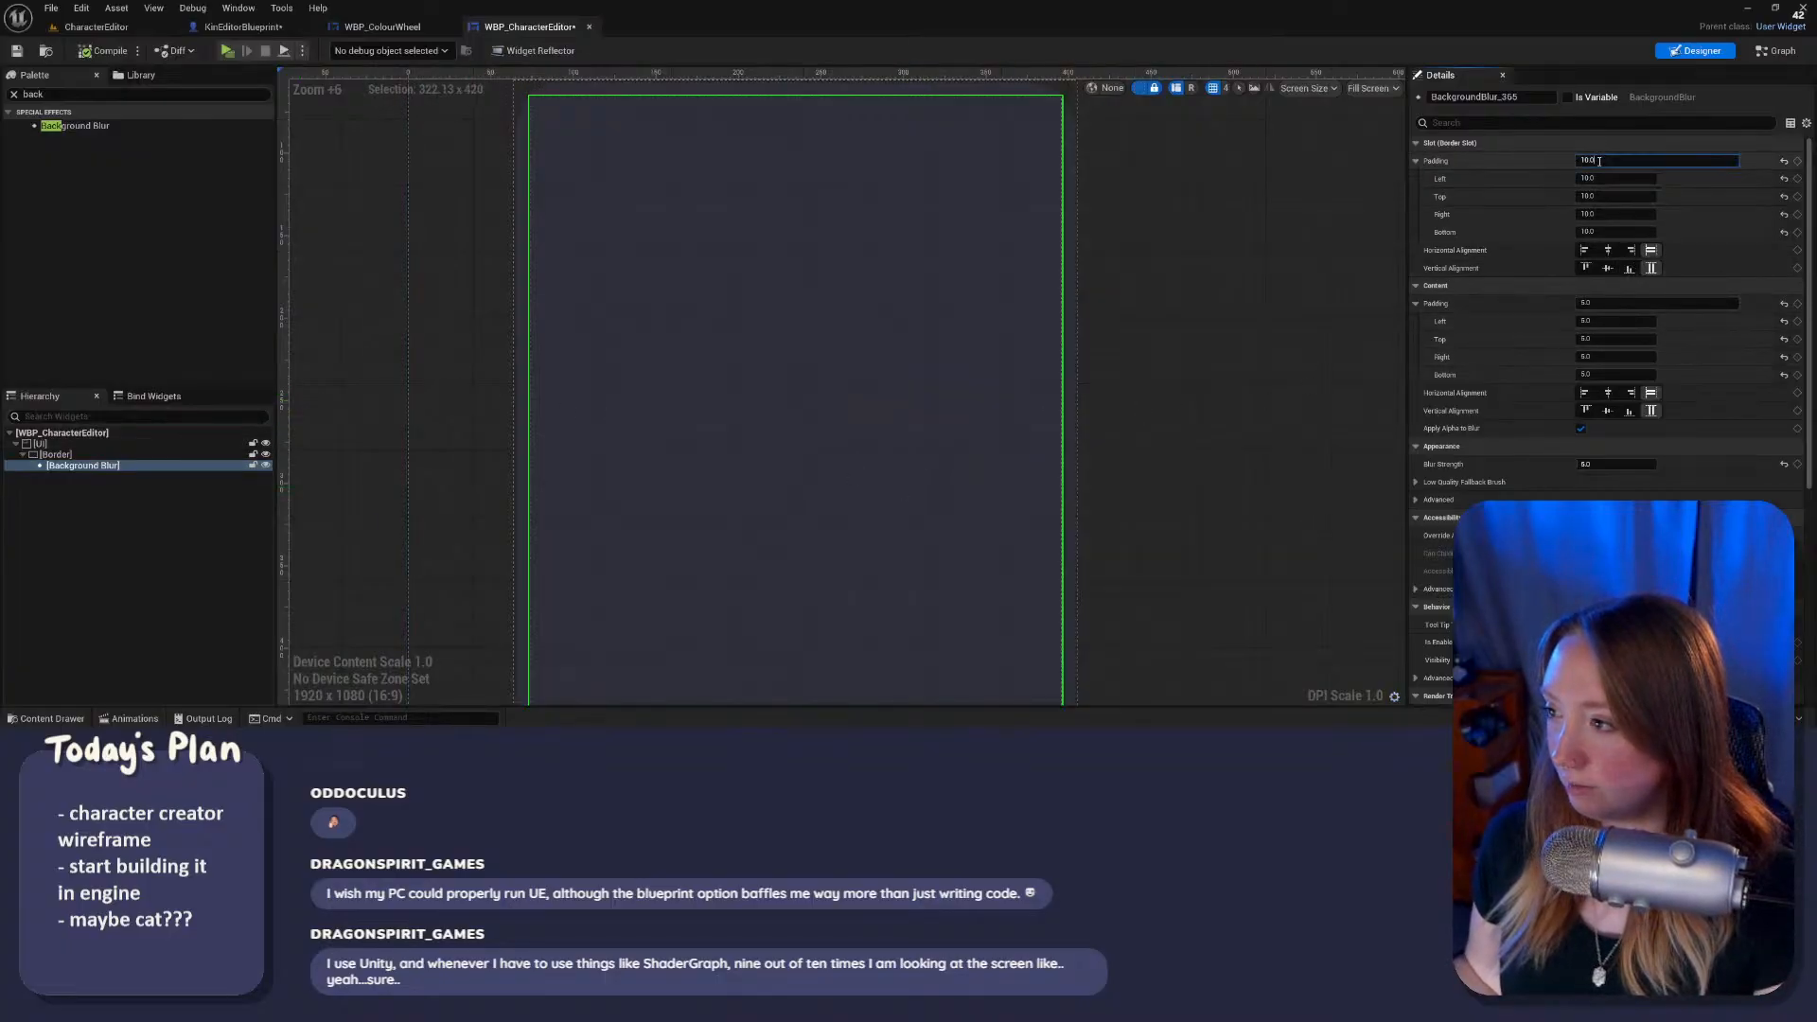
{"action": "type", "text": "1"}
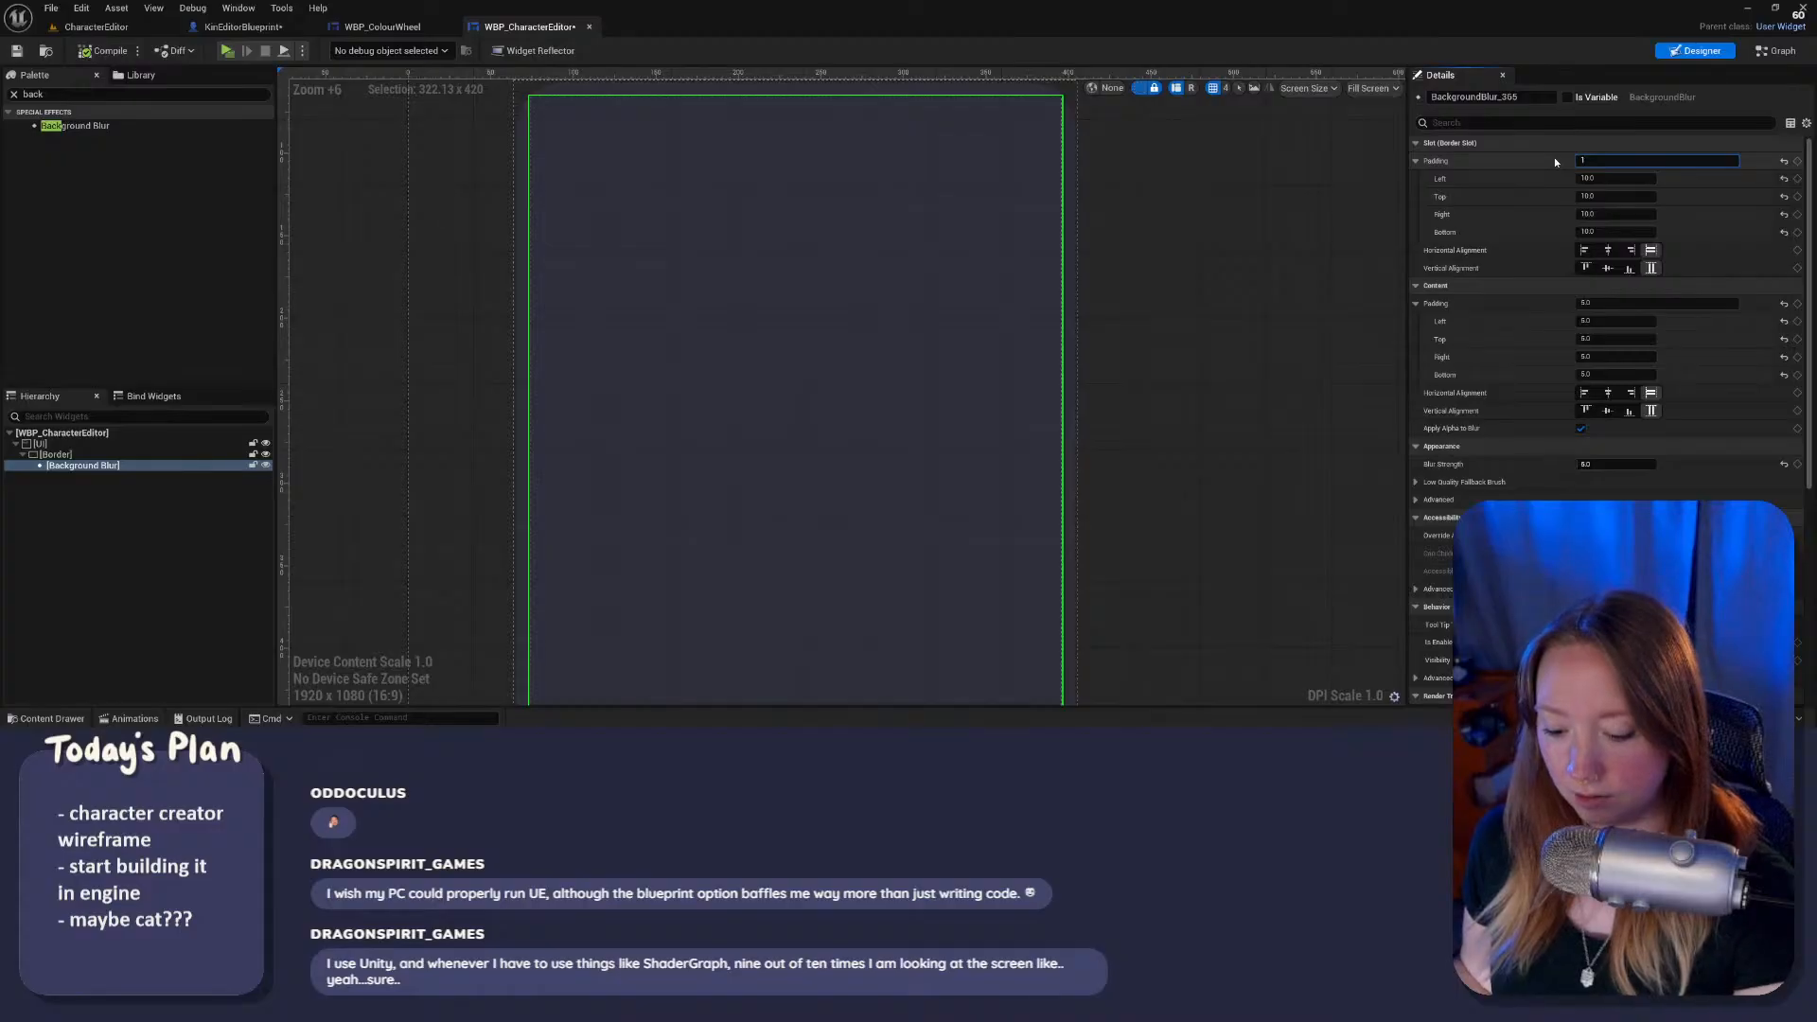
{"action": "type", "text": "5"}
{"action": "key", "text": "Return"}
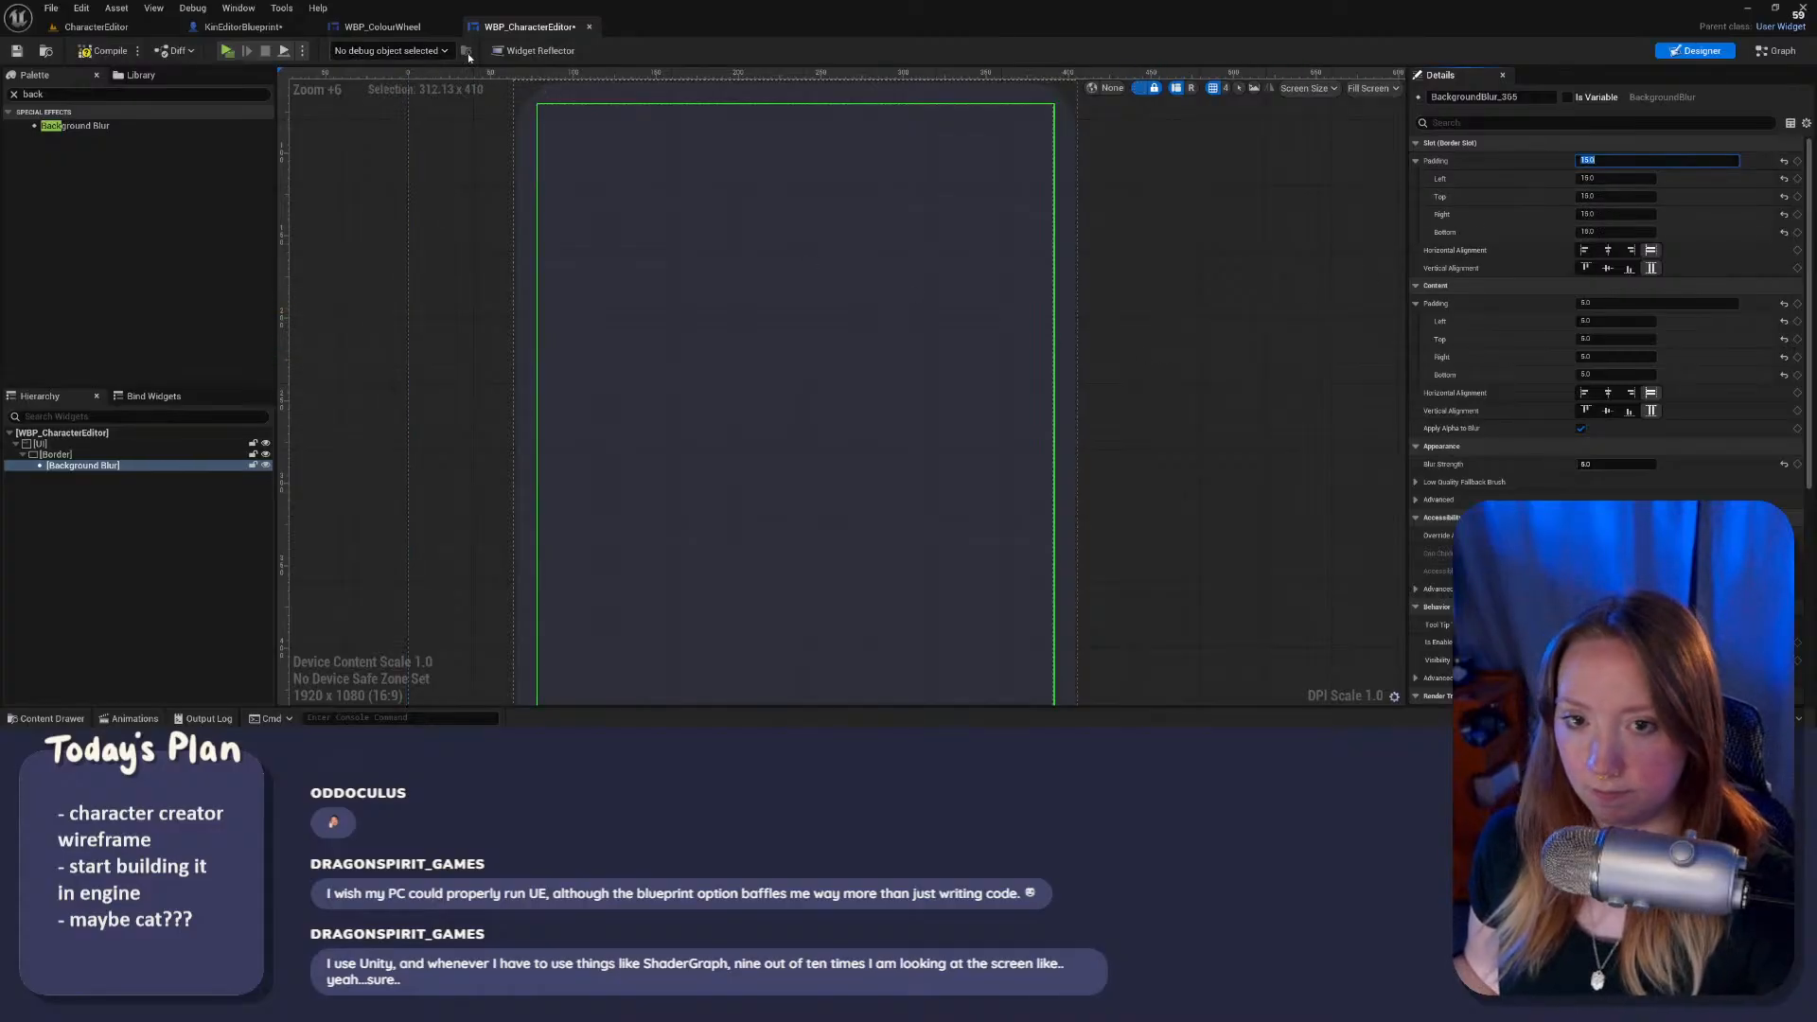
{"action": "left_click", "coordinate": [227, 50]}
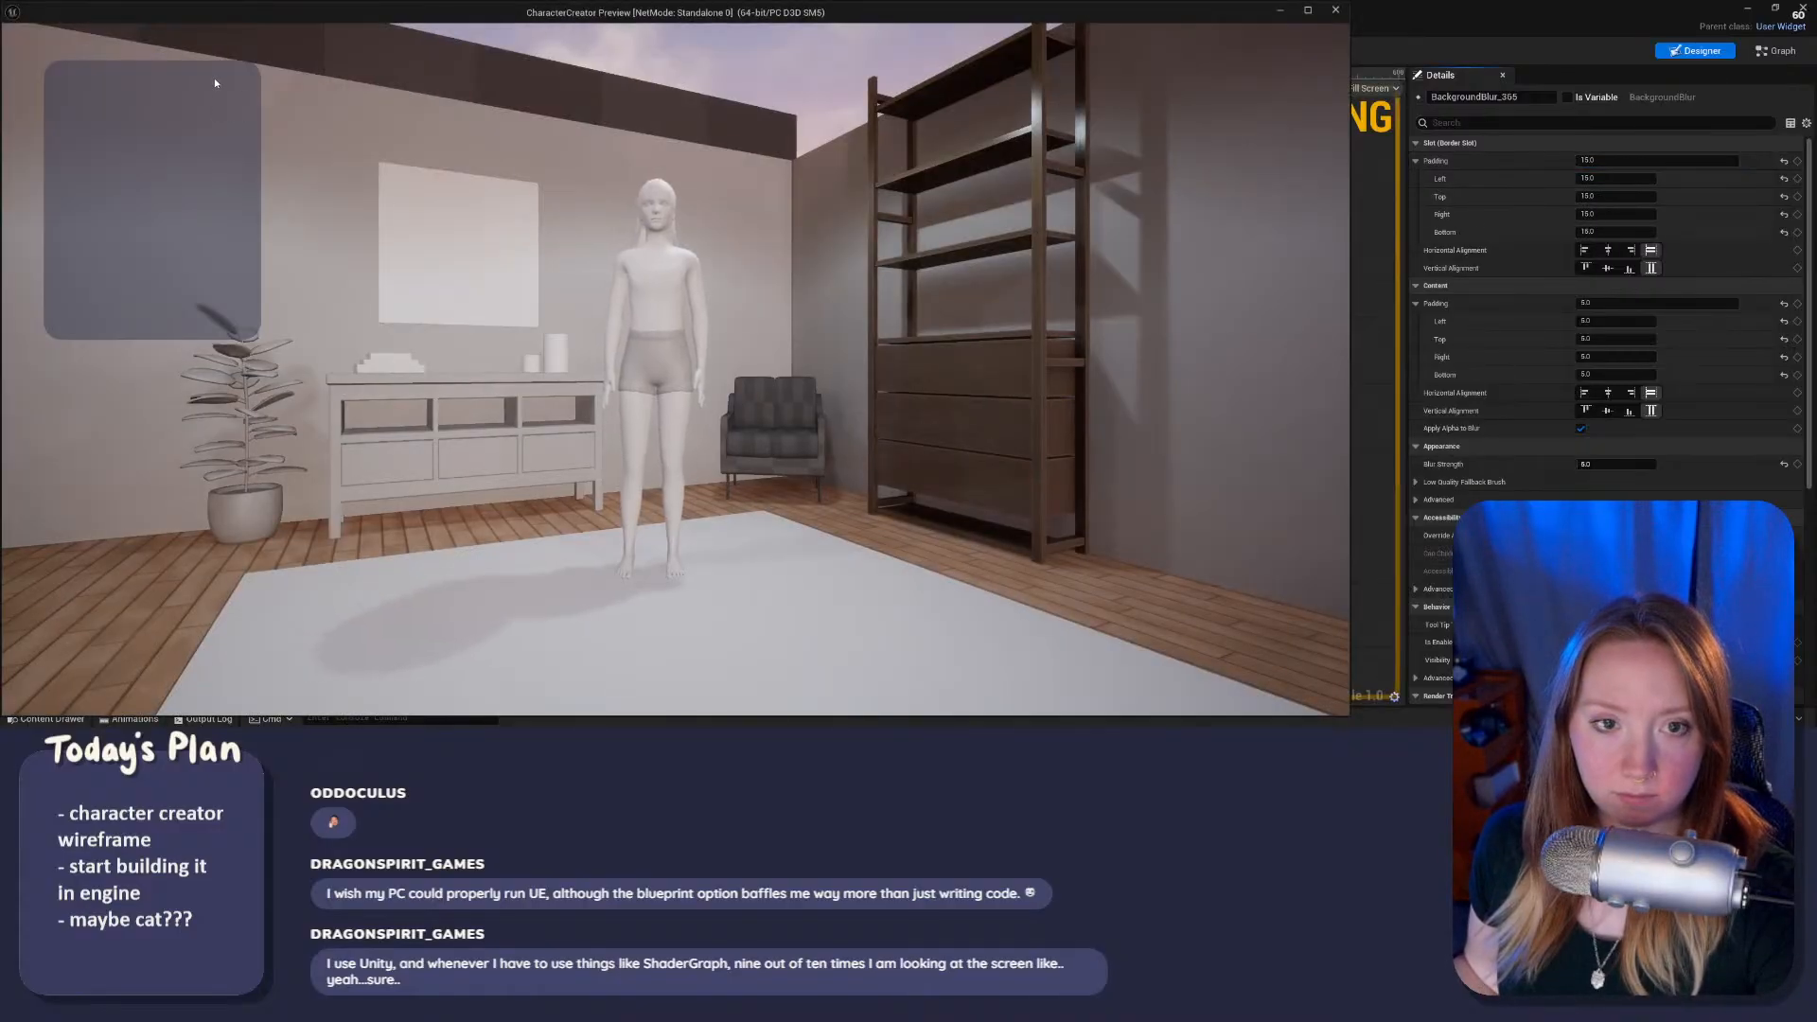
{"action": "key", "text": "Escape"}
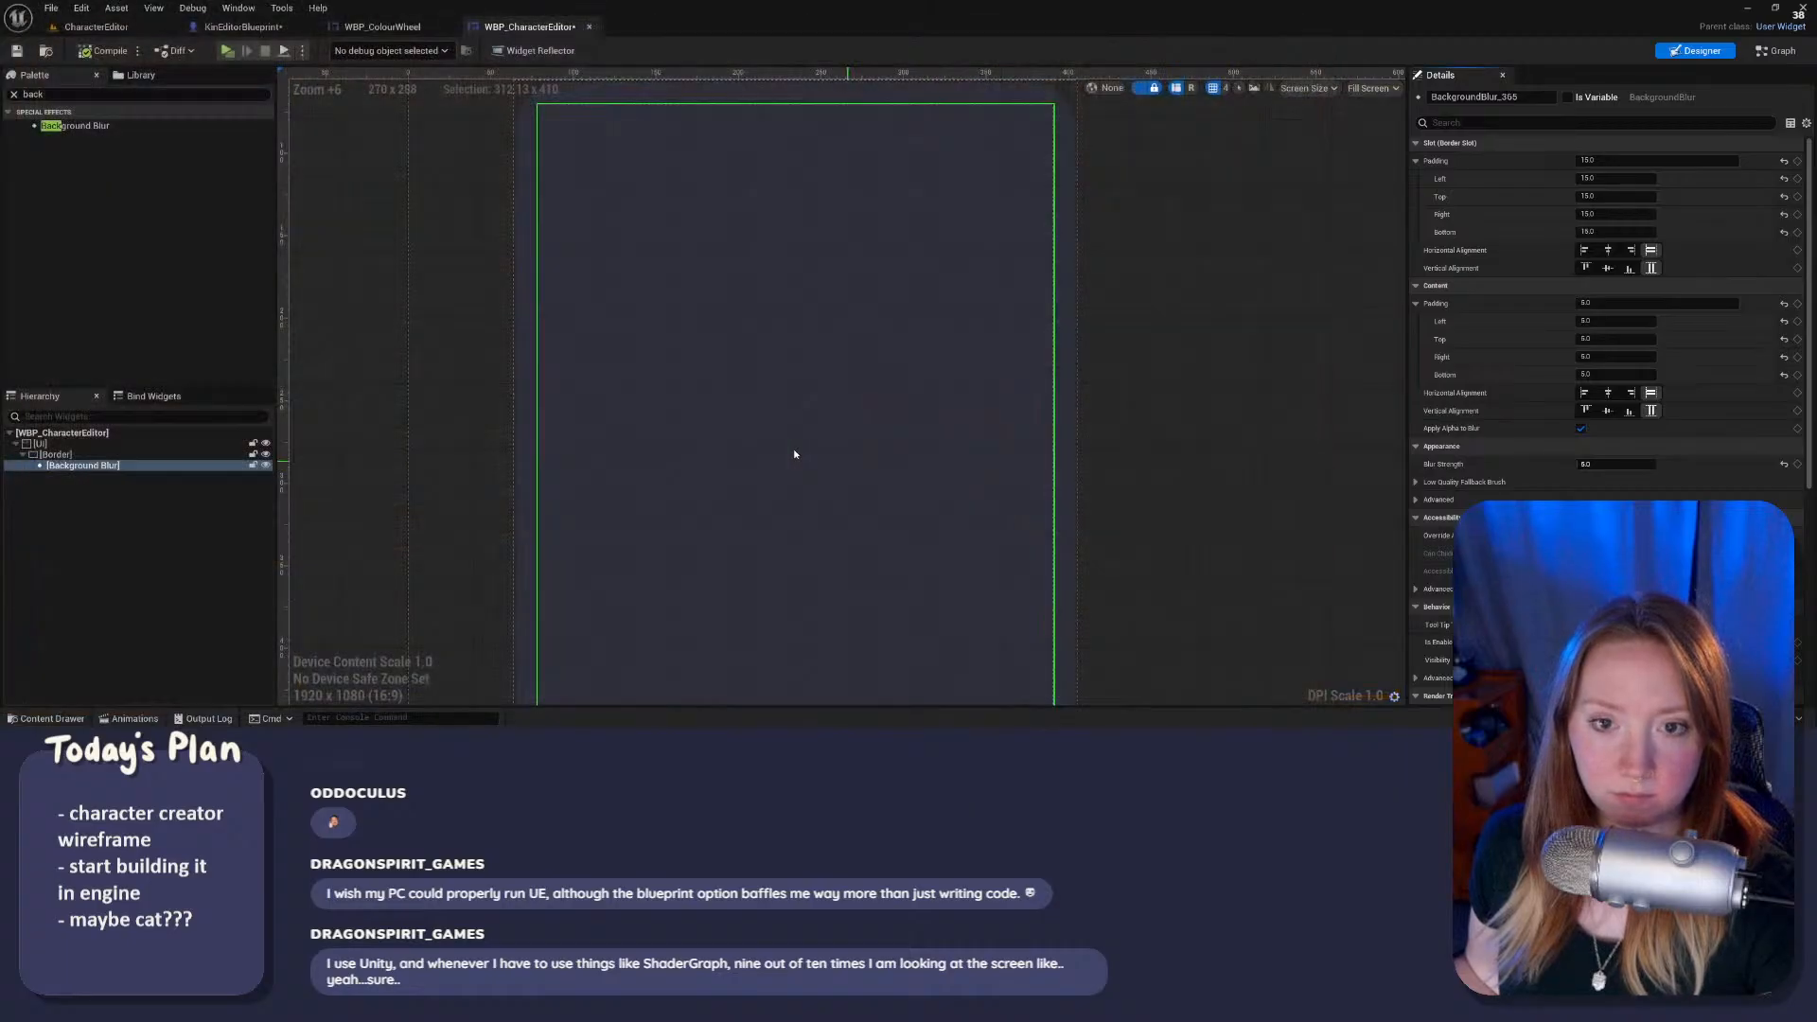
Step: Enlarge the Border panel to about 499 × 740 and reposition it at about X 52, Y 36 on the canvas
{"action": "left_click", "coordinate": [750, 457]}
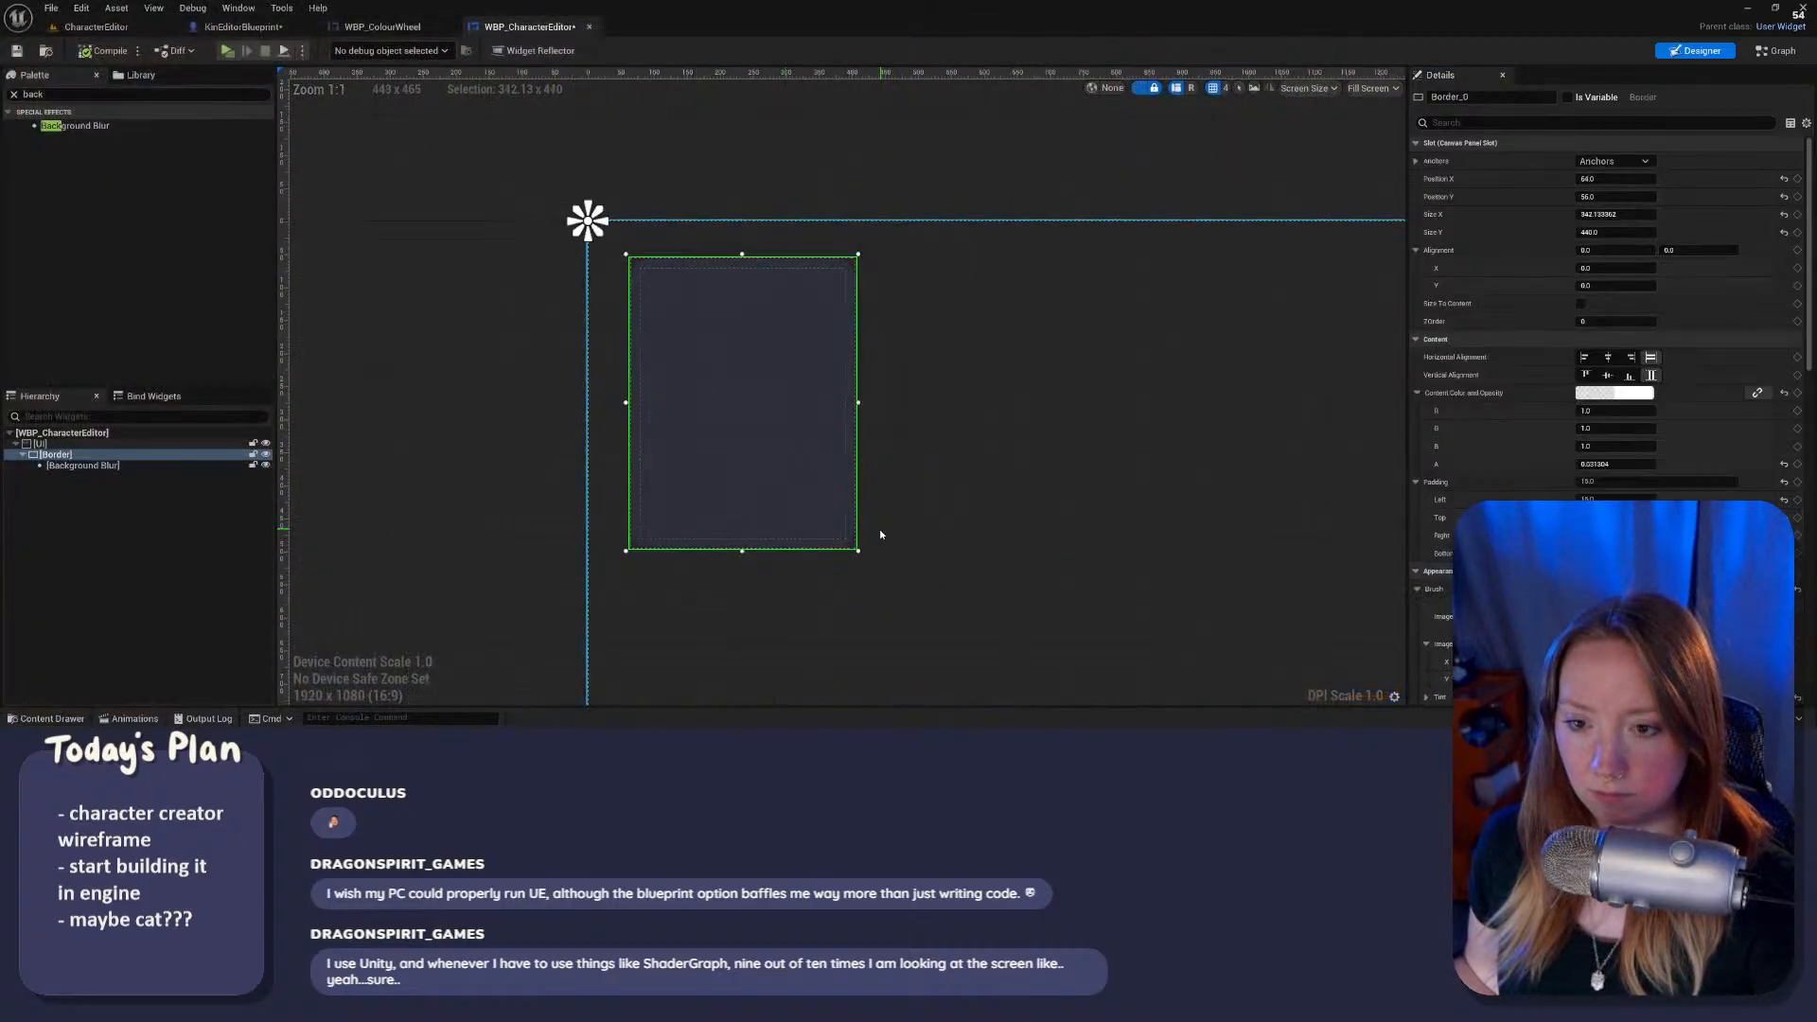
{"action": "scroll", "coordinate": [881, 532], "scroll_direction": "down", "scroll_amount": 3}
{"action": "left_click_drag", "start_coordinate": [813, 408], "coordinate": [882, 543]}
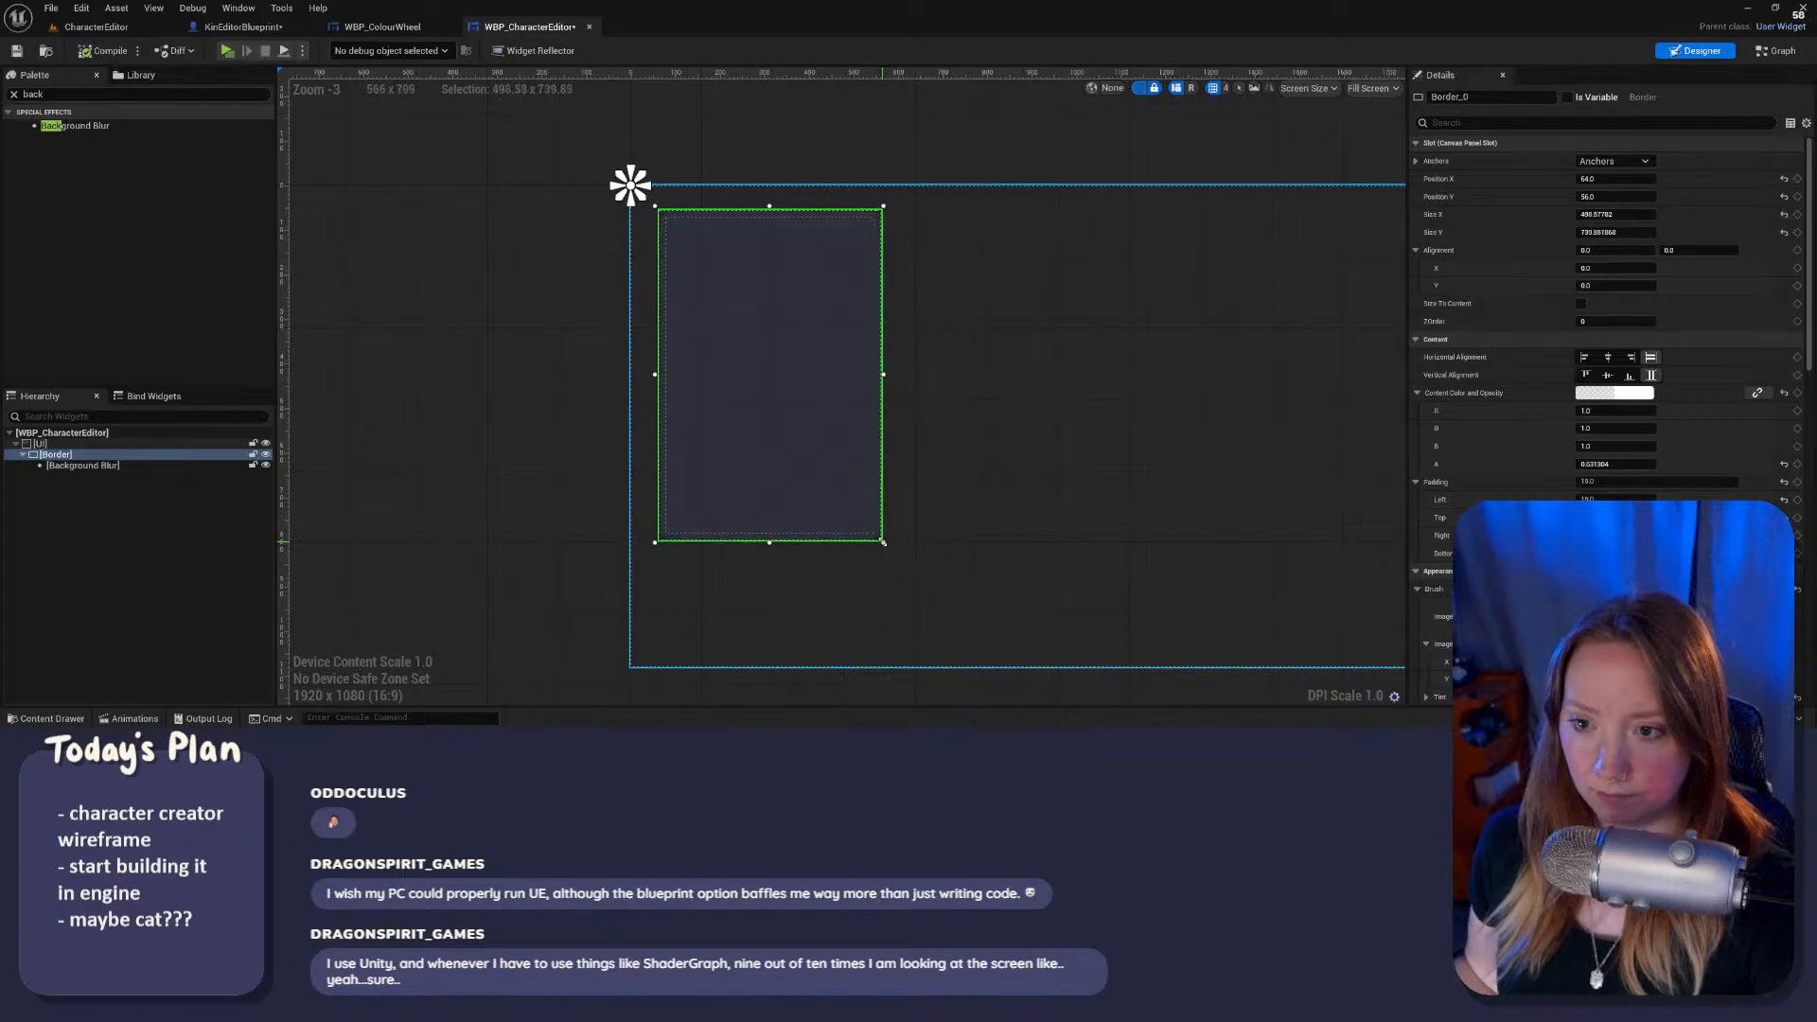
{"action": "right_click_drag", "start_coordinate": [882, 543], "coordinate": [805, 427]}
{"action": "left_click_drag", "start_coordinate": [616, 350], "coordinate": [611, 341]}
{"action": "left_click_drag", "start_coordinate": [701, 448], "coordinate": [701, 448]}
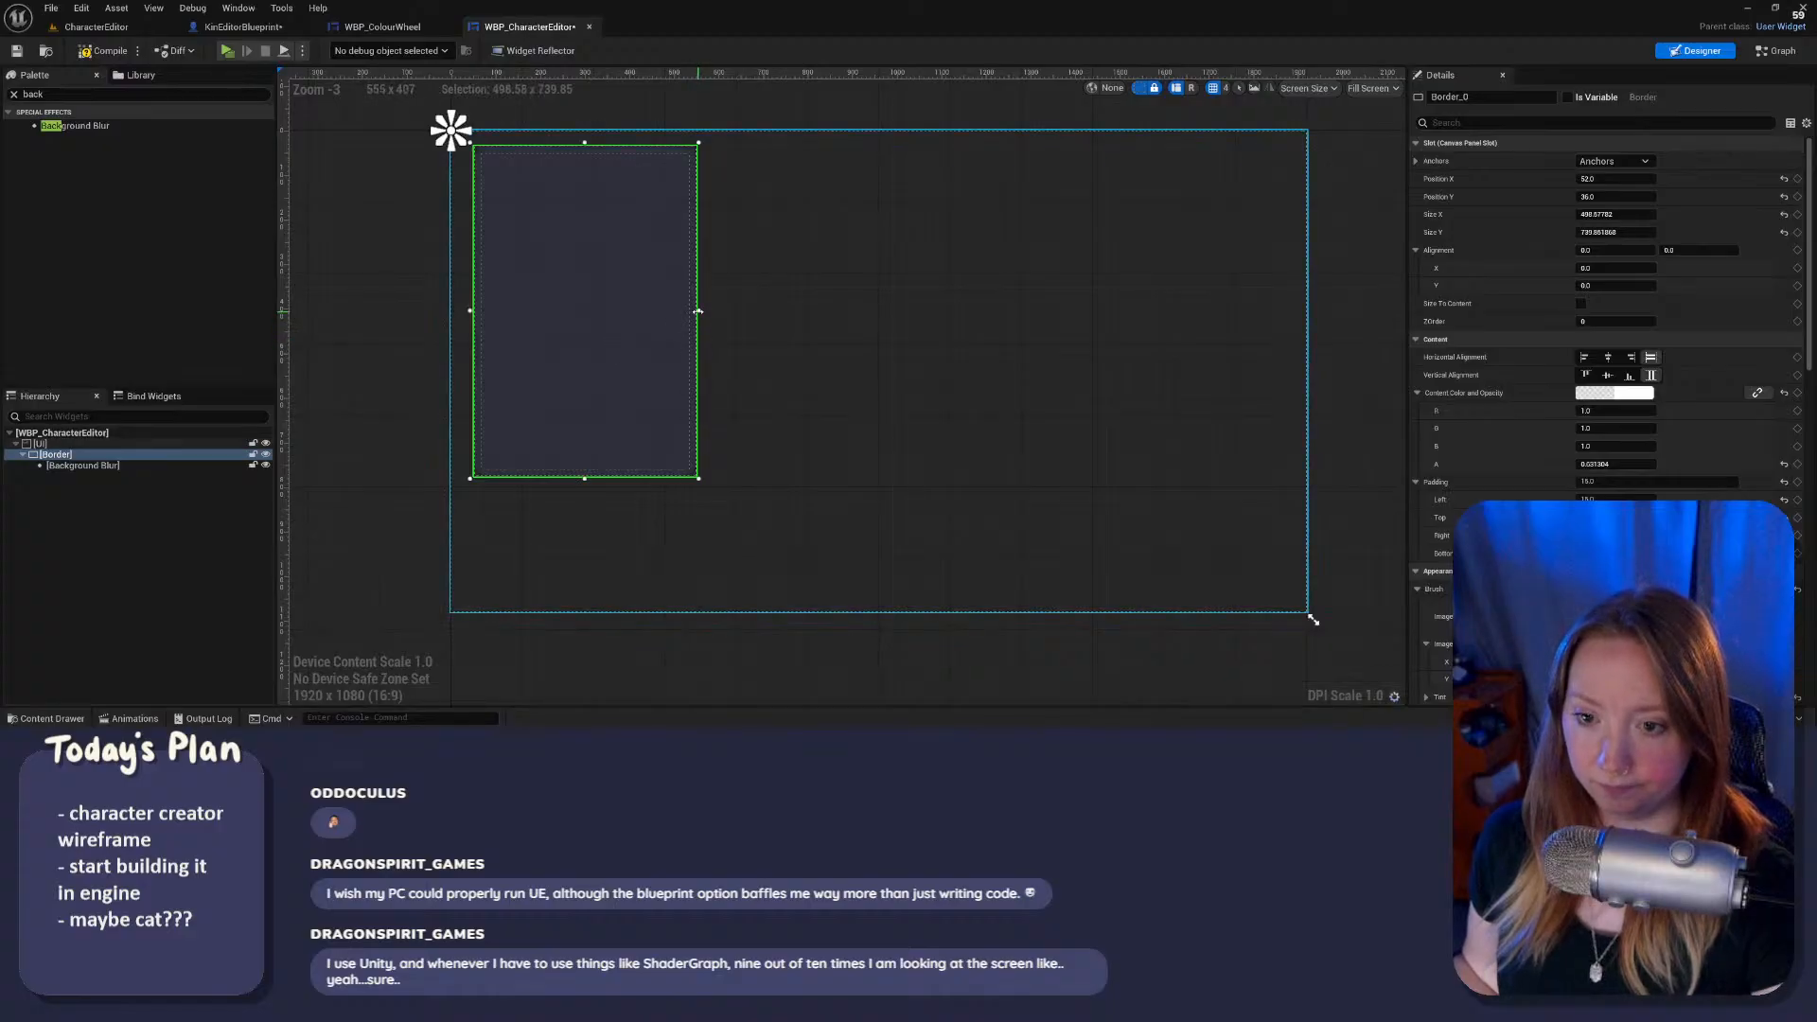
Step: Narrow the panel to about 462 wide and duplicate it to the canvas's right side at about X 1412, Y 36
{"action": "left_click_drag", "start_coordinate": [697, 311], "coordinate": [681, 310]}
{"action": "key", "text": "ctrl+d"}
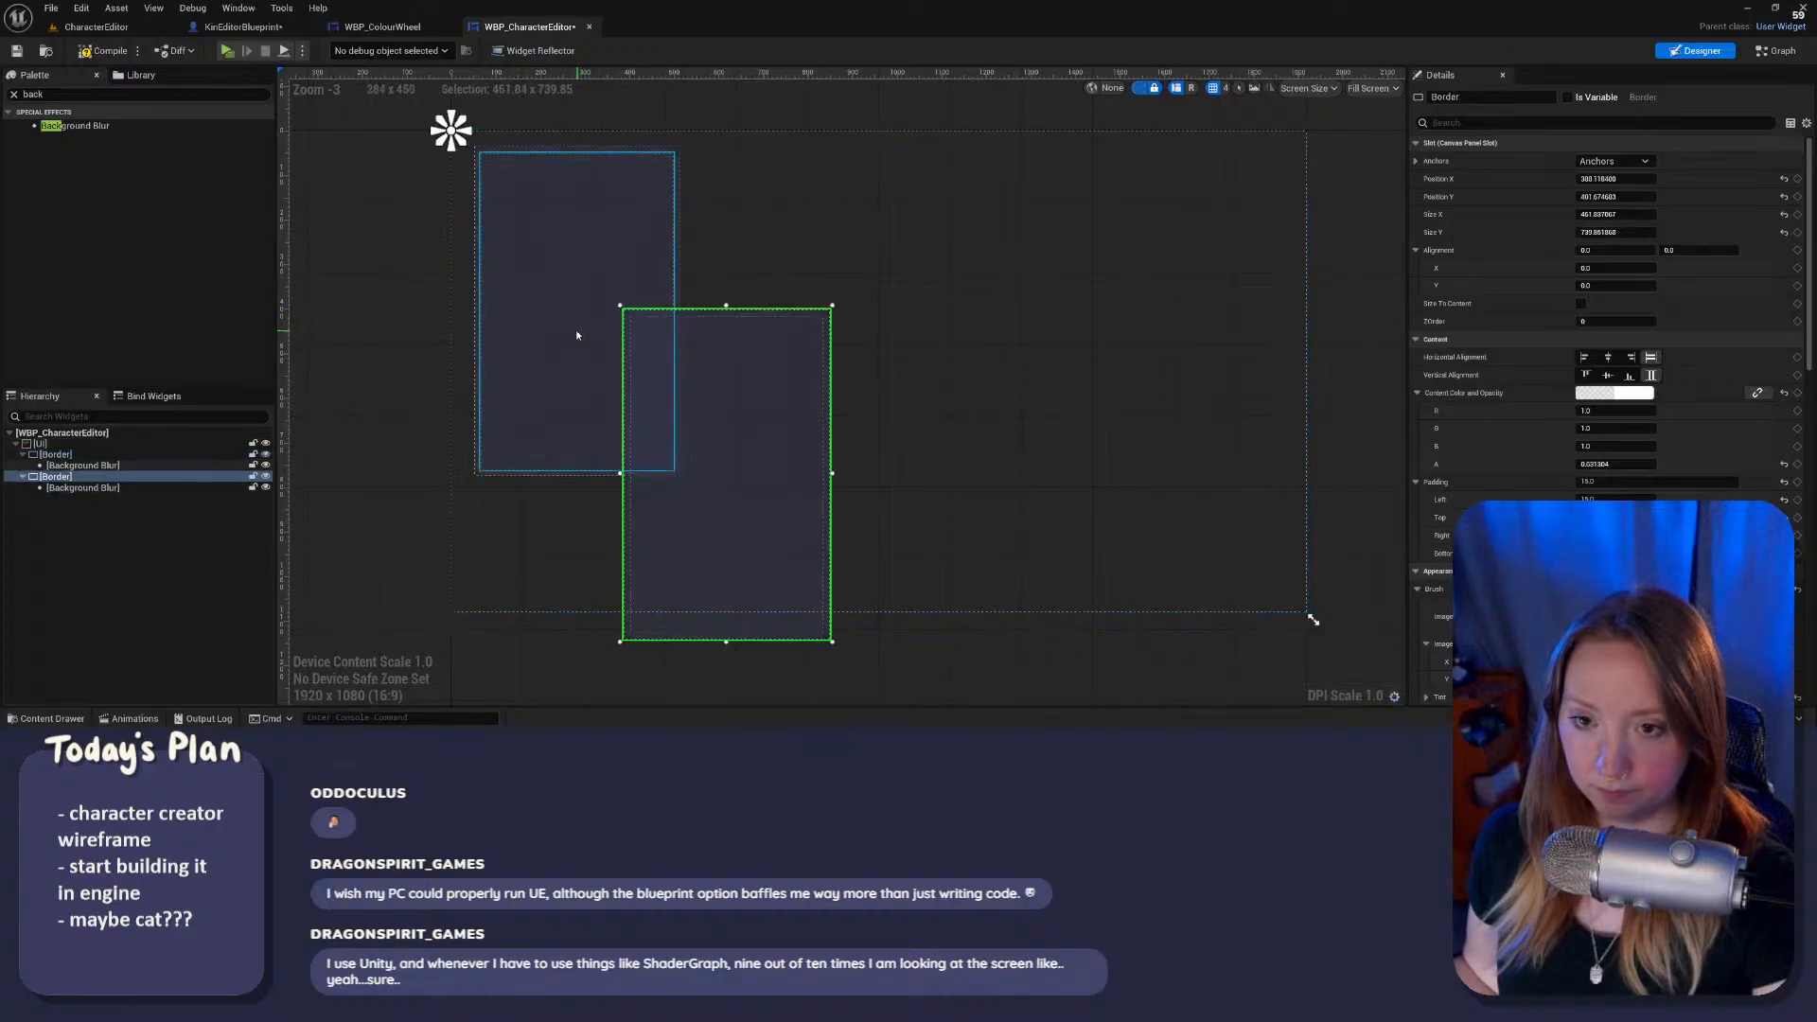
{"action": "left_click_drag", "start_coordinate": [711, 498], "coordinate": [1146, 335]}
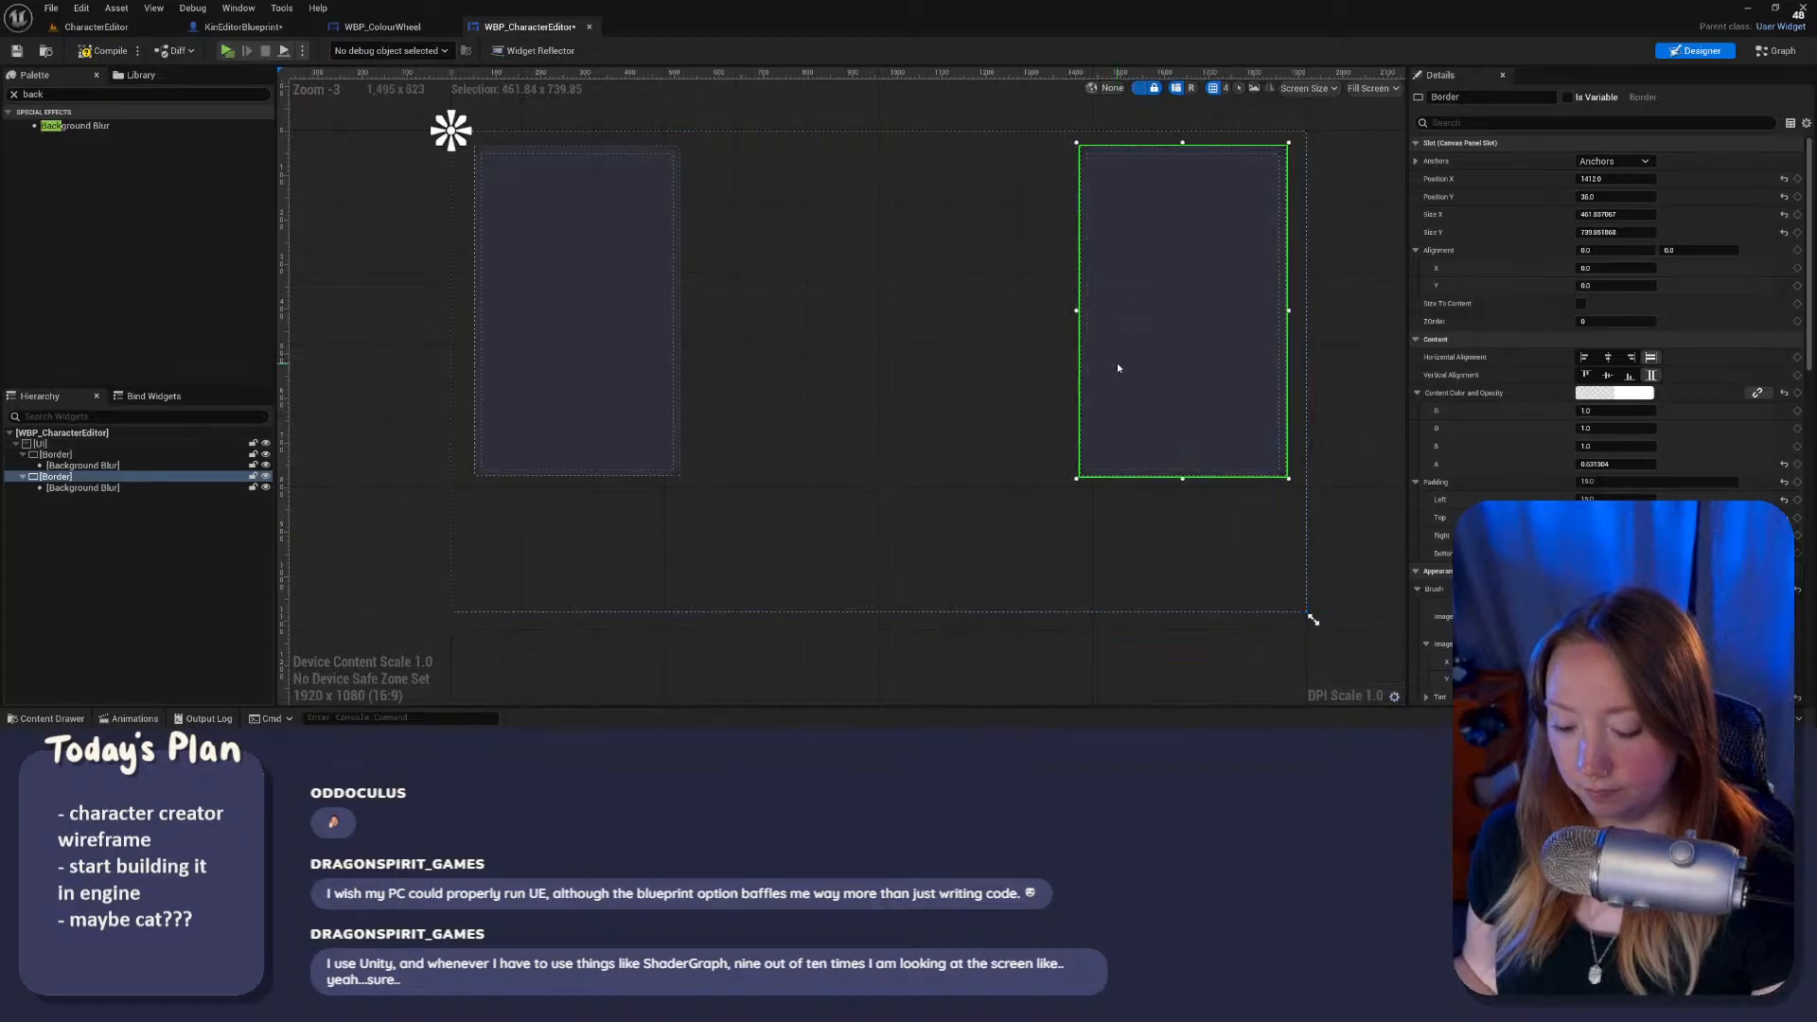
Step: Duplicate the panel again as a bar about 2022 × 70 along the canvas's bottom edge and check the layout in a game preview
{"action": "key", "text": "ctrl+d"}
{"action": "left_click_drag", "start_coordinate": [510, 487], "coordinate": [802, 388]}
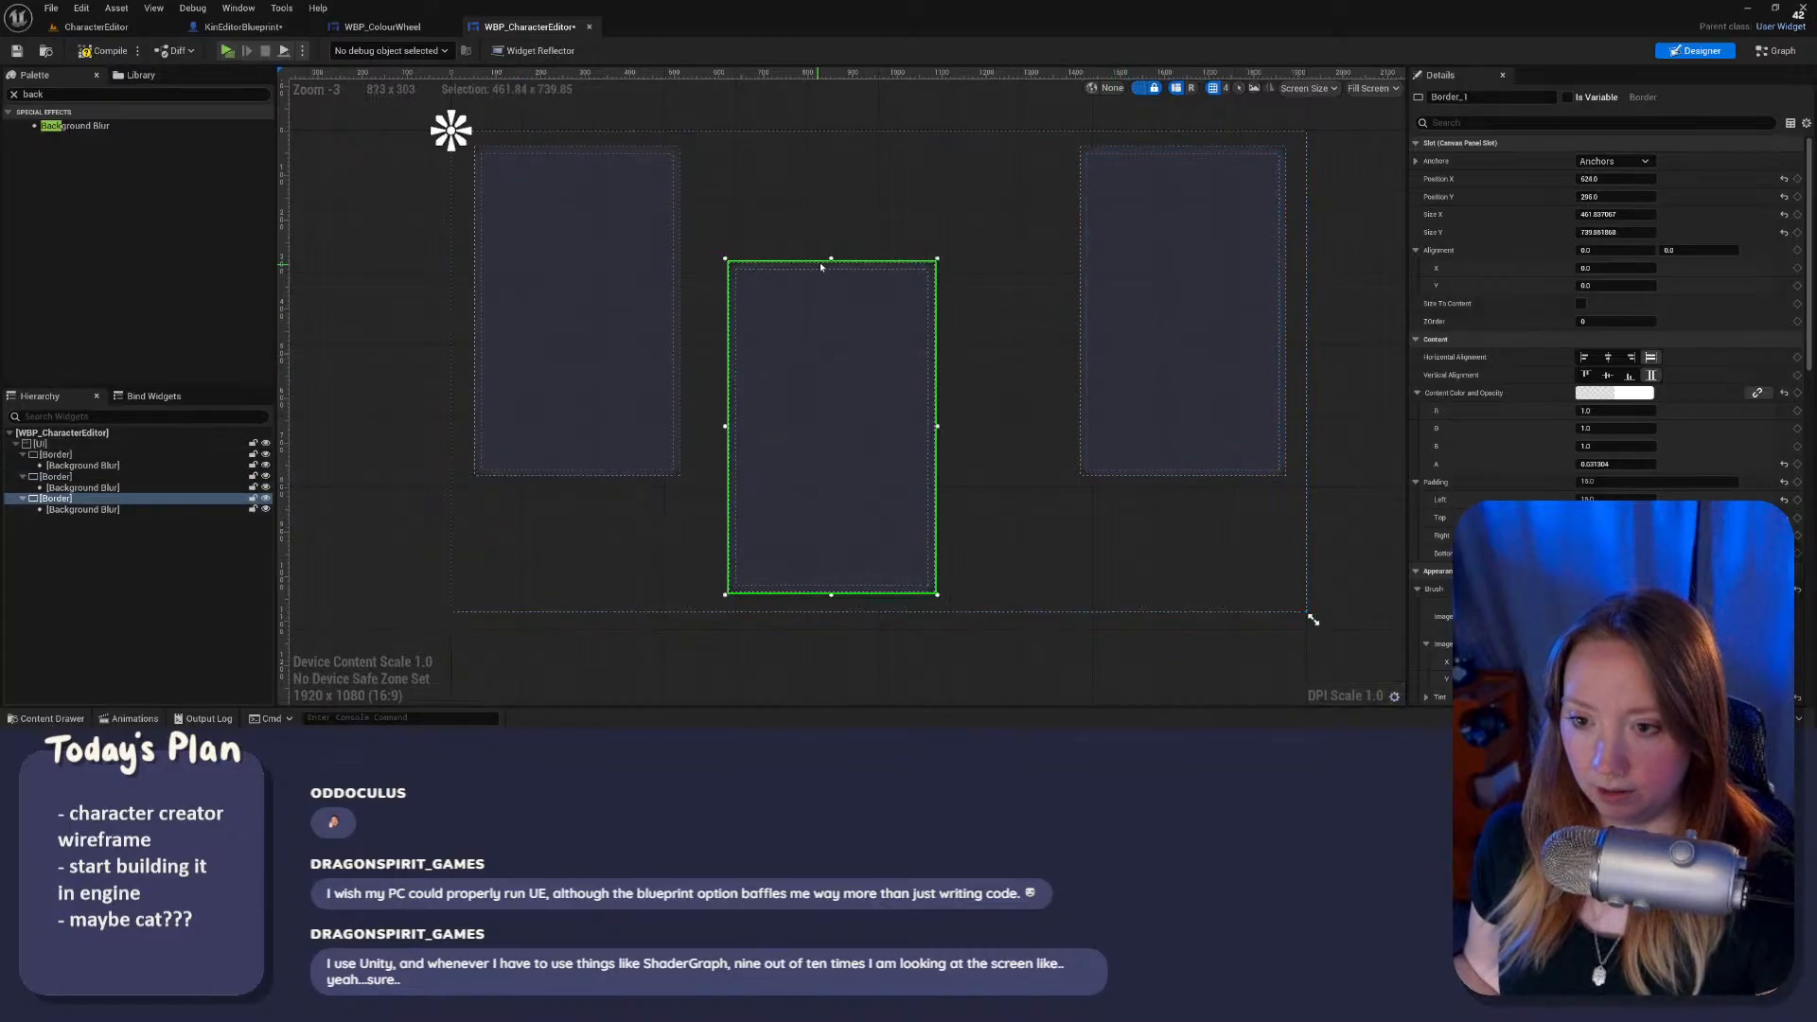
{"action": "left_click_drag", "start_coordinate": [799, 262], "coordinate": [505, 590]}
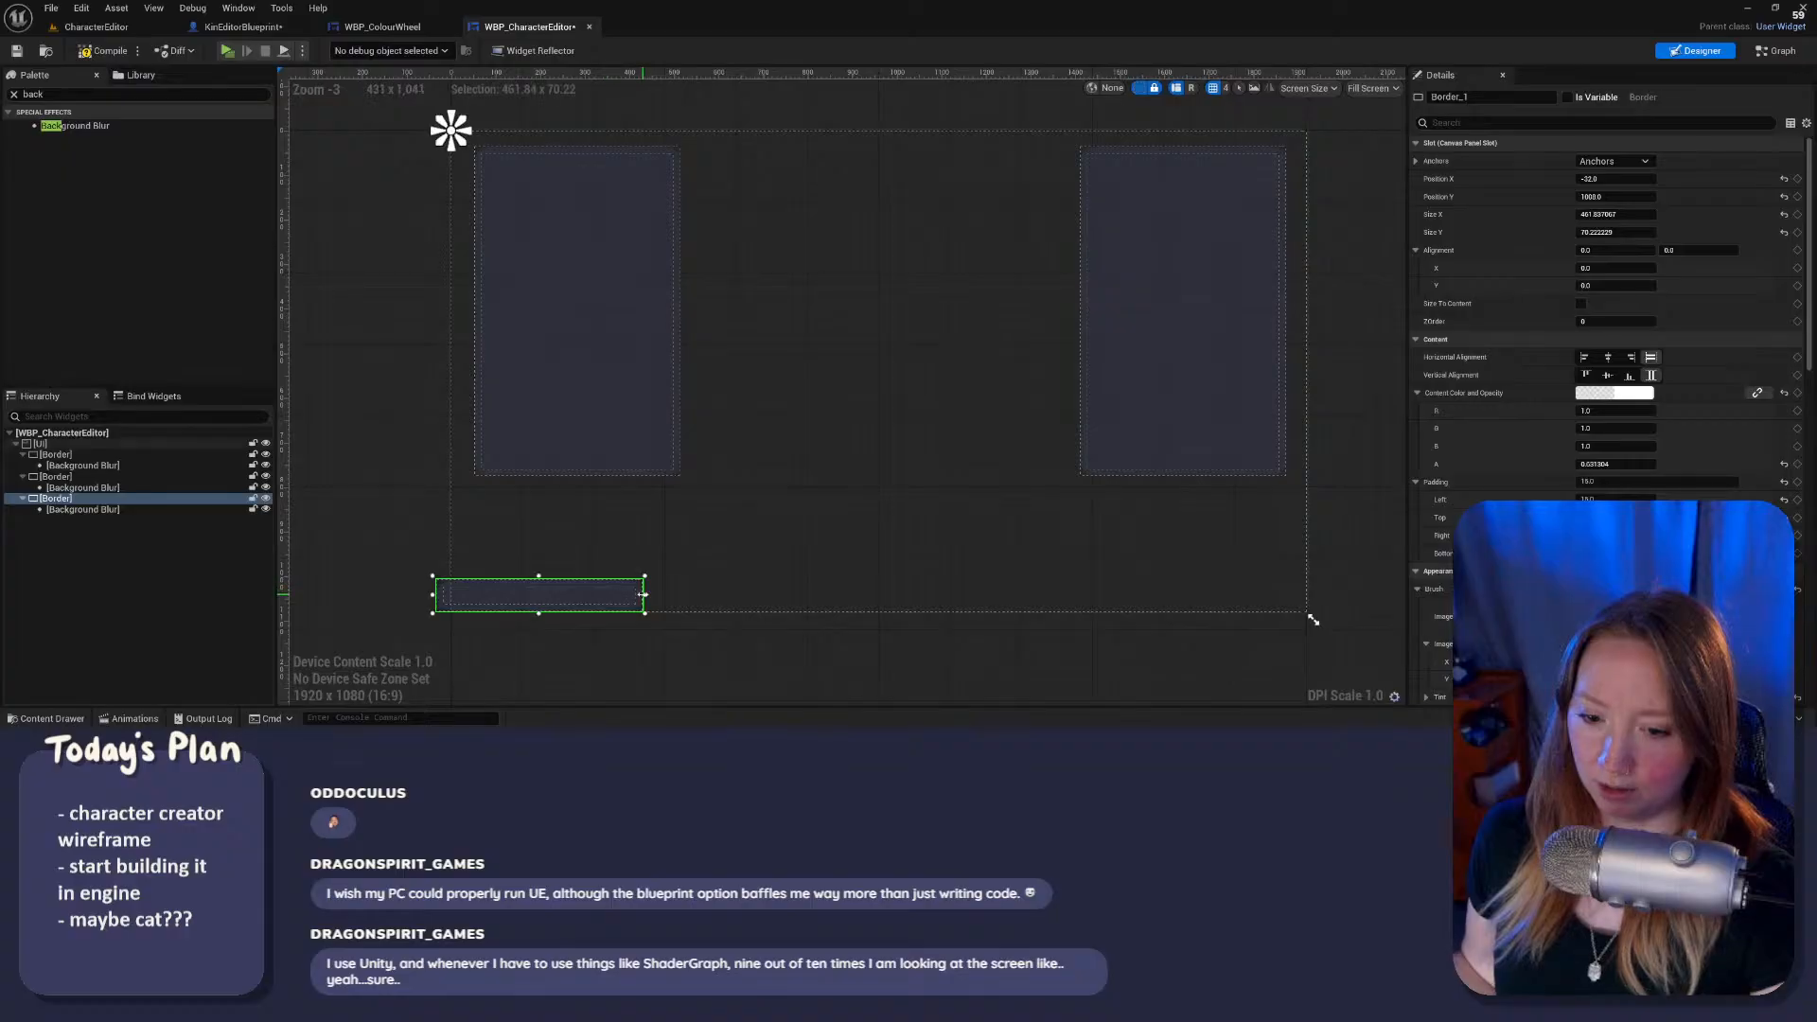
{"action": "left_click_drag", "start_coordinate": [642, 595], "coordinate": [1338, 599]}
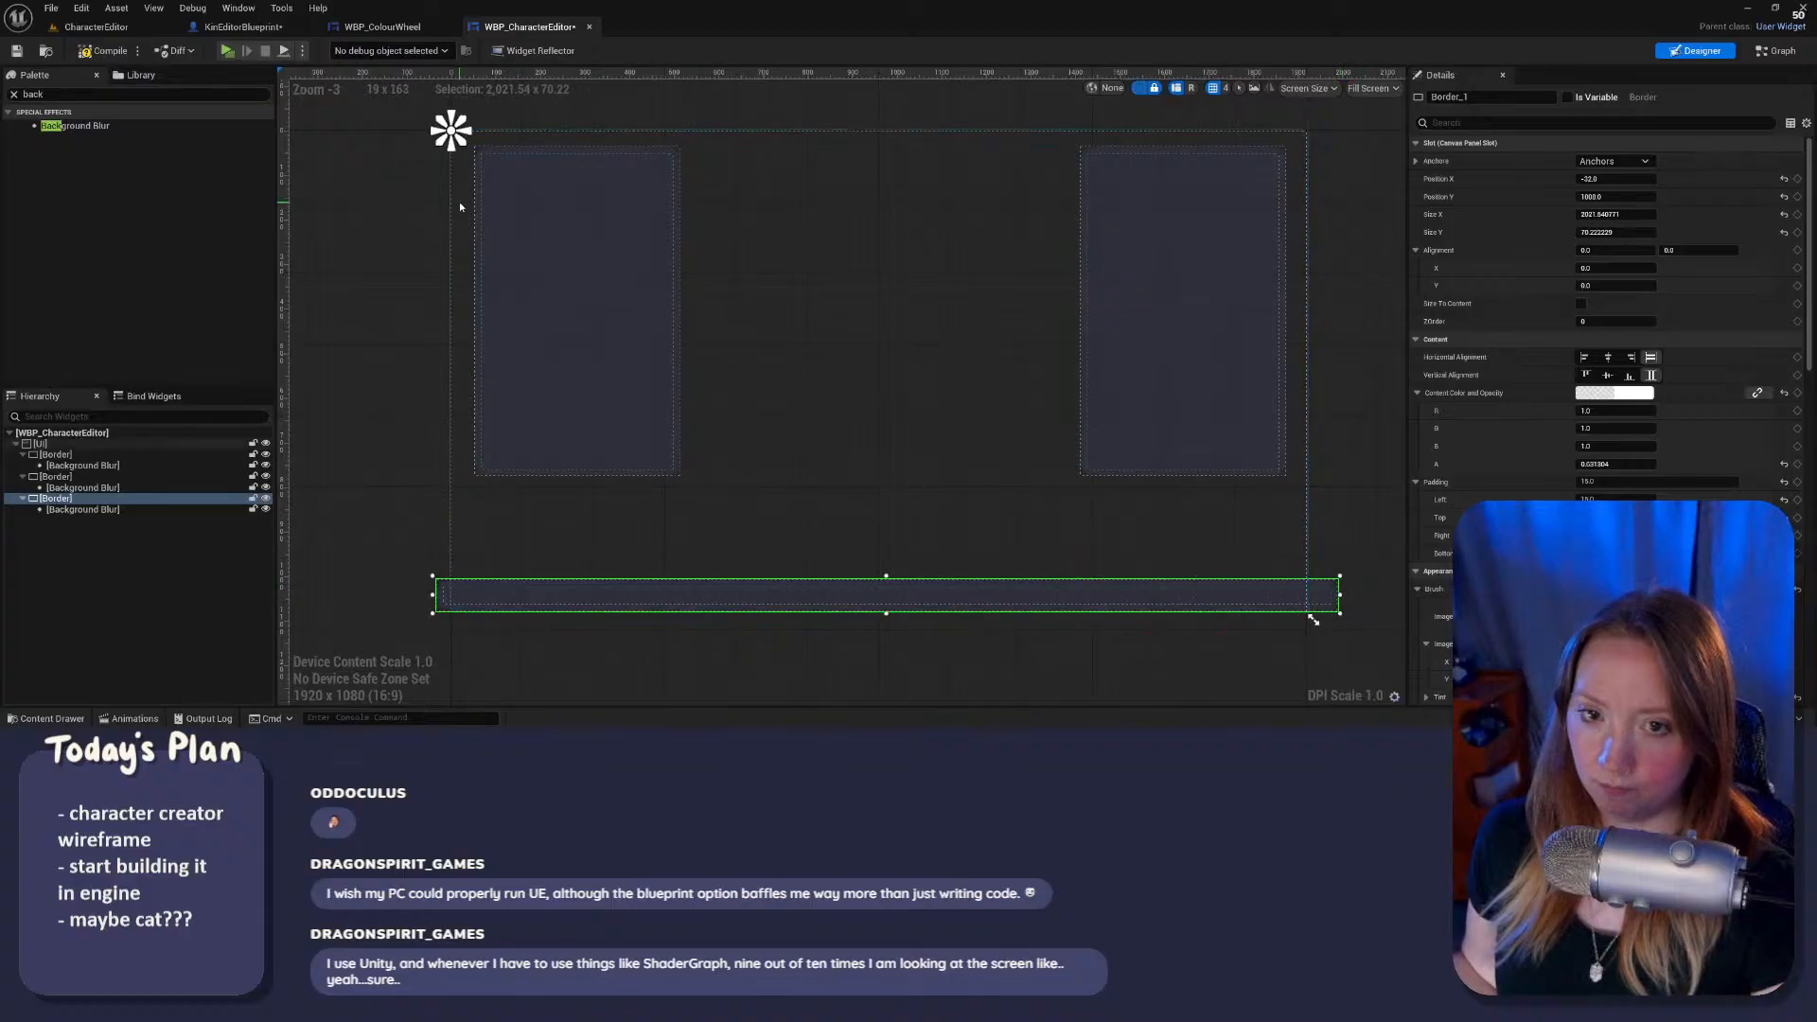
{"action": "left_click", "coordinate": [294, 230]}
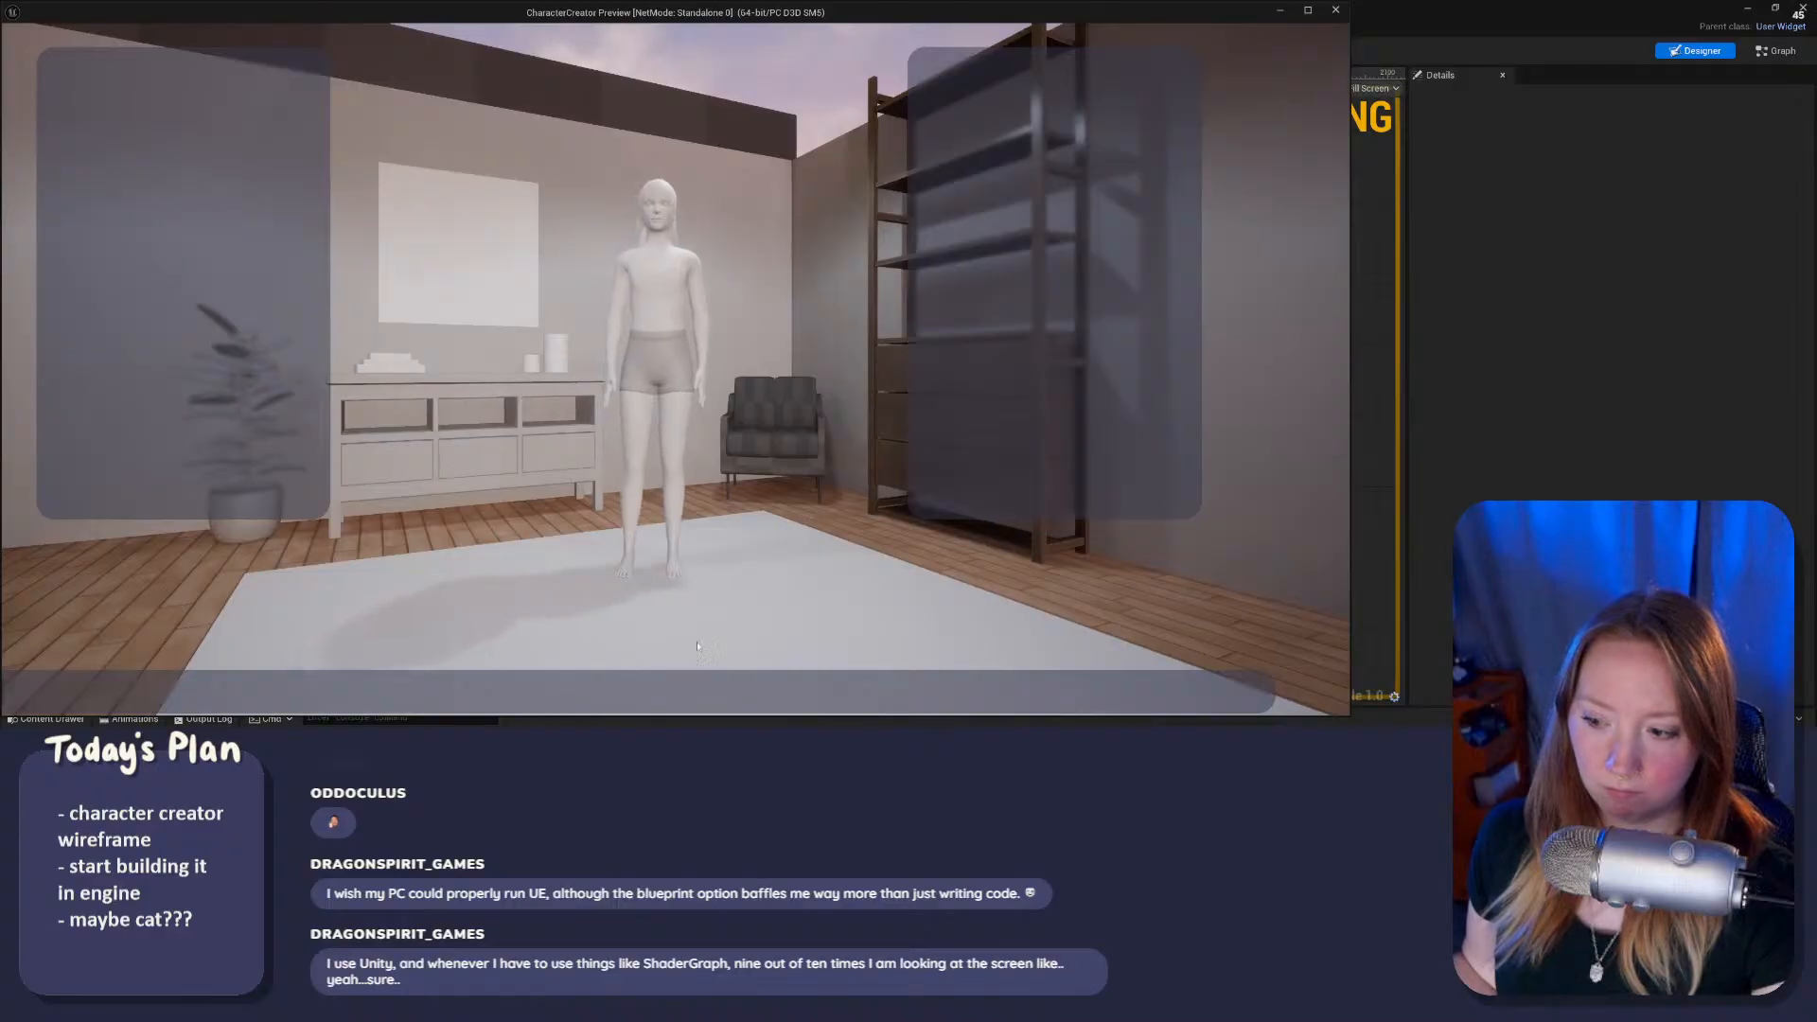
{"action": "key", "text": "Escape"}
Step: Anchor the bottom bar to the canvas's bottom edge with horizontal stretch, and select the left panel's Background Blur
{"action": "left_click", "coordinate": [688, 604]}
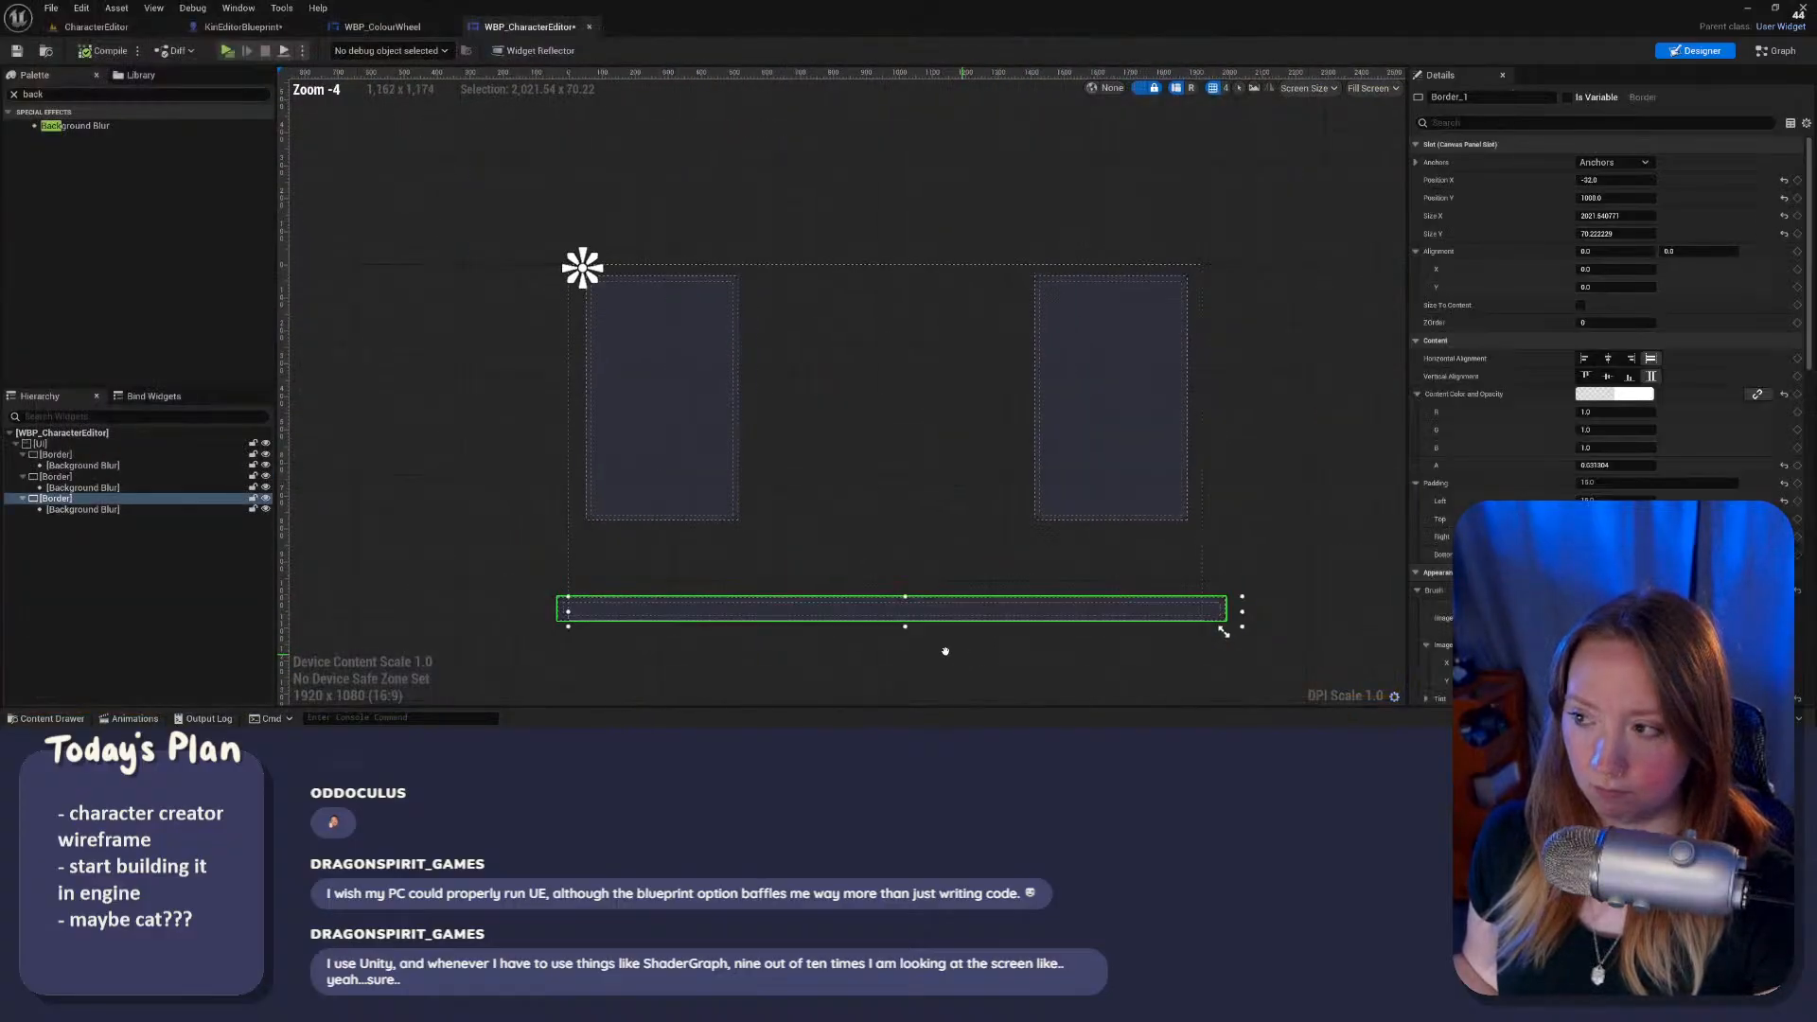
{"action": "right_click_drag", "start_coordinate": [945, 651], "coordinate": [904, 643]}
{"action": "left_click", "coordinate": [1643, 162]}
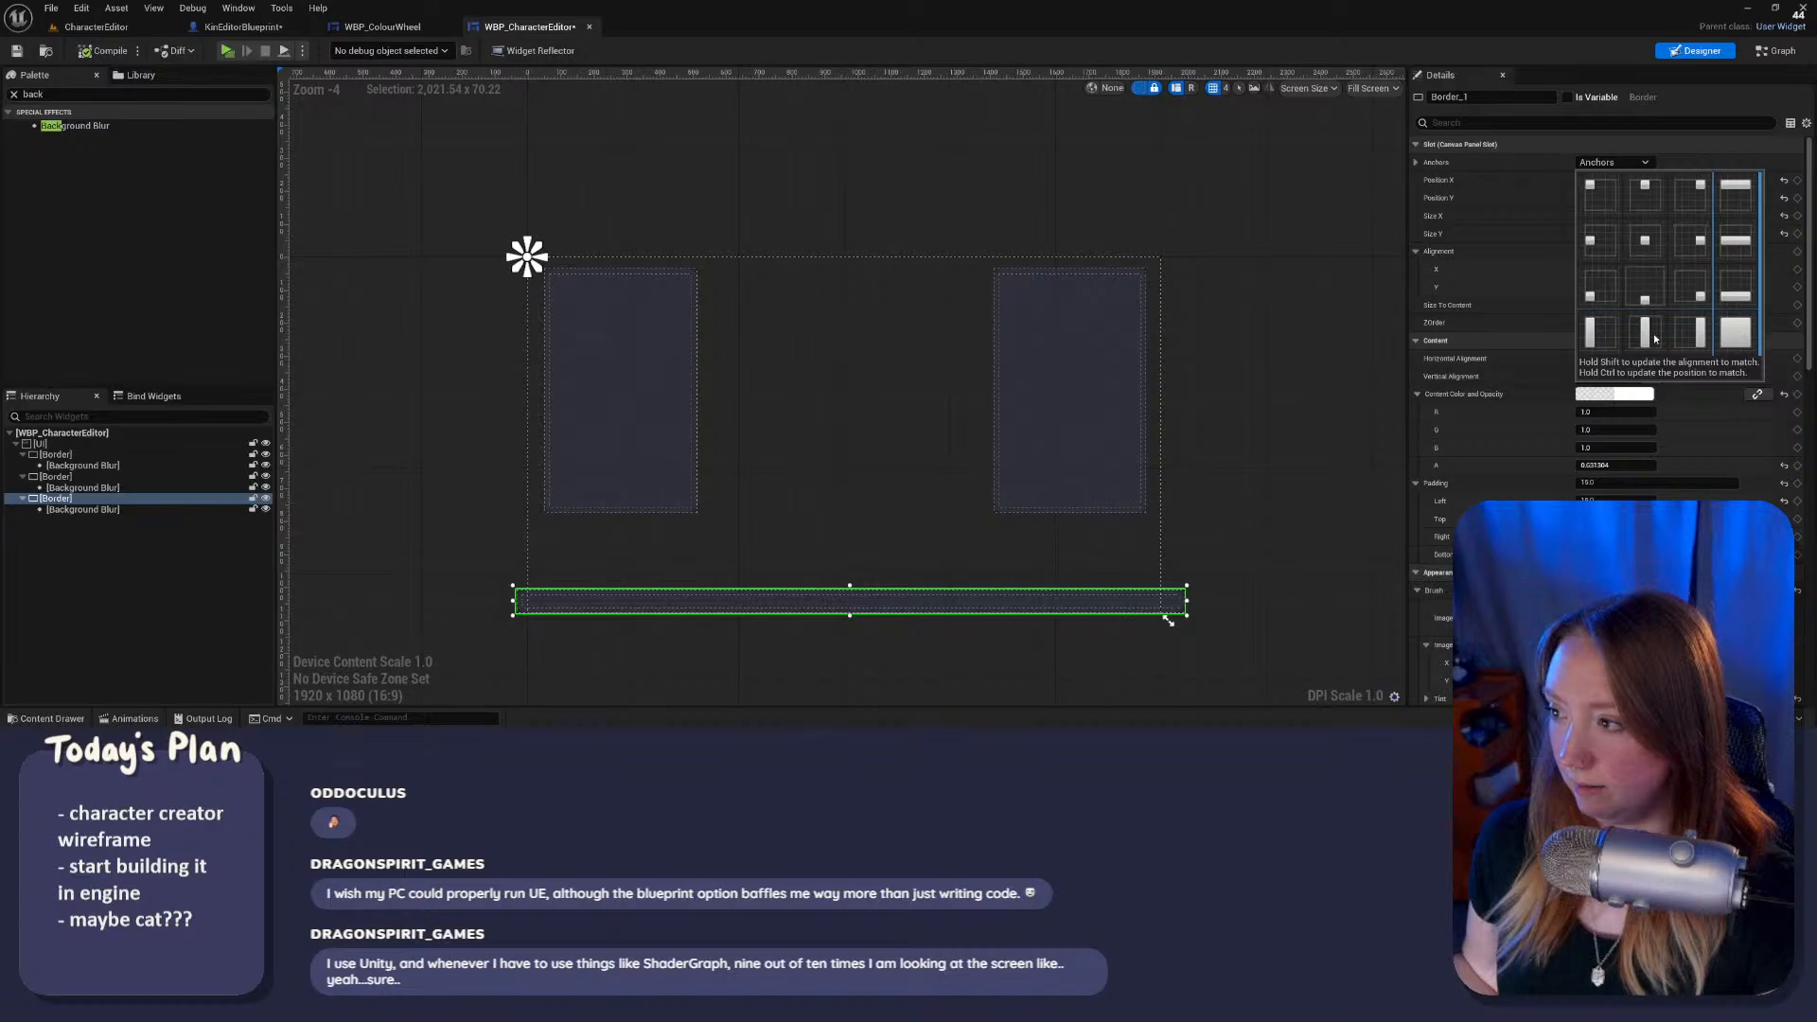
{"action": "left_click", "coordinate": [1744, 294]}
{"action": "left_click", "coordinate": [605, 170]}
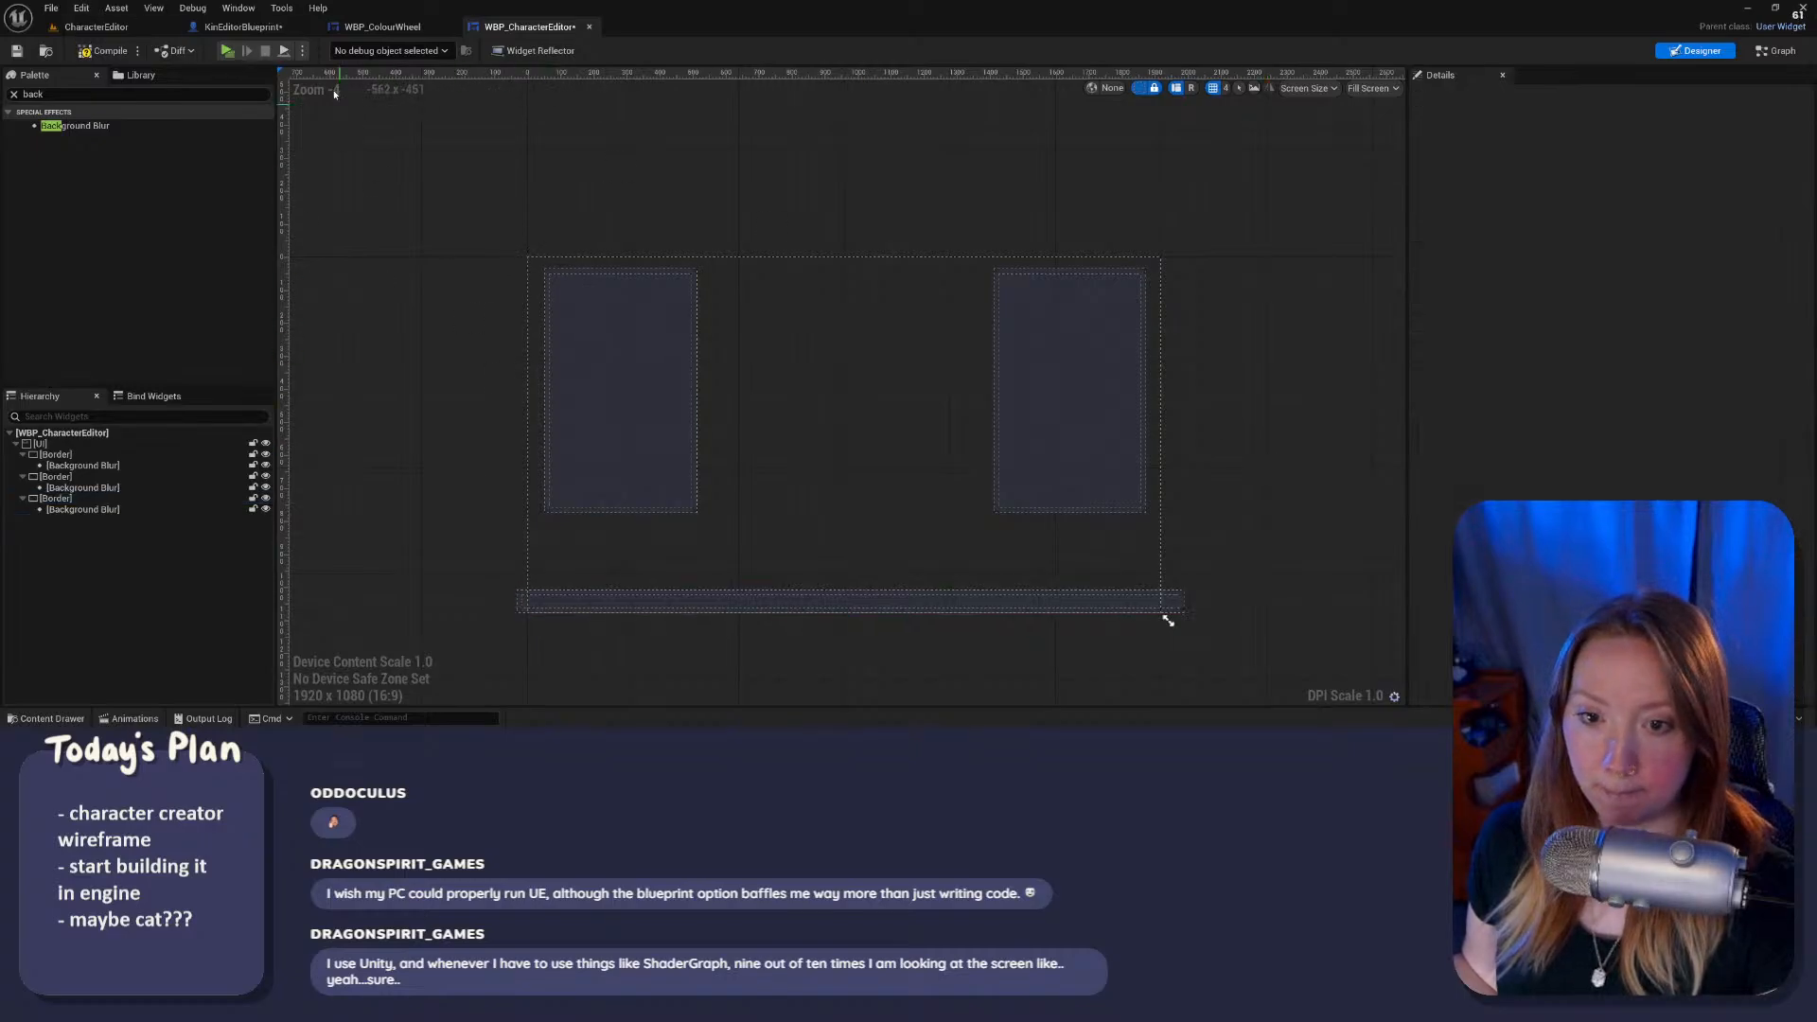
{"action": "left_click", "coordinate": [620, 388]}
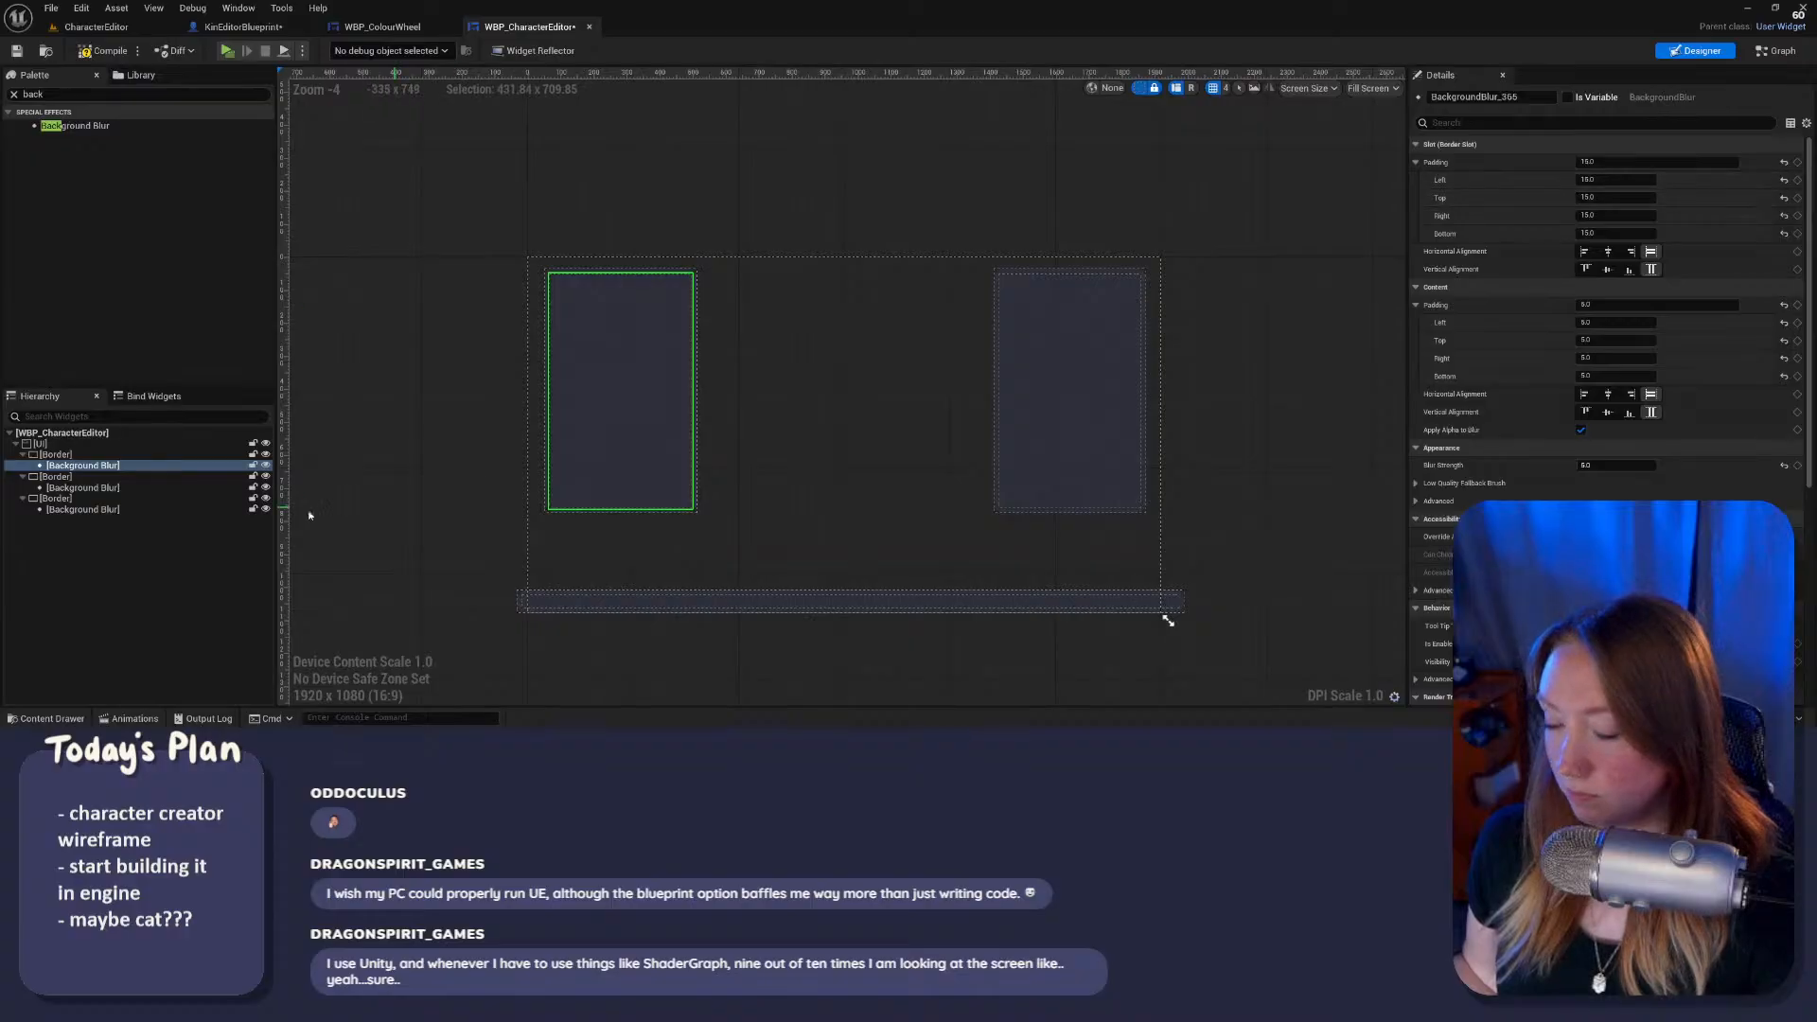
Step: Anchor the right panel to the canvas's top-right corner and check the layout in a game preview
{"action": "left_click", "coordinate": [57, 454]}
{"action": "left_click", "coordinate": [1613, 163]}
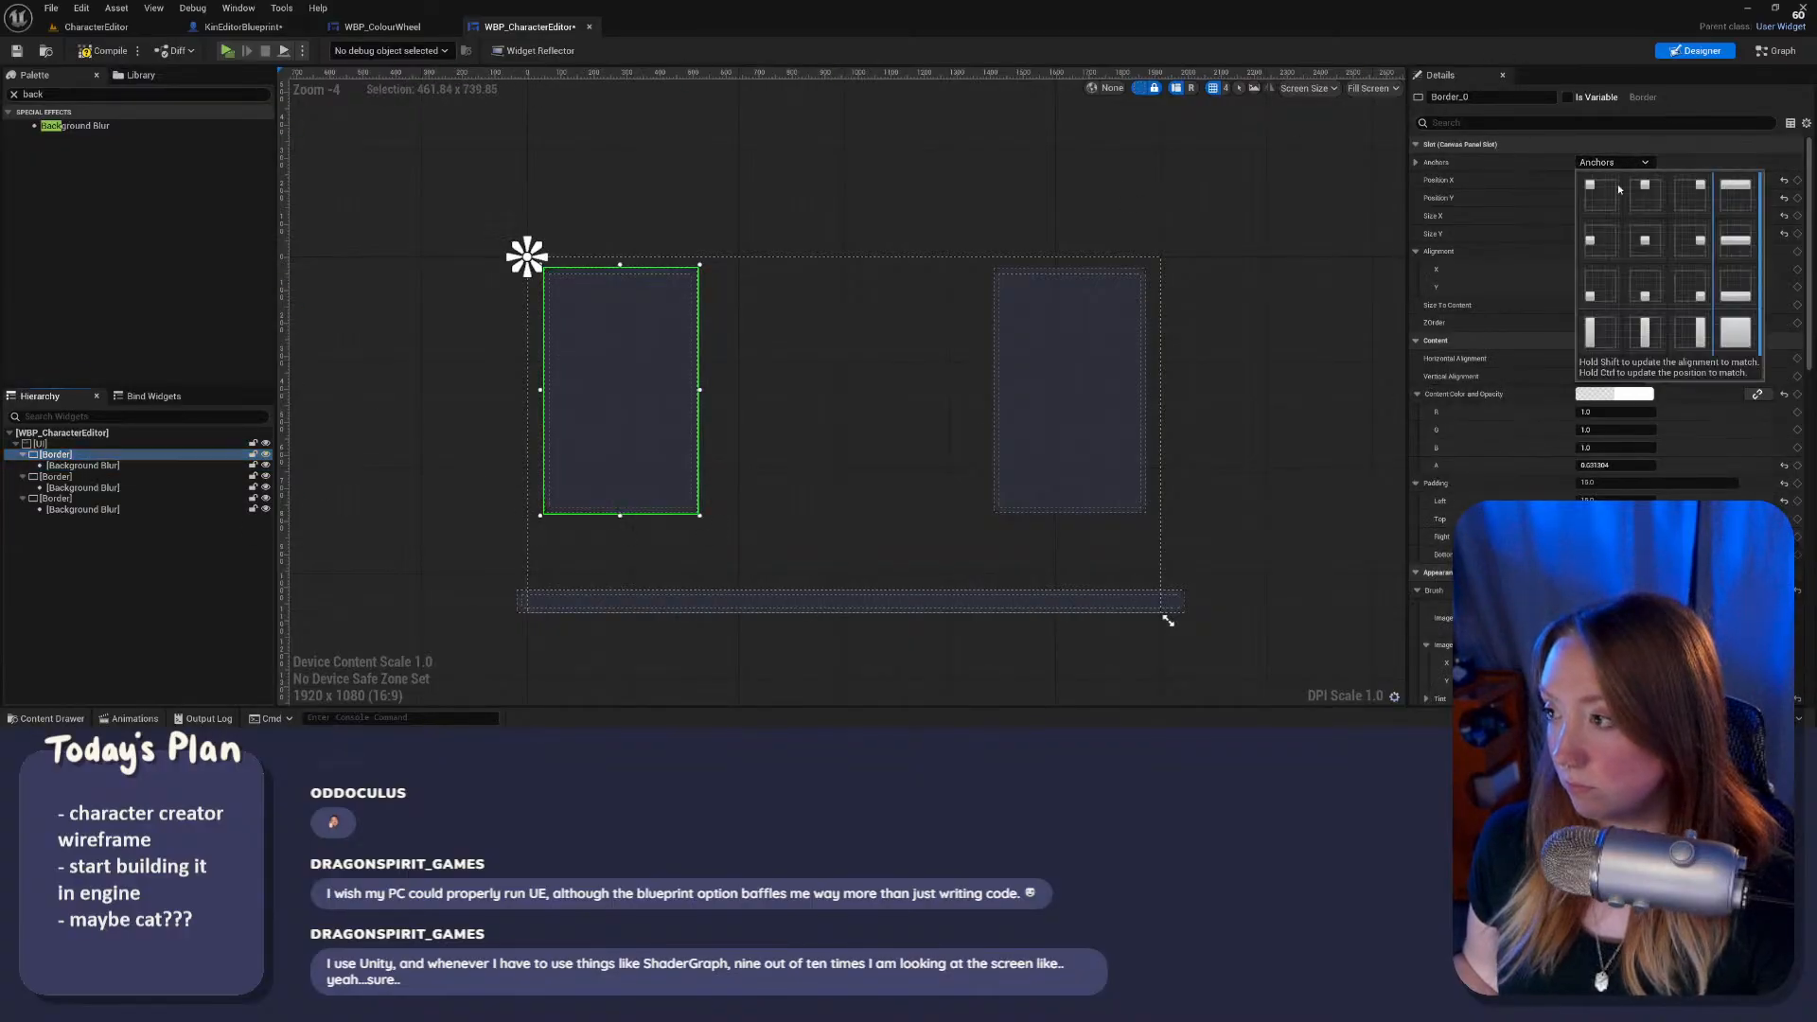
{"action": "left_click", "coordinate": [1043, 389]}
{"action": "left_click", "coordinate": [1147, 304]}
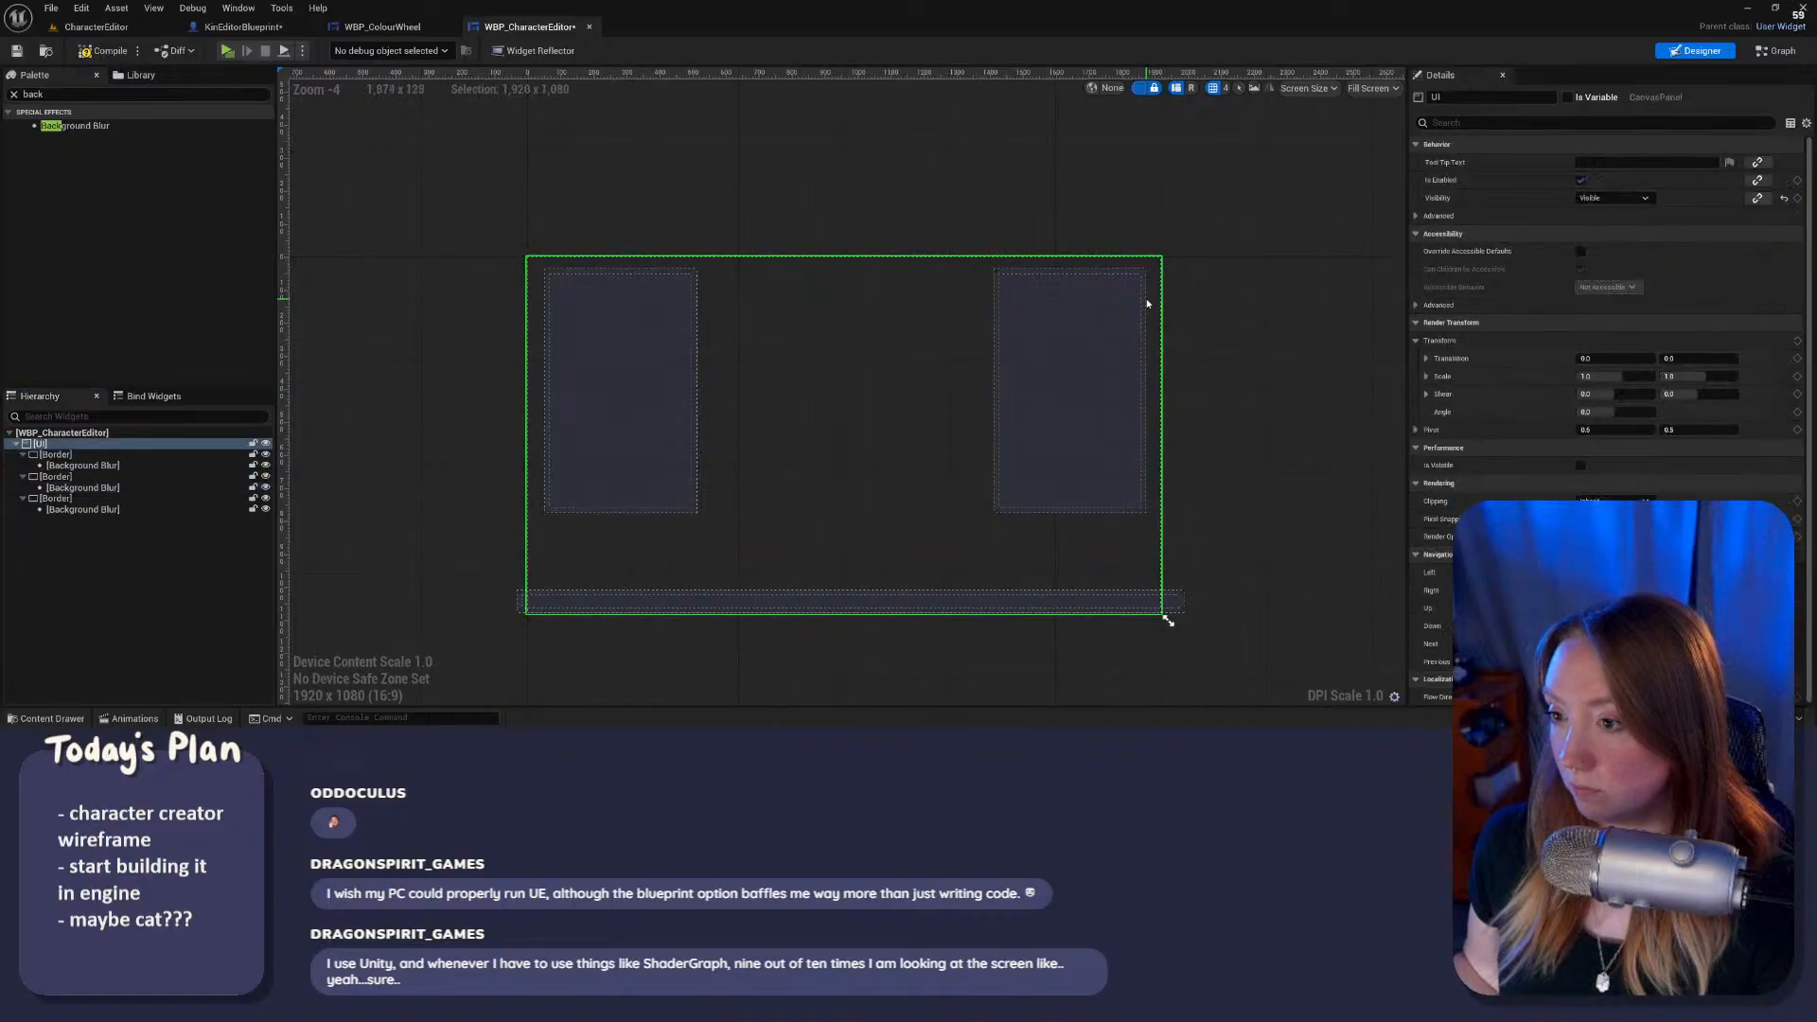
{"action": "left_click", "coordinate": [1144, 304]}
{"action": "left_click", "coordinate": [1613, 162]}
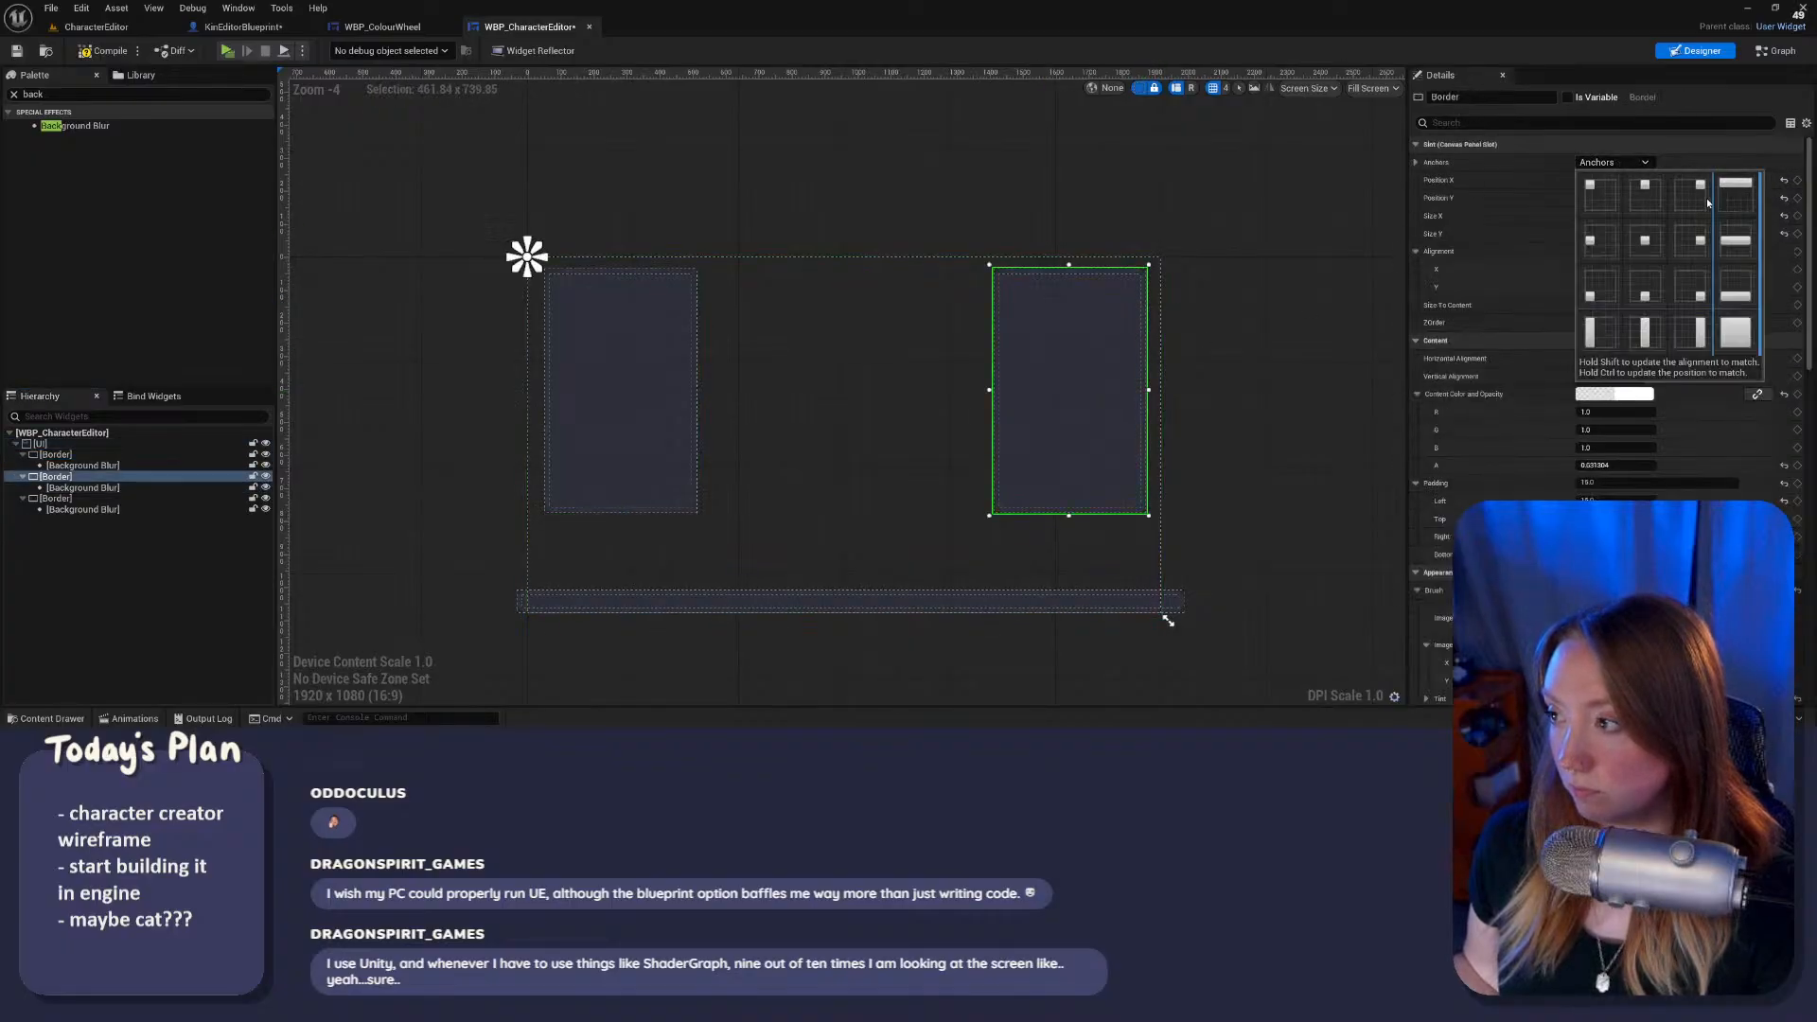
{"action": "left_click", "coordinate": [1735, 195]}
{"action": "left_click", "coordinate": [724, 147]}
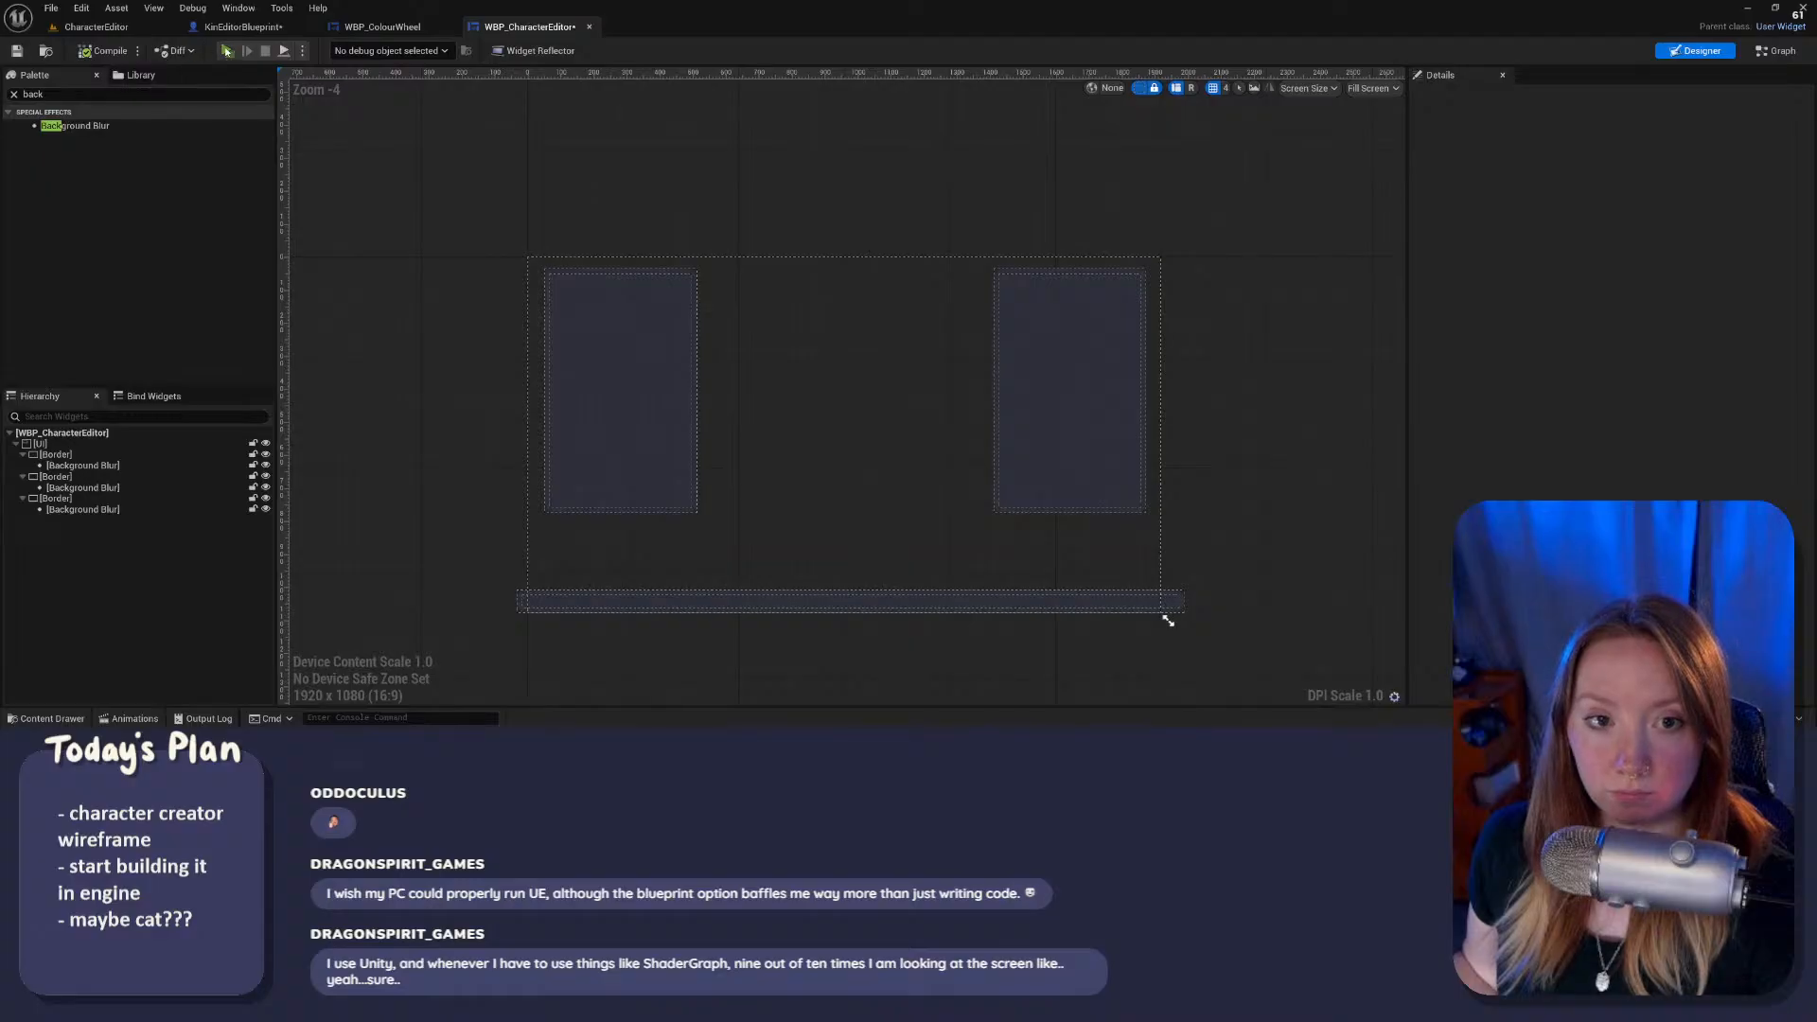
{"action": "left_click", "coordinate": [227, 51]}
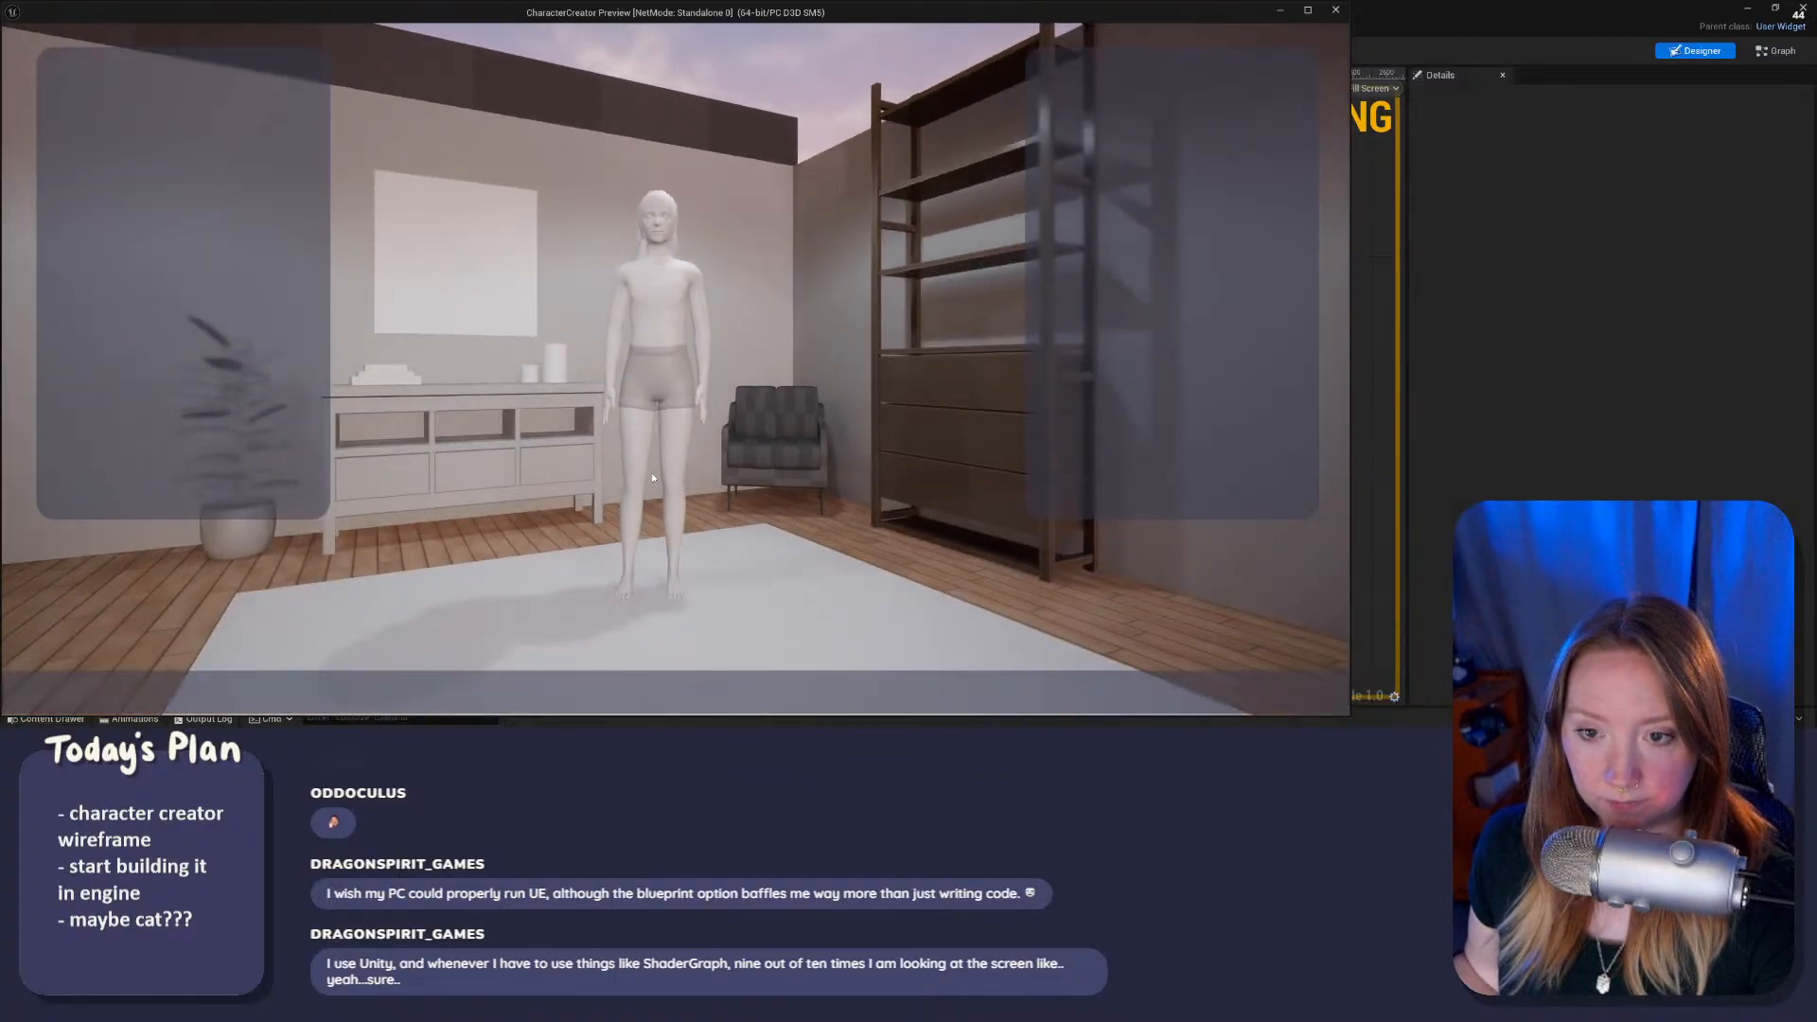
{"action": "key", "text": "Escape"}
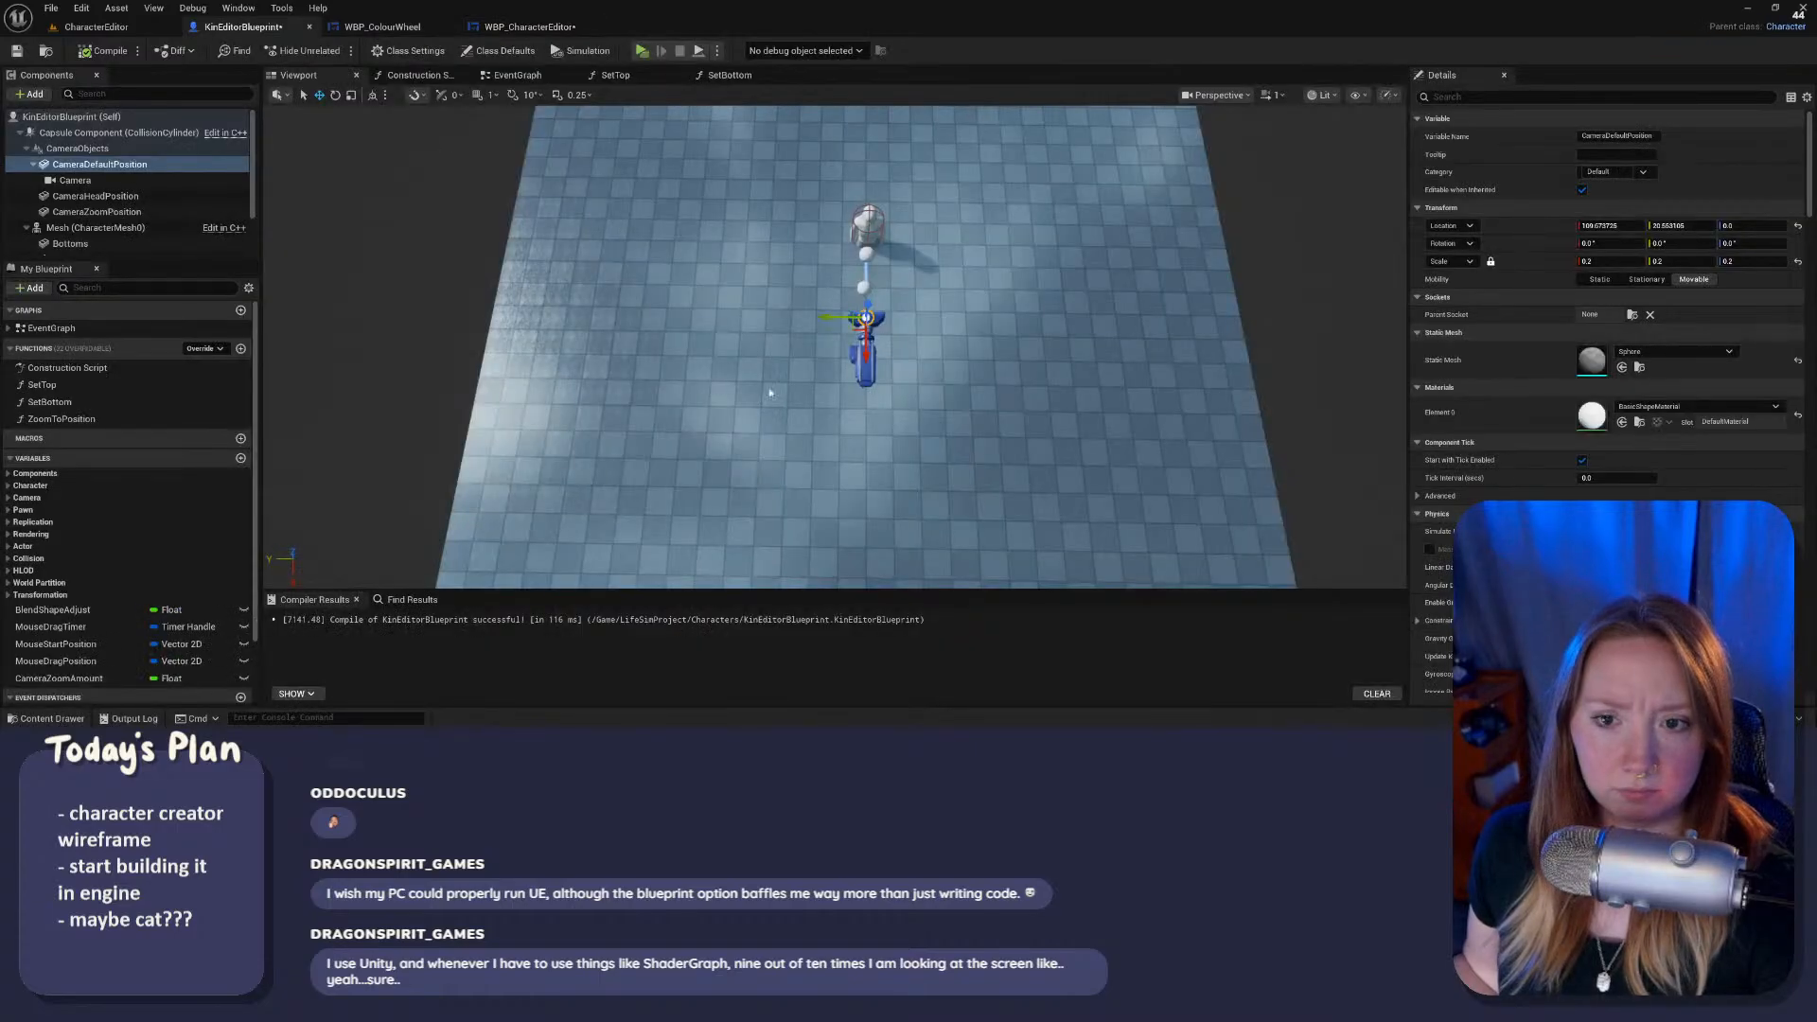
Step: In KinEditorBlueprint, move the CameraHeadPosition and CameraZoomPosition spheres closer to the character
{"action": "right_click_drag", "start_coordinate": [678, 385], "coordinate": [893, 290]}
{"action": "left_click", "coordinate": [710, 288]}
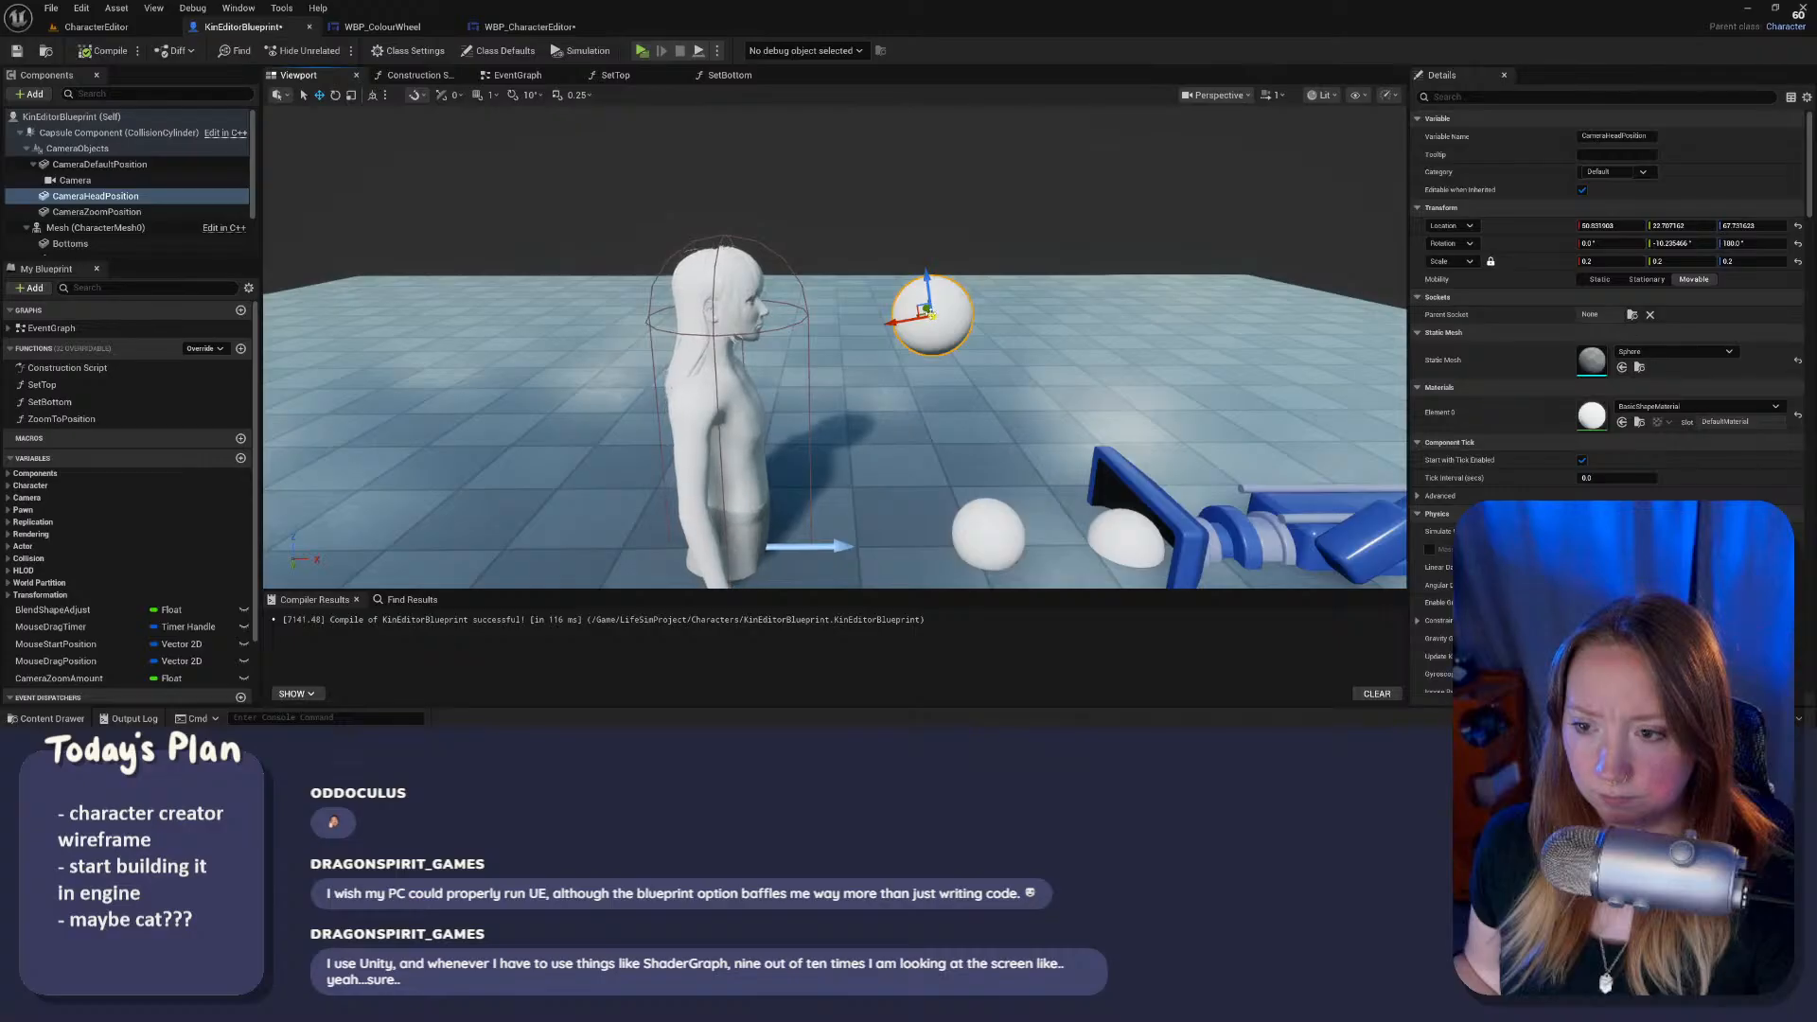
{"action": "left_click_drag", "start_coordinate": [920, 309], "coordinate": [883, 293]}
{"action": "left_click", "coordinate": [969, 542]}
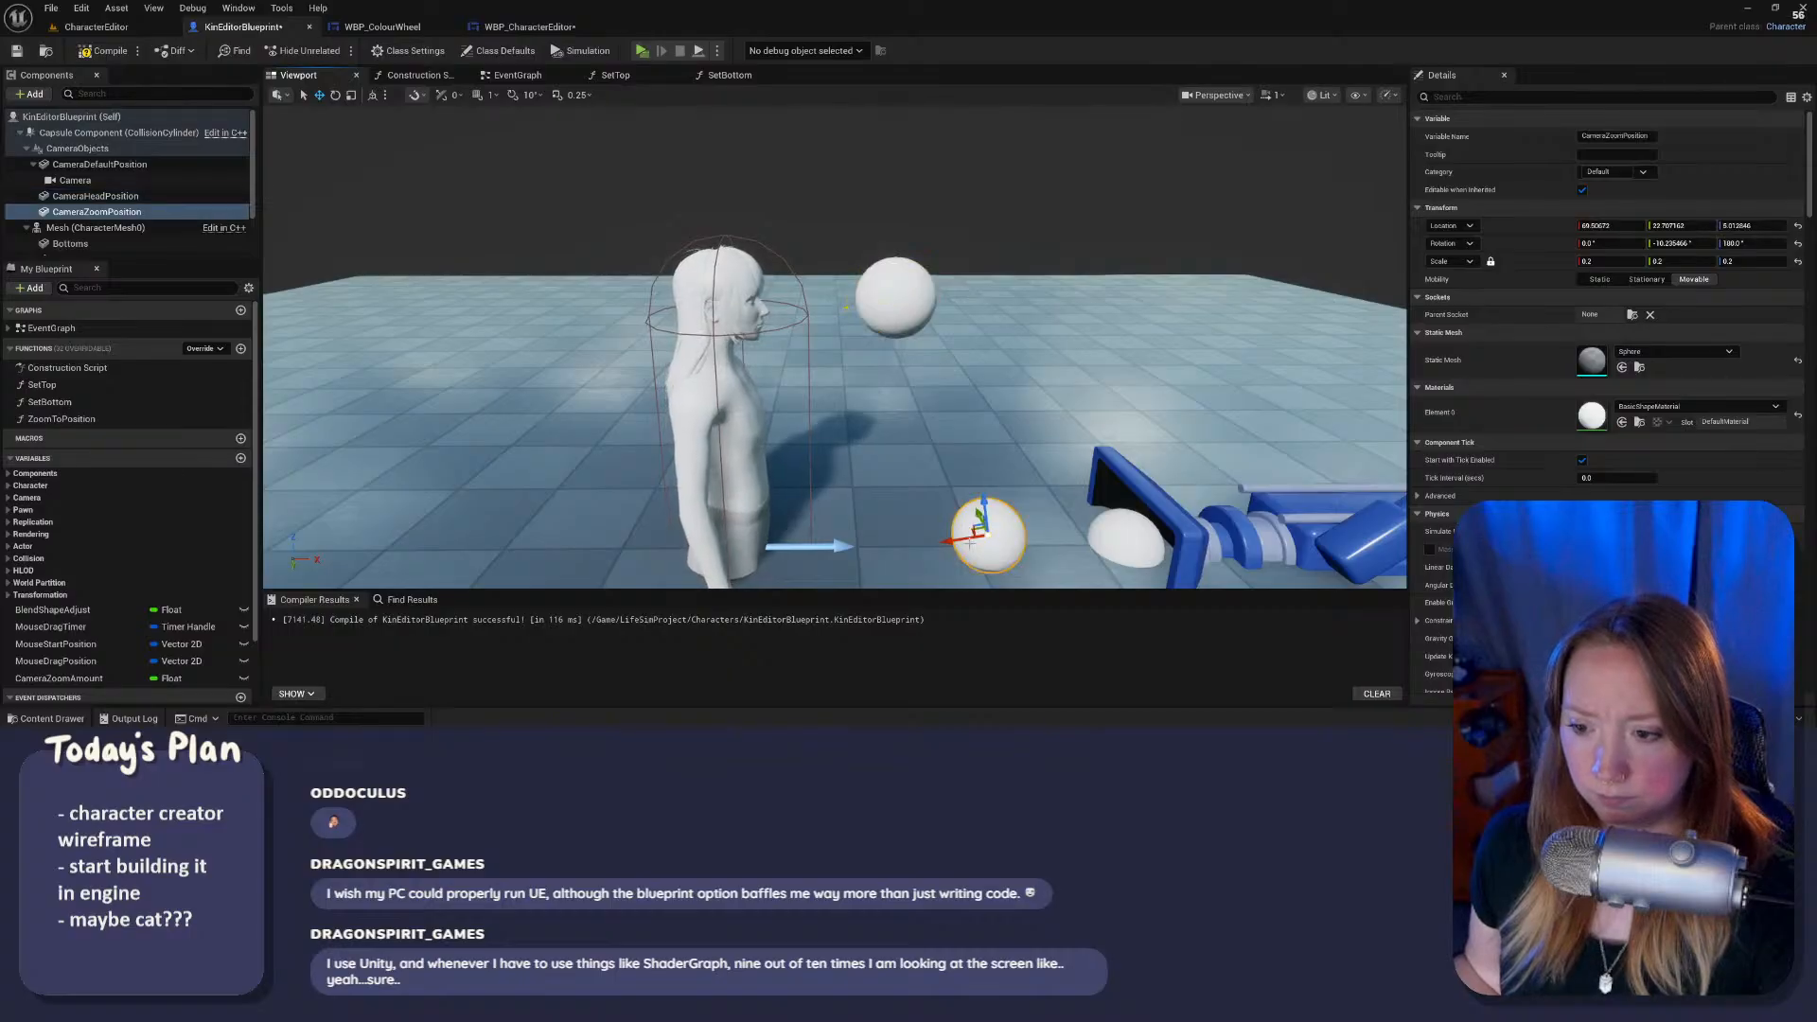
{"action": "left_click_drag", "start_coordinate": [978, 526], "coordinate": [891, 521]}
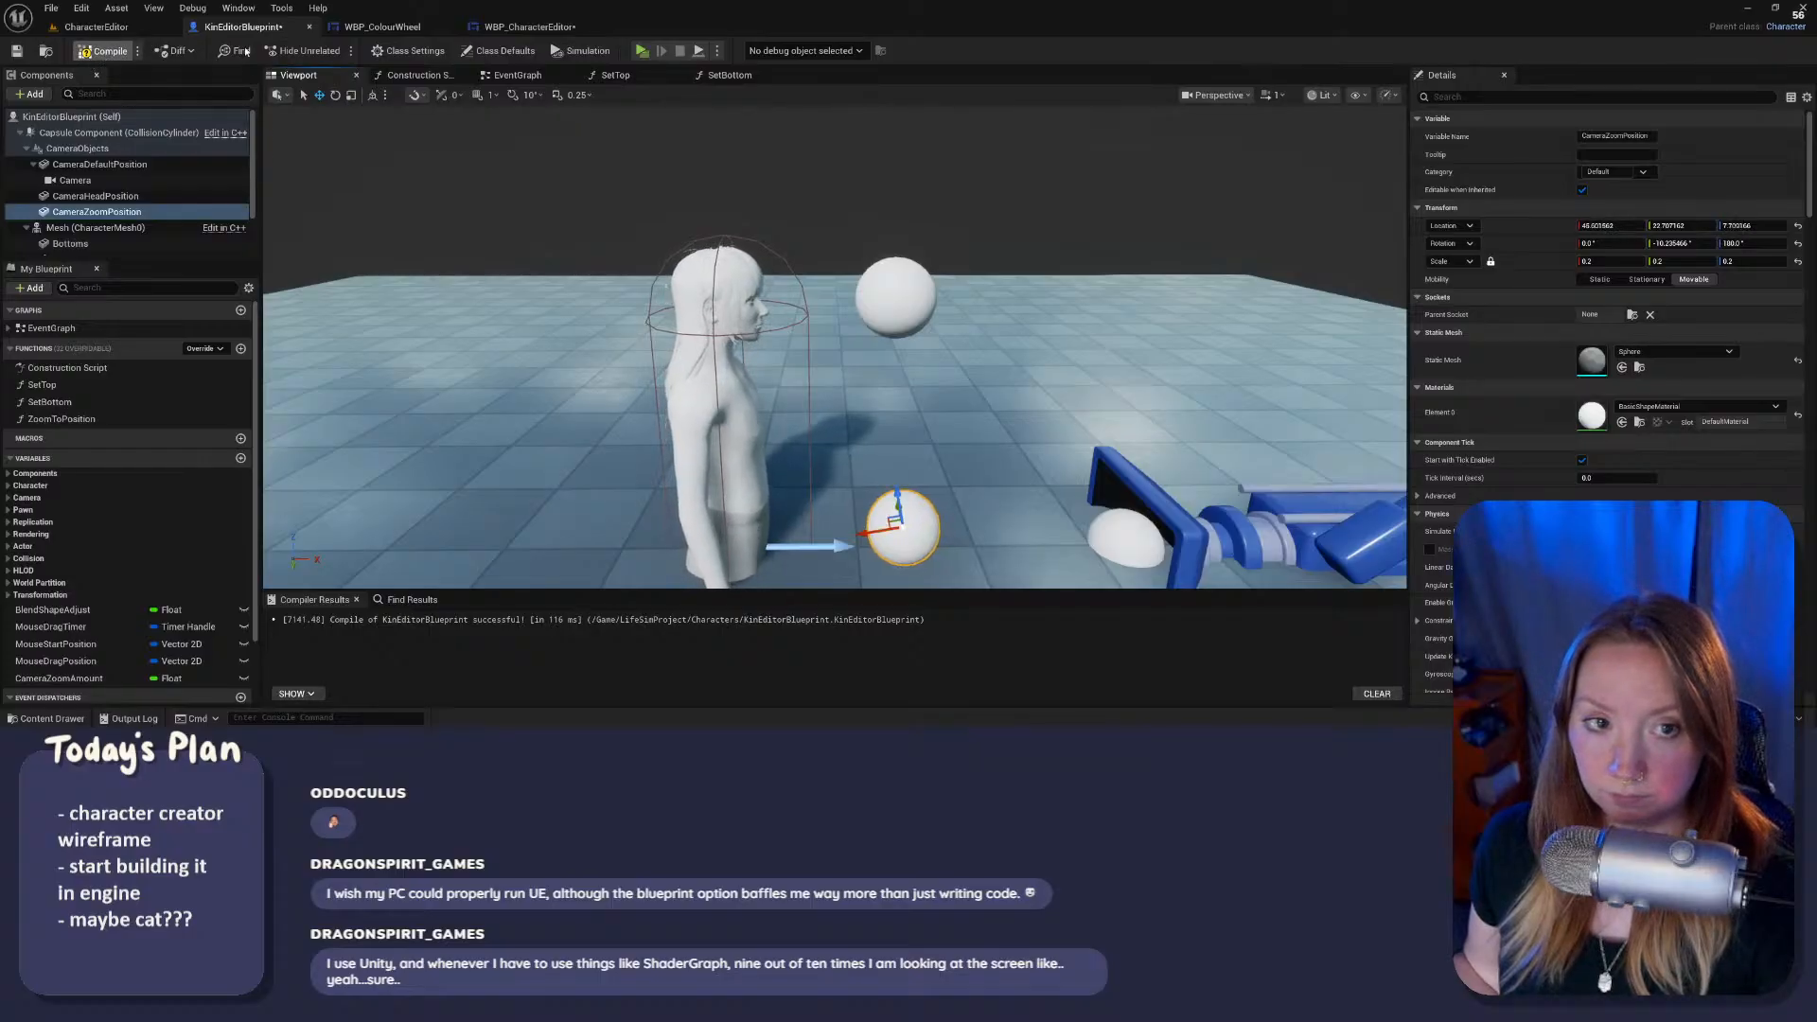
Step: Run a game preview and zoom the camera in and out to check the character framing
{"action": "left_click", "coordinate": [642, 50]}
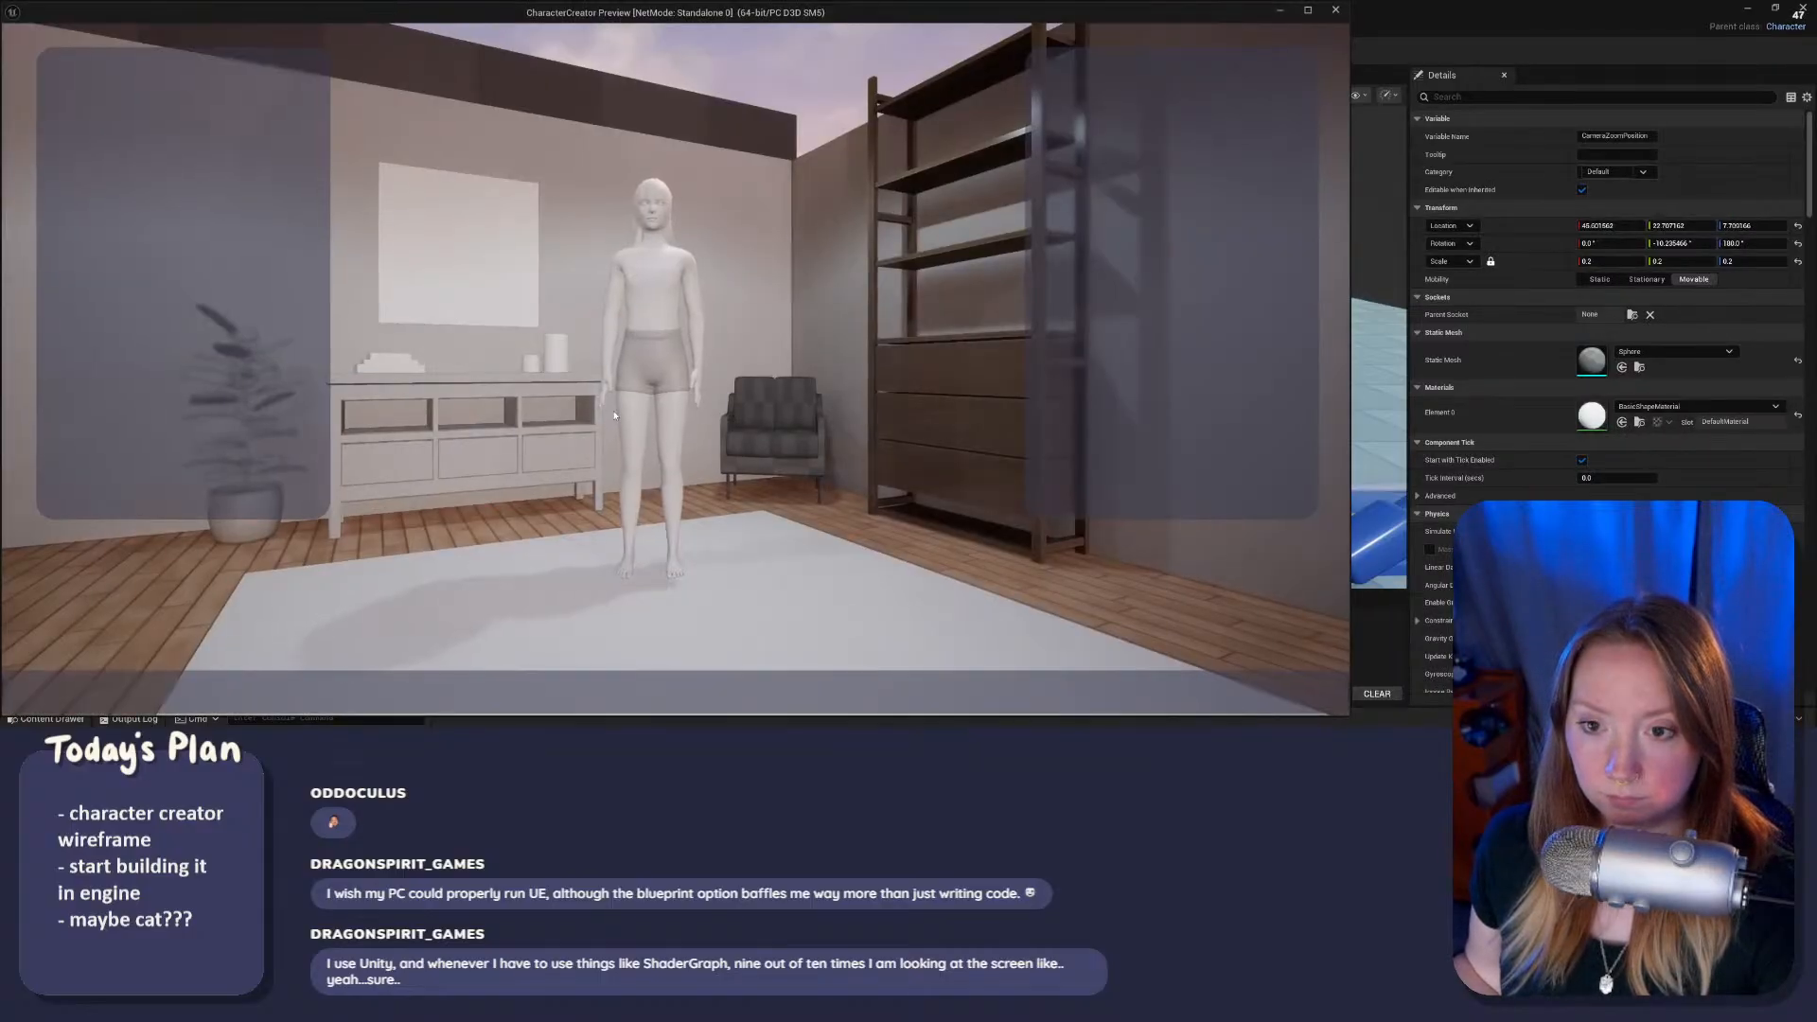
{"action": "scroll", "coordinate": [643, 434], "scroll_direction": "up", "scroll_amount": 3}
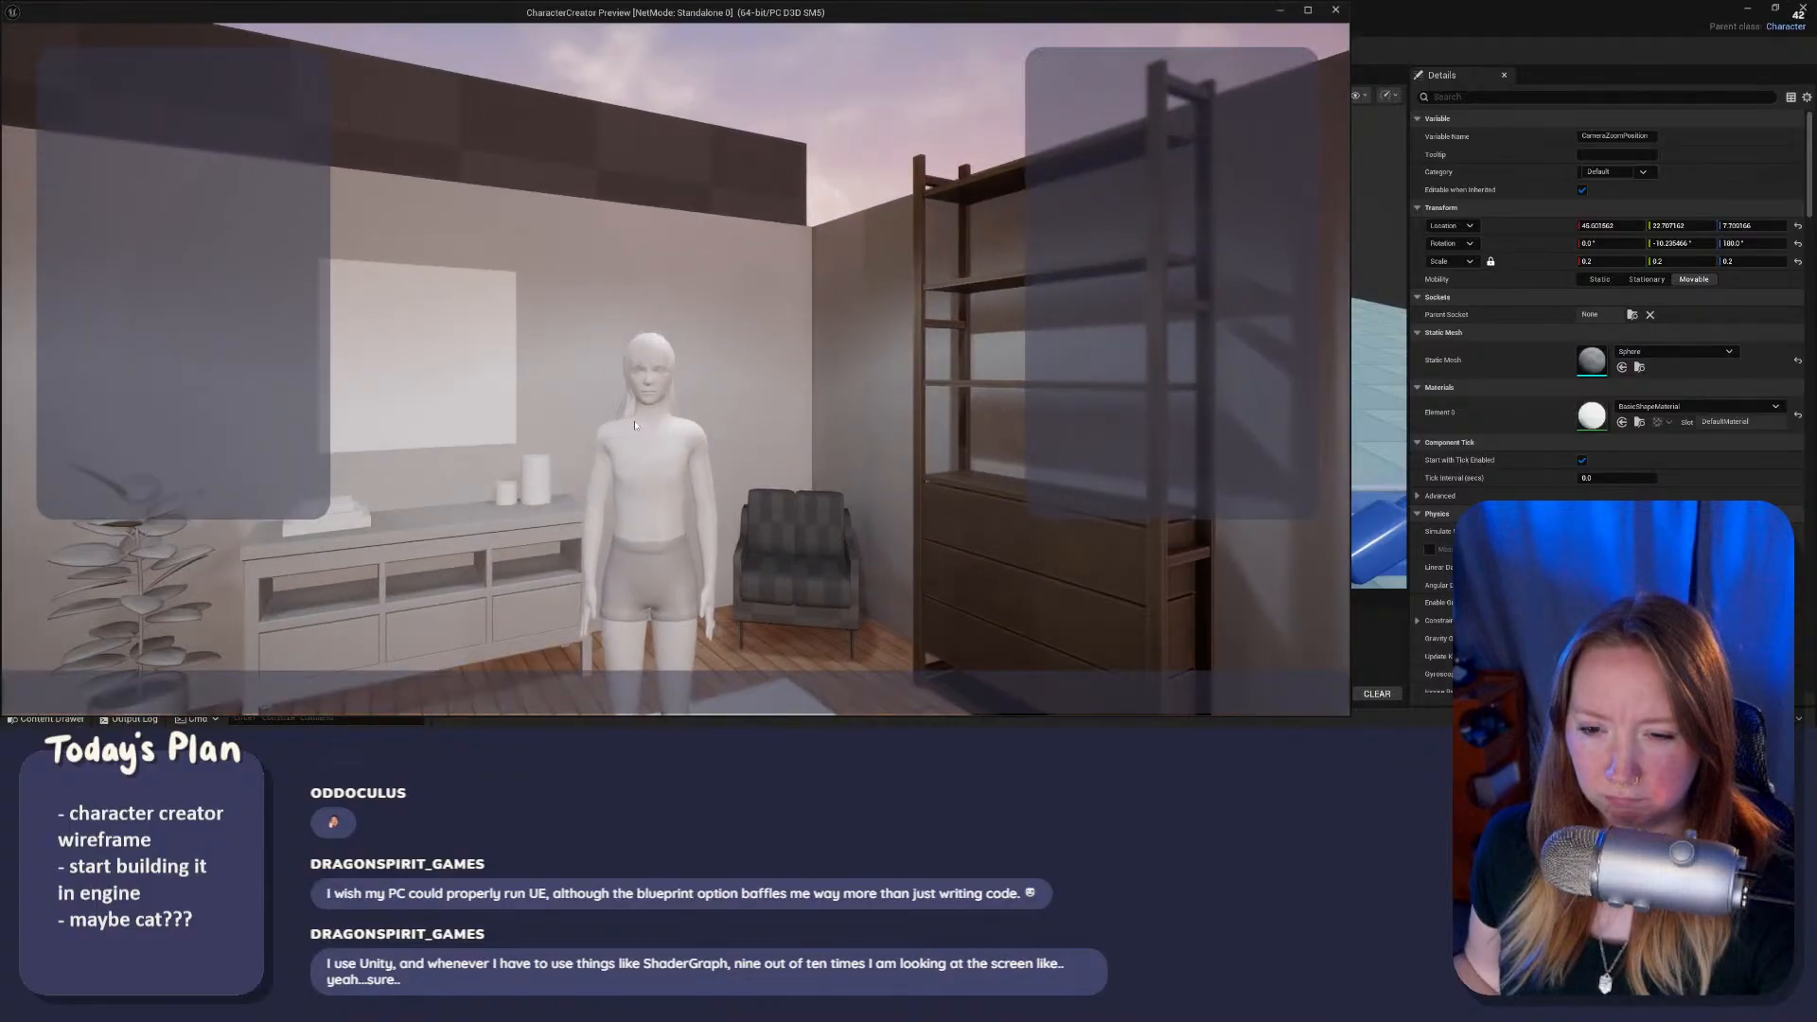
{"action": "scroll", "coordinate": [692, 462], "scroll_direction": "down", "scroll_amount": 3}
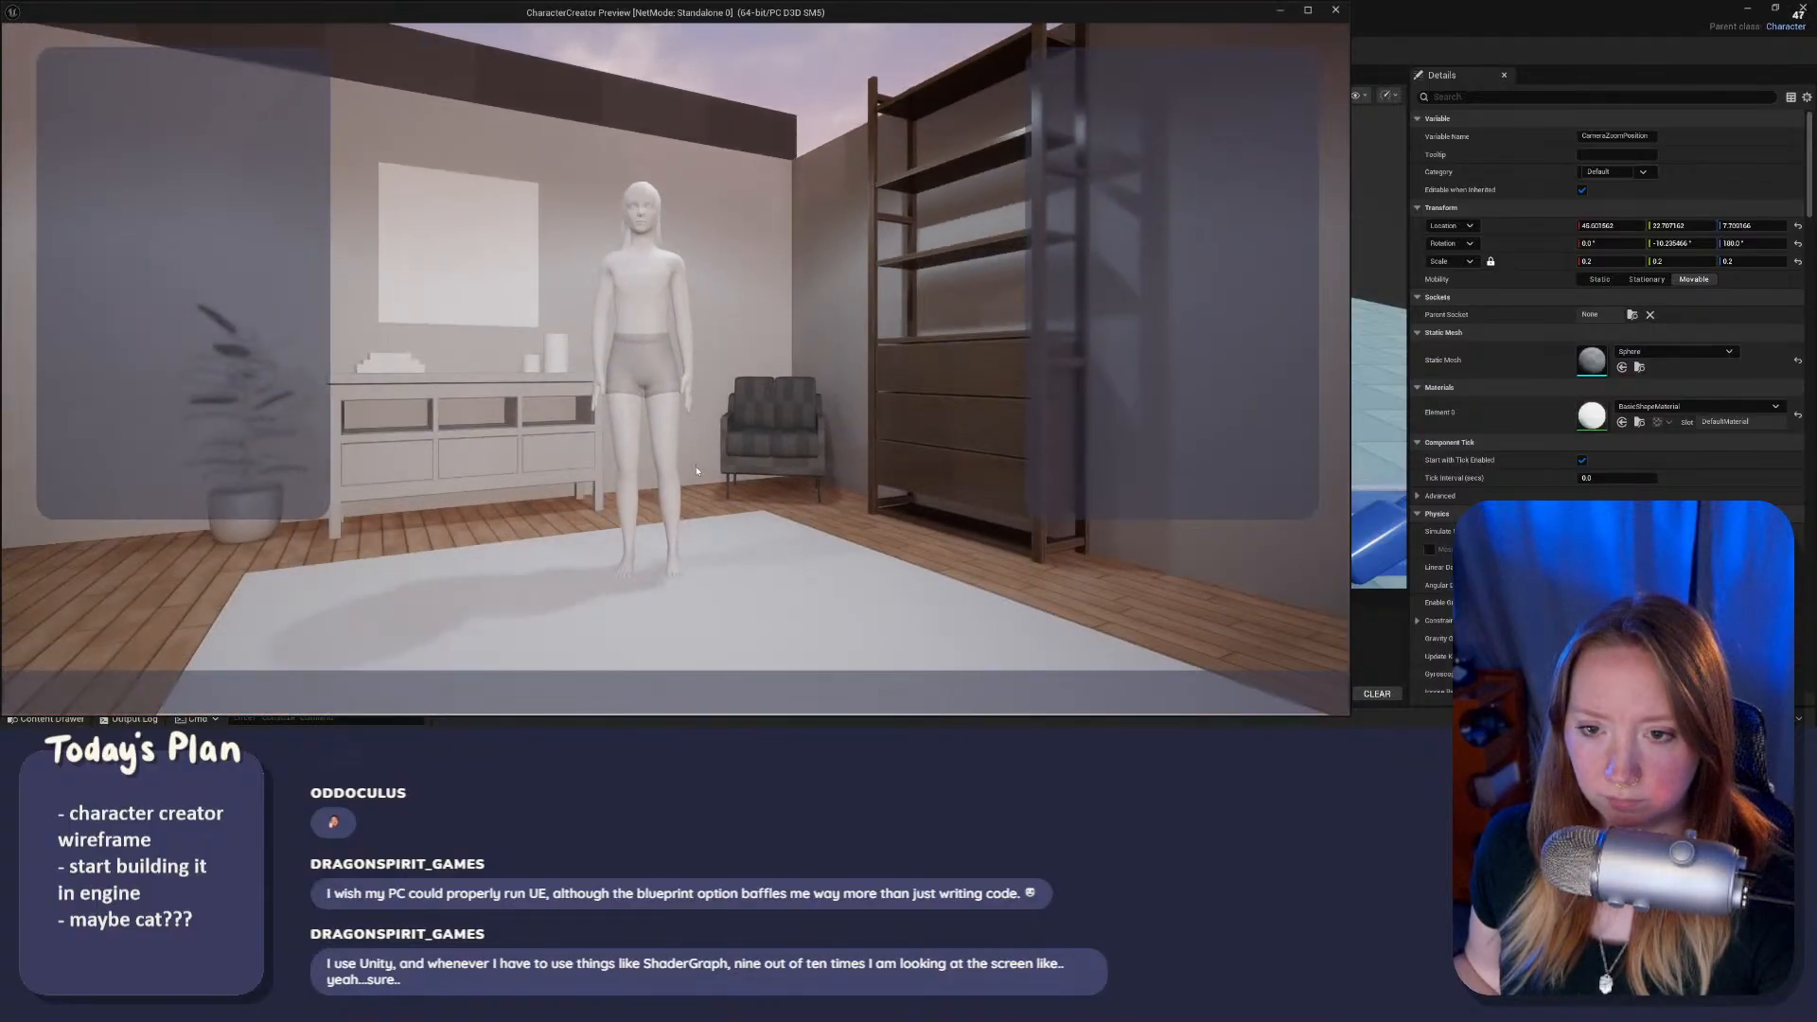
{"action": "scroll", "coordinate": [697, 470], "scroll_direction": "up", "scroll_amount": 1}
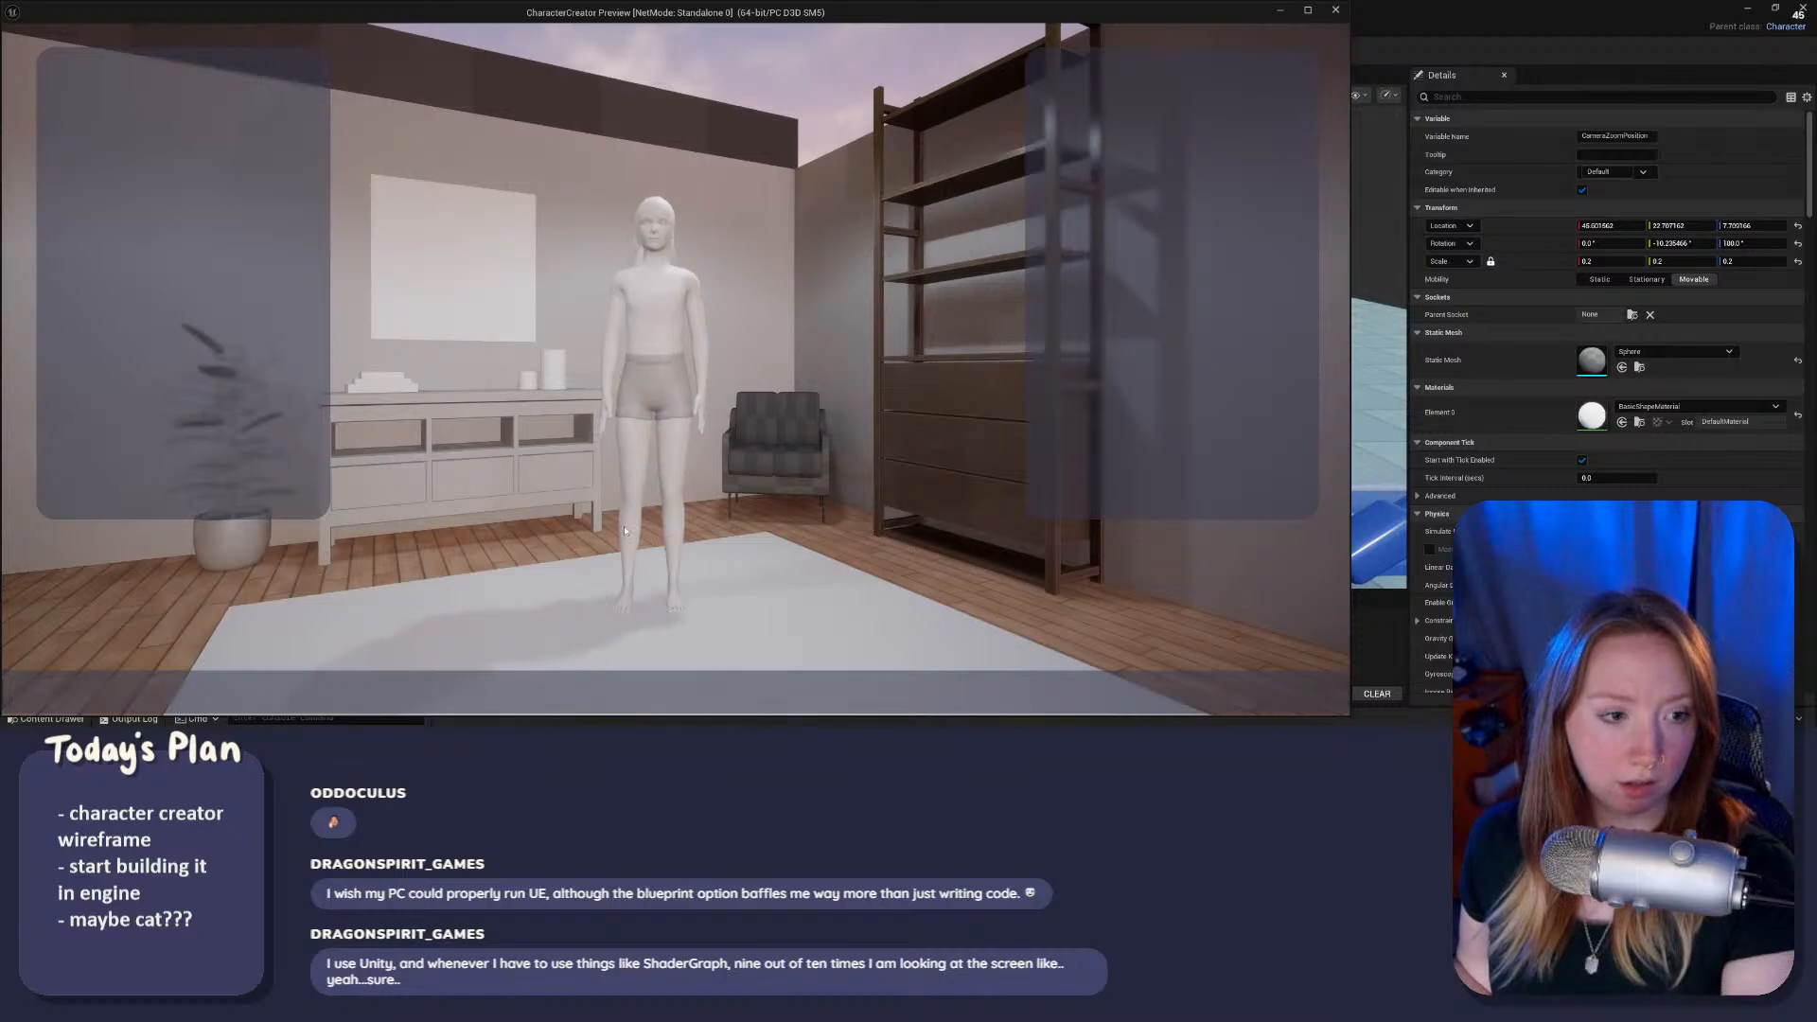
{"action": "key", "text": "Escape"}
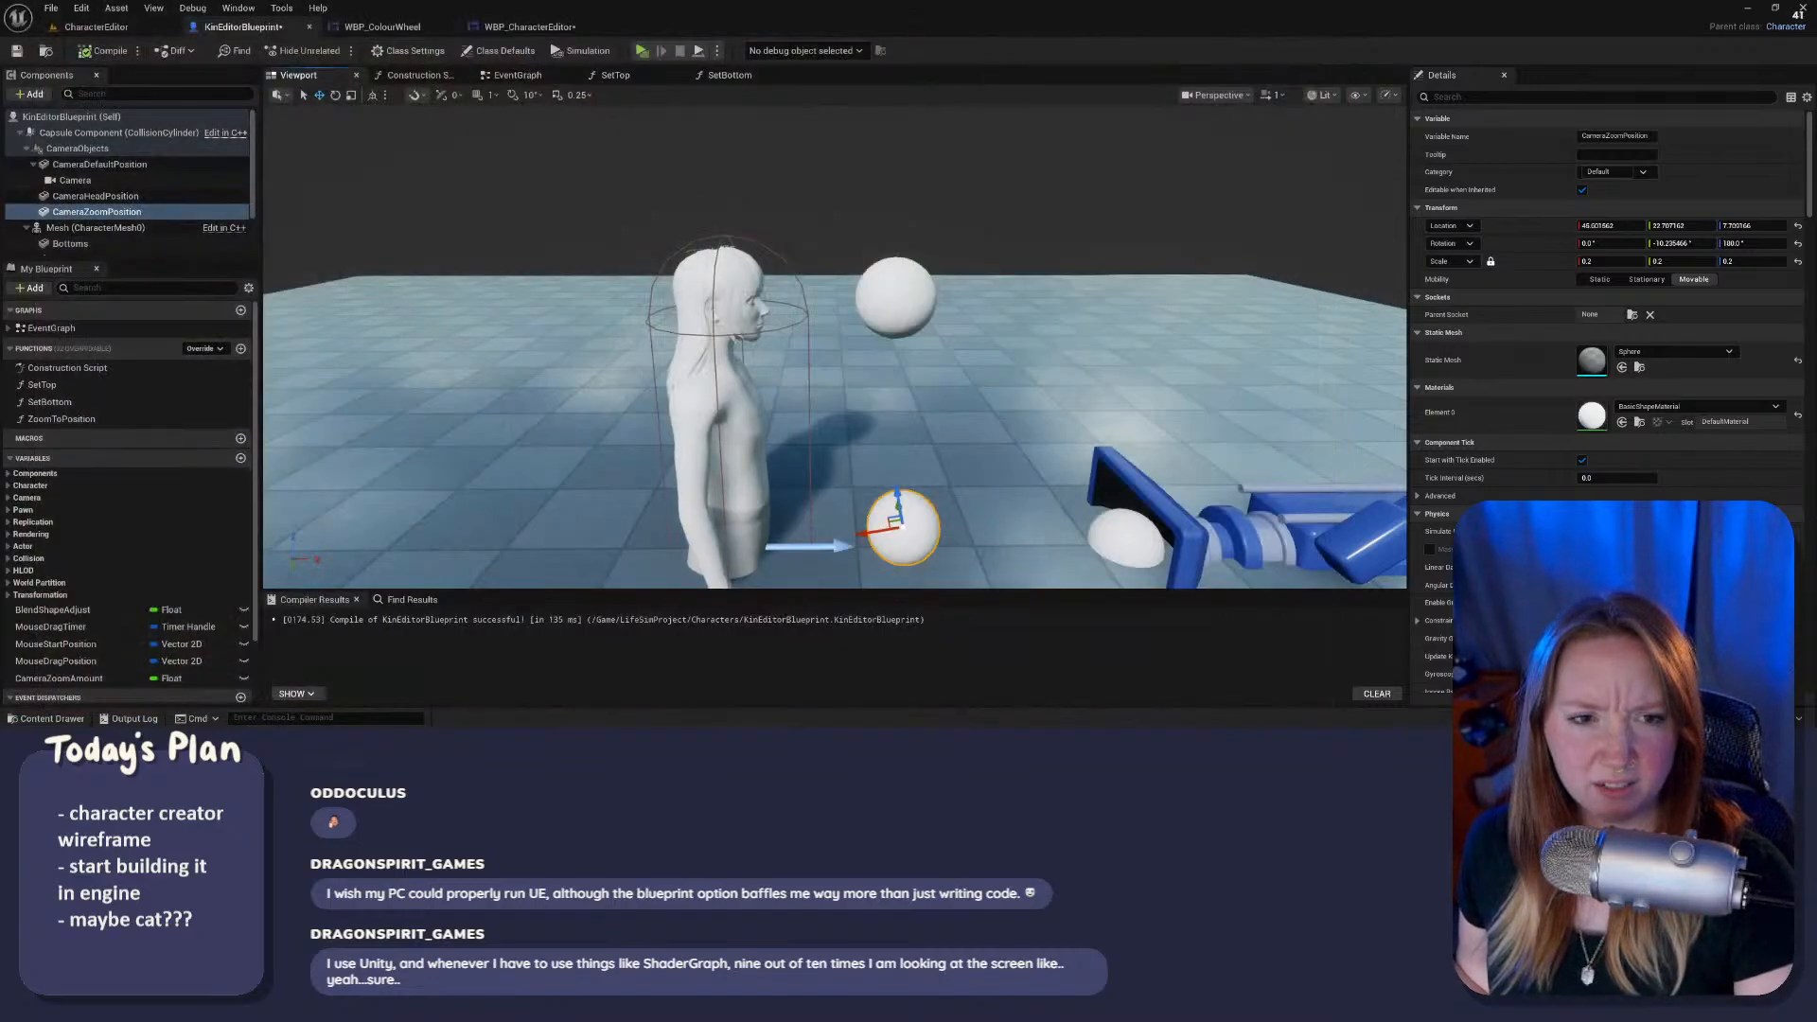
Step: In WBP_CharacterEditor, shrink the left panel to about 375 × 555 and place it near the canvas's top-left corner
{"action": "left_click", "coordinate": [106, 26]}
{"action": "left_click", "coordinate": [528, 27]}
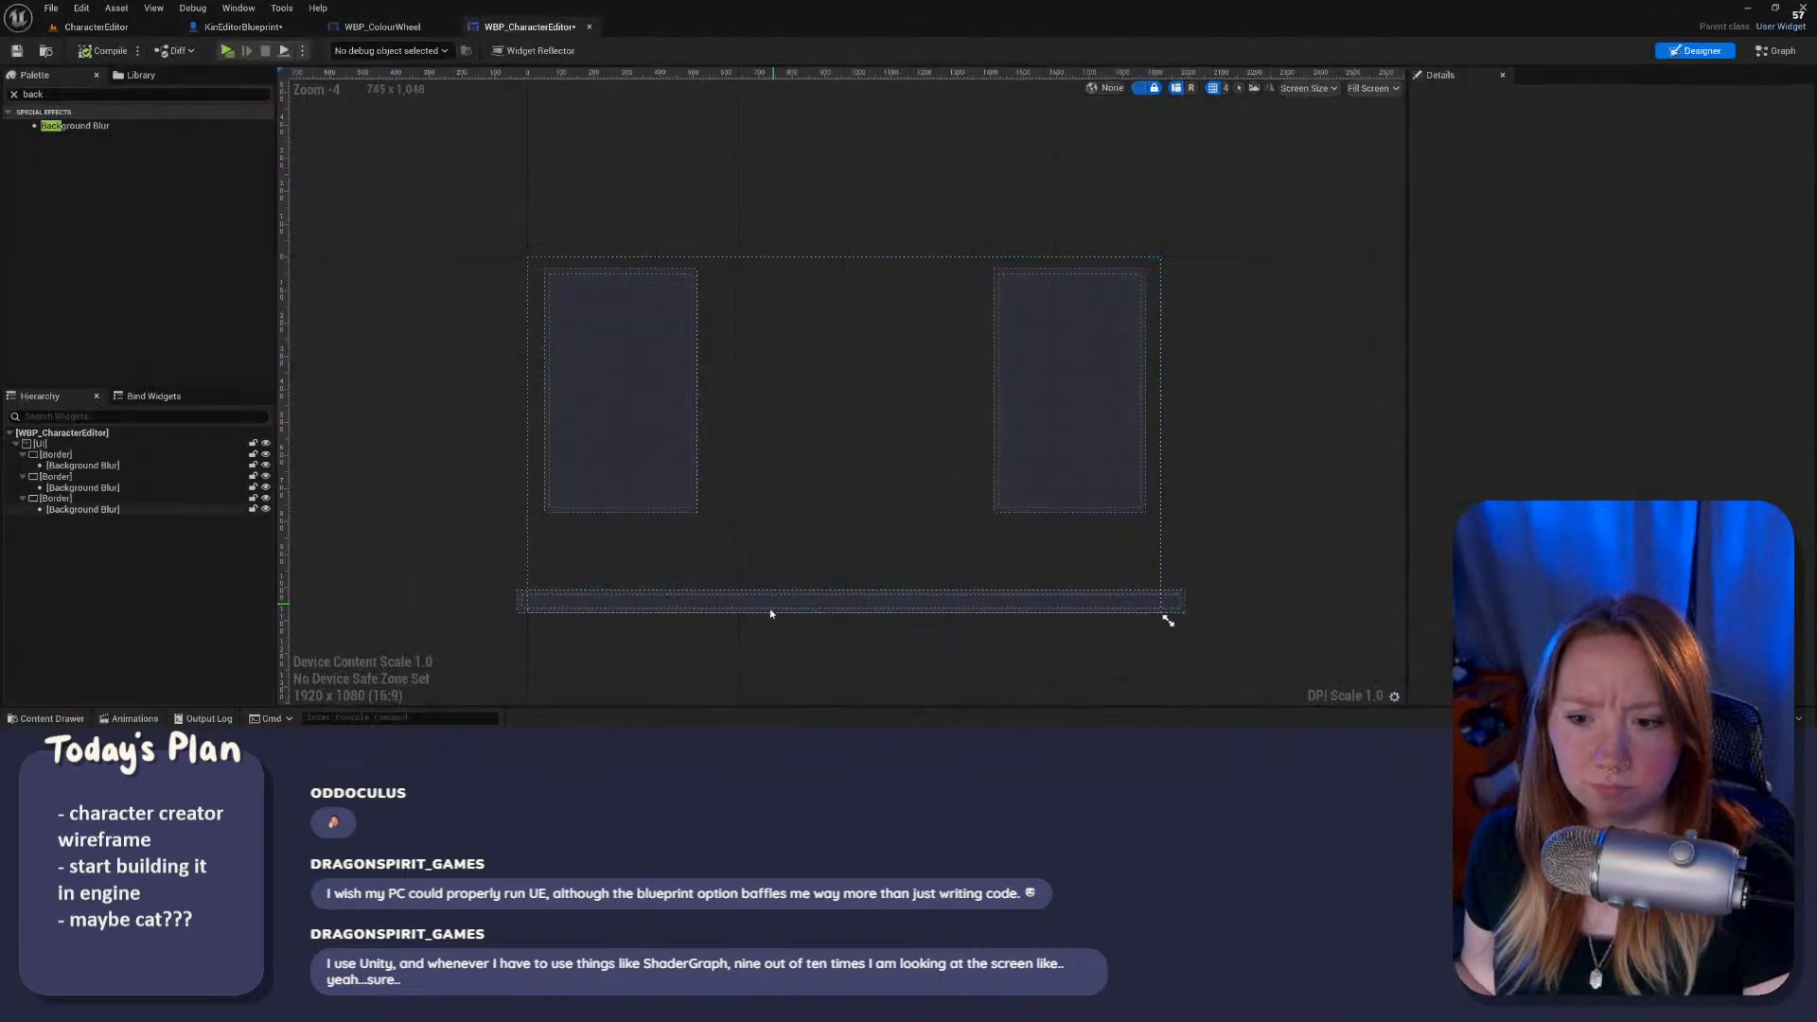
{"action": "left_click", "coordinate": [613, 371]}
{"action": "scroll", "coordinate": [634, 374], "scroll_direction": "up", "scroll_amount": 1}
{"action": "left_click", "coordinate": [675, 412]}
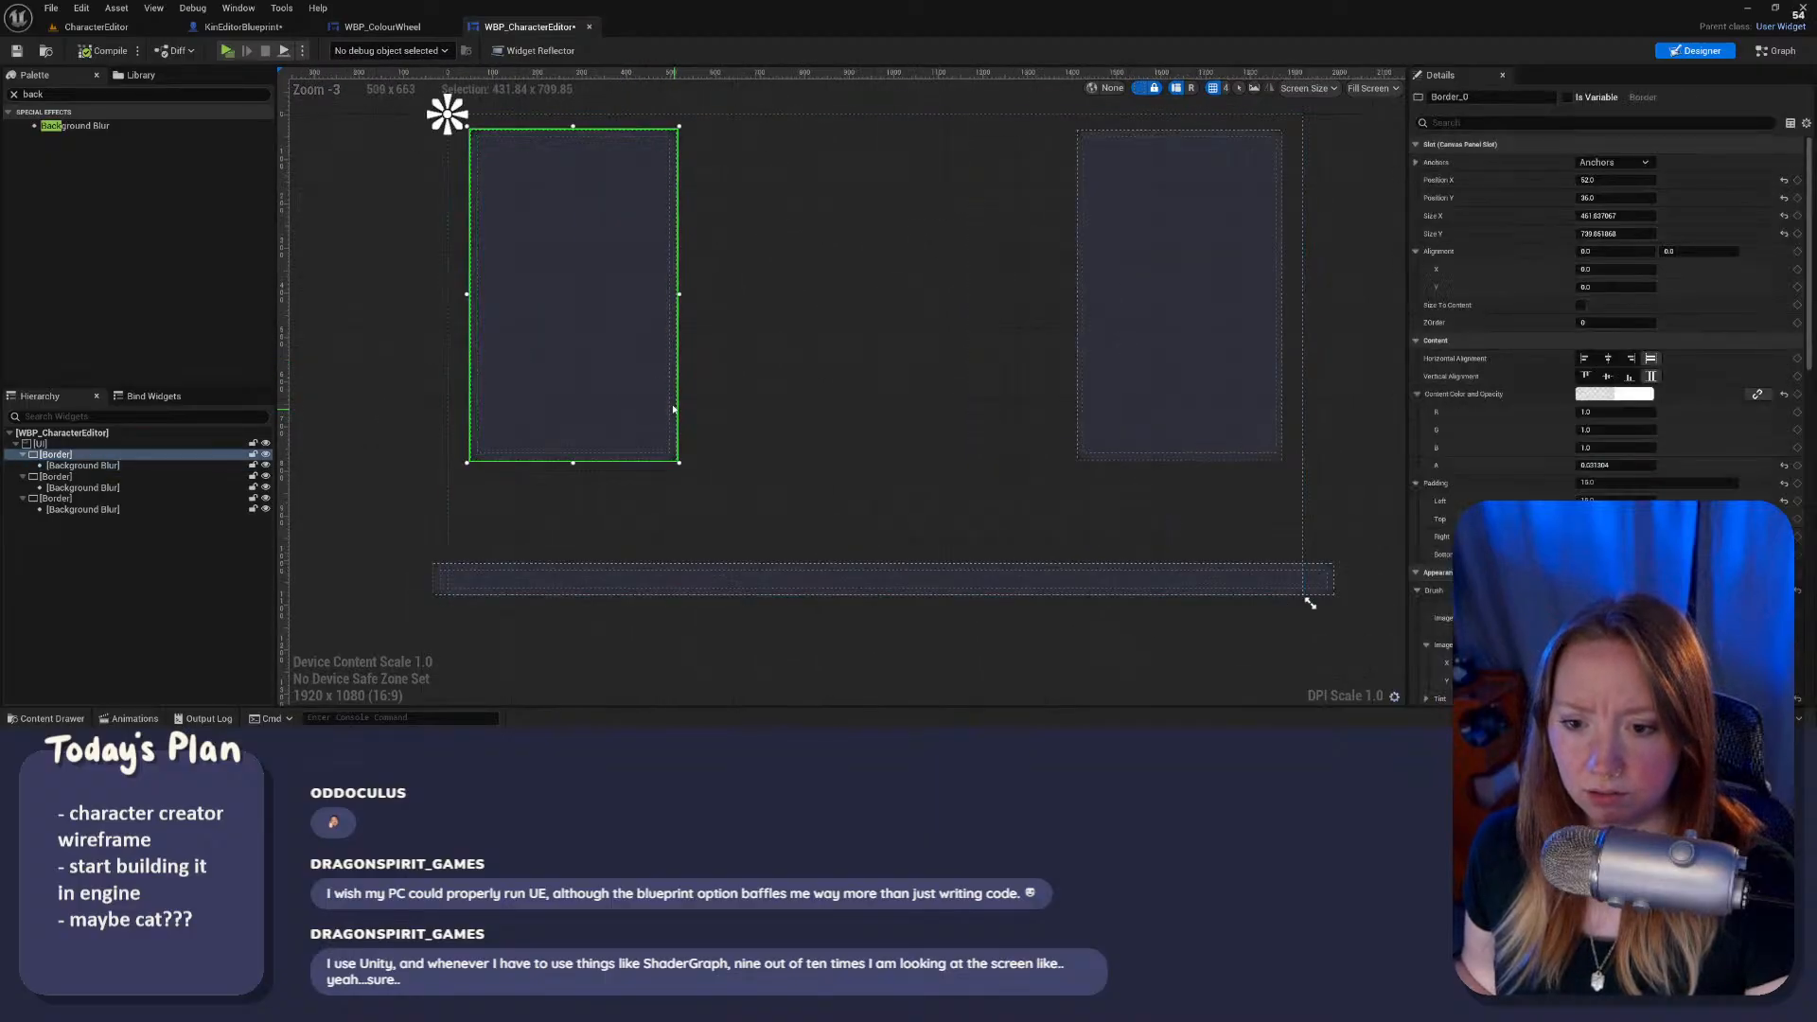
{"action": "right_click_drag", "start_coordinate": [602, 325], "coordinate": [604, 369]}
{"action": "left_click_drag", "start_coordinate": [682, 508], "coordinate": [639, 423]}
{"action": "mouse_move", "coordinate": [555, 313]}
{"action": "left_mouse_down"}
{"action": "mouse_move", "coordinate": [572, 308]}
{"action": "mouse_move", "coordinate": [550, 309]}
{"action": "left_mouse_up"}
Step: Try shrinking the right panel to about 427 × 602, and delete it from the canvas
{"action": "left_click", "coordinate": [1078, 505]}
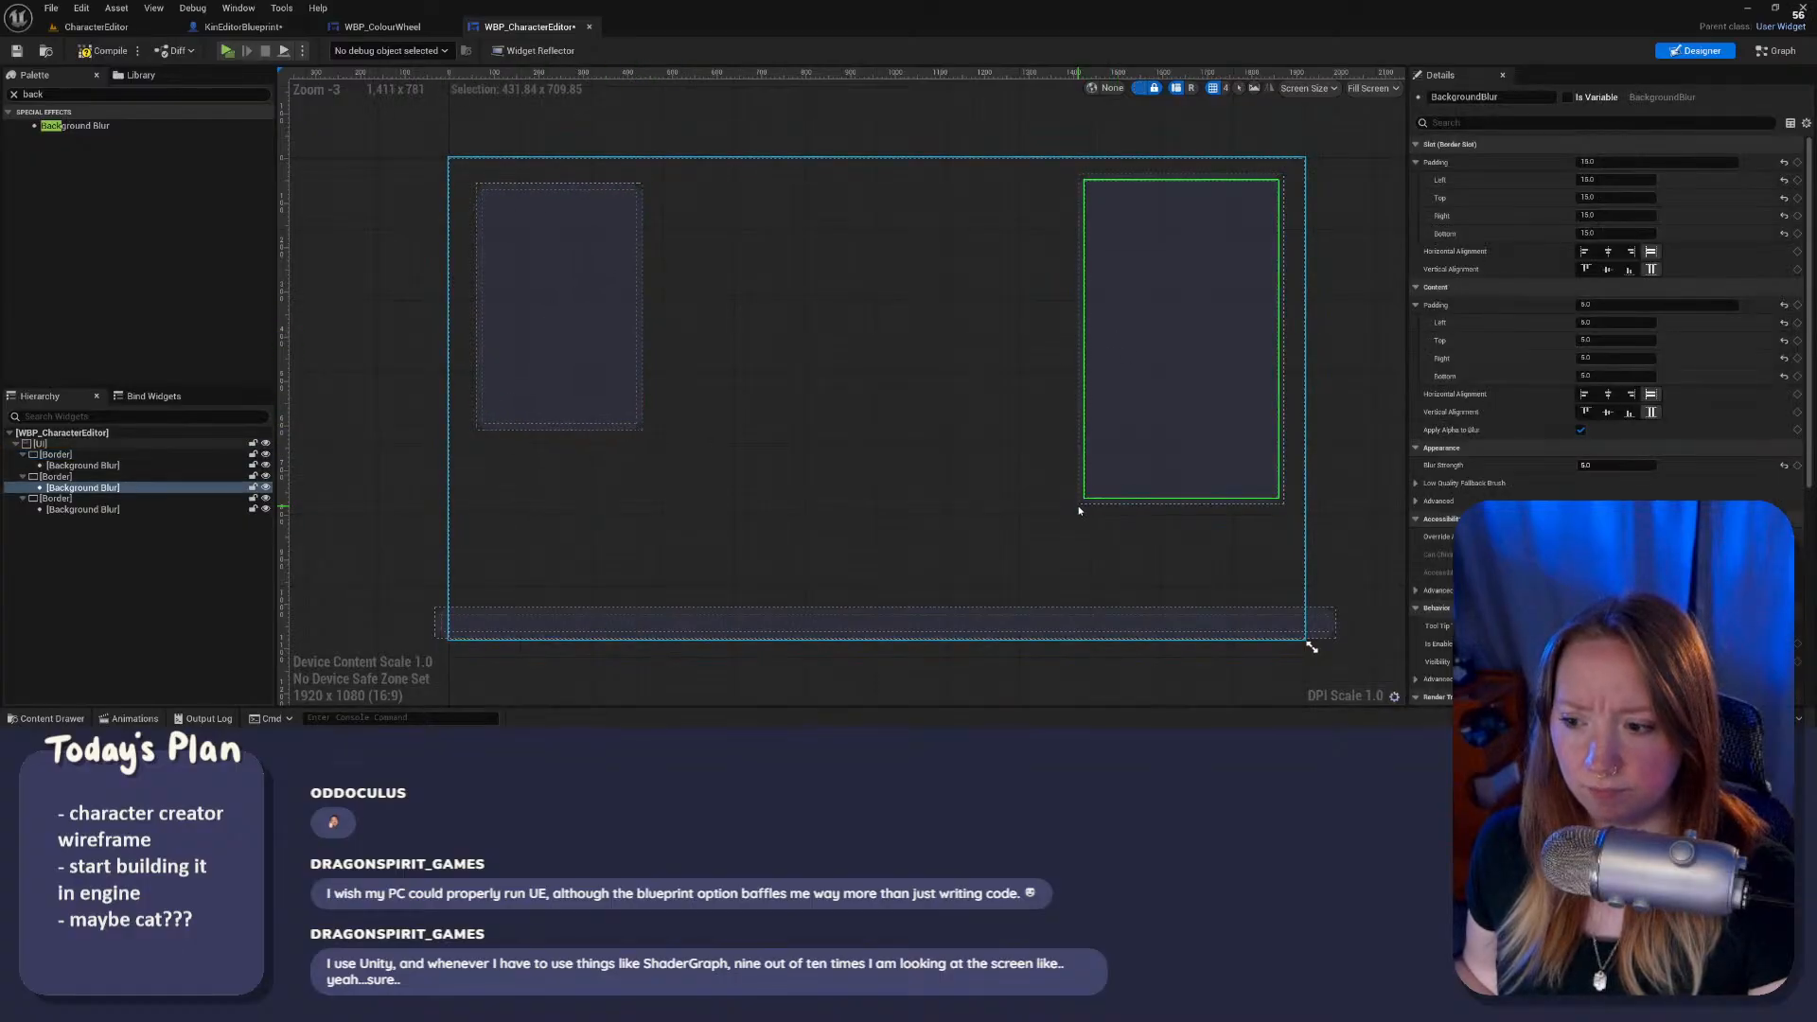
{"action": "left_click_drag", "start_coordinate": [1076, 504], "coordinate": [1090, 447]}
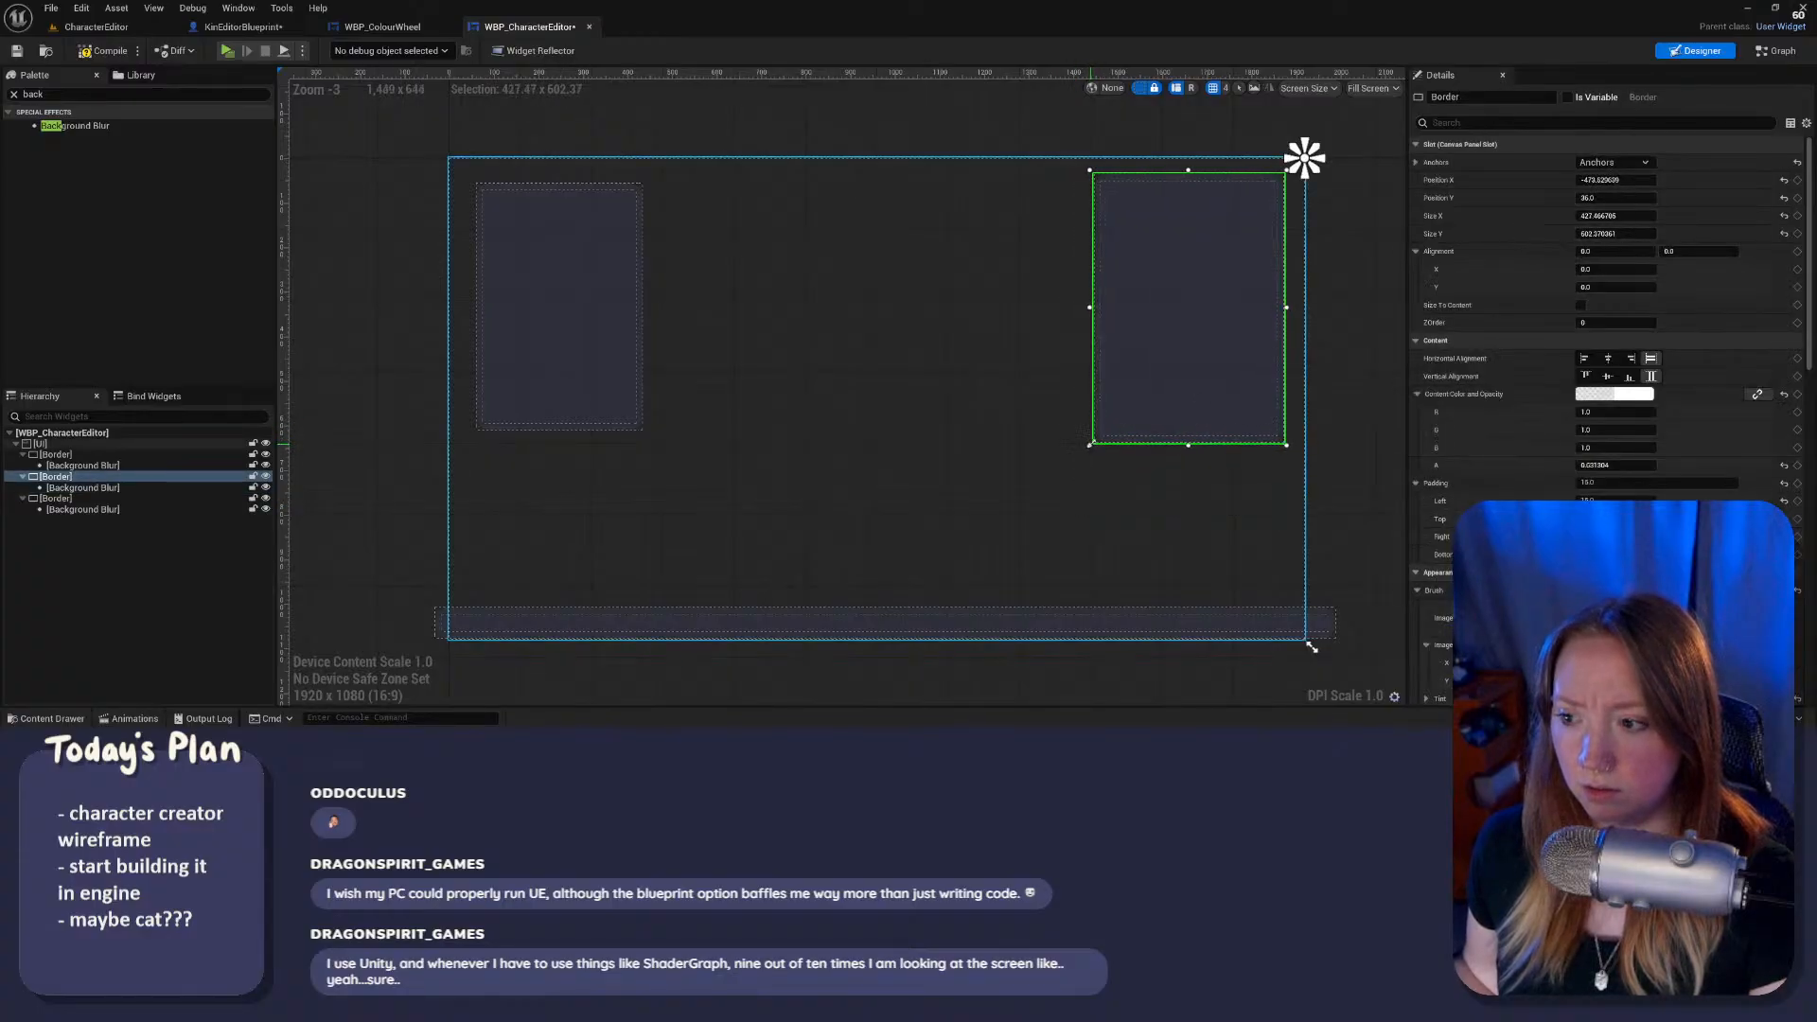
{"action": "key", "text": "Delete"}
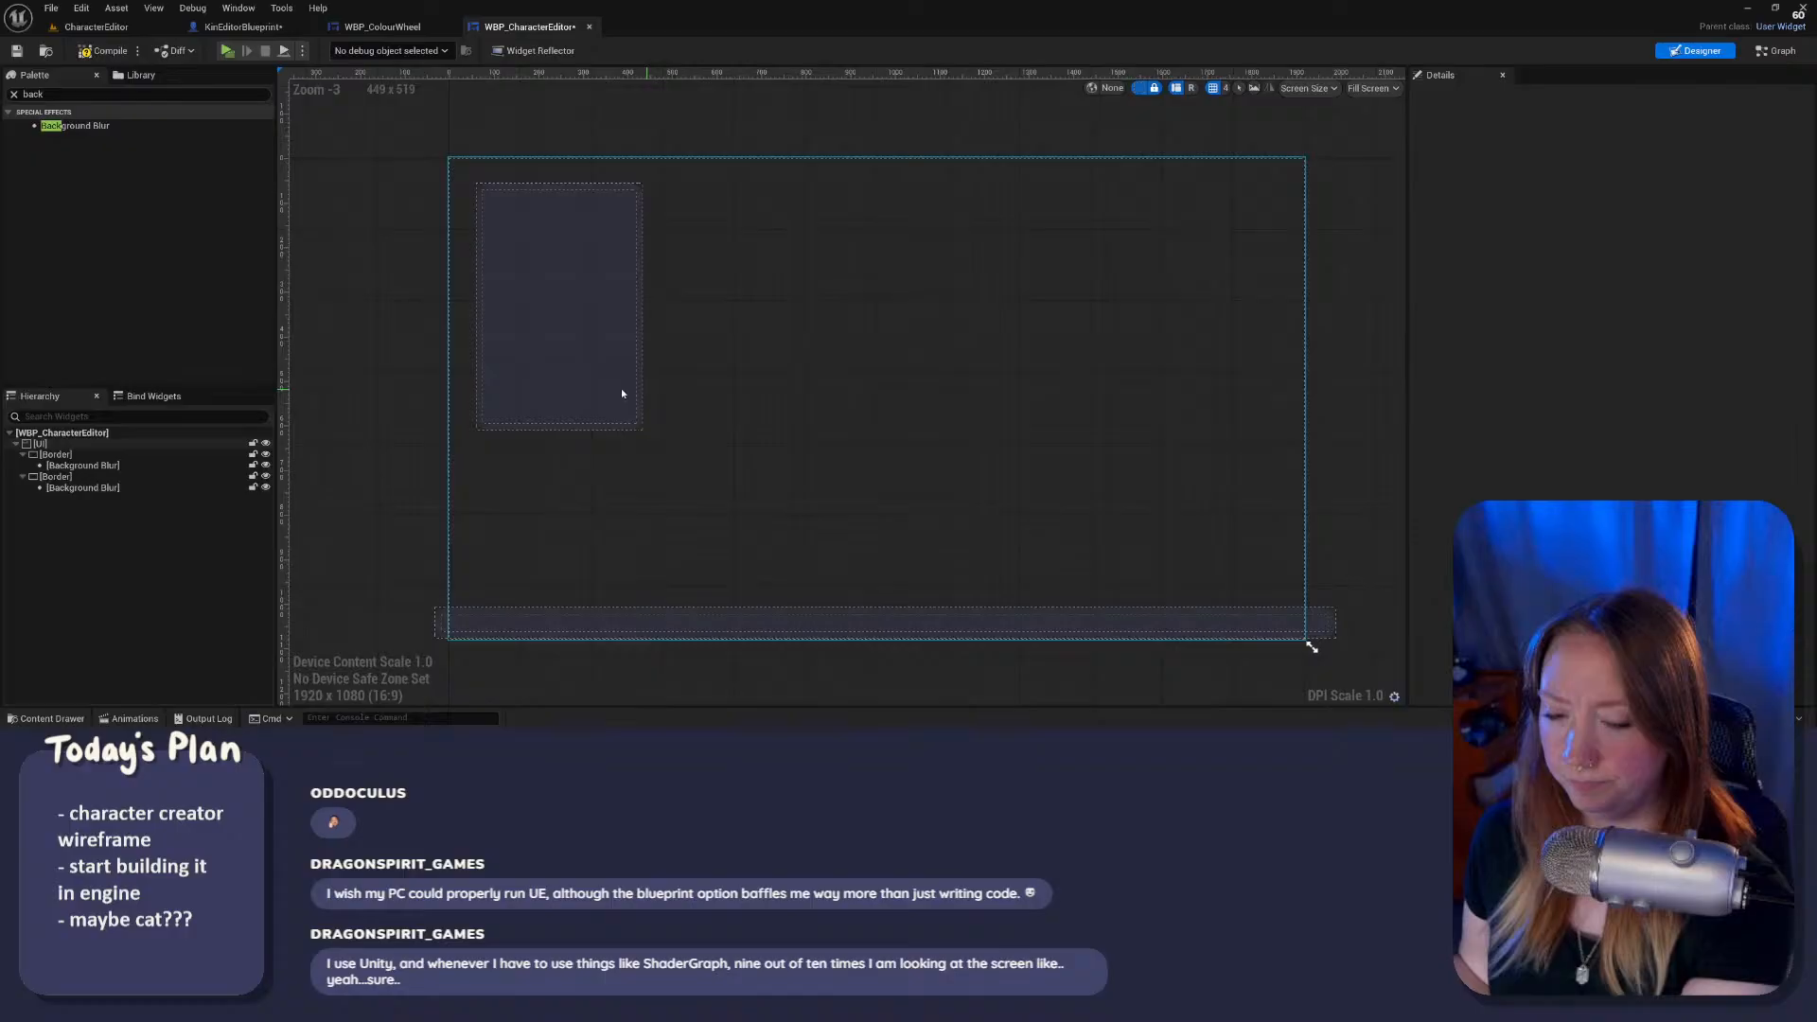
Step: Move the left panel to about X 108, Y 52, checking its placement in game previews
{"action": "left_click", "coordinate": [573, 384]}
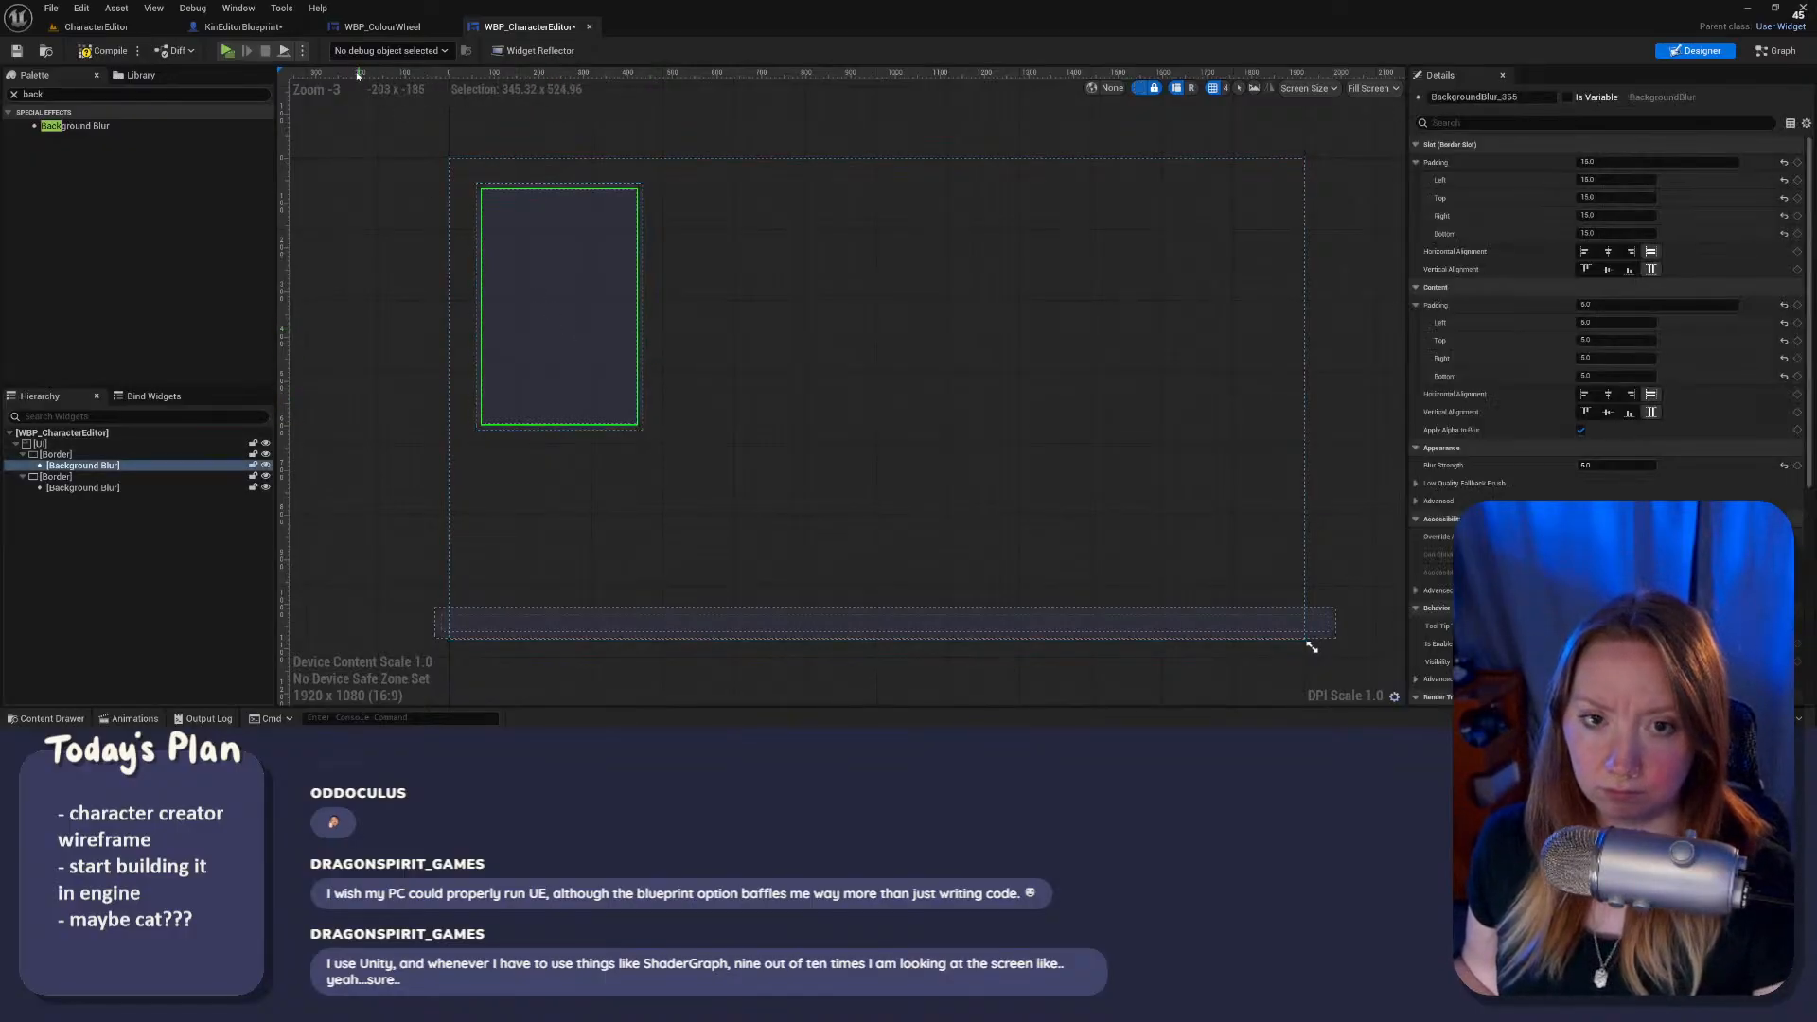
{"action": "left_click", "coordinate": [226, 52]}
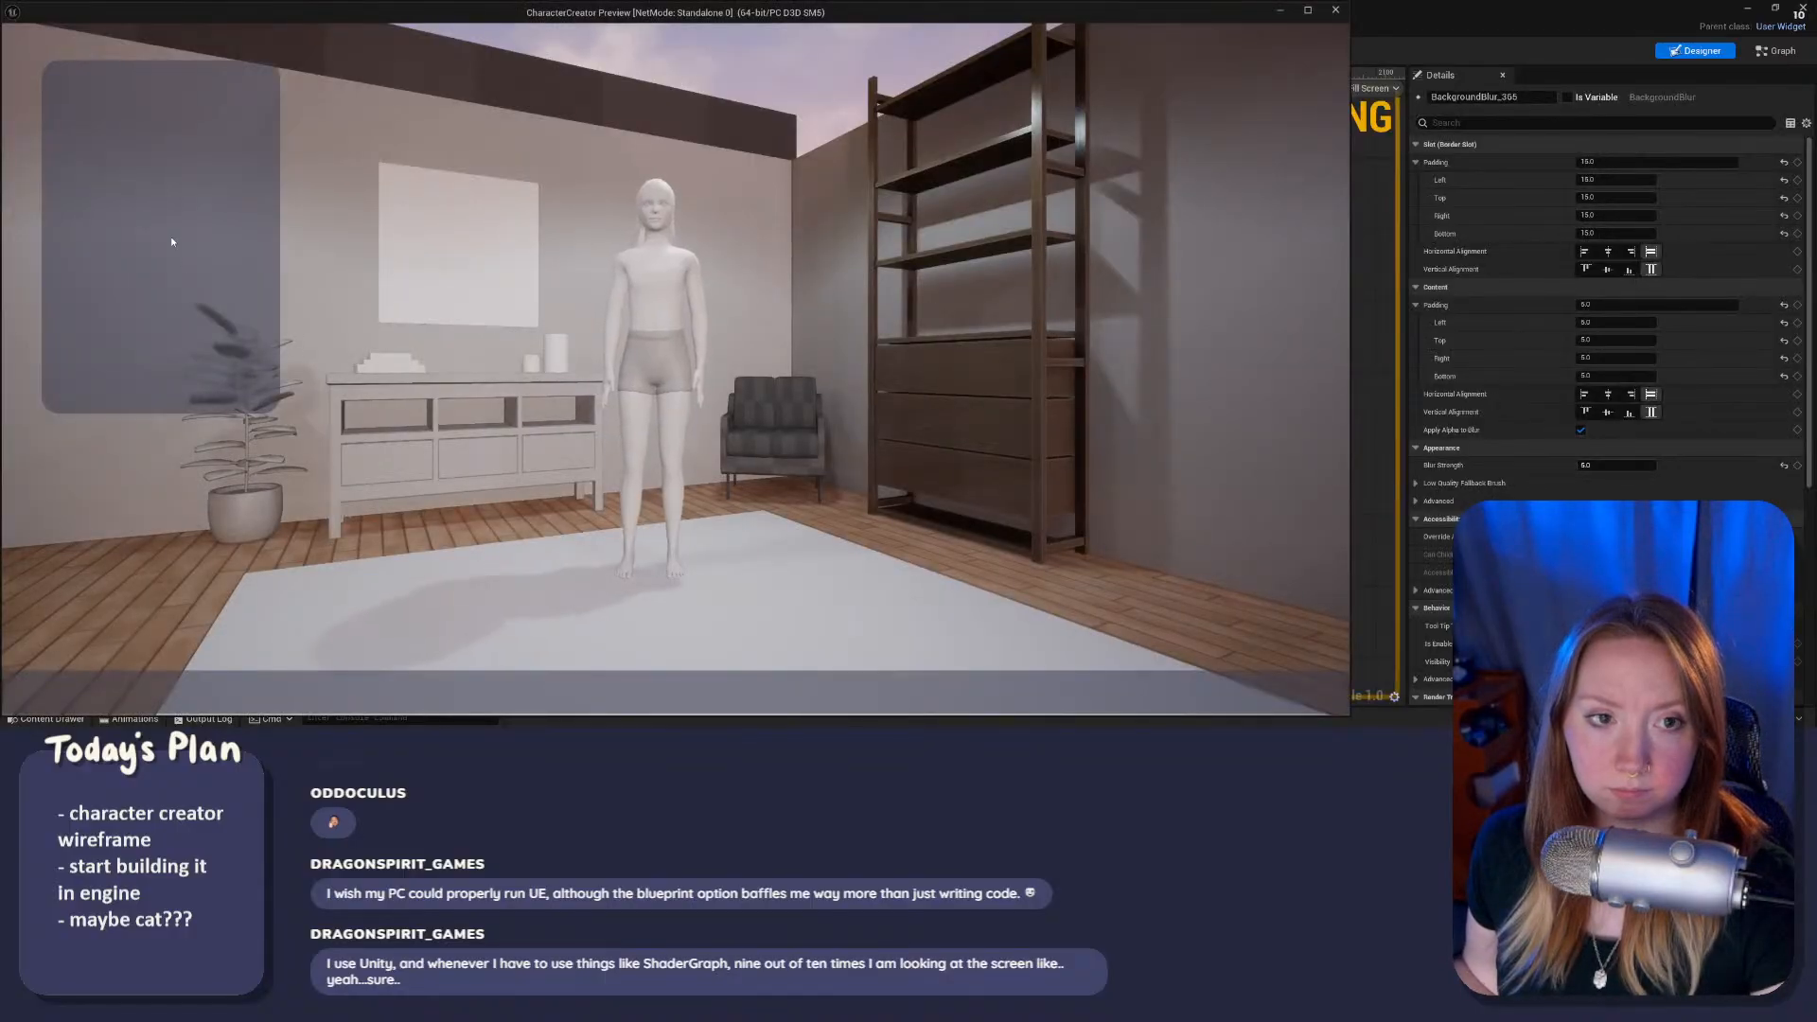
{"action": "key", "text": "Escape"}
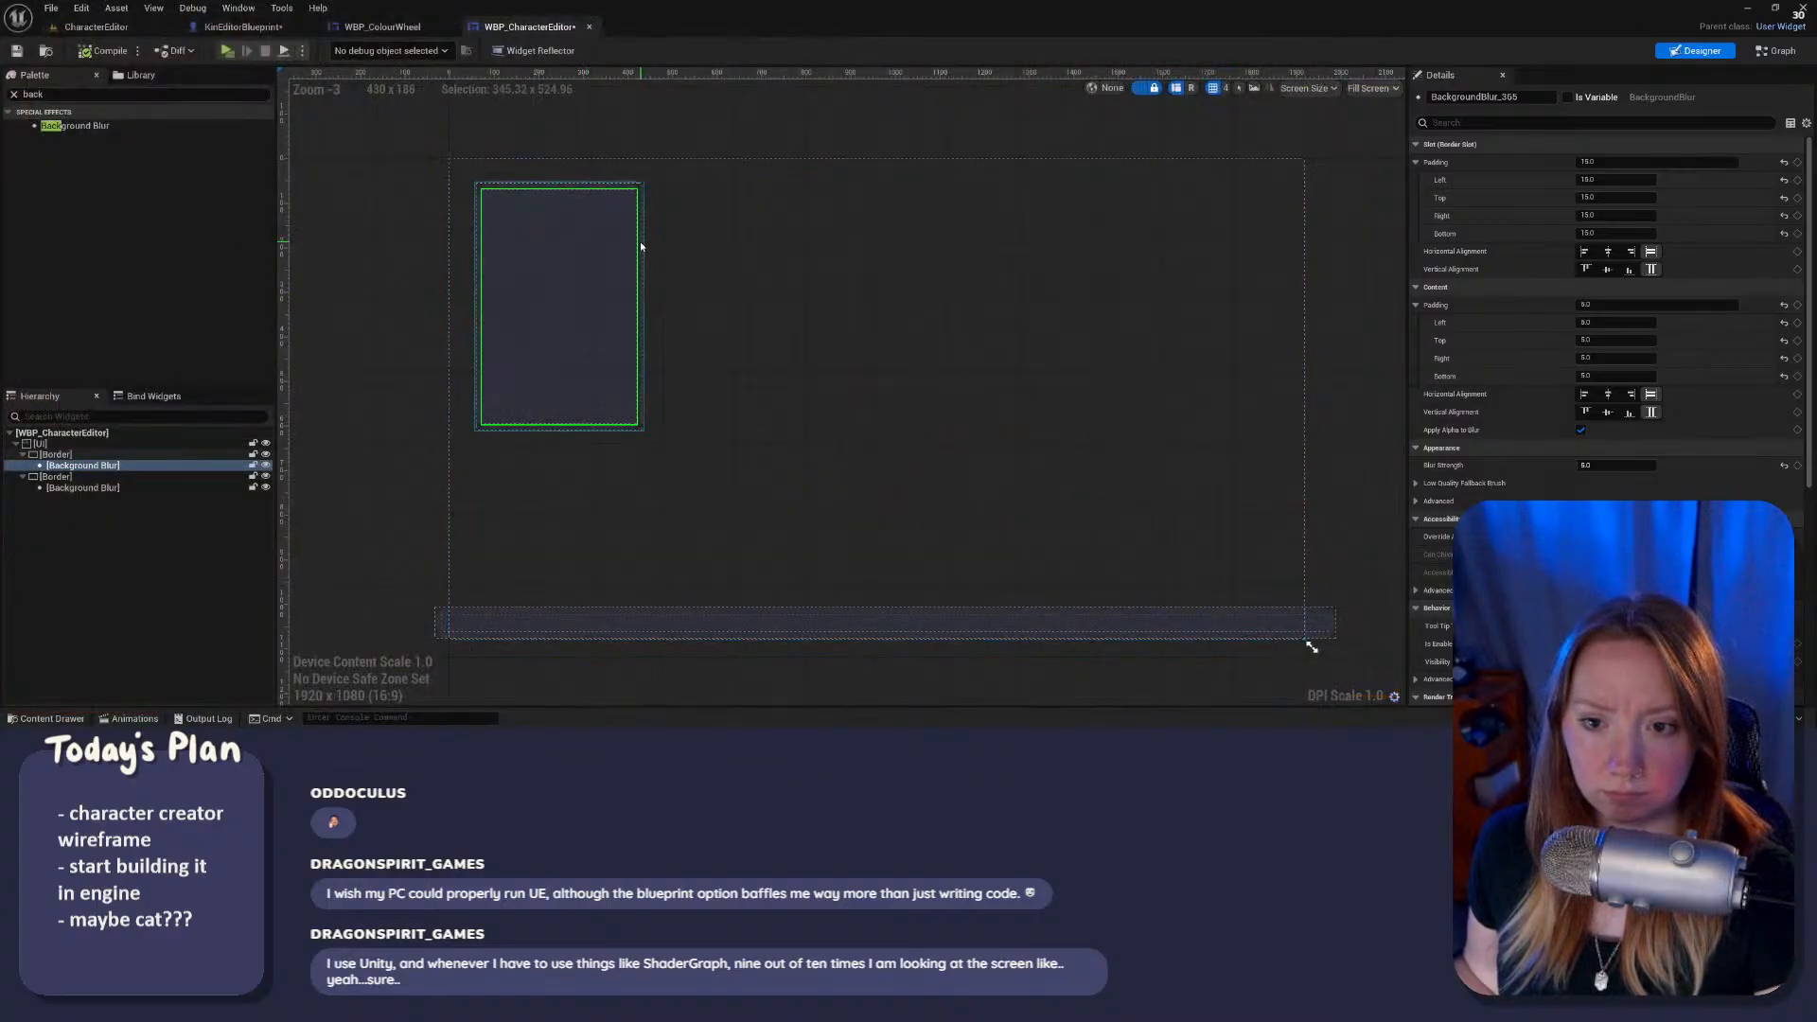
{"action": "left_click_drag", "start_coordinate": [640, 246], "coordinate": [659, 248]}
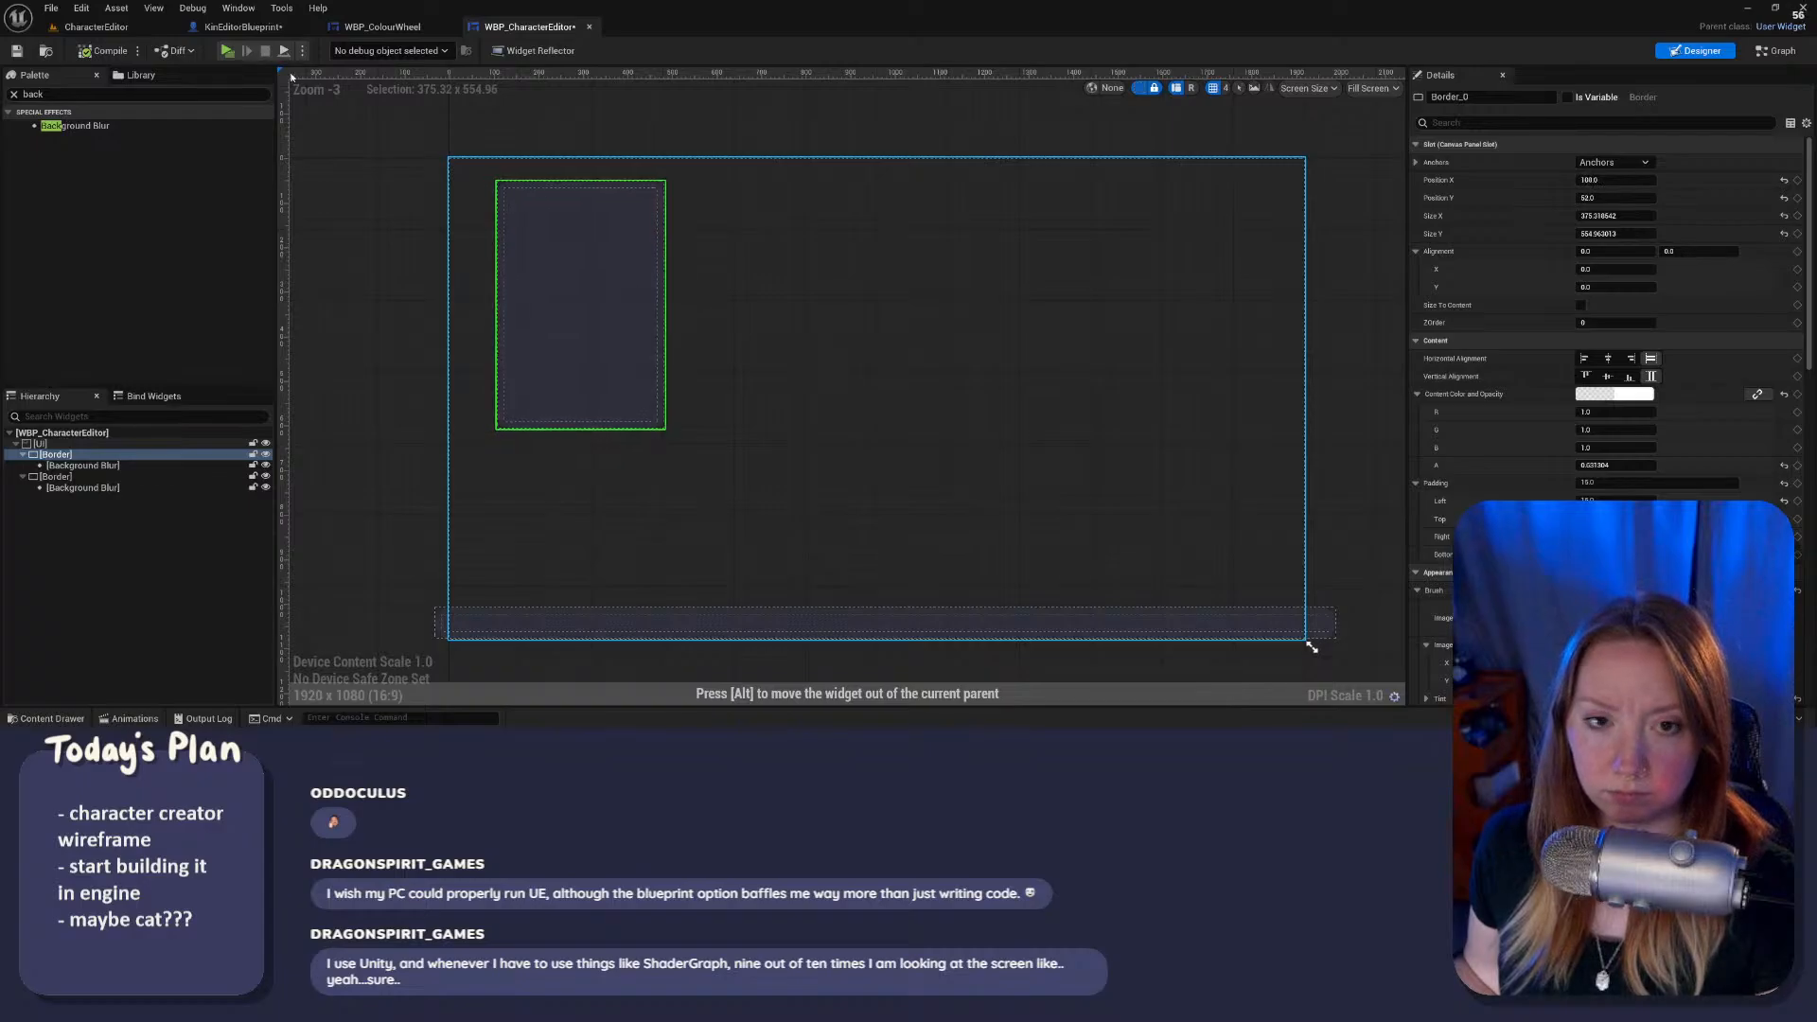
{"action": "left_click", "coordinate": [227, 52]}
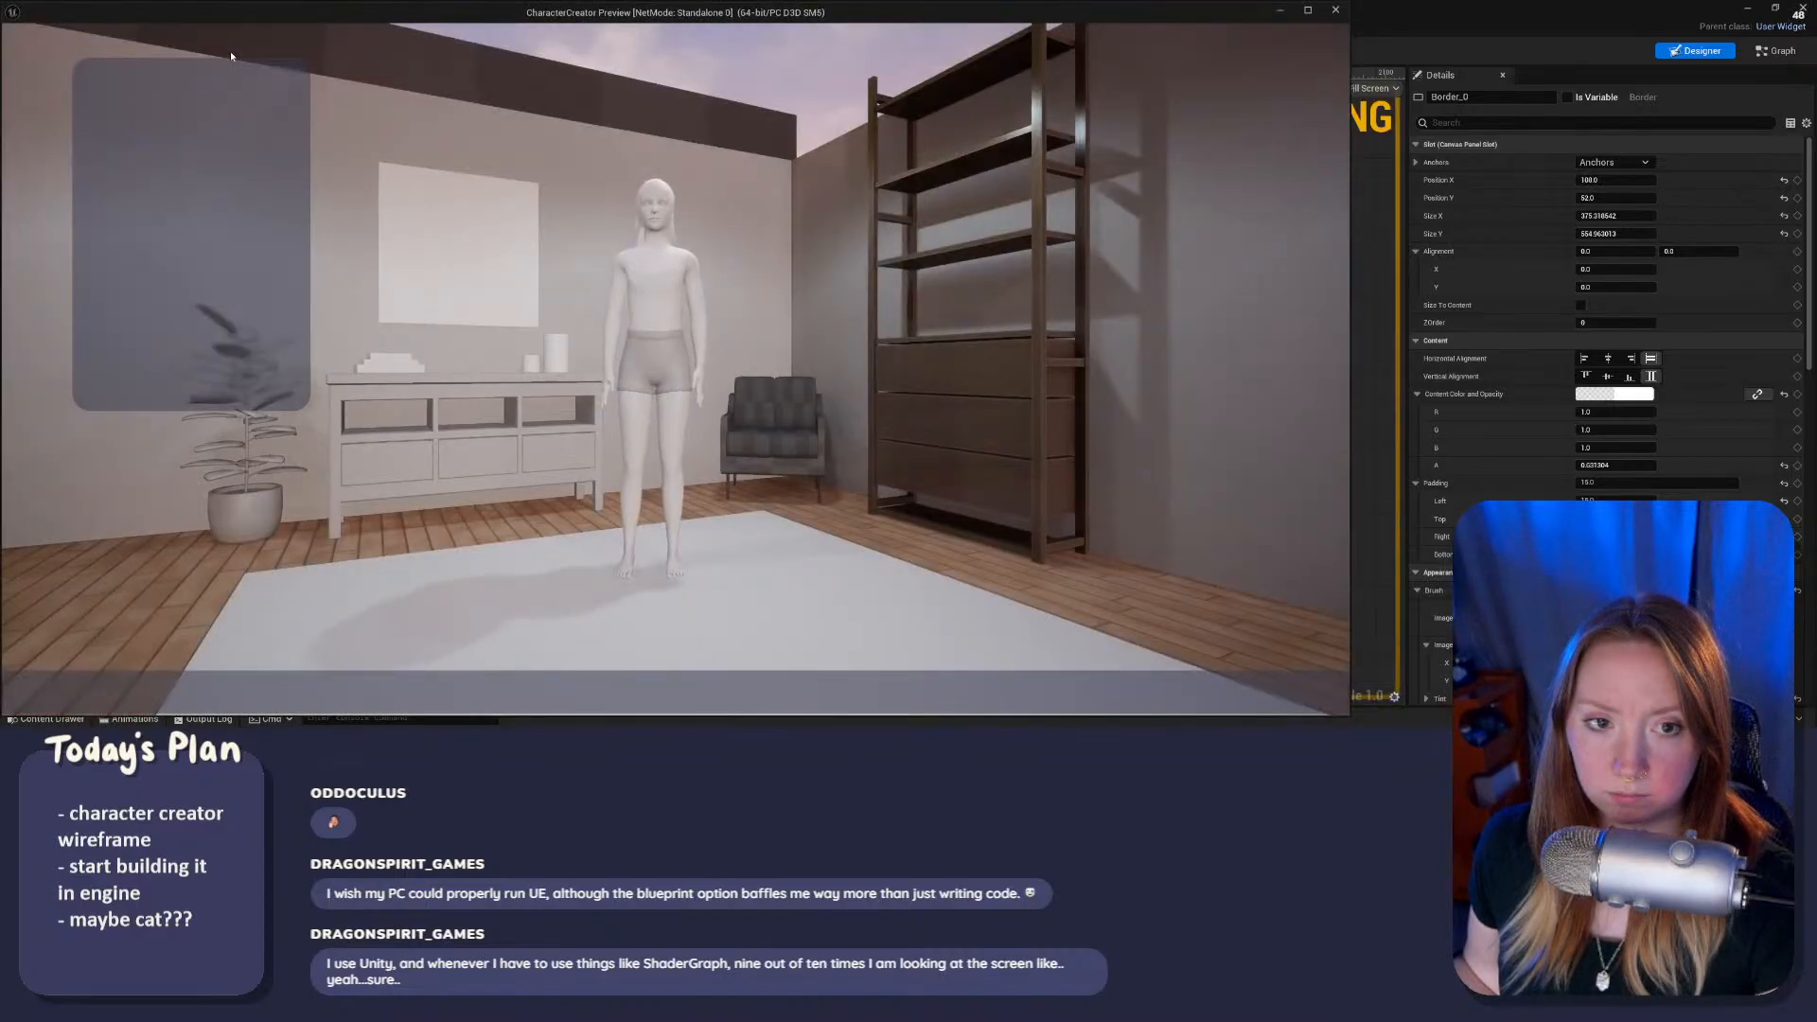
{"action": "key", "text": "Escape"}
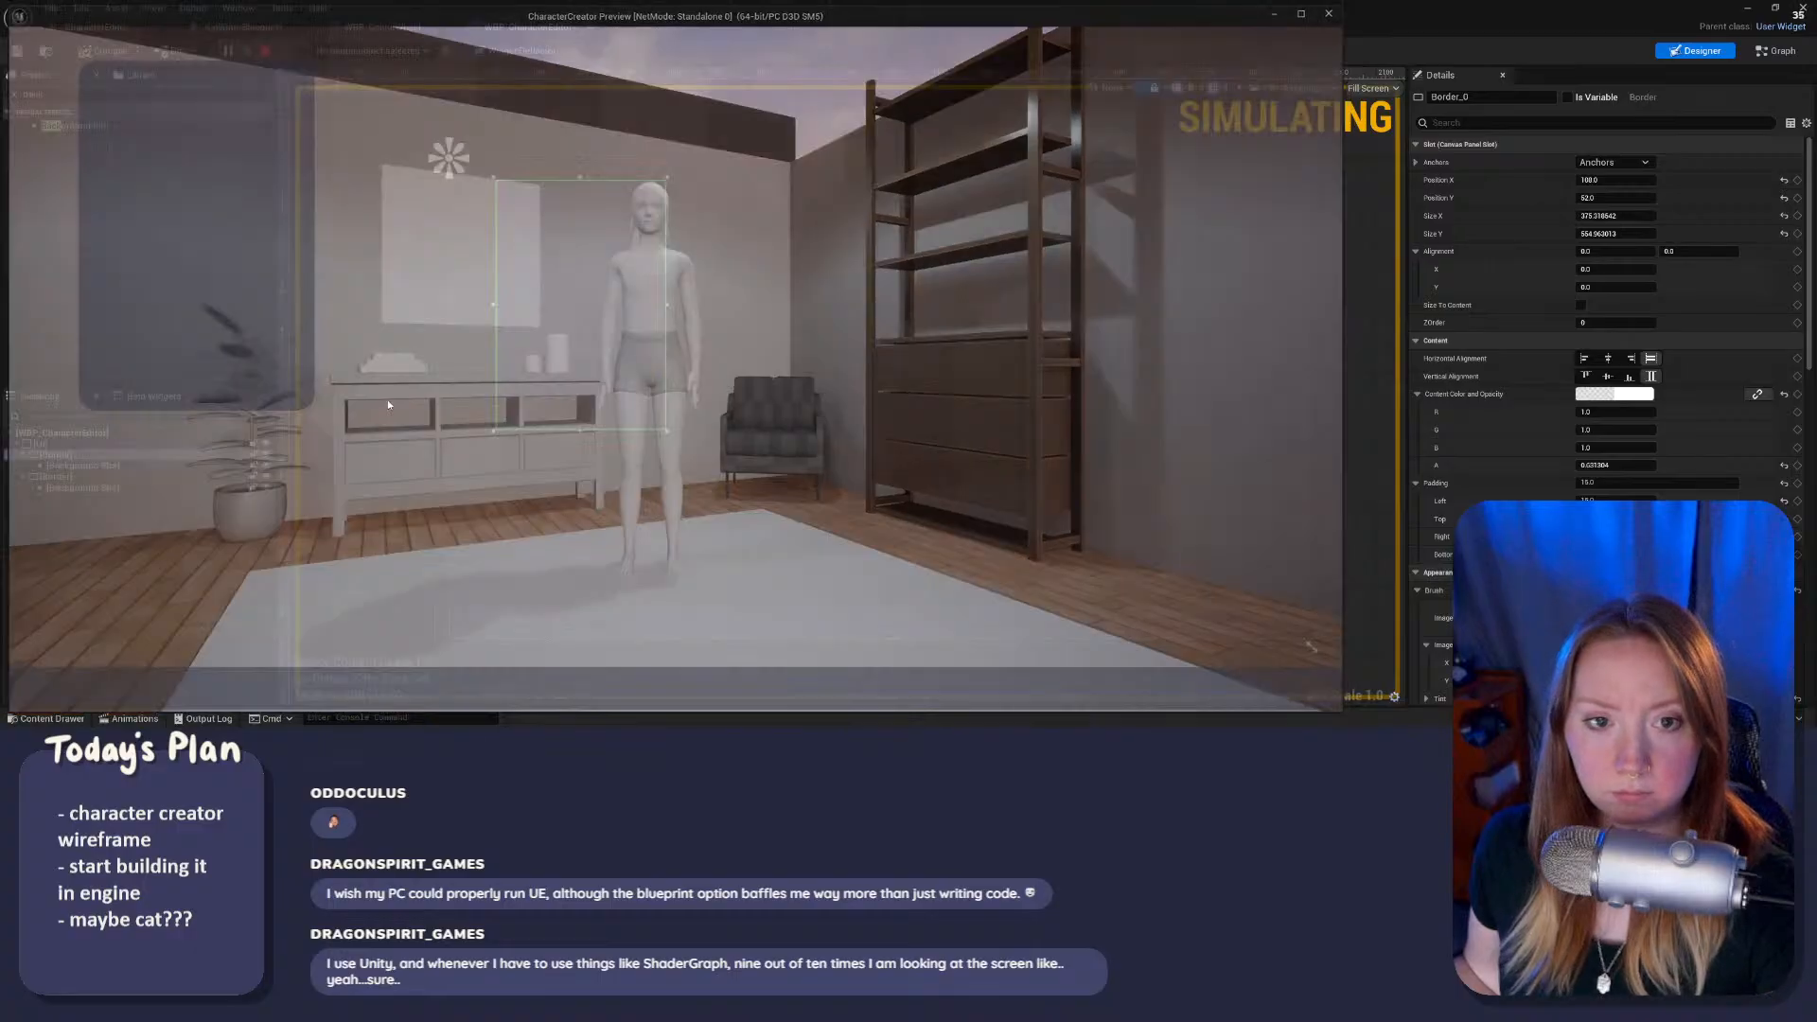
Step: Duplicate the left panel lower on the canvas and try to pull the Background Blur out of the copy
{"action": "left_click_drag", "start_coordinate": [598, 332], "coordinate": [651, 376]}
{"action": "left_click", "coordinate": [572, 396]}
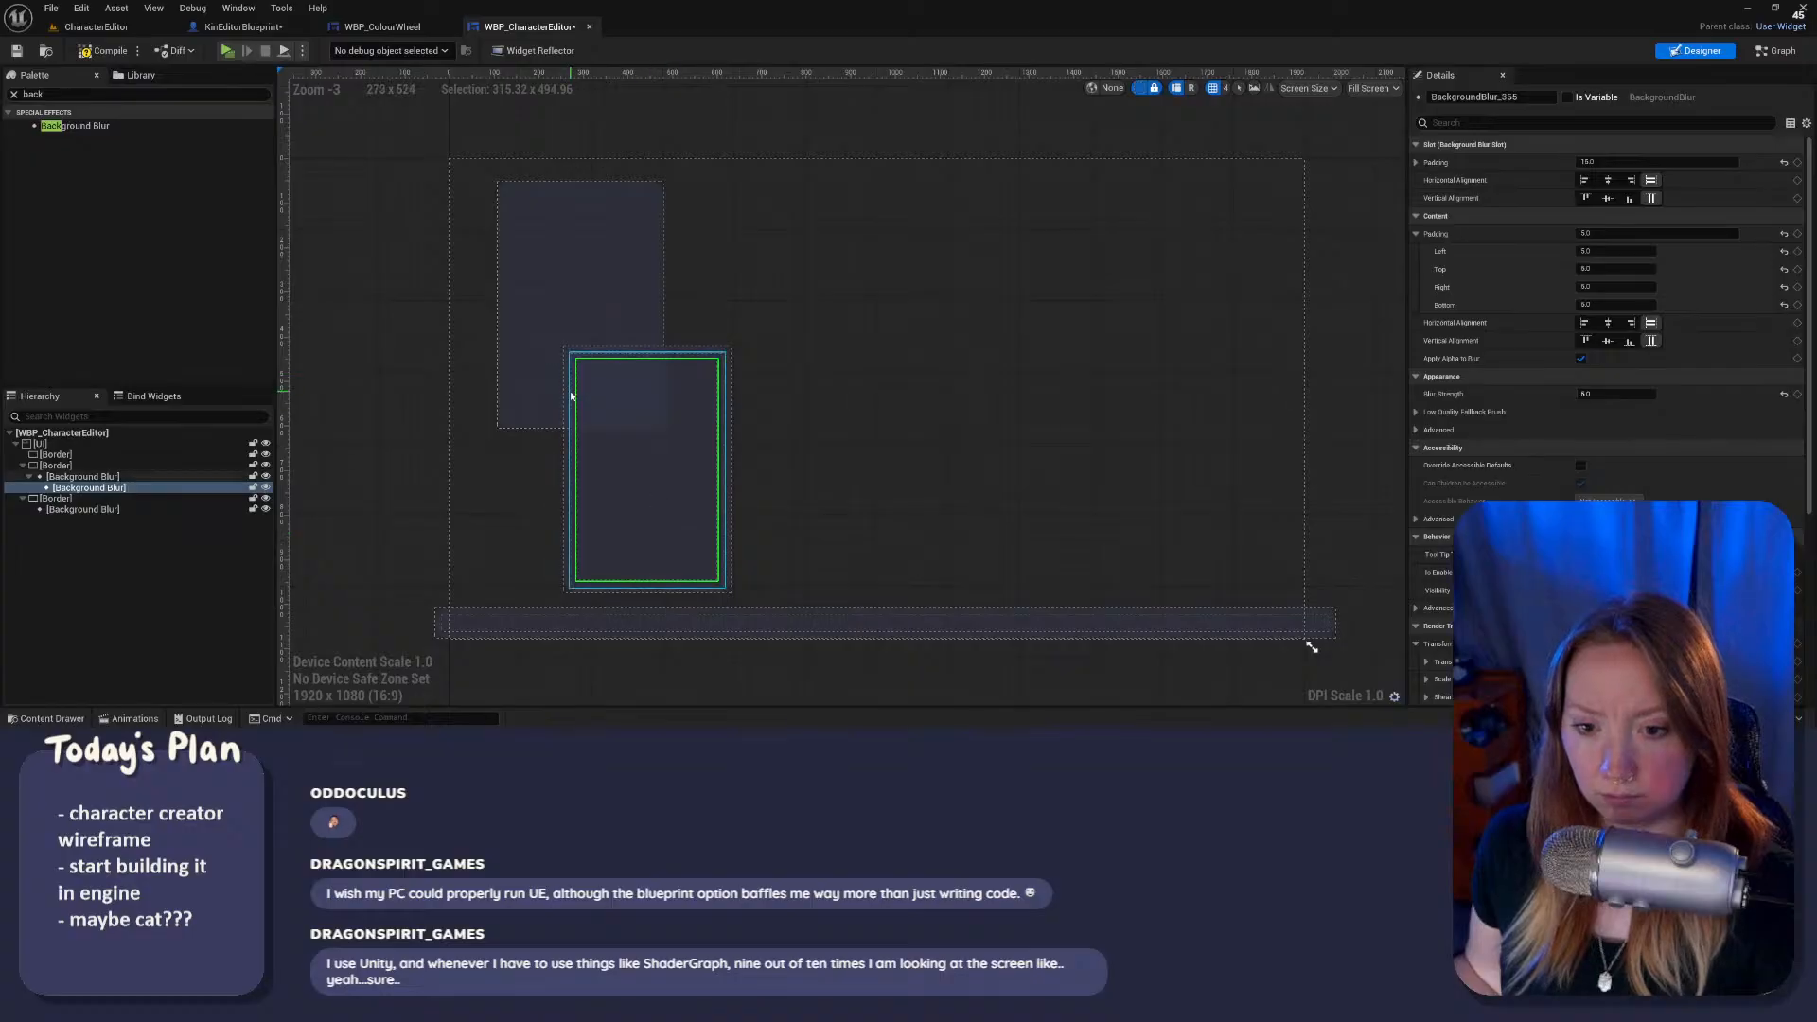
{"action": "left_click_drag", "start_coordinate": [1003, 358], "coordinate": [1065, 331]}
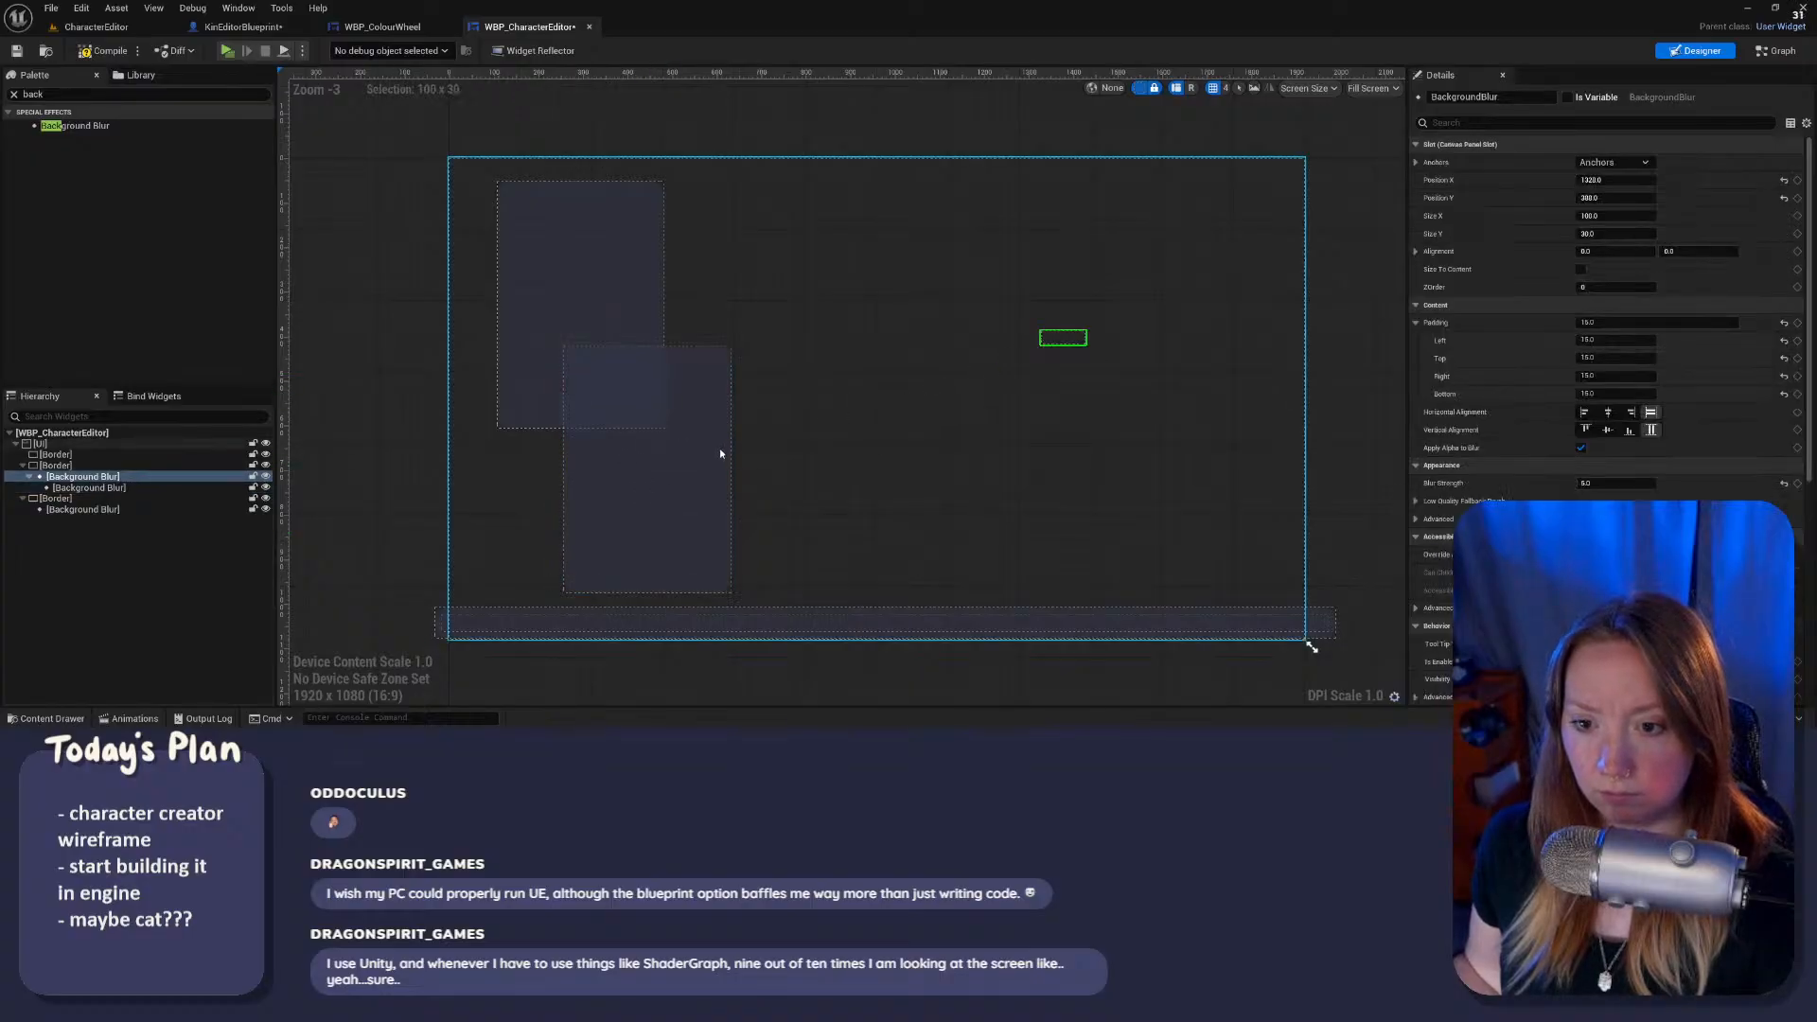
{"action": "key", "text": "ctrl+z"}
Step: Try to move the duplicated panel to the canvas's right side and remove its extra nested Background Blur
{"action": "left_click", "coordinate": [710, 434]}
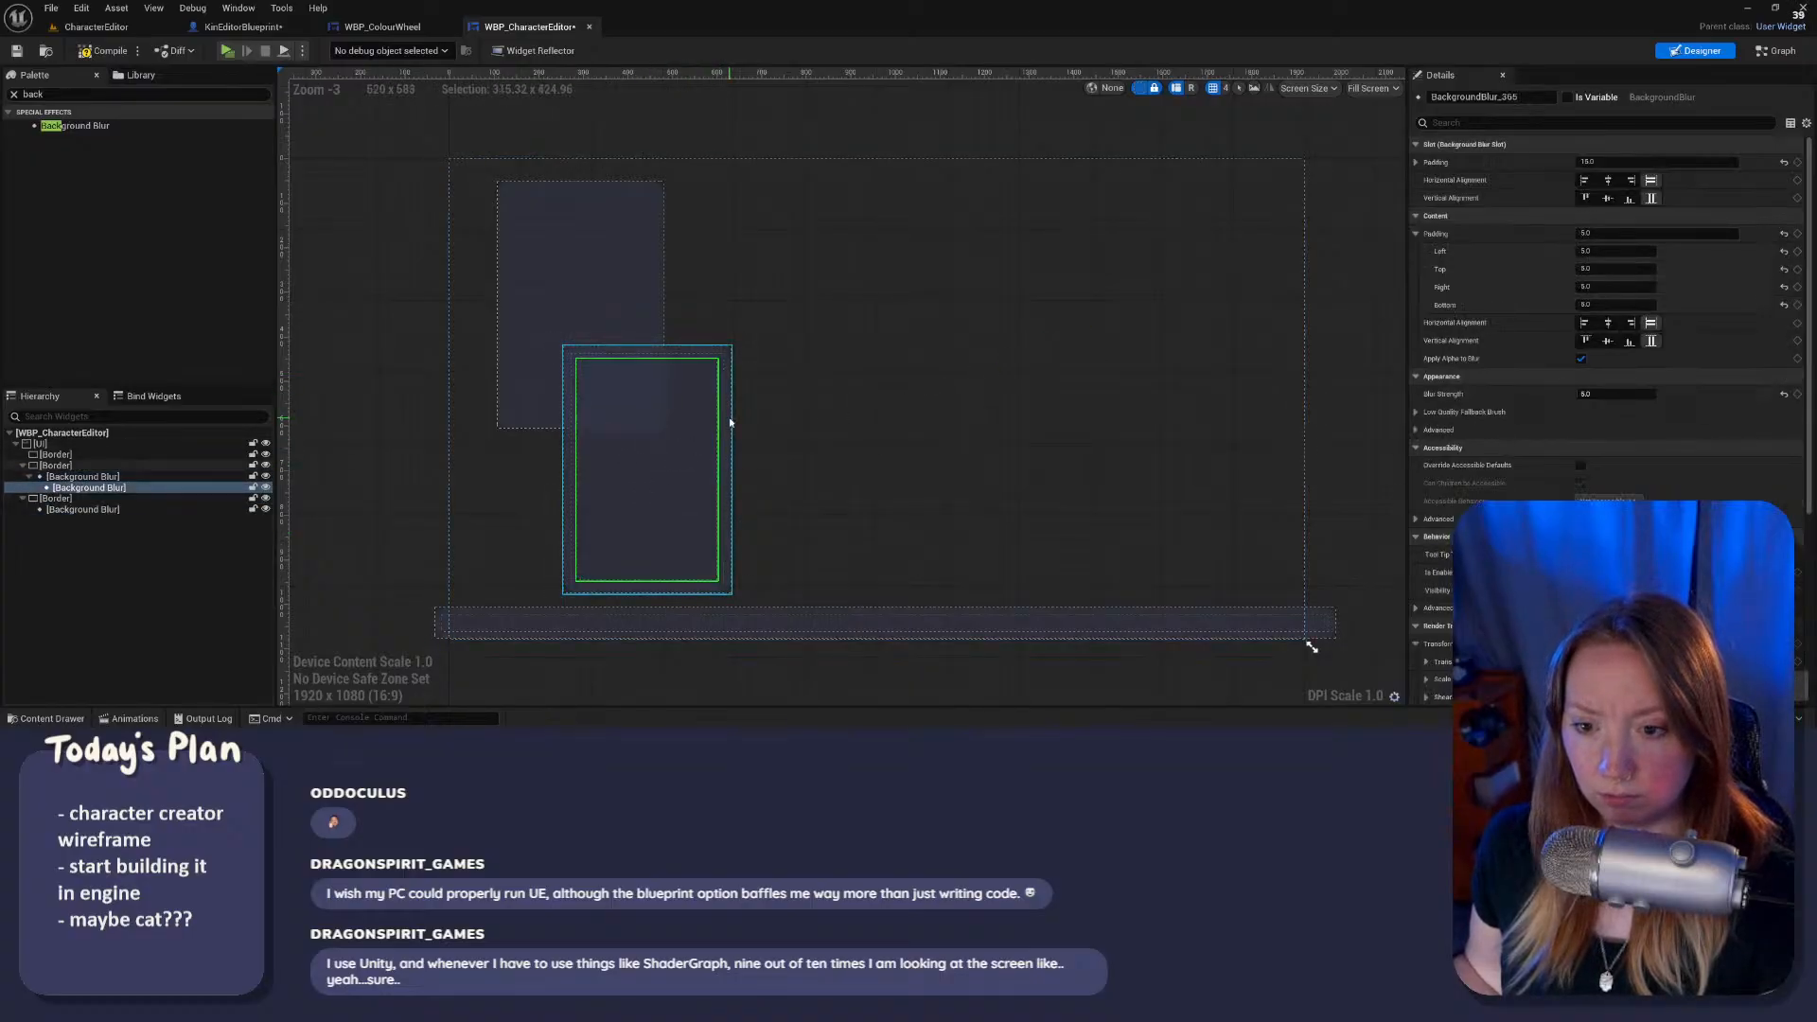
{"action": "left_click_drag", "start_coordinate": [725, 428], "coordinate": [1182, 268]}
{"action": "left_click", "coordinate": [113, 487]}
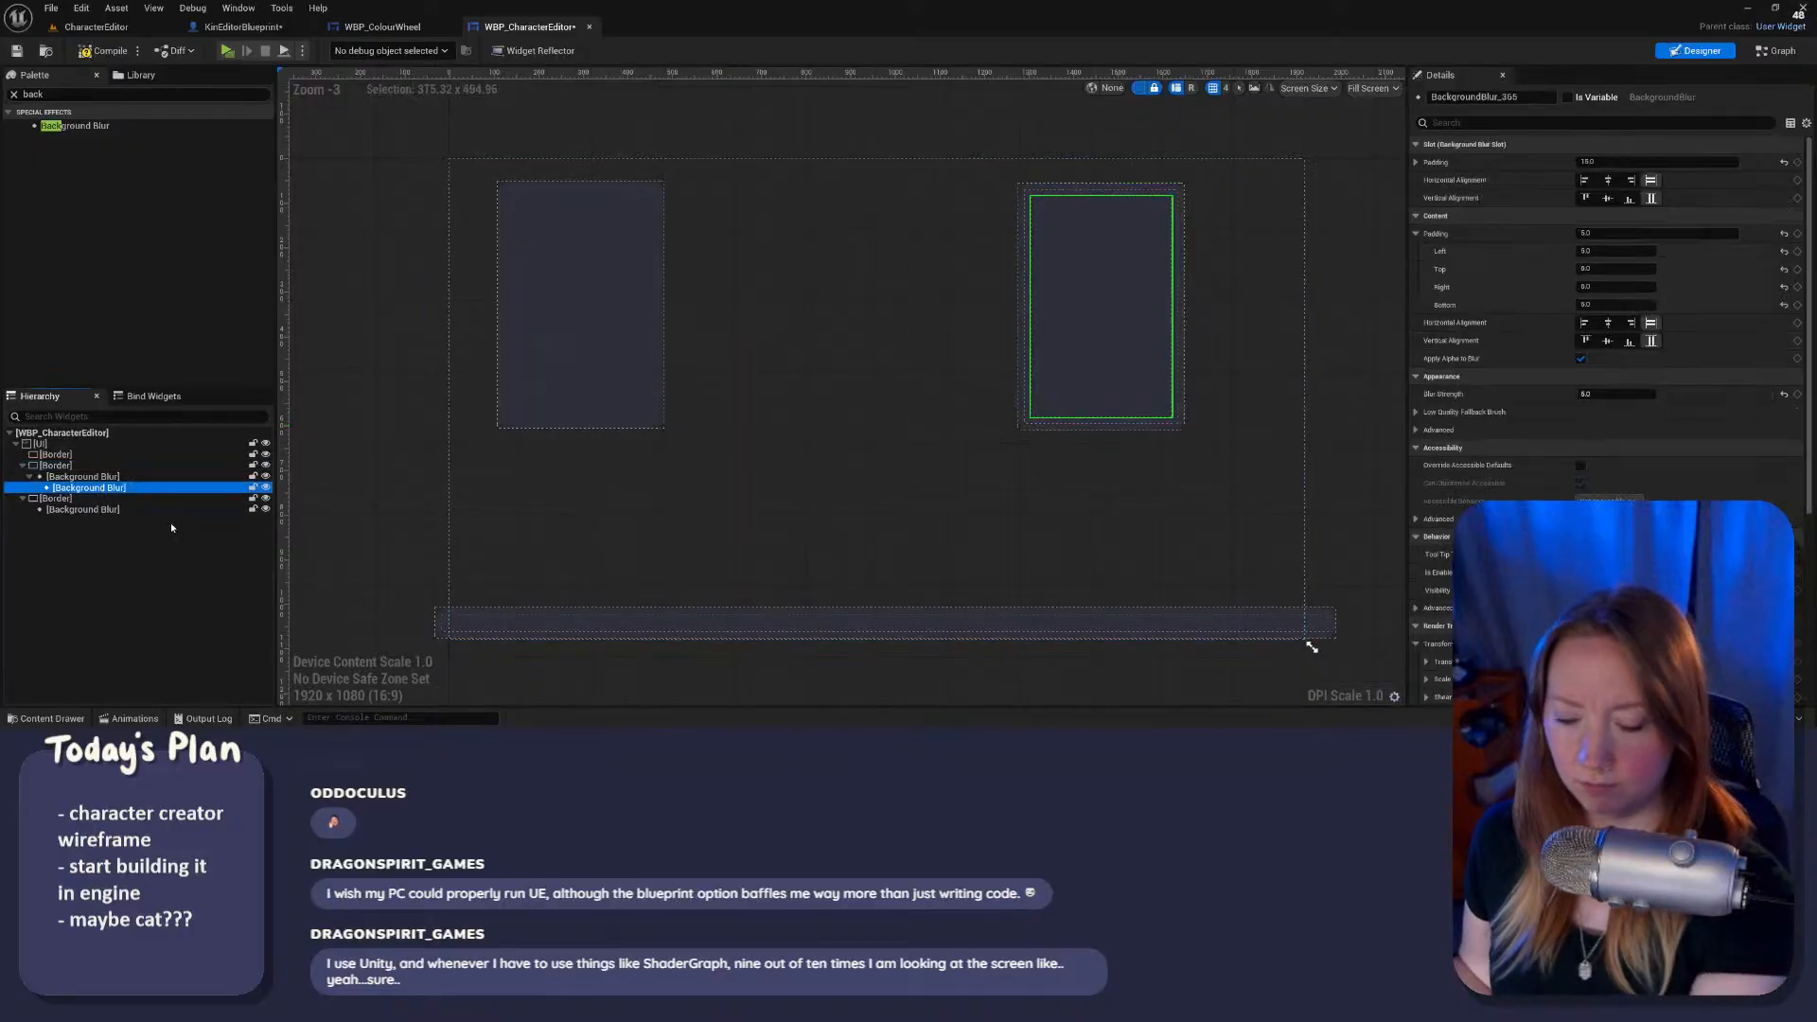
{"action": "key", "text": "Delete"}
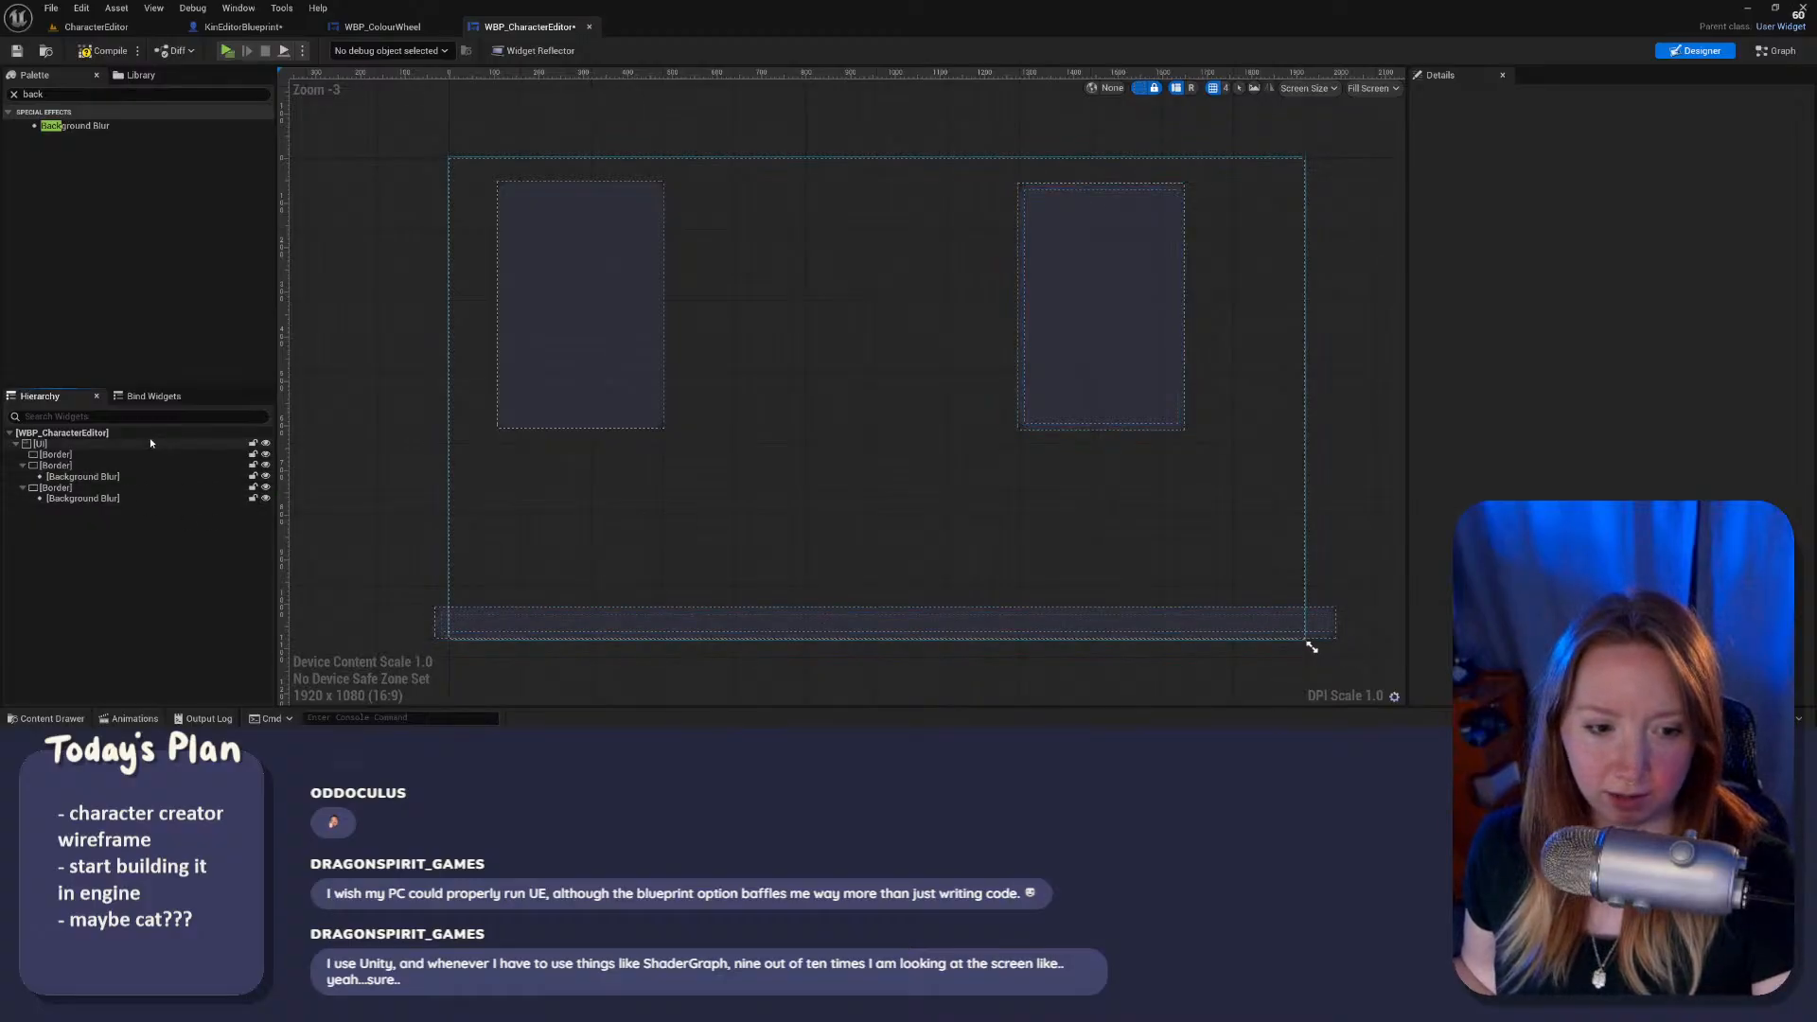
{"action": "key", "text": "ctrl+z"}
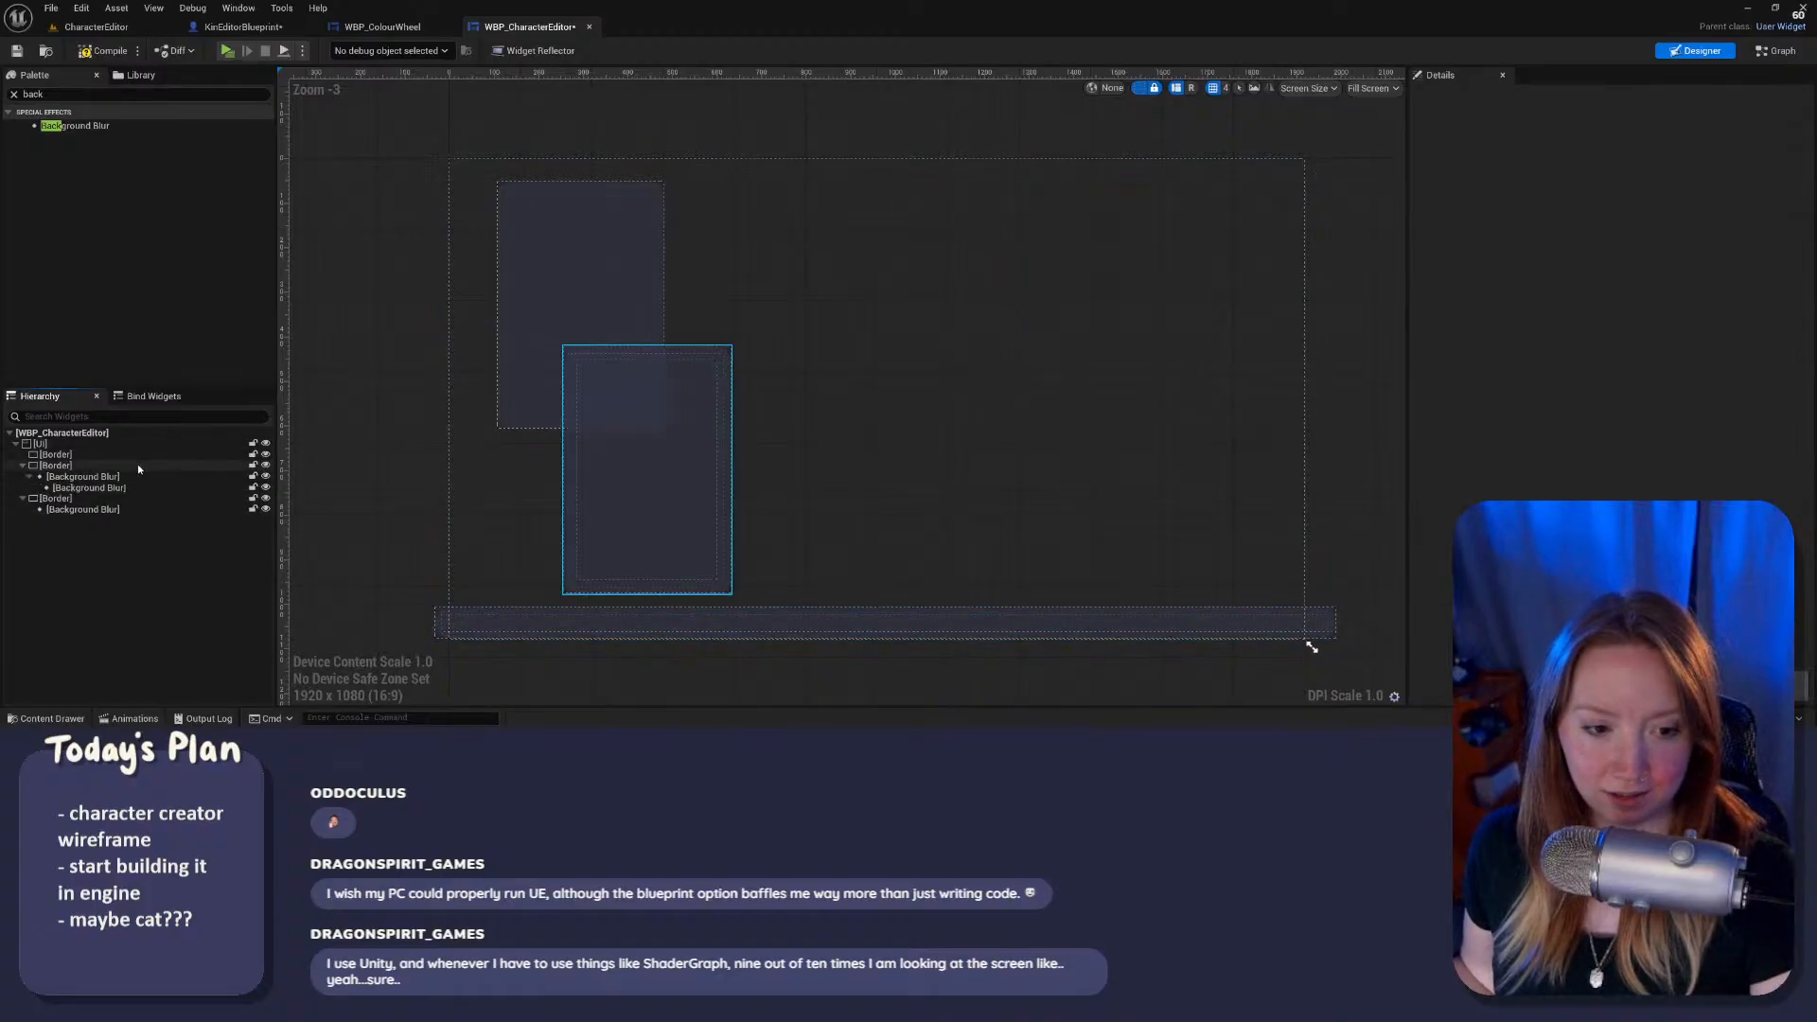
Step: Move the duplicated panel to the canvas's right side and anchor it to the top-right corner at about X -432, Y 44
{"action": "left_click", "coordinate": [58, 476]}
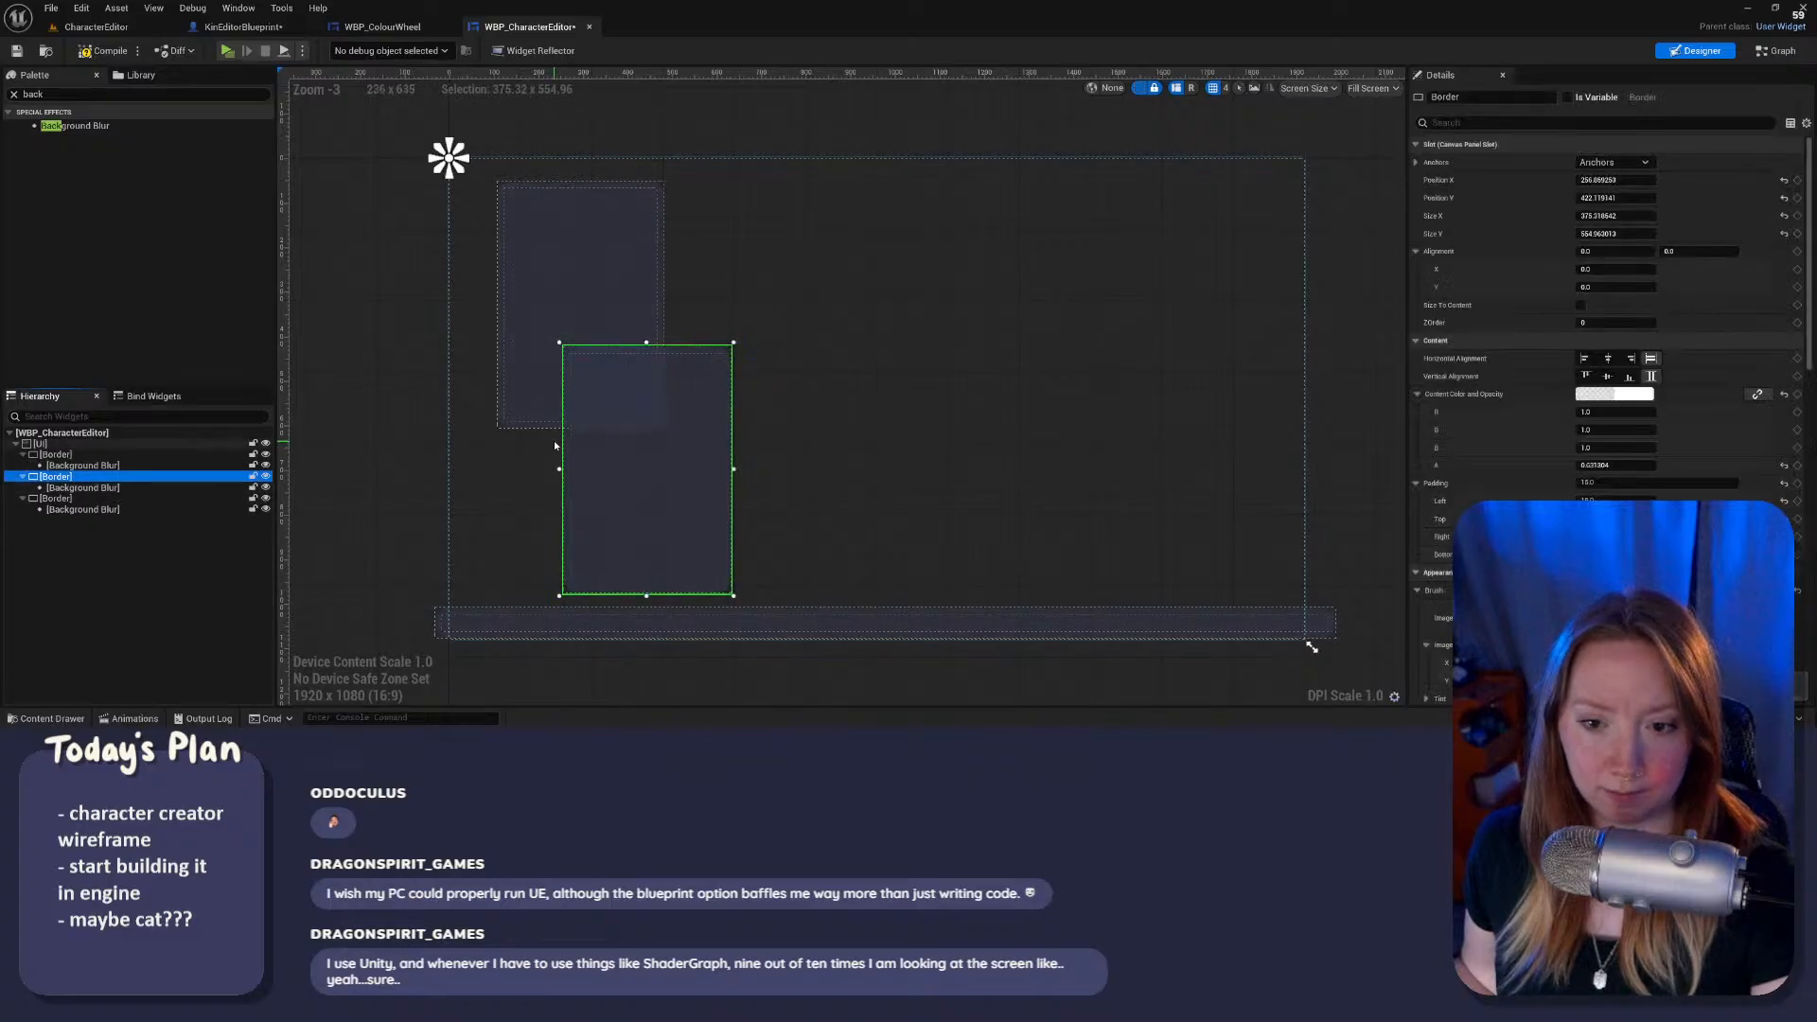
{"action": "left_click_drag", "start_coordinate": [616, 428], "coordinate": [1116, 288]}
{"action": "left_click", "coordinate": [1613, 161]}
{"action": "left_click", "coordinate": [1758, 185]}
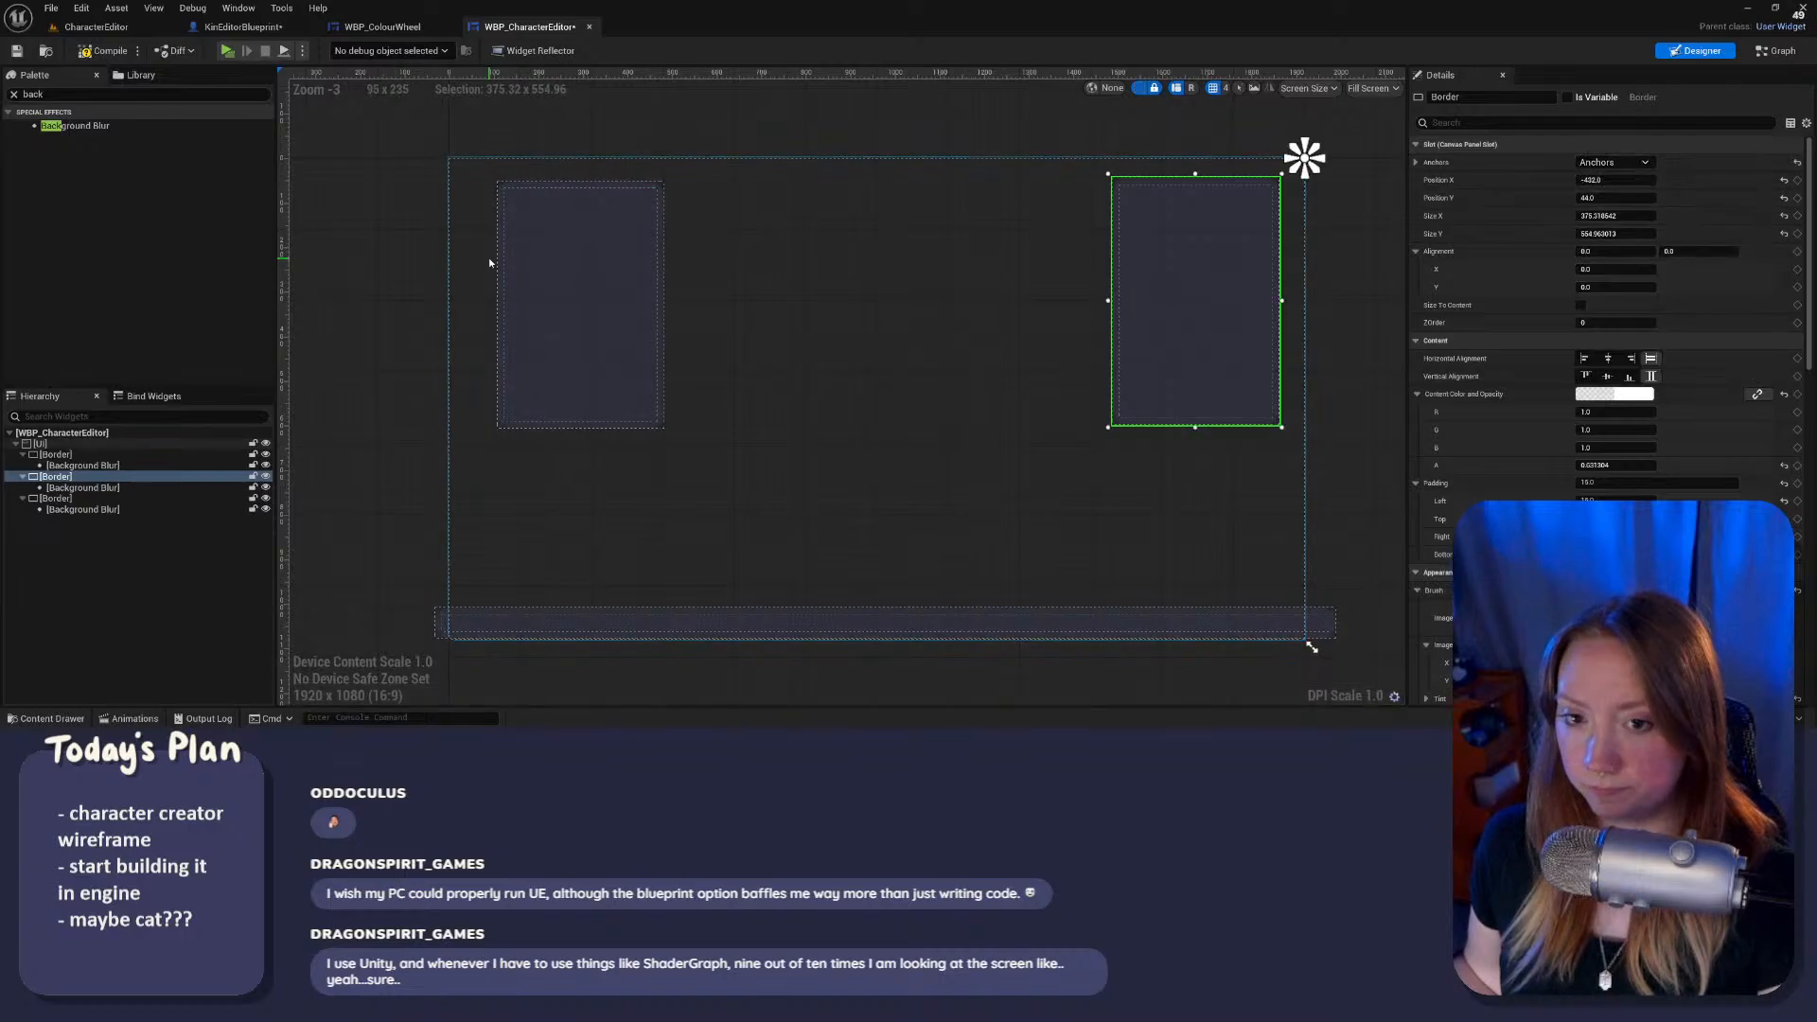
{"action": "left_click", "coordinate": [489, 263]}
{"action": "left_click", "coordinate": [499, 268]}
{"action": "left_click", "coordinate": [1151, 337]}
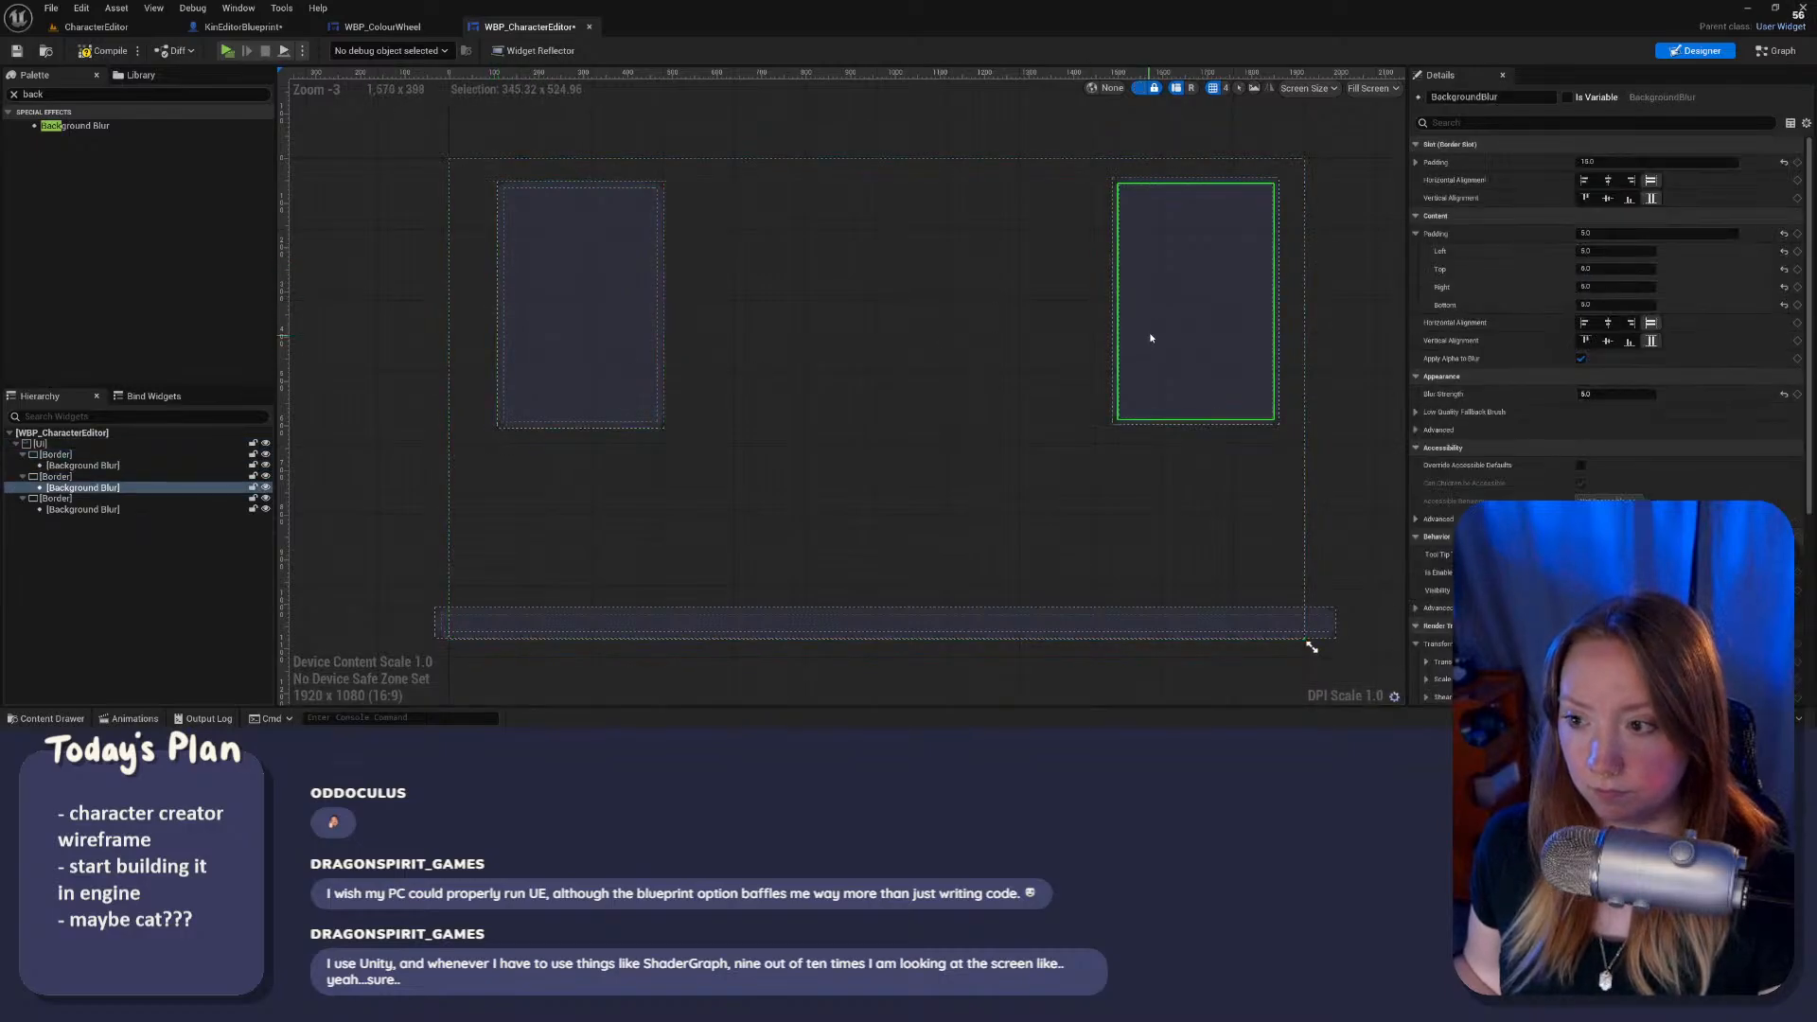
{"action": "left_click", "coordinate": [57, 476]}
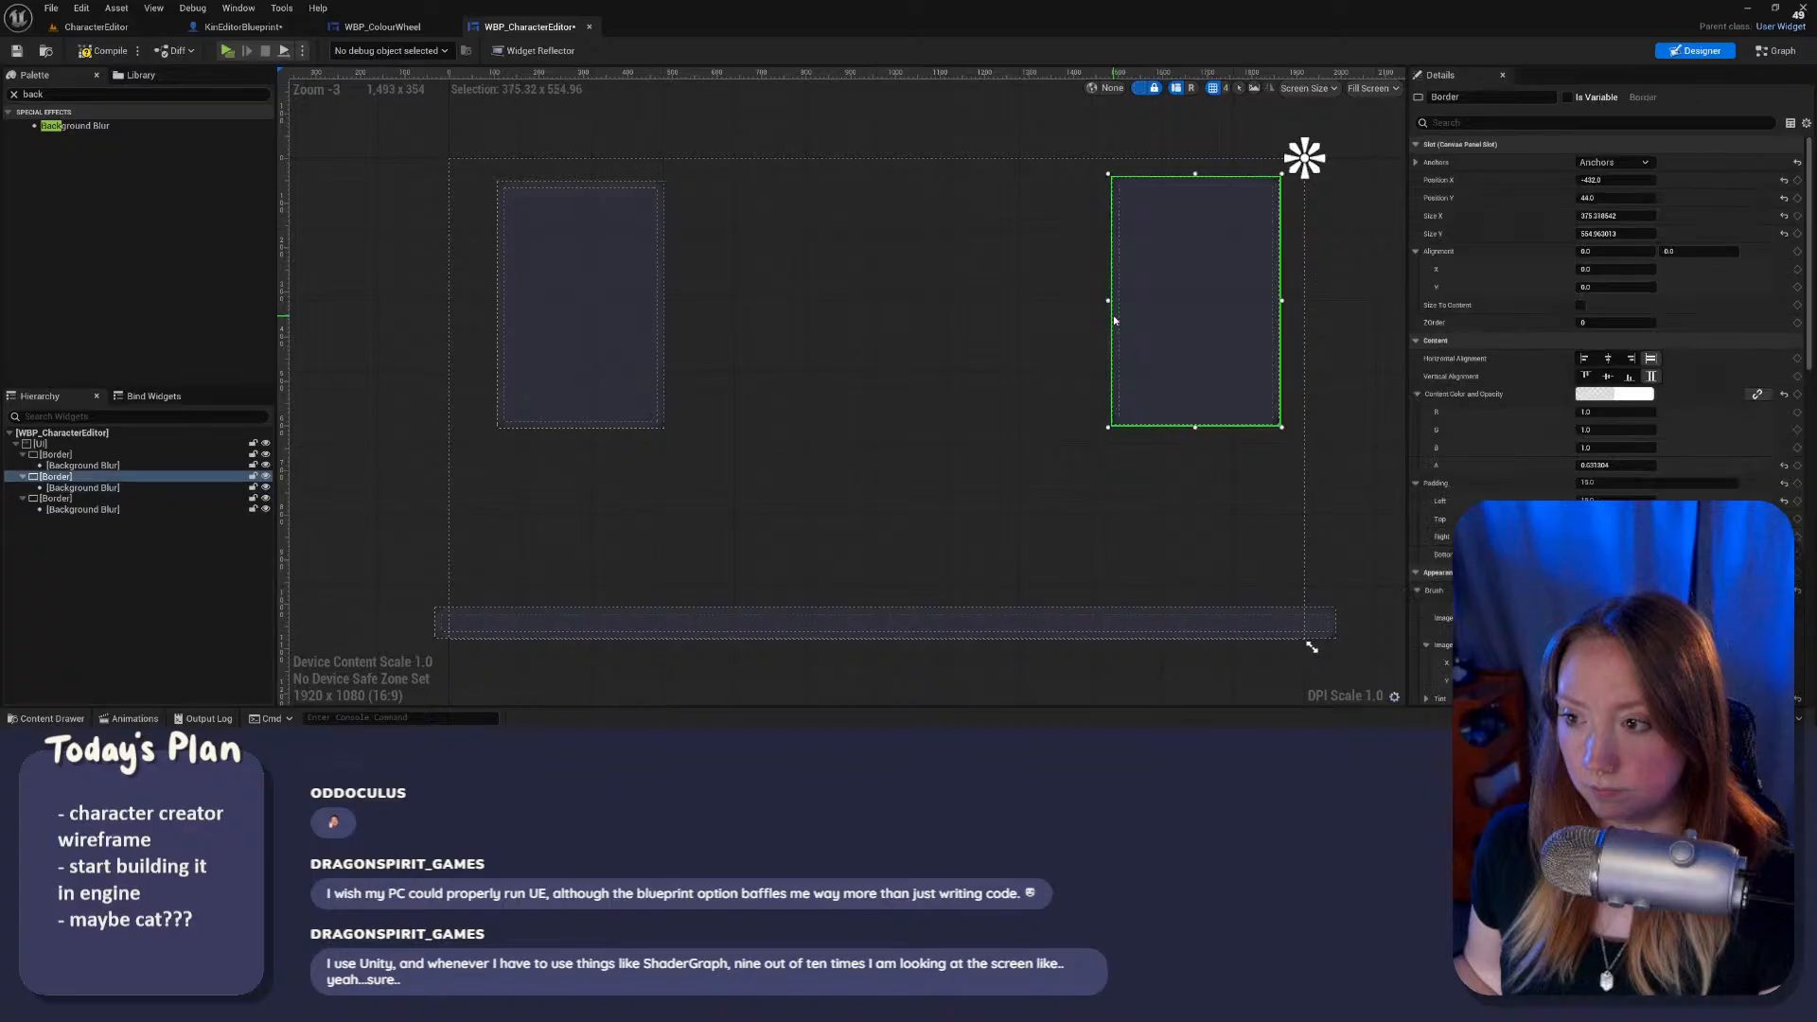
Step: Collapse the three Border entries in the hierarchy and nudge the right panel slightly left and down on the canvas
{"action": "left_click", "coordinate": [22, 477]}
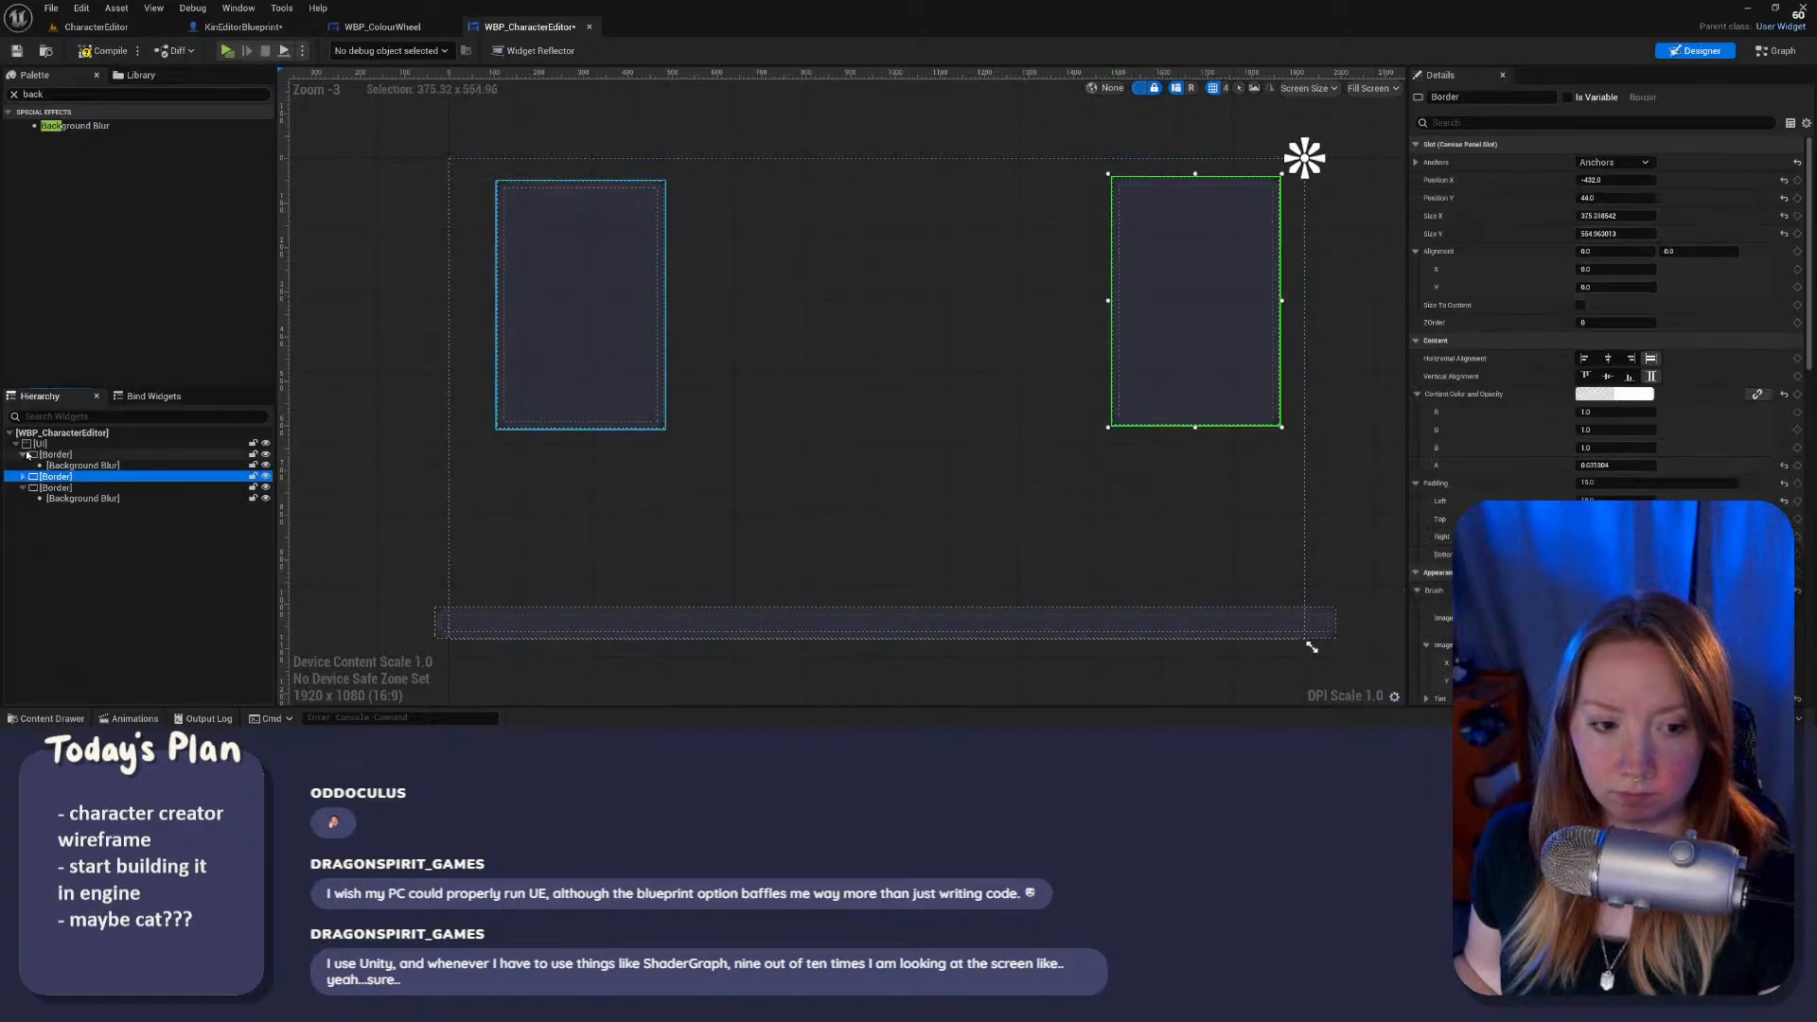
{"action": "left_click", "coordinate": [23, 455]}
{"action": "left_click", "coordinate": [23, 477]}
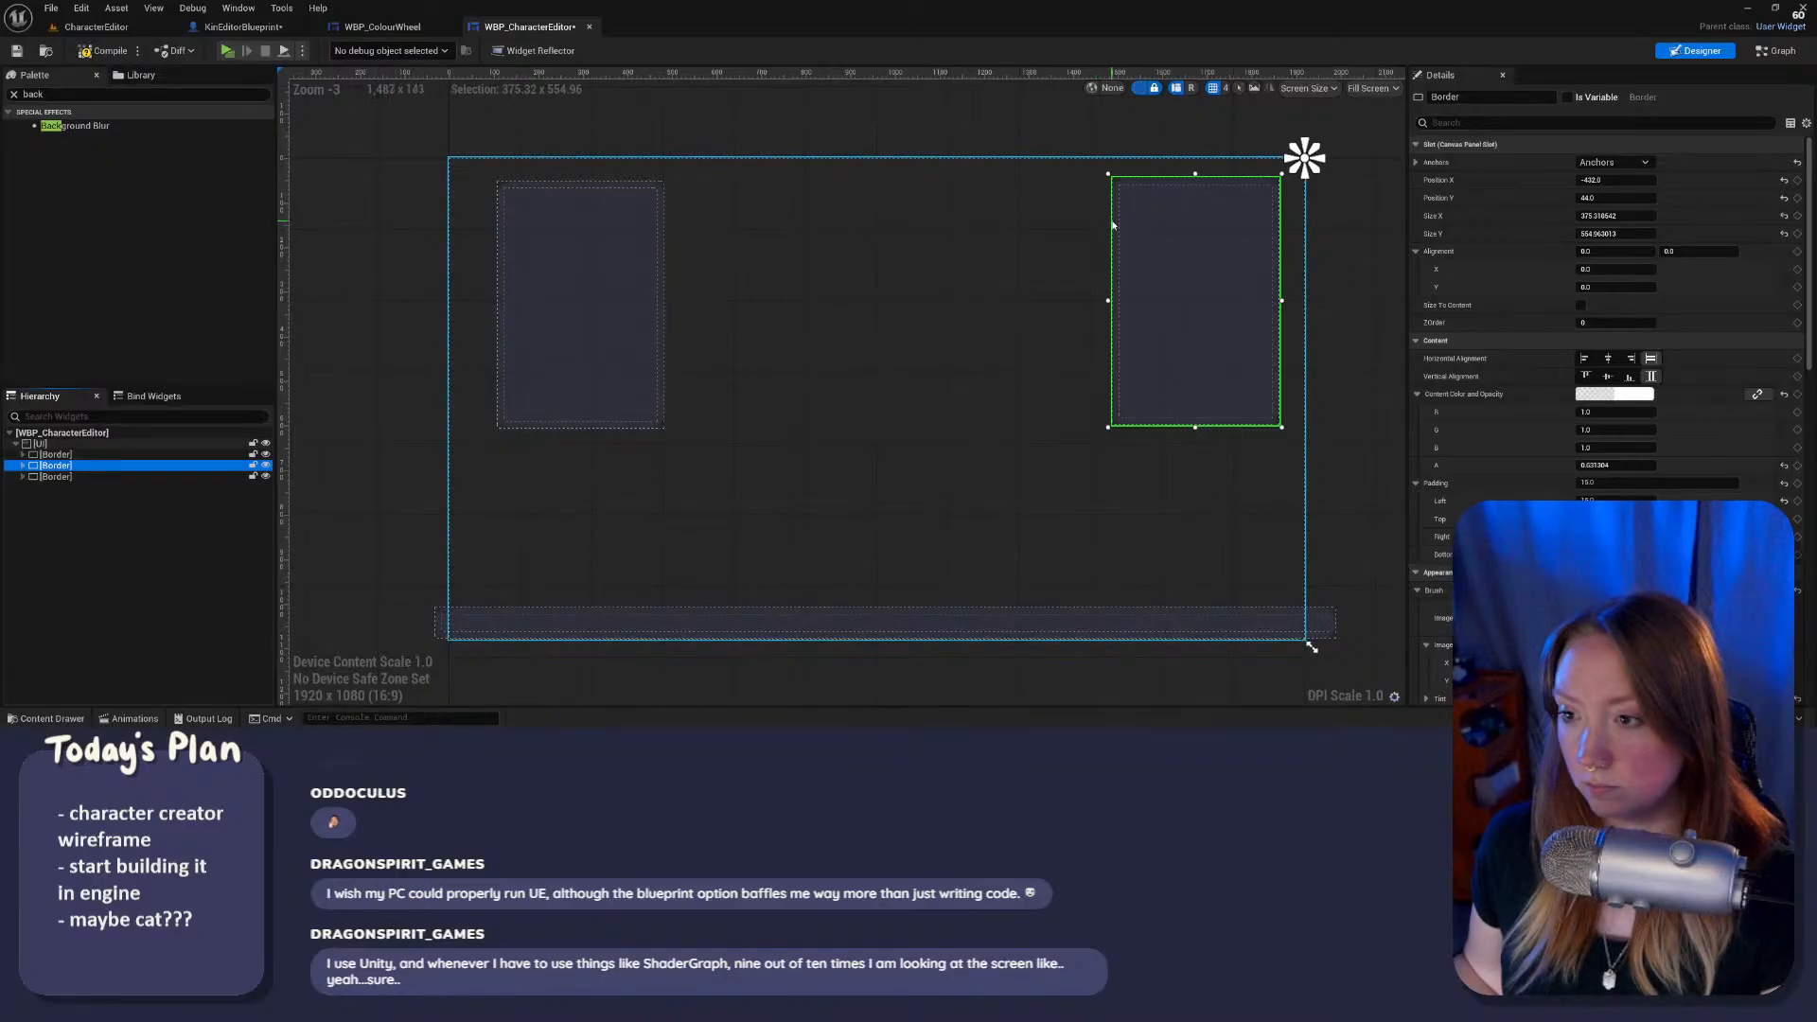
{"action": "left_click_drag", "start_coordinate": [1114, 227], "coordinate": [1107, 233]}
{"action": "left_click", "coordinate": [351, 269]}
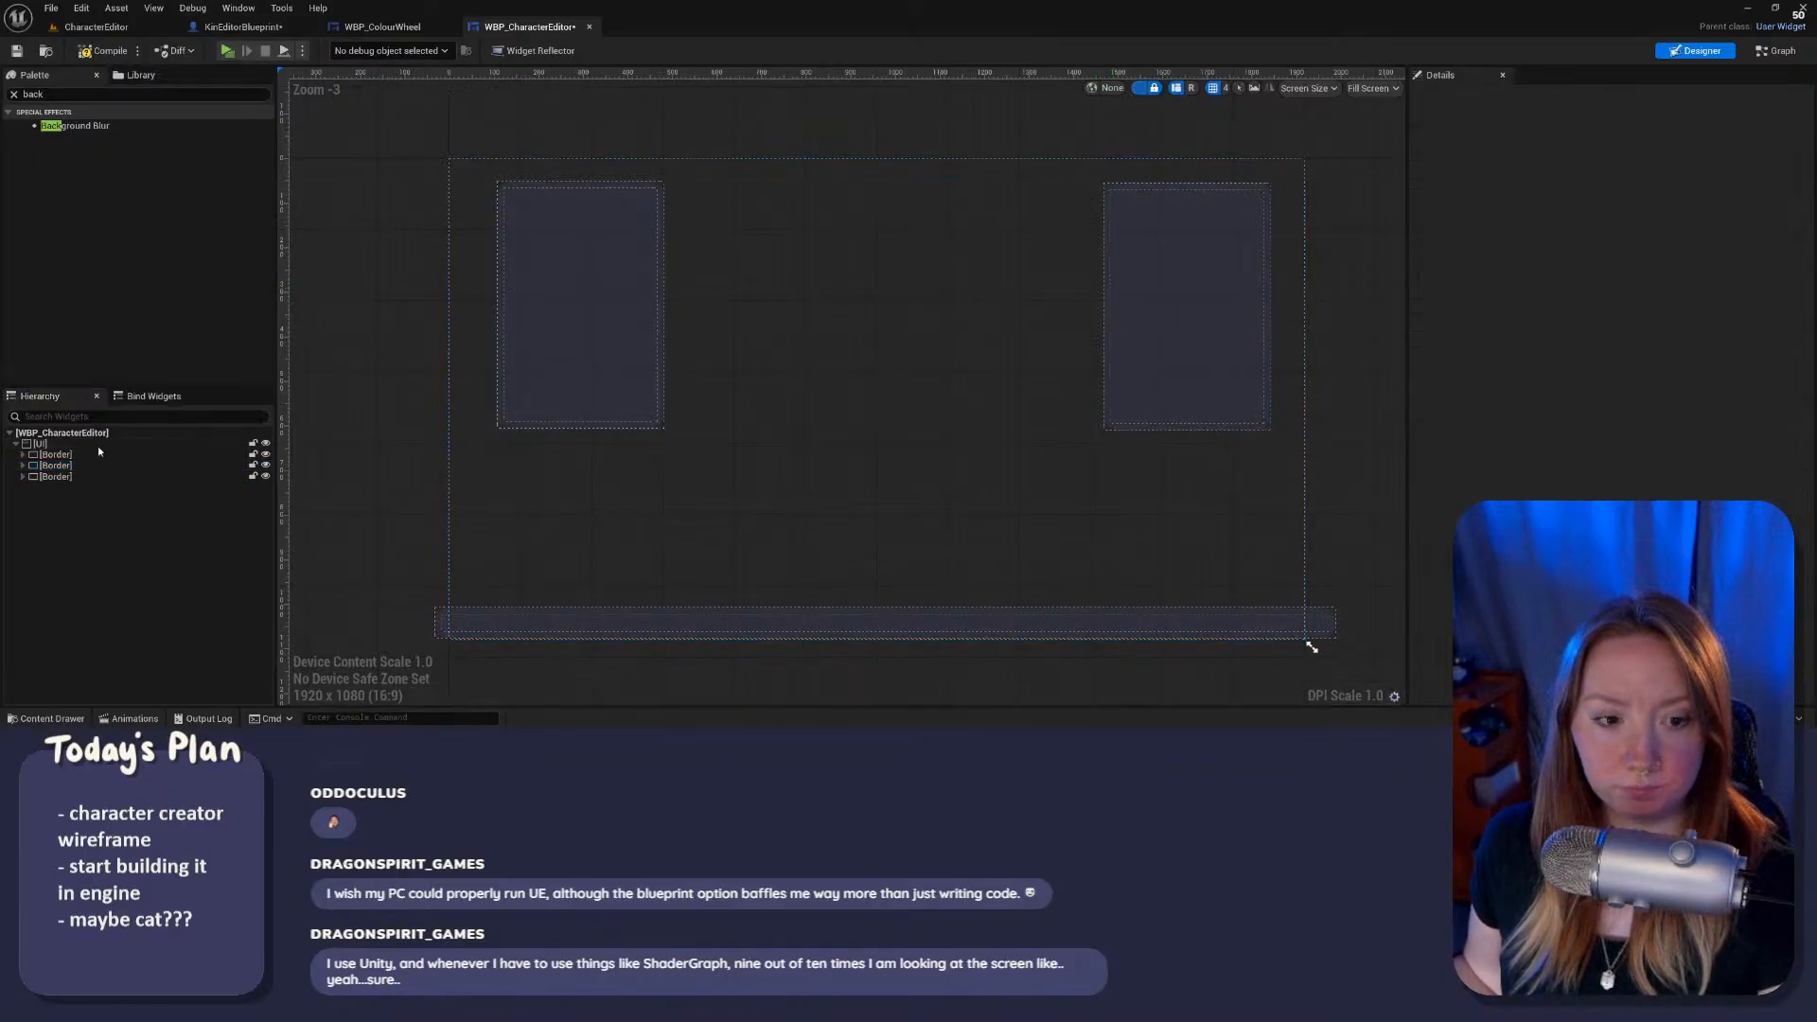
Step: Clear the widget palette's search filter and expand its Common category
{"action": "left_click", "coordinate": [14, 95]}
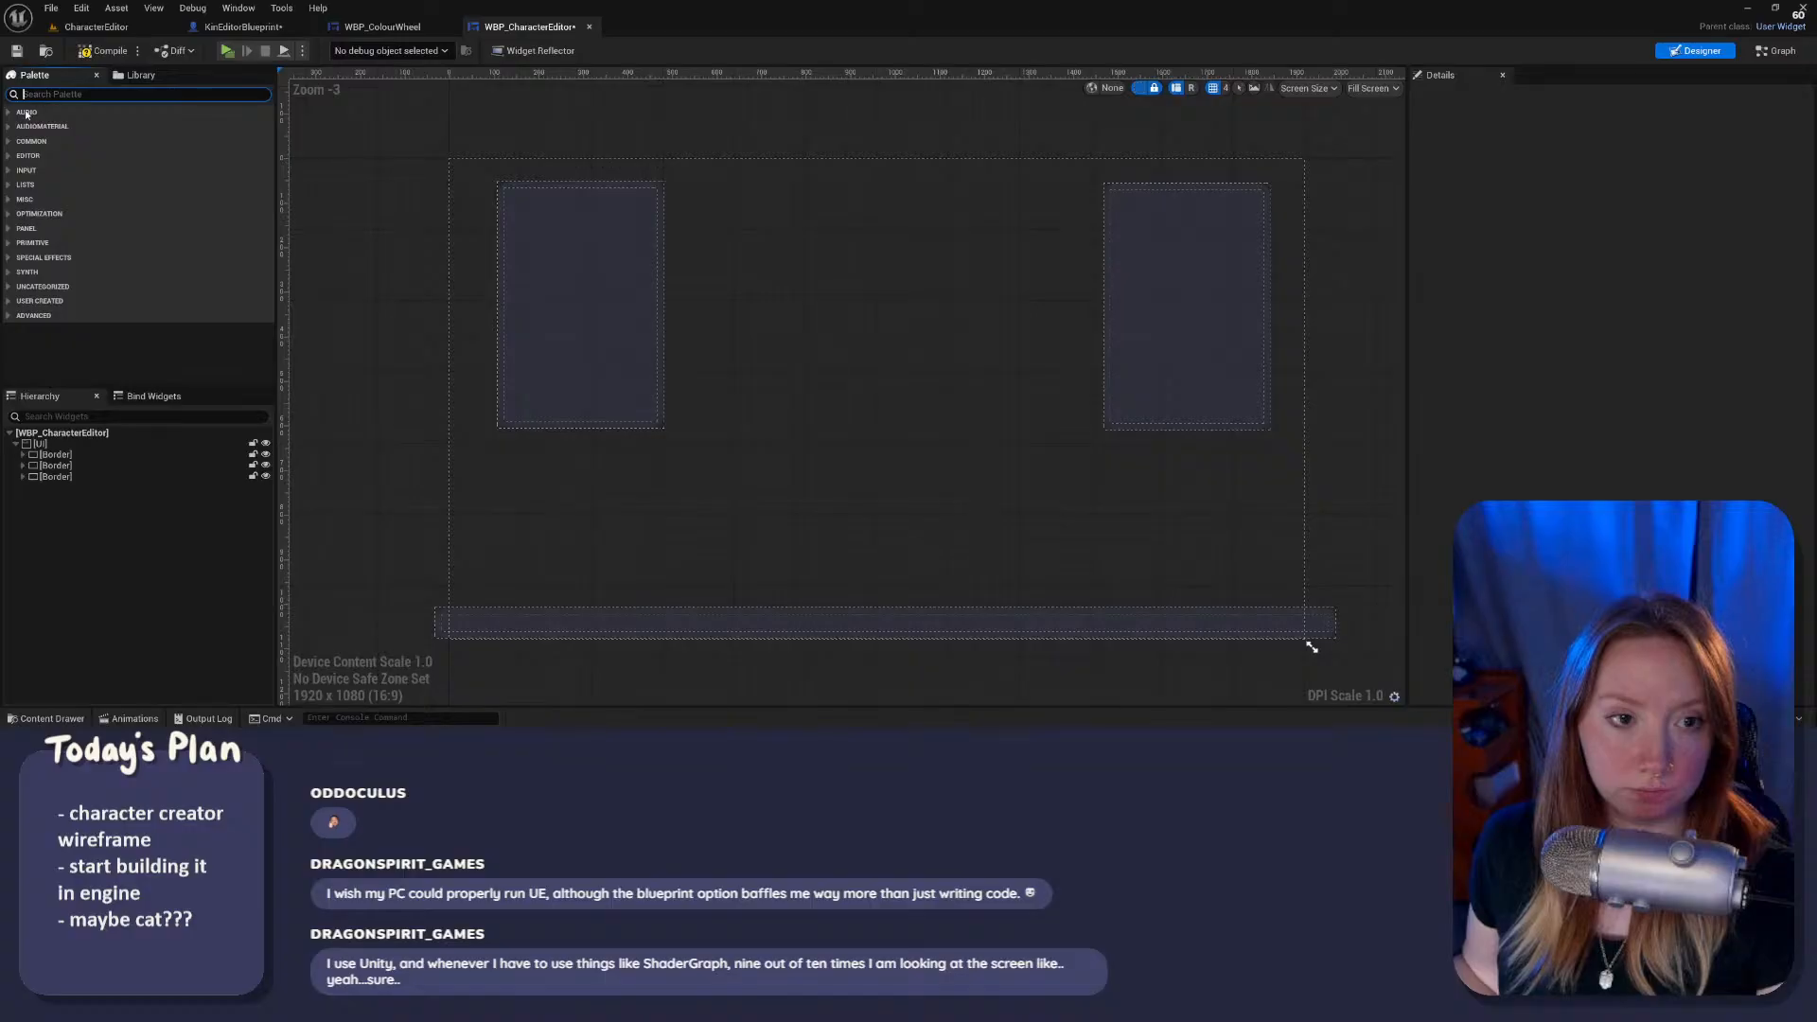
{"action": "left_click", "coordinate": [12, 142]}
{"action": "left_click", "coordinate": [52, 156]}
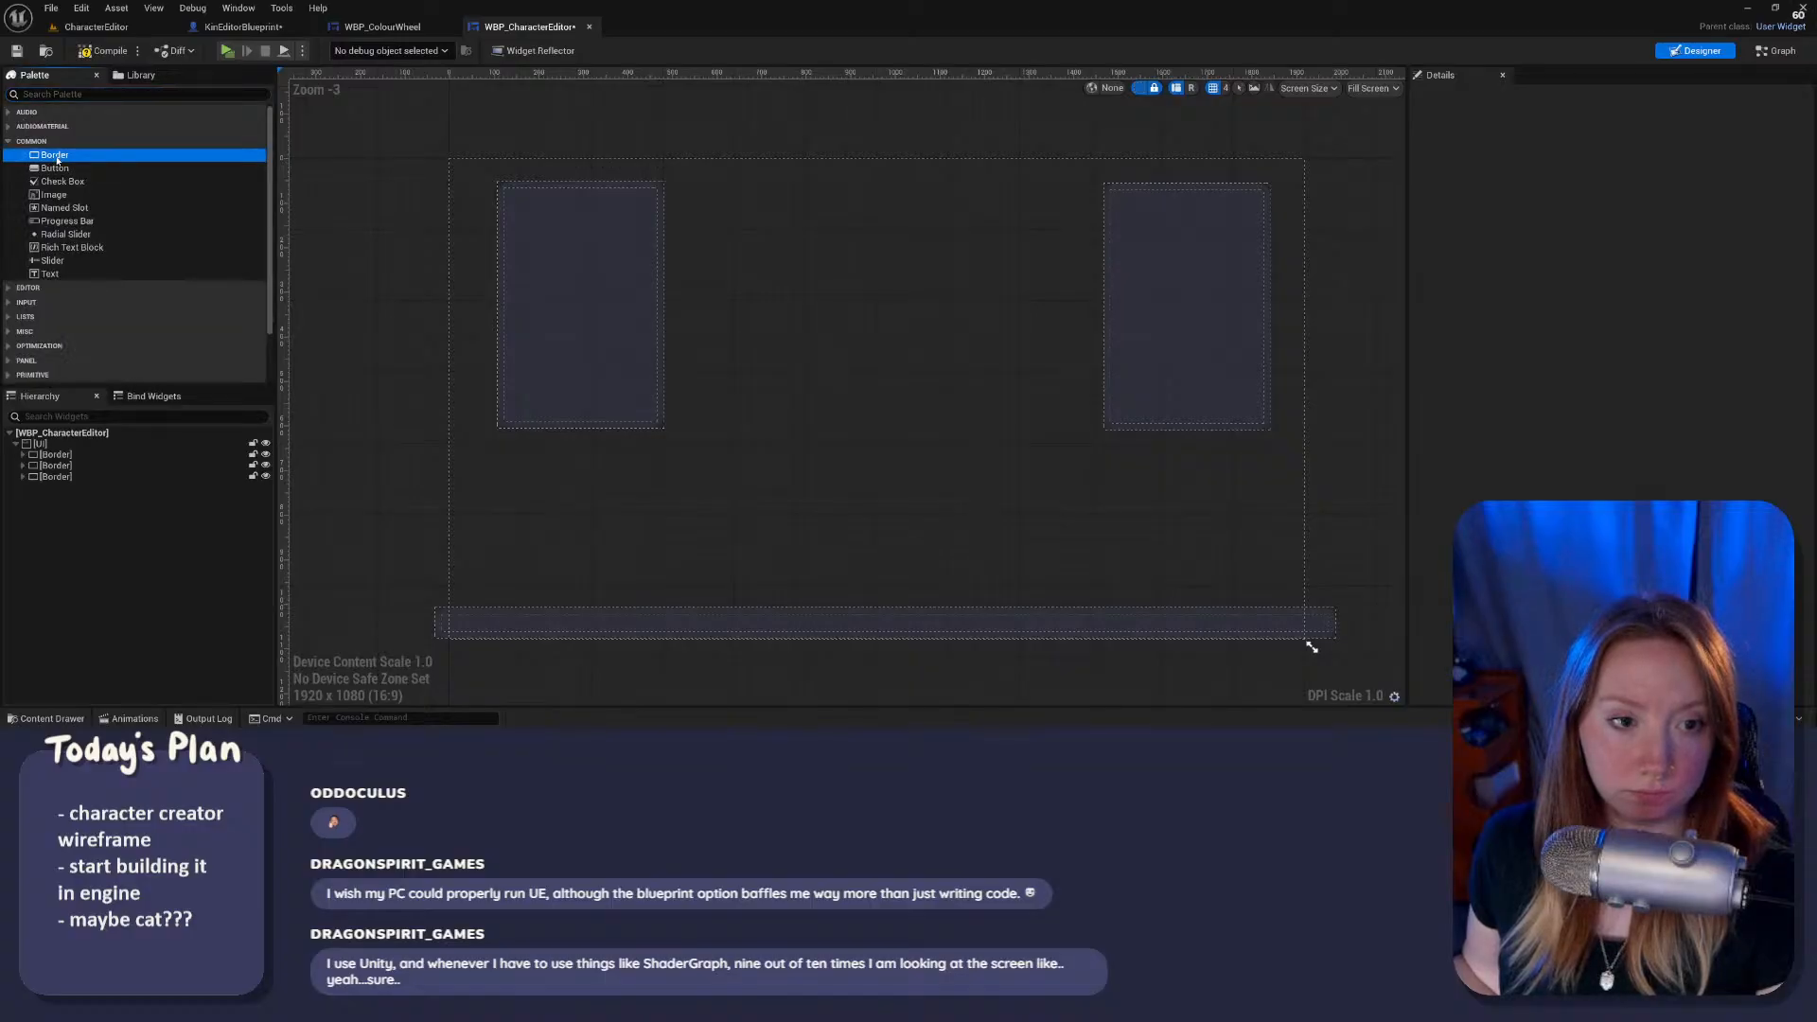
Step: Add a Button to the root canvas and move it beside the left panel, at about X 12, Y 104
{"action": "left_click", "coordinate": [57, 169]}
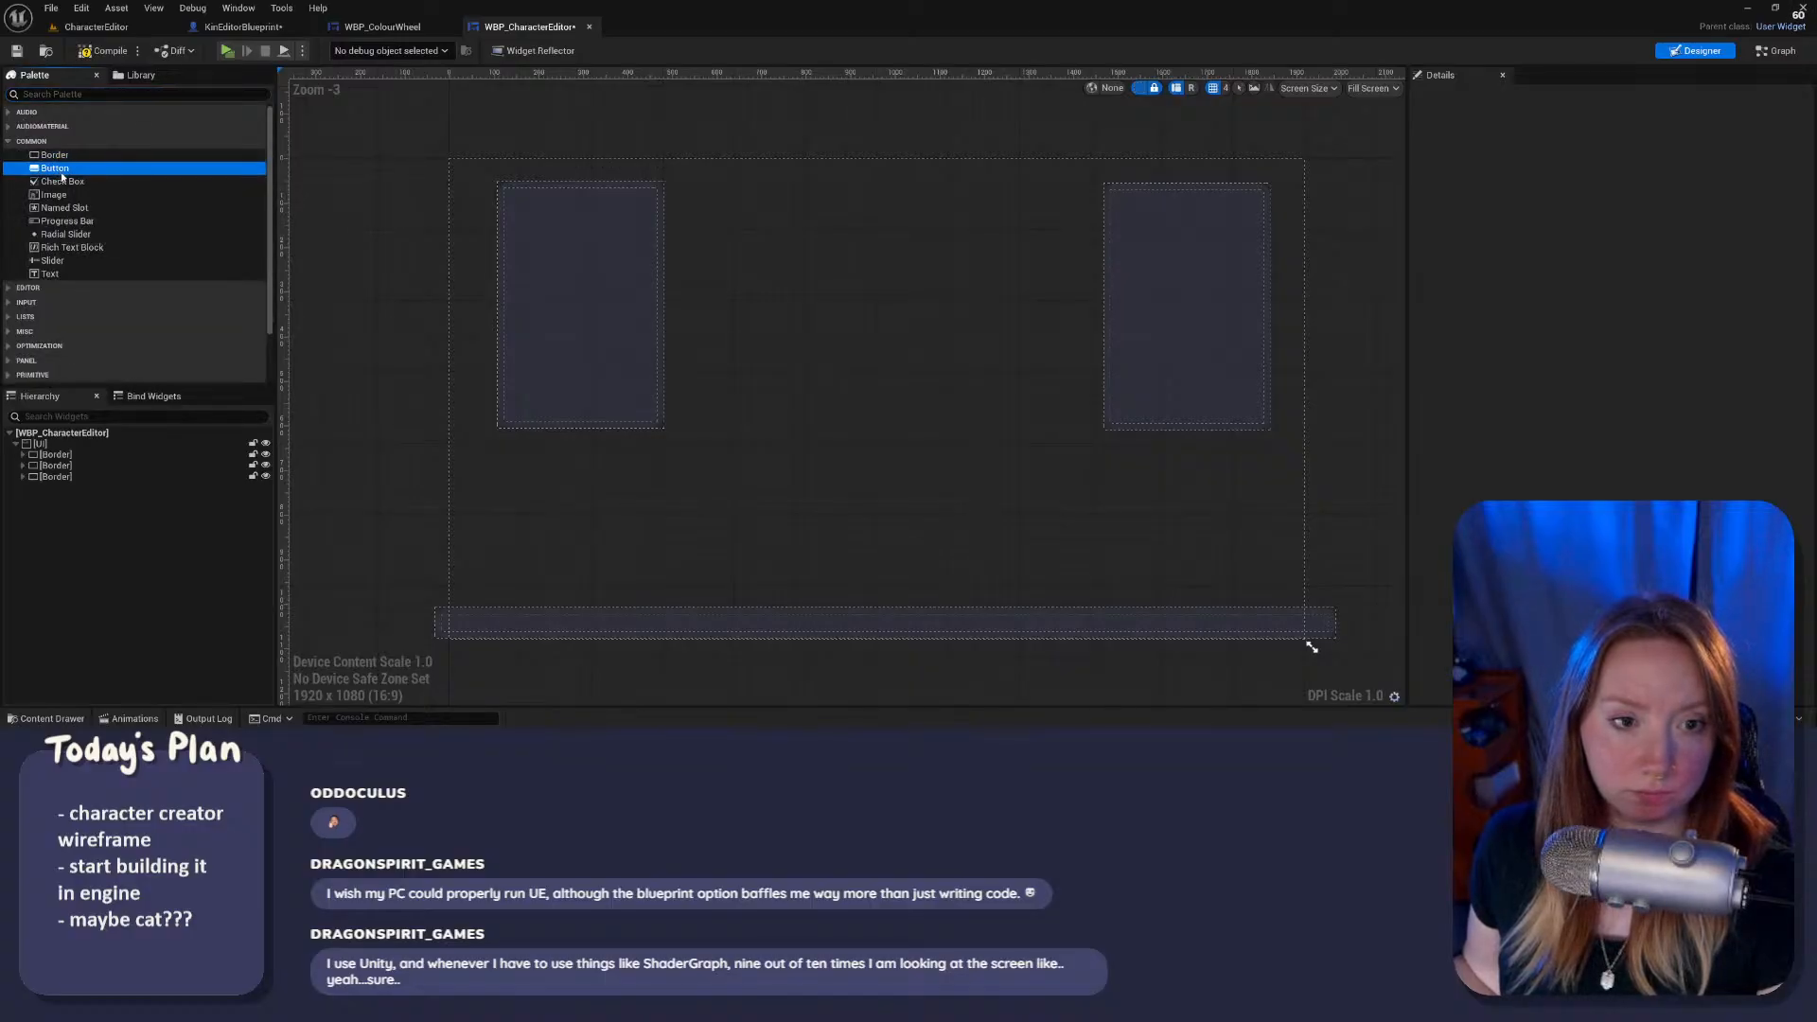
{"action": "left_click_drag", "start_coordinate": [62, 177], "coordinate": [100, 445]}
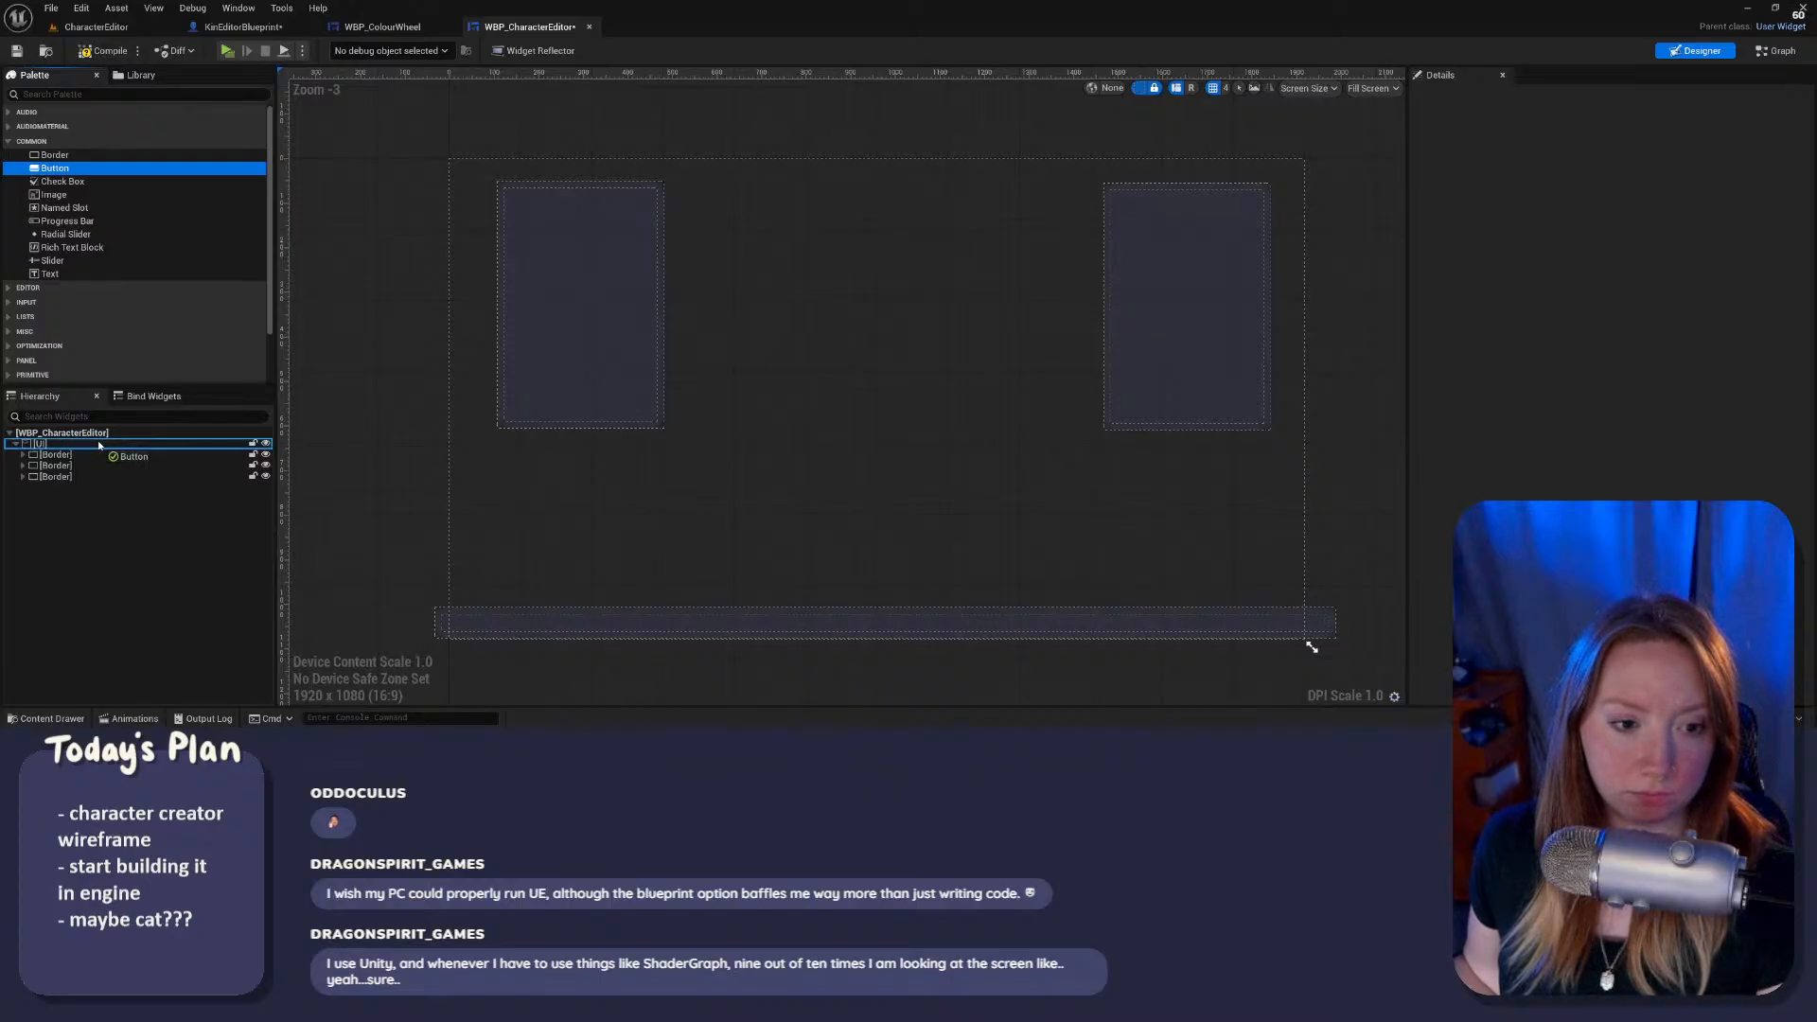
{"action": "left_click_drag", "start_coordinate": [99, 444], "coordinate": [101, 446]}
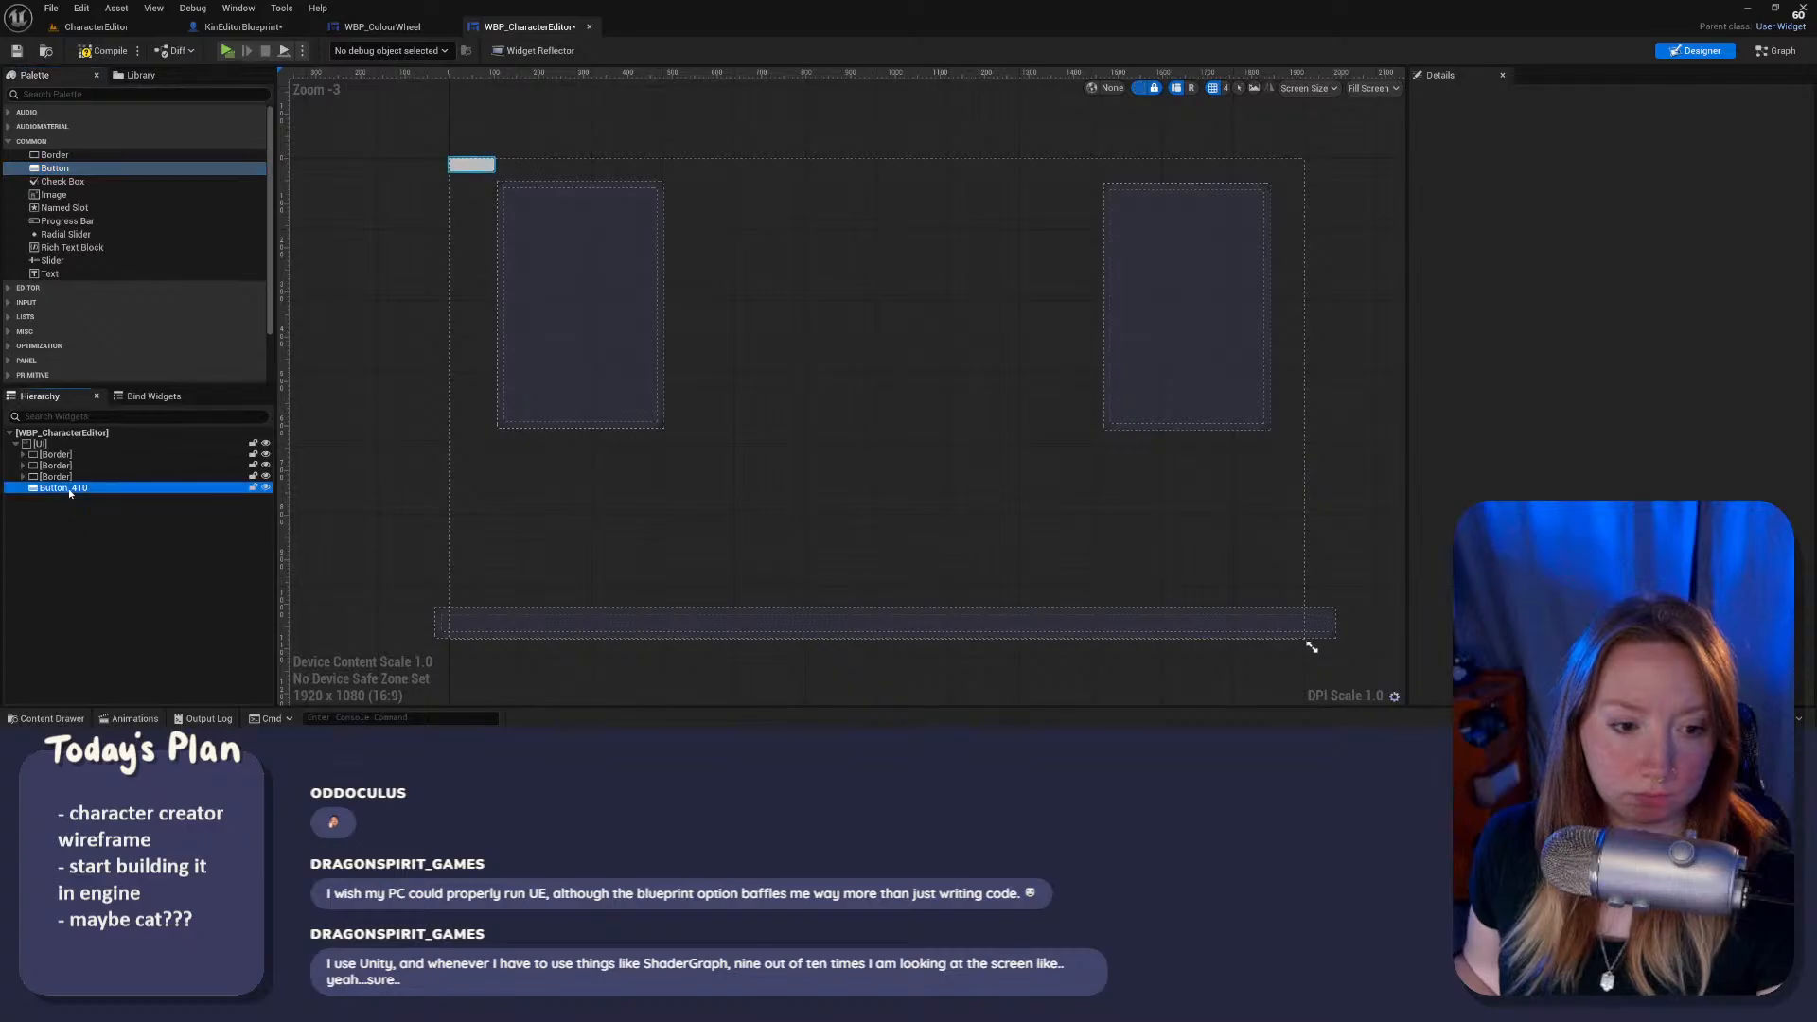
{"action": "scroll", "coordinate": [509, 181], "scroll_direction": "up", "scroll_amount": 6}
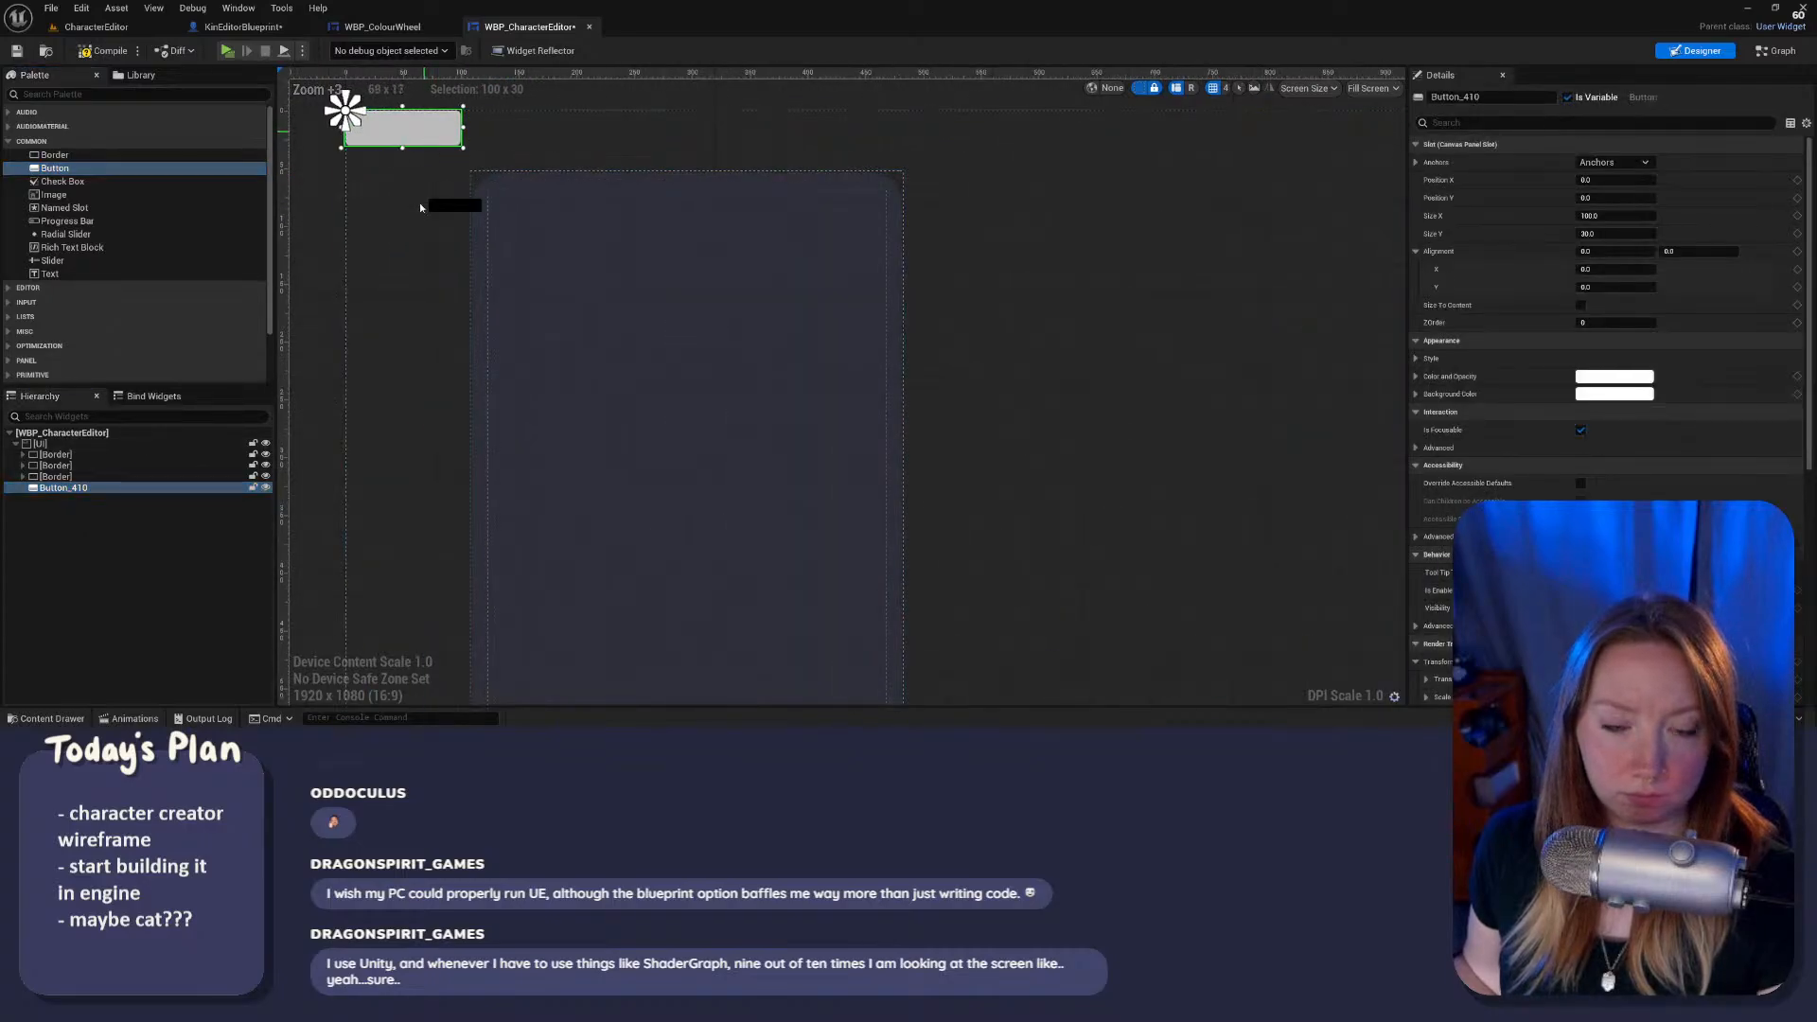
{"action": "left_click_drag", "start_coordinate": [424, 136], "coordinate": [438, 254]}
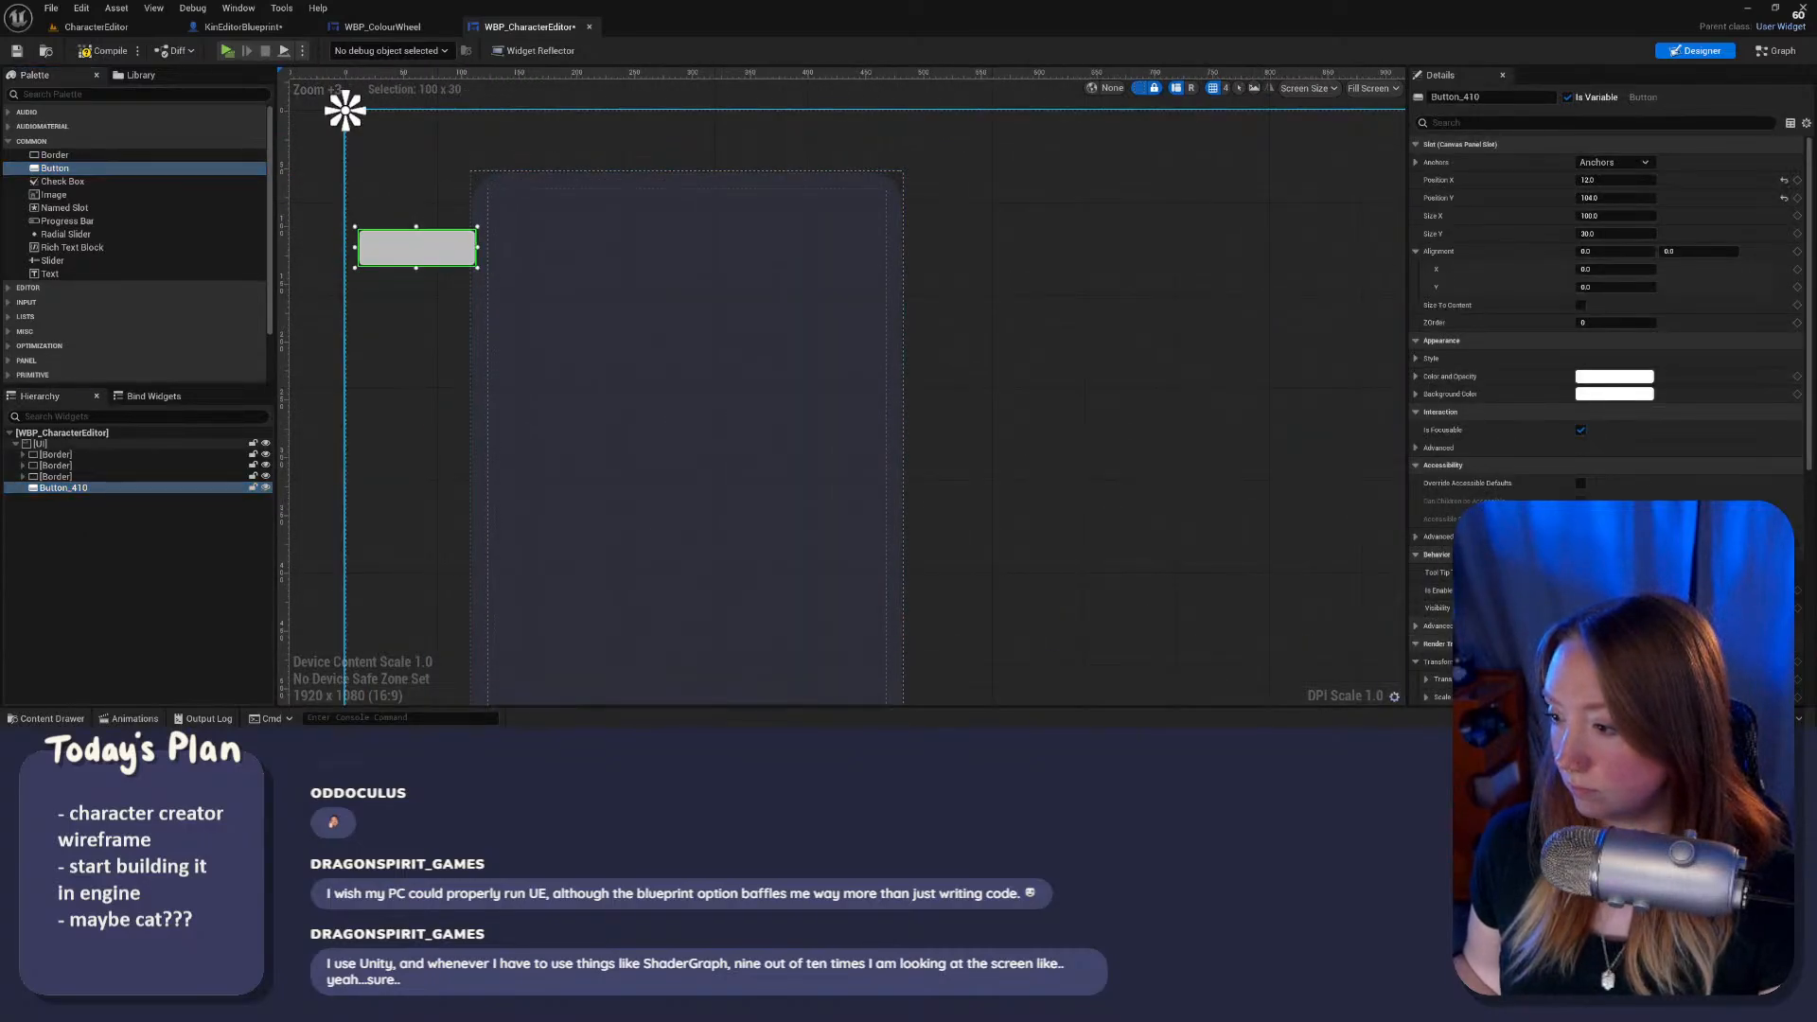
Step: Review the new button's appearance and style properties, then delete the button from the canvas
{"action": "scroll", "coordinate": [1519, 429], "scroll_direction": "down", "scroll_amount": 4}
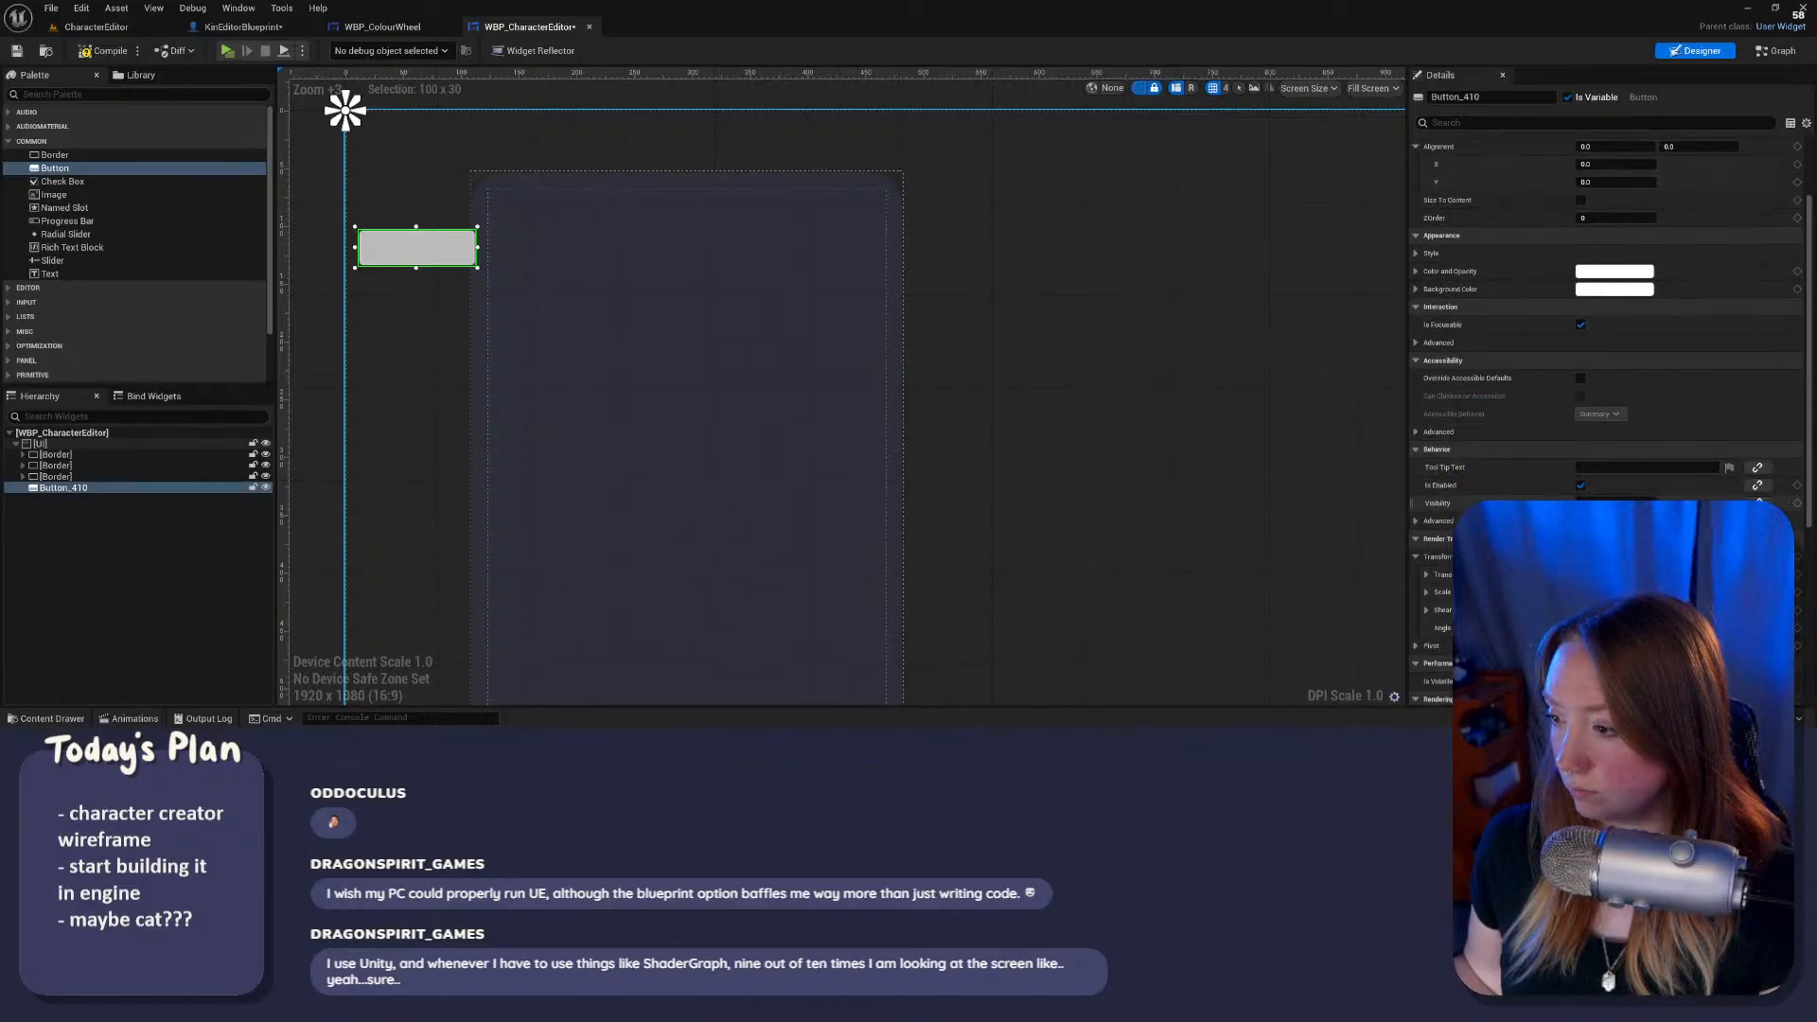
{"action": "scroll", "coordinate": [1519, 429], "scroll_direction": "down", "scroll_amount": 4}
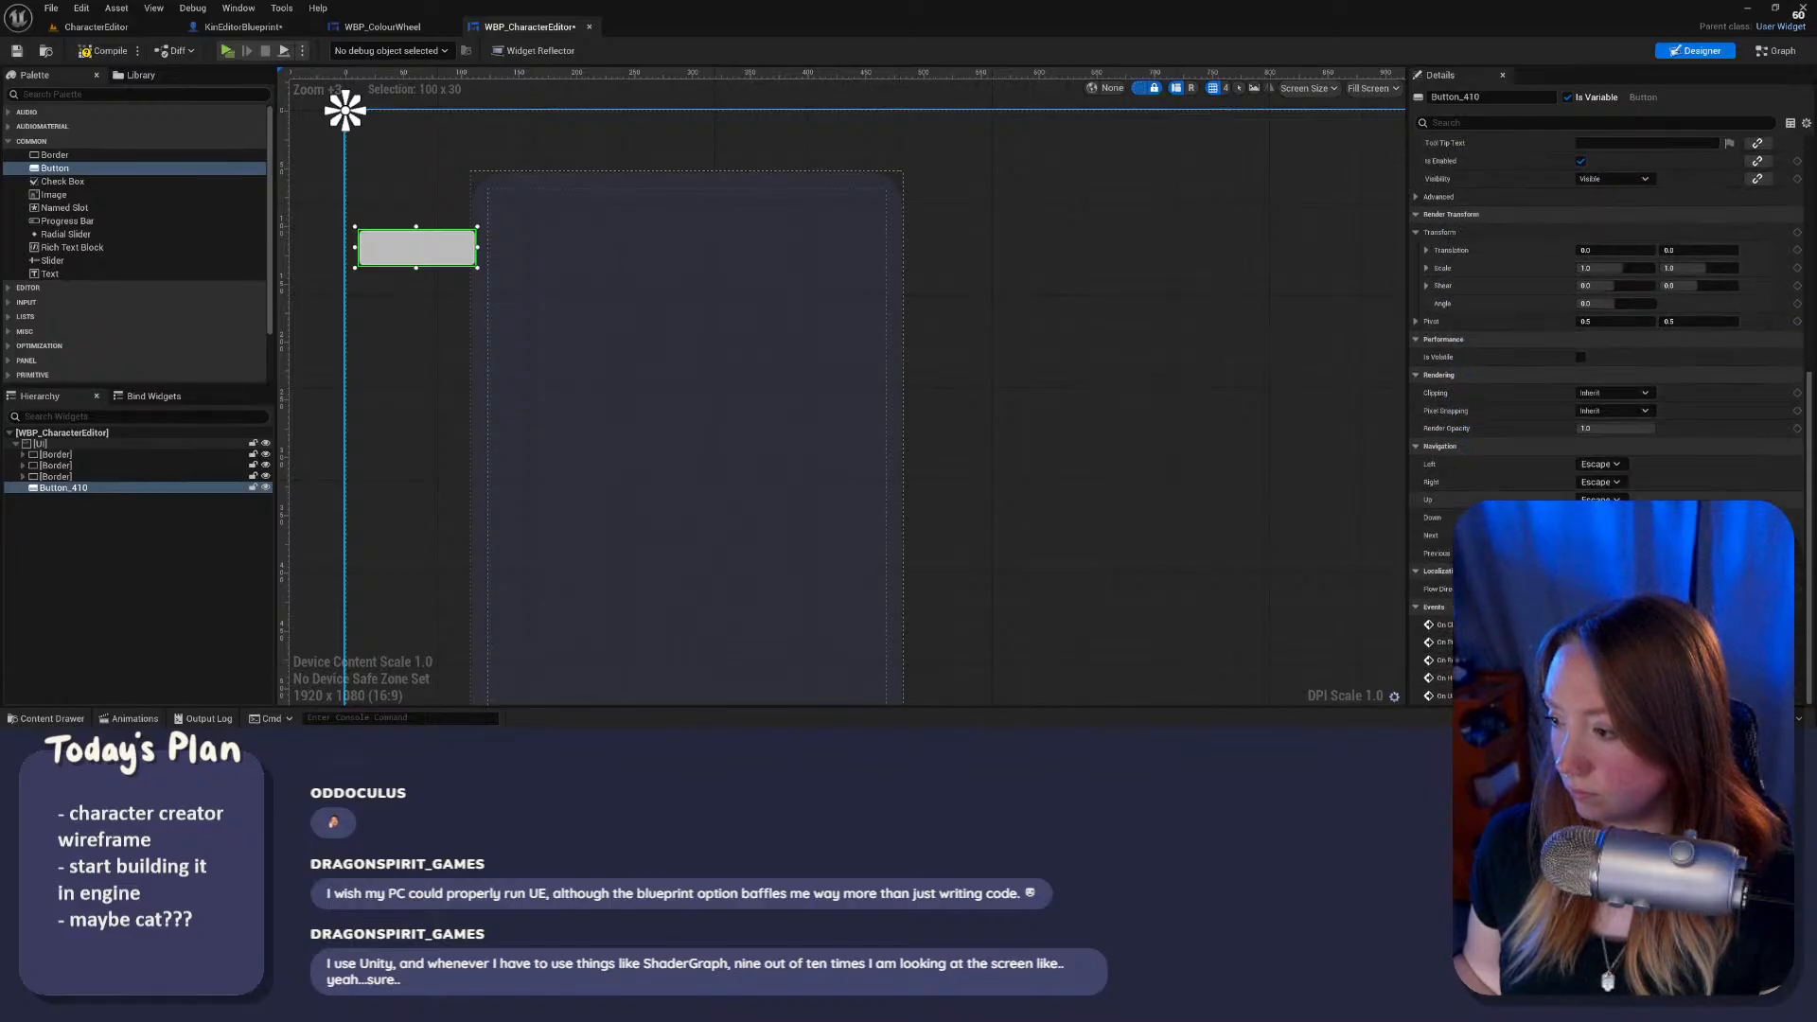
{"action": "scroll", "coordinate": [1557, 484], "scroll_direction": "up", "scroll_amount": 1}
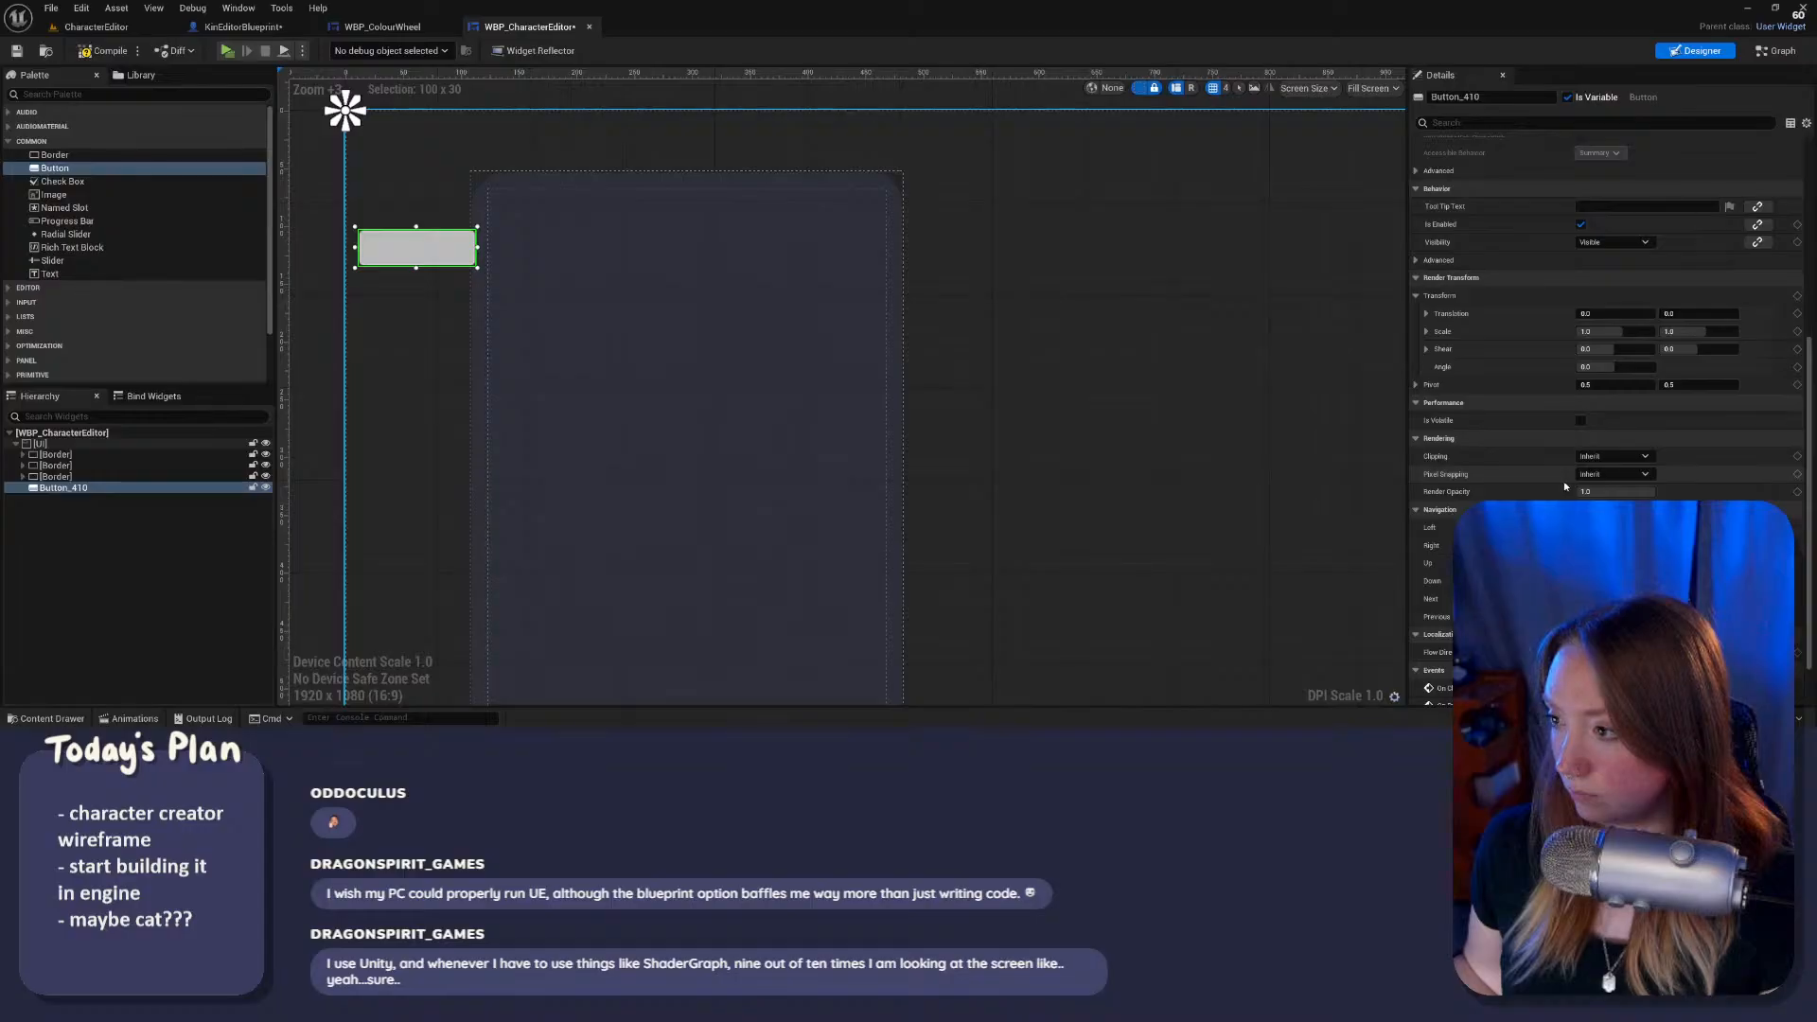
{"action": "scroll", "coordinate": [1564, 481], "scroll_direction": "up", "scroll_amount": 5}
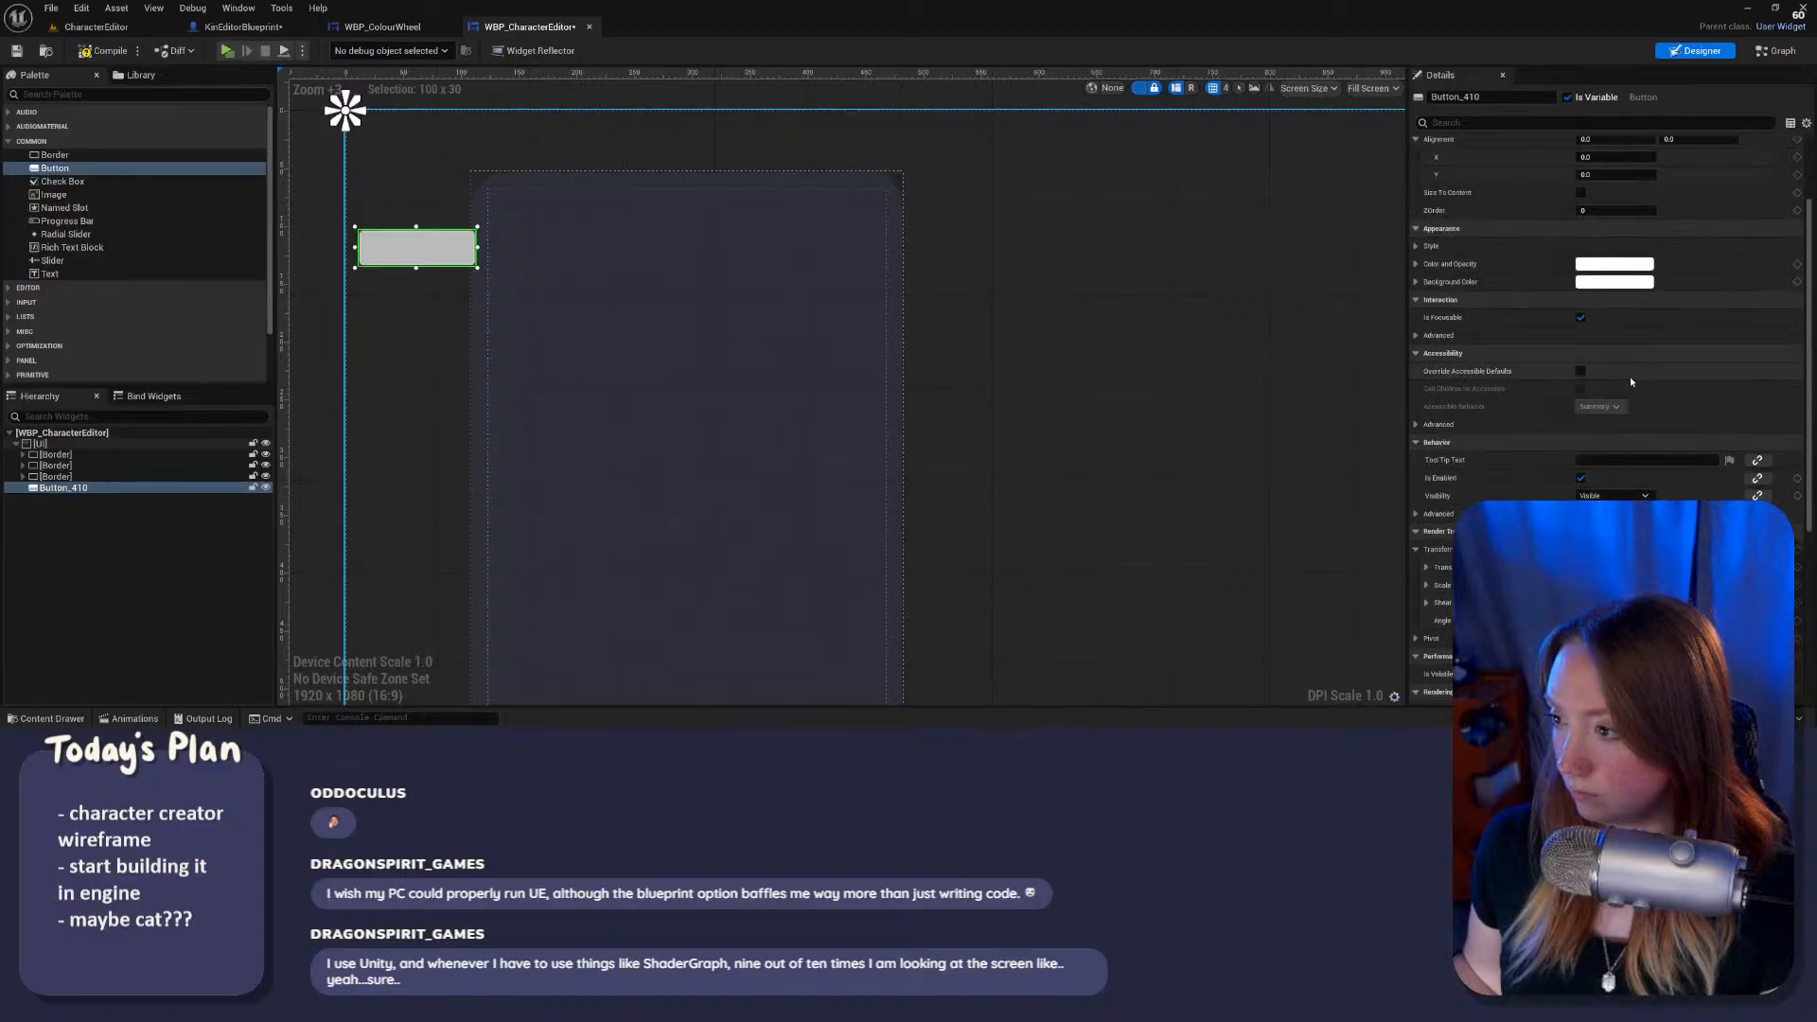
{"action": "left_click", "coordinate": [1415, 246]}
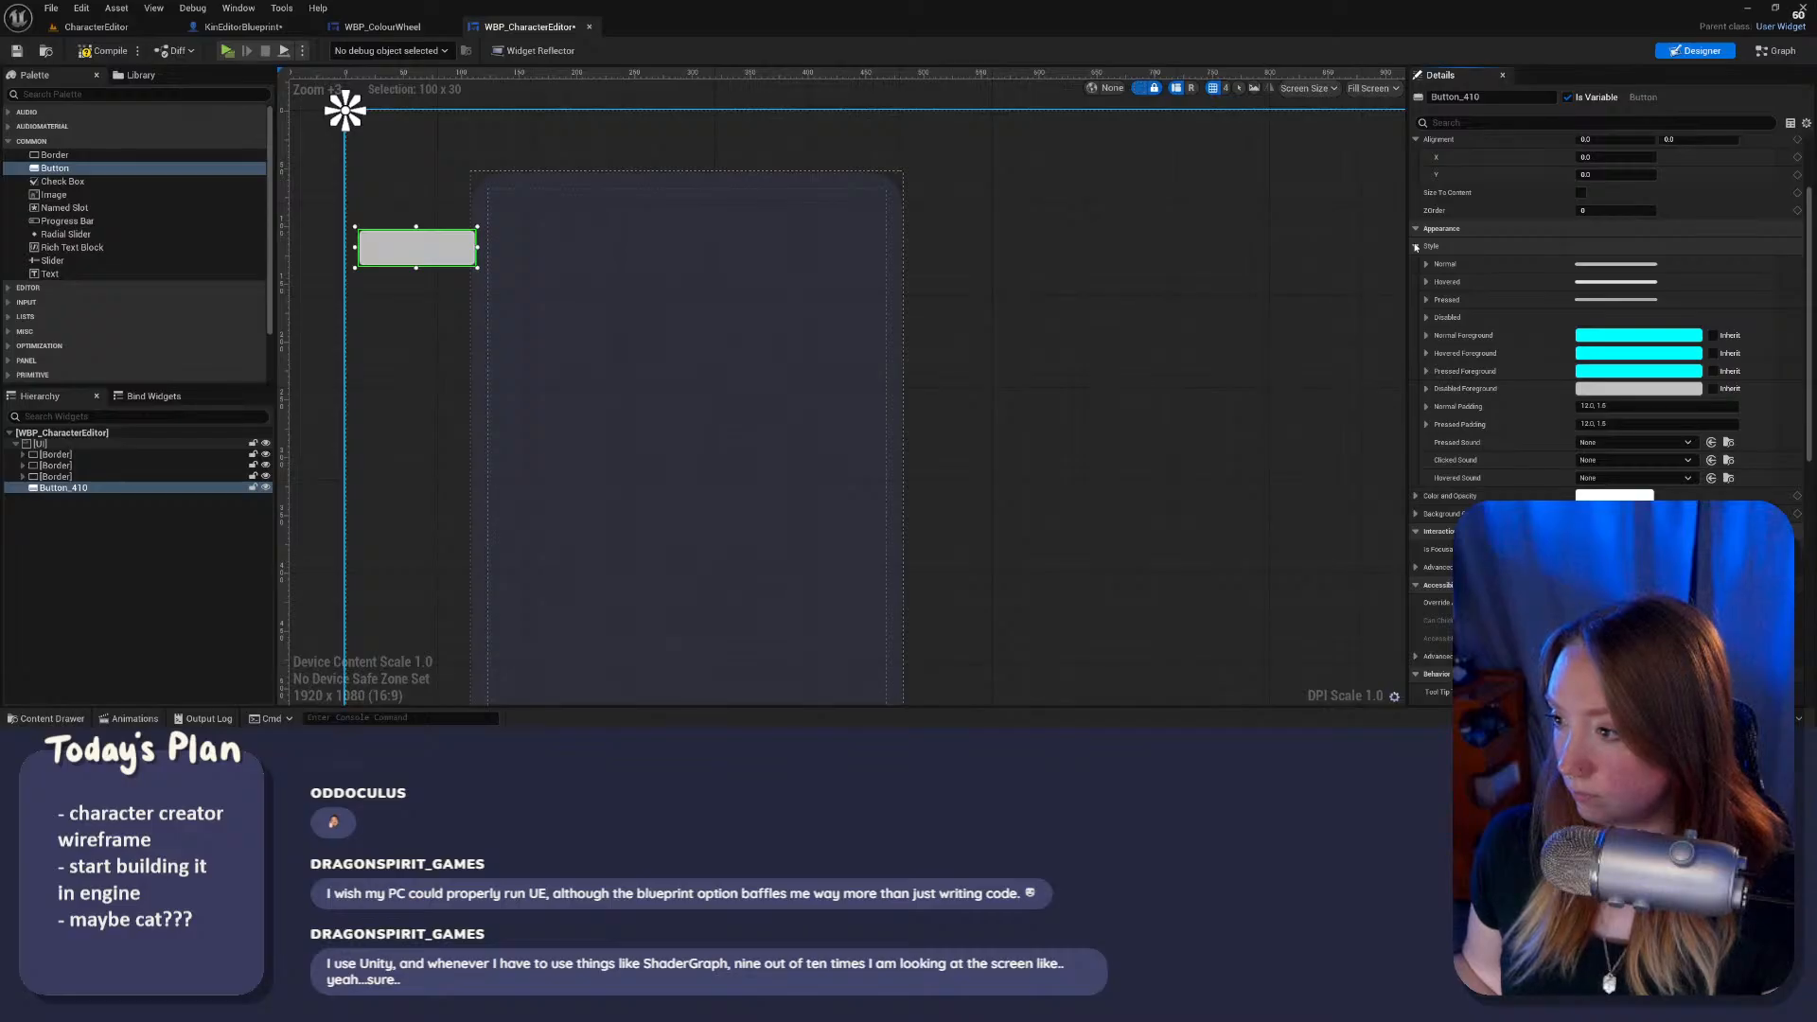
{"action": "left_click", "coordinate": [1416, 246]}
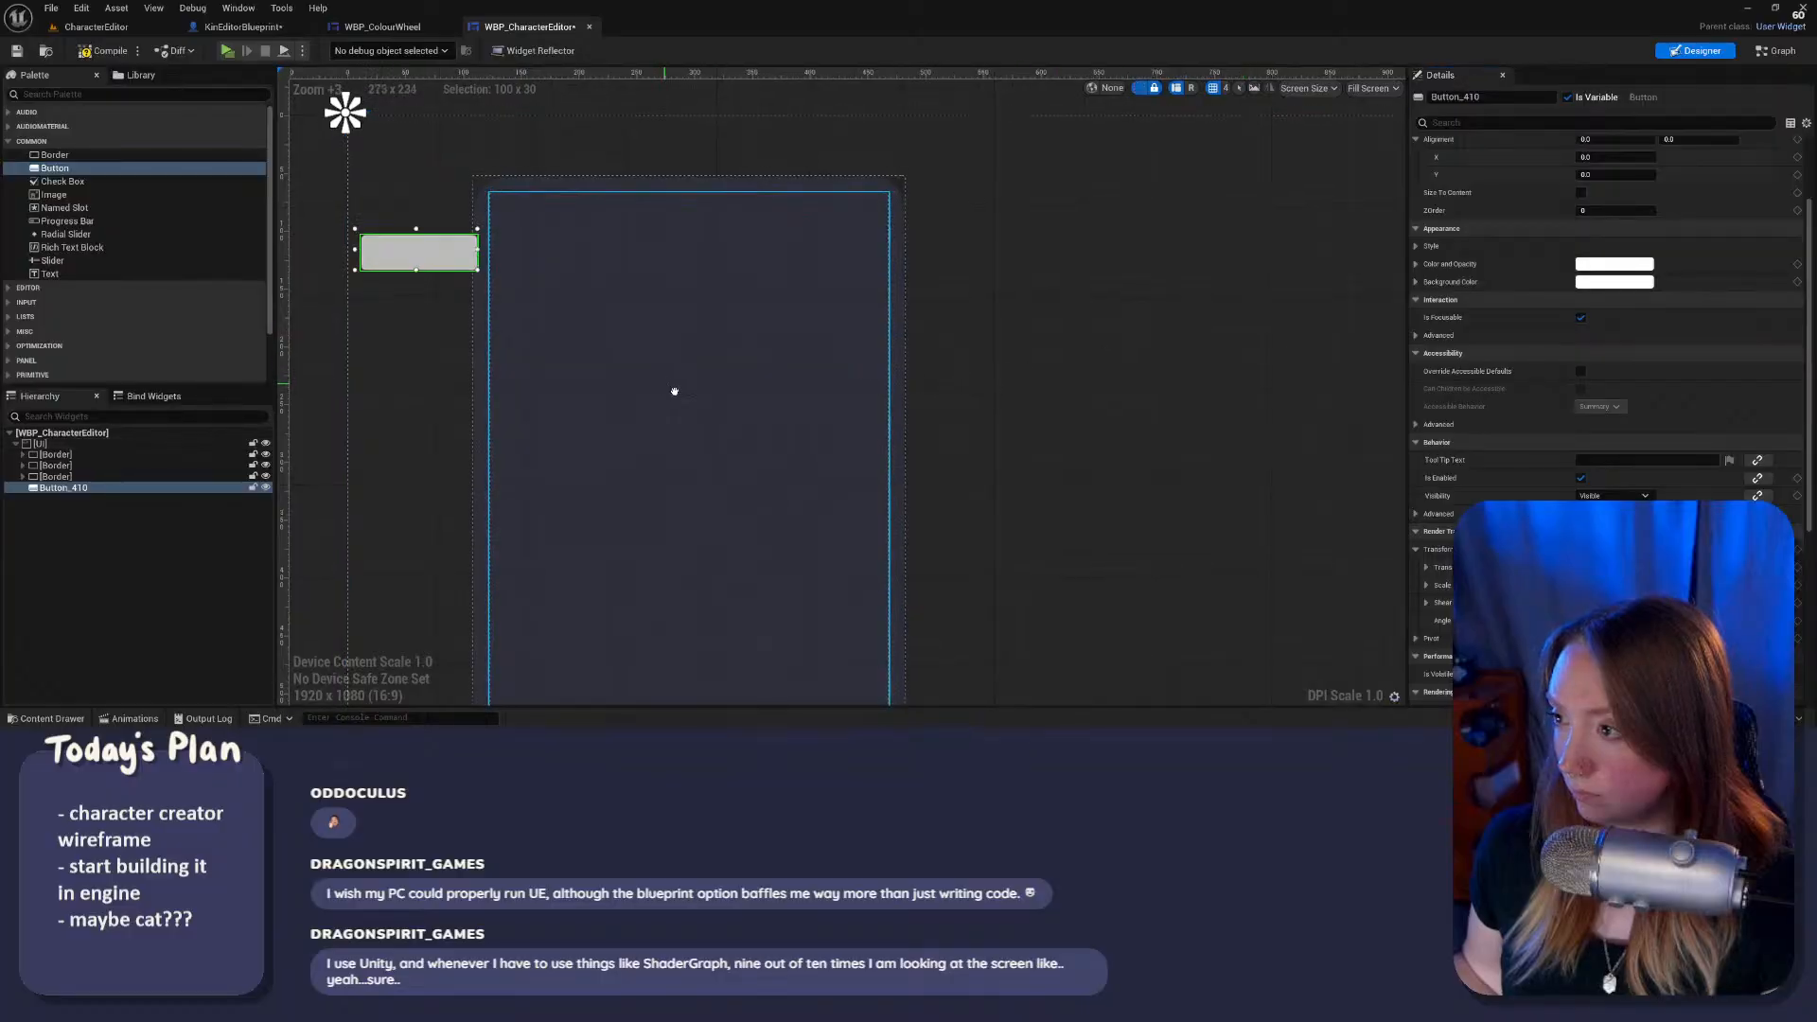
{"action": "right_click_drag", "start_coordinate": [674, 390], "coordinate": [898, 496]}
{"action": "key", "text": "Delete"}
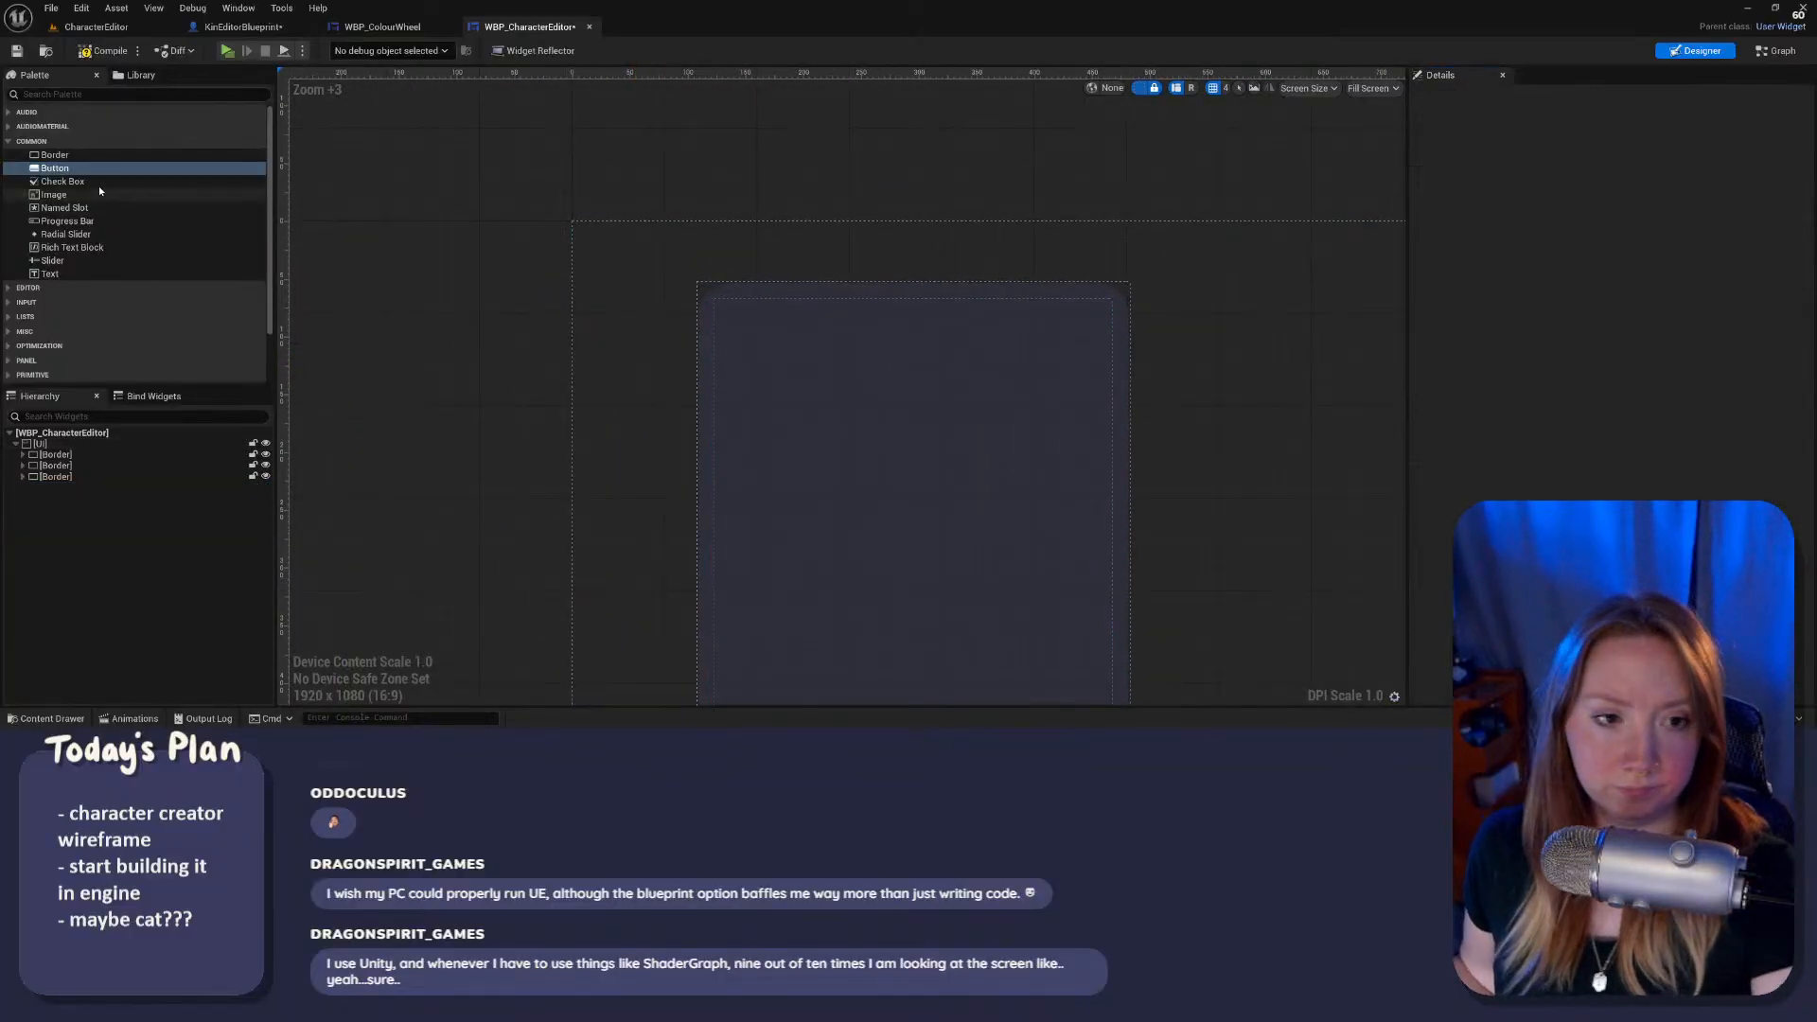
Step: Place a Border just outside the left panel's upper-left corner, draw it as a Rounded Box, and resize it to about 44 × 71
{"action": "left_click_drag", "start_coordinate": [53, 154], "coordinate": [652, 339]}
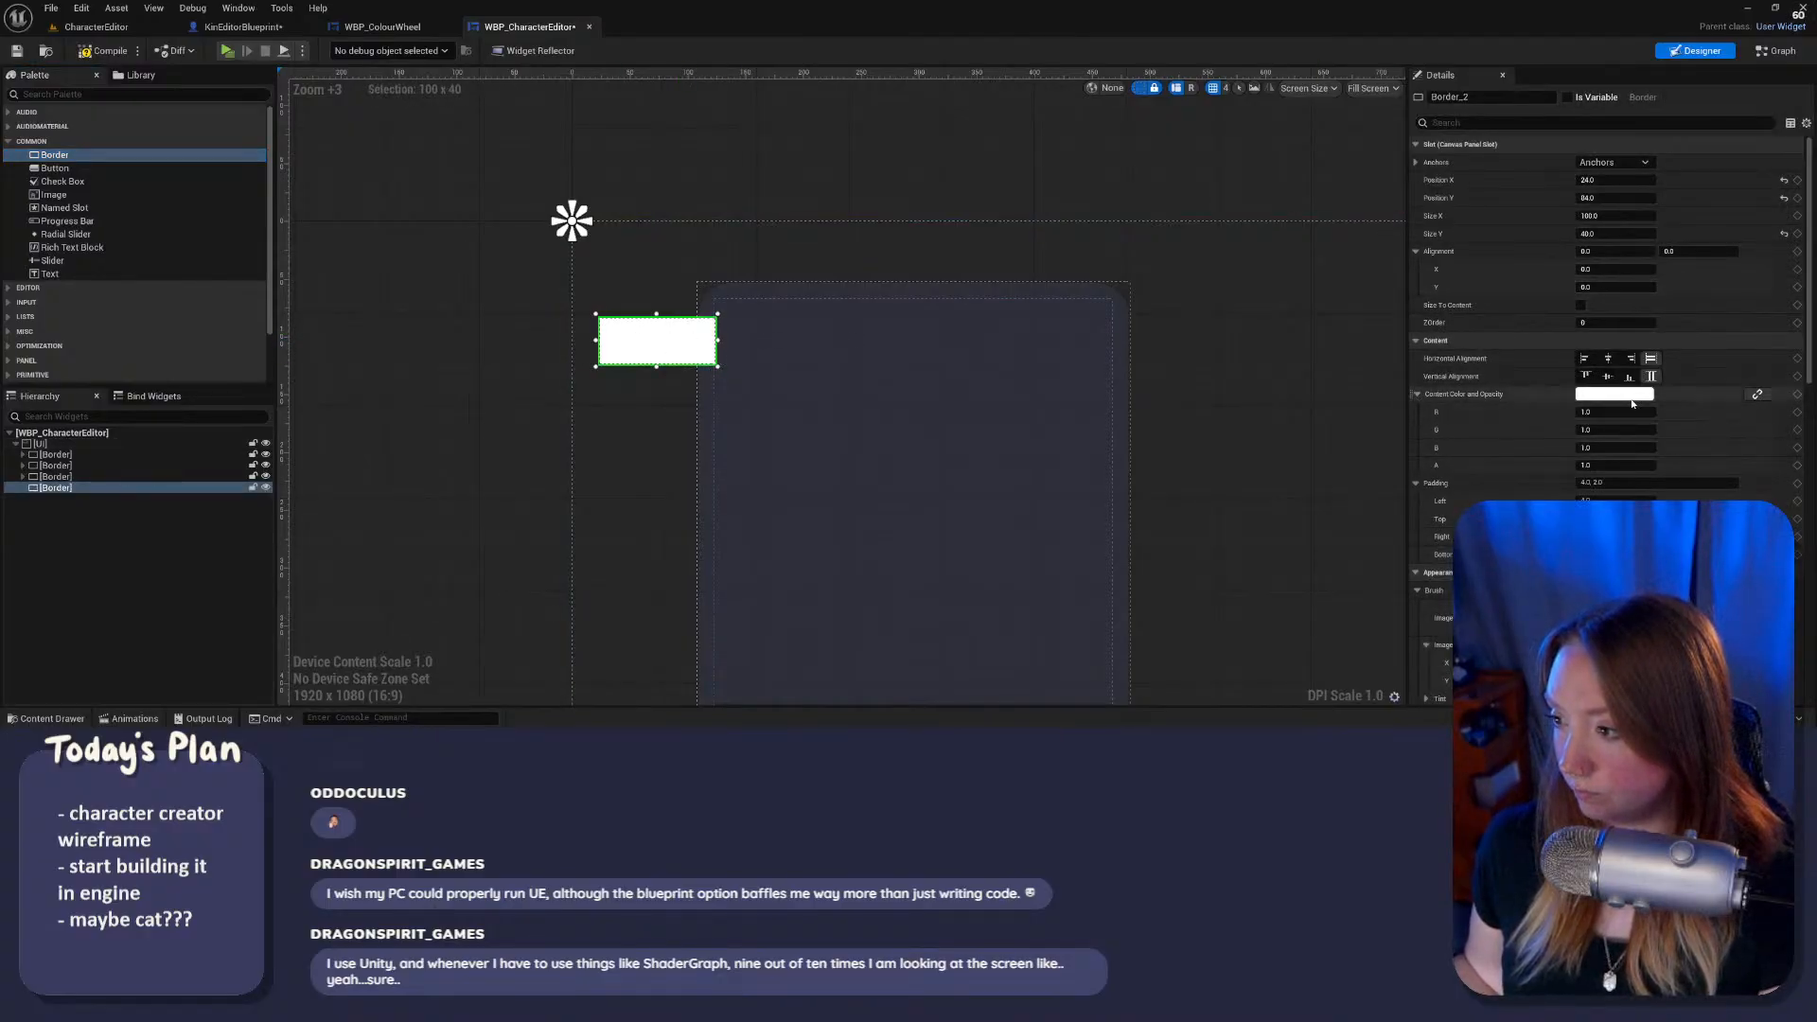
{"action": "scroll", "coordinate": [1631, 403], "scroll_direction": "down", "scroll_amount": 5}
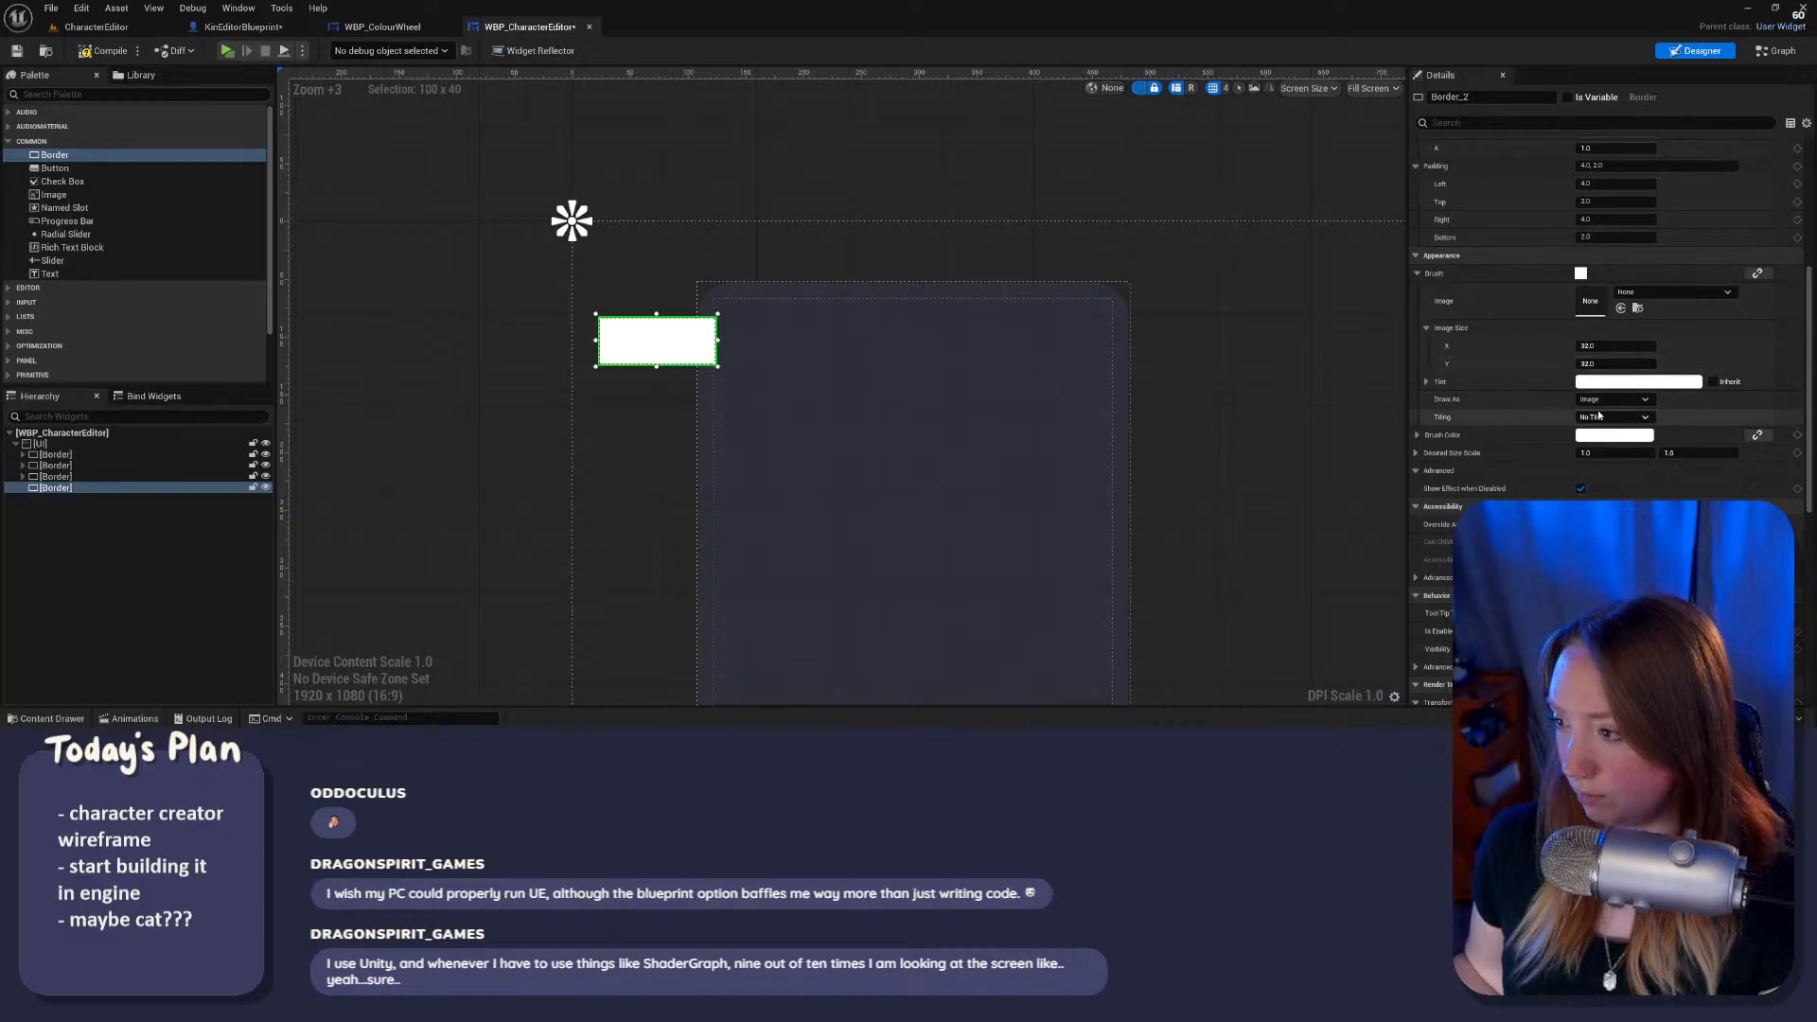
{"action": "left_click", "coordinate": [1613, 398]}
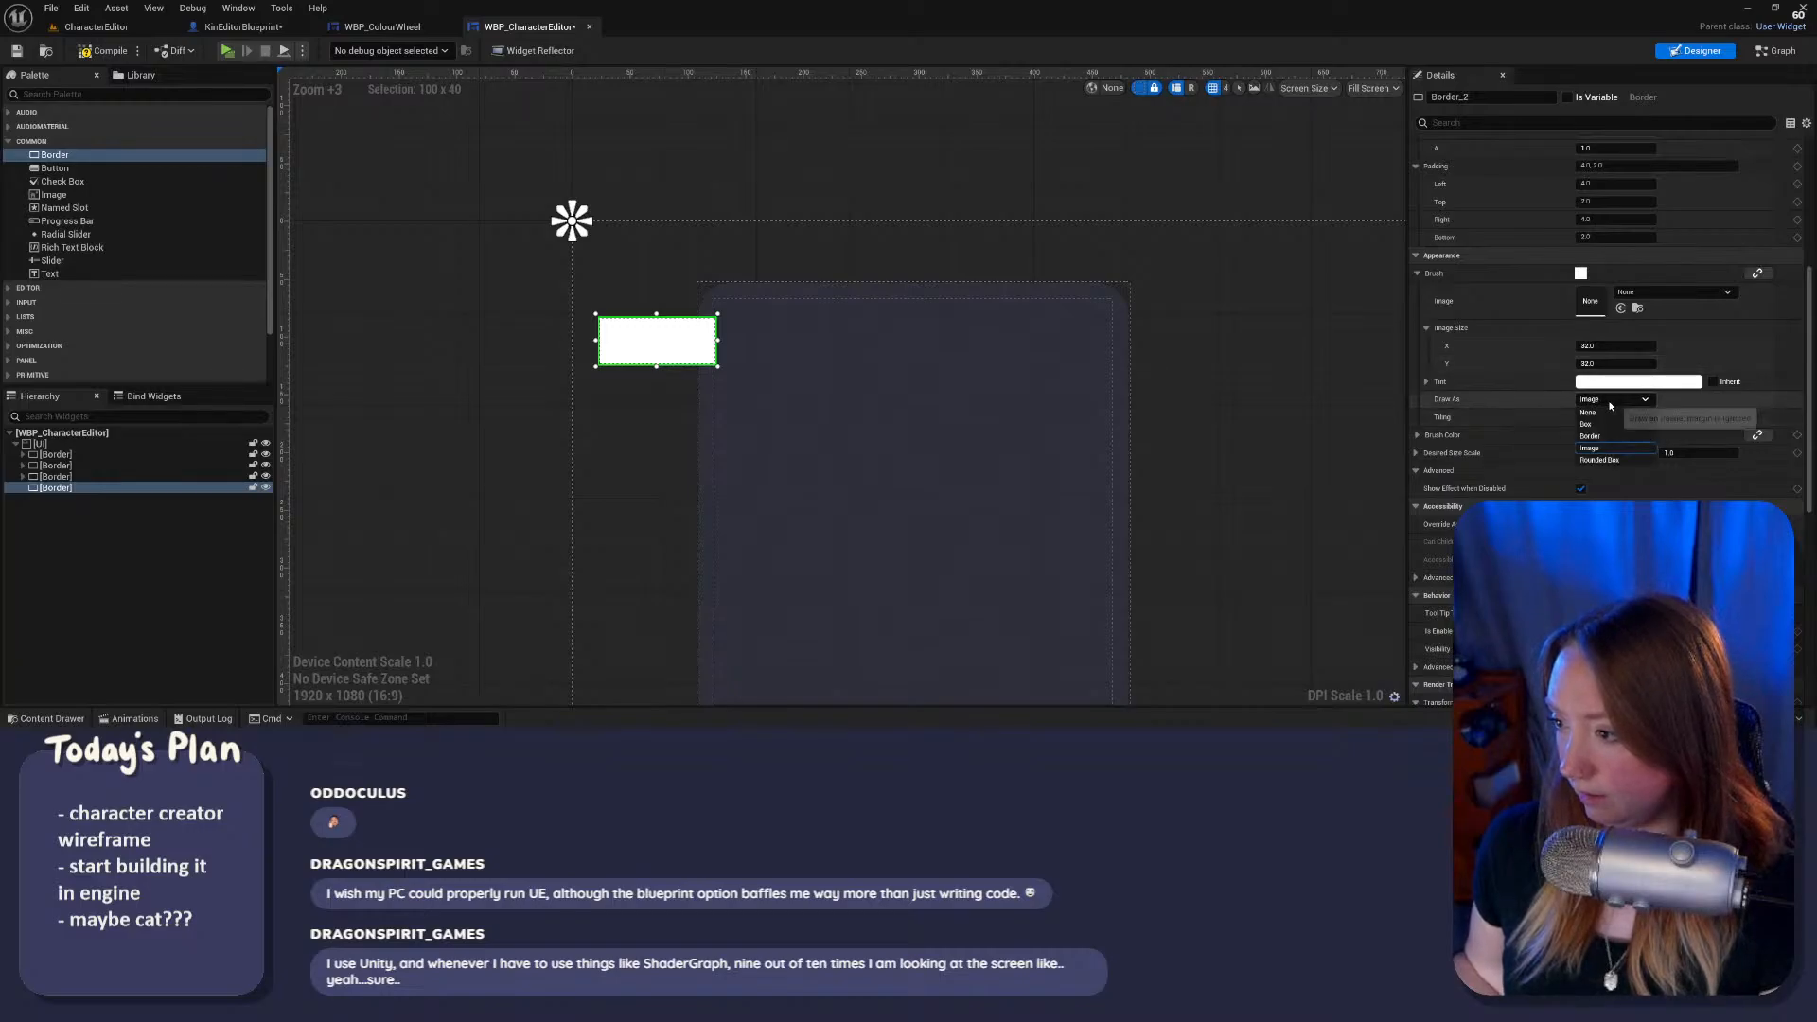
{"action": "left_click", "coordinate": [1601, 459]}
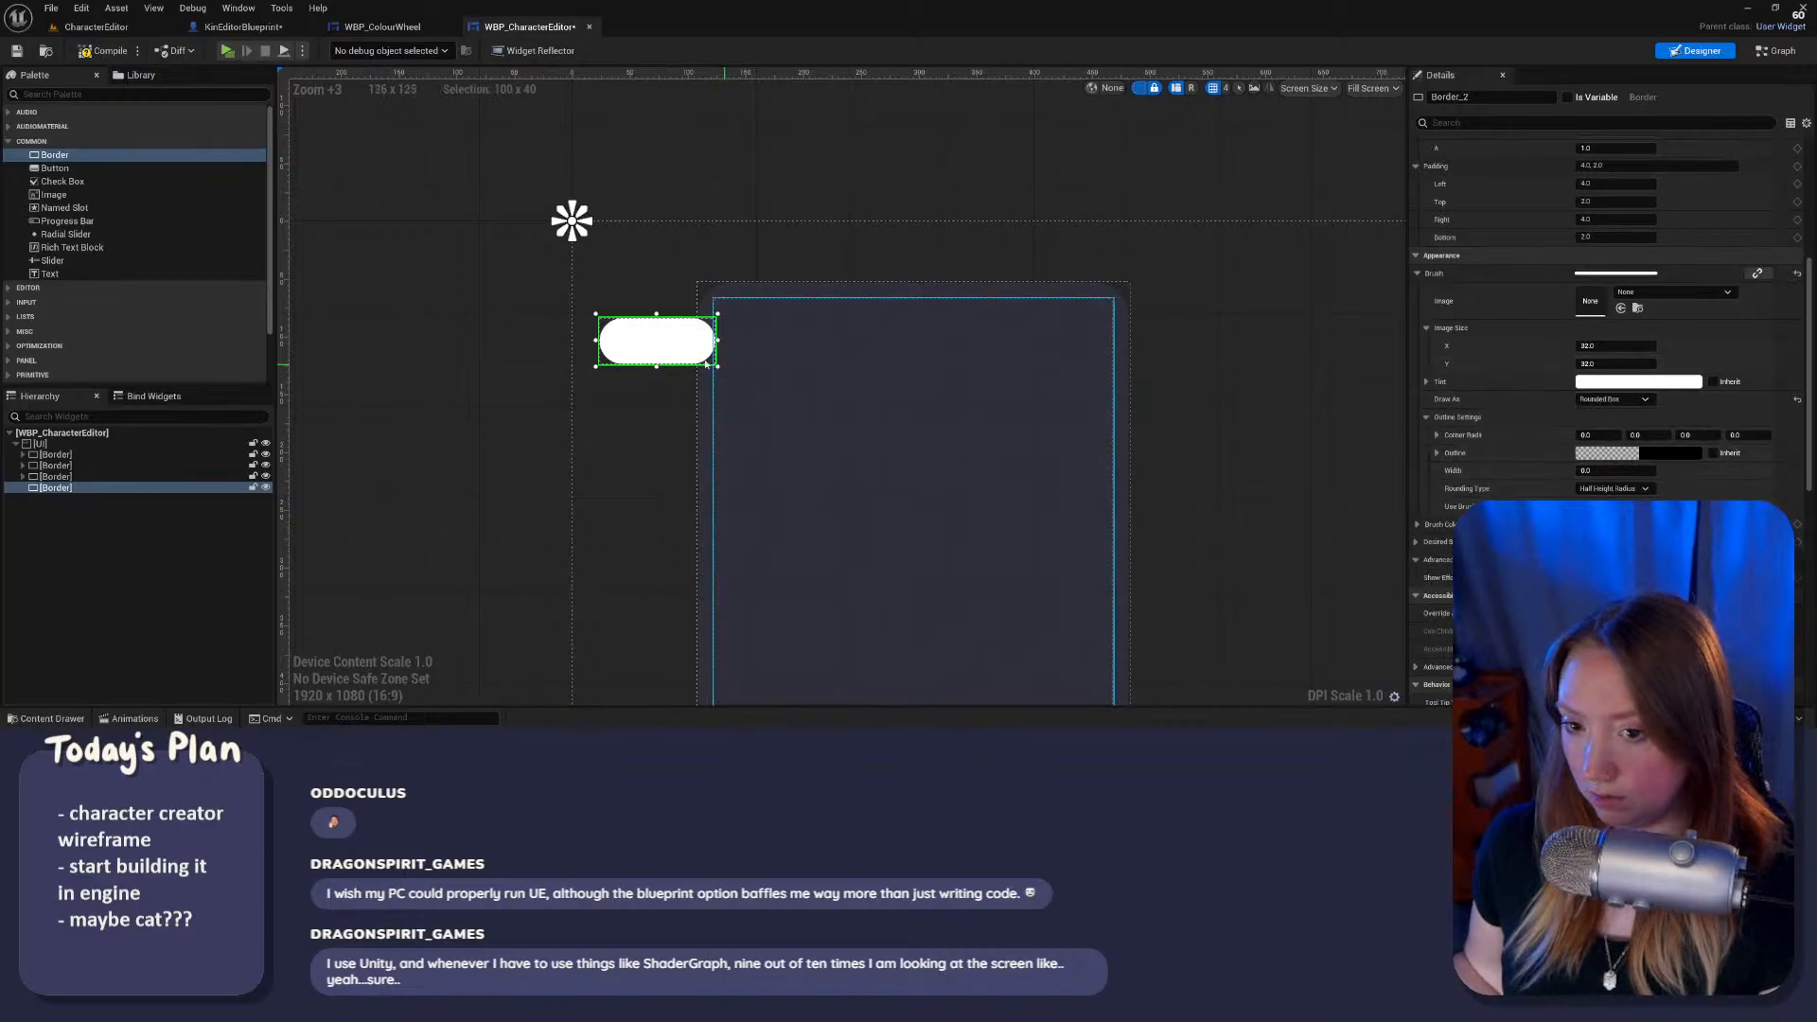
{"action": "left_click_drag", "start_coordinate": [716, 365], "coordinate": [691, 366]}
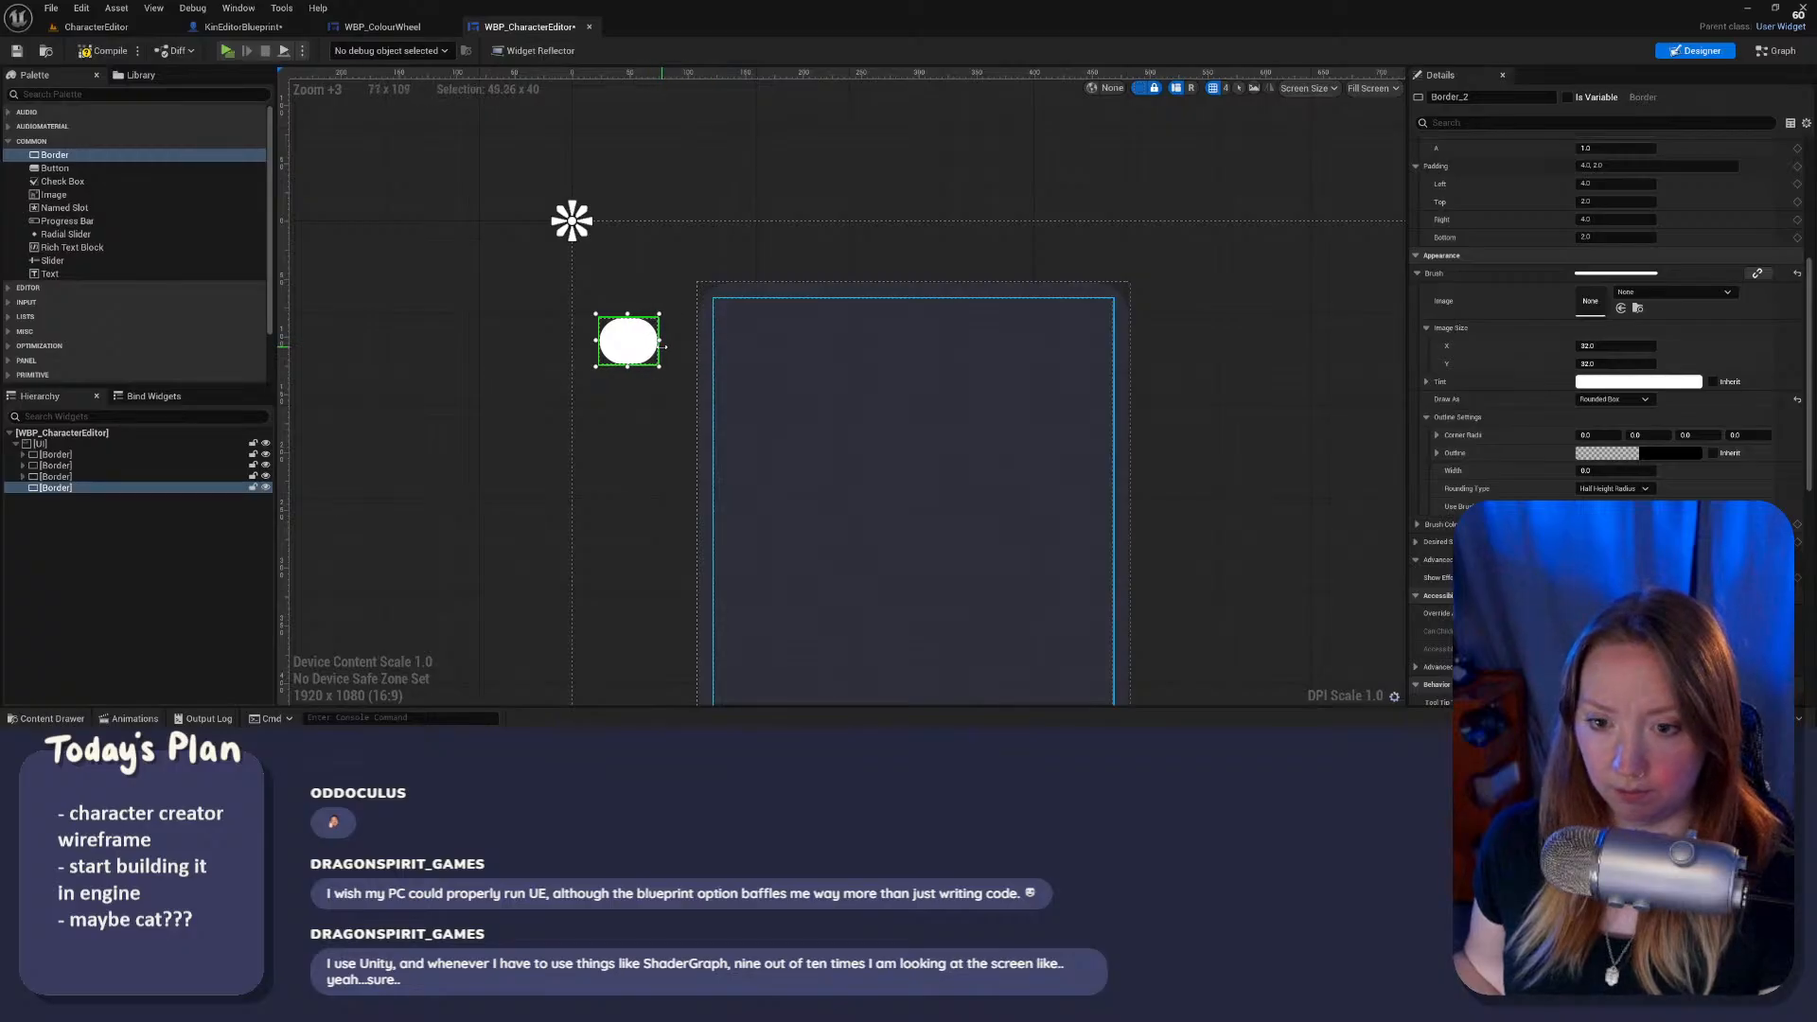
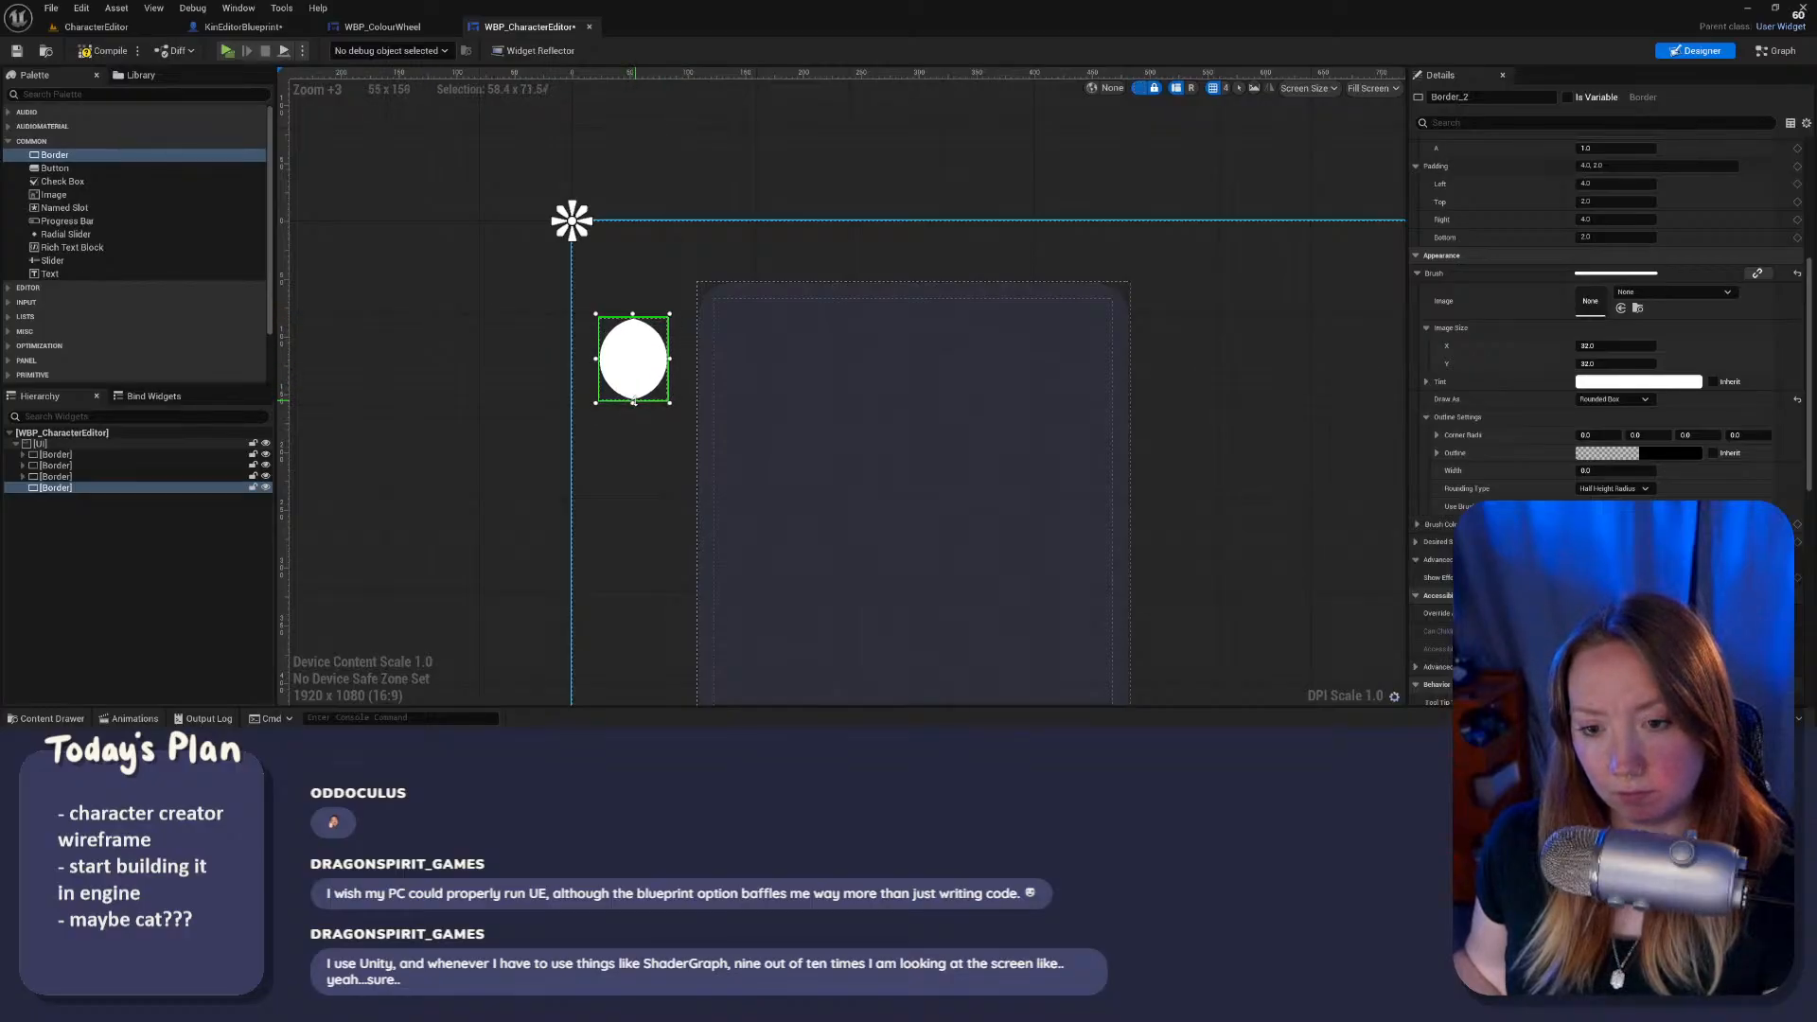
{"action": "left_click_drag", "start_coordinate": [635, 401], "coordinate": [651, 358]}
Step: Try Fixed Radius rounding on the small border with its first corner radius set to 5, and restore Half Height Radius
{"action": "left_click", "coordinate": [1613, 488]}
{"action": "left_click", "coordinate": [1613, 507]}
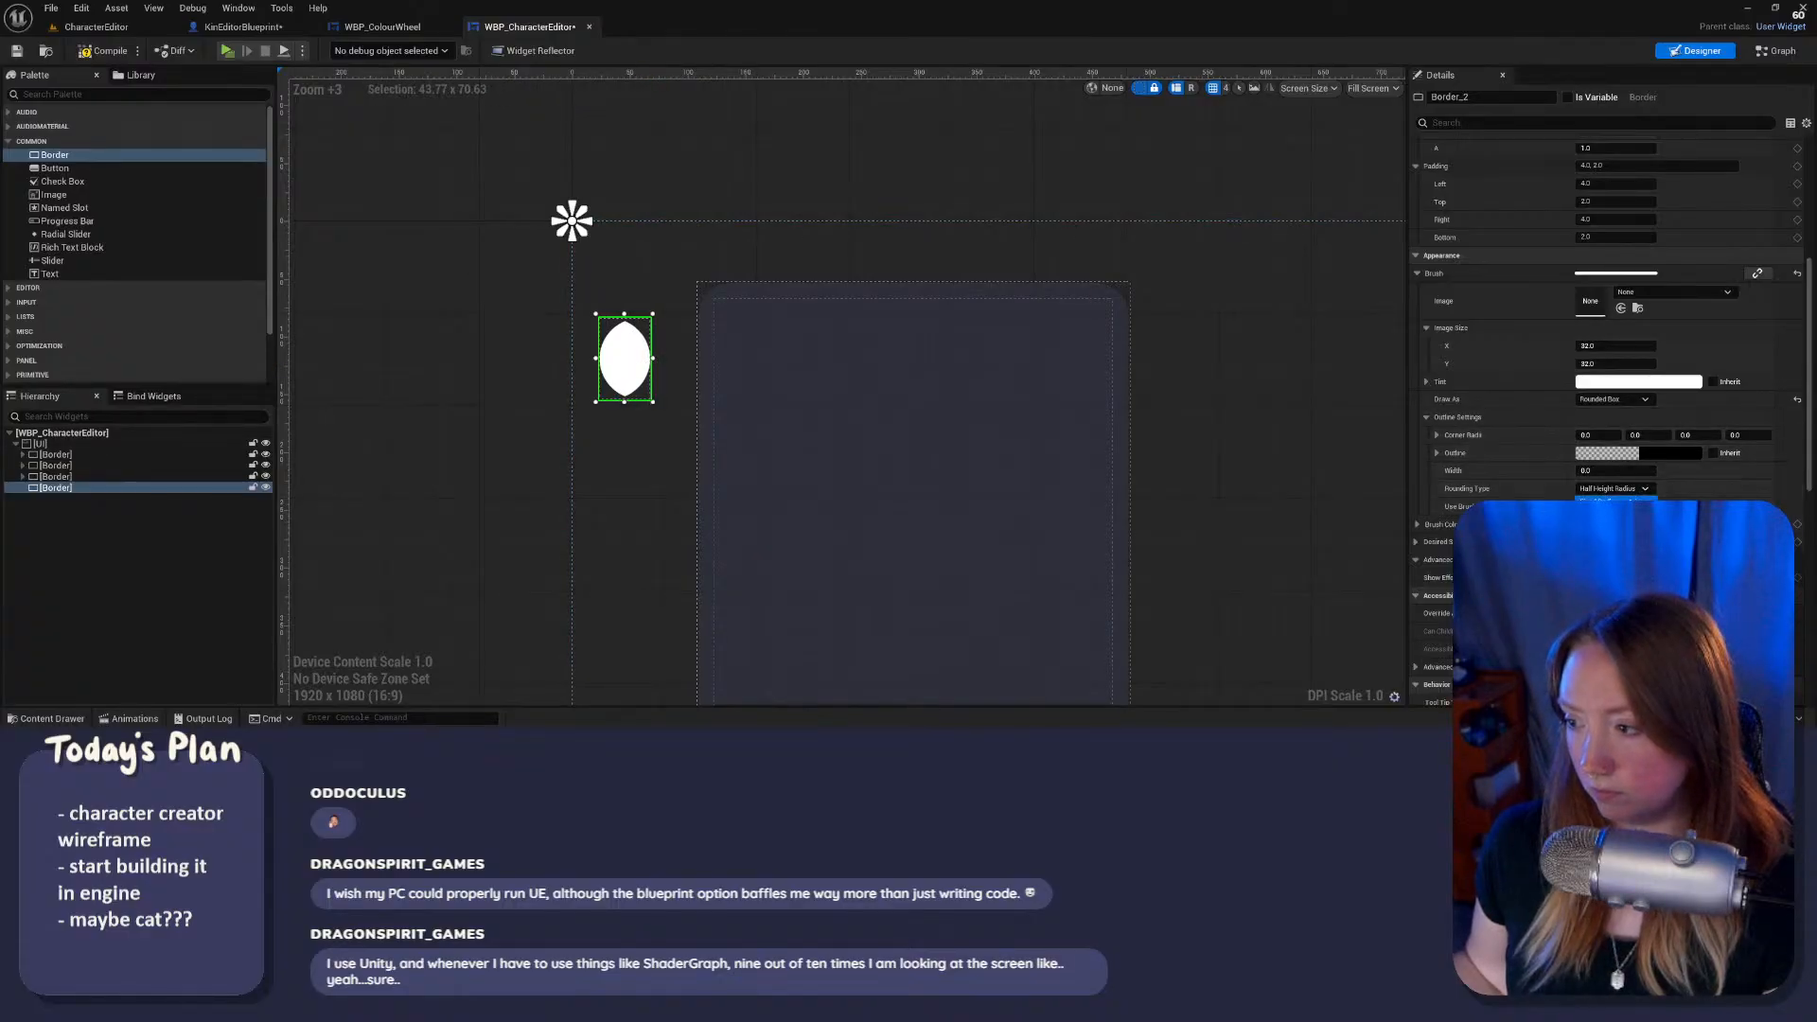
{"action": "left_click", "coordinate": [1605, 435]}
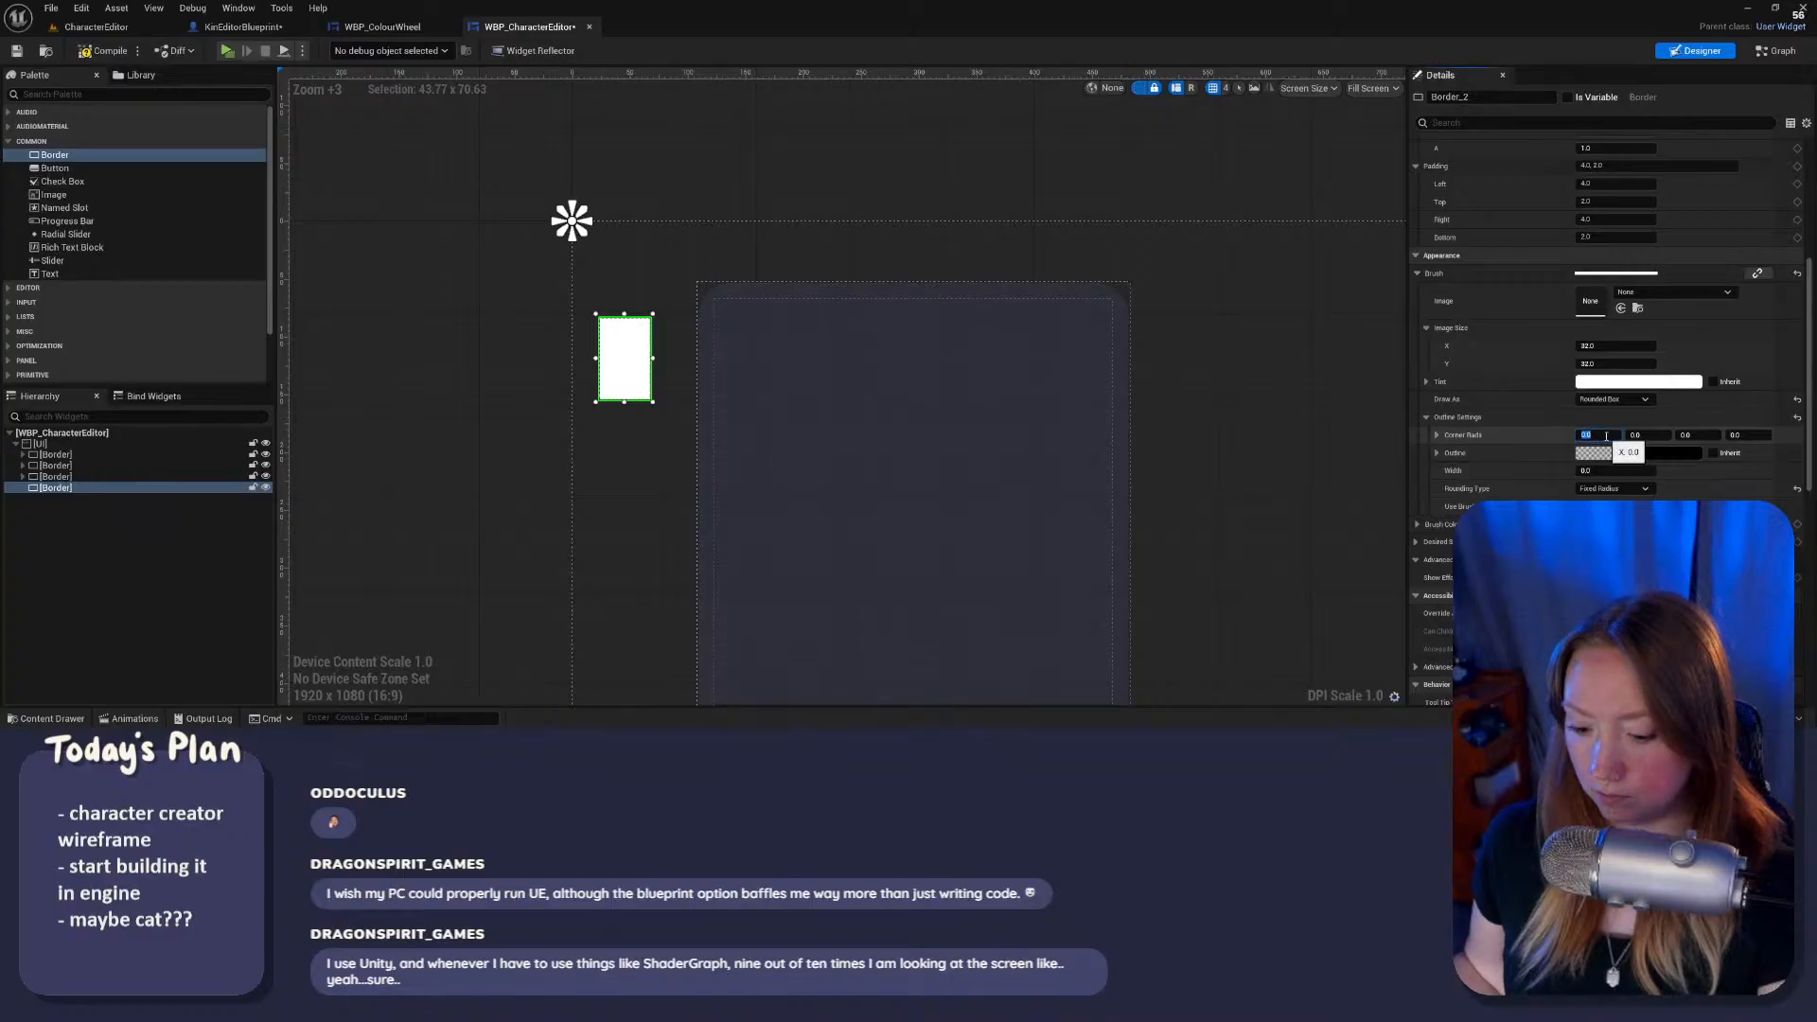
{"action": "type", "text": "5"}
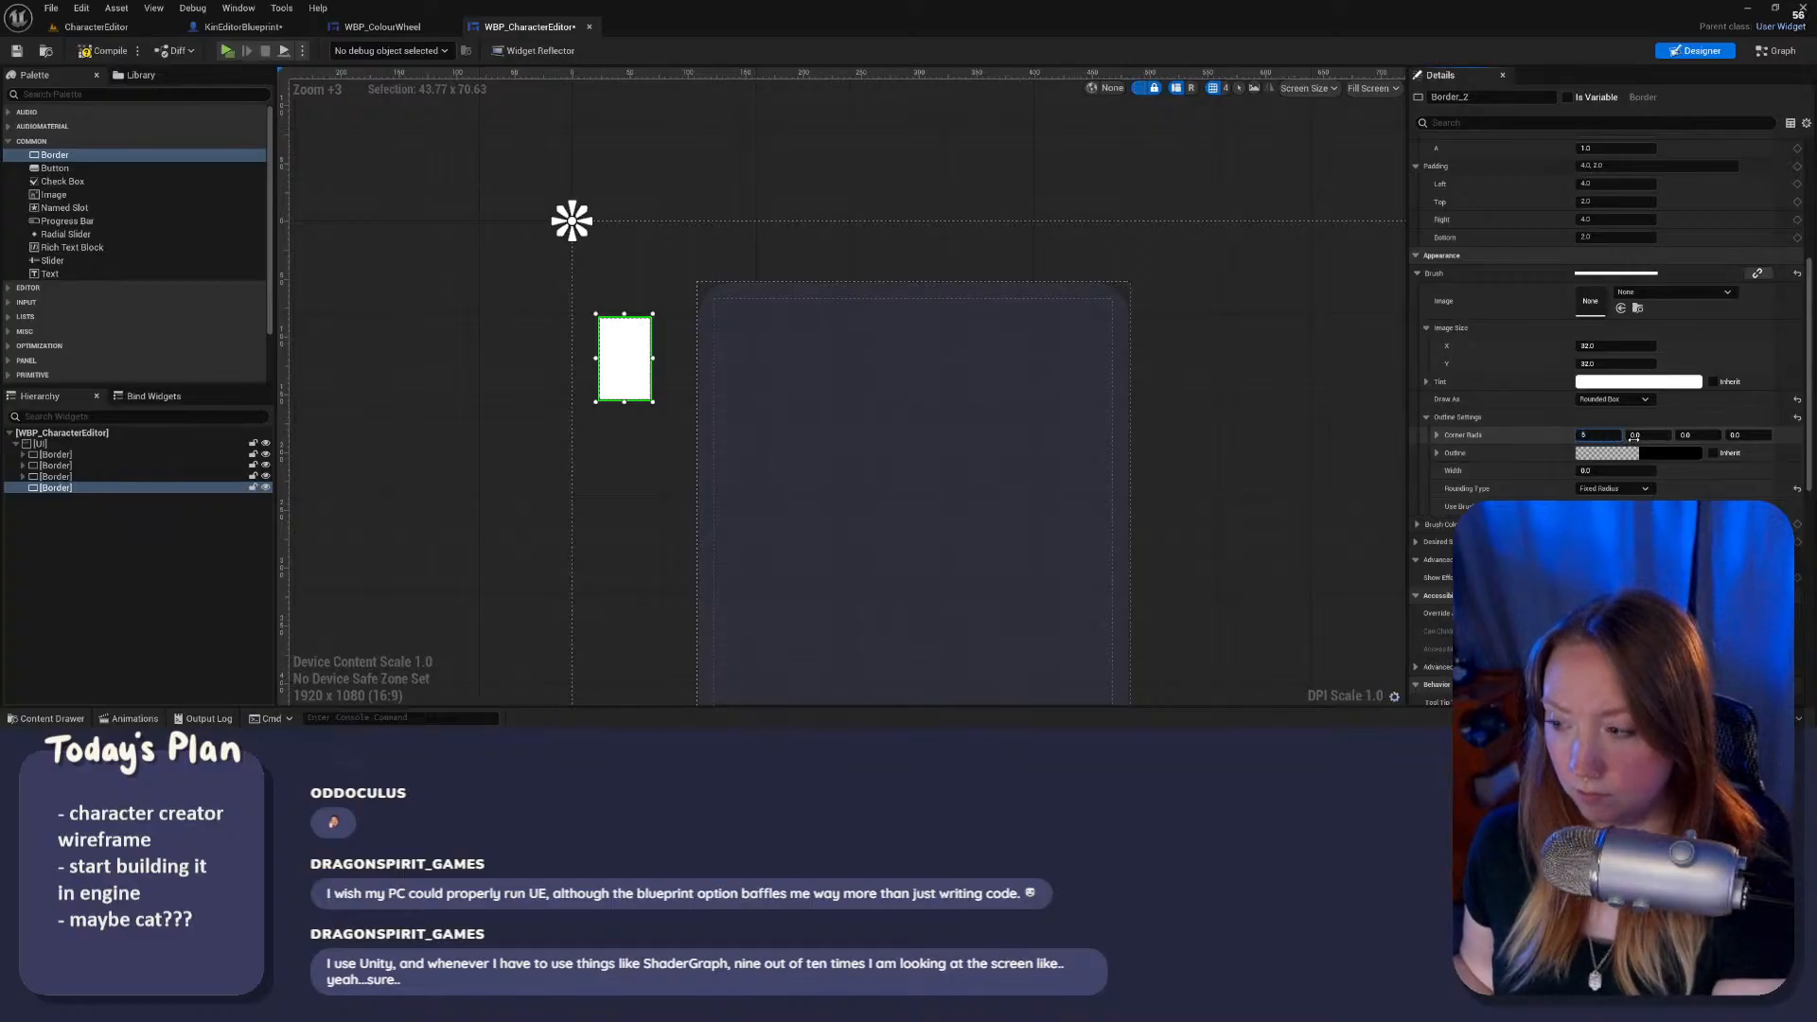
{"action": "key", "text": "Return"}
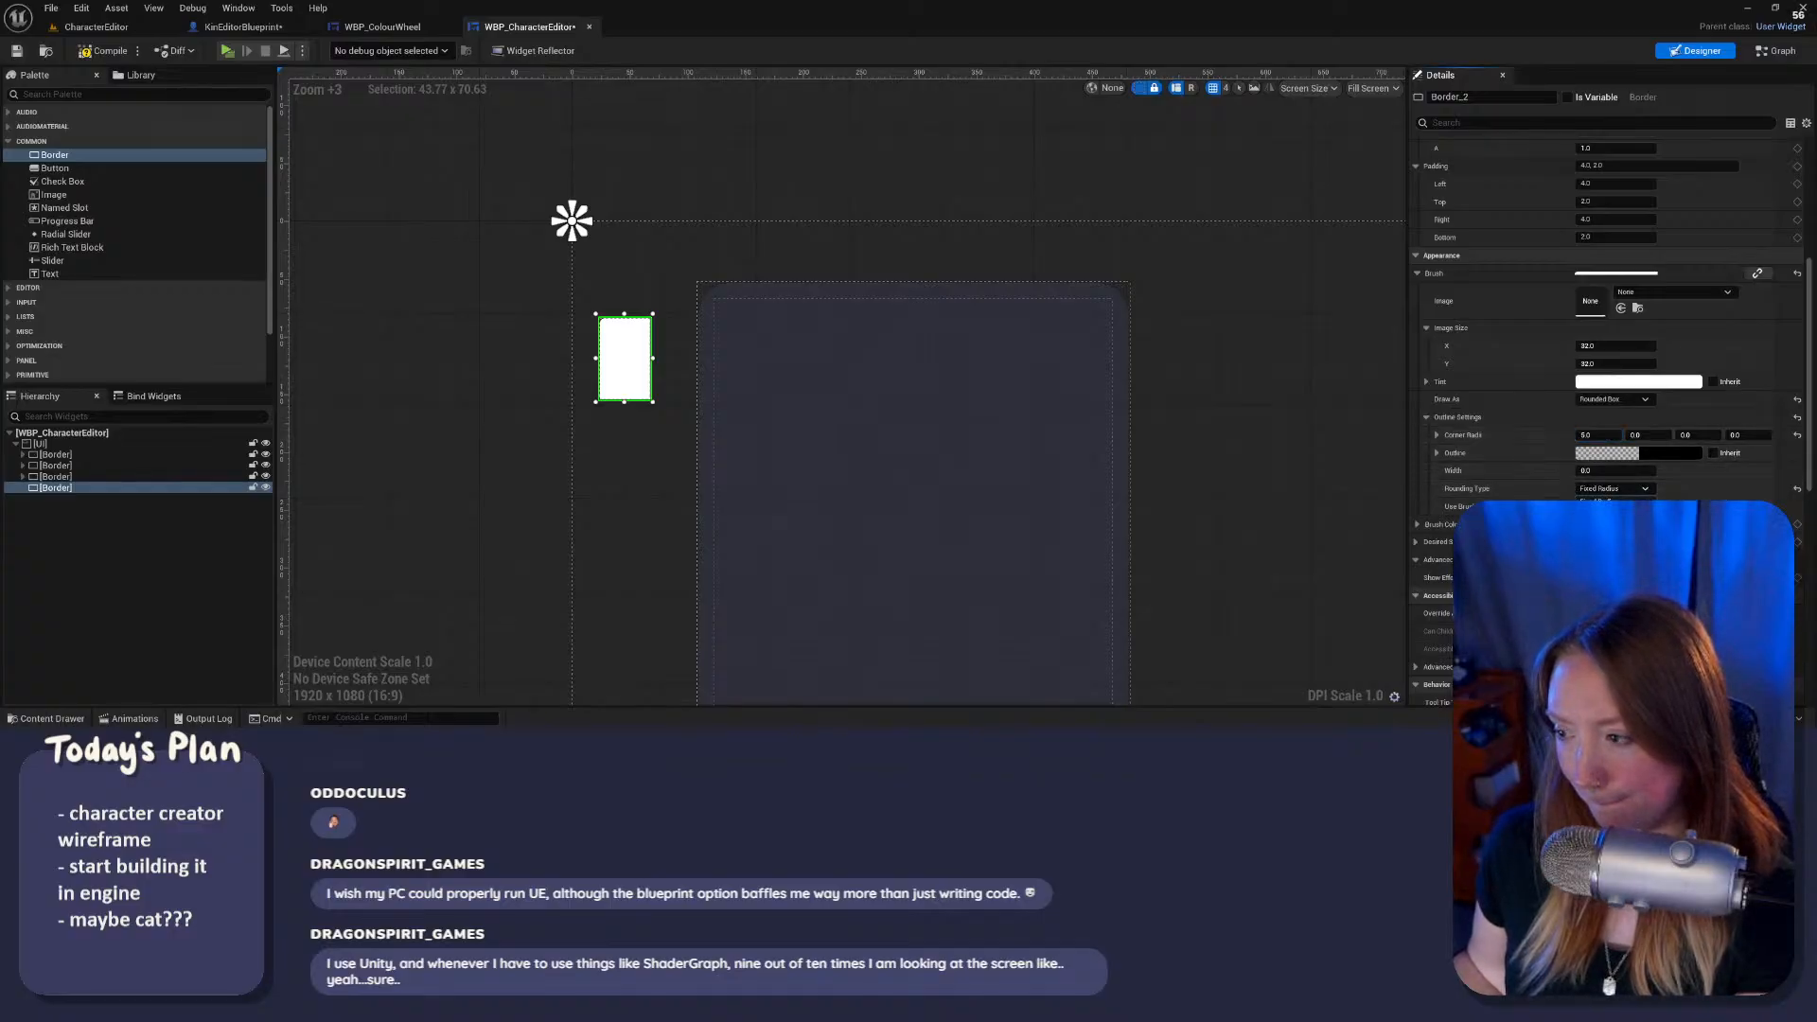
{"action": "left_click", "coordinate": [1619, 517]}
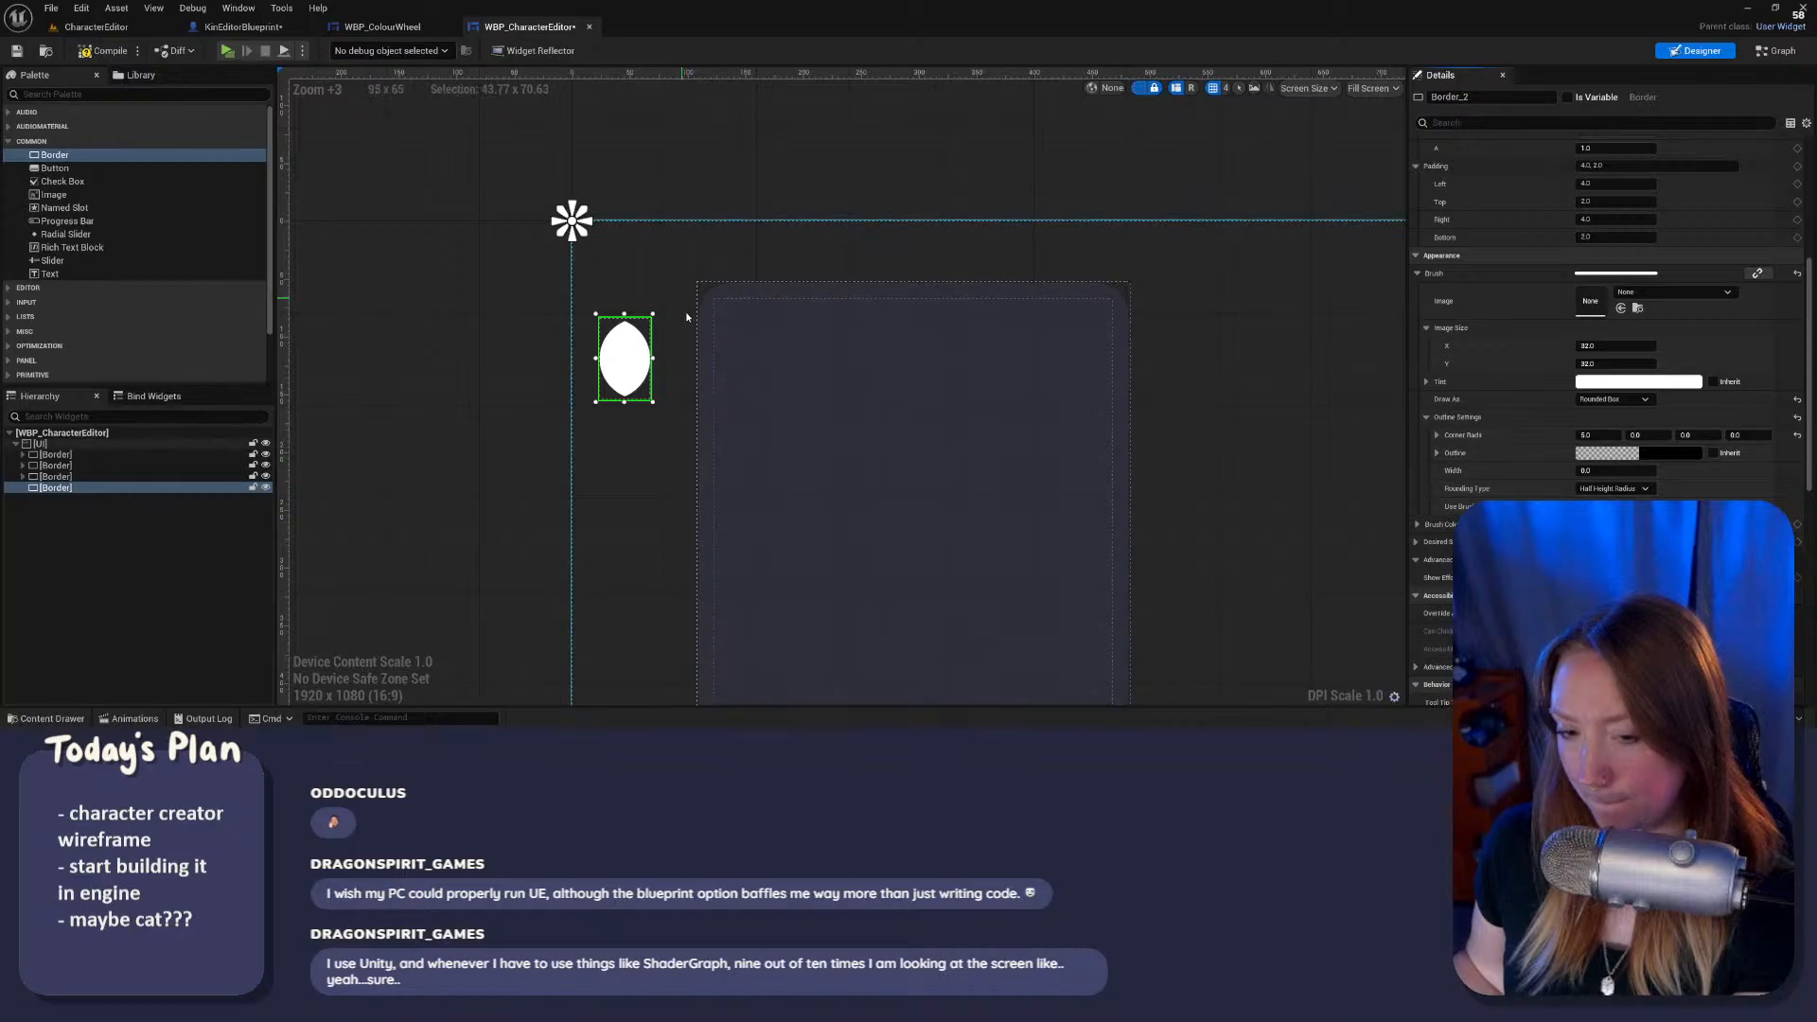
Step: Resize the small rounded border to about 65 × 45 and move it beside the left panel's top, at about X 28, Y 56
{"action": "mouse_move", "coordinate": [653, 358]}
{"action": "left_mouse_down"}
{"action": "mouse_move", "coordinate": [740, 357]}
{"action": "mouse_move", "coordinate": [667, 358]}
{"action": "mouse_move", "coordinate": [667, 377]}
{"action": "mouse_move", "coordinate": [717, 348]}
{"action": "mouse_move", "coordinate": [685, 348]}
{"action": "left_mouse_up"}
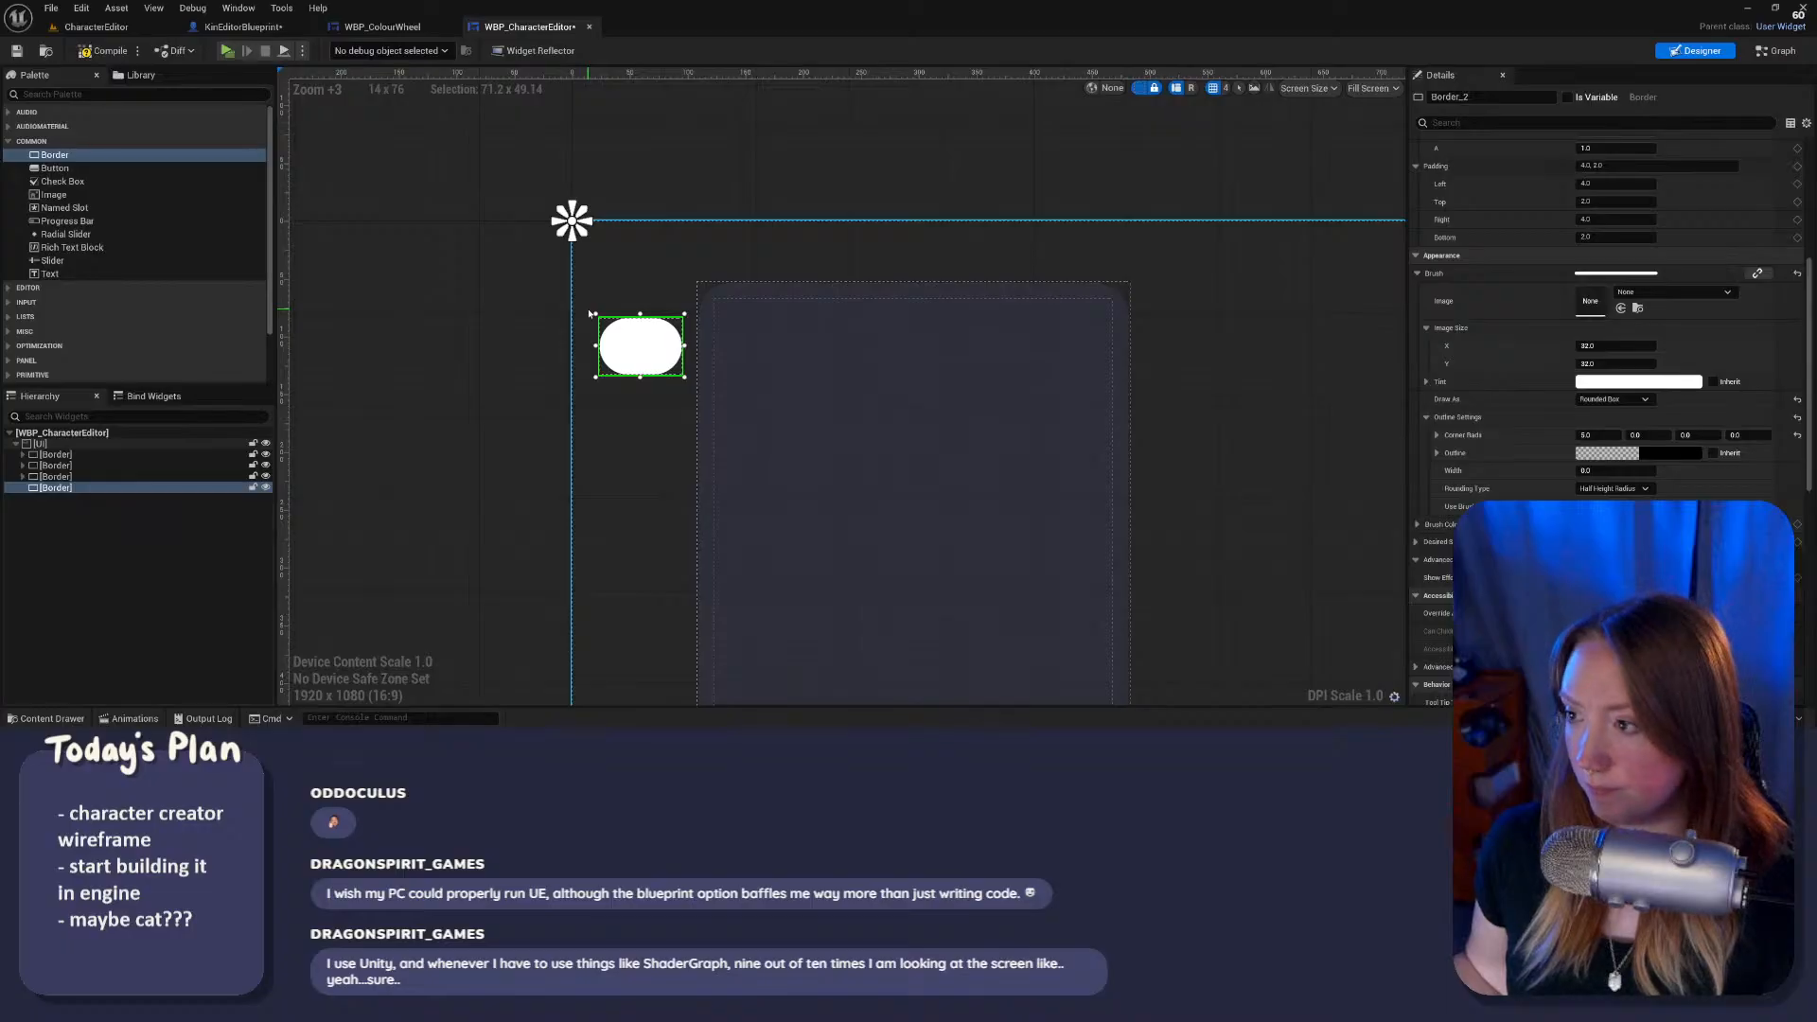
{"action": "scroll", "coordinate": [1585, 360], "scroll_direction": "up", "scroll_amount": 5}
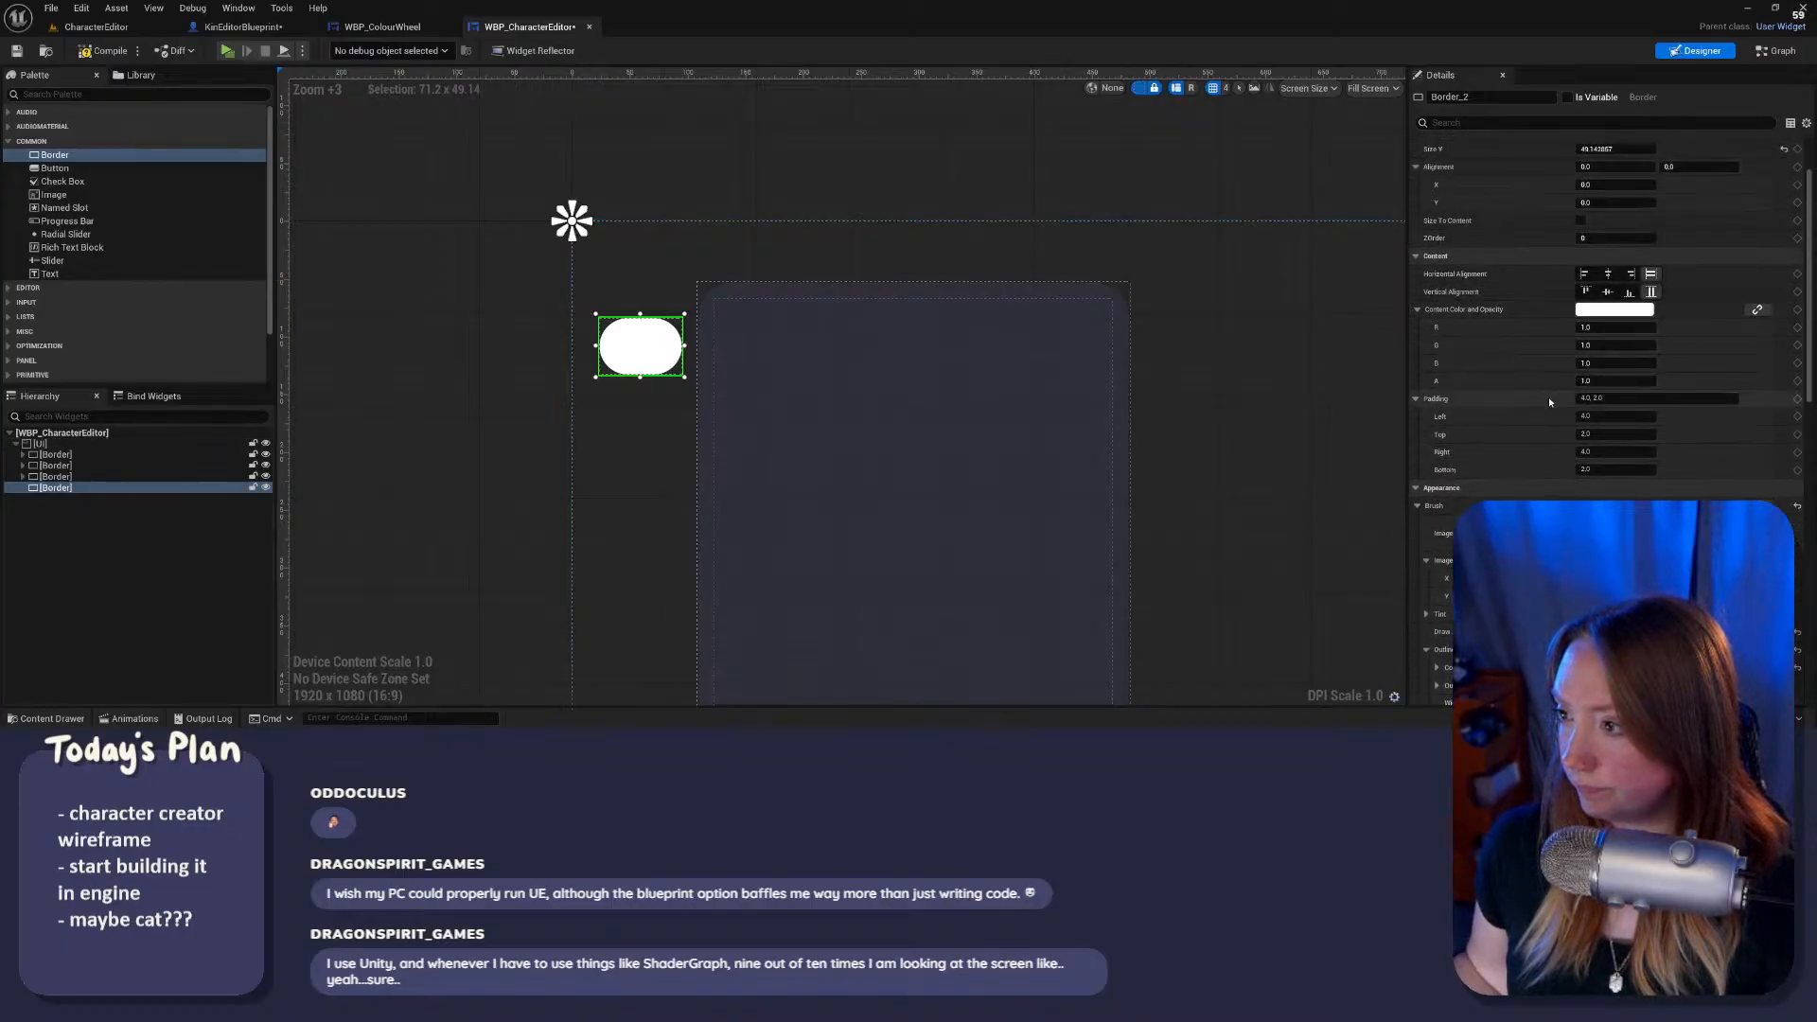
{"action": "scroll", "coordinate": [1548, 395], "scroll_direction": "down", "scroll_amount": 3}
{"action": "scroll", "coordinate": [1553, 402], "scroll_direction": "down", "scroll_amount": 3}
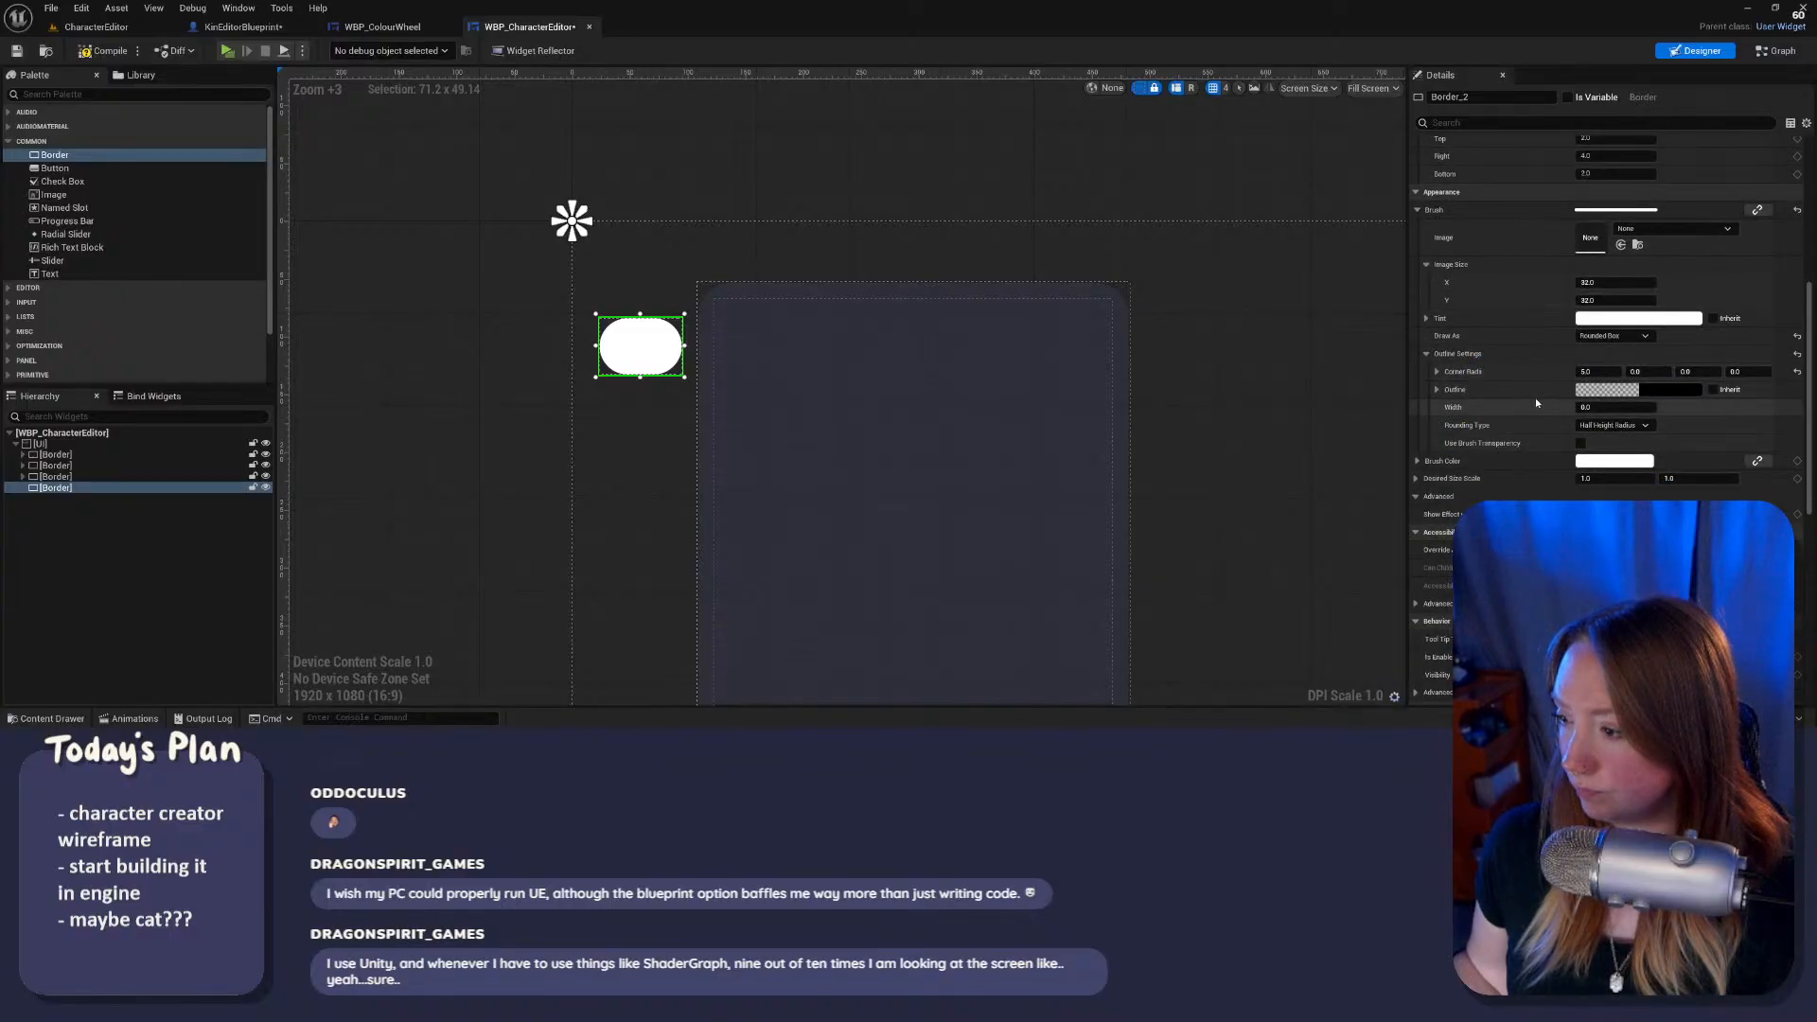
{"action": "left_click_drag", "start_coordinate": [644, 350], "coordinate": [1486, 184]}
{"action": "scroll", "coordinate": [1750, 229], "scroll_direction": "up", "scroll_amount": 10}
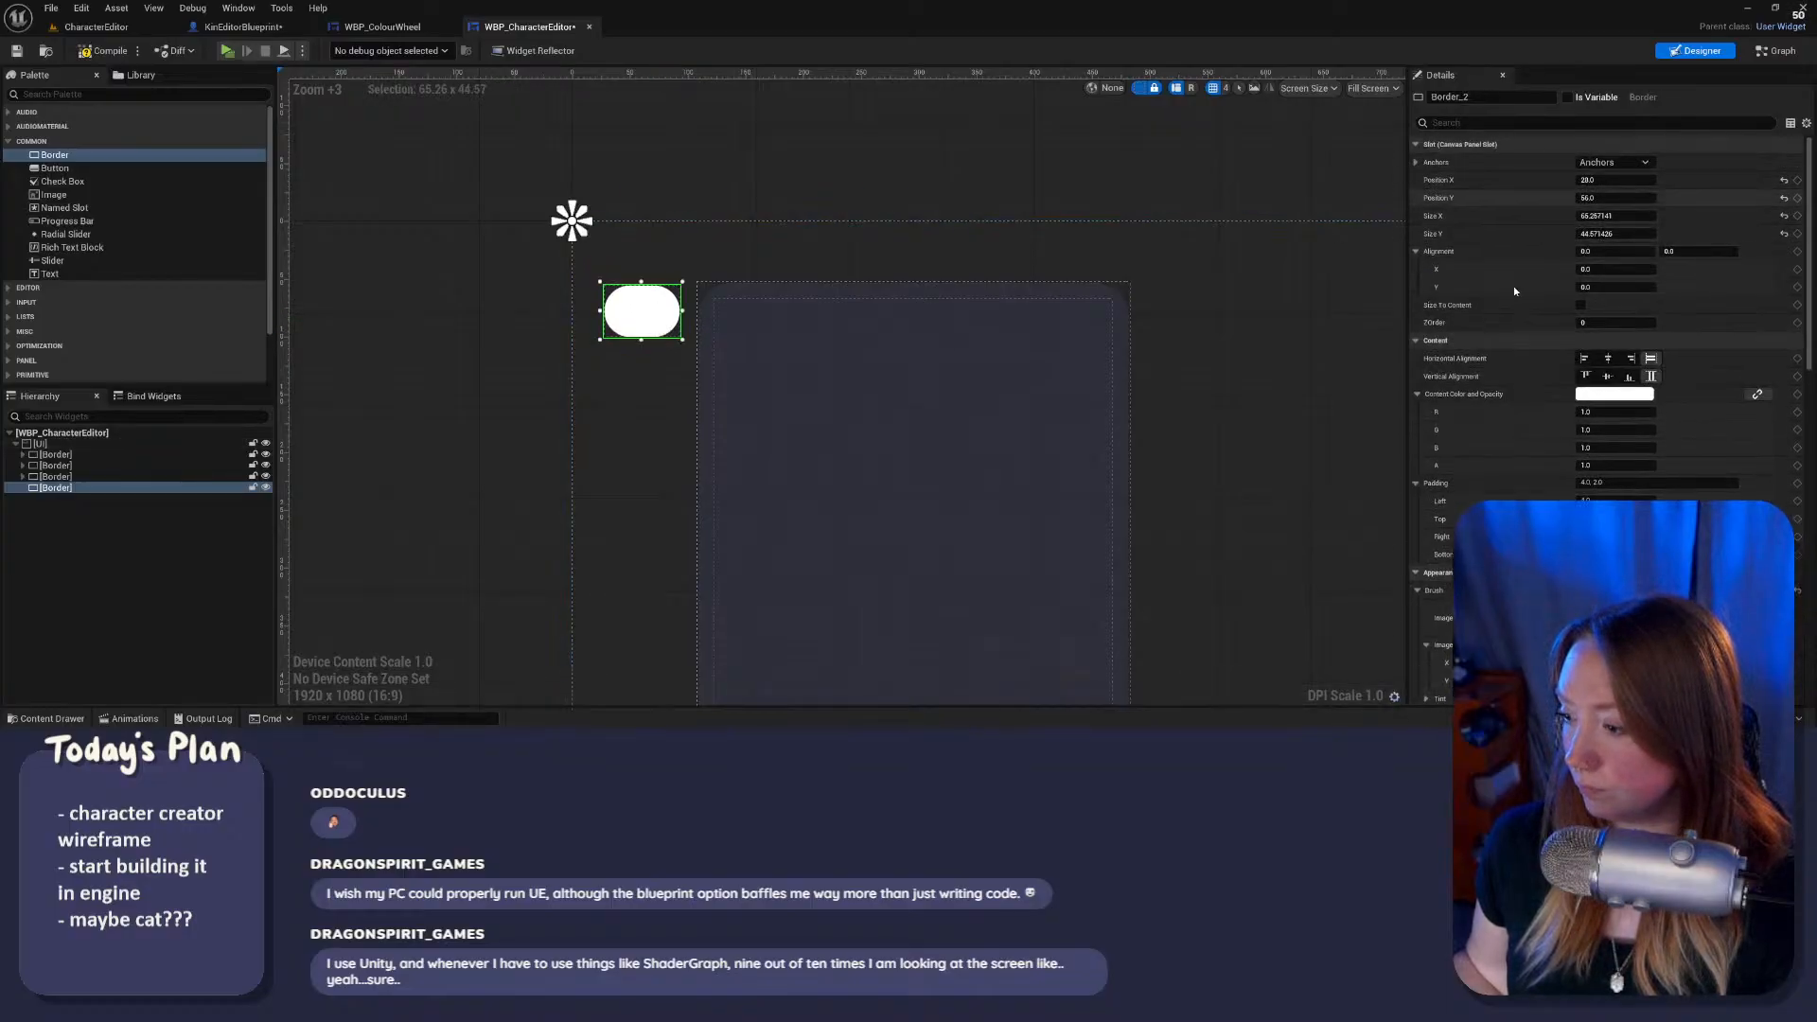
Step: Try to tint the small rounded border's brush with the left panel's colour by sampling it from the canvas
{"action": "left_click", "coordinate": [1599, 394]}
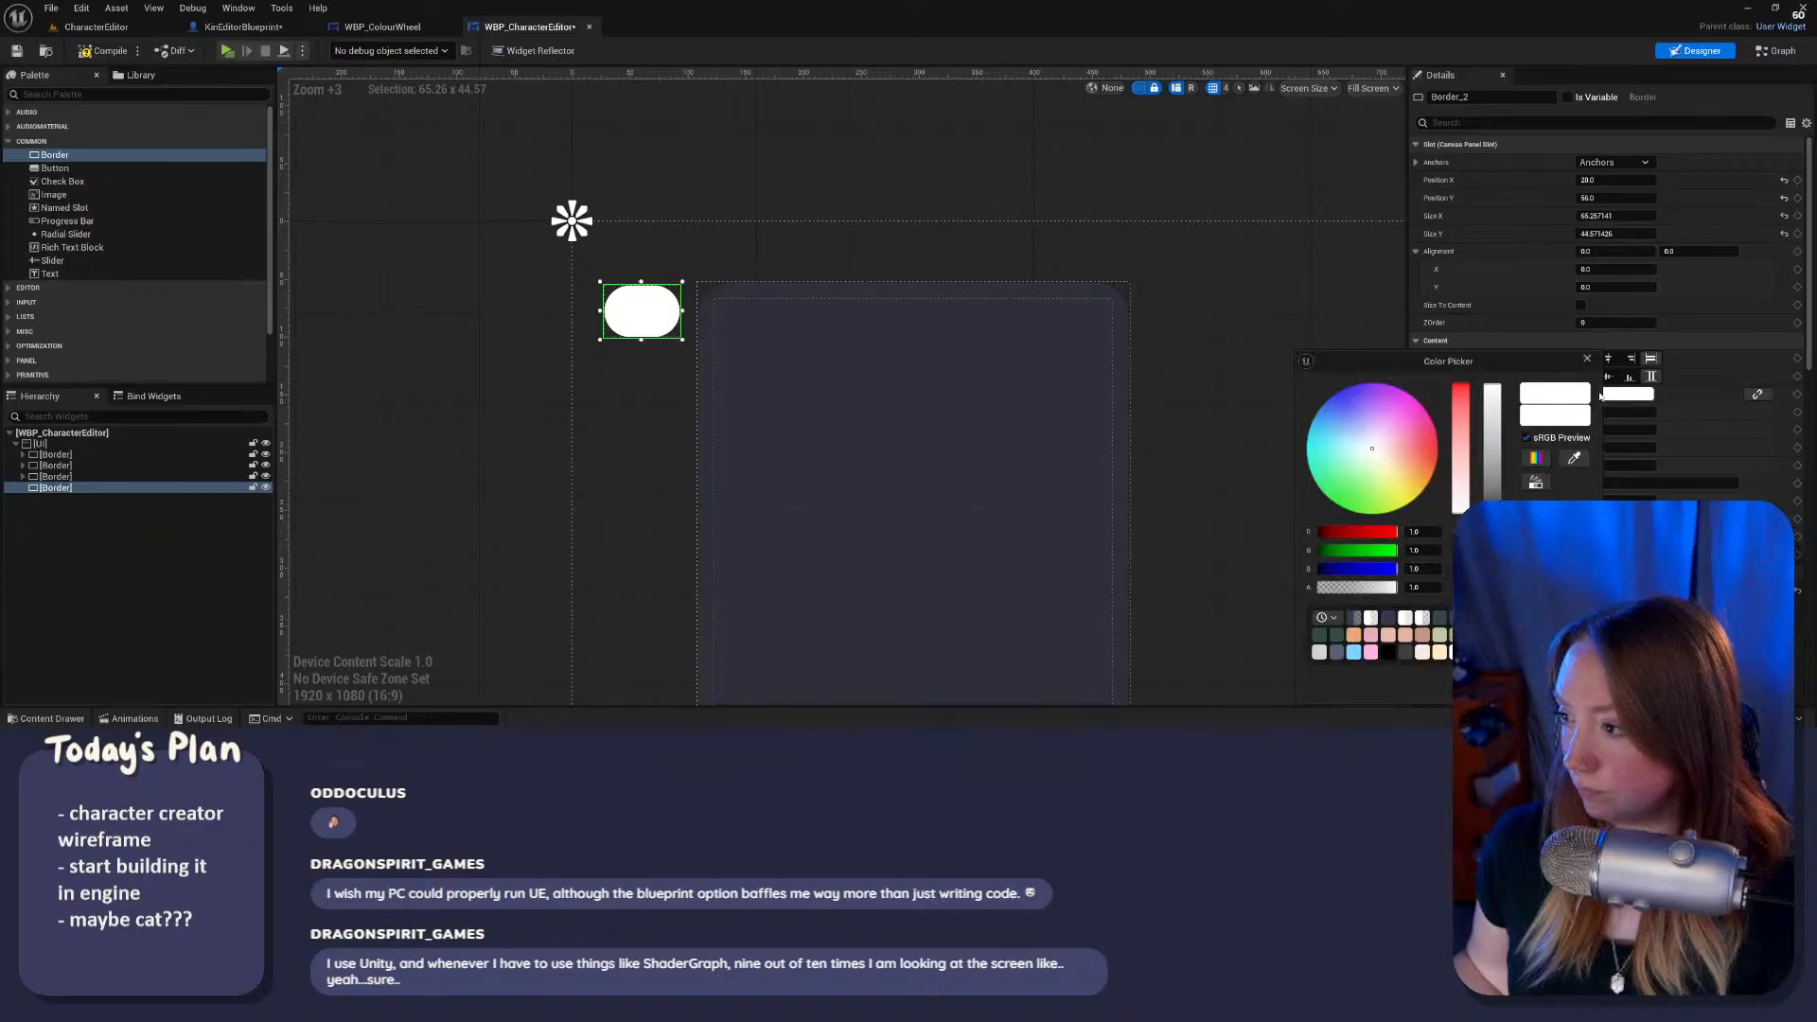
{"action": "left_click", "coordinate": [1587, 359]}
{"action": "scroll", "coordinate": [1609, 378], "scroll_direction": "down", "scroll_amount": 3}
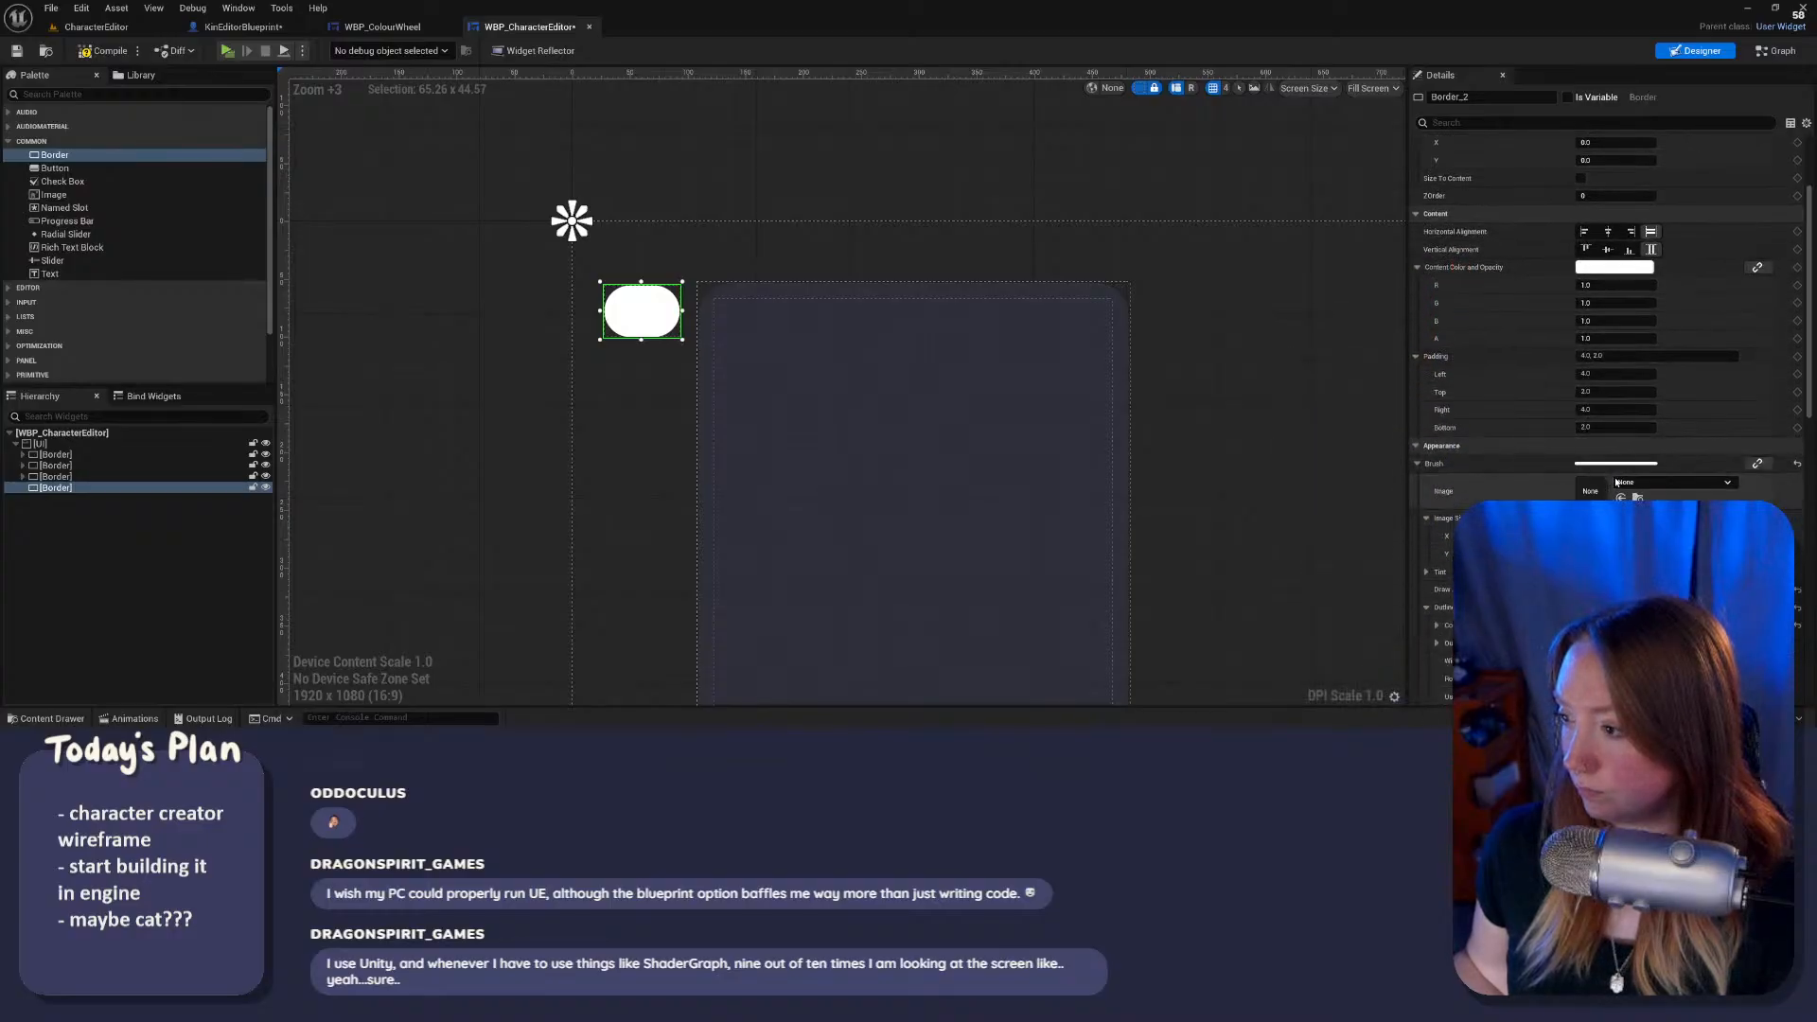
{"action": "left_click", "coordinate": [1615, 463]}
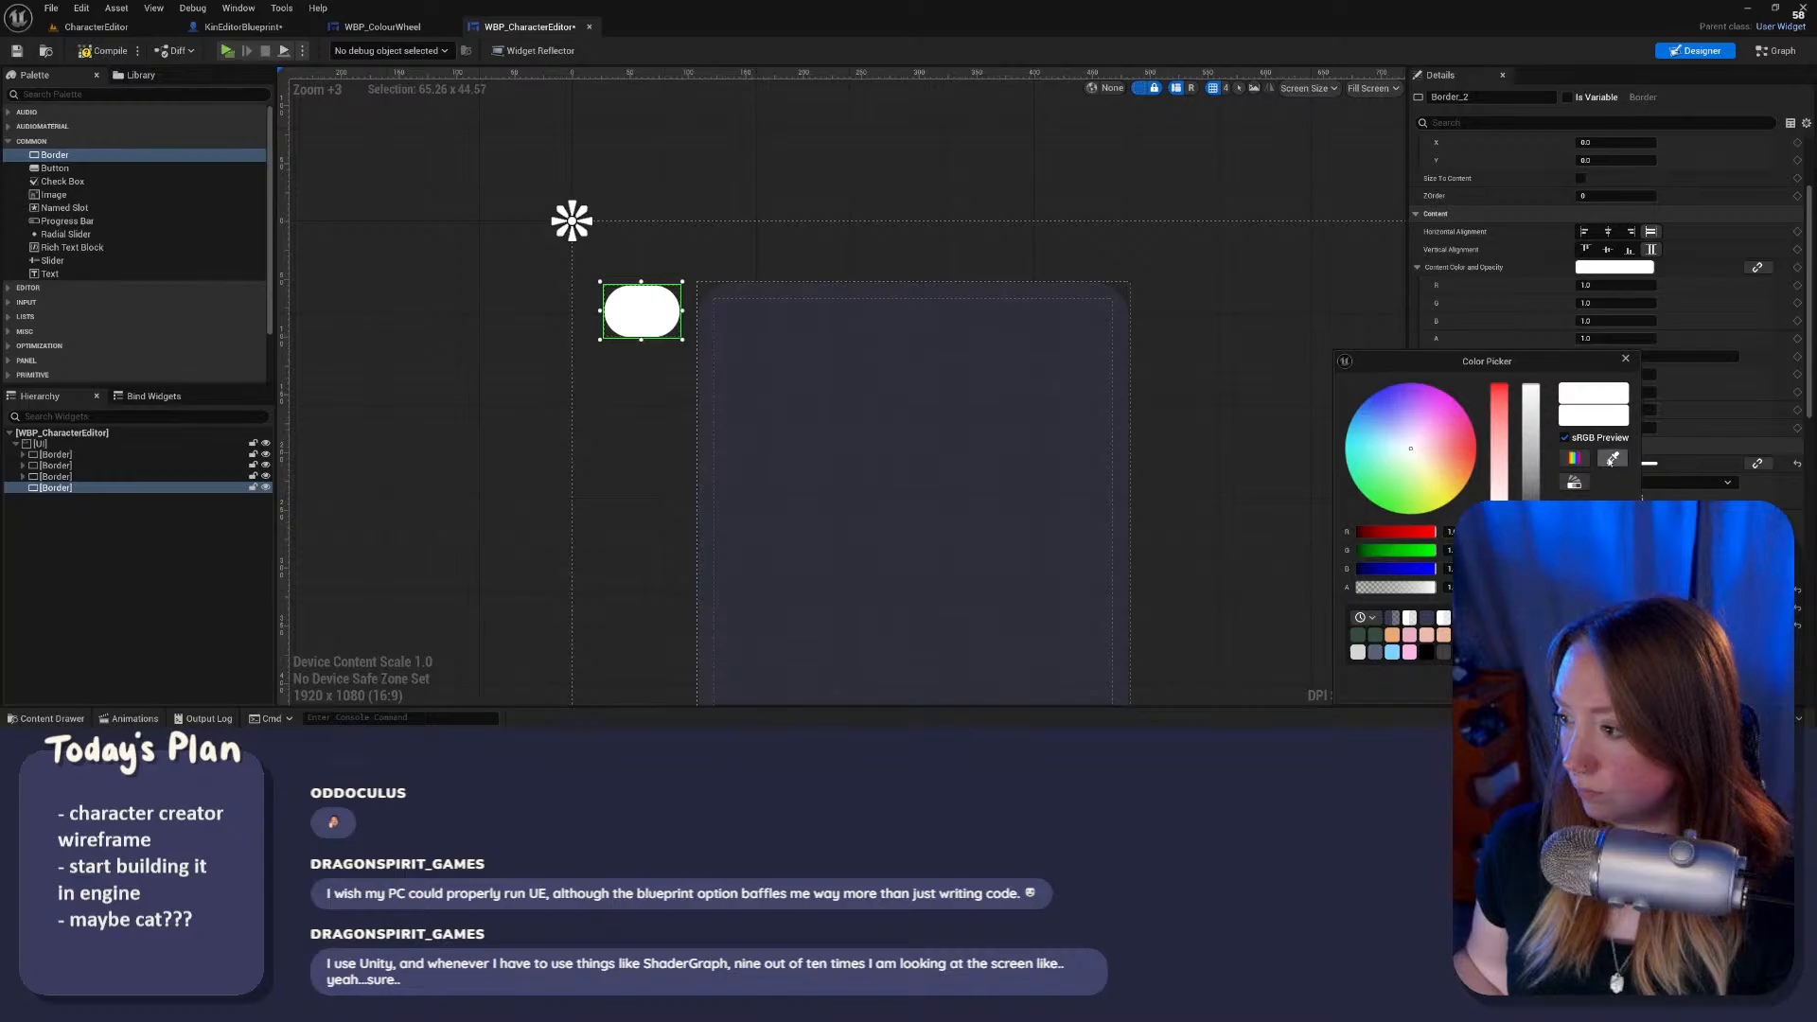
{"action": "left_click", "coordinate": [1612, 458]}
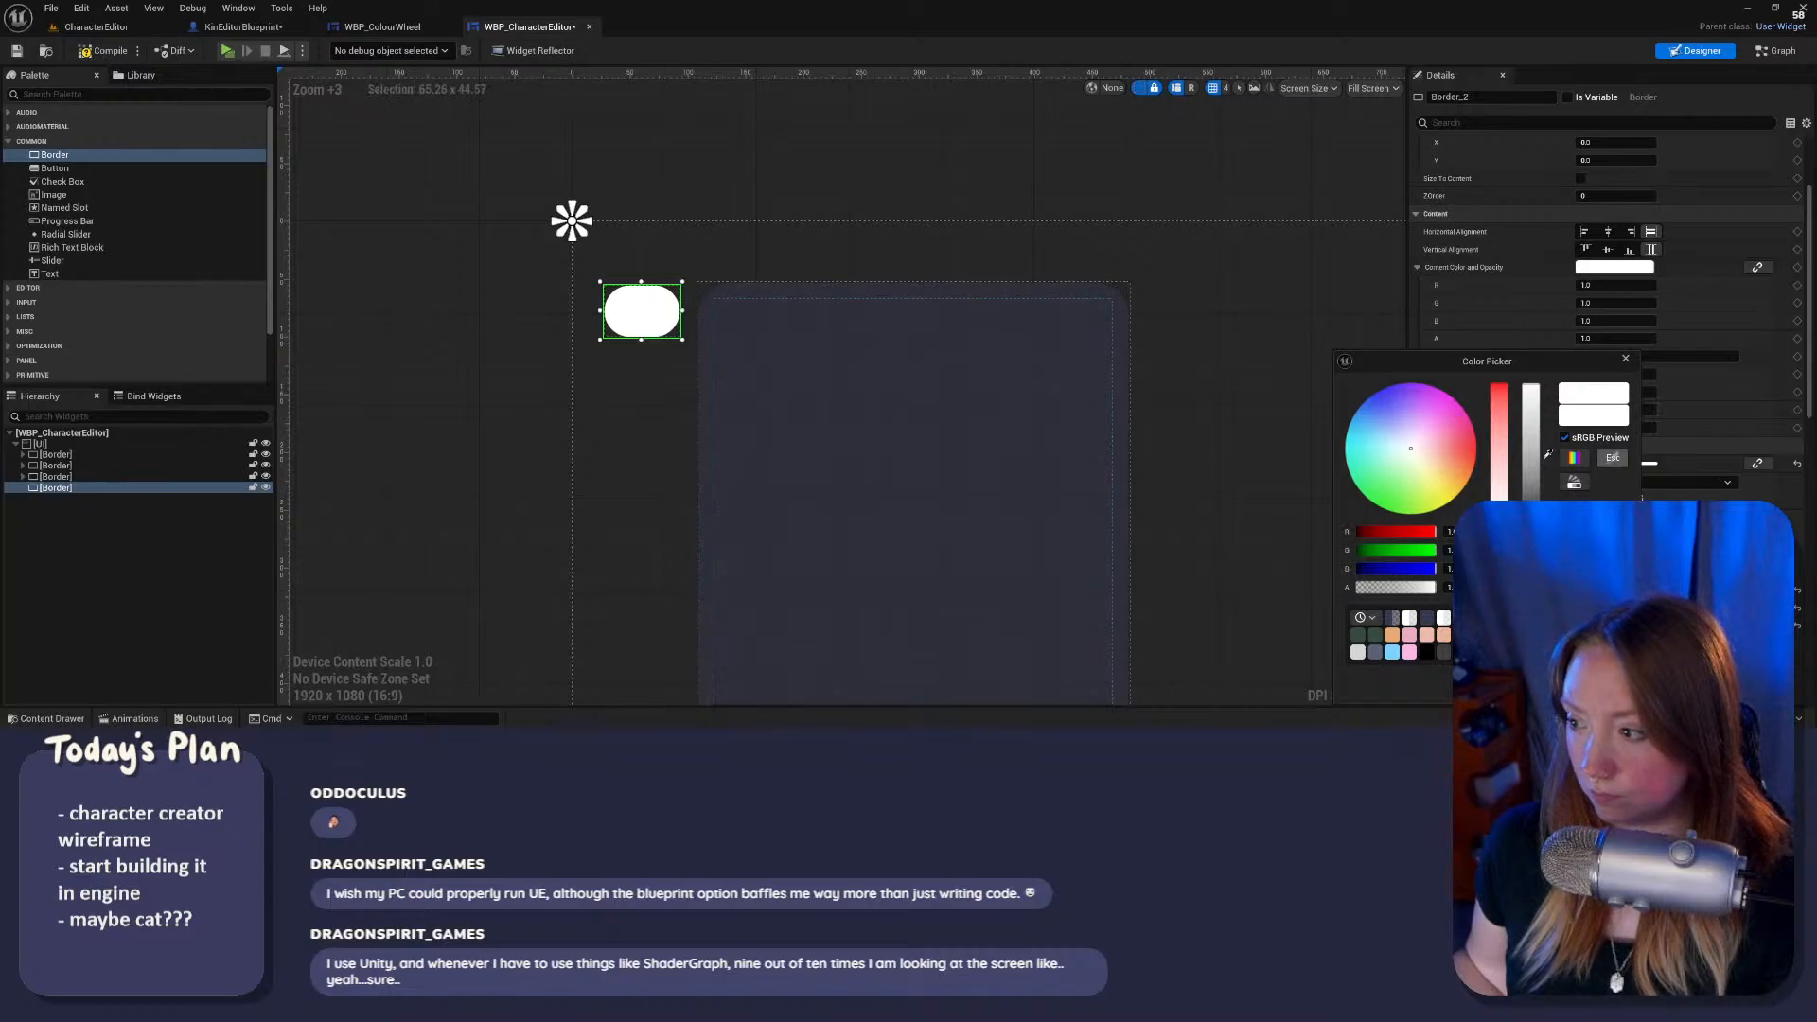
{"action": "left_click", "coordinate": [711, 333]}
{"action": "left_click", "coordinate": [827, 300]}
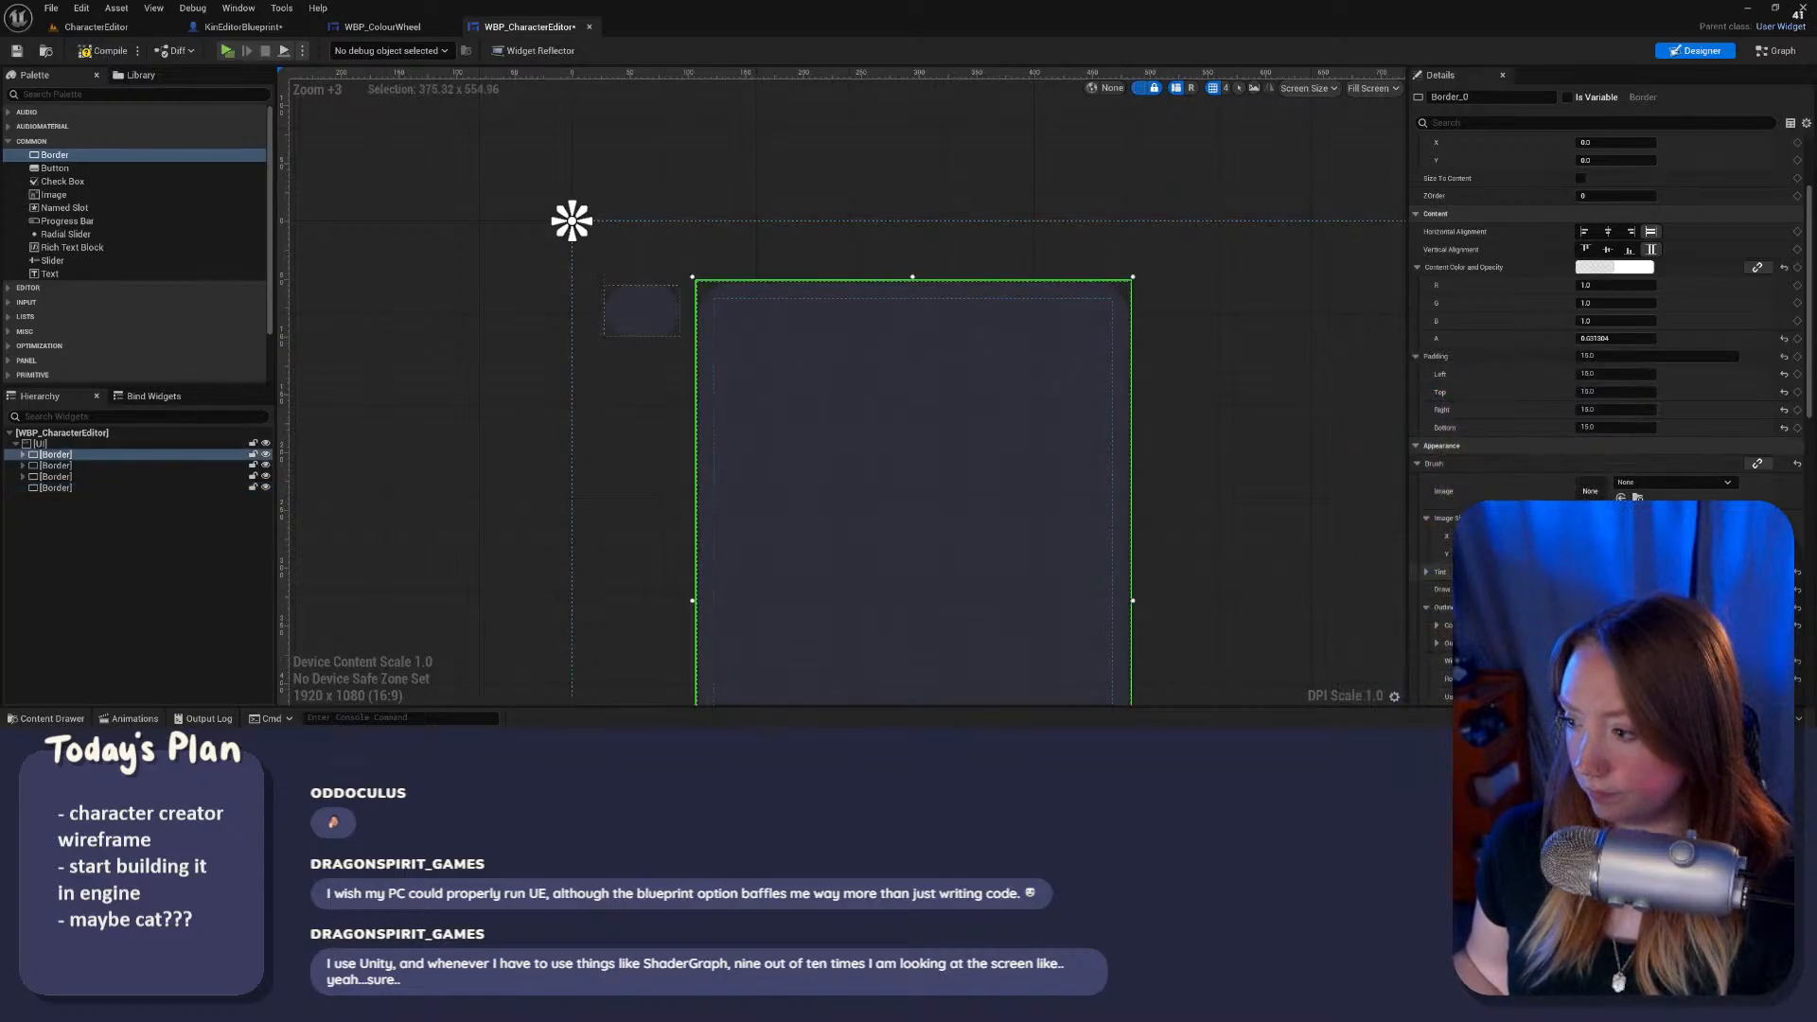
Step: Try a more opaque tint on the left panel, and undo the change
{"action": "left_click", "coordinate": [1614, 572]}
{"action": "left_click_drag", "start_coordinate": [1417, 591], "coordinate": [1551, 588]}
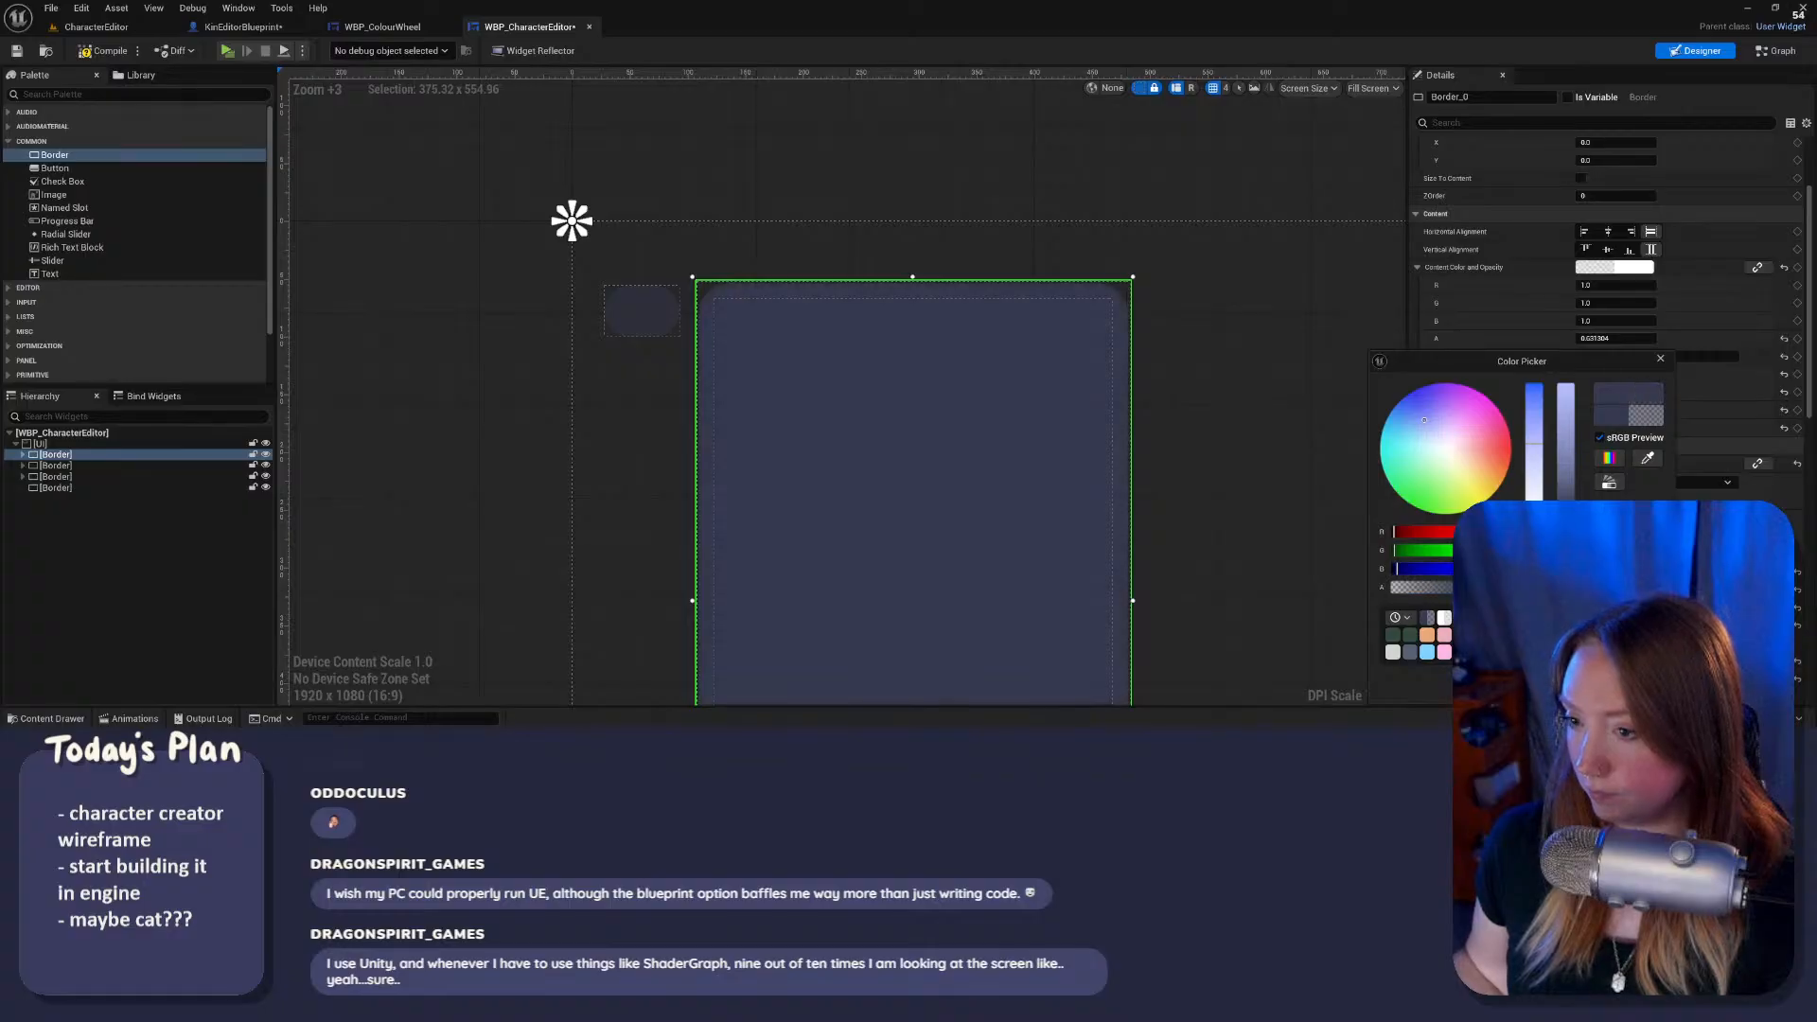
{"action": "key", "text": "ctrl+z"}
{"action": "key", "text": "ctrl+z"}
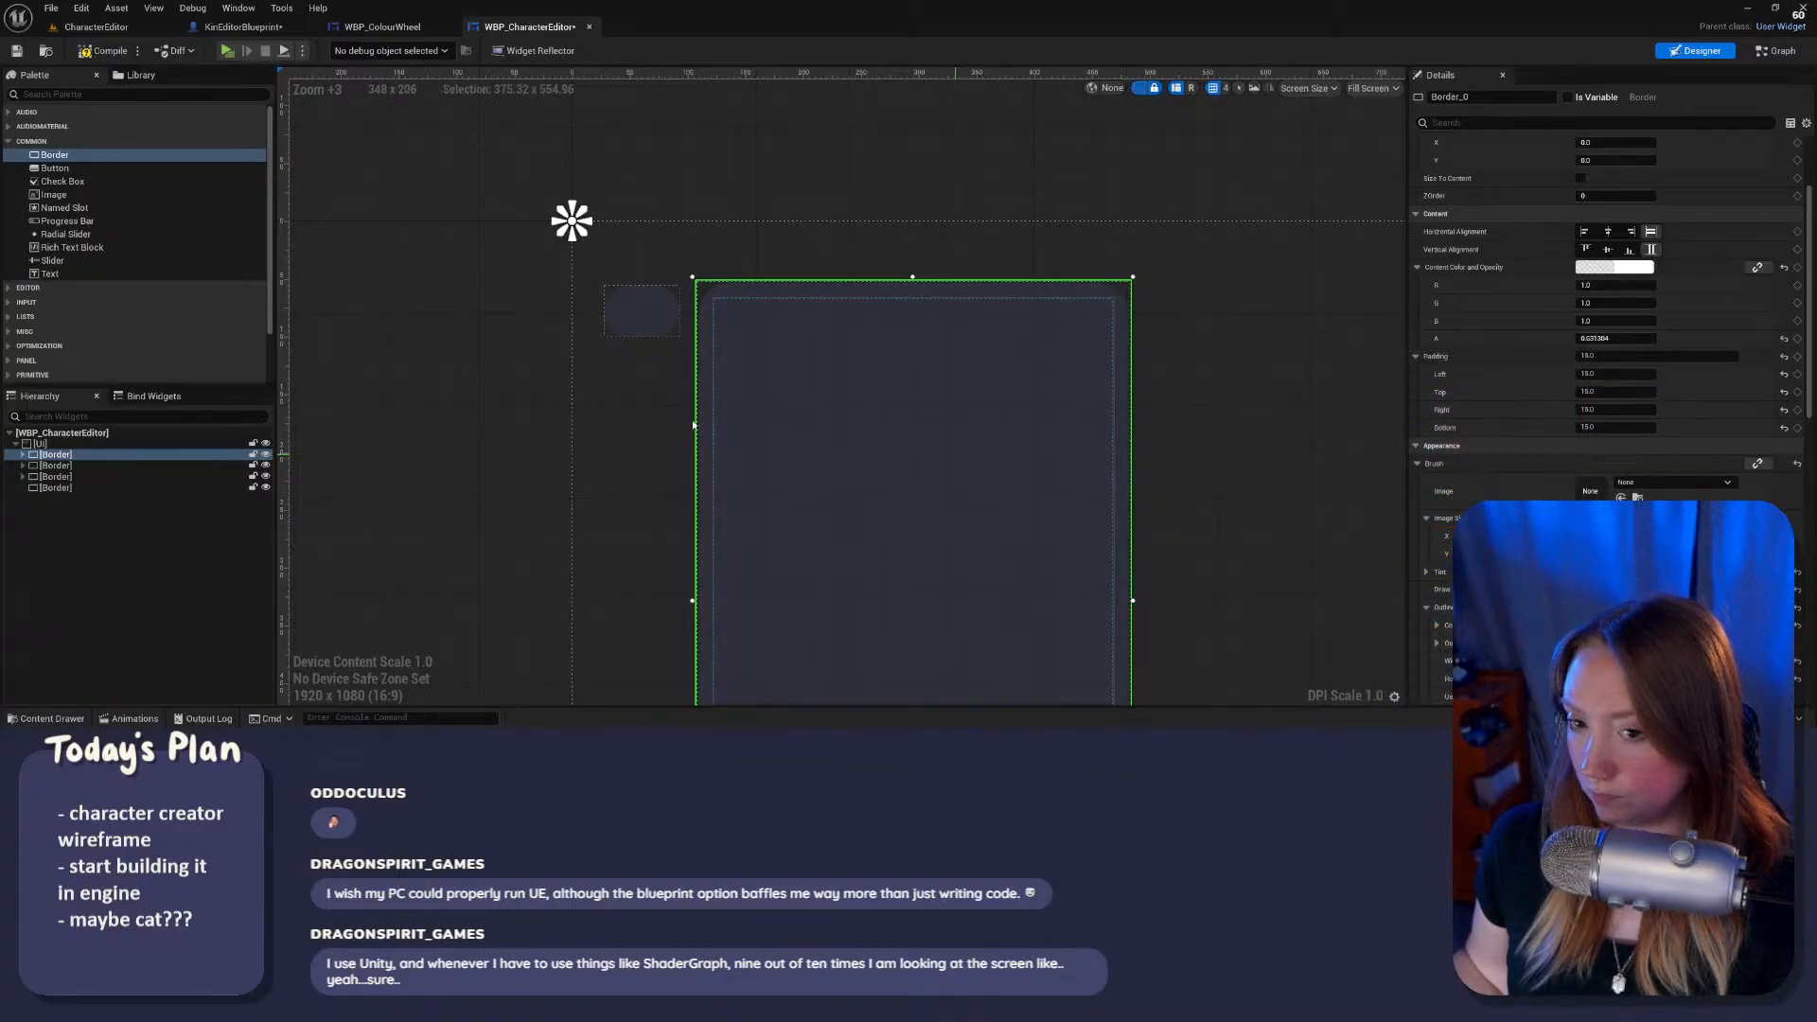
Step: Set the small rounded border's brush colour by sampling the left panel's dark translucent fill
{"action": "left_click", "coordinate": [662, 439]}
{"action": "left_click", "coordinate": [650, 316]}
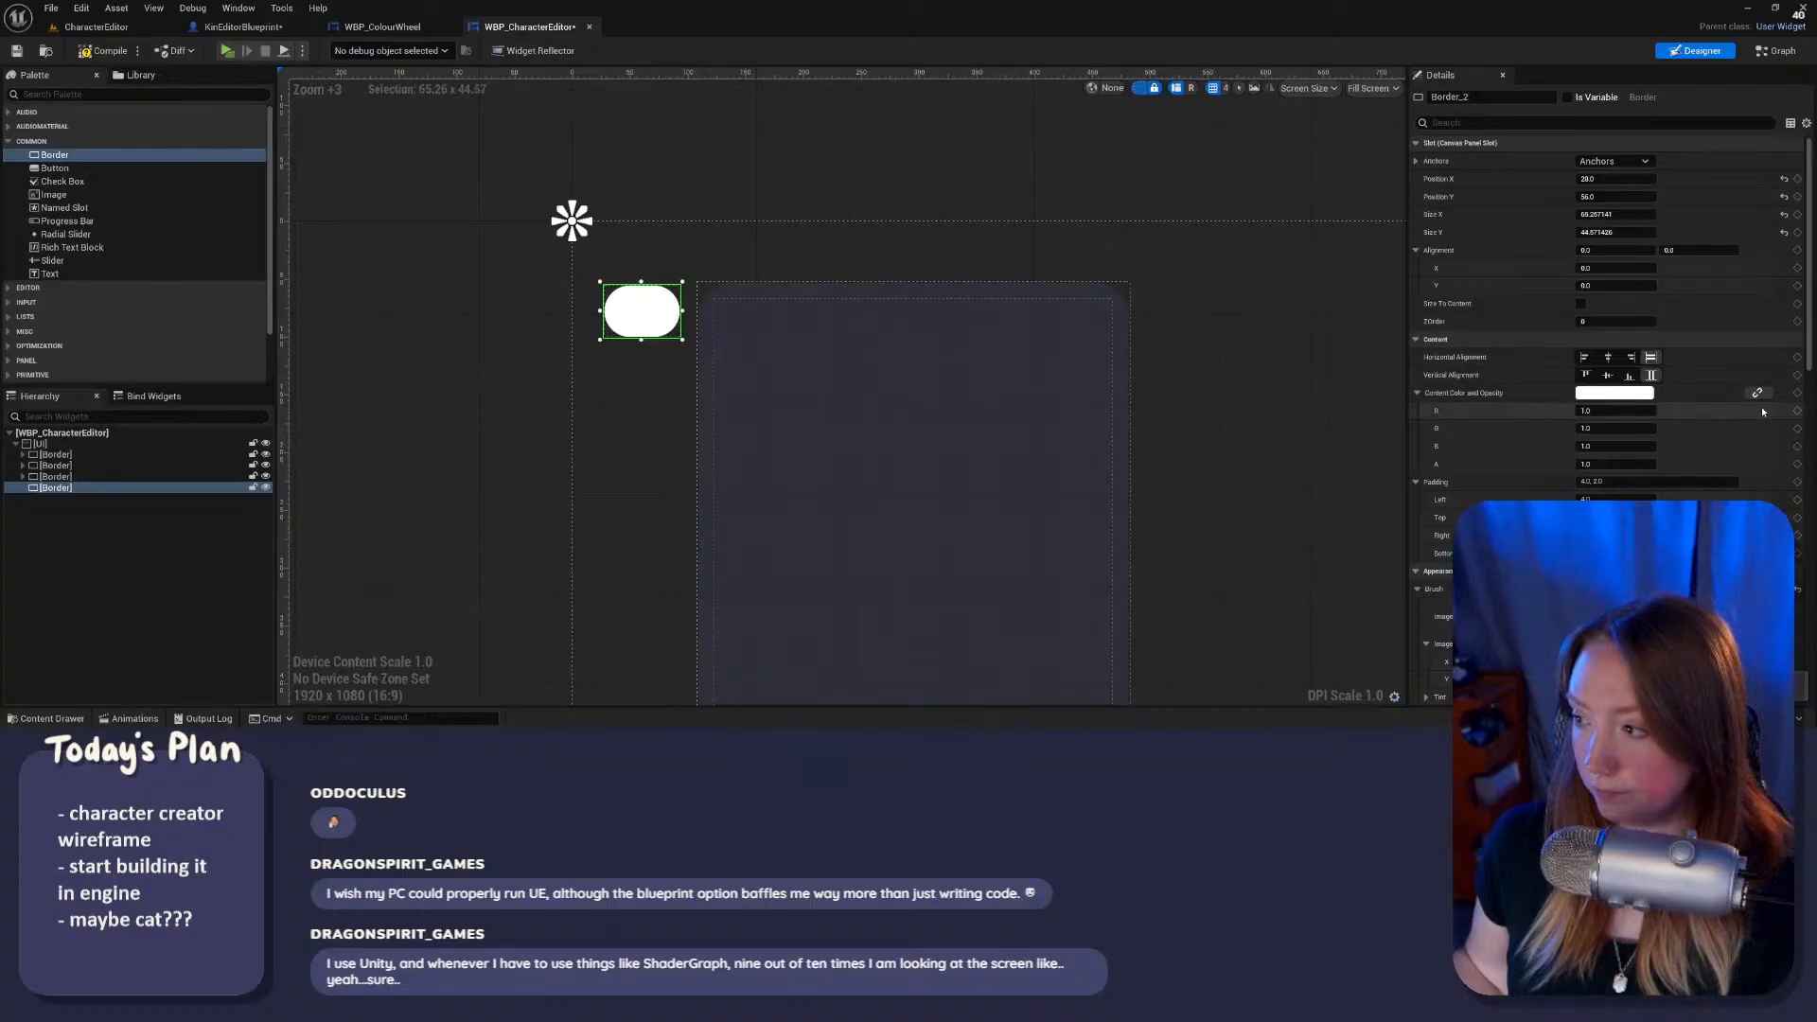
{"action": "left_click", "coordinate": [1614, 393]}
{"action": "left_click", "coordinate": [1580, 358]}
{"action": "scroll", "coordinate": [1580, 357], "scroll_direction": "down", "scroll_amount": 3}
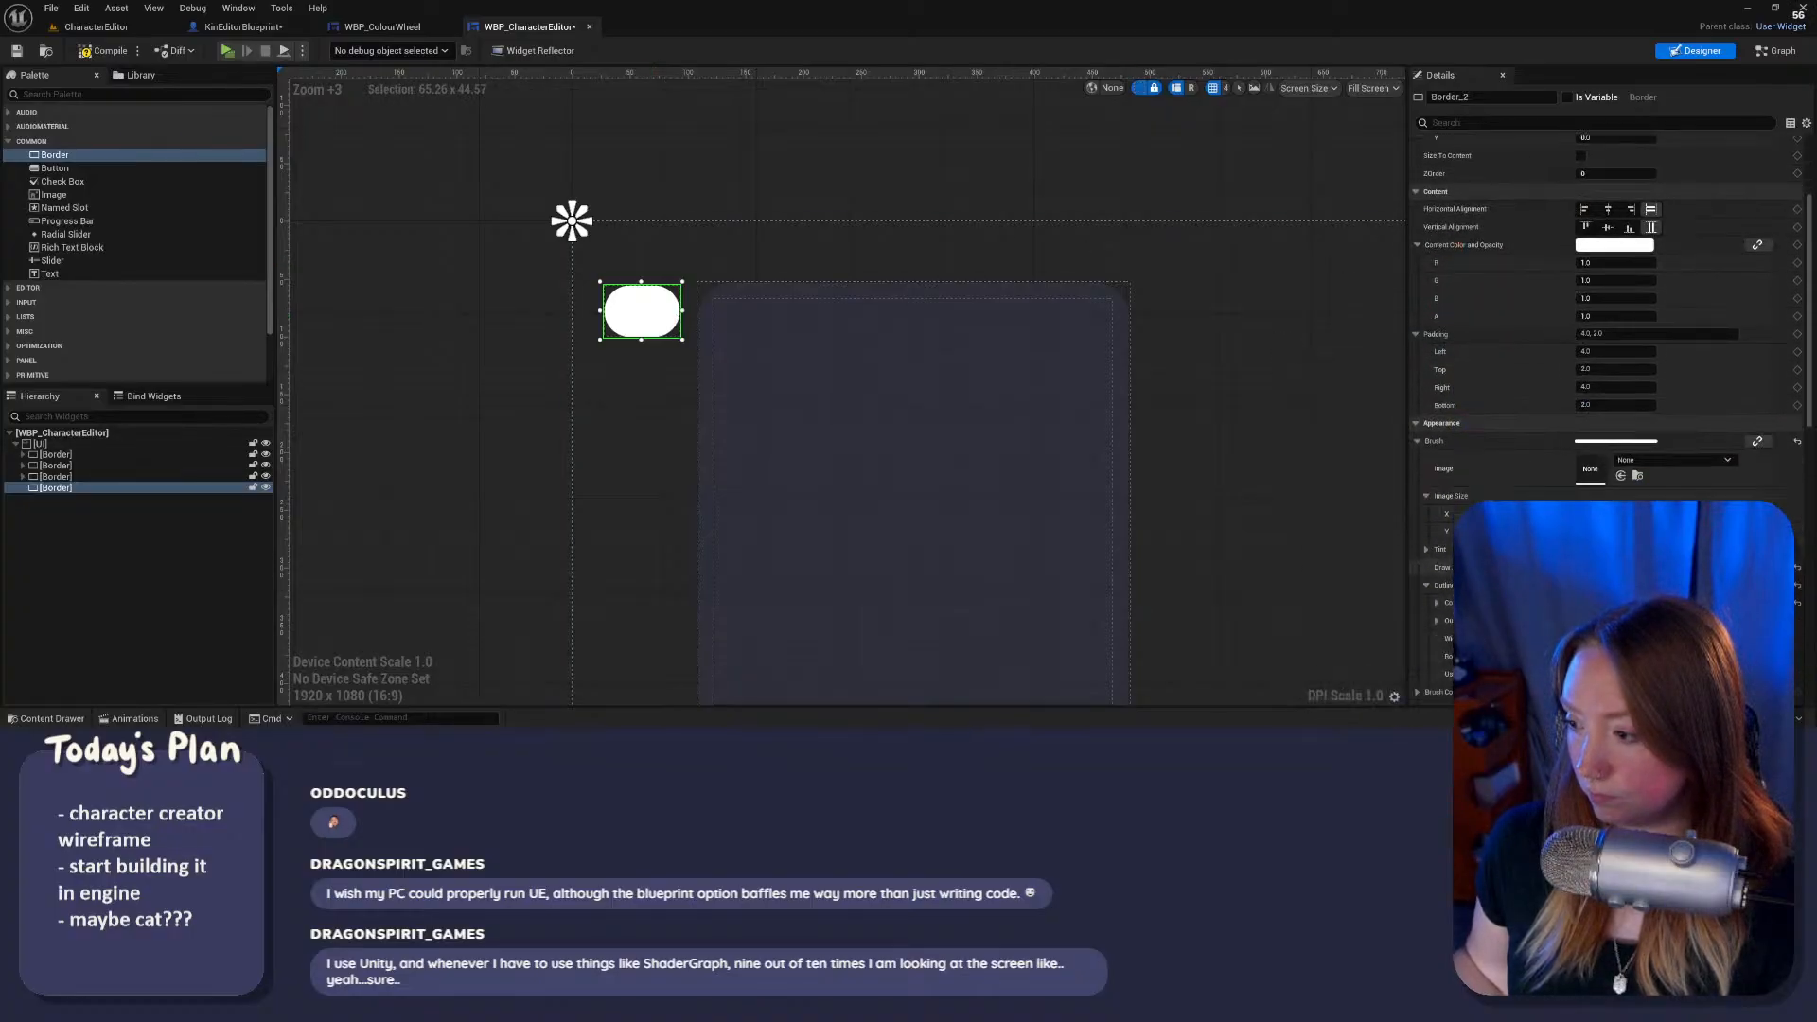
{"action": "left_click", "coordinate": [1618, 439]}
{"action": "left_click", "coordinate": [1632, 458]}
{"action": "left_click", "coordinate": [937, 398]}
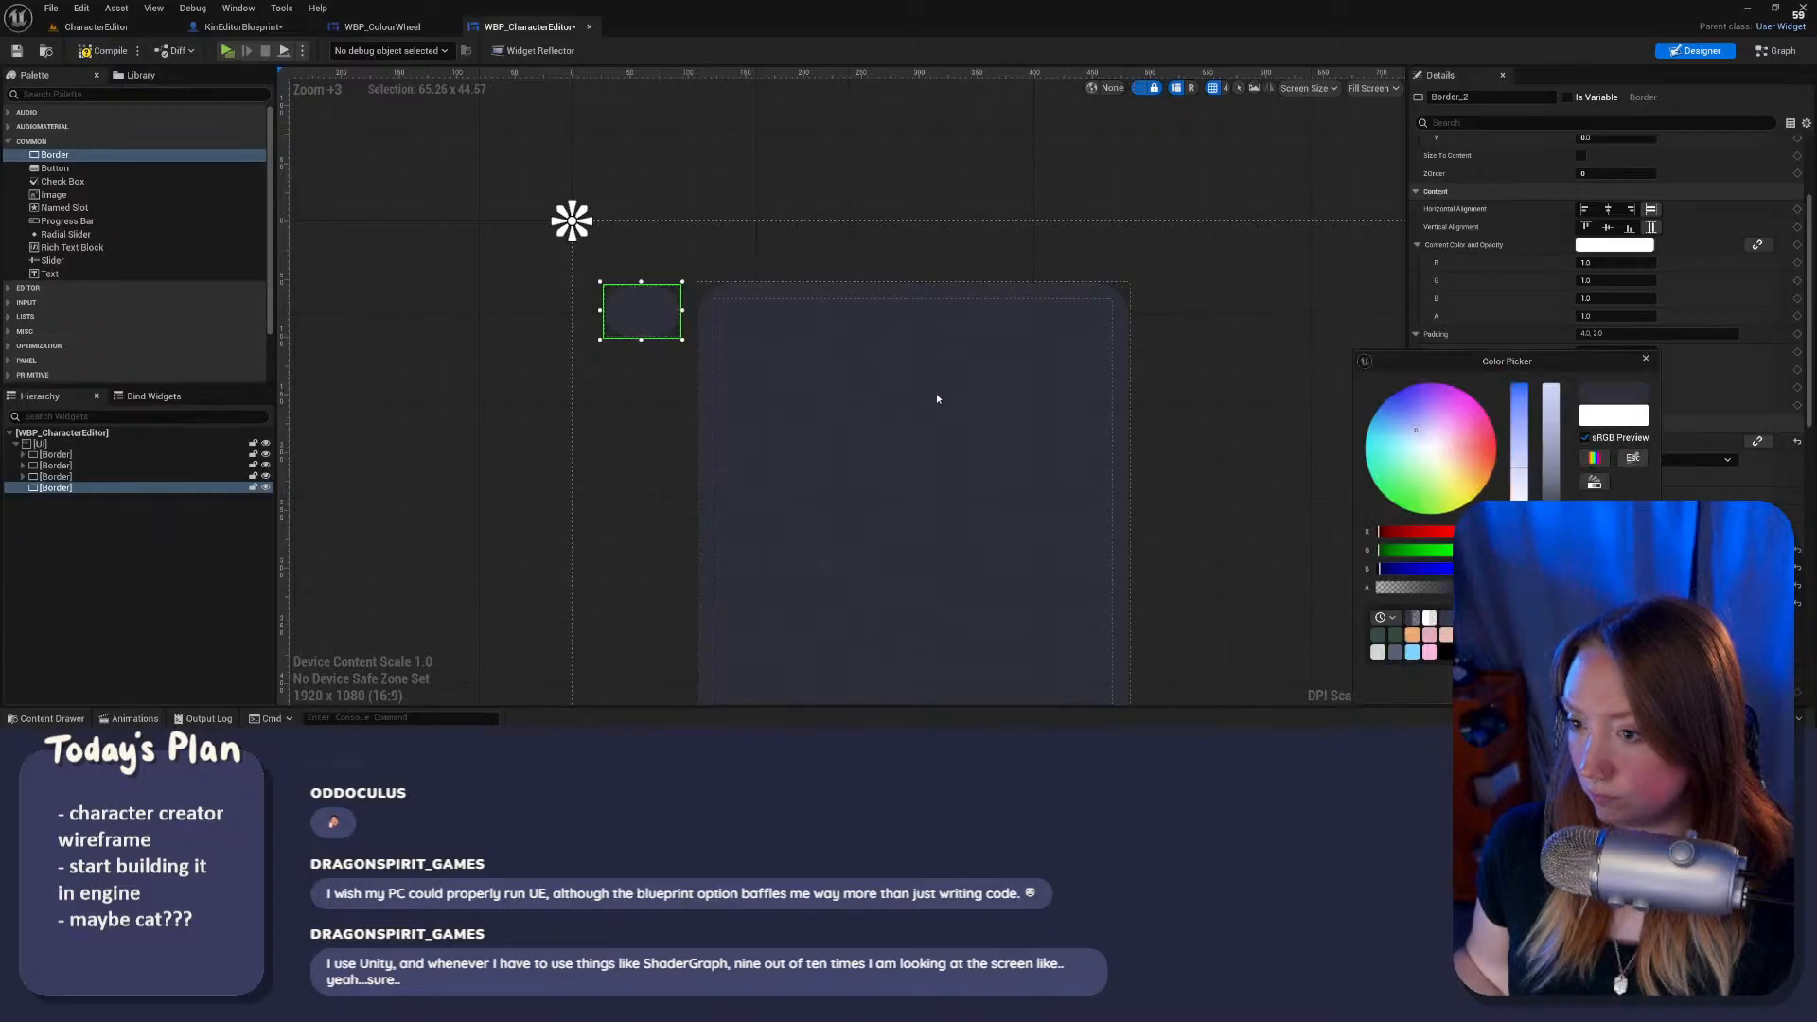
{"action": "left_click", "coordinate": [936, 398]}
{"action": "left_click", "coordinate": [665, 300]}
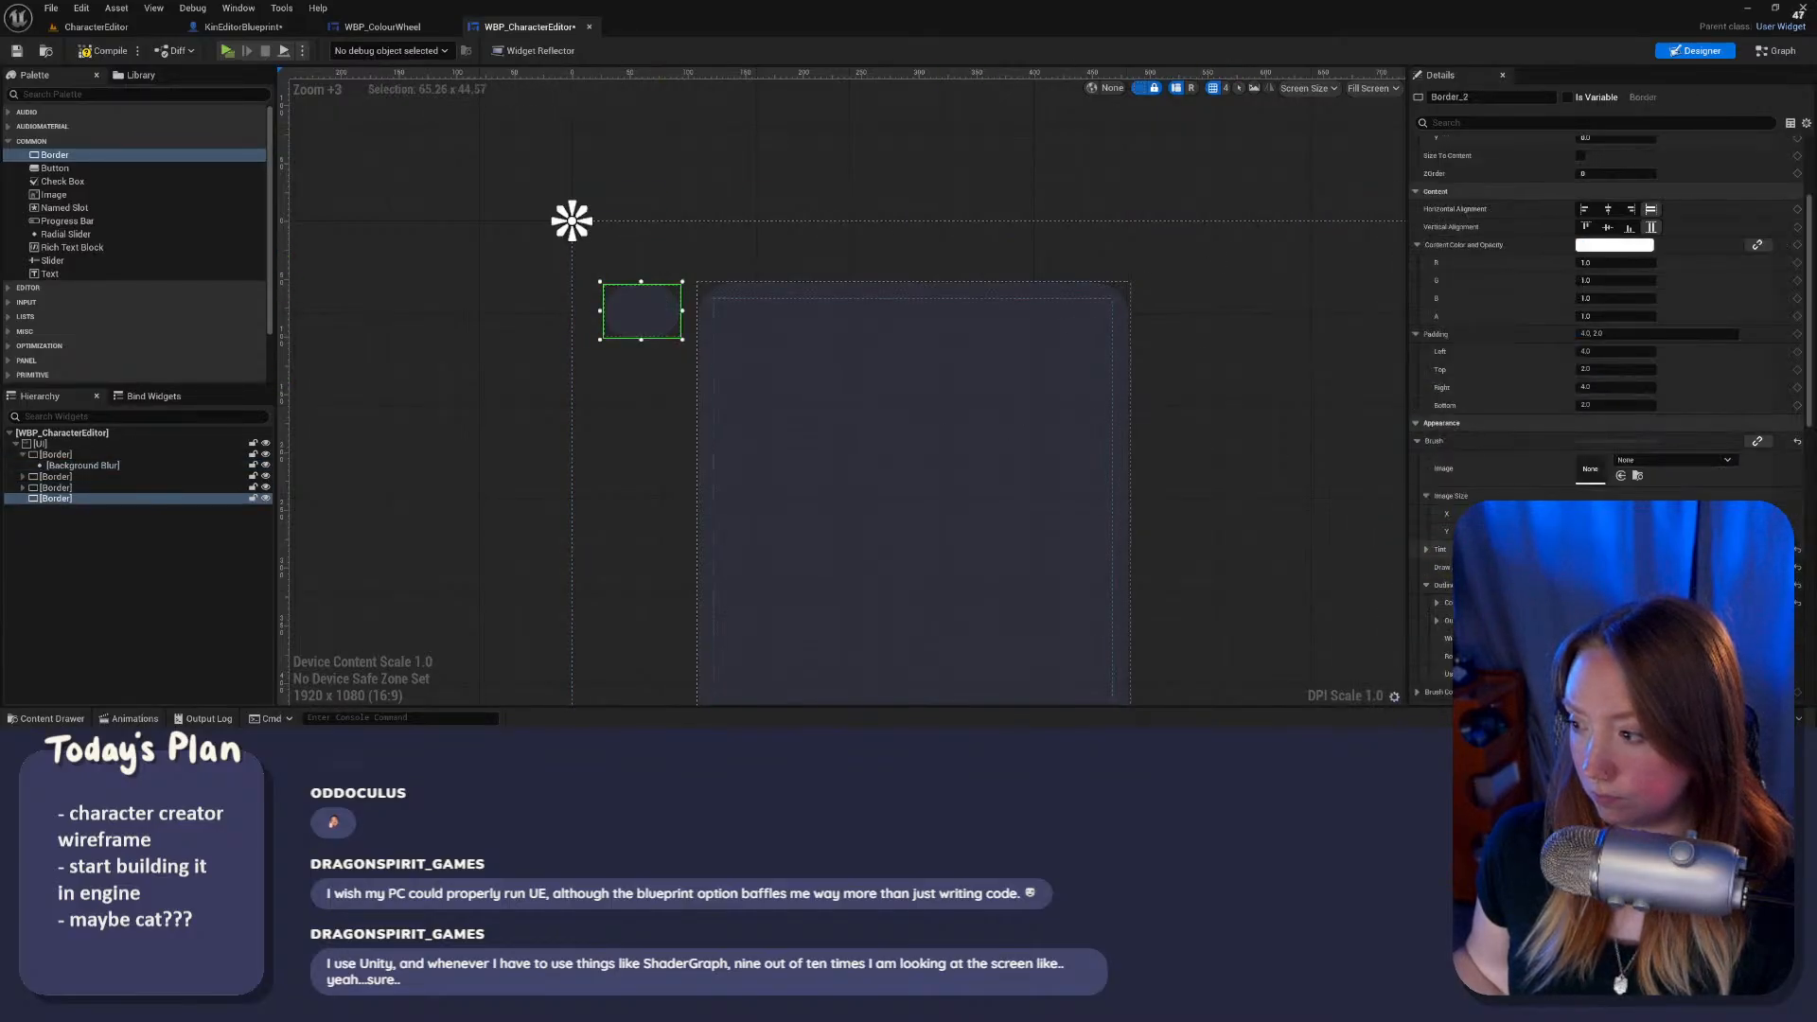
{"action": "left_click", "coordinate": [1618, 440]}
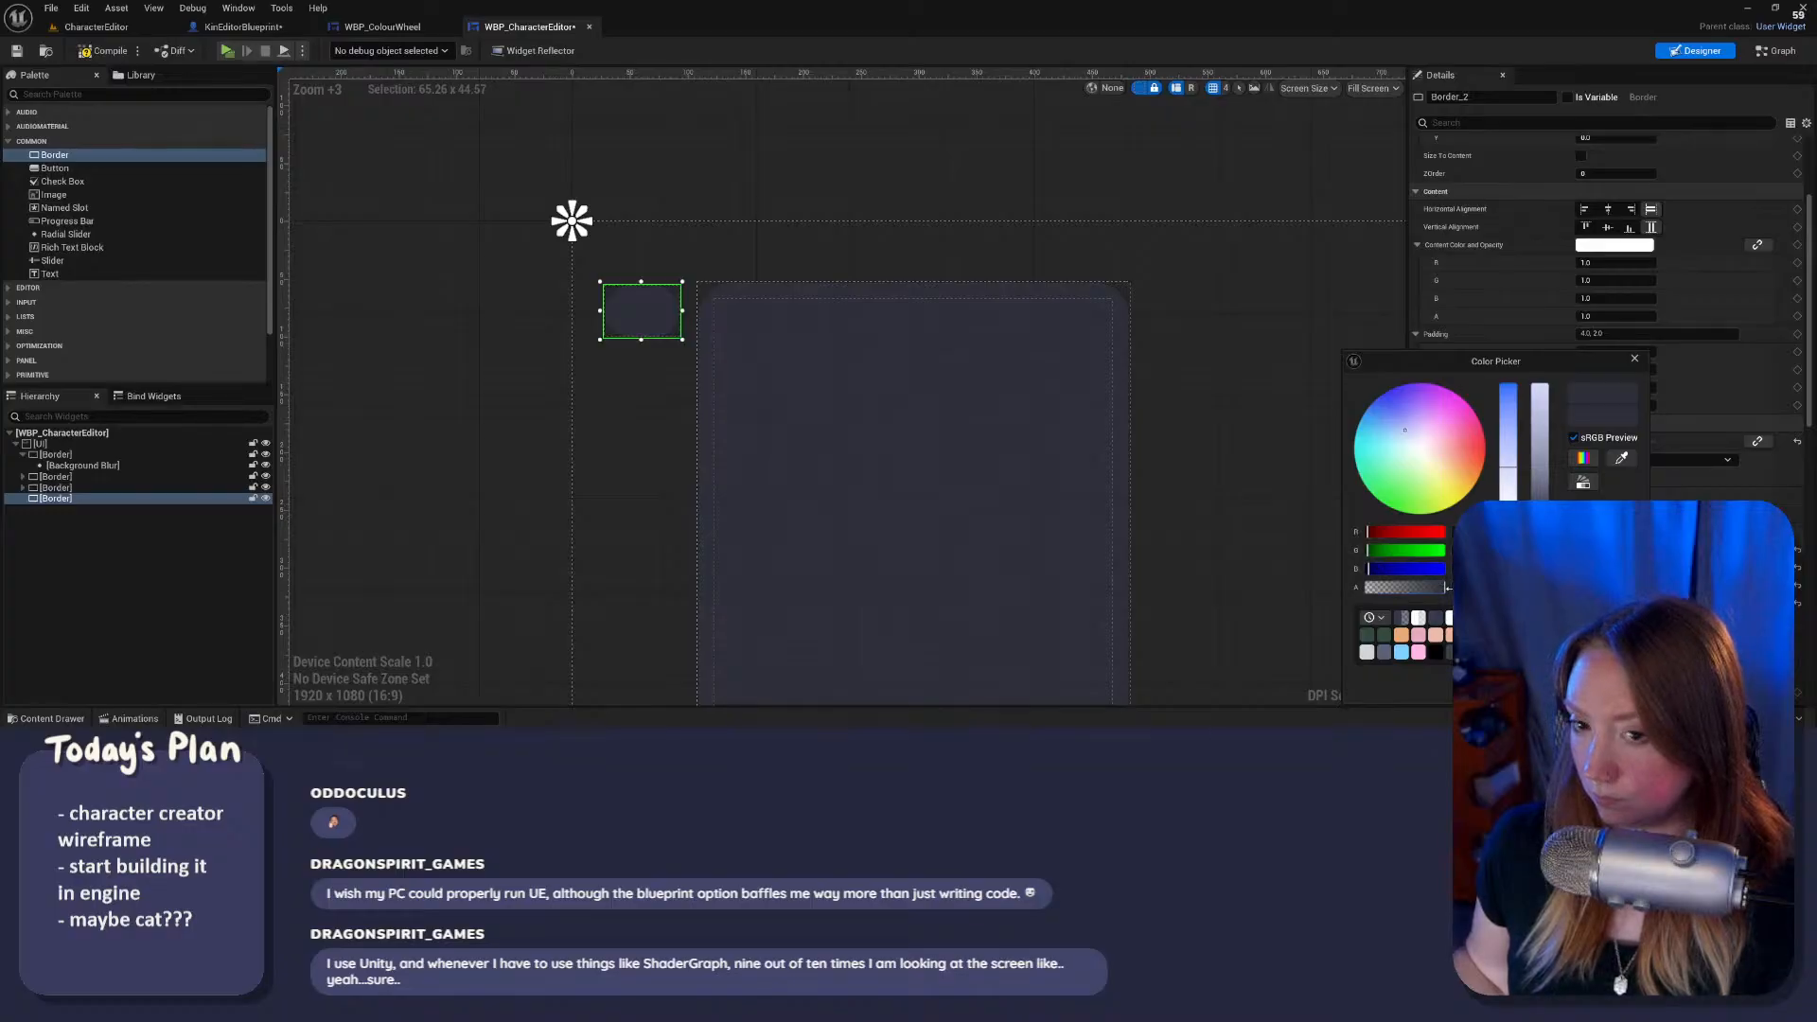
{"action": "left_click", "coordinate": [644, 458]}
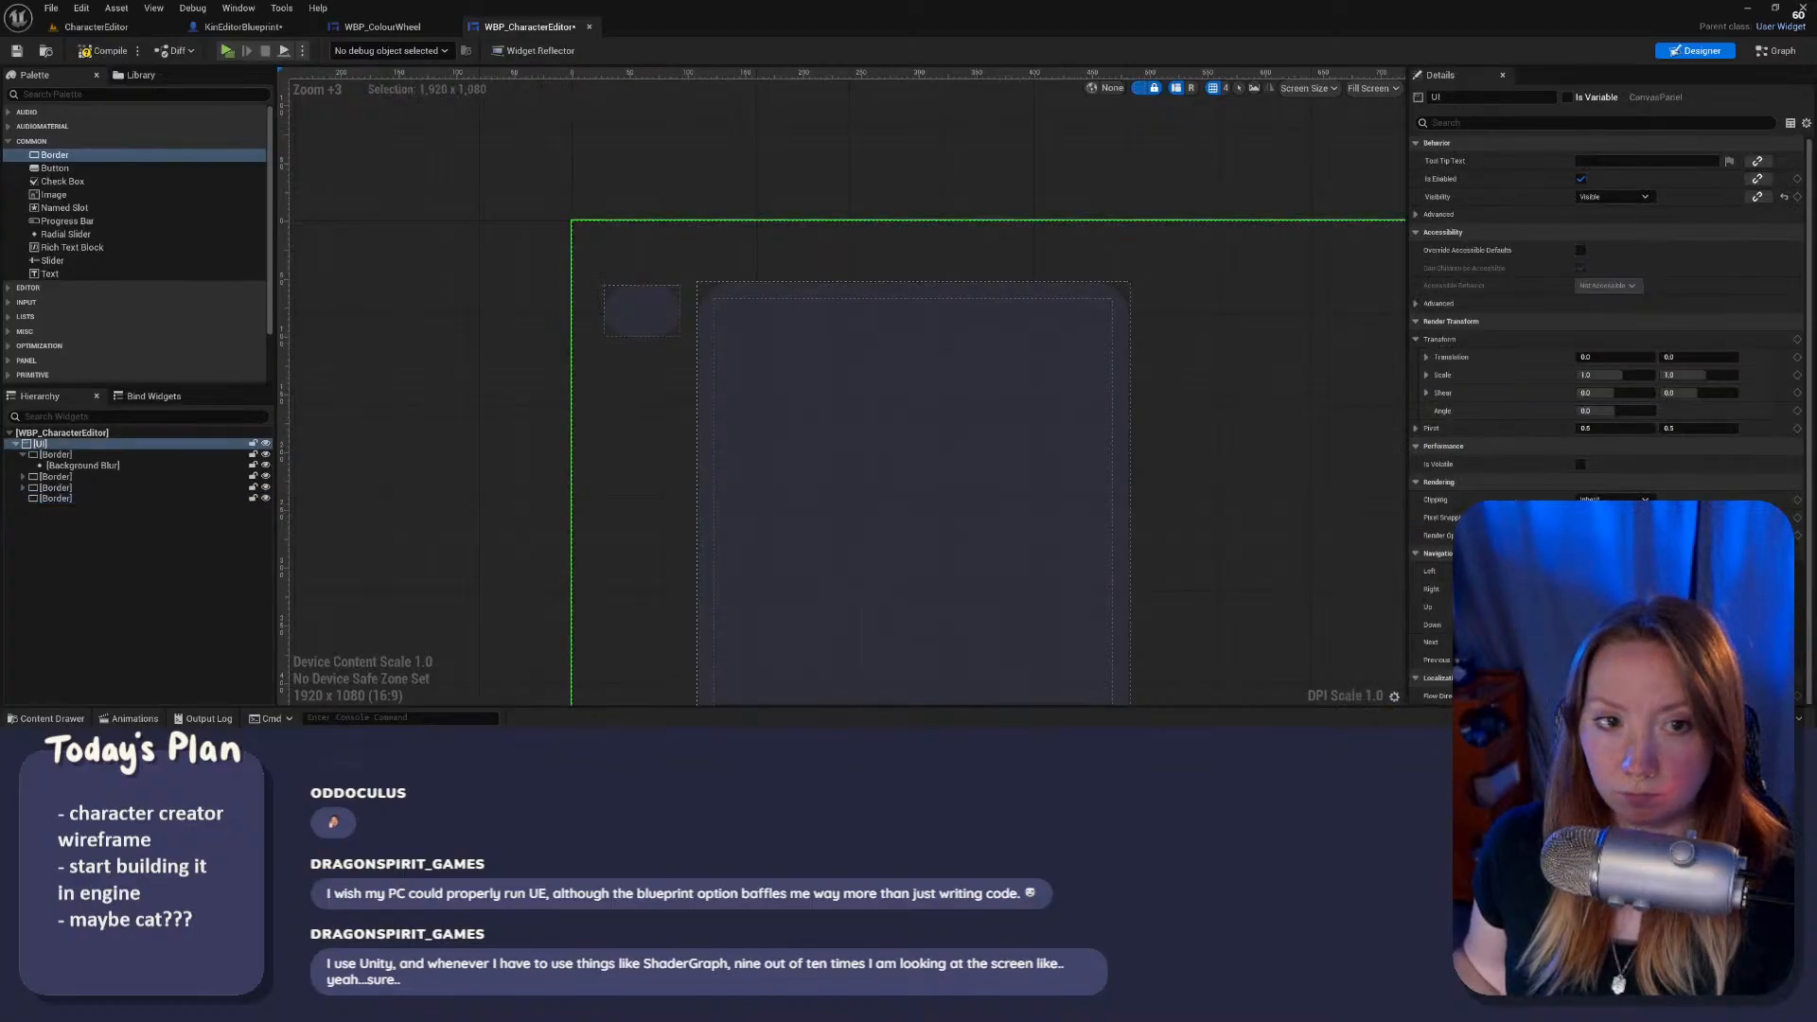
Step: Duplicate the small rounded border and stack the two copies vertically beside the left panel's upper edge
{"action": "left_click", "coordinate": [660, 320]}
{"action": "key", "text": "ctrl+c"}
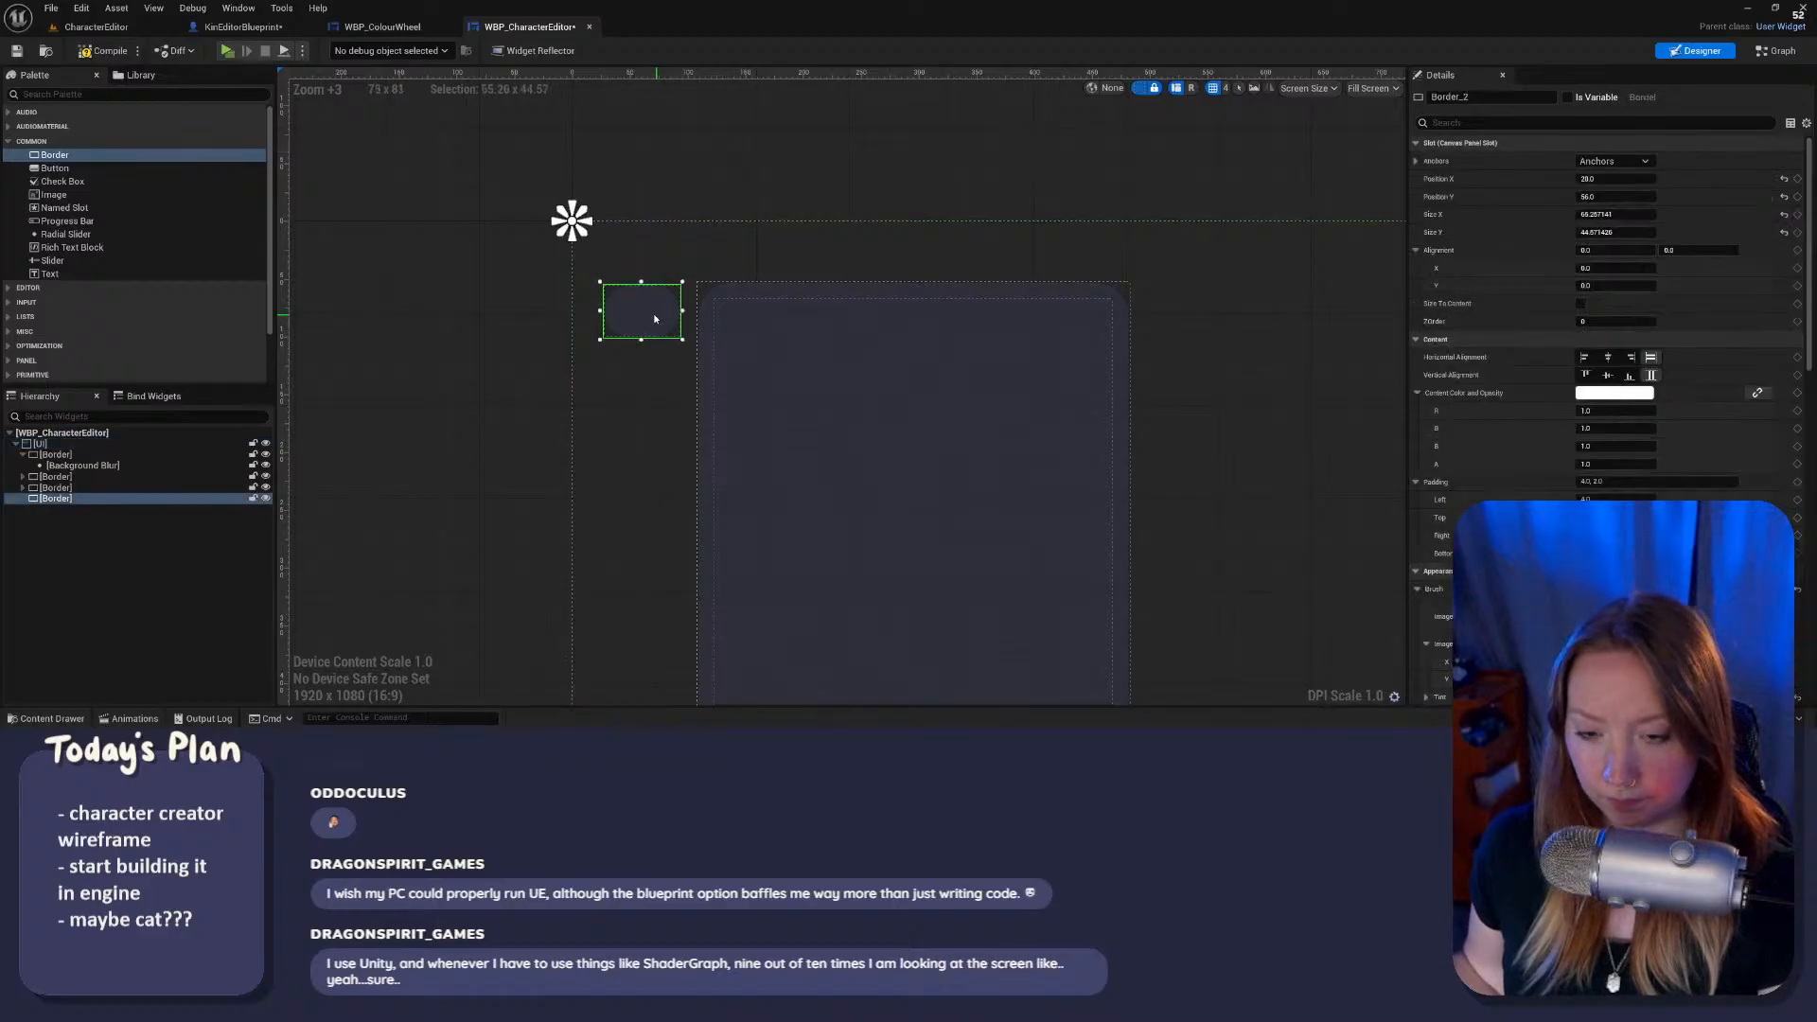
{"action": "key", "text": "ctrl+v"}
{"action": "left_click_drag", "start_coordinate": [653, 305], "coordinate": [661, 399]}
{"action": "left_click_drag", "start_coordinate": [651, 270], "coordinate": [635, 327]}
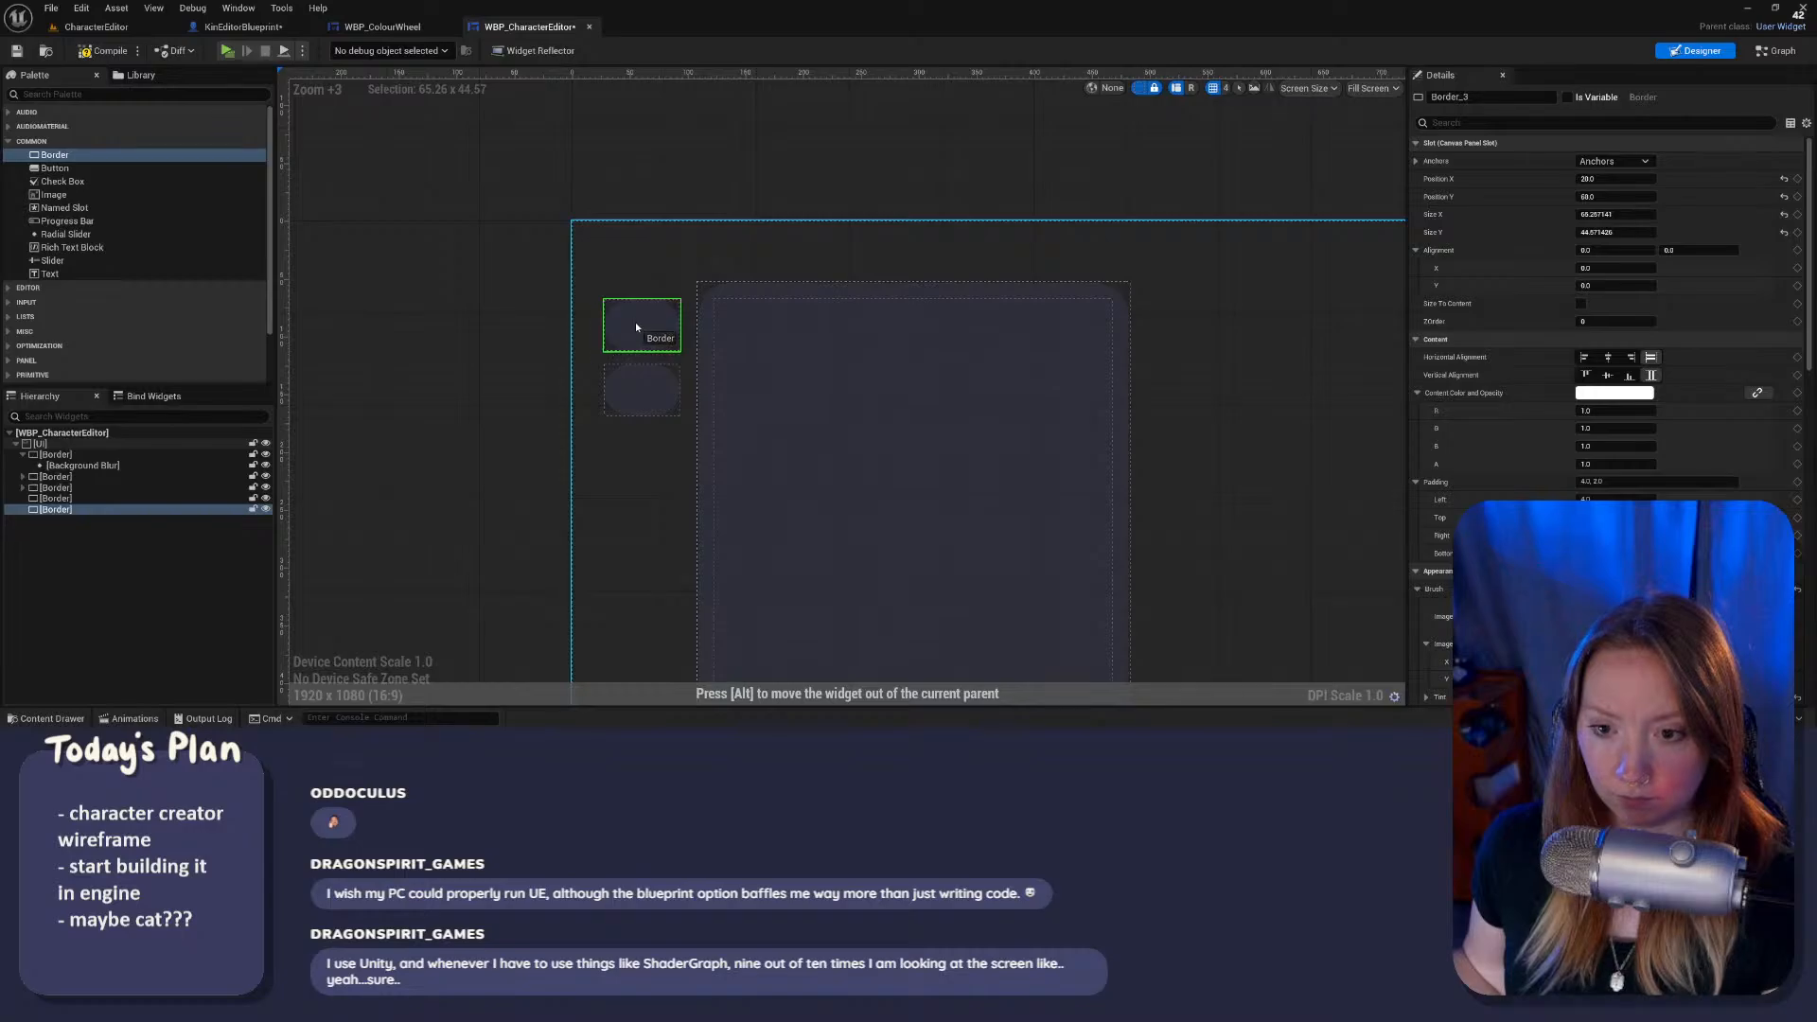
Step: Find the Uniform Grid Panel widget and place it on the canvas beyond the large panel, about 100 × 268 in size
{"action": "left_click", "coordinate": [236, 329]}
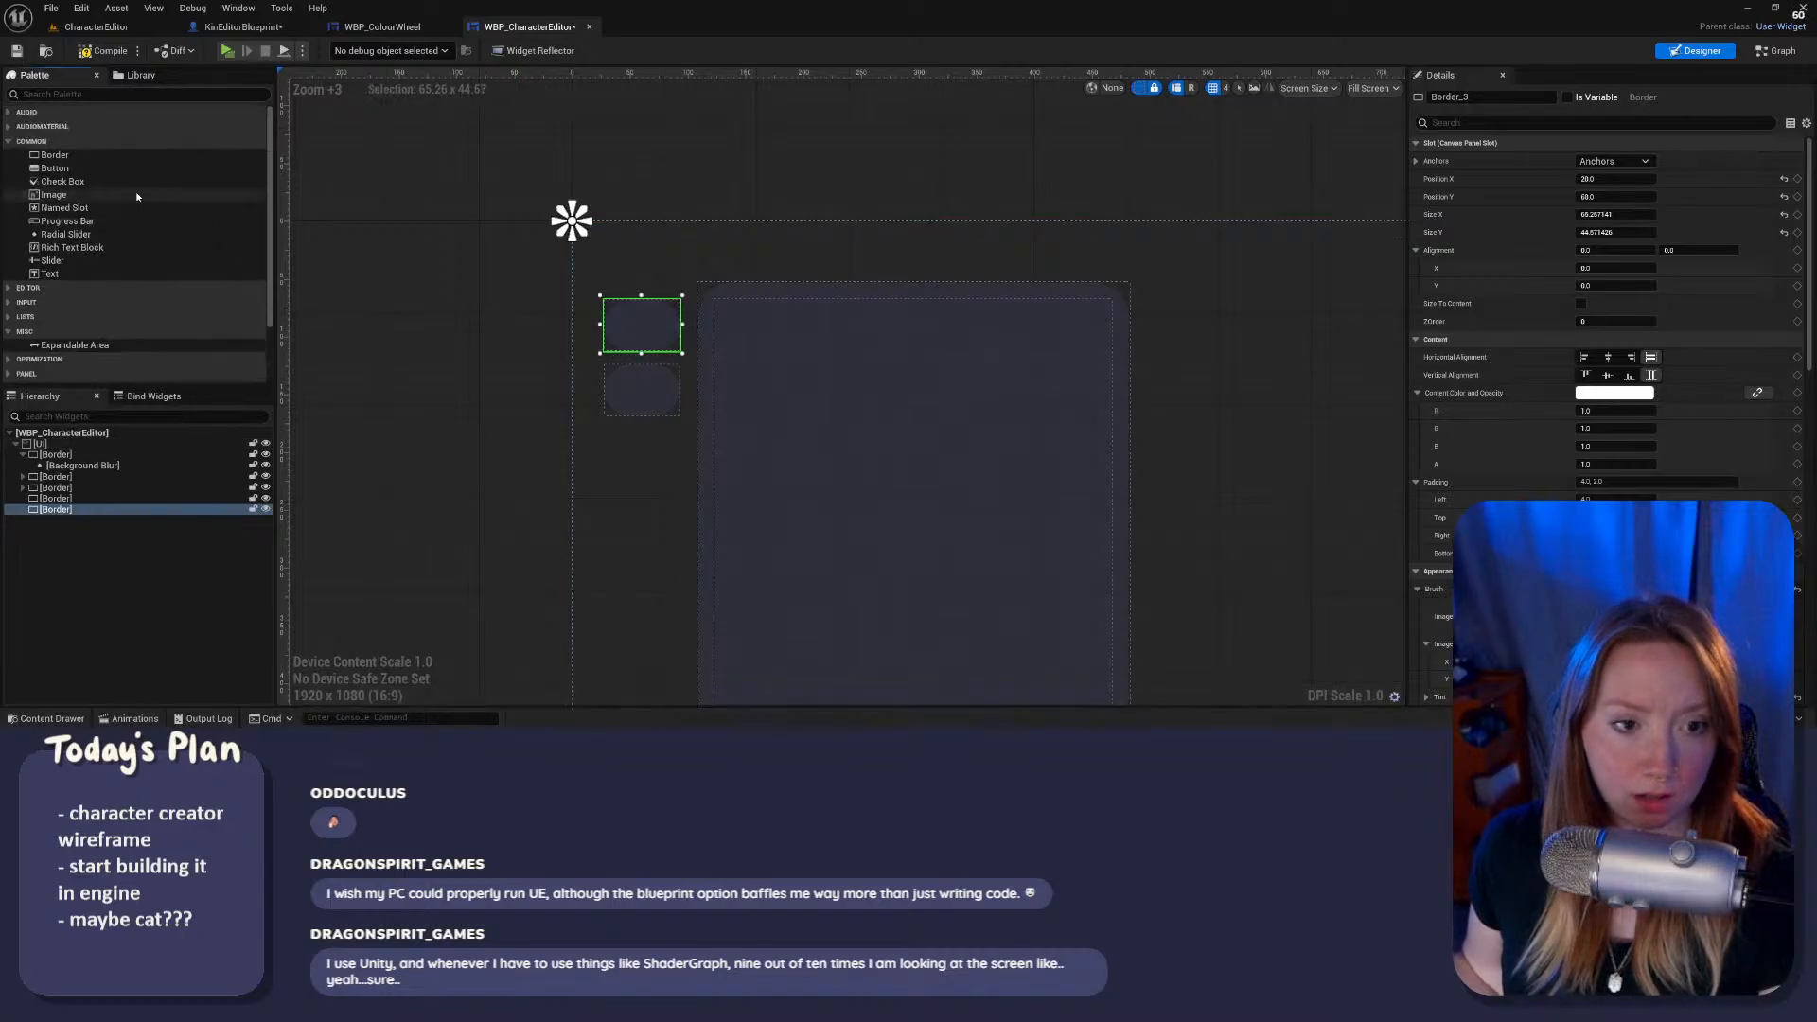
{"action": "scroll", "coordinate": [101, 280], "scroll_direction": "down", "scroll_amount": 3}
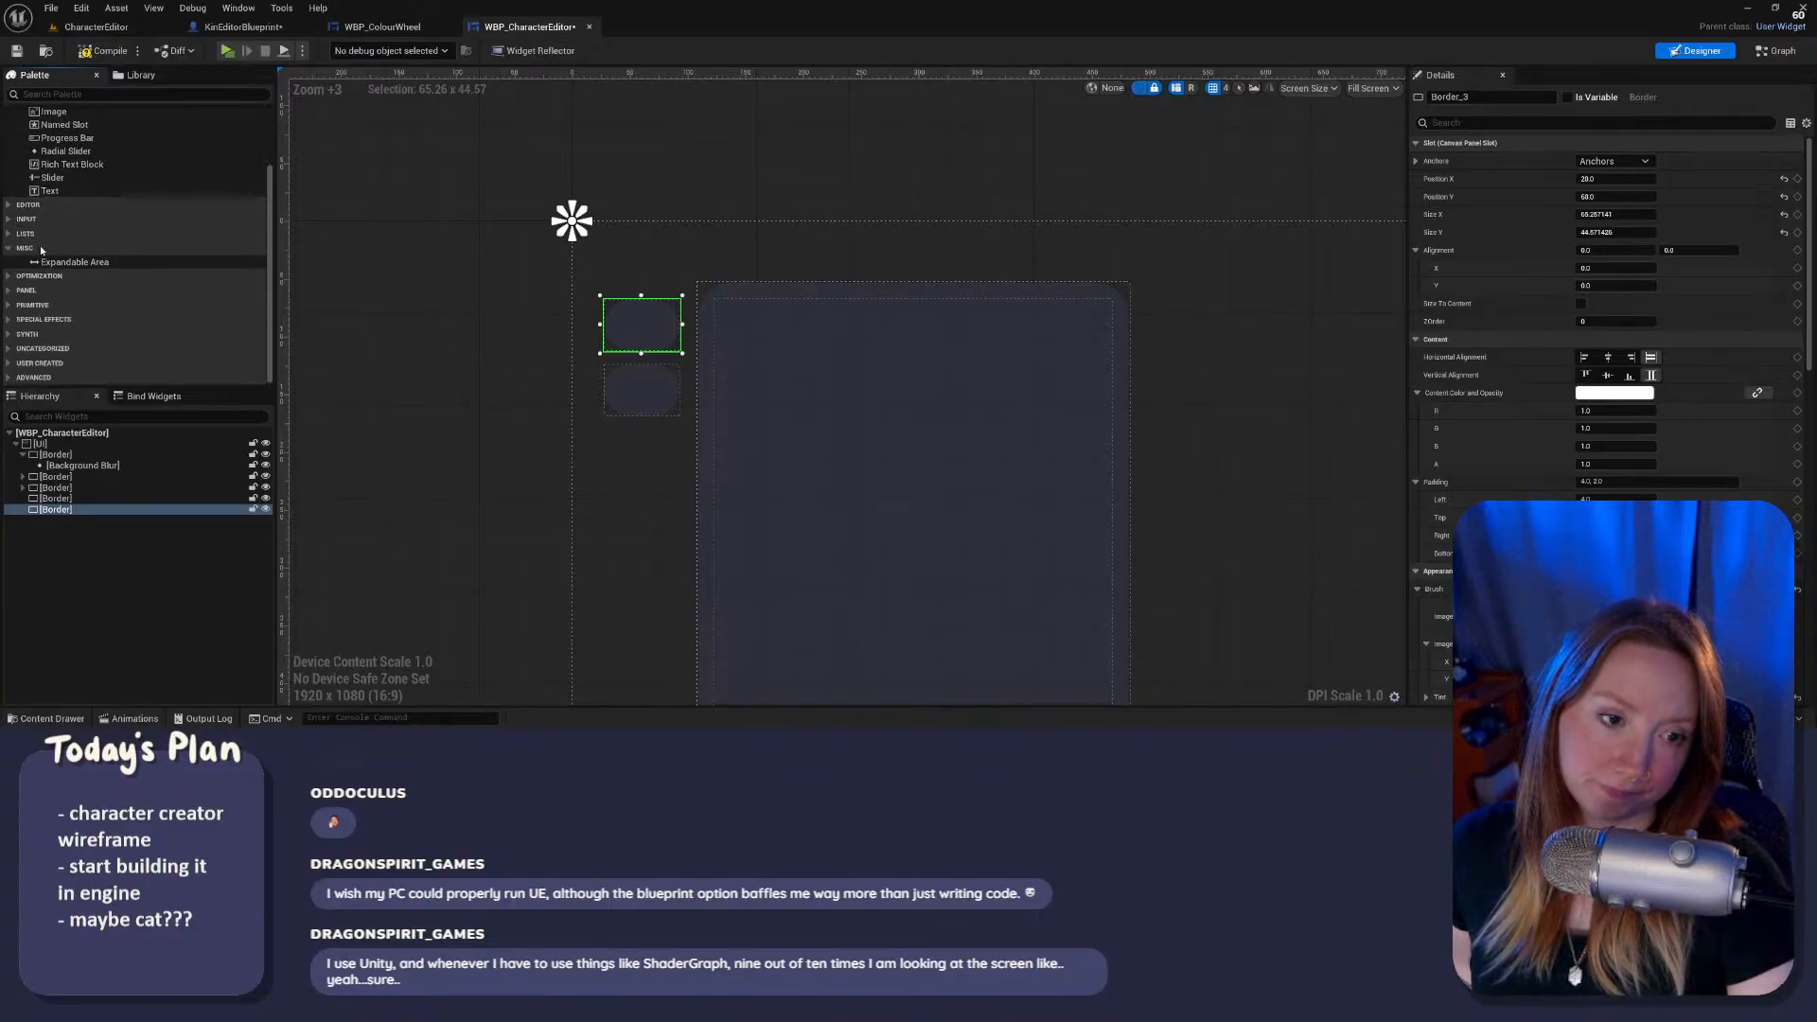
{"action": "scroll", "coordinate": [42, 250], "scroll_direction": "up", "scroll_amount": 3}
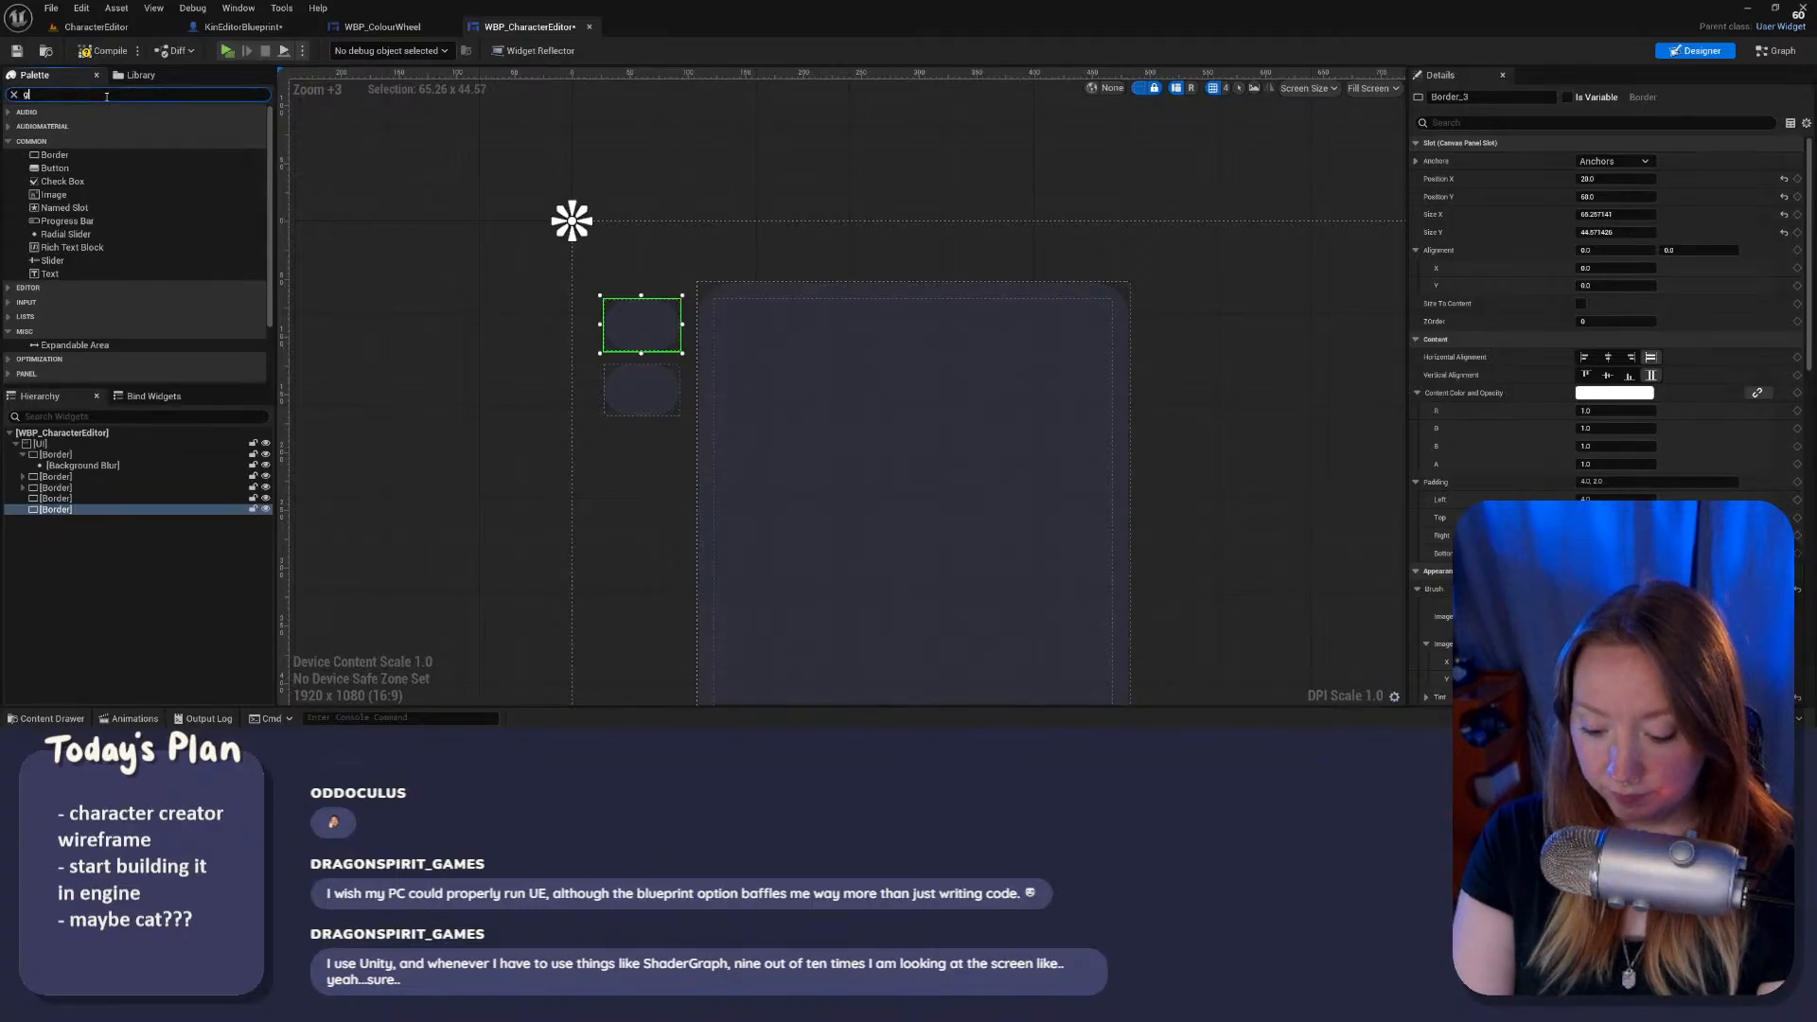
{"action": "type", "text": "ri"}
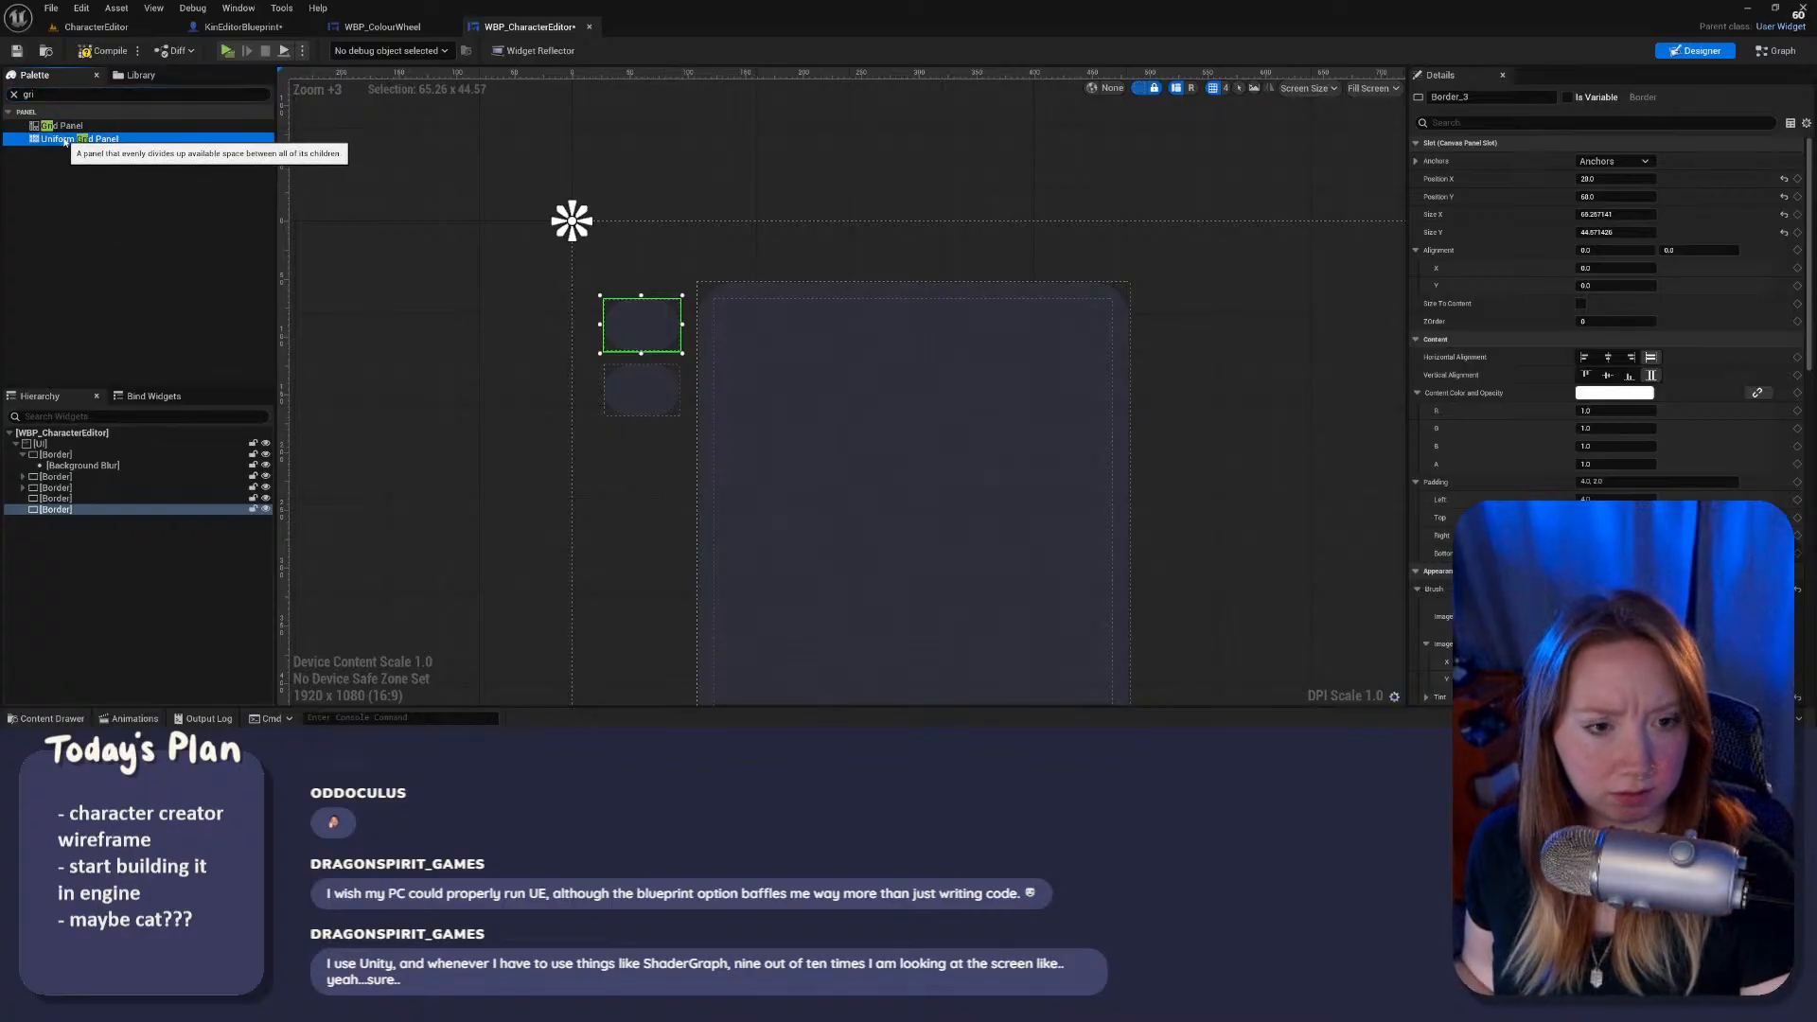
{"action": "left_click_drag", "start_coordinate": [76, 139], "coordinate": [1287, 707]}
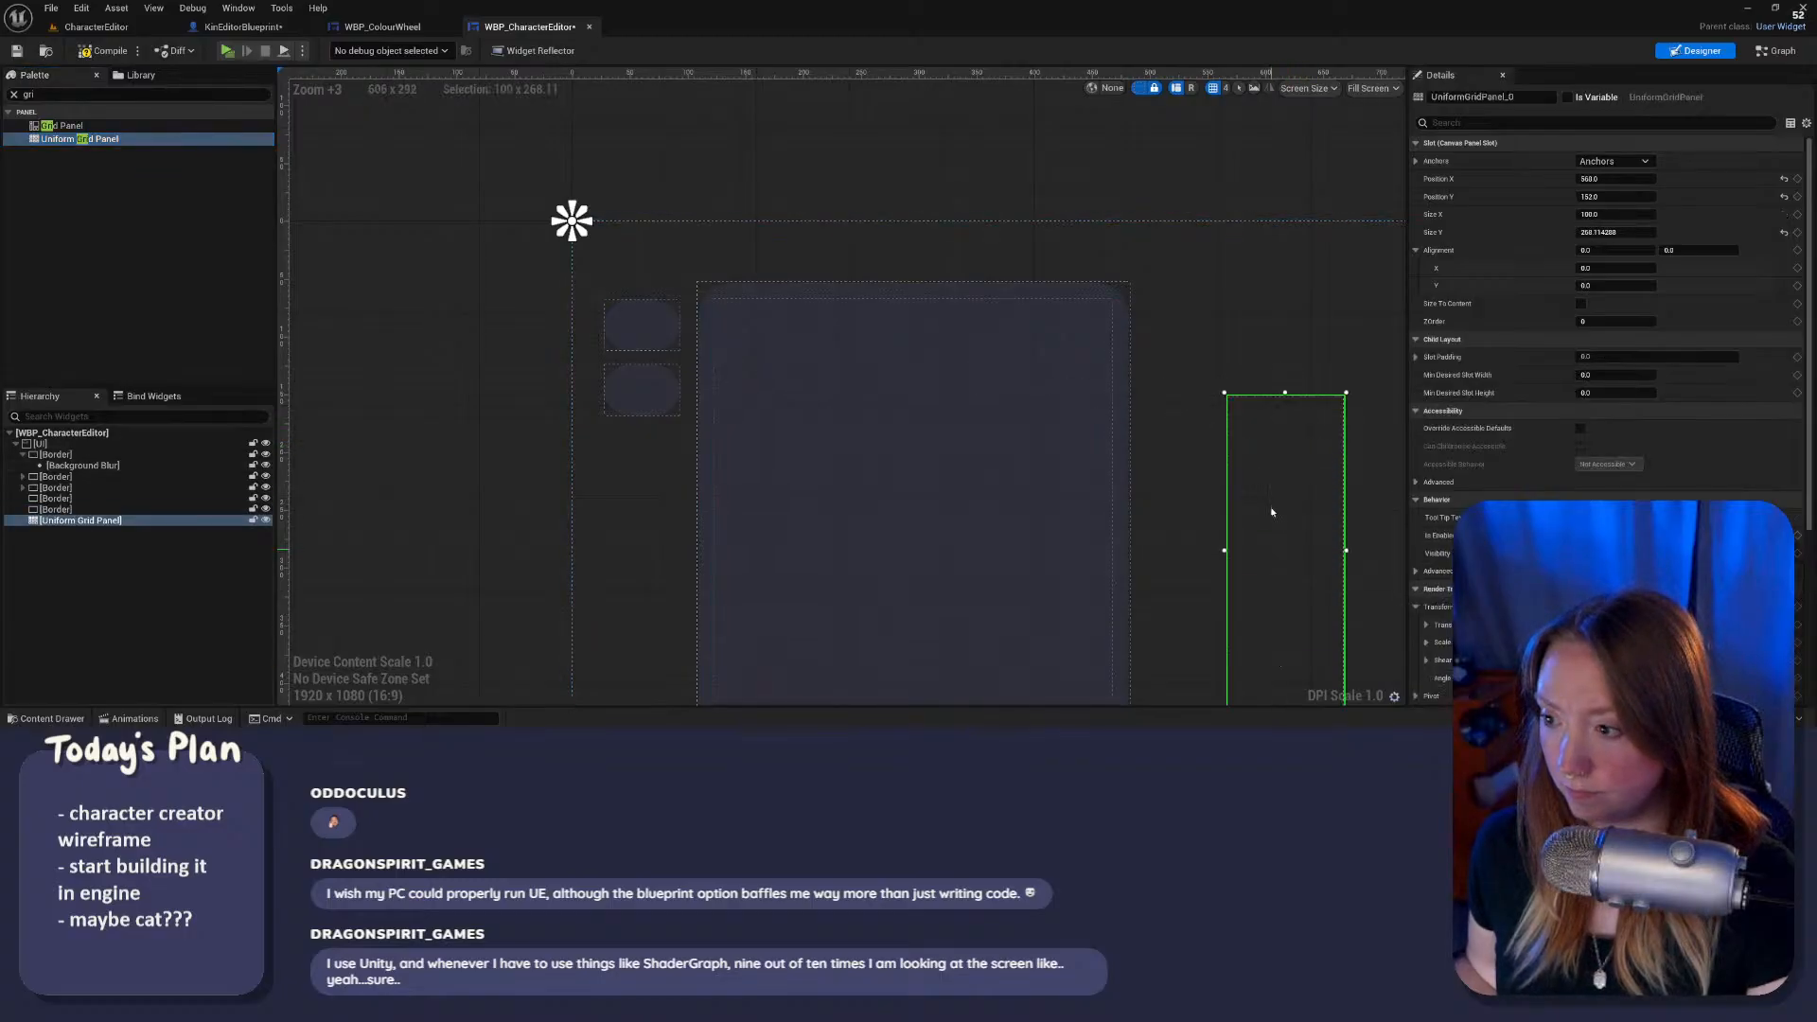
{"action": "left_click_drag", "start_coordinate": [1273, 493], "coordinate": [1228, 380]}
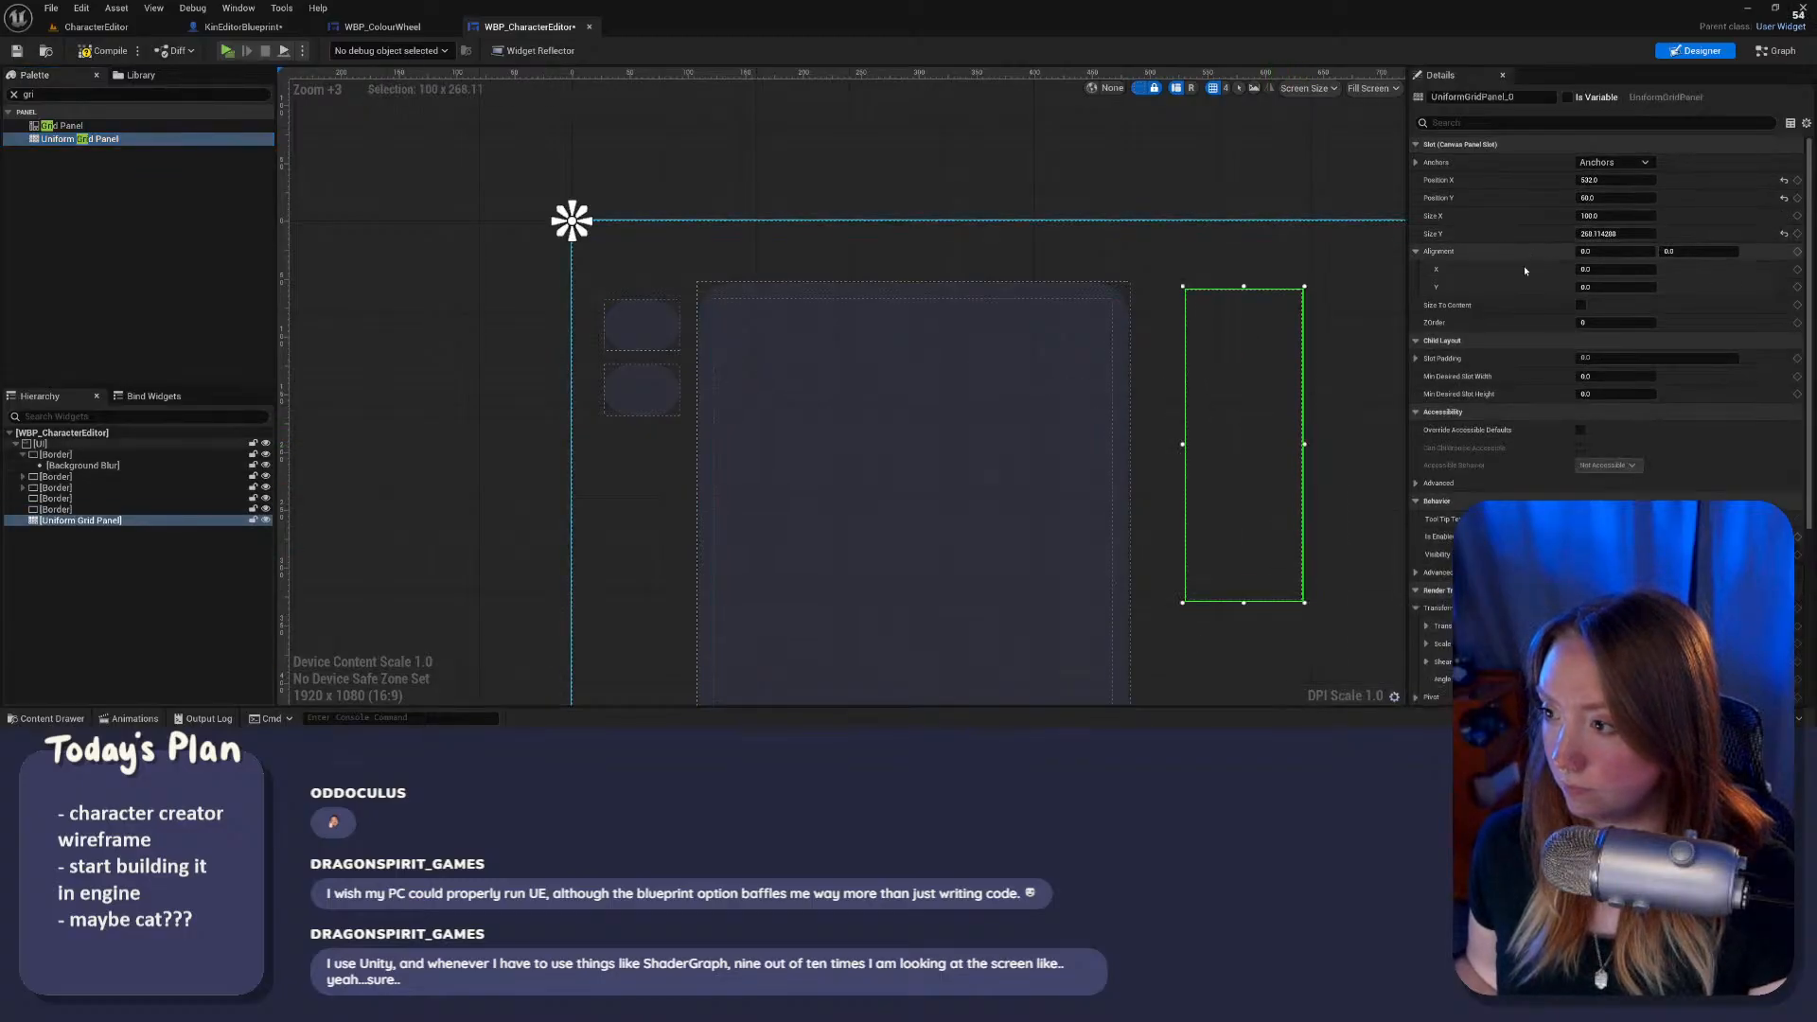
Step: Move the grid panel beside the large panel at about X 28, Y 52, narrow it to about 68, and place both small borders over it
{"action": "left_click", "coordinate": [638, 329]}
{"action": "left_click", "coordinate": [646, 400], "text": "ctrl"}
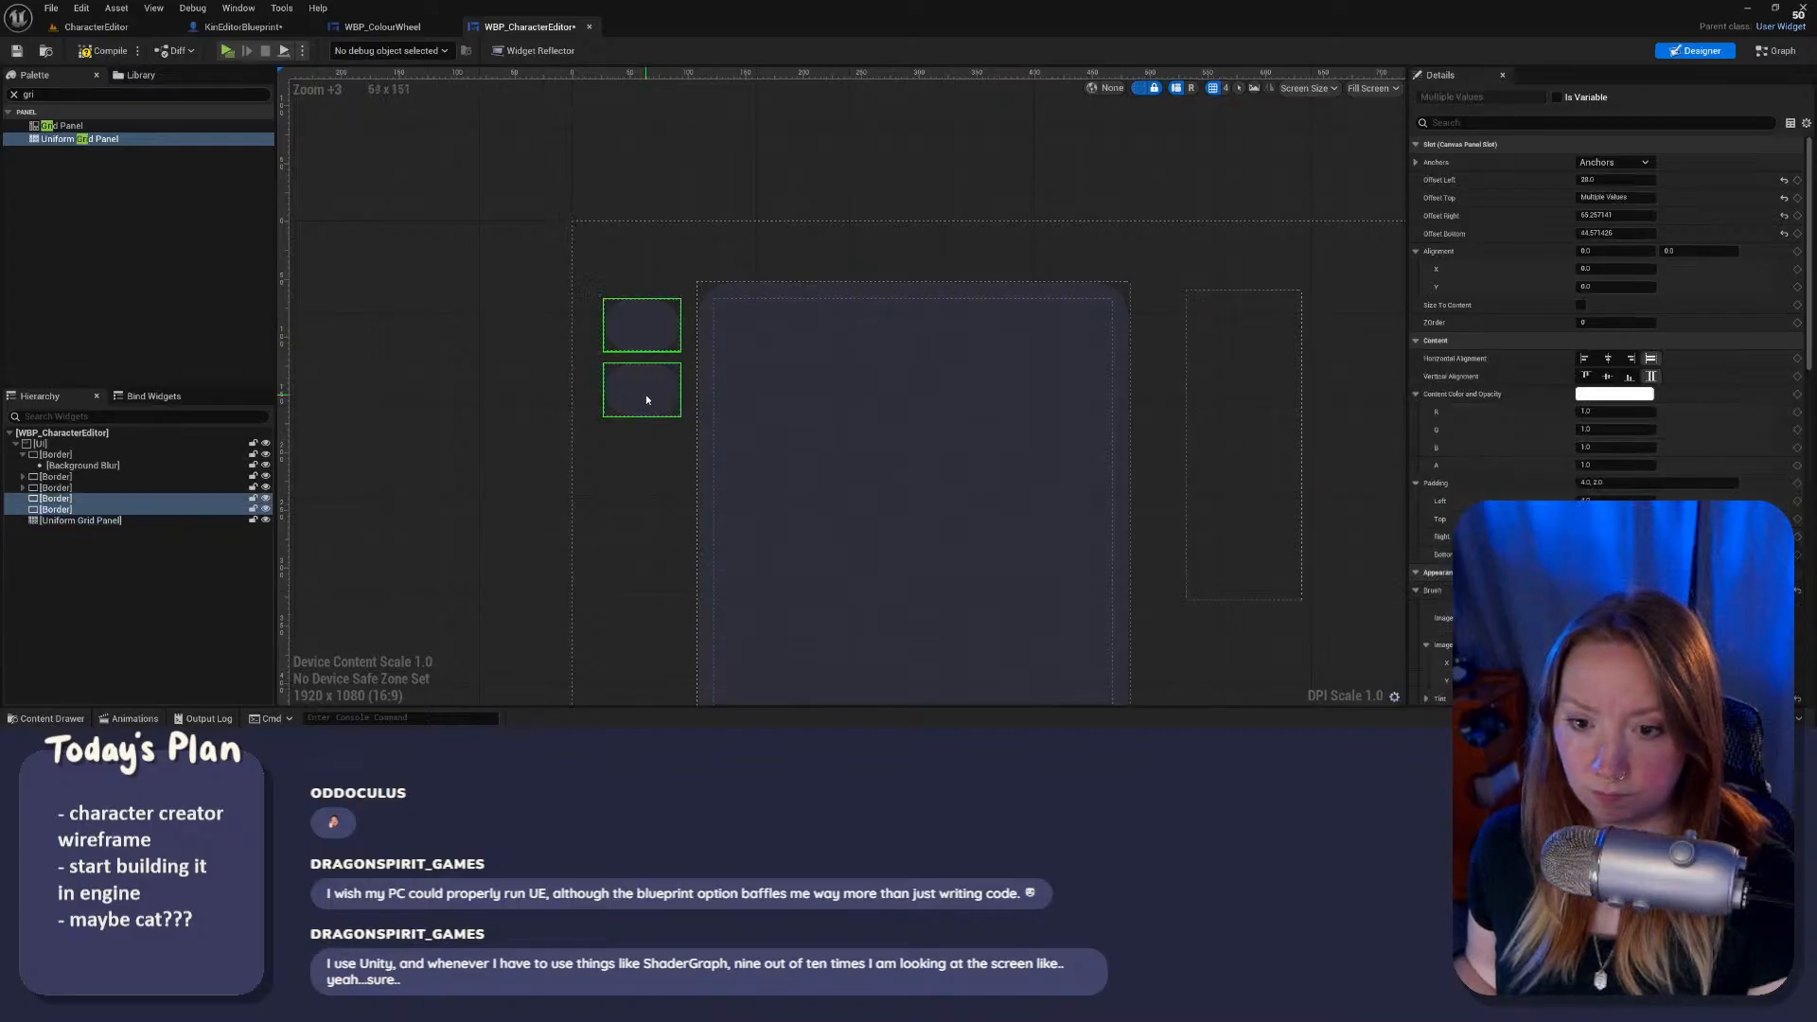
{"action": "left_click_drag", "start_coordinate": [640, 337], "coordinate": [420, 386]}
{"action": "left_click_drag", "start_coordinate": [1224, 441], "coordinate": [683, 435]}
{"action": "left_click", "coordinate": [436, 379]}
{"action": "left_click", "coordinate": [441, 444], "text": "ctrl"}
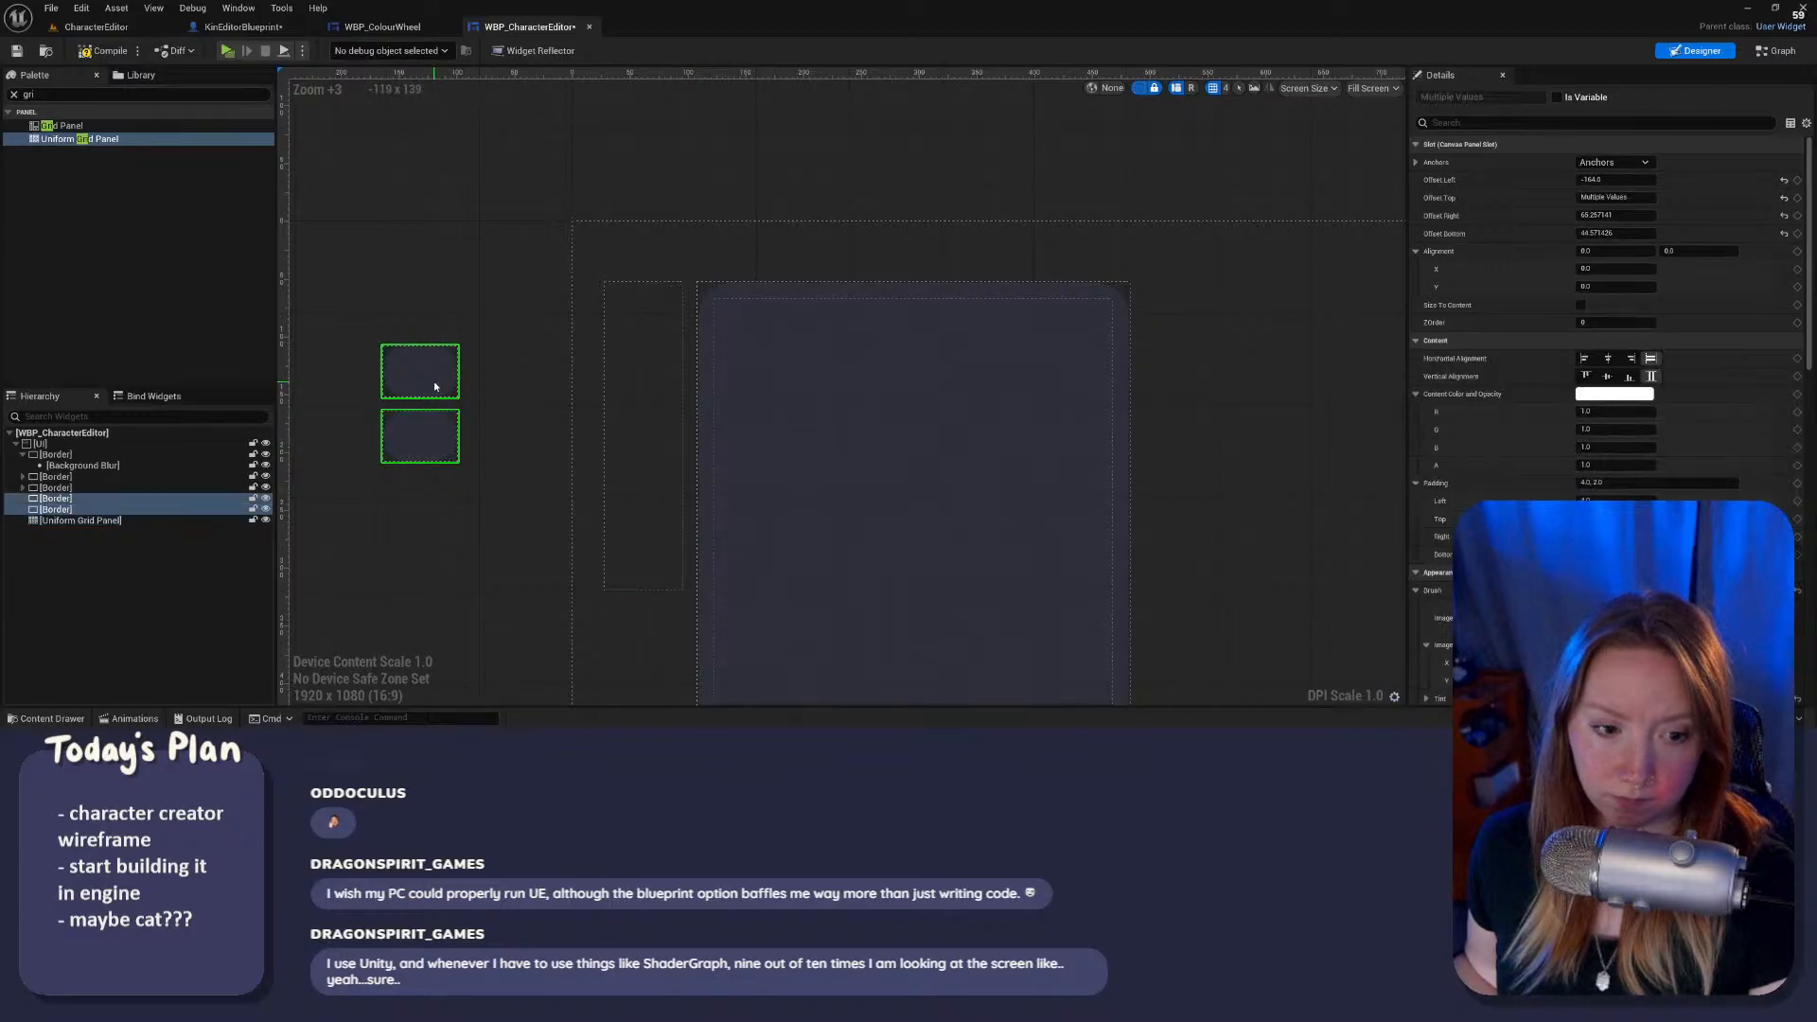
{"action": "left_click_drag", "start_coordinate": [435, 386], "coordinate": [655, 360]}
Step: Nest both small borders inside the Uniform Grid Panel in the widget hierarchy
{"action": "left_click", "coordinate": [49, 510]}
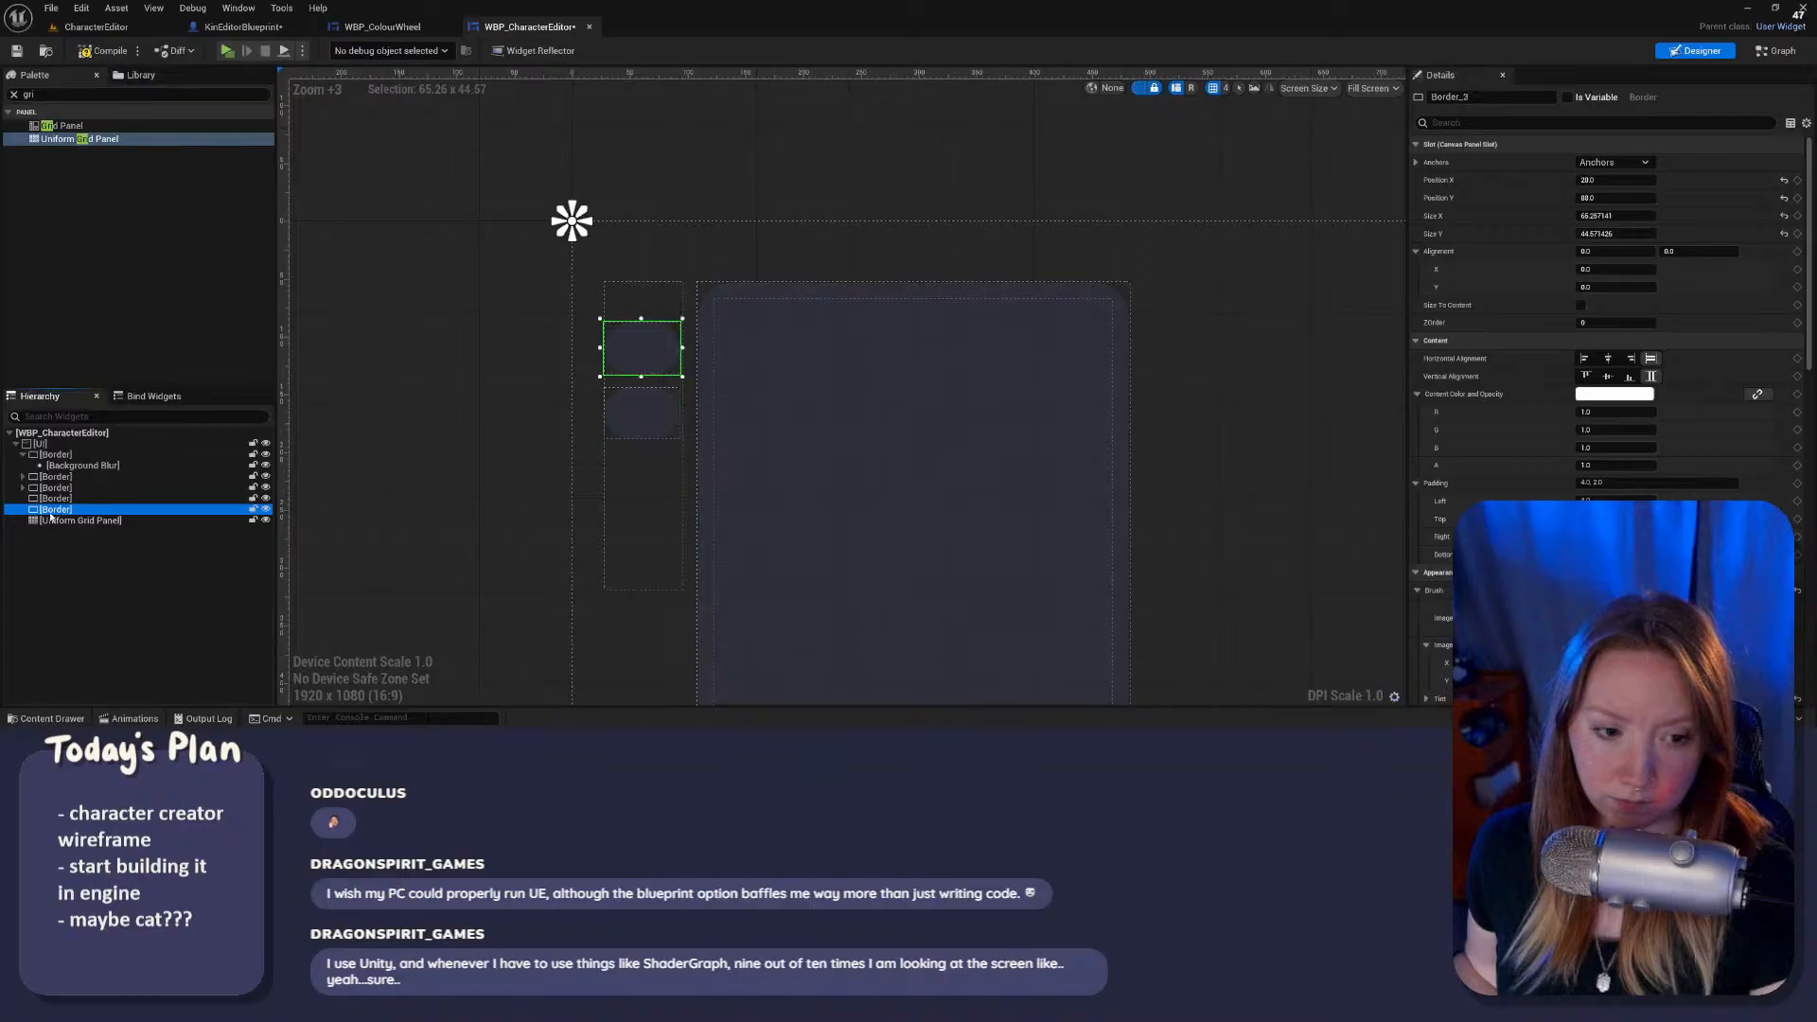
{"action": "left_click_drag", "start_coordinate": [50, 515], "coordinate": [59, 519]}
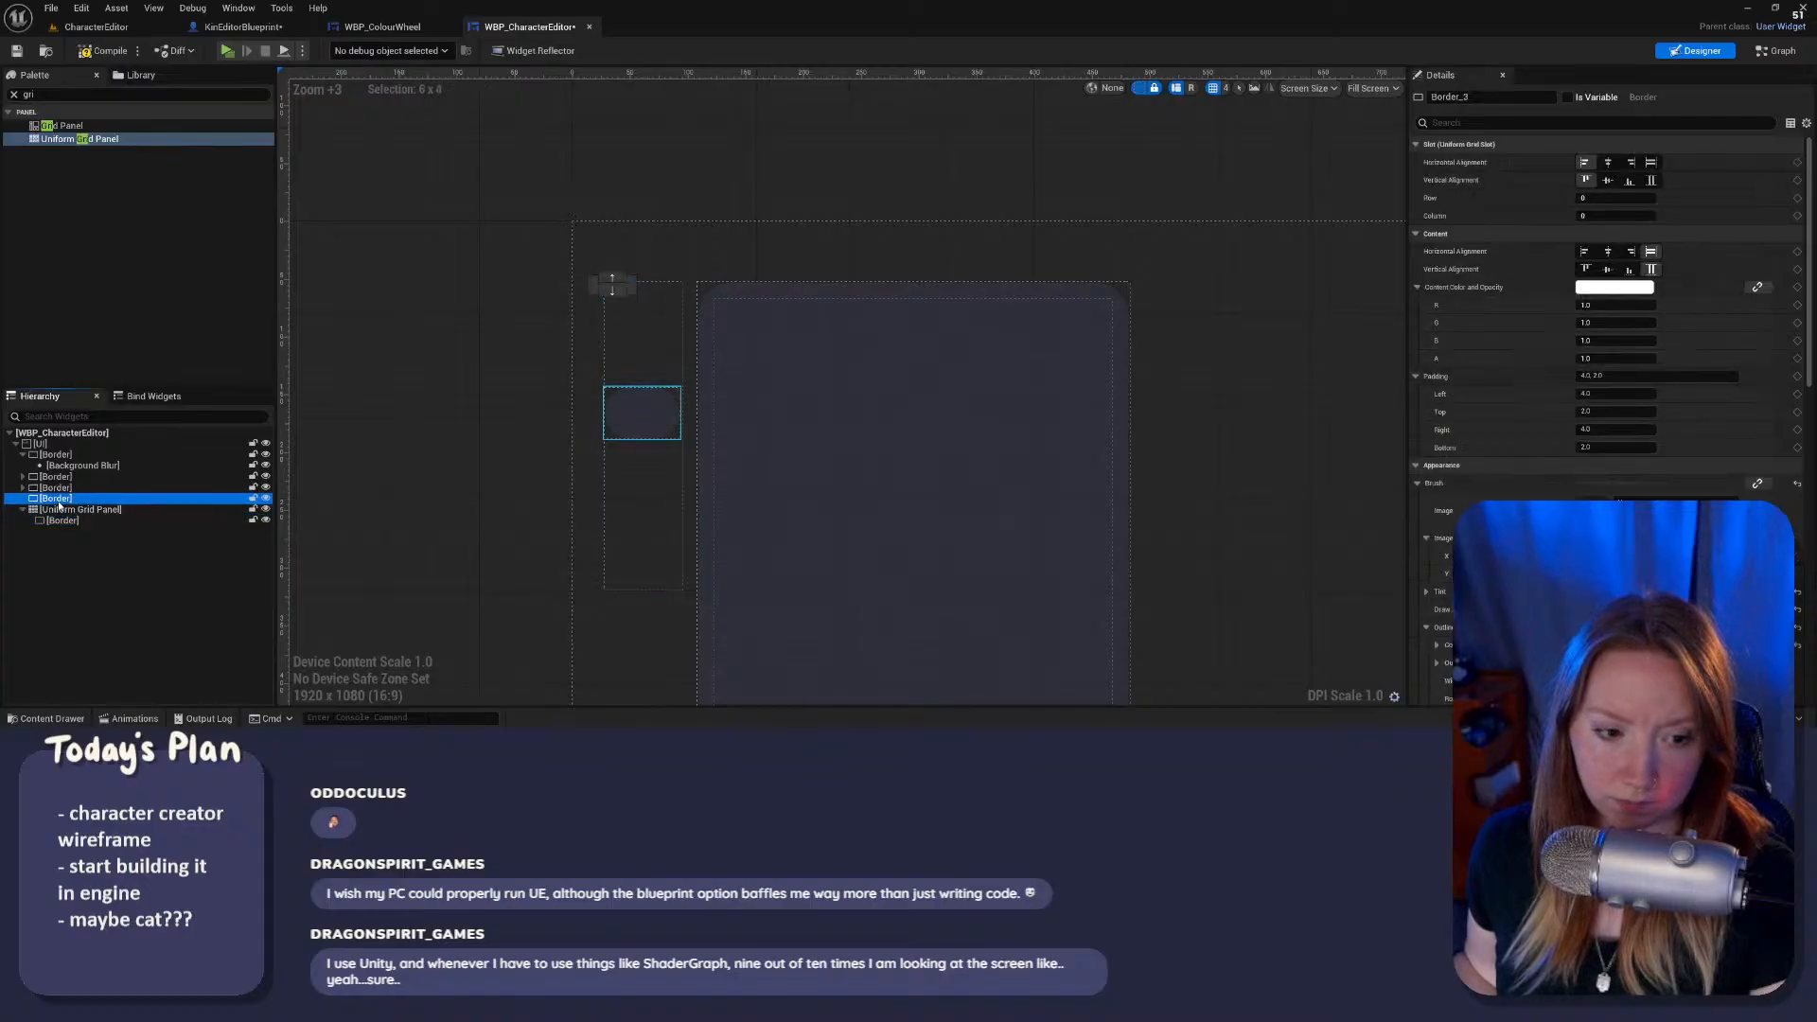
{"action": "left_click", "coordinate": [59, 504]}
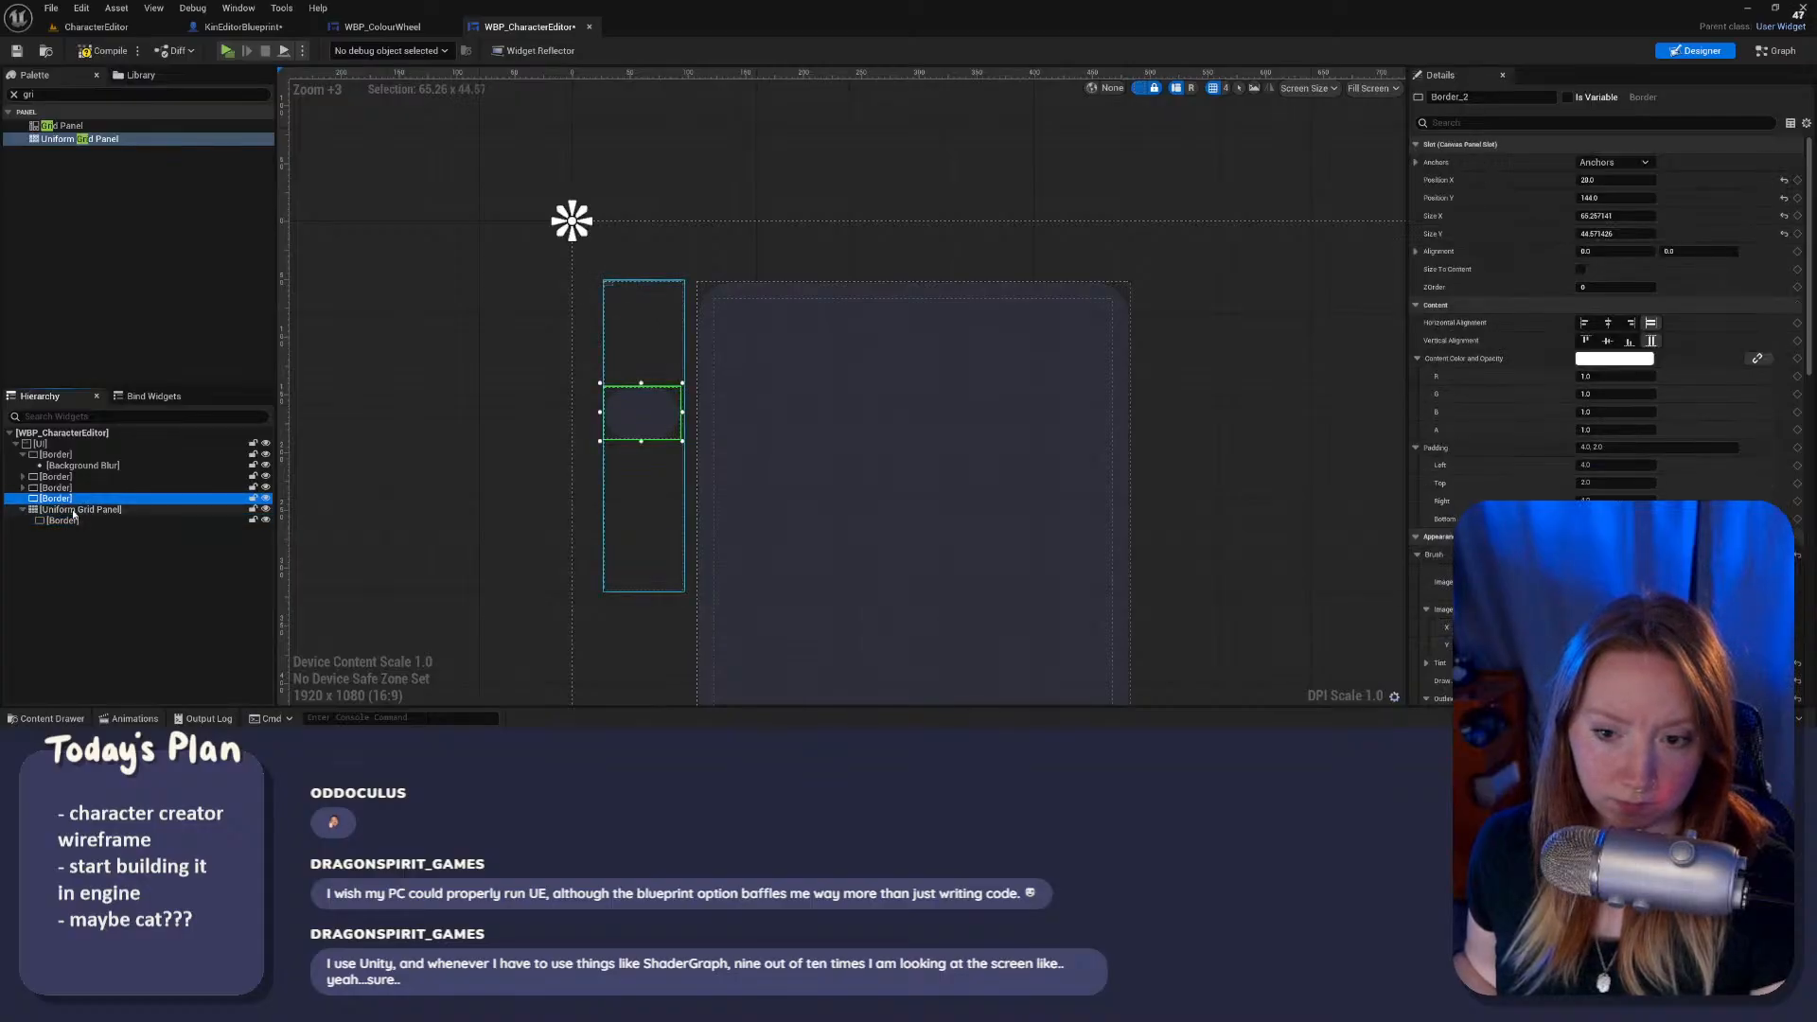
{"action": "left_click_drag", "start_coordinate": [55, 499], "coordinate": [65, 514]}
{"action": "left_click", "coordinate": [679, 336]}
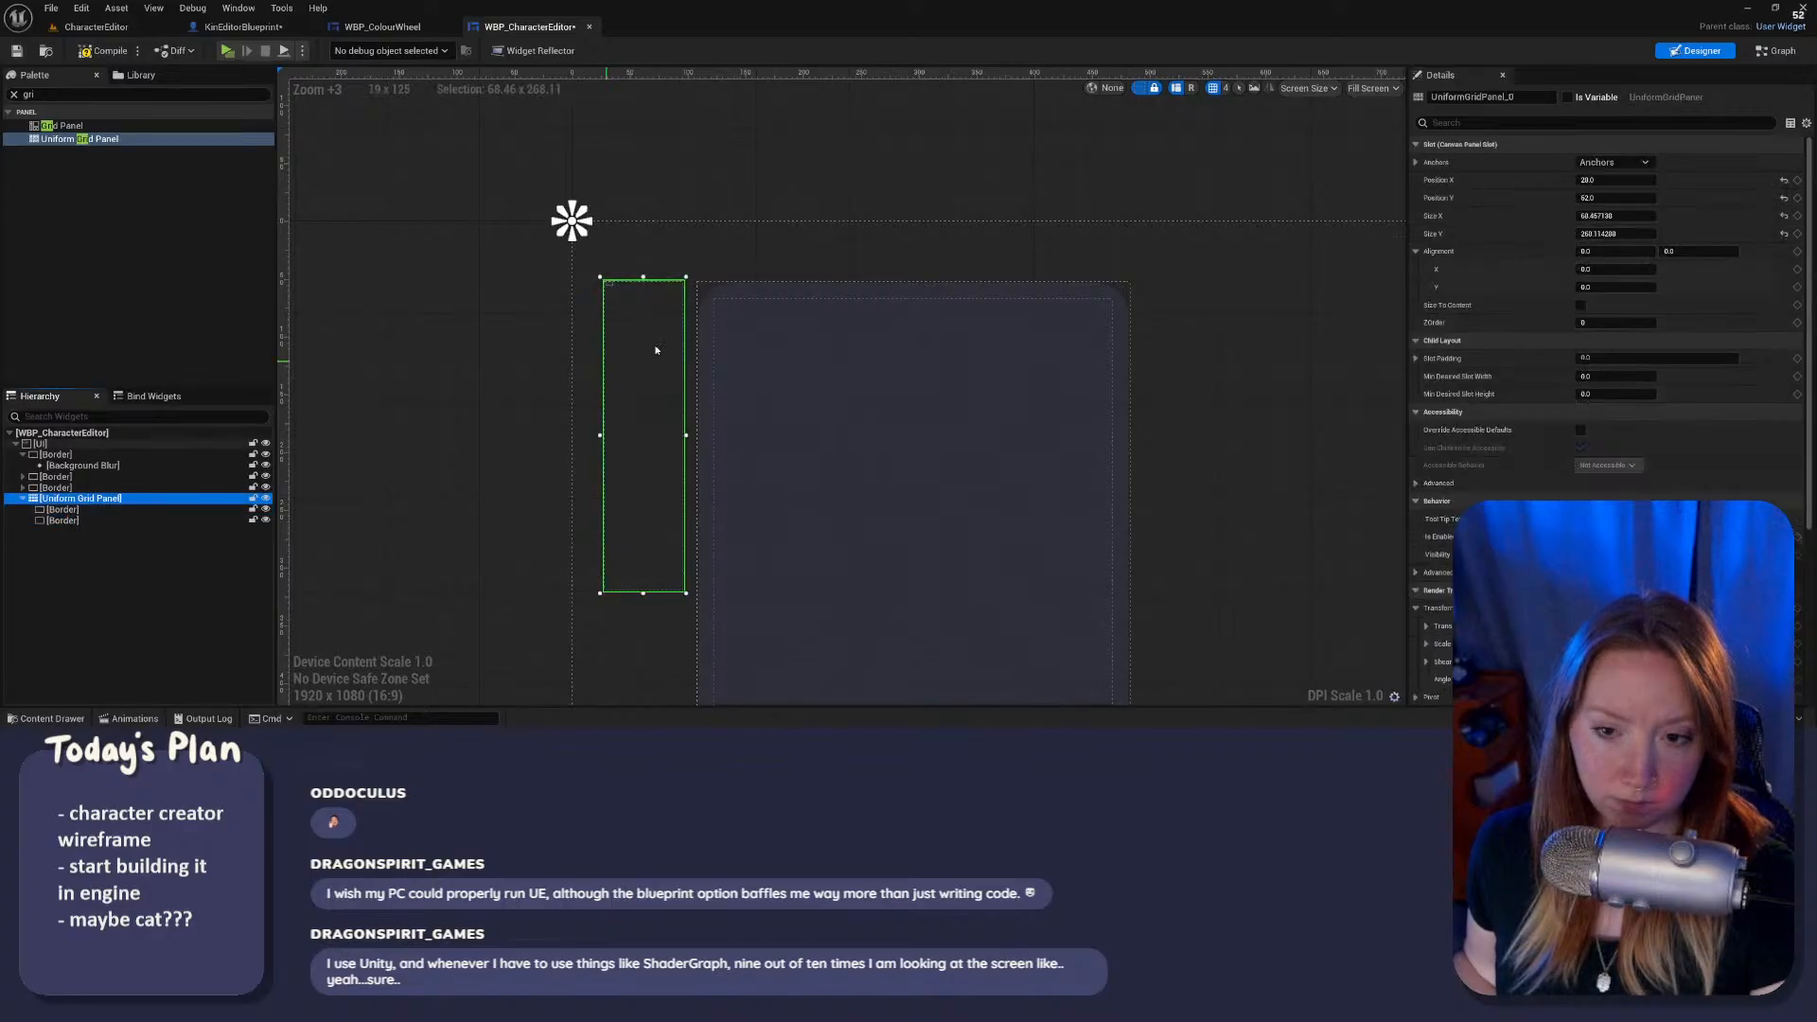
Step: Examine the collapsed borders in the grid panel and review its anchor, slot padding and child layout properties
{"action": "scroll", "coordinate": [682, 336], "scroll_direction": "up", "scroll_amount": 5}
{"action": "scroll", "coordinate": [529, 270], "scroll_direction": "up", "scroll_amount": 7}
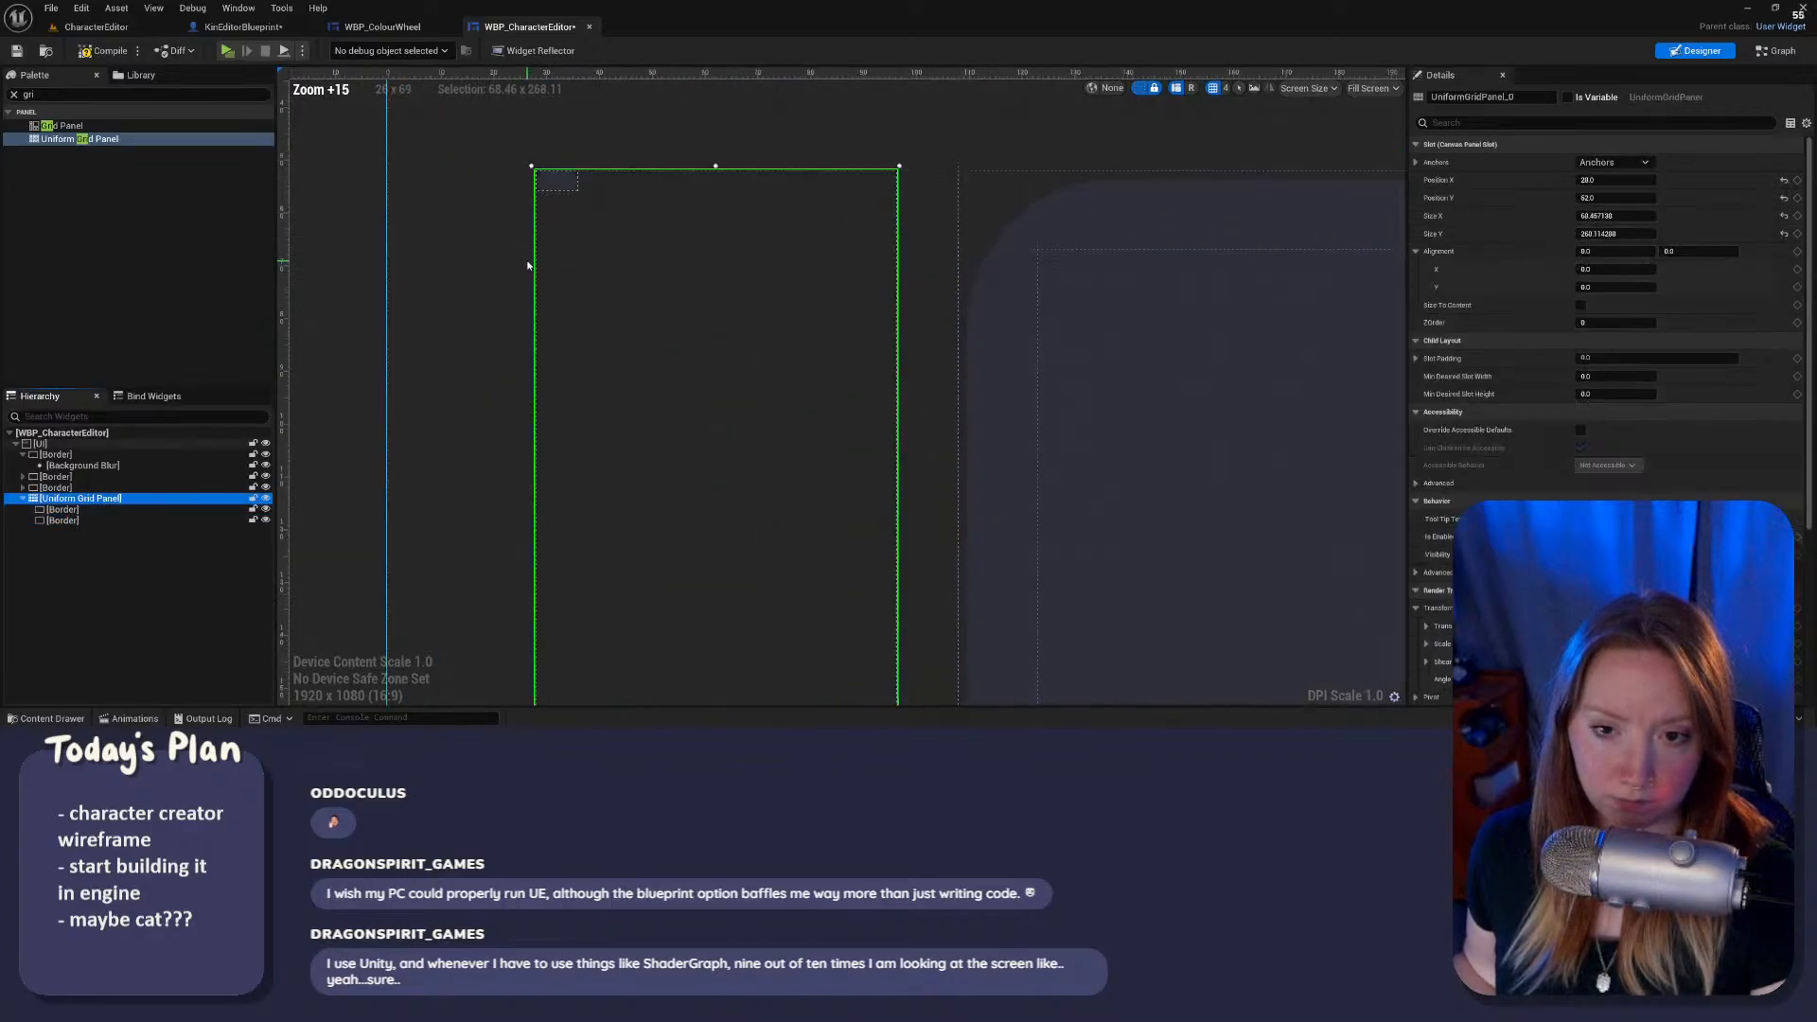
{"action": "left_click", "coordinate": [563, 182]}
{"action": "left_click", "coordinate": [653, 310]}
{"action": "scroll", "coordinate": [653, 310], "scroll_direction": "down", "scroll_amount": 6}
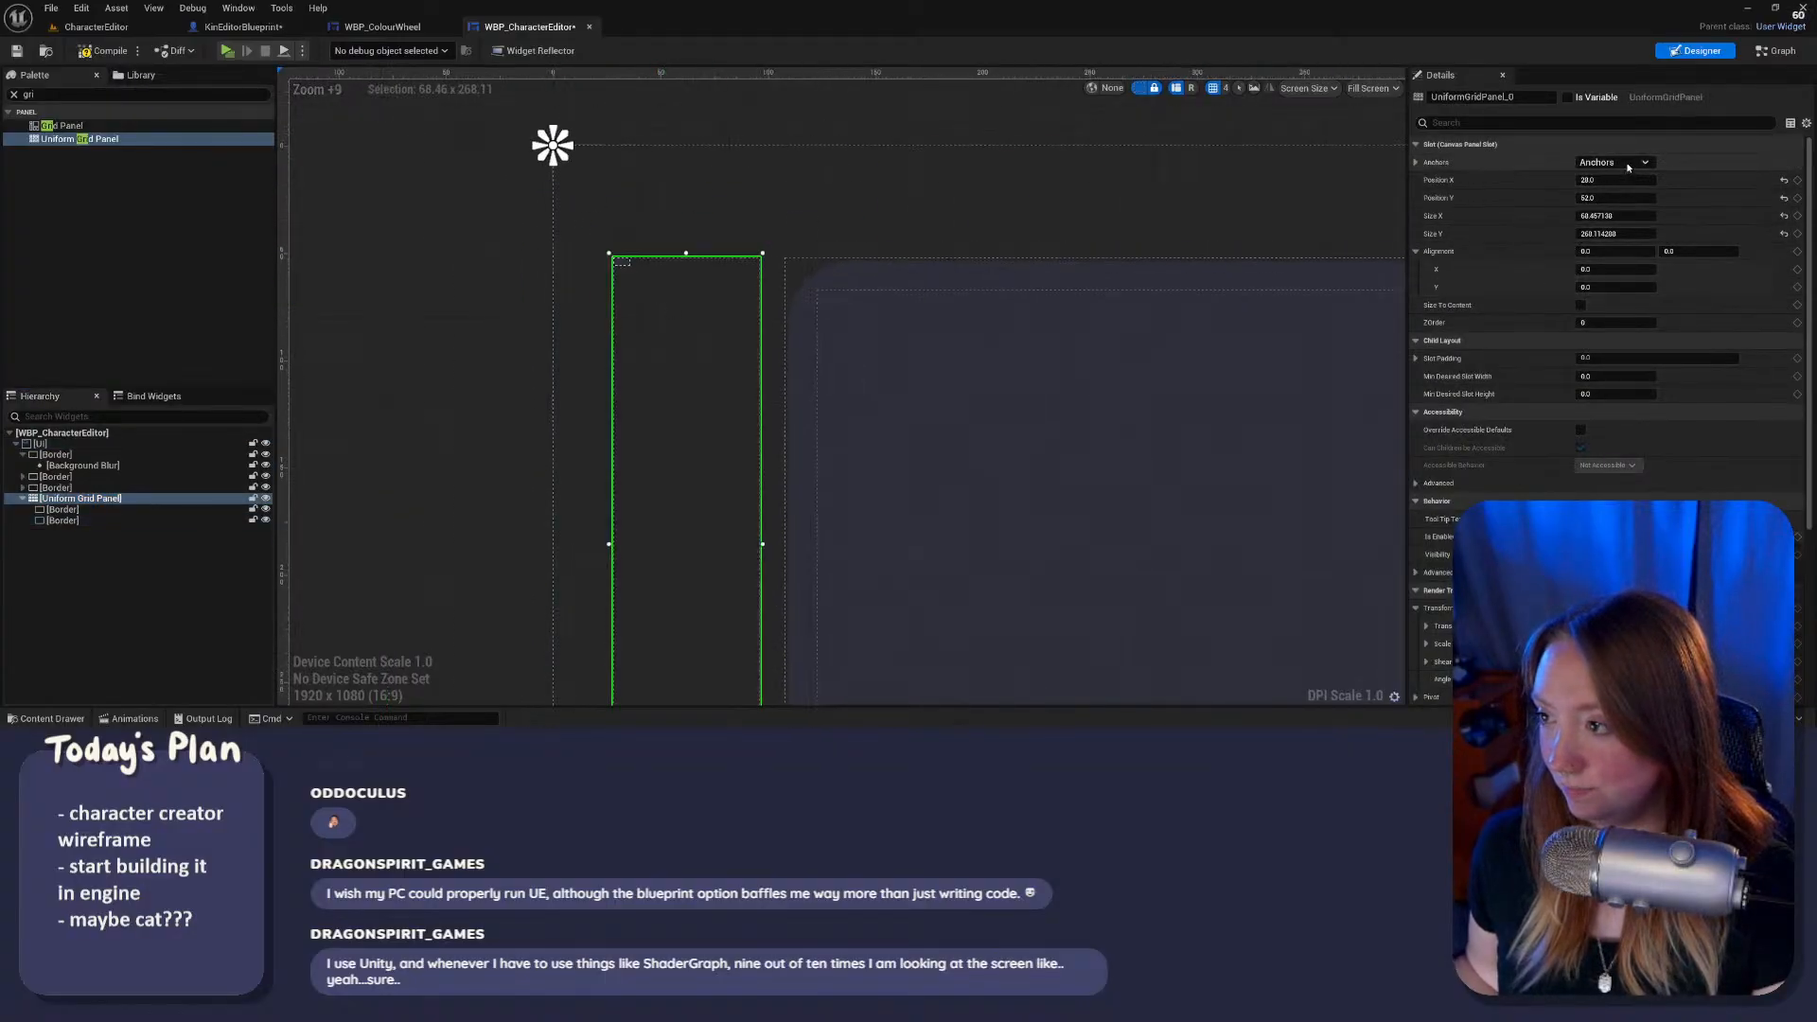
{"action": "left_click", "coordinate": [1627, 167]}
{"action": "left_click", "coordinate": [1605, 199]}
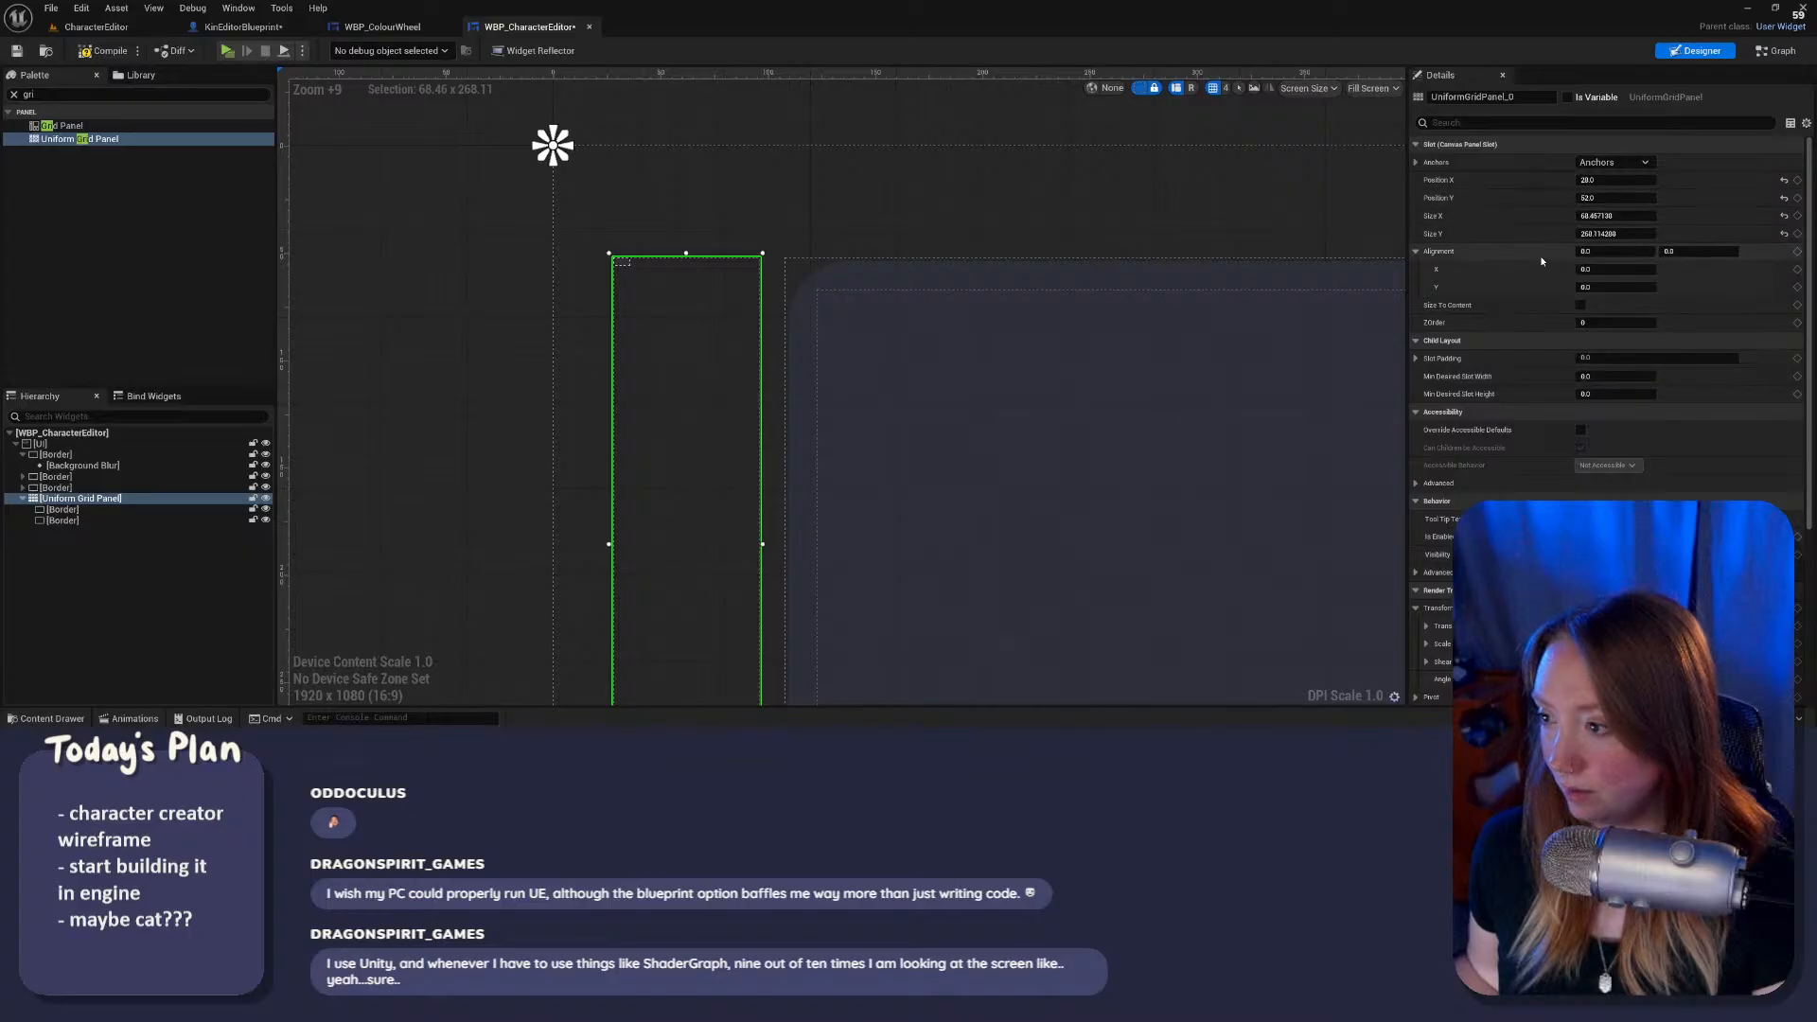
{"action": "left_click", "coordinate": [1415, 359]}
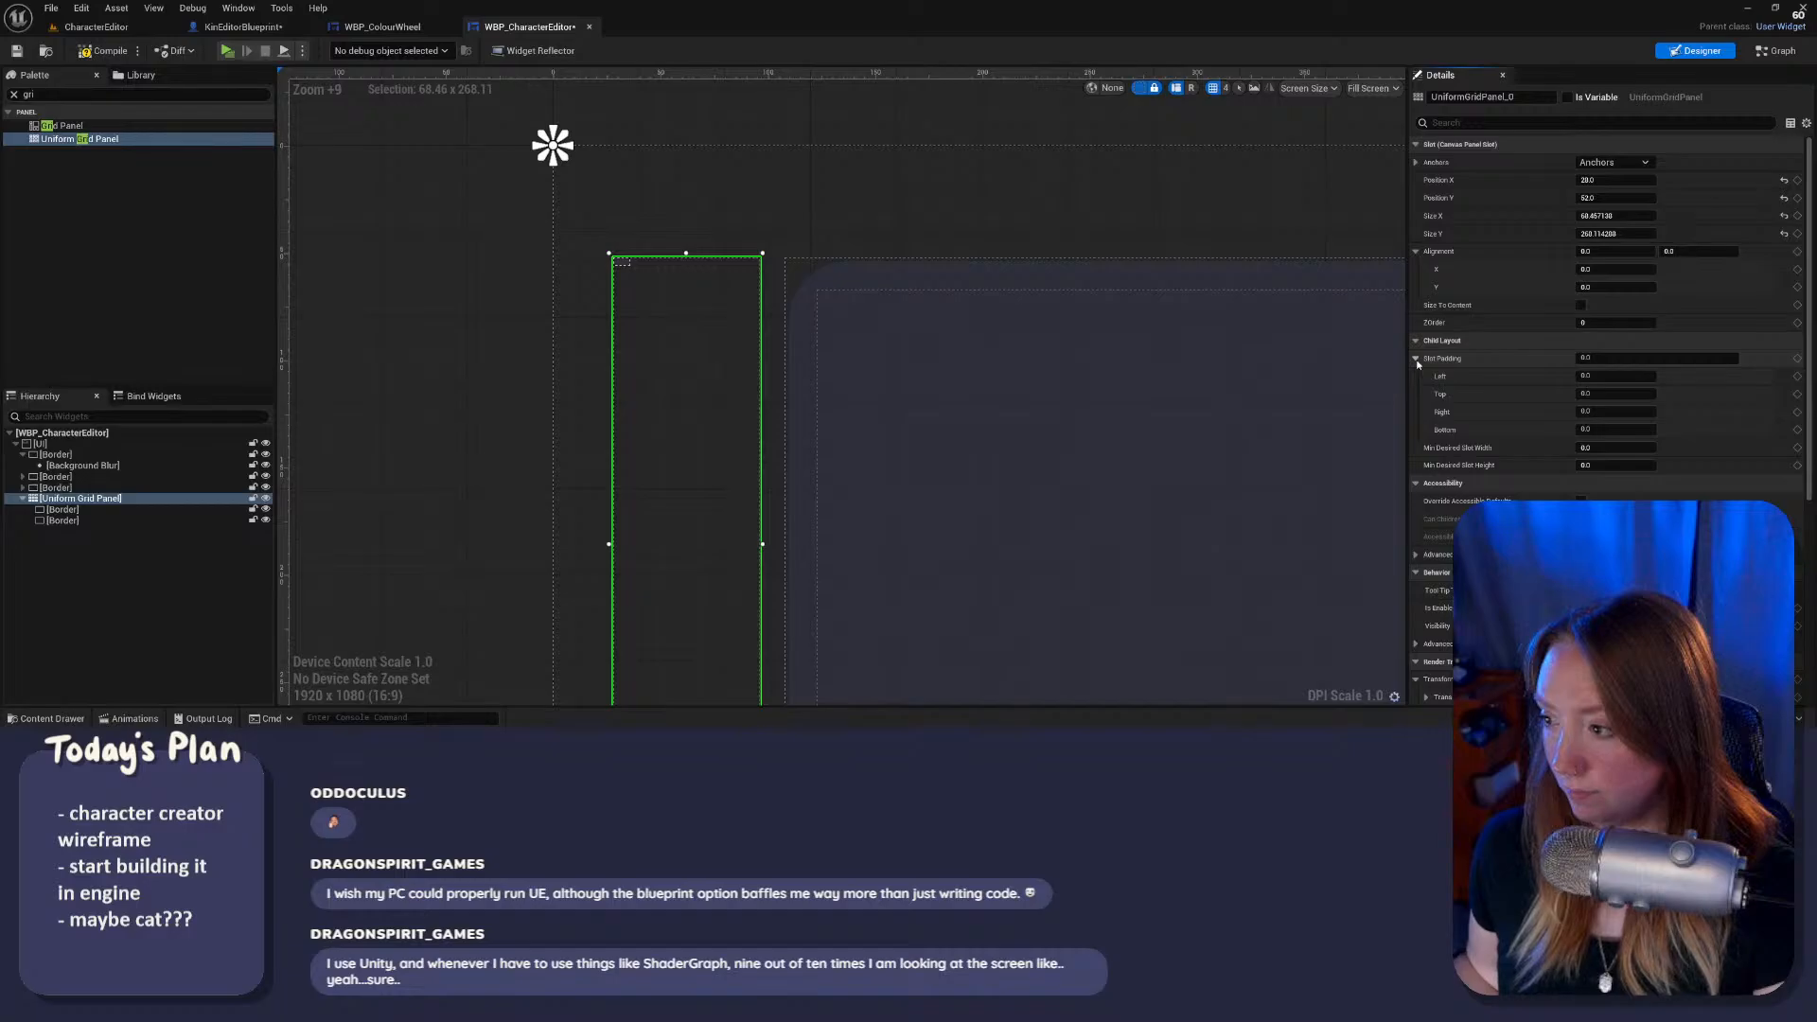
{"action": "scroll", "coordinate": [1416, 364], "scroll_direction": "down", "scroll_amount": 3}
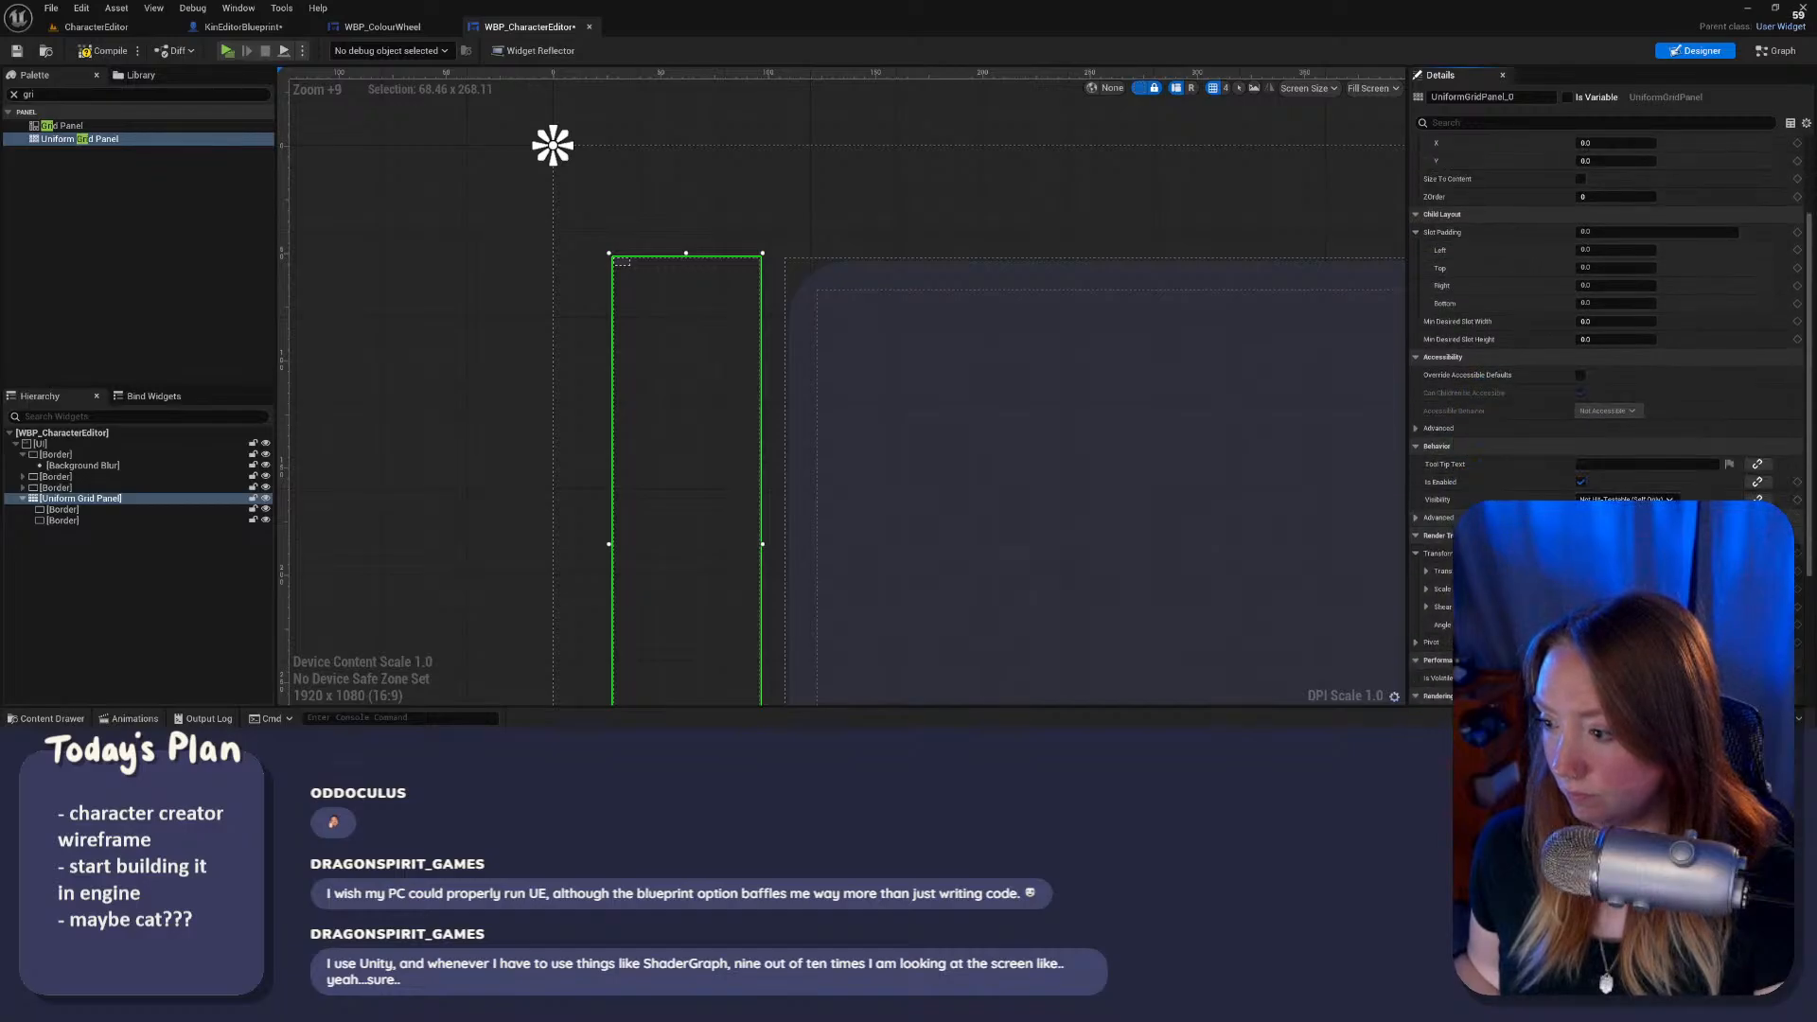
{"action": "scroll", "coordinate": [1608, 417], "scroll_direction": "down", "scroll_amount": 4}
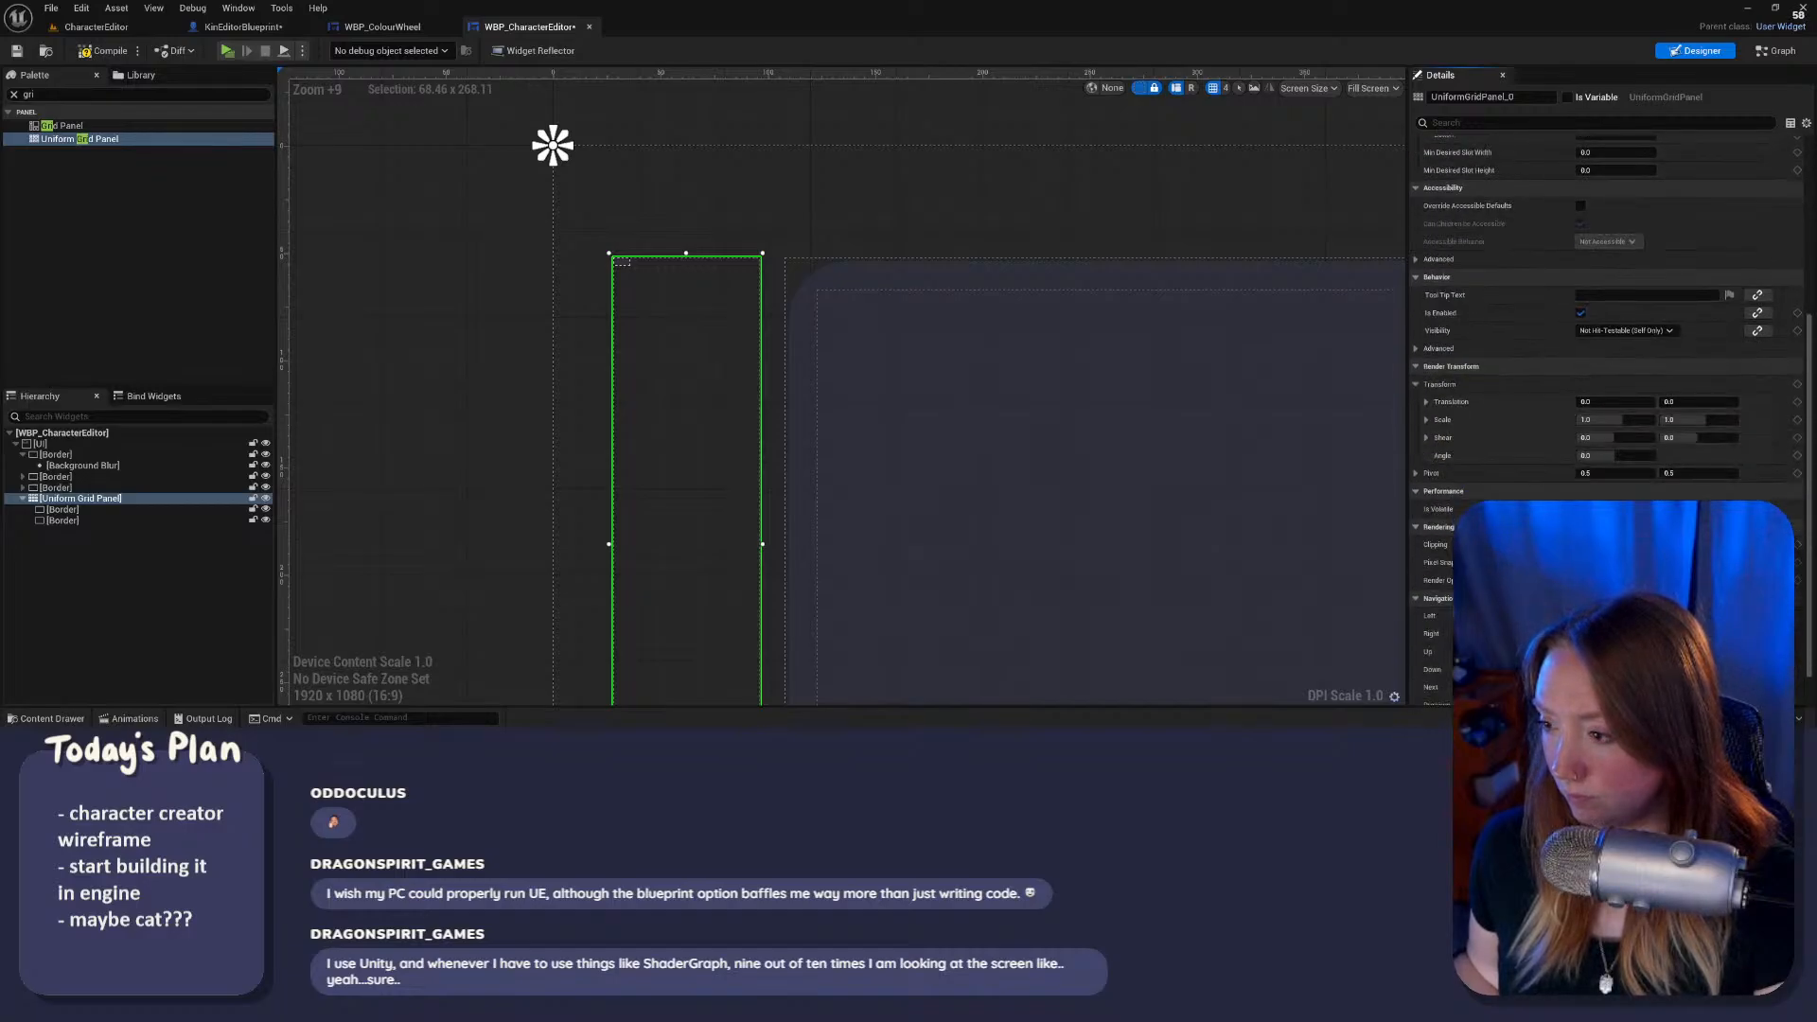
{"action": "scroll", "coordinate": [1605, 420], "scroll_direction": "up", "scroll_amount": 7}
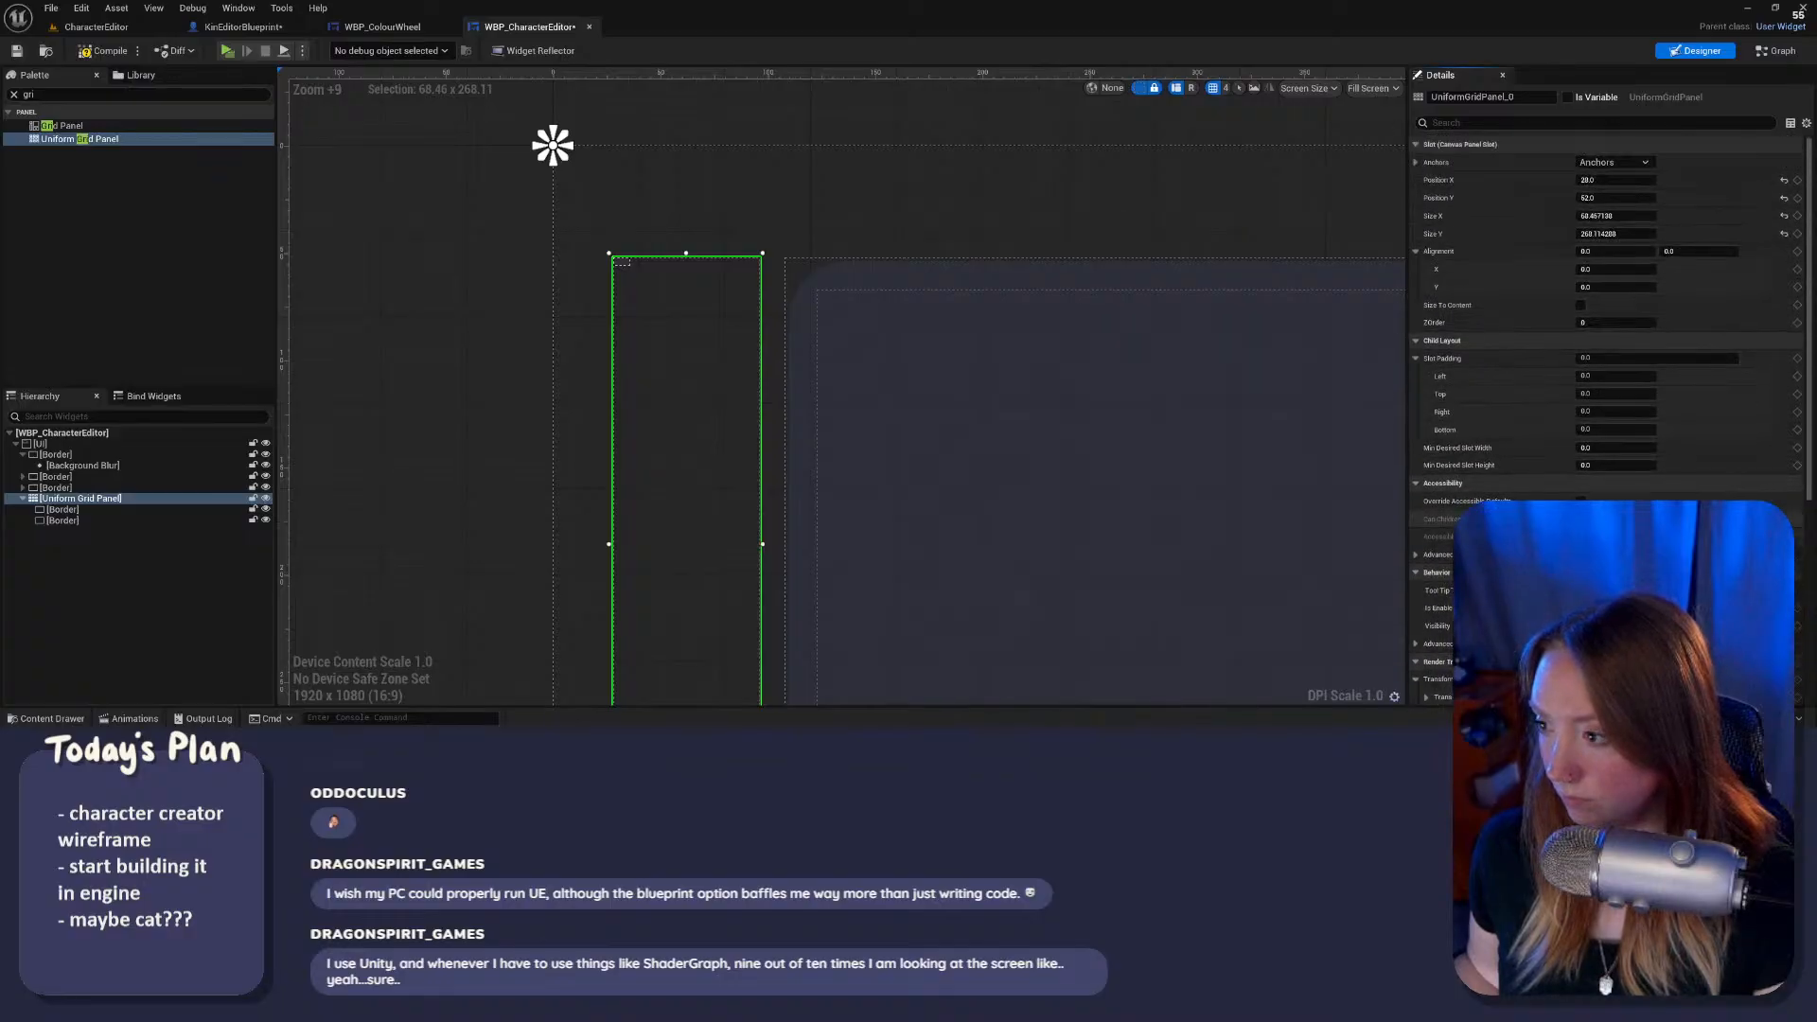
Step: Set the Uniform Grid Panel's minimum desired slot width and height to 0 and enable Size To Content
{"action": "left_click_drag", "start_coordinate": [1586, 447], "coordinate": [1590, 464]}
{"action": "left_click", "coordinate": [1590, 447]}
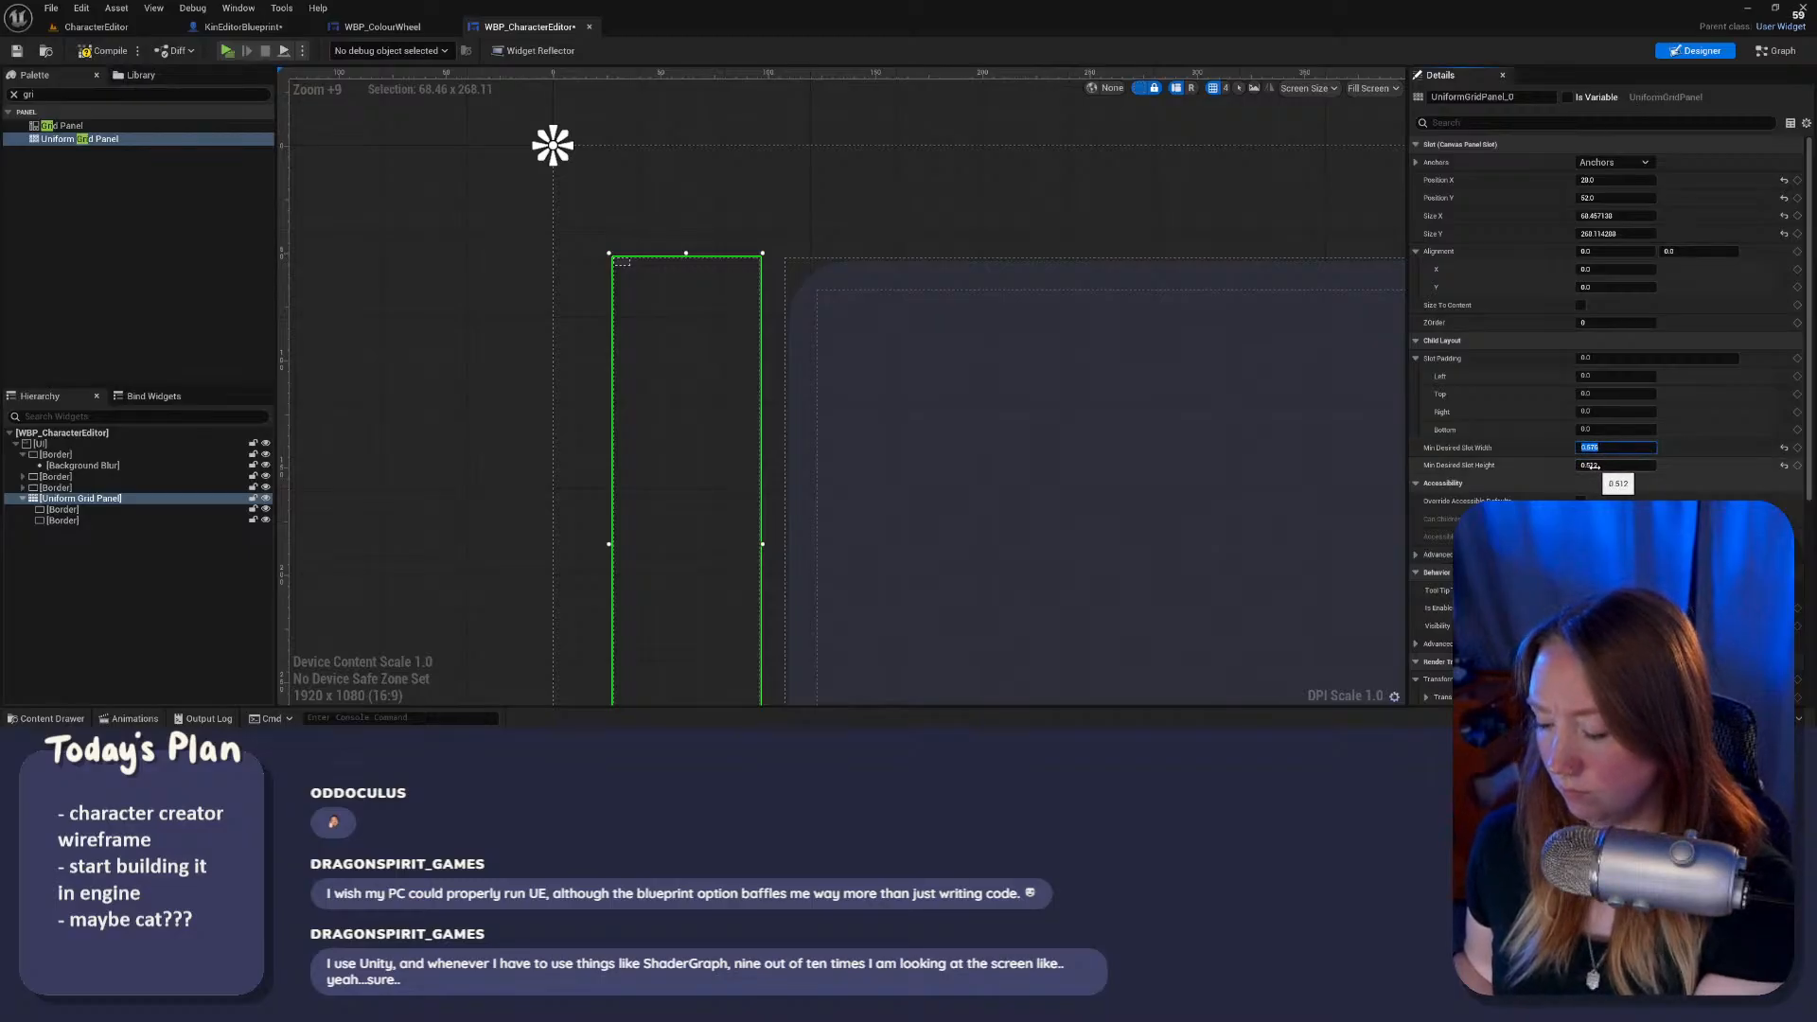
{"action": "type", "text": "0"}
{"action": "left_click", "coordinate": [1592, 465]}
{"action": "type", "text": "0"}
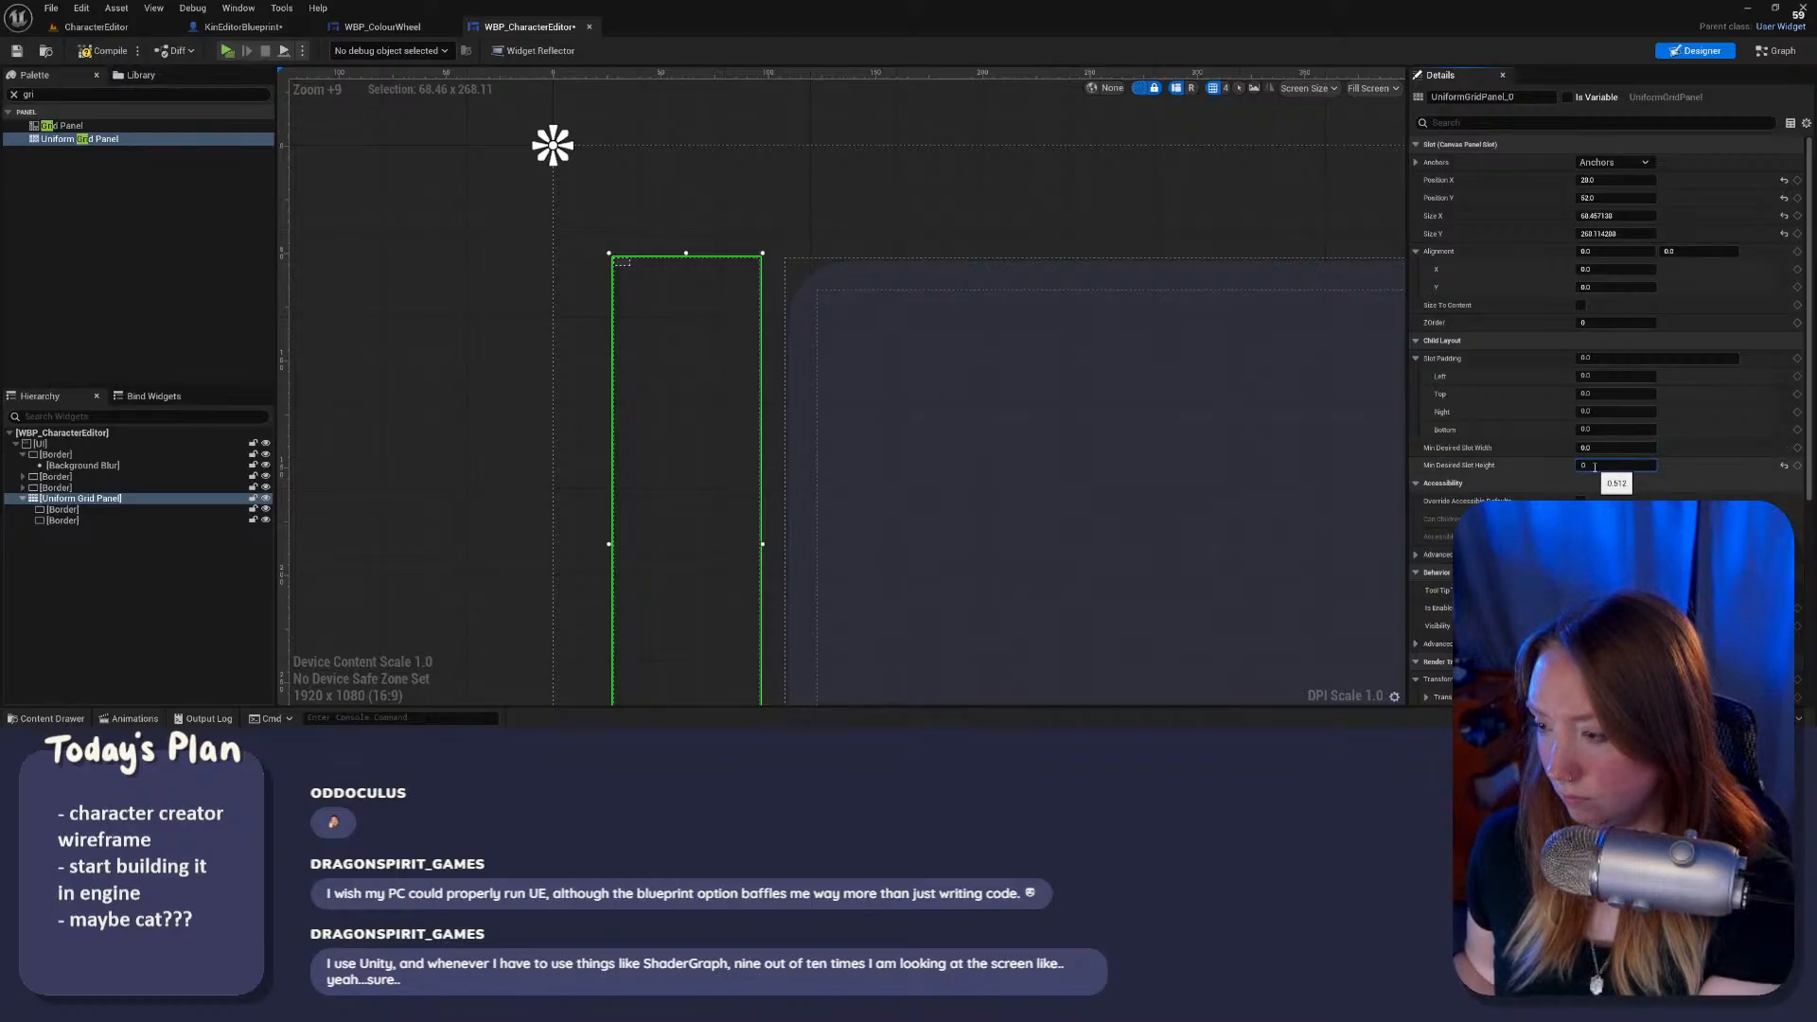
{"action": "key", "text": "Return"}
{"action": "left_click", "coordinate": [1581, 306]}
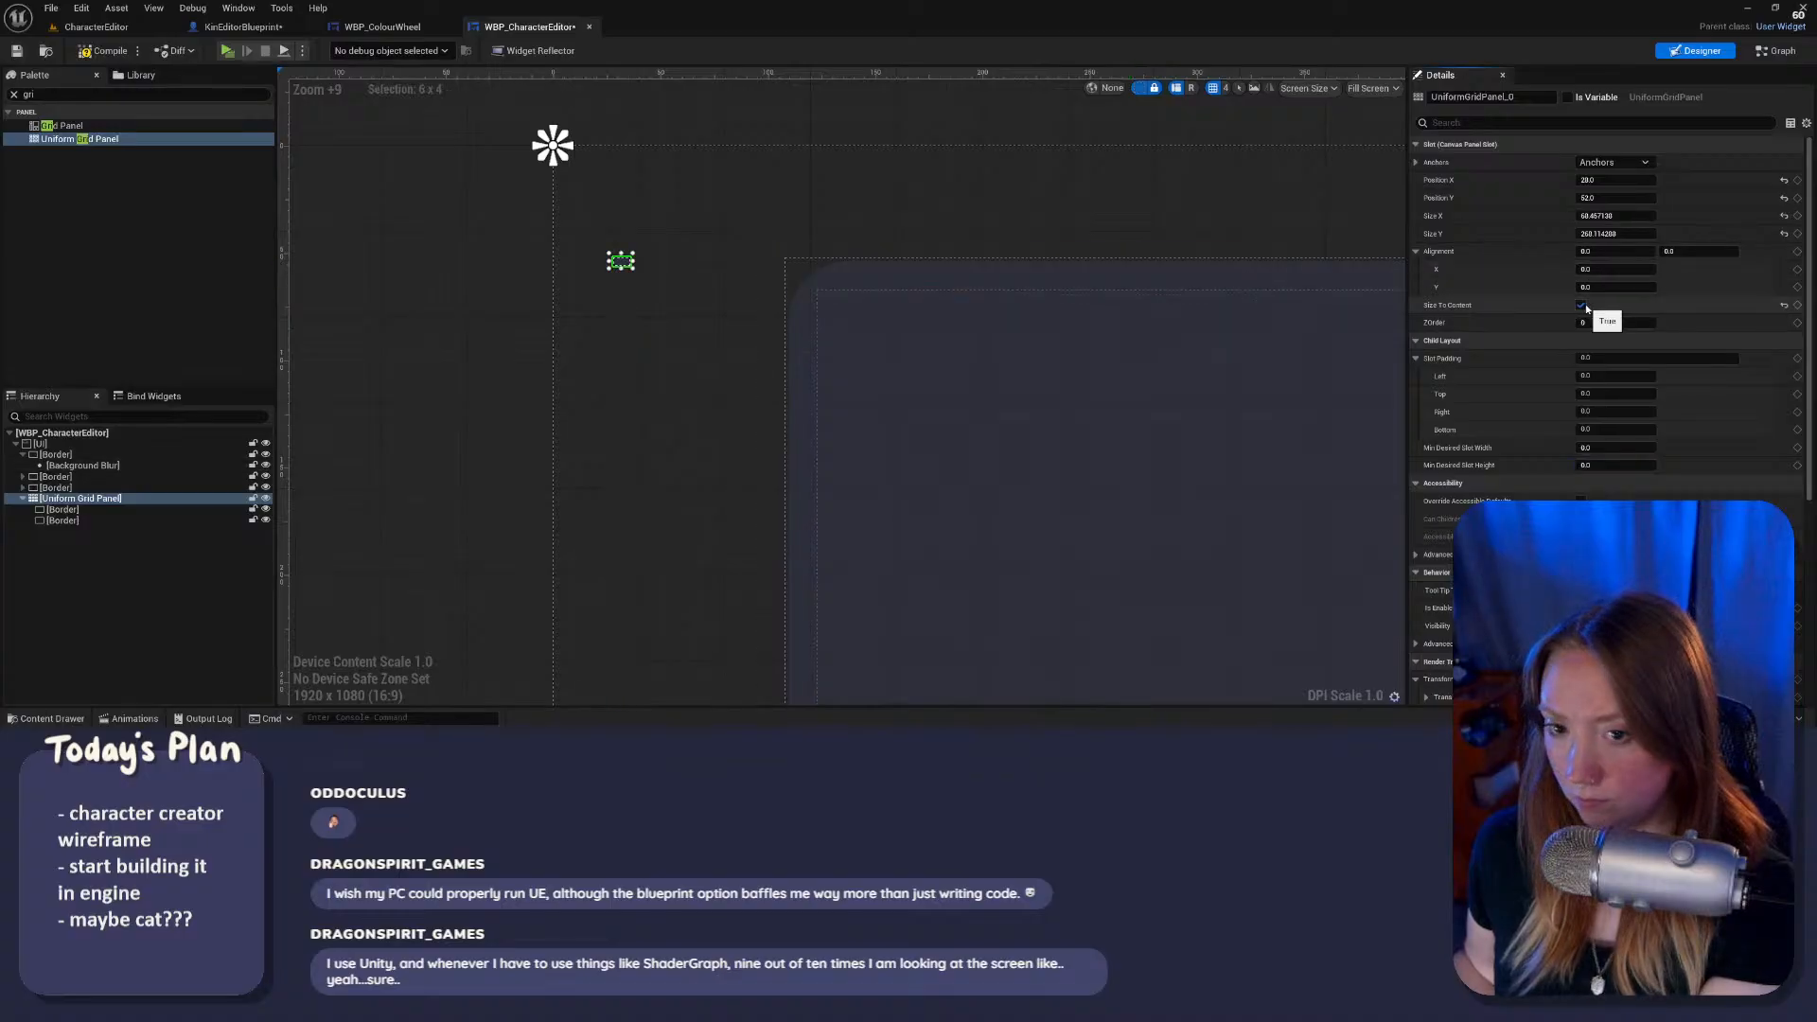
Step: Assign the second border in the grid panel to row 1 and column 1
{"action": "left_click", "coordinate": [106, 509]}
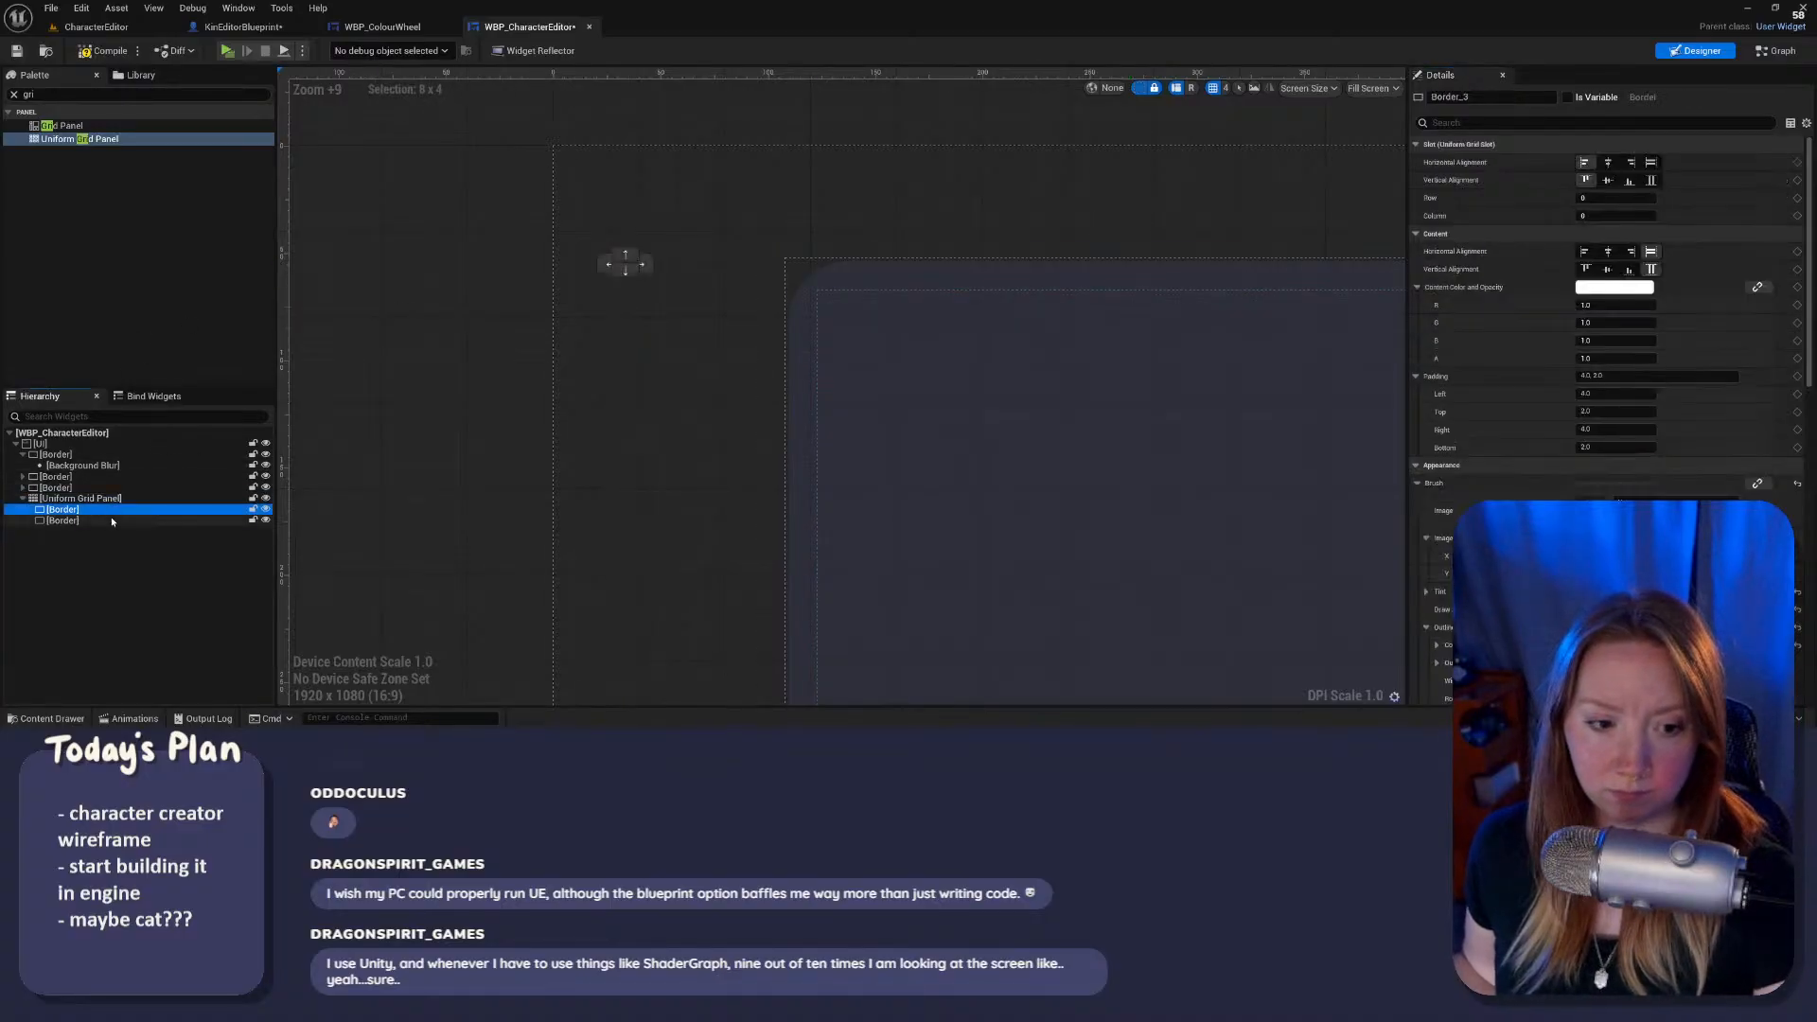
{"action": "left_click", "coordinate": [112, 521]}
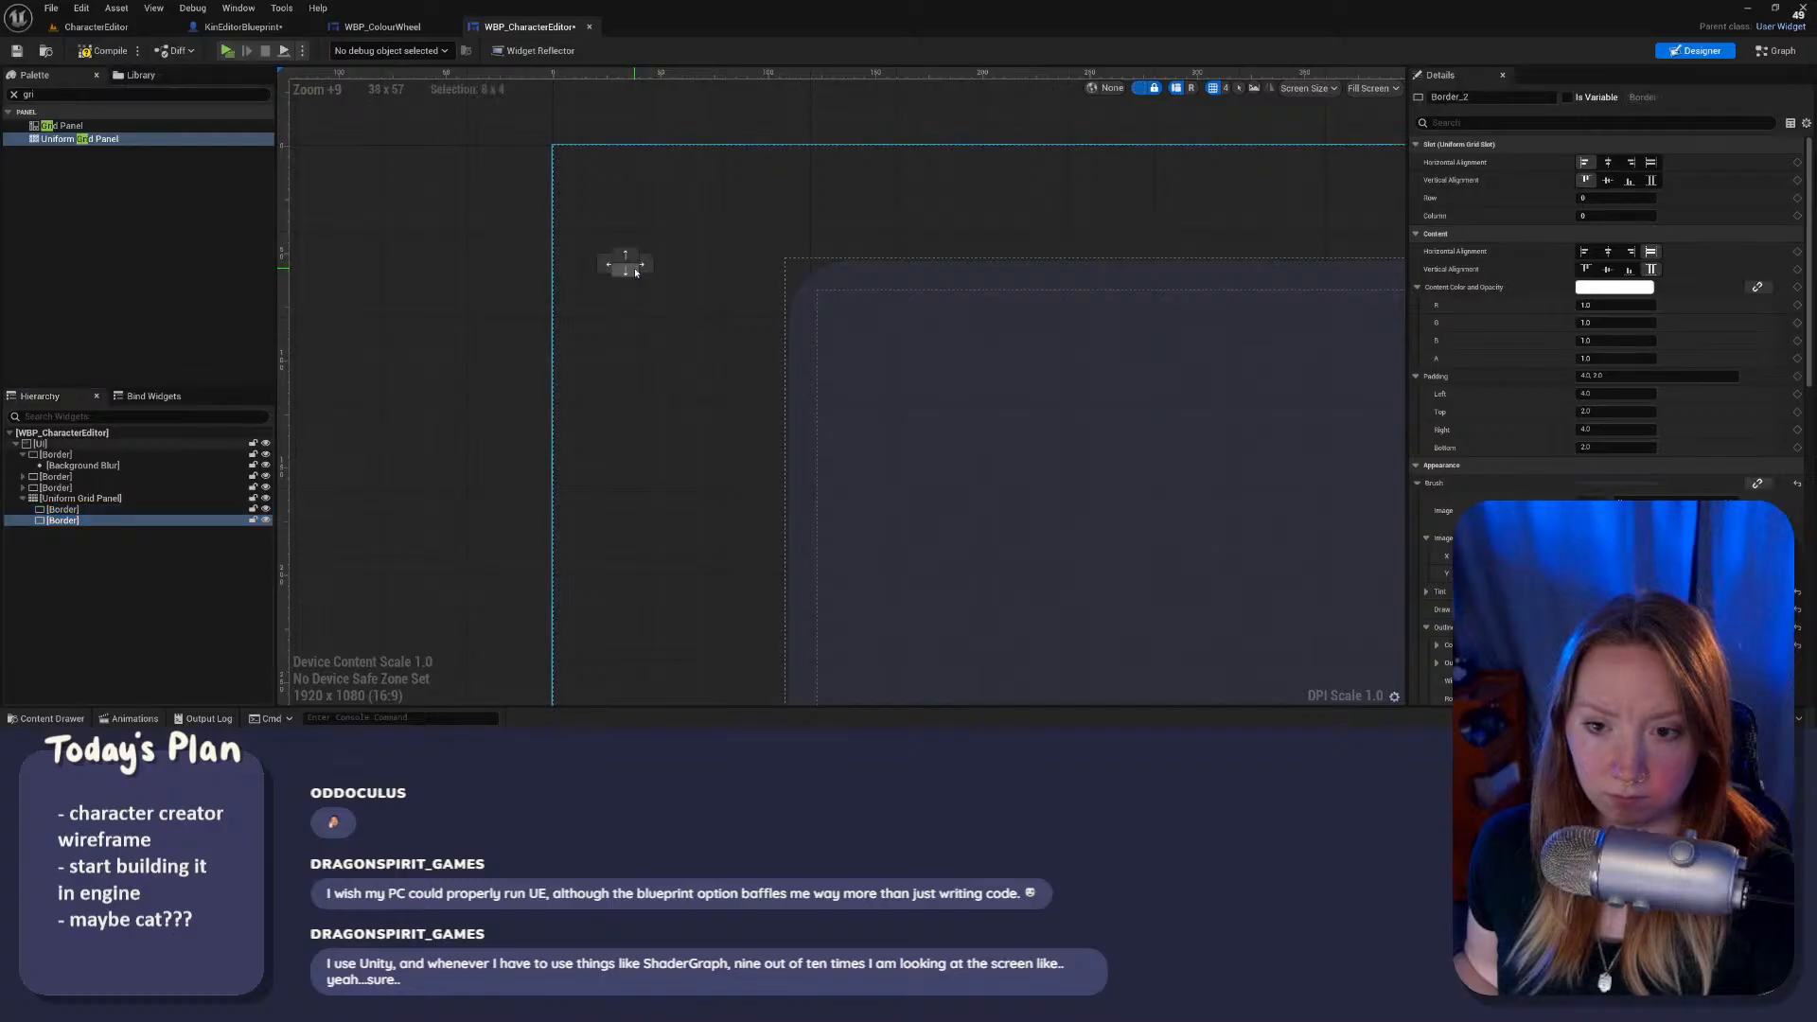
{"action": "scroll", "coordinate": [549, 377], "scroll_direction": "up", "scroll_amount": 5}
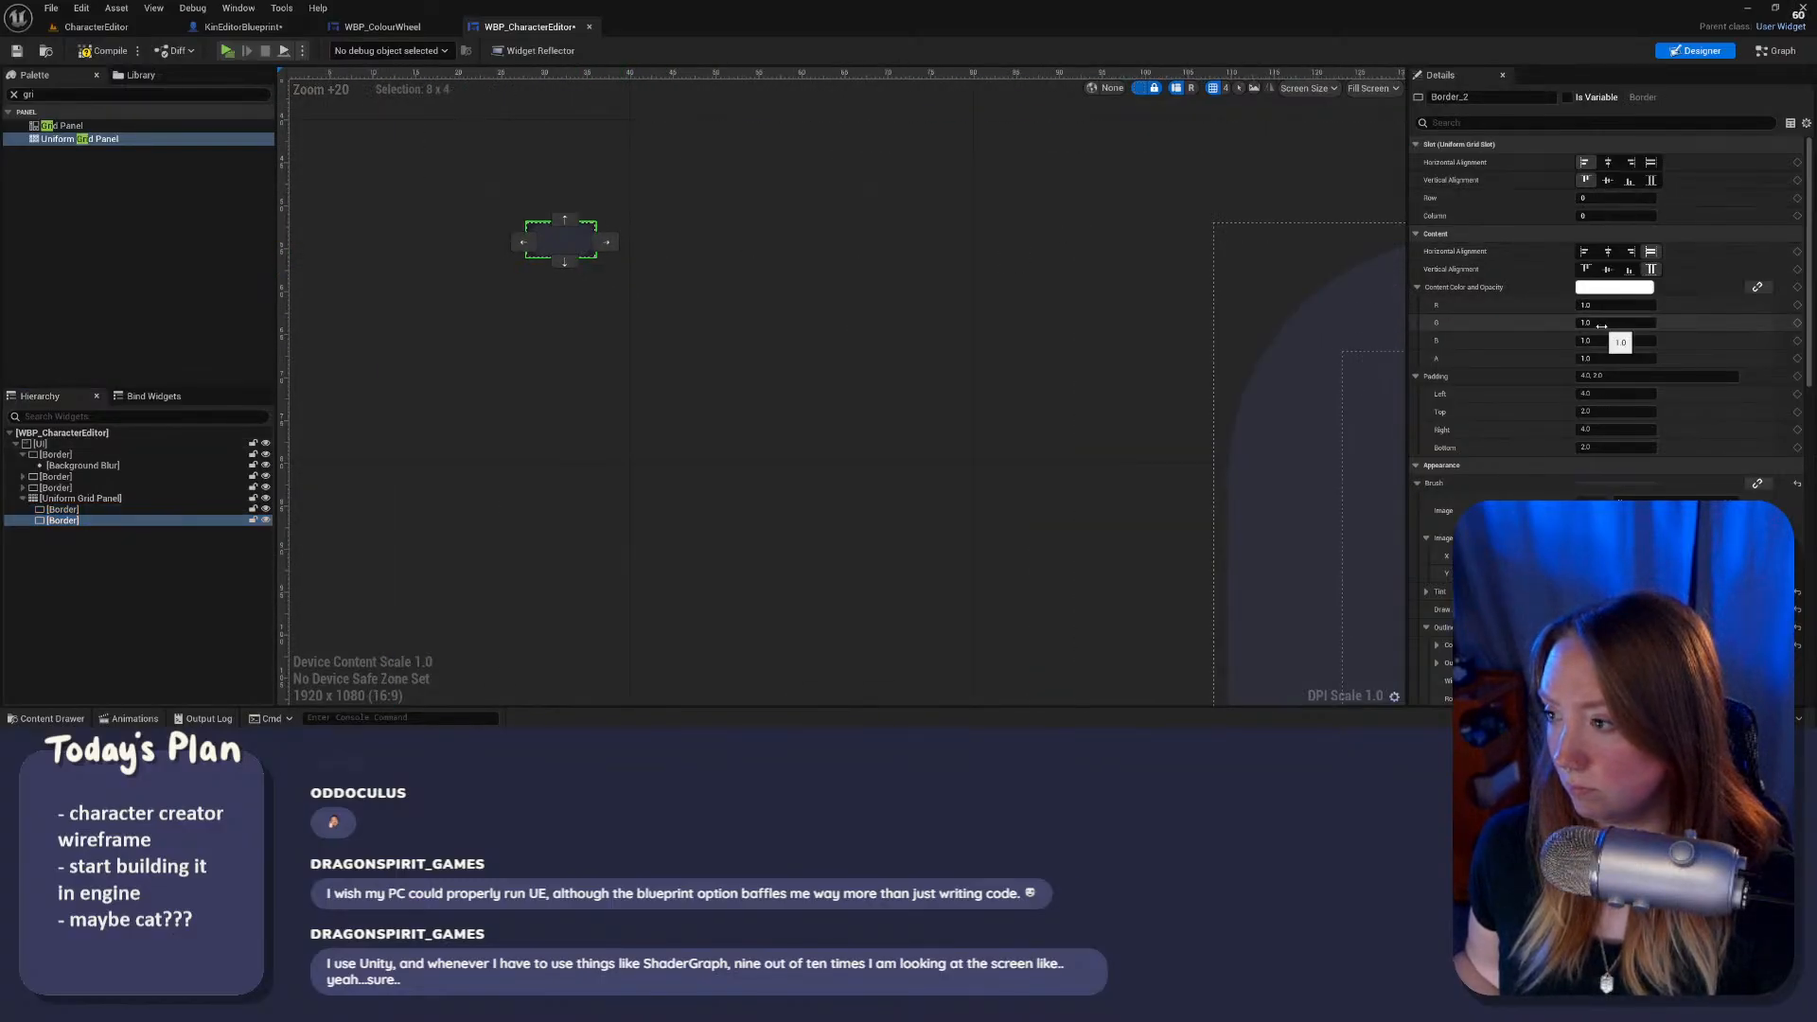
{"action": "type", "text": "1"}
{"action": "left_click", "coordinate": [1600, 216]}
{"action": "type", "text": "1"}
{"action": "left_click", "coordinate": [786, 509]}
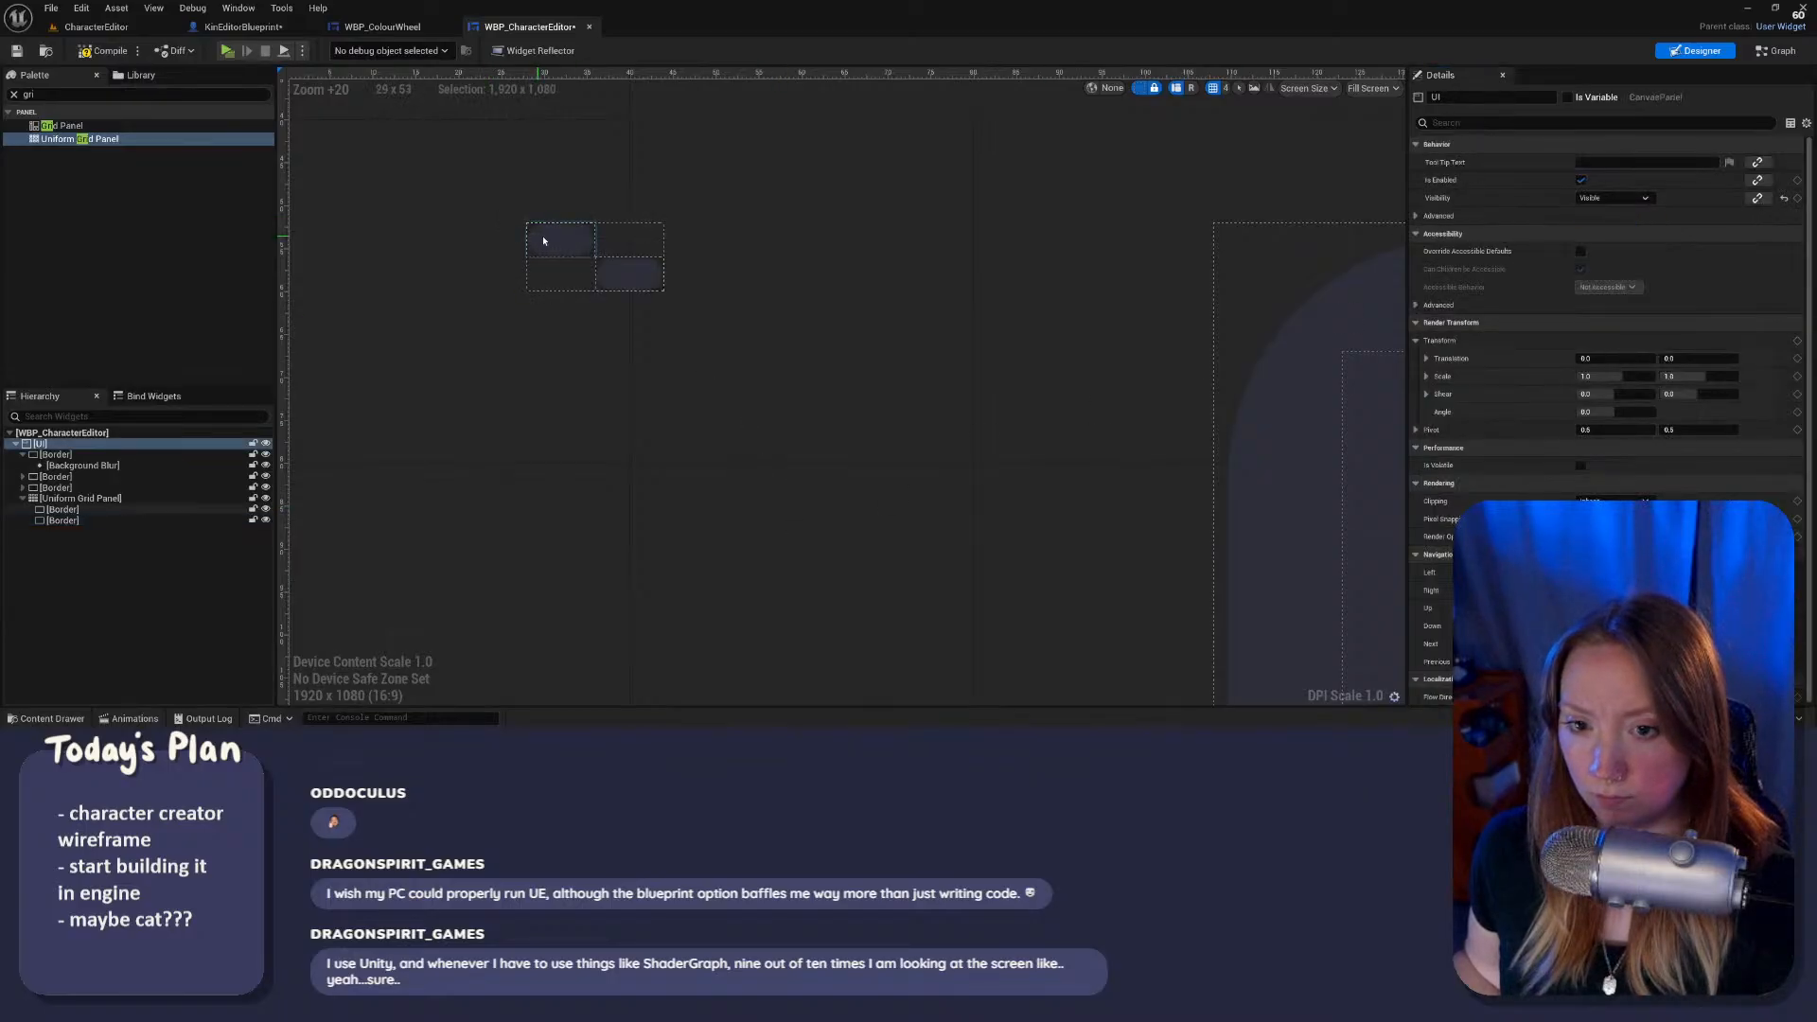
Step: Move the second border to row 1, column 0 of the grid, directly beneath the first border
{"action": "left_click", "coordinate": [544, 239]}
{"action": "left_click", "coordinate": [624, 275]}
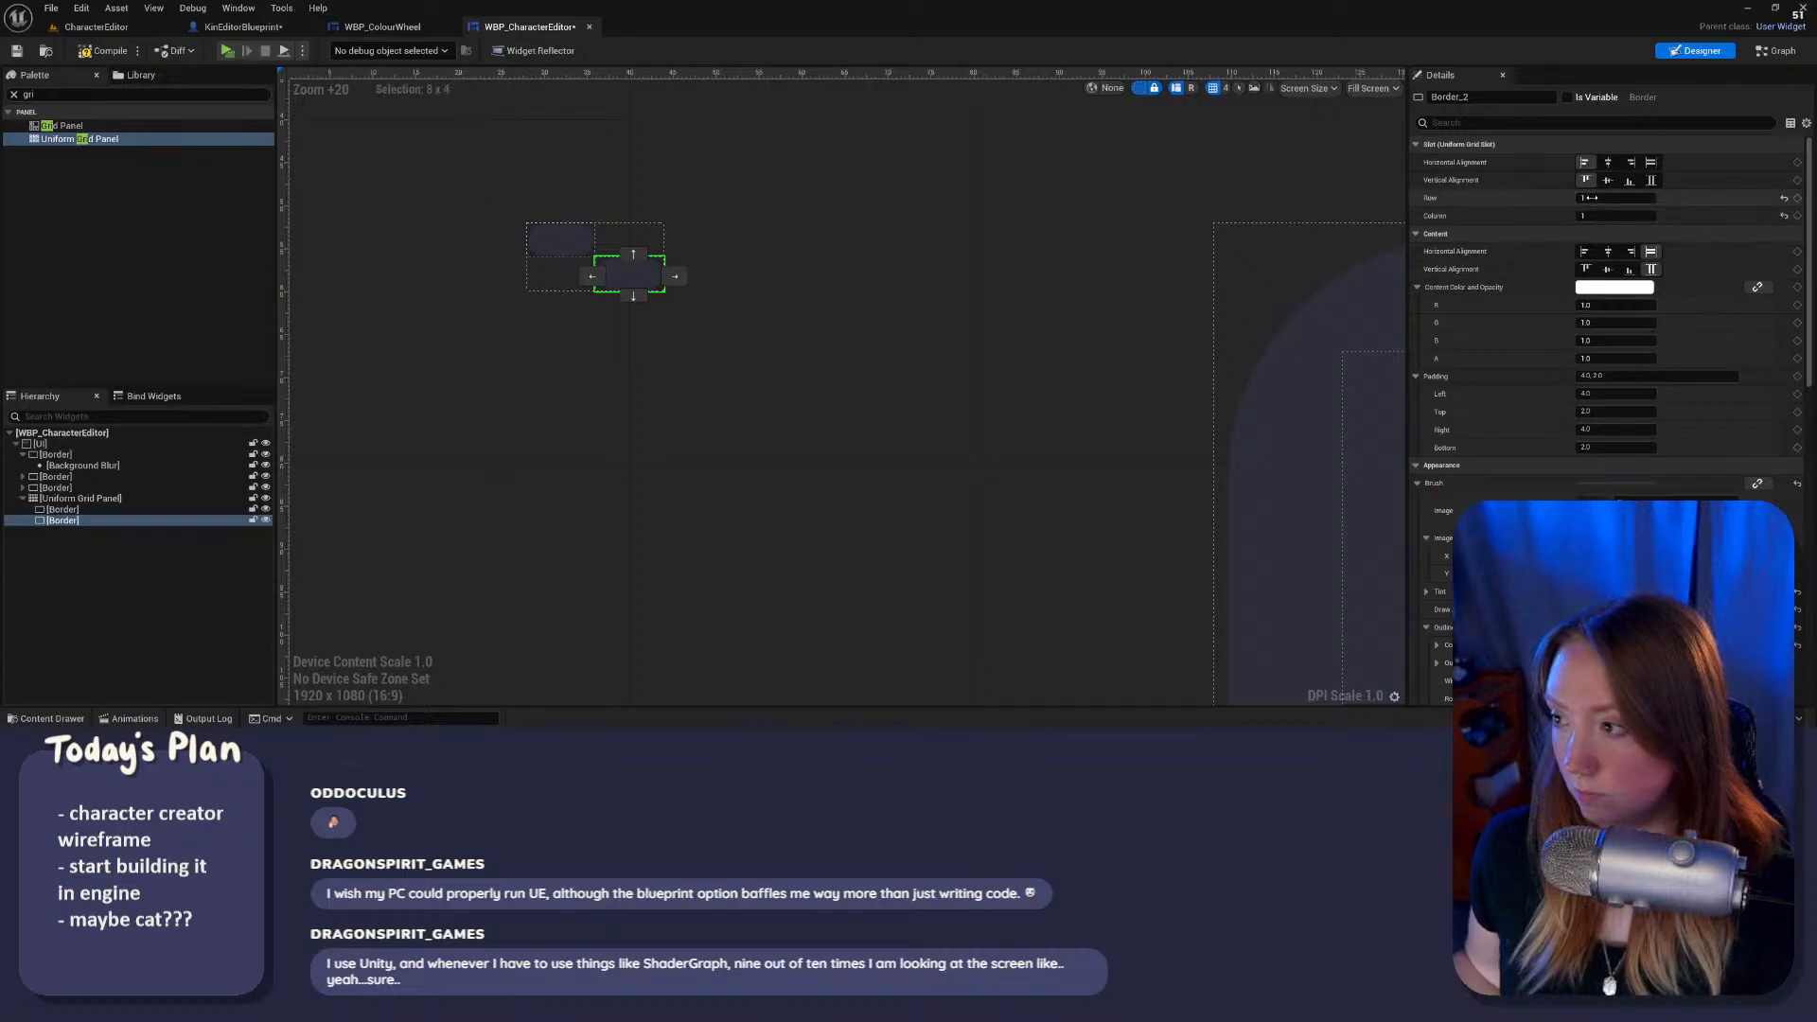
{"action": "type", "text": "0"}
{"action": "key", "text": "Return"}
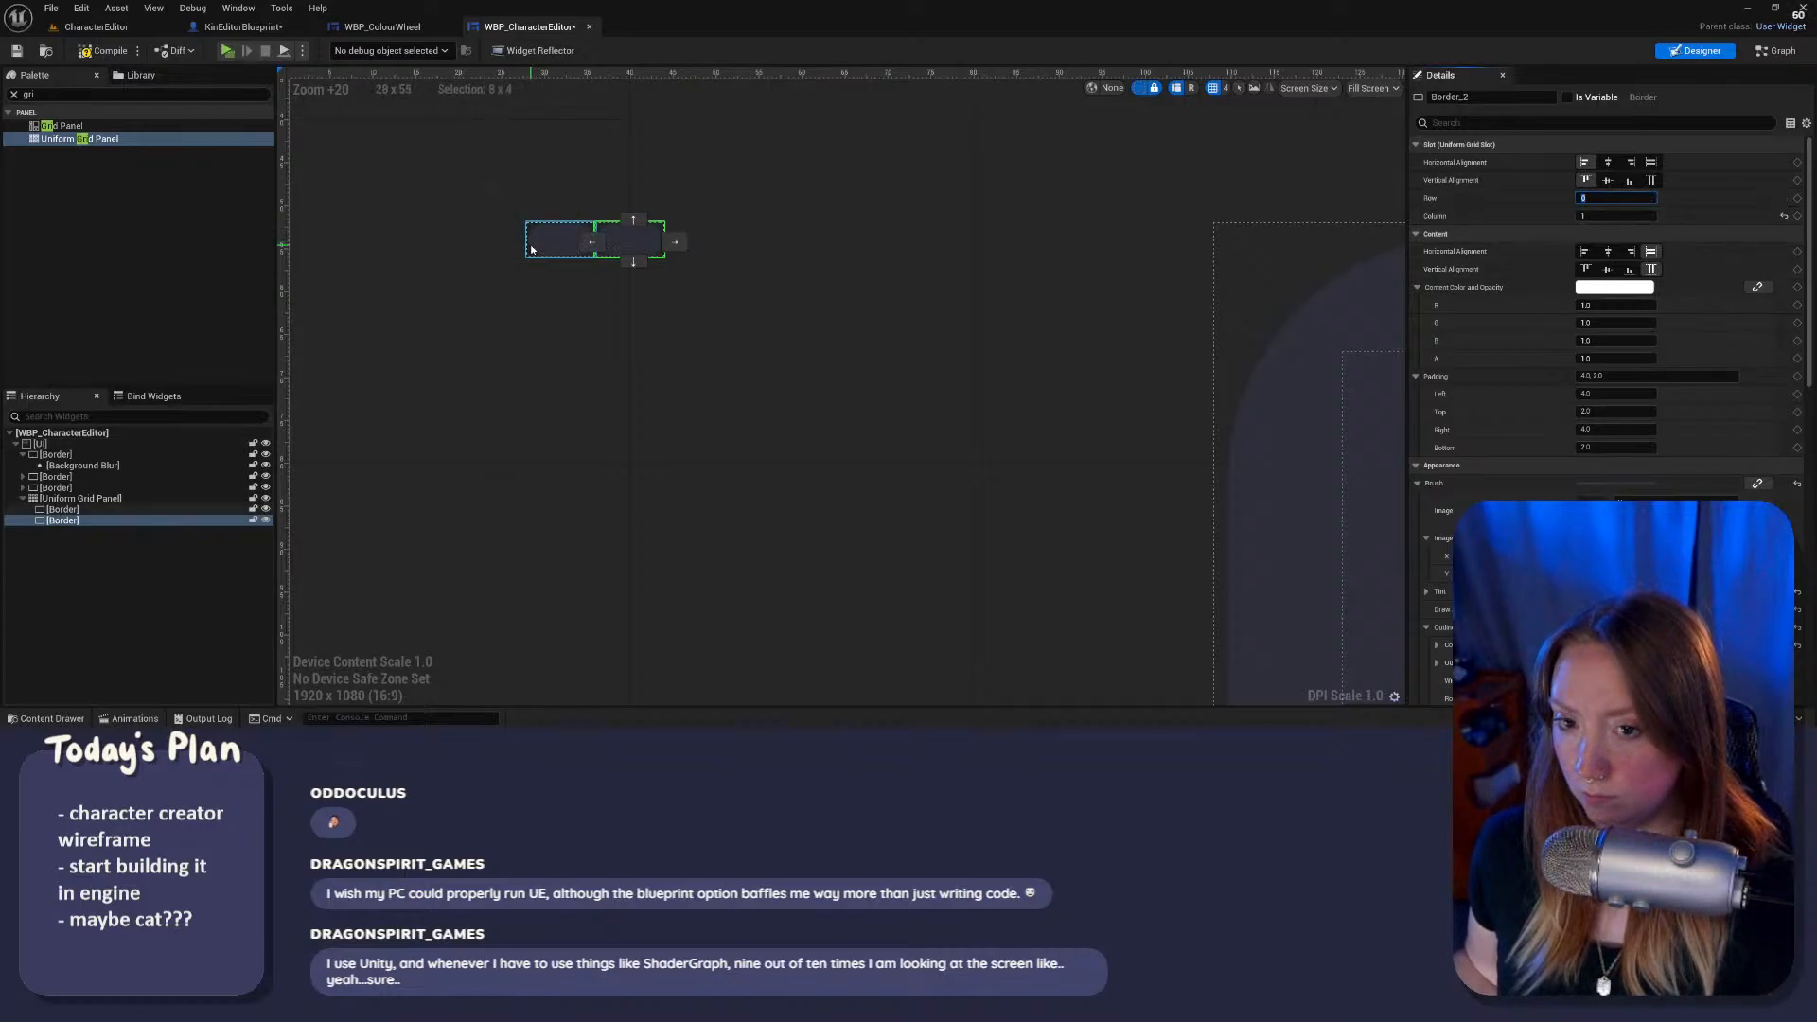
{"action": "type", "text": "0"}
{"action": "left_click", "coordinate": [1615, 200]}
{"action": "type", "text": "1"}
{"action": "key", "text": "Return"}
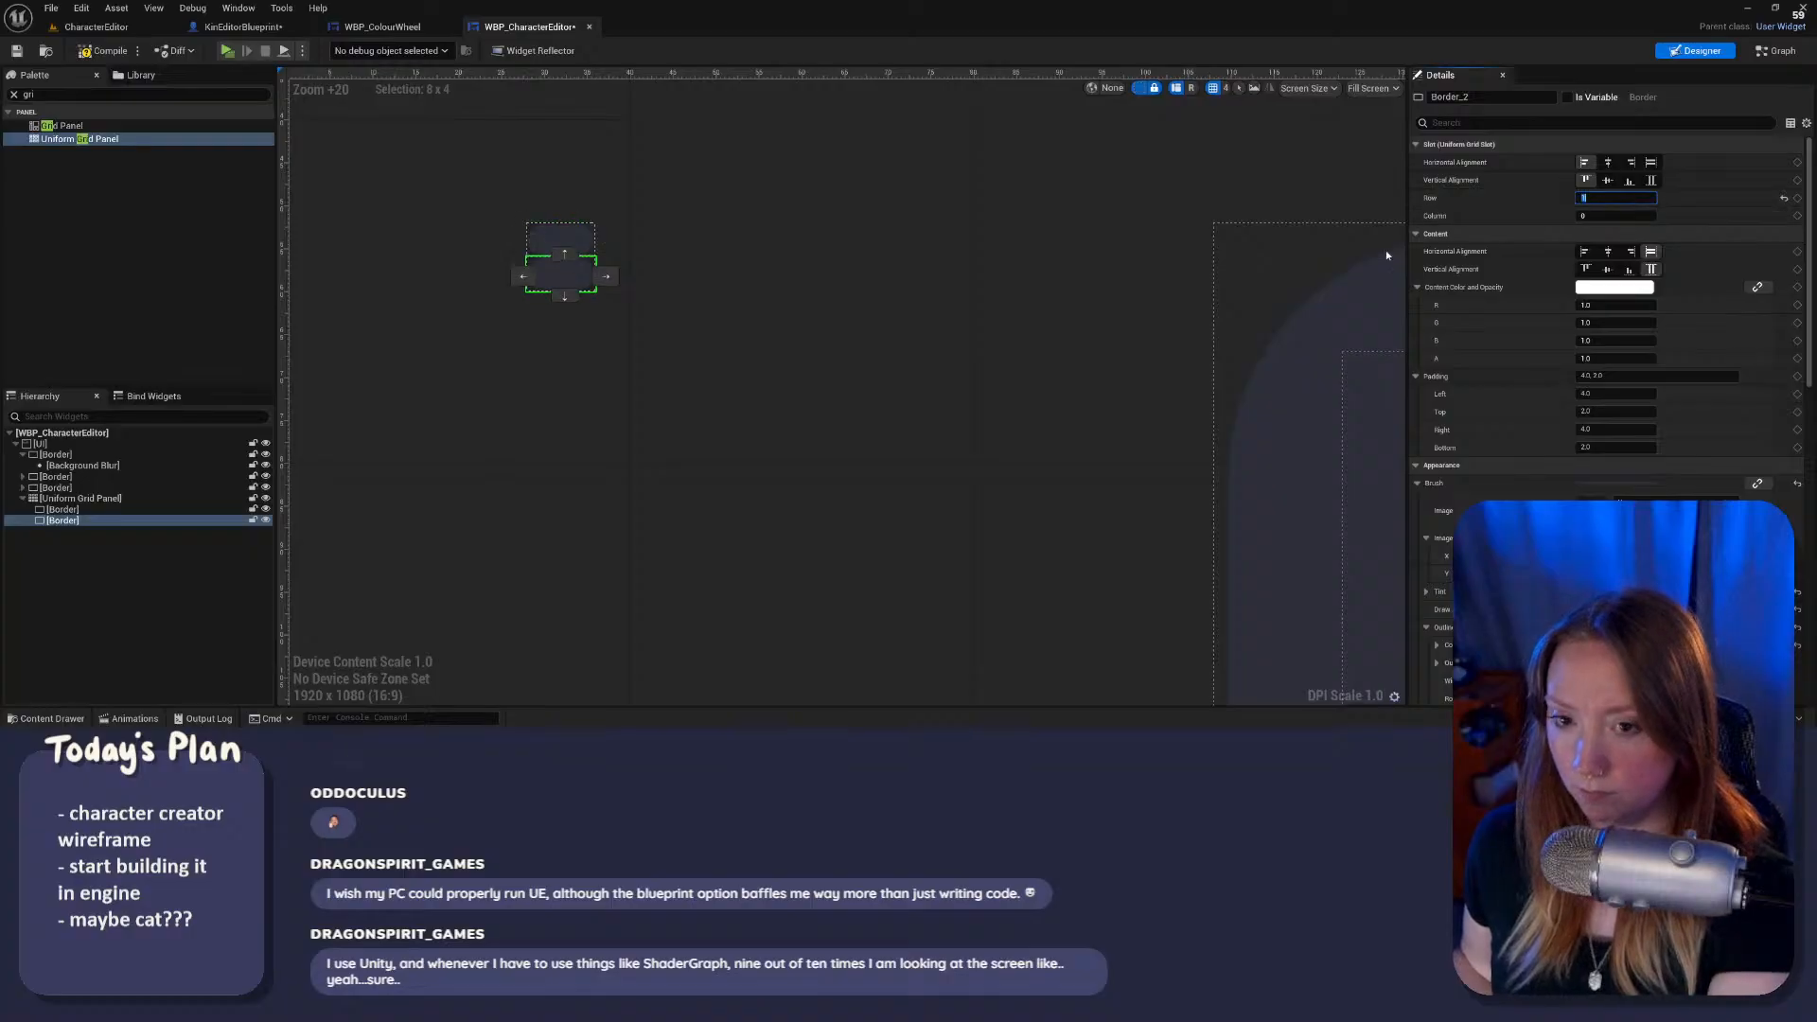
Step: Set the first grid border's brush image size to 60 × 60
{"action": "left_click", "coordinate": [581, 244]}
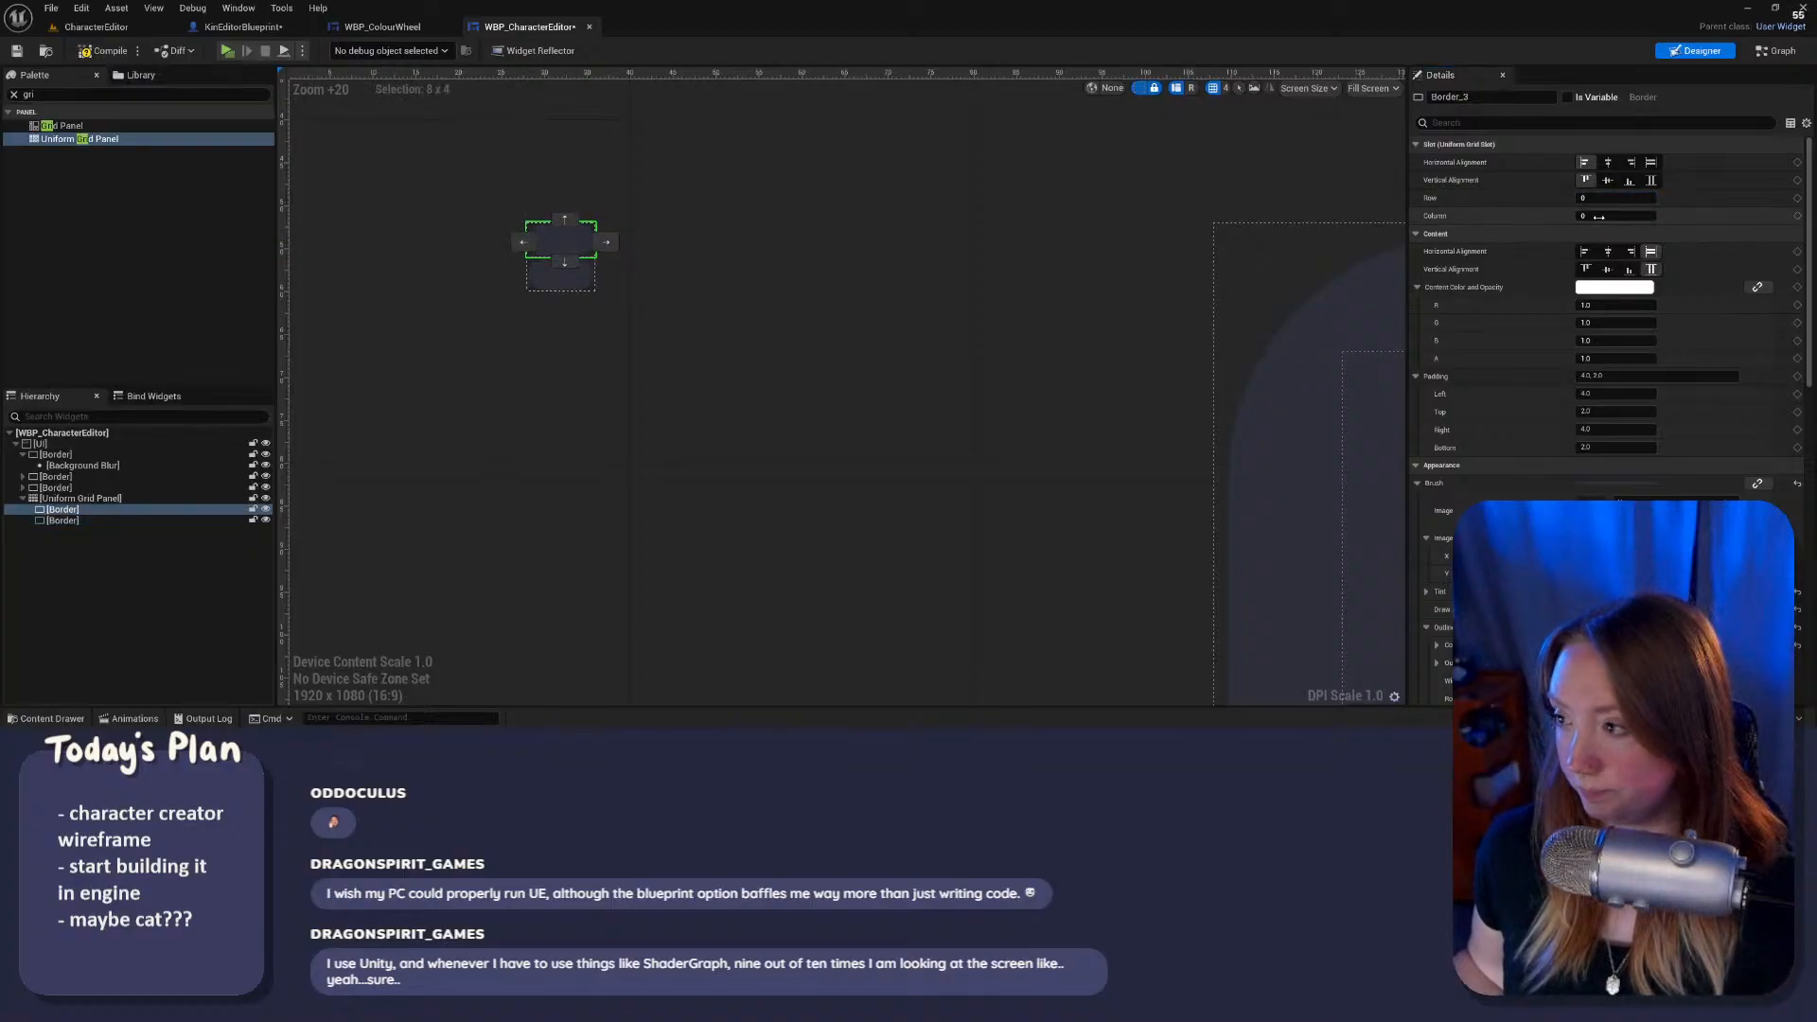
{"action": "scroll", "coordinate": [1592, 473], "scroll_direction": "down", "scroll_amount": 3}
{"action": "scroll", "coordinate": [1592, 503], "scroll_direction": "down", "scroll_amount": 1}
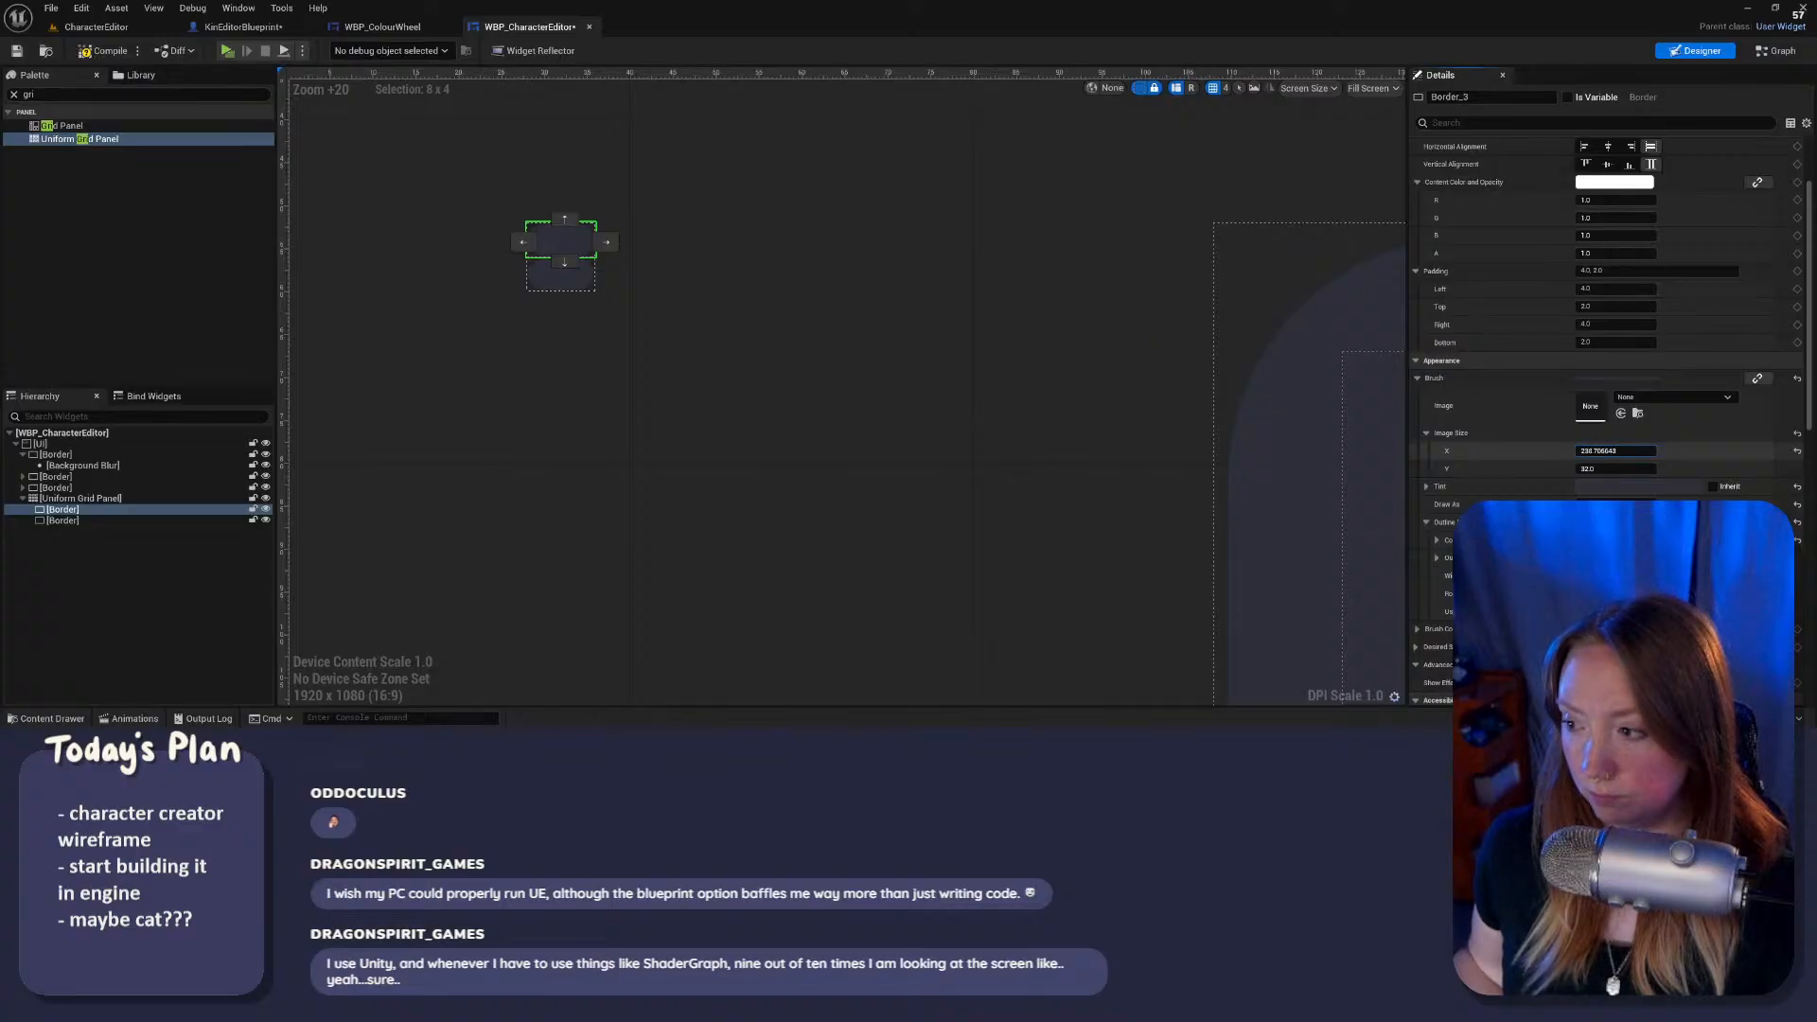
{"action": "left_click", "coordinate": [1602, 452]}
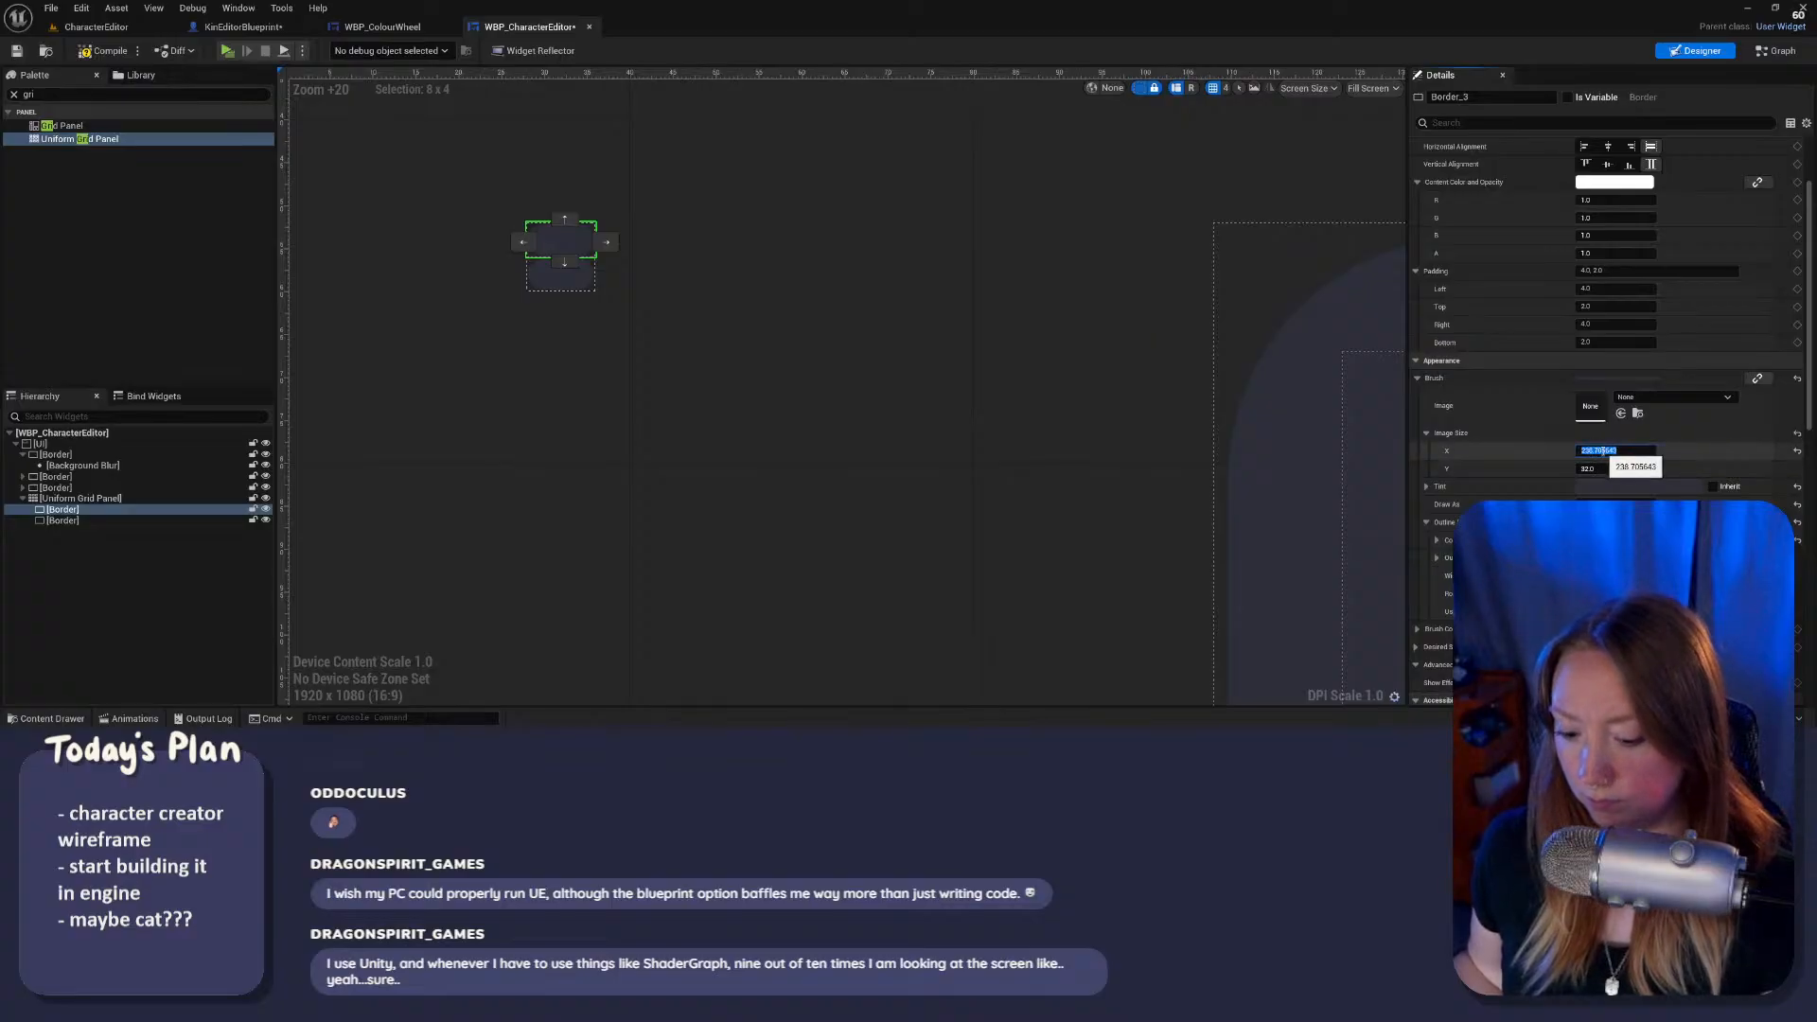
{"action": "type", "text": "60"}
{"action": "left_click", "coordinate": [1602, 468]}
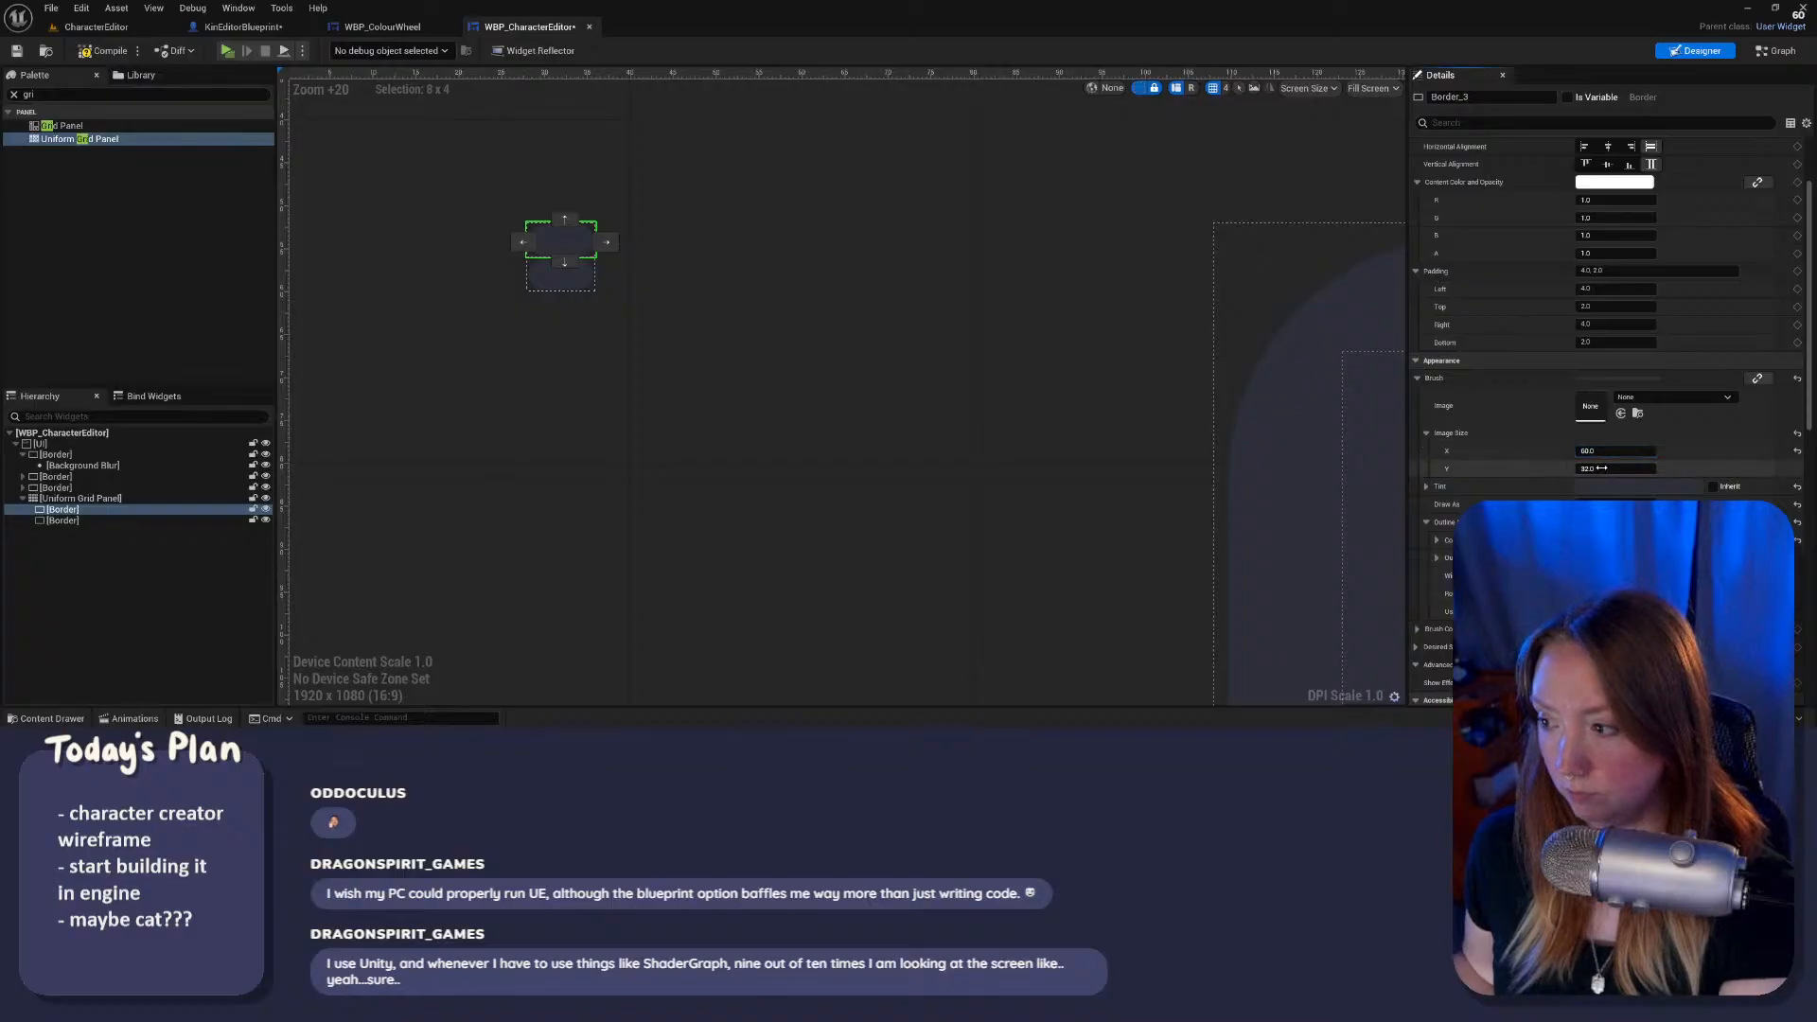
{"action": "key", "text": "Return"}
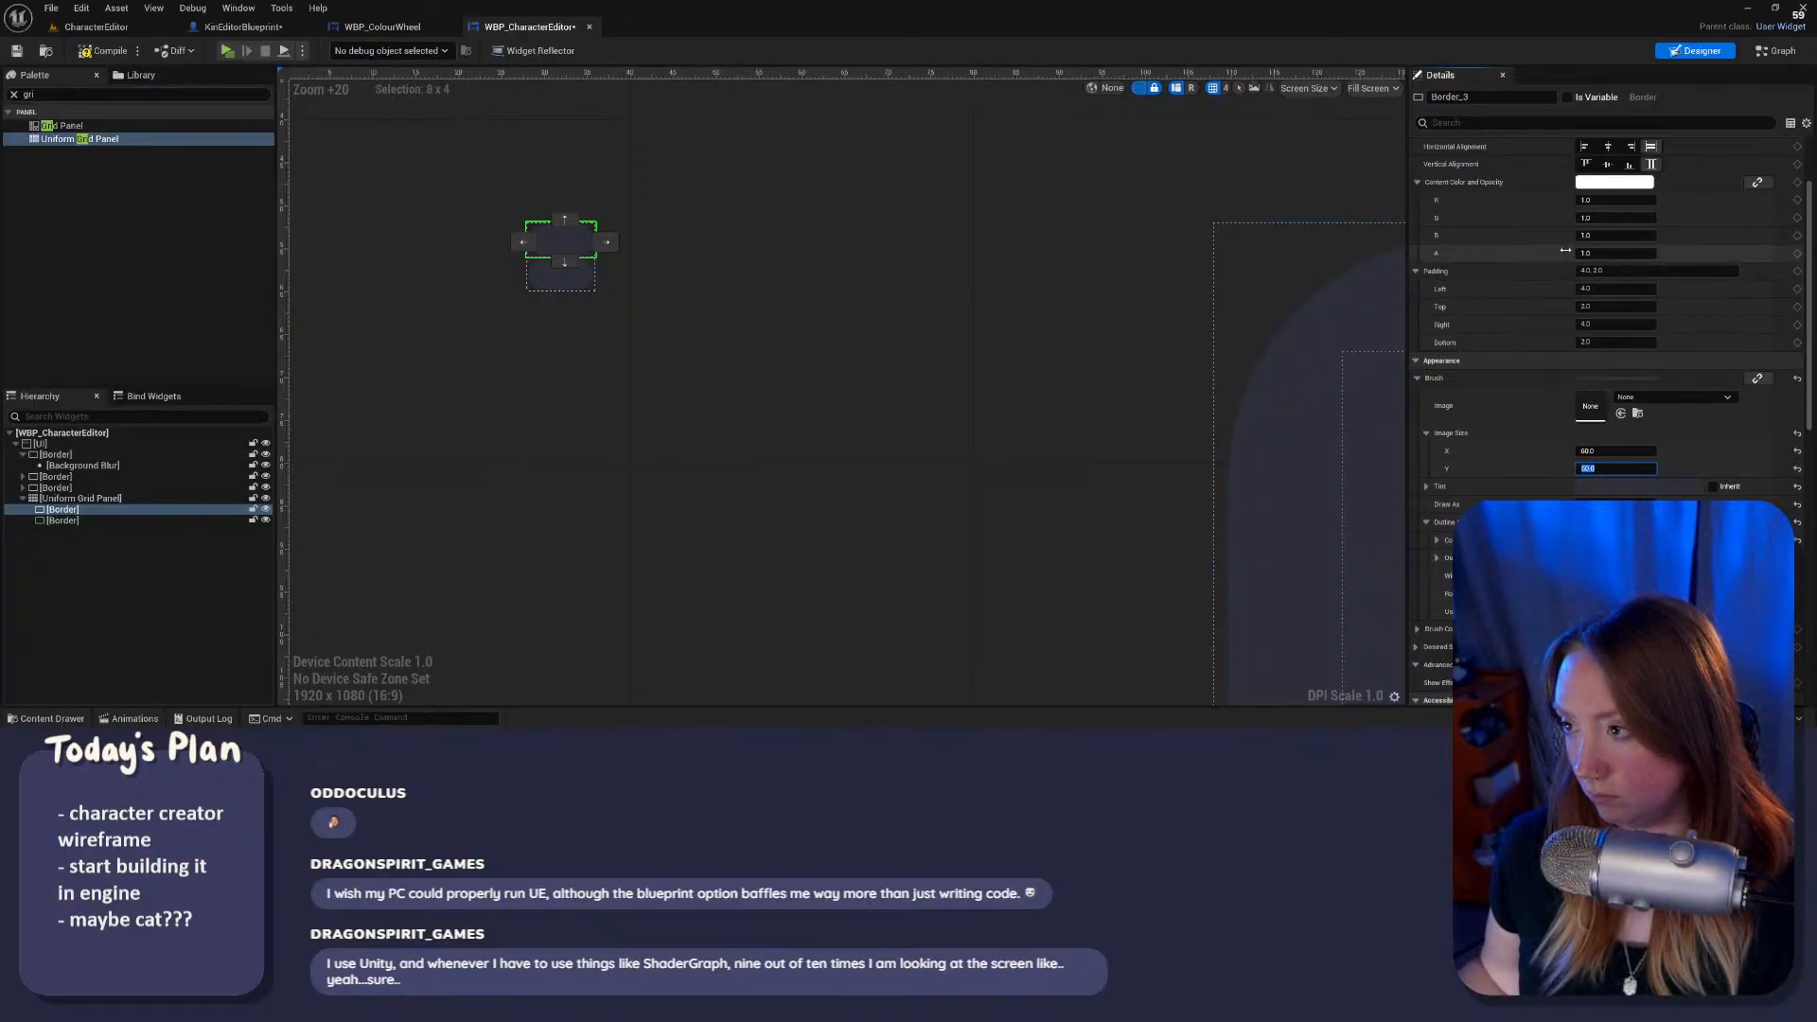
{"action": "scroll", "coordinate": [1565, 250], "scroll_direction": "up", "scroll_amount": 3}
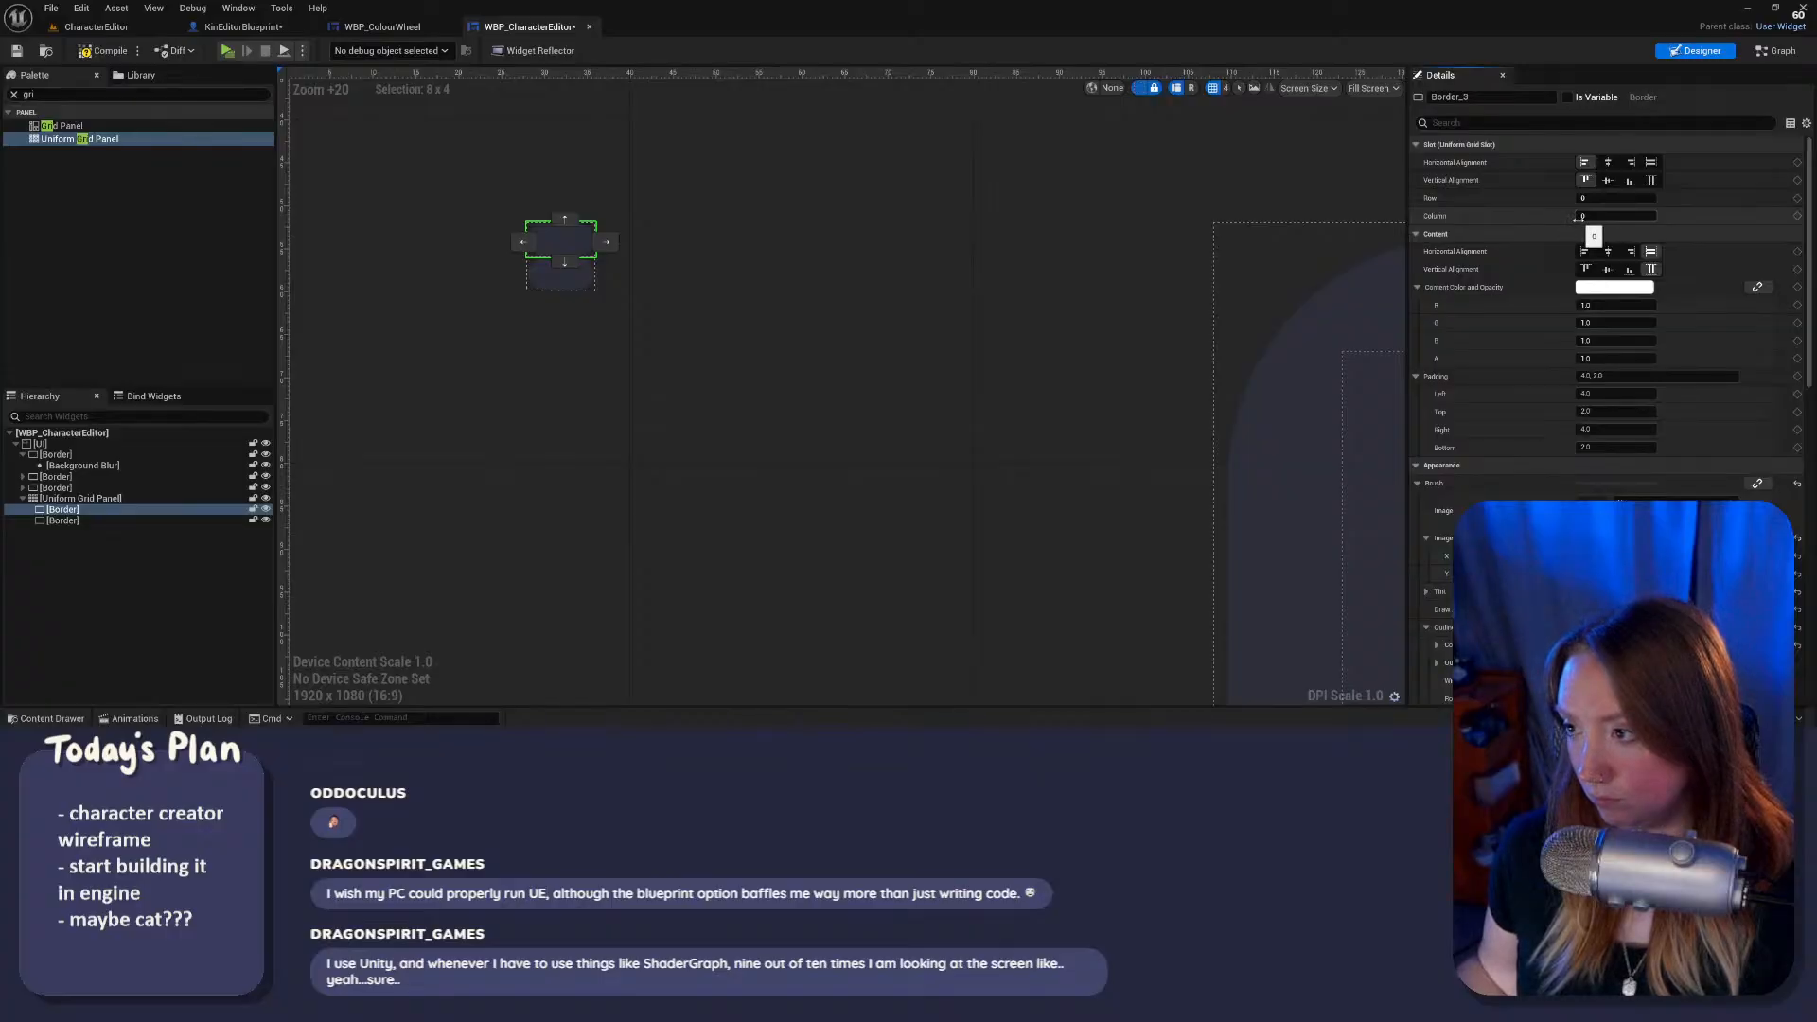
Step: Try the grid panel with Size To Content off, turn the option back on and try enlarging its frame
{"action": "left_click", "coordinate": [99, 498]}
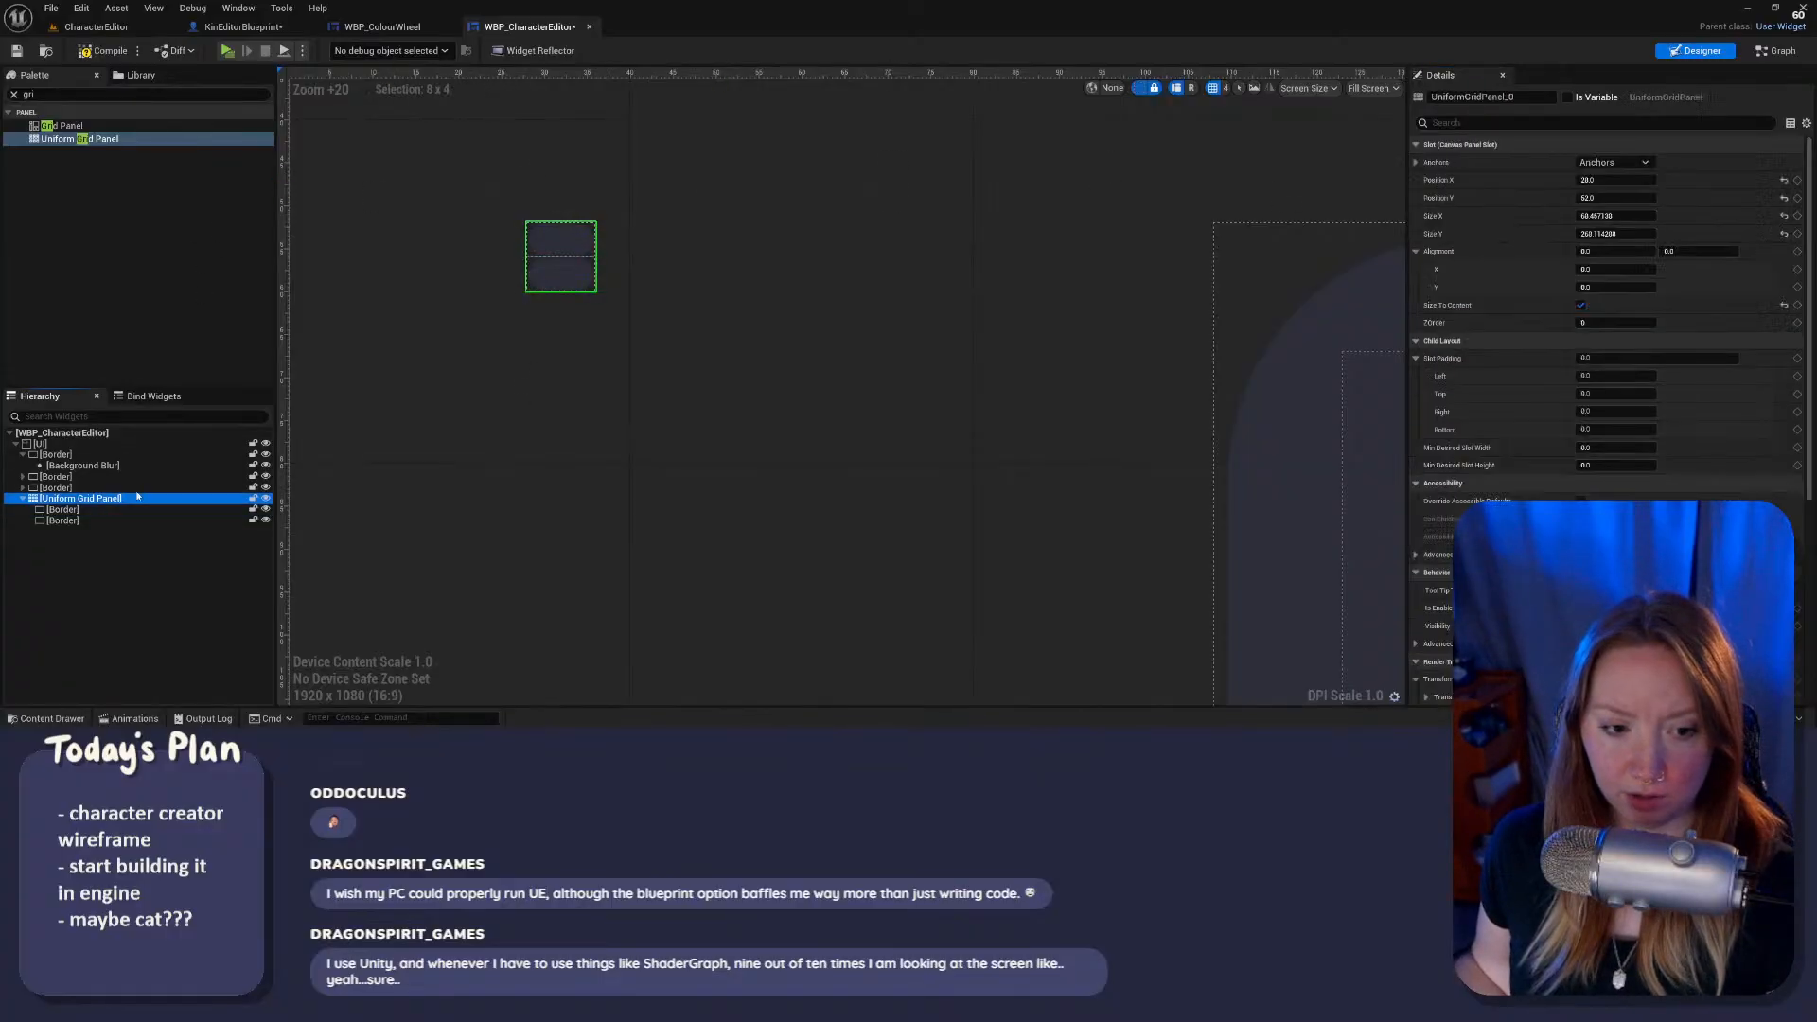
{"action": "left_click", "coordinate": [1580, 307]}
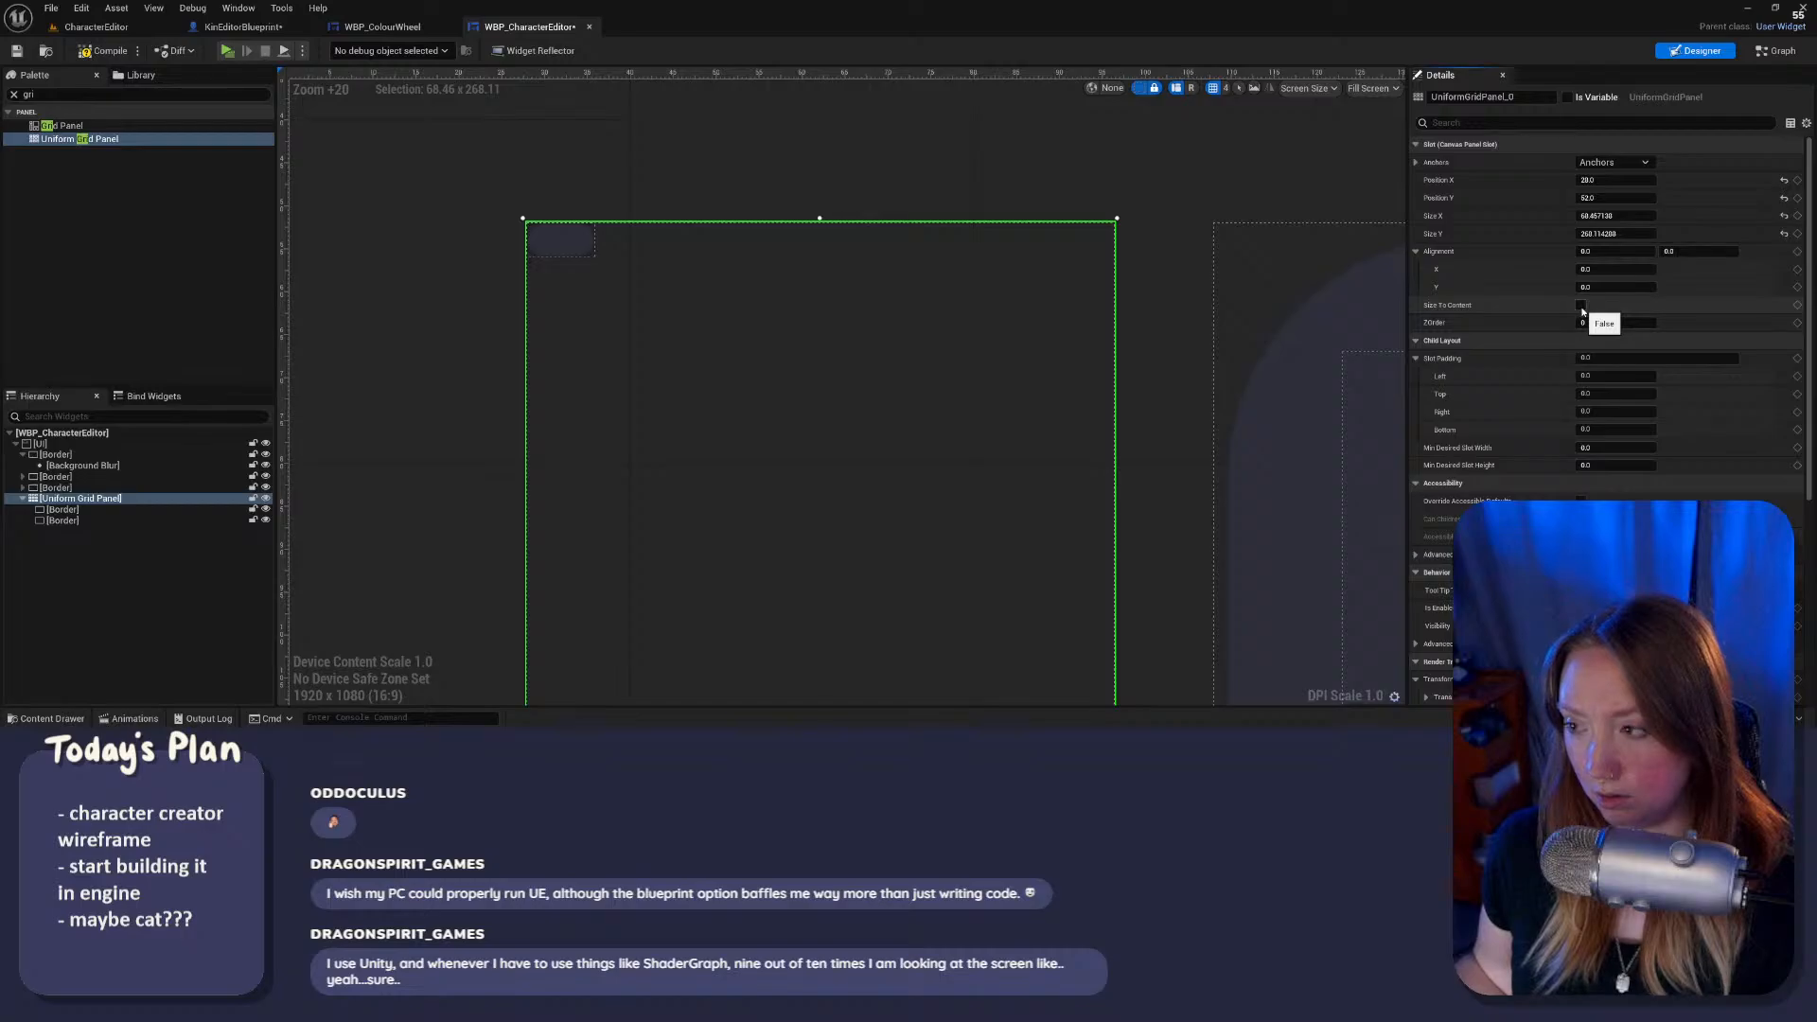
{"action": "left_click", "coordinate": [1580, 307]}
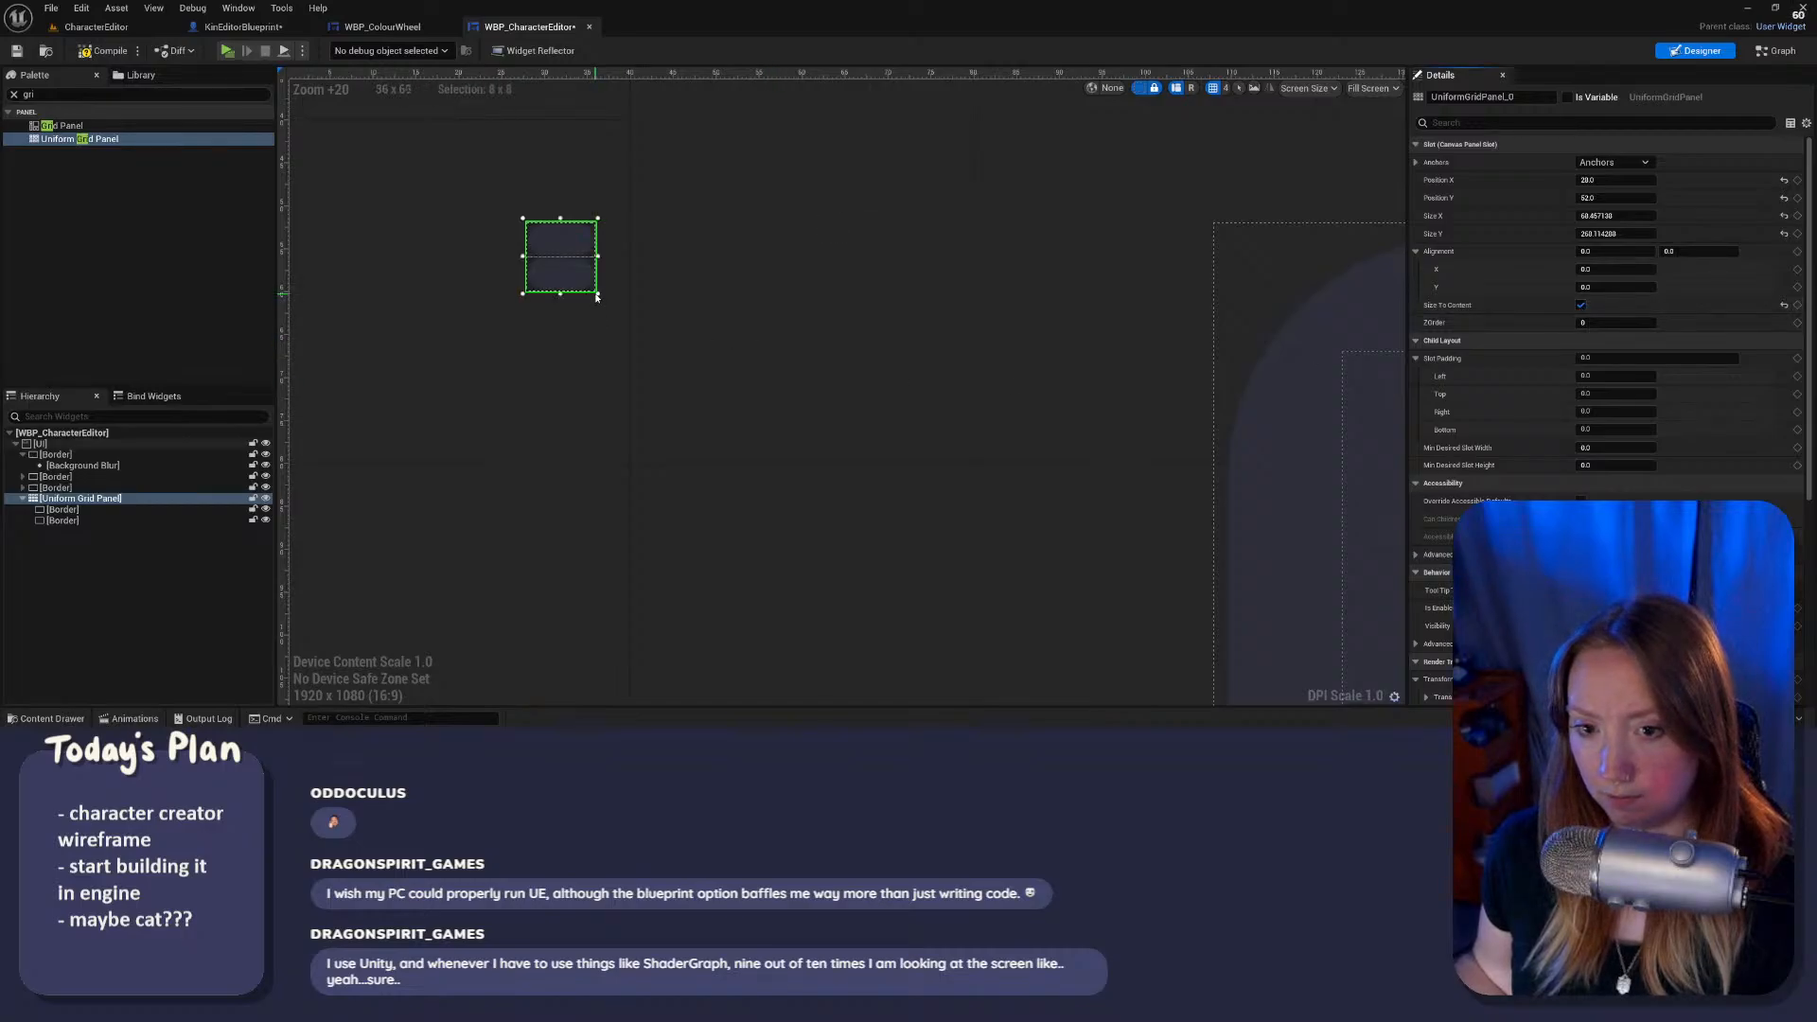
{"action": "scroll", "coordinate": [581, 310], "scroll_direction": "down", "scroll_amount": 2}
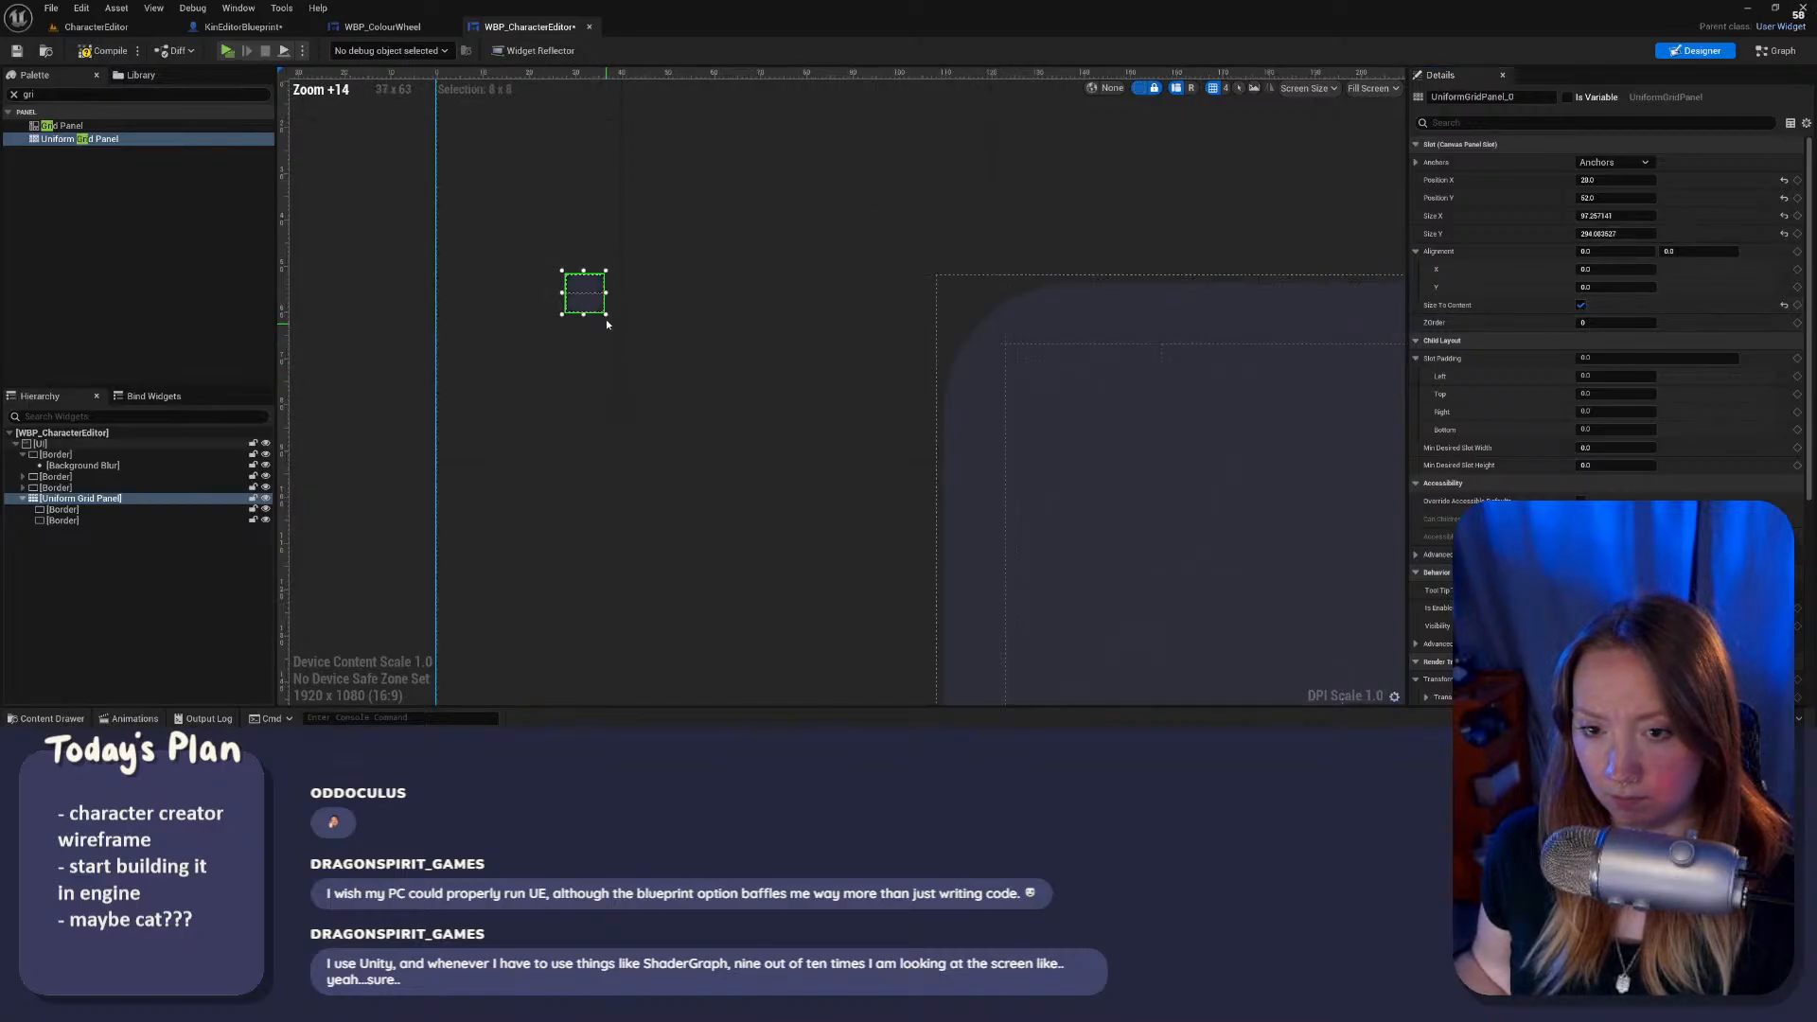
Step: Set the first grid border's horizontal Desired Size Scale to 10 after trying 50
{"action": "left_click", "coordinate": [83, 512]}
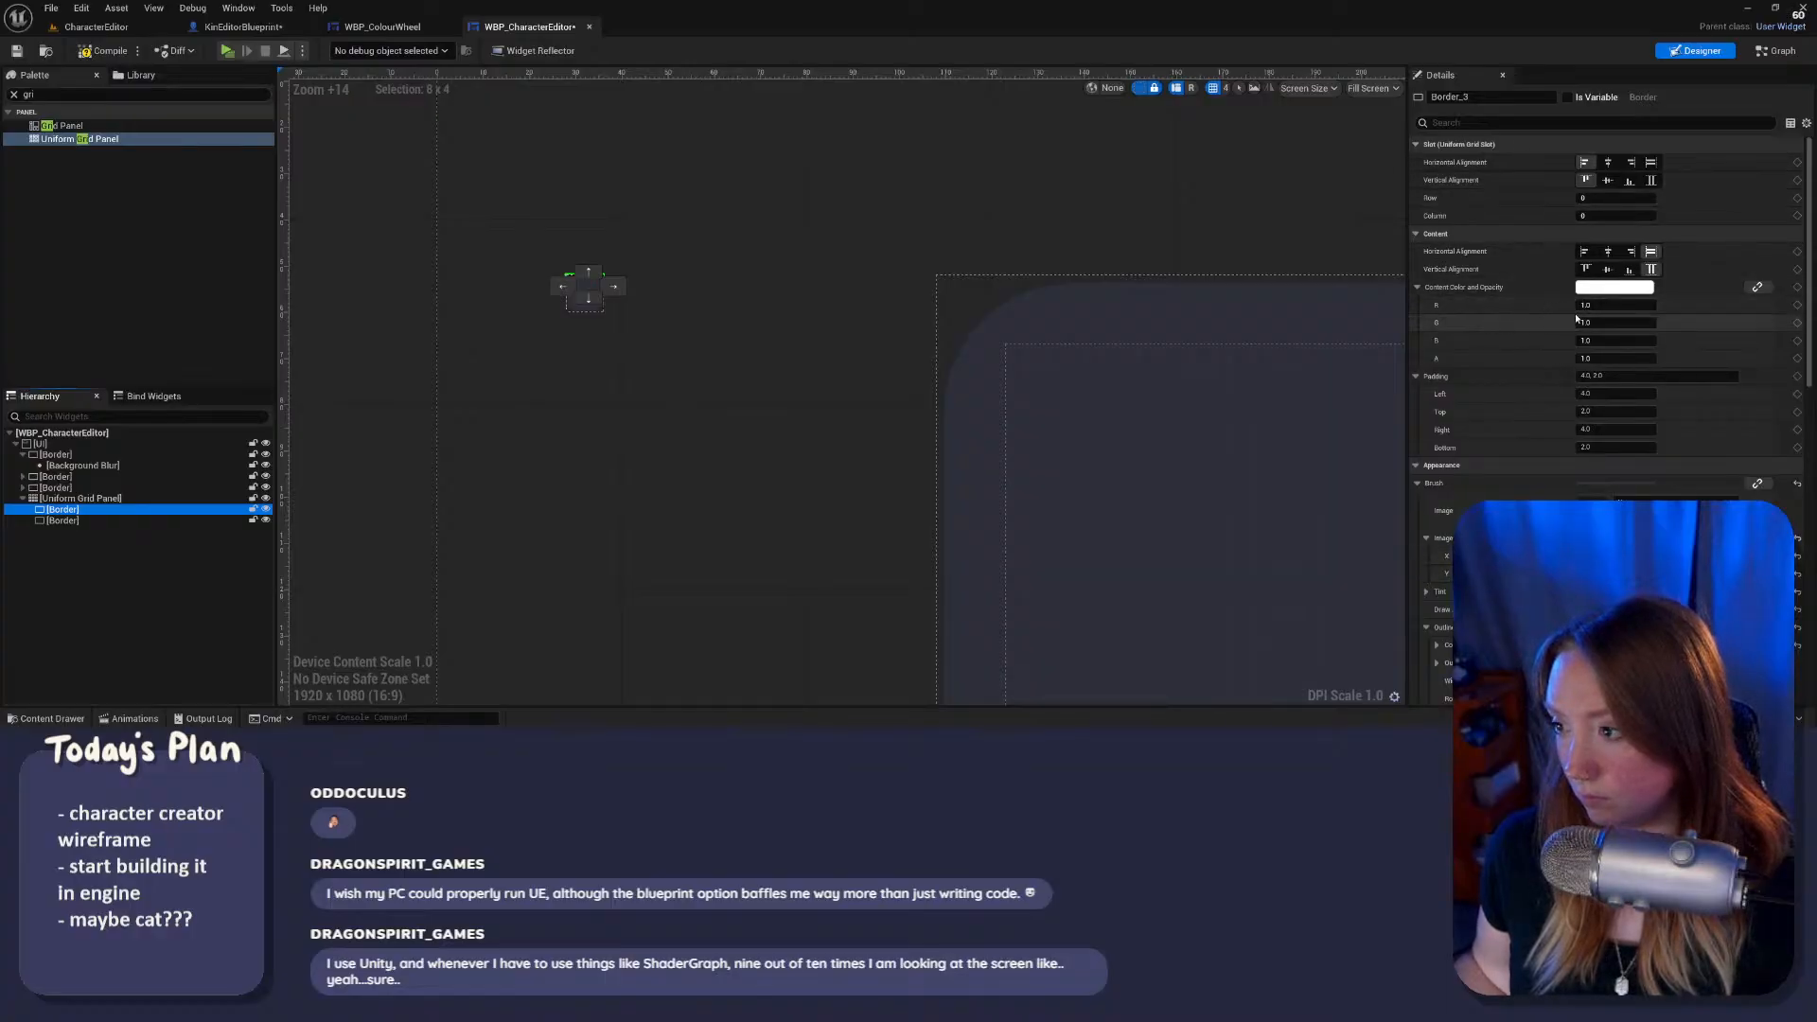
{"action": "scroll", "coordinate": [1608, 398], "scroll_direction": "down", "scroll_amount": 5}
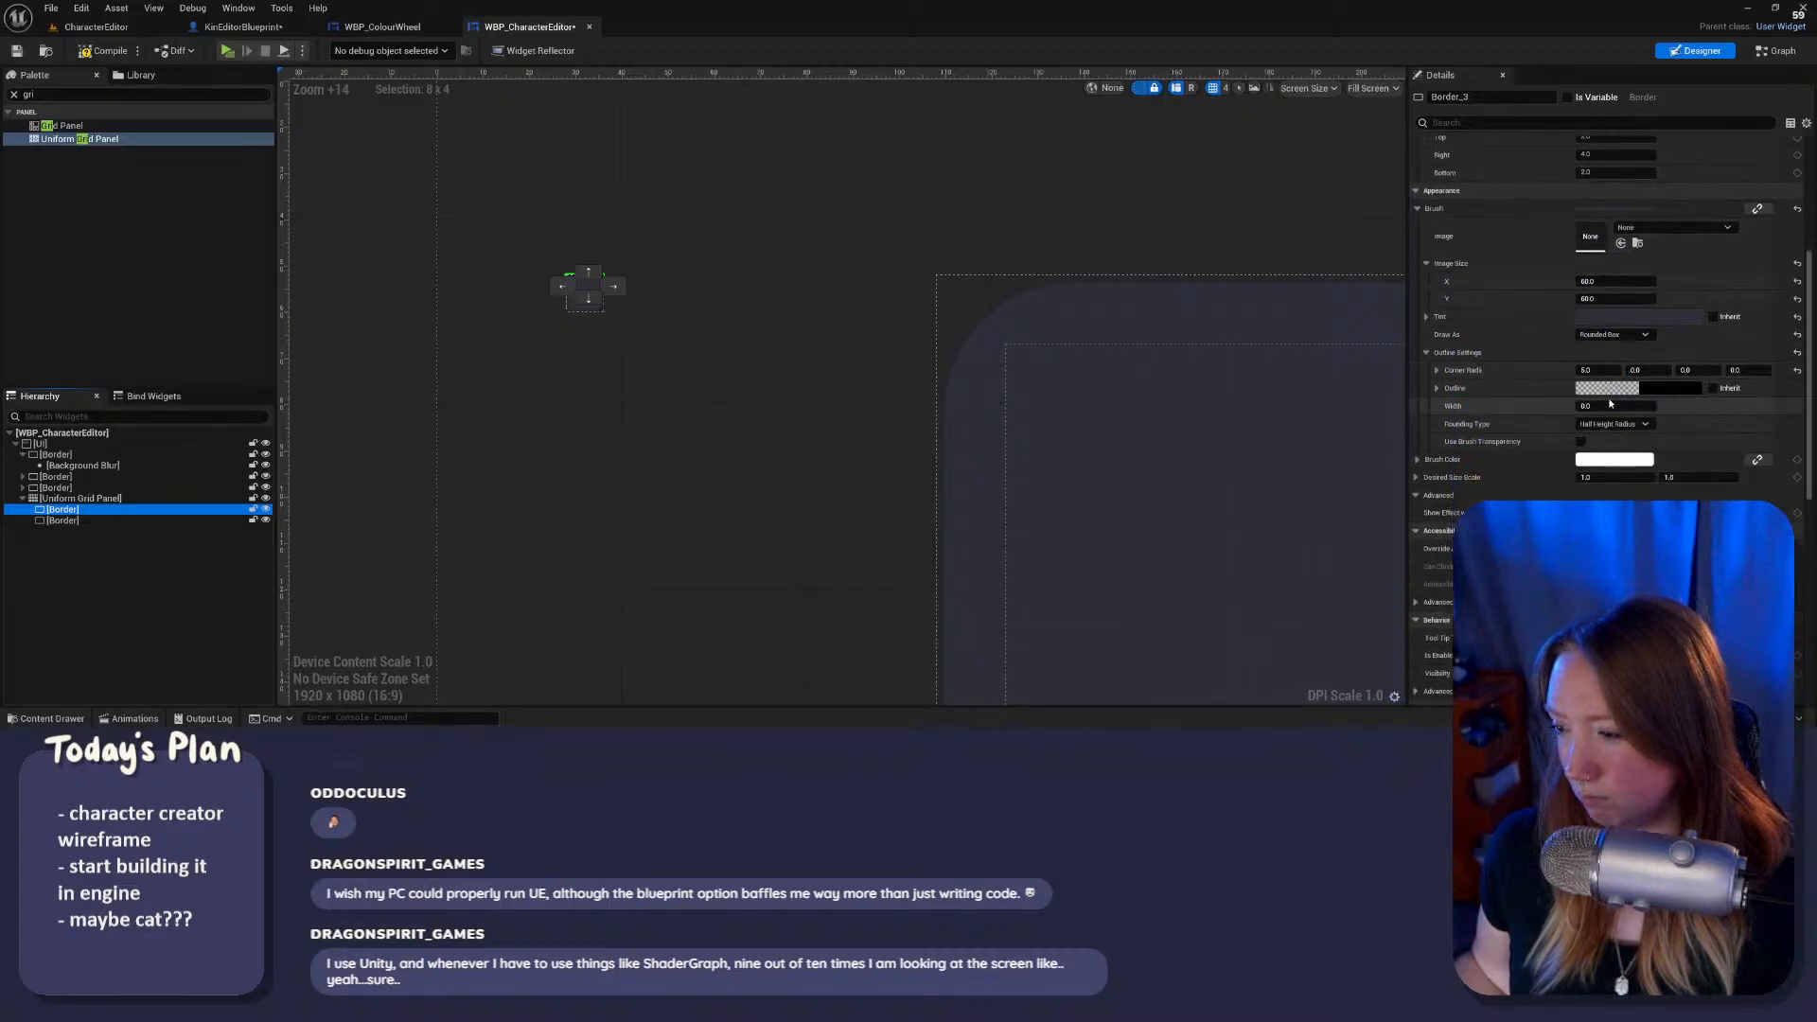
{"action": "left_click_drag", "start_coordinate": [1599, 477], "coordinate": [1670, 477]}
{"action": "left_click", "coordinate": [1593, 476]}
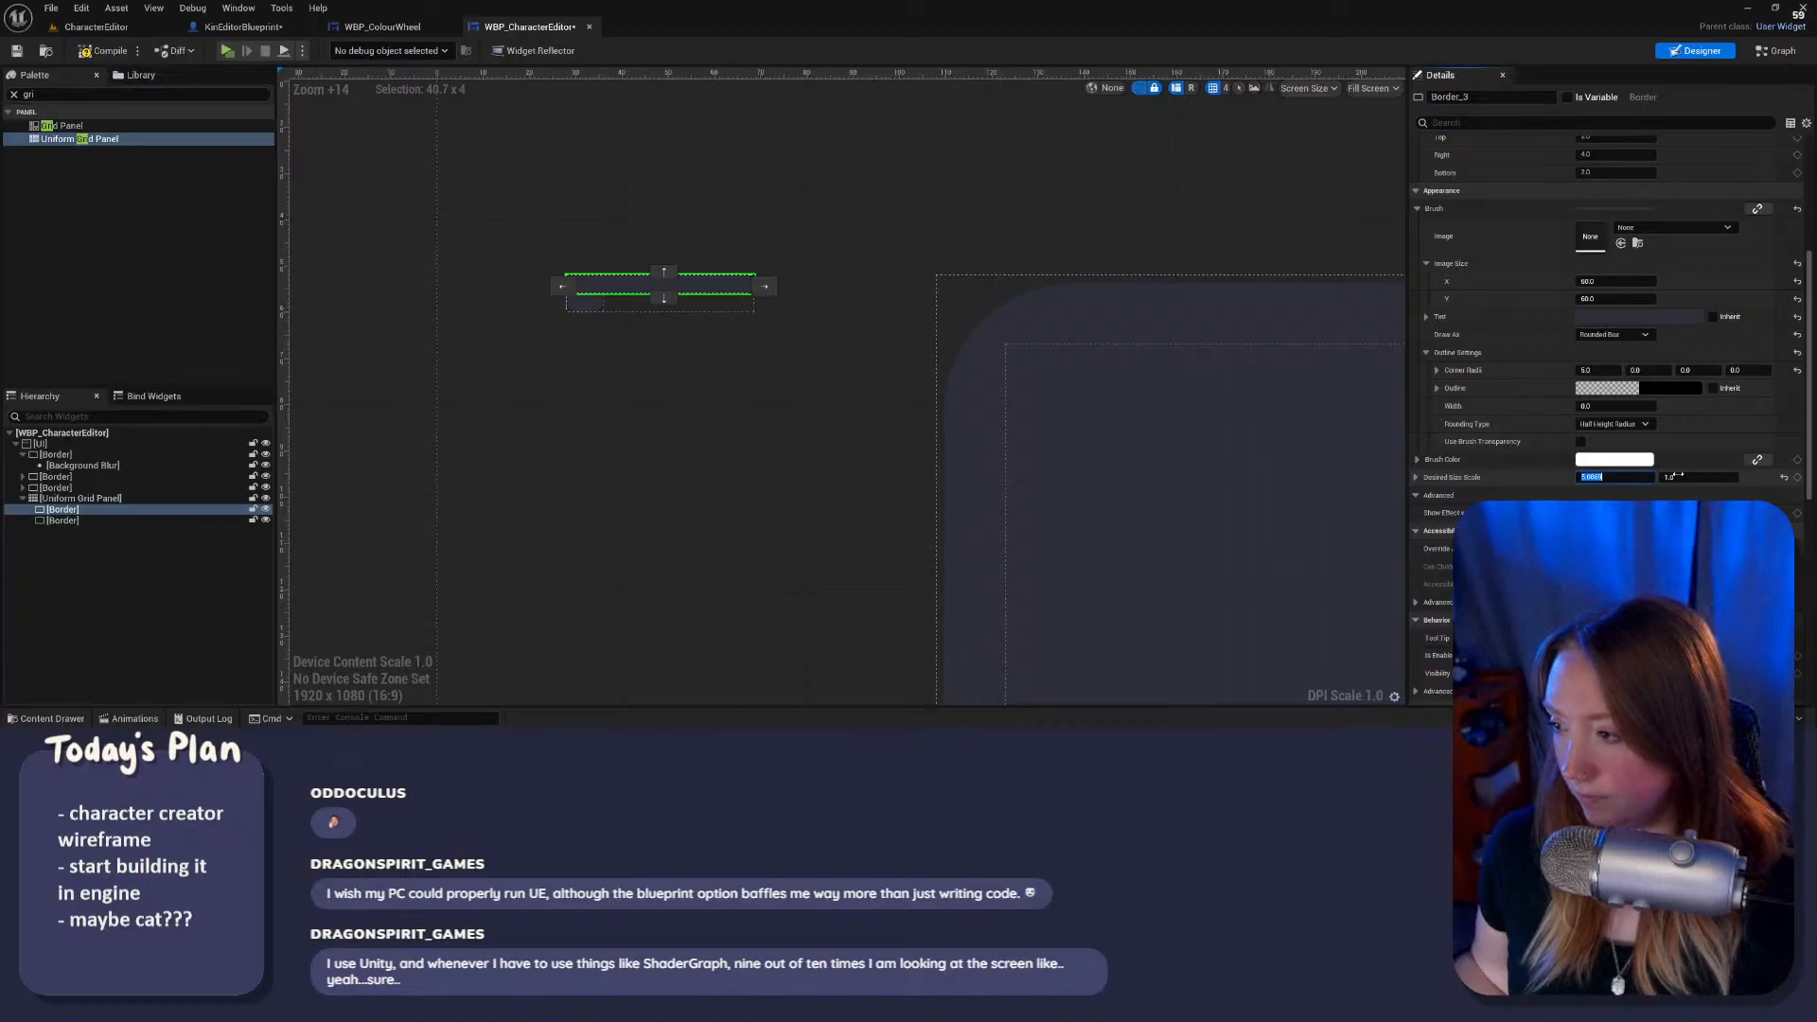
{"action": "type", "text": "50"}
{"action": "key", "text": "Return"}
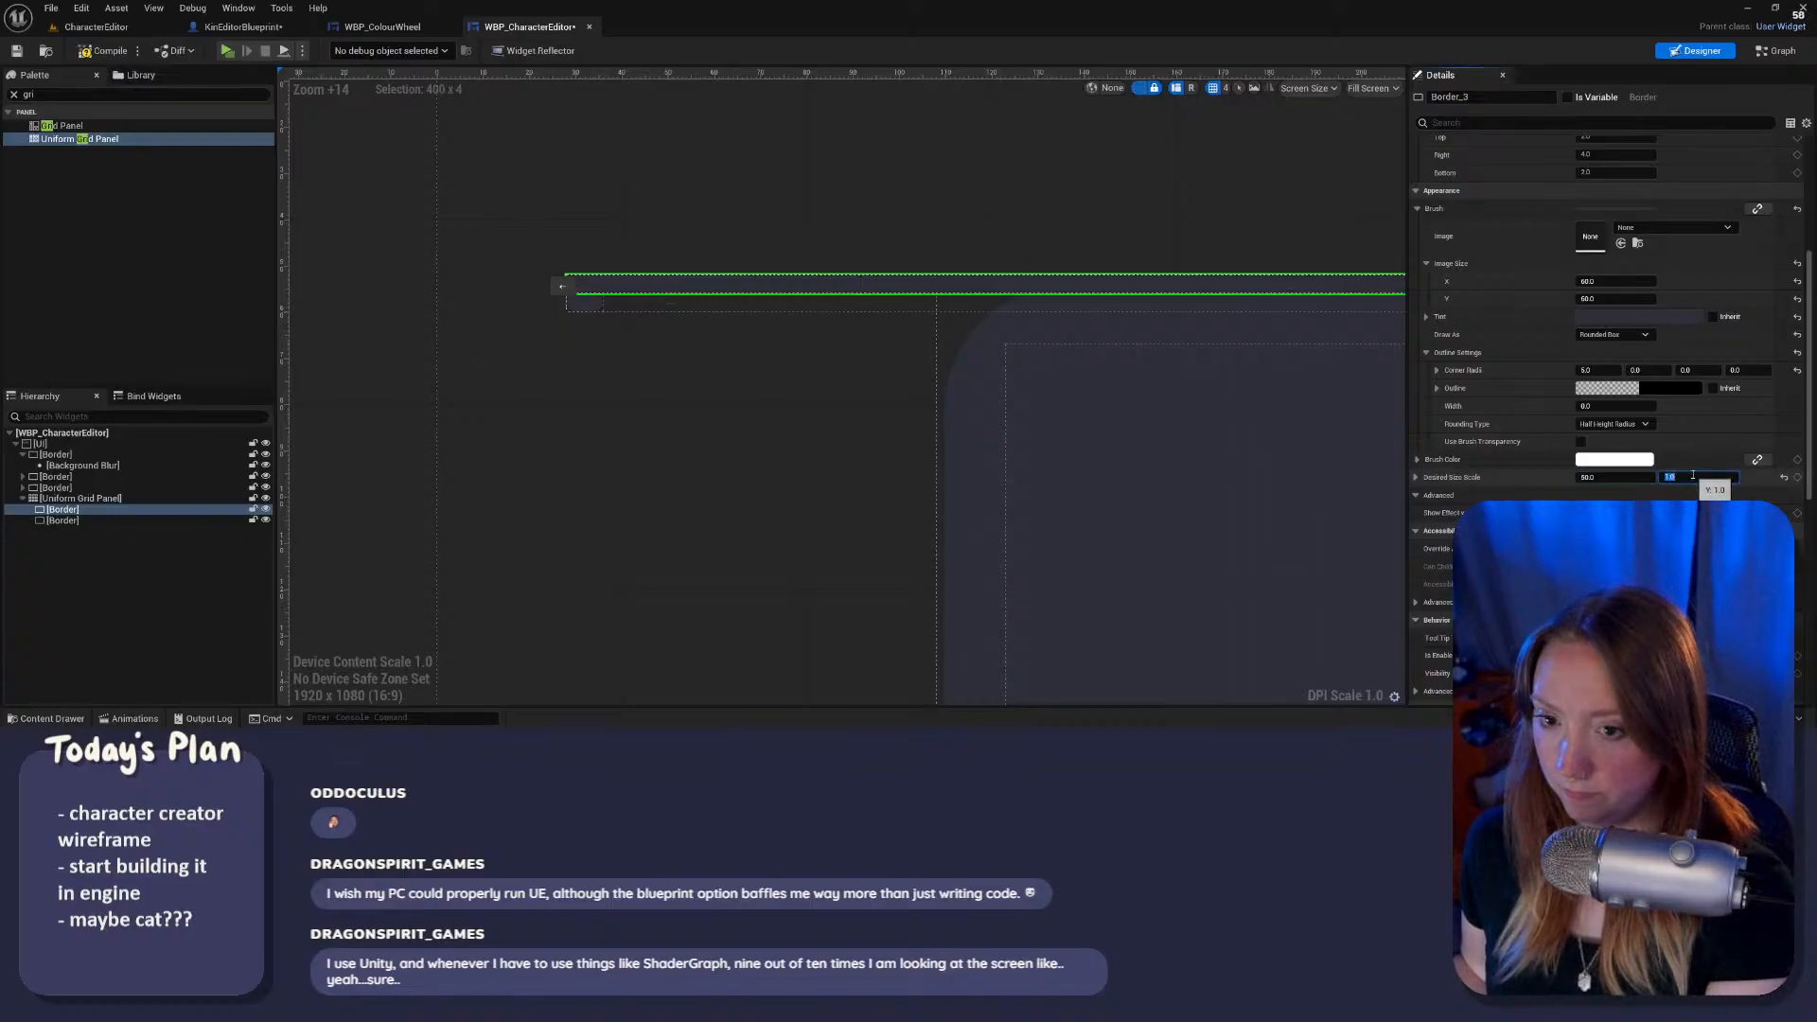
{"action": "left_click", "coordinate": [1614, 479]}
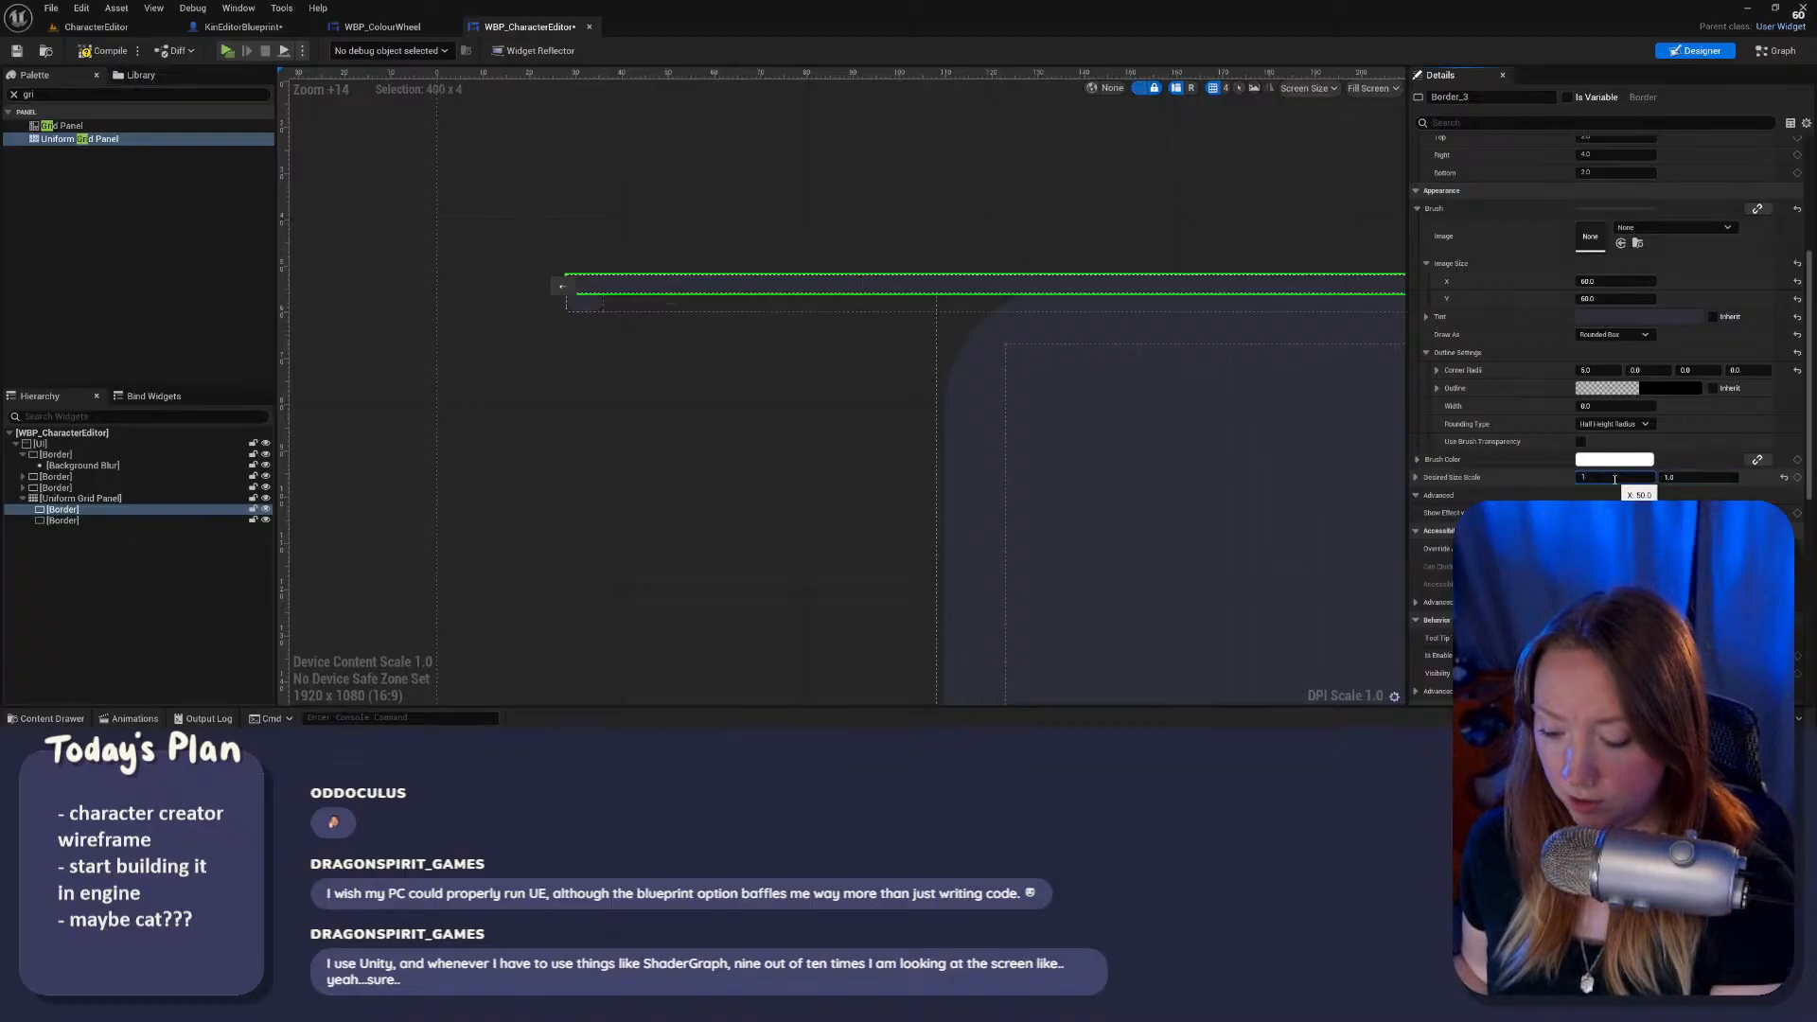
{"action": "type", "text": "10"}
{"action": "key", "text": "Return"}
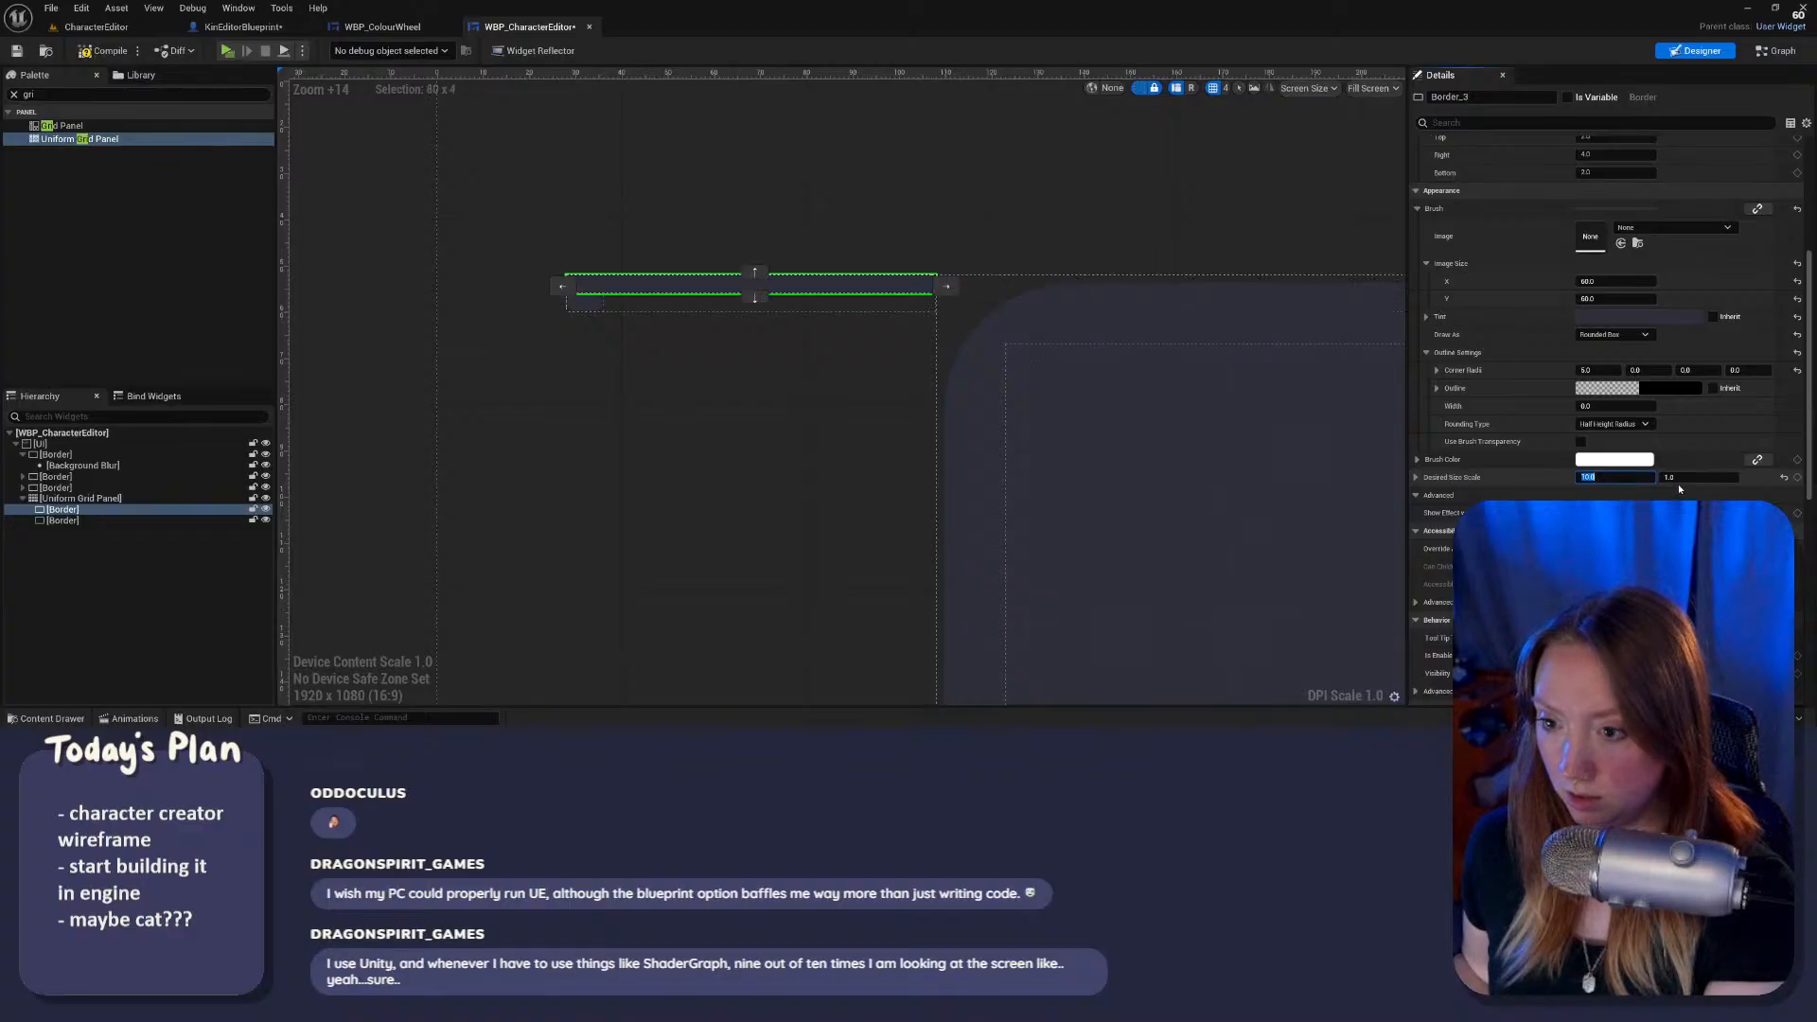
Step: Adjust the first grid border's vertical Desired Size Scale through several trial values, settling on 13
{"action": "left_click", "coordinate": [1693, 477]}
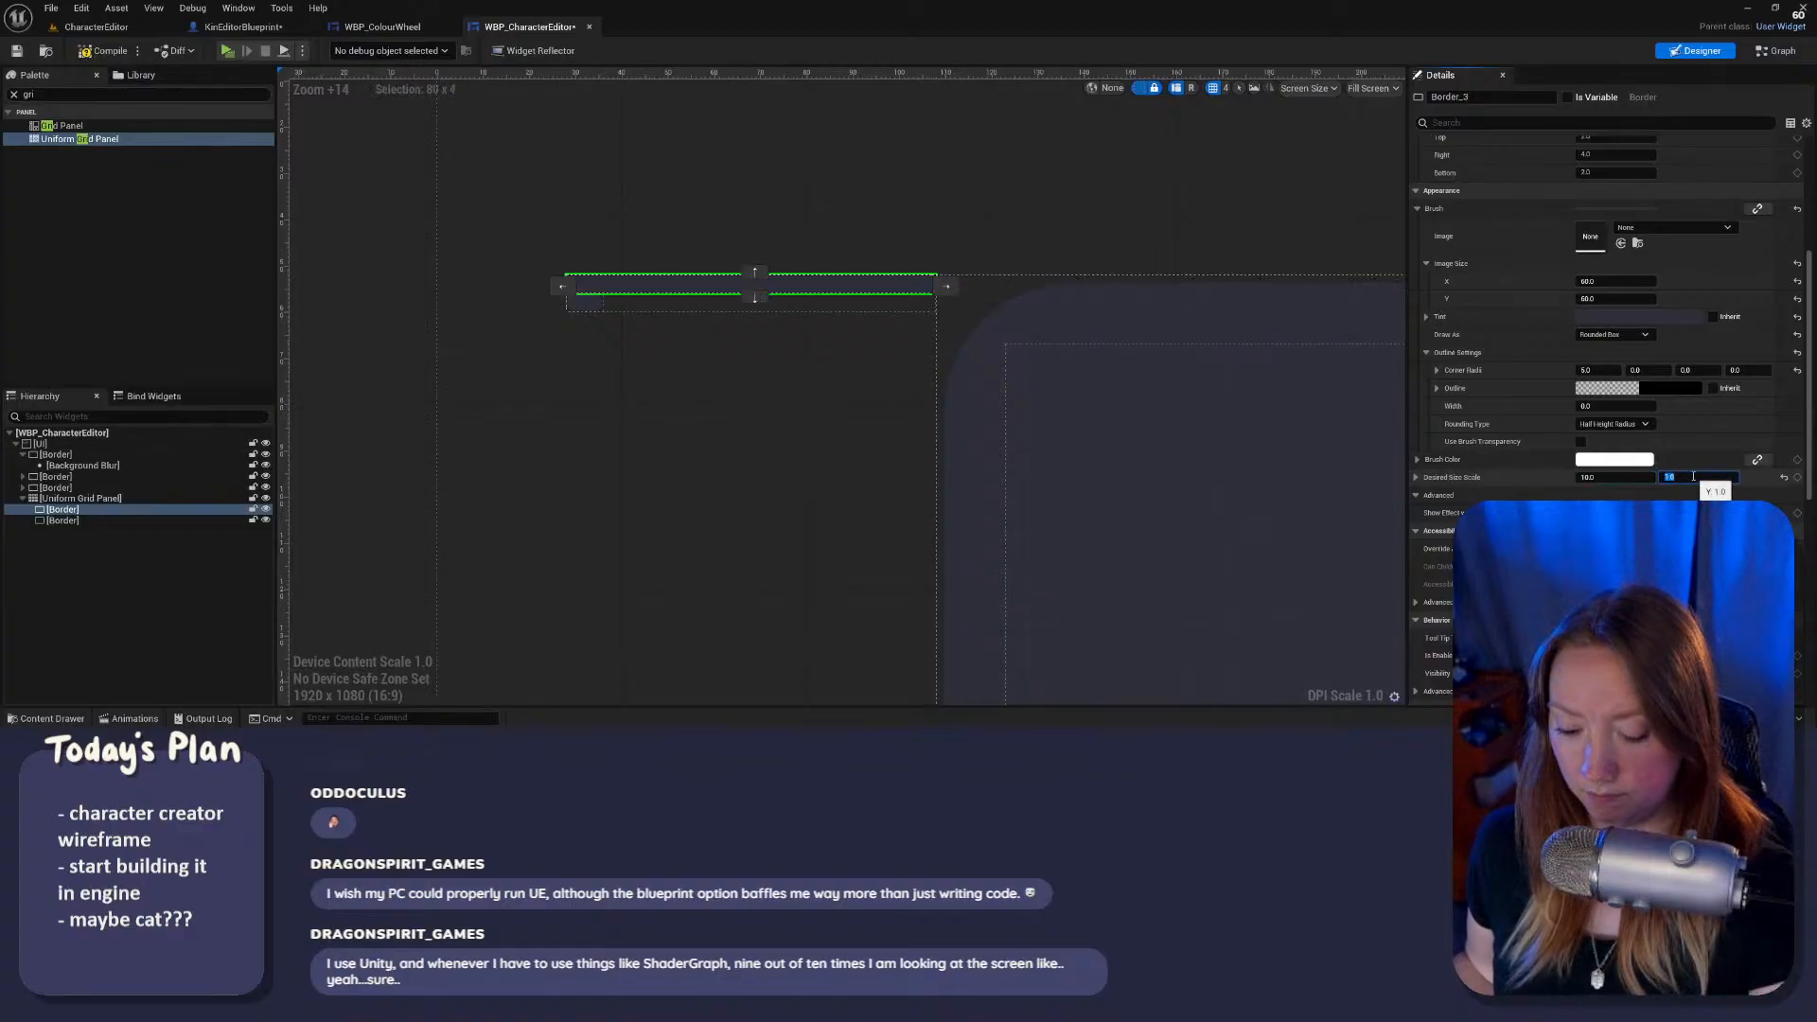
{"action": "type", "text": "50"}
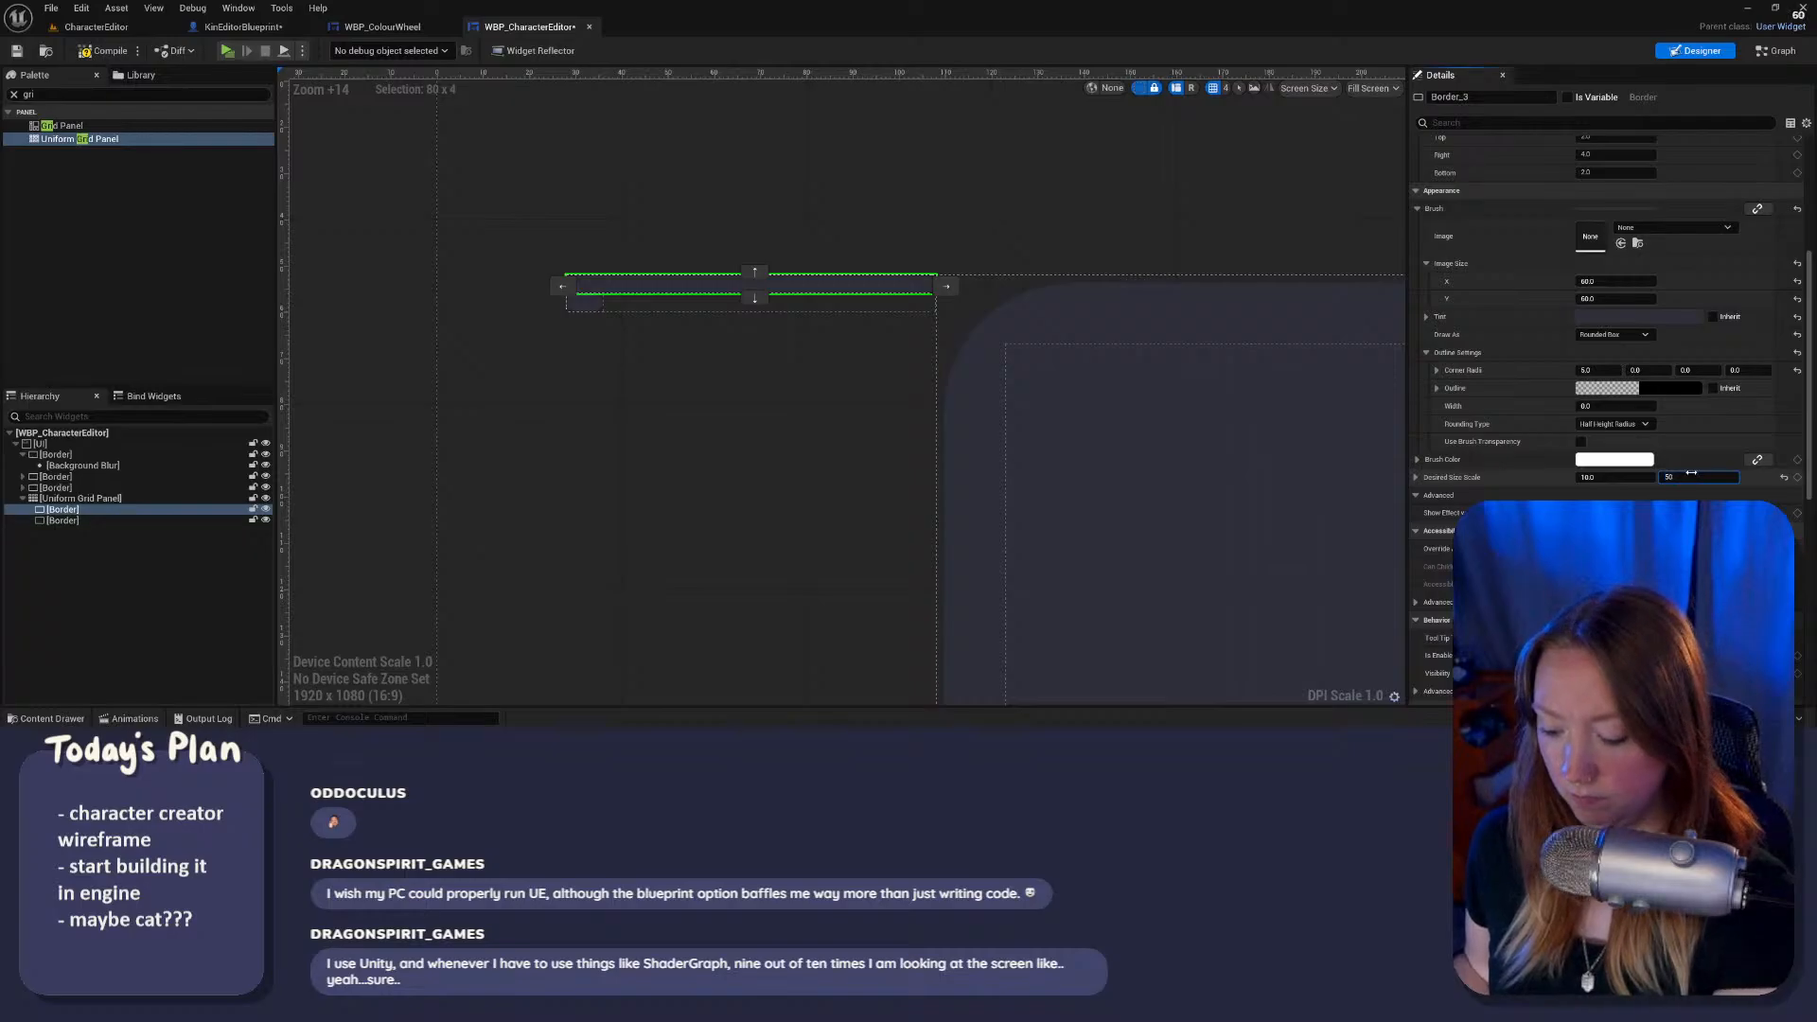
{"action": "key", "text": "Return"}
{"action": "scroll", "coordinate": [914, 395], "scroll_direction": "down", "scroll_amount": 12}
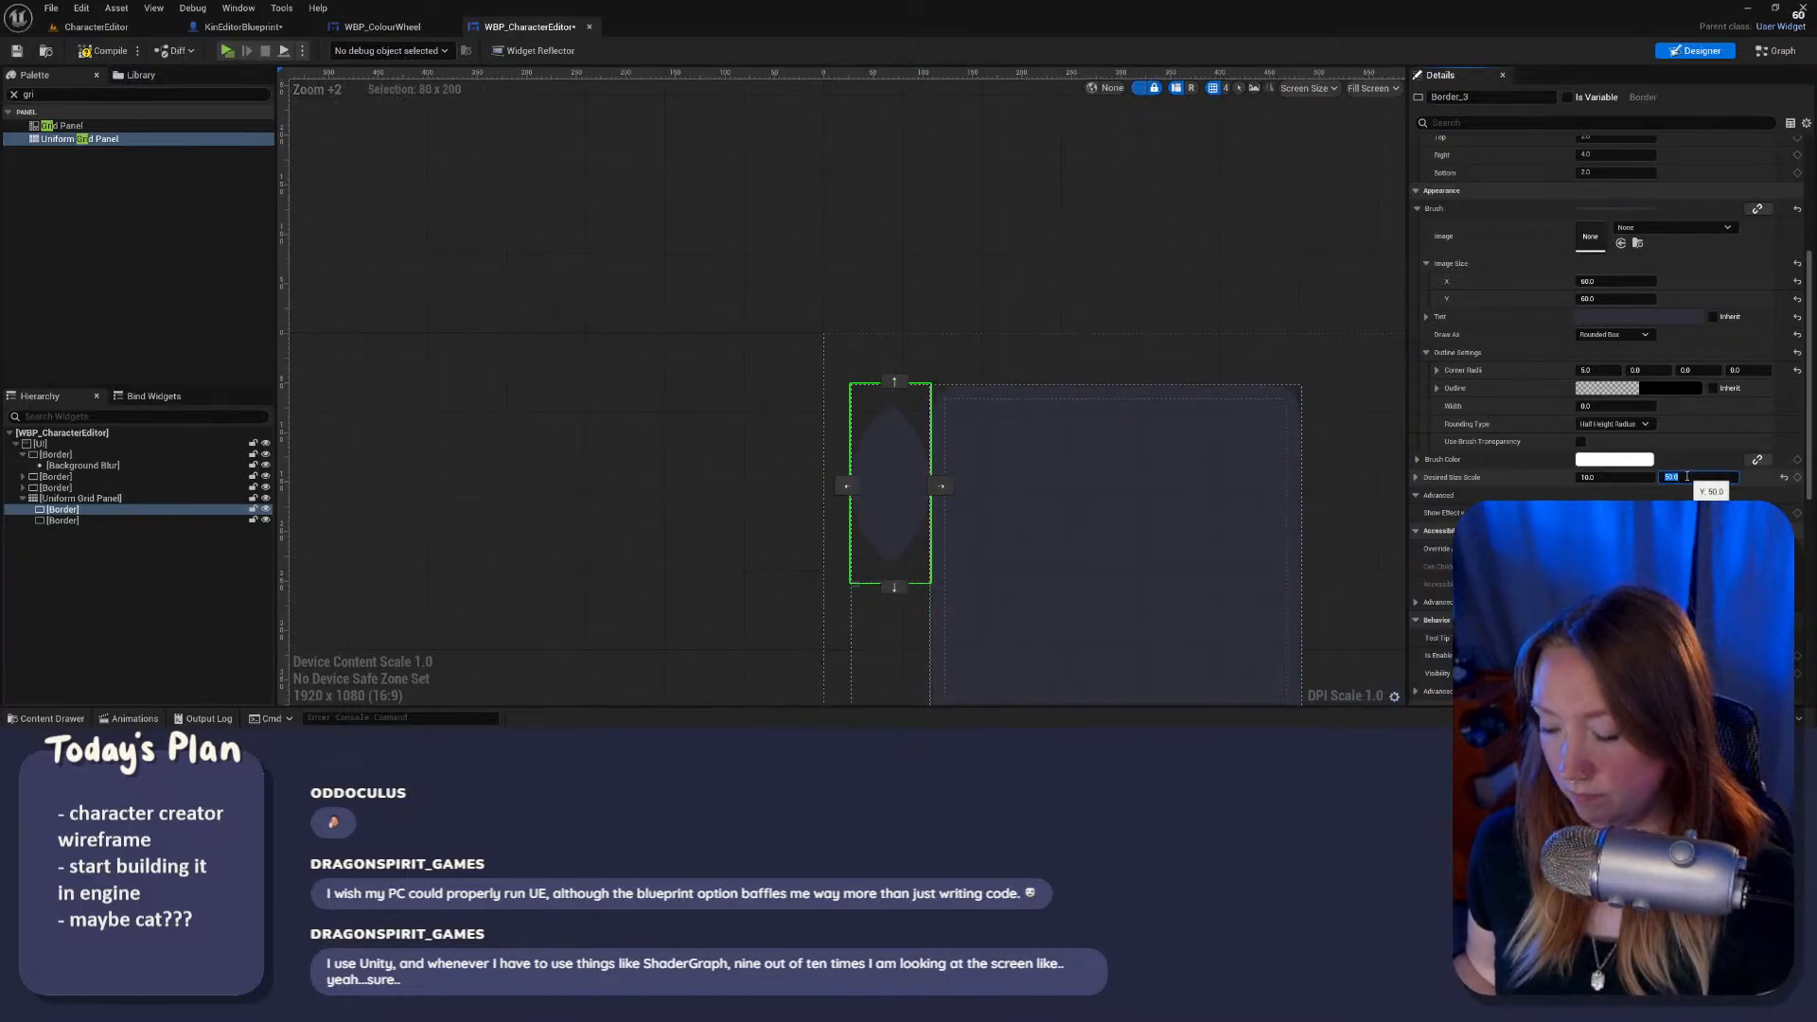
{"action": "type", "text": "15"}
{"action": "key", "text": "Return"}
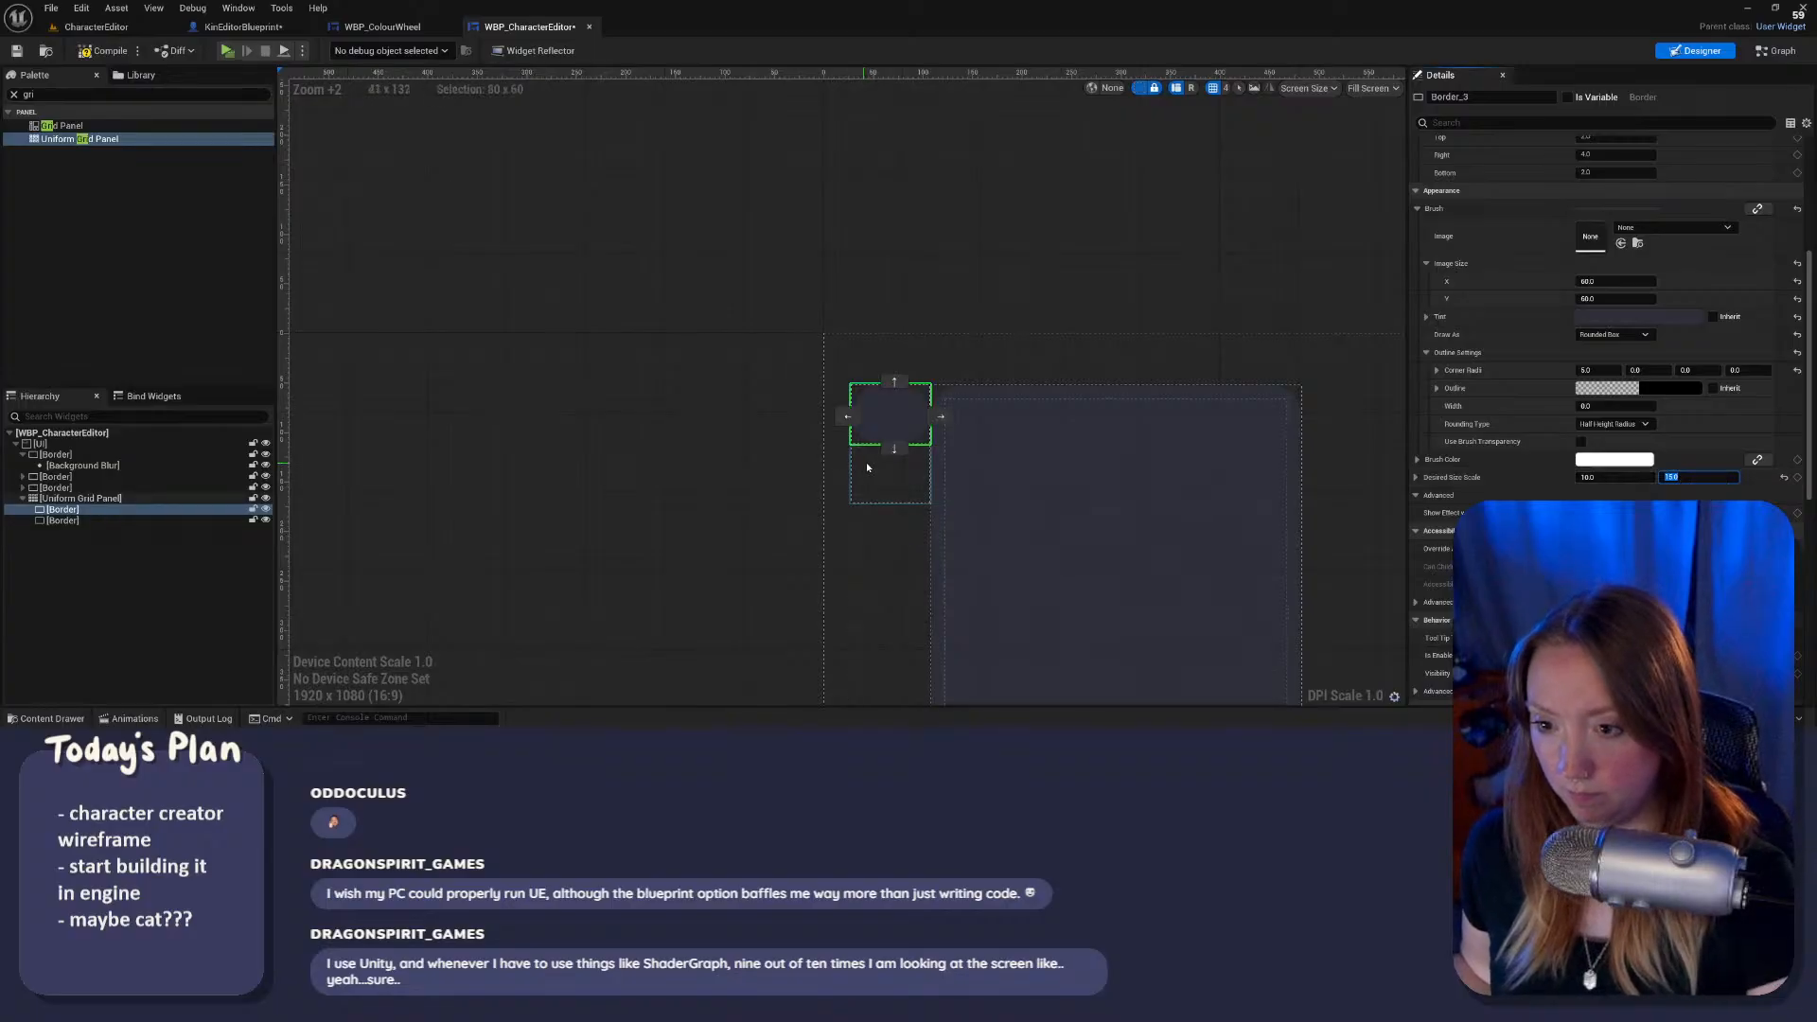
{"action": "scroll", "coordinate": [893, 456], "scroll_direction": "up", "scroll_amount": 9}
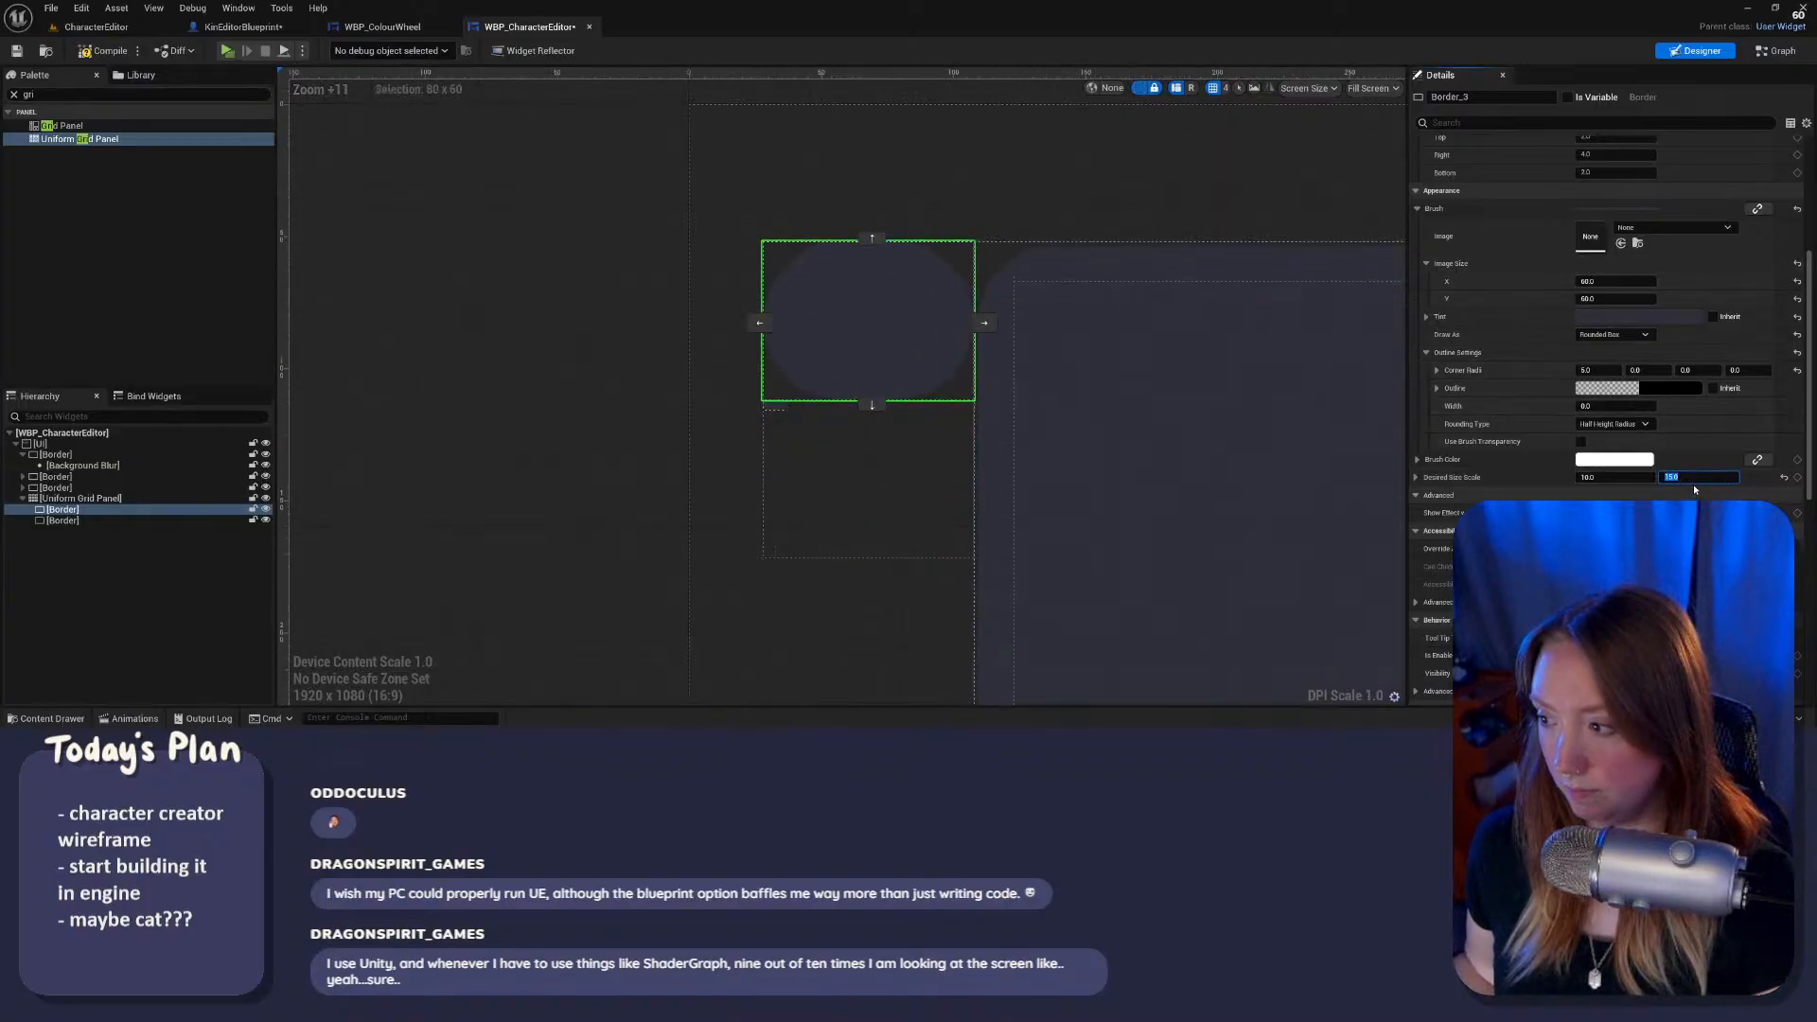
{"action": "type", "text": "10"}
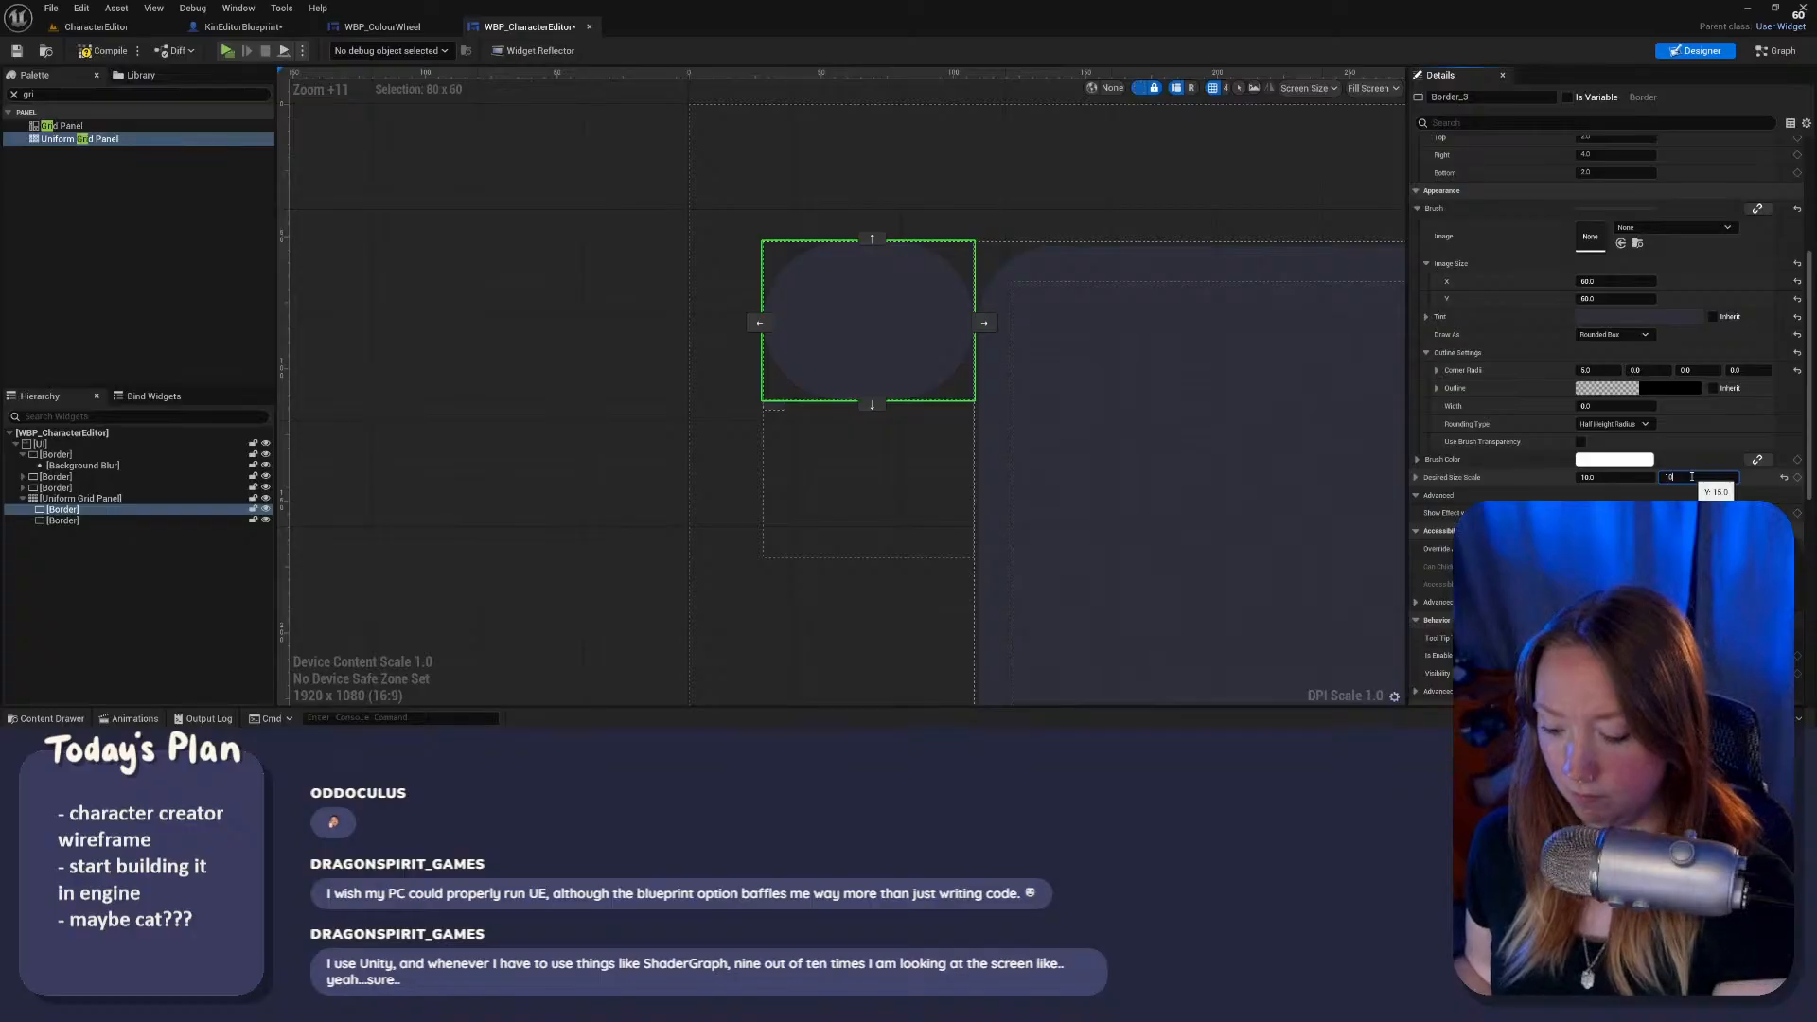
{"action": "key", "text": "Return"}
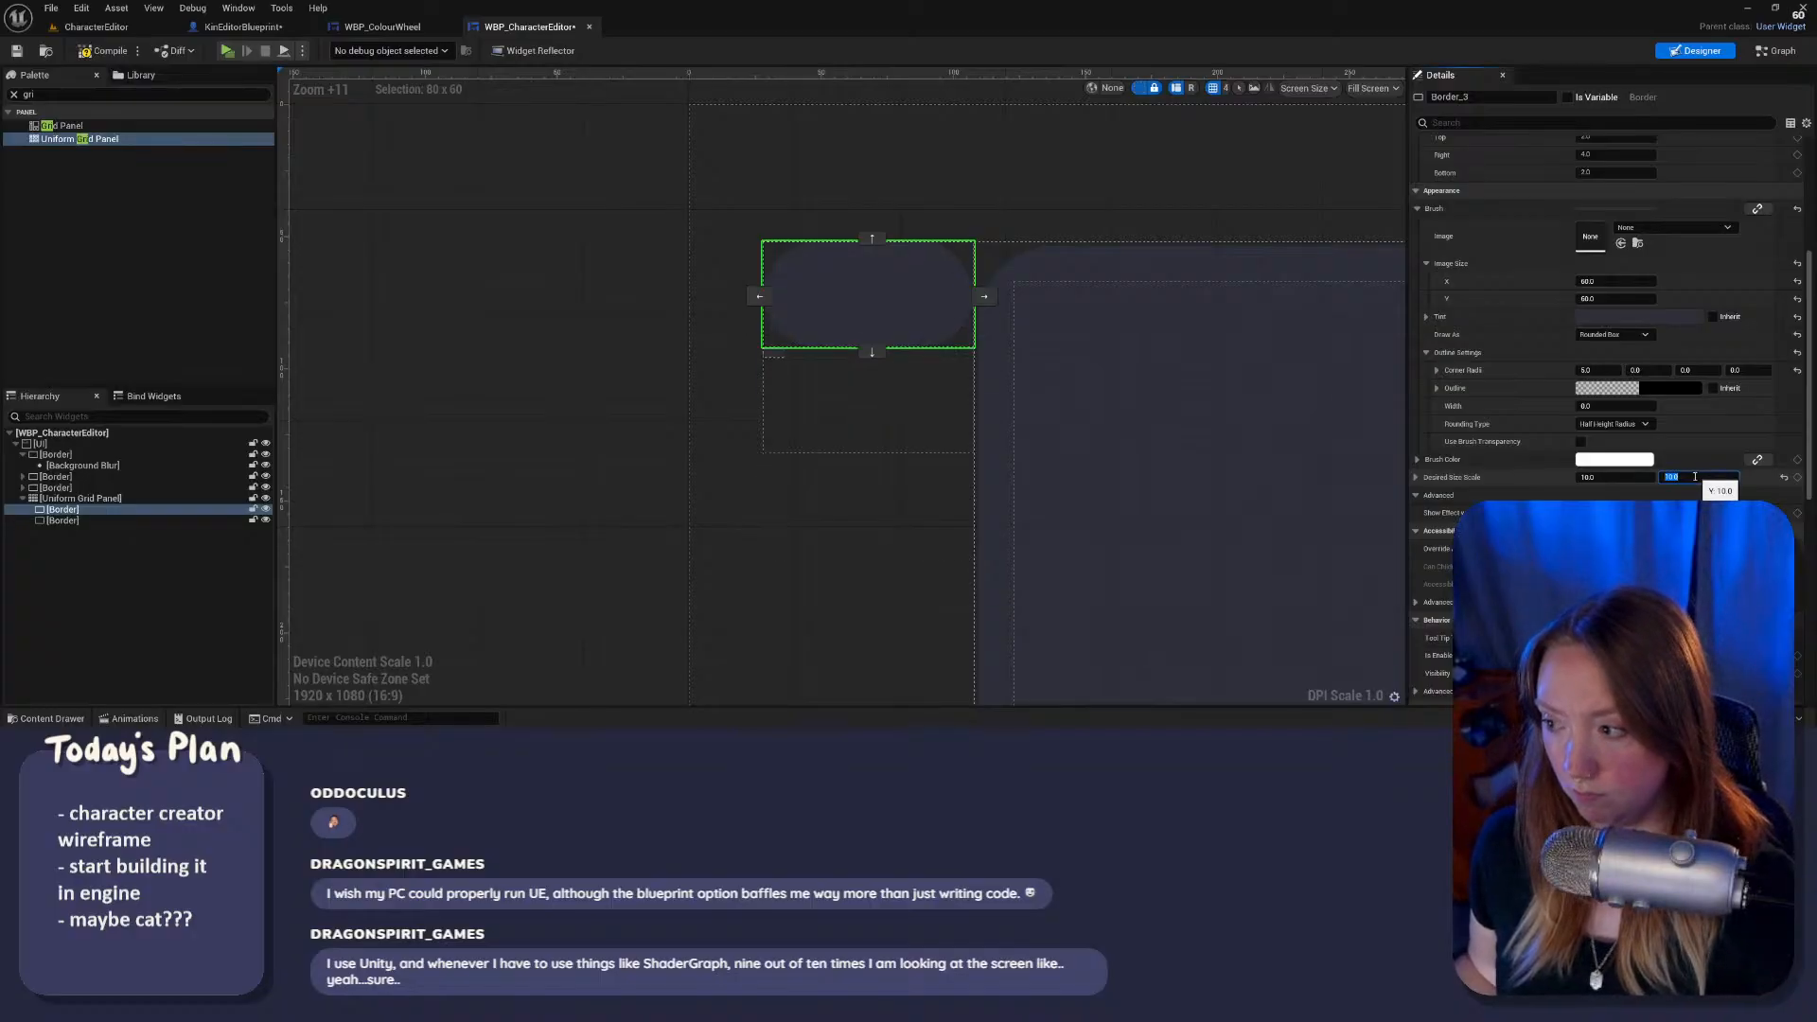
{"action": "key", "text": "Return"}
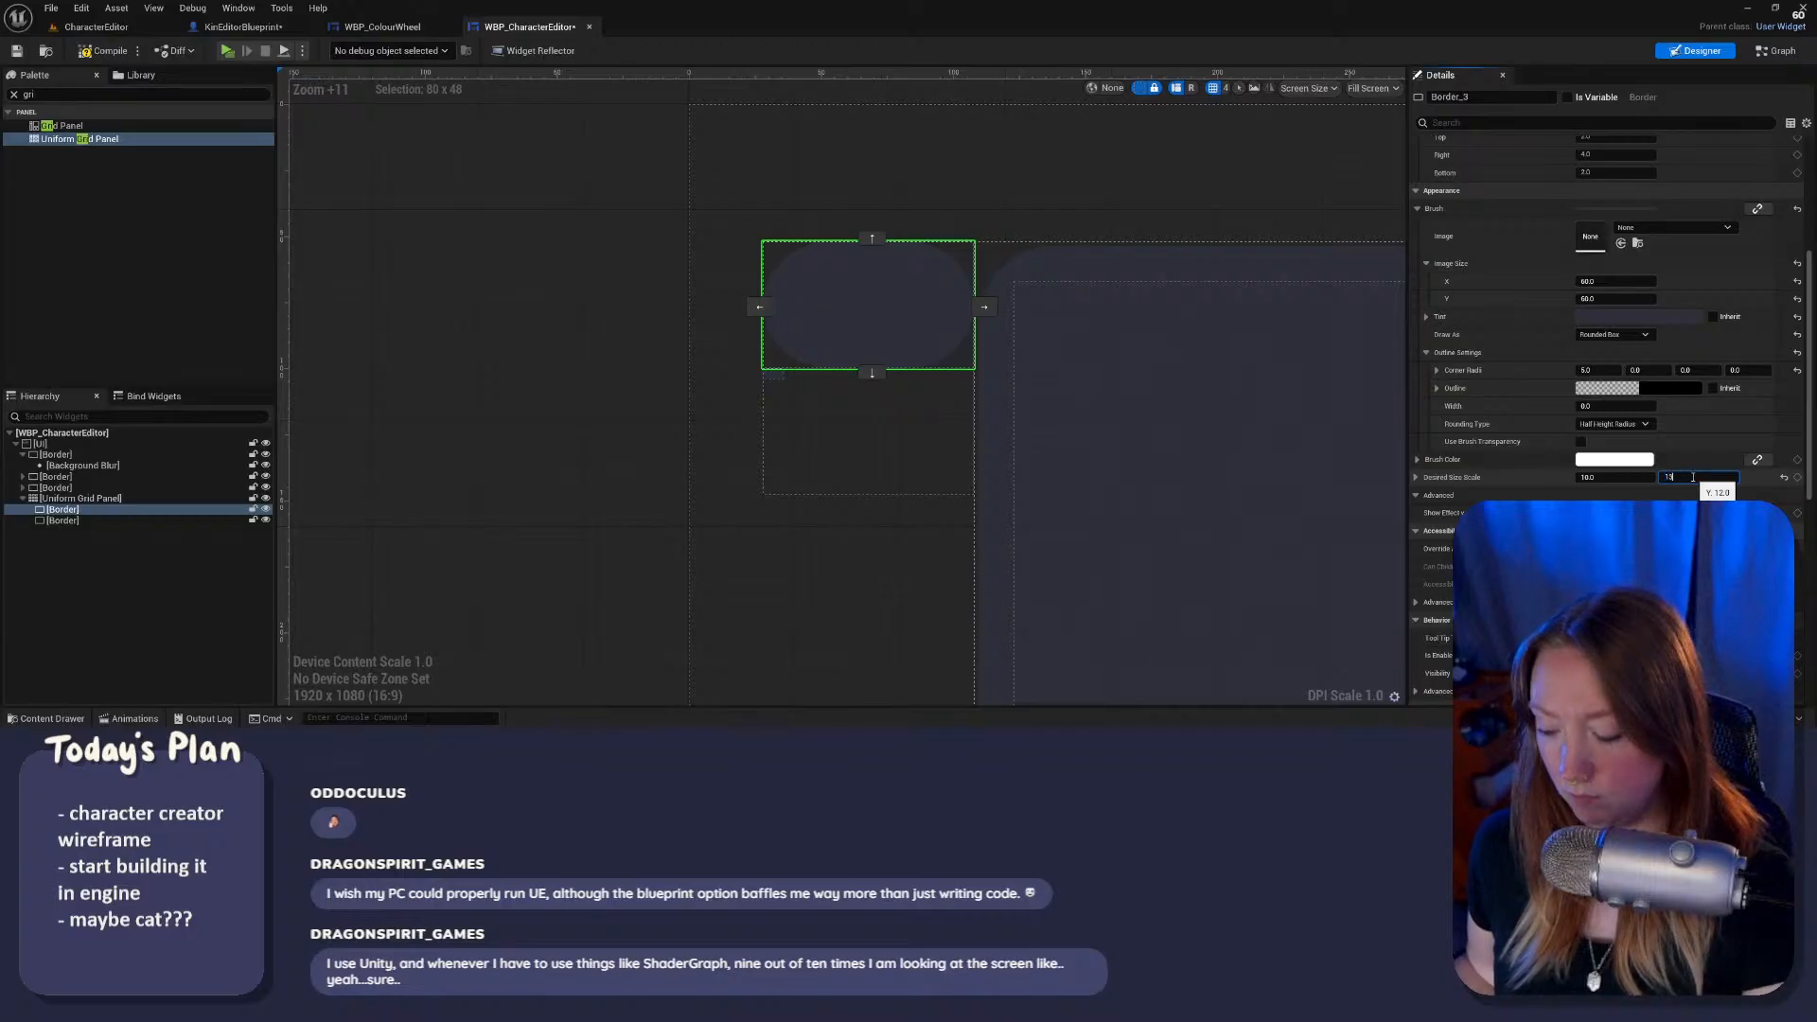
{"action": "key", "text": "Return"}
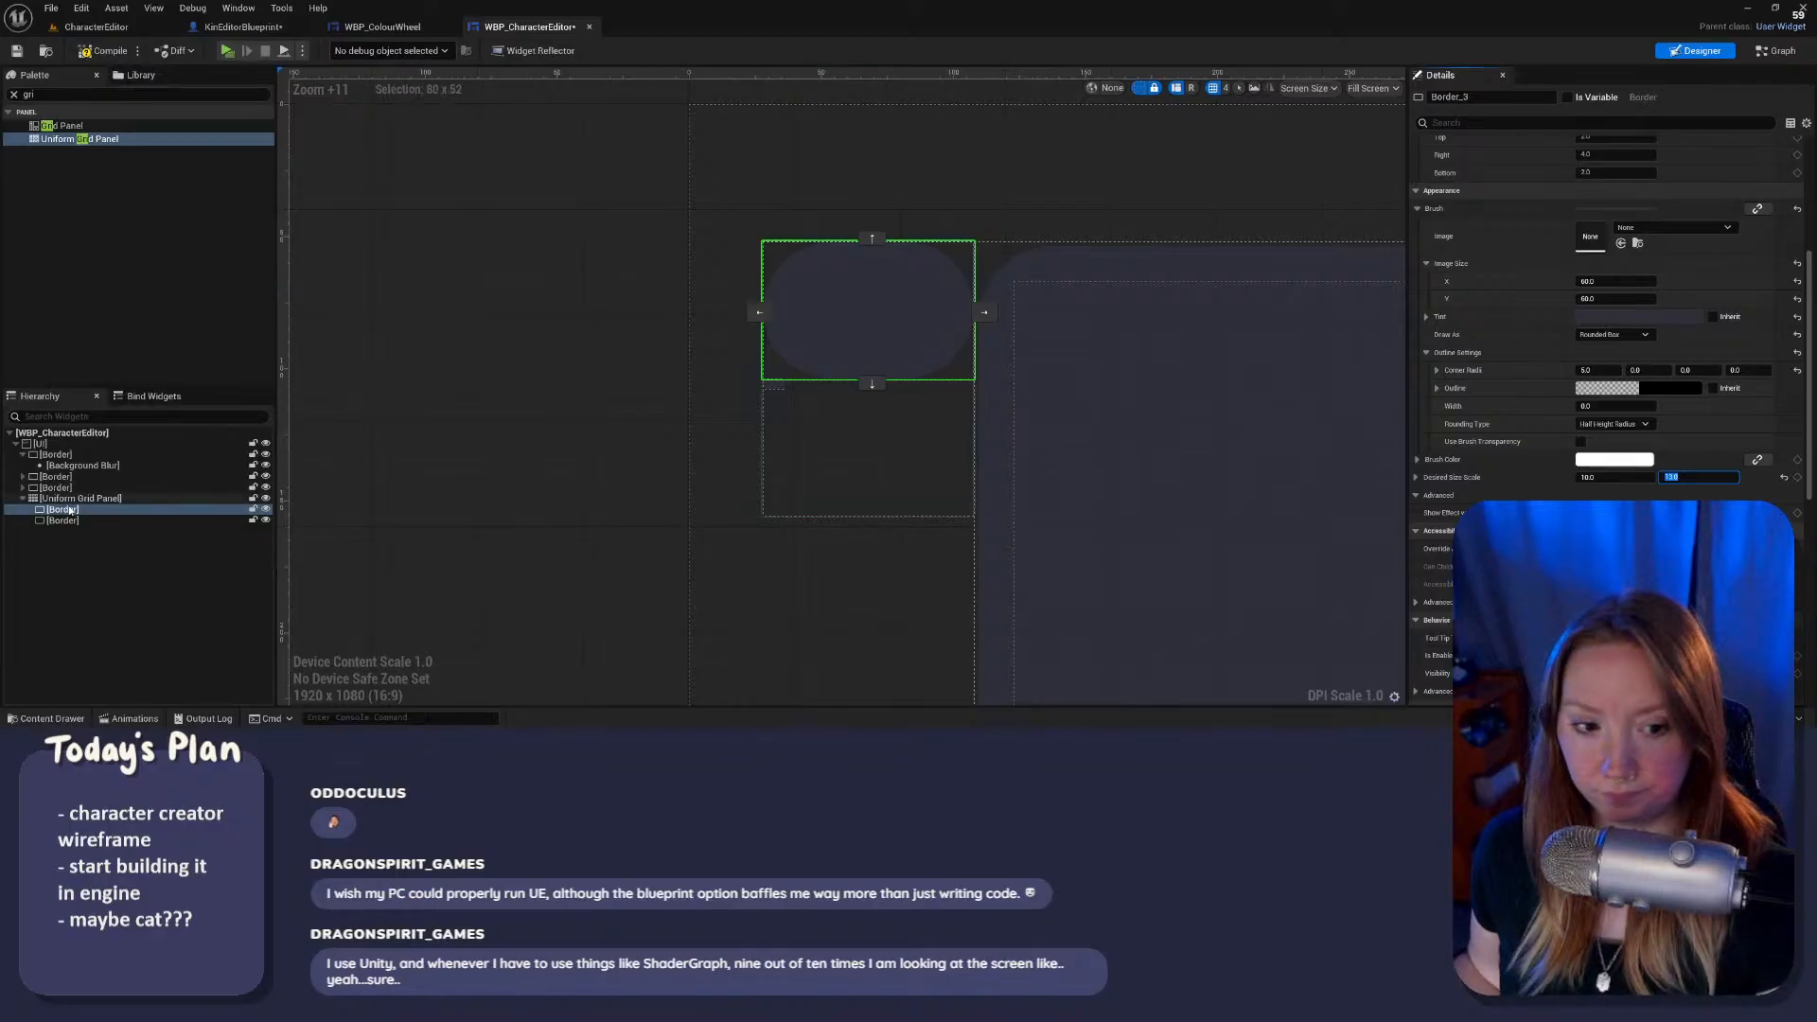
Step: Set the Uniform Grid Panel's bottom slot padding to 5
{"action": "left_click", "coordinate": [823, 445]}
{"action": "scroll", "coordinate": [1551, 199], "scroll_direction": "up", "scroll_amount": 2}
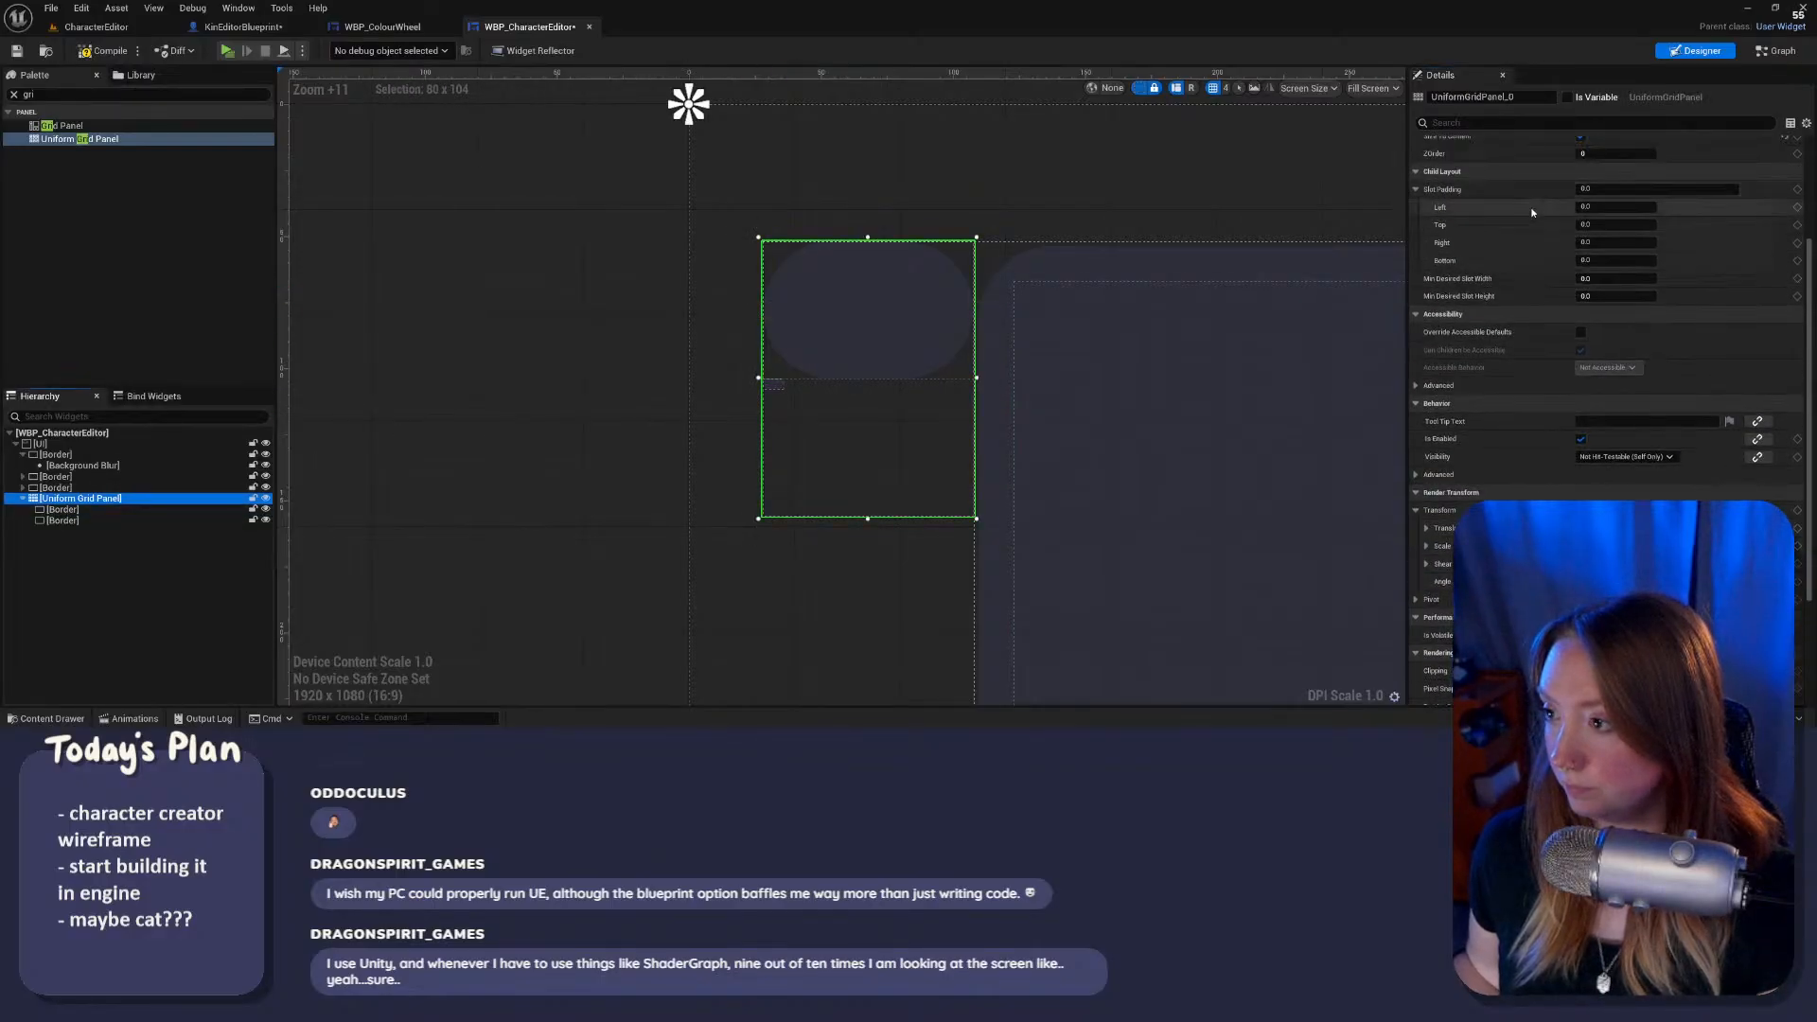
{"action": "left_click", "coordinate": [1602, 261]}
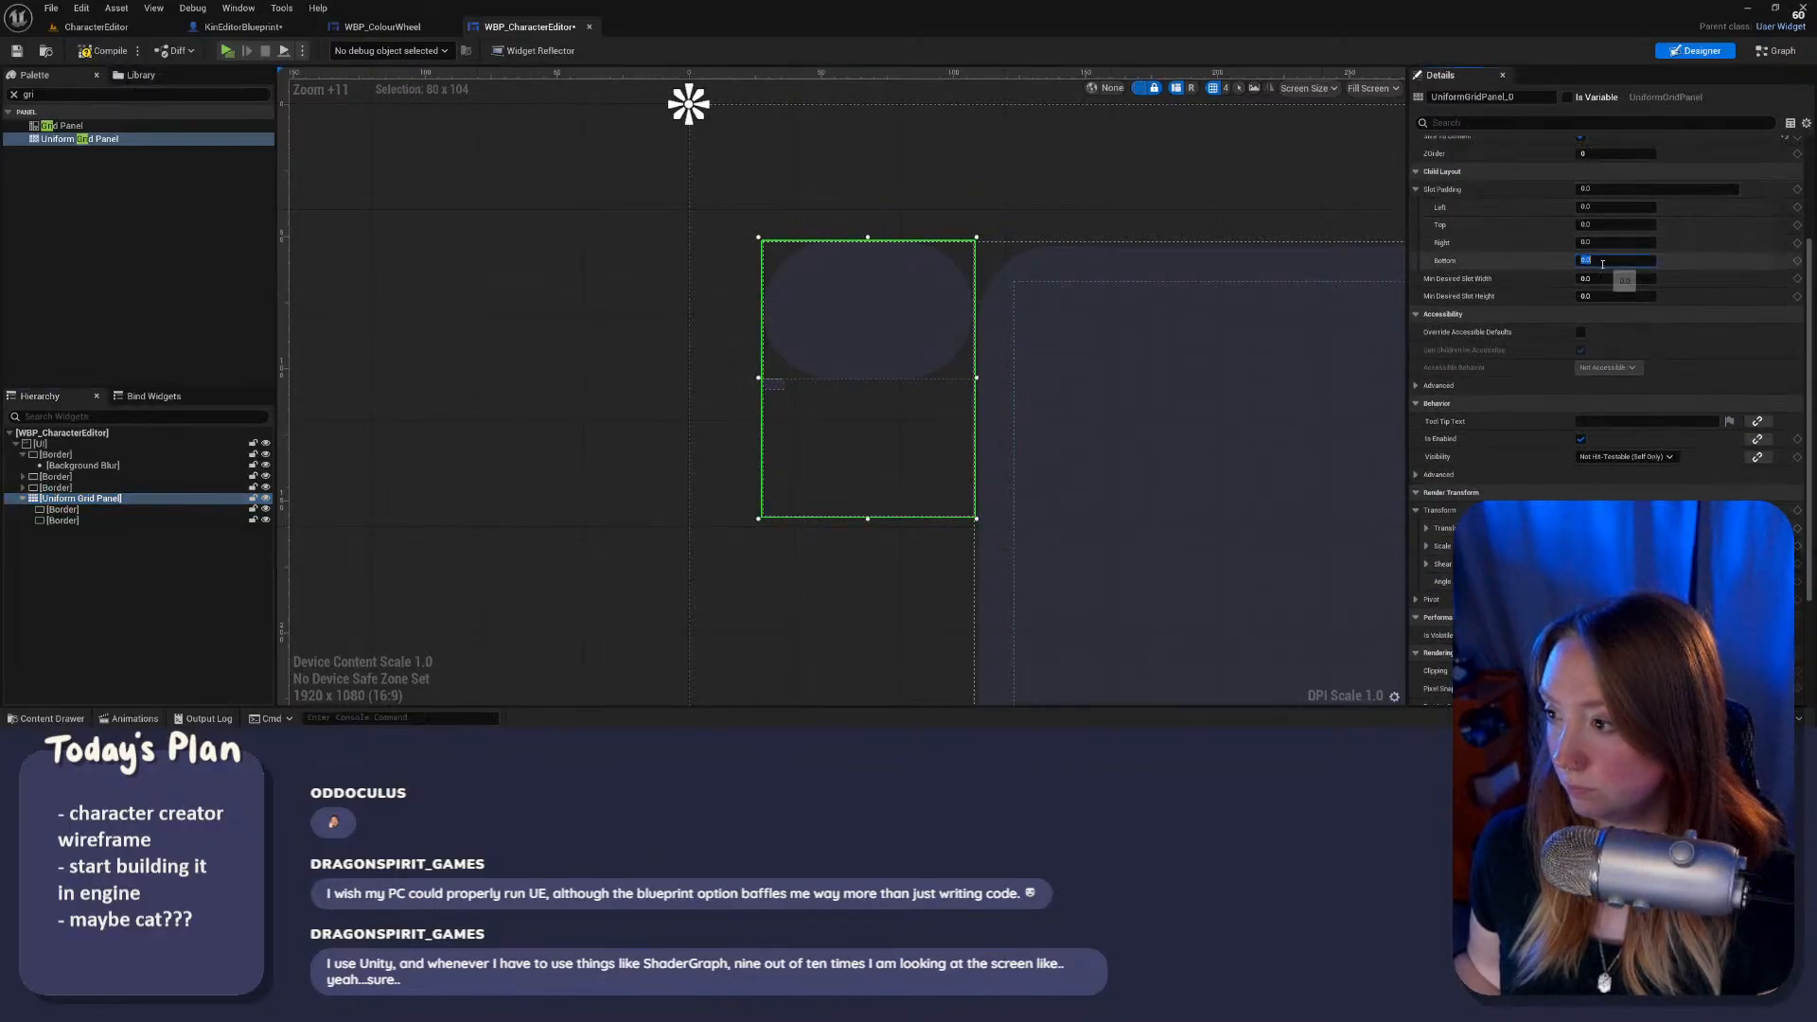
{"action": "type", "text": "5"}
{"action": "key", "text": "Return"}
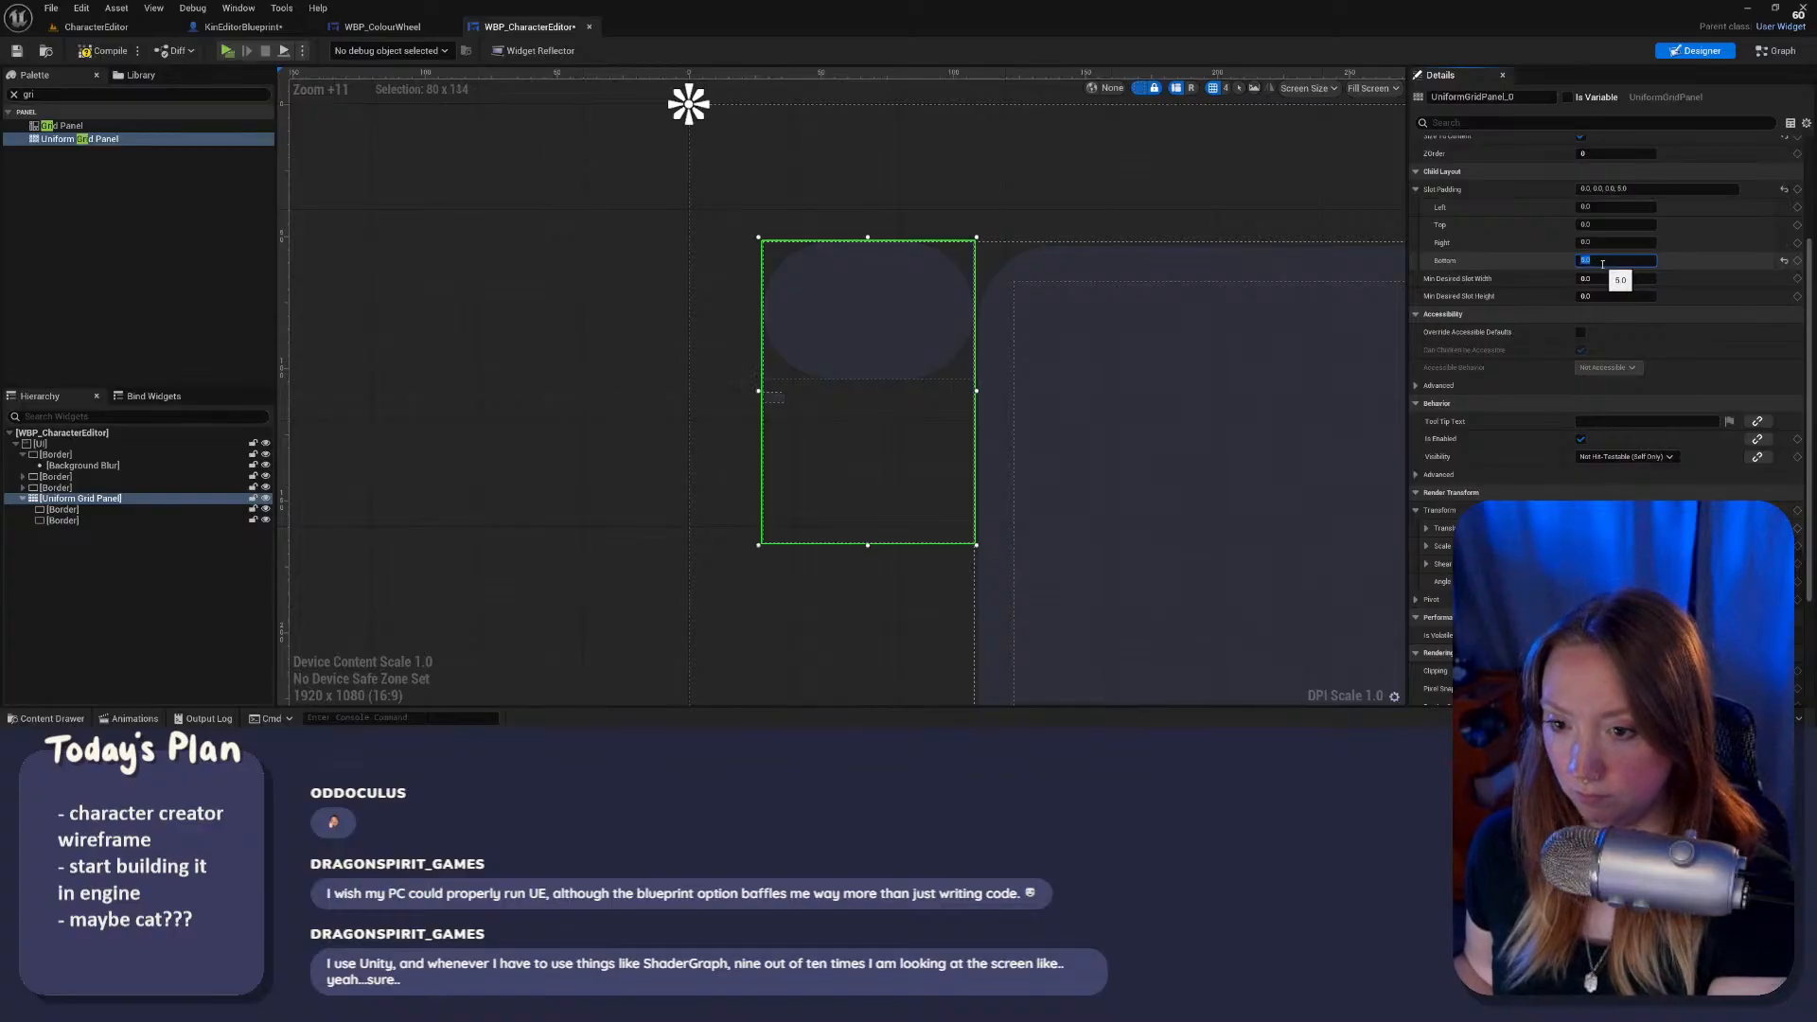
Step: Delete the grid panel's second border and duplicate the first border five times inside the panel
{"action": "left_click", "coordinate": [62, 510]}
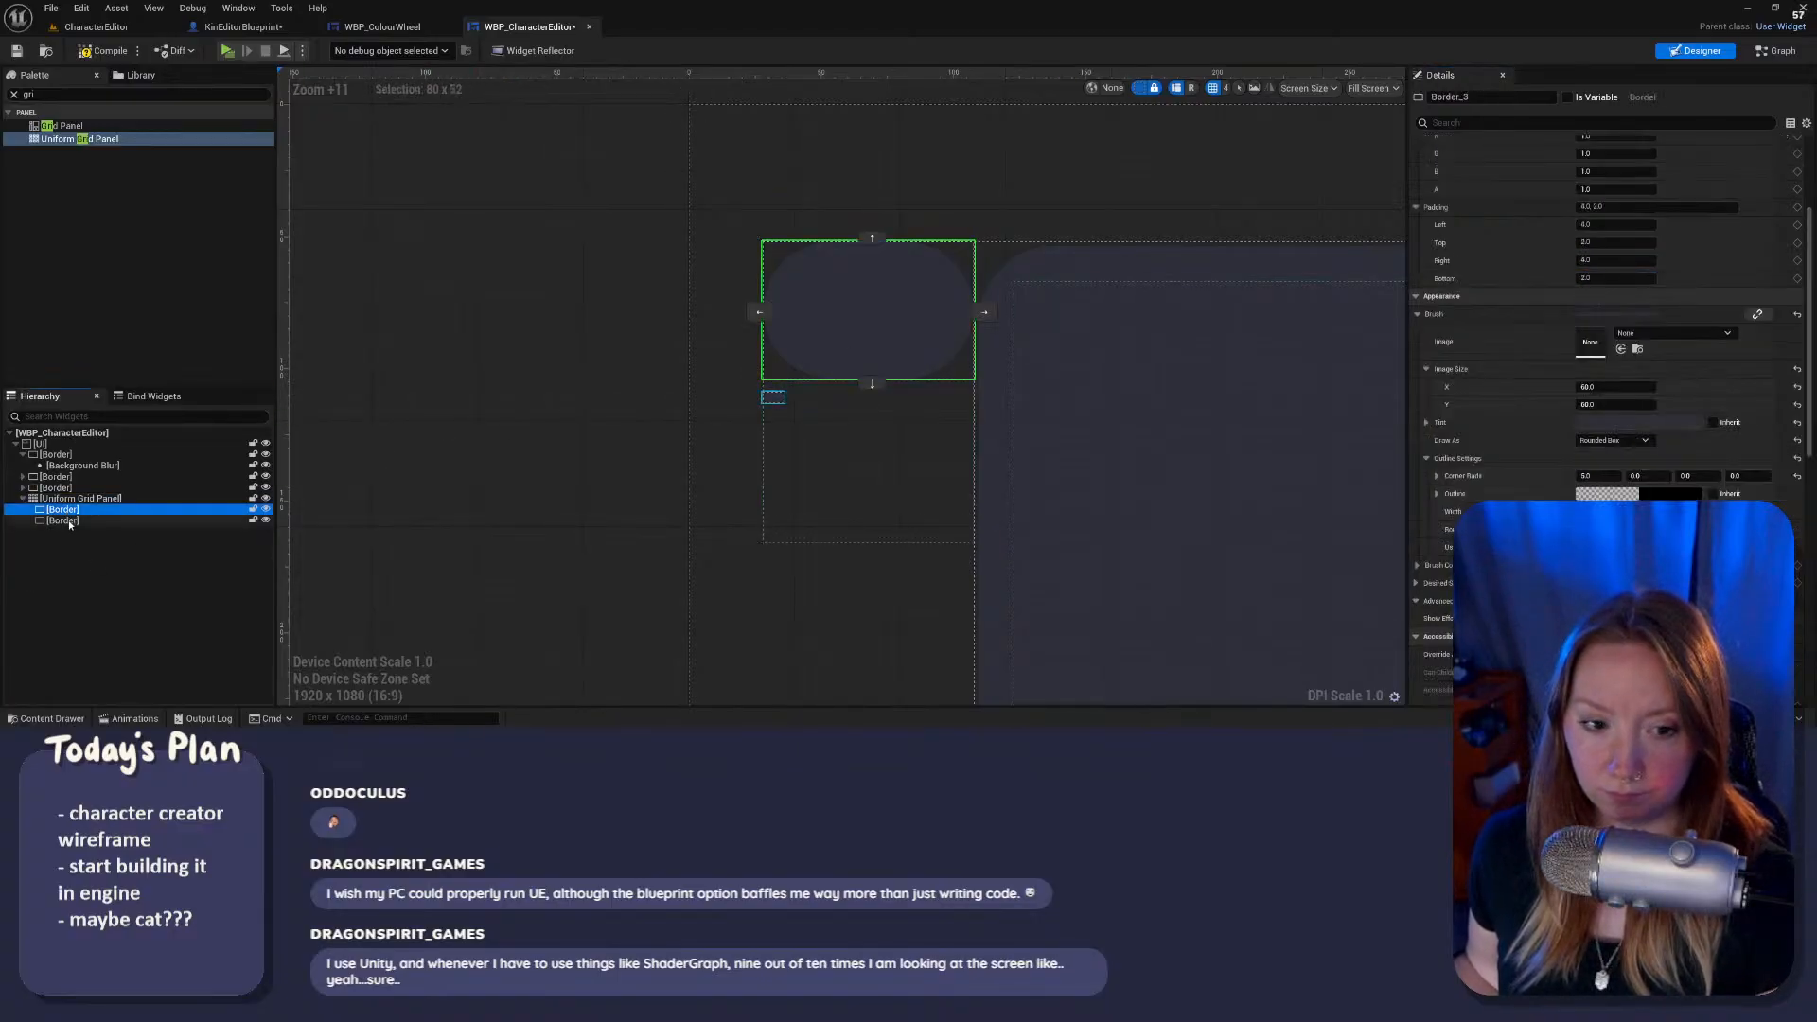
{"action": "left_click", "coordinate": [62, 521]}
{"action": "key", "text": "Delete"}
{"action": "left_click", "coordinate": [78, 510]}
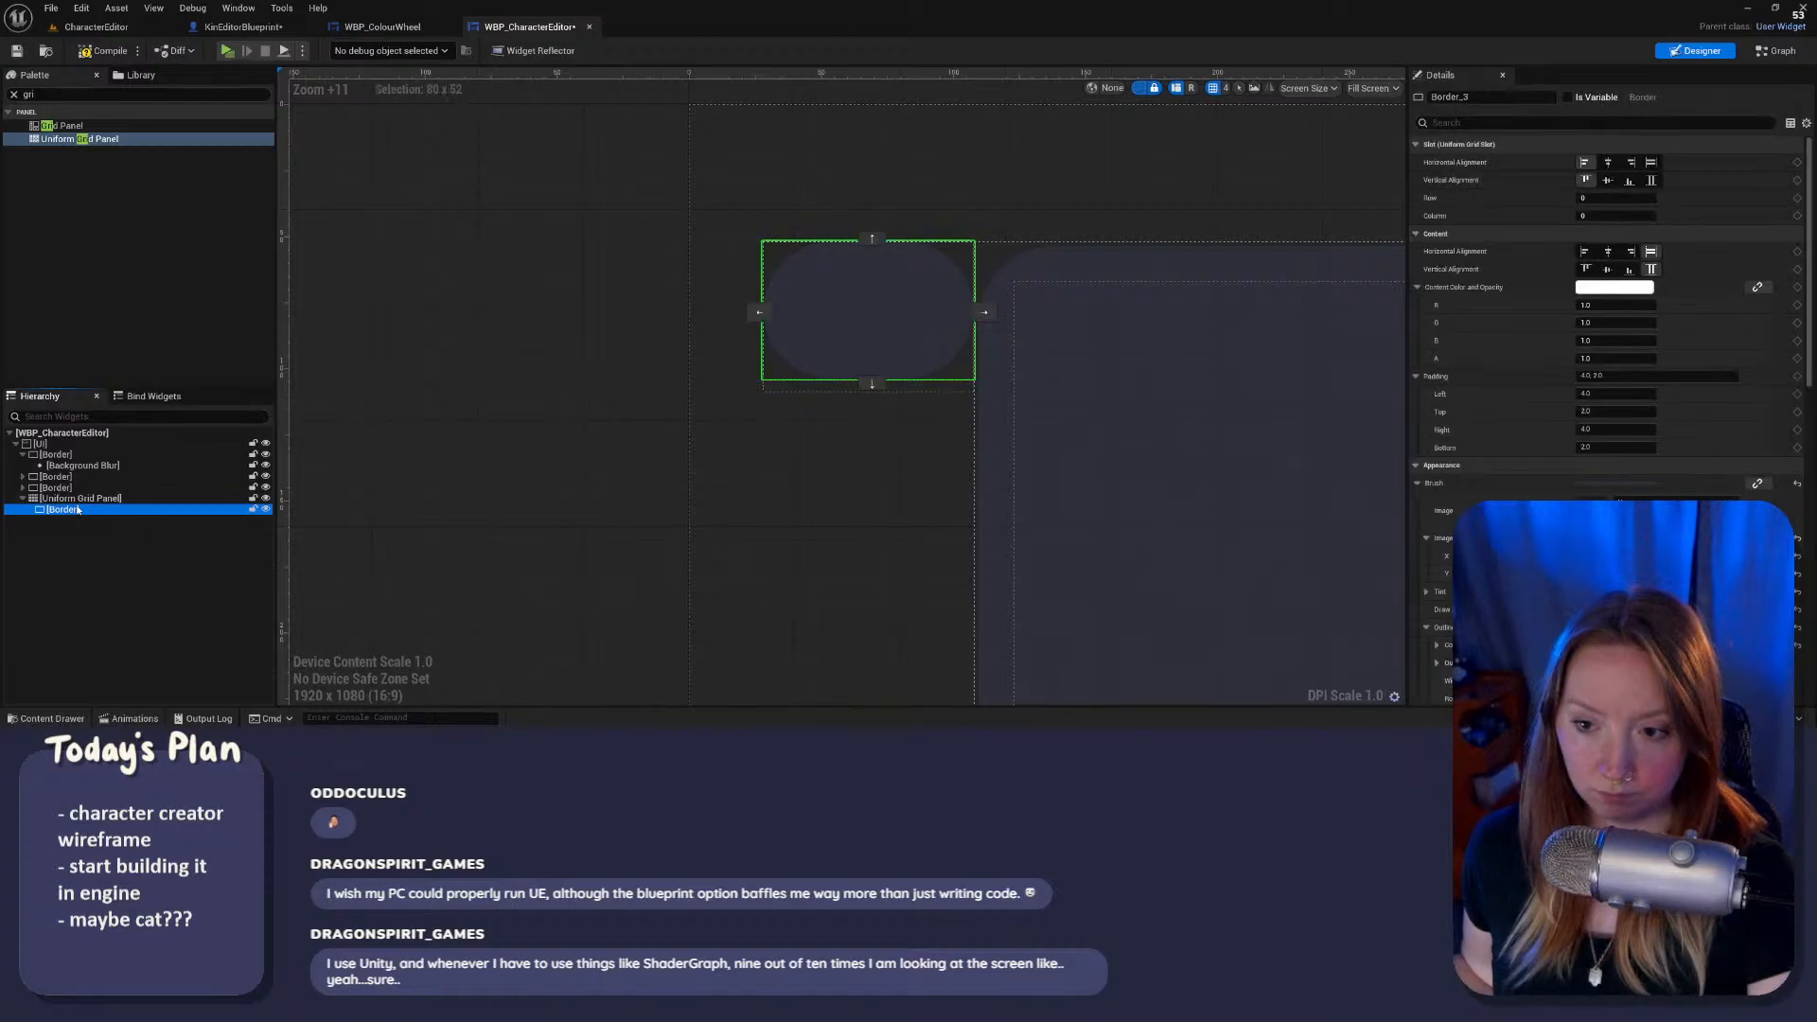
{"action": "key", "text": "ctrl+z"}
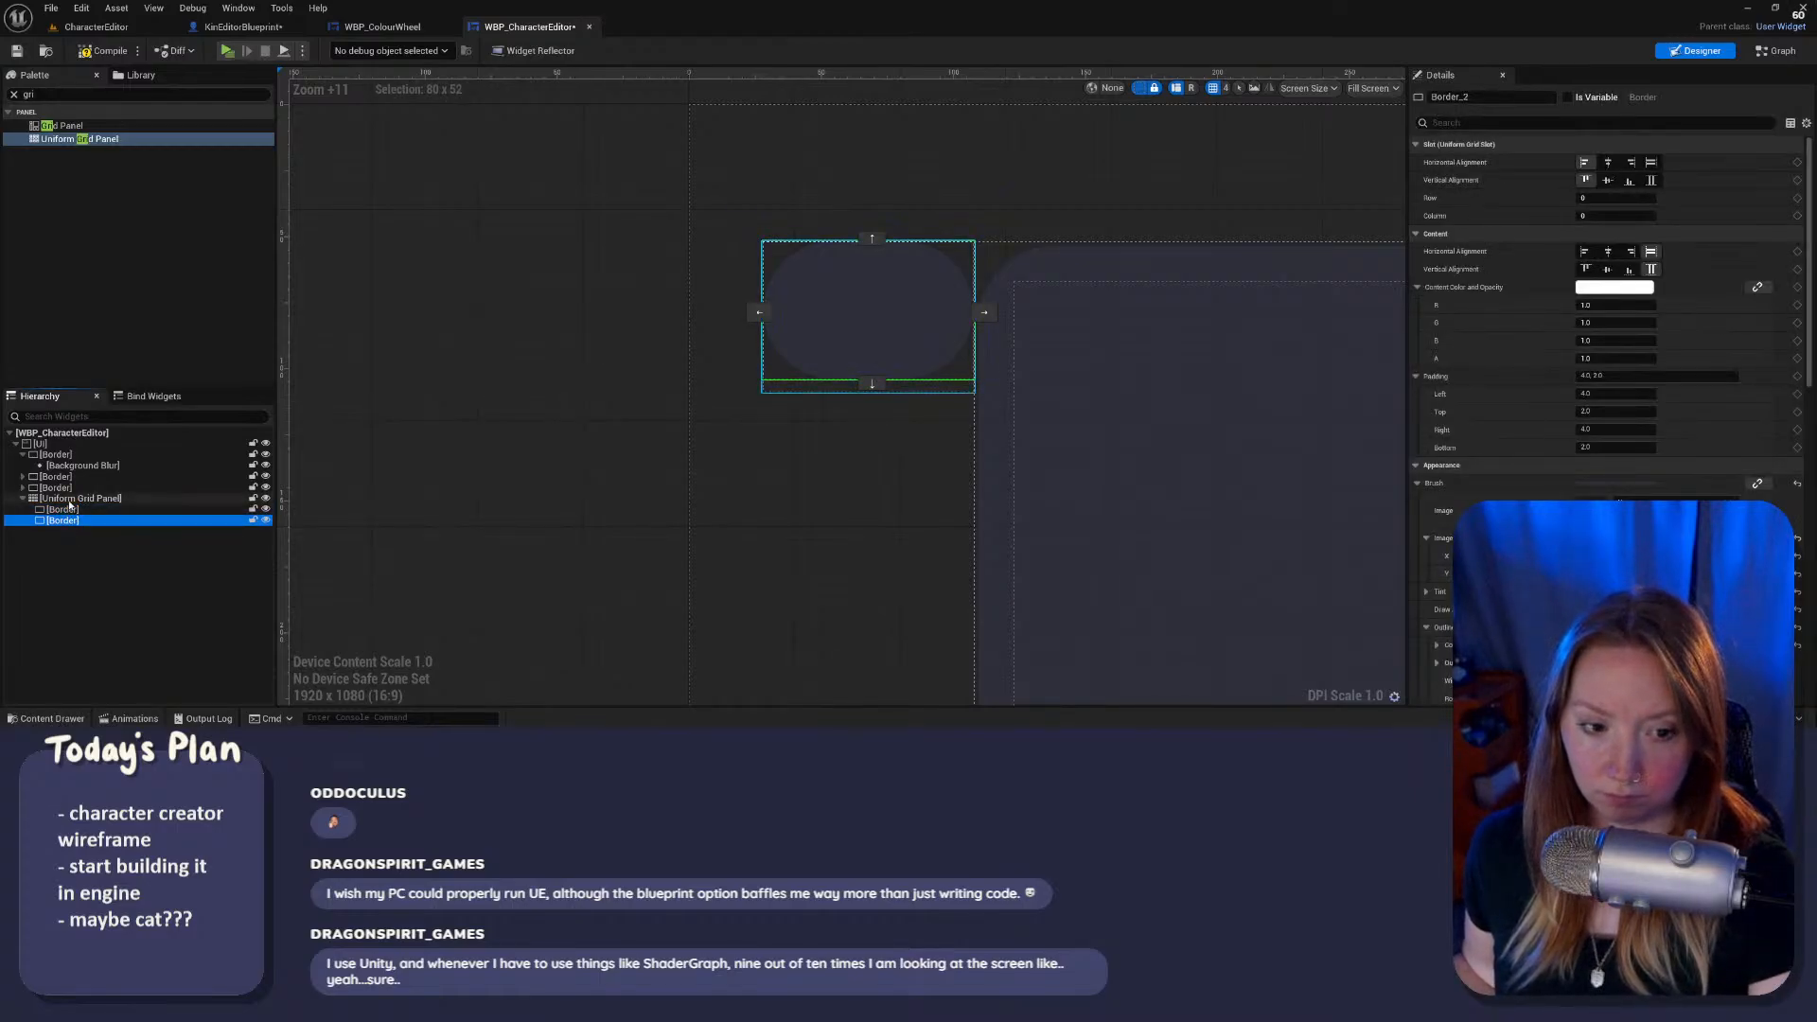
{"action": "key", "text": "ctrl+d"}
{"action": "key", "text": "ctrl+d"}
{"action": "key", "text": "ctrl+d"}
{"action": "key", "text": "ctrl+d"}
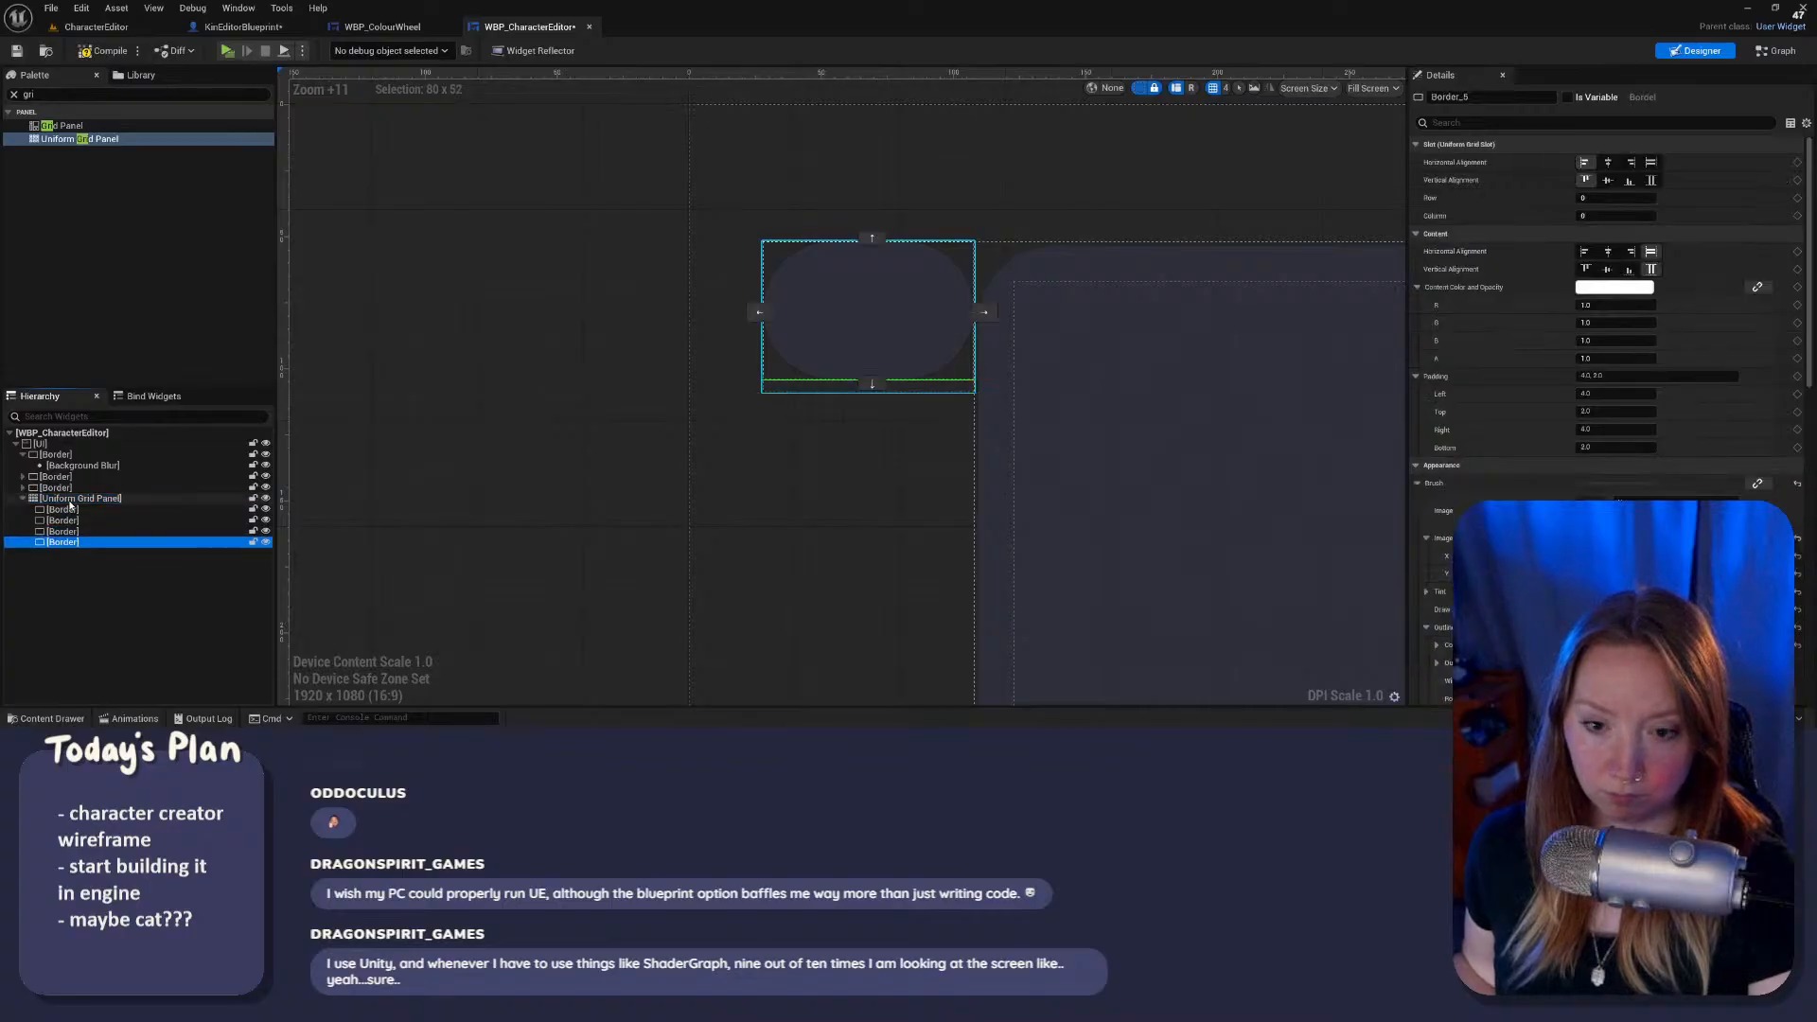
{"action": "left_click", "coordinate": [74, 499]}
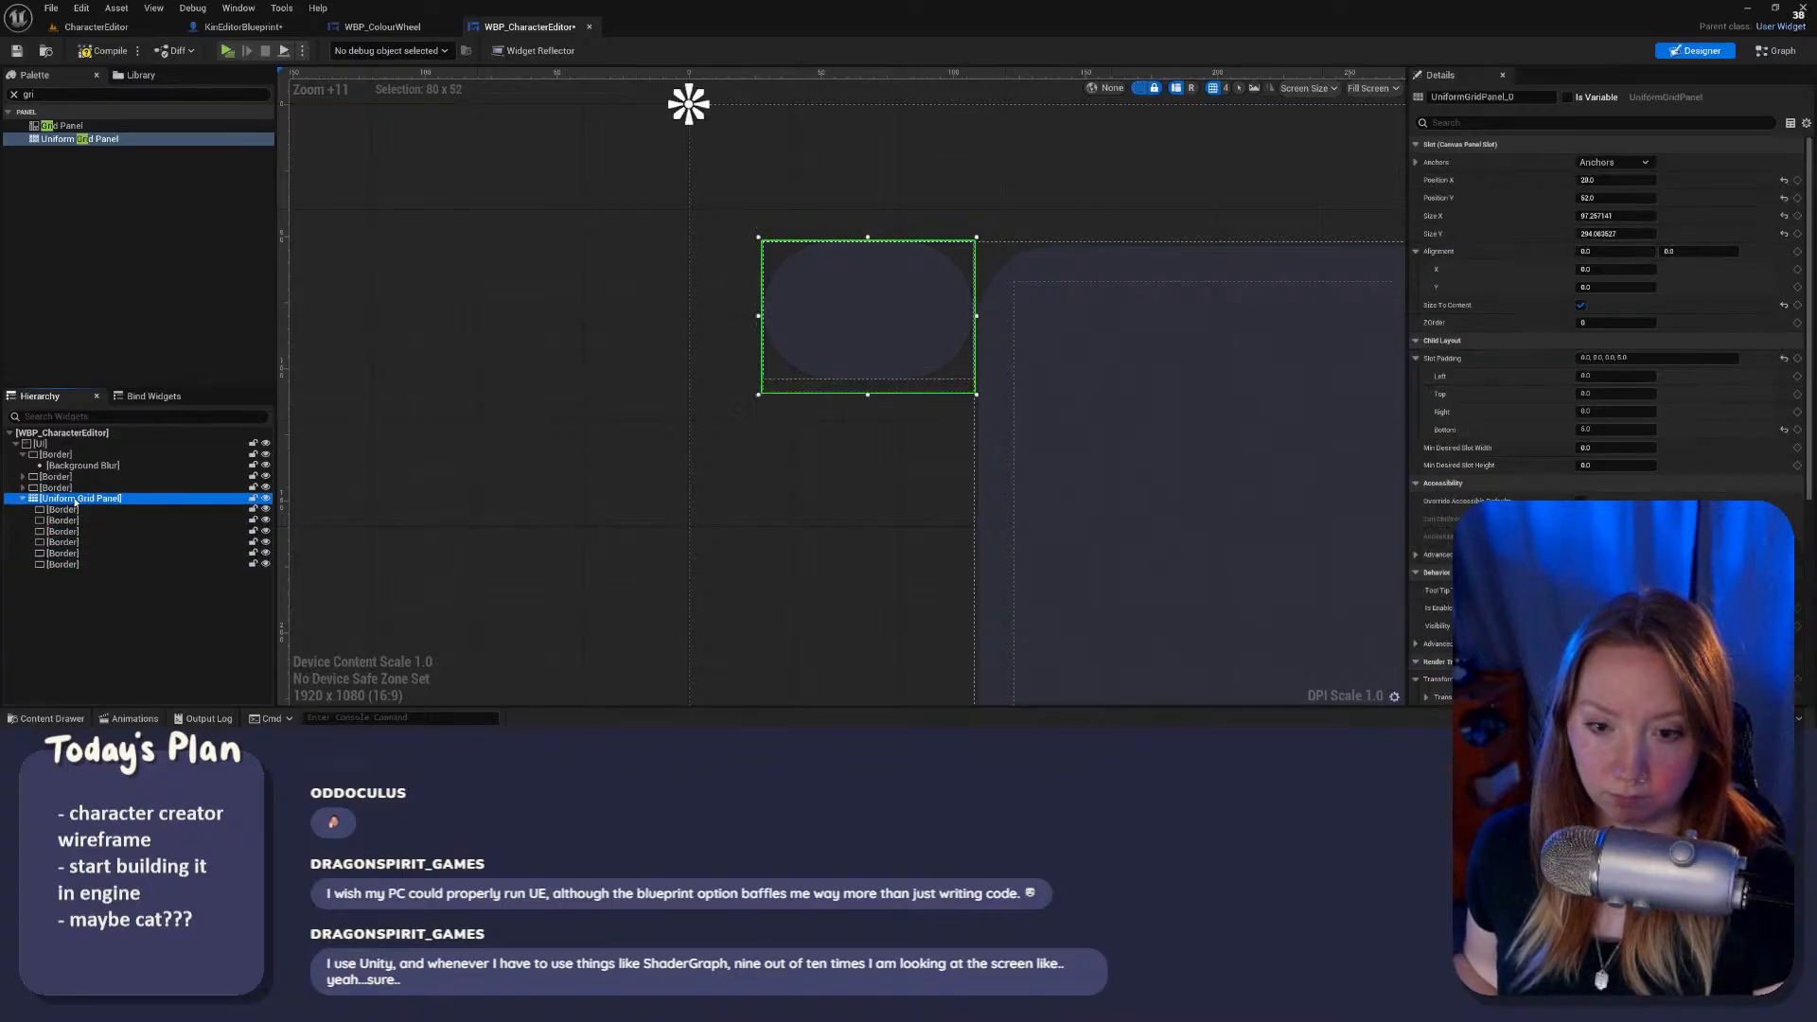
Step: Place the second grid border in row 1 and the third in row 2
{"action": "left_click", "coordinate": [54, 522]}
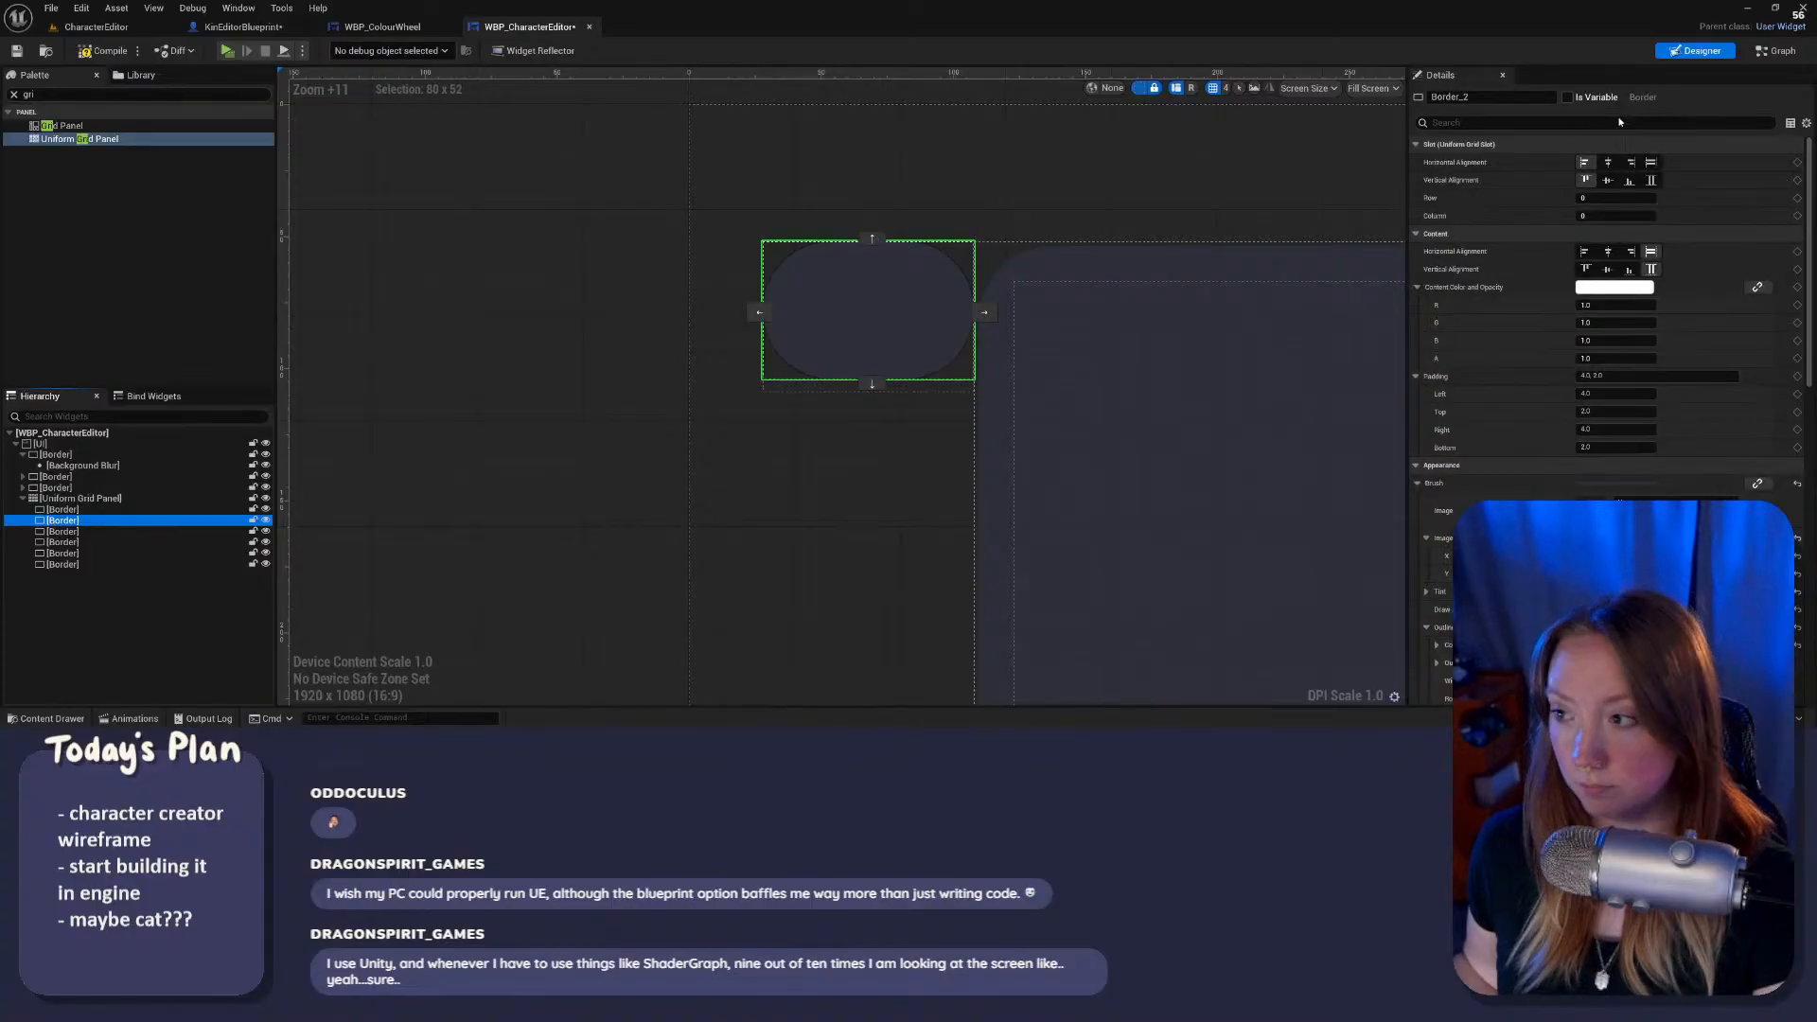
{"action": "left_click", "coordinate": [1613, 199]}
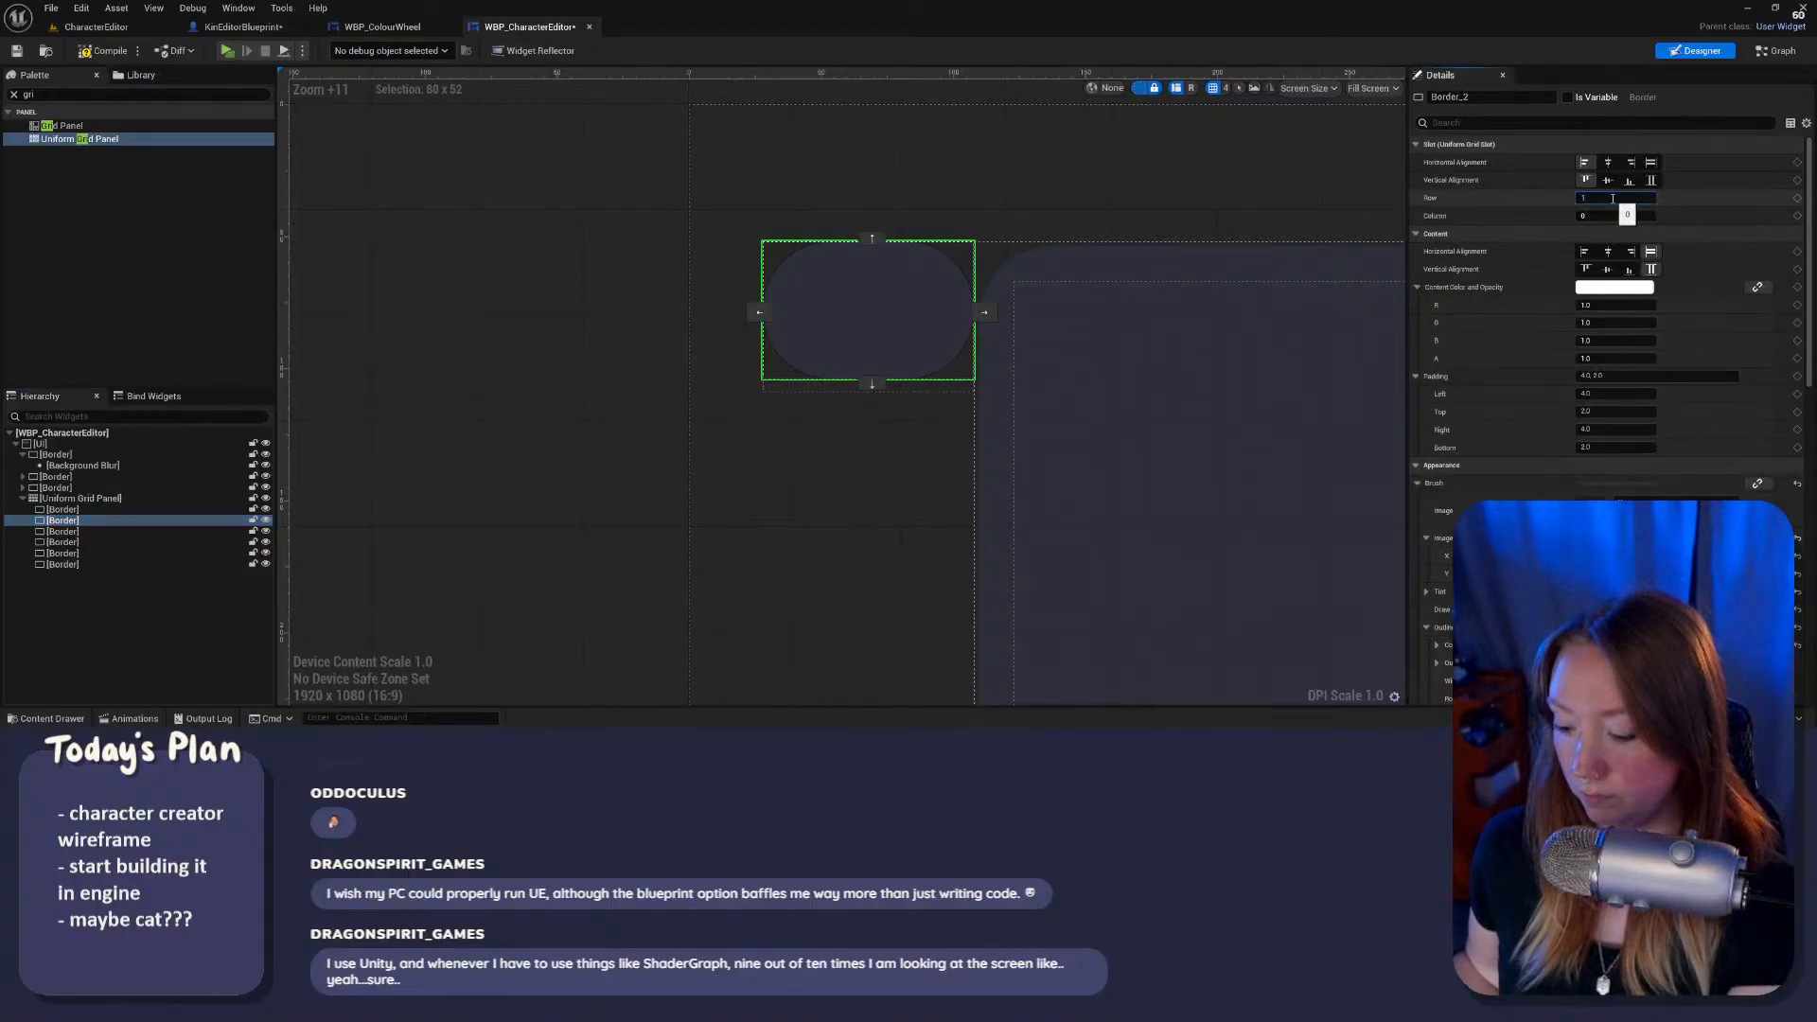
{"action": "key", "text": "Return"}
{"action": "left_click", "coordinate": [88, 531]}
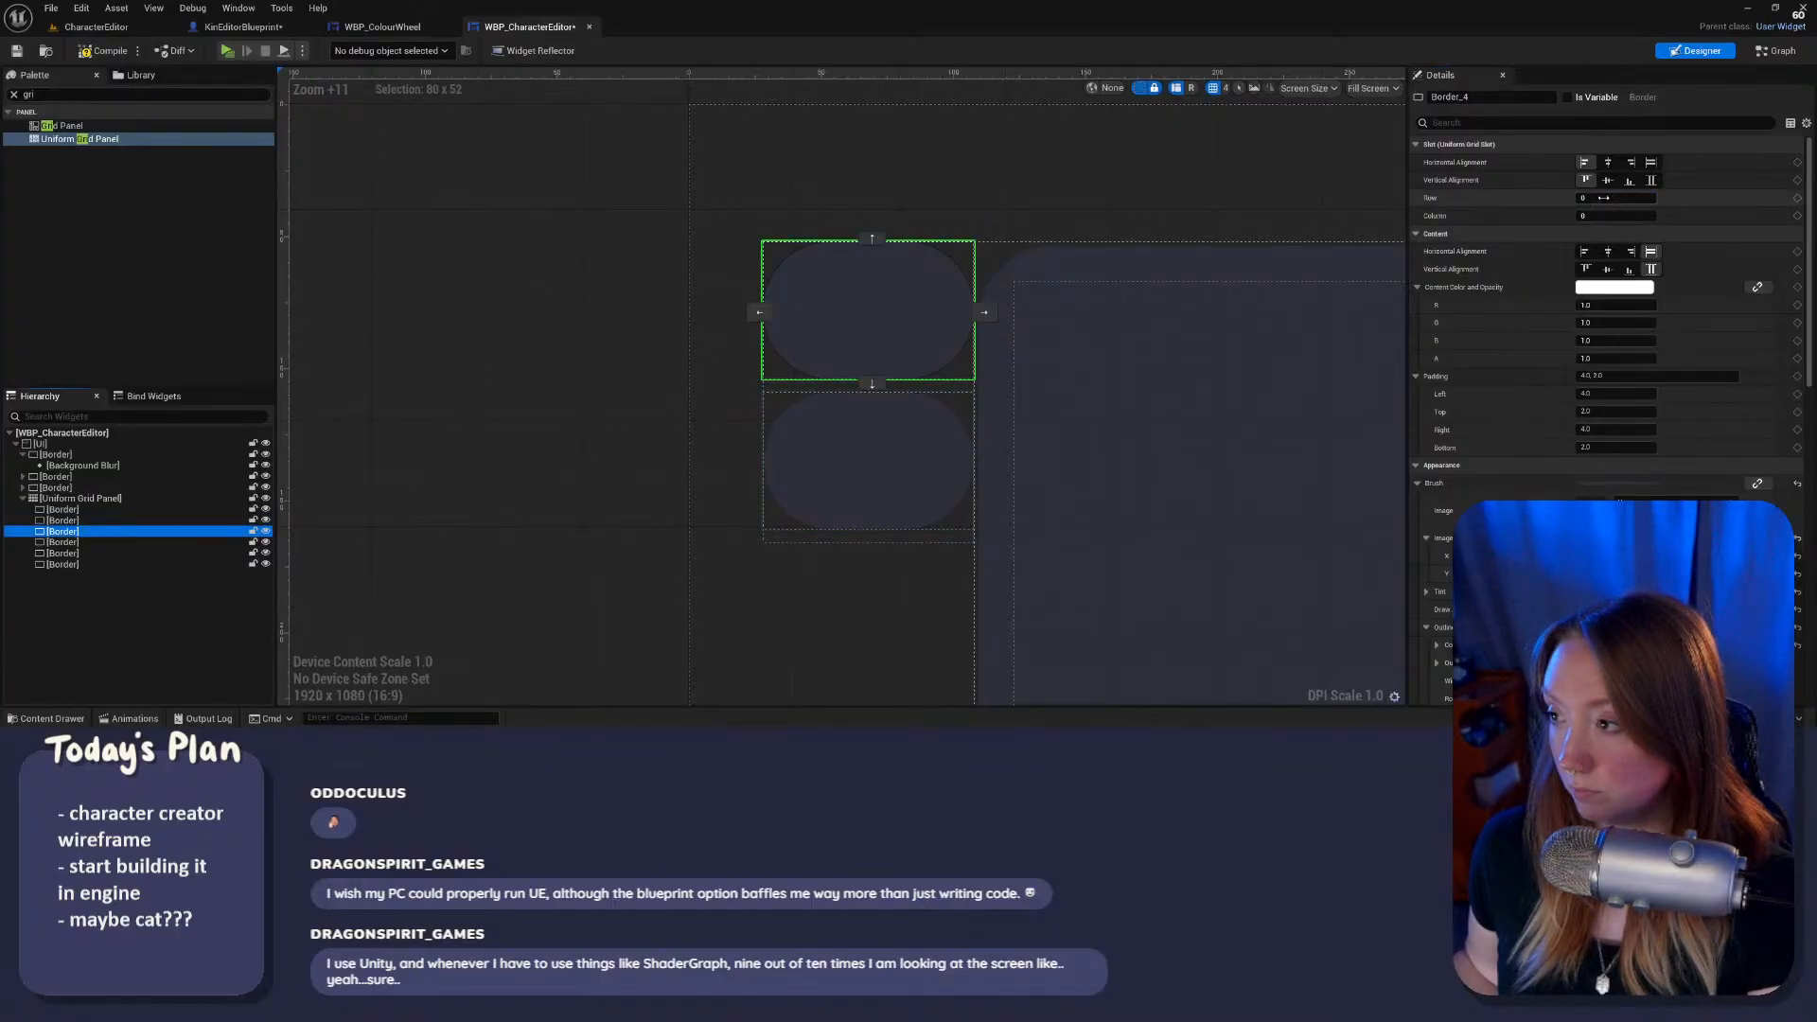
{"action": "left_click", "coordinate": [1604, 198]}
{"action": "type", "text": "2"}
{"action": "key", "text": "Return"}
Step: Place the fourth, fifth and sixth grid borders in rows 3, 4 and 5
{"action": "left_click", "coordinate": [68, 542]}
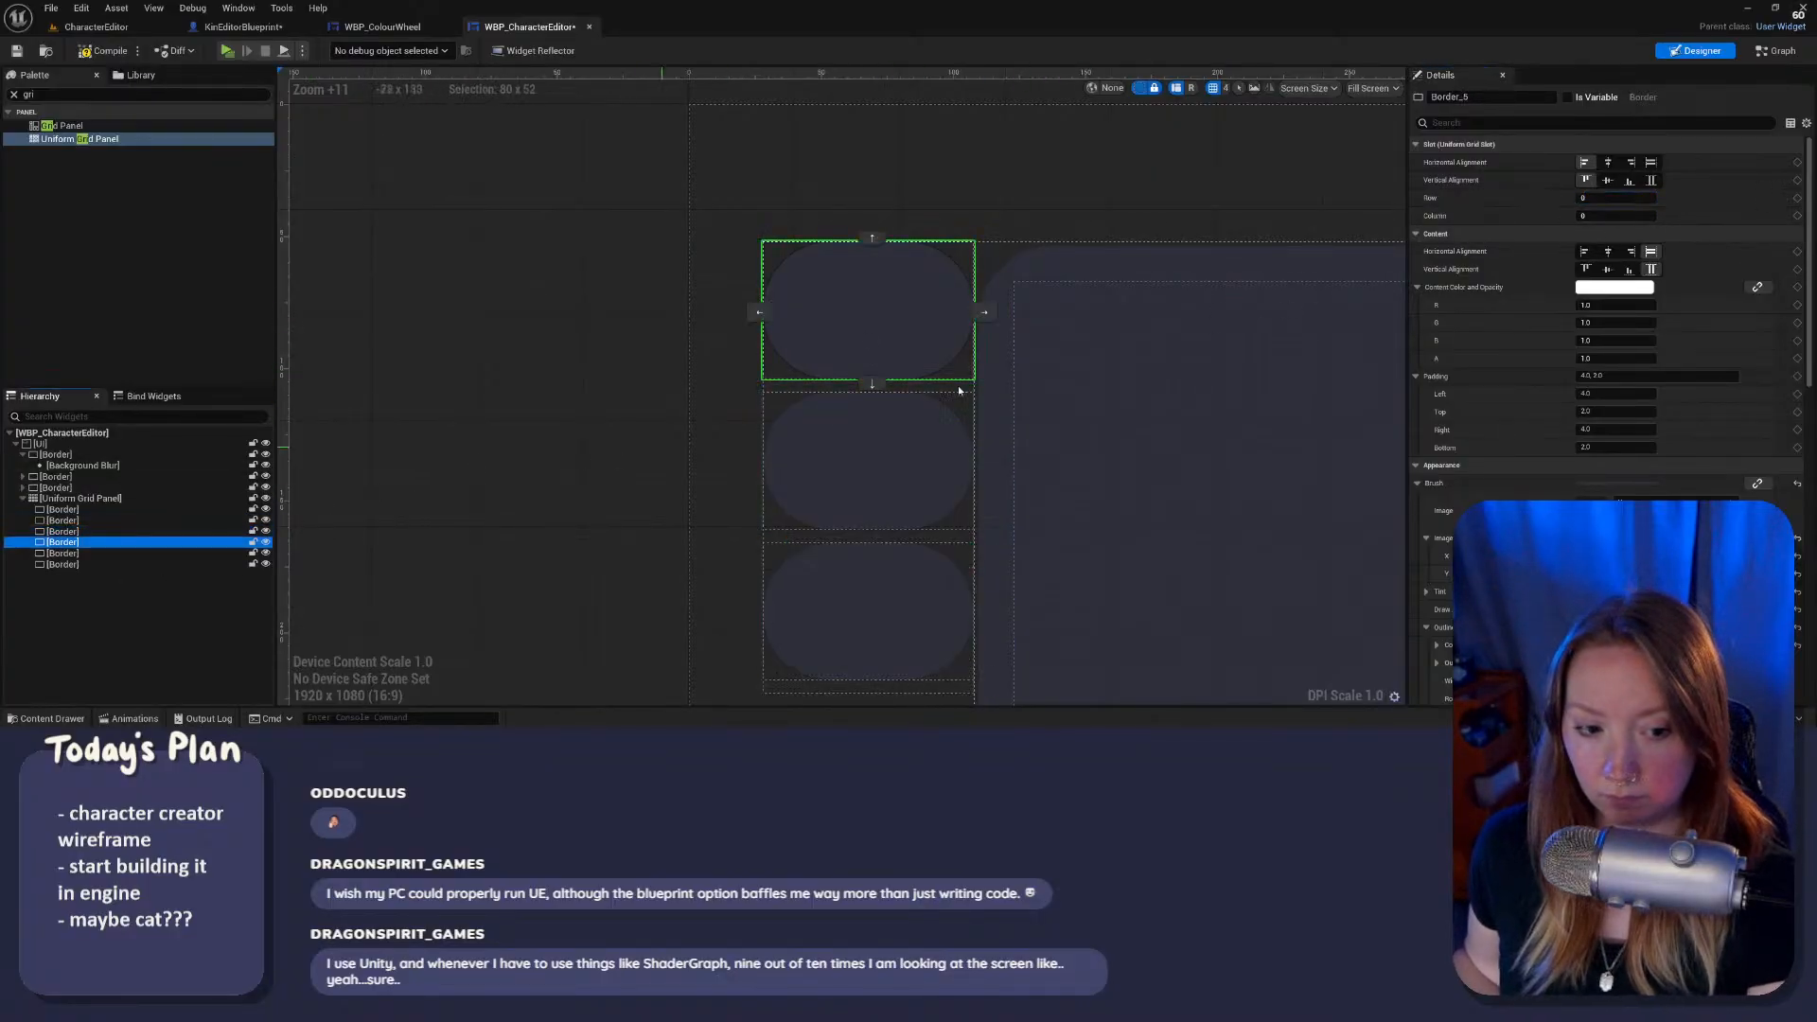
{"action": "left_click", "coordinate": [1595, 199]}
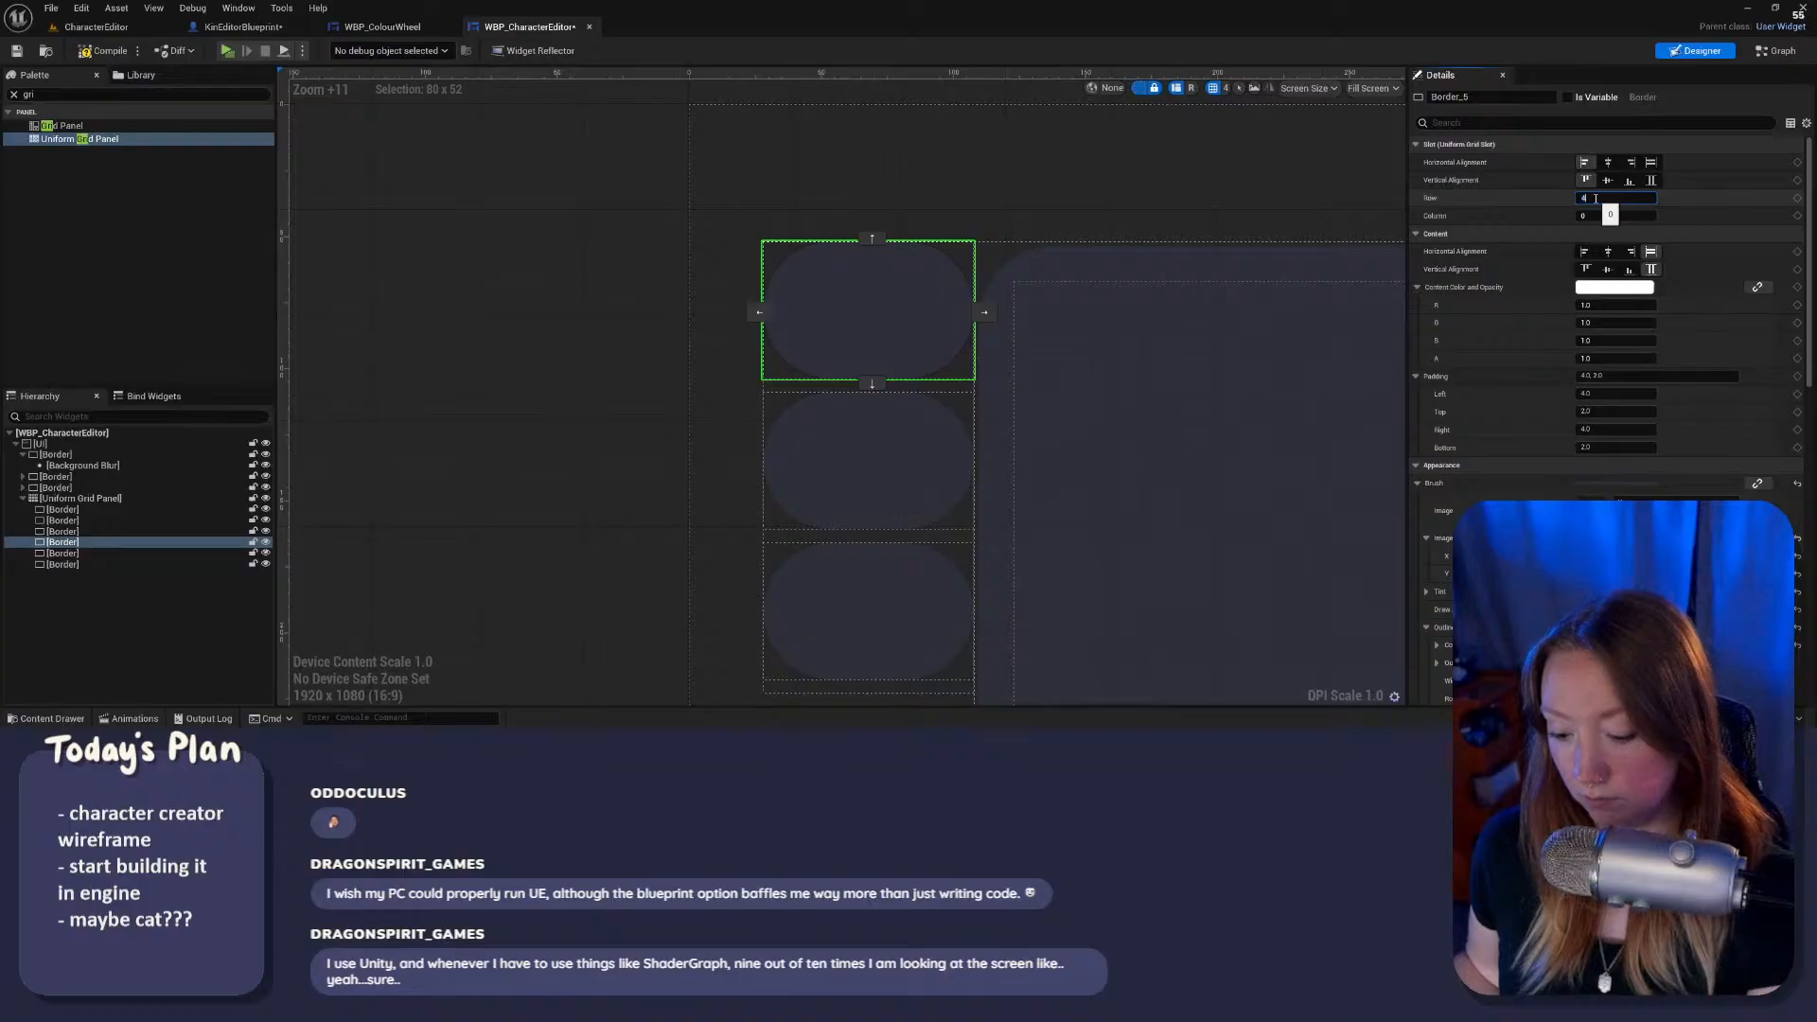
{"action": "type", "text": "3"}
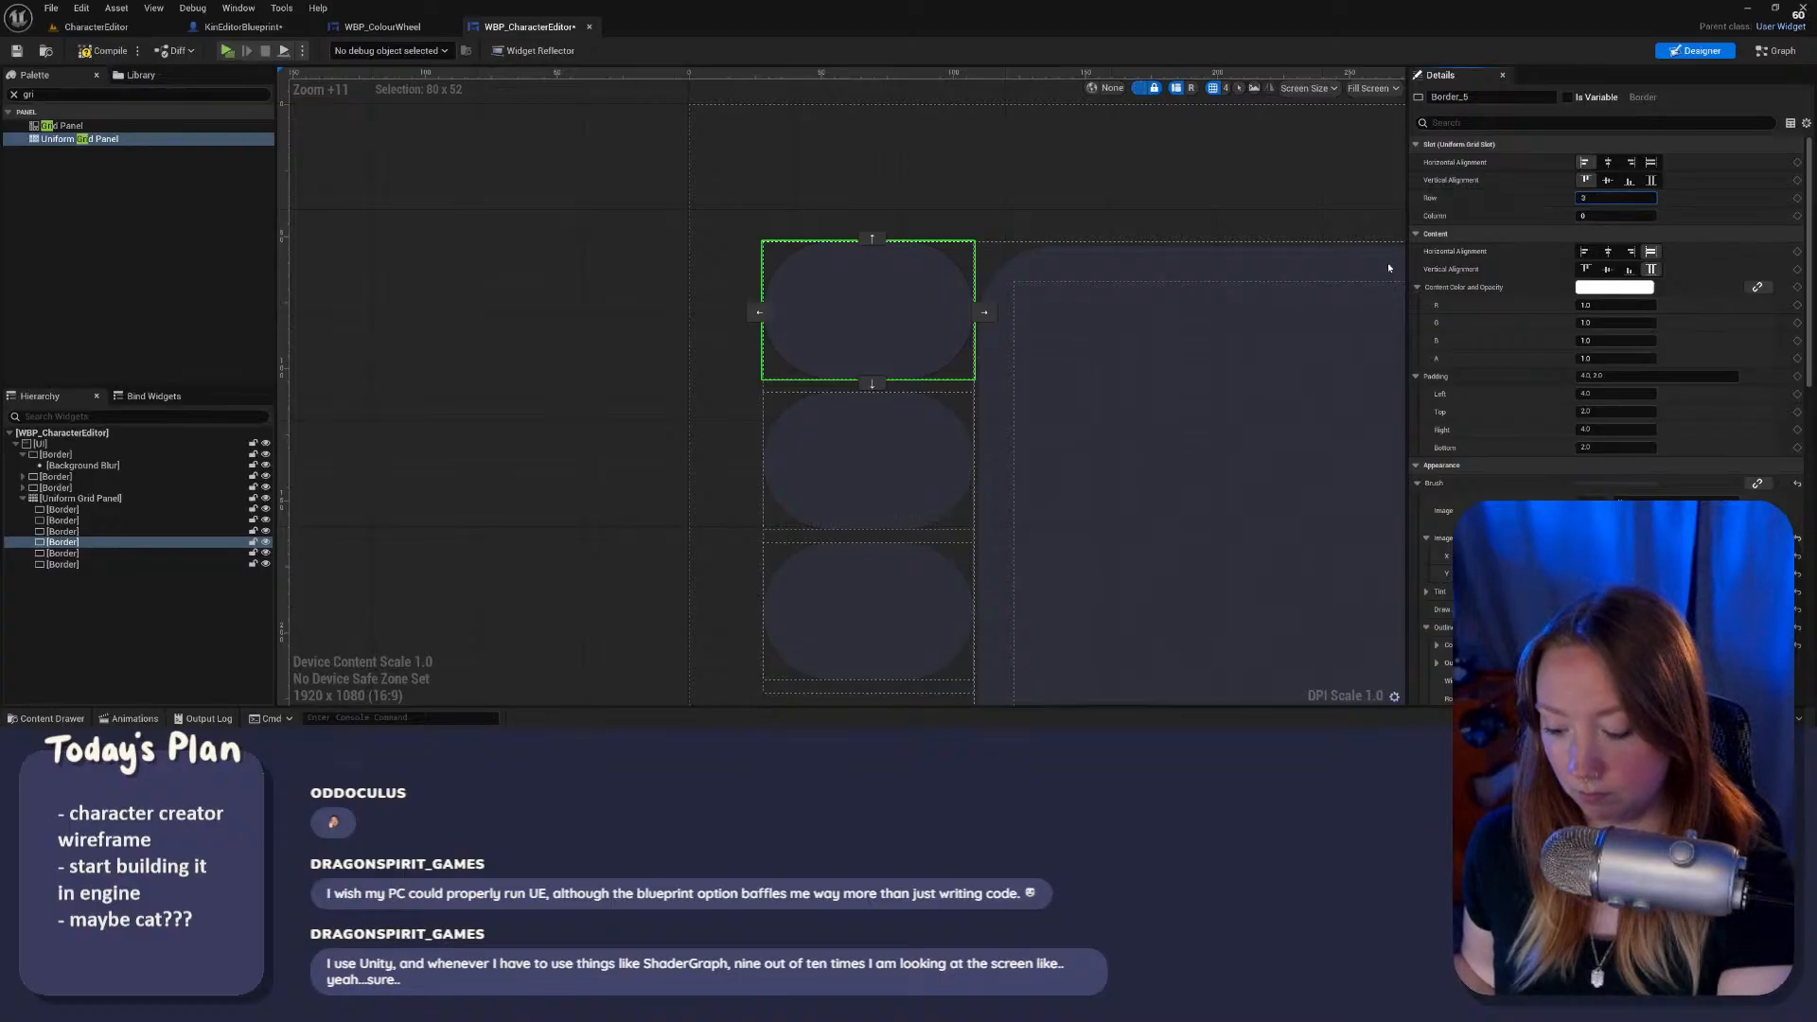
{"action": "key", "text": "Return"}
{"action": "left_click", "coordinate": [63, 553]}
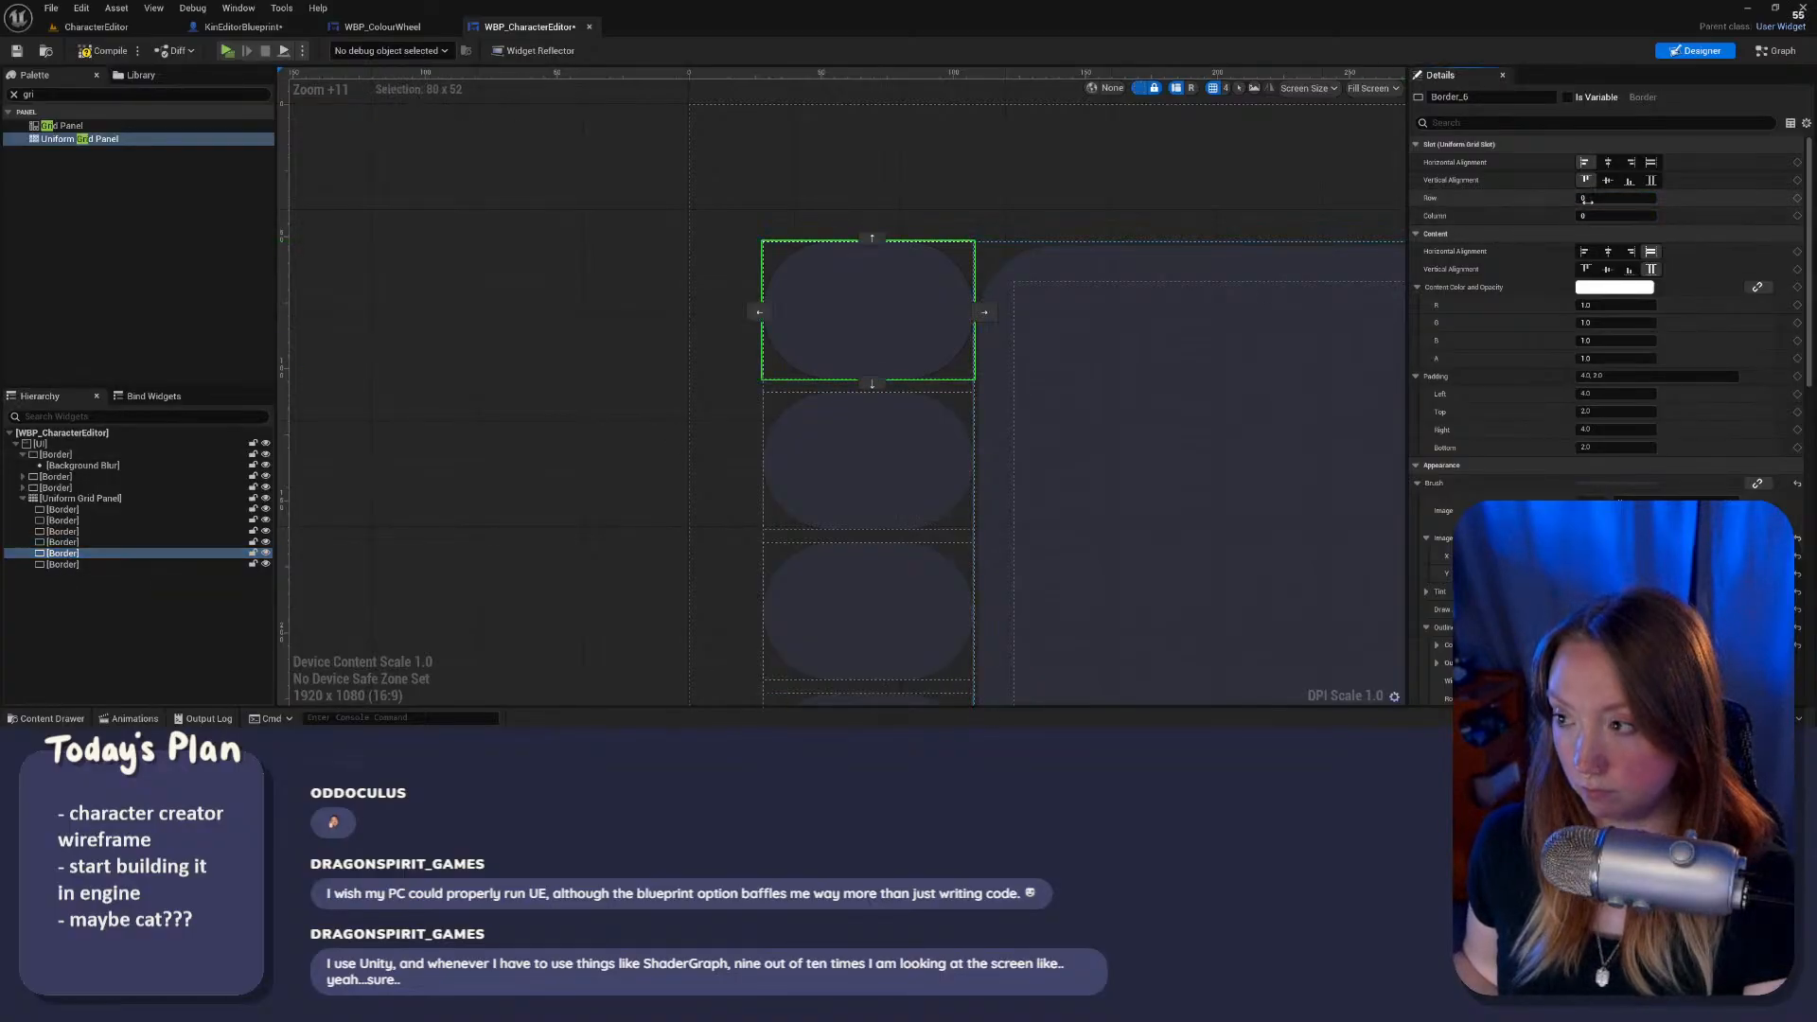
{"action": "left_click", "coordinate": [1586, 199]}
{"action": "left_click", "coordinate": [63, 563]}
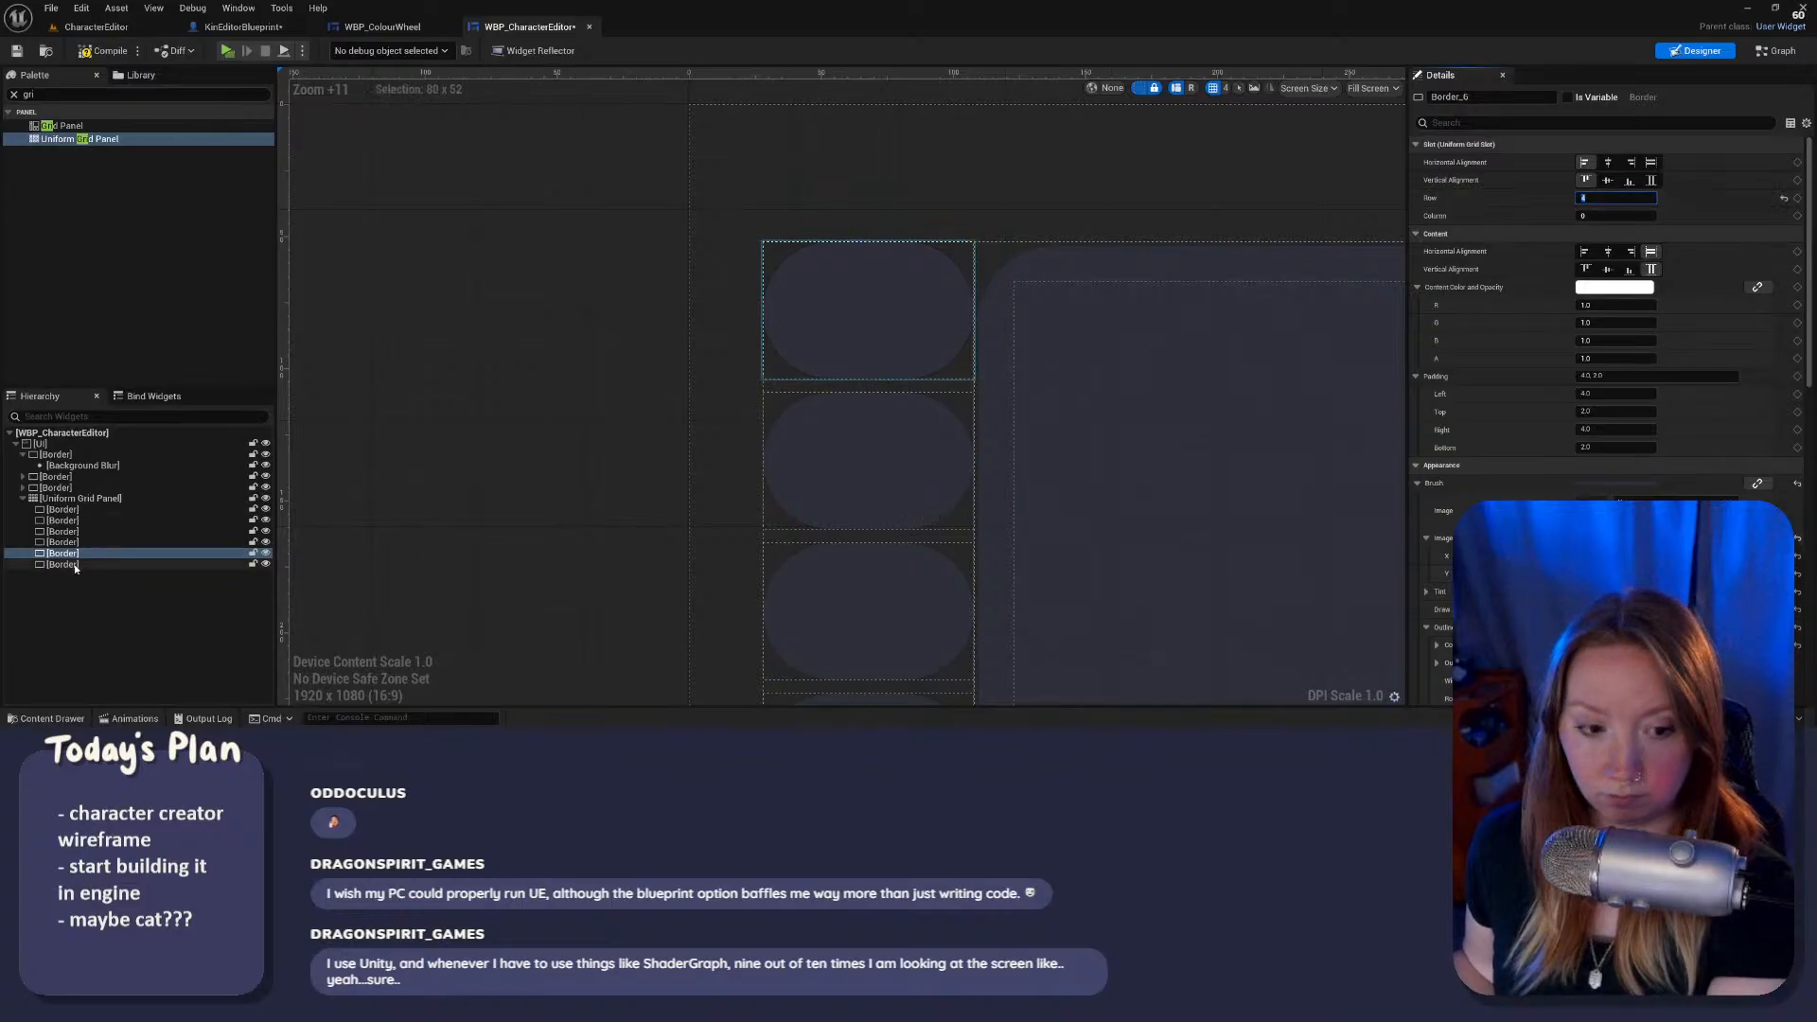
{"action": "left_click", "coordinate": [1609, 198]}
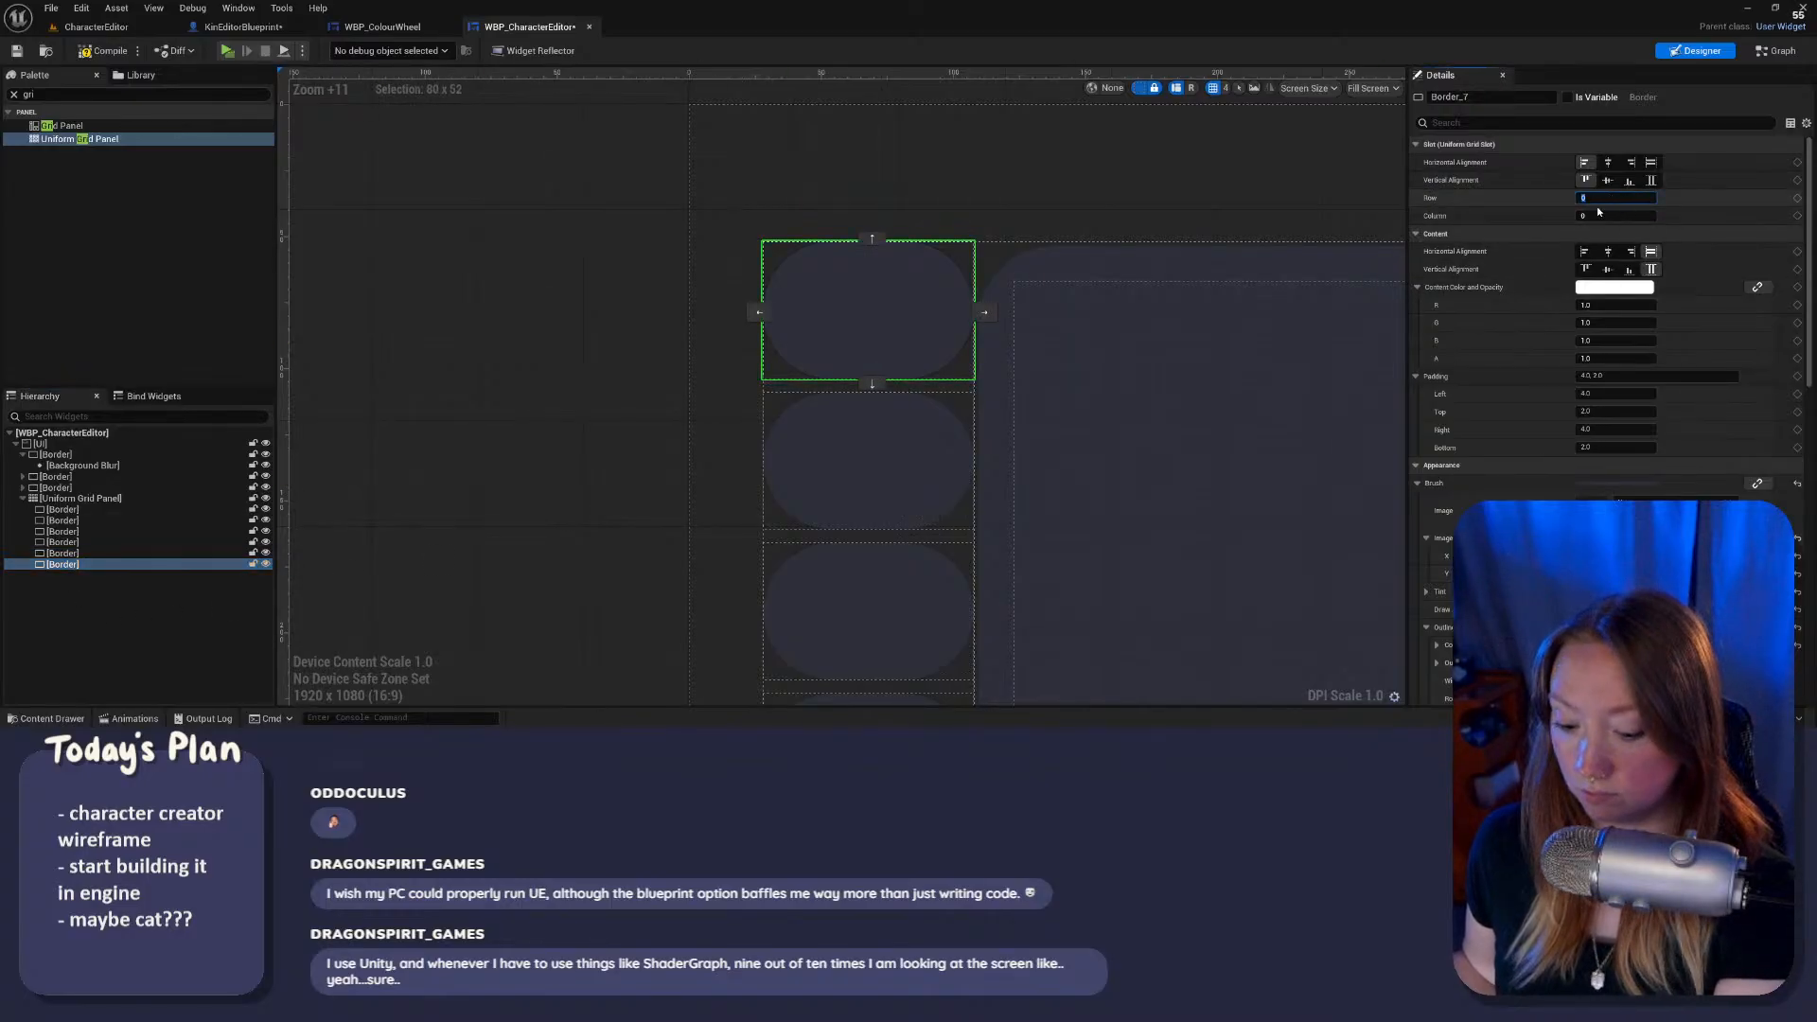
{"action": "type", "text": "5"}
Step: Move the large left panel slightly away from the column of tabs, to about X 128
{"action": "scroll", "coordinate": [698, 473], "scroll_direction": "down", "scroll_amount": 12}
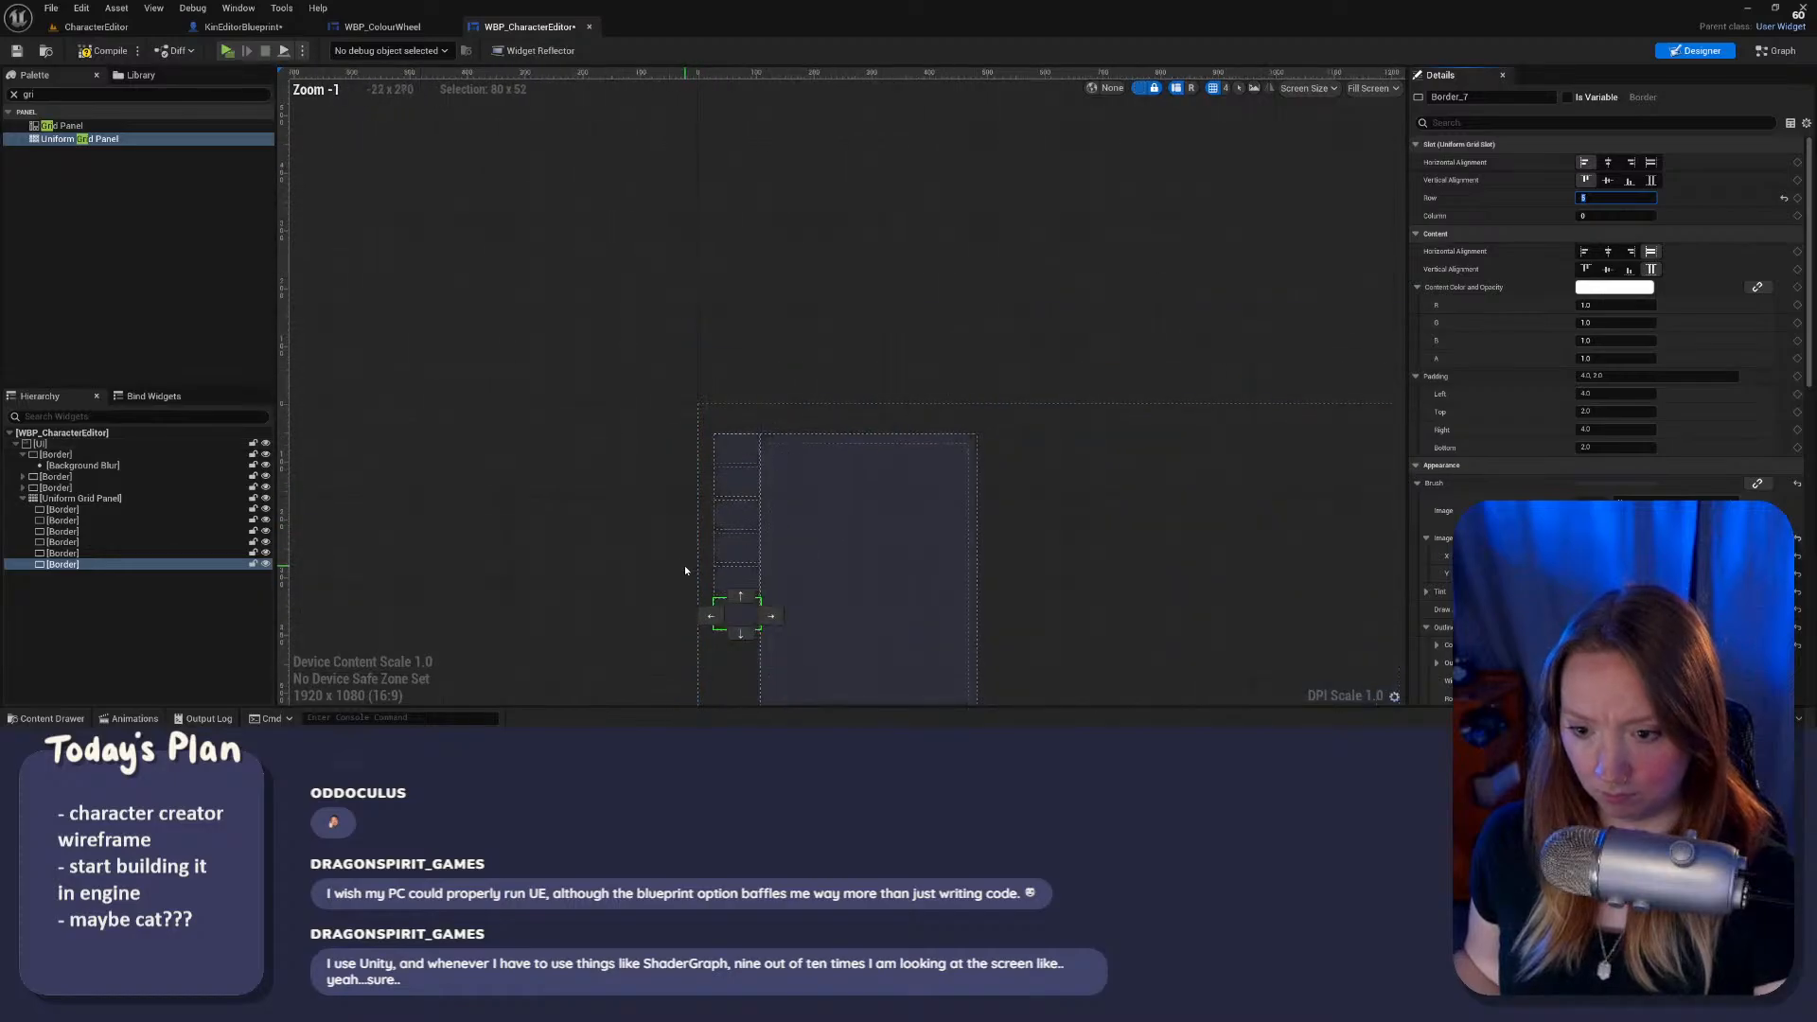
{"action": "right_click_drag", "start_coordinate": [685, 569], "coordinate": [701, 366]}
{"action": "left_click", "coordinate": [953, 422]}
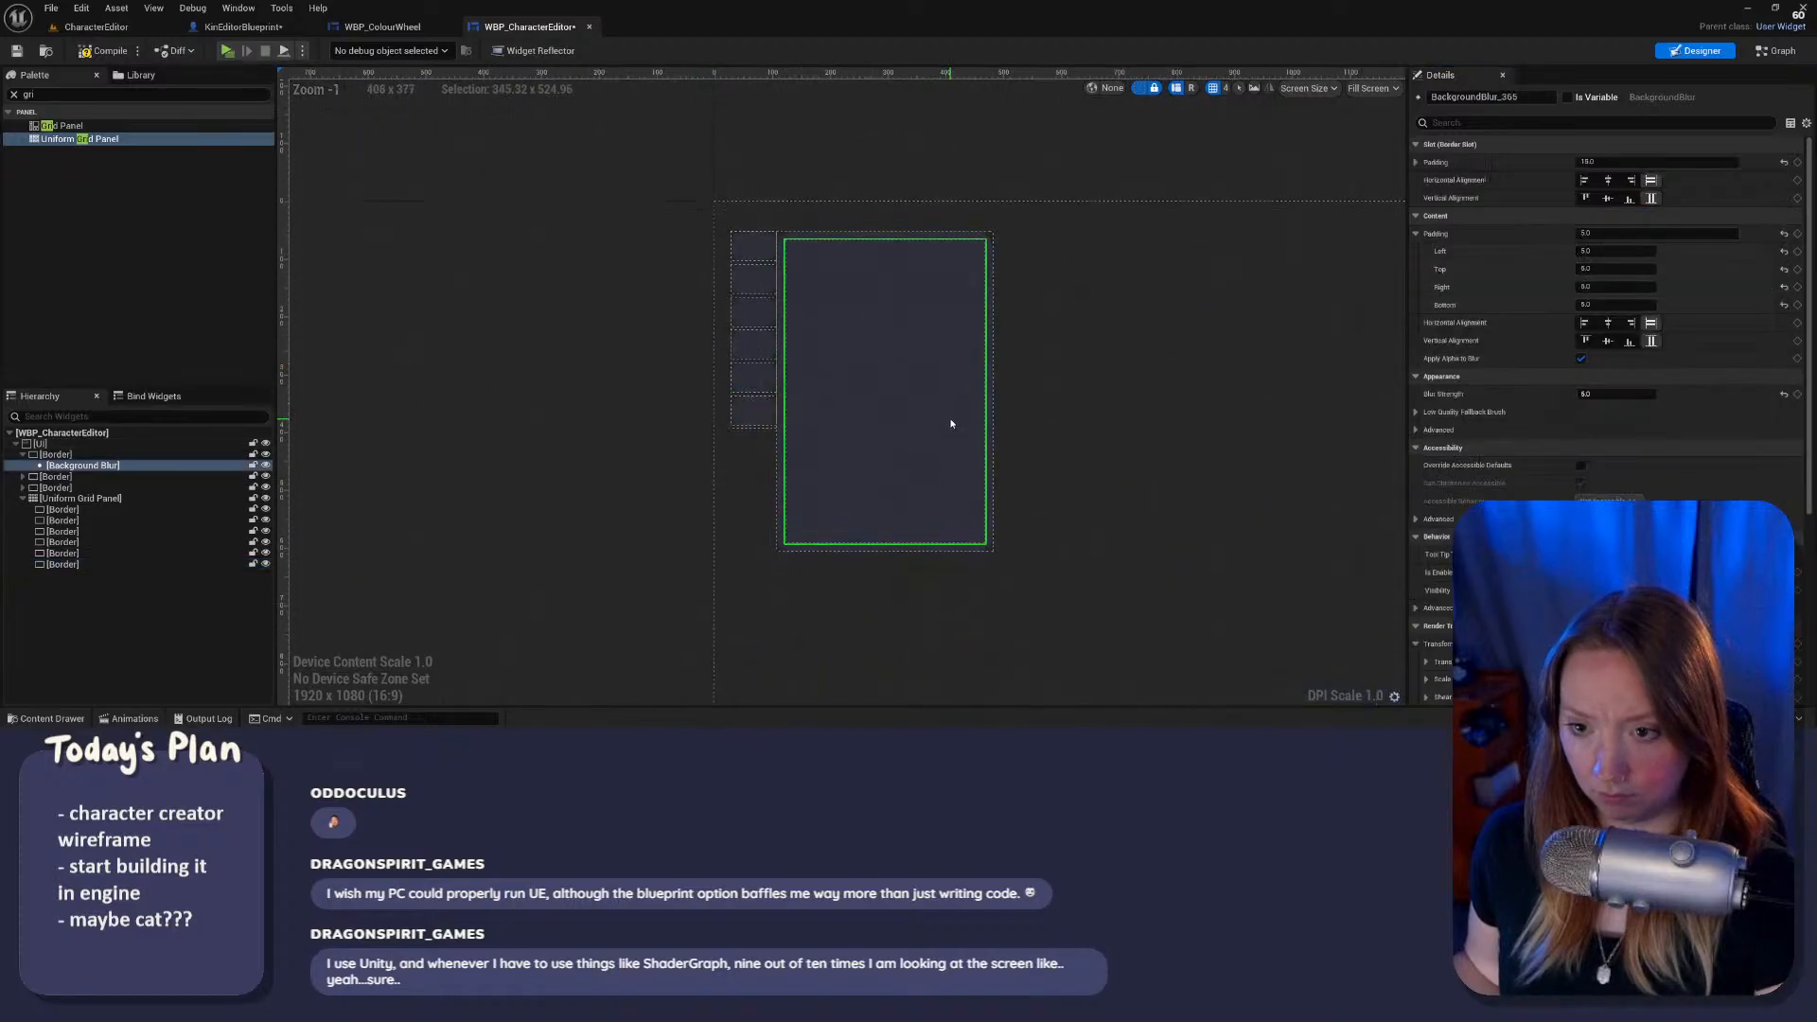
{"action": "left_click", "coordinate": [988, 238]}
Step: Compile the widget and play a preview of the six stacked tabs beside the left panel
{"action": "left_click", "coordinate": [123, 53]}
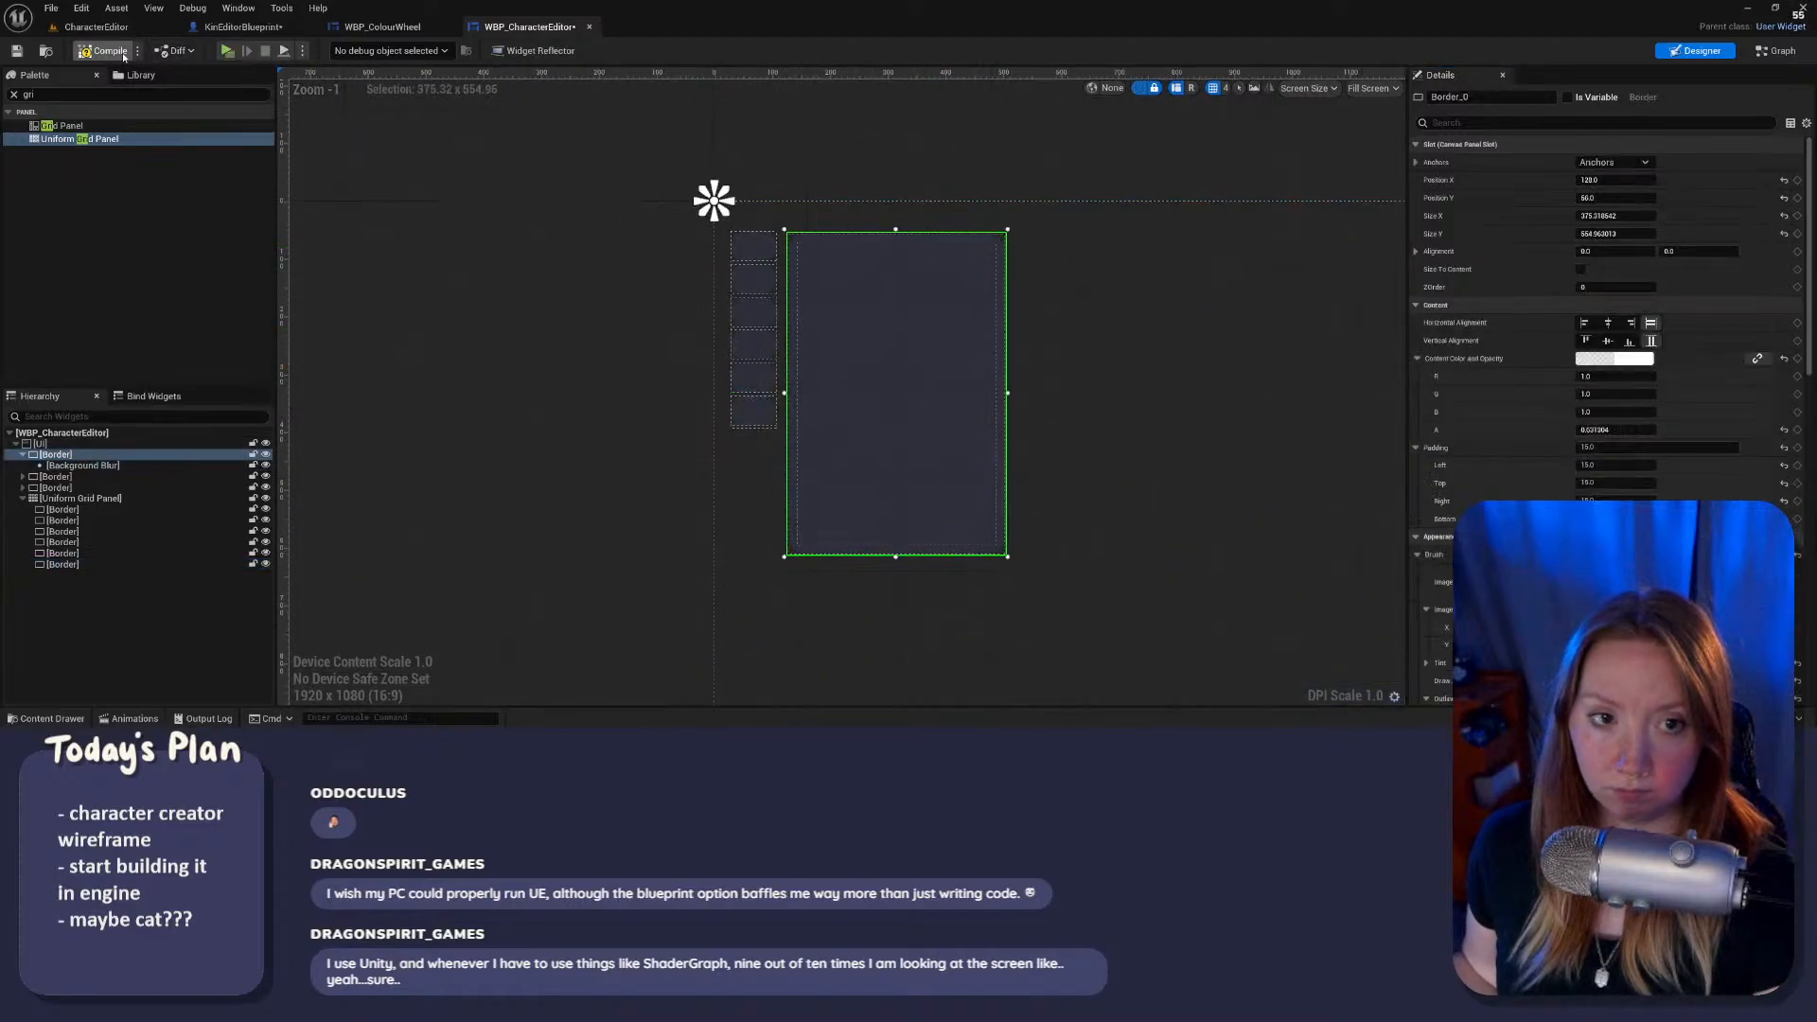
{"action": "left_click", "coordinate": [228, 51]}
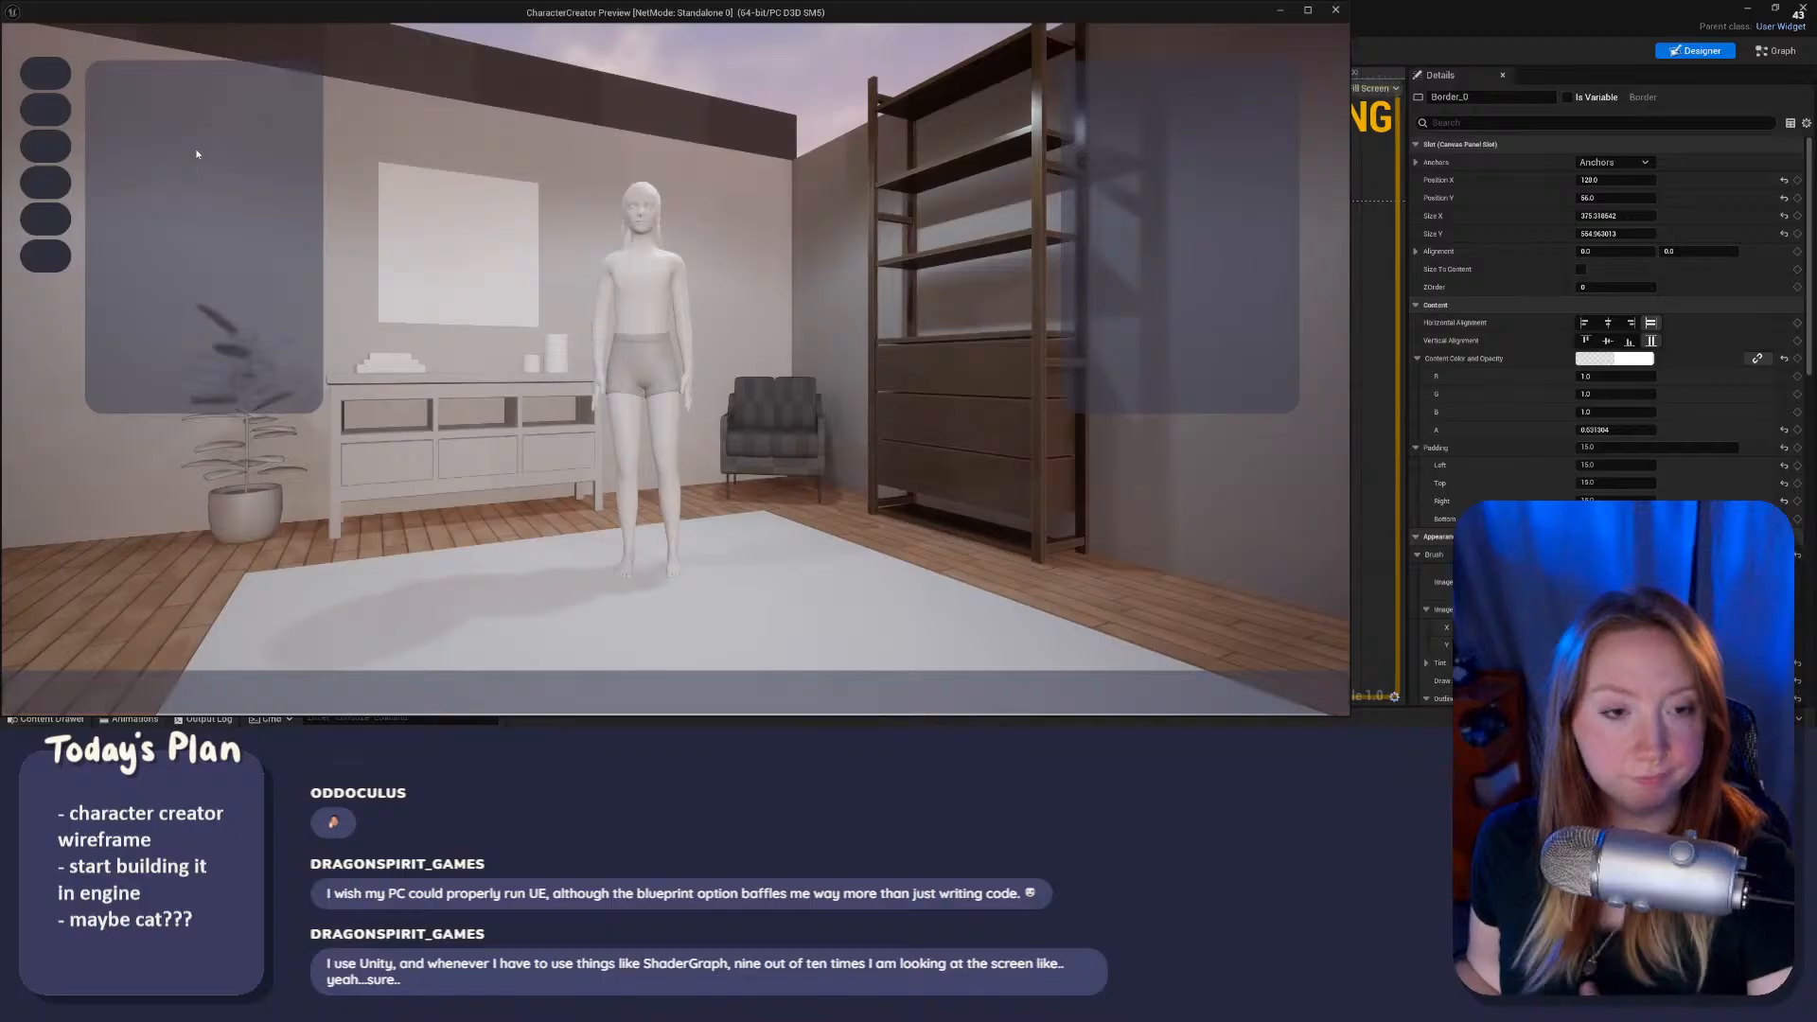
{"action": "key", "text": "Escape"}
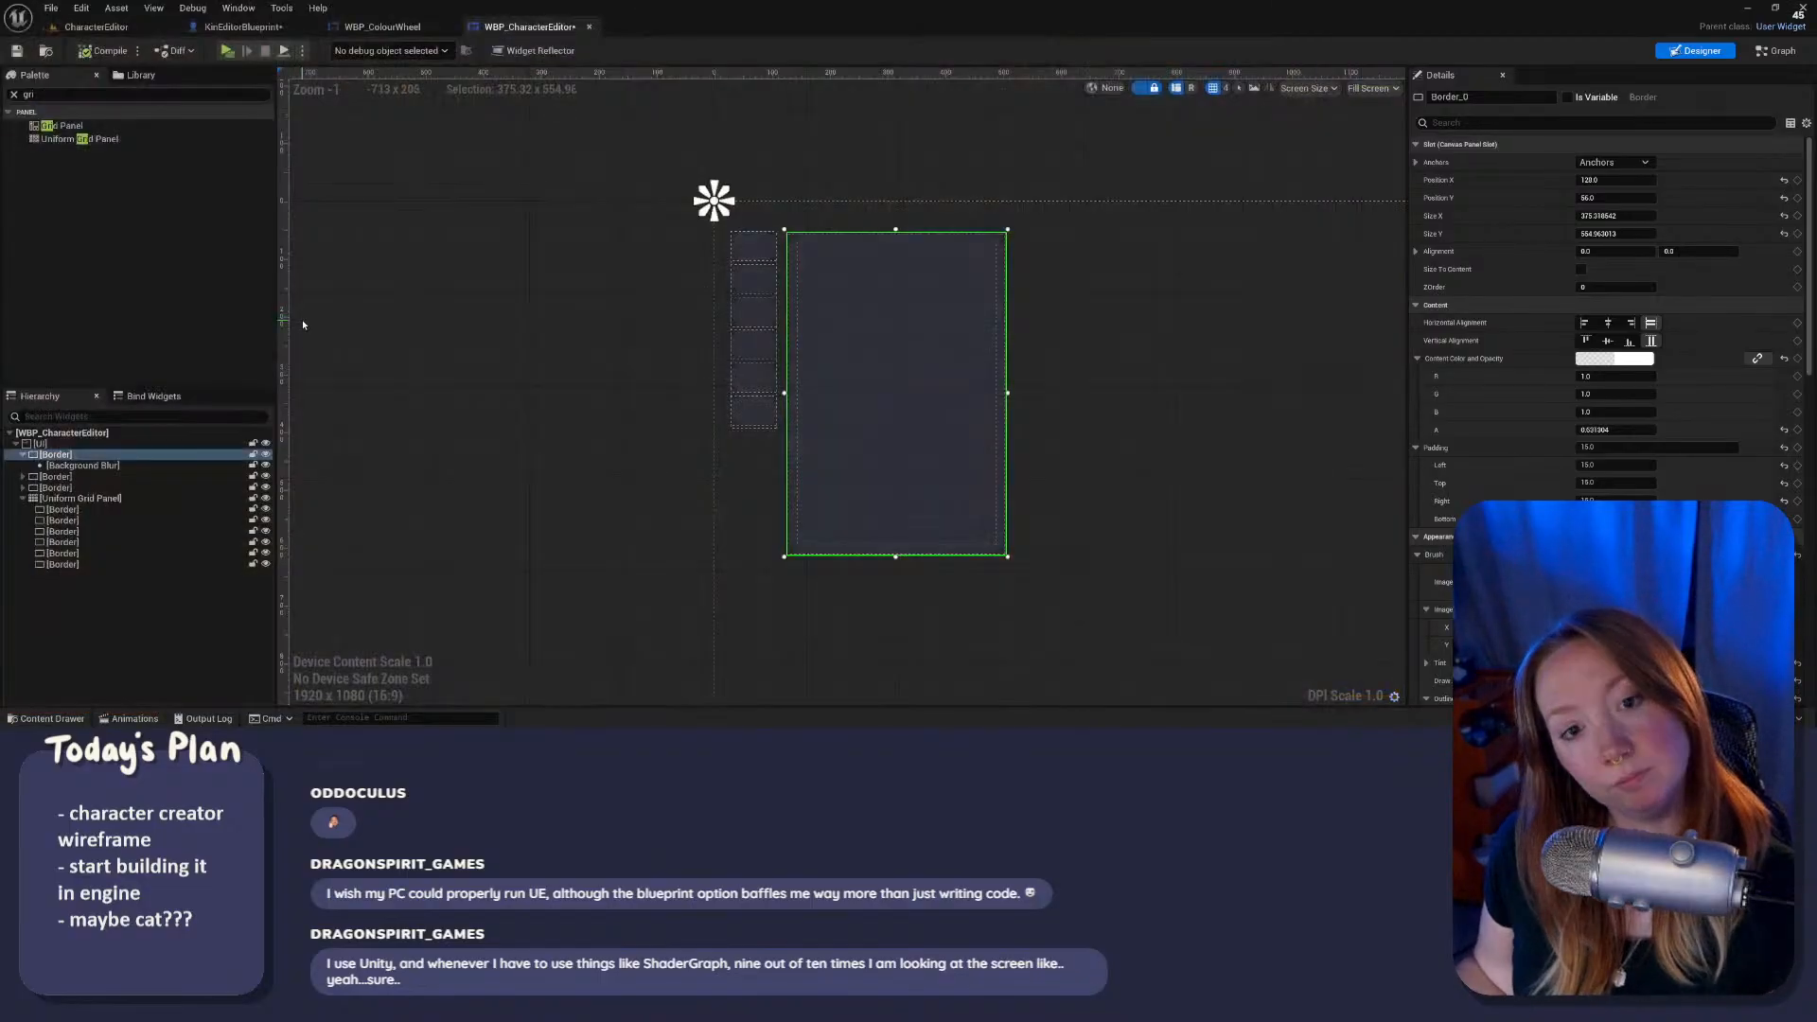
Step: Set the Uniform Grid Panel's bottom slot padding to 15 after trying 10
{"action": "left_click", "coordinate": [85, 499]}
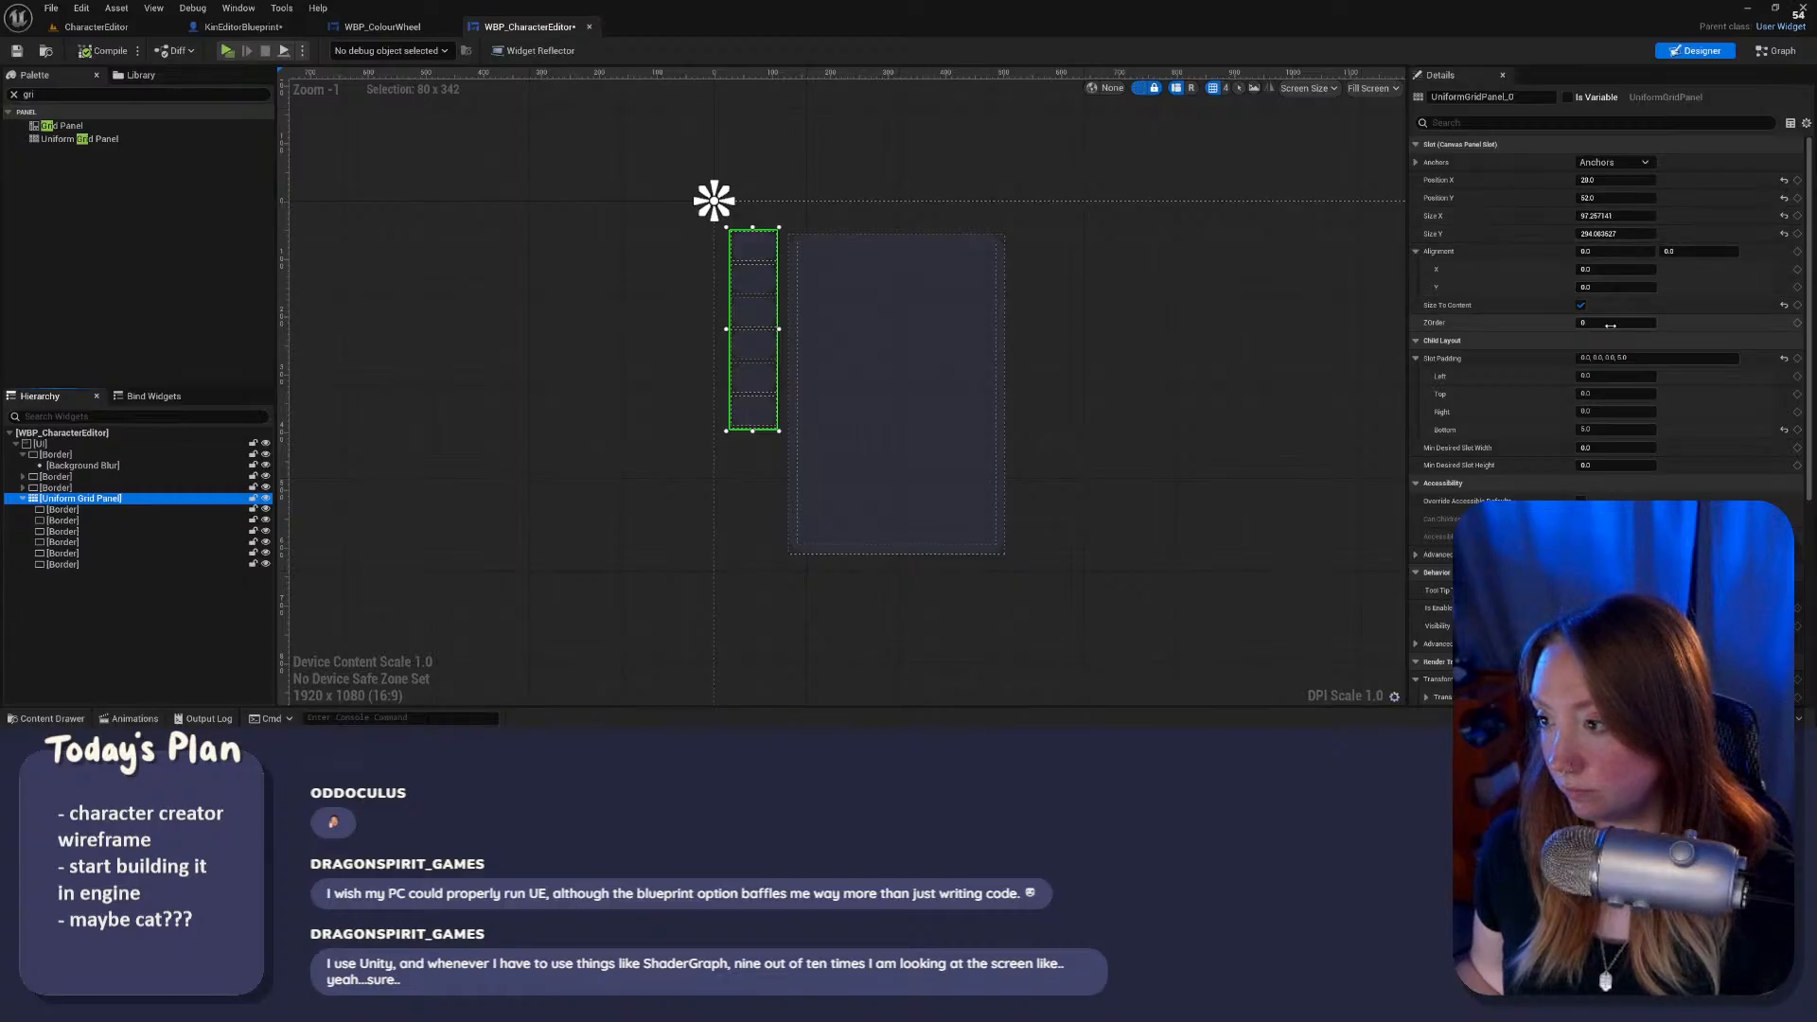
{"action": "left_click", "coordinate": [1606, 429]}
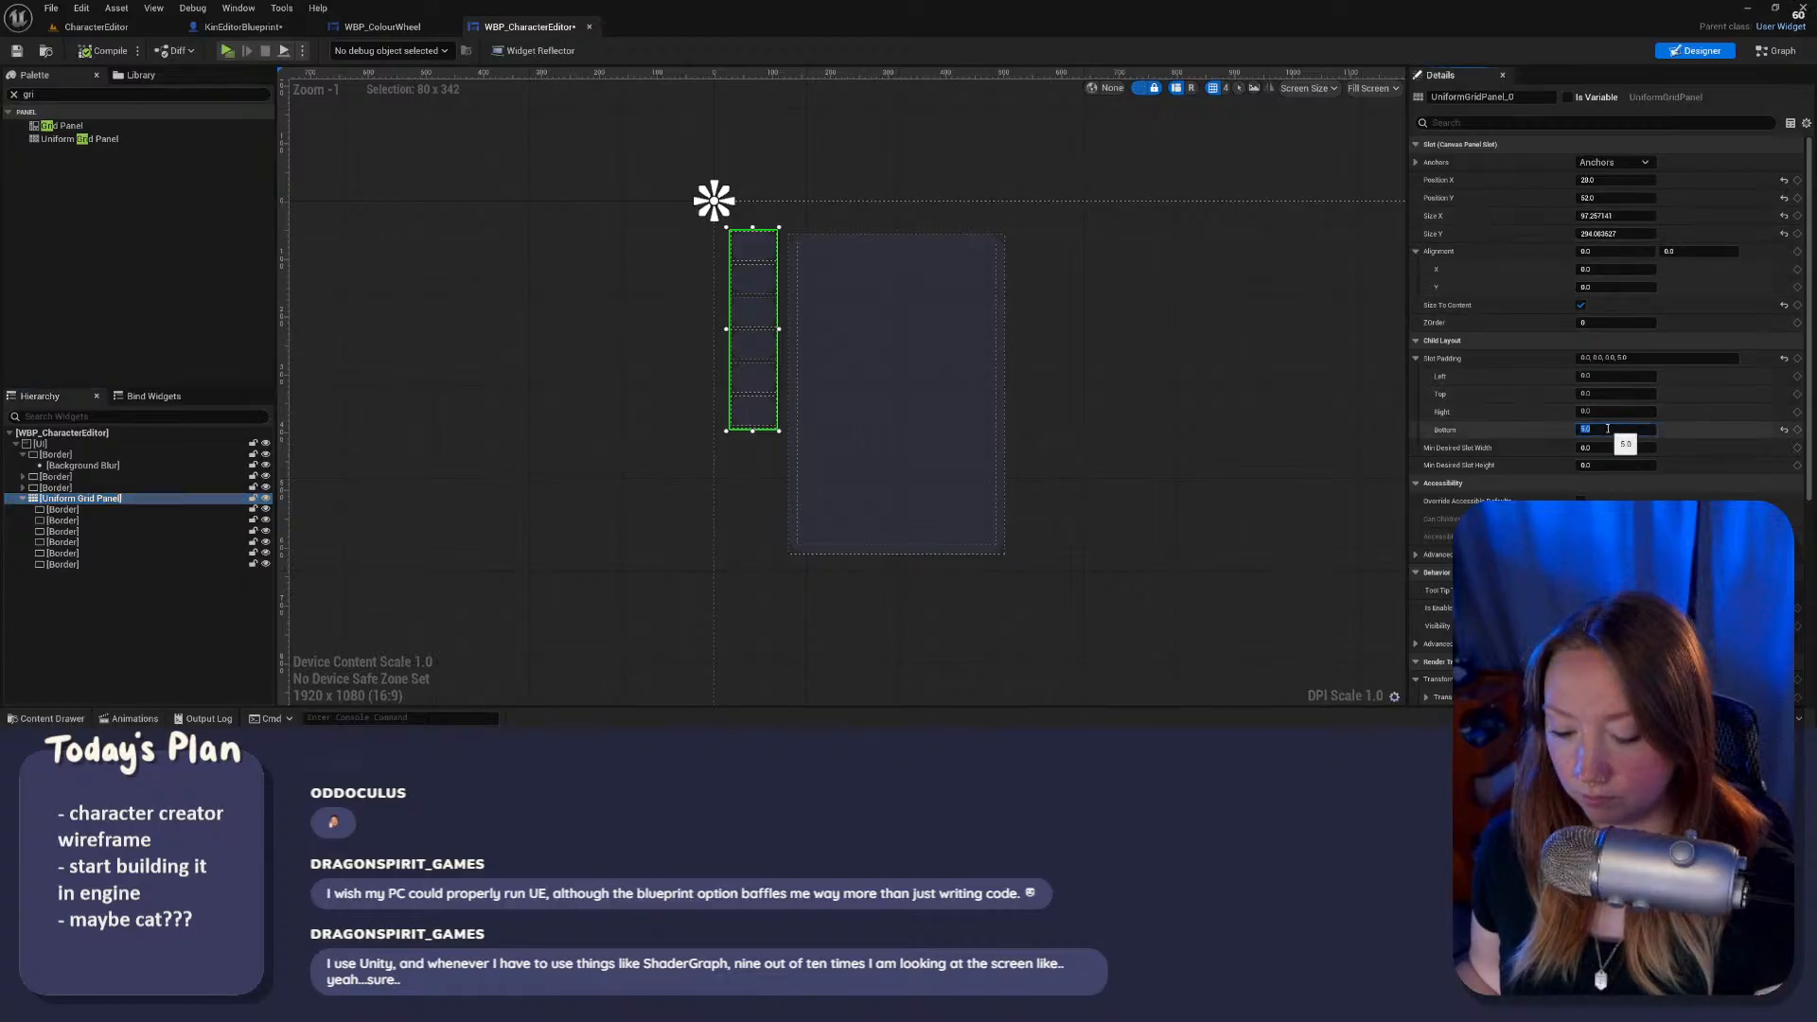
{"action": "type", "text": "10"}
{"action": "key", "text": "Return"}
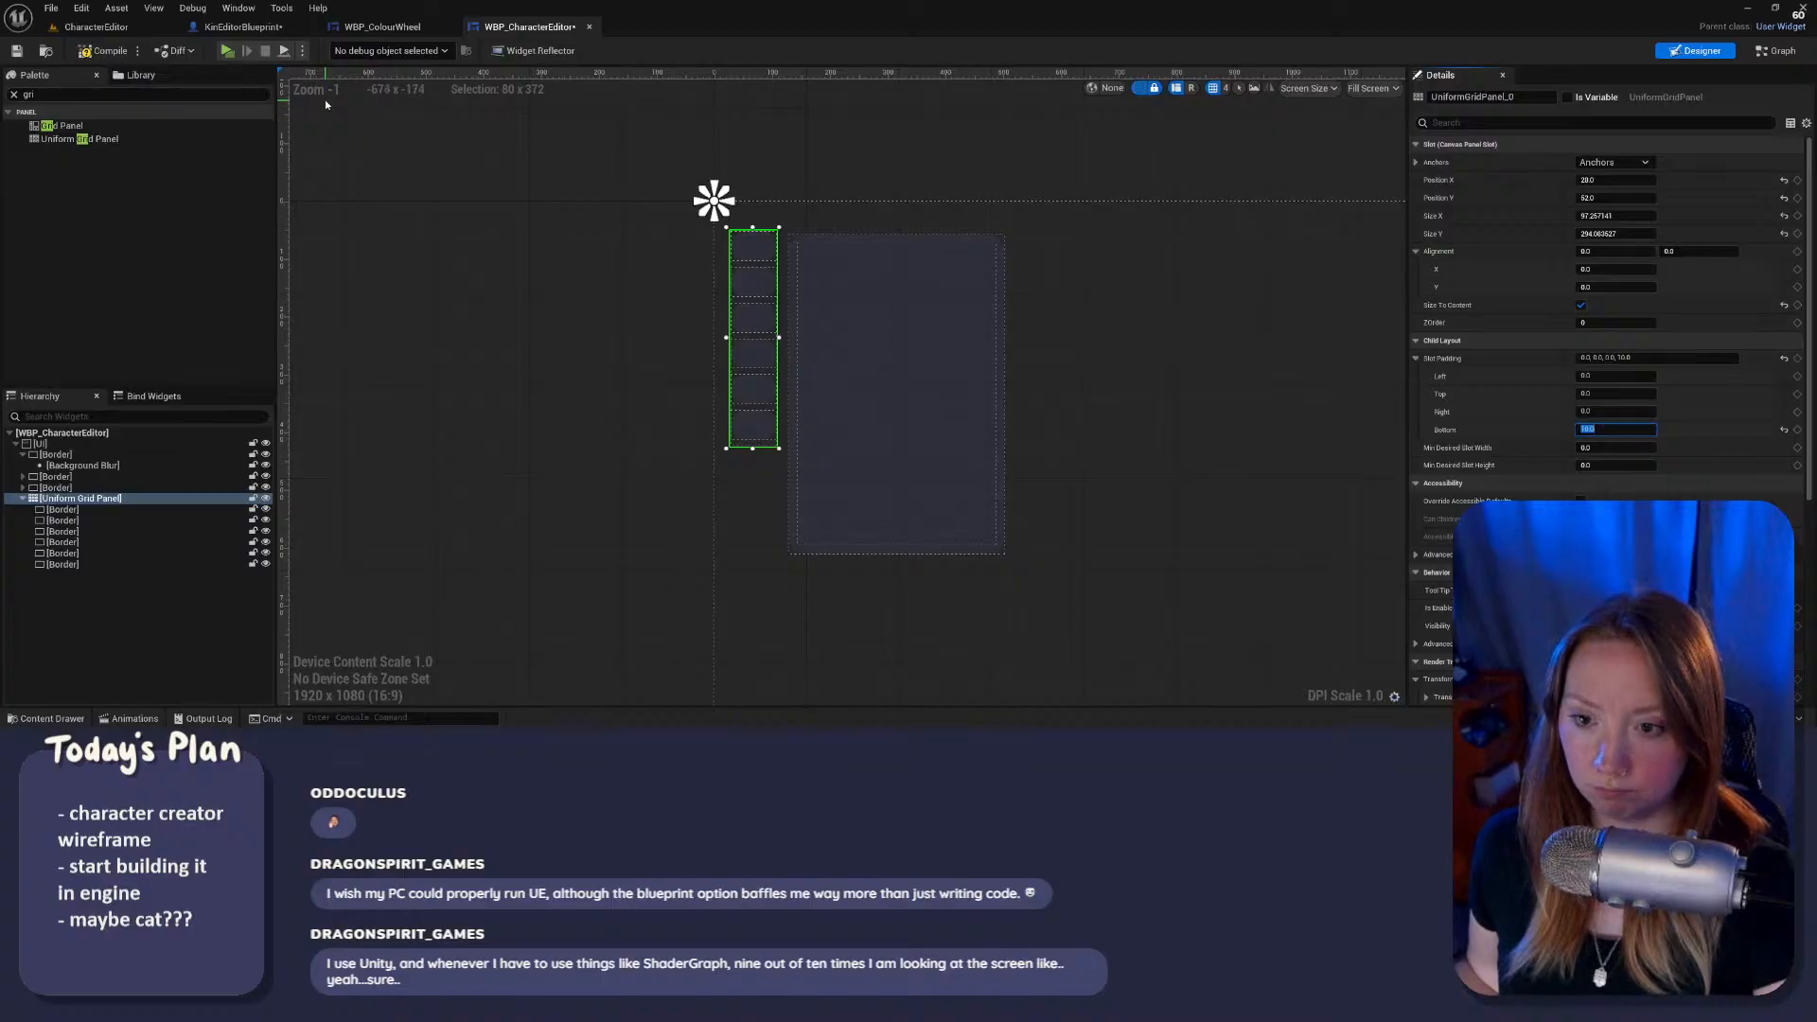
{"action": "type", "text": "15"}
{"action": "key", "text": "Return"}
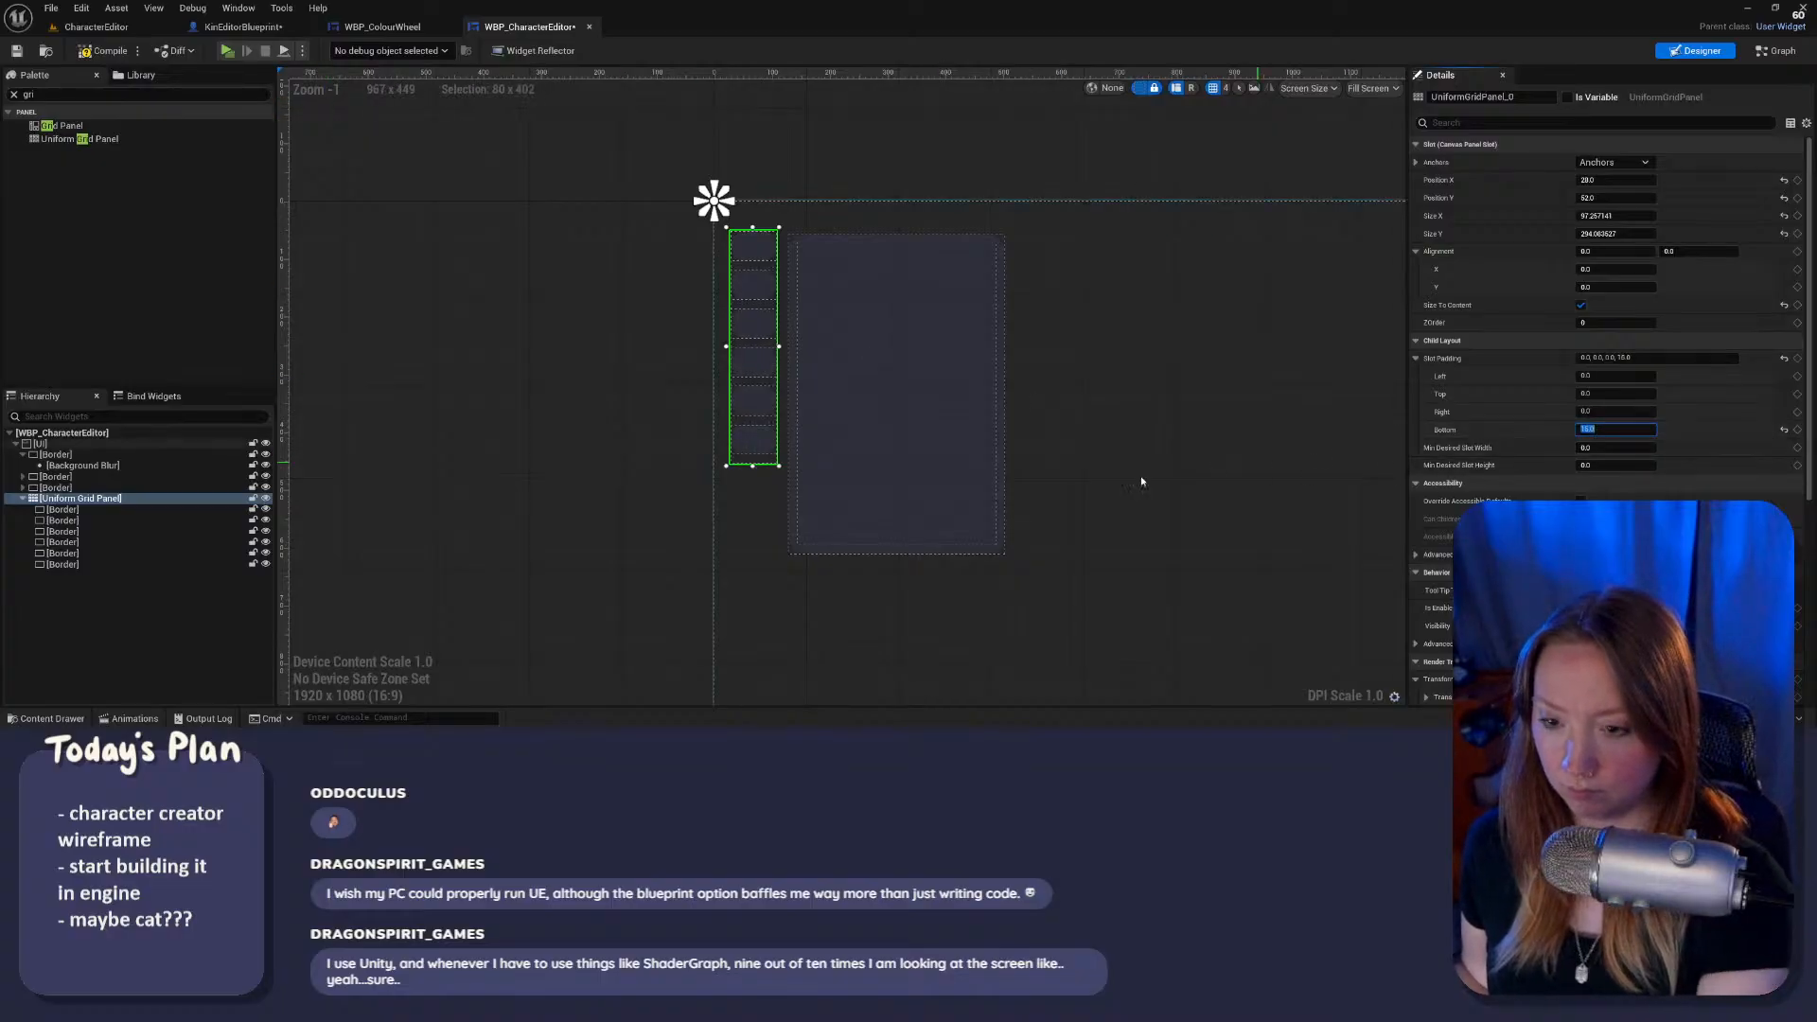
Step: Recompile the widget and preview the new tab spacing in the running scene
{"action": "left_click", "coordinate": [389, 272]}
{"action": "left_click", "coordinate": [129, 54]}
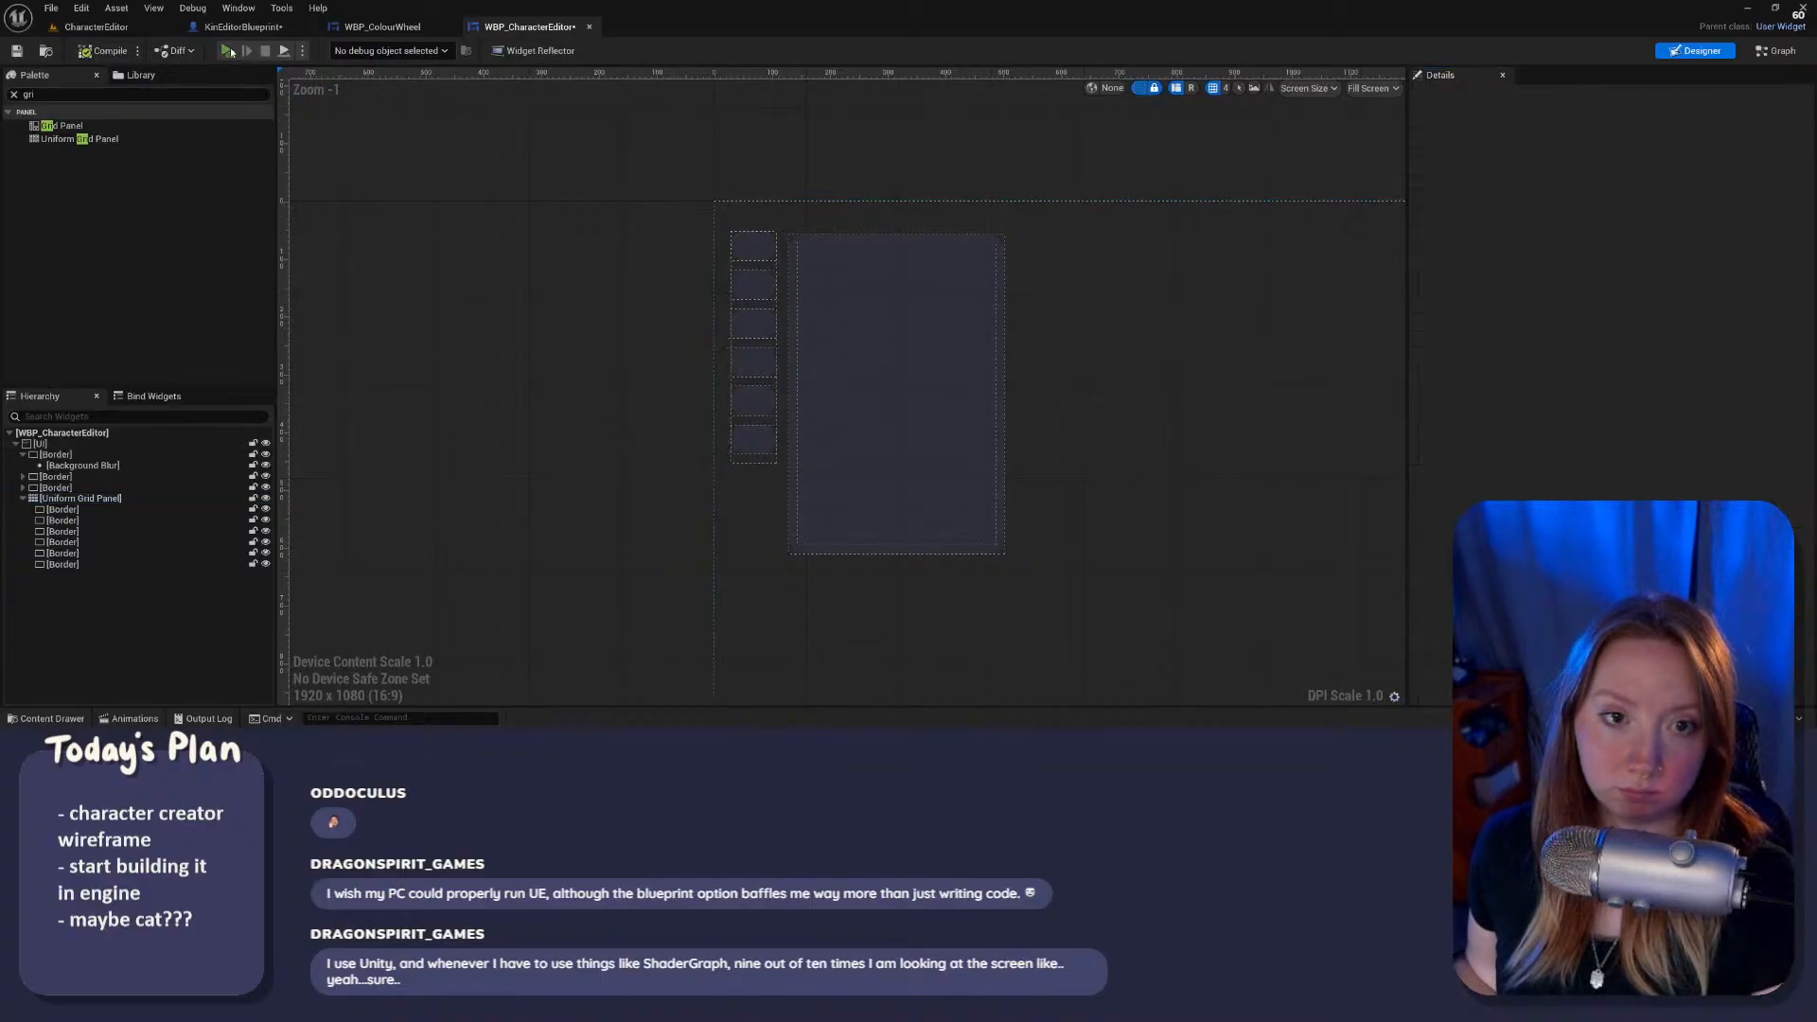
{"action": "left_click", "coordinate": [227, 51]}
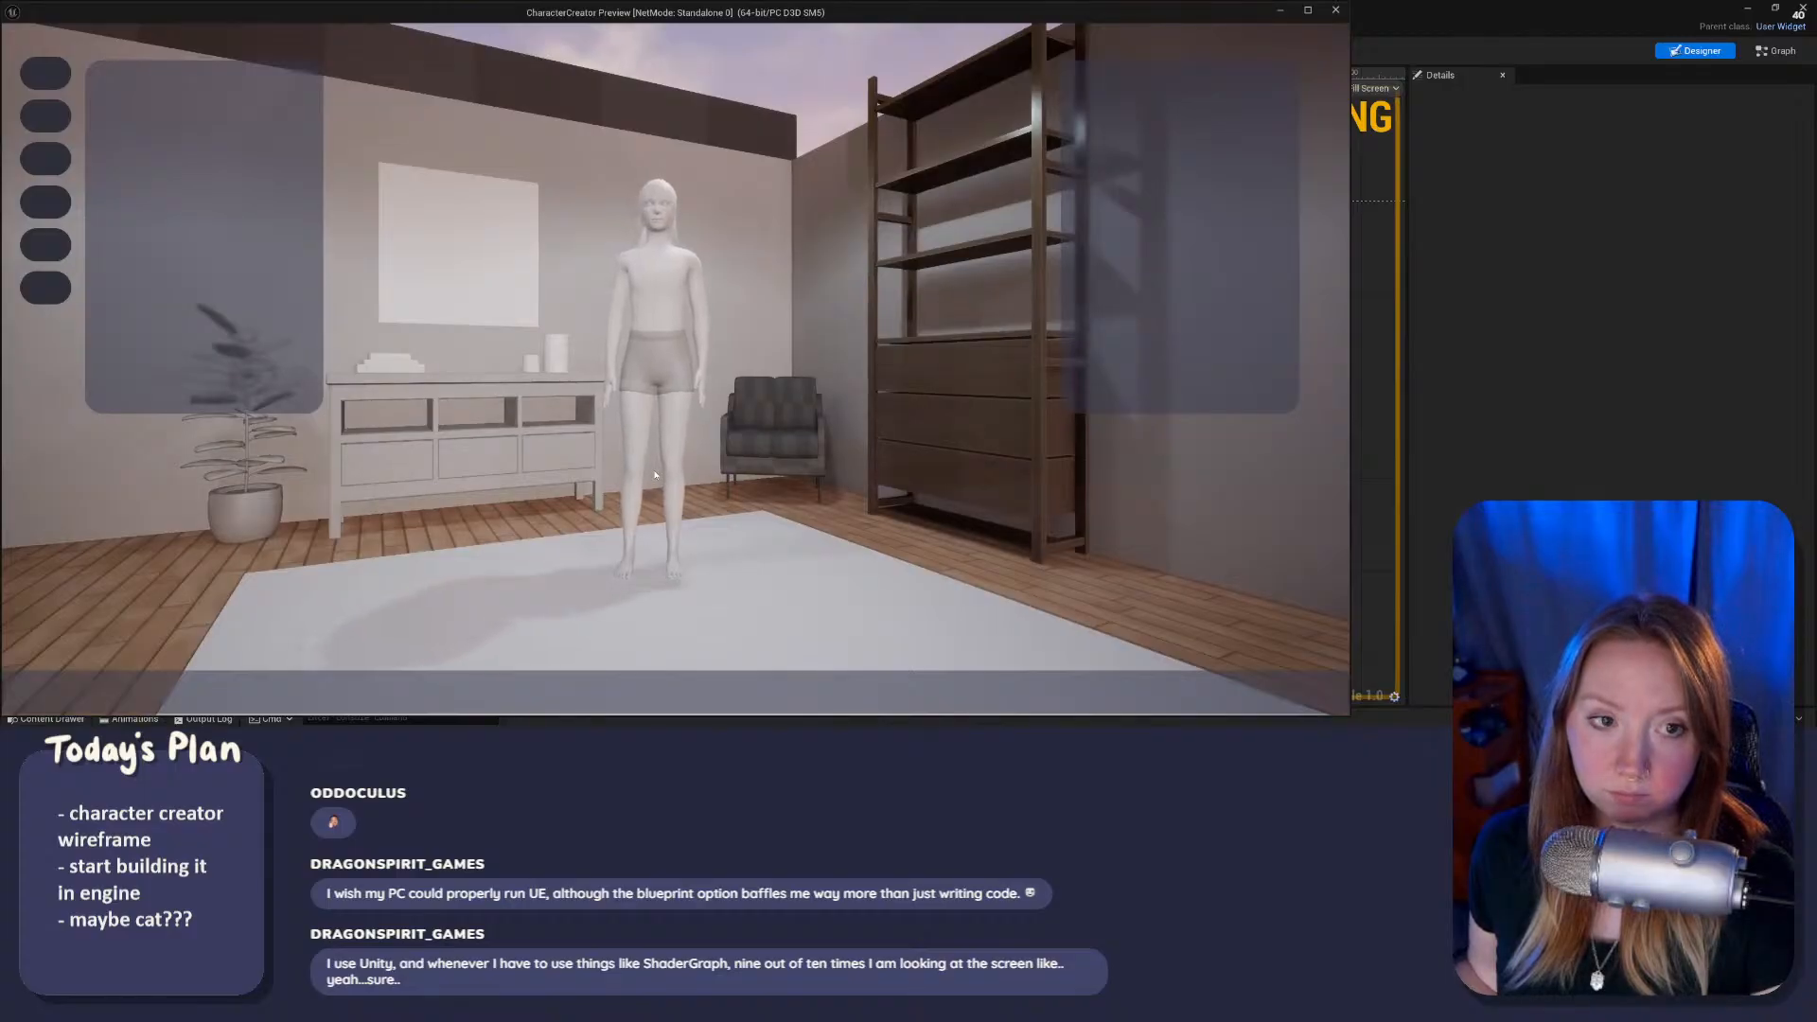
{"action": "key", "text": "Escape"}
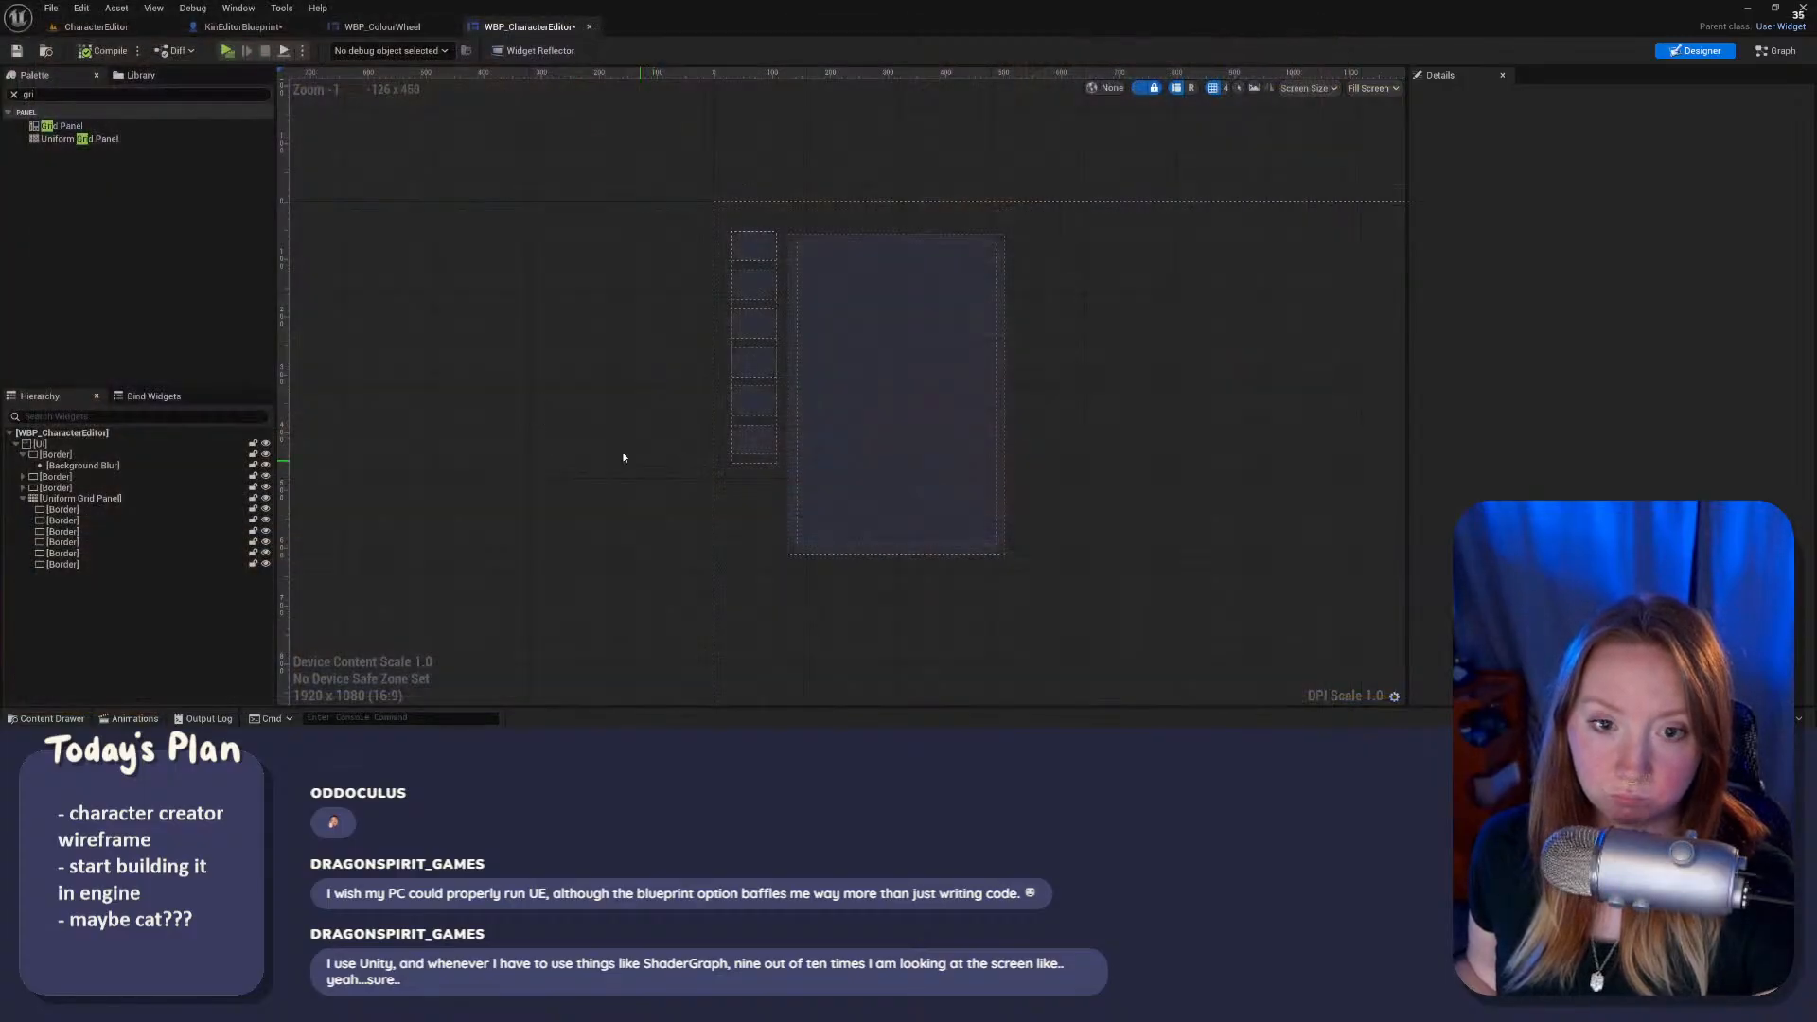
Step: Try smaller Desired Size Scale values on the first grid border, bringing it to 40 × 40
{"action": "left_click", "coordinate": [95, 509]}
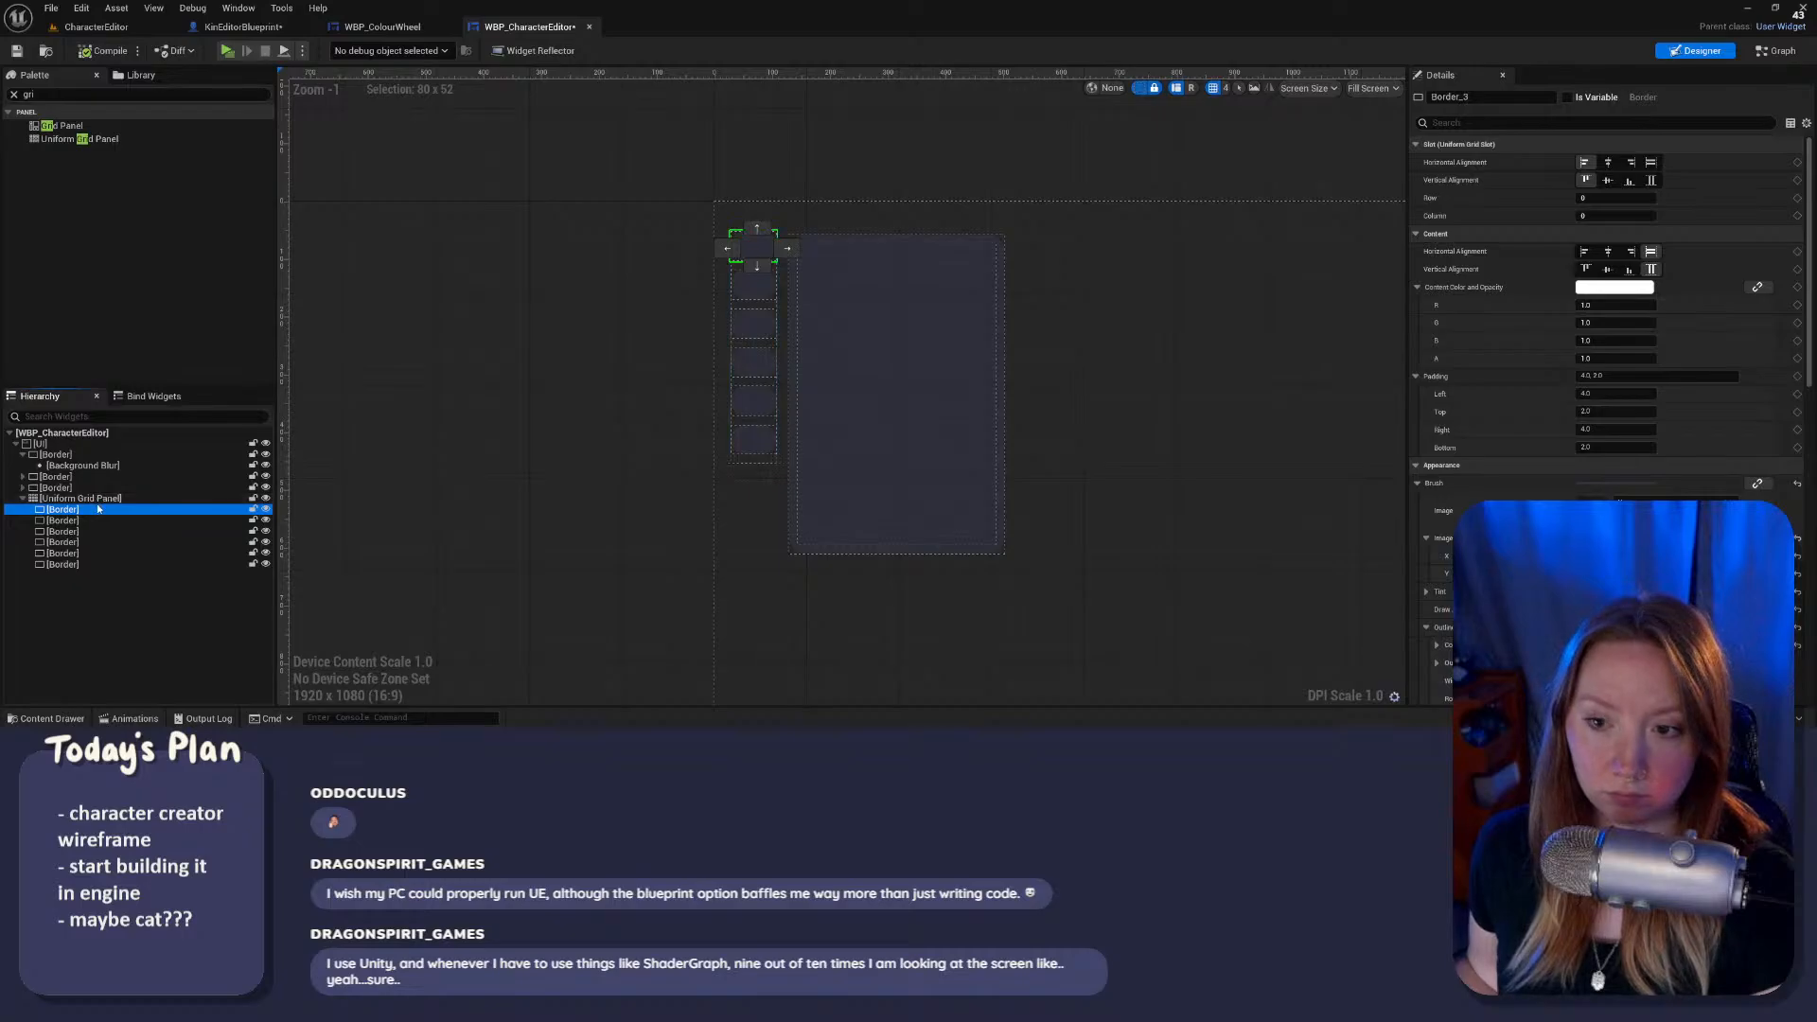
{"action": "scroll", "coordinate": [1438, 596], "scroll_direction": "down", "scroll_amount": 2}
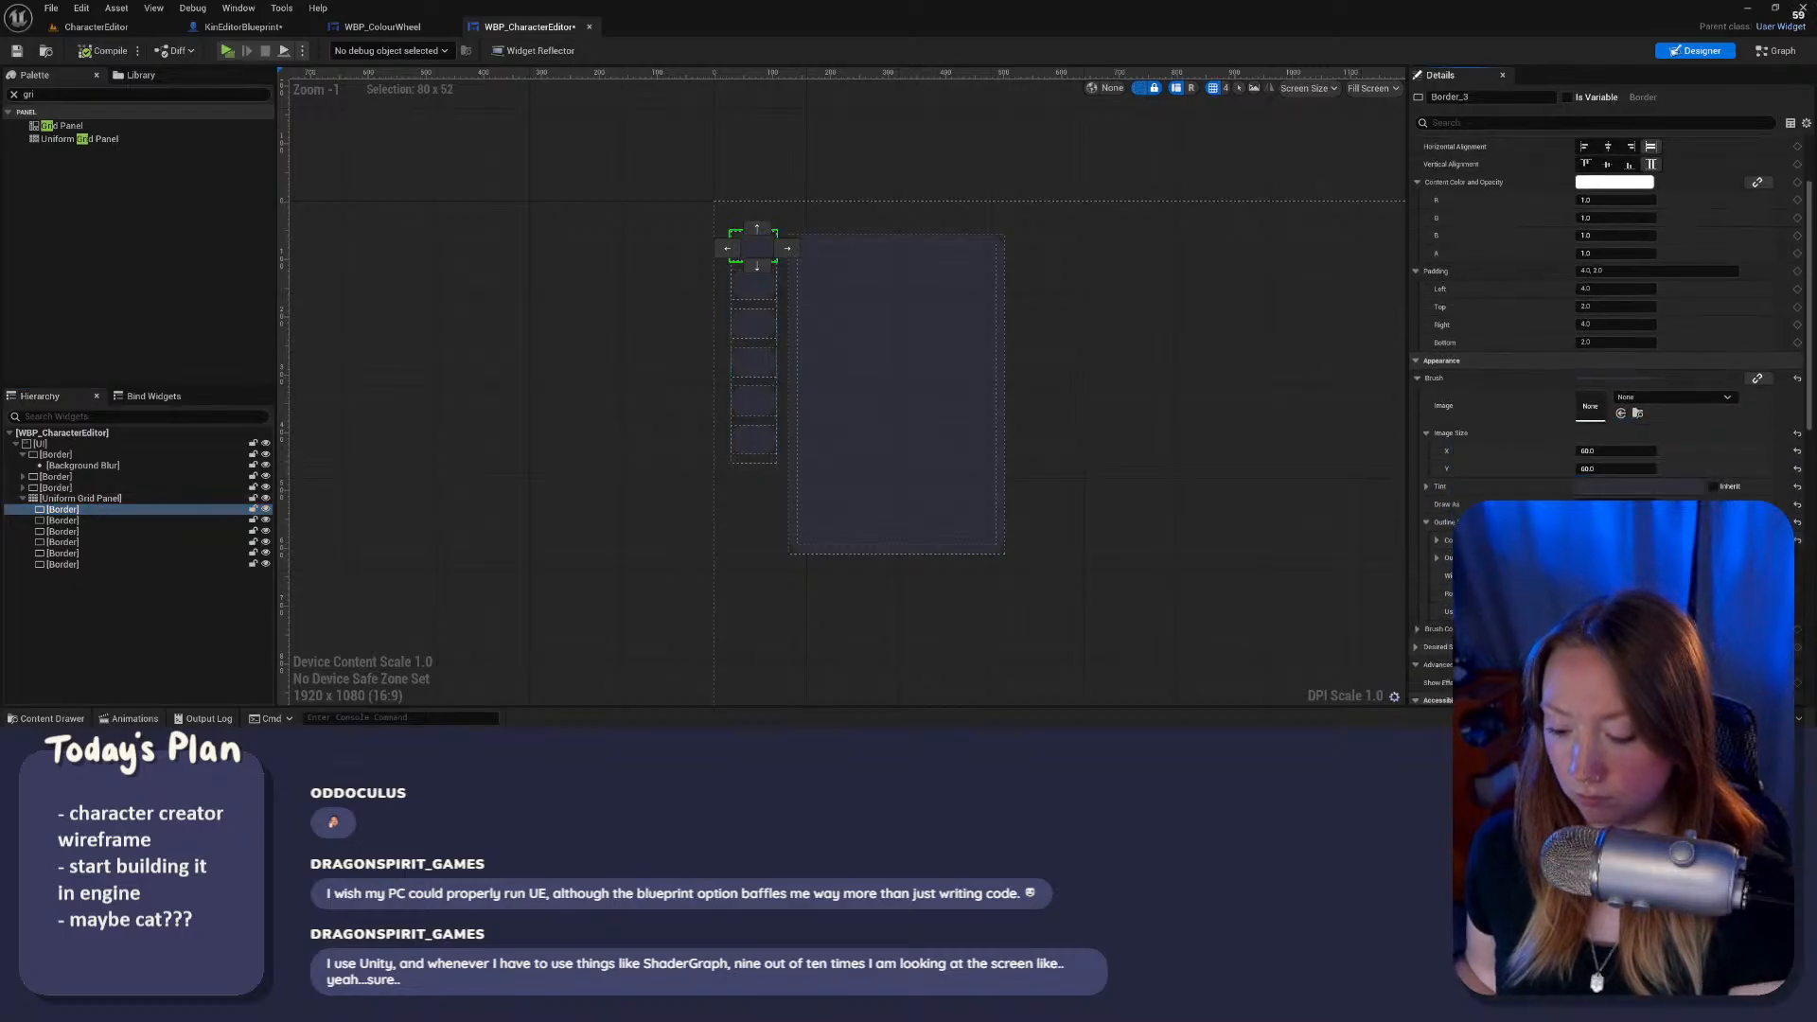
{"action": "scroll", "coordinate": [823, 312], "scroll_direction": "up", "scroll_amount": 6}
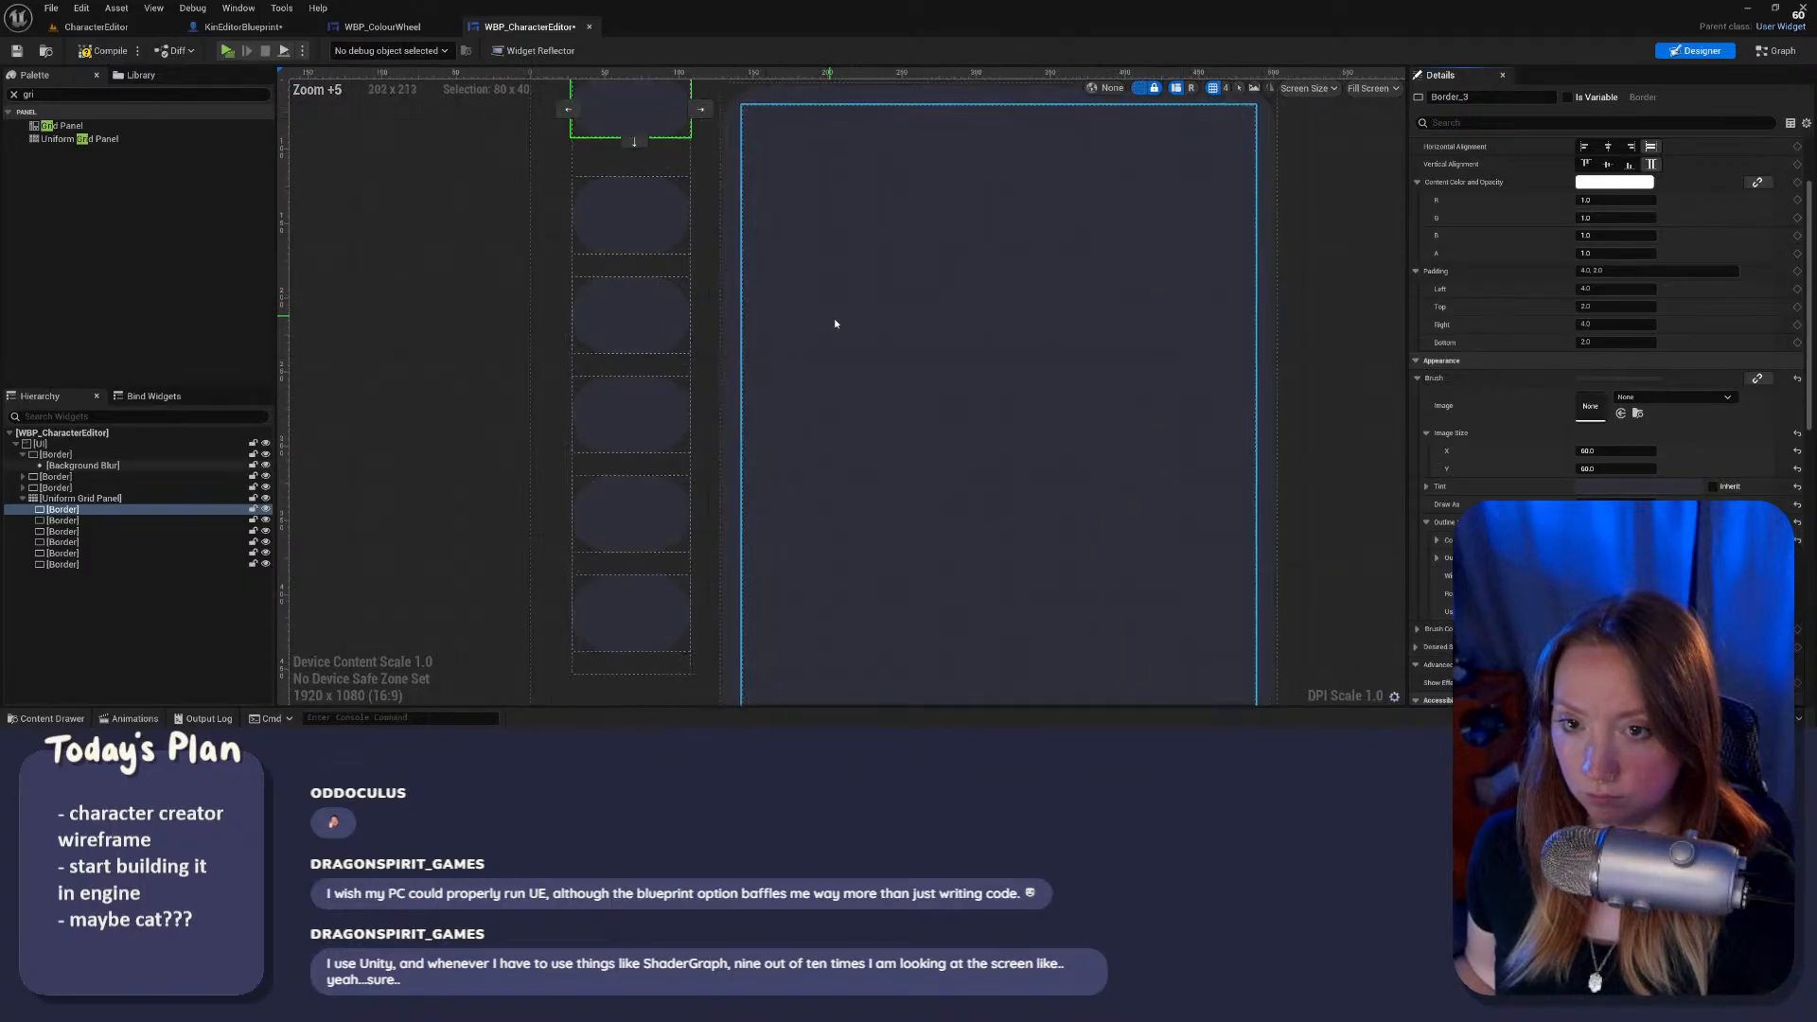
{"action": "key", "text": "Return"}
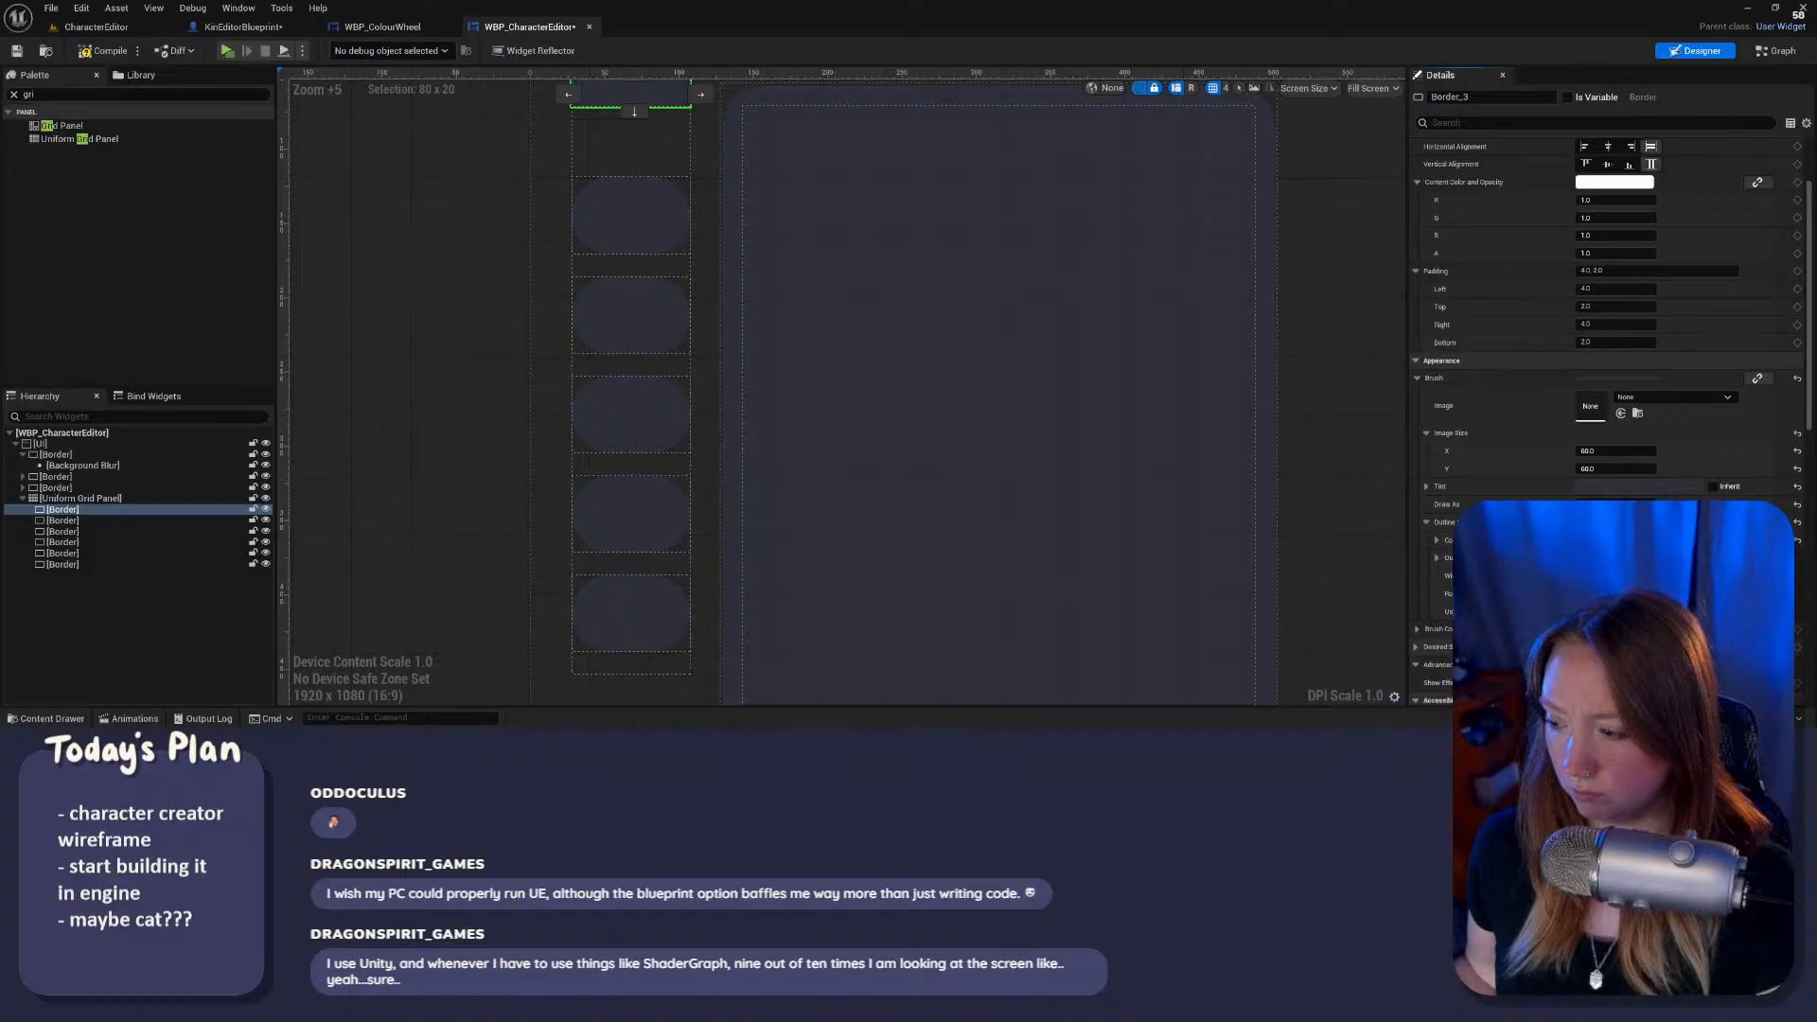
{"action": "key", "text": "ctrl+z"}
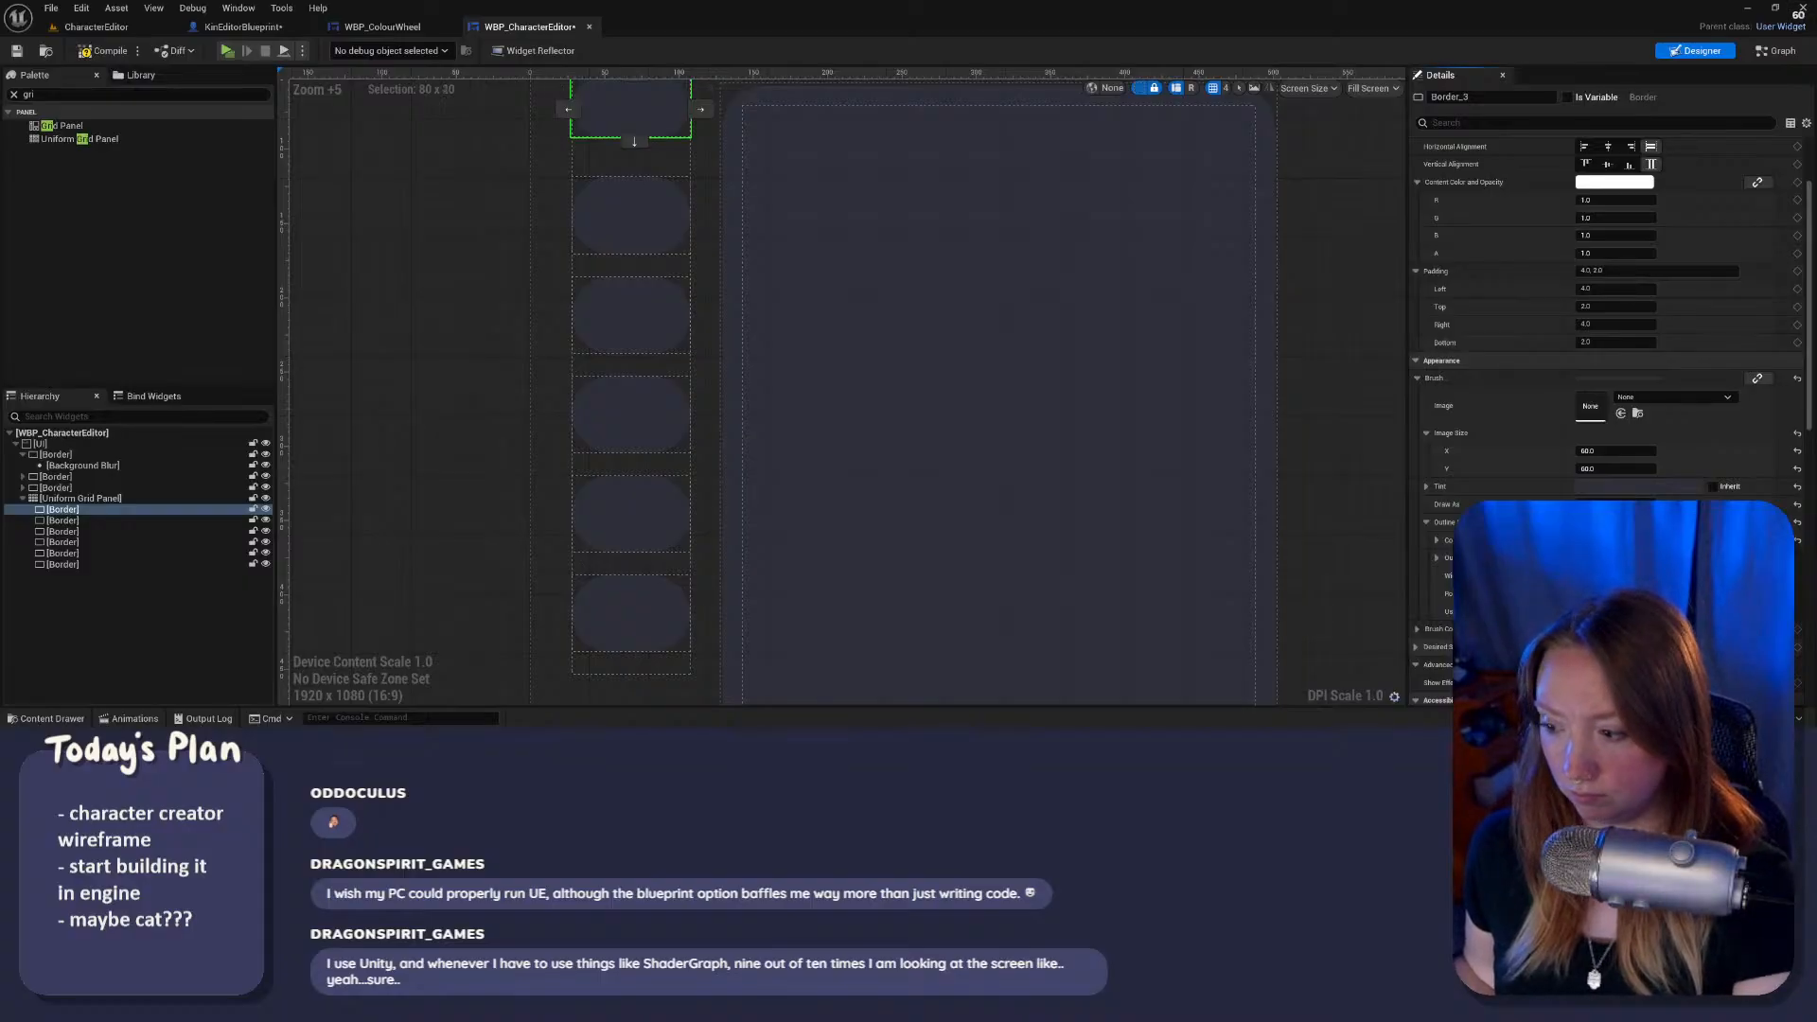
{"action": "key", "text": "ctrl+z"}
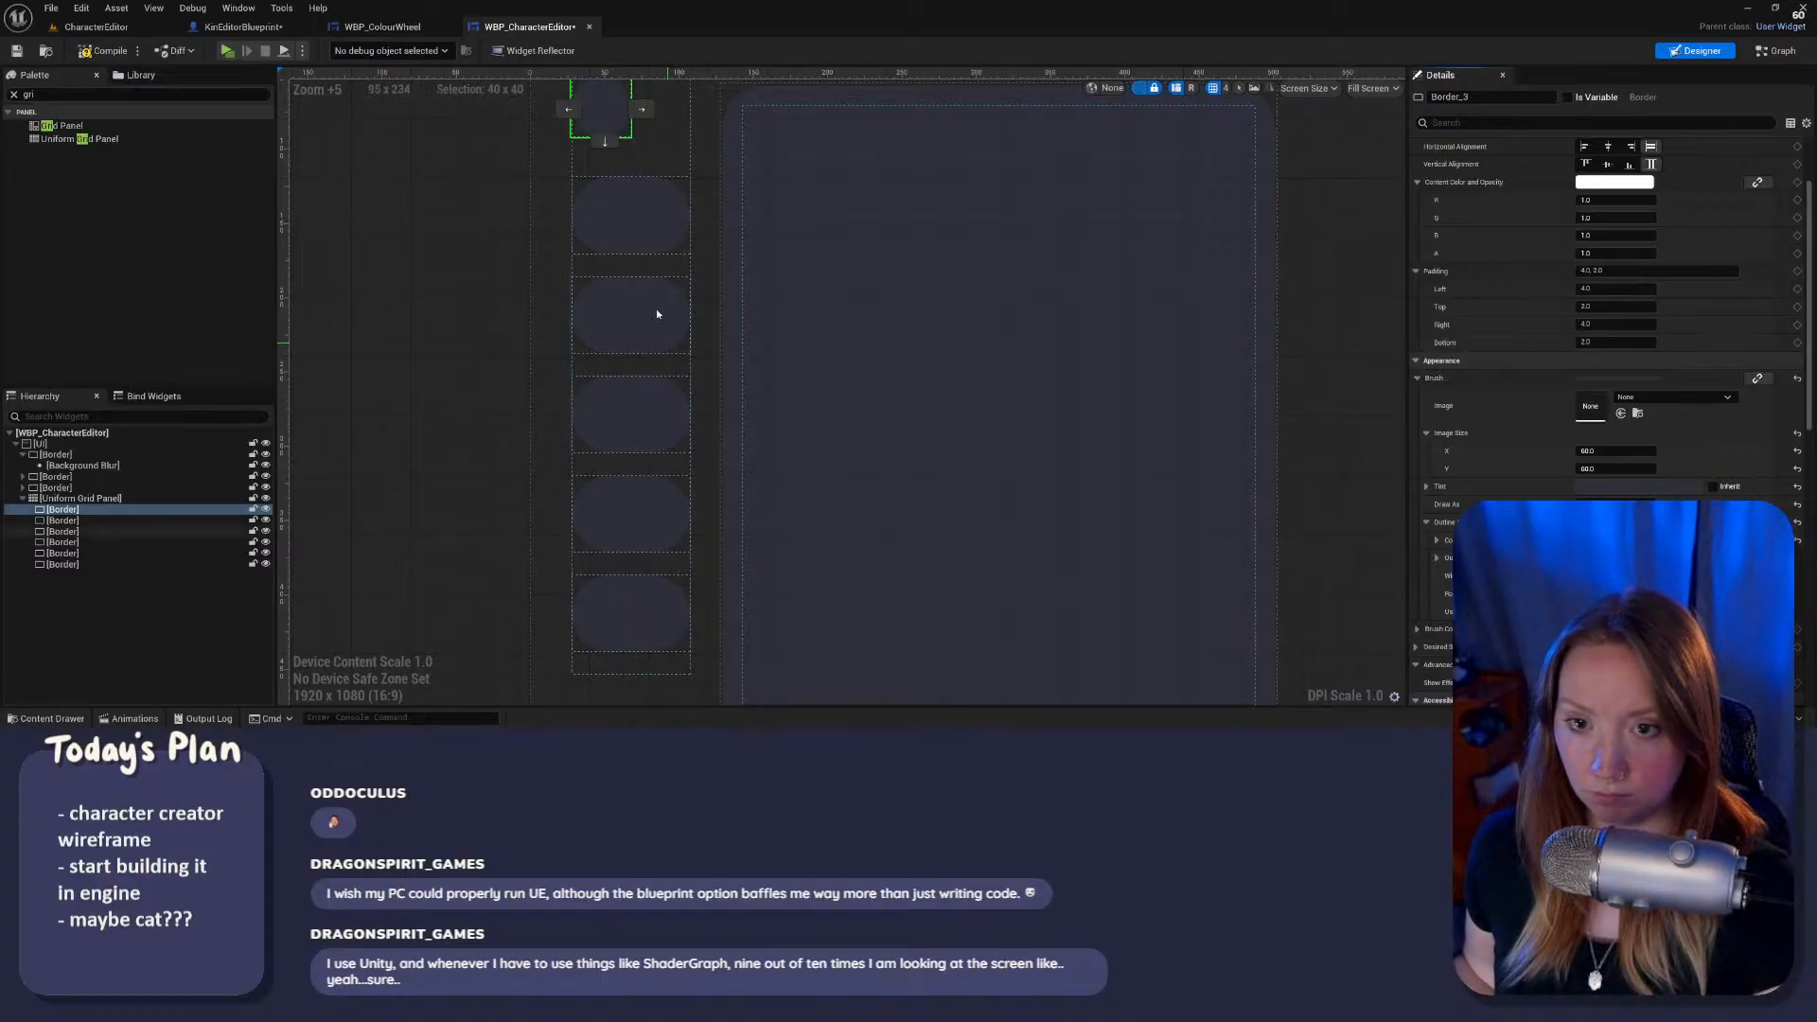
Step: Try the first grid border at 80 × 80 and check it in the running scene preview
{"action": "scroll", "coordinate": [642, 196], "scroll_direction": "up", "scroll_amount": 4}
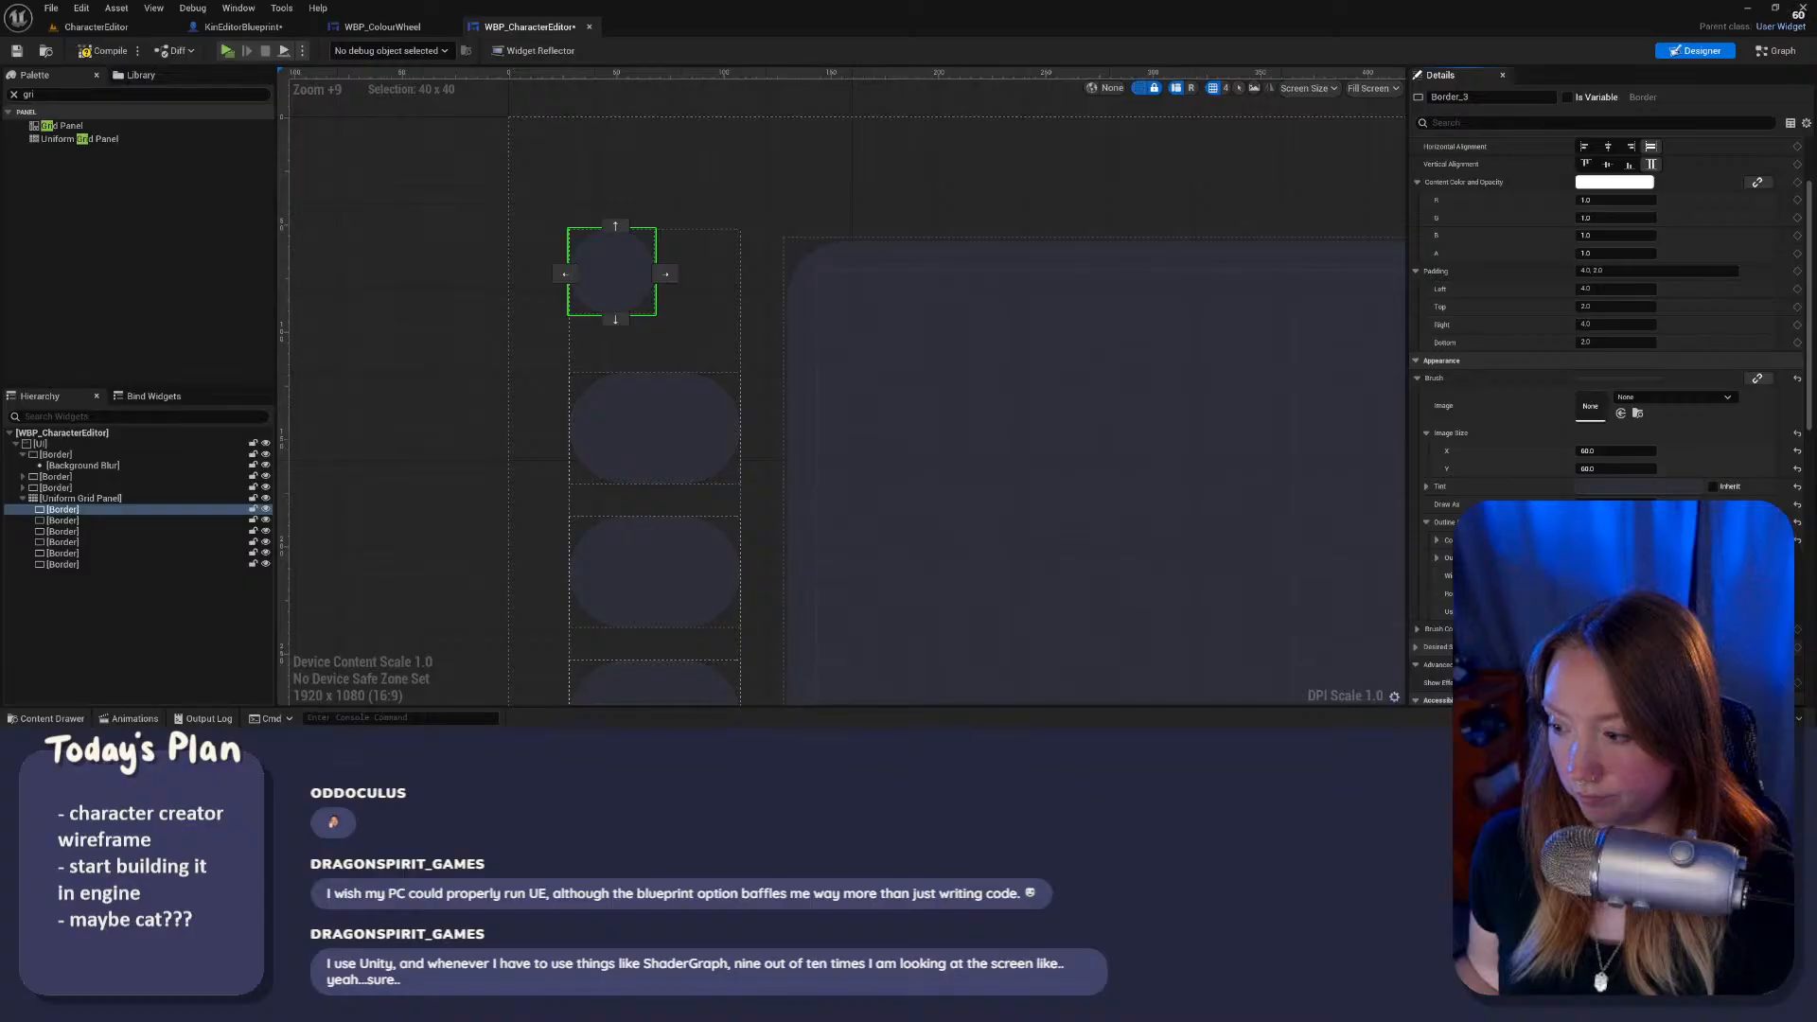
{"action": "key", "text": "ctrl+z"}
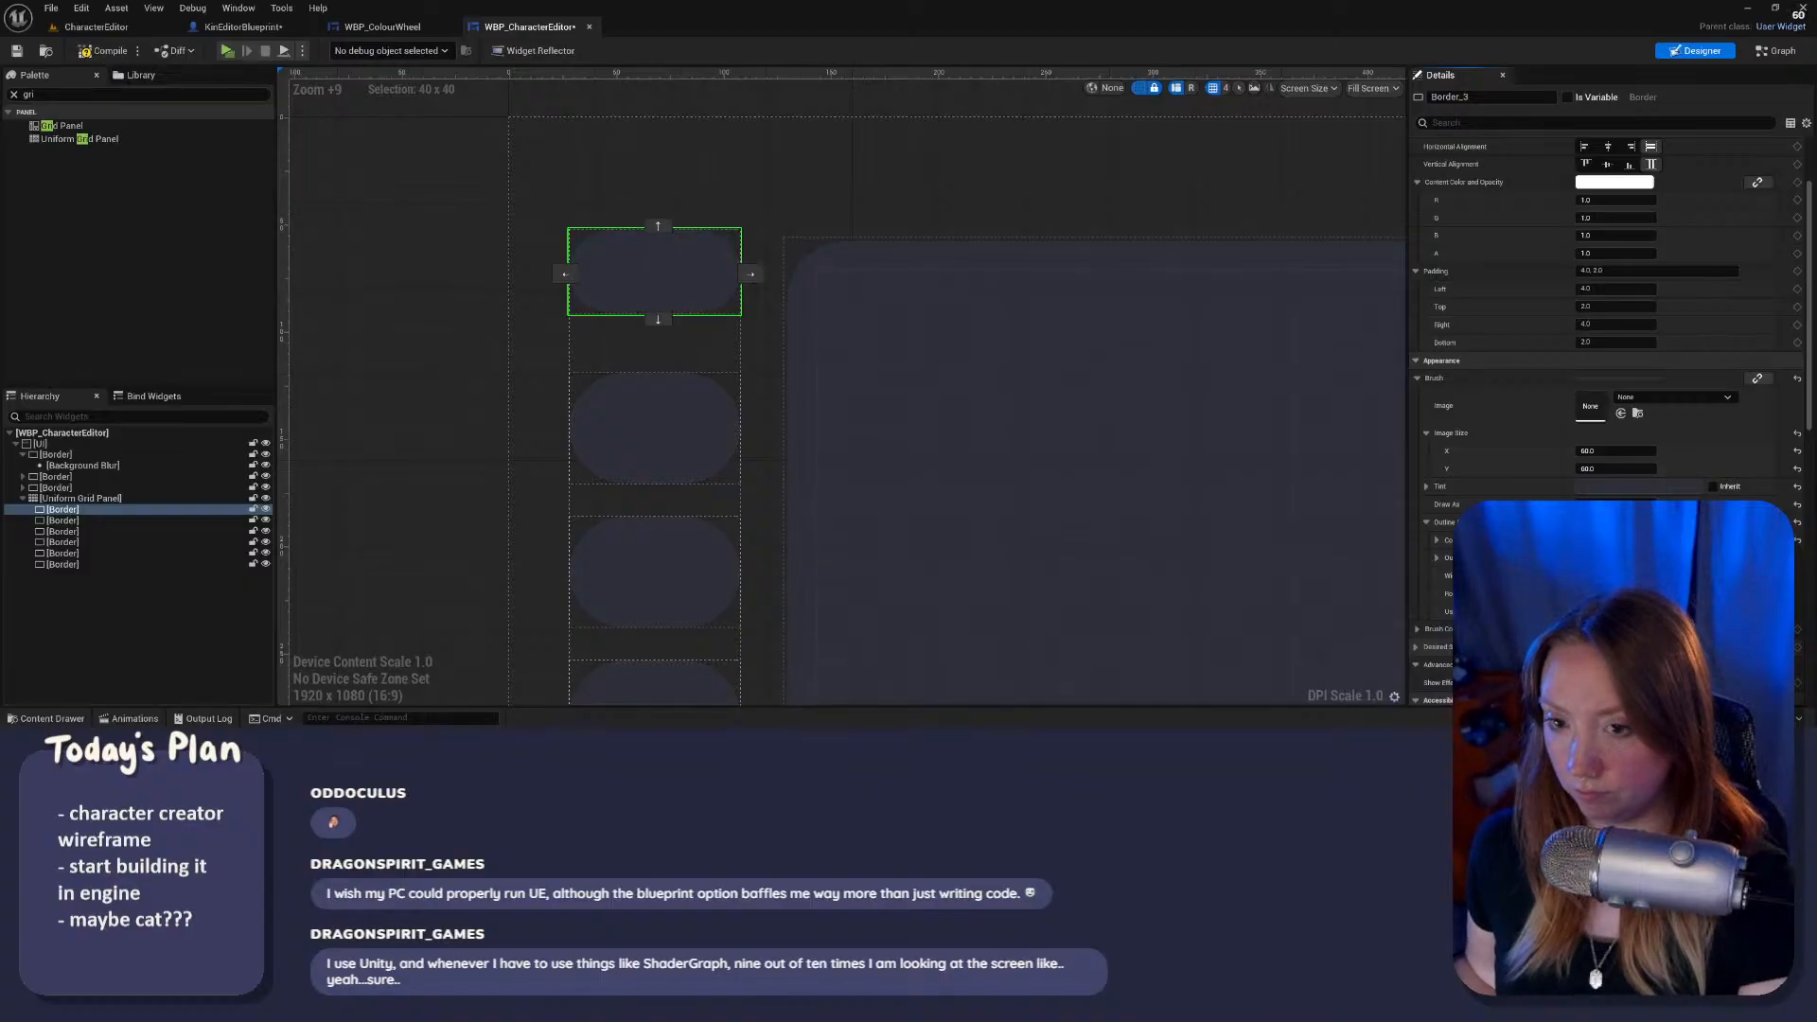
{"action": "key", "text": "ctrl+z"}
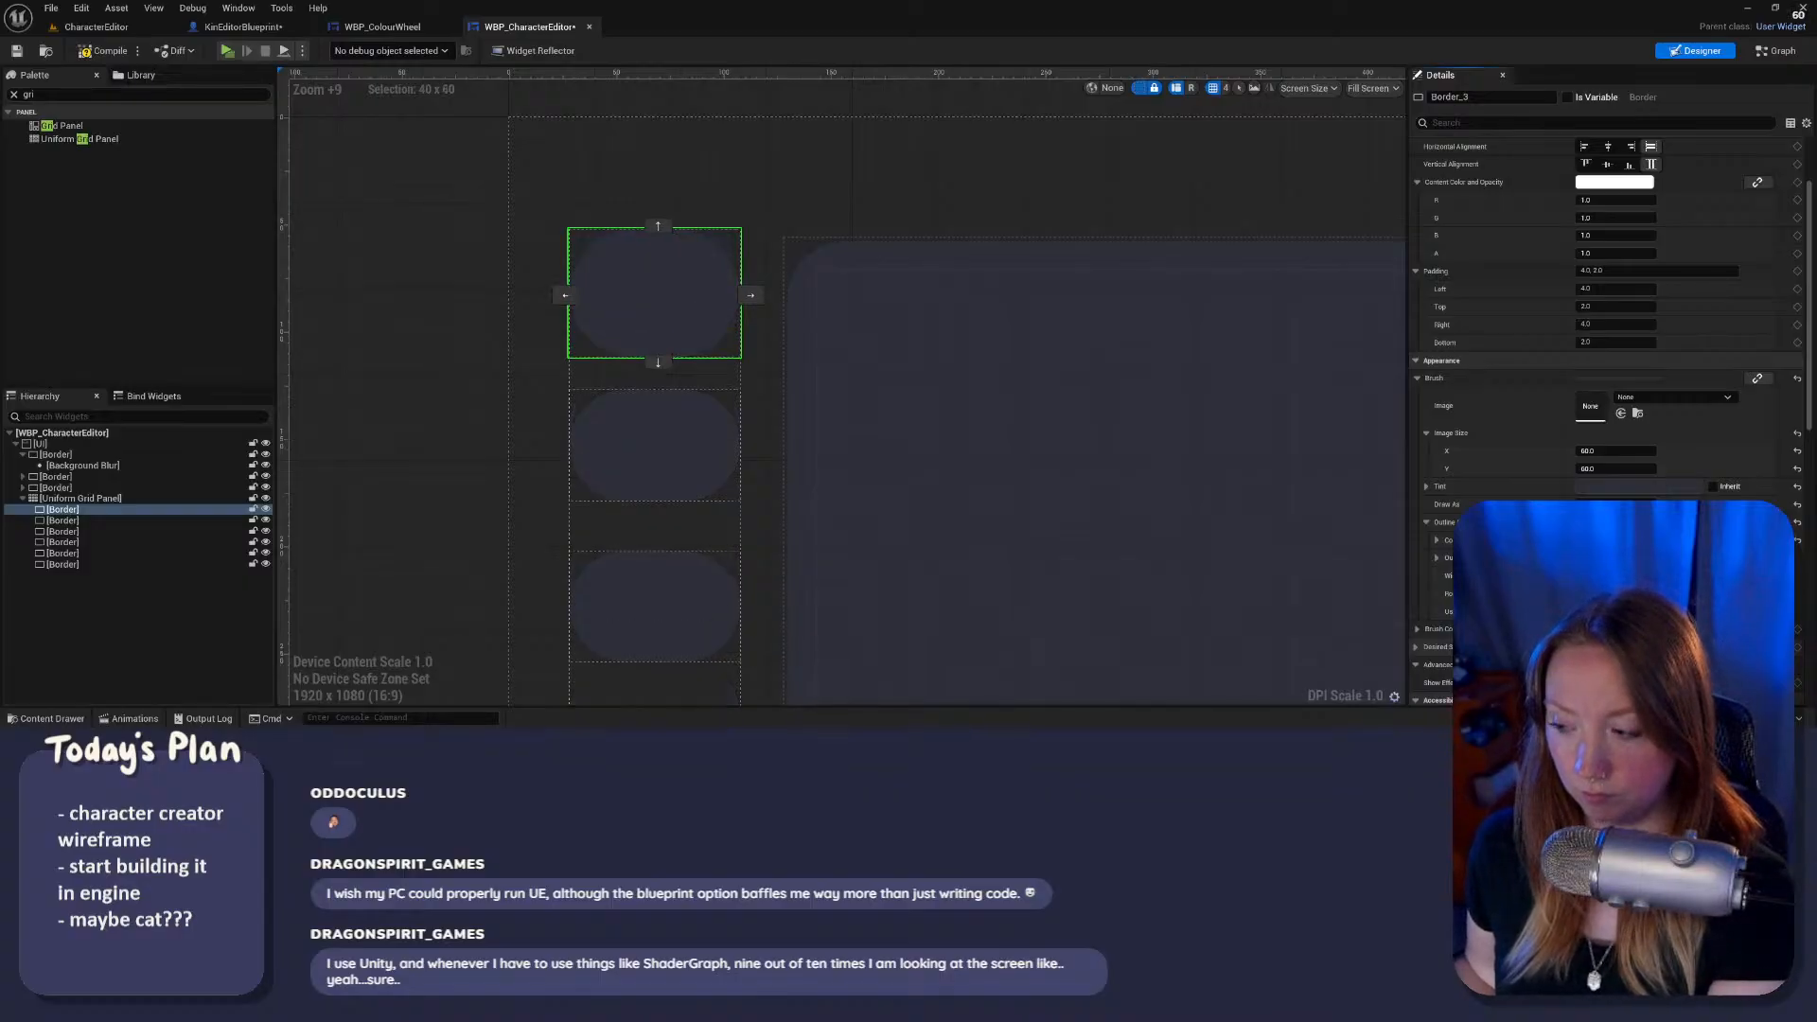
{"action": "key", "text": "ctrl+z"}
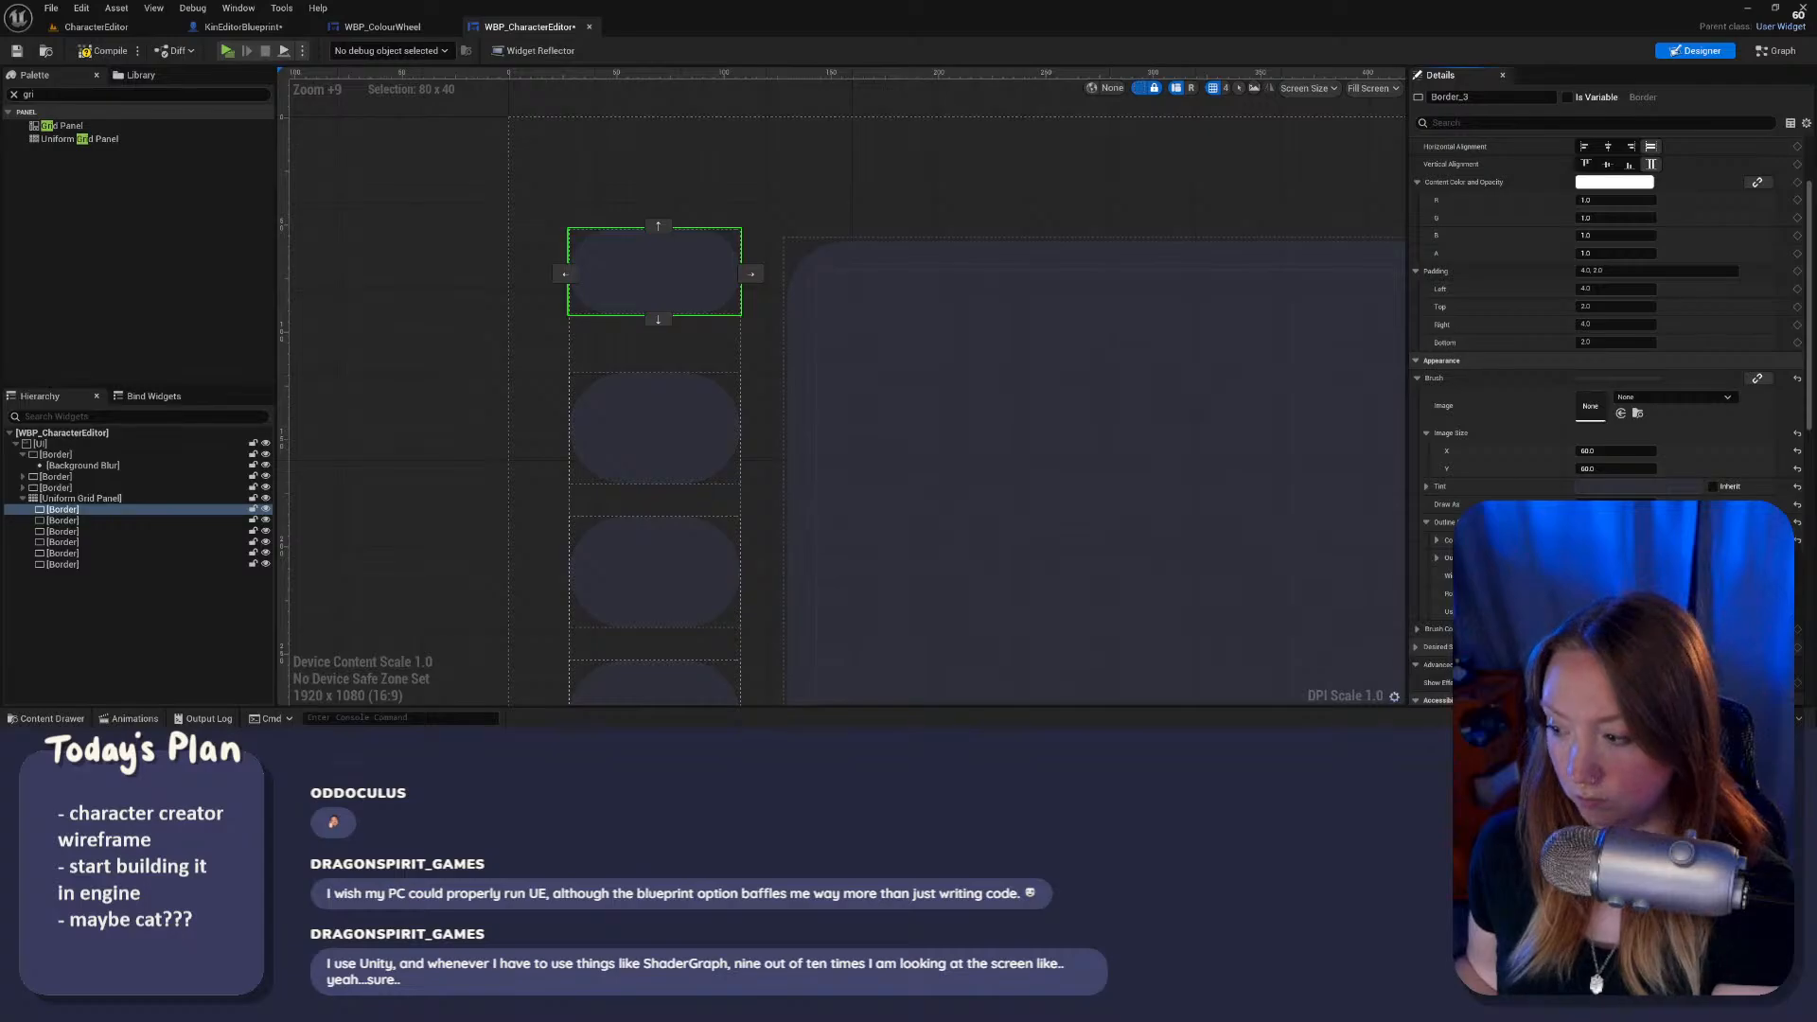
{"action": "key", "text": "ctrl+z"}
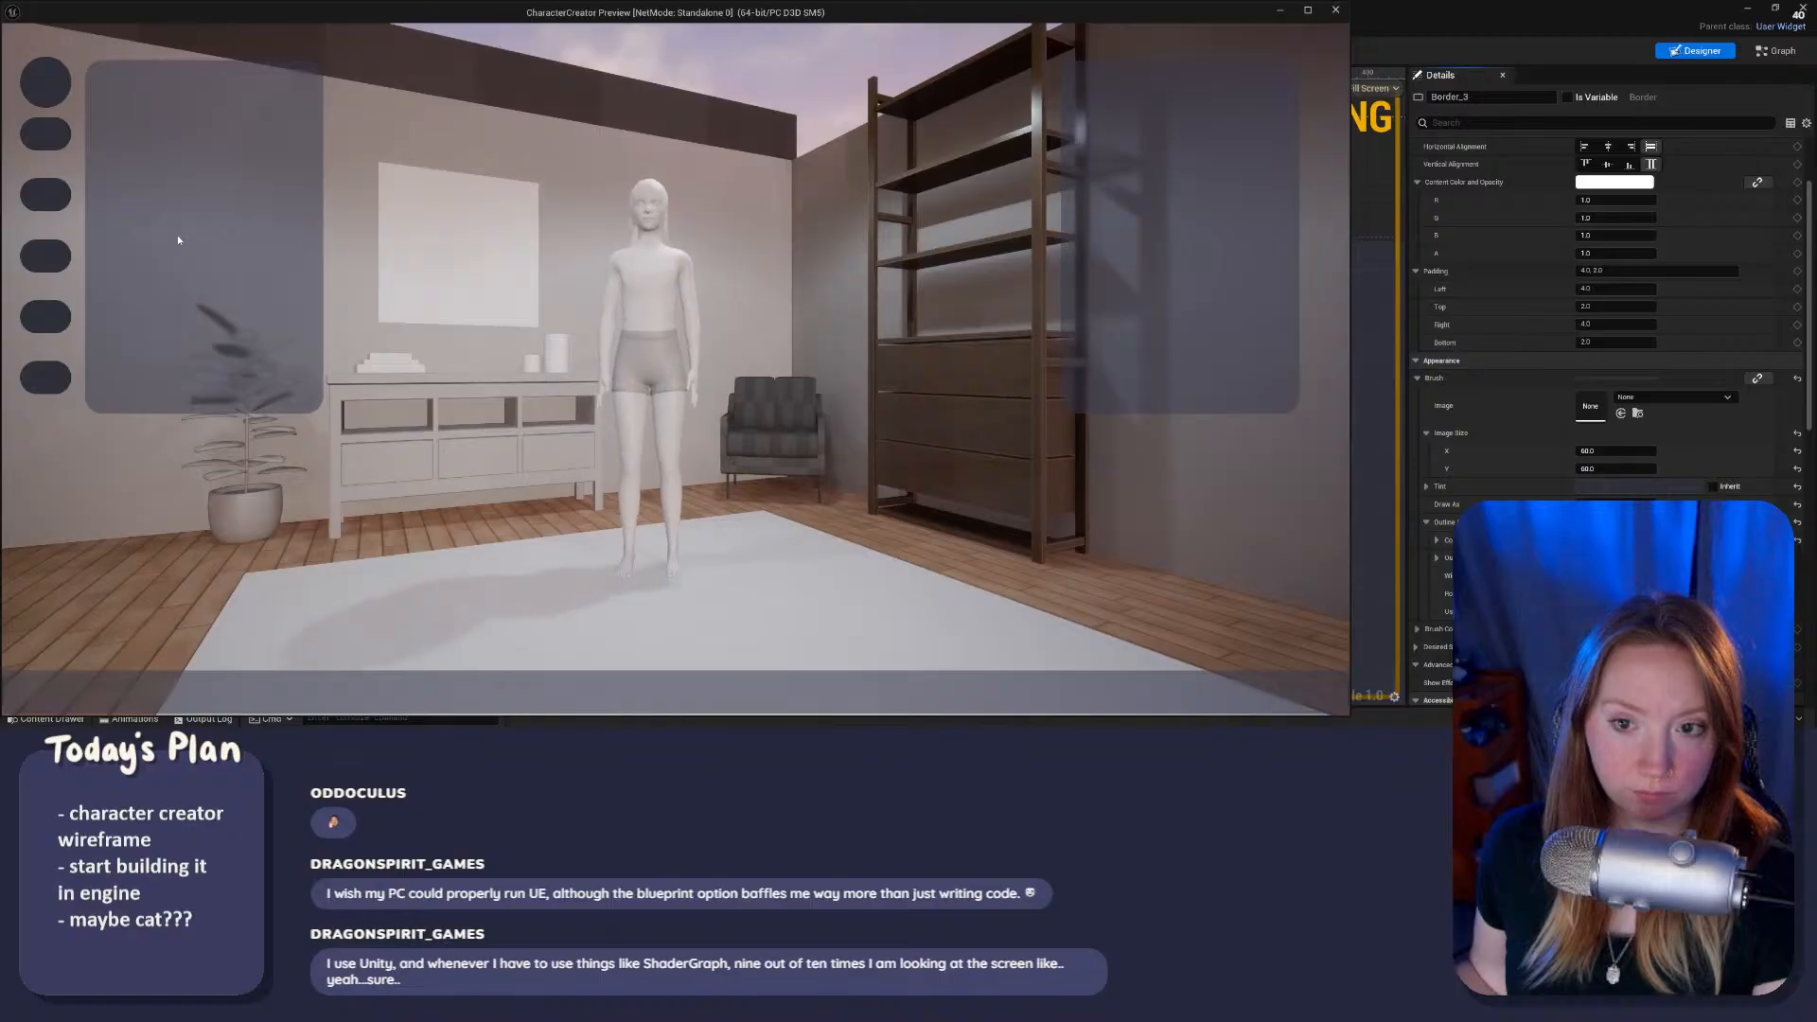
{"action": "key", "text": "Escape"}
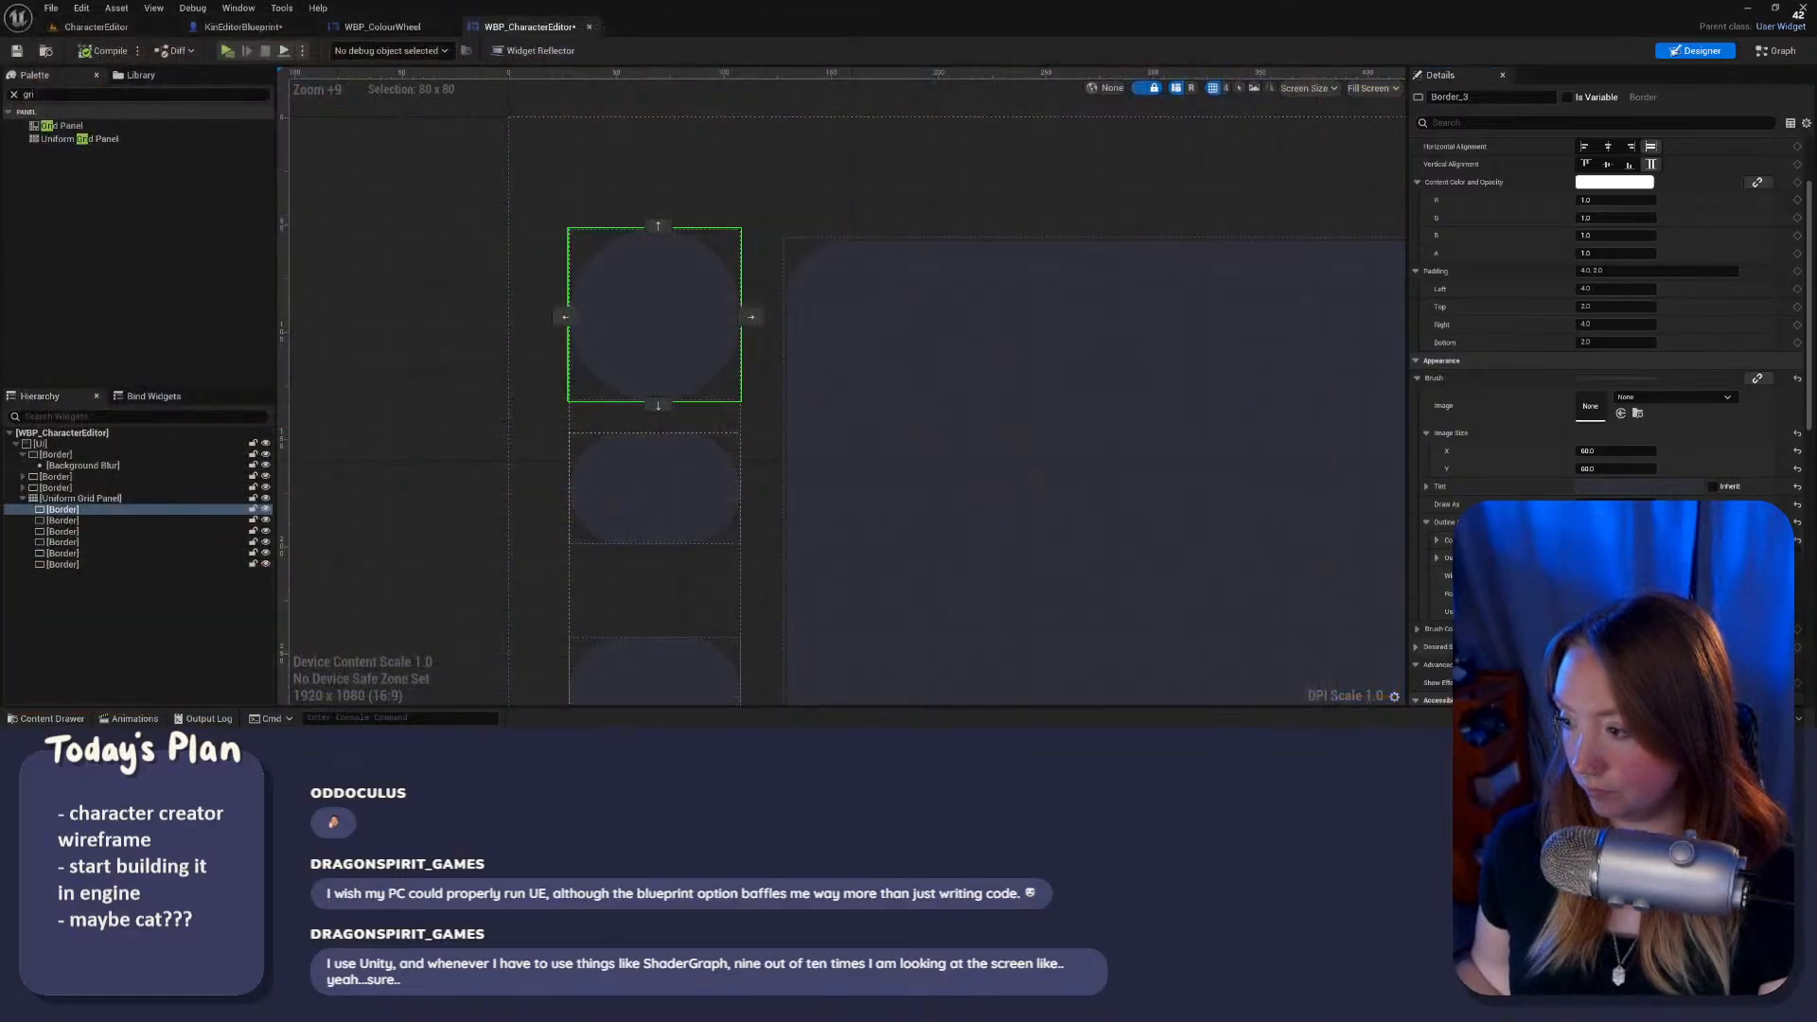
Step: Reduce the first grid border to 64 × 64 and preview the circular tab in the running scene
{"action": "key", "text": "ctrl+z"}
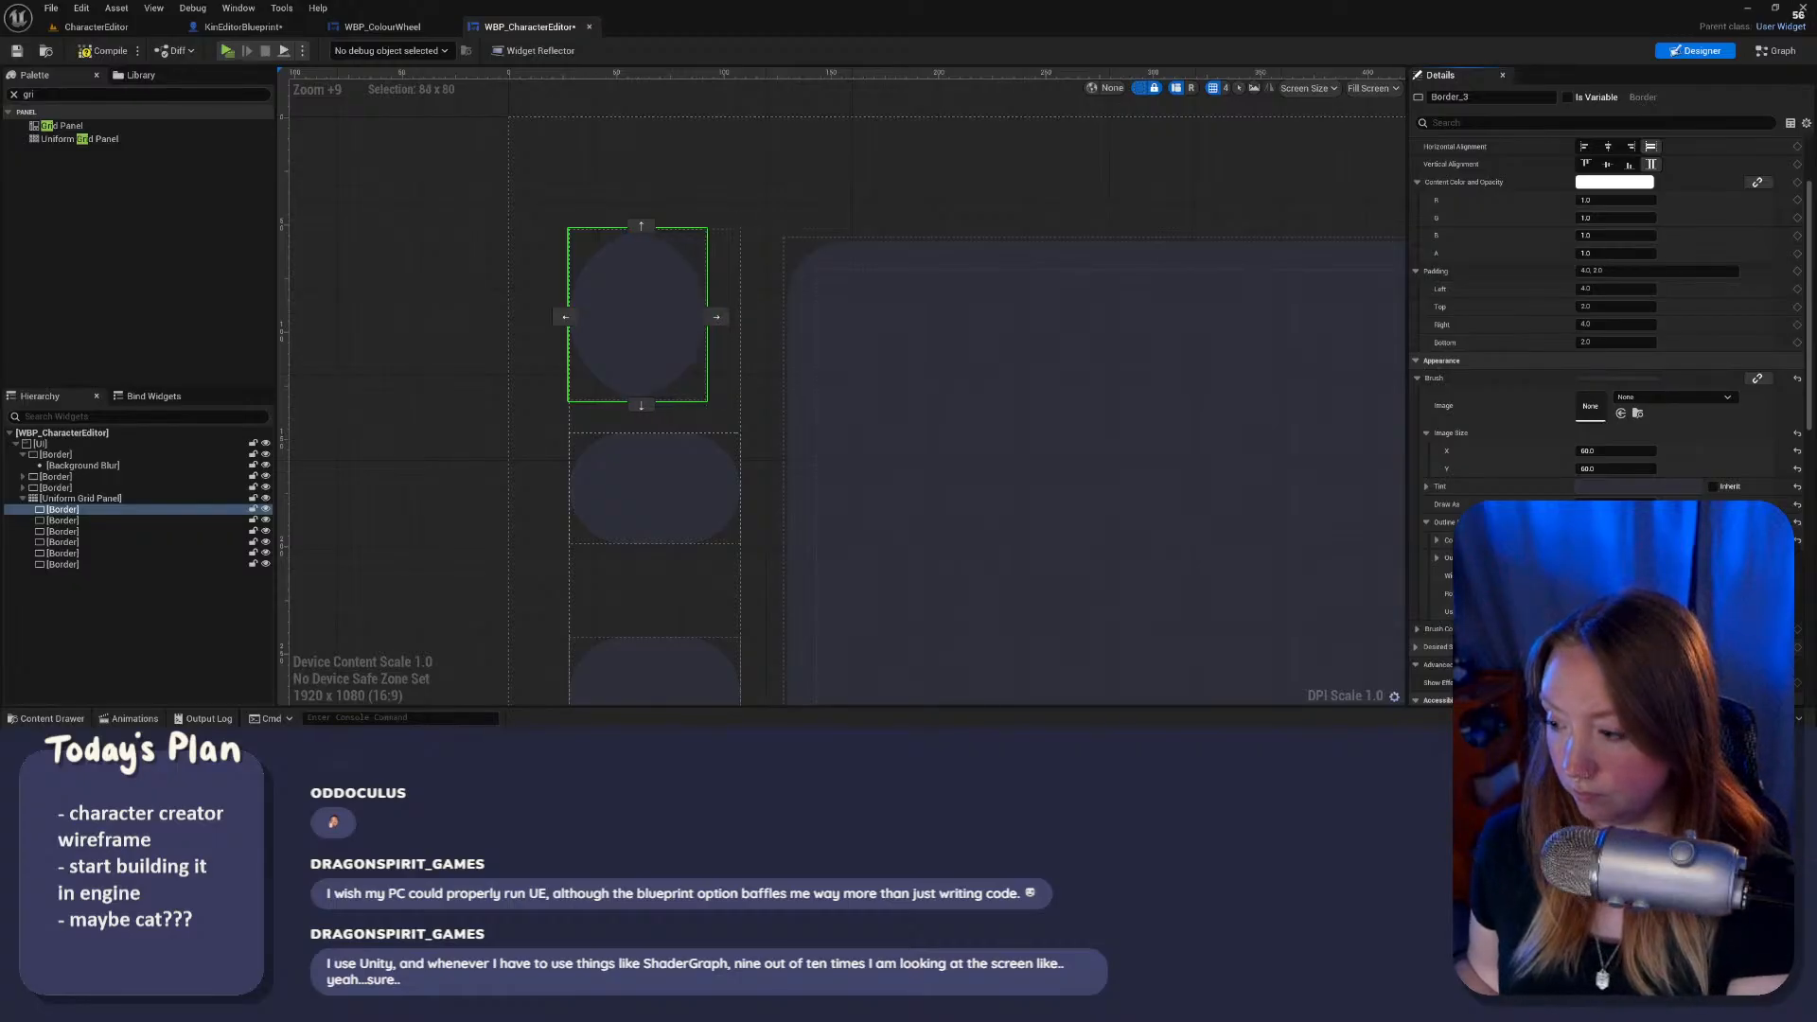
{"action": "key", "text": "ctrl+z"}
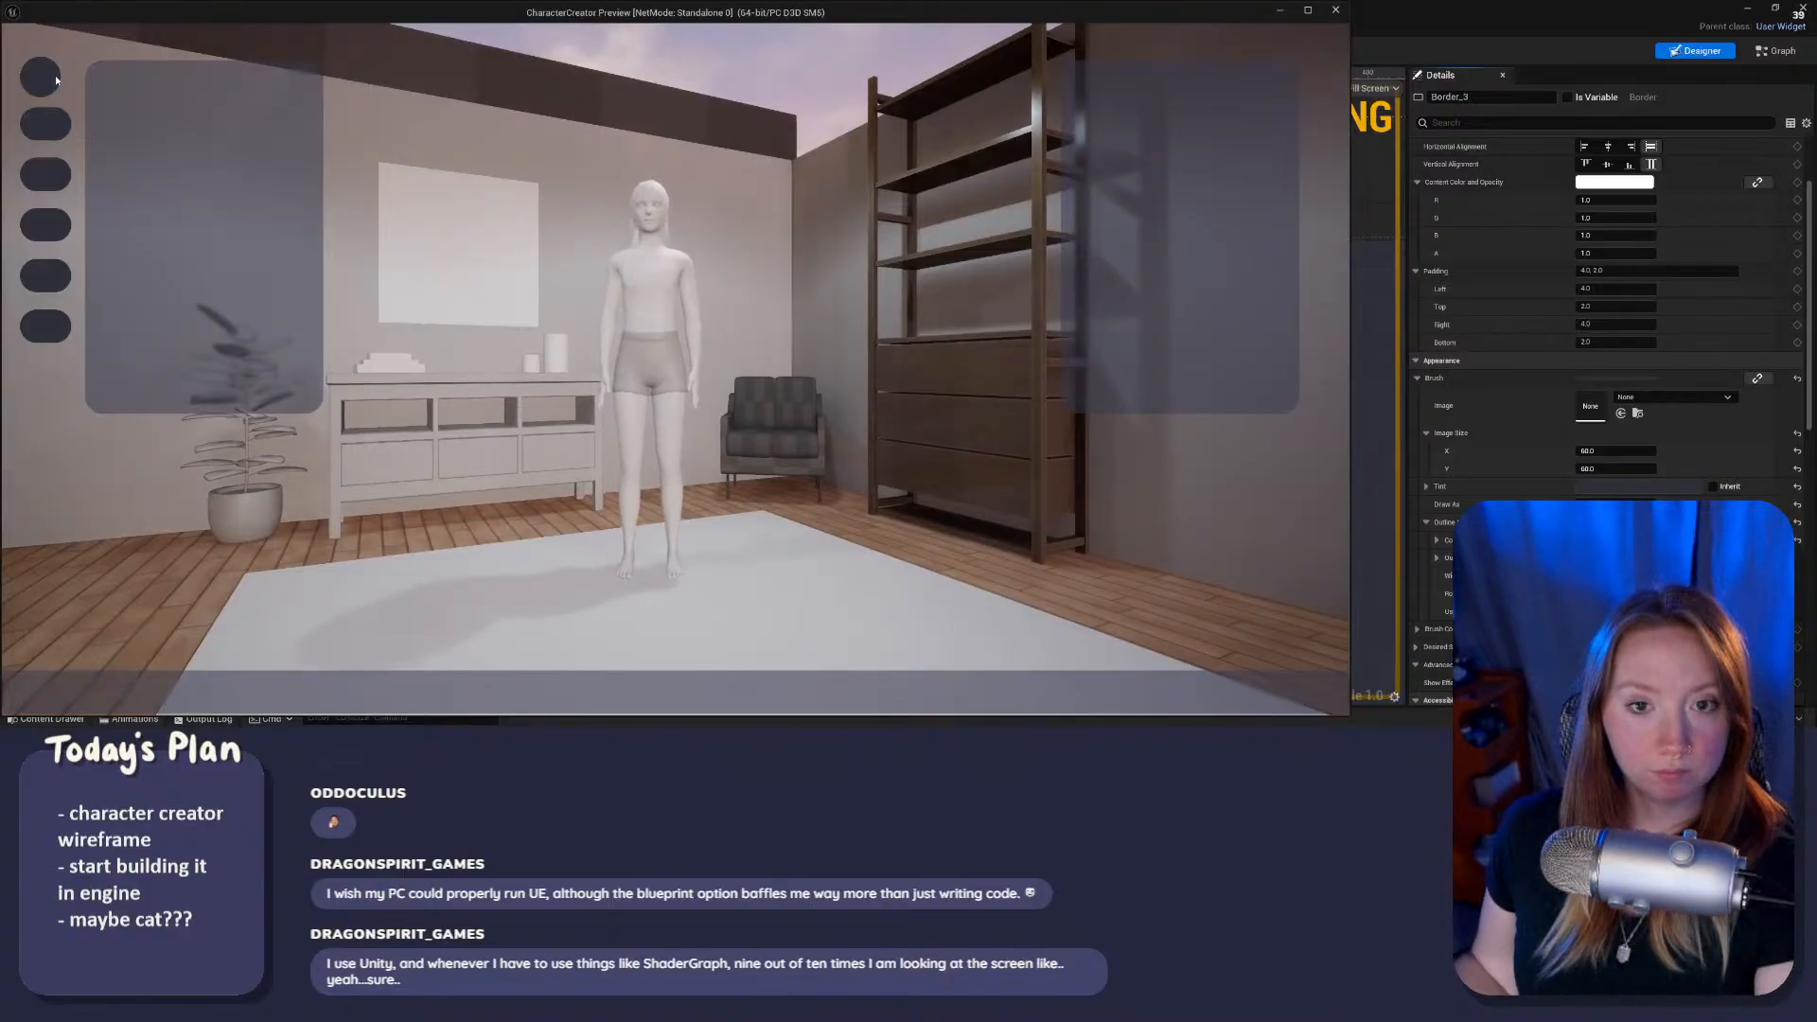
{"action": "key", "text": "Escape"}
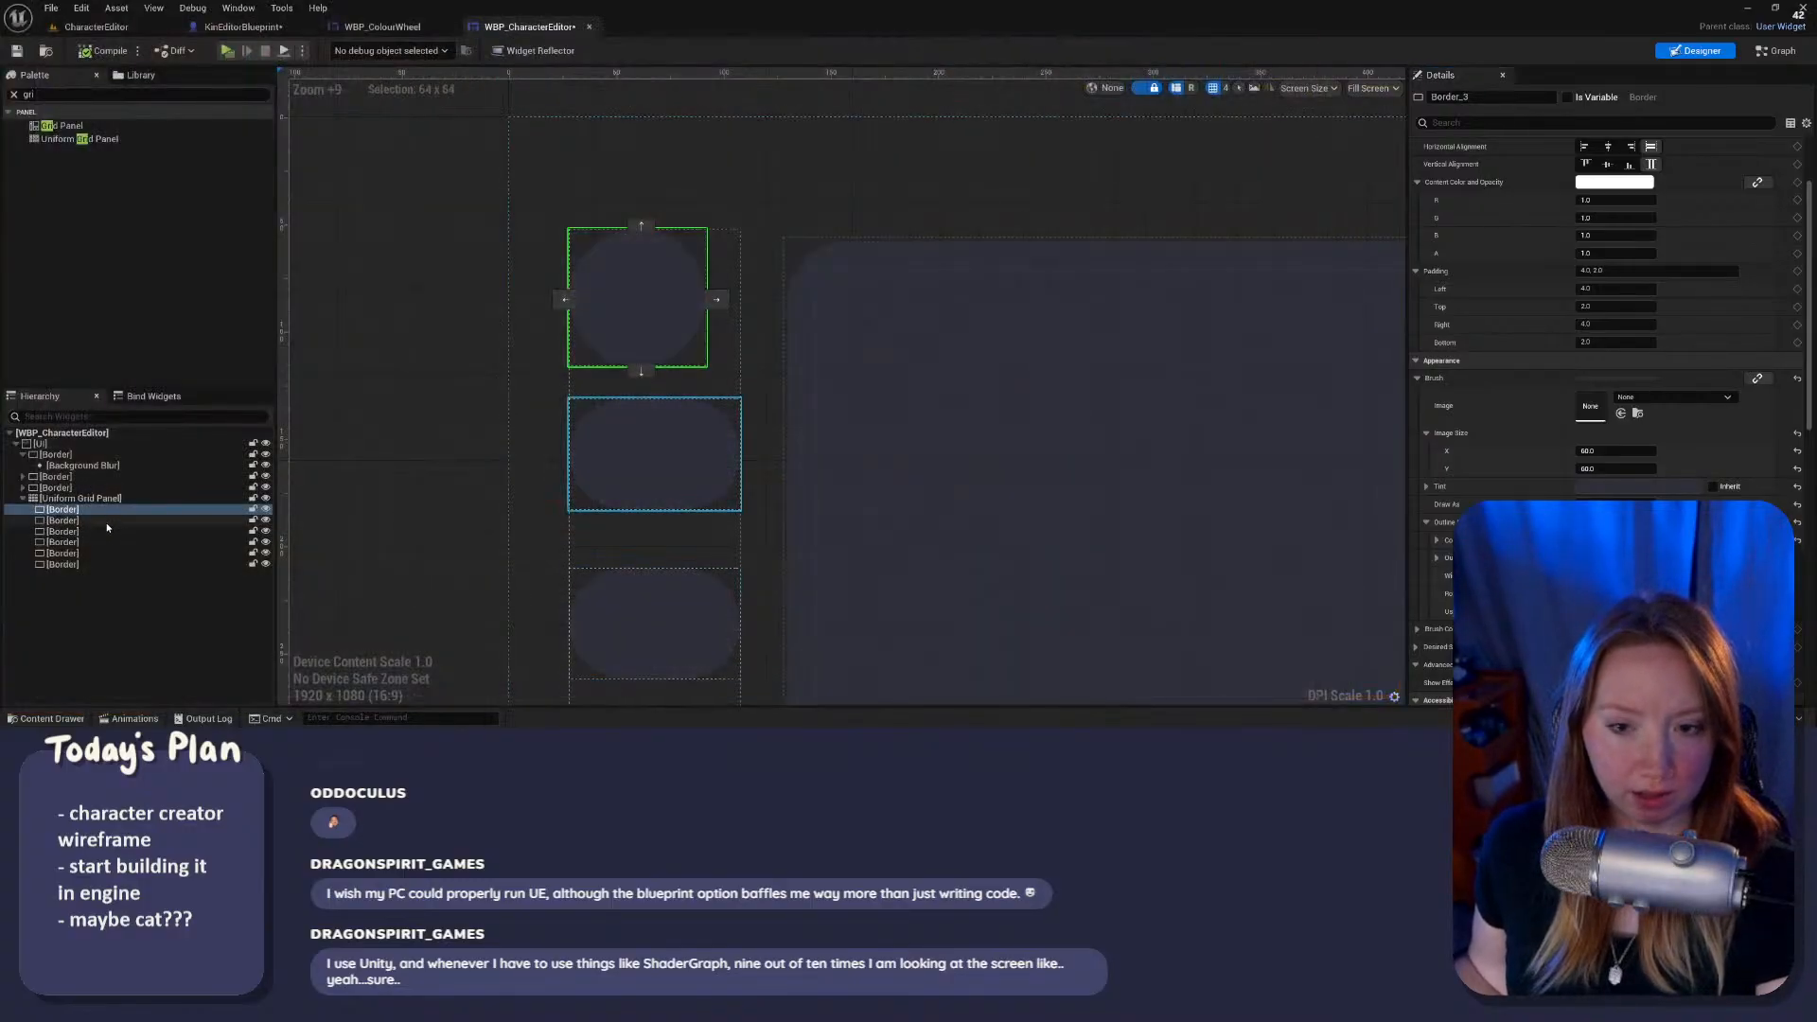
Step: Resize the second border in the Uniform Grid Panel to 64 × 64 to match the first circular tab
{"action": "left_click", "coordinate": [106, 521]}
{"action": "left_click", "coordinate": [102, 512]}
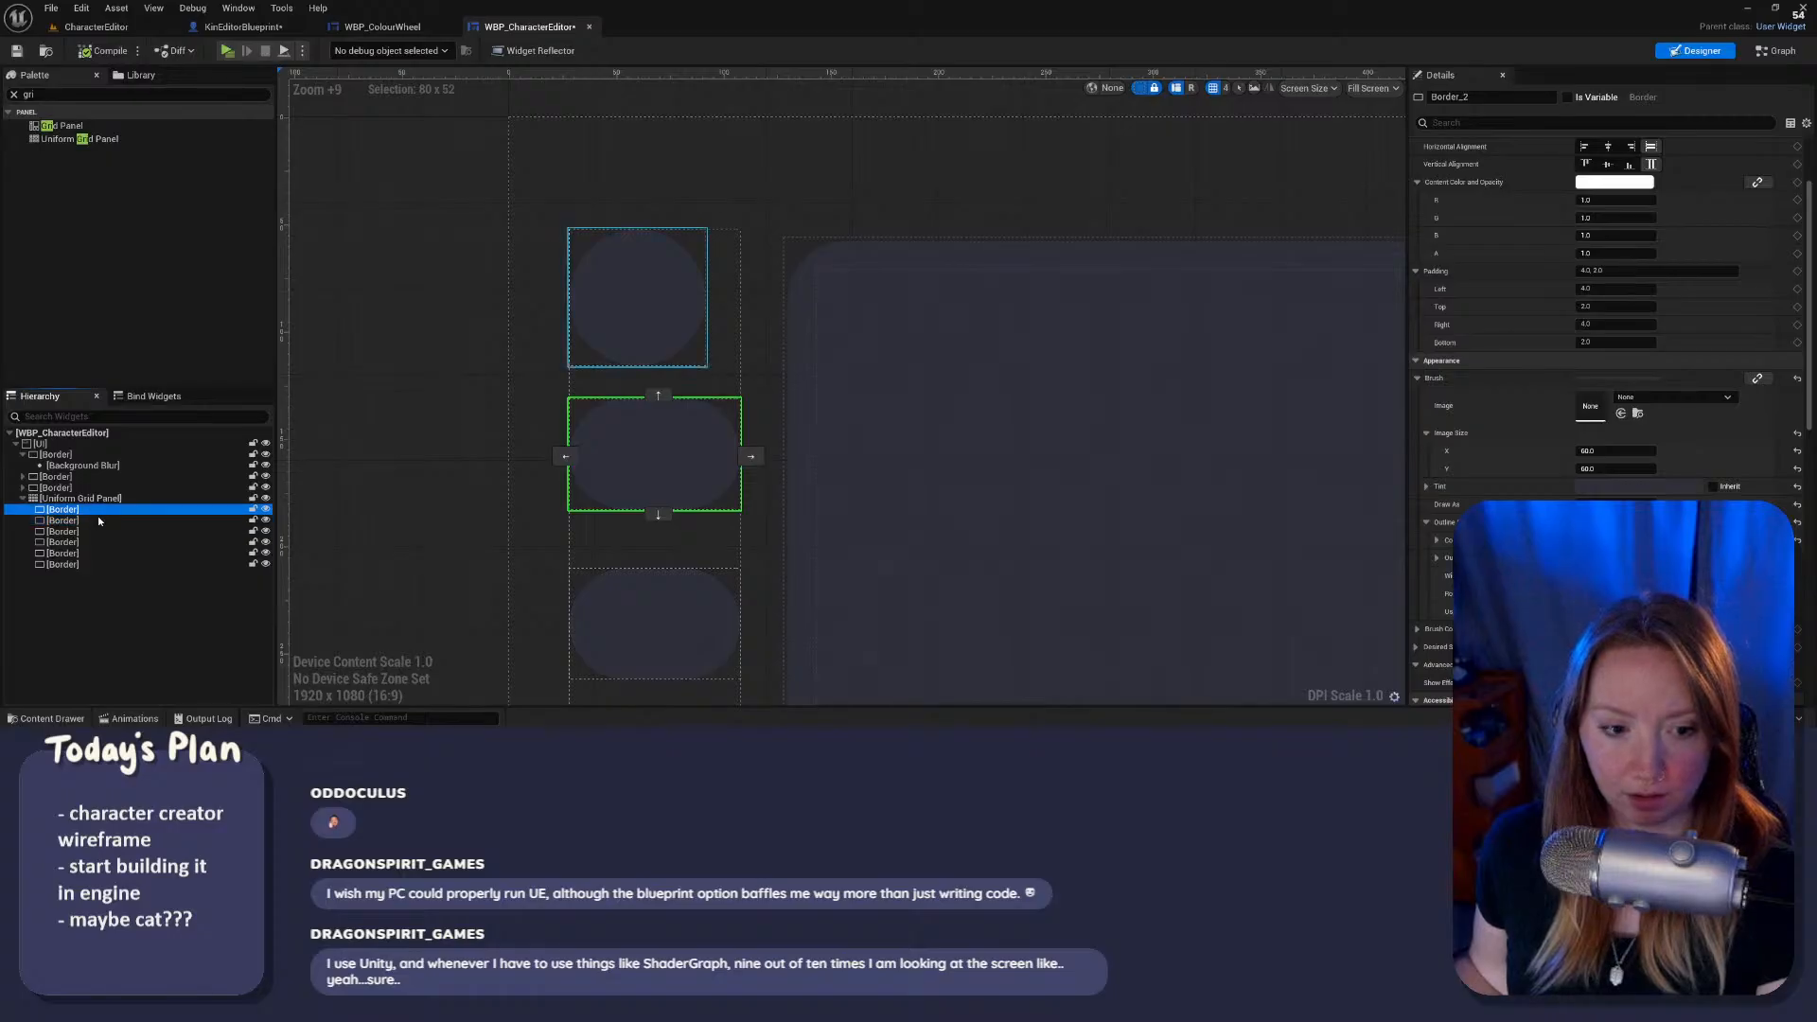
{"action": "left_click", "coordinate": [101, 525]}
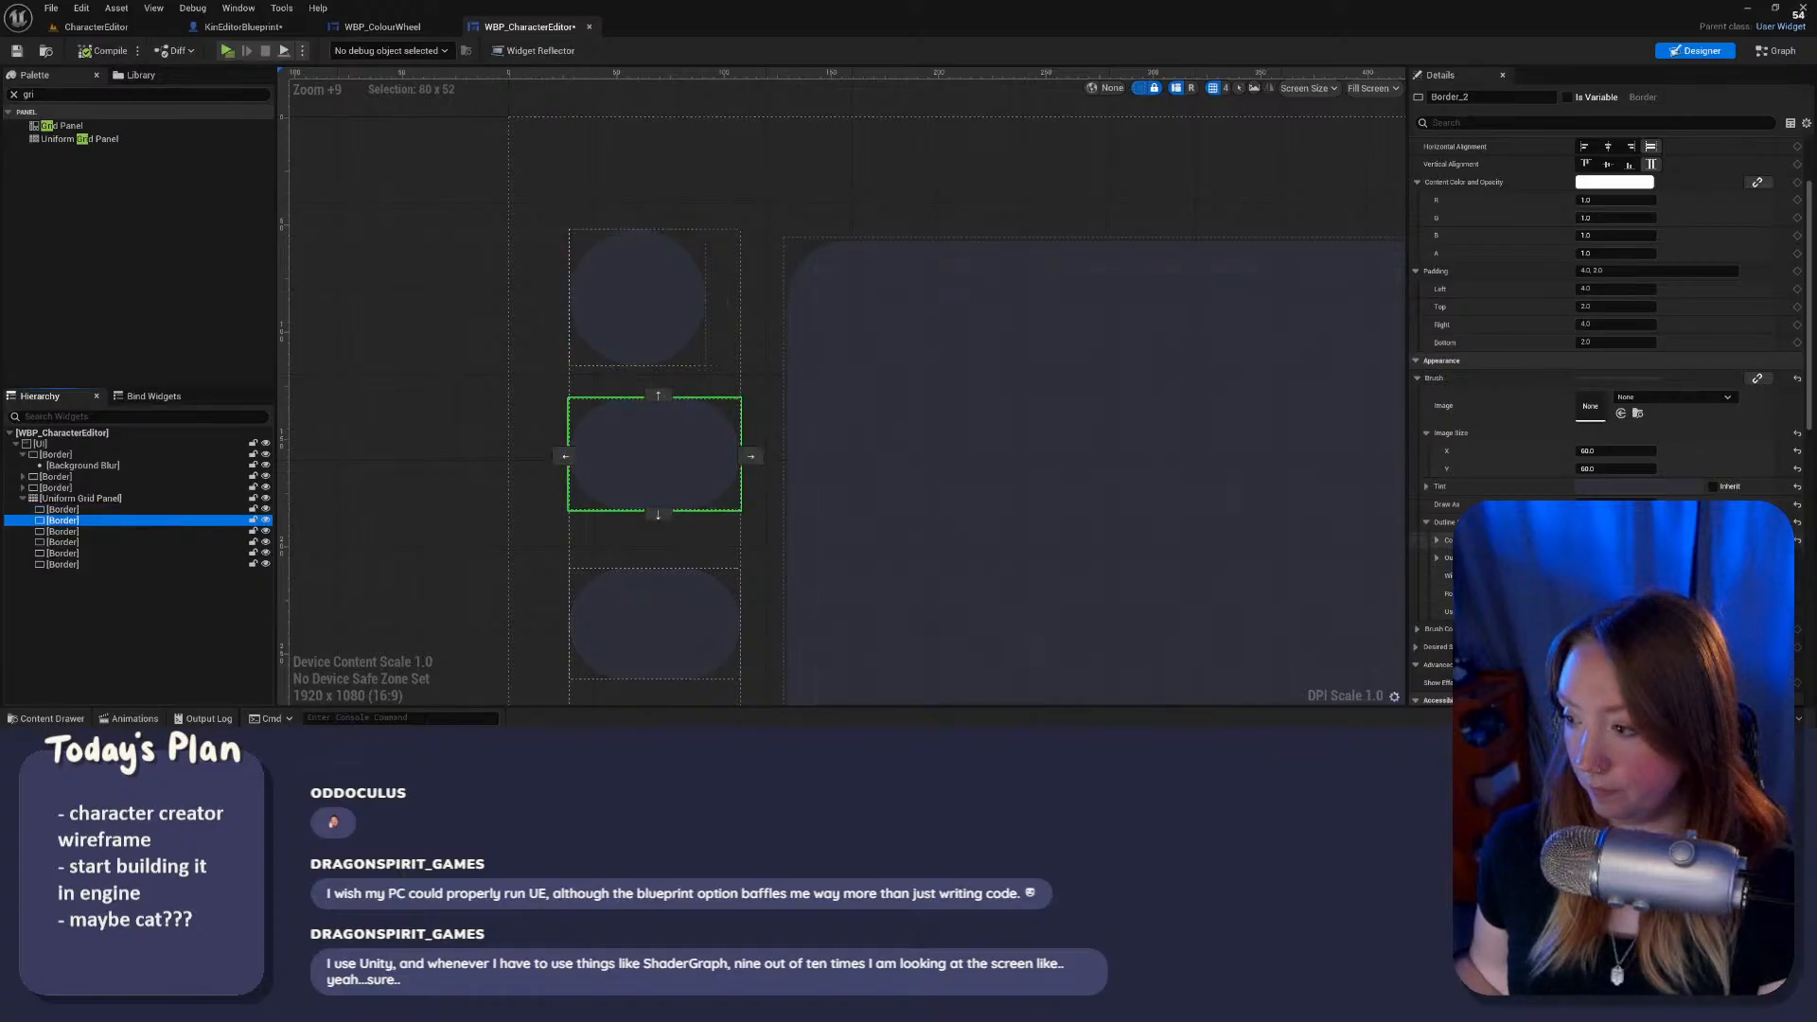
{"action": "scroll", "coordinate": [1604, 420], "scroll_direction": "down", "scroll_amount": 2}
{"action": "scroll", "coordinate": [1605, 421], "scroll_direction": "down", "scroll_amount": 3}
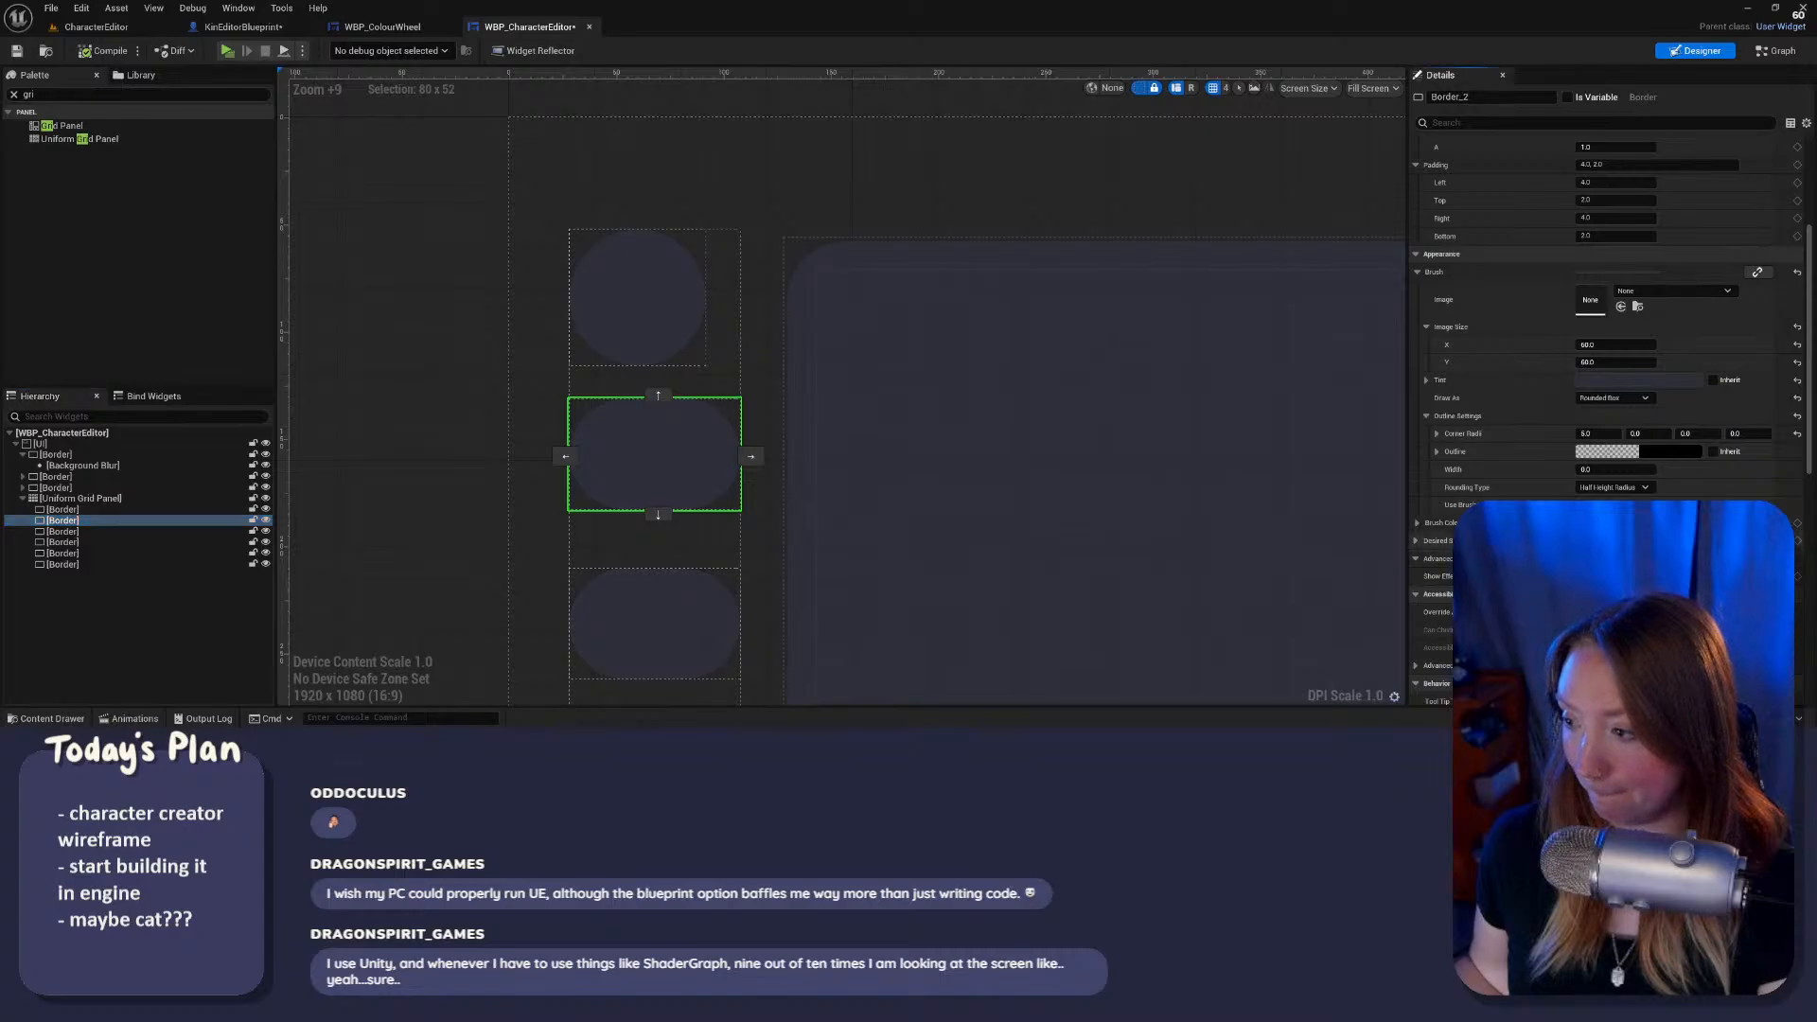
{"action": "key", "text": "ctrl+z"}
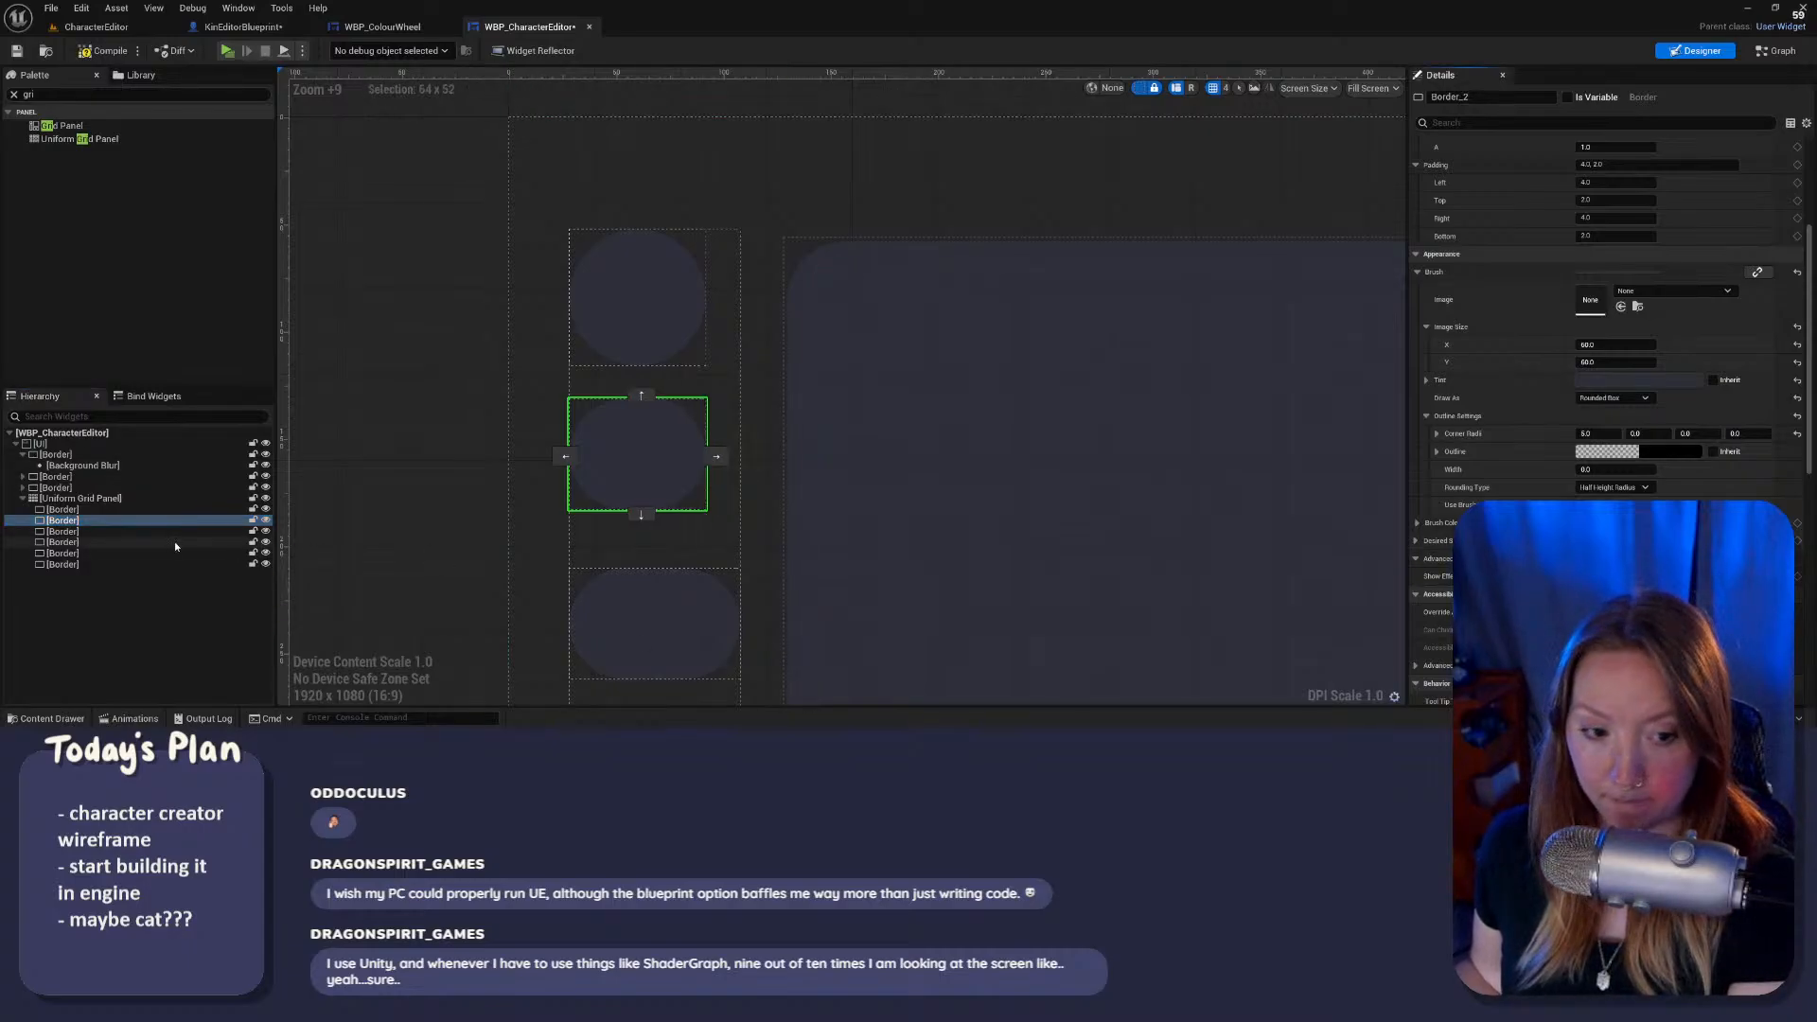
{"action": "key", "text": "ctrl+z"}
{"action": "left_click", "coordinate": [62, 530]}
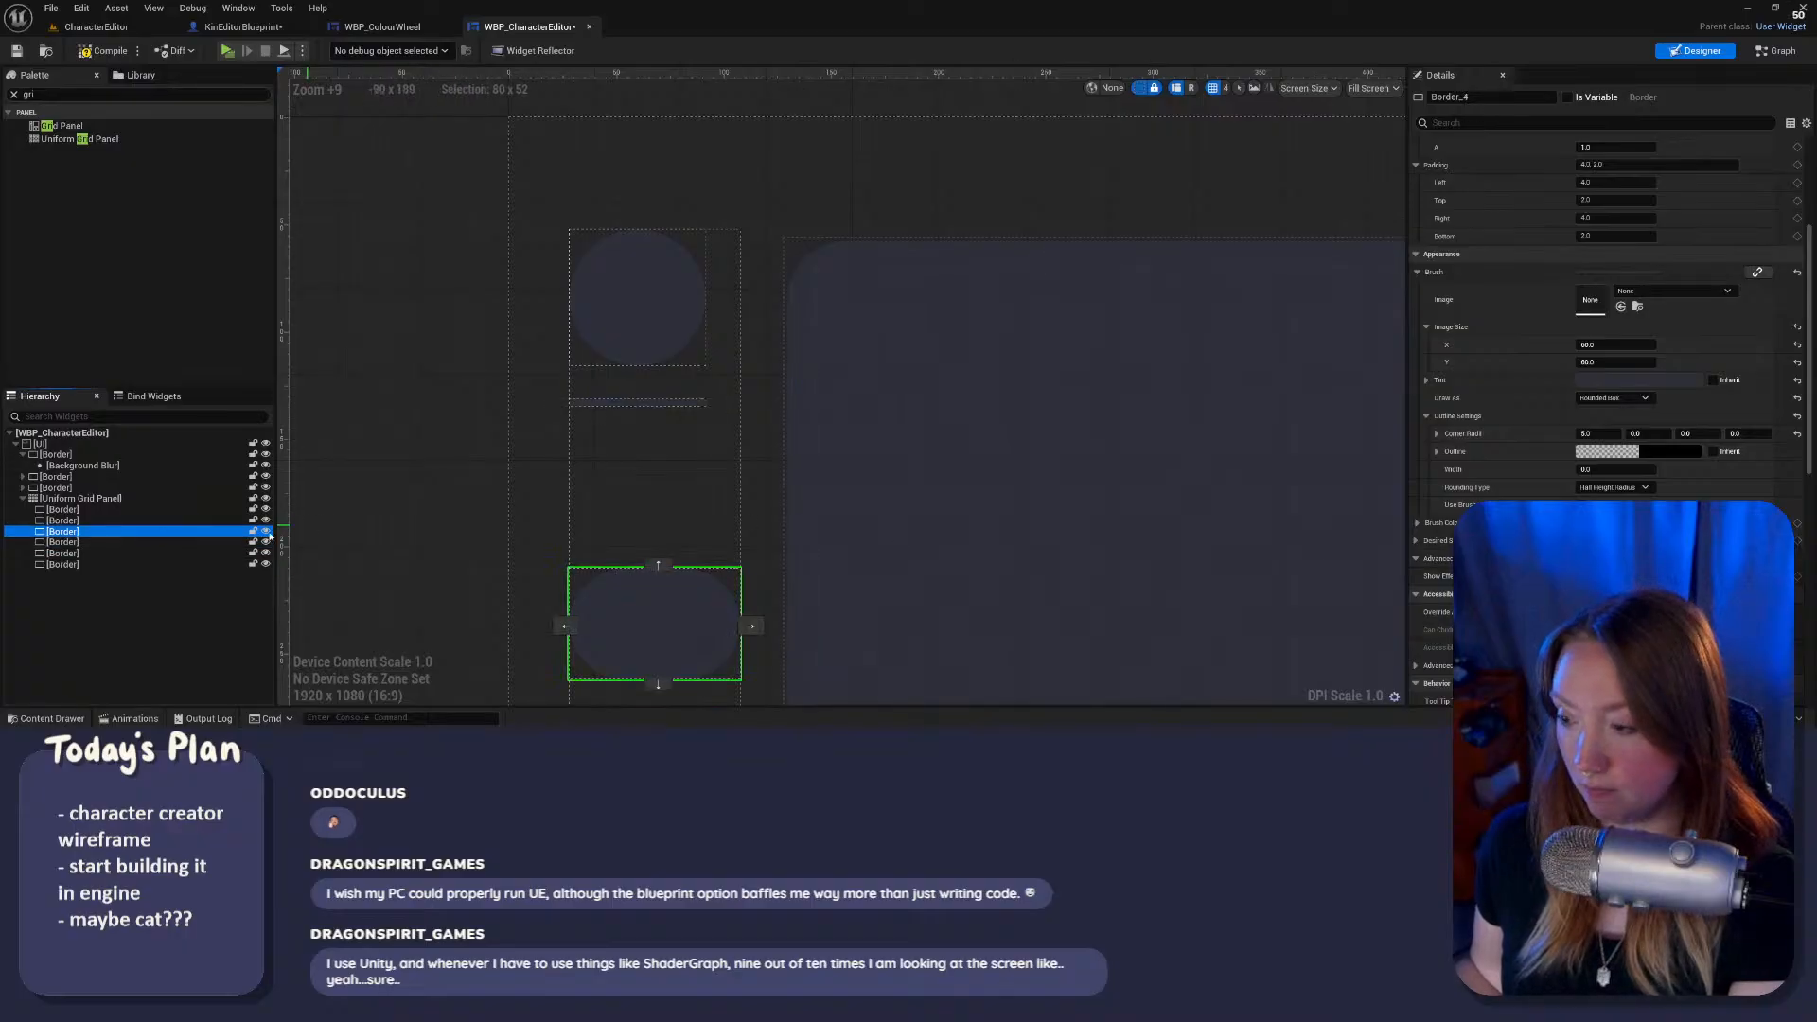
{"action": "left_click", "coordinate": [93, 521]}
{"action": "left_click", "coordinate": [1615, 362]}
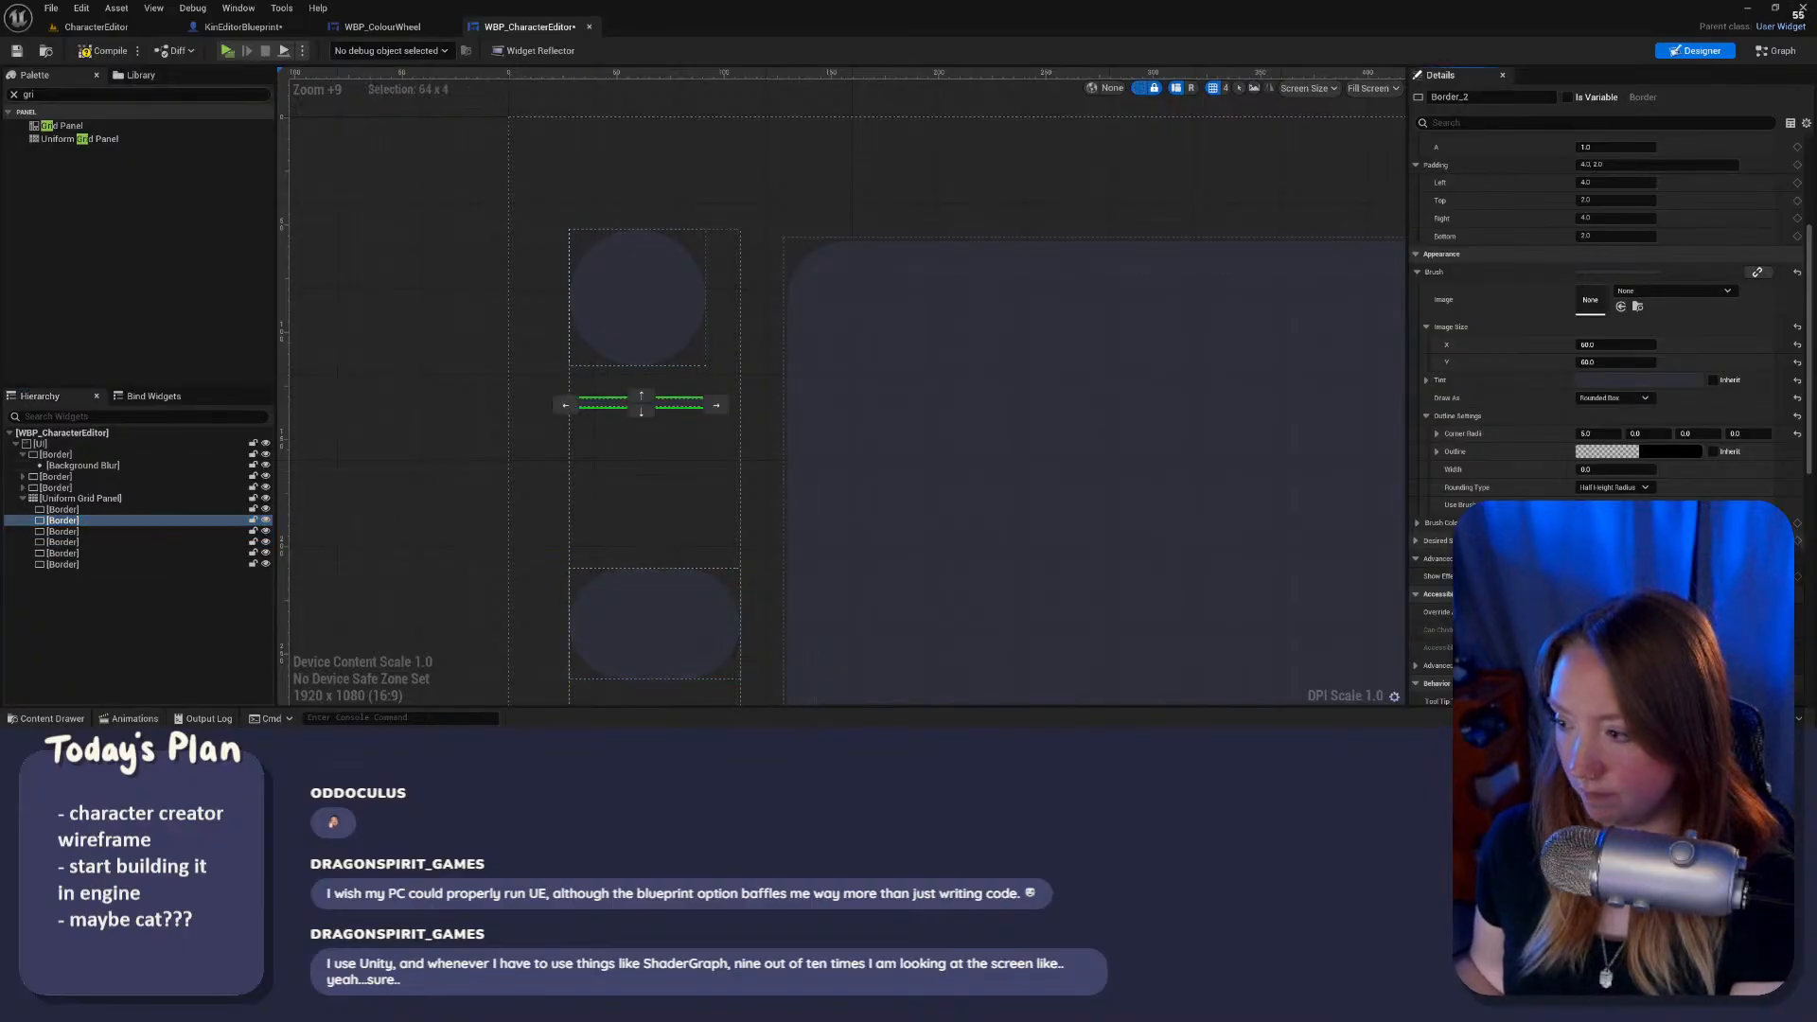
{"action": "left_click", "coordinate": [102, 523]}
{"action": "key", "text": "Delete"}
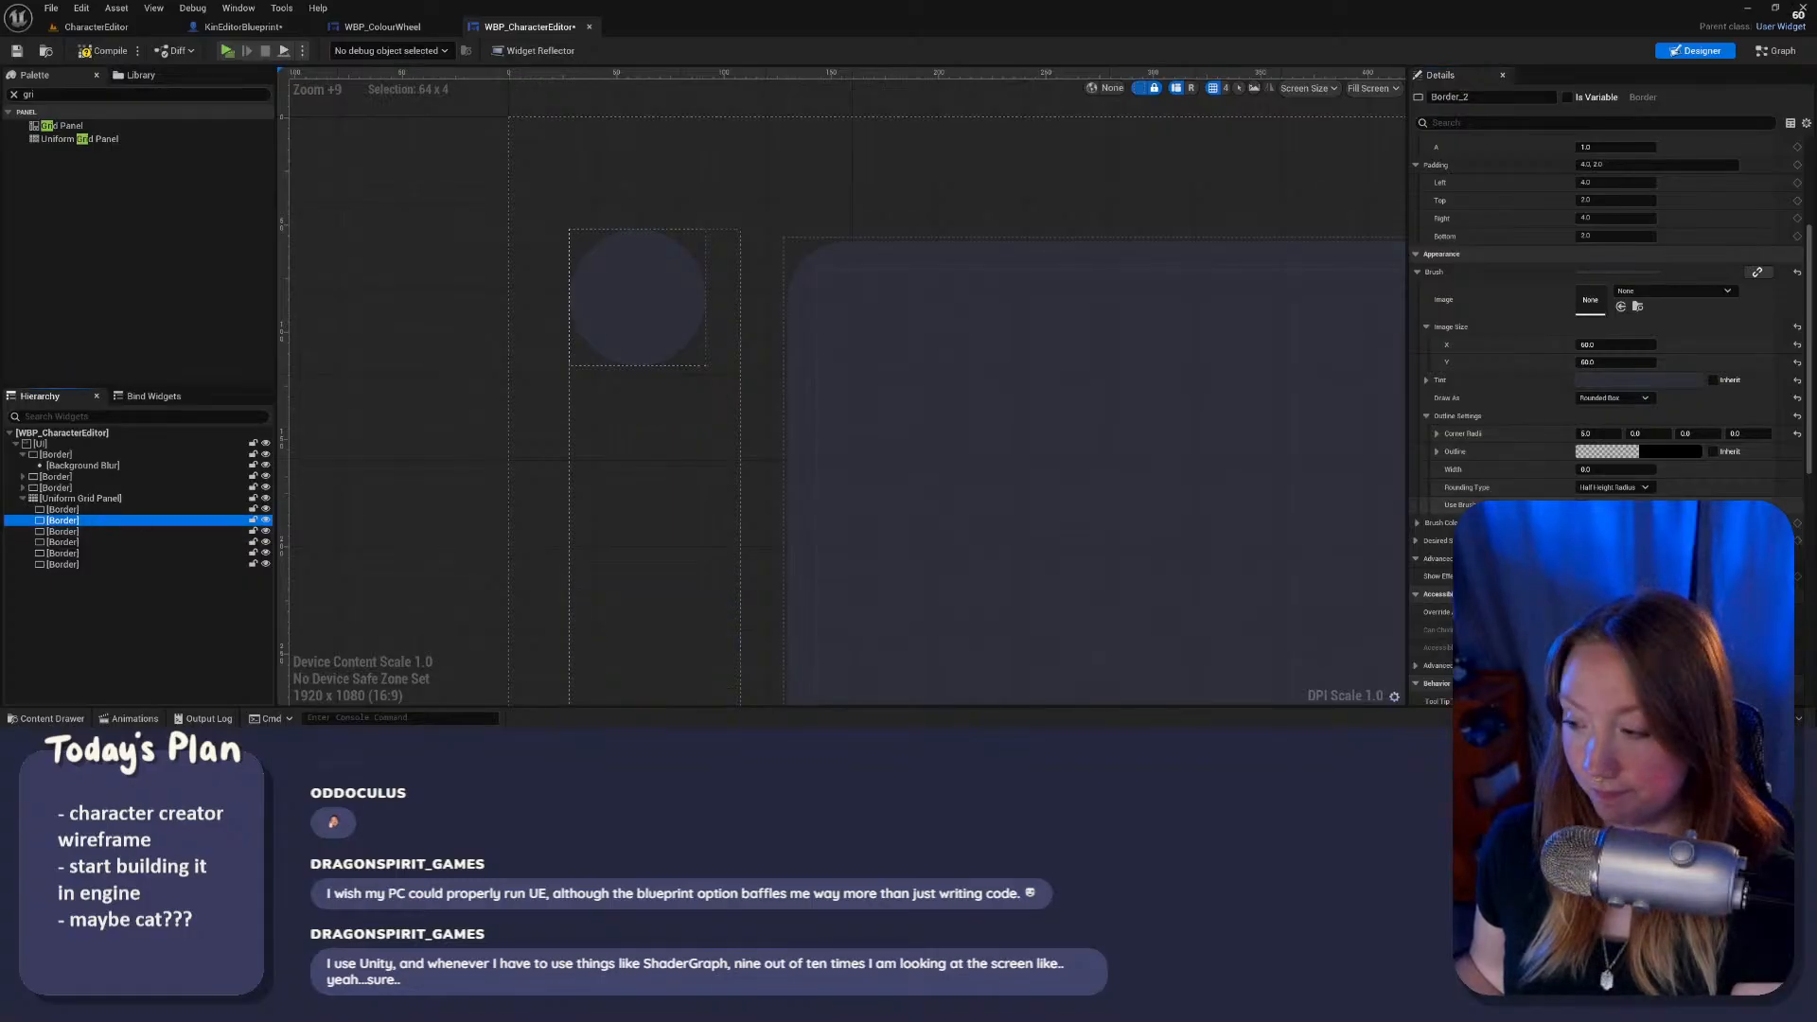
{"action": "left_click", "coordinate": [1615, 362]}
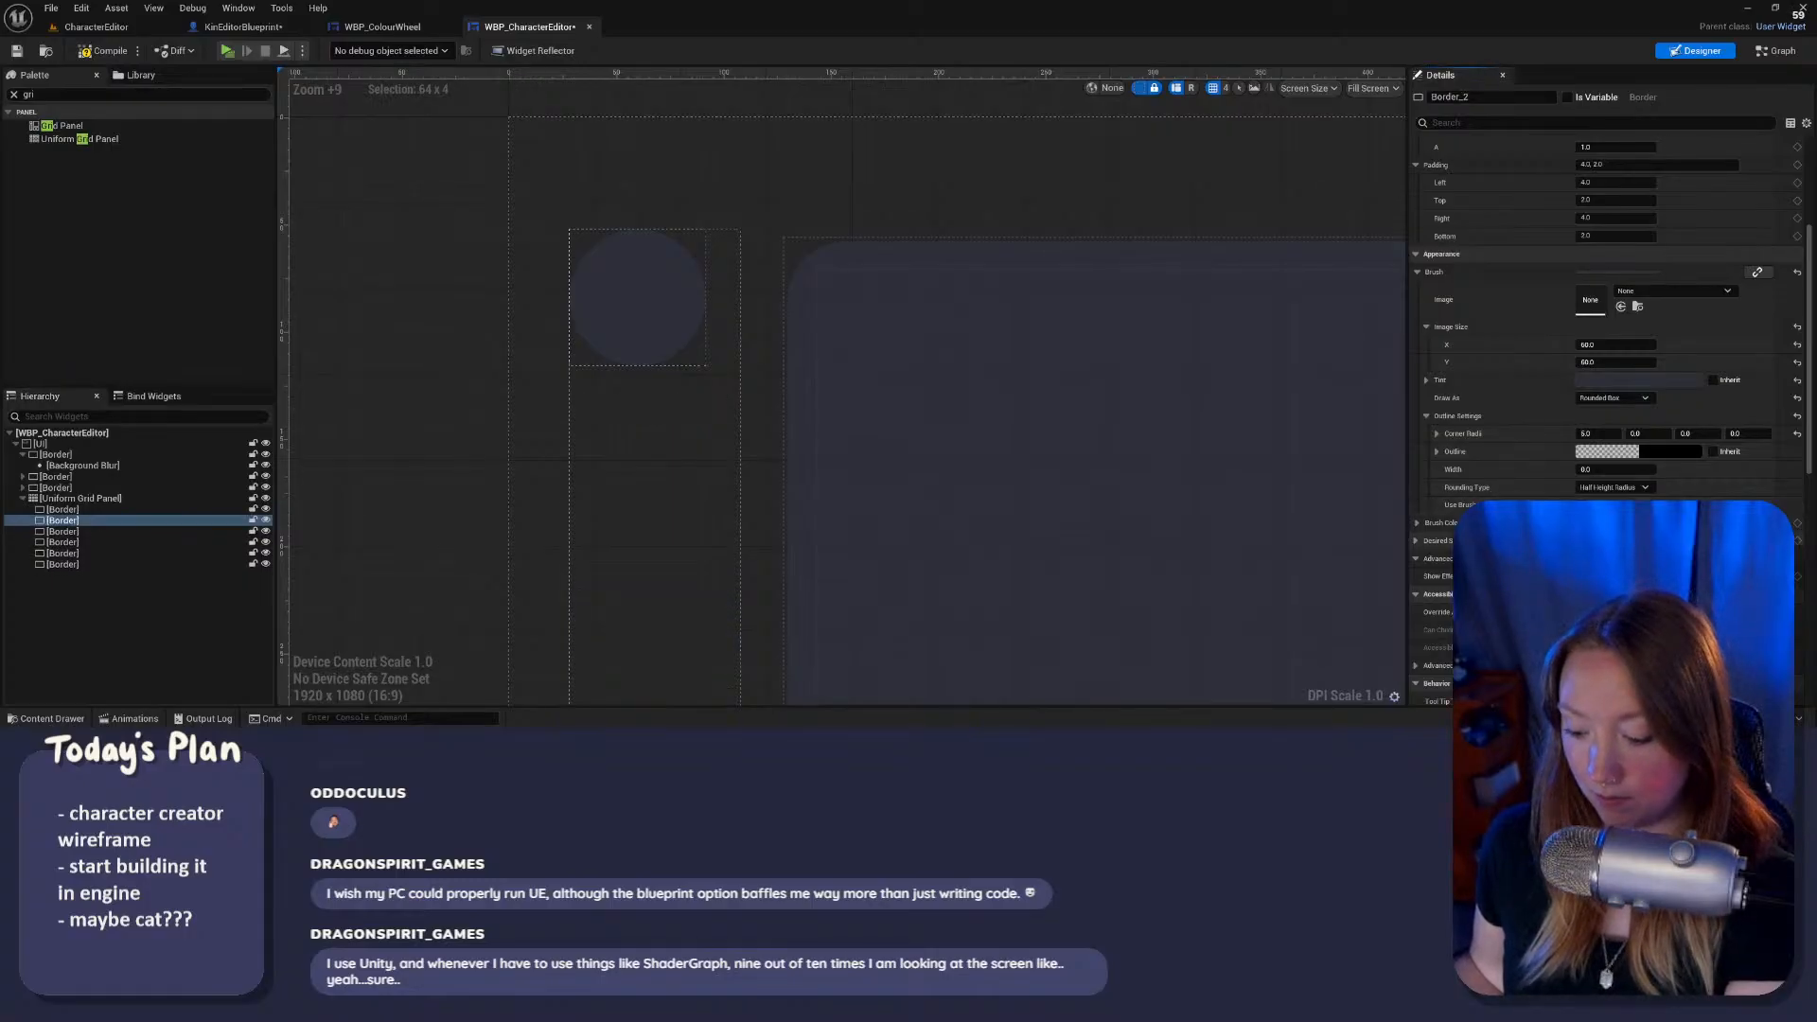
Step: Resize the third through sixth borders in the Uniform Grid Panel to 64 × 64 circles
{"action": "left_click", "coordinate": [112, 532]}
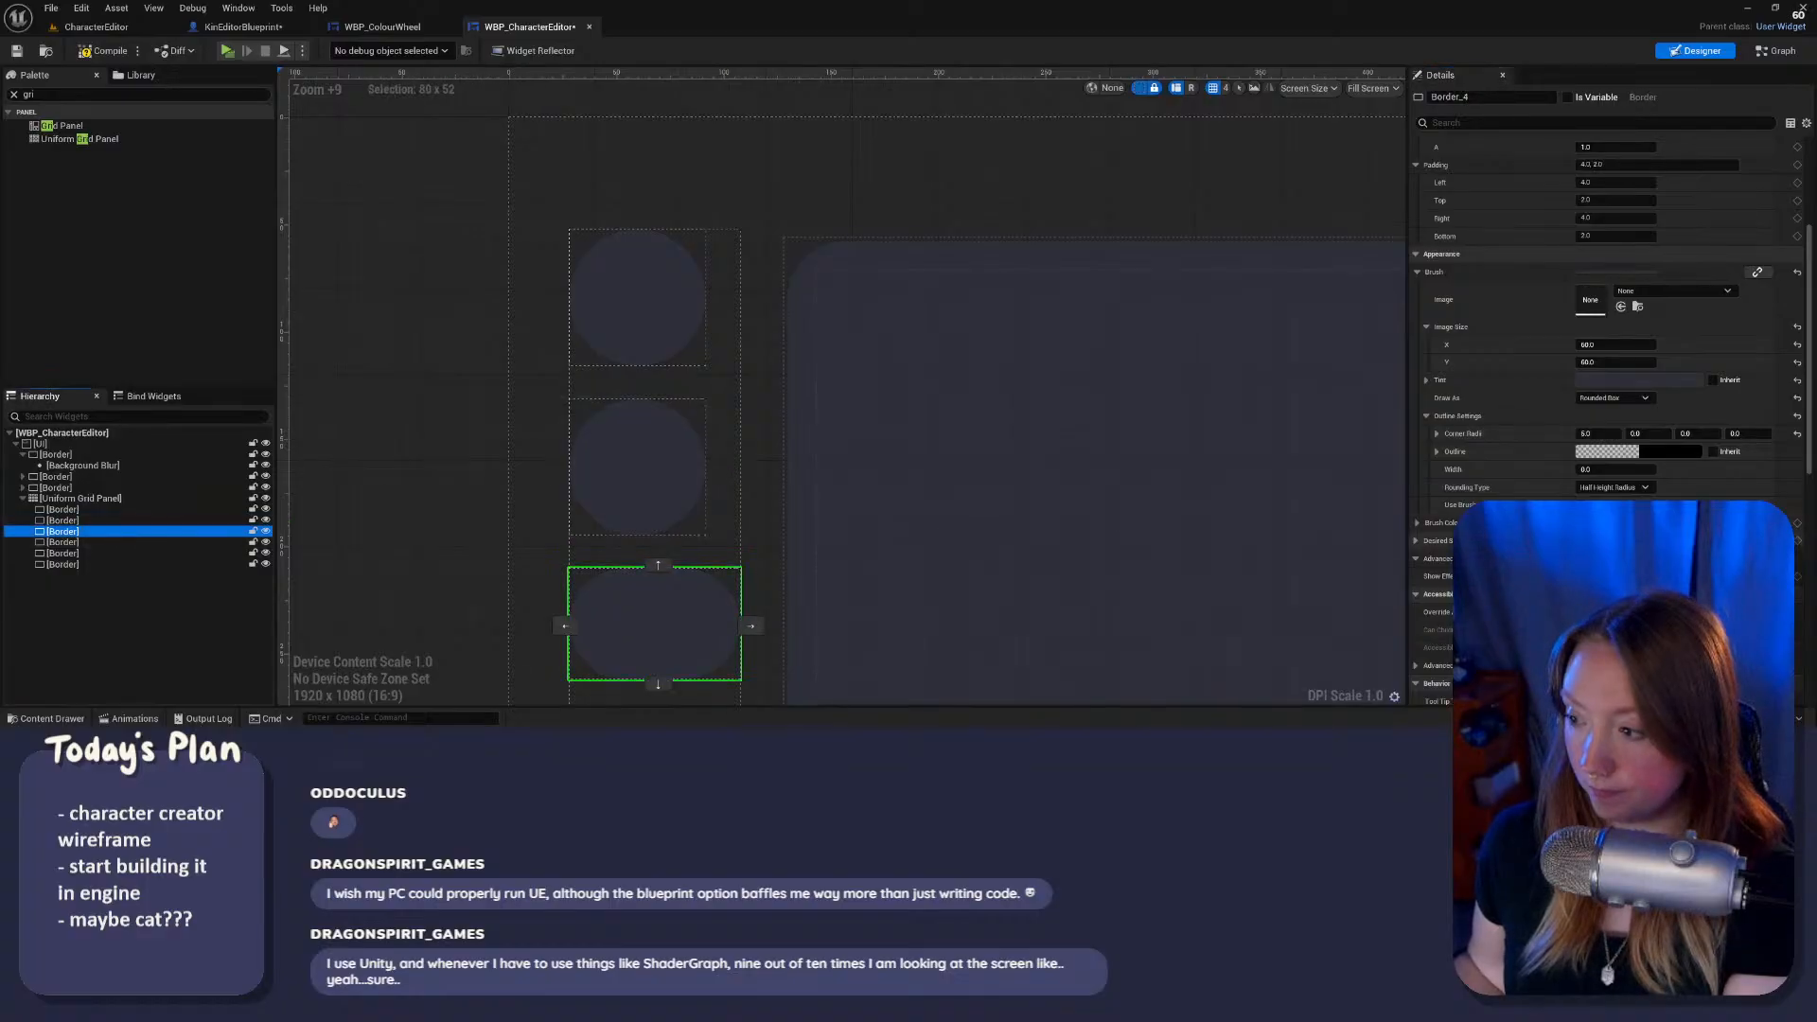
{"action": "left_click", "coordinate": [1615, 363]}
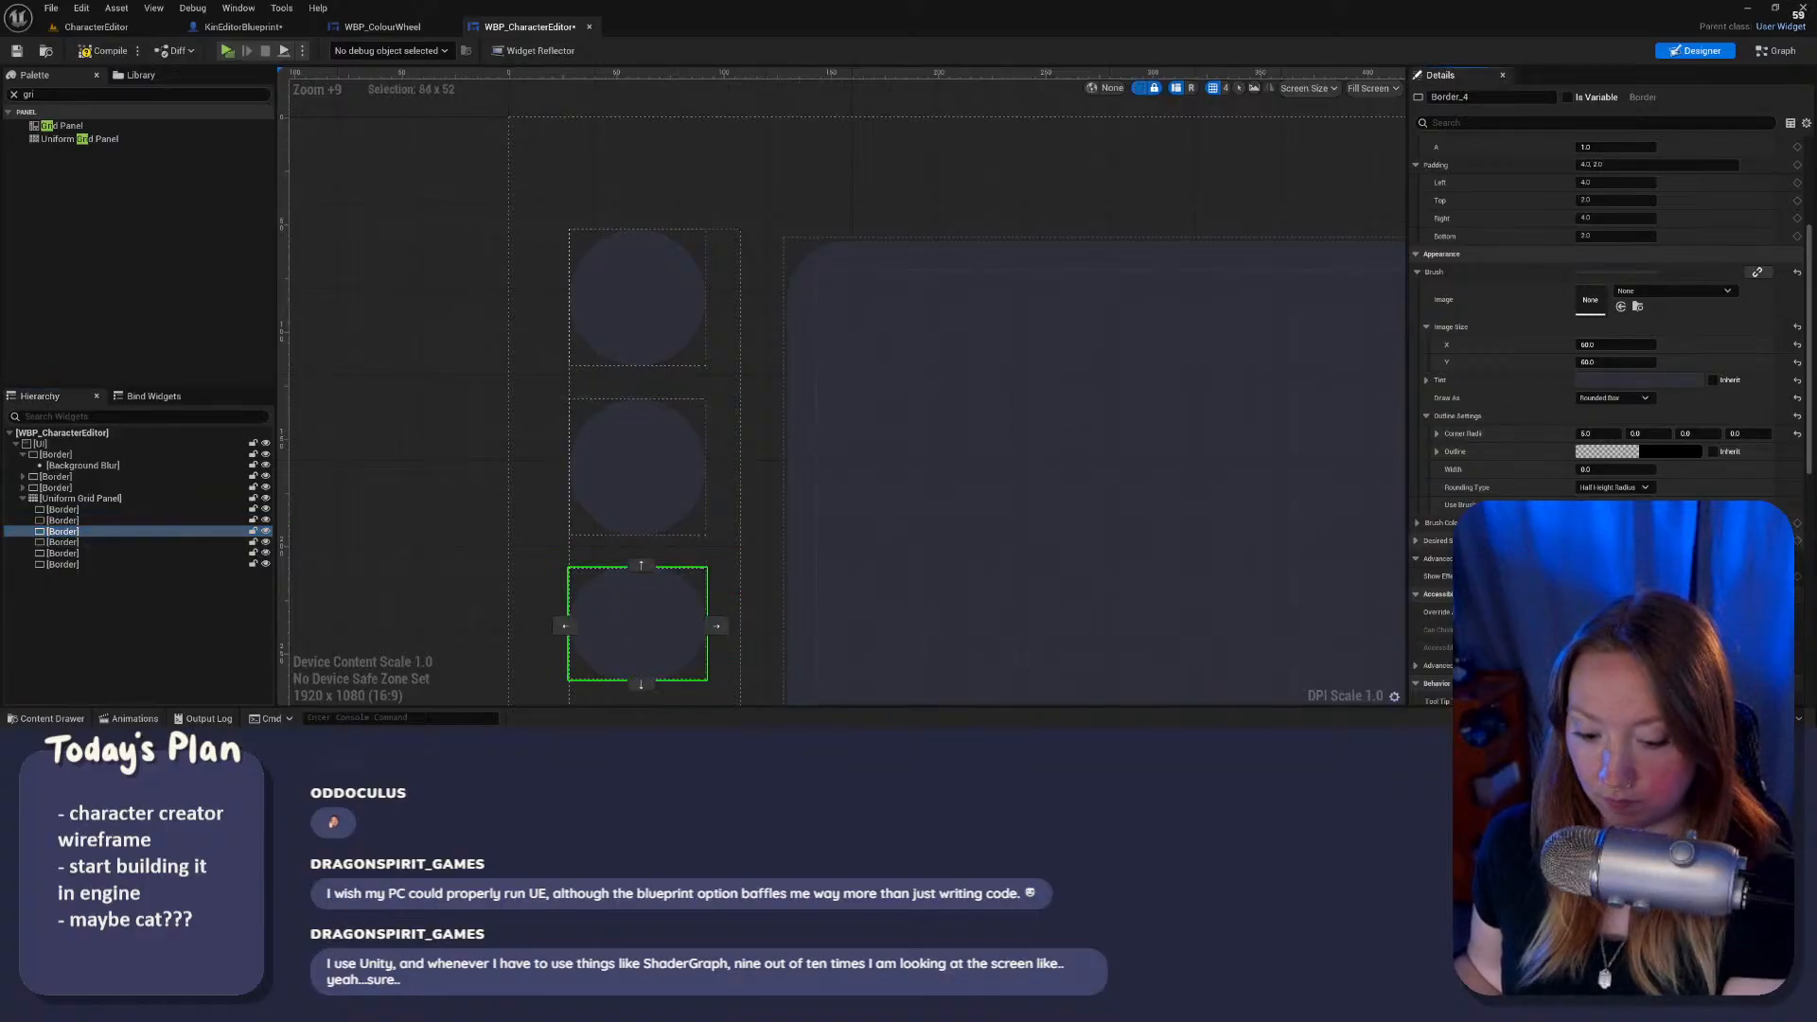
{"action": "left_click", "coordinate": [63, 542]}
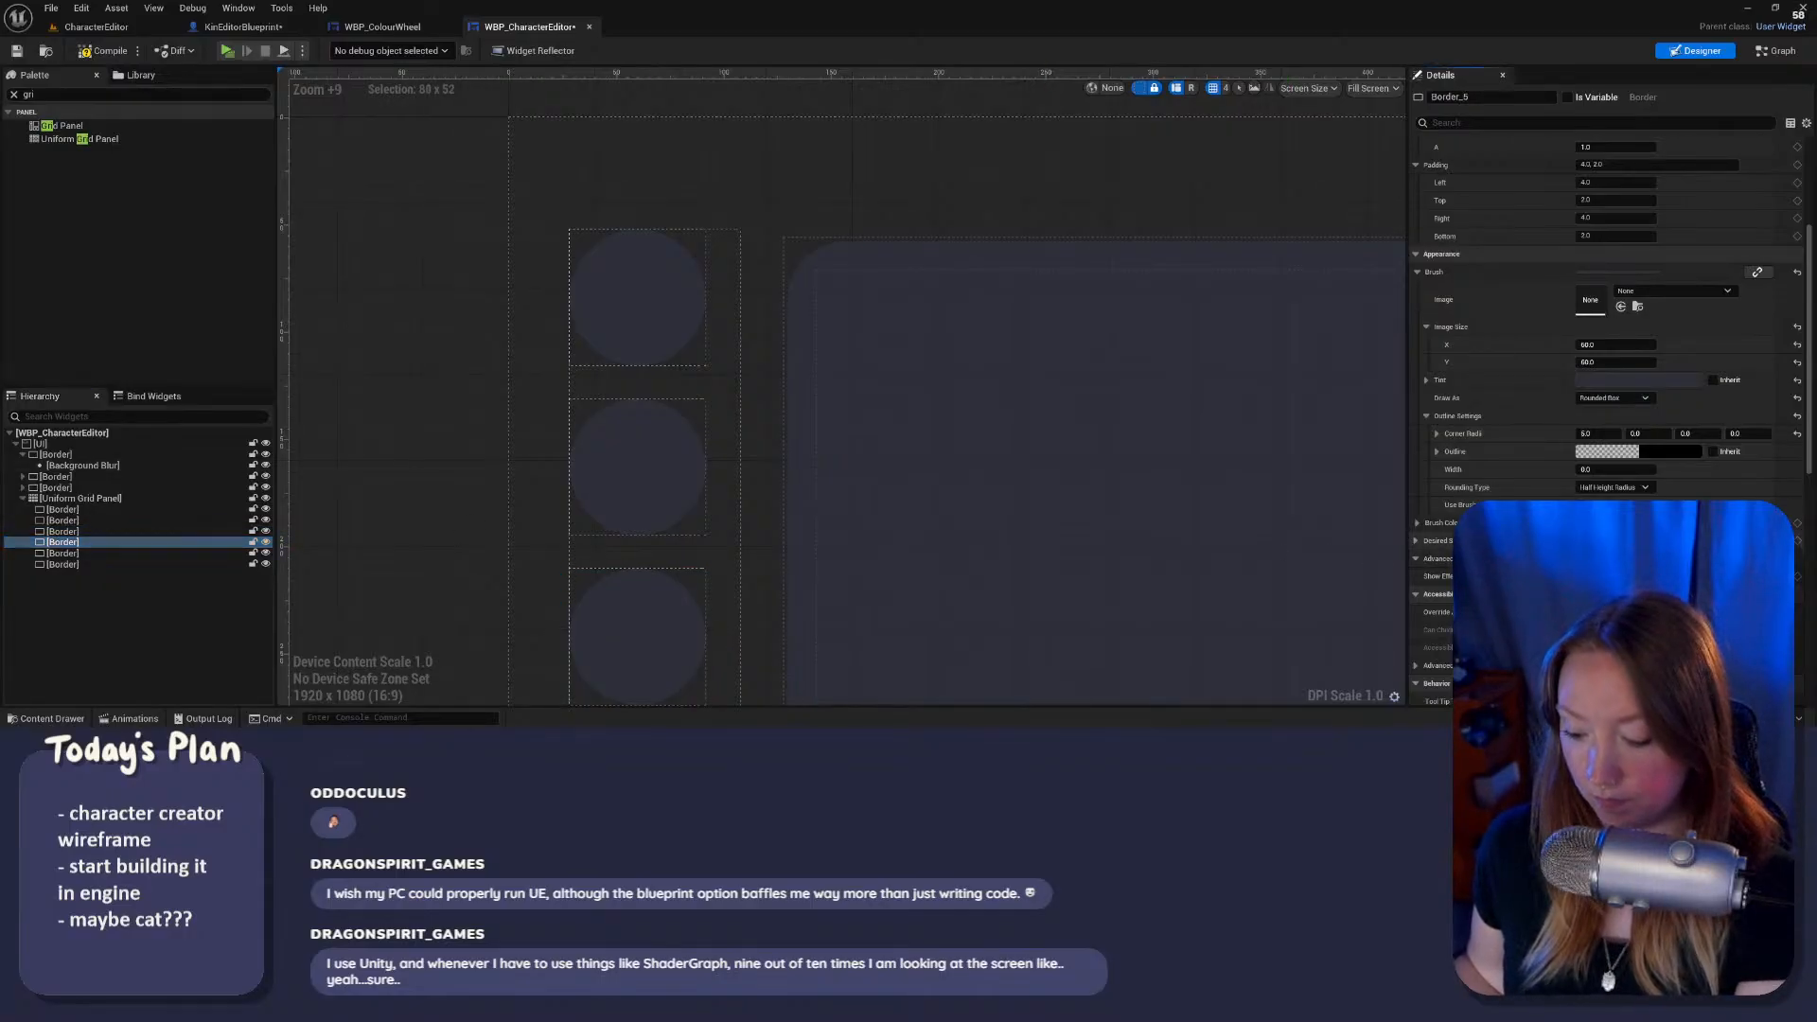
{"action": "left_click", "coordinate": [133, 553]}
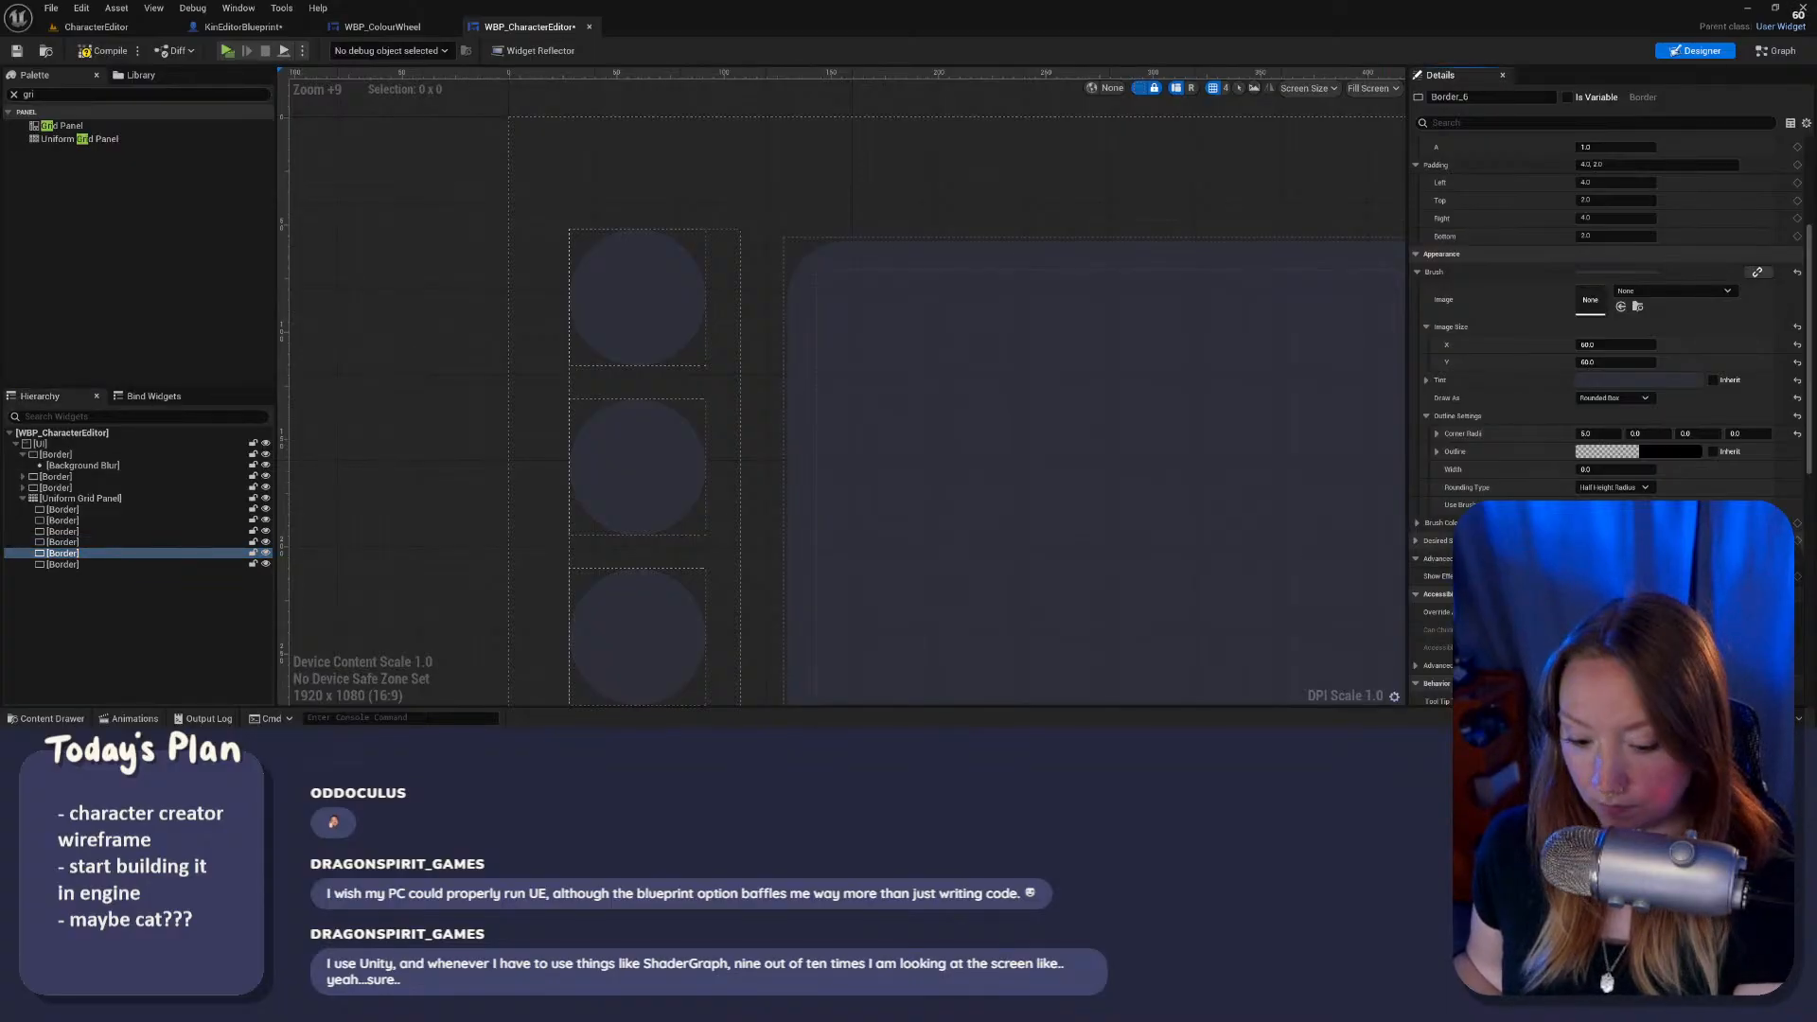
{"action": "left_click", "coordinate": [126, 565]}
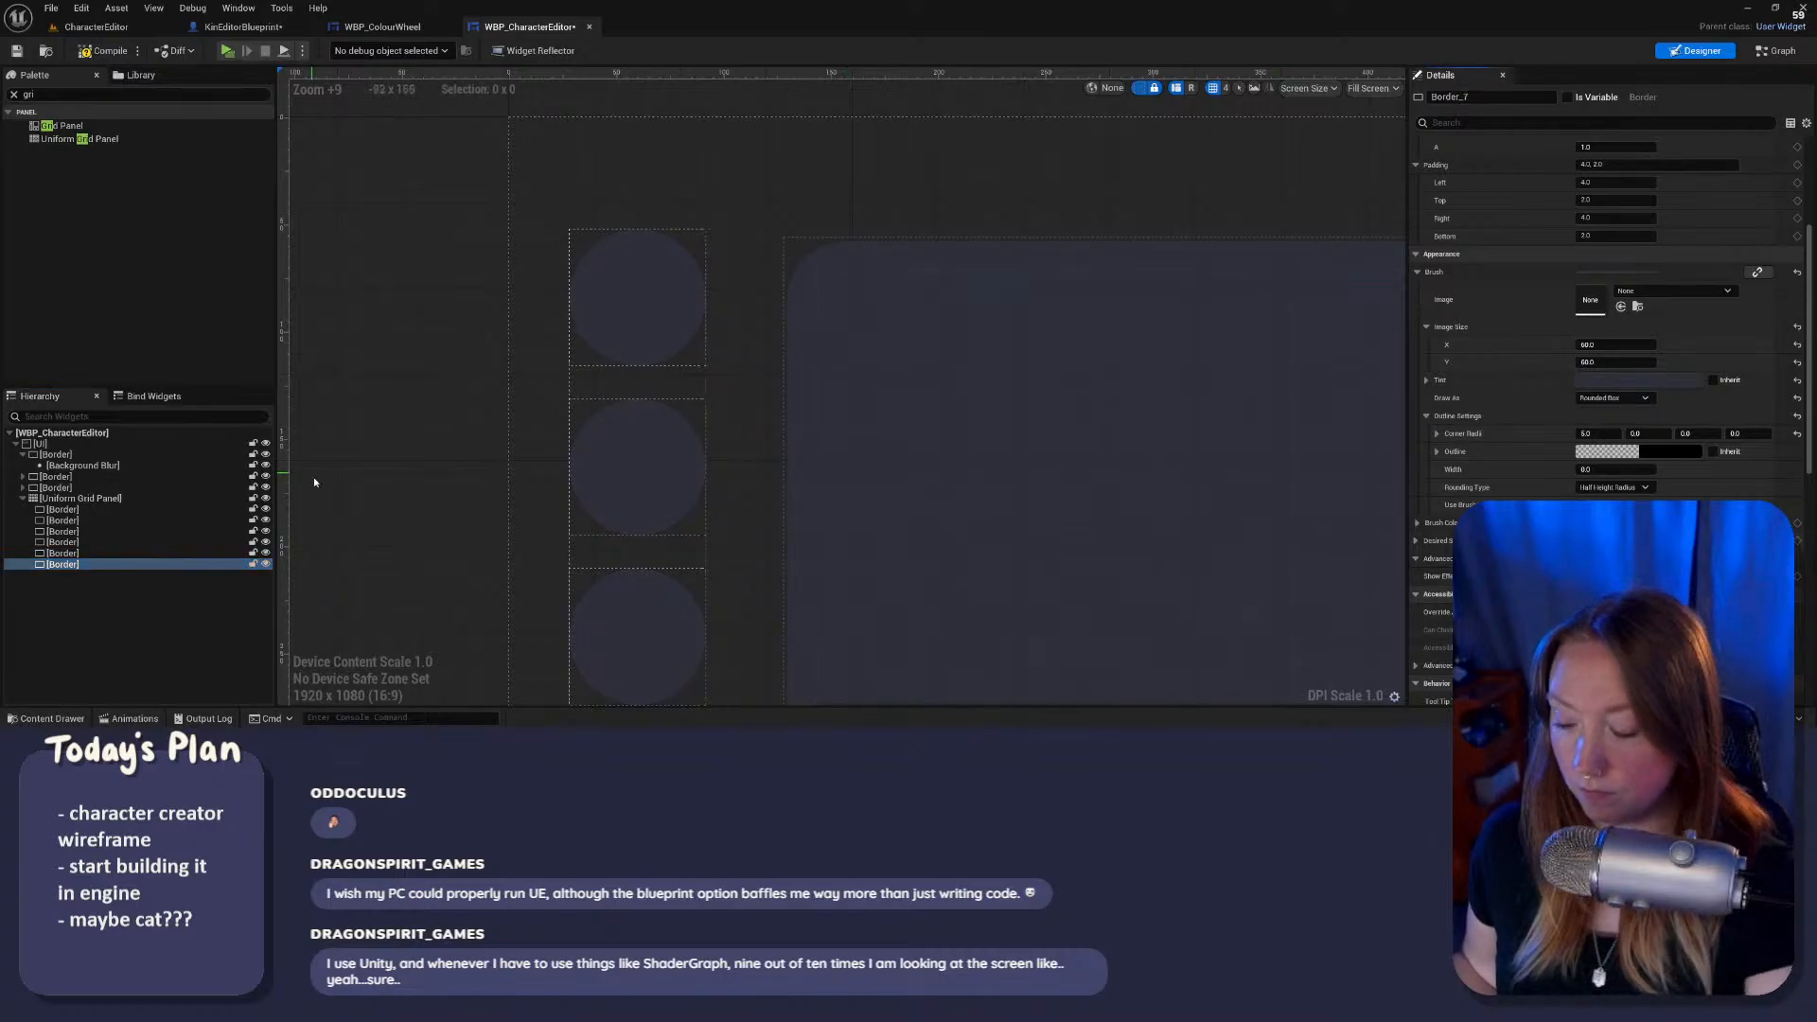
Step: Play a preview of the six circular tabs beside the left panel
{"action": "left_click", "coordinate": [81, 498]}
{"action": "left_click", "coordinate": [237, 51]}
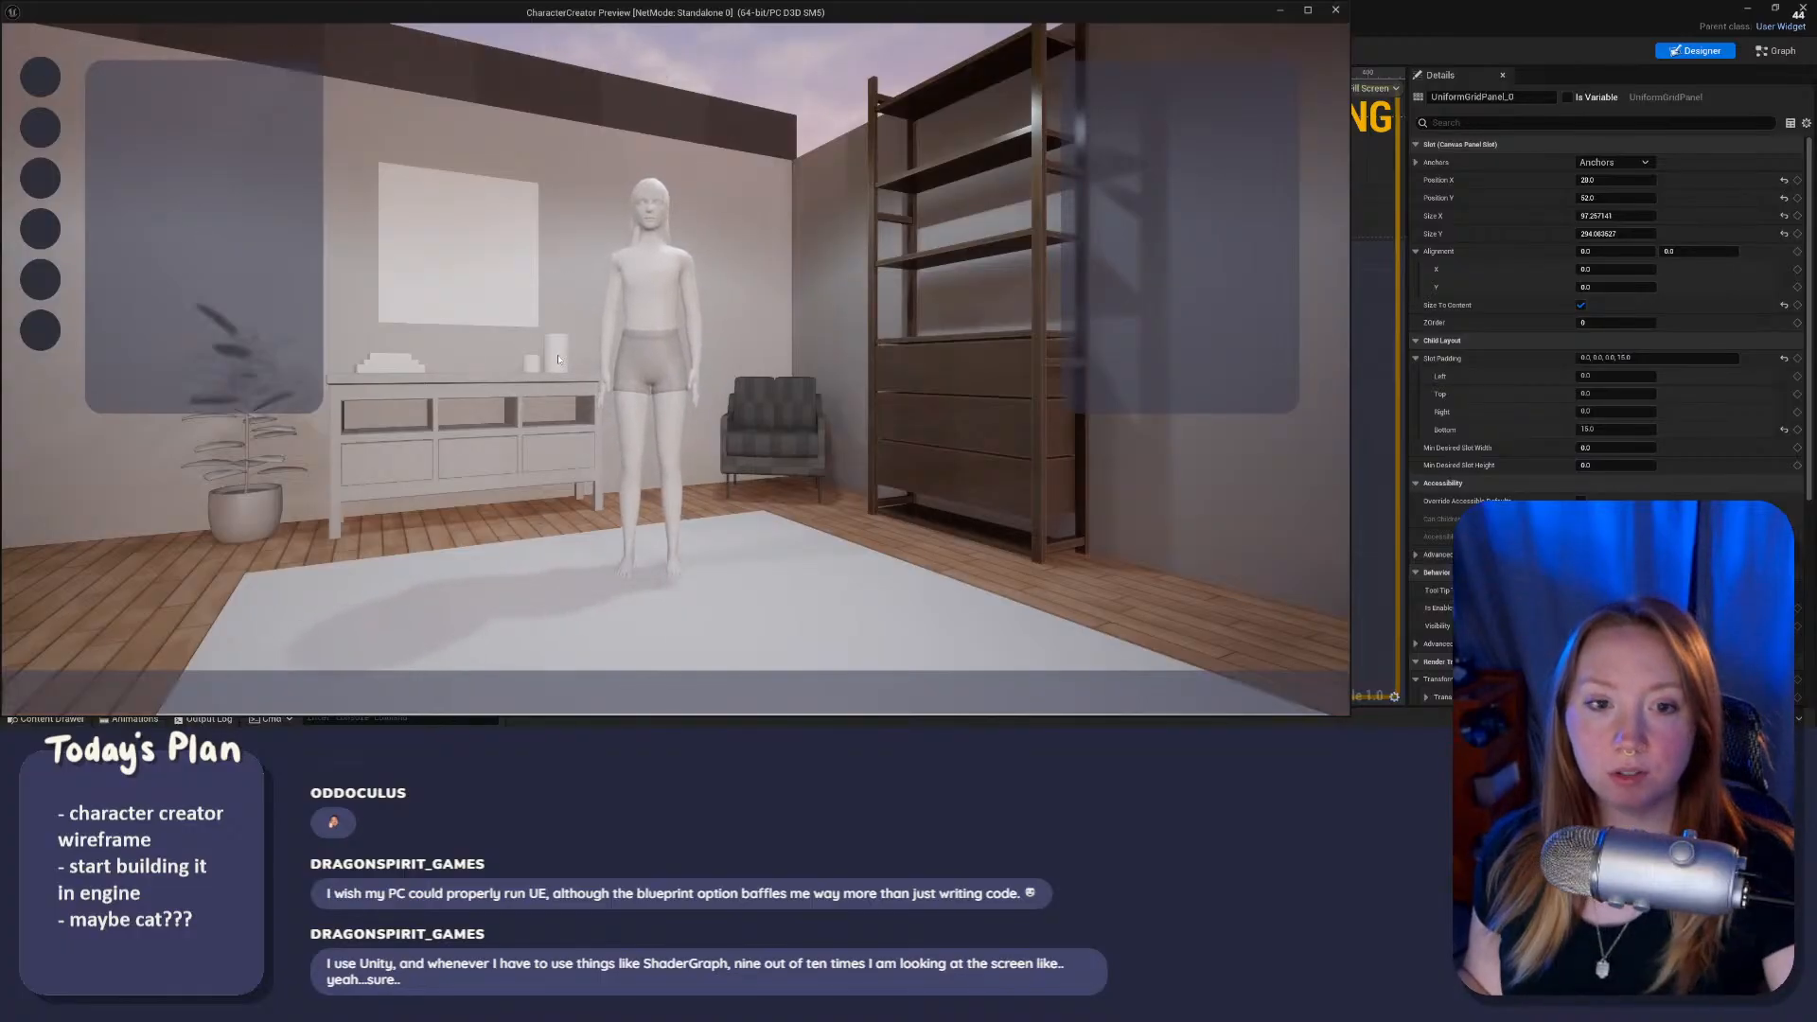
{"action": "key", "text": "Escape"}
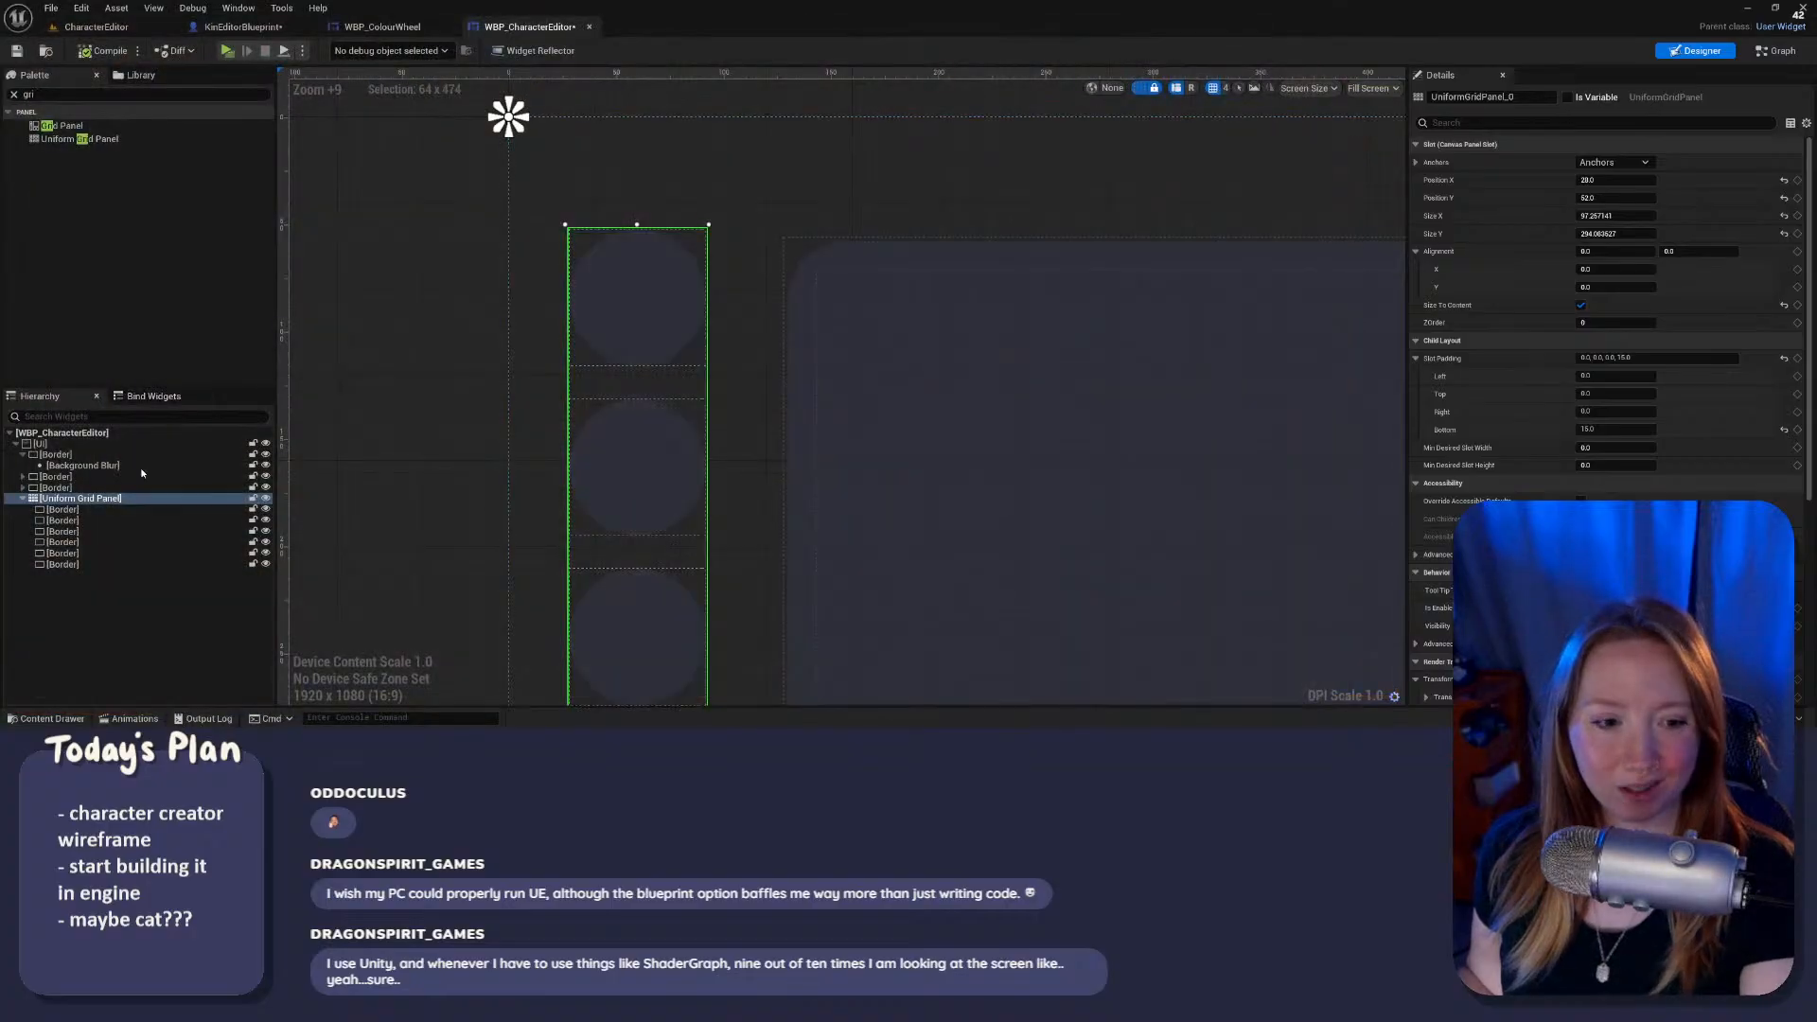
Step: Make the brush Tint of the left panel's border more opaque and preview it in the running scene
{"action": "left_click", "coordinate": [22, 498]}
{"action": "left_click", "coordinate": [57, 455]}
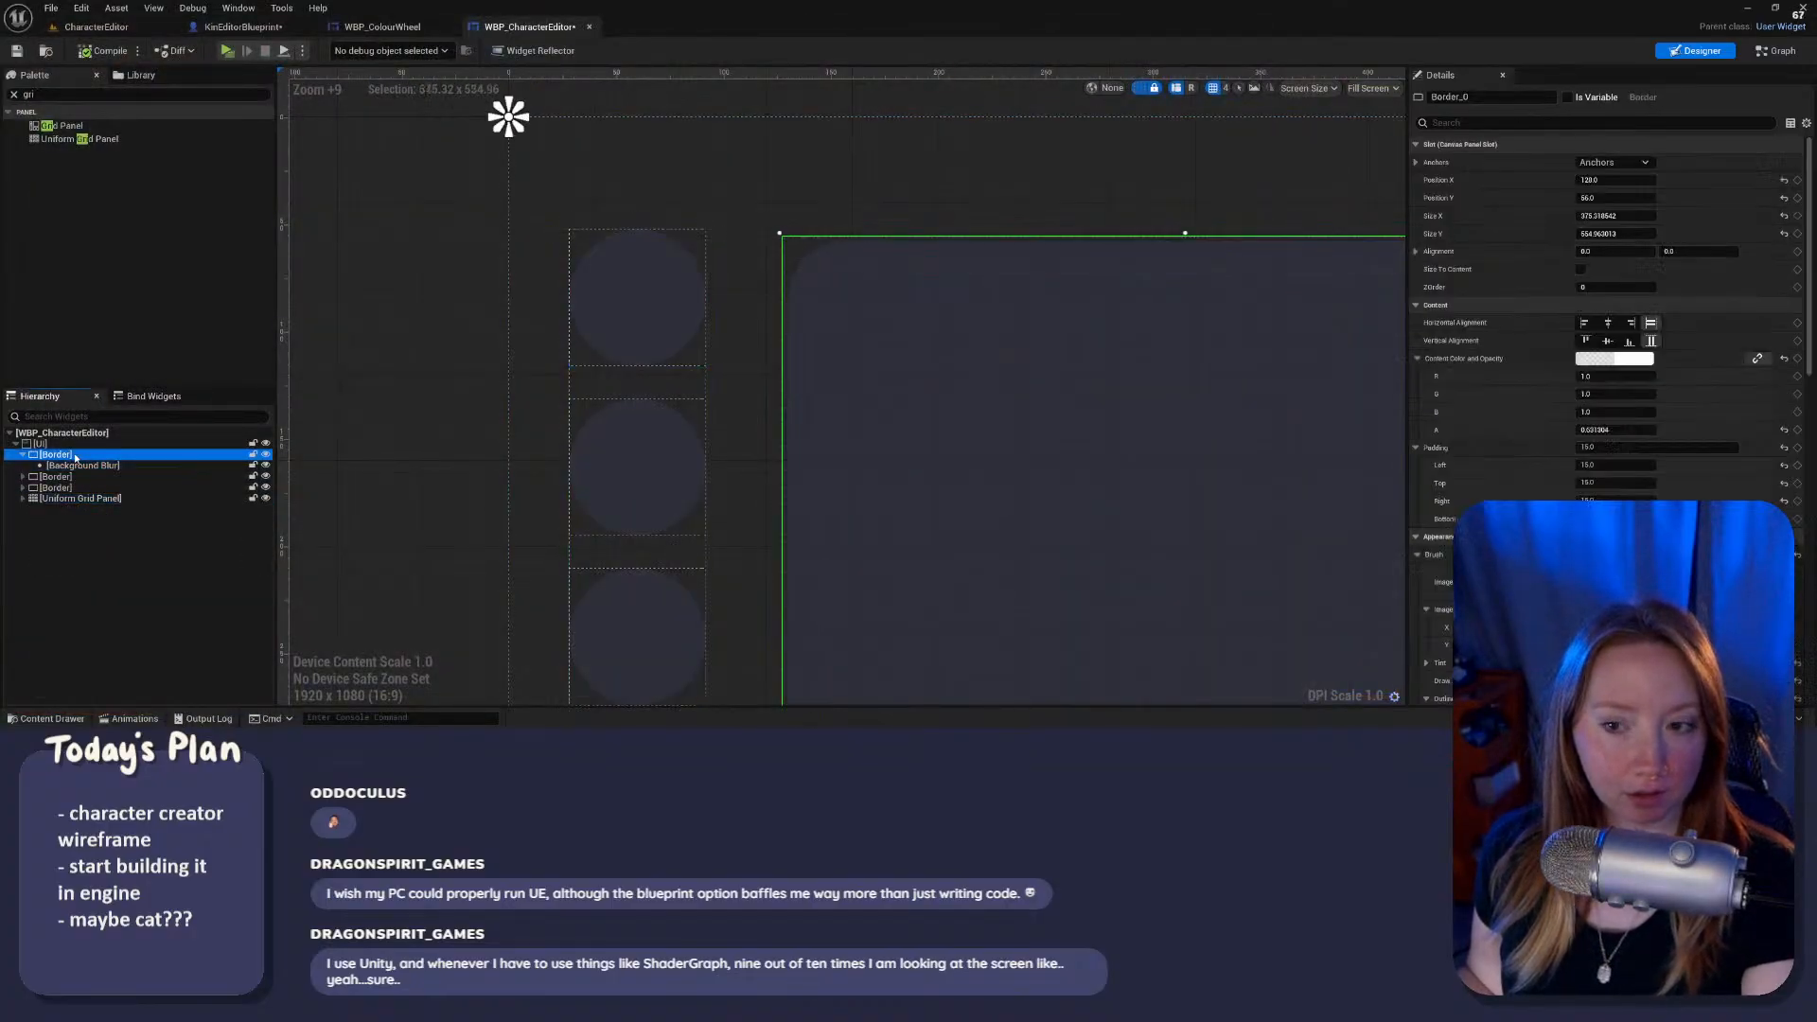
{"action": "scroll", "coordinate": [1608, 426], "scroll_direction": "down", "scroll_amount": 2}
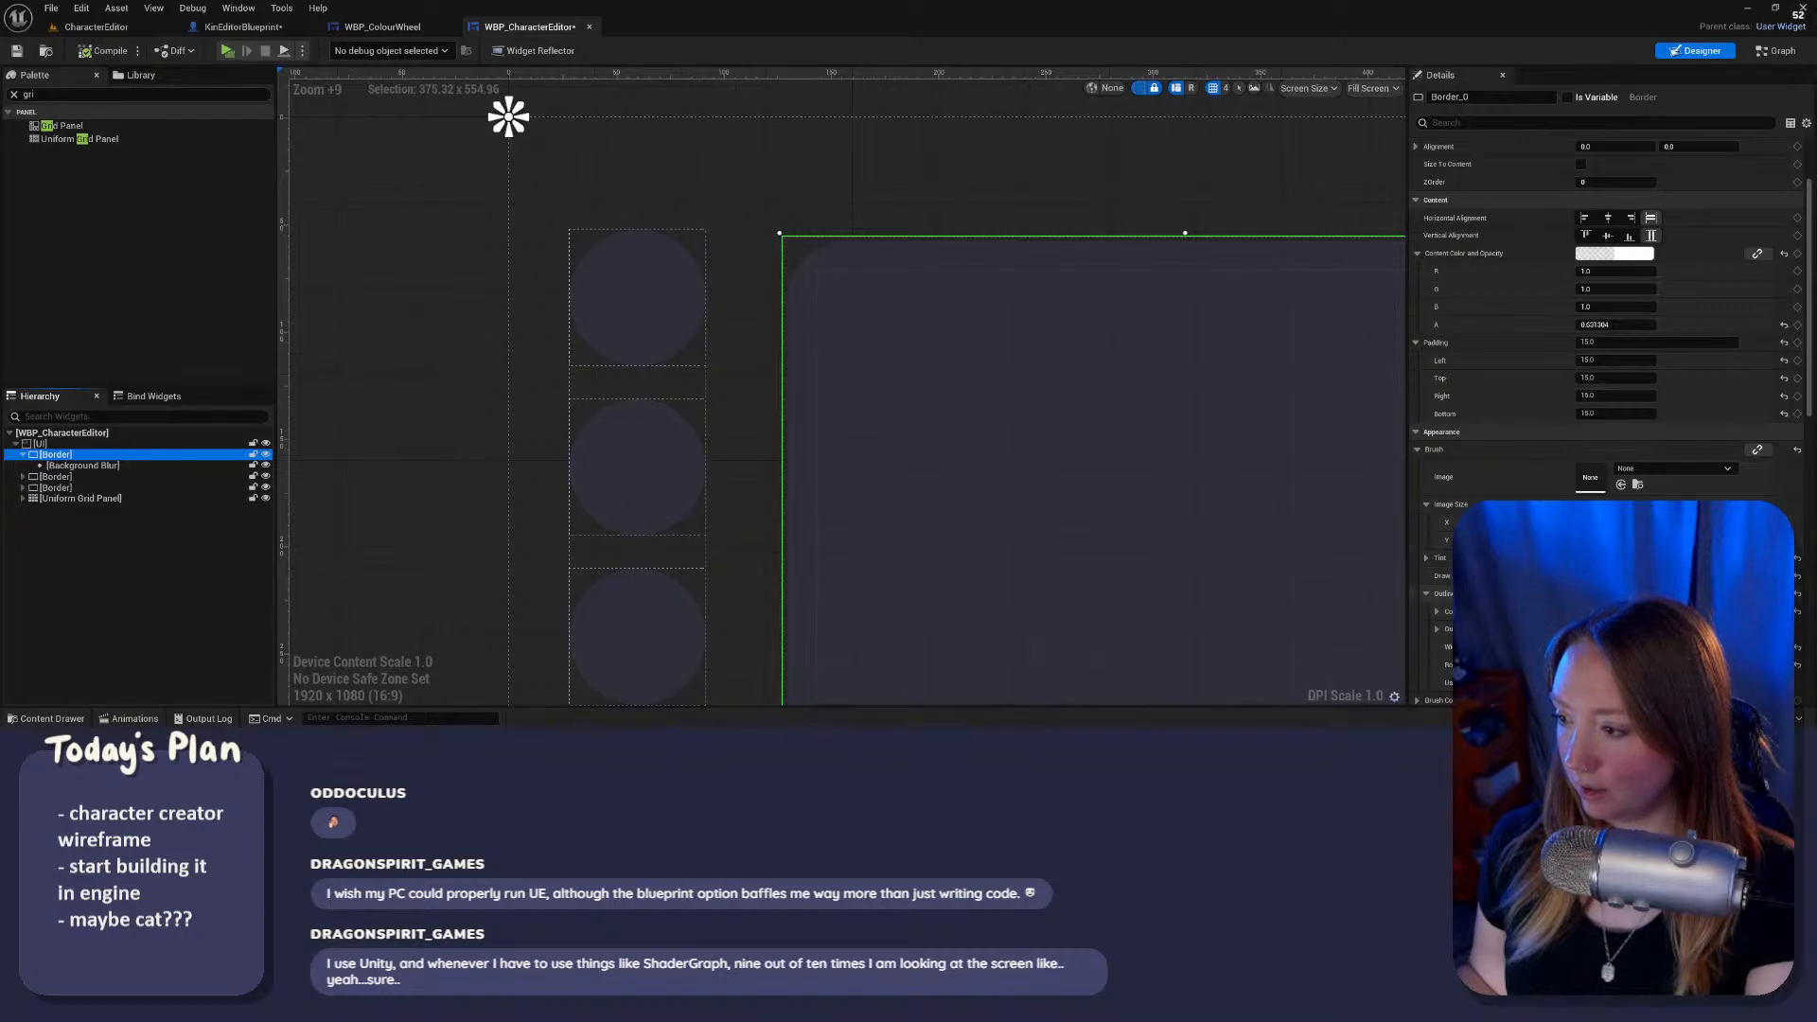
{"action": "scroll", "coordinate": [1609, 378], "scroll_direction": "down", "scroll_amount": 3}
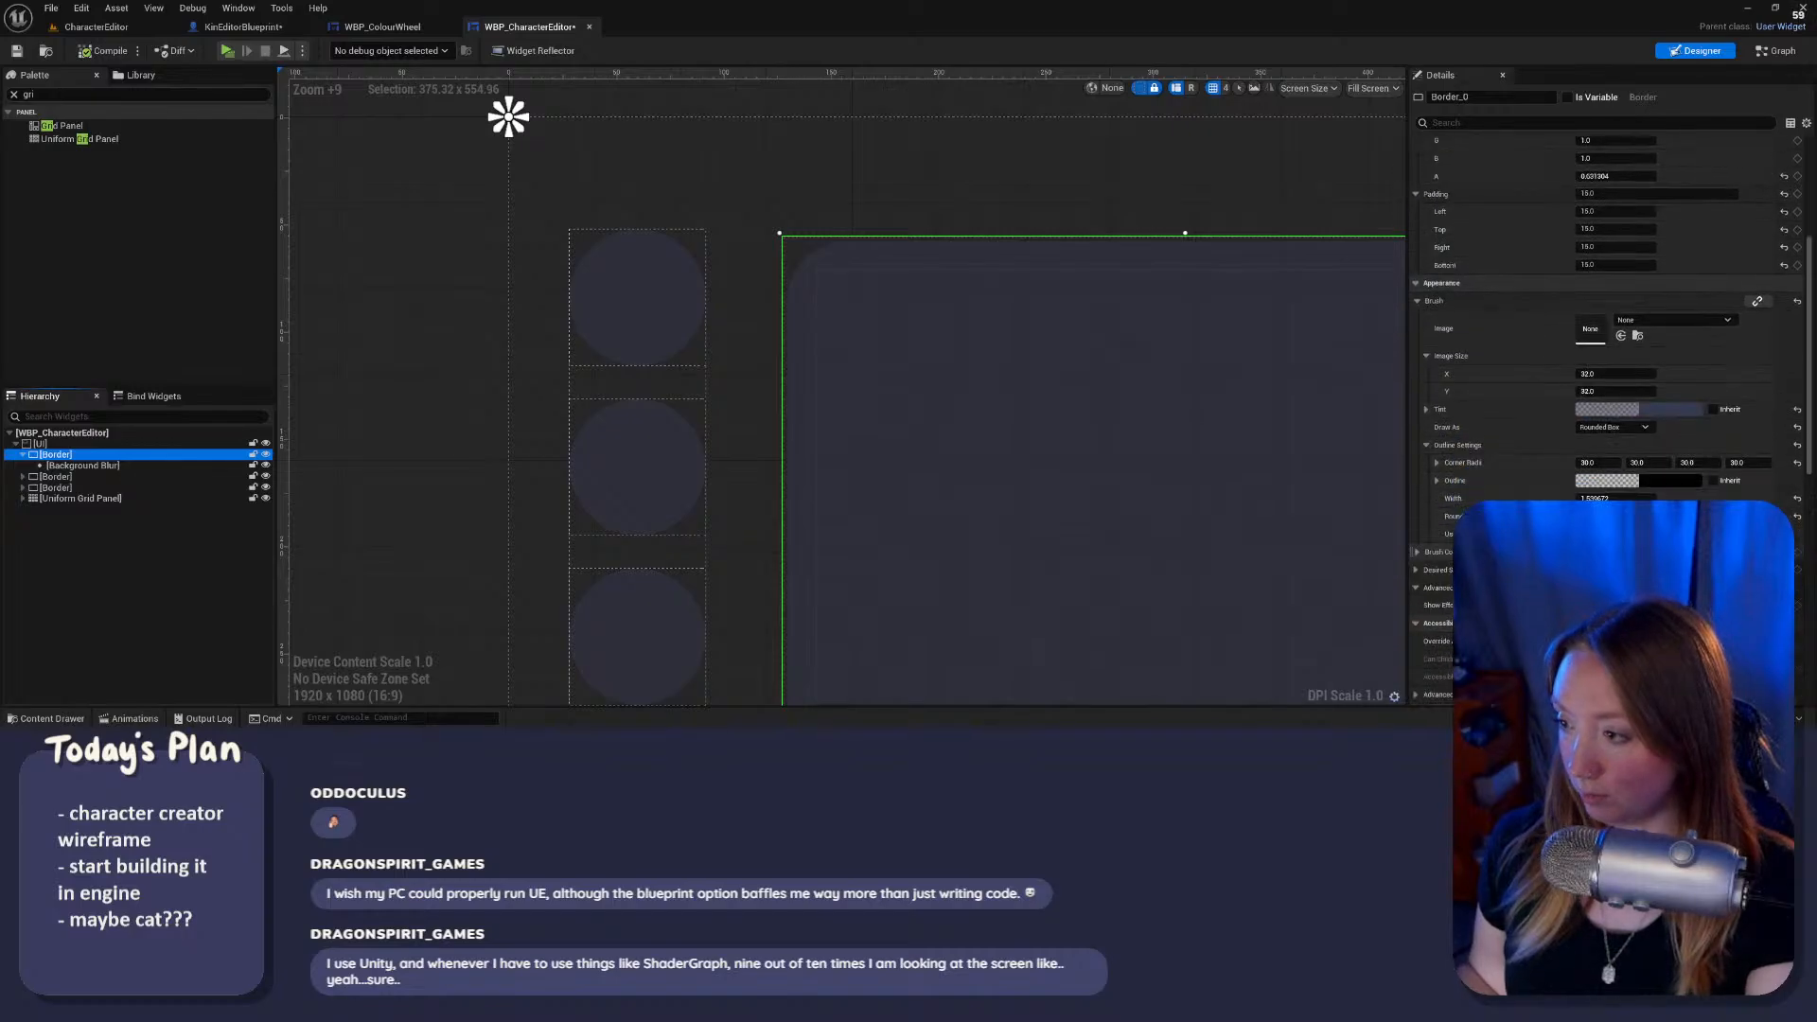
{"action": "left_click", "coordinate": [1679, 409]}
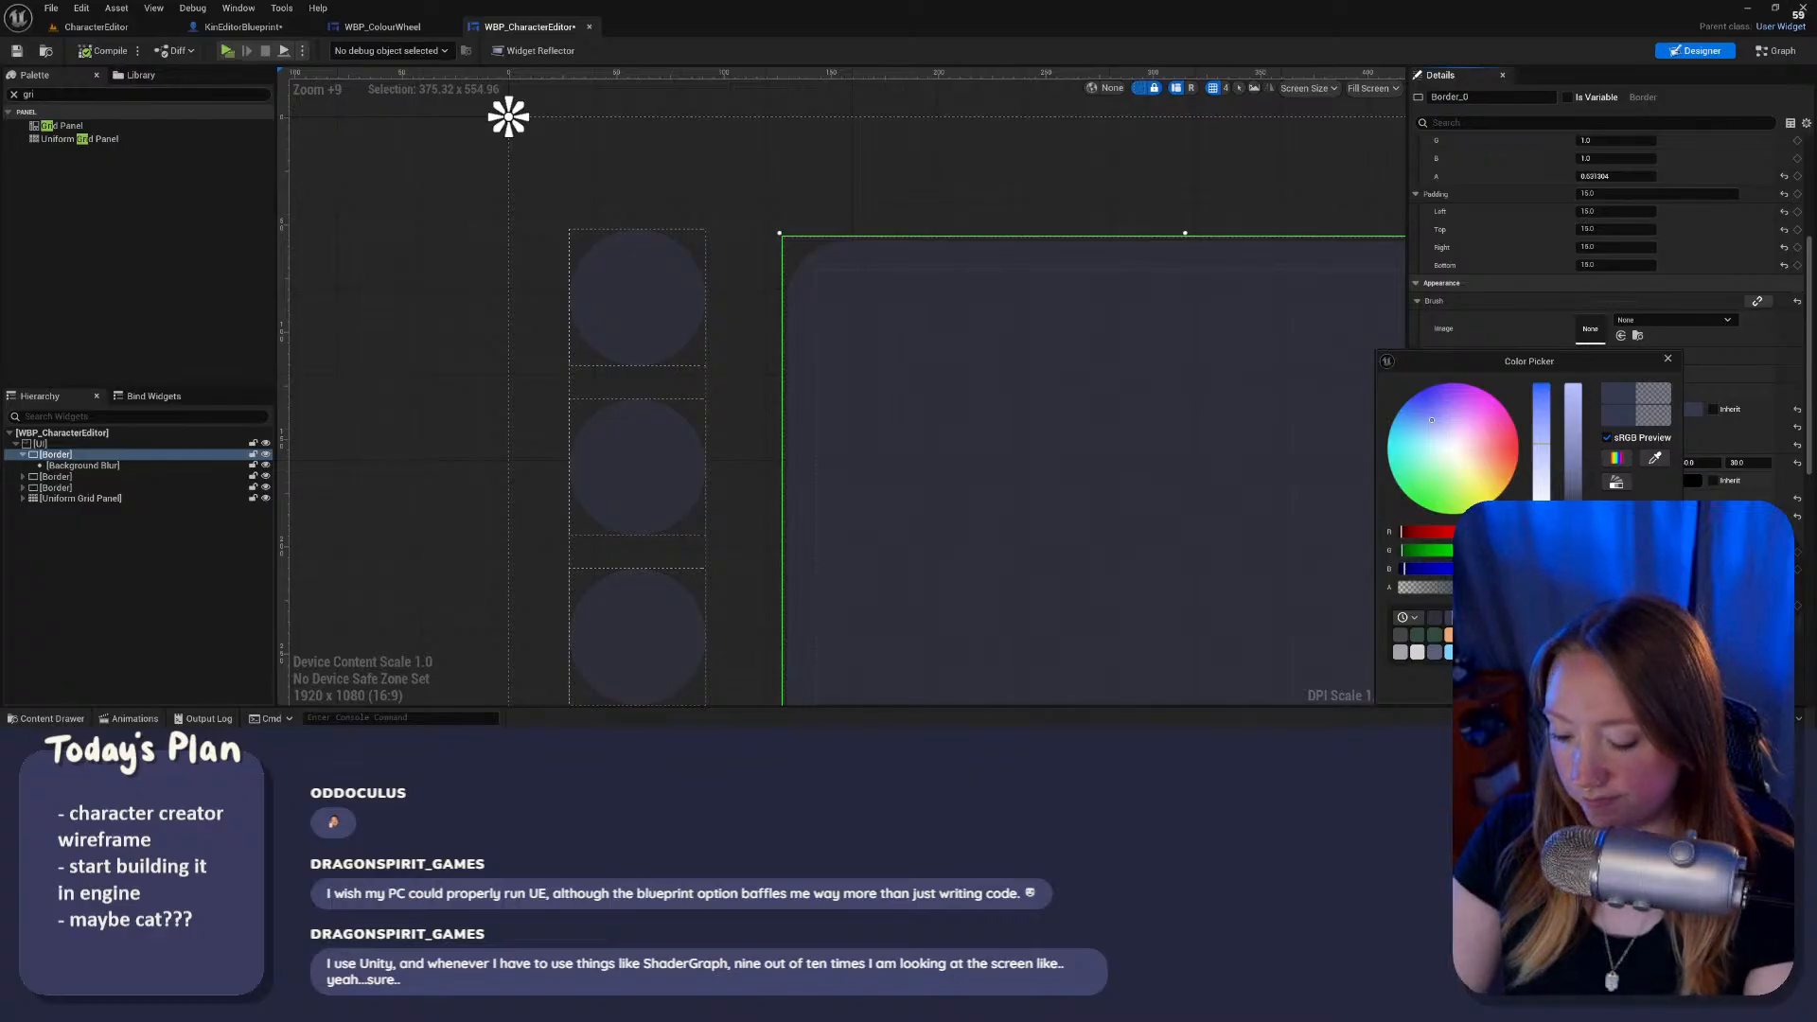
{"action": "left_click", "coordinate": [1599, 688]}
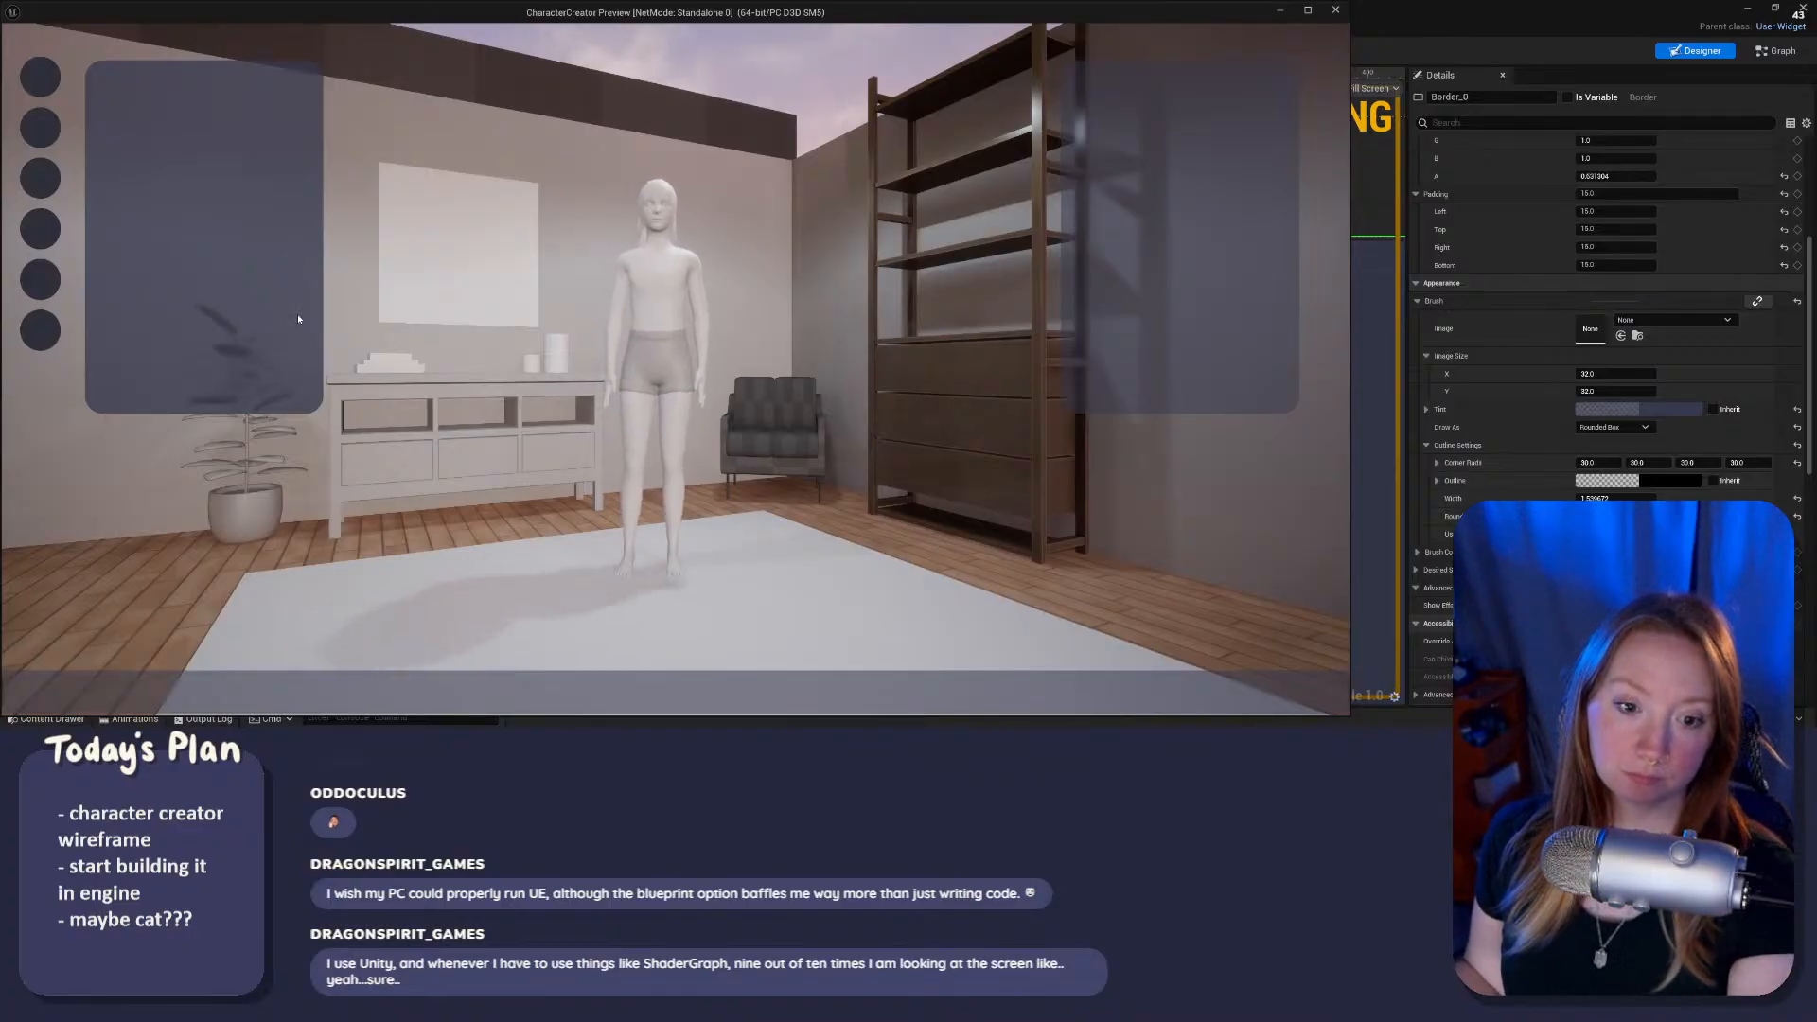
{"action": "key", "text": "Escape"}
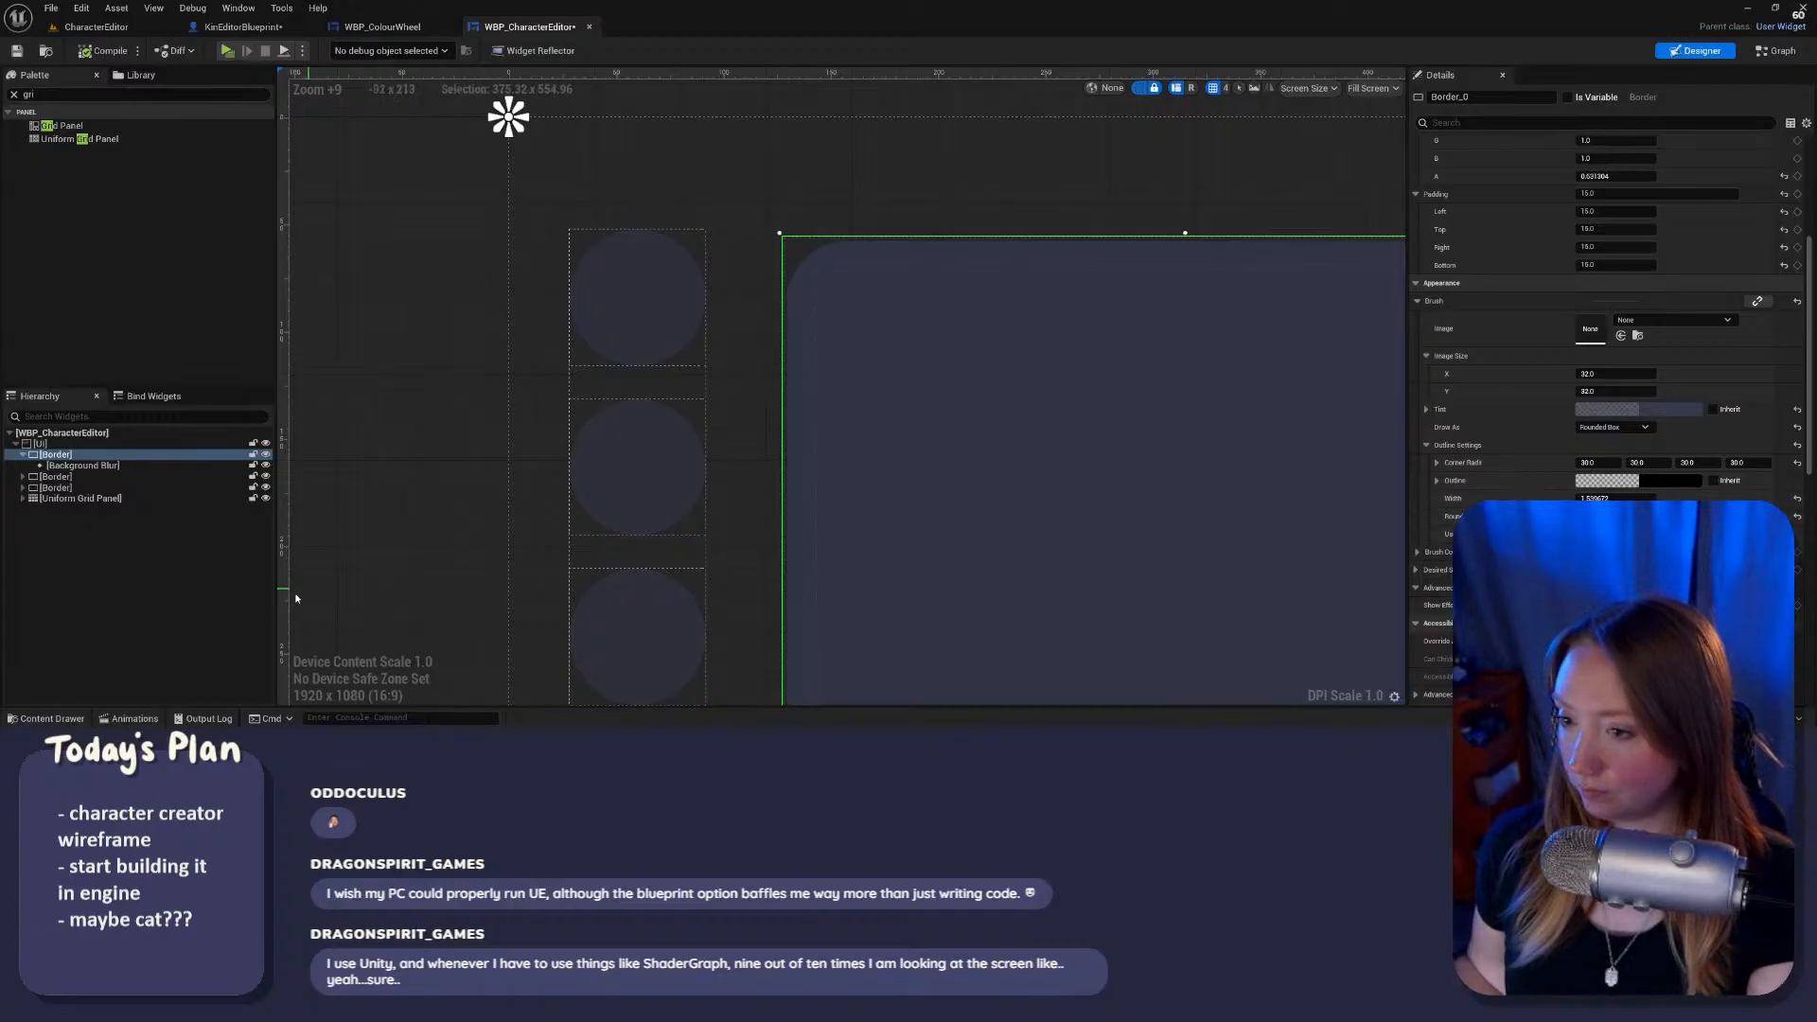
Step: Make the brush Tint of the right panel and bottom bar borders more opaque as well, and preview the result
{"action": "left_click", "coordinate": [57, 476]}
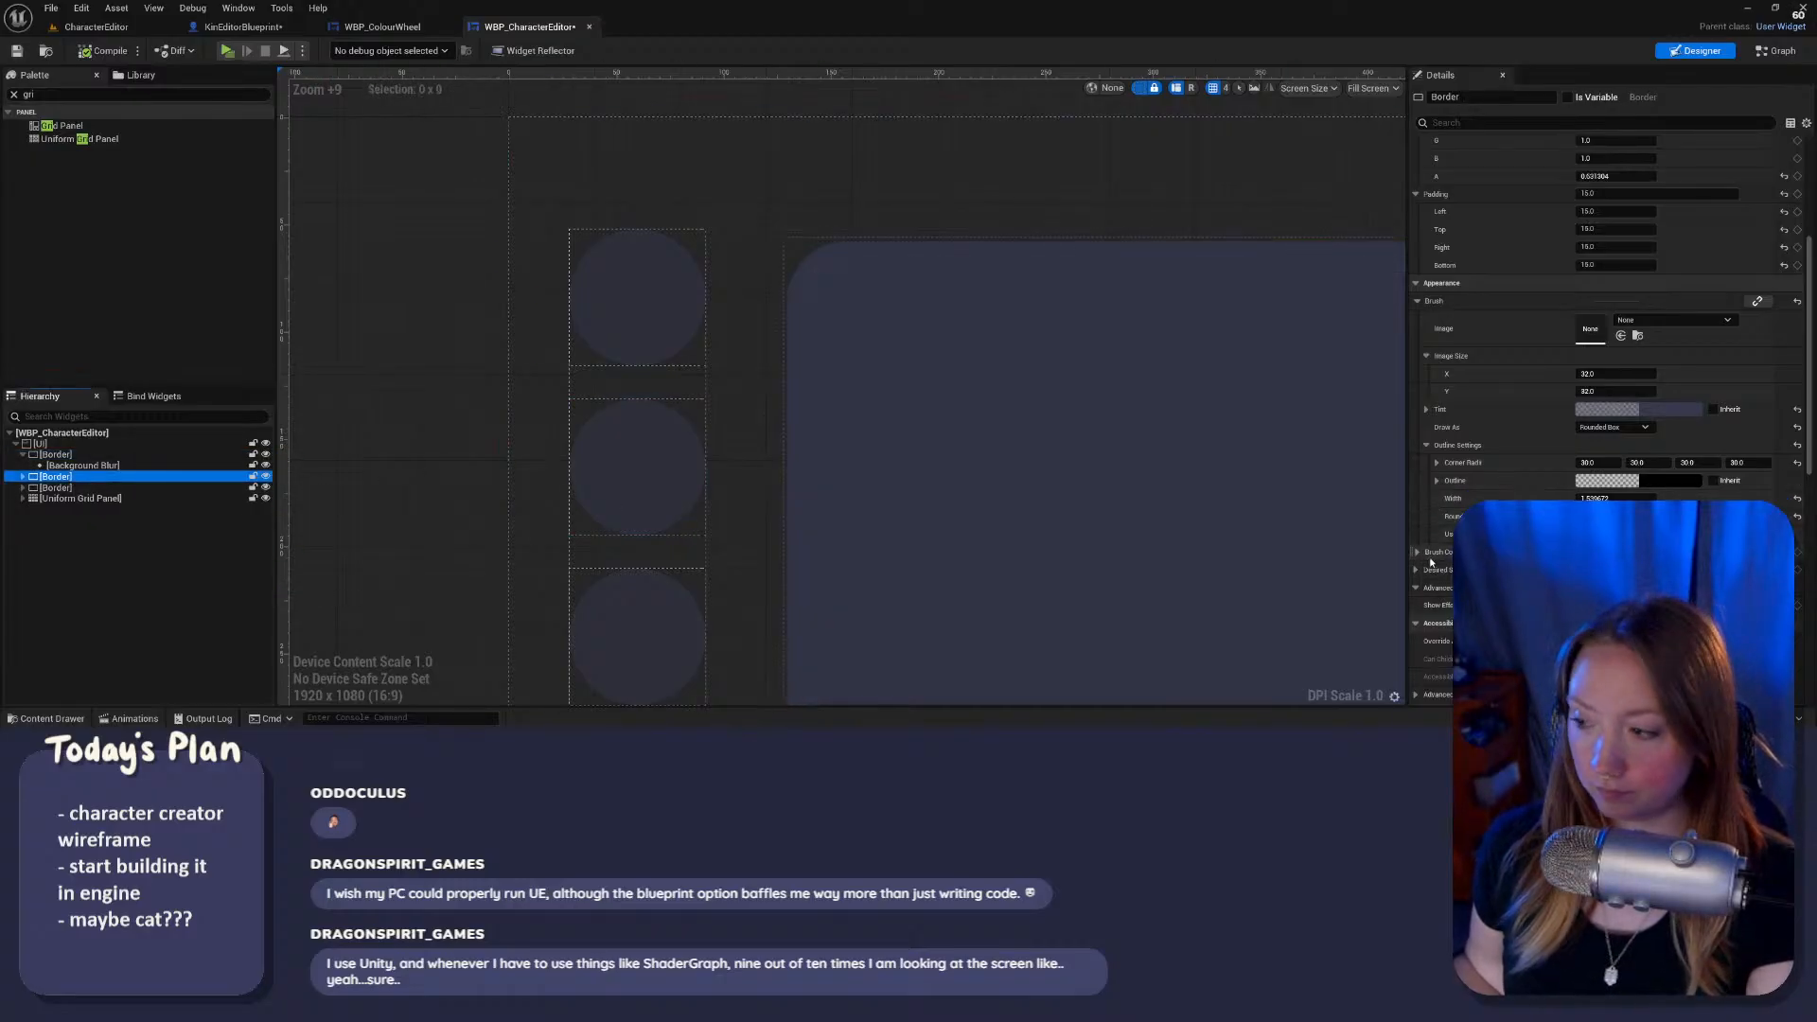
{"action": "left_click", "coordinate": [1665, 410]}
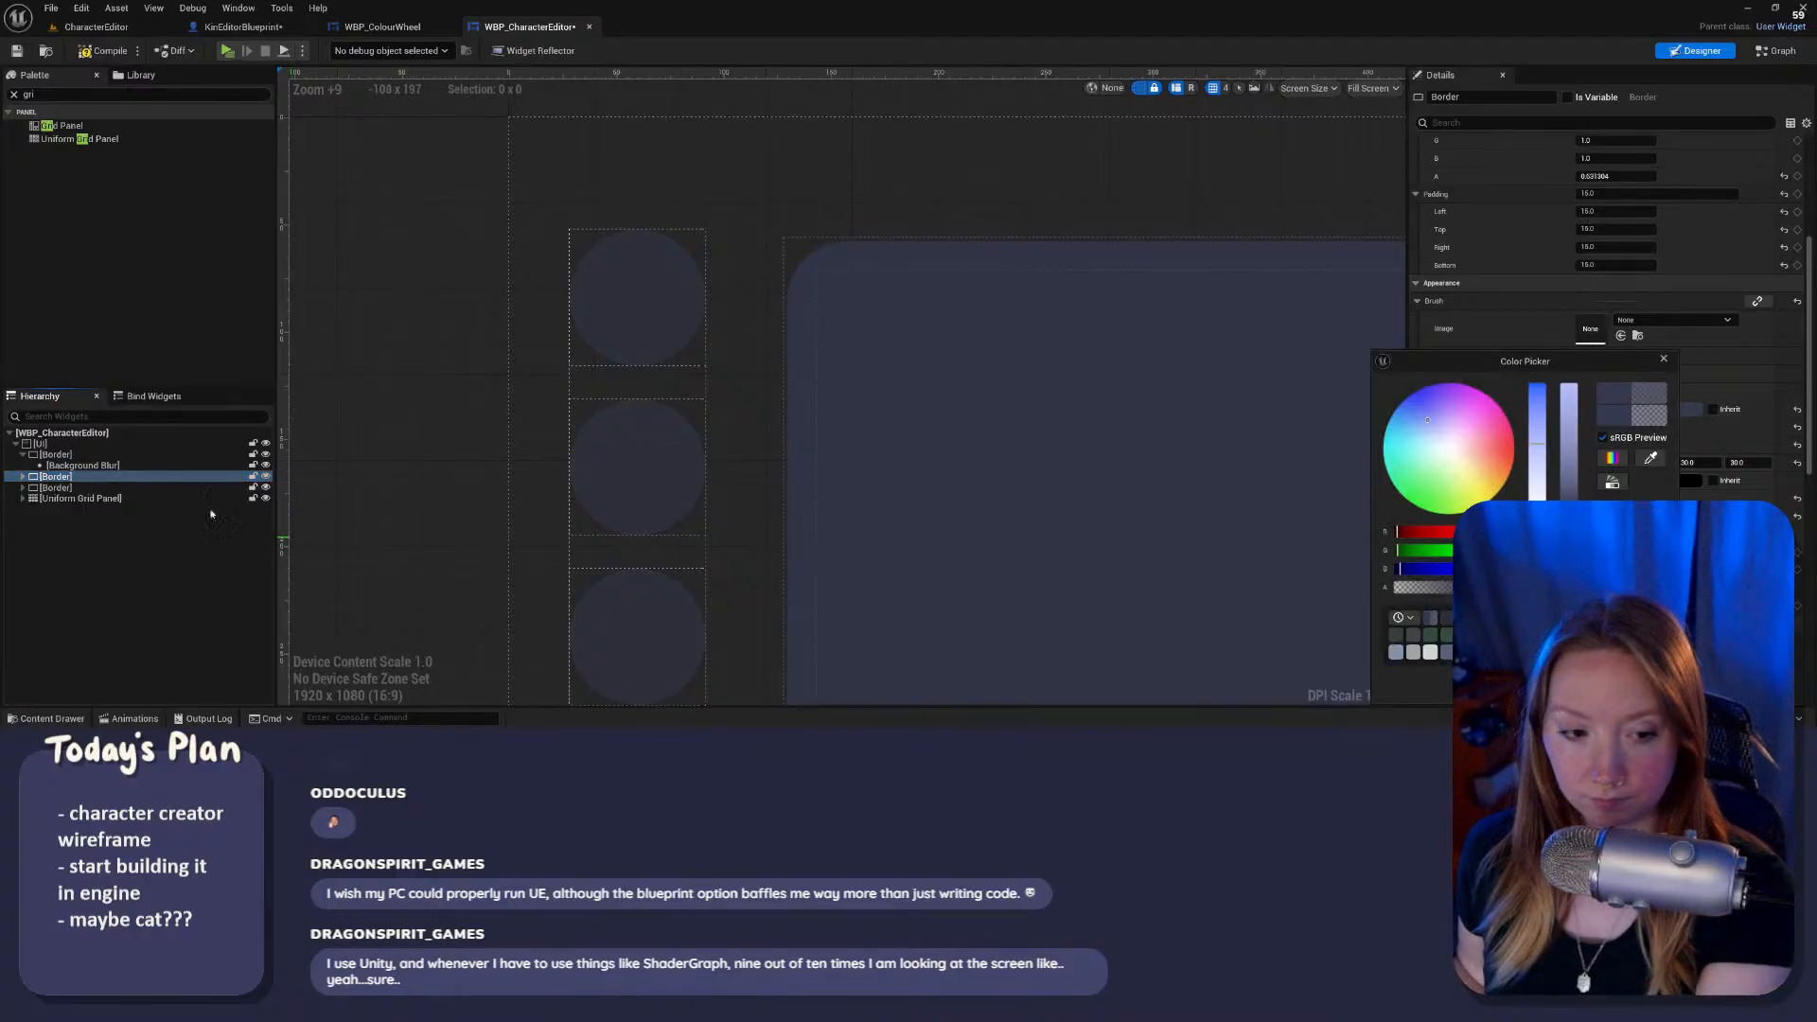
{"action": "left_click", "coordinate": [82, 488]}
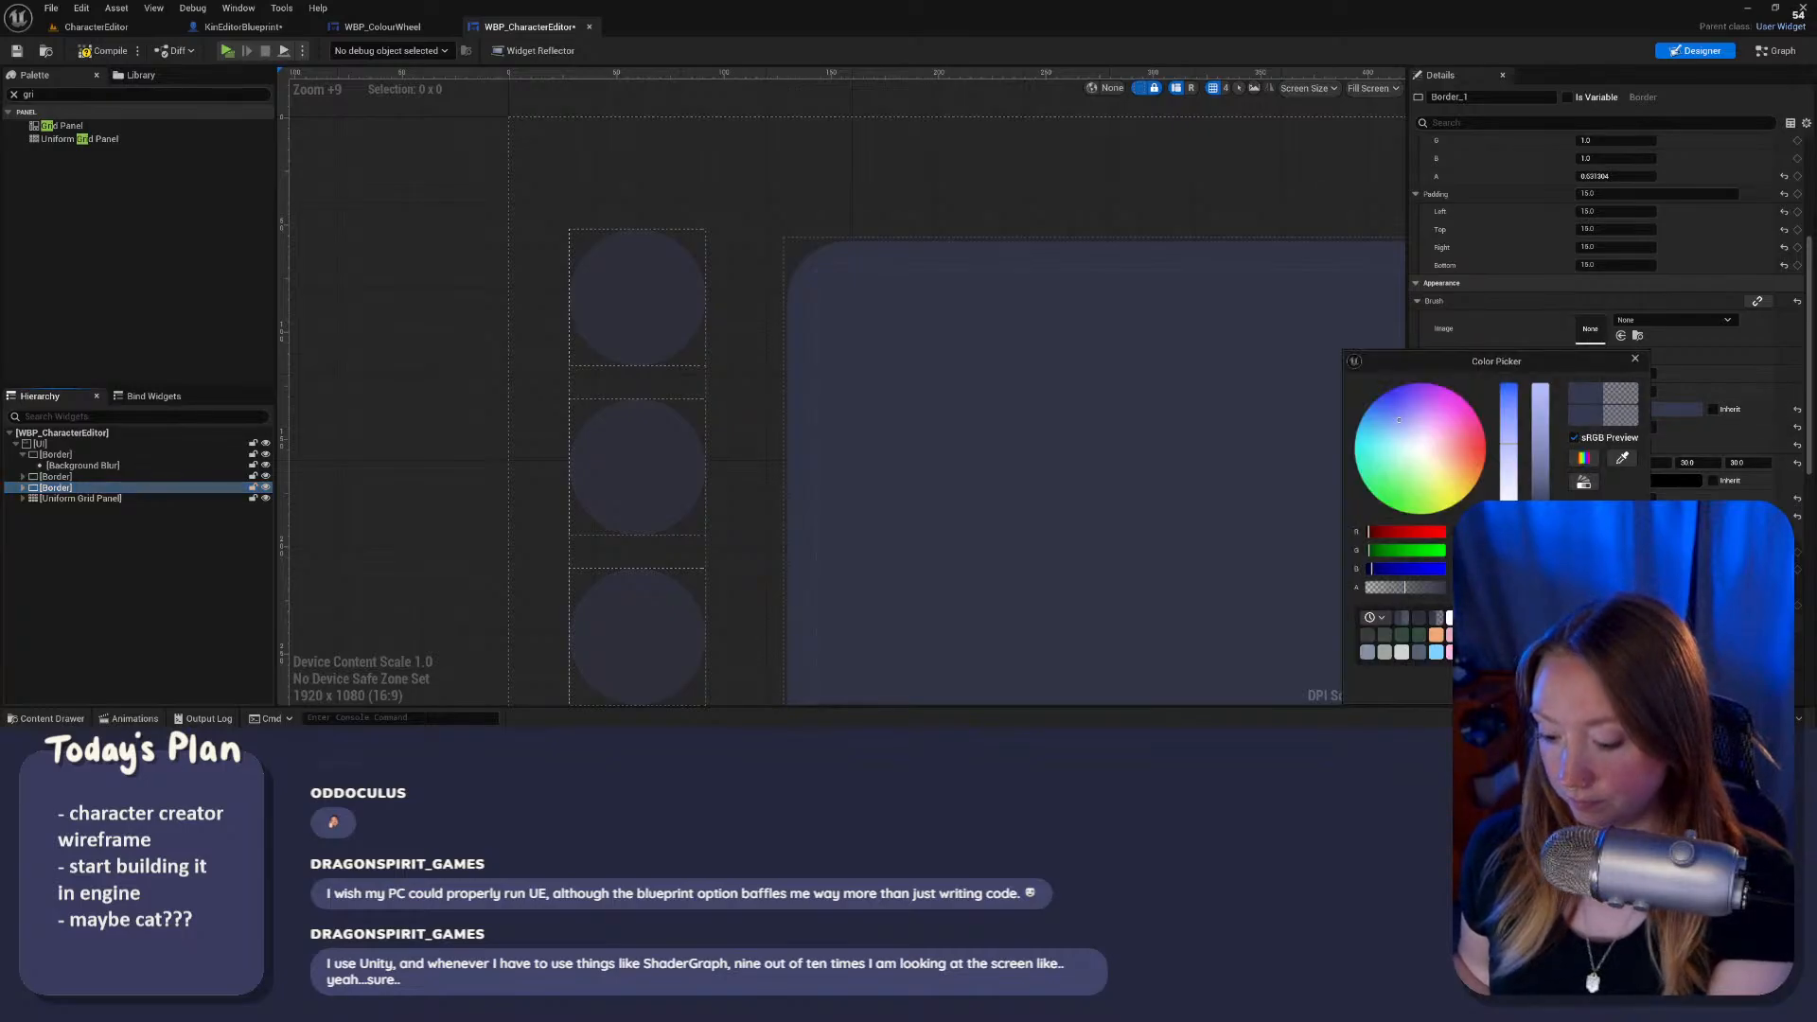
{"action": "left_click", "coordinate": [413, 321]}
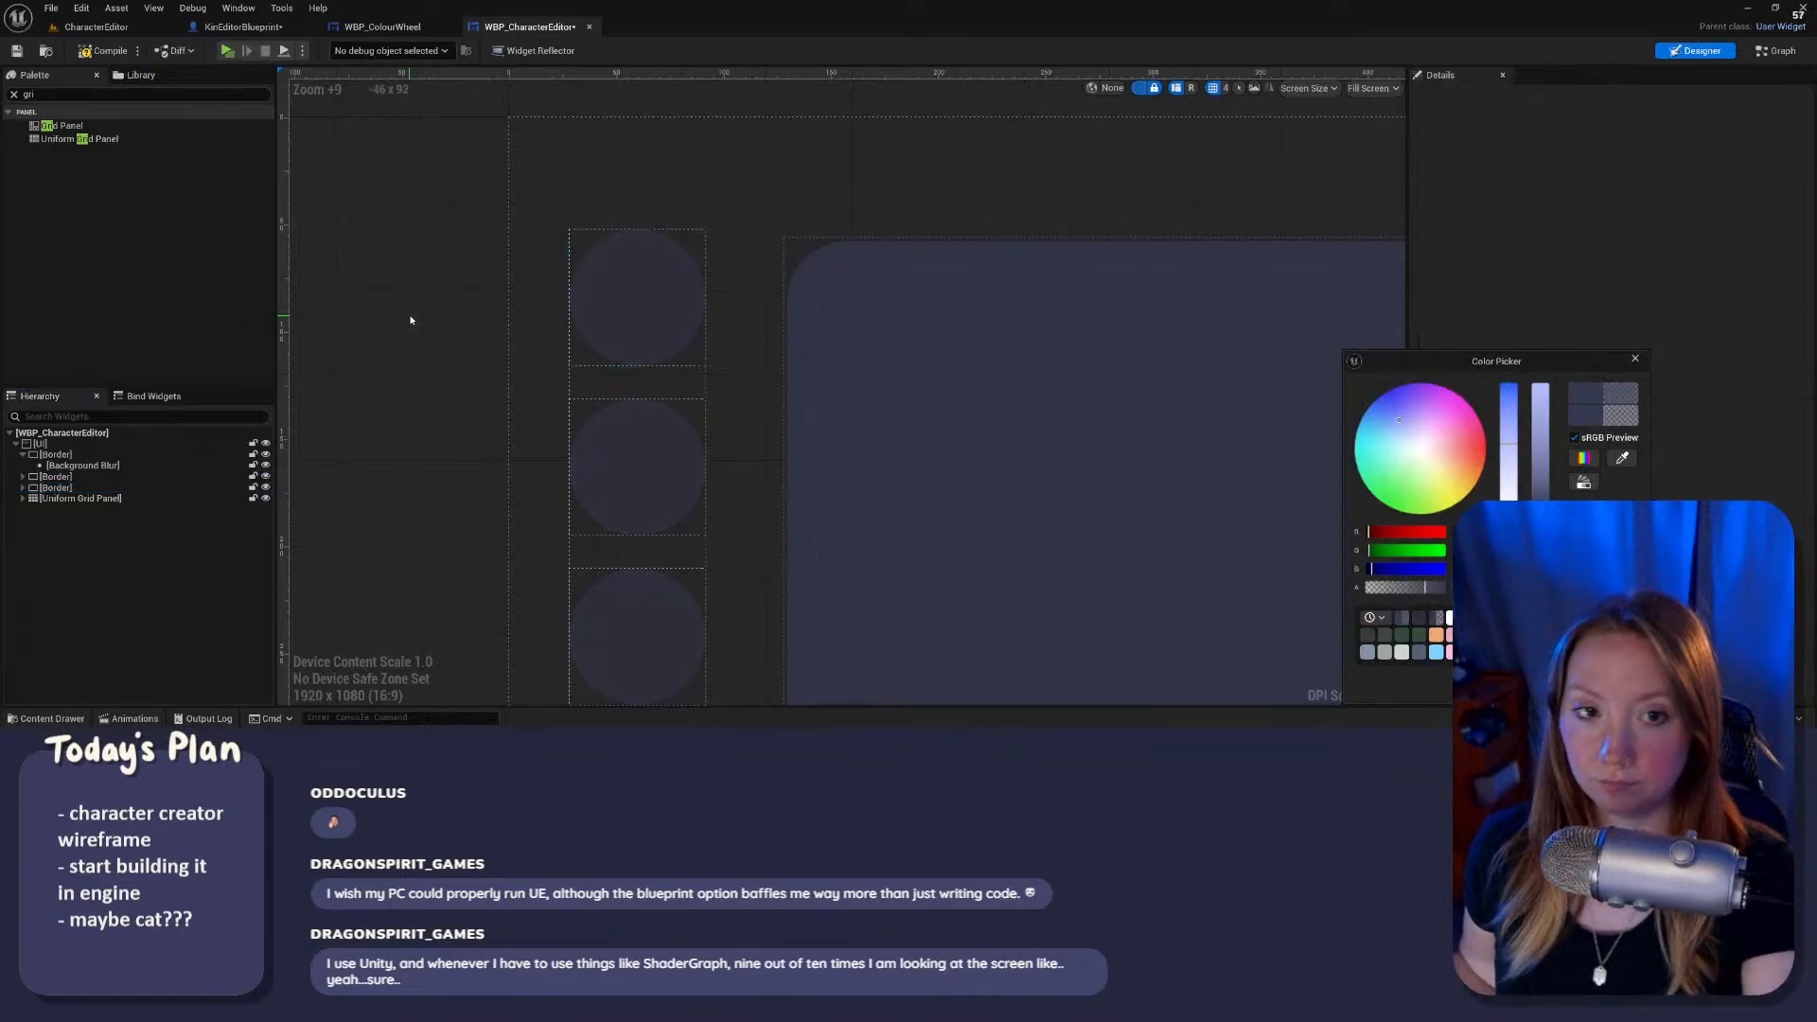
{"action": "left_click", "coordinate": [106, 51]}
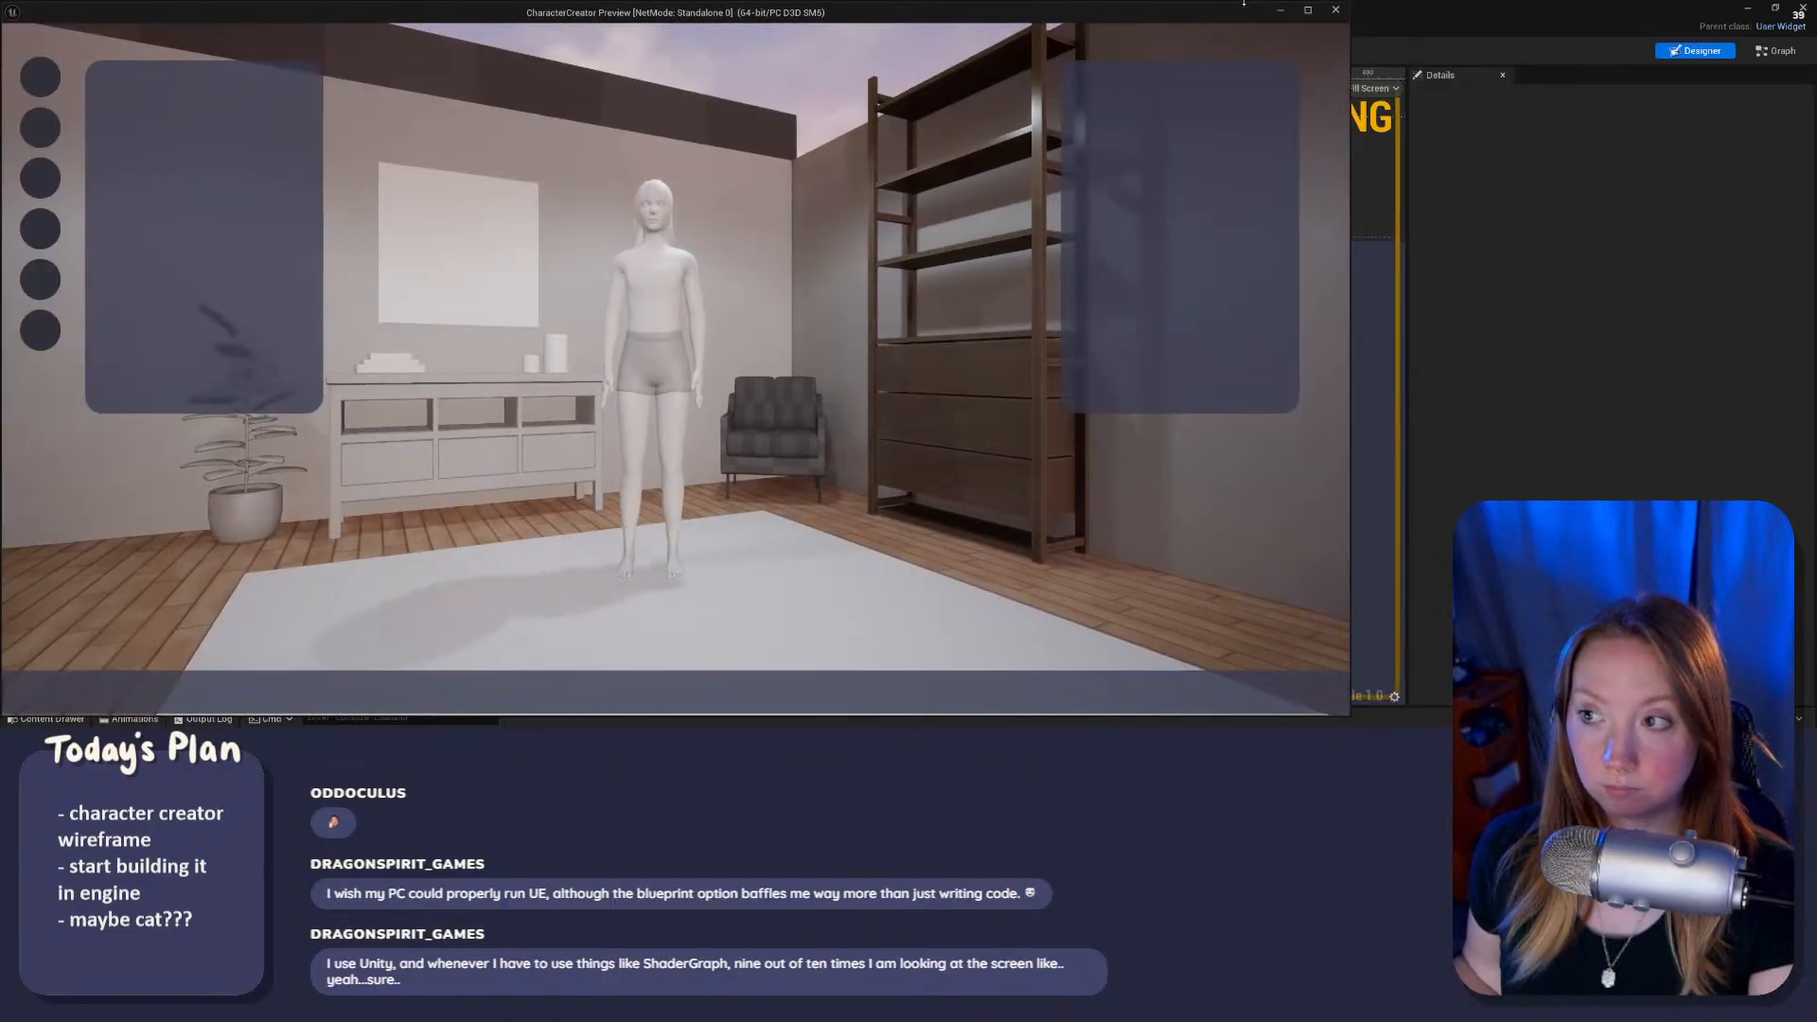
Step: Close the preview and set the bottom bar border's brush to draw as Box
{"action": "key", "text": "Escape"}
{"action": "scroll", "coordinate": [900, 502], "scroll_direction": "down", "scroll_amount": 13}
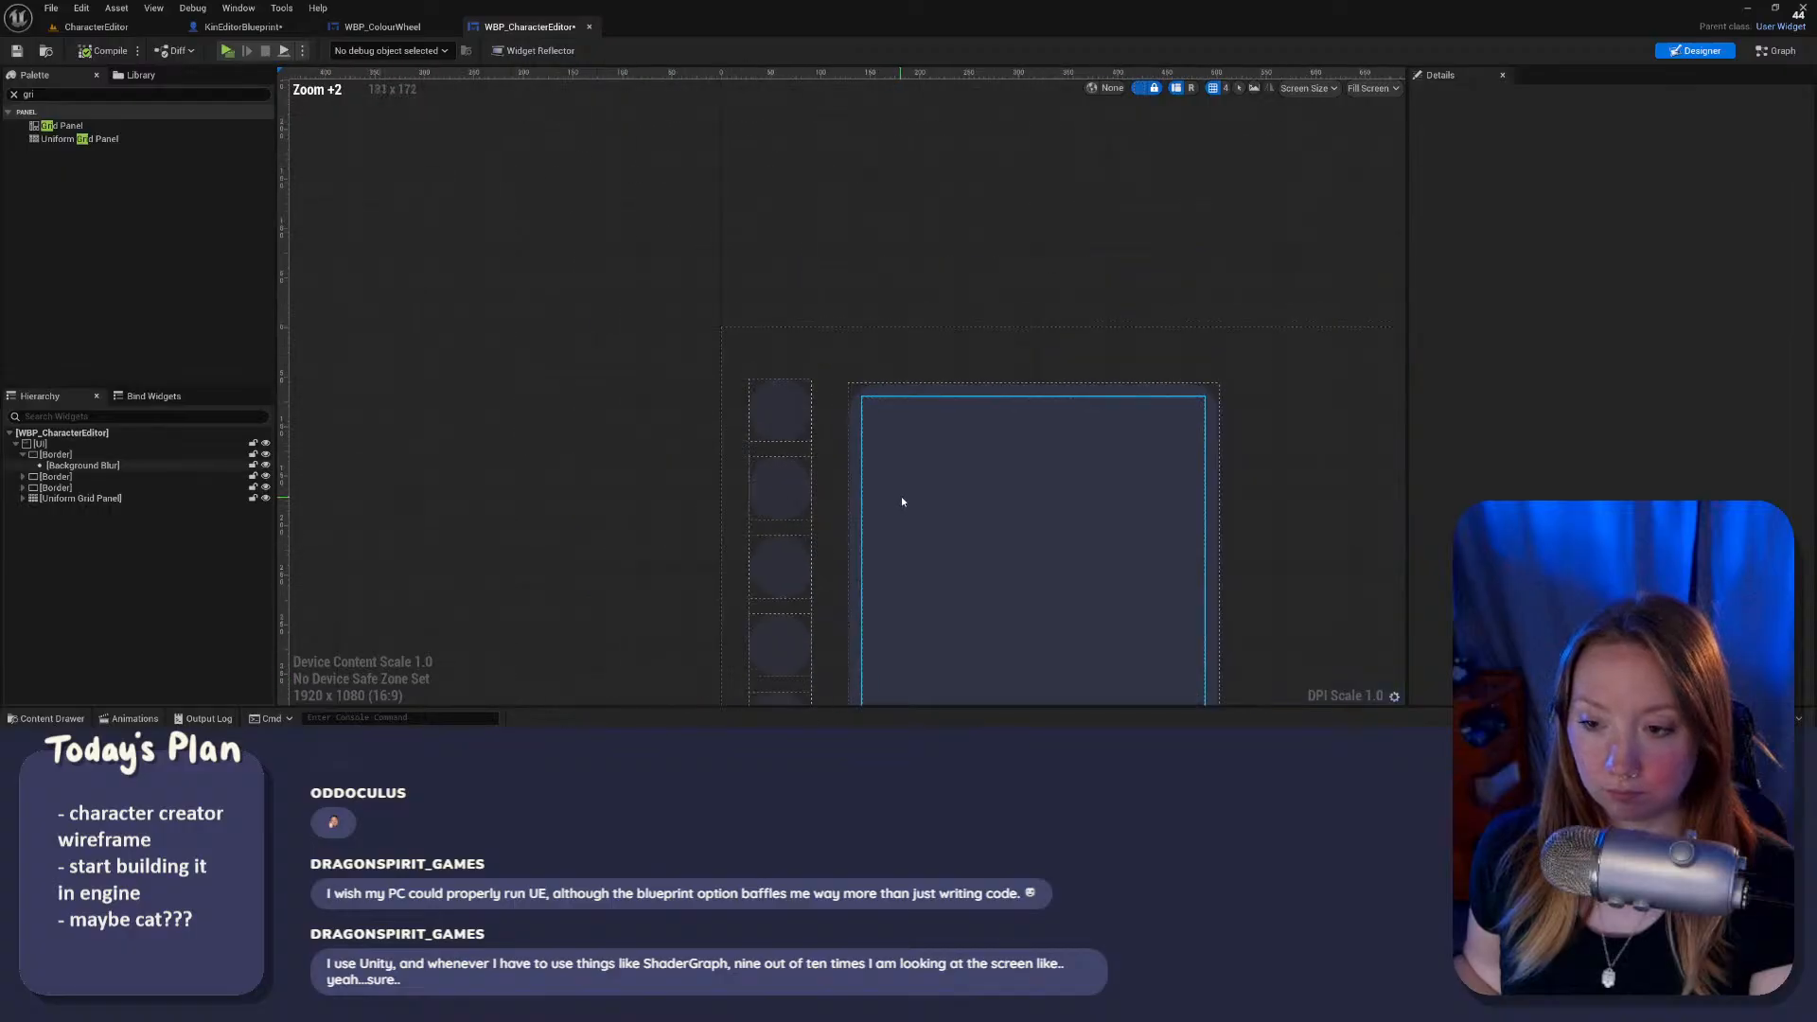
{"action": "right_click_drag", "start_coordinate": [903, 518], "coordinate": [821, 508]}
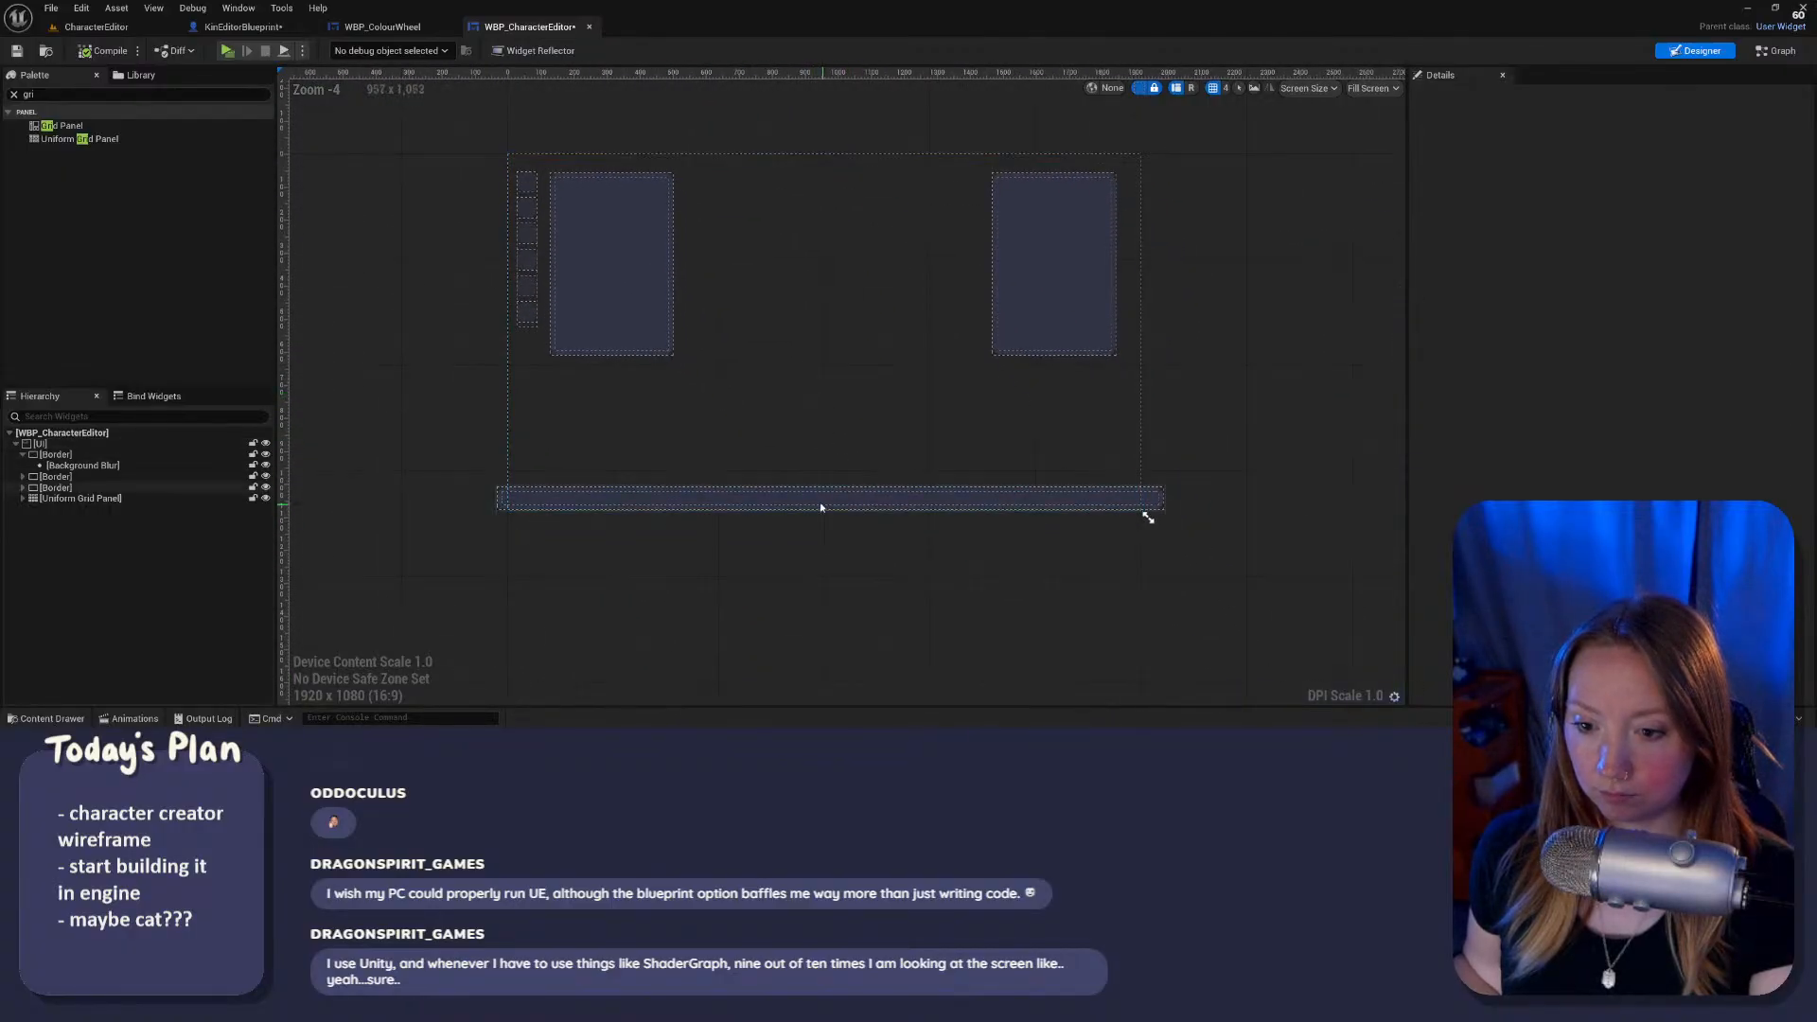
{"action": "left_click", "coordinate": [819, 514]}
{"action": "scroll", "coordinate": [820, 515], "scroll_direction": "up", "scroll_amount": 4}
{"action": "scroll", "coordinate": [810, 491], "scroll_direction": "down", "scroll_amount": 2}
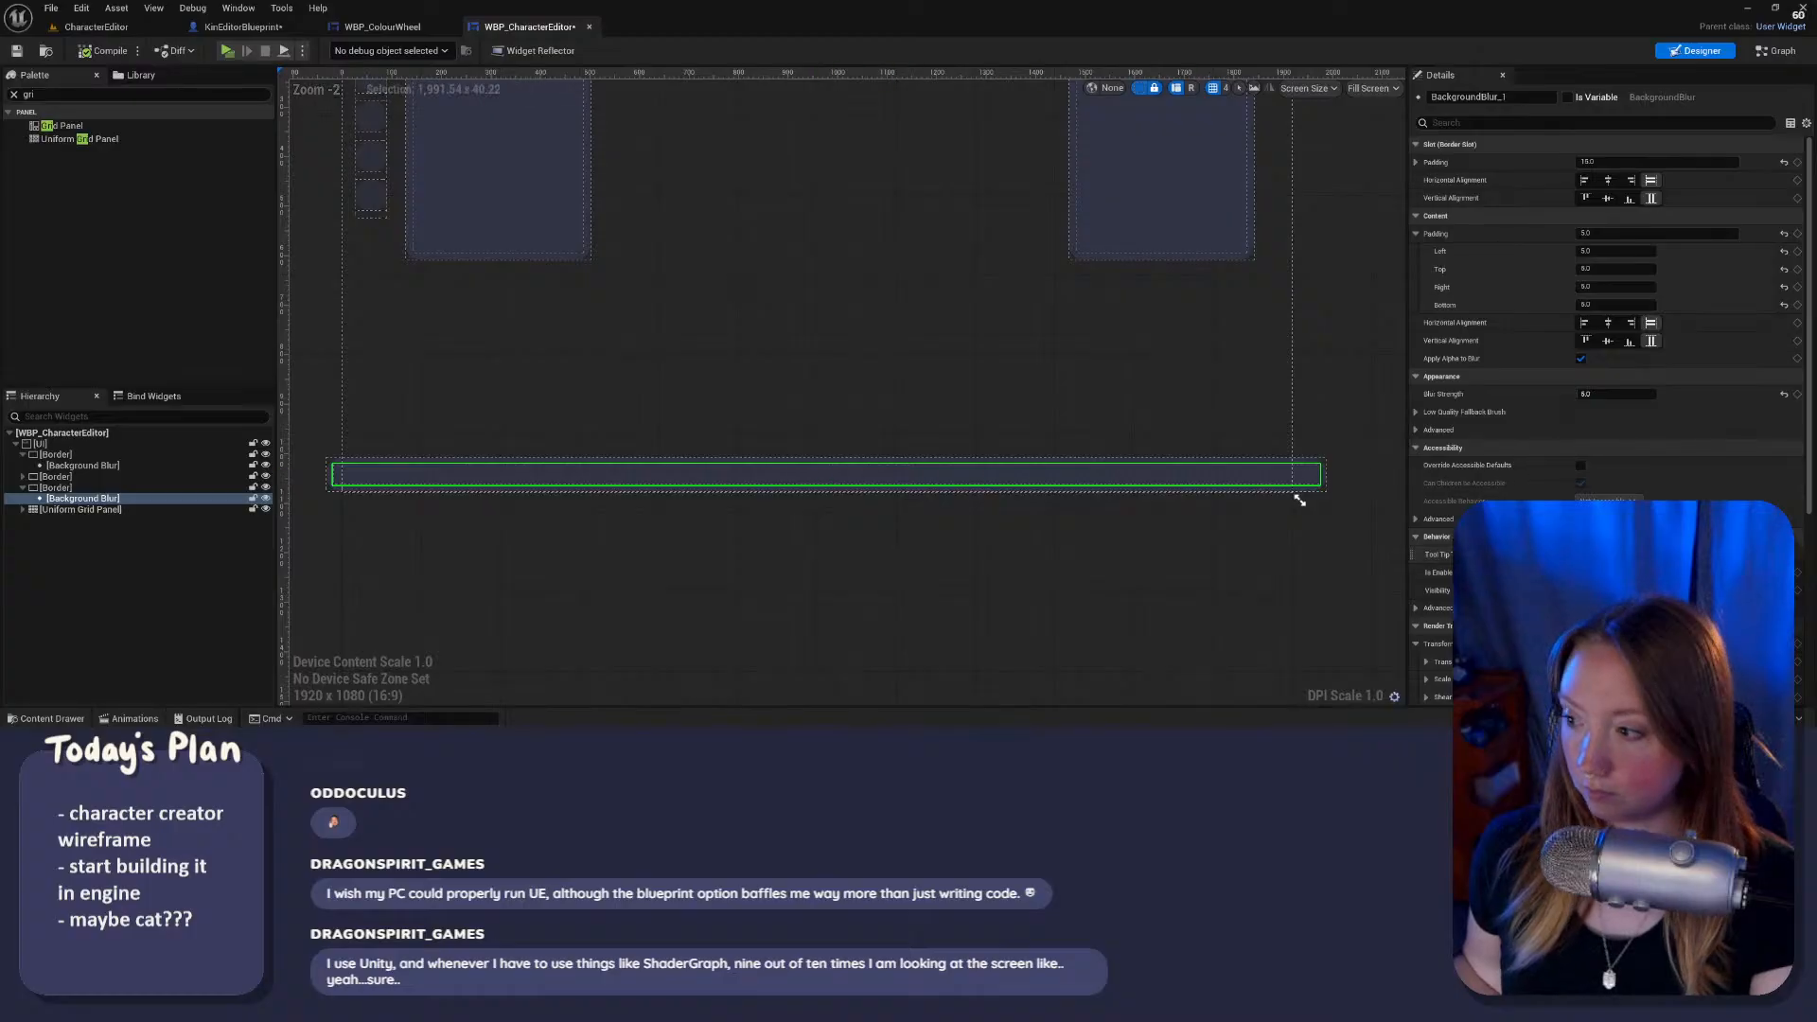
{"action": "scroll", "coordinate": [1645, 360], "scroll_direction": "down", "scroll_amount": 6}
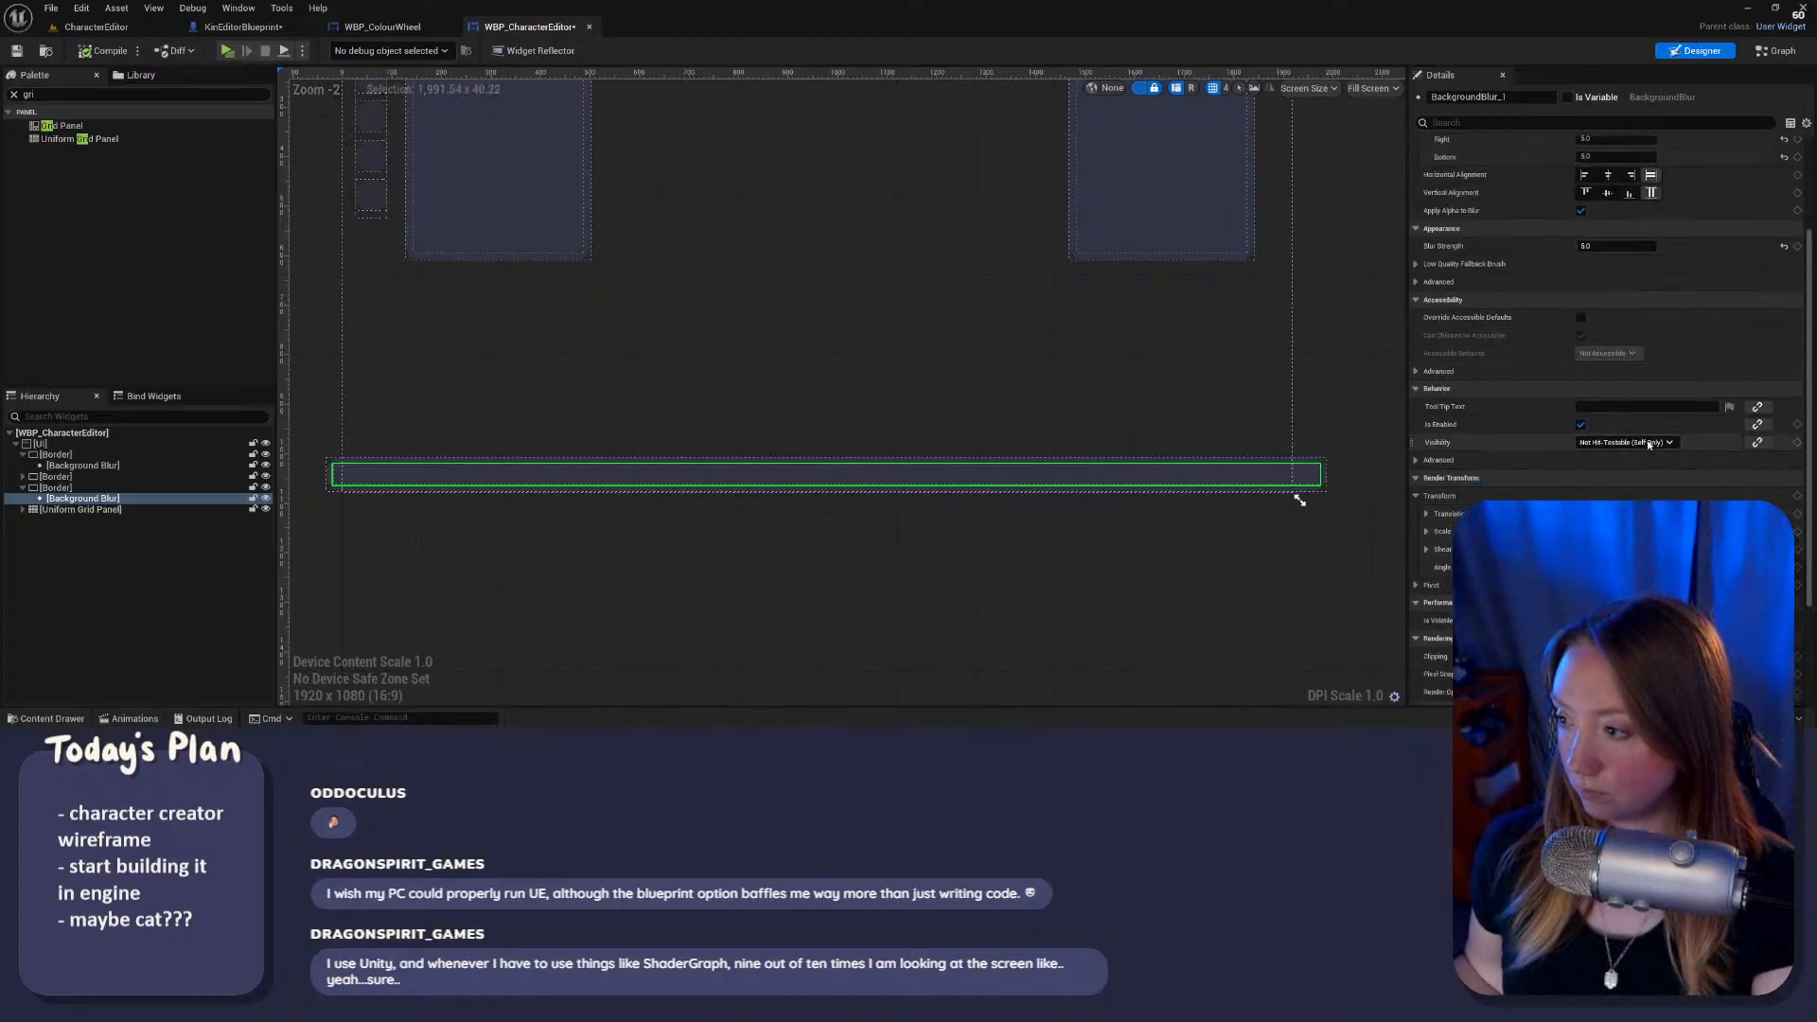
{"action": "scroll", "coordinate": [1512, 485], "scroll_direction": "down", "scroll_amount": 1}
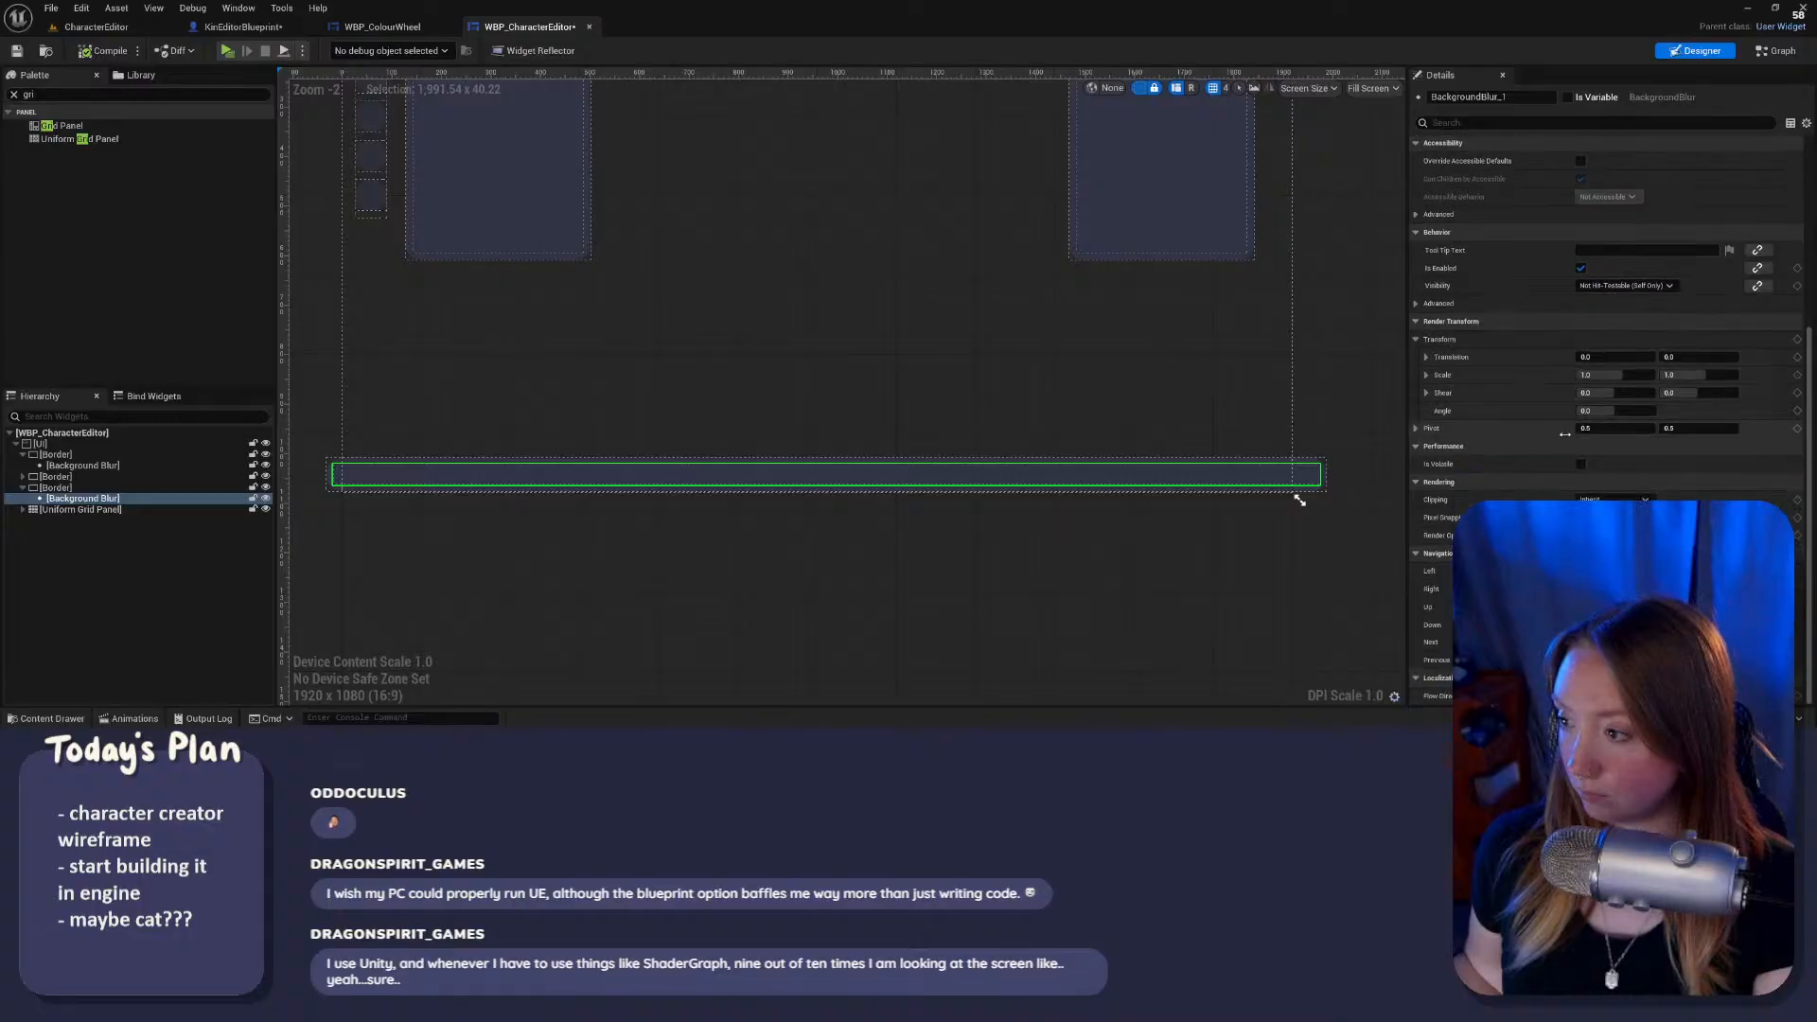
{"action": "left_click", "coordinate": [106, 488]}
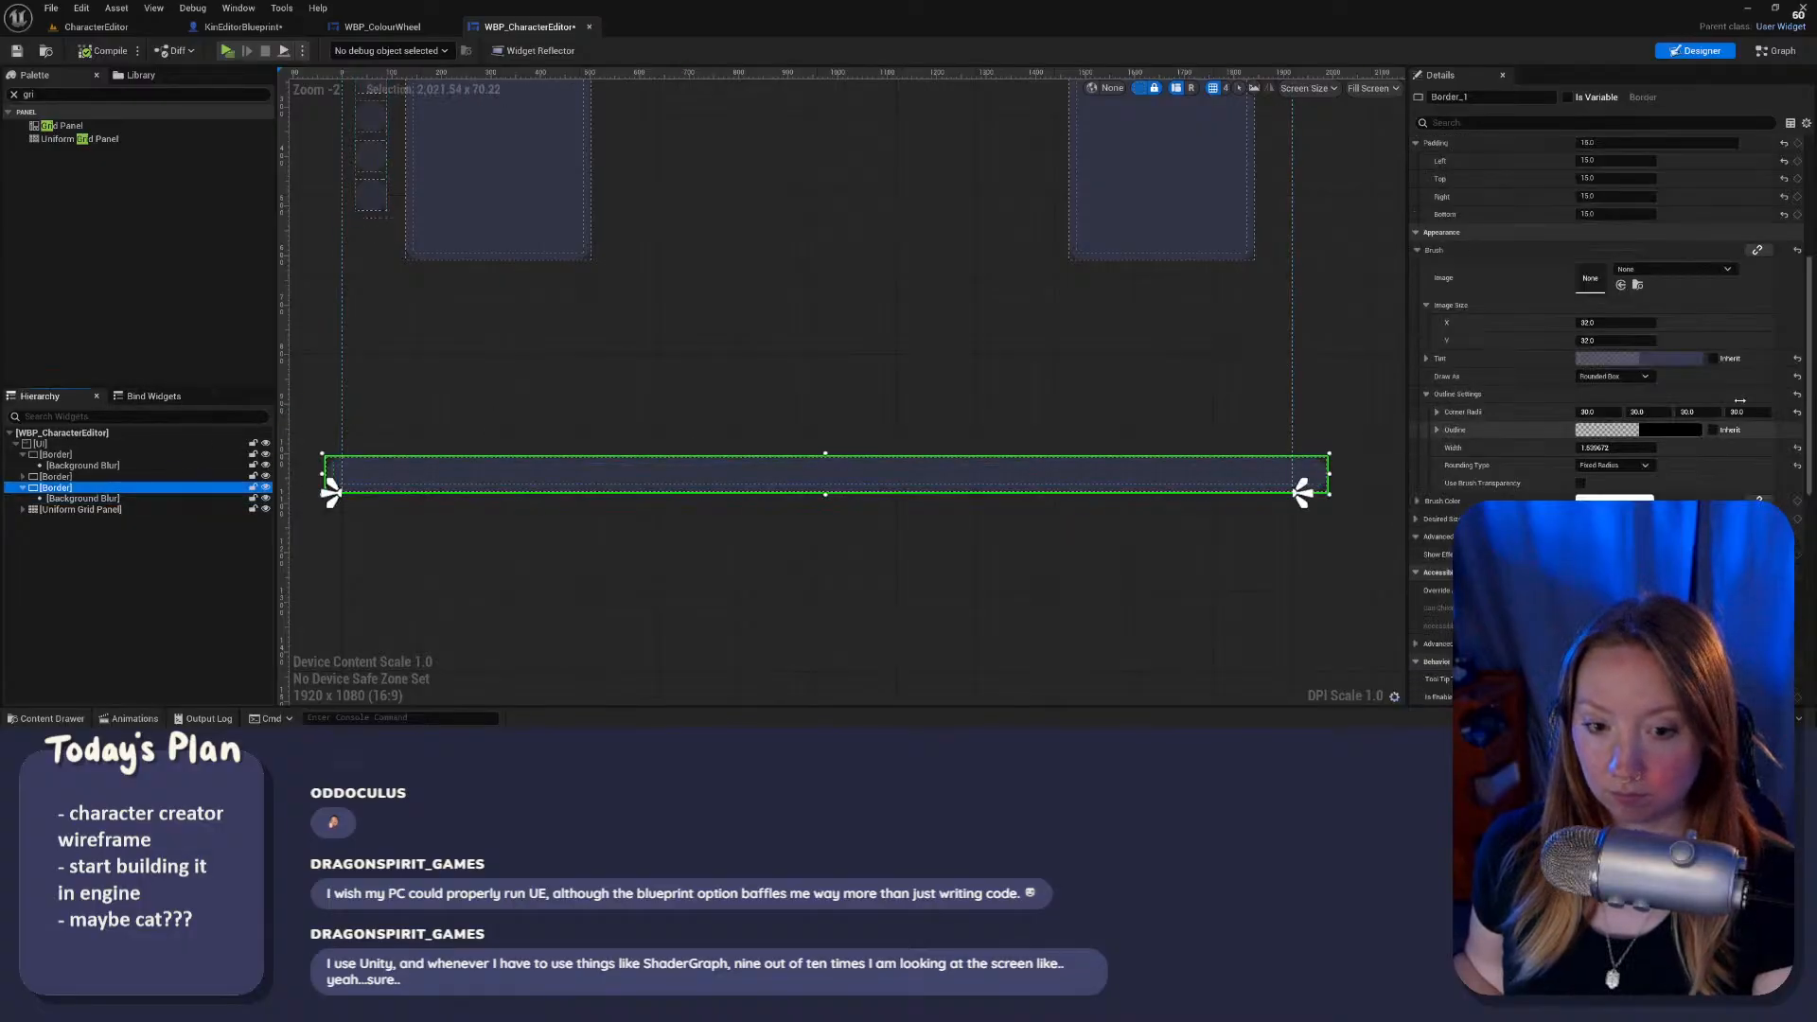
{"action": "left_click", "coordinate": [1613, 375]}
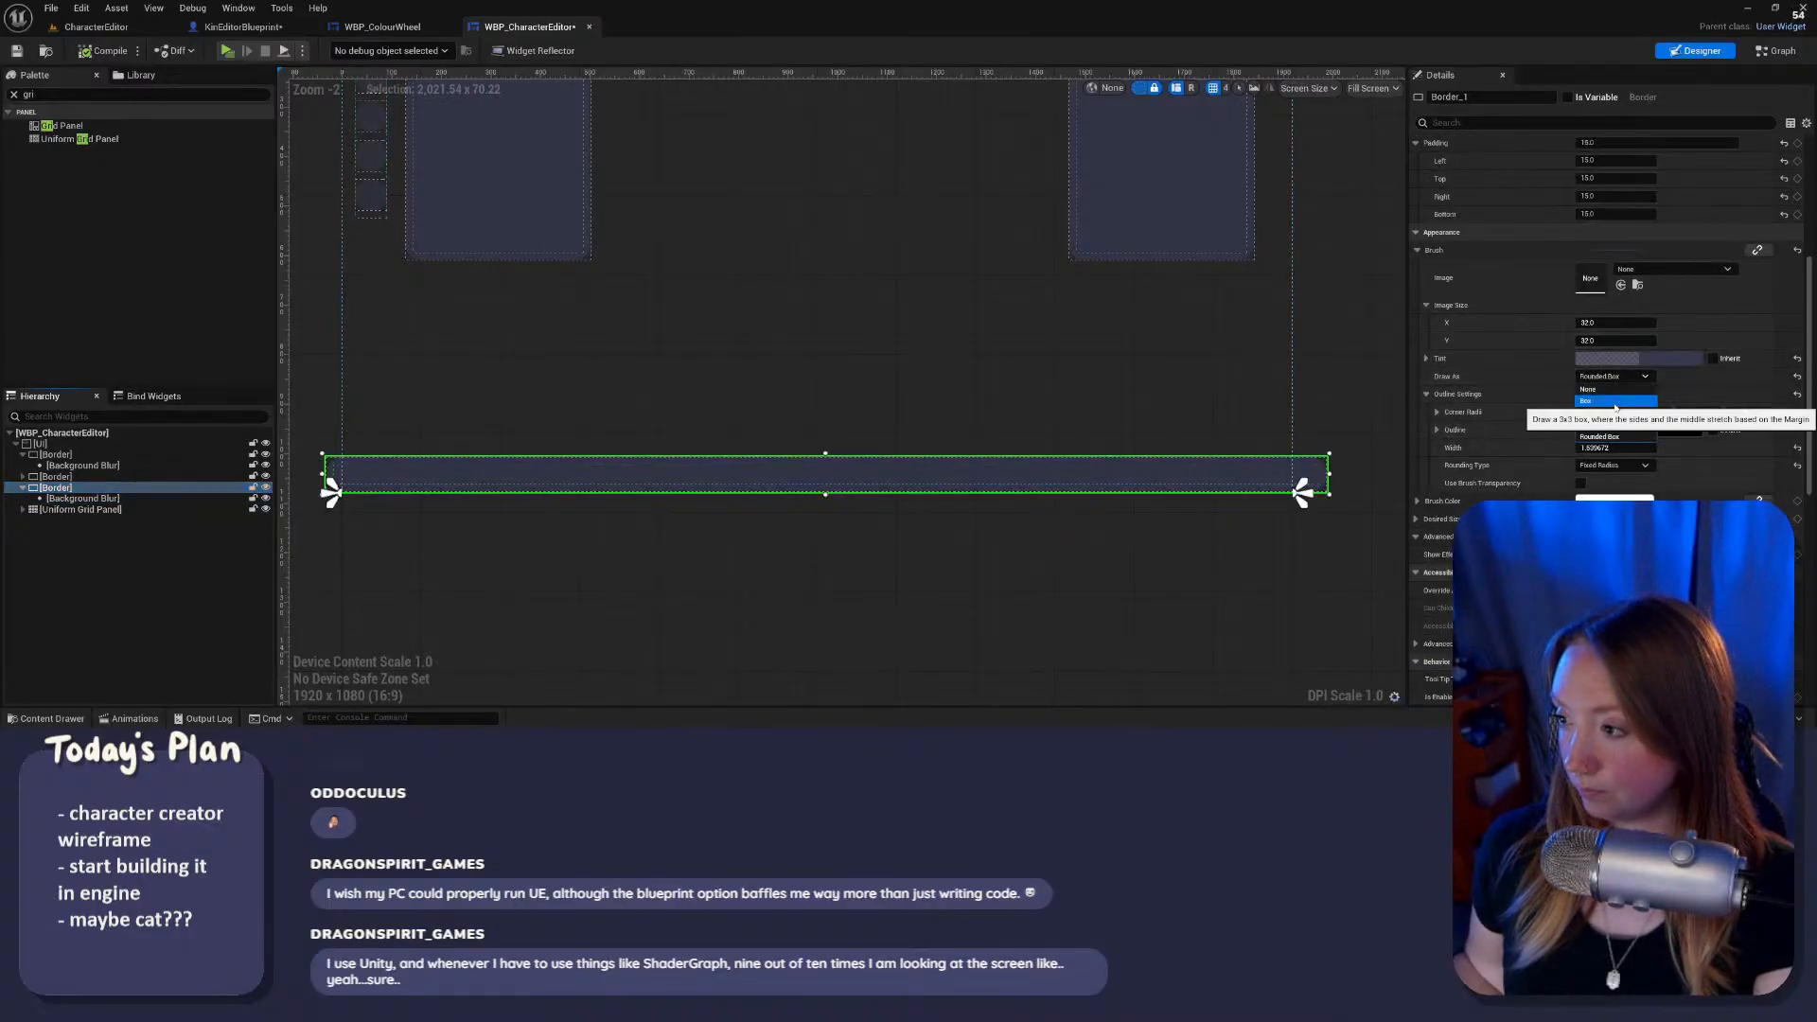
{"action": "left_click", "coordinate": [1587, 400]}
{"action": "scroll", "coordinate": [828, 511], "scroll_direction": "up", "scroll_amount": 6}
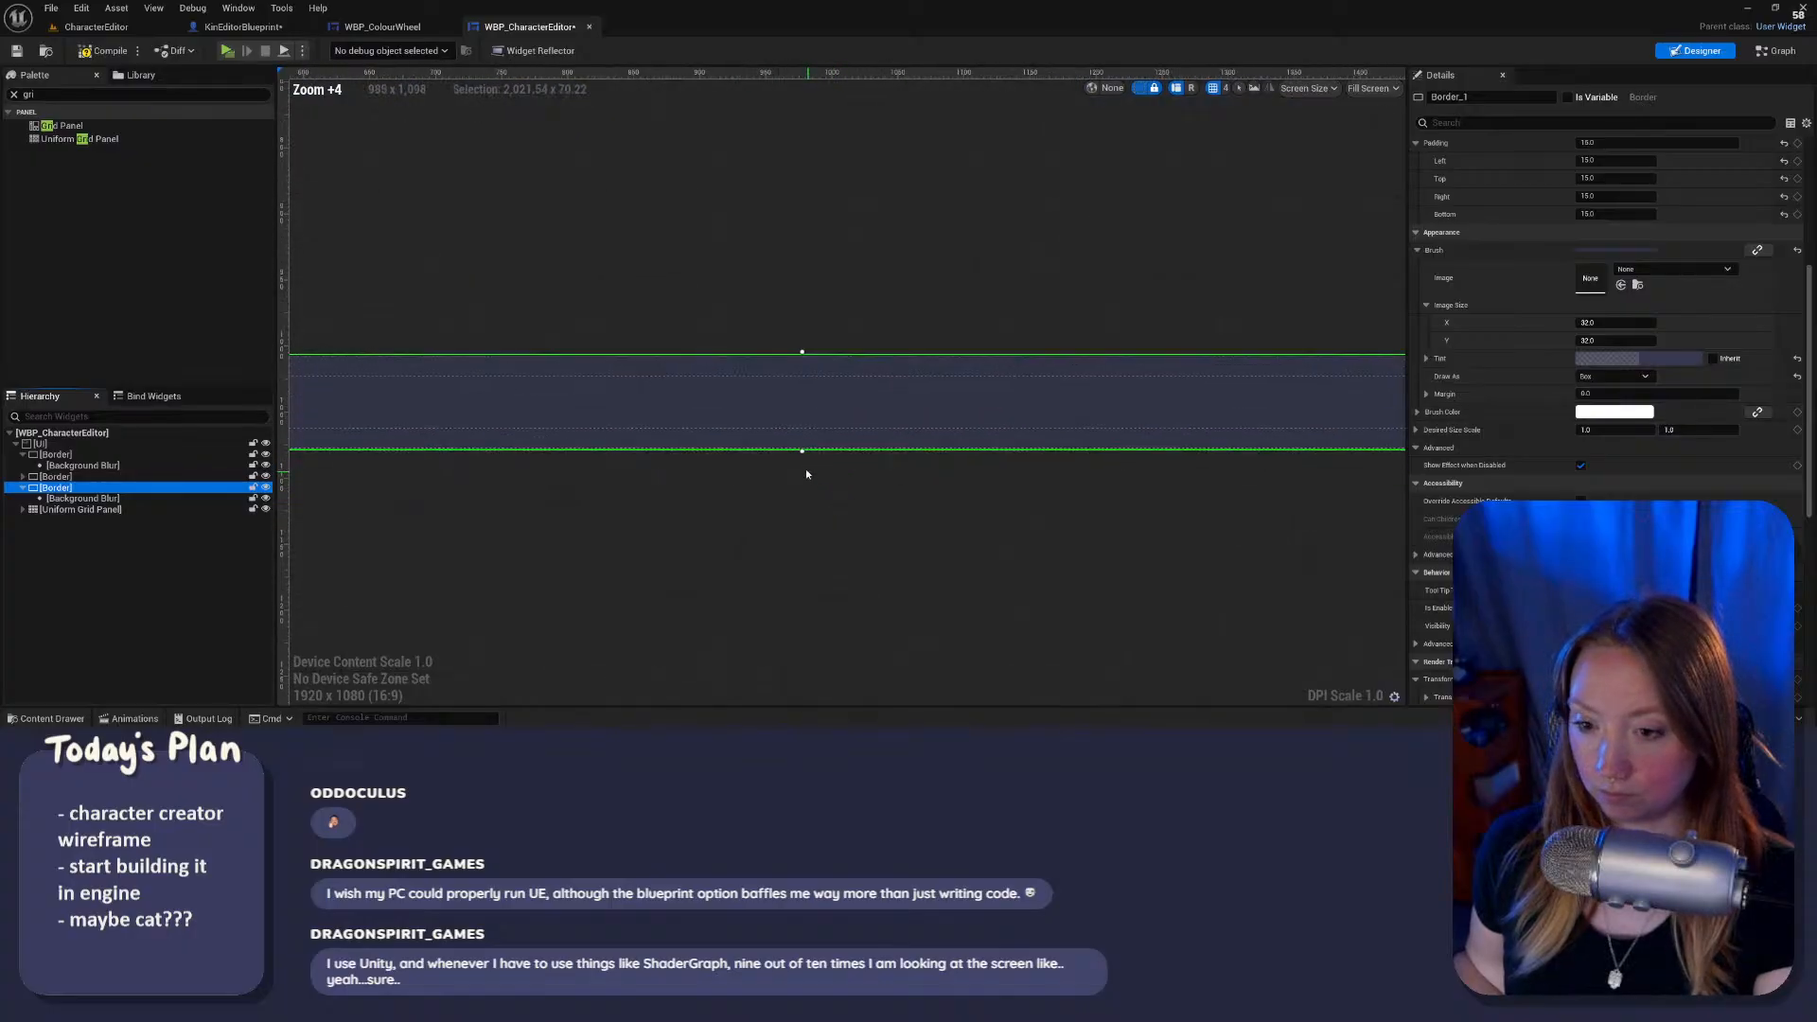
Step: Resize the bottom bar border to about 1,925 × 72 so its ends meet the canvas edges, with Position Y at -72
{"action": "left_click_drag", "start_coordinate": [803, 451], "coordinate": [806, 453]}
{"action": "scroll", "coordinate": [818, 464], "scroll_direction": "down", "scroll_amount": 5}
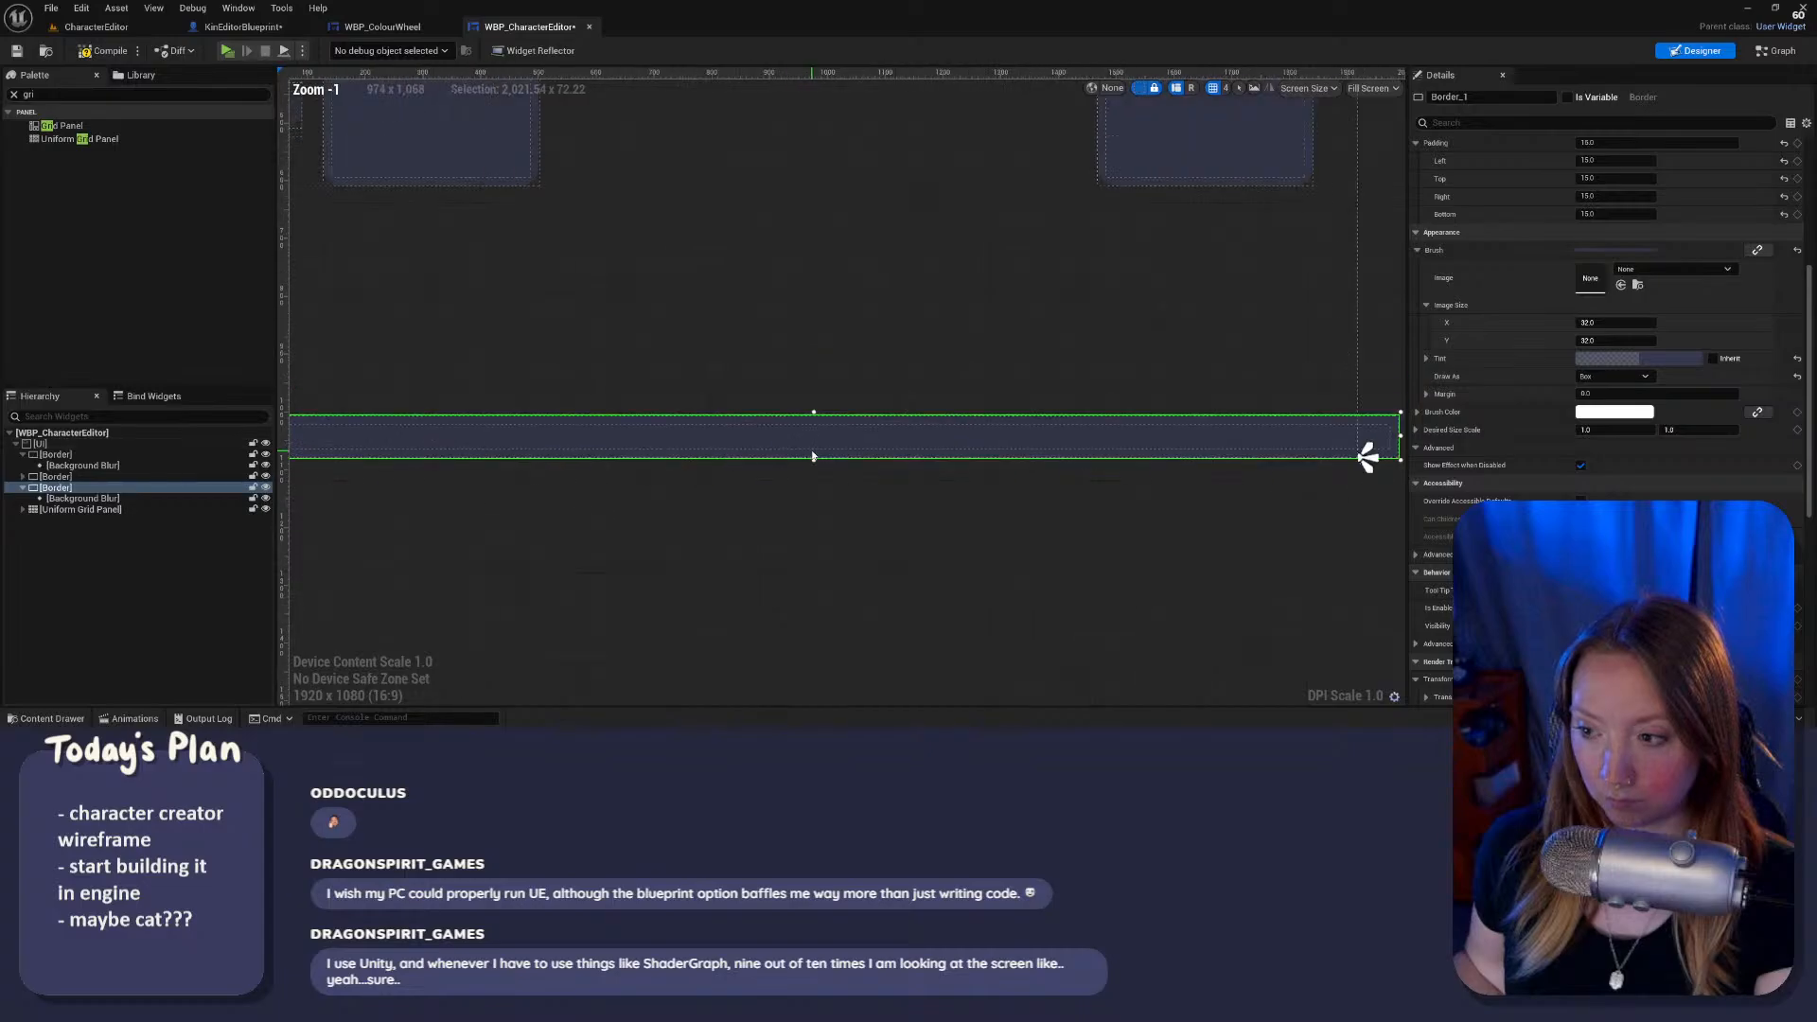
{"action": "right_click_drag", "start_coordinate": [596, 287], "coordinate": [715, 307]}
{"action": "left_click_drag", "start_coordinate": [358, 461], "coordinate": [377, 461]}
{"action": "right_click_drag", "start_coordinate": [899, 476], "coordinate": [449, 484]}
{"action": "left_click_drag", "start_coordinate": [1080, 467], "coordinate": [1045, 467]}
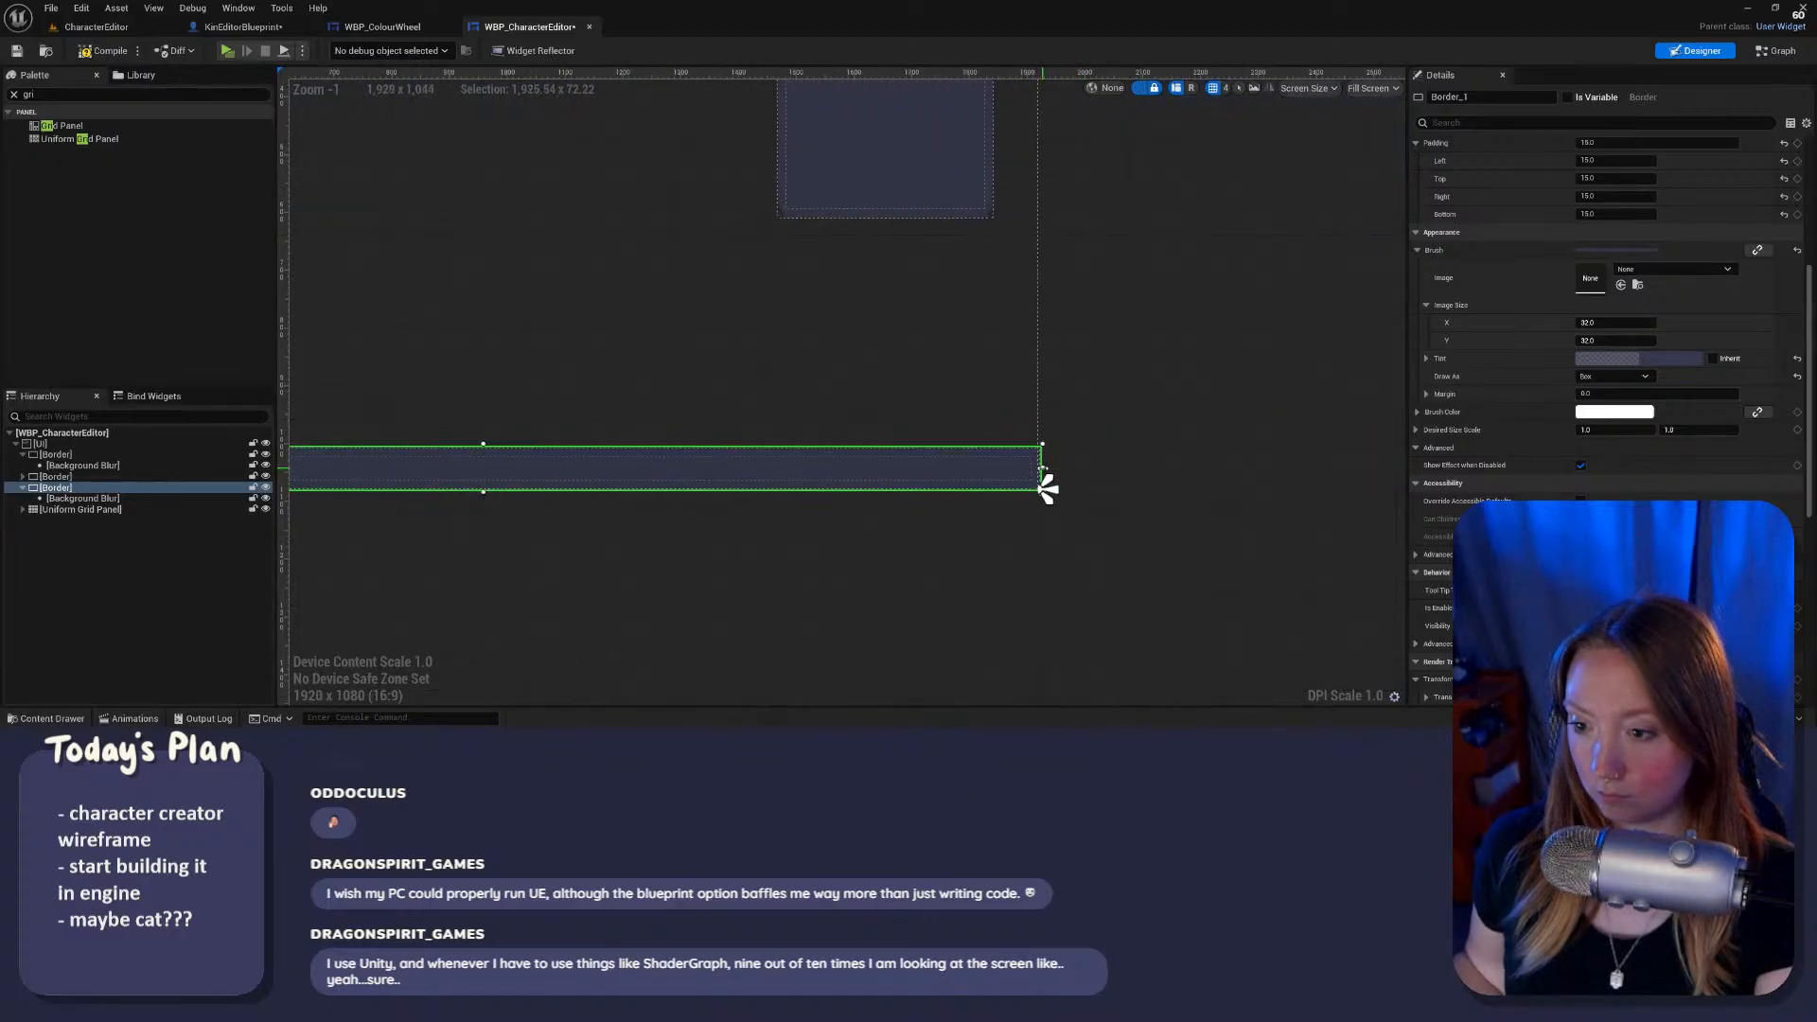
{"action": "scroll", "coordinate": [1541, 194], "scroll_direction": "up", "scroll_amount": 5}
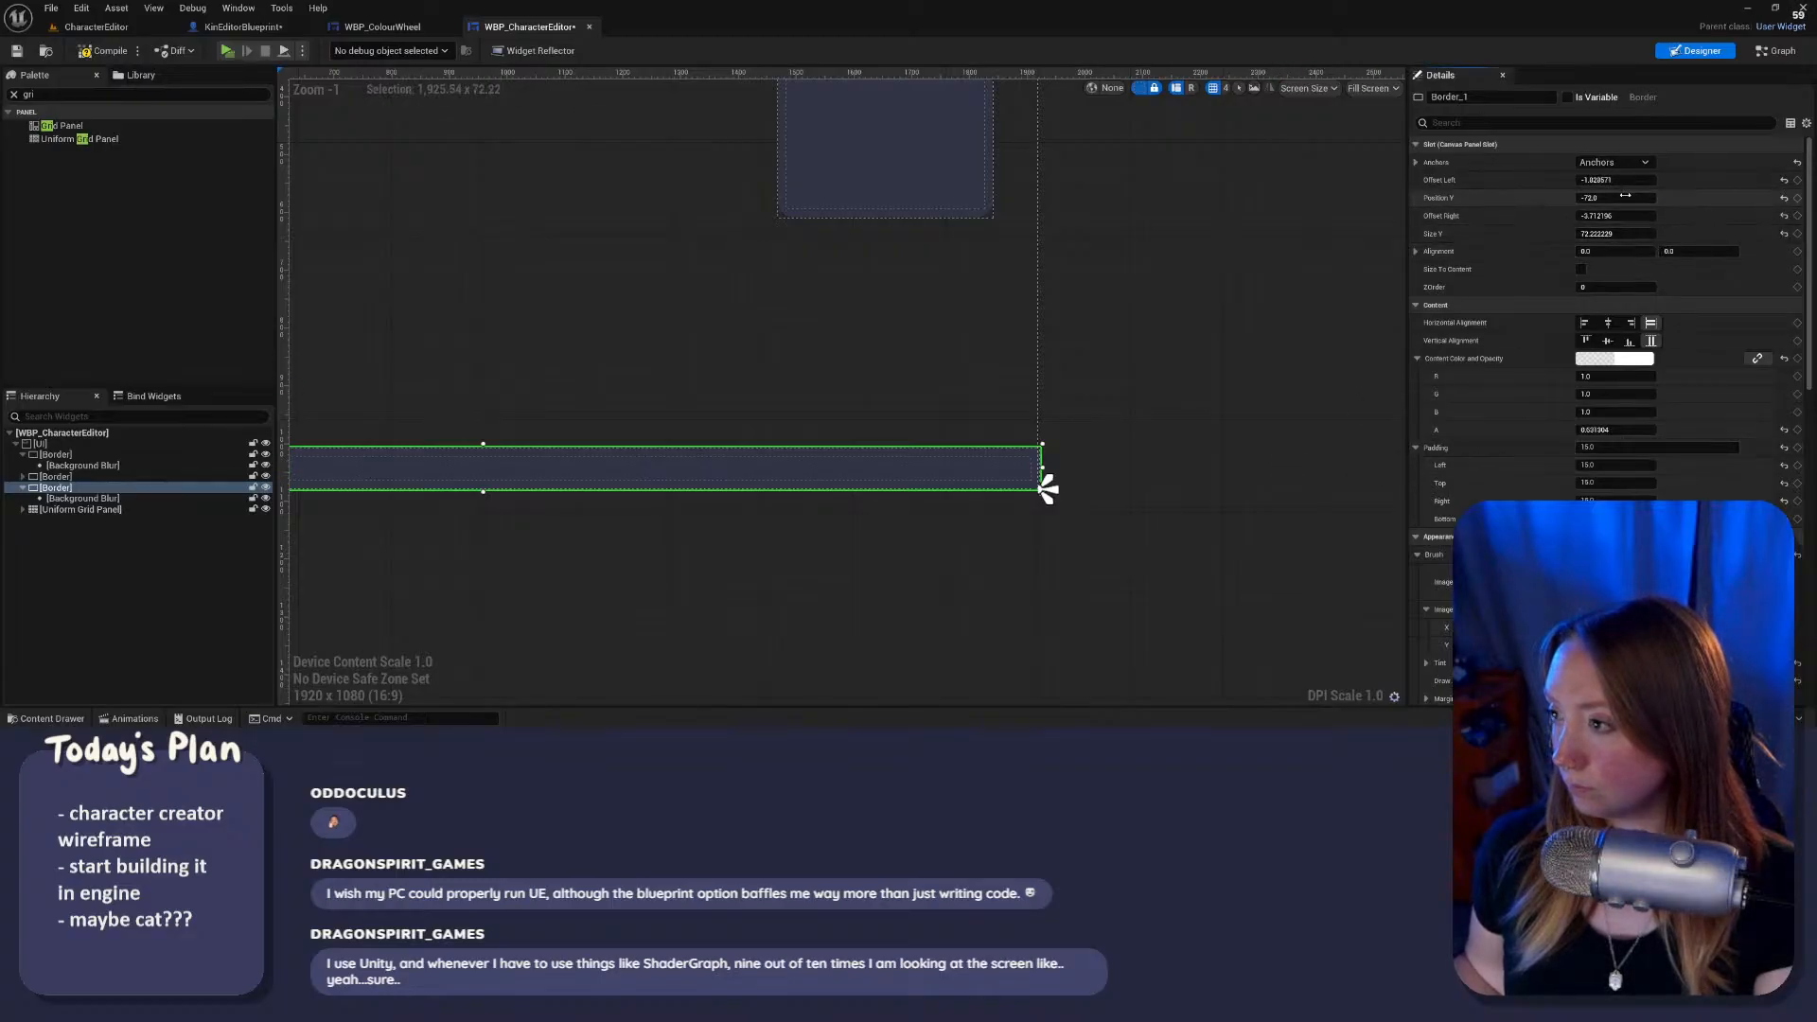
{"action": "key", "text": "Return"}
{"action": "scroll", "coordinate": [750, 498], "scroll_direction": "down", "scroll_amount": 3}
{"action": "scroll", "coordinate": [750, 499], "scroll_direction": "up", "scroll_amount": 2}
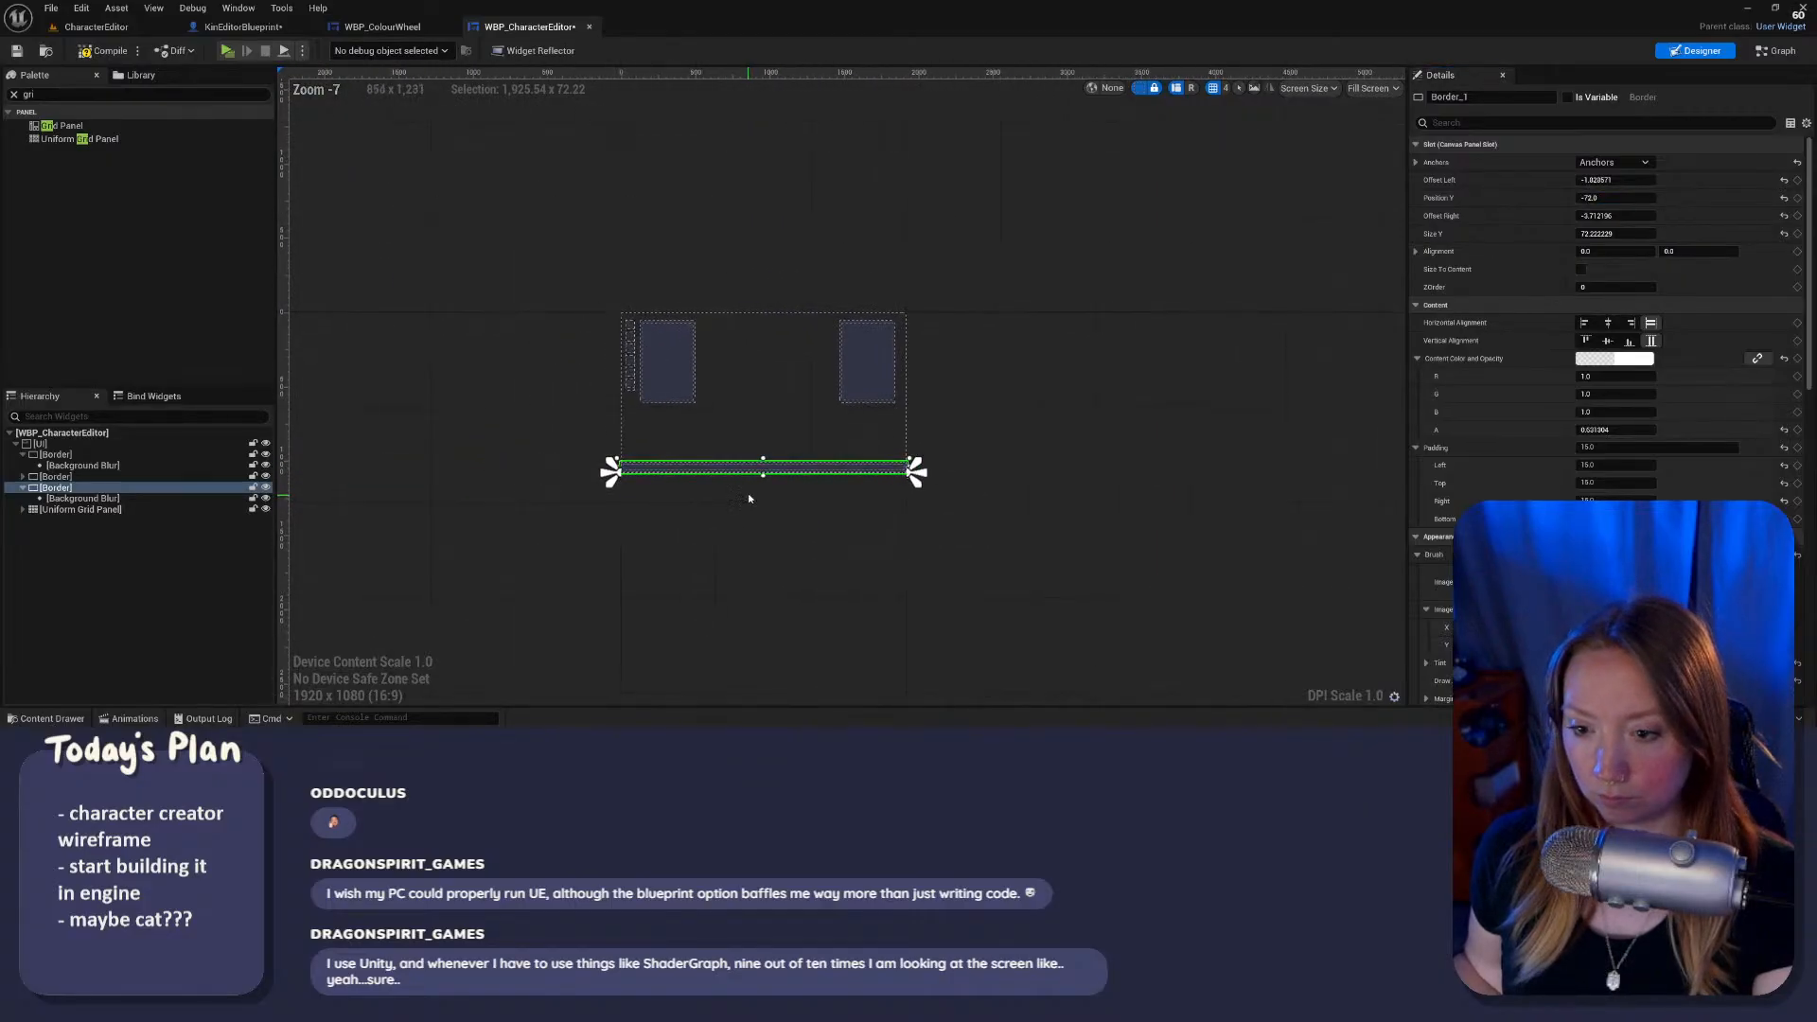
{"action": "scroll", "coordinate": [750, 499], "scroll_direction": "down", "scroll_amount": 2}
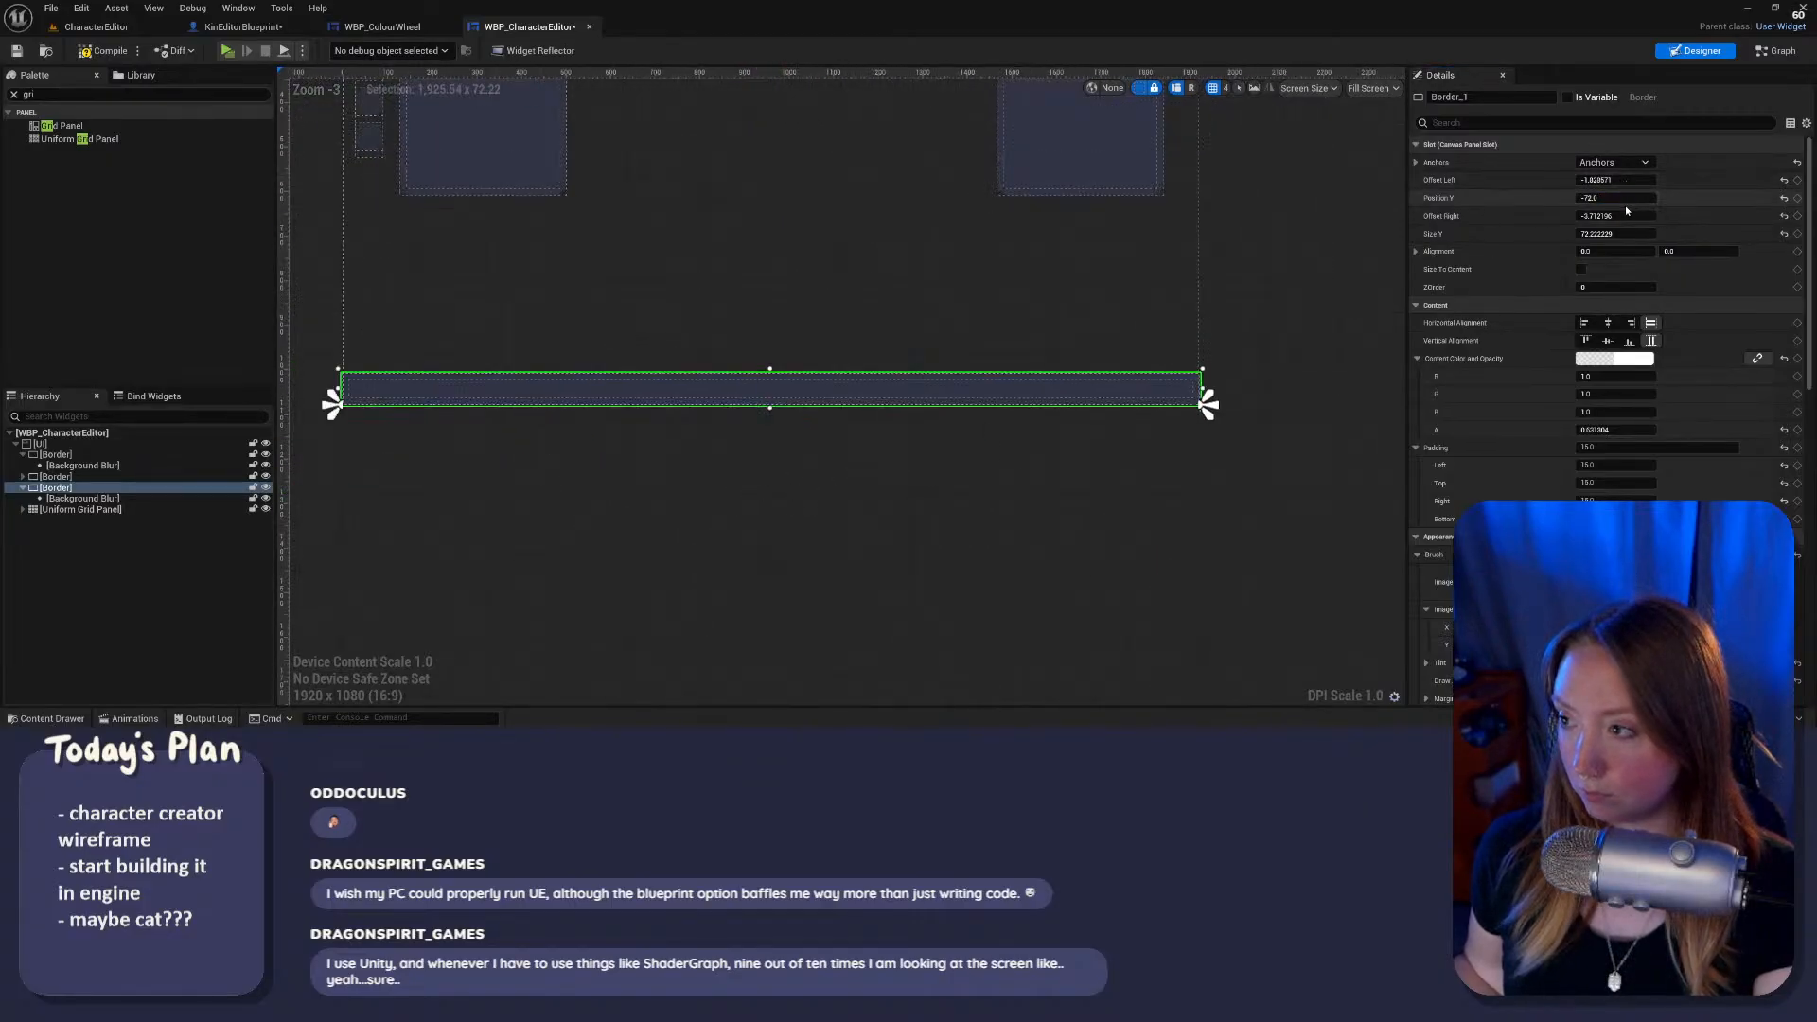
Step: Set the bottom bar border's Offset Left and Offset Right to 0 so it spans the canvas width
{"action": "left_click", "coordinate": [1626, 181]}
{"action": "type", "text": "-0"}
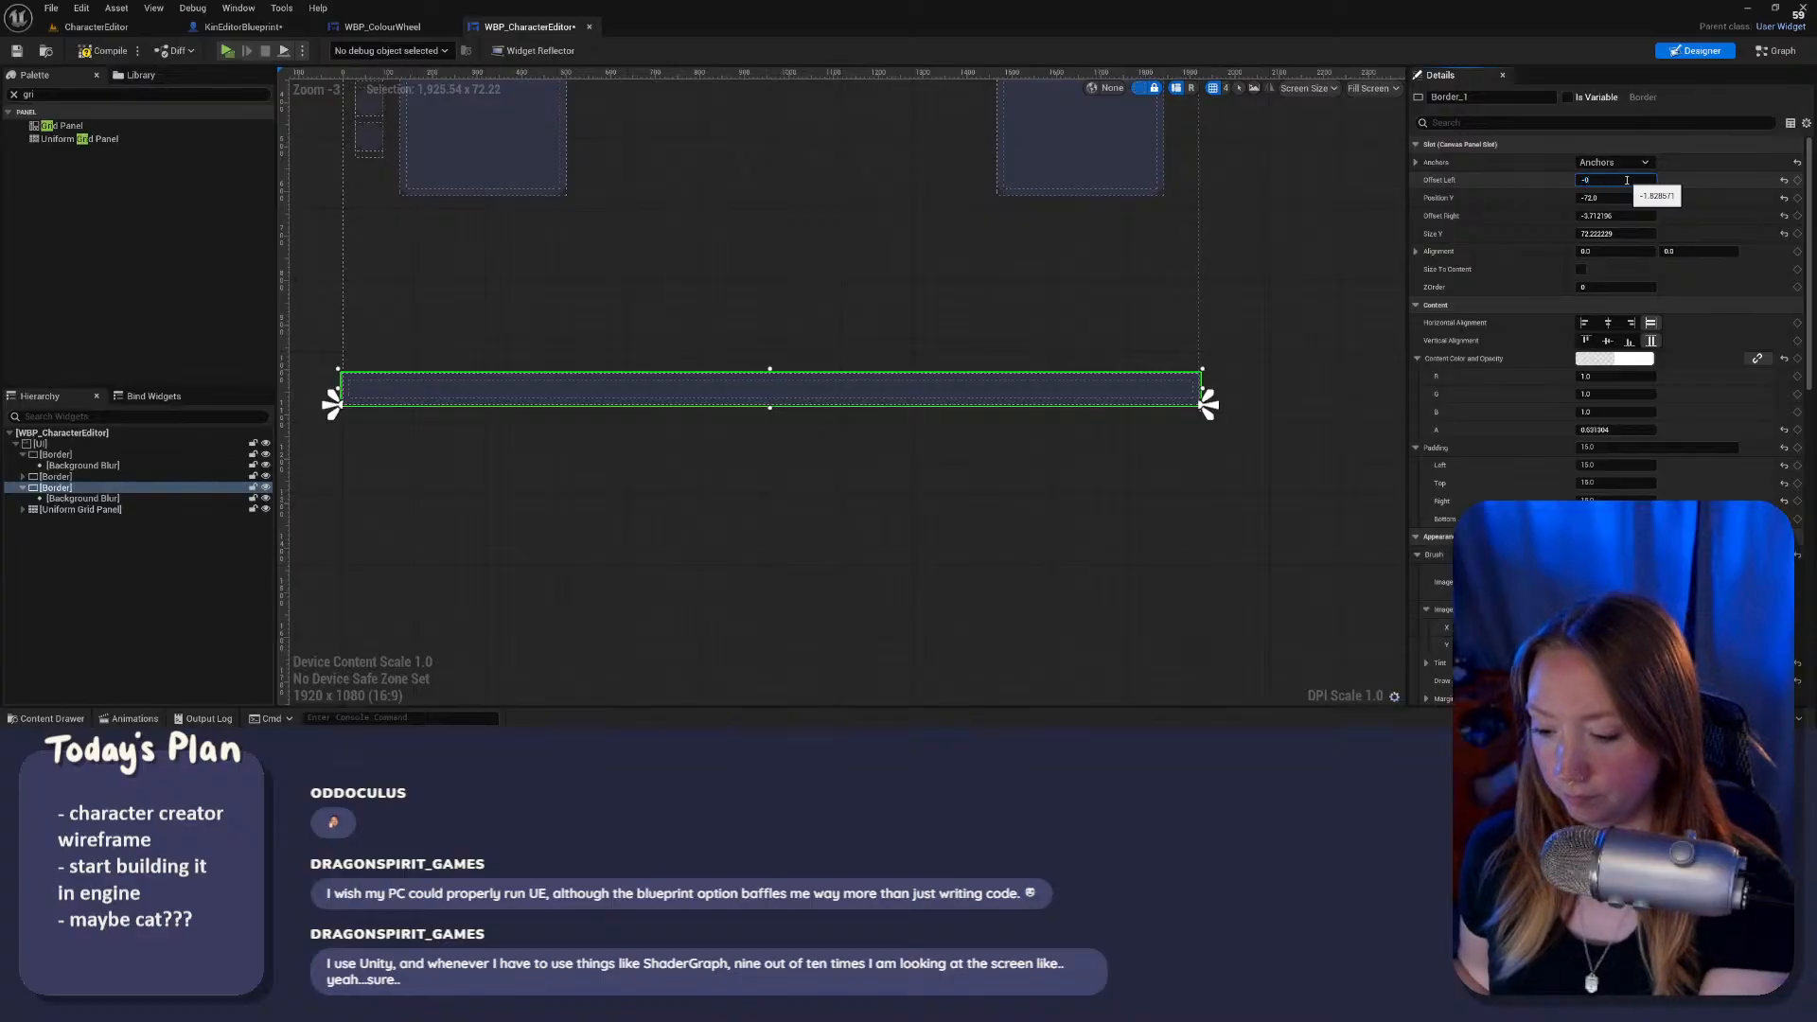
{"action": "key", "text": "Return"}
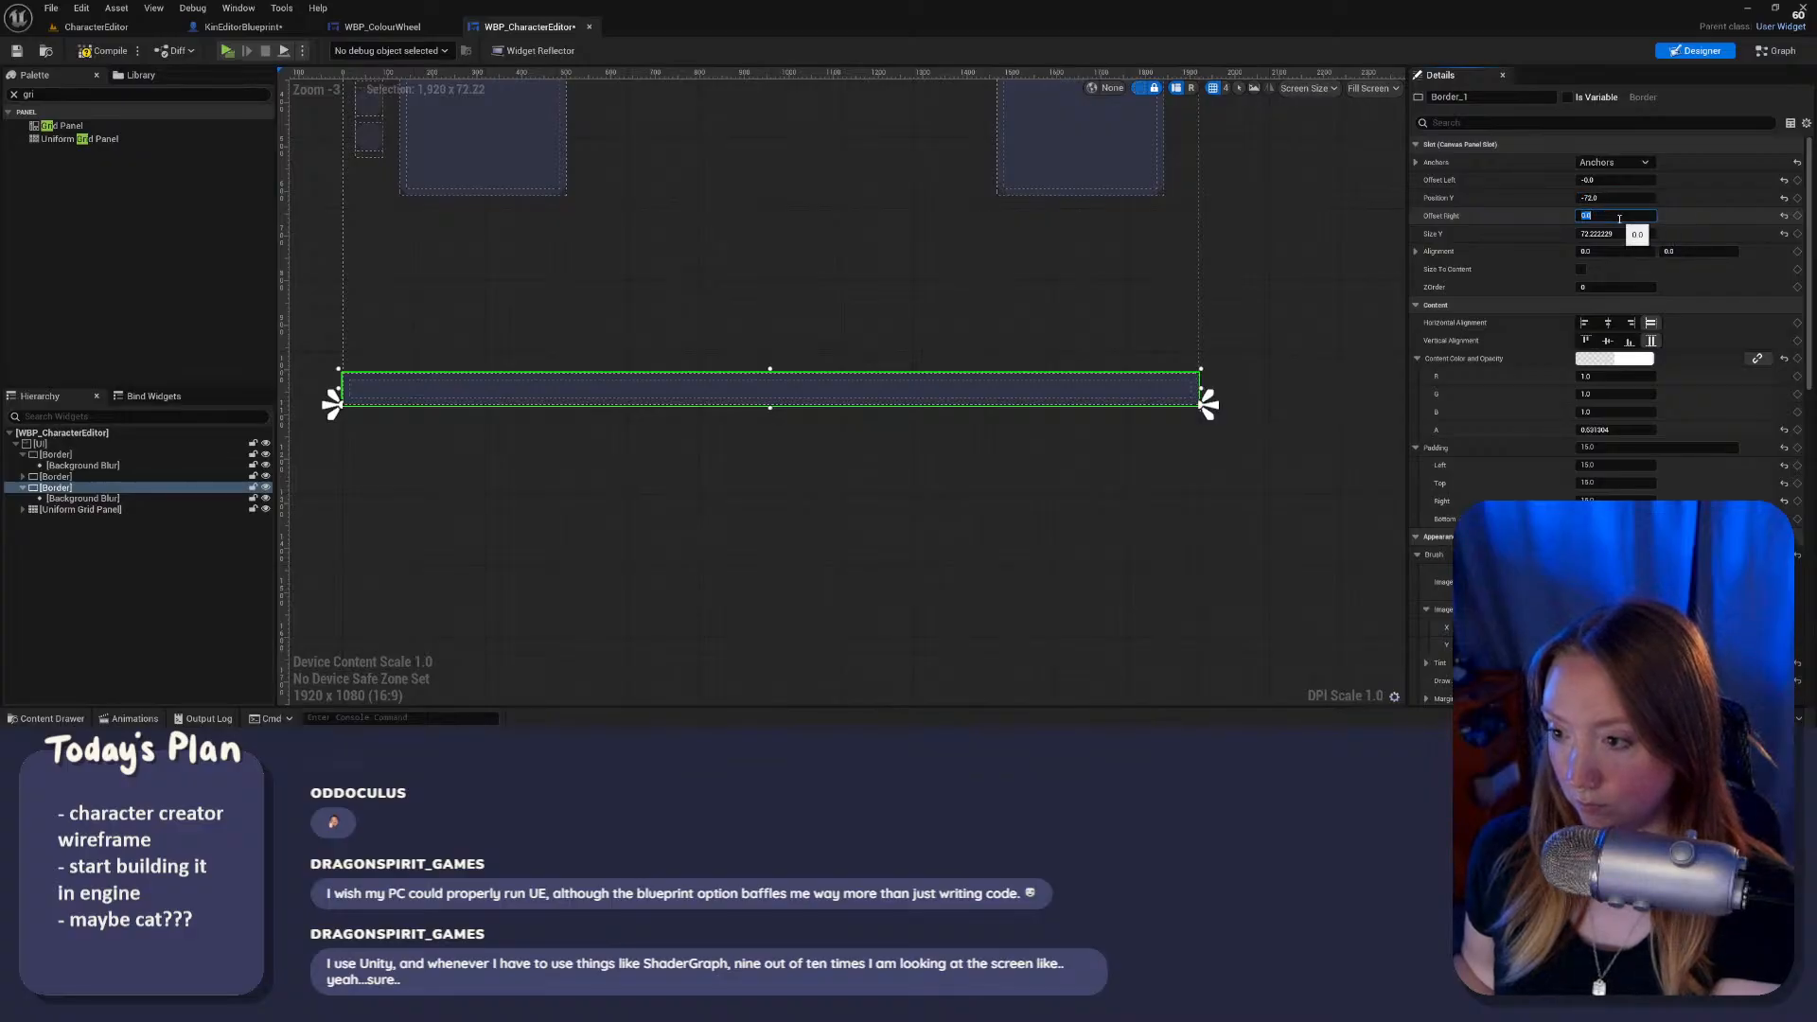
{"action": "key", "text": "Return"}
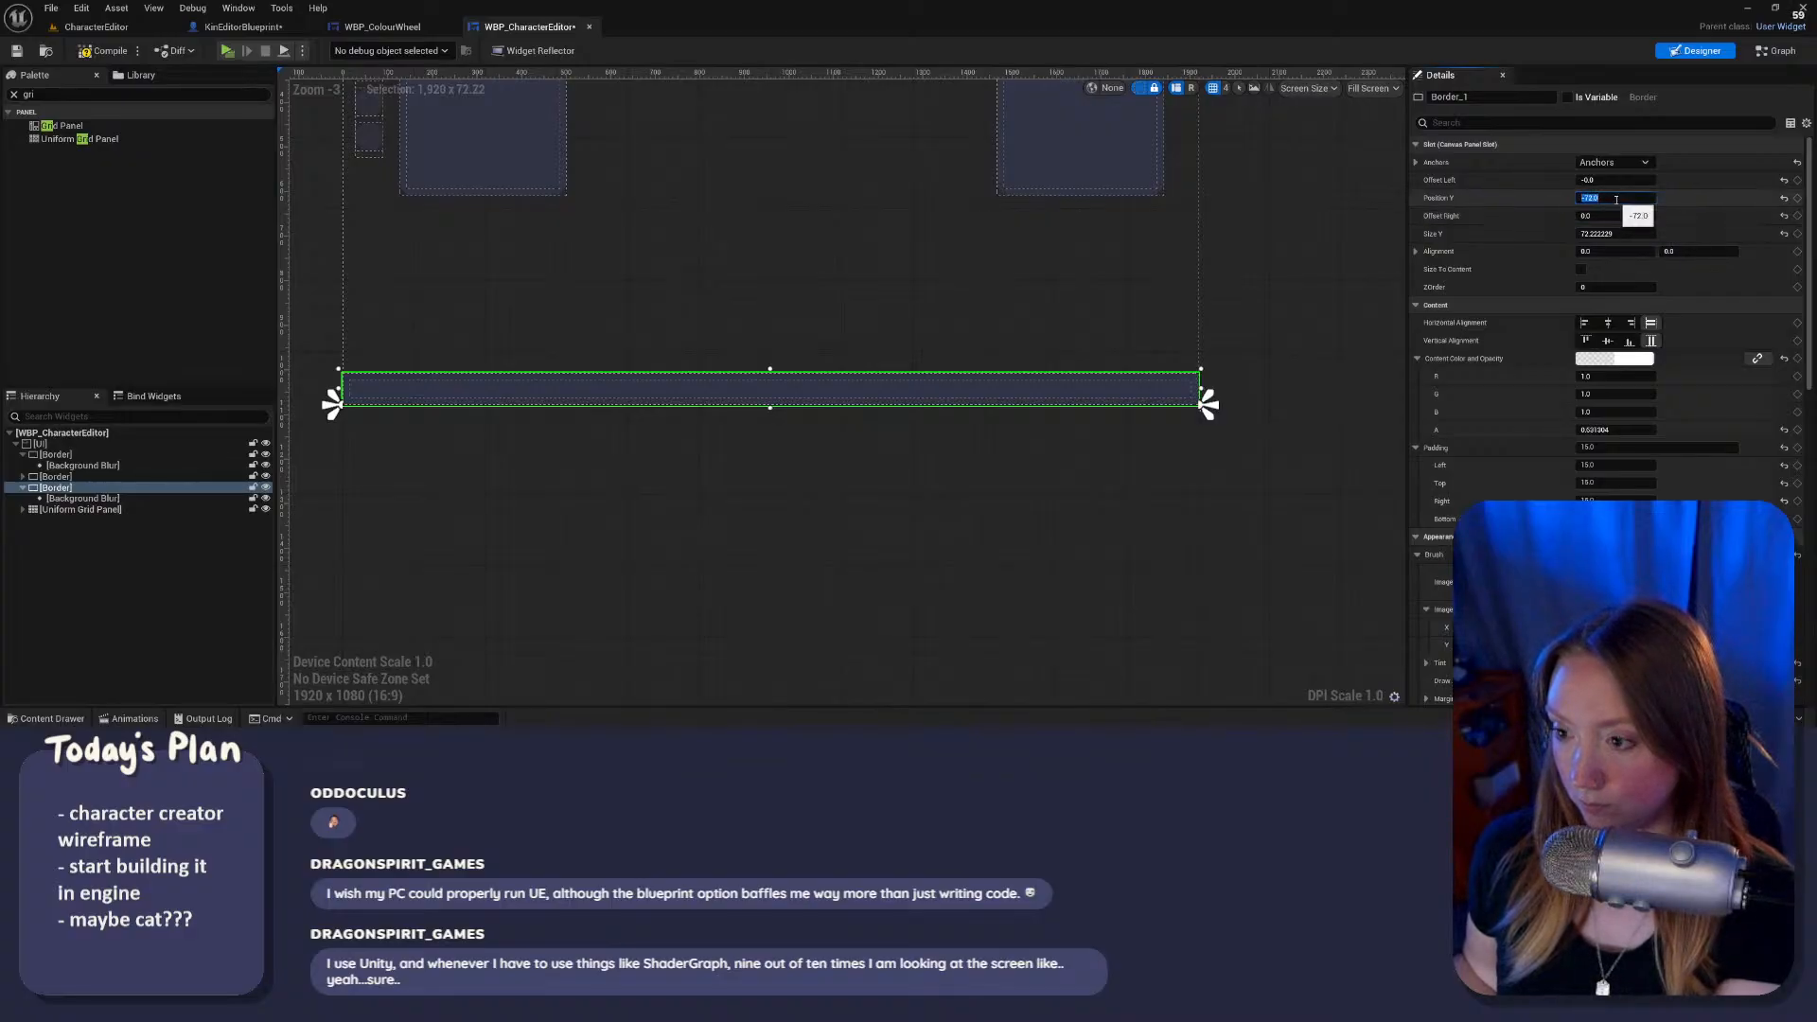
Step: Set the bottom bar border's Size Y to 80 and its Position Y to -80
{"action": "left_click", "coordinate": [1616, 200]}
{"action": "type", "text": "0"}
{"action": "key", "text": "Return"}
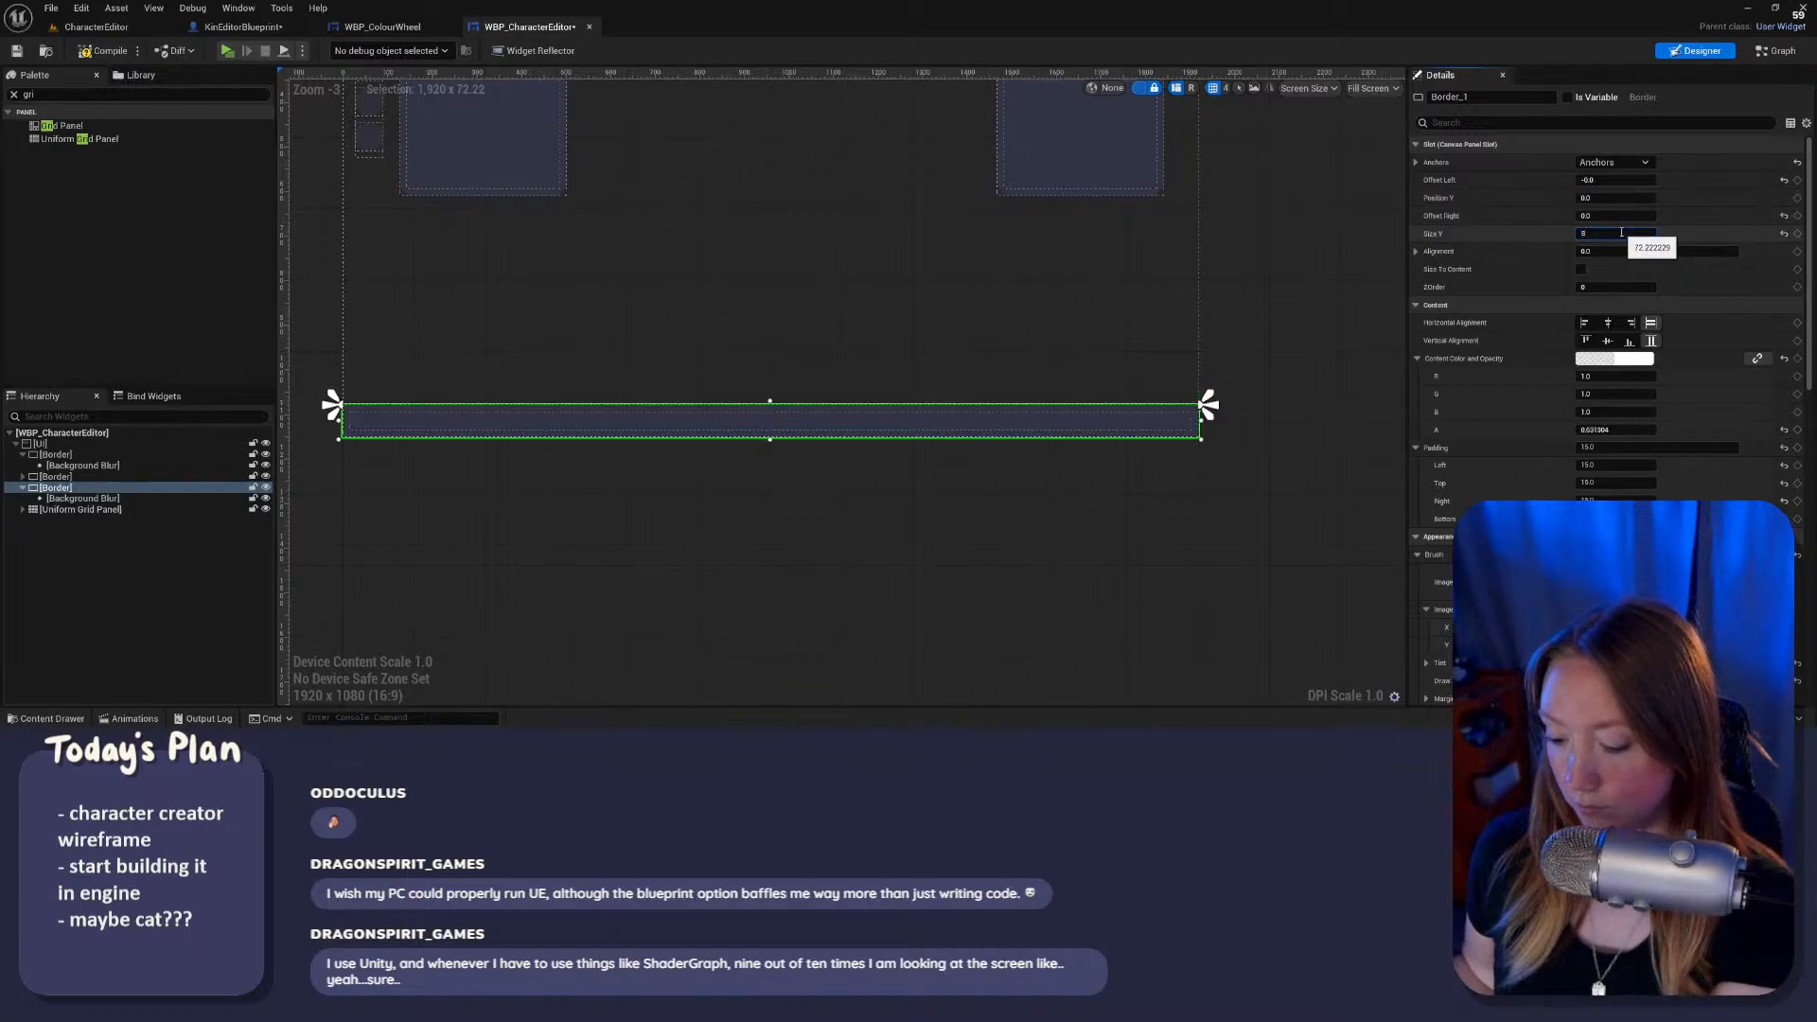
{"action": "type", "text": "80"}
{"action": "left_click", "coordinate": [1614, 199]}
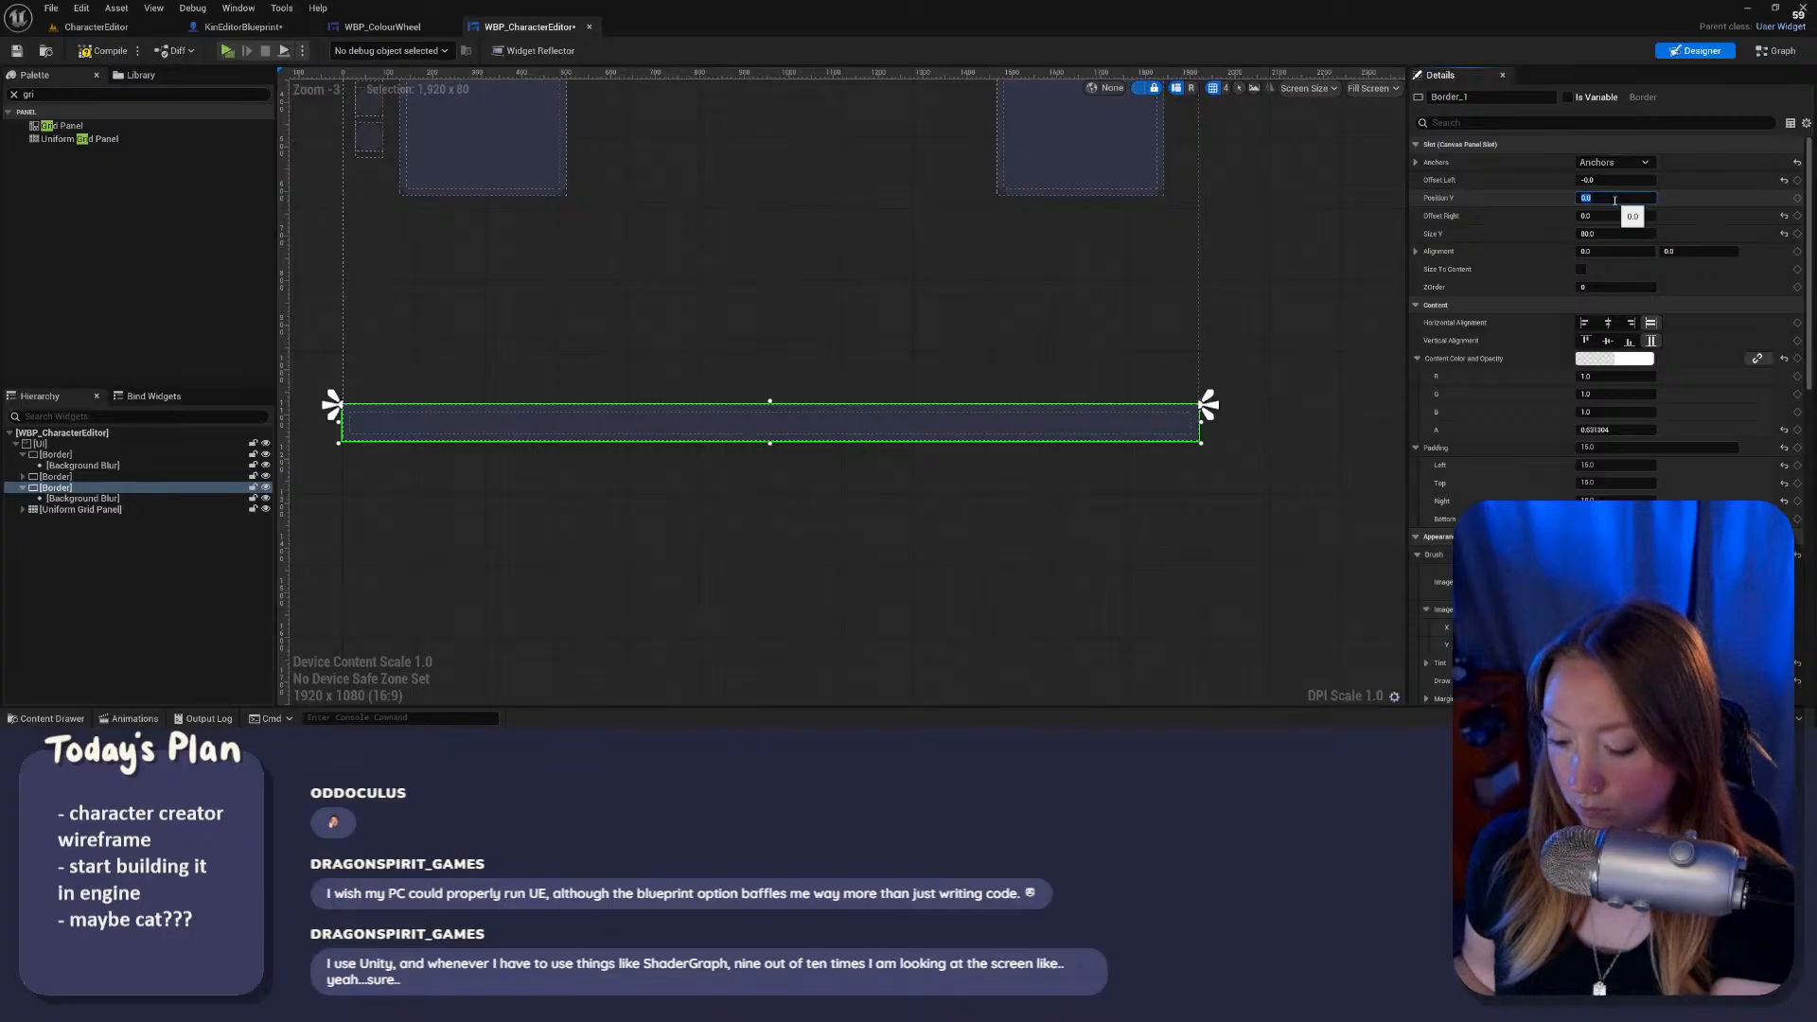
{"action": "type", "text": "-80"}
{"action": "key", "text": "Return"}
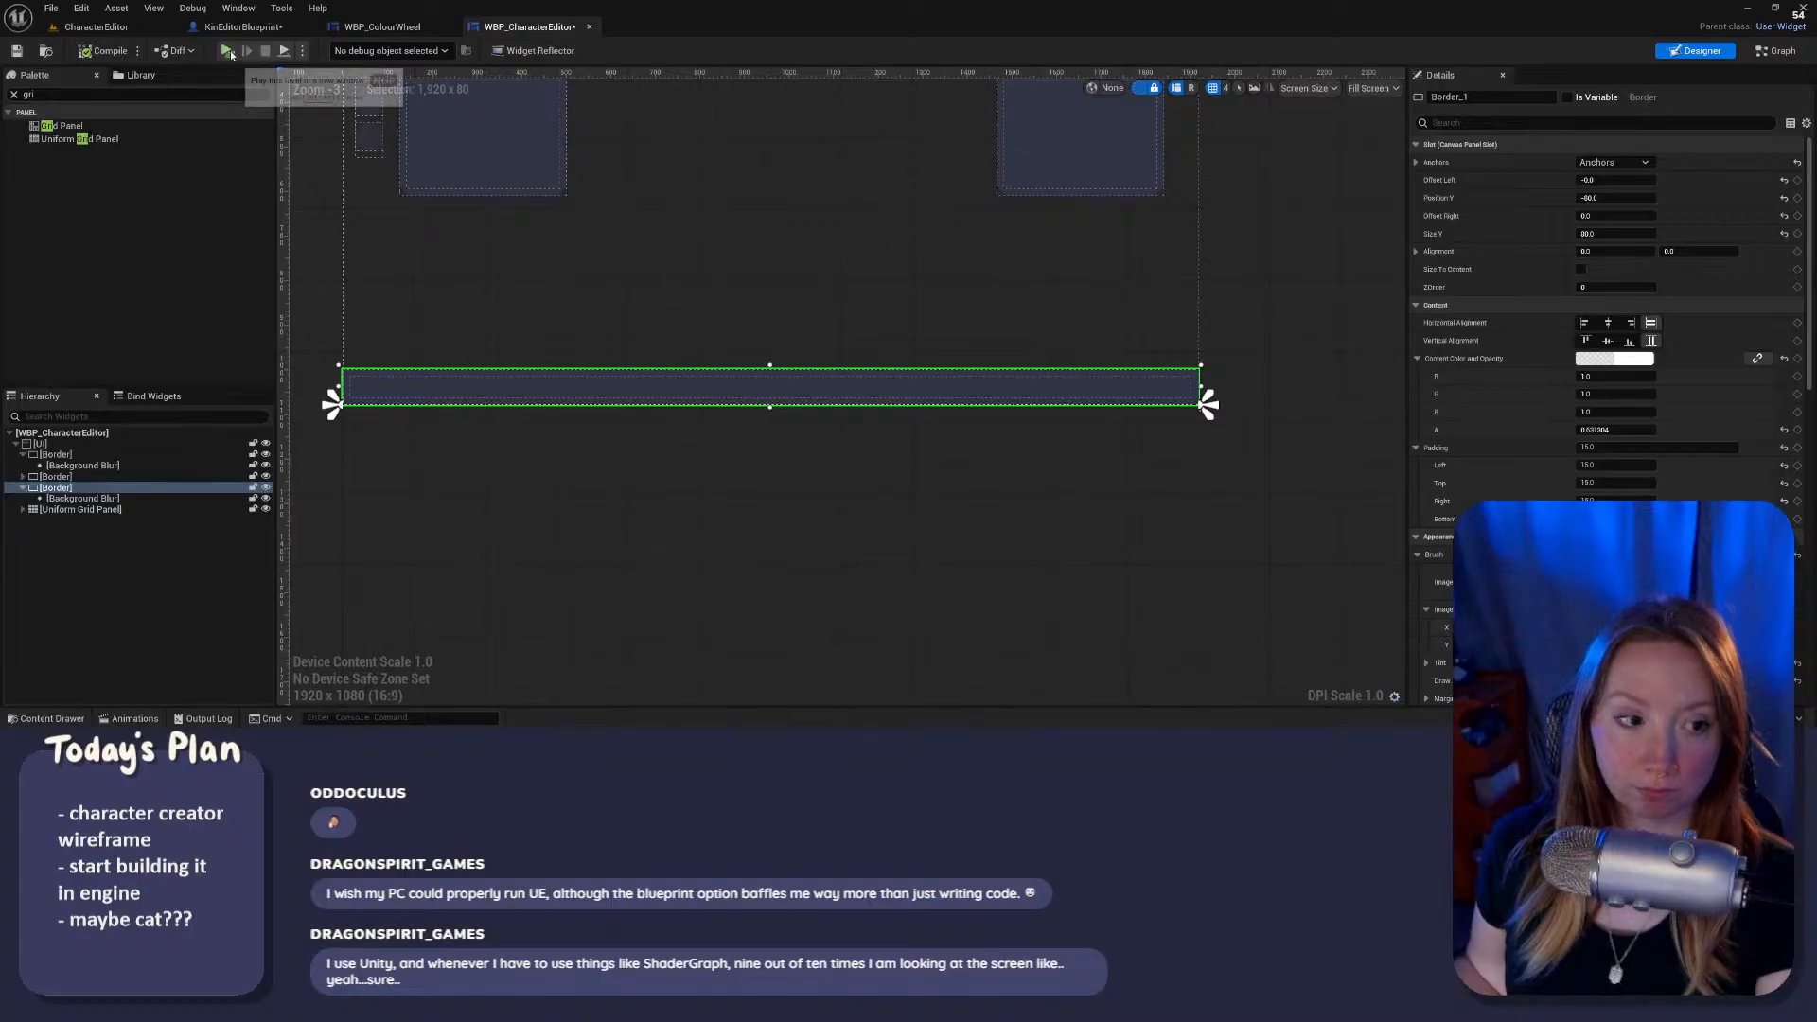
Step: Play a preview of the full-width bottom bar and rotate the character in it
{"action": "left_click", "coordinate": [227, 51]}
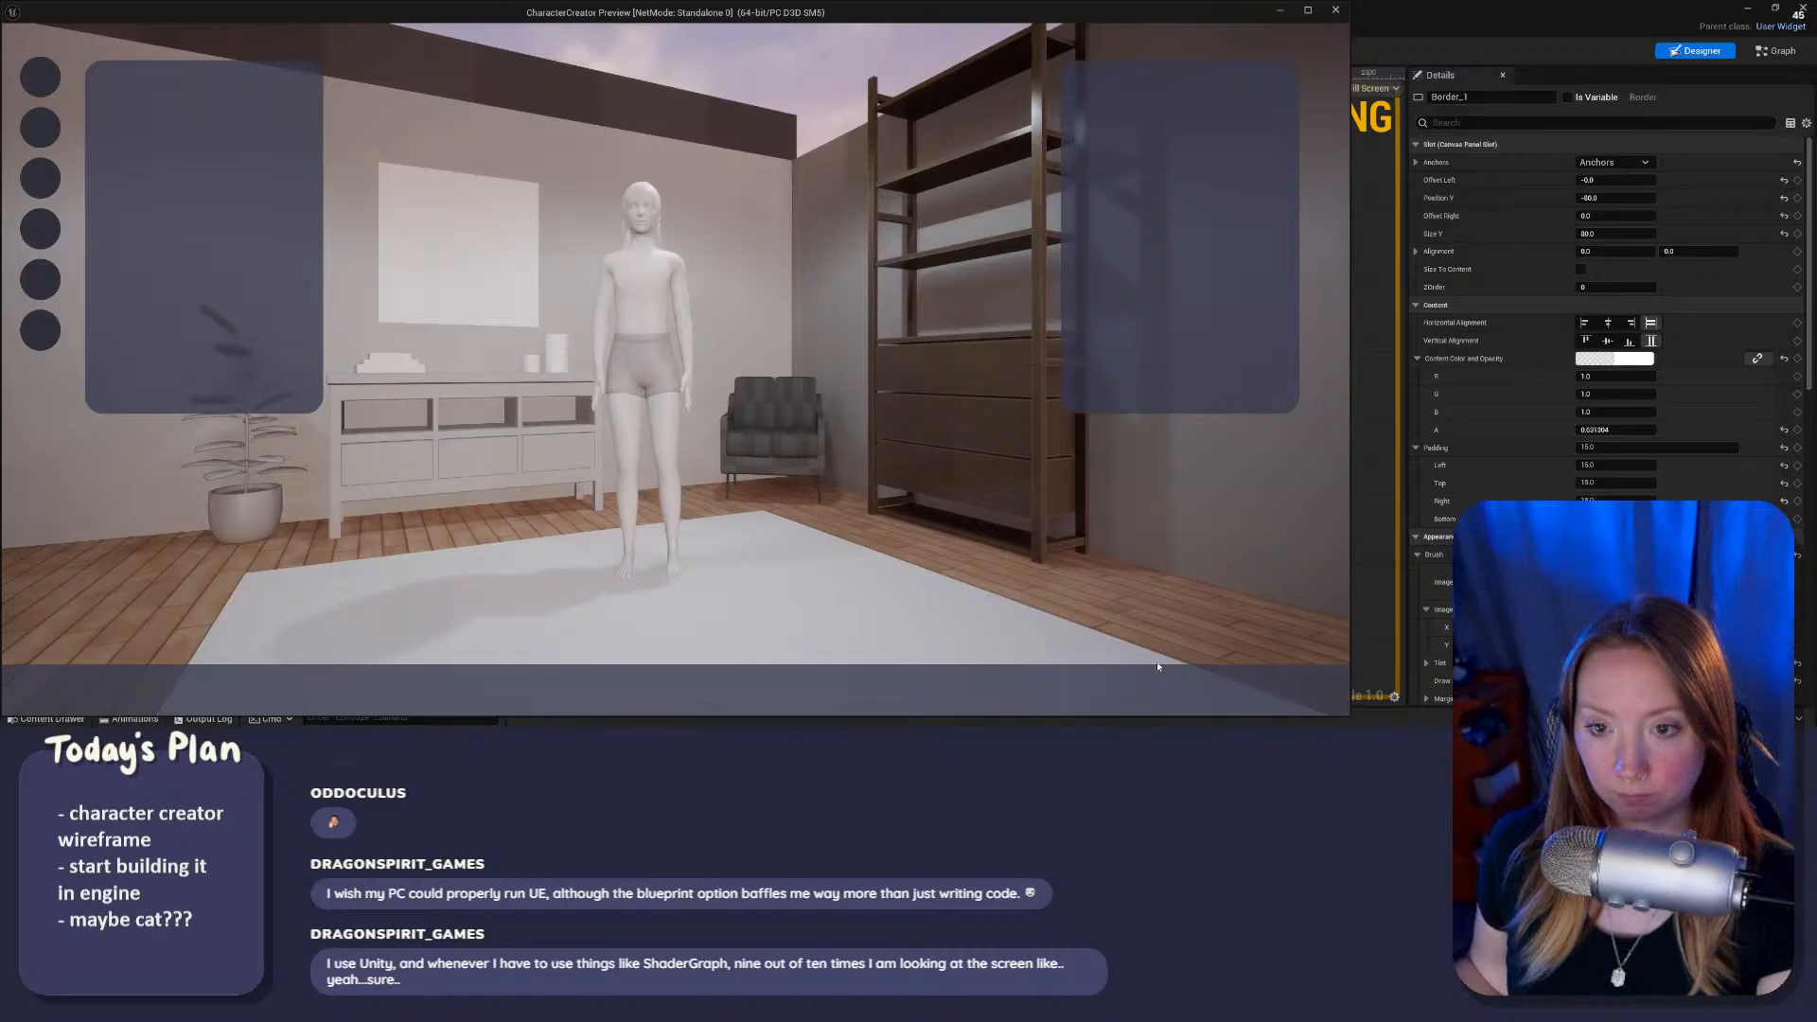
{"action": "scroll", "coordinate": [701, 471], "scroll_direction": "up", "scroll_amount": 1}
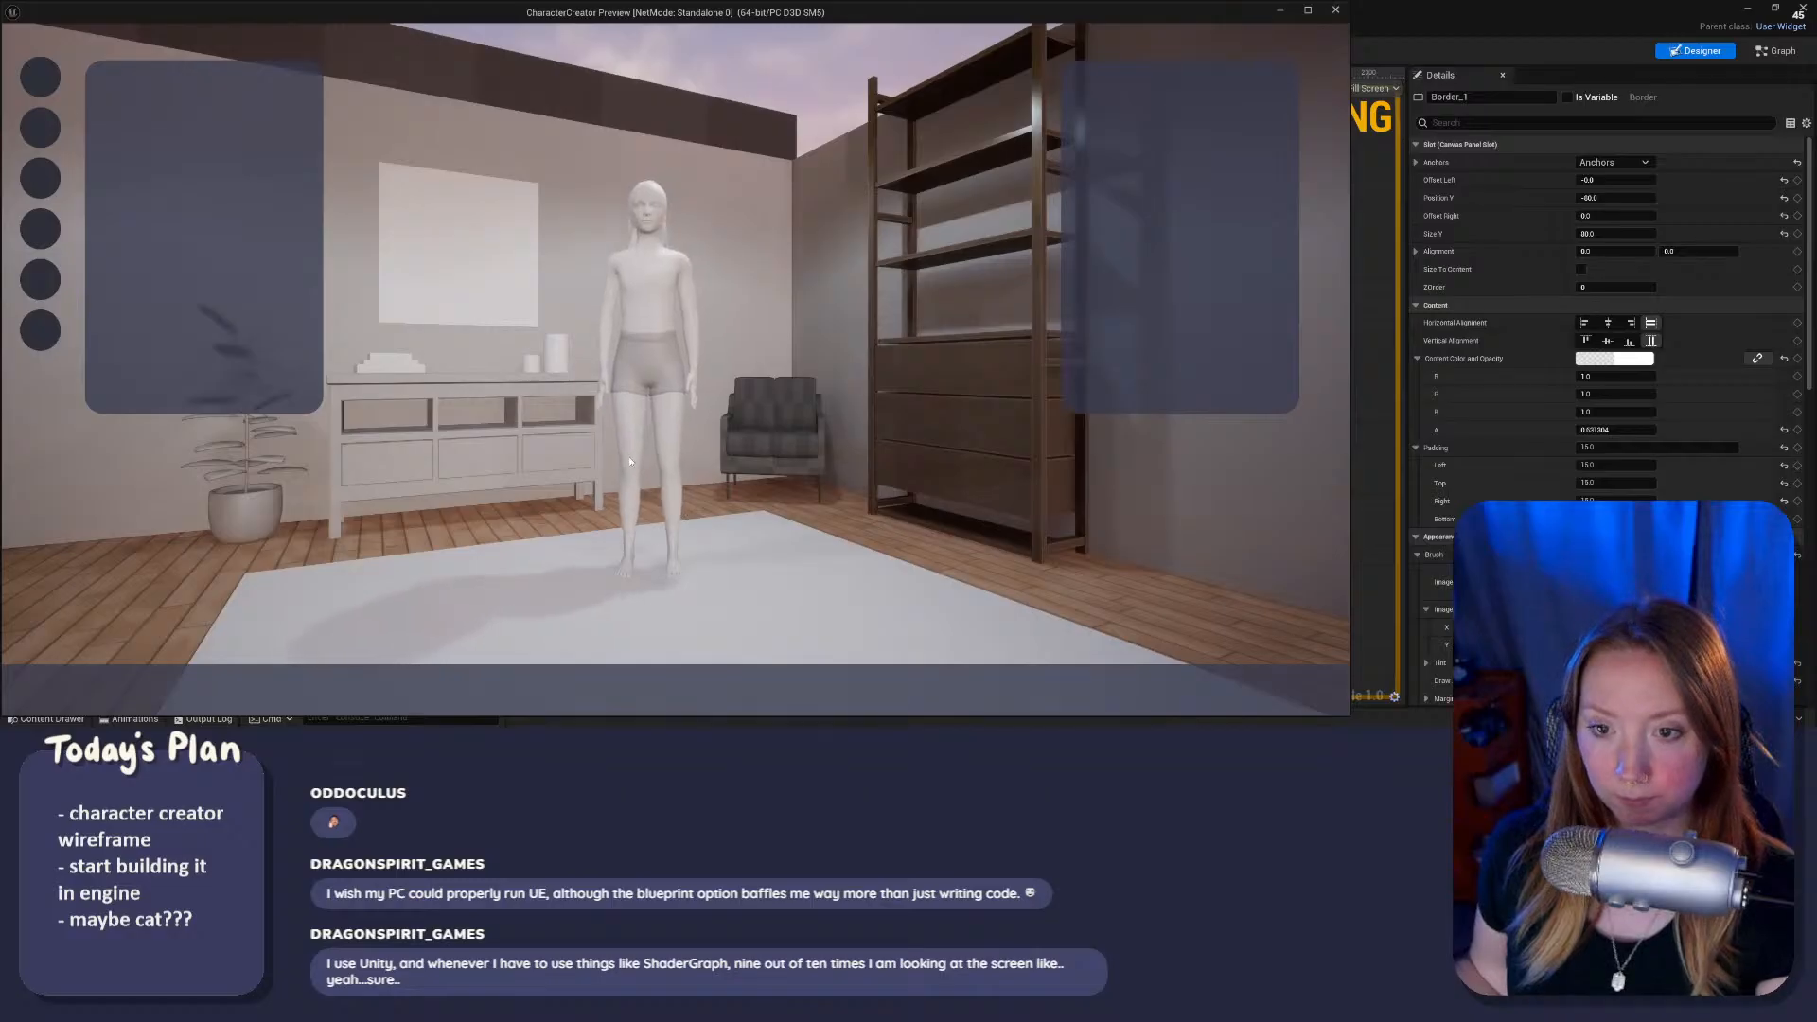
{"action": "left_click_drag", "start_coordinate": [701, 471], "coordinate": [653, 564]}
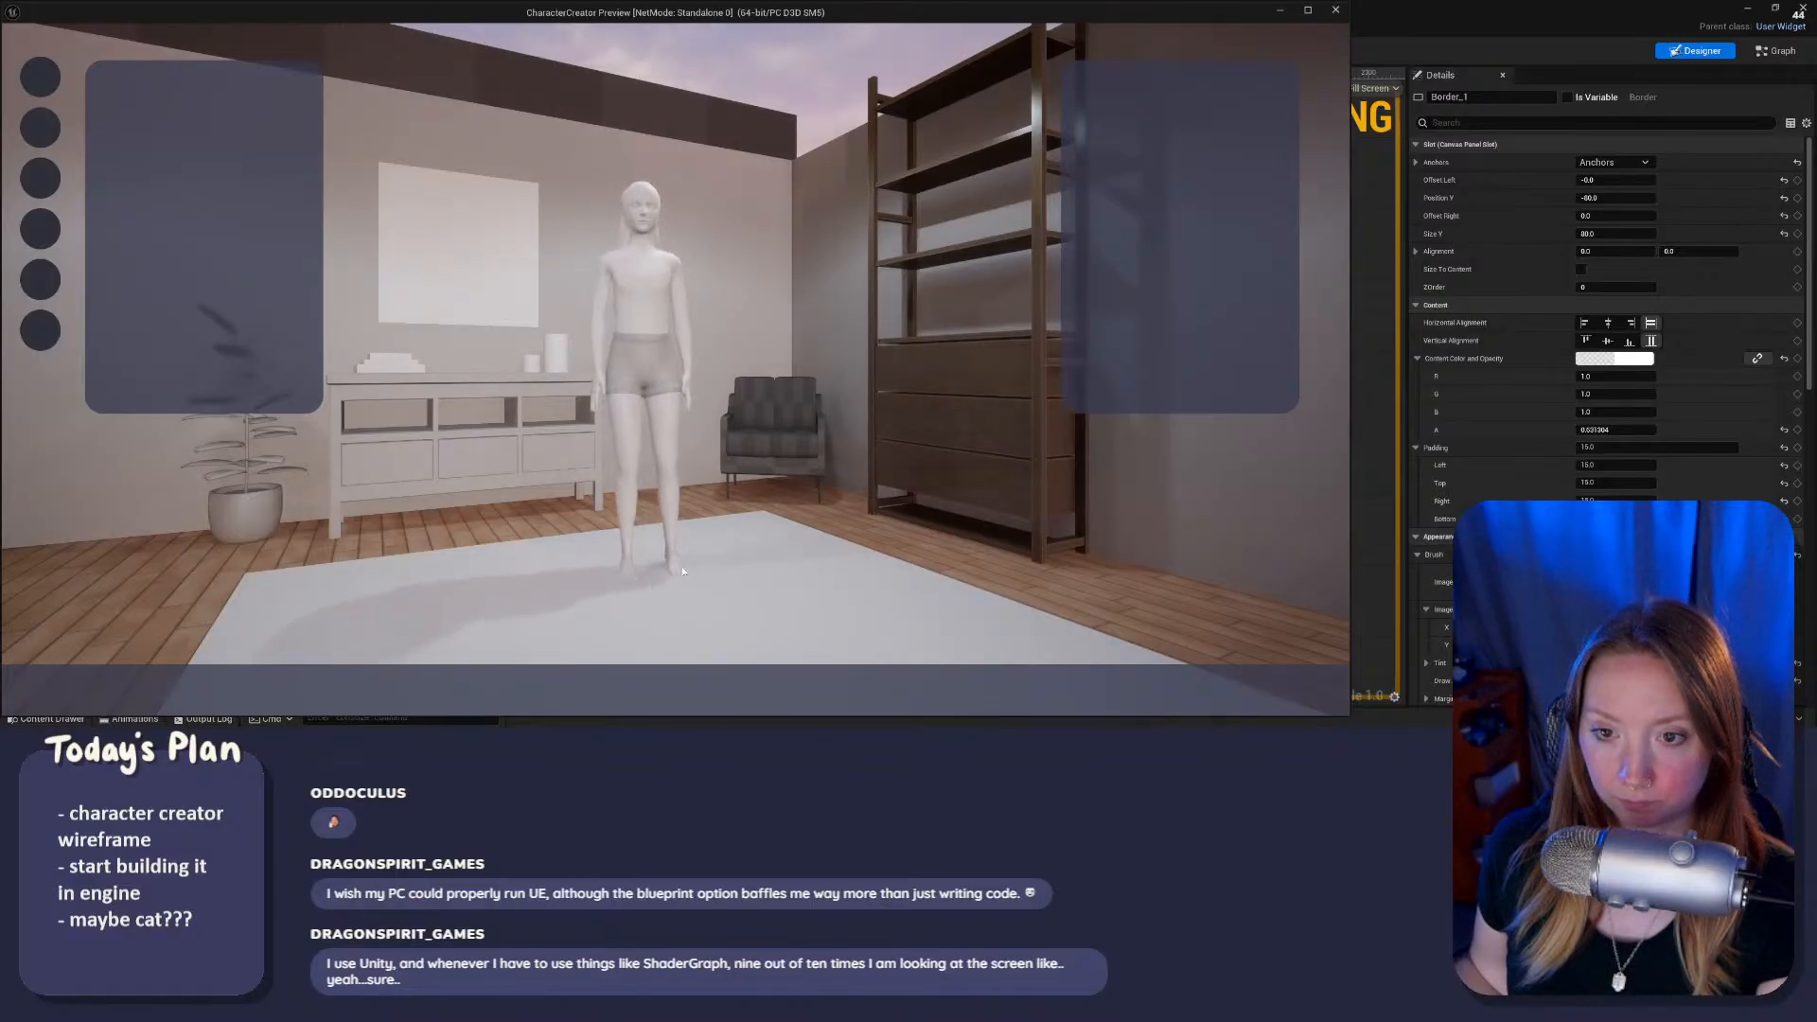
{"action": "key", "text": "Escape"}
{"action": "scroll", "coordinate": [798, 478], "scroll_direction": "down", "scroll_amount": 3}
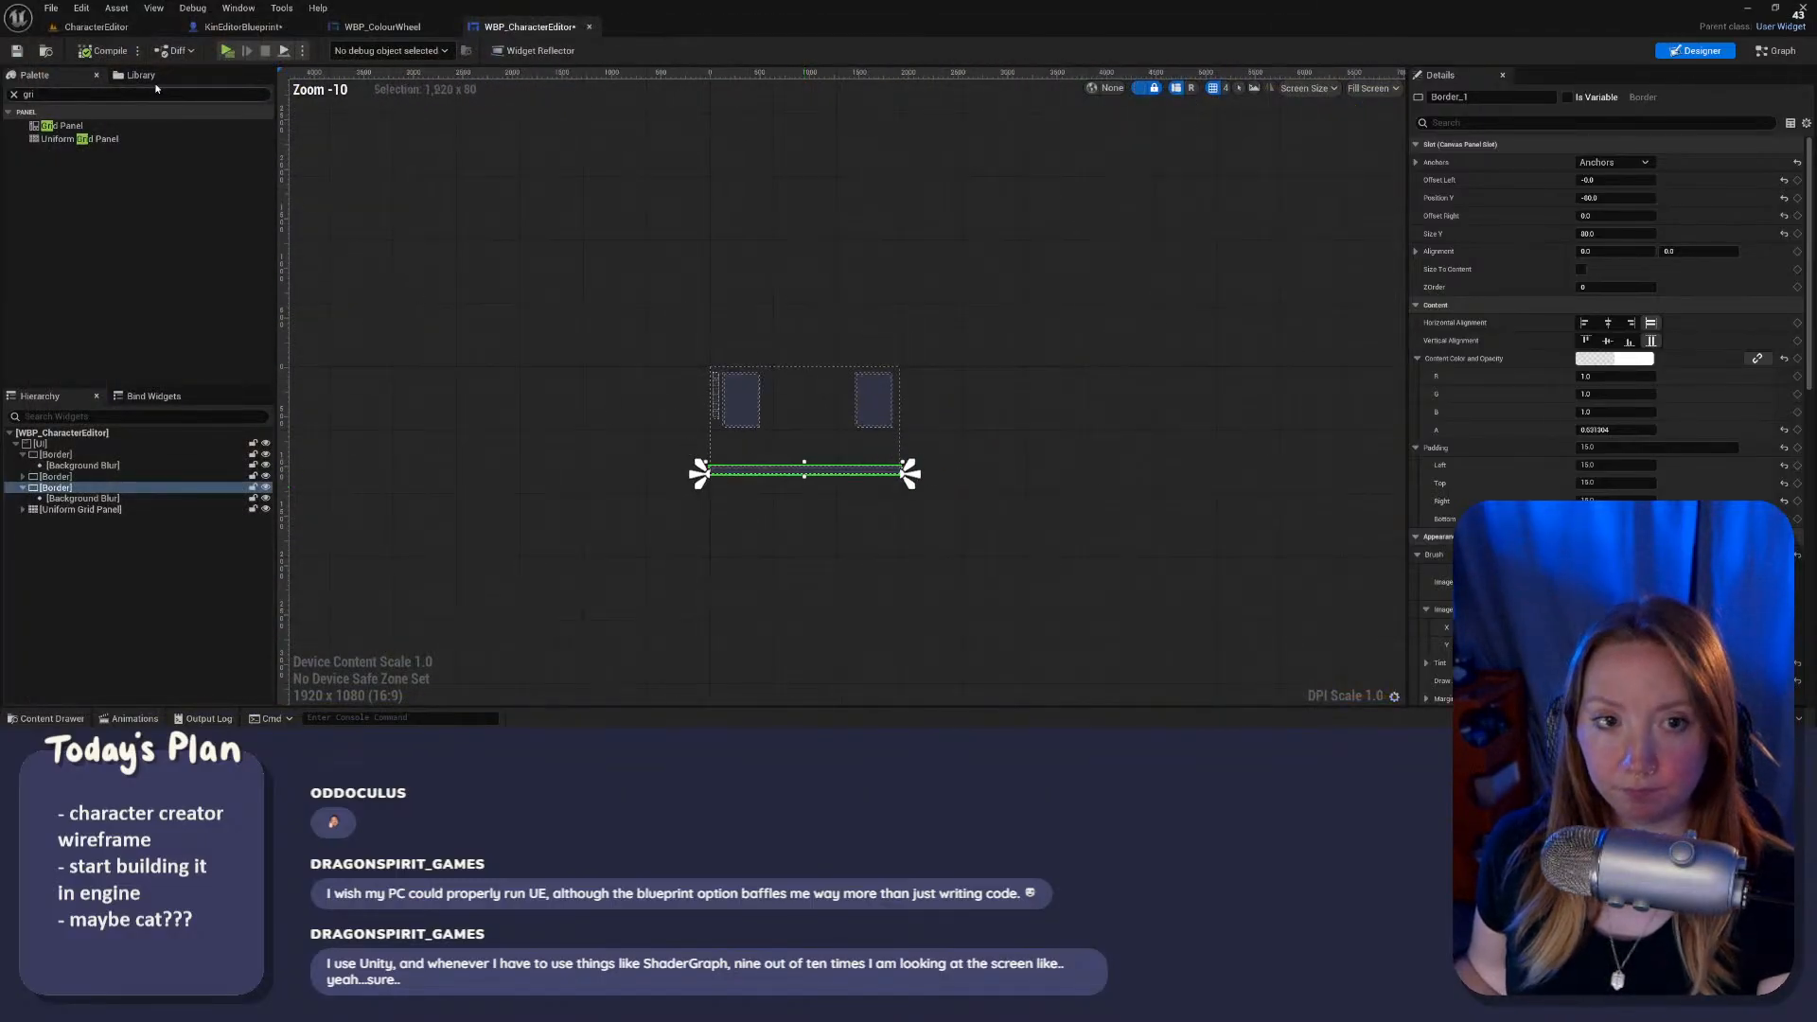
Step: In the CharacterEditor level, move the WoodFloor2 slab over the room as a ceiling and preview the scene
{"action": "left_click", "coordinate": [95, 26]}
{"action": "scroll", "coordinate": [830, 308], "scroll_direction": "down", "scroll_amount": 8}
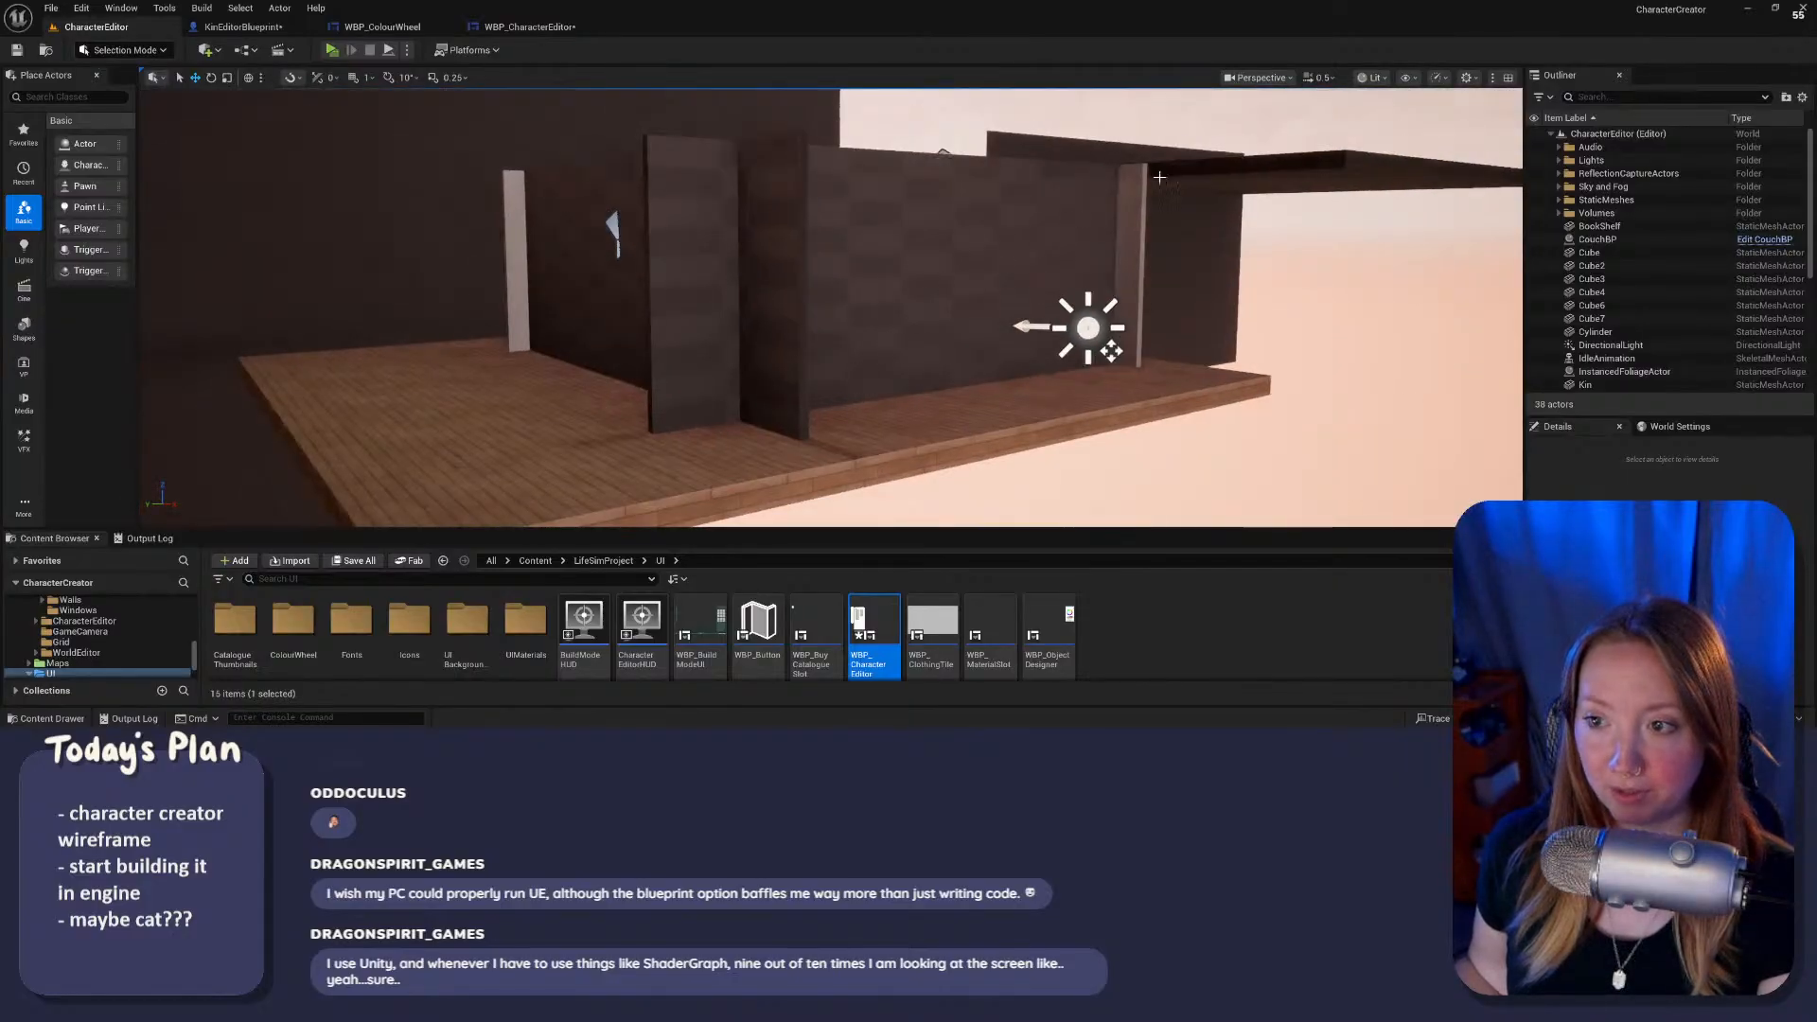
{"action": "left_click", "coordinate": [1289, 180]}
{"action": "left_click_drag", "start_coordinate": [1205, 183], "coordinate": [536, 113]}
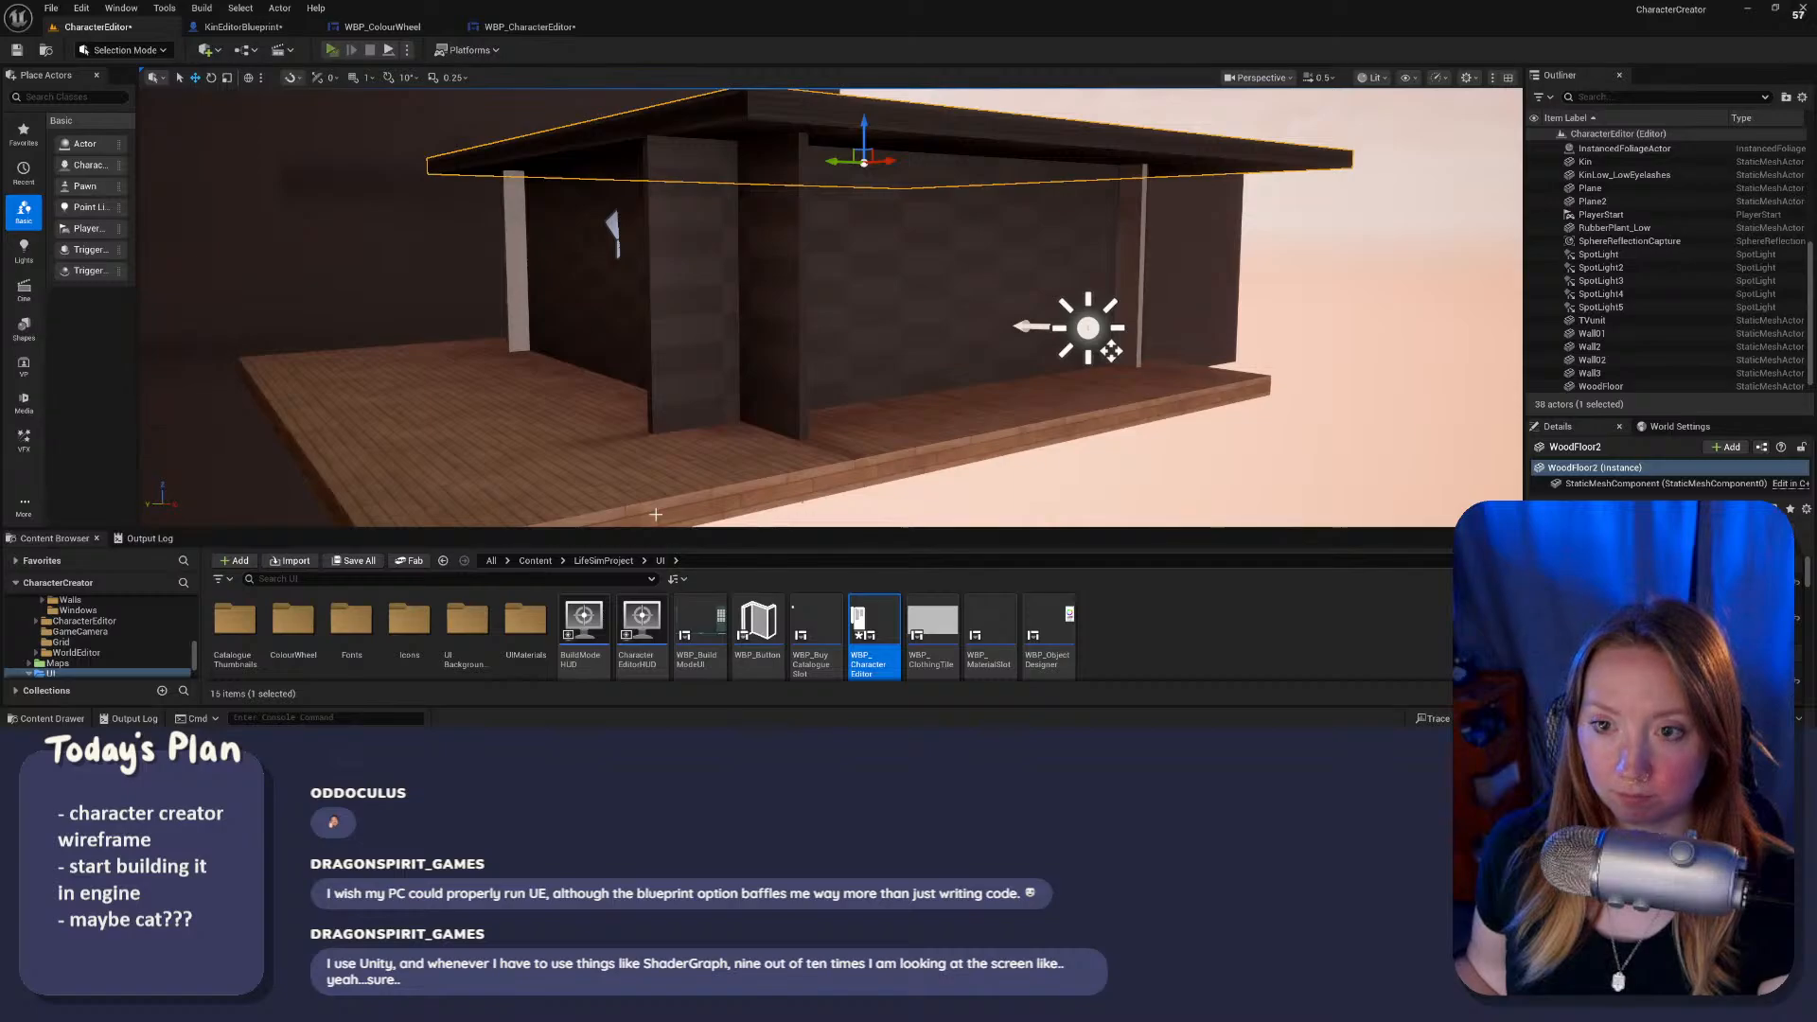
{"action": "key", "text": "alt+p"}
{"action": "key", "text": "Escape"}
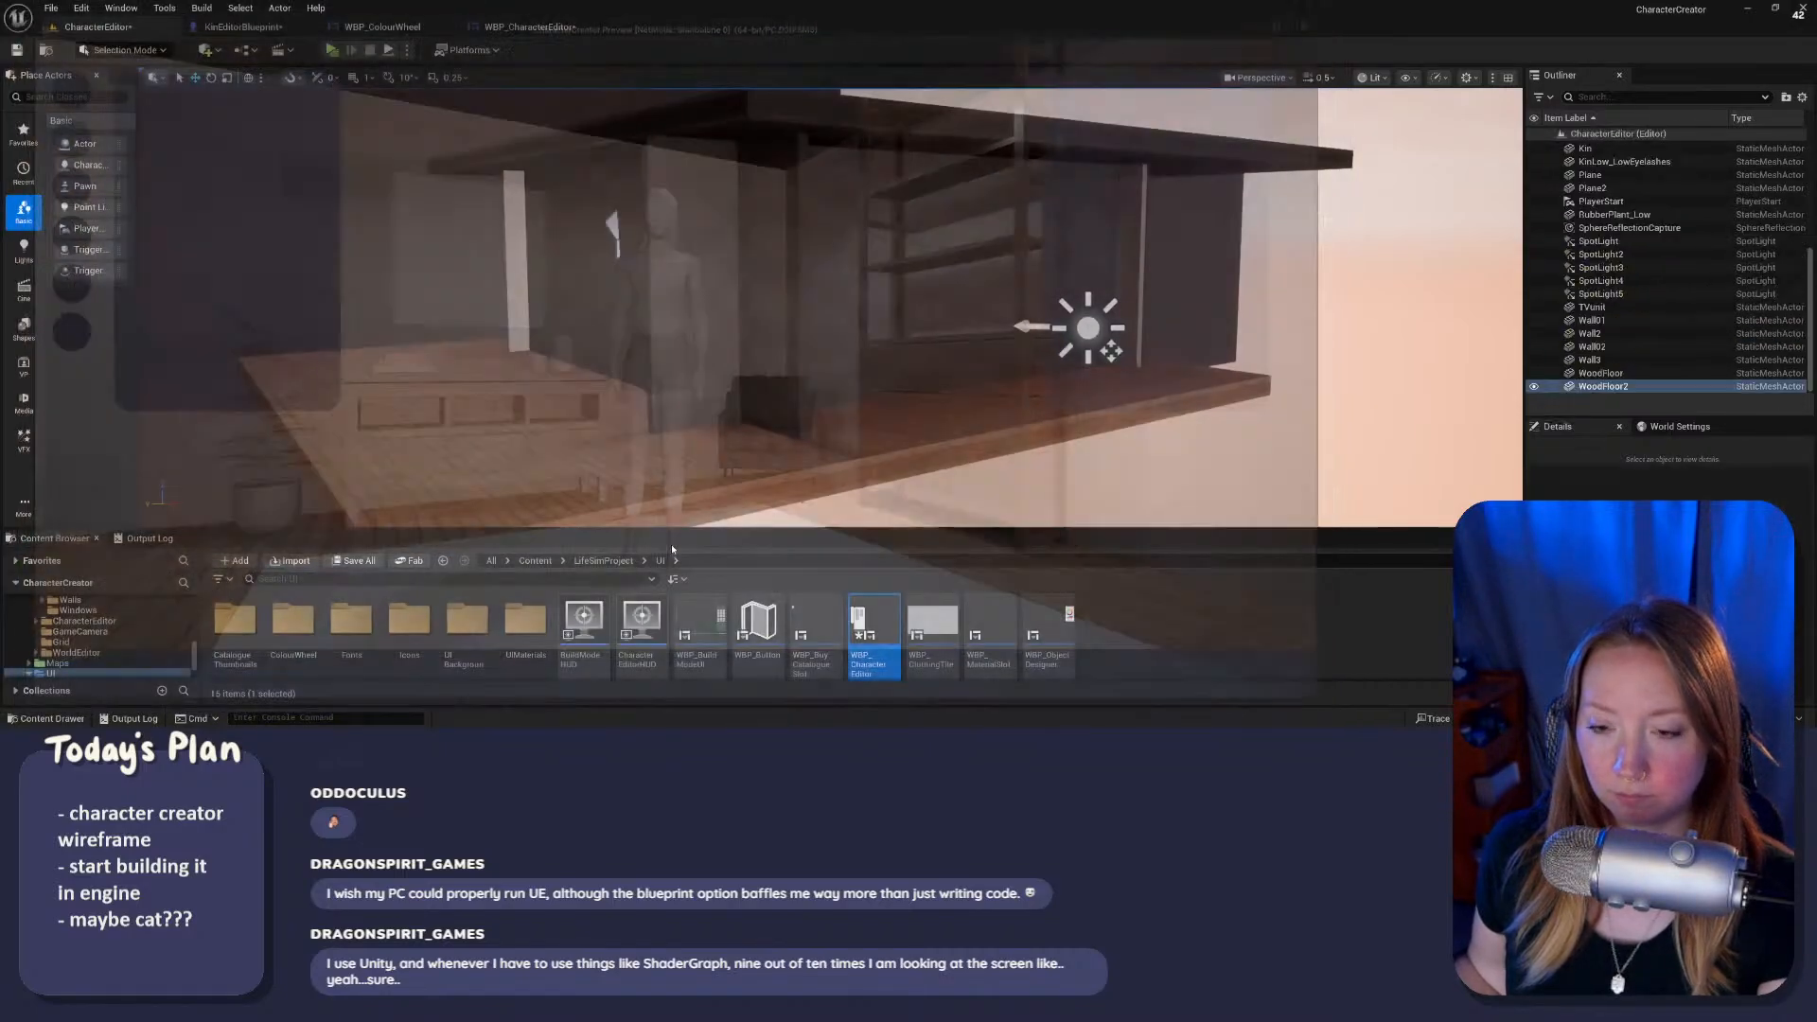
Step: Apply the white BlankMat material from the StreamScene folder to the ceiling slab and preview the scene
{"action": "right_click_drag", "start_coordinate": [697, 344], "coordinate": [737, 331]}
{"action": "key", "text": "w"}
{"action": "key", "text": "w"}
{"action": "key", "text": "s"}
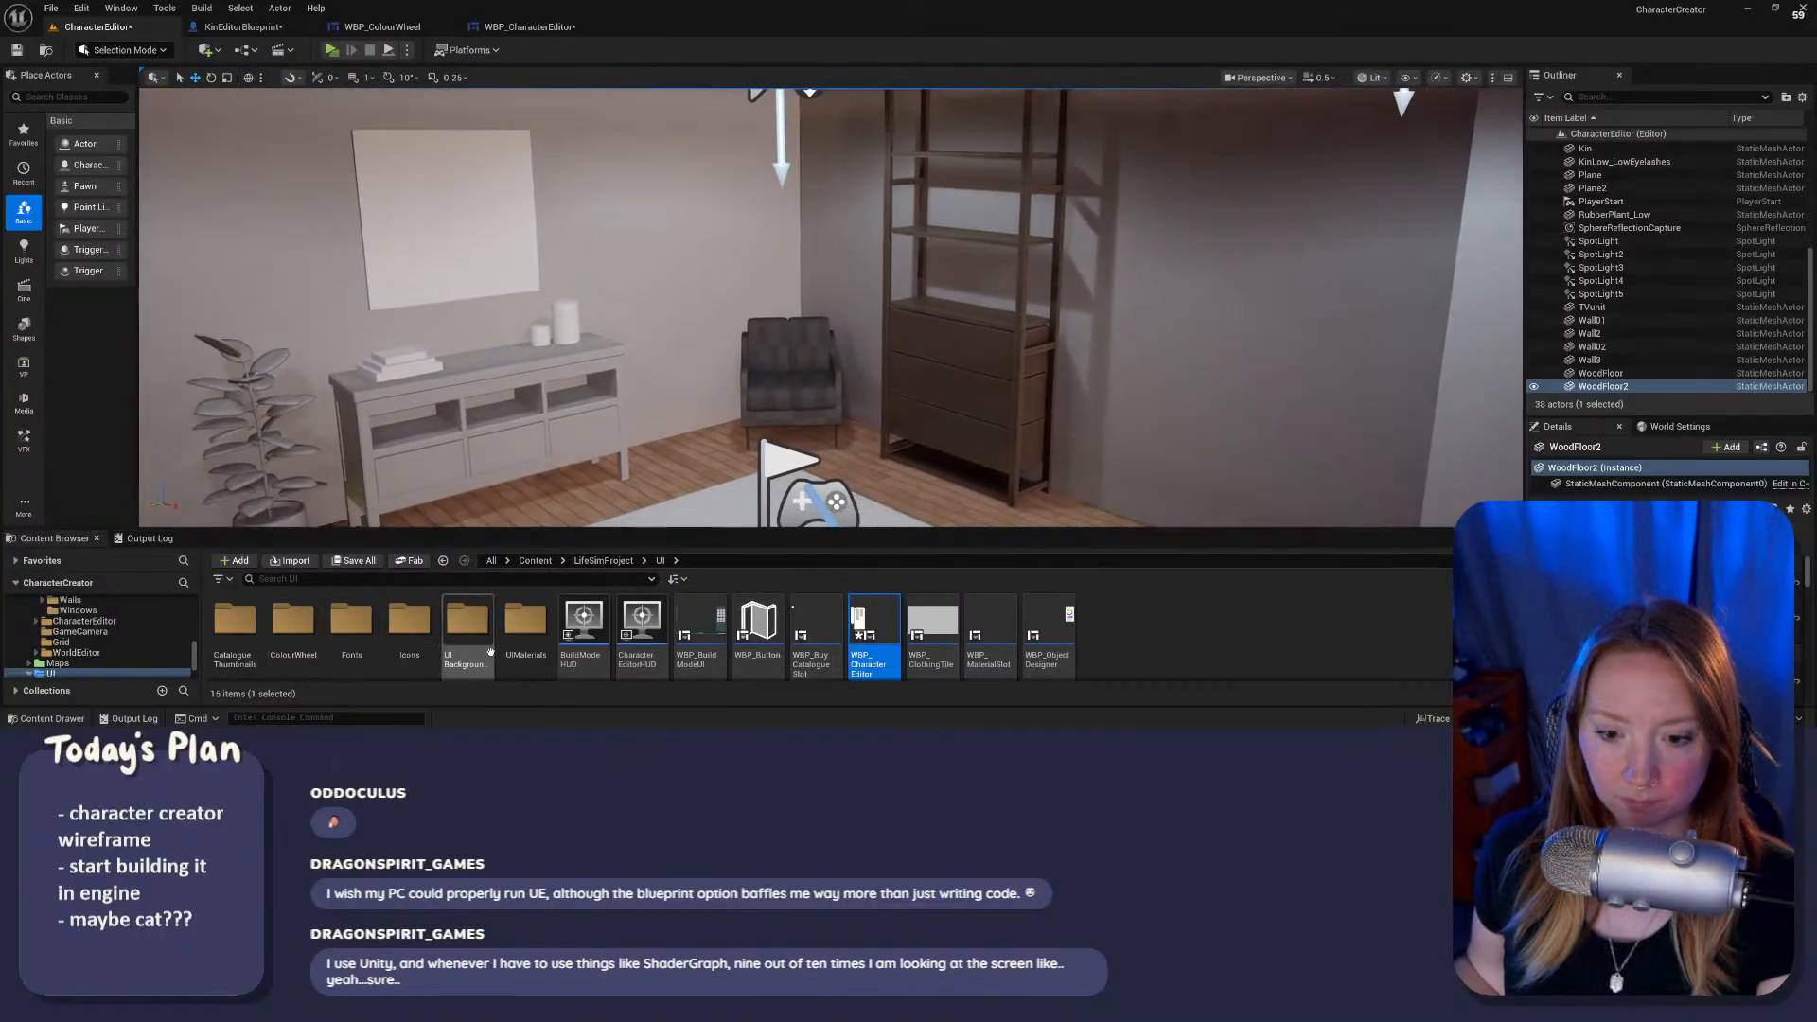
{"action": "left_click", "coordinate": [59, 642]}
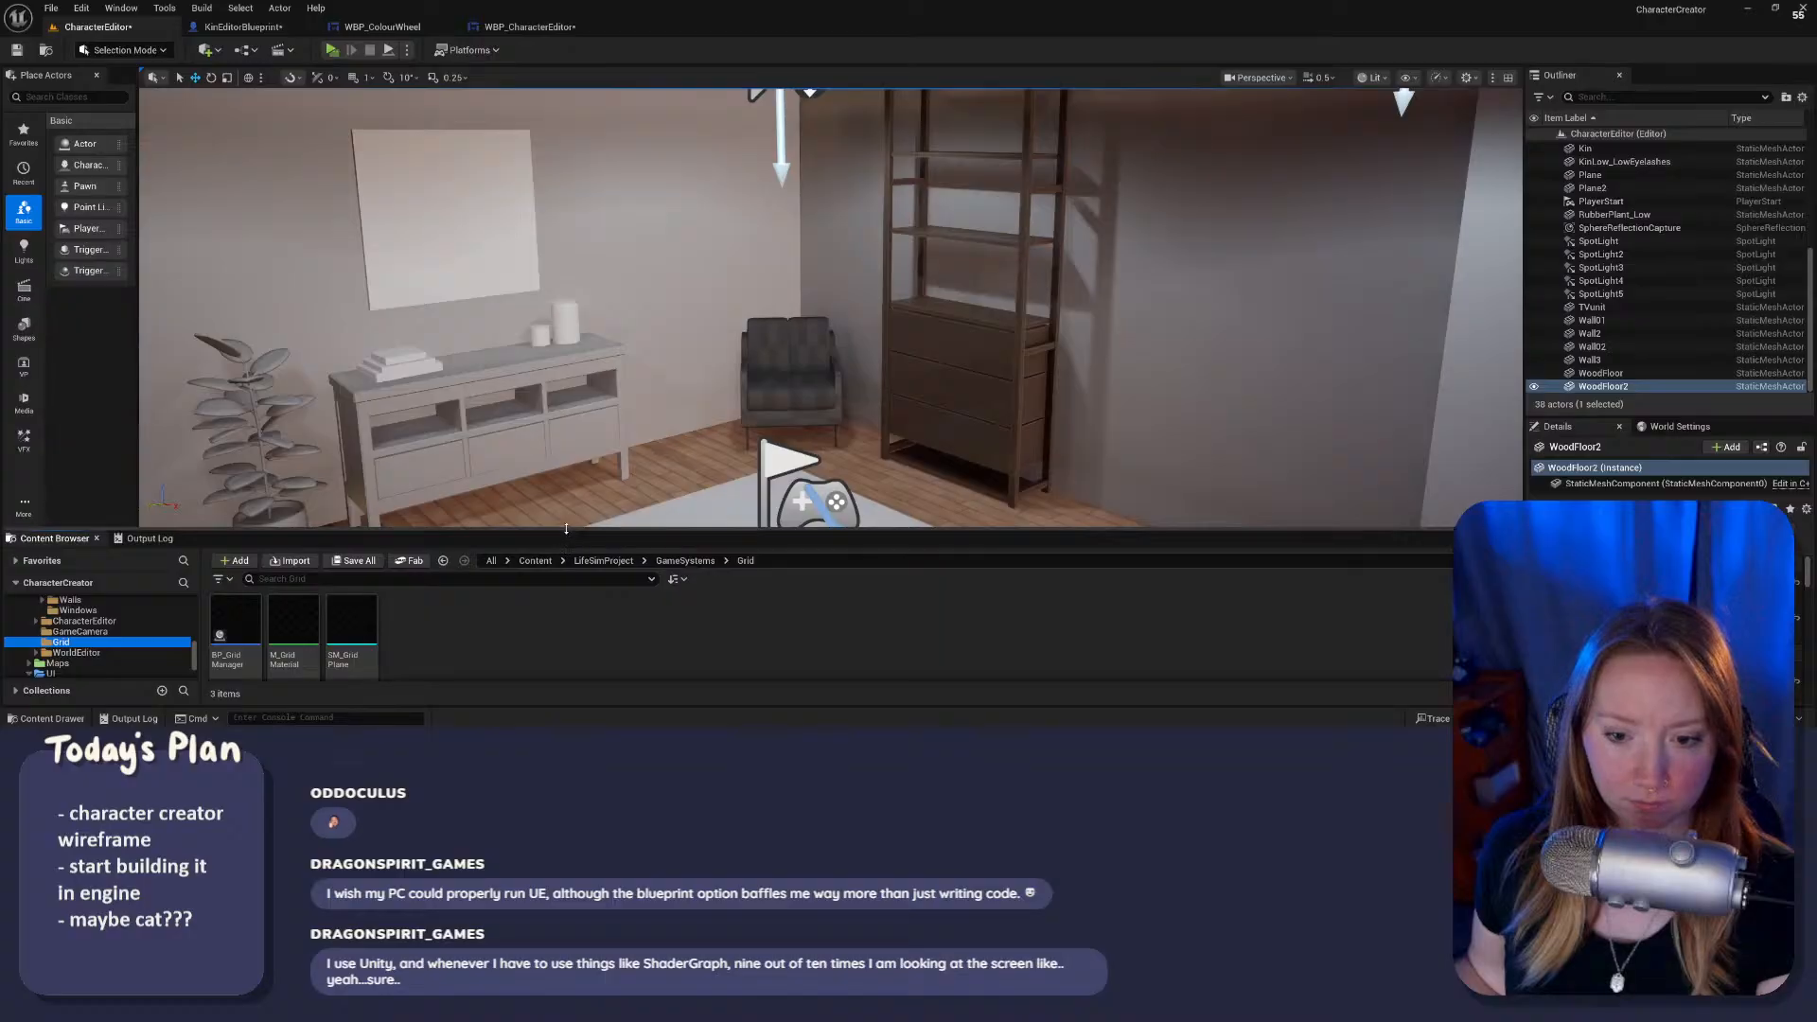
{"action": "left_click_drag", "start_coordinate": [566, 528], "coordinate": [566, 439]}
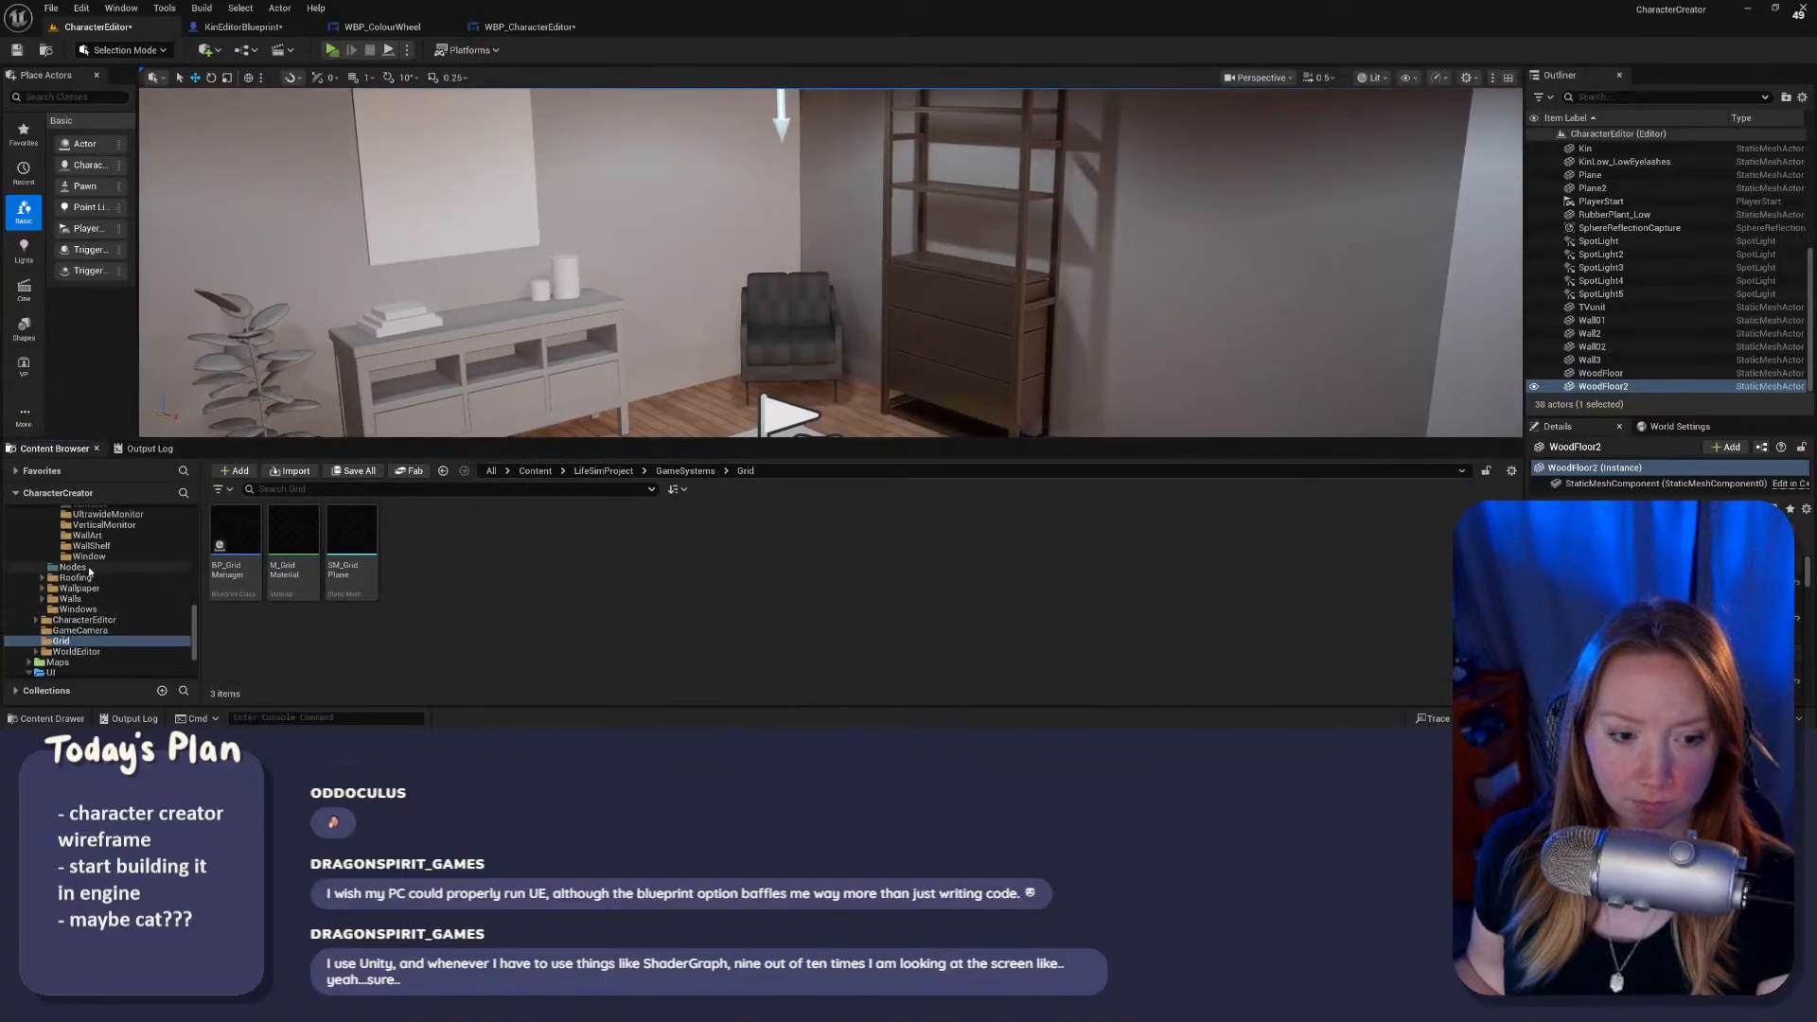
{"action": "scroll", "coordinate": [89, 570], "scroll_direction": "up", "scroll_amount": 10}
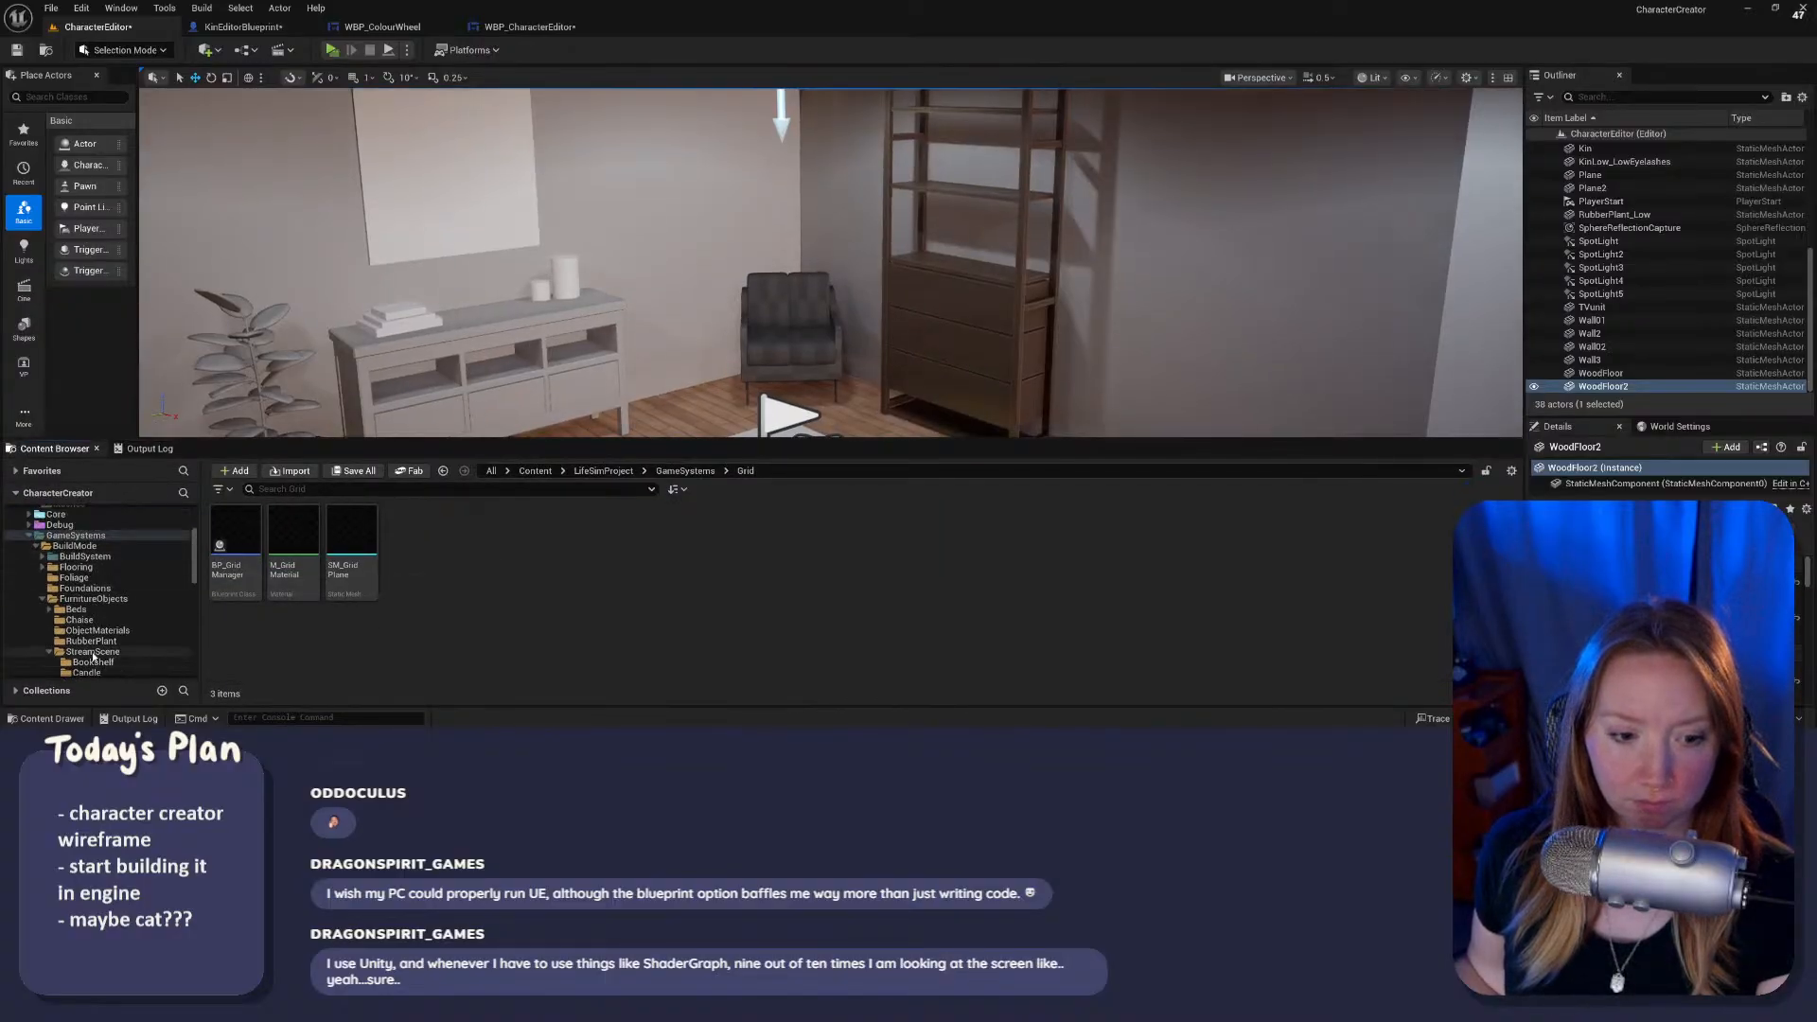
{"action": "left_click", "coordinate": [82, 653]}
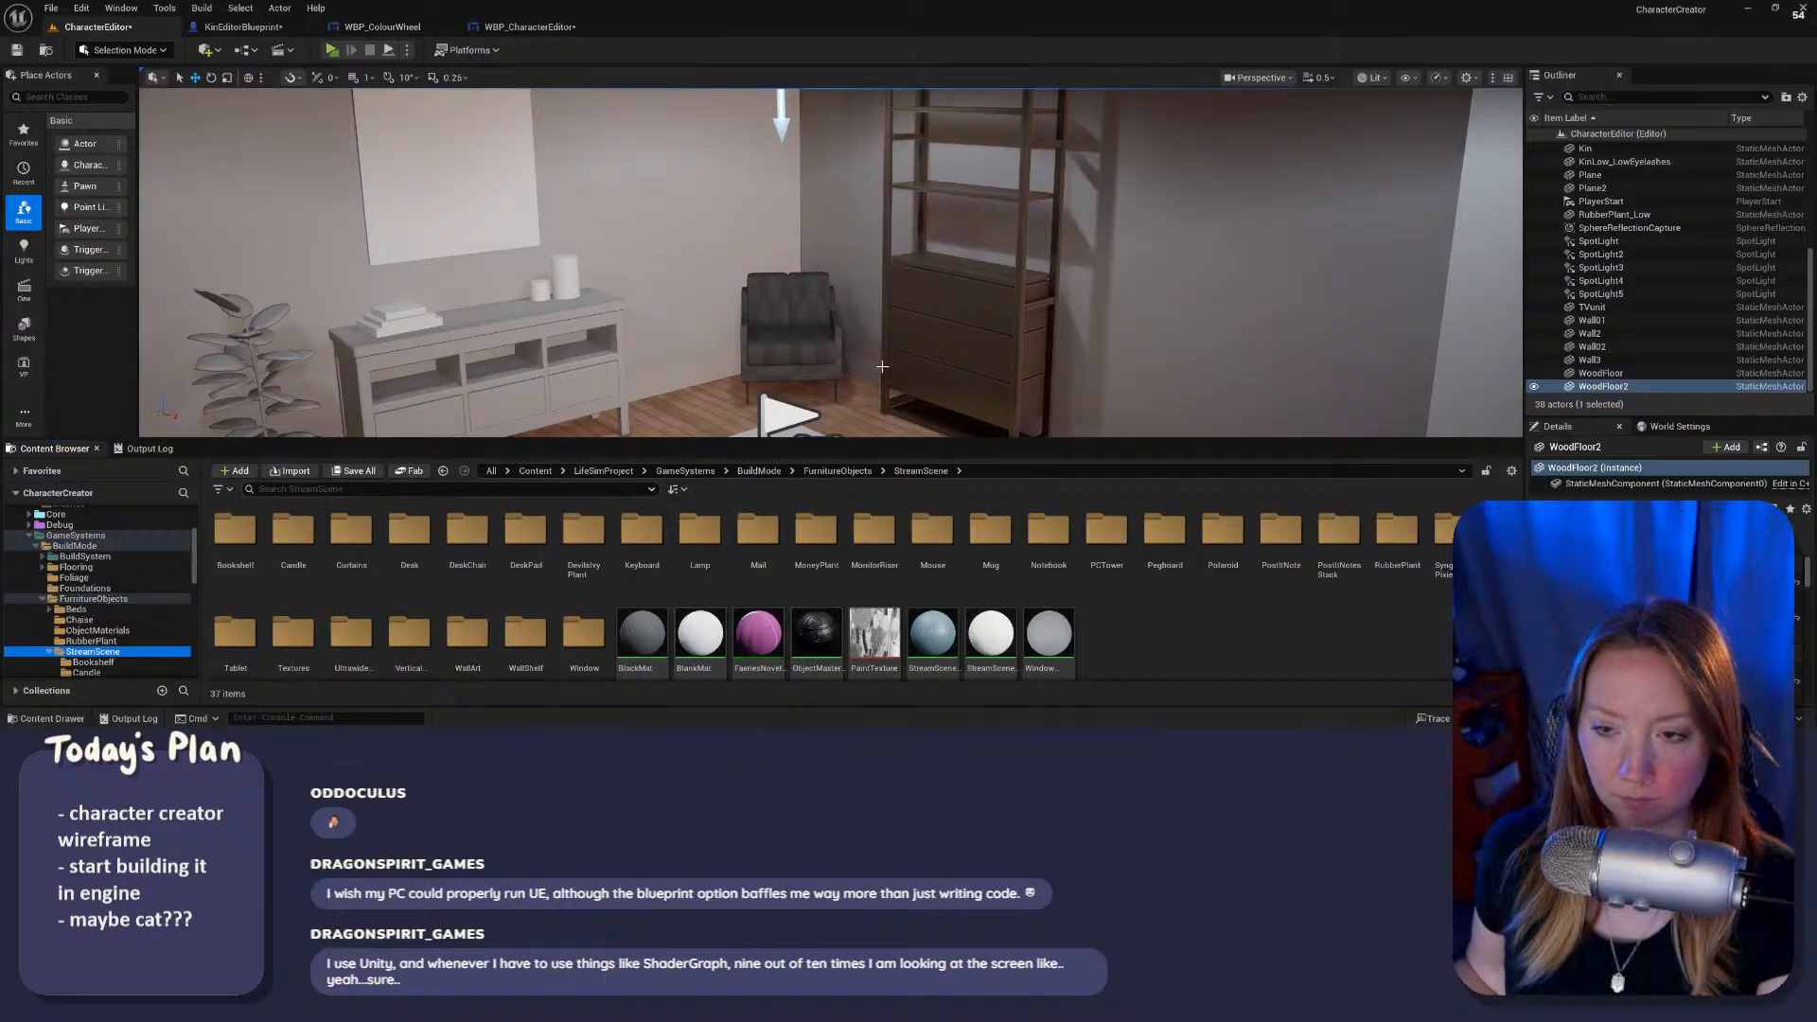
{"action": "right_click_drag", "start_coordinate": [882, 366], "coordinate": [869, 227]}
{"action": "left_click_drag", "start_coordinate": [700, 636], "coordinate": [854, 248]}
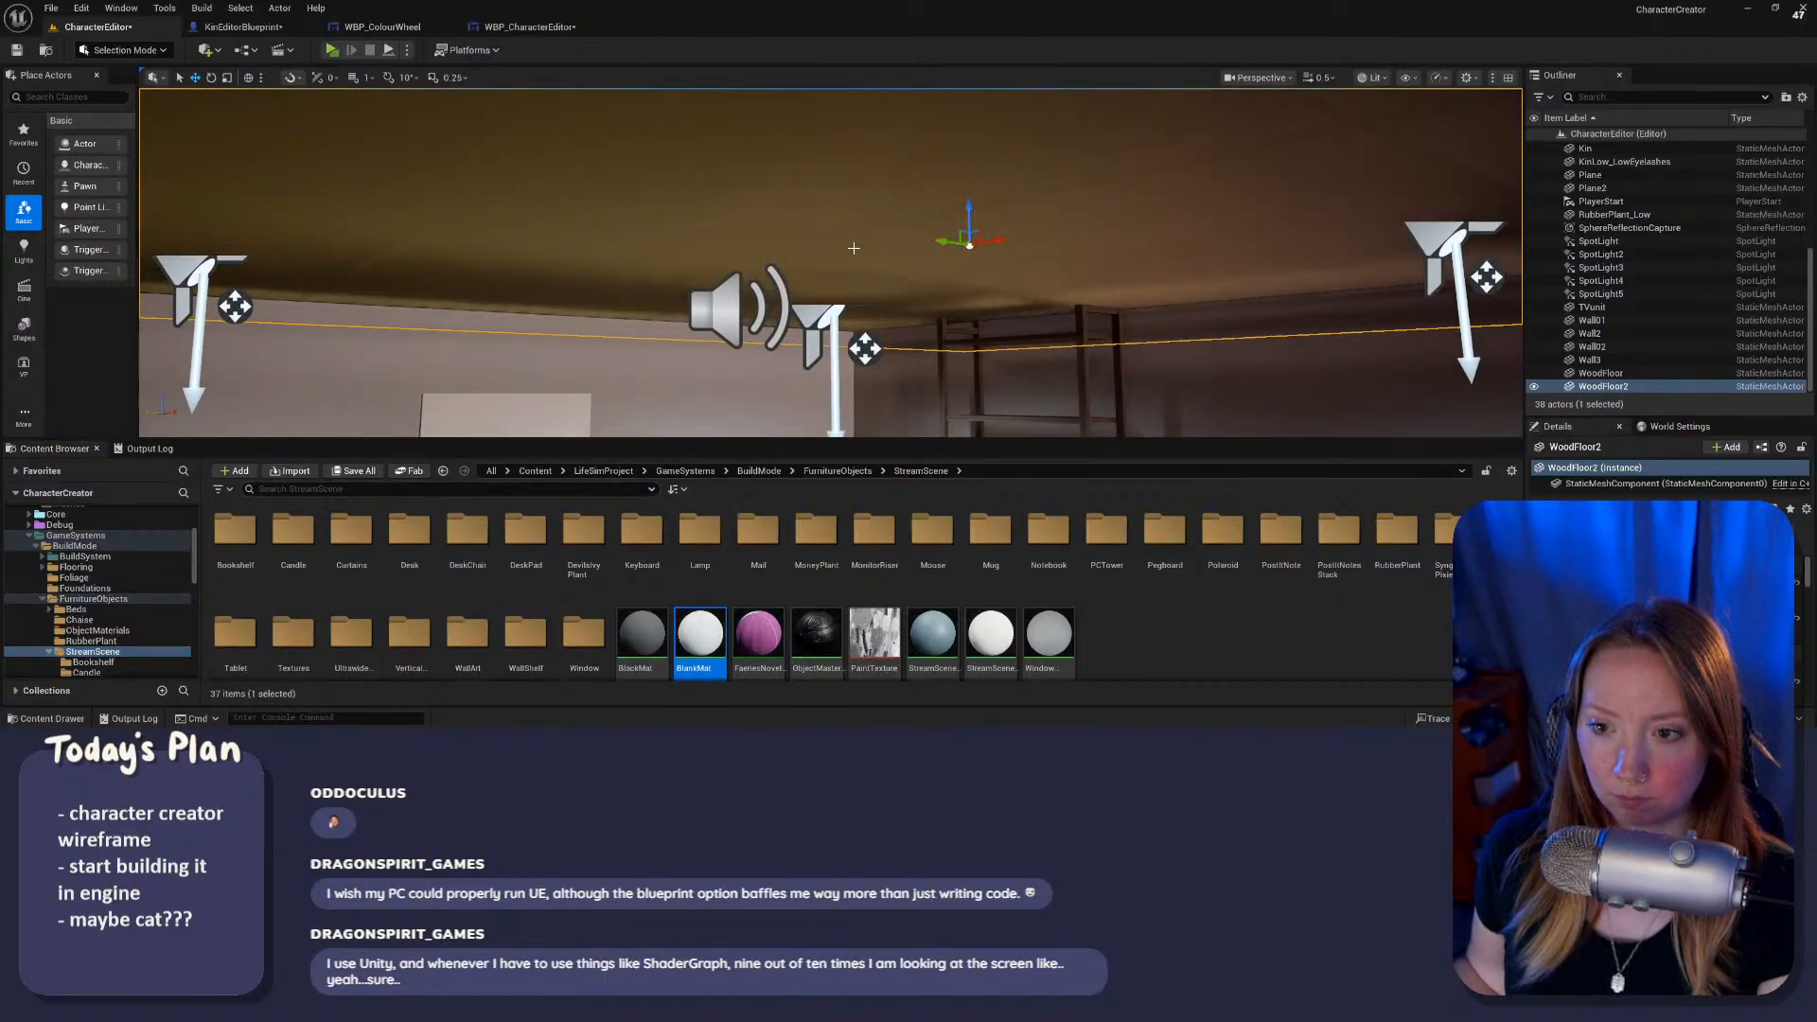
{"action": "right_click_drag", "start_coordinate": [793, 325], "coordinate": [661, 216]}
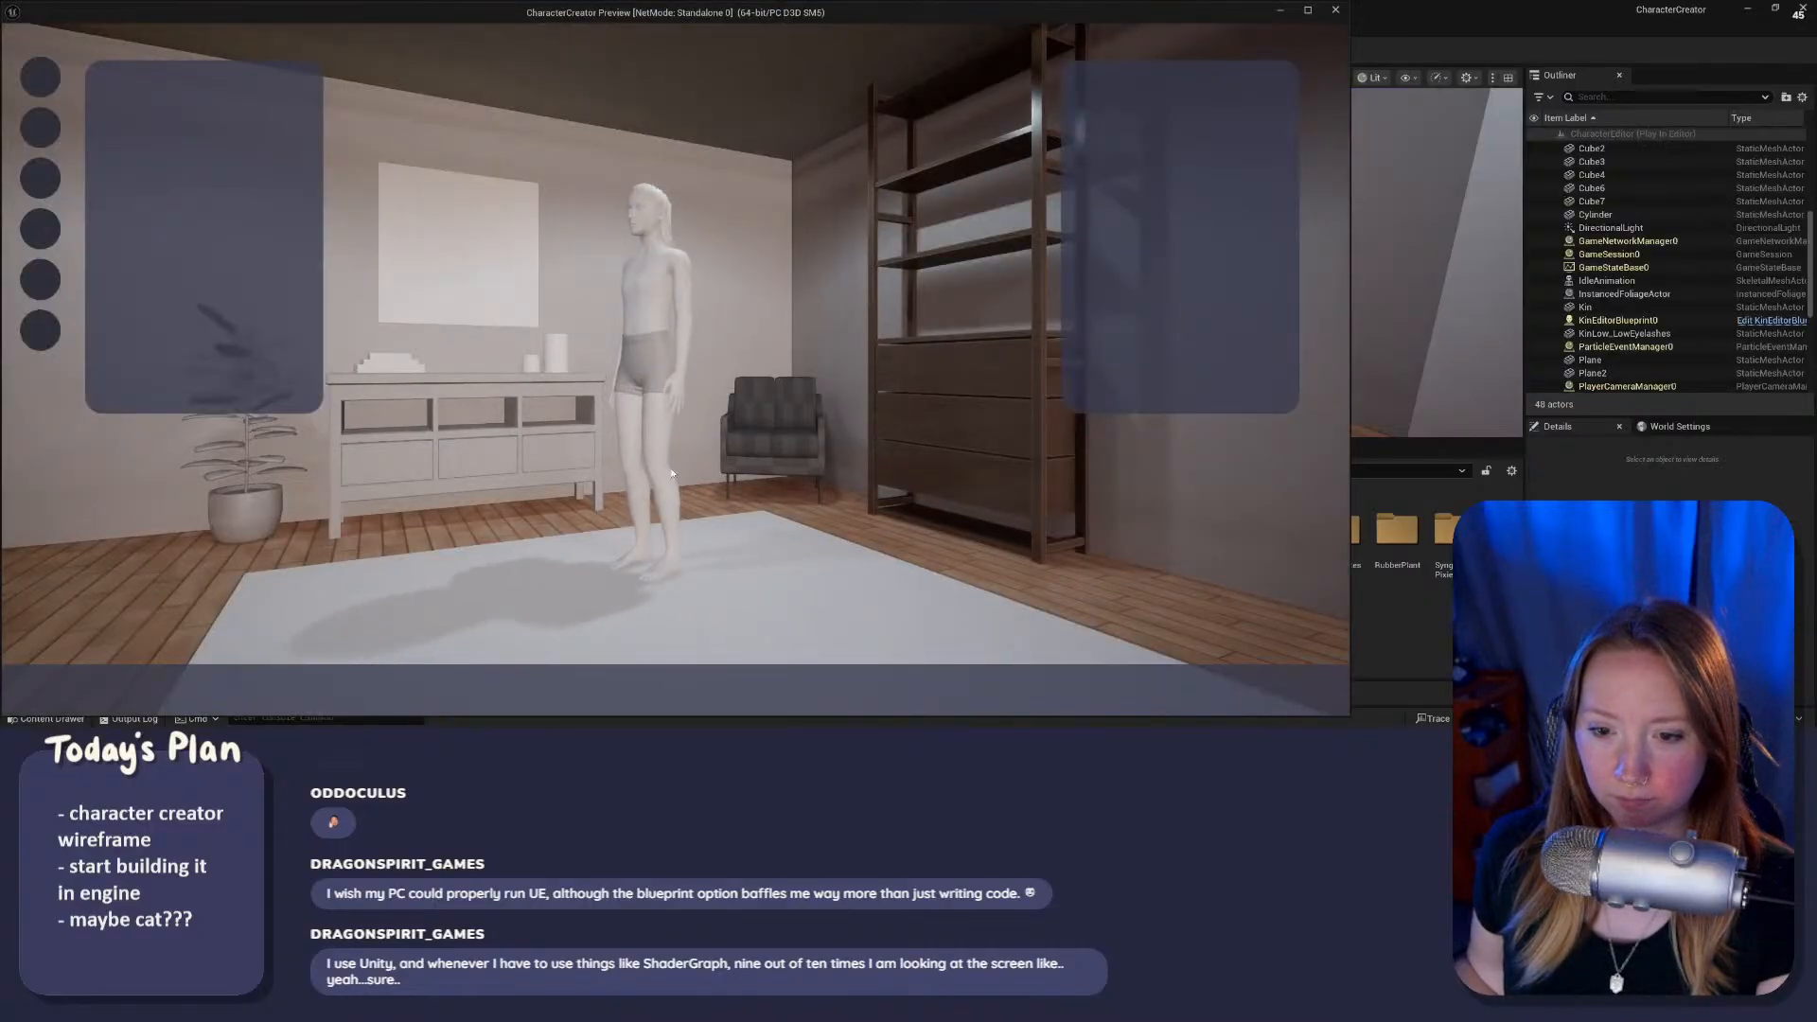
{"action": "key", "text": "Escape"}
Step: In KinEditorBlueprint, raise the CameraDefaultPosition sphere to a Z location of about 54 and preview the scene
{"action": "left_click", "coordinate": [291, 32]}
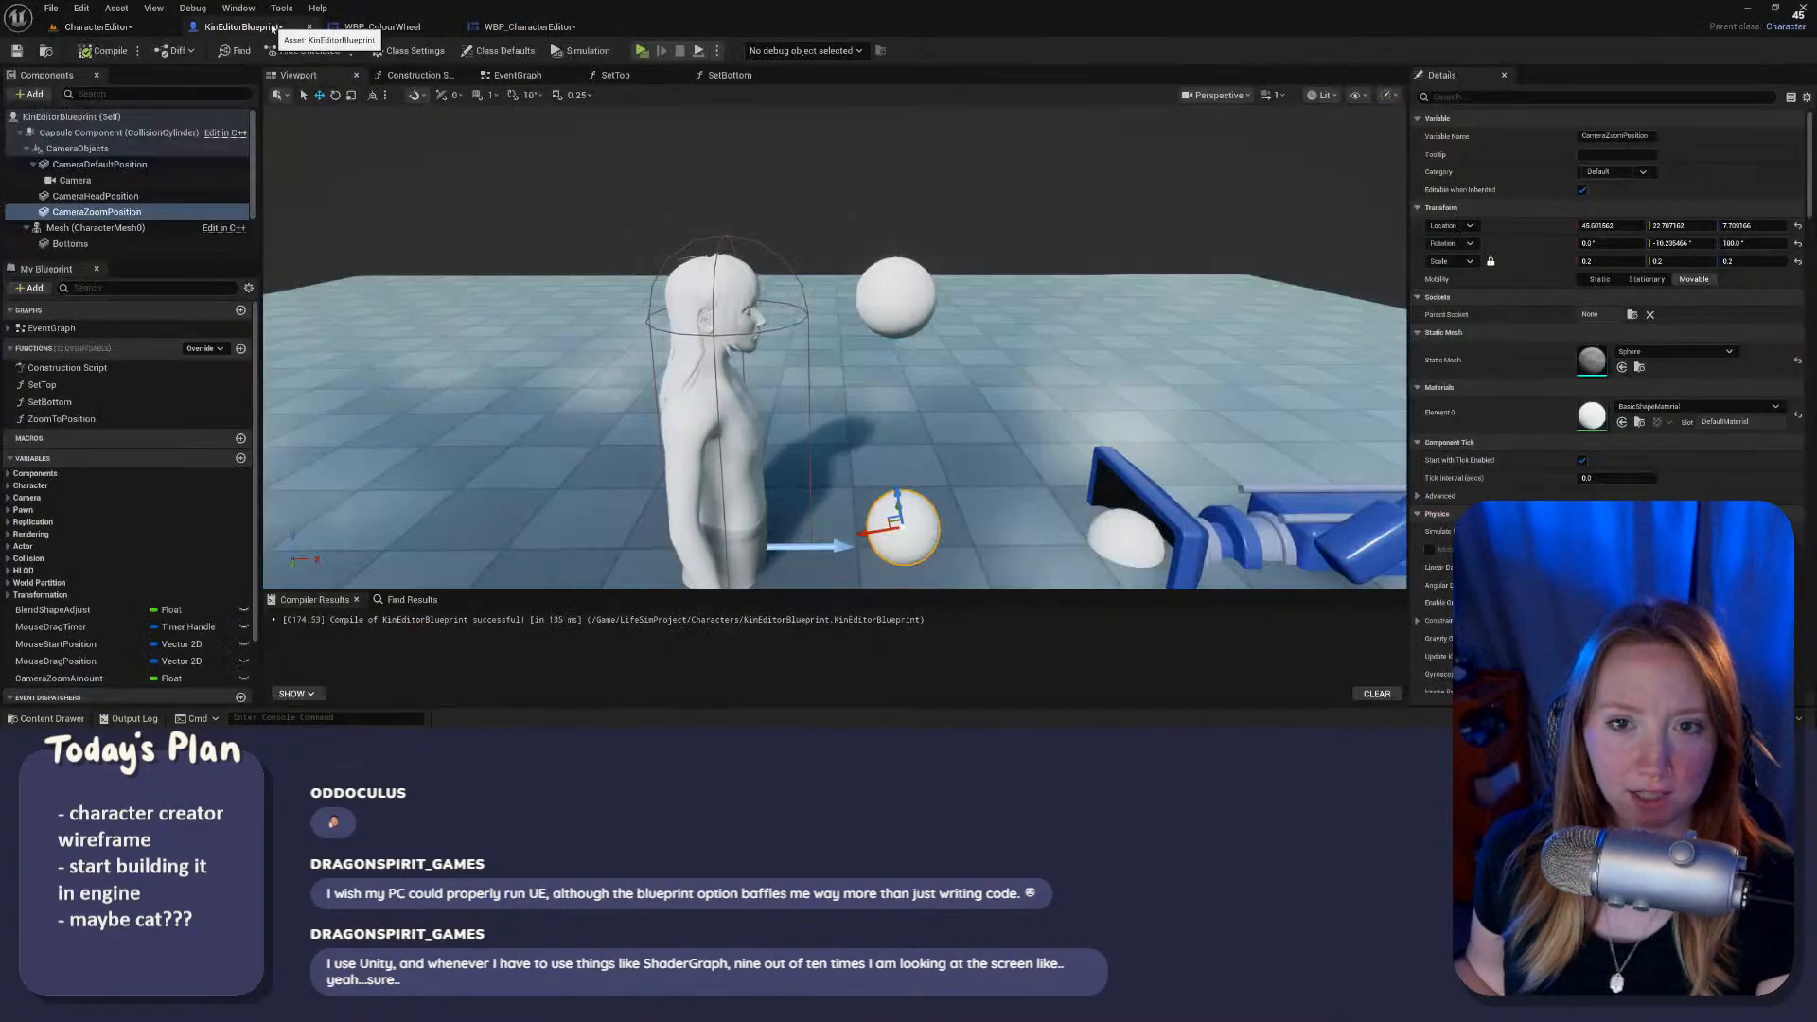
{"action": "right_click_drag", "start_coordinate": [901, 333], "coordinate": [965, 407]}
{"action": "scroll", "coordinate": [901, 333], "scroll_direction": "down", "scroll_amount": 10}
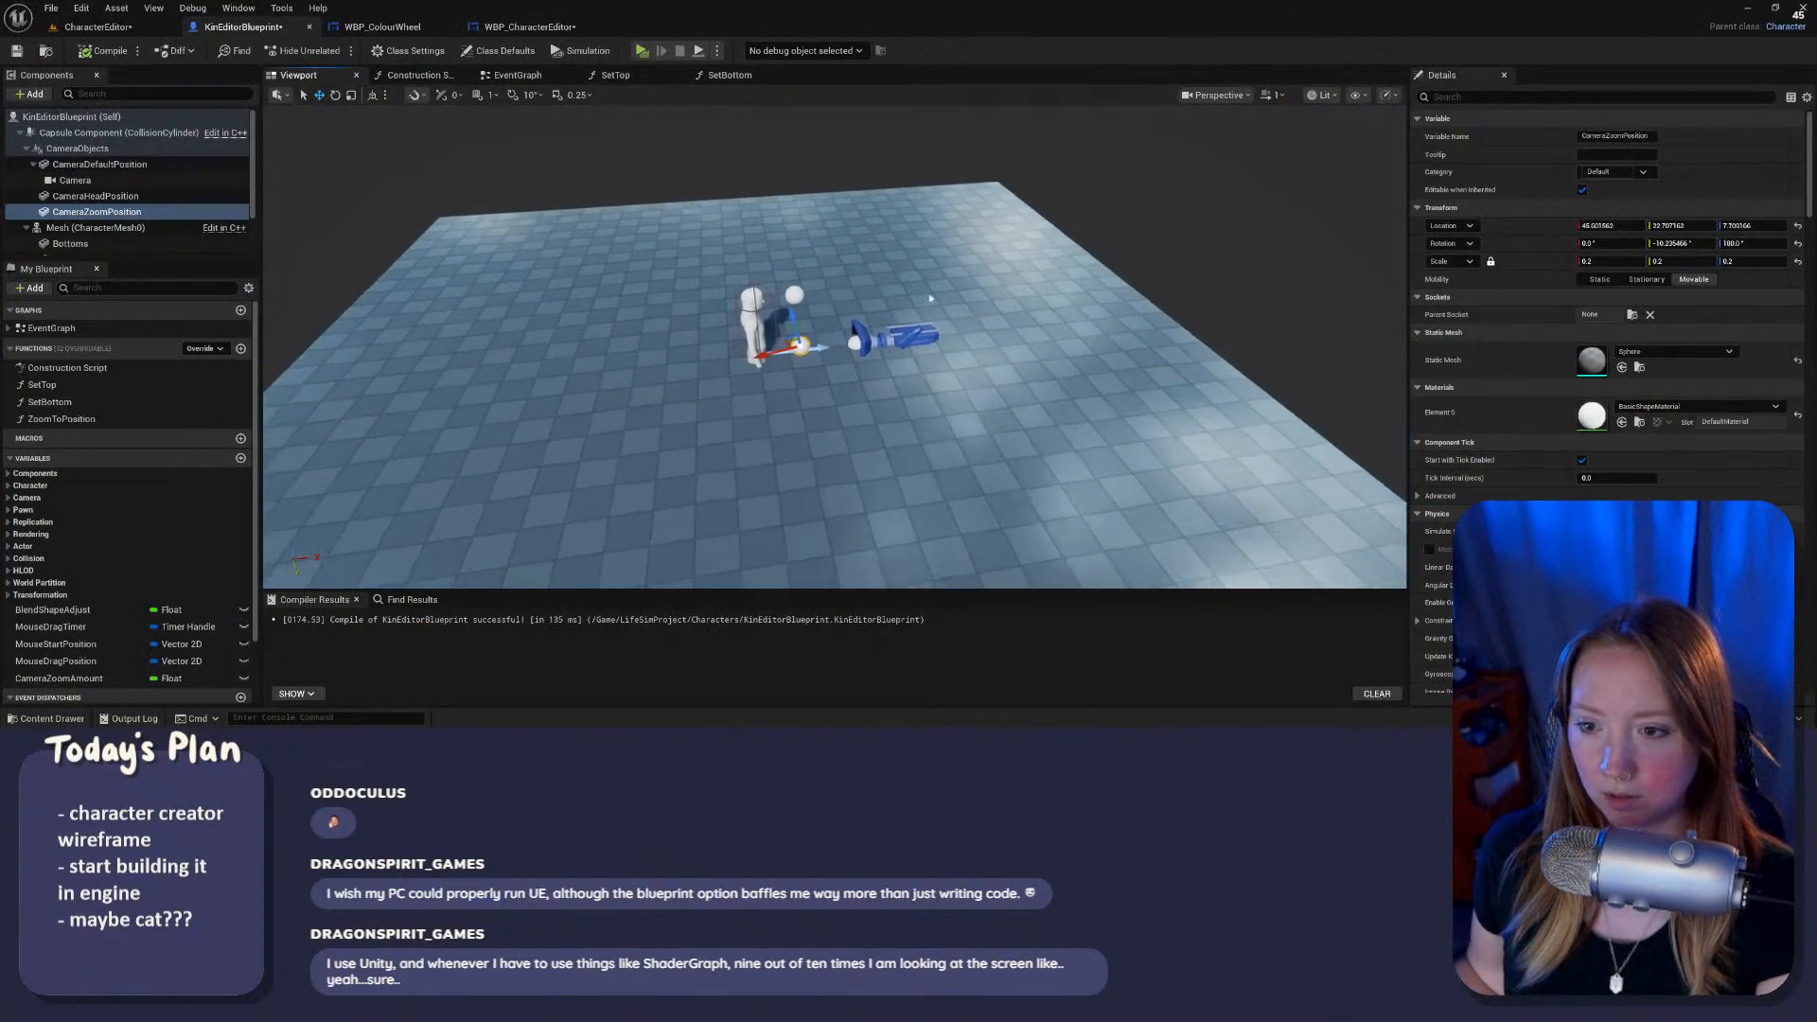
{"action": "left_click", "coordinate": [904, 336]}
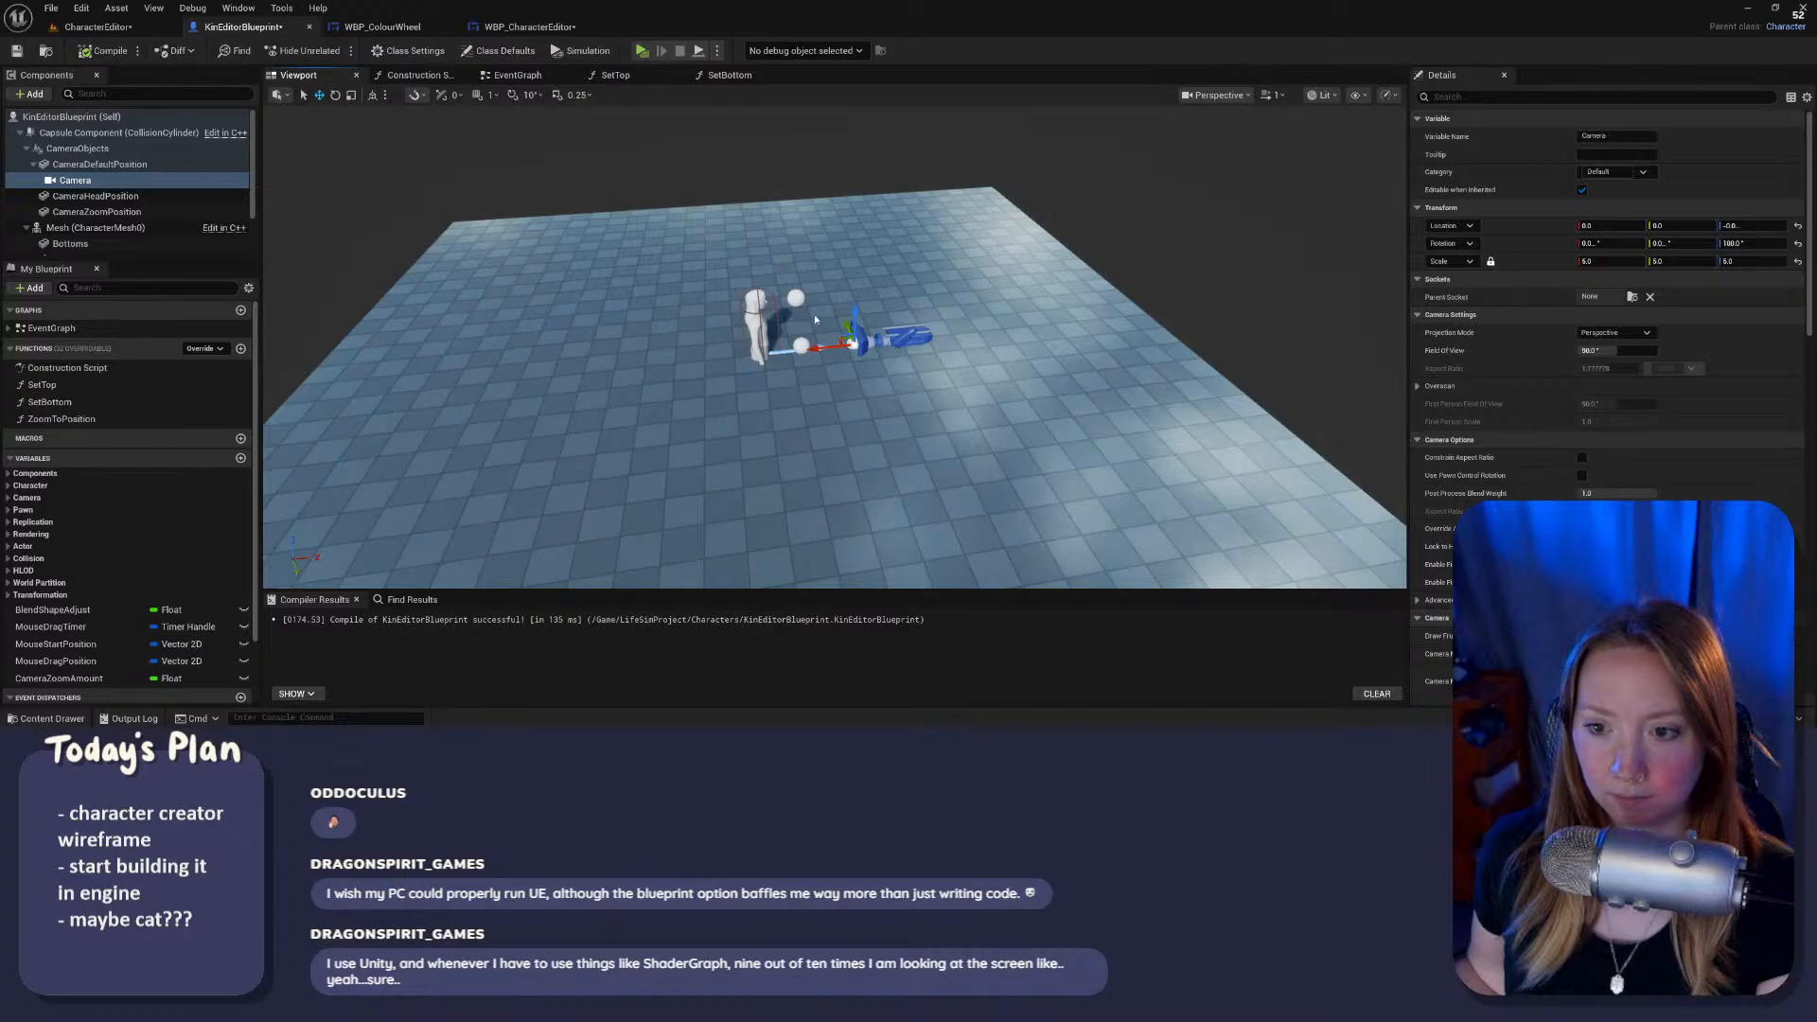
{"action": "left_click", "coordinate": [857, 342]}
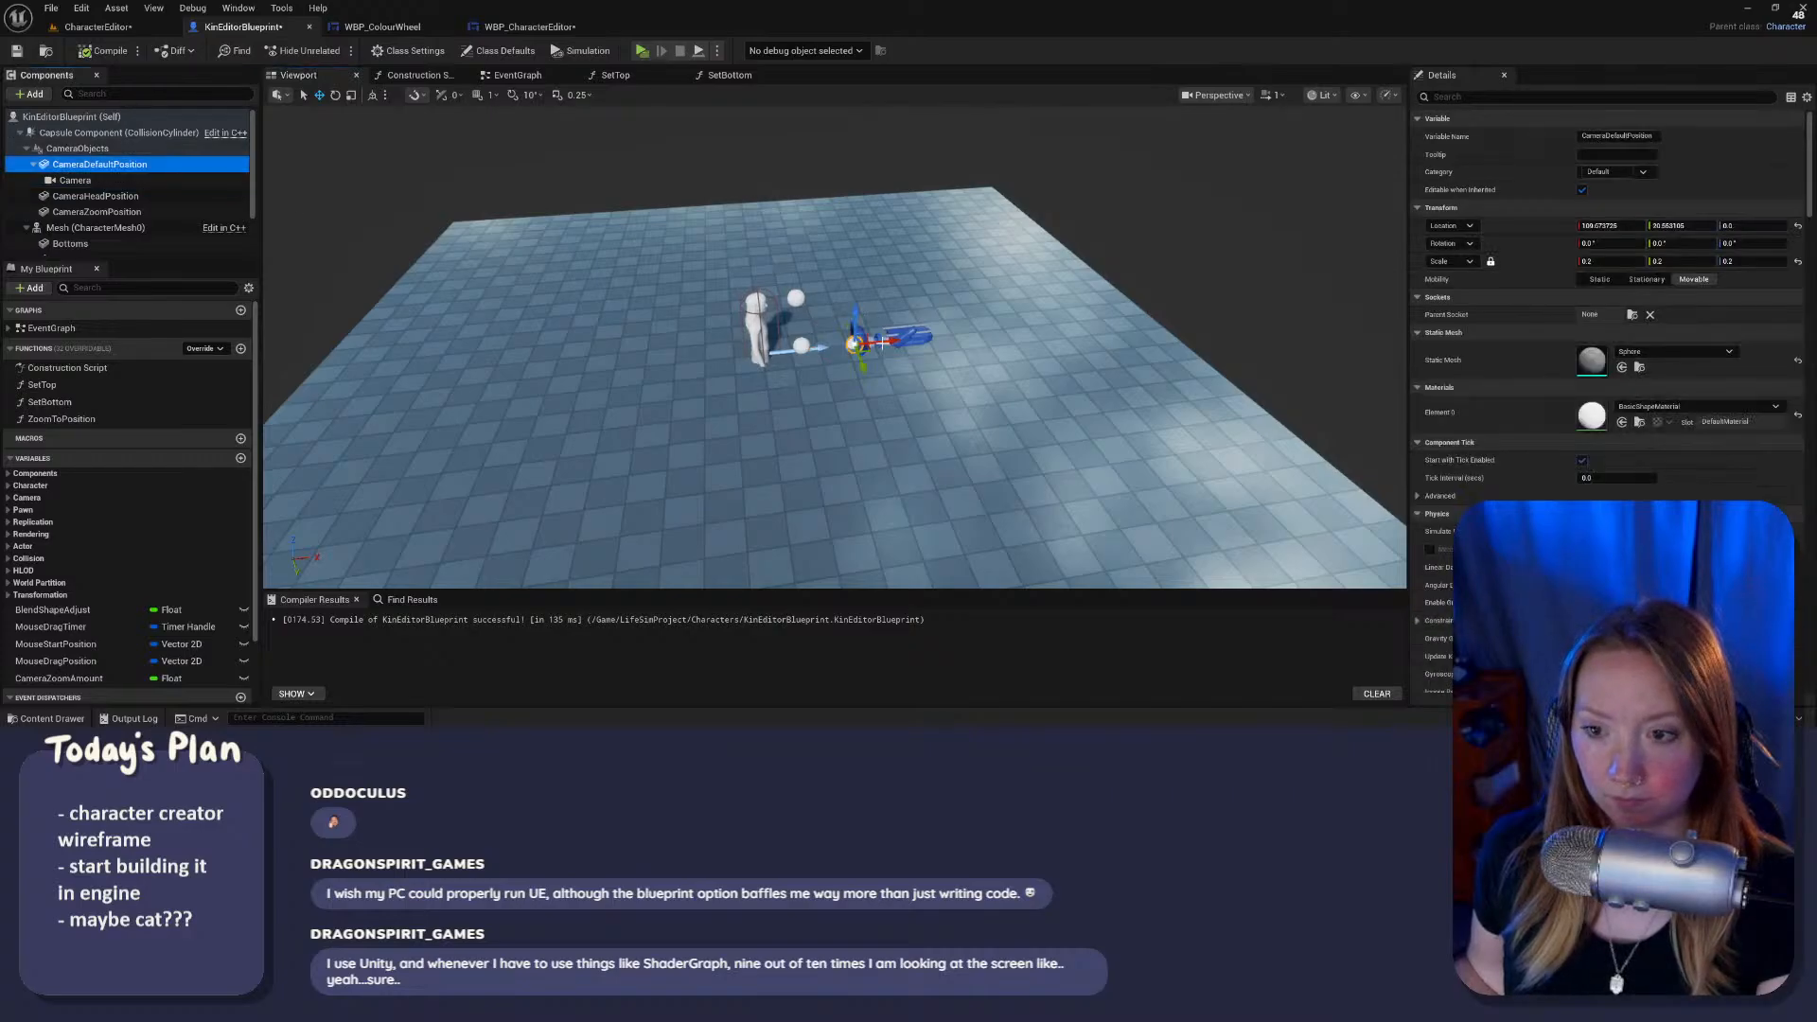
{"action": "left_click_drag", "start_coordinate": [854, 312], "coordinate": [854, 274]}
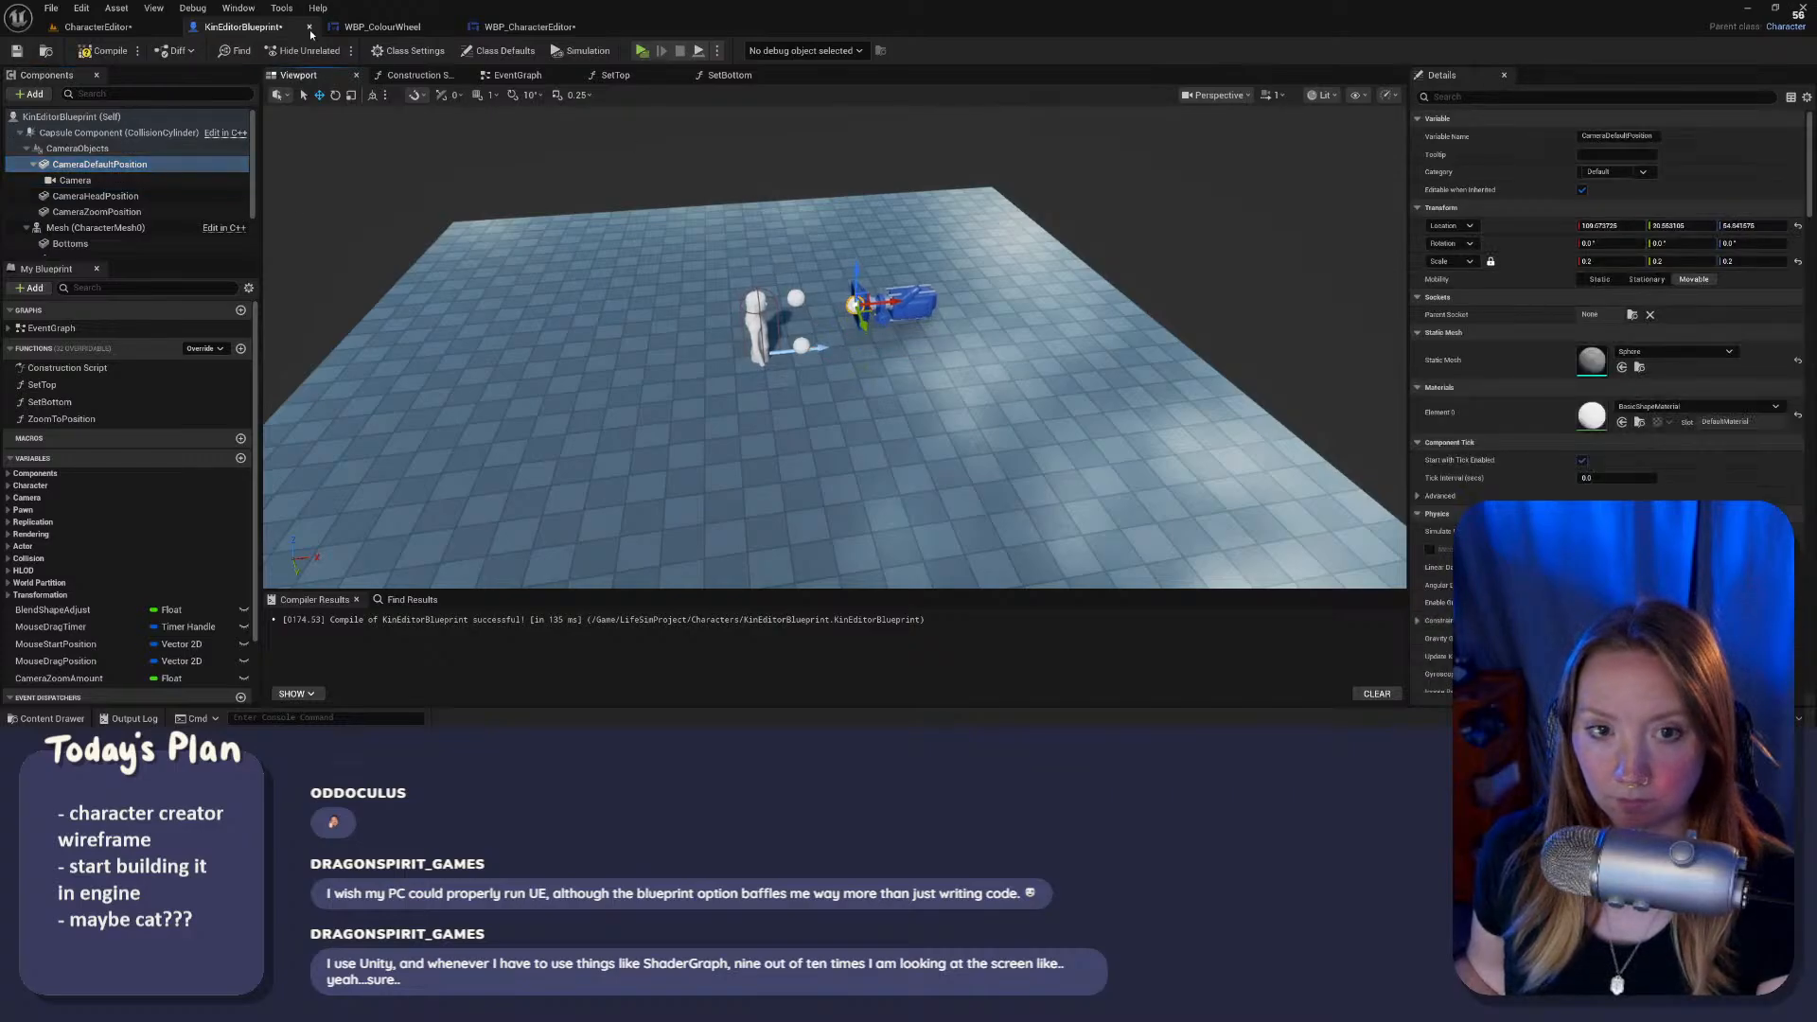
{"action": "left_click", "coordinate": [641, 50]}
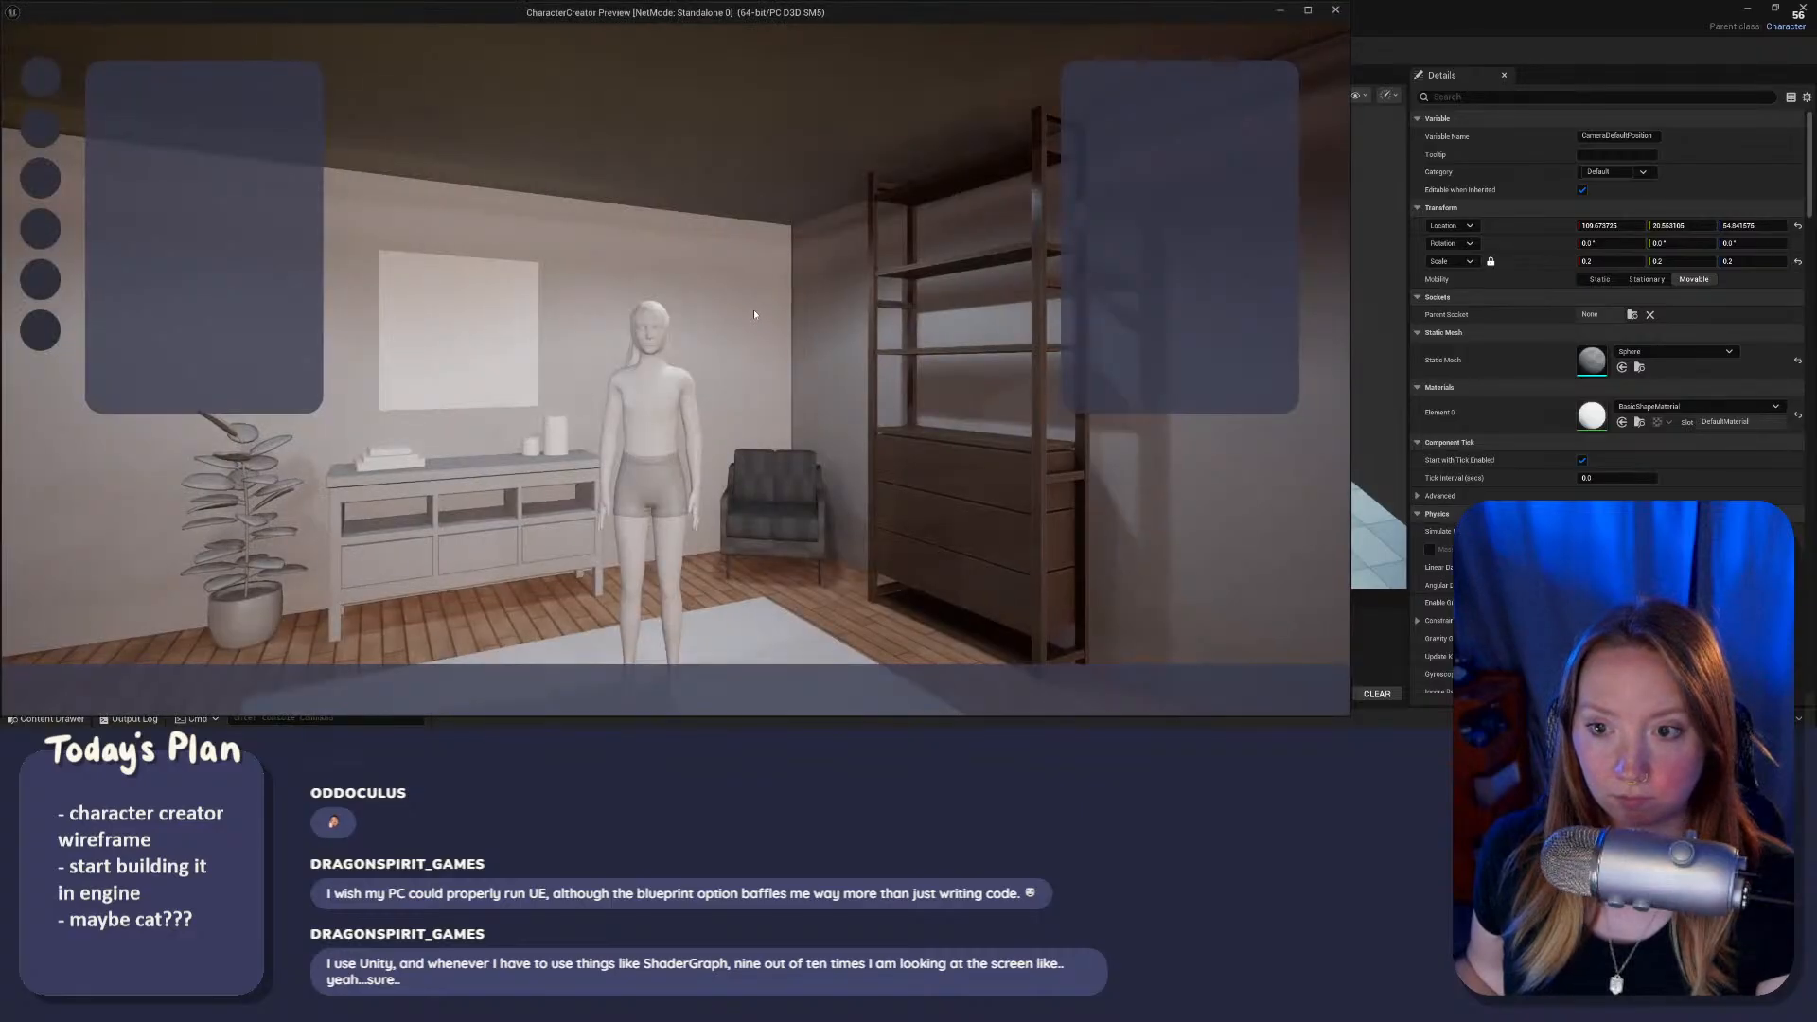
{"action": "key", "text": "Escape"}
Step: Tilt the Camera component about 10° downward toward the character, compile the blueprint and preview the scene
{"action": "right_click_drag", "start_coordinate": [782, 441], "coordinate": [823, 402]}
{"action": "key", "text": "w"}
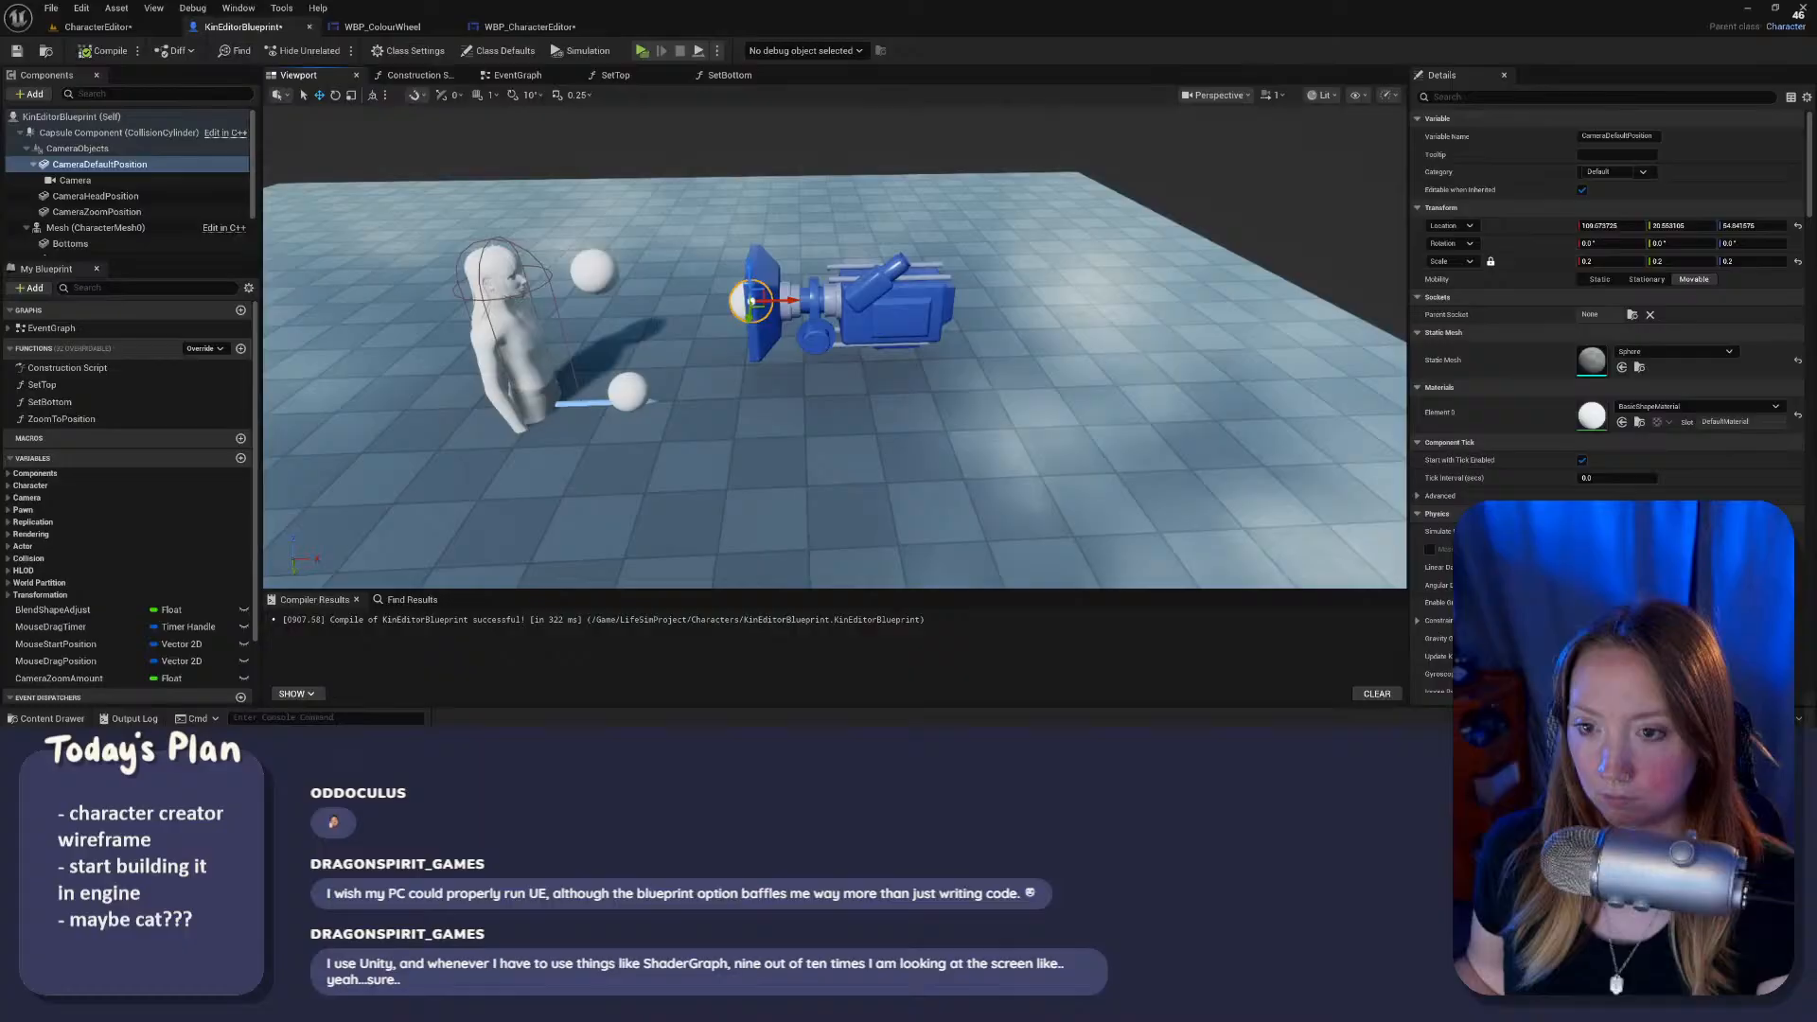
{"action": "left_click", "coordinate": [907, 314]}
{"action": "left_click", "coordinate": [908, 314]}
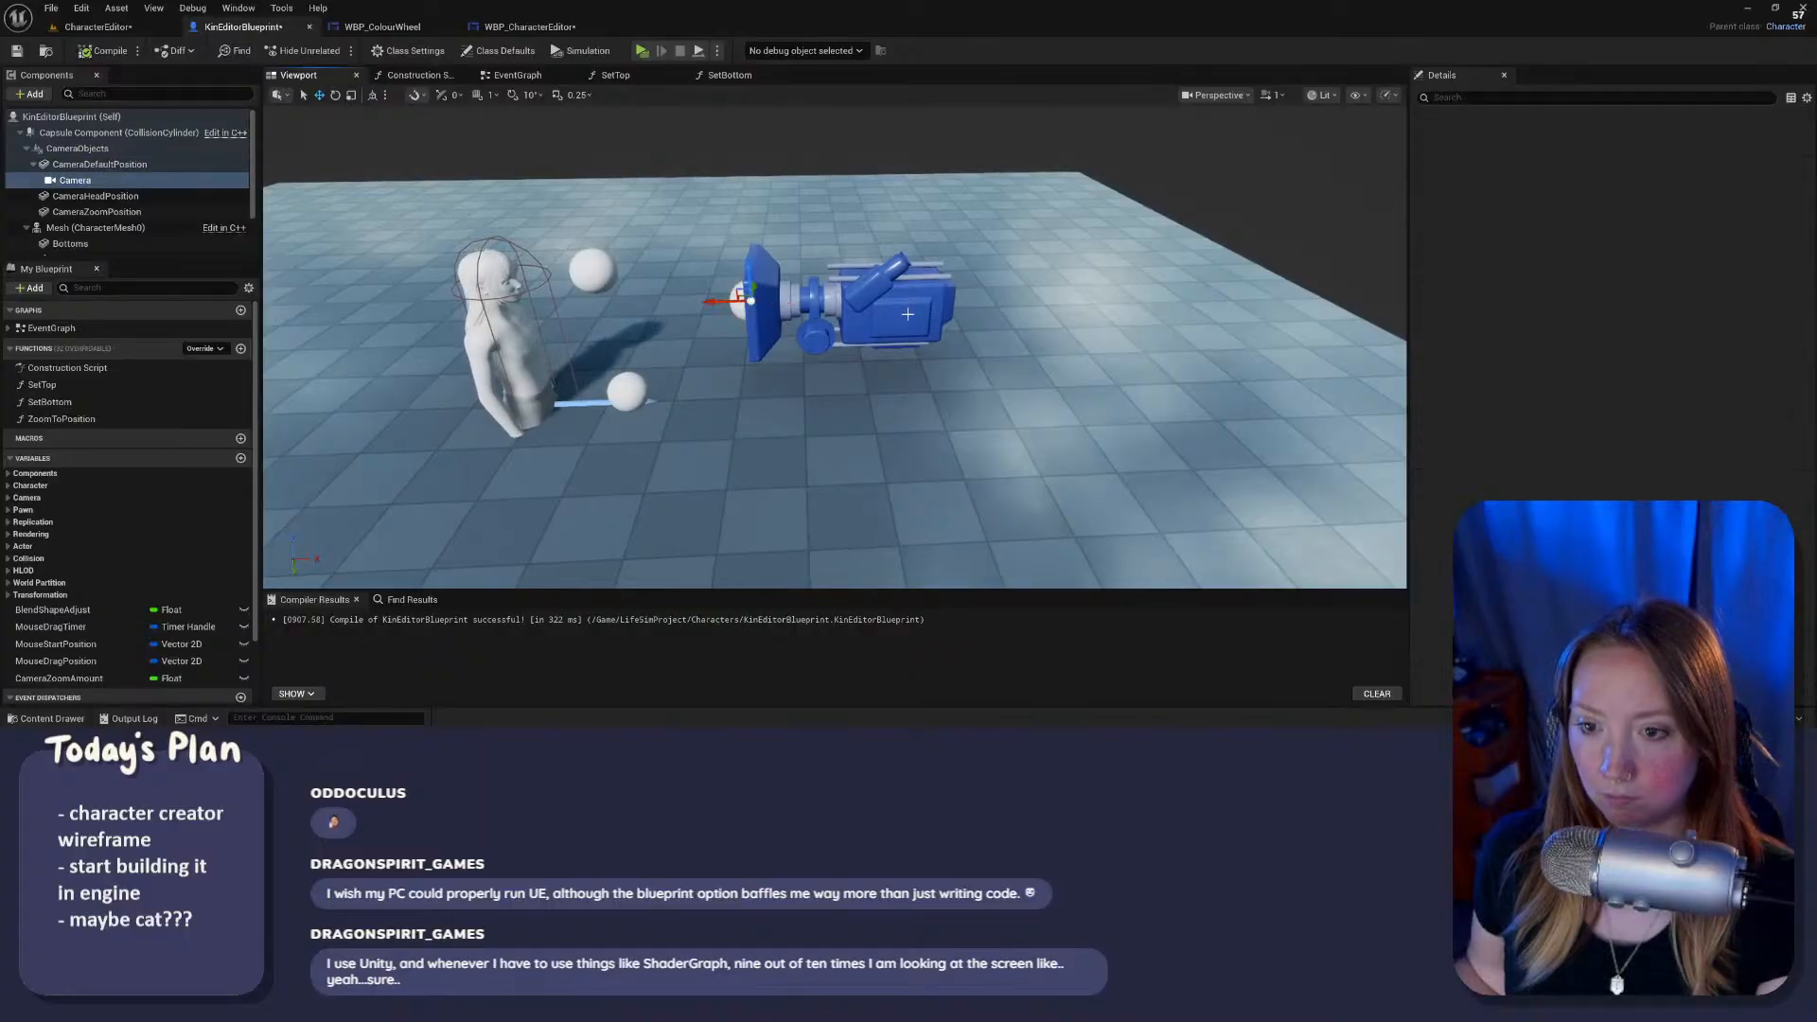
{"action": "left_click", "coordinate": [109, 181]}
{"action": "right_click_drag", "start_coordinate": [838, 276], "coordinate": [816, 284]}
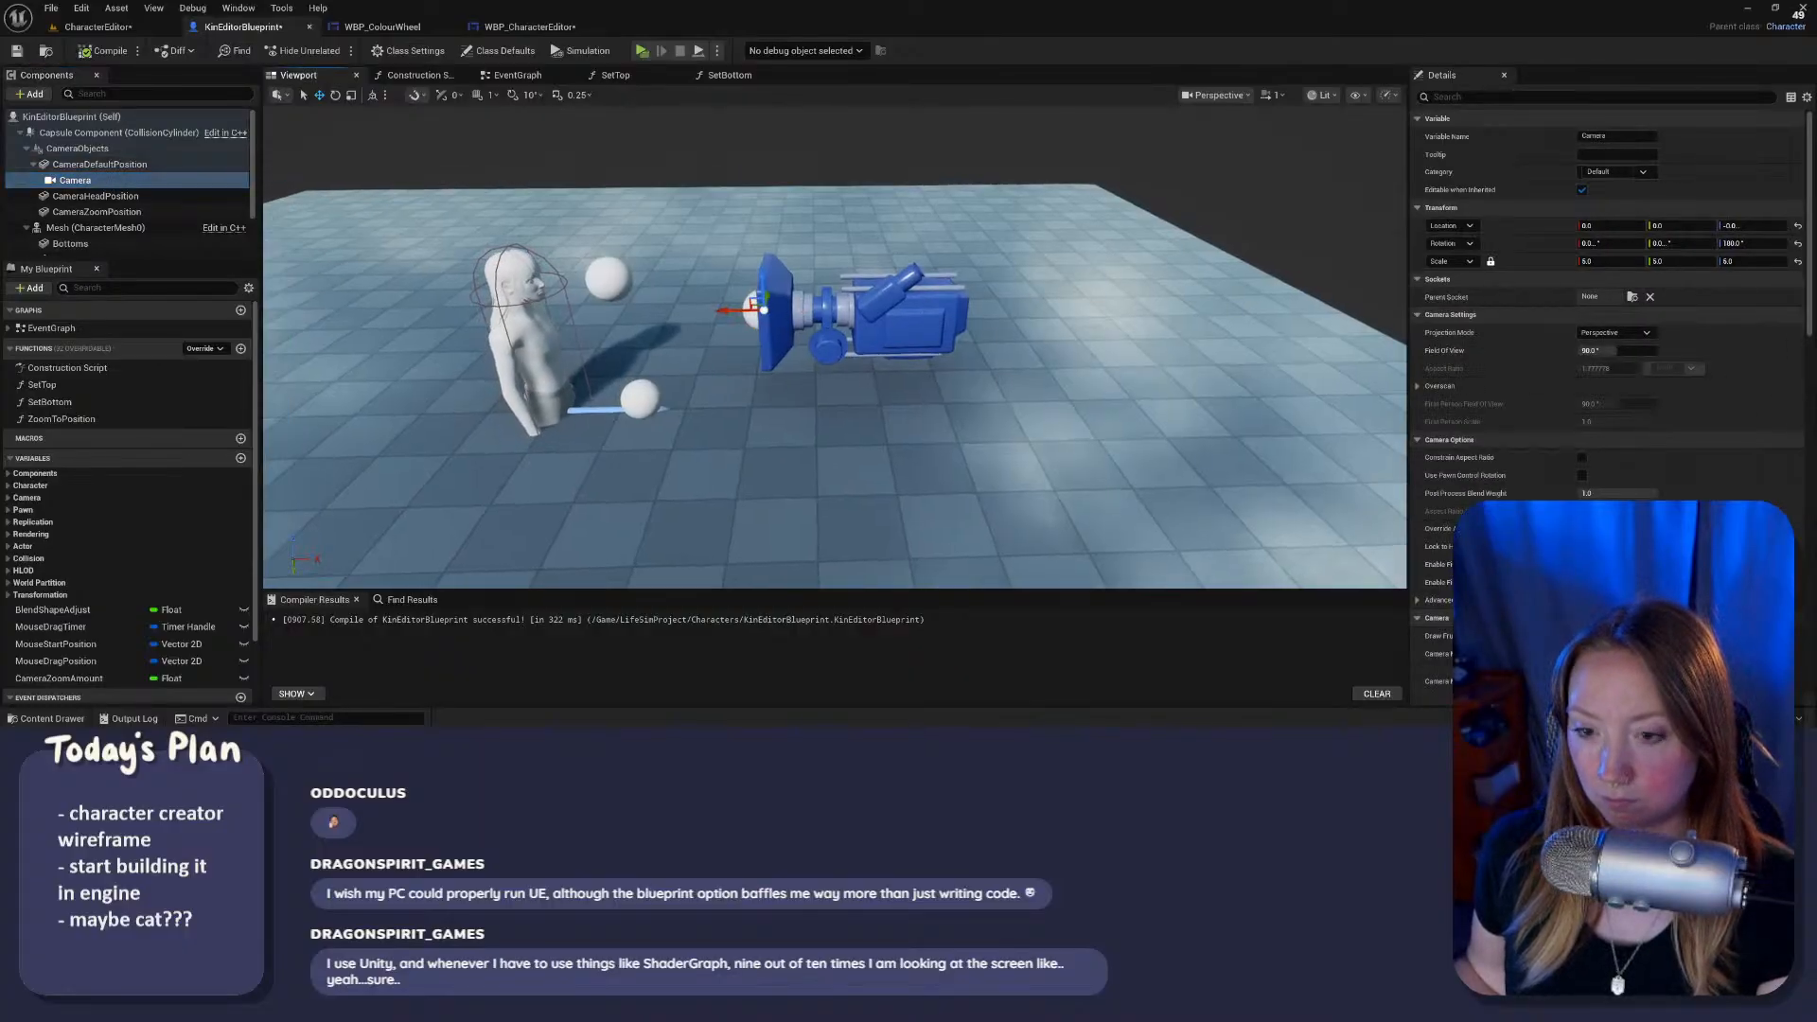
{"action": "key", "text": "e"}
{"action": "left_click_drag", "start_coordinate": [812, 289], "coordinate": [705, 312]}
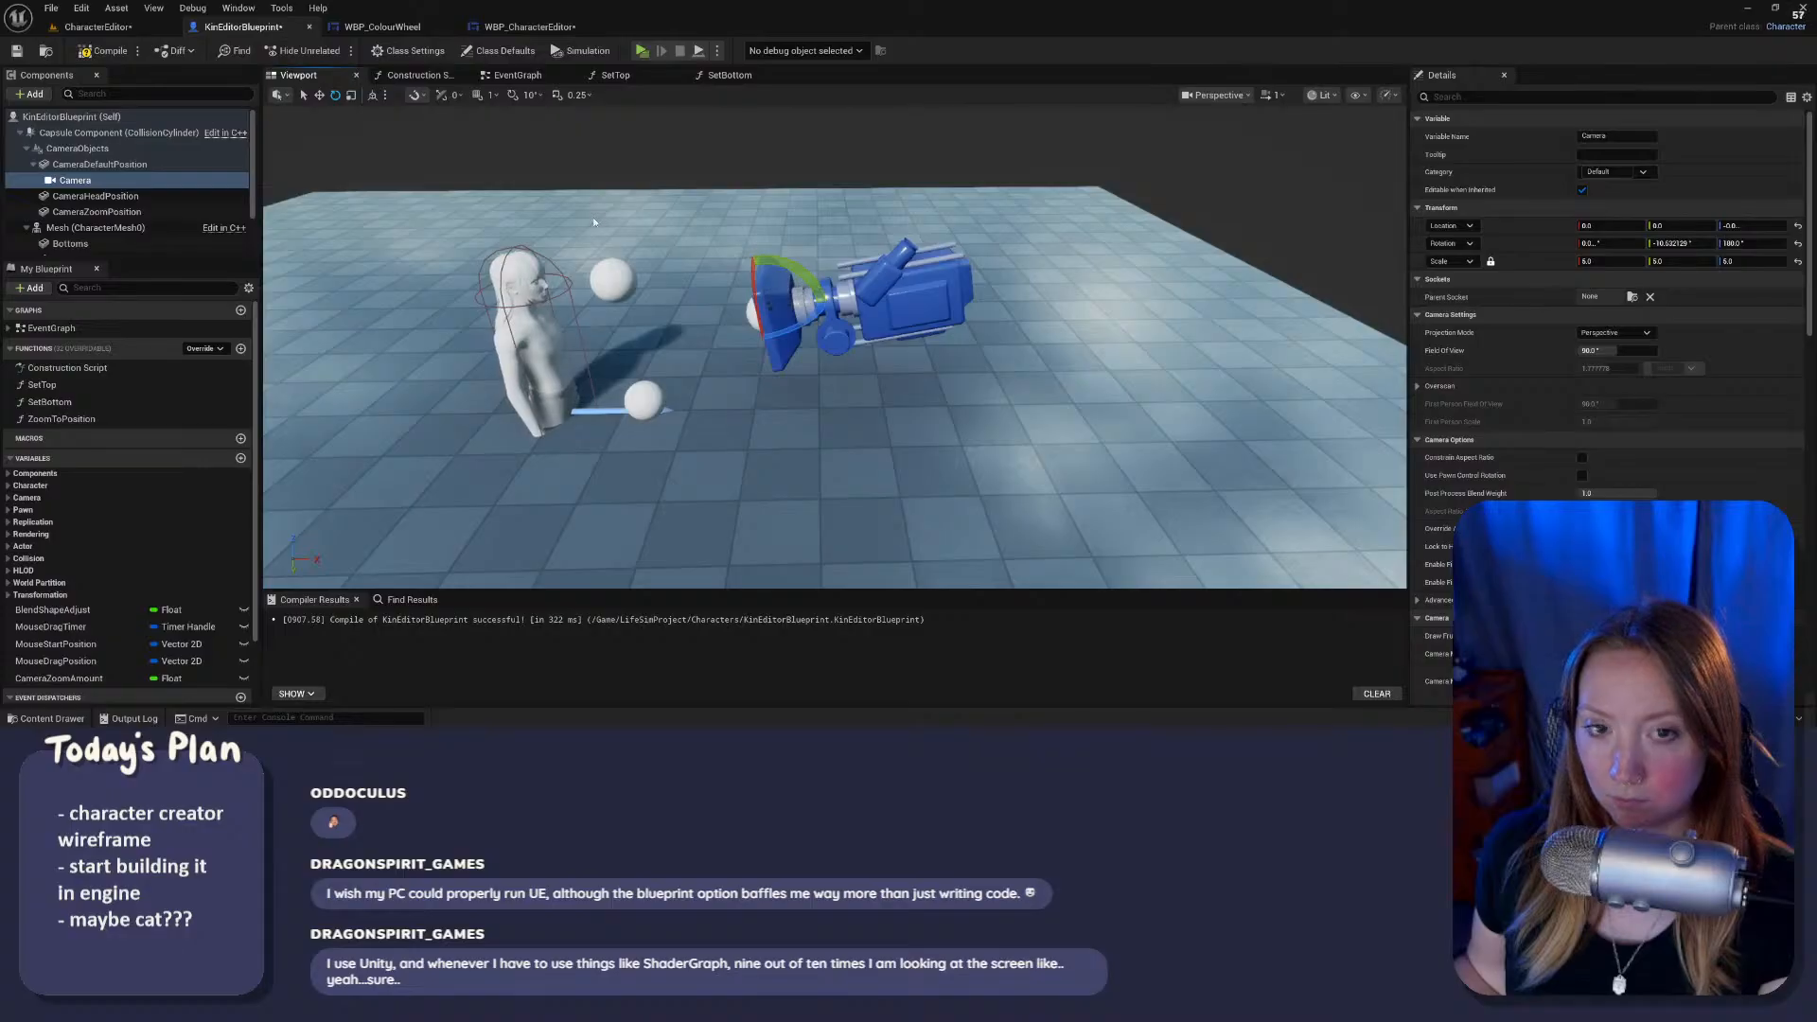
{"action": "left_click", "coordinate": [106, 51]}
{"action": "left_click", "coordinate": [642, 50]}
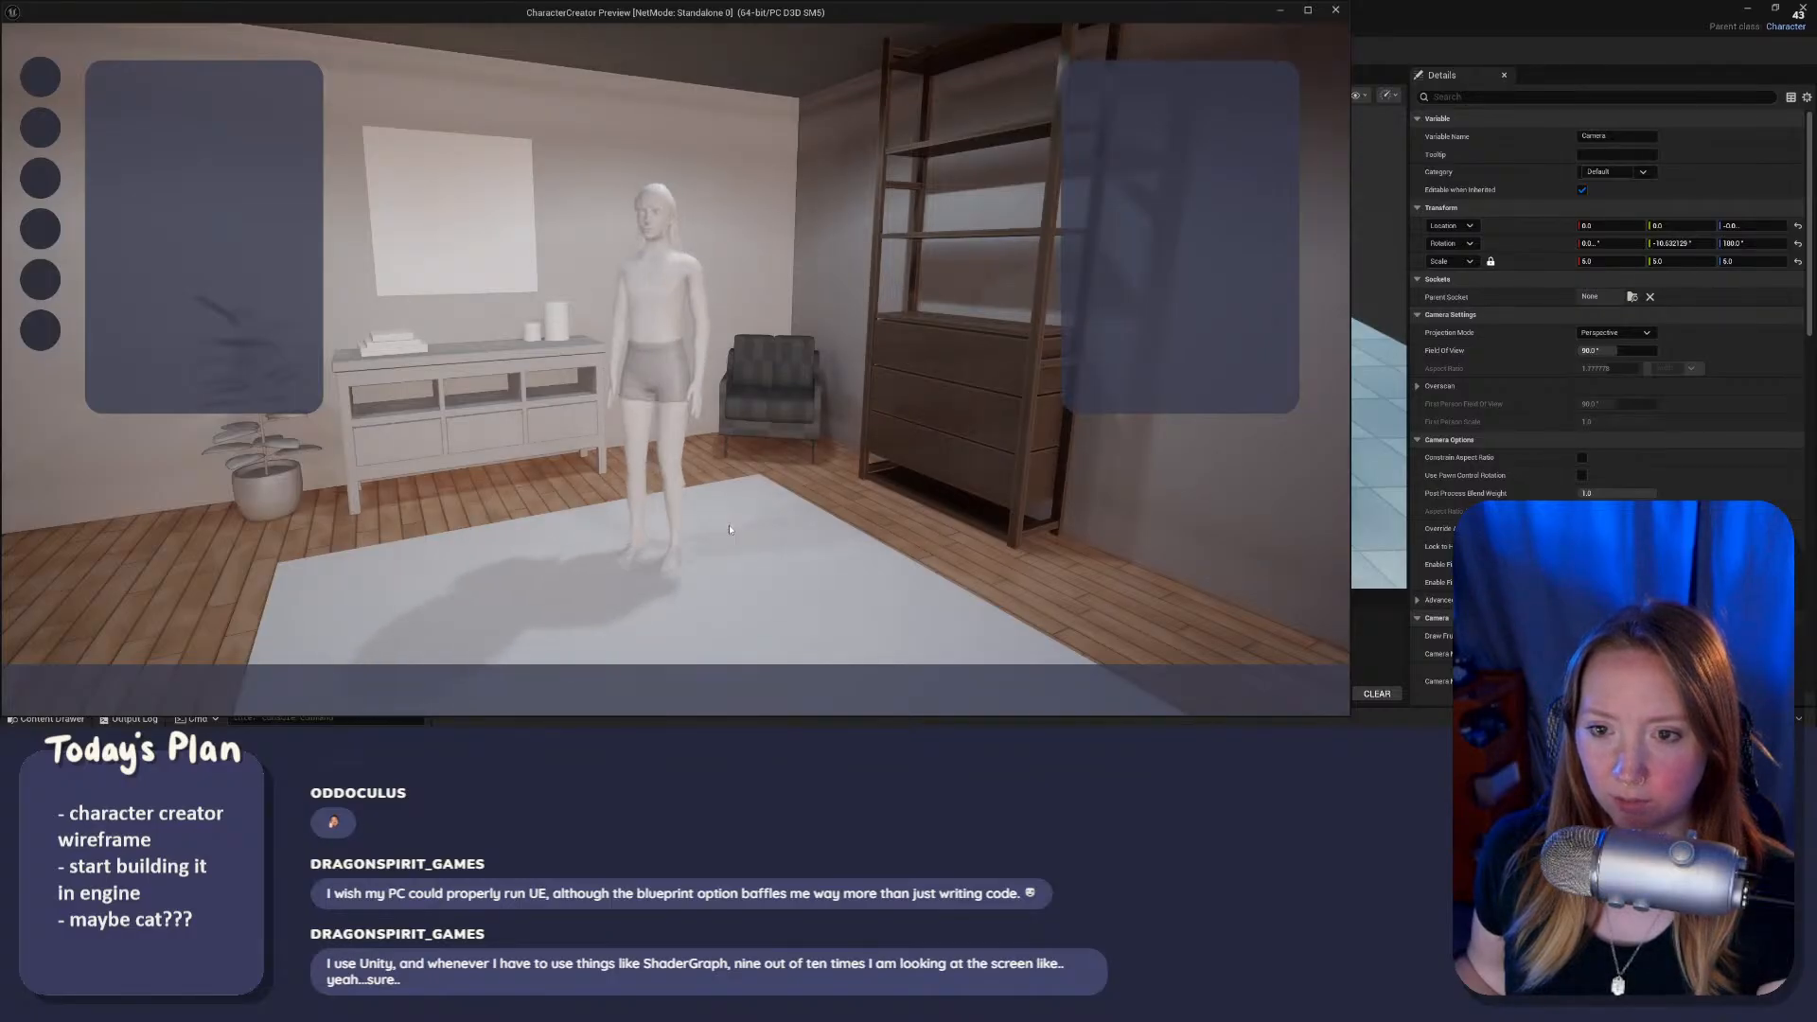
{"action": "key", "text": "Escape"}
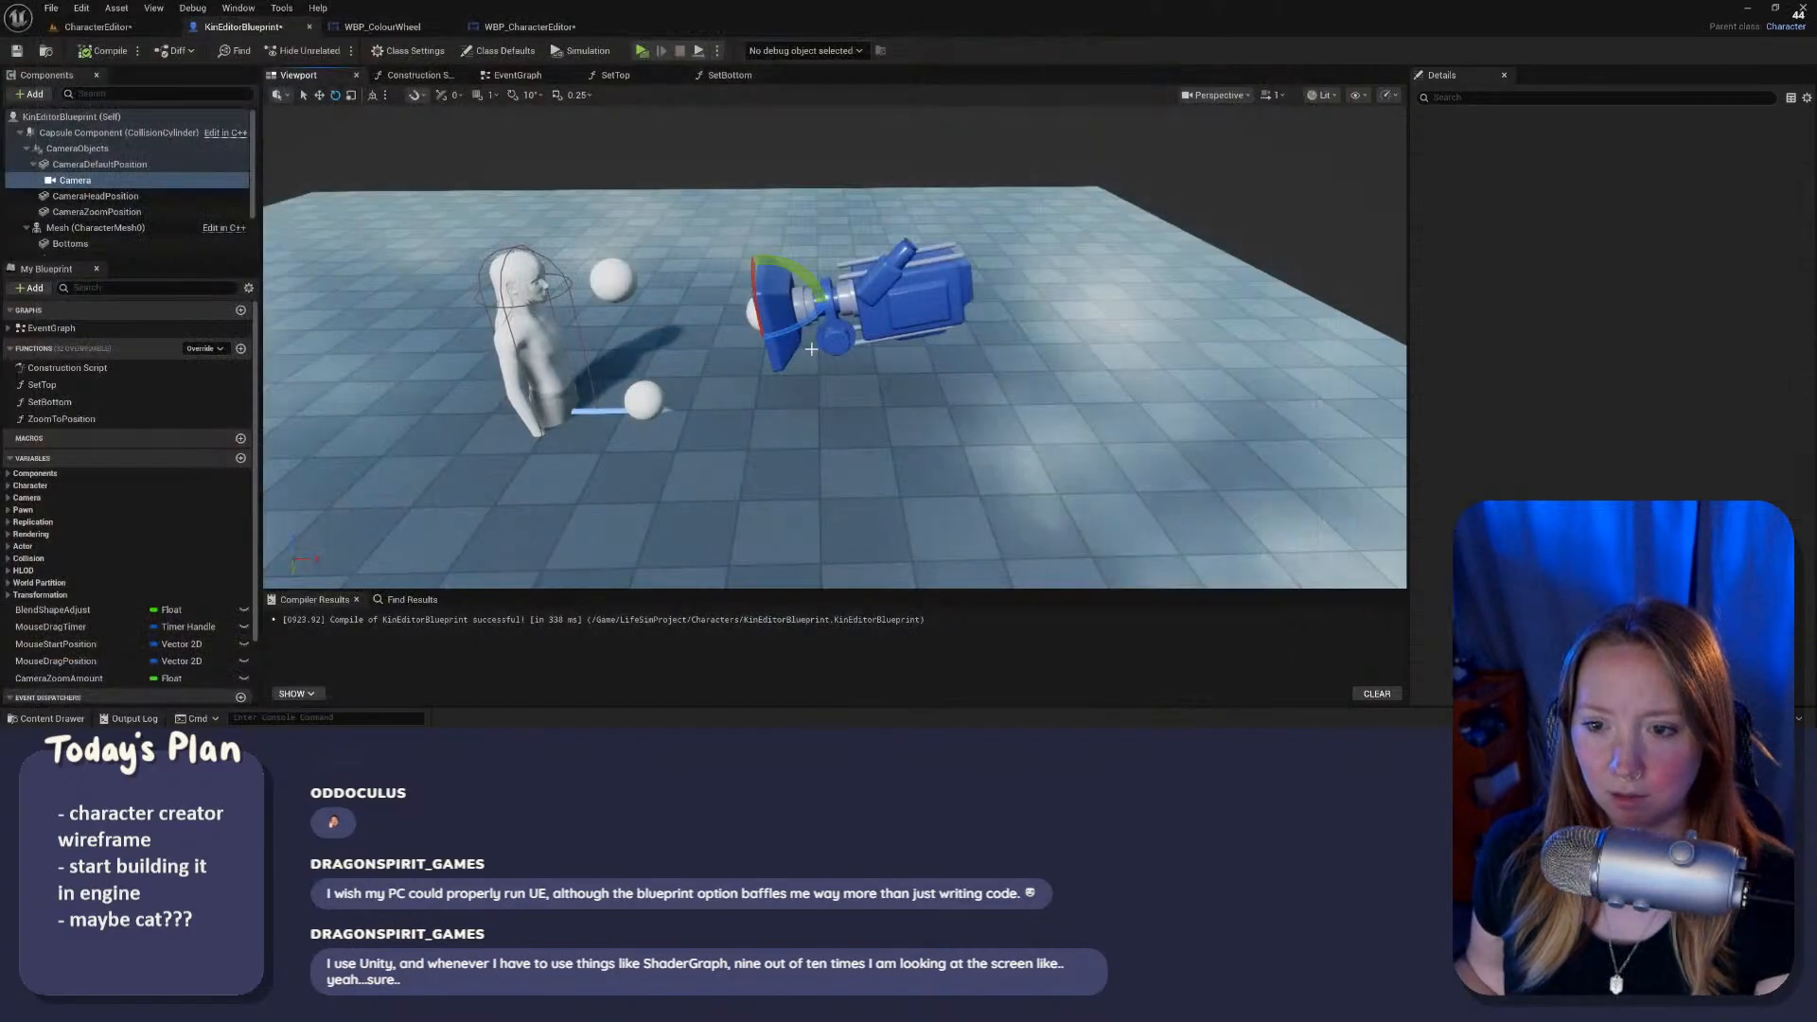
Step: Raise CameraDefaultPosition to about Z 78 and then lower it to about Z 64, previewing the scene at each height
{"action": "left_click", "coordinate": [804, 278]}
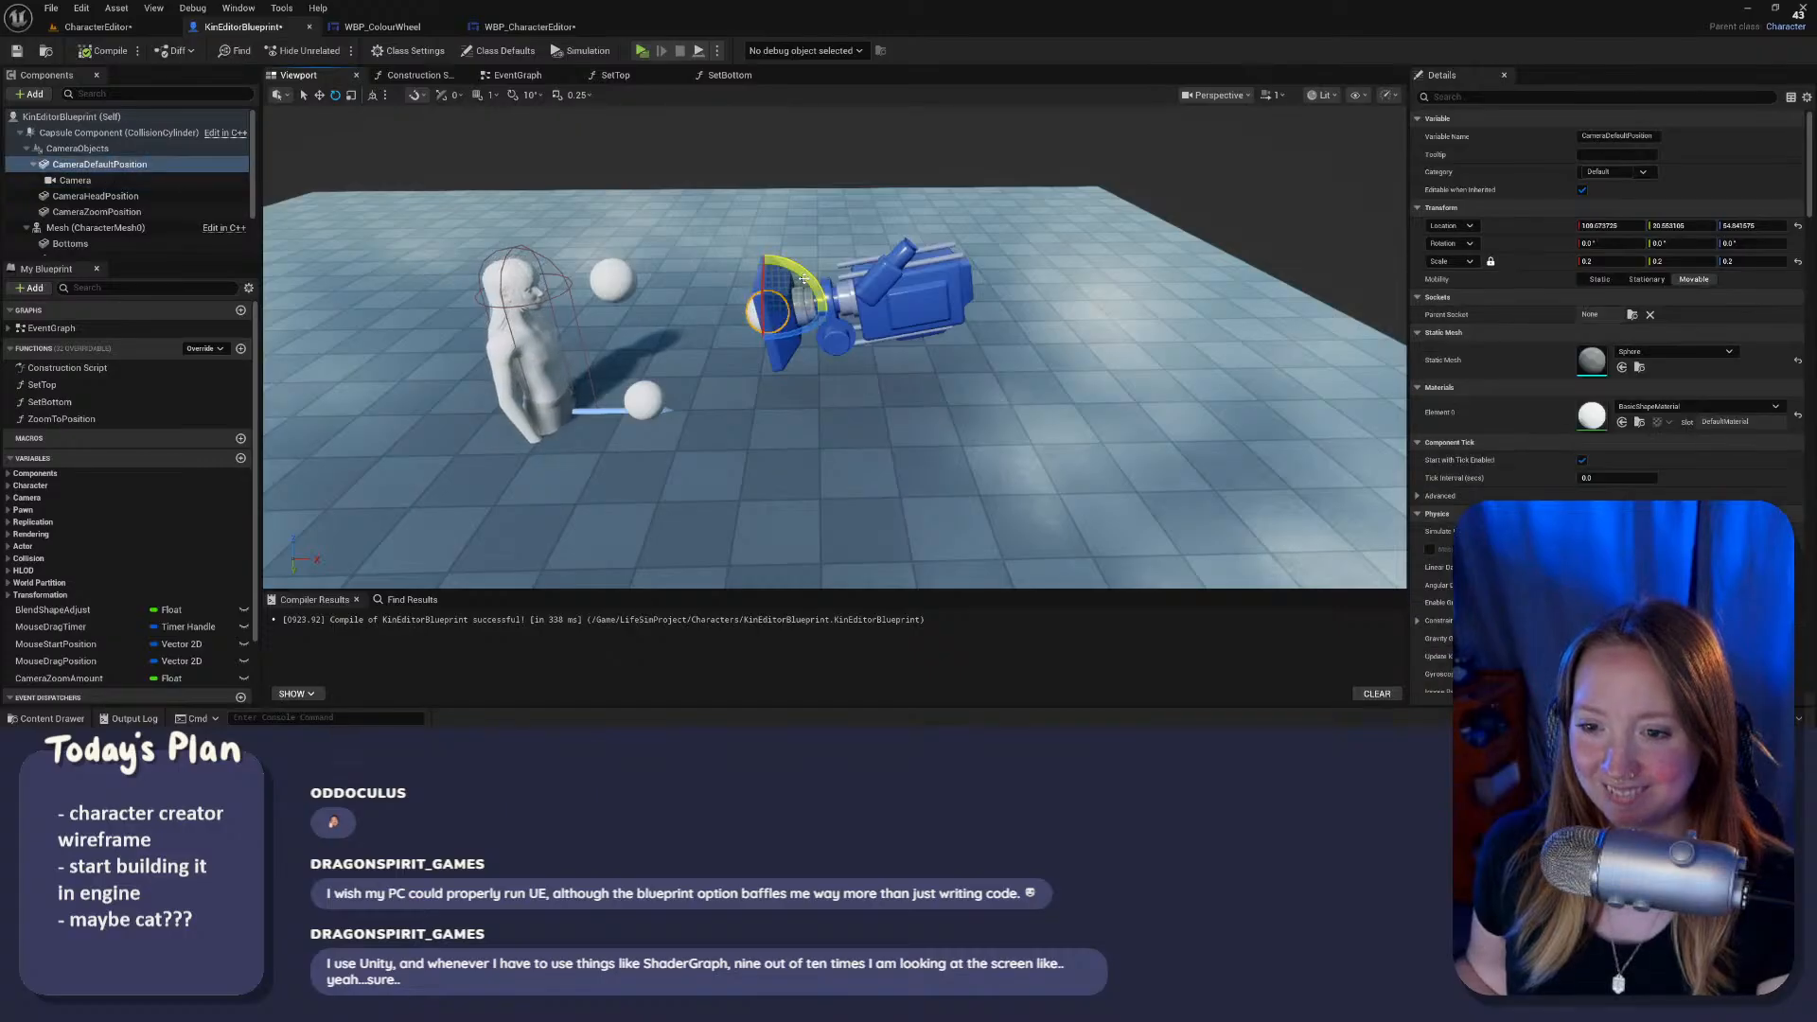
{"action": "left_click_drag", "start_coordinate": [768, 284], "coordinate": [763, 236]}
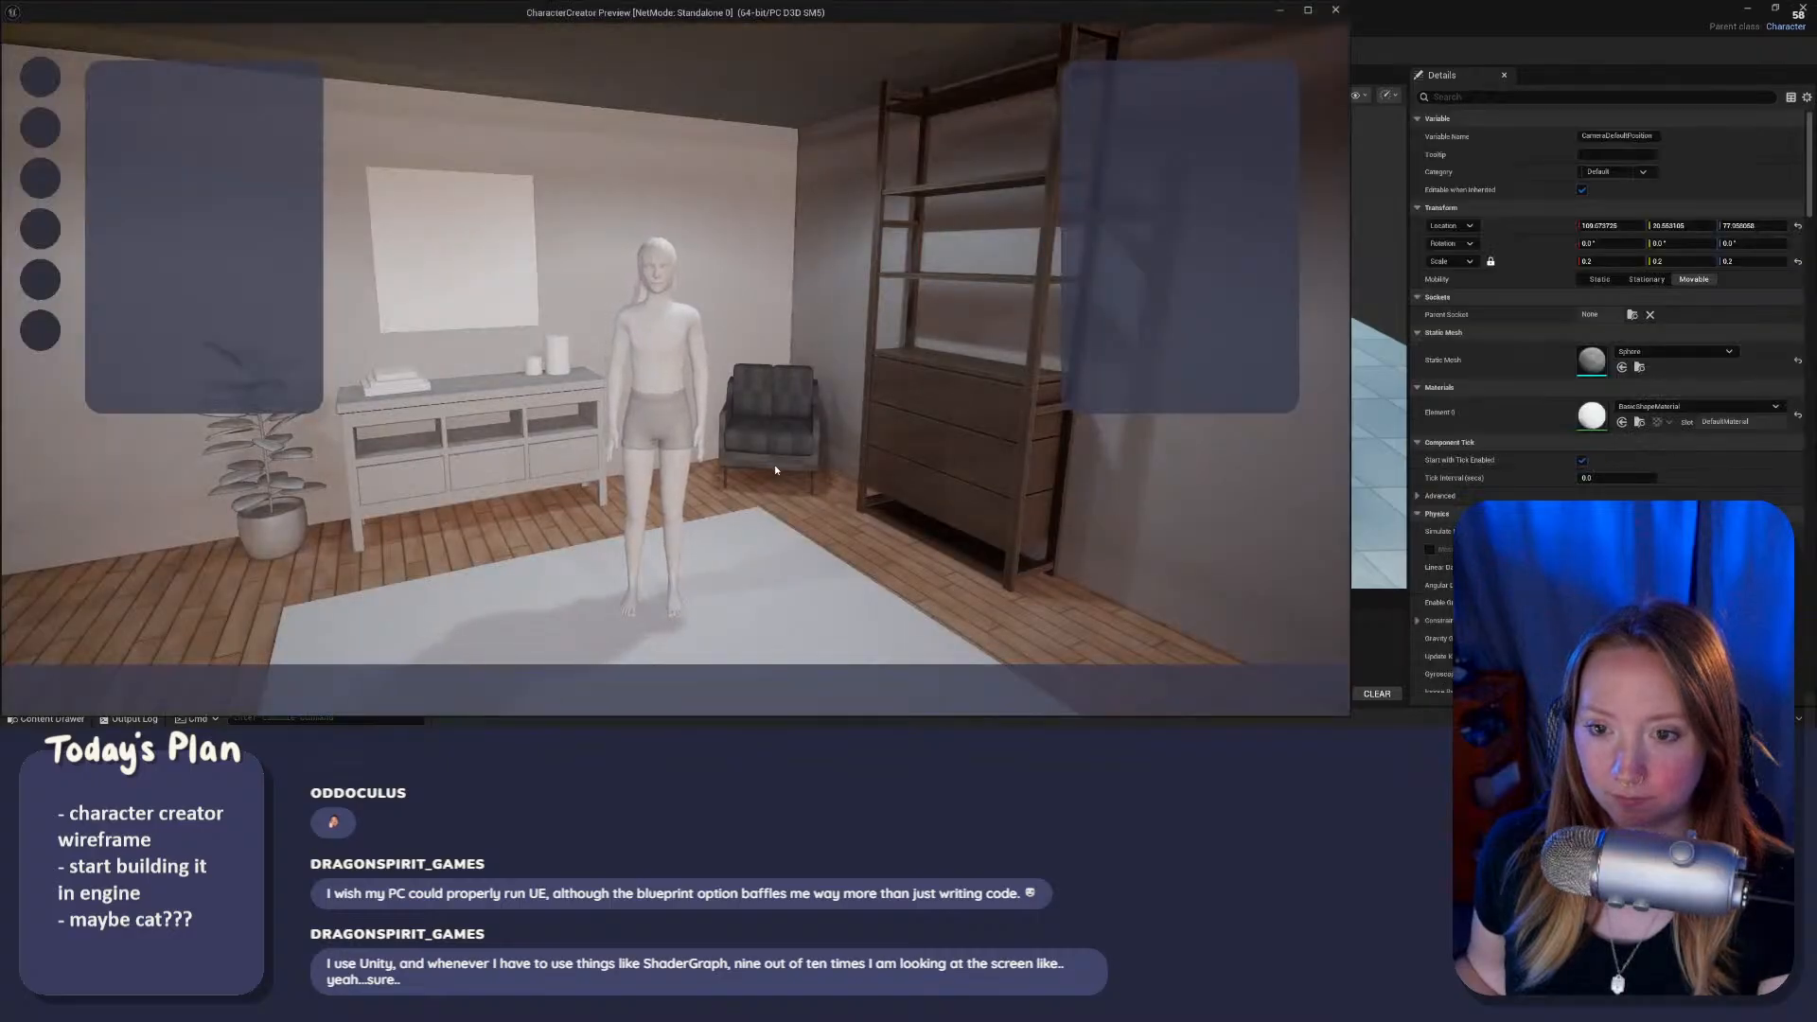
{"action": "key", "text": "Escape"}
{"action": "left_click_drag", "start_coordinate": [765, 230], "coordinate": [767, 255]}
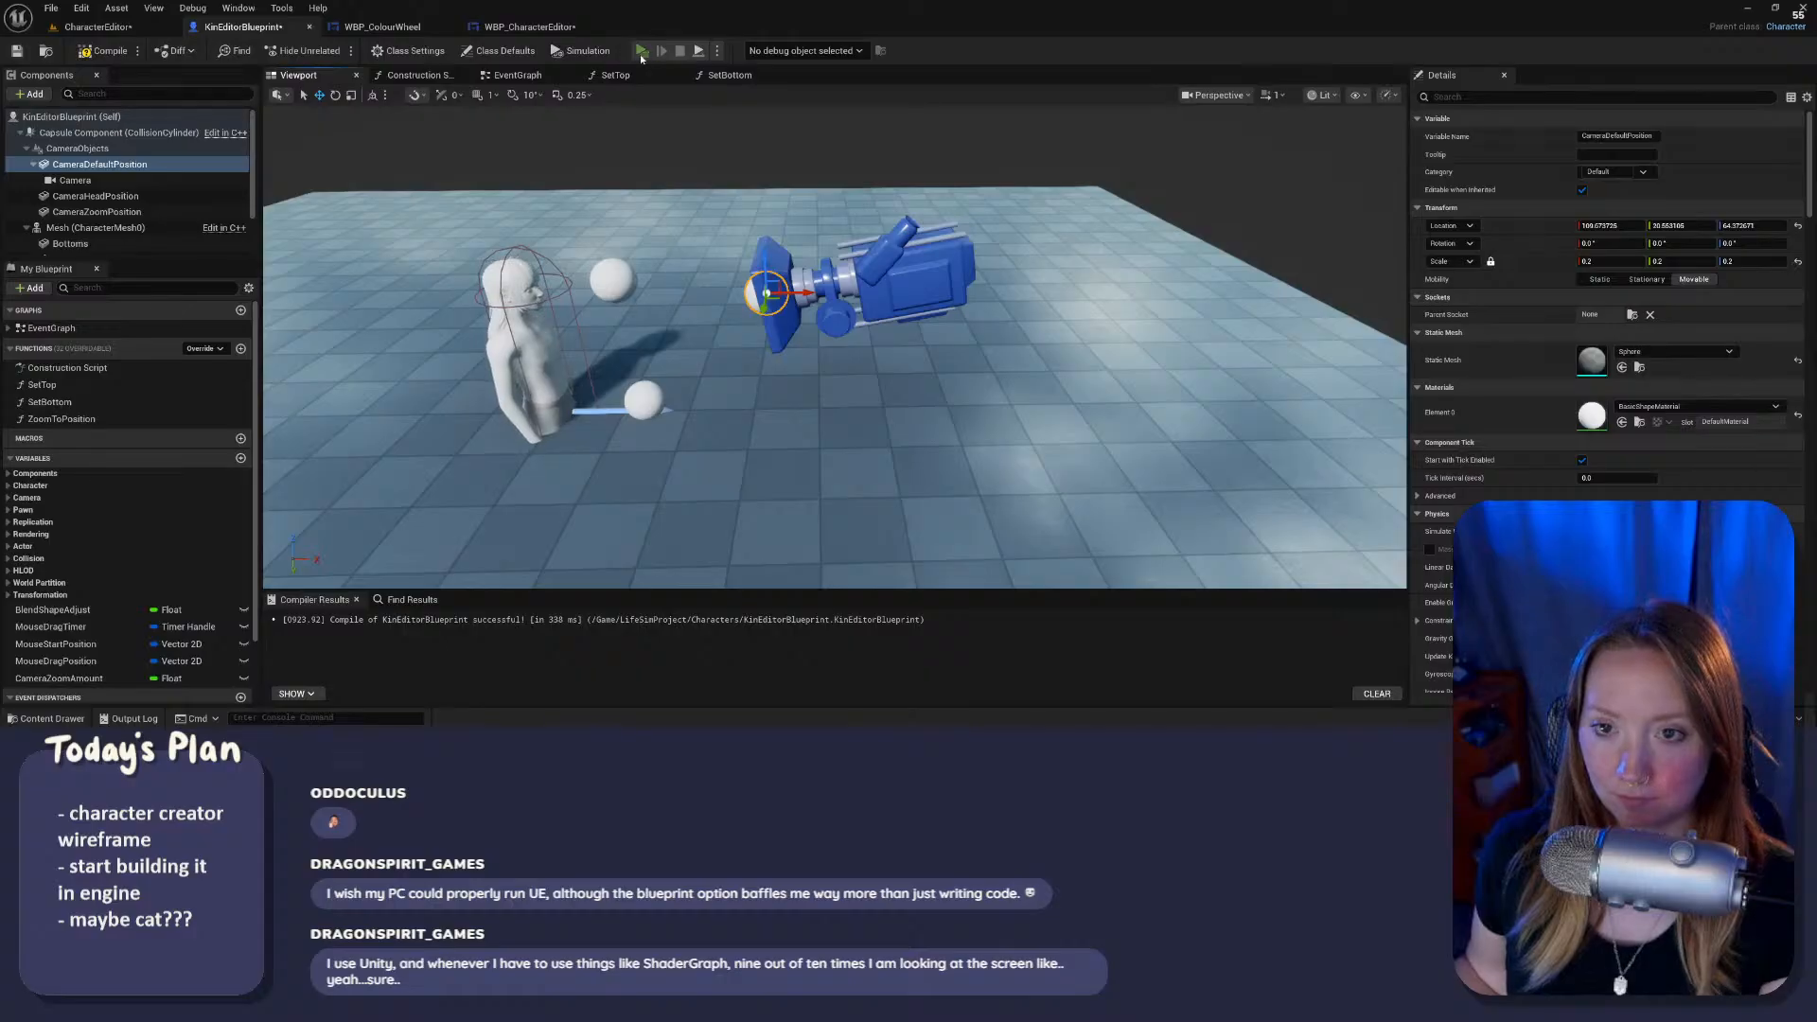
{"action": "key", "text": "alt+p"}
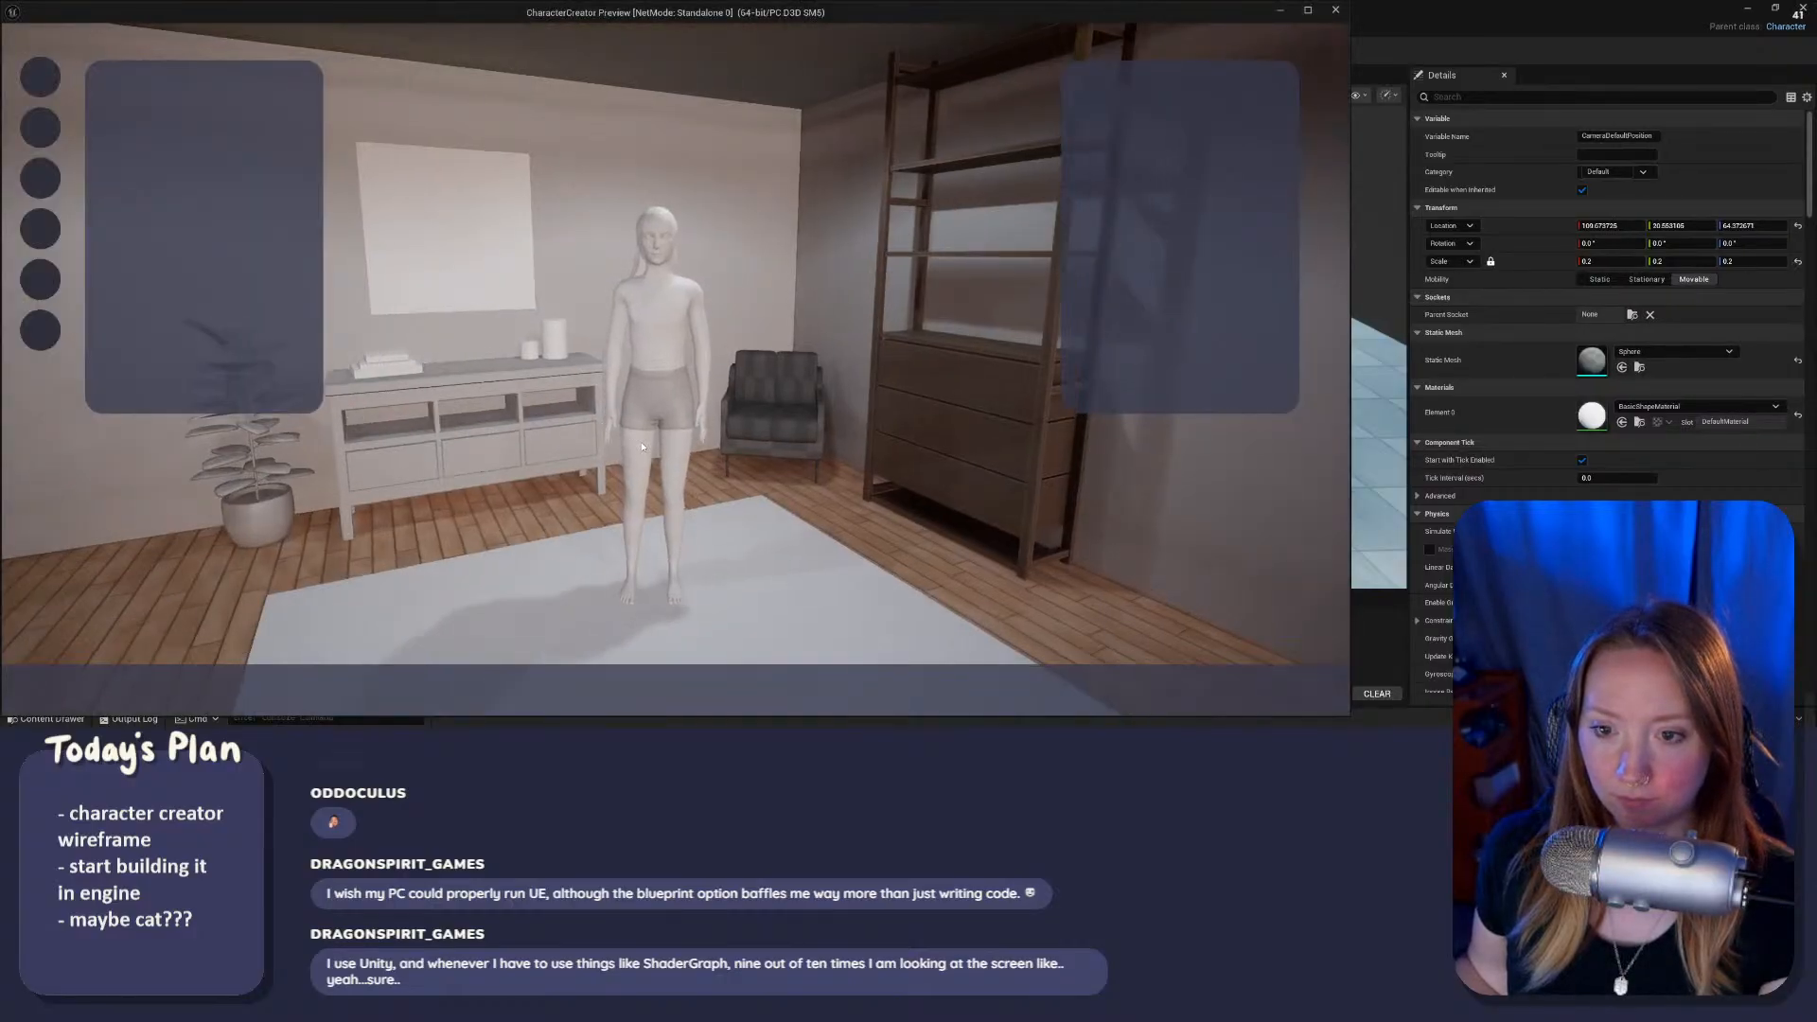
{"action": "key", "text": "Escape"}
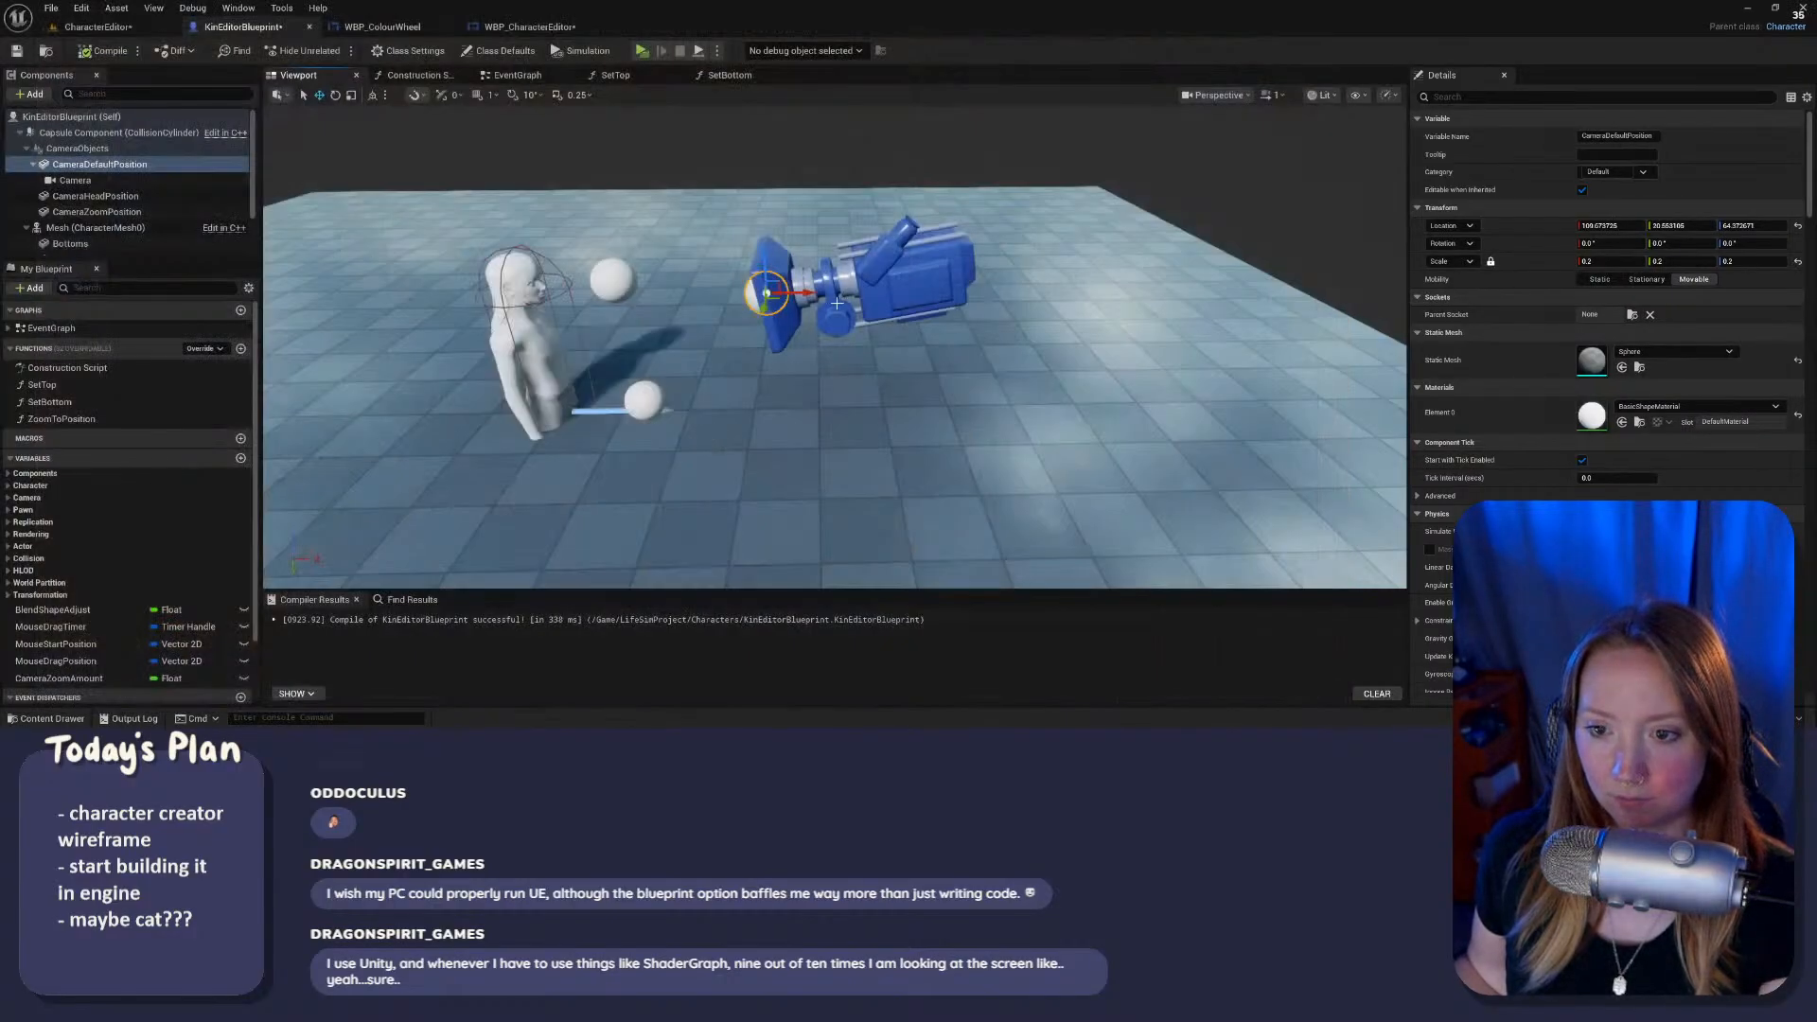
Step: Rotate CameraDefaultPosition to about -6.7° around Y, raise it to about Z 69 and preview the scene
{"action": "left_click", "coordinate": [783, 273]}
{"action": "left_click", "coordinate": [753, 309]}
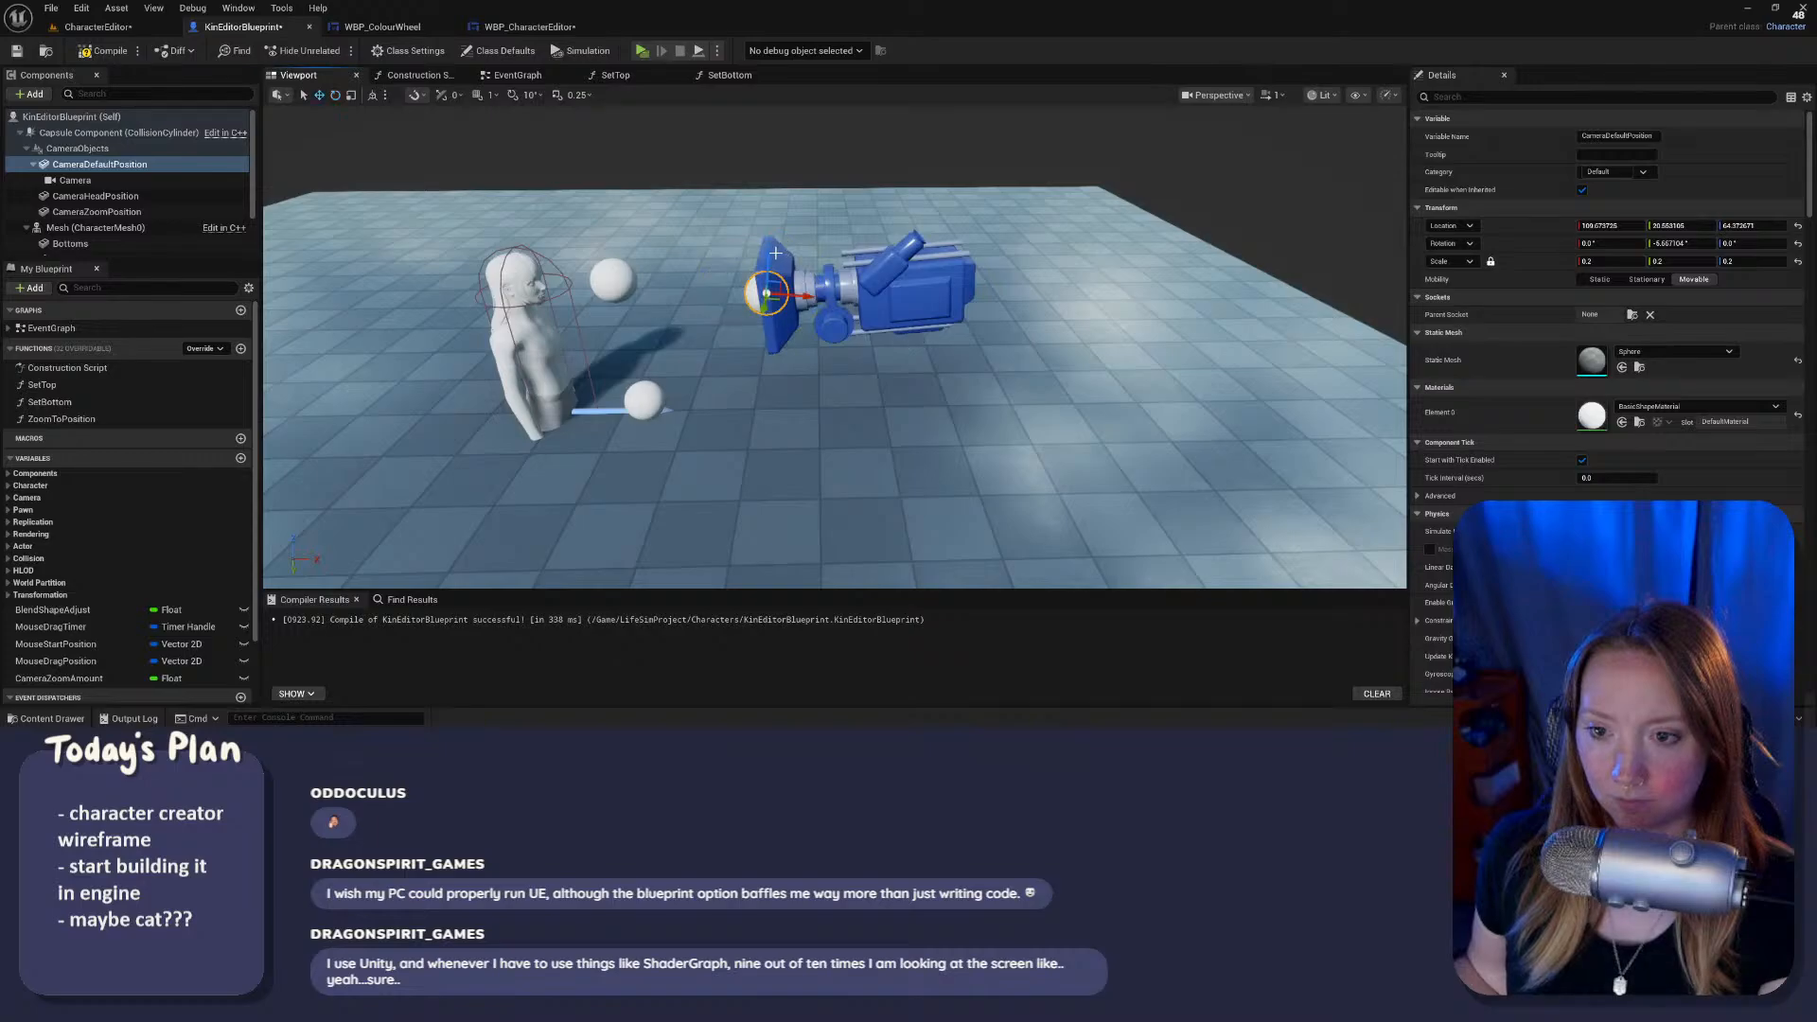
{"action": "left_click_drag", "start_coordinate": [768, 257], "coordinate": [766, 247]}
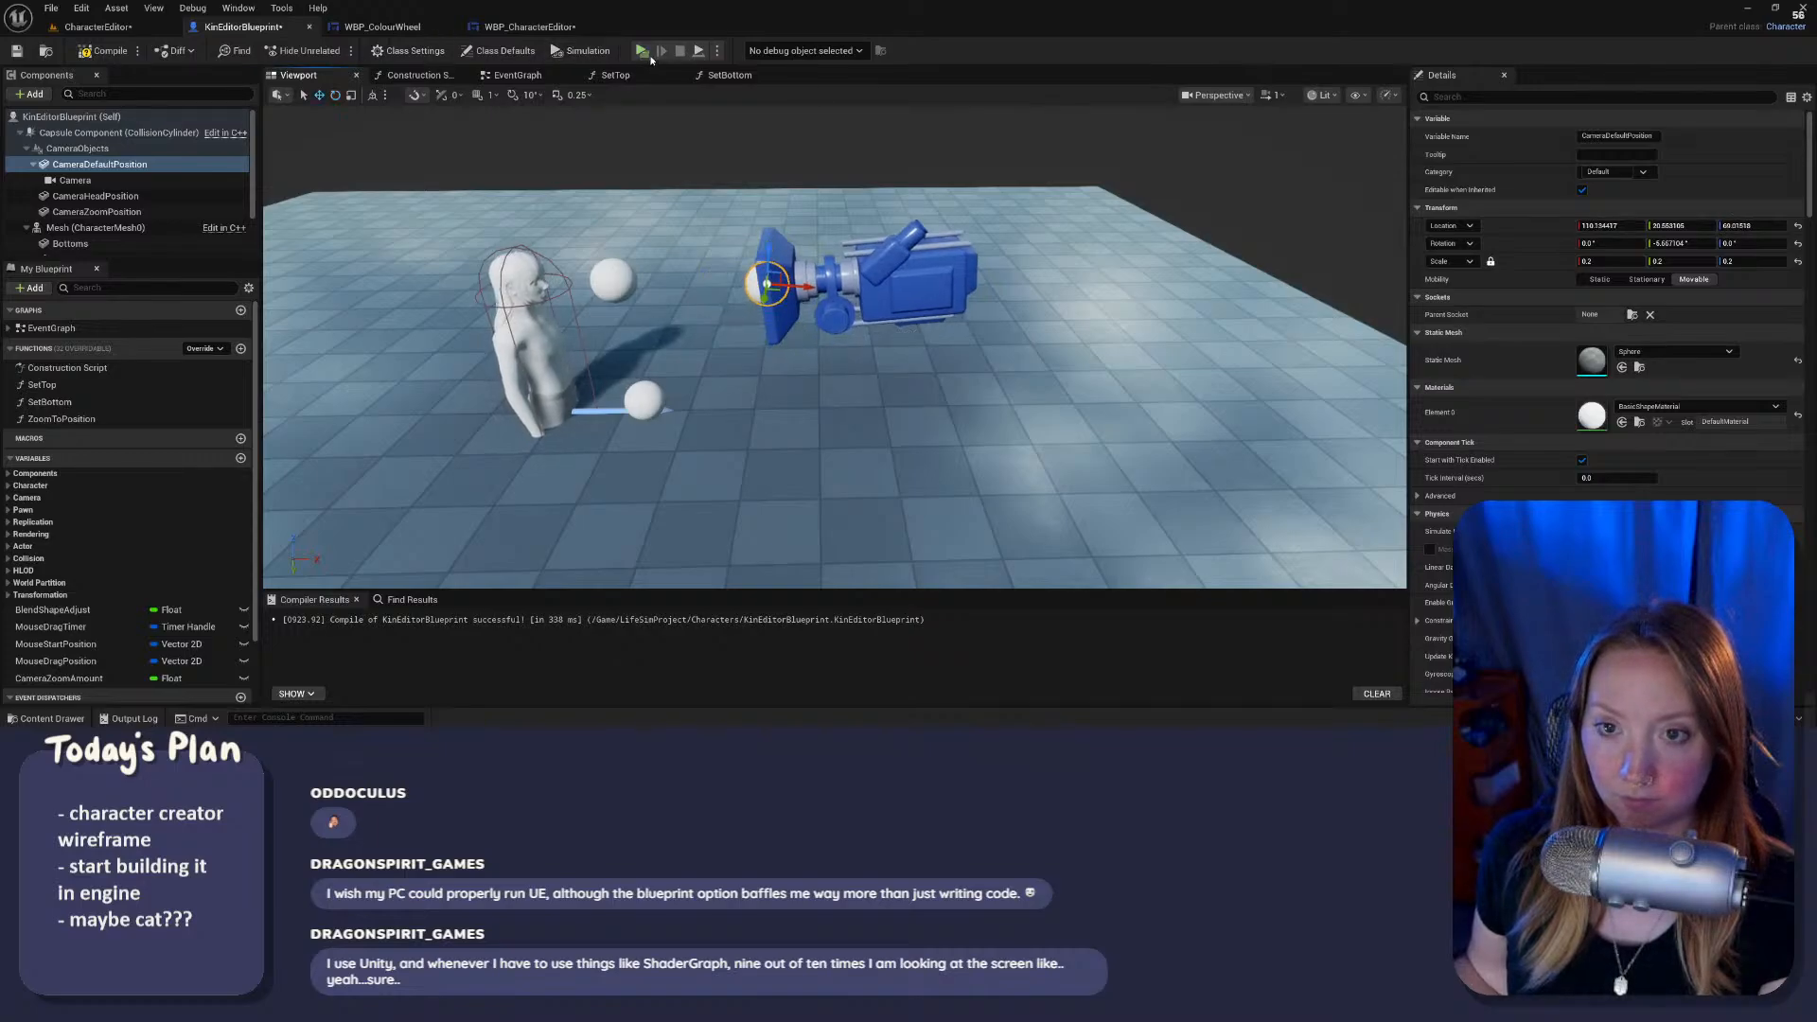
{"action": "key", "text": "alt+p"}
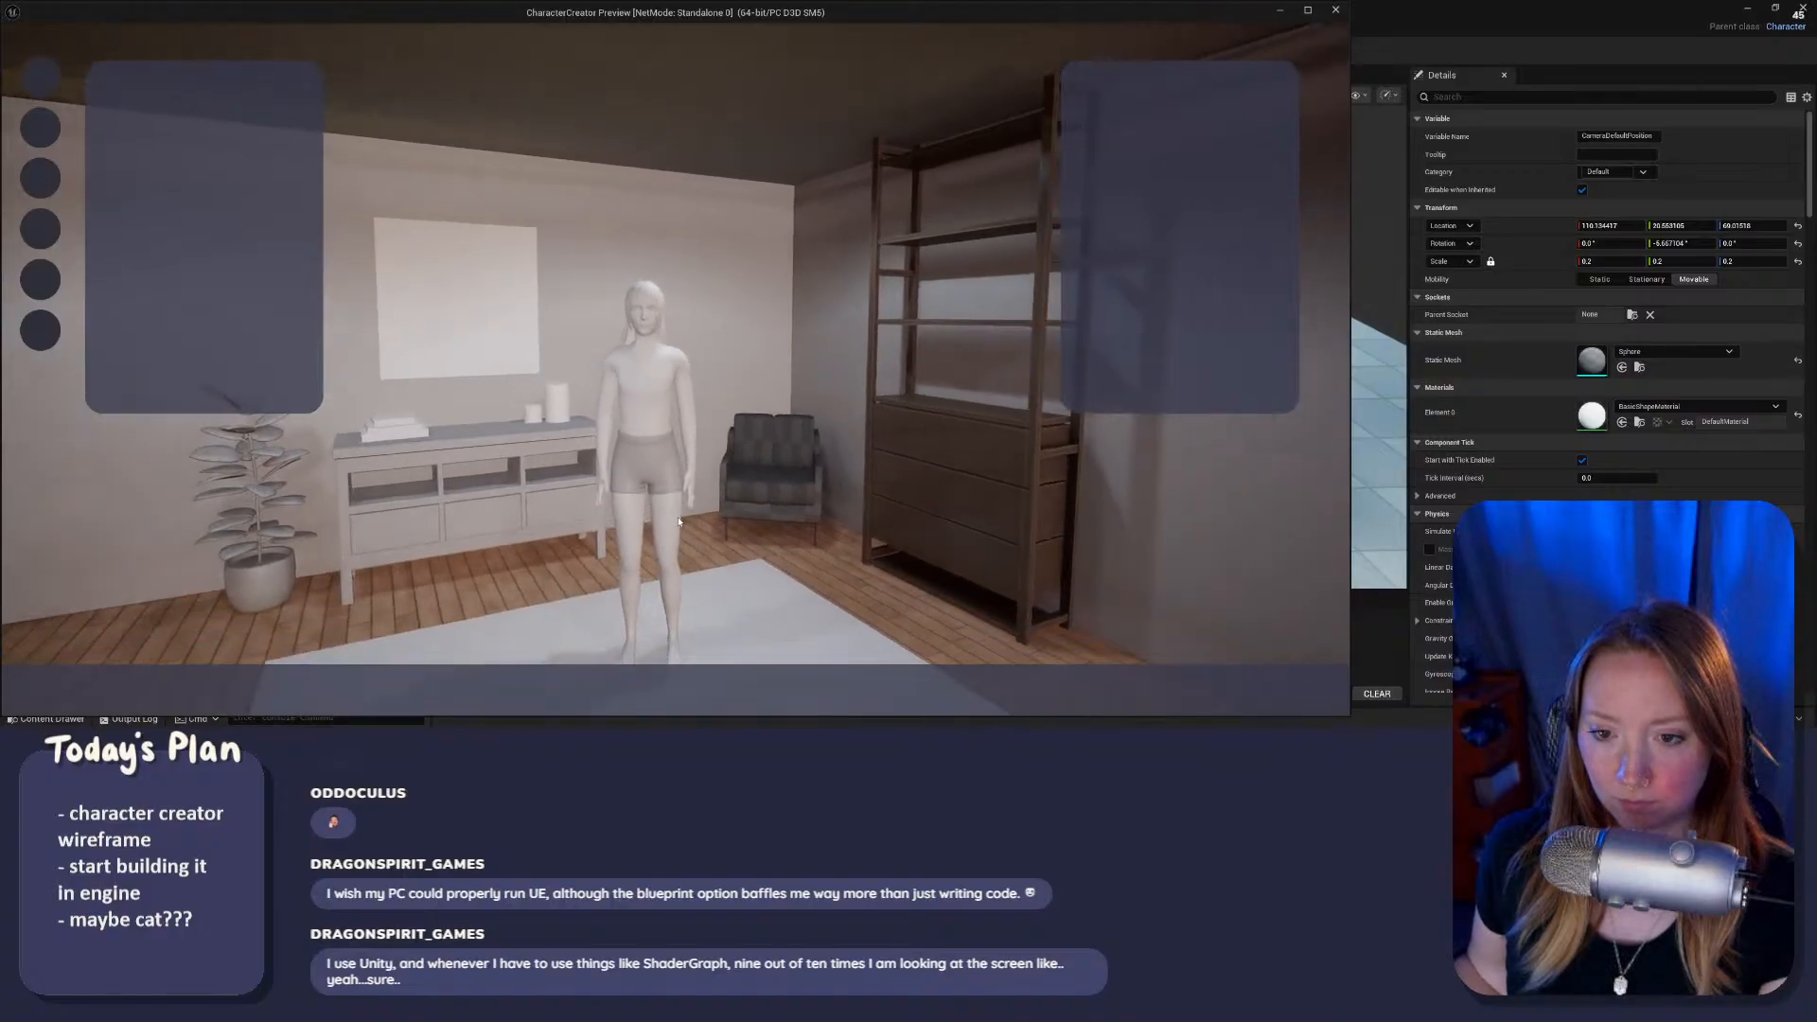
{"action": "key", "text": "Escape"}
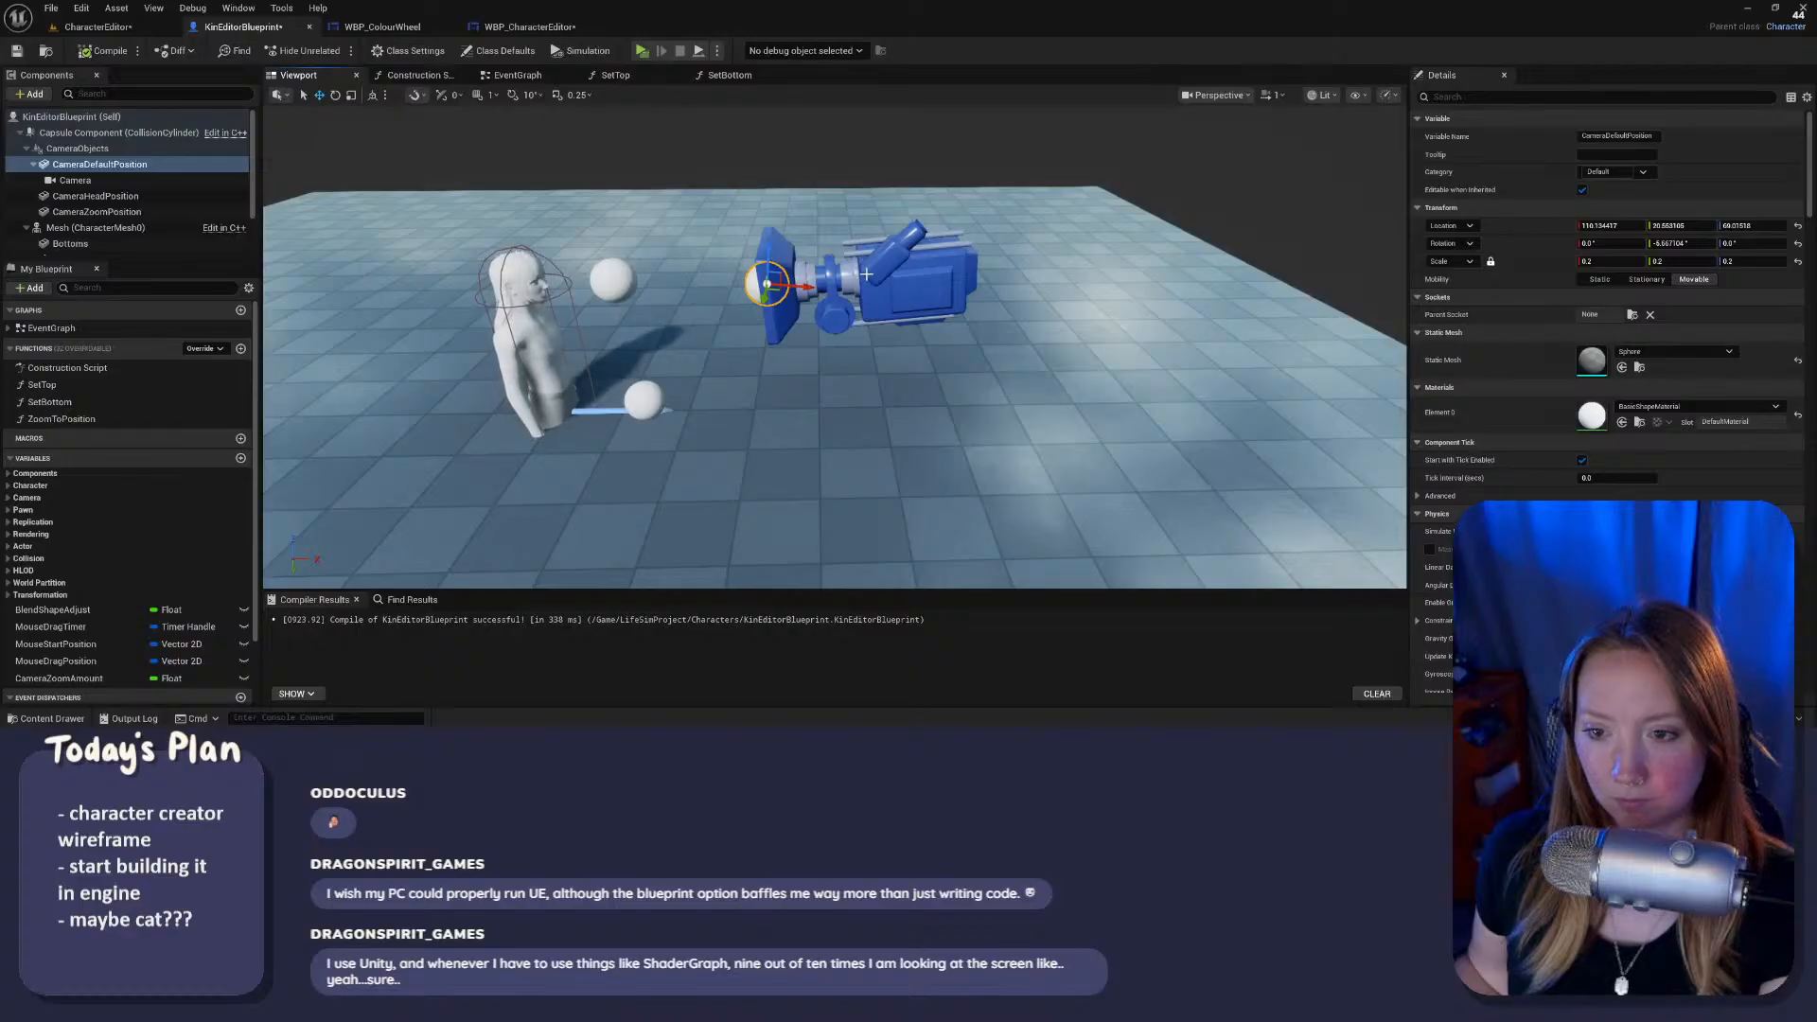
Step: Lower the tilted CameraDefaultPosition to about Z 56 and preview the scene
{"action": "left_click", "coordinate": [866, 274]}
{"action": "left_click", "coordinate": [746, 280]}
{"action": "left_click_drag", "start_coordinate": [770, 249], "coordinate": [771, 275]}
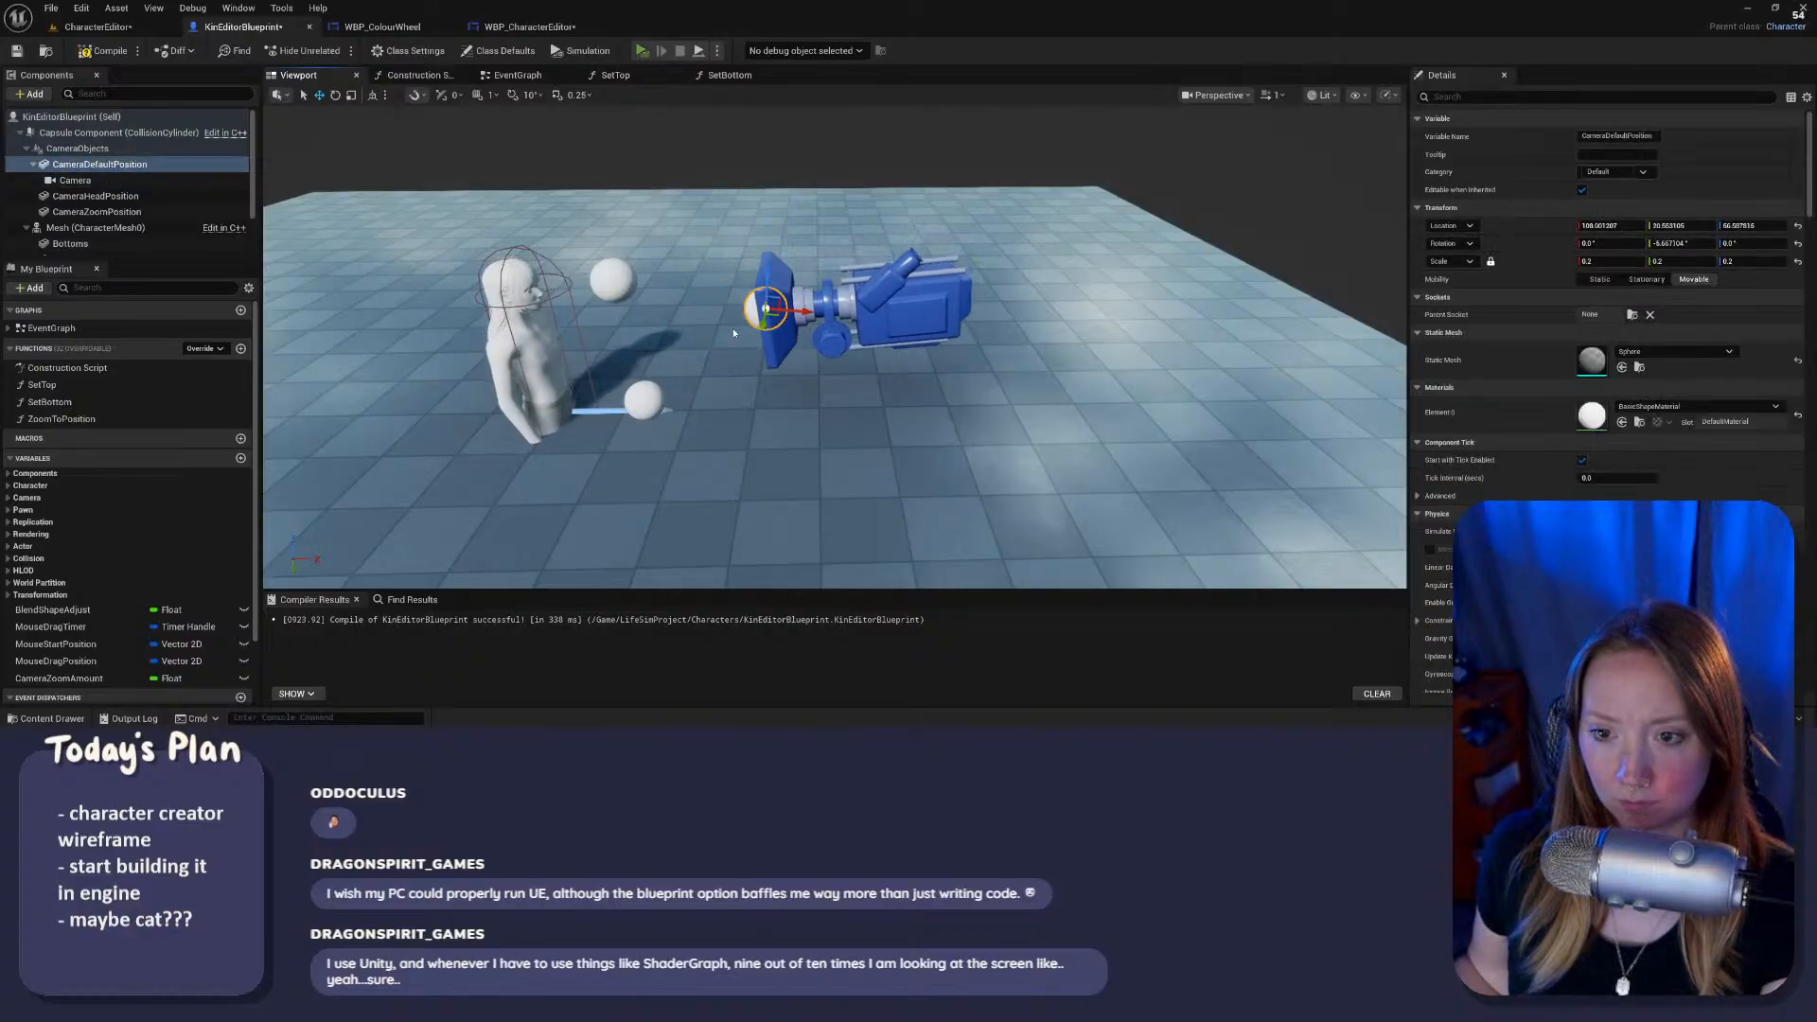
{"action": "key", "text": "alt+p"}
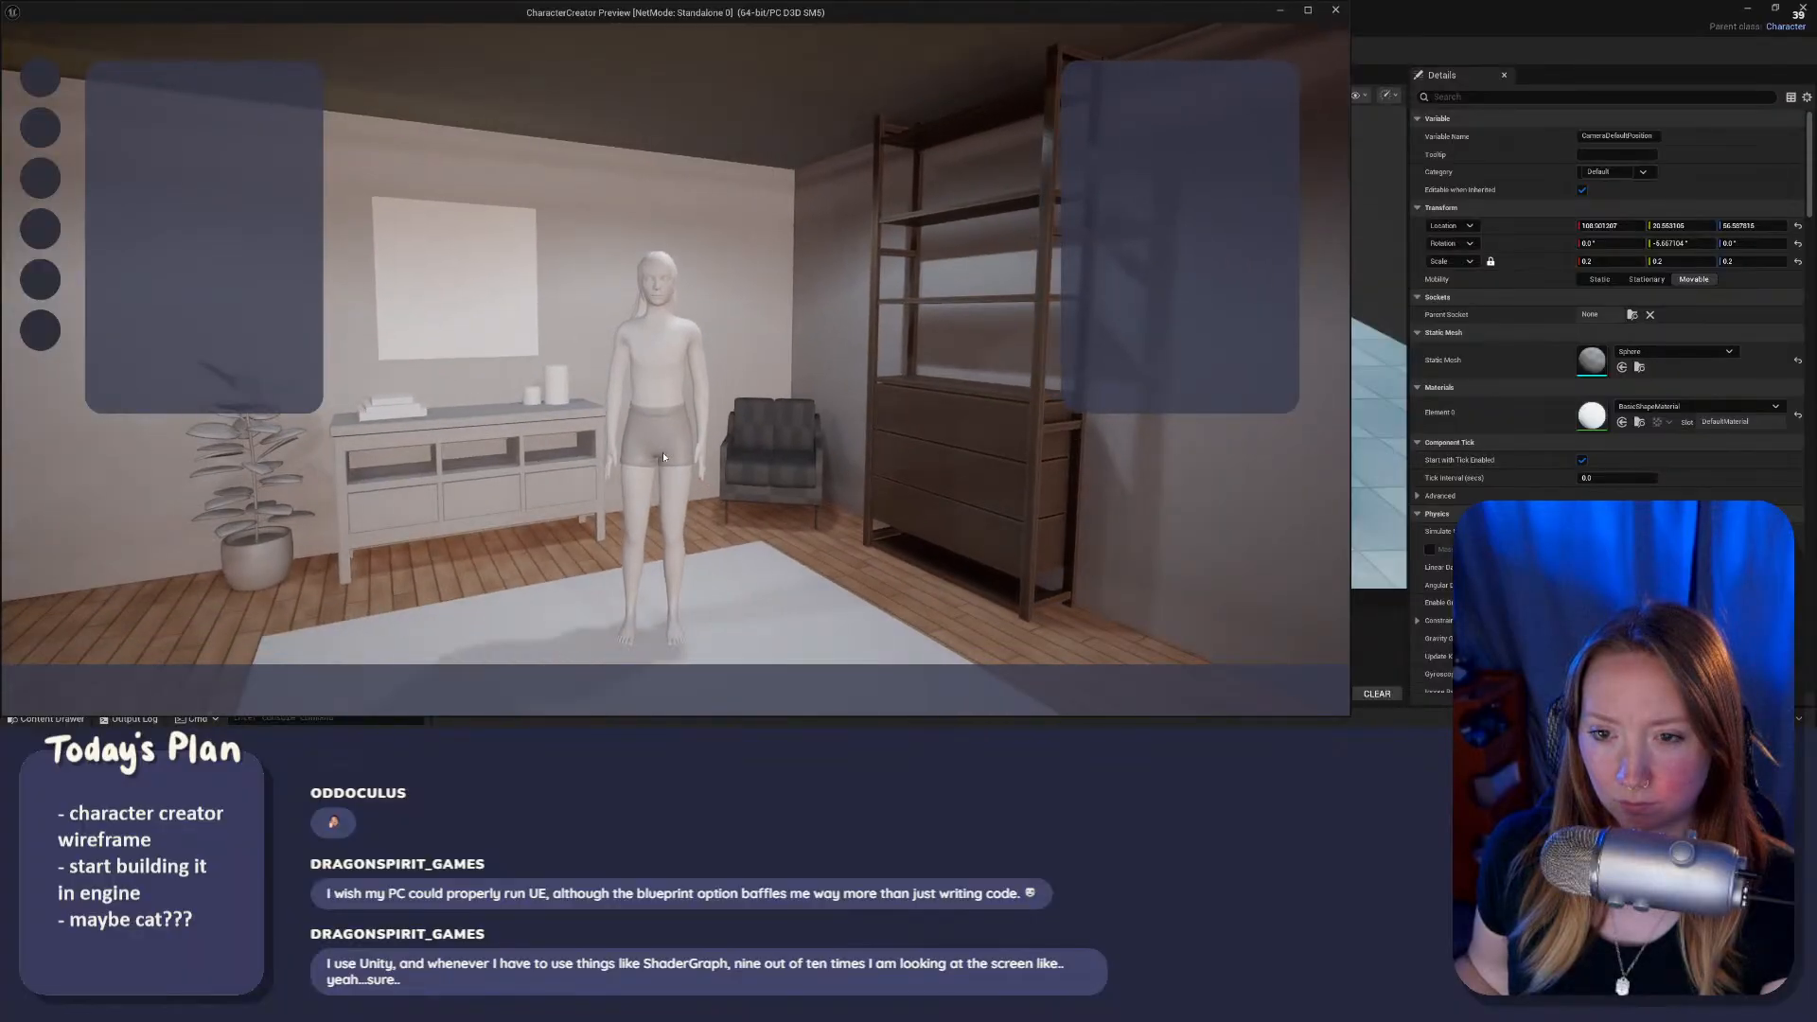
{"action": "key", "text": "Escape"}
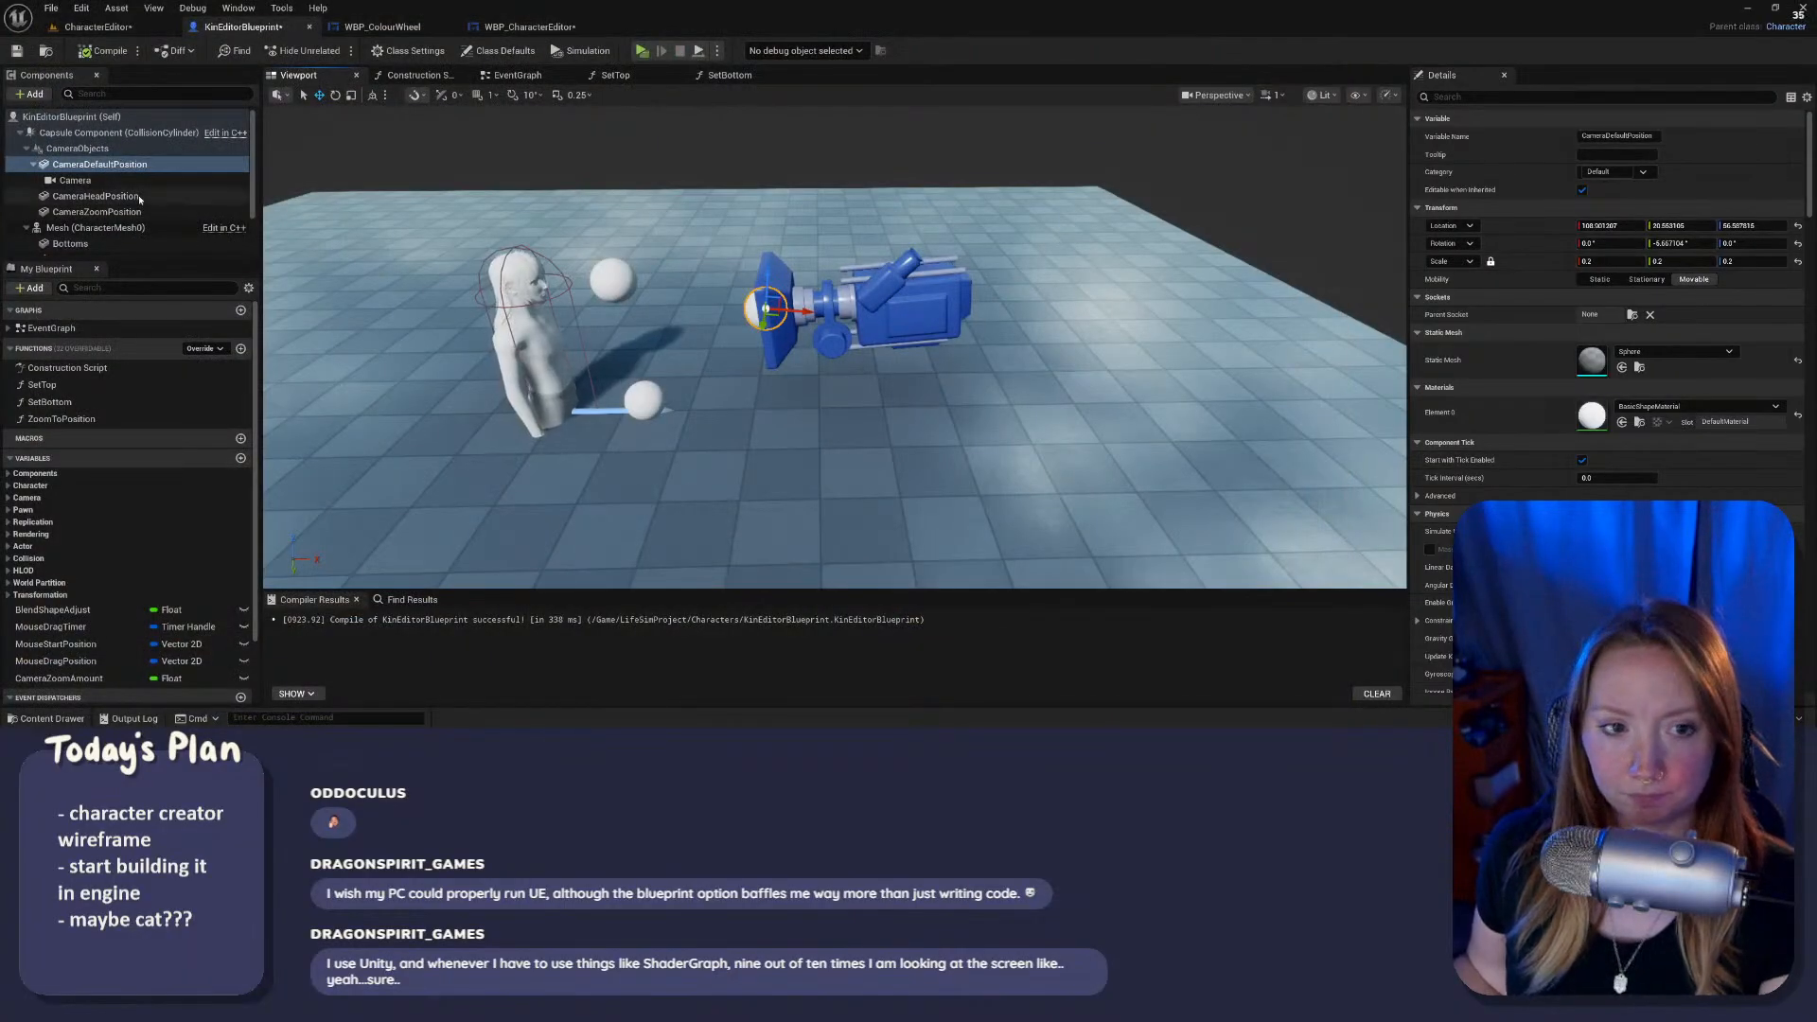
Step: Set the Camera component's field of view to 75°, compile the blueprint and preview the scene
{"action": "left_click", "coordinate": [76, 179]}
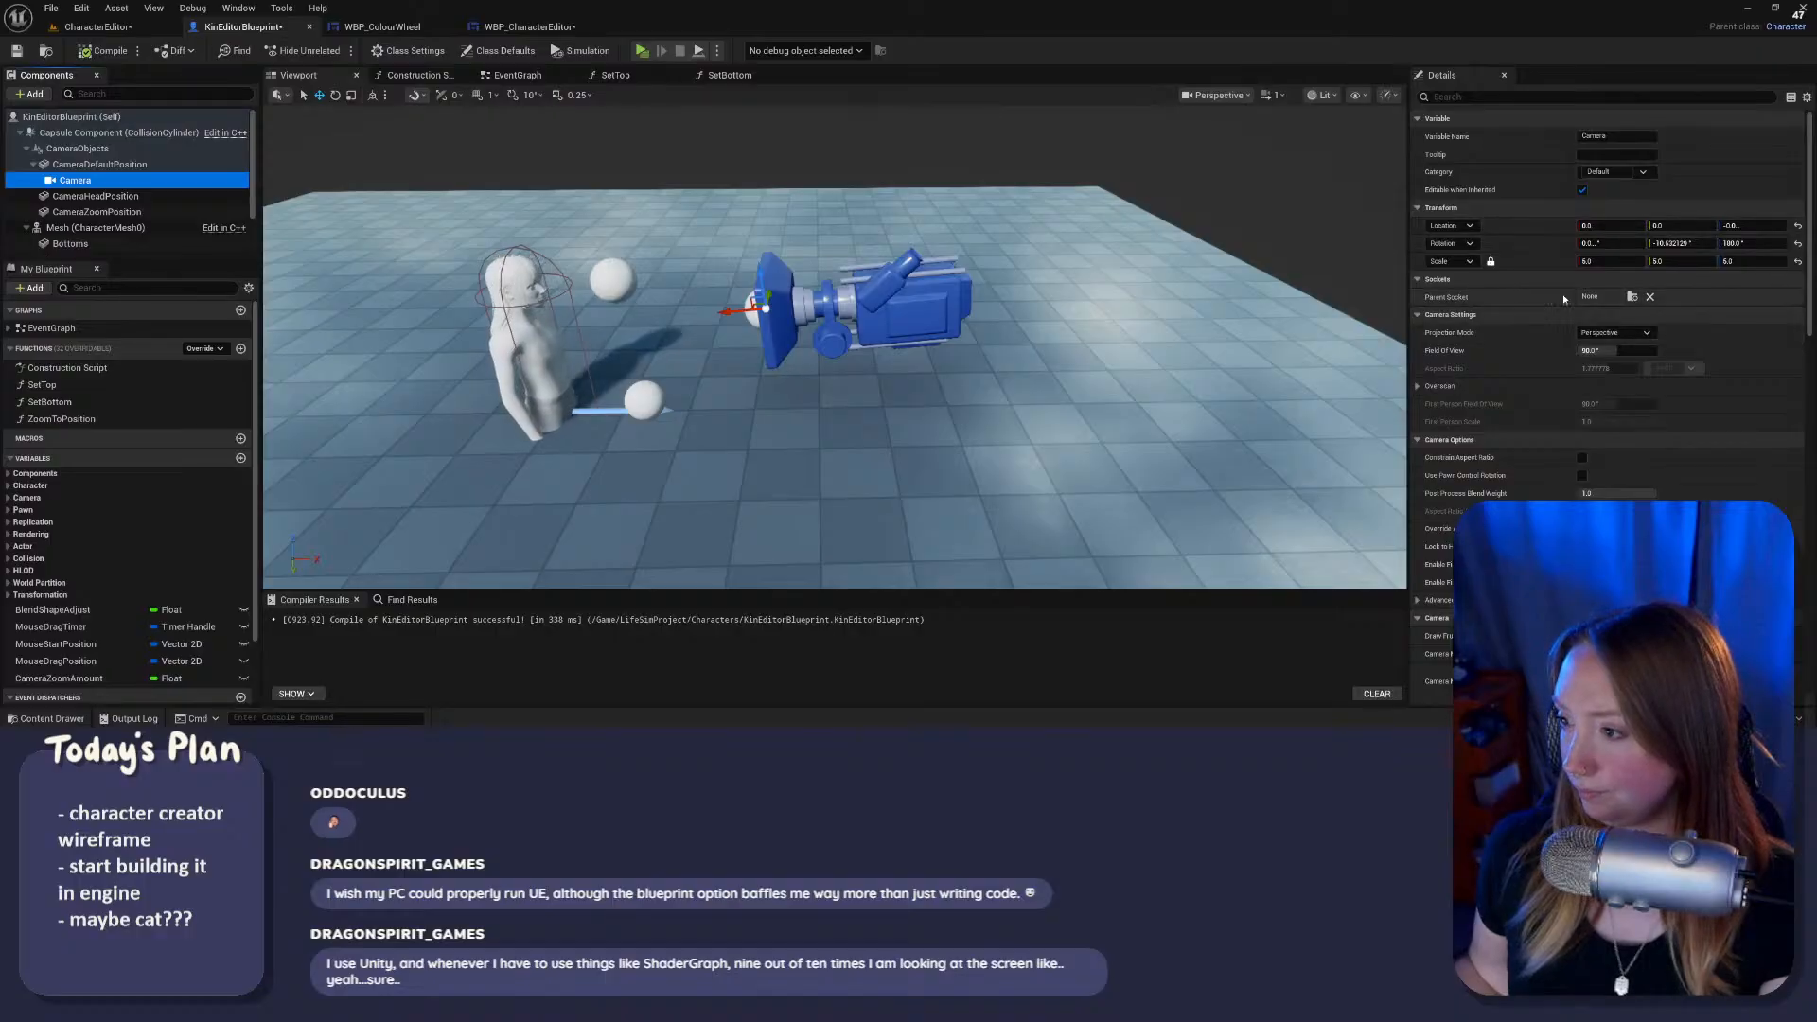
{"action": "left_click_drag", "start_coordinate": [1625, 351], "coordinate": [1609, 351]}
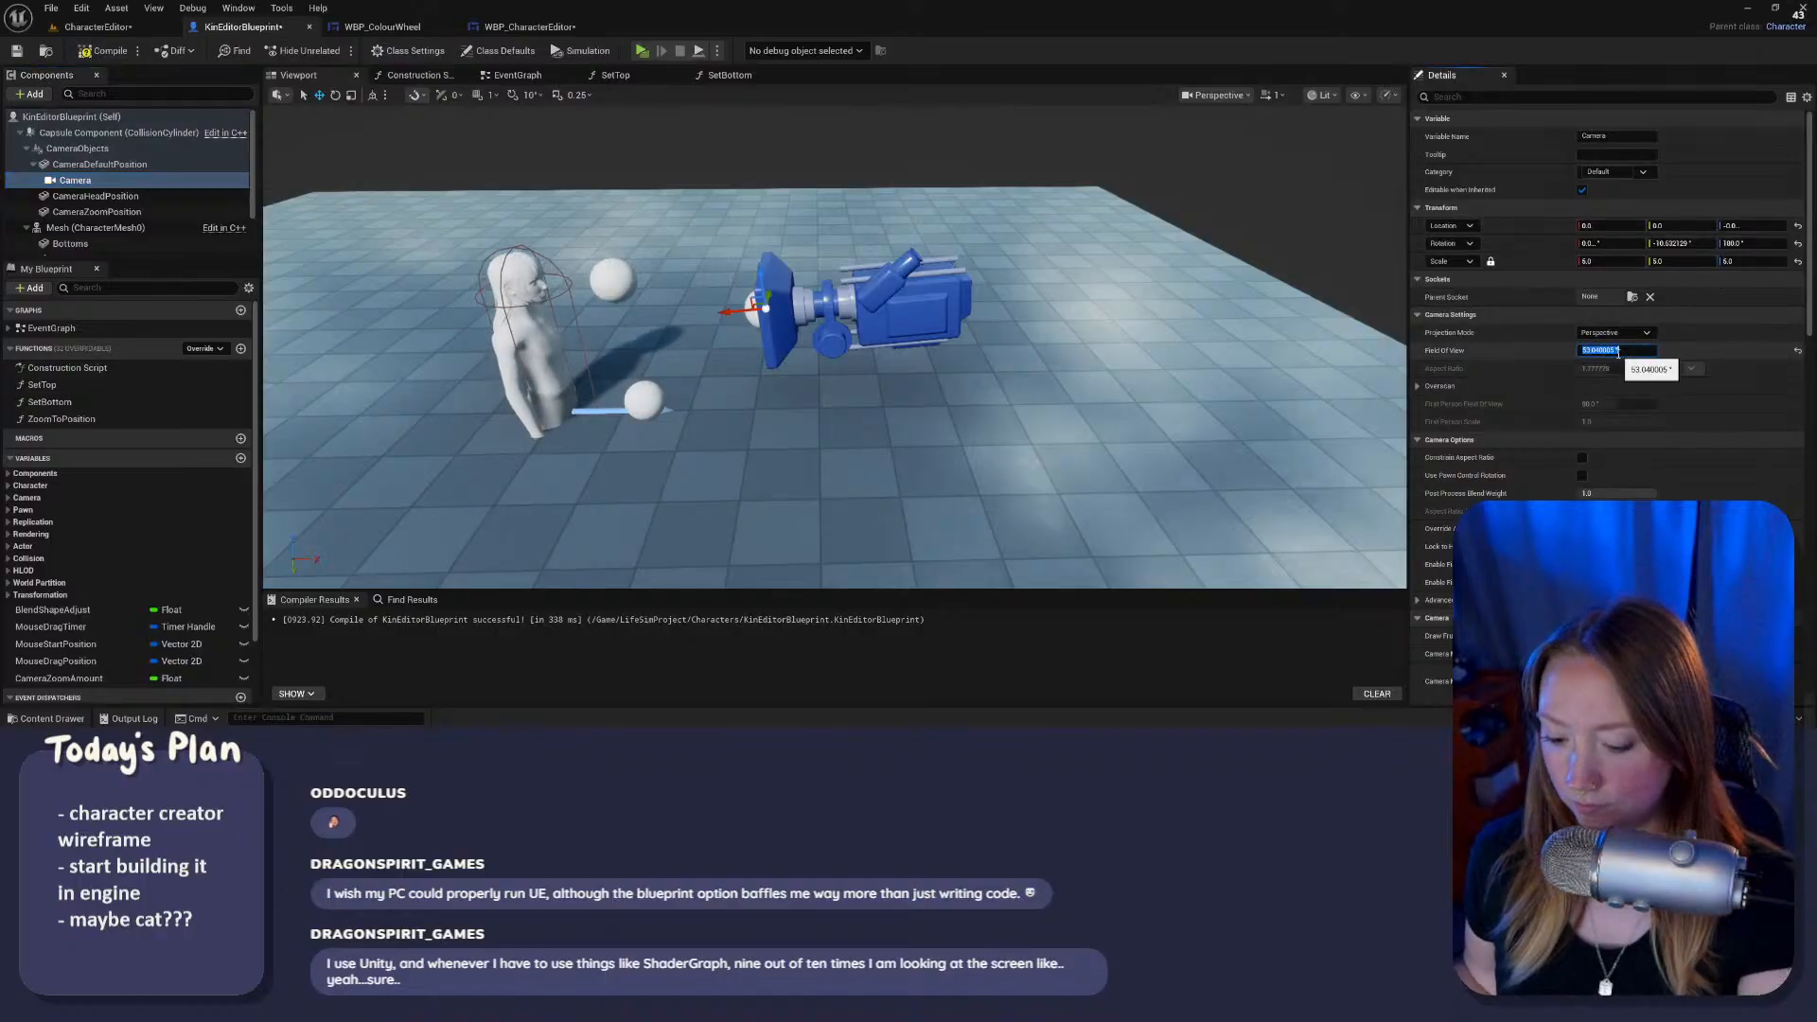
{"action": "key", "text": "Return"}
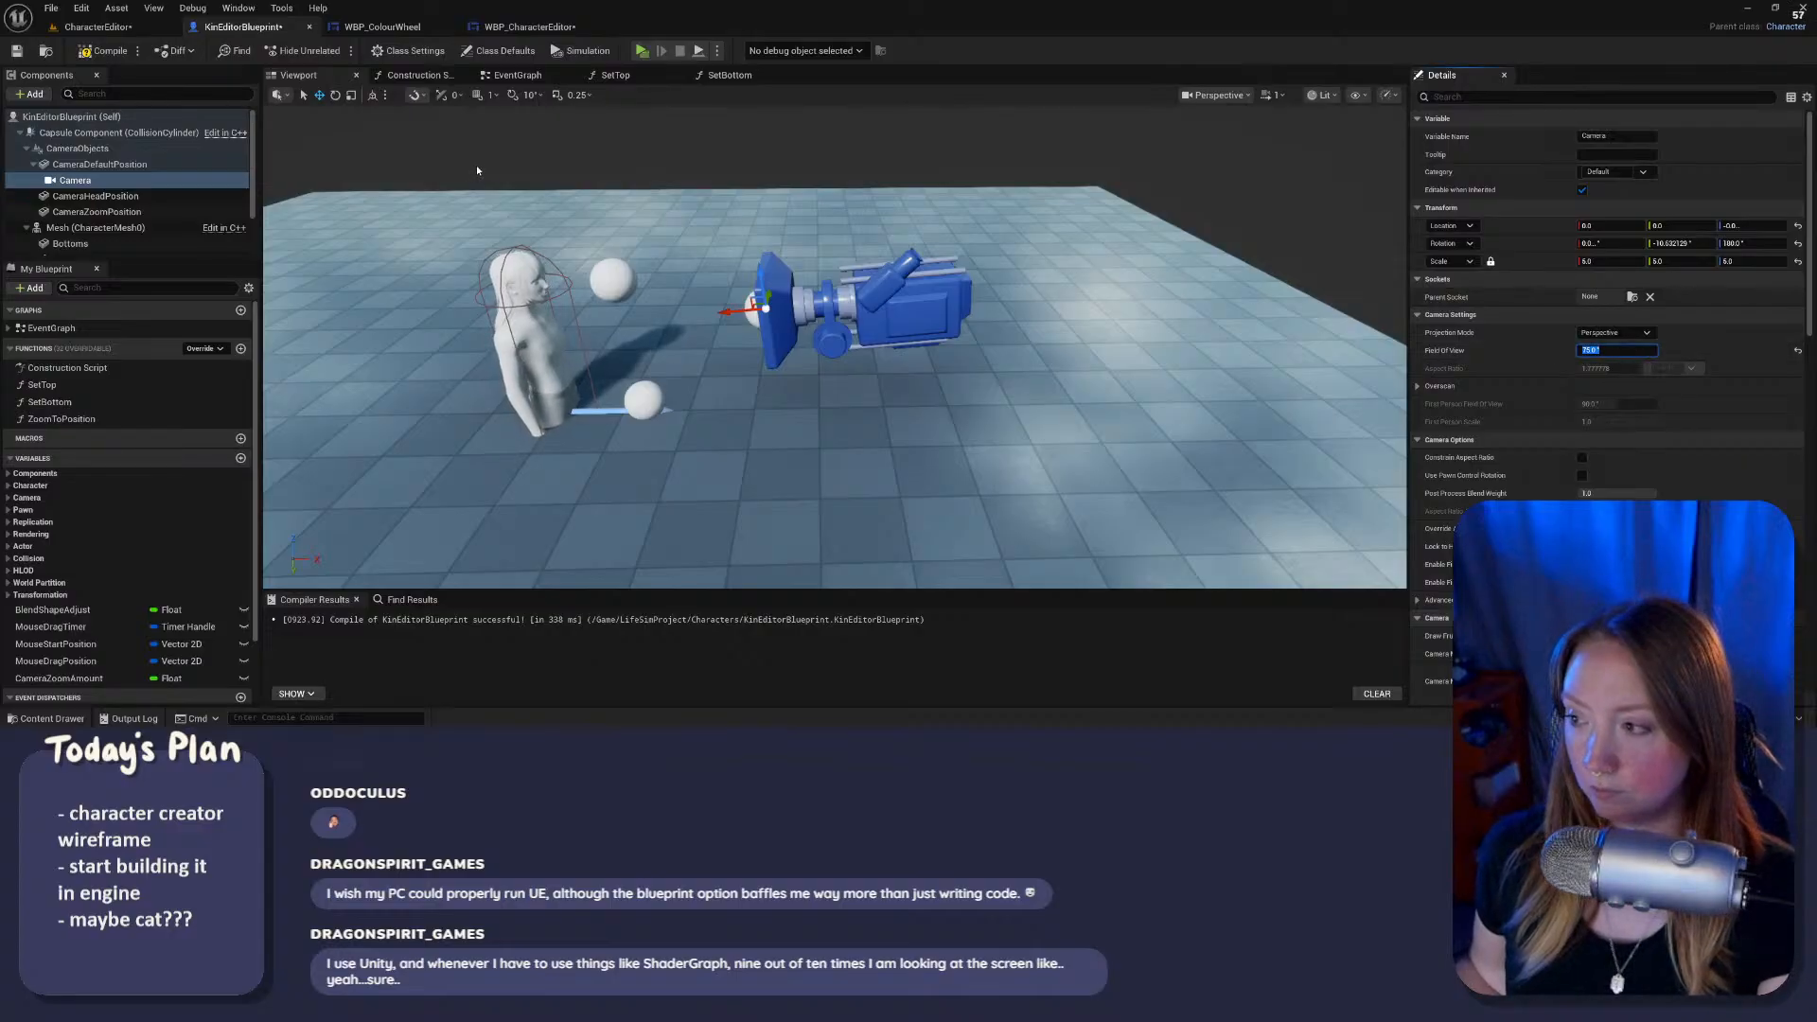
{"action": "left_click", "coordinate": [107, 54]}
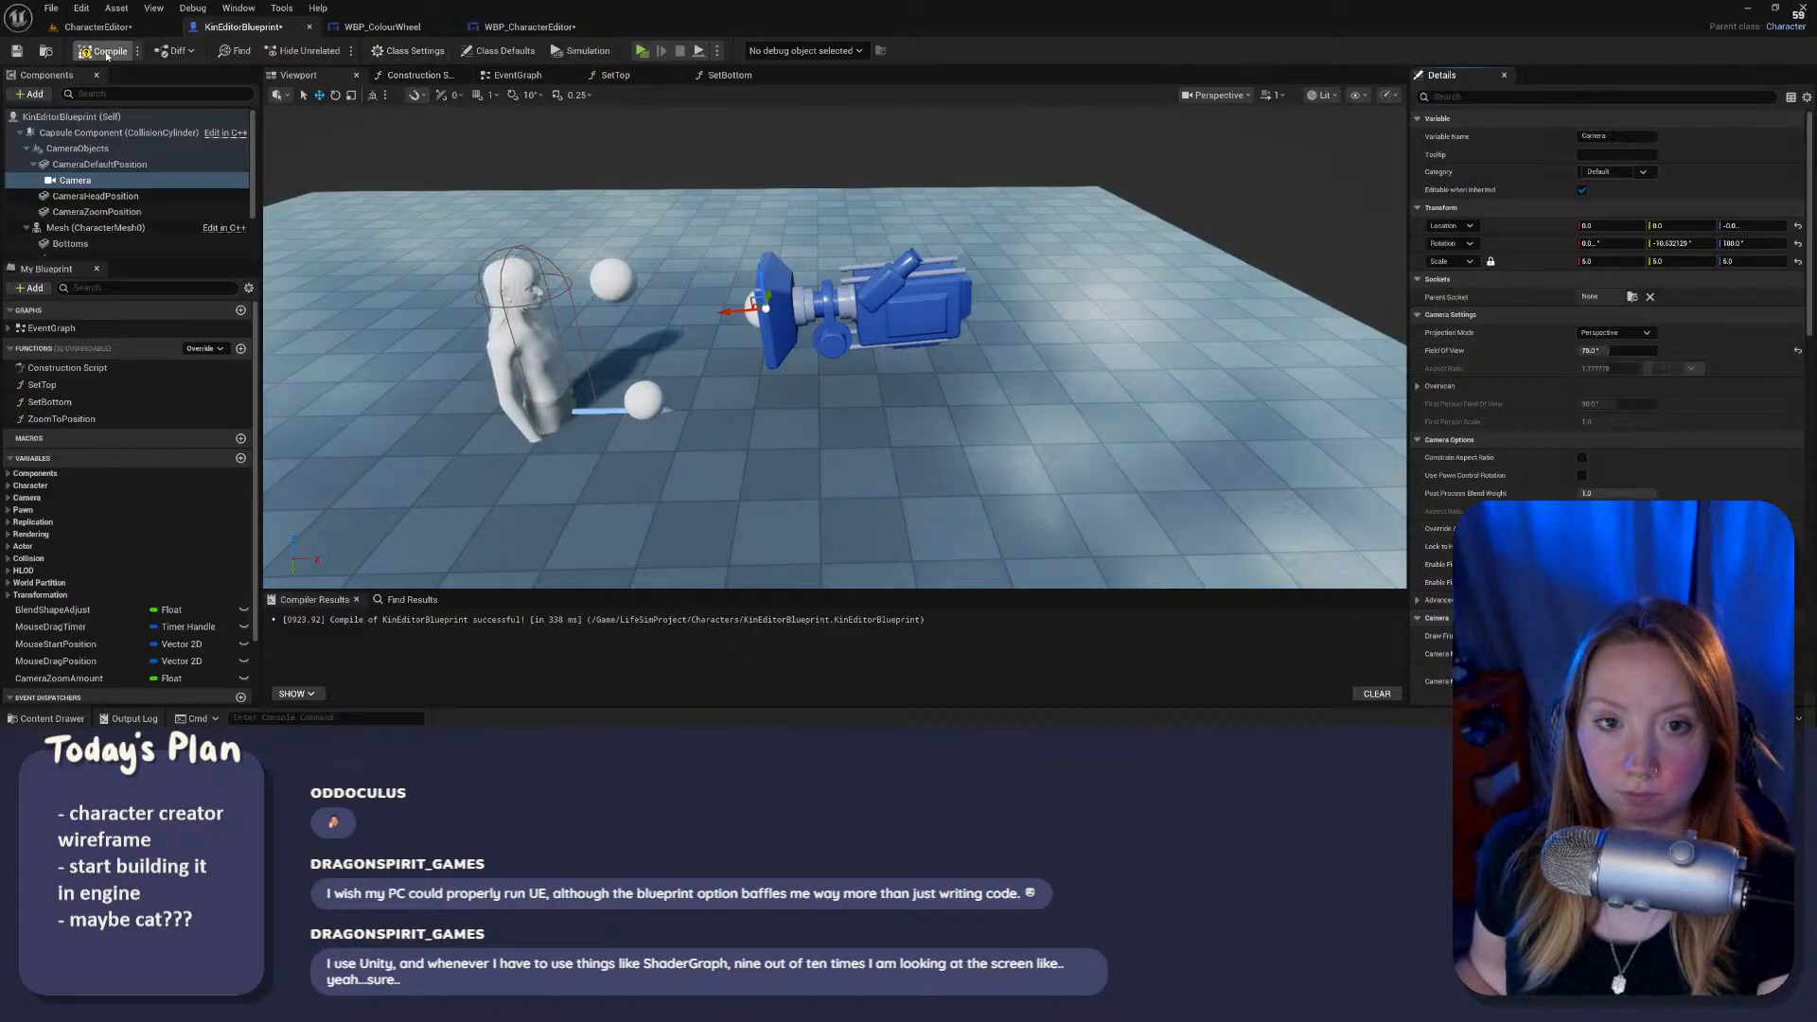
{"action": "left_click", "coordinate": [642, 51]}
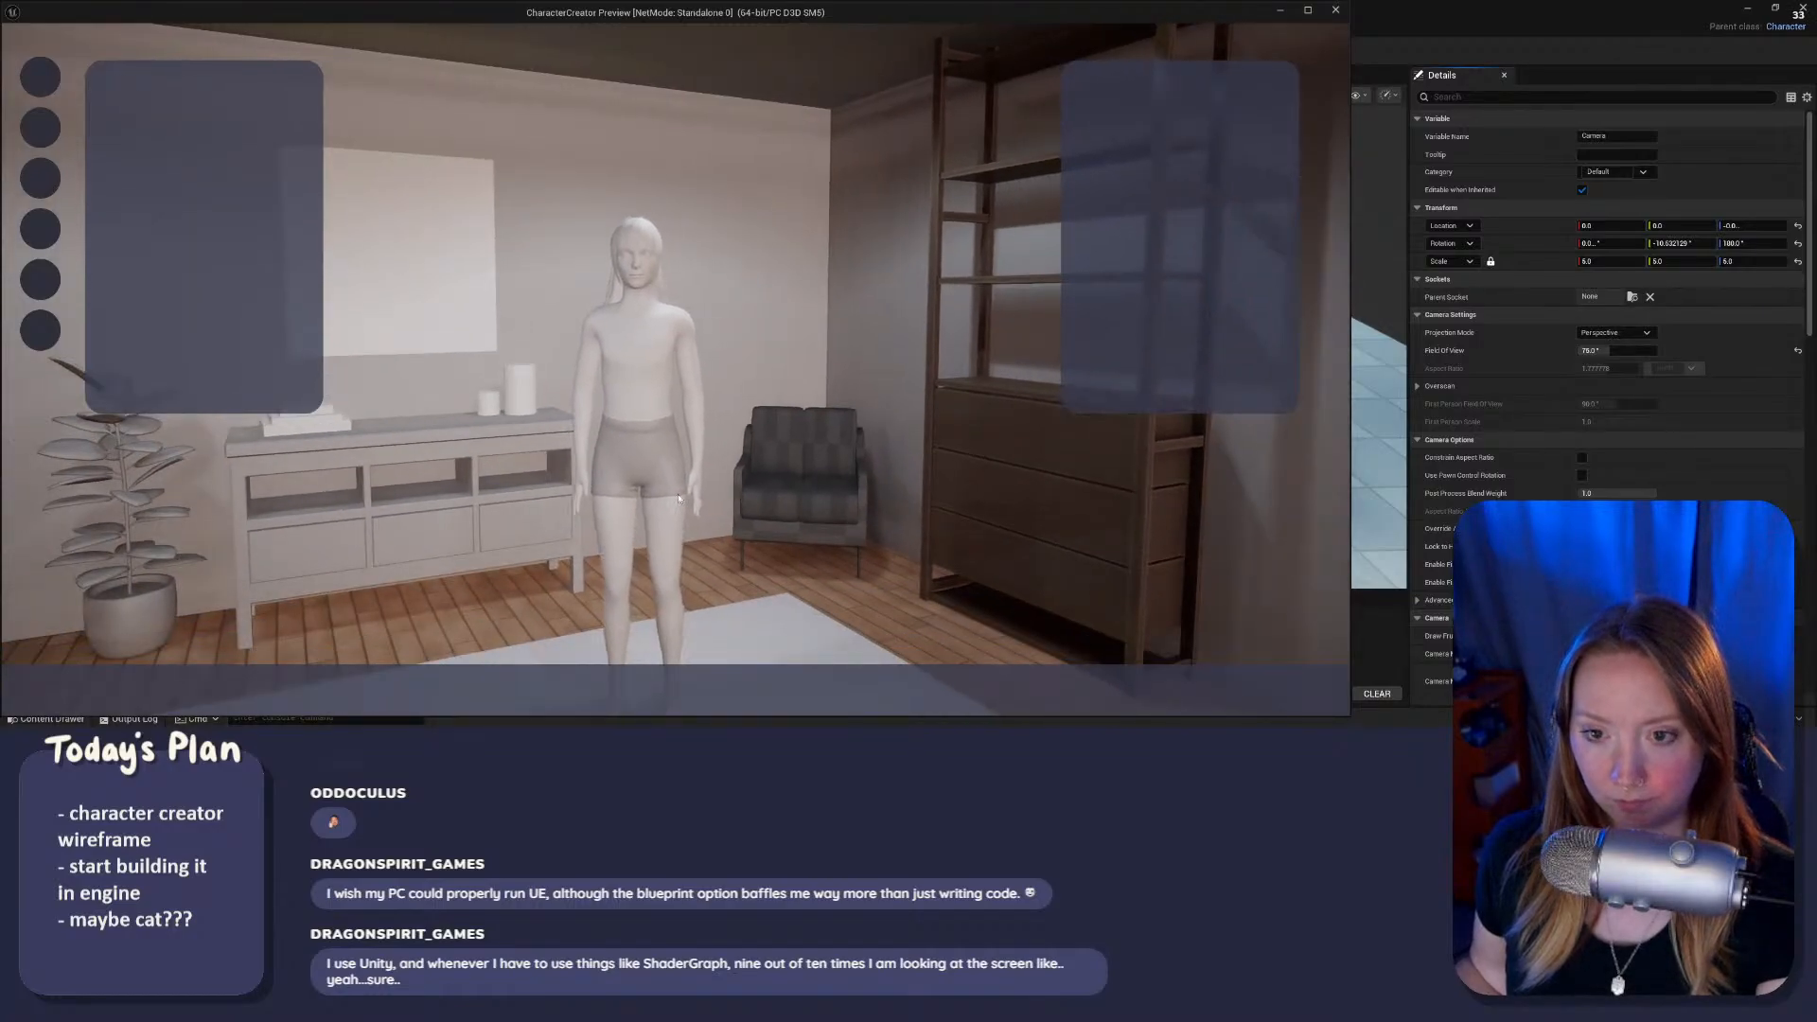
{"action": "key", "text": "Escape"}
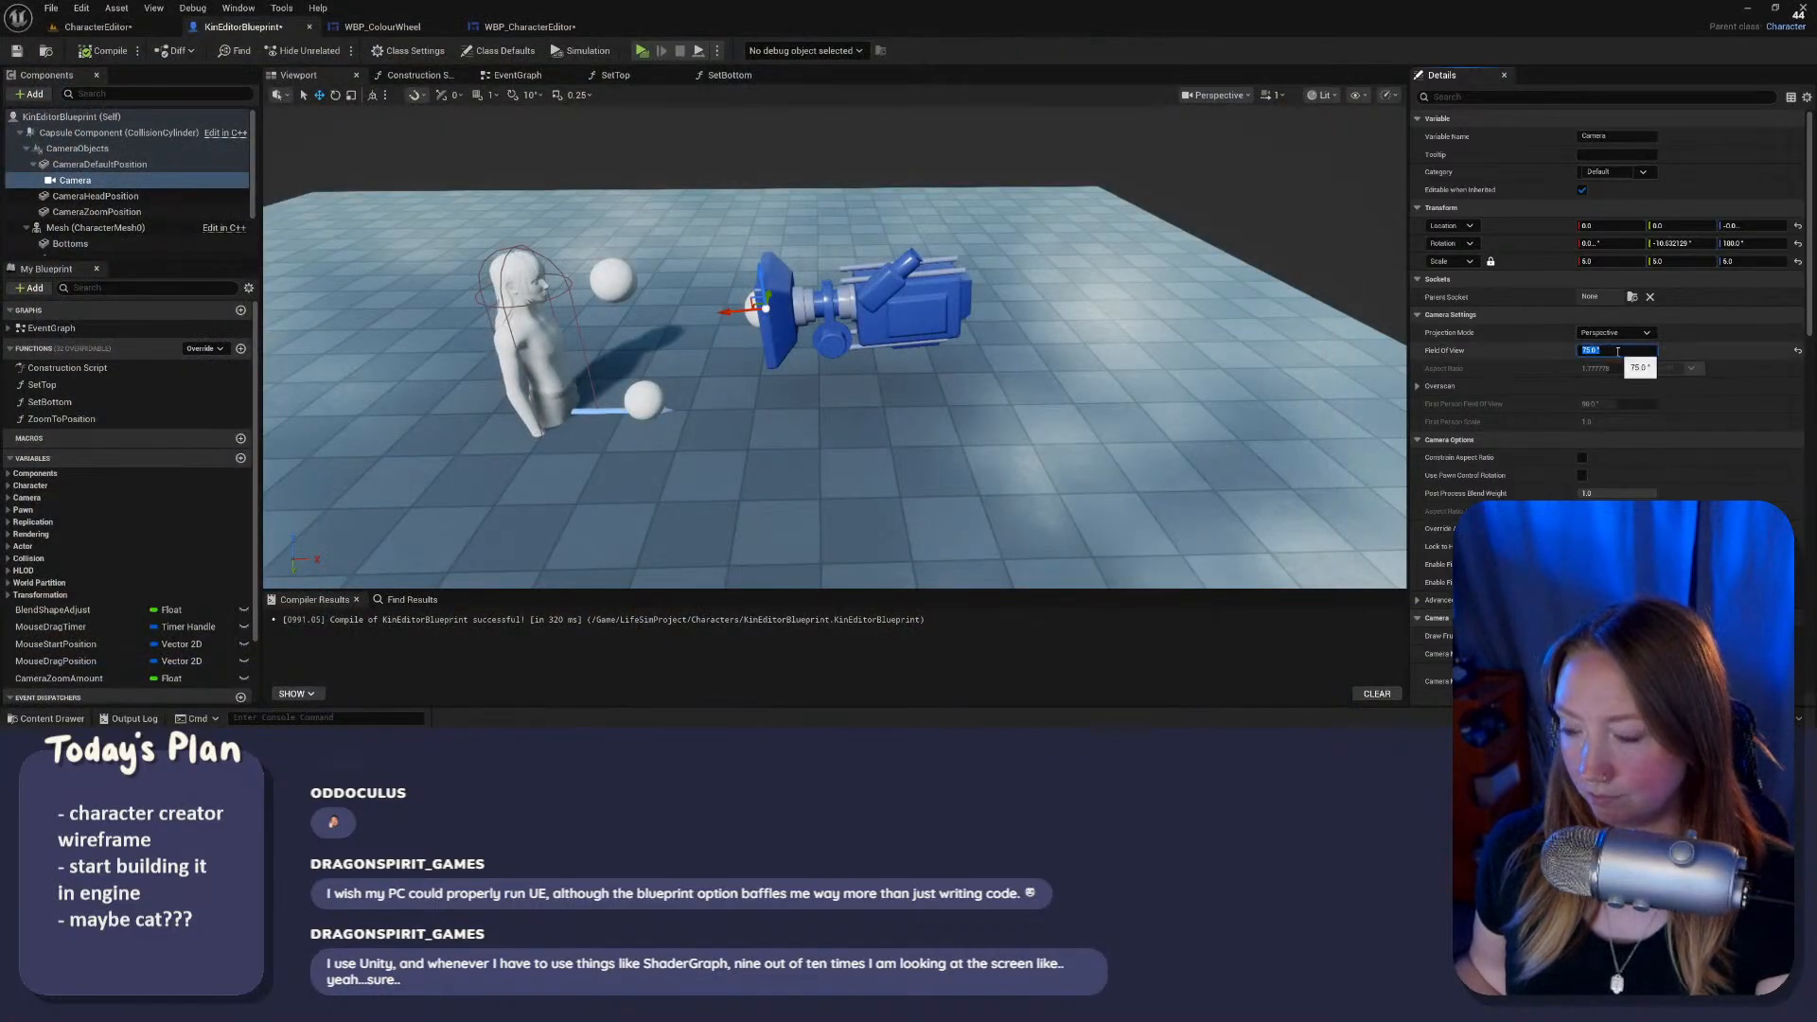
Step: Set the Camera component's field of view to 65°, compile the blueprint and preview the scene
{"action": "type", "text": "6"}
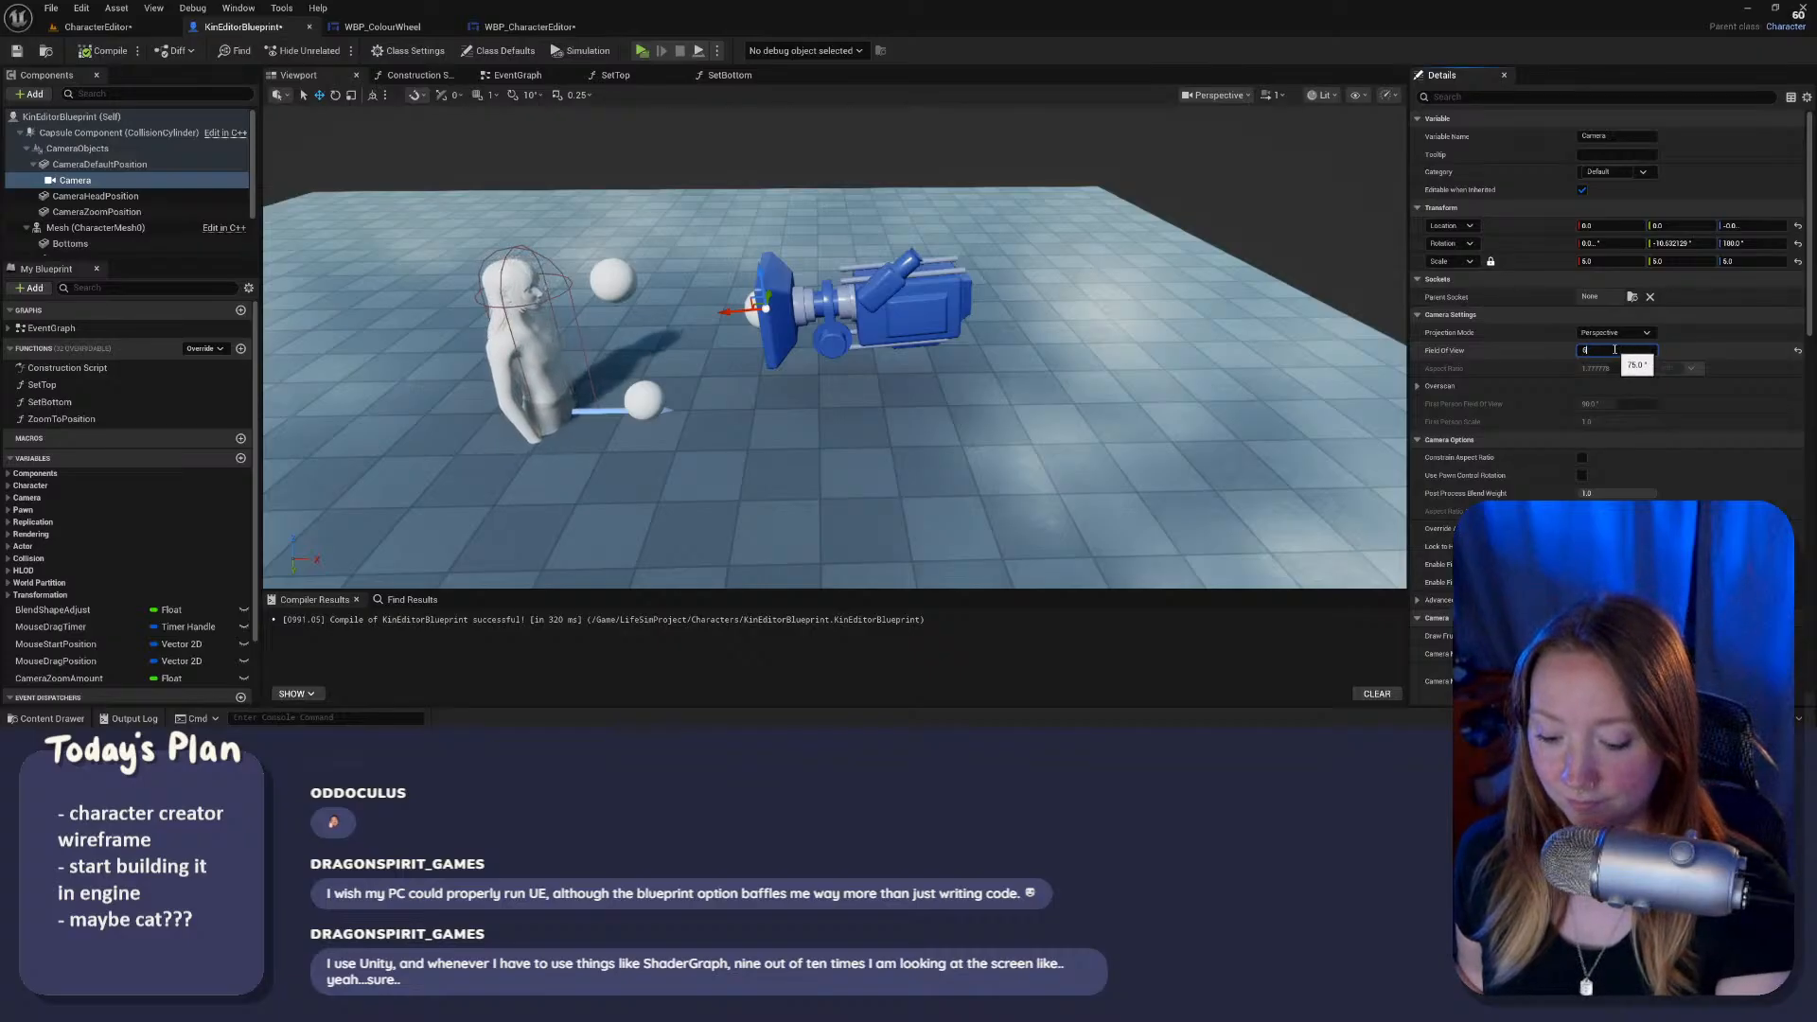
{"action": "type", "text": "5"}
{"action": "key", "text": "Return"}
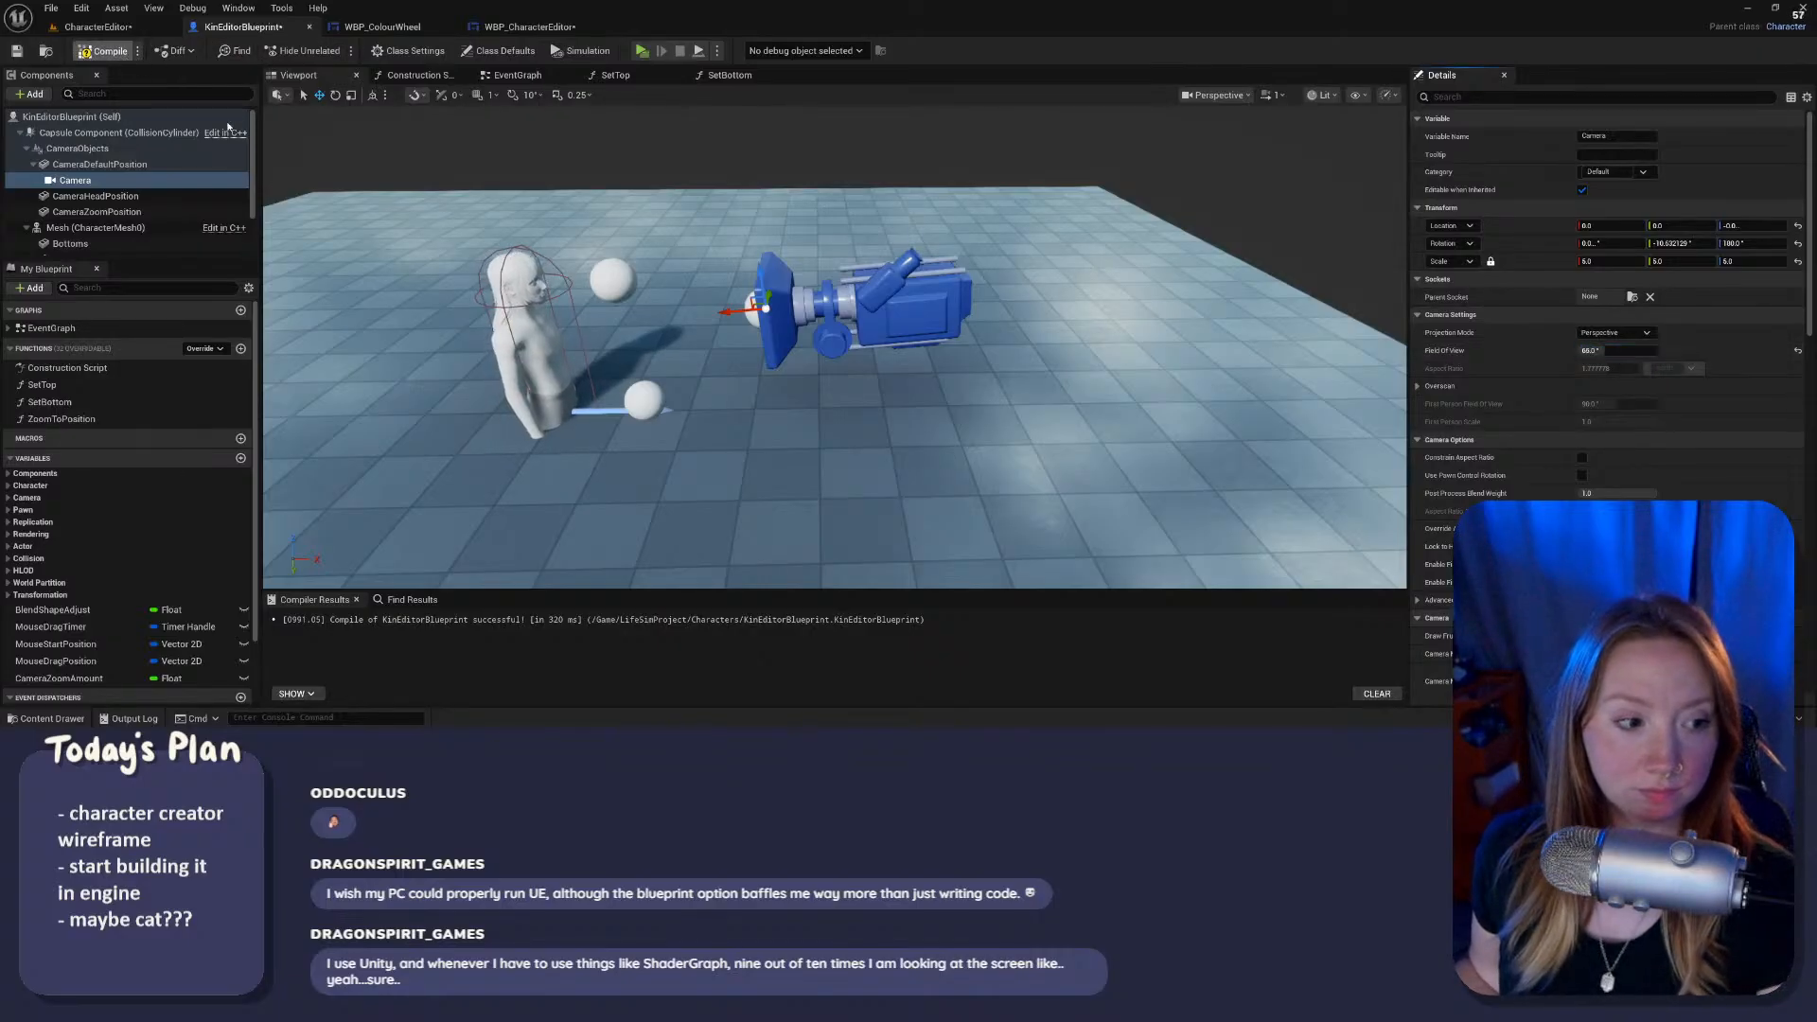
{"action": "left_click", "coordinate": [104, 50]}
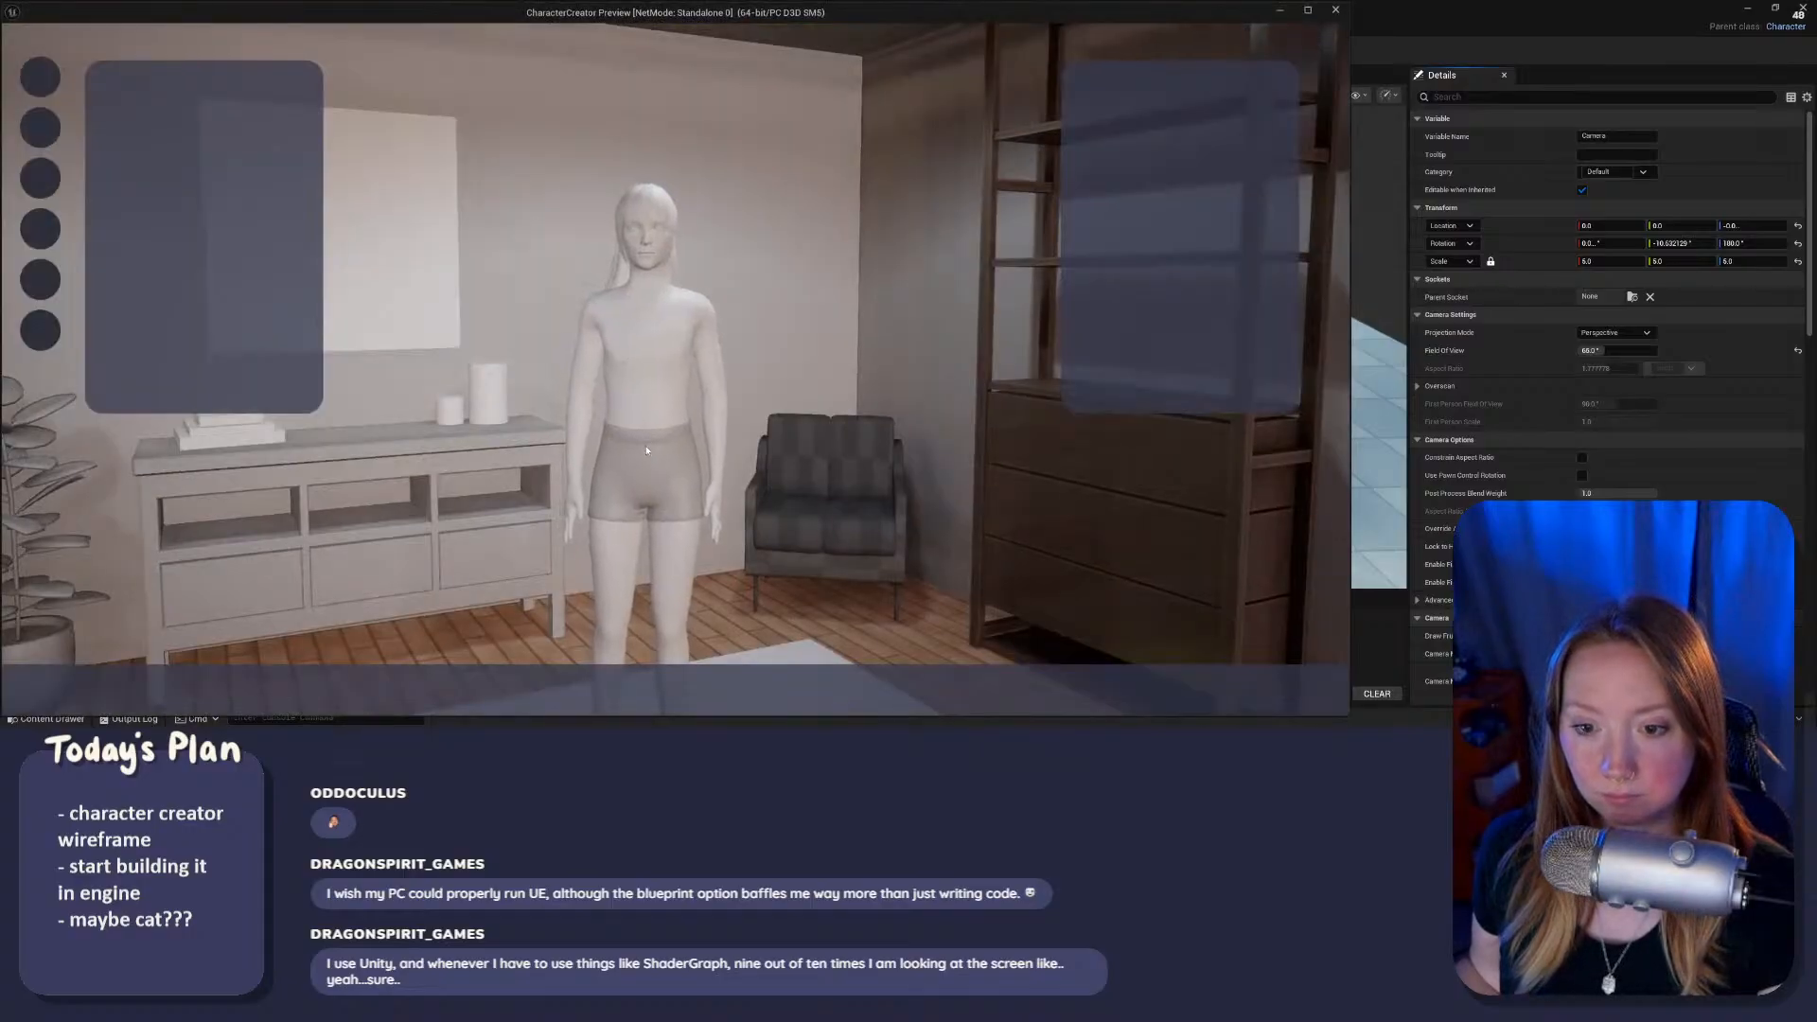
{"action": "key", "text": "Escape"}
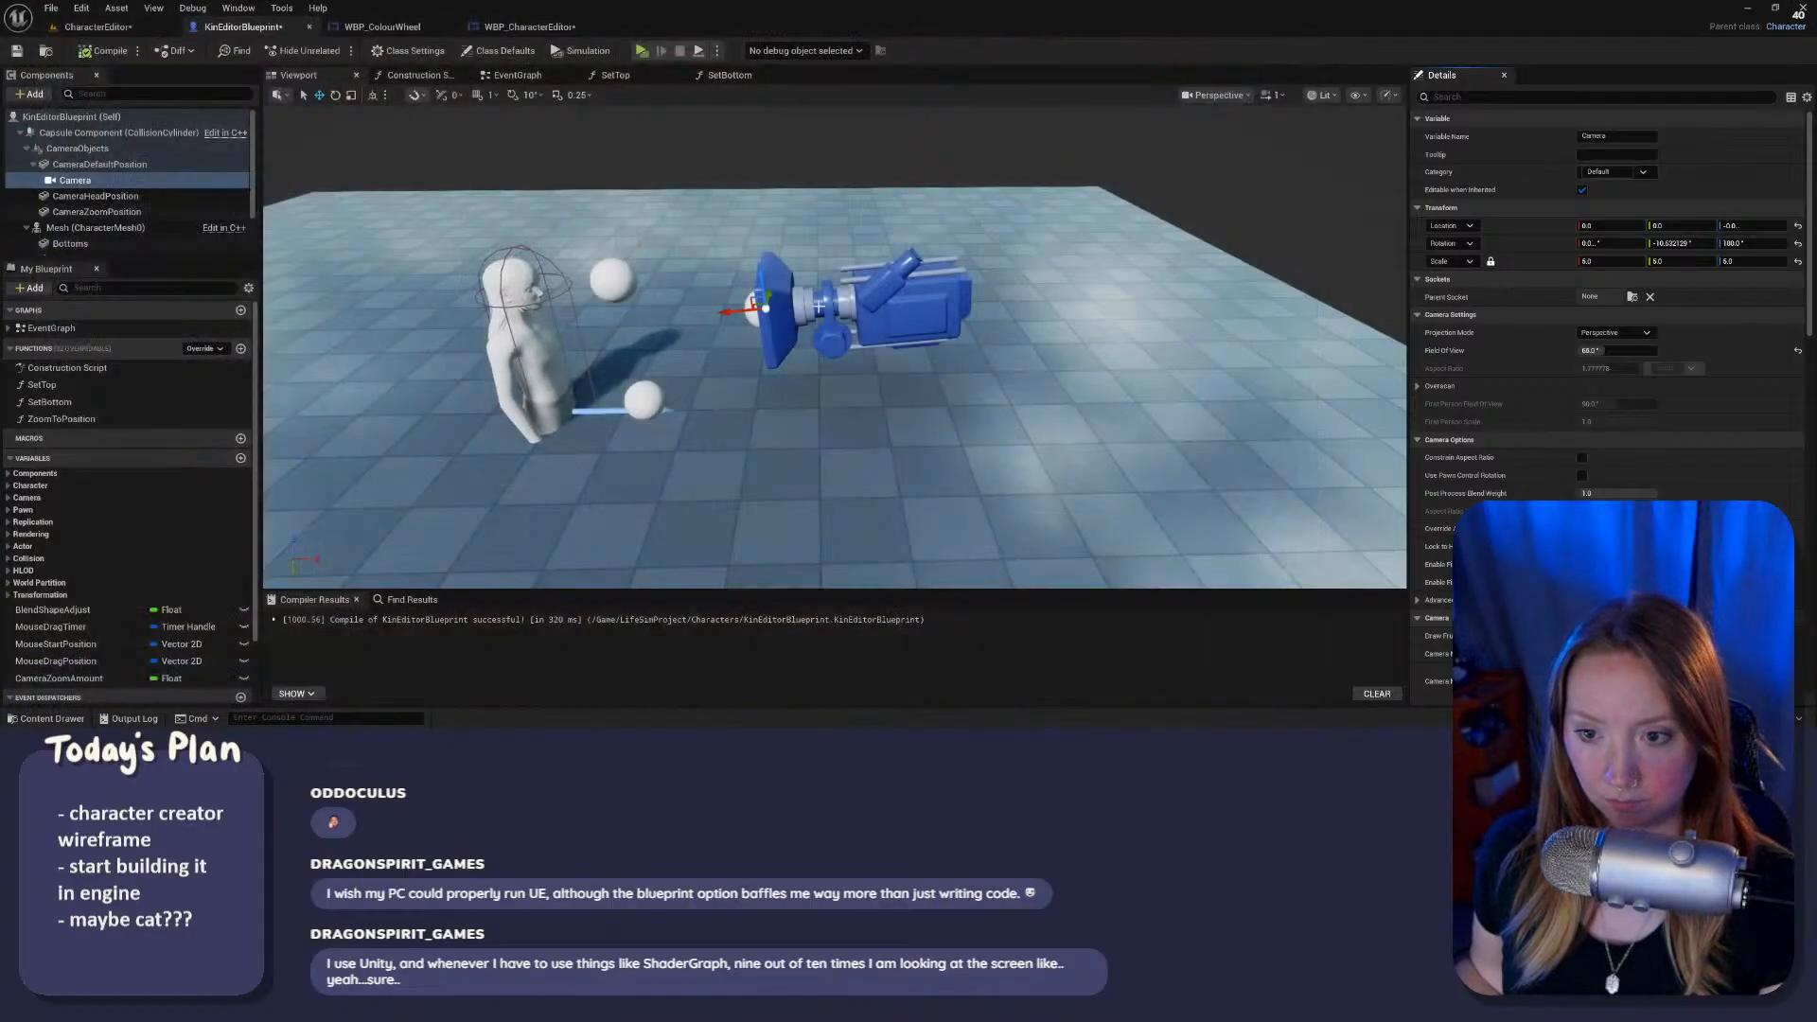
Step: Undo the Camera component's own move and shift CameraDefaultPosition away from the character to about X 149 instead
{"action": "left_click_drag", "start_coordinate": [736, 314], "coordinate": [896, 318]}
{"action": "key", "text": "ctrl+z"}
{"action": "left_click", "coordinate": [748, 320]}
{"action": "right_click_drag", "start_coordinate": [896, 319], "coordinate": [516, 318]}
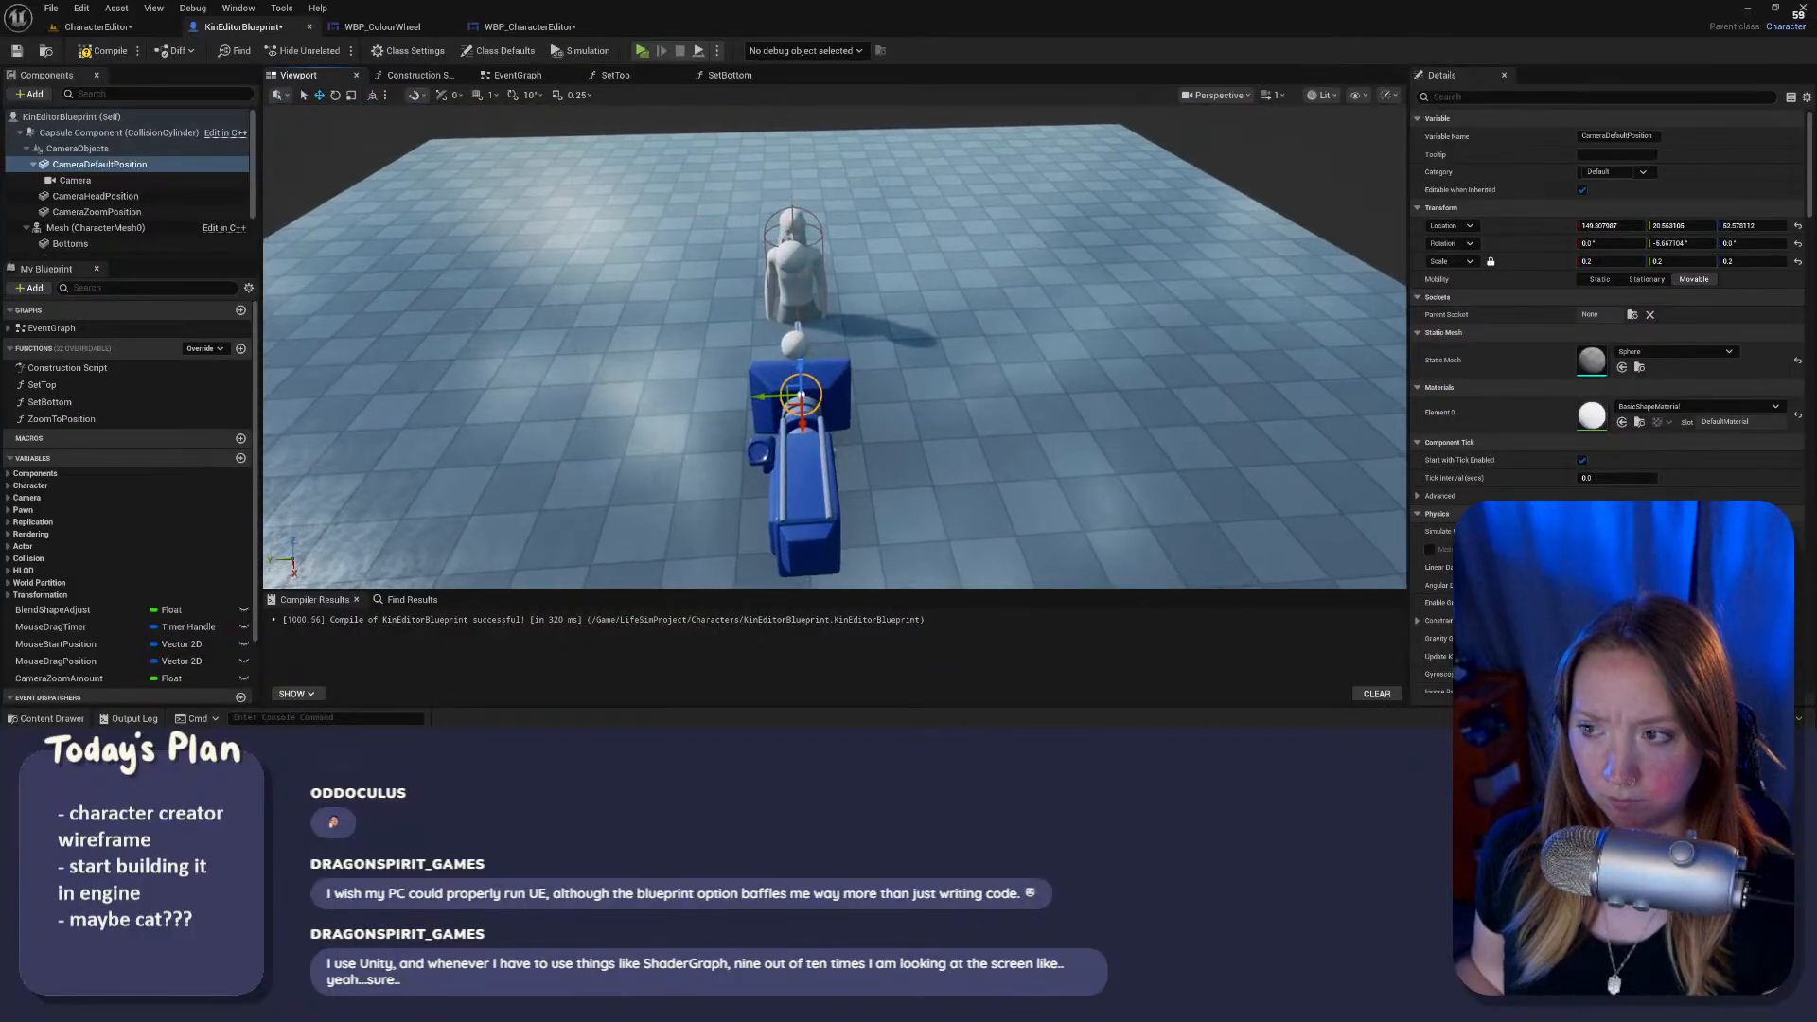
Step: Preview the scene, lower CameraDefaultPosition slightly along its tilted vertical axis, and preview again while rotating the character
{"action": "left_click", "coordinate": [642, 50]}
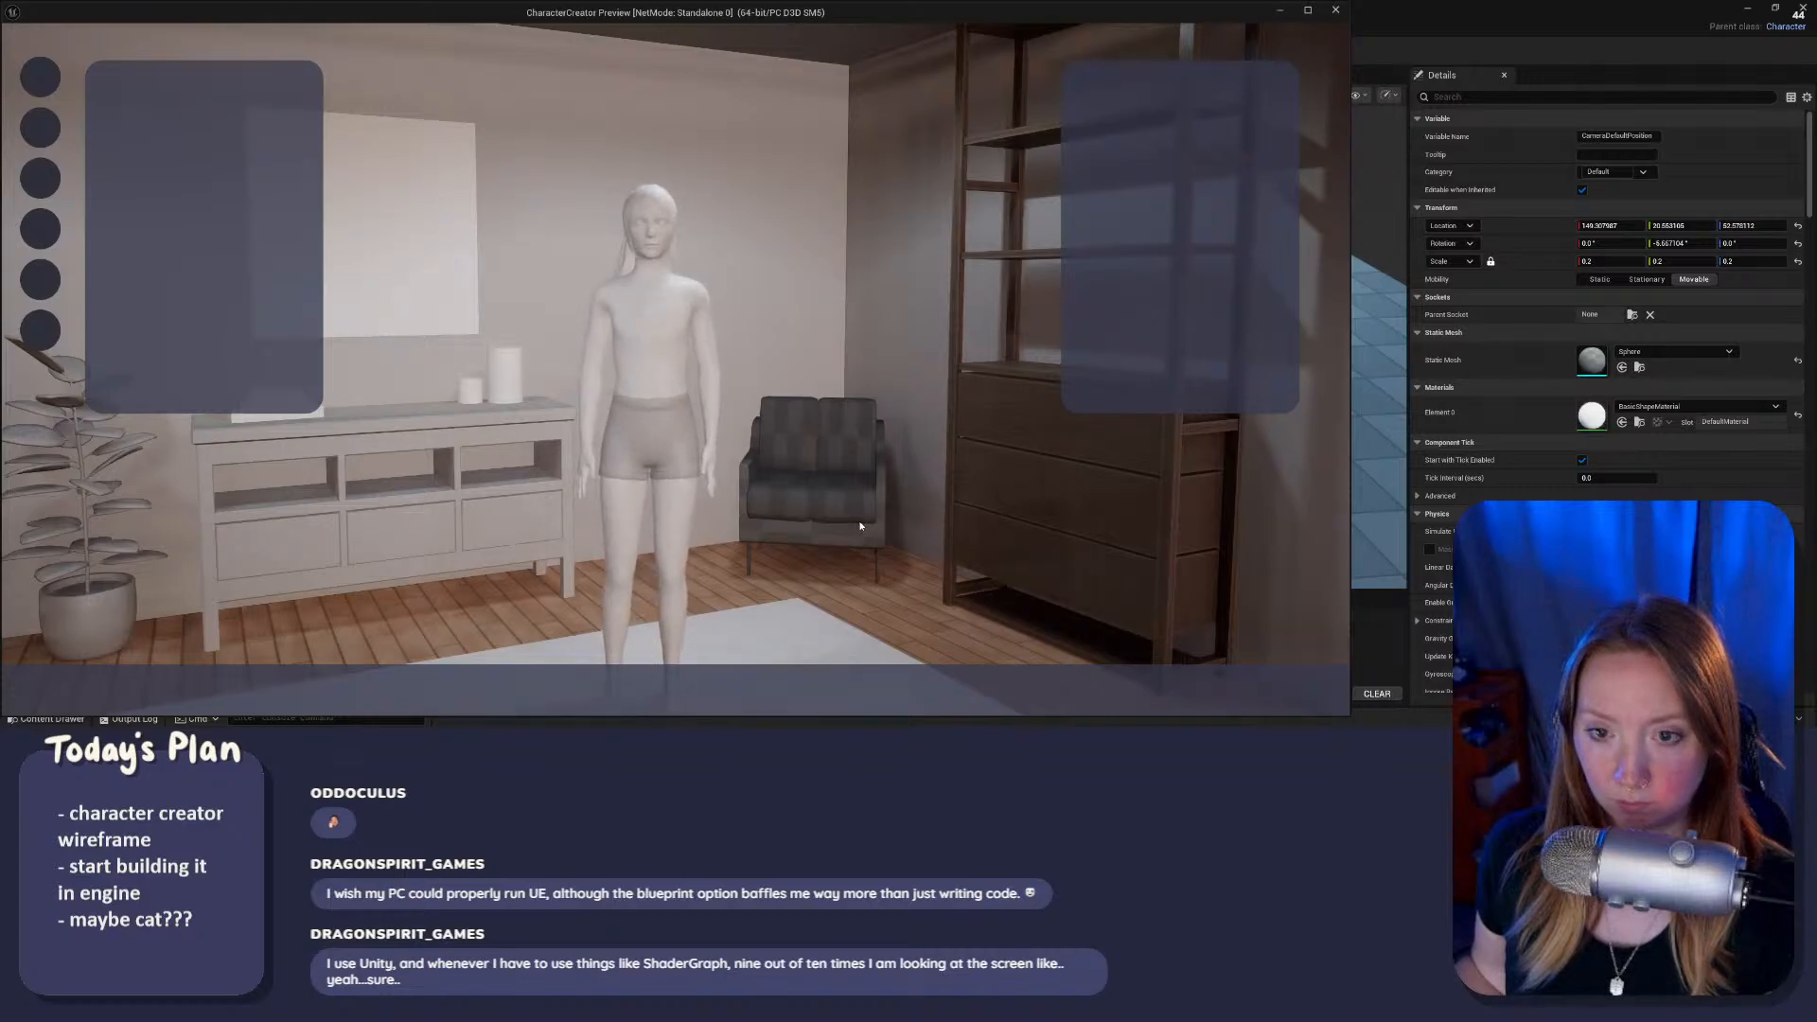
{"action": "key", "text": "Escape"}
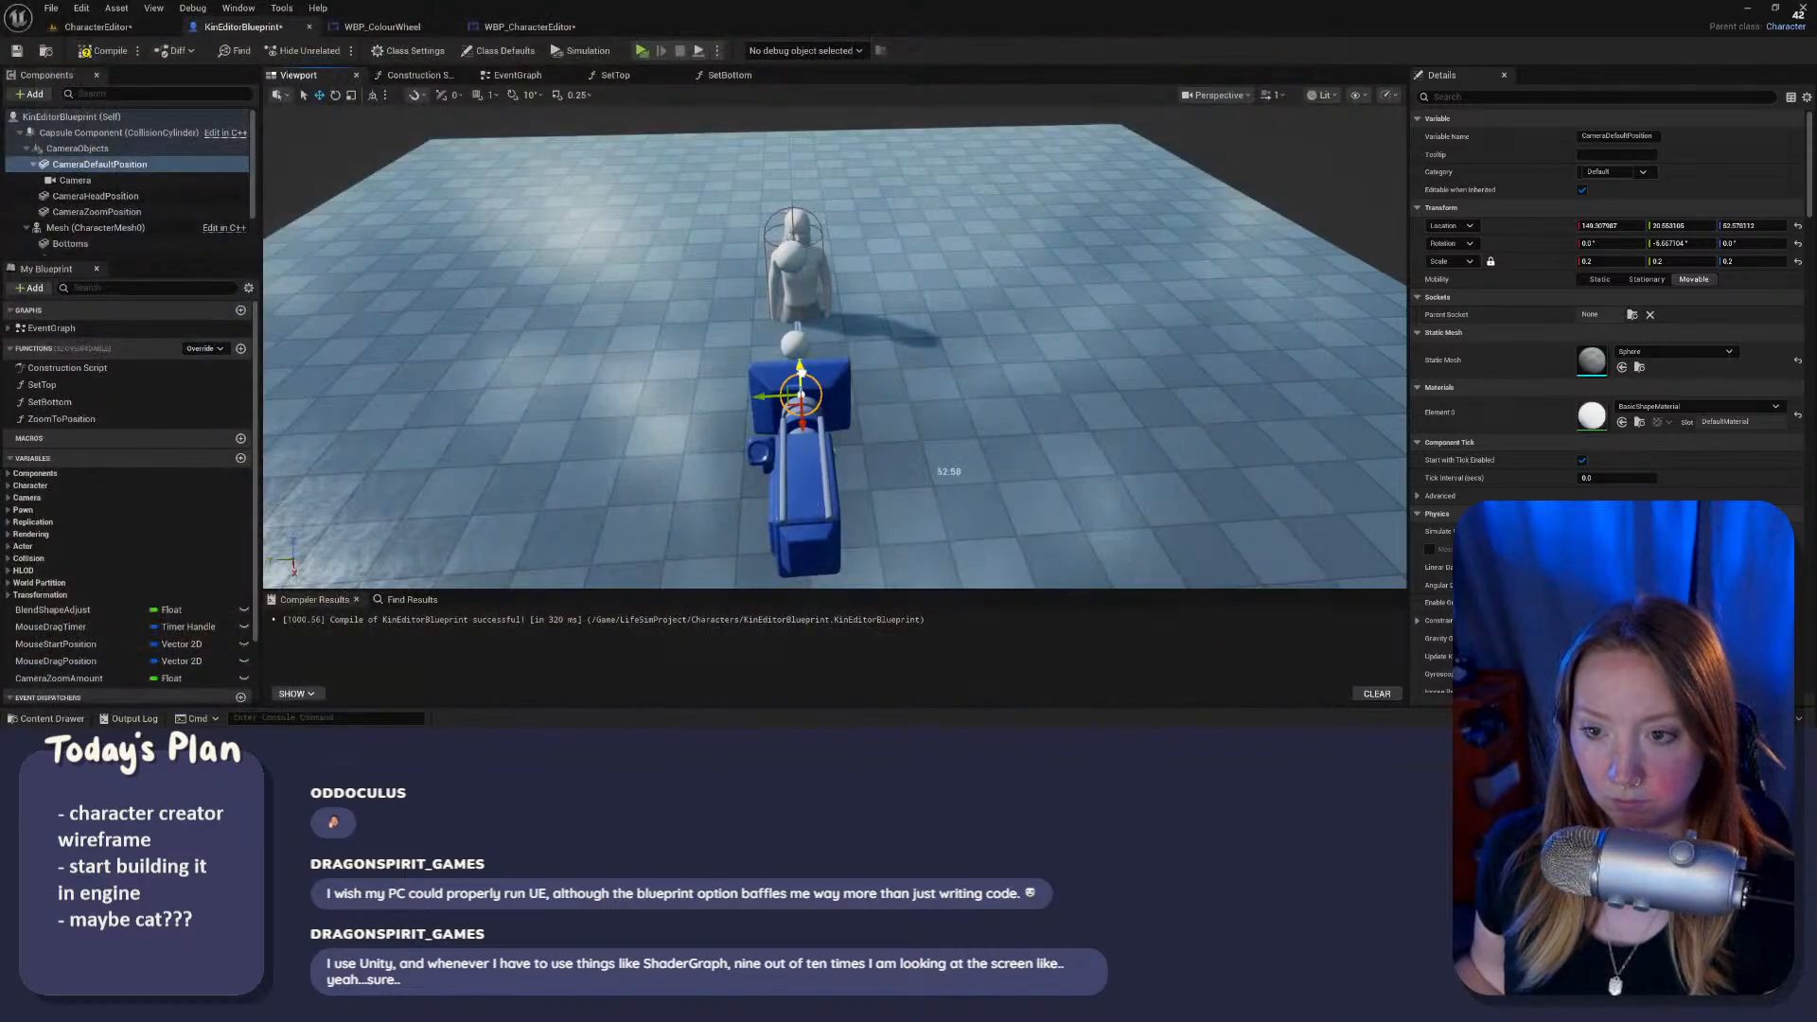
{"action": "left_click_drag", "start_coordinate": [800, 395], "coordinate": [801, 418]}
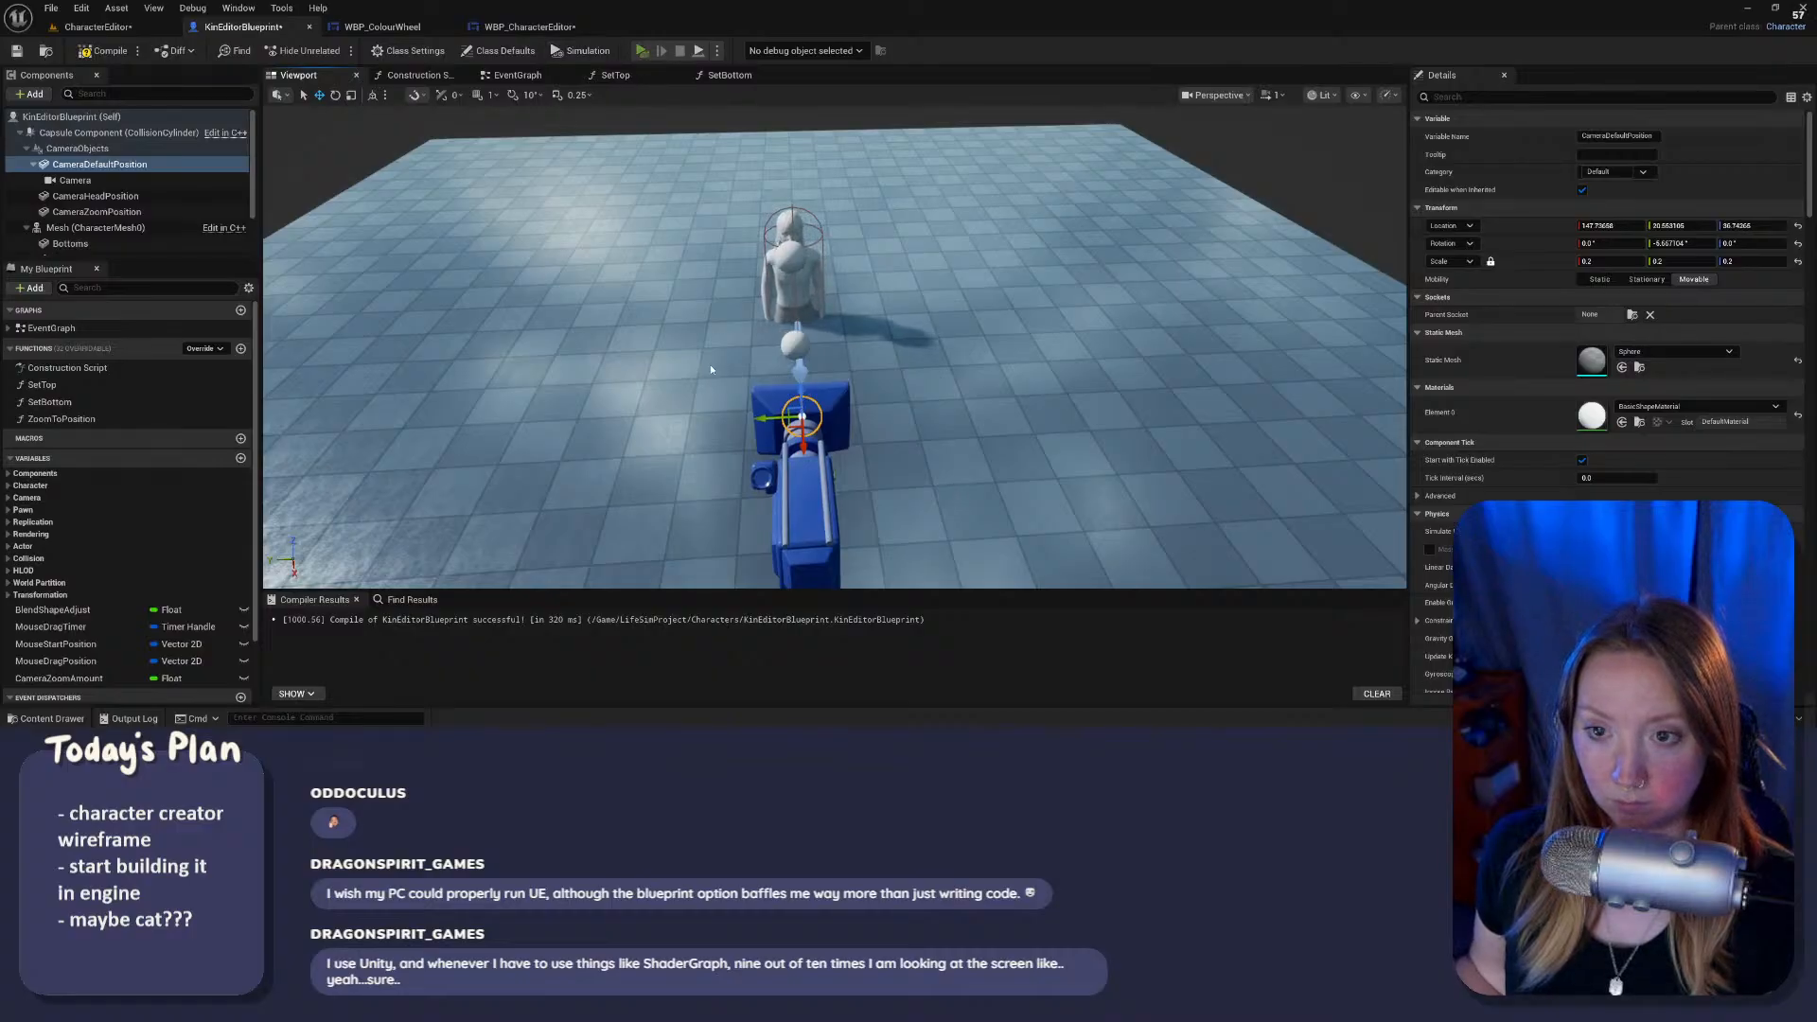
{"action": "key", "text": "alt+p"}
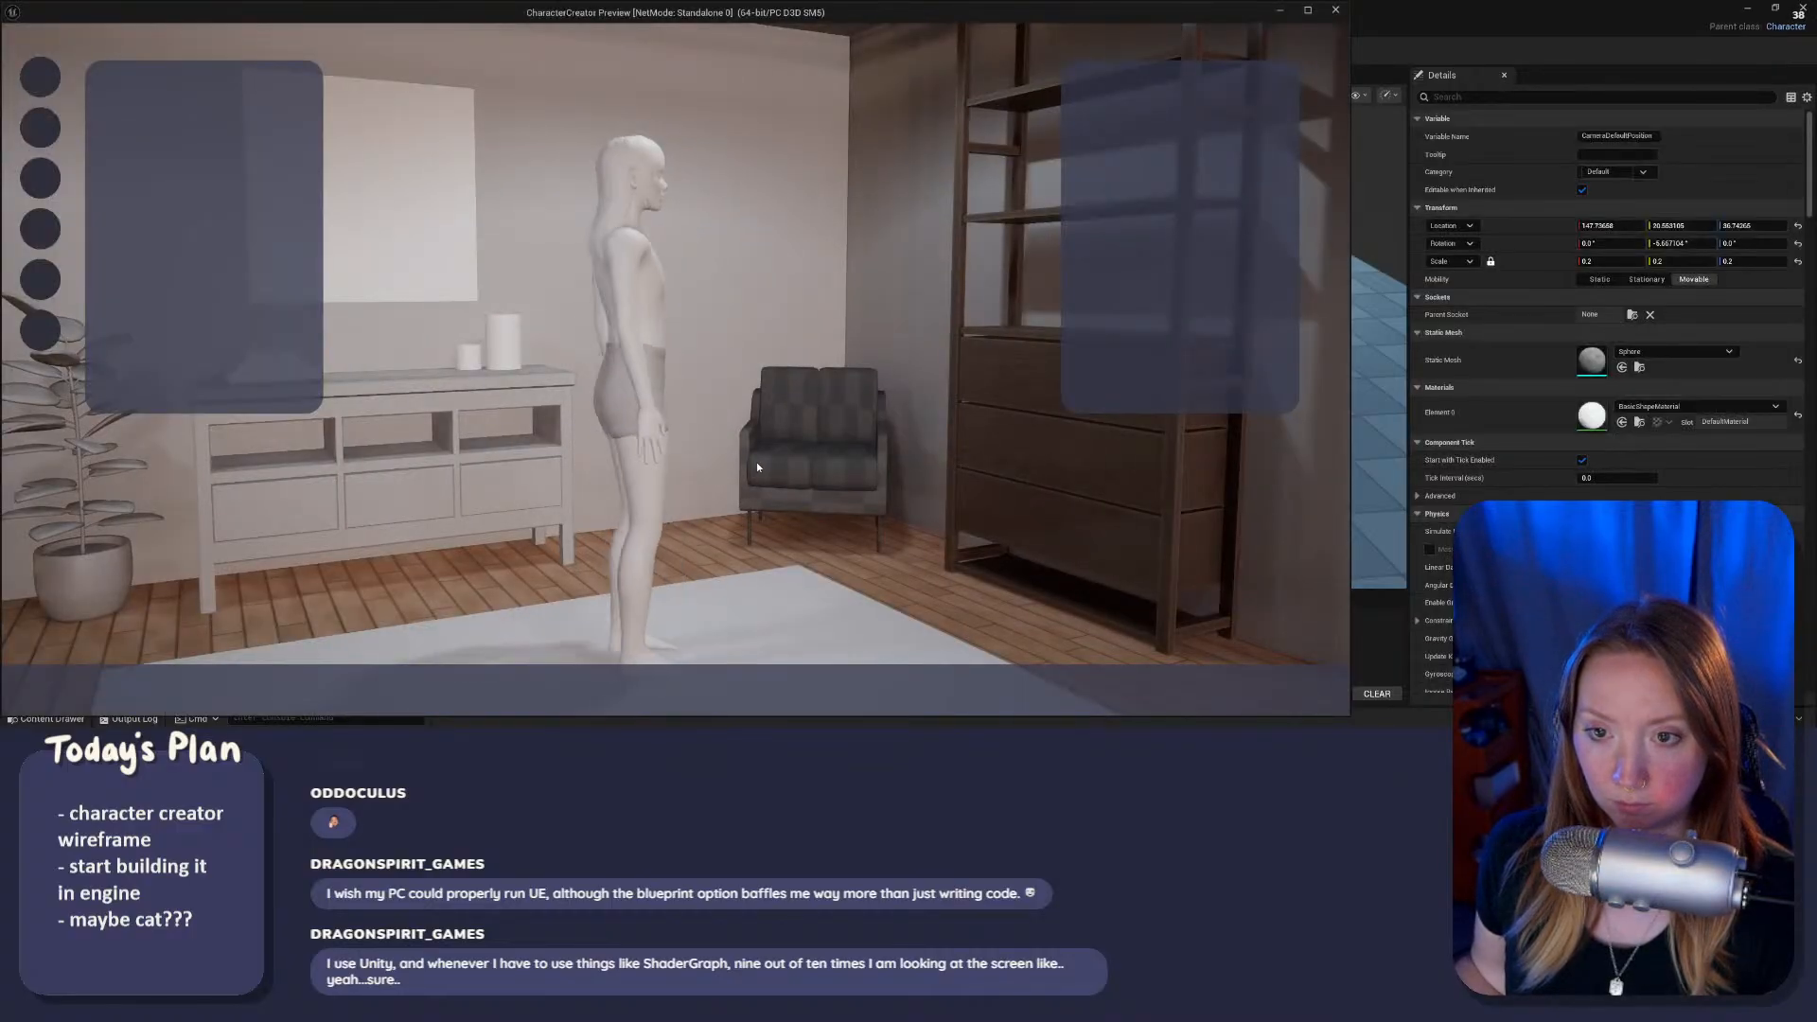
{"action": "left_click_drag", "start_coordinate": [757, 467], "coordinate": [918, 479]}
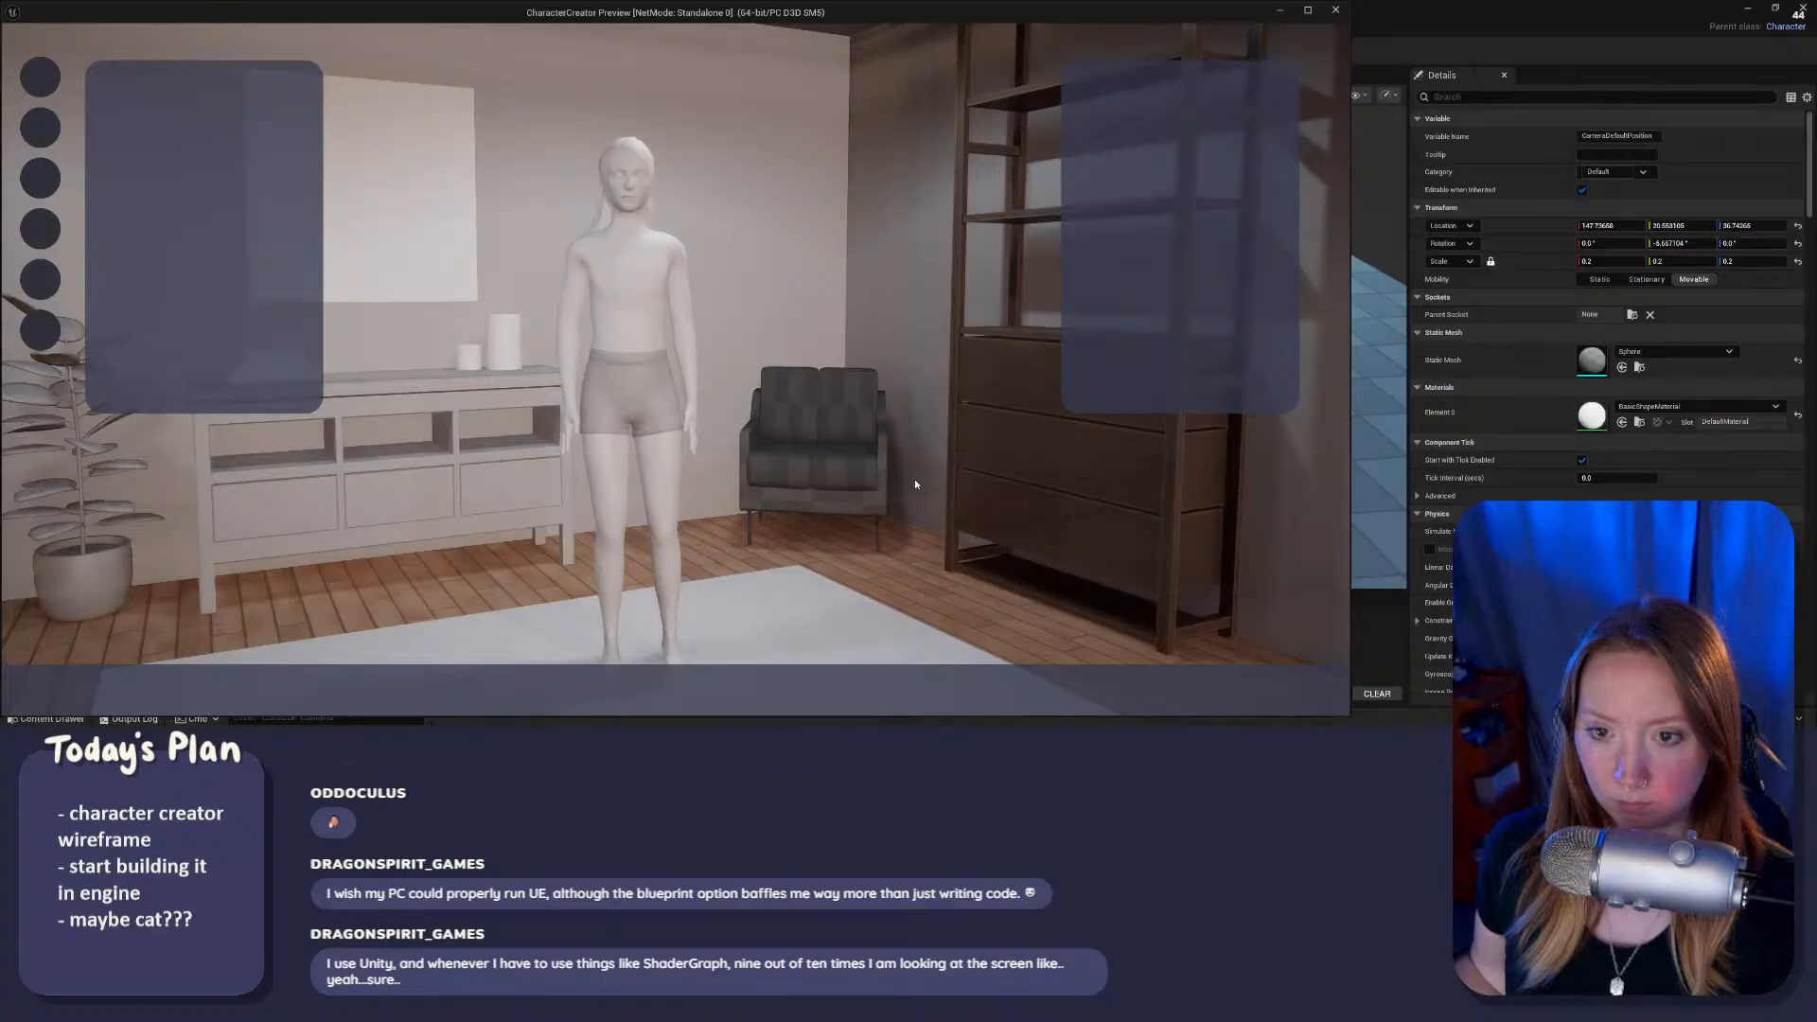
{"action": "key", "text": "Escape"}
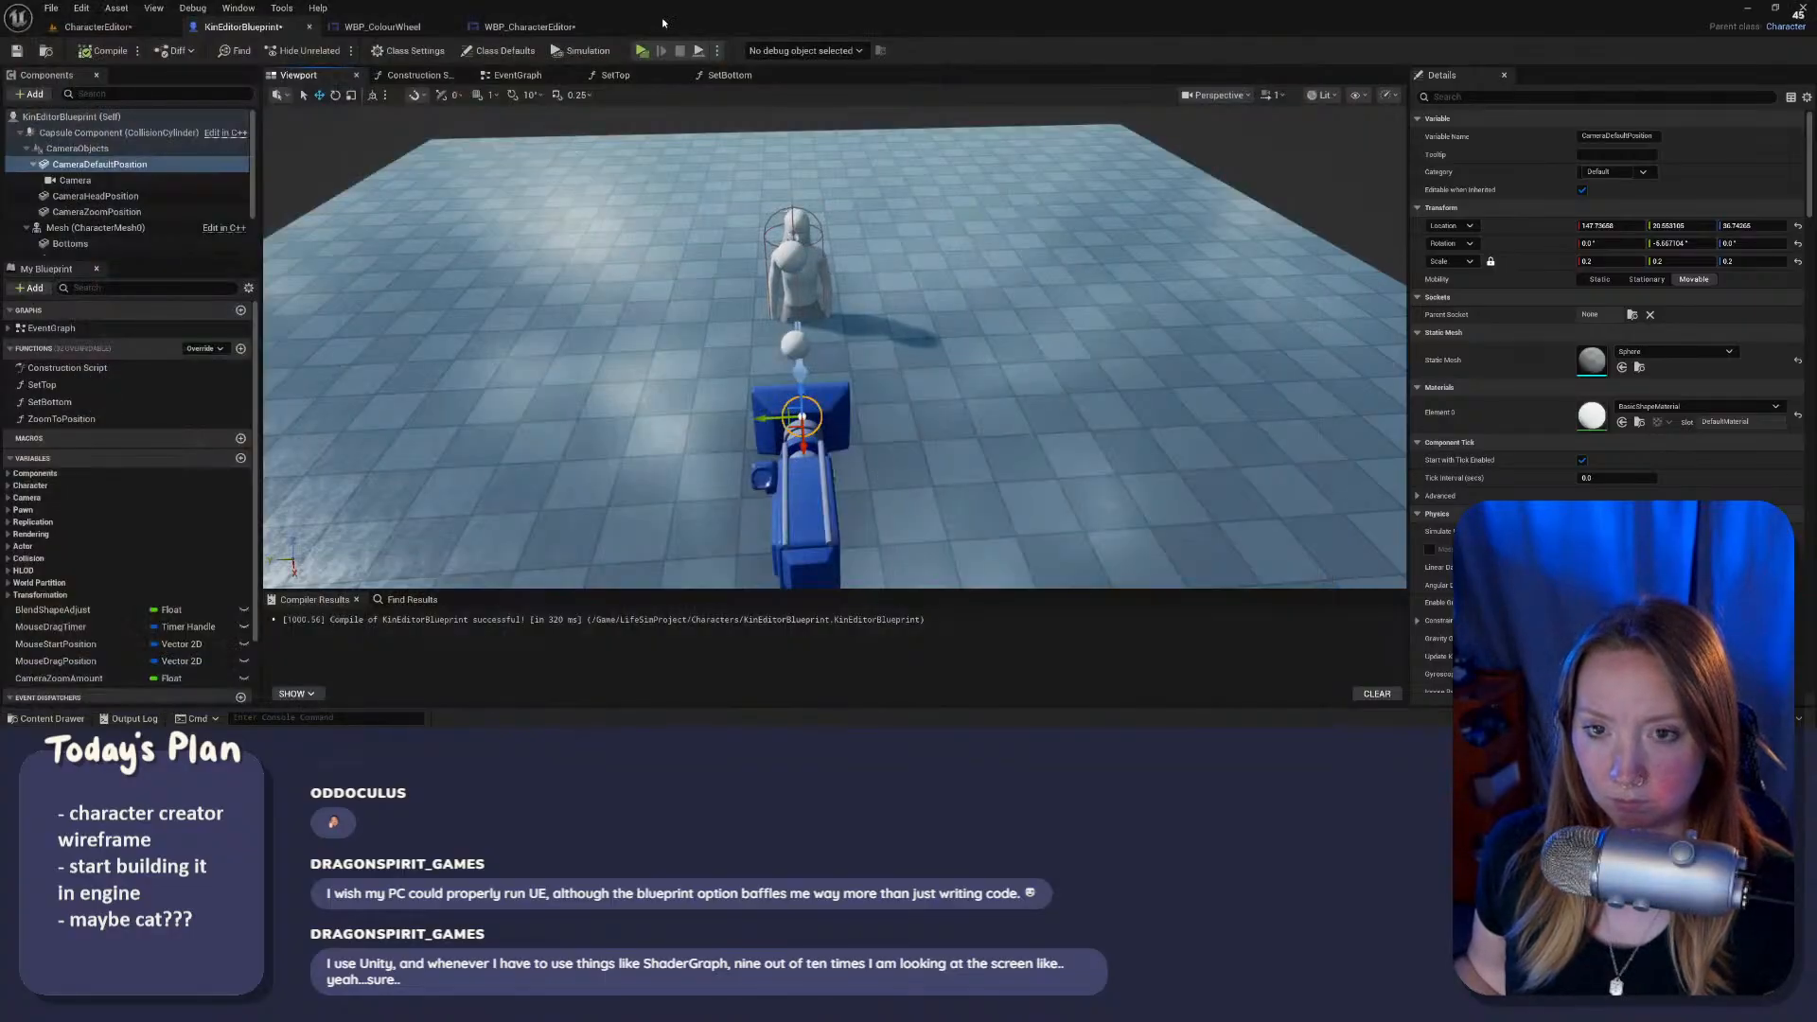
Step: Launch the character creator preview and test rotating the character and zooming the camera in and out
{"action": "key", "text": "alt+p"}
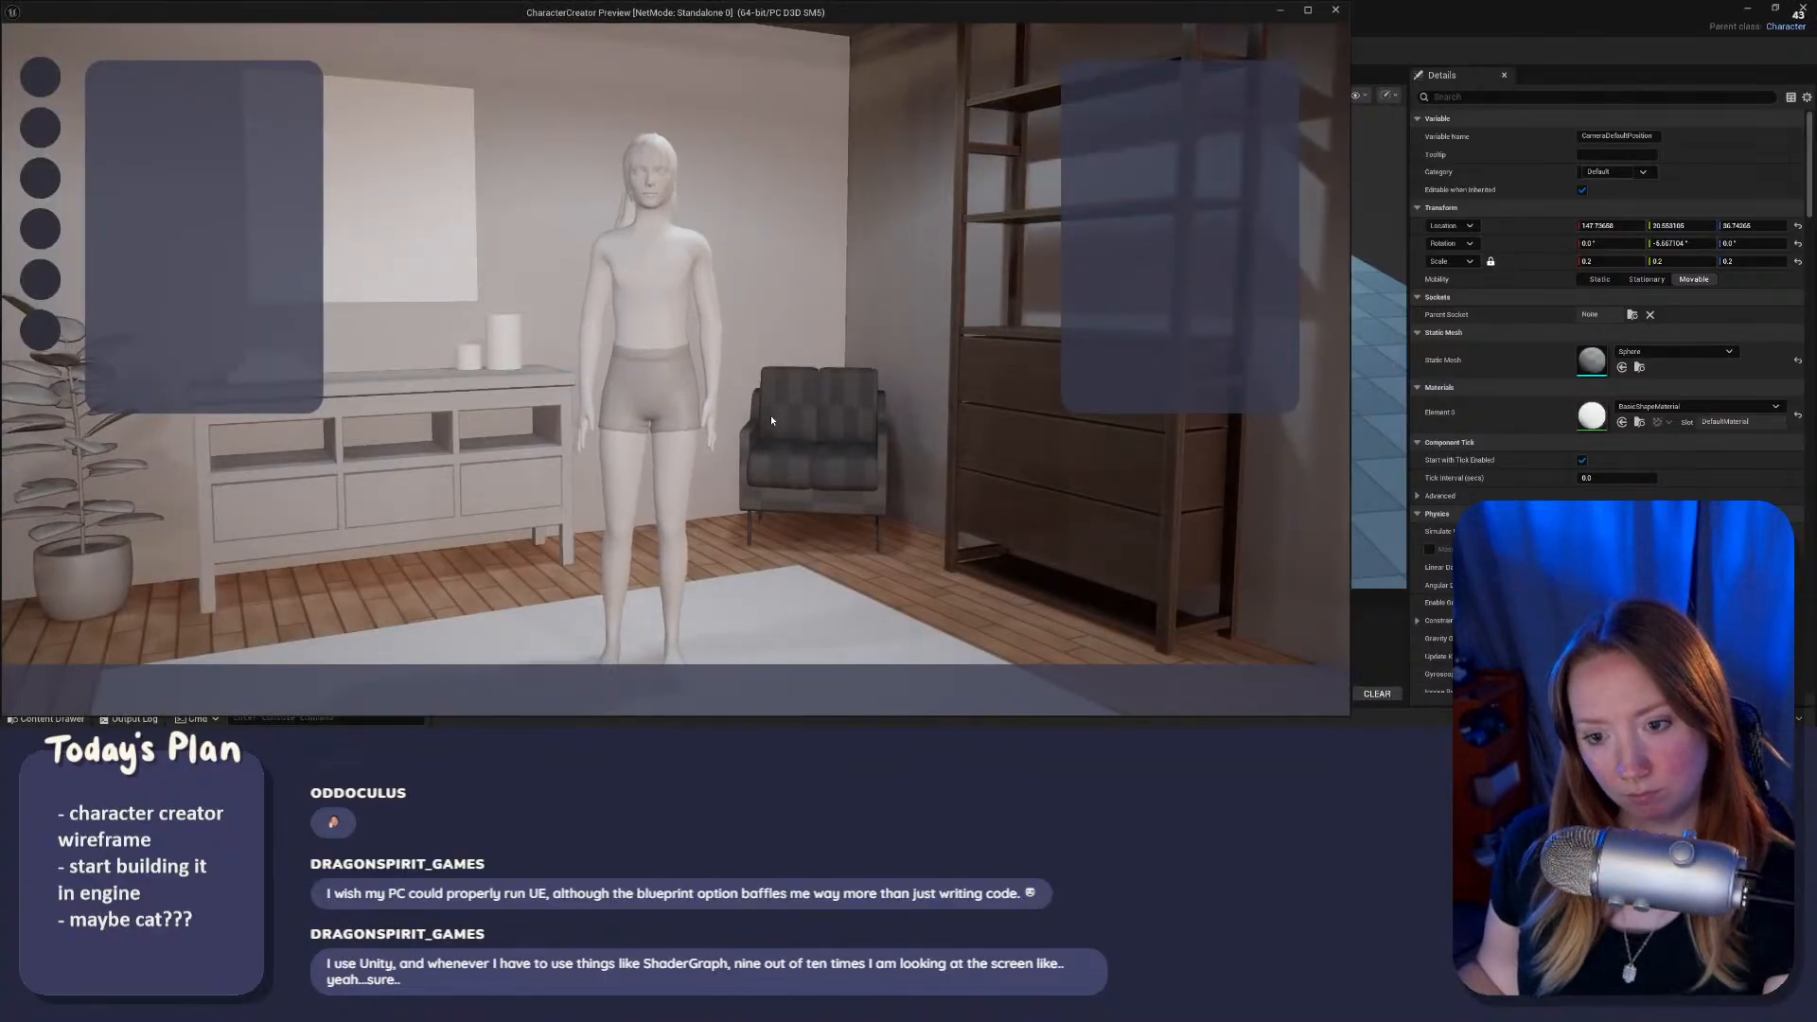
{"action": "left_click_drag", "start_coordinate": [771, 420], "coordinate": [945, 558]}
{"action": "scroll", "coordinate": [678, 326], "scroll_direction": "up", "scroll_amount": 5}
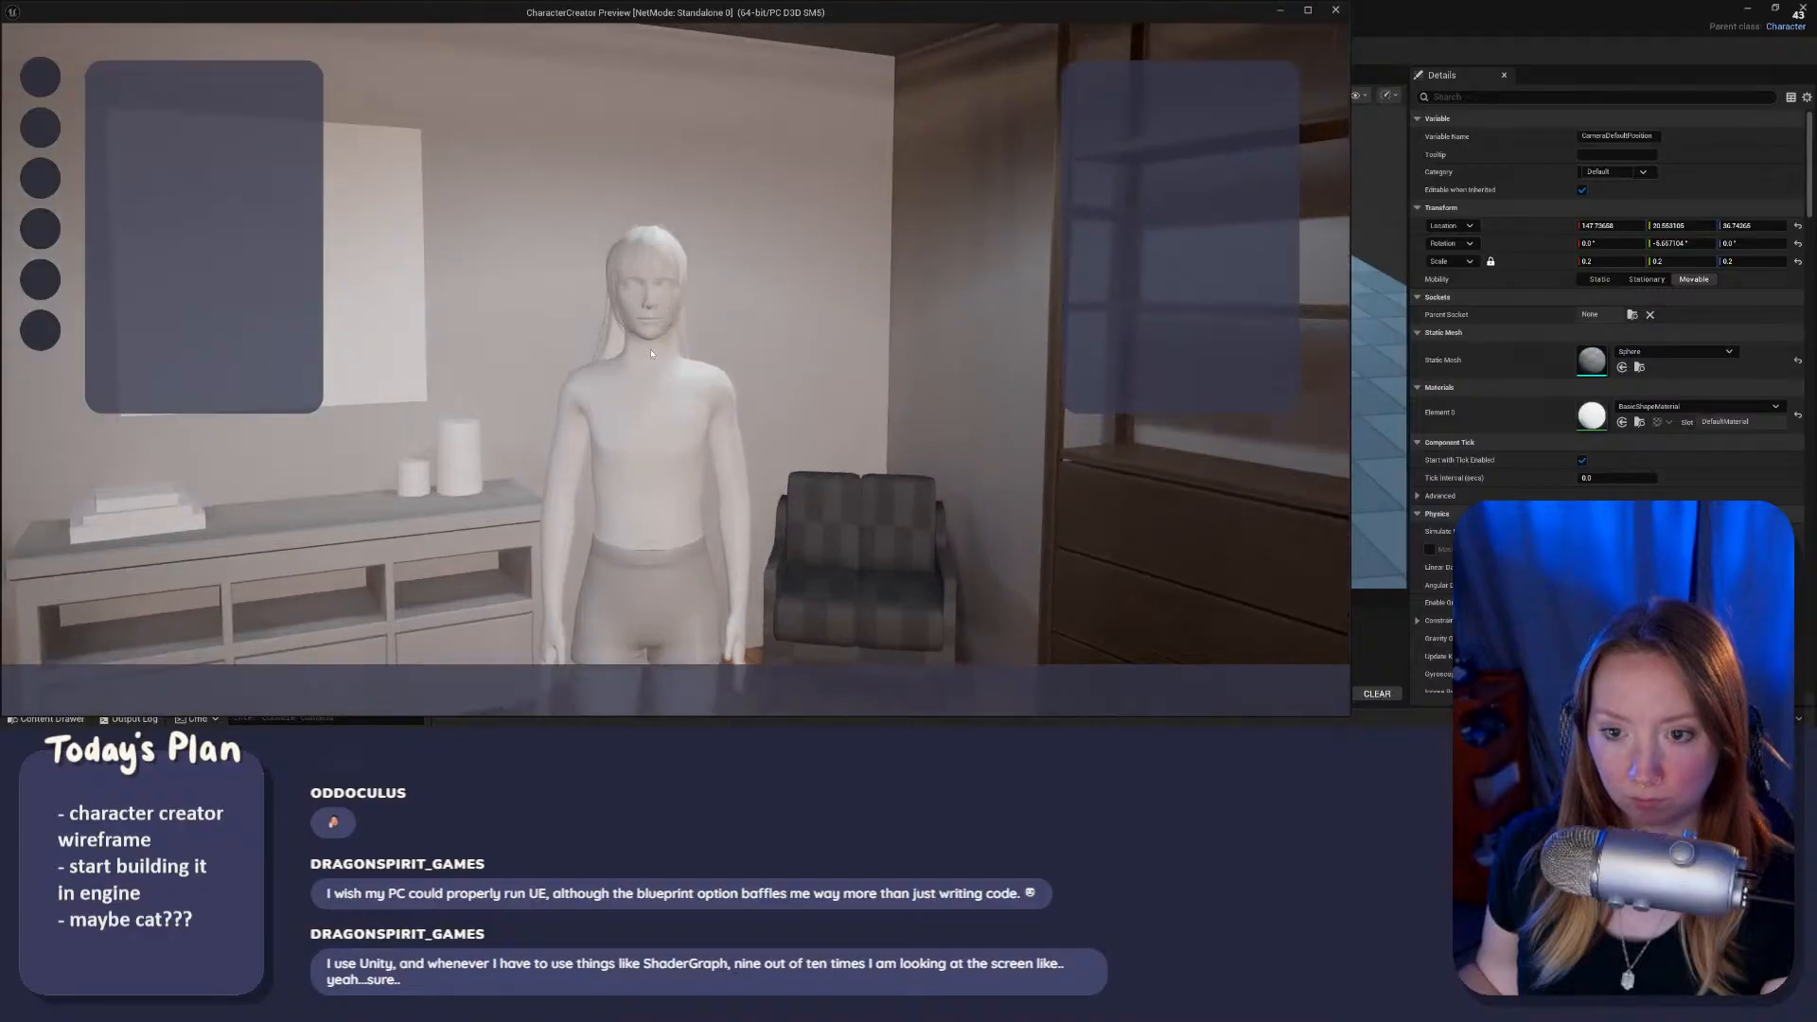
{"action": "left_click_drag", "start_coordinate": [641, 396], "coordinate": [952, 479]}
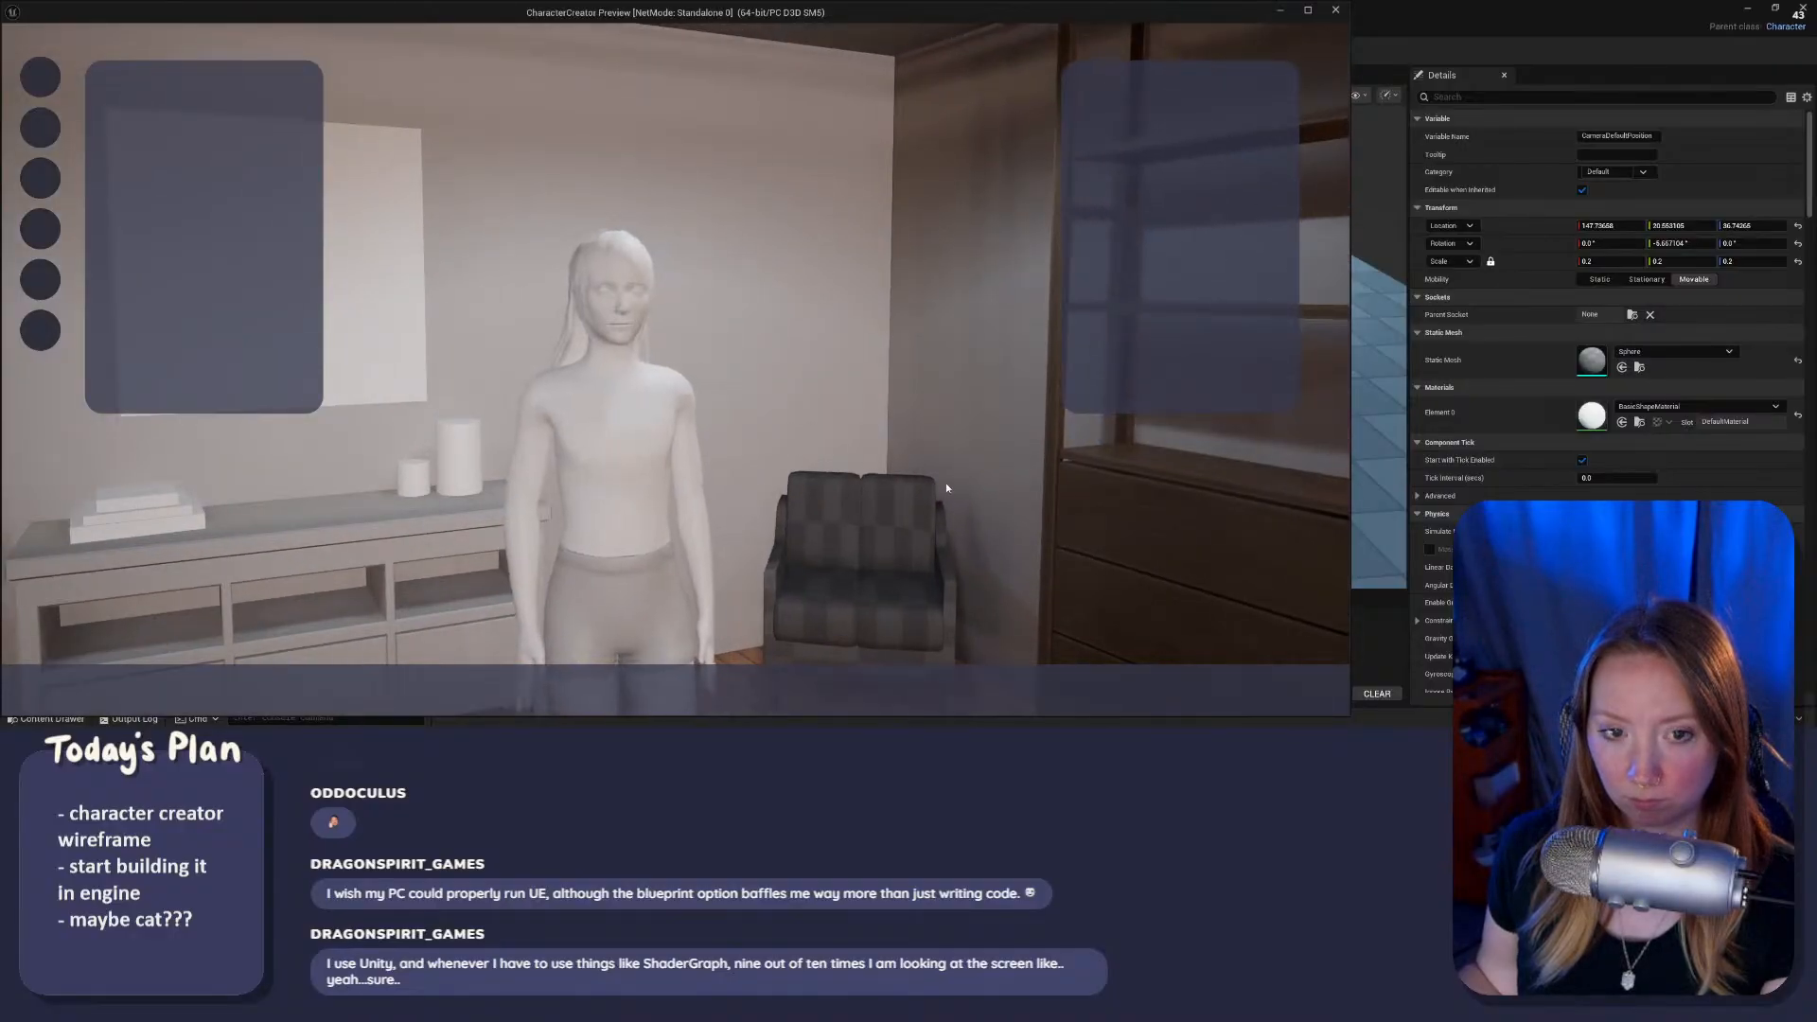
{"action": "scroll", "coordinate": [611, 443], "scroll_direction": "down", "scroll_amount": 5}
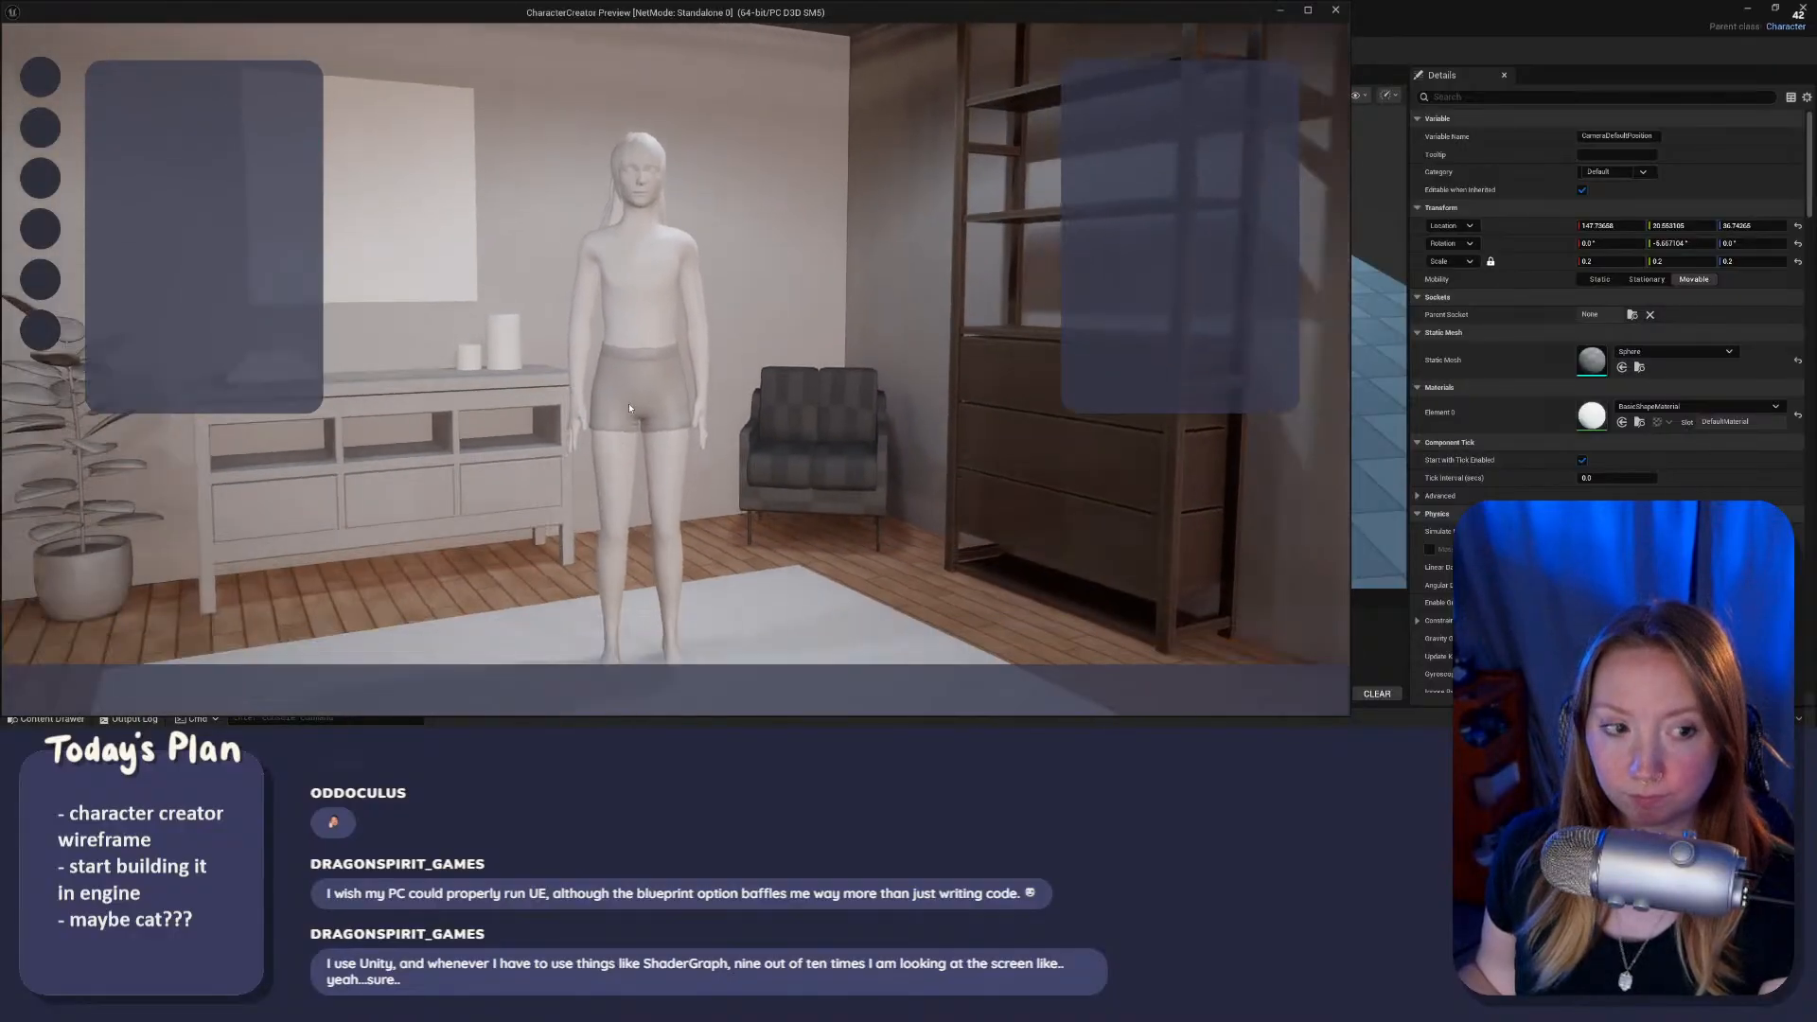
{"action": "left_click_drag", "start_coordinate": [641, 397], "coordinate": [651, 397]}
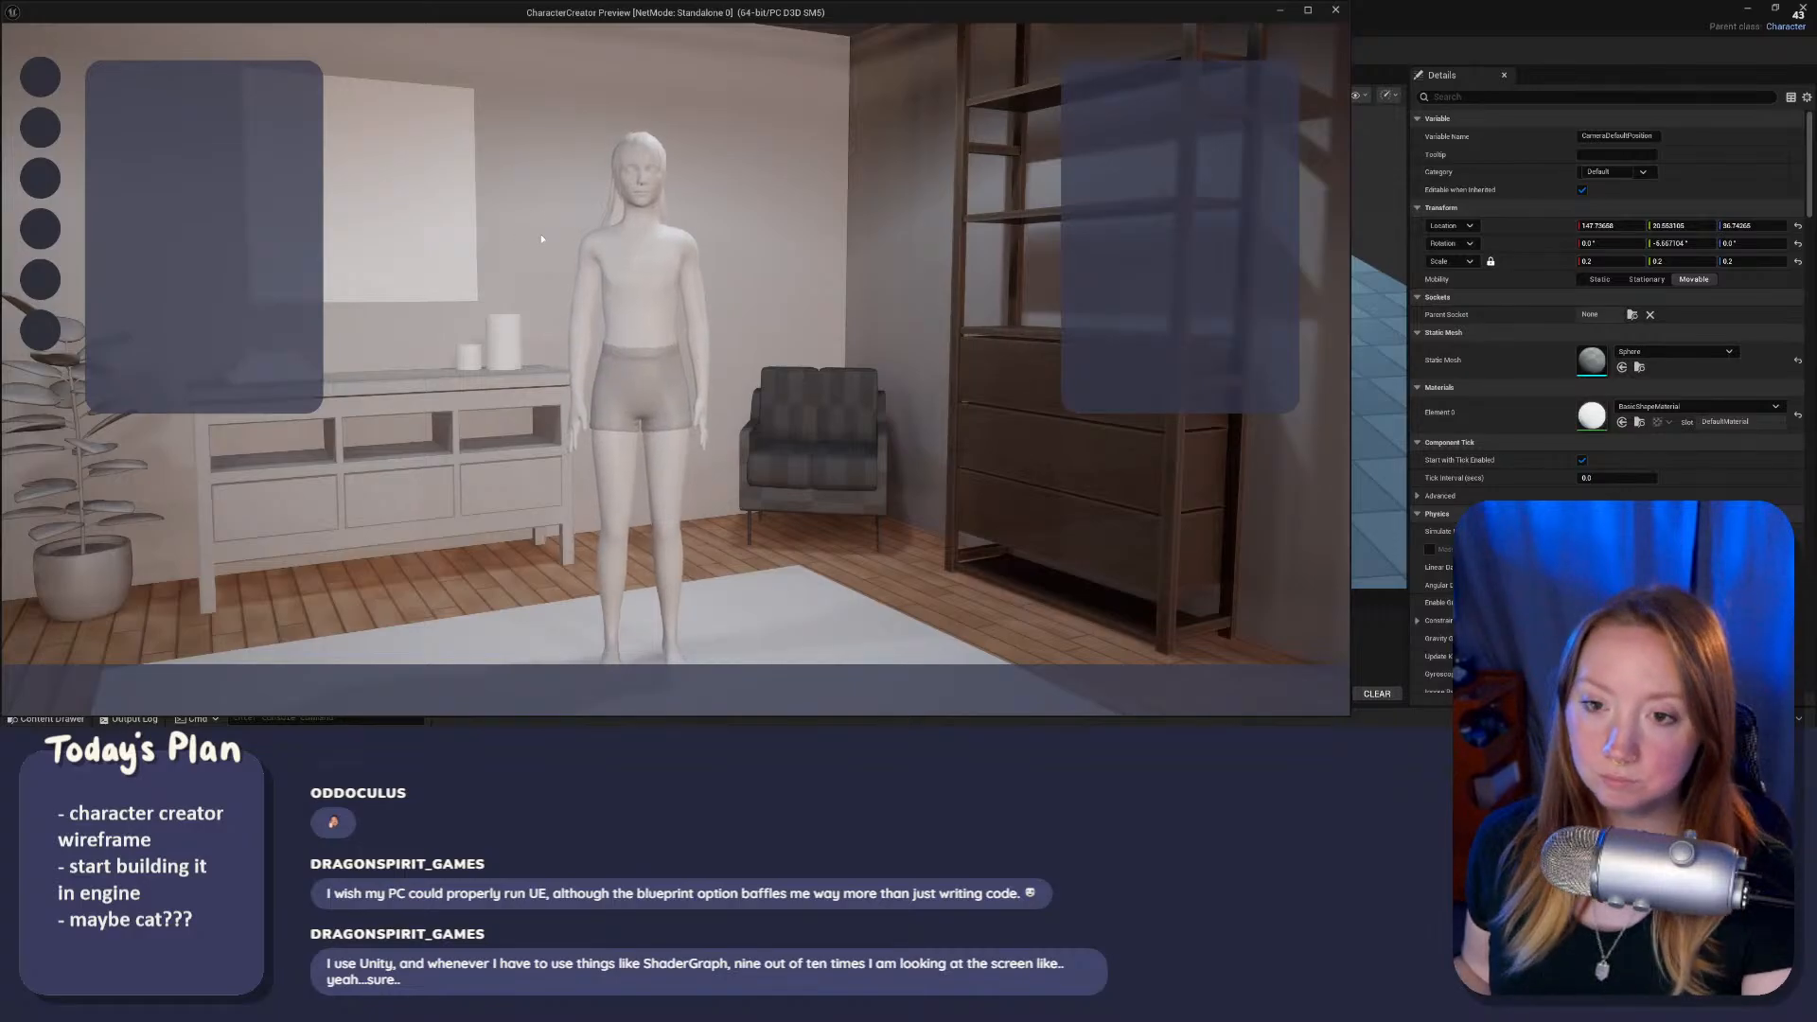
{"action": "left_click_drag", "start_coordinate": [607, 342], "coordinate": [633, 363]}
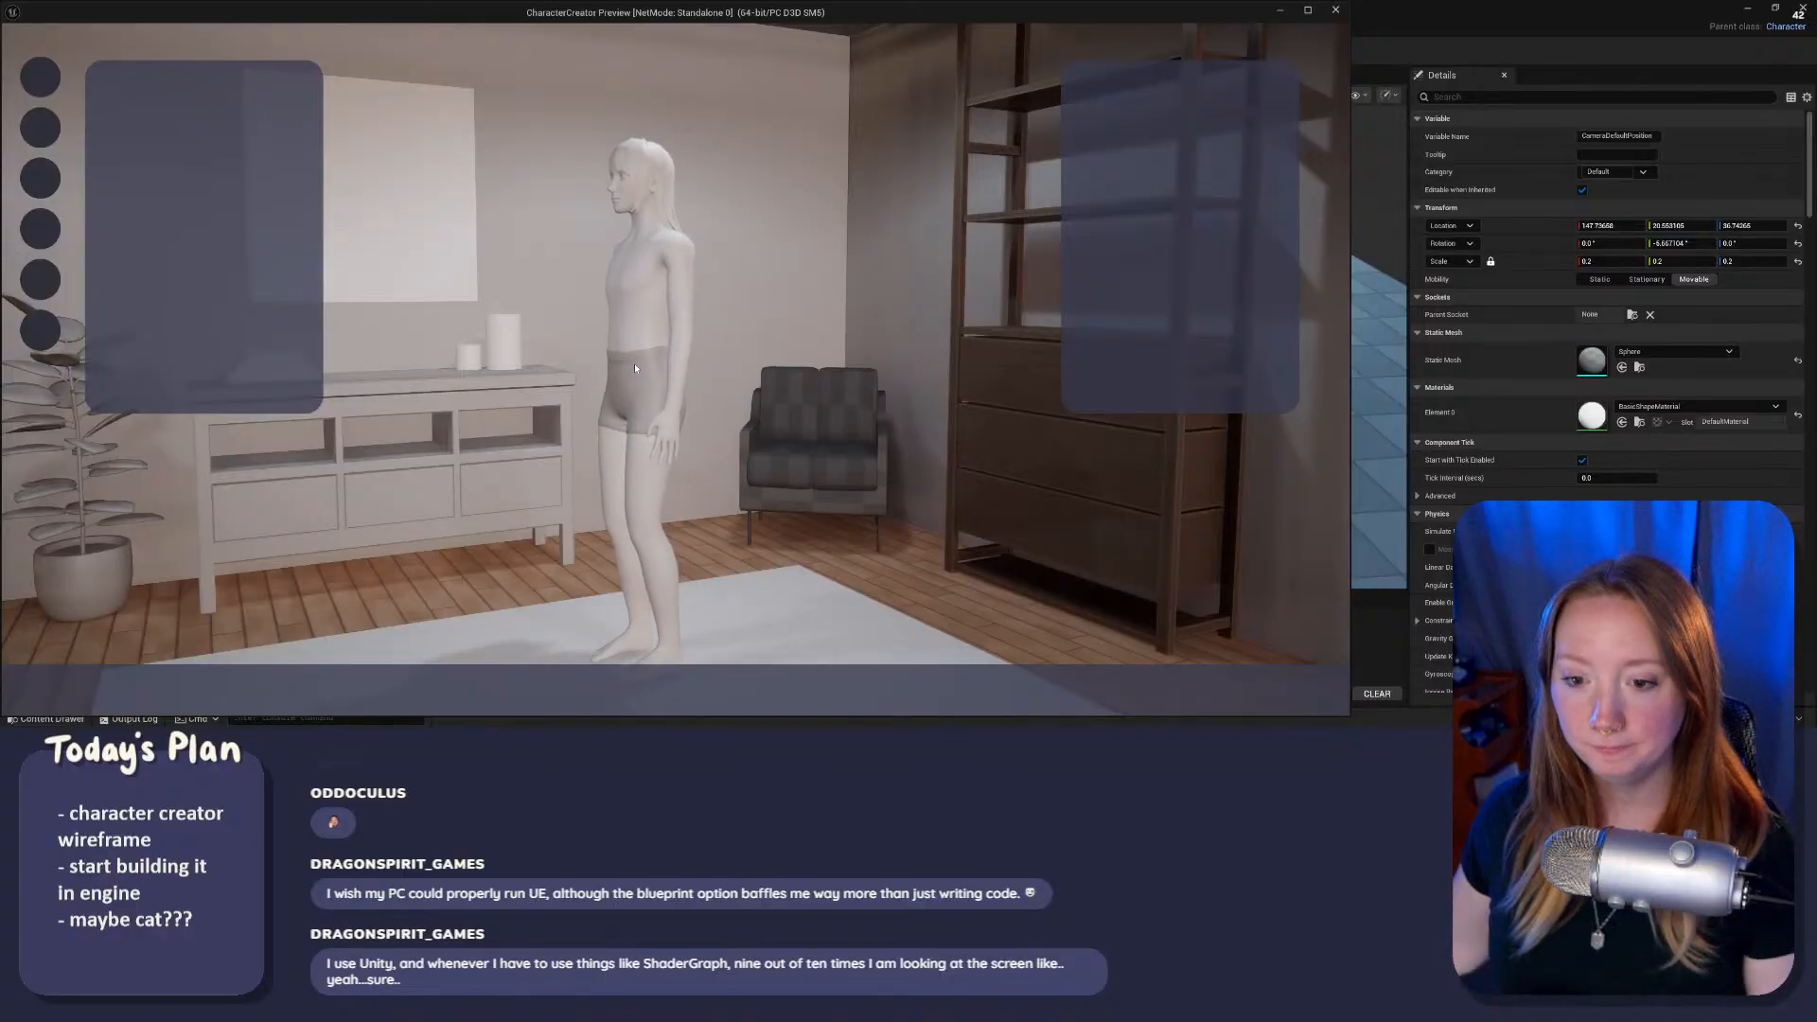
{"action": "left_click_drag", "start_coordinate": [641, 367], "coordinate": [702, 471]}
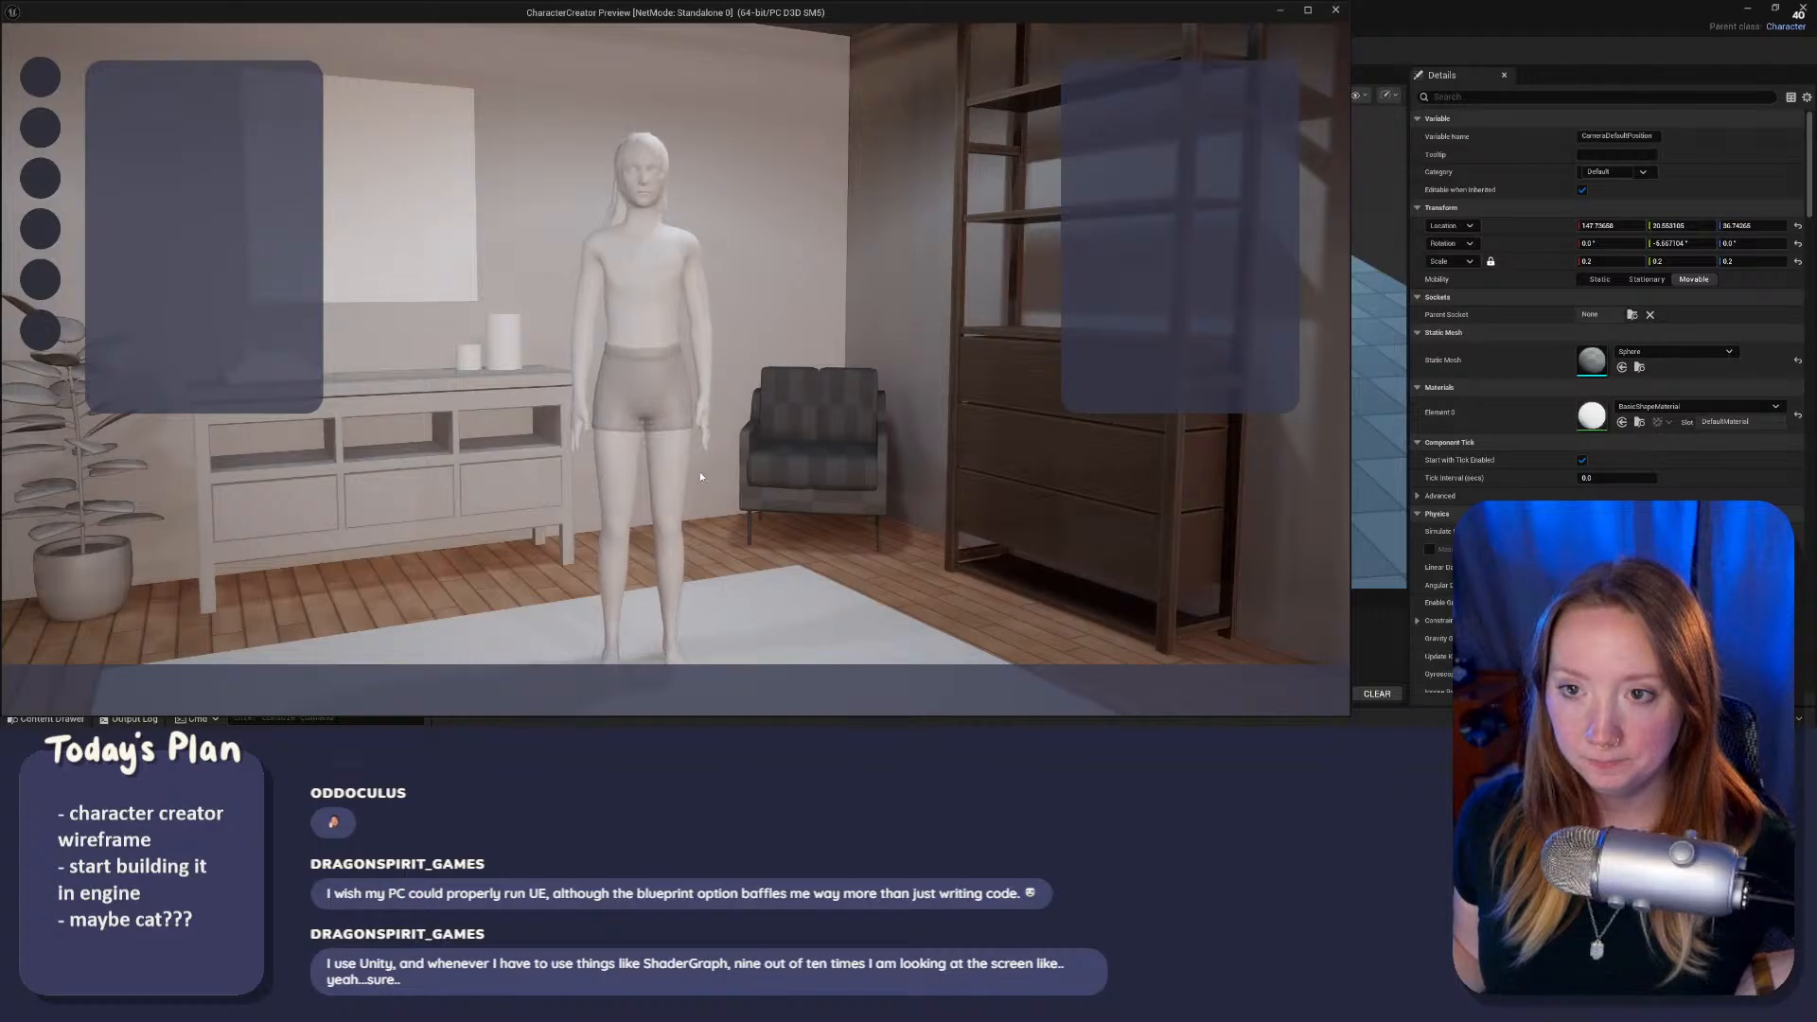
Step: Check the layout and character rotation with the preview window maximized, and restore the window to its smaller size
{"action": "left_click", "coordinate": [1311, 10]}
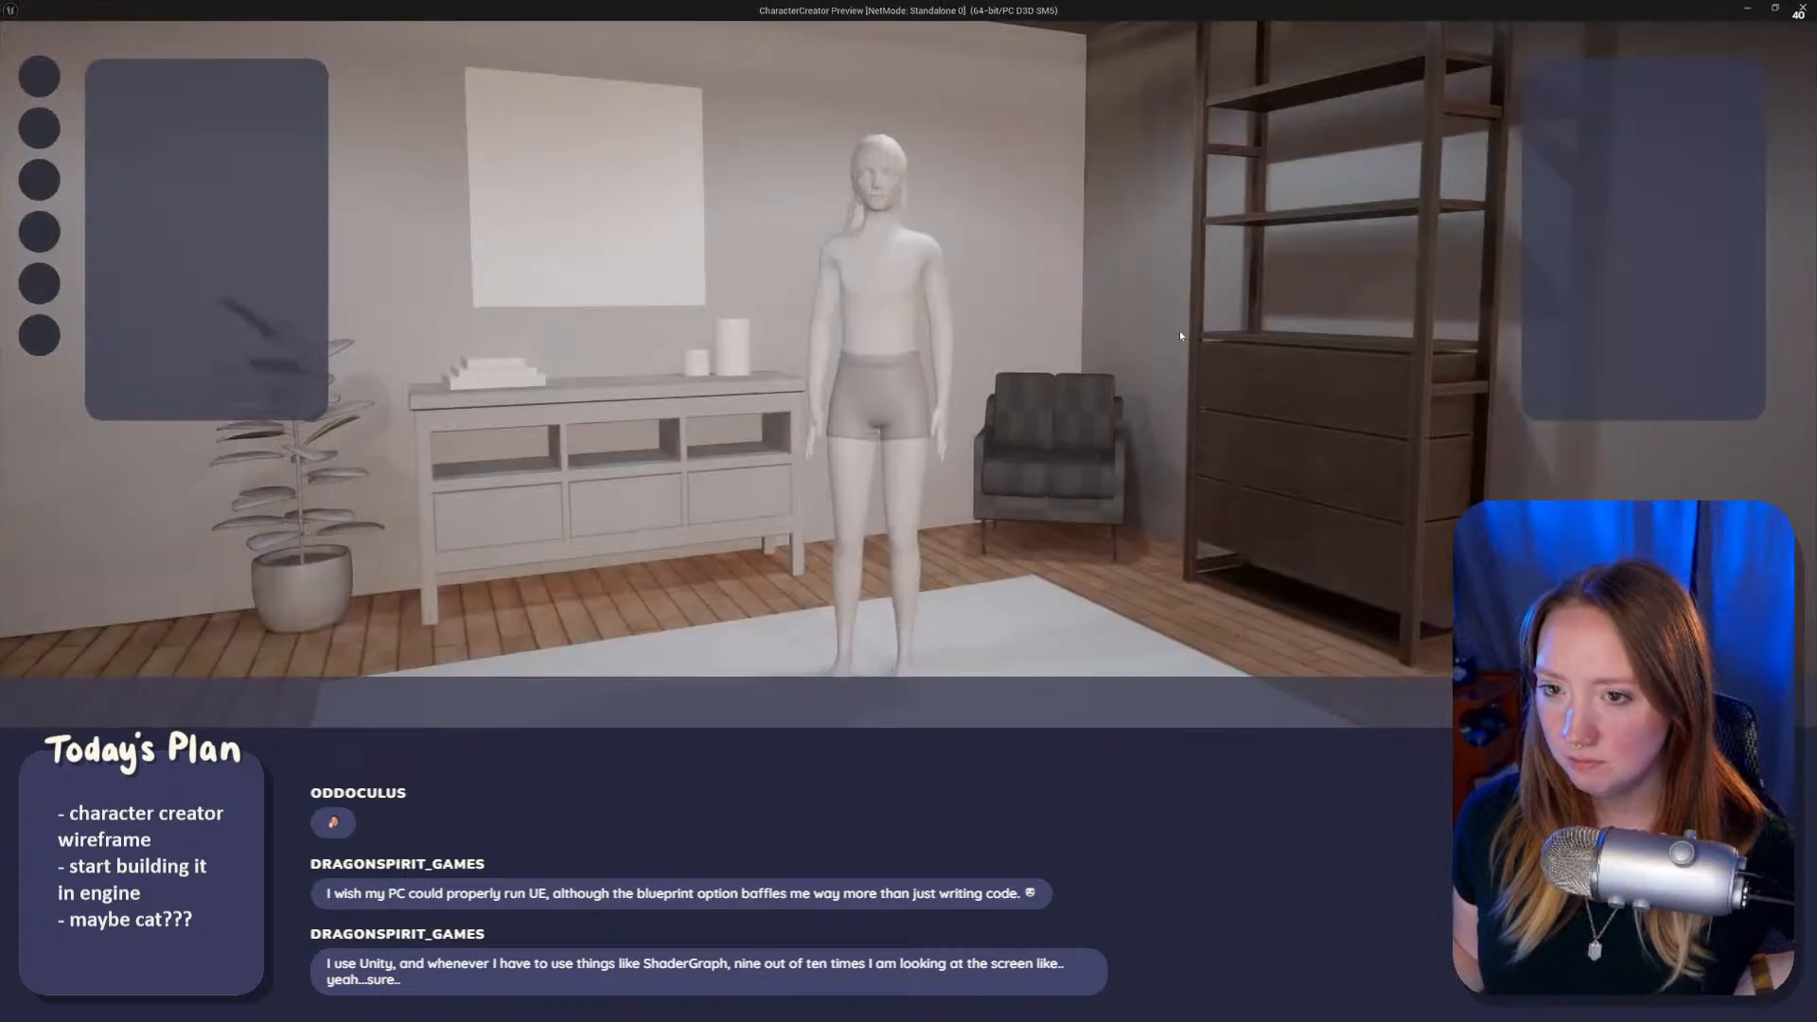
{"action": "left_click_drag", "start_coordinate": [960, 407], "coordinate": [902, 415]}
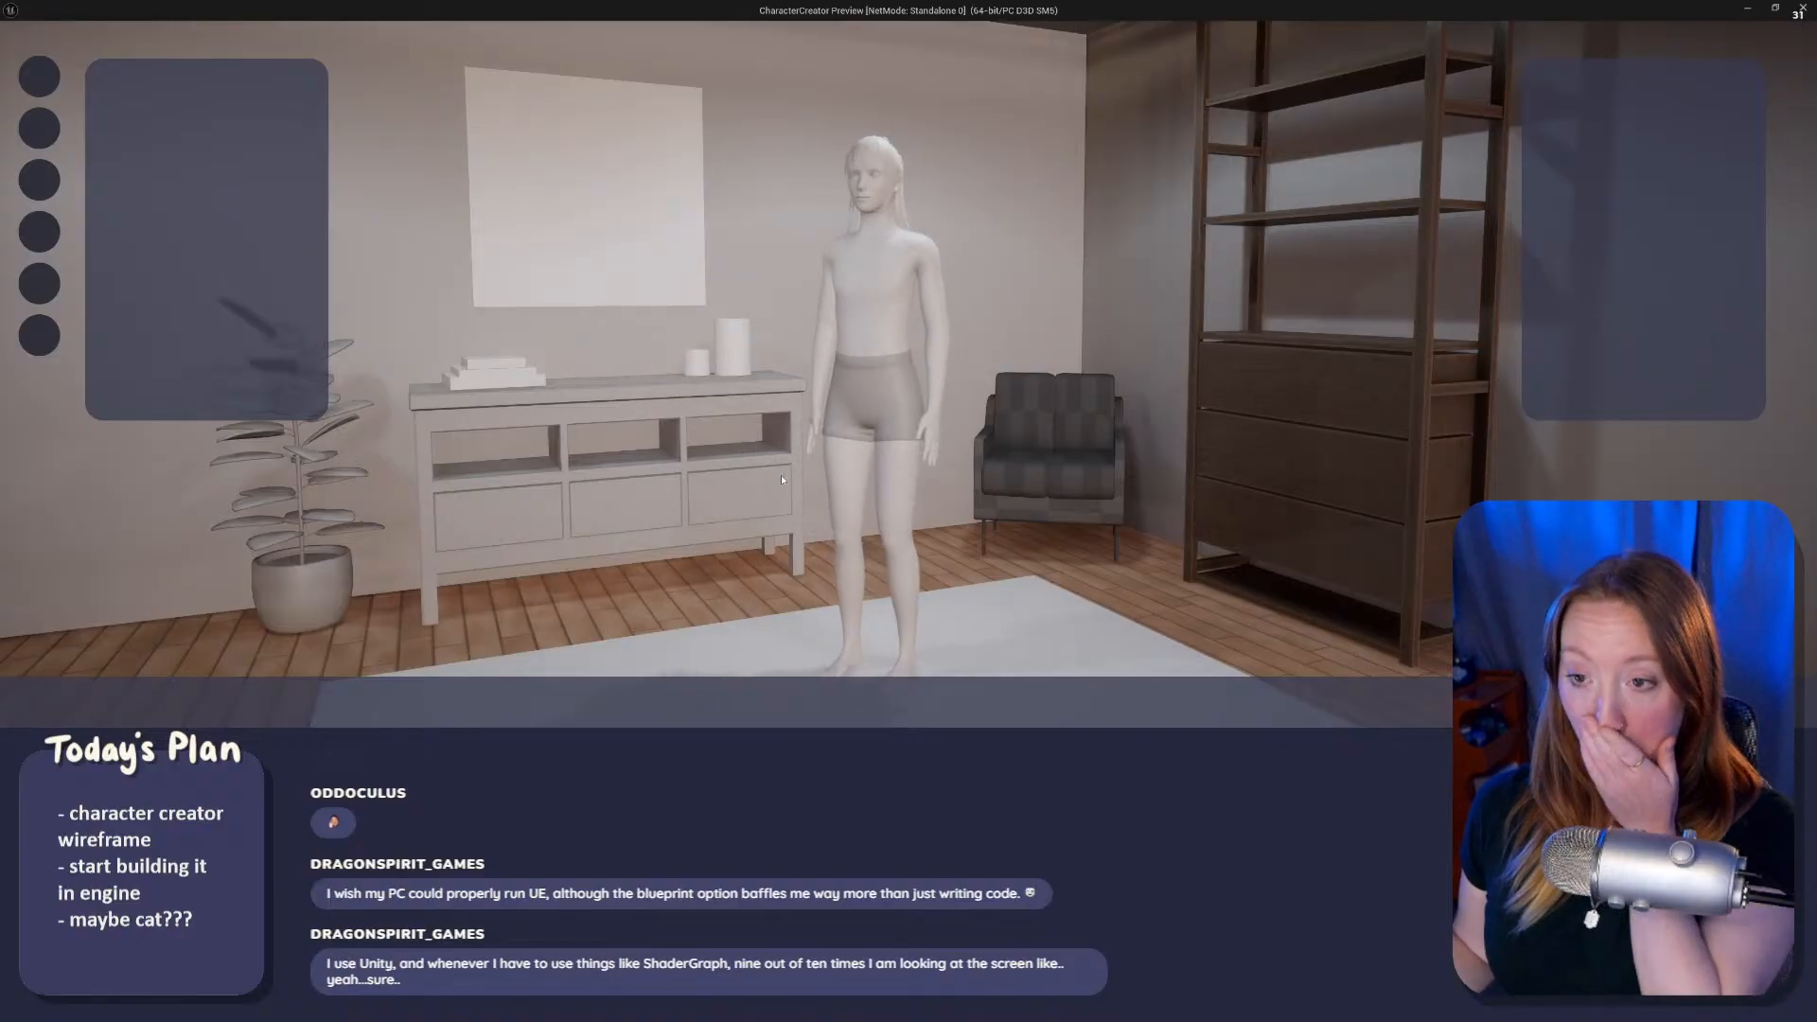
{"action": "left_click", "coordinate": [1776, 8]}
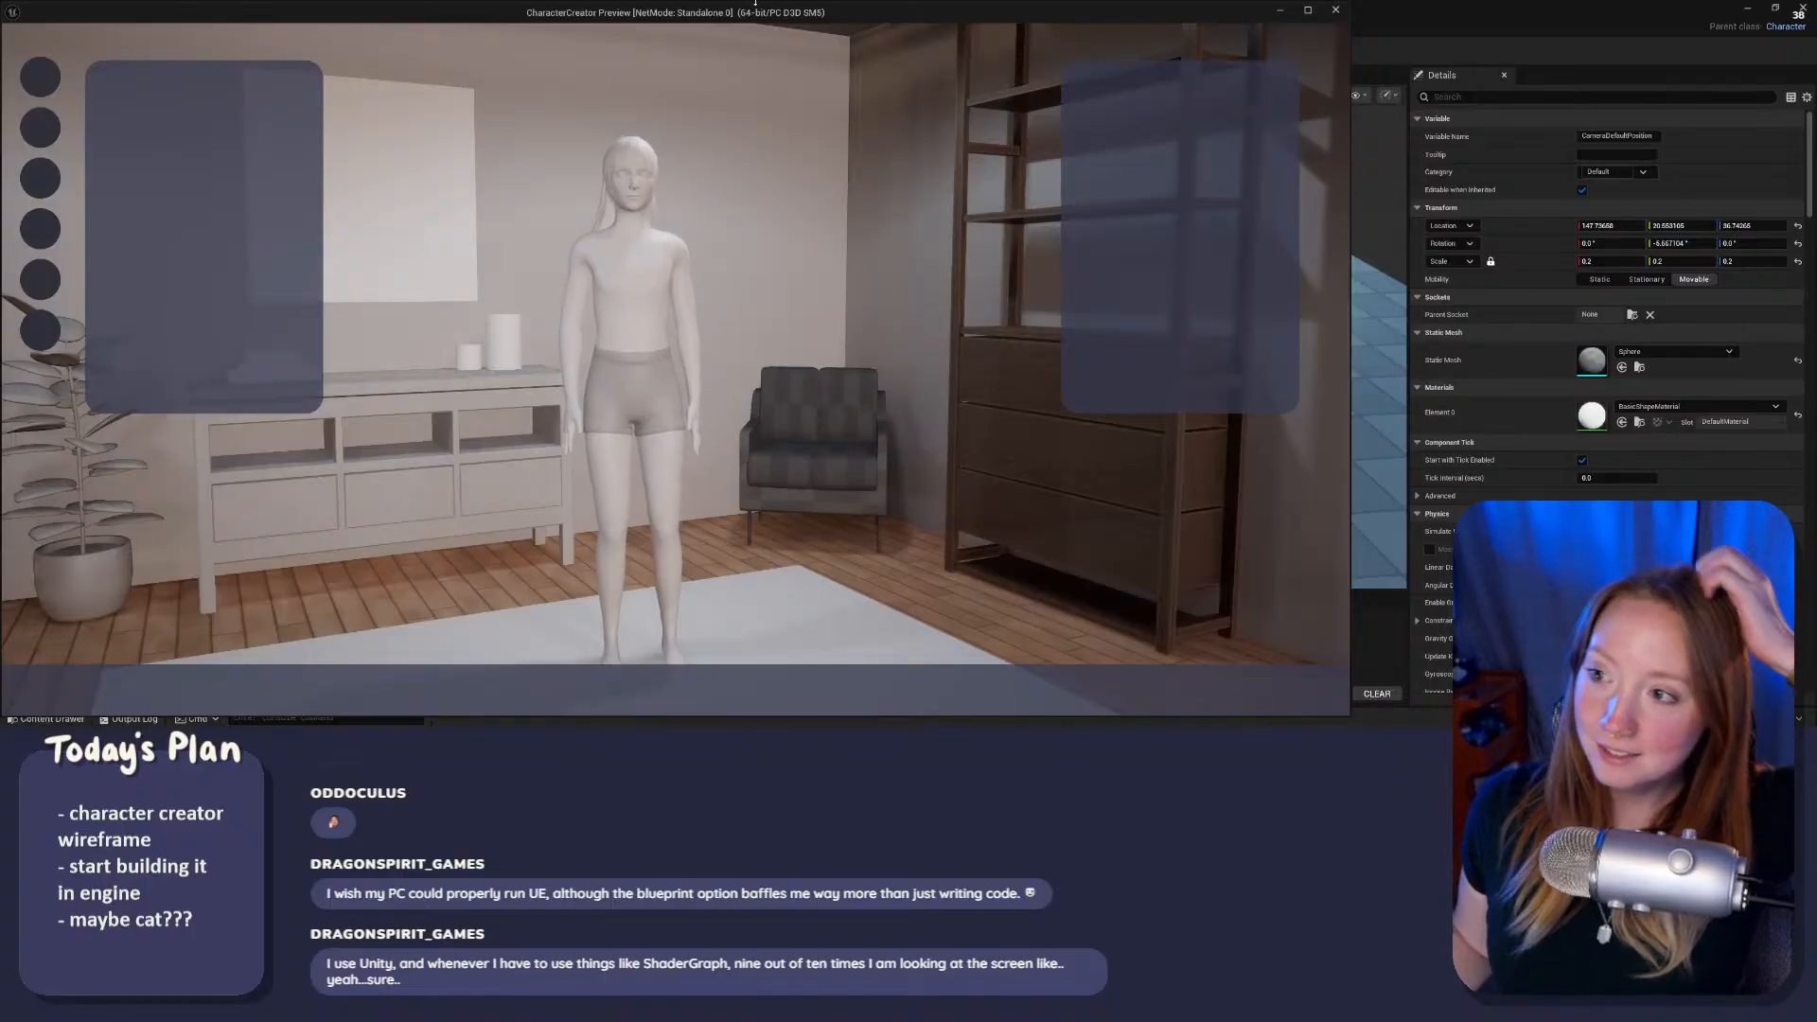
Step: Retest the camera zoom and small character rotations in the windowed preview
{"action": "scroll", "coordinate": [783, 147], "scroll_direction": "up", "scroll_amount": 1}
{"action": "scroll", "coordinate": [749, 478], "scroll_direction": "up", "scroll_amount": 4}
{"action": "scroll", "coordinate": [627, 497], "scroll_direction": "down", "scroll_amount": 5}
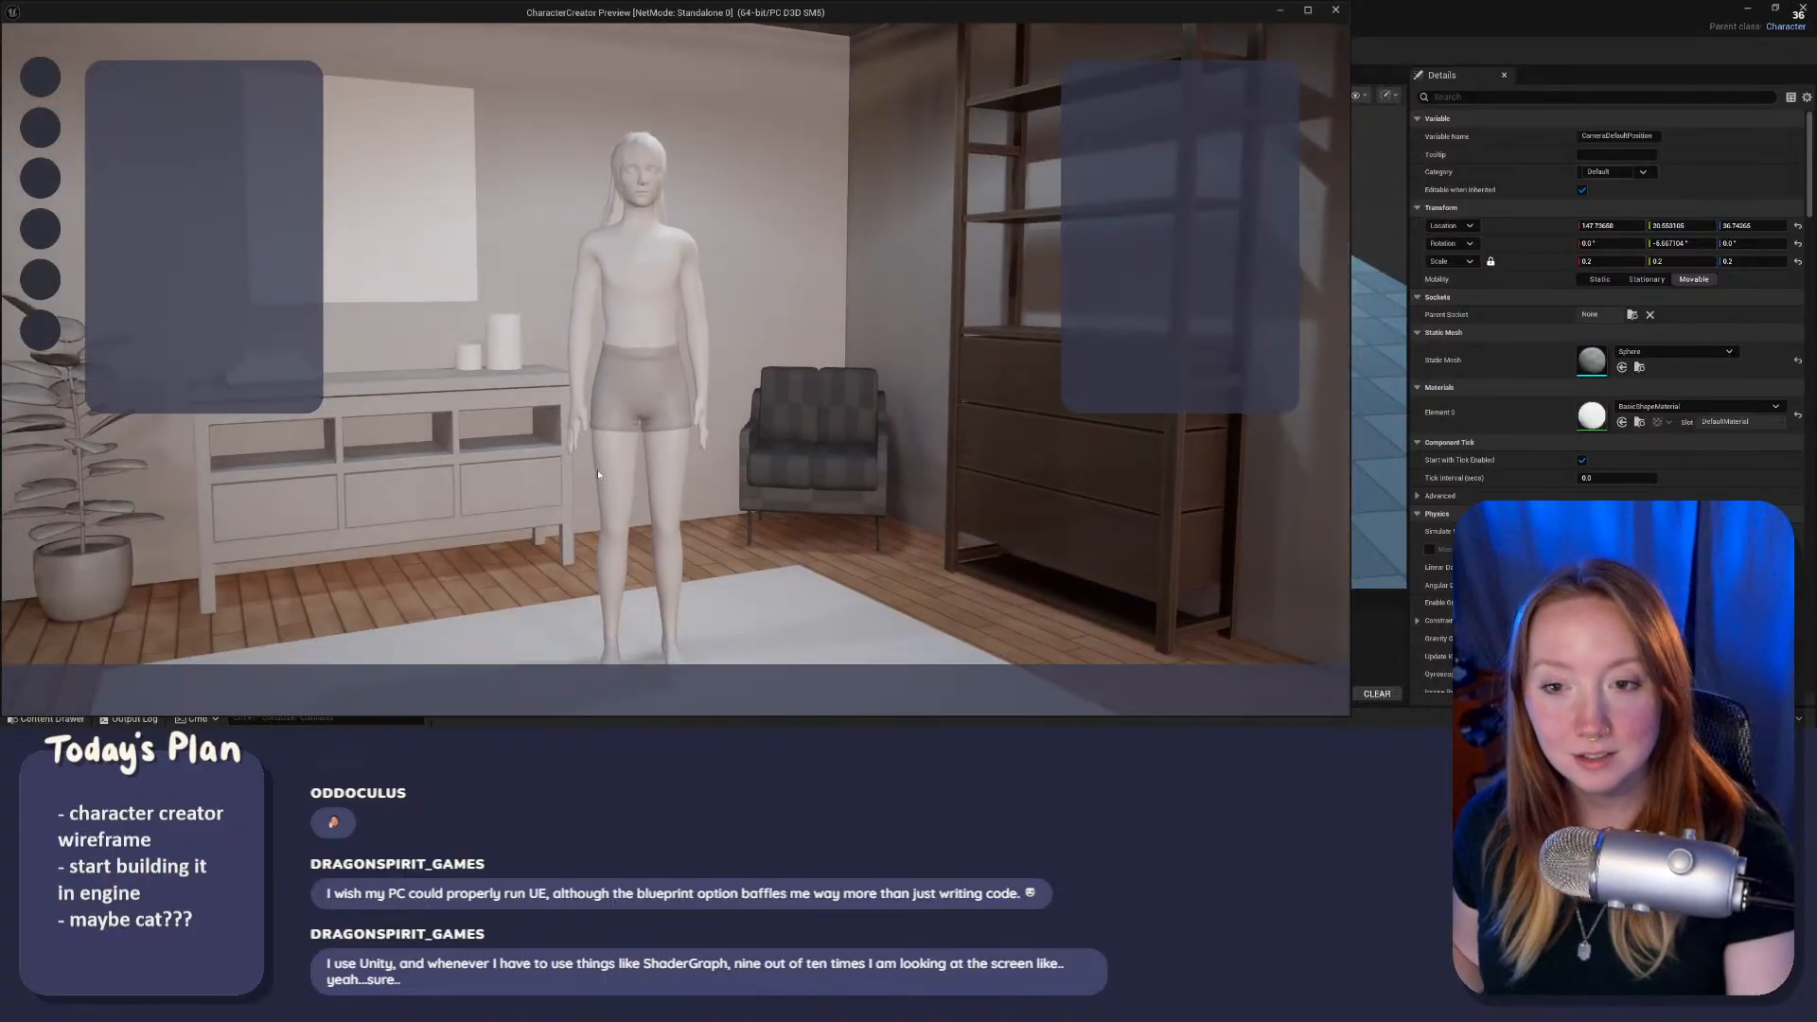
{"action": "left_click_drag", "start_coordinate": [480, 492], "coordinate": [538, 495]}
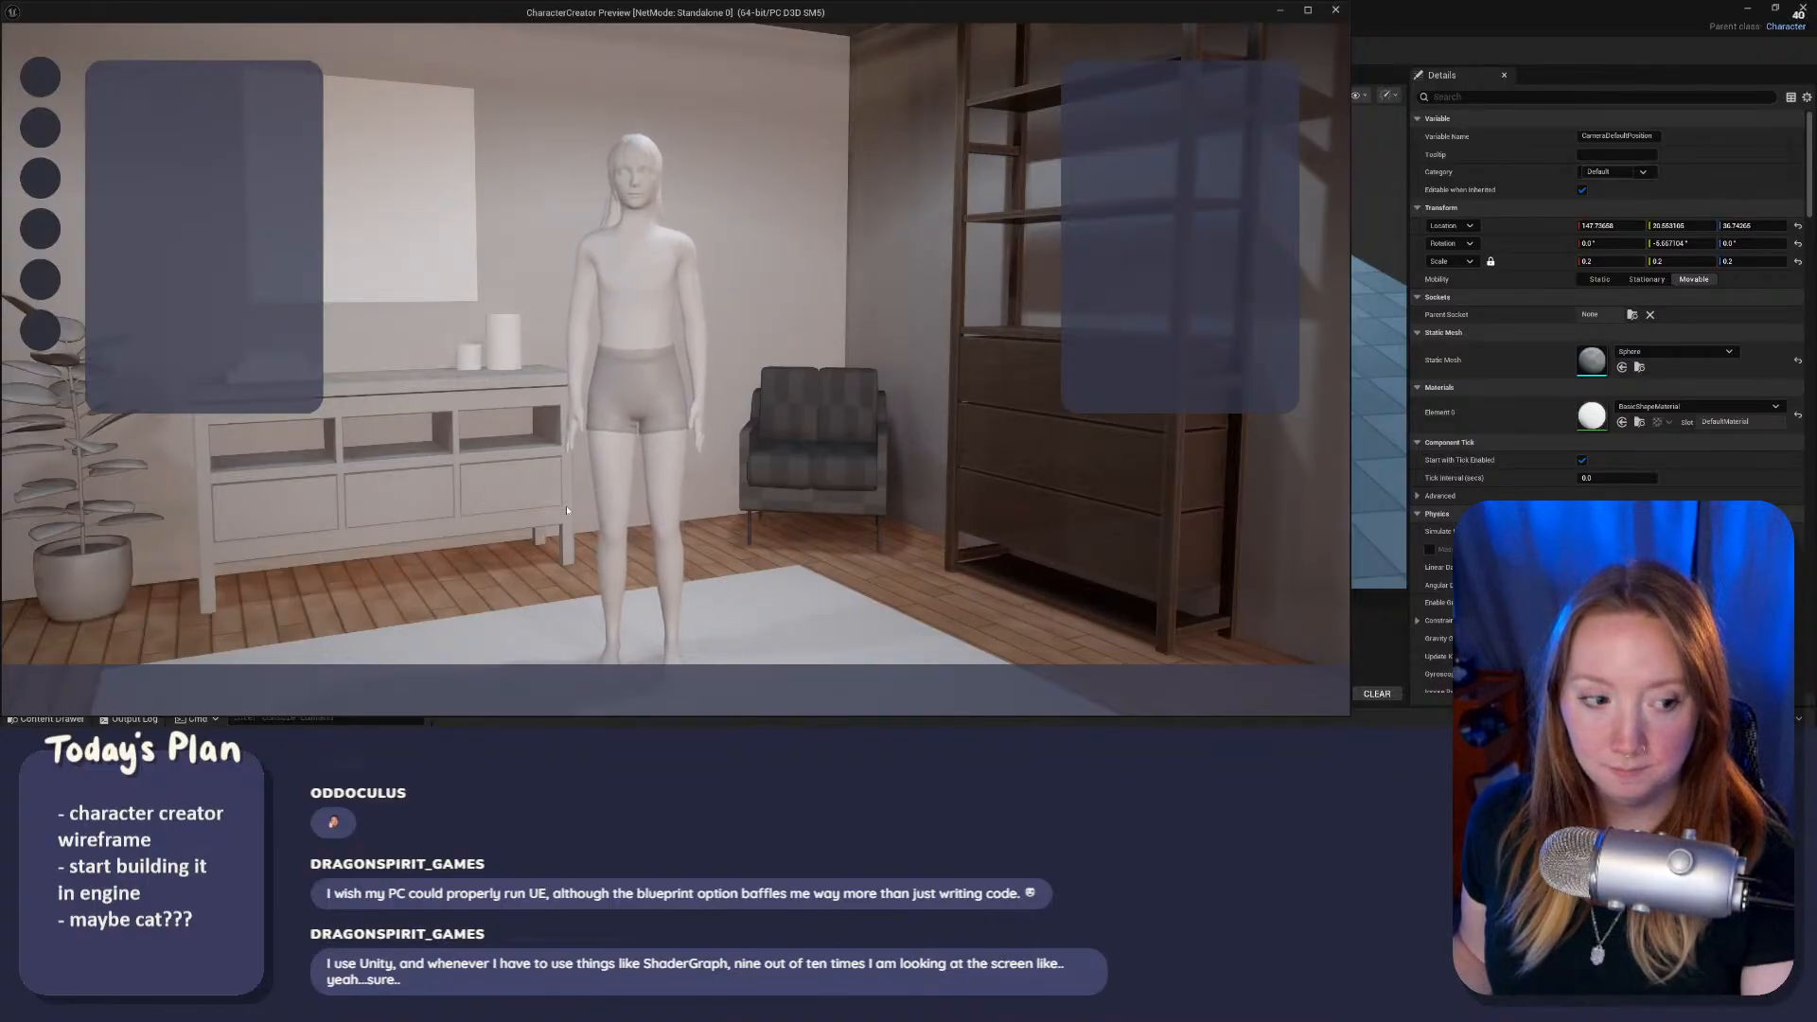
{"action": "left_click_drag", "start_coordinate": [837, 428], "coordinate": [786, 452]}
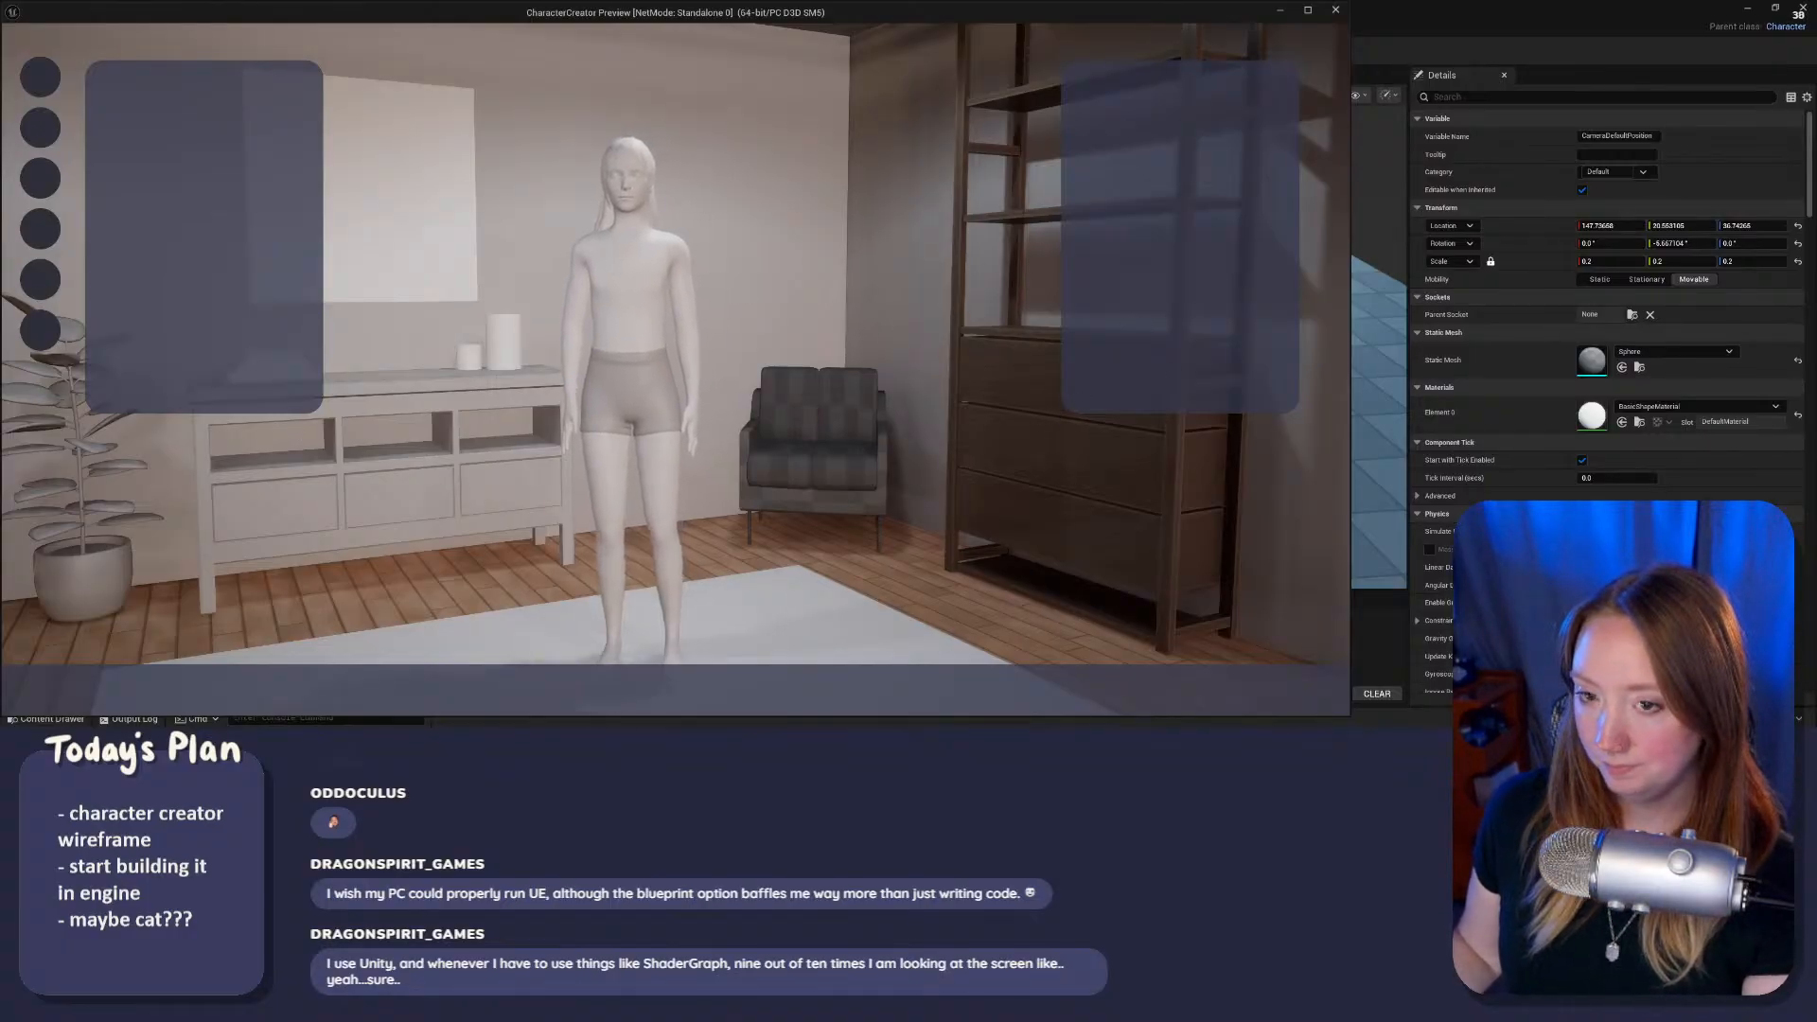
Step: Bring up the browser with the Baldur's Gate 3 character creator reference image and stop the running preview
{"action": "mouse_move", "coordinate": [865, 728]}
{"action": "left_click", "coordinate": [866, 674]}
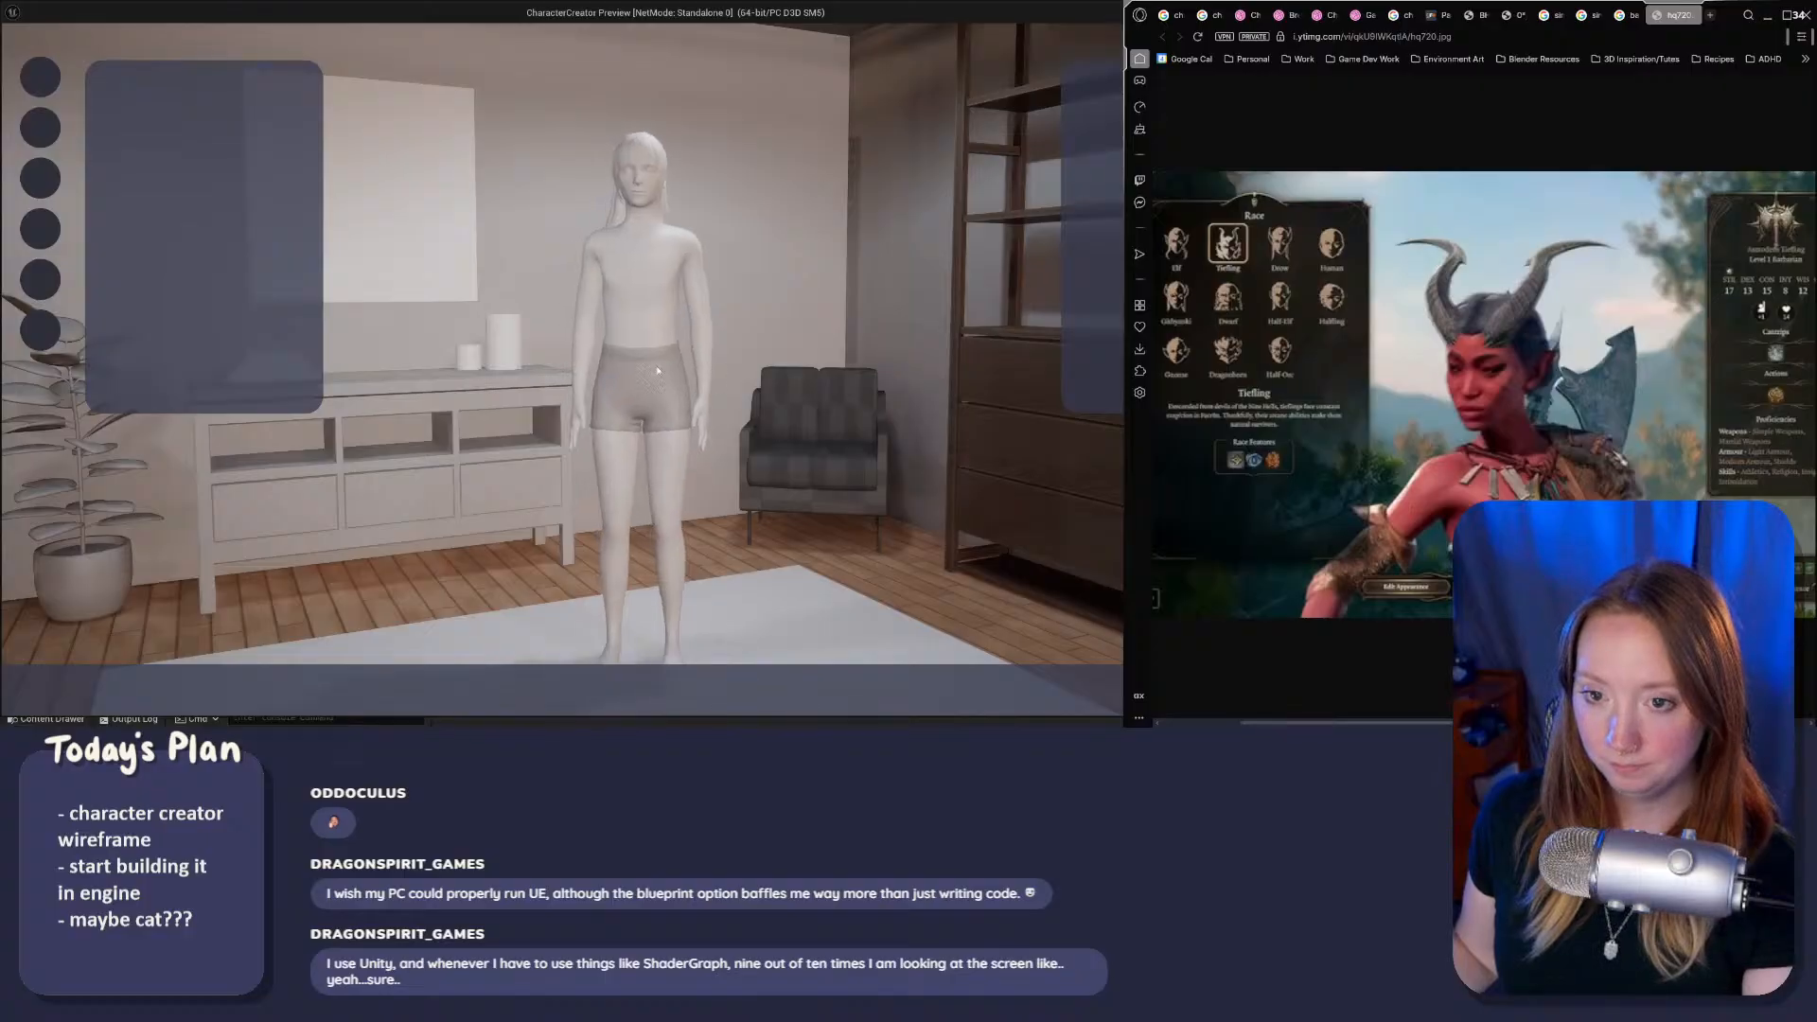
{"action": "key", "text": "Escape"}
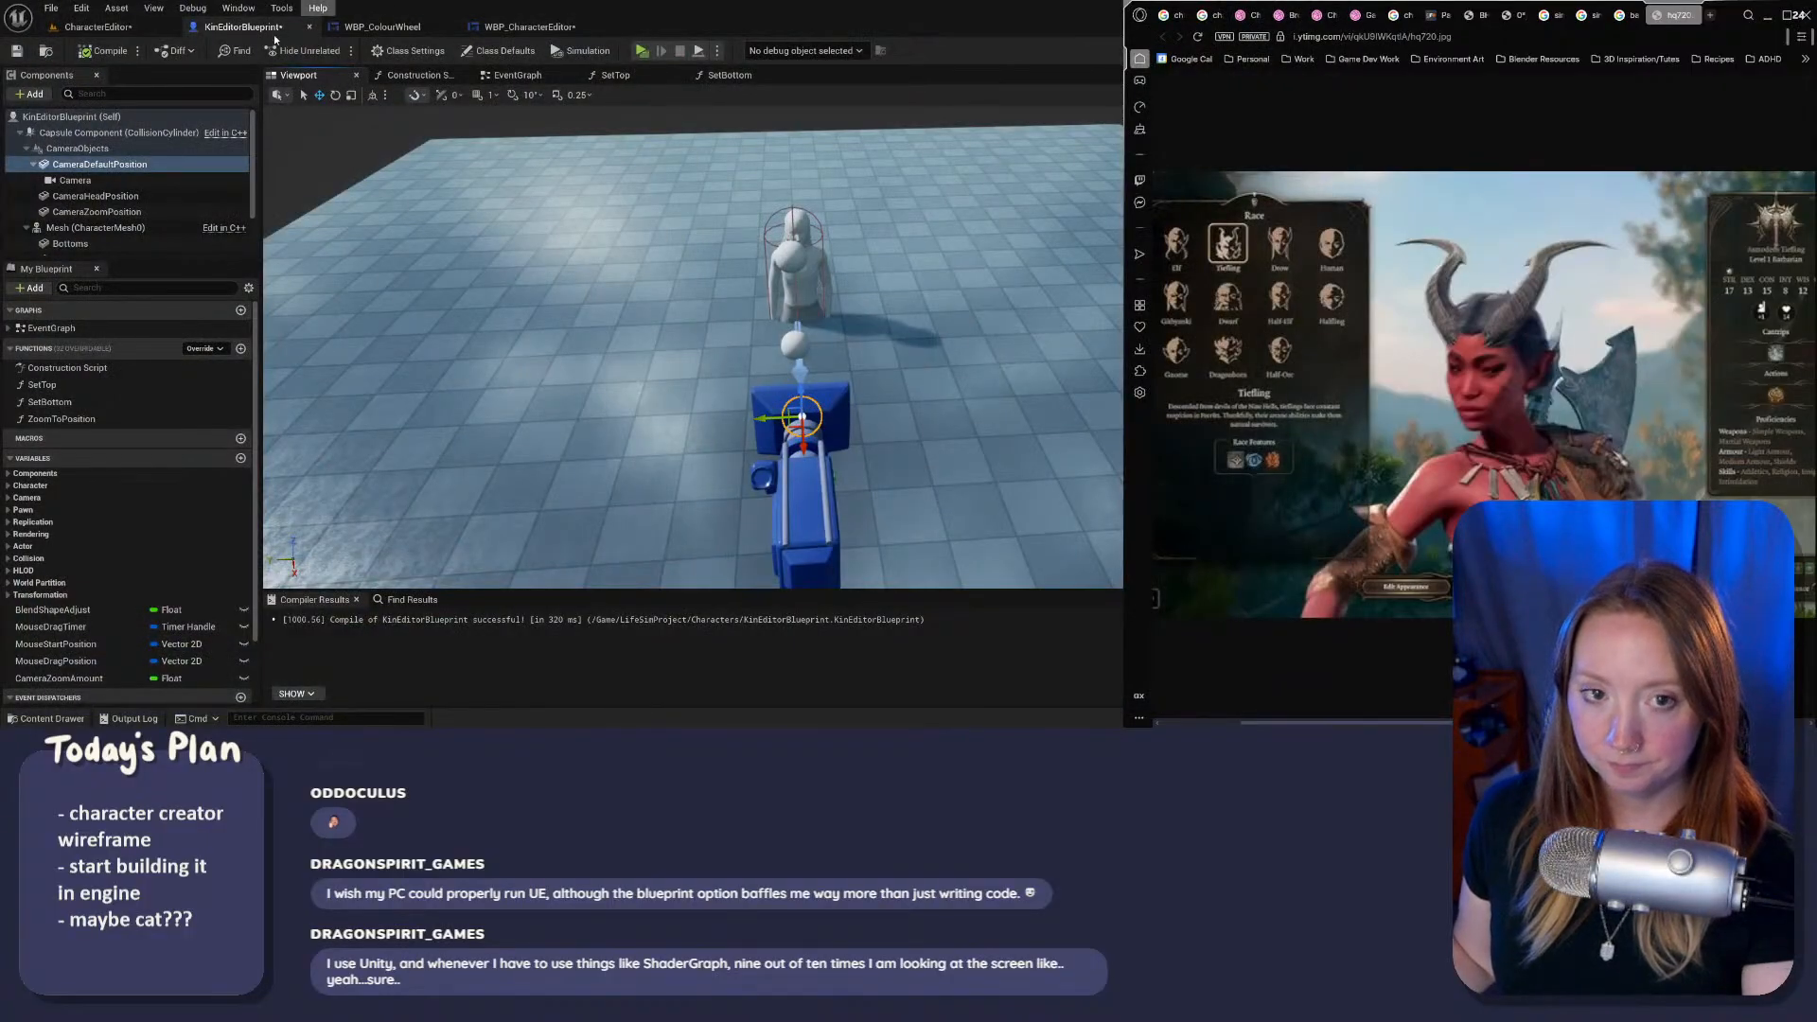
Step: Show the CharacterEditor level, shrink its content browser, and place the editor window side by side with the browser
{"action": "left_click", "coordinate": [109, 26]}
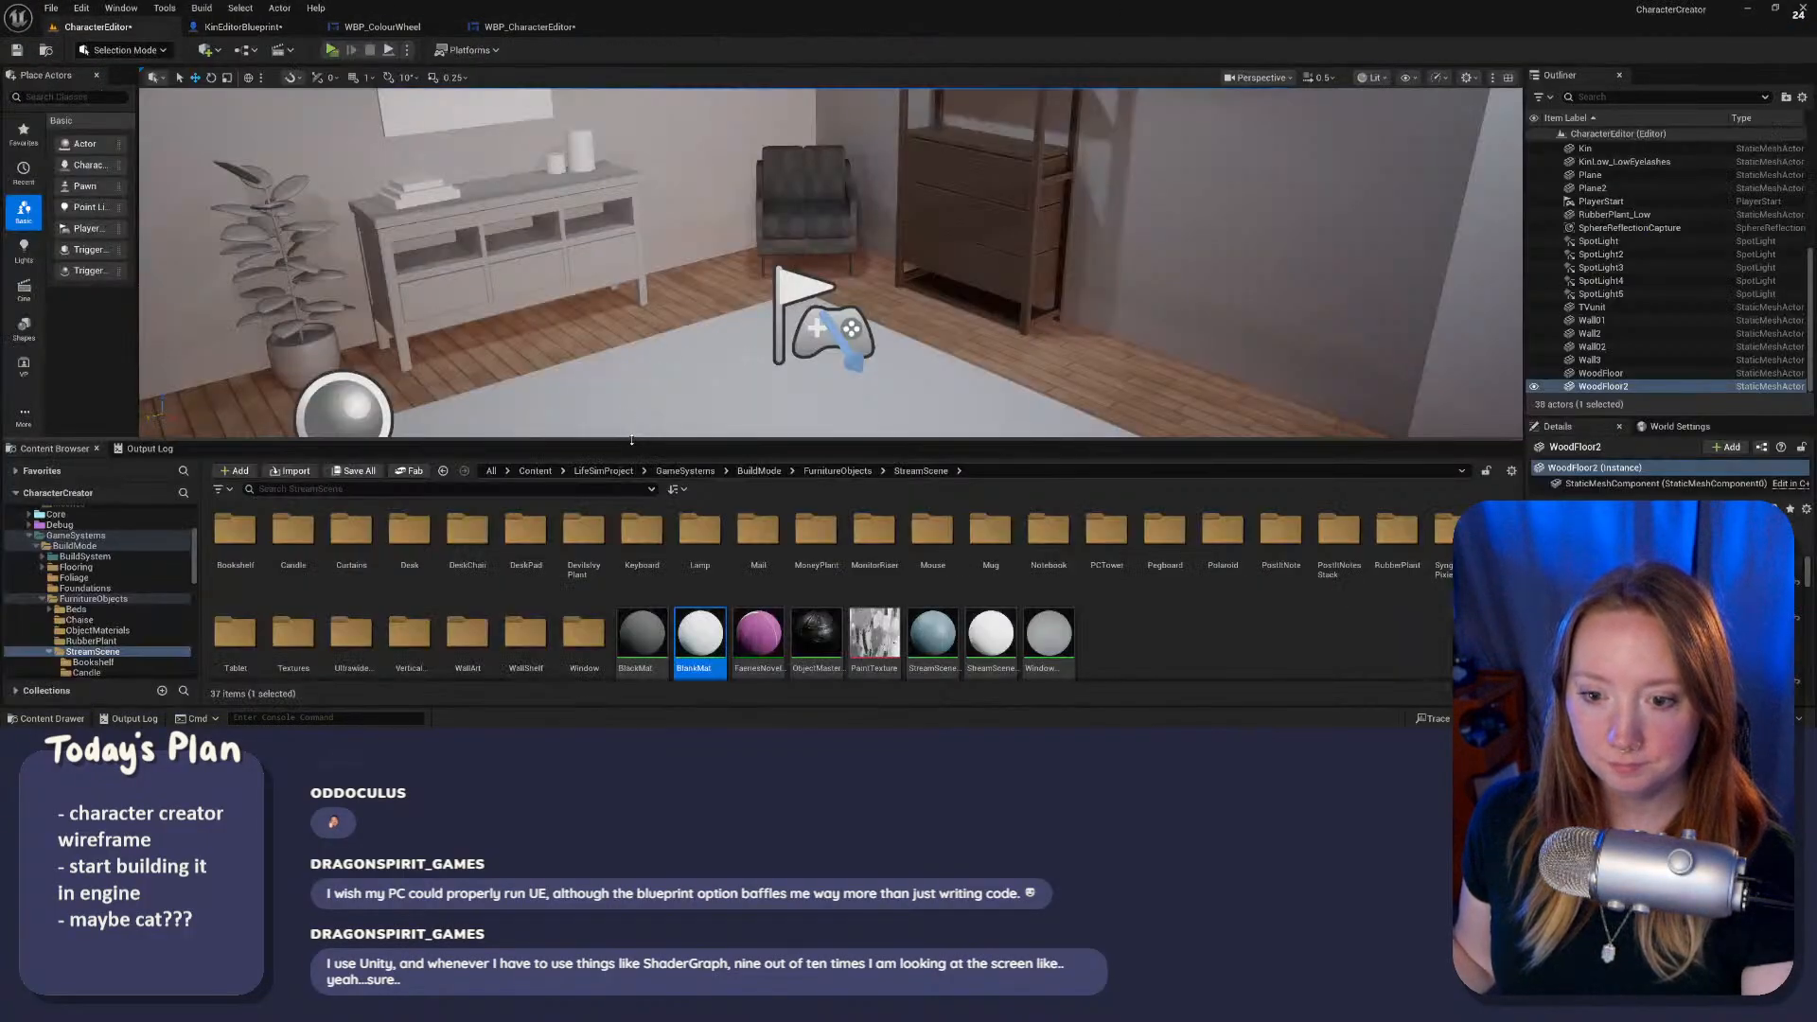
{"action": "left_click_drag", "start_coordinate": [631, 440], "coordinate": [639, 684]}
{"action": "left_click_drag", "start_coordinate": [885, 14], "coordinate": [1, 241]}
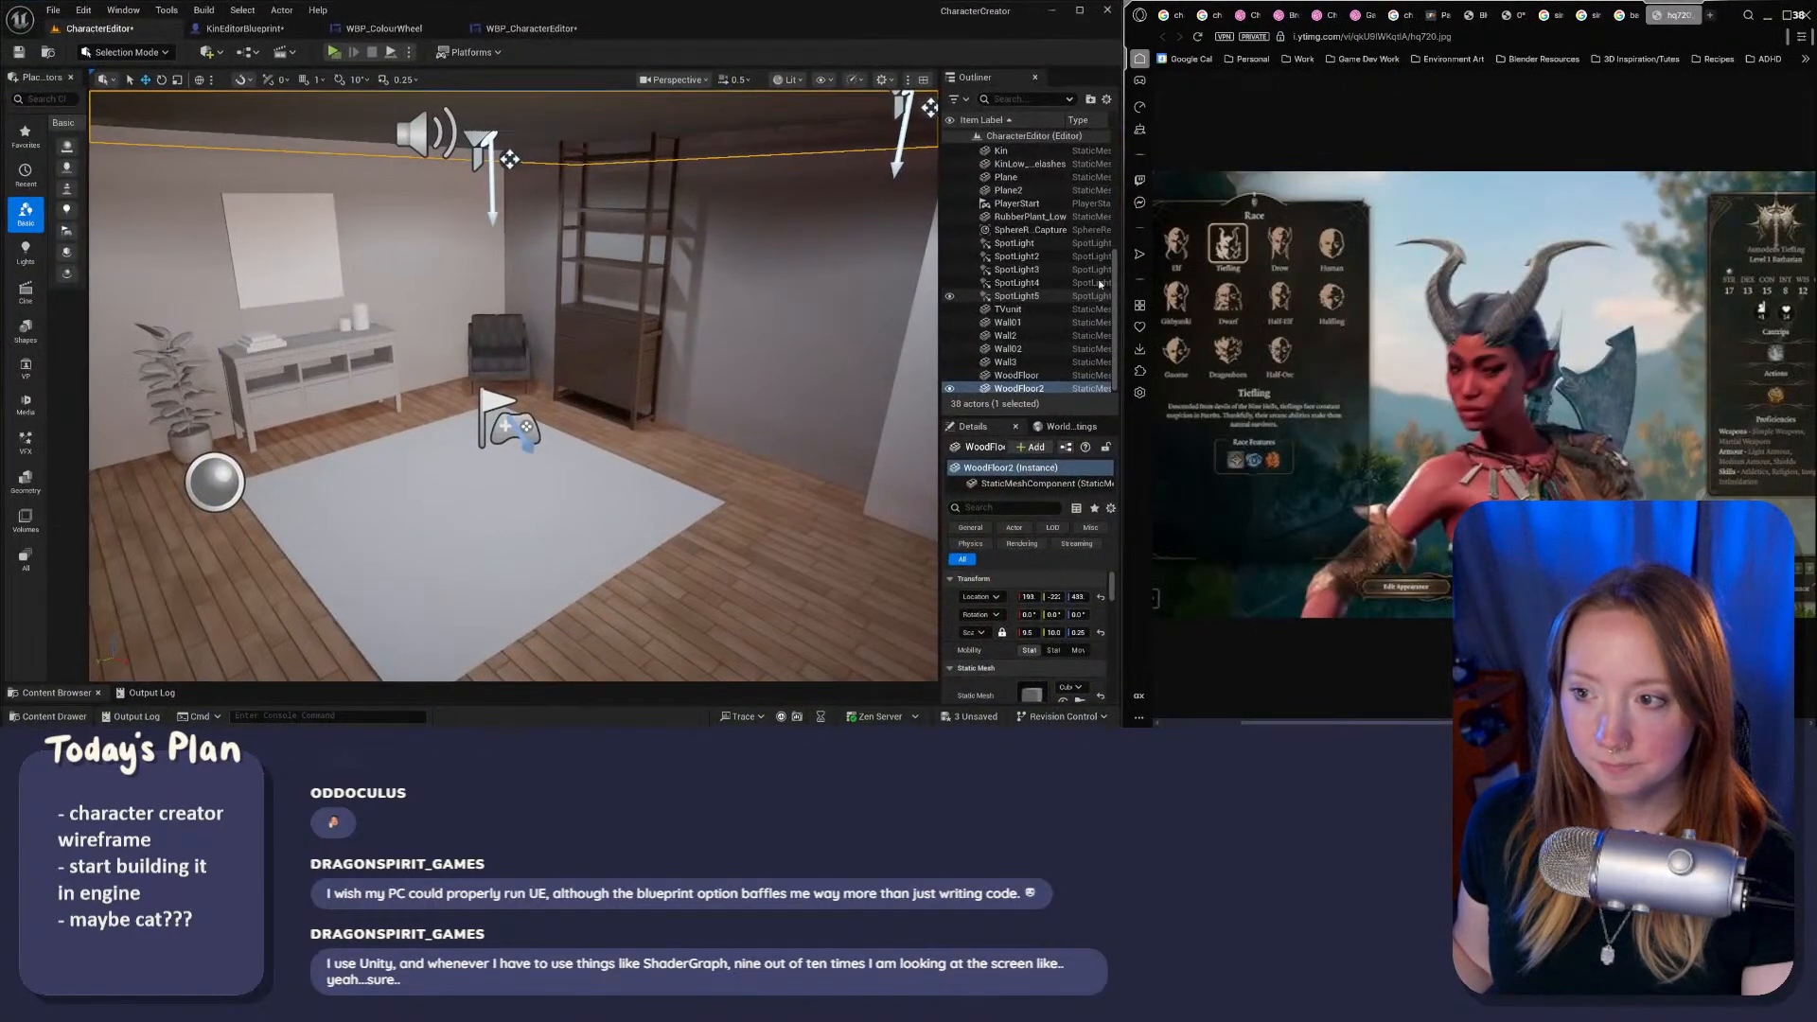
{"action": "left_click_drag", "start_coordinate": [1122, 348], "coordinate": [1232, 348]}
{"action": "right_click_drag", "start_coordinate": [605, 378], "coordinate": [661, 406]}
{"action": "key", "text": "w"}
{"action": "key", "text": "s"}
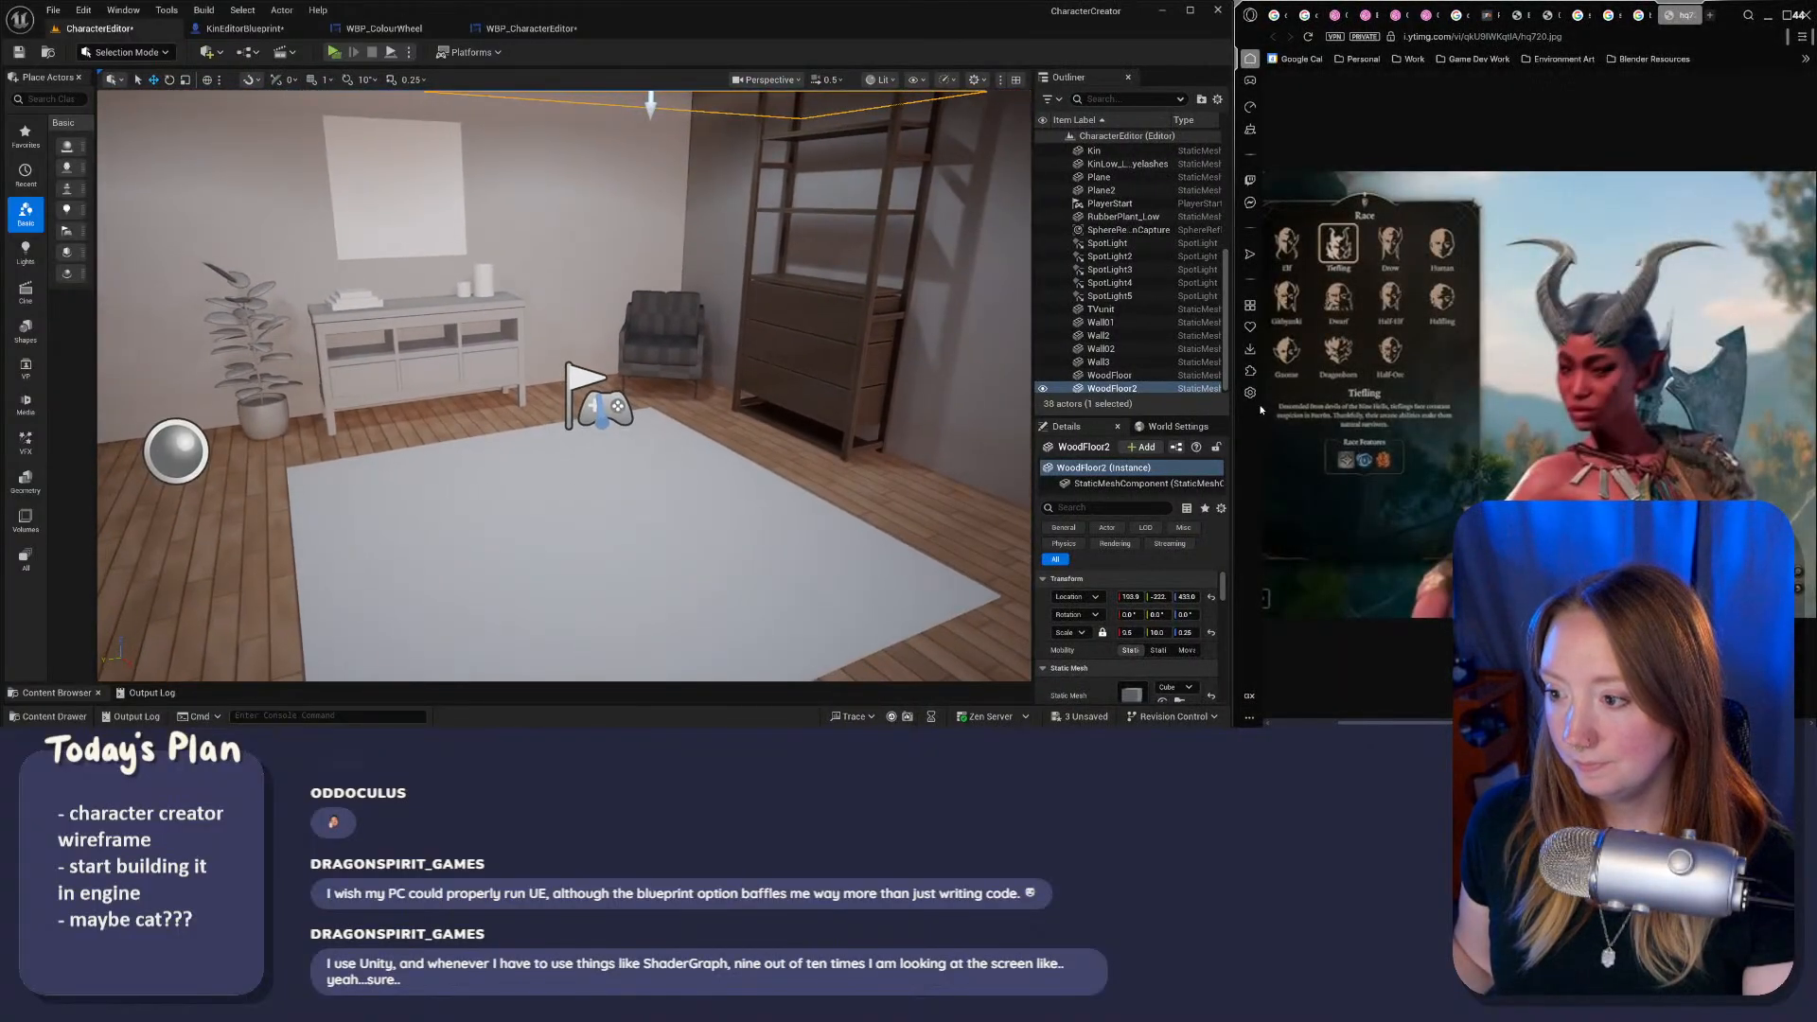
Step: Collapse the editor's panels to enlarge the level viewport and widen the browser to nearly half the screen
{"action": "left_click_drag", "start_coordinate": [1232, 405], "coordinate": [1007, 387]}
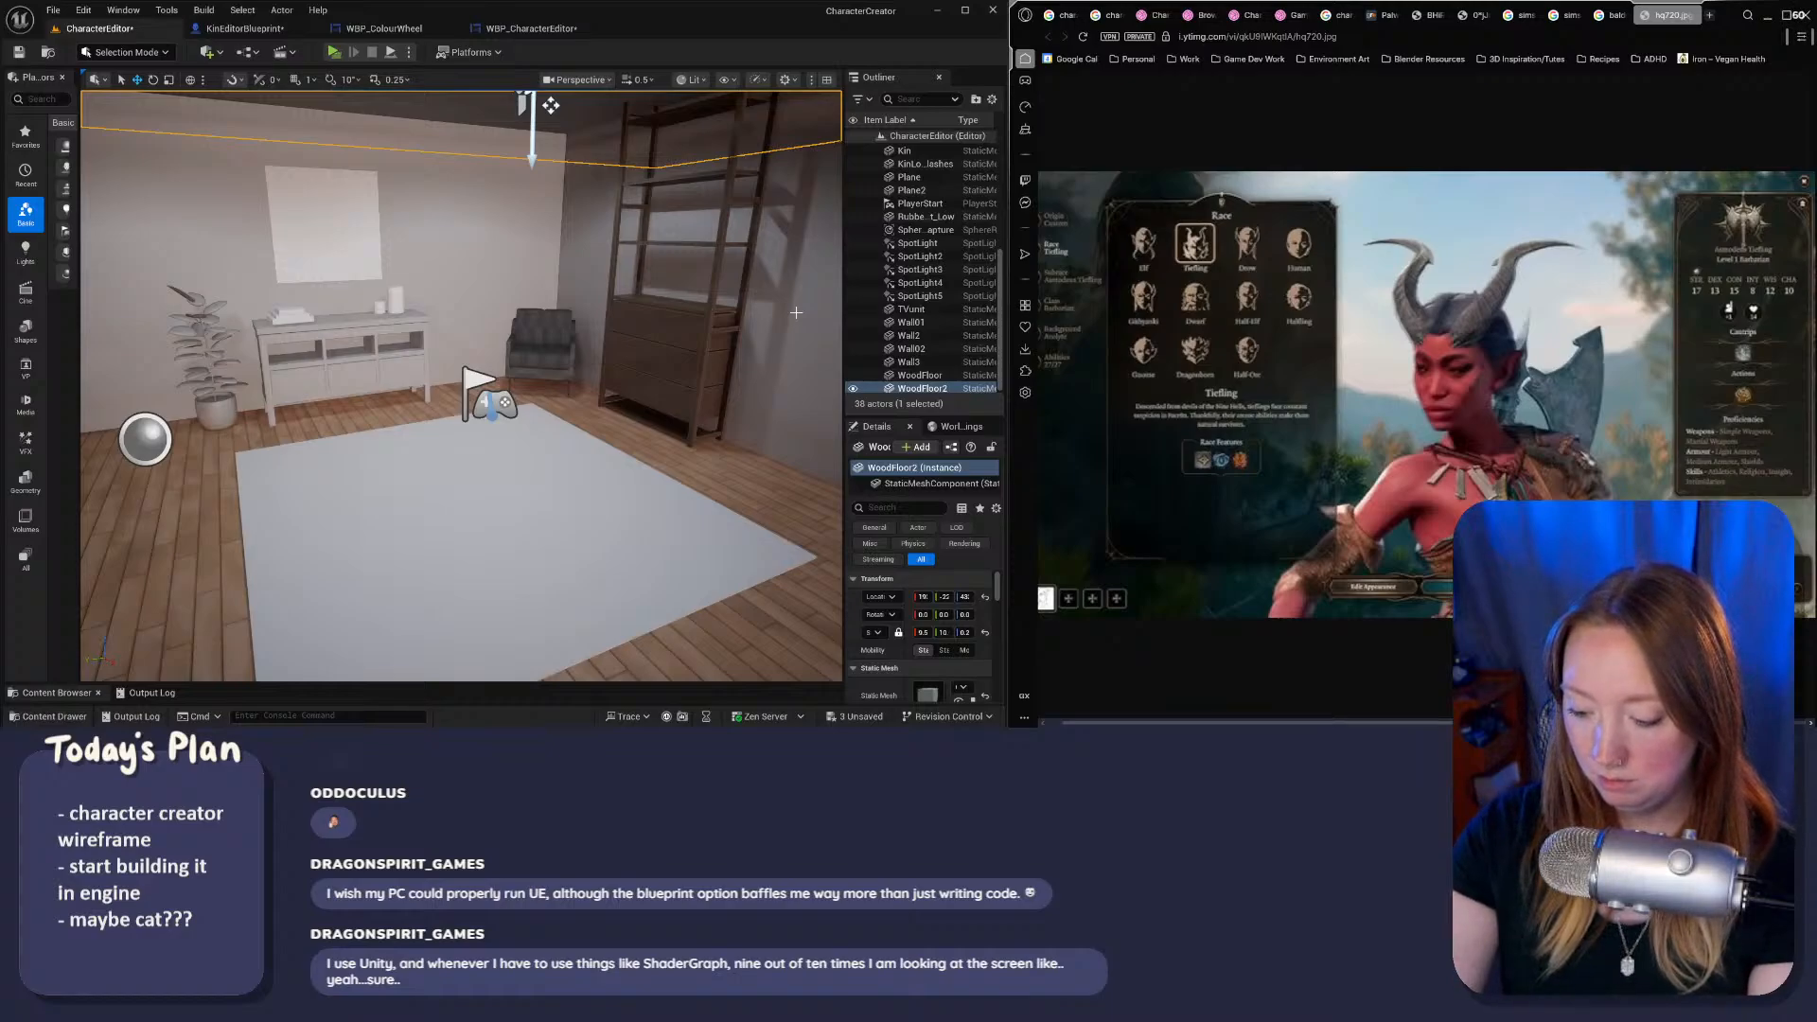
{"action": "key", "text": "F11"}
{"action": "key", "text": "F11"}
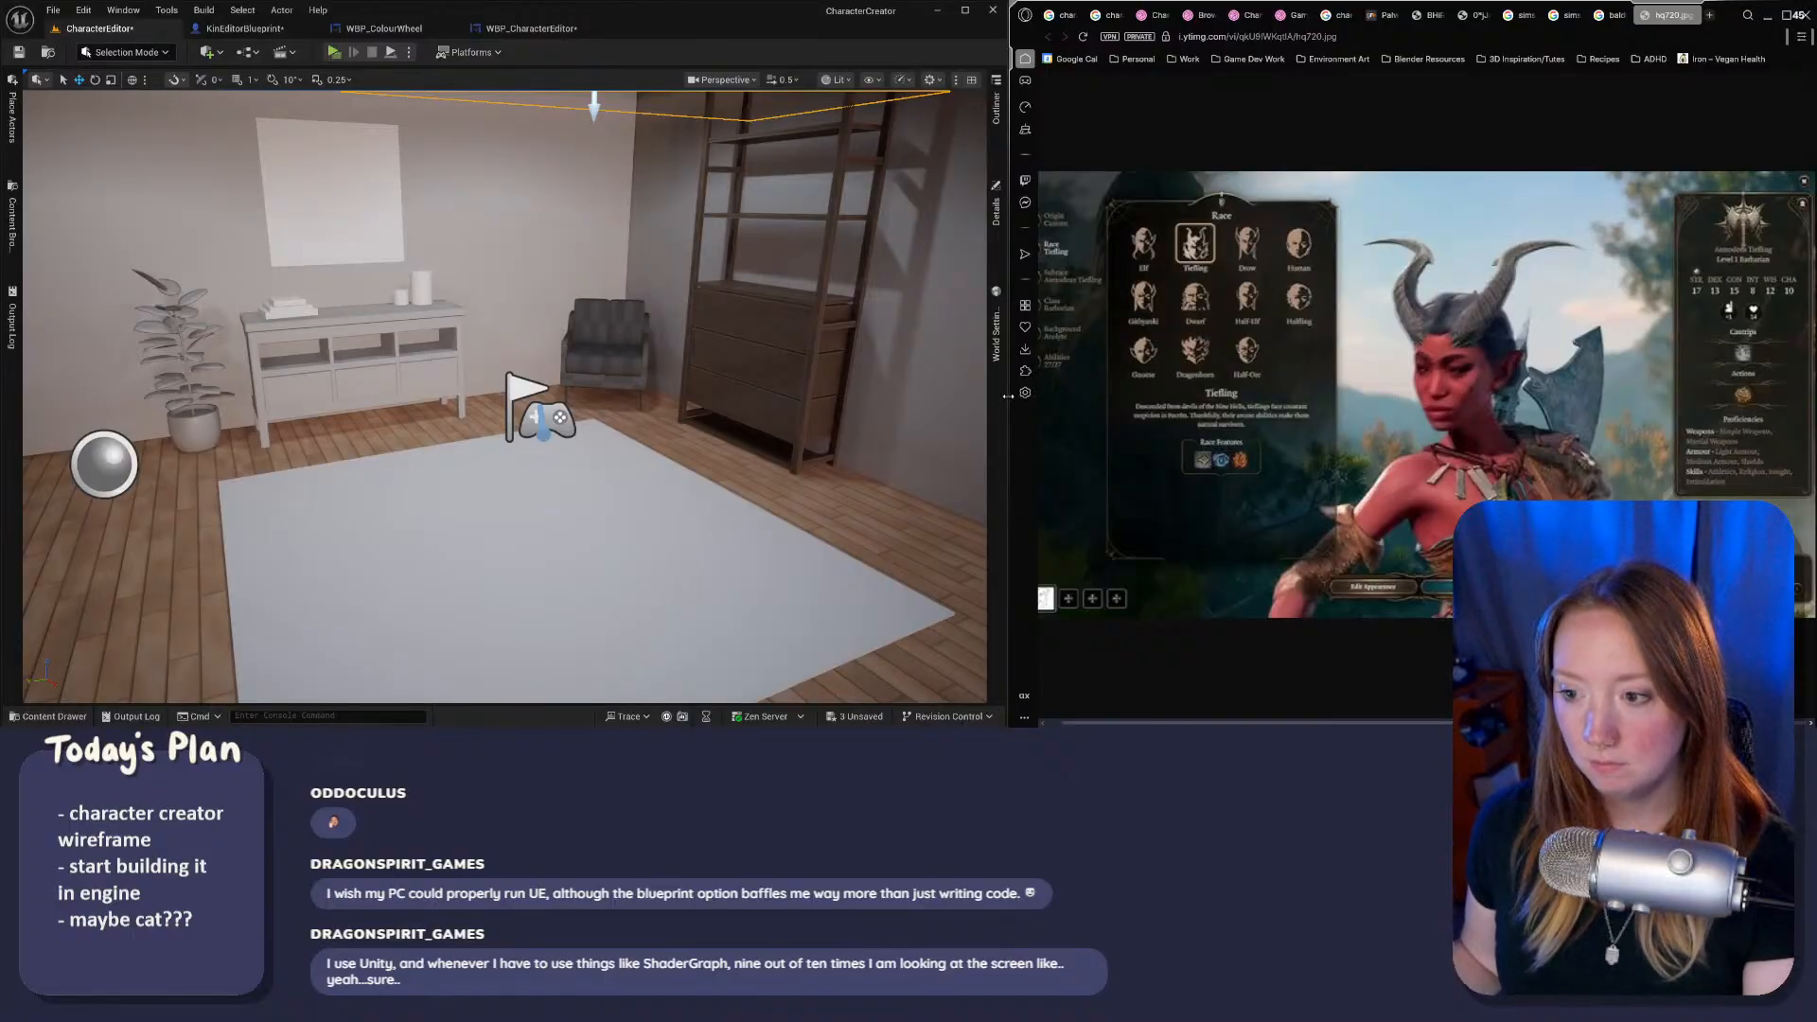
{"action": "left_click_drag", "start_coordinate": [1009, 366], "coordinate": [999, 366]}
Step: Look through the open image searches for Baldur's Gate 3, Sims 4 and Sims 3 character creator references
{"action": "left_click", "coordinate": [1611, 15]}
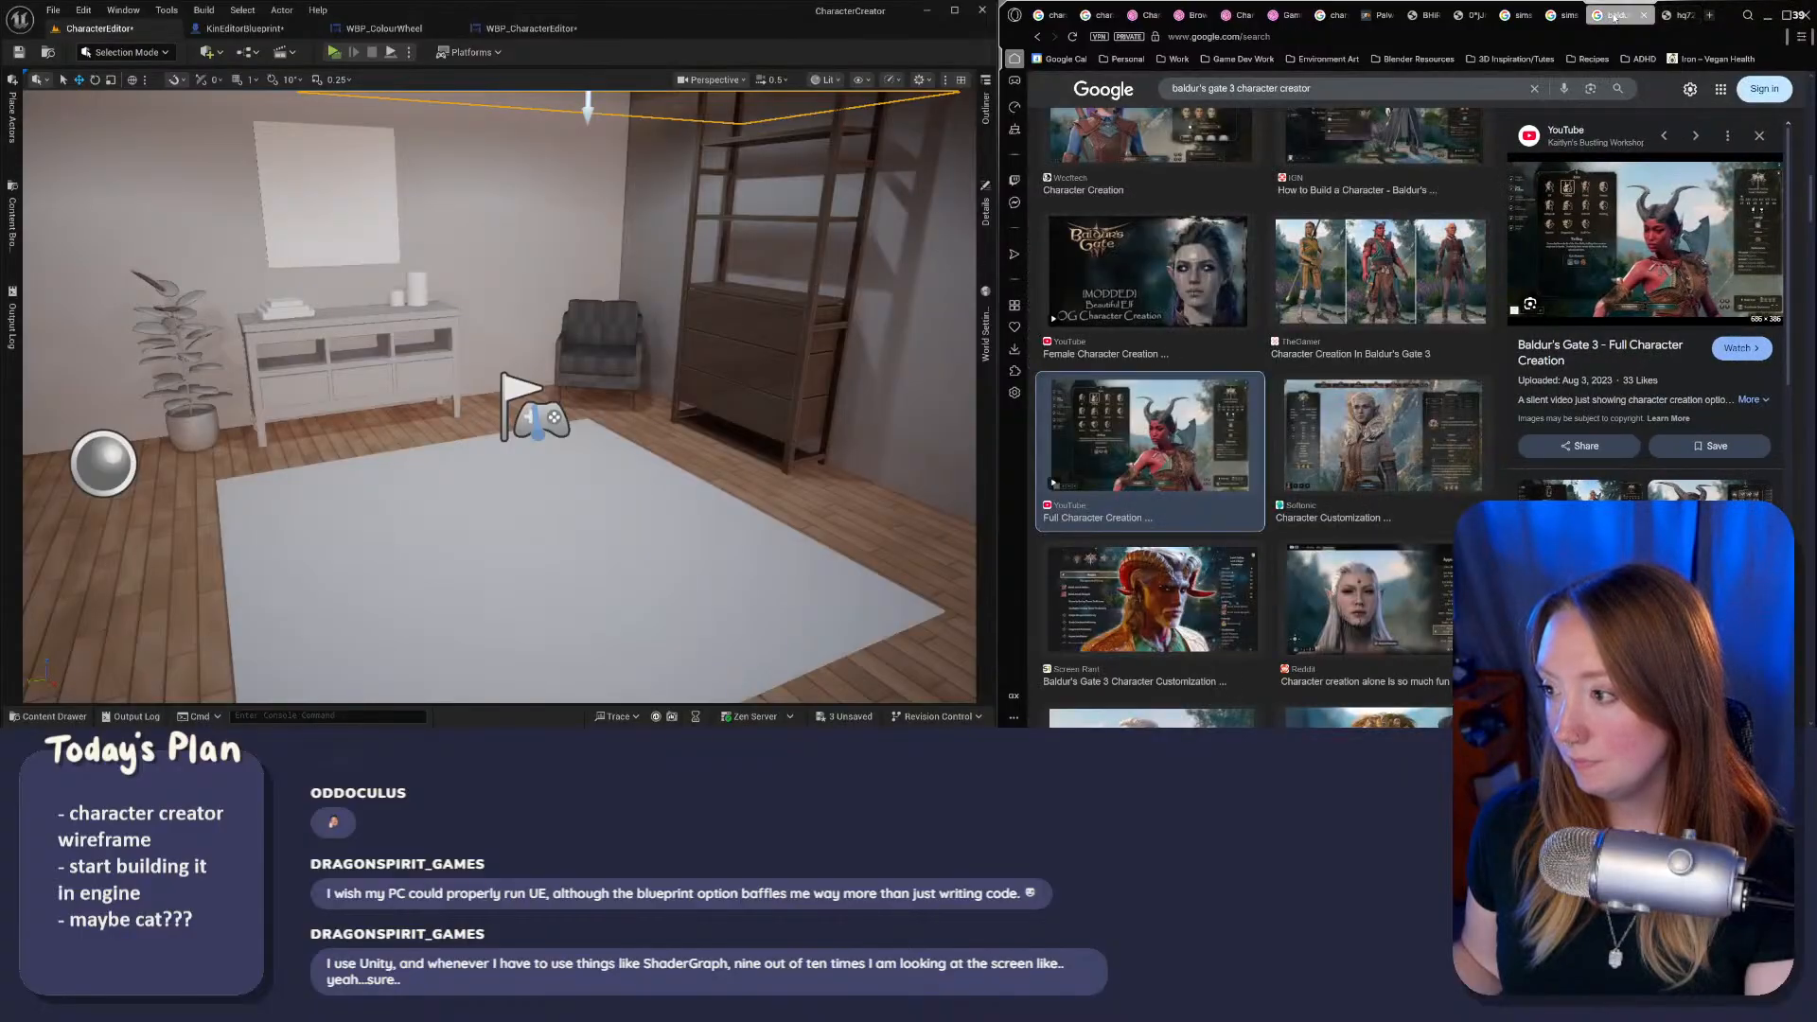
{"action": "left_click", "coordinate": [1562, 15]}
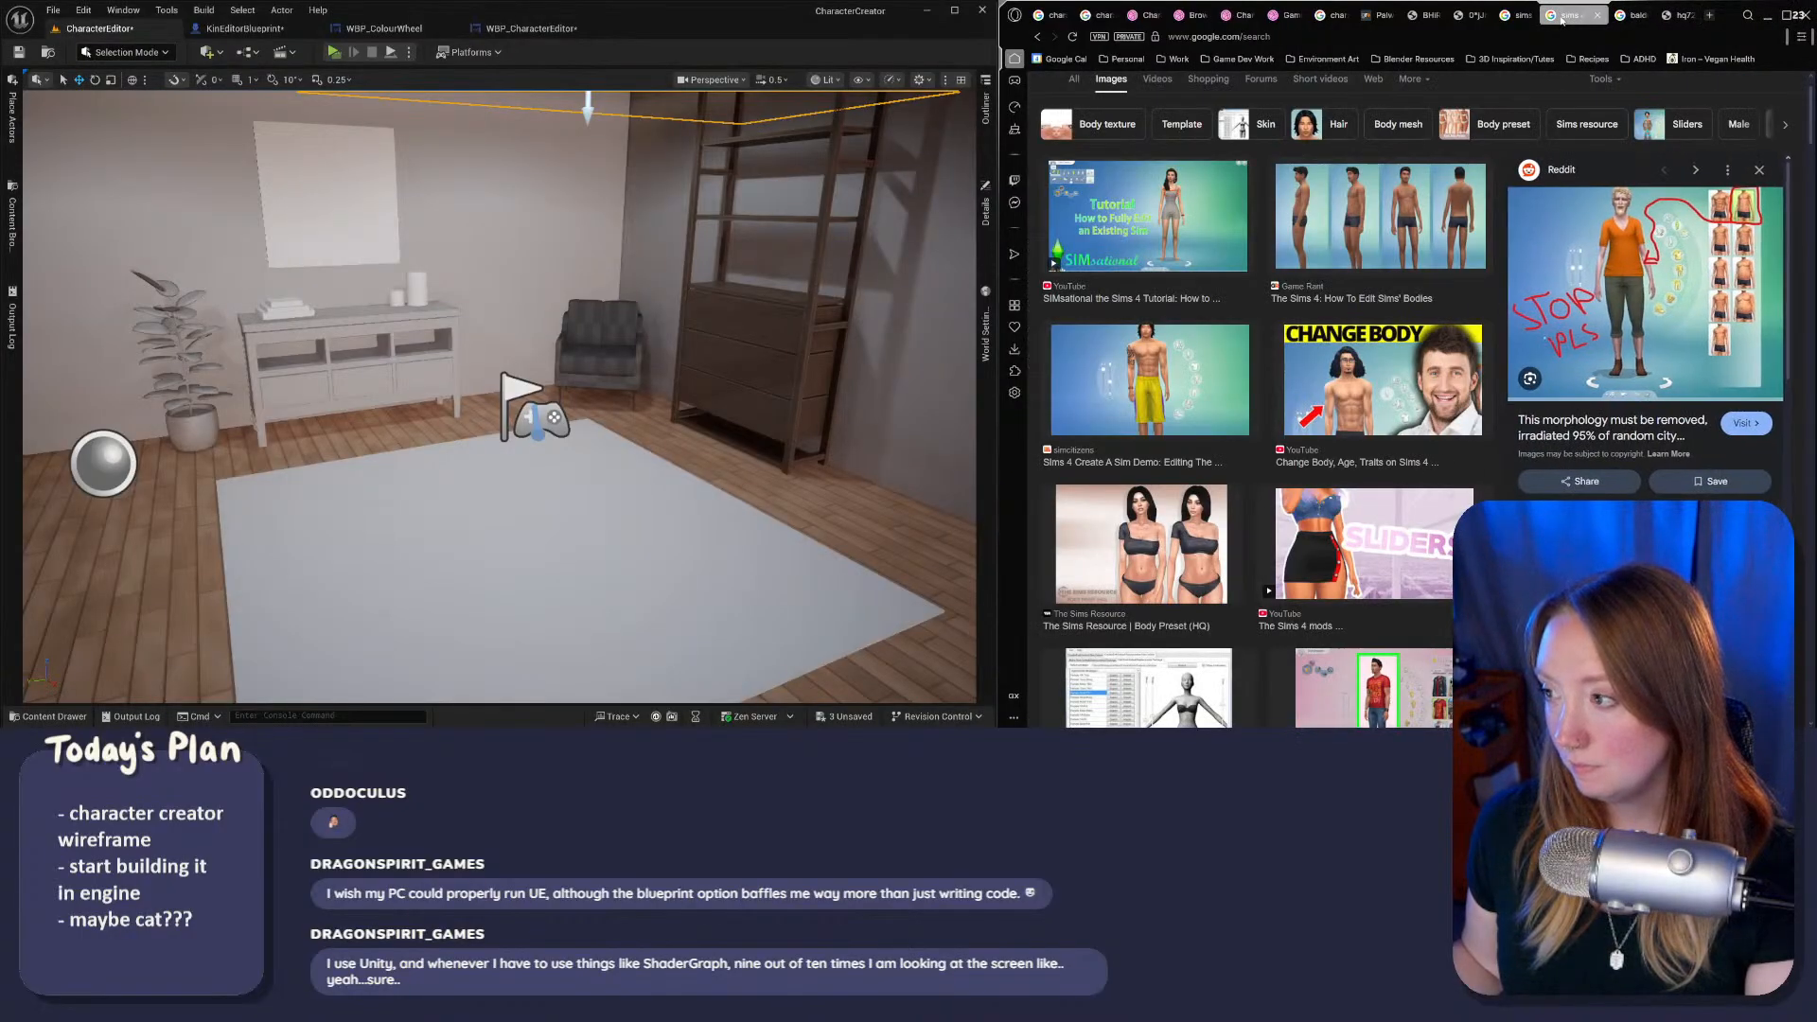
{"action": "left_click", "coordinate": [1515, 16]}
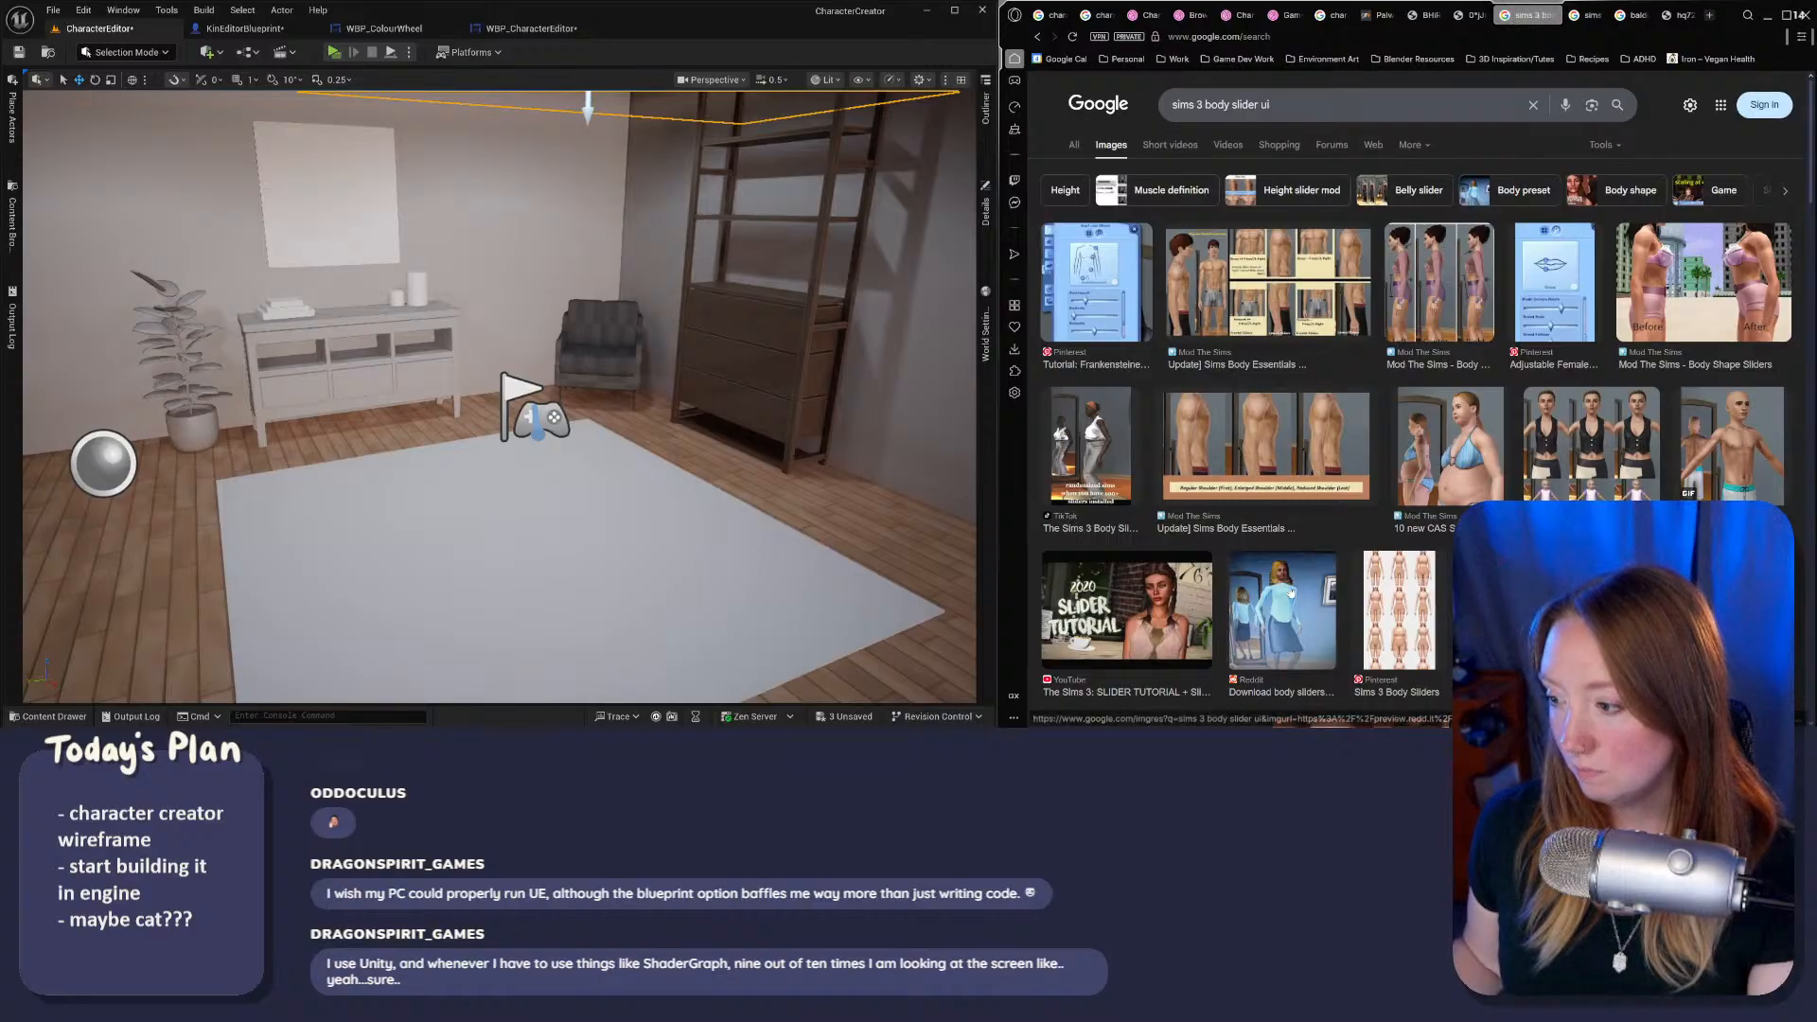
Step: Open the article "The Sims 3: Early User Interface Designs" in a new tab from the Sims 3 body slider image results
{"action": "left_click", "coordinate": [1679, 611]}
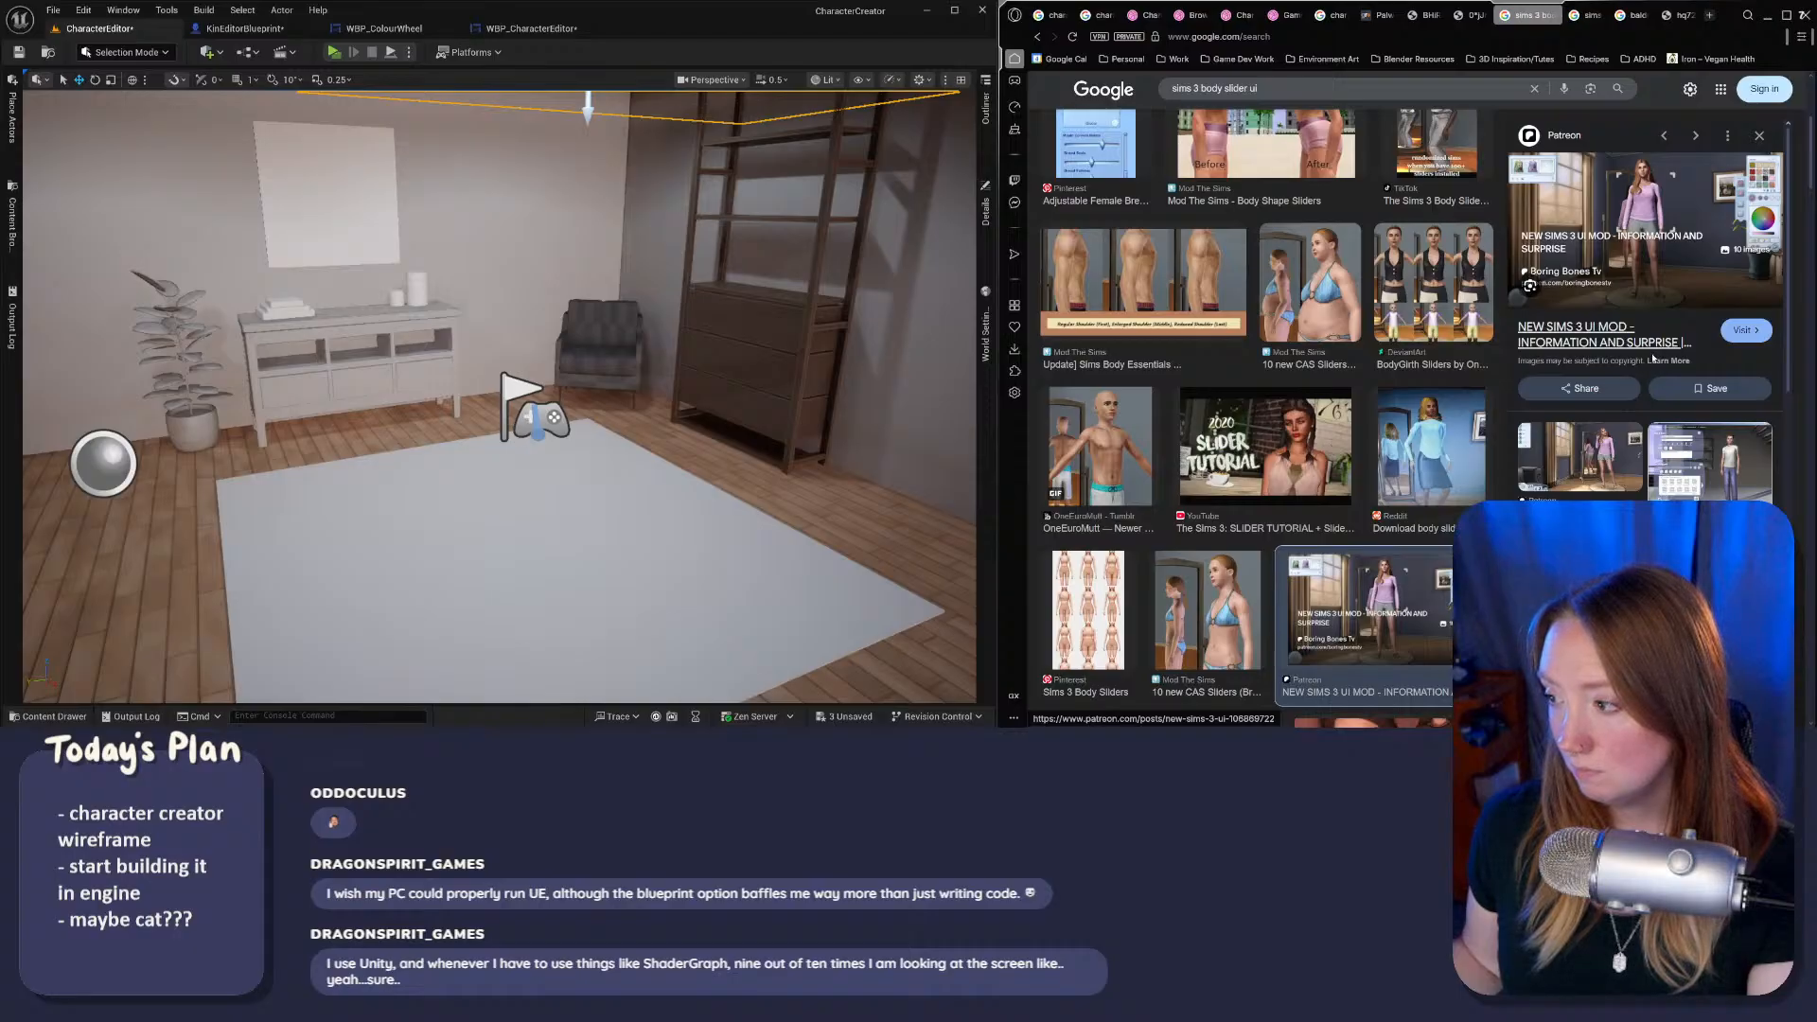
{"action": "left_click", "coordinate": [1699, 462]}
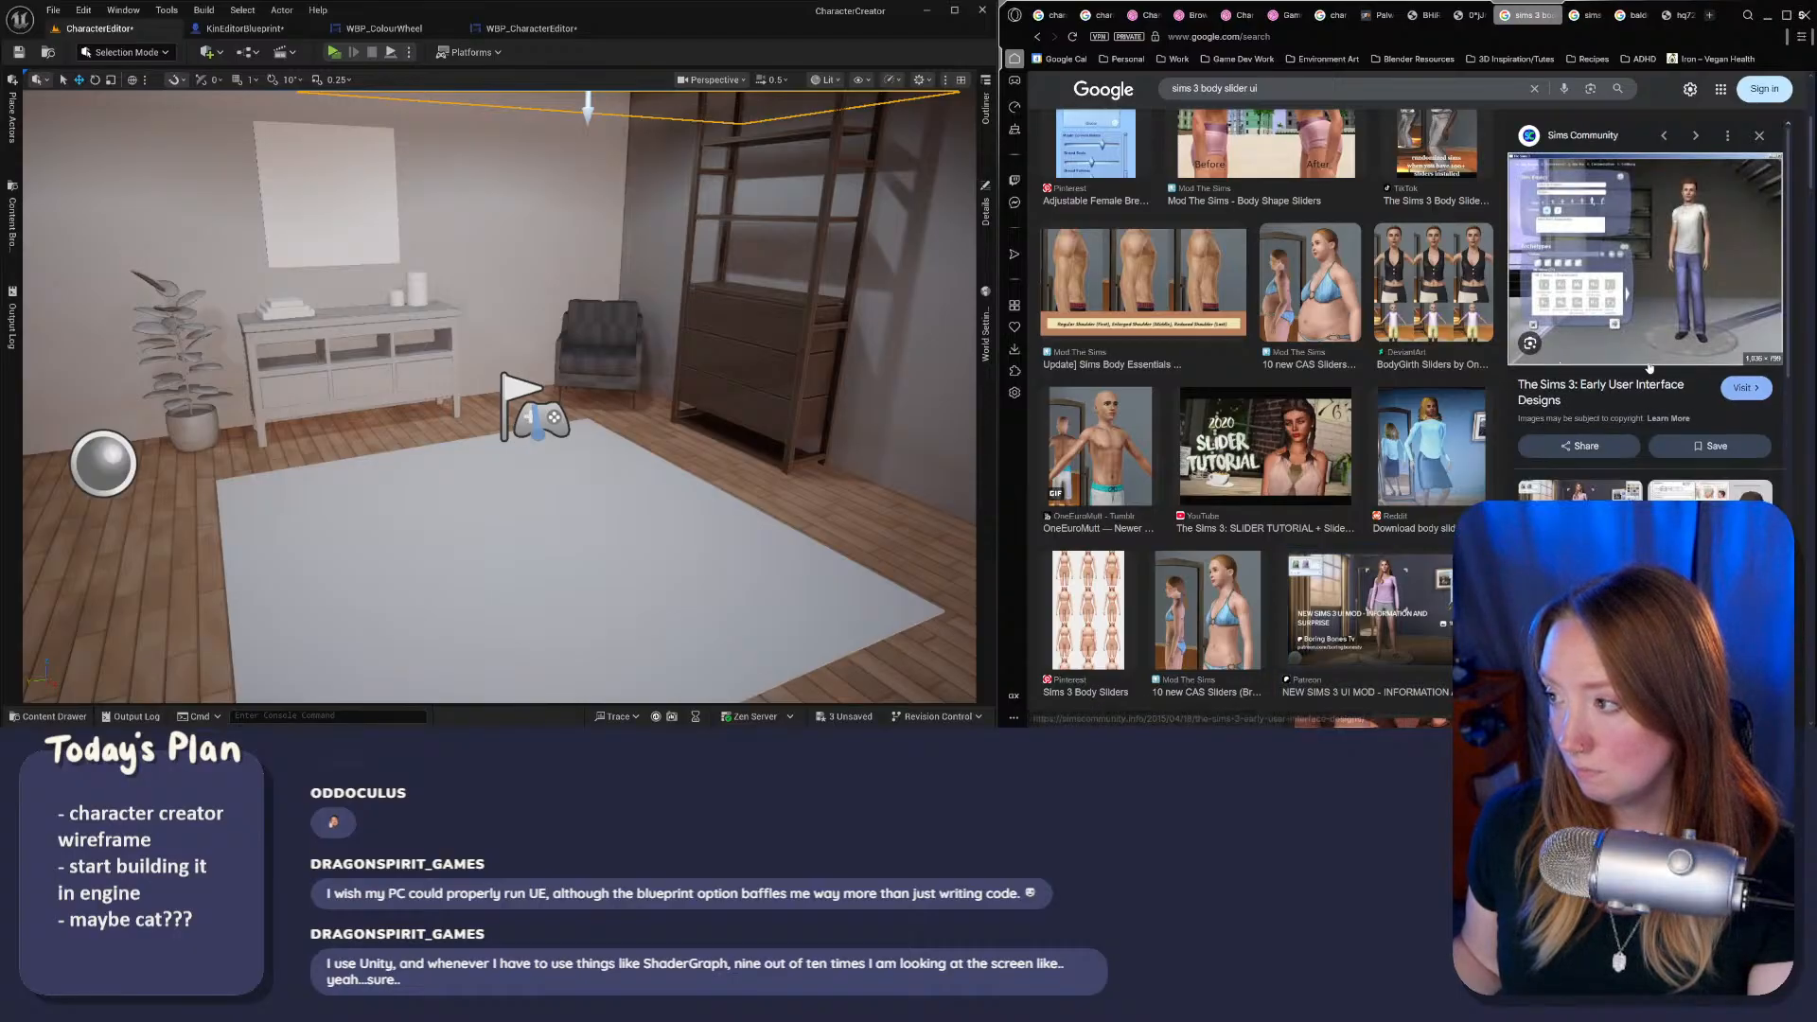
{"action": "right_click", "coordinate": [1644, 400]}
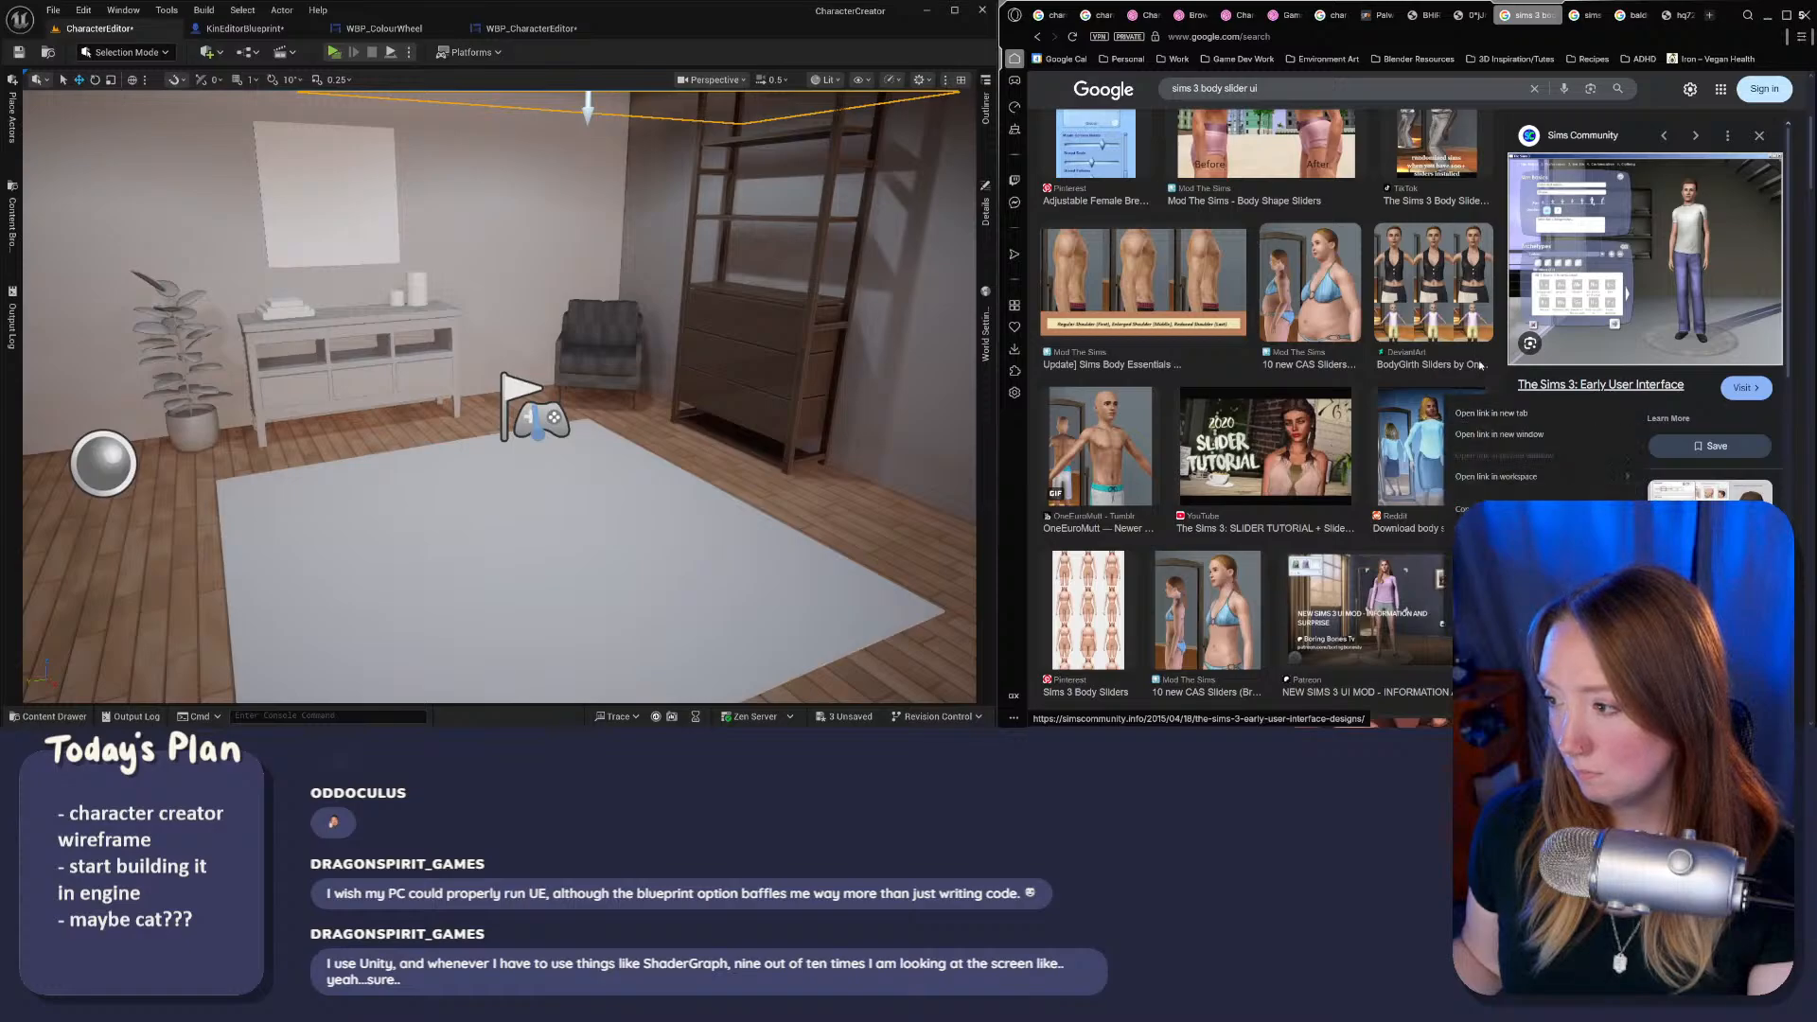
{"action": "left_click", "coordinate": [1499, 417]}
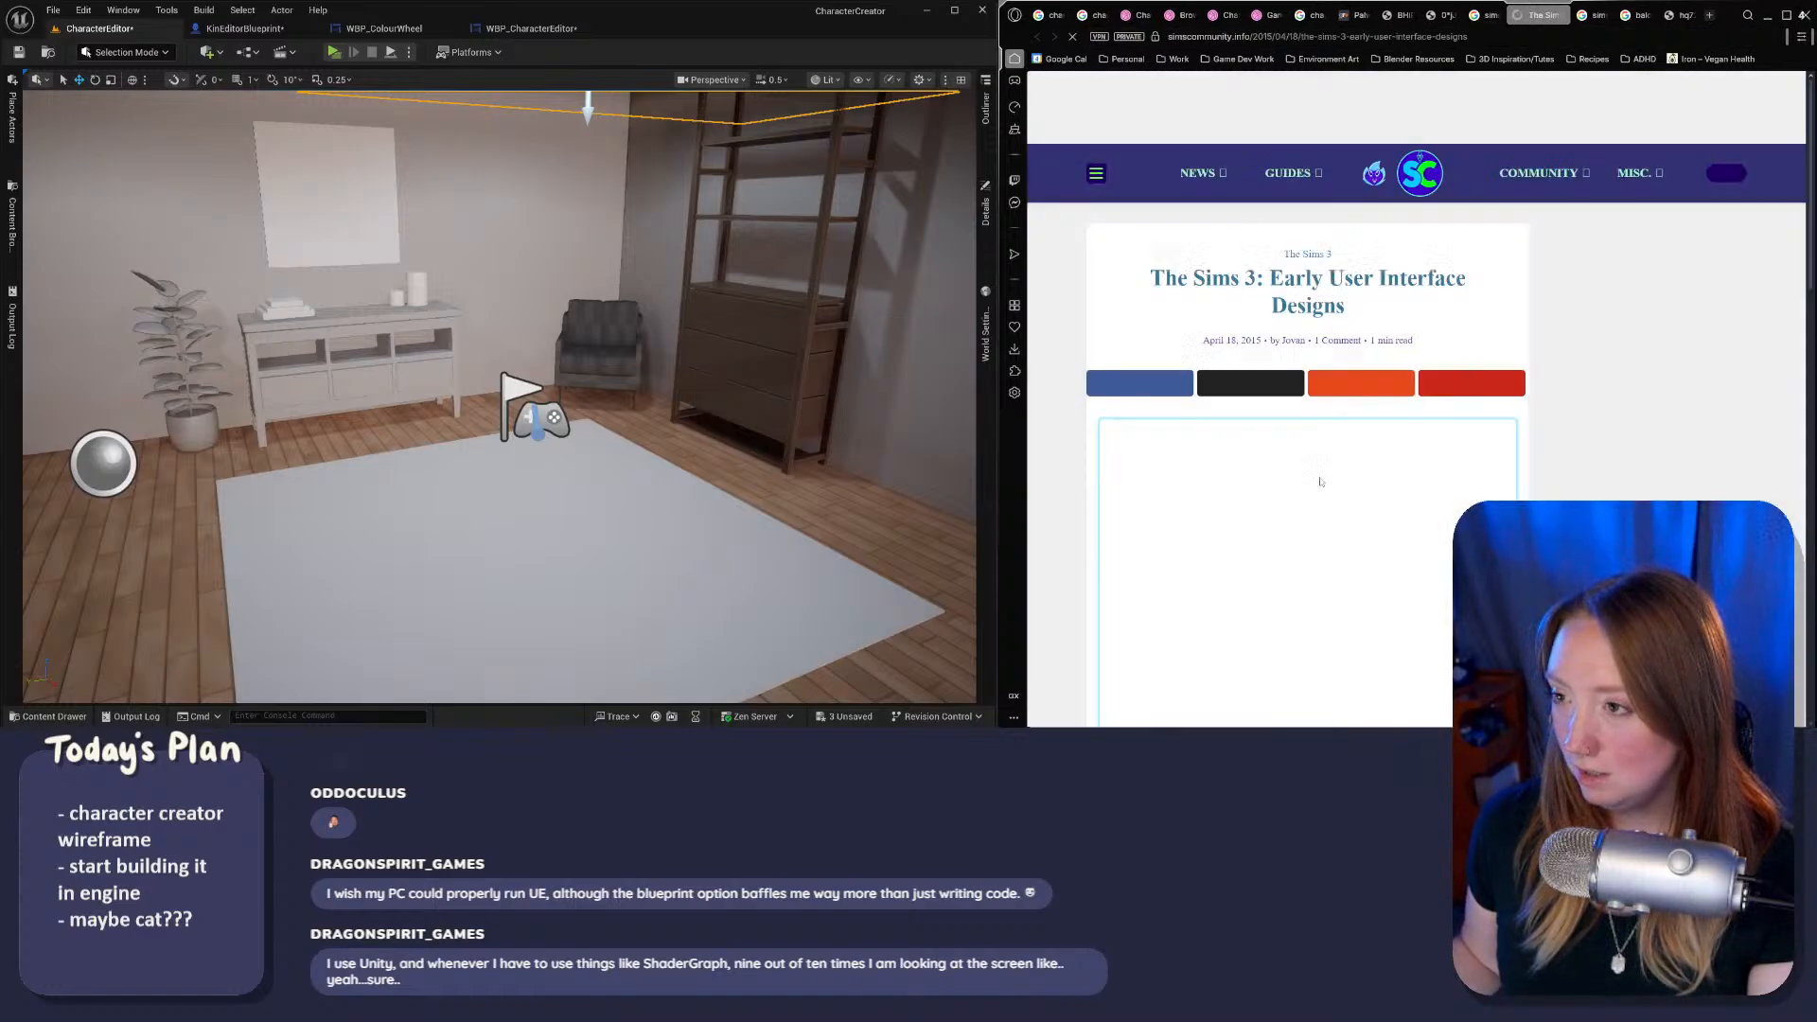
Step: Find the Sim Basics and Archetypes interface mockup in the article's gallery and open it at full size
{"action": "scroll", "coordinate": [1310, 474], "scroll_direction": "down", "scroll_amount": 10}
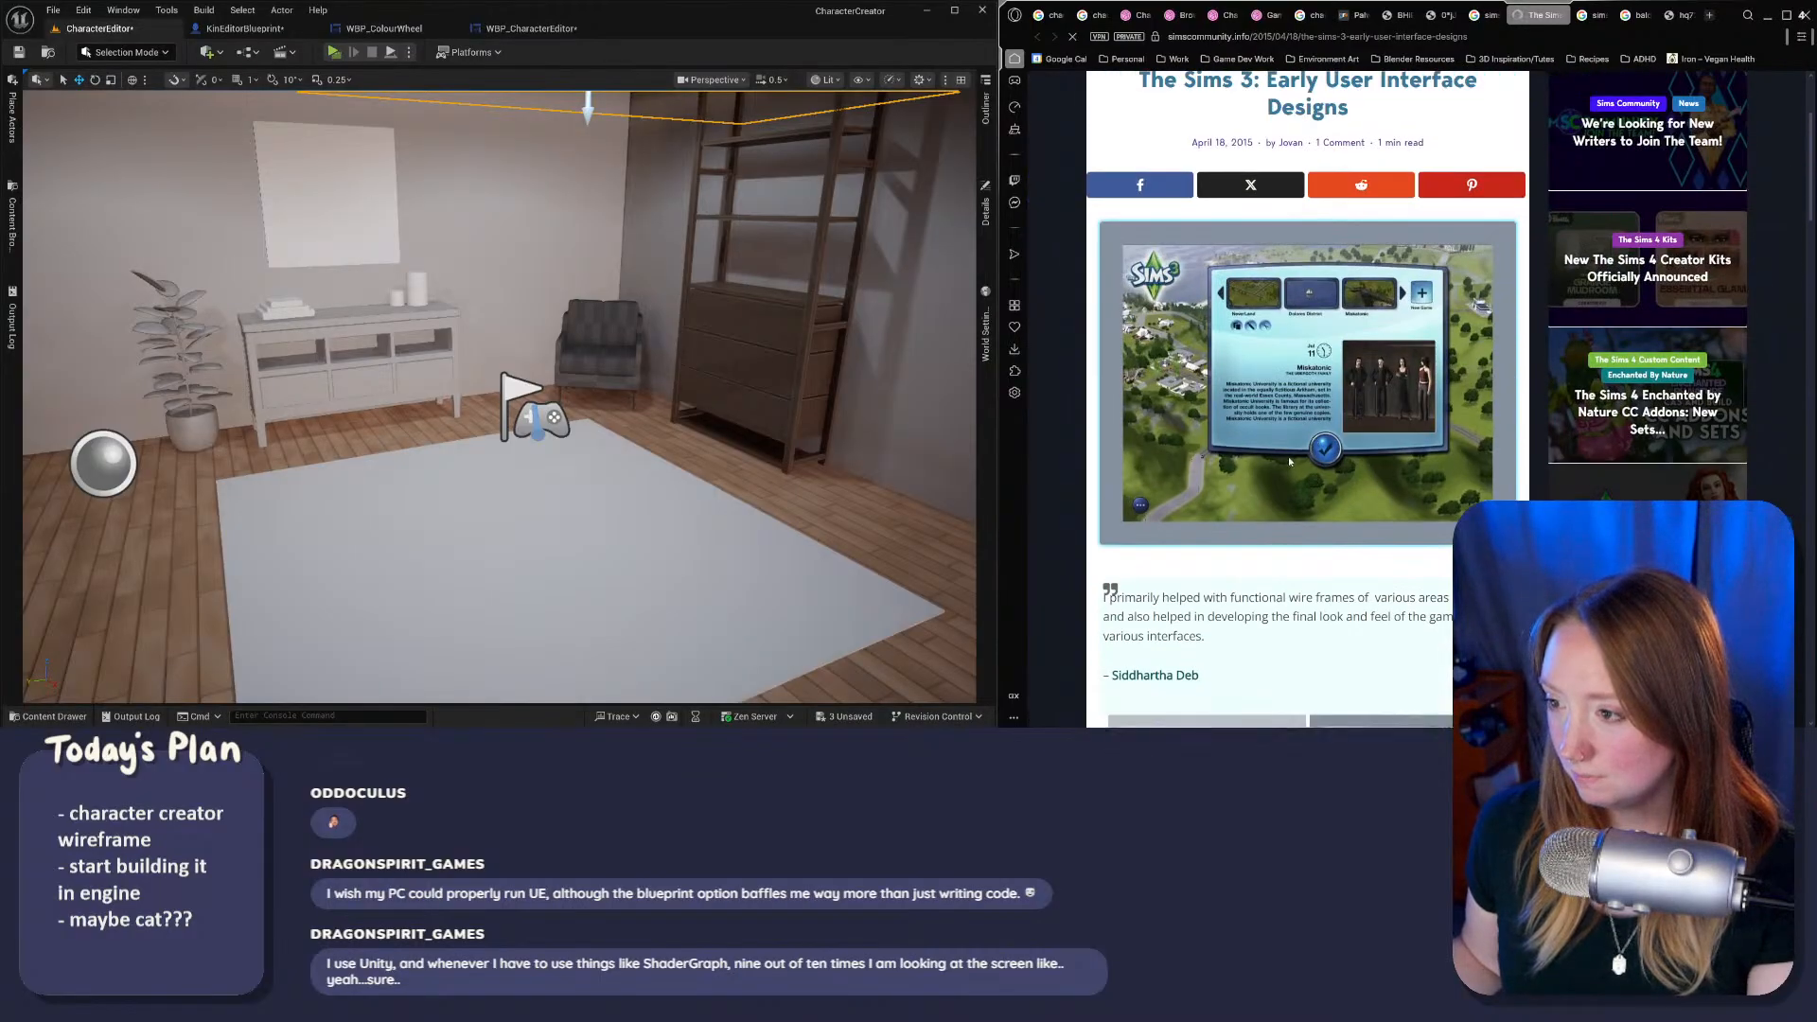
{"action": "scroll", "coordinate": [1334, 454], "scroll_direction": "down", "scroll_amount": 5}
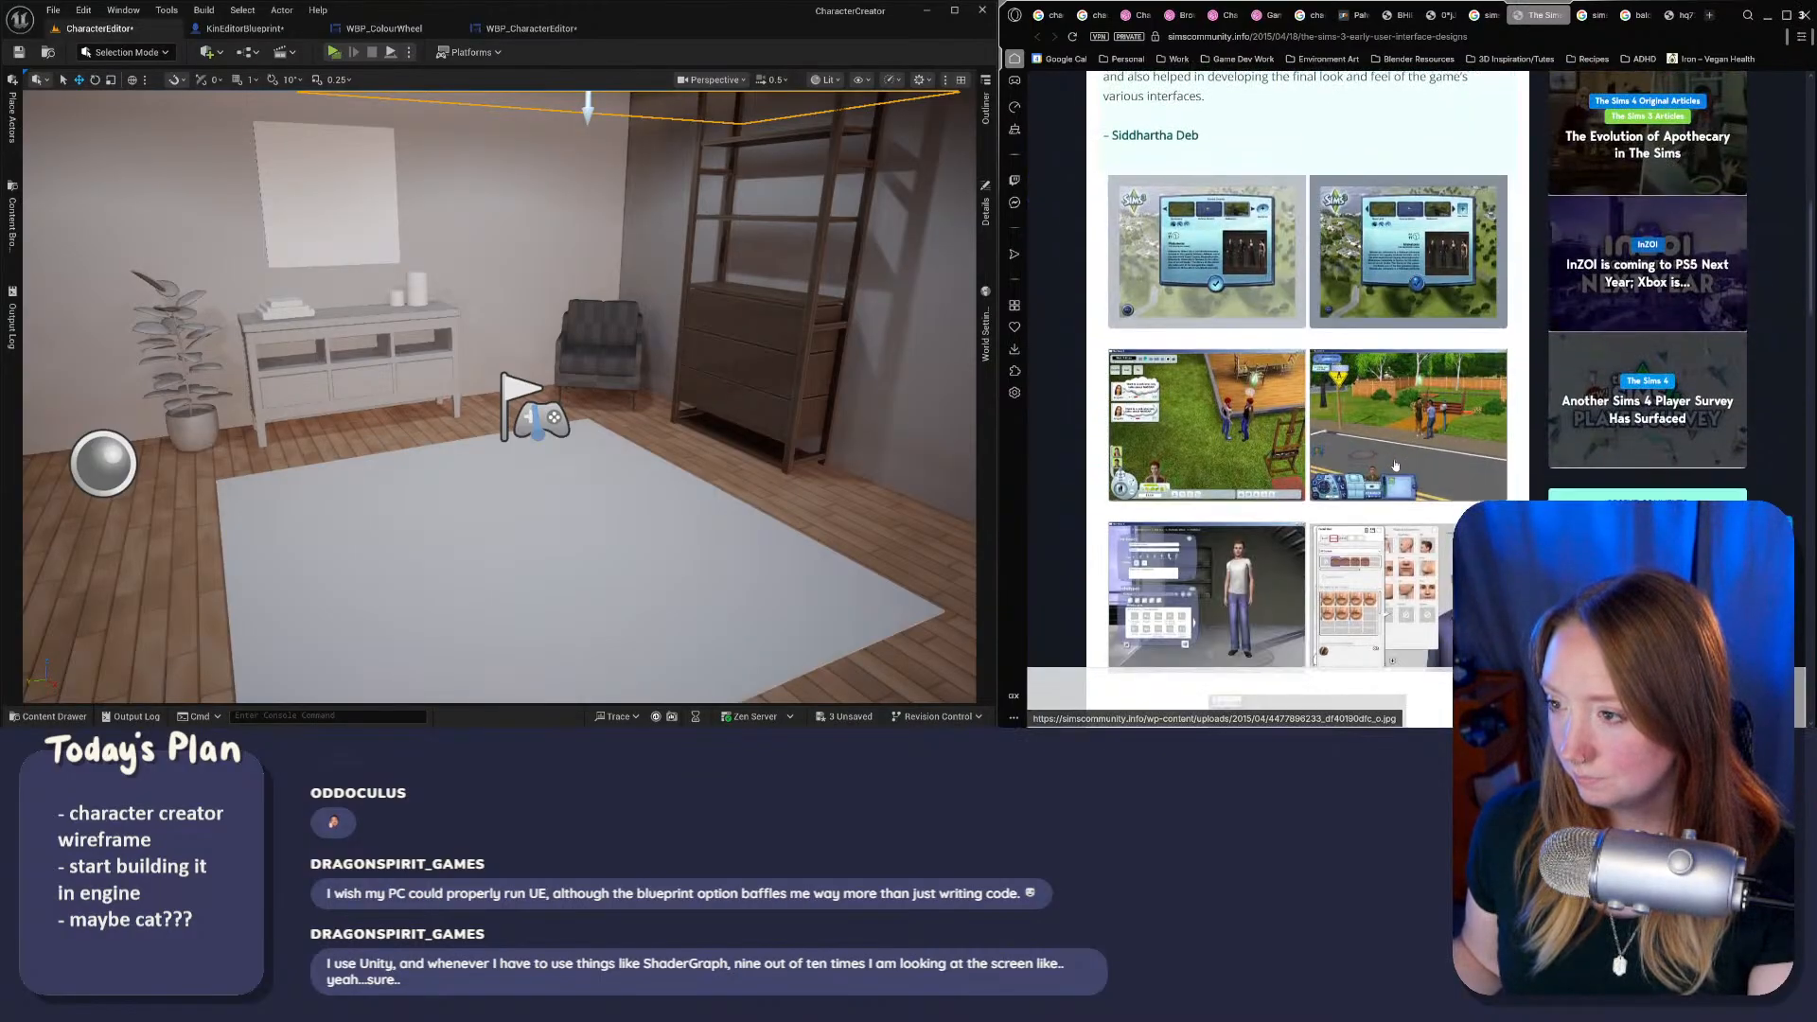
{"action": "scroll", "coordinate": [1395, 460], "scroll_direction": "down", "scroll_amount": 4}
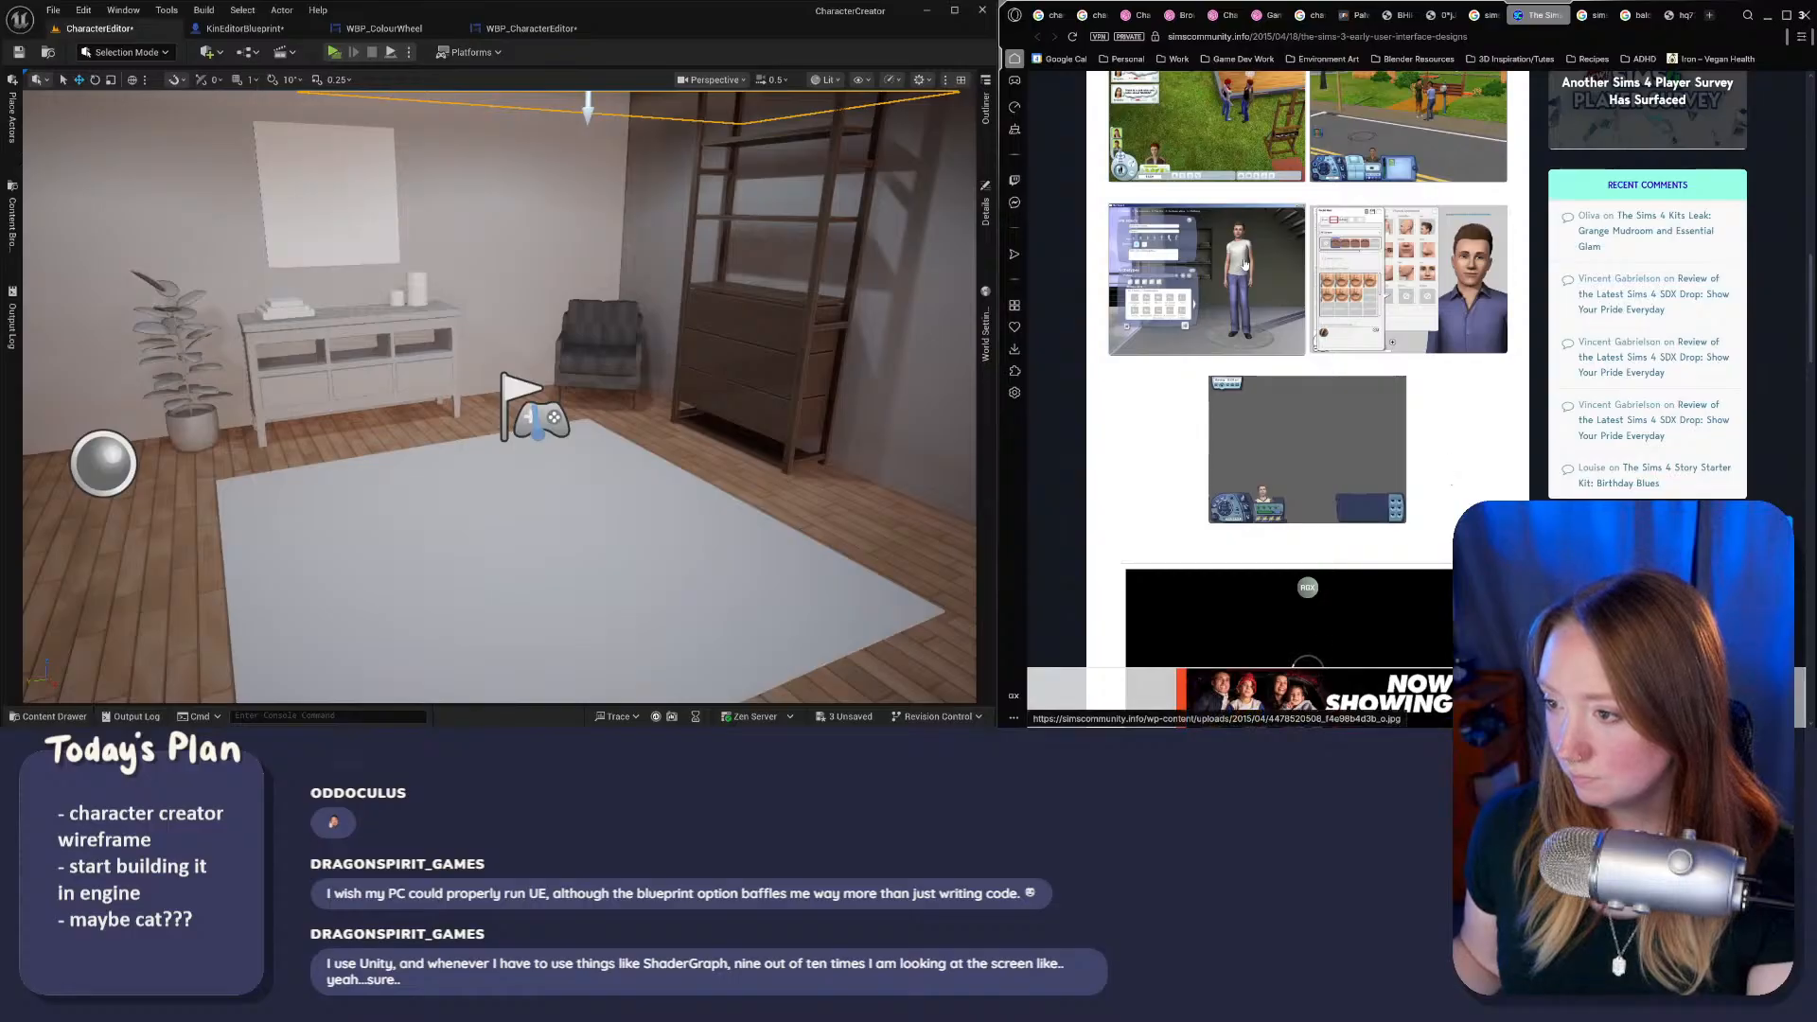
{"action": "left_click", "coordinate": [1322, 475]}
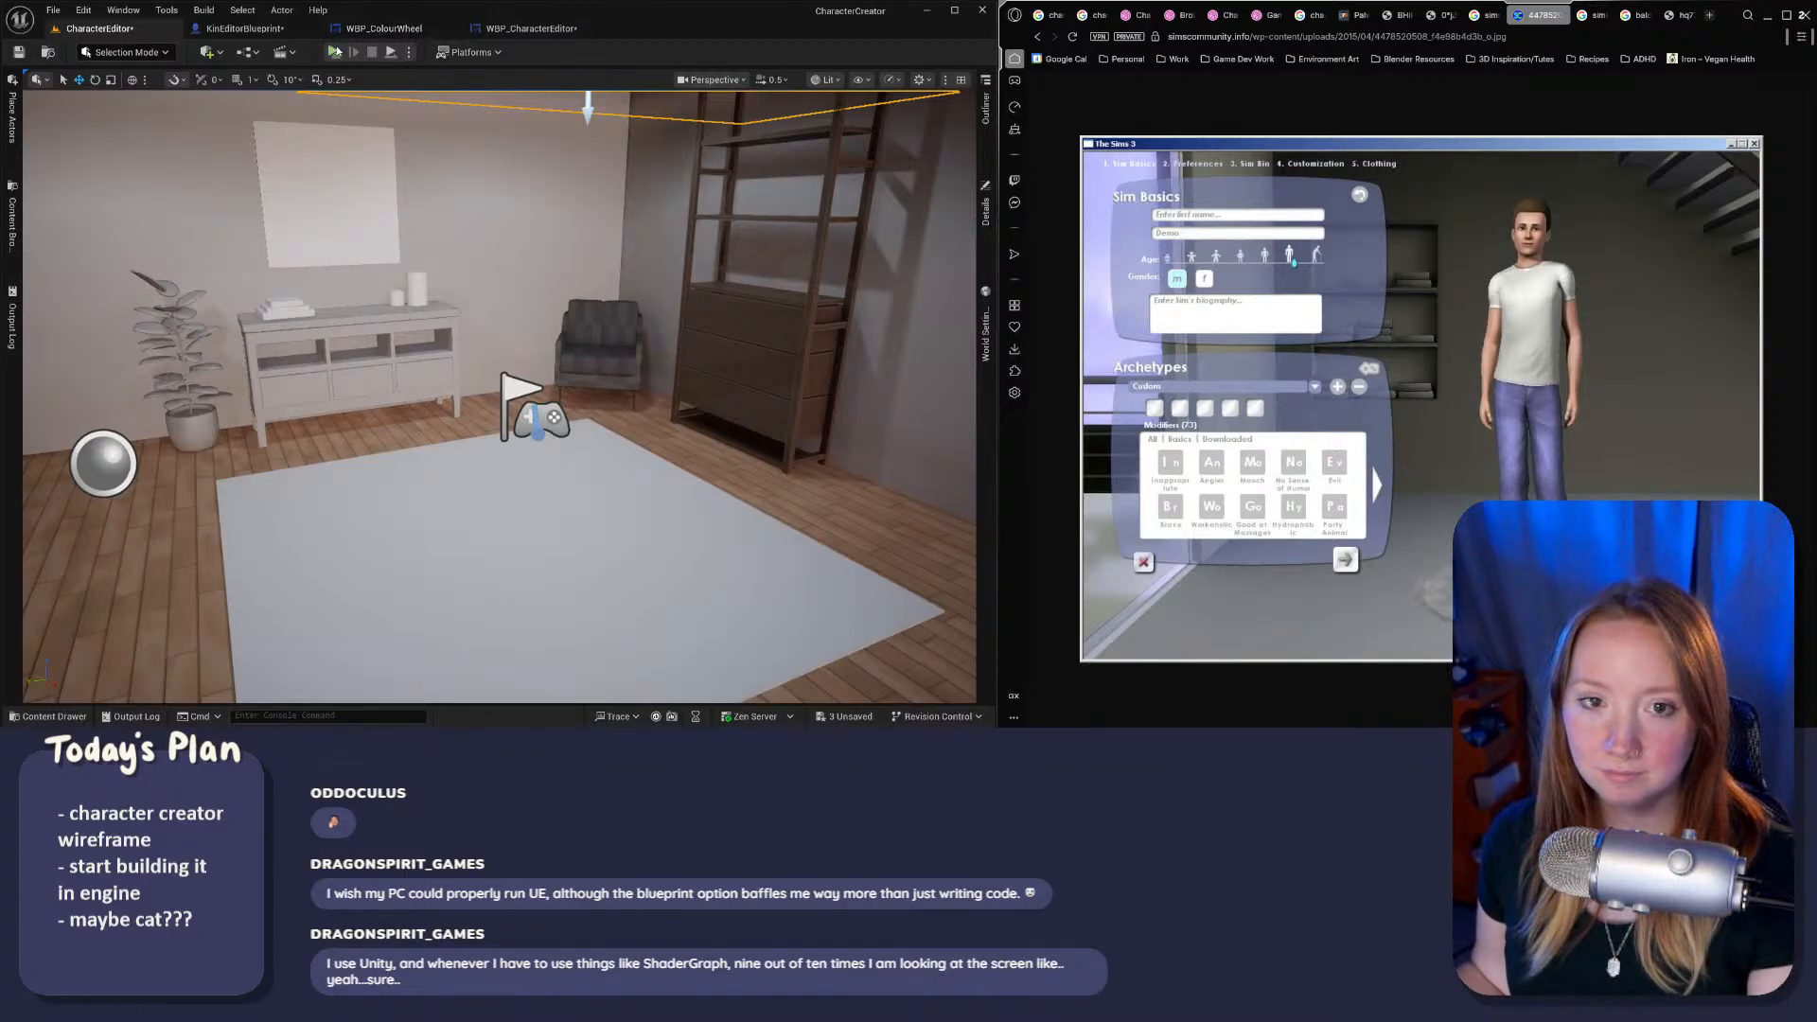
Step: Save all unsaved changes in the Unreal project
{"action": "scroll", "coordinate": [728, 474], "scroll_direction": "up", "scroll_amount": 3}
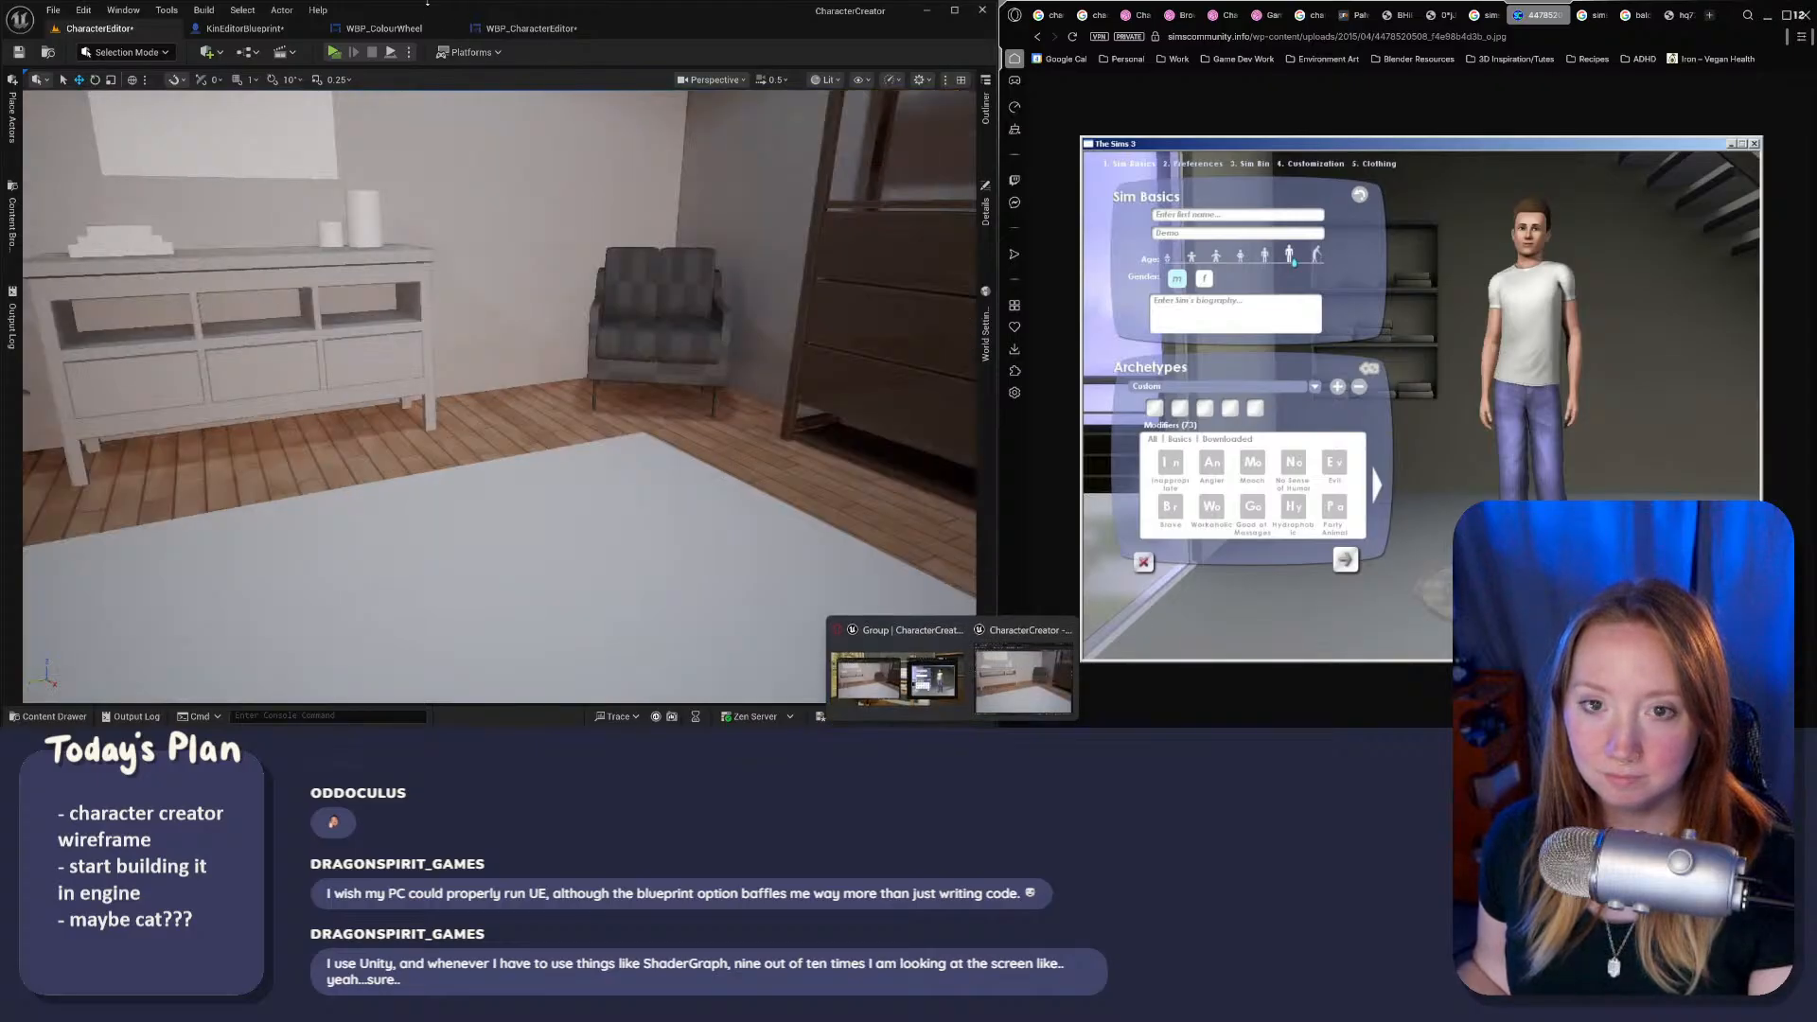
{"action": "left_click", "coordinate": [53, 10]}
{"action": "left_click", "coordinate": [109, 173]}
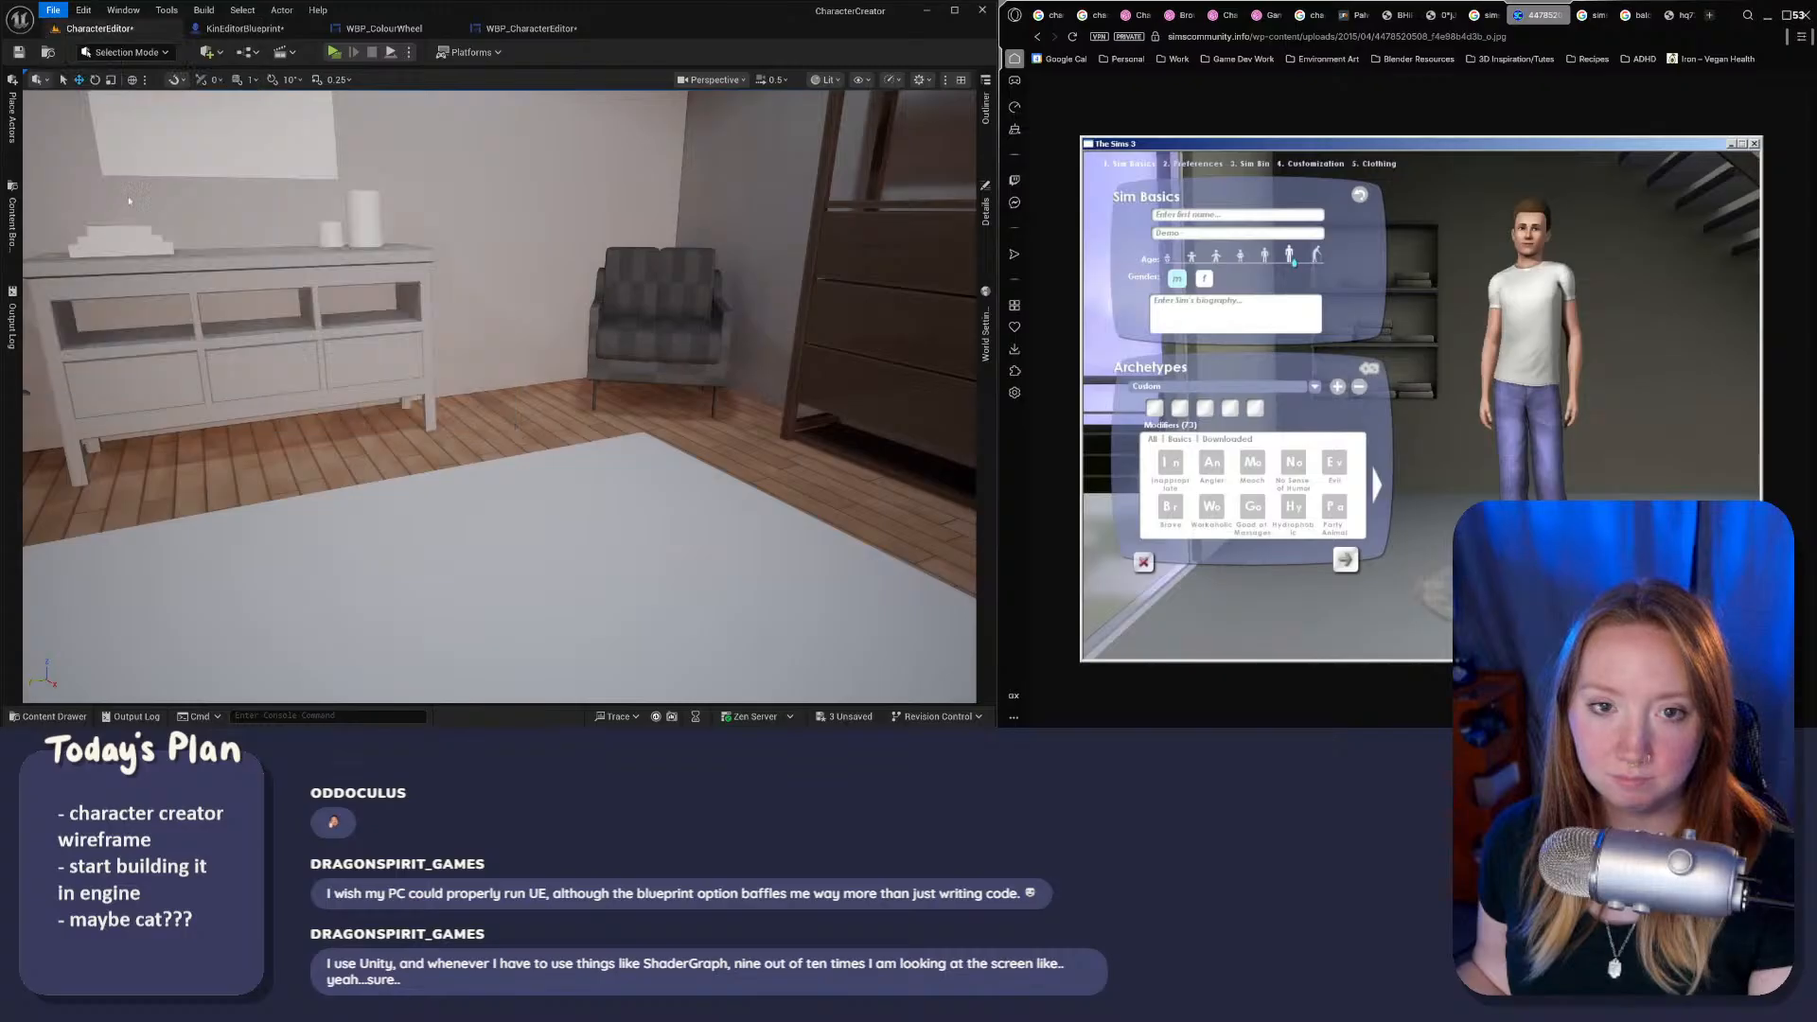
Step: Run the character creator preview again beside the Sims 3 reference and rotate the character
{"action": "left_click", "coordinate": [333, 52]}
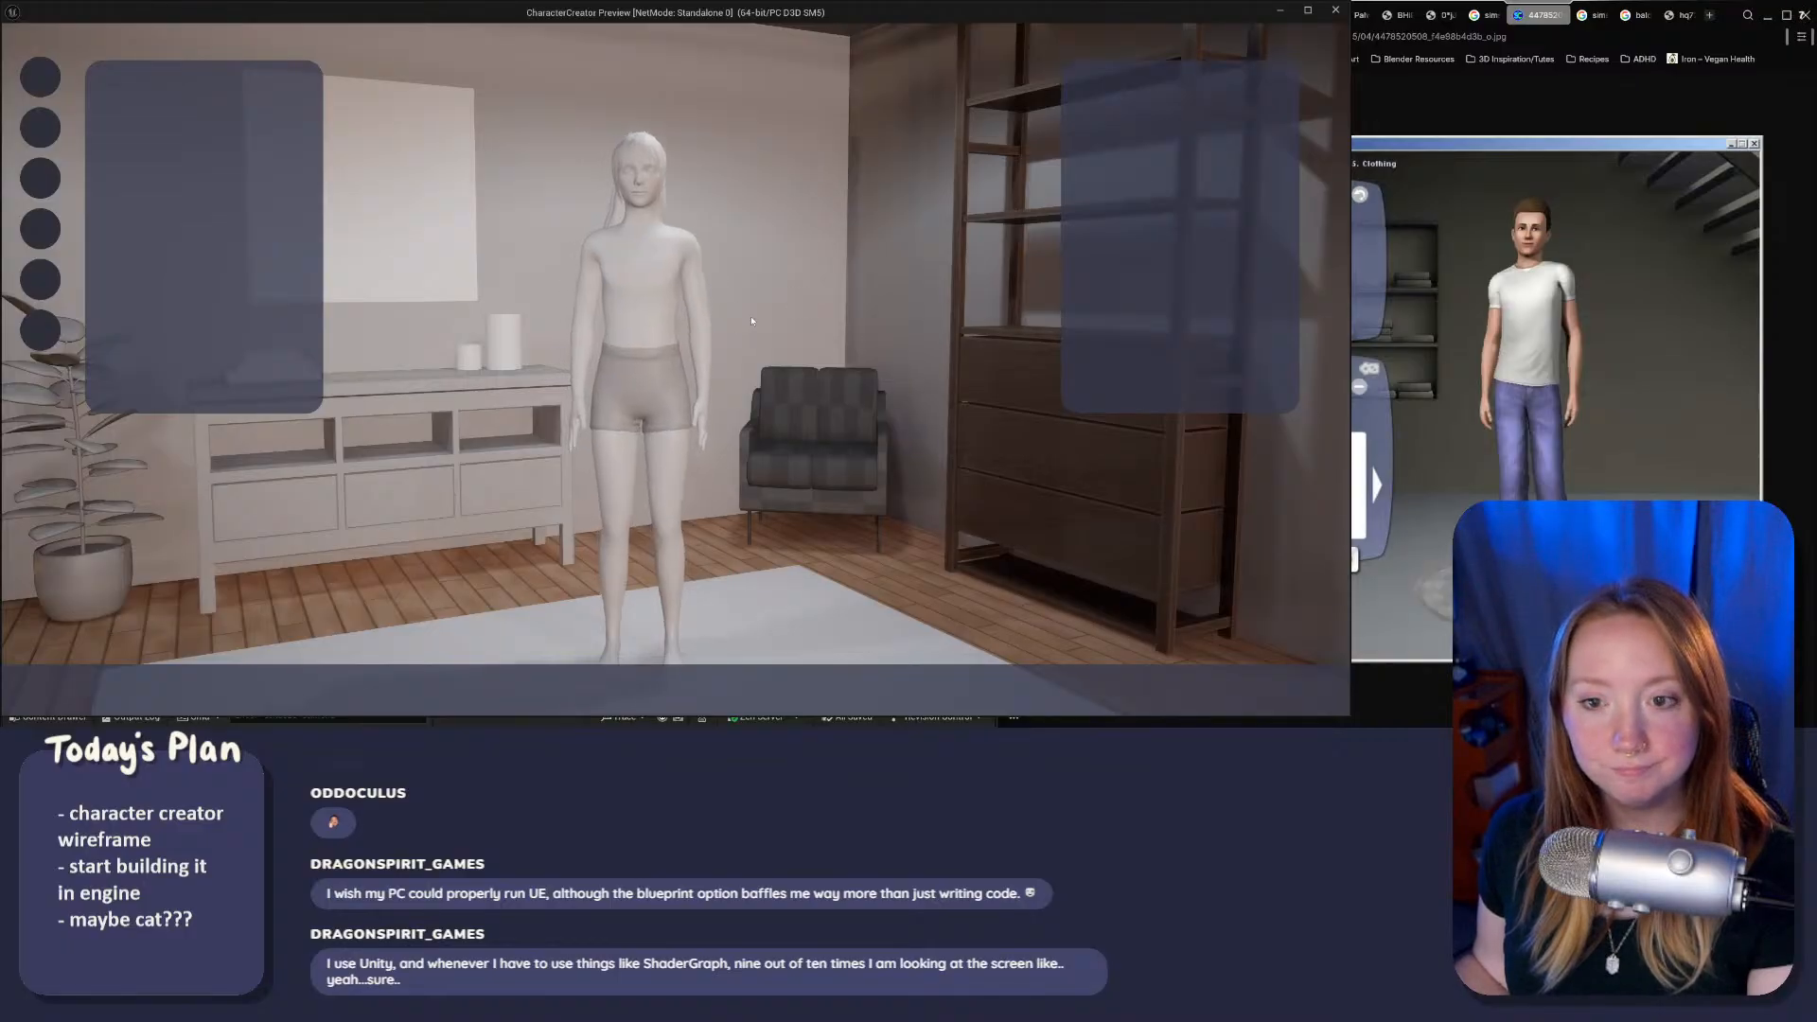
{"action": "left_click_drag", "start_coordinate": [661, 412], "coordinate": [1349, 216]}
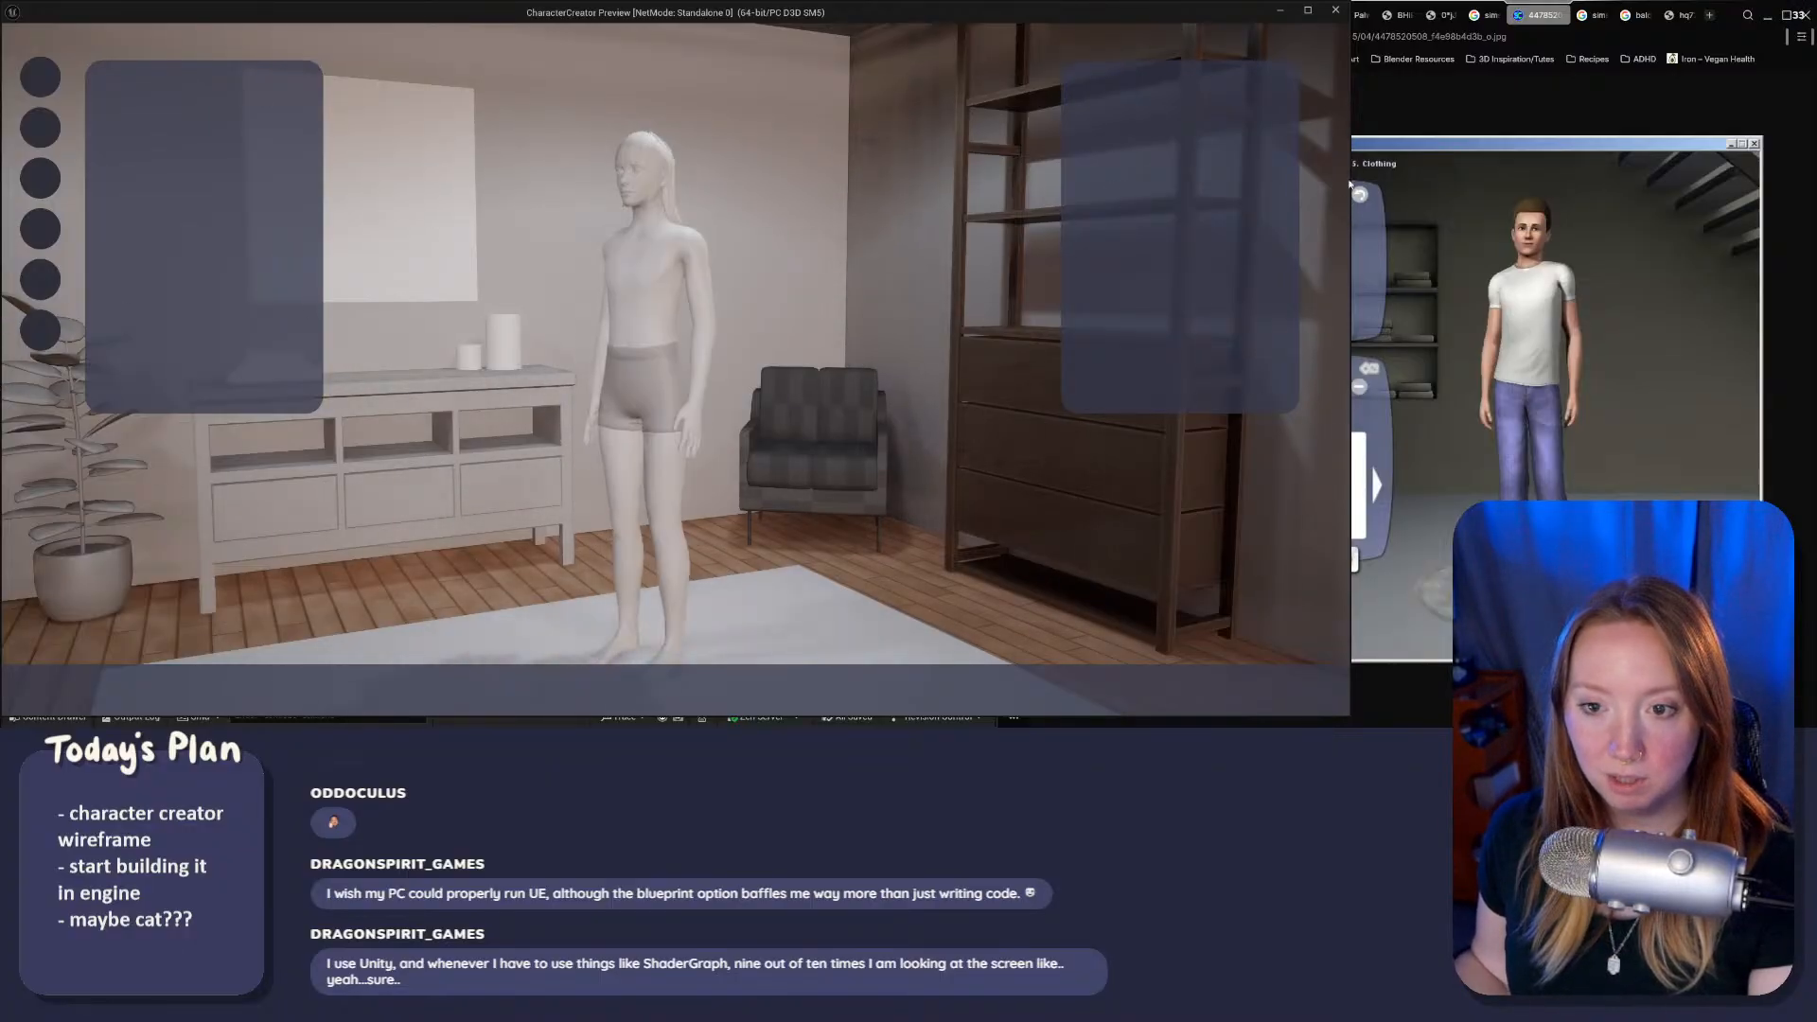
Step: Narrow the running preview window and bring up the Dribbble "Character Creation - MMORPG Game" design beside it
{"action": "left_click_drag", "start_coordinate": [1349, 106], "coordinate": [822, 386]}
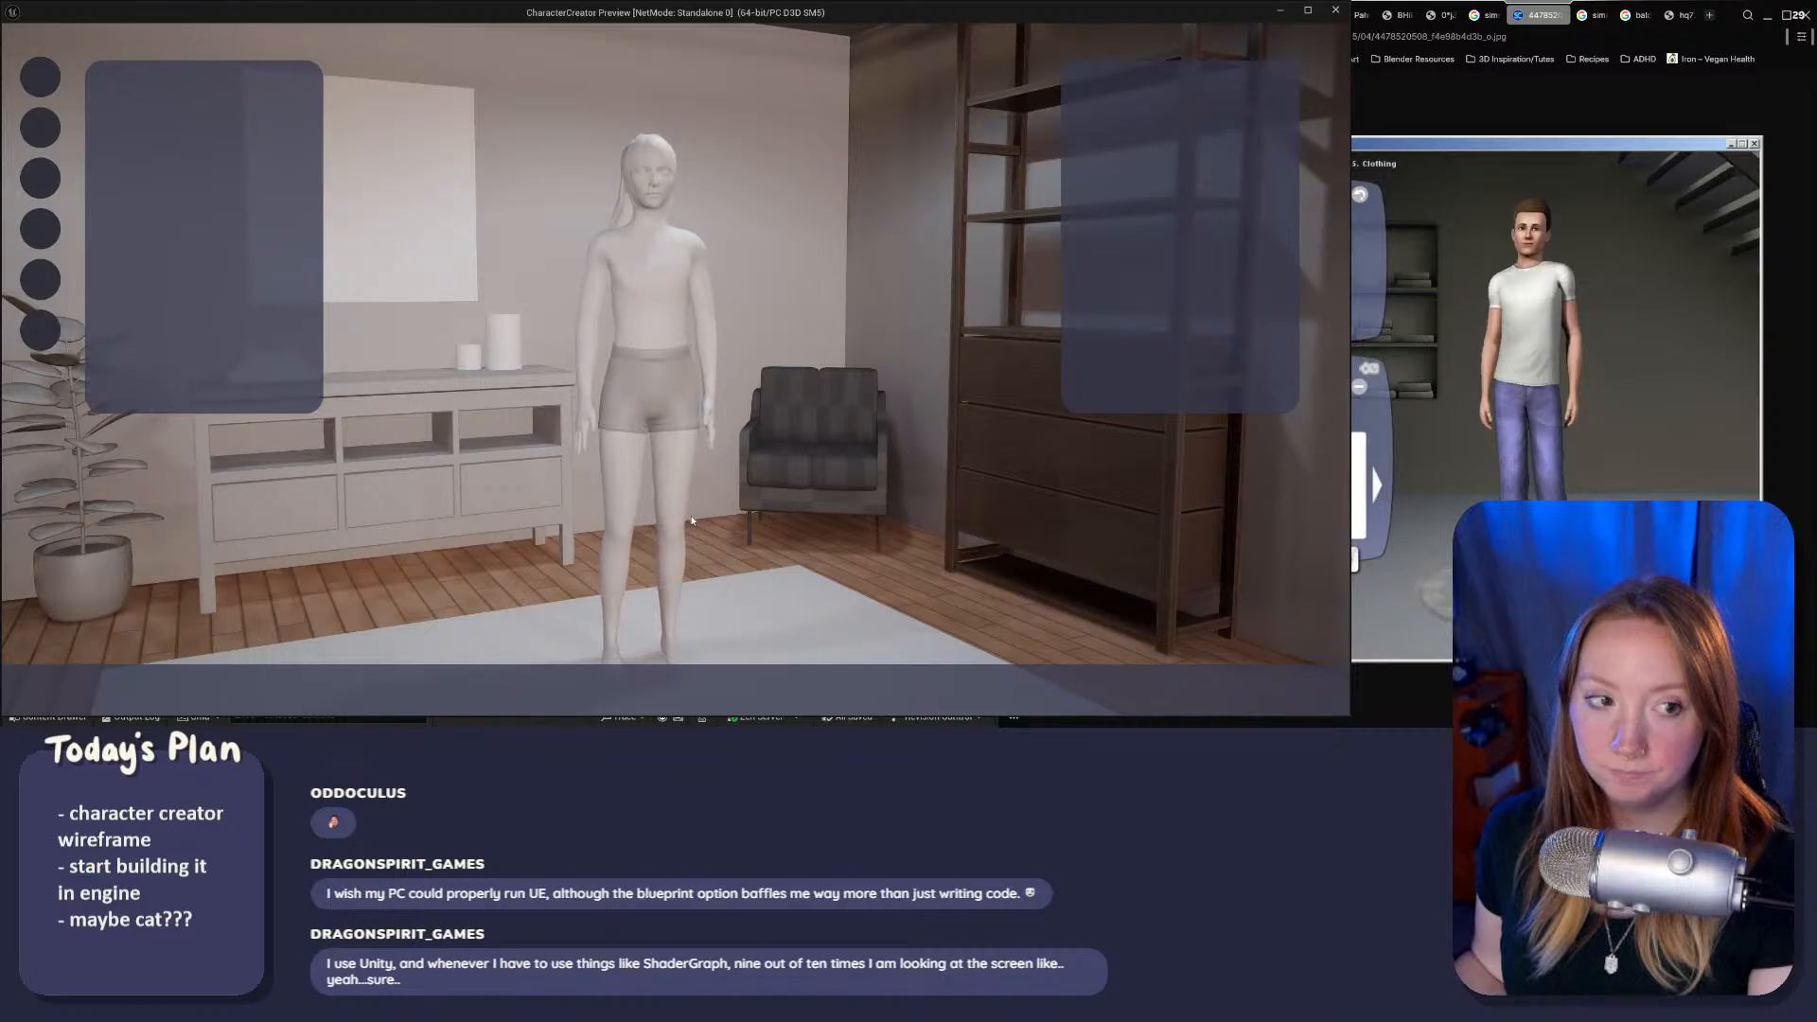
{"action": "left_click_drag", "start_coordinate": [691, 526], "coordinate": [554, 551]}
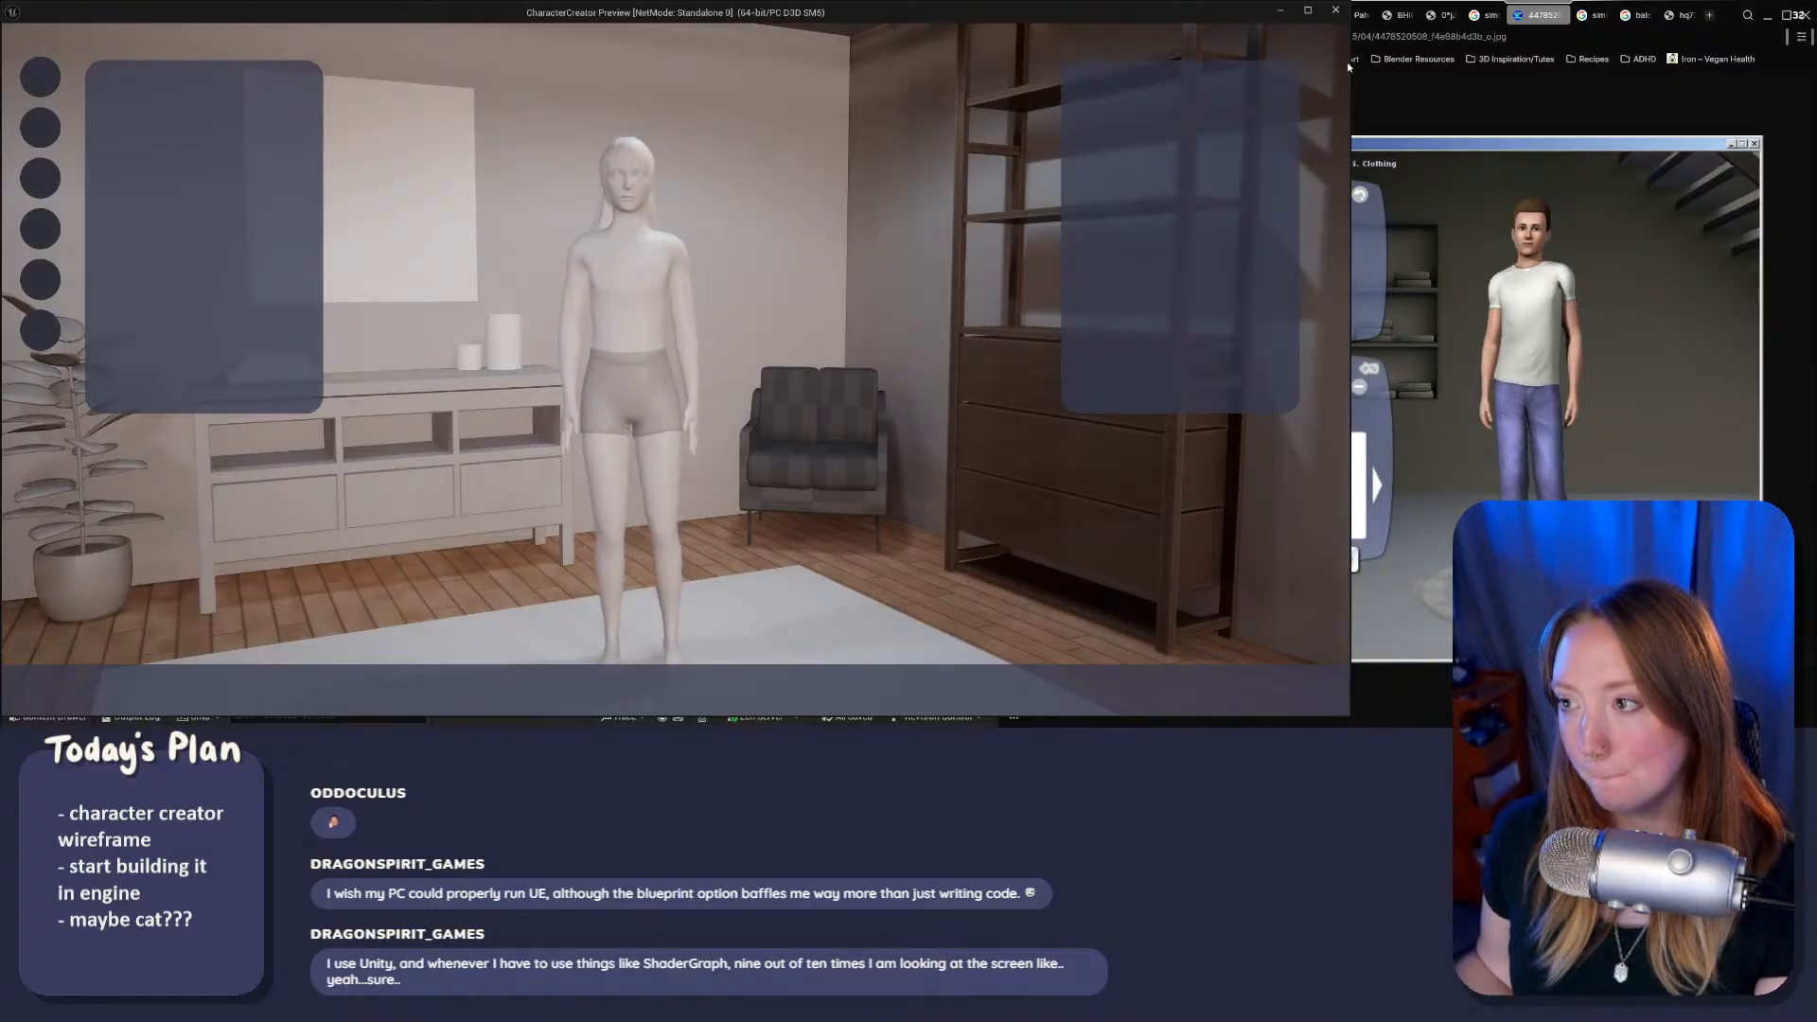
{"action": "left_click_drag", "start_coordinate": [1350, 66], "coordinate": [1003, 108]}
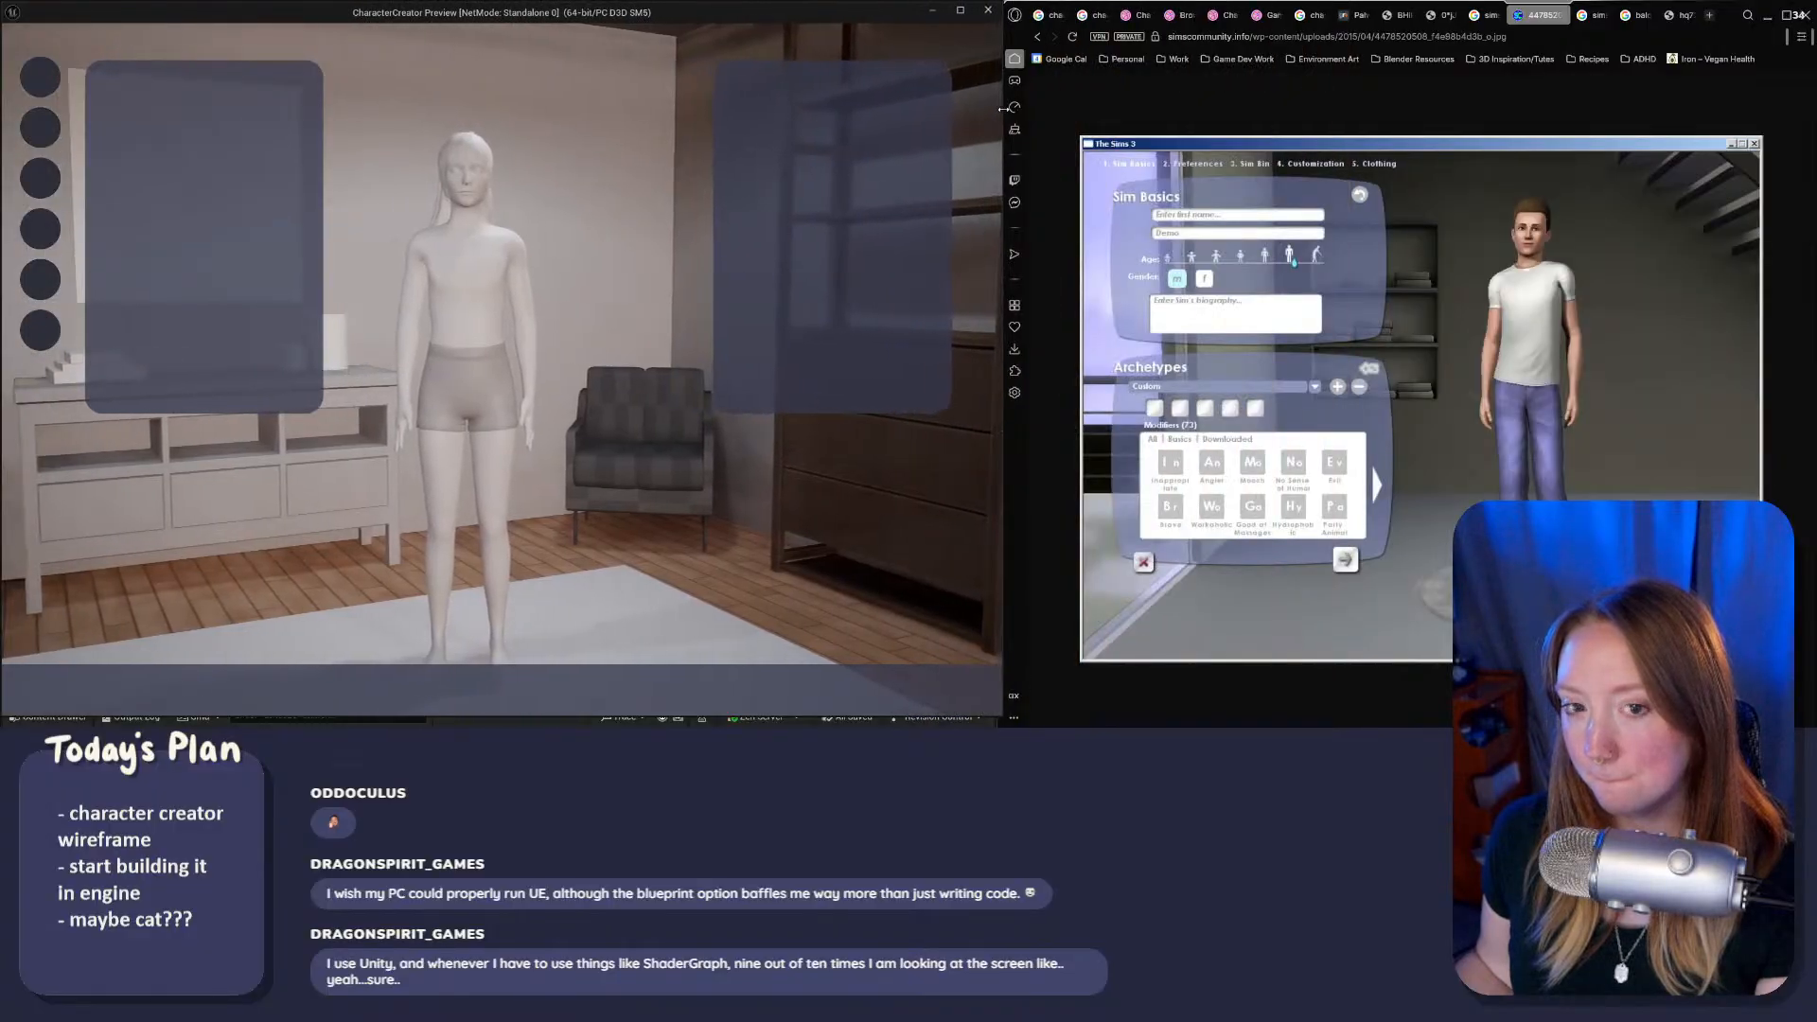
{"action": "left_click", "coordinate": [1492, 15]}
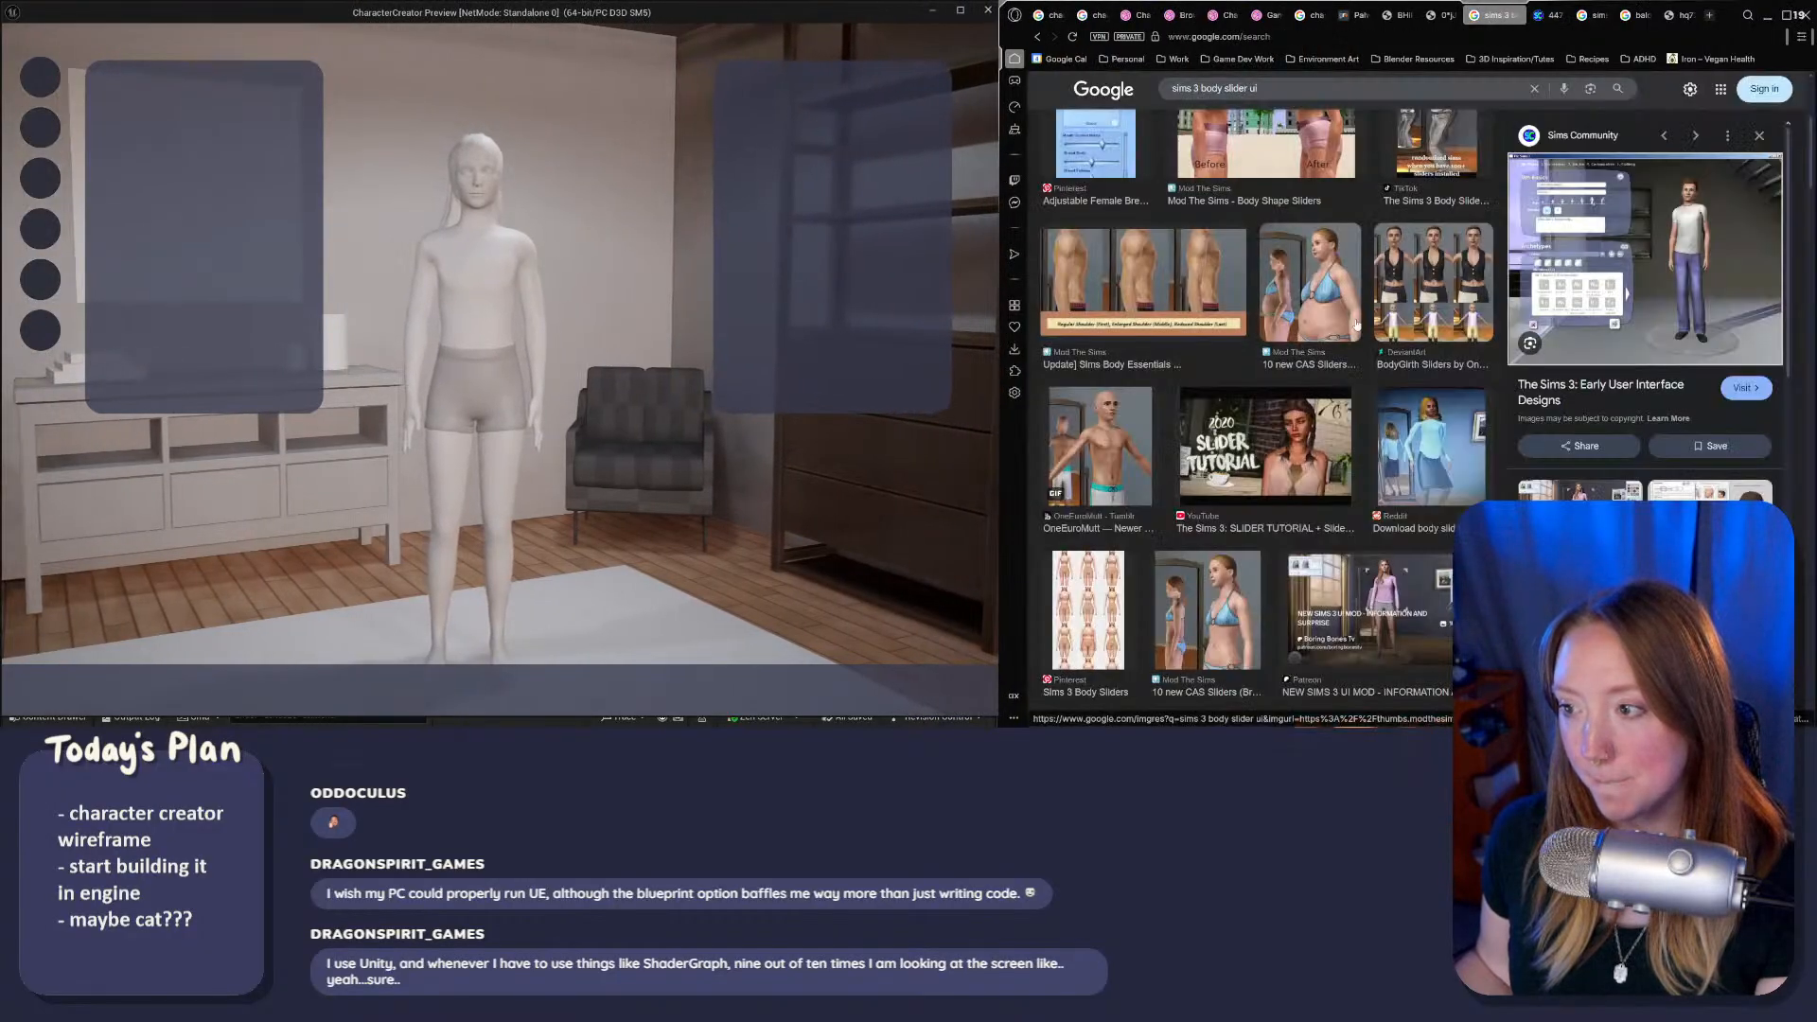
{"action": "left_click", "coordinate": [1143, 15]}
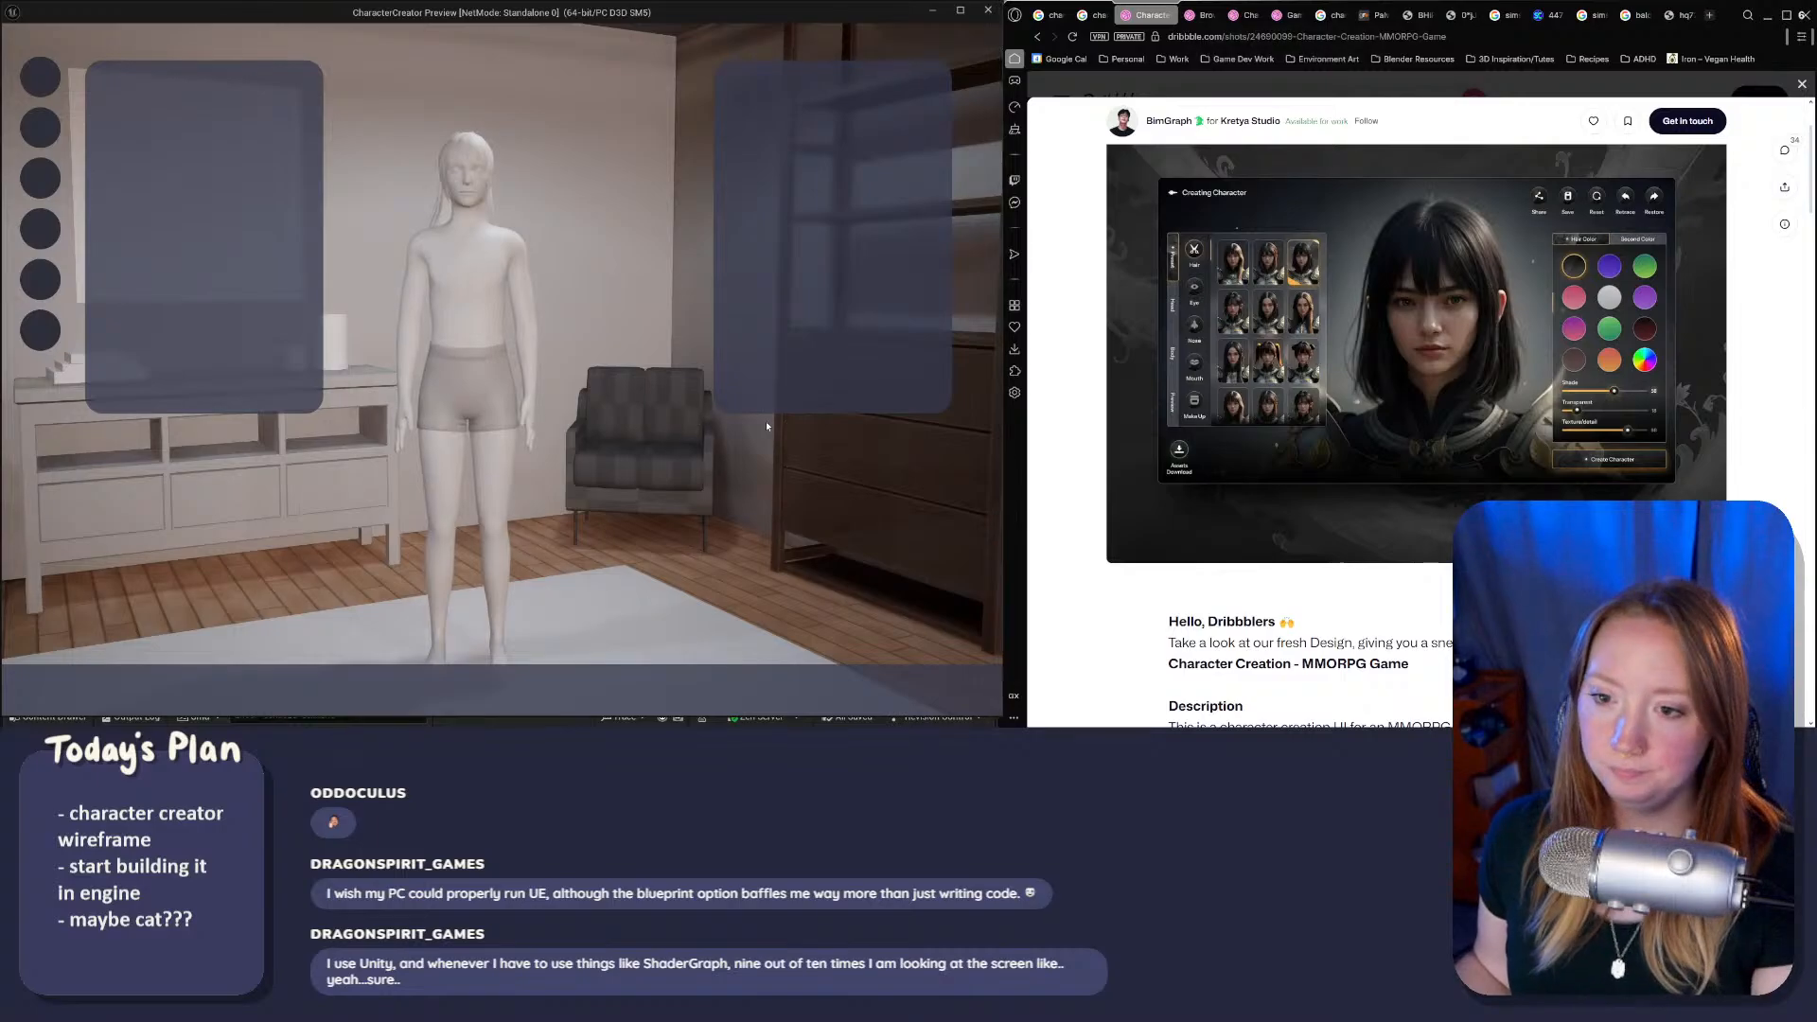
Step: Close the preview and open the WBP_CharacterEditor widget in the designer at its panel layout
{"action": "left_click", "coordinate": [988, 10]}
{"action": "left_click", "coordinate": [244, 29]}
{"action": "left_click", "coordinate": [381, 29]}
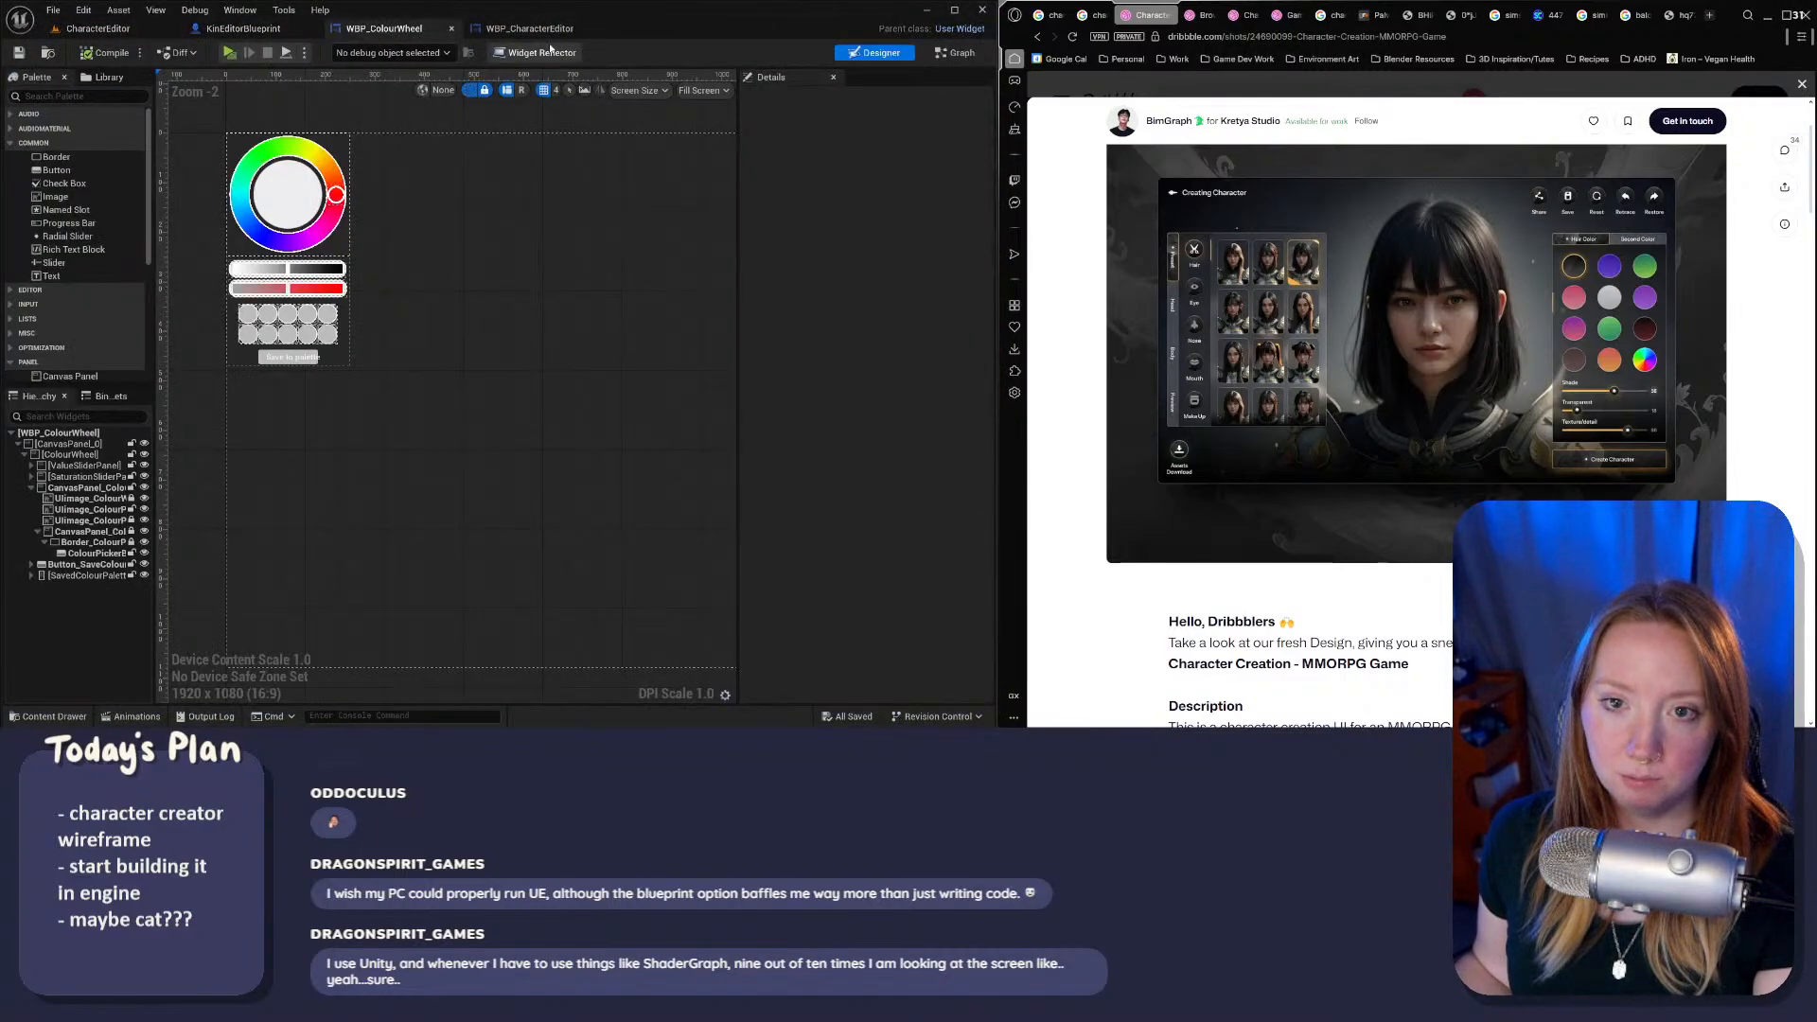
{"action": "left_click", "coordinate": [511, 30]}
{"action": "right_click_drag", "start_coordinate": [708, 441], "coordinate": [510, 390]}
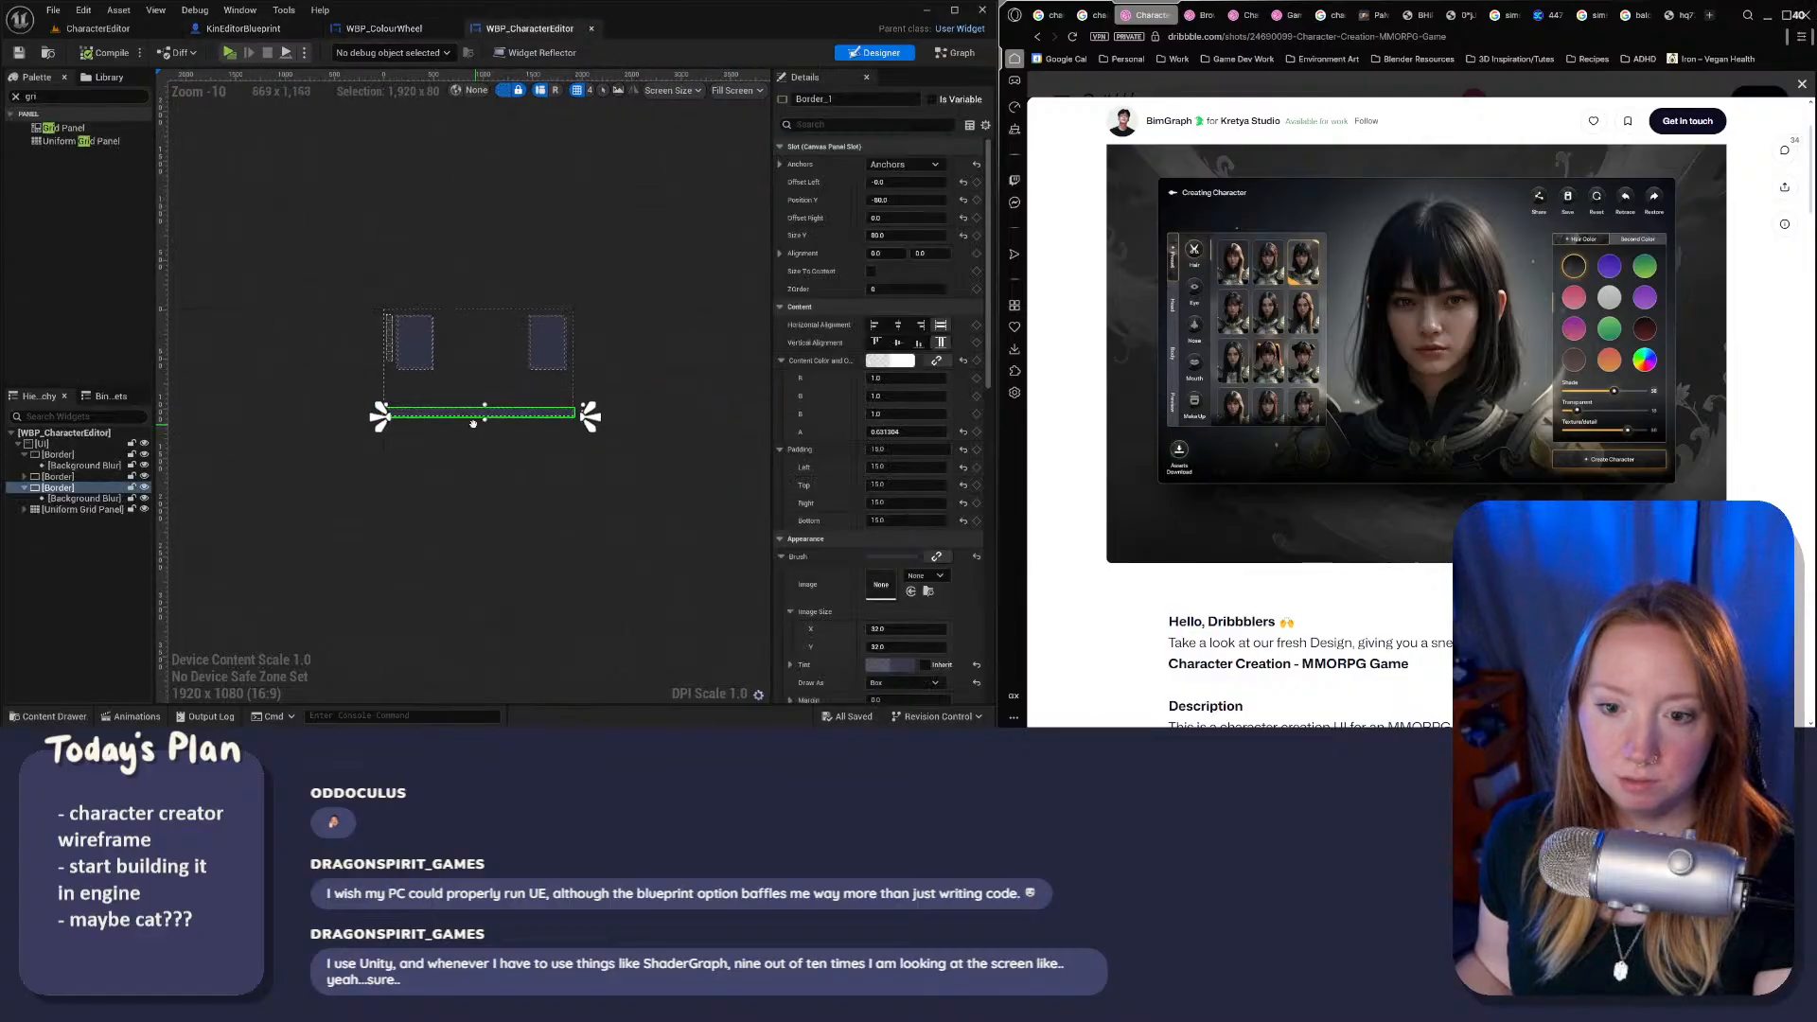
{"action": "scroll", "coordinate": [530, 380], "scroll_direction": "up", "scroll_amount": 6}
{"action": "left_click", "coordinate": [604, 317]}
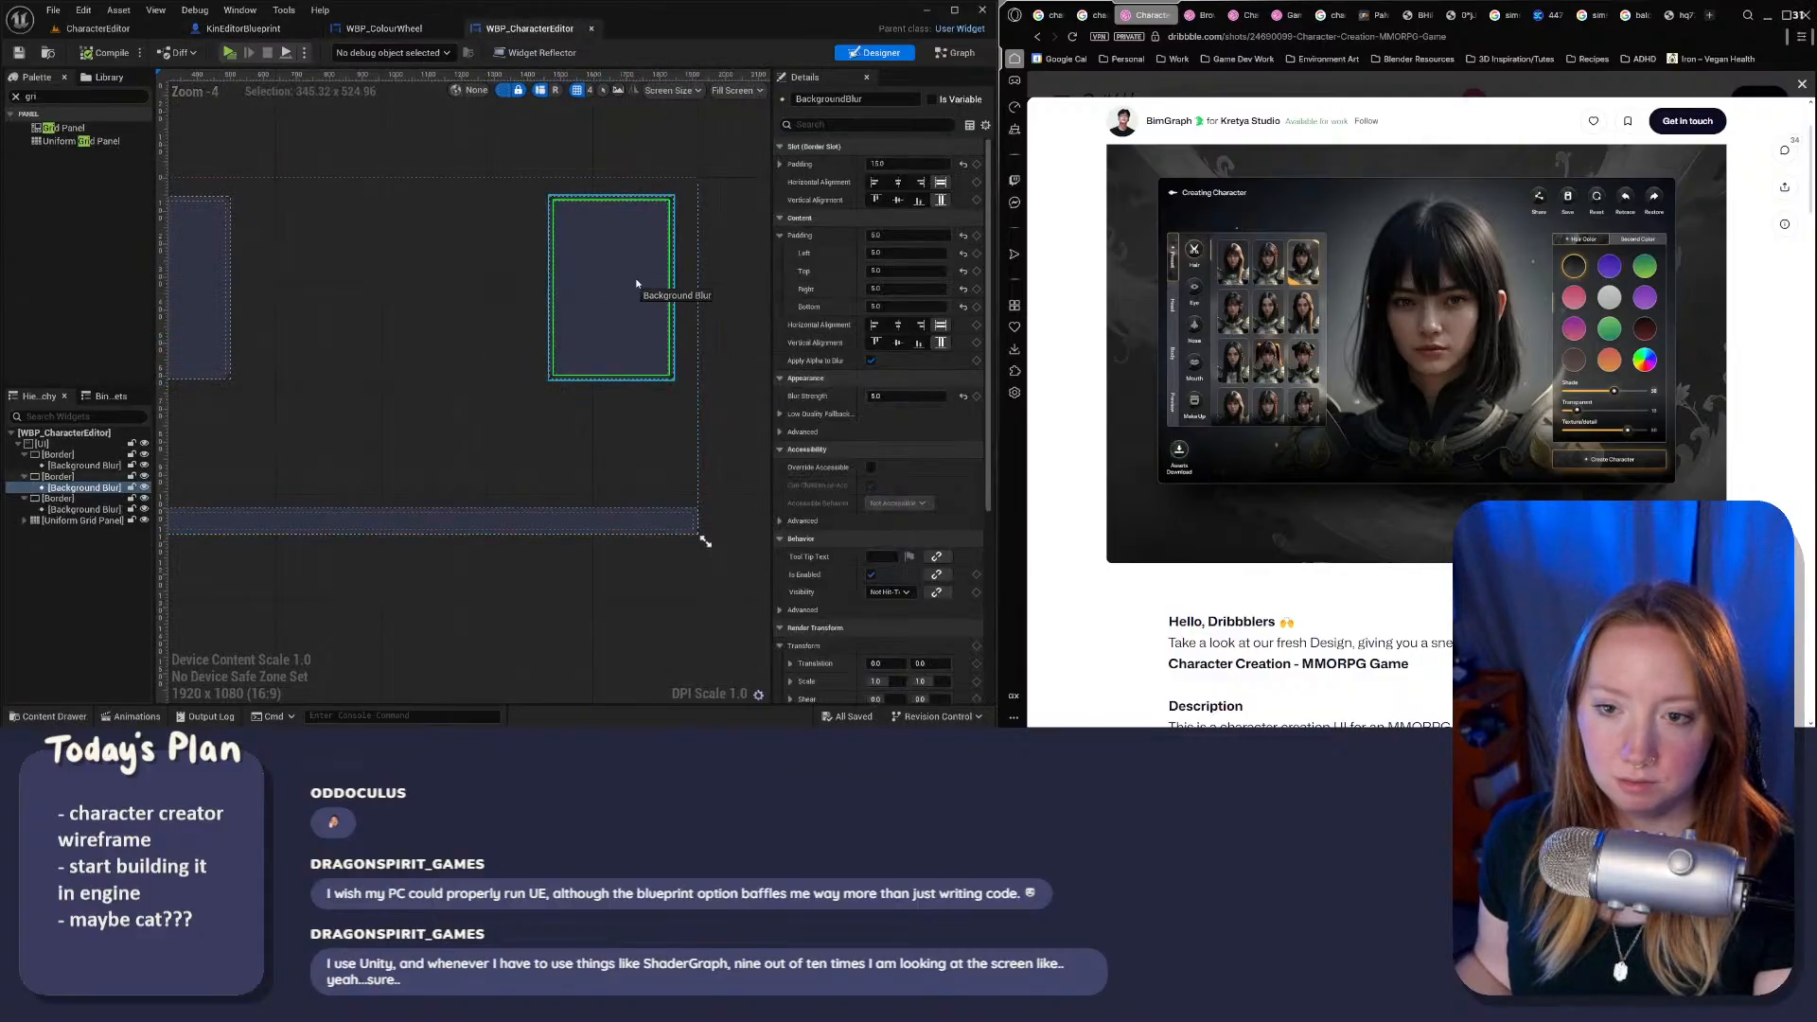
{"action": "left_click_drag", "start_coordinate": [645, 277], "coordinate": [674, 272]}
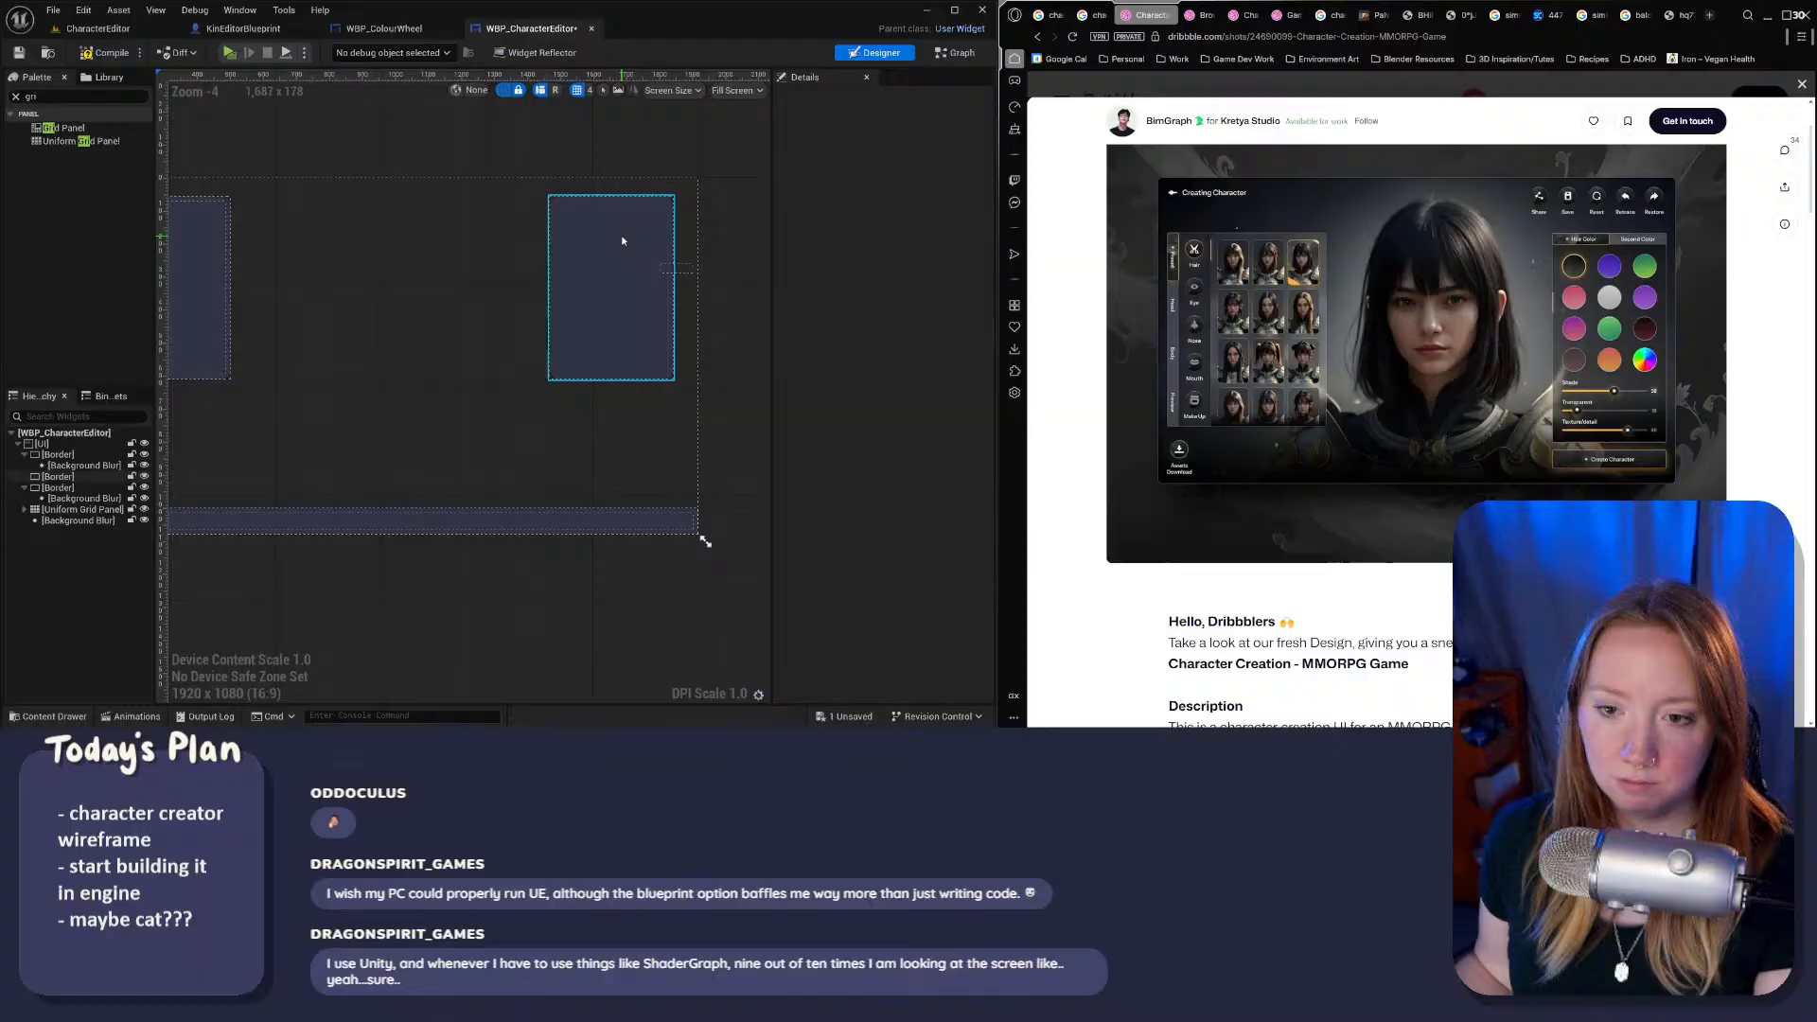
{"action": "left_click", "coordinate": [651, 331]}
{"action": "key", "text": "ctrl+z"}
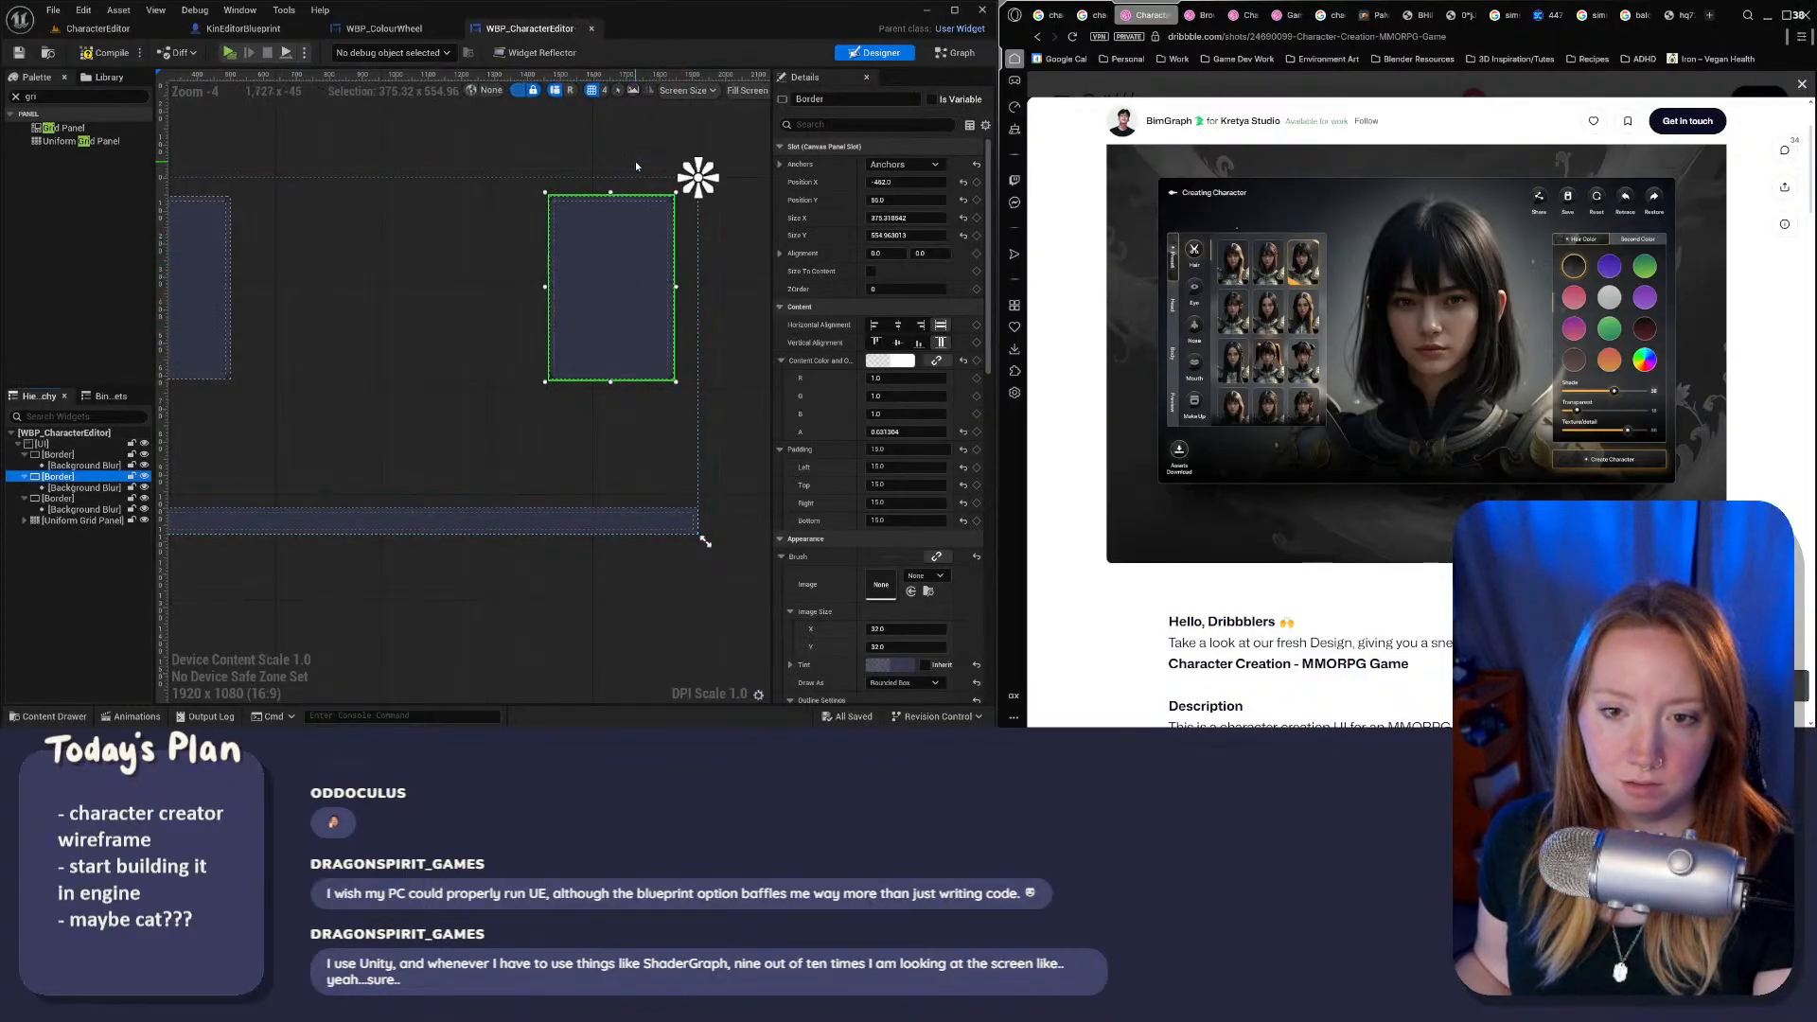
Step: Move the right border panel toward the canvas's upper-right corner and resize it to about 342 by 944
{"action": "left_click_drag", "start_coordinate": [556, 258], "coordinate": [568, 251]}
{"action": "left_click_drag", "start_coordinate": [626, 369], "coordinate": [619, 501]}
{"action": "left_click_drag", "start_coordinate": [564, 341], "coordinate": [571, 341]}
Step: Delete the short left border panel together with its Background Blur
{"action": "right_click_drag", "start_coordinate": [359, 344], "coordinate": [498, 334]}
{"action": "left_click", "coordinate": [299, 290]}
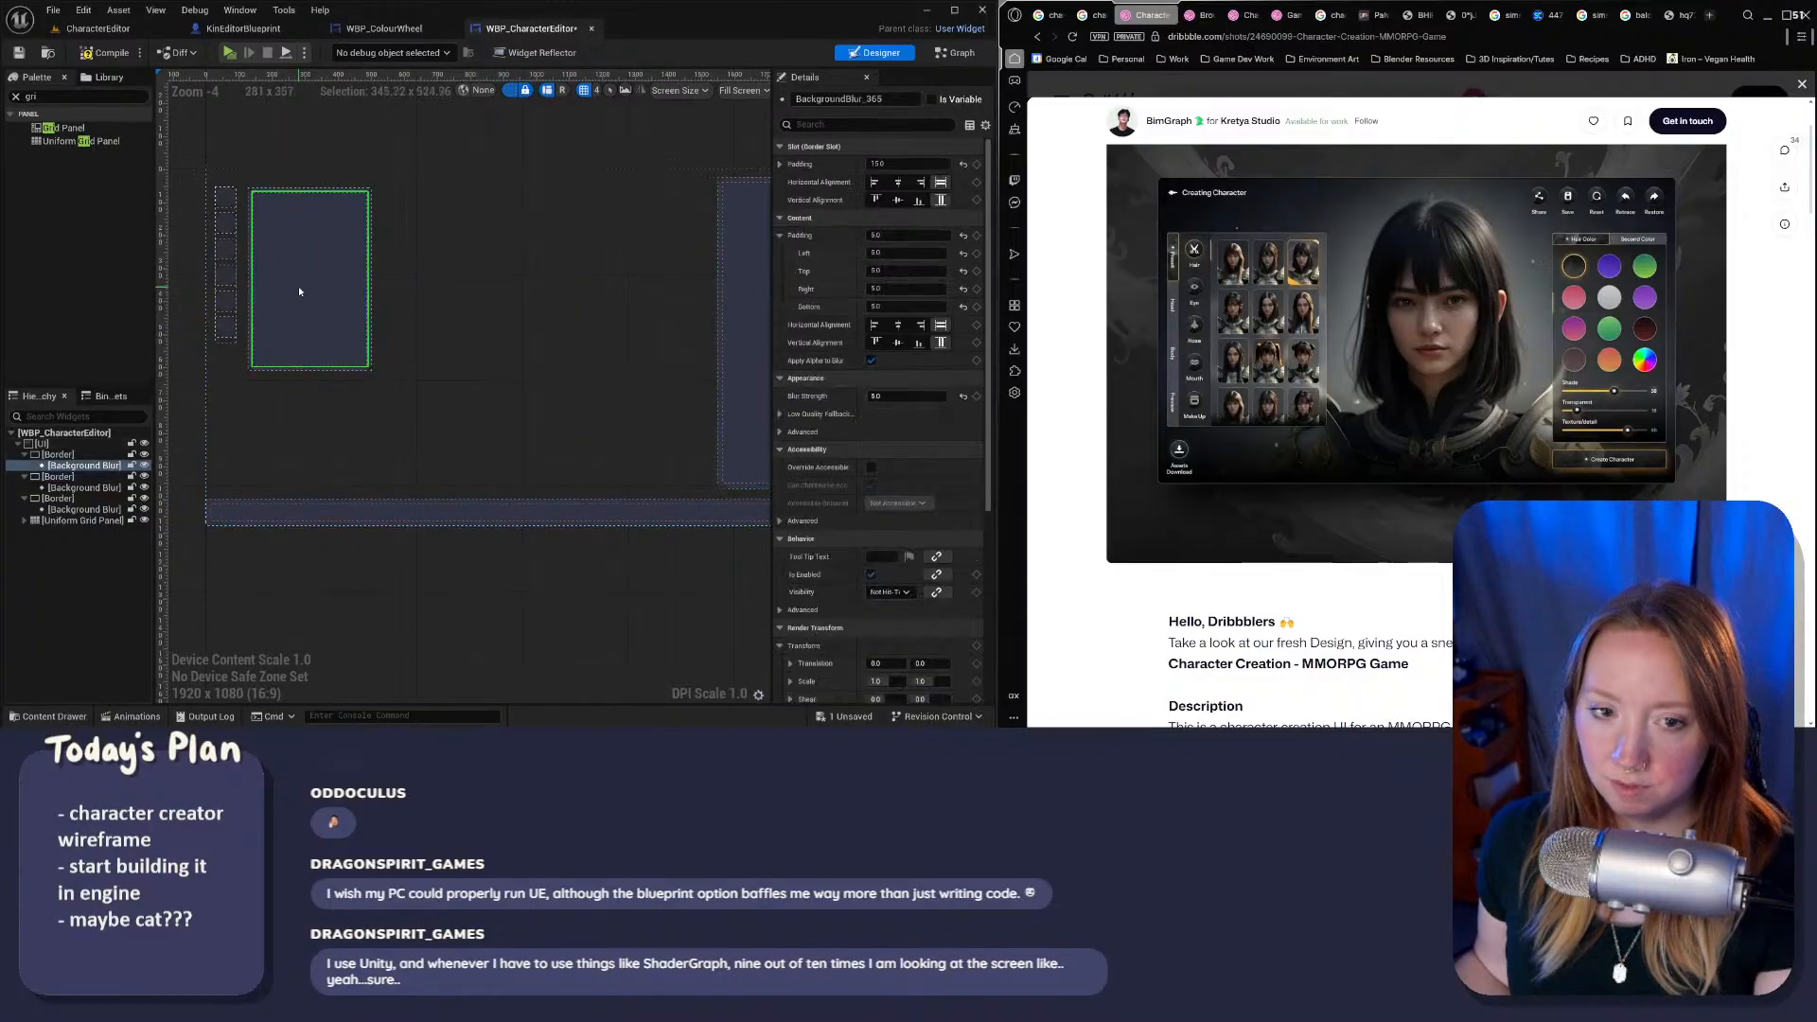
{"action": "left_click", "coordinate": [249, 232]}
{"action": "left_click_drag", "start_coordinate": [244, 222], "coordinate": [213, 219]}
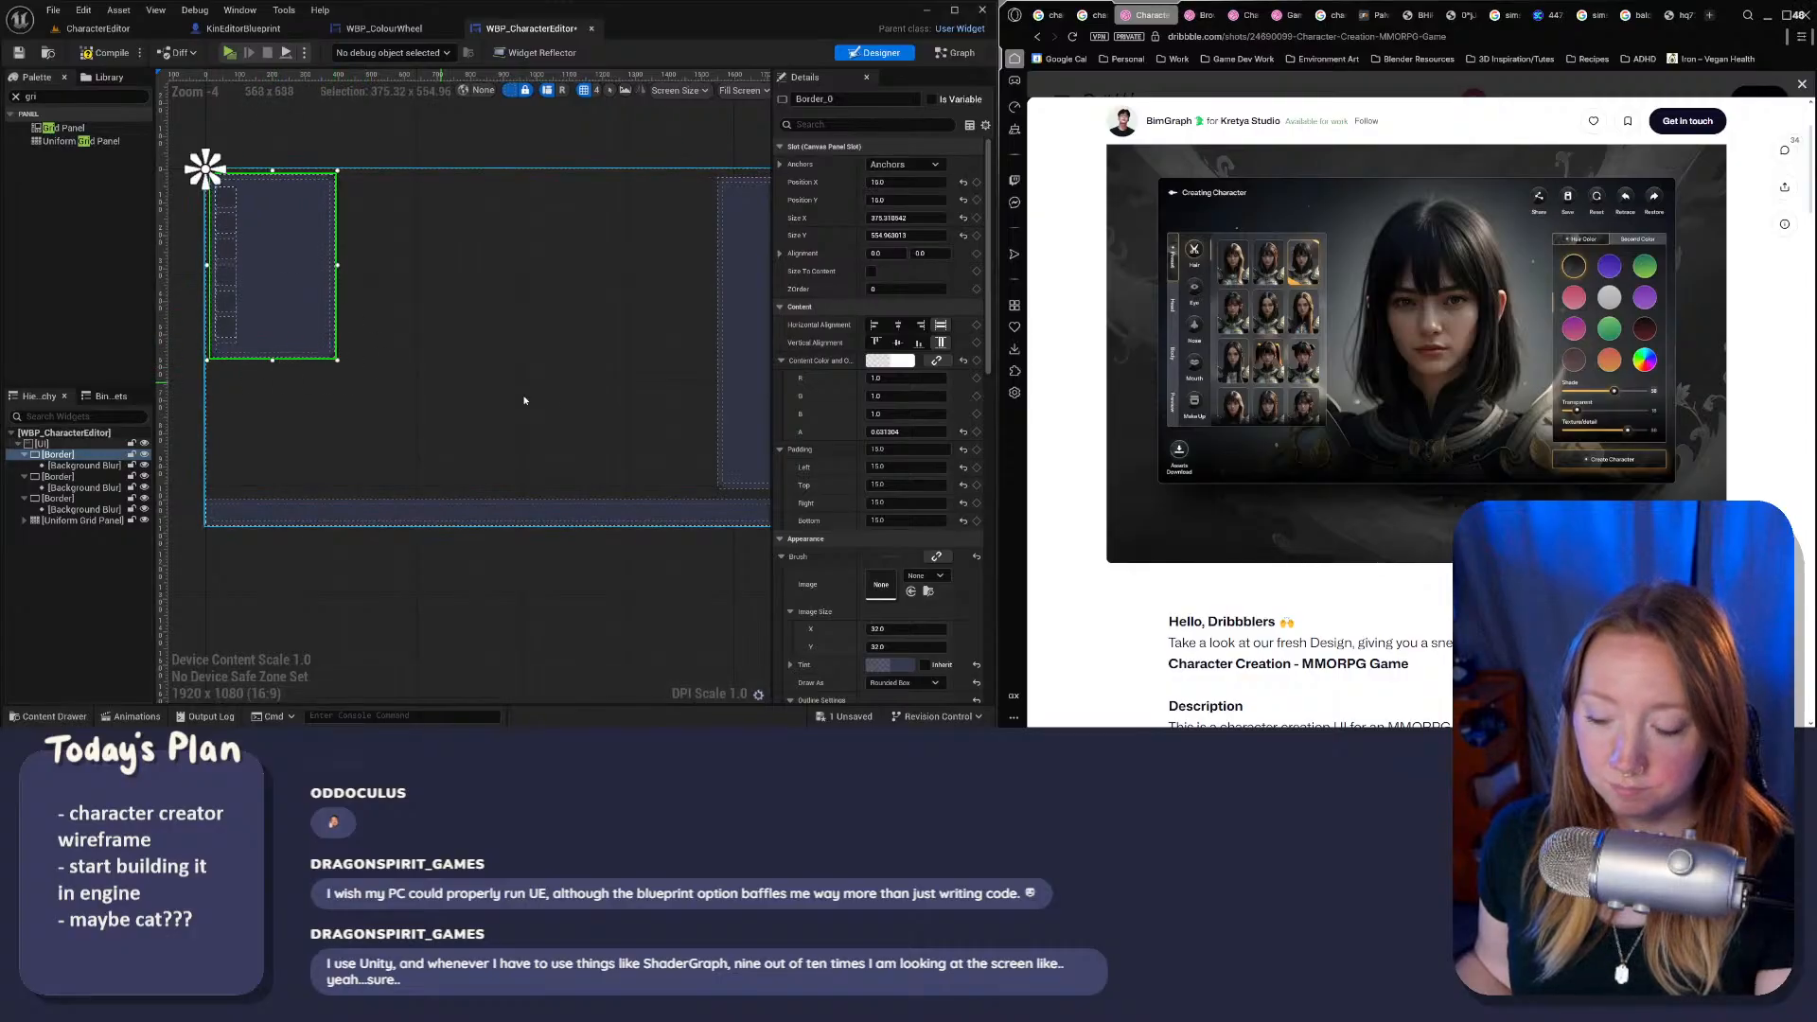
{"action": "key", "text": "Delete"}
Step: Duplicate the tall right border panel and place the copy along the canvas's left side behind the category grid, at Position Y 15
{"action": "left_click", "coordinate": [86, 455]}
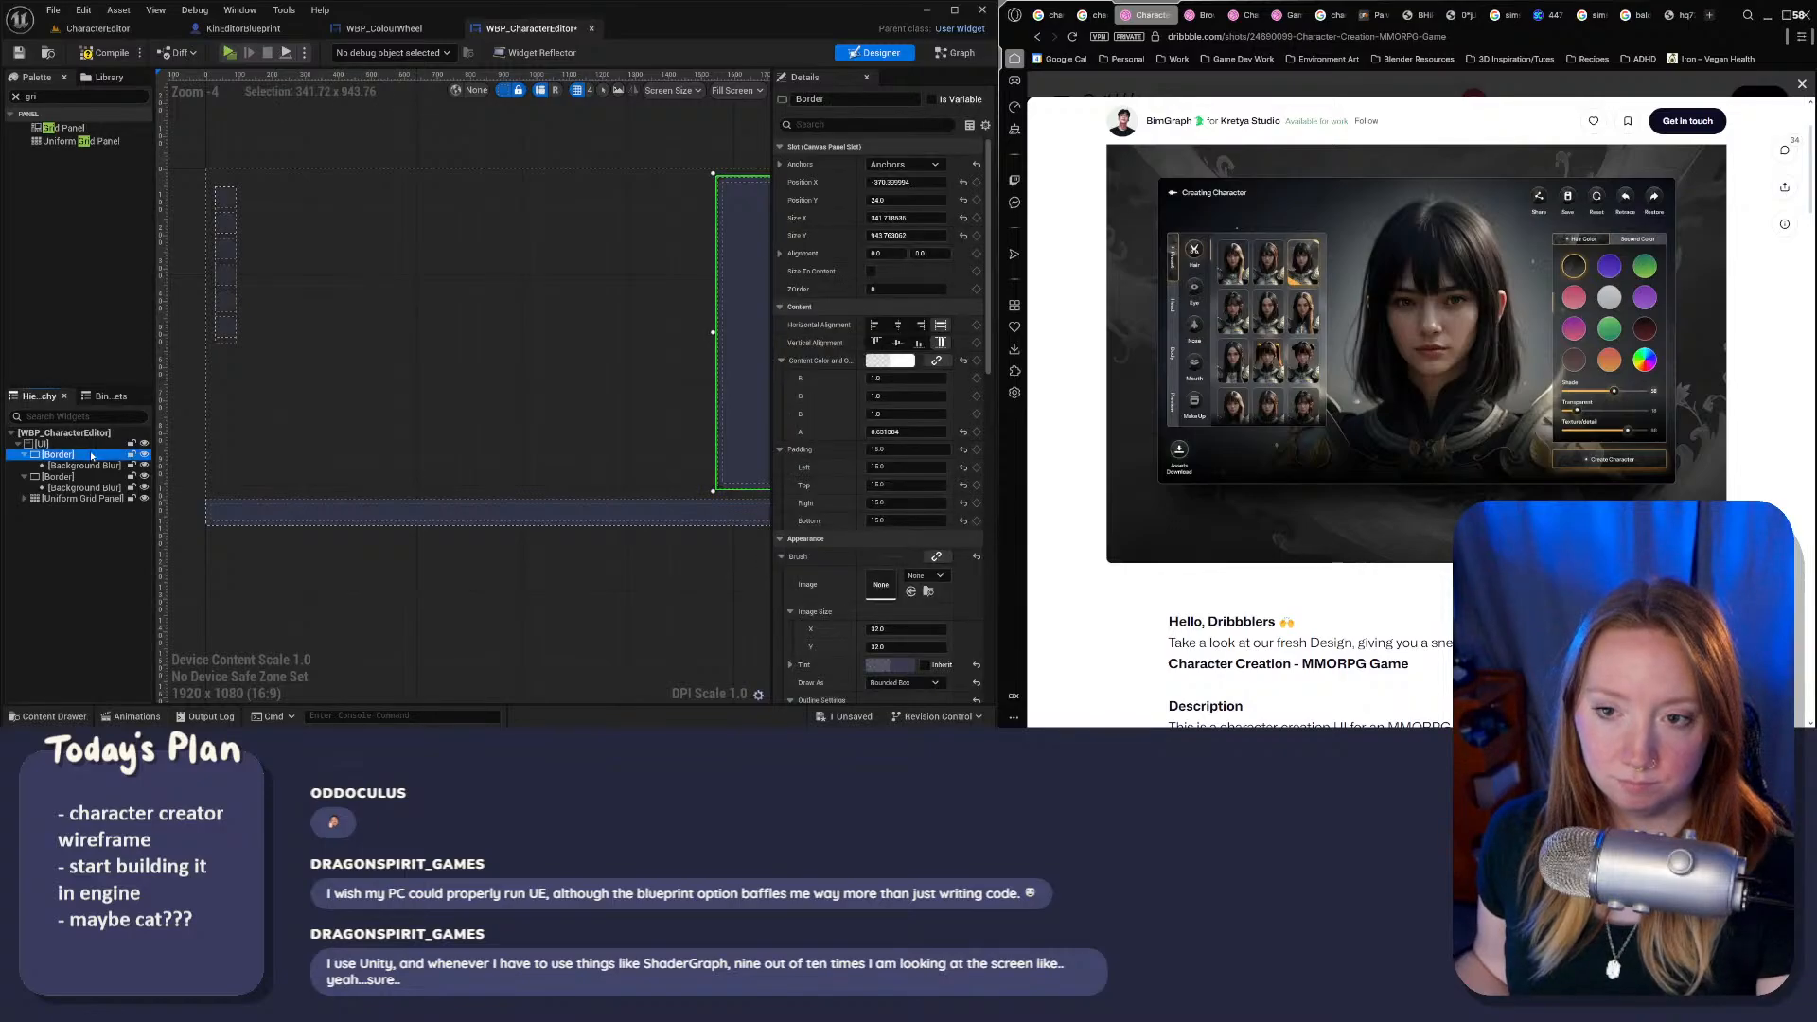
{"action": "key", "text": "ctrl+v"}
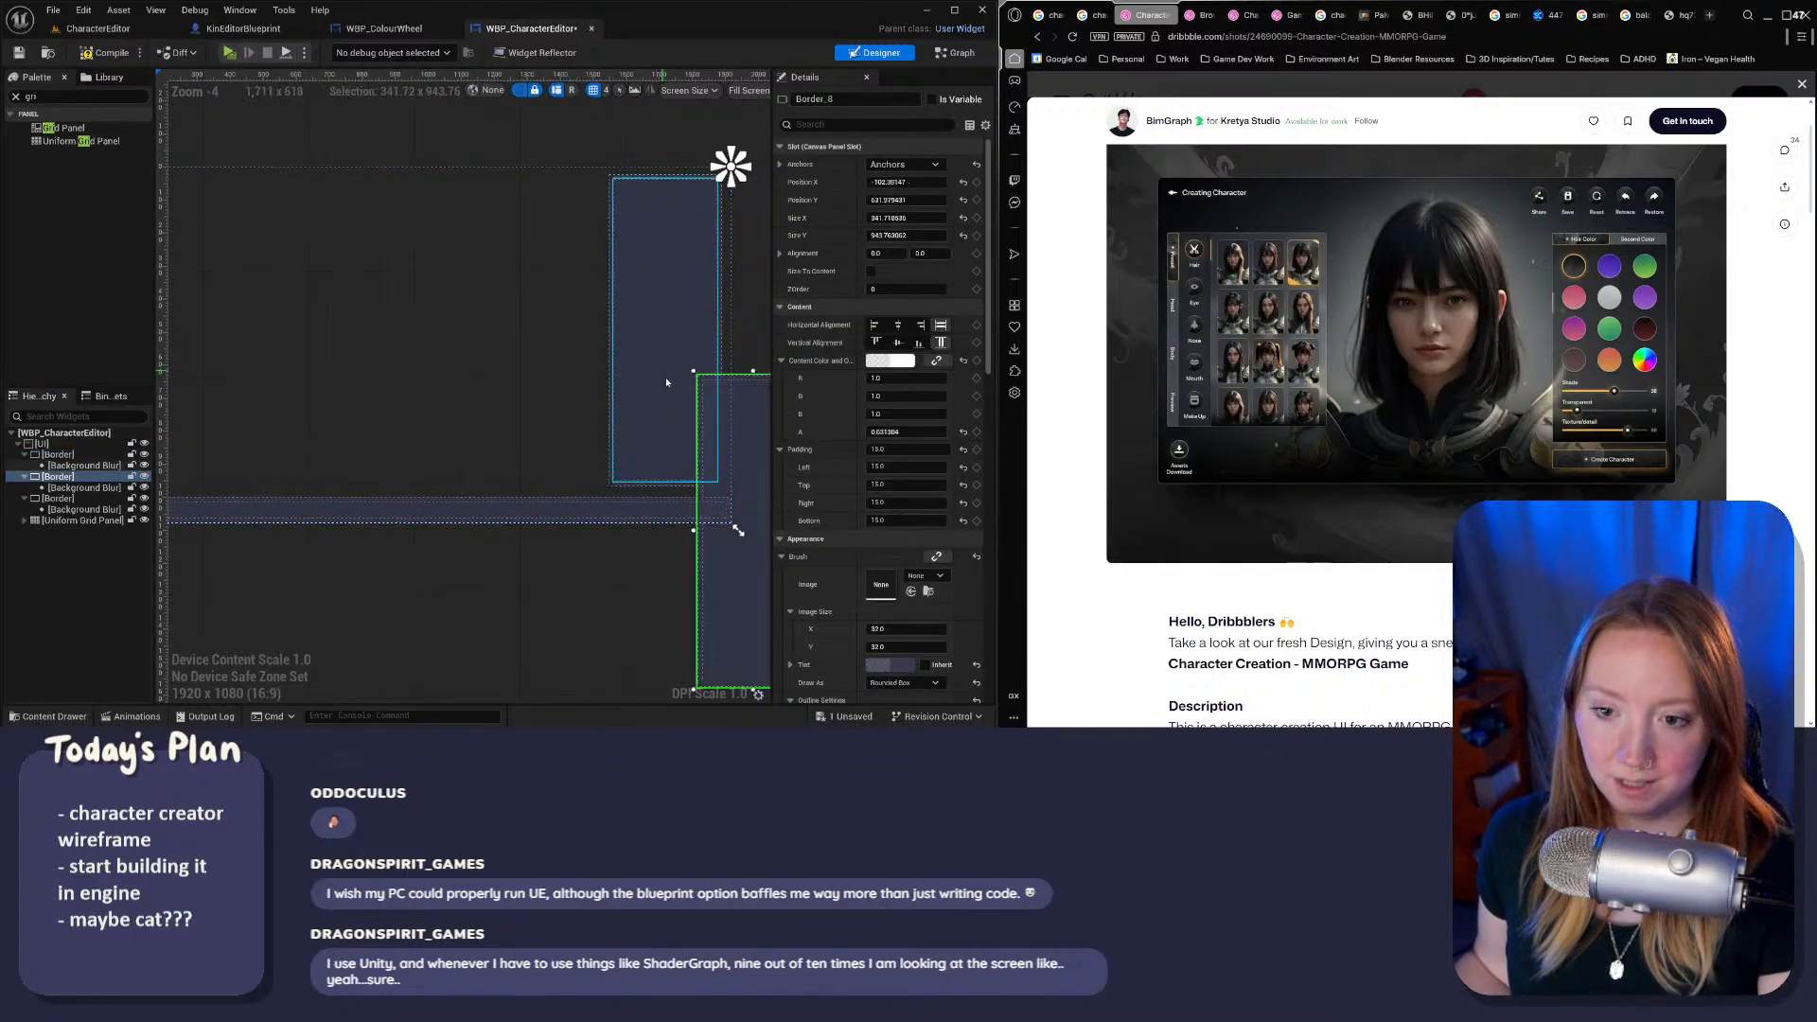
{"action": "left_click_drag", "start_coordinate": [746, 523], "coordinate": [303, 354]}
{"action": "right_click_drag", "start_coordinate": [460, 333], "coordinate": [610, 369]}
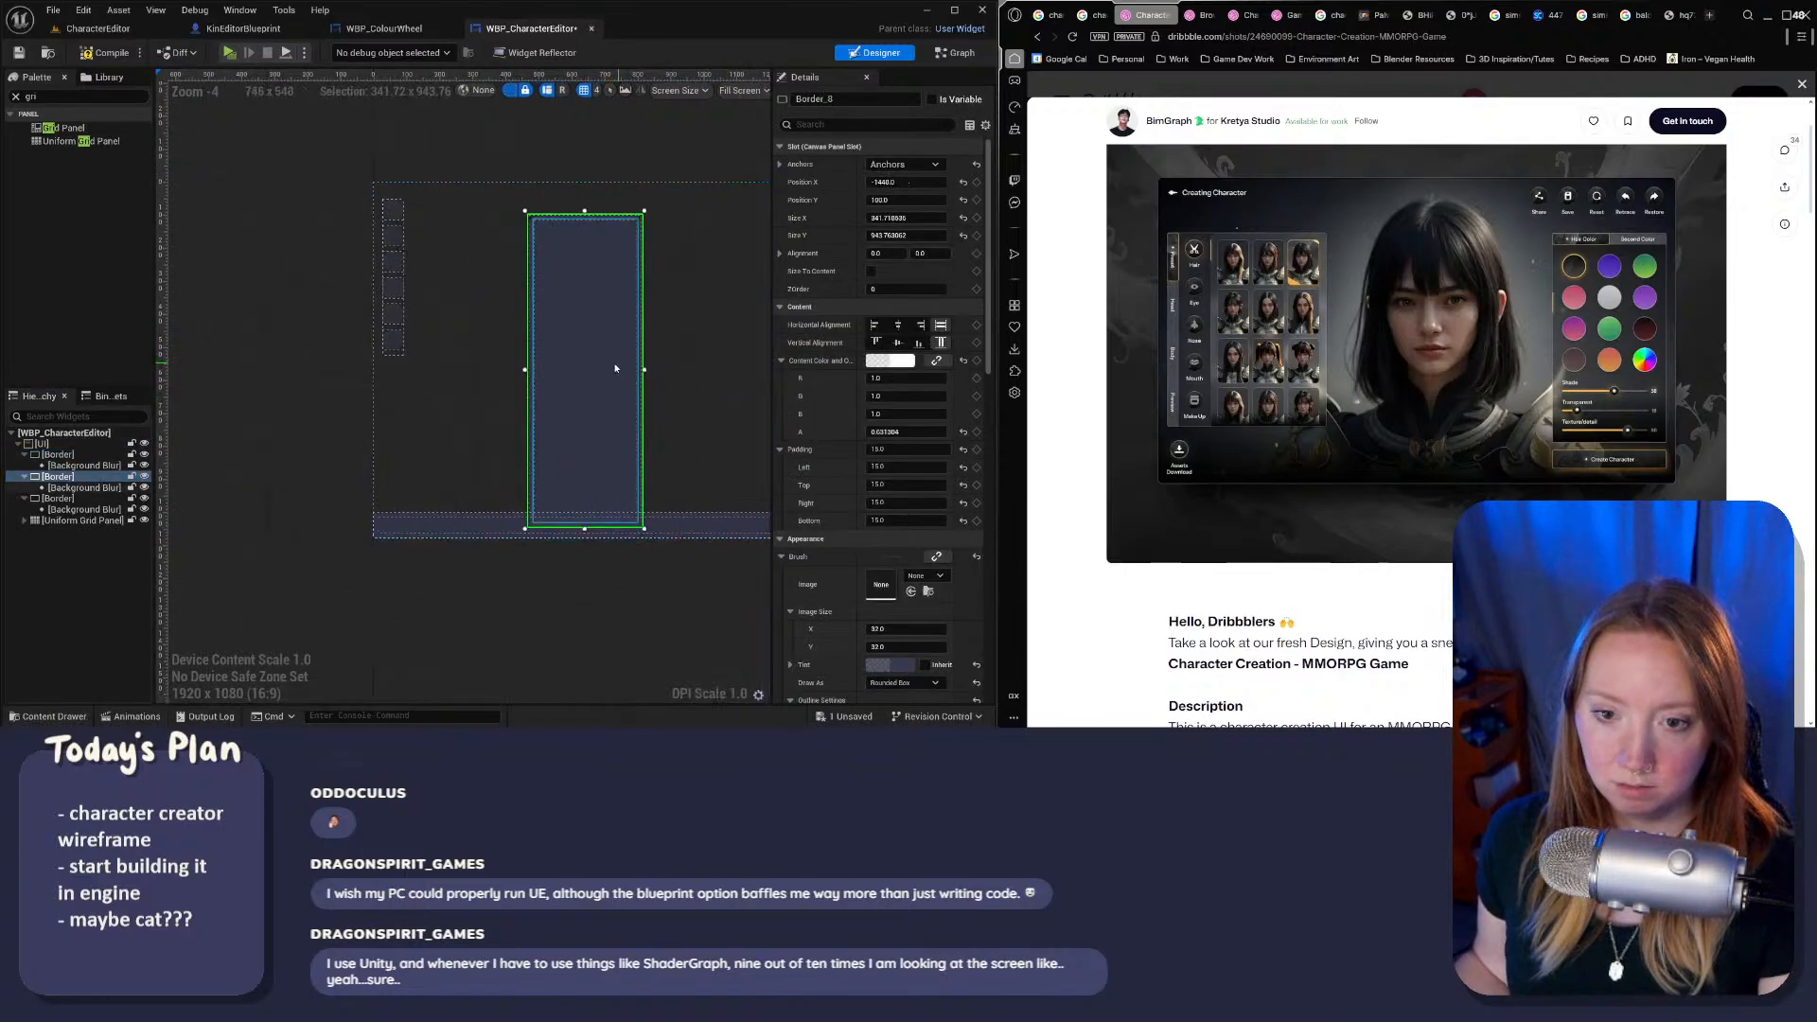
{"action": "left_click_drag", "start_coordinate": [610, 369], "coordinate": [458, 334]}
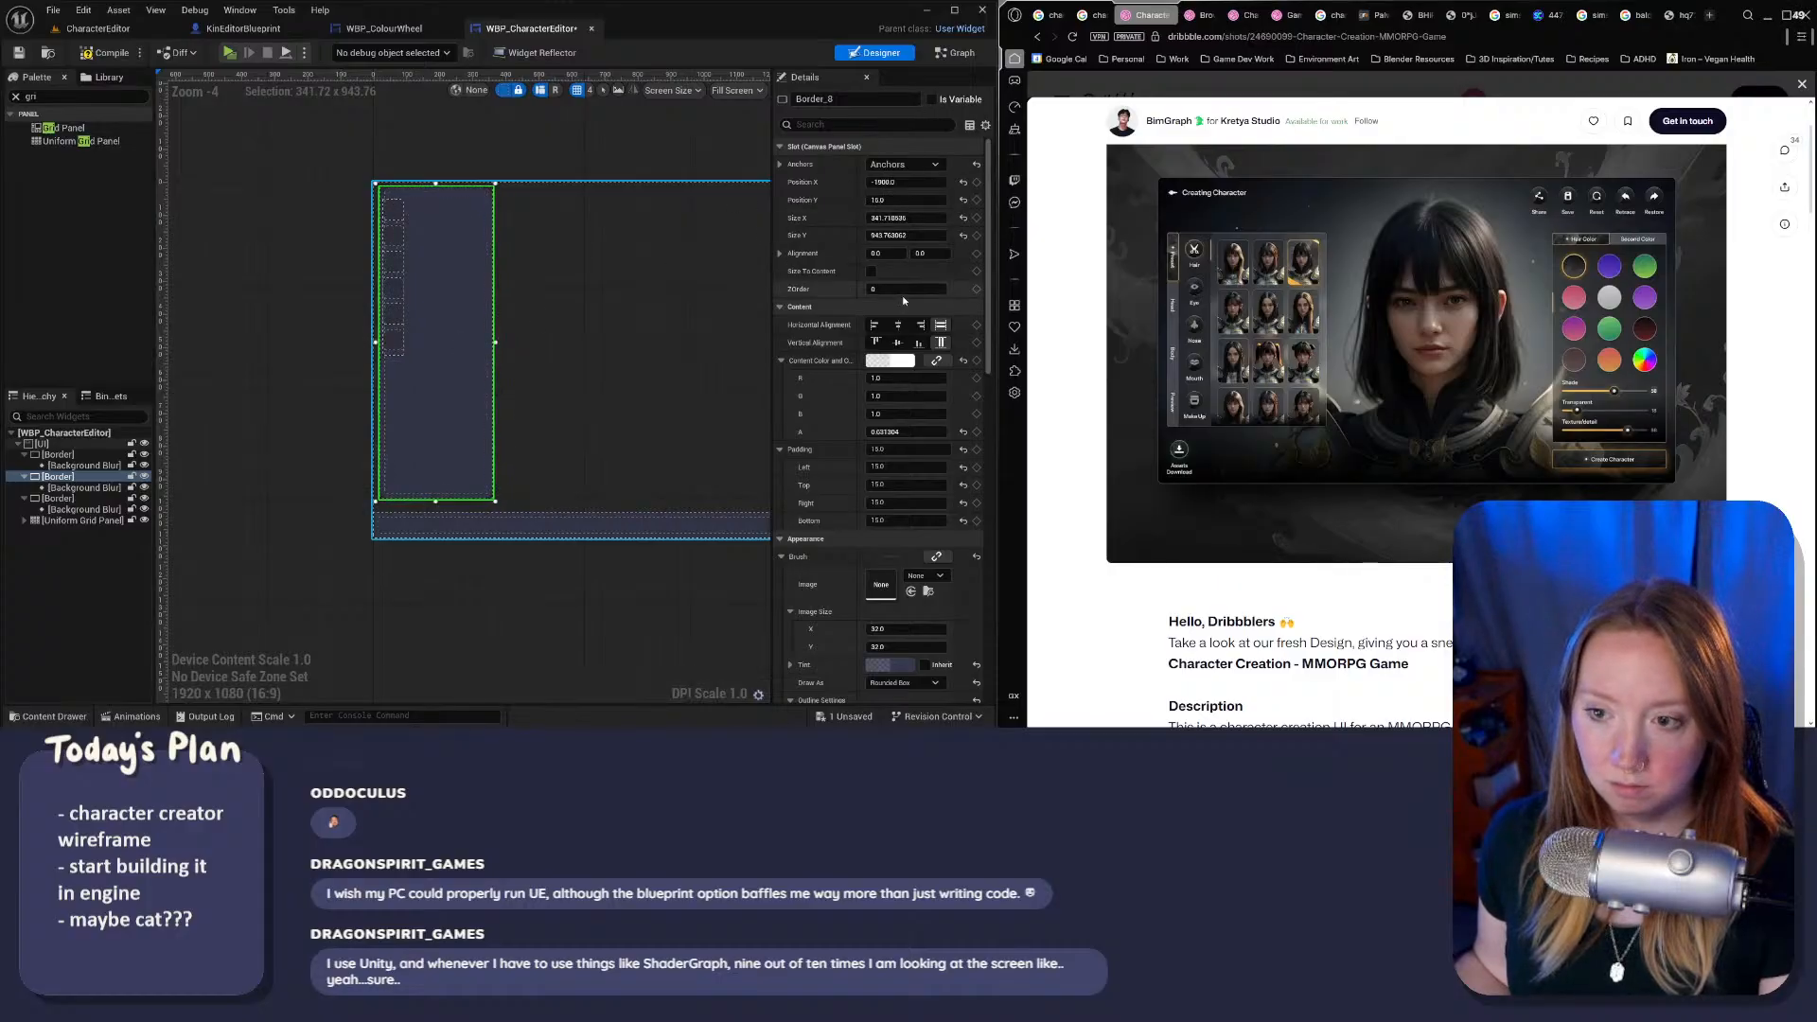
Step: Anchor the new left border panel to the top-left corner of the canvas
{"action": "left_click", "coordinate": [904, 163]}
{"action": "left_click", "coordinate": [886, 195]}
{"action": "right_click_drag", "start_coordinate": [606, 352], "coordinate": [470, 352]}
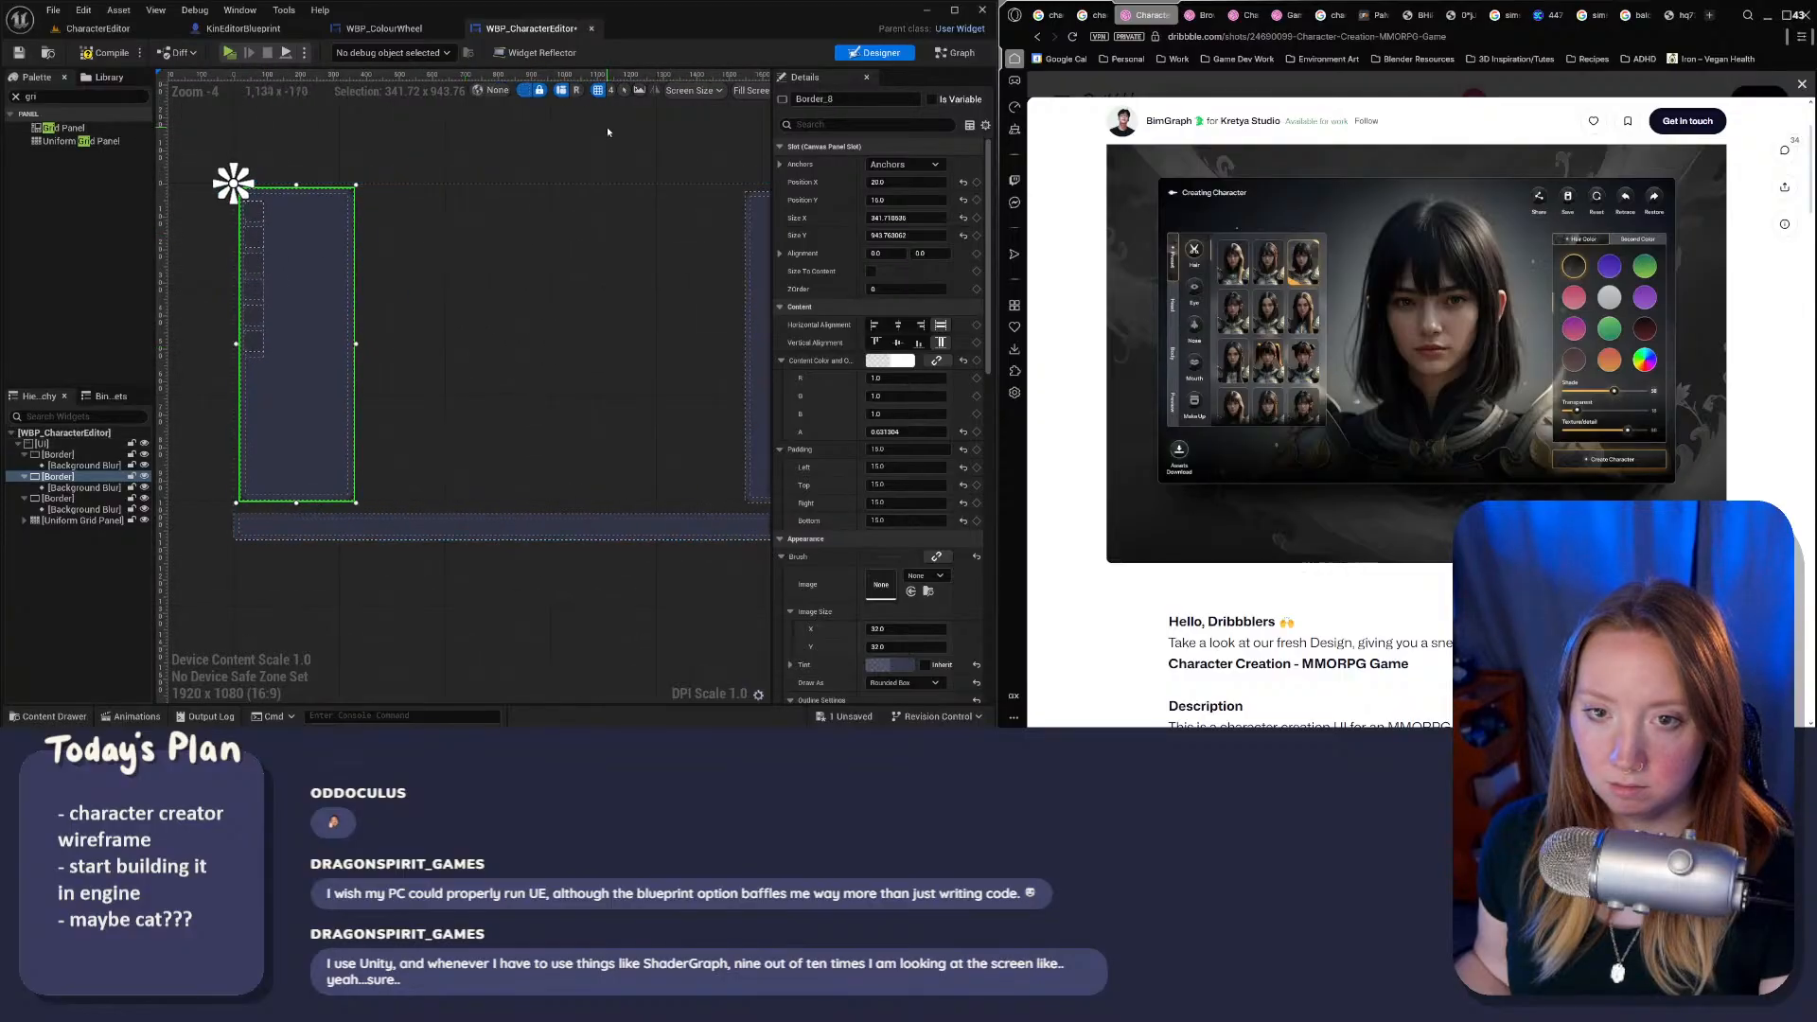
{"action": "left_click", "coordinate": [469, 351]}
Step: Run the character creator preview, check the tall side panels at a wider window size with the character rotated, and close it
{"action": "left_click", "coordinate": [233, 54]}
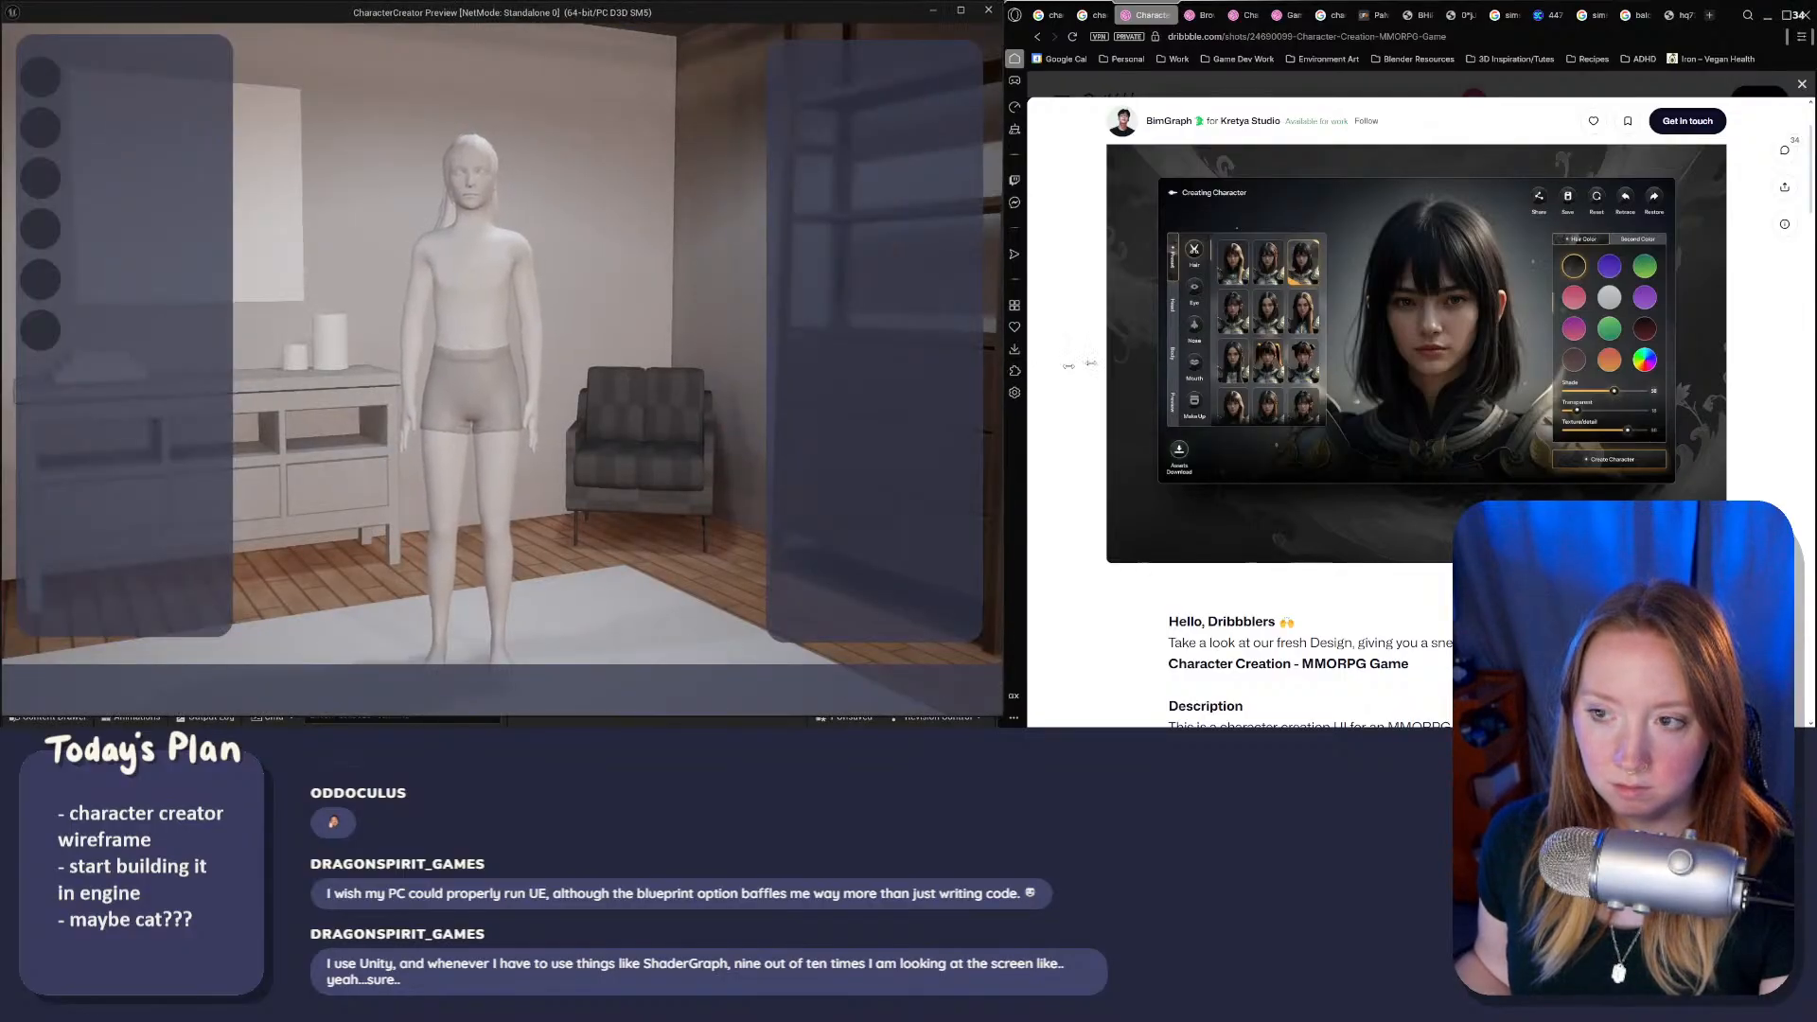
{"action": "left_click_drag", "start_coordinate": [1002, 351], "coordinate": [1244, 350]}
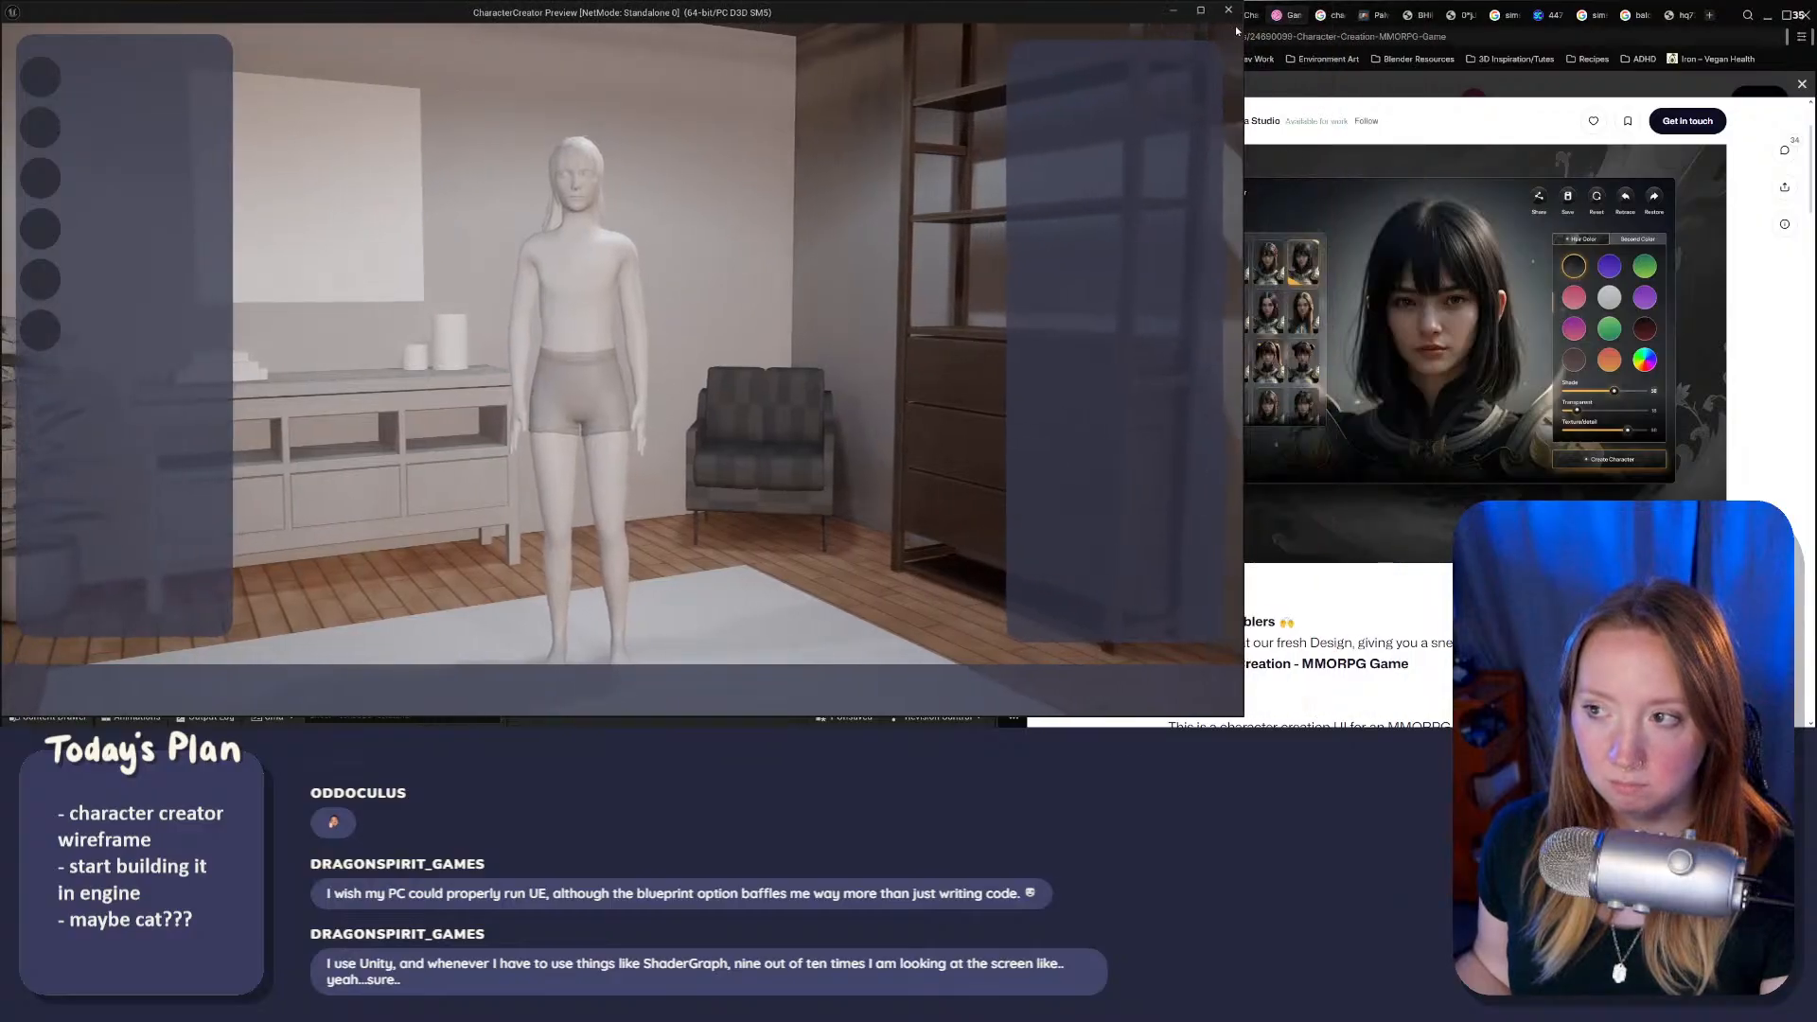
{"action": "left_click_drag", "start_coordinate": [1246, 92], "coordinate": [1236, 91]}
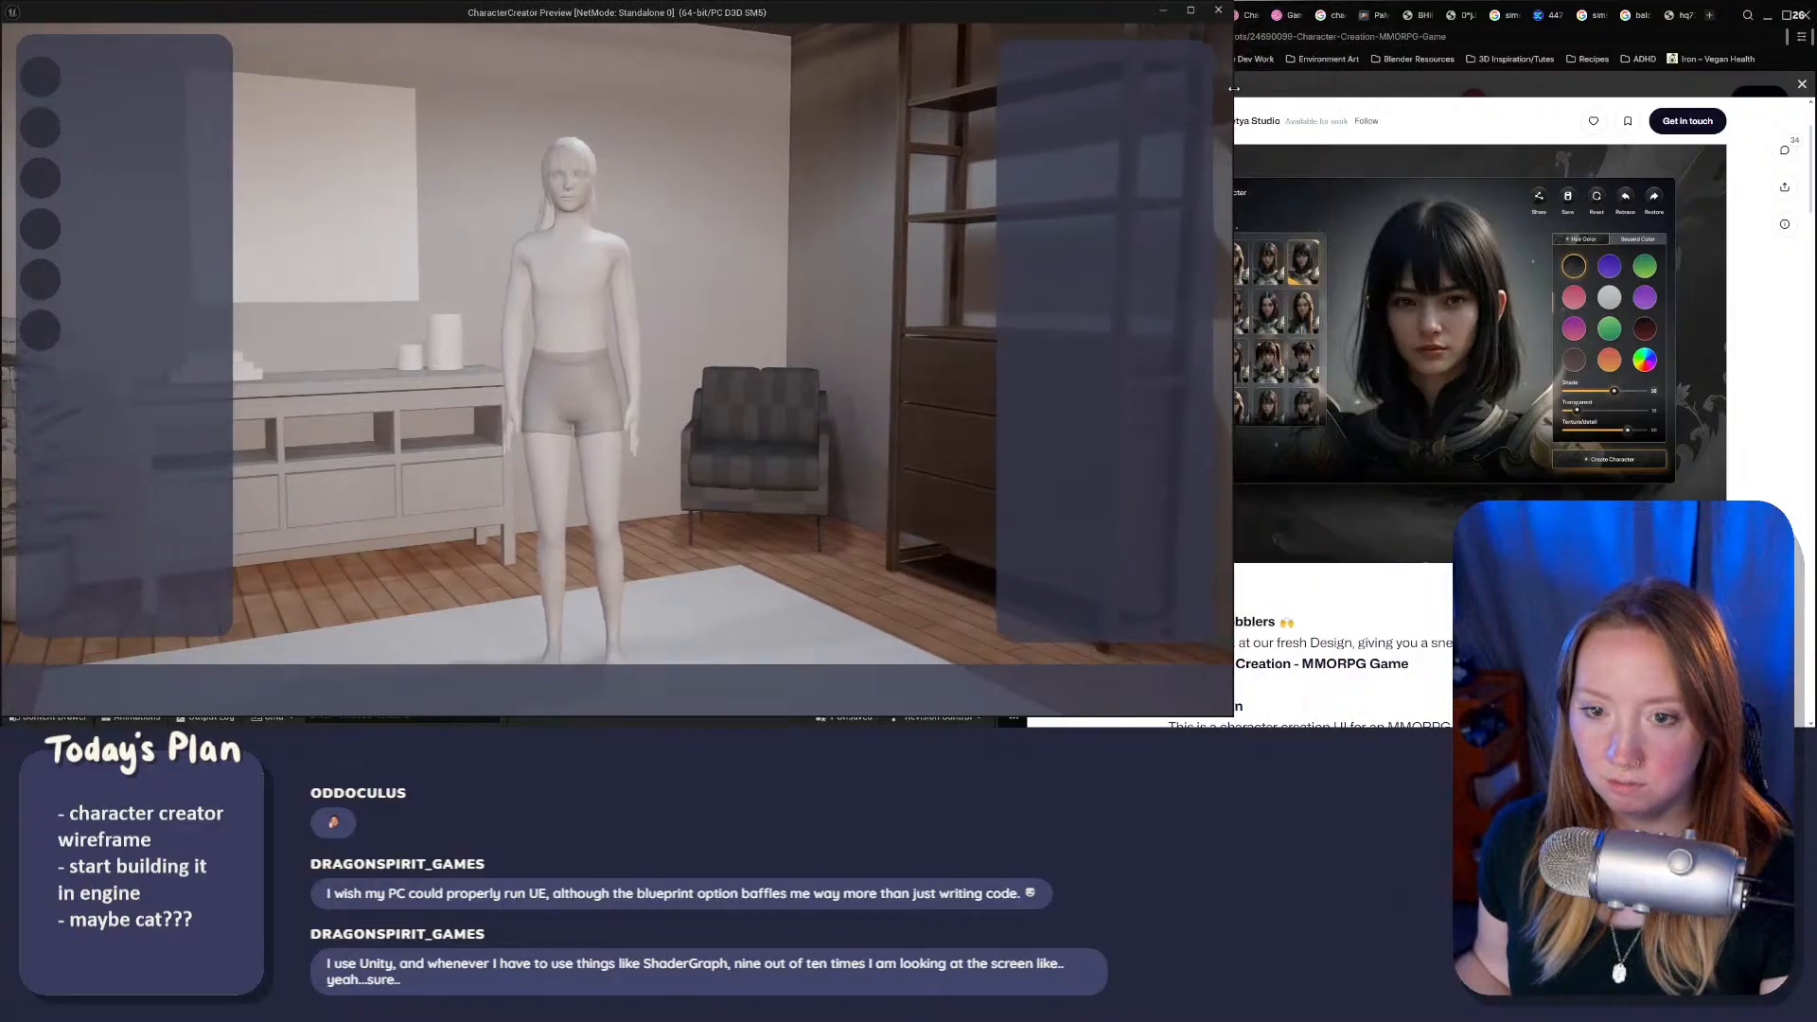
{"action": "left_click_drag", "start_coordinate": [640, 365], "coordinate": [594, 505]}
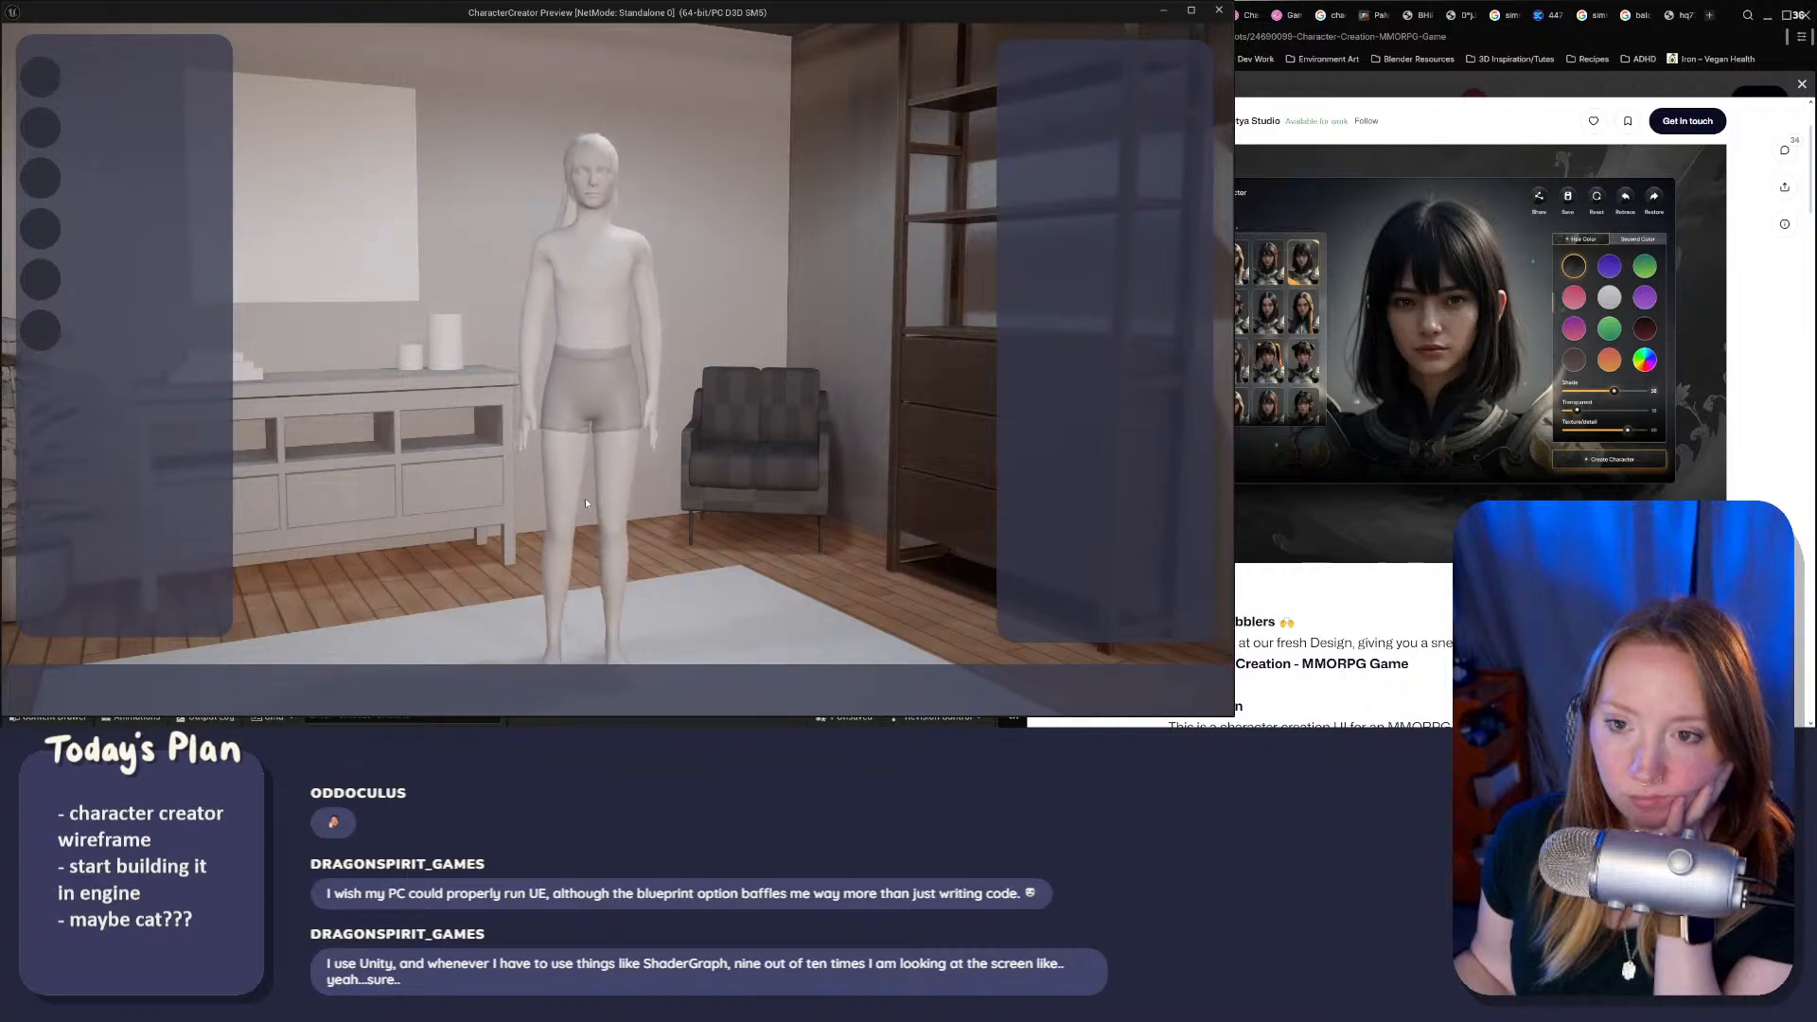
{"action": "left_click_drag", "start_coordinate": [584, 497], "coordinate": [876, 551]}
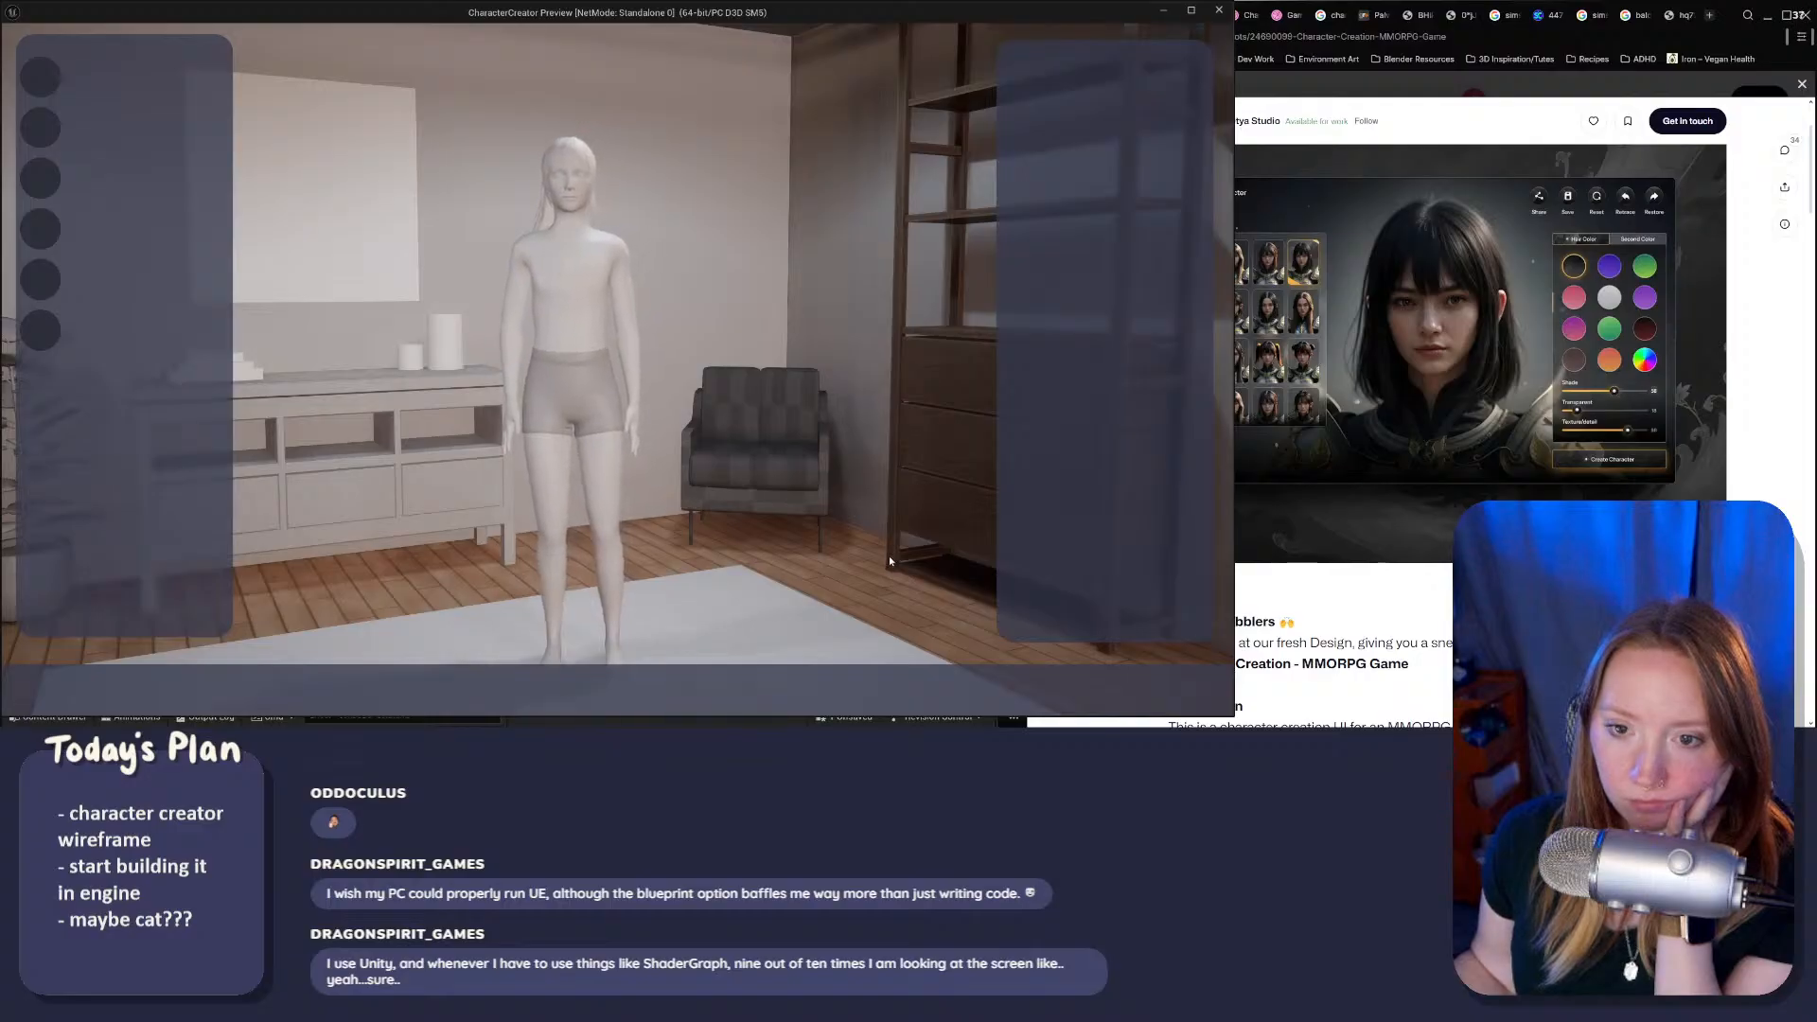
{"action": "left_click", "coordinate": [1219, 11]}
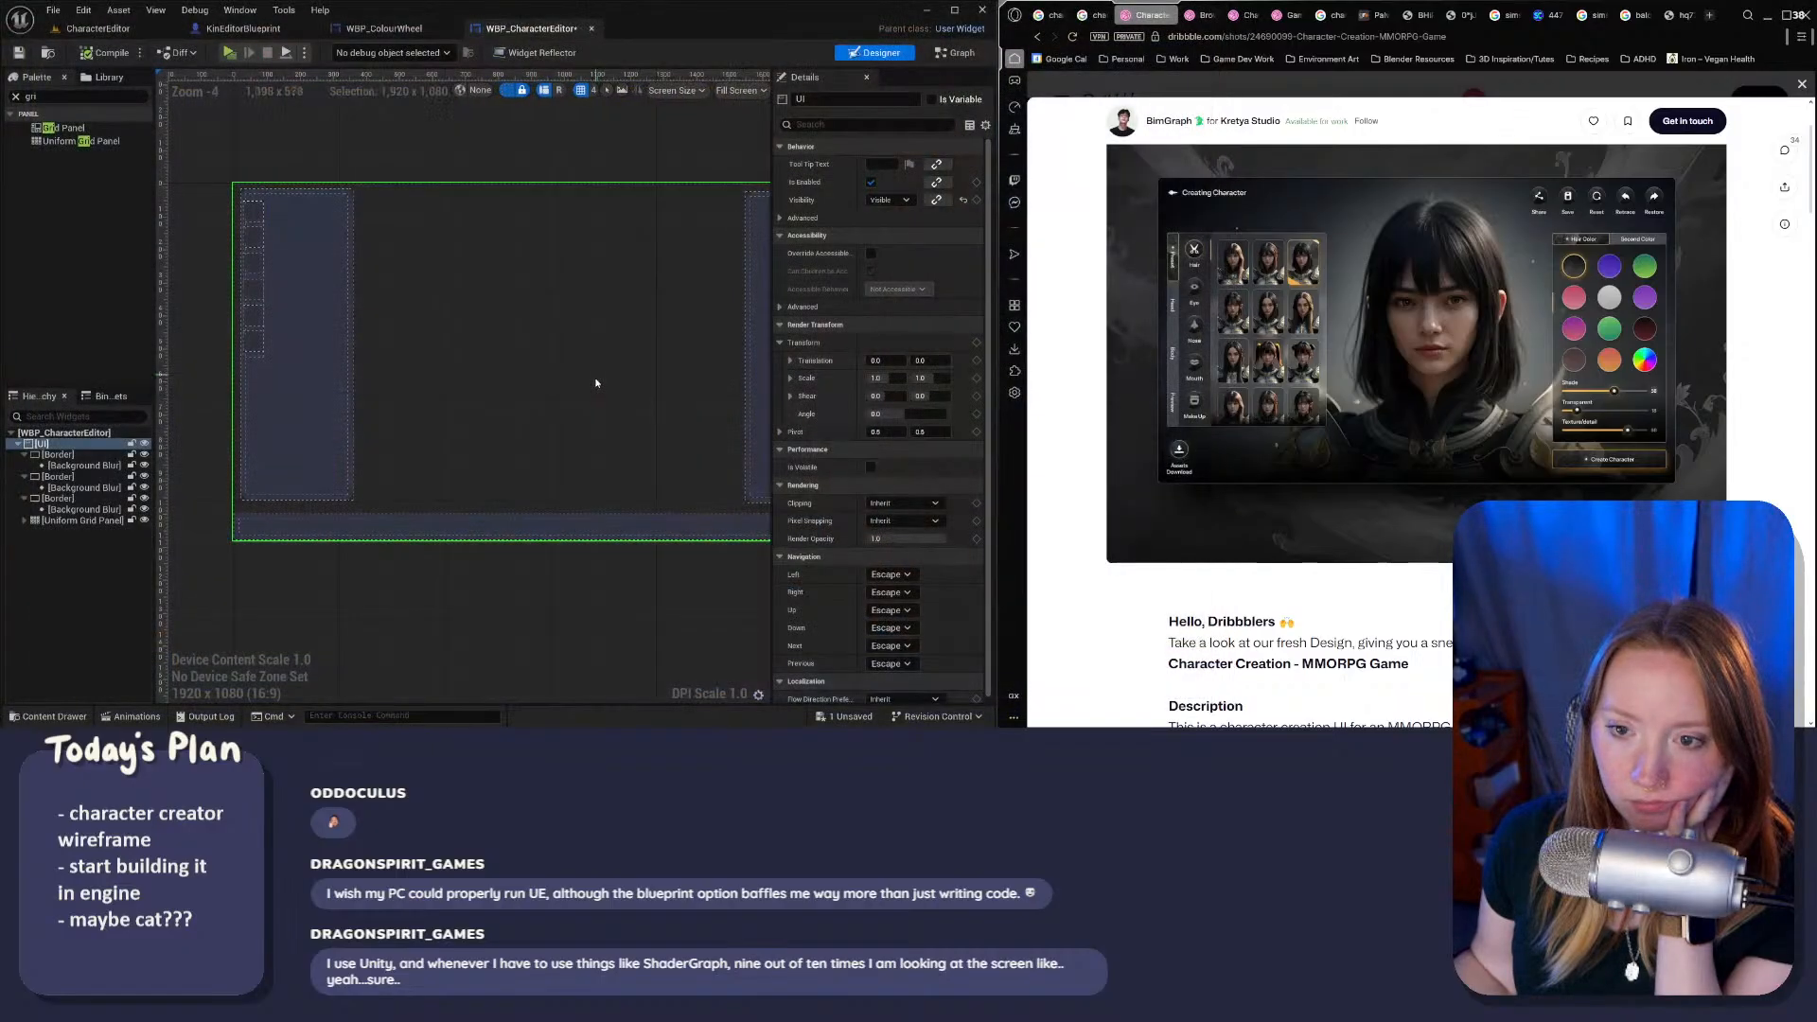
Step: Open KinEditorBlueprint and examine the details of its Capsule Component and class defaults
{"action": "left_click", "coordinate": [243, 28]}
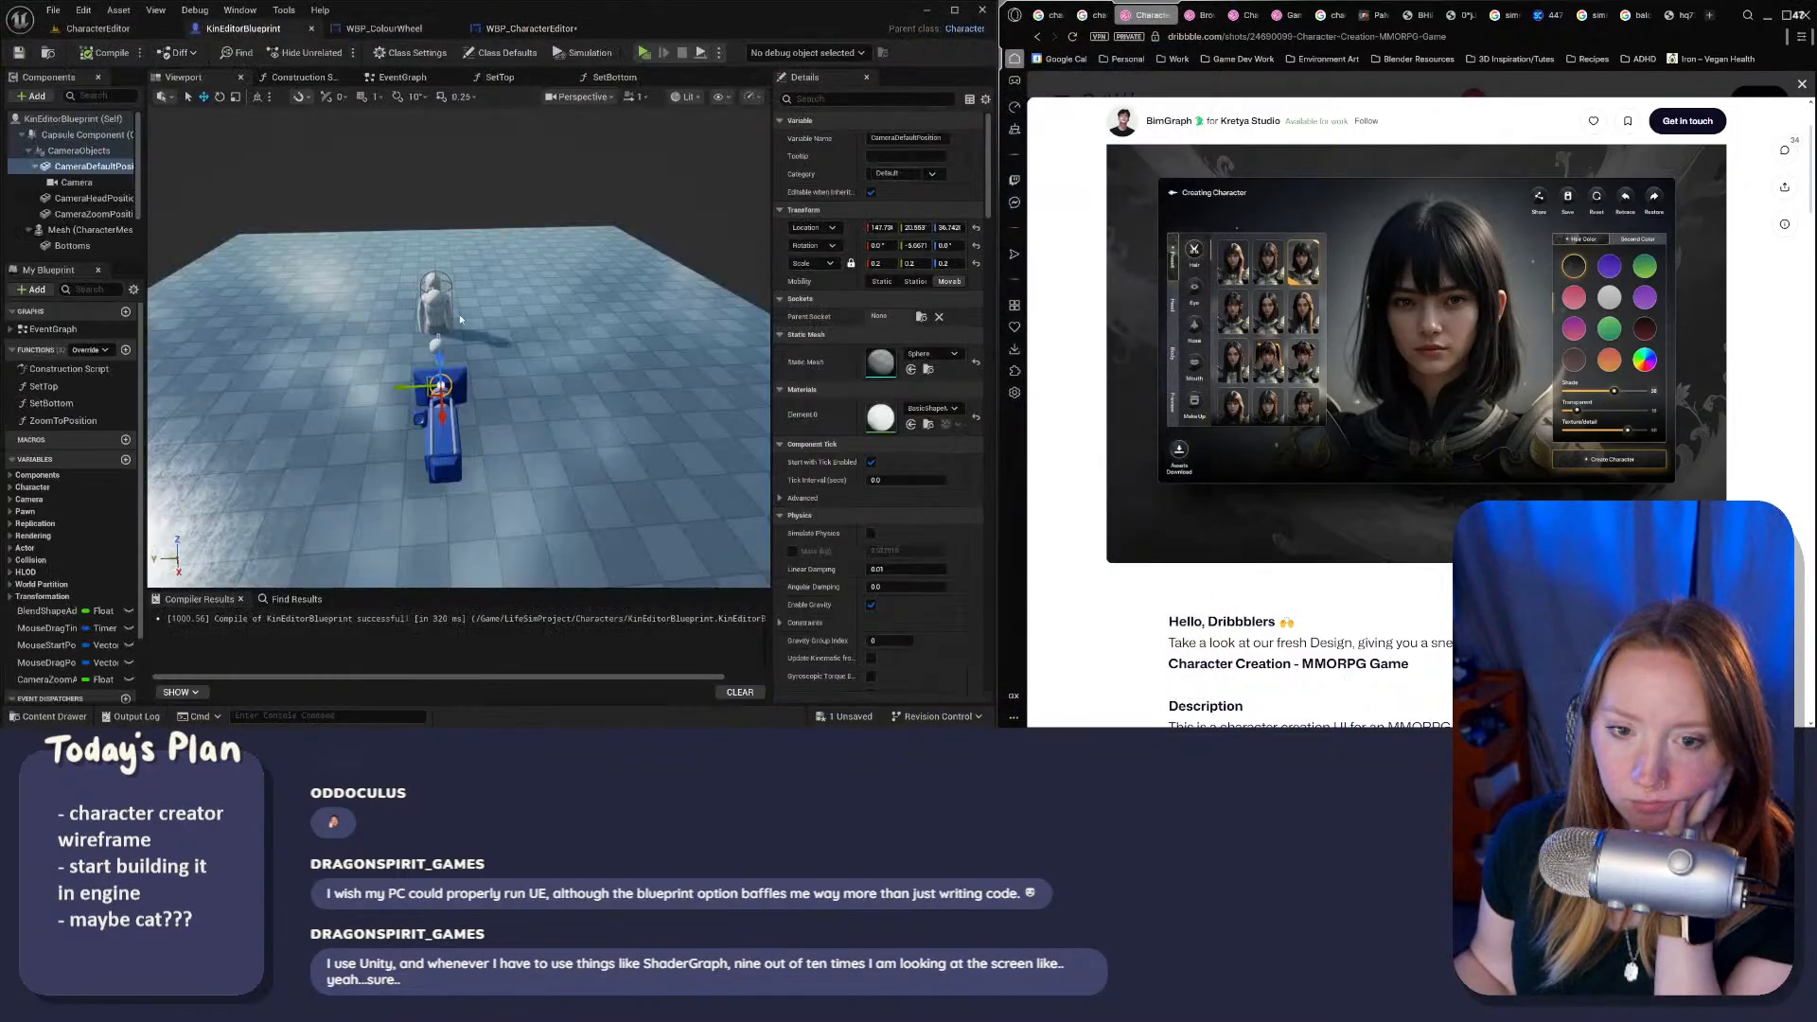
{"action": "left_click", "coordinate": [64, 135]}
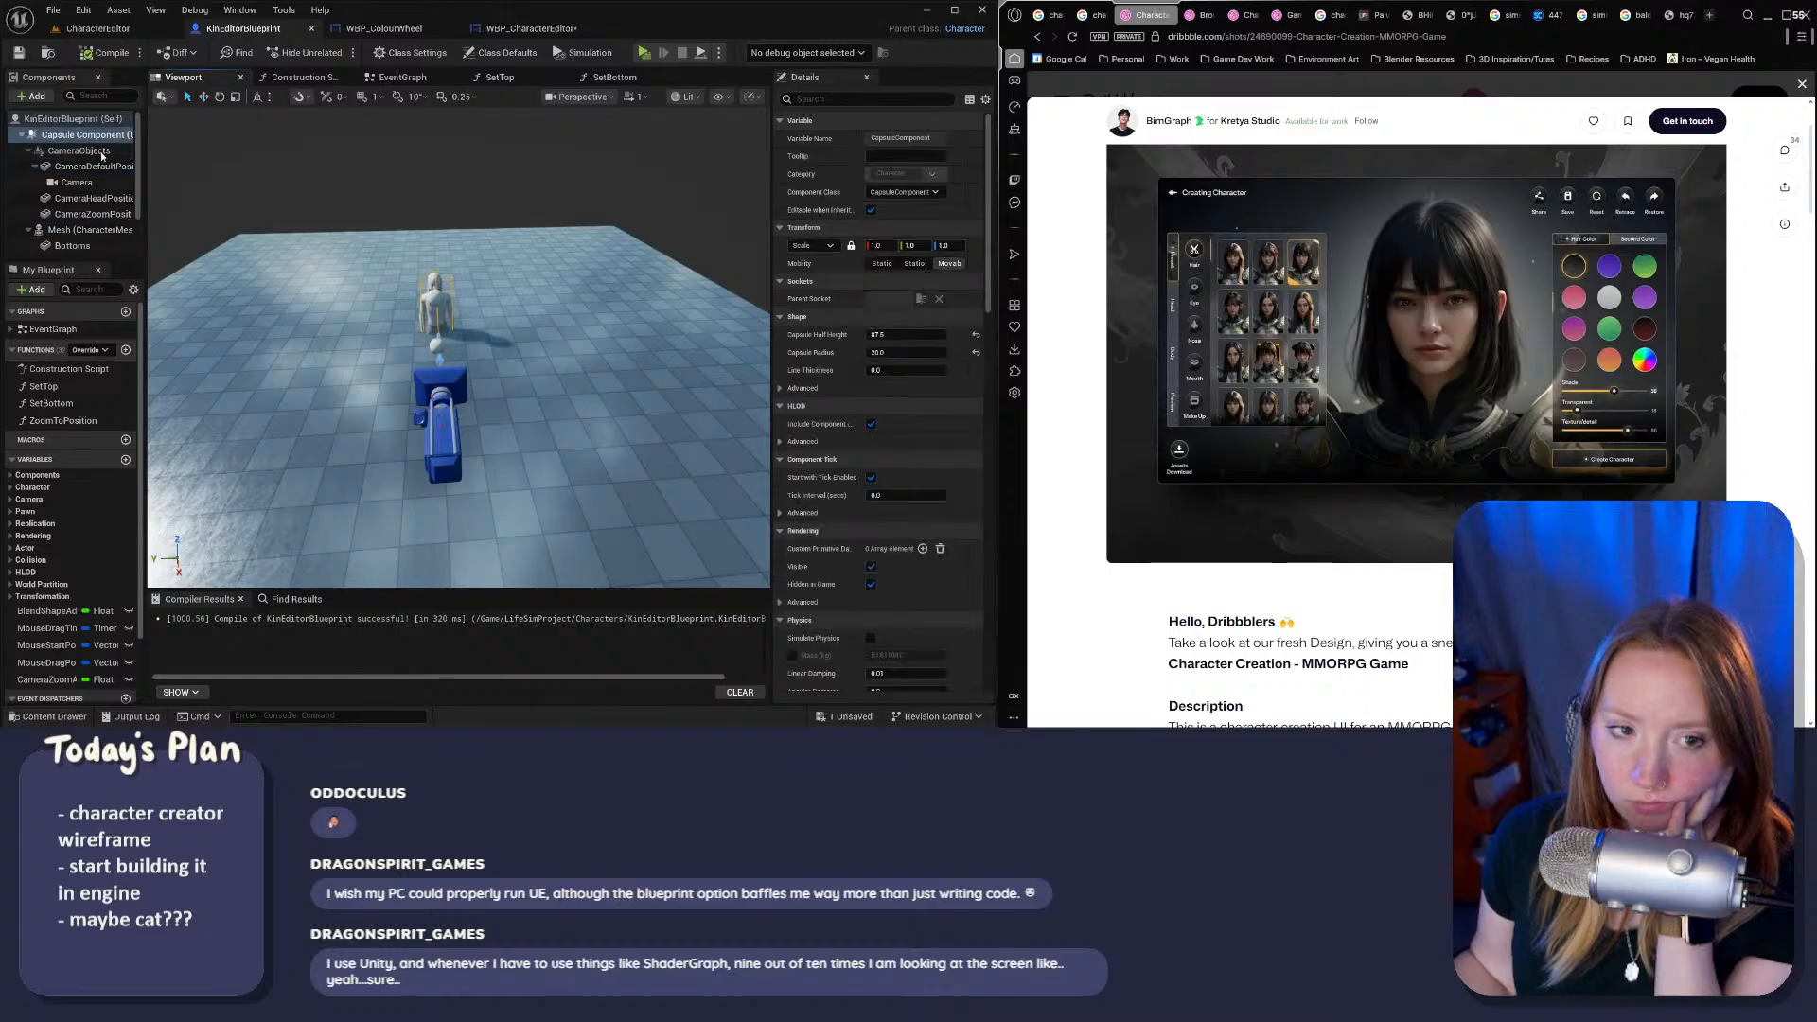
{"action": "left_click", "coordinate": [64, 119]}
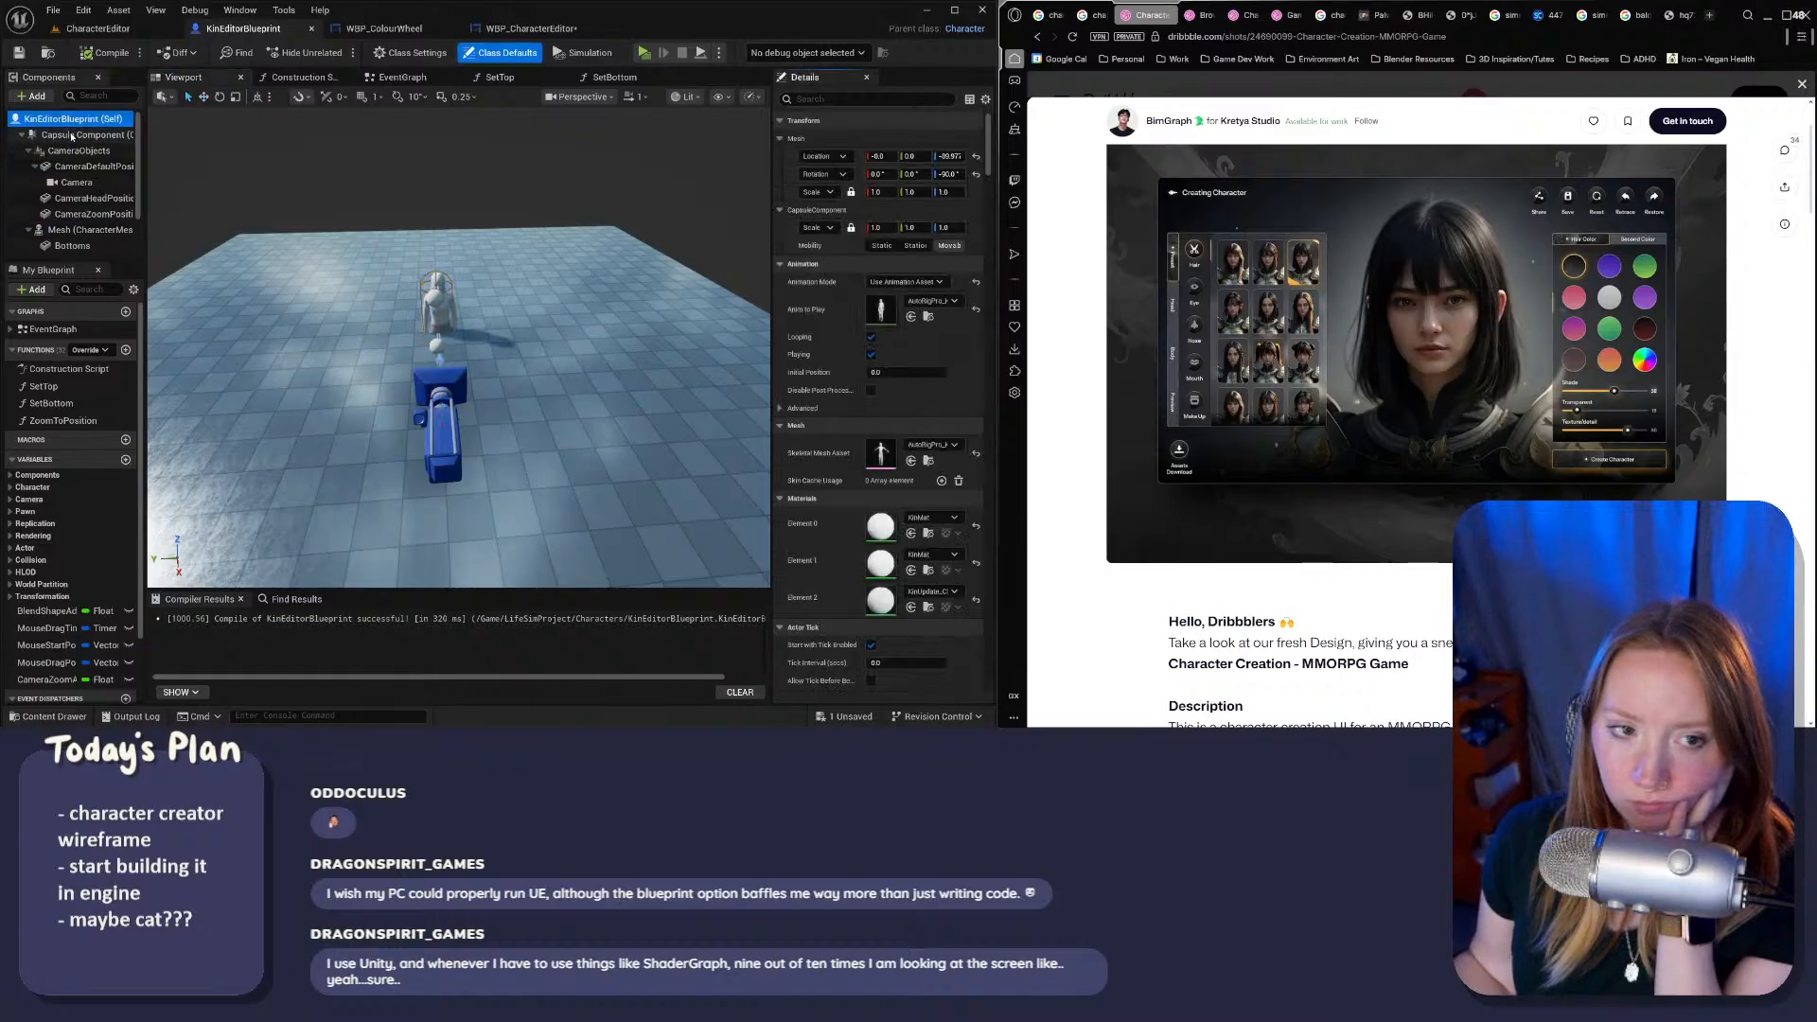
{"action": "left_click", "coordinate": [71, 135]}
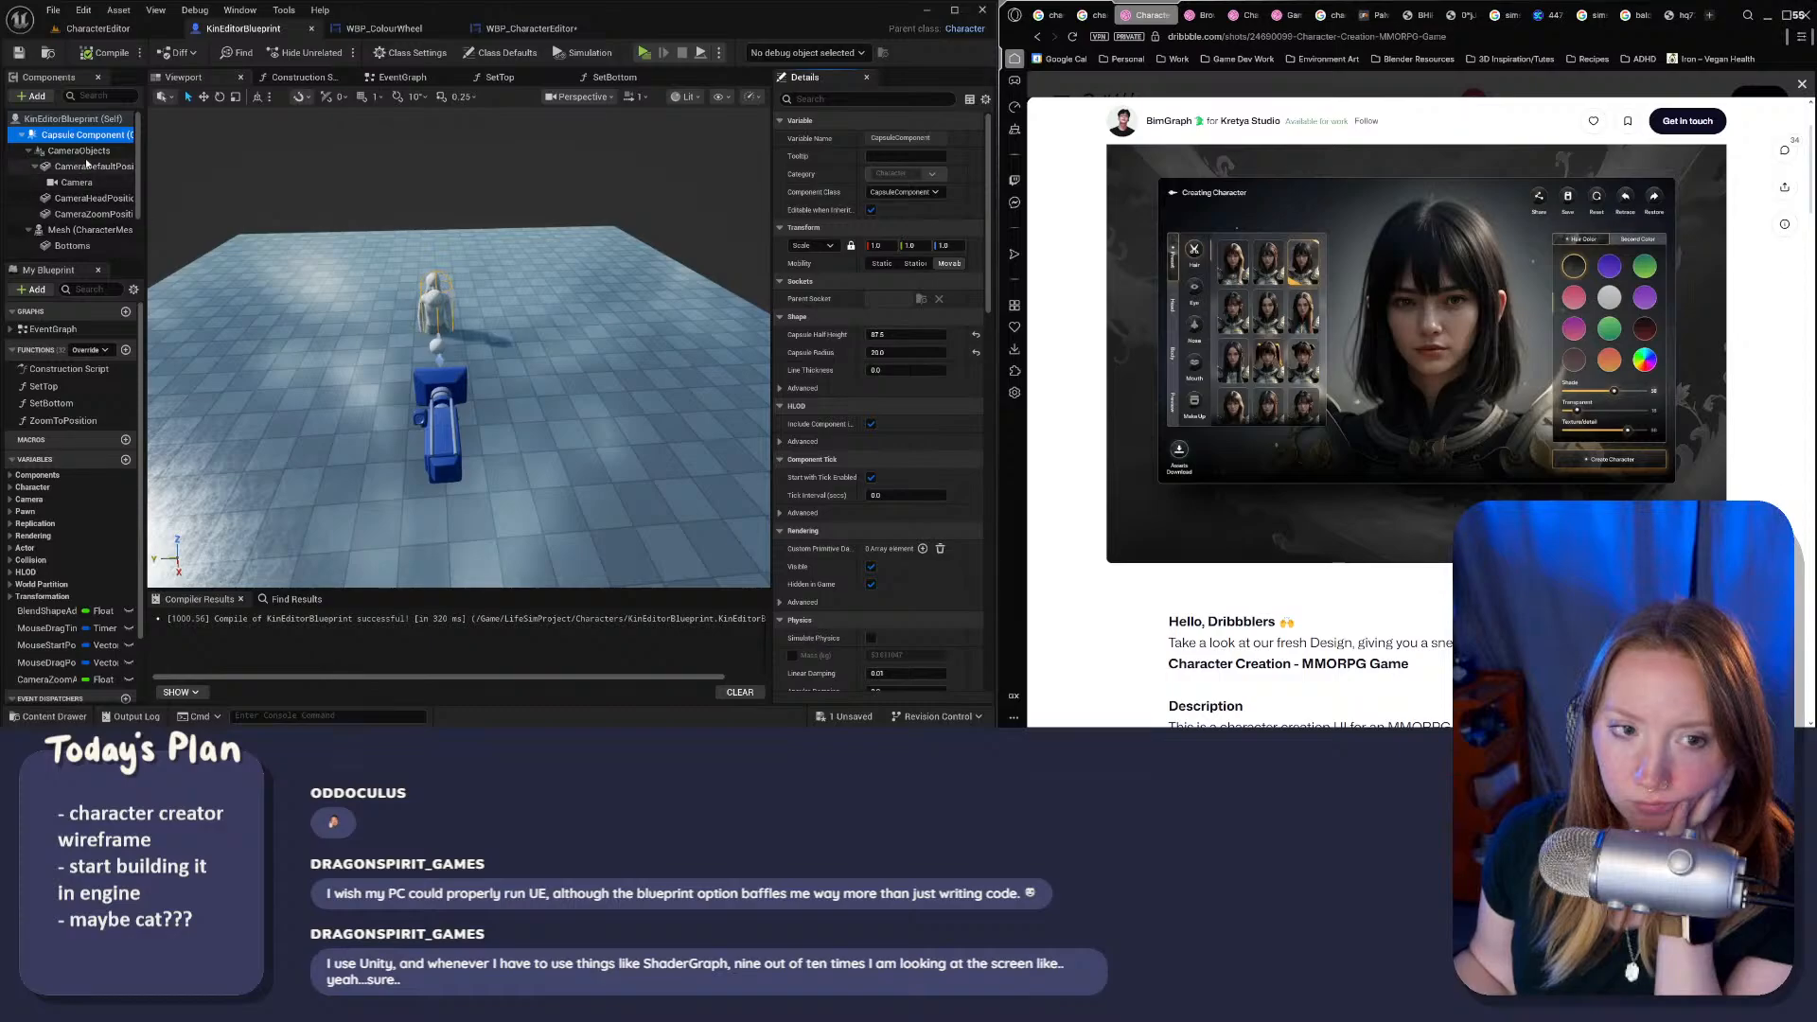
Step: Try to shift the character Mesh component sideways from the camera, look at the running preview, and undo the move
{"action": "left_click", "coordinate": [72, 231]}
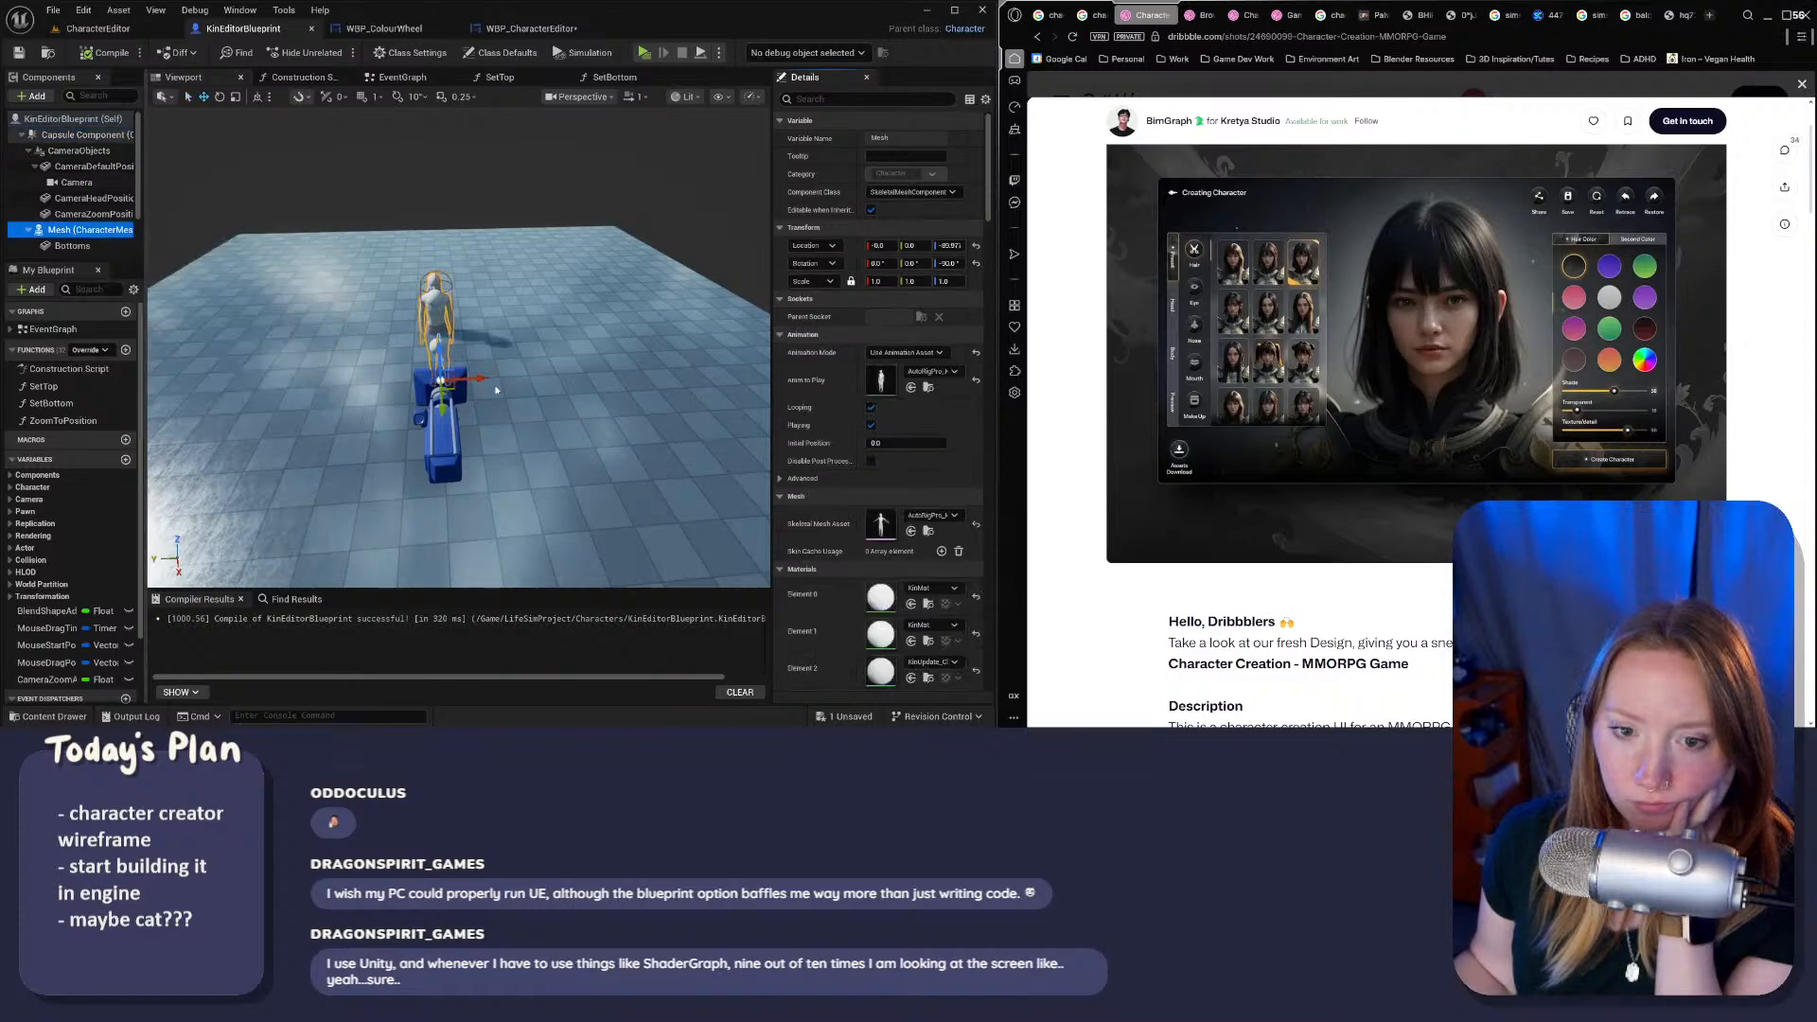
{"action": "left_click_drag", "start_coordinate": [473, 379], "coordinate": [555, 374]}
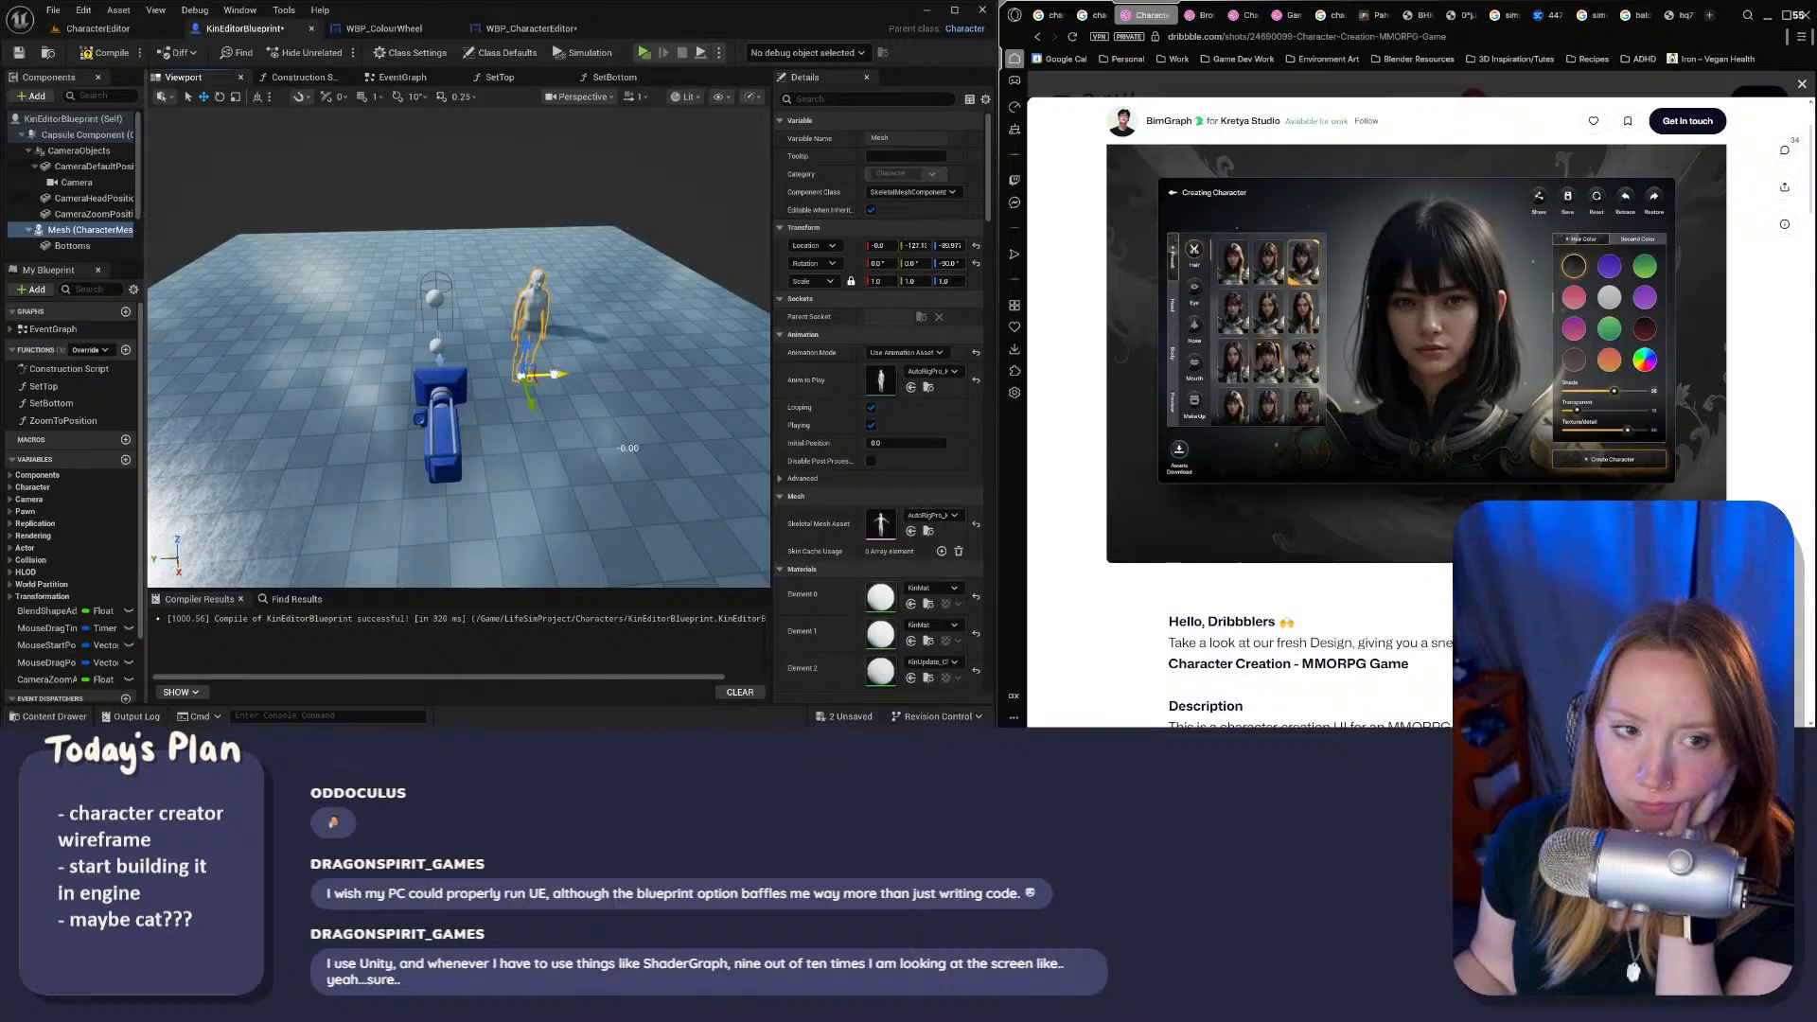
{"action": "left_click_drag", "start_coordinate": [555, 373], "coordinate": [558, 374]}
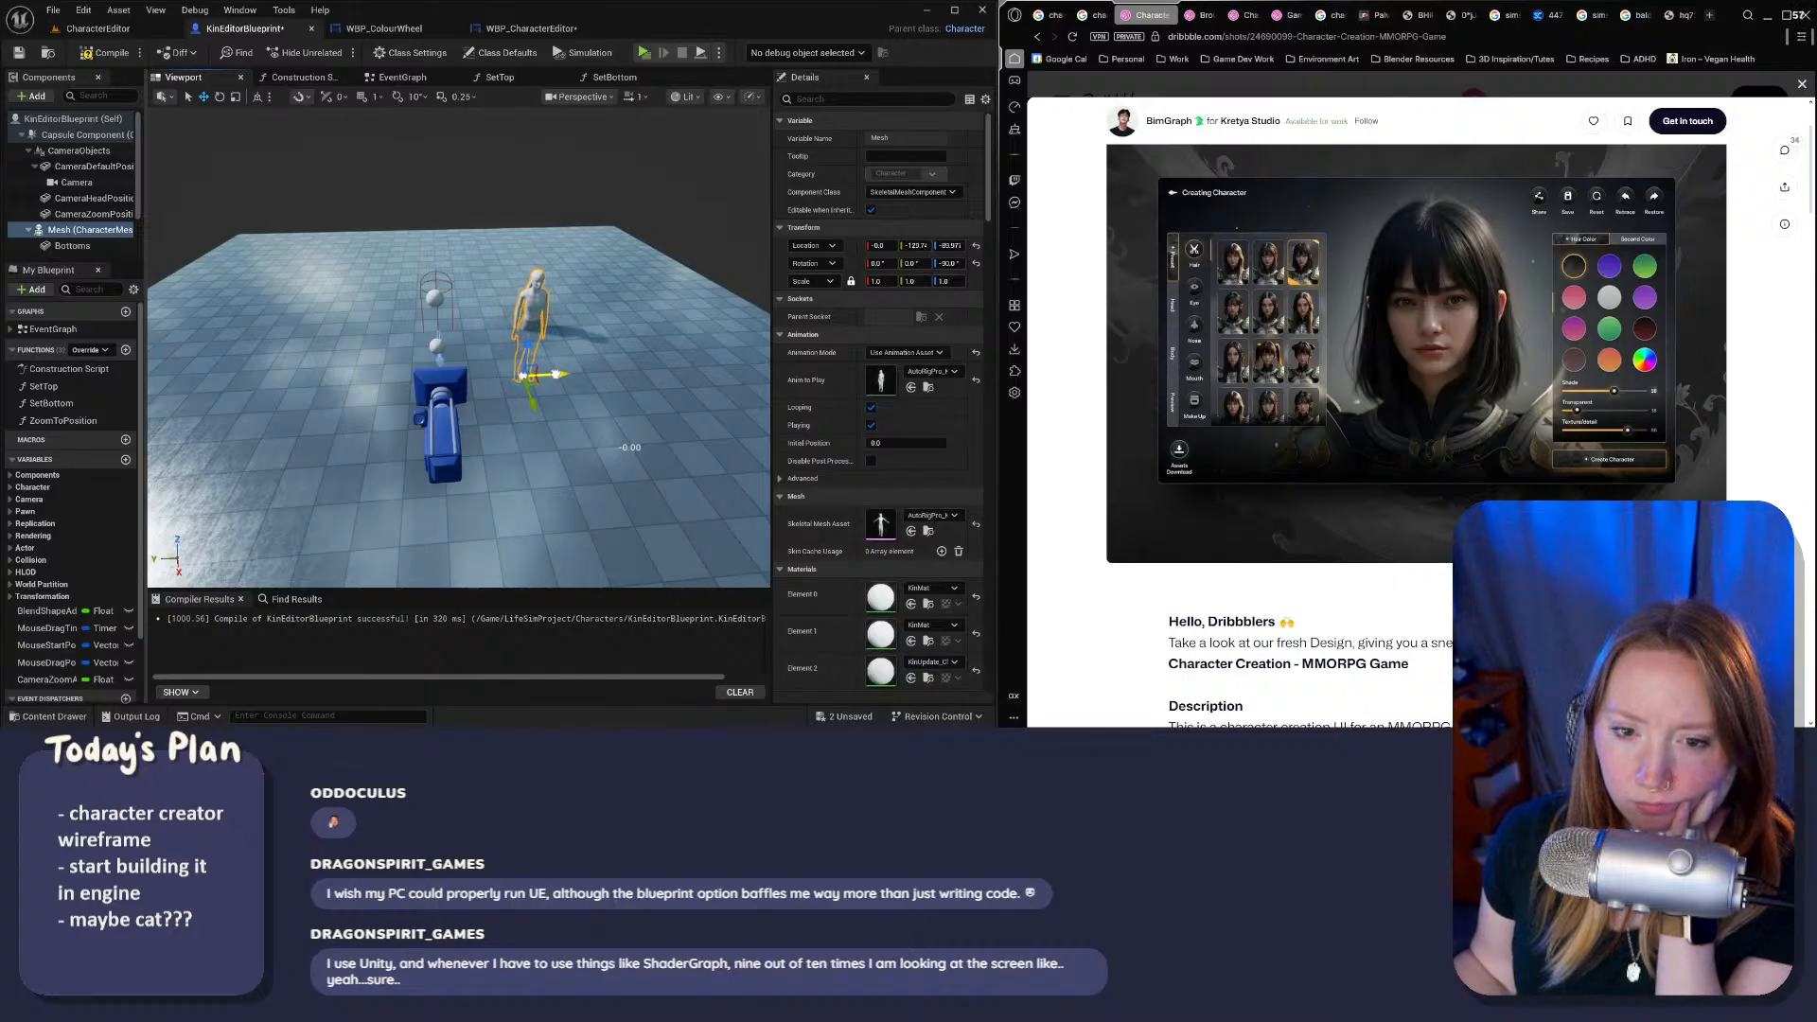
{"action": "mouse_move", "coordinate": [525, 192]}
{"action": "right_mouse_down"}
{"action": "mouse_move", "coordinate": [525, 142]}
{"action": "mouse_move", "coordinate": [525, 192]}
{"action": "right_mouse_up"}
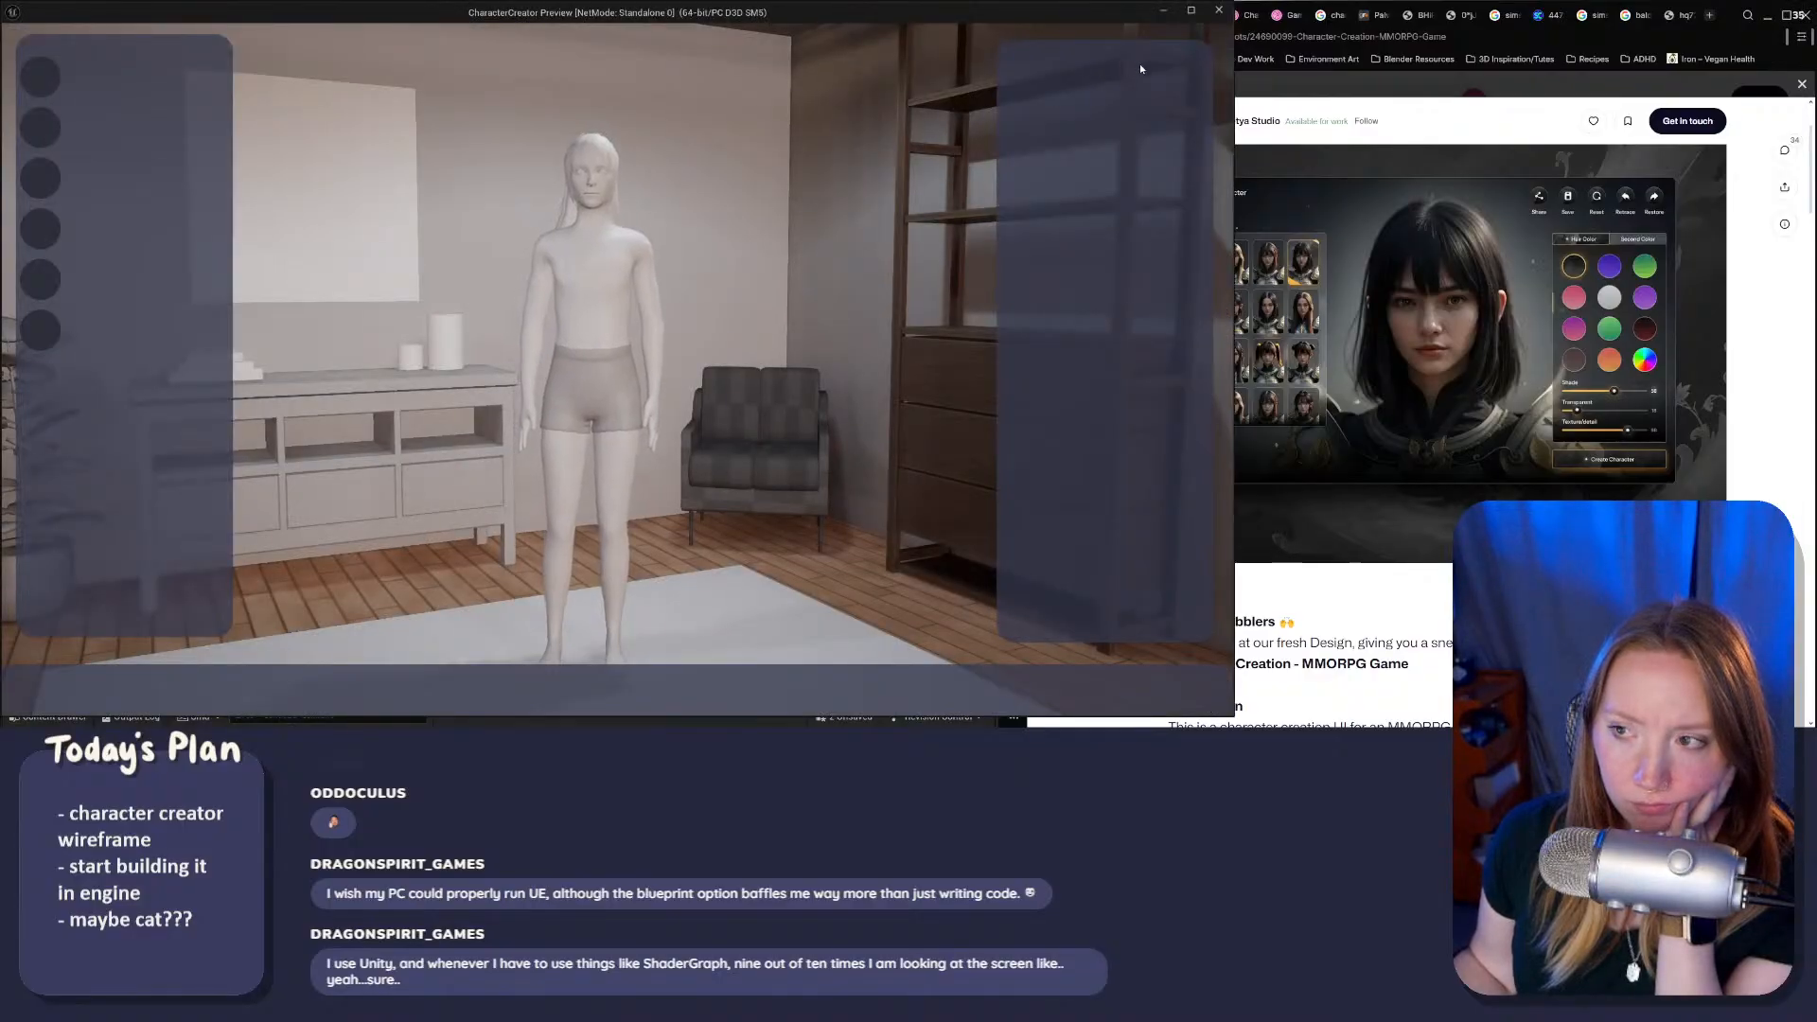
{"action": "left_click", "coordinate": [1219, 11]}
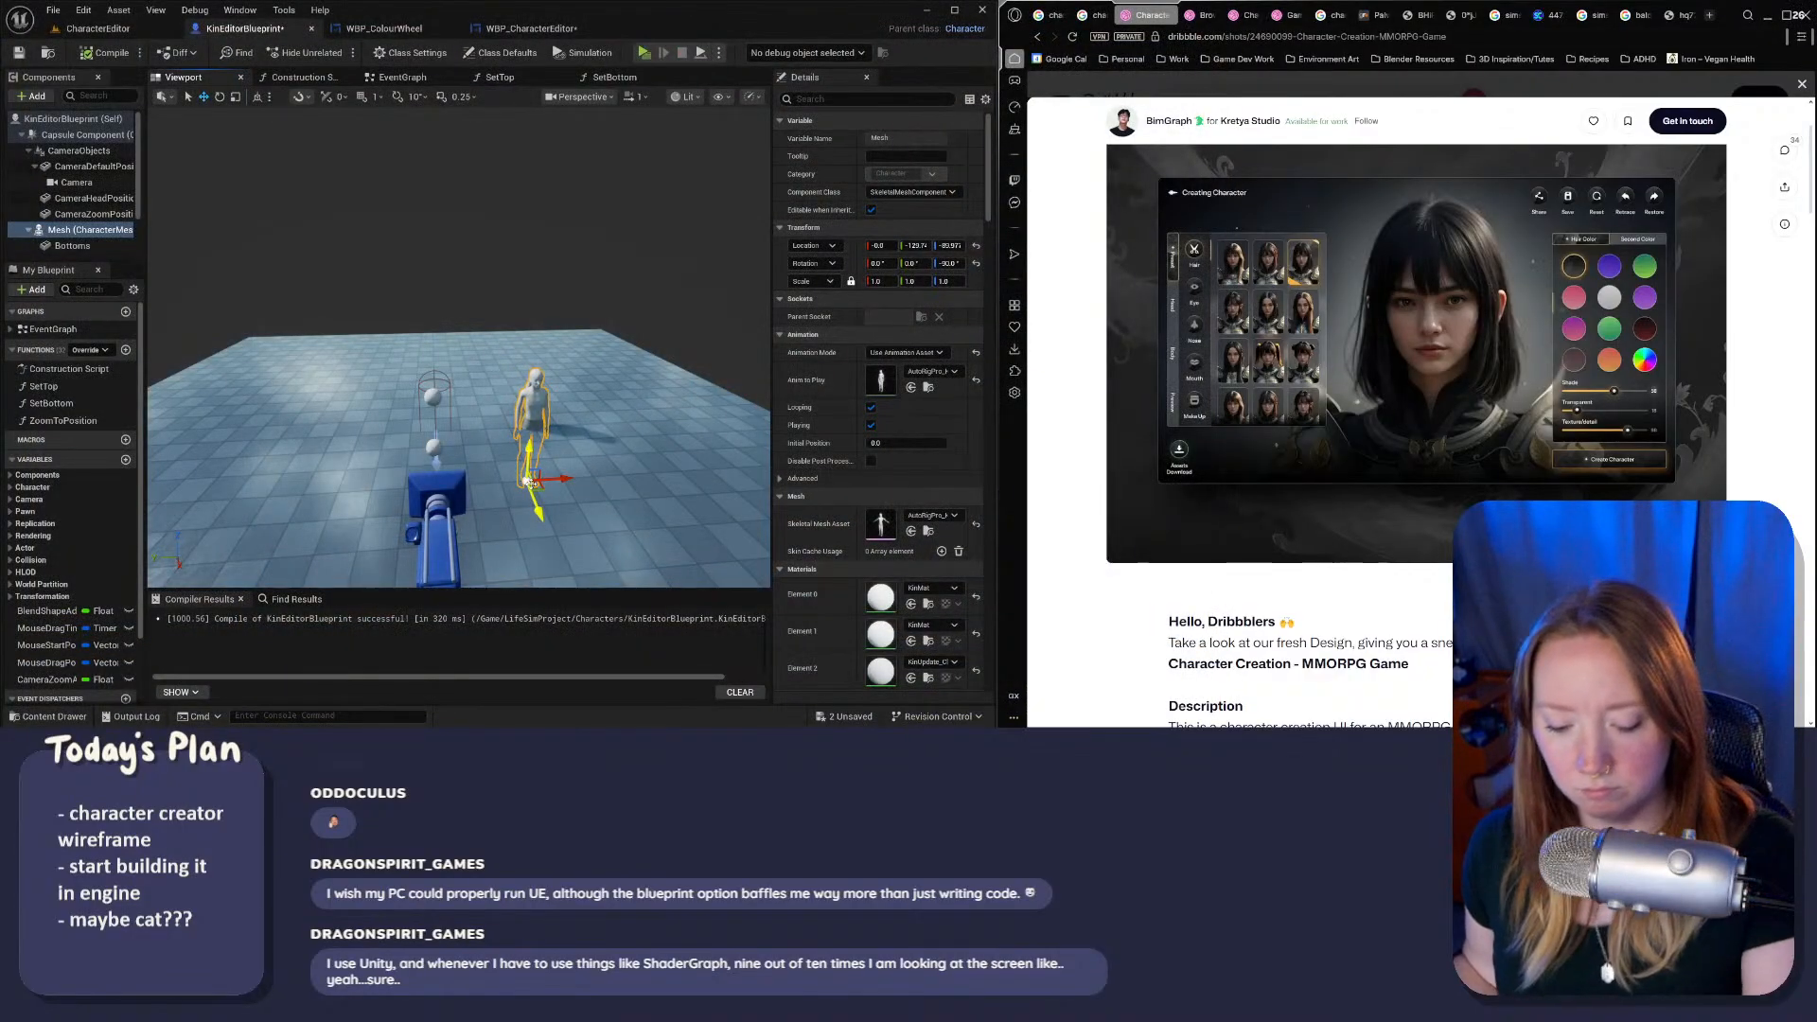
{"action": "key", "text": "ctrl+s"}
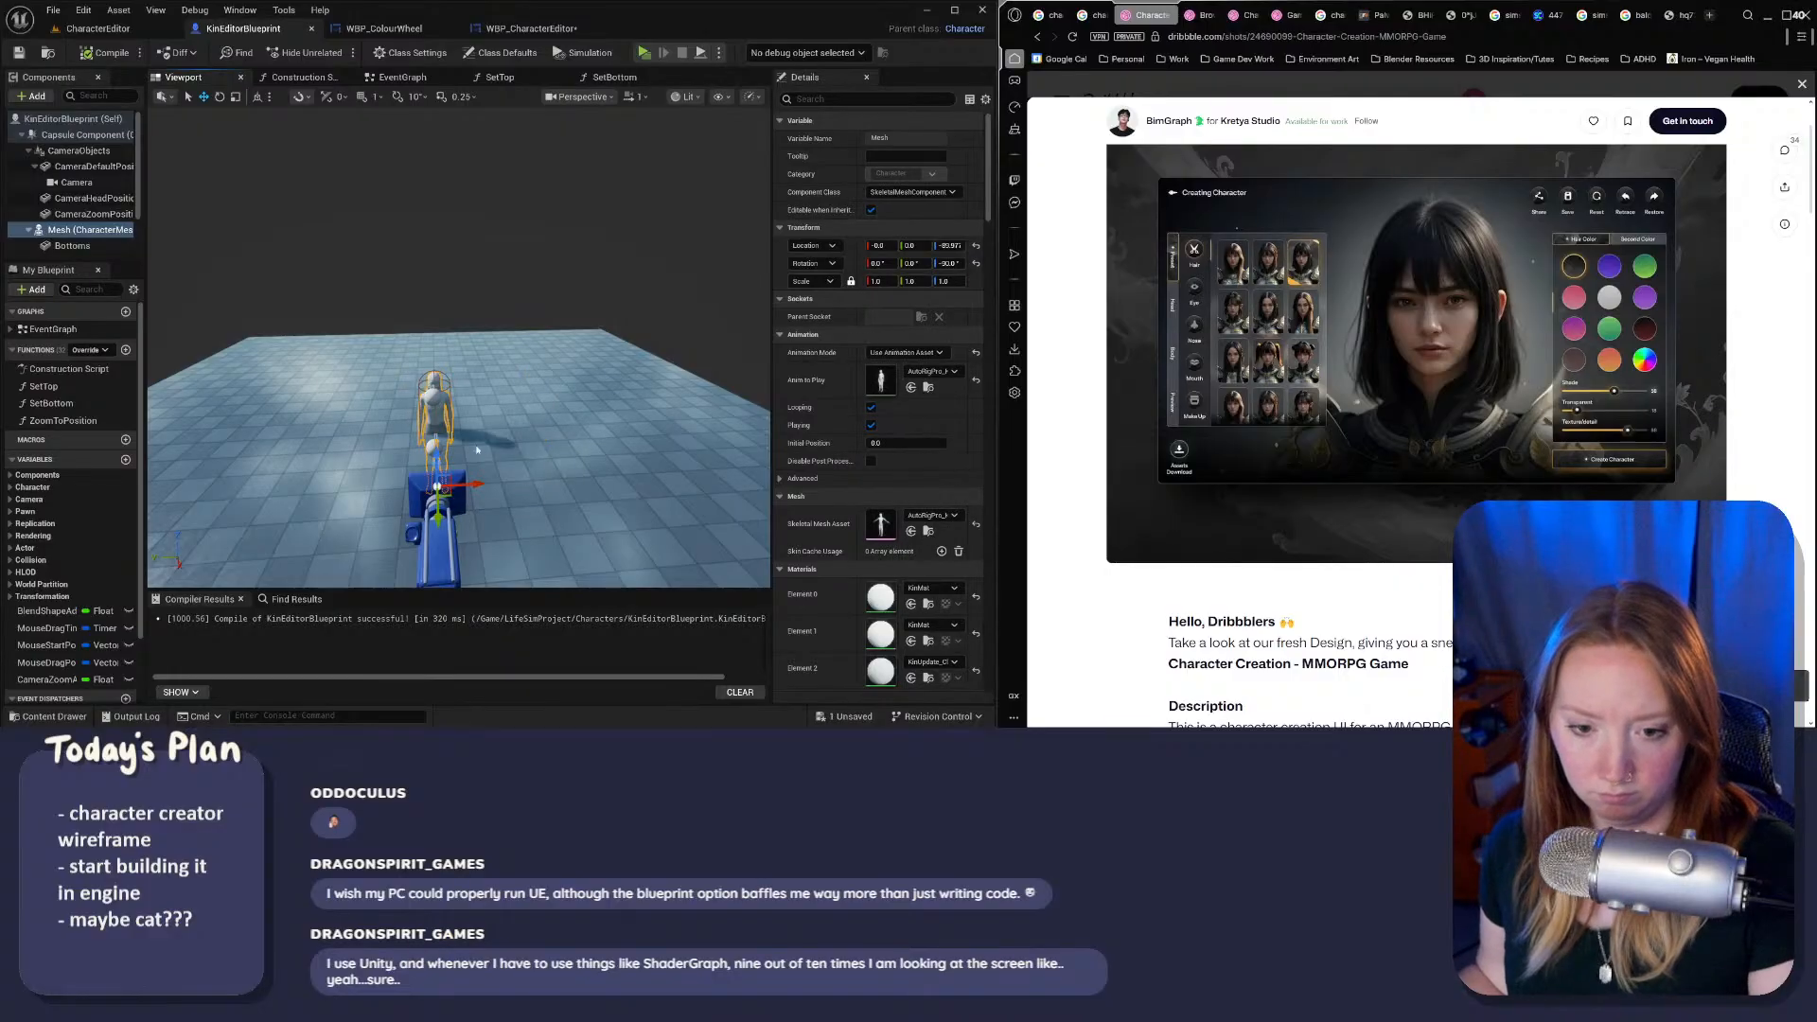
Step: Examine the Capsule Component with the character and camera from above, check the character's placement in the running preview, and close it
{"action": "left_click", "coordinate": [92, 135]}
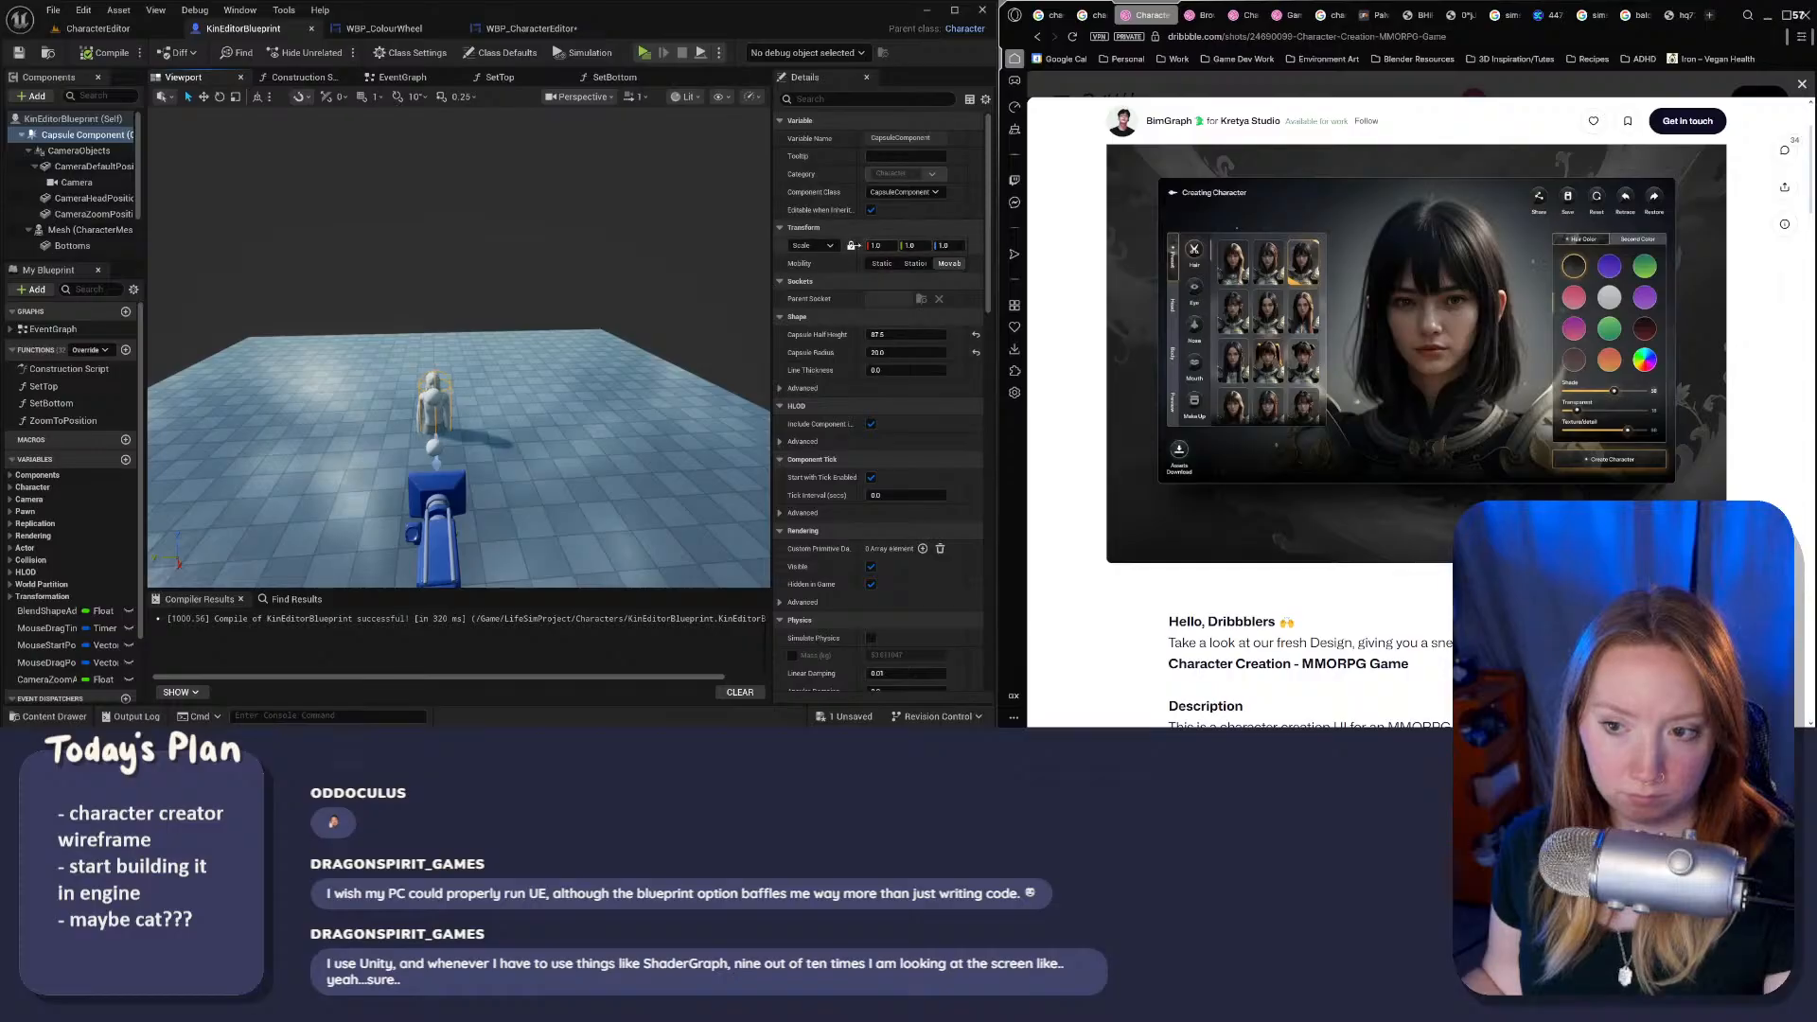
{"action": "key", "text": "w"}
{"action": "right_click_drag", "start_coordinate": [568, 357], "coordinate": [559, 436]}
{"action": "key", "text": "s"}
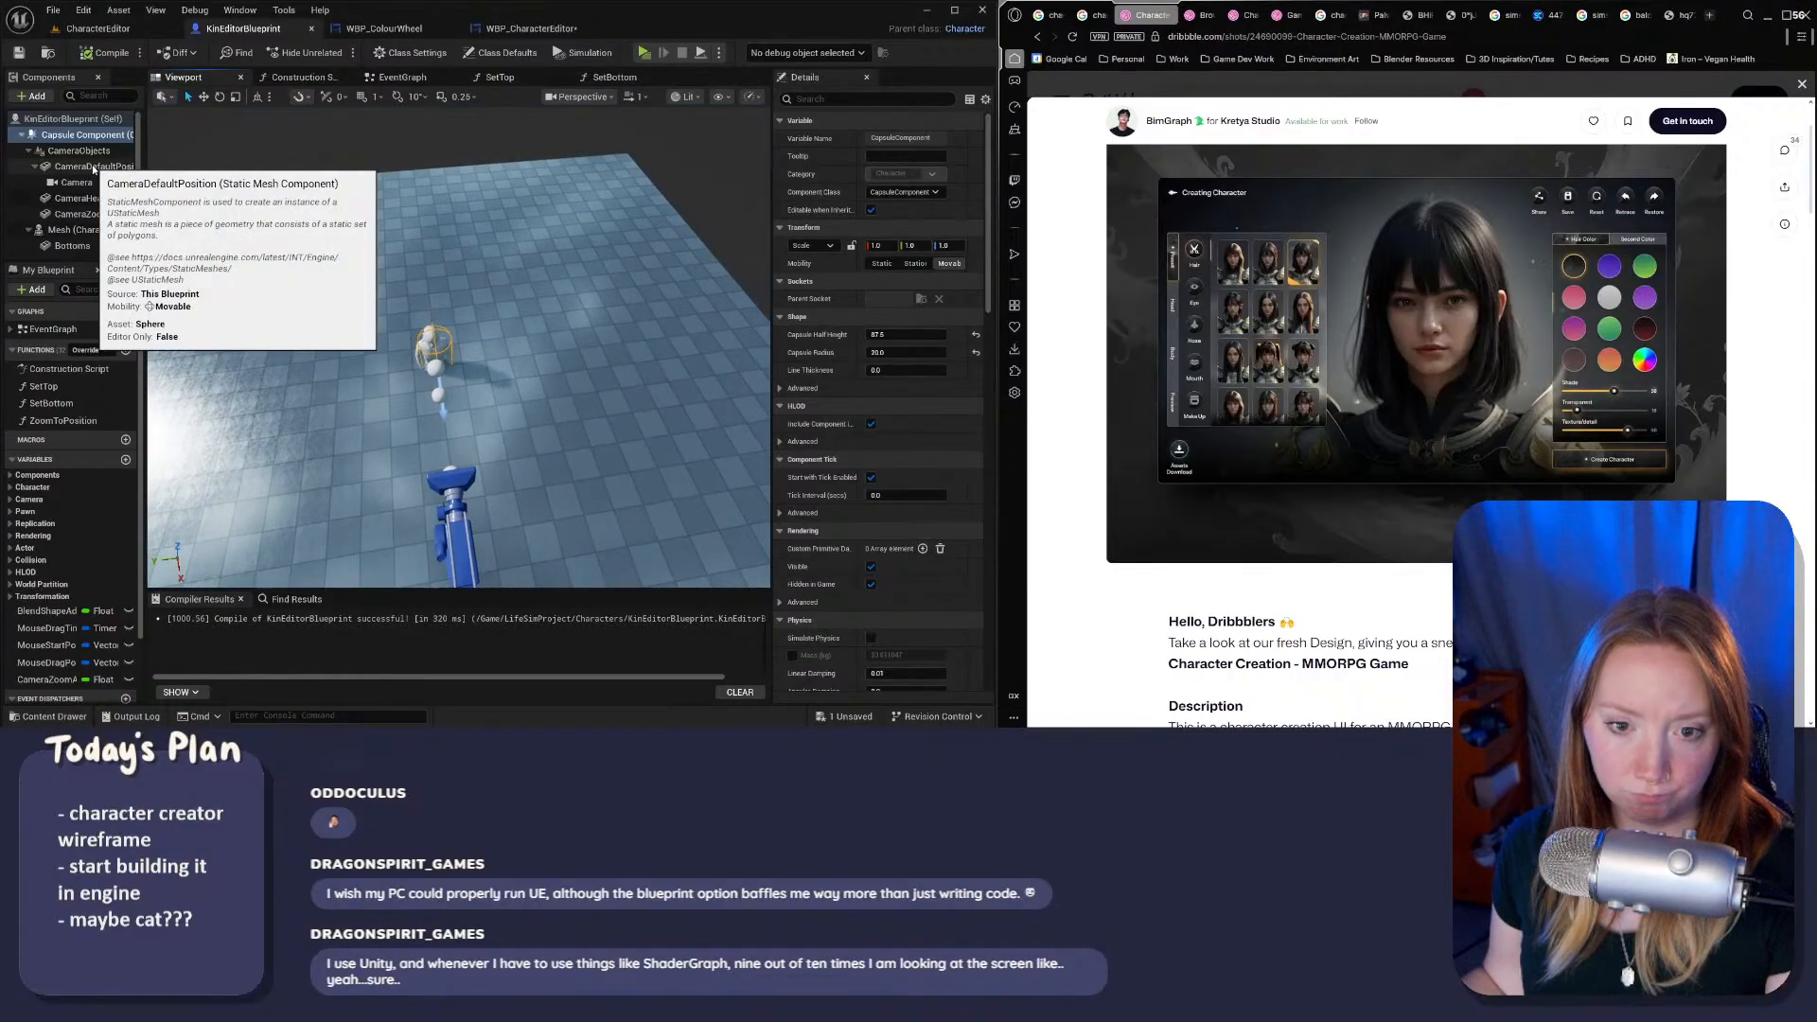
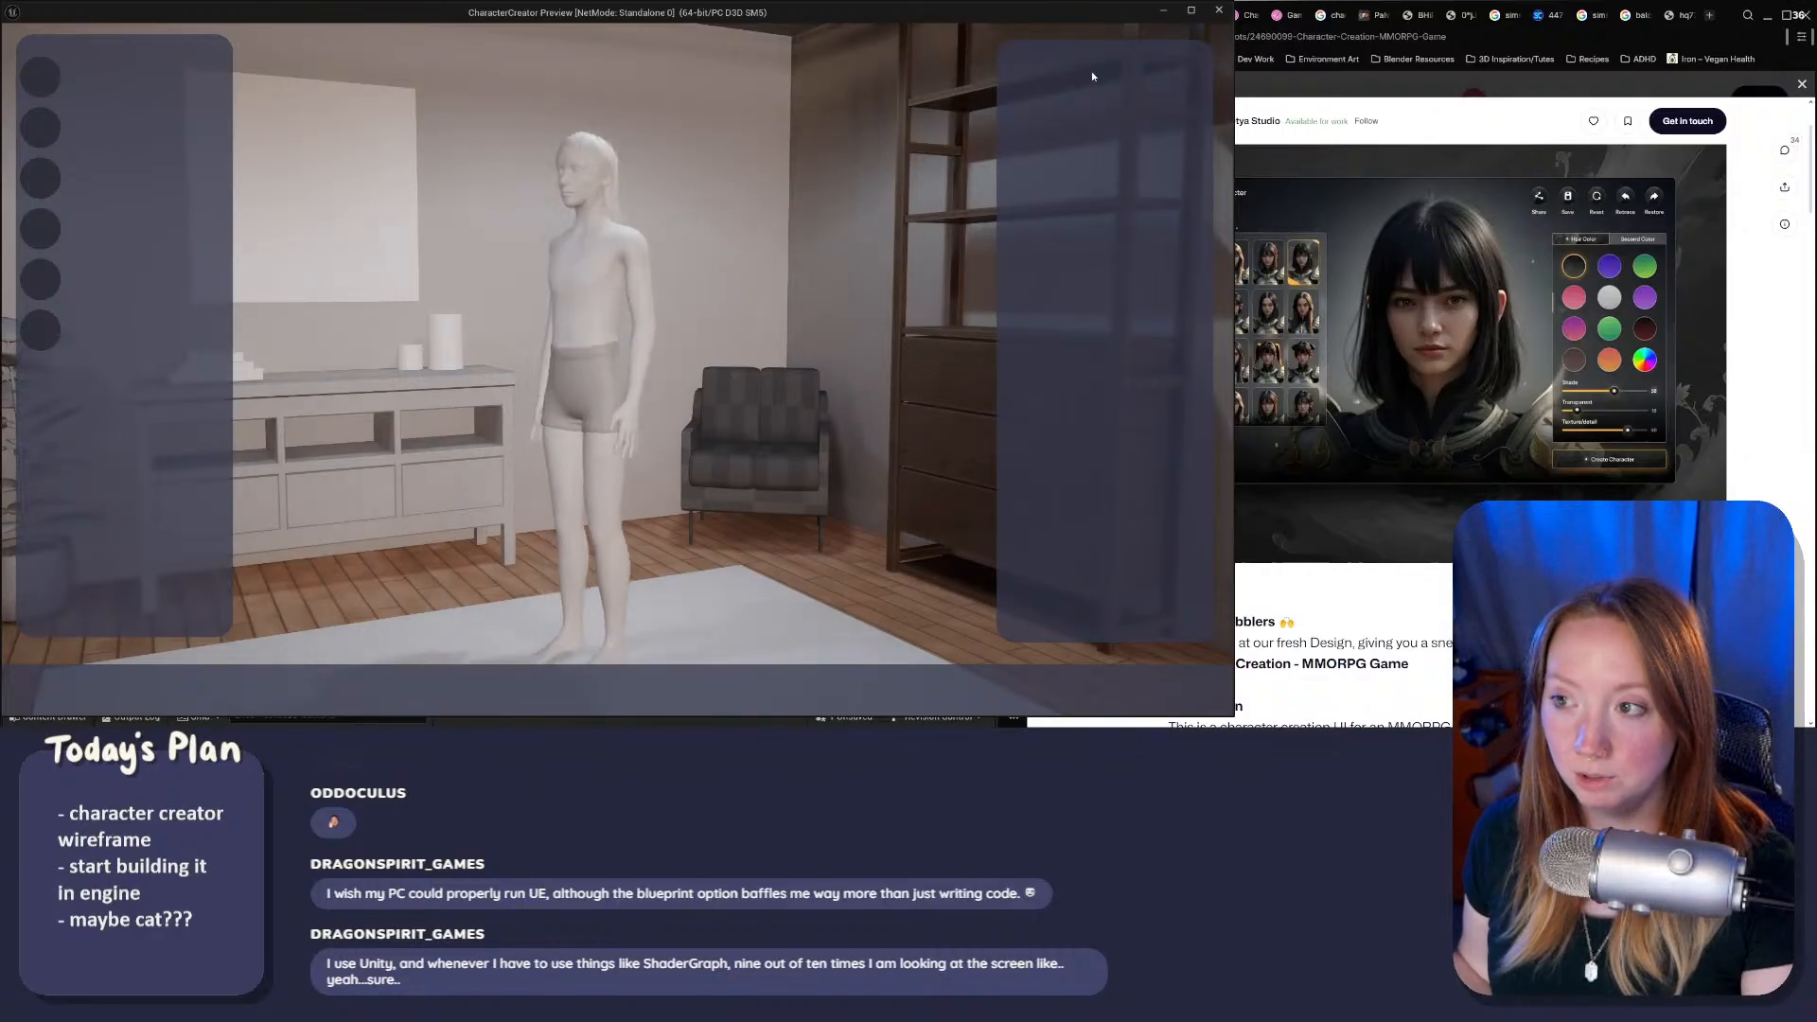
{"action": "left_click", "coordinate": [1218, 11]}
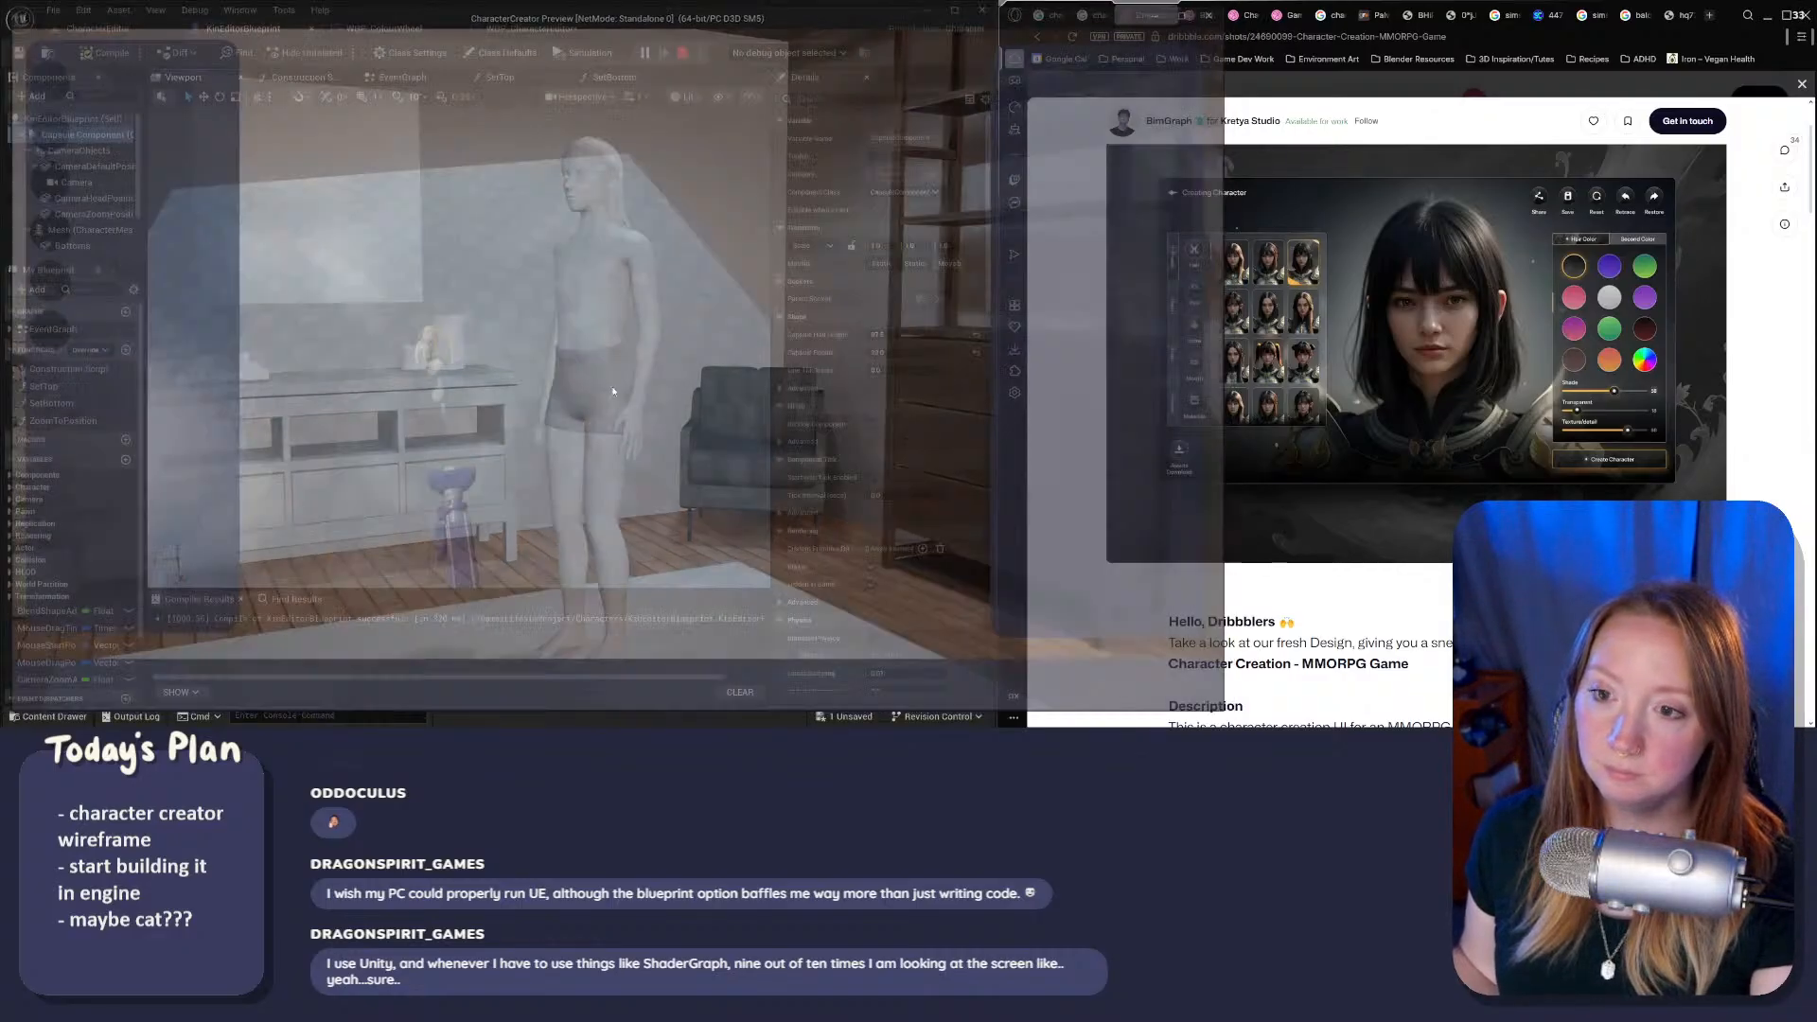
Step: Return to the WBP_CharacterEditor layout, widen the editor window to fit the whole canvas, and clear the widget palette search
{"action": "left_click", "coordinate": [430, 31]}
{"action": "left_click", "coordinate": [530, 29]}
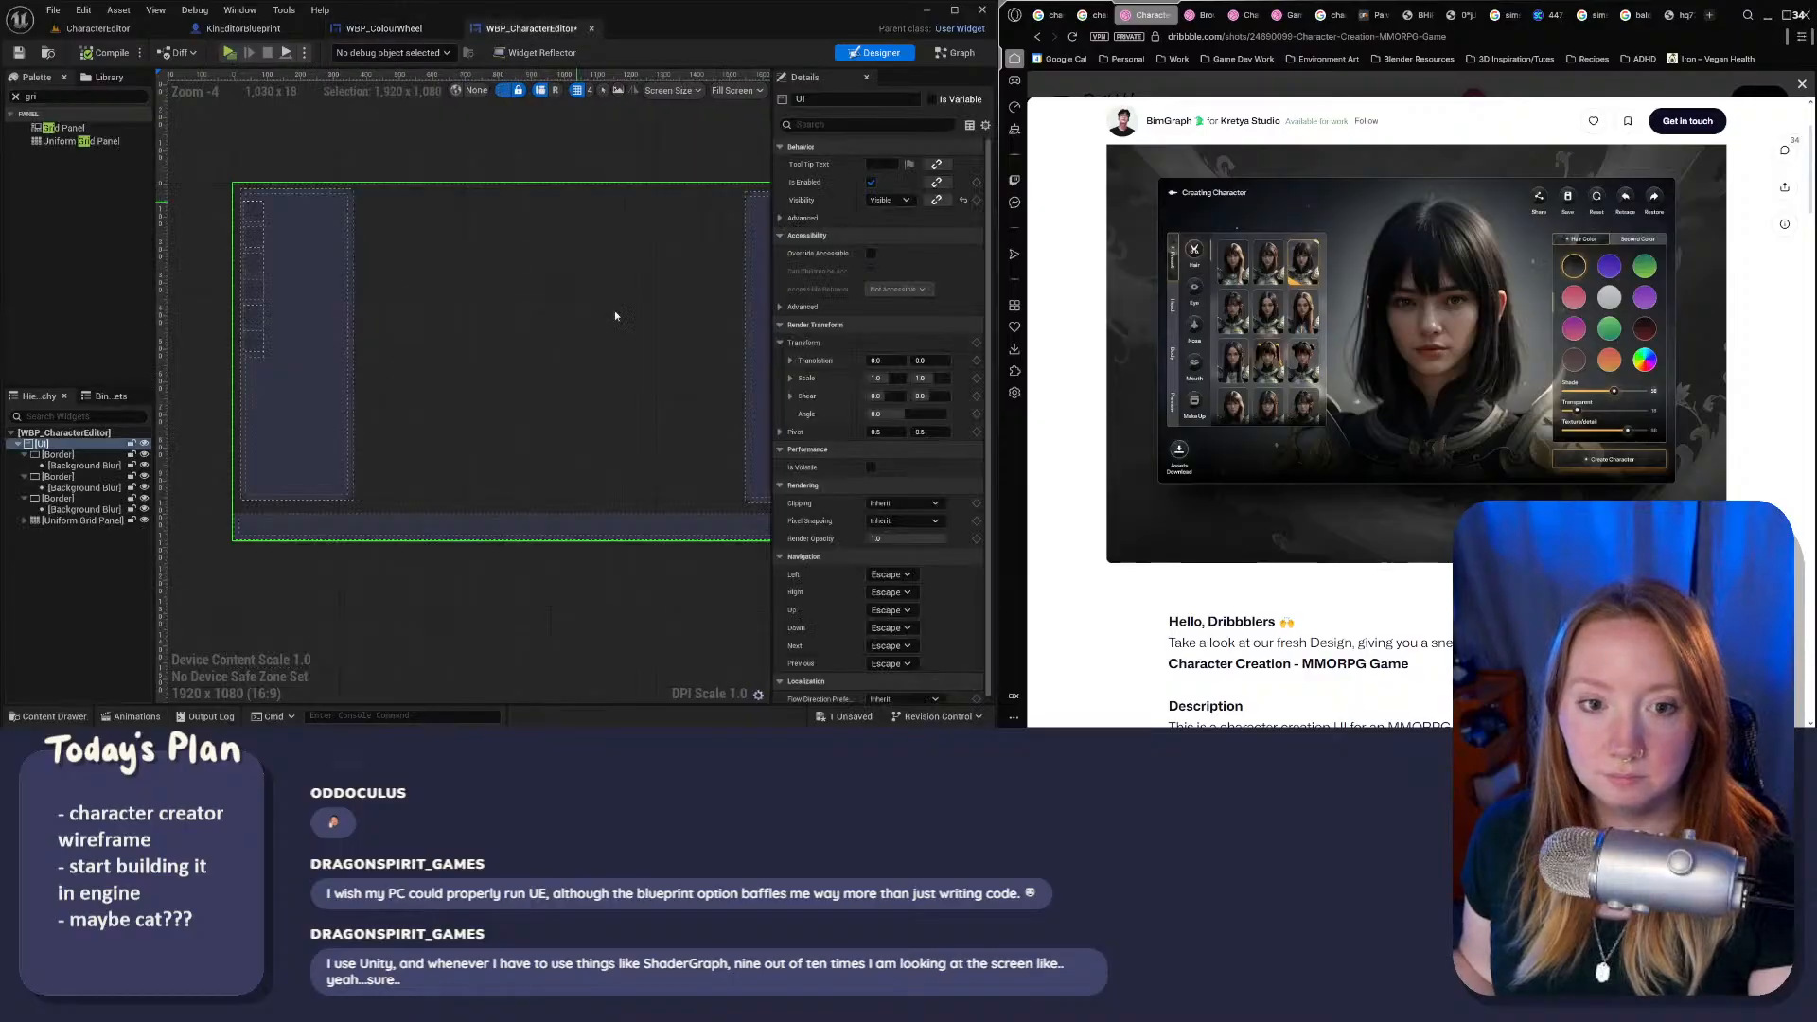
{"action": "left_click_drag", "start_coordinate": [772, 389], "coordinate": [824, 390]}
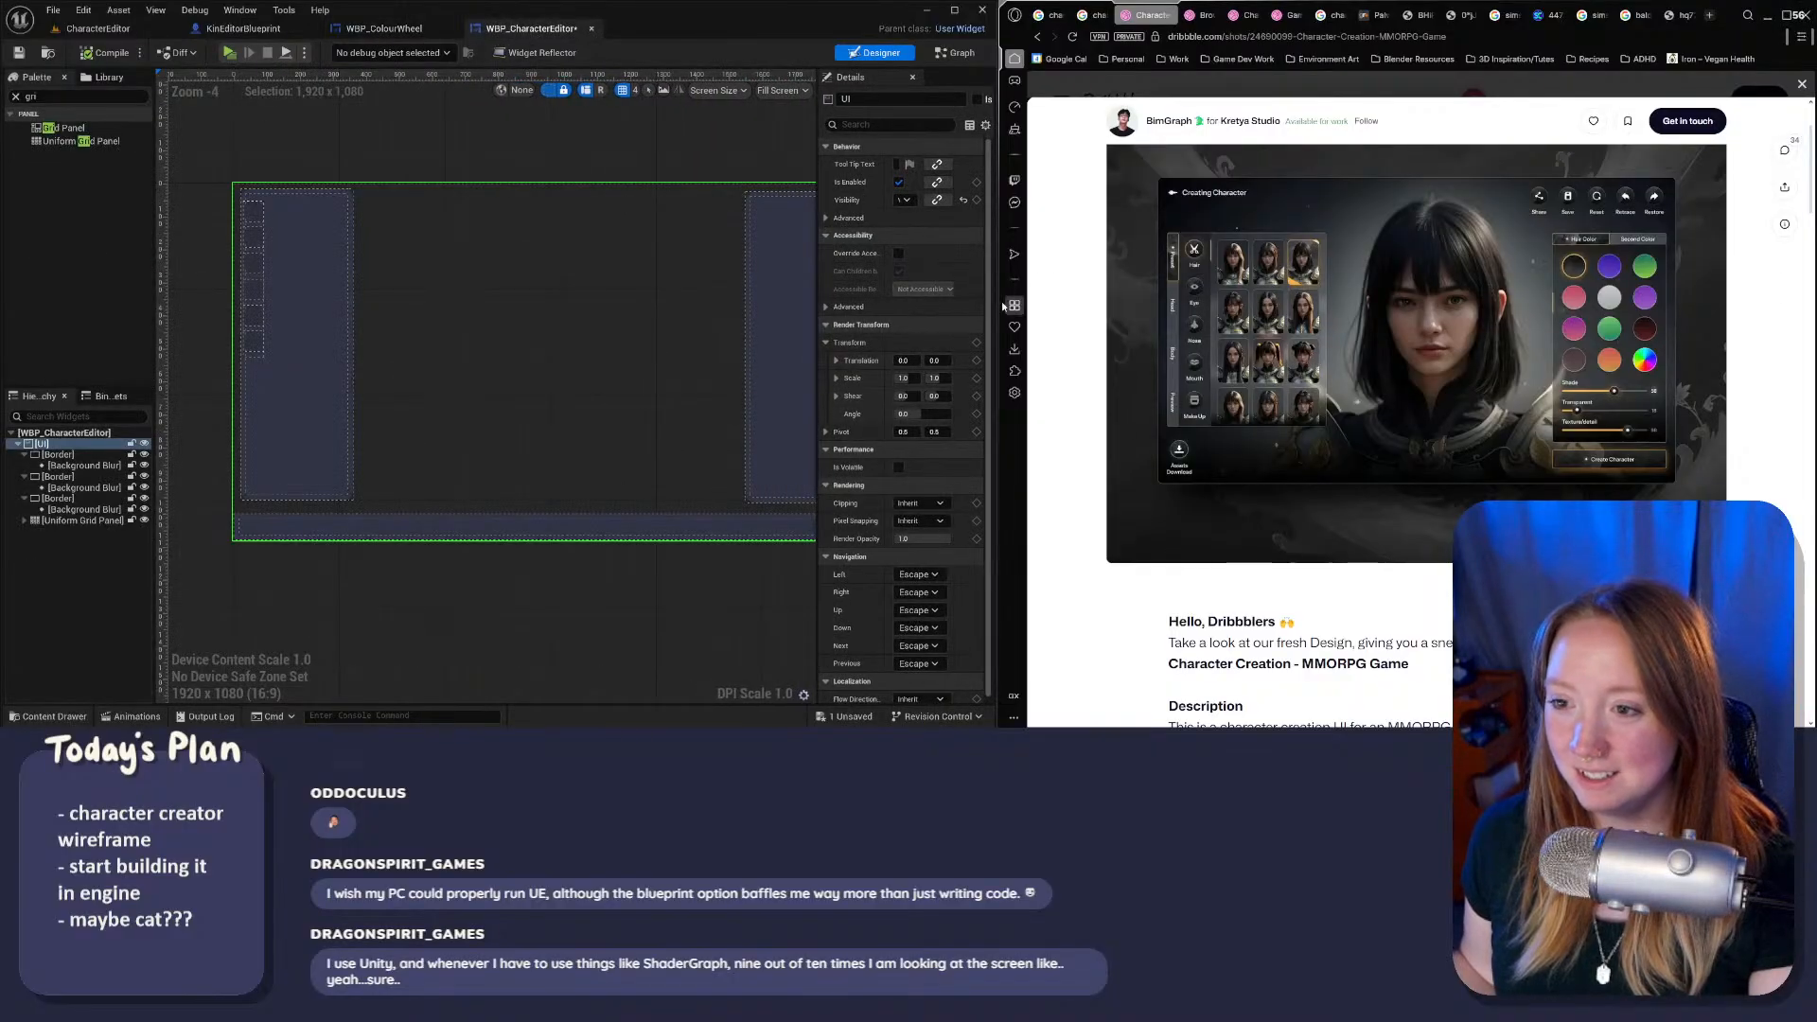
{"action": "left_click_drag", "start_coordinate": [996, 302], "coordinate": [1232, 302]}
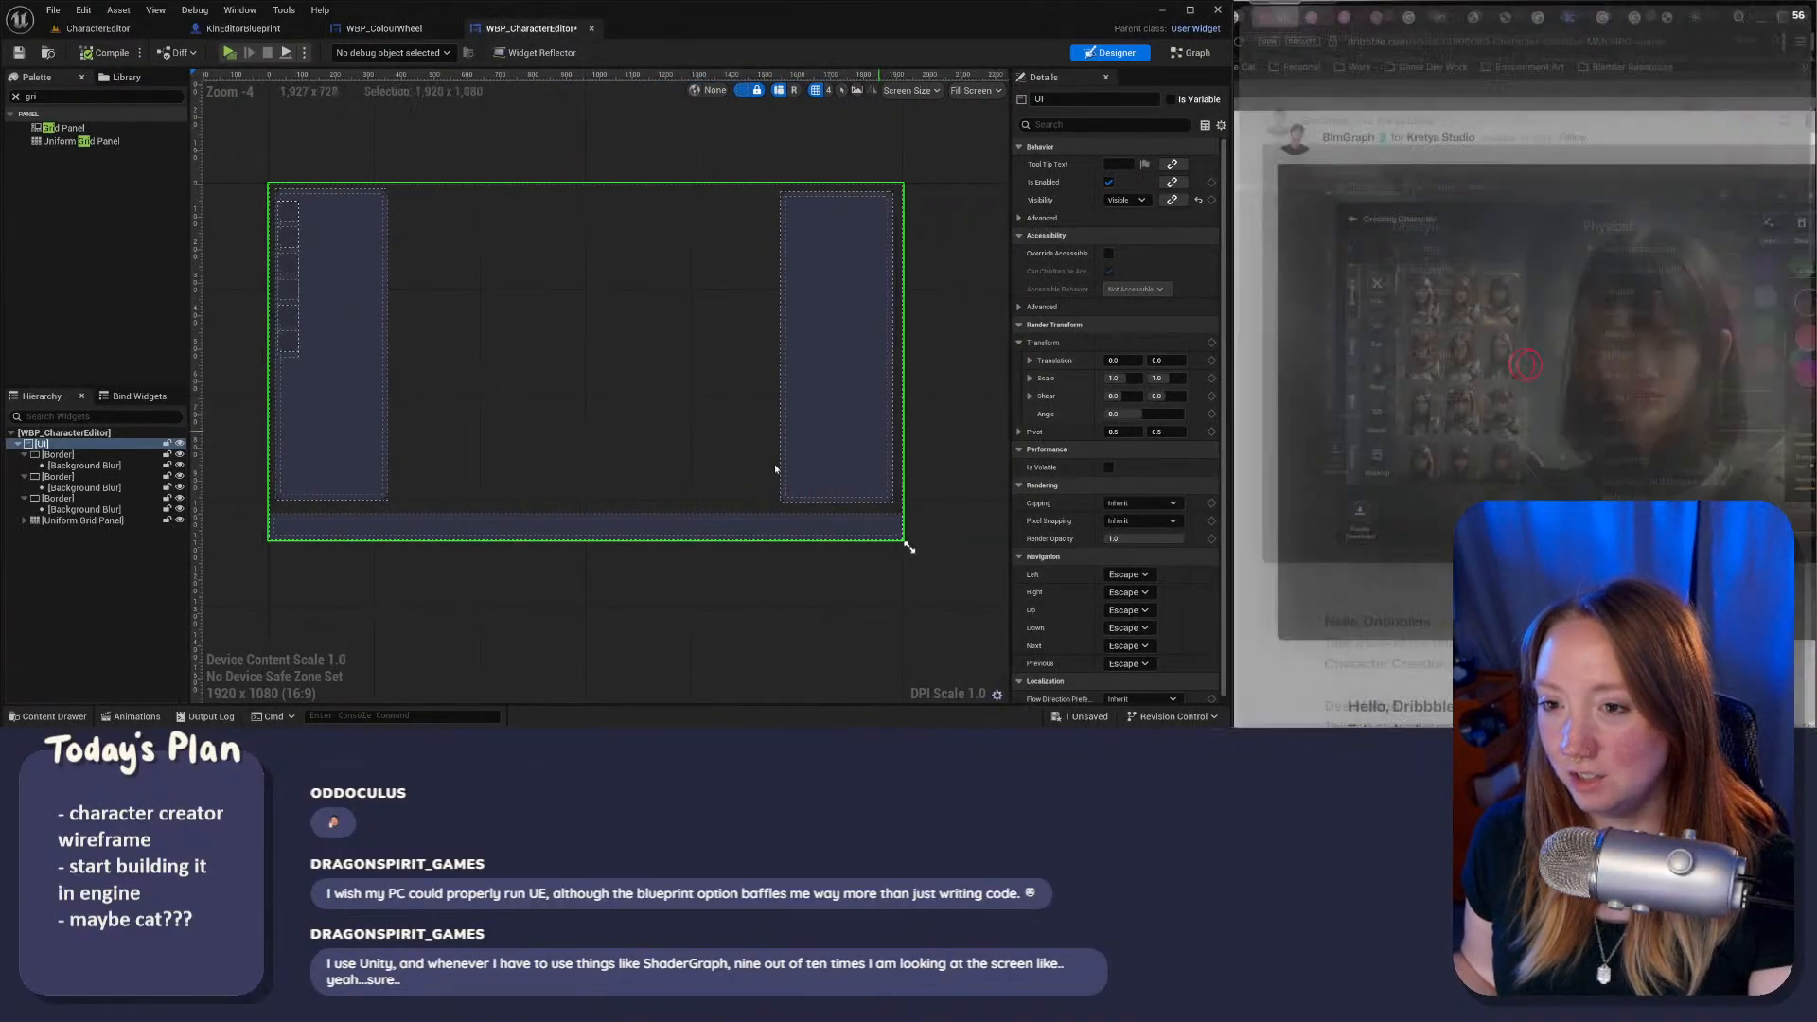
{"action": "right_click_drag", "start_coordinate": [535, 530], "coordinate": [537, 533]}
{"action": "scroll", "coordinate": [630, 460], "scroll_direction": "up", "scroll_amount": 2}
{"action": "scroll", "coordinate": [630, 459], "scroll_direction": "down", "scroll_amount": 2}
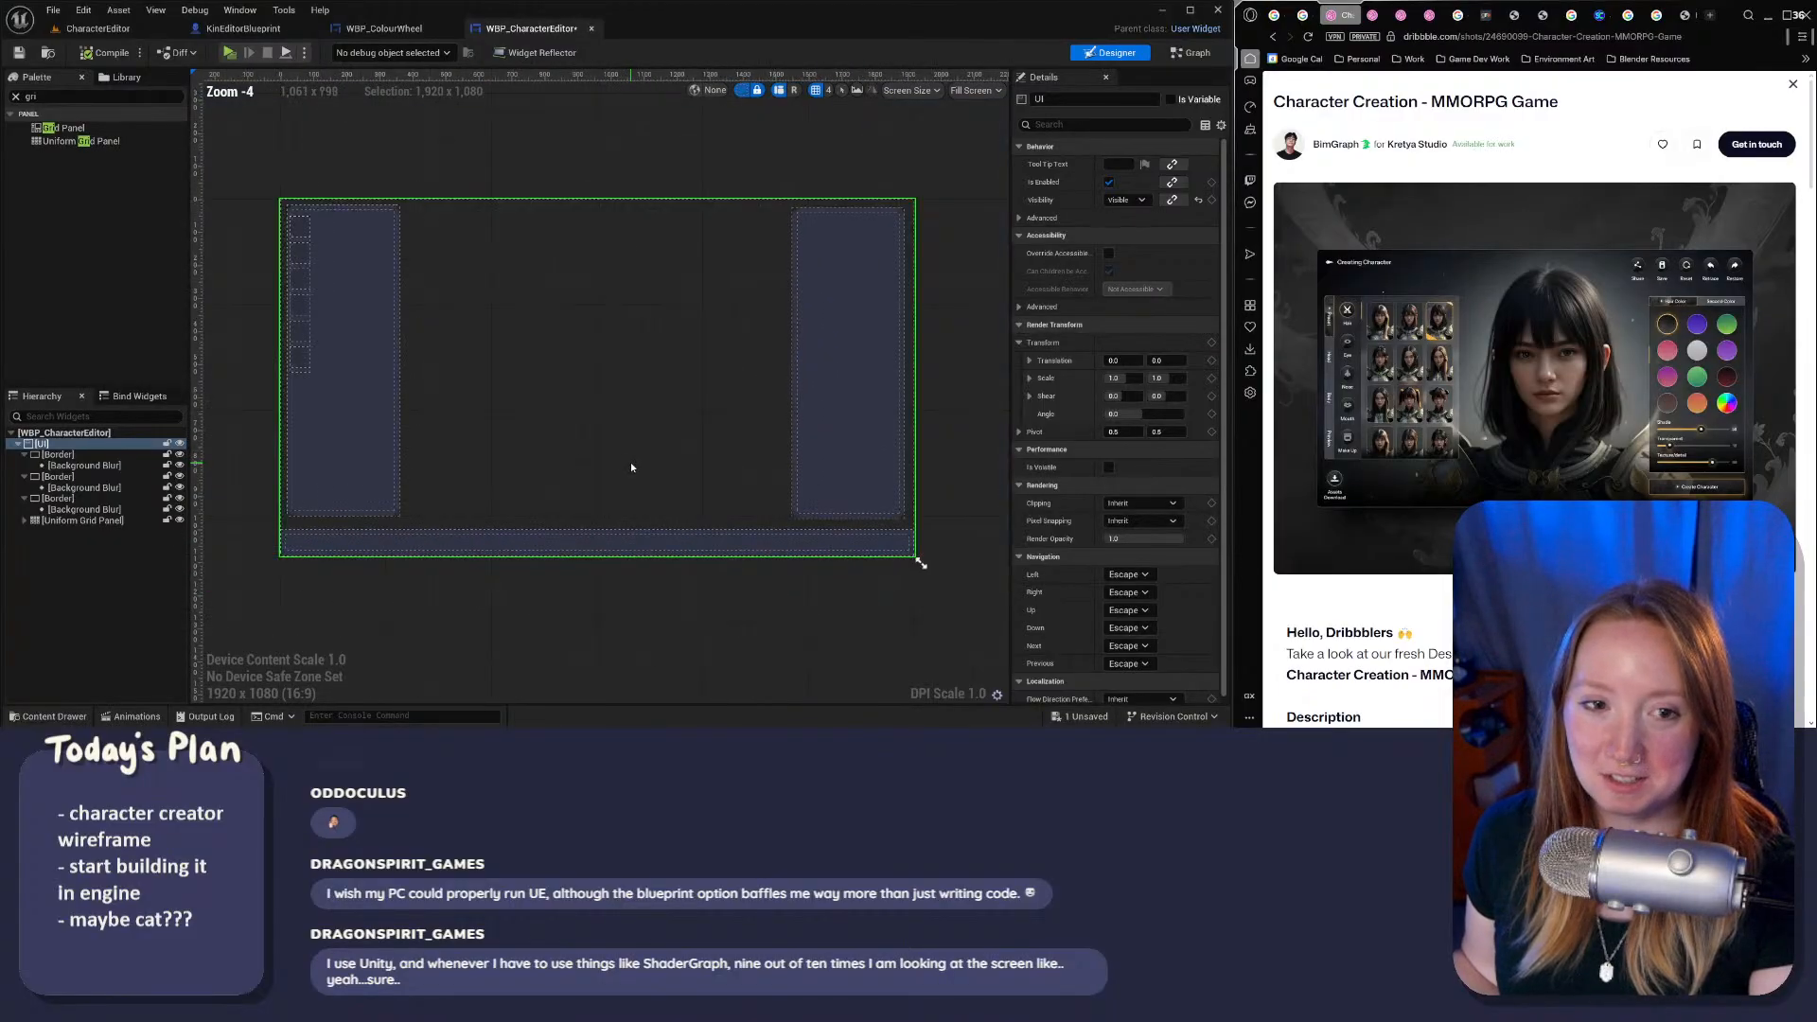
{"action": "left_click", "coordinate": [16, 97]}
{"action": "right_click_drag", "start_coordinate": [730, 352], "coordinate": [754, 363]}
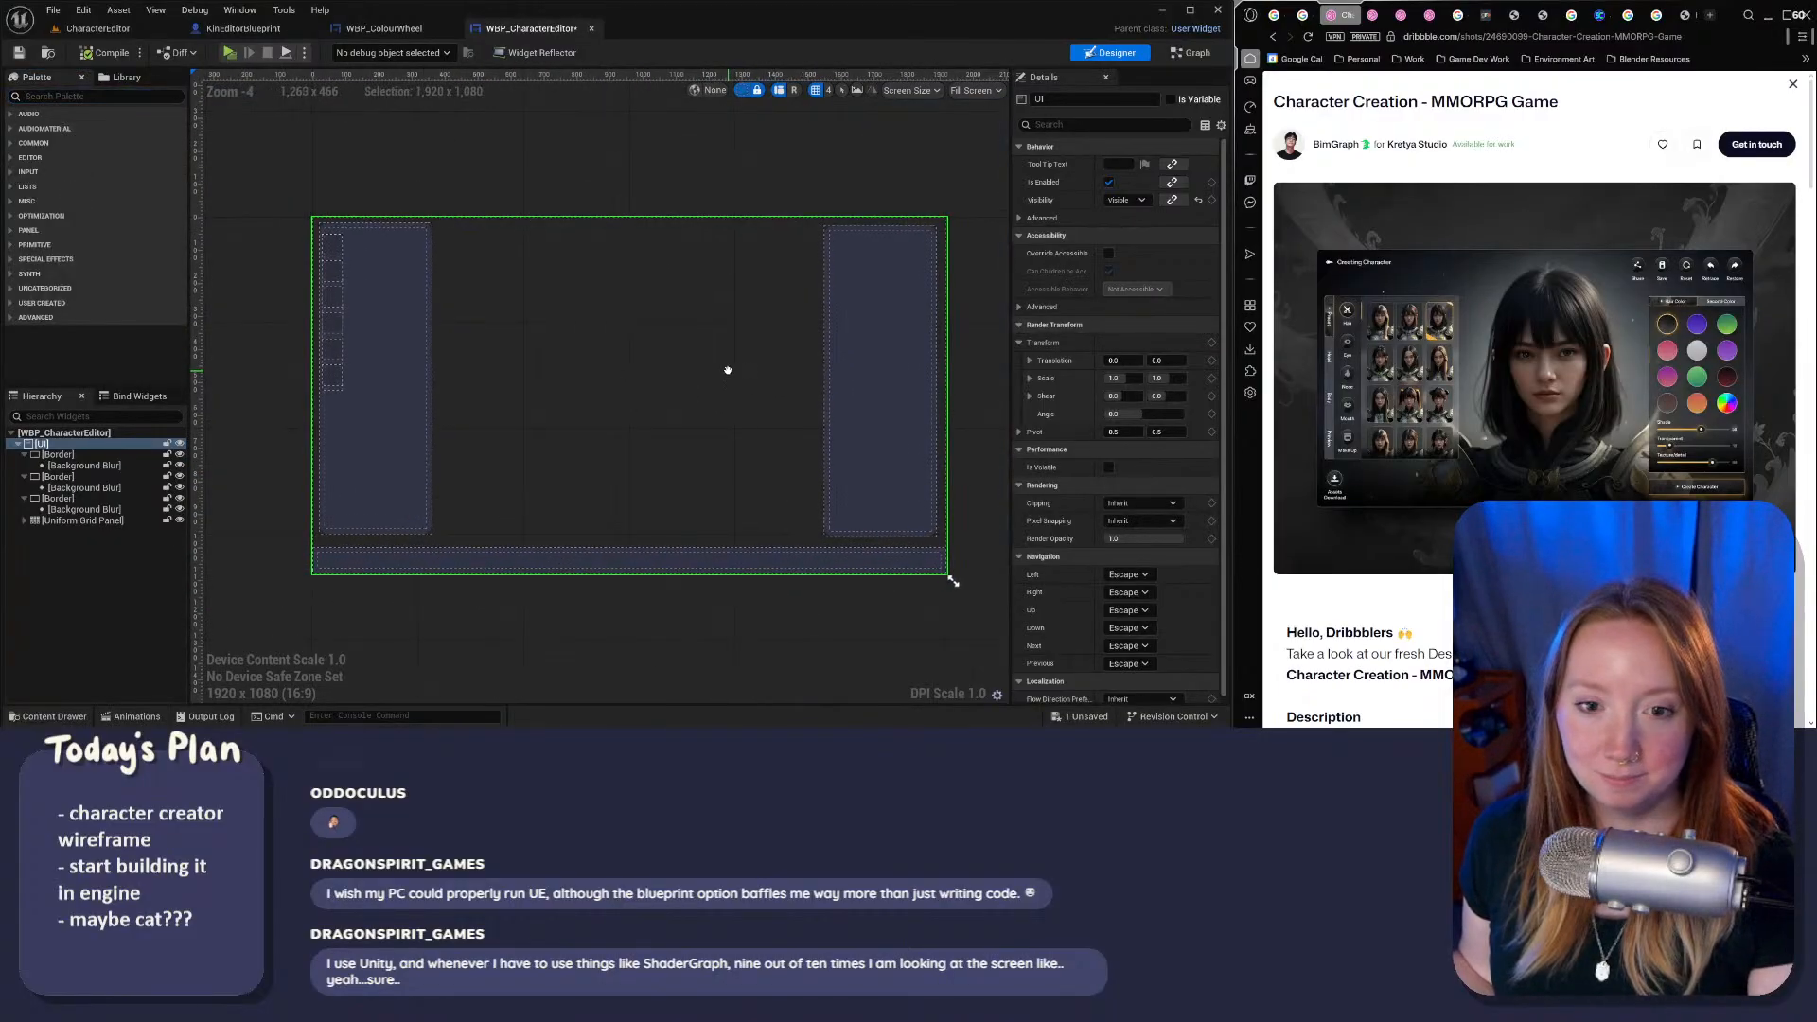
Step: Shorten the right-hand border panel to about 504 units tall and check it in the running preview
{"action": "left_click", "coordinate": [366, 456]}
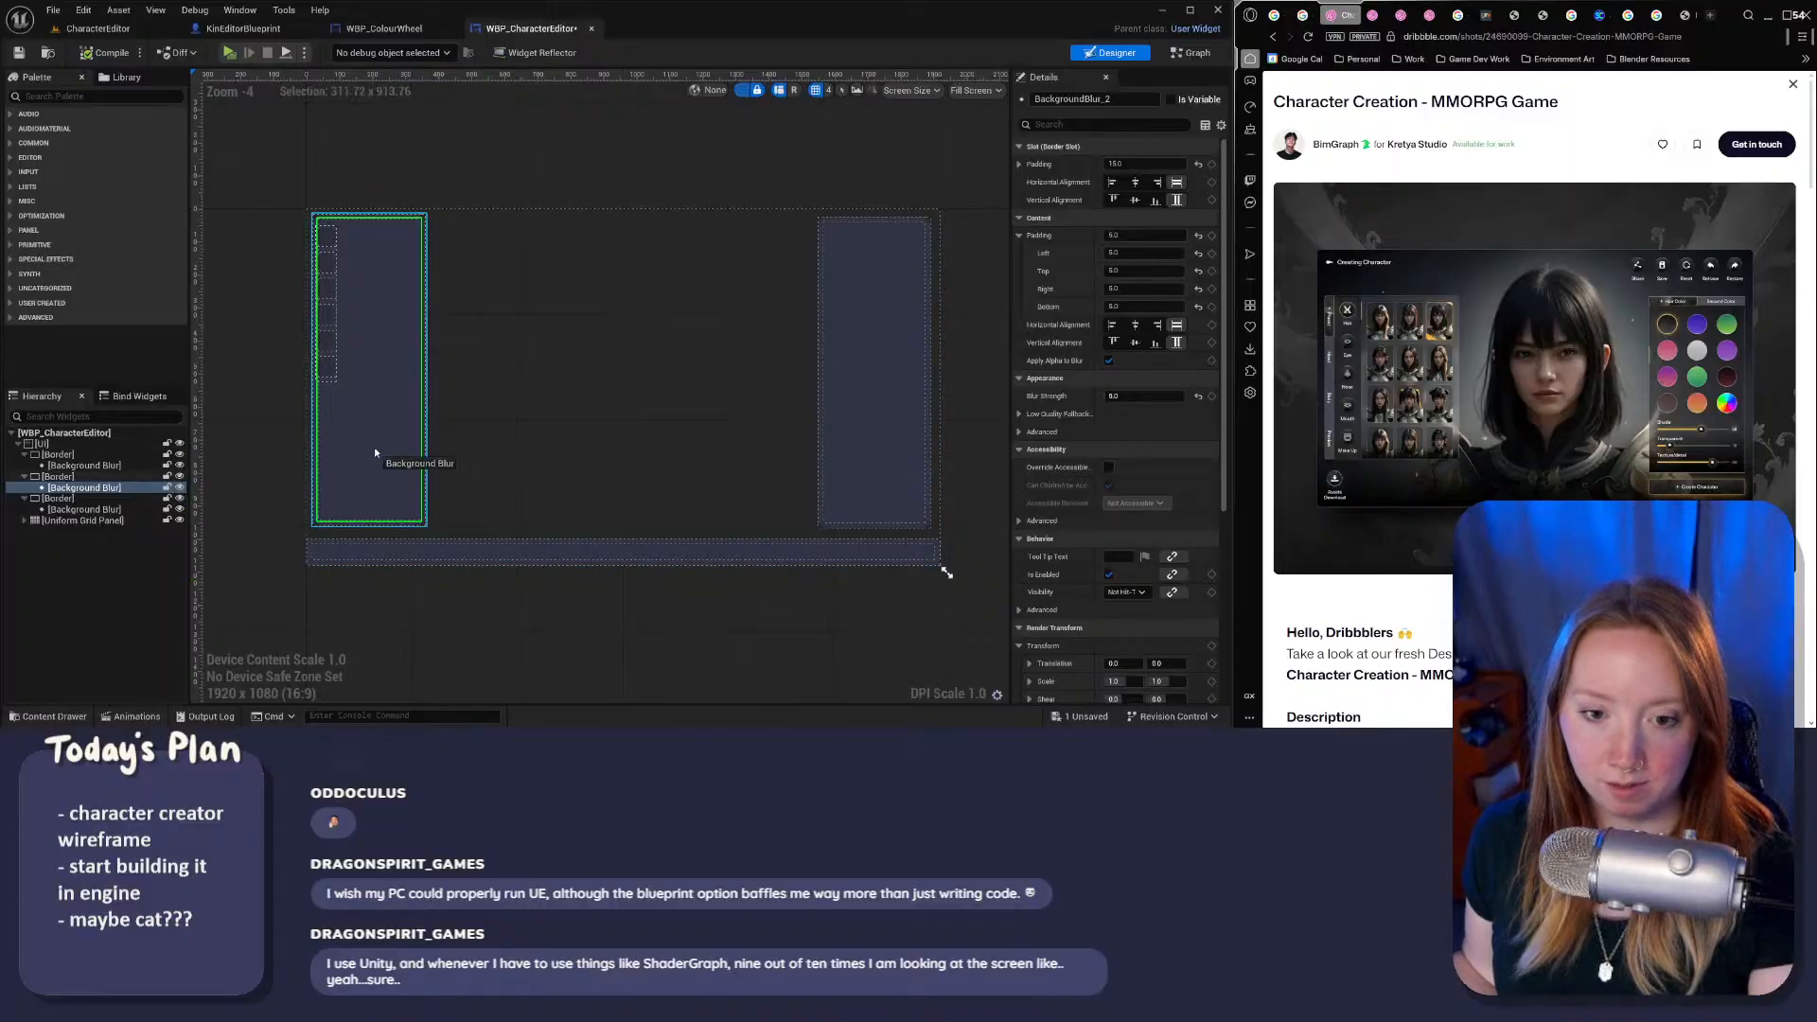
{"action": "left_click", "coordinate": [853, 413]}
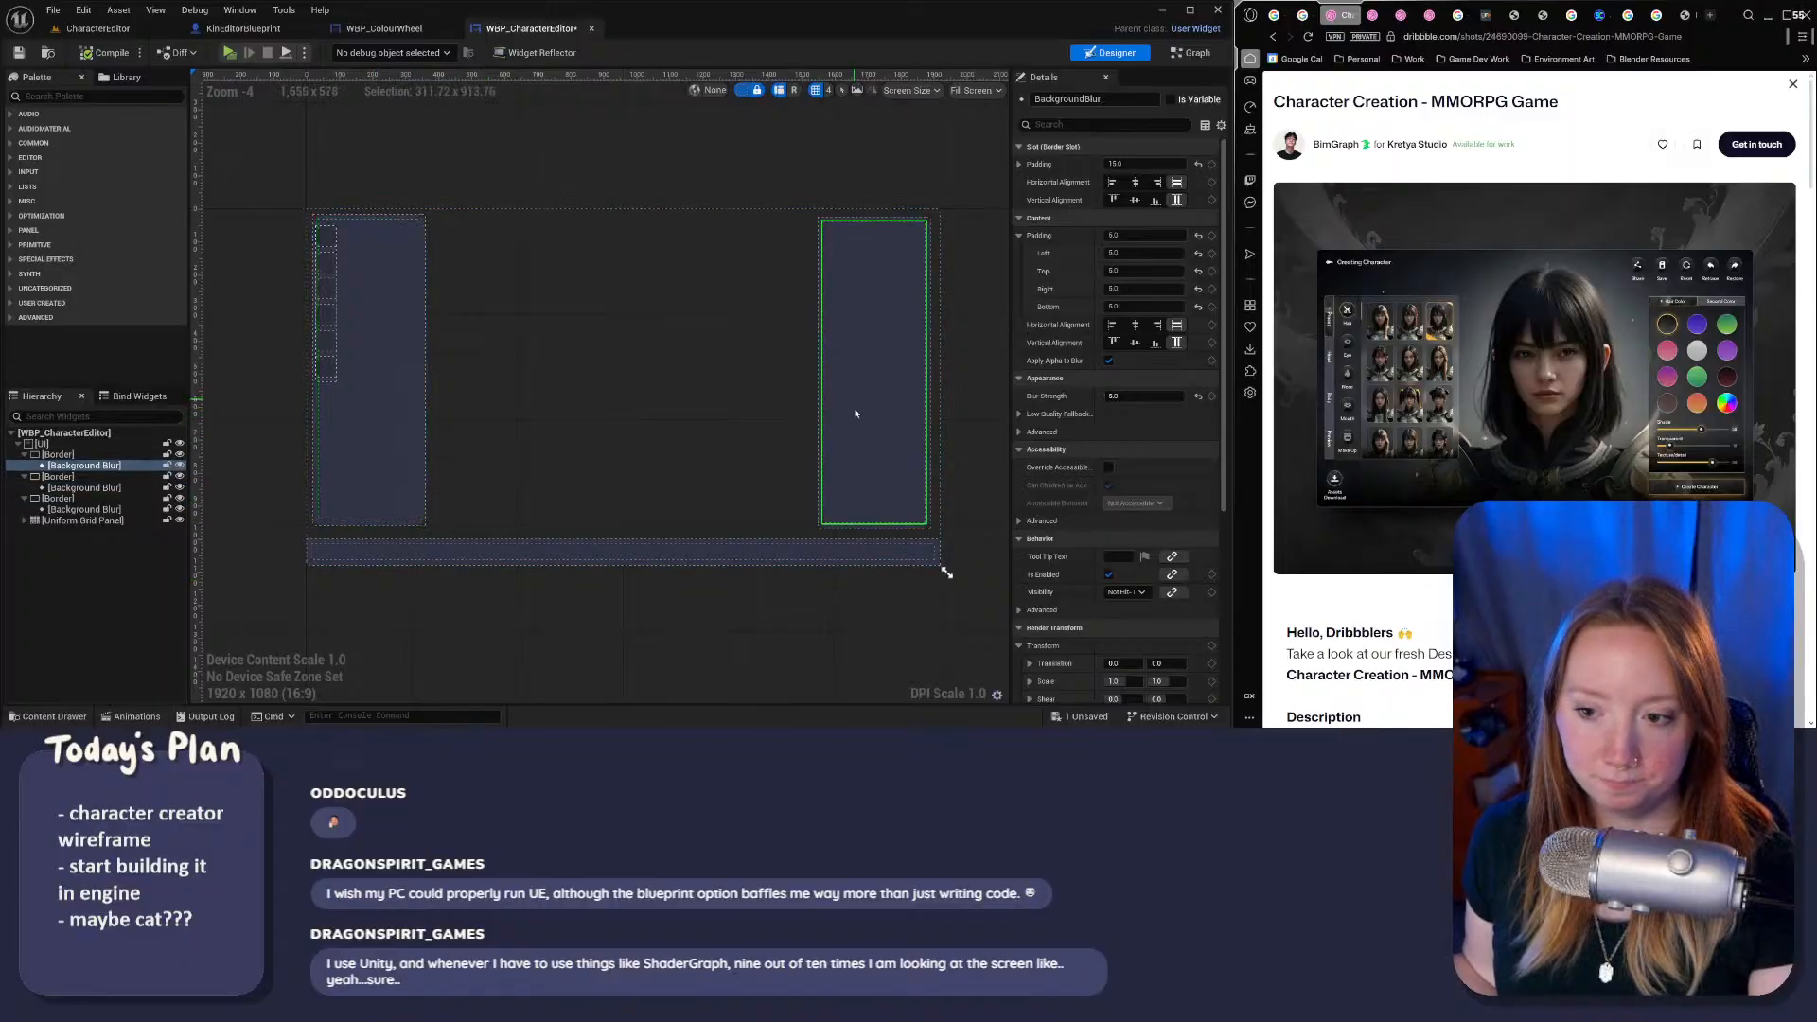
{"action": "left_click", "coordinate": [828, 527]}
{"action": "left_click_drag", "start_coordinate": [821, 525], "coordinate": [823, 385]}
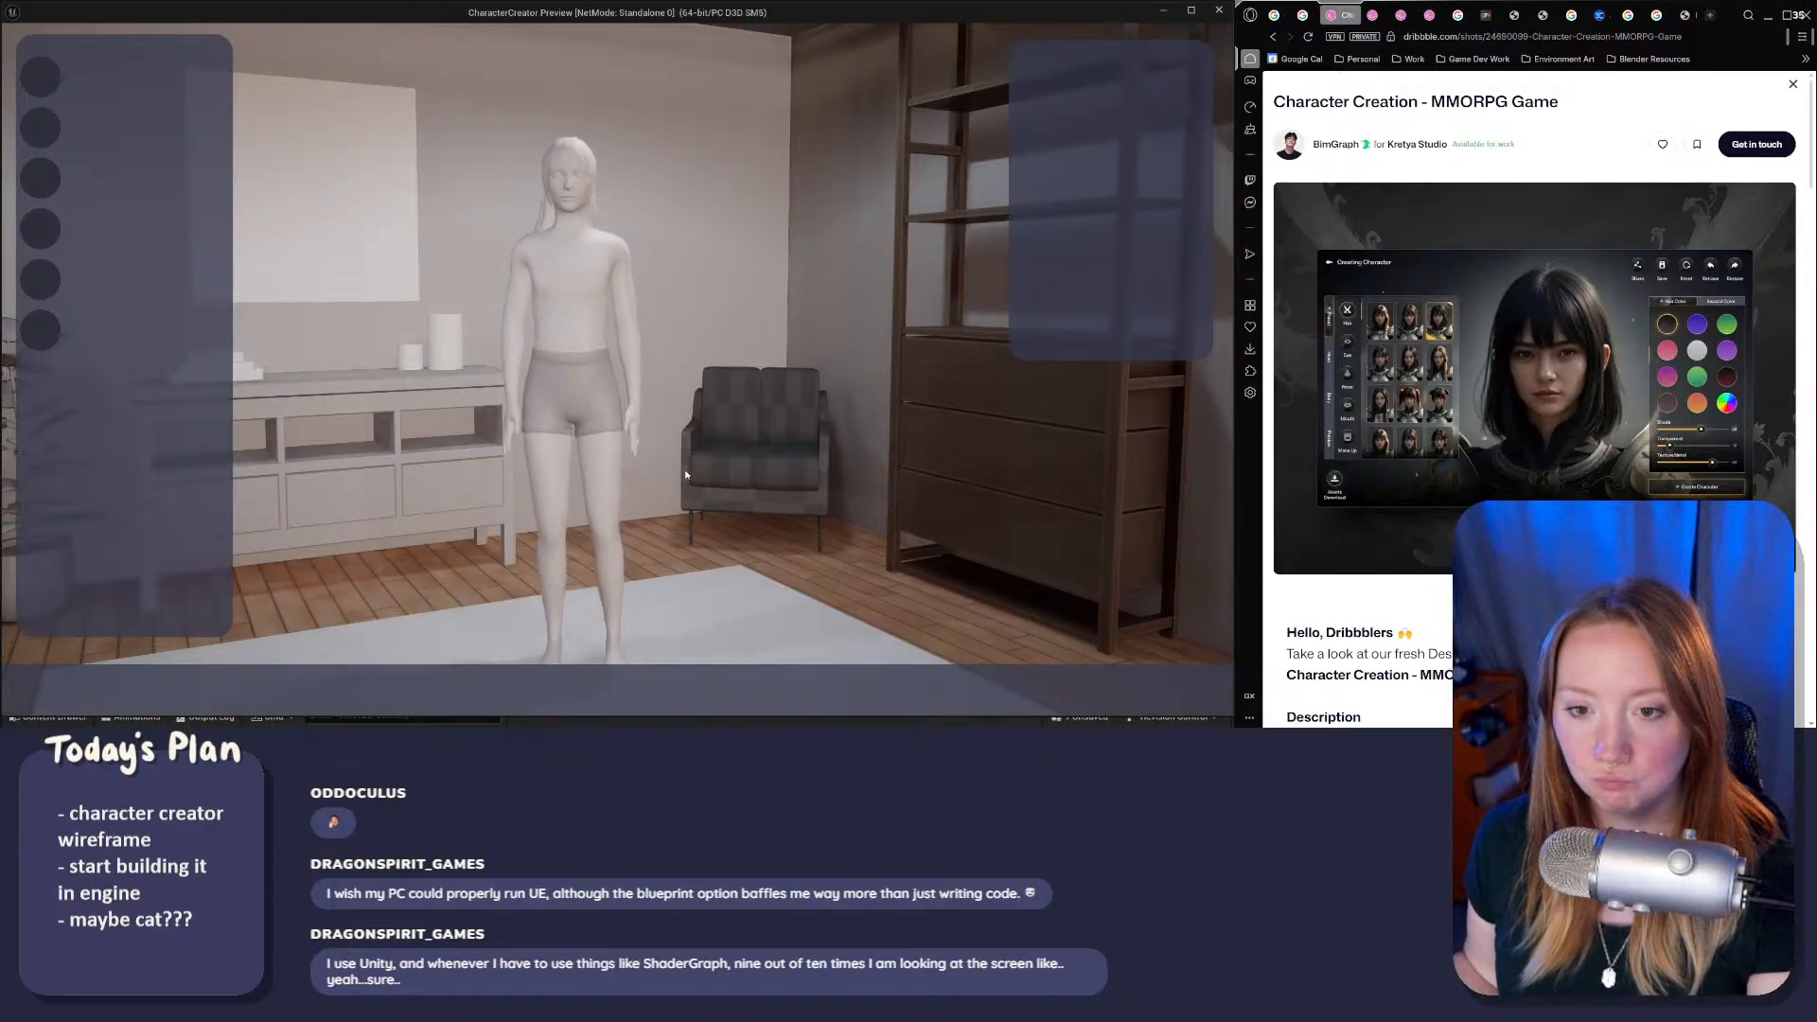
{"action": "key", "text": "Escape"}
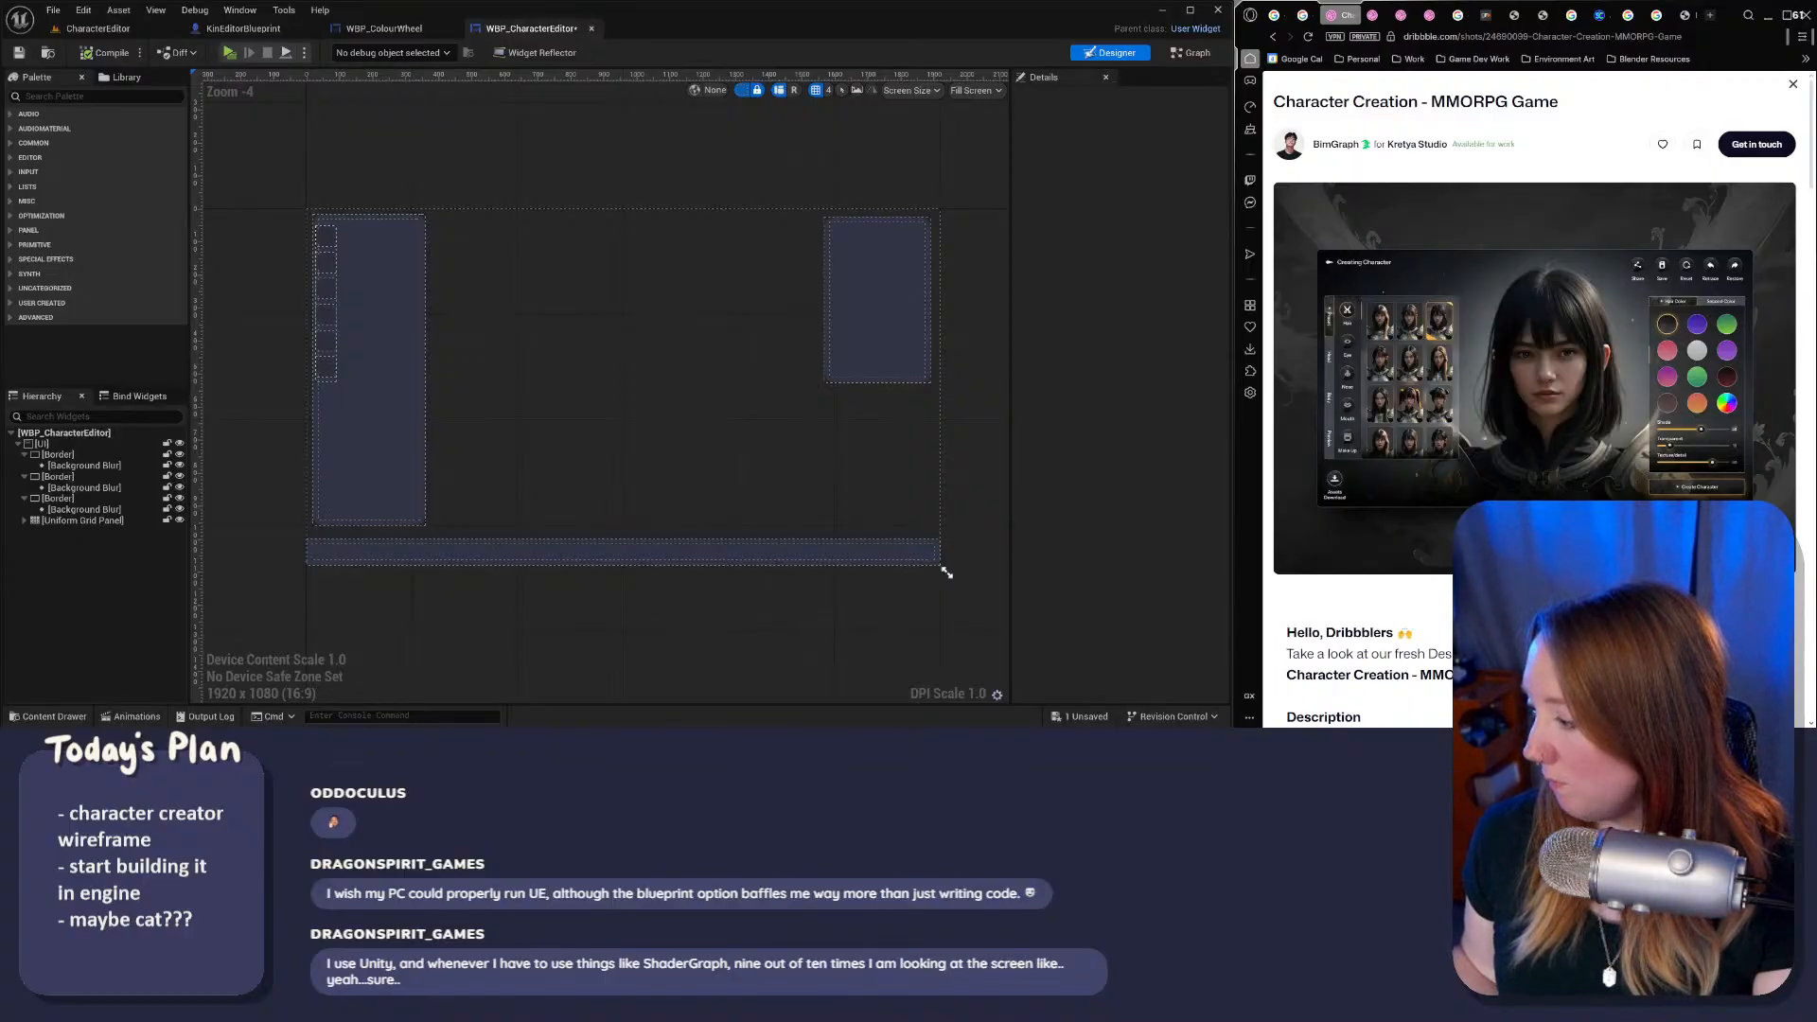
Step: Nudge the shortened border panel slightly towards the canvas's right edge, at Position X -340 and Position Y 20
{"action": "left_click", "coordinate": [859, 280]}
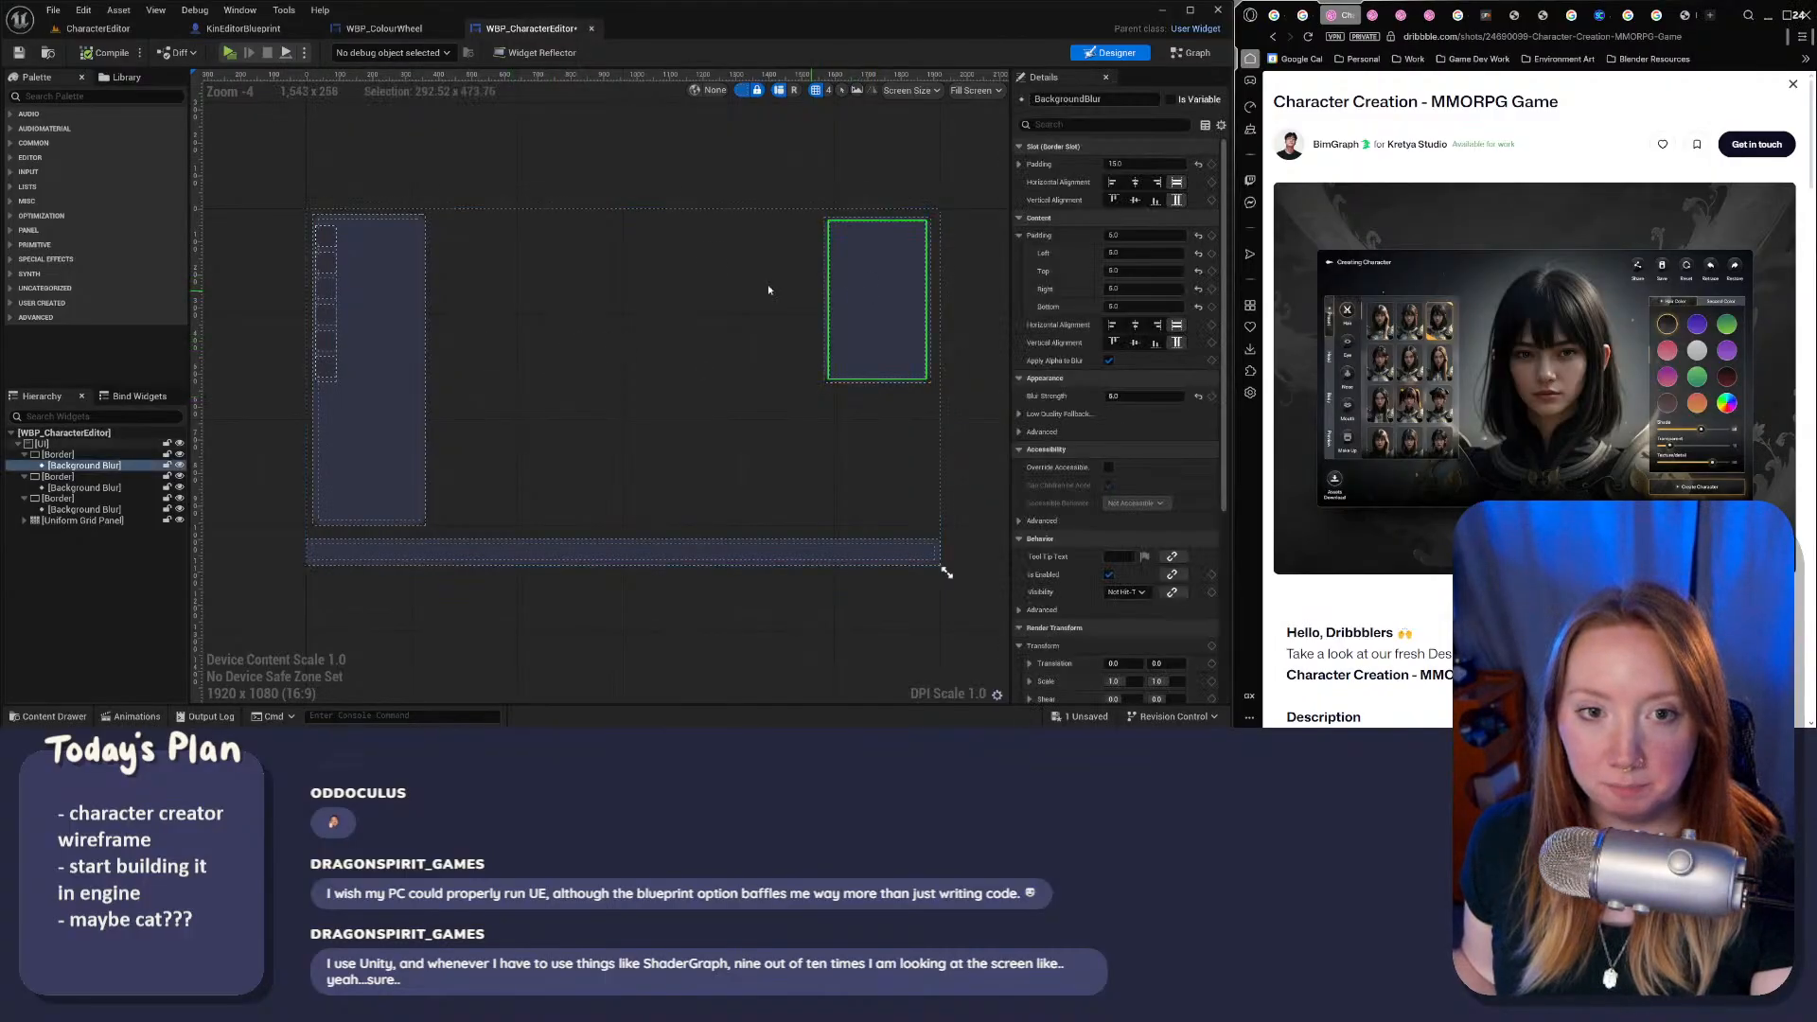
{"action": "right_click_drag", "start_coordinate": [661, 209], "coordinate": [613, 201]}
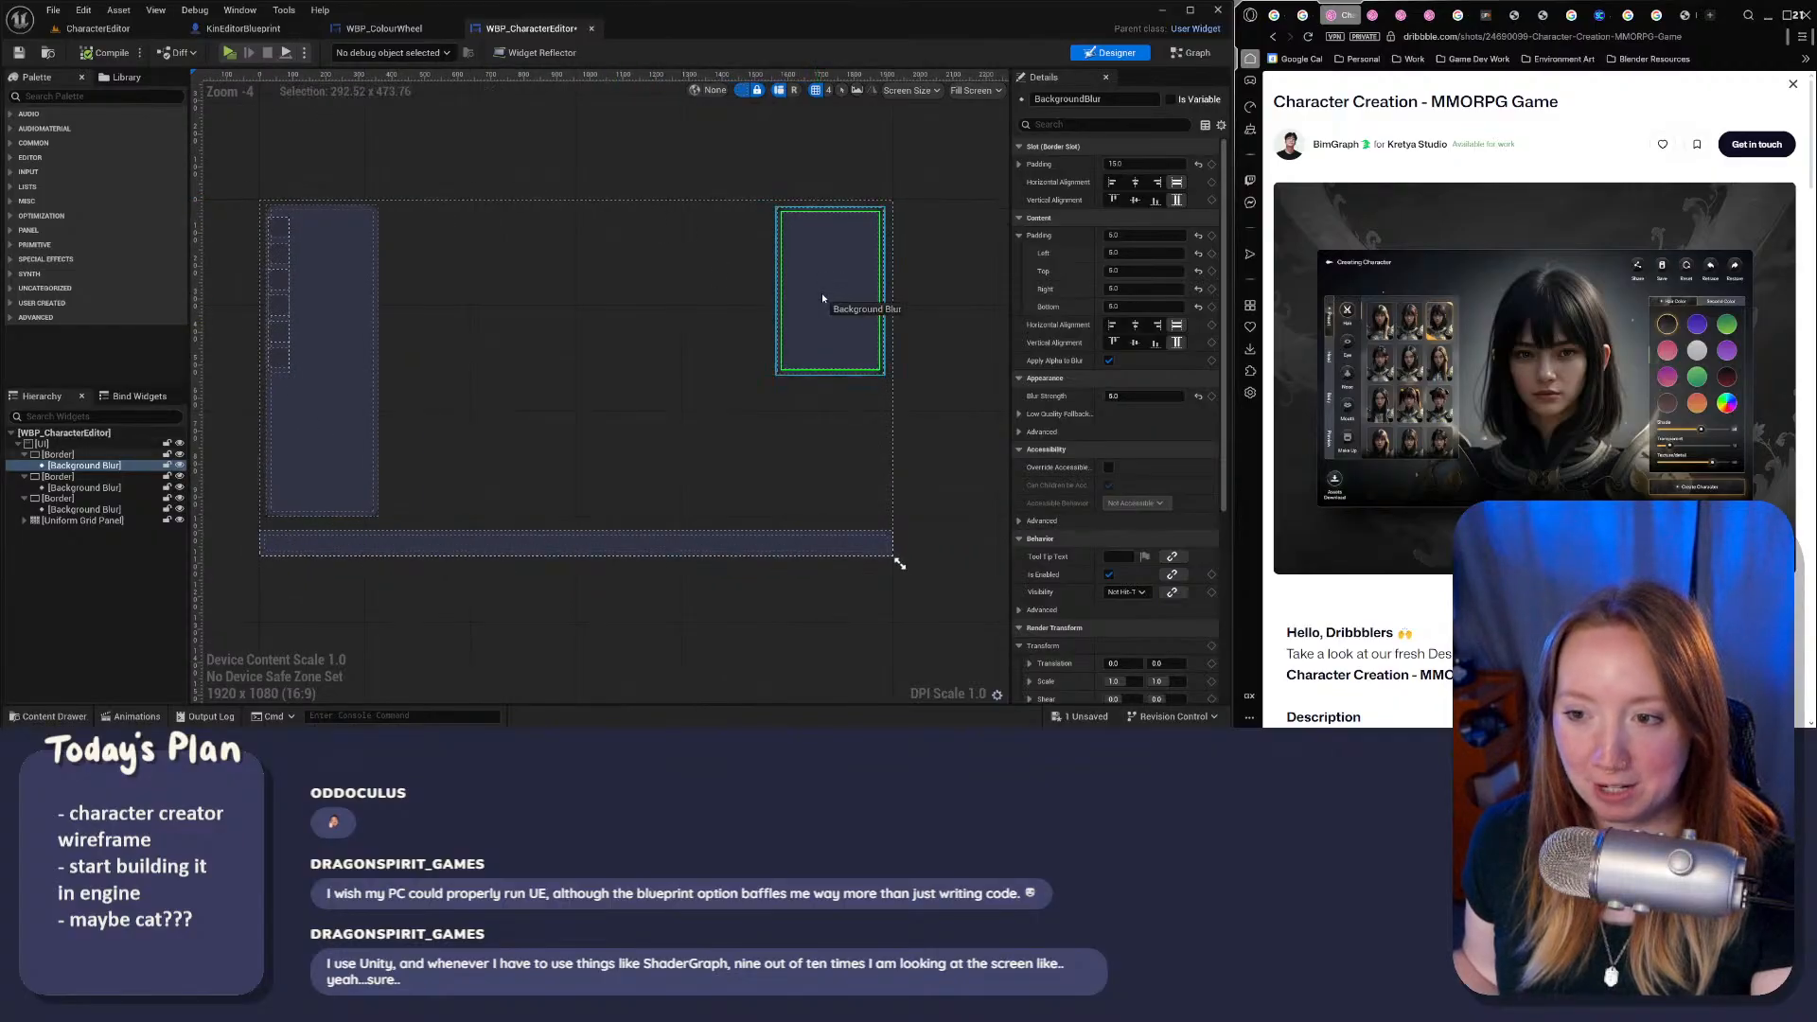
{"action": "left_click", "coordinate": [776, 308]}
{"action": "left_click", "coordinate": [779, 311]}
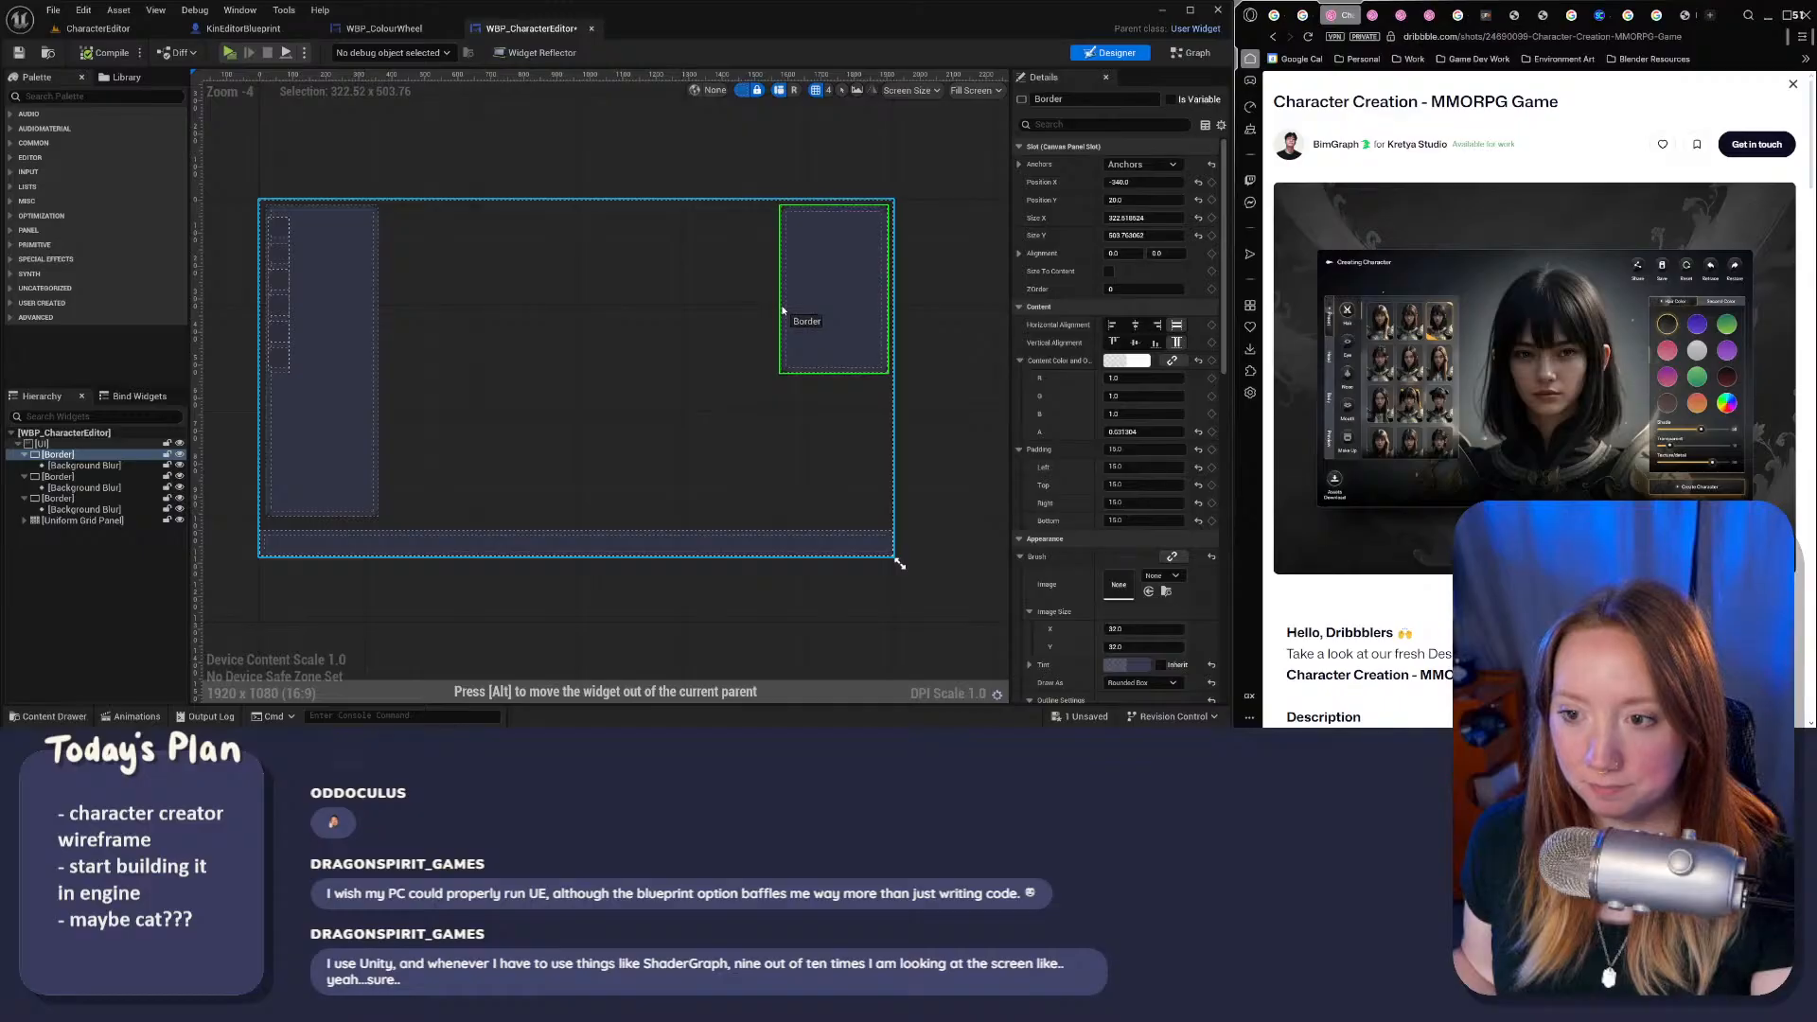
{"action": "left_click", "coordinate": [547, 178]}
{"action": "right_click_drag", "start_coordinate": [548, 178], "coordinate": [607, 168]}
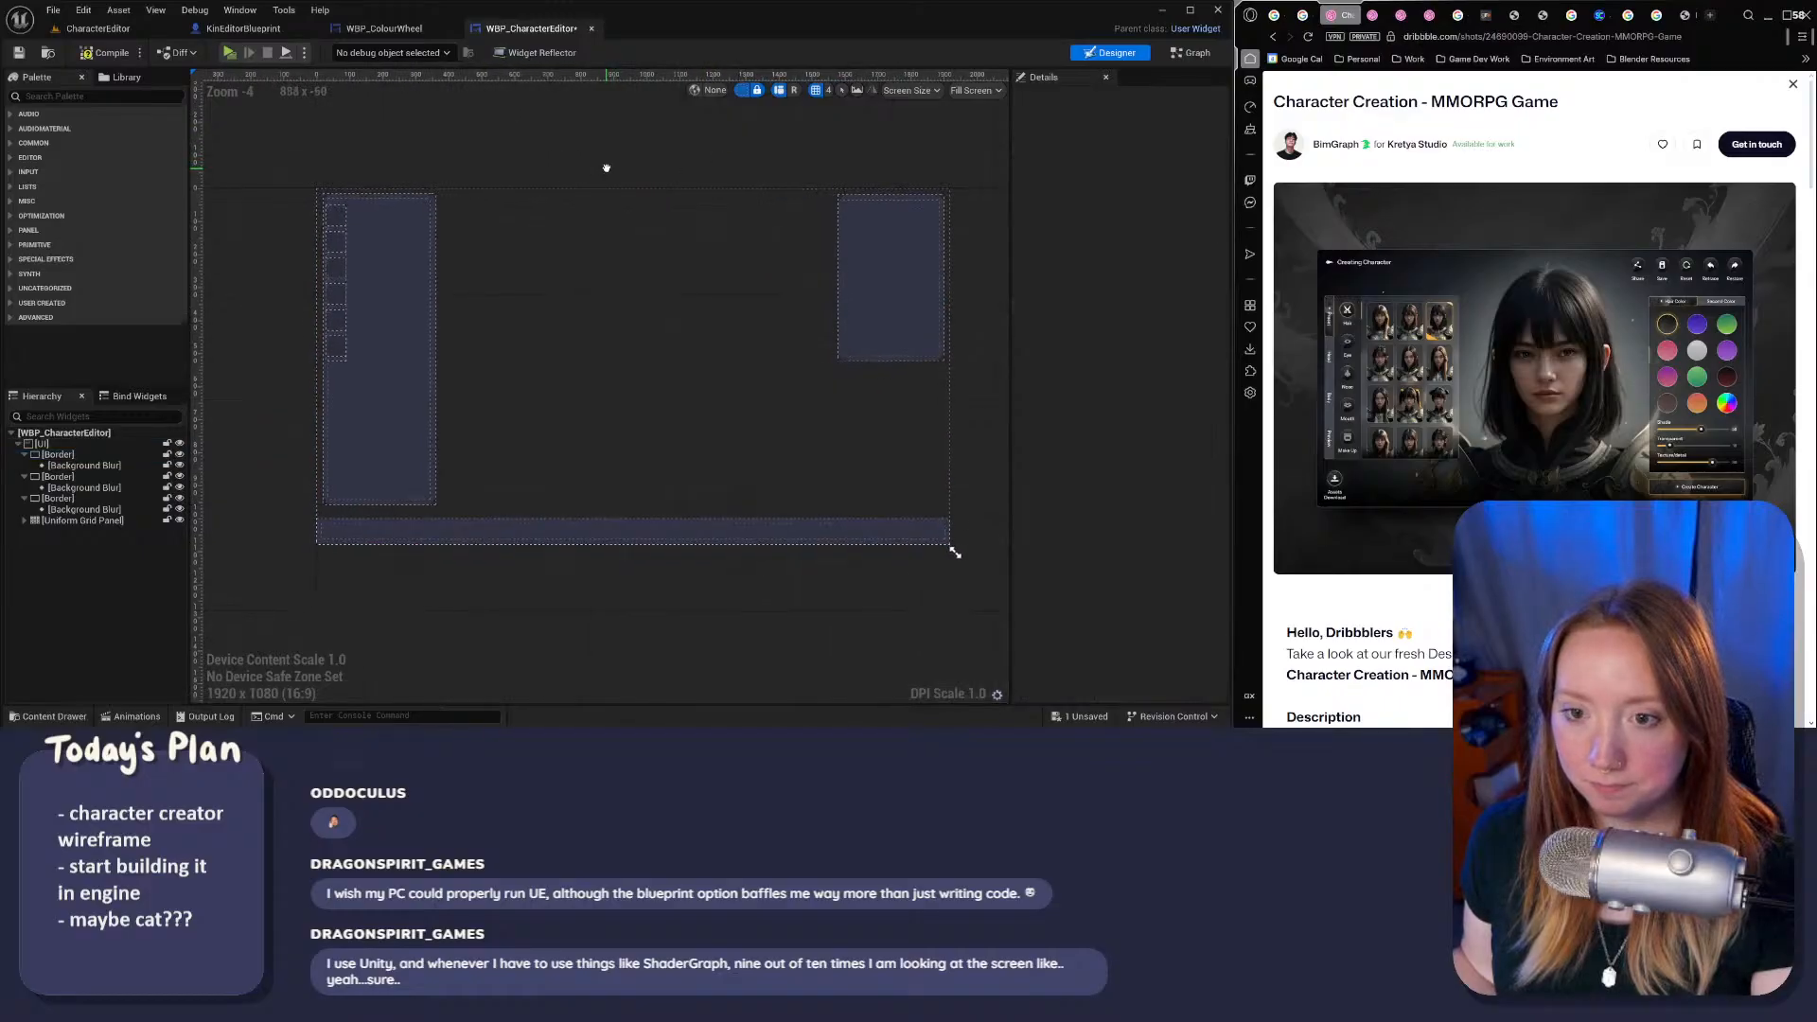
Step: Resize the tall left border panel to about 337 by 929 units from its lower right corner
{"action": "left_click", "coordinate": [431, 303]}
{"action": "left_click_drag", "start_coordinate": [439, 508], "coordinate": [439, 504]}
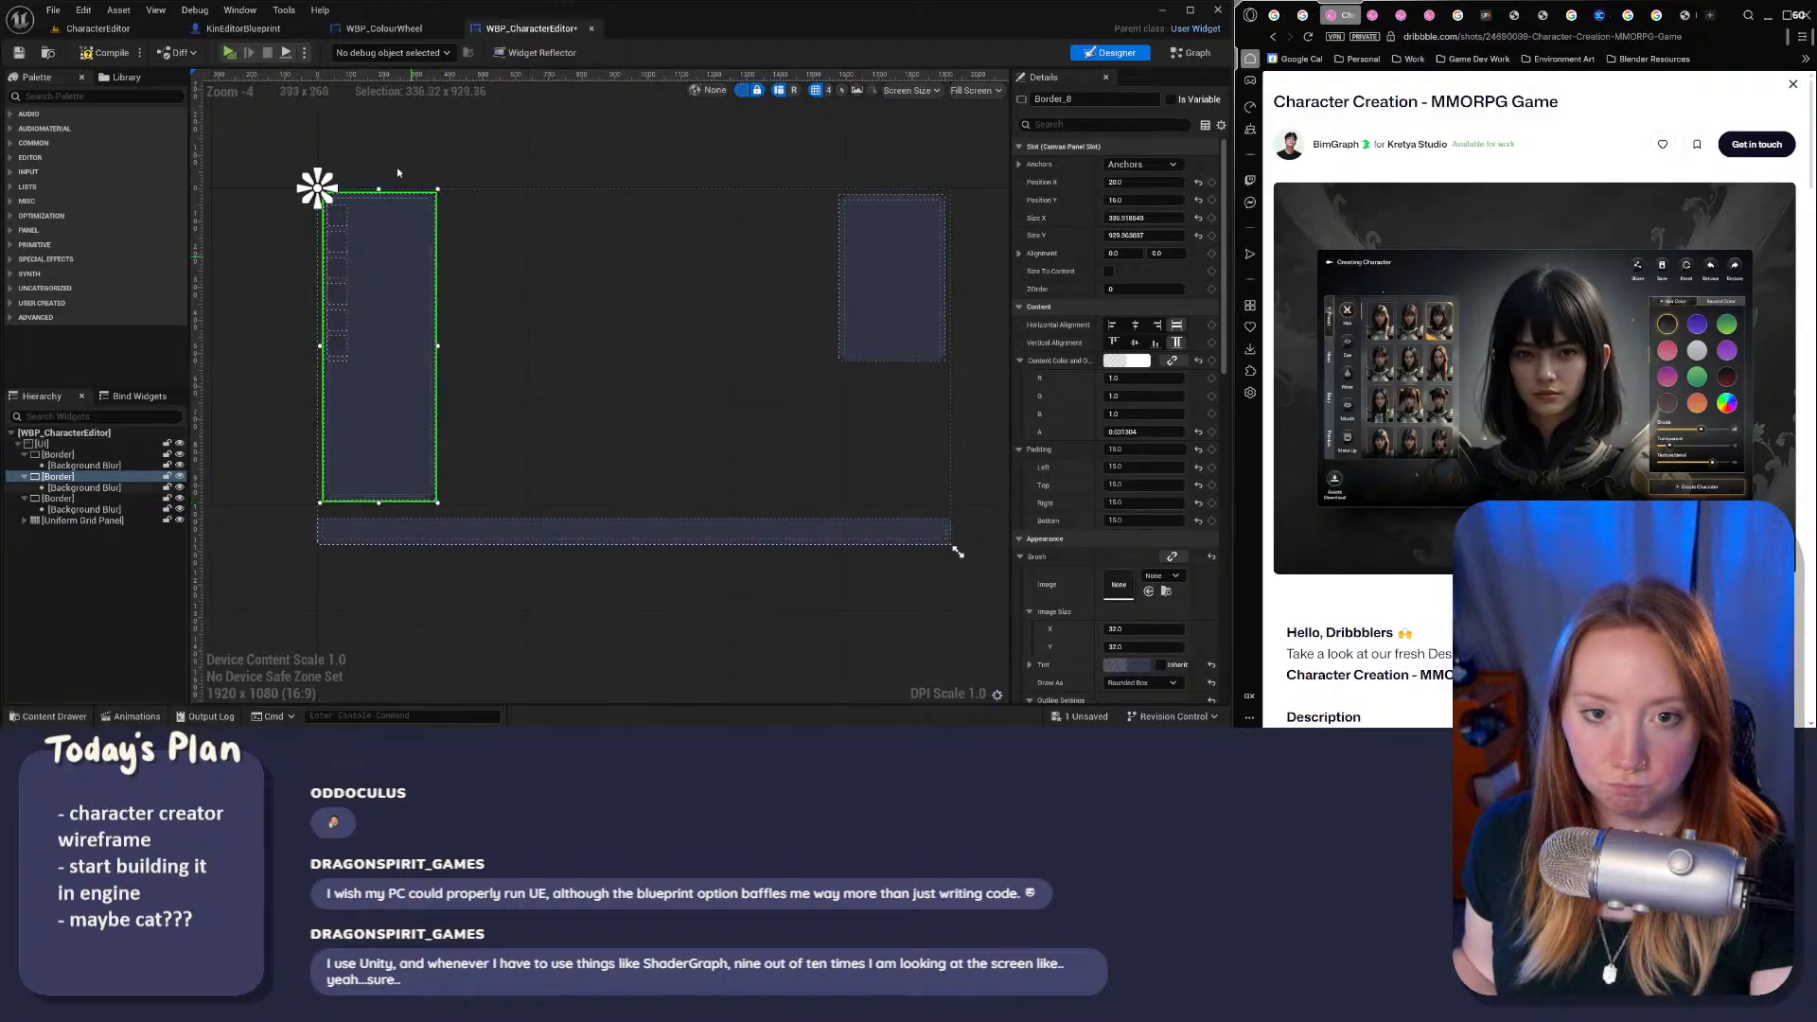
{"action": "right_click_drag", "start_coordinate": [593, 118], "coordinate": [491, 135]}
{"action": "left_click", "coordinate": [516, 200]}
{"action": "right_click_drag", "start_coordinate": [491, 208], "coordinate": [535, 205]}
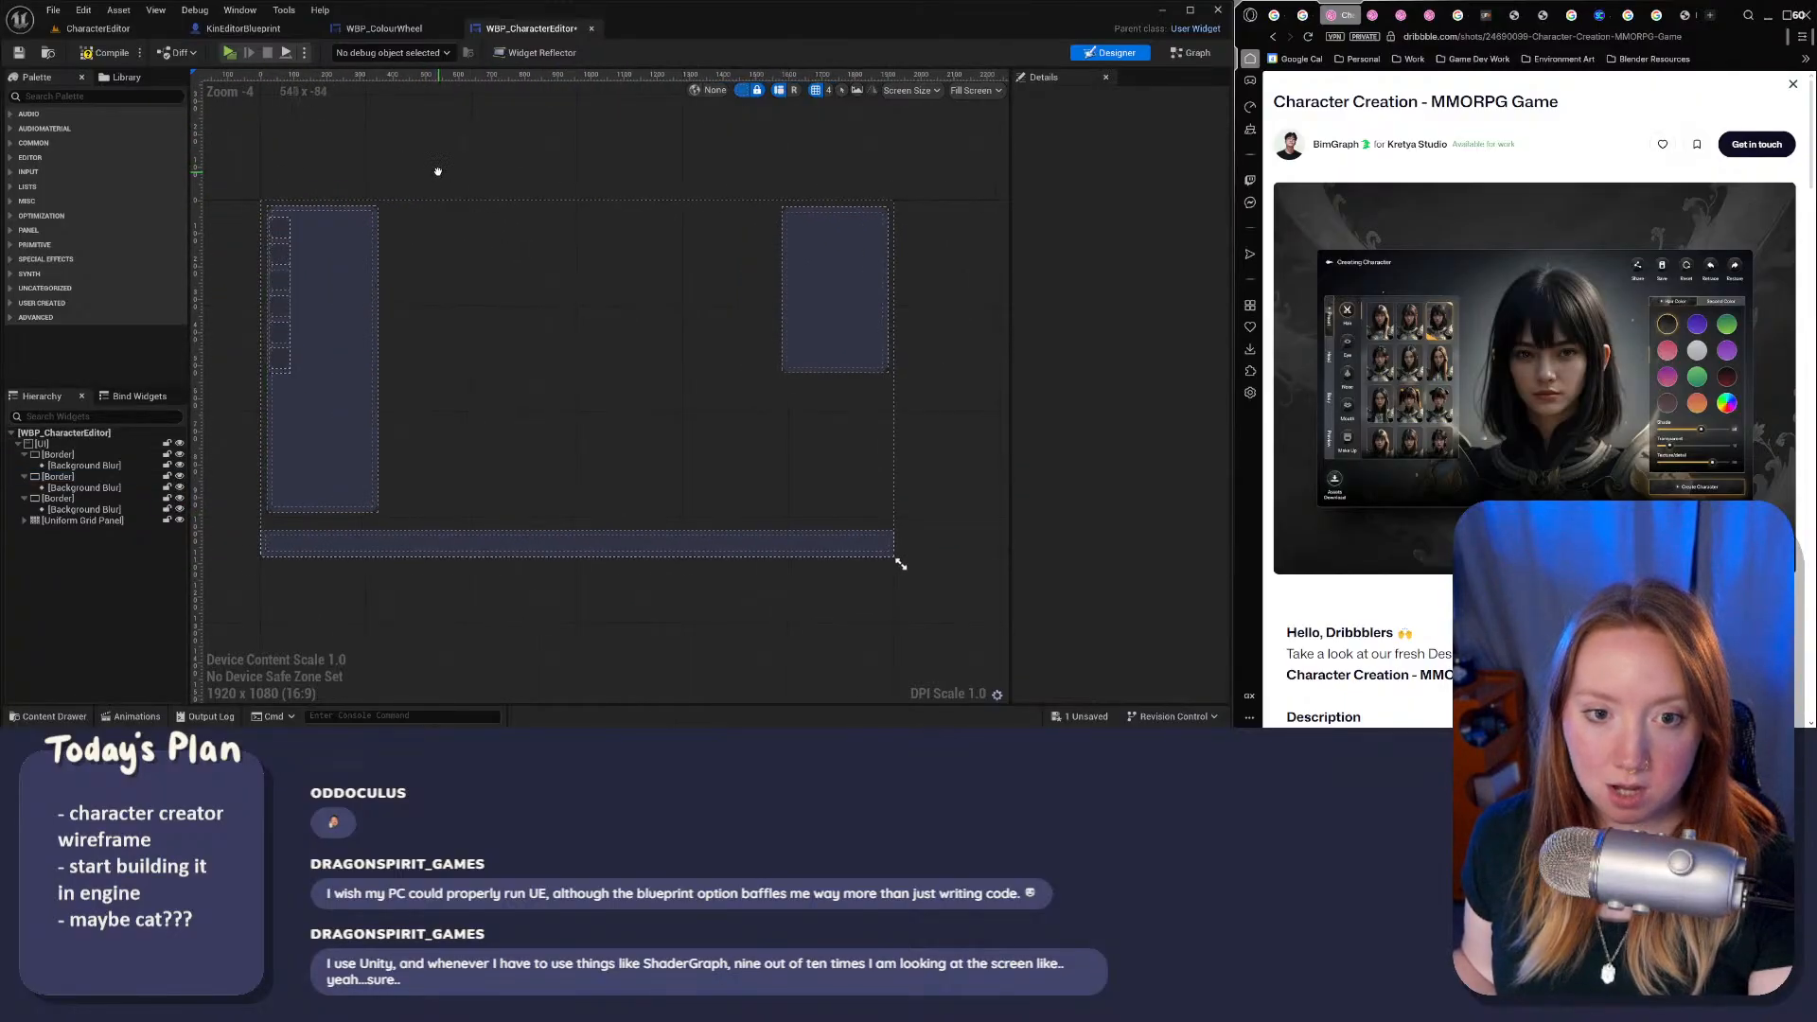
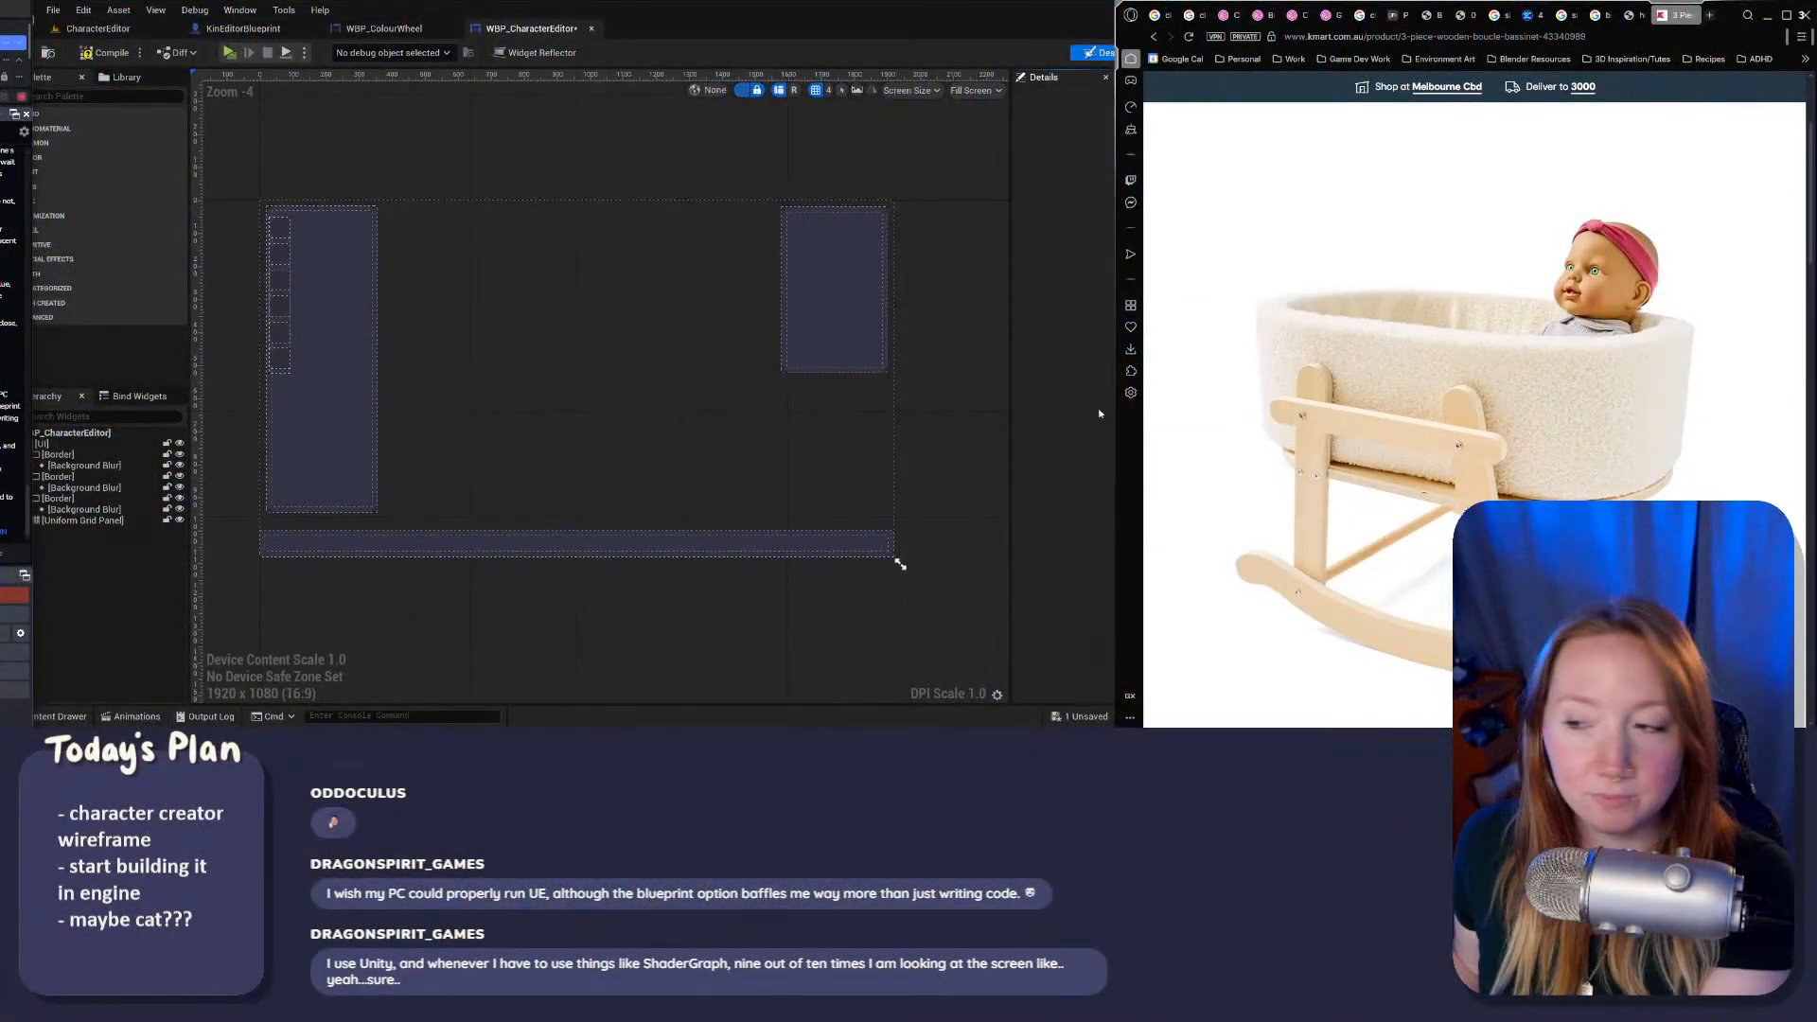
Step: Widen the browser window and look through the product photos of the 3 Piece Wooden Boucle Bassinet
{"action": "left_click_drag", "start_coordinate": [1114, 378], "coordinate": [939, 366]}
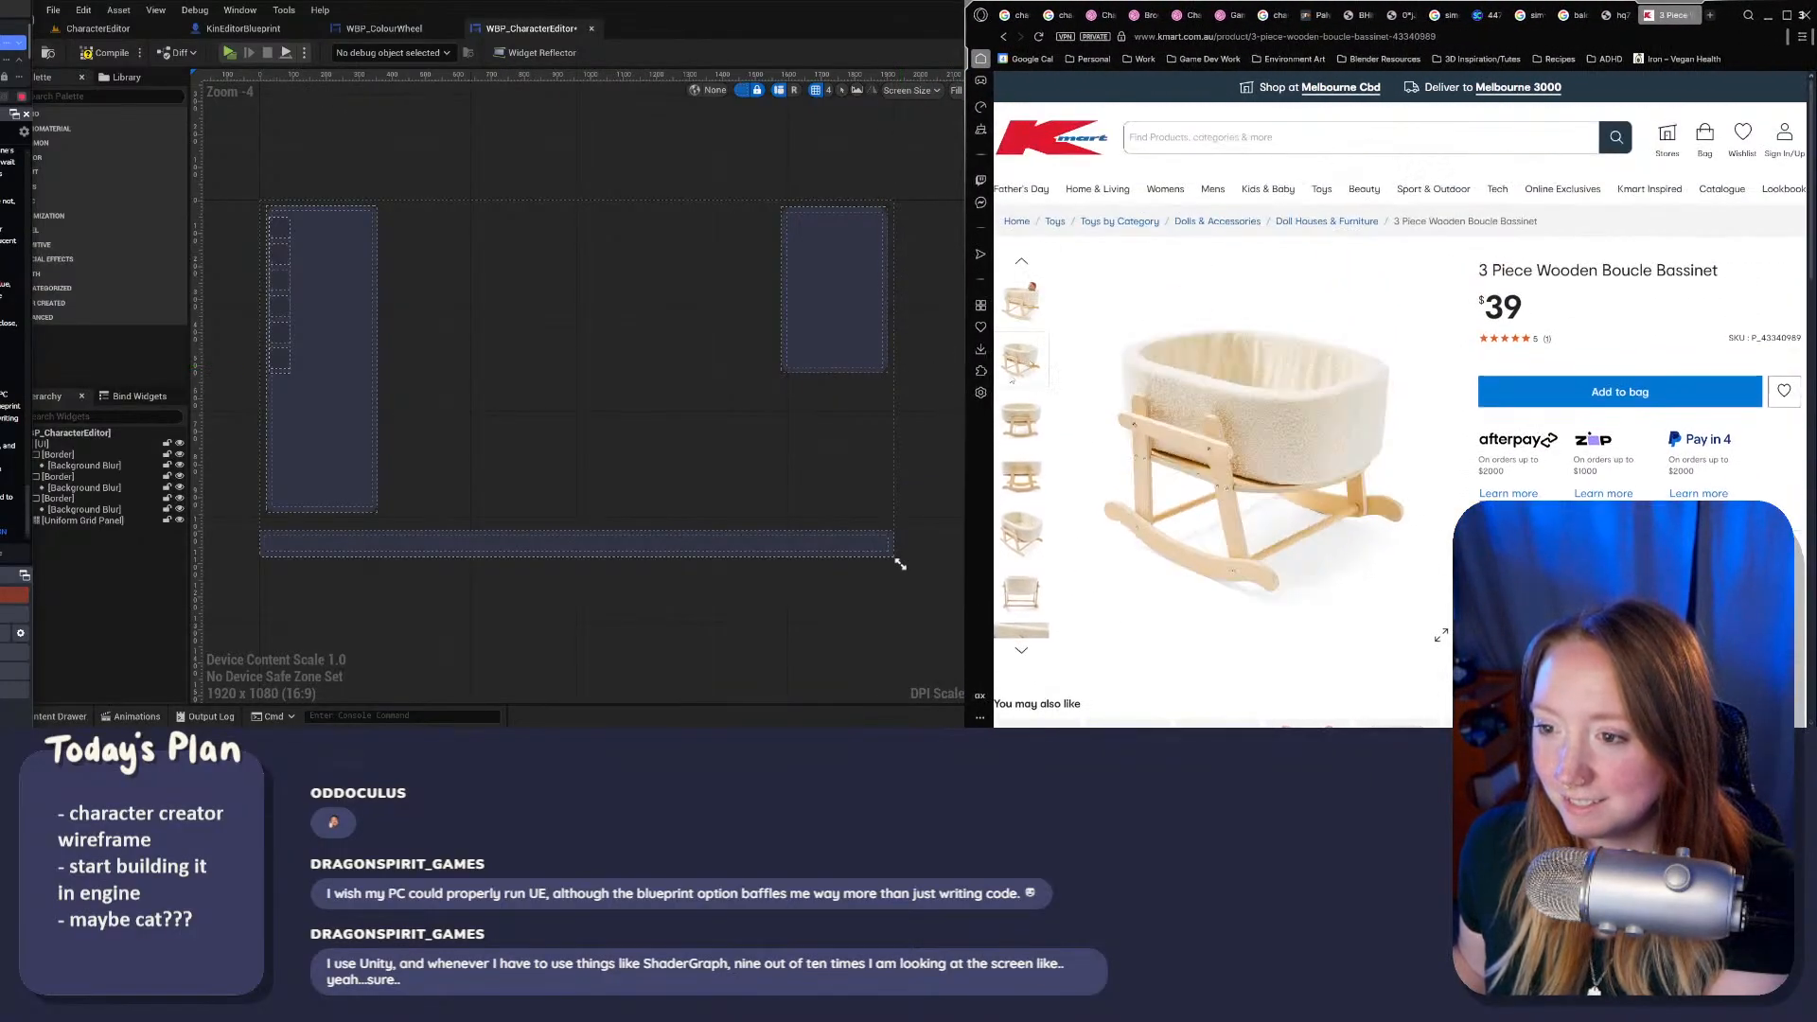
{"action": "mouse_move", "coordinate": [966, 400]}
{"action": "left_mouse_down"}
{"action": "mouse_move", "coordinate": [937, 398]}
{"action": "mouse_move", "coordinate": [964, 393]}
{"action": "left_mouse_up"}
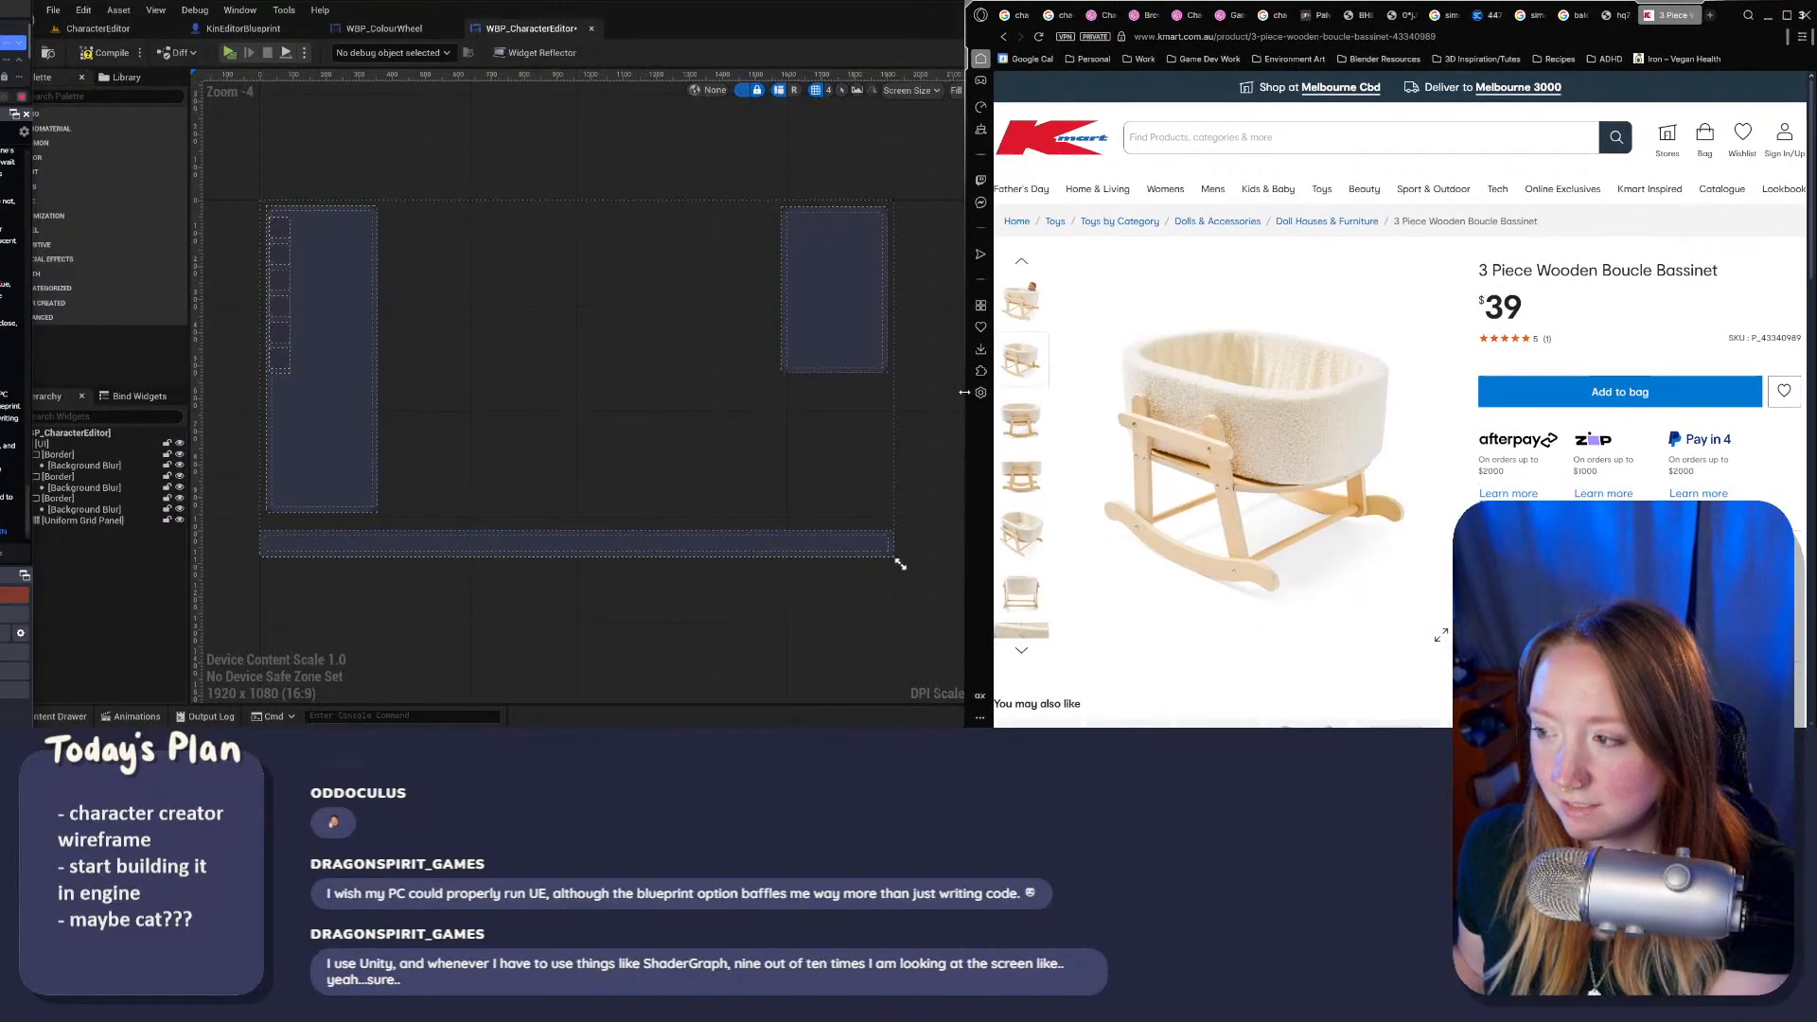
{"action": "left_click", "coordinate": [1026, 419]}
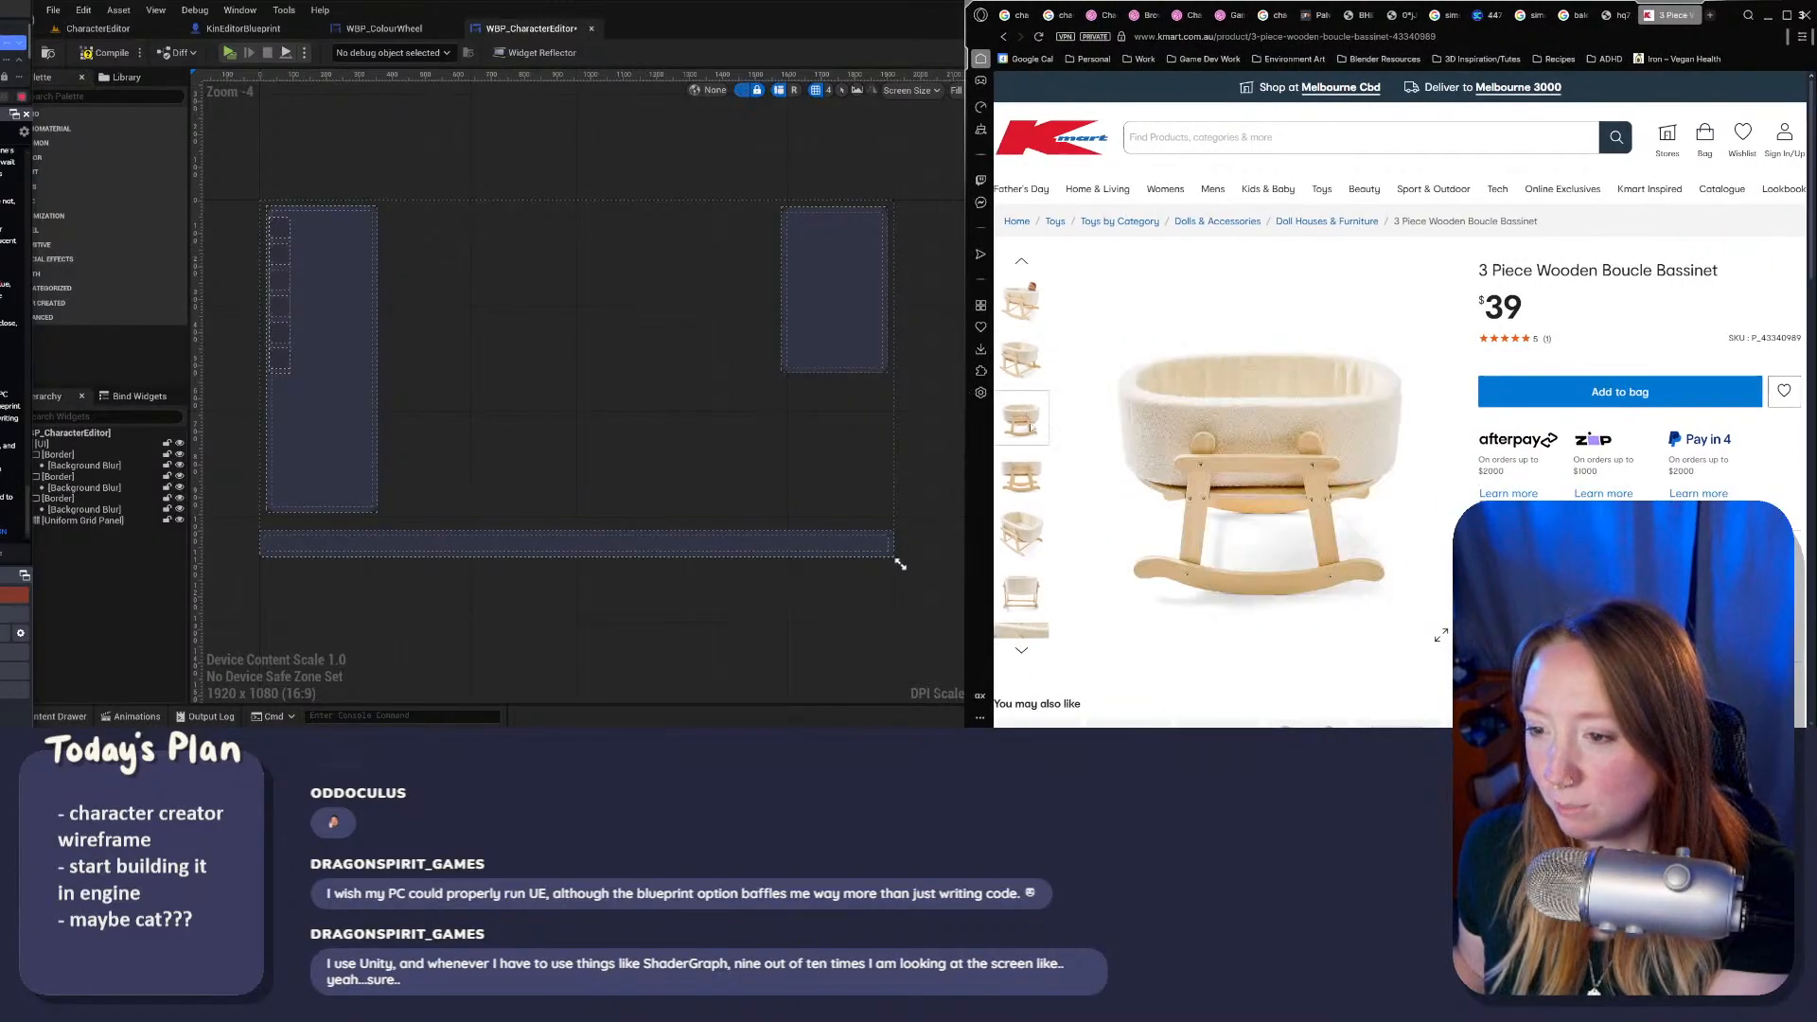
{"action": "left_click", "coordinate": [1010, 483]}
{"action": "left_click", "coordinate": [1020, 532]}
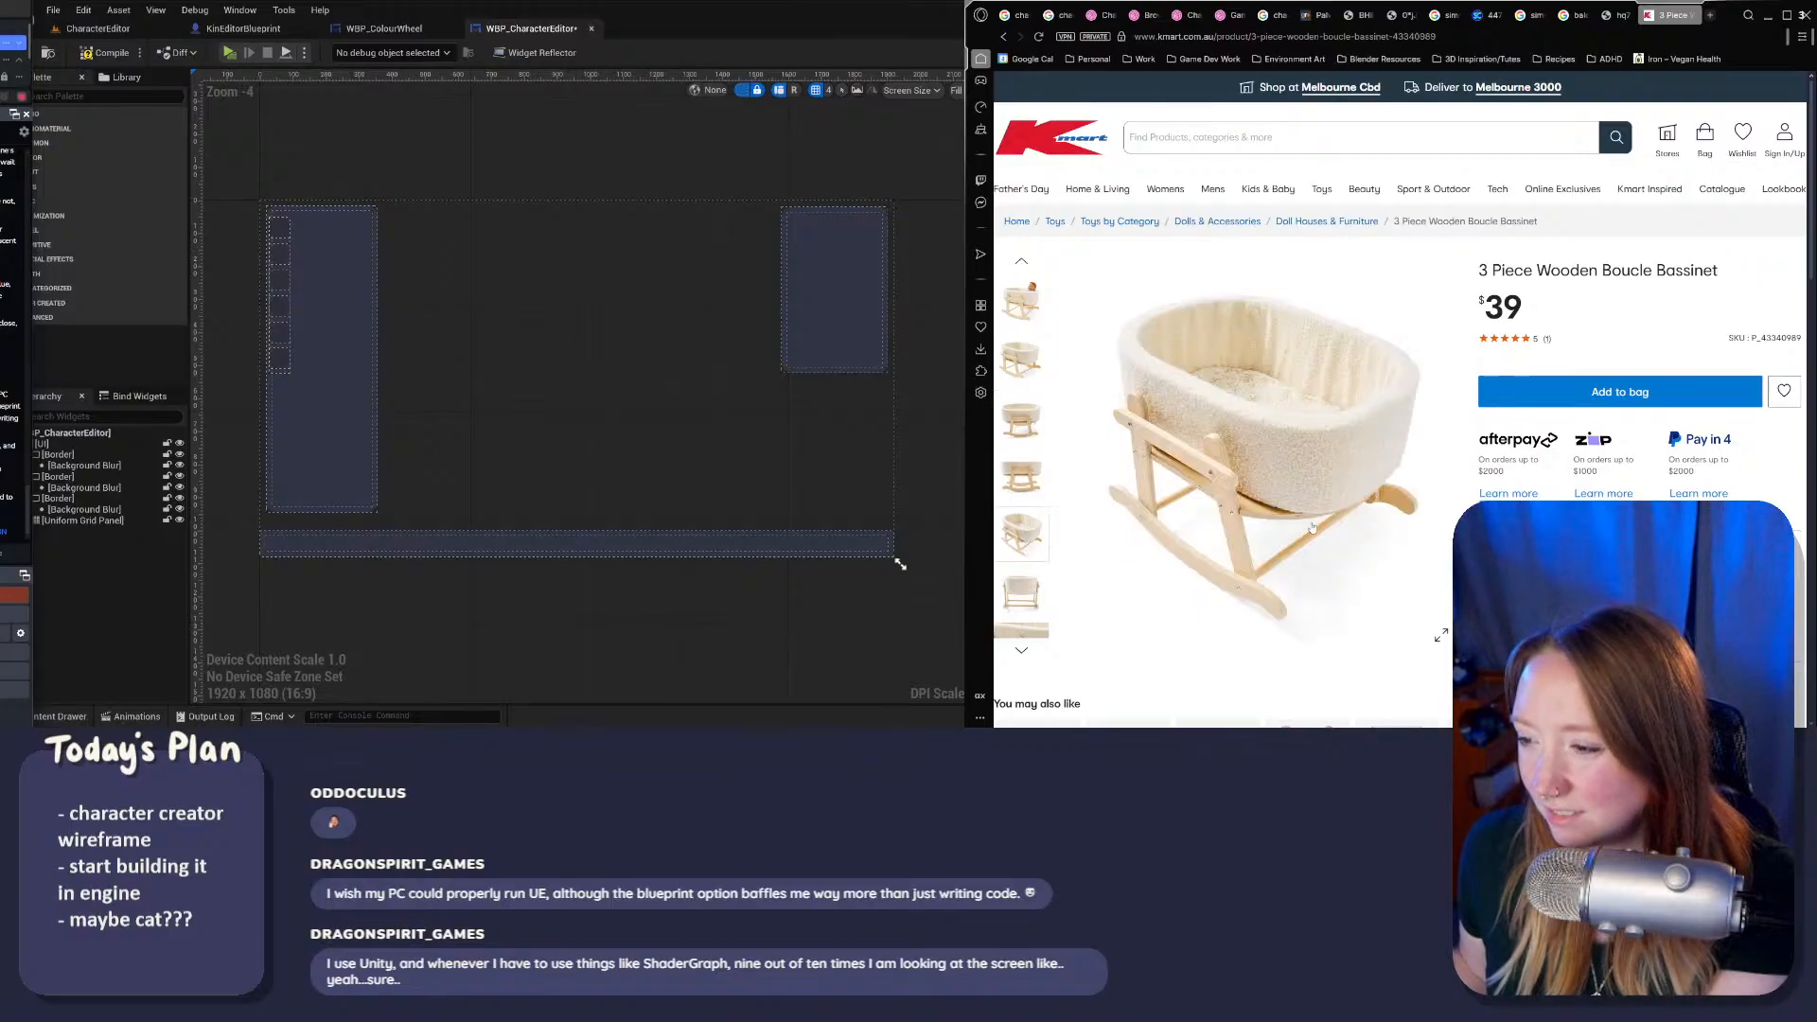
Step: Bring the widget editor back to the front and examine the Uniform Grid Panel and its child borders over the tall left panel
{"action": "left_click", "coordinate": [675, 373]}
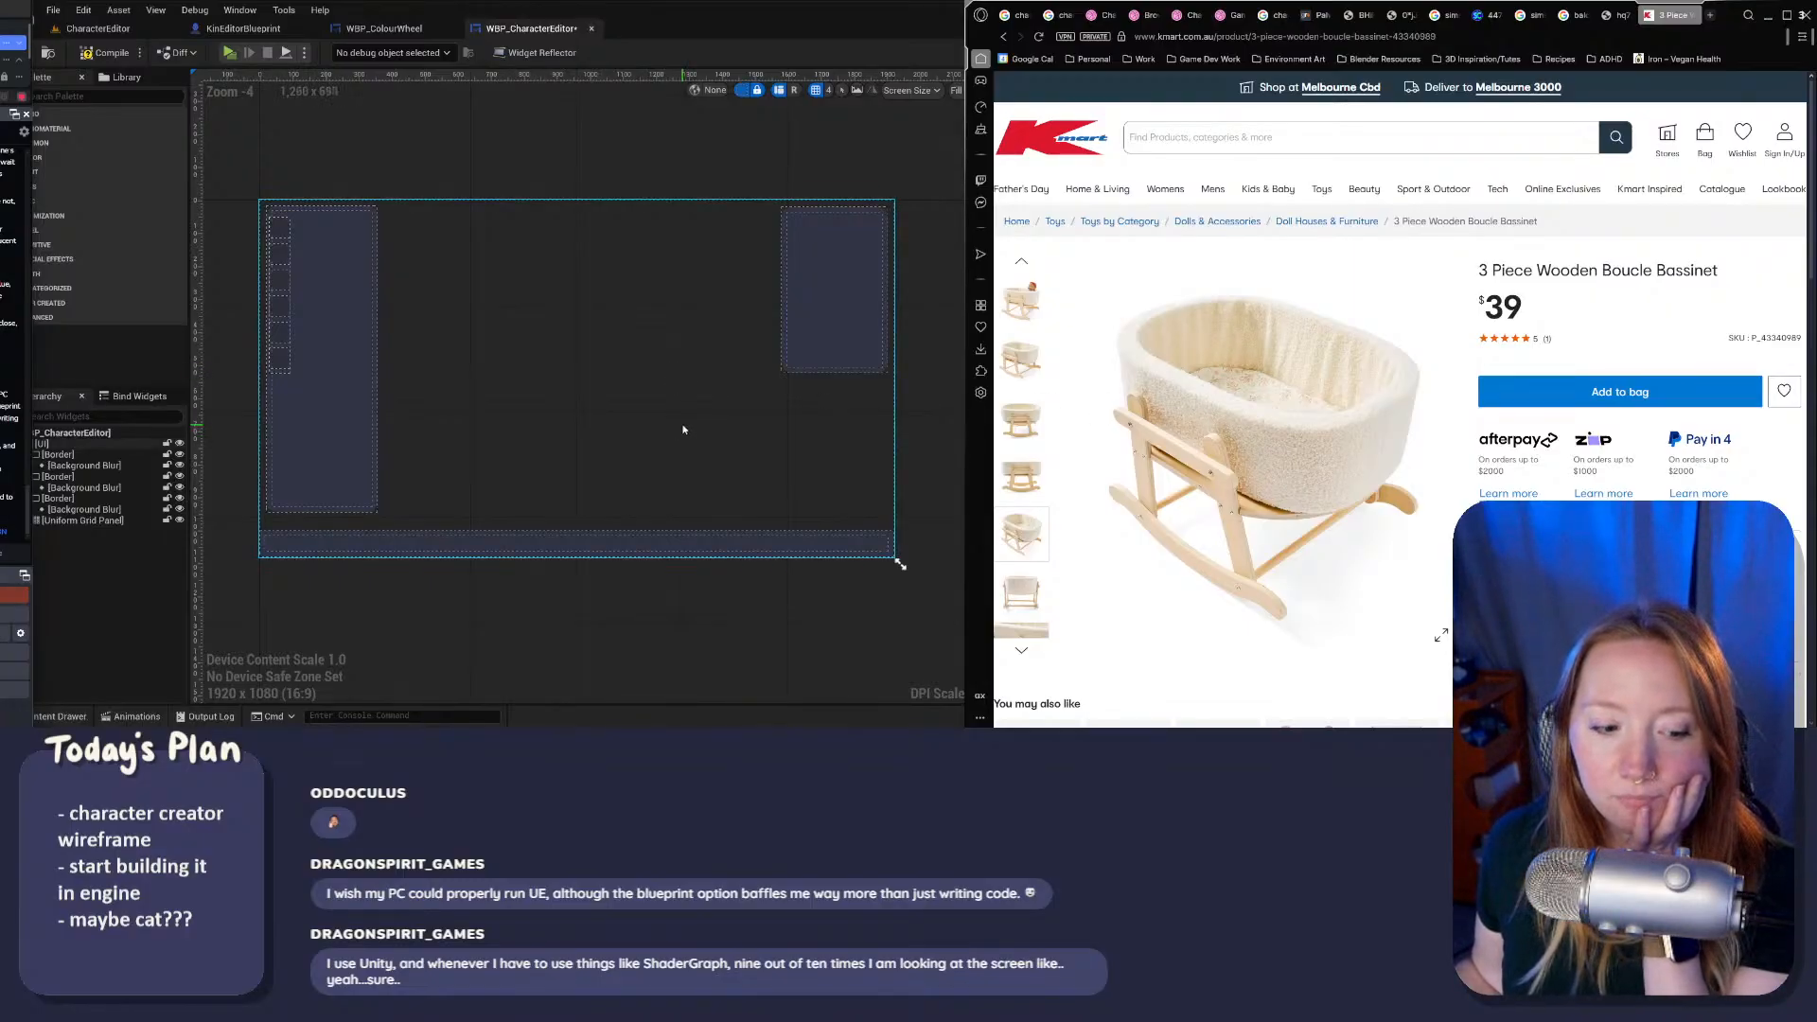
{"action": "left_click", "coordinate": [616, 653]}
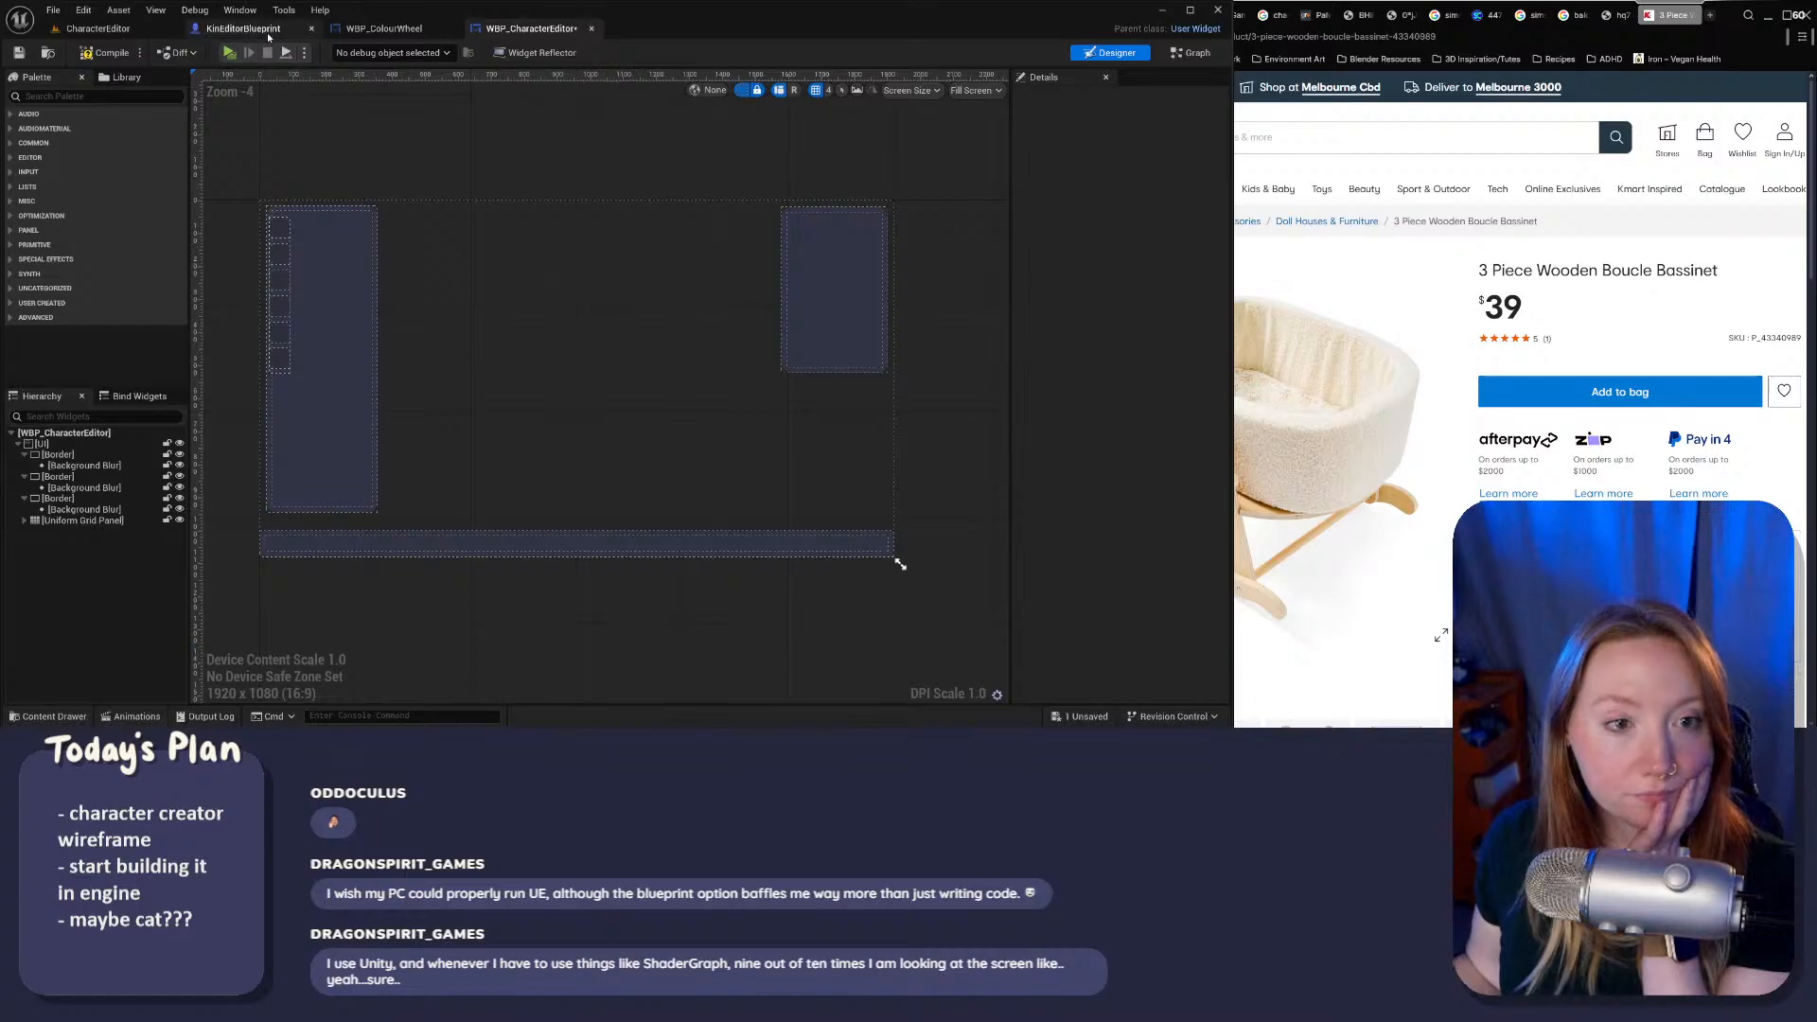
{"action": "left_click", "coordinate": [377, 498]}
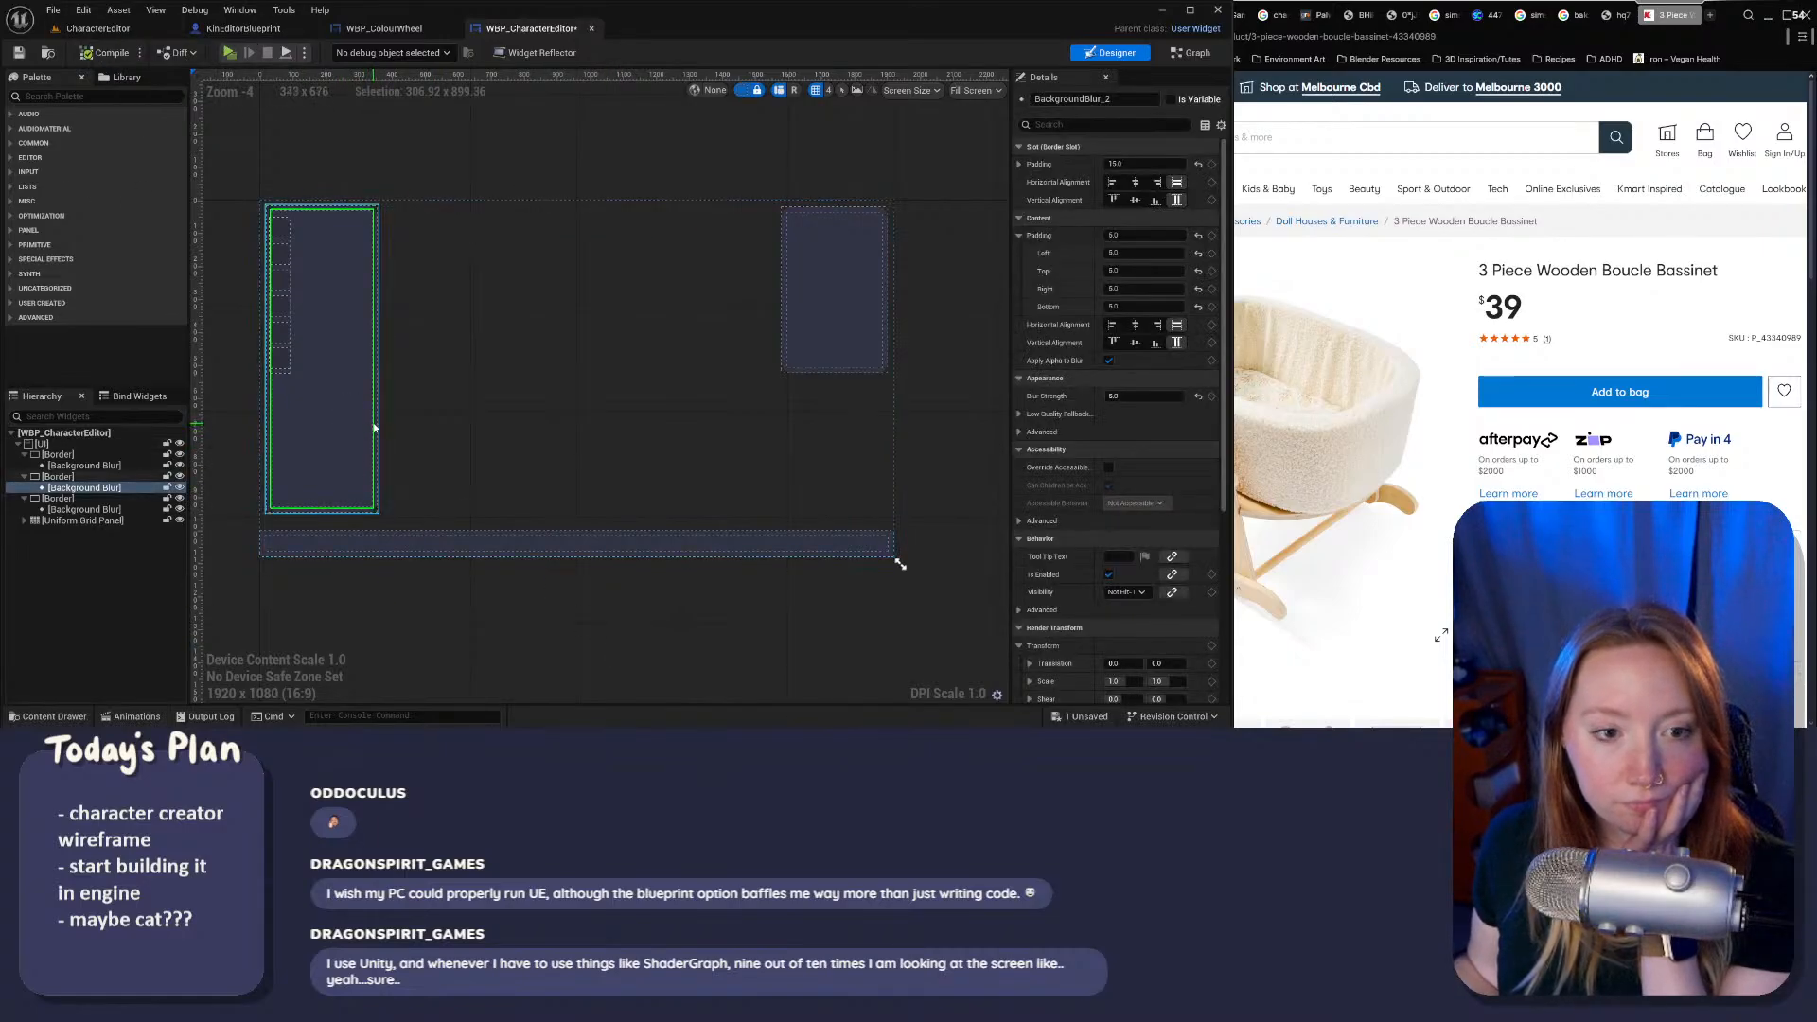
{"action": "left_click", "coordinate": [88, 521]}
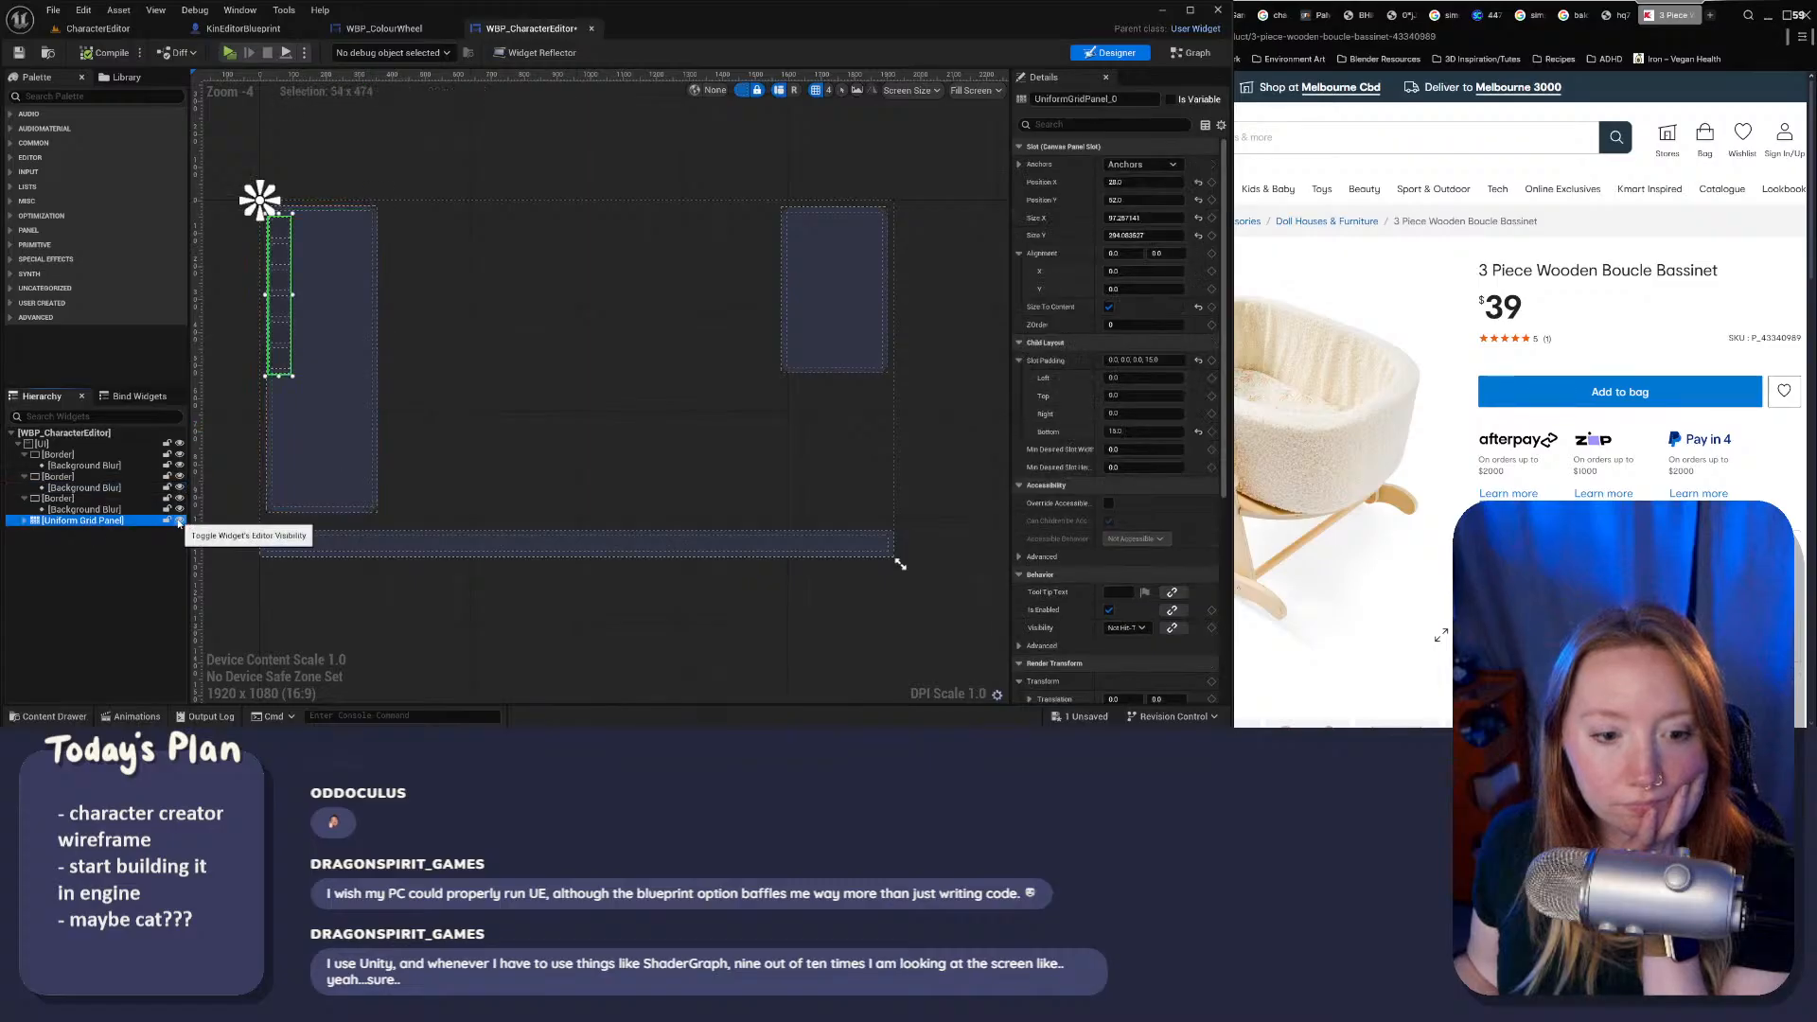
{"action": "left_click", "coordinate": [278, 254]}
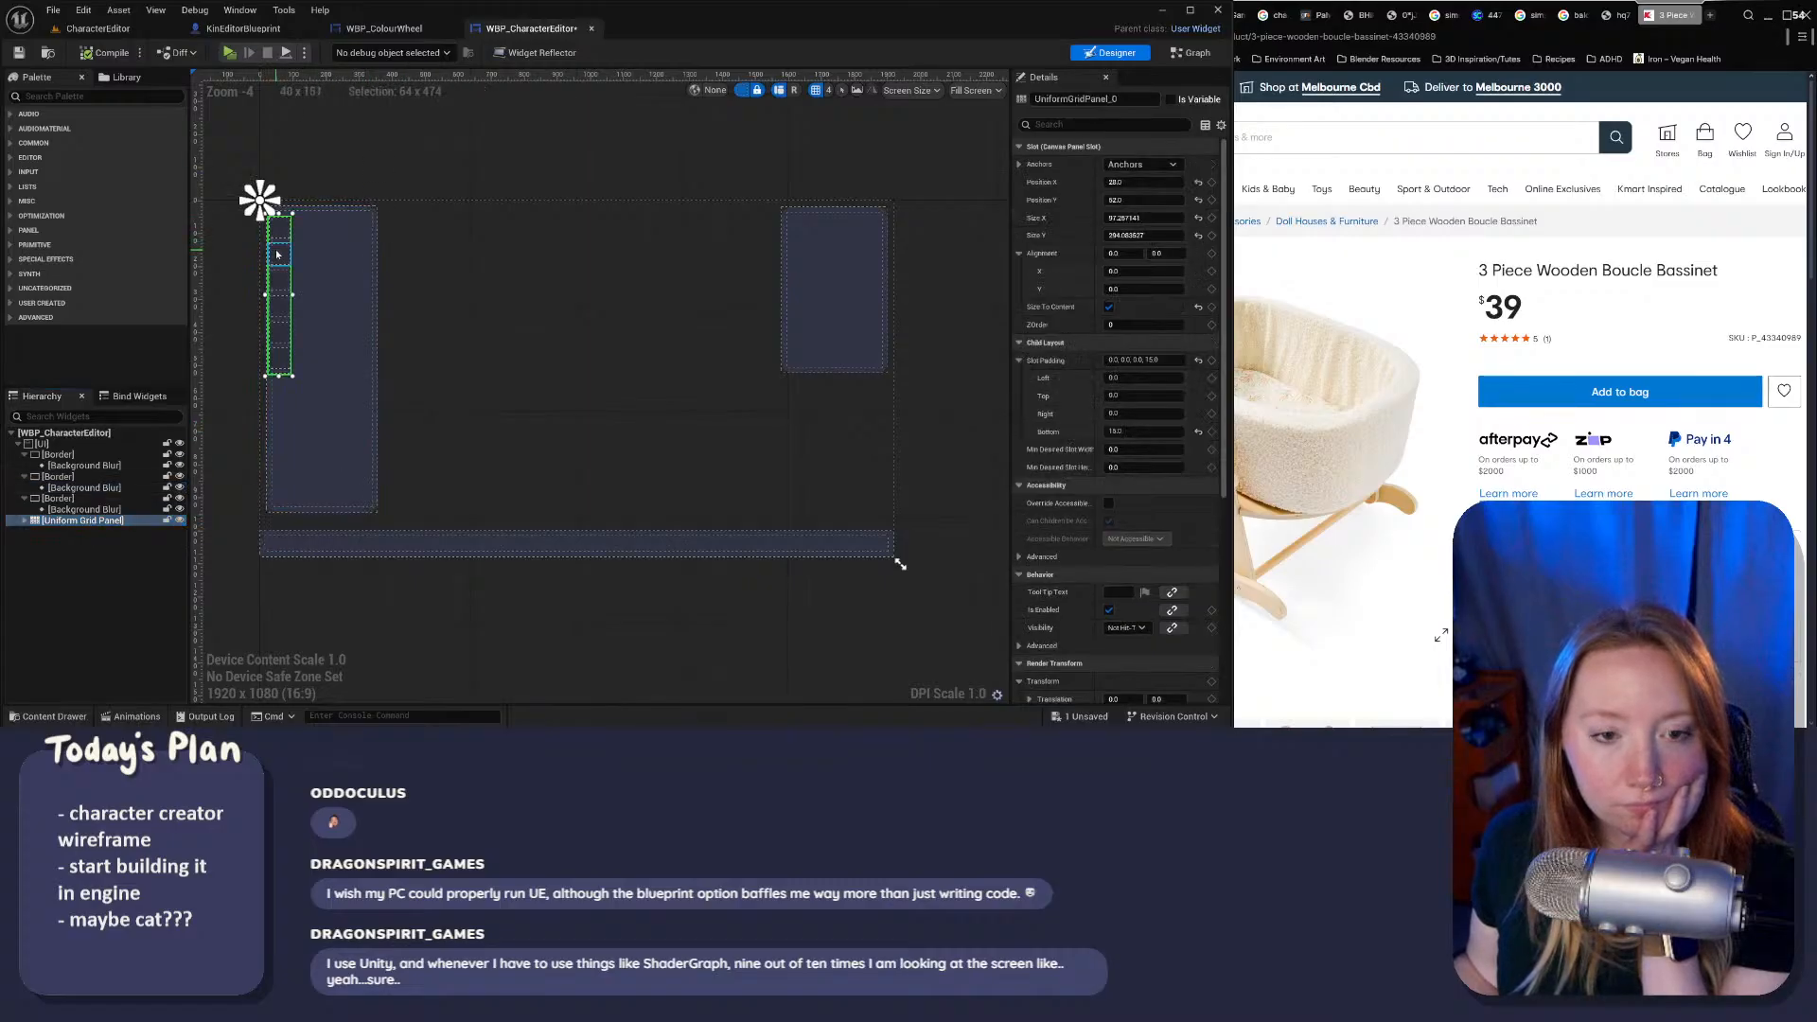
{"action": "left_click", "coordinate": [82, 521]}
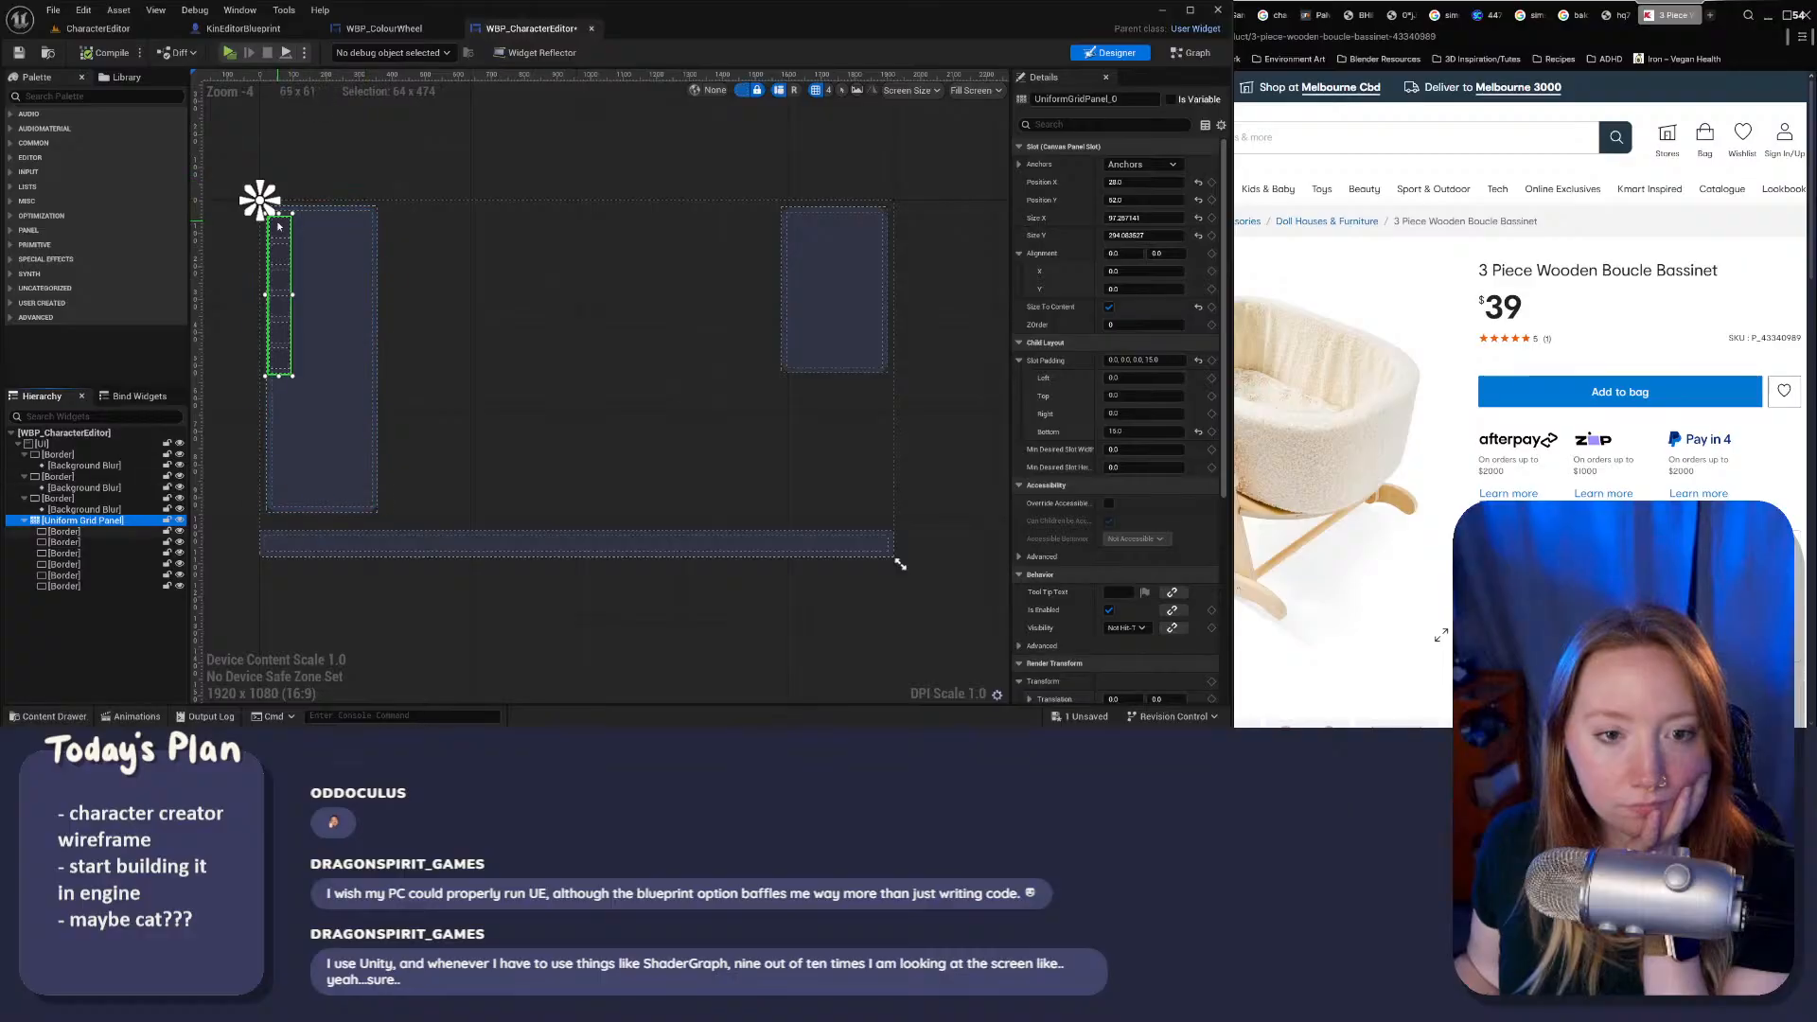
{"action": "scroll", "coordinate": [260, 204], "scroll_direction": "up", "scroll_amount": 5}
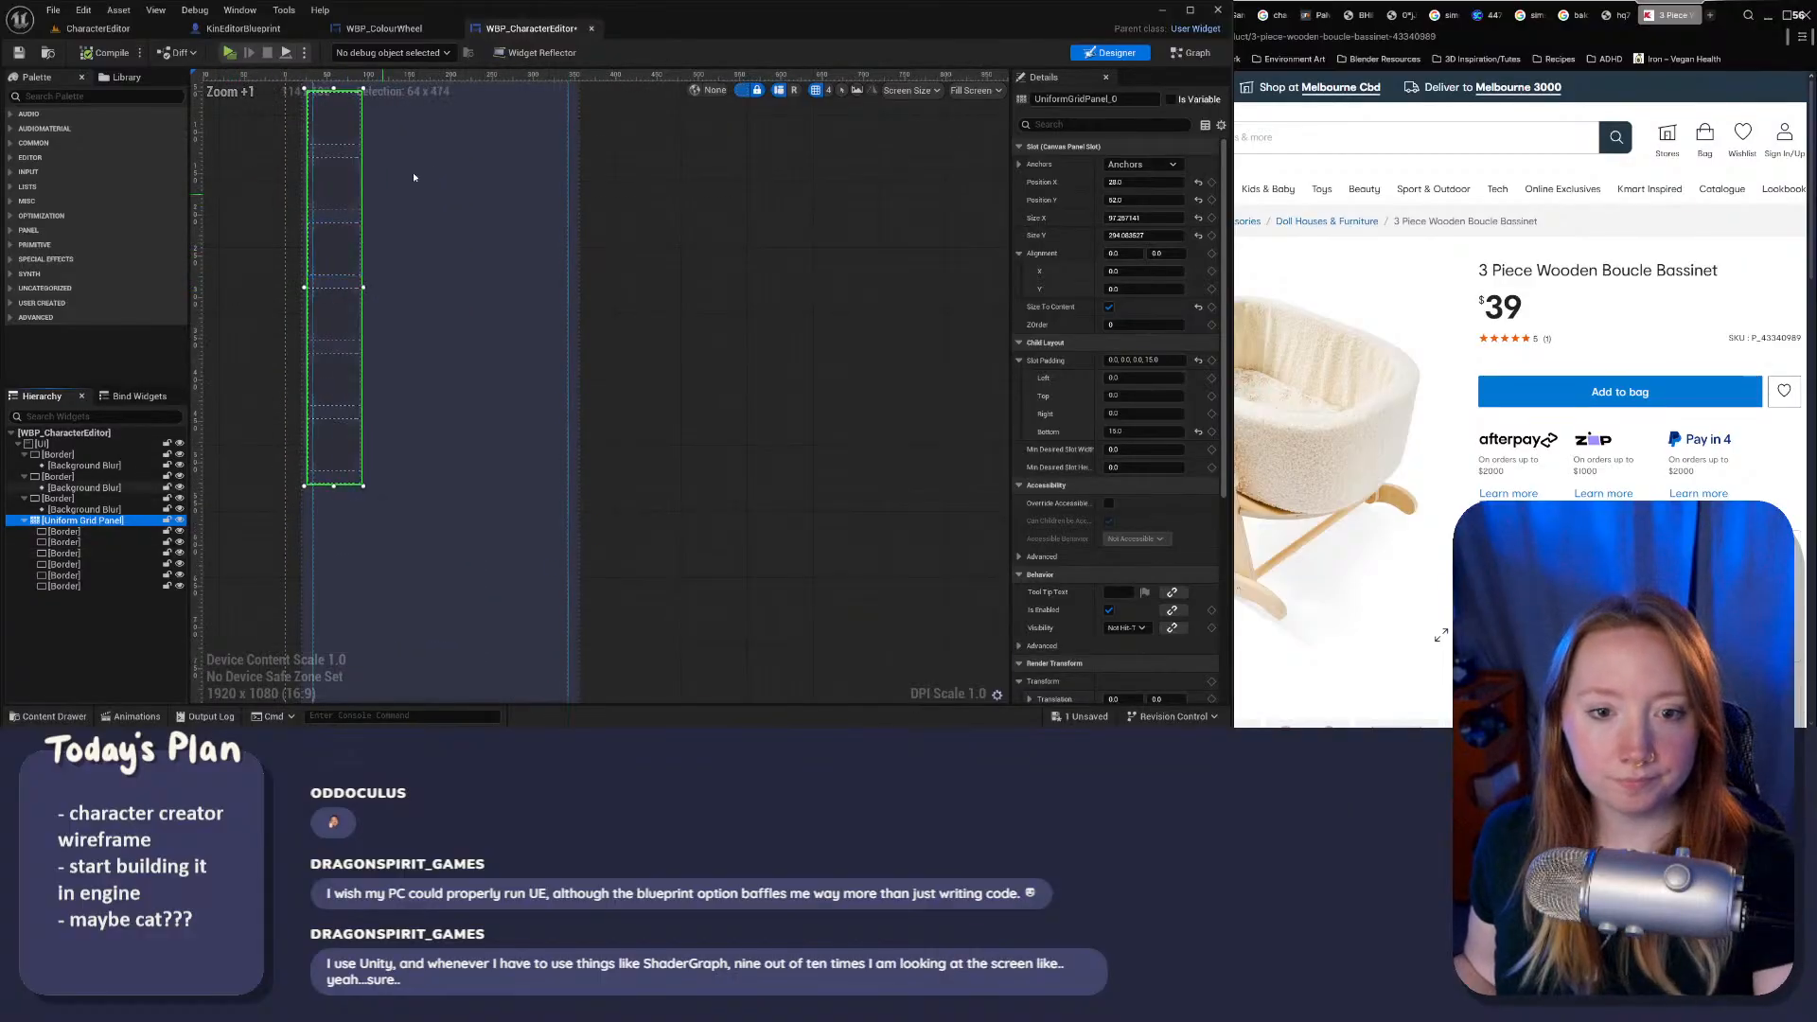
{"action": "scroll", "coordinate": [527, 282], "scroll_direction": "down", "scroll_amount": 3}
Step: Try to move the tall left panel sideways by its Background Blur and undo the move
{"action": "left_click", "coordinate": [579, 324]}
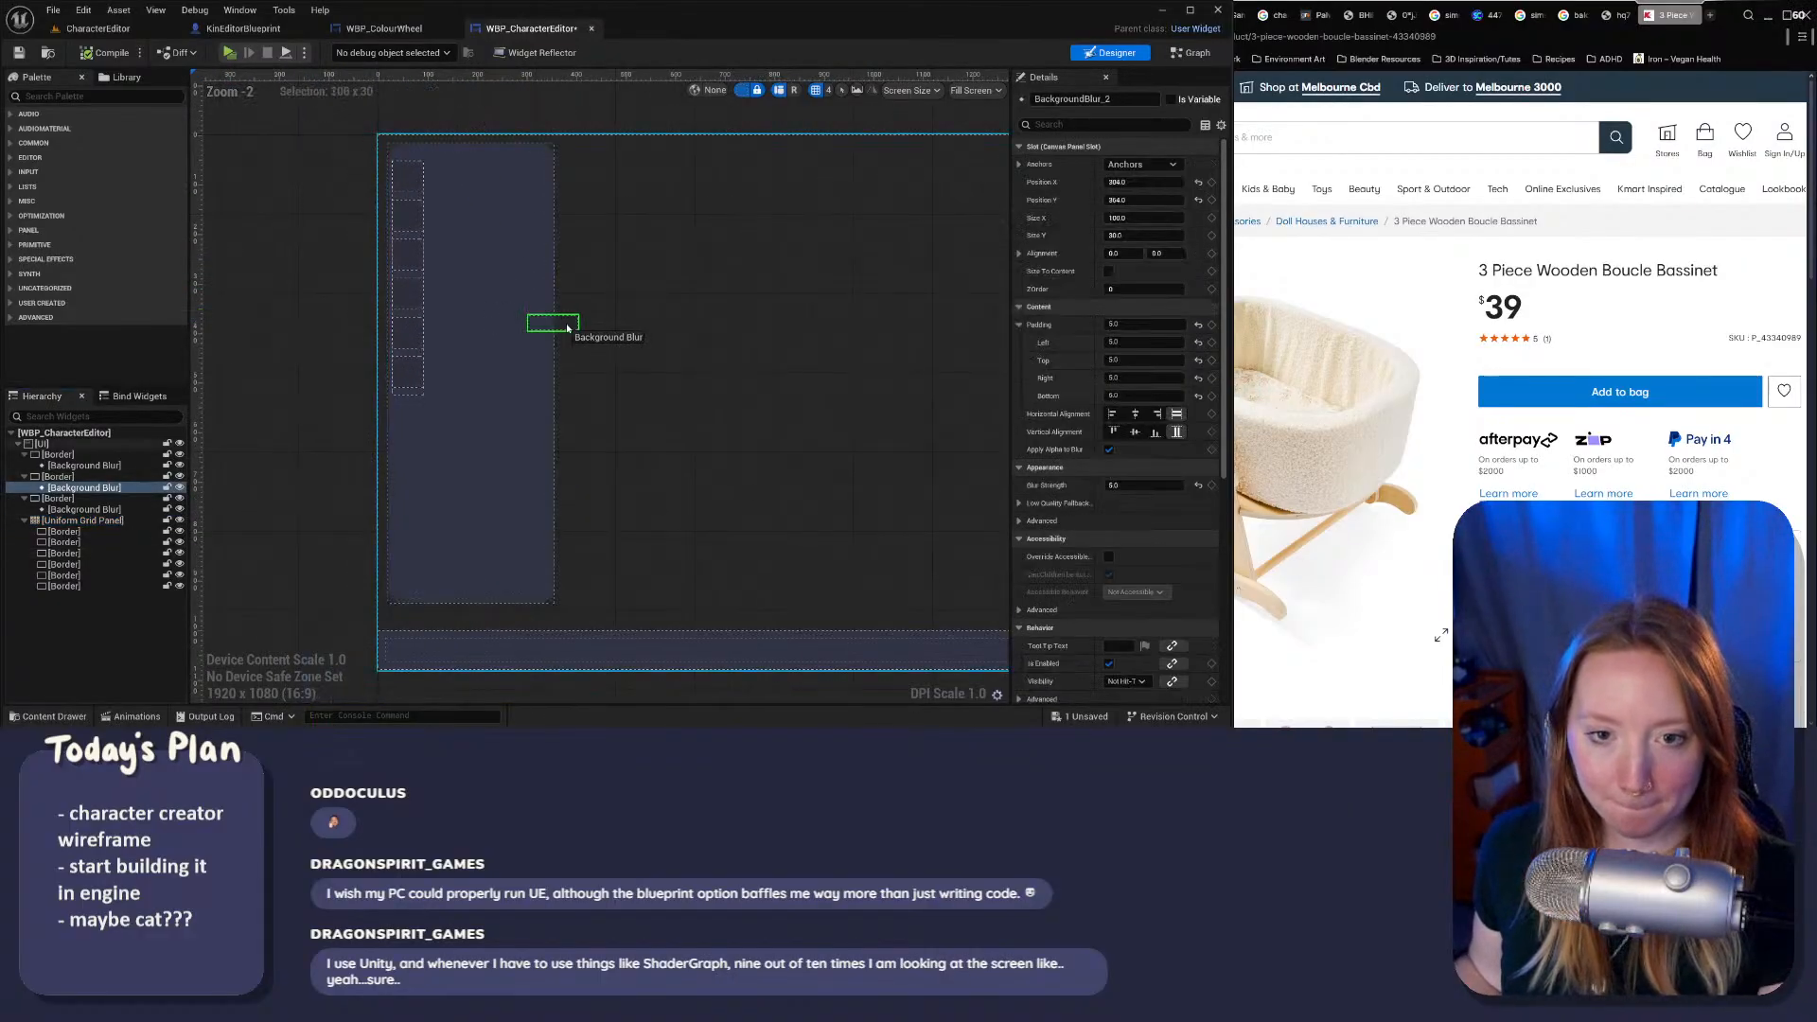
{"action": "left_click_drag", "start_coordinate": [583, 325], "coordinate": [583, 327]}
{"action": "key", "text": "ctrl+z"}
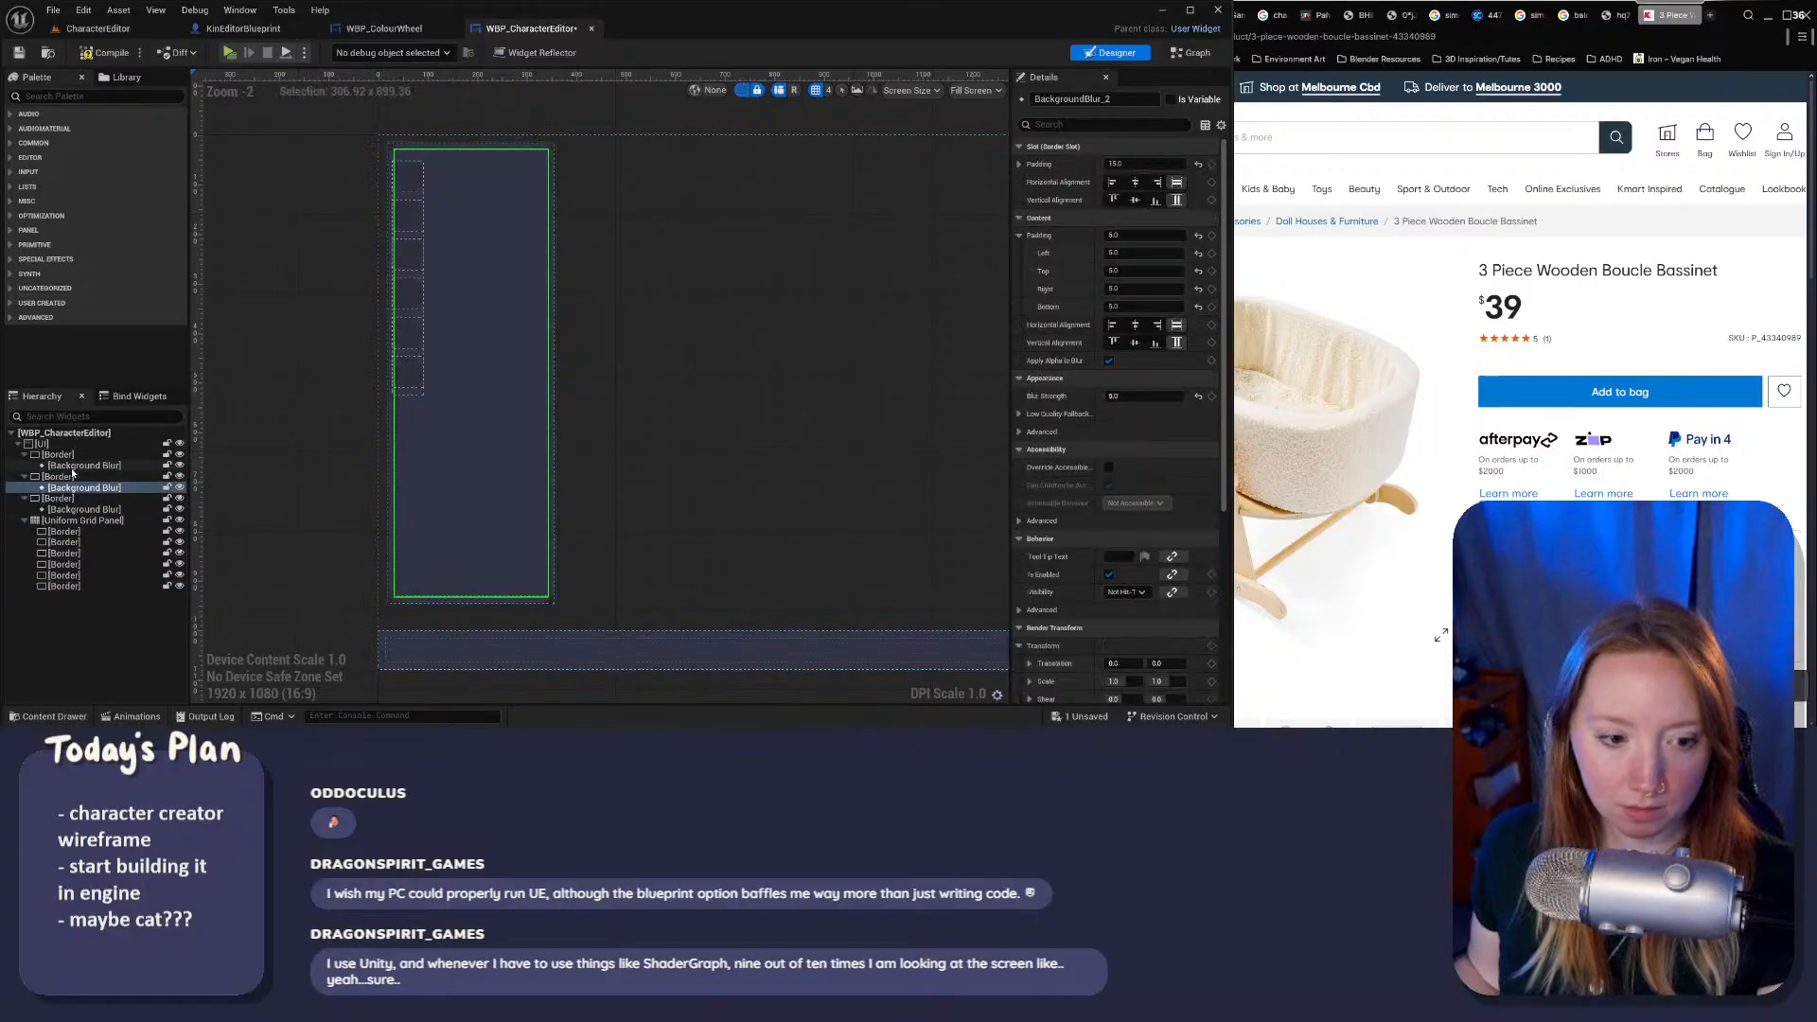
Step: Close the bassinet page and move the tall left border panel right so it sits beside the column of small grid squares
{"action": "left_click", "coordinate": [84, 465]}
{"action": "left_click", "coordinate": [1690, 15]}
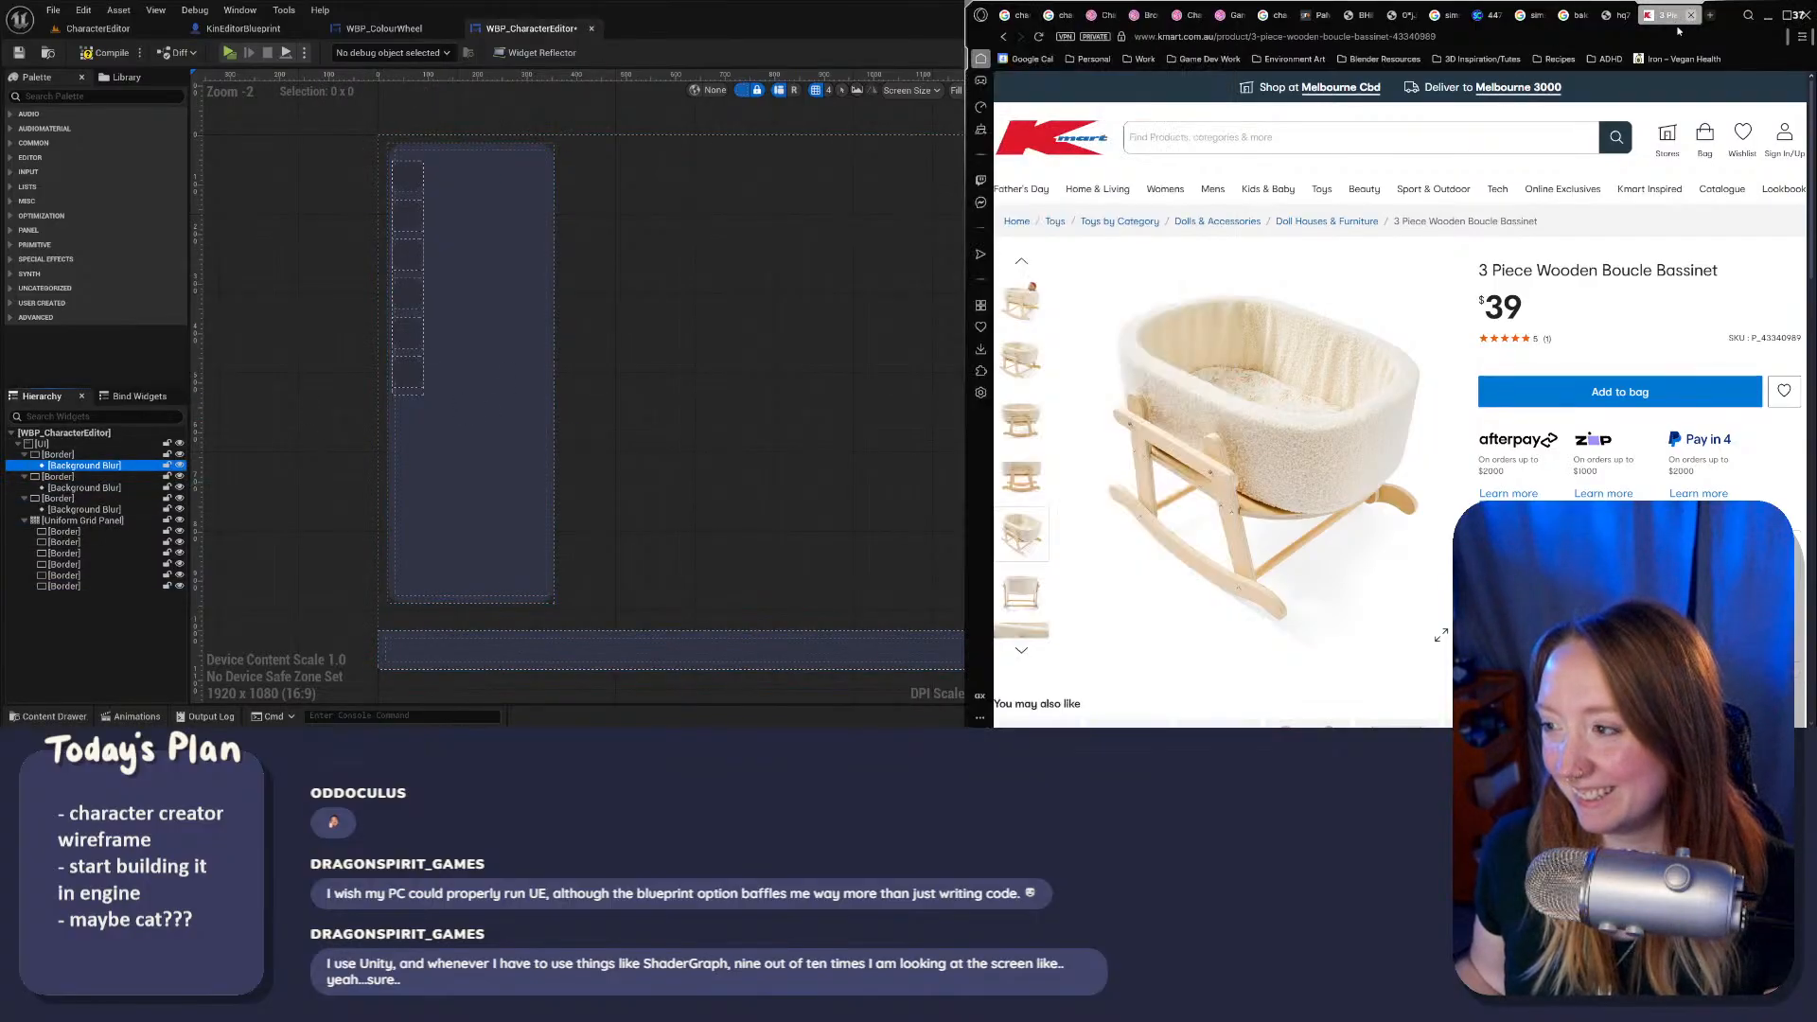
{"action": "left_click", "coordinate": [541, 245]}
{"action": "left_click_drag", "start_coordinate": [549, 236], "coordinate": [598, 238]}
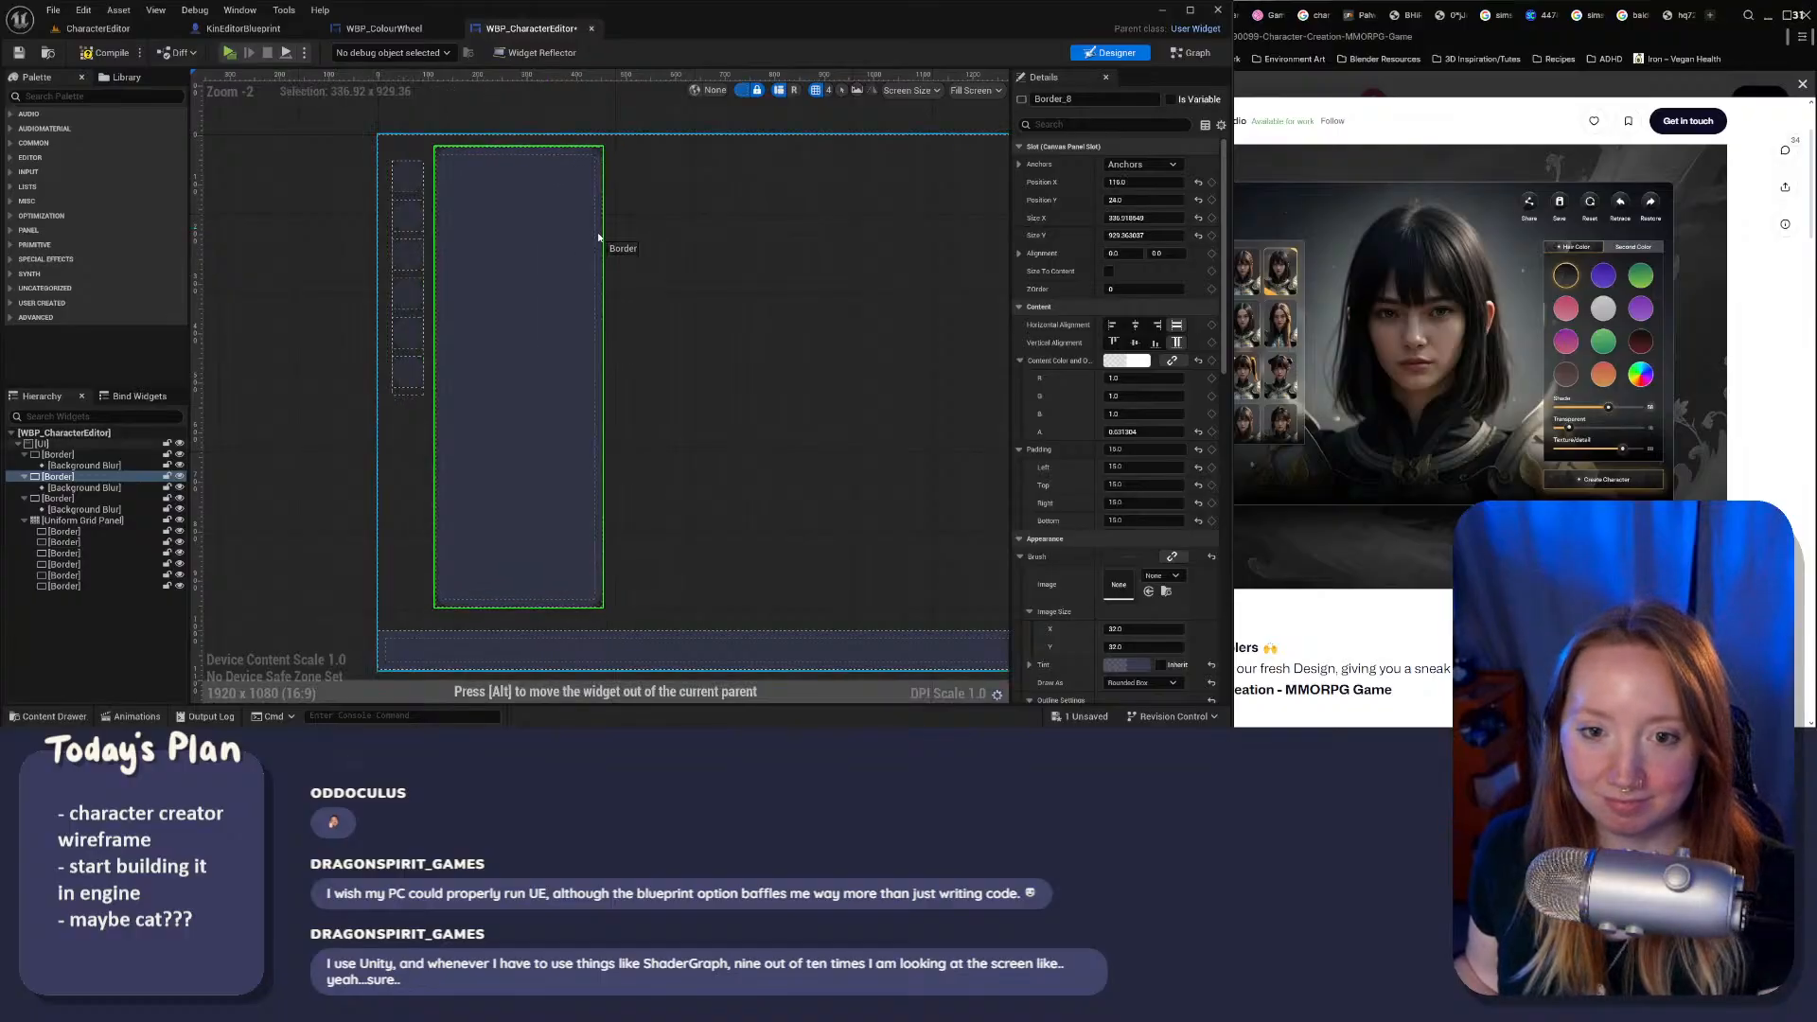
Step: Switch to the browser and search the web for images of "ikea raskog"
{"action": "right_click_drag", "start_coordinate": [731, 342], "coordinate": [661, 353]}
{"action": "left_click", "coordinate": [662, 346]}
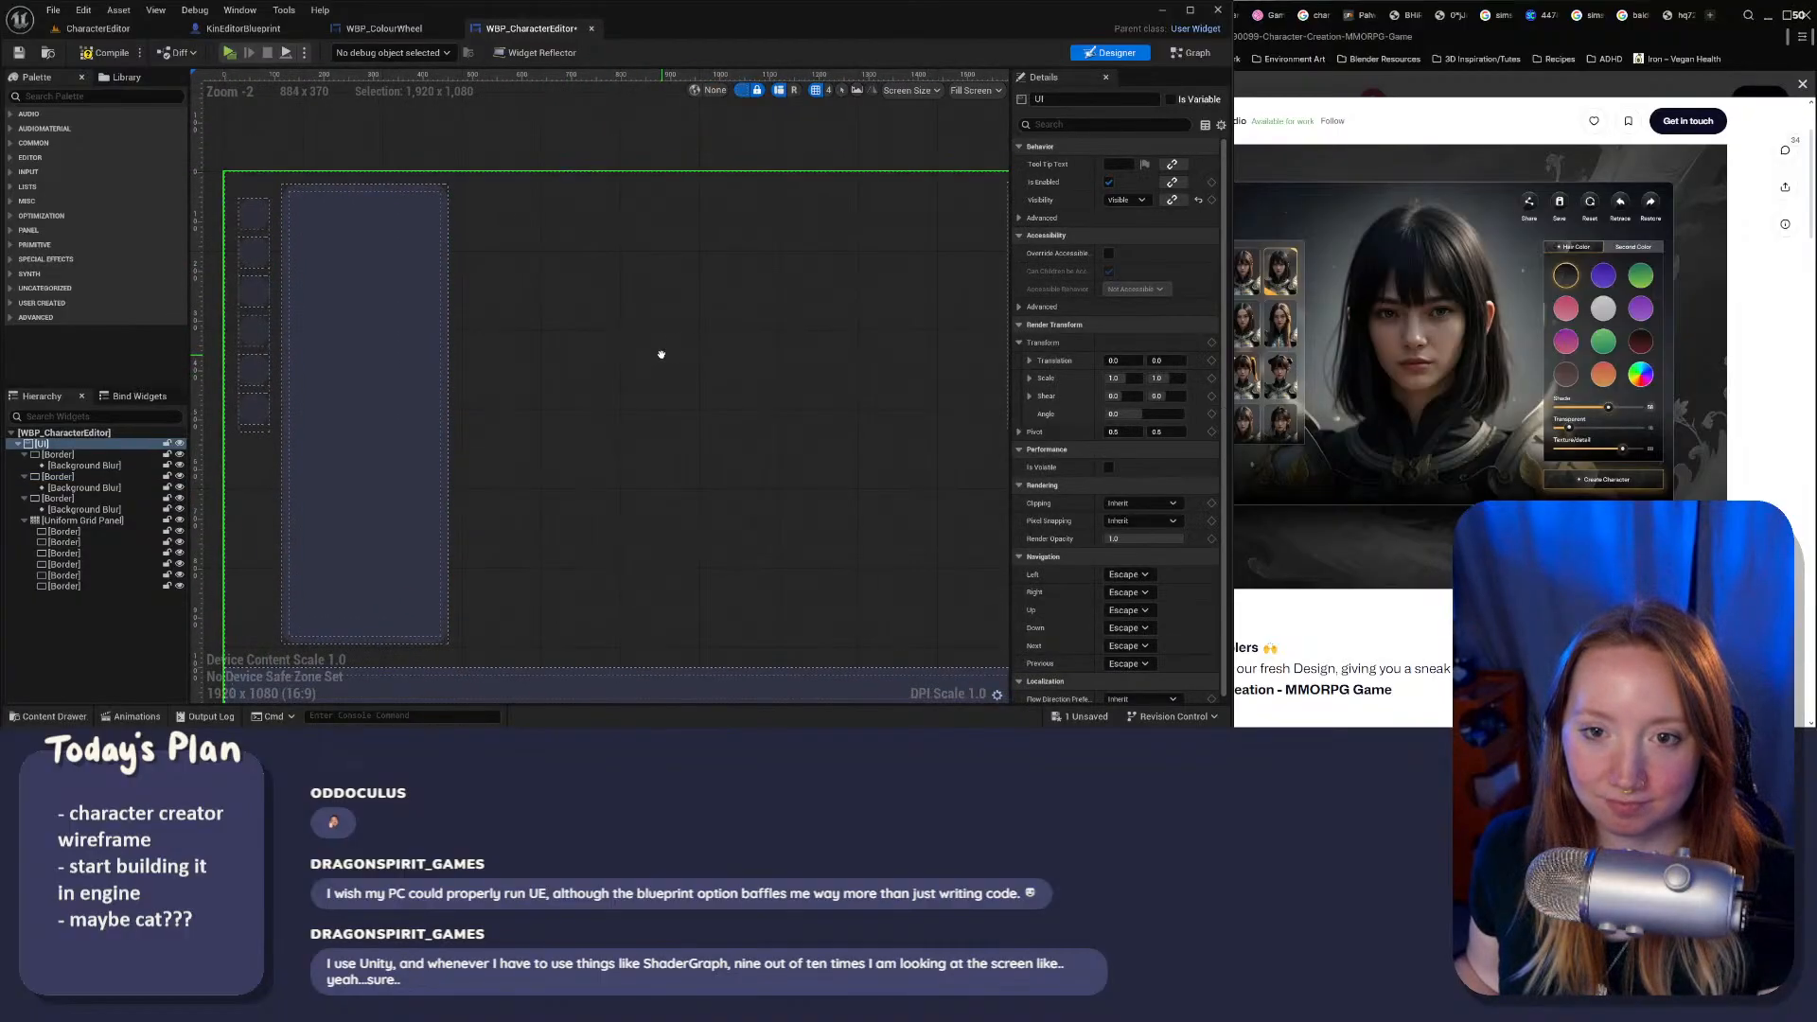
{"action": "left_click", "coordinate": [1709, 17]}
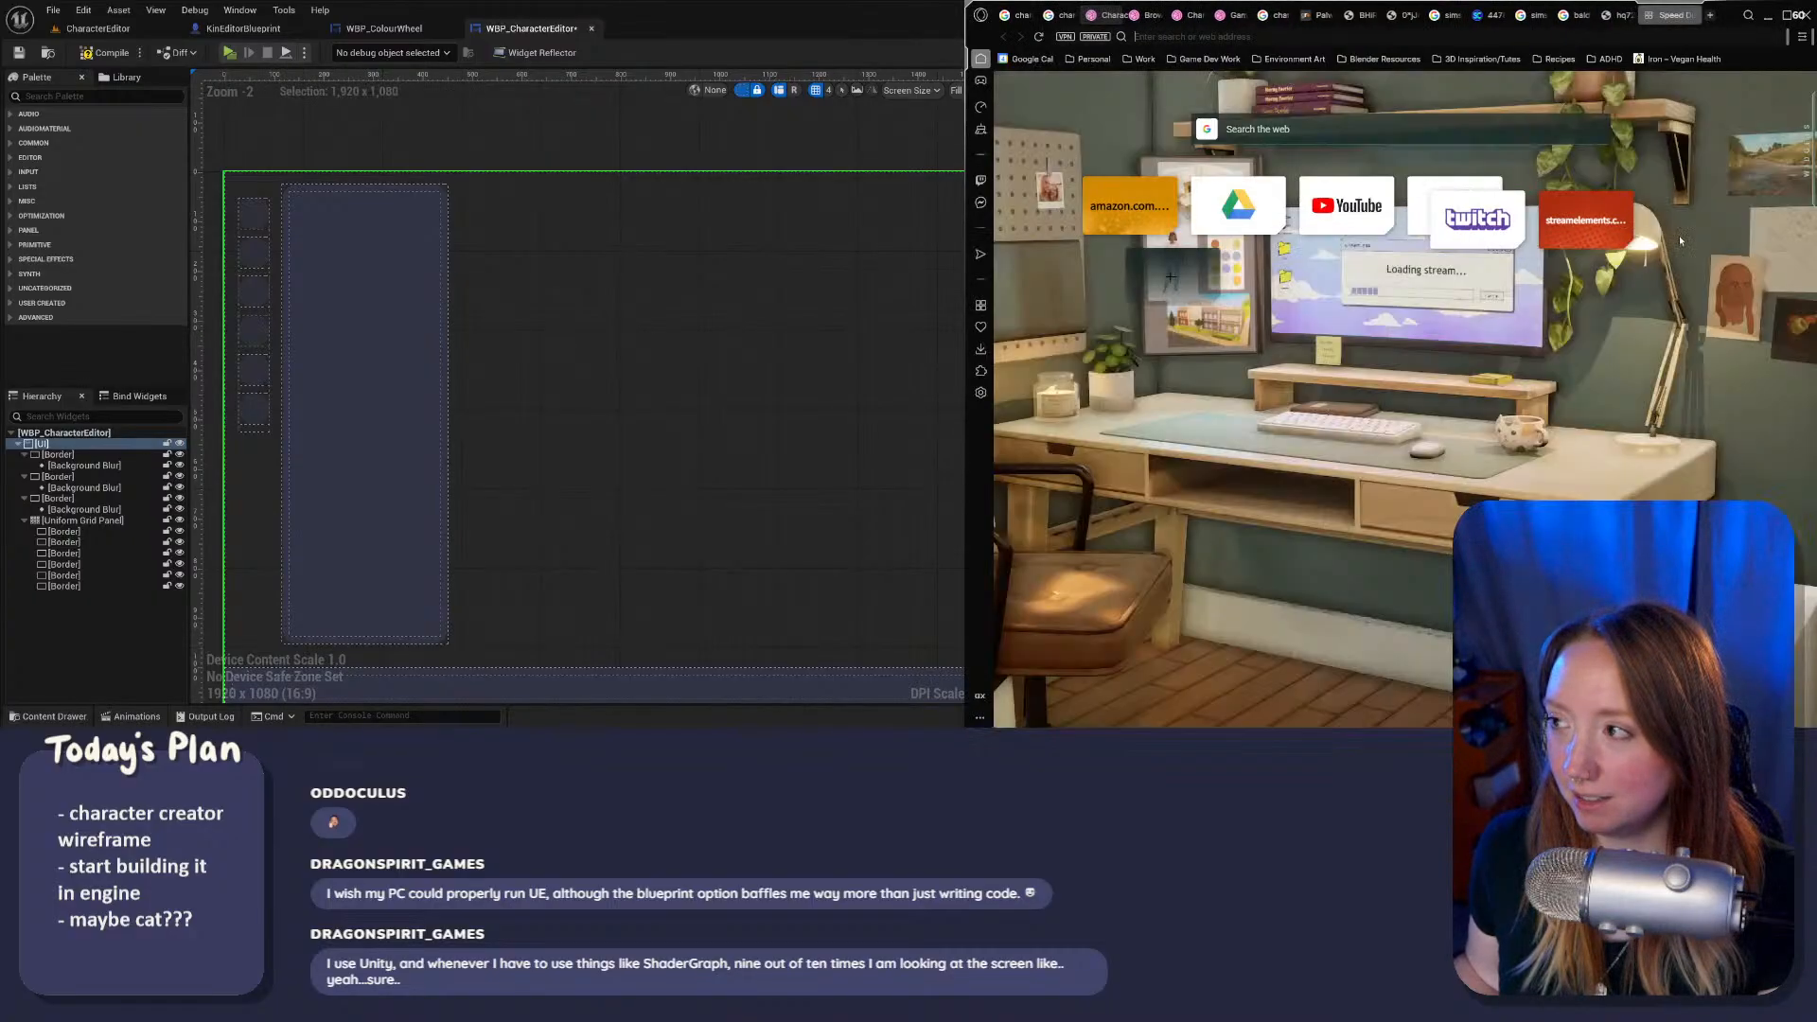
{"action": "type", "text": "ikea ras"}
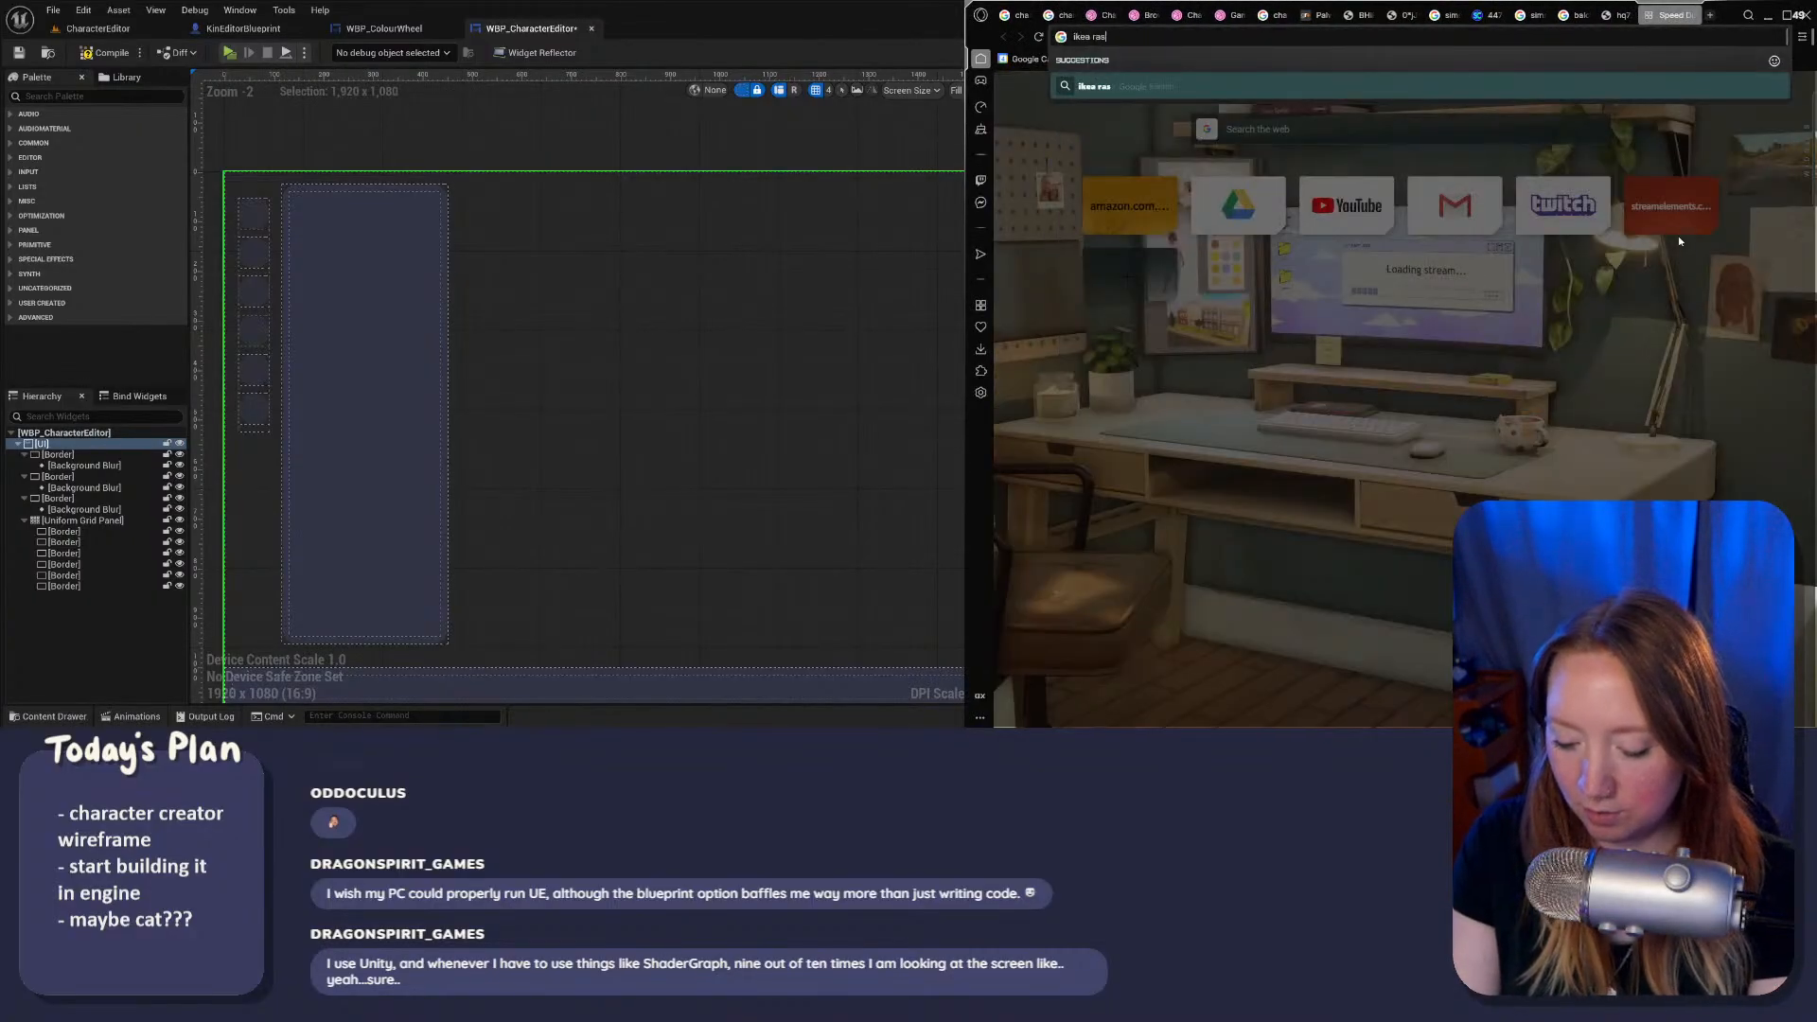
{"action": "type", "text": "kog"}
{"action": "key", "text": "Return"}
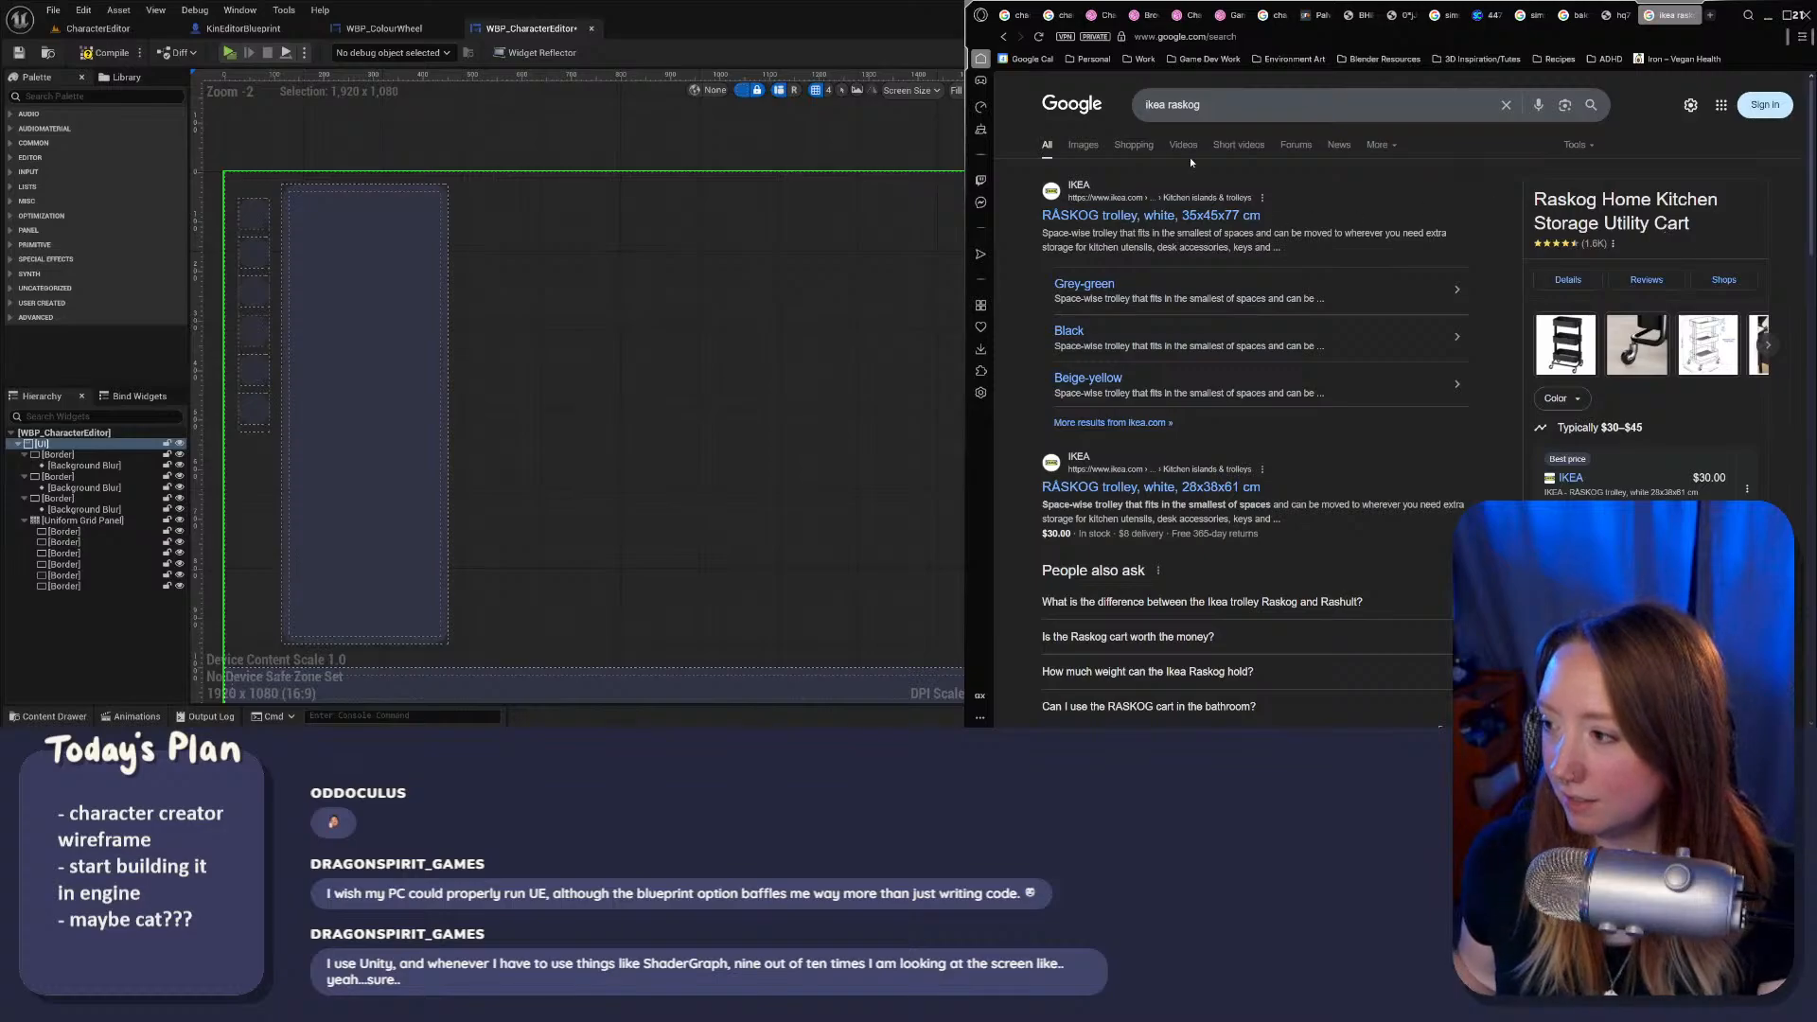
{"action": "left_click", "coordinate": [1082, 144]}
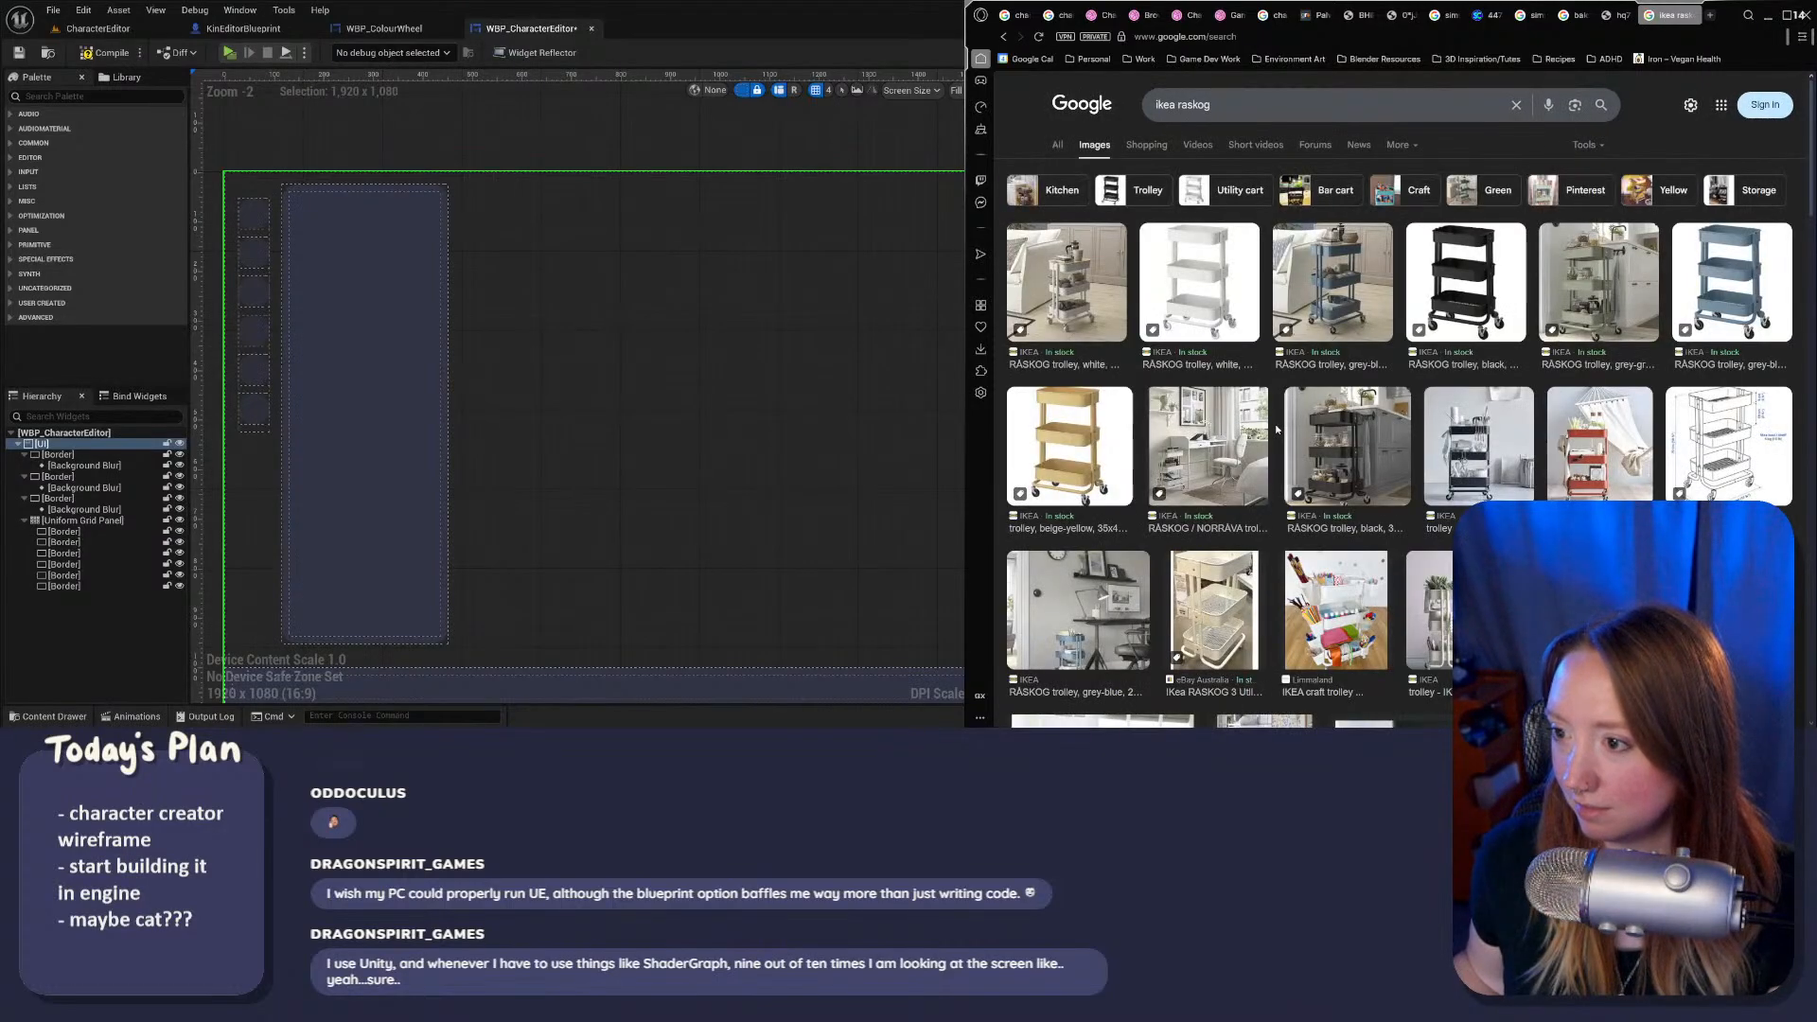
Step: Preview the white and grey-green RÅSKOG trolley photos and close the image search page
{"action": "left_click", "coordinate": [1198, 281]}
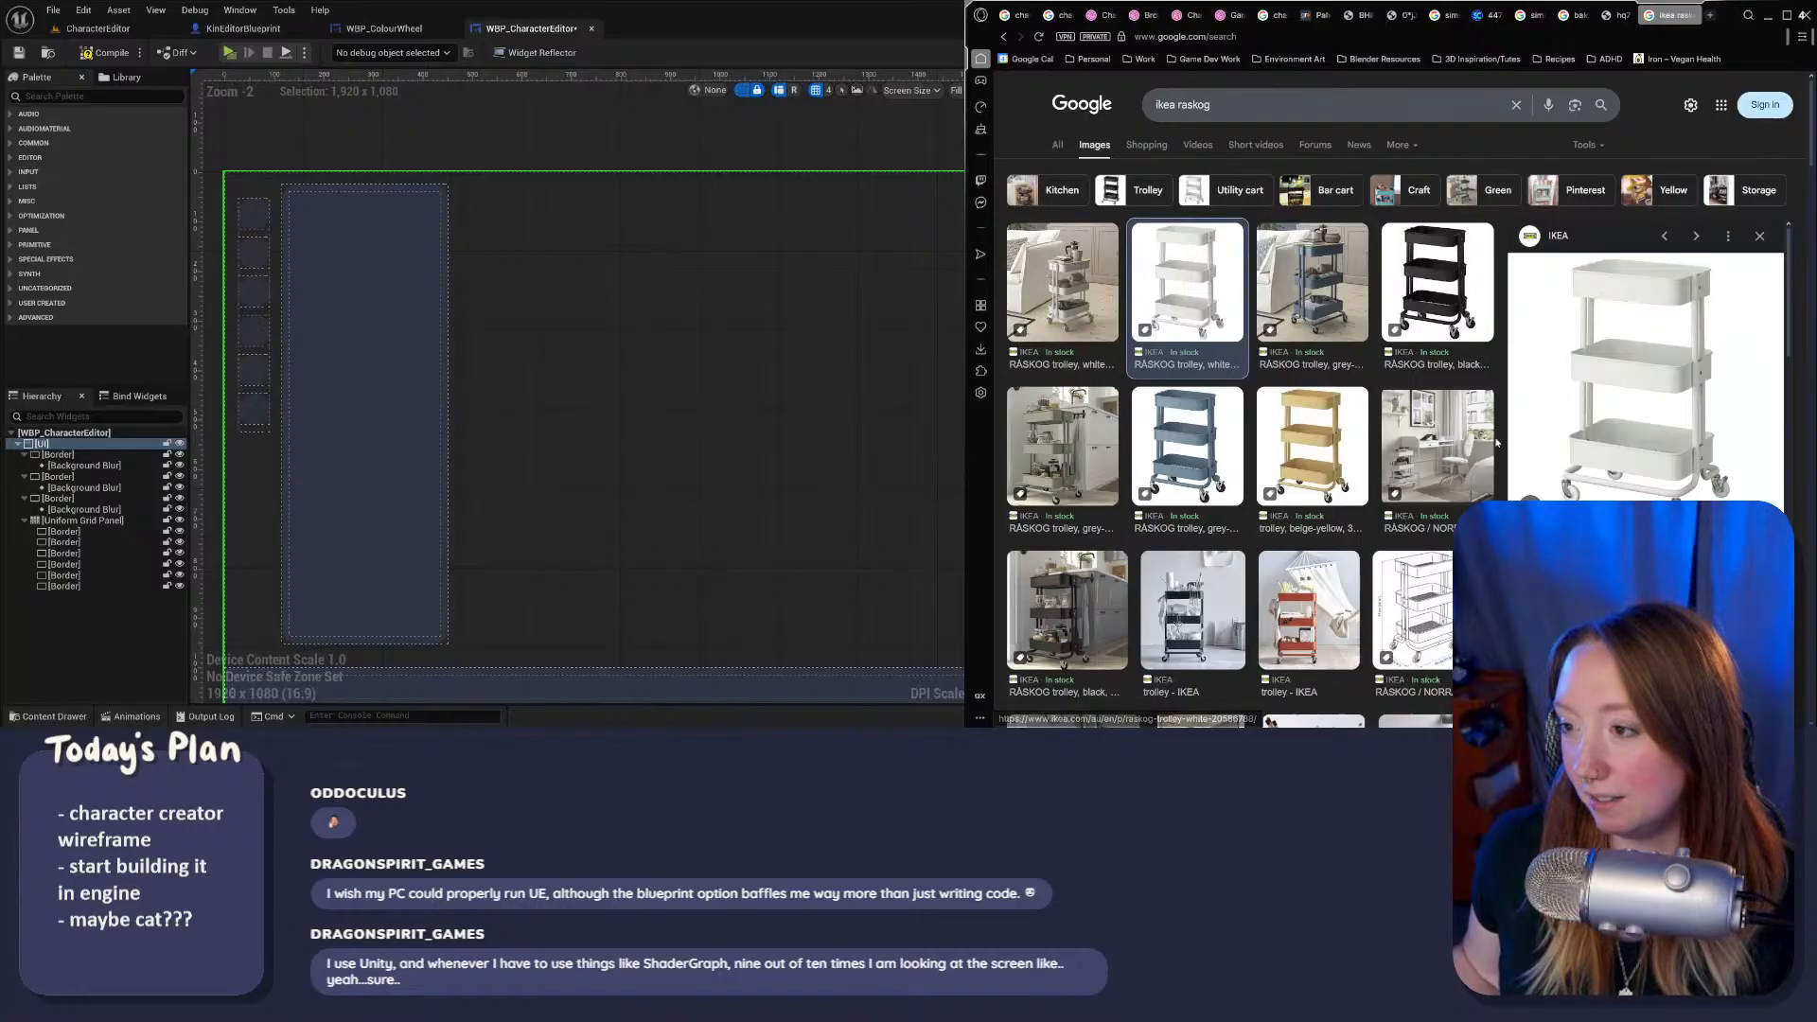
{"action": "left_click", "coordinate": [1760, 236]}
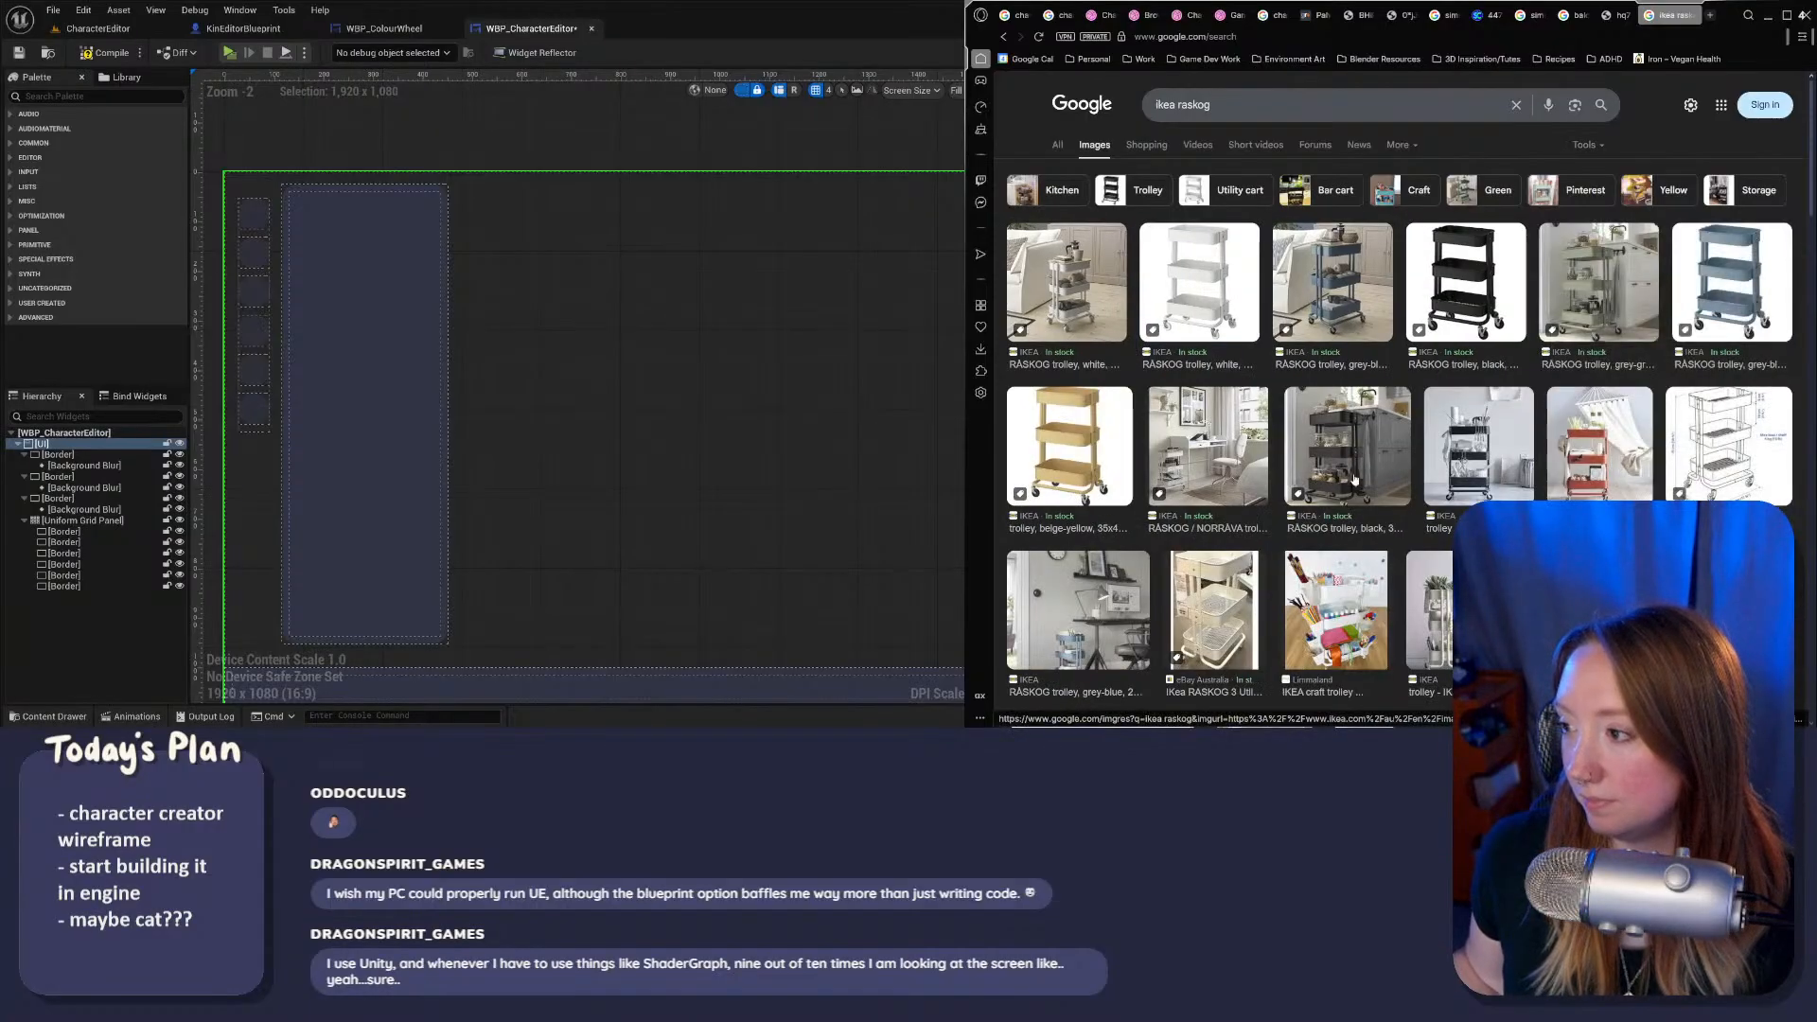
{"action": "left_click", "coordinate": [1608, 303]}
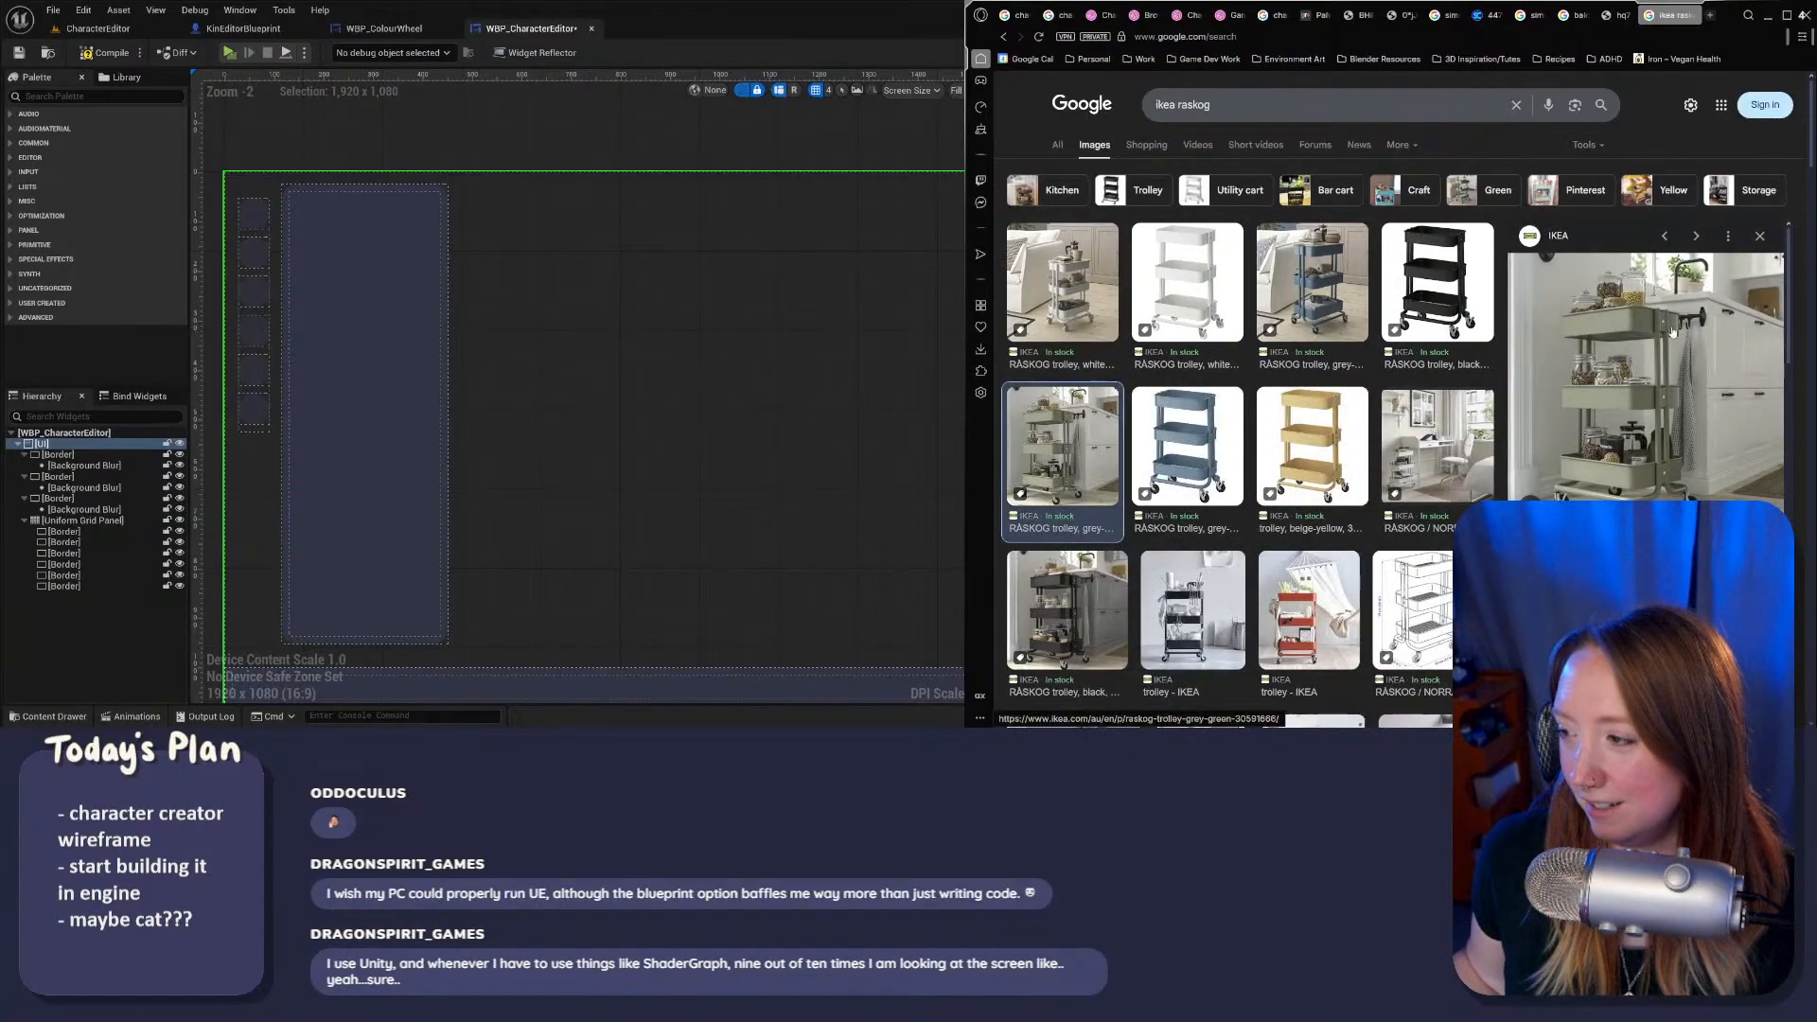
{"action": "left_click", "coordinate": [1760, 237]}
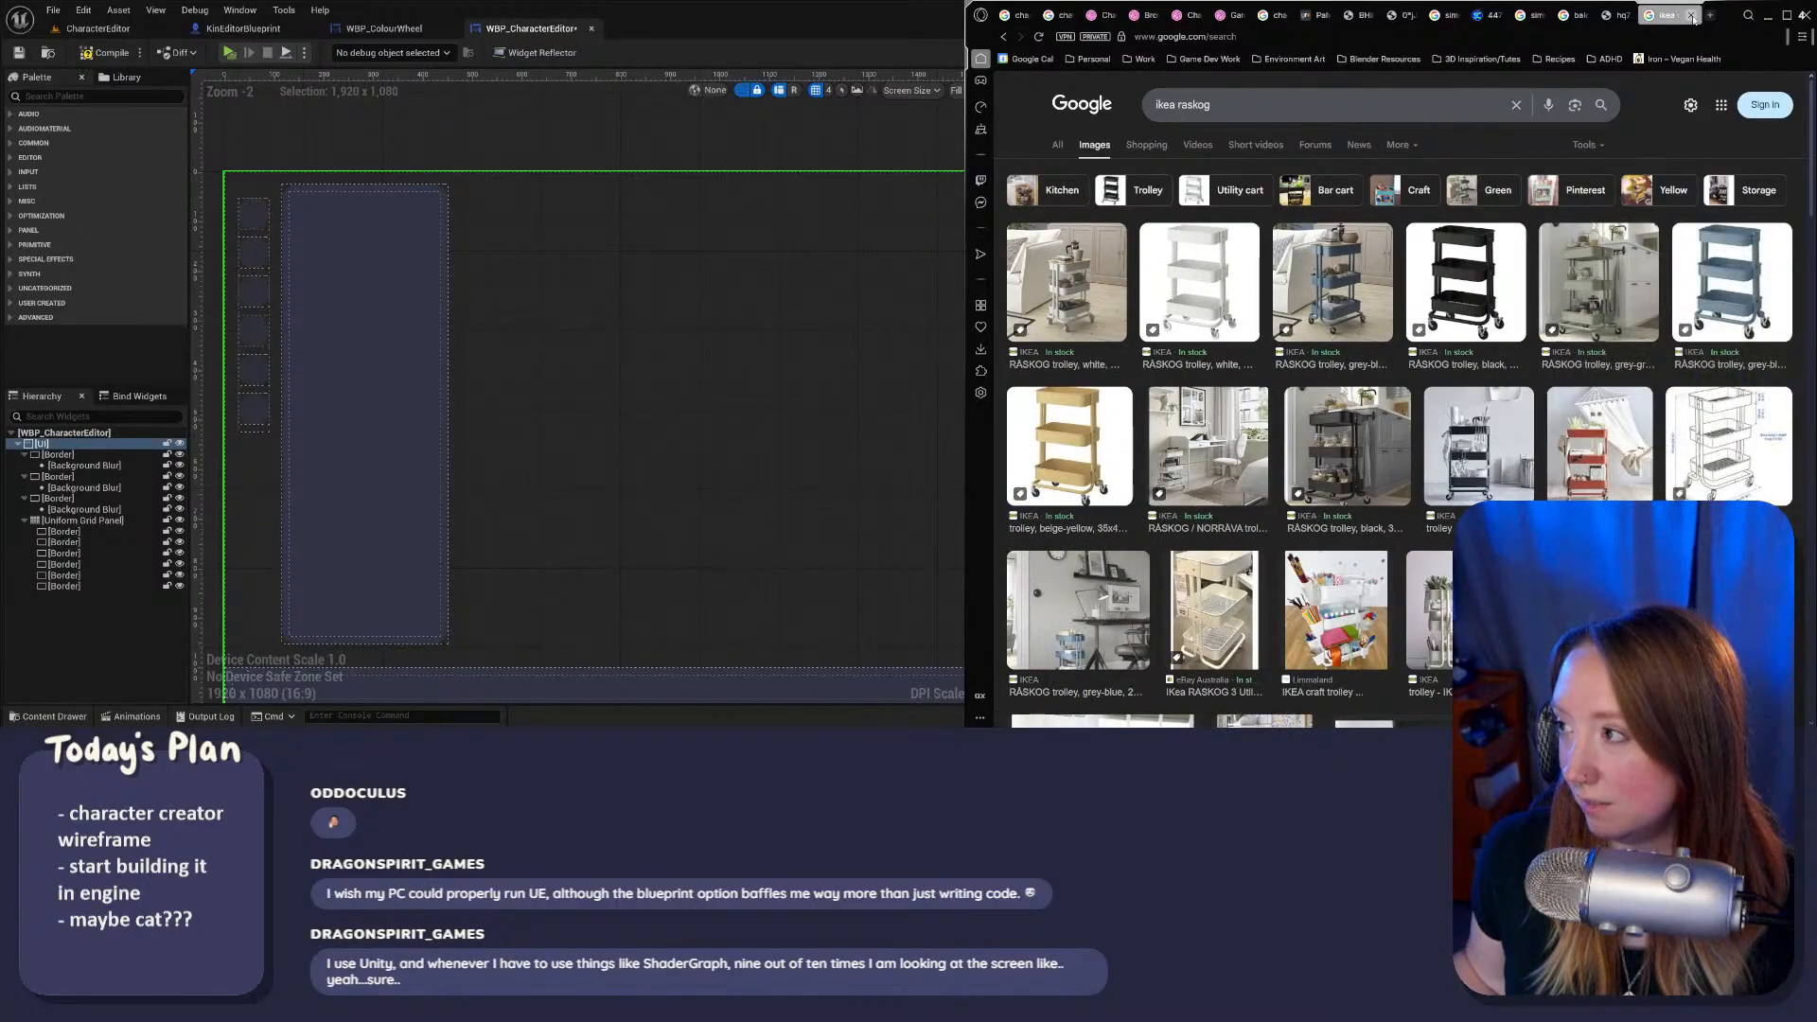
{"action": "left_click", "coordinate": [1694, 19]}
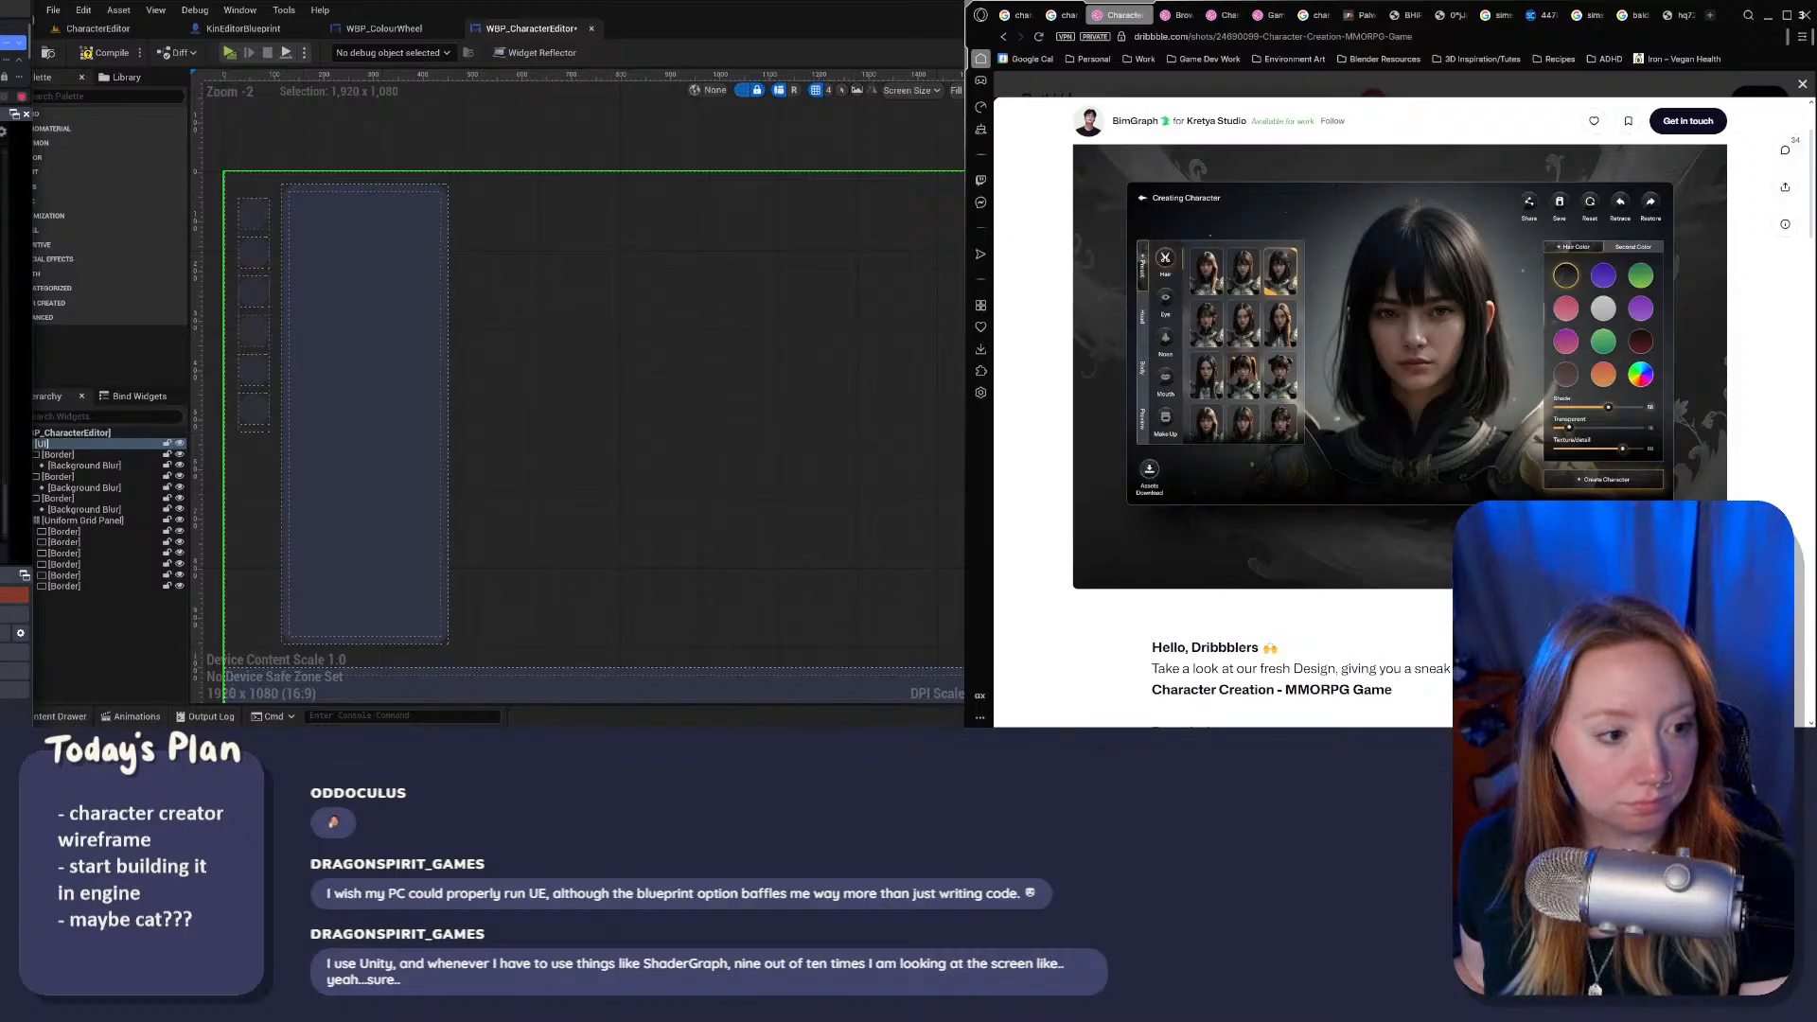
Step: Return to Unreal Engine and look over the room level and the WBP_ColourWheel widget before going back to WBP_CharacterEditor
{"action": "left_click", "coordinate": [651, 370]}
{"action": "right_click_drag", "start_coordinate": [651, 370], "coordinate": [788, 371]}
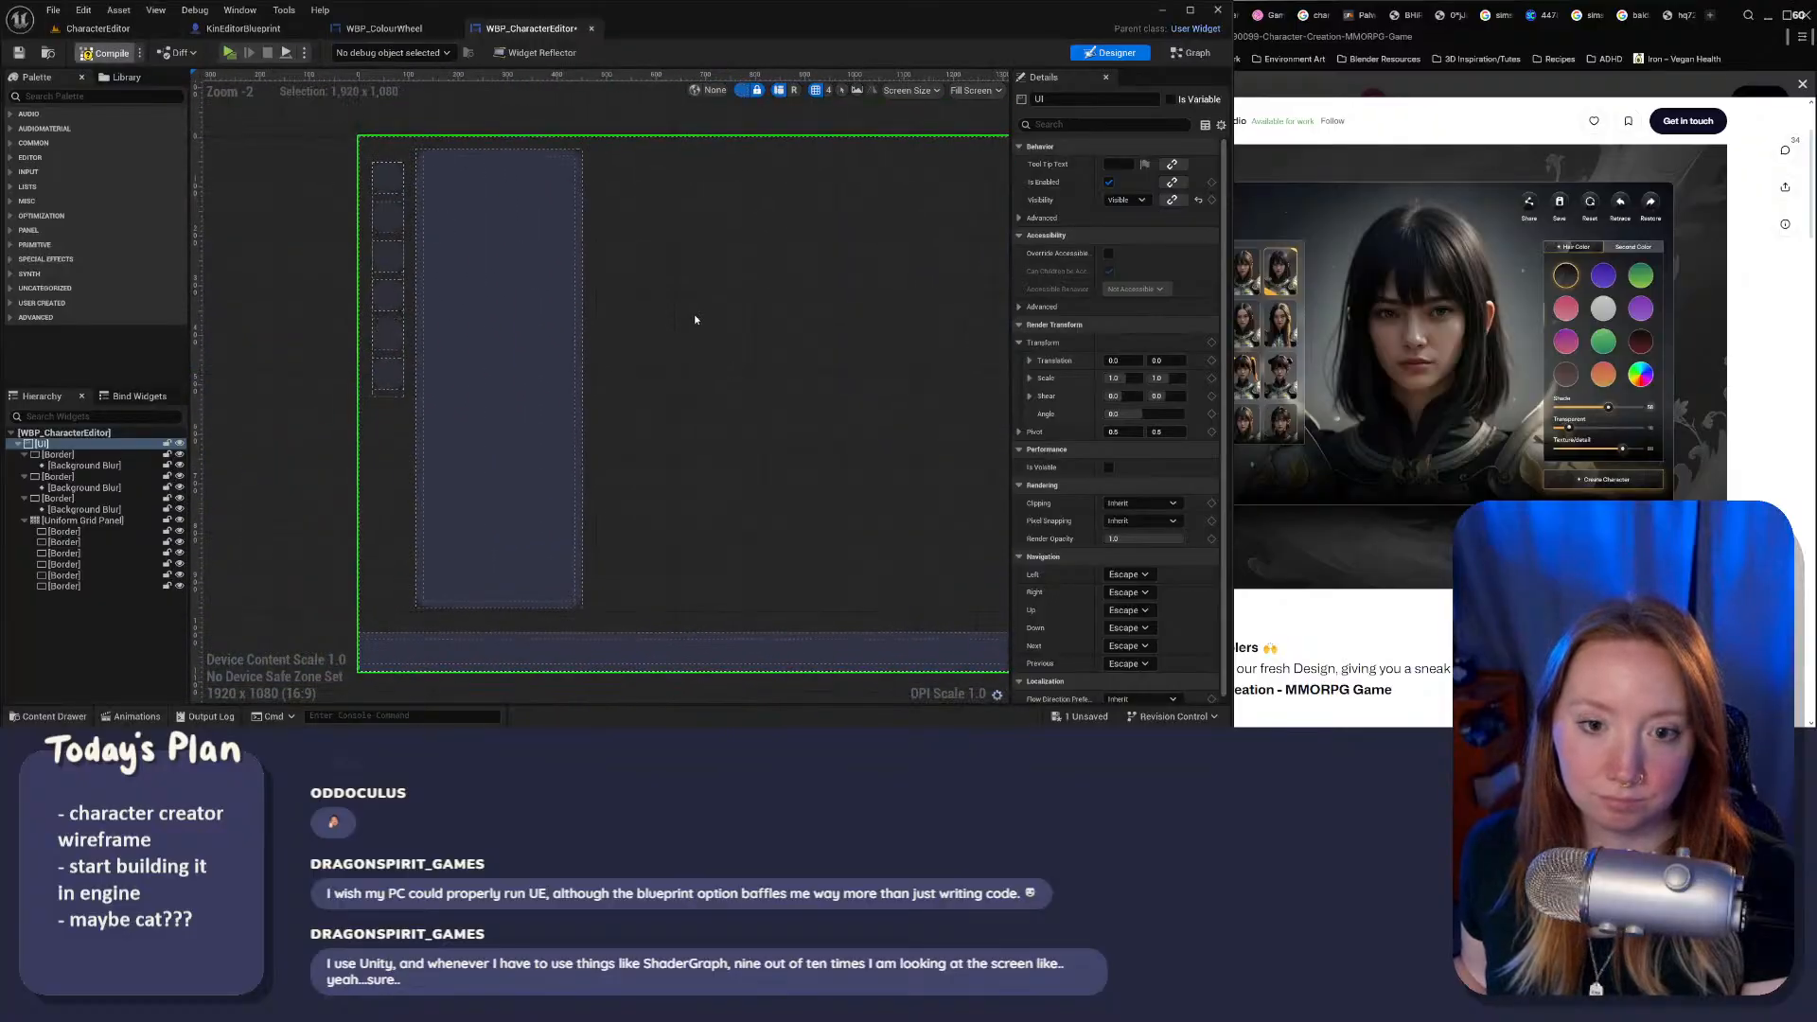
{"action": "right_click_drag", "start_coordinate": [690, 320], "coordinate": [637, 309]}
{"action": "left_click", "coordinate": [92, 28]}
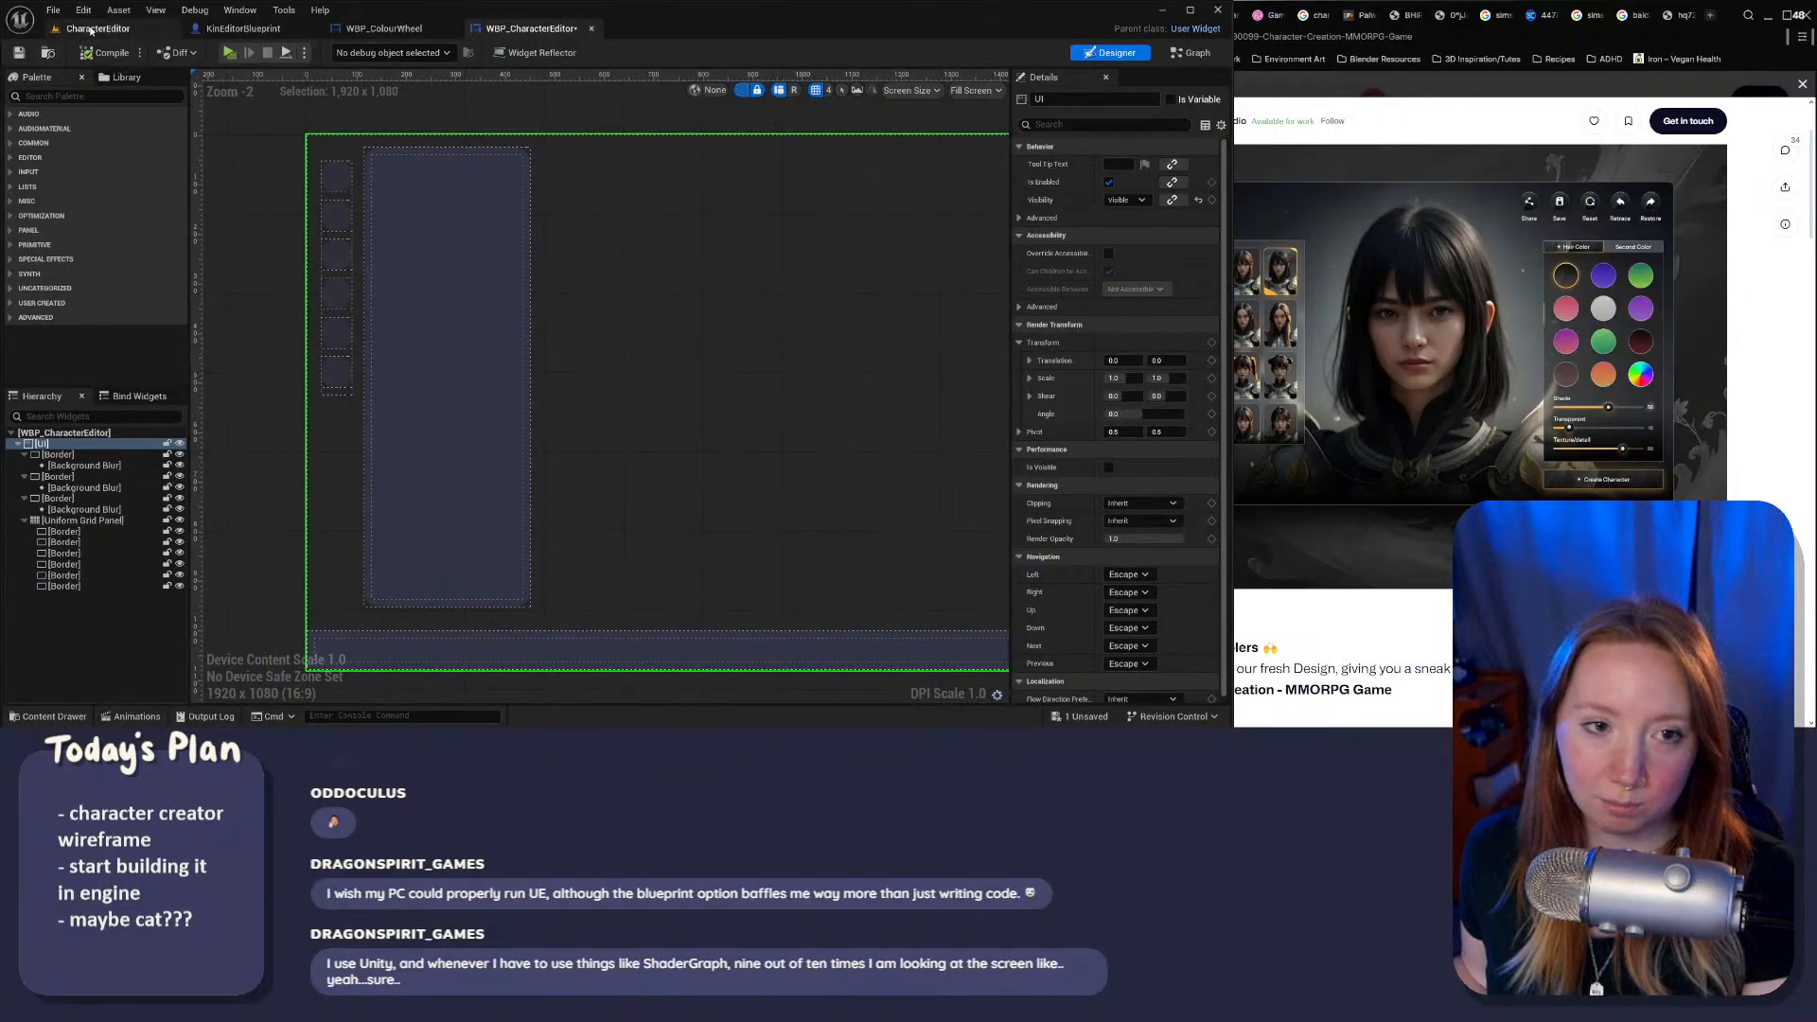
{"action": "right_click_drag", "start_coordinate": [748, 407], "coordinate": [748, 407]}
{"action": "scroll", "coordinate": [307, 166], "scroll_direction": "up", "scroll_amount": 2}
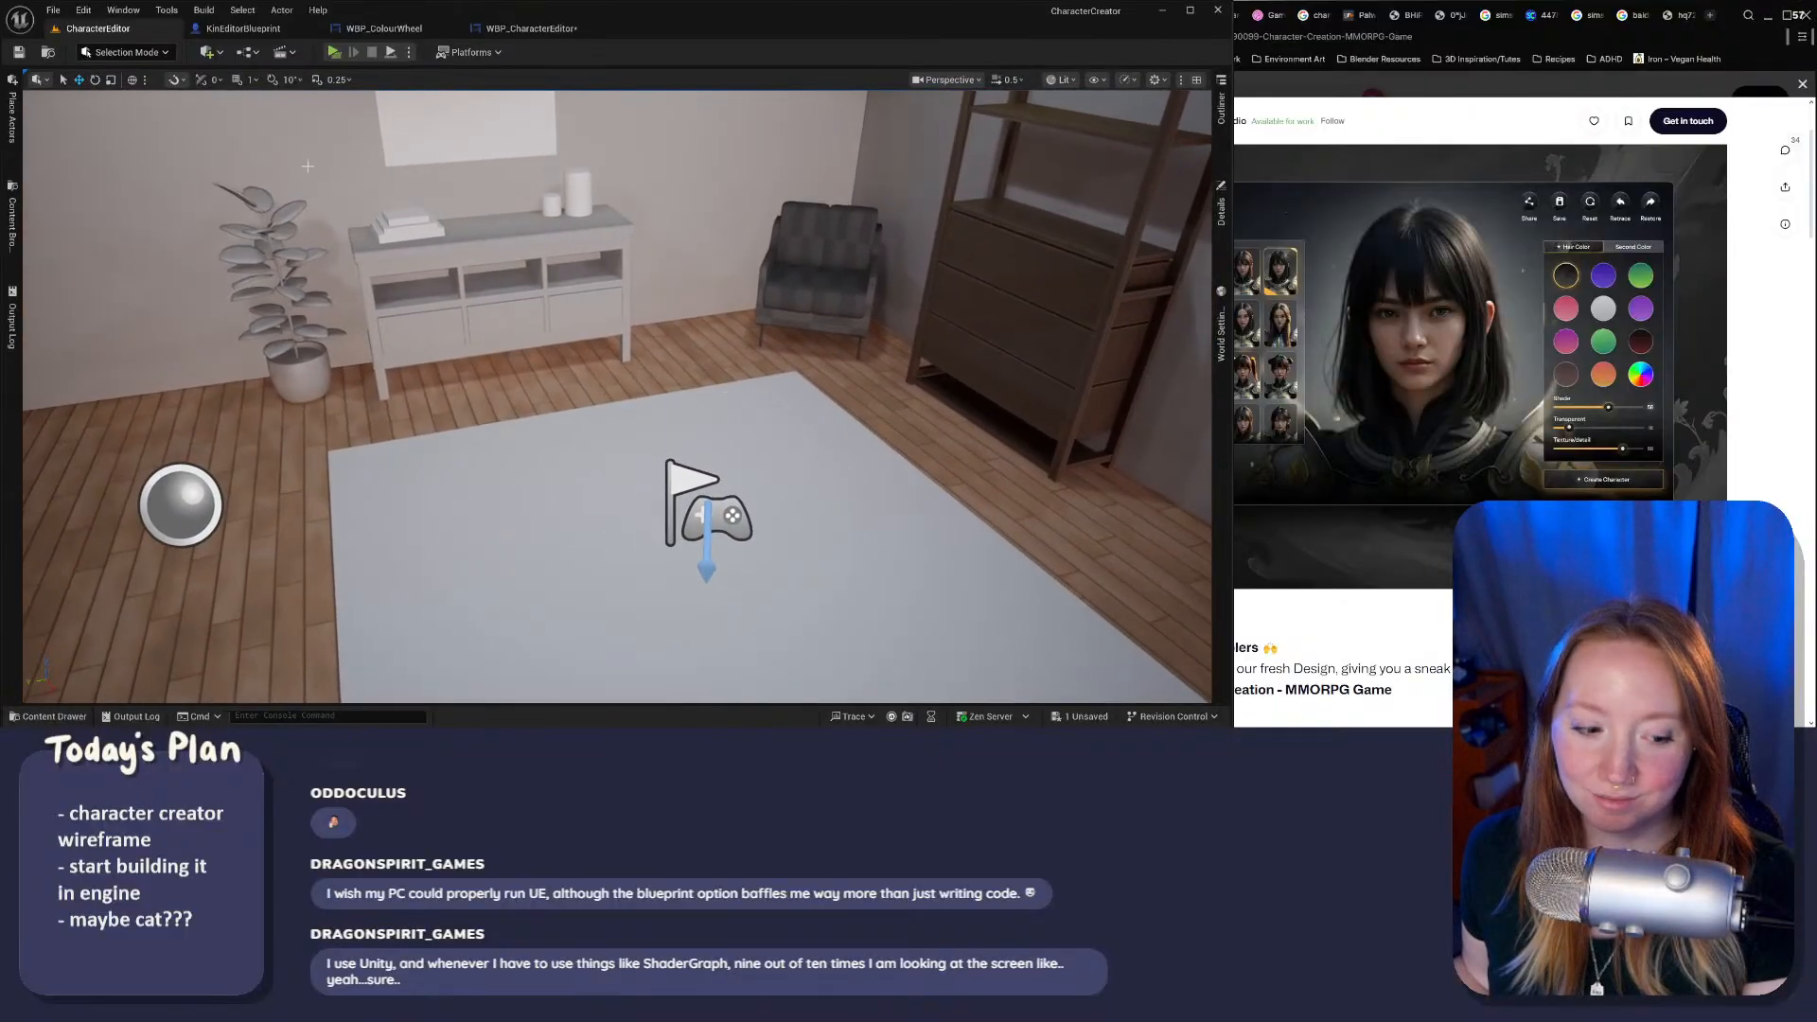
{"action": "left_click", "coordinate": [243, 28]}
{"action": "left_click", "coordinate": [384, 28]}
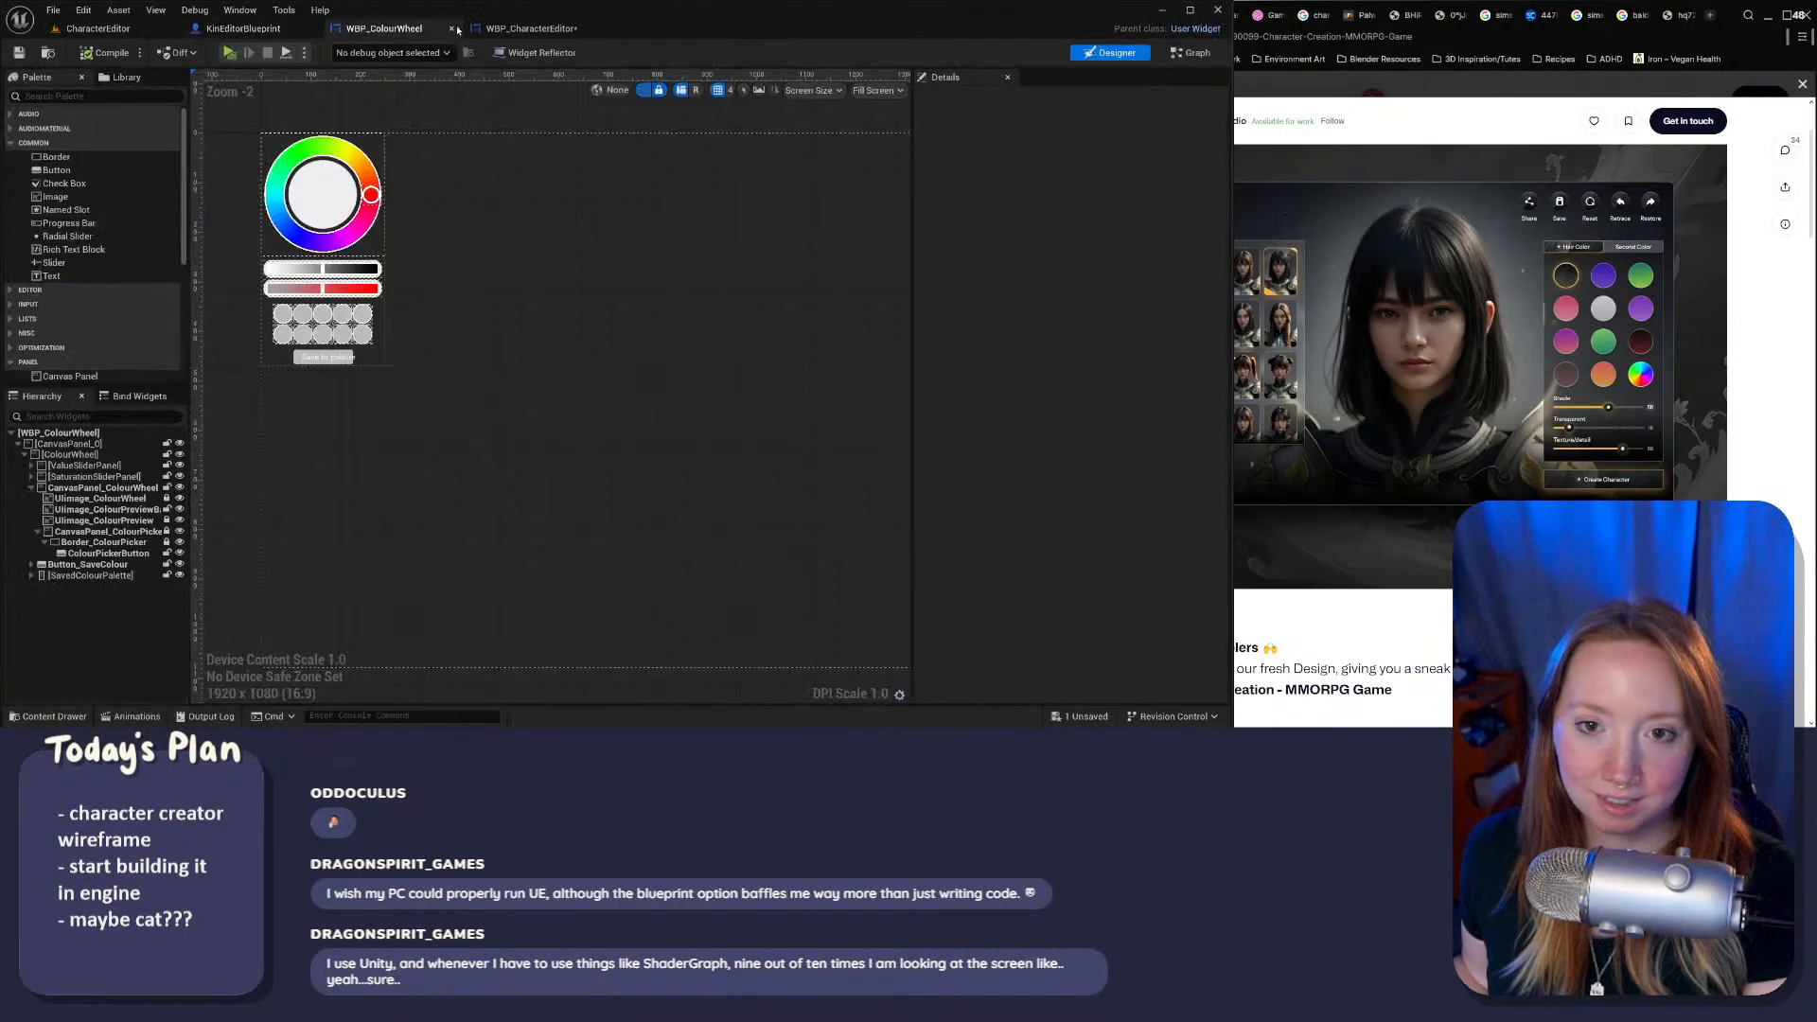
{"action": "left_click", "coordinate": [531, 29]}
Step: Check the side panels and circular icon column in the running game preview, exit it and deselect the panel's Background Blur
{"action": "left_click", "coordinate": [467, 349]}
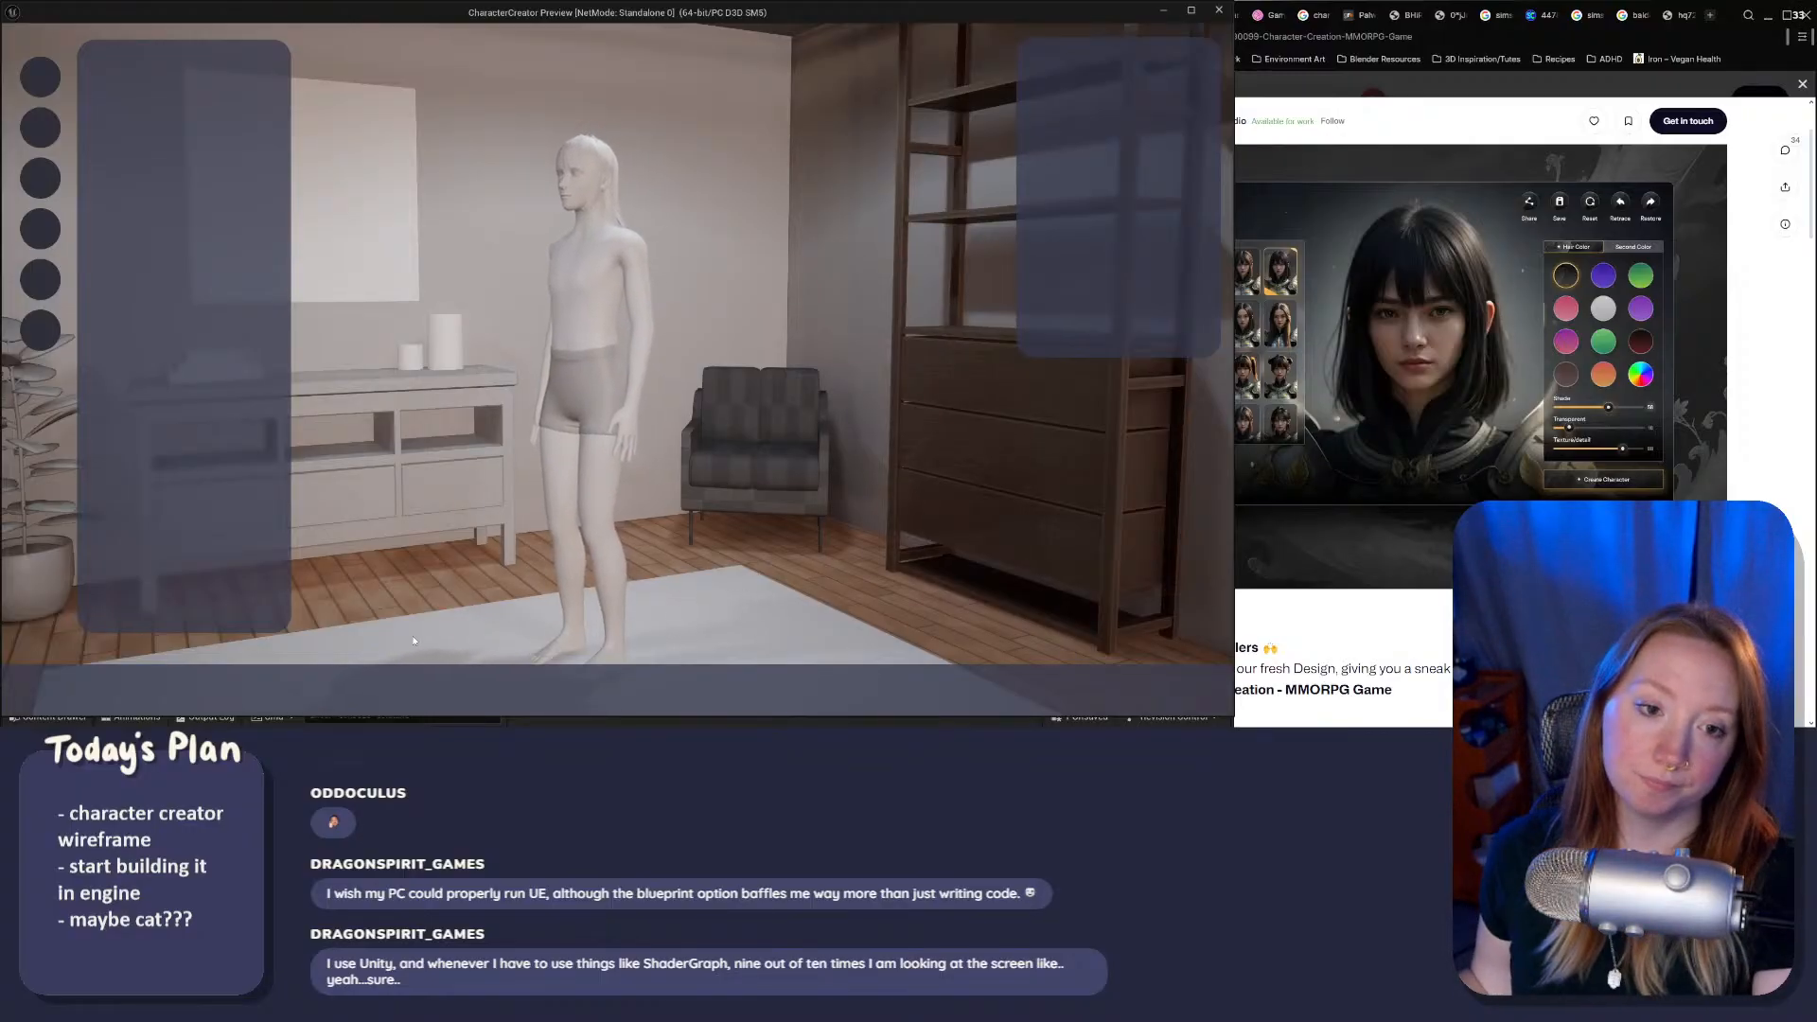
{"action": "key", "text": "Escape"}
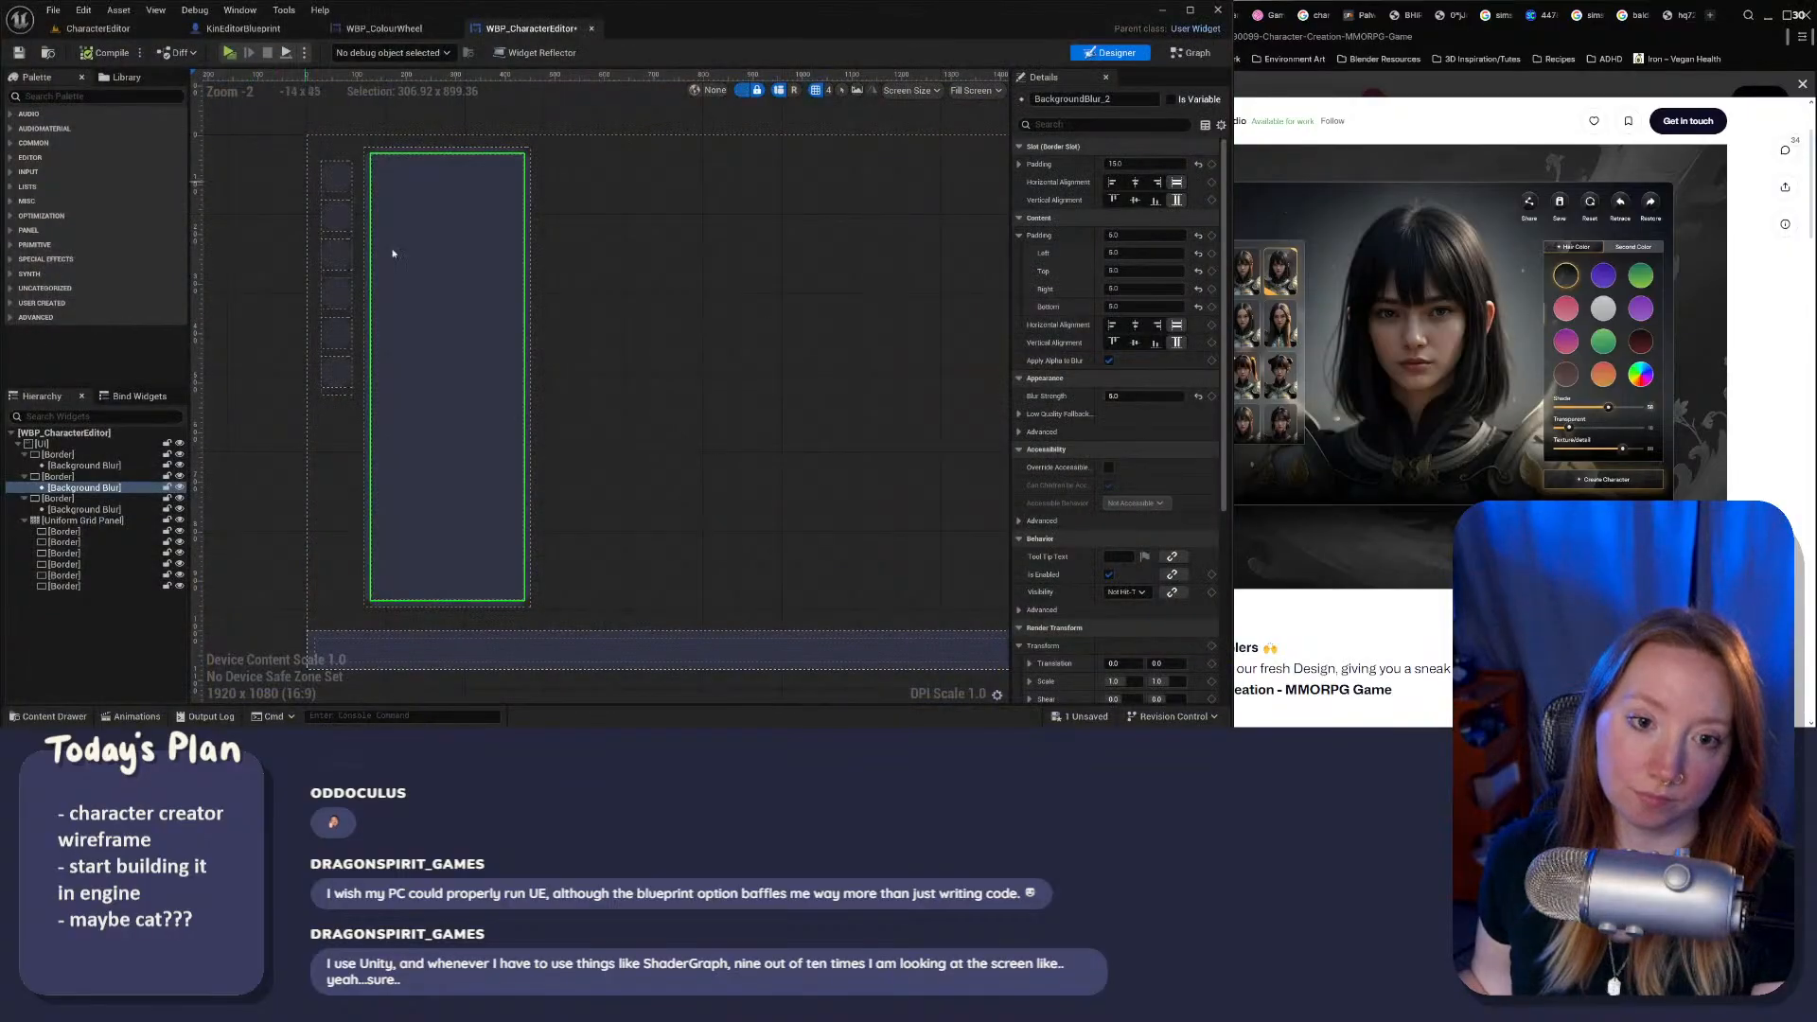
{"action": "left_click", "coordinate": [608, 385]}
Step: Switch to the character creator UI mockup in Affinity Designer and examine its panels around the character
{"action": "key", "text": "alt+Tab"}
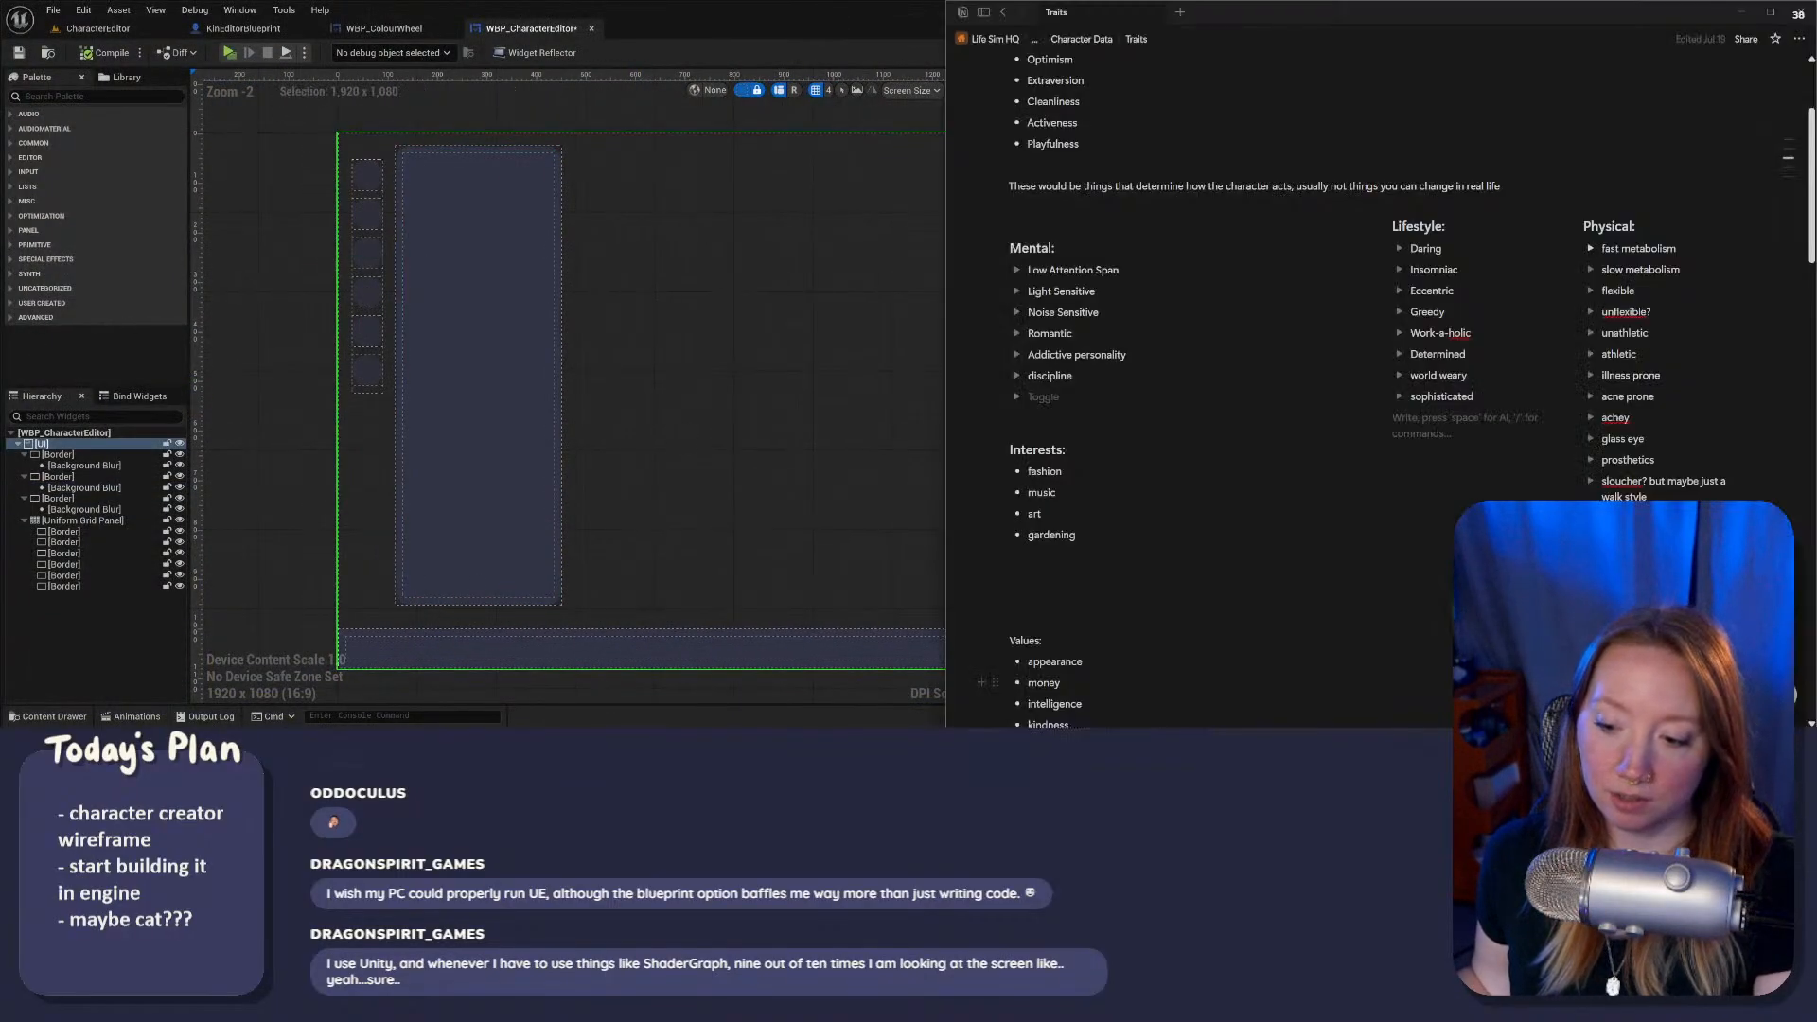
{"action": "left_click", "coordinate": [982, 745]}
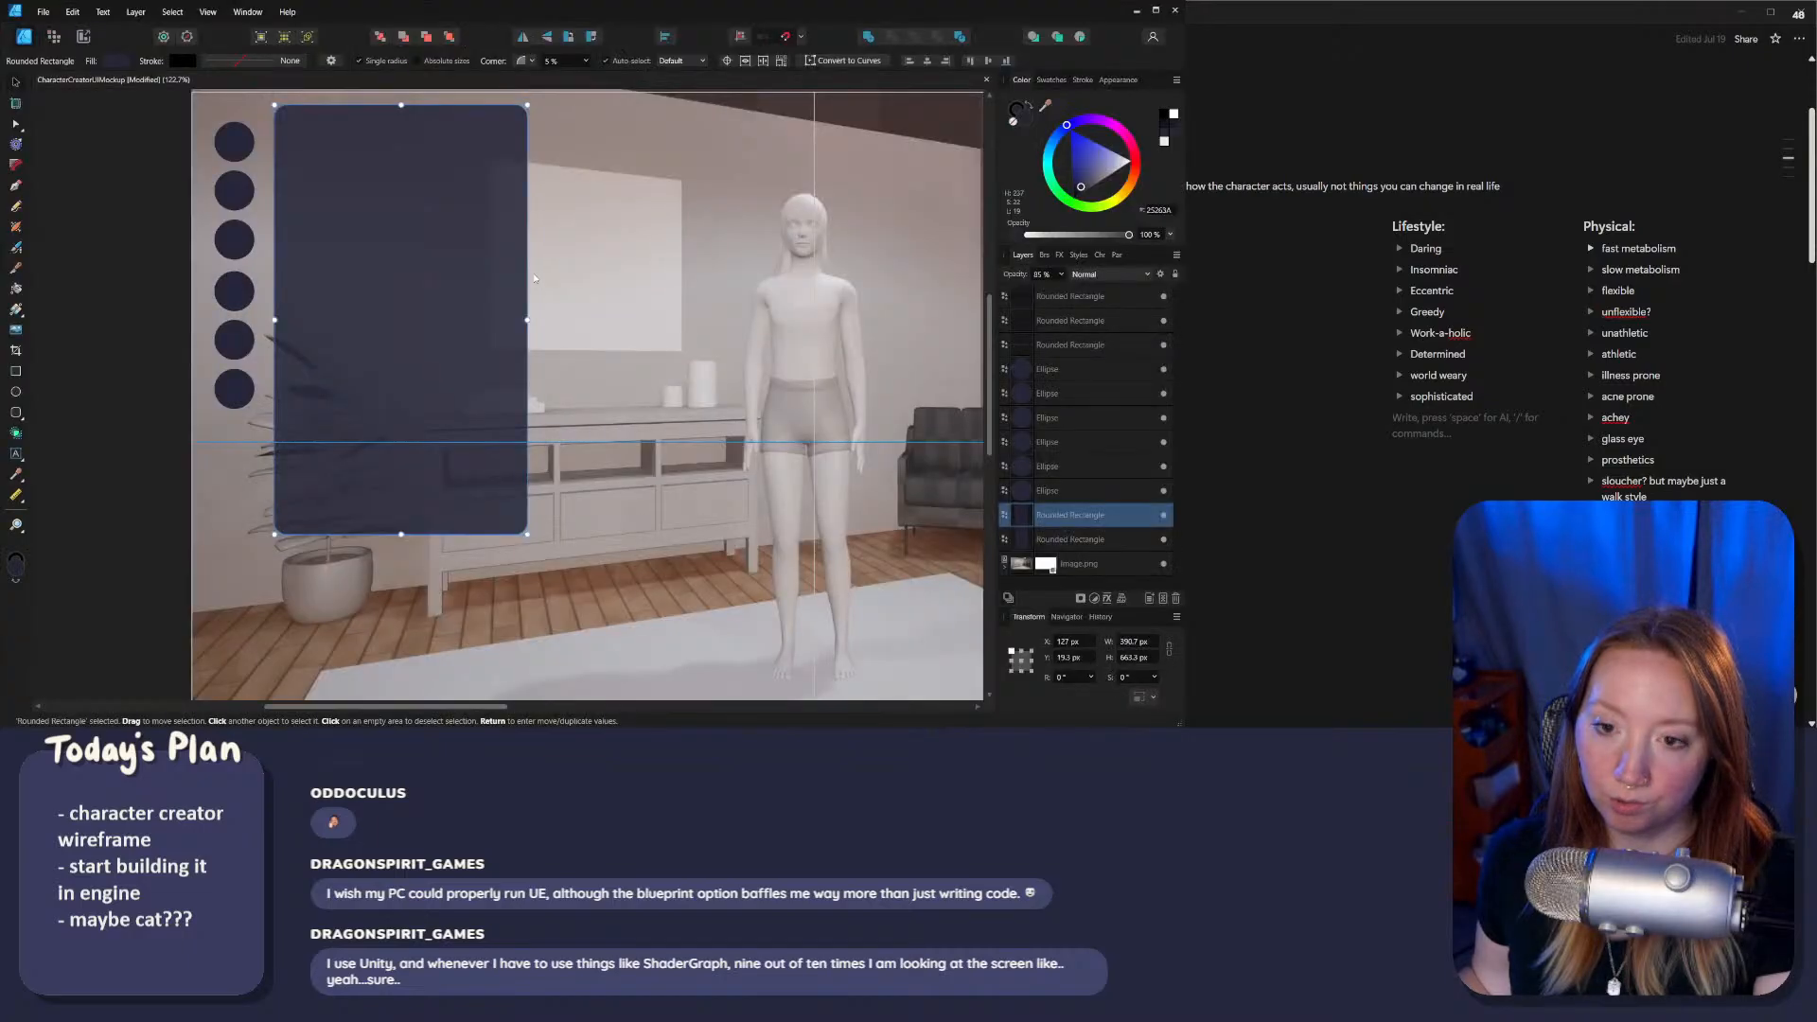
{"action": "left_click", "coordinate": [783, 487]}
{"action": "middle_click_drag", "start_coordinate": [782, 487], "coordinate": [566, 490]}
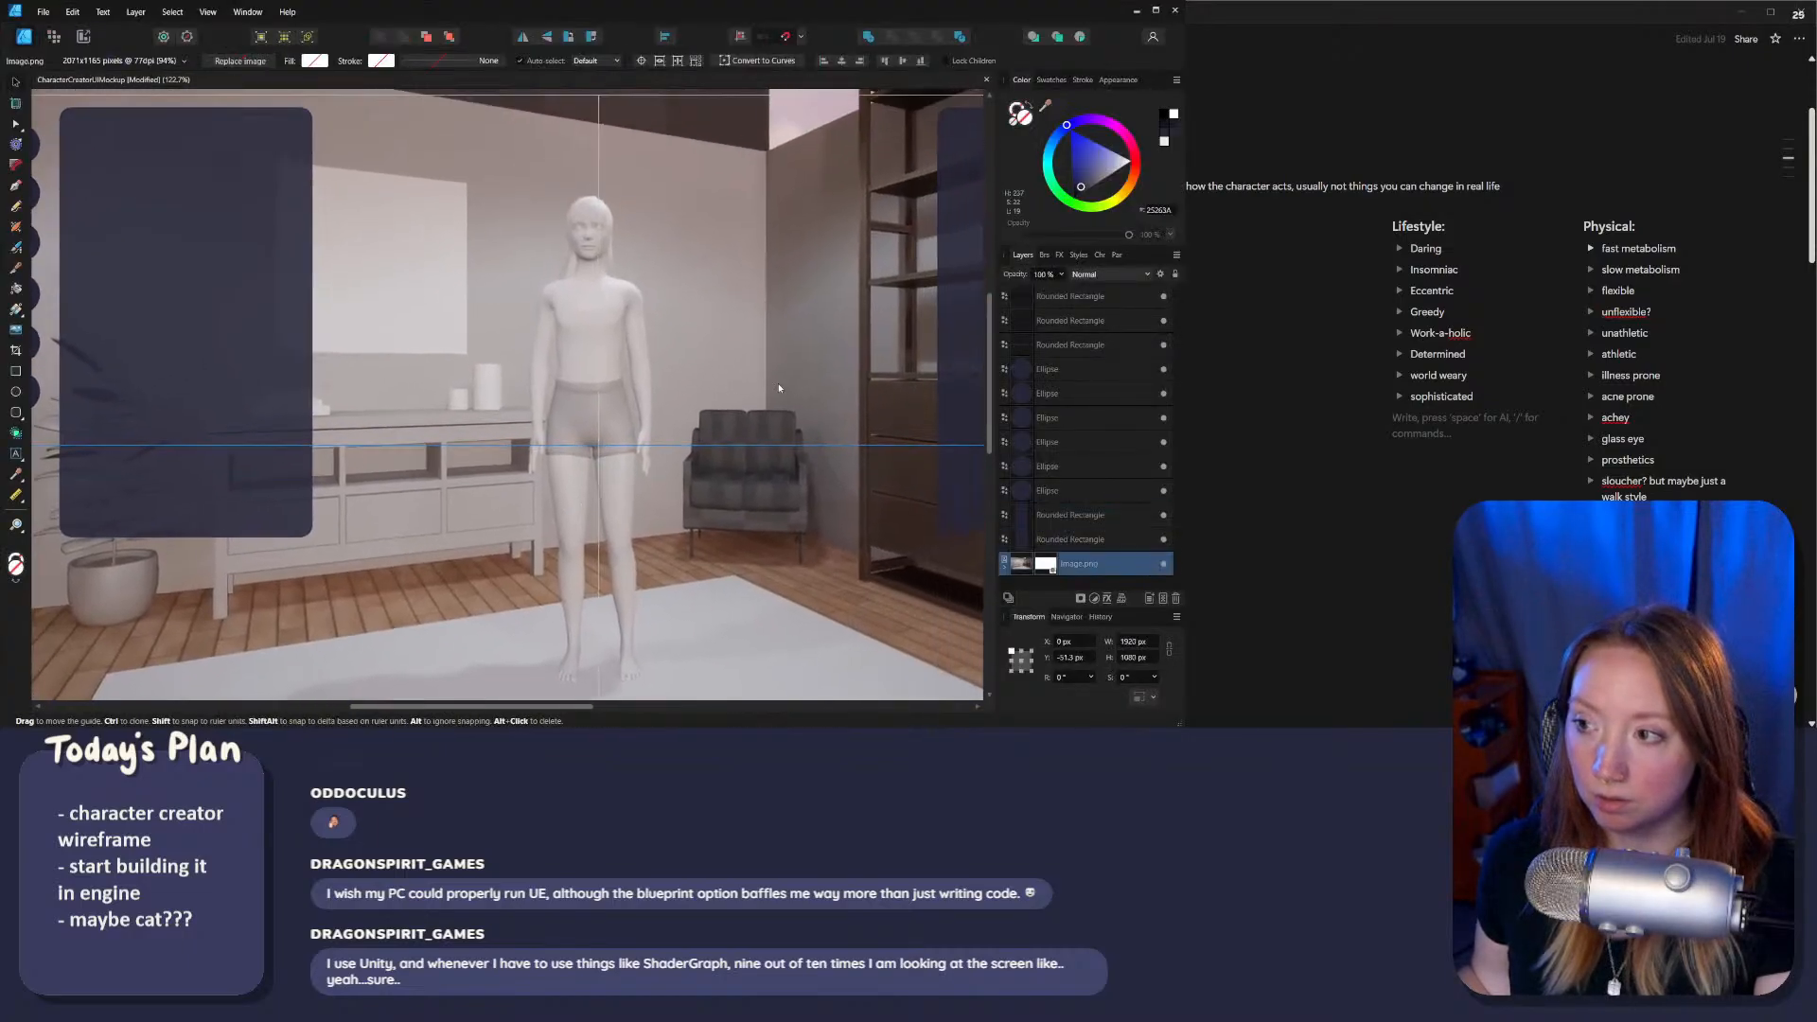
Step: Narrow the notes window beside the mockup and open the Character Creator page from the Life Sim Dashboard
{"action": "left_click", "coordinate": [1272, 492]}
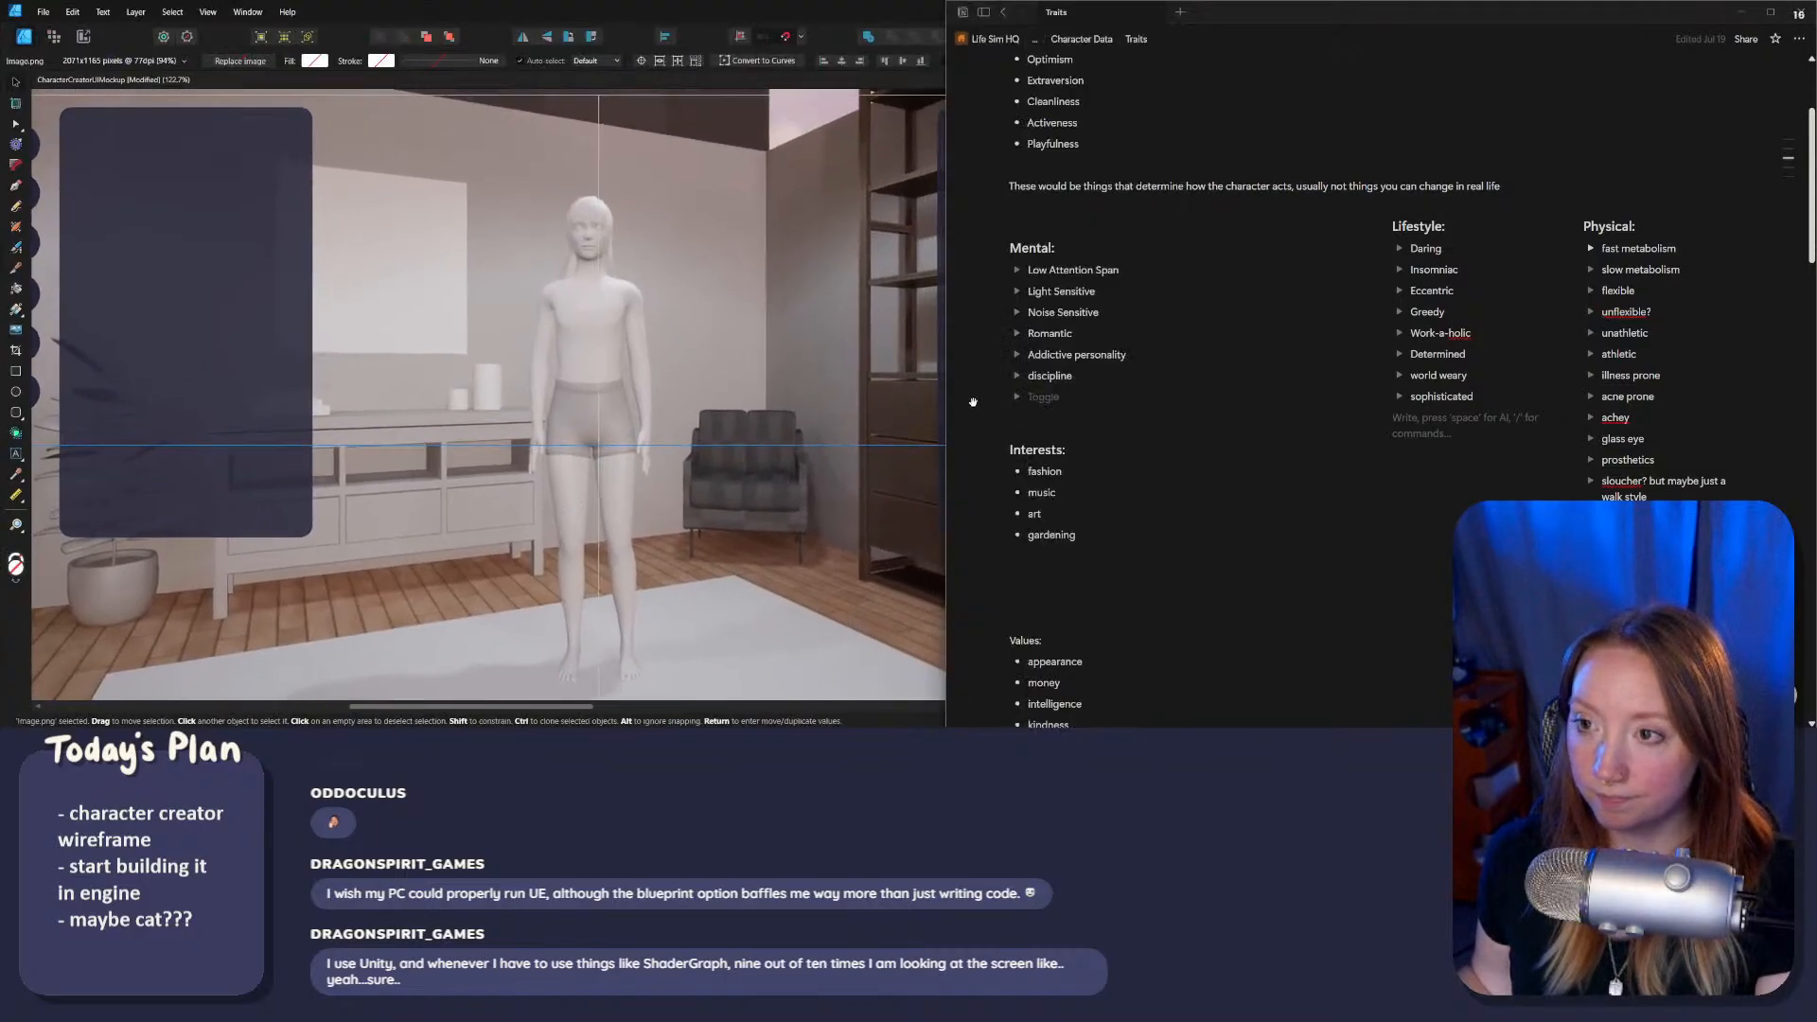
{"action": "left_click_drag", "start_coordinate": [946, 392], "coordinate": [1230, 392]}
{"action": "left_click", "coordinate": [1289, 13]}
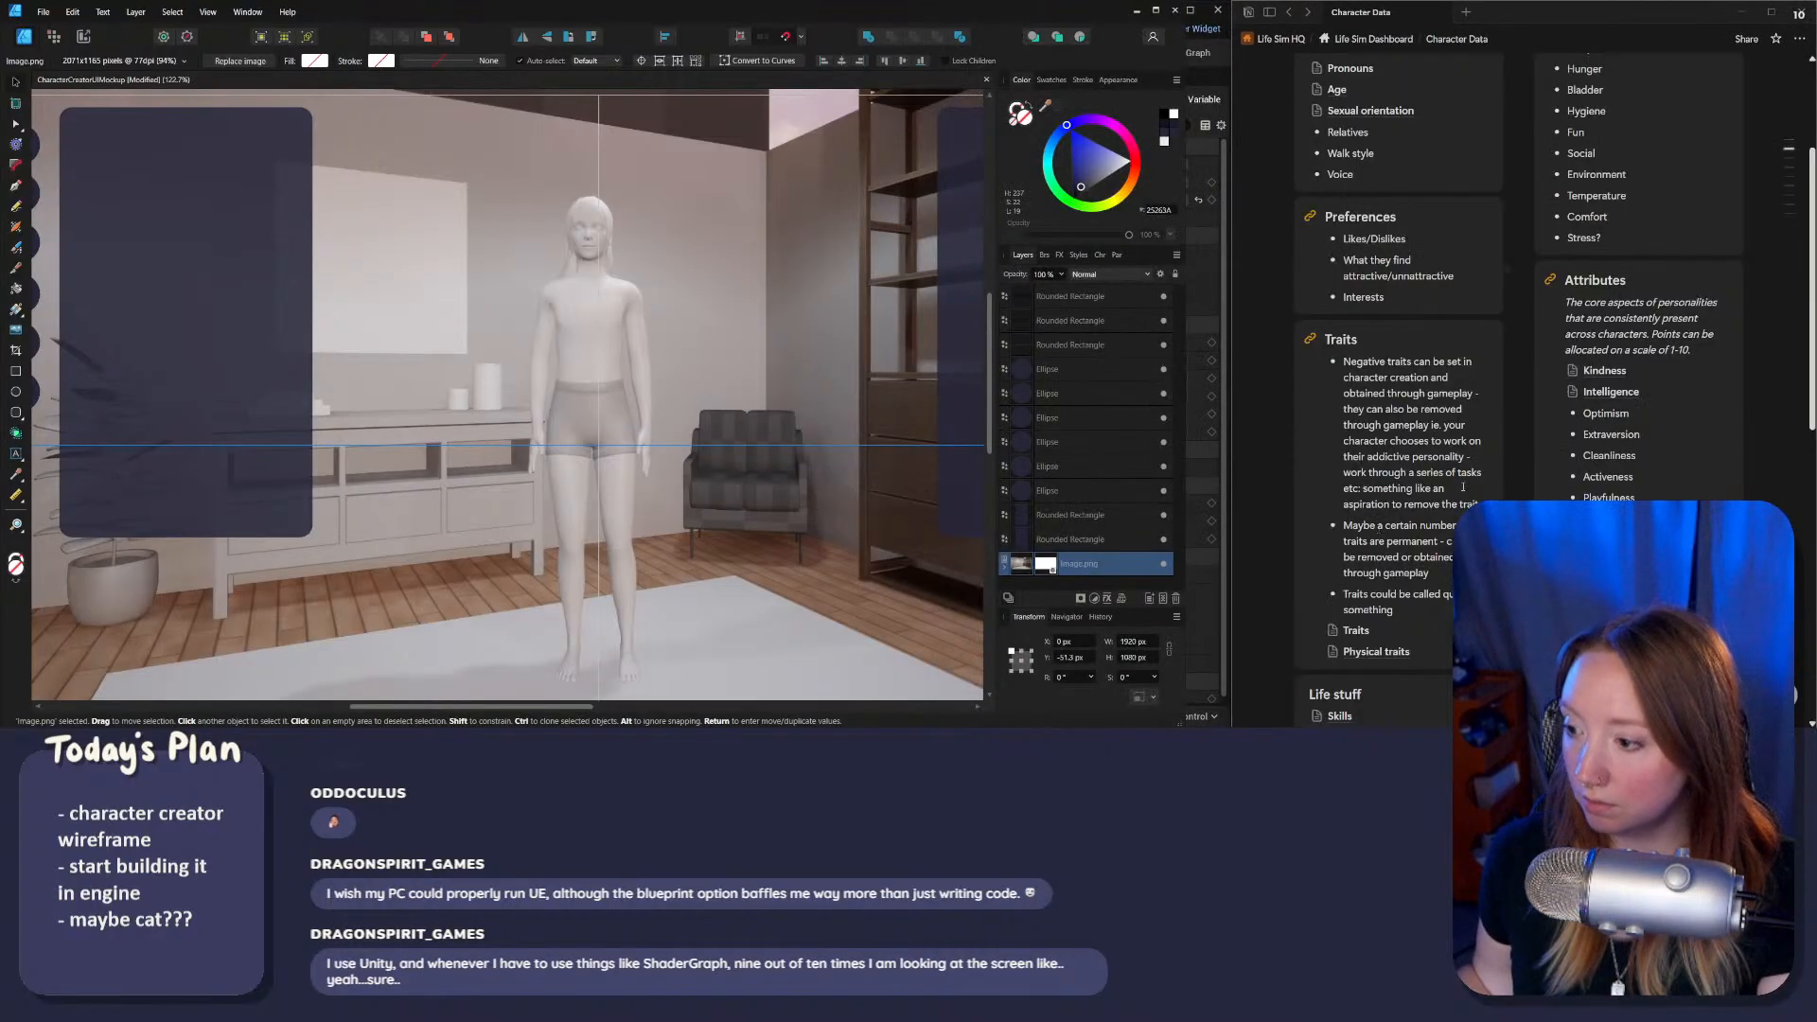
{"action": "left_click", "coordinate": [1372, 39]}
{"action": "scroll", "coordinate": [1428, 588], "scroll_direction": "down", "scroll_amount": 5}
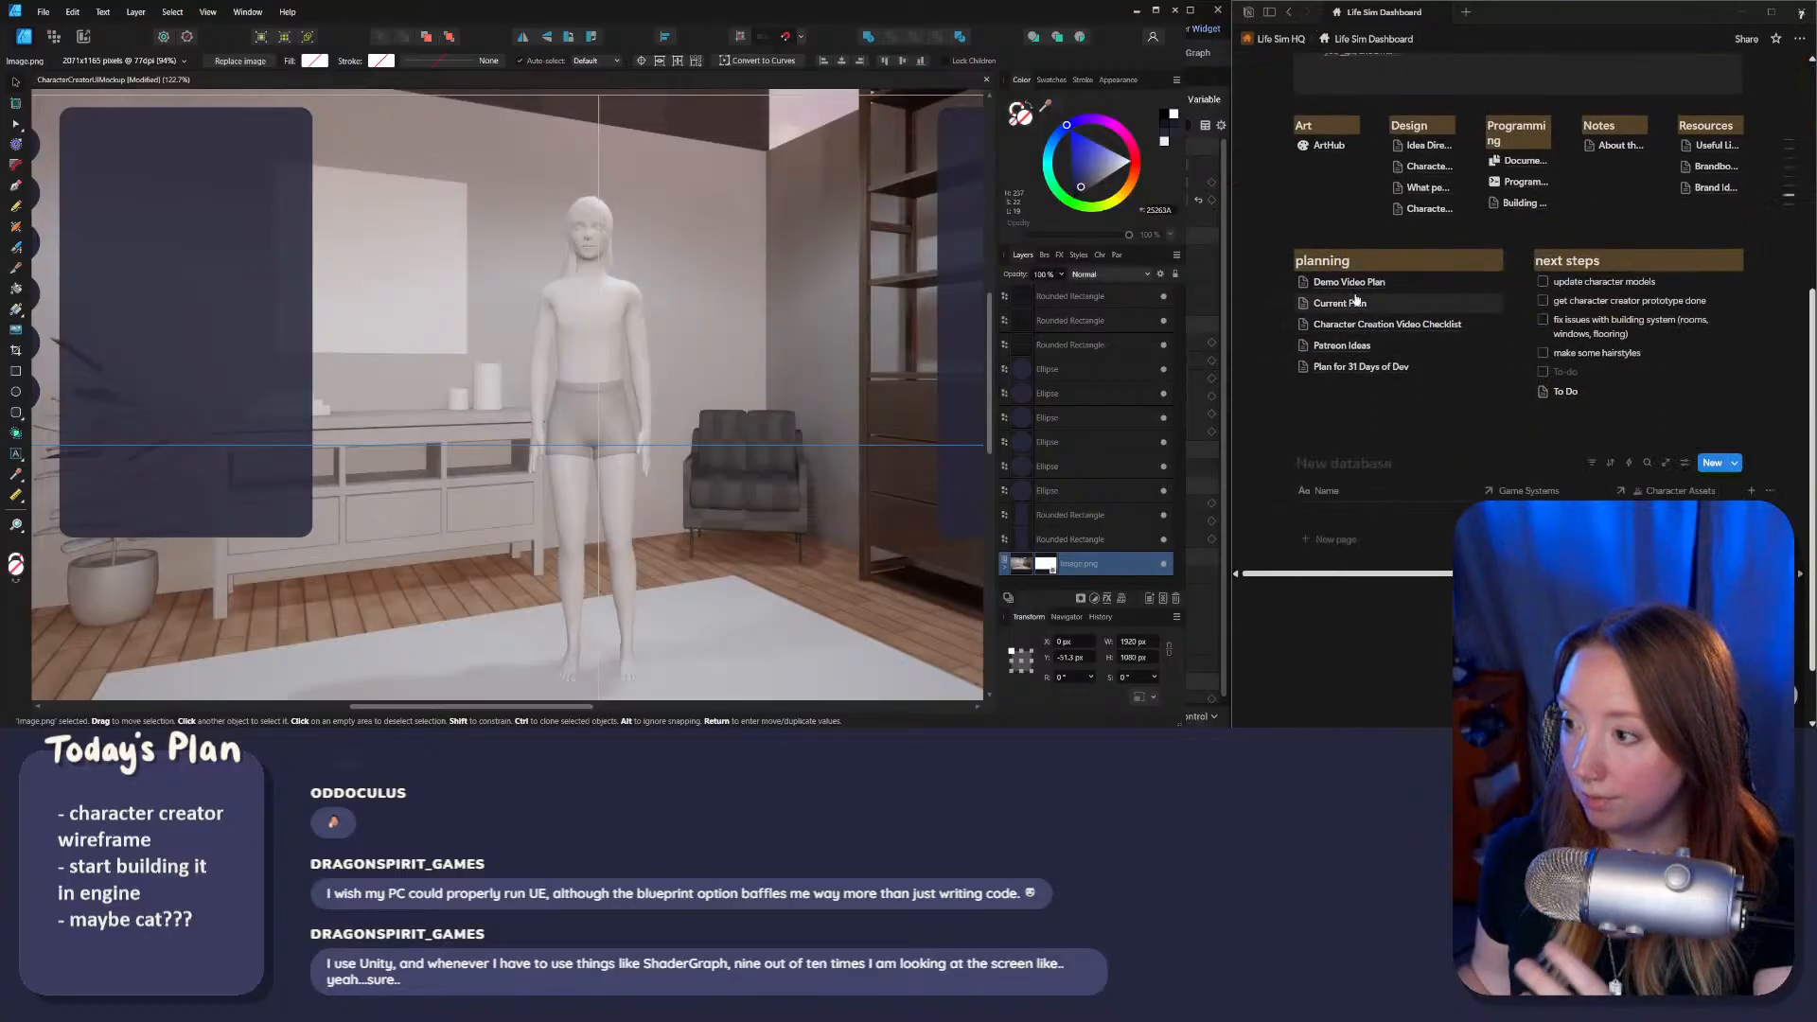
{"action": "left_click", "coordinate": [1424, 209]}
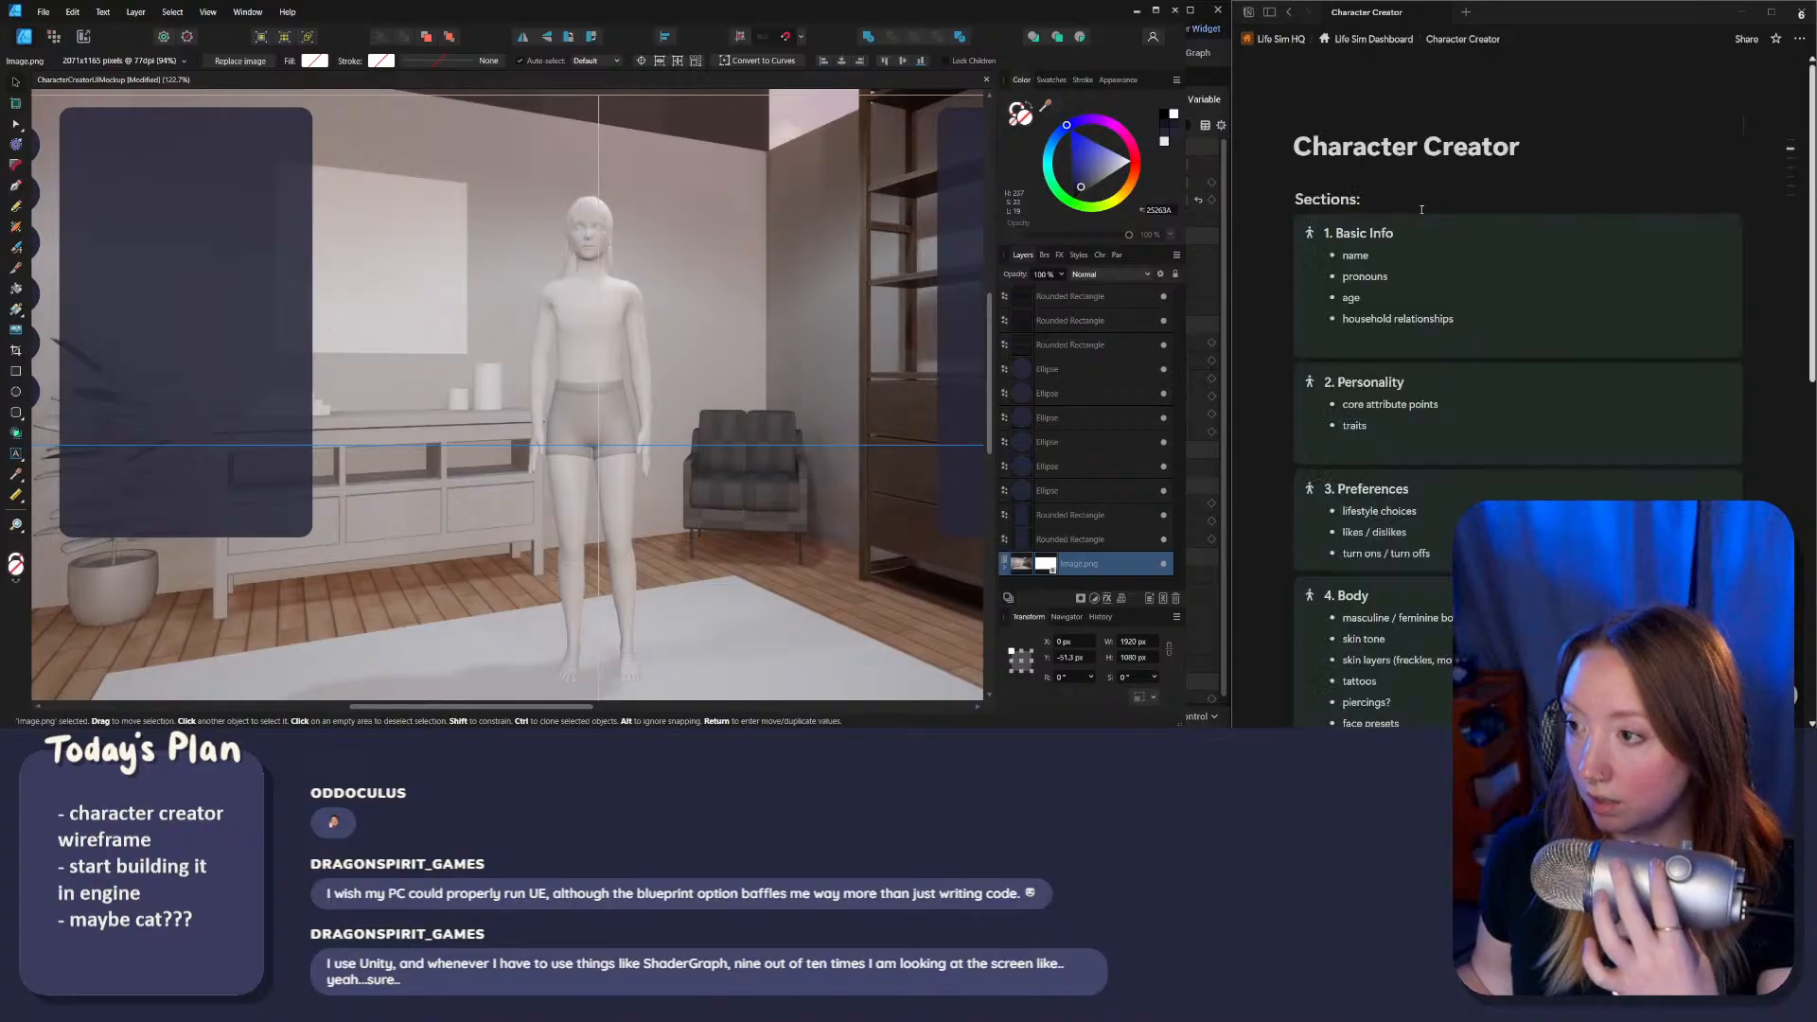
Step: Narrow the mockup's left rounded rectangle panel to about 351 px wide, keeping its left edge in place
{"action": "scroll", "coordinate": [584, 321], "scroll_direction": "down", "scroll_amount": 3, "text": "ctrl"}
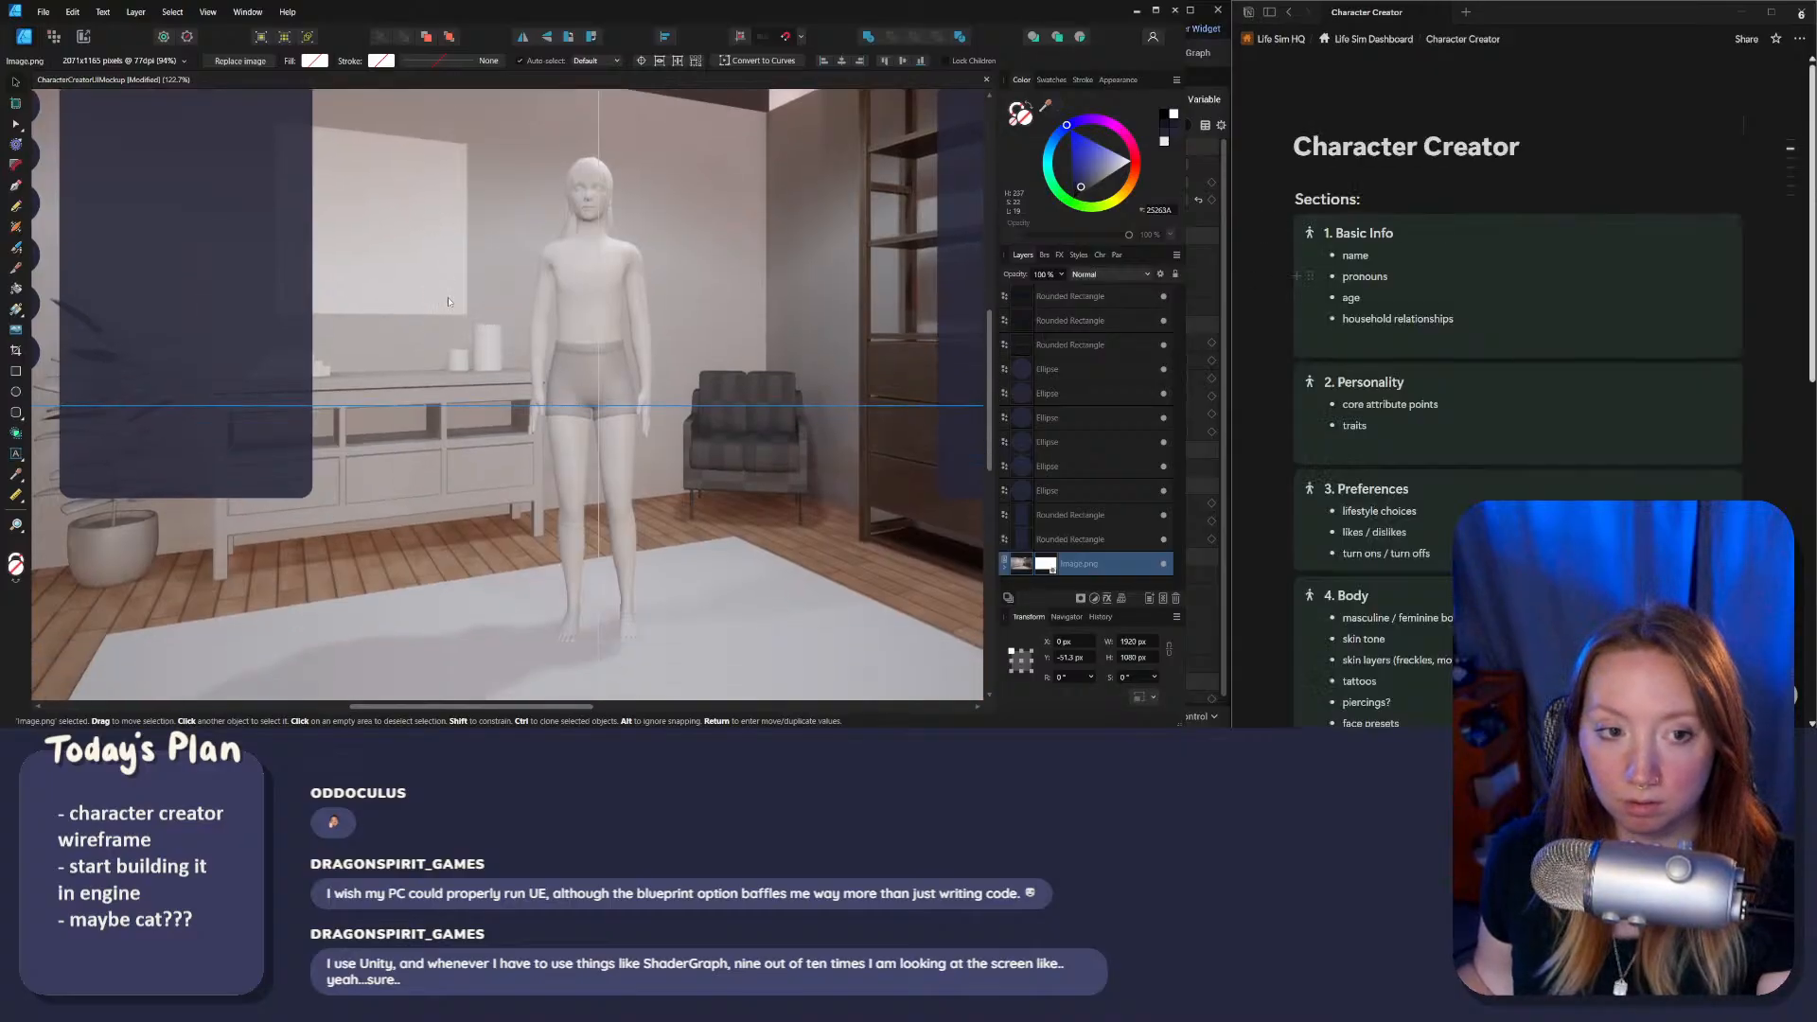
{"action": "middle_click_drag", "start_coordinate": [588, 408], "coordinate": [515, 427]}
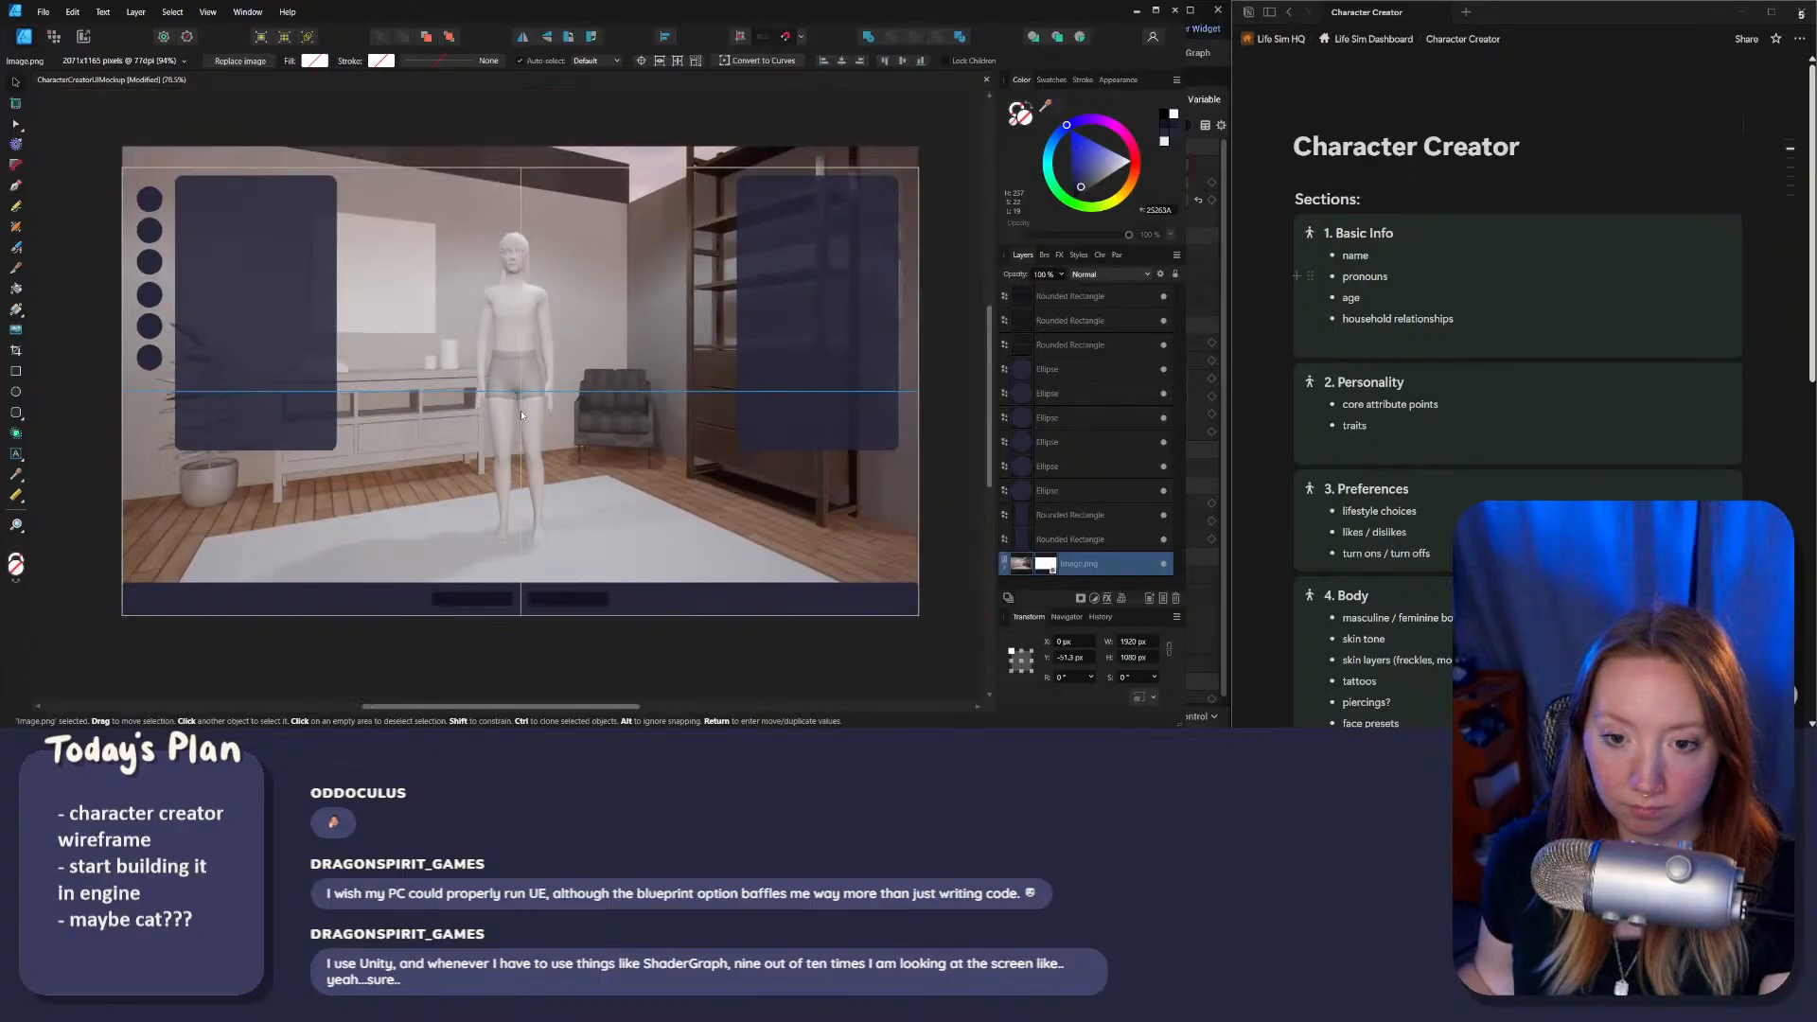
{"action": "left_click", "coordinate": [245, 343]}
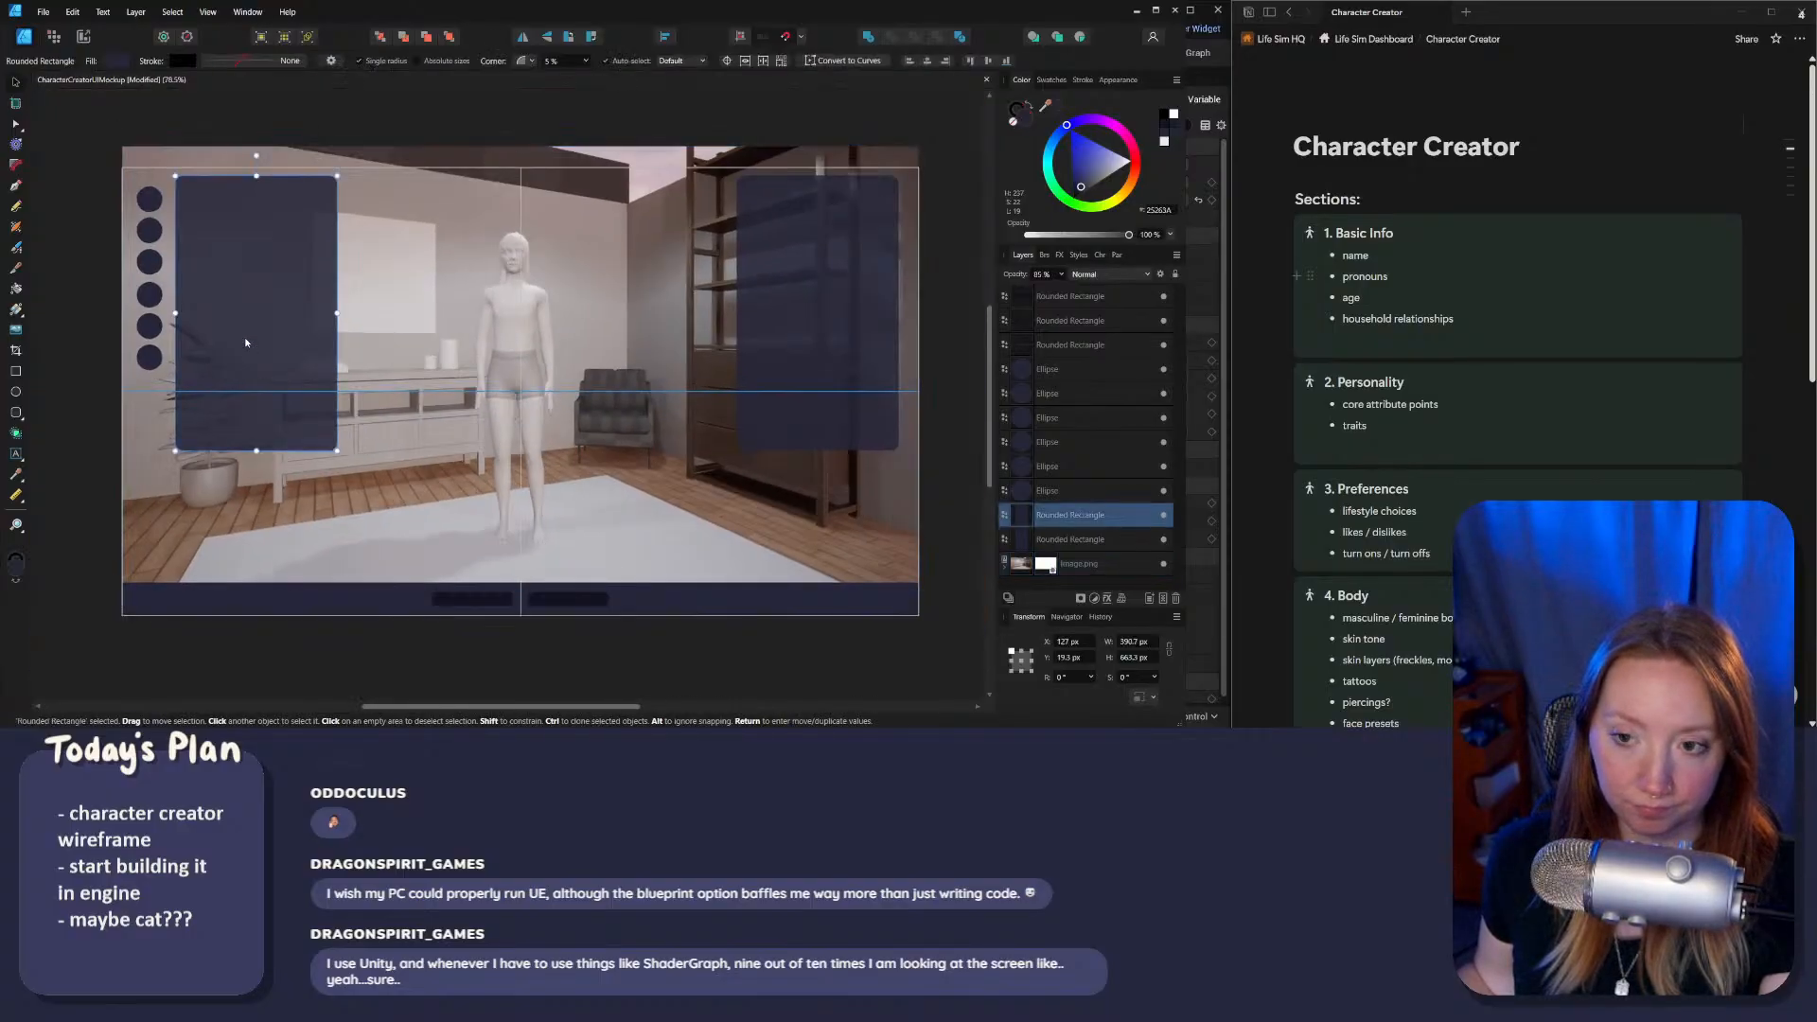
{"action": "left_click_drag", "start_coordinate": [333, 315], "coordinate": [319, 319]}
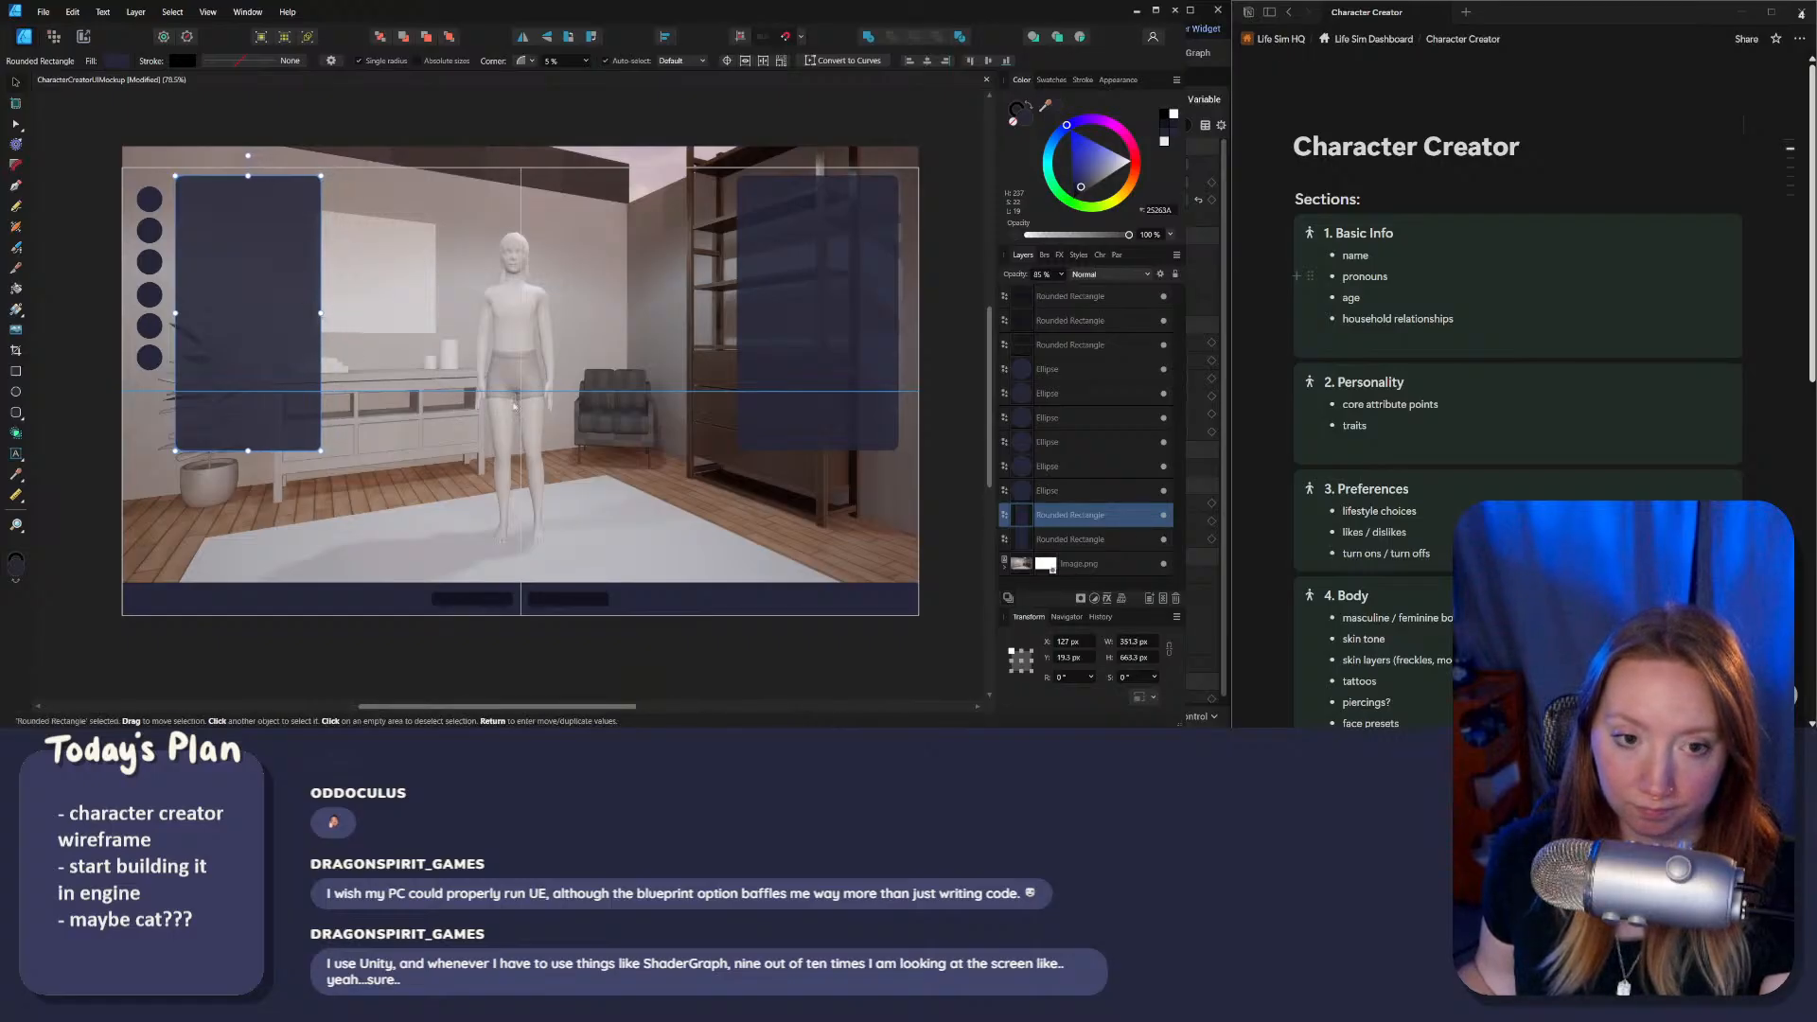
Step: Duplicate the narrowed left panel and place the copy near the centre of the mockup, over the character
{"action": "scroll", "coordinate": [371, 368], "scroll_direction": "left", "scroll_amount": 3}
{"action": "key", "text": "Delete"}
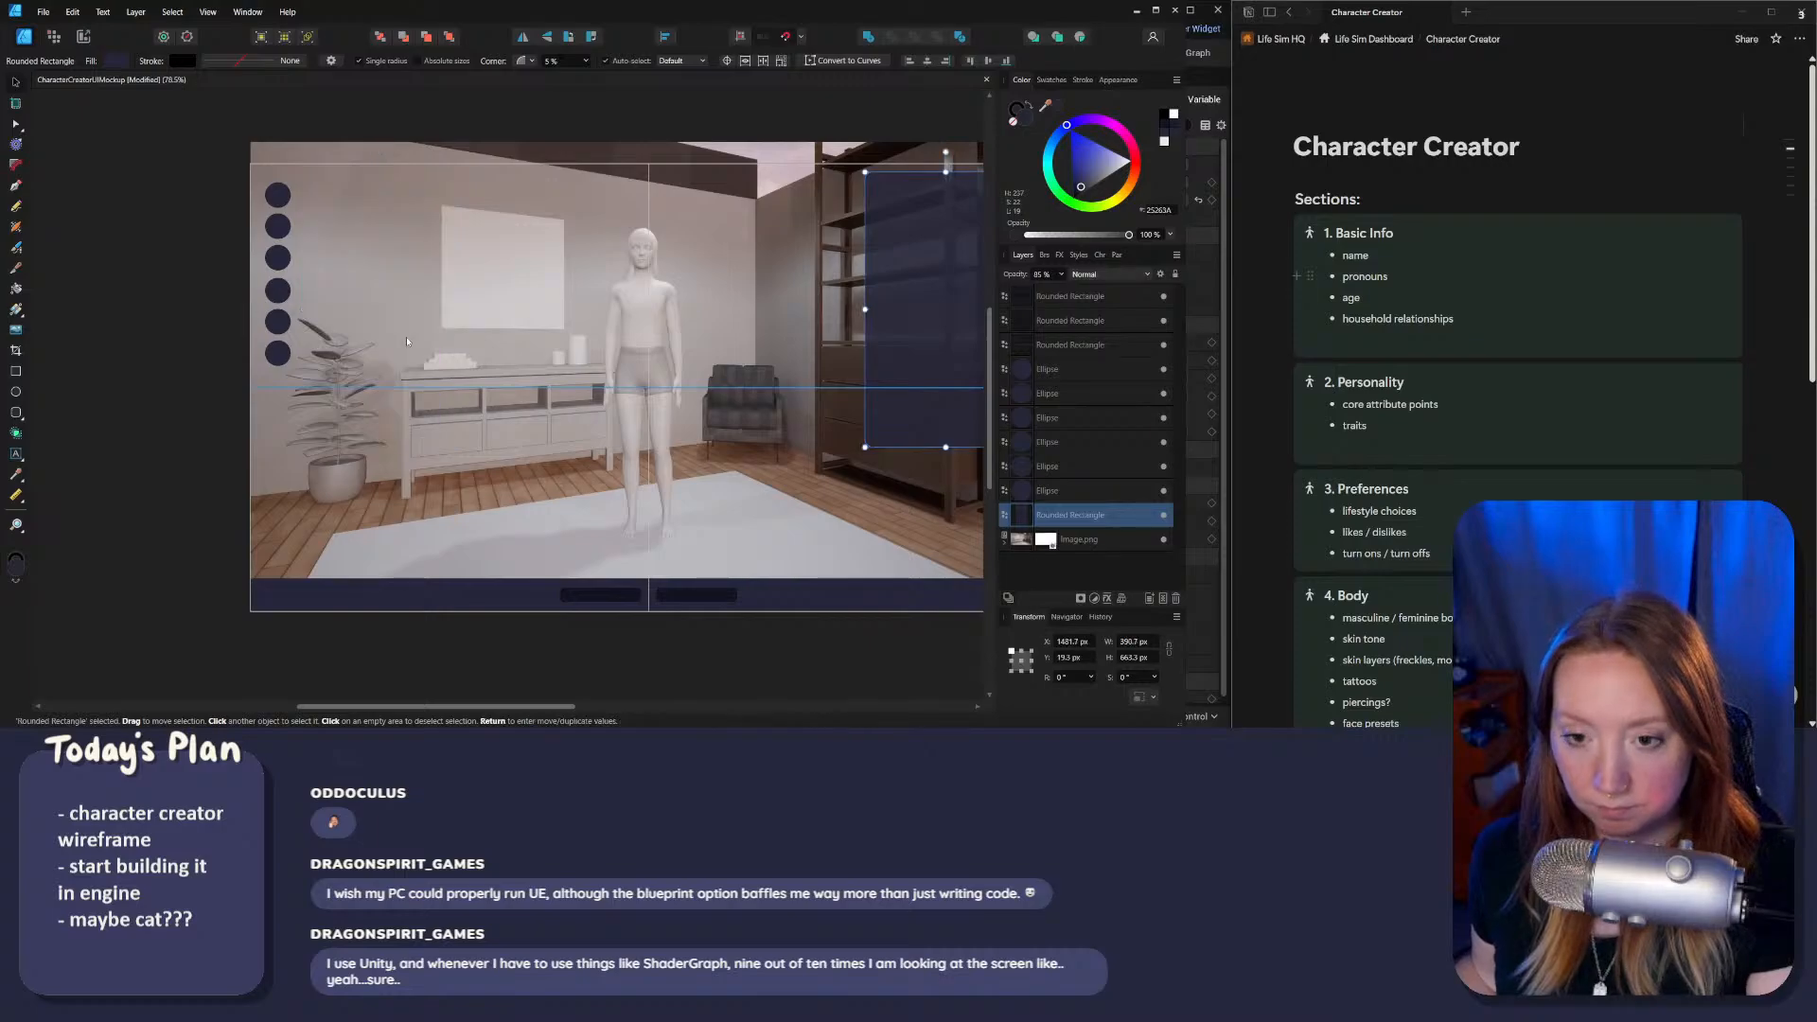
{"action": "key", "text": "ctrl+z"}
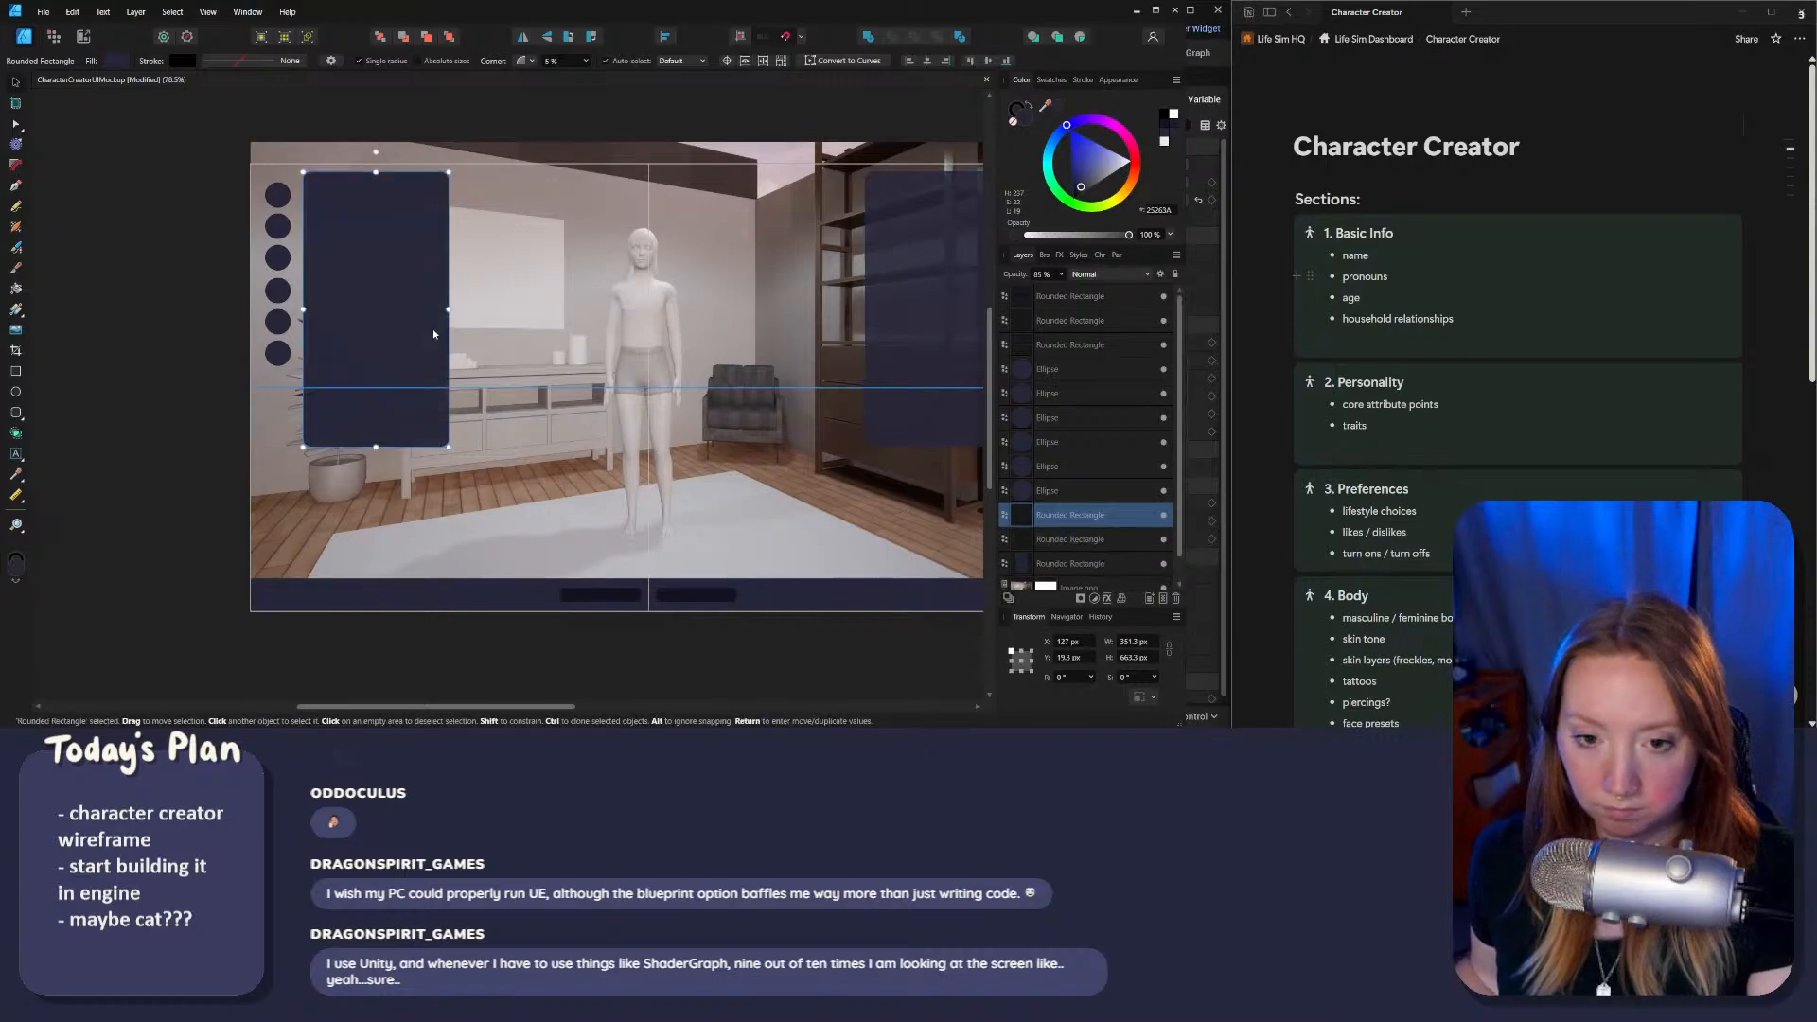
{"action": "left_click_drag", "start_coordinate": [361, 349], "coordinate": [579, 371], "text": "ctrl"}
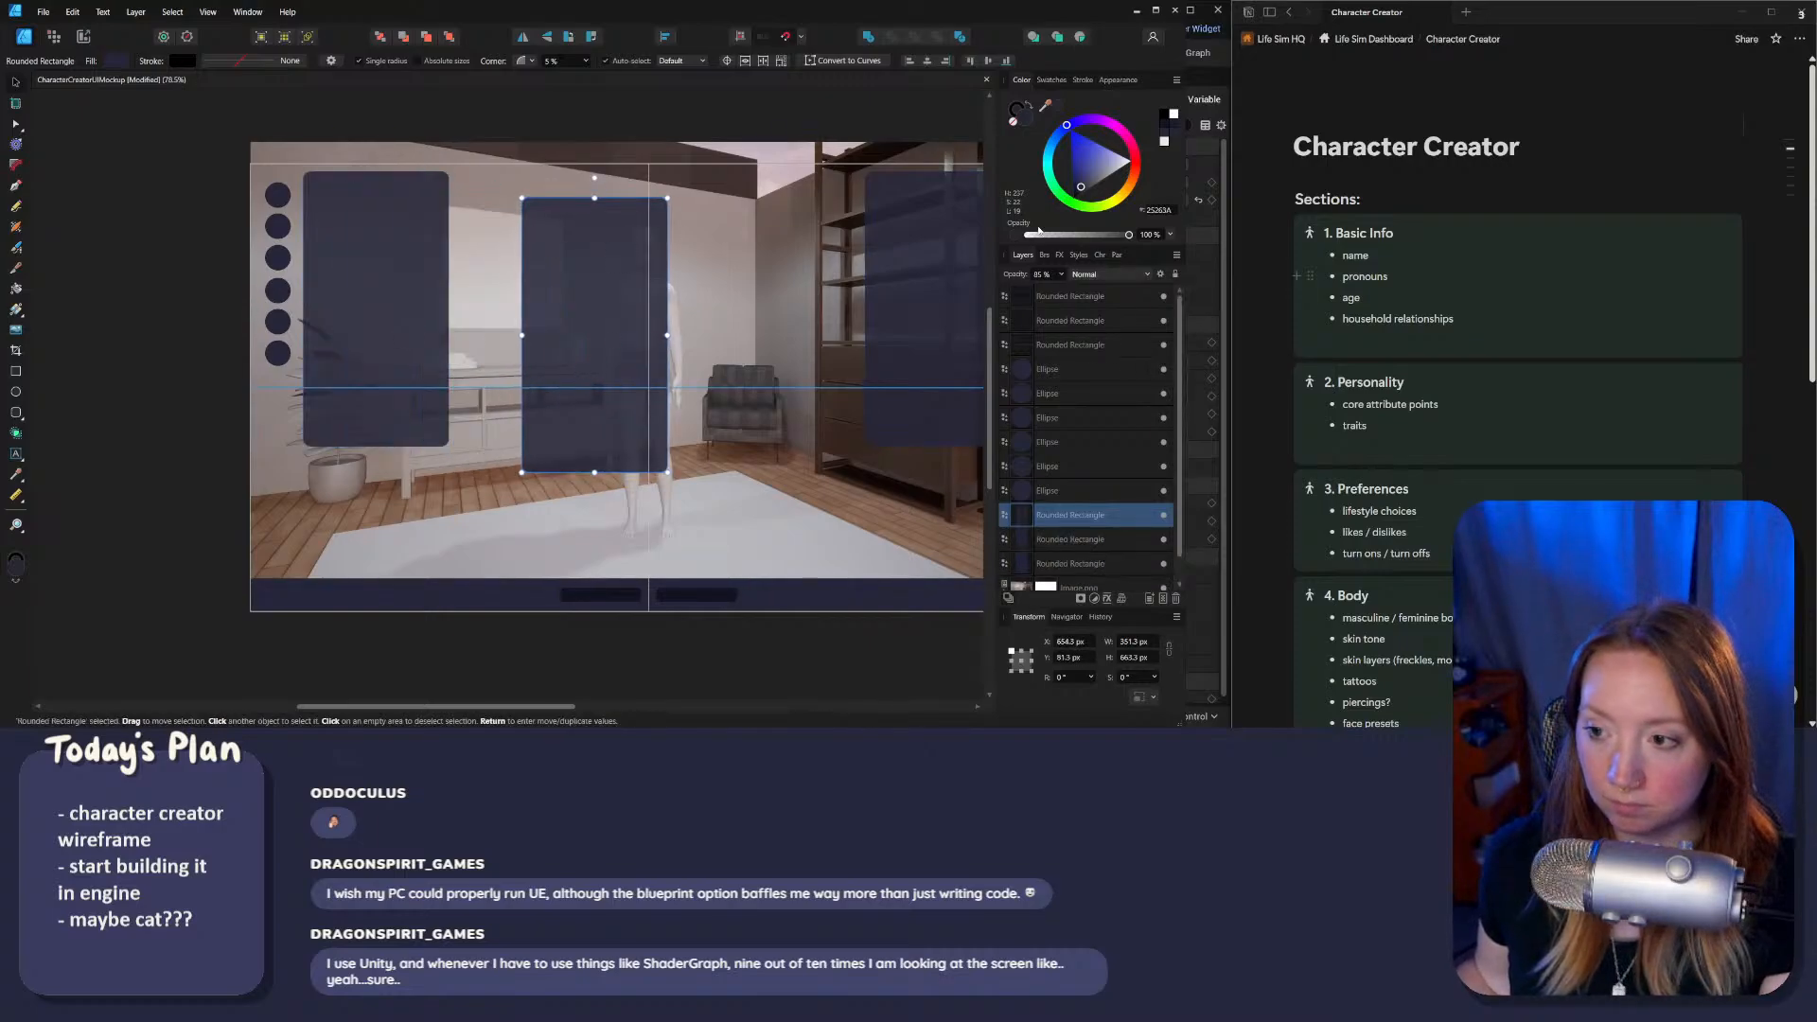
Step: Recolour the copied panel in the centre to a light grey fill at 100% colour opacity
{"action": "left_click", "coordinate": [1253, 242]}
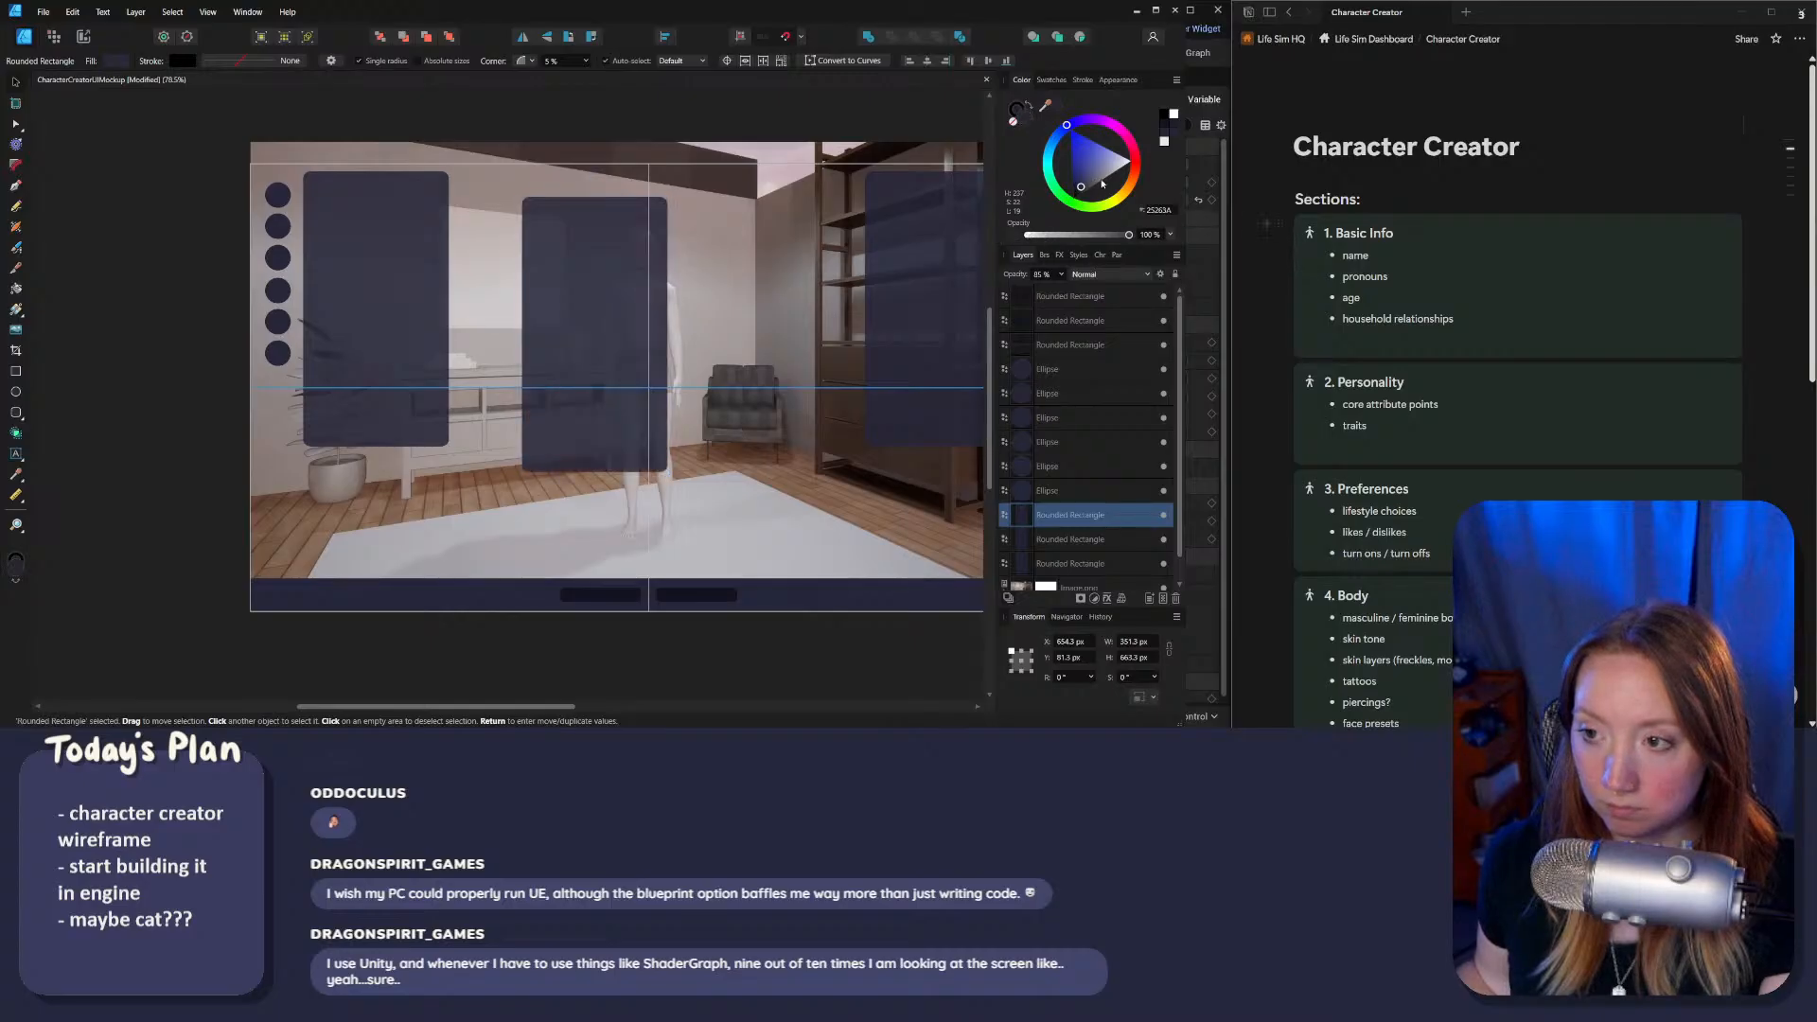
{"action": "left_click_drag", "start_coordinate": [1103, 183], "coordinate": [1107, 177]}
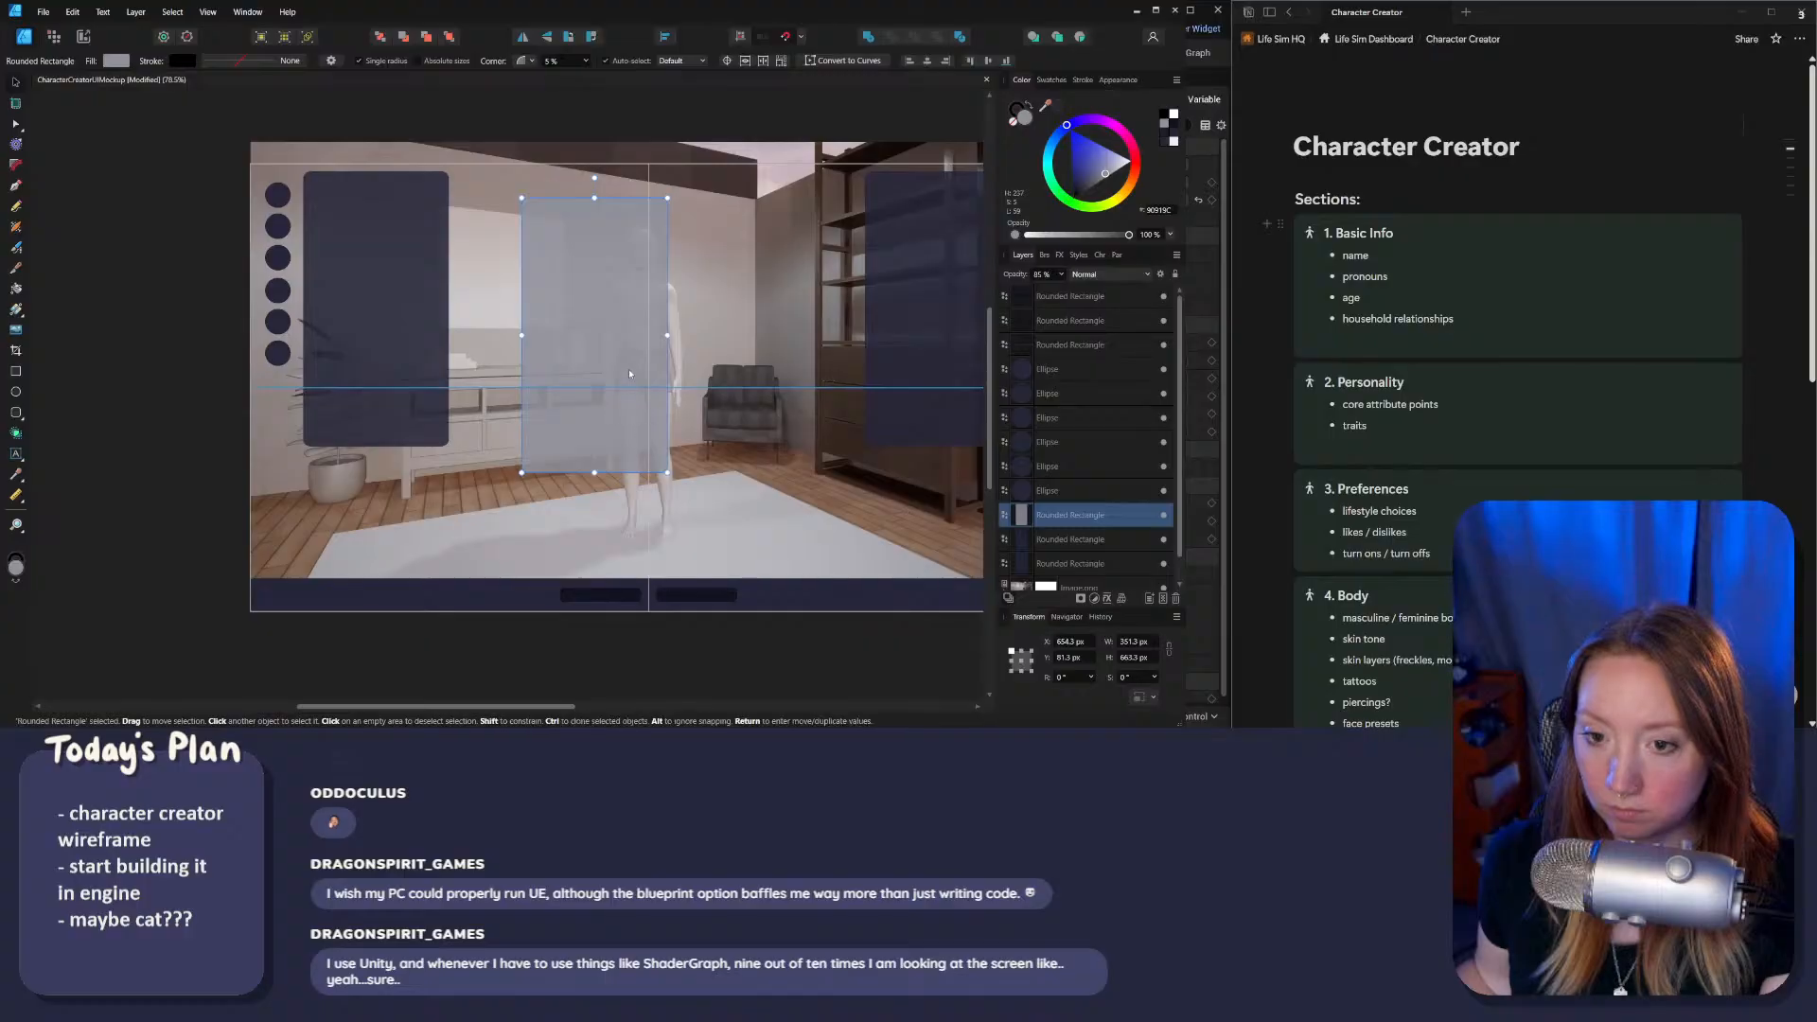
{"action": "left_click", "coordinate": [806, 428]}
{"action": "left_click", "coordinate": [582, 383]}
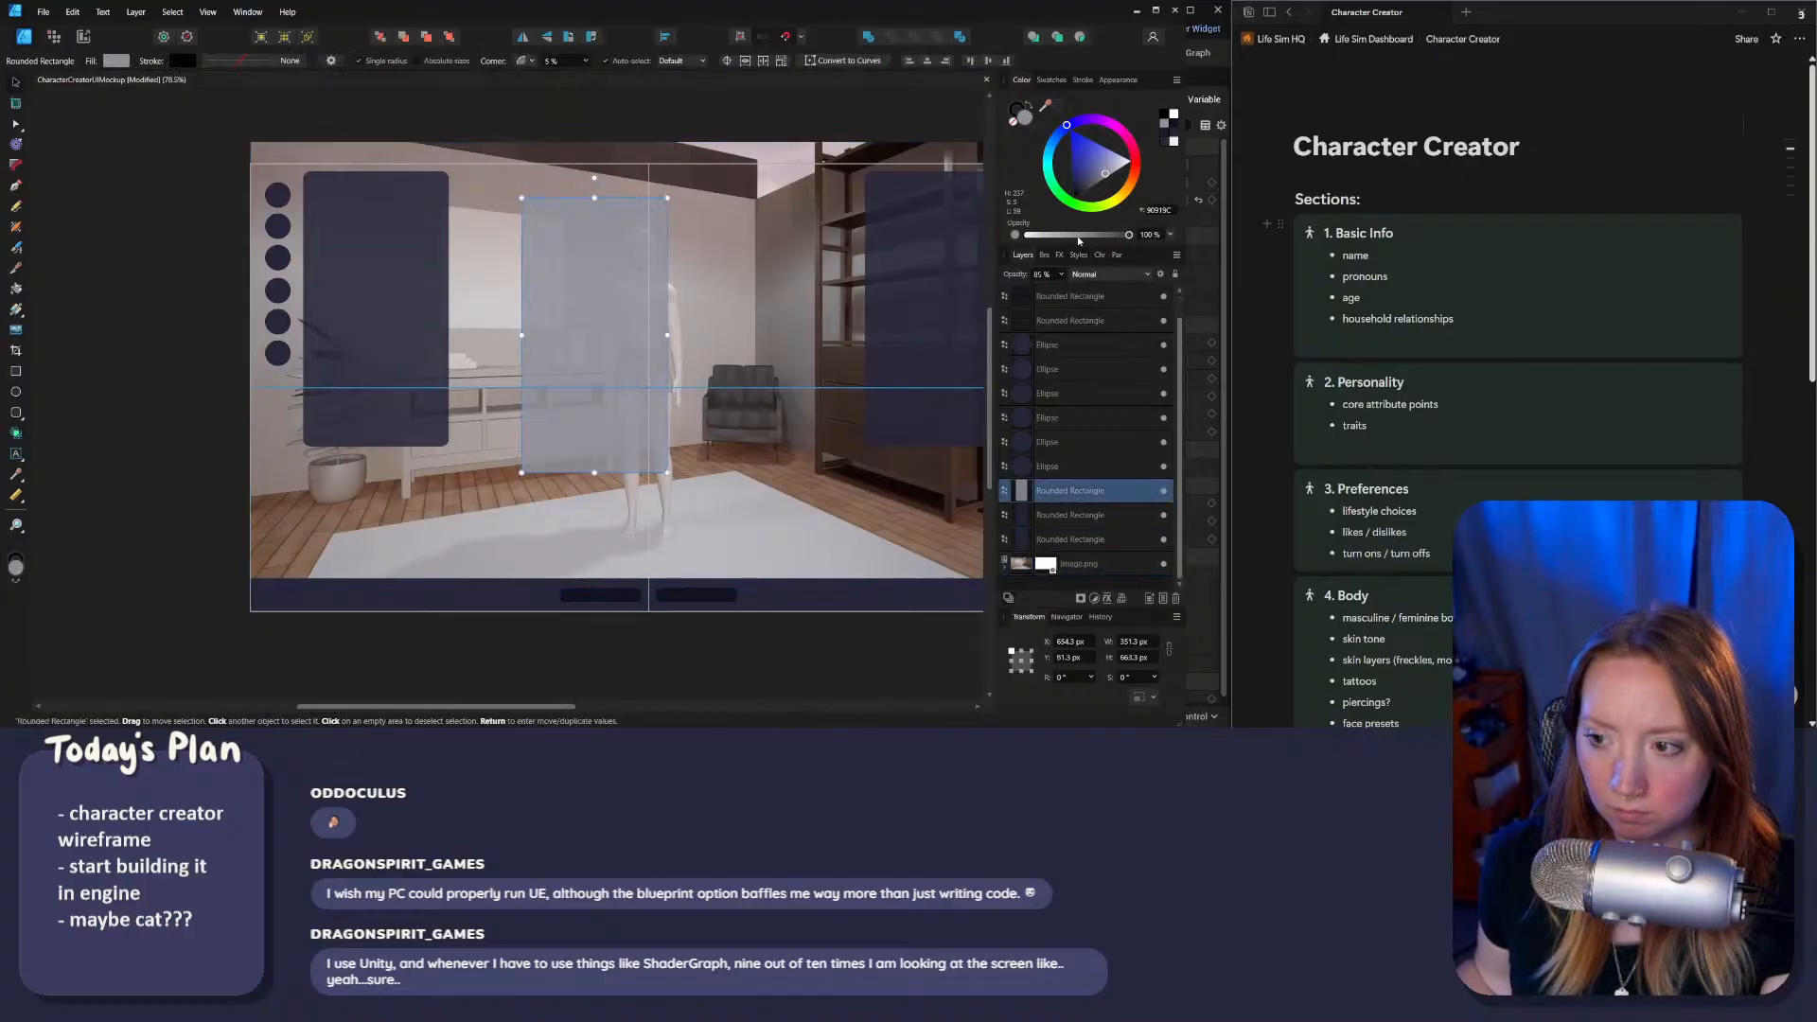
{"action": "left_click_drag", "start_coordinate": [1130, 236], "coordinate": [1343, 231]}
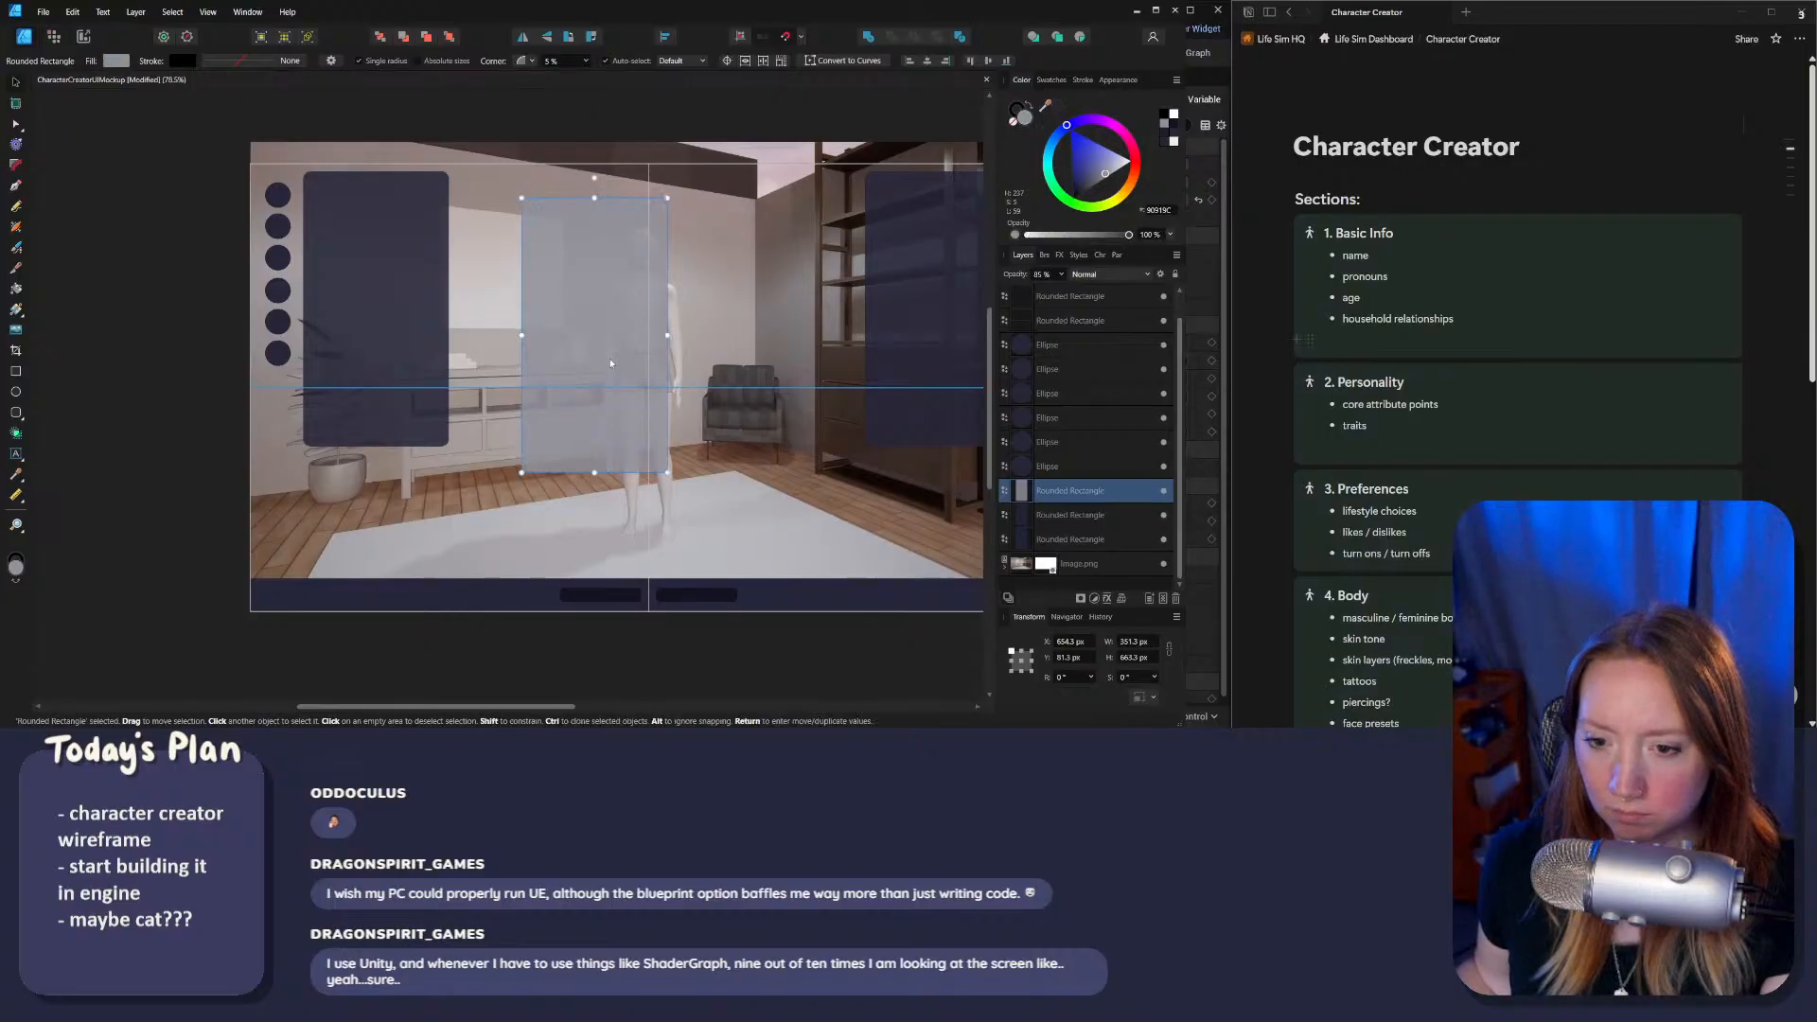
Step: Move the light grey panel off the artboard onto the empty area to its left and deselect it
{"action": "left_click_drag", "start_coordinate": [605, 325], "coordinate": [107, 411]}
{"action": "left_click", "coordinate": [185, 279]}
{"action": "scroll", "coordinate": [182, 280], "scroll_direction": "left", "scroll_amount": 5}
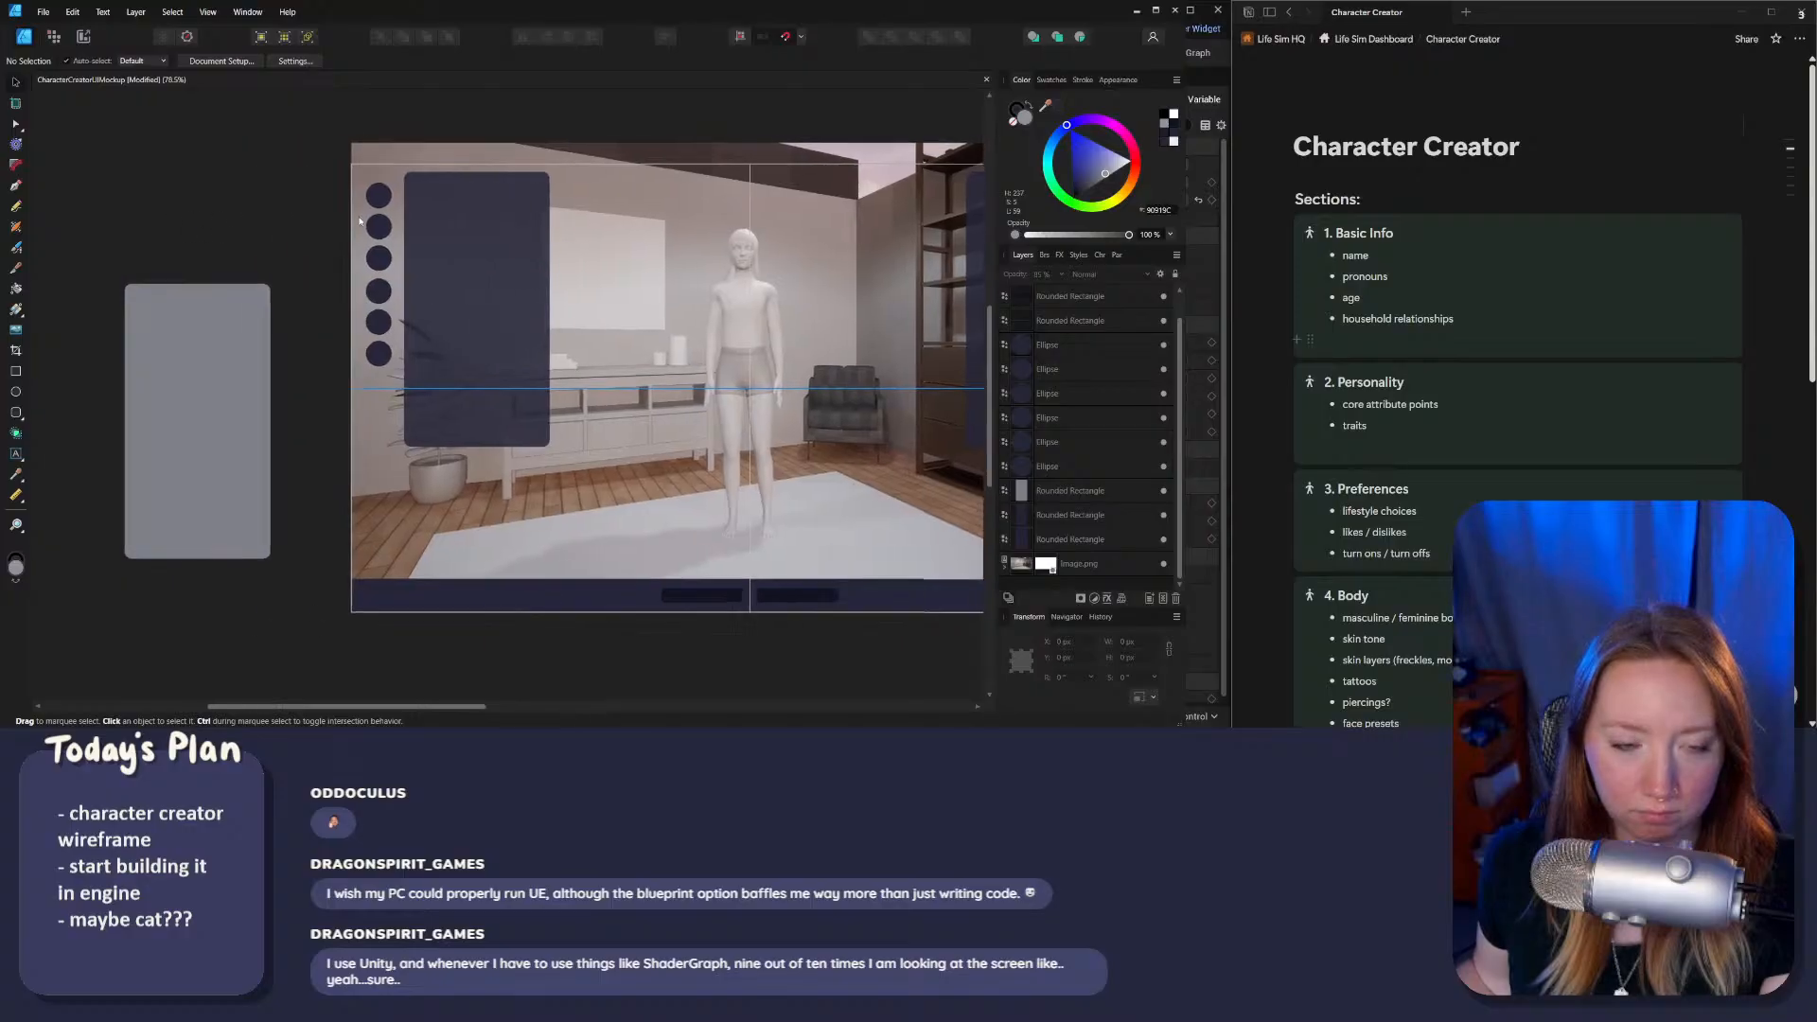
Step: Move the light grey panel back onto the mockup over the character and set its layer opacity to 100%
{"action": "left_click", "coordinate": [277, 424]}
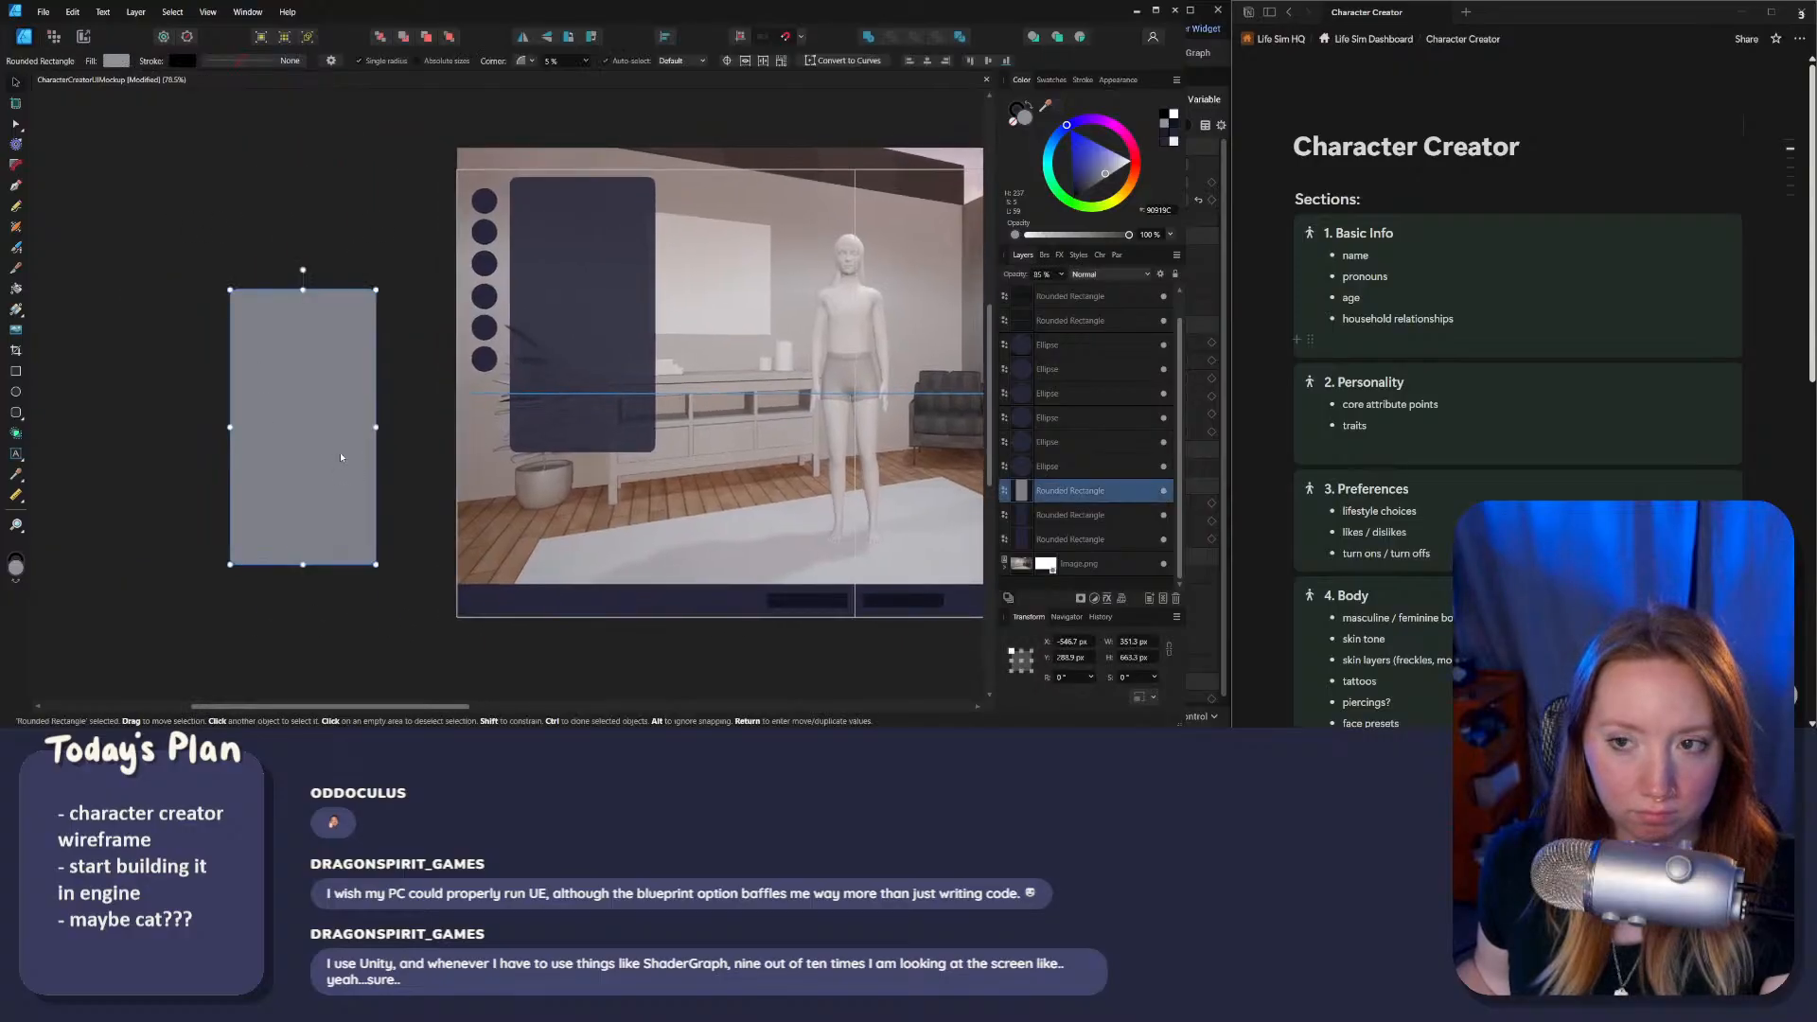
{"action": "left_click_drag", "start_coordinate": [290, 470], "coordinate": [830, 390]}
{"action": "key", "text": "0"}
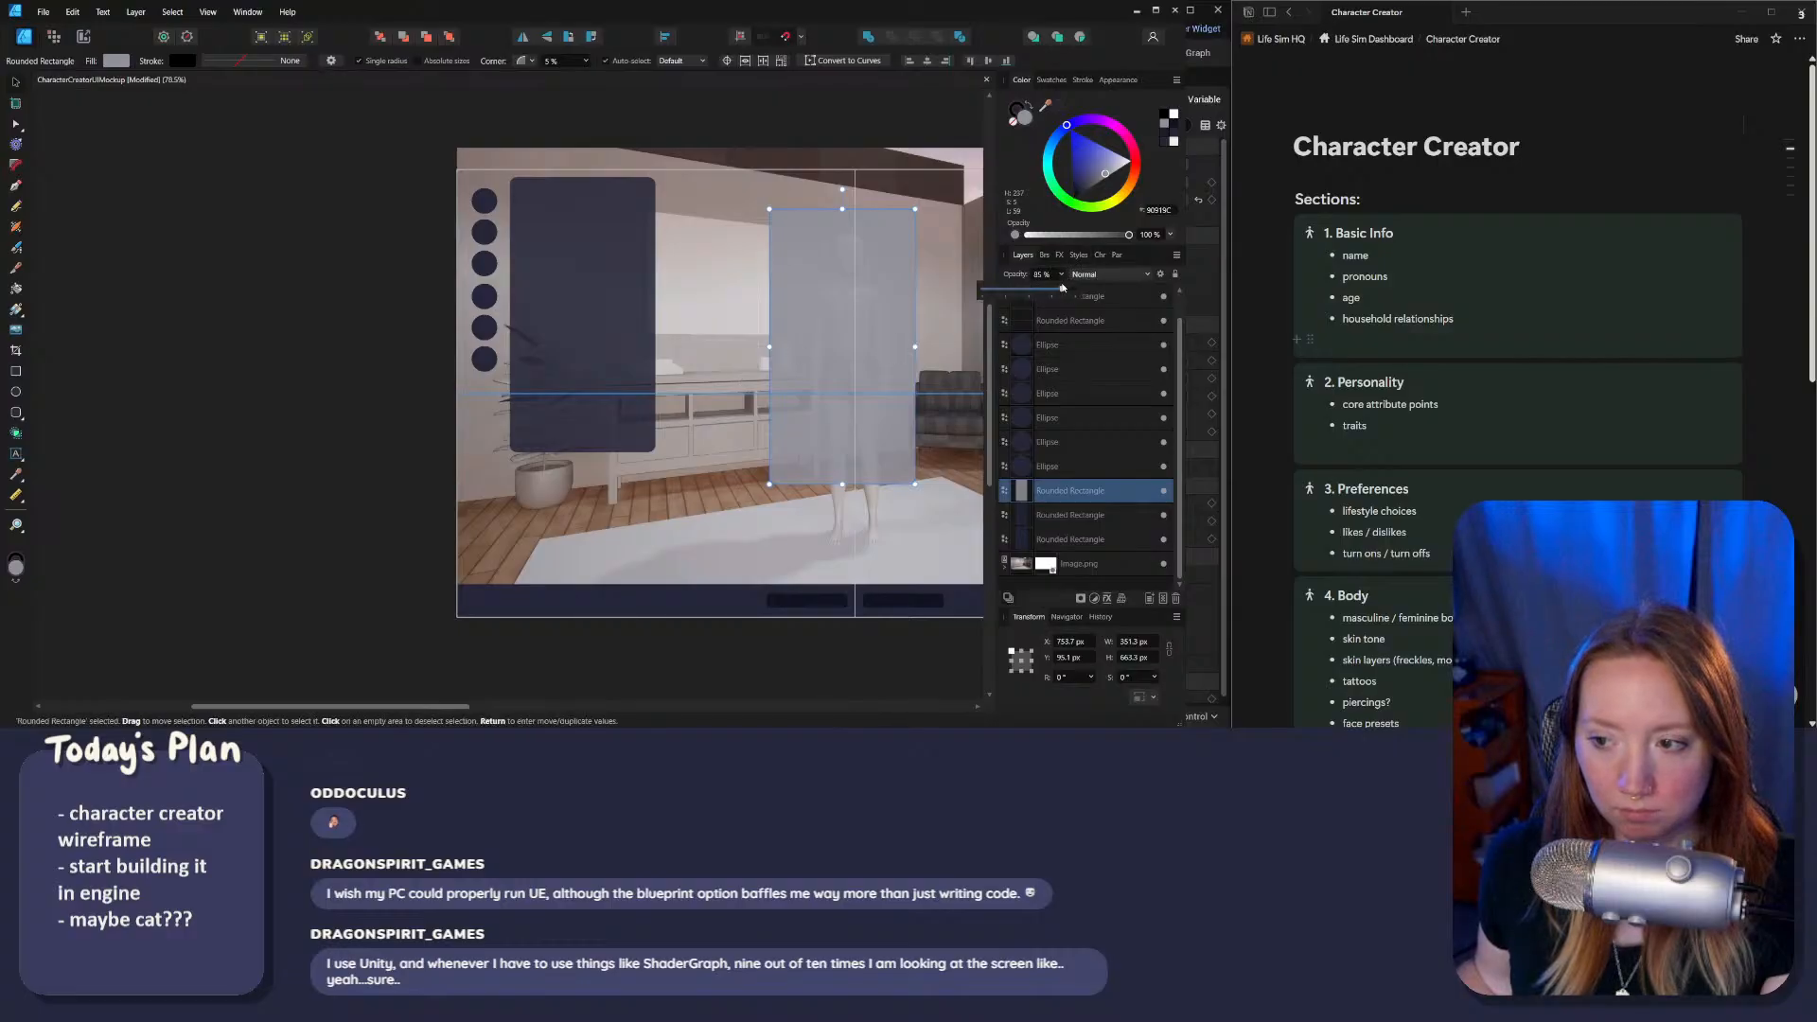
{"action": "scroll", "coordinate": [162, 428], "scroll_direction": "right", "scroll_amount": 3}
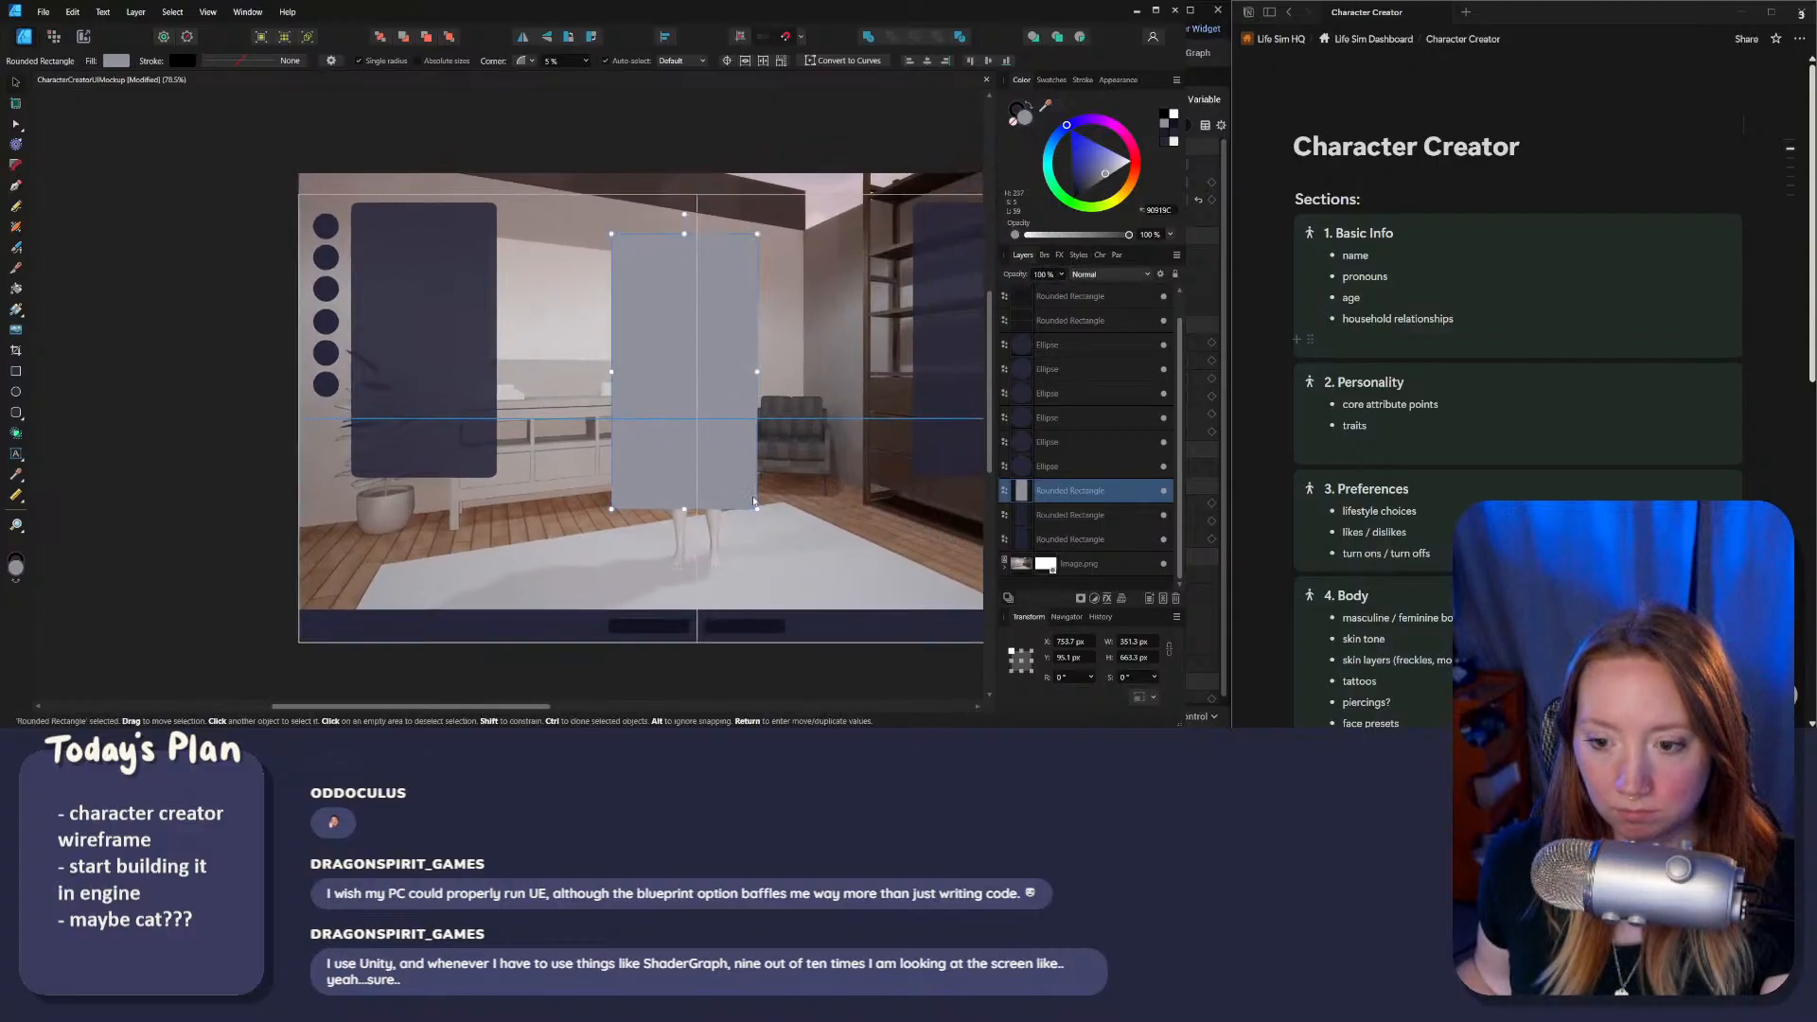
Step: Shrink the grey rectangle to about 123 × 32 px and place it in the upper left corner of the dark left panel
{"action": "left_click_drag", "start_coordinate": [757, 509], "coordinate": [396, 243]}
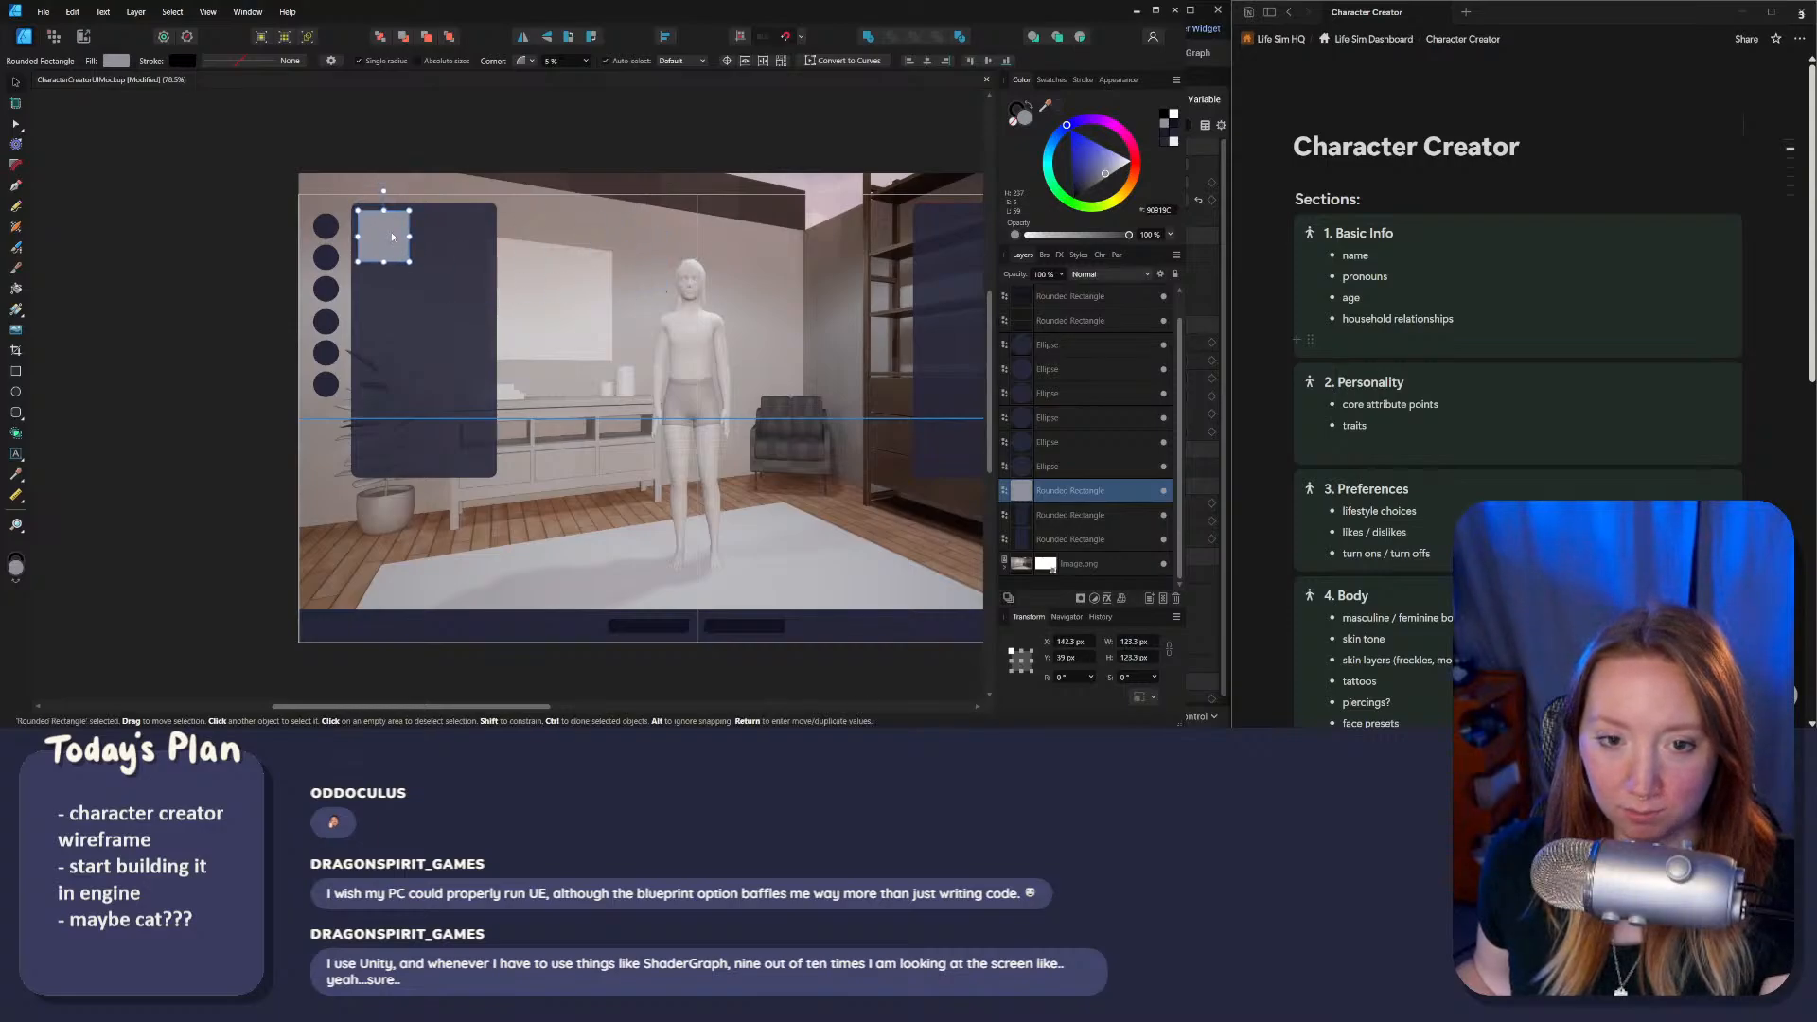
{"action": "scroll", "coordinate": [396, 243], "scroll_direction": "up", "scroll_amount": 3, "text": "ctrl"}
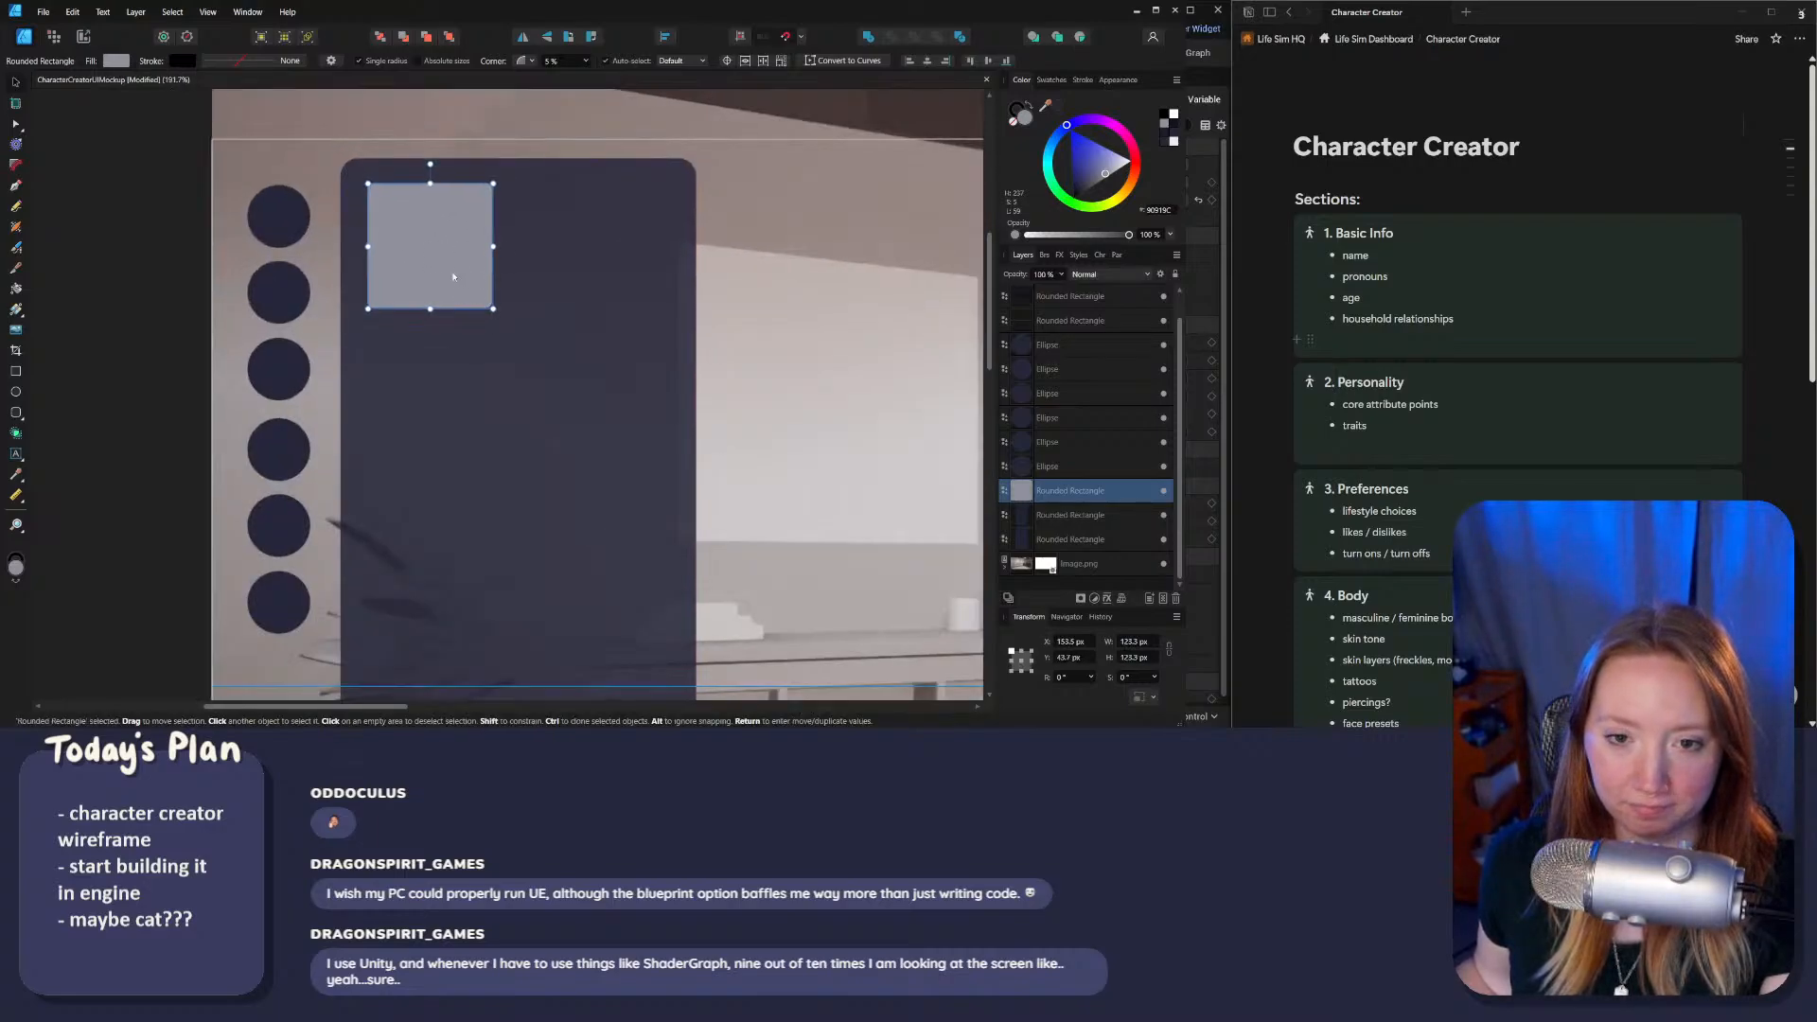
{"action": "scroll", "coordinate": [453, 276], "scroll_direction": "down", "scroll_amount": 3, "text": "ctrl"}
{"action": "scroll", "coordinate": [441, 271], "scroll_direction": "up", "scroll_amount": 2, "text": "ctrl"}
{"action": "left_click_drag", "start_coordinate": [446, 297], "coordinate": [448, 224]}
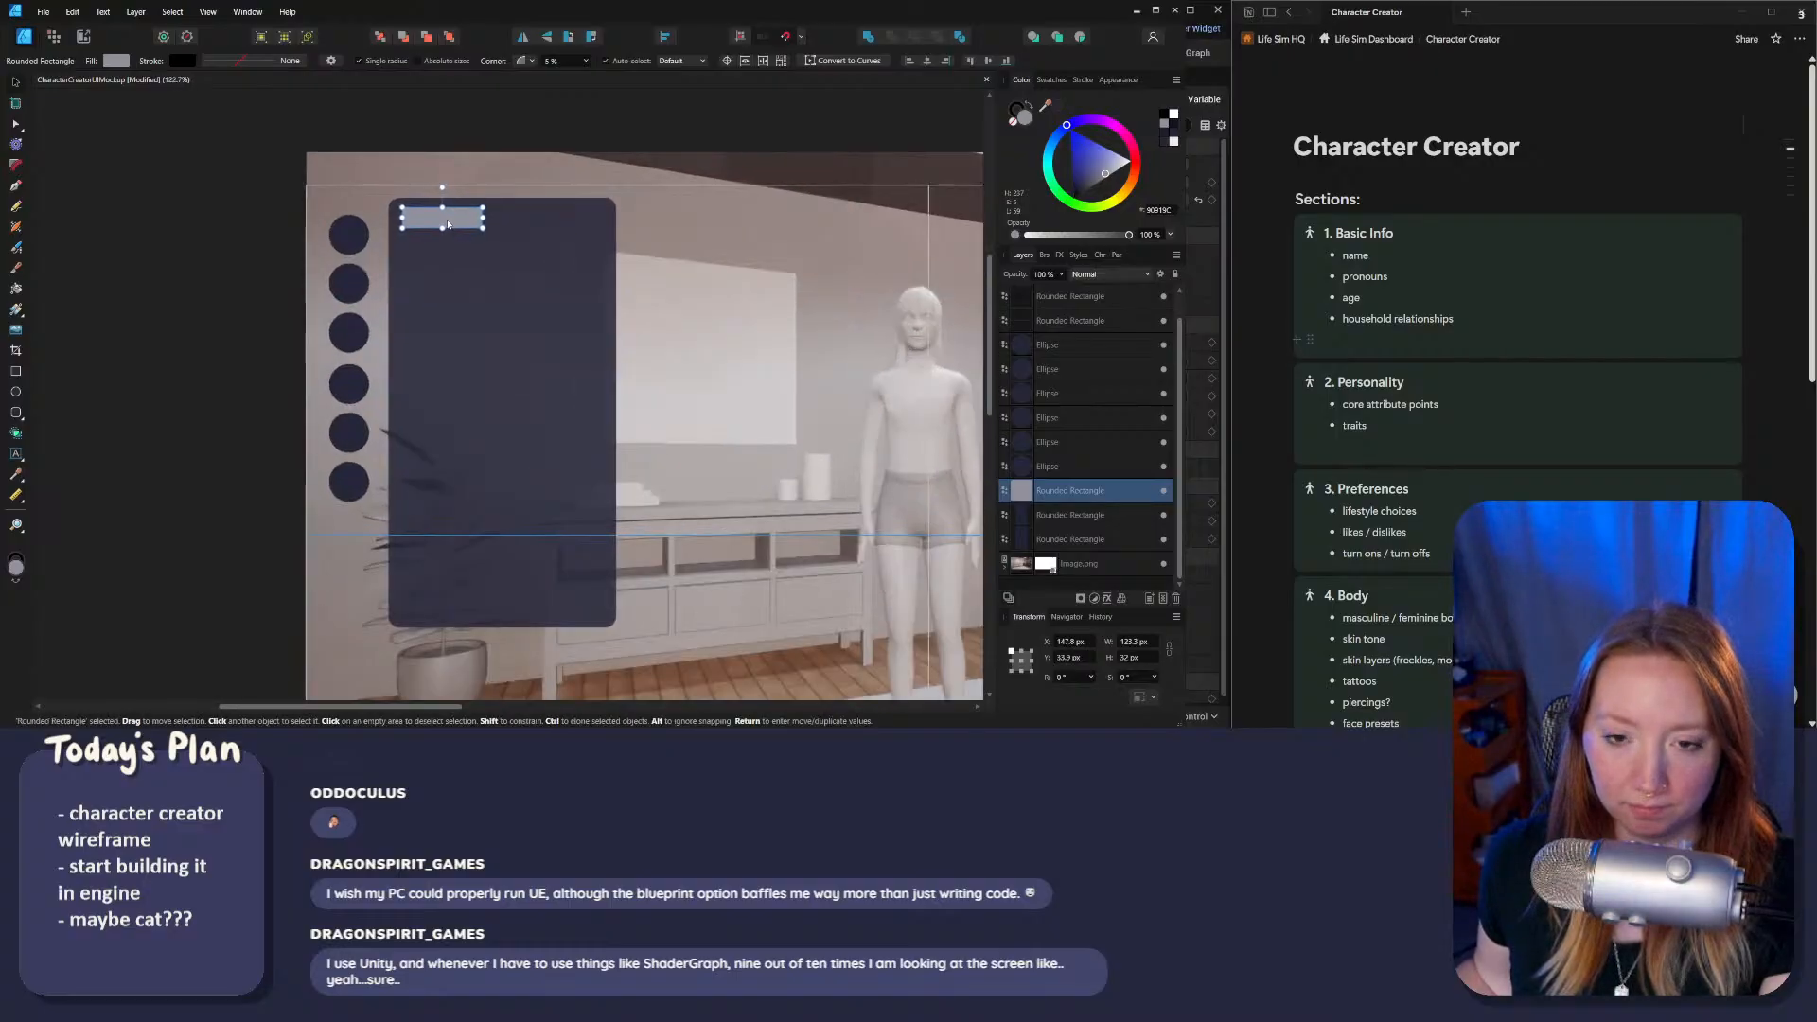
Step: Check the section notes and reshape the grey bar into a small square about 49 px high in the panel's upper left corner
{"action": "scroll", "coordinate": [1417, 392], "scroll_direction": "down", "scroll_amount": 5}
{"action": "scroll", "coordinate": [1417, 392], "scroll_direction": "up", "scroll_amount": 2}
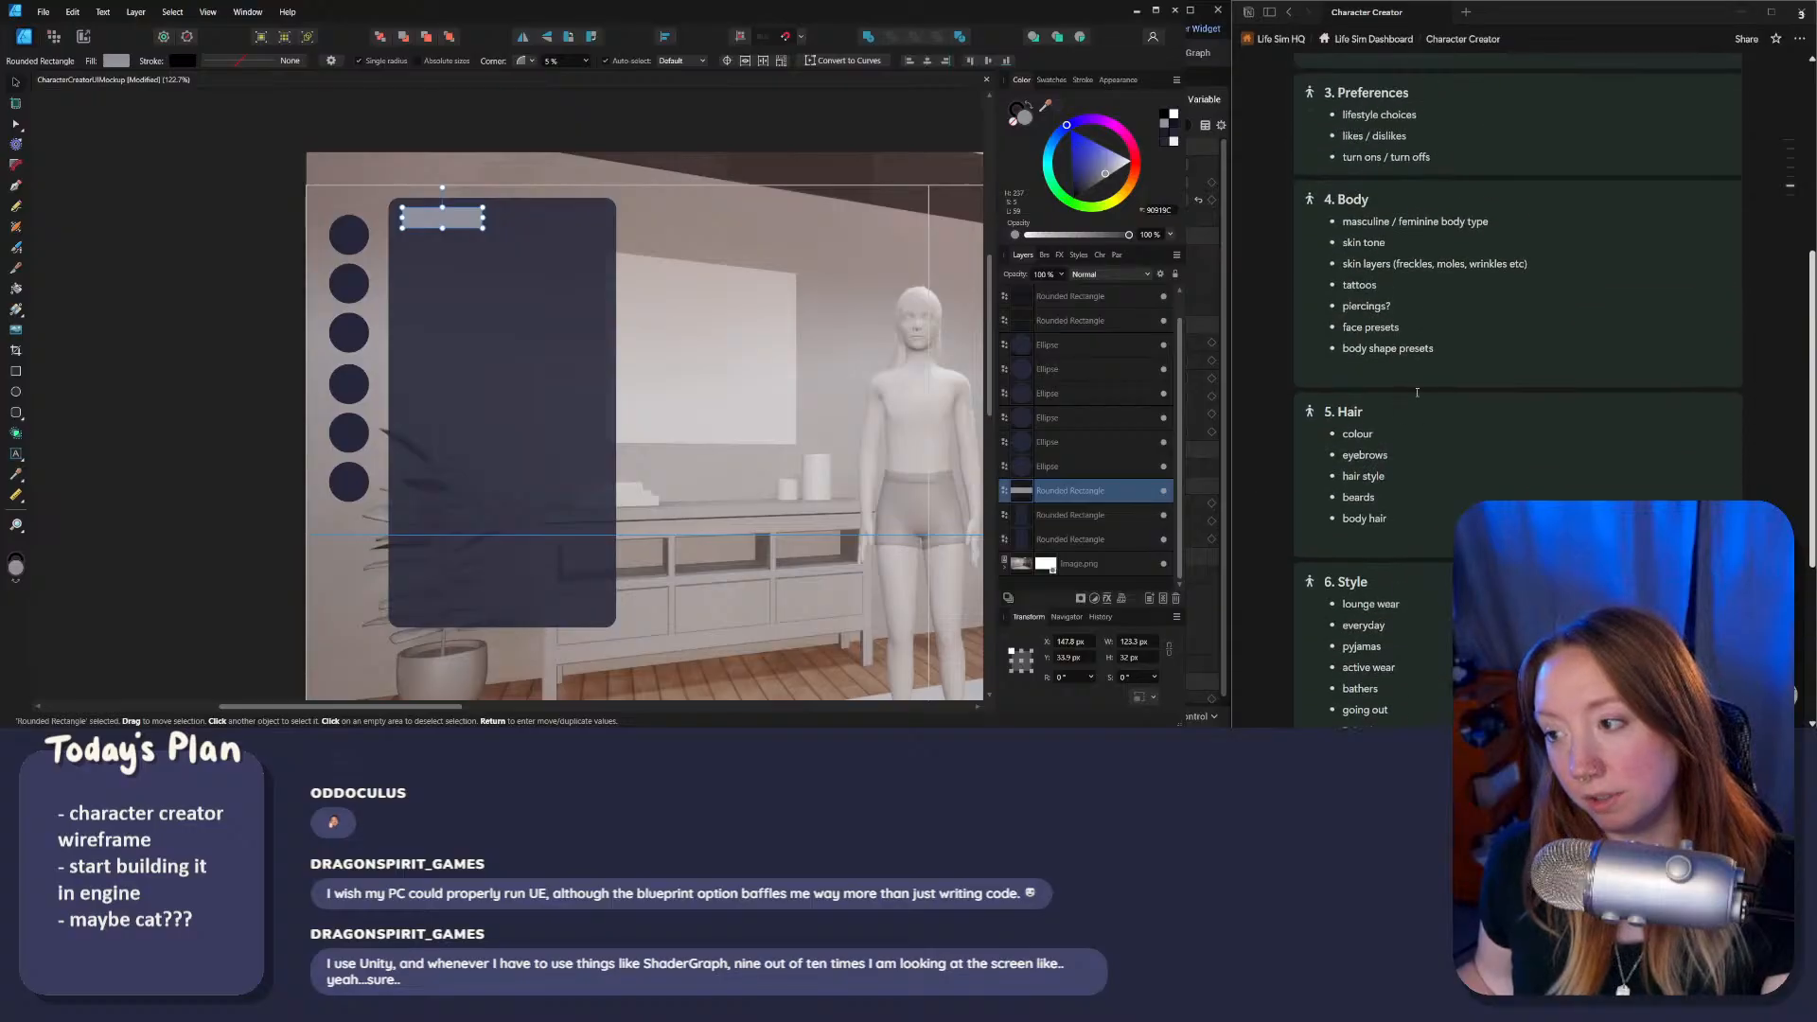
{"action": "scroll", "coordinate": [1395, 413], "scroll_direction": "down", "scroll_amount": 2}
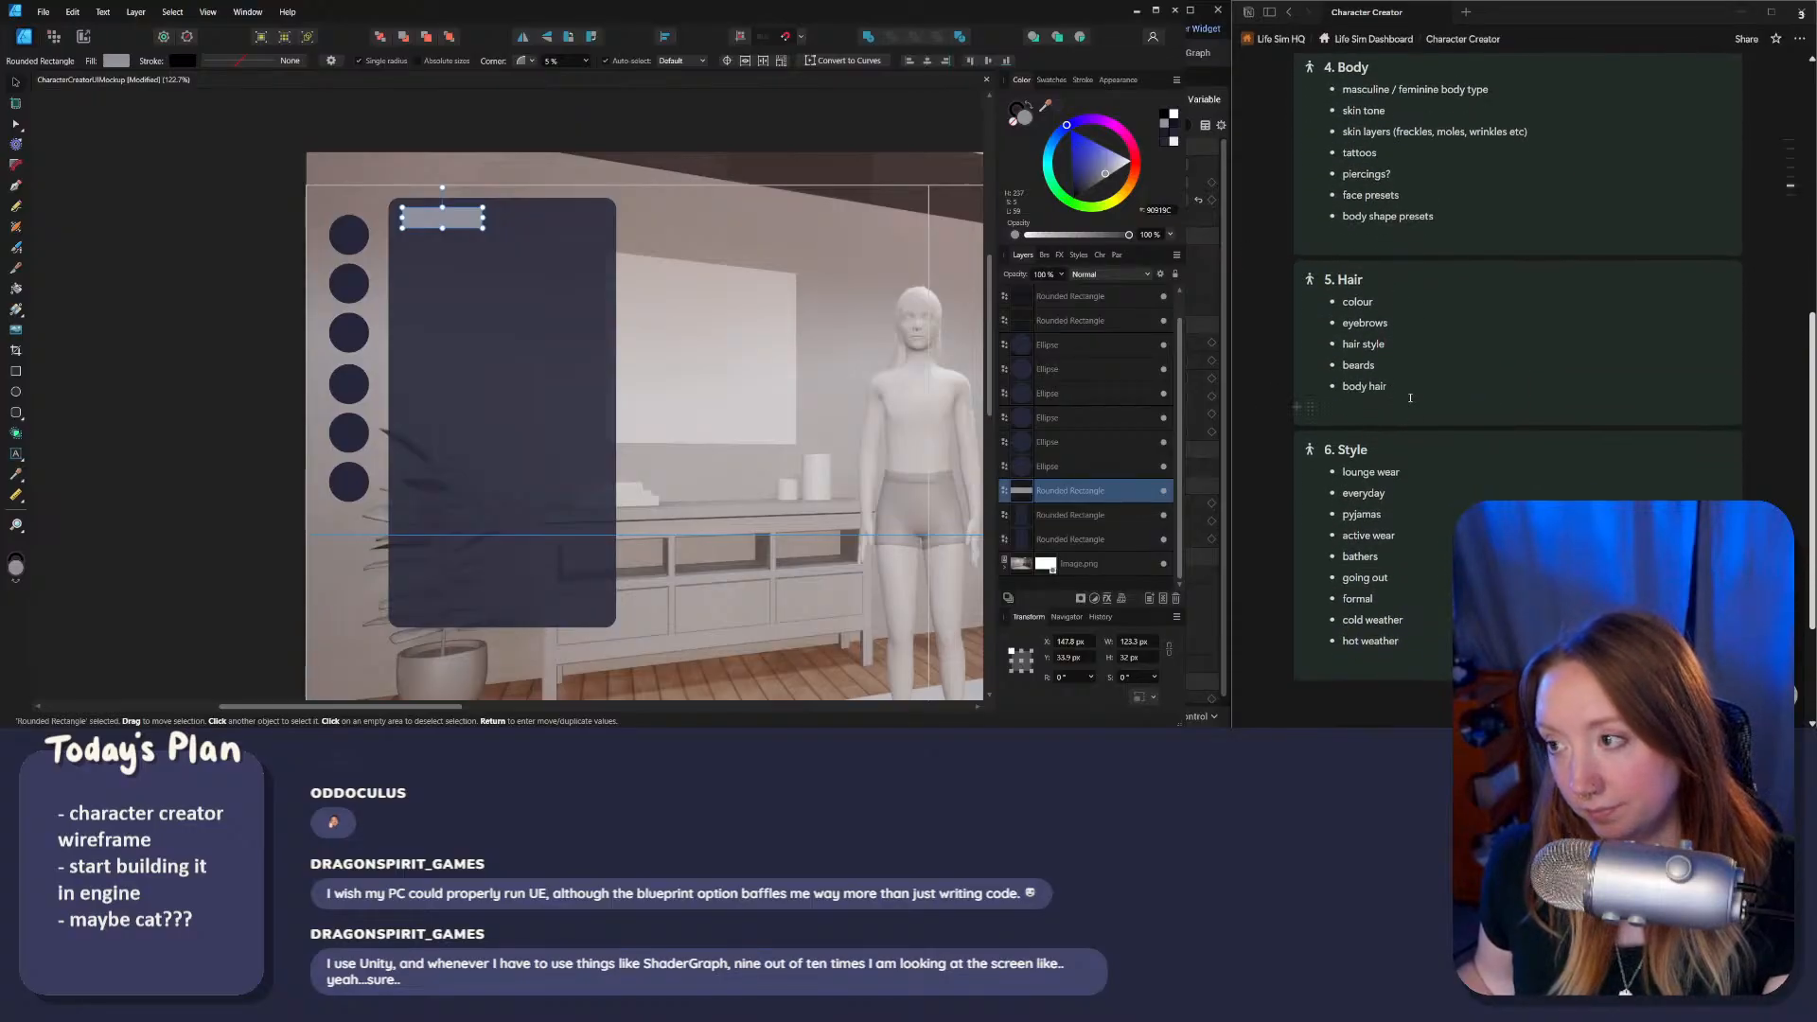
{"action": "scroll", "coordinate": [1409, 398], "scroll_direction": "up", "scroll_amount": 3}
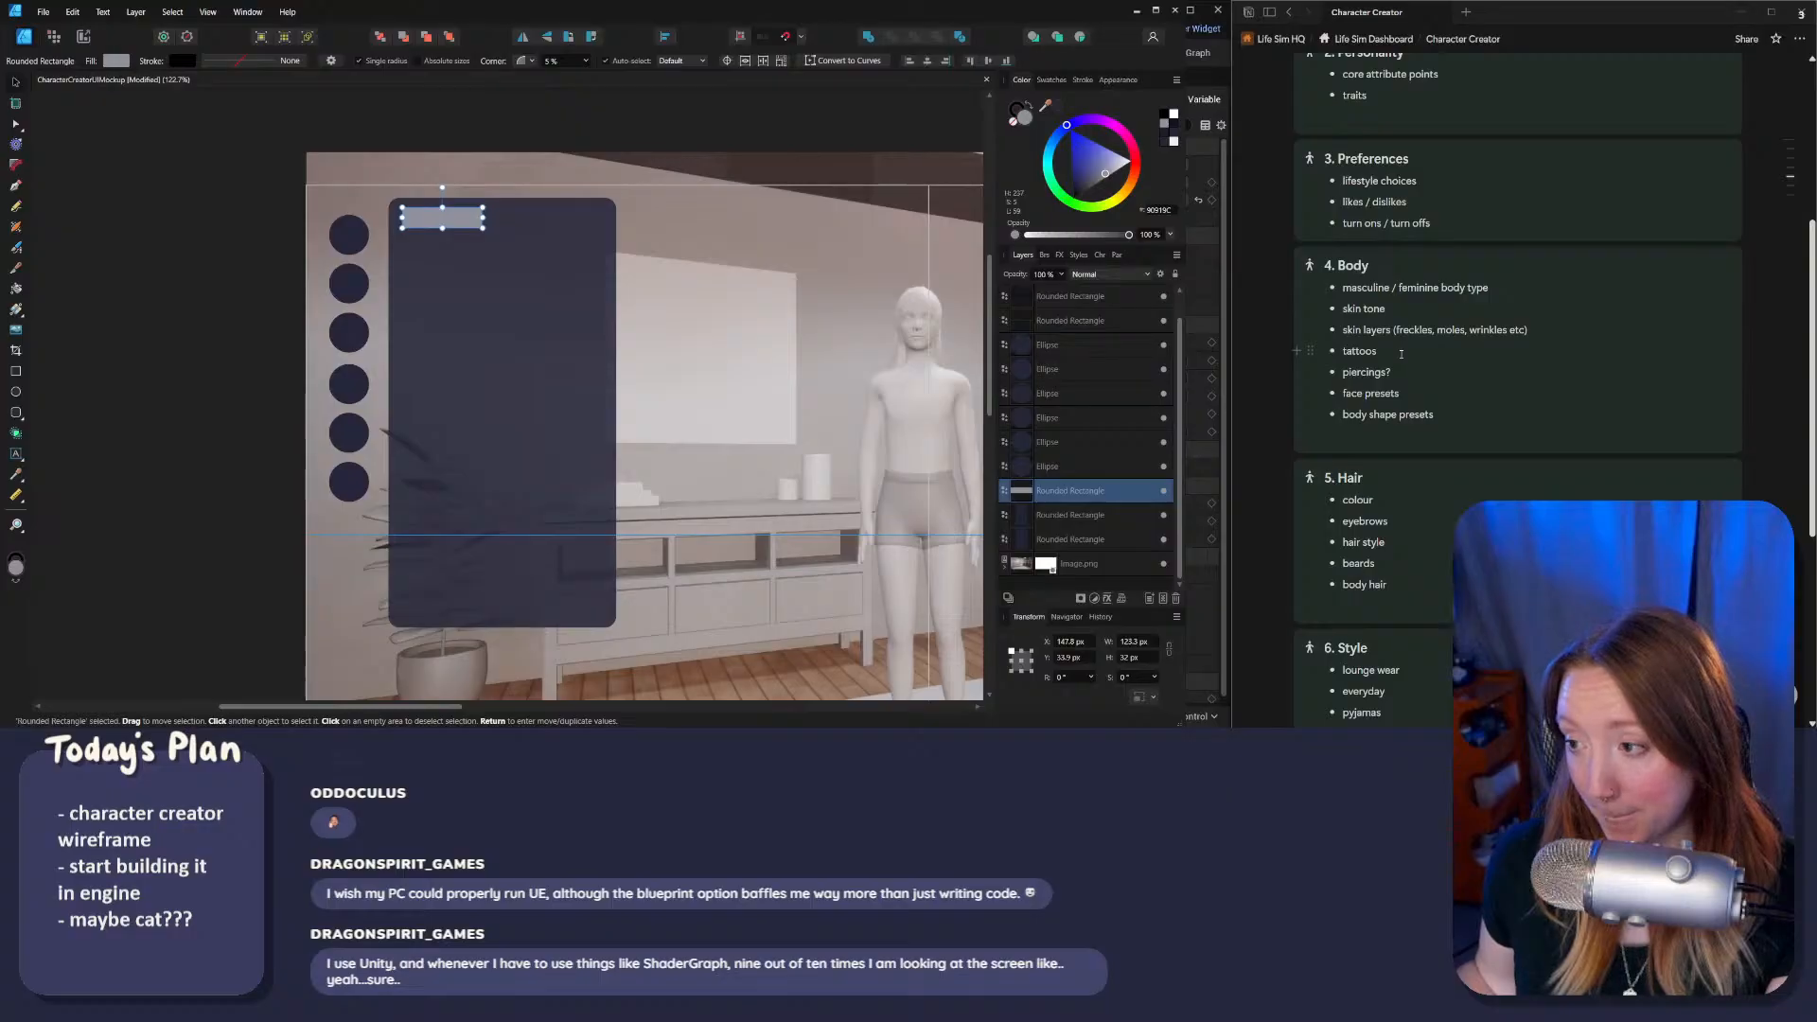
{"action": "left_click_drag", "start_coordinate": [483, 218], "coordinate": [397, 224]}
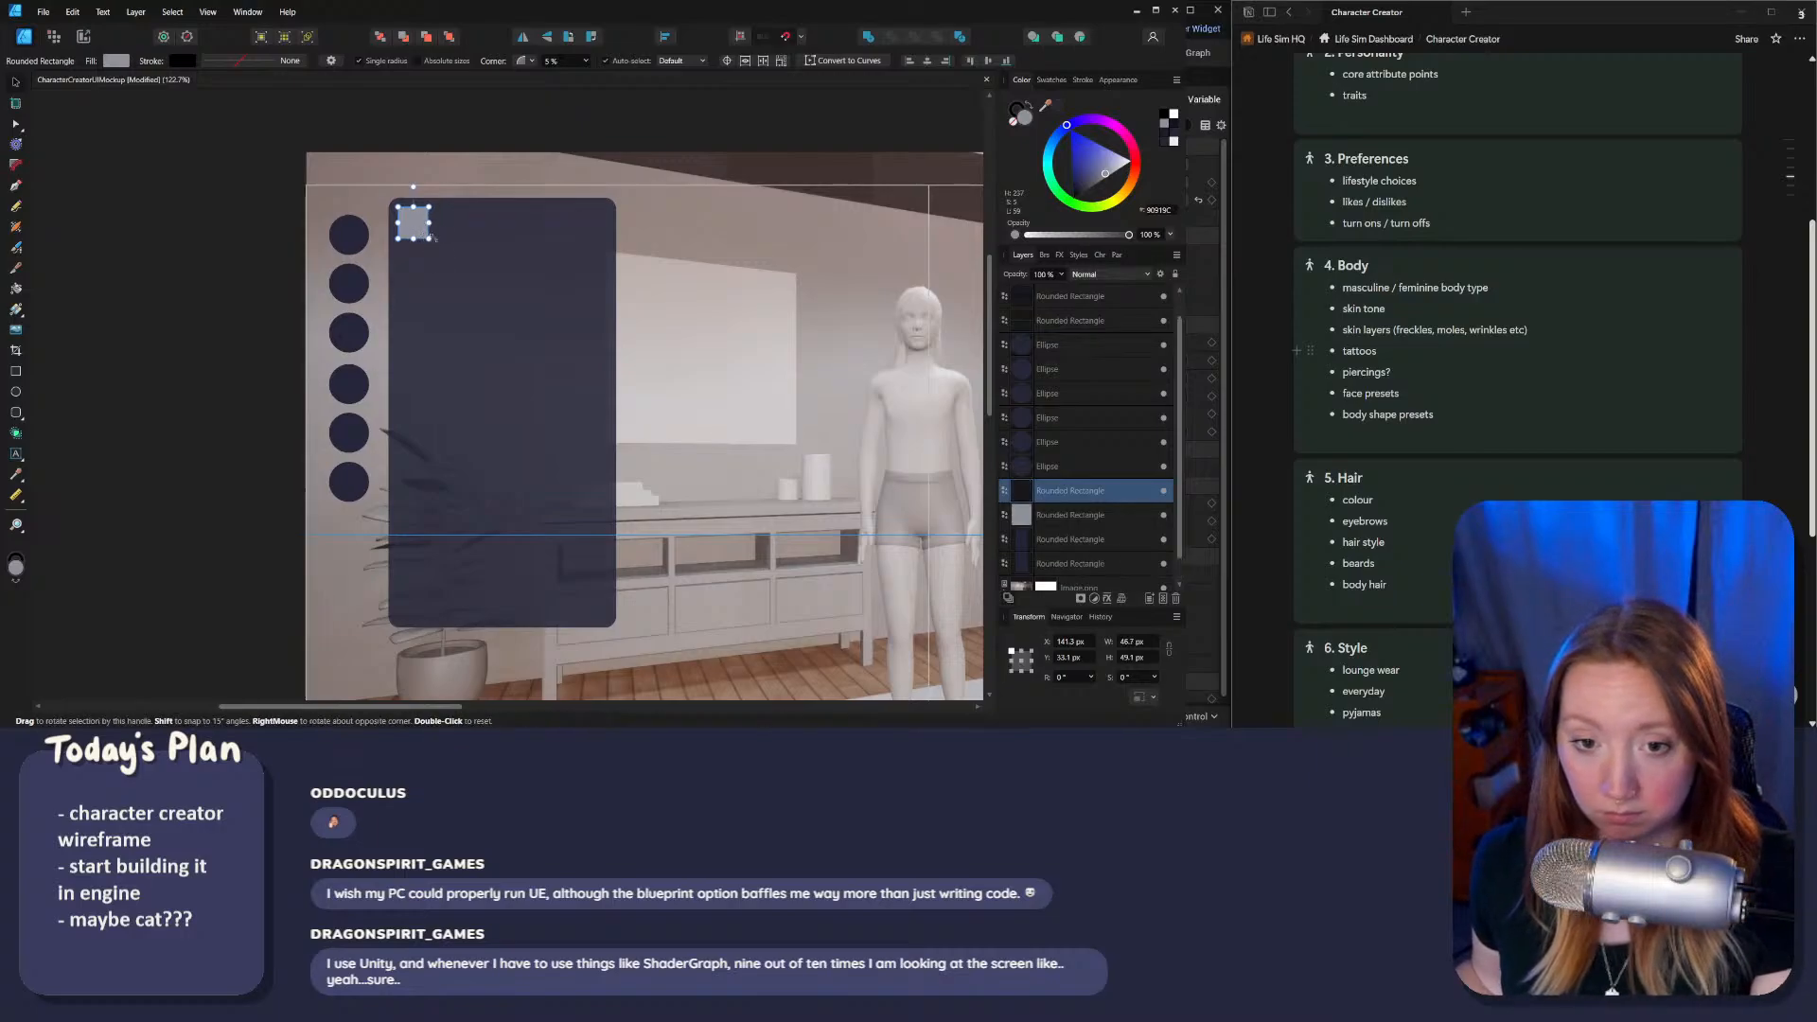
Step: Duplicate the small grey square into a row of six across the panel's top and widen the dark panel slightly to the right
{"action": "left_click_drag", "start_coordinate": [422, 234], "coordinate": [560, 232], "text": "ctrl"}
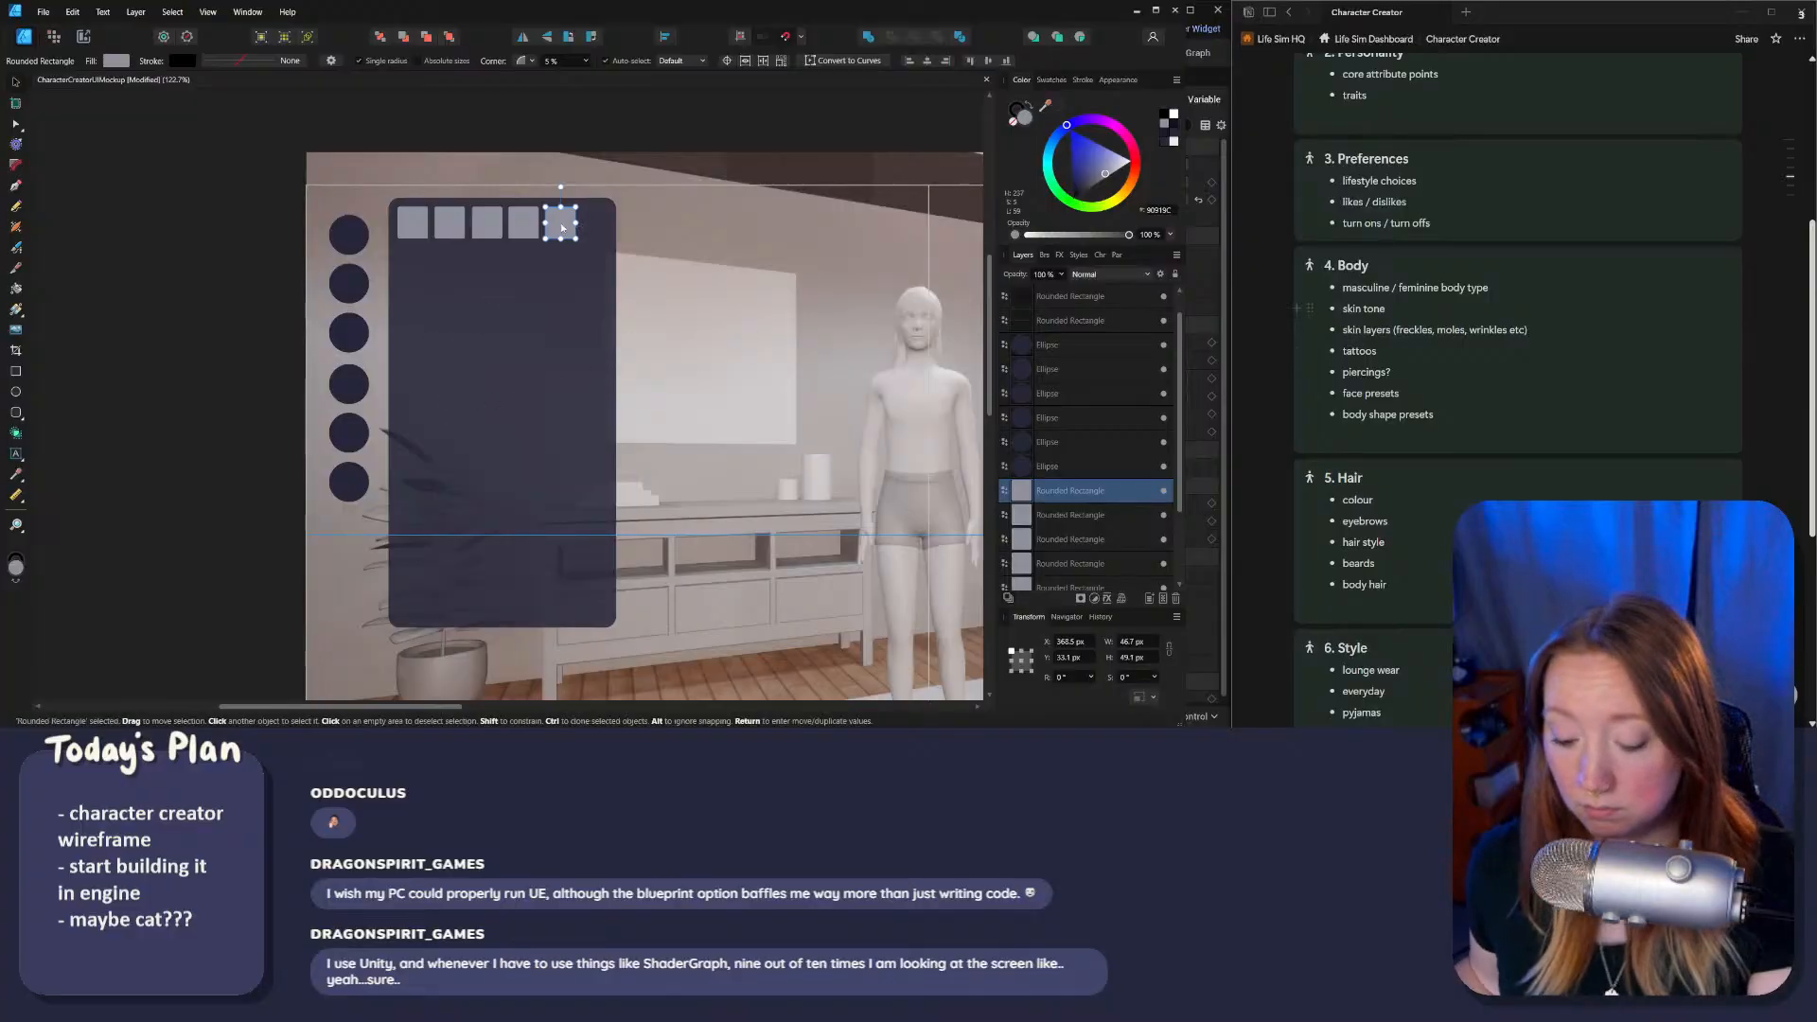
{"action": "left_click_drag", "start_coordinate": [560, 225], "coordinate": [595, 230], "text": "ctrl"}
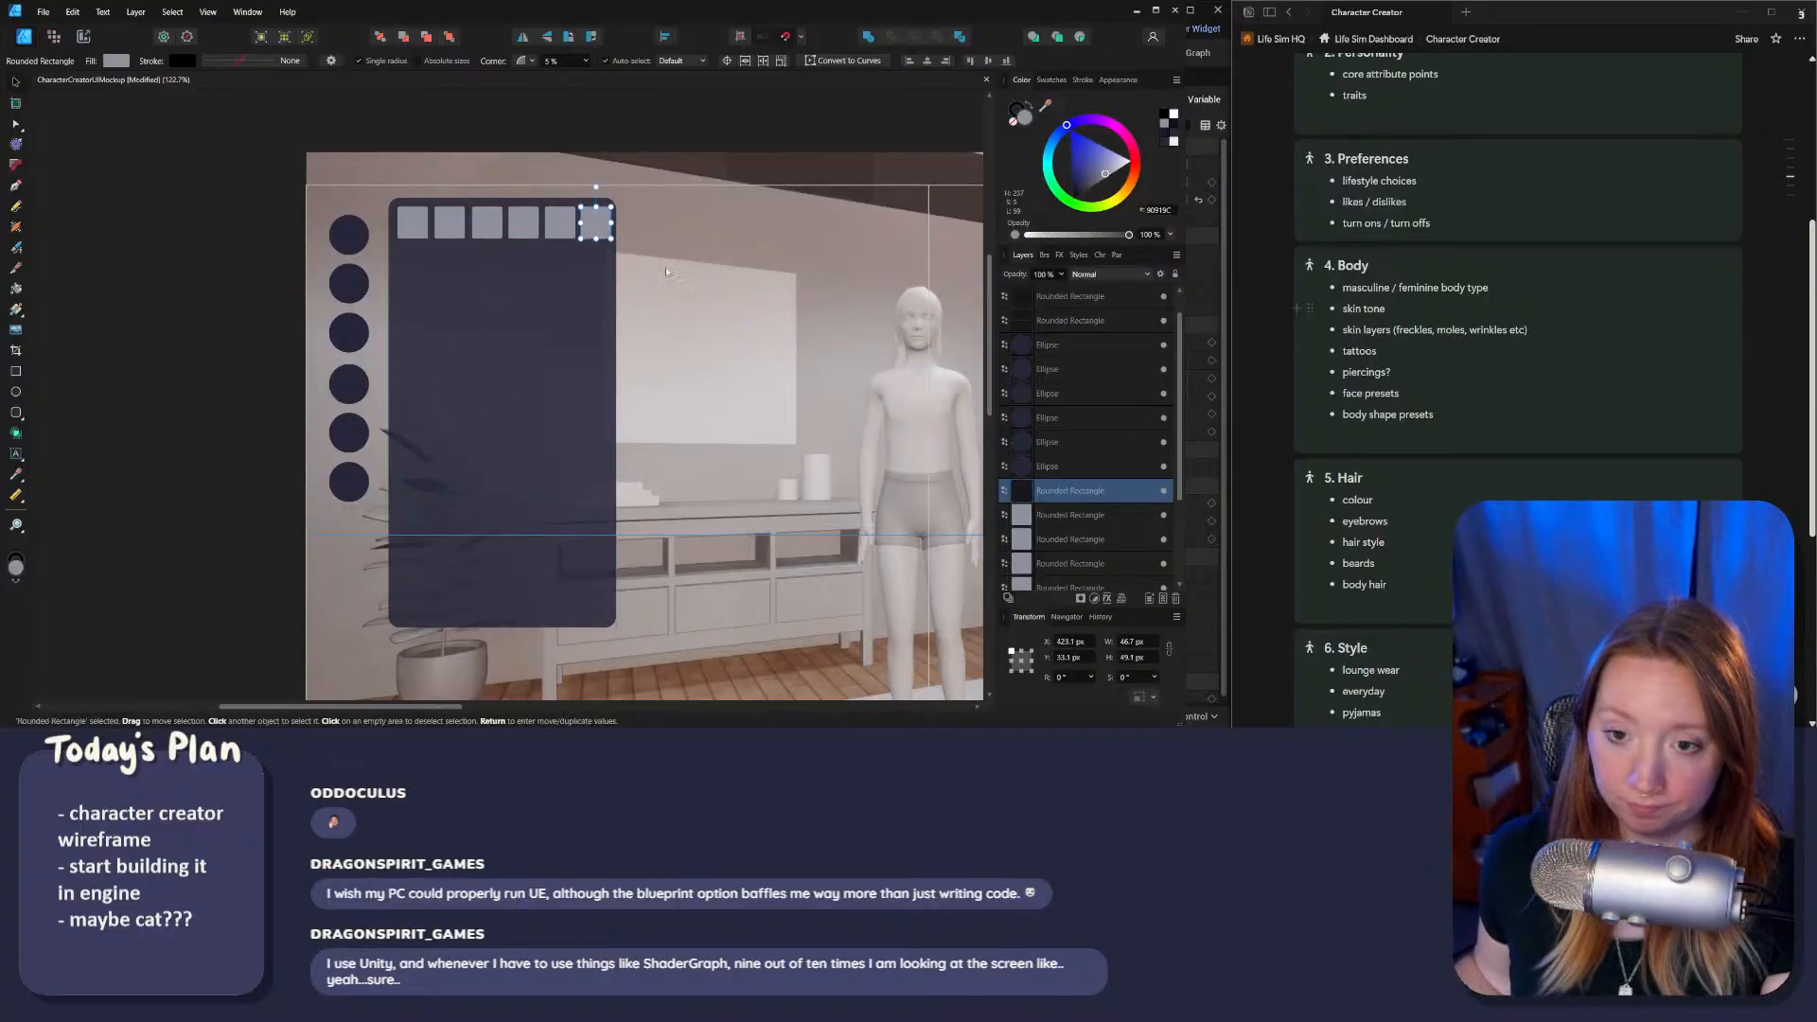
{"action": "left_click", "coordinate": [593, 399]}
{"action": "left_click_drag", "start_coordinate": [615, 414], "coordinate": [615, 413]}
{"action": "left_click", "coordinate": [213, 420]}
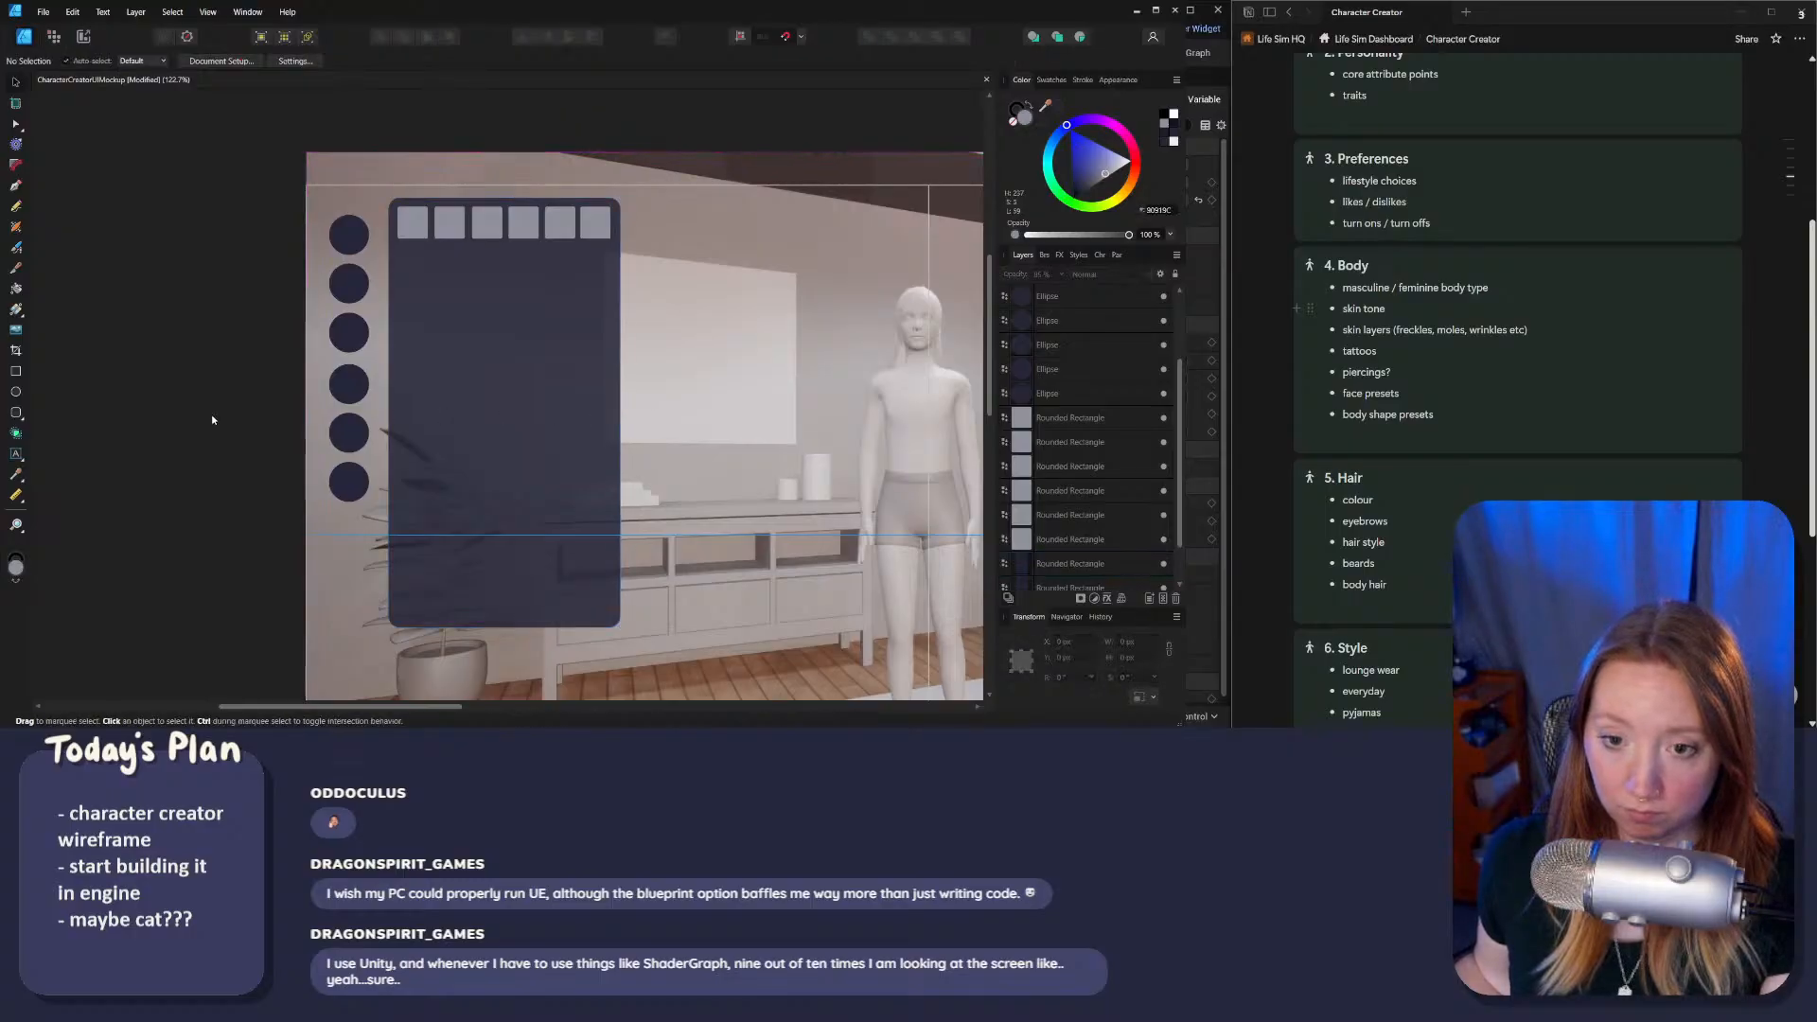
Step: Duplicate the row's first square, enlarge the copy to about 148 × 160 px and place it inside the panel below the row
{"action": "scroll", "coordinate": [510, 311], "scroll_direction": "down", "scroll_amount": 5}
{"action": "scroll", "coordinate": [510, 311], "scroll_direction": "up", "scroll_amount": 5}
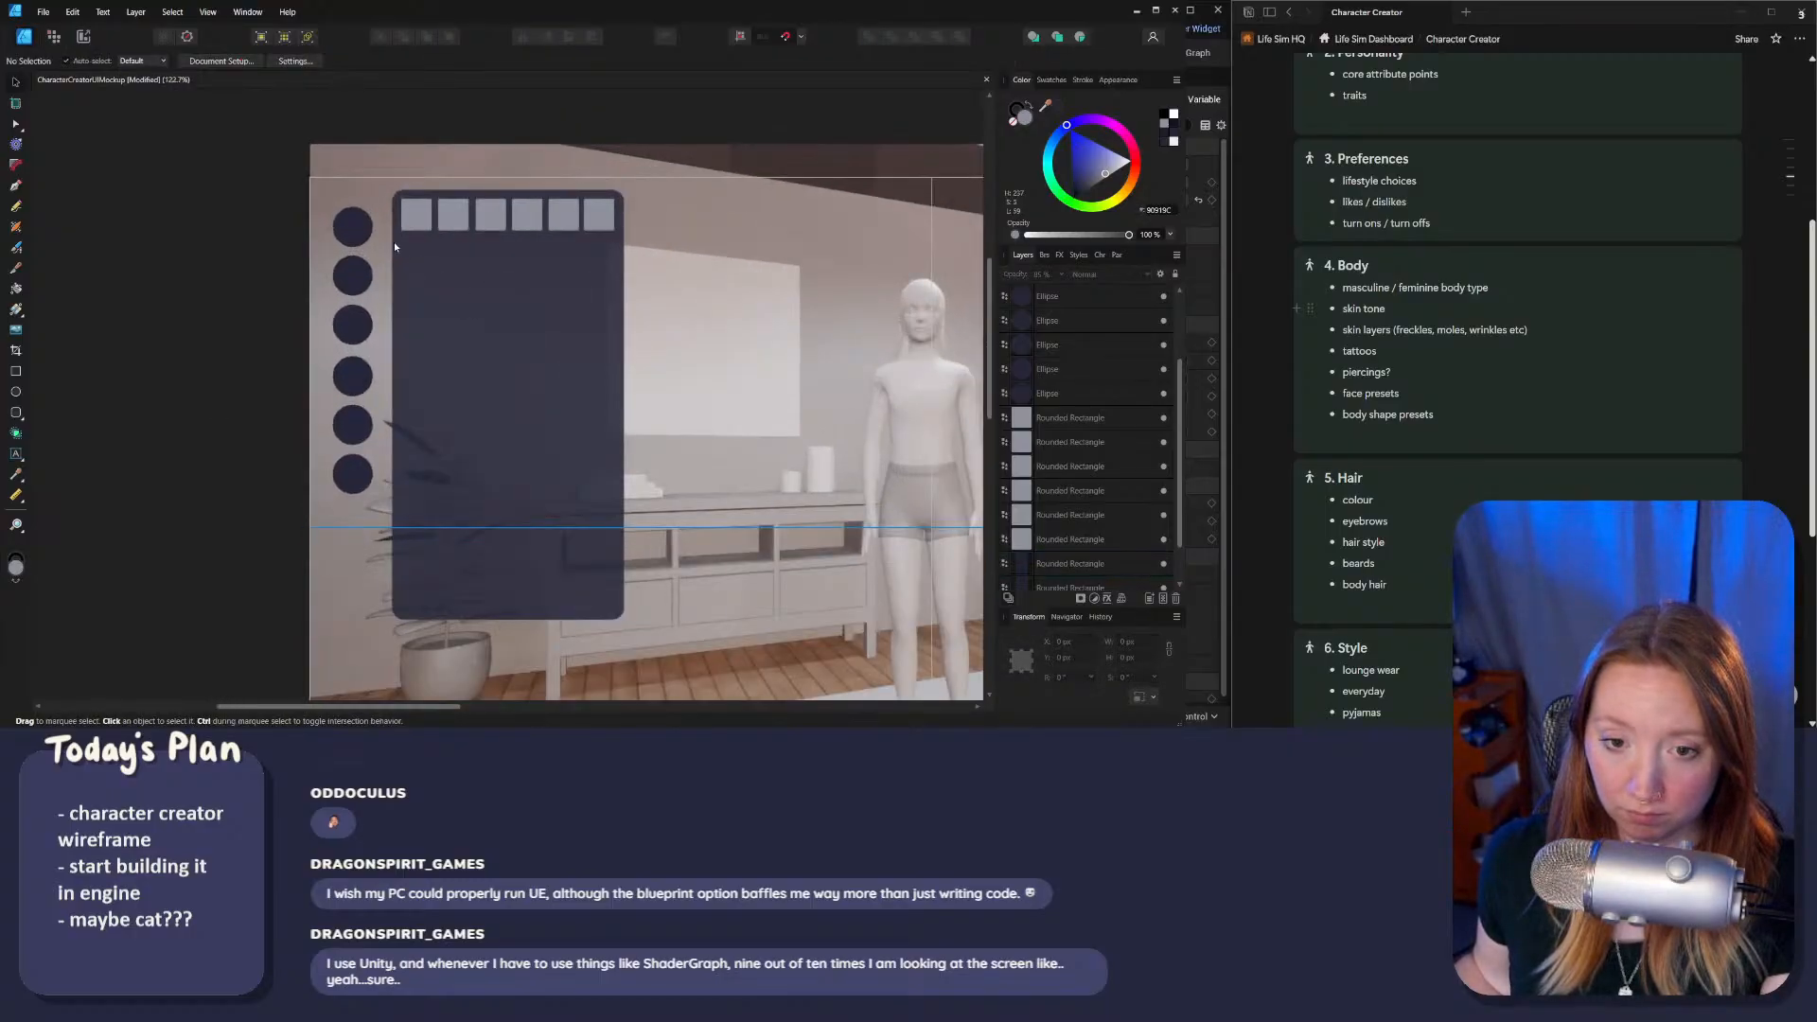
{"action": "left_click", "coordinate": [416, 216]}
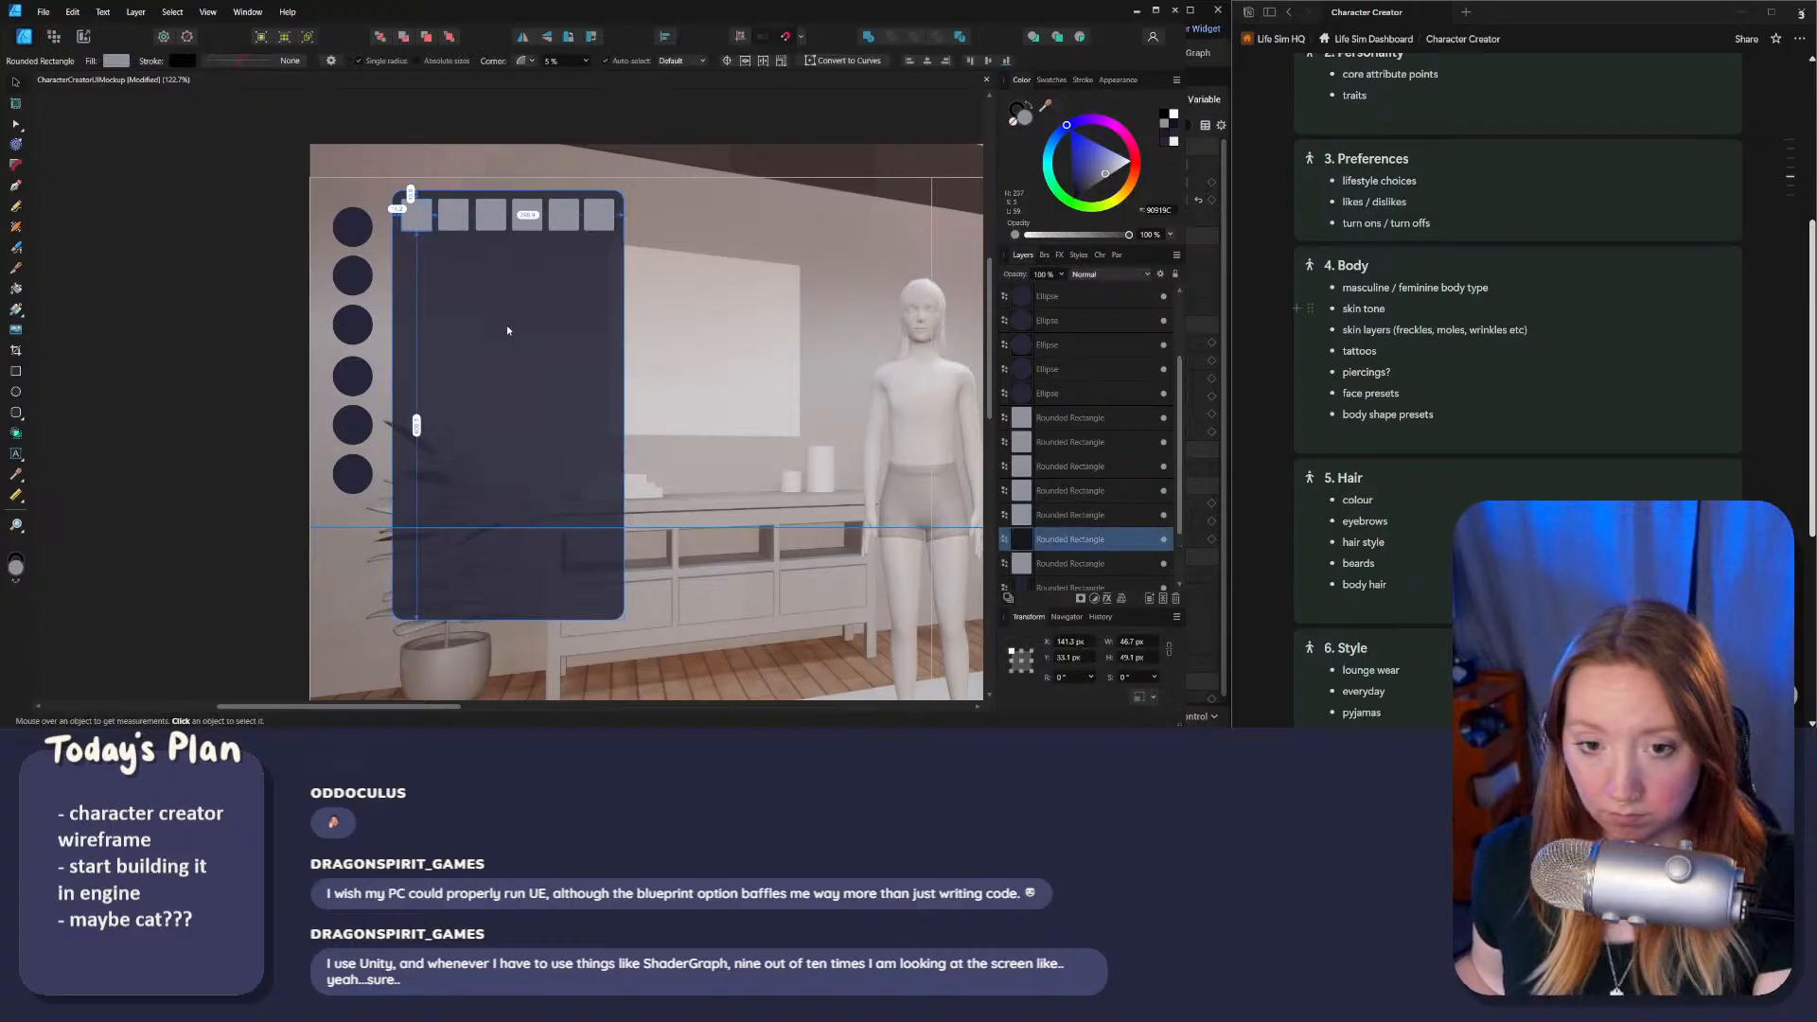
{"action": "mouse_move", "coordinate": [414, 216]}
{"action": "left_mouse_down", "text": "ctrl"}
{"action": "mouse_move", "coordinate": [443, 328]}
{"action": "mouse_move", "coordinate": [421, 264]}
{"action": "mouse_move", "coordinate": [569, 440]}
{"action": "mouse_move", "coordinate": [430, 326]}
{"action": "mouse_move", "coordinate": [569, 352]}
{"action": "mouse_move", "coordinate": [431, 264]}
{"action": "mouse_move", "coordinate": [507, 365]}
{"action": "mouse_move", "coordinate": [513, 349]}
{"action": "mouse_move", "coordinate": [257, 300]}
{"action": "left_mouse_up", "text": "ctrl"}
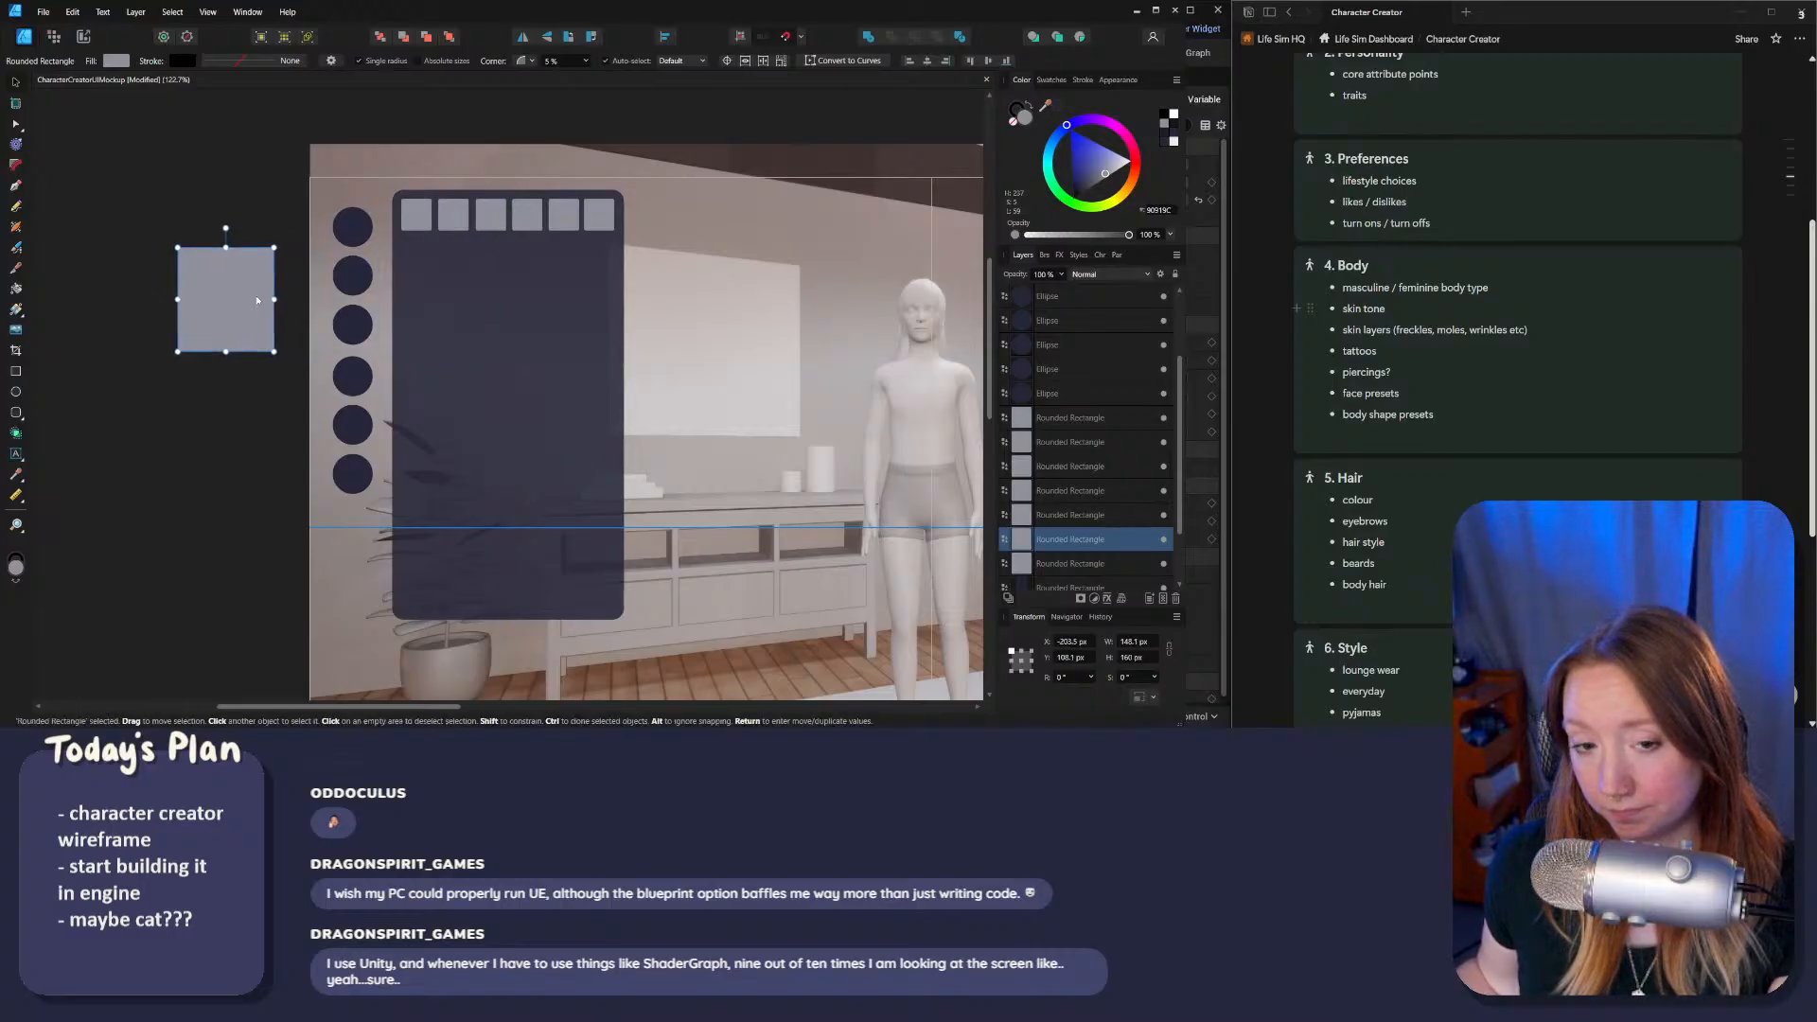
{"action": "scroll", "coordinate": [256, 299], "scroll_direction": "down", "scroll_amount": 3}
{"action": "left_click_drag", "start_coordinate": [250, 231], "coordinate": [475, 233]}
{"action": "scroll", "coordinate": [483, 244], "scroll_direction": "down", "scroll_amount": 3}
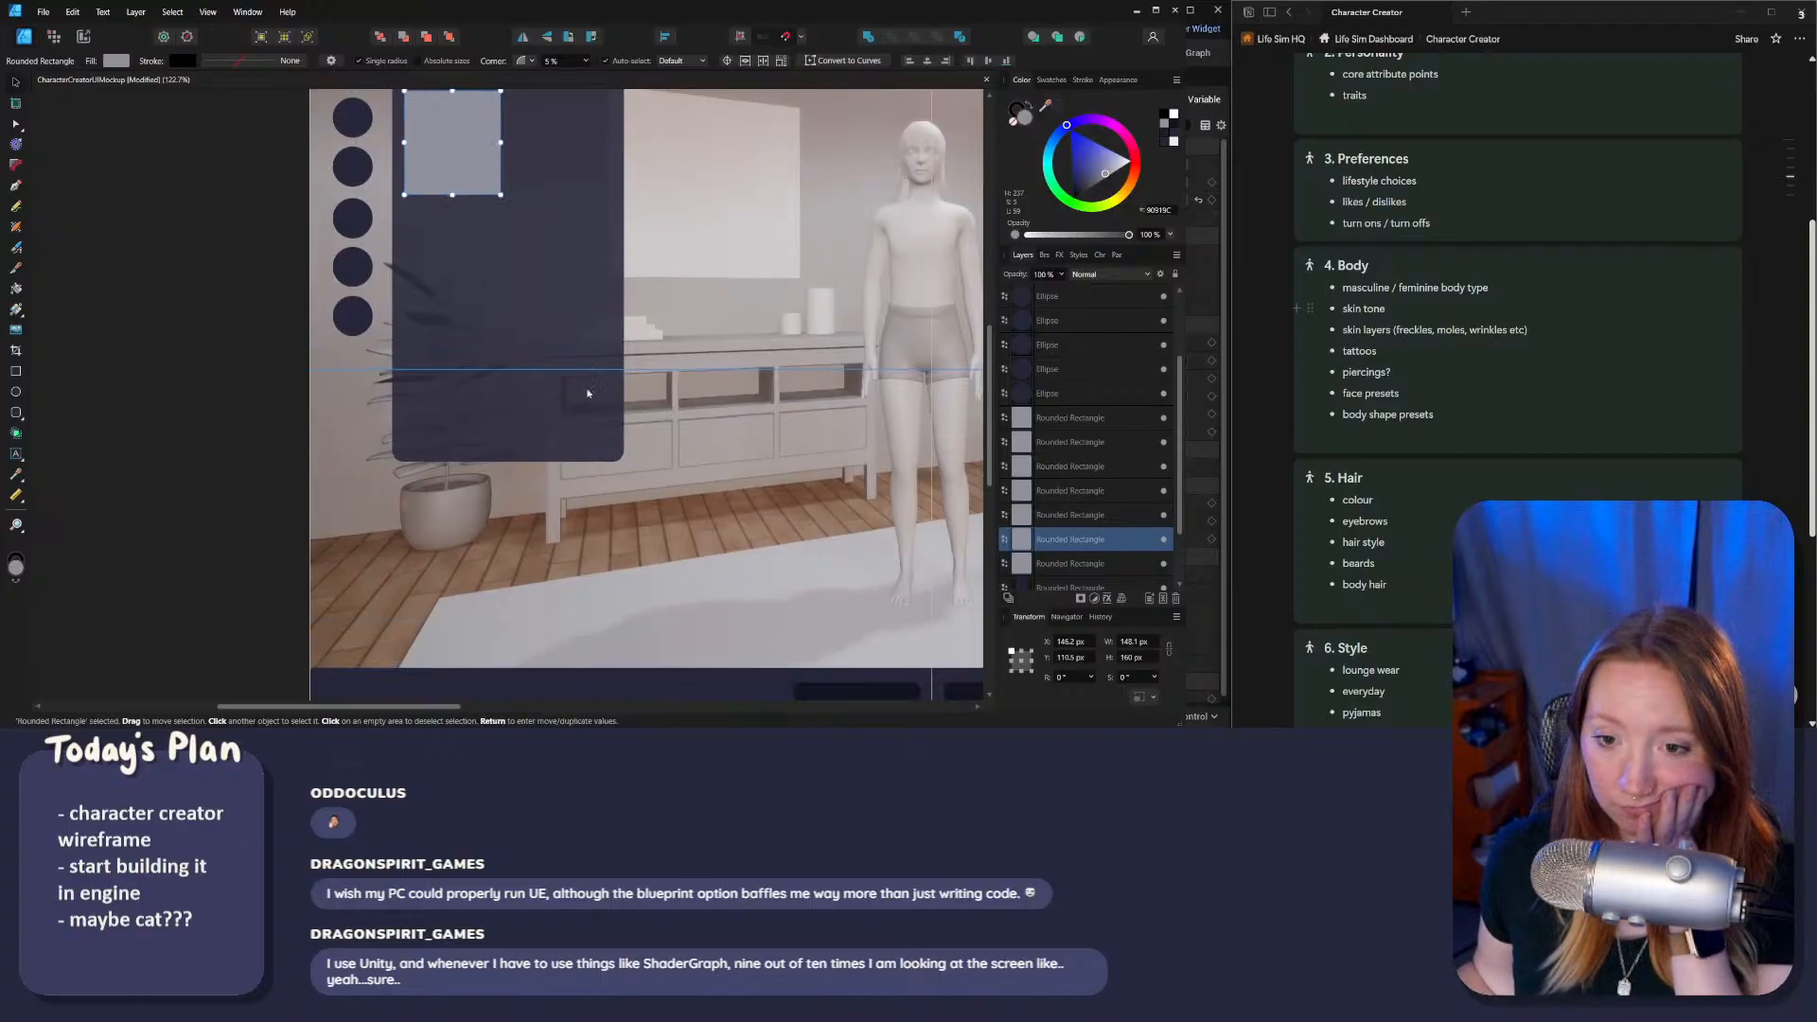
Step: Reduce the large grey square below the row to about 118 px per side, keep it near the panel's left edge and deselect it
{"action": "middle_click_drag", "start_coordinate": [624, 405], "coordinate": [450, 488]}
{"action": "scroll", "coordinate": [344, 221], "scroll_direction": "down", "scroll_amount": 4, "text": "ctrl"}
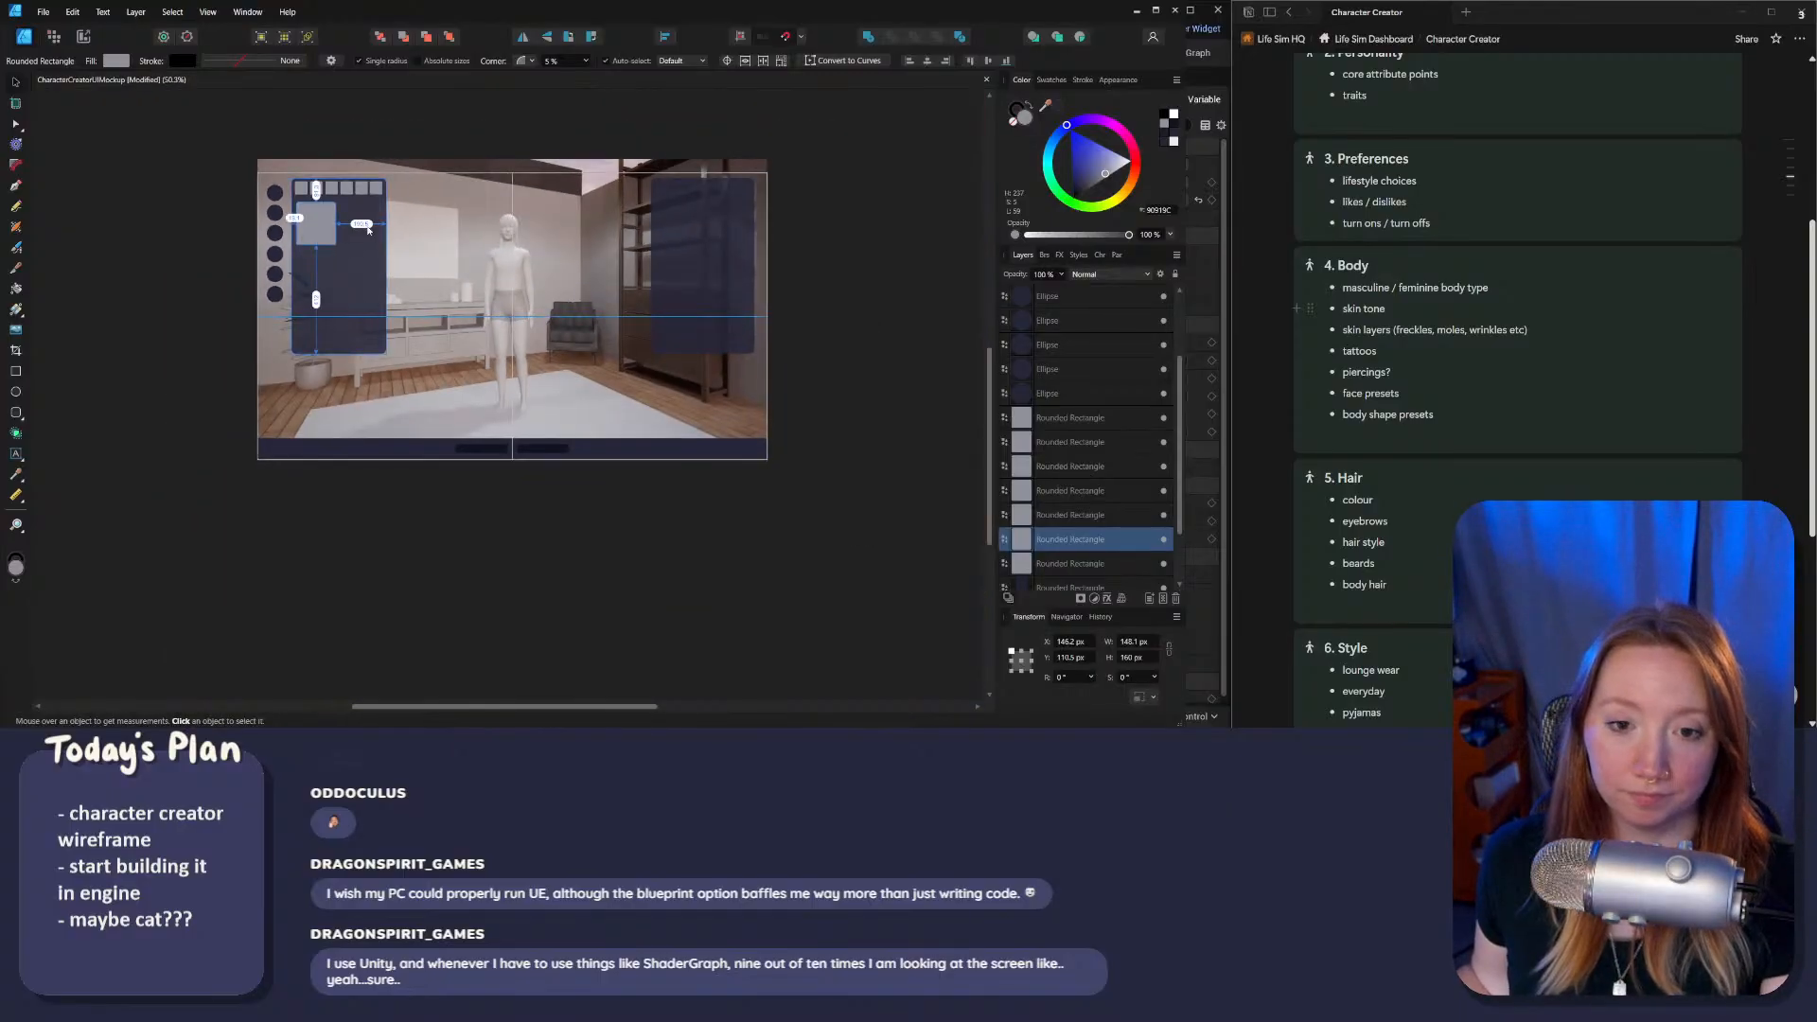
{"action": "scroll", "coordinate": [328, 238], "scroll_direction": "up", "scroll_amount": 1}
{"action": "scroll", "coordinate": [327, 240], "scroll_direction": "up", "scroll_amount": 1, "text": "ctrl"}
{"action": "scroll", "coordinate": [326, 237], "scroll_direction": "up", "scroll_amount": 3, "text": "ctrl"}
{"action": "left_click_drag", "start_coordinate": [358, 304], "coordinate": [339, 273]}
{"action": "scroll", "coordinate": [354, 281], "scroll_direction": "down", "scroll_amount": 2, "text": "ctrl"}
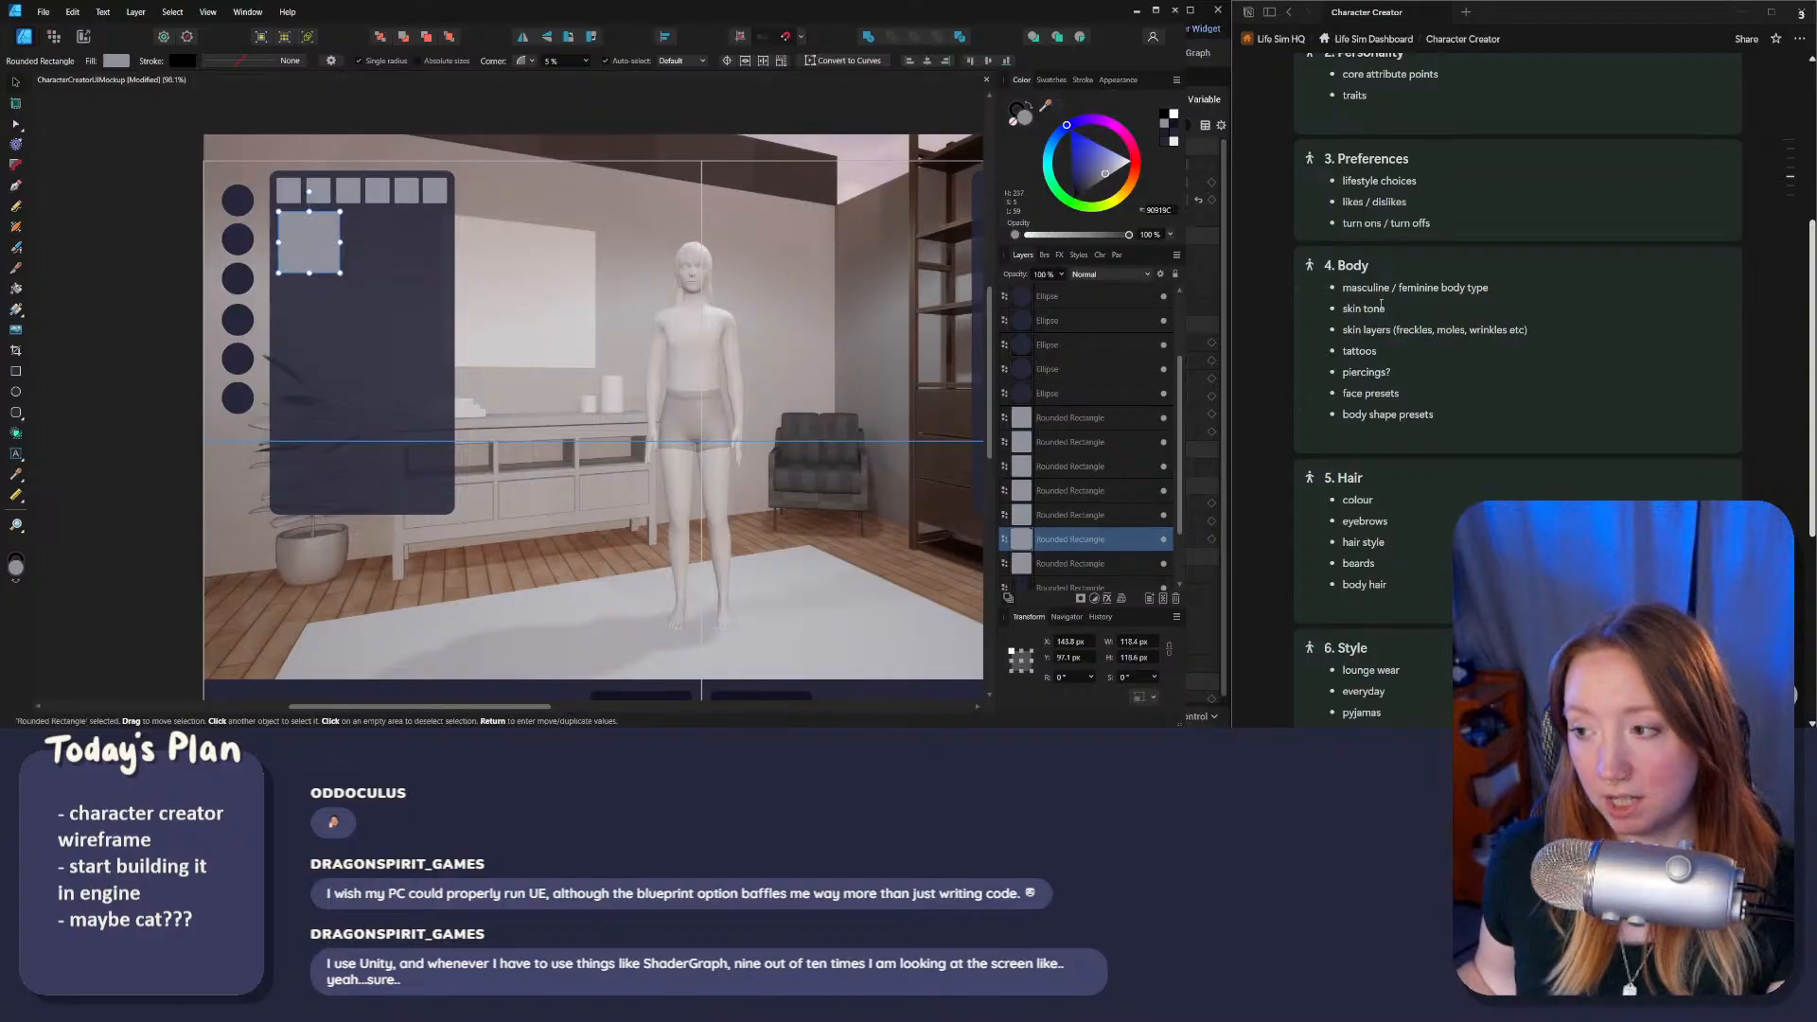
{"action": "middle_click_drag", "start_coordinate": [756, 409], "coordinate": [586, 439]}
{"action": "left_click", "coordinate": [638, 138]}
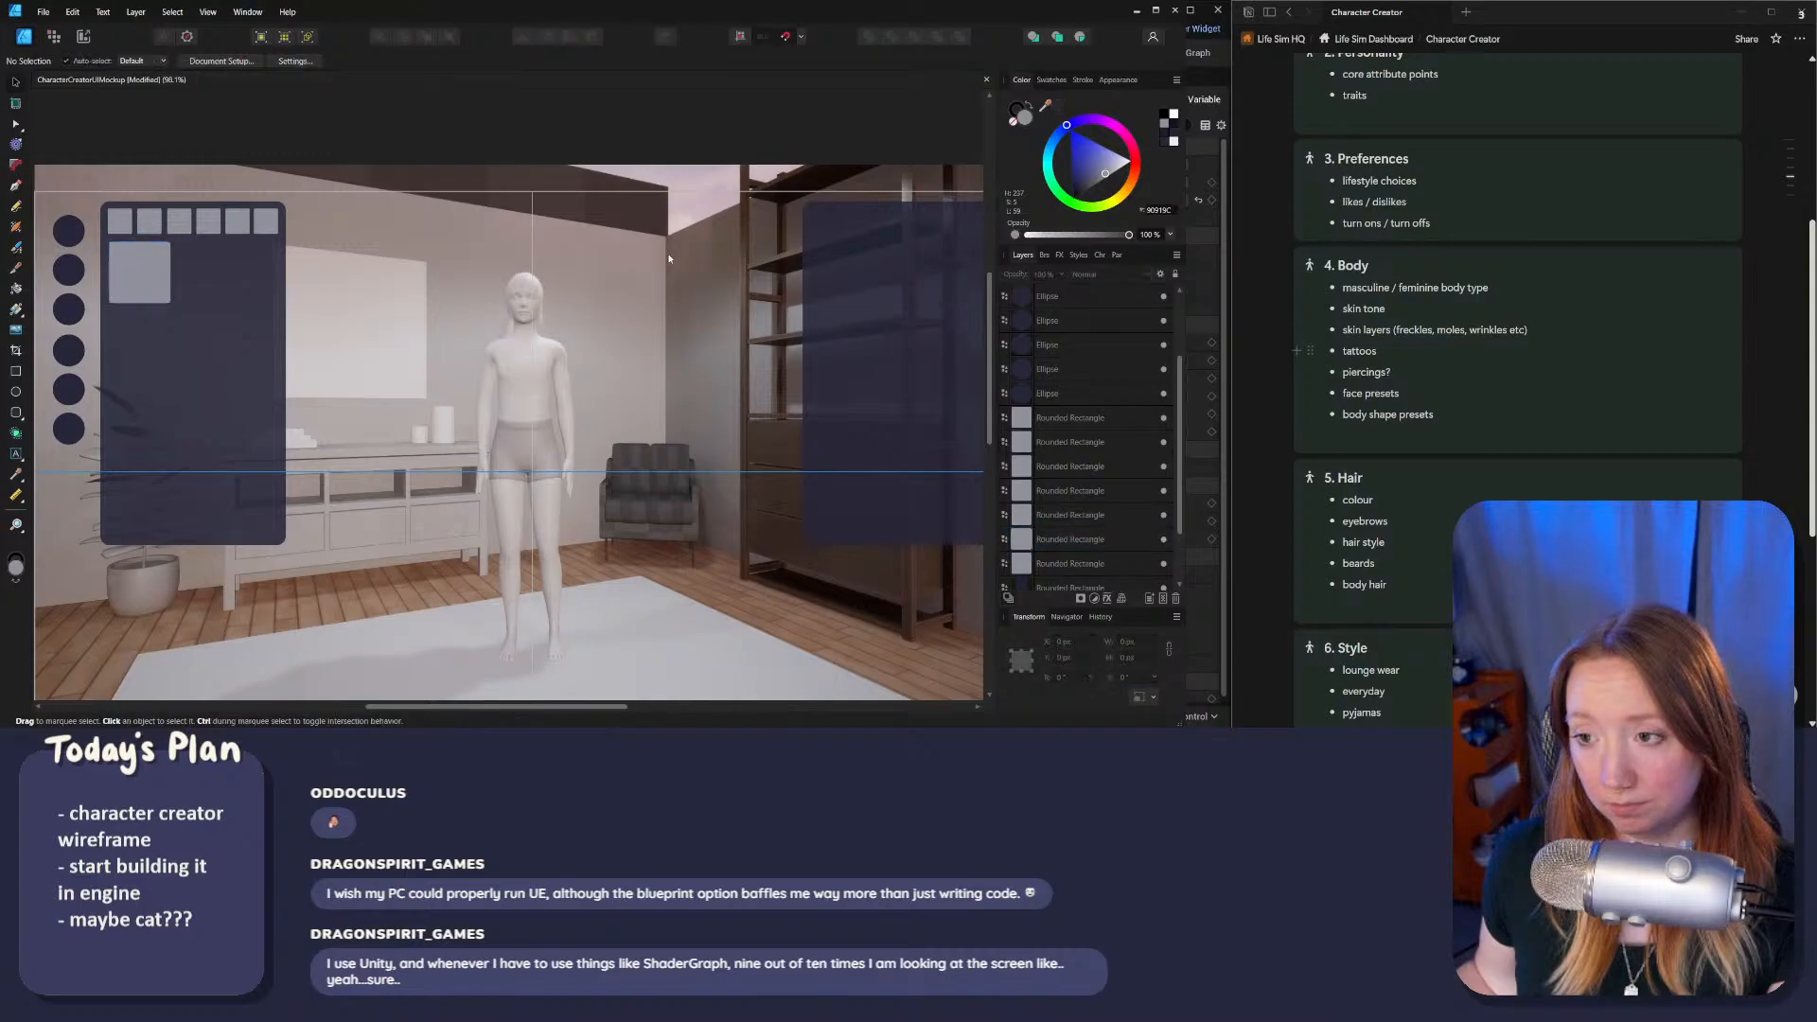
Step: Shrink the large grey square to a swatch about 32 × 34 px and move it lower in the left part of the panel
{"action": "scroll", "coordinate": [653, 152], "scroll_direction": "down", "scroll_amount": 1}
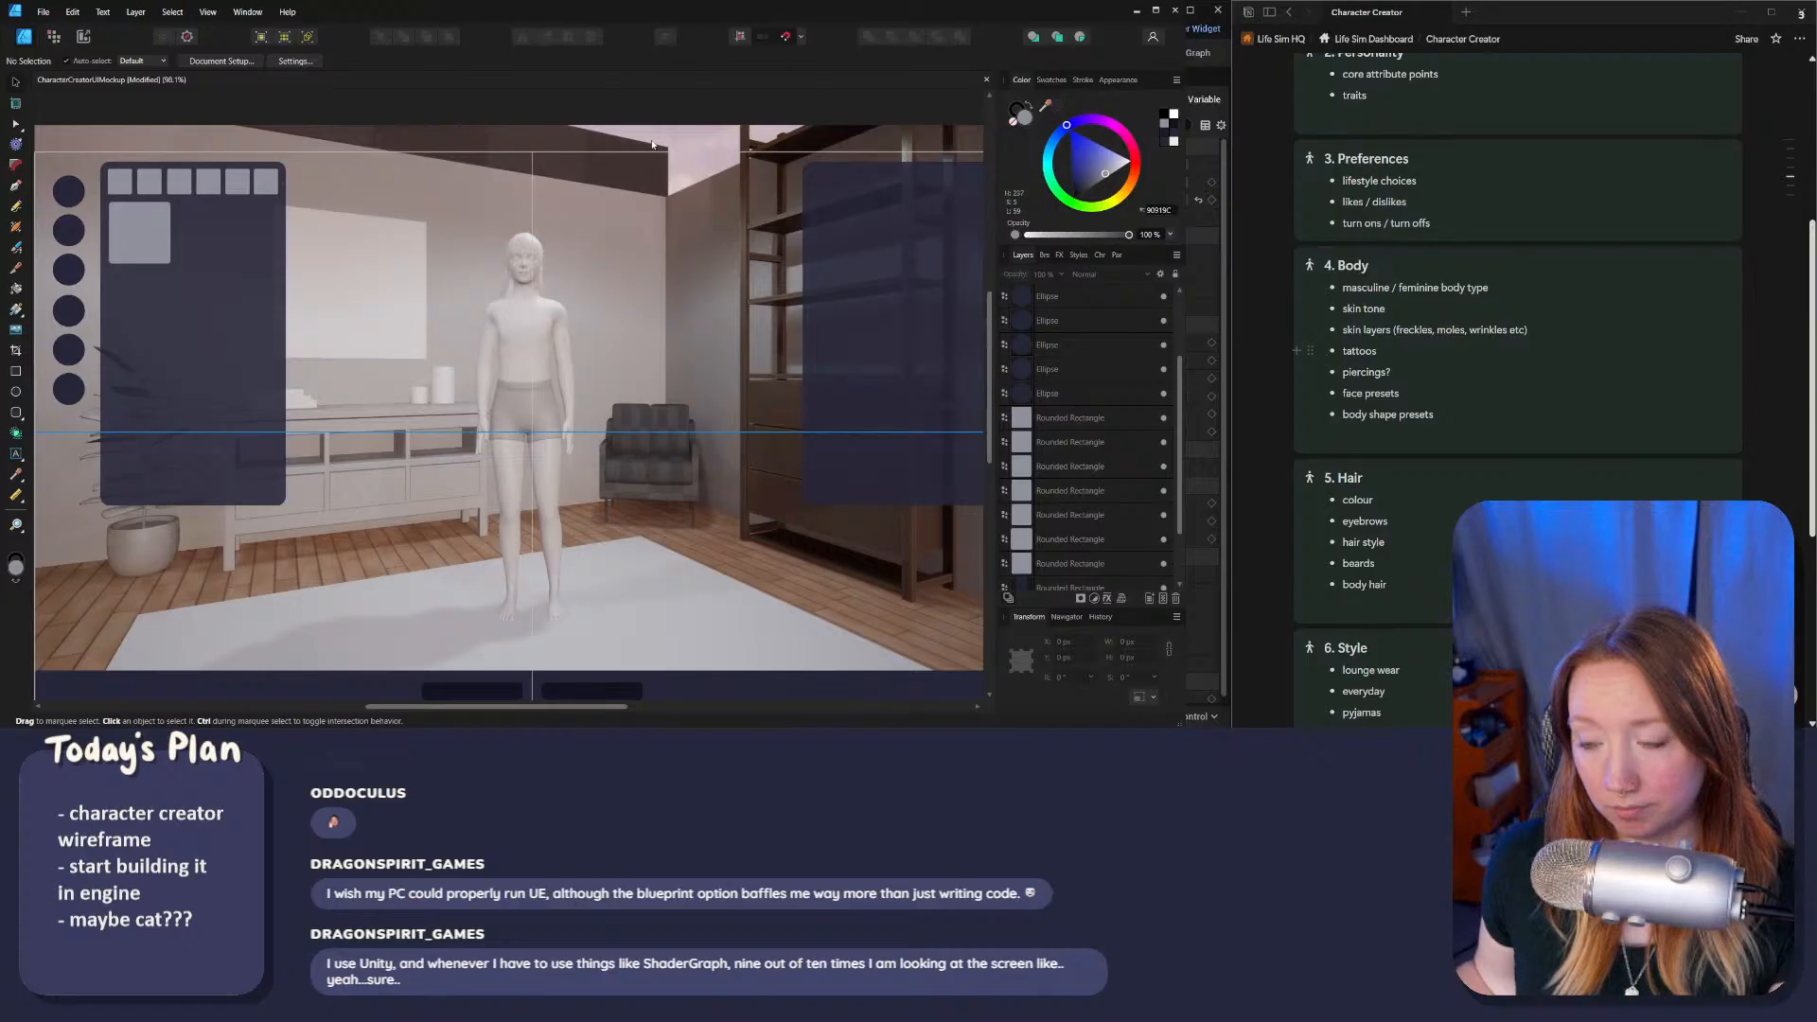
{"action": "middle_click_drag", "start_coordinate": [651, 145], "coordinate": [951, 100]}
{"action": "left_click", "coordinate": [404, 216]}
{"action": "middle_click_drag", "start_coordinate": [404, 216], "coordinate": [442, 320]}
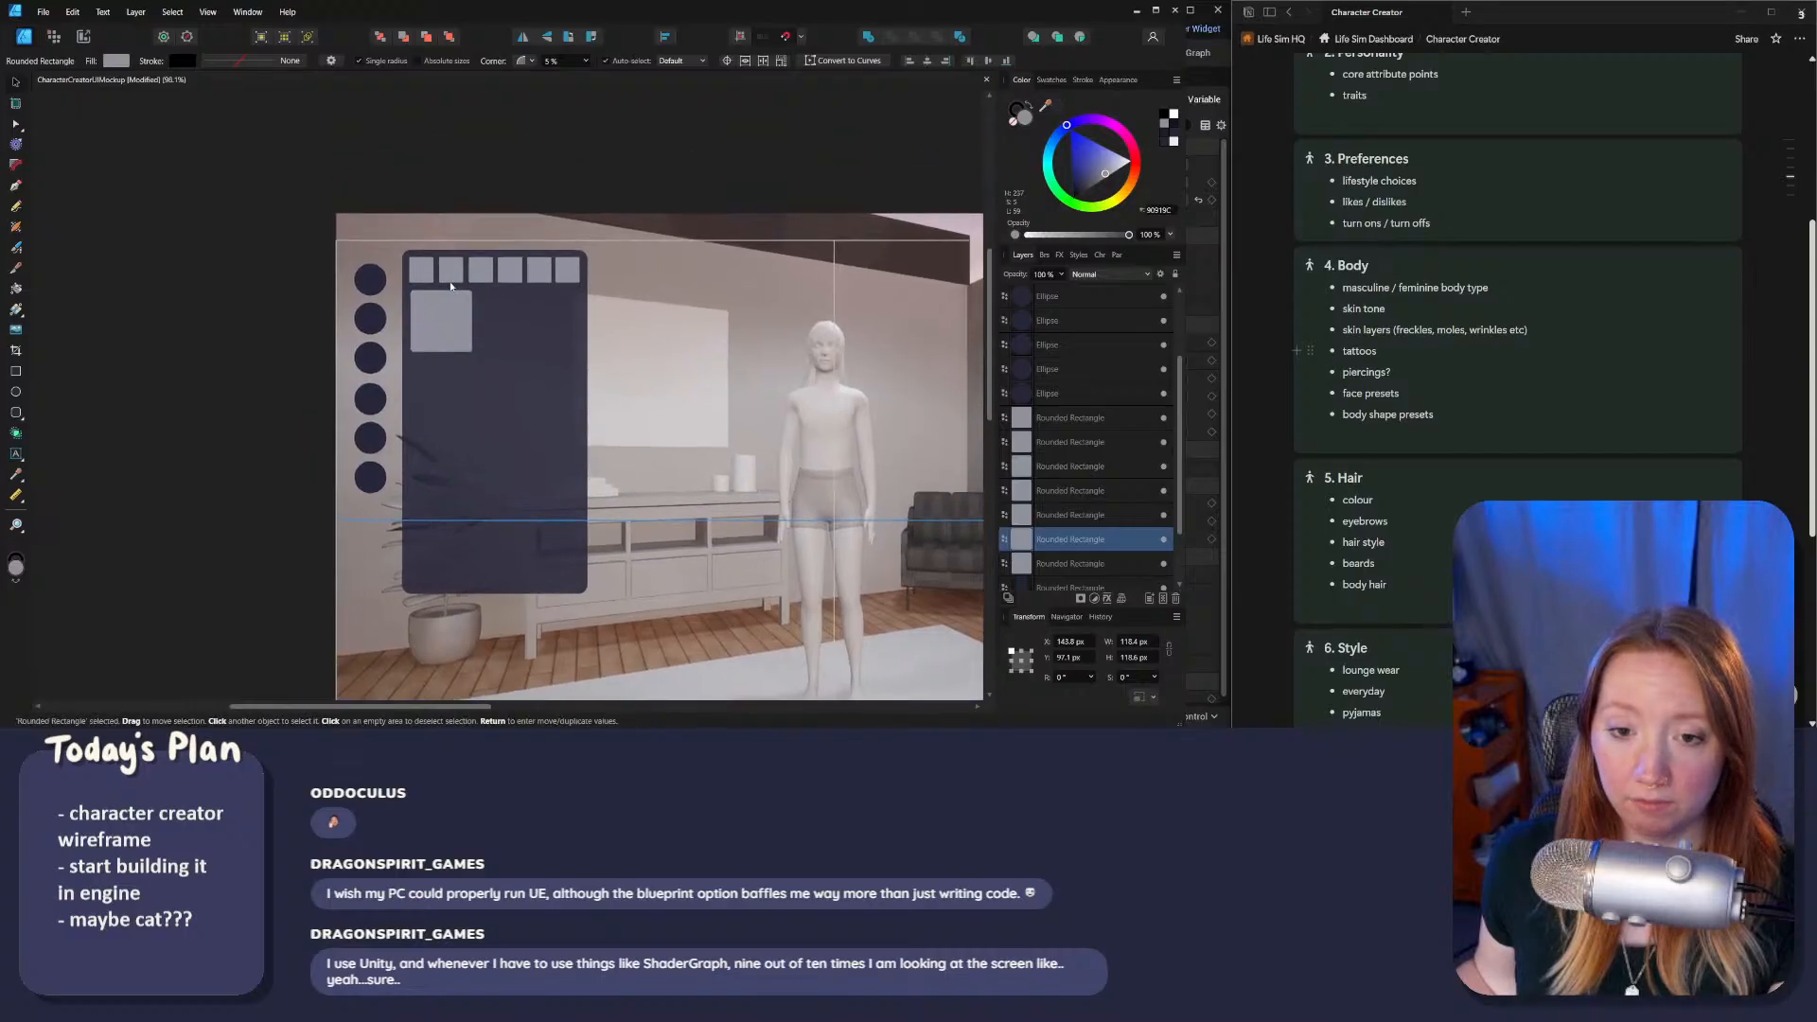
{"action": "scroll", "coordinate": [454, 362], "scroll_direction": "up", "scroll_amount": 3, "text": "ctrl"}
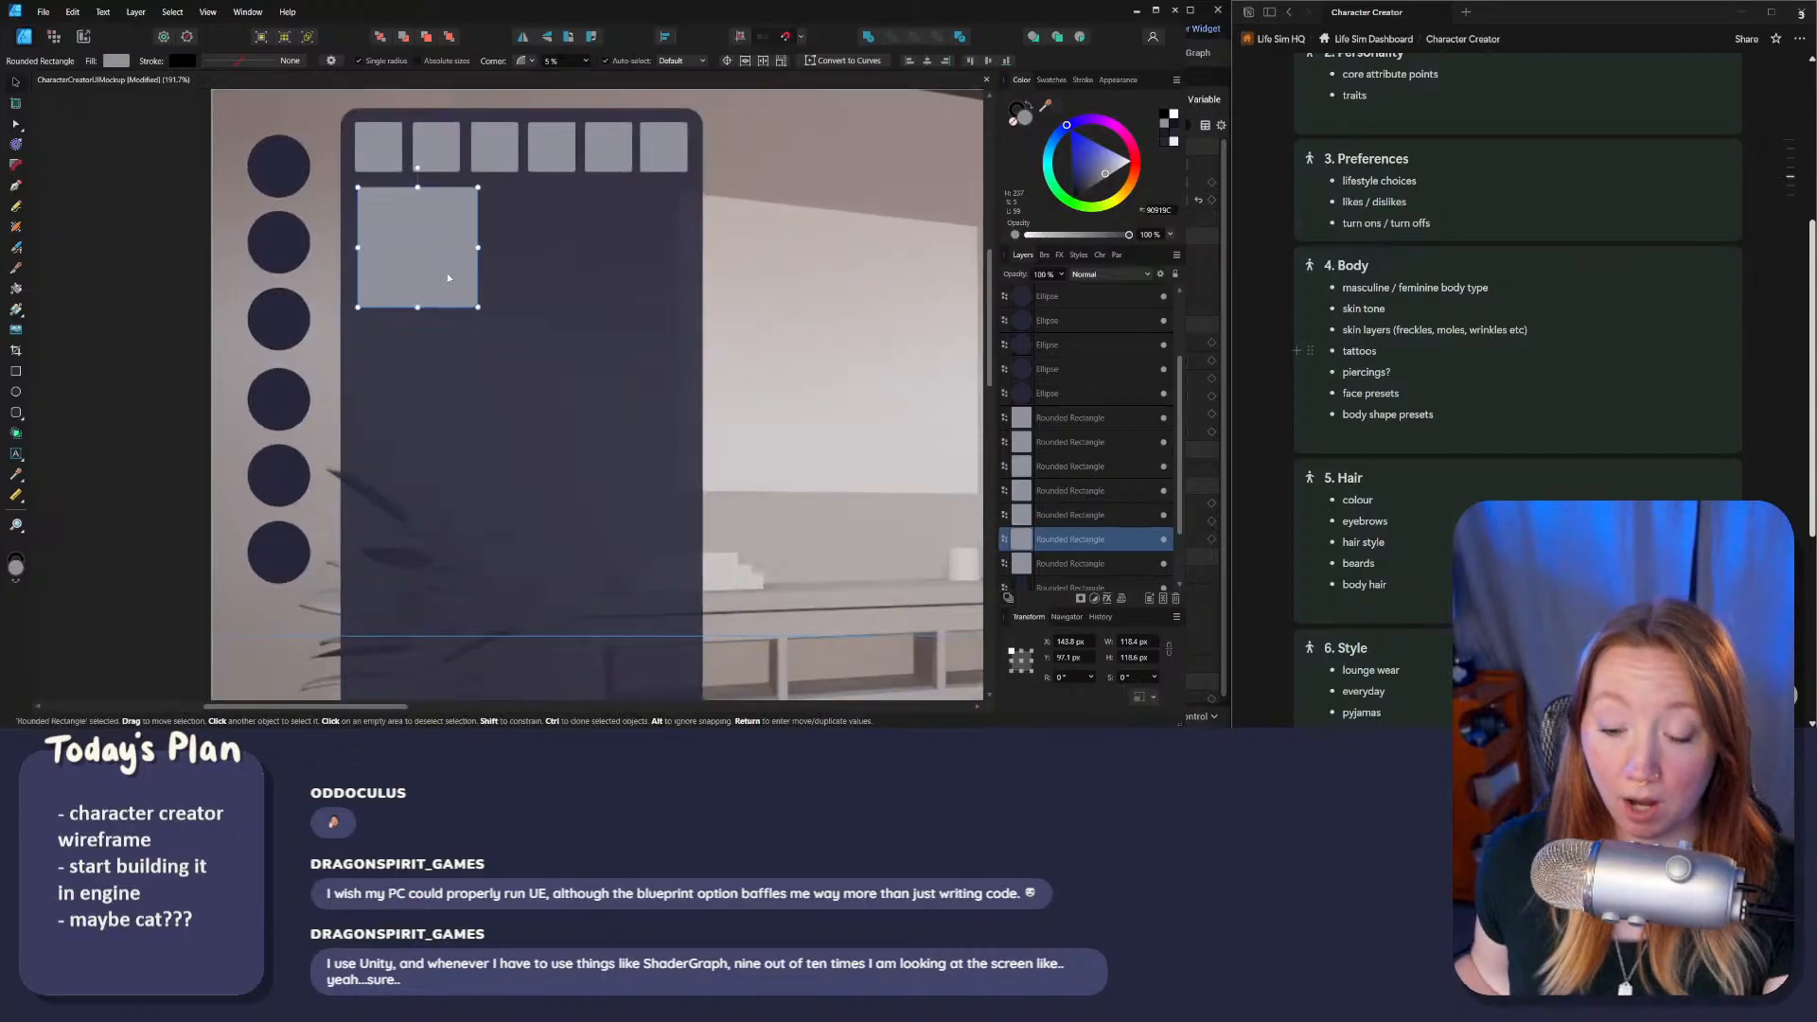
{"action": "left_click_drag", "start_coordinate": [442, 264], "coordinate": [426, 399]}
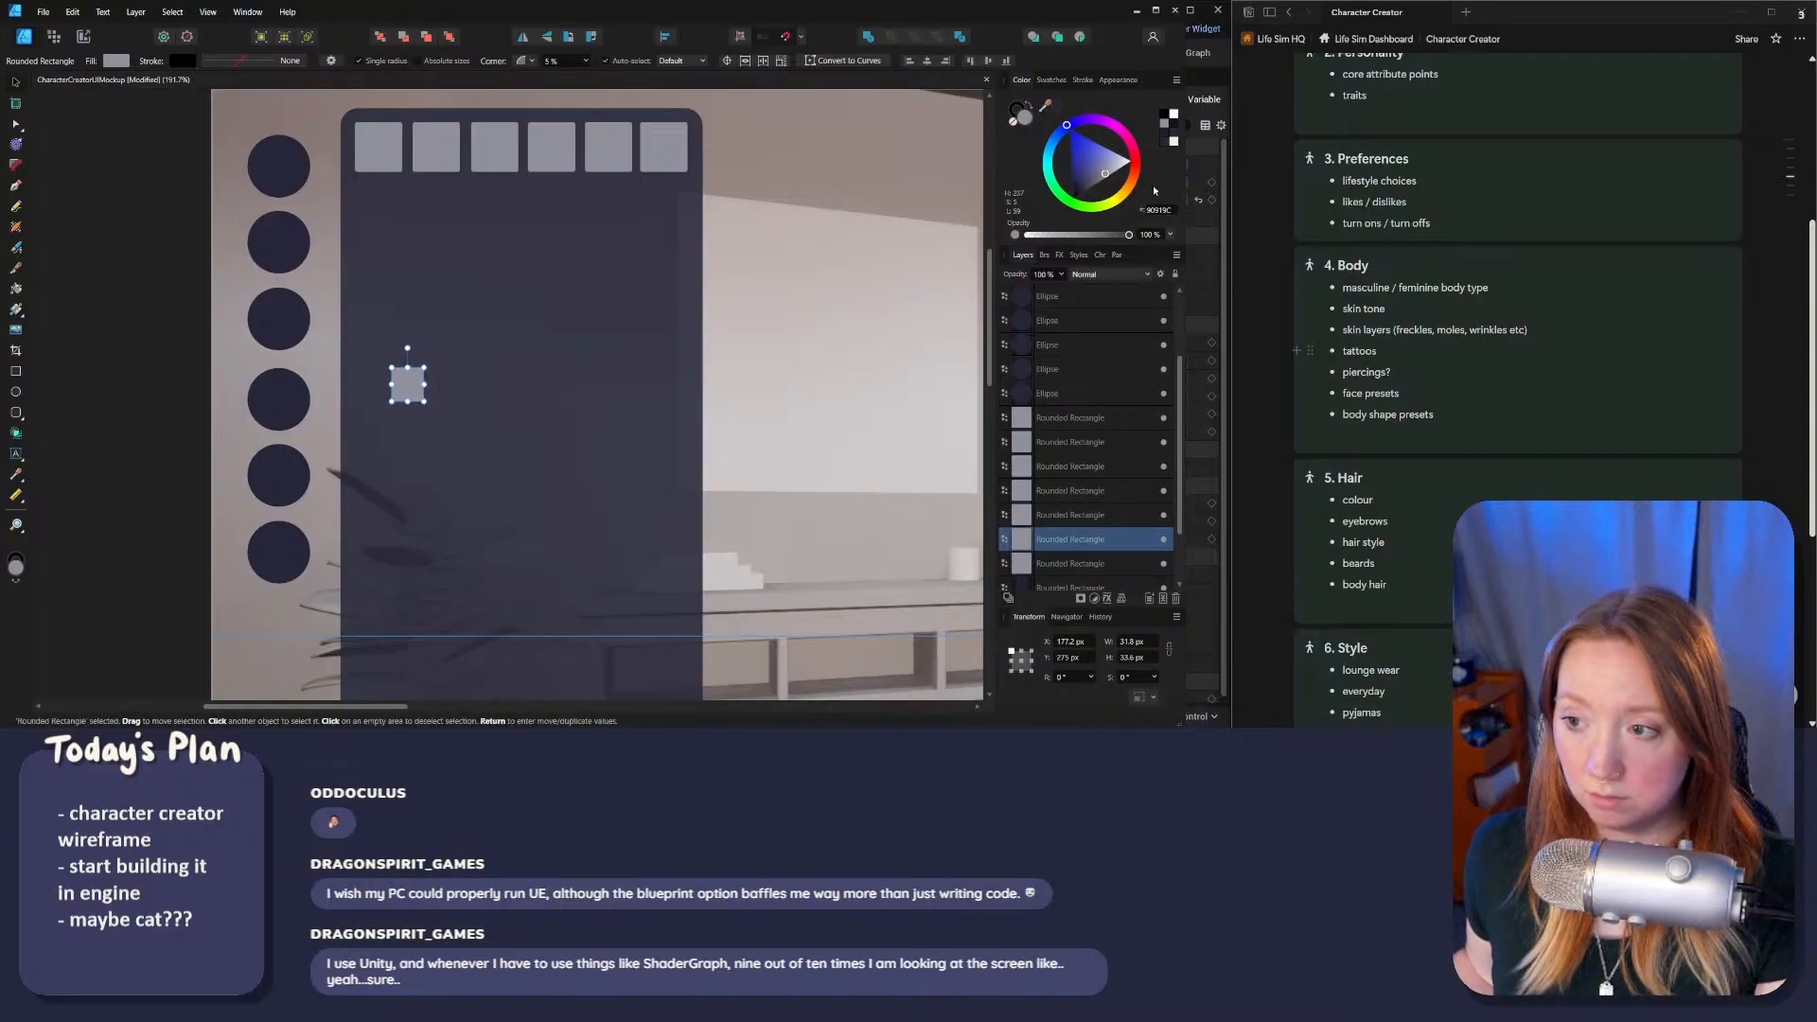
Step: Recolour the small swatch to a pale peach skin tone and widen it slightly to about 33 px
{"action": "left_click", "coordinate": [1124, 196]}
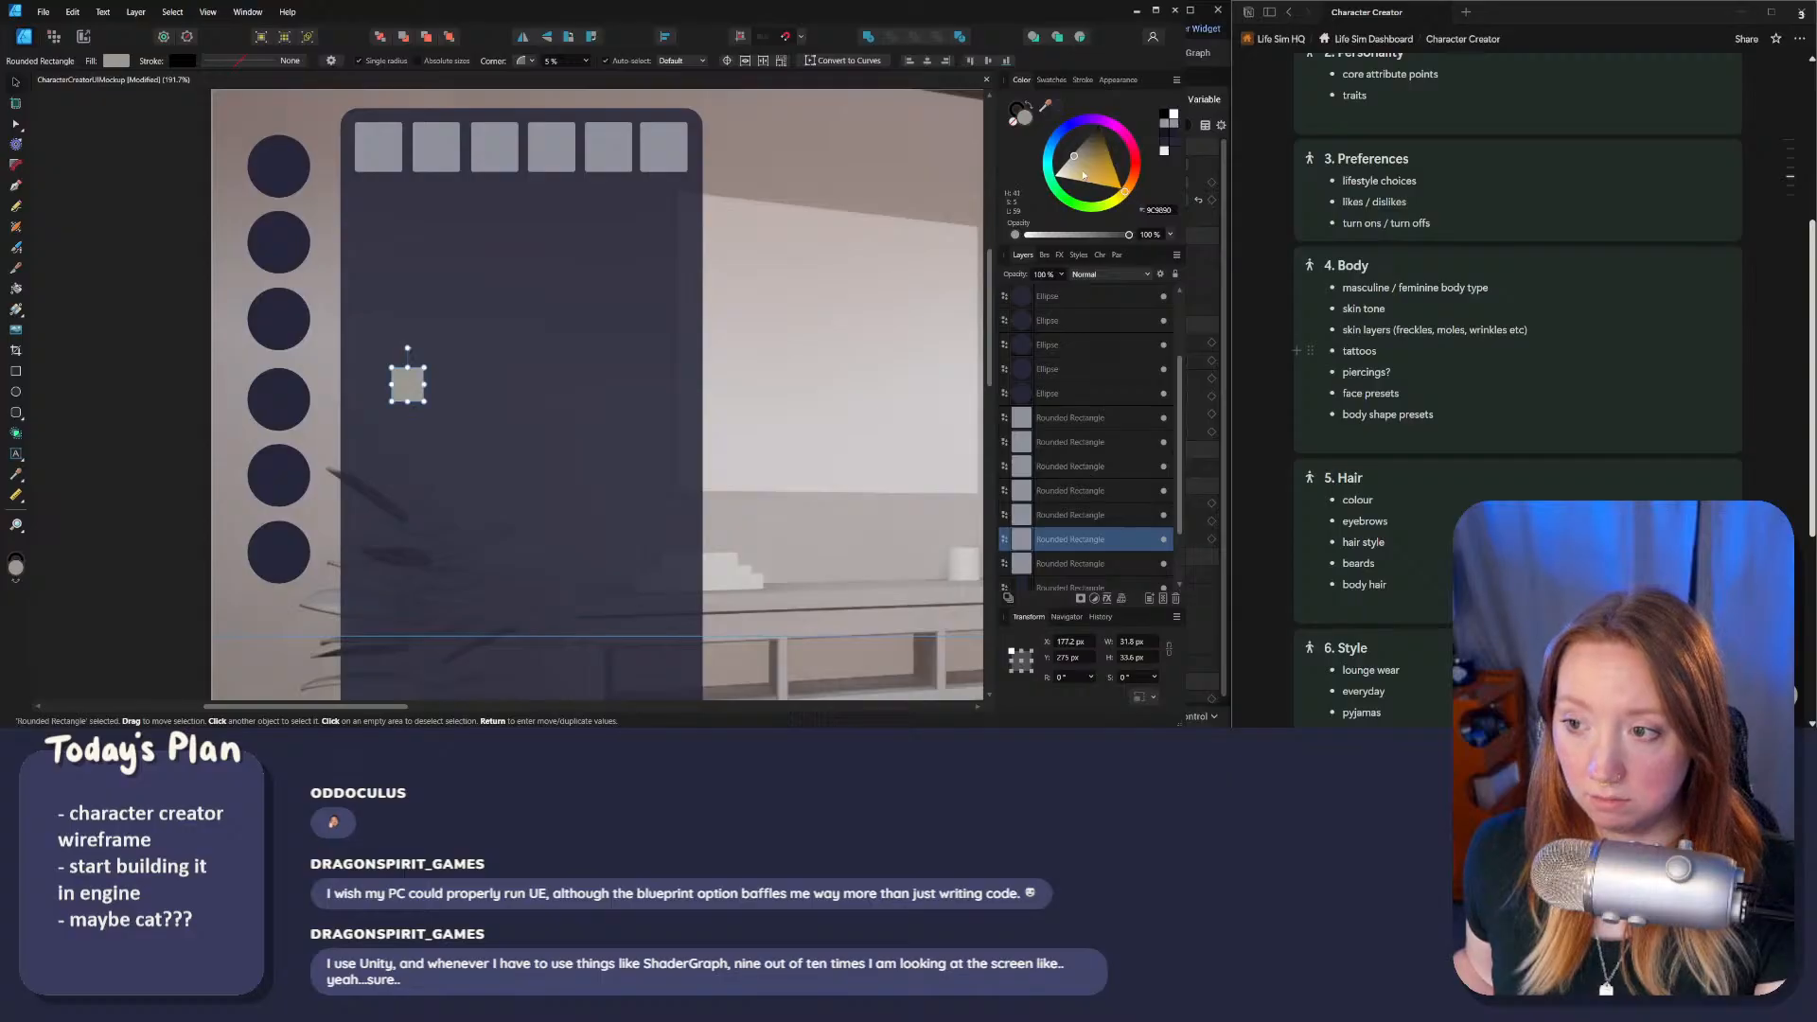
{"action": "left_click", "coordinate": [1067, 175]}
{"action": "left_click_drag", "start_coordinate": [1139, 195], "coordinate": [1133, 189]}
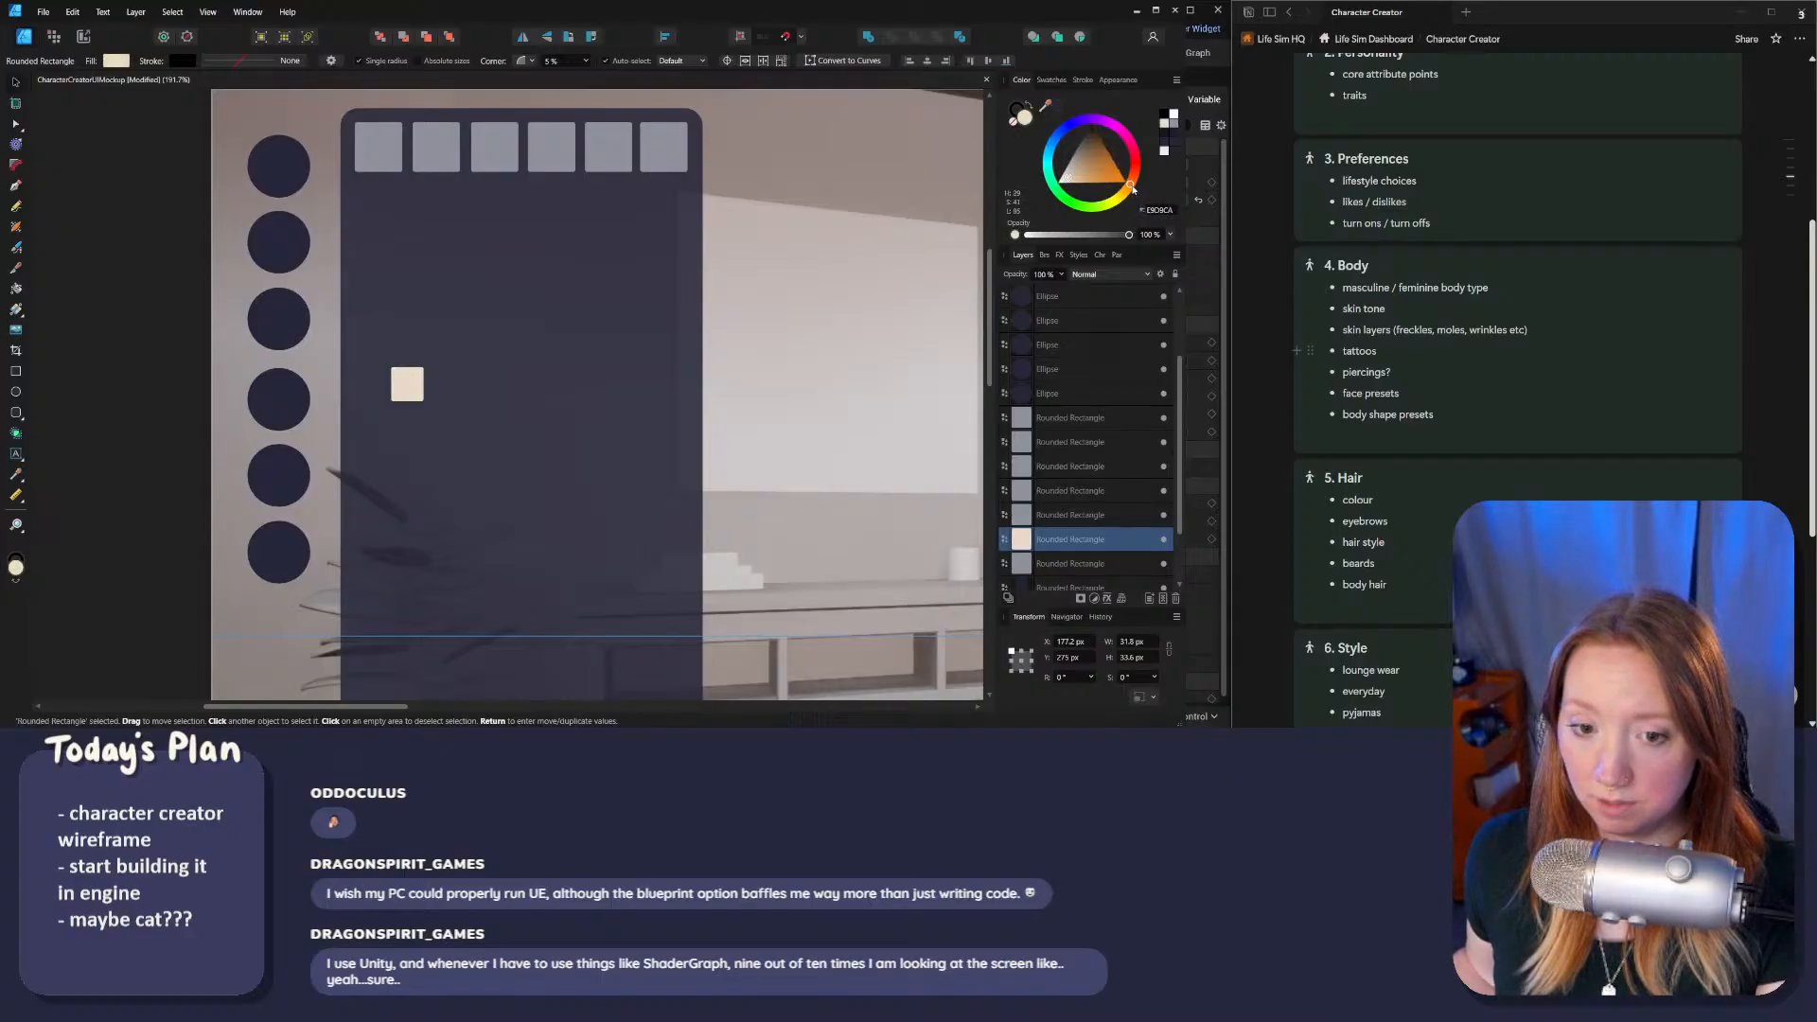
{"action": "left_click_drag", "start_coordinate": [425, 384], "coordinate": [431, 385]}
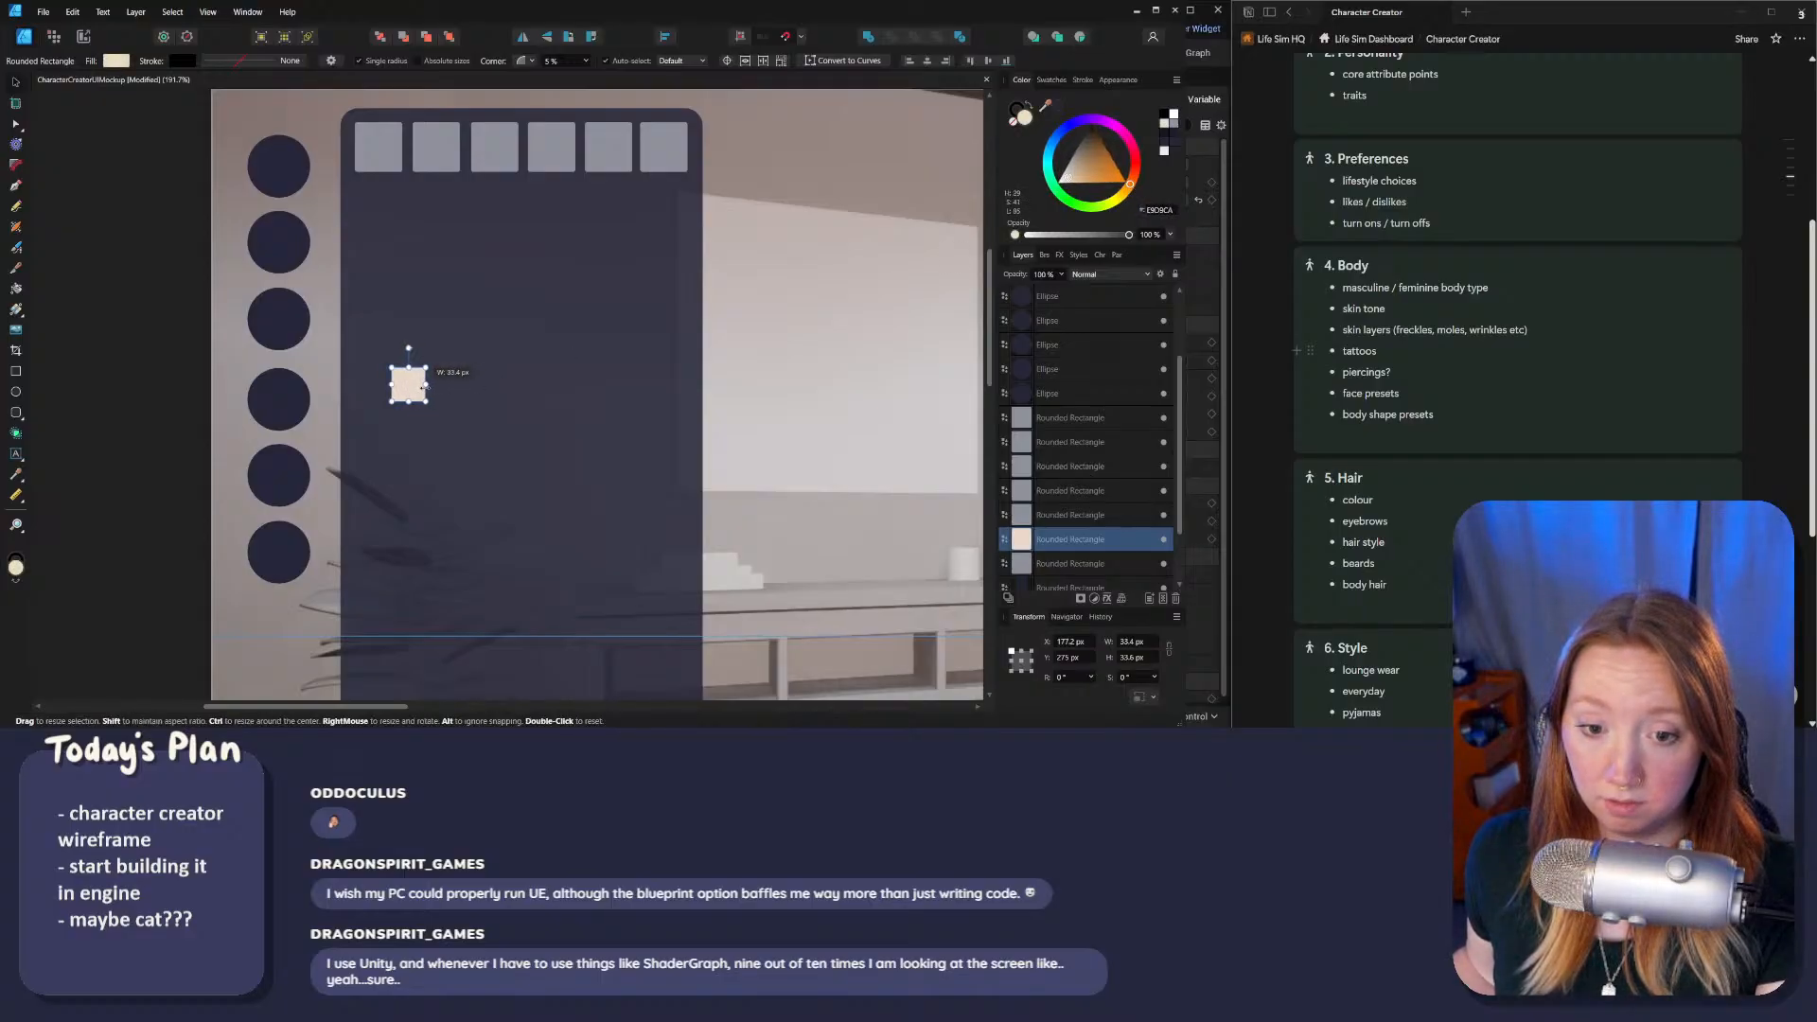
Step: Duplicate the peach swatch twice to form an evenly spaced horizontal row of three
{"action": "key", "text": "ctrl+j"}
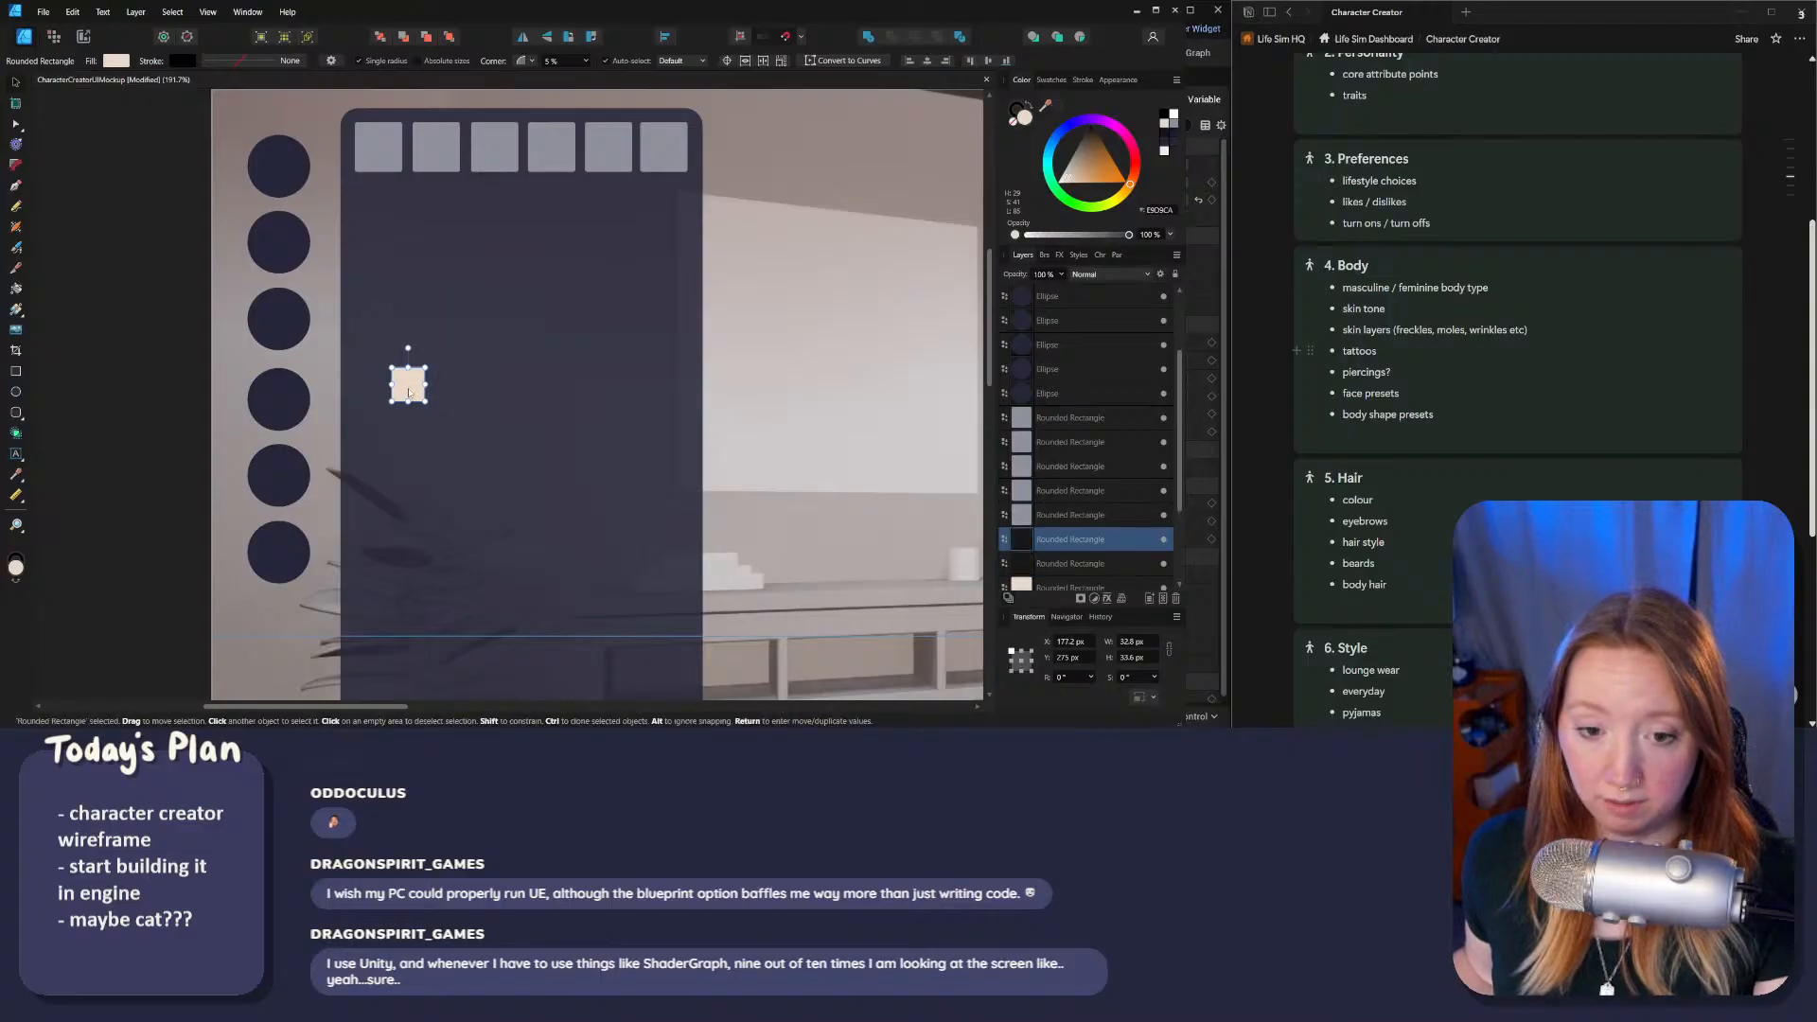
{"action": "left_click_drag", "start_coordinate": [410, 385], "coordinate": [484, 389]}
{"action": "key", "text": "ctrl+j"}
{"action": "scroll", "coordinate": [565, 370], "scroll_direction": "down", "scroll_amount": 1, "text": "ctrl"}
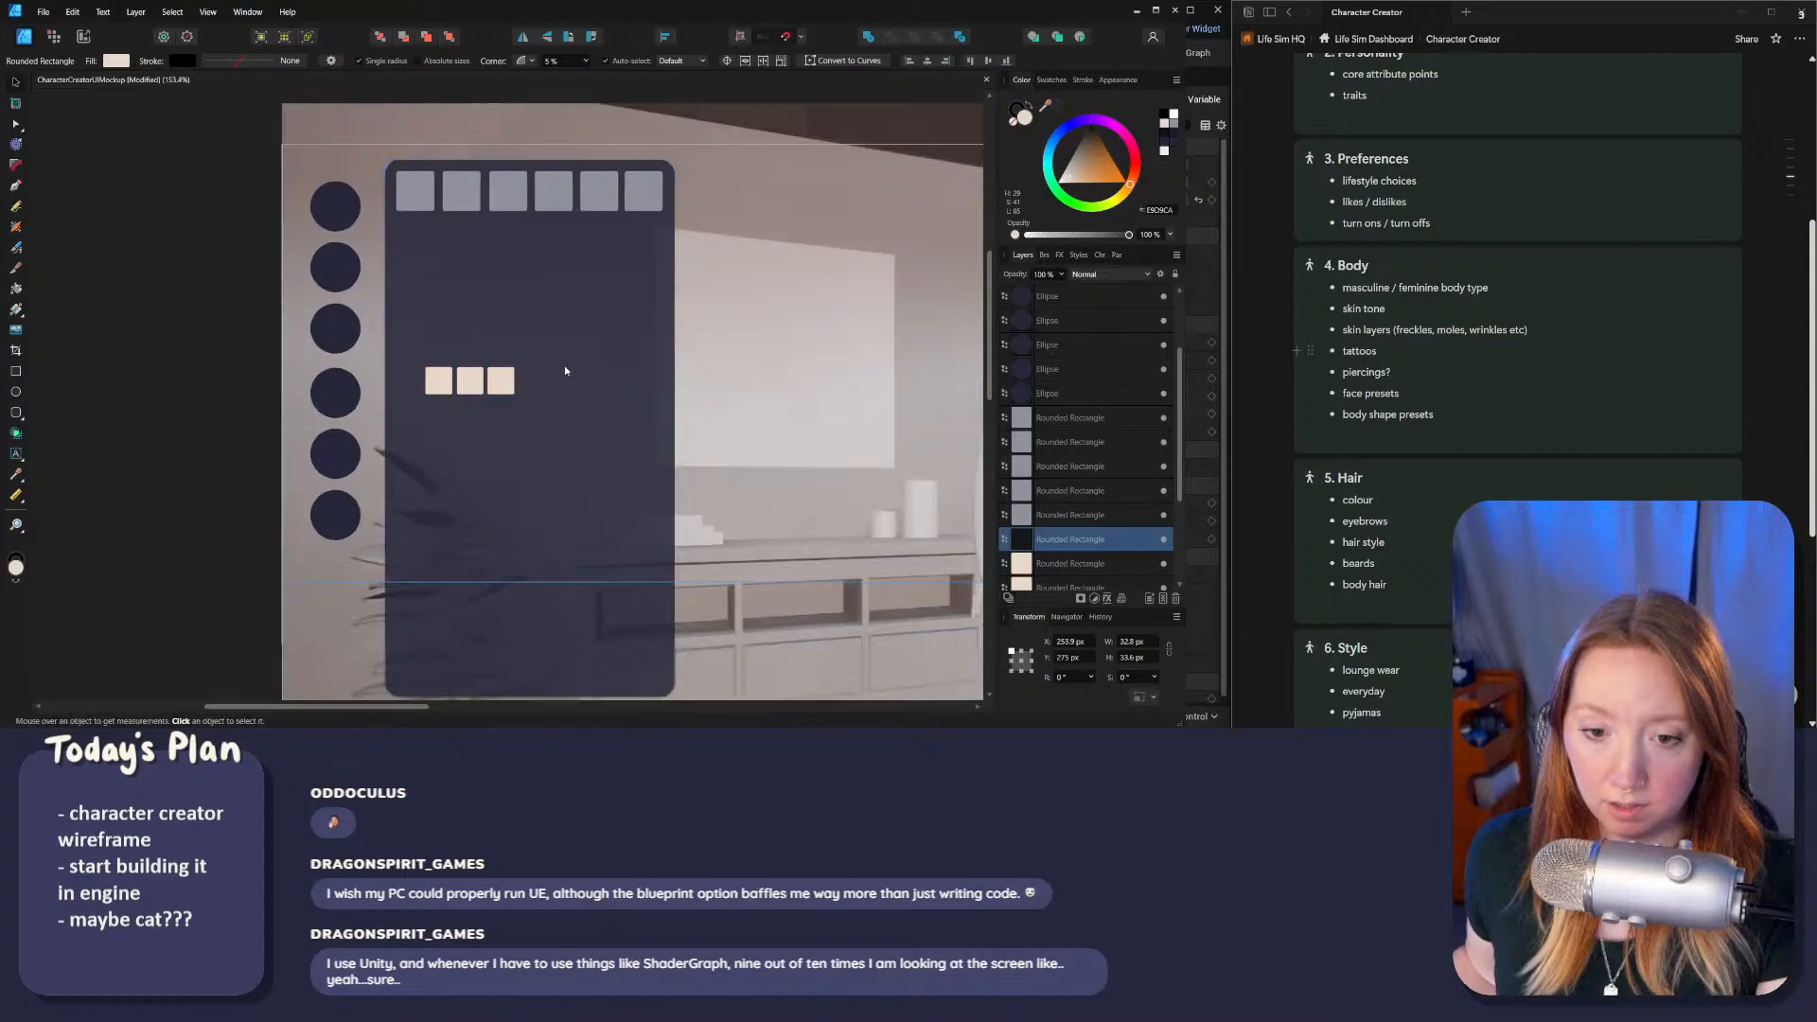
{"action": "scroll", "coordinate": [568, 374], "scroll_direction": "down", "scroll_amount": 3, "text": "ctrl"}
{"action": "scroll", "coordinate": [965, 269], "scroll_direction": "right", "scroll_amount": 3}
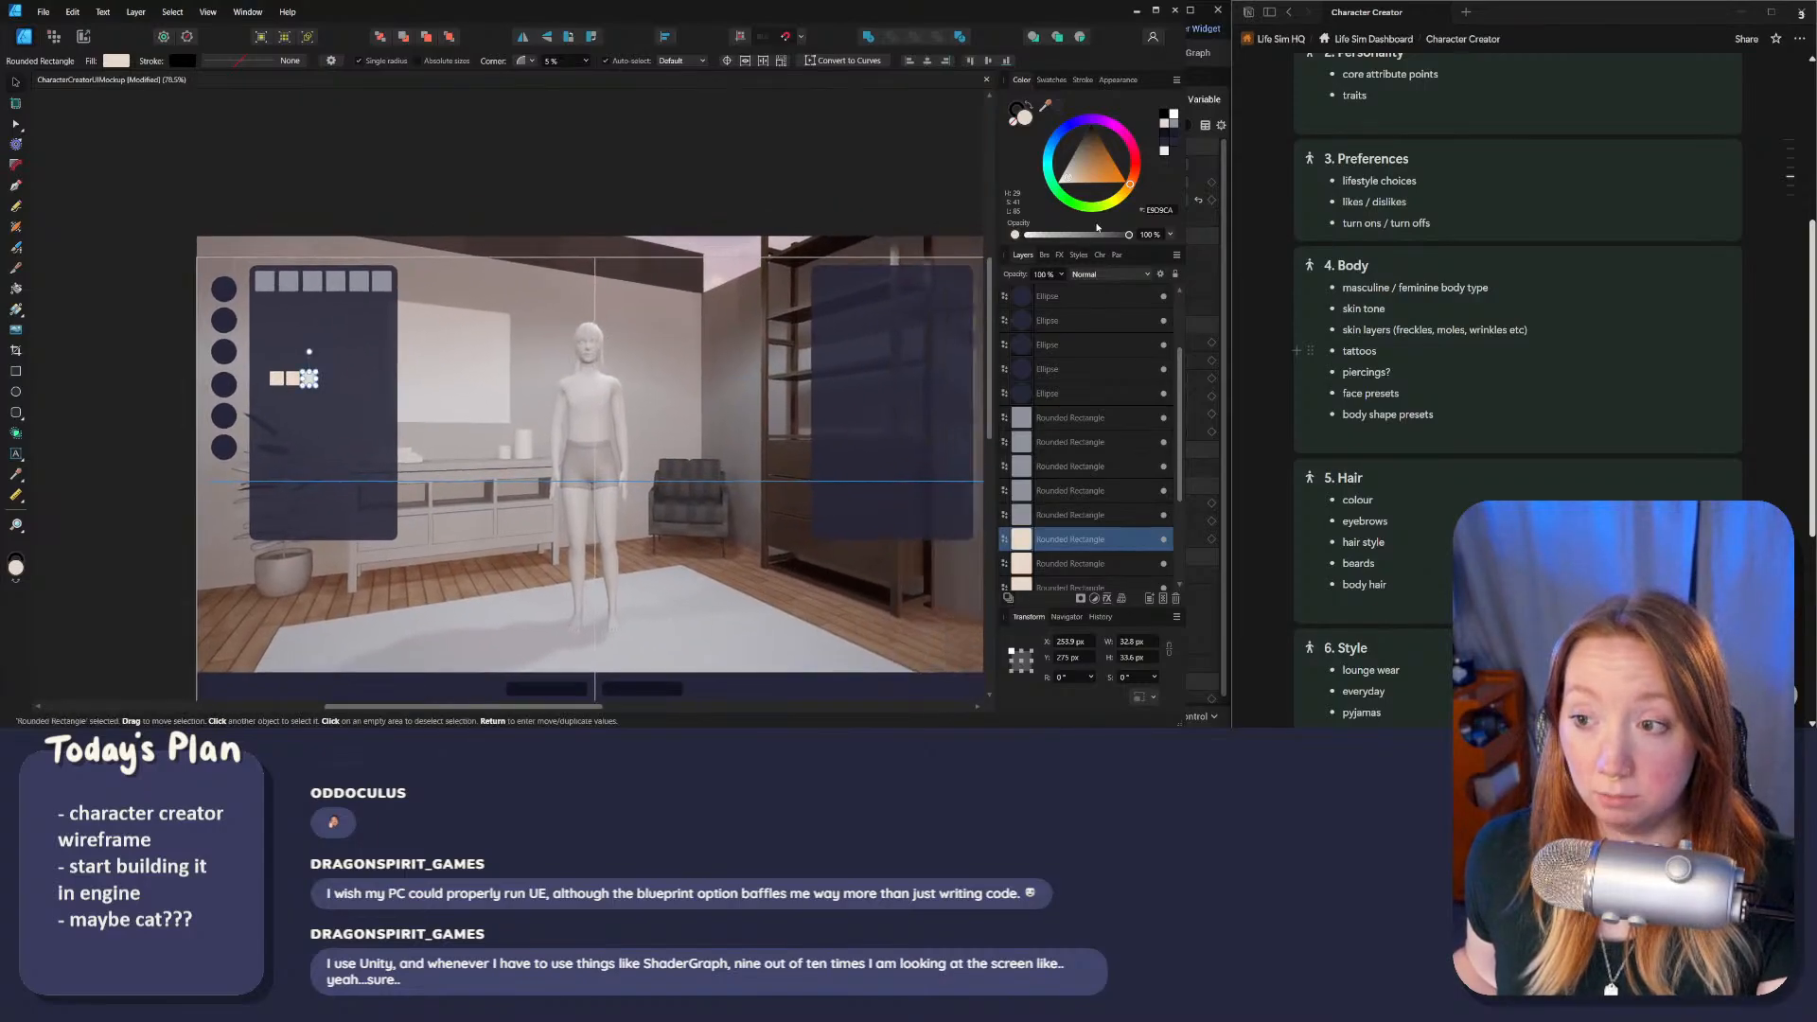
Step: Nudge the third peach swatch to even its spacing and add a fourth copy to the right of it
{"action": "scroll", "coordinate": [1088, 220], "scroll_direction": "up", "scroll_amount": 1, "text": "ctrl"}
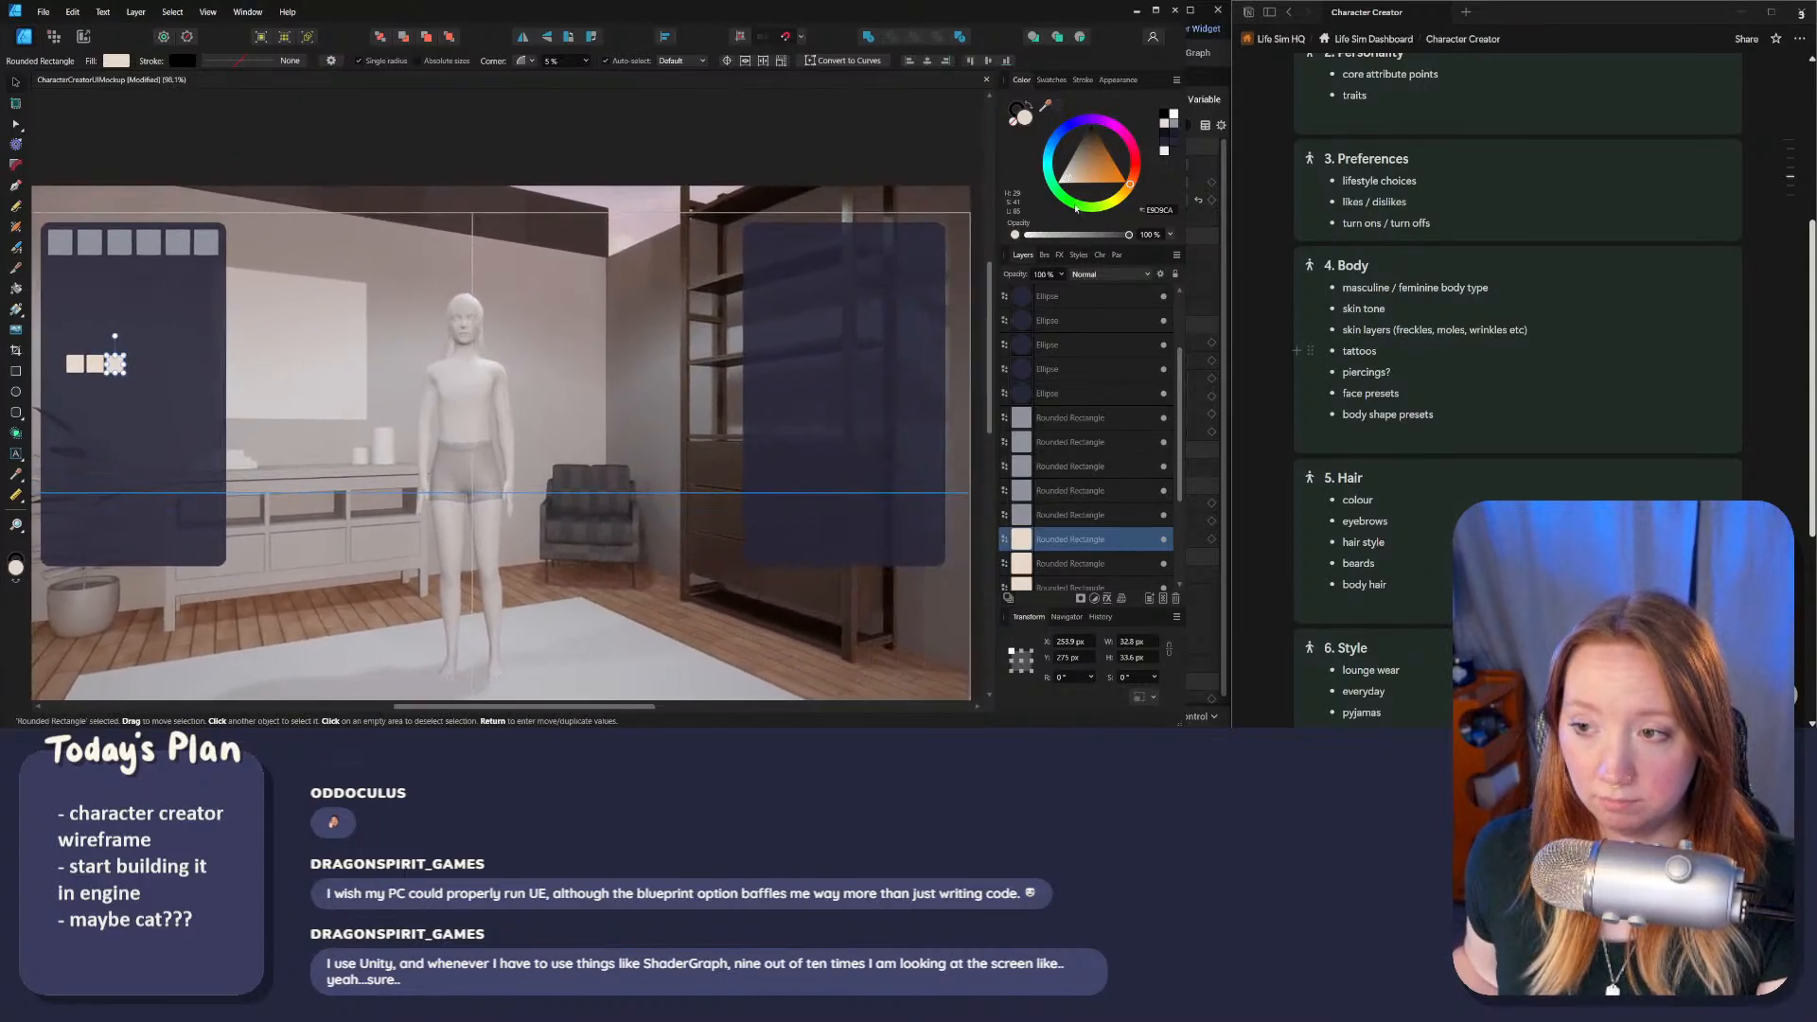
{"action": "middle_click_drag", "start_coordinate": [168, 382], "coordinate": [735, 461]}
{"action": "scroll", "coordinate": [735, 461], "scroll_direction": "up", "scroll_amount": 4, "text": "ctrl"}
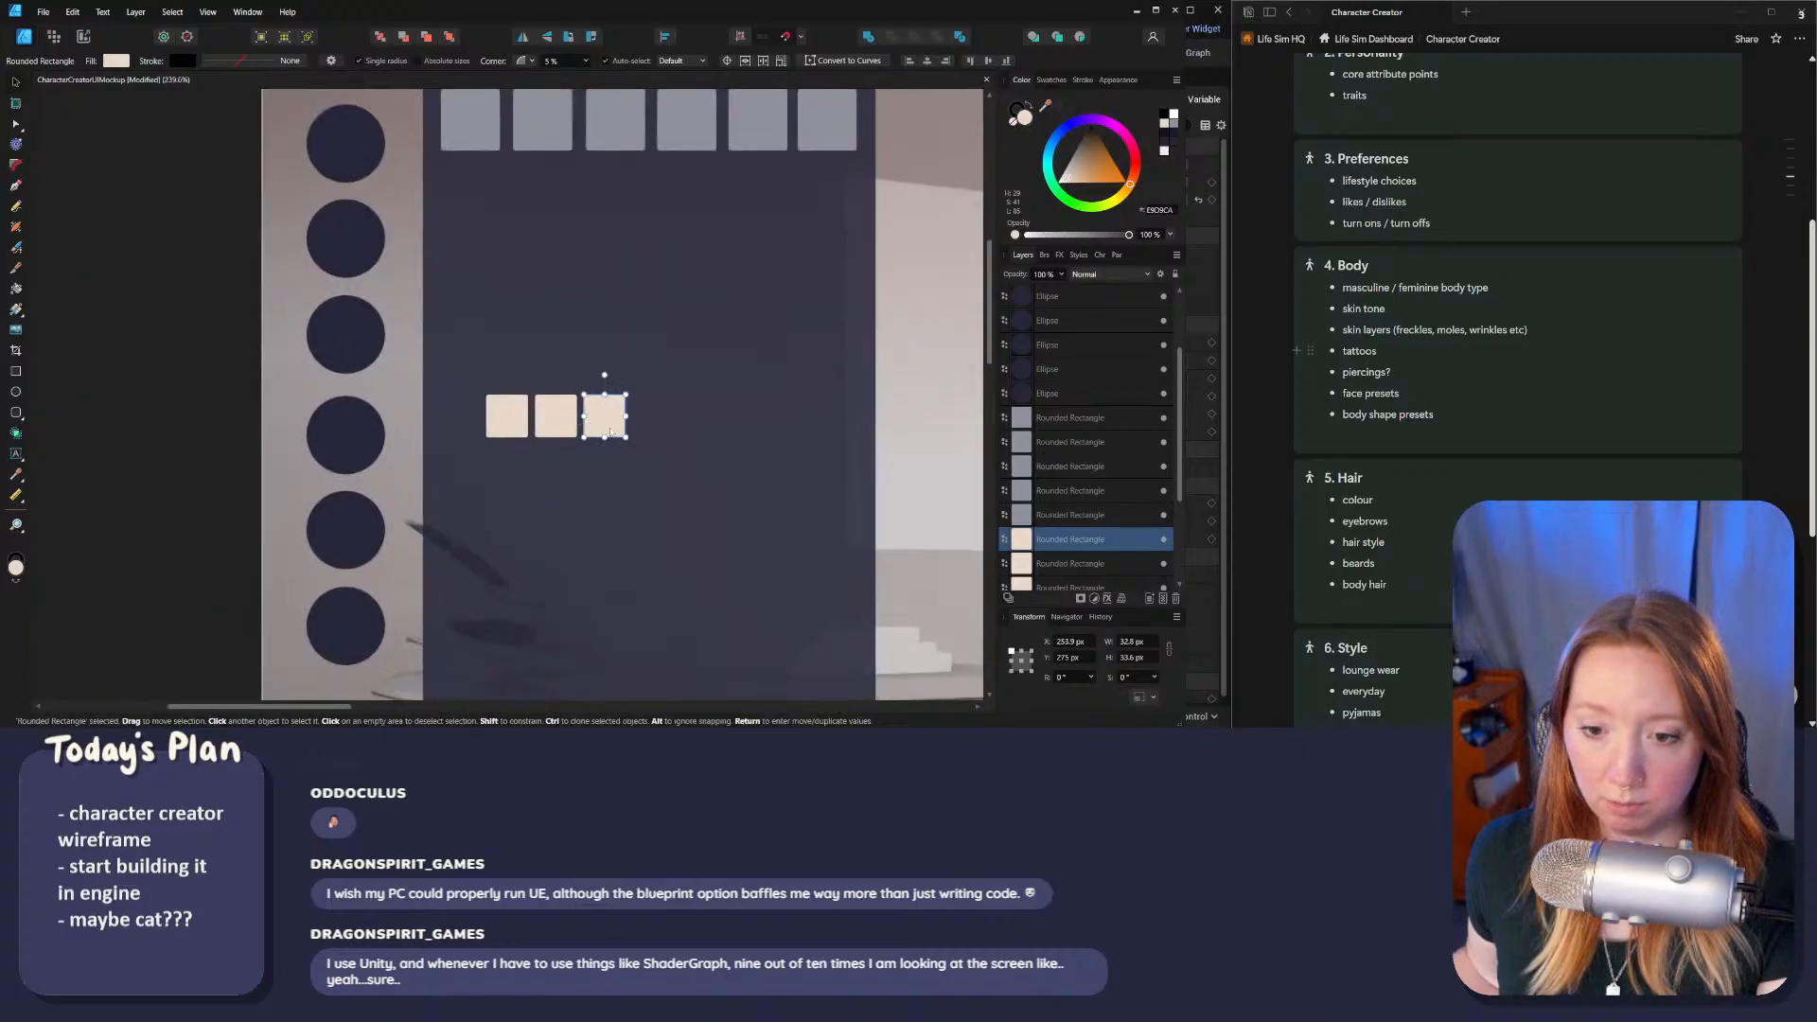
{"action": "left_click_drag", "start_coordinate": [605, 420], "coordinate": [612, 425]}
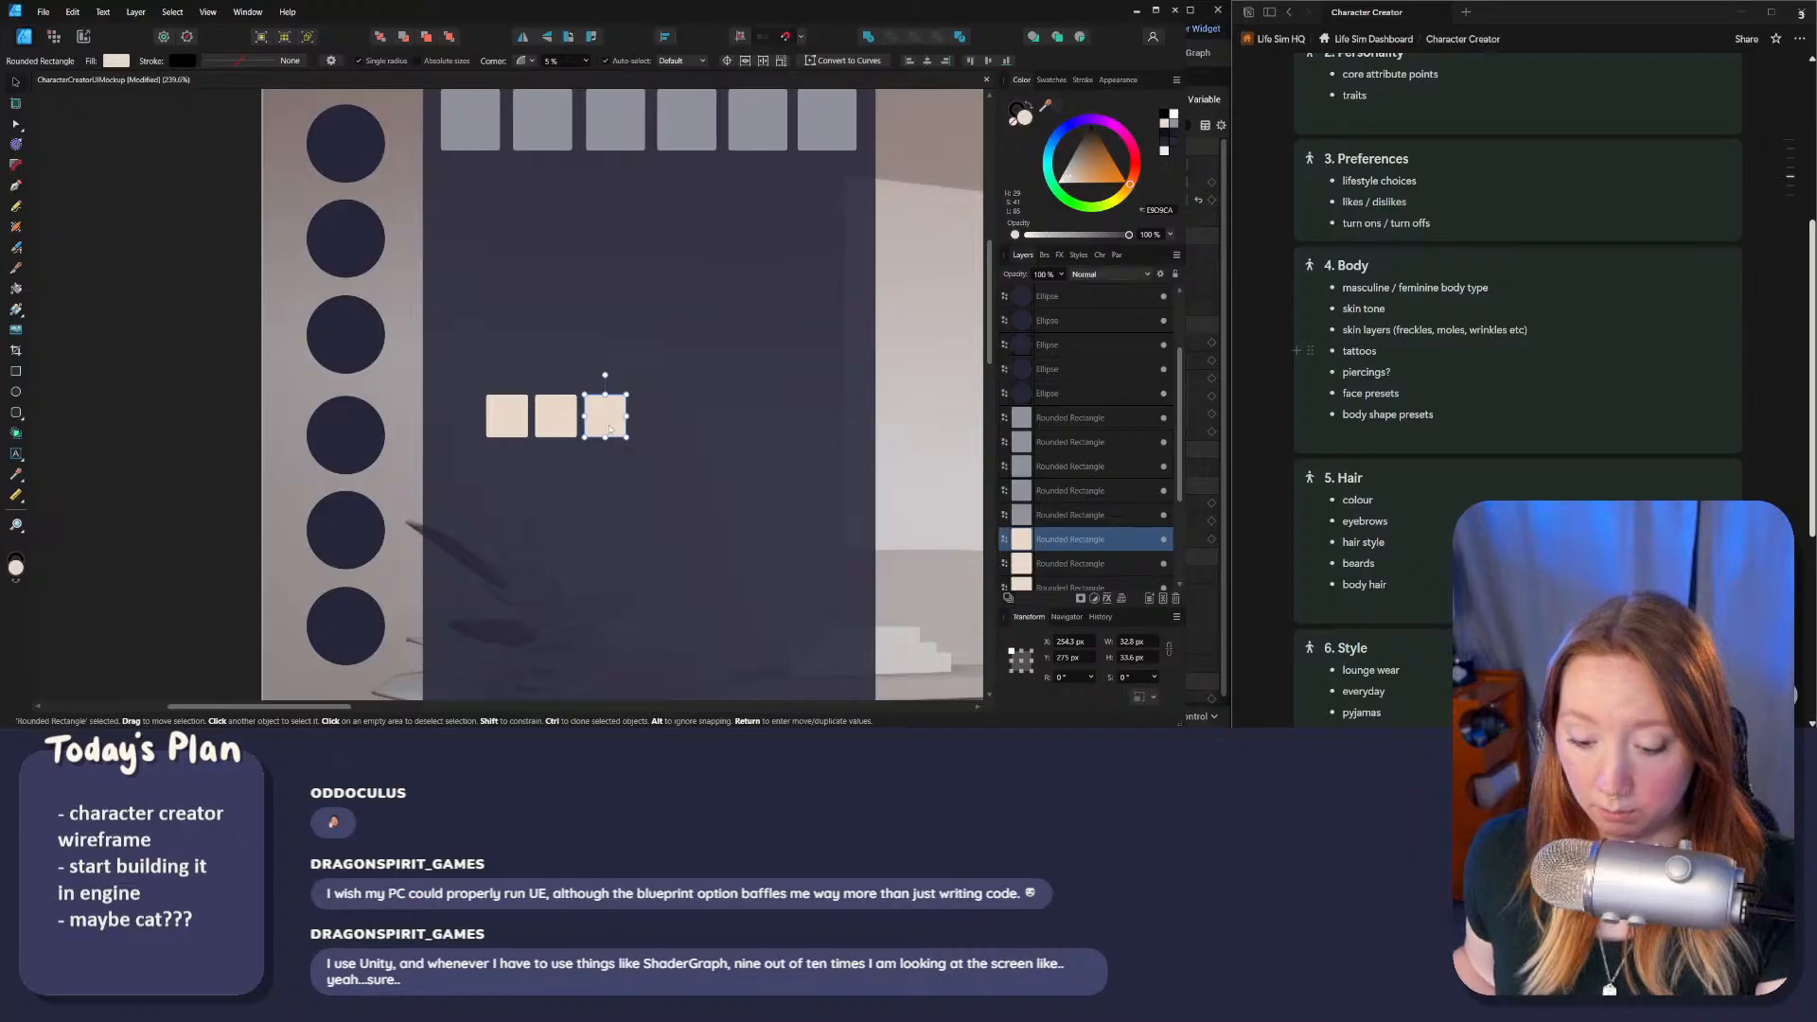
{"action": "left_click_drag", "start_coordinate": [605, 428], "coordinate": [644, 425], "text": "ctrl"}
{"action": "scroll", "coordinate": [651, 428], "scroll_direction": "up", "scroll_amount": 3, "text": "ctrl"}
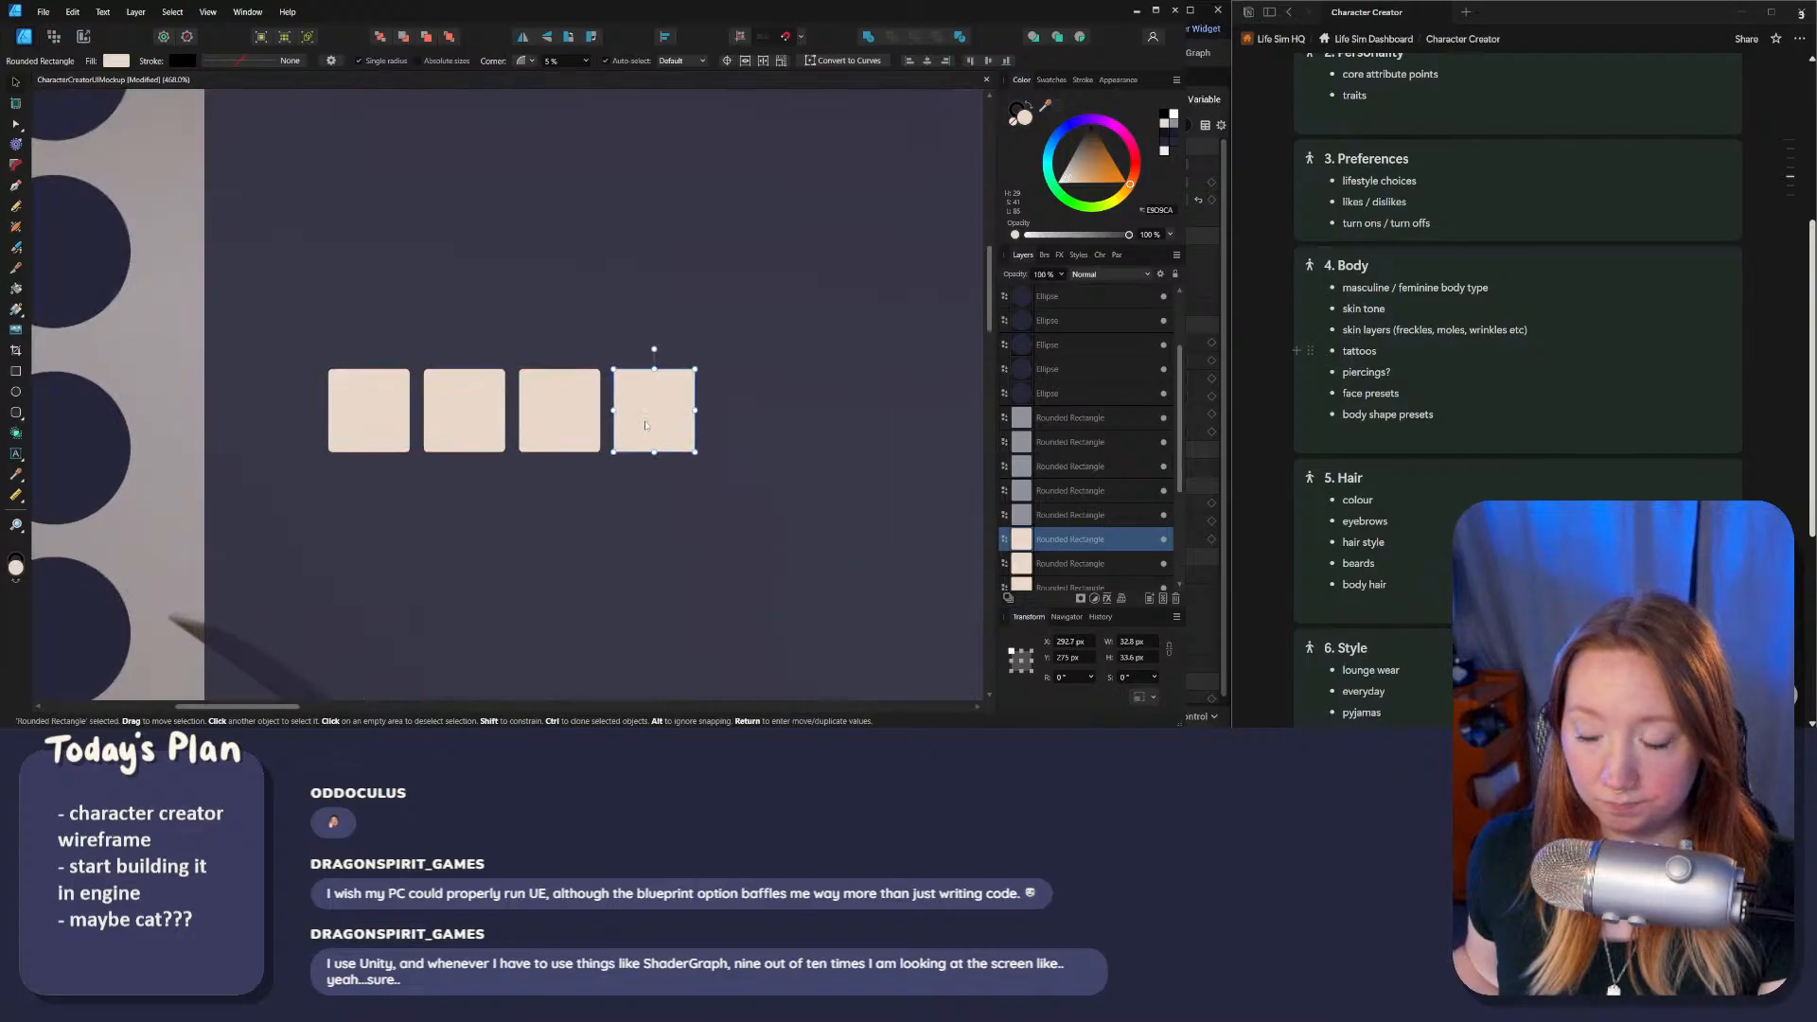
{"action": "scroll", "coordinate": [644, 425], "scroll_direction": "down", "scroll_amount": 5, "text": "ctrl"}
{"action": "scroll", "coordinate": [782, 369], "scroll_direction": "up", "scroll_amount": 5, "text": "ctrl"}
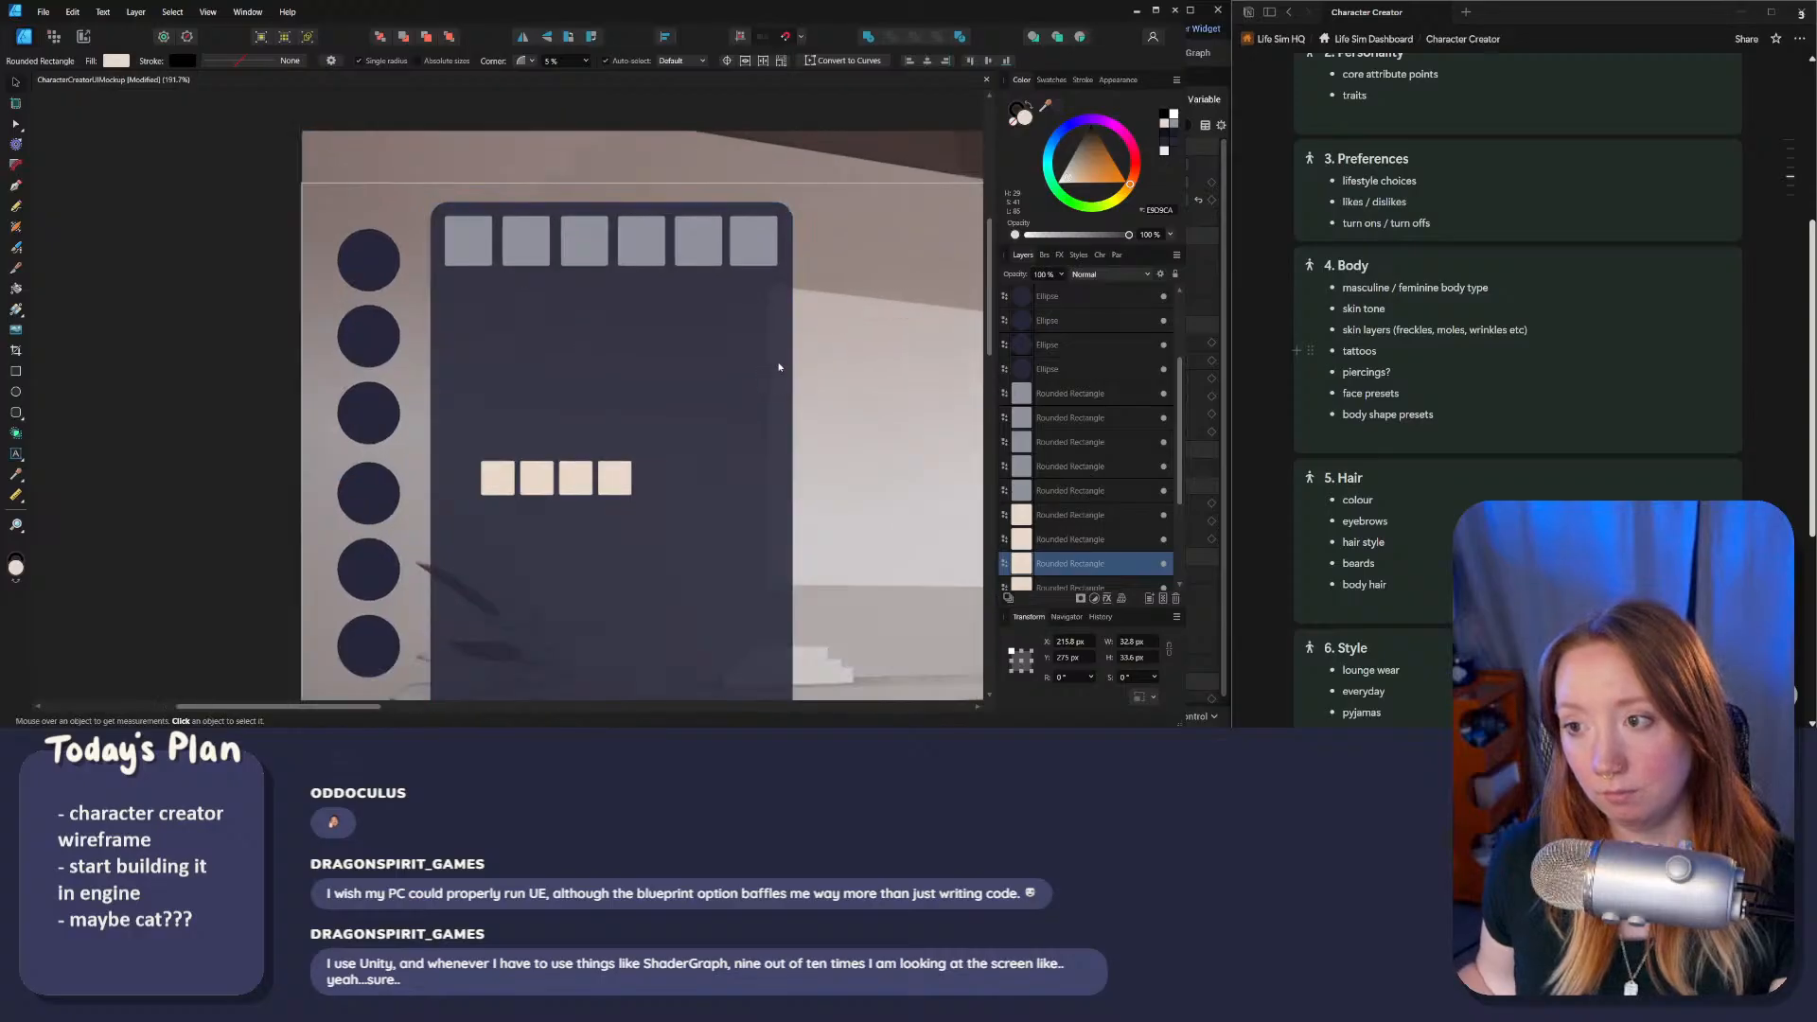
Step: Recolour the second, third and fourth swatches to progressively darker skin tones: tan, golden brown and dark brown
{"action": "mouse_move", "coordinate": [1130, 185]}
{"action": "left_mouse_down"}
{"action": "mouse_move", "coordinate": [1135, 166]}
{"action": "mouse_move", "coordinate": [1077, 189]}
{"action": "mouse_move", "coordinate": [1135, 186]}
{"action": "mouse_move", "coordinate": [1084, 180]}
{"action": "mouse_move", "coordinate": [1133, 179]}
{"action": "mouse_move", "coordinate": [1098, 167]}
{"action": "mouse_move", "coordinate": [1132, 183]}
{"action": "left_mouse_up"}
{"action": "left_click", "coordinate": [382, 589]}
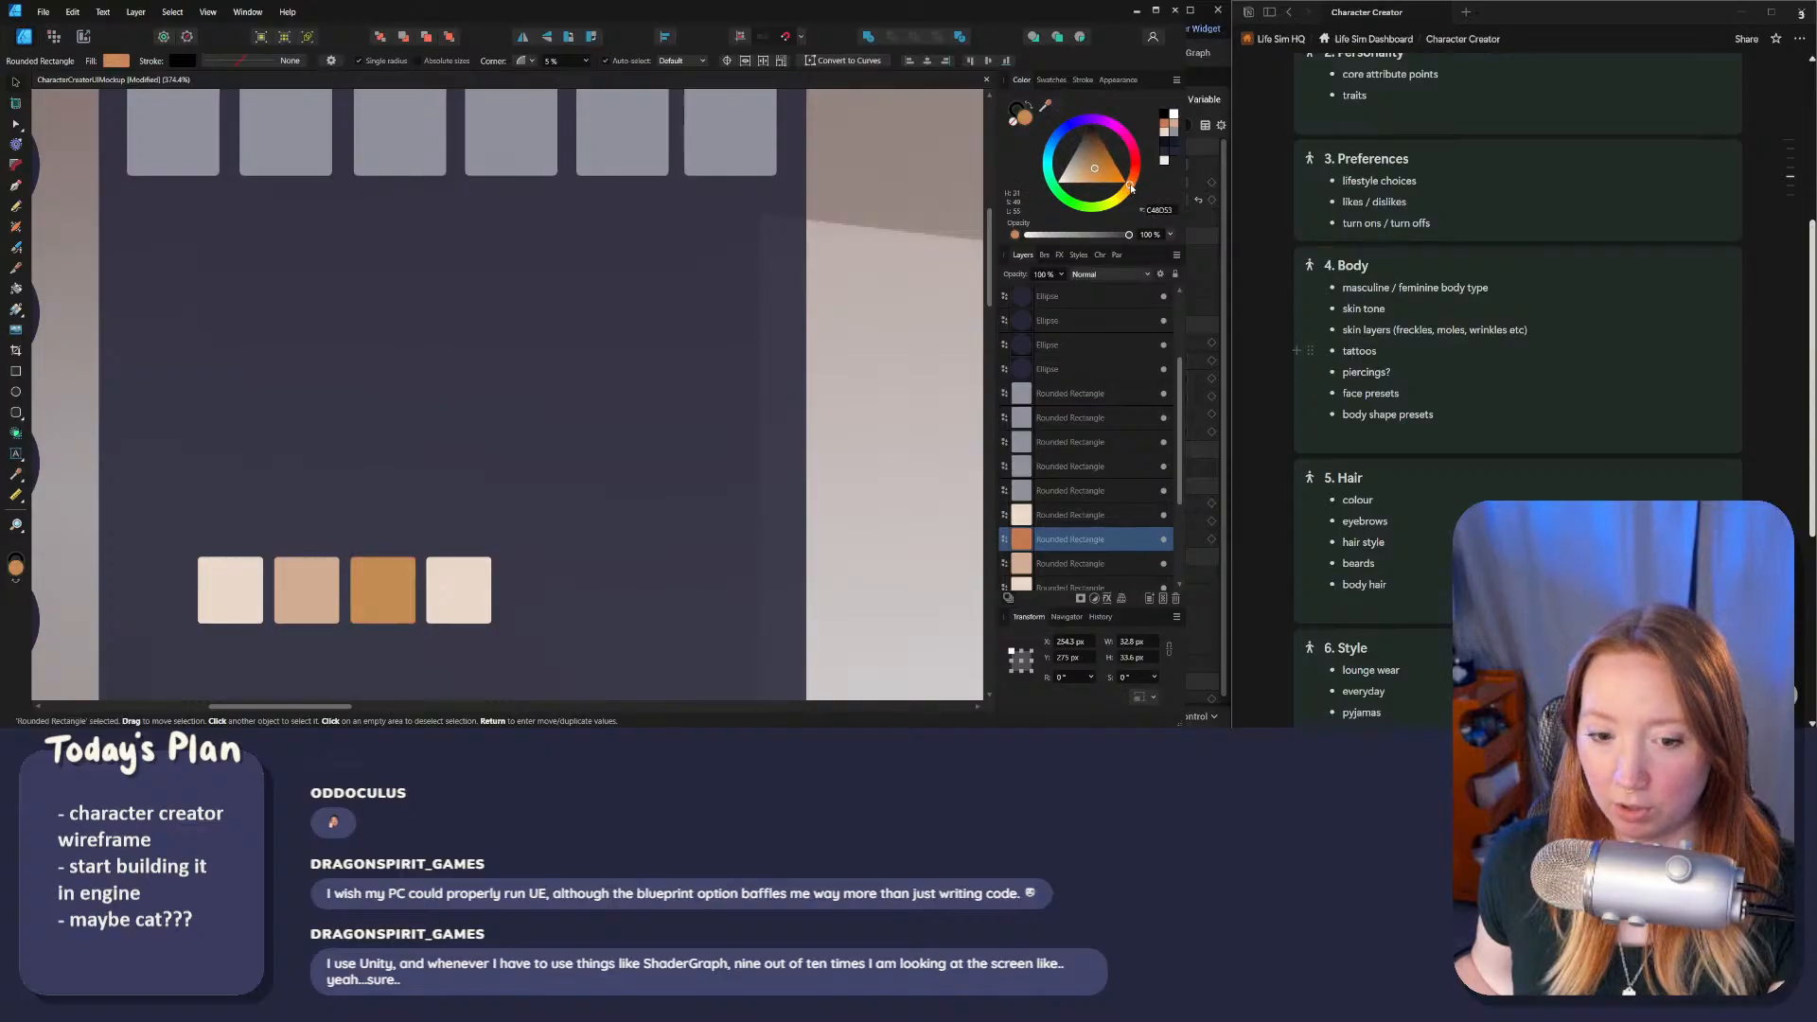
{"action": "left_click", "coordinate": [1097, 170]}
{"action": "mouse_move", "coordinate": [1097, 170]}
{"action": "left_mouse_down"}
{"action": "mouse_move", "coordinate": [1133, 175]}
{"action": "mouse_move", "coordinate": [1087, 151]}
{"action": "mouse_move", "coordinate": [1136, 176]}
{"action": "left_mouse_up"}
{"action": "left_click", "coordinate": [459, 590]}
{"action": "scroll", "coordinate": [621, 403], "scroll_direction": "down", "scroll_amount": 7}
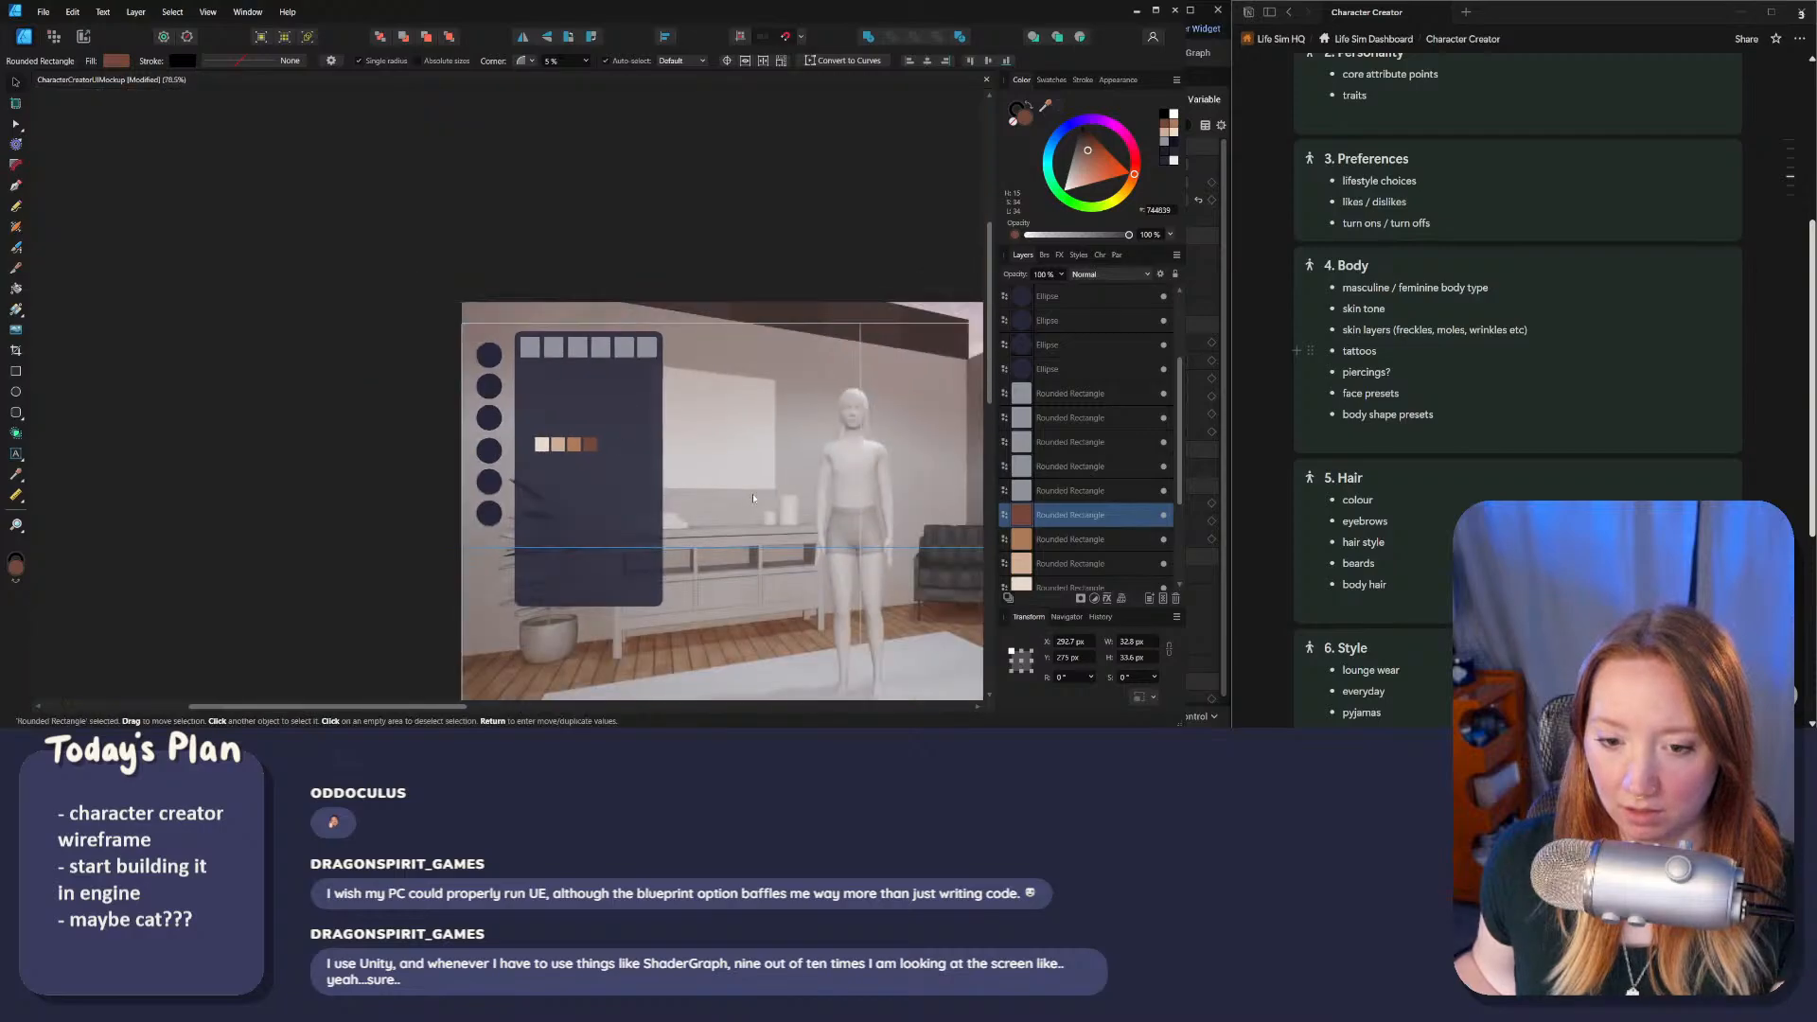
Step: Examine the four-tone swatch row at different magnifications against the panel and the whole mockup
{"action": "left_click", "coordinate": [607, 508]}
{"action": "middle_click_drag", "start_coordinate": [641, 480], "coordinate": [581, 456]}
{"action": "scroll", "coordinate": [528, 411], "scroll_direction": "up", "scroll_amount": 6}
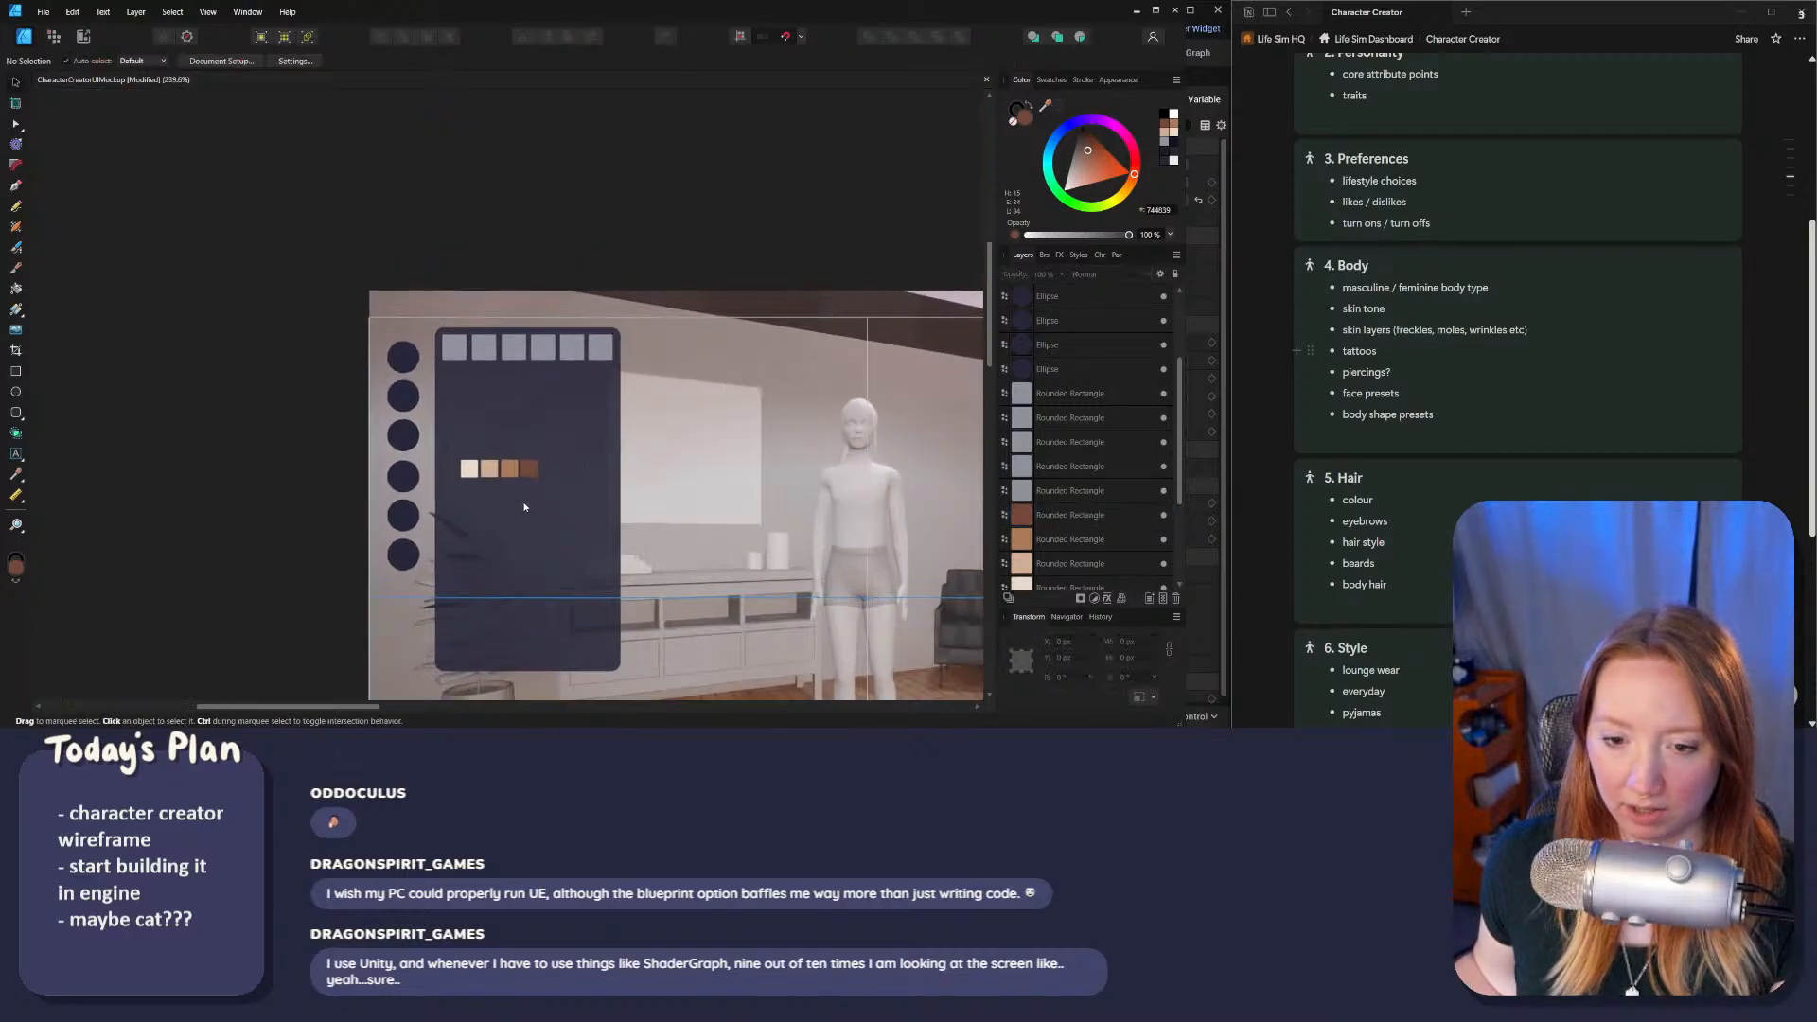
{"action": "left_click", "coordinate": [549, 365]}
{"action": "scroll", "coordinate": [386, 372], "scroll_direction": "down", "scroll_amount": 5}
{"action": "left_click", "coordinate": [212, 403]}
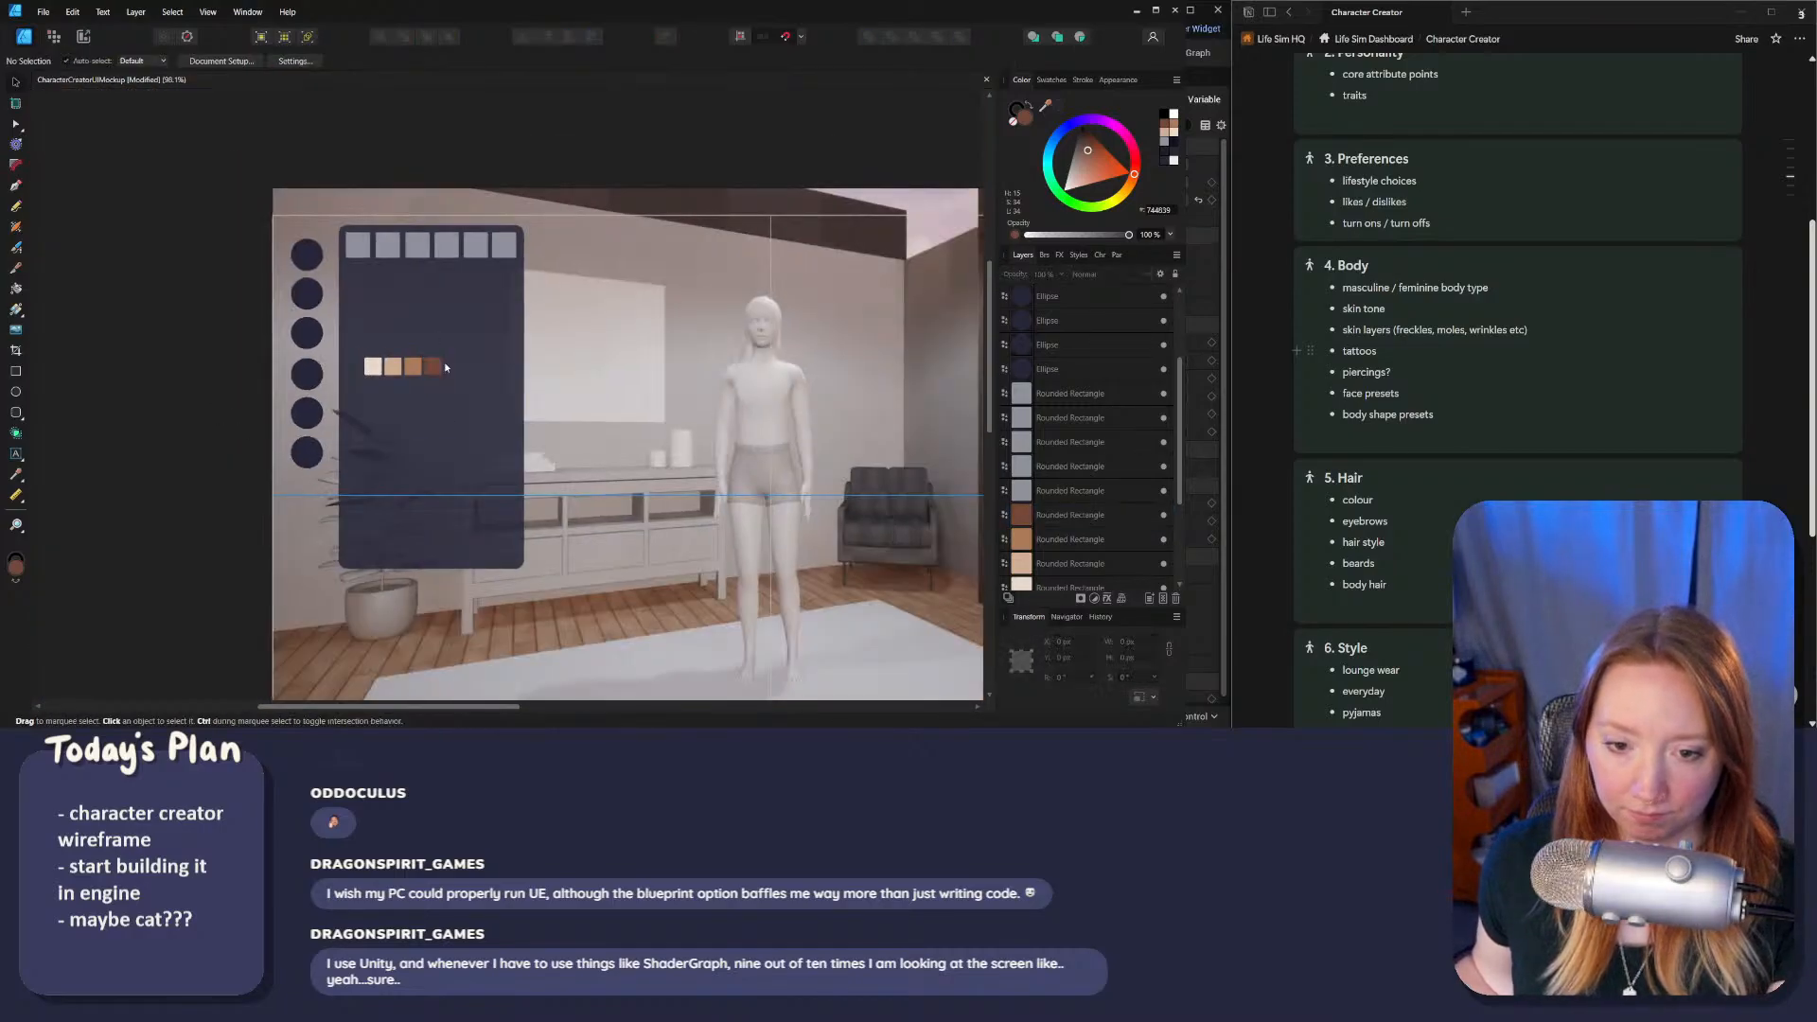
{"action": "middle_click_drag", "start_coordinate": [225, 450], "coordinate": [213, 451]}
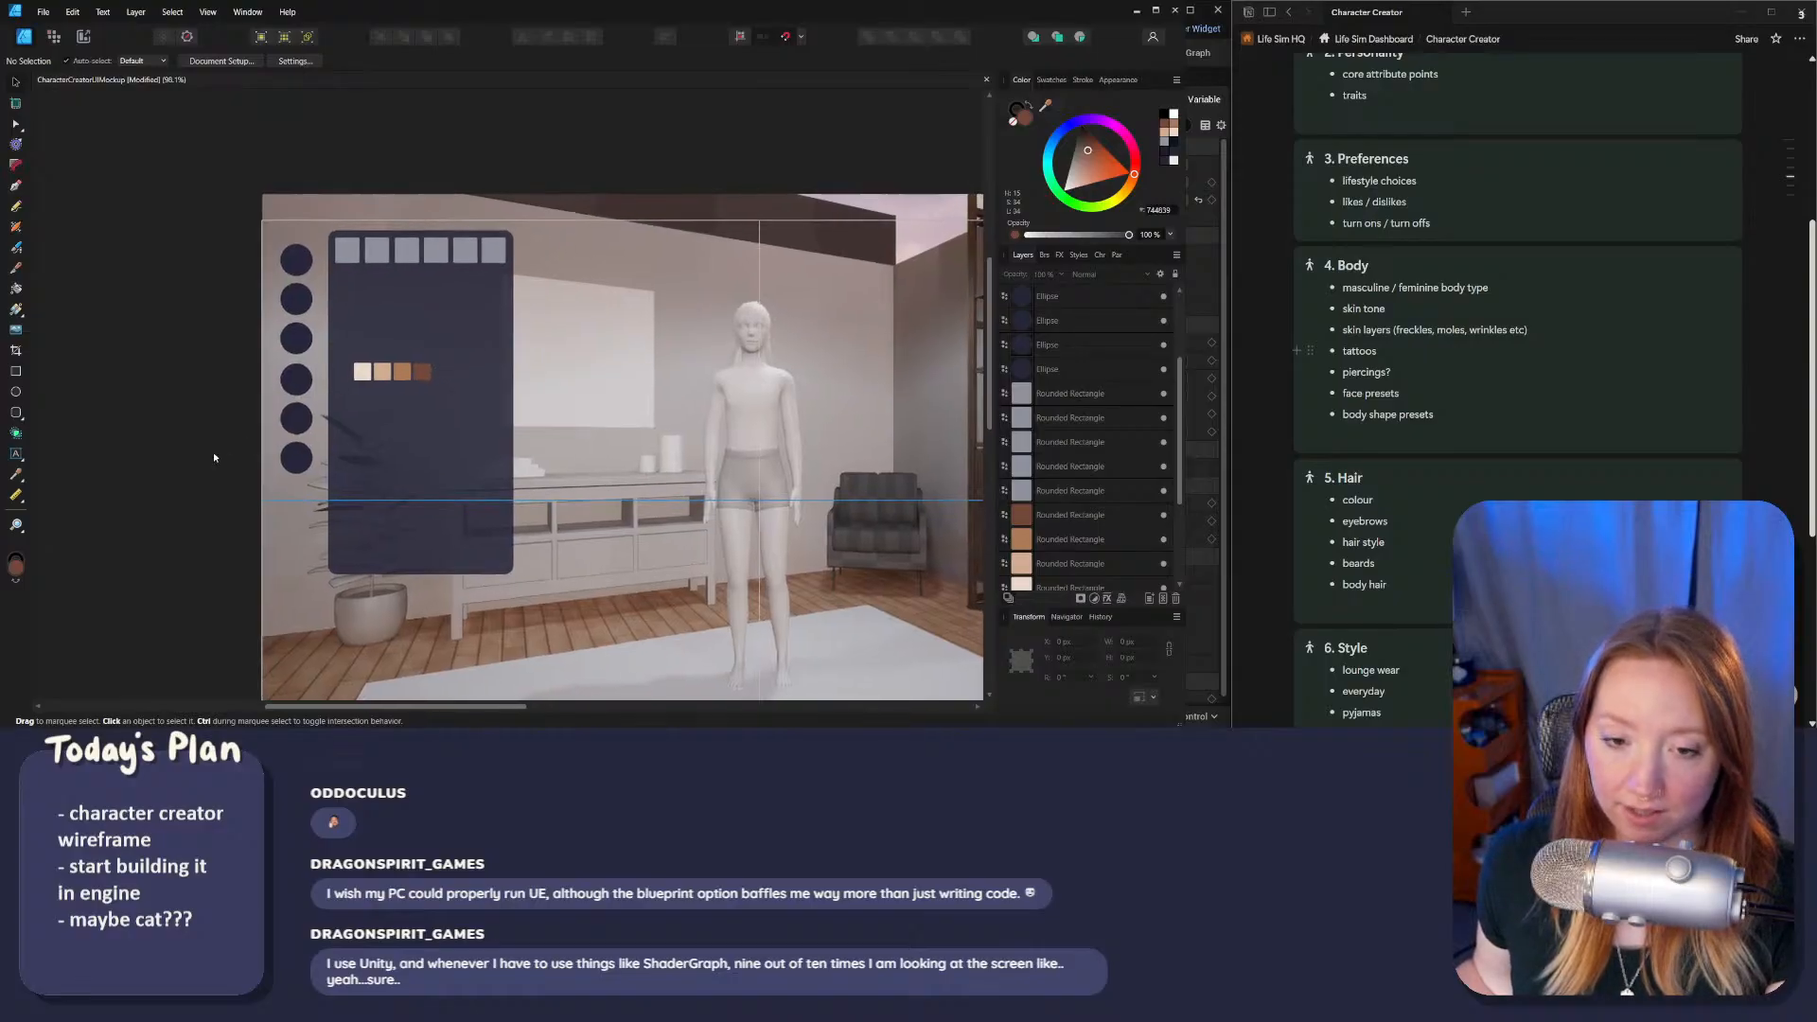
{"action": "middle_click_drag", "start_coordinate": [387, 316], "coordinate": [384, 397]}
{"action": "scroll", "coordinate": [413, 417], "scroll_direction": "up", "scroll_amount": 1}
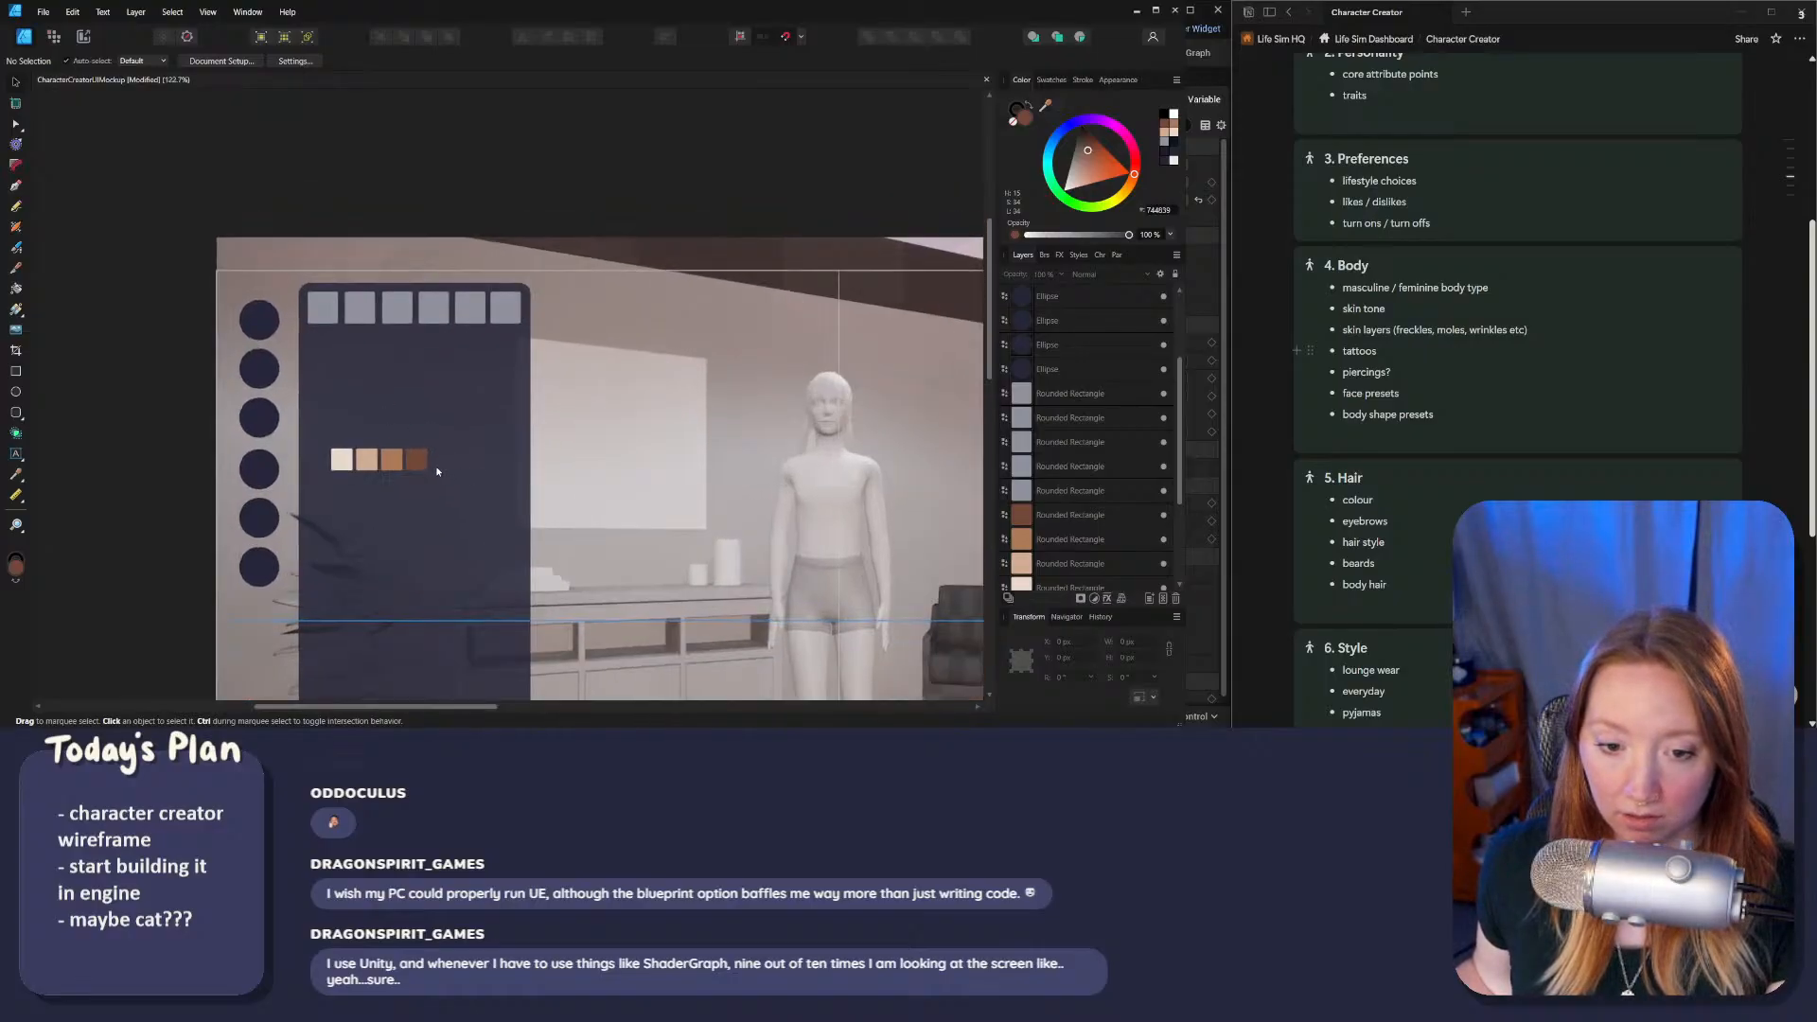
{"action": "scroll", "coordinate": [436, 470], "scroll_direction": "down", "scroll_amount": 4}
{"action": "scroll", "coordinate": [431, 486], "scroll_direction": "up", "scroll_amount": 6}
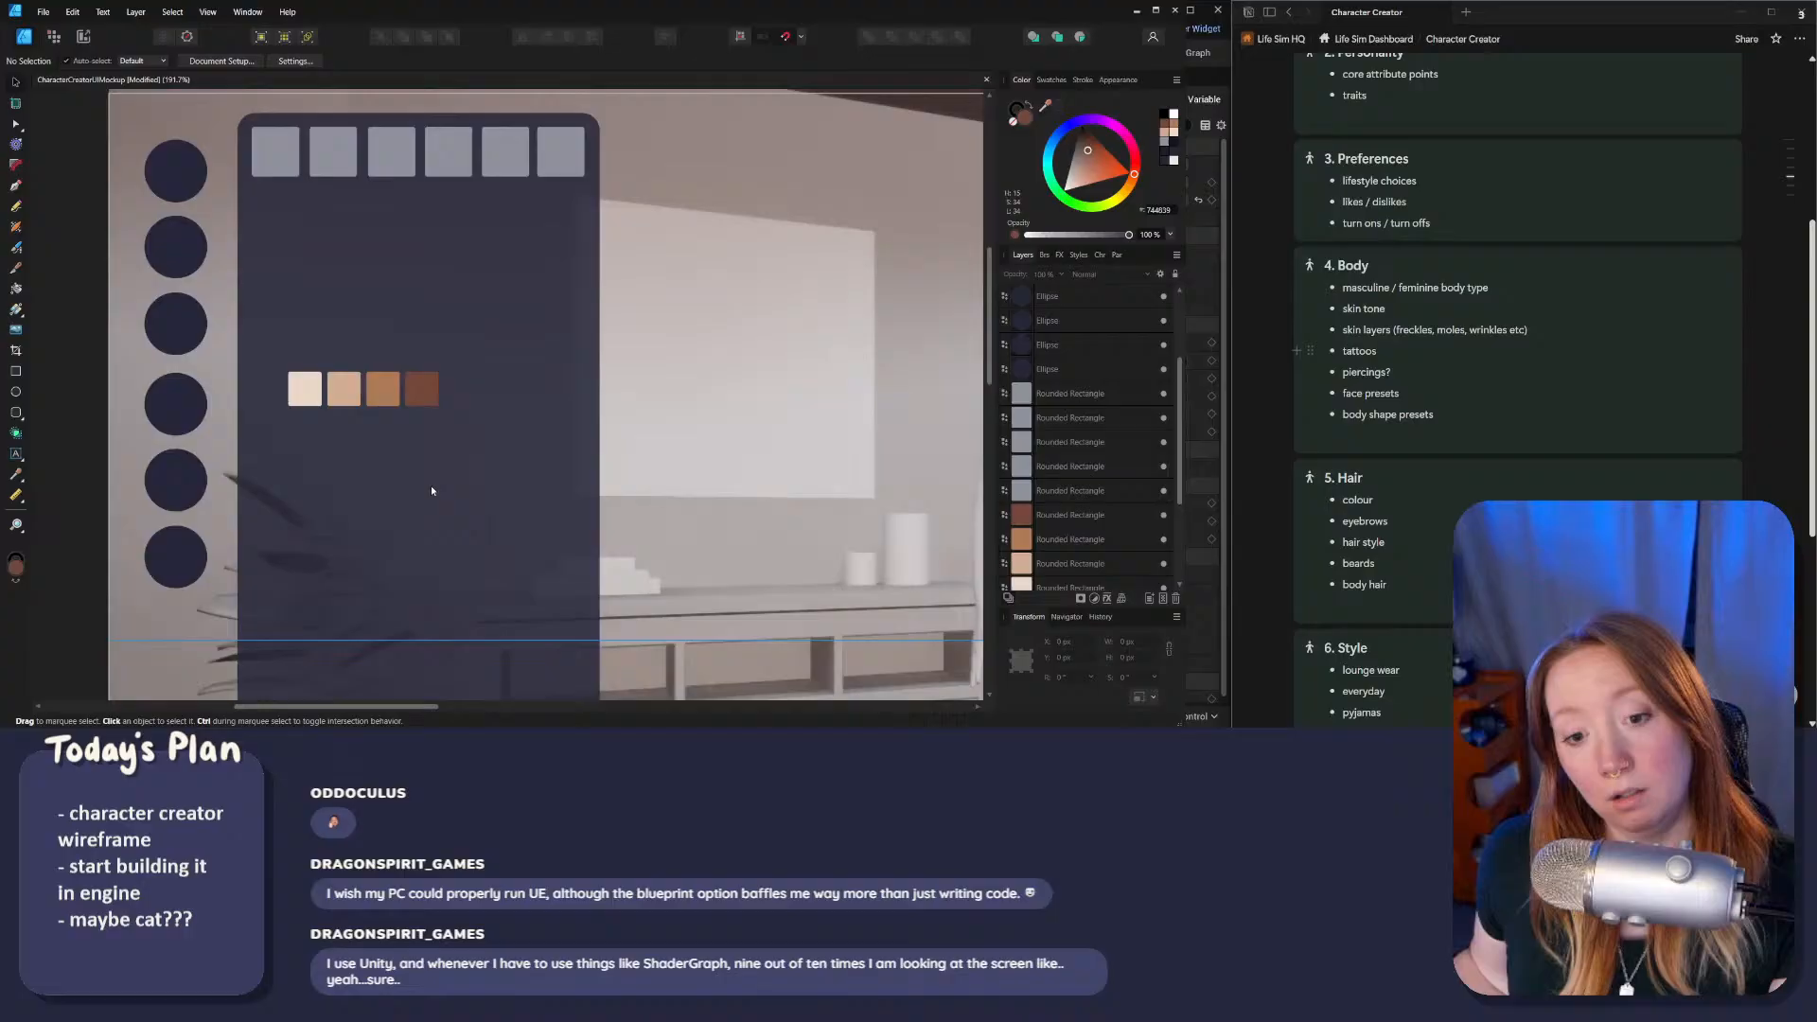
Step: Move the four skin tone swatches up beneath the grey category squares and delete the leftover peach swatch
{"action": "left_click", "coordinate": [298, 389]}
{"action": "left_click", "coordinate": [342, 390], "text": "shift"}
{"action": "left_click", "coordinate": [381, 389], "text": "shift"}
{"action": "left_click", "coordinate": [419, 390], "text": "shift"}
{"action": "left_click_drag", "start_coordinate": [384, 396], "coordinate": [345, 289]}
{"action": "left_click", "coordinate": [304, 388]}
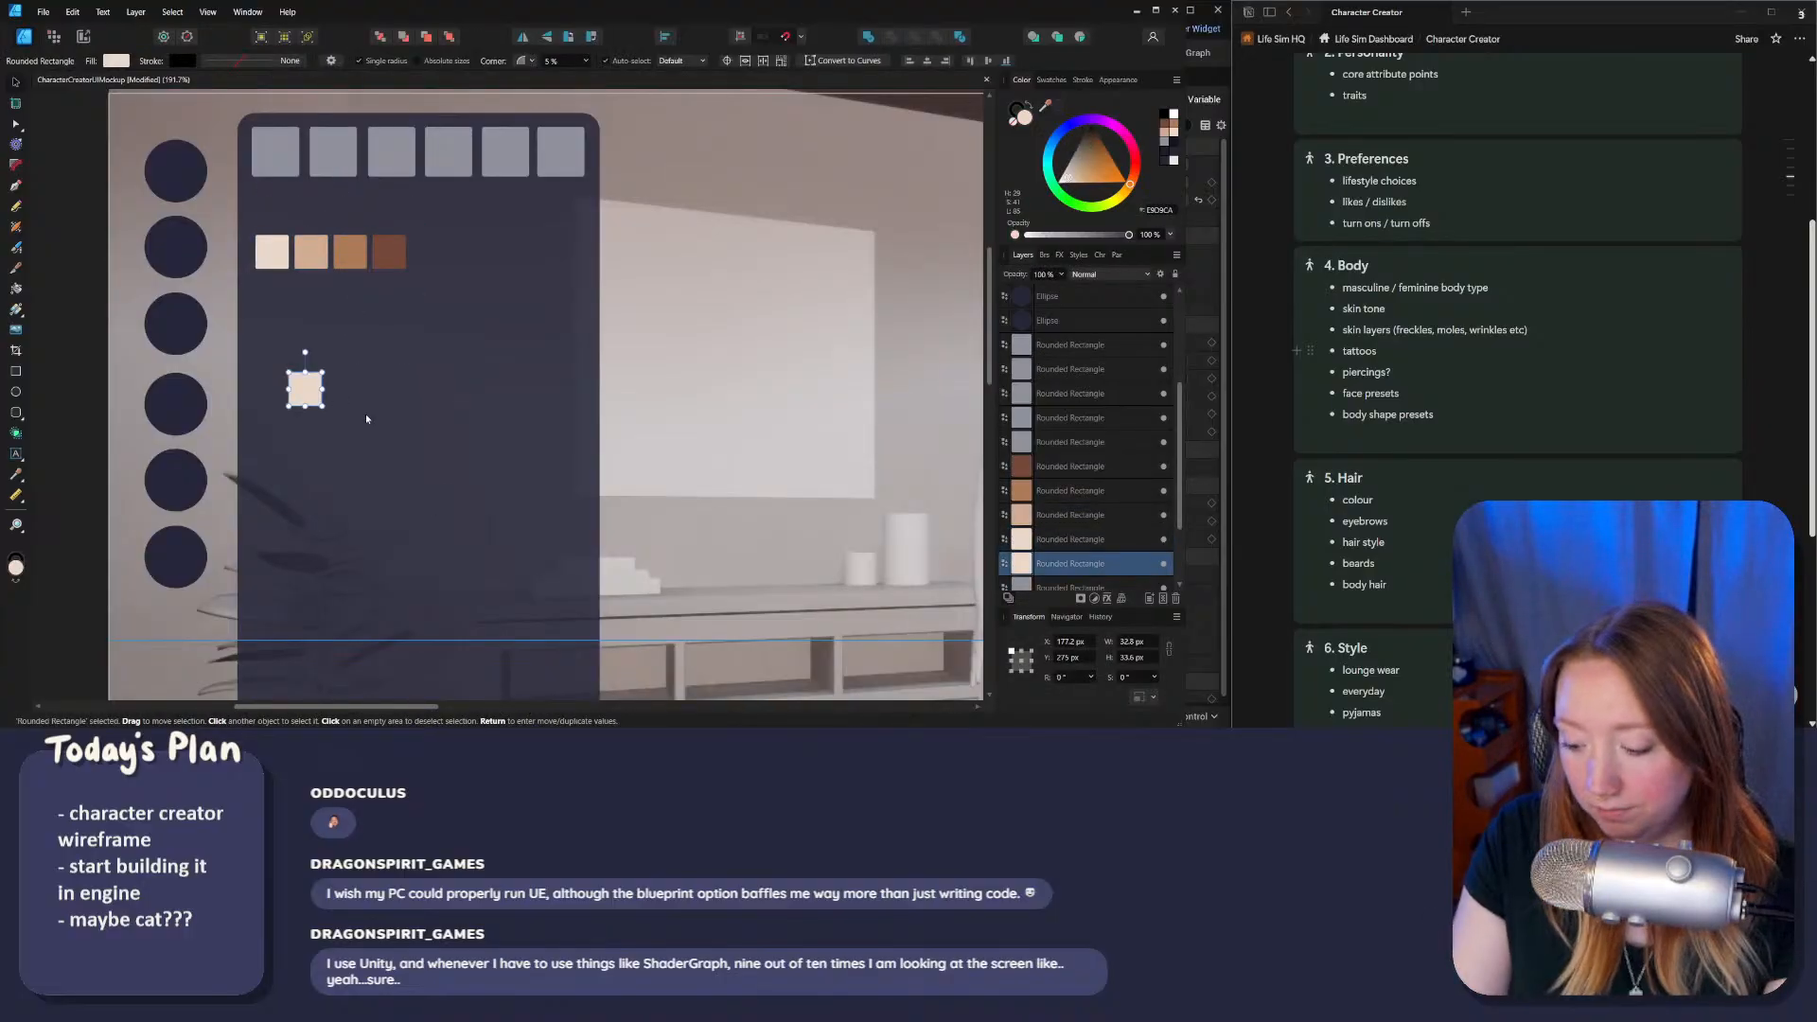
{"action": "key", "text": "Delete"}
Step: Select the four skin tone swatches and align the row with the left edge of the first grey category square
{"action": "middle_click_drag", "start_coordinate": [538, 362], "coordinate": [462, 430]}
{"action": "left_click", "coordinate": [208, 332]}
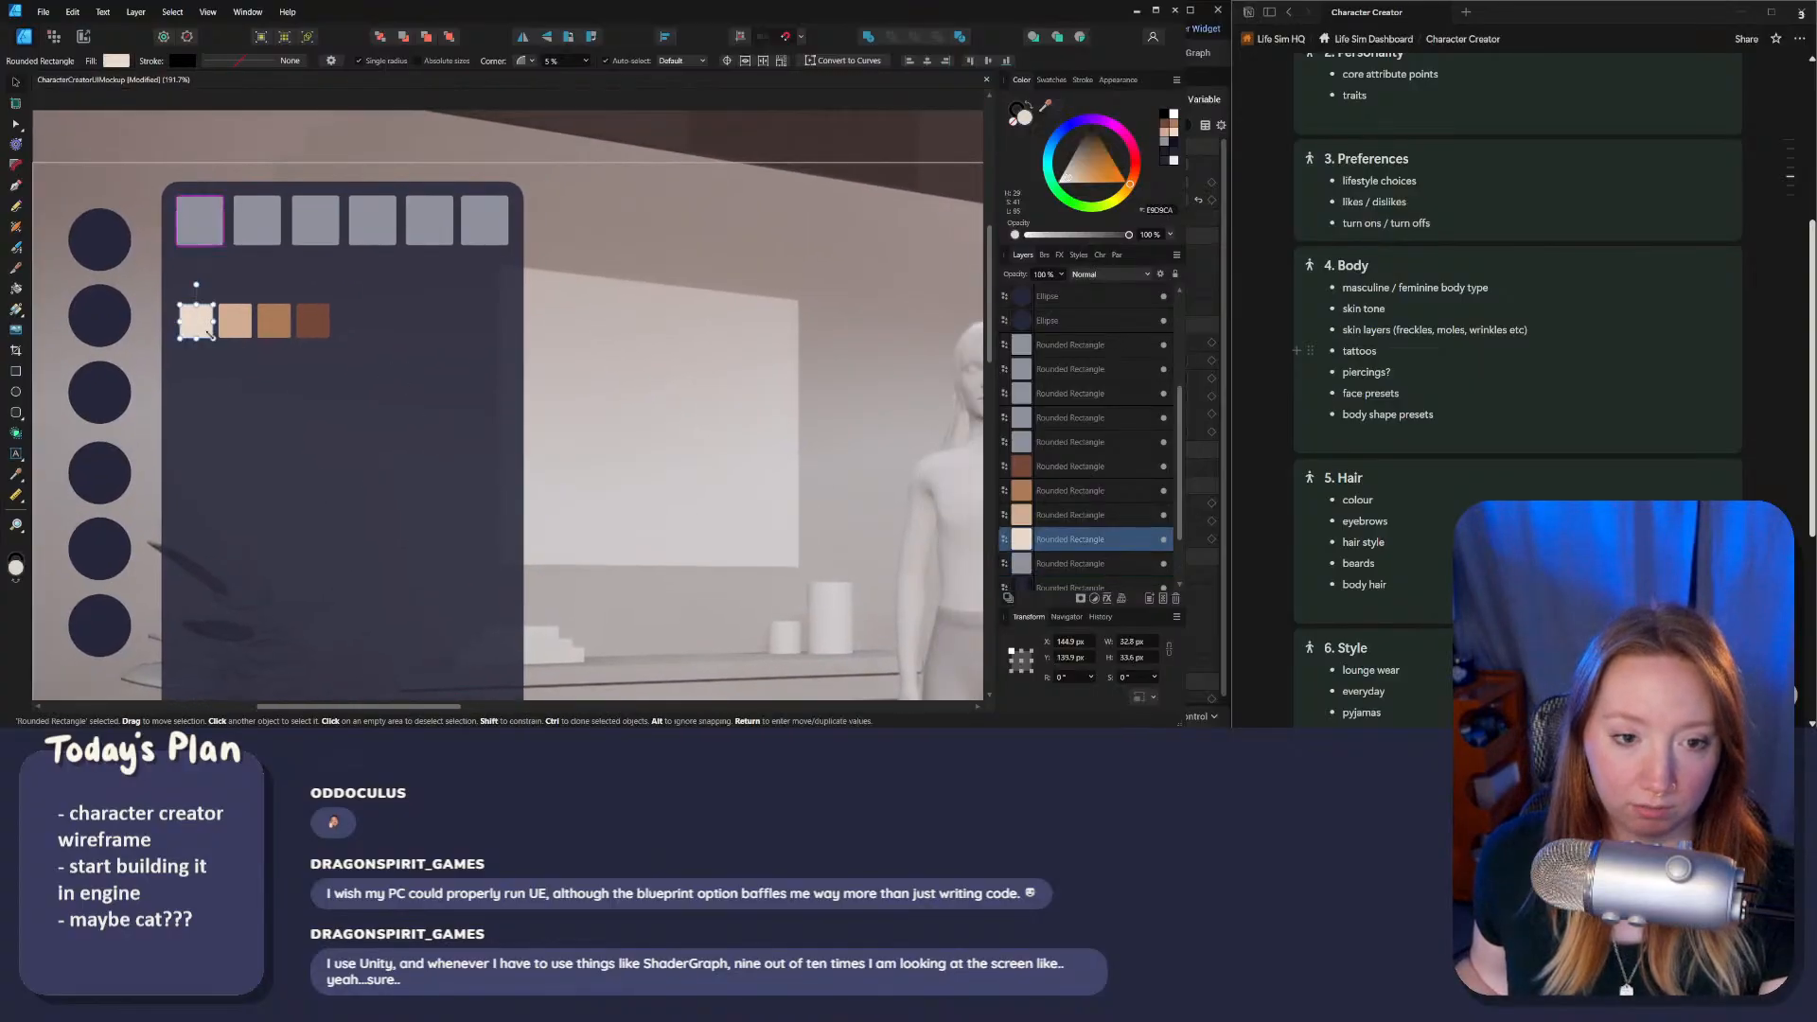
{"action": "left_click", "coordinate": [236, 321], "text": "shift"}
{"action": "left_click", "coordinate": [274, 321], "text": "shift"}
{"action": "left_click", "coordinate": [309, 327], "text": "shift"}
{"action": "mouse_move", "coordinate": [285, 327]}
{"action": "left_mouse_down"}
{"action": "mouse_move", "coordinate": [300, 328]}
{"action": "mouse_move", "coordinate": [274, 332]}
{"action": "left_mouse_up"}
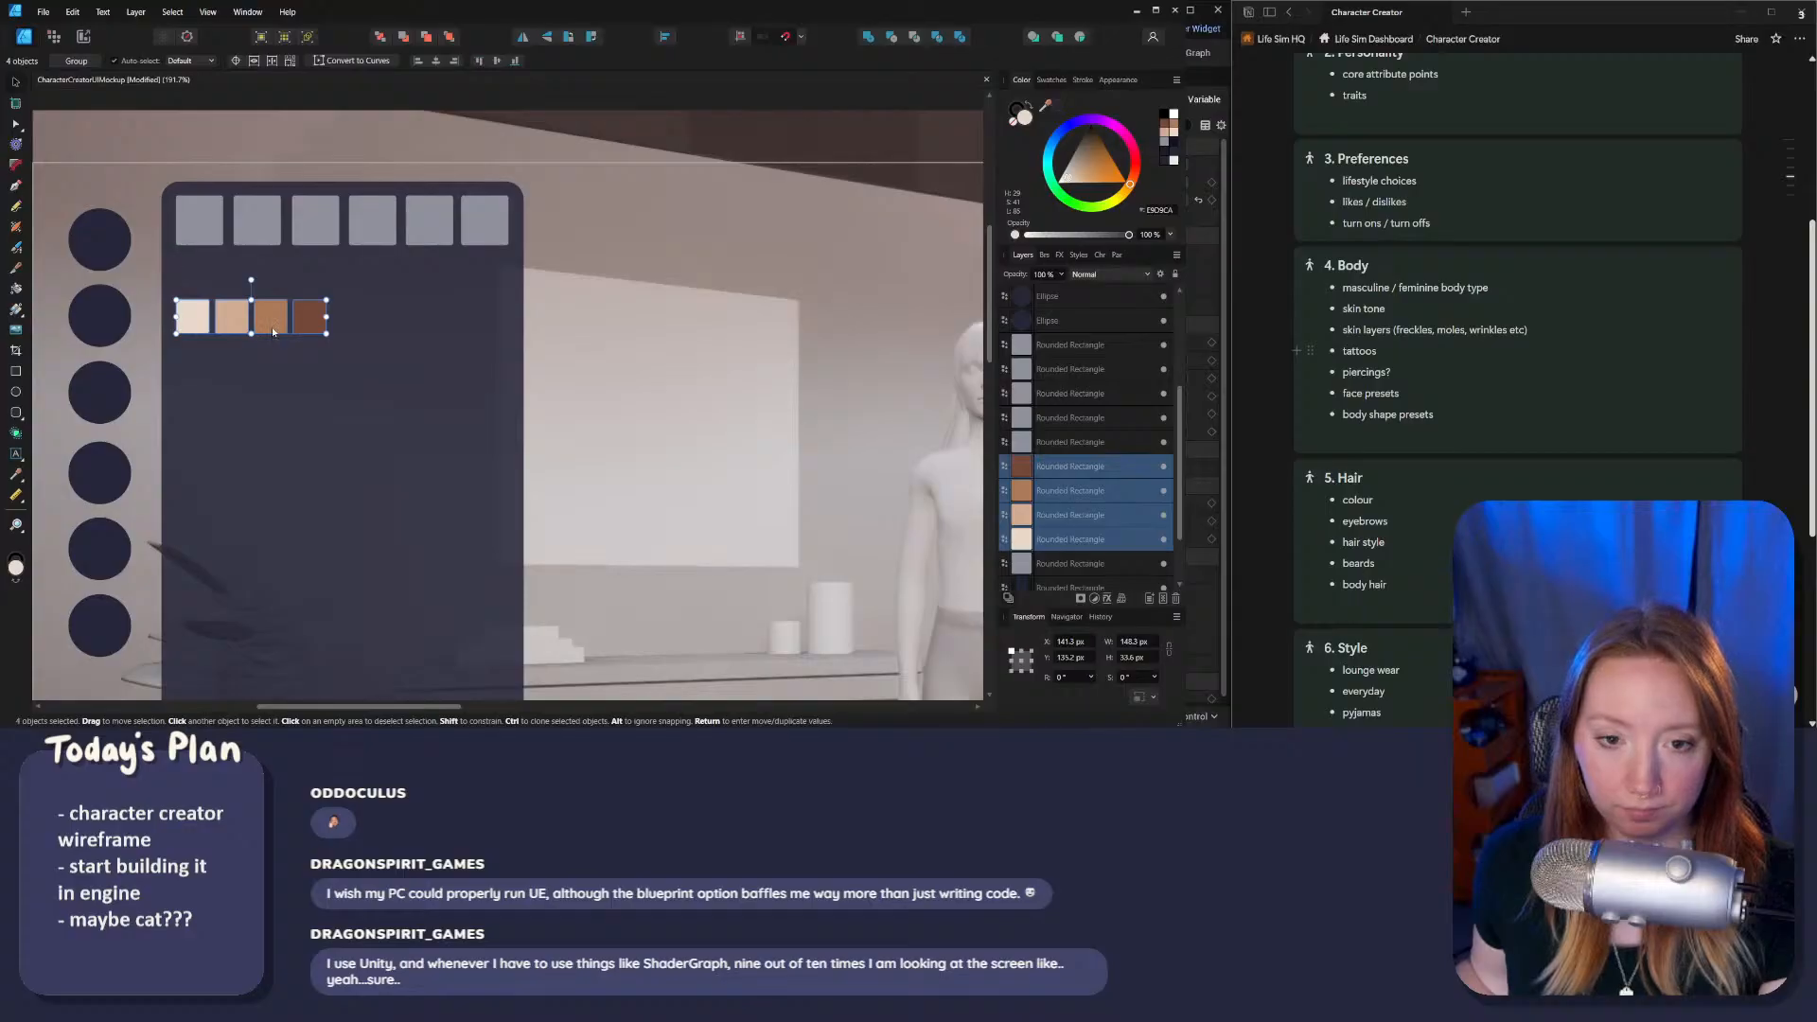
{"action": "scroll", "coordinate": [272, 332], "scroll_direction": "down", "scroll_amount": 6}
{"action": "left_click", "coordinate": [168, 436]}
{"action": "scroll", "coordinate": [364, 319], "scroll_direction": "up", "scroll_amount": 4}
{"action": "middle_click_drag", "start_coordinate": [119, 395], "coordinate": [373, 337]}
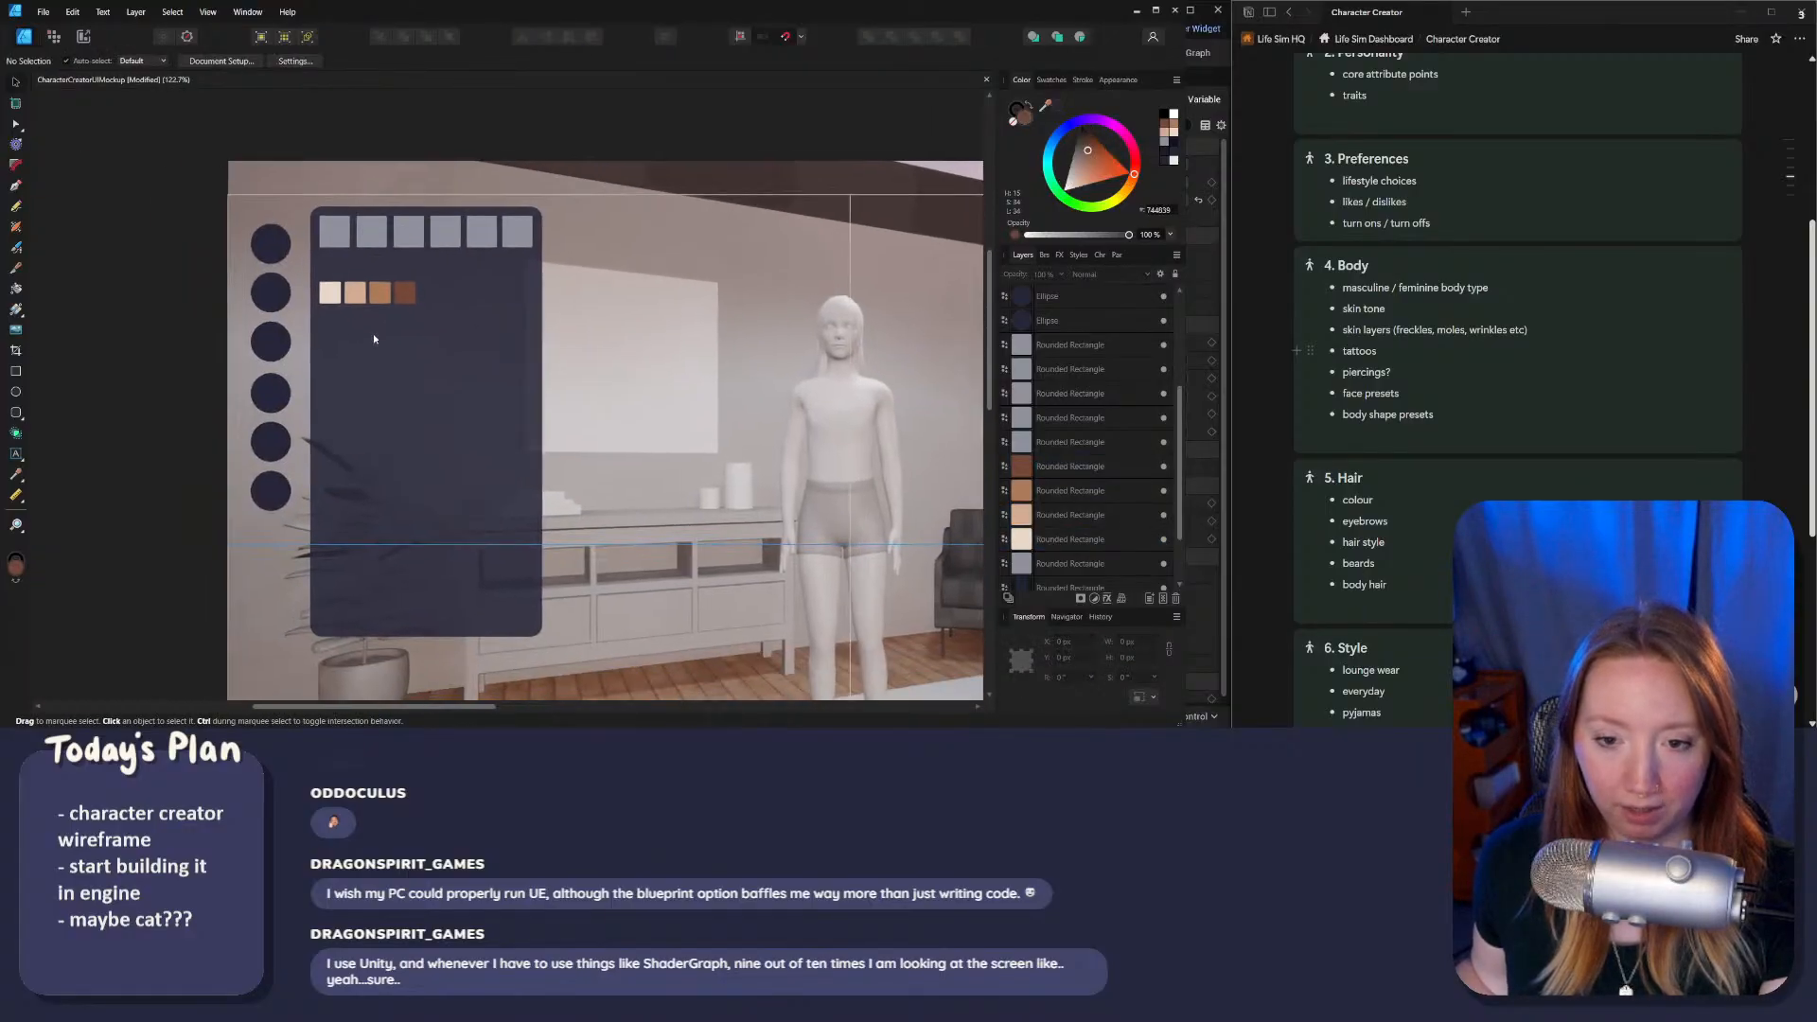
{"action": "scroll", "coordinate": [373, 338], "scroll_direction": "down", "scroll_amount": 2}
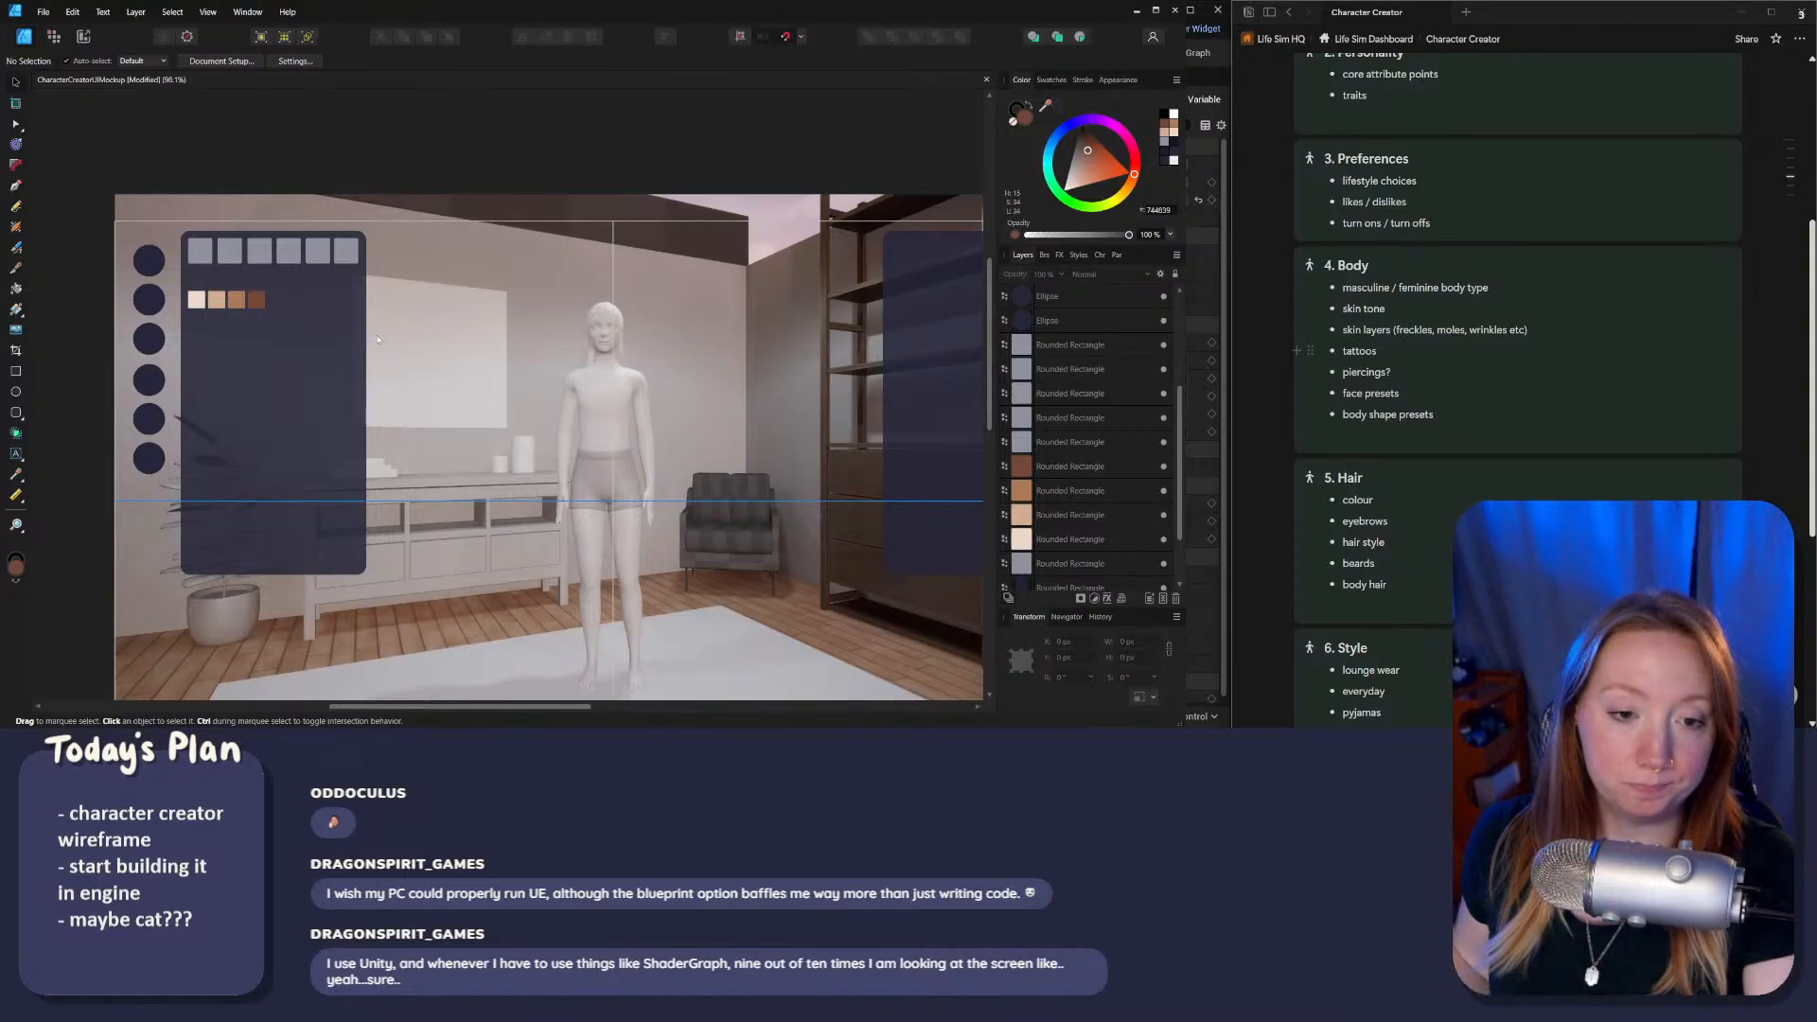
Step: Duplicate the four skin tone swatches to the right of the originals to form a row of eight
{"action": "scroll", "coordinate": [316, 318], "scroll_direction": "up", "scroll_amount": 4, "text": "ctrl"}
{"action": "left_click", "coordinate": [253, 294]}
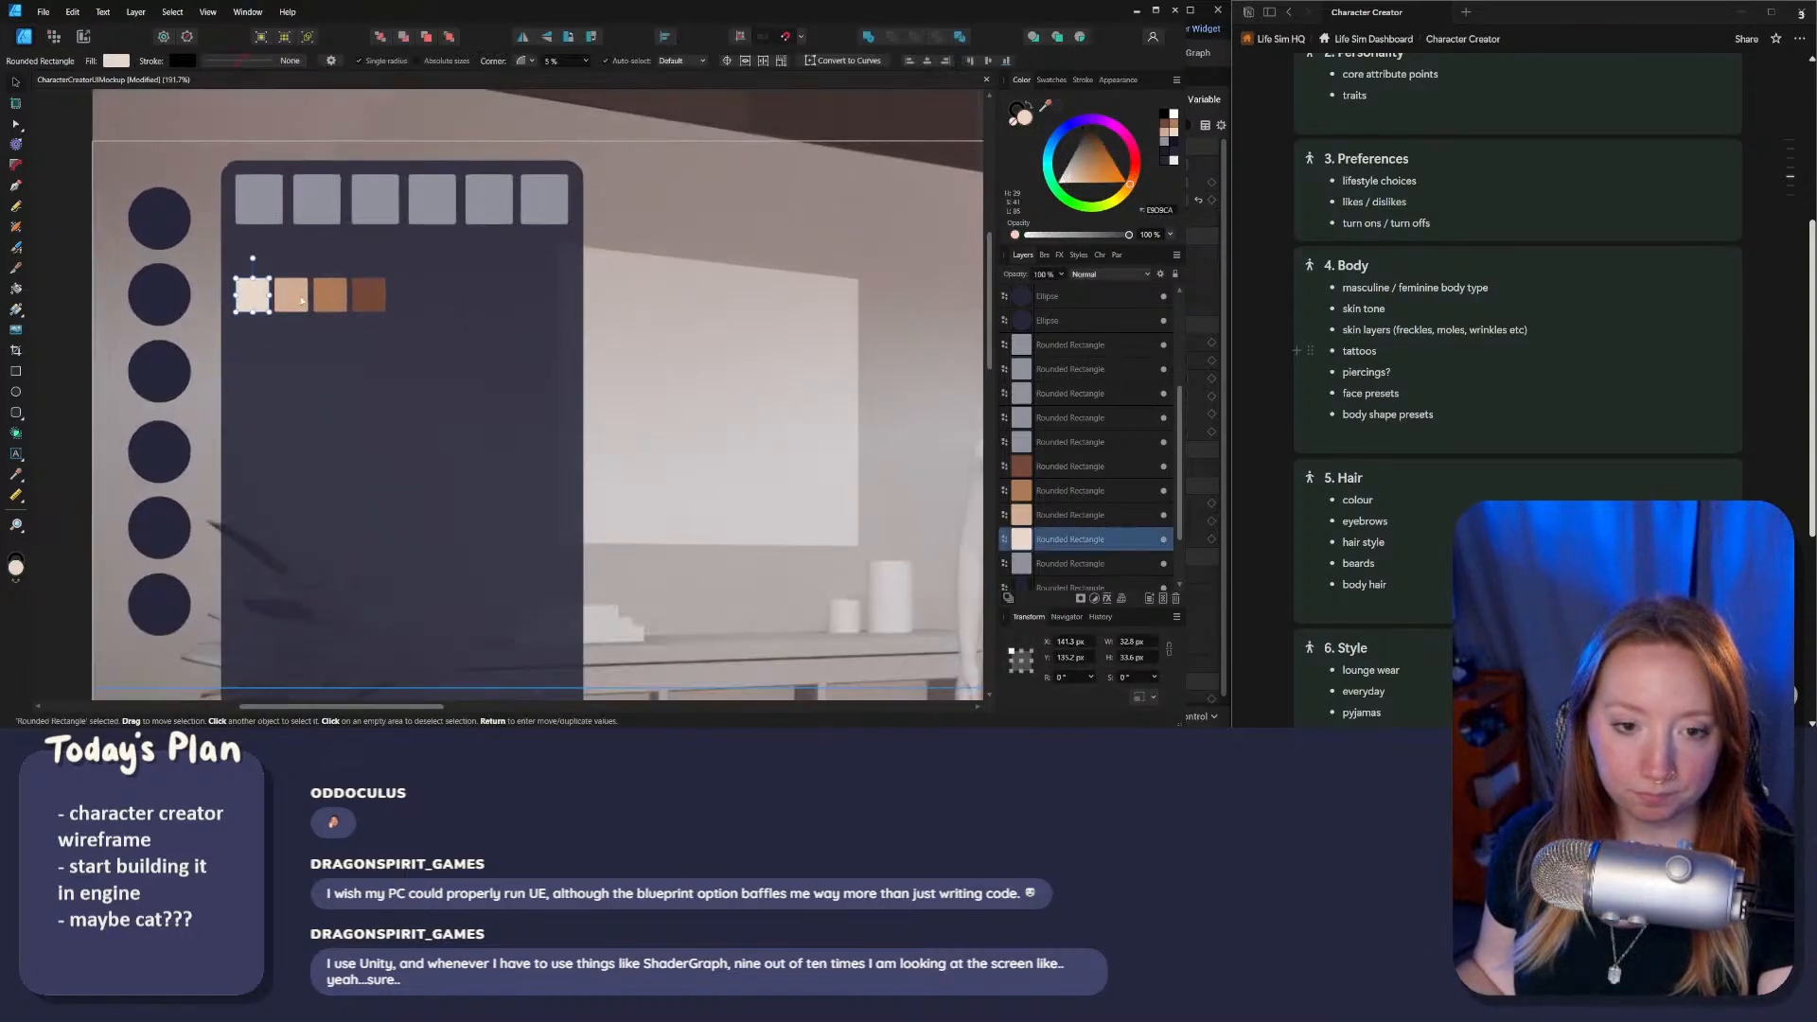
{"action": "left_click", "coordinate": [300, 300], "text": "shift"}
{"action": "left_click", "coordinate": [331, 299], "text": "shift"}
{"action": "left_click", "coordinate": [371, 301], "text": "shift"}
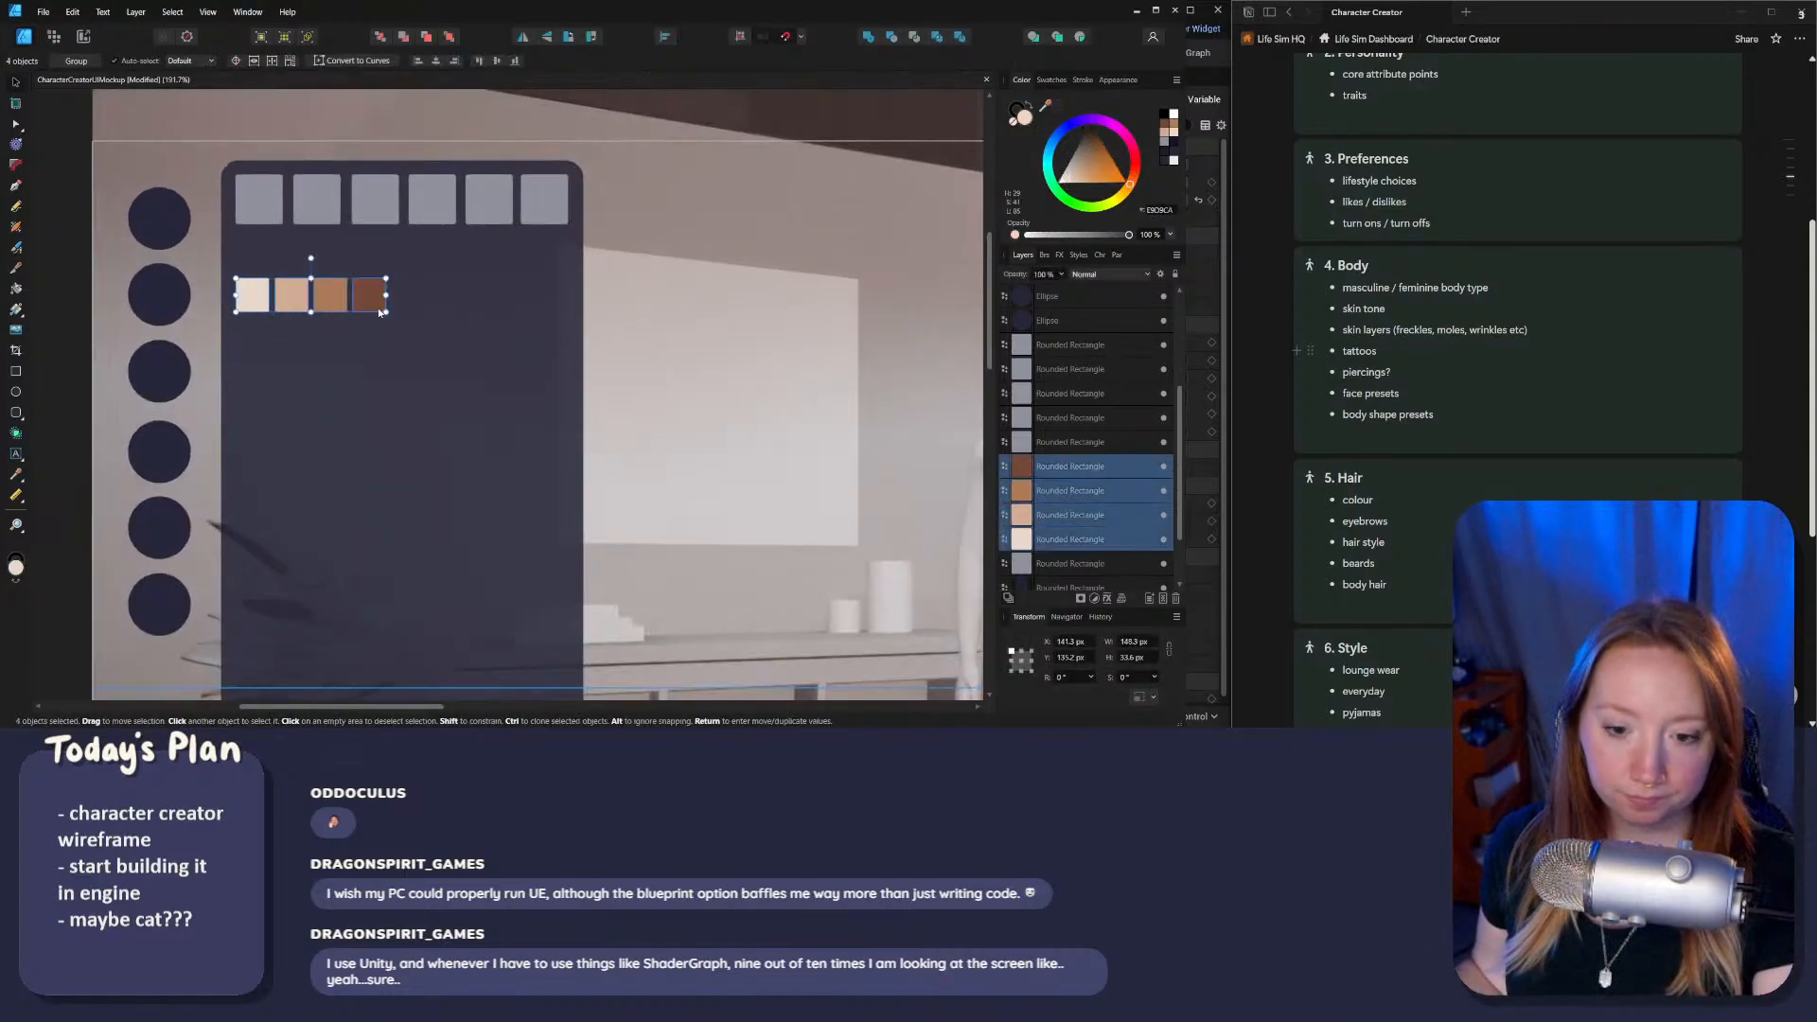
{"action": "left_click_drag", "start_coordinate": [328, 296], "coordinate": [485, 299], "text": "ctrl"}
Step: Centre the row of eight swatches in the panel and duplicate it downward to form four evenly spaced rows
{"action": "left_click", "coordinate": [253, 297], "text": "shift"}
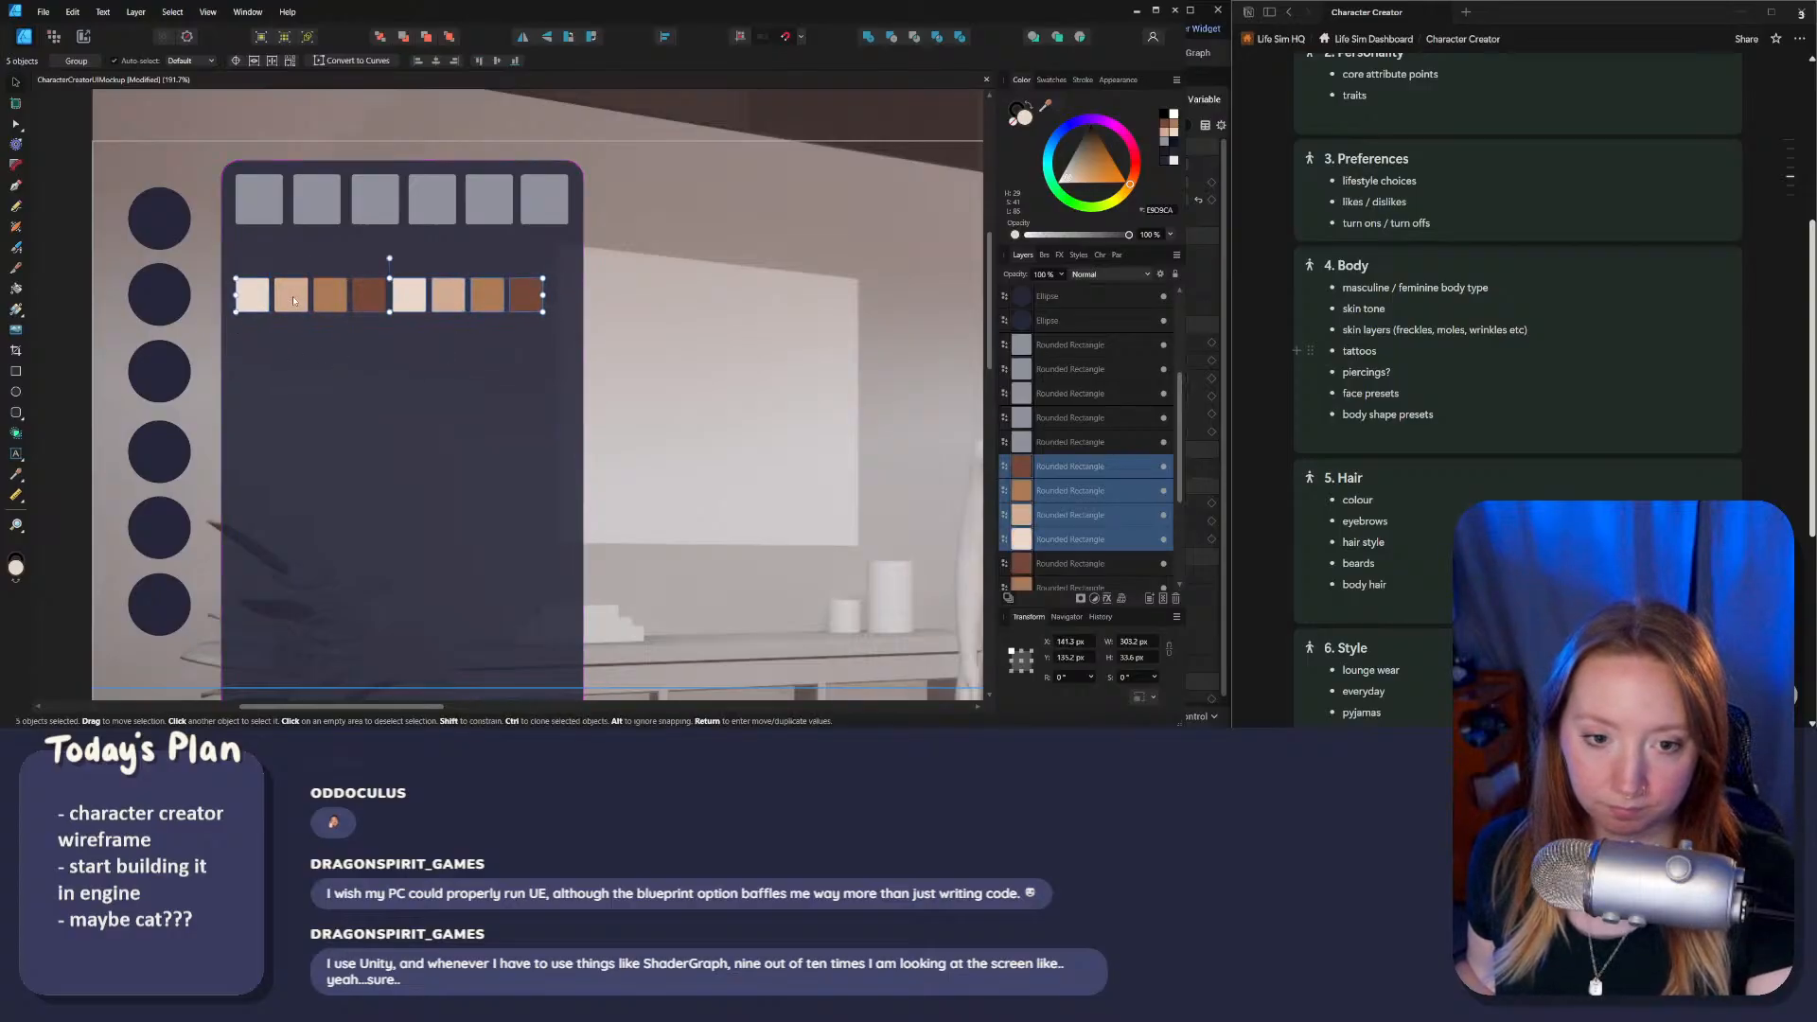
{"action": "left_click", "coordinate": [292, 298], "text": "shift"}
{"action": "left_click", "coordinate": [333, 293], "text": "shift"}
{"action": "left_click", "coordinate": [372, 295], "text": "shift"}
{"action": "left_click_drag", "start_coordinate": [371, 295], "coordinate": [375, 401]}
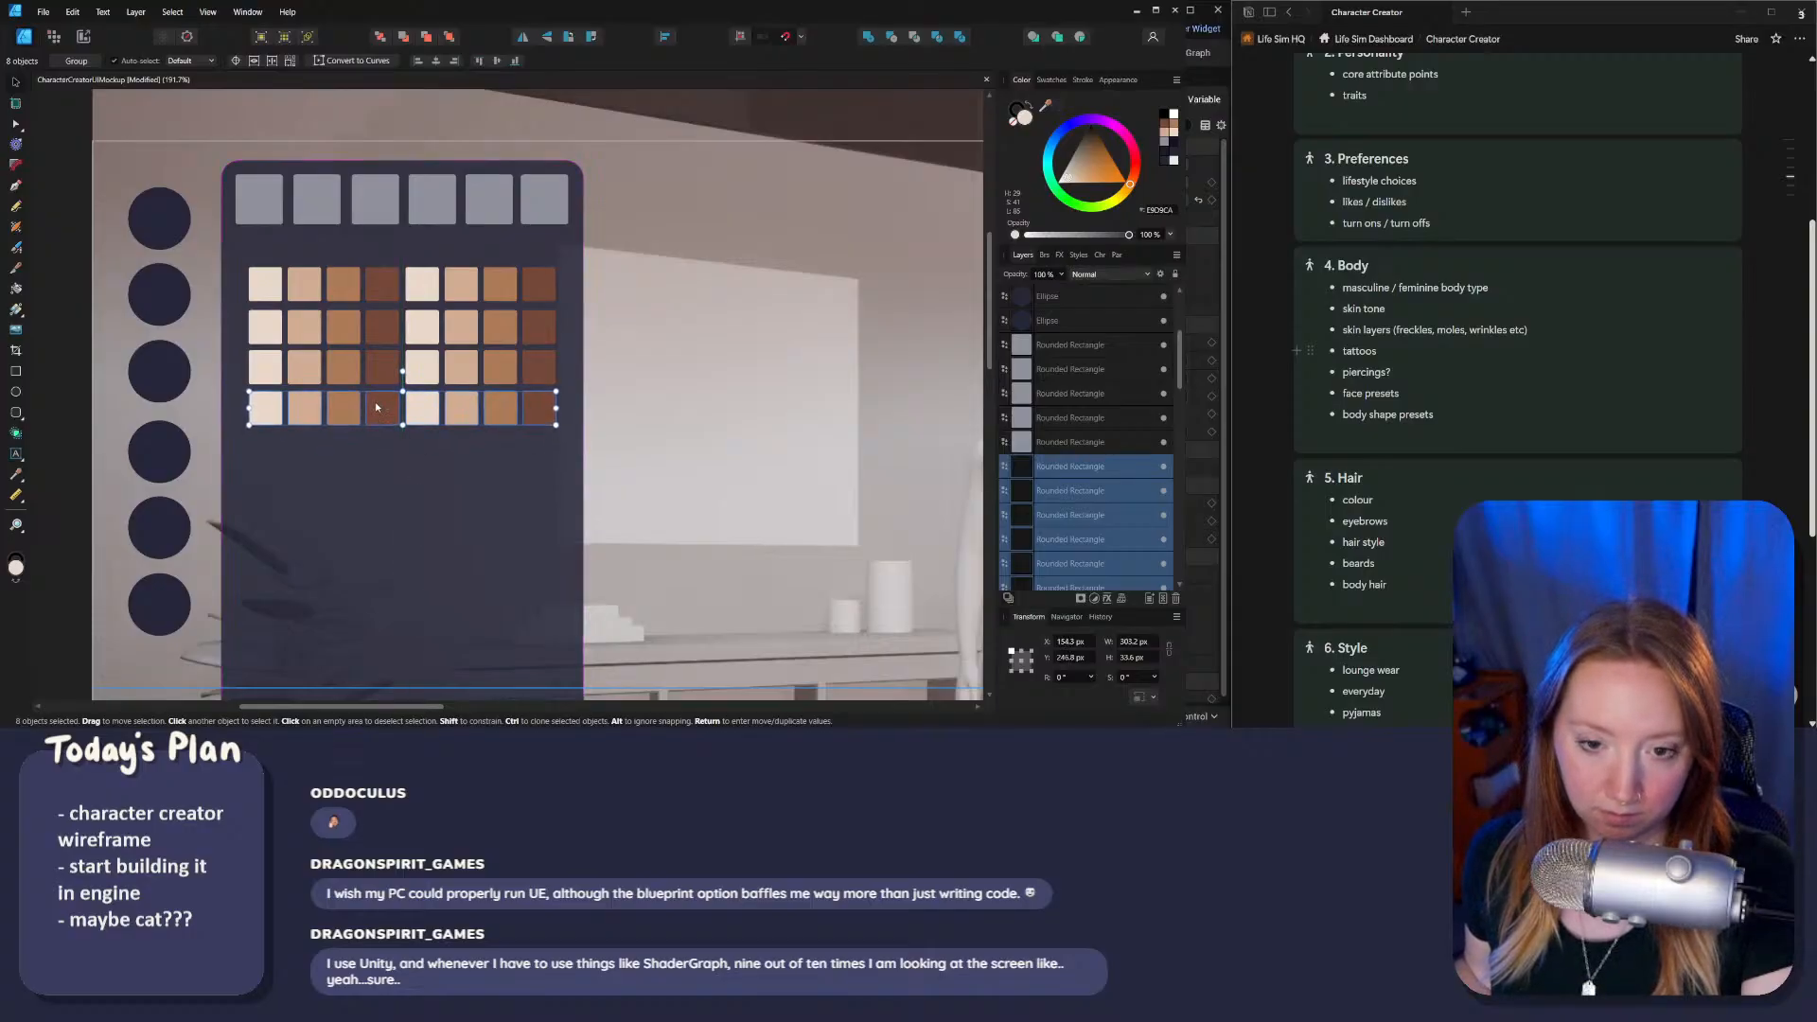
{"action": "scroll", "coordinate": [375, 401], "scroll_direction": "down", "scroll_amount": 5, "text": "ctrl"}
{"action": "key", "text": "ctrl+d"}
{"action": "scroll", "coordinate": [376, 382], "scroll_direction": "up", "scroll_amount": 4, "text": "ctrl"}
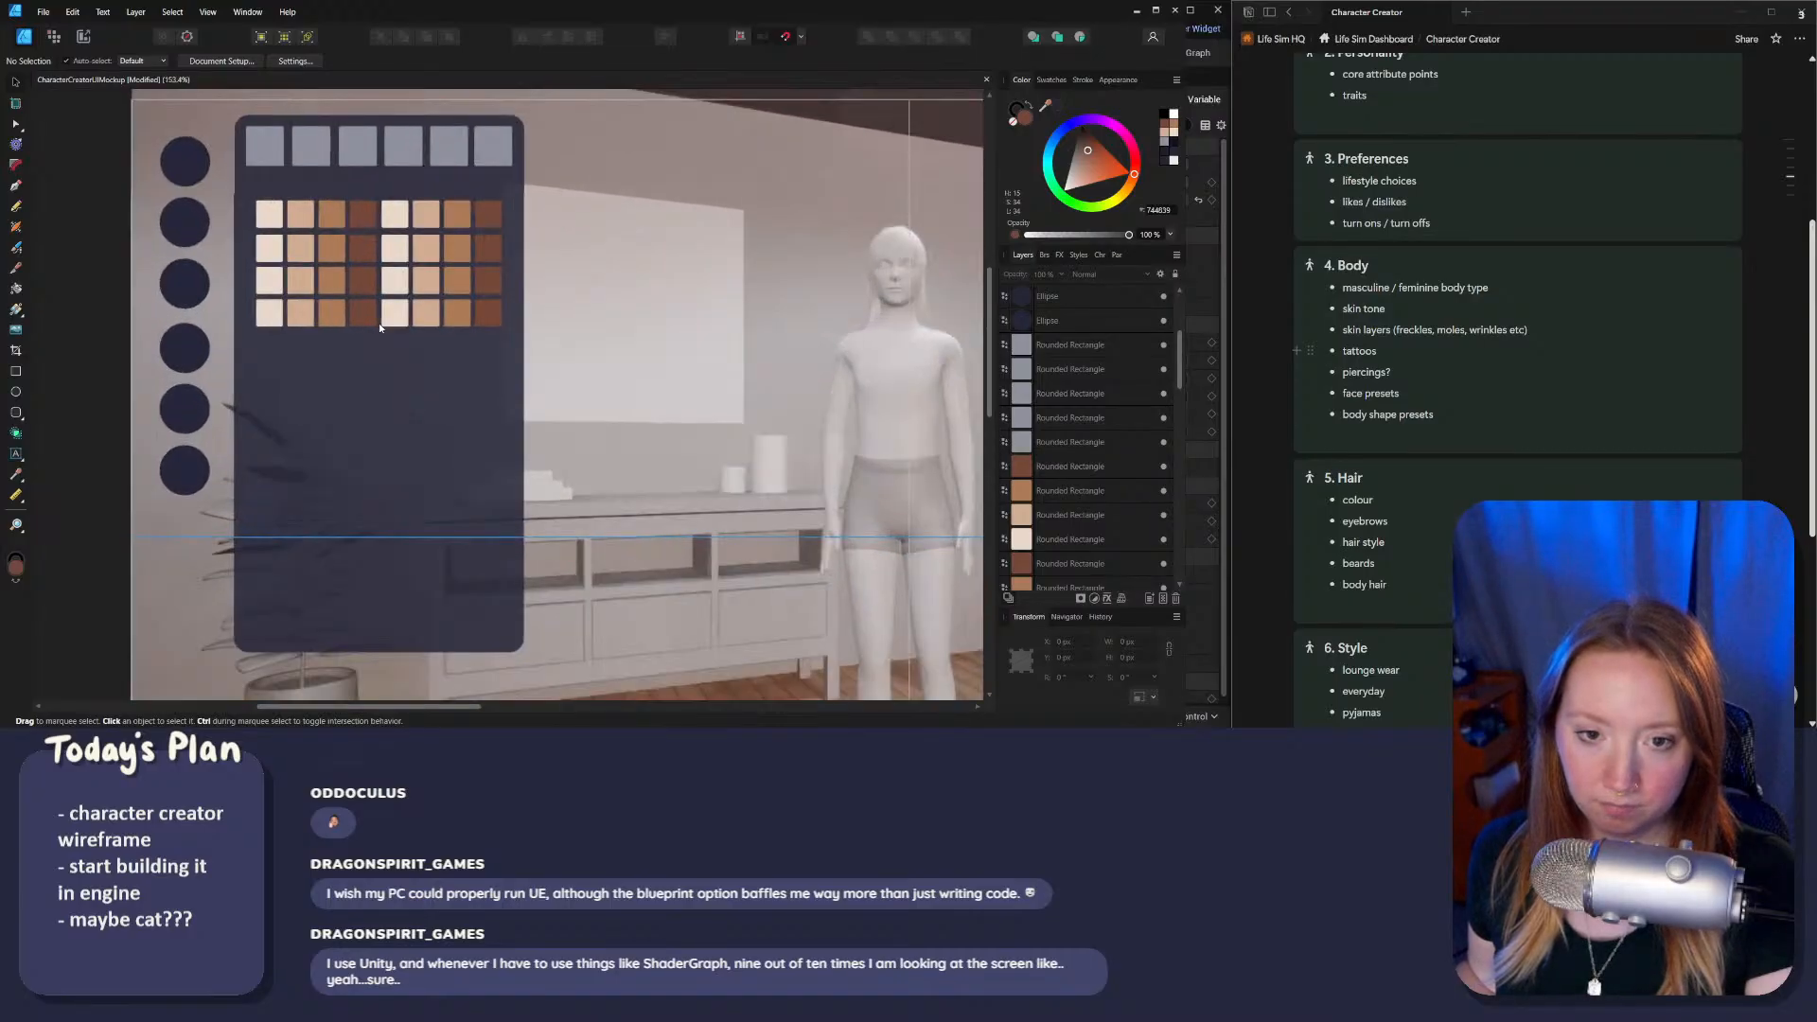
{"action": "scroll", "coordinate": [379, 322], "scroll_direction": "down", "scroll_amount": 1, "text": "ctrl"}
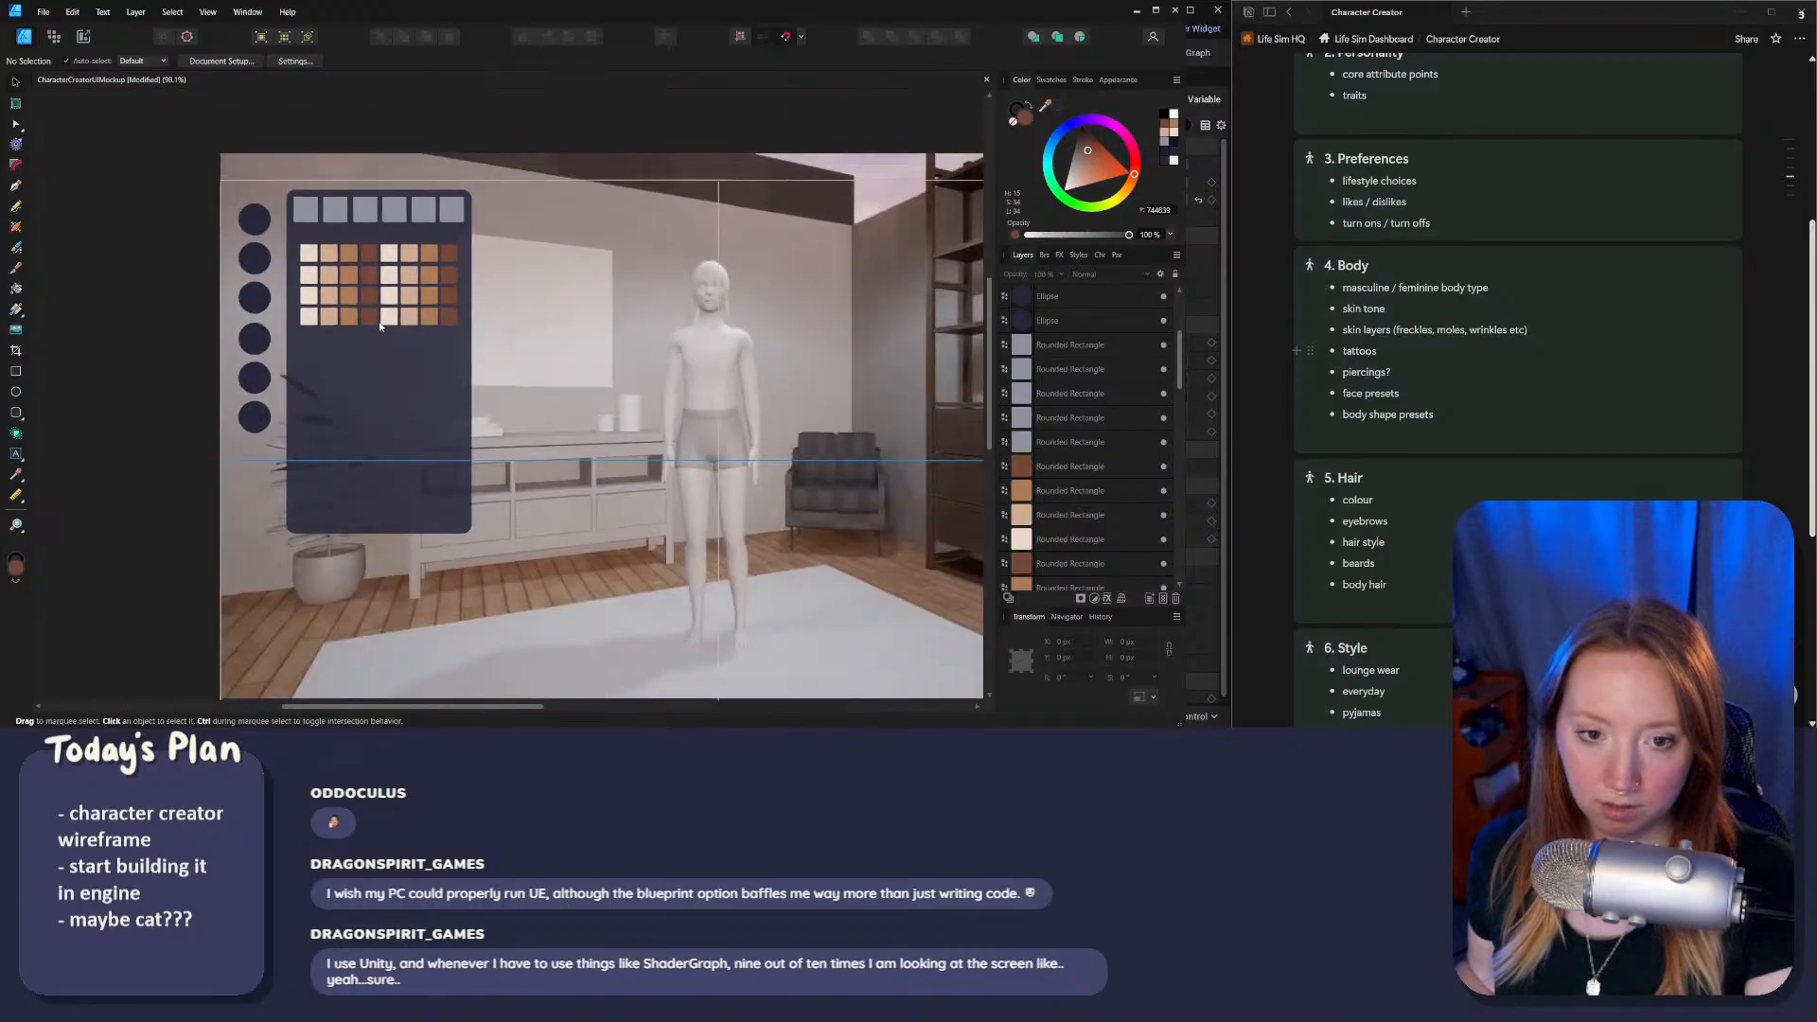
Step: Select all the skin tone swatch layers and group them
{"action": "left_click", "coordinate": [304, 246]}
{"action": "left_click", "coordinate": [304, 250]}
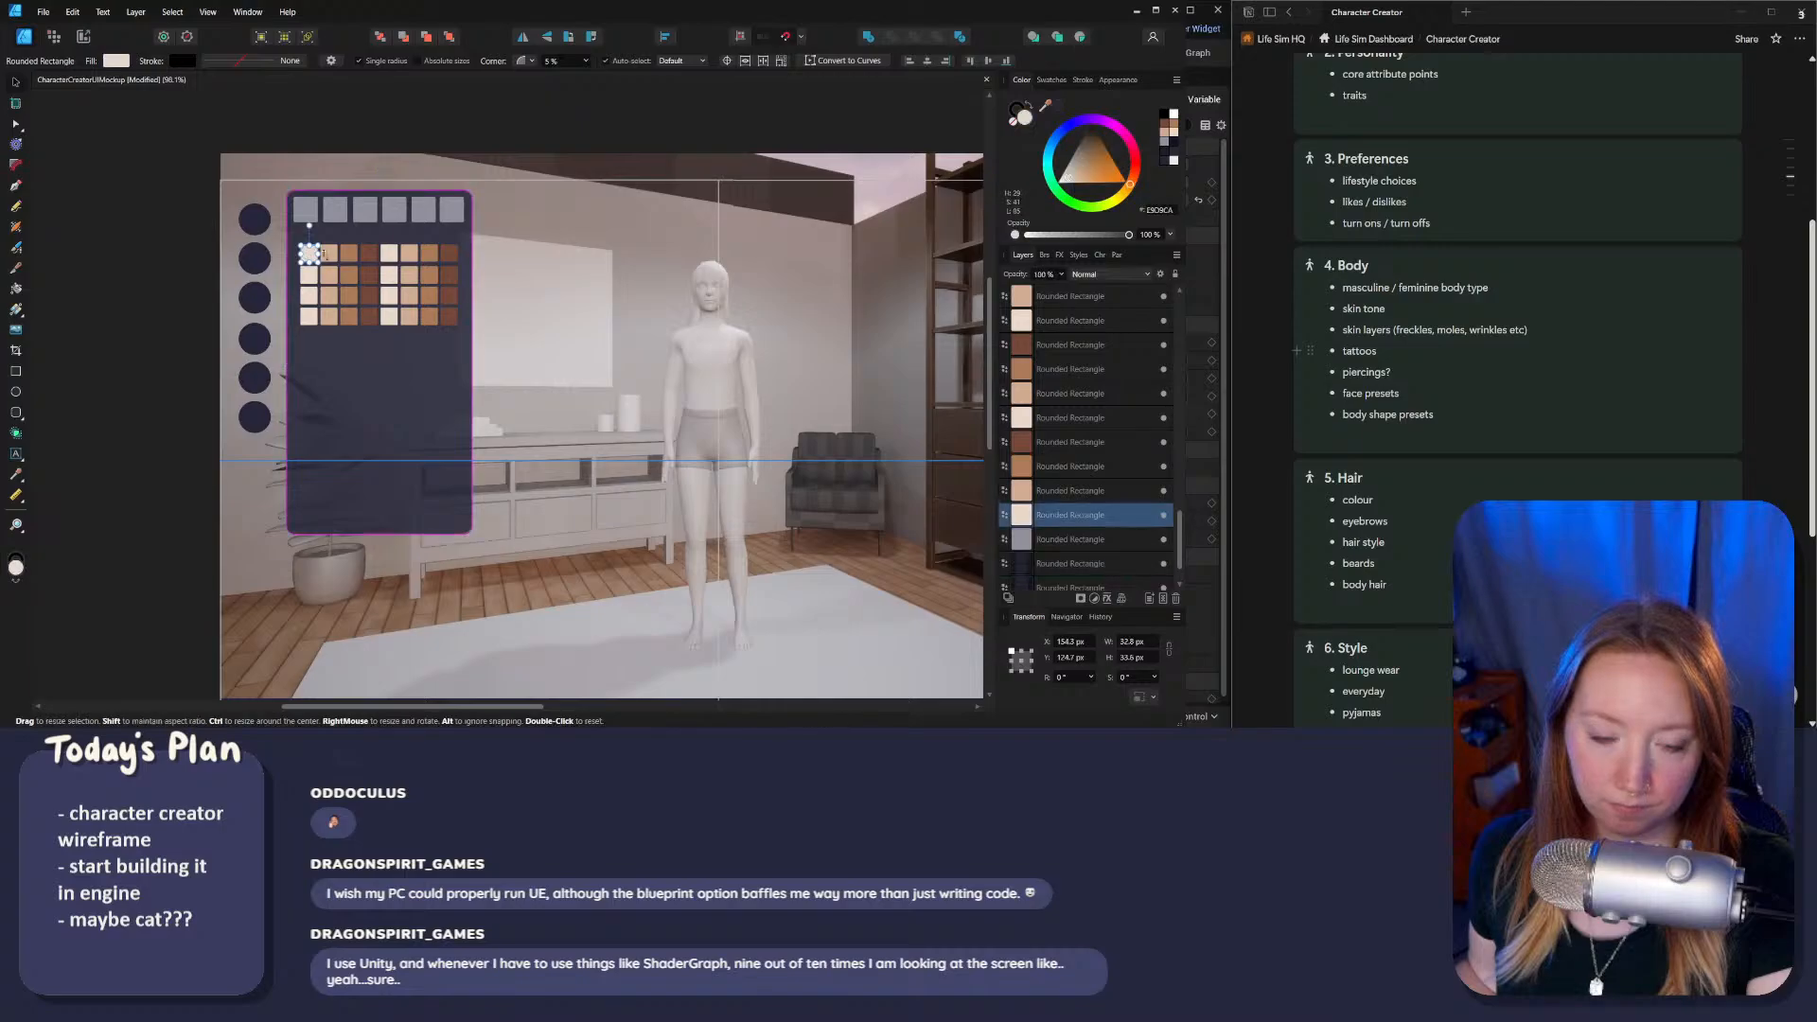
{"action": "scroll", "coordinate": [1069, 426], "scroll_direction": "down", "scroll_amount": 5}
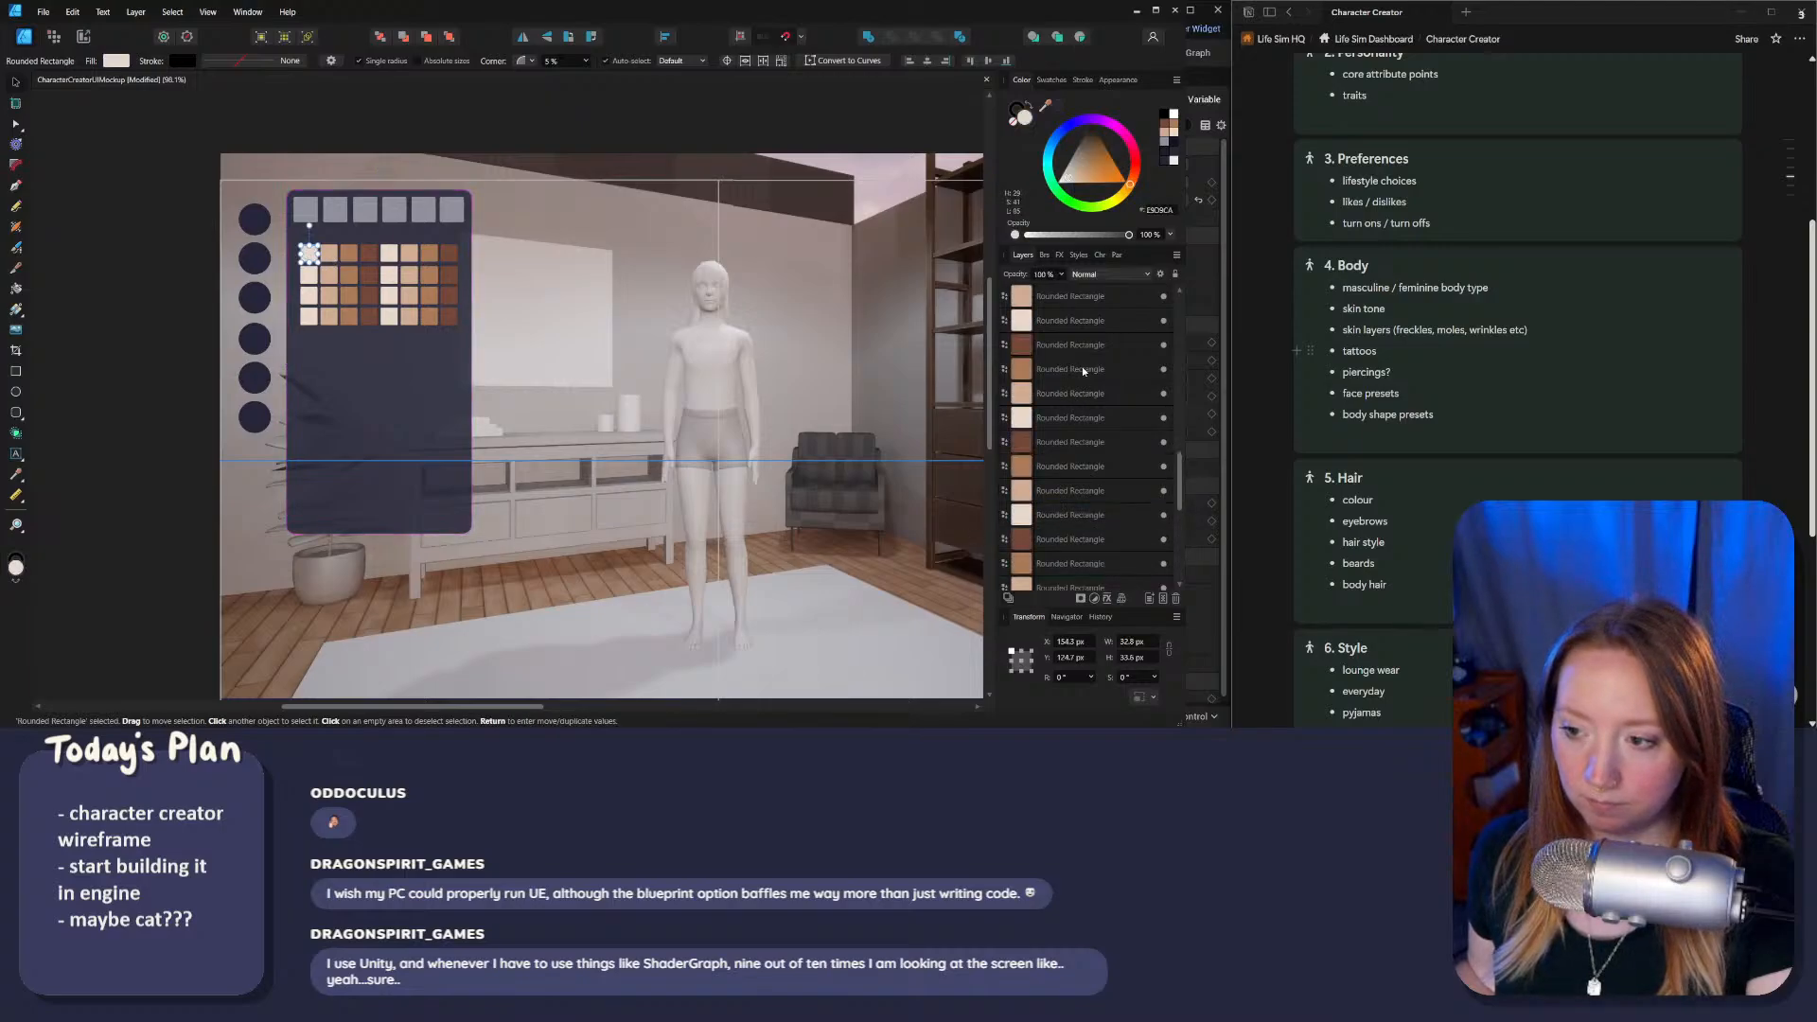
{"action": "scroll", "coordinate": [1067, 465], "scroll_direction": "down", "scroll_amount": 3}
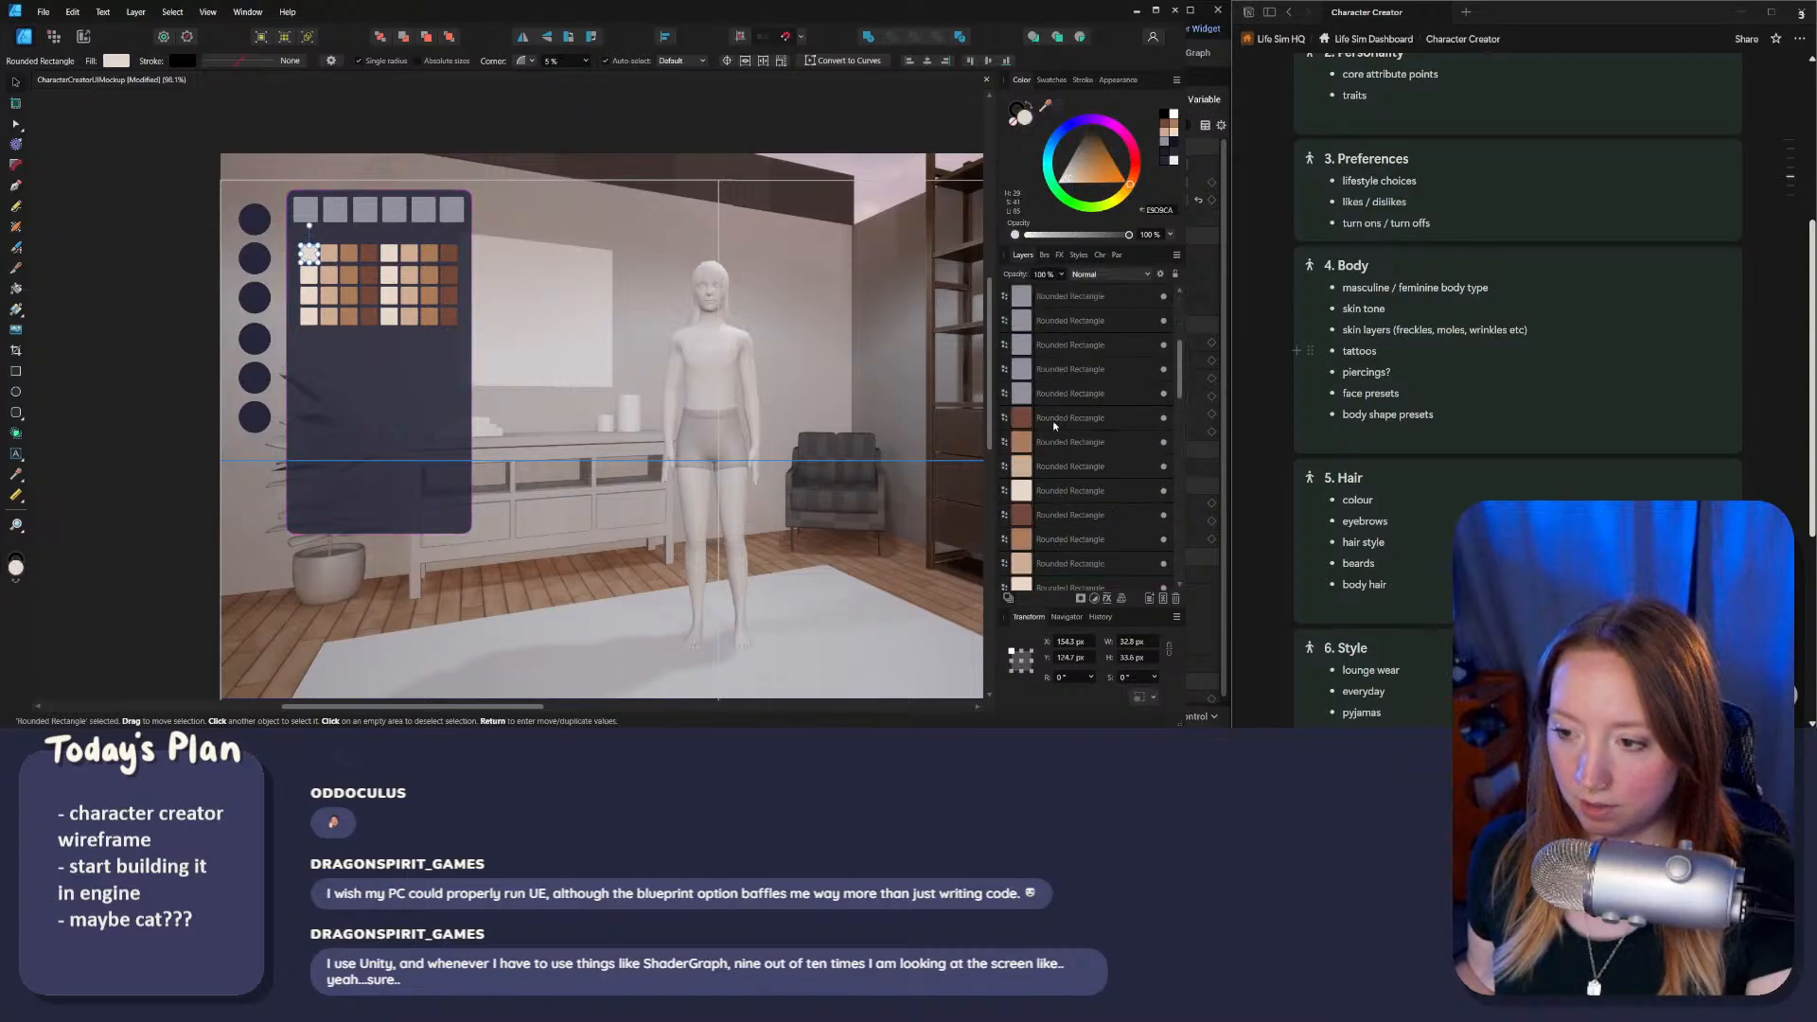
{"action": "left_click", "coordinate": [1053, 423], "text": "shift"}
{"action": "right_click", "coordinate": [1056, 416]}
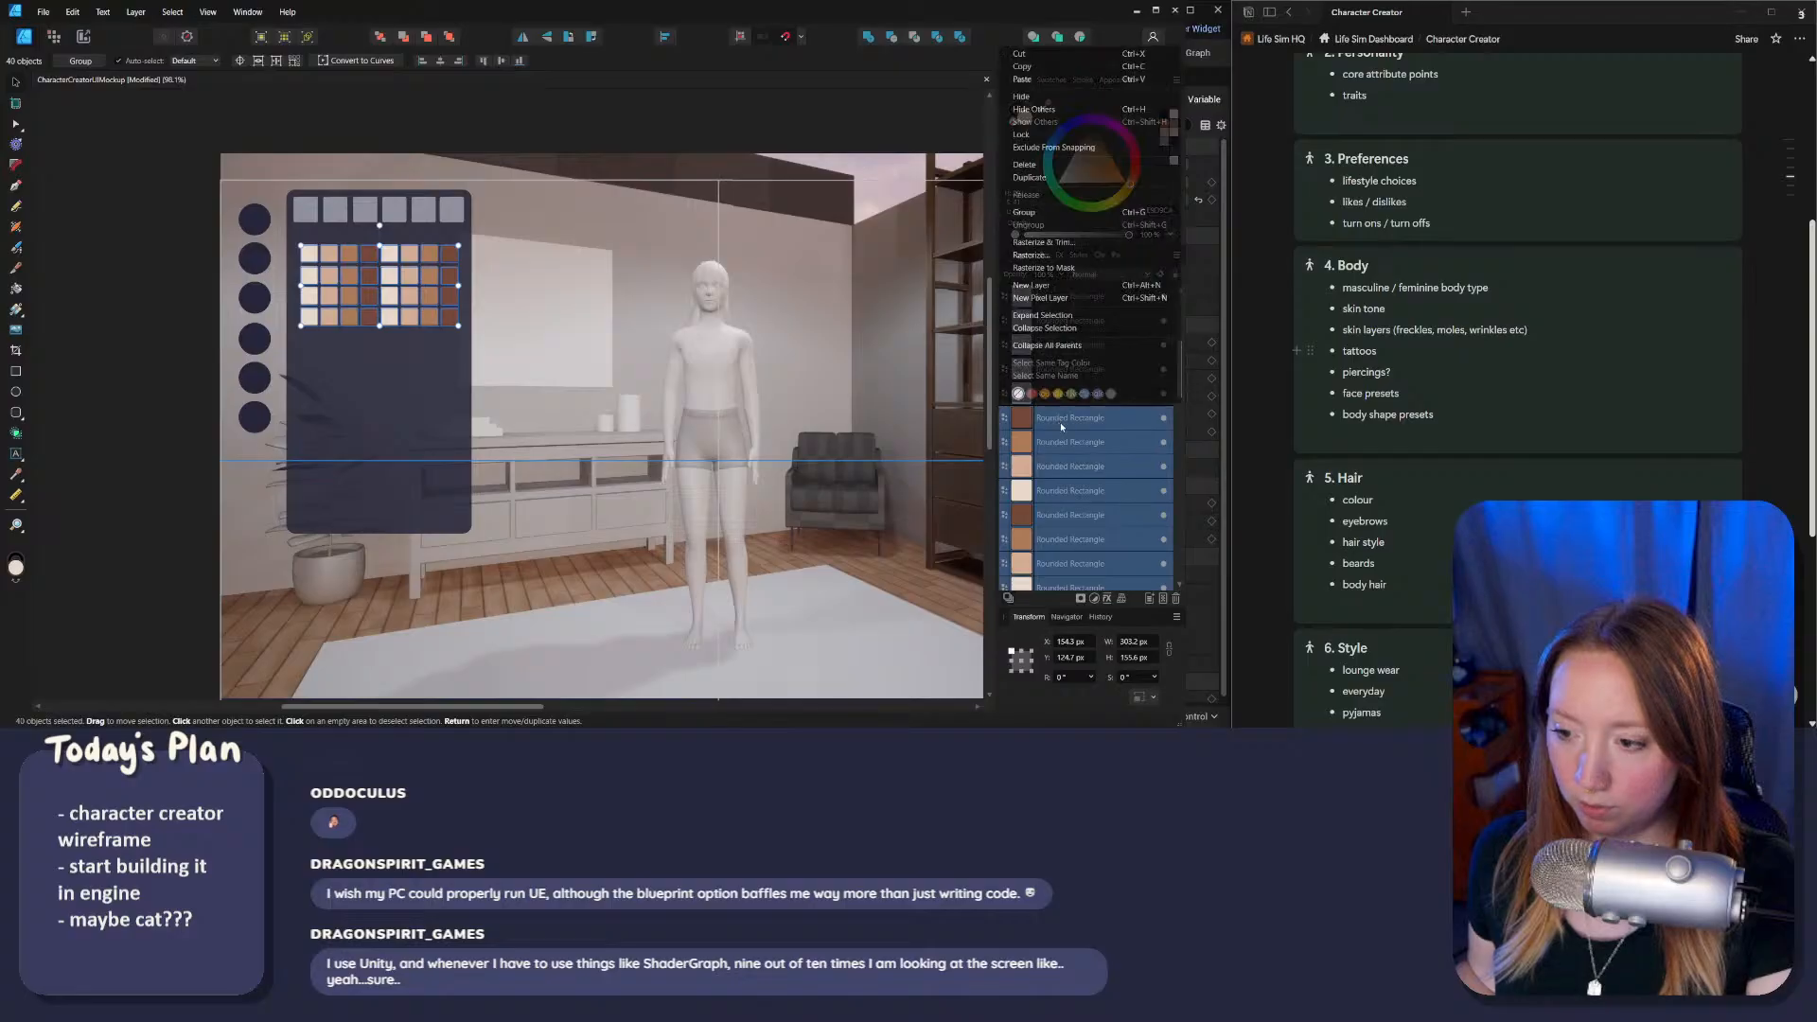
{"action": "left_click", "coordinate": [1057, 216]}
{"action": "left_click", "coordinate": [103, 472]}
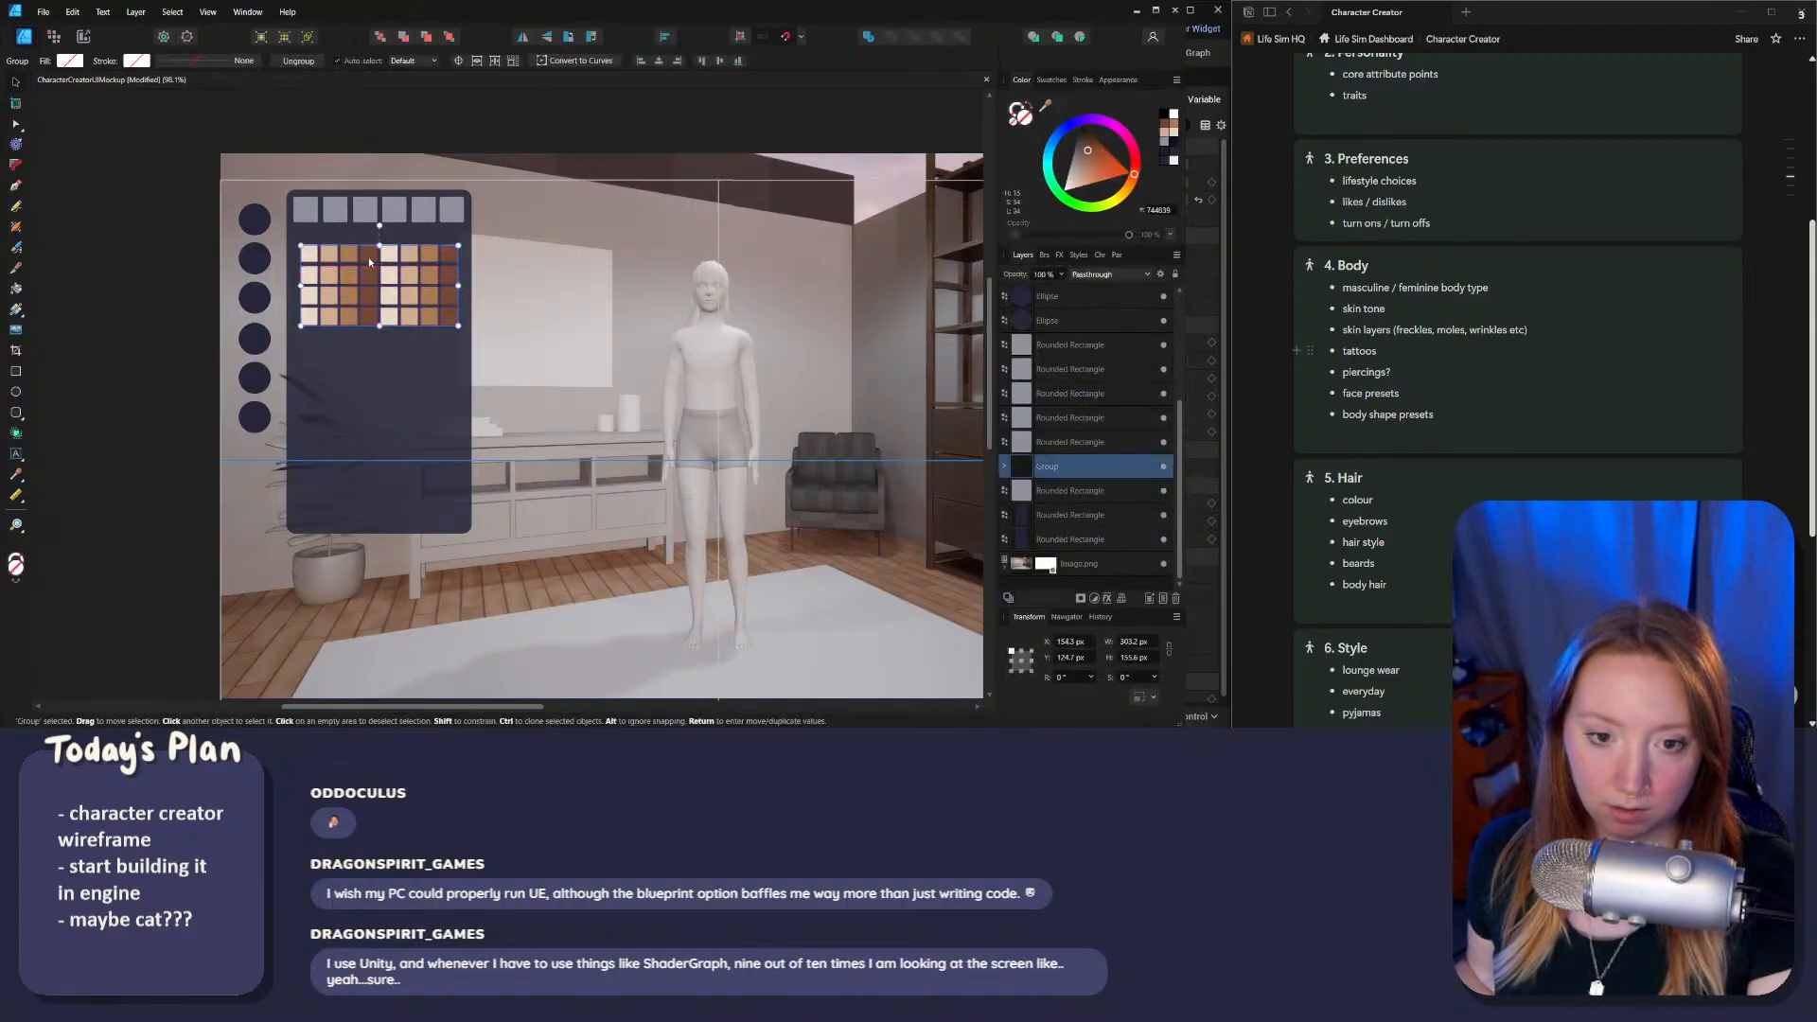
Step: Move the skin tone swatch group lower in the panel, leaving a gap beneath the category squares
{"action": "left_click_drag", "start_coordinate": [362, 256], "coordinate": [400, 328]}
{"action": "left_click", "coordinate": [195, 173]}
{"action": "left_click", "coordinate": [465, 121]}
{"action": "scroll", "coordinate": [445, 284], "scroll_direction": "up", "scroll_amount": 2}
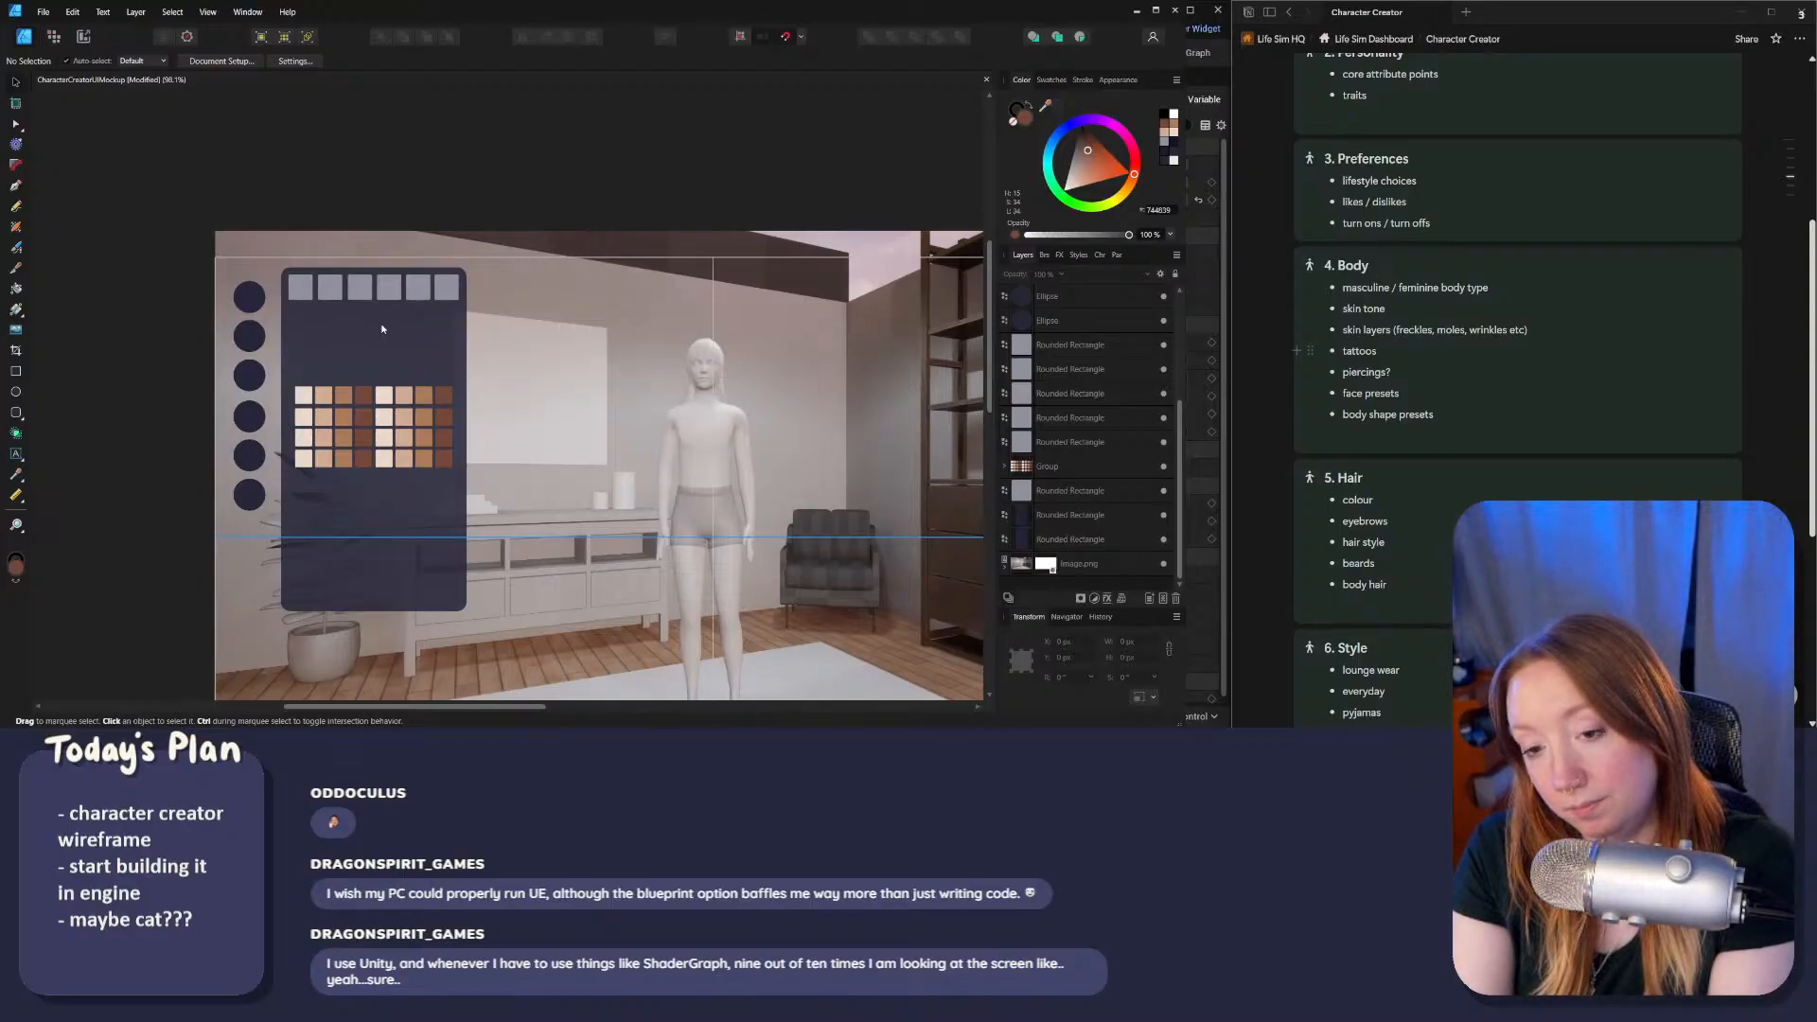
{"action": "scroll", "coordinate": [298, 374], "scroll_direction": "down", "scroll_amount": 4}
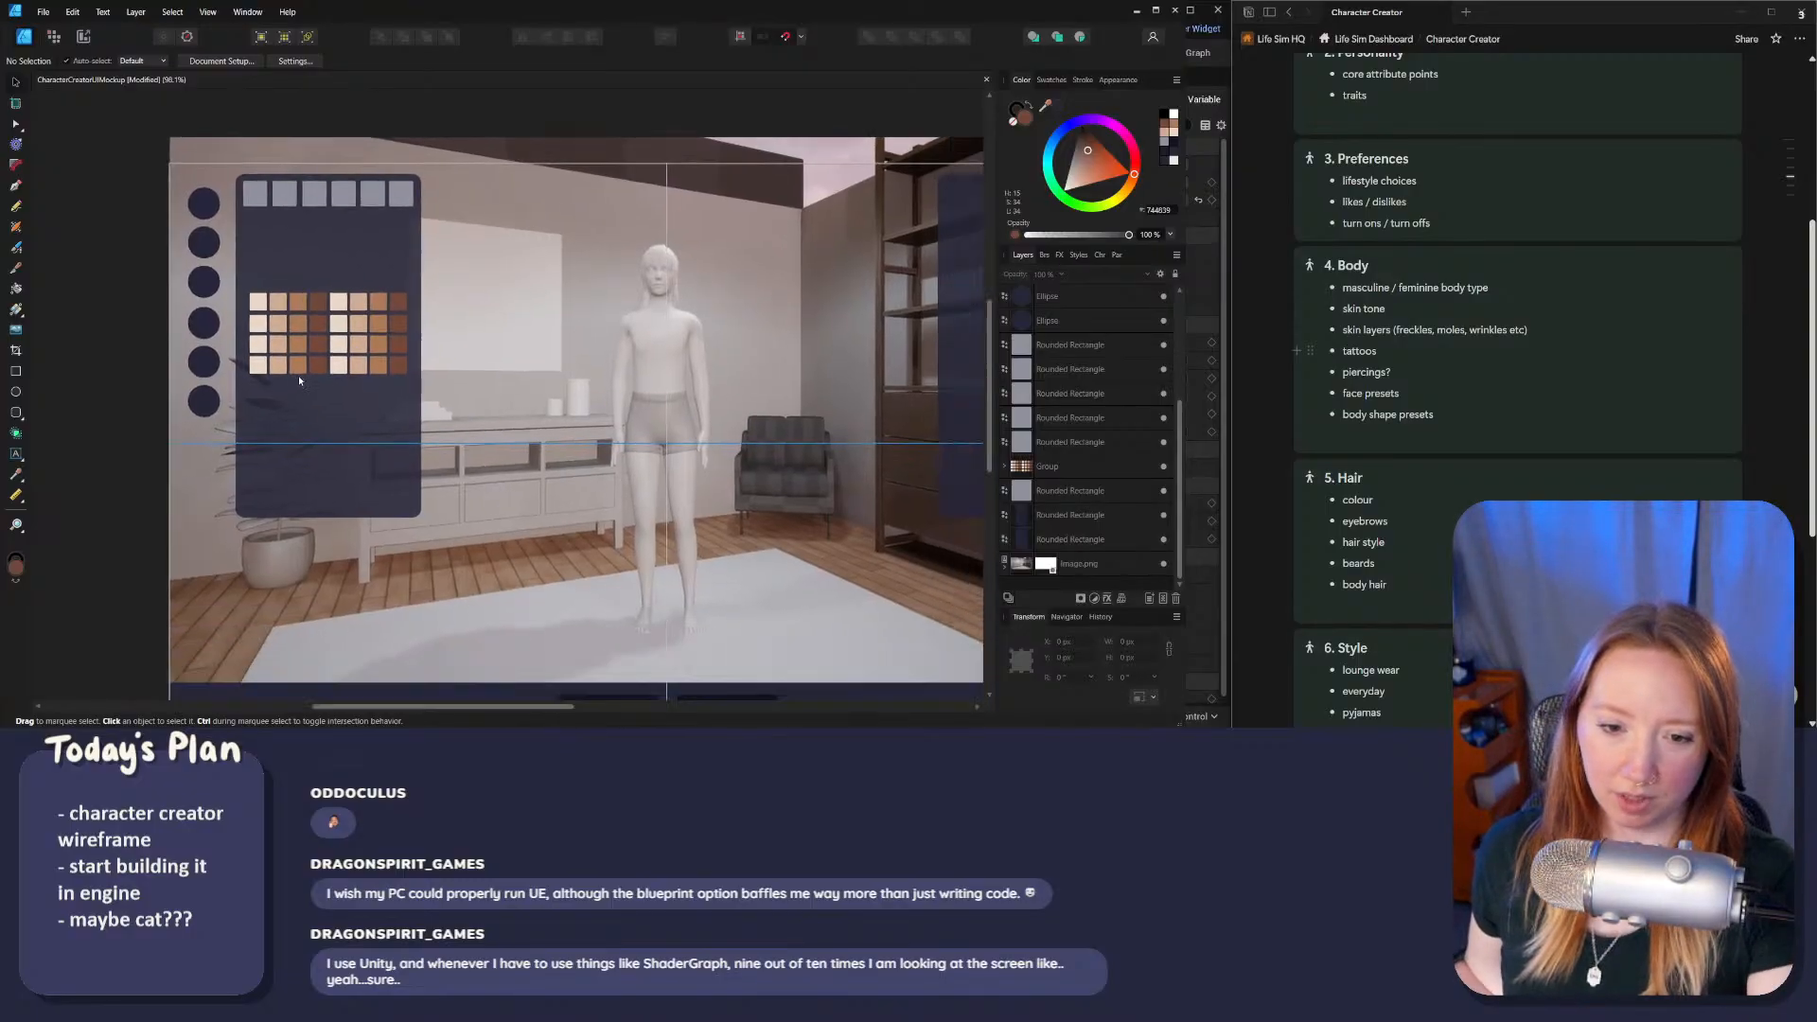
{"action": "scroll", "coordinate": [292, 383], "scroll_direction": "right", "scroll_amount": 2, "text": "shift"}
{"action": "scroll", "coordinate": [292, 388], "scroll_direction": "up", "scroll_amount": 2}
{"action": "scroll", "coordinate": [292, 388], "scroll_direction": "left", "scroll_amount": 1, "text": "shift"}
{"action": "left_click", "coordinate": [326, 446]}
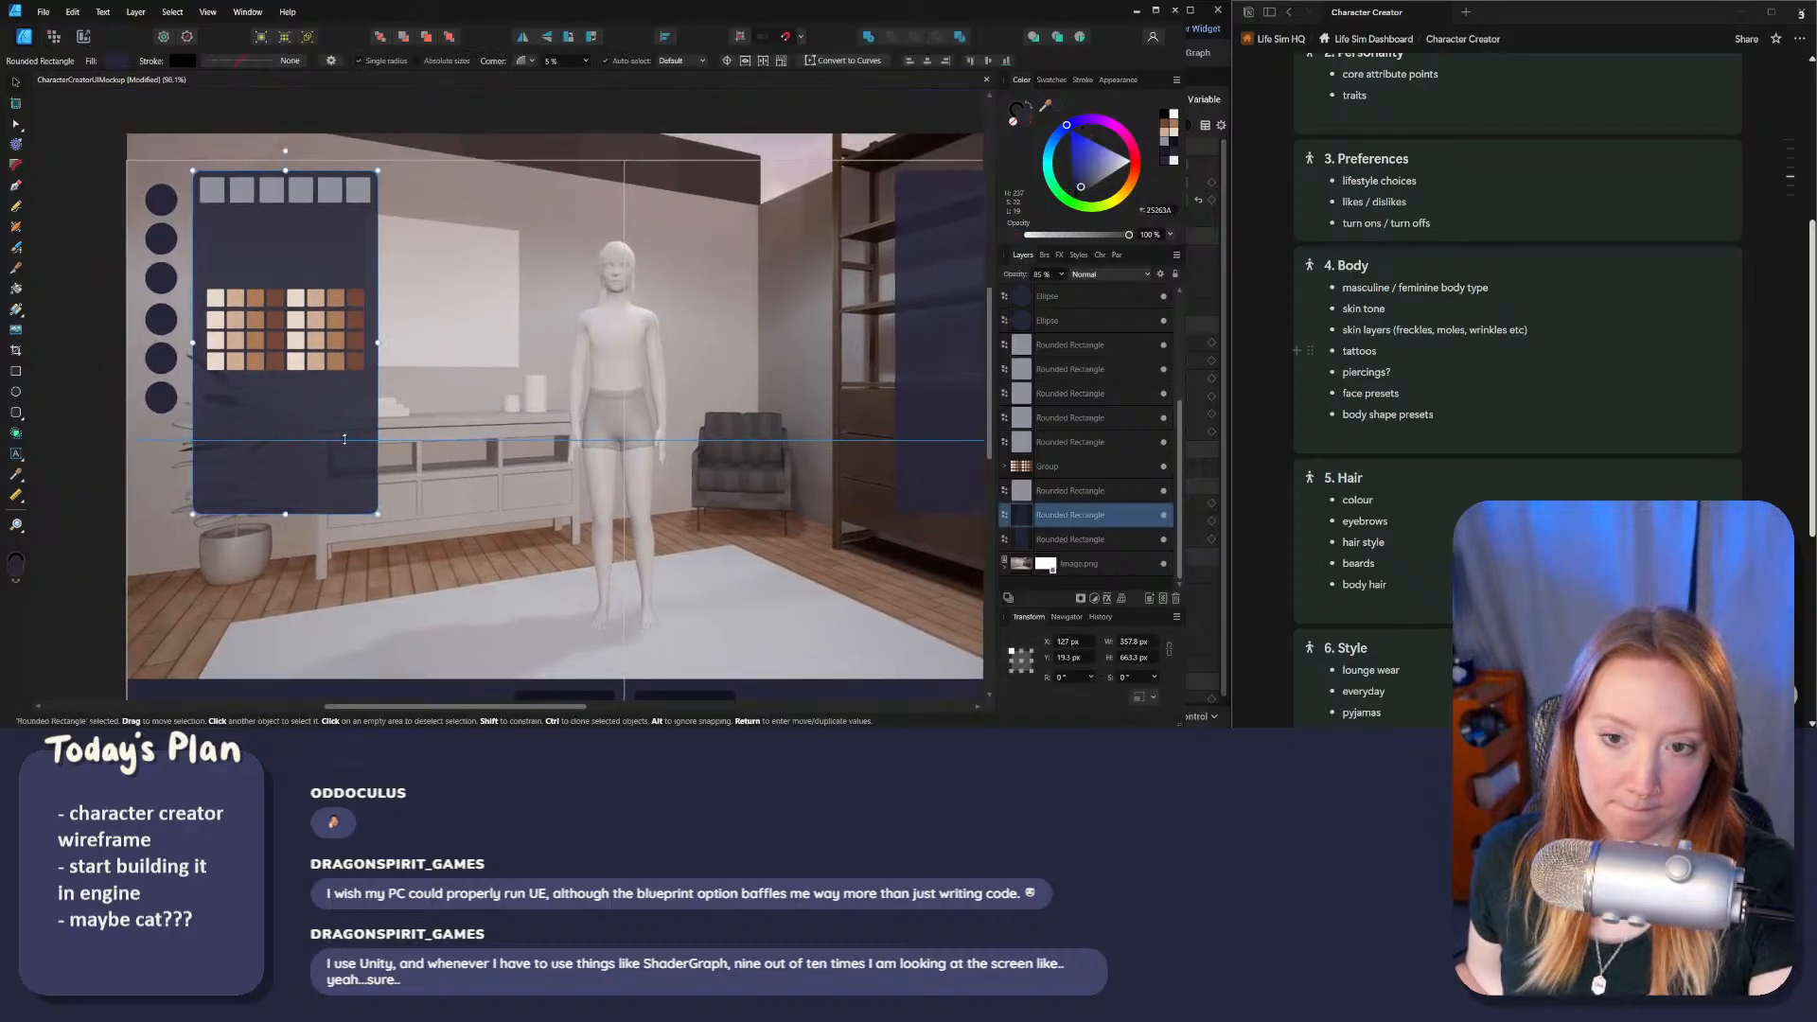
{"action": "scroll", "coordinate": [329, 424], "scroll_direction": "down", "scroll_amount": 3, "text": "ctrl"}
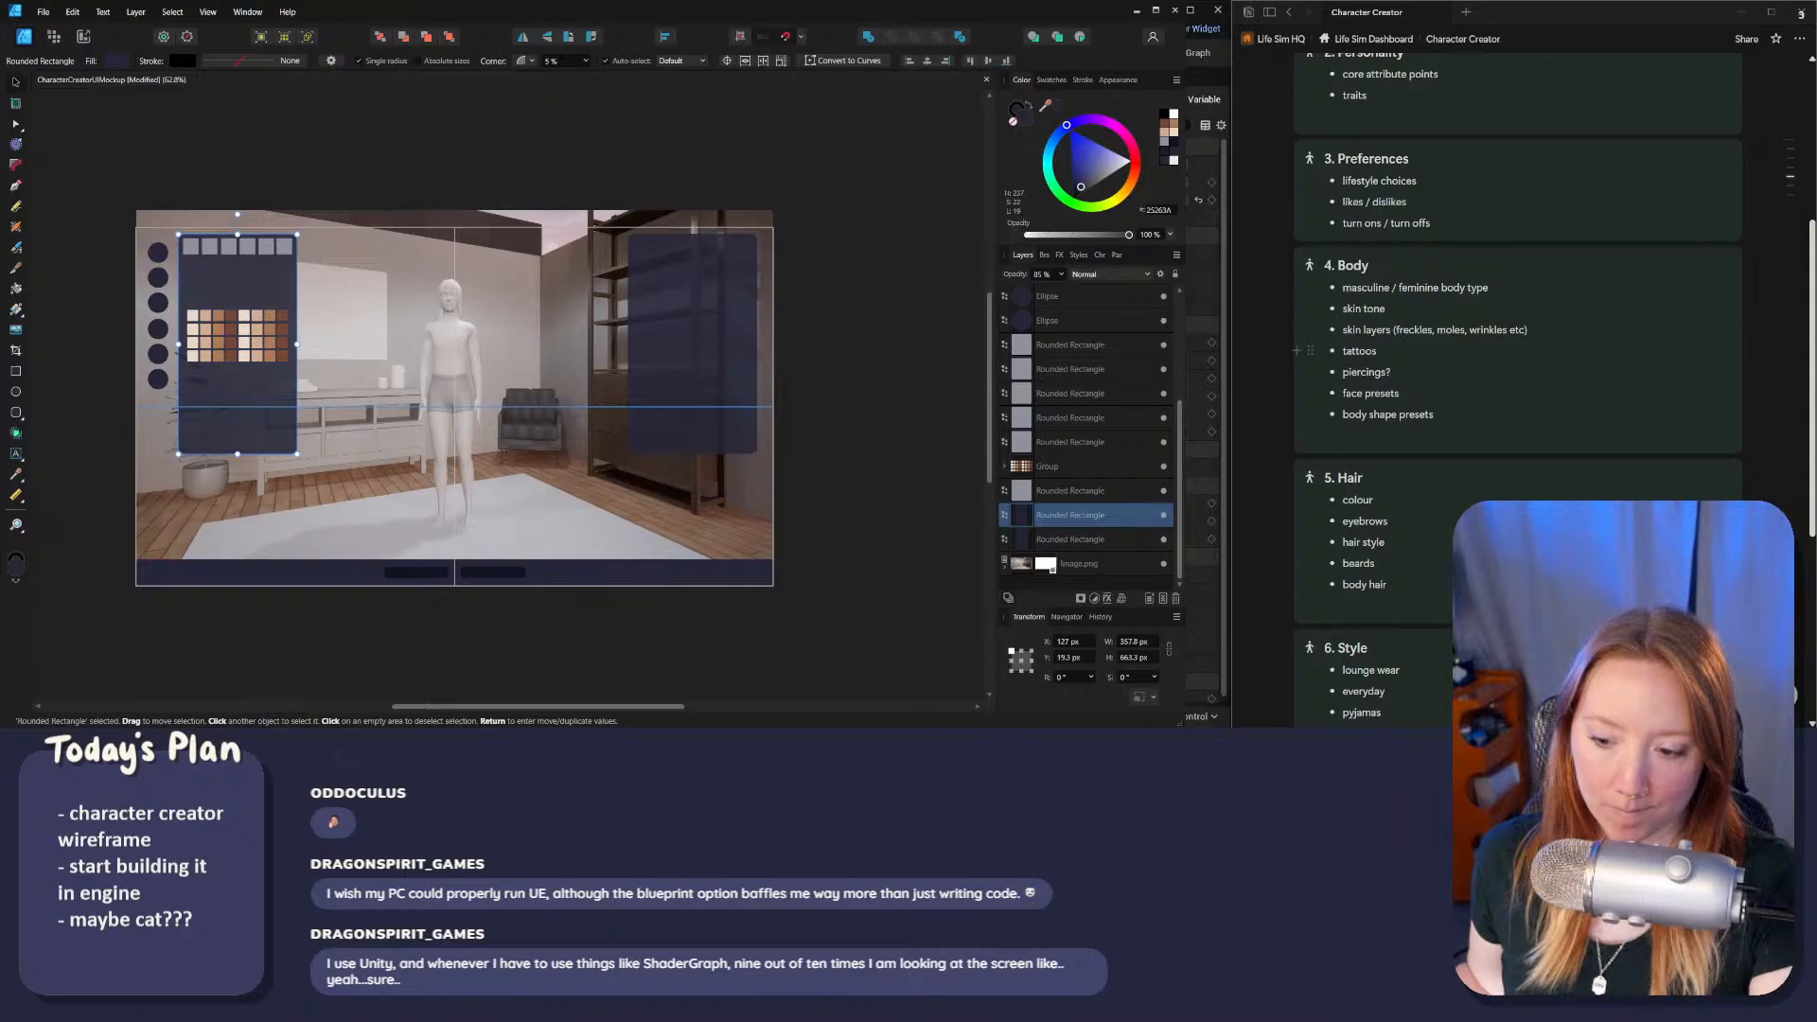
Step: Switch to the WBP_CharacterEditor widget in Unreal Editor and run a game preview to check the UI layout
{"action": "left_click", "coordinate": [931, 725]}
{"action": "left_click", "coordinate": [228, 178]}
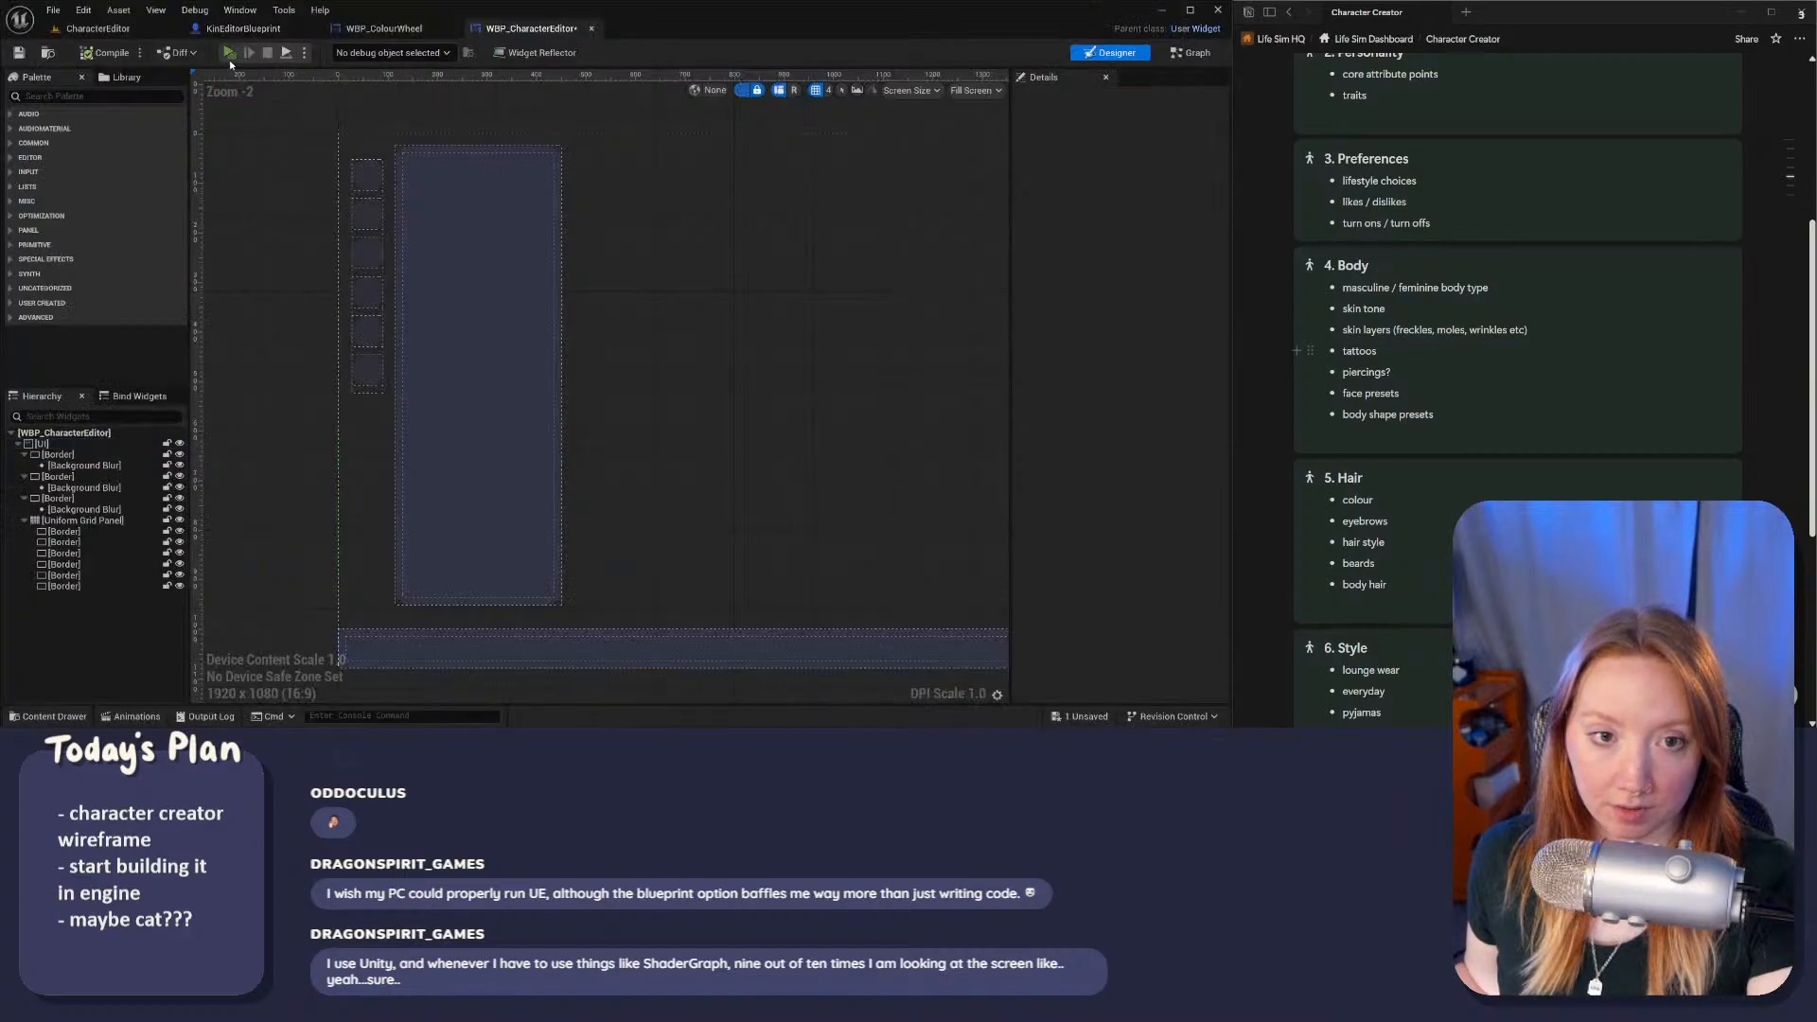
{"action": "left_click", "coordinate": [228, 53]}
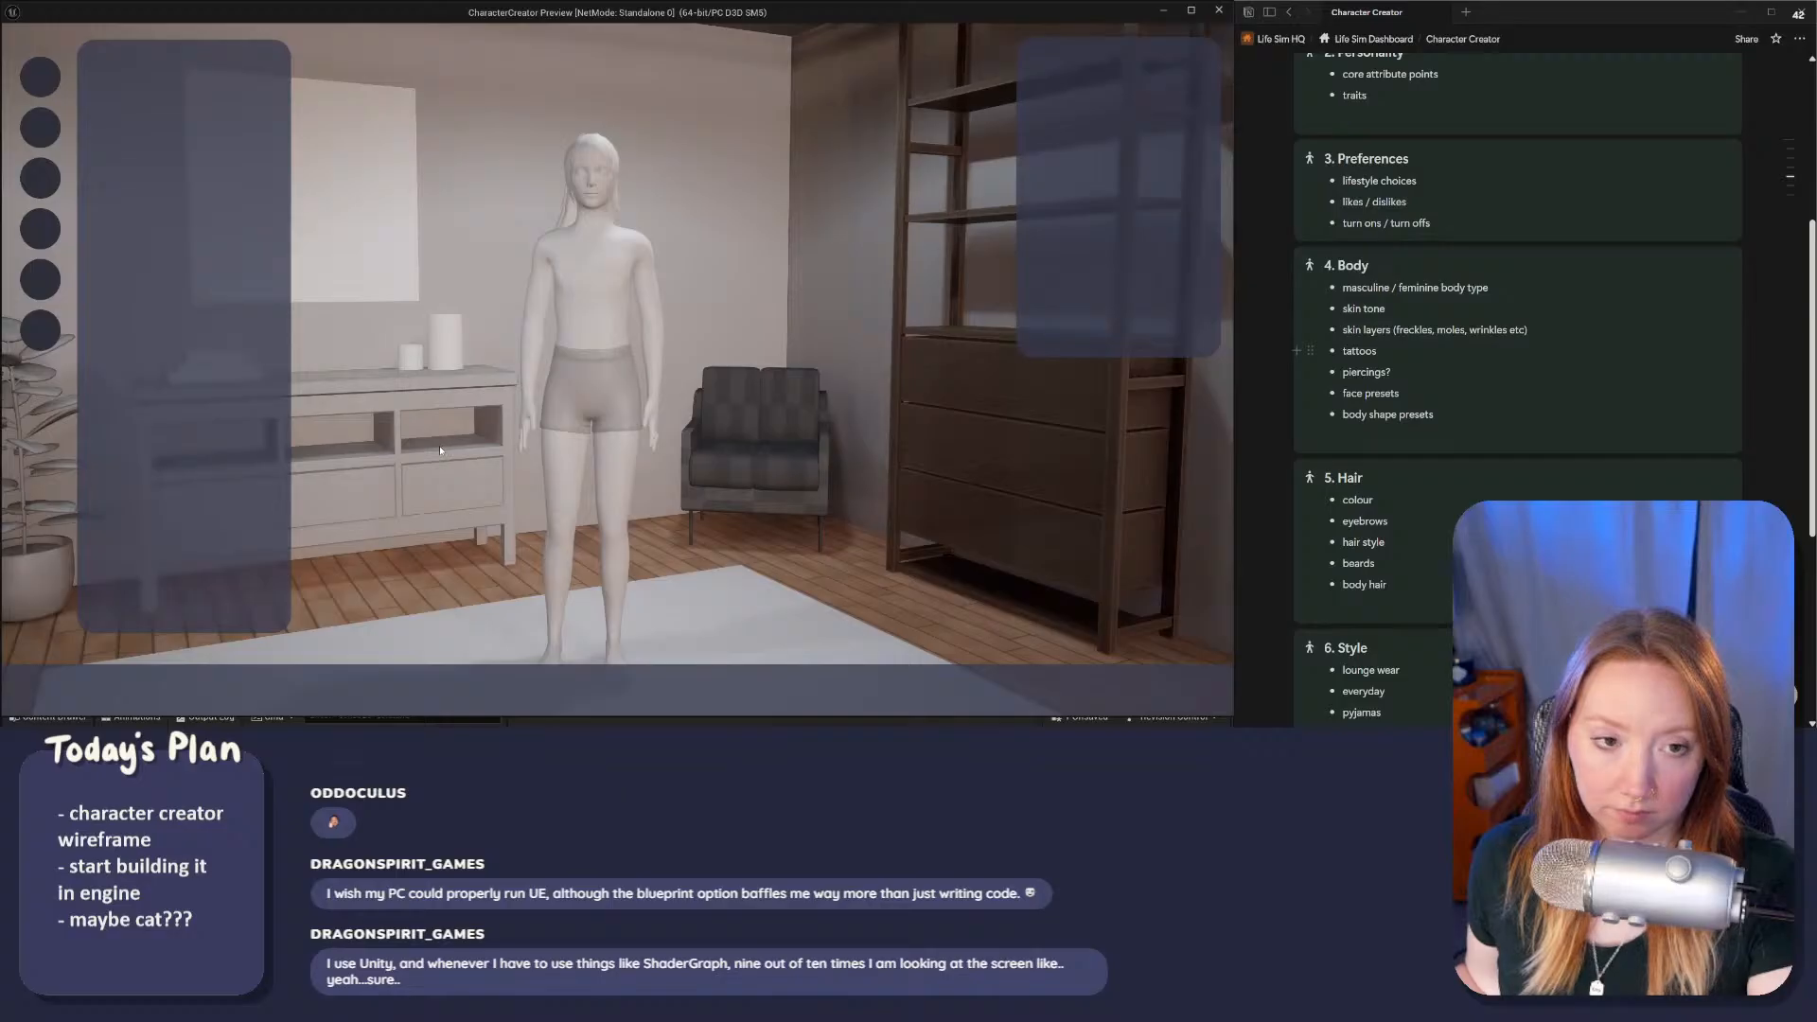
{"action": "key", "text": "Escape"}
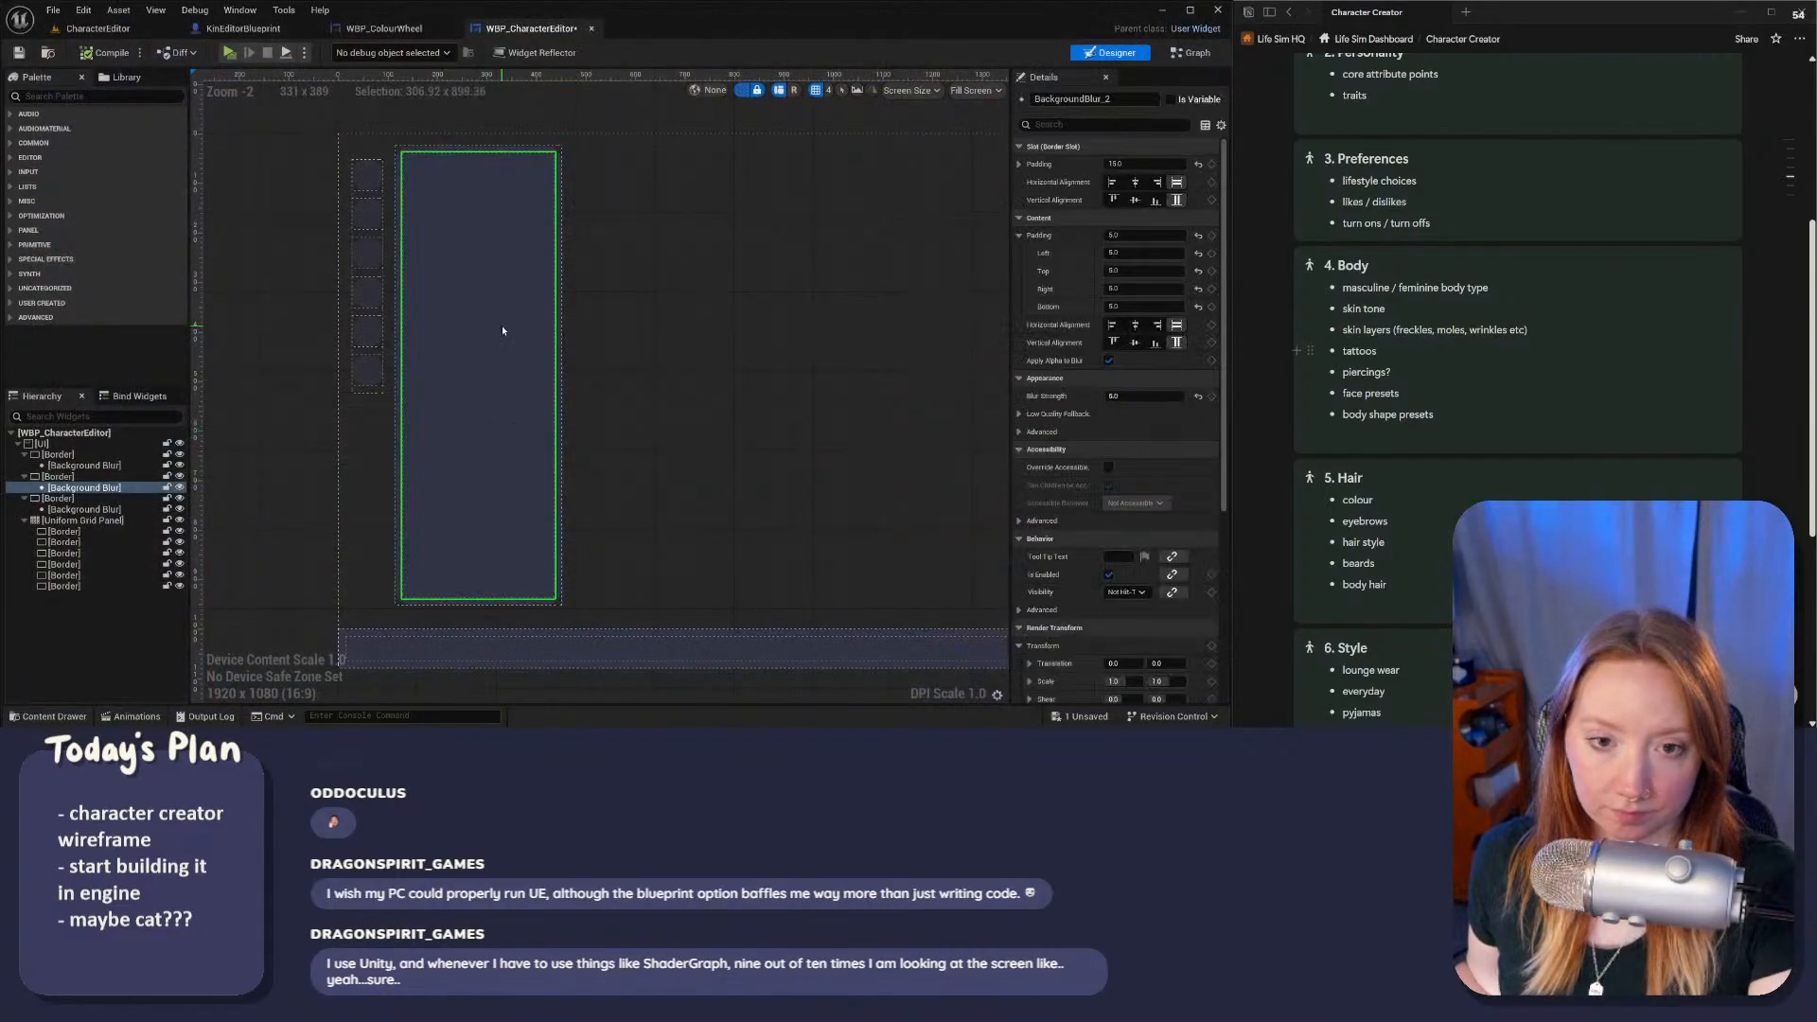
Step: Move the tall panel border over the category circles and resize it to about 410 × 978, checking it in a game preview
{"action": "left_click_drag", "start_coordinate": [560, 346], "coordinate": [511, 337]}
{"action": "left_click_drag", "start_coordinate": [552, 662], "coordinate": [526, 627]}
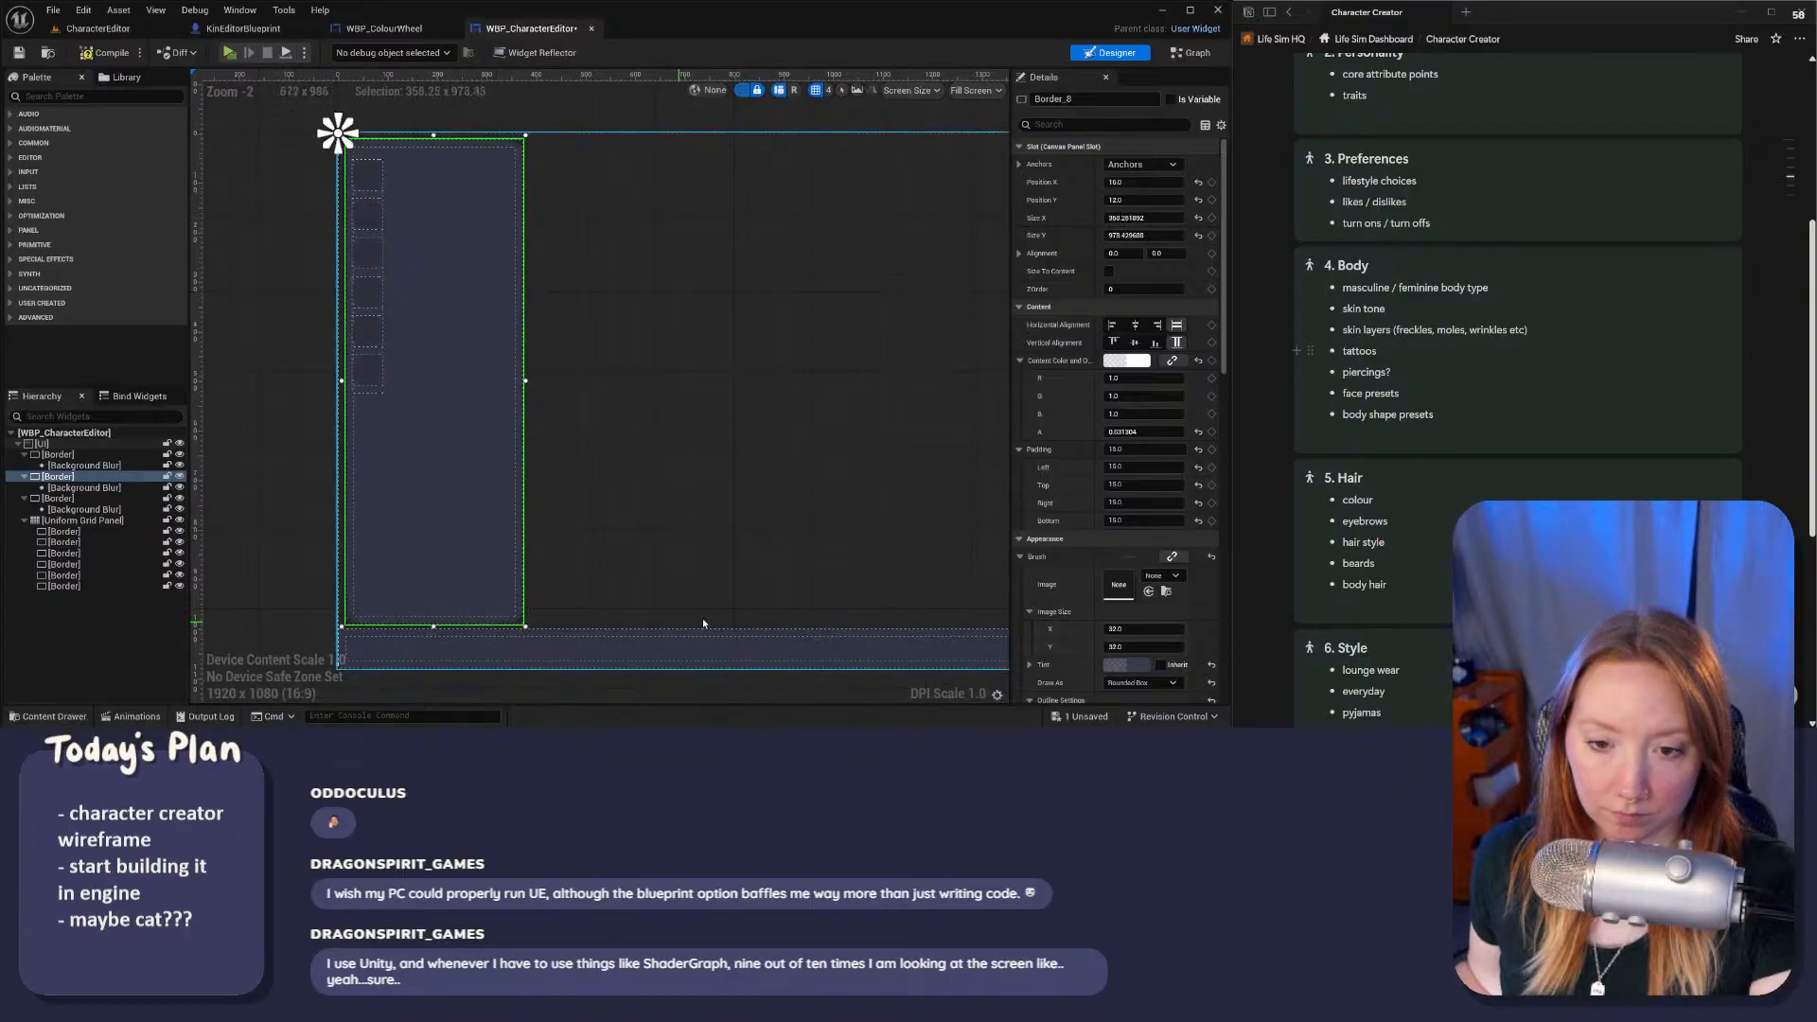
{"action": "right_click_drag", "start_coordinate": [702, 617], "coordinate": [621, 523]}
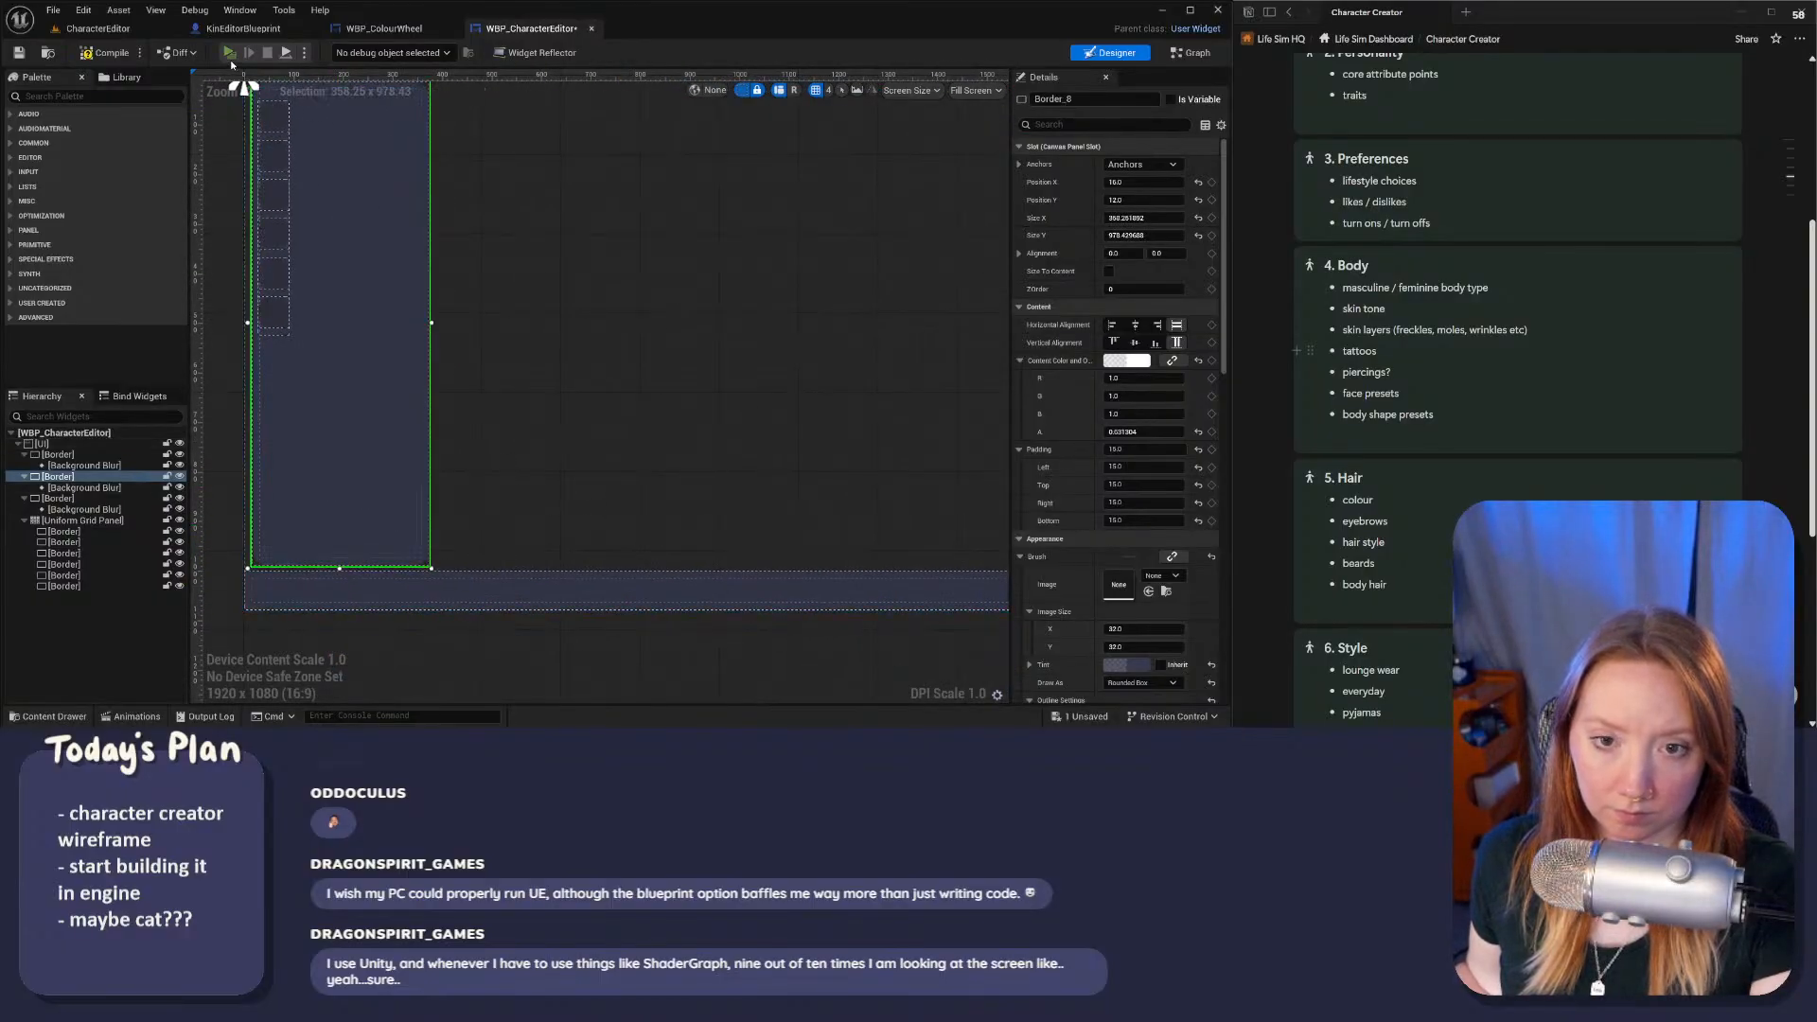
{"action": "left_click", "coordinate": [229, 54]}
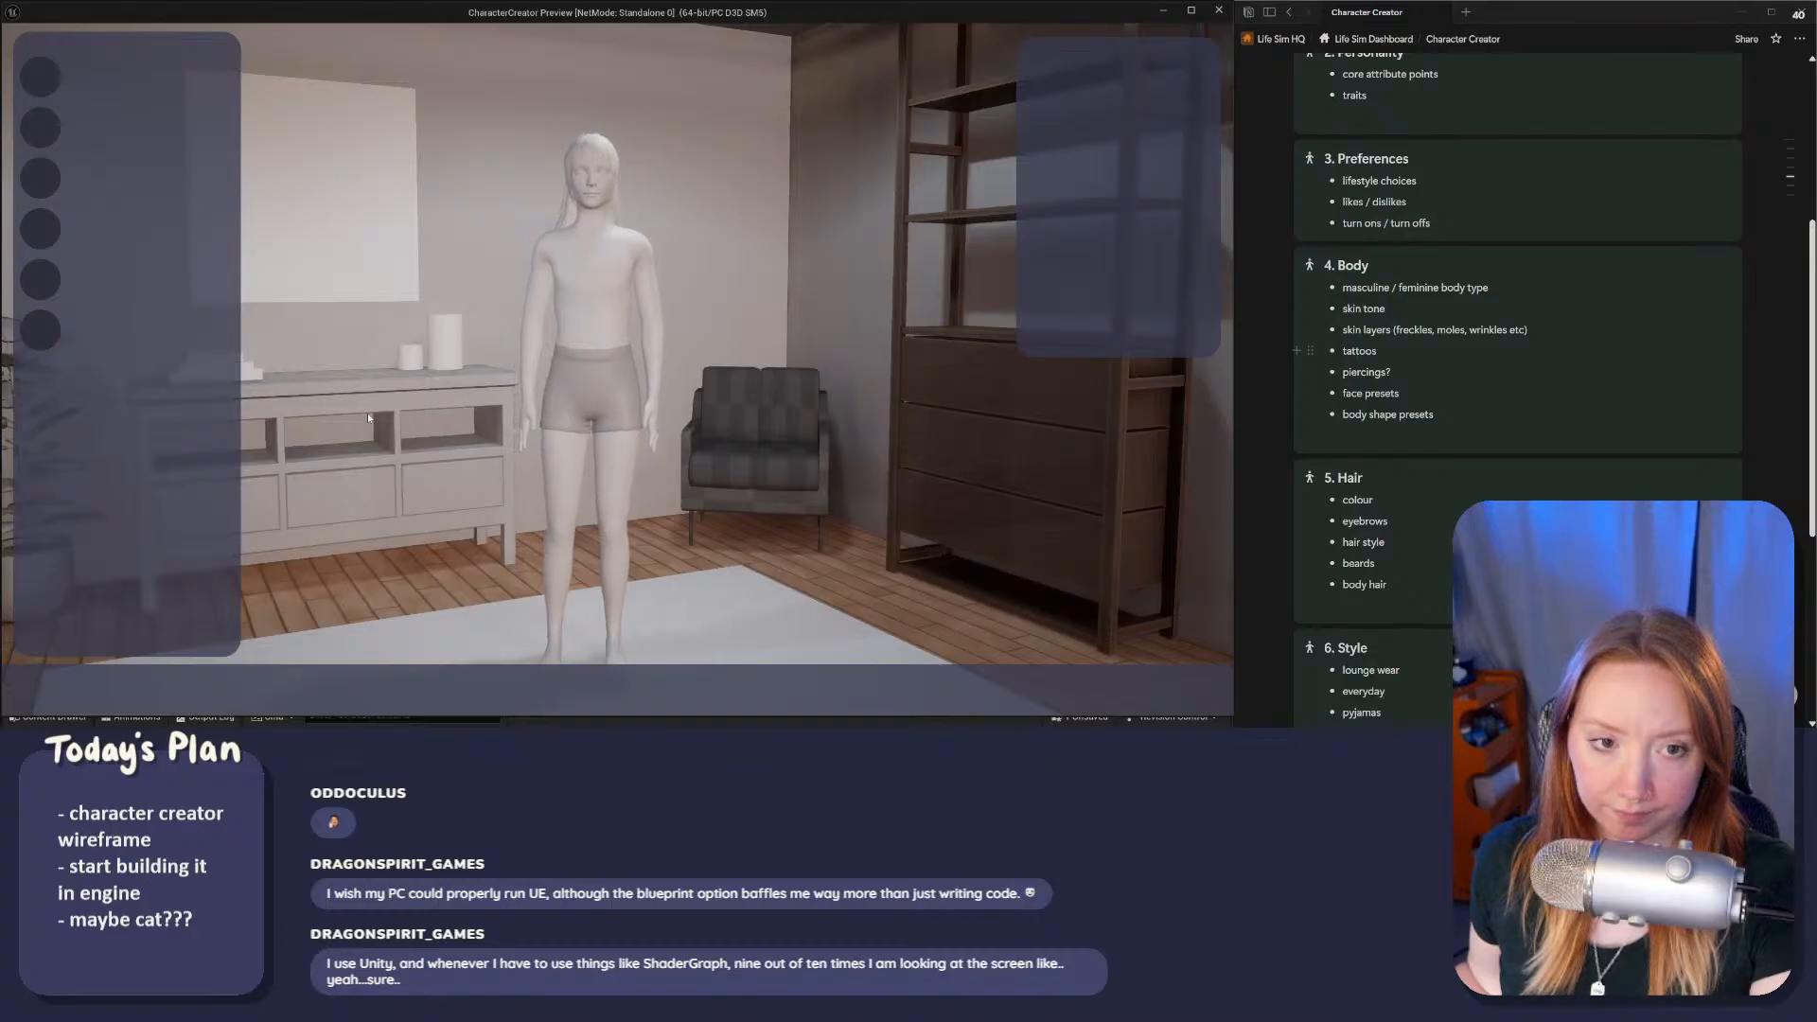
{"action": "key", "text": "Escape"}
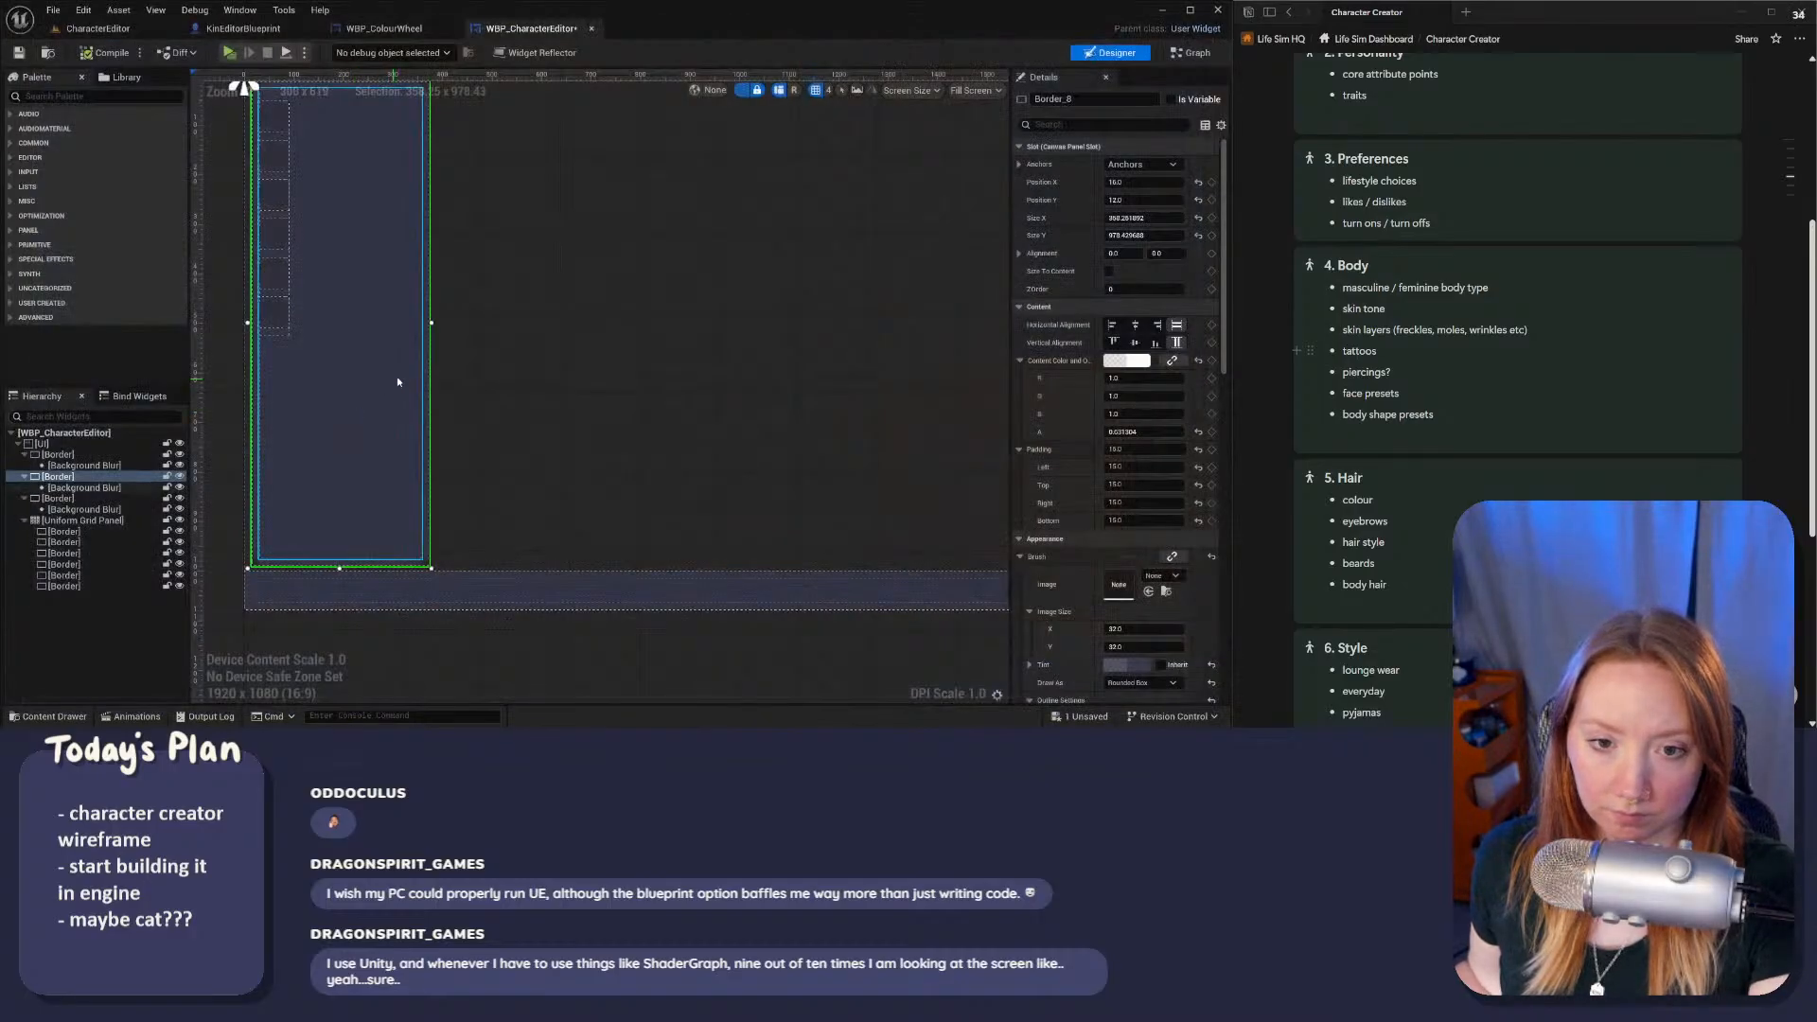
{"action": "left_click_drag", "start_coordinate": [431, 323], "coordinate": [457, 323]}
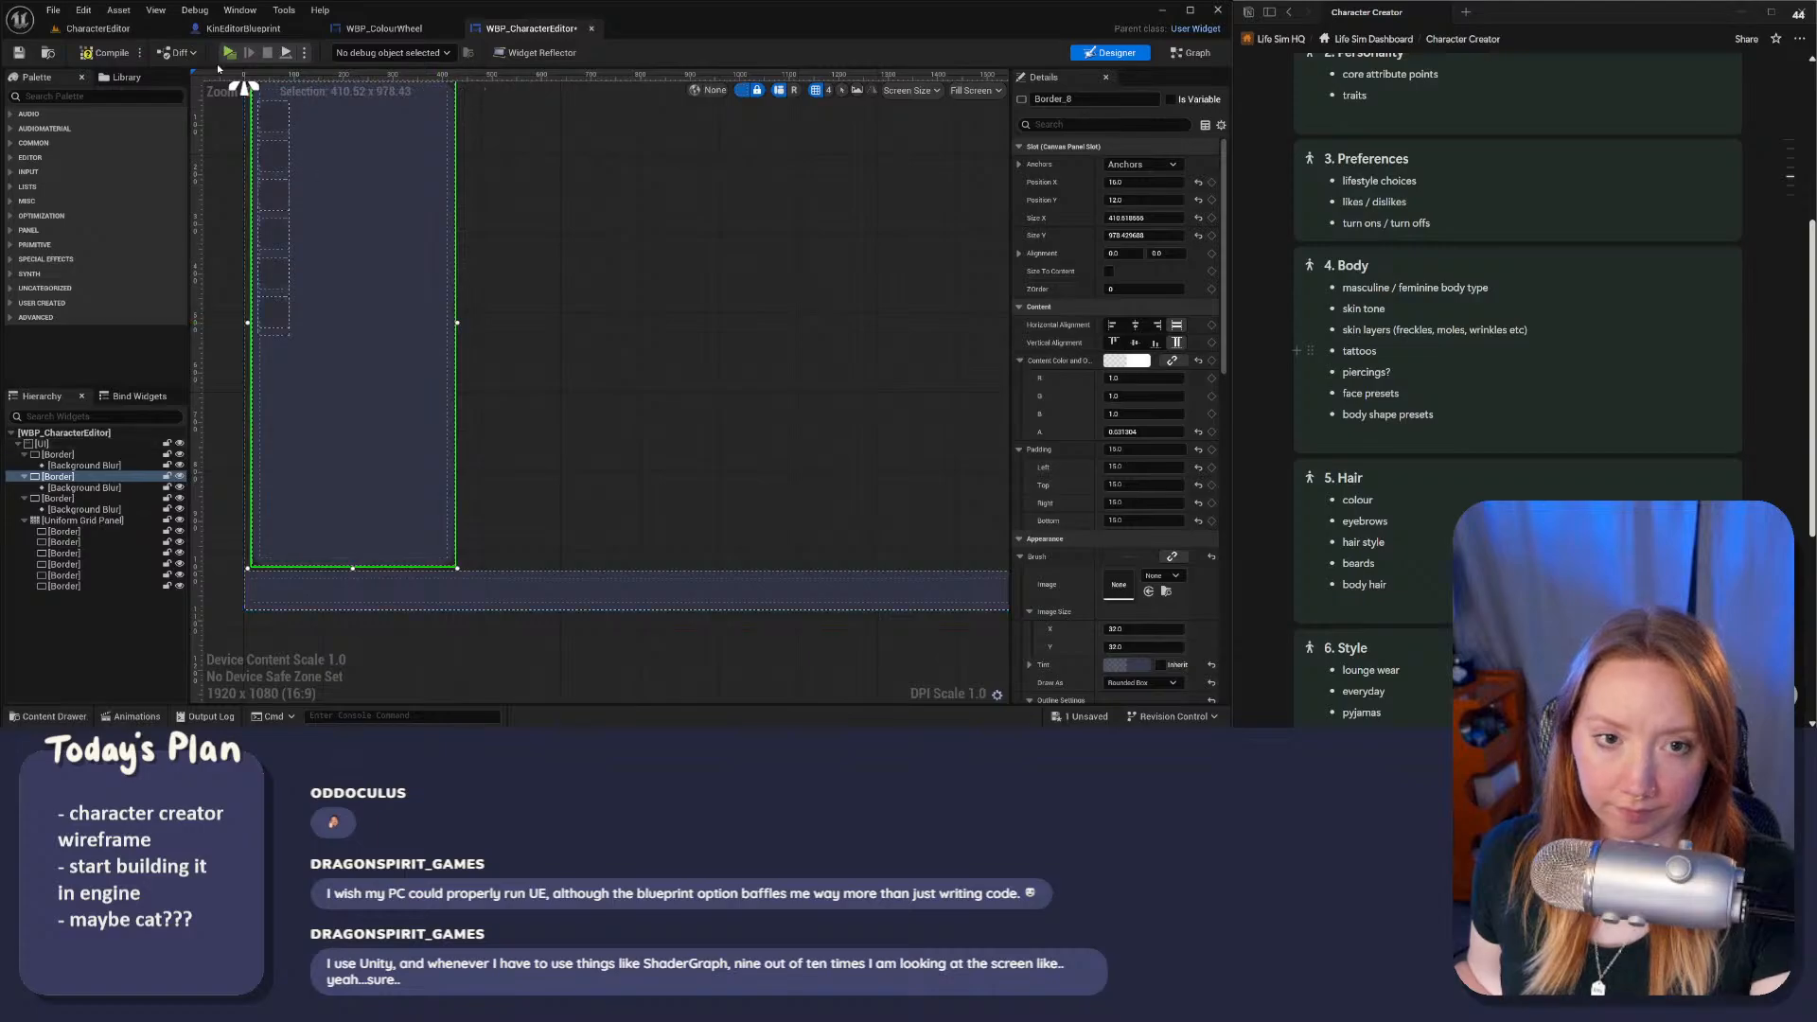
Step: Run a game preview and check the widened category panel against the character at different camera angles and distances
{"action": "left_click", "coordinate": [229, 54]}
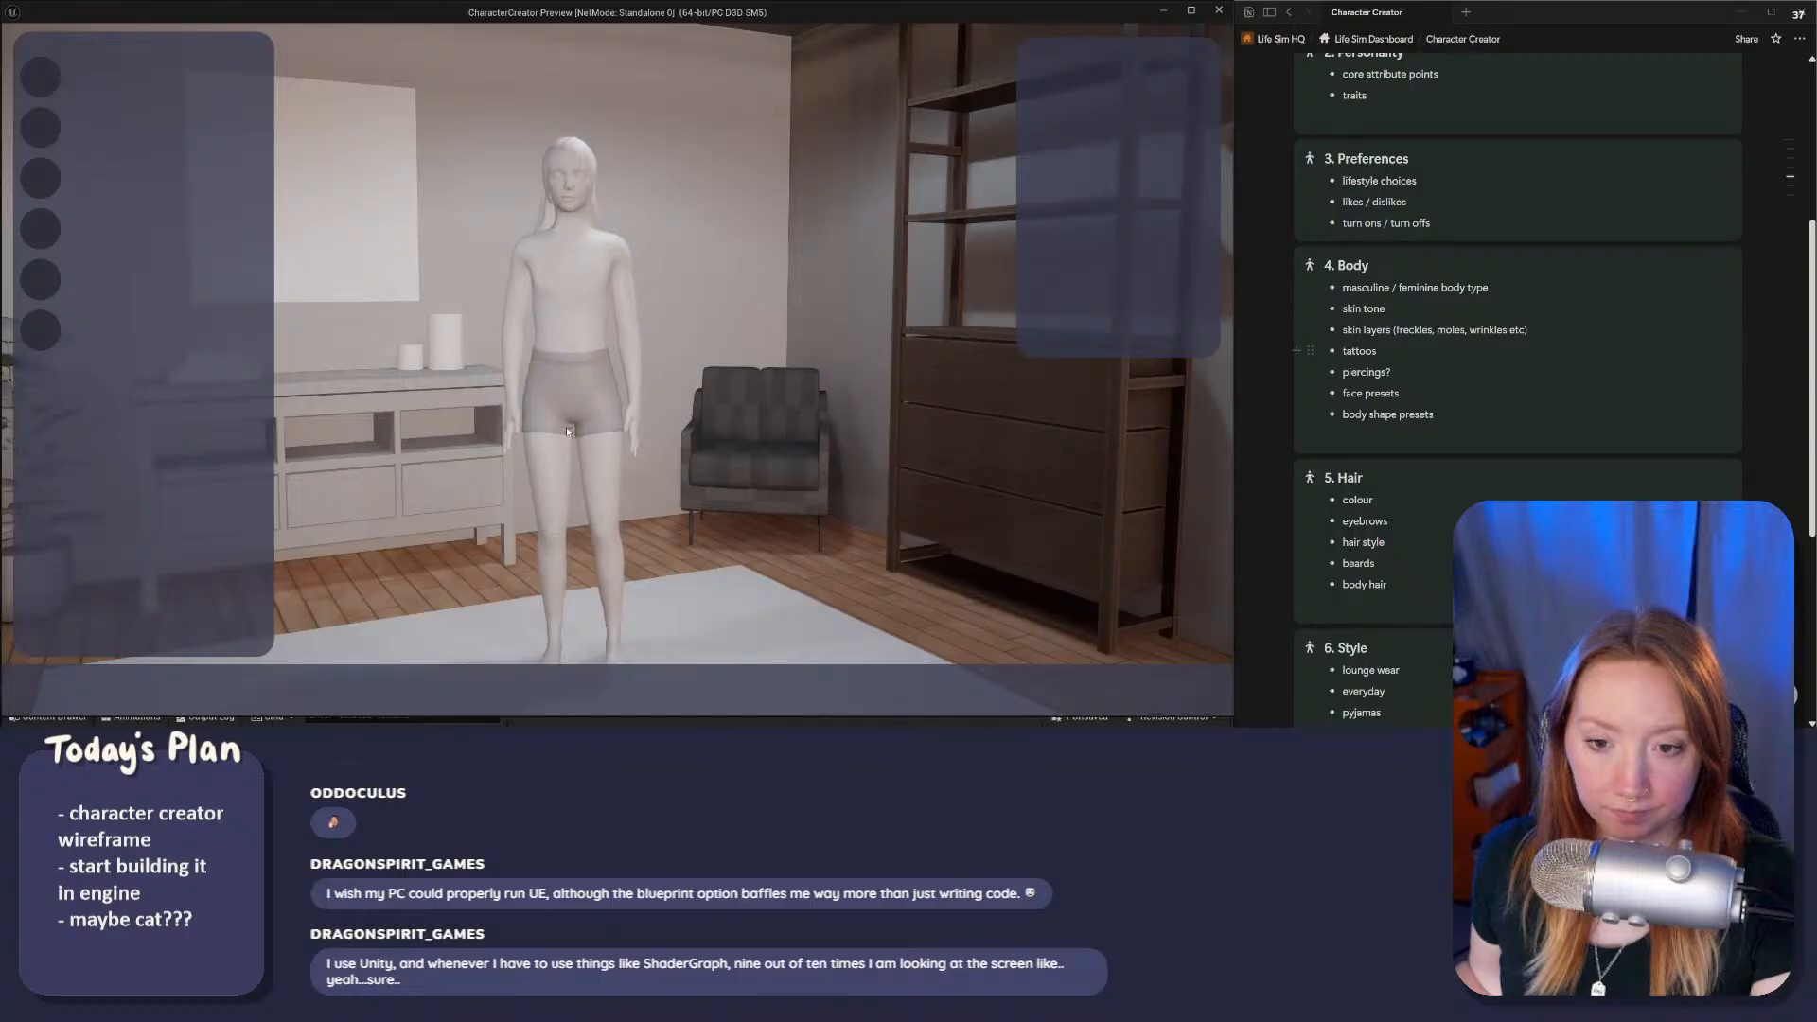
{"action": "left_click_drag", "start_coordinate": [582, 414], "coordinate": [639, 428]}
{"action": "scroll", "coordinate": [639, 427], "scroll_direction": "up", "scroll_amount": 3}
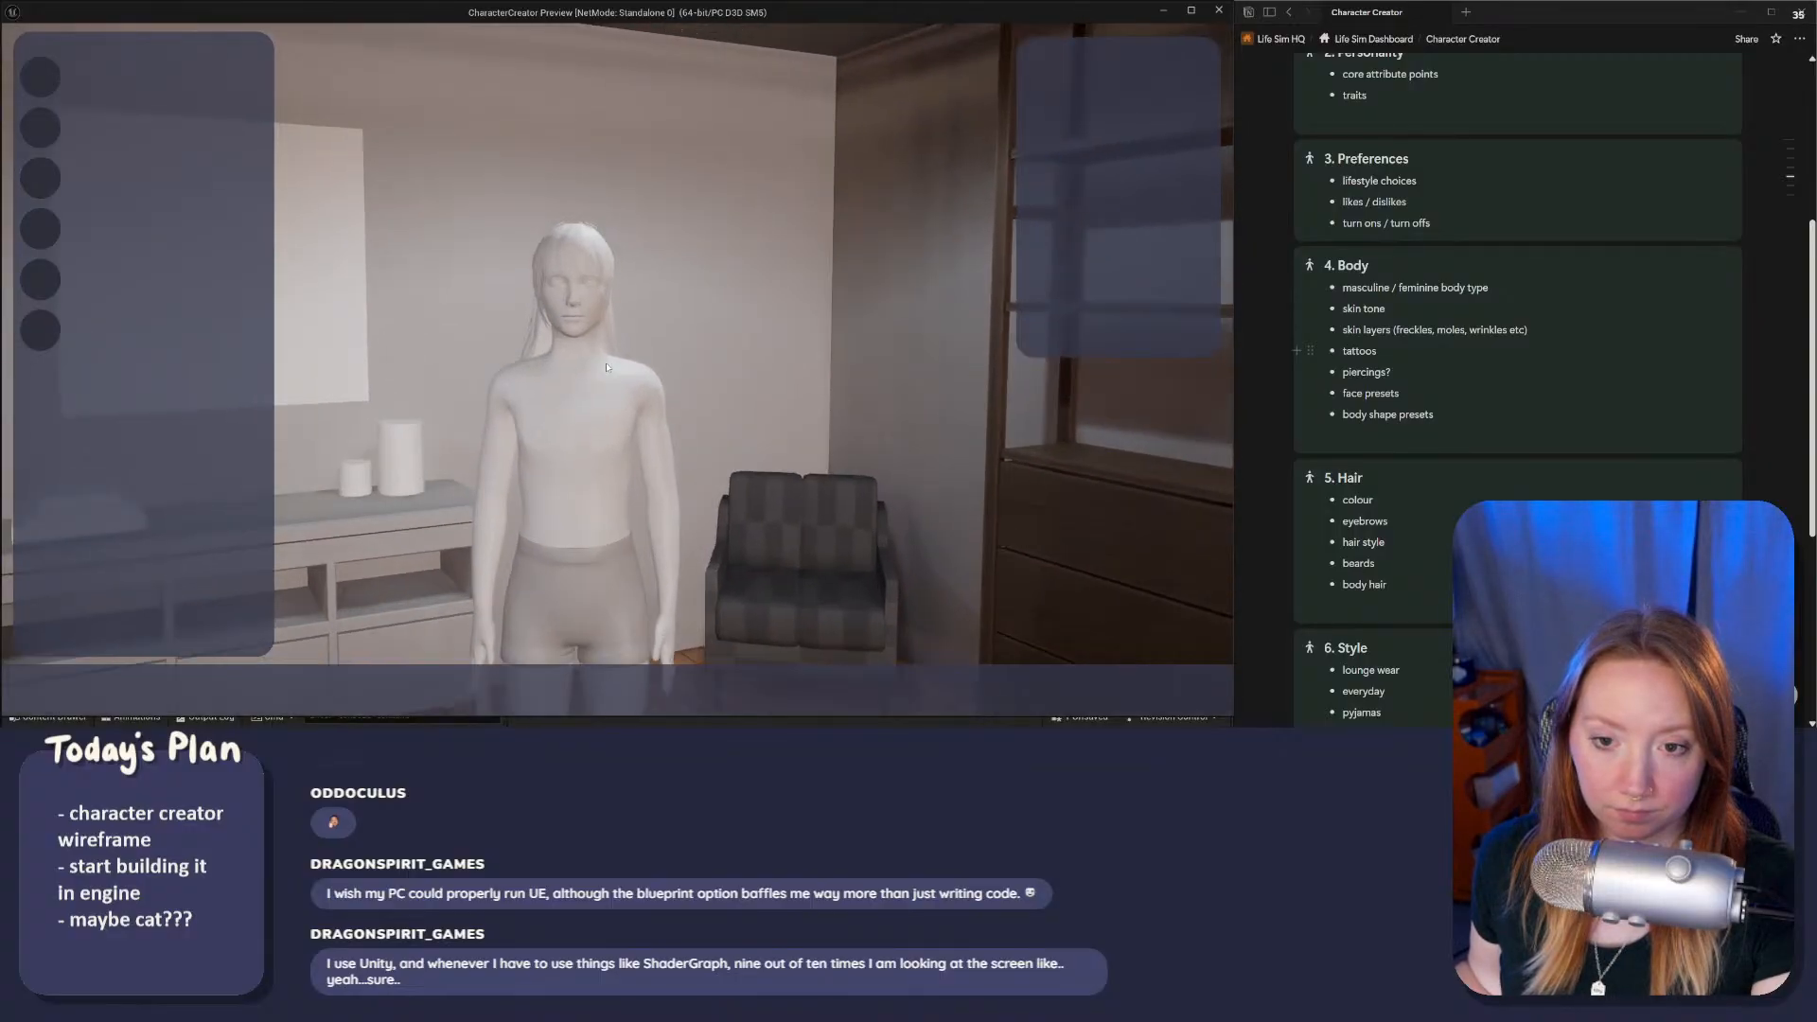
{"action": "scroll", "coordinate": [590, 422], "scroll_direction": "down", "scroll_amount": 3}
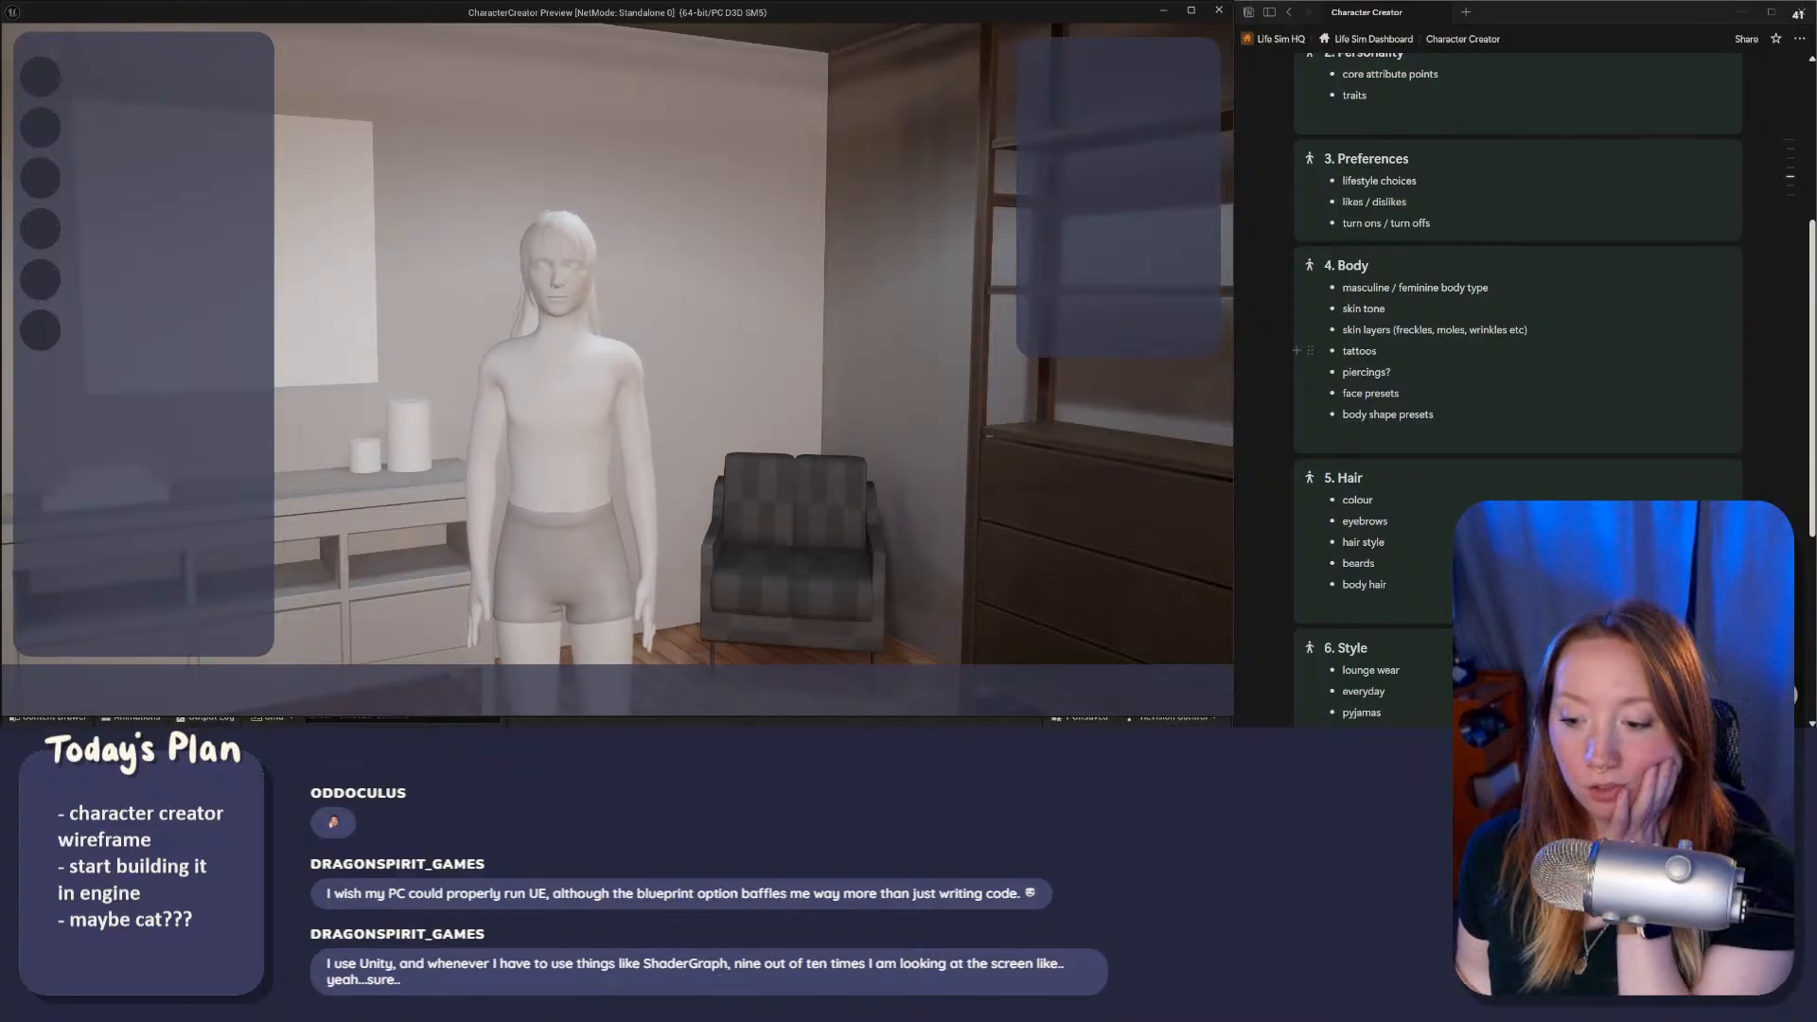
Step: Switch to the Affinity mockup, move the tall panel rectangle over the category circles and resize it to about 405 × 1005 px
{"action": "key", "text": "super"}
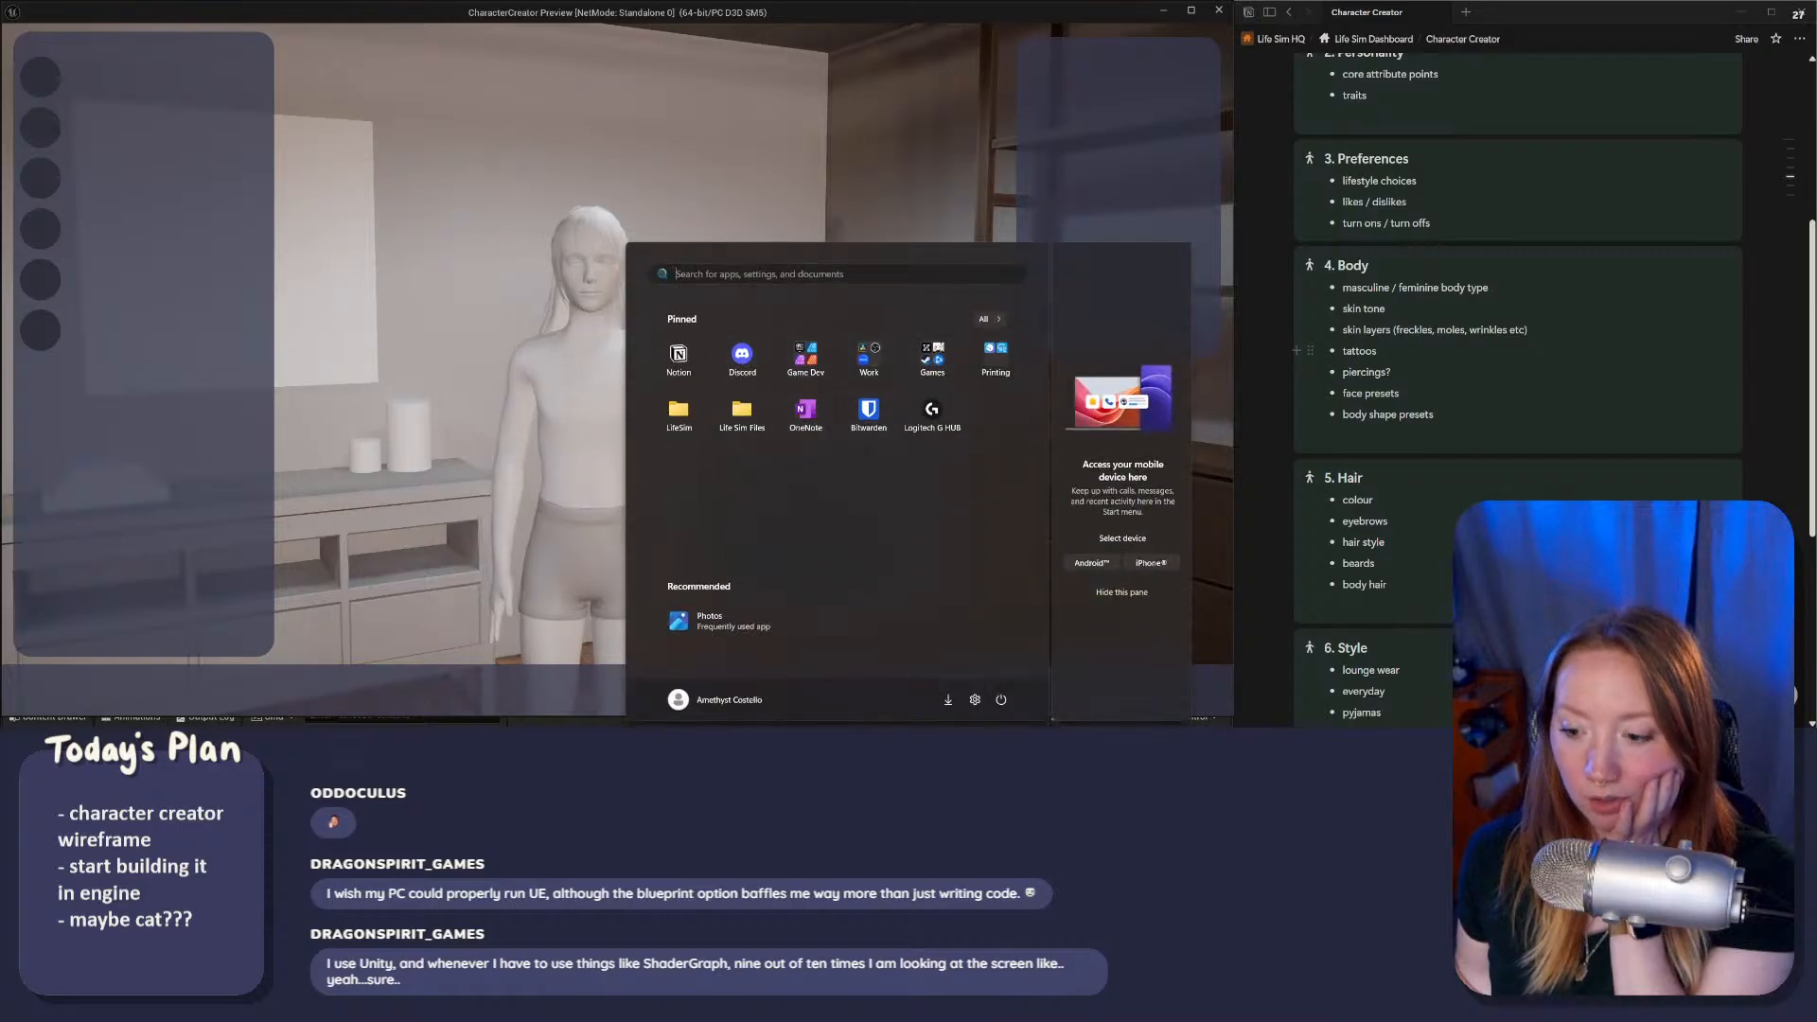
{"action": "key", "text": "alt+Tab"}
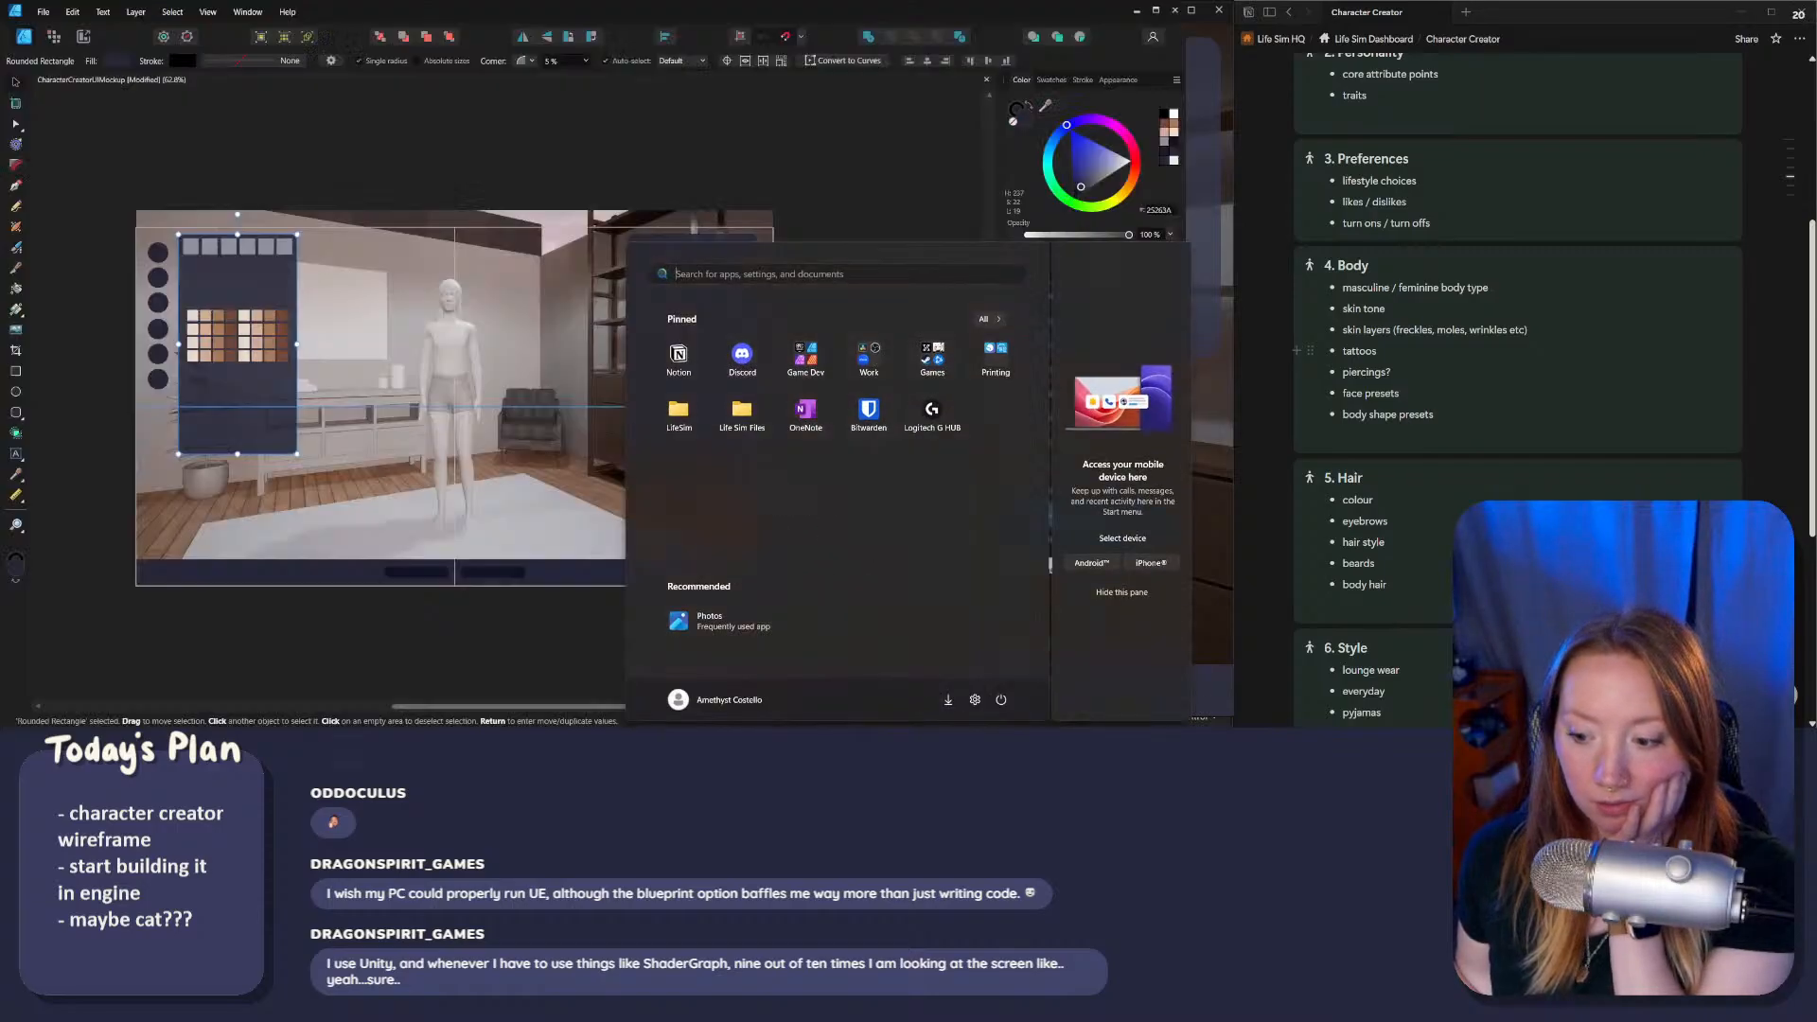
{"action": "middle_click_drag", "start_coordinate": [290, 385], "coordinate": [449, 369]}
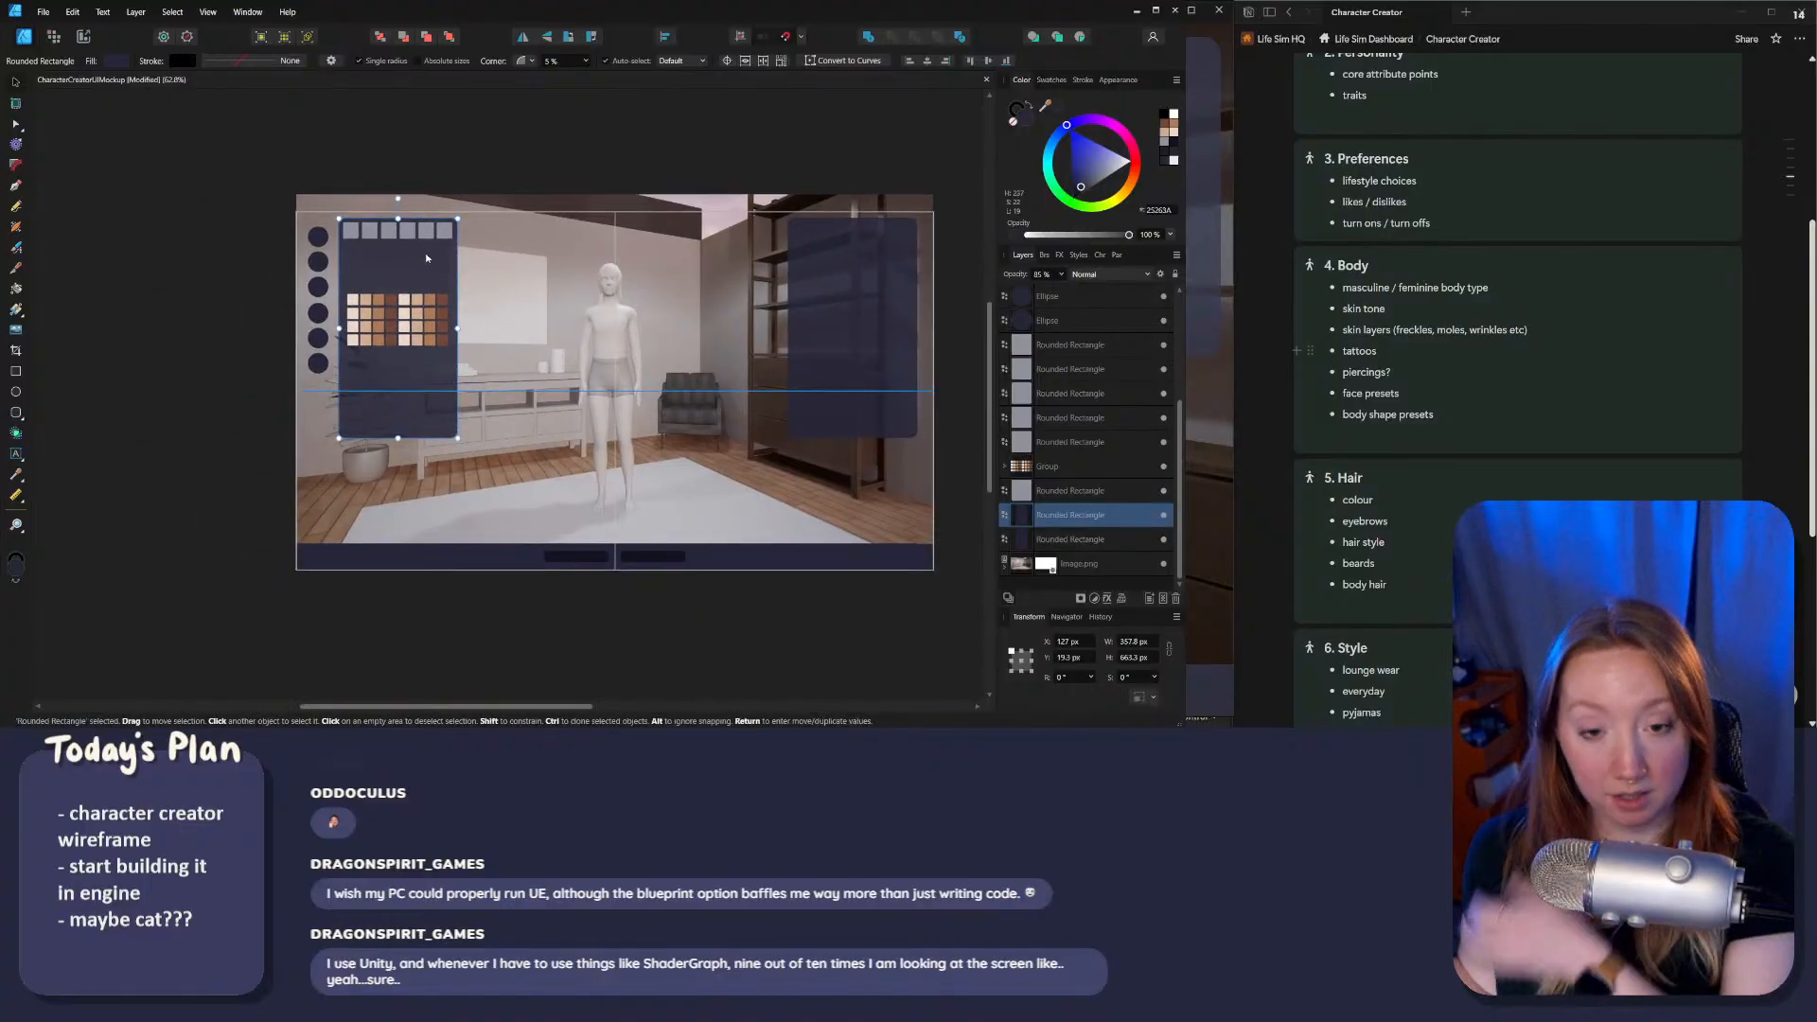
{"action": "scroll", "coordinate": [422, 284], "scroll_direction": "up", "scroll_amount": 2}
{"action": "scroll", "coordinate": [421, 375], "scroll_direction": "up", "scroll_amount": 5}
{"action": "scroll", "coordinate": [394, 317], "scroll_direction": "down", "scroll_amount": 6}
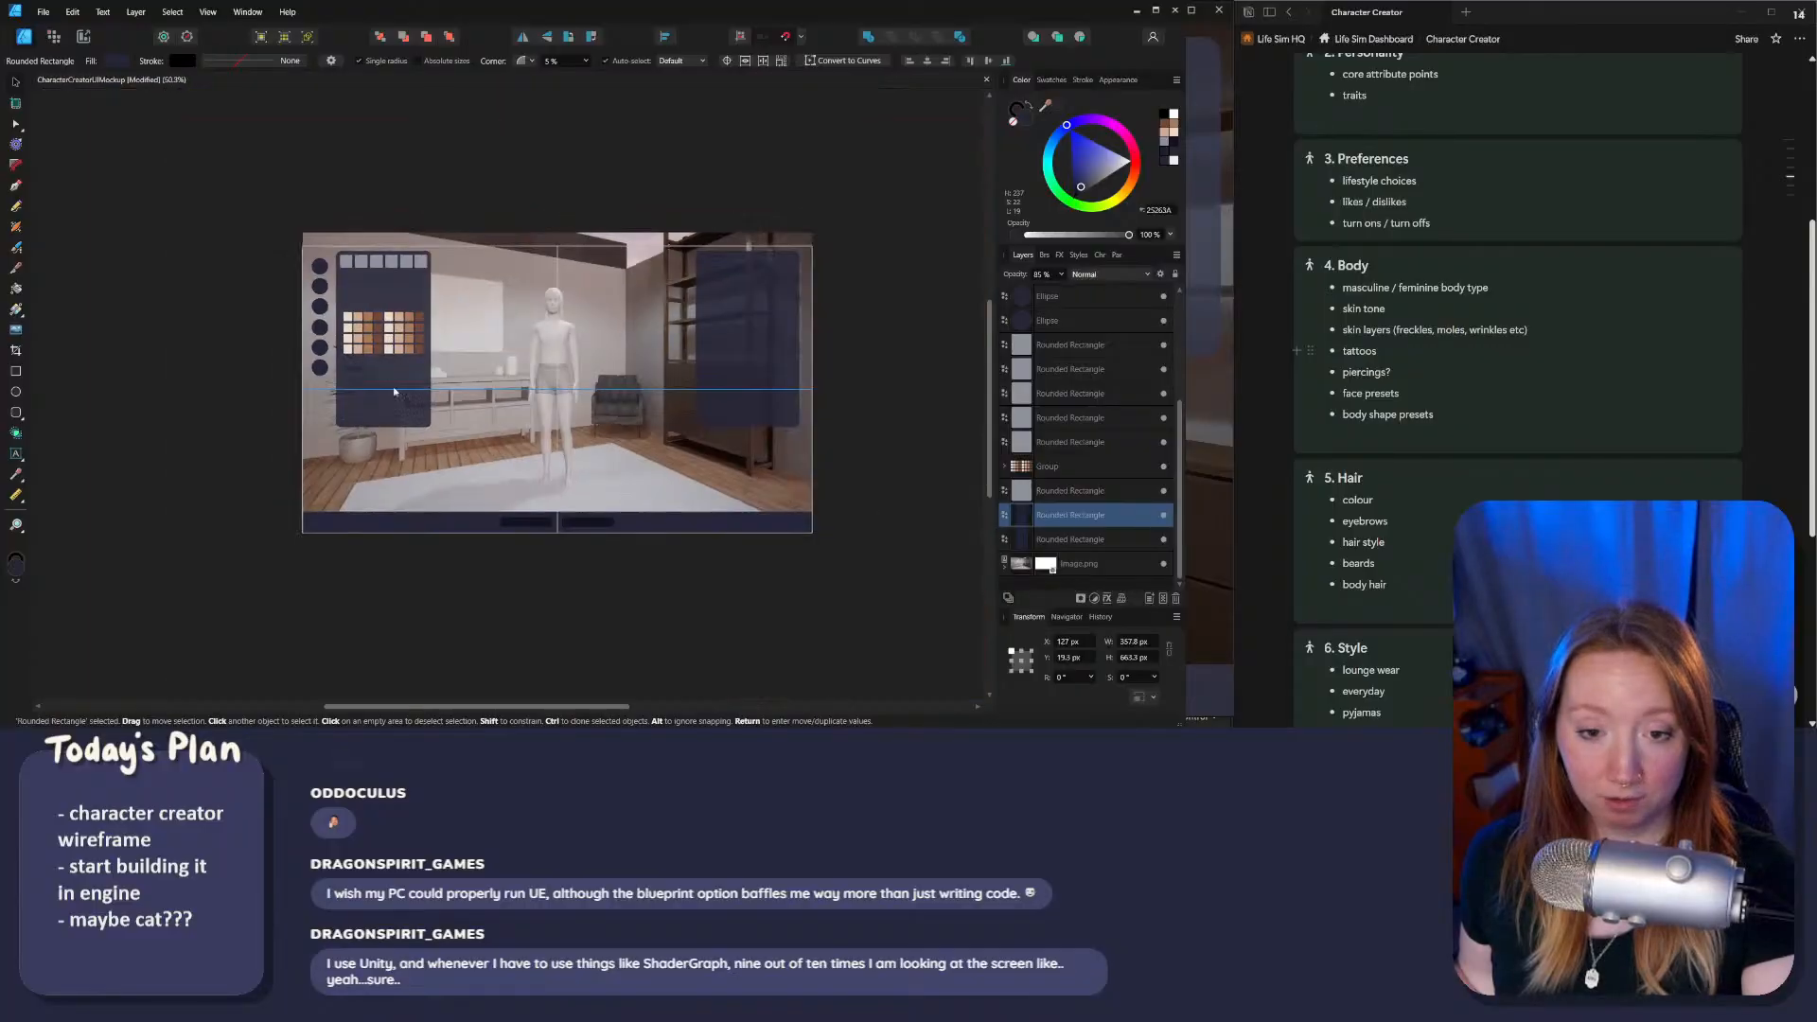
{"action": "middle_click_drag", "start_coordinate": [394, 397], "coordinate": [371, 357]}
{"action": "scroll", "coordinate": [371, 357], "scroll_direction": "up", "scroll_amount": 2}
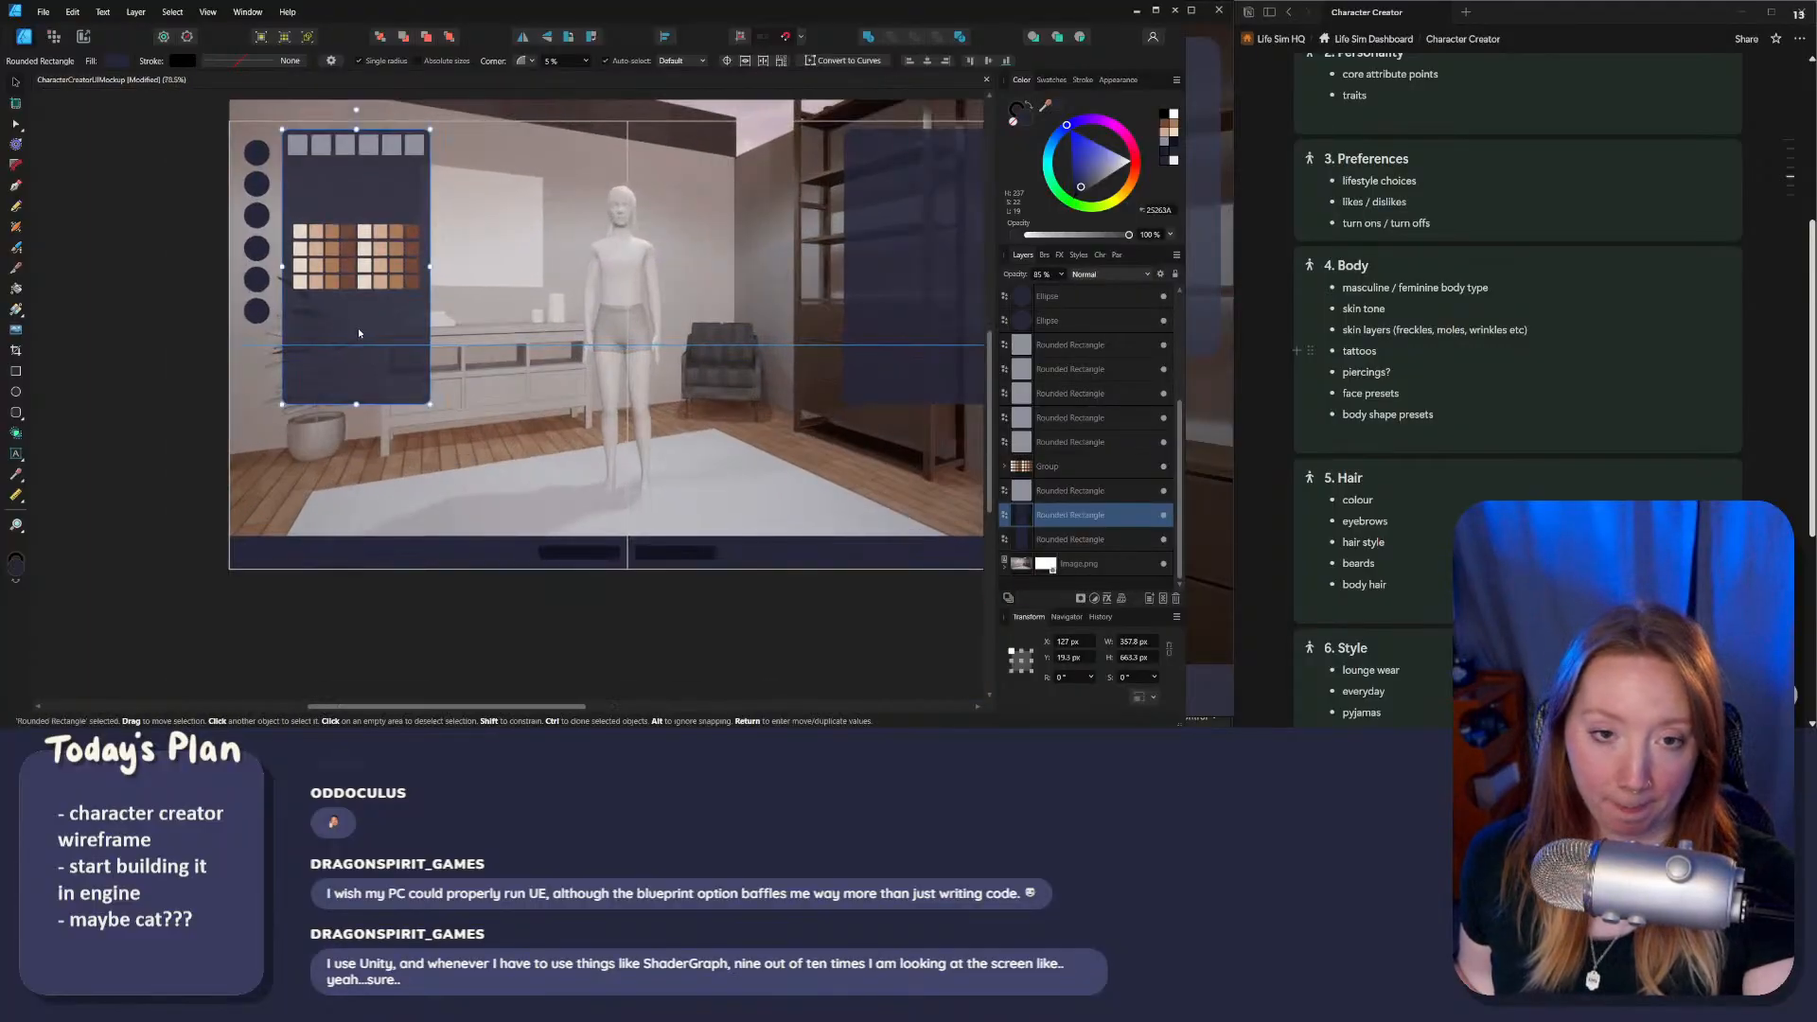
{"action": "left_click_drag", "start_coordinate": [358, 328], "coordinate": [313, 308]}
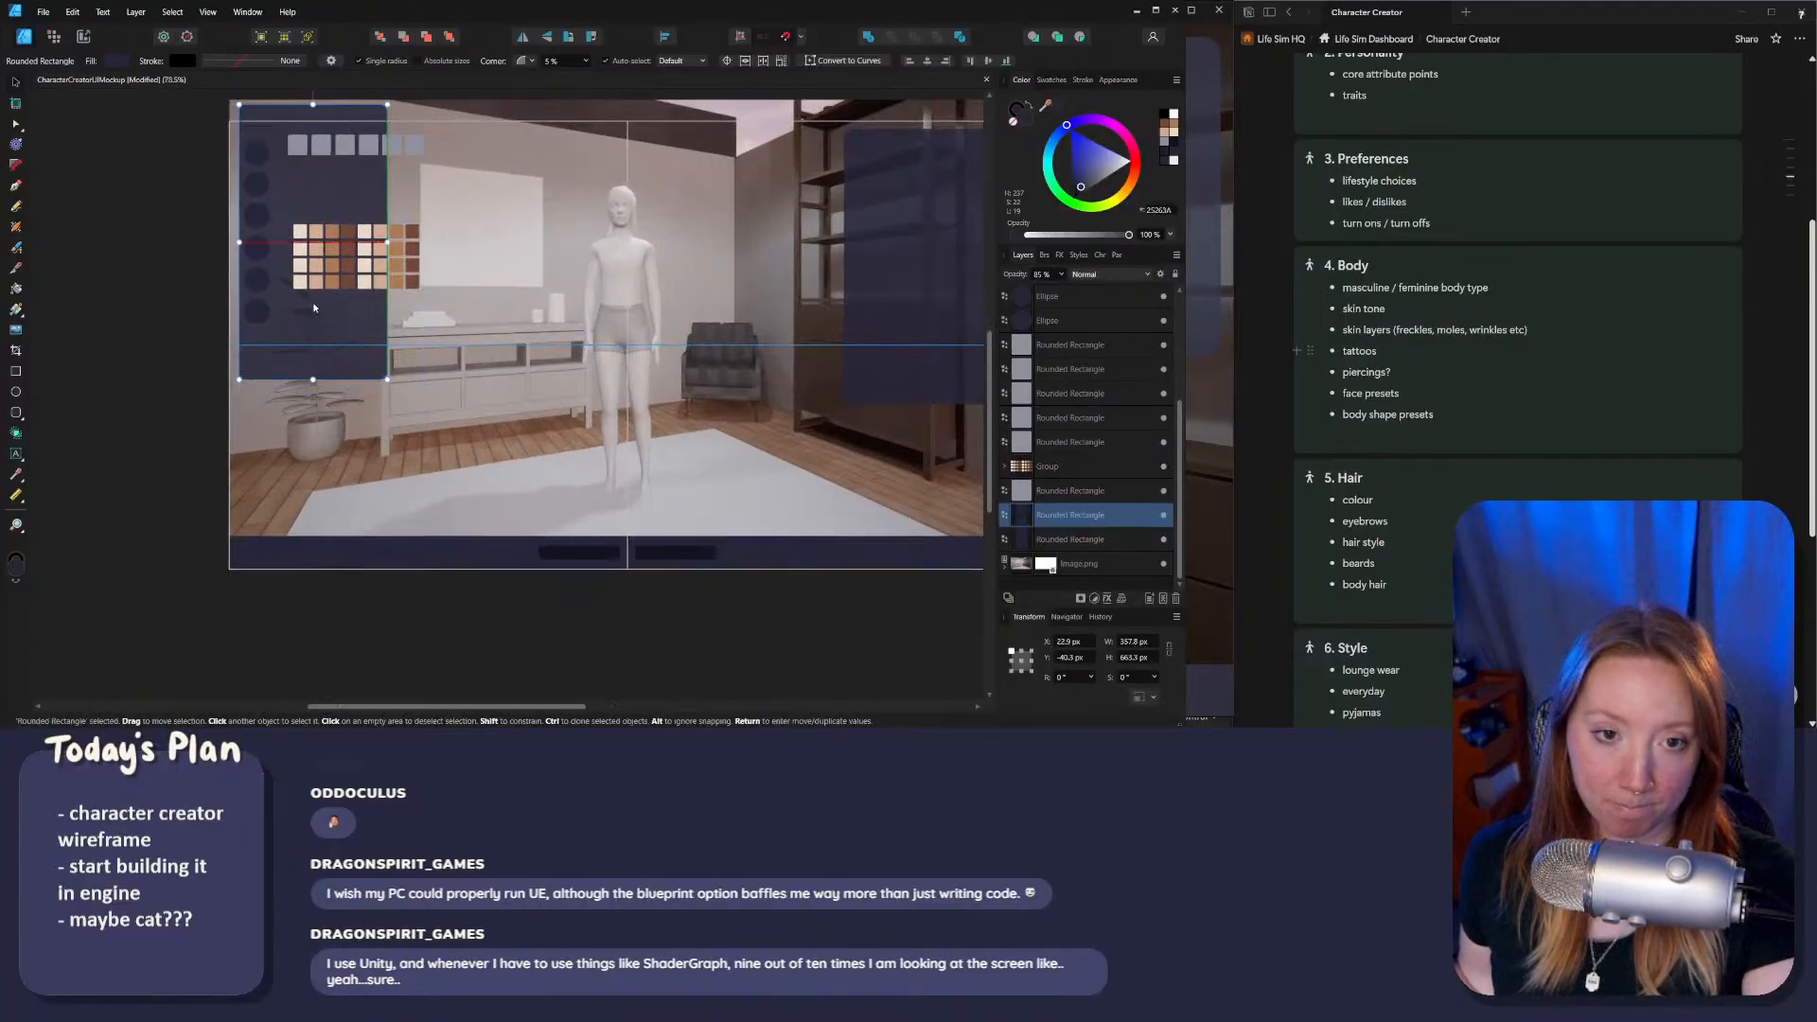
{"action": "left_click_drag", "start_coordinate": [315, 379], "coordinate": [313, 520]}
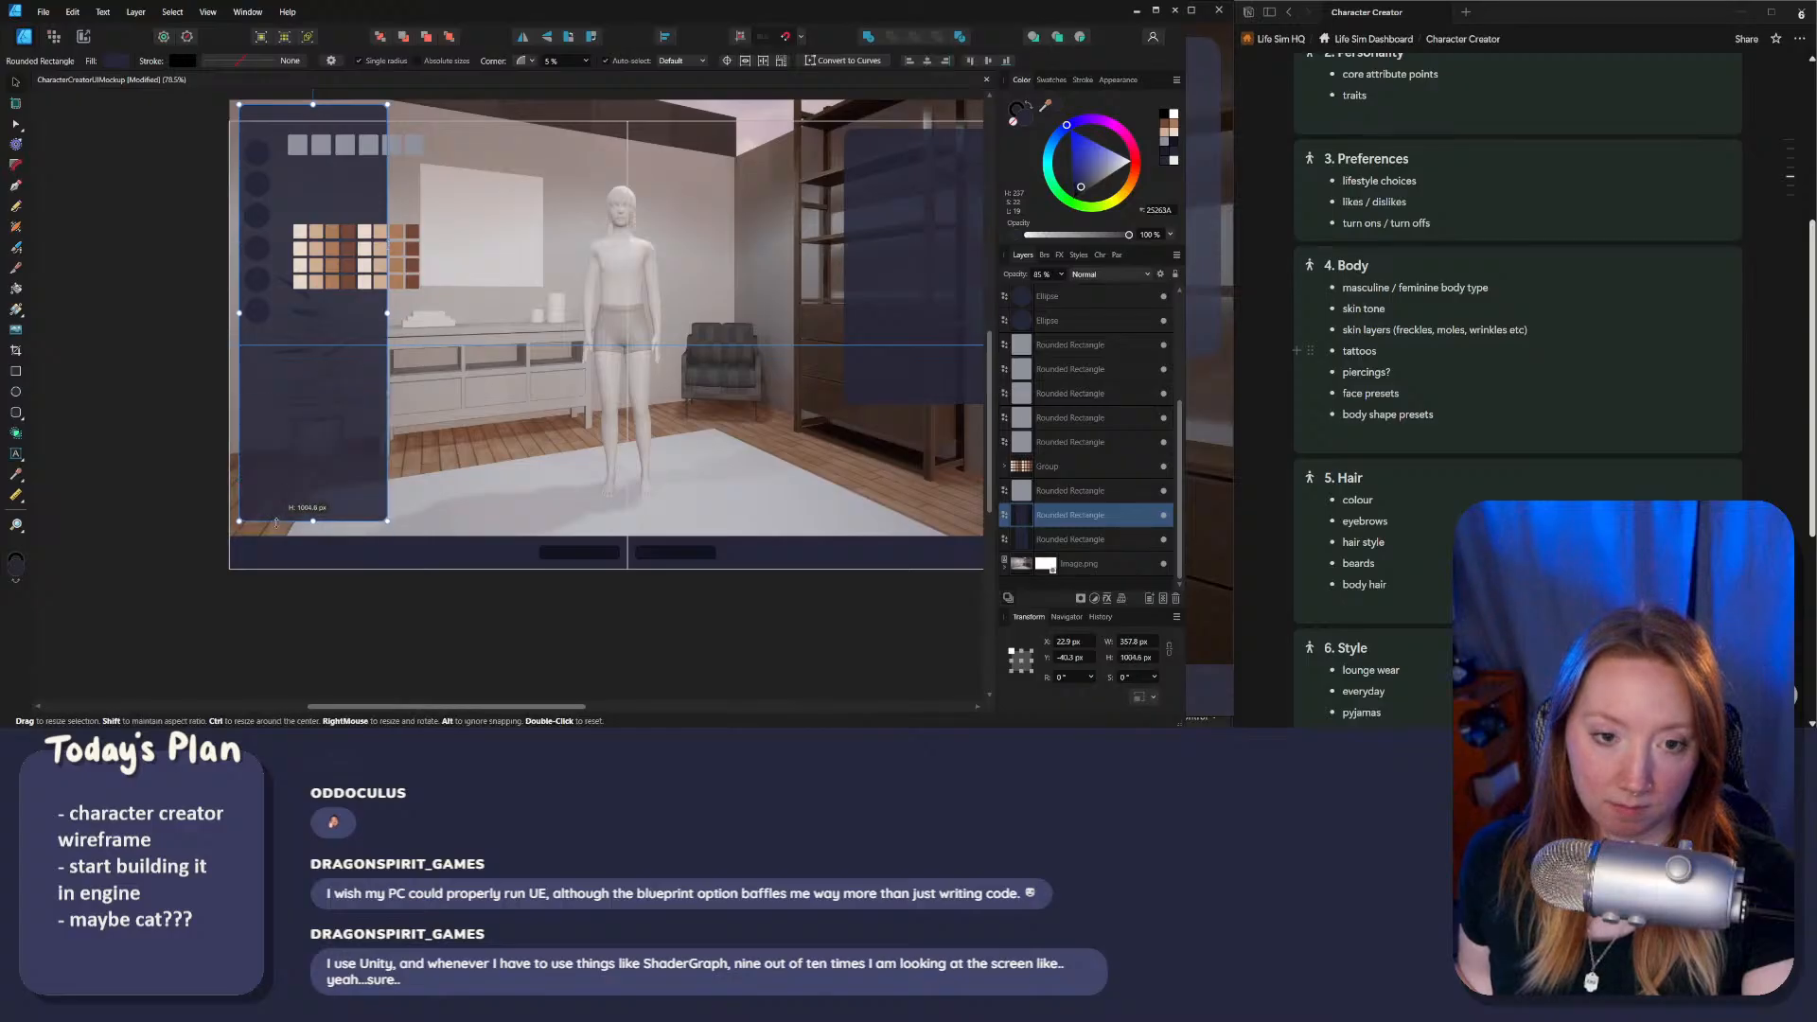
{"action": "left_click_drag", "start_coordinate": [387, 312], "coordinate": [407, 313]}
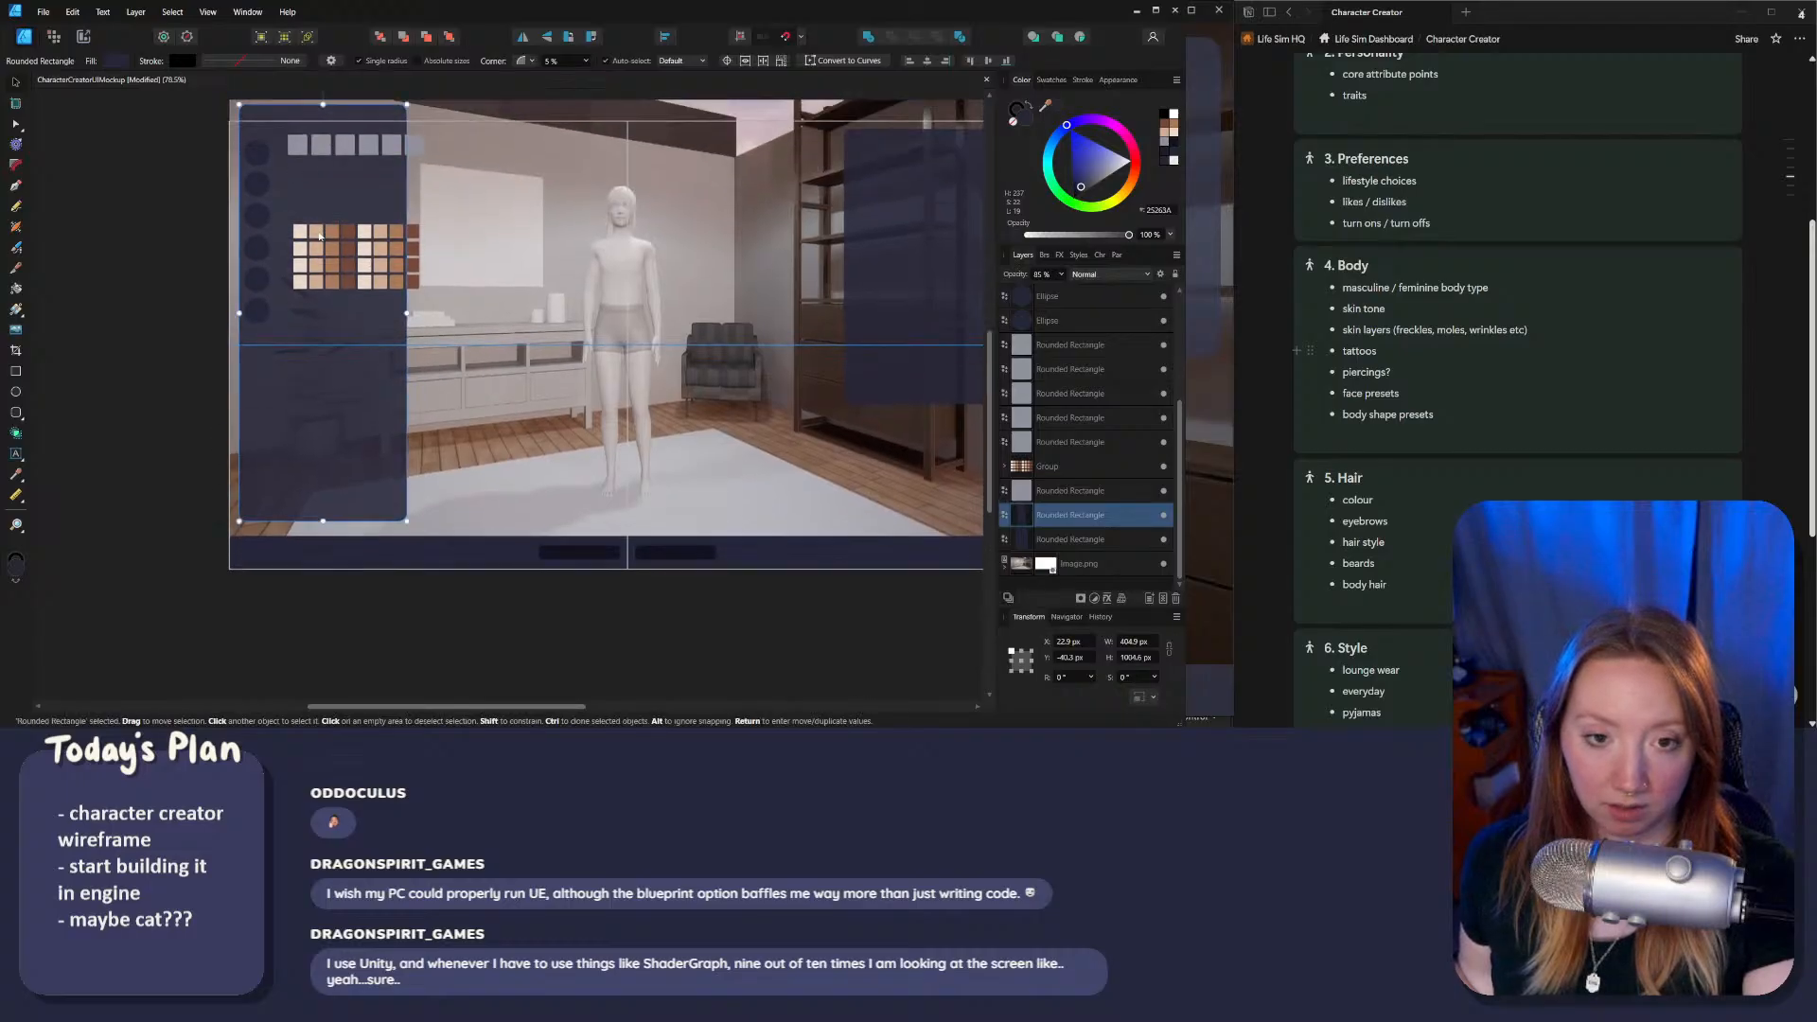
Step: Read through the Character Creator section list in the Notion notes, from Basic Info to Style
{"action": "scroll", "coordinate": [1486, 214], "scroll_direction": "up", "scroll_amount": 4}
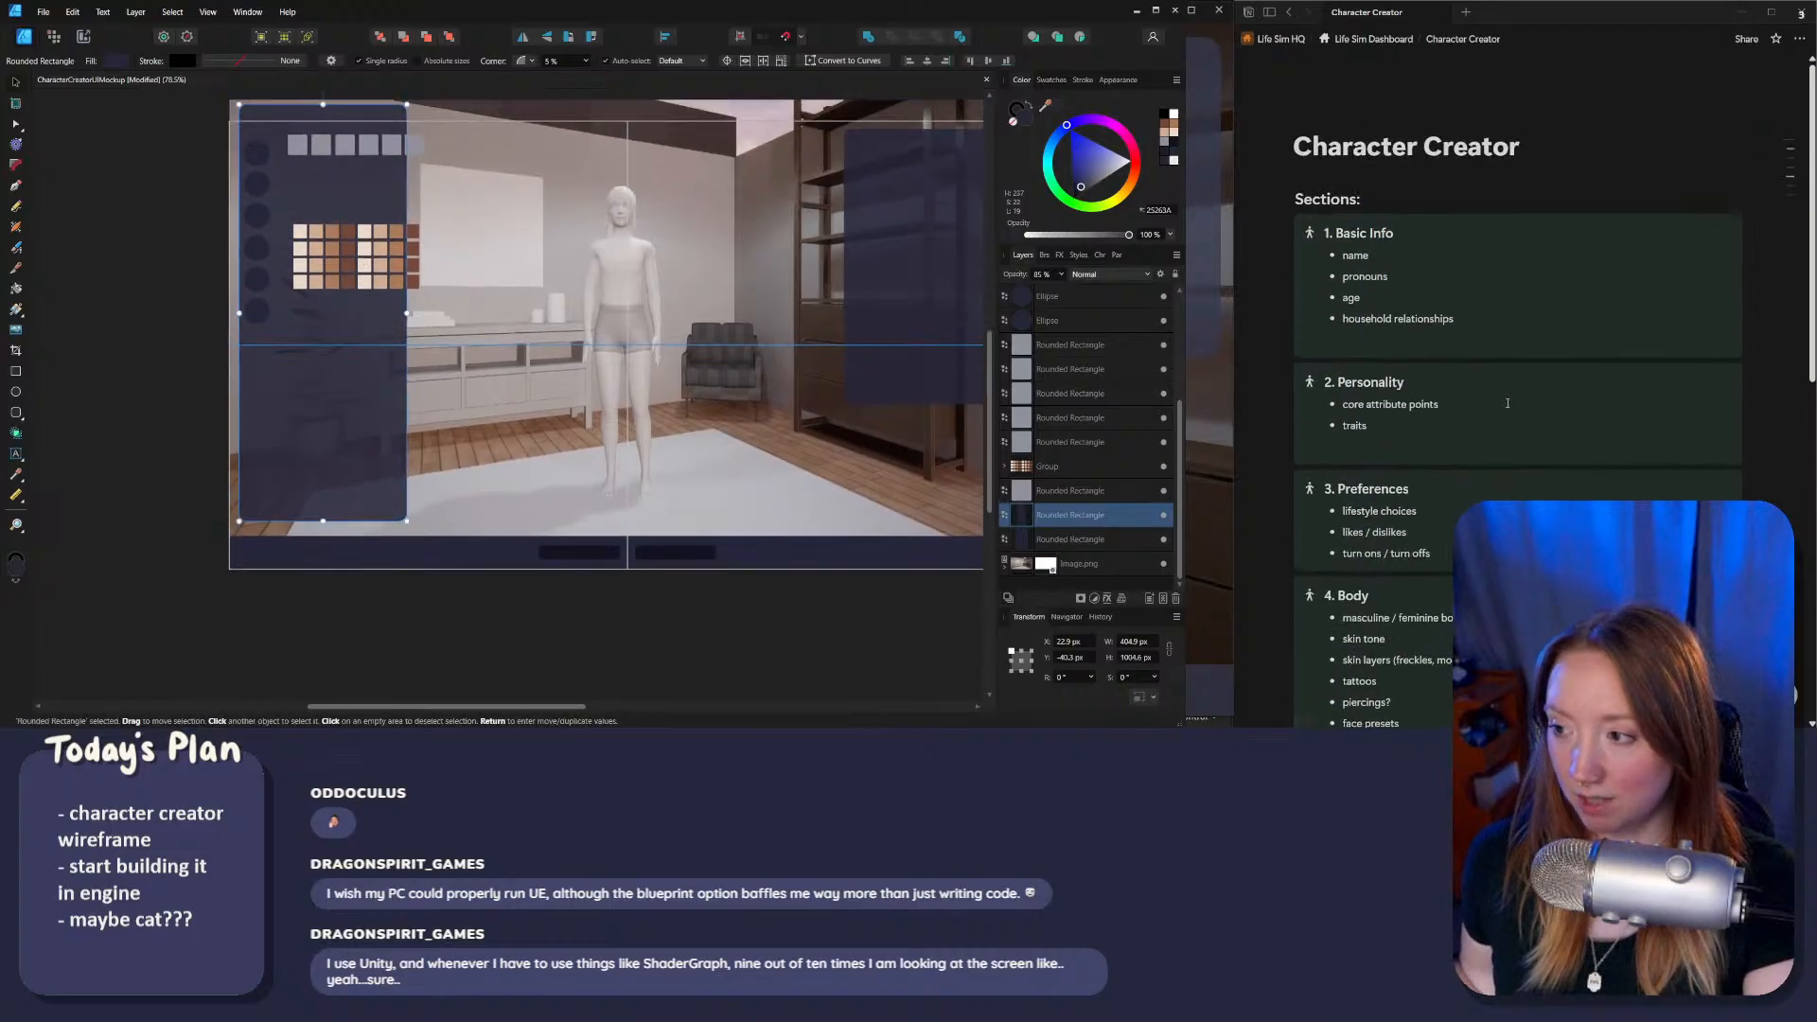
{"action": "scroll", "coordinate": [1486, 214], "scroll_direction": "down", "scroll_amount": 2}
{"action": "scroll", "coordinate": [1486, 214], "scroll_direction": "down", "scroll_amount": 5}
{"action": "scroll", "coordinate": [1517, 370], "scroll_direction": "up", "scroll_amount": 7}
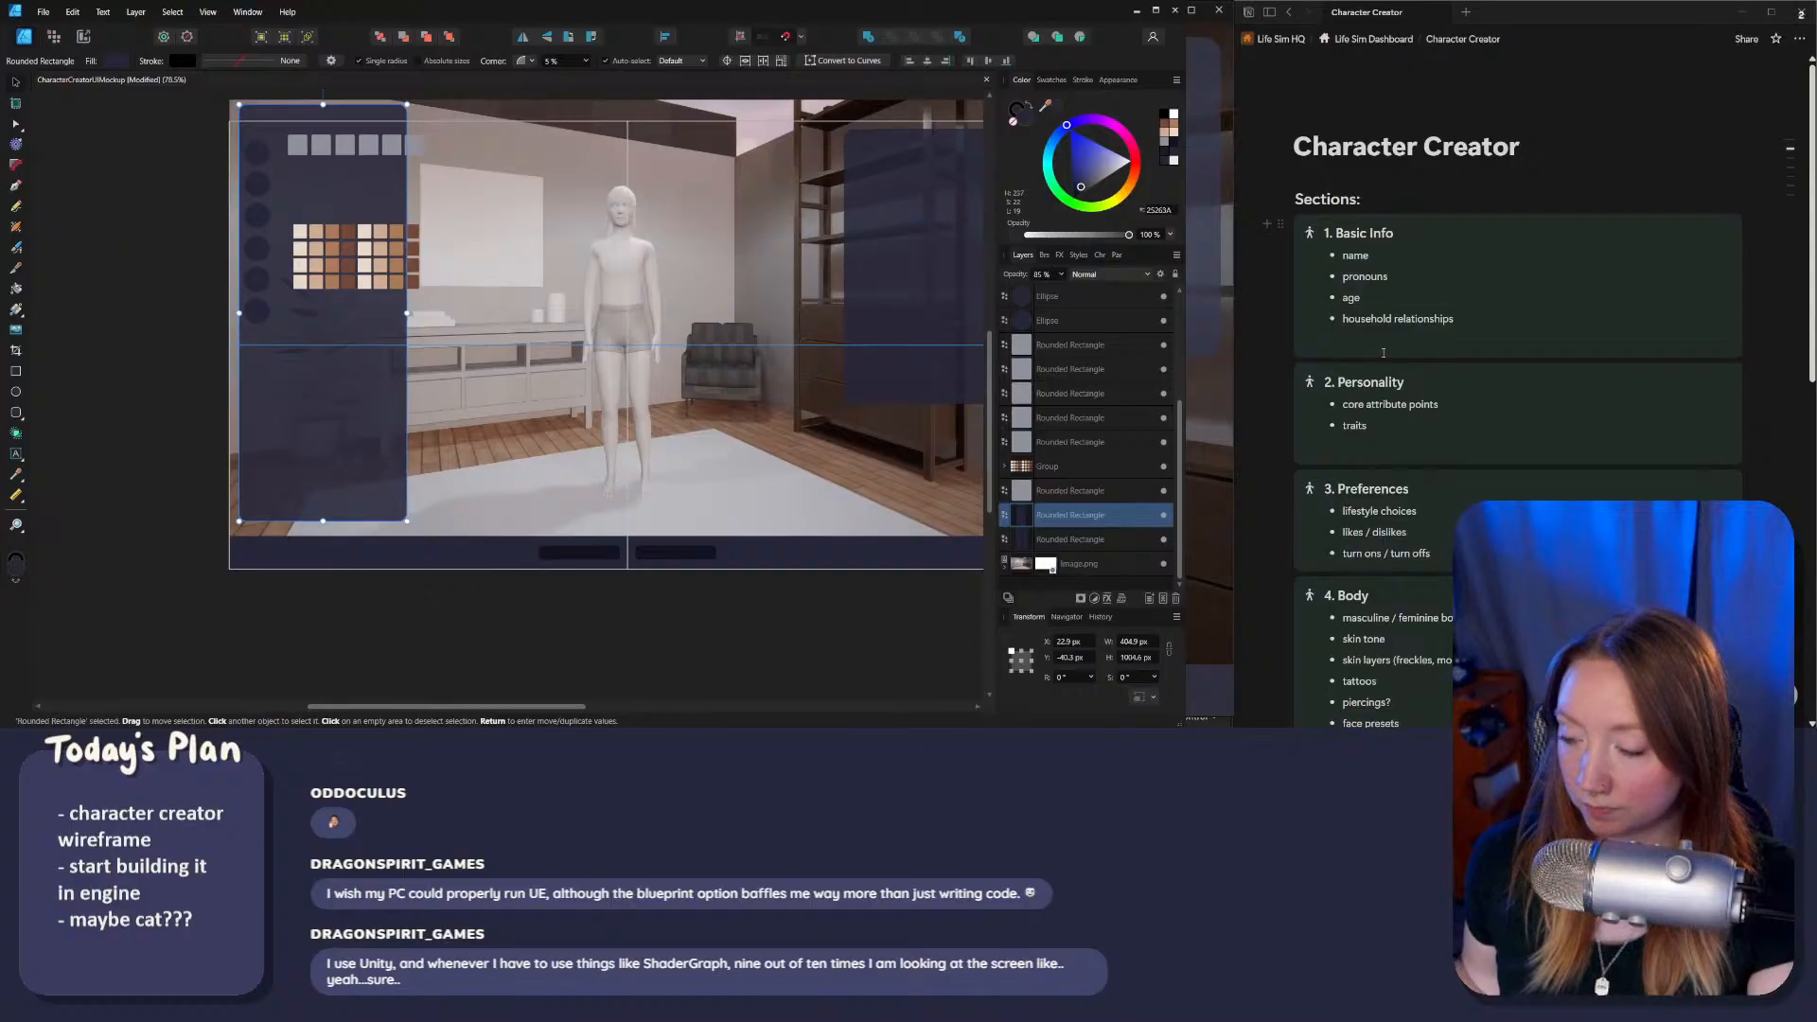
{"action": "scroll", "coordinate": [1383, 355], "scroll_direction": "down", "scroll_amount": 5}
{"action": "scroll", "coordinate": [1382, 348], "scroll_direction": "down", "scroll_amount": 2}
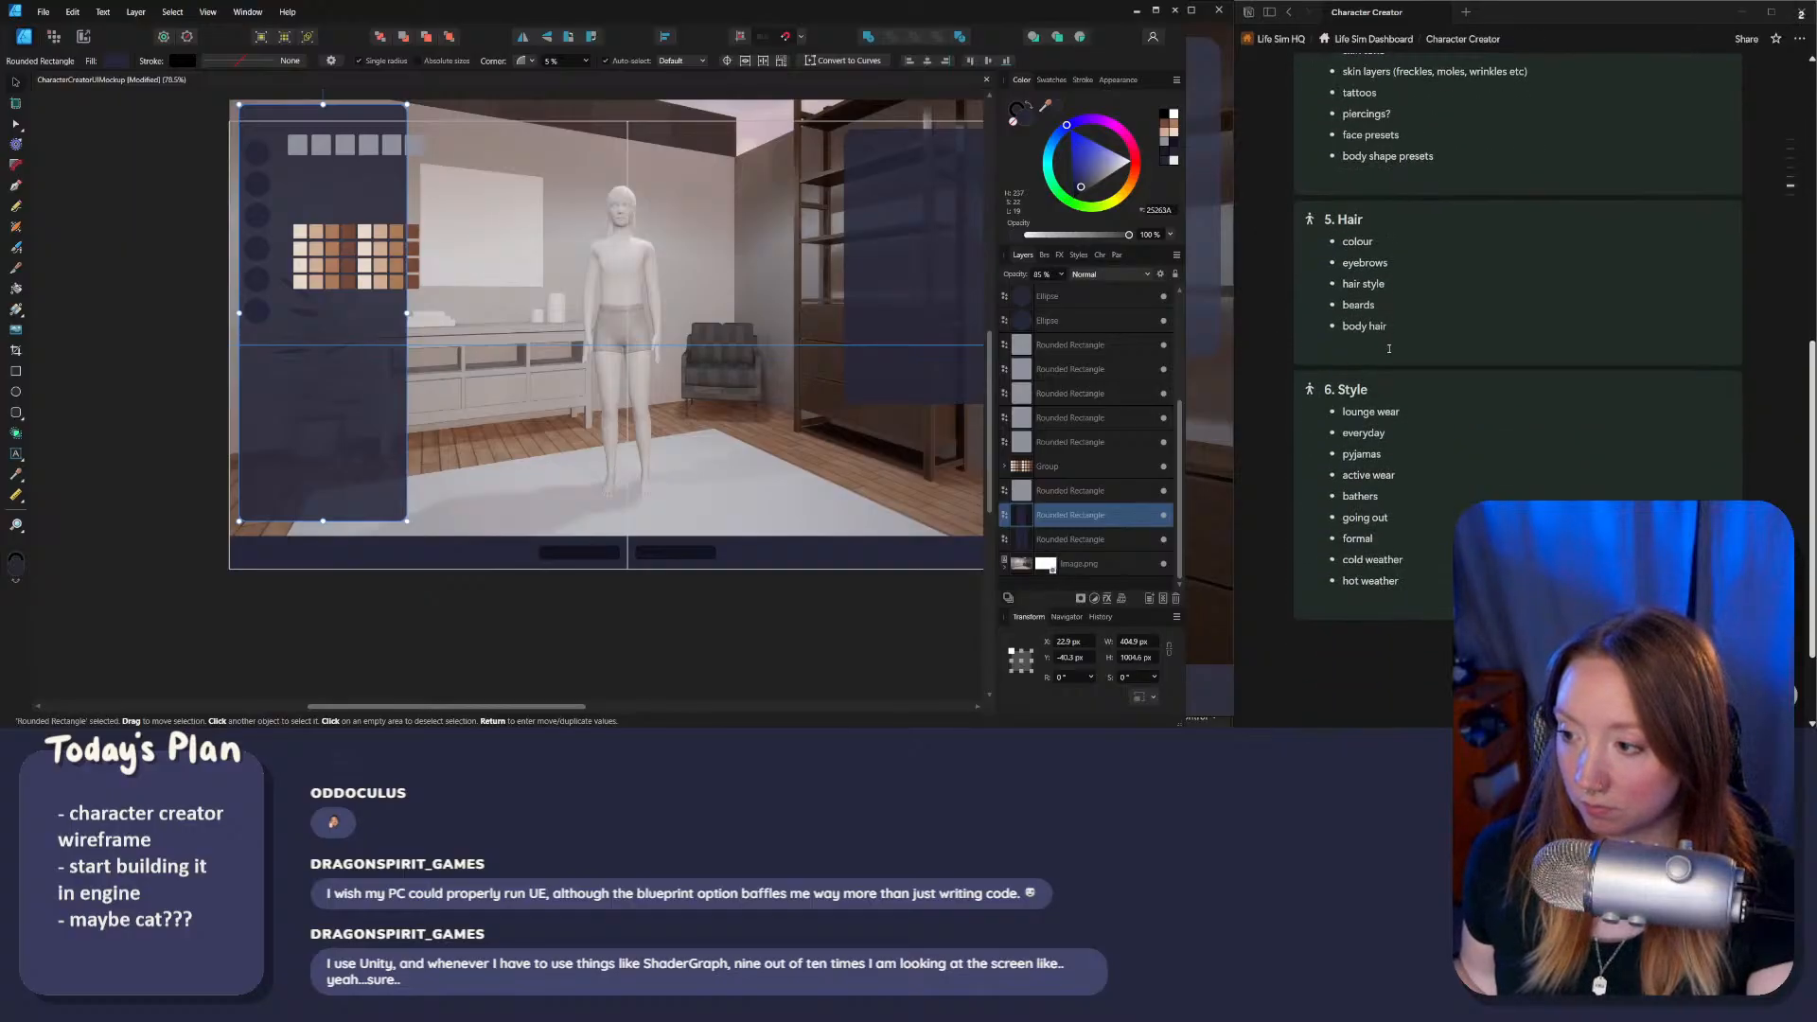
{"action": "scroll", "coordinate": [1386, 349], "scroll_direction": "up", "scroll_amount": 7}
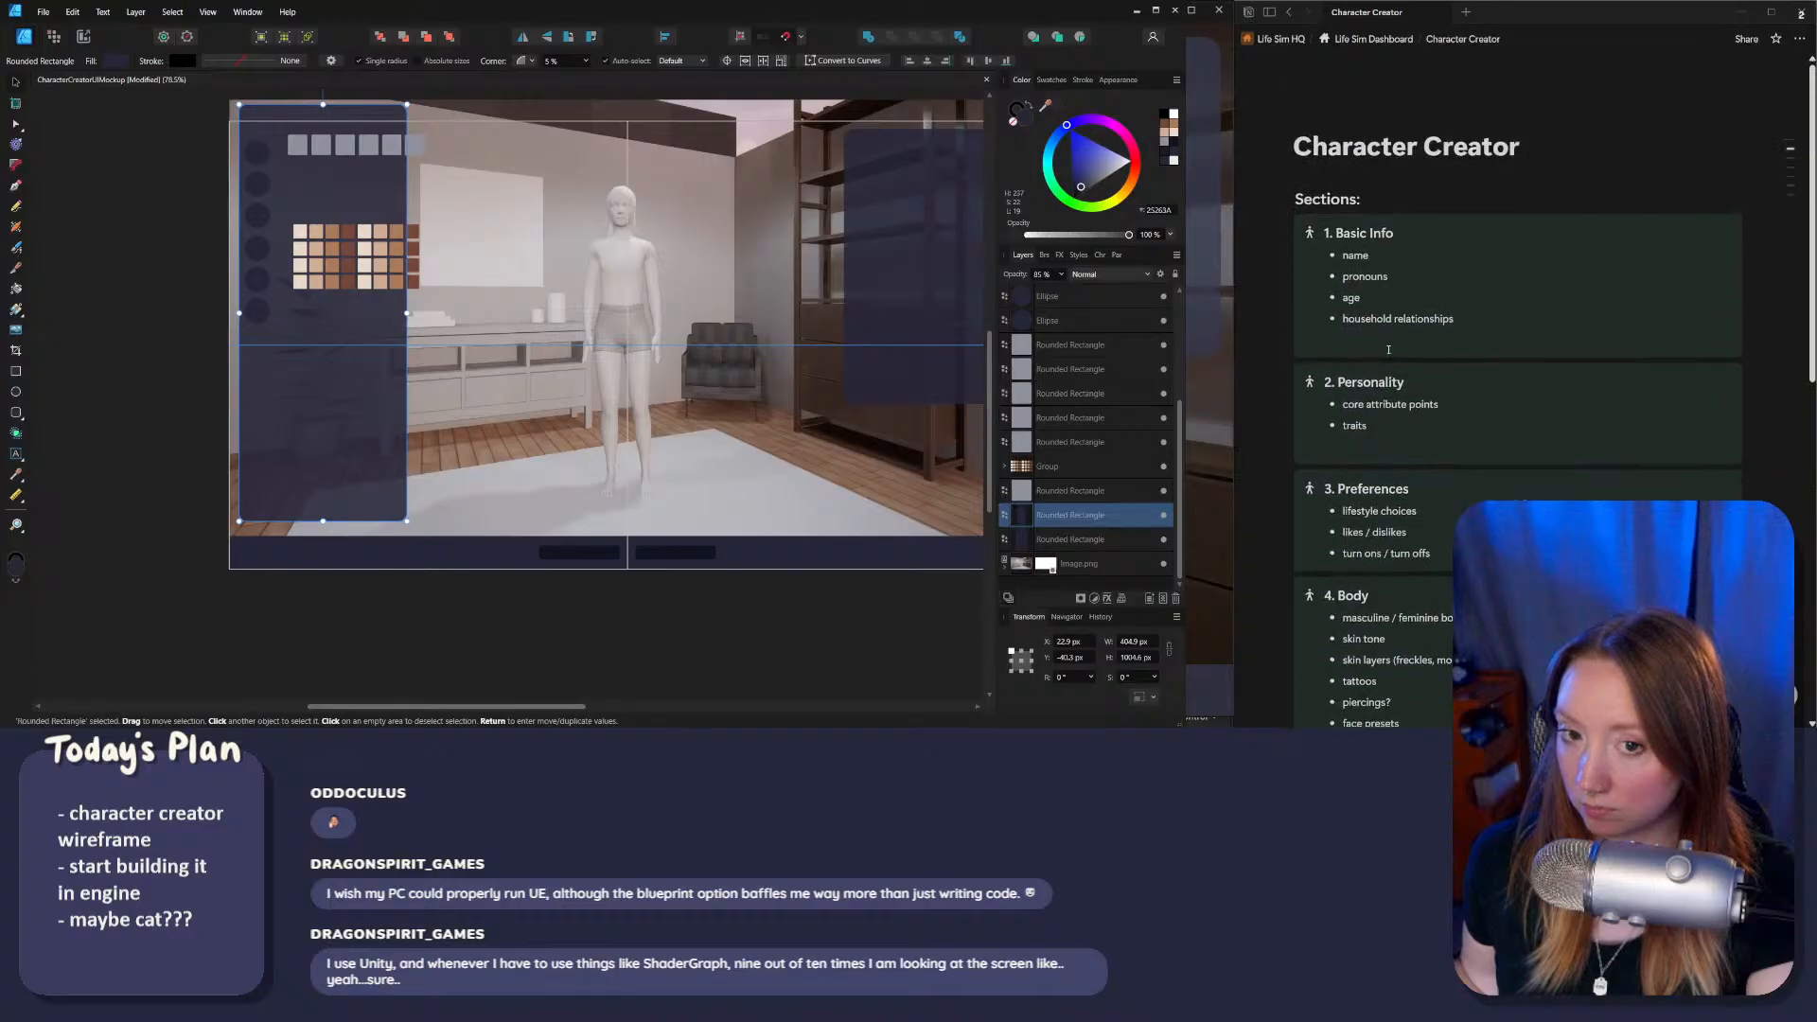
Step: Deselect the panel, look over the whole mockup and switch to the running CharacterCreator Preview
{"action": "left_click", "coordinate": [404, 648]}
{"action": "scroll", "coordinate": [655, 418], "scroll_direction": "down", "scroll_amount": 2, "text": "ctrl"}
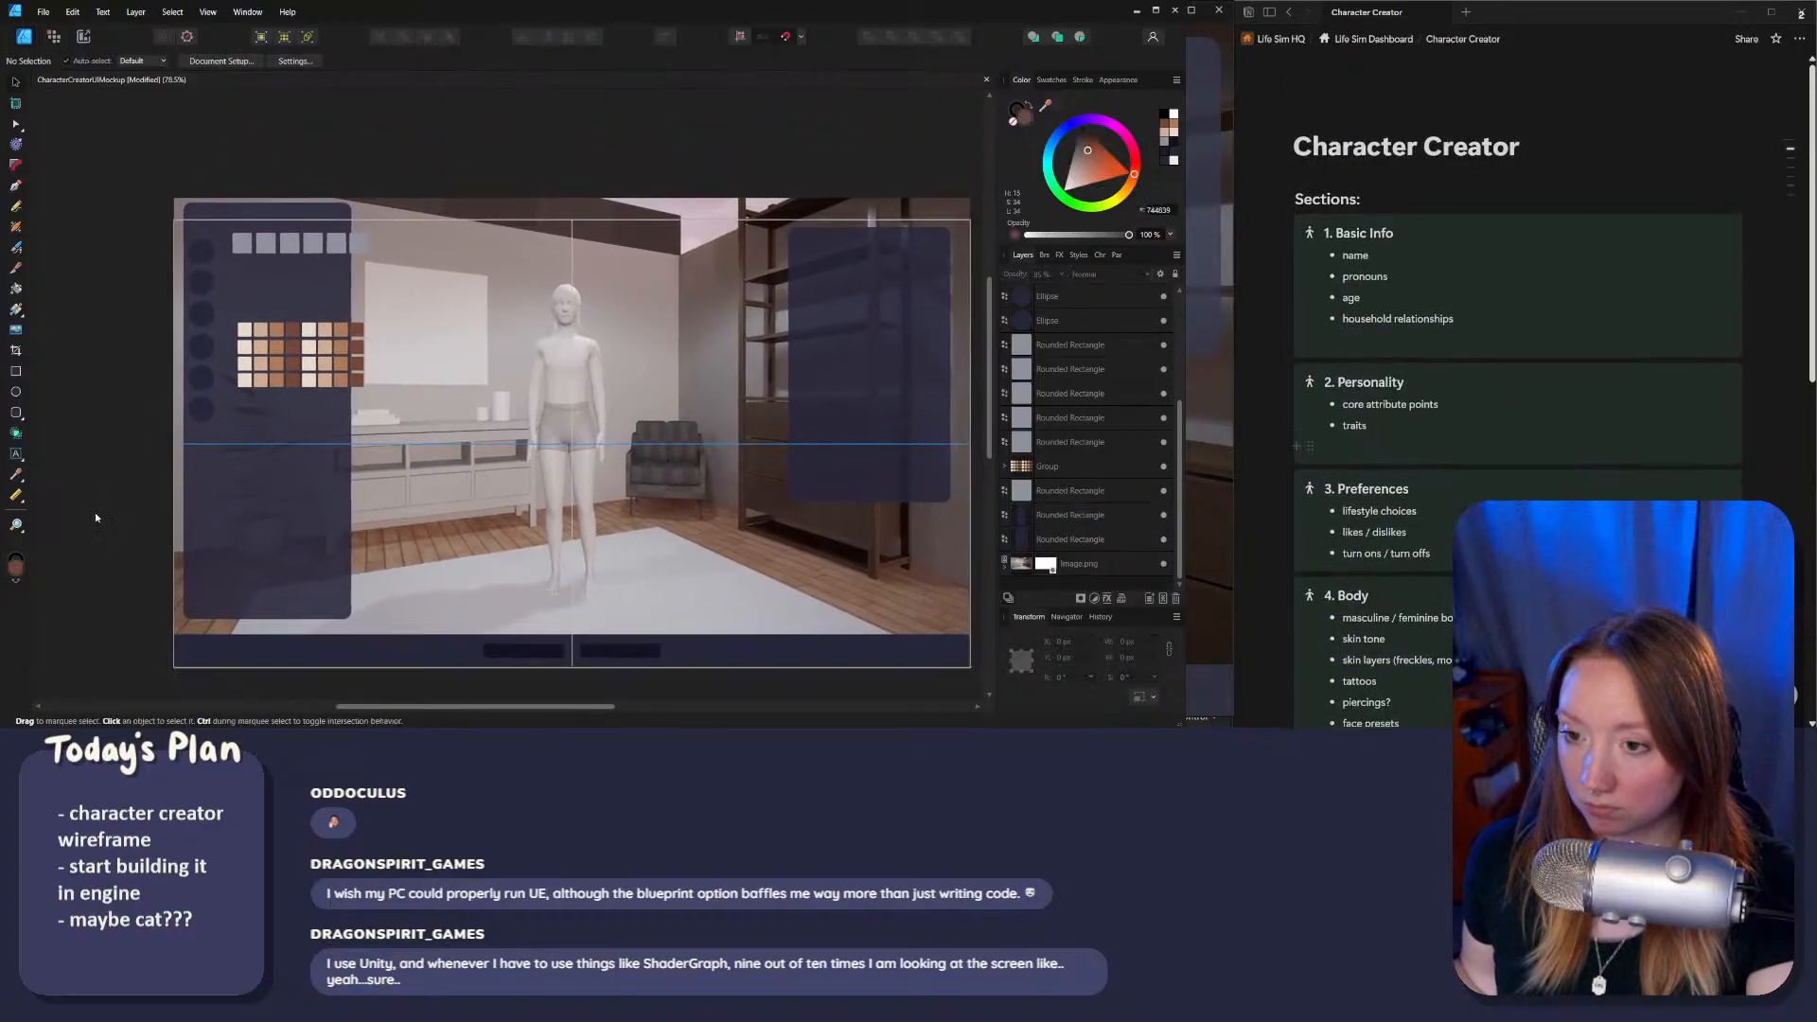
{"action": "scroll", "coordinate": [657, 420], "scroll_direction": "up", "scroll_amount": 2, "text": "ctrl"}
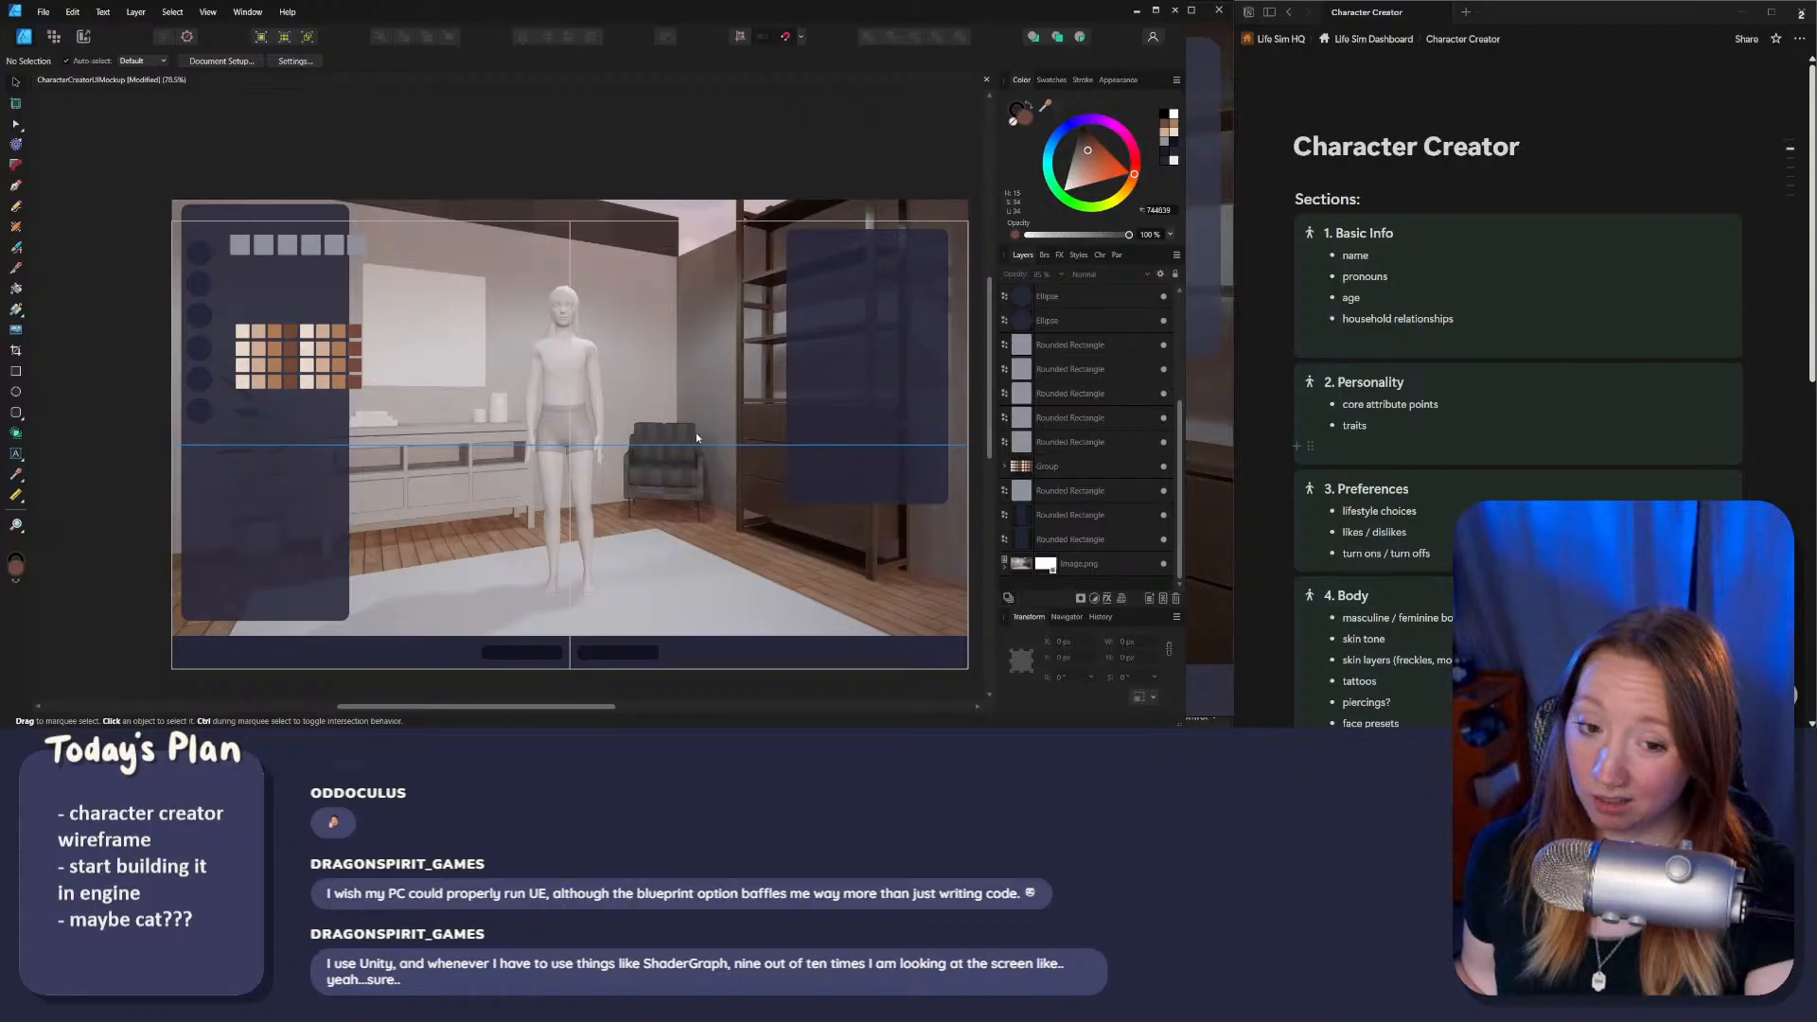
{"action": "middle_click_drag", "start_coordinate": [696, 437], "coordinate": [682, 431]}
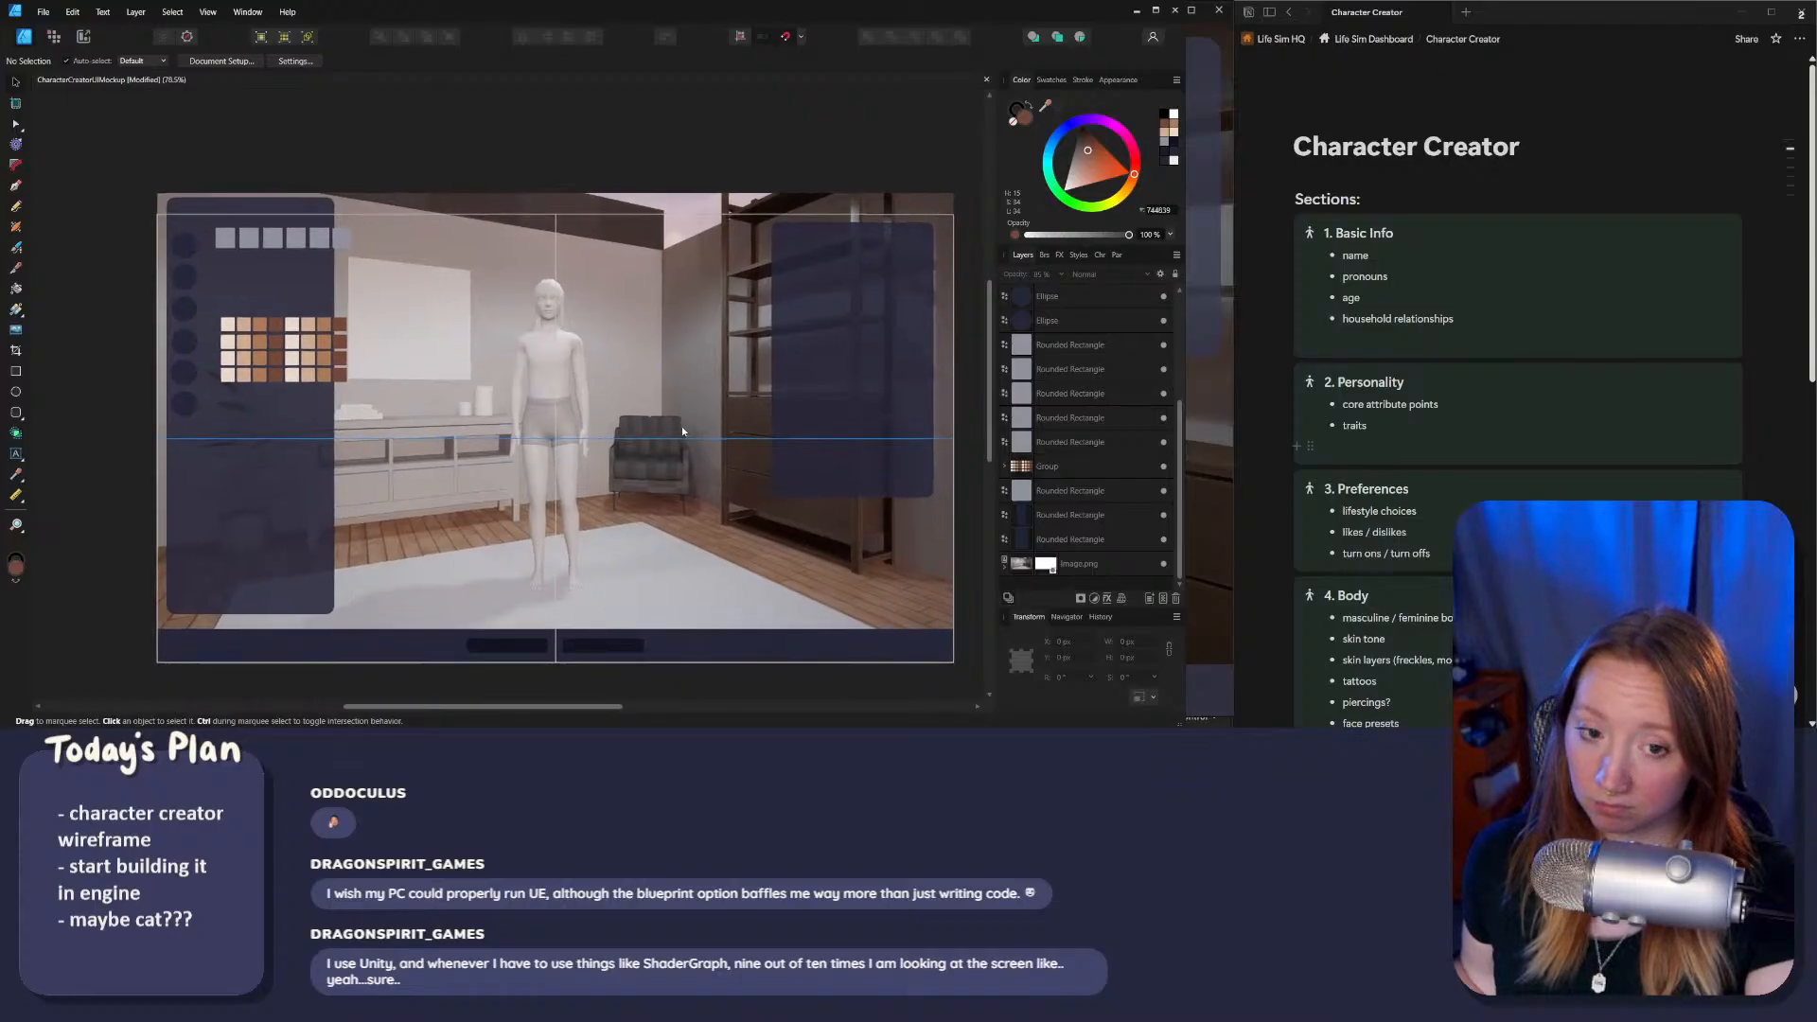
{"action": "mouse_move", "coordinate": [952, 743]}
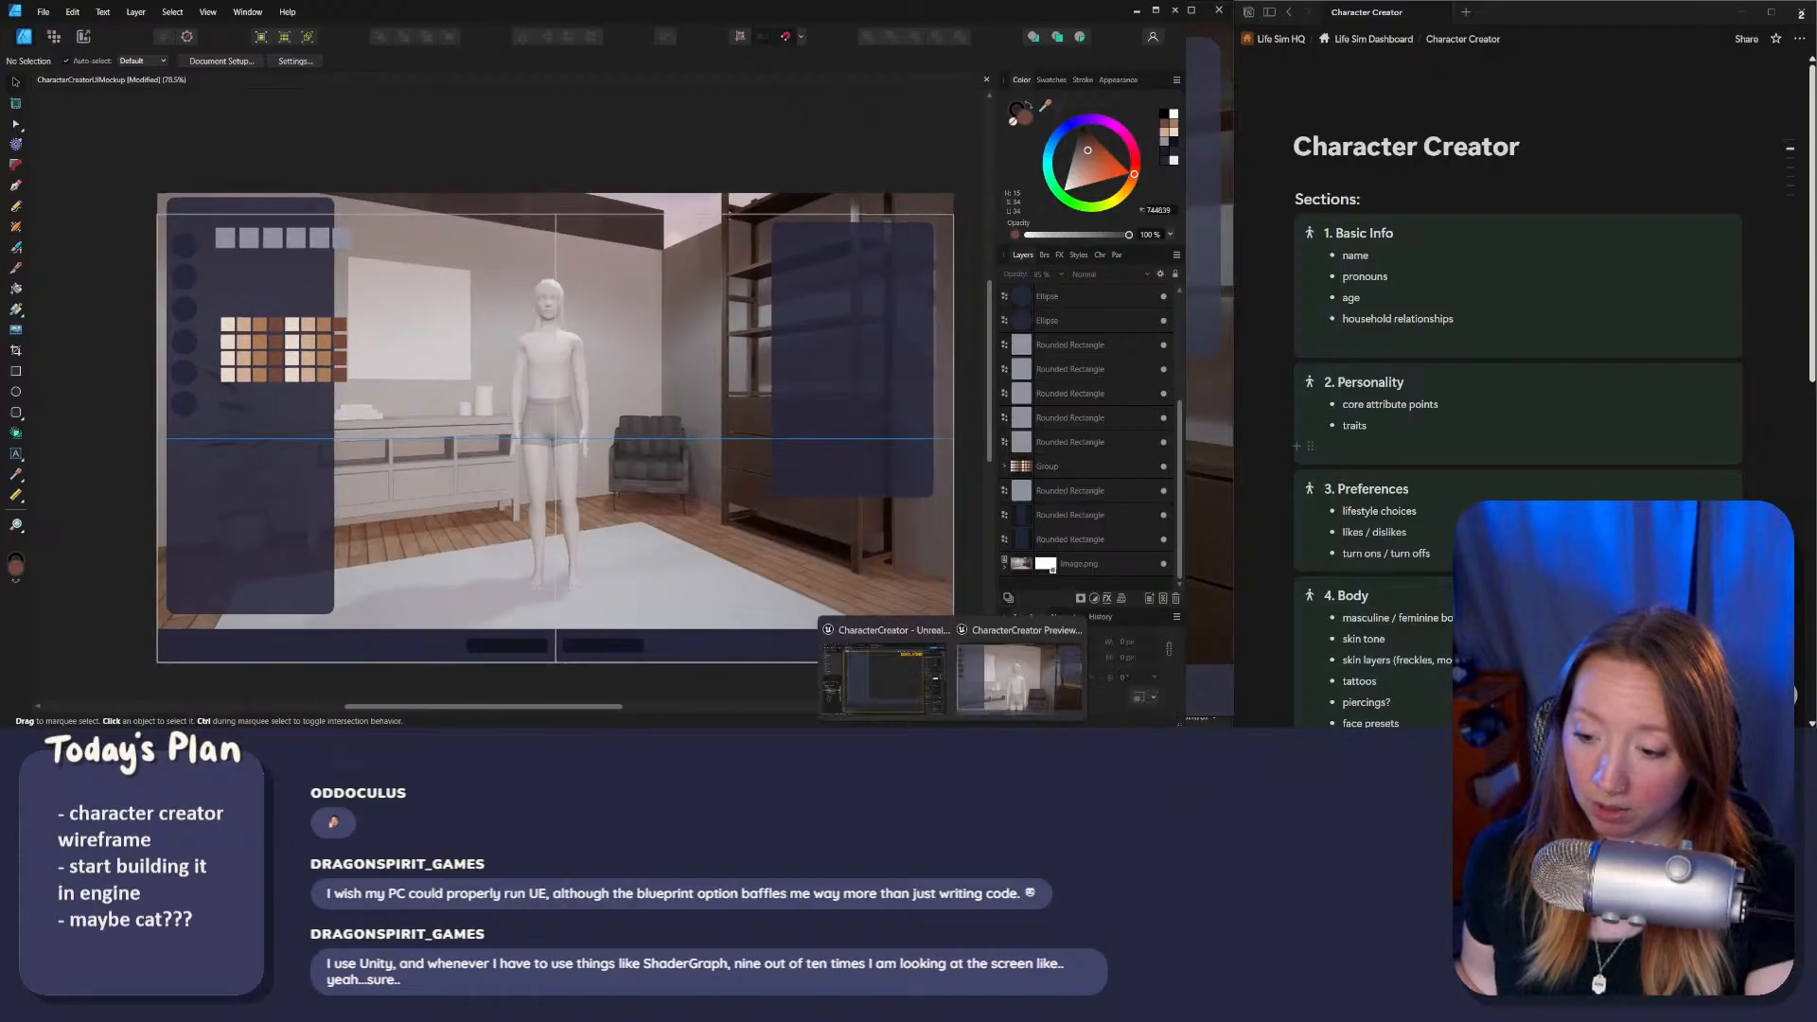
{"action": "mouse_move", "coordinate": [1011, 742]}
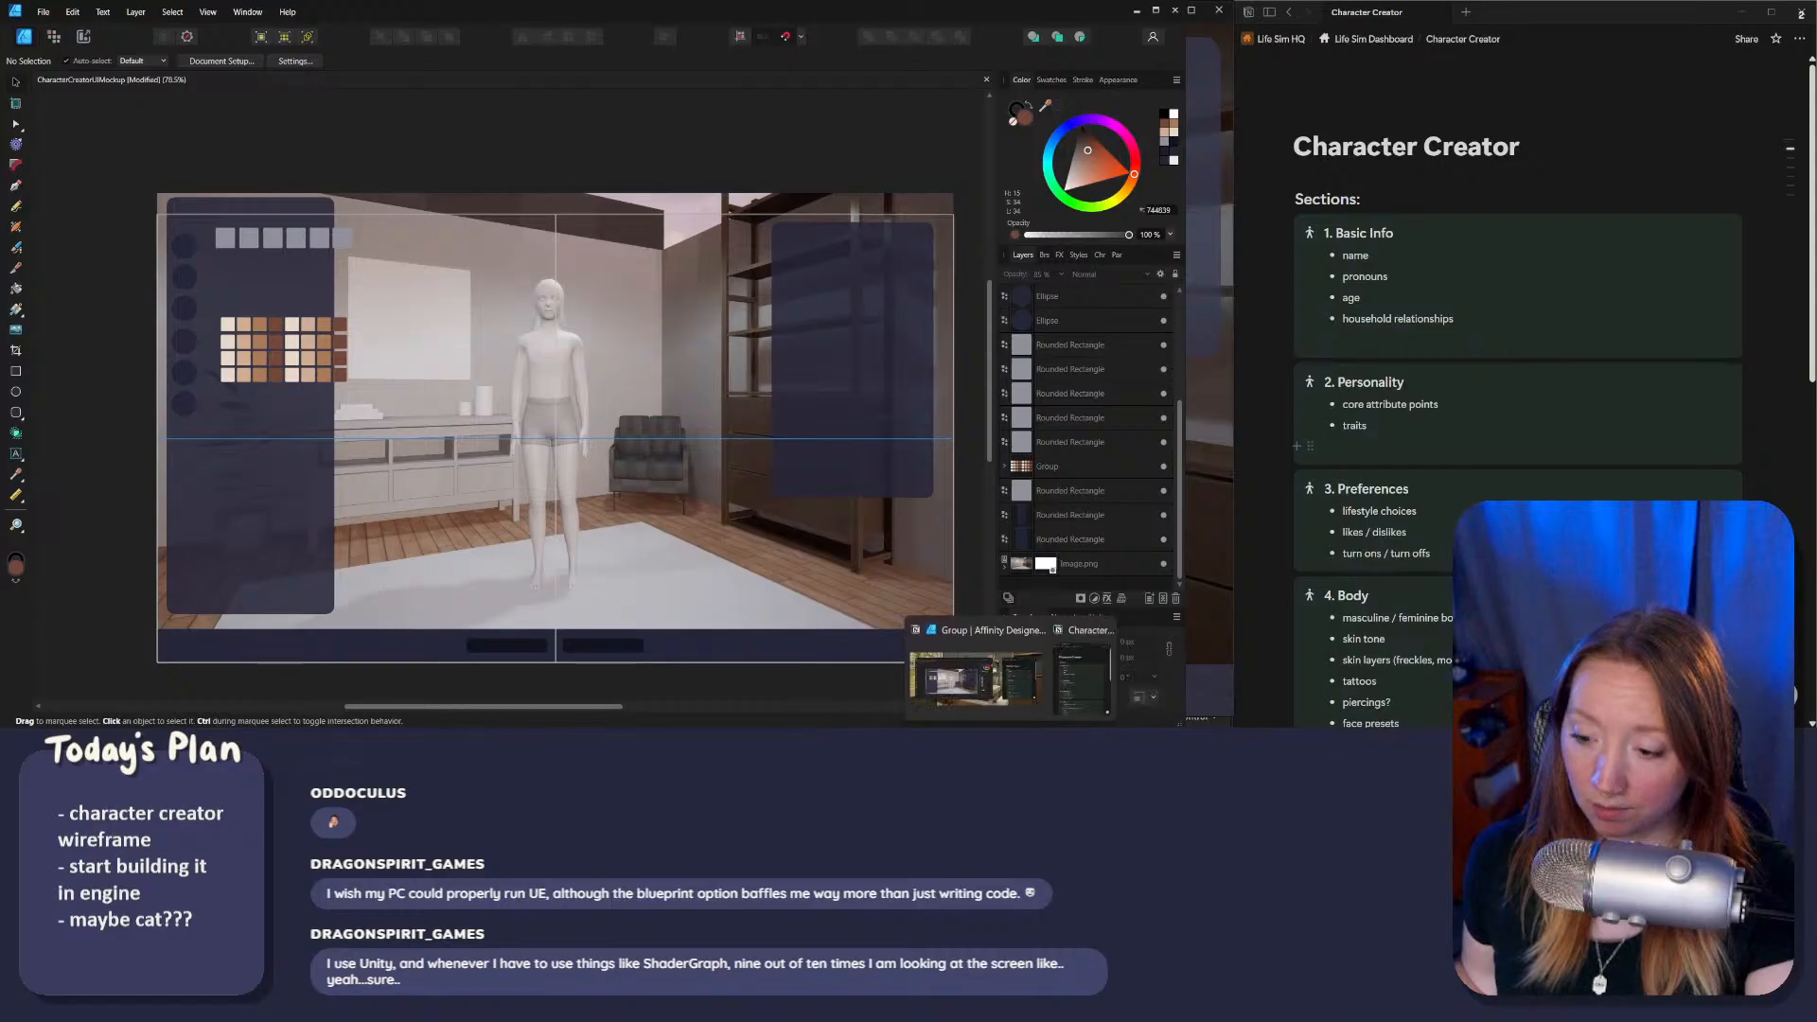
{"action": "left_click", "coordinate": [1018, 681]}
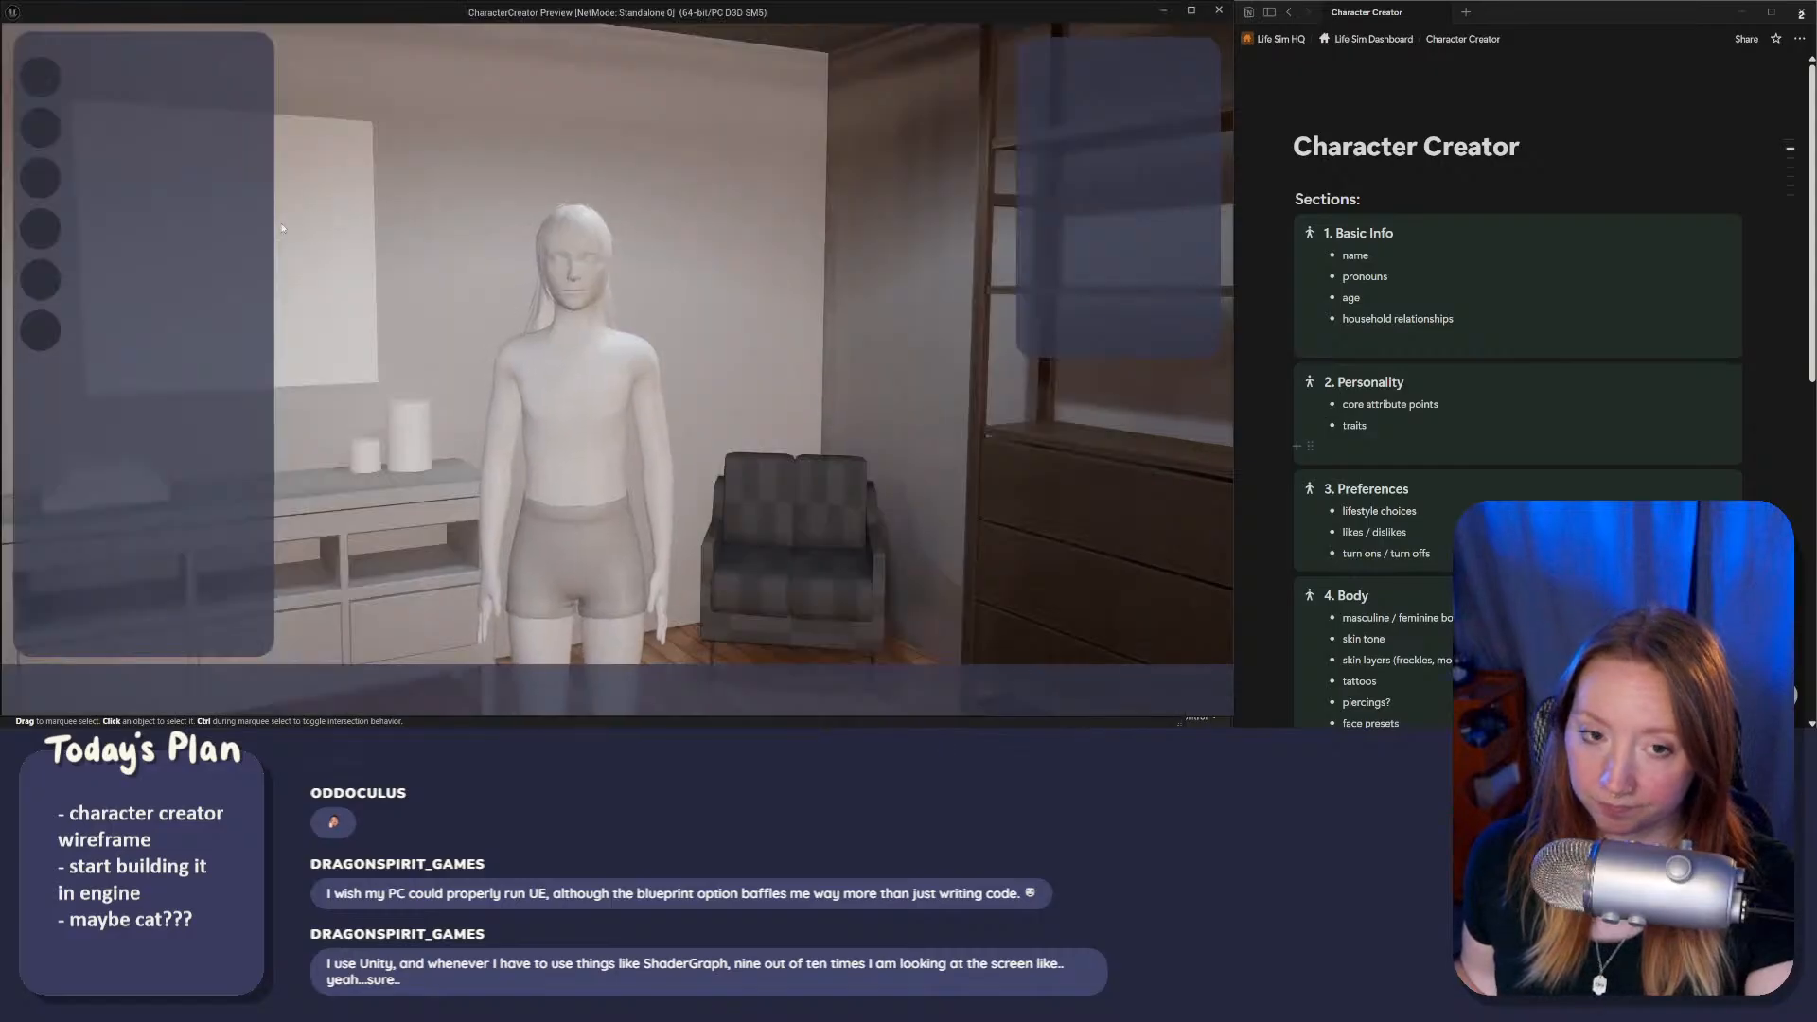
Step: Compare the Preferences, Body, Hair and Style options in the Notion notes with the category circles in the preview
{"action": "scroll", "coordinate": [1429, 309], "scroll_direction": "down", "scroll_amount": 5}
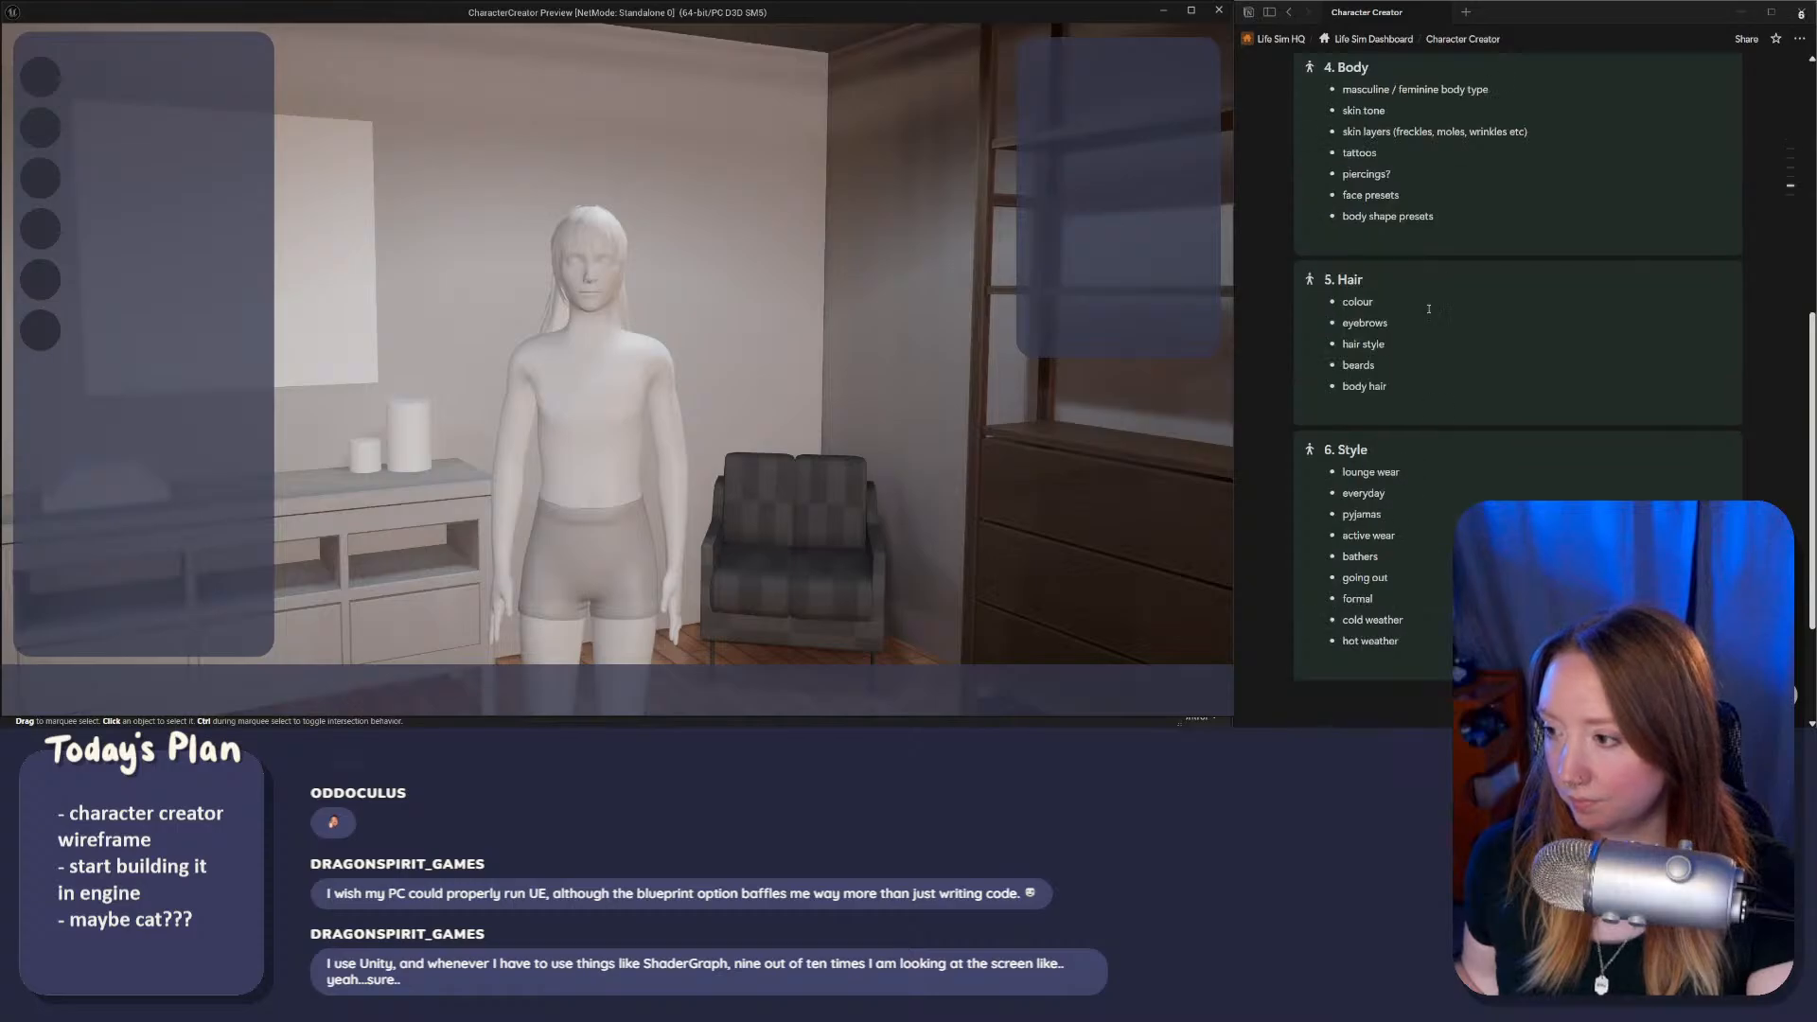
{"action": "scroll", "coordinate": [1428, 308], "scroll_direction": "up", "scroll_amount": 3}
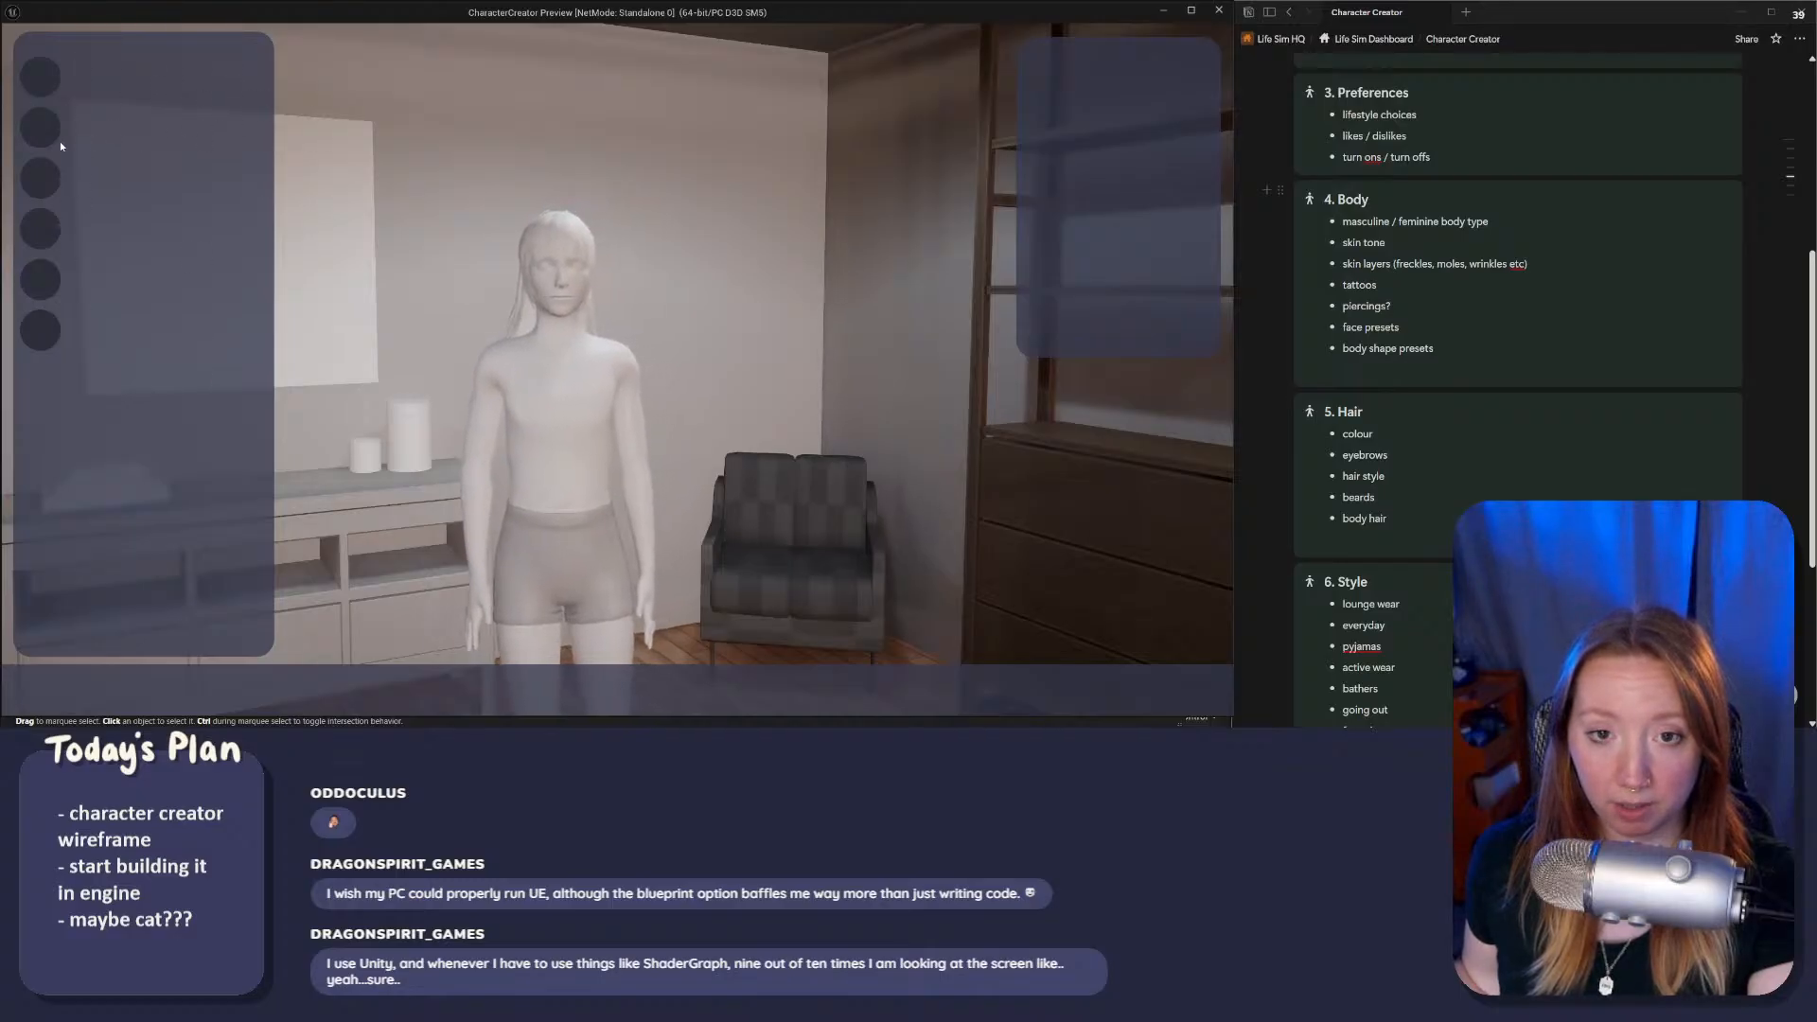
{"action": "scroll", "coordinate": [1299, 301], "scroll_direction": "down", "scroll_amount": 3}
{"action": "scroll", "coordinate": [1382, 396], "scroll_direction": "up", "scroll_amount": 4}
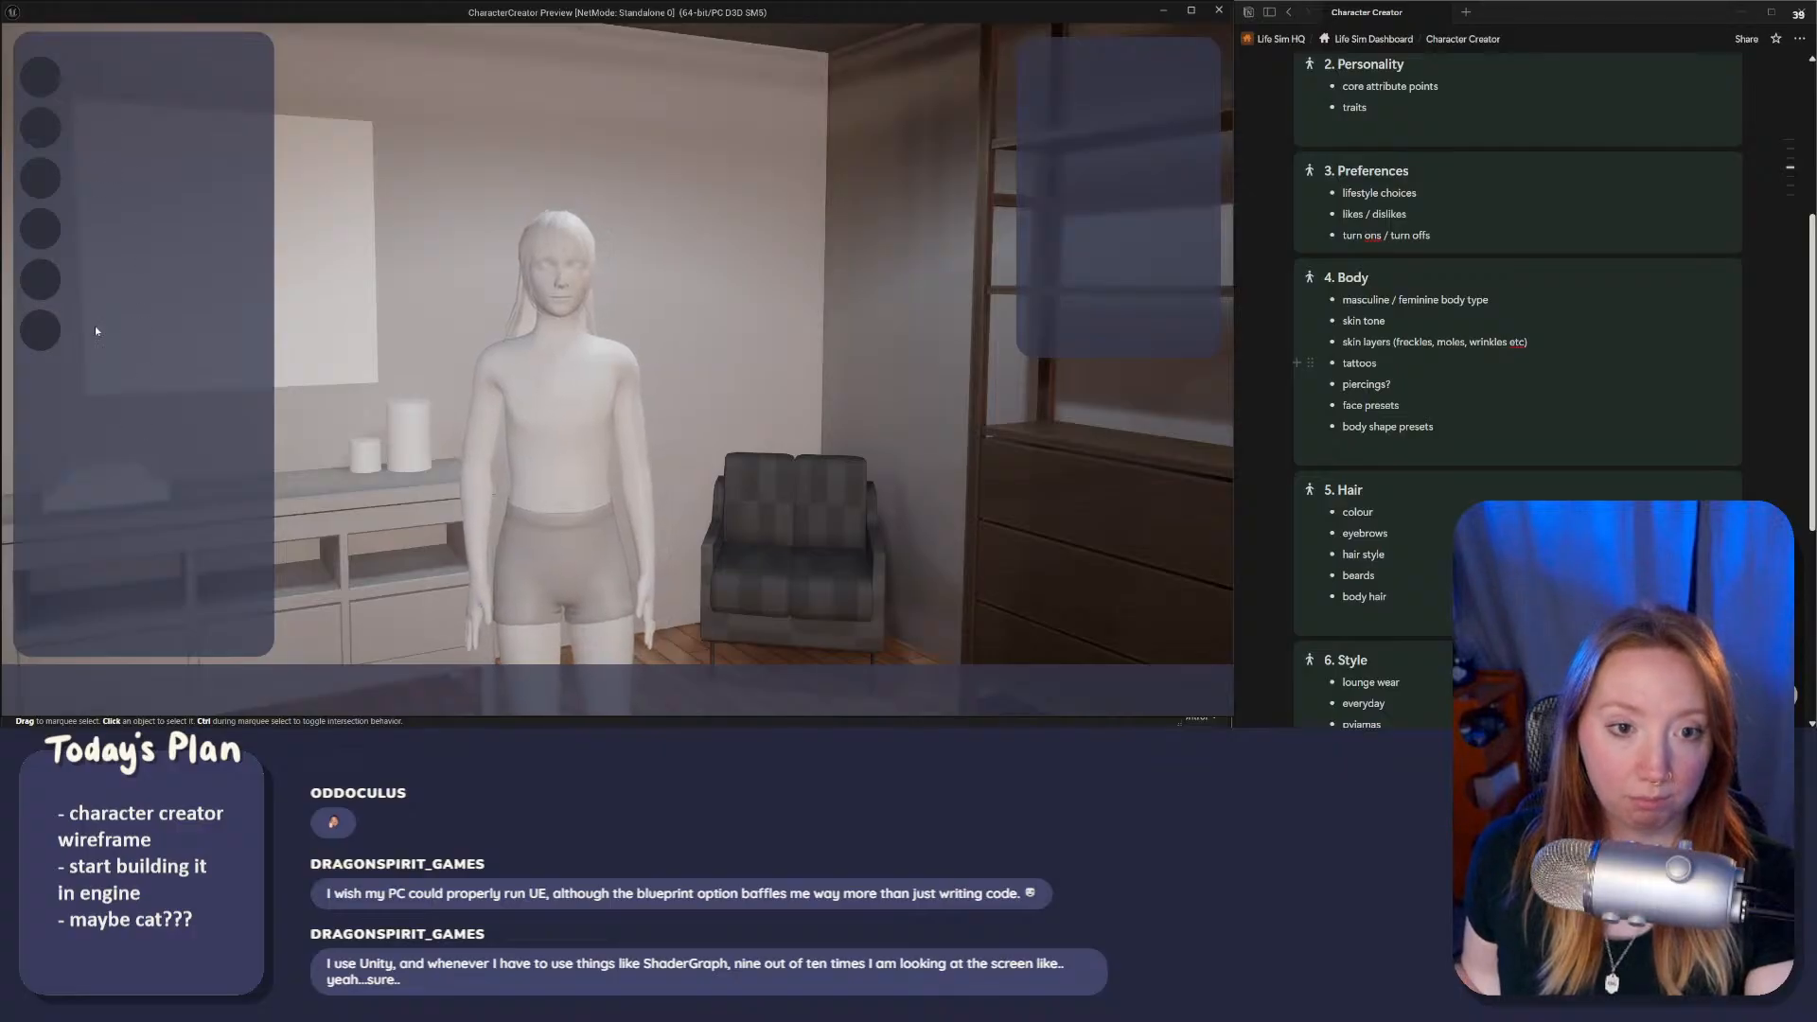
Step: Add a toggle list titled "Body presets" below the Style section of the Notion notes and collapse it
{"action": "scroll", "coordinate": [1517, 378], "scroll_direction": "down", "scroll_amount": 5}
{"action": "left_click", "coordinate": [1381, 508]}
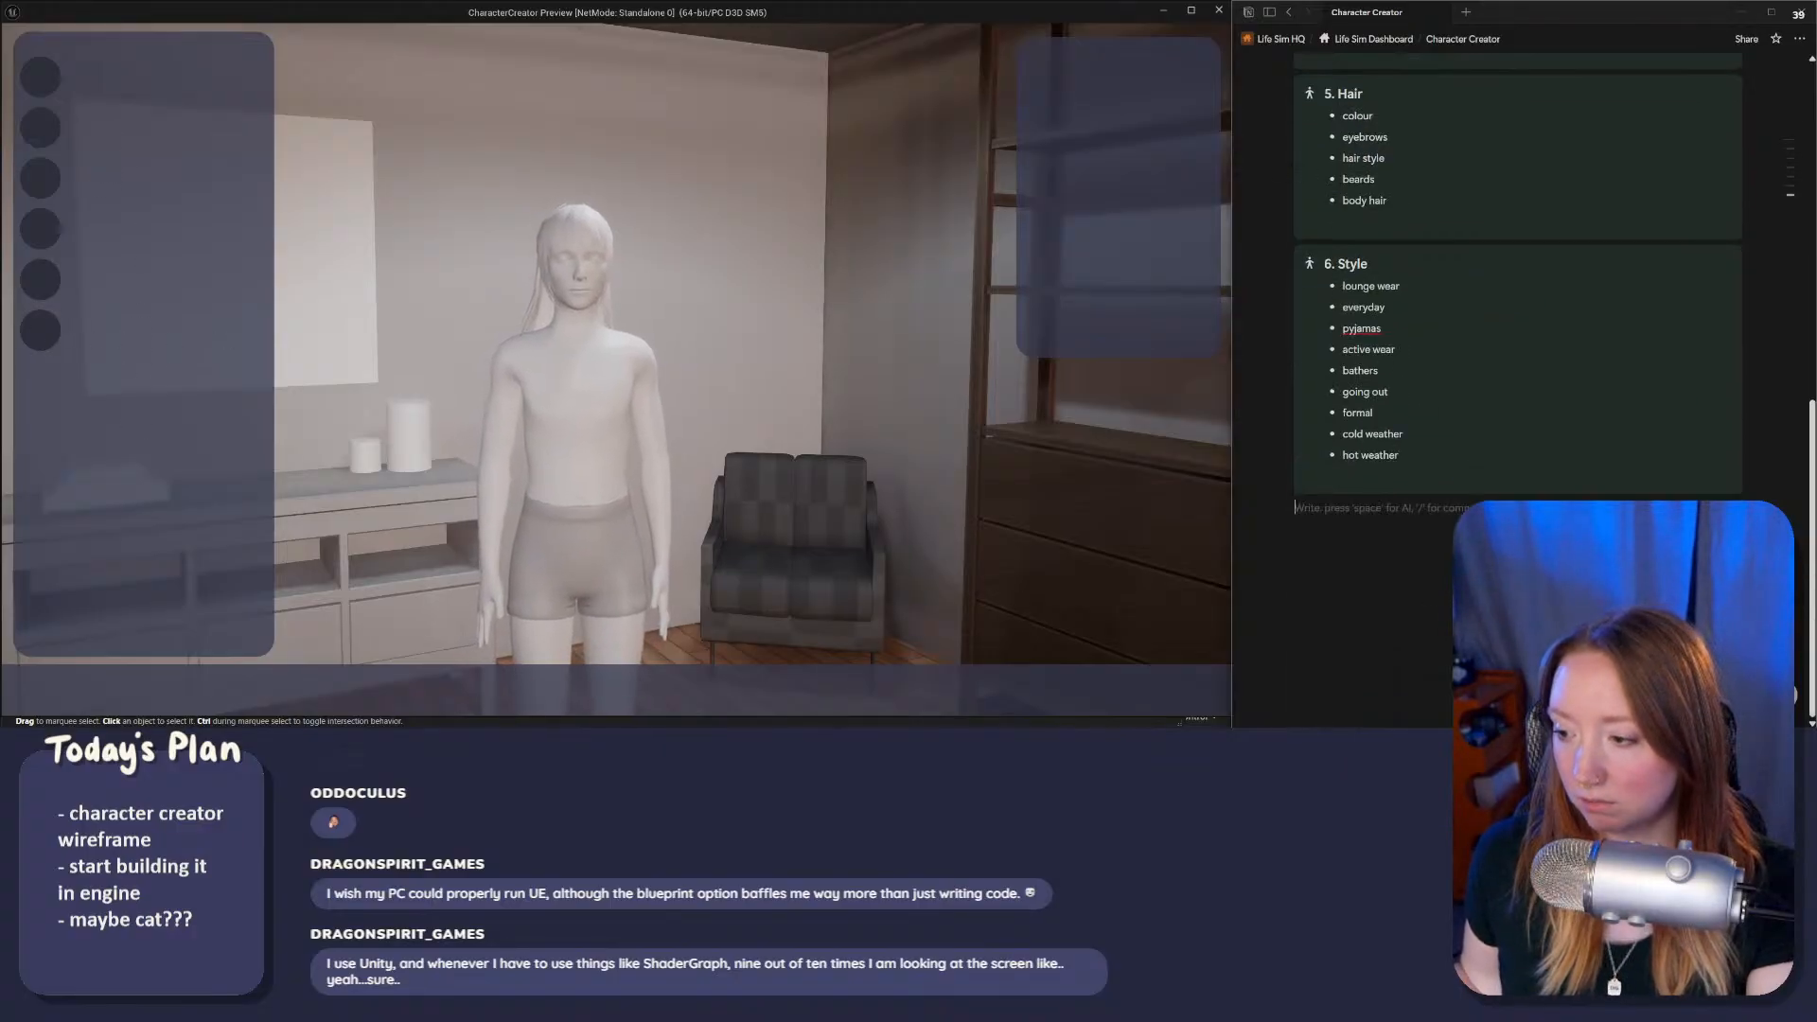
{"action": "type", "text": "/toggle"}
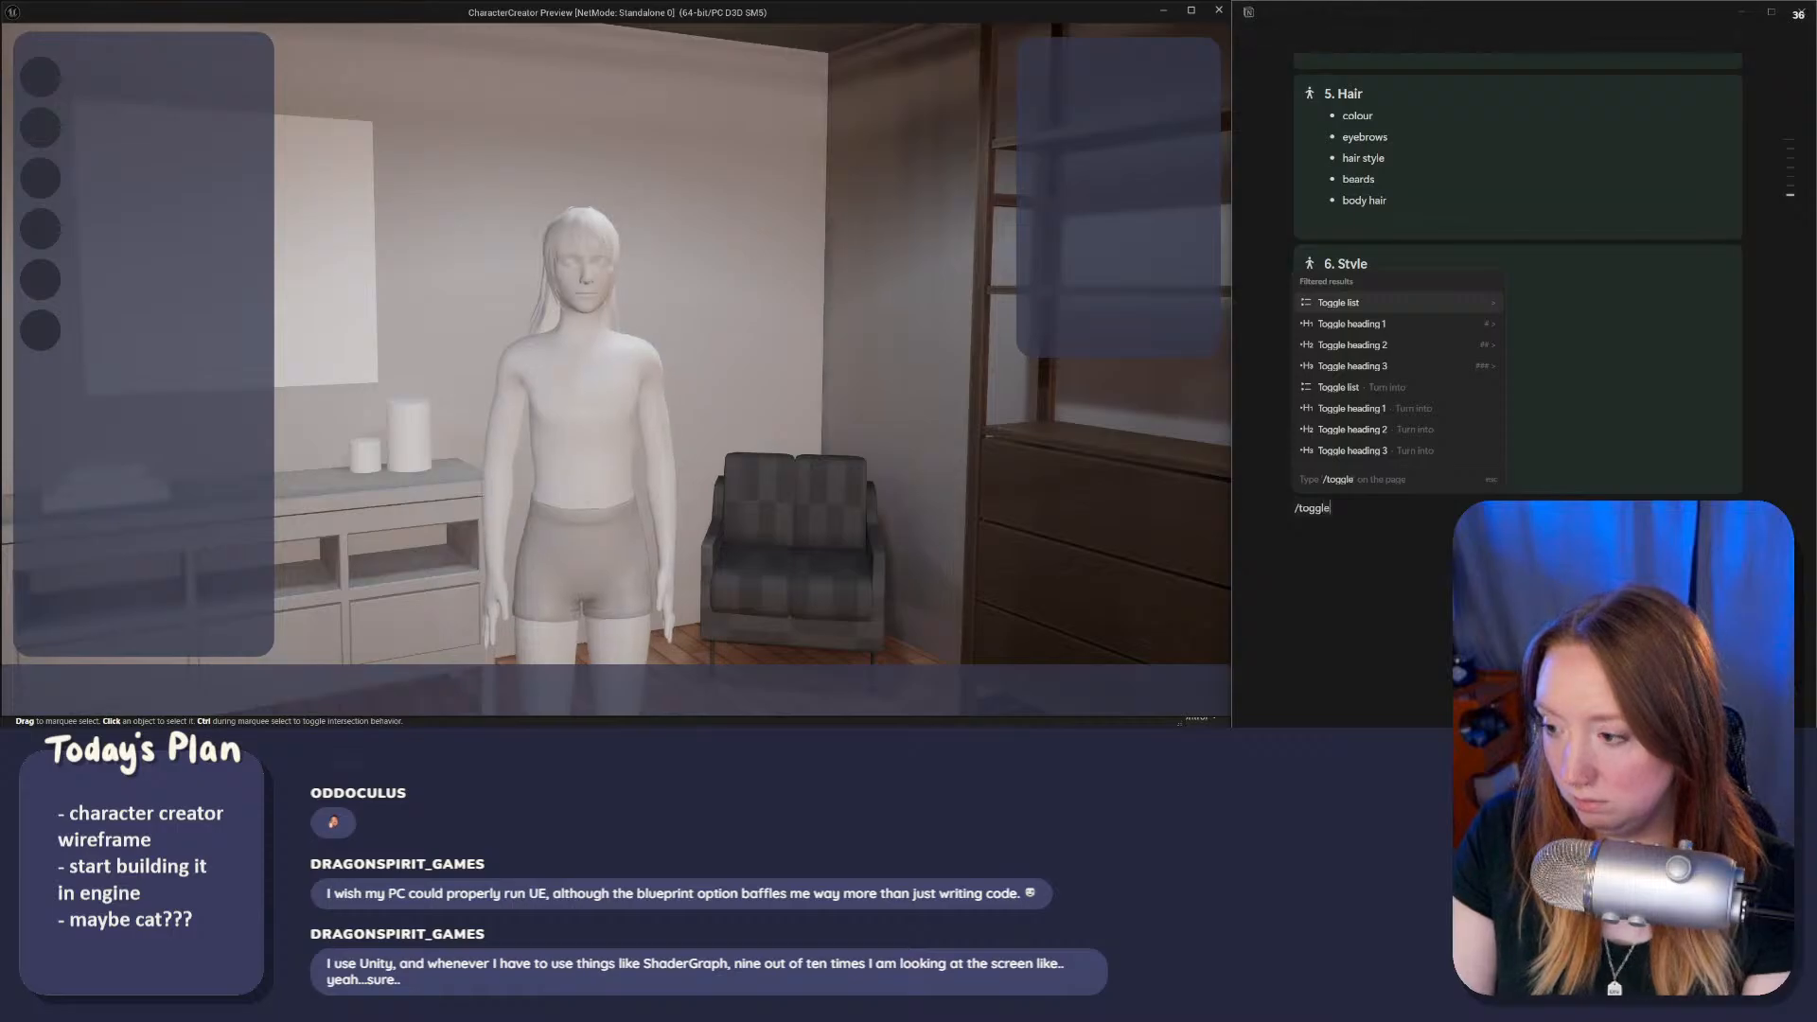
{"action": "key", "text": "Return"}
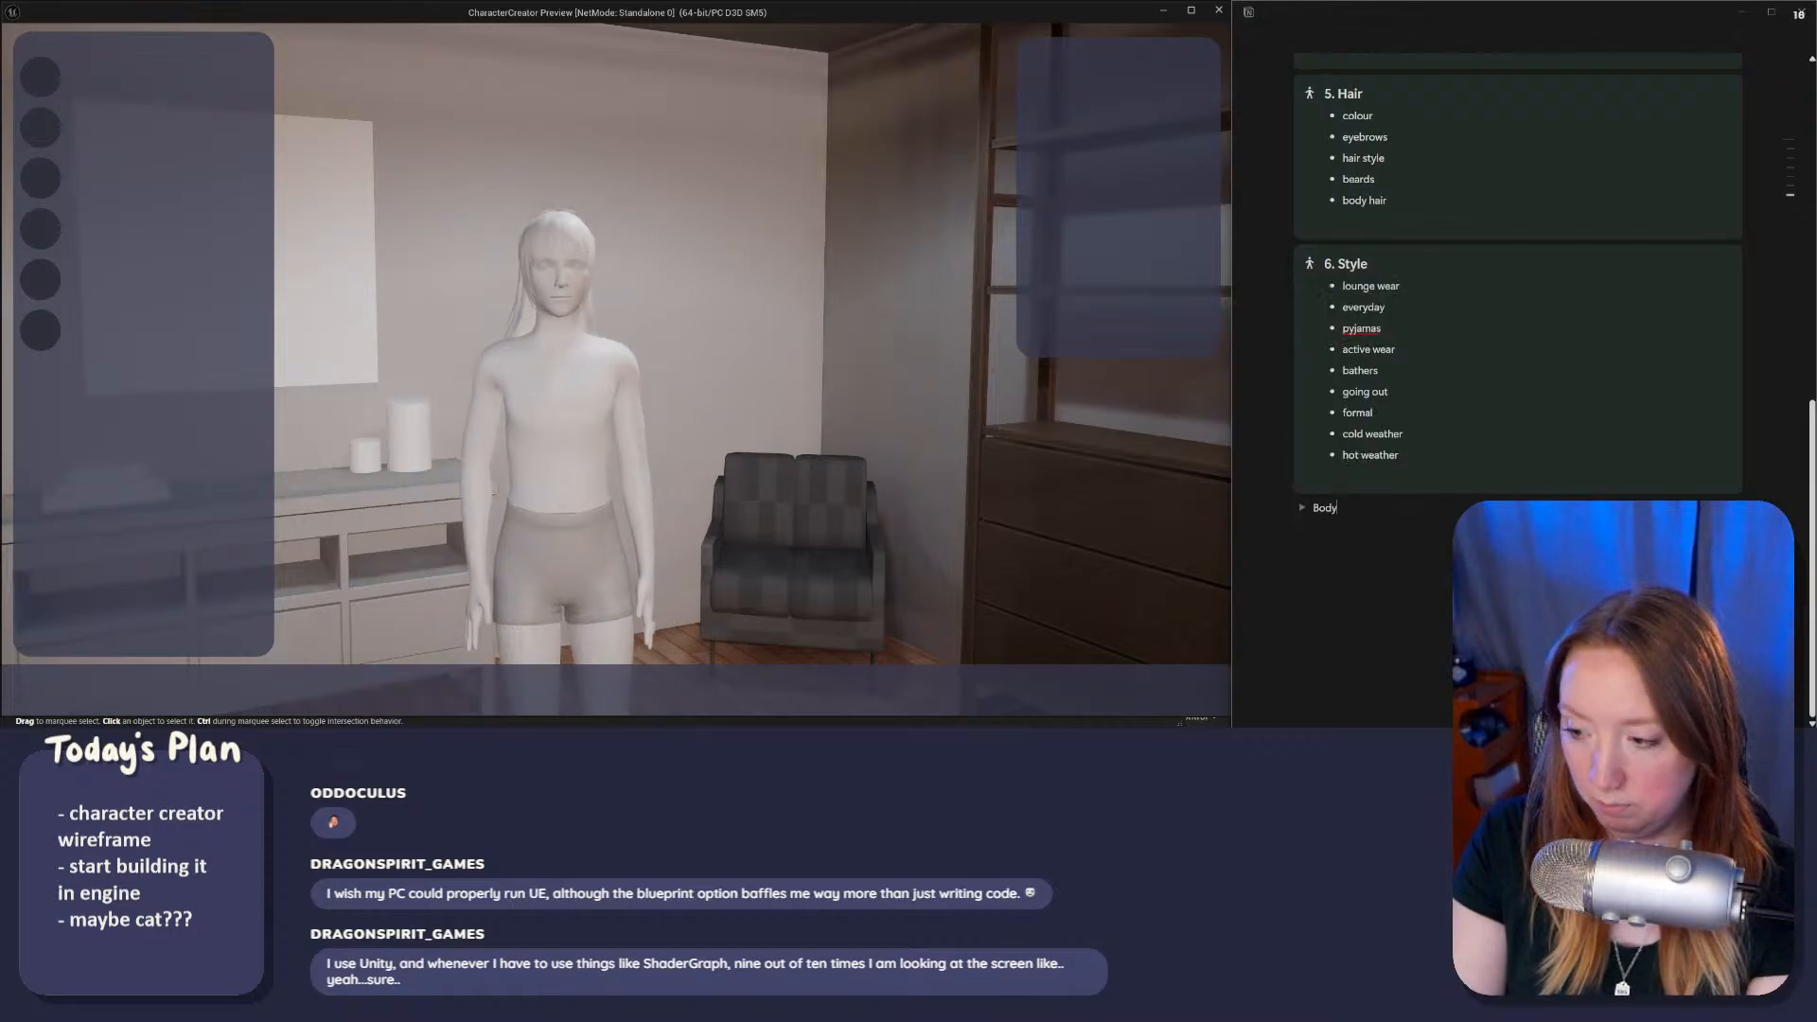
{"action": "type", "text": "Bodypr"}
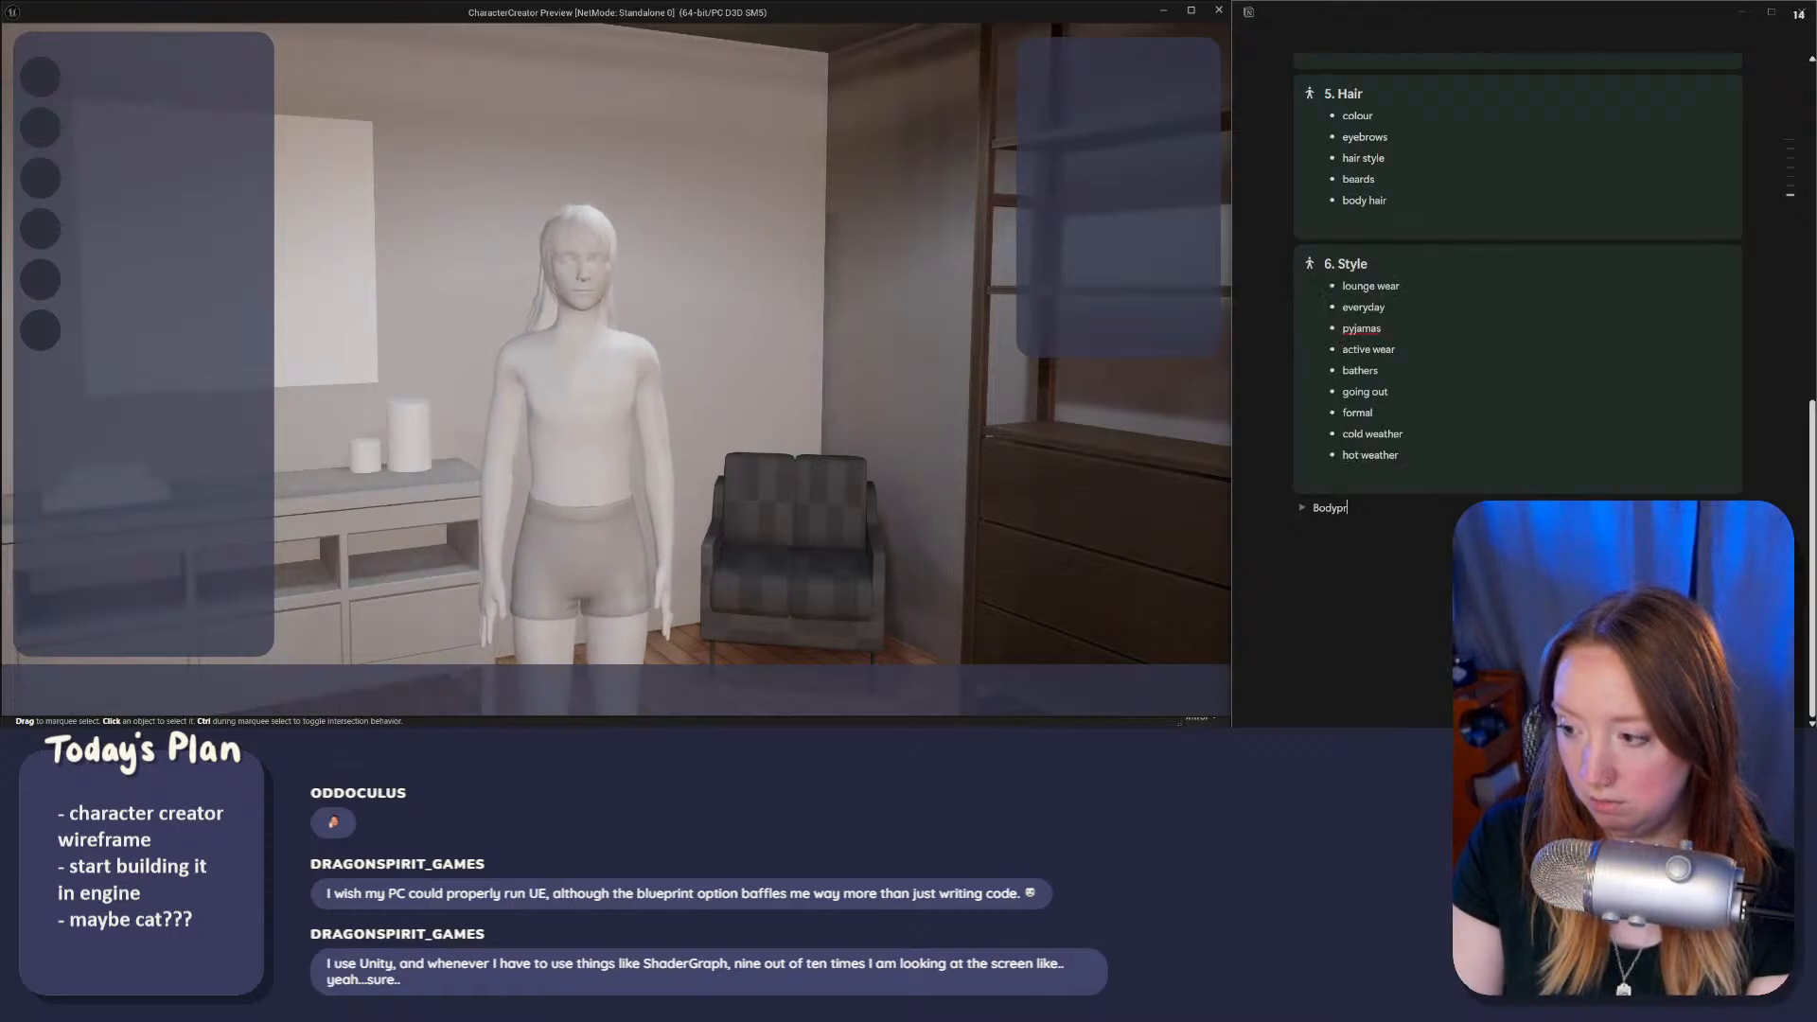
{"action": "key", "text": "BackSpace"}
{"action": "type", "text": "prese"}
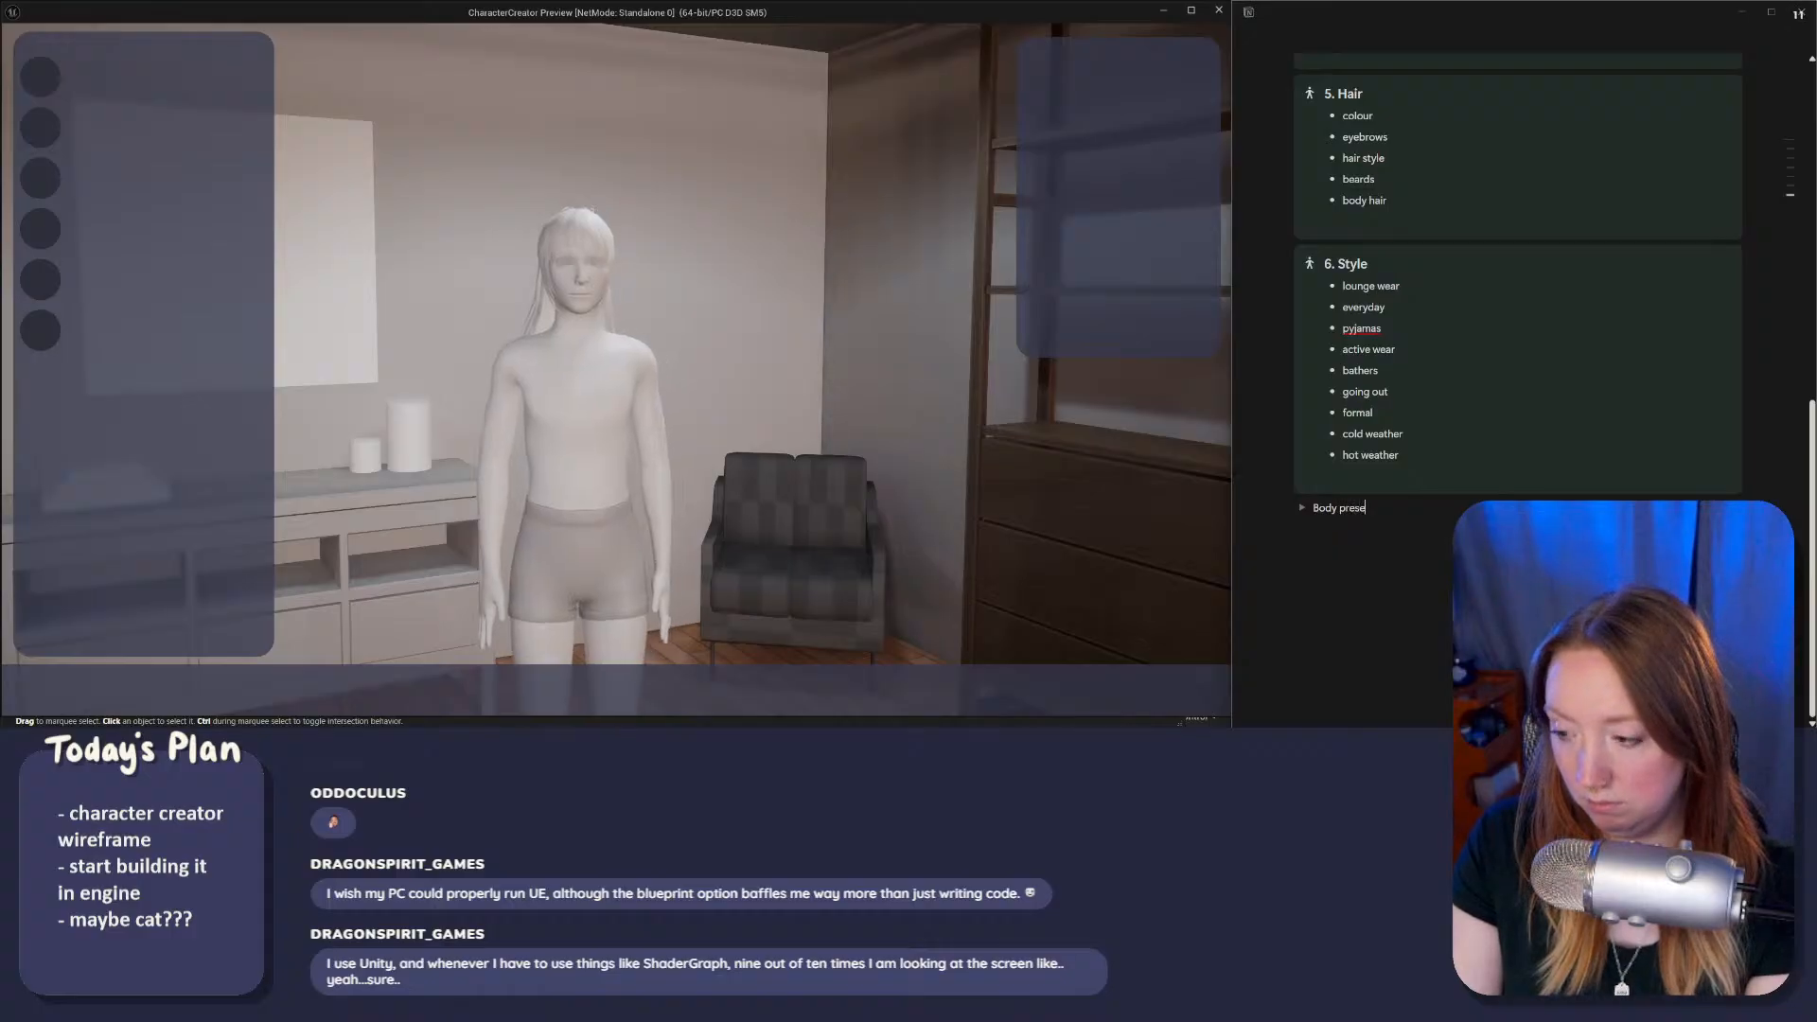
{"action": "type", "text": "ts"}
{"action": "key", "text": "Return"}
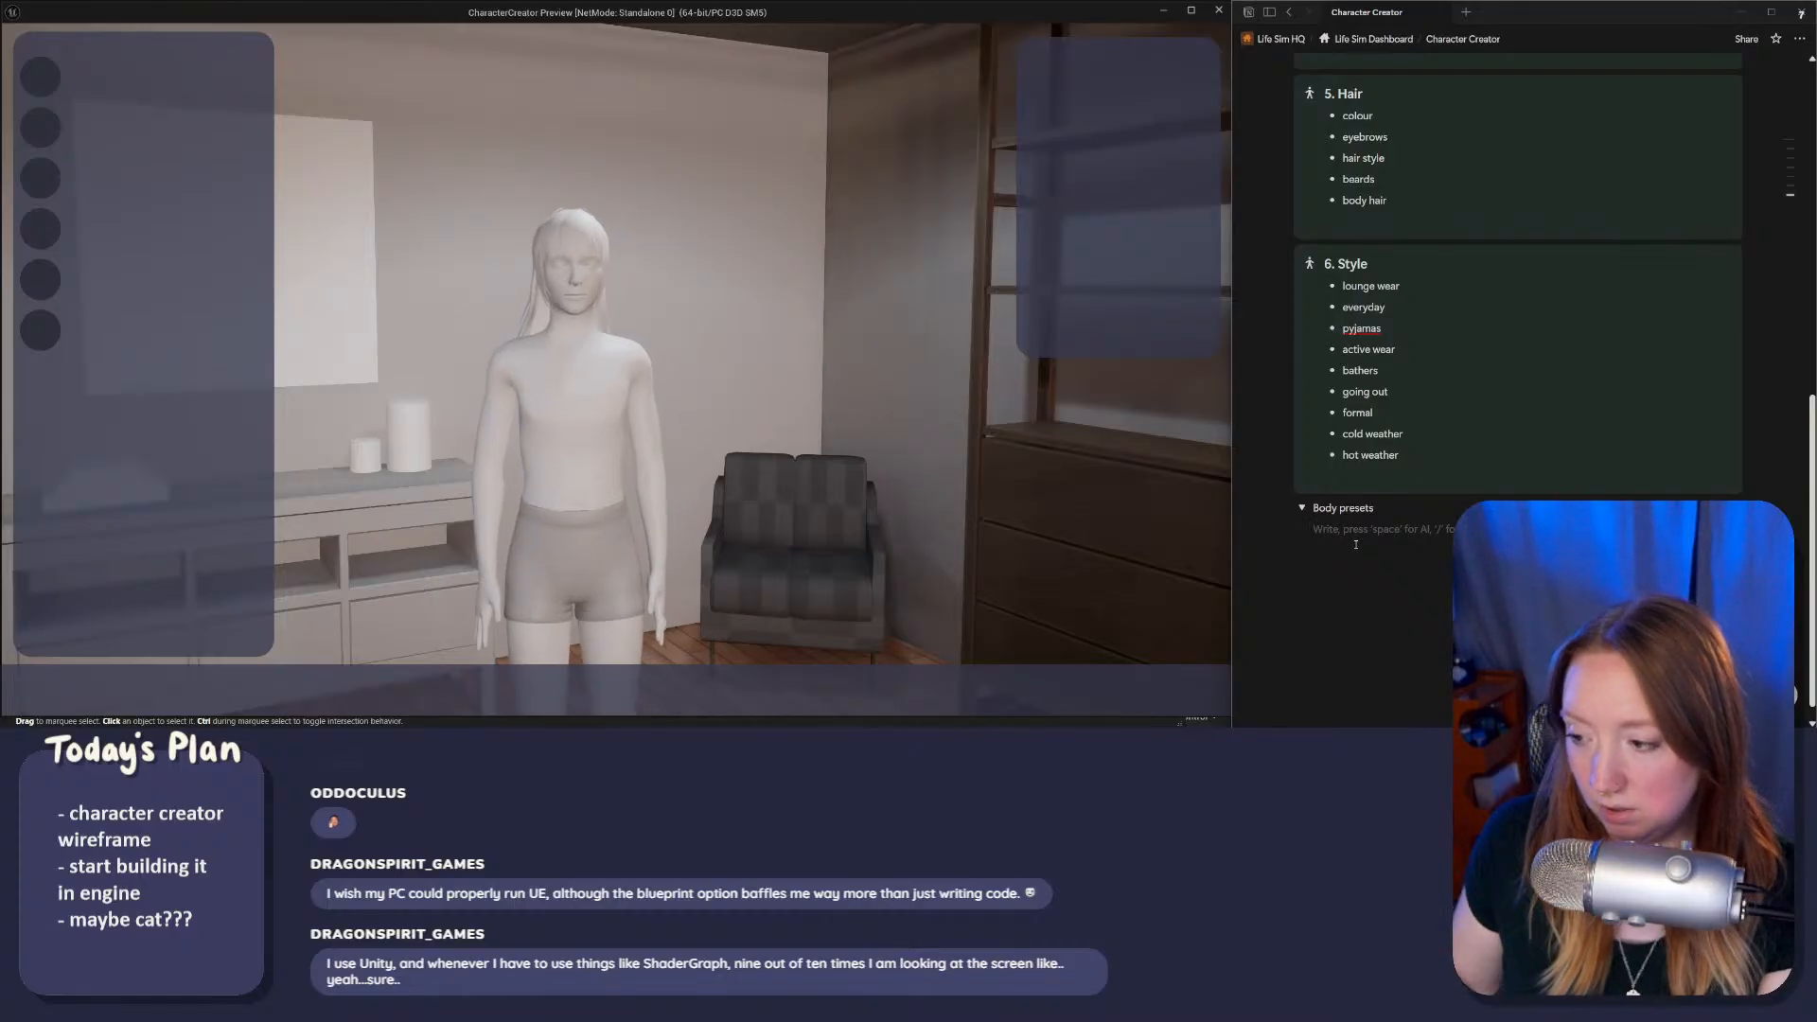
{"action": "left_click", "coordinate": [1302, 509]}
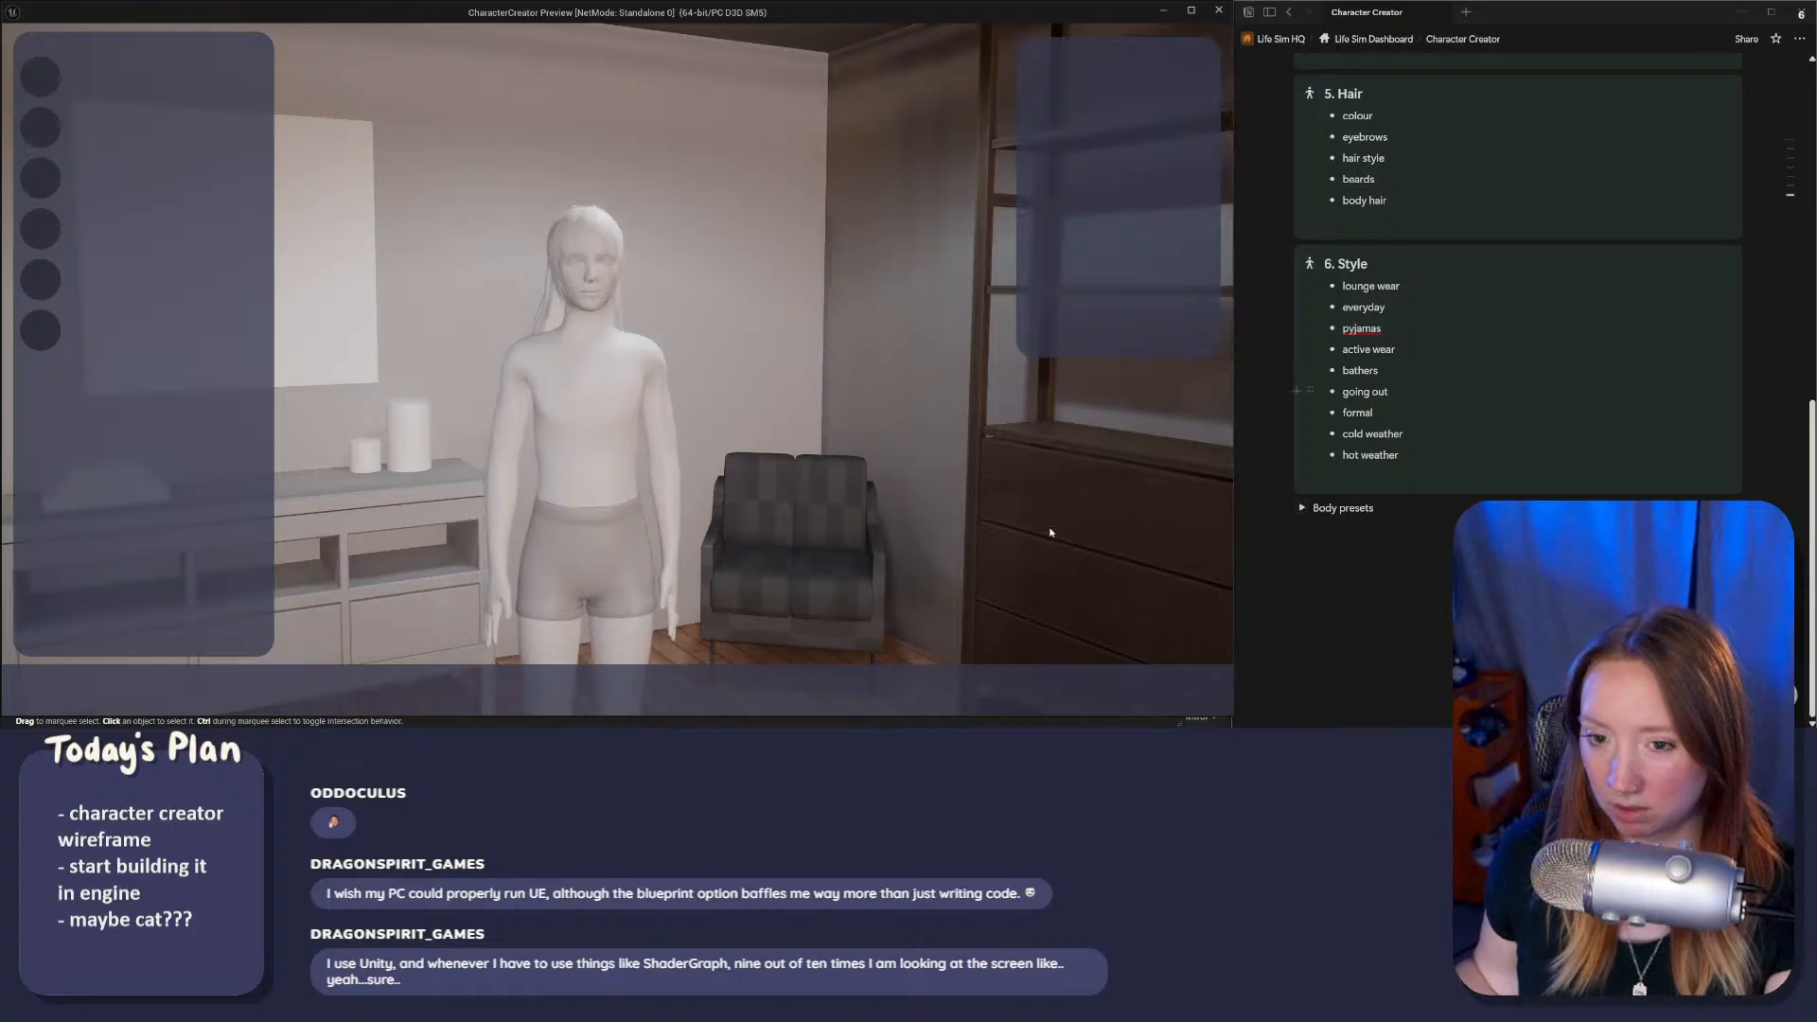
Step: Close the character creator preview and switch to the WBP_CharacterEditor widget in Unreal Editor
{"action": "left_click", "coordinate": [1218, 10]}
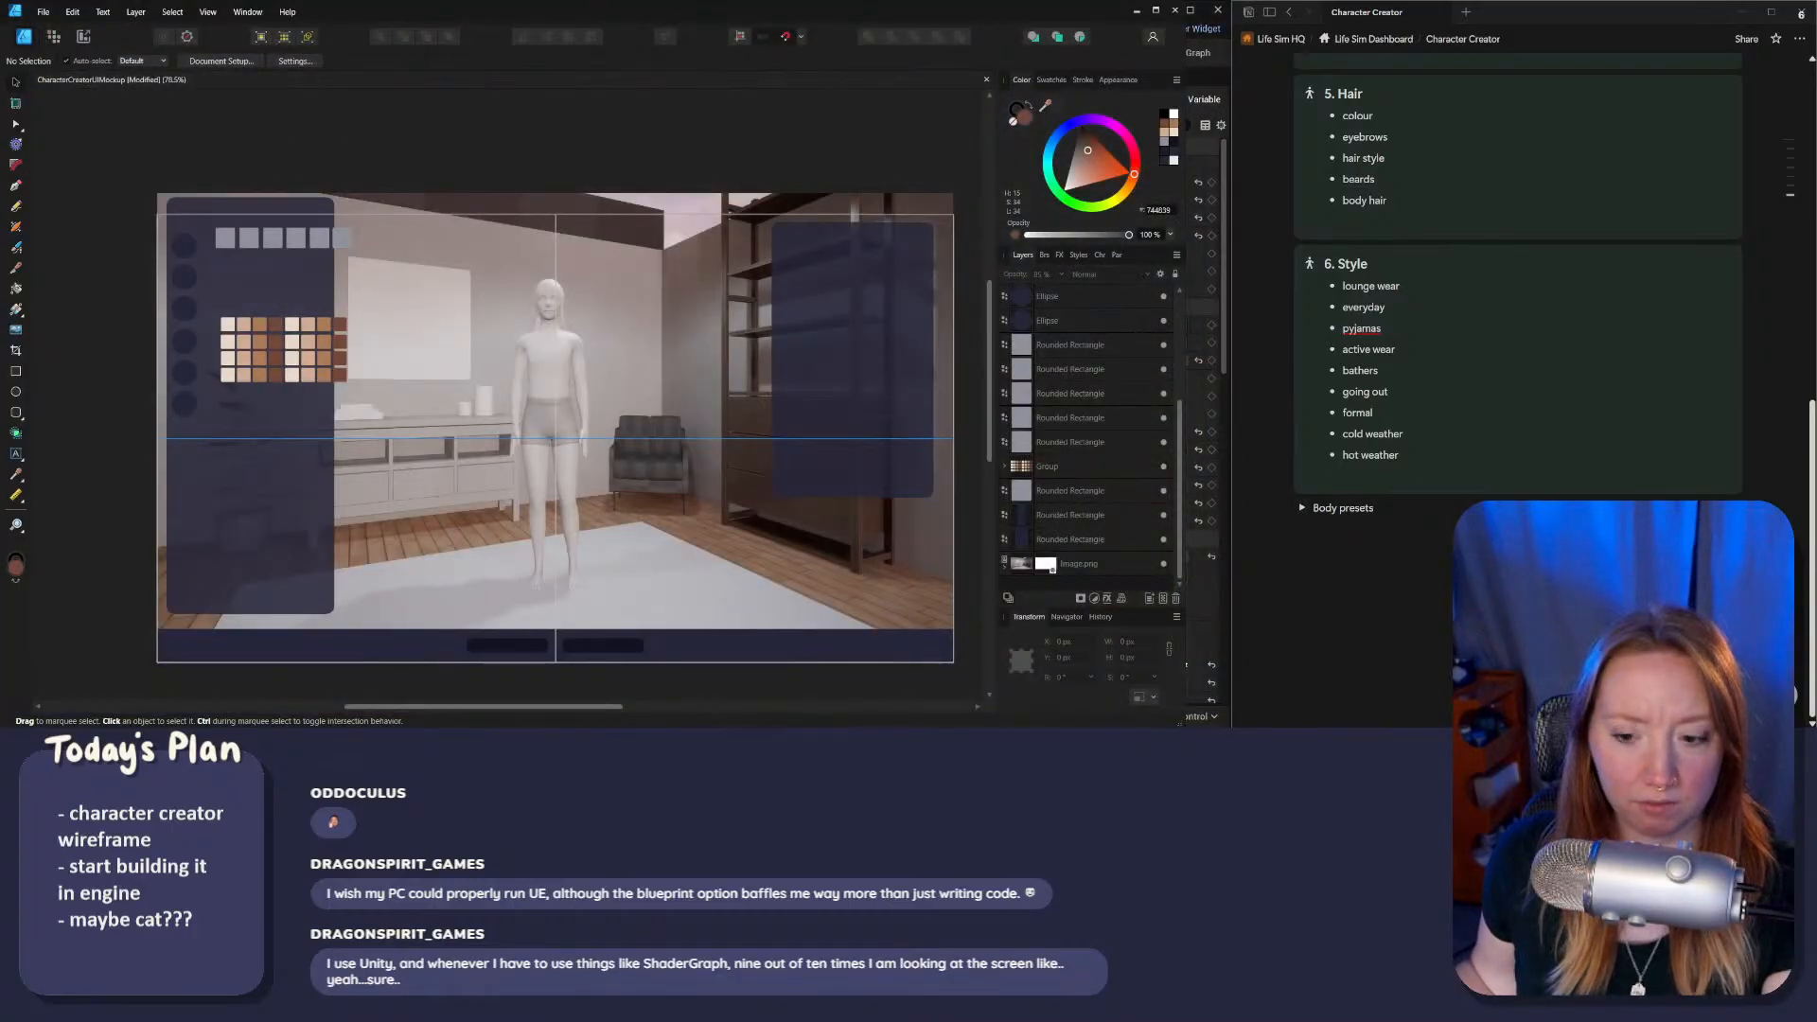
{"action": "key", "text": "alt+Tab"}
{"action": "right_click_drag", "start_coordinate": [550, 367], "coordinate": [589, 391]}
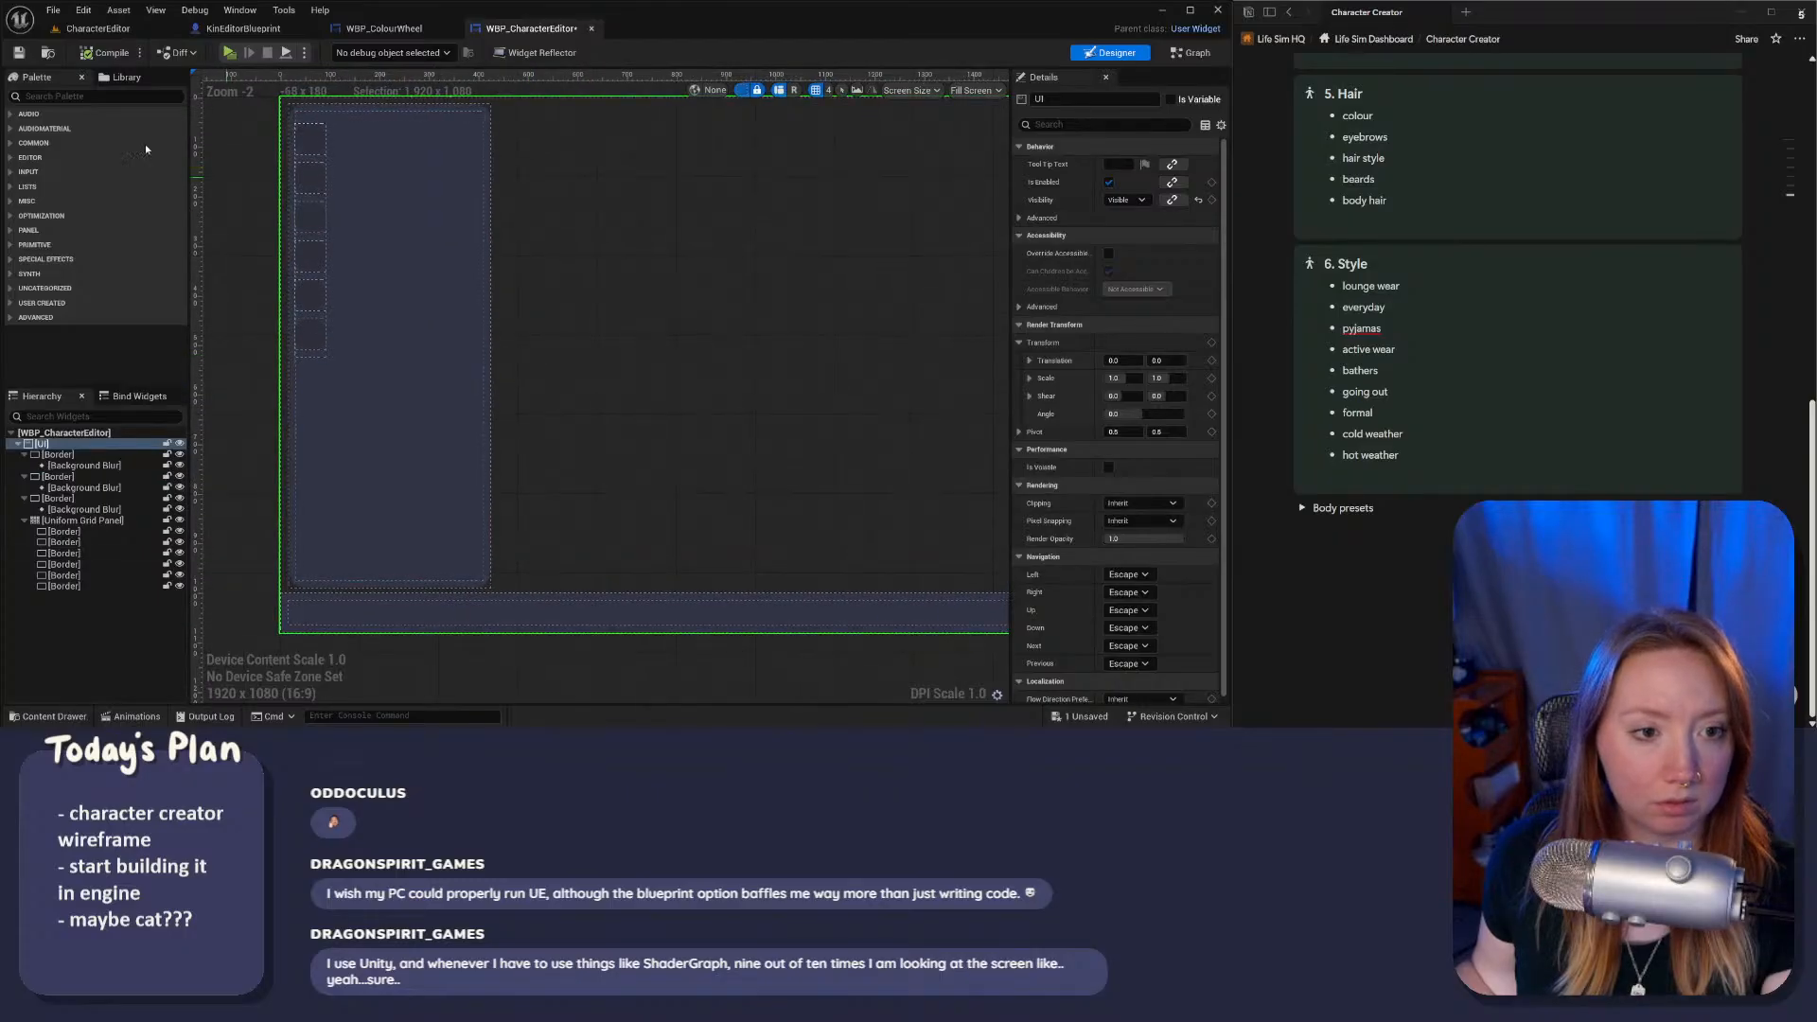
Step: Look through the Input, Common, Editor, Lists, Misc and Optimization widget categories for a collapsible element
{"action": "left_click", "coordinate": [11, 172]}
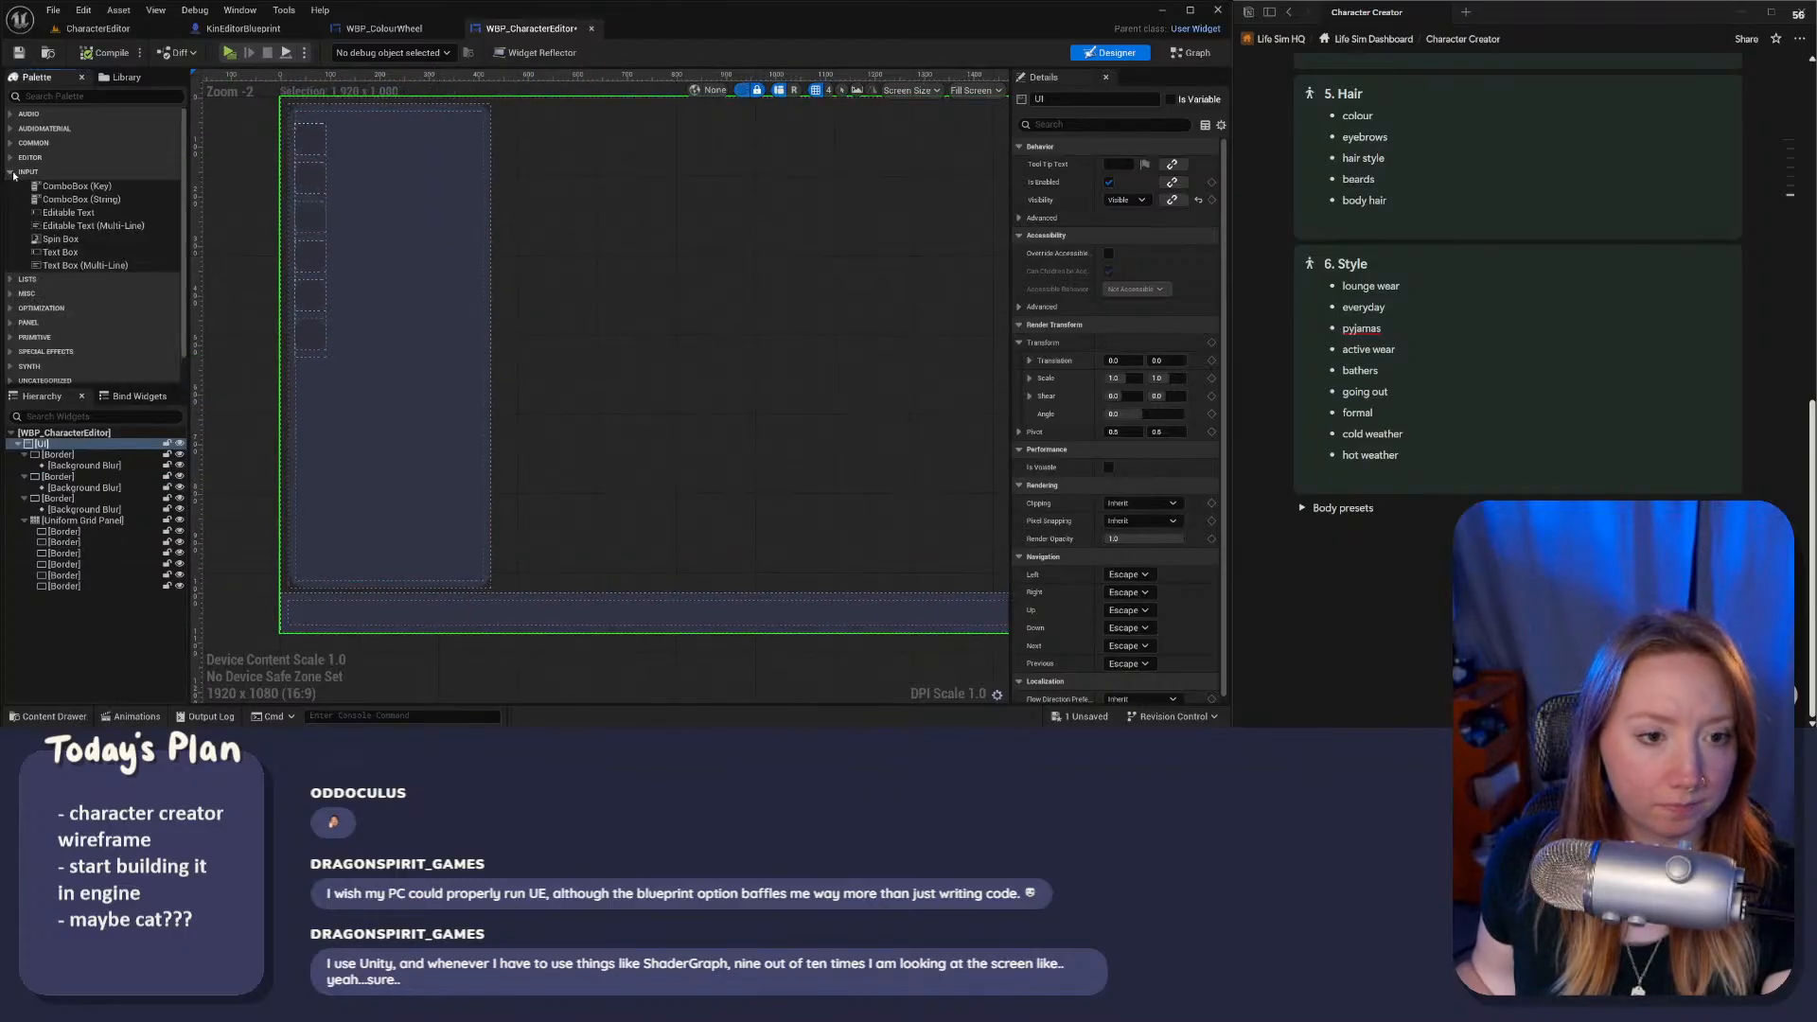
{"action": "left_click", "coordinate": [11, 172]}
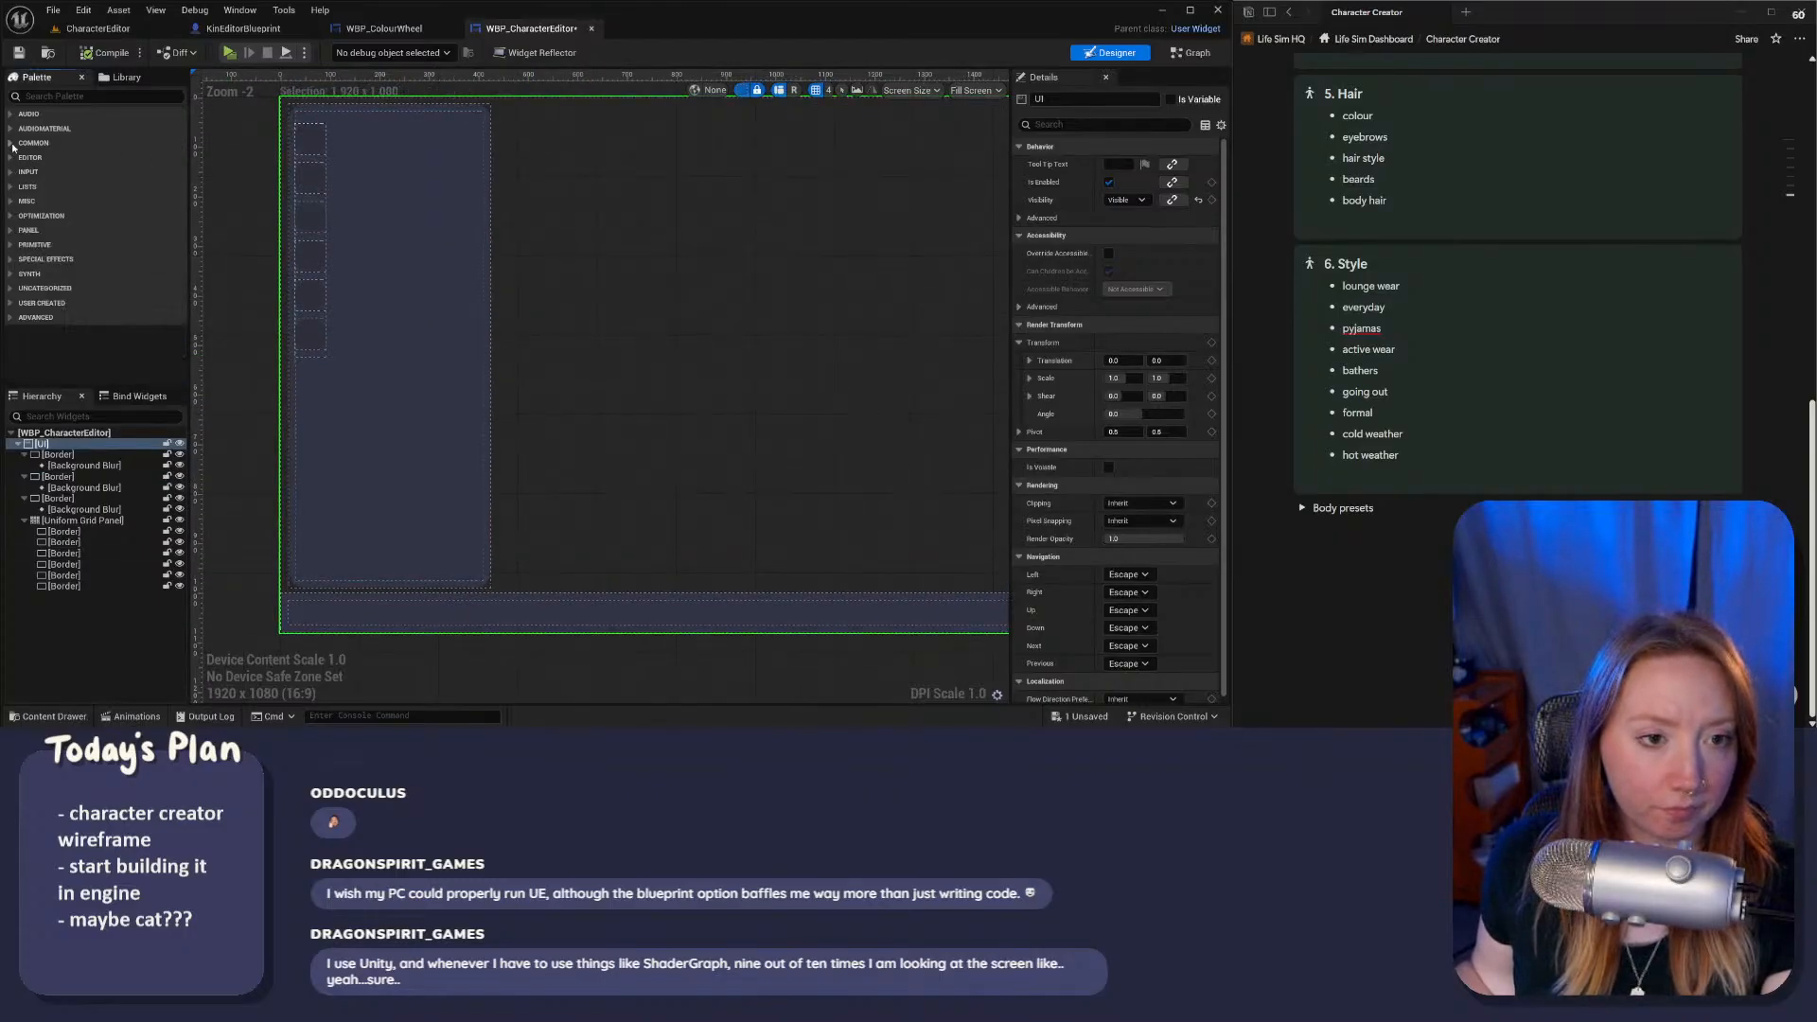
{"action": "left_click", "coordinate": [12, 143]}
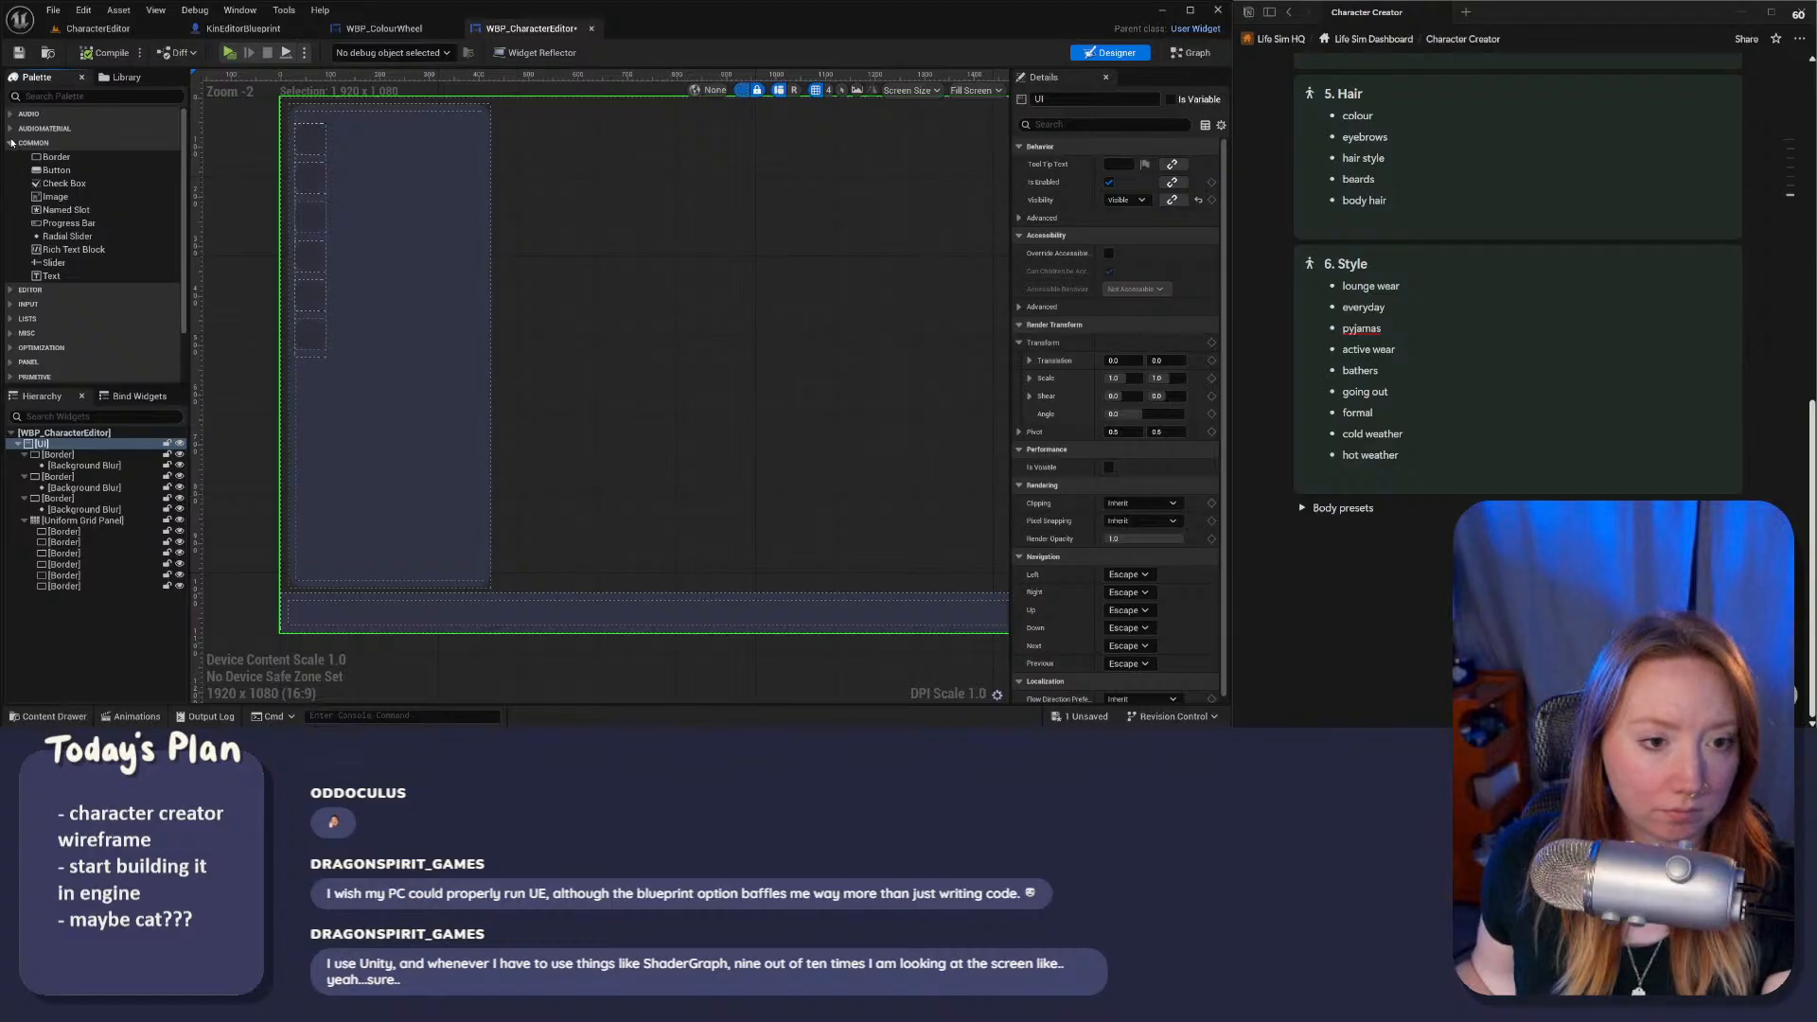
{"action": "left_click", "coordinate": [12, 143]}
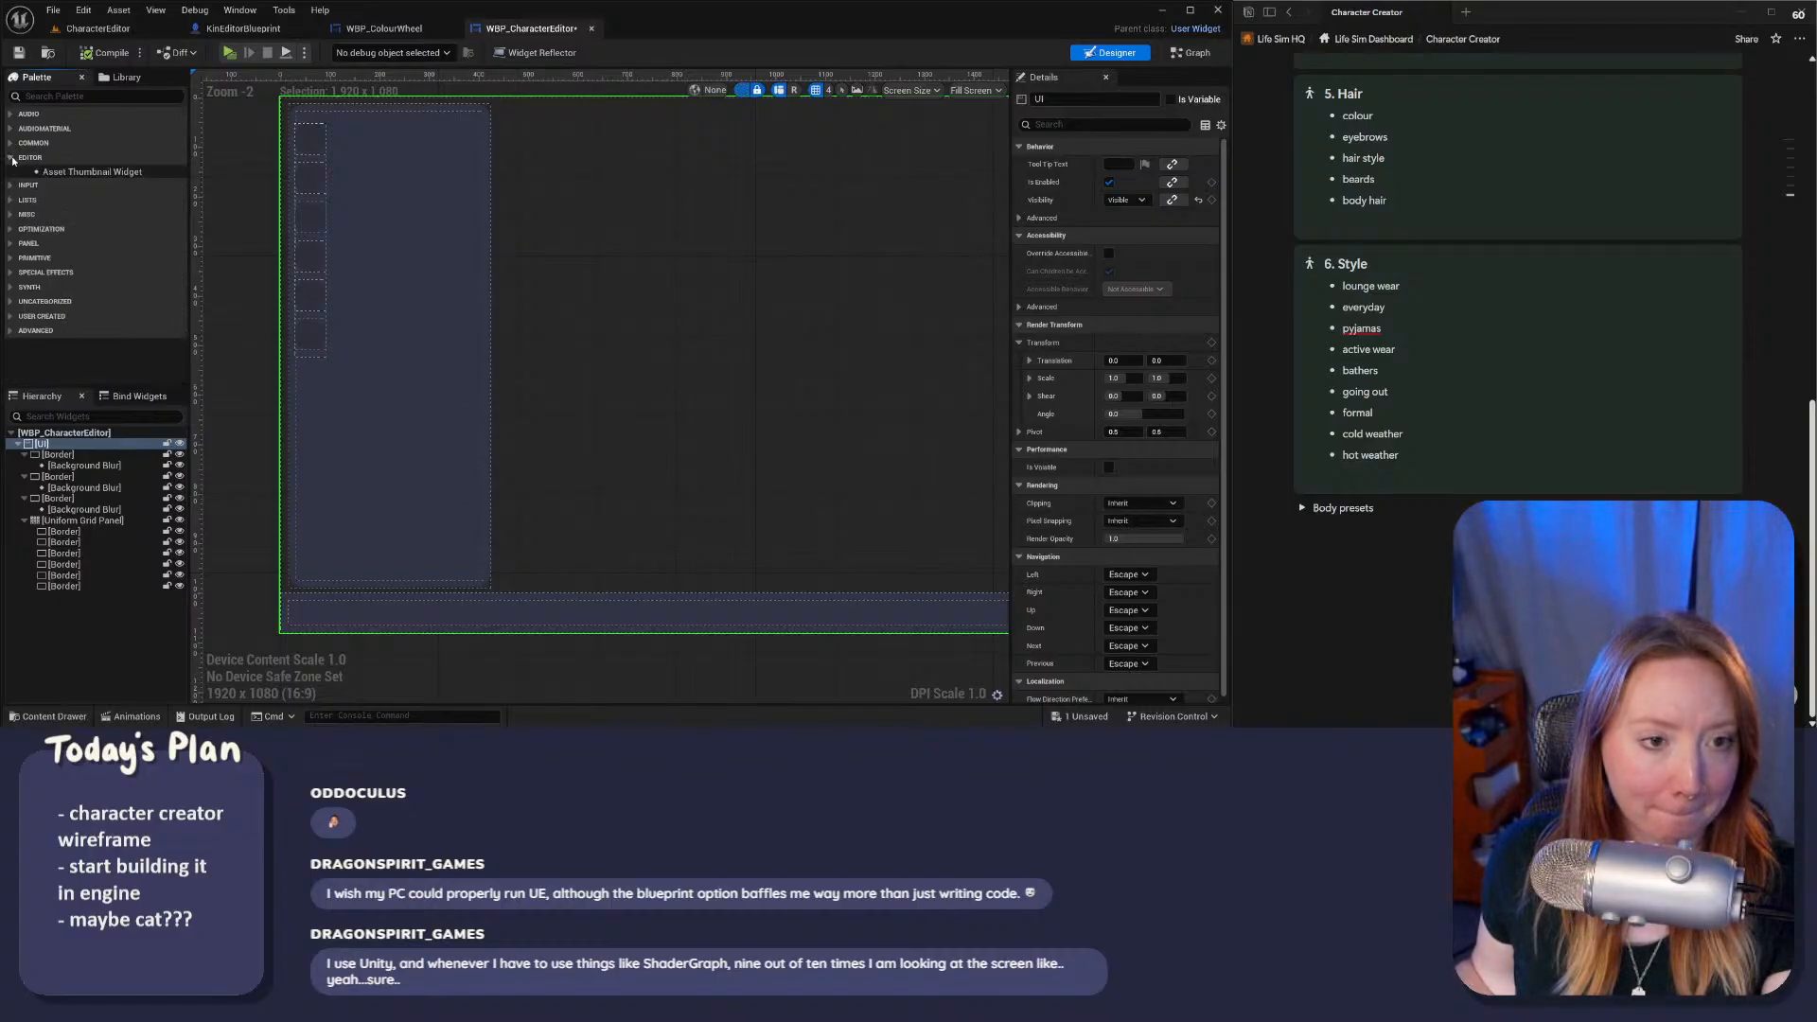
{"action": "left_click", "coordinate": [11, 173]}
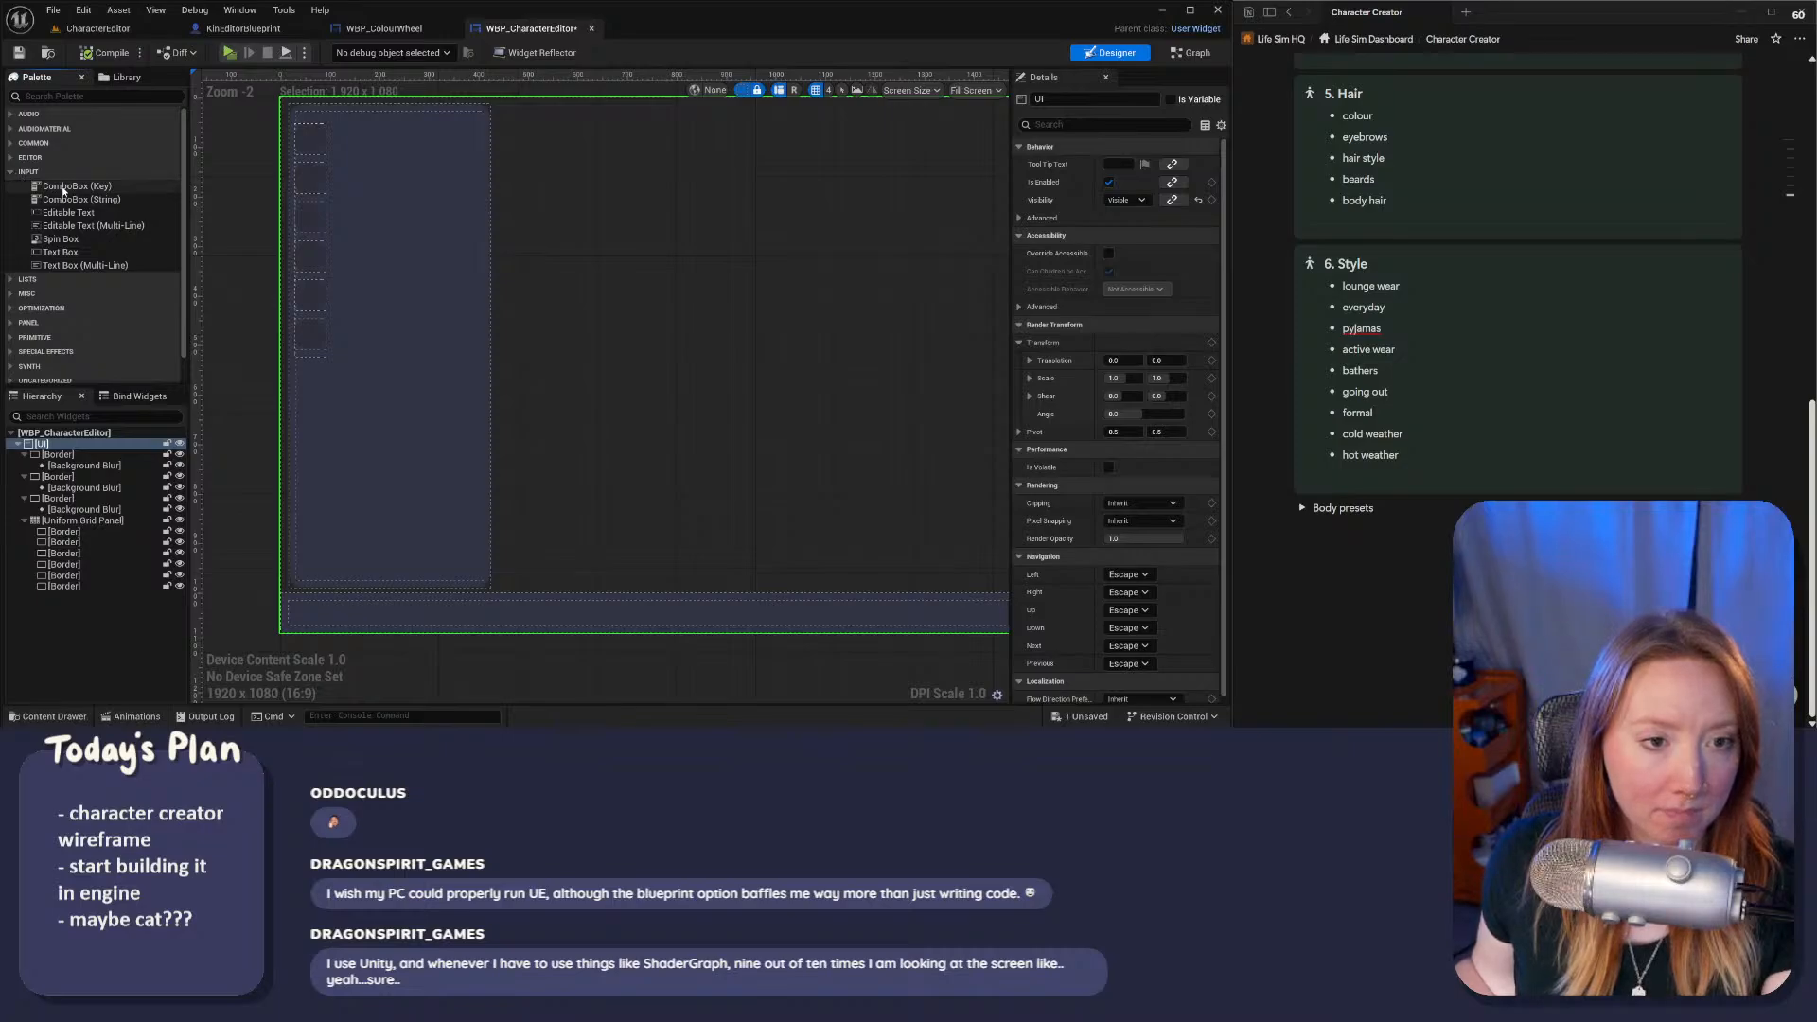
{"action": "left_click", "coordinate": [16, 279]}
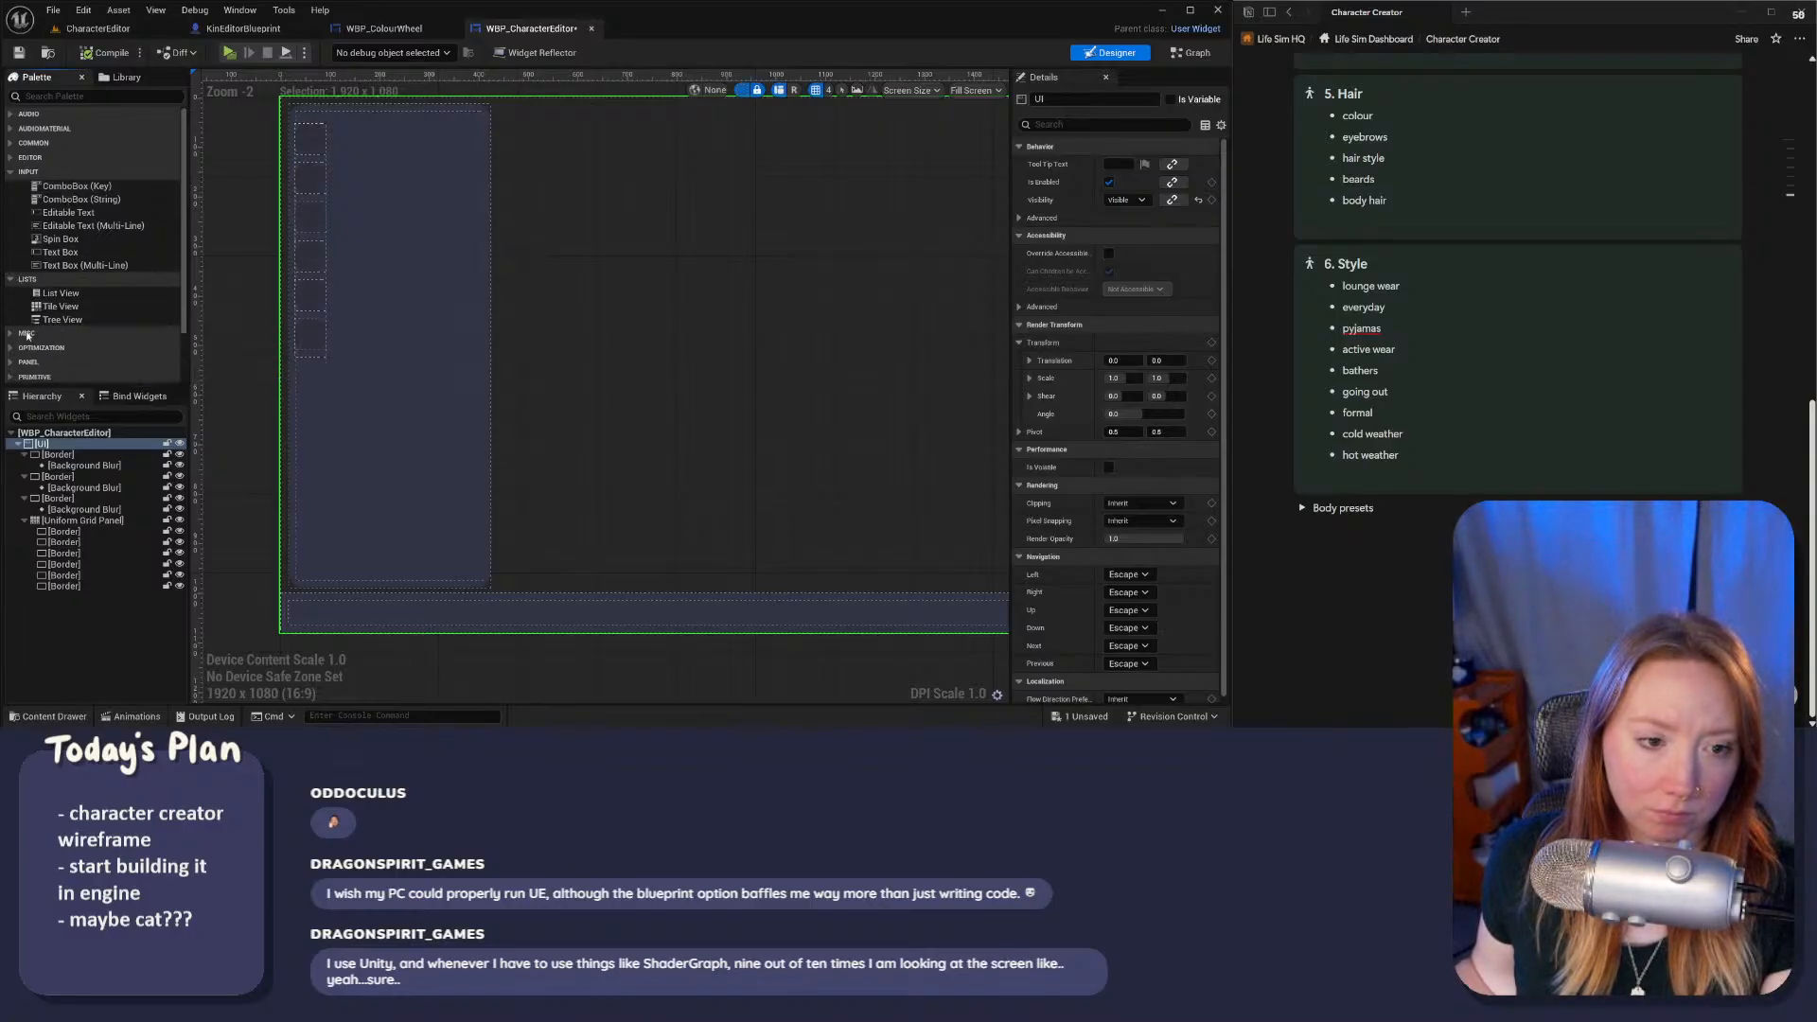
{"action": "left_click", "coordinate": [59, 332]}
{"action": "scroll", "coordinate": [65, 332], "scroll_direction": "down", "scroll_amount": 2}
{"action": "left_click", "coordinate": [19, 298]}
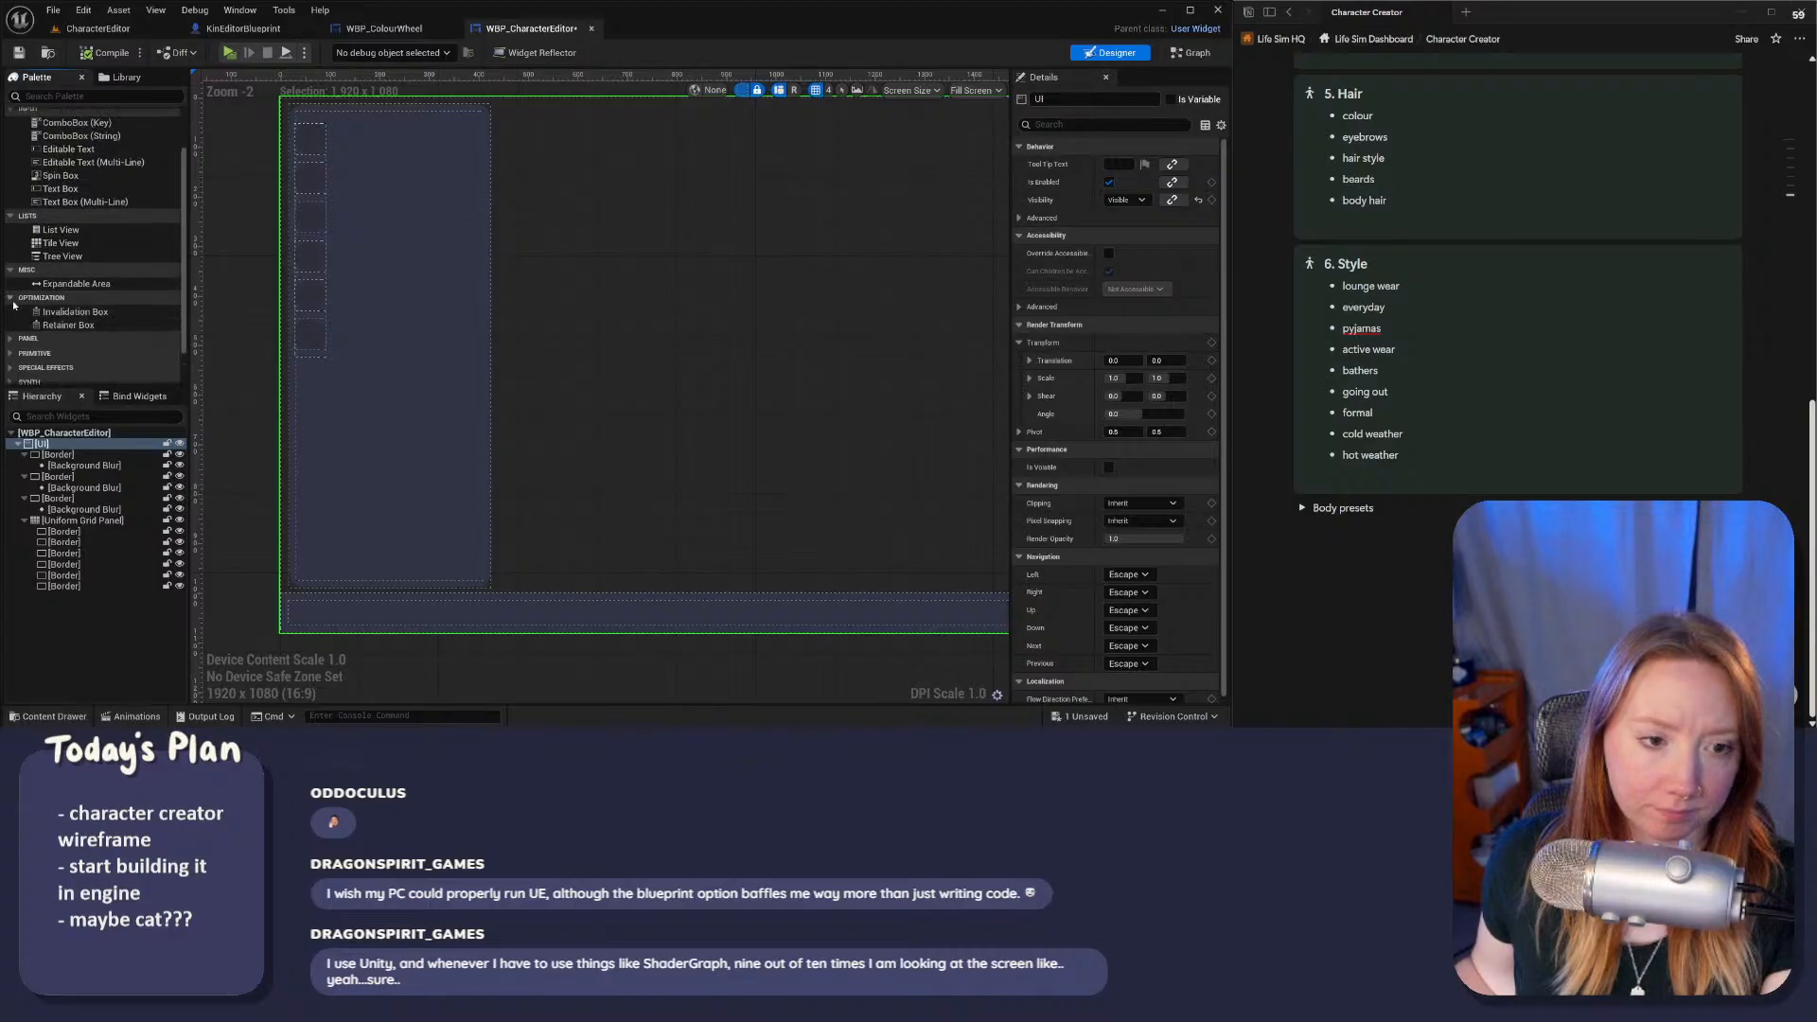
{"action": "left_click", "coordinate": [12, 299]}
Step: Add an Expandable Area inside the left panel's Background Blur, inspect its slots and test it in the preview
{"action": "left_click", "coordinate": [65, 285]}
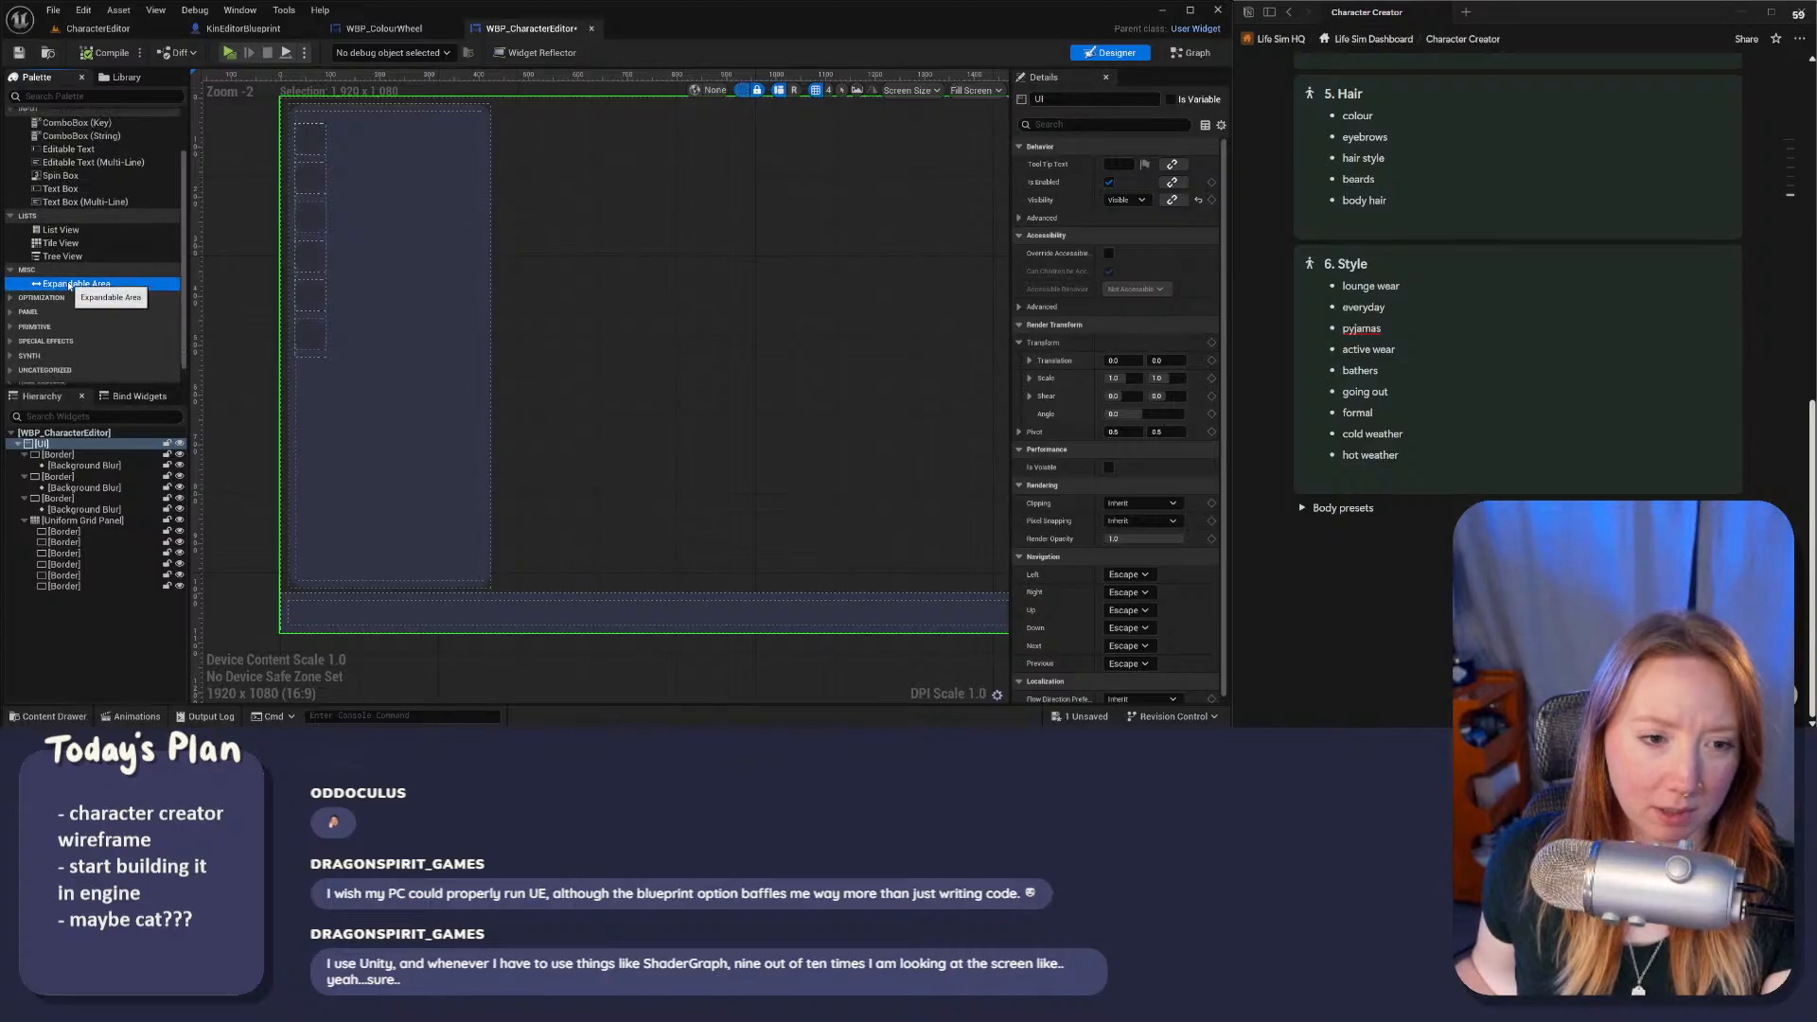
{"action": "left_click_drag", "start_coordinate": [65, 285], "coordinate": [398, 334]}
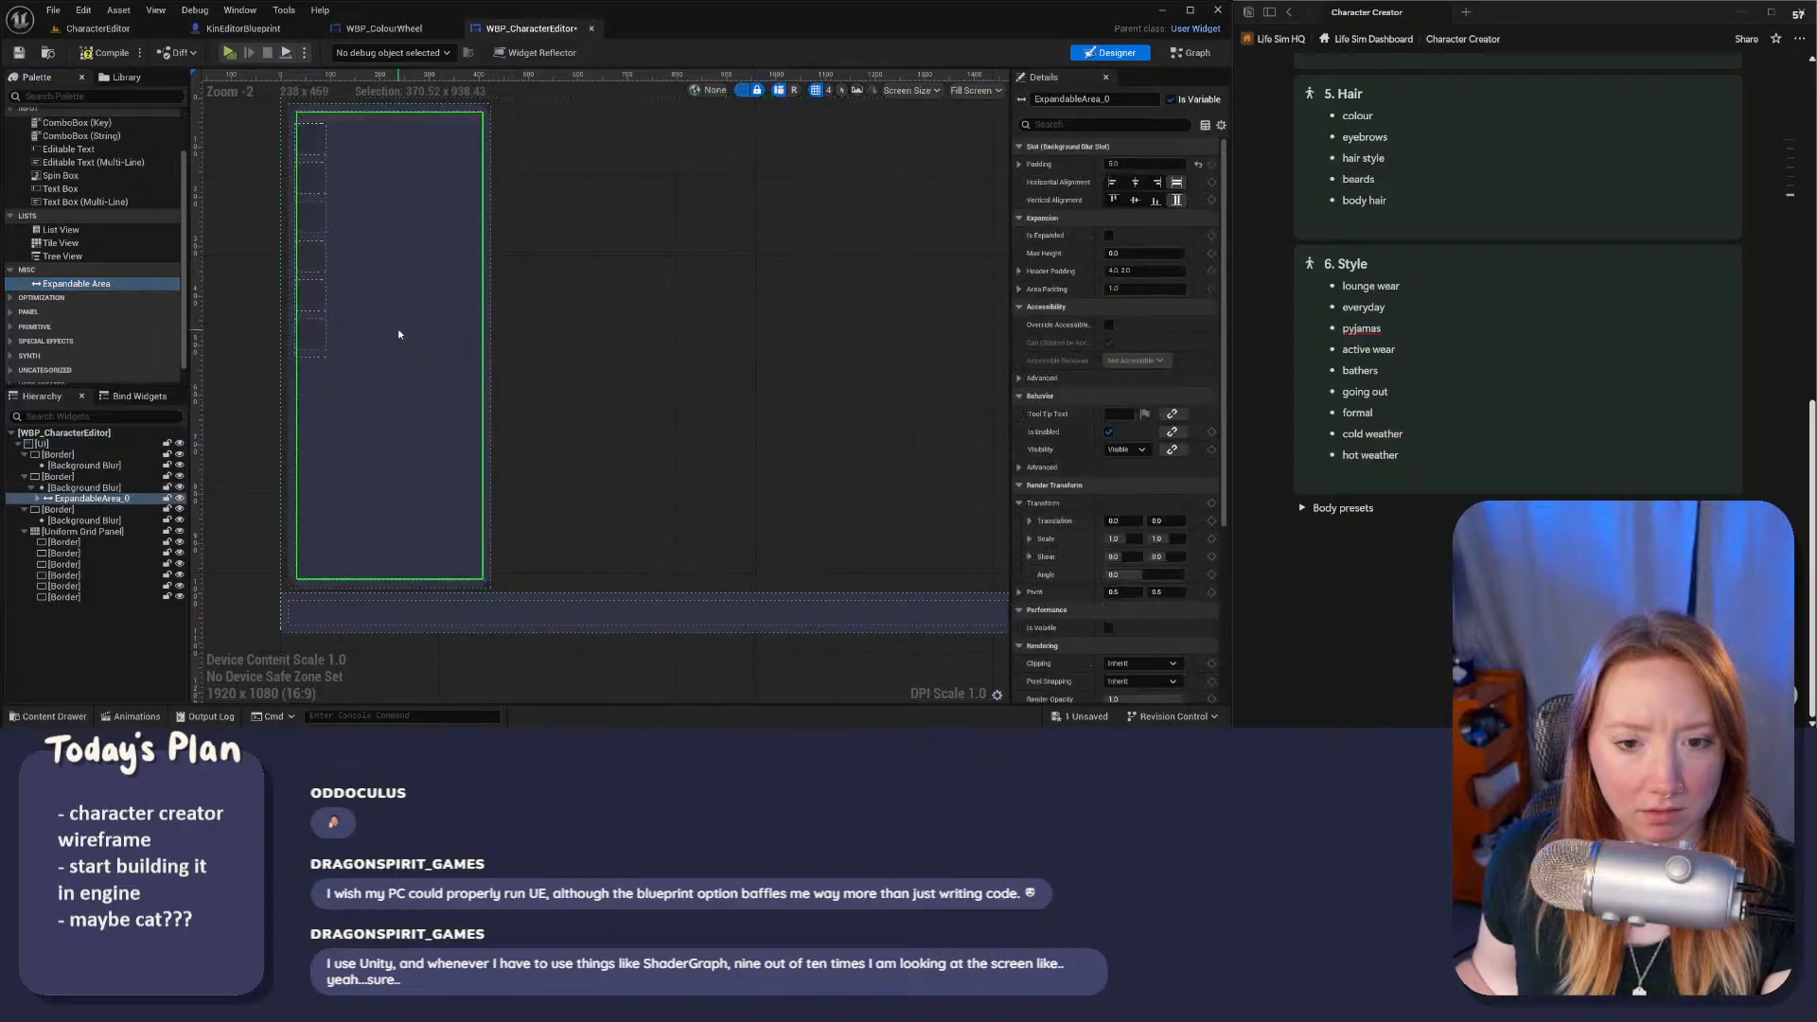
{"action": "left_click", "coordinate": [37, 499]}
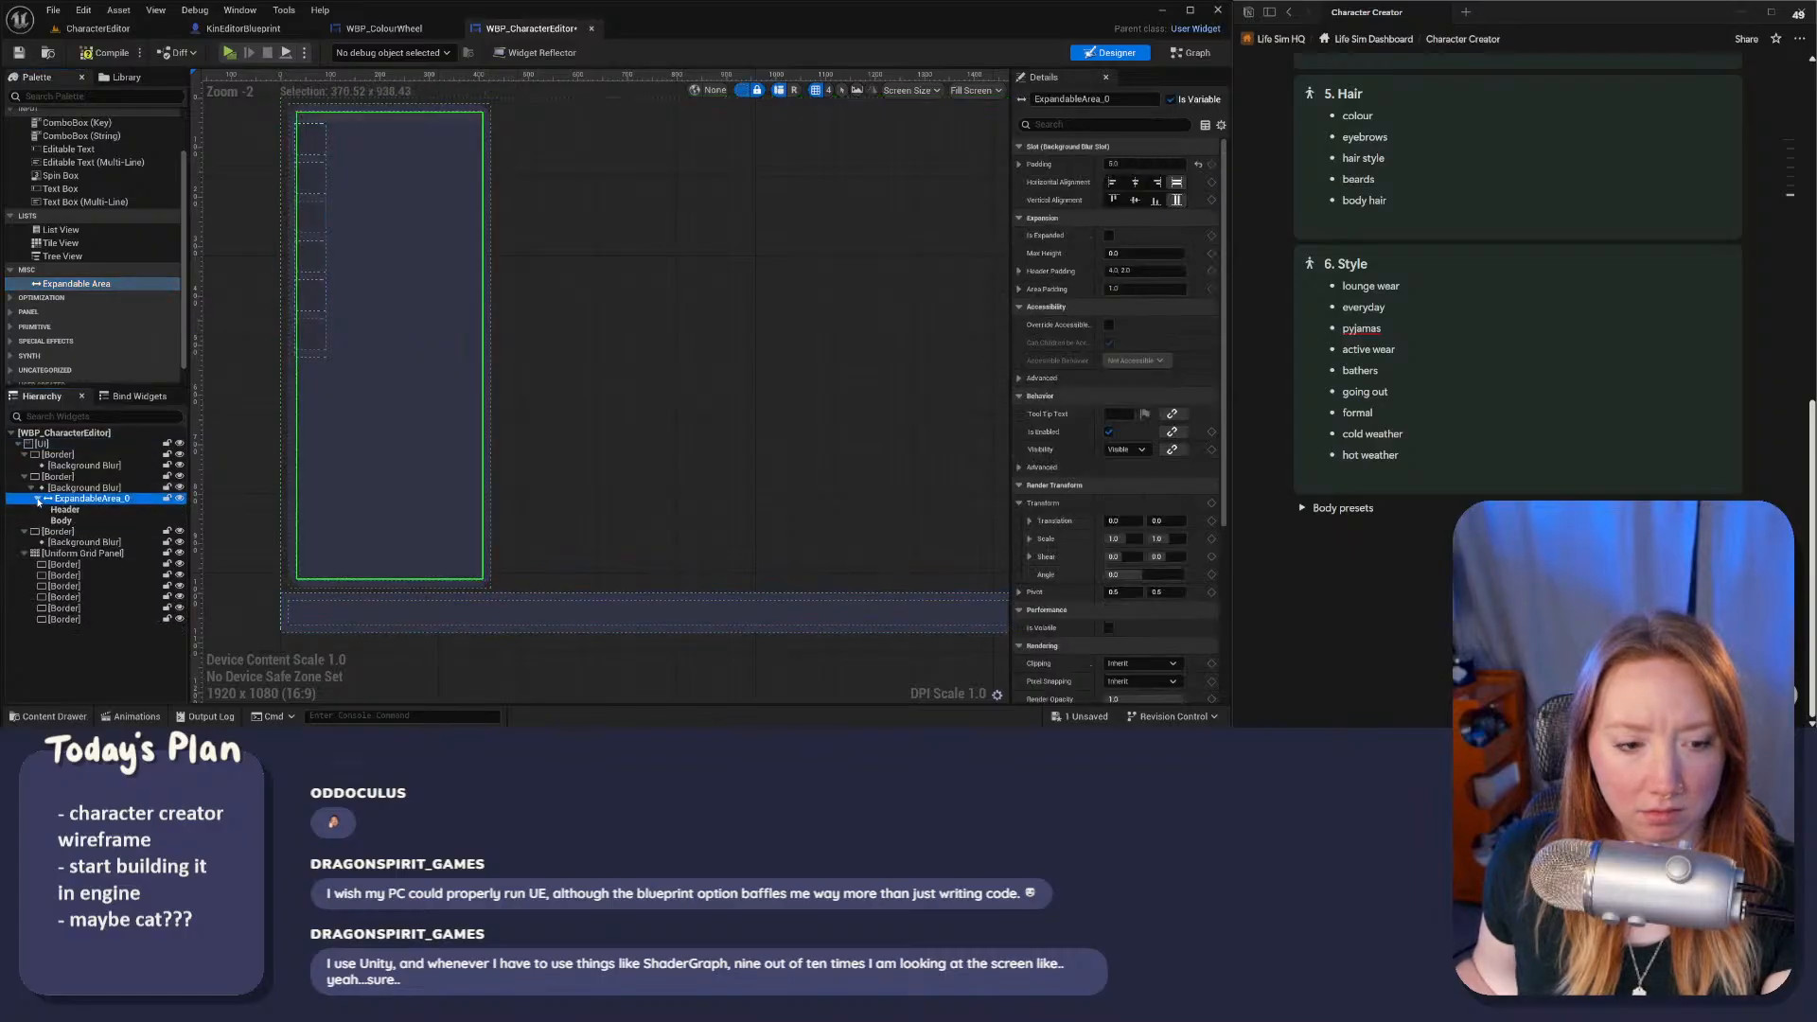
{"action": "left_click", "coordinate": [37, 499]}
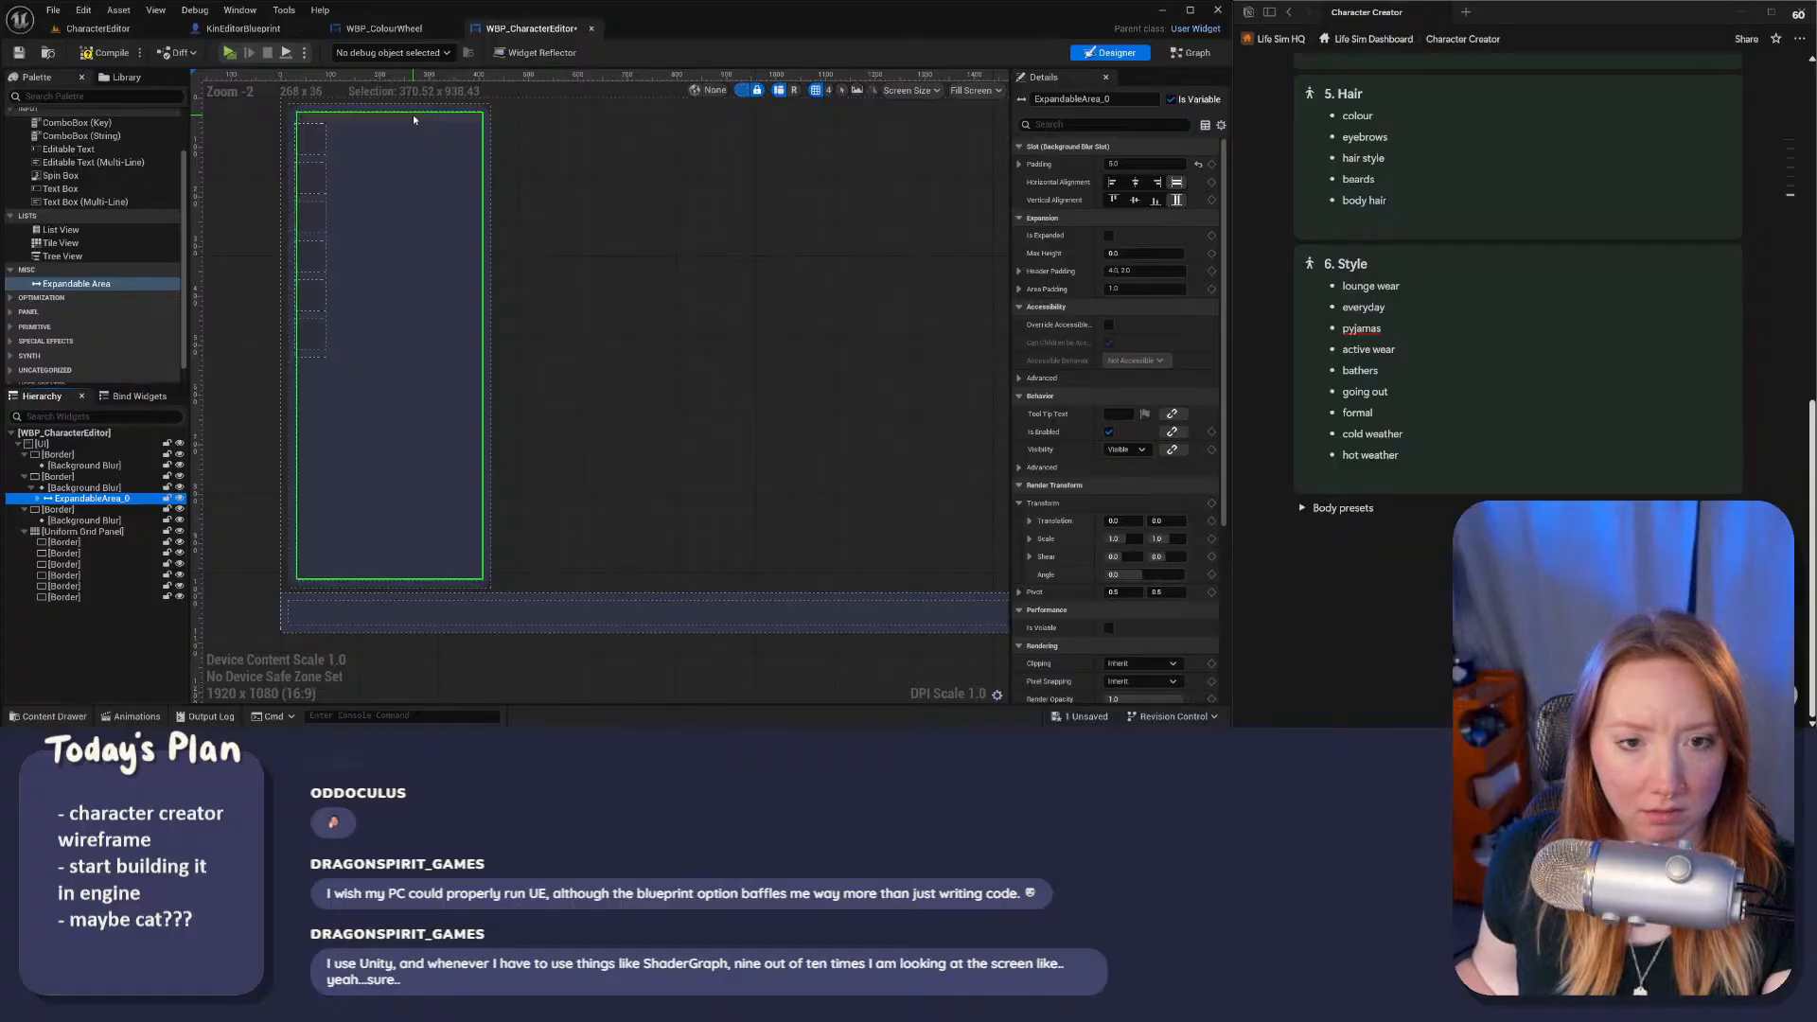
{"action": "left_click", "coordinate": [229, 53]}
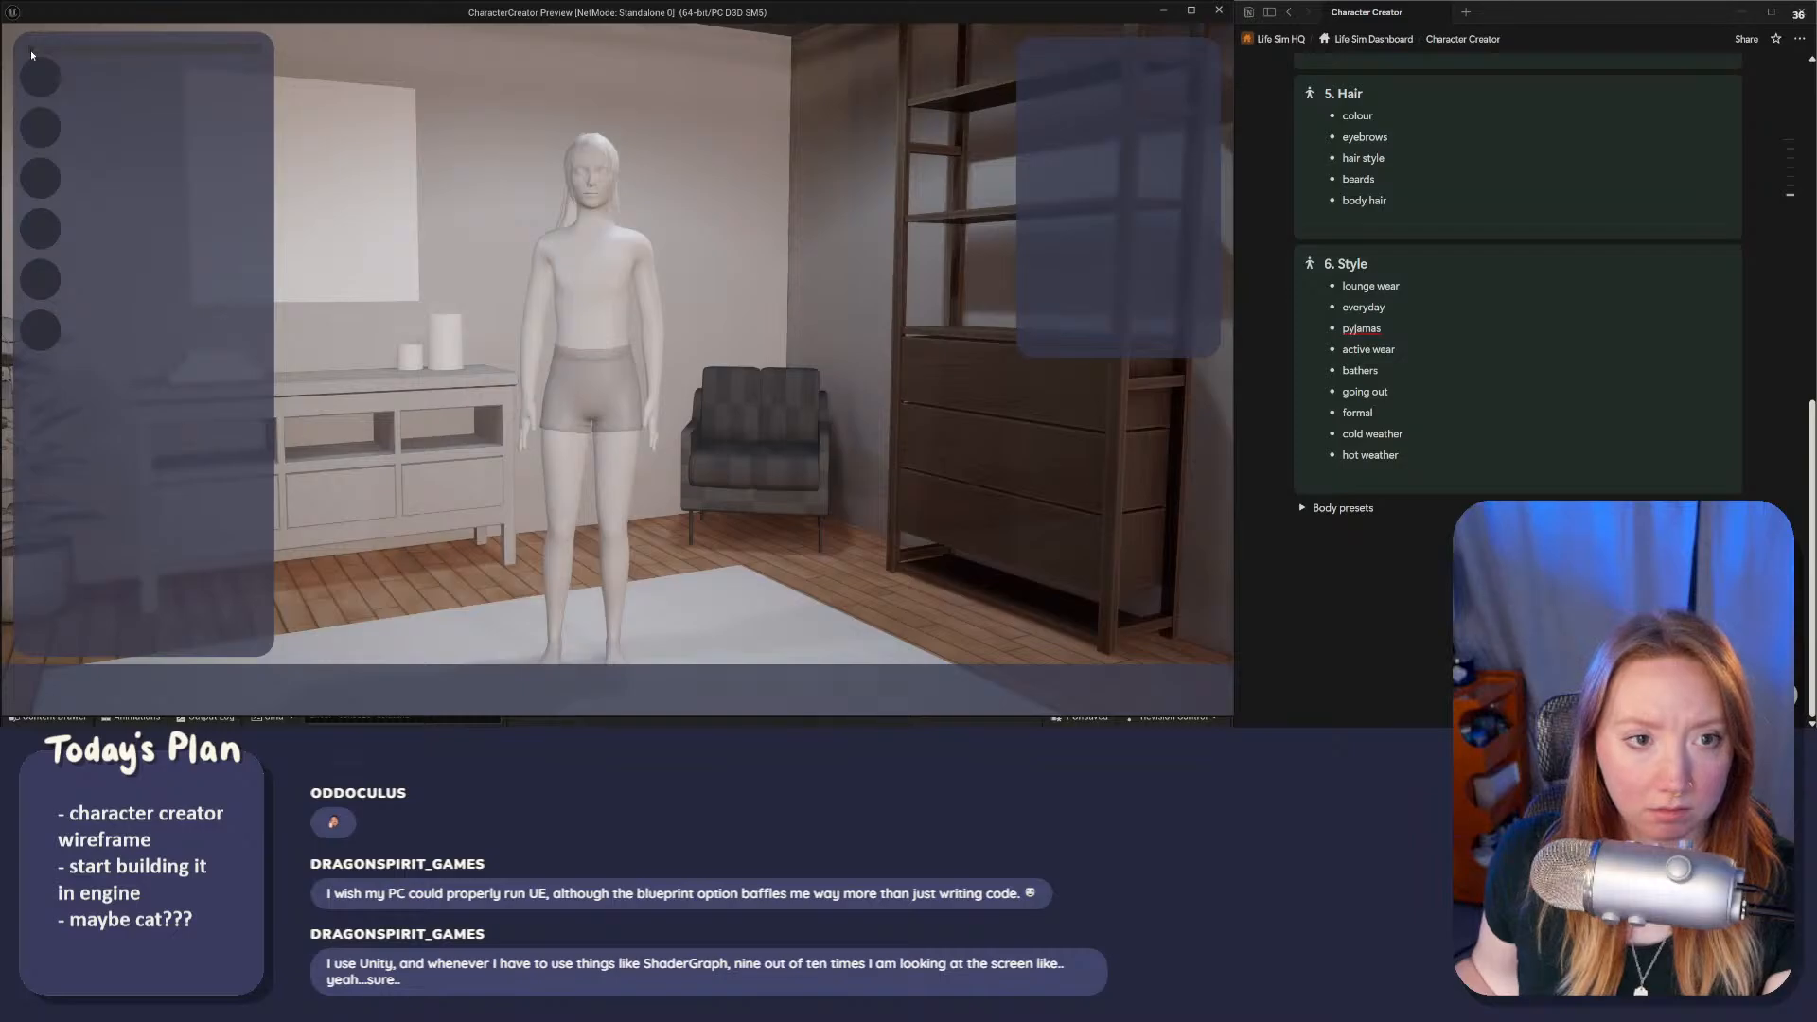
{"action": "key", "text": "Escape"}
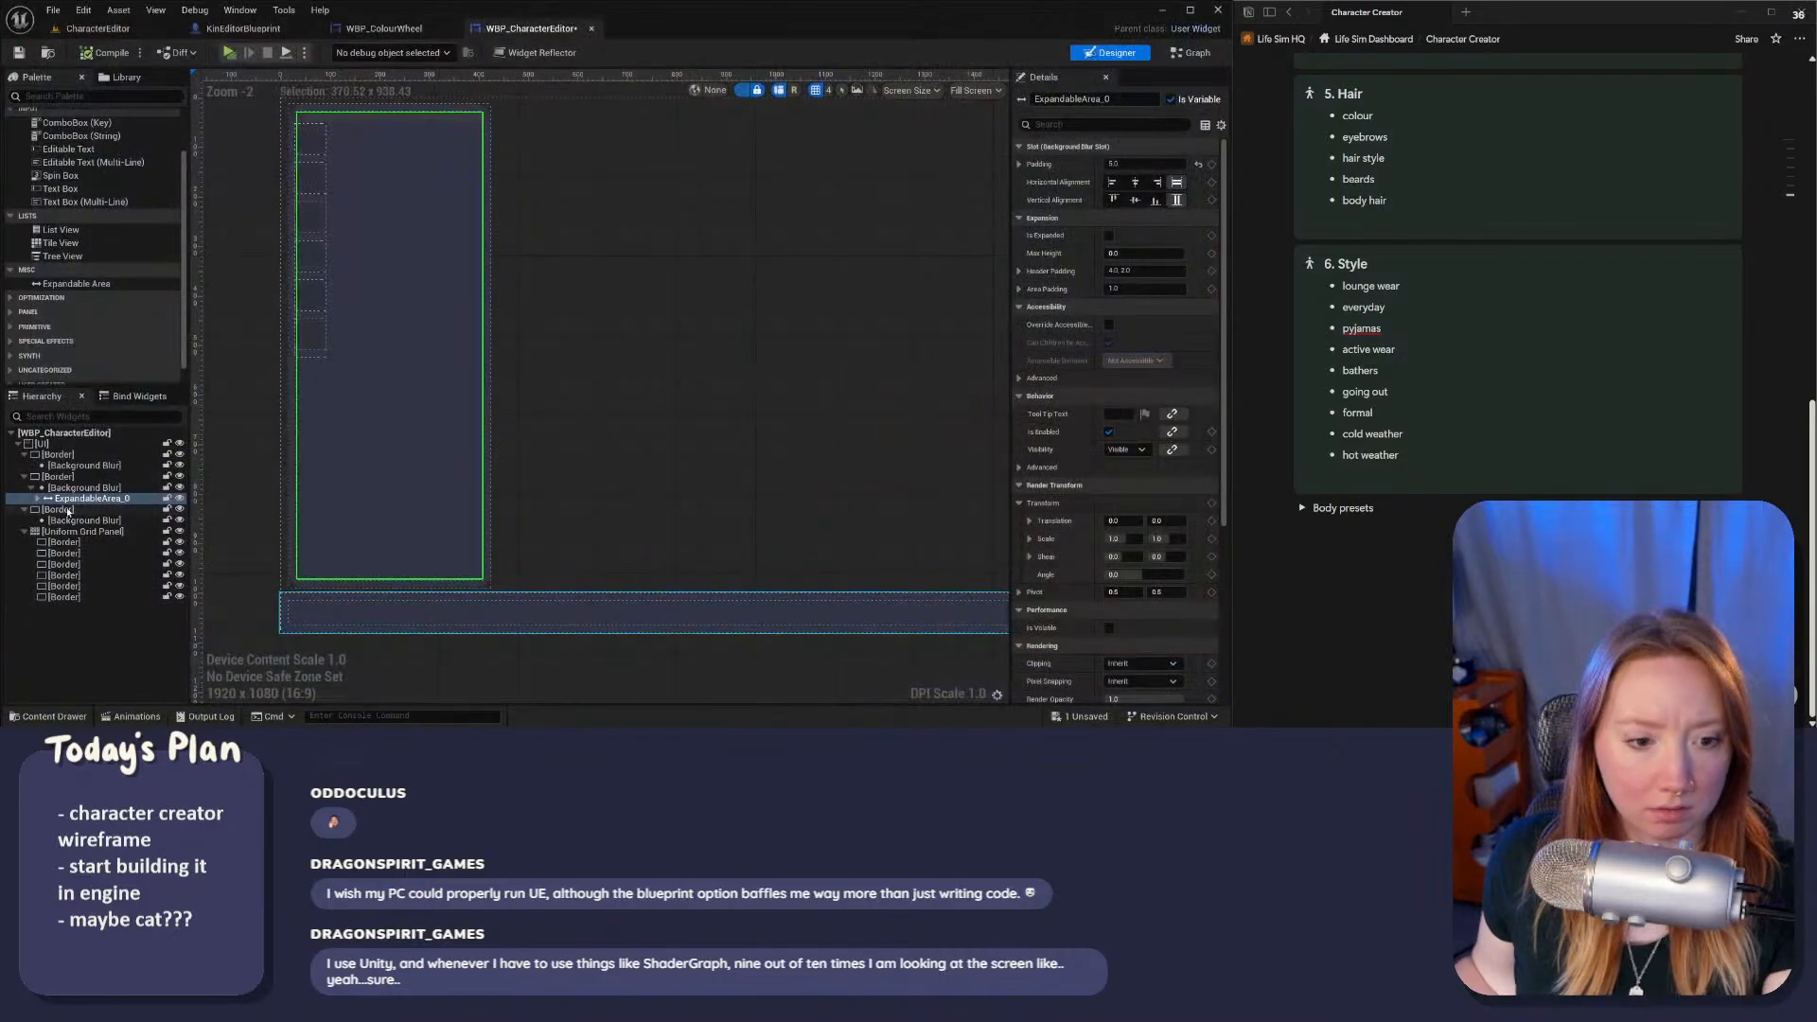
Step: Move the Uniform Grid Panel with its six Borders into the Expandable Area's Body slot, compile and test the preview
{"action": "left_click", "coordinate": [38, 500]}
{"action": "left_click", "coordinate": [64, 509]}
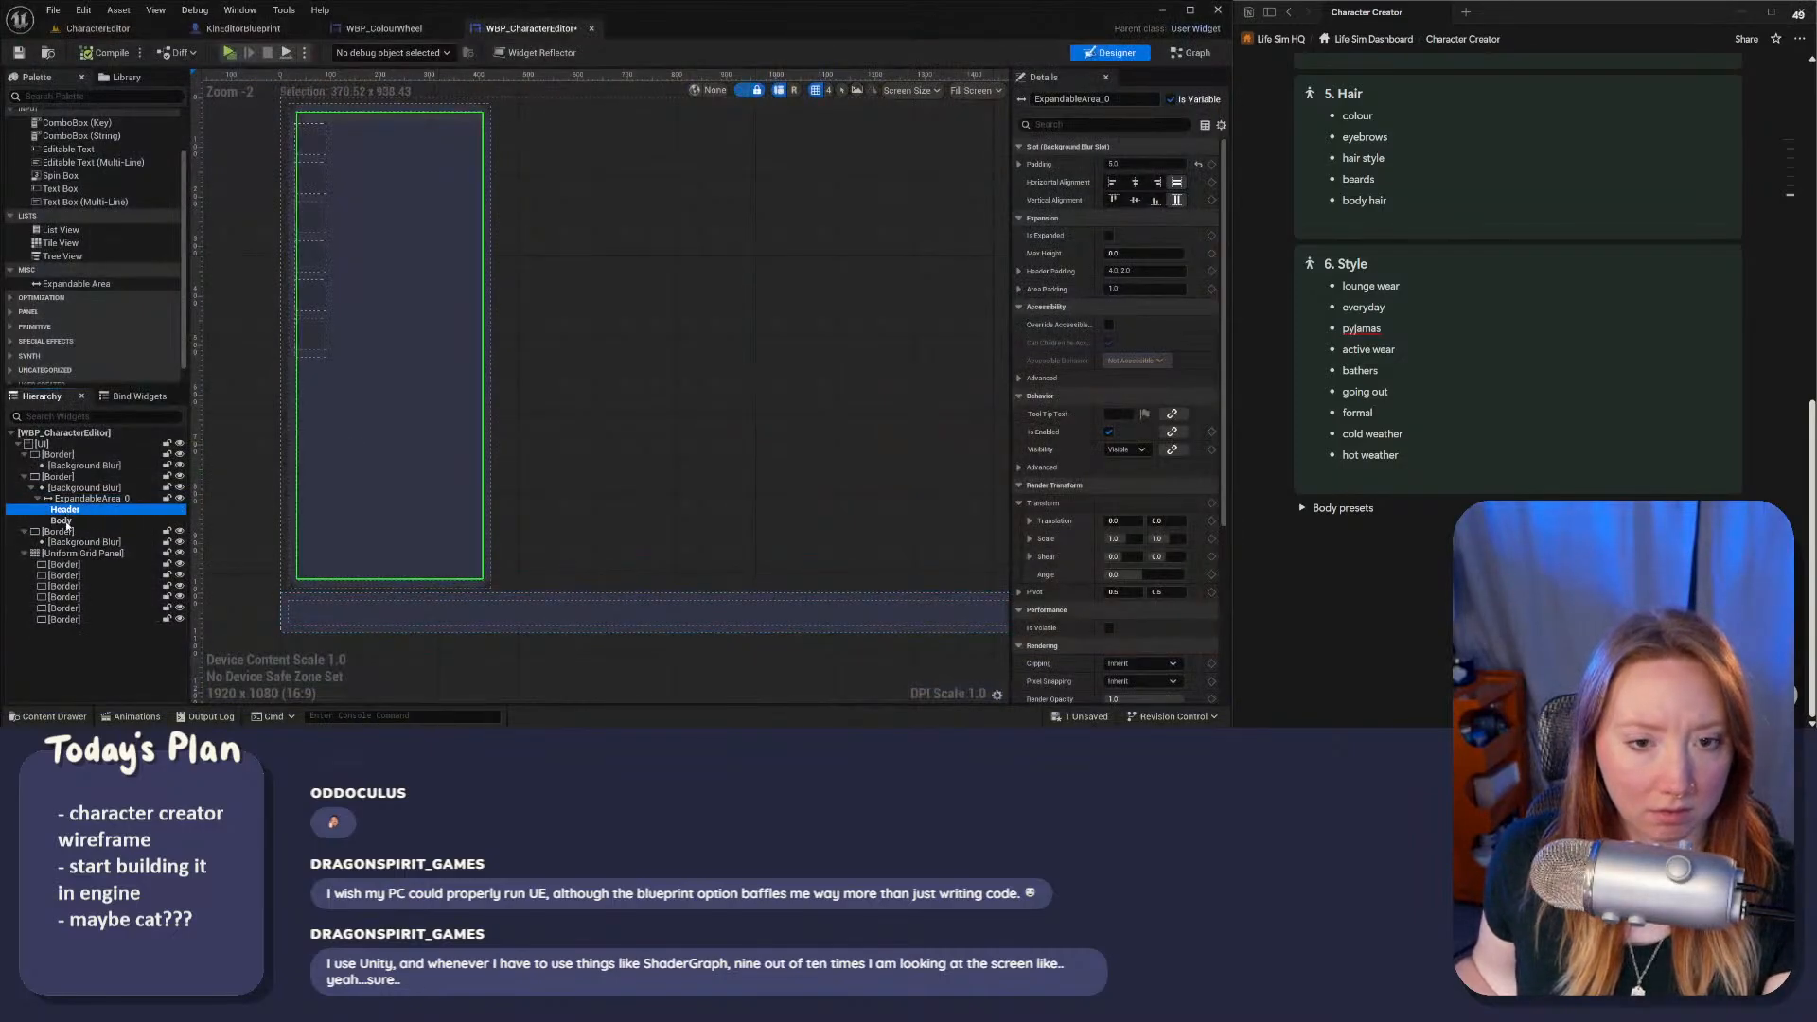
{"action": "left_click", "coordinate": [64, 521]}
{"action": "left_click_drag", "start_coordinate": [83, 553], "coordinate": [87, 521]}
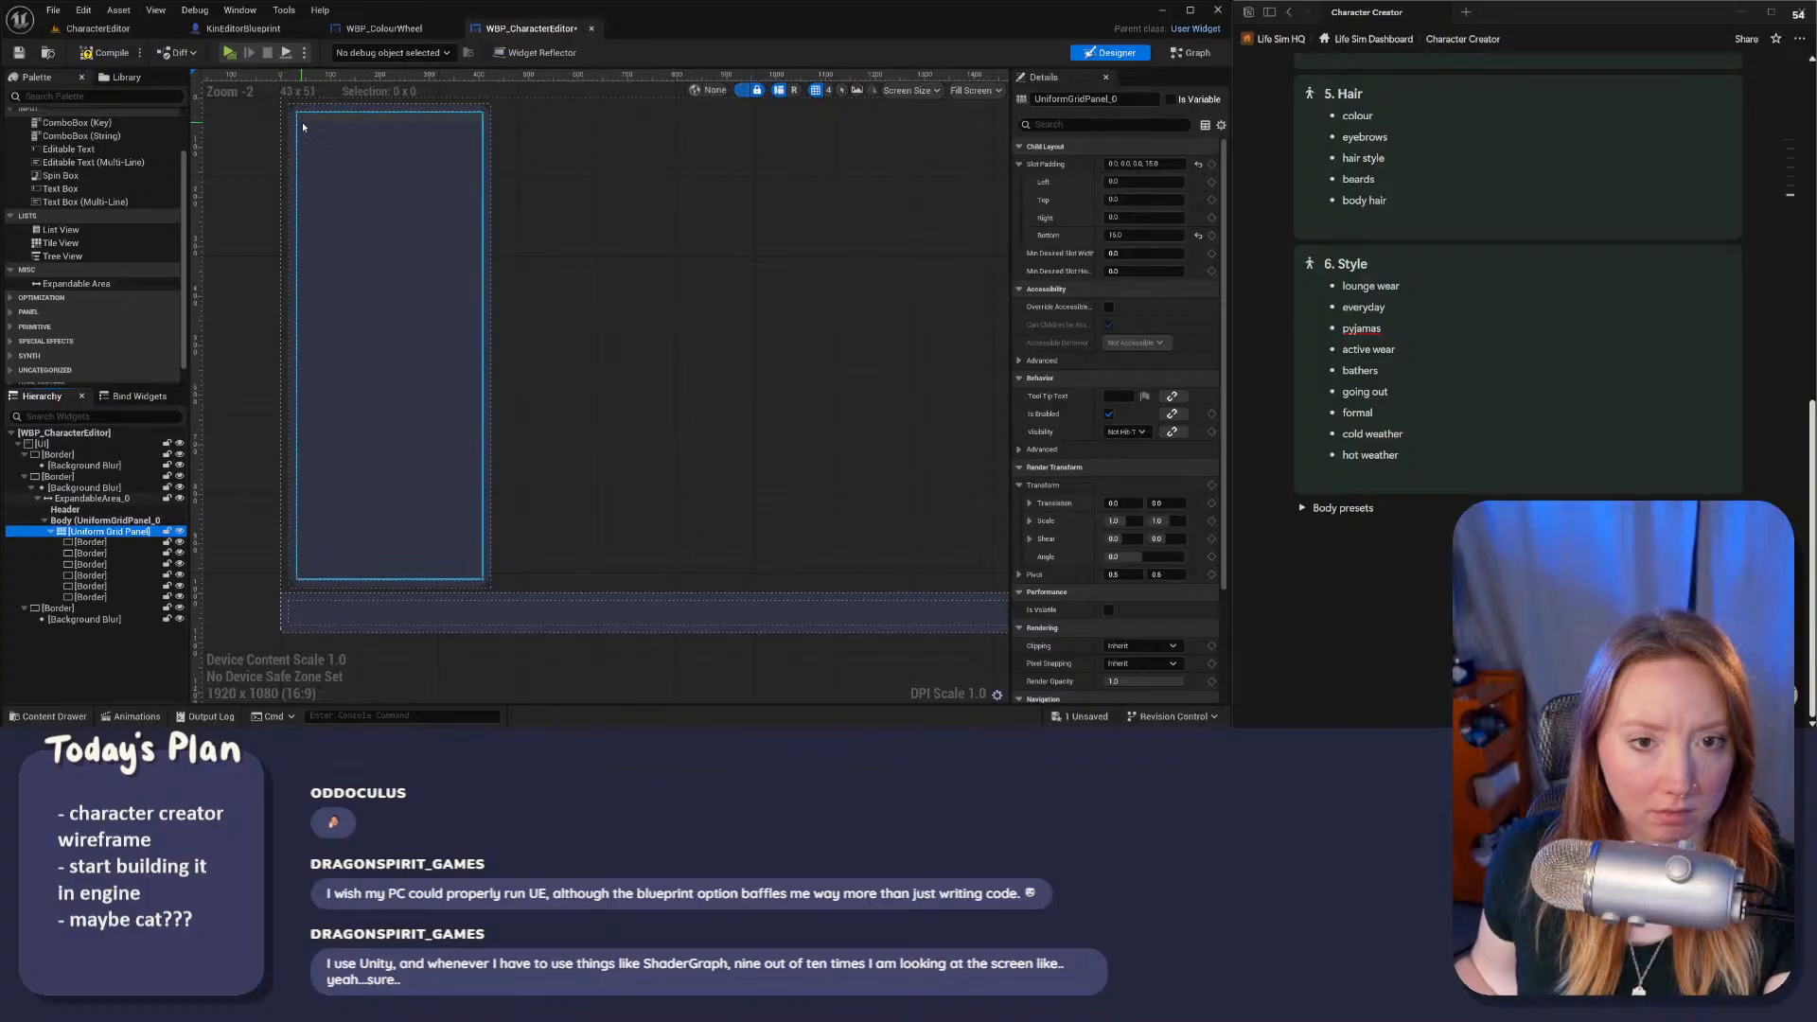
{"action": "left_click", "coordinate": [132, 48]}
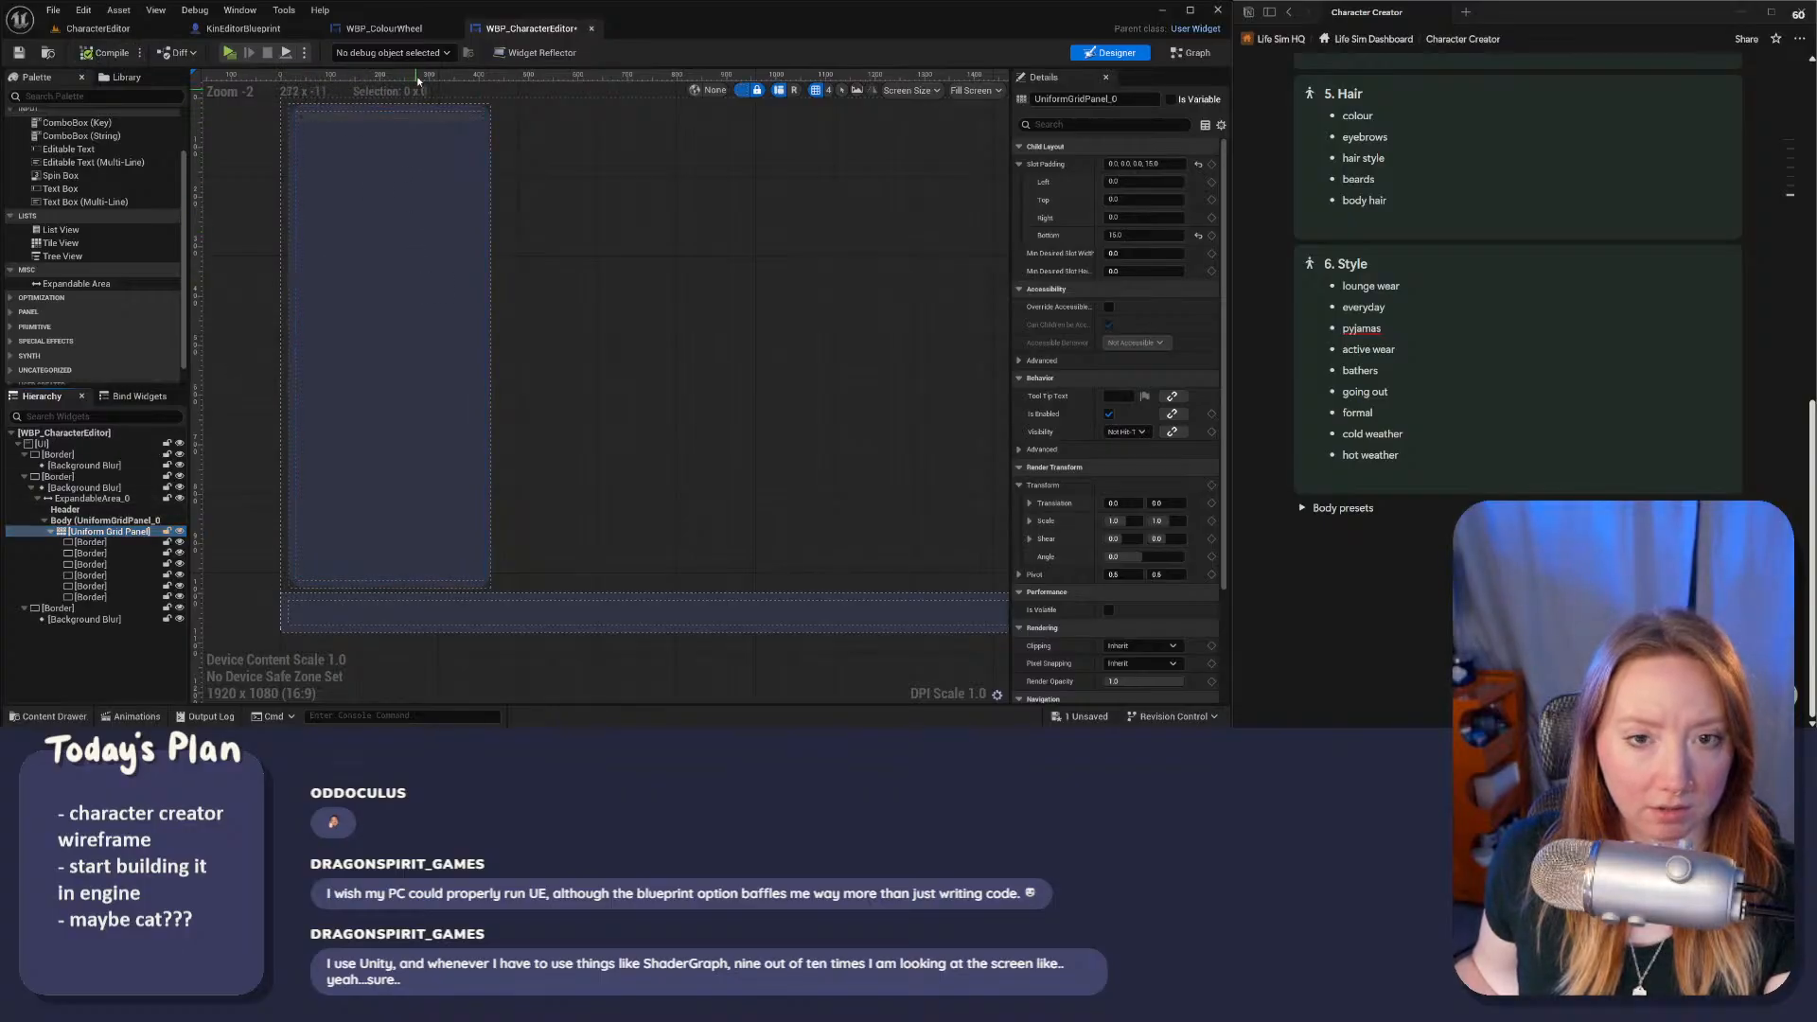
{"action": "left_click", "coordinate": [228, 53]}
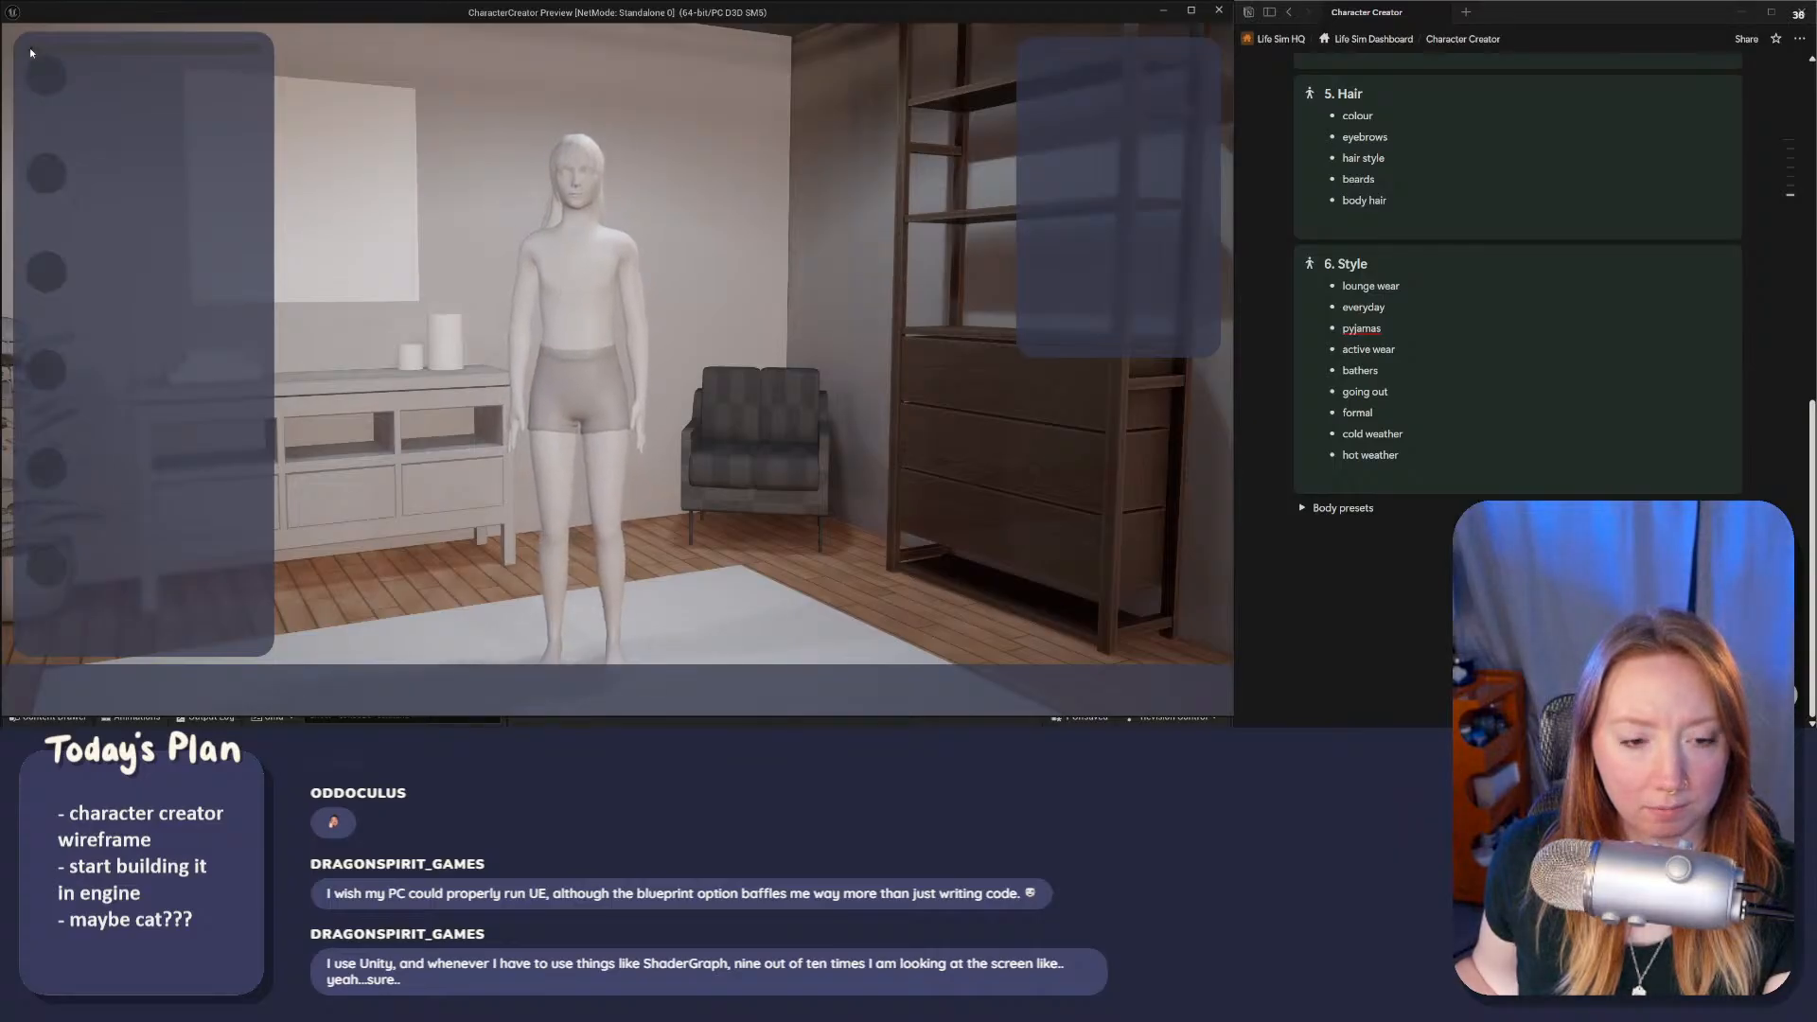
{"action": "key", "text": "Escape"}
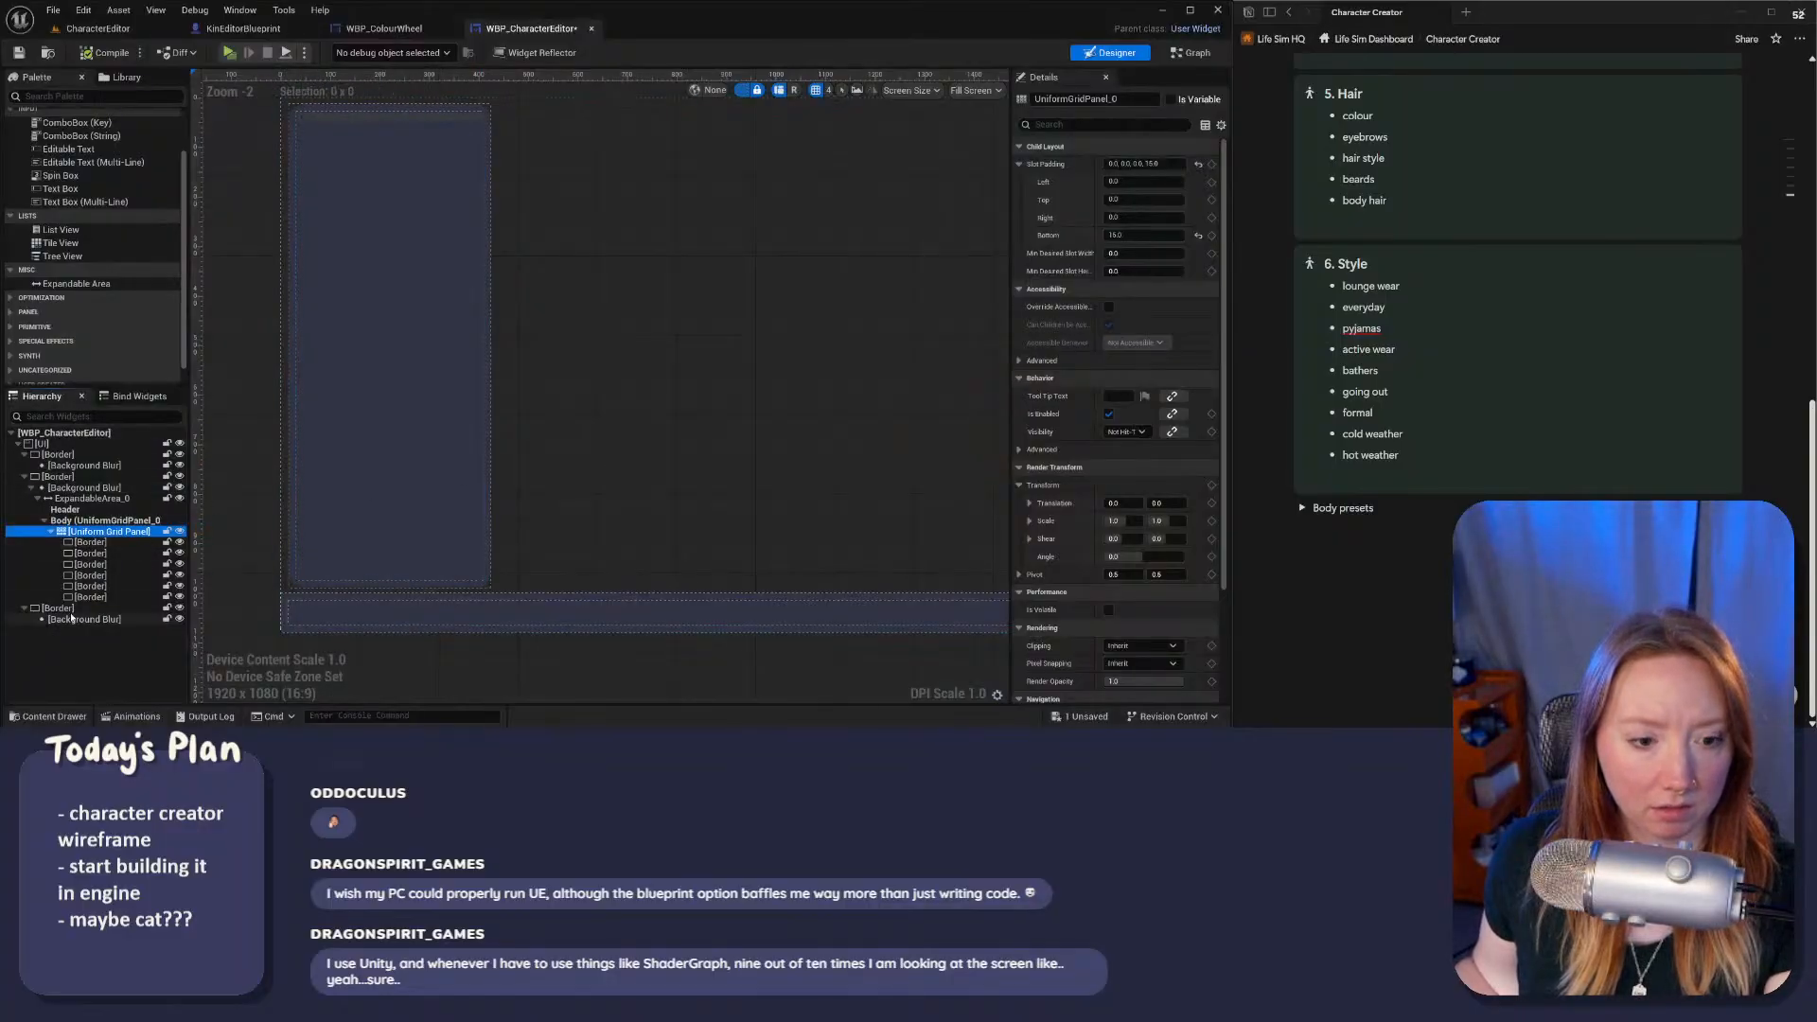
Step: Try to move the Expandable Area out of the Background Blur to directly under the UI canvas, and undo it
{"action": "double_click", "coordinate": [71, 521]}
{"action": "left_click", "coordinate": [68, 500]}
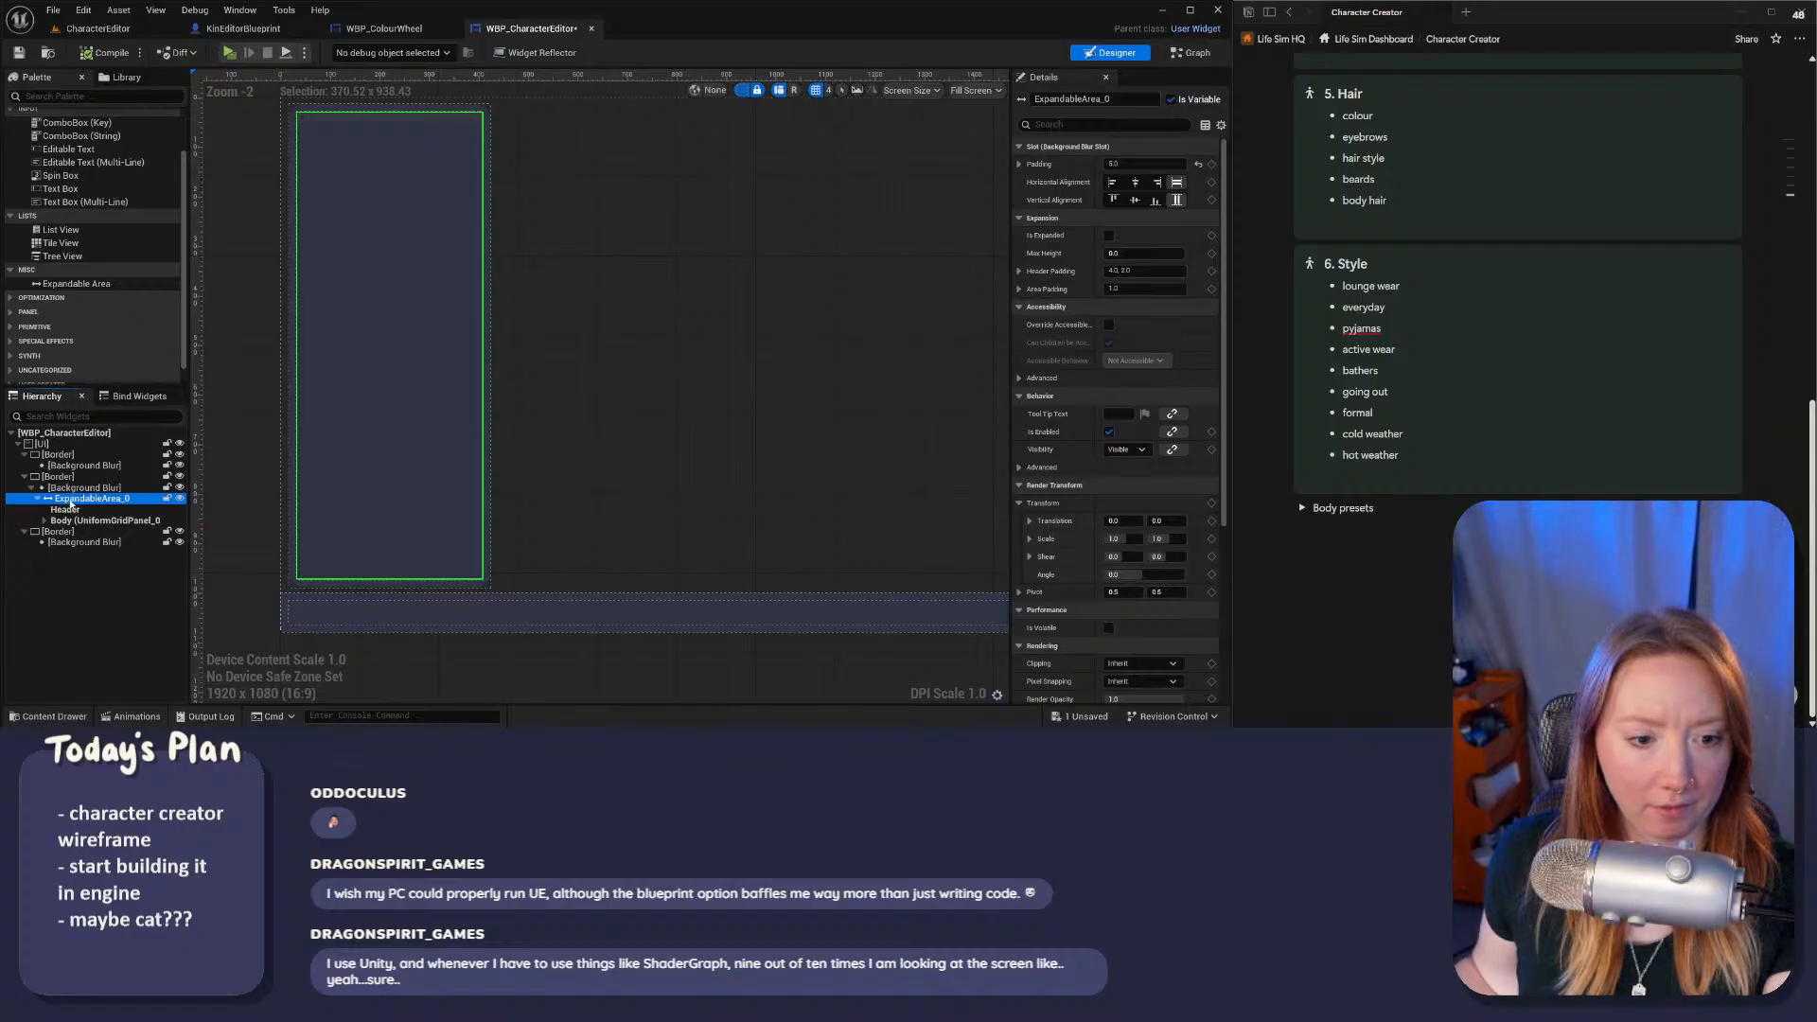
{"action": "left_click", "coordinate": [71, 501]}
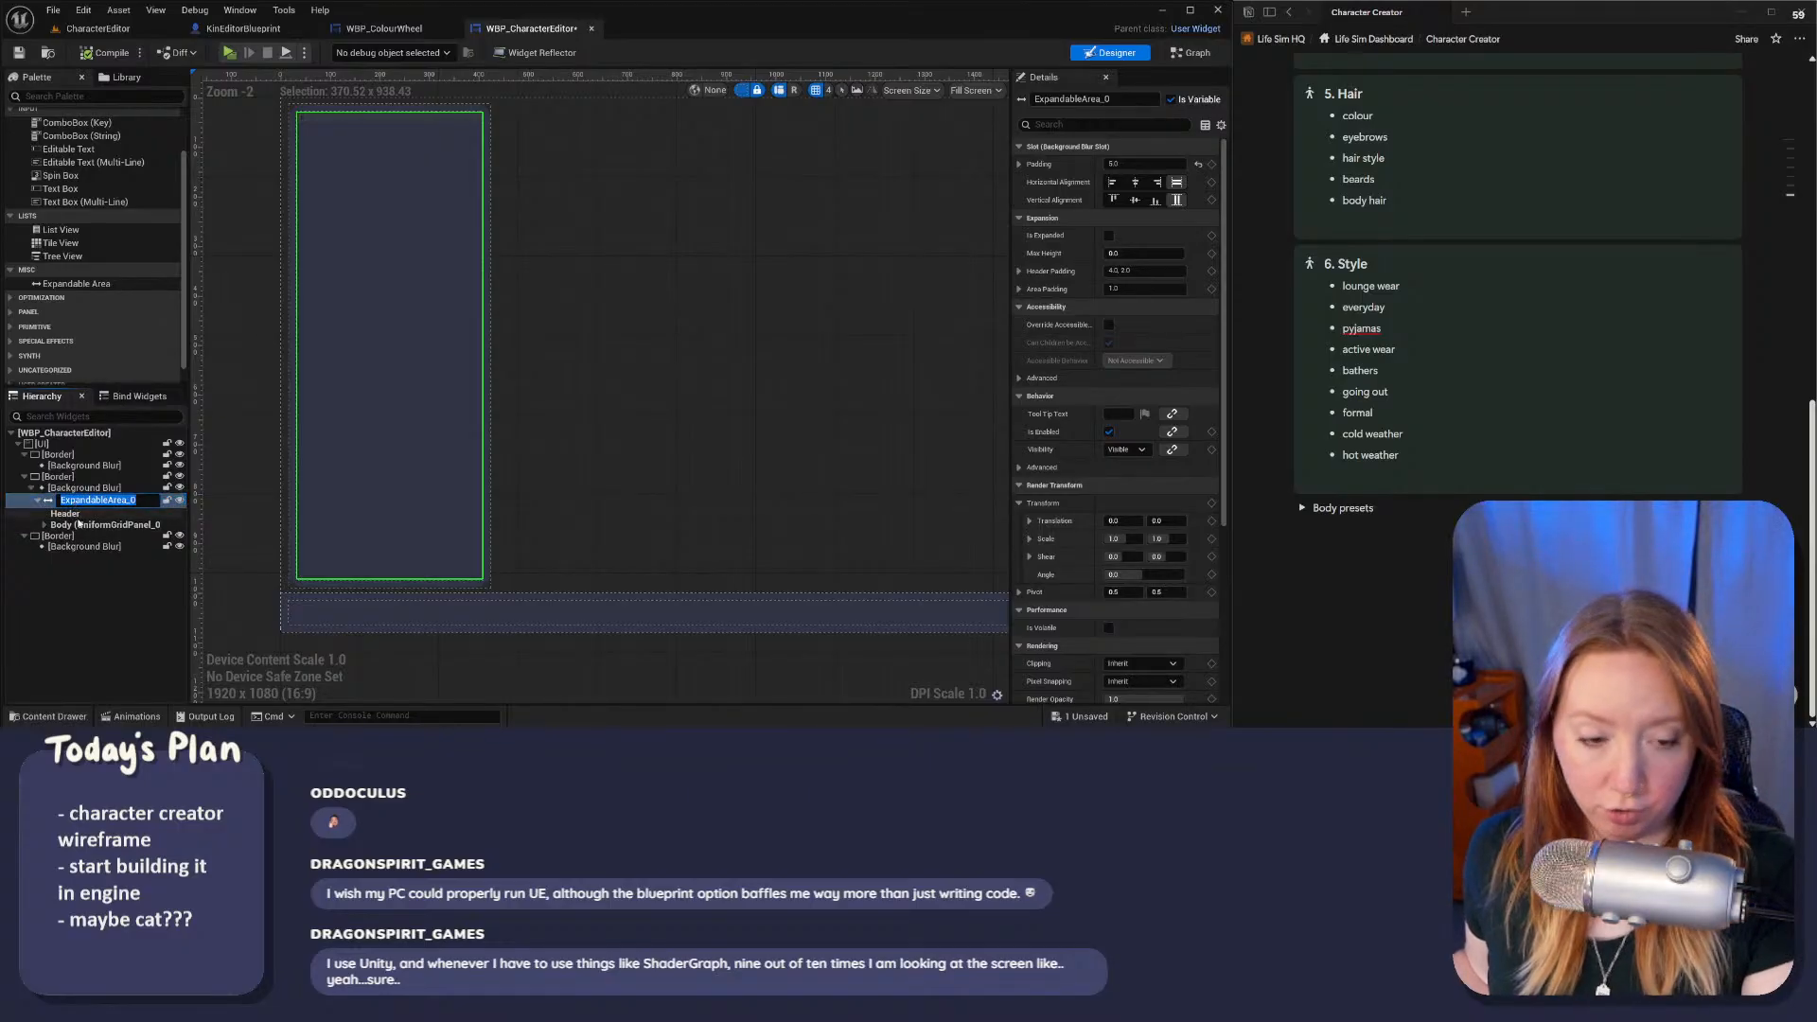
{"action": "key", "text": "Escape"}
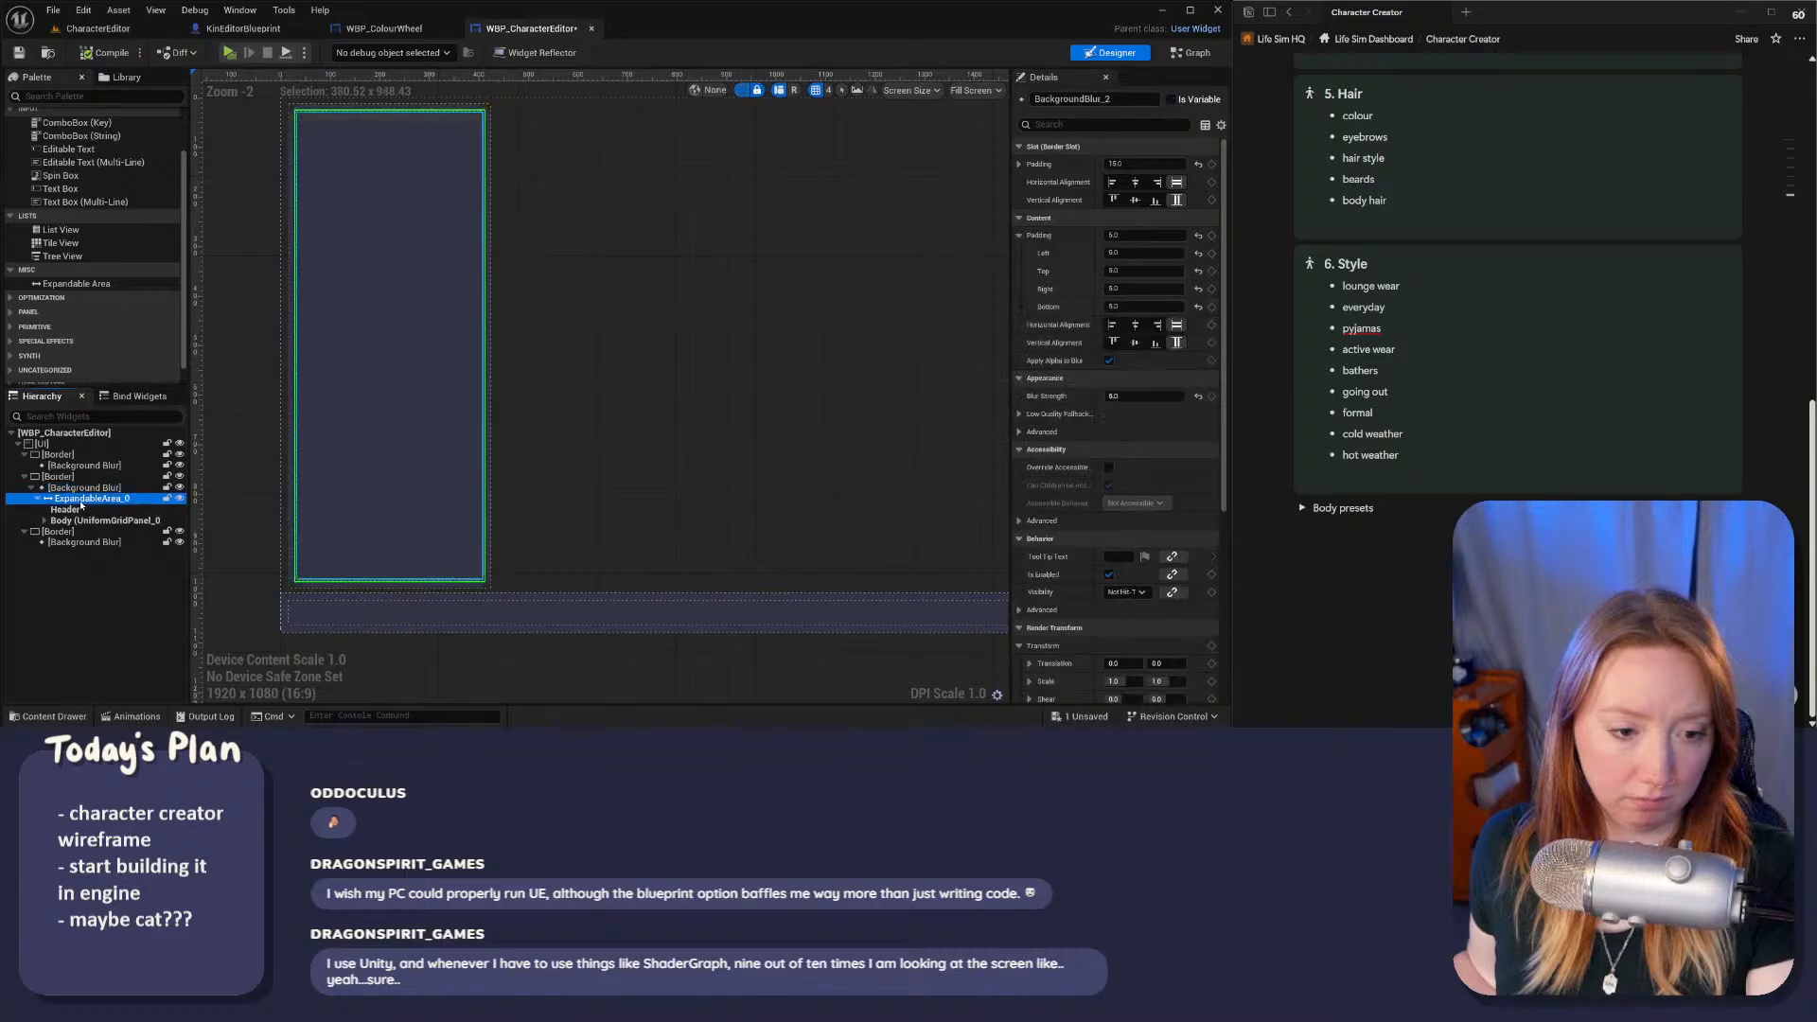
{"action": "left_click_drag", "start_coordinate": [79, 502], "coordinate": [68, 484]}
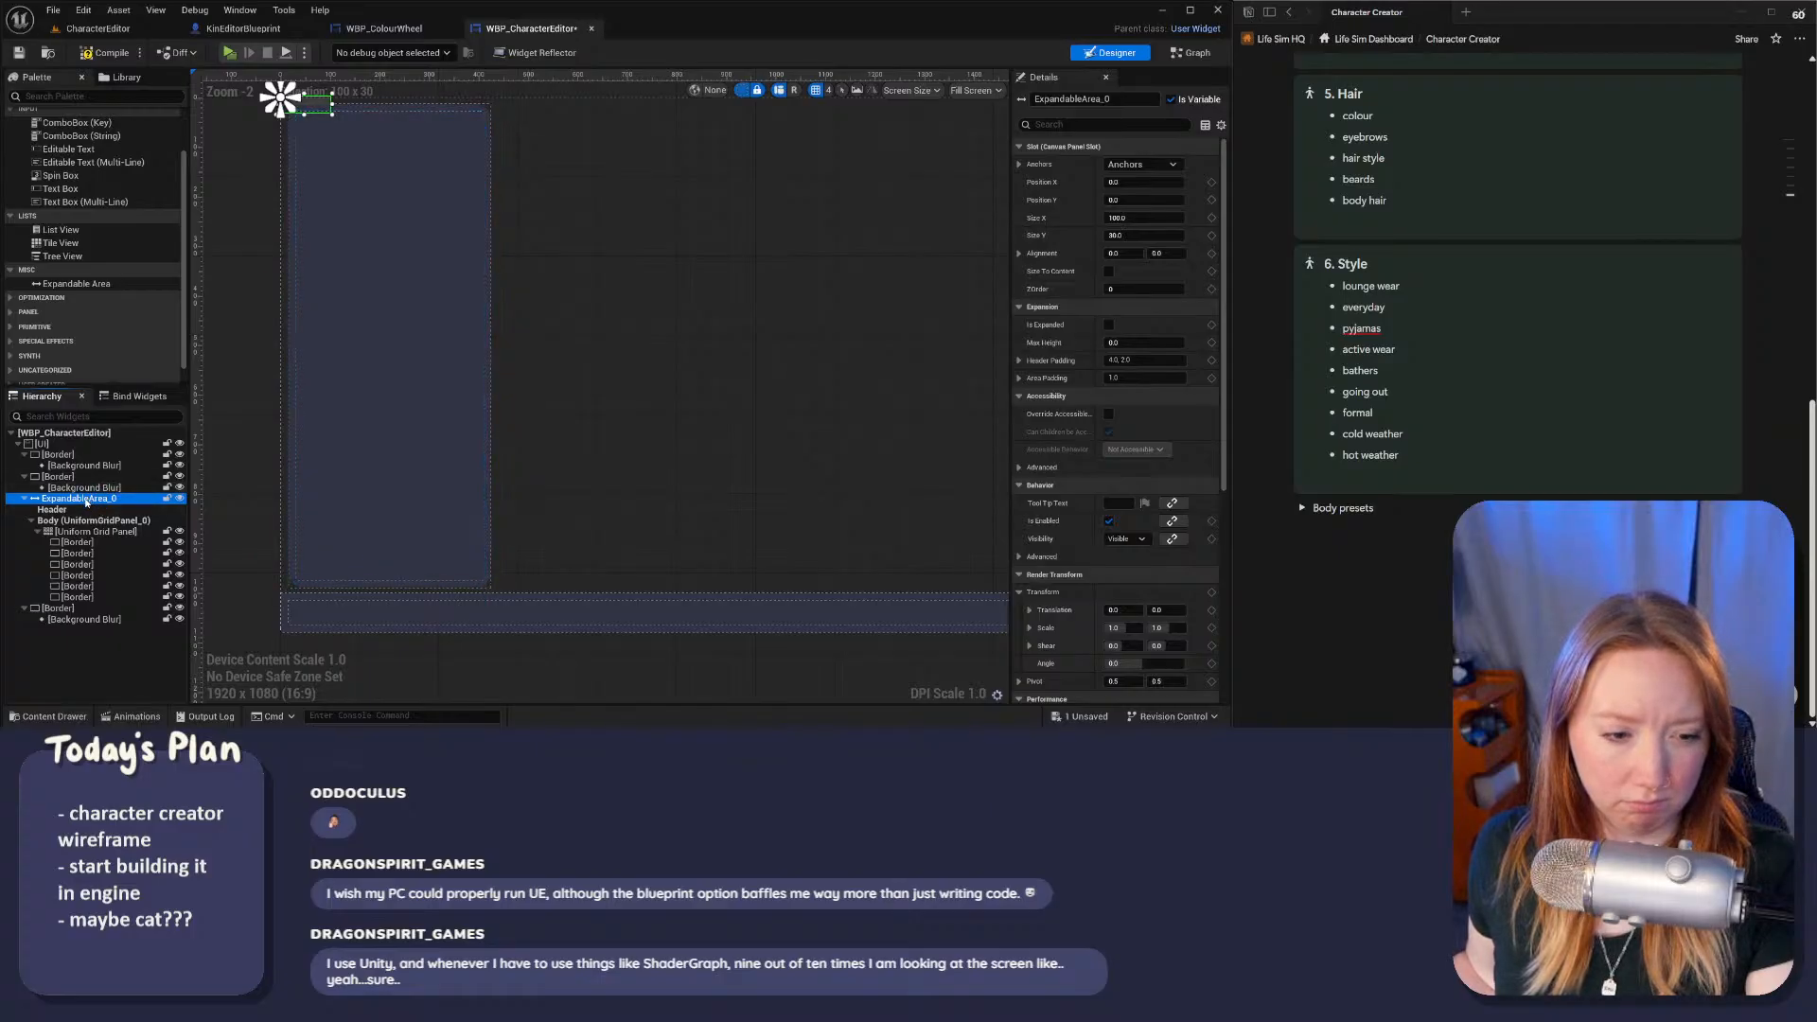
{"action": "left_click_drag", "start_coordinate": [86, 500], "coordinate": [50, 480]}
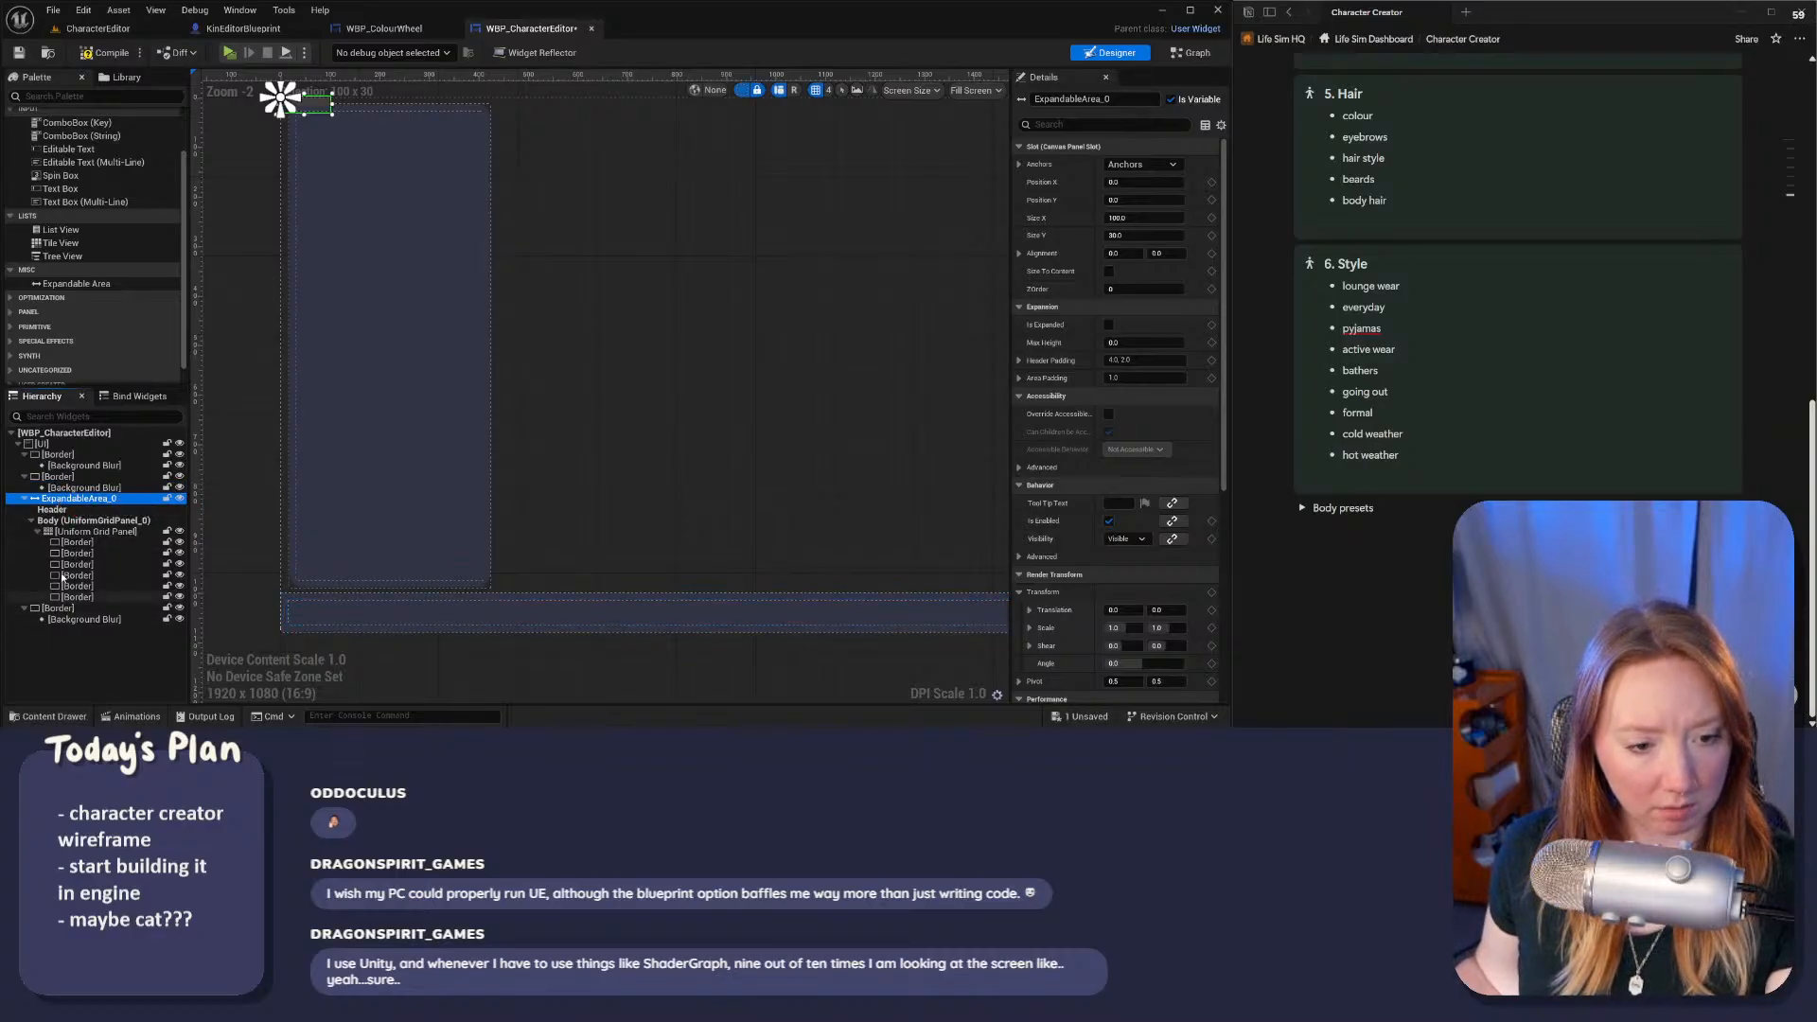
{"action": "key", "text": "ctrl+z"}
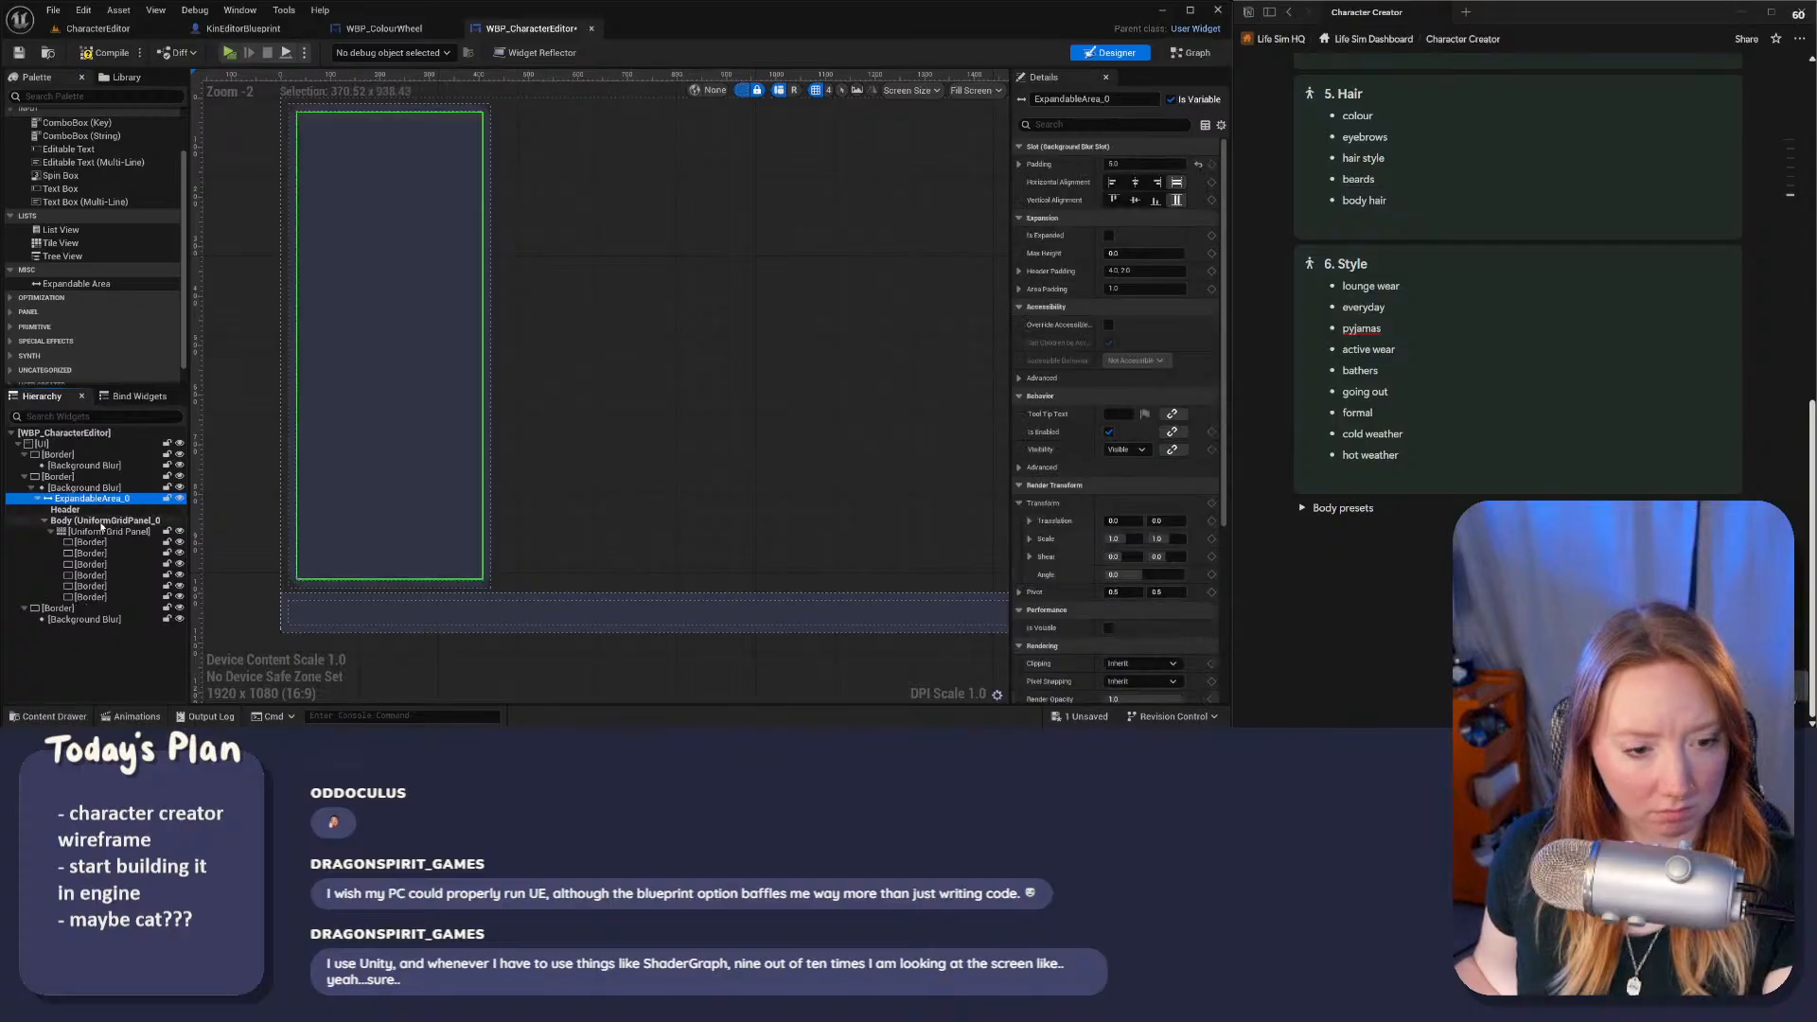
Step: Try to paste a widget copy into the left panel's Background Blur and the Expandable Area, declining to erase existing content
{"action": "left_click", "coordinate": [38, 499]}
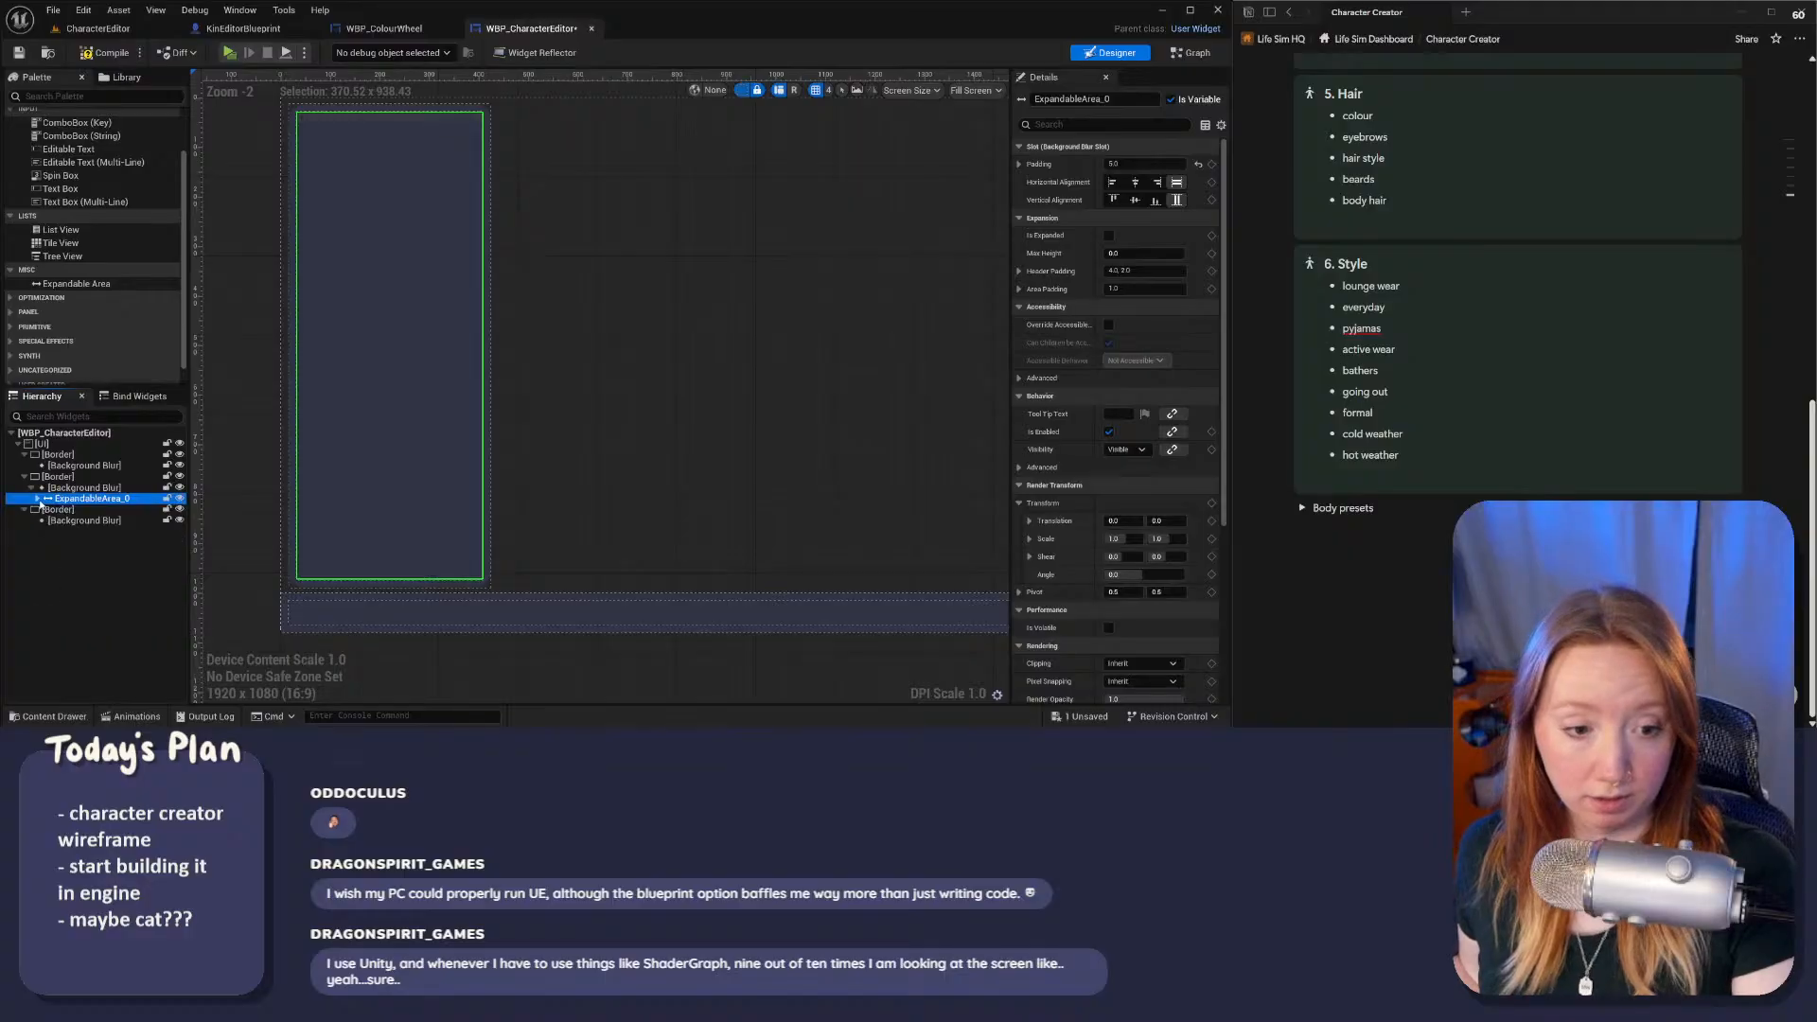
{"action": "left_click", "coordinate": [83, 488]}
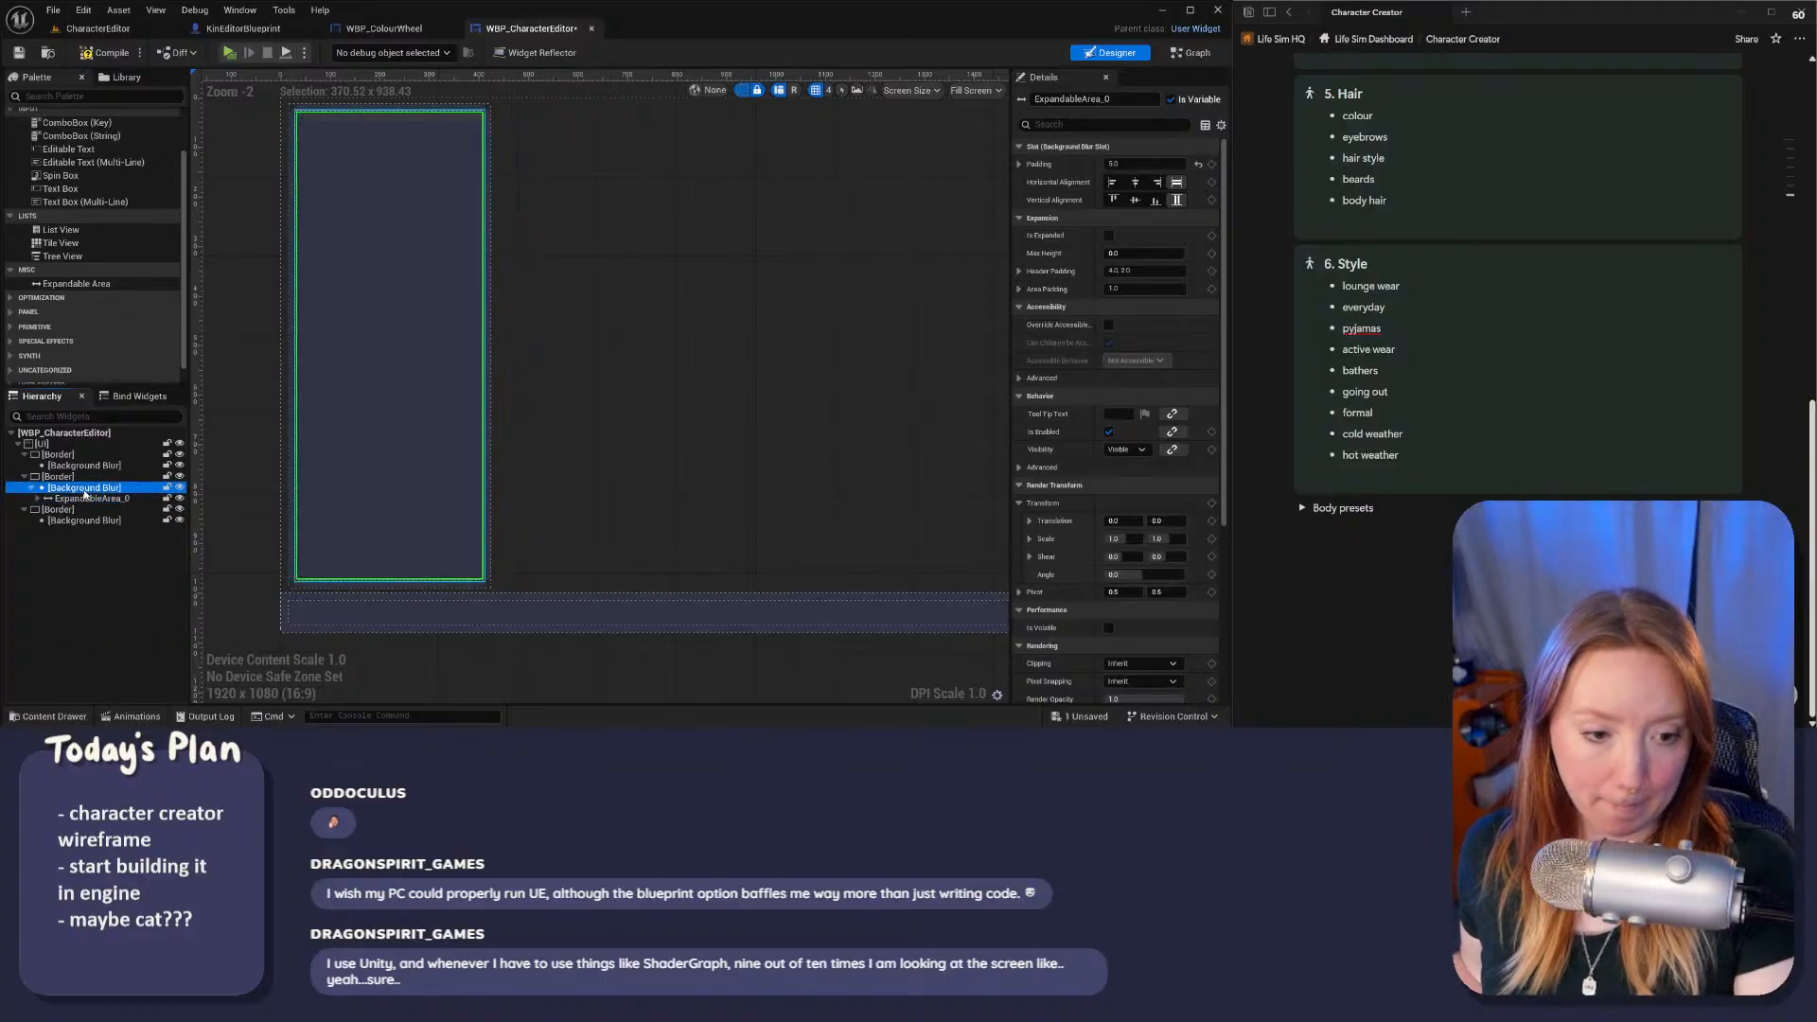
{"action": "key", "text": "ctrl+v"}
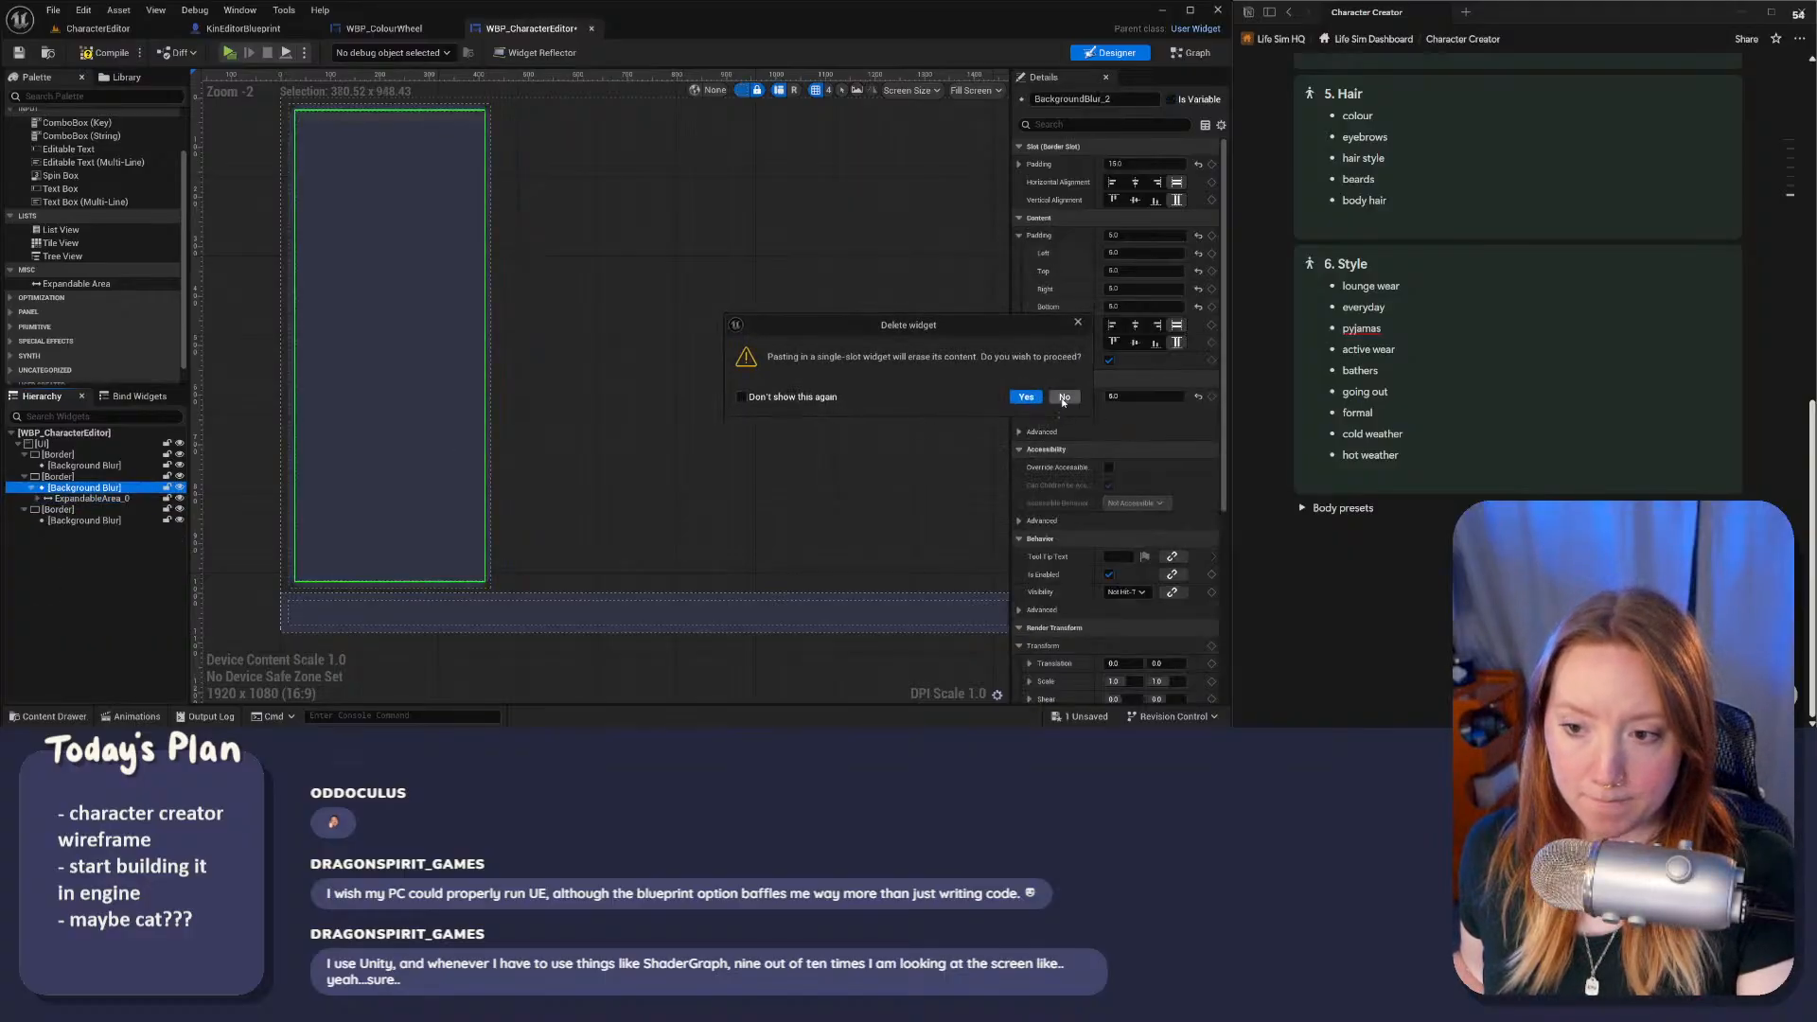
{"action": "left_click", "coordinate": [1063, 397]}
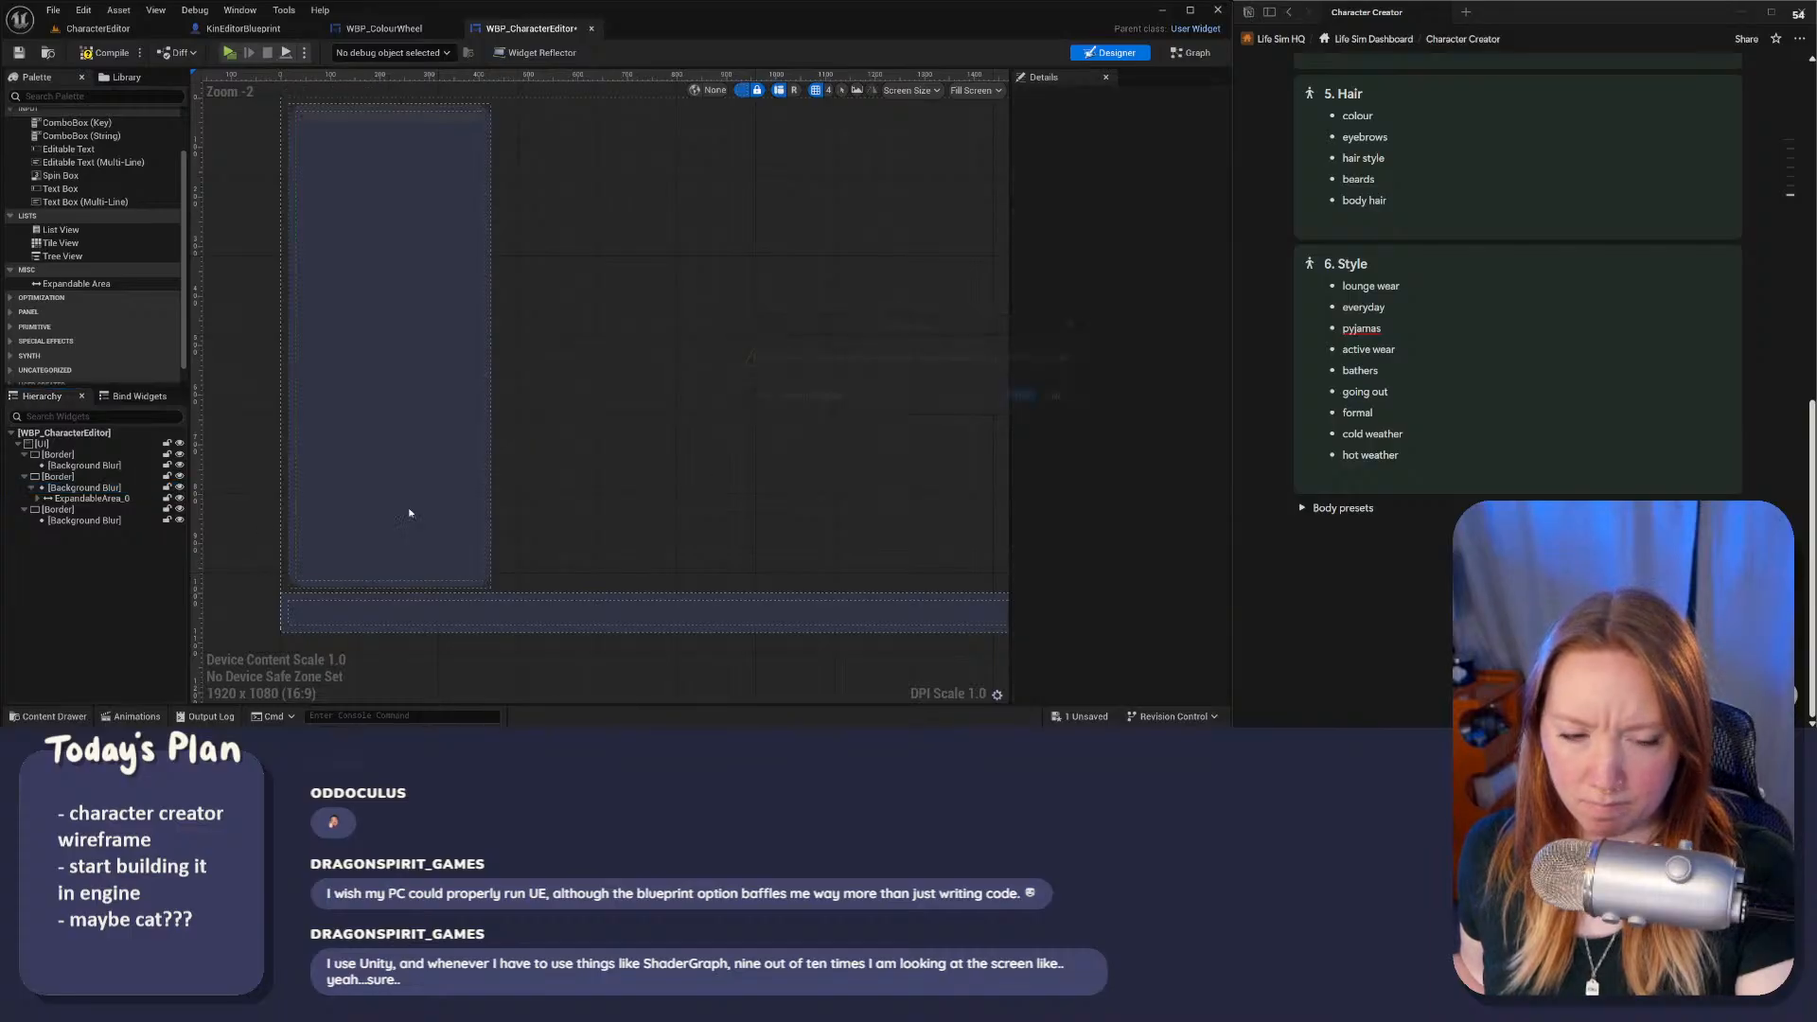
{"action": "left_click", "coordinate": [106, 499]}
{"action": "key", "text": "ctrl+v"}
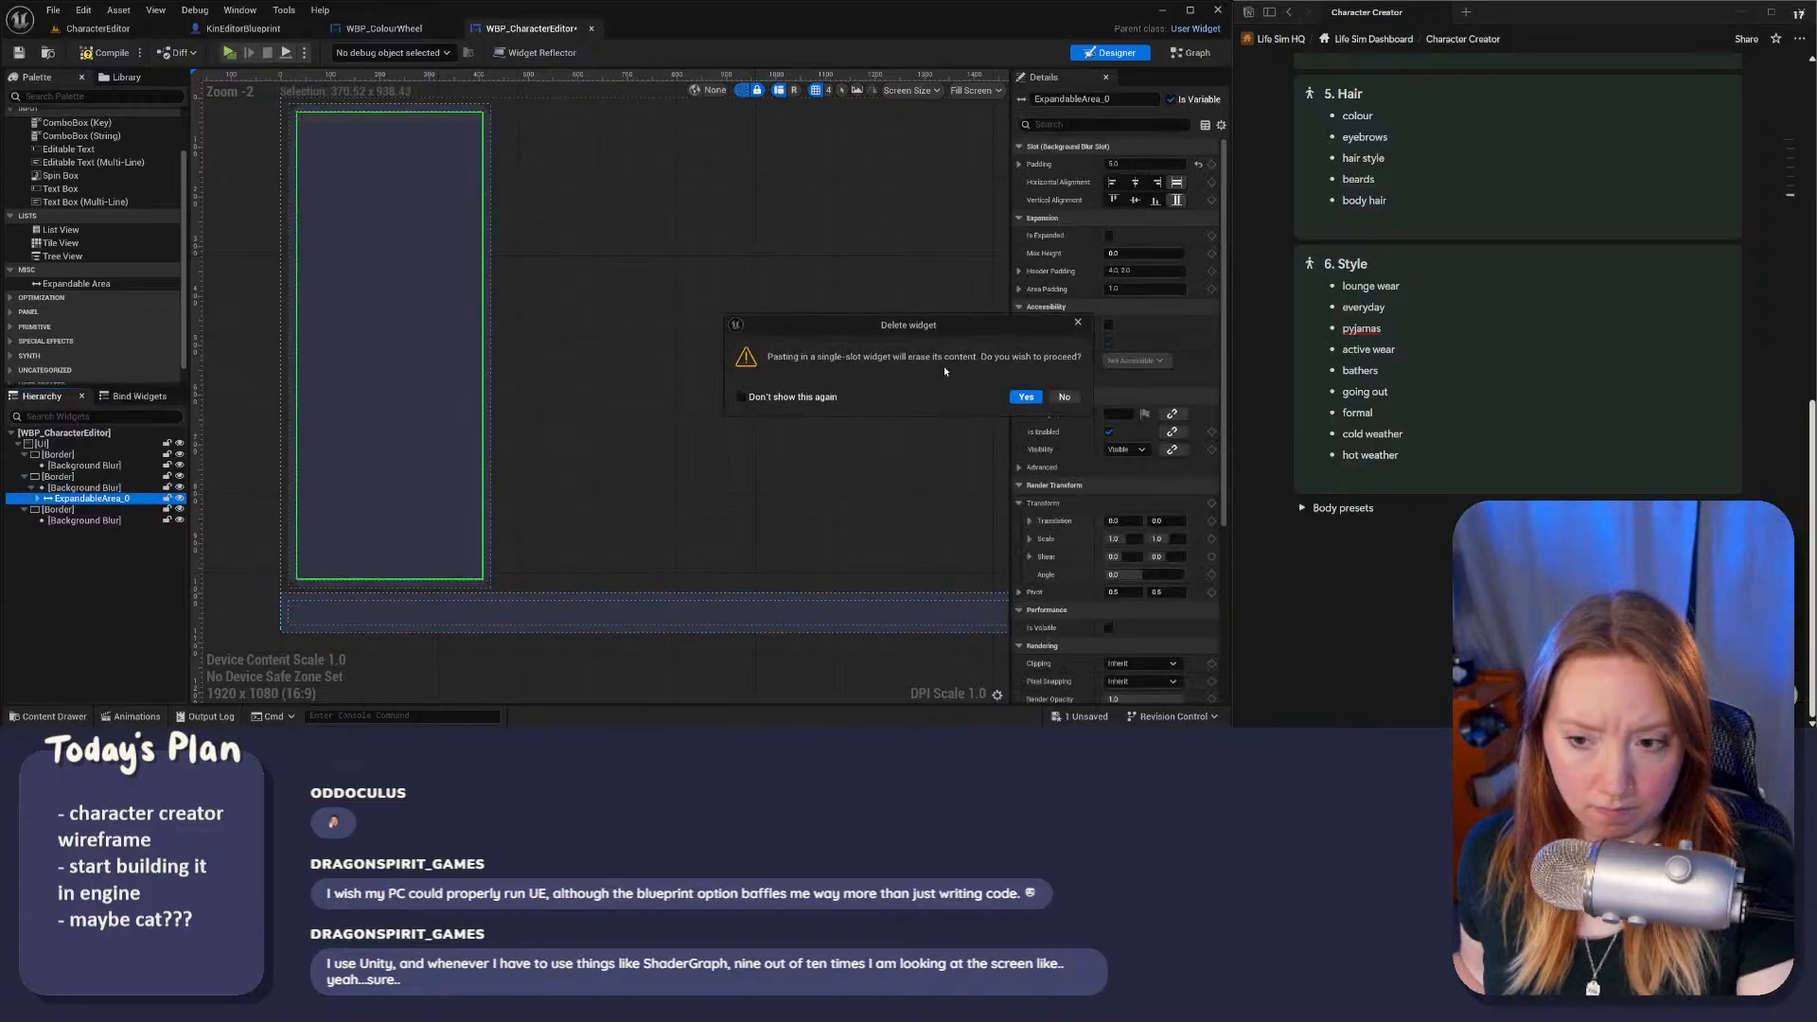
{"action": "left_click", "coordinate": [1066, 397]}
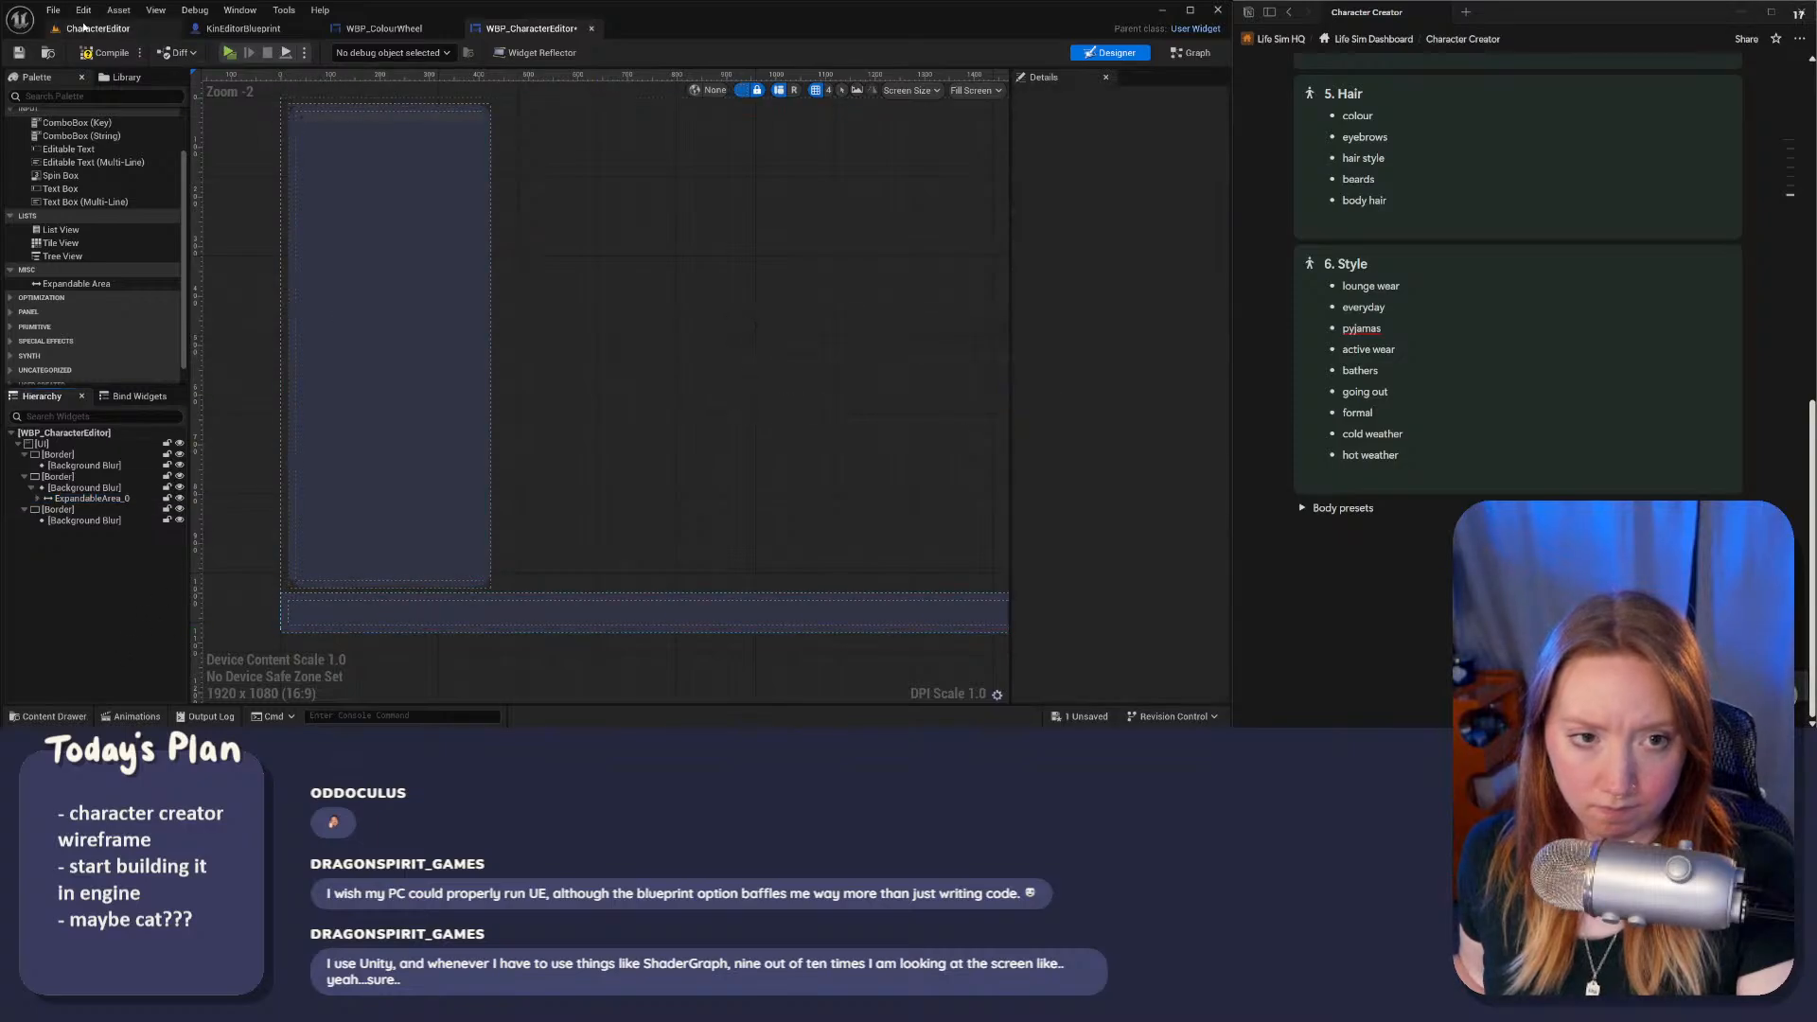
Step: Run the preview to check the Expandable Area in the left panel, stop it and select that Expandable Area
{"action": "left_click", "coordinate": [228, 52]}
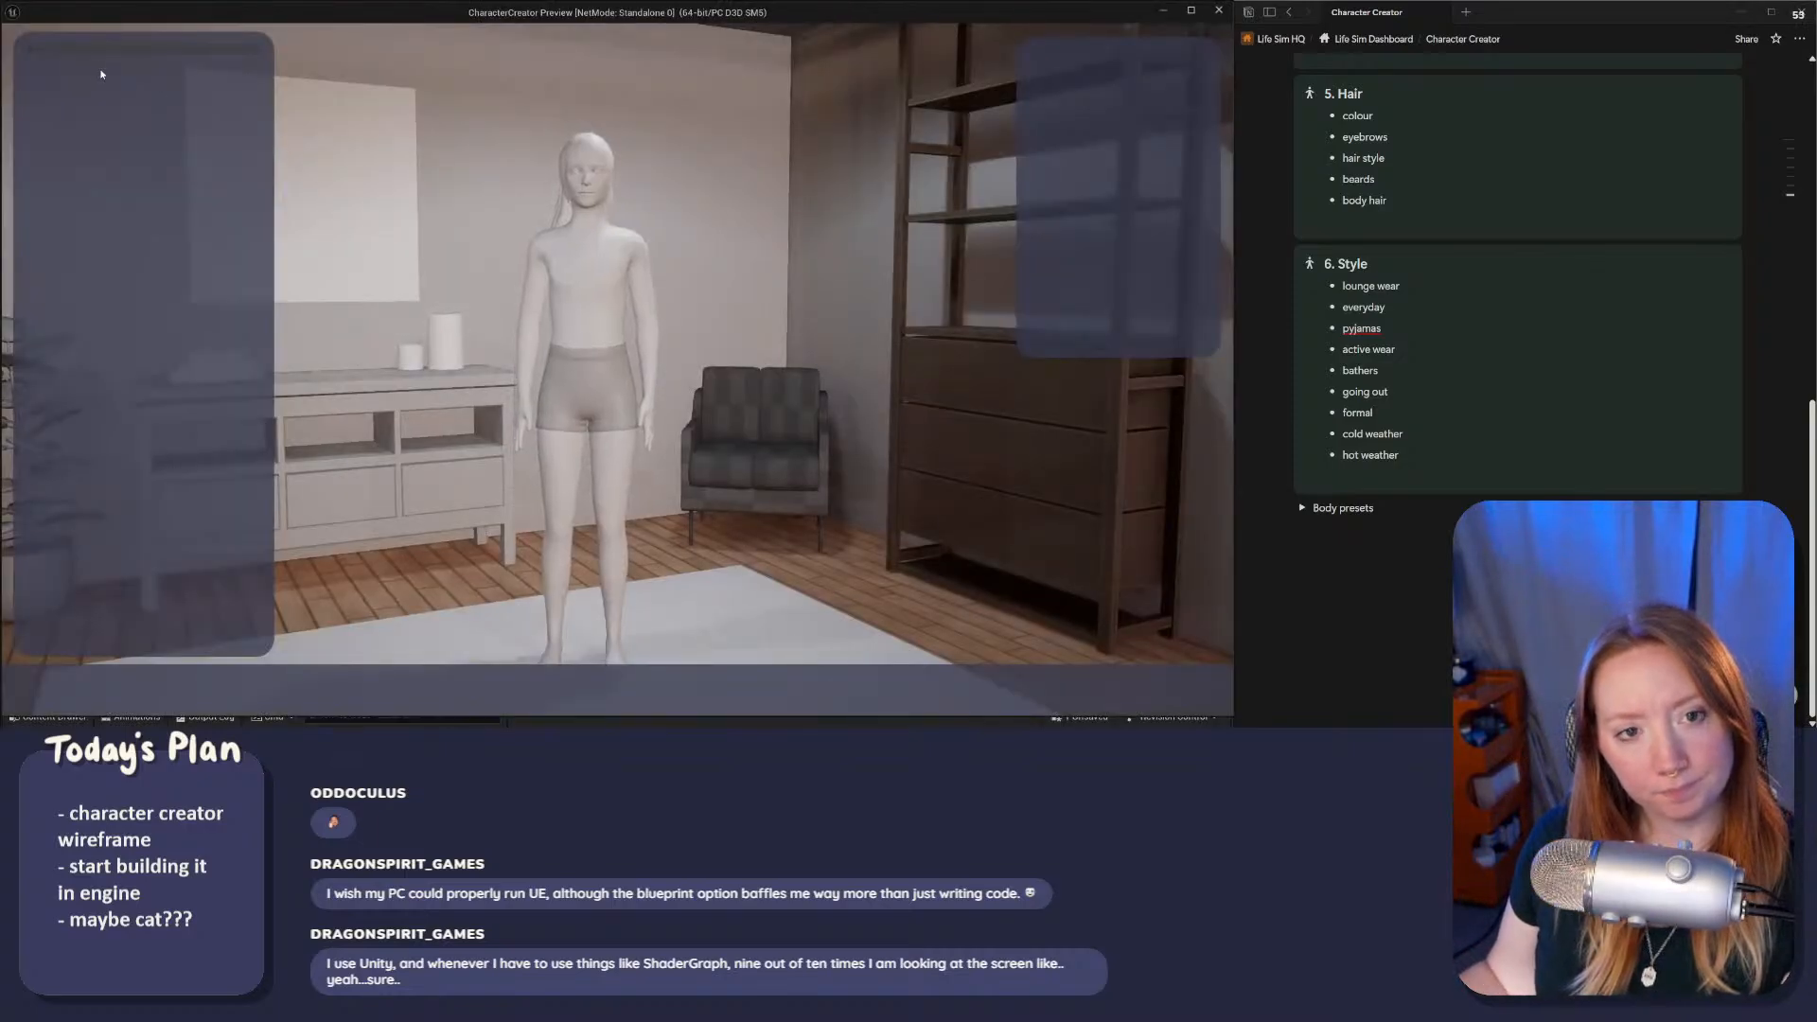
{"action": "key", "text": "Escape"}
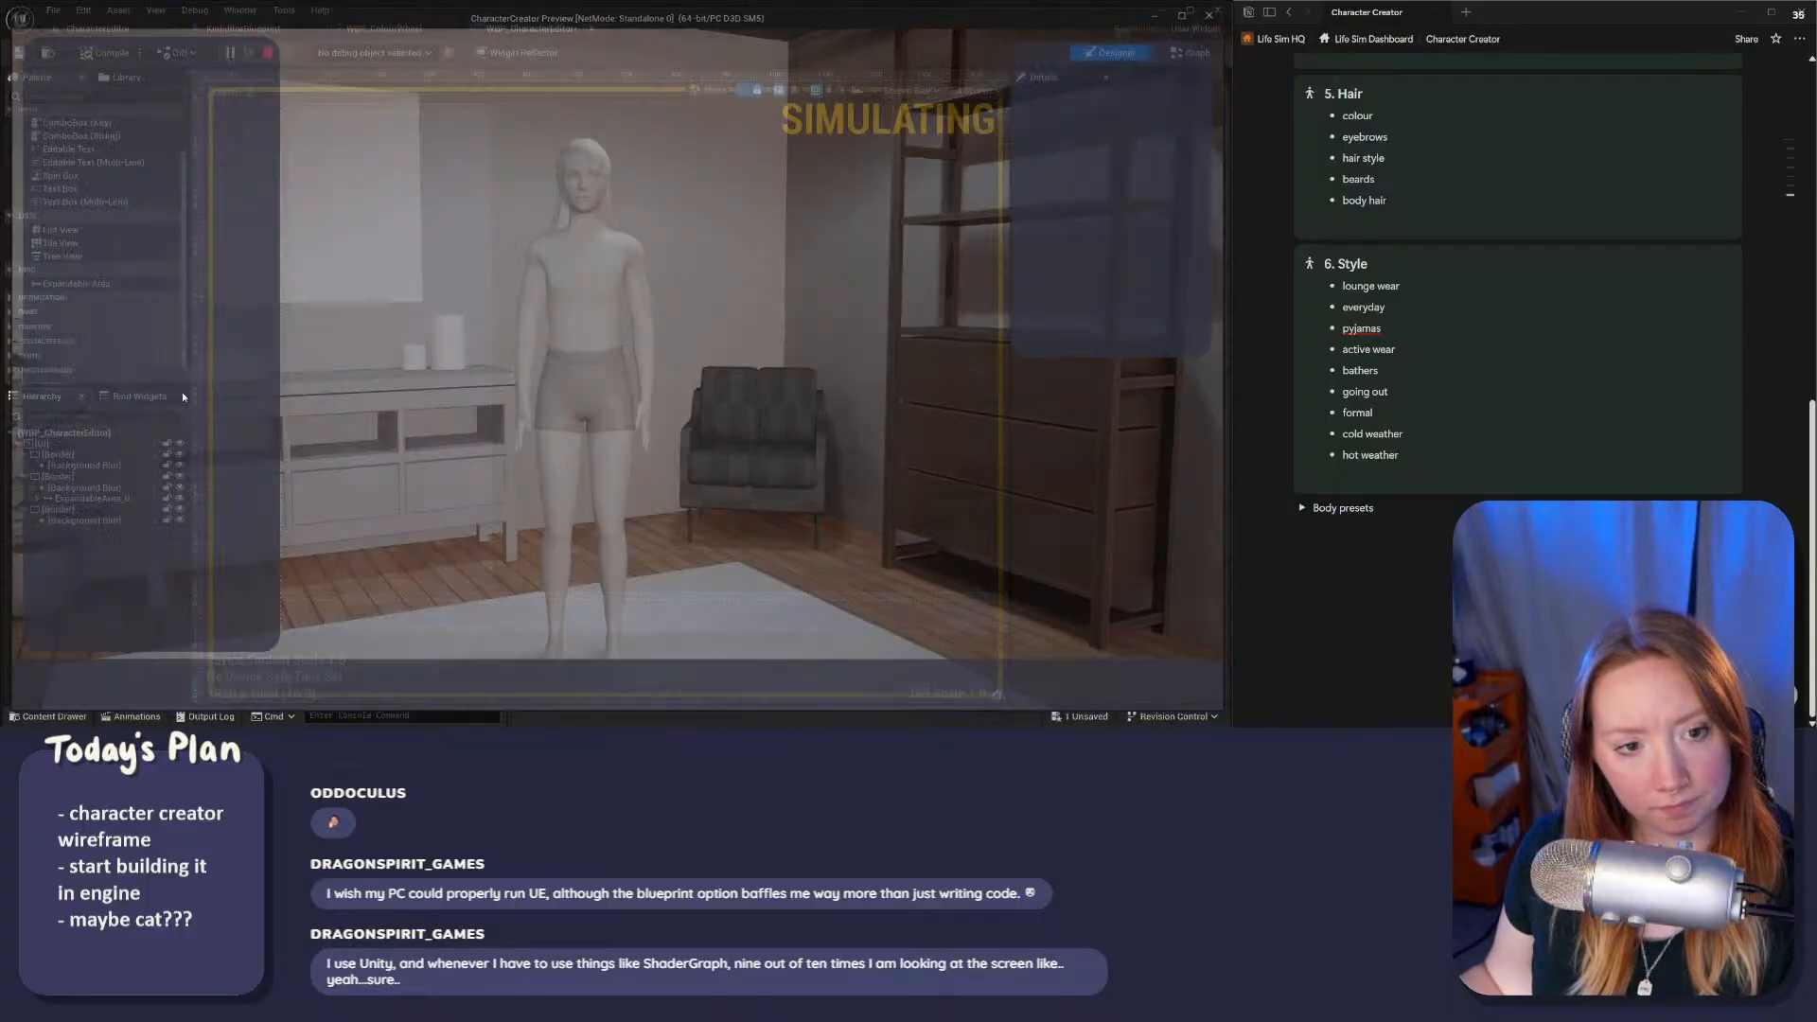
{"action": "left_click", "coordinate": [87, 497]}
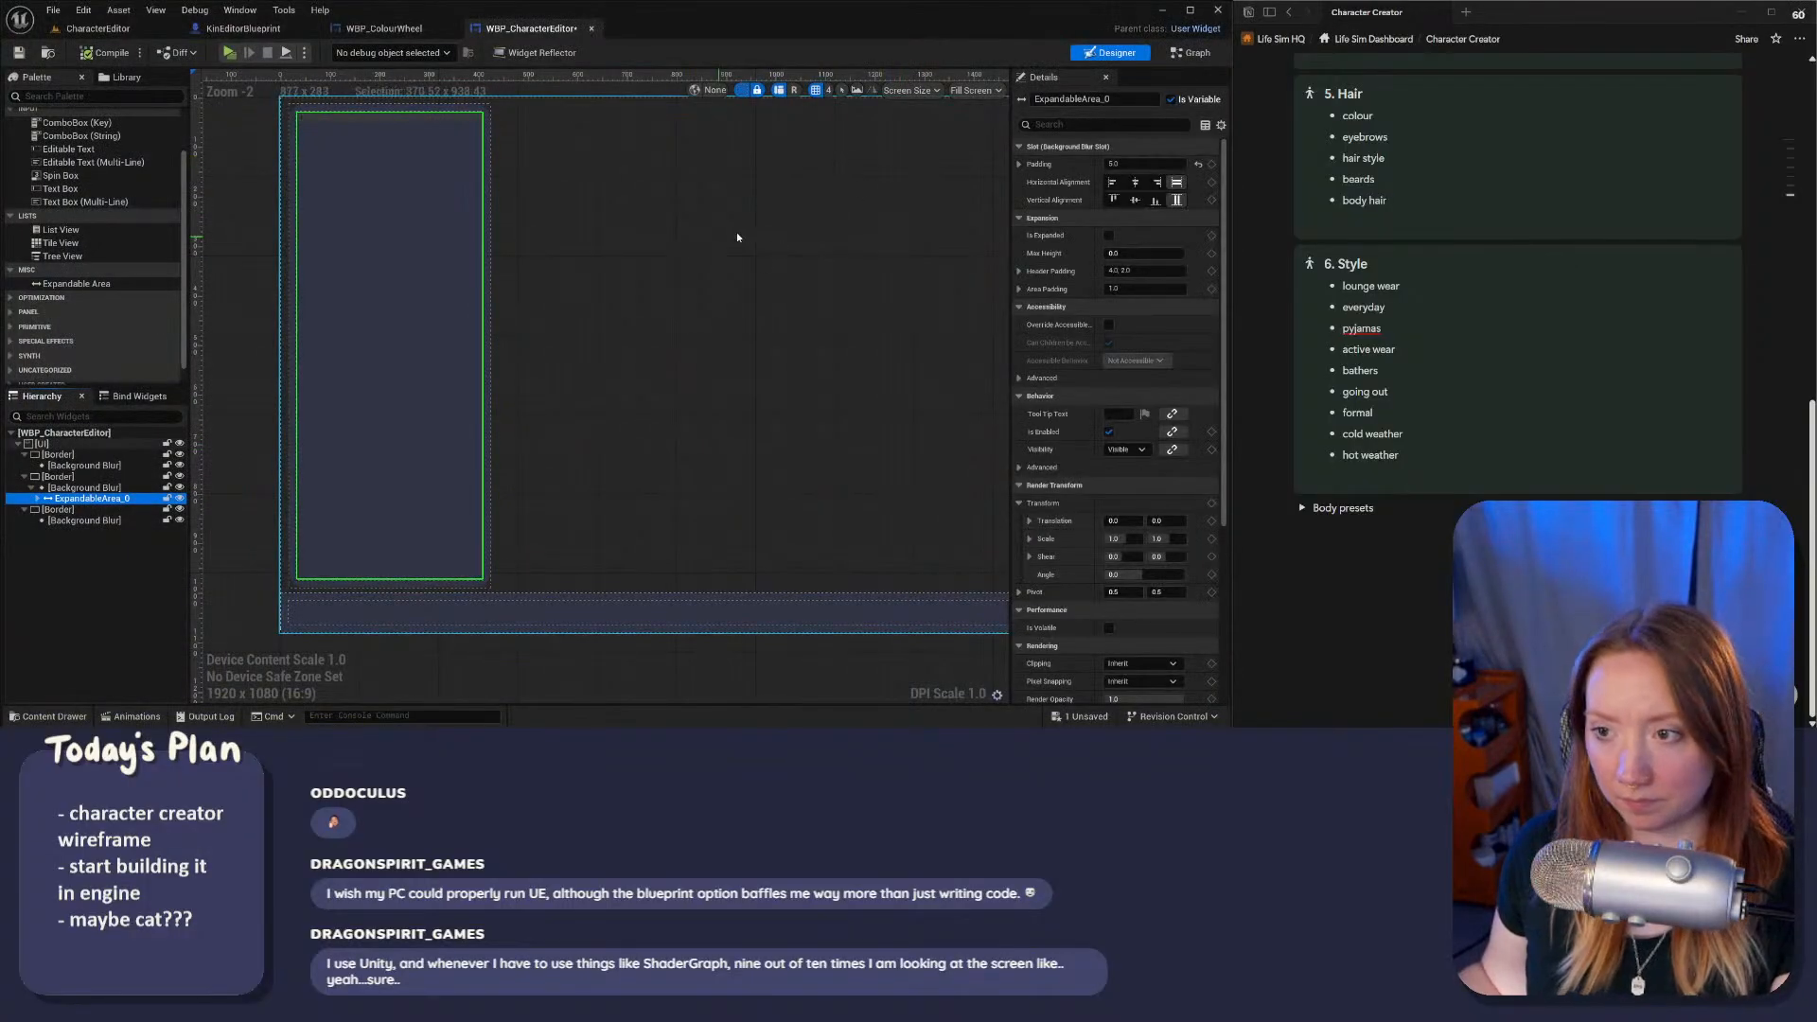
Step: Try adjusting the Expandable Area's Max Height and render Scale, reverting both changes
{"action": "right_click_drag", "start_coordinate": [737, 237], "coordinate": [803, 276]}
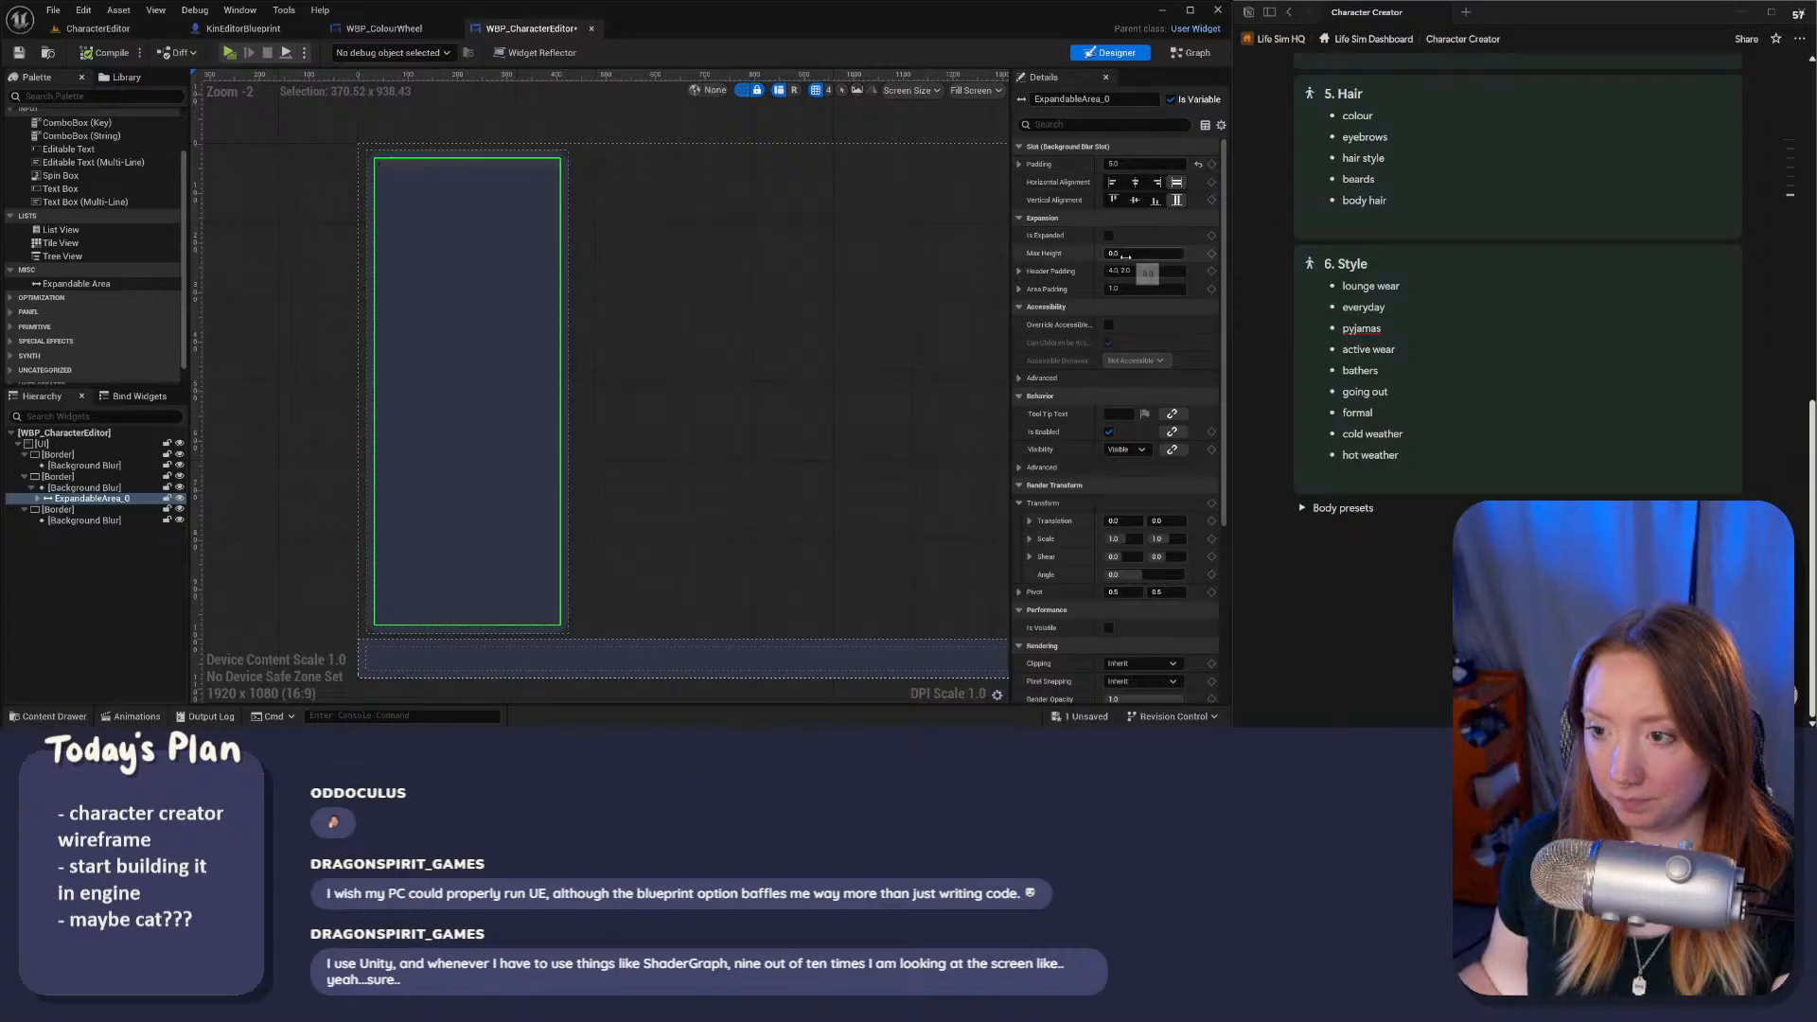
{"action": "left_click_drag", "start_coordinate": [1125, 256], "coordinate": [1135, 257]}
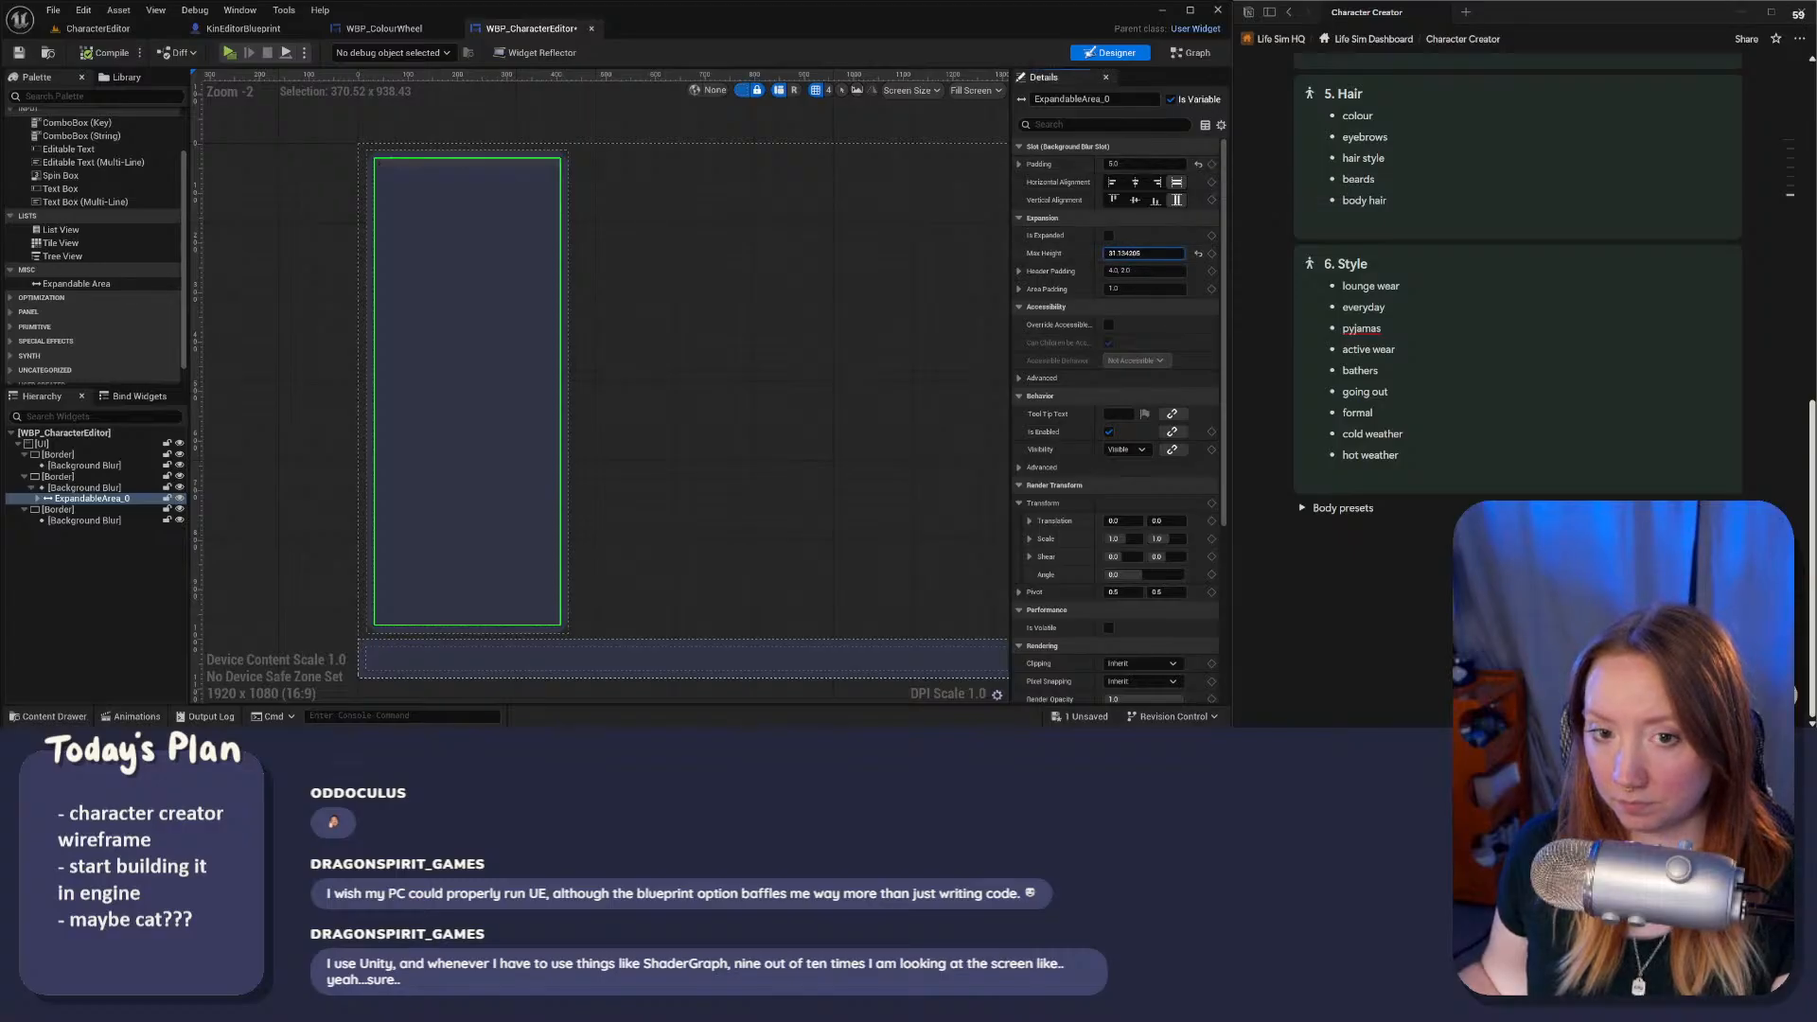
{"action": "left_click", "coordinate": [1198, 254]}
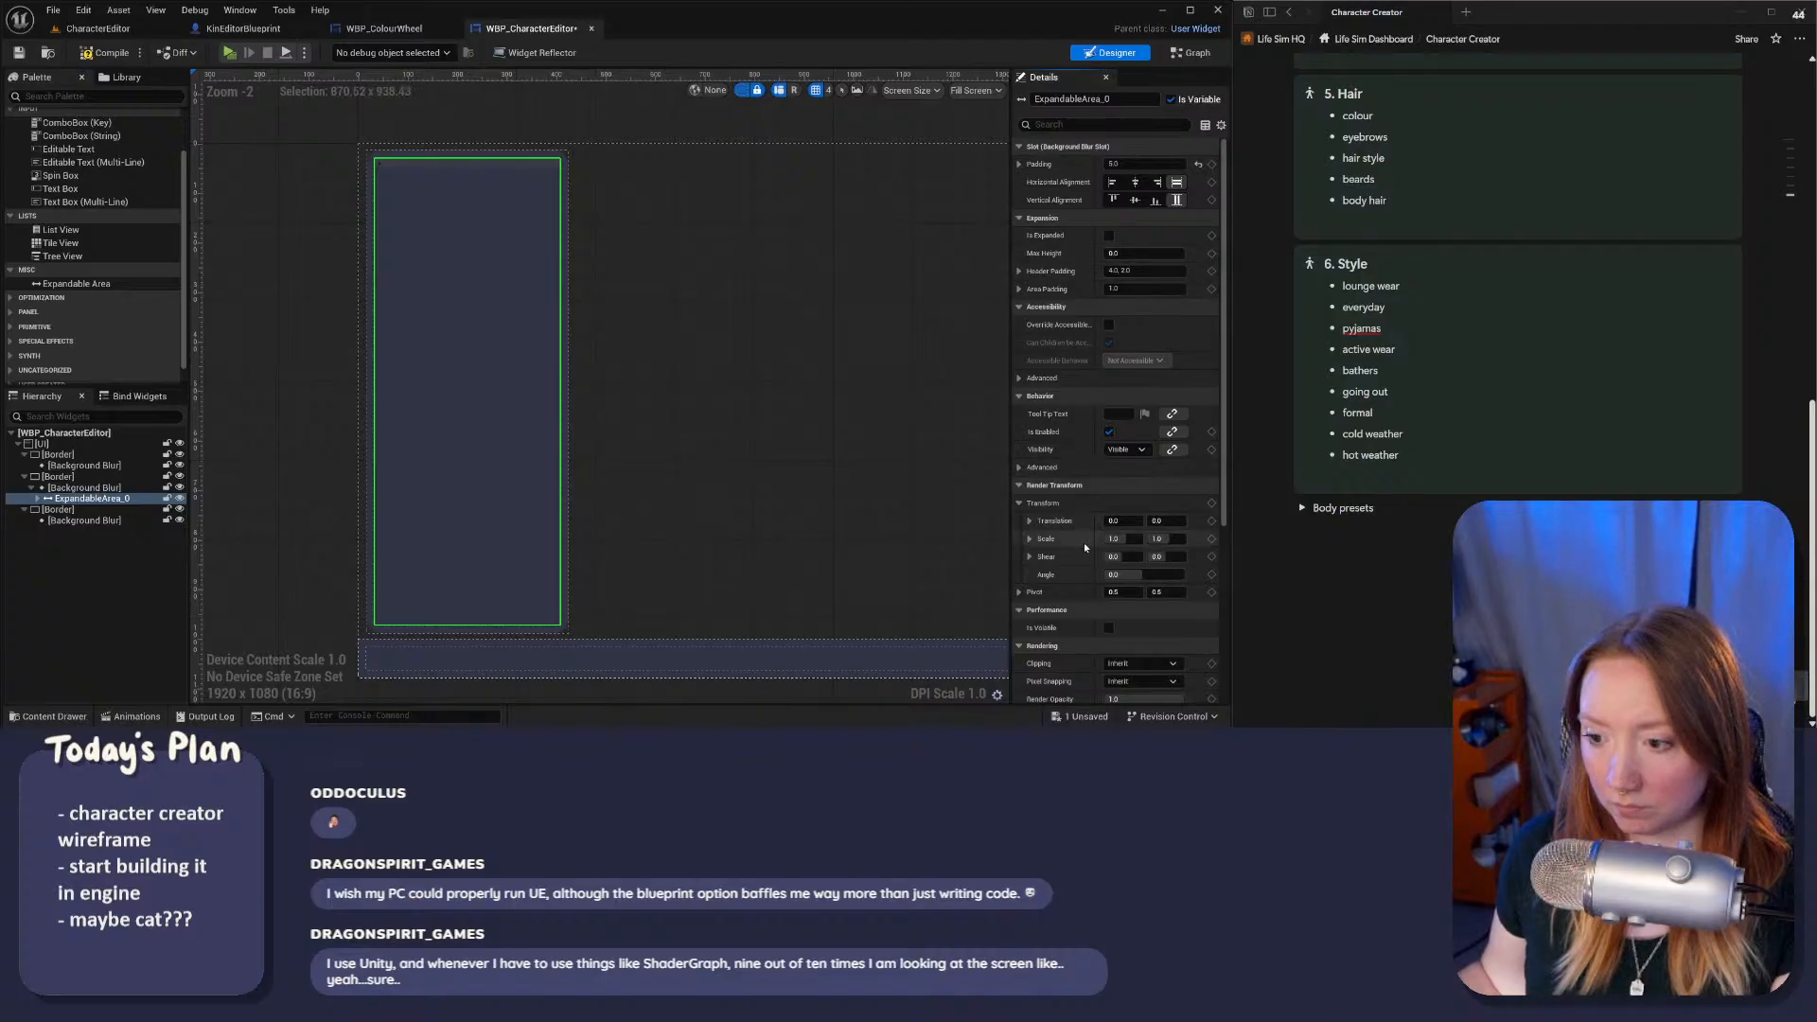
{"action": "mouse_move", "coordinate": [1122, 542]}
{"action": "left_mouse_down"}
{"action": "mouse_move", "coordinate": [1173, 541]}
{"action": "mouse_move", "coordinate": [1140, 541]}
{"action": "left_mouse_up"}
{"action": "key", "text": "ctrl+z"}
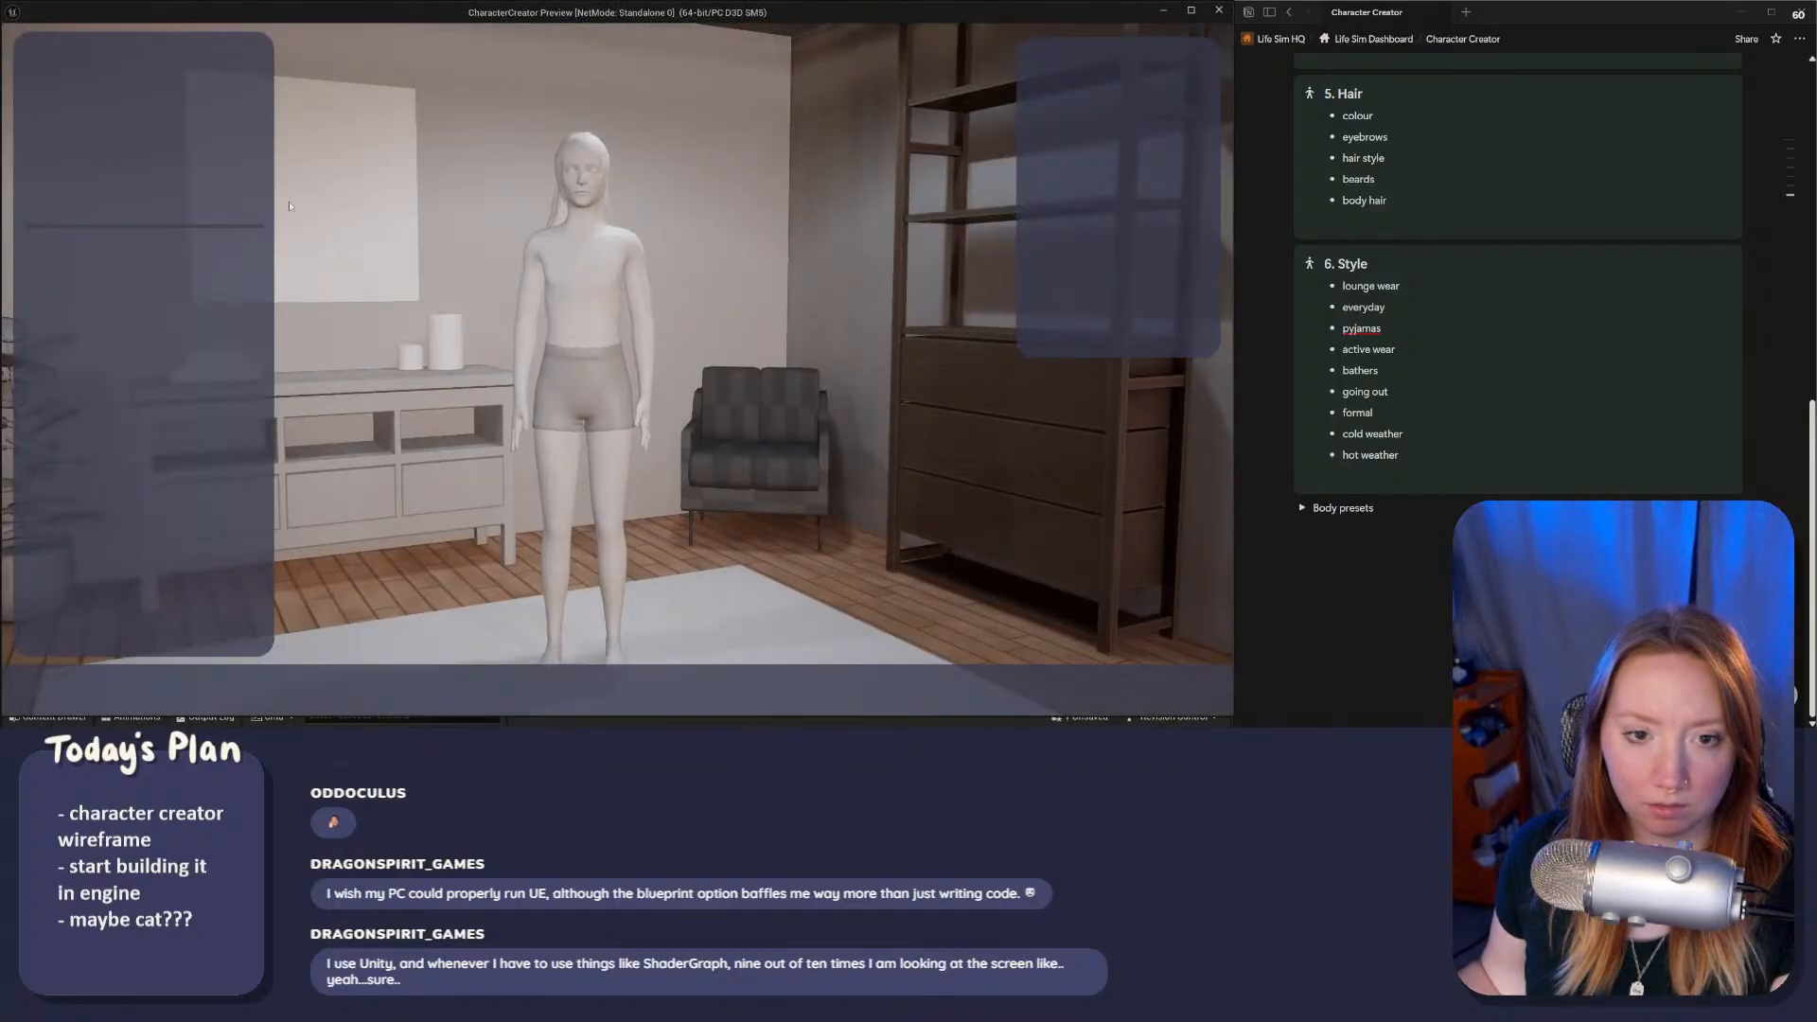
Step: Toggle the left panel's Expandable Area in the running preview, stop the preview and review the widget's details
{"action": "left_click", "coordinate": [30, 226]}
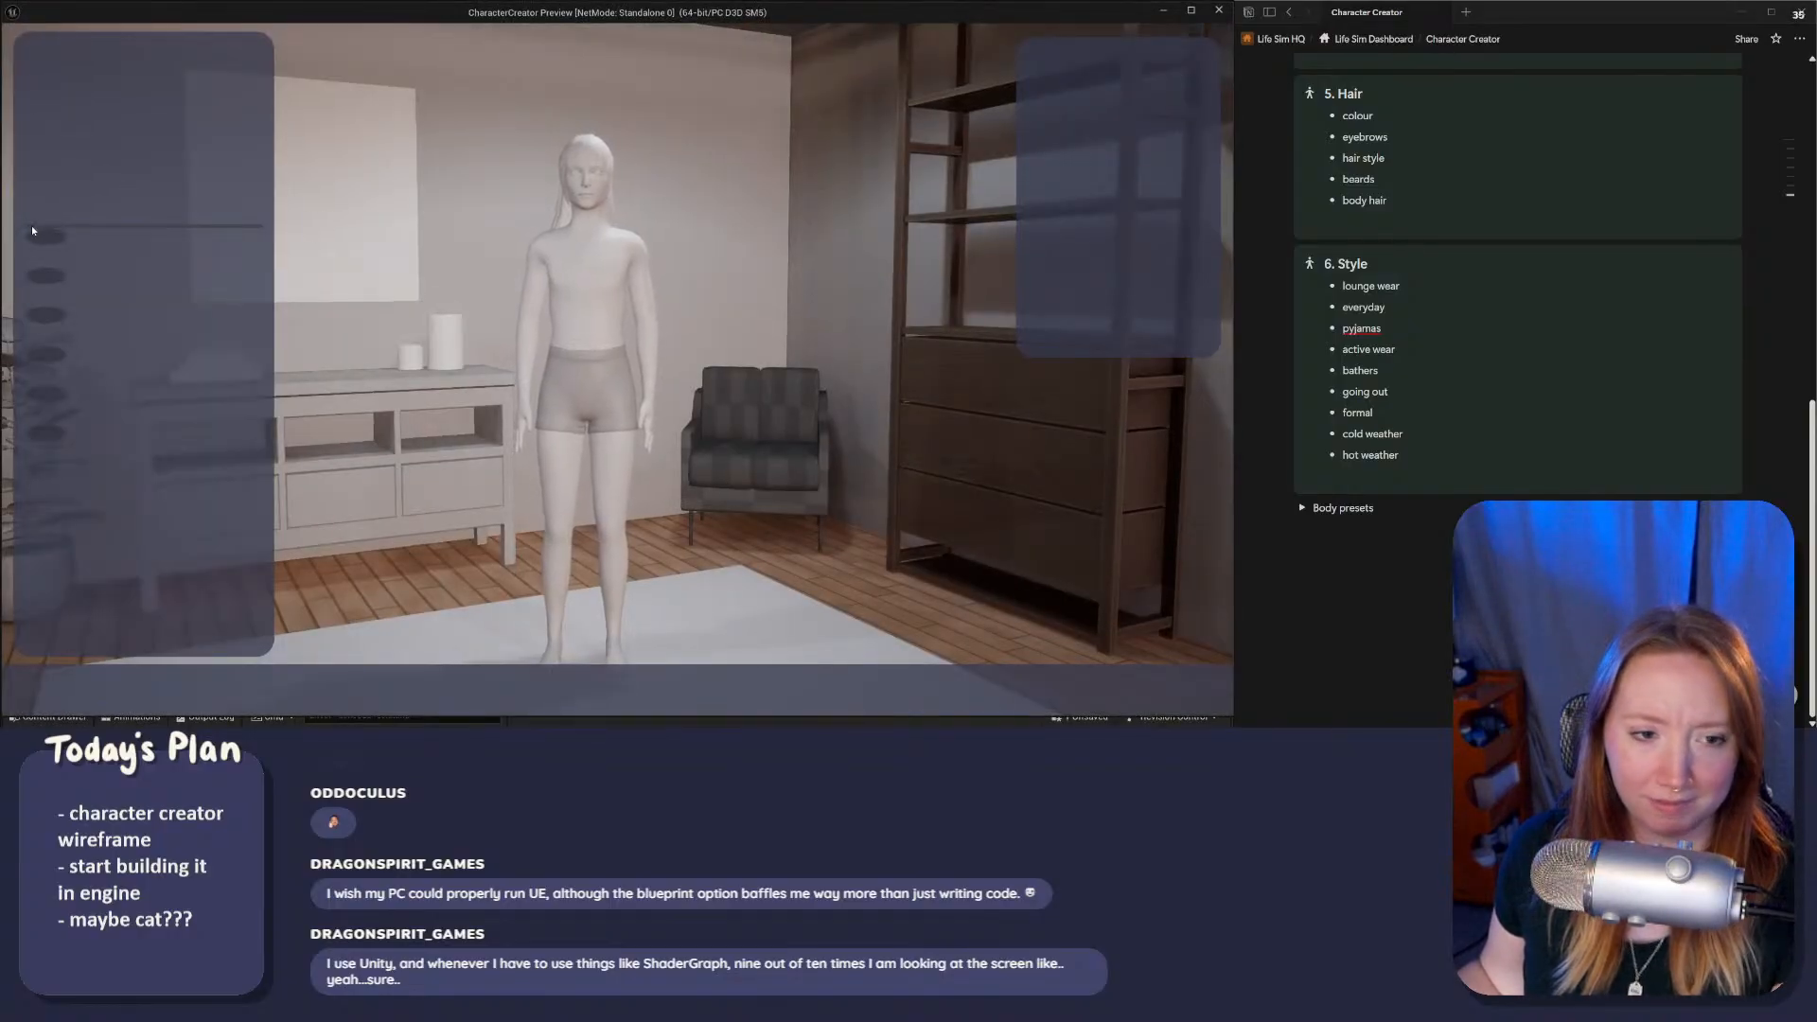
{"action": "key", "text": "Escape"}
{"action": "key", "text": "ctrl+z"}
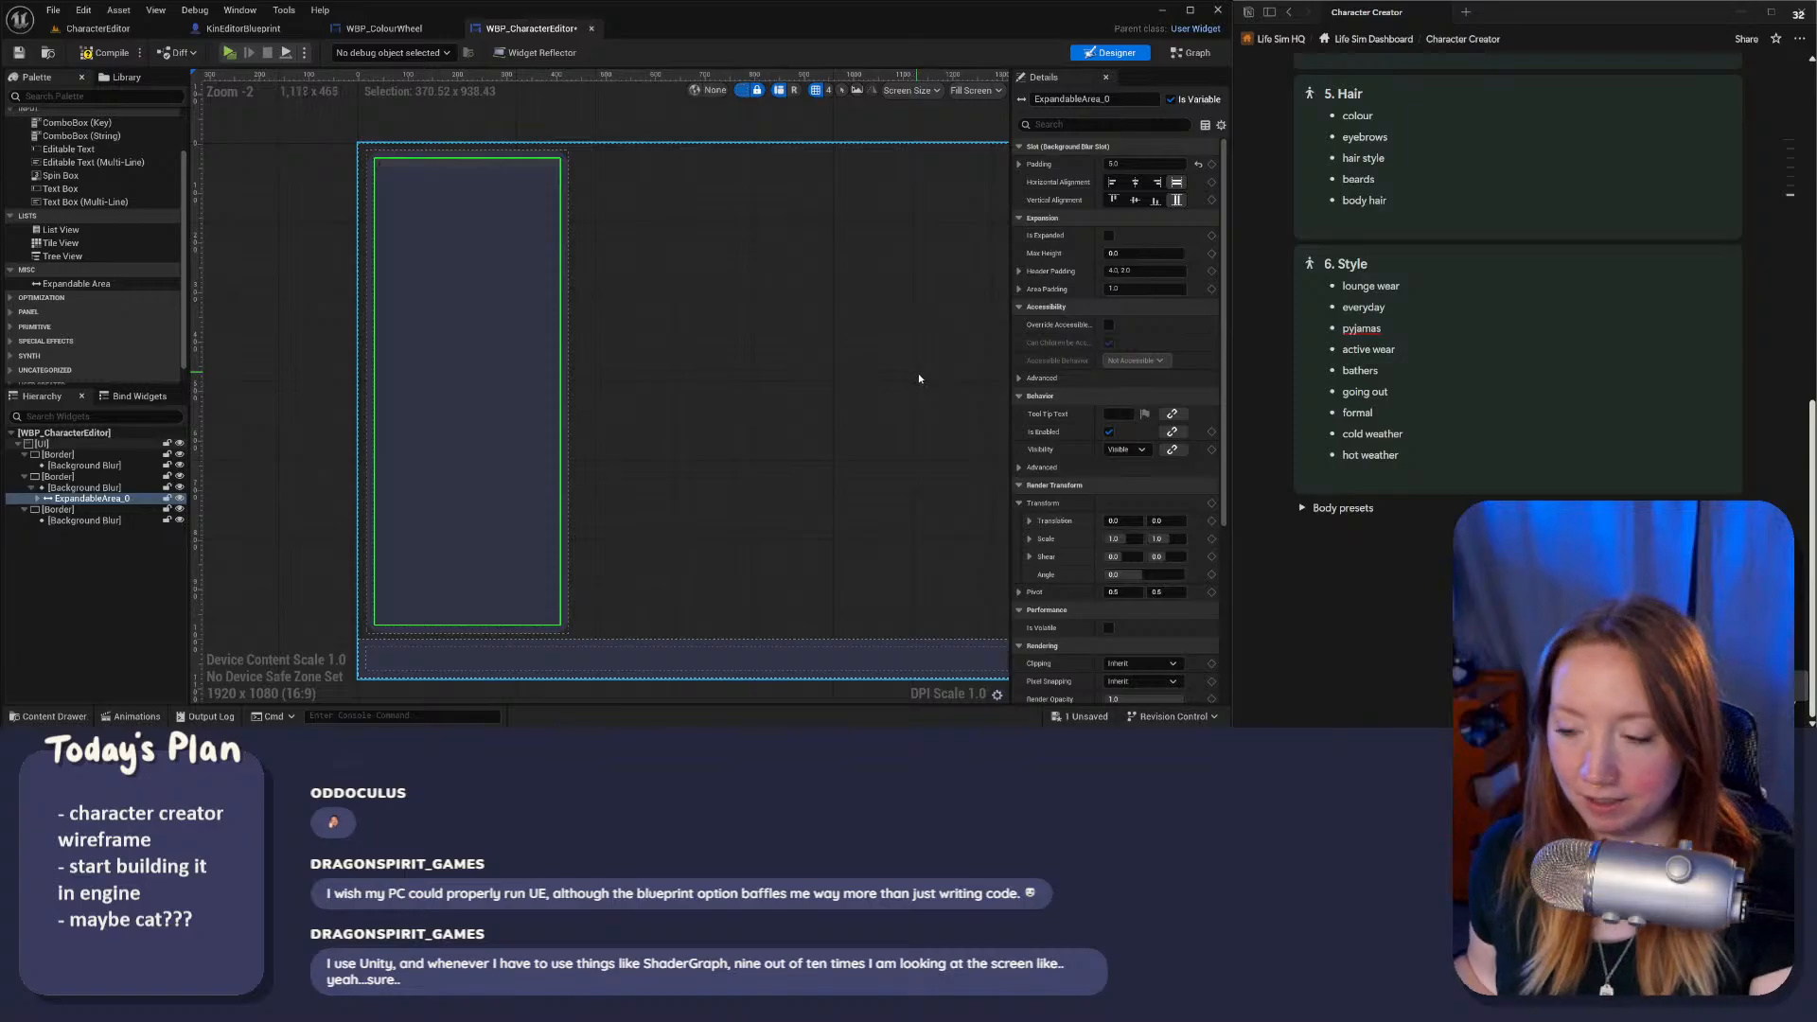
{"action": "scroll", "coordinate": [1132, 488], "scroll_direction": "down", "scroll_amount": 2}
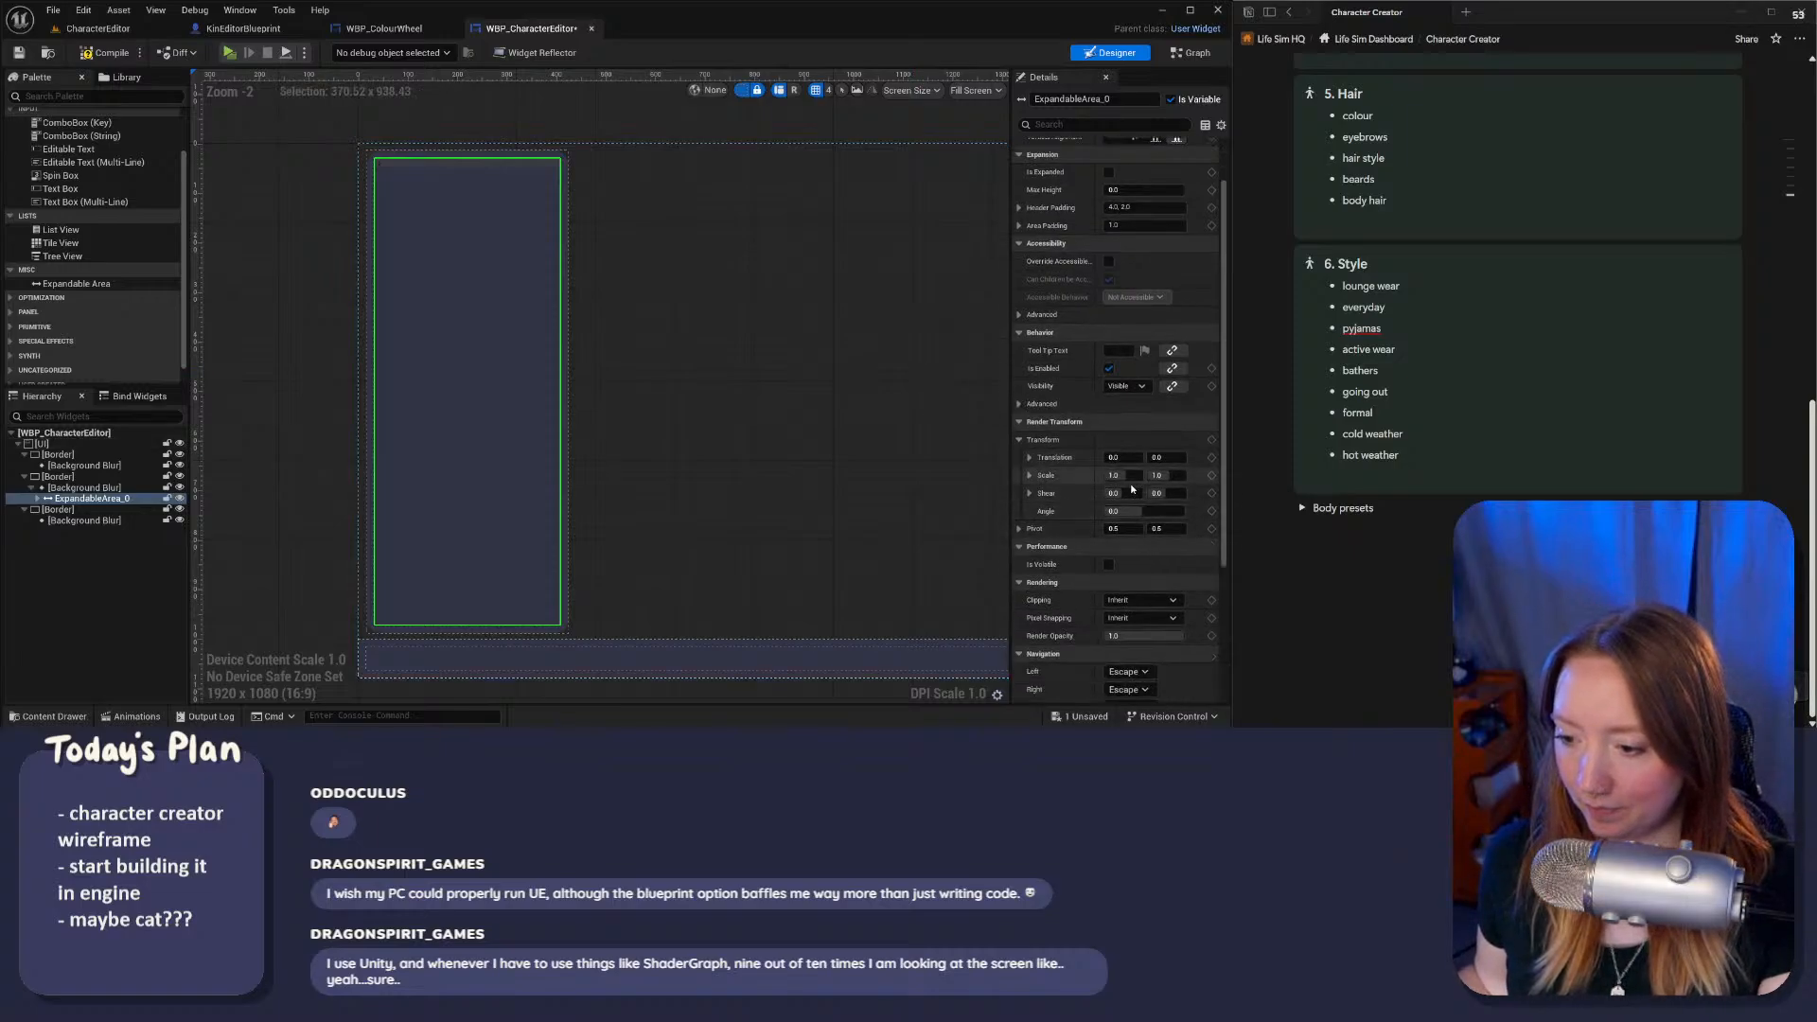
{"action": "scroll", "coordinate": [1131, 489], "scroll_direction": "up", "scroll_amount": 2}
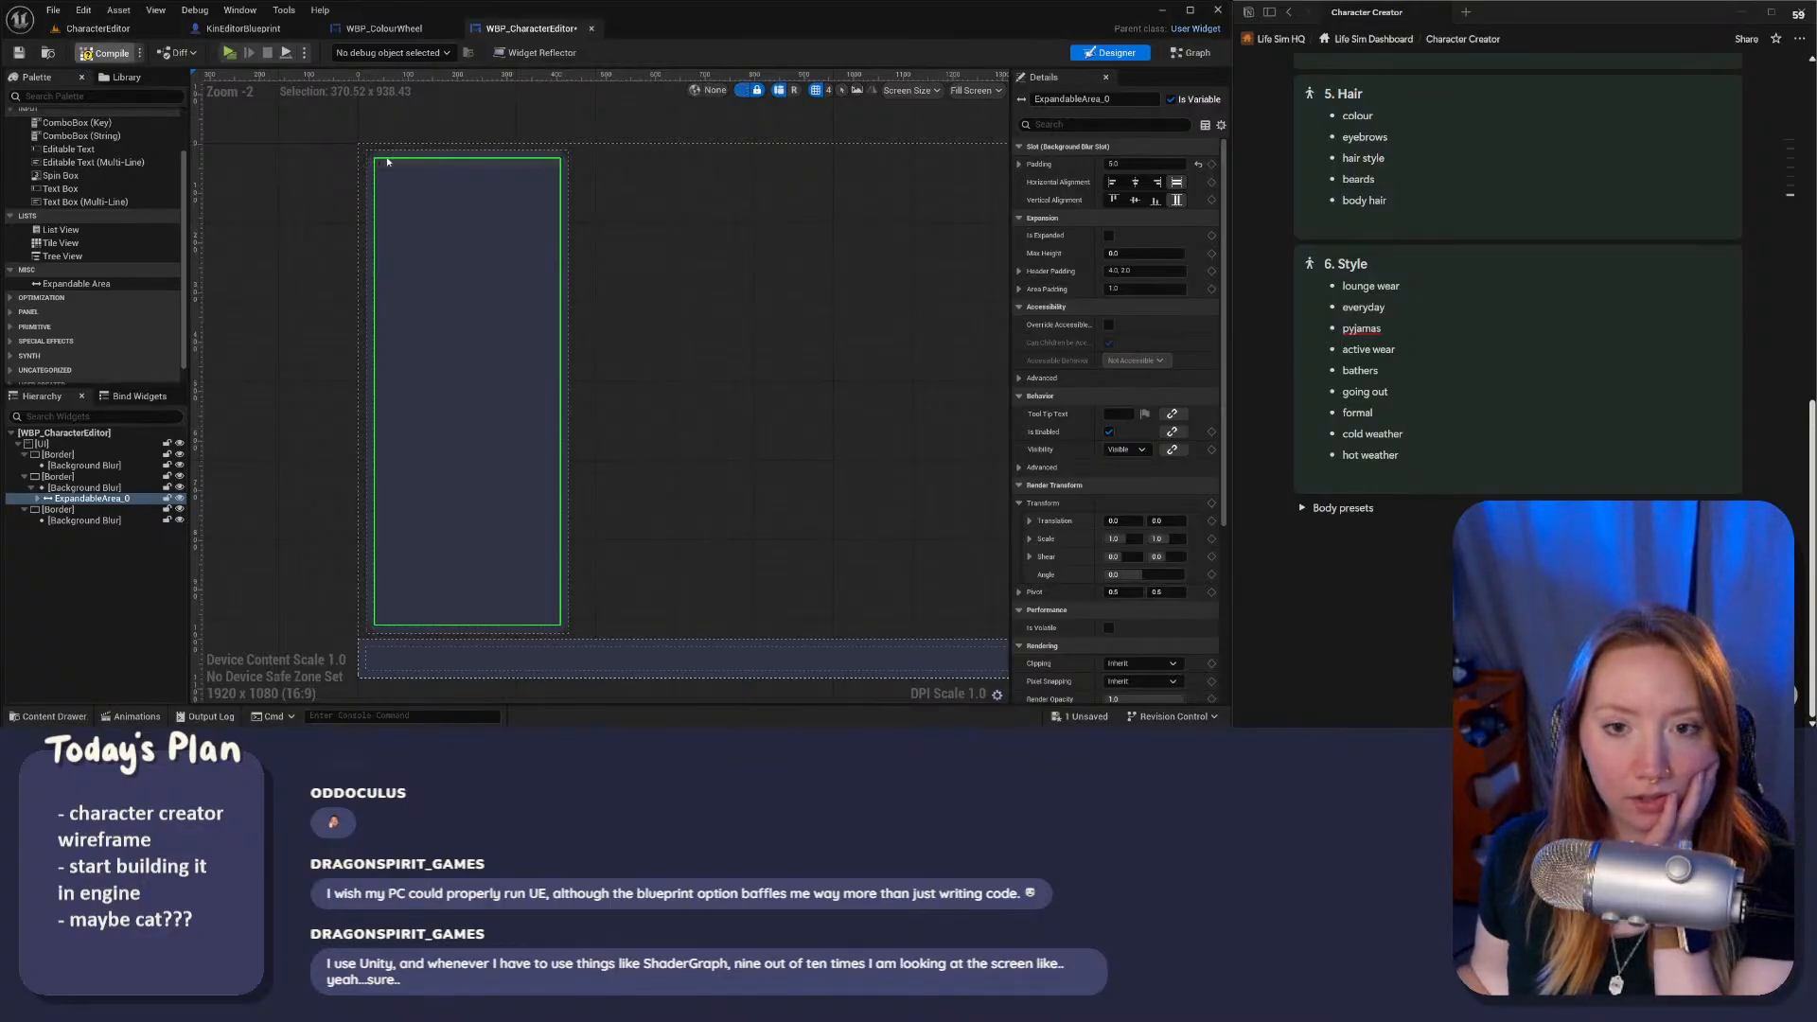
Step: Run the game preview from the CharacterEditor level to check the left panel's circles, and stop it
{"action": "left_click", "coordinate": [365, 29]}
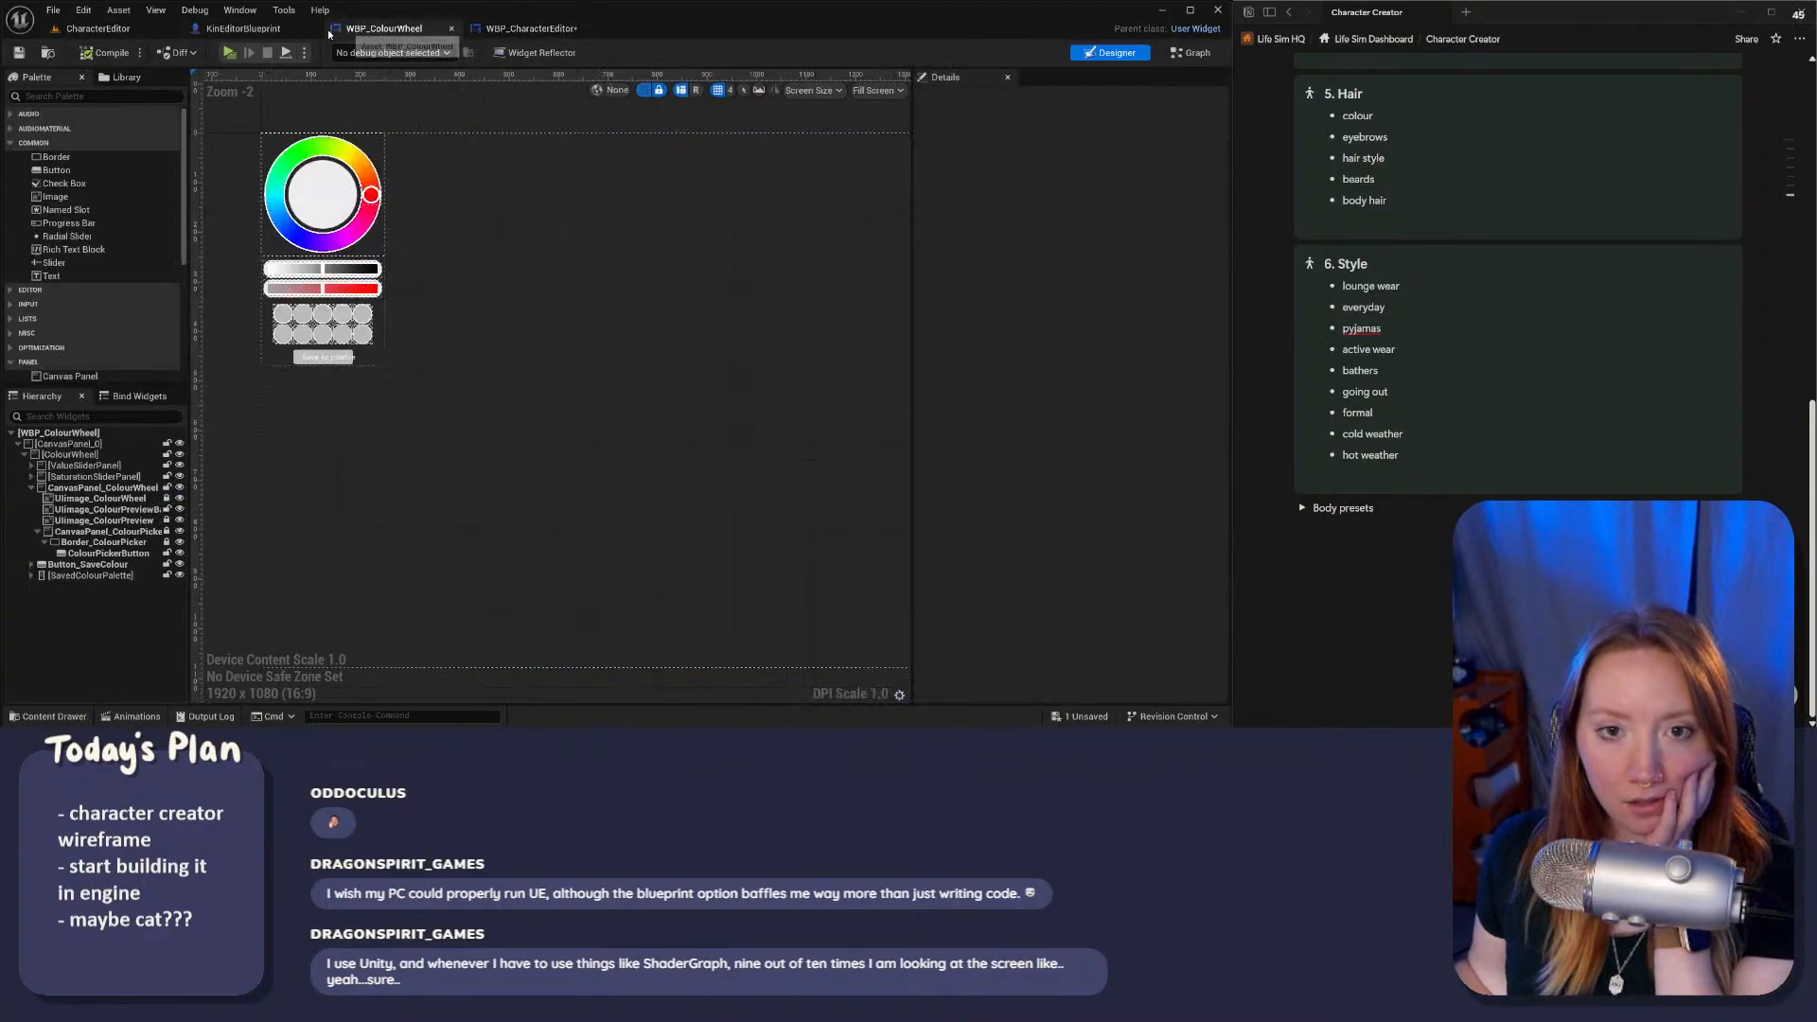
{"action": "left_click", "coordinate": [75, 28]}
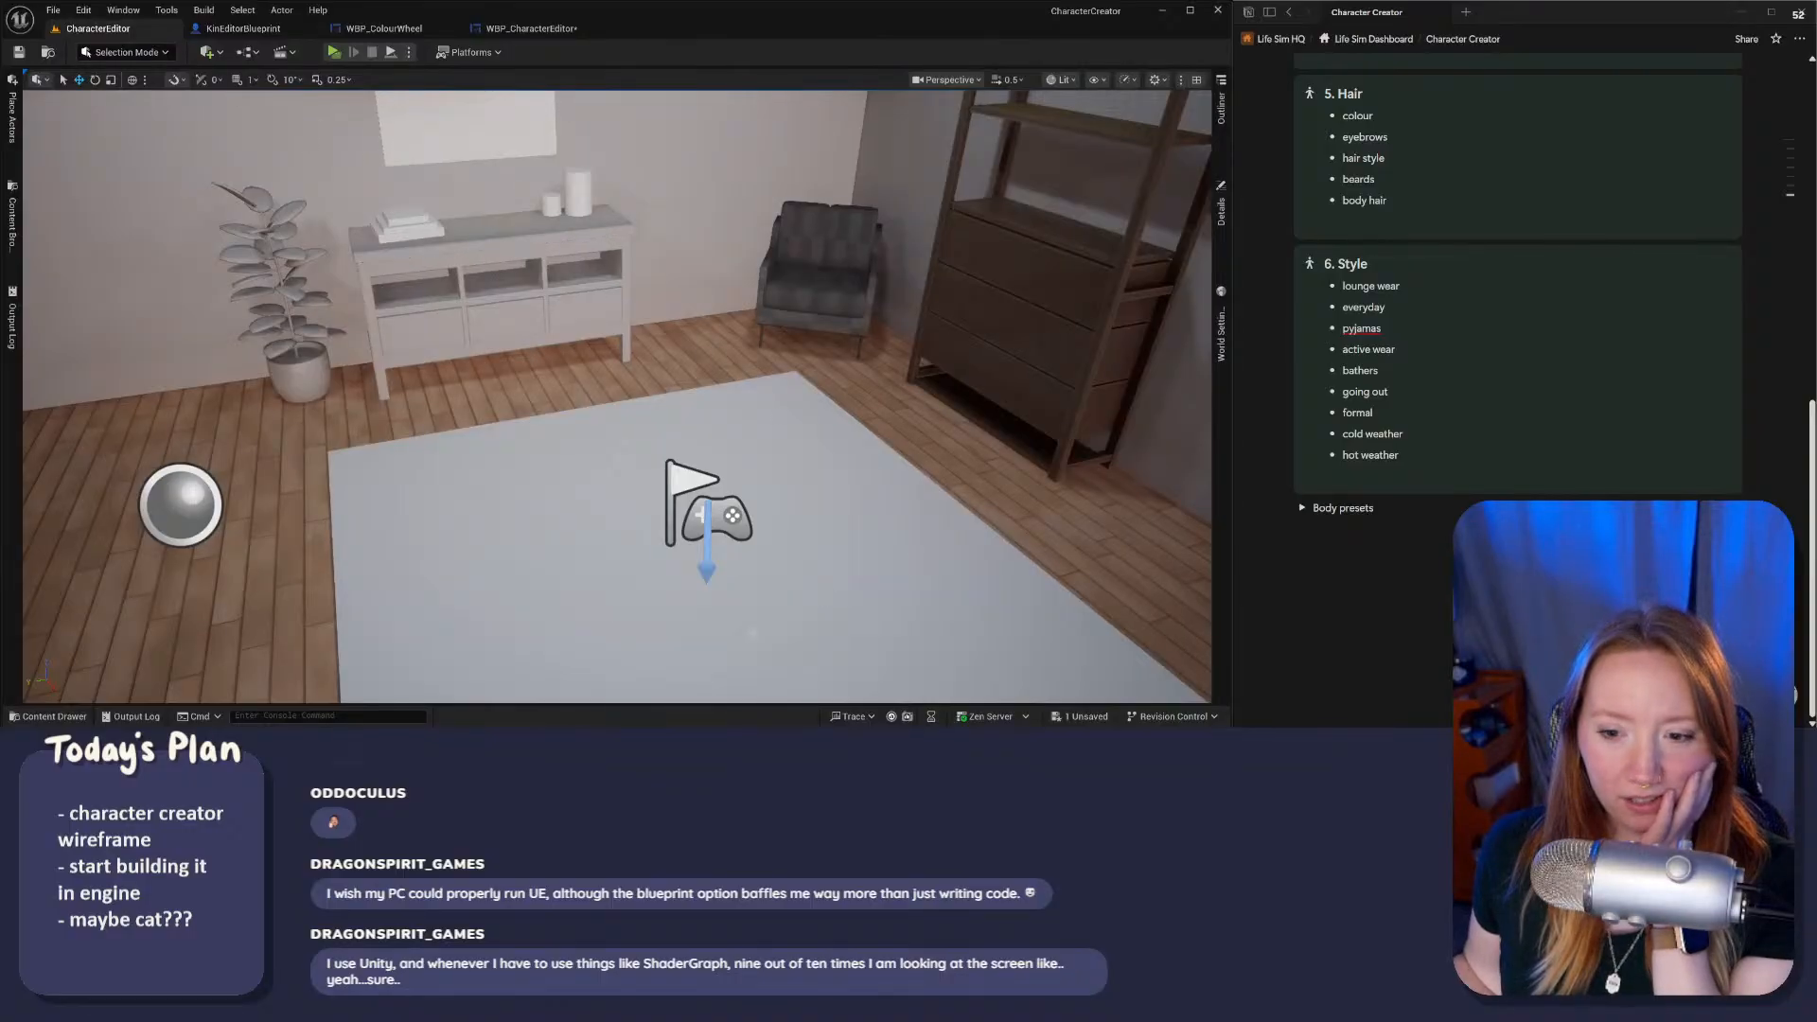
{"action": "left_click", "coordinate": [411, 28]}
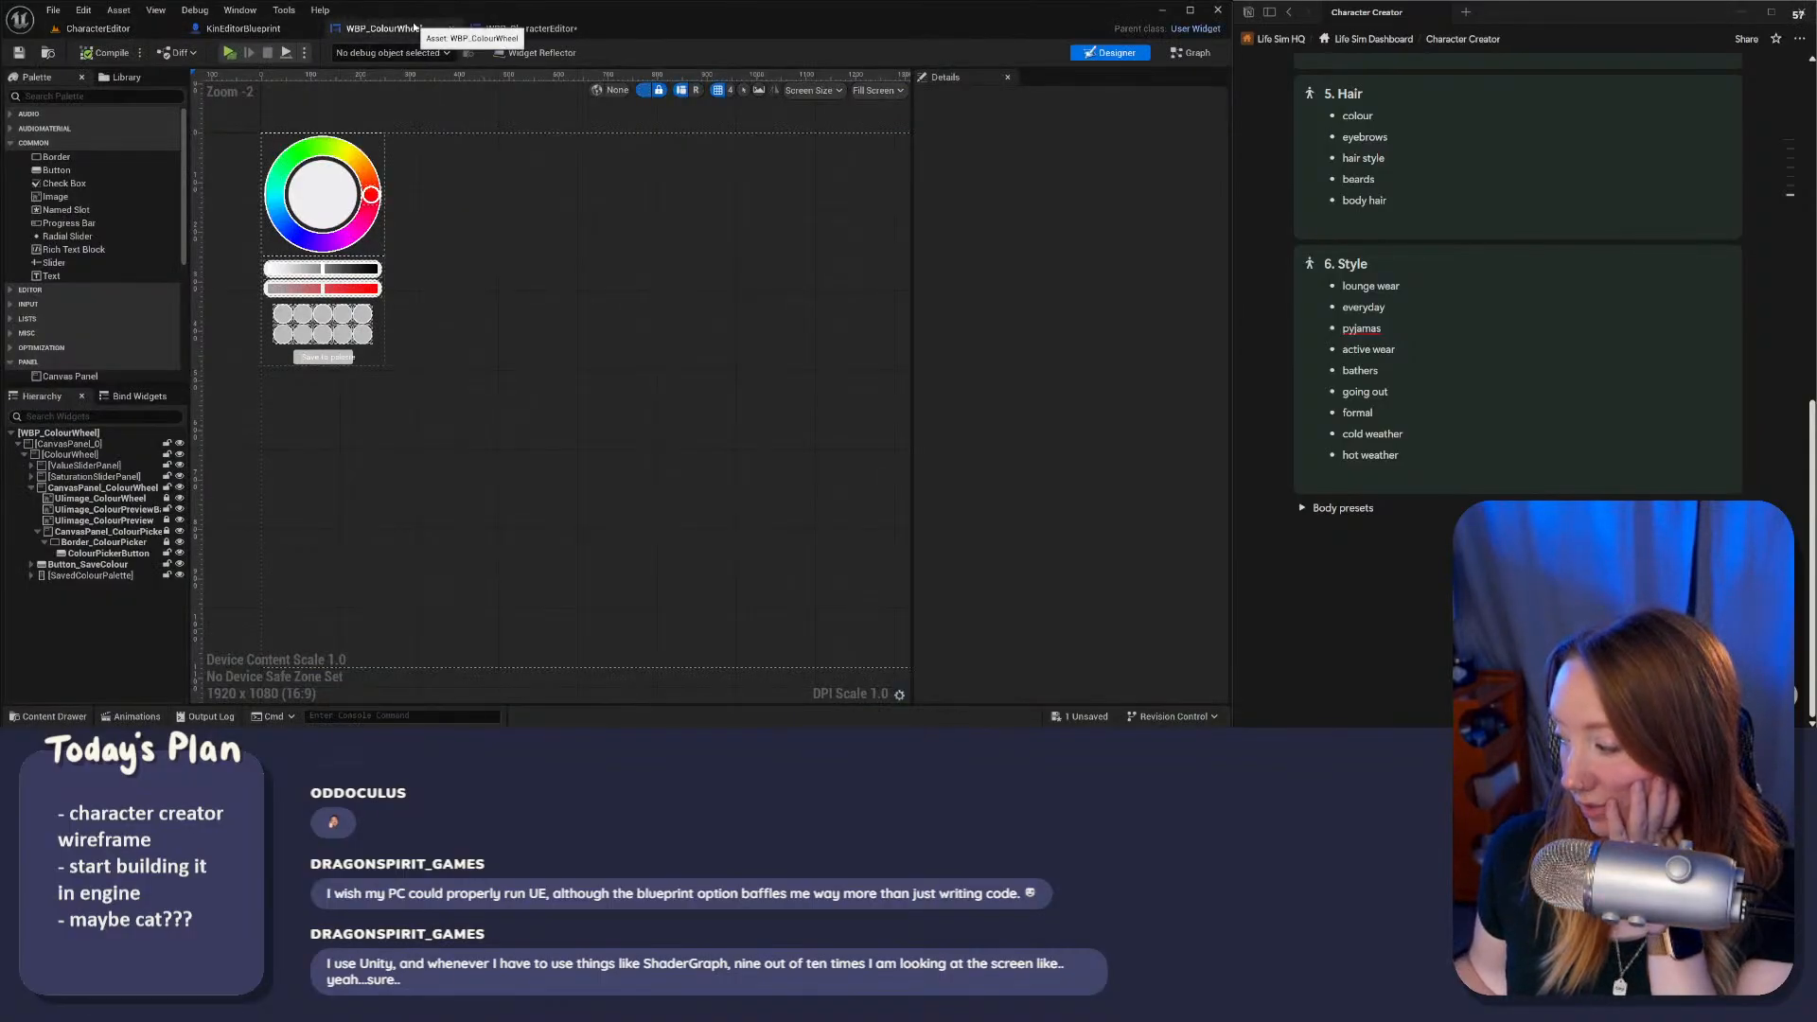
{"action": "left_click", "coordinate": [243, 28]}
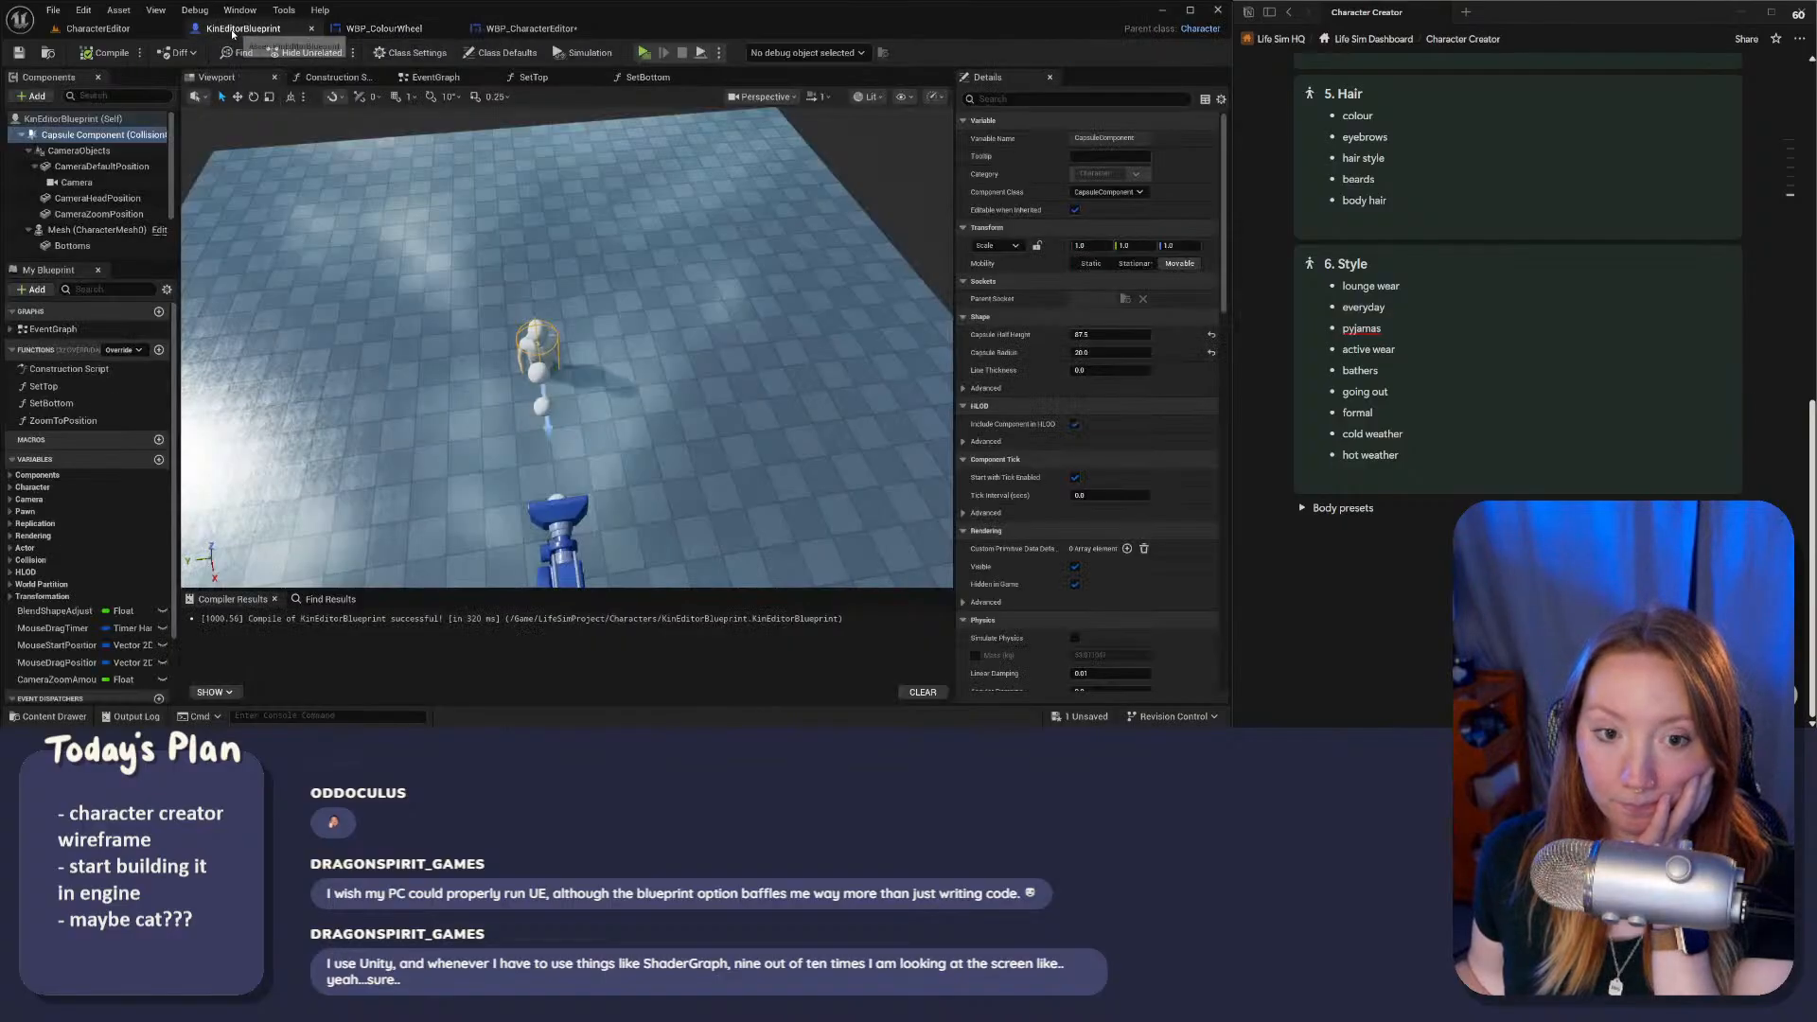
{"action": "left_click", "coordinate": [140, 31]}
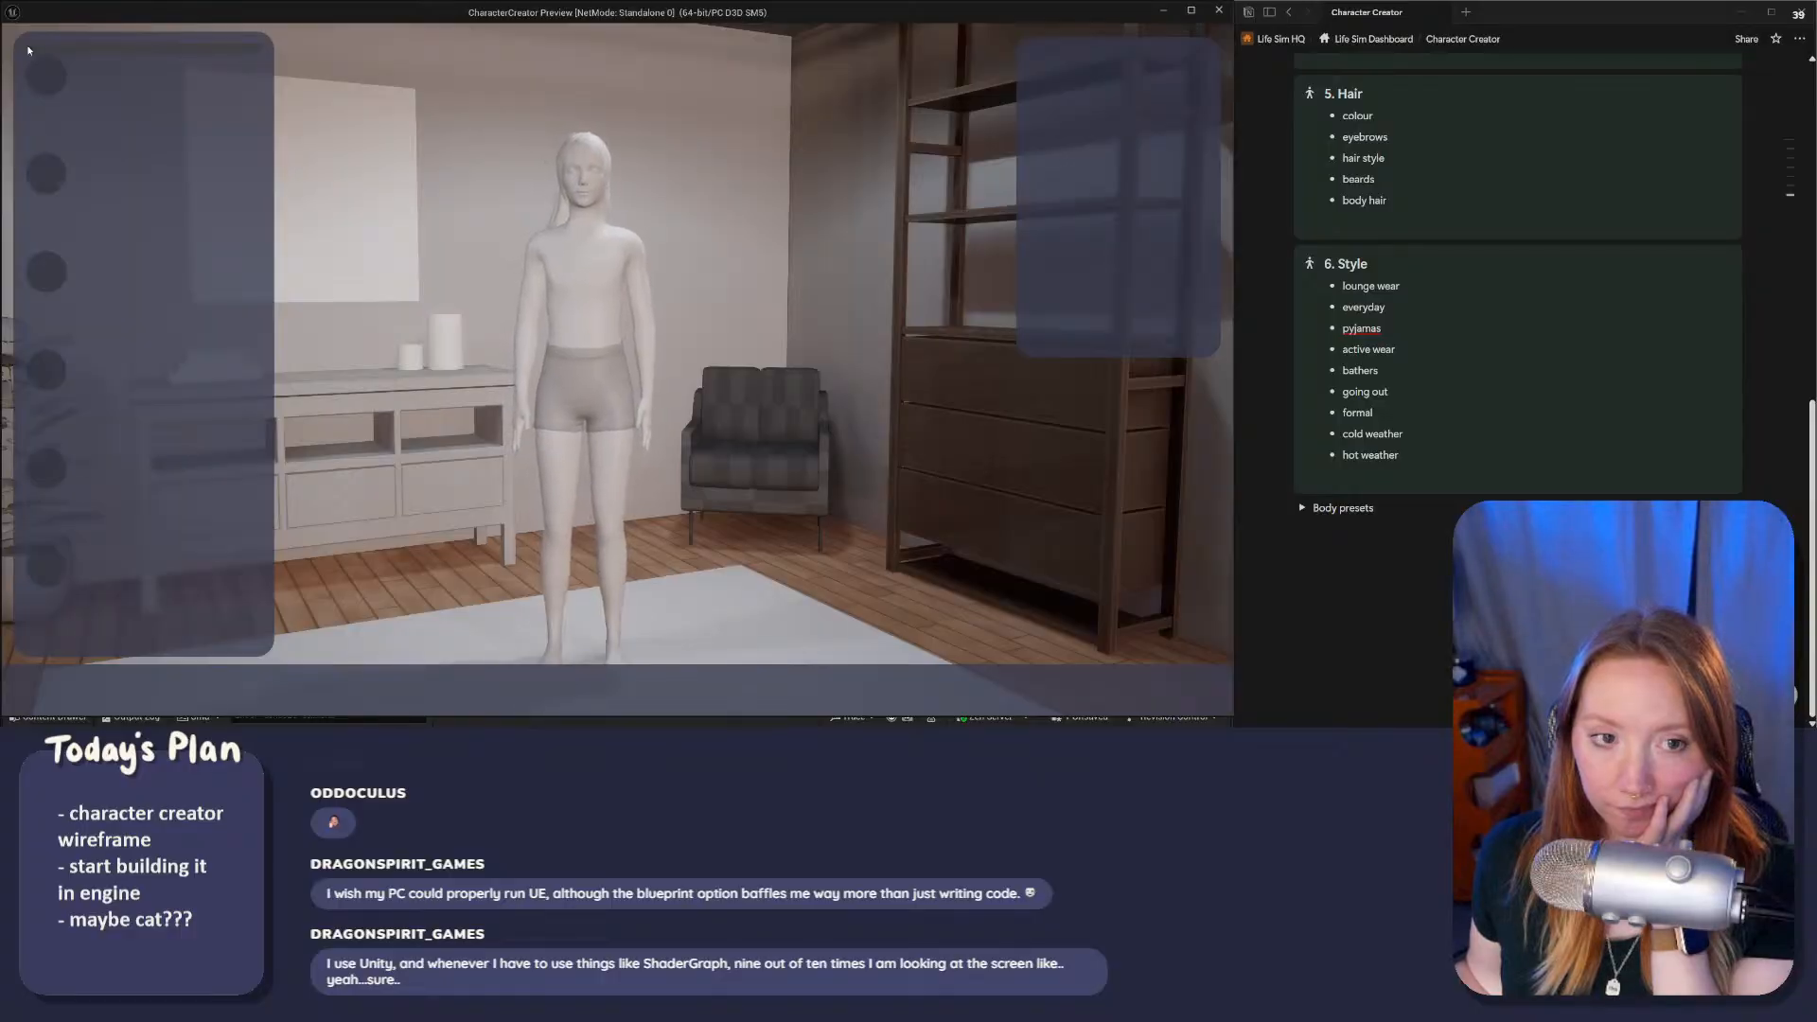
{"action": "left_click", "coordinate": [1218, 11]}
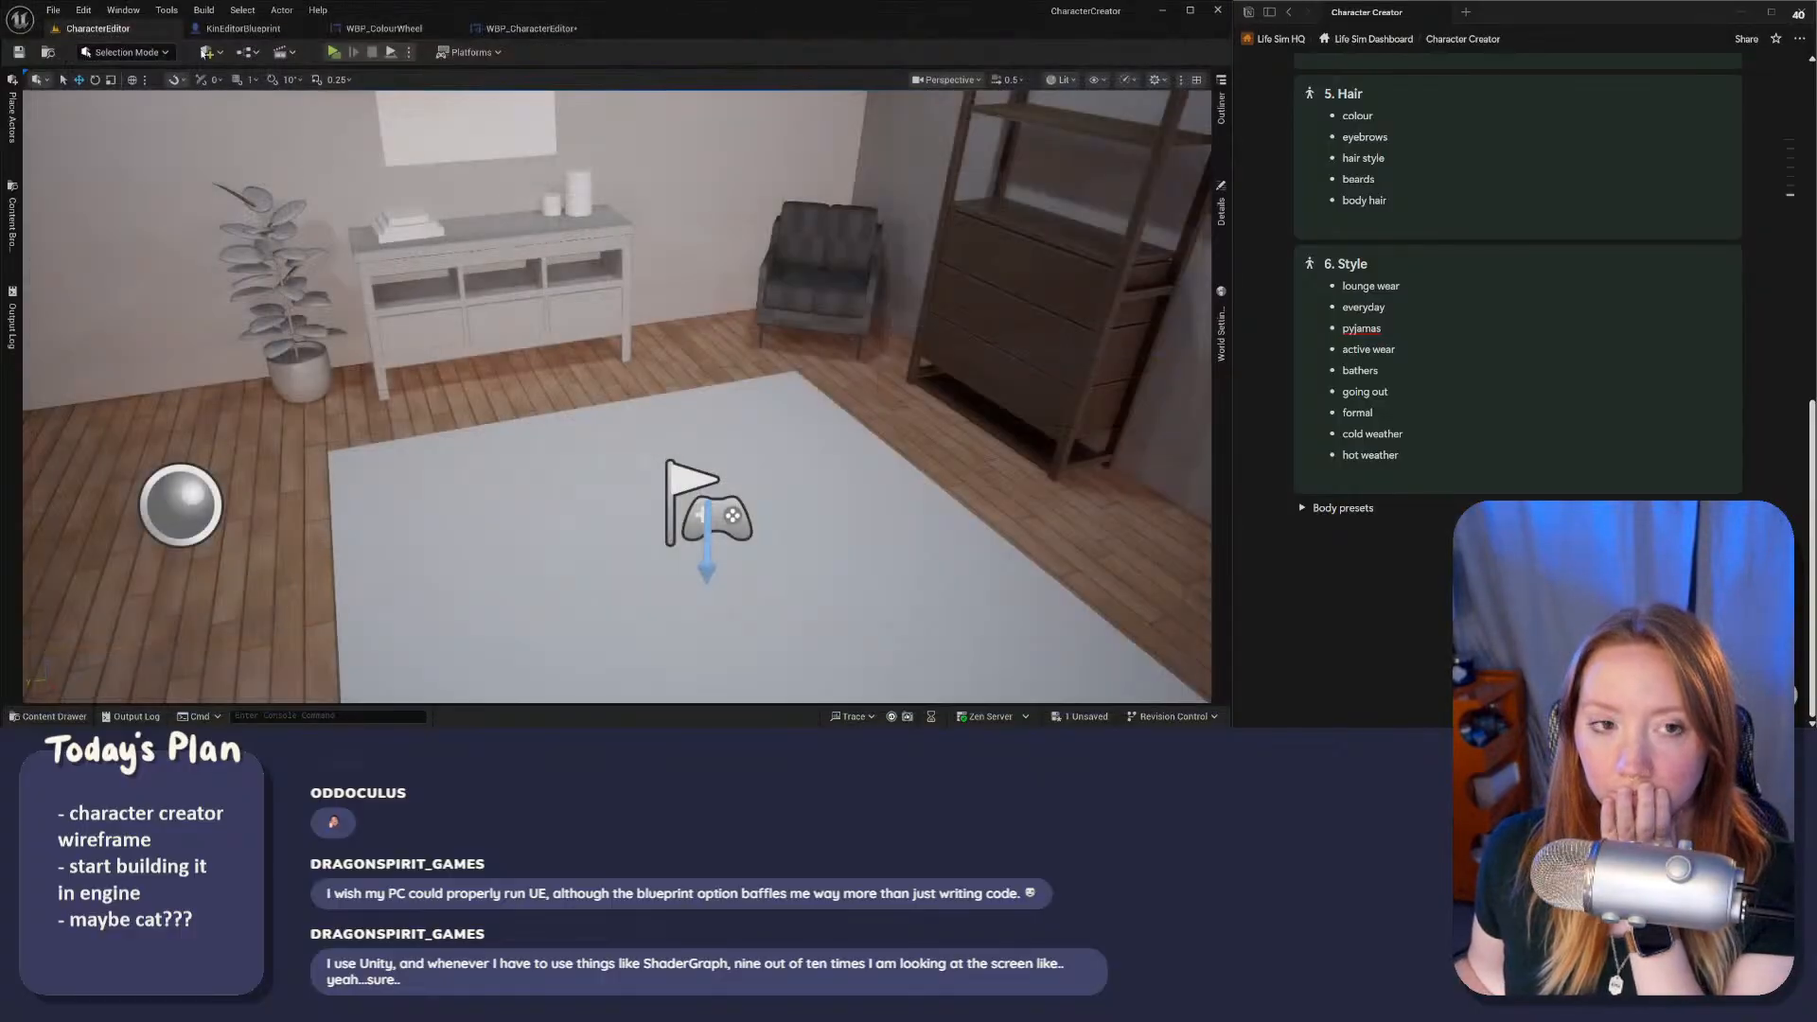
{"action": "left_click", "coordinate": [334, 53]}
{"action": "key", "text": "Escape"}
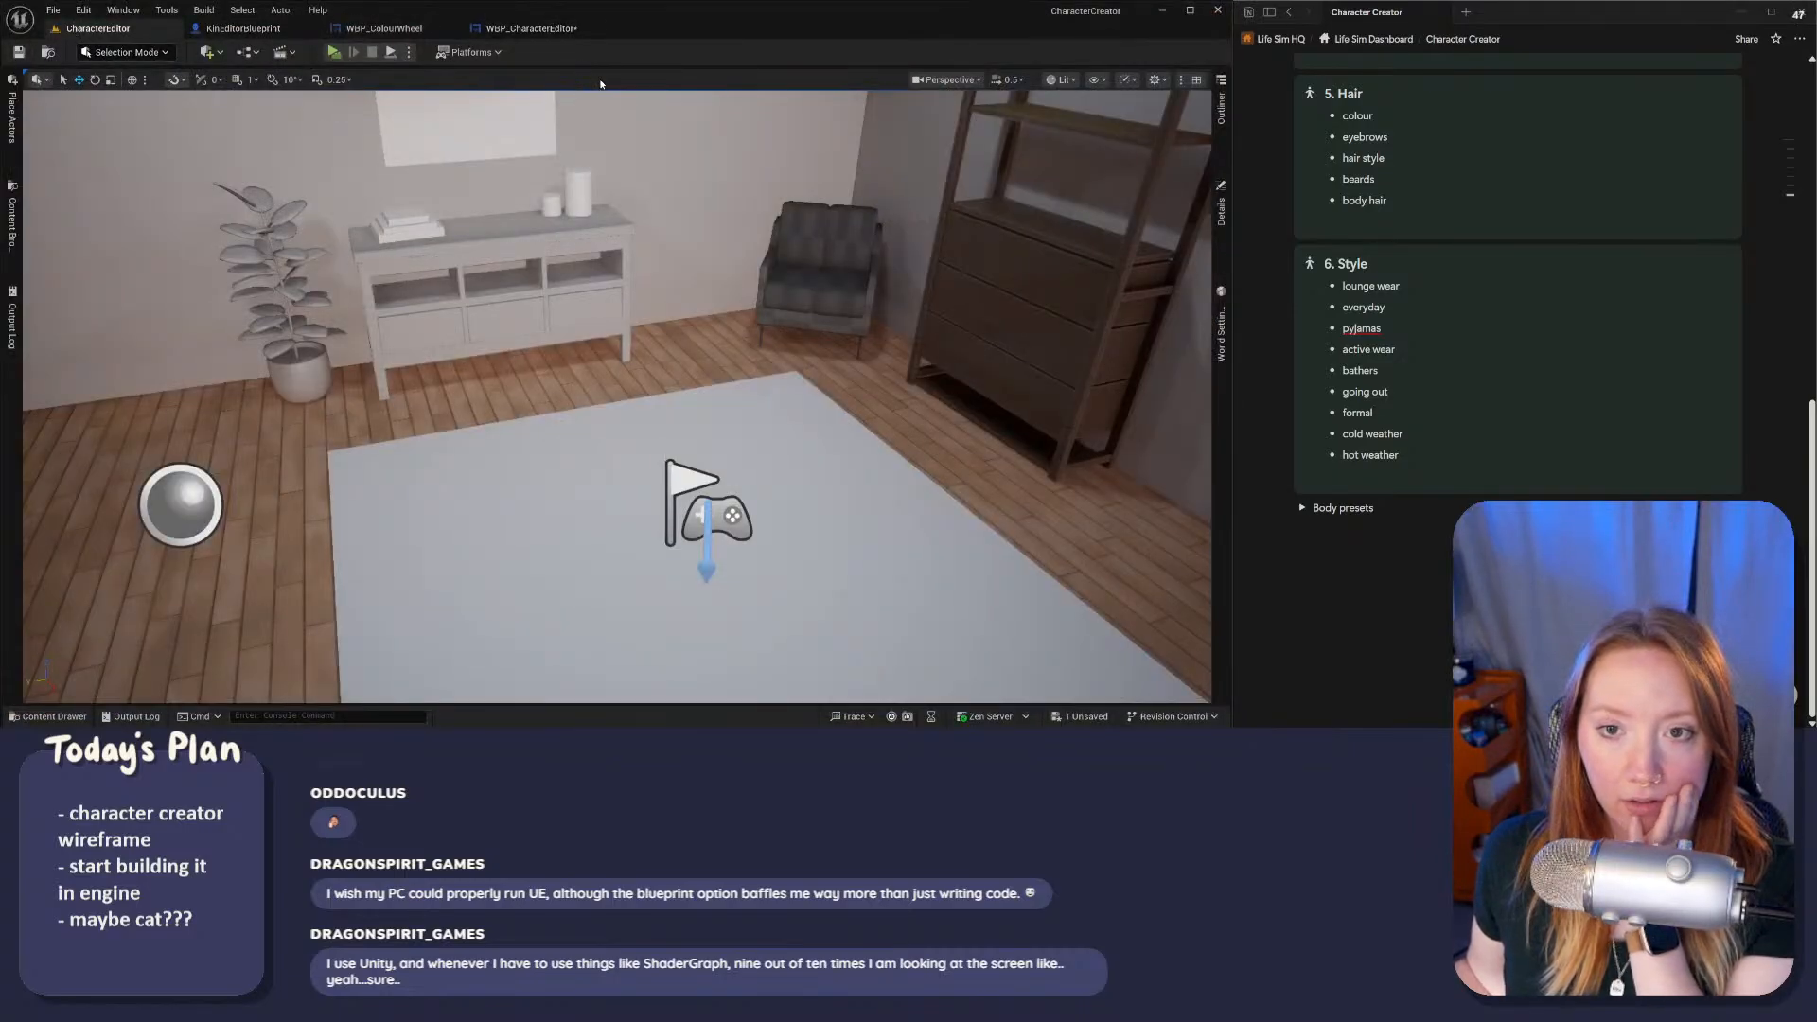
{"action": "left_click", "coordinate": [243, 29]}
{"action": "left_click", "coordinate": [55, 10]}
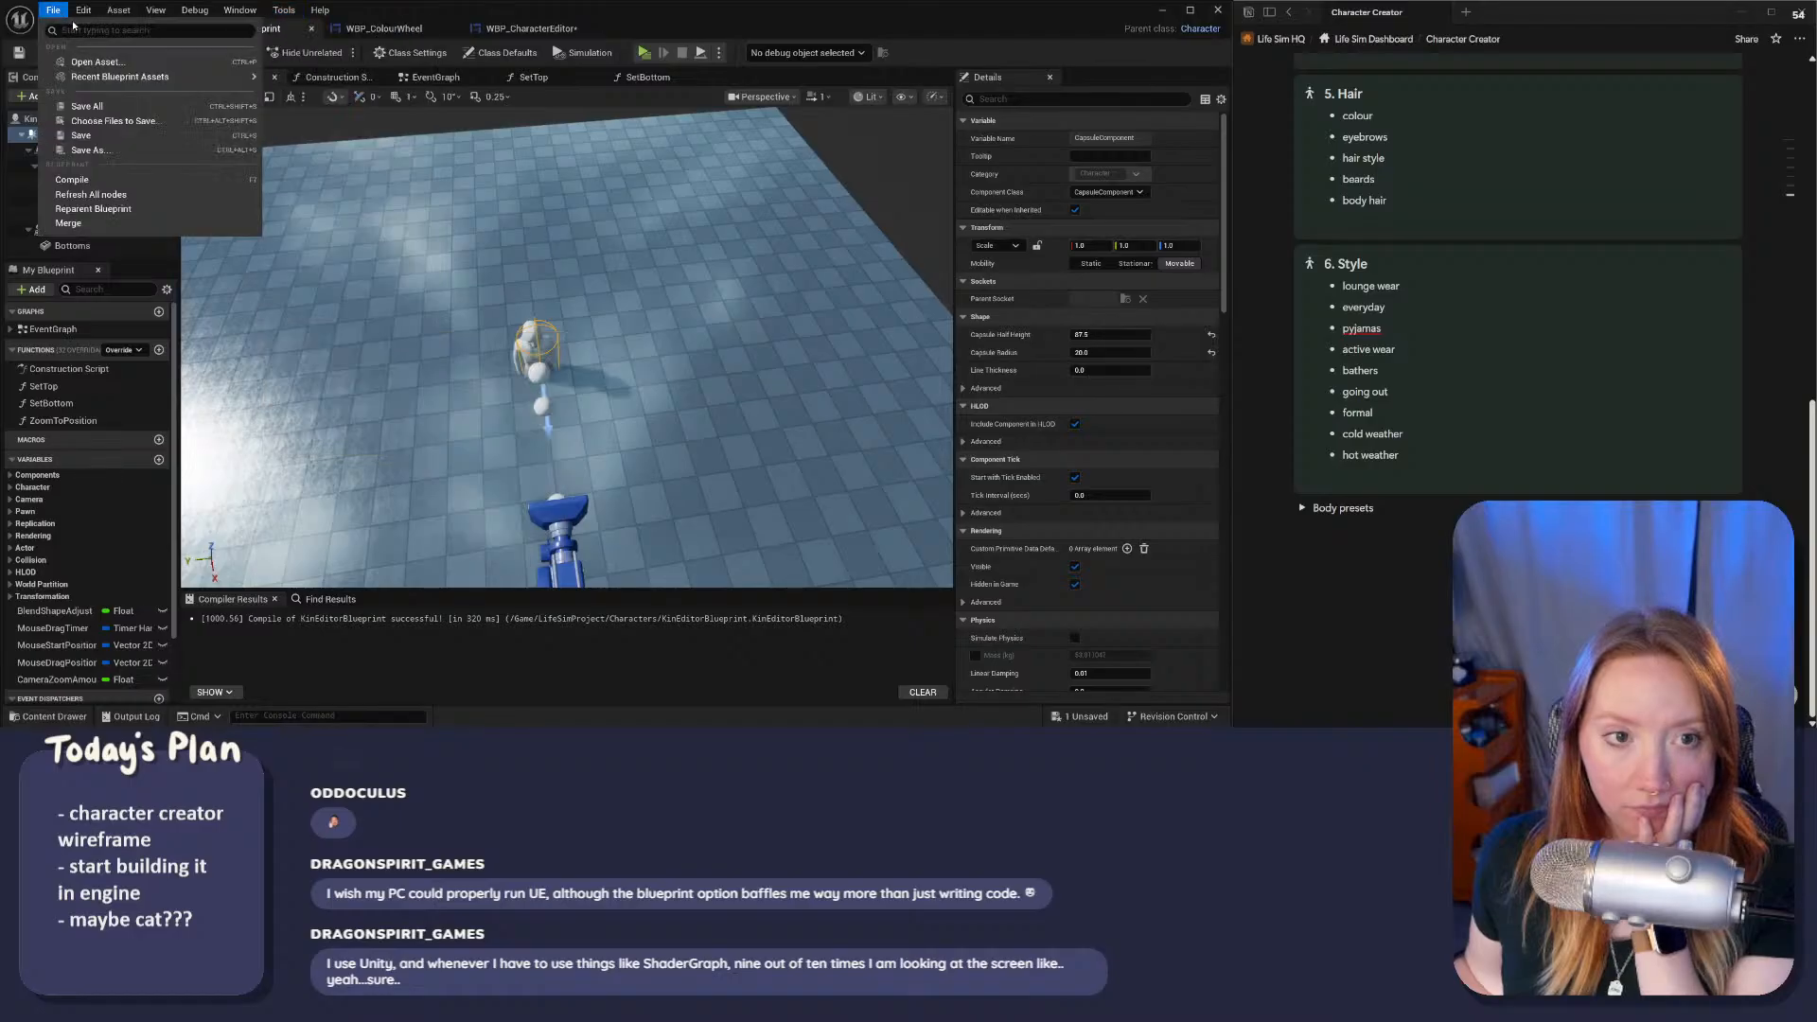
{"action": "left_click", "coordinate": [441, 97]}
{"action": "left_click", "coordinate": [97, 28]}
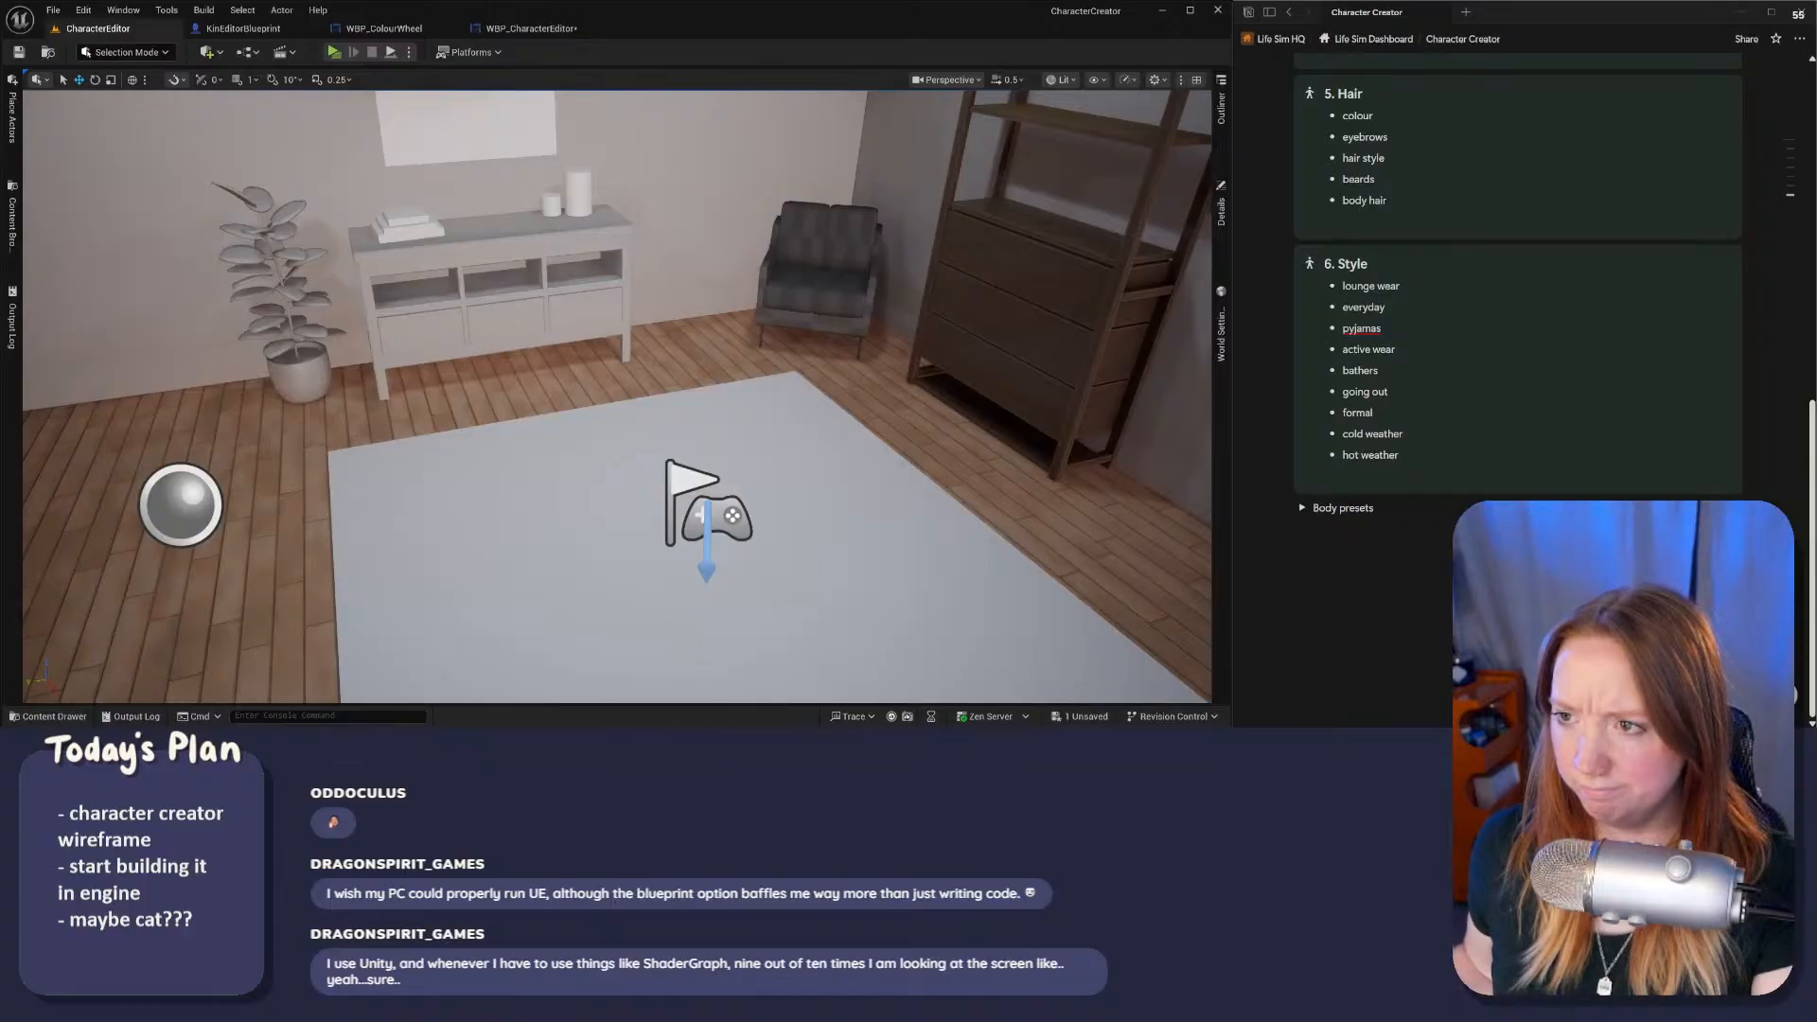
{"action": "left_click", "coordinate": [833, 511]}
{"action": "left_click", "coordinate": [1026, 294]}
{"action": "double_click", "coordinate": [884, 18]}
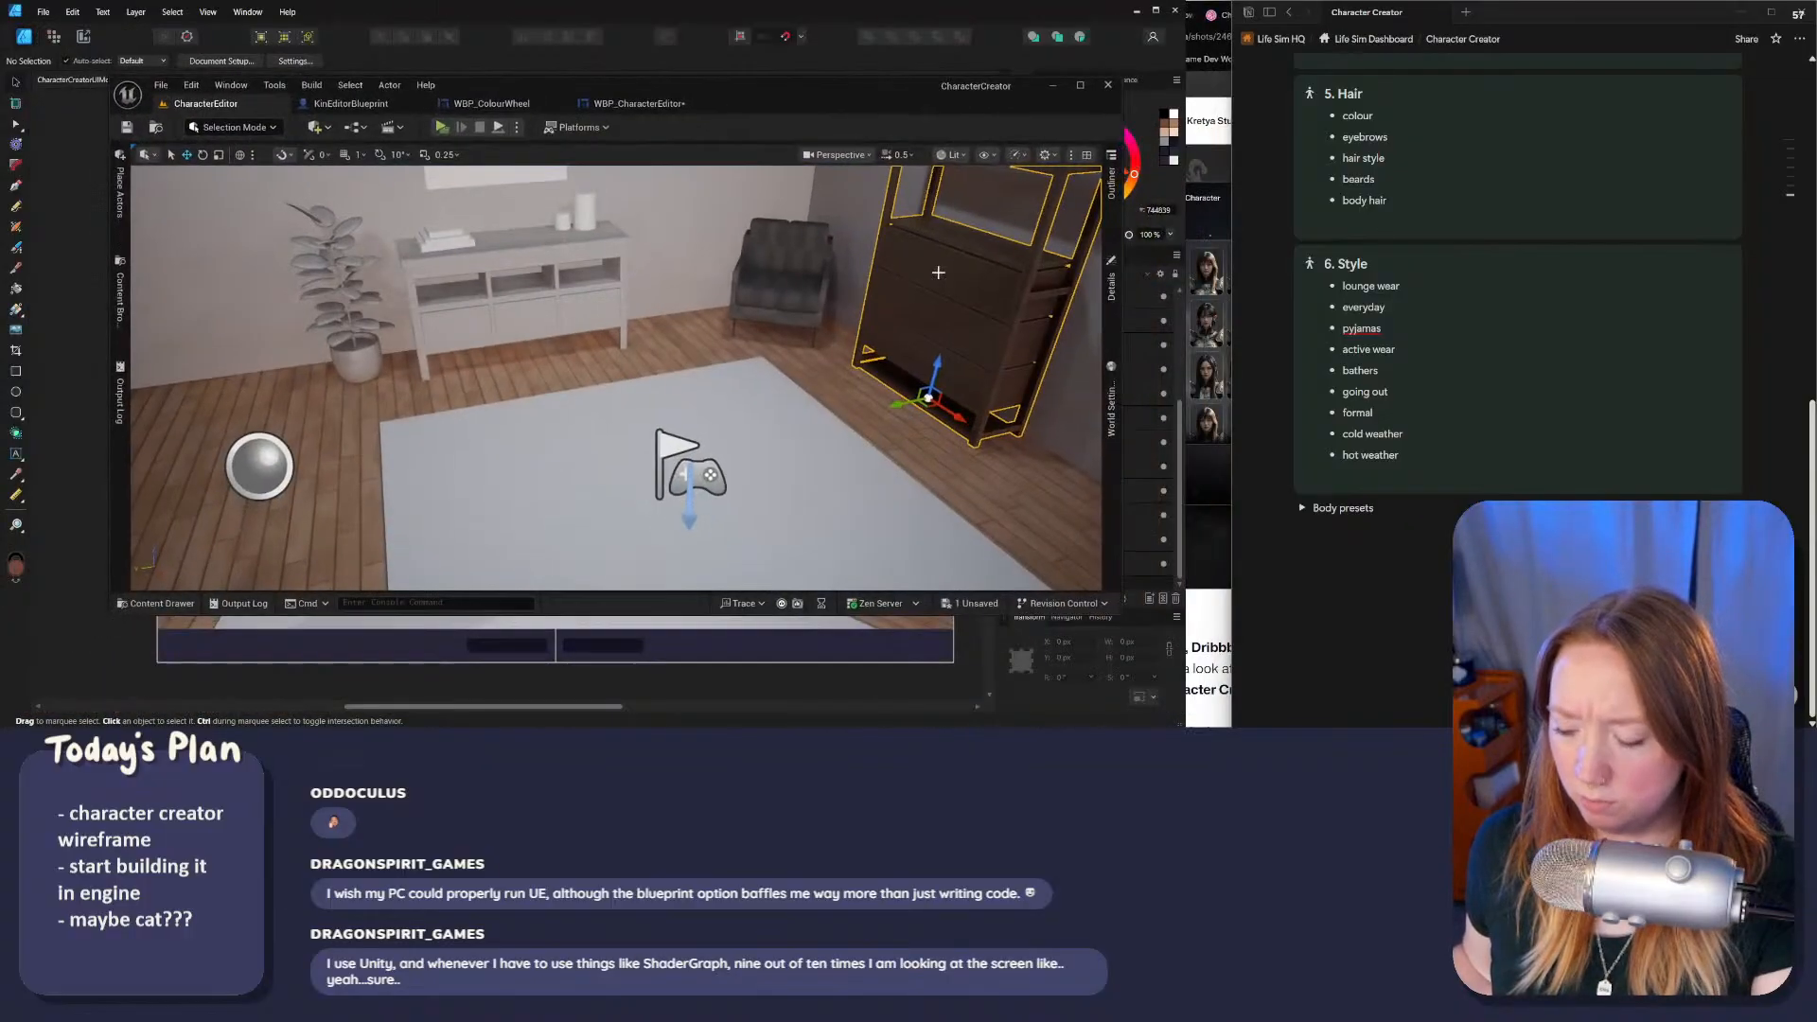
{"action": "key", "text": "F11"}
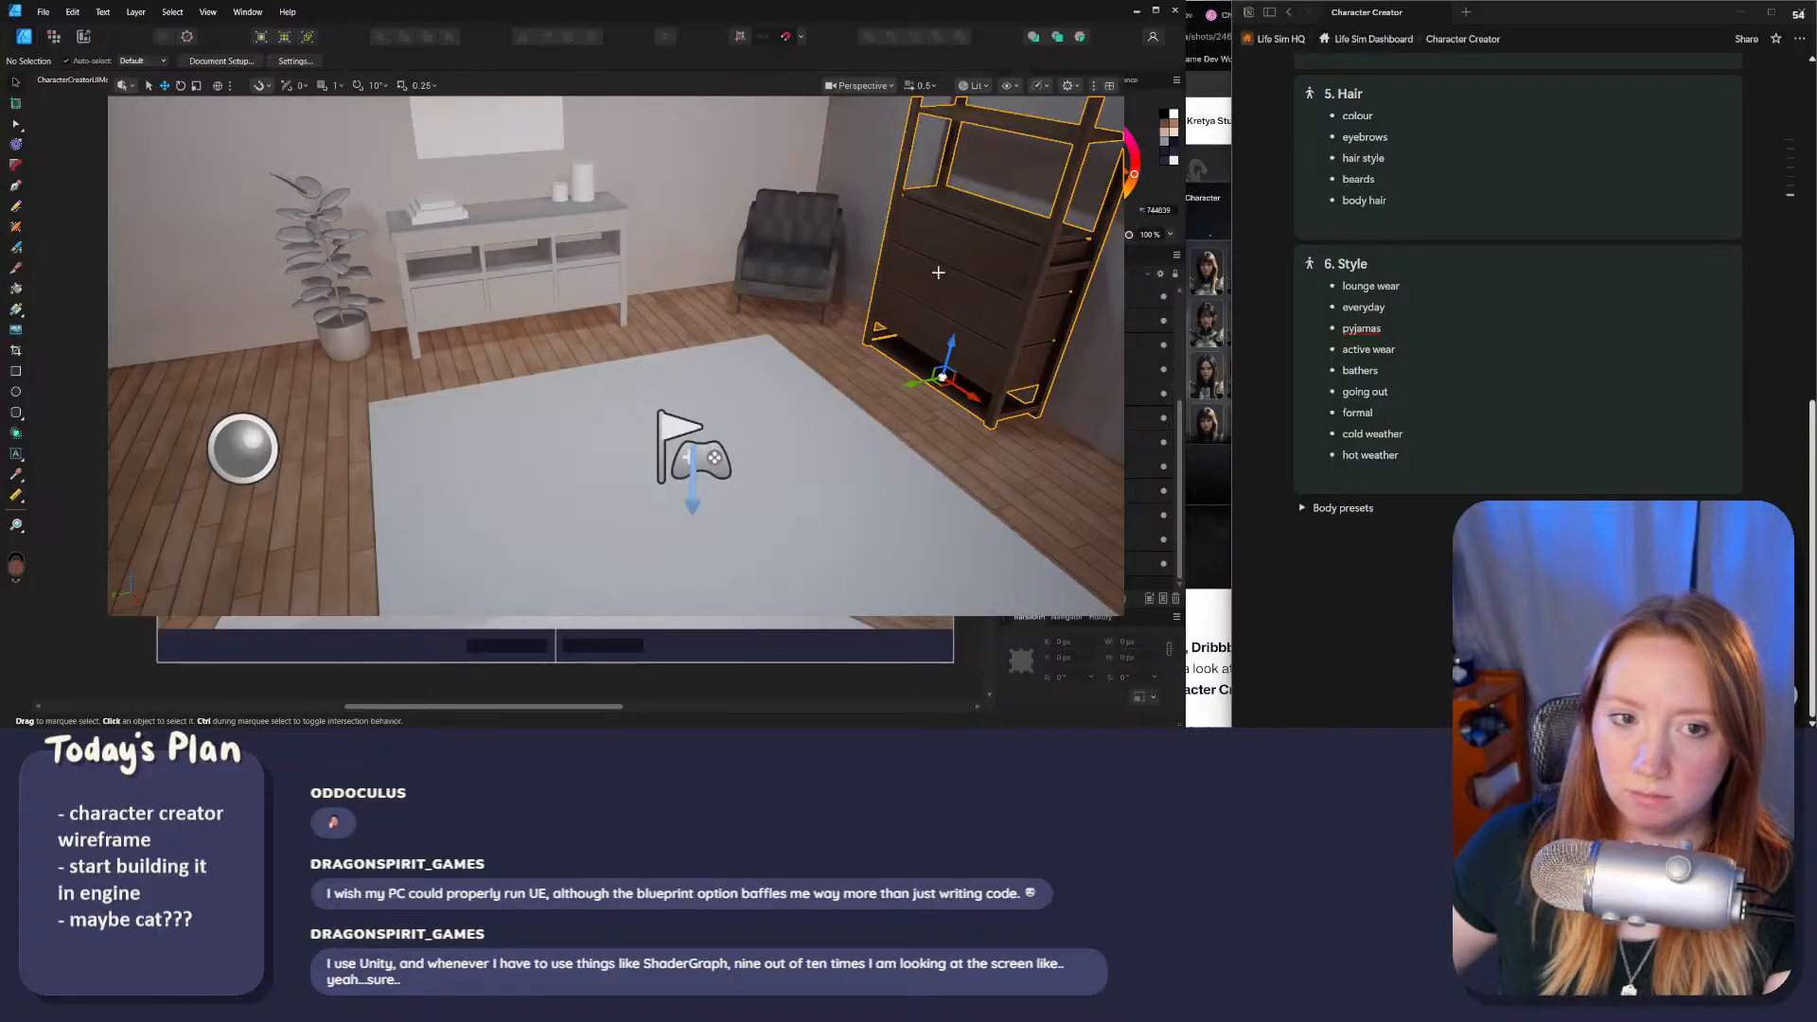
{"action": "scroll", "coordinate": [717, 401], "scroll_direction": "down", "scroll_amount": 4}
{"action": "left_click", "coordinate": [770, 422]}
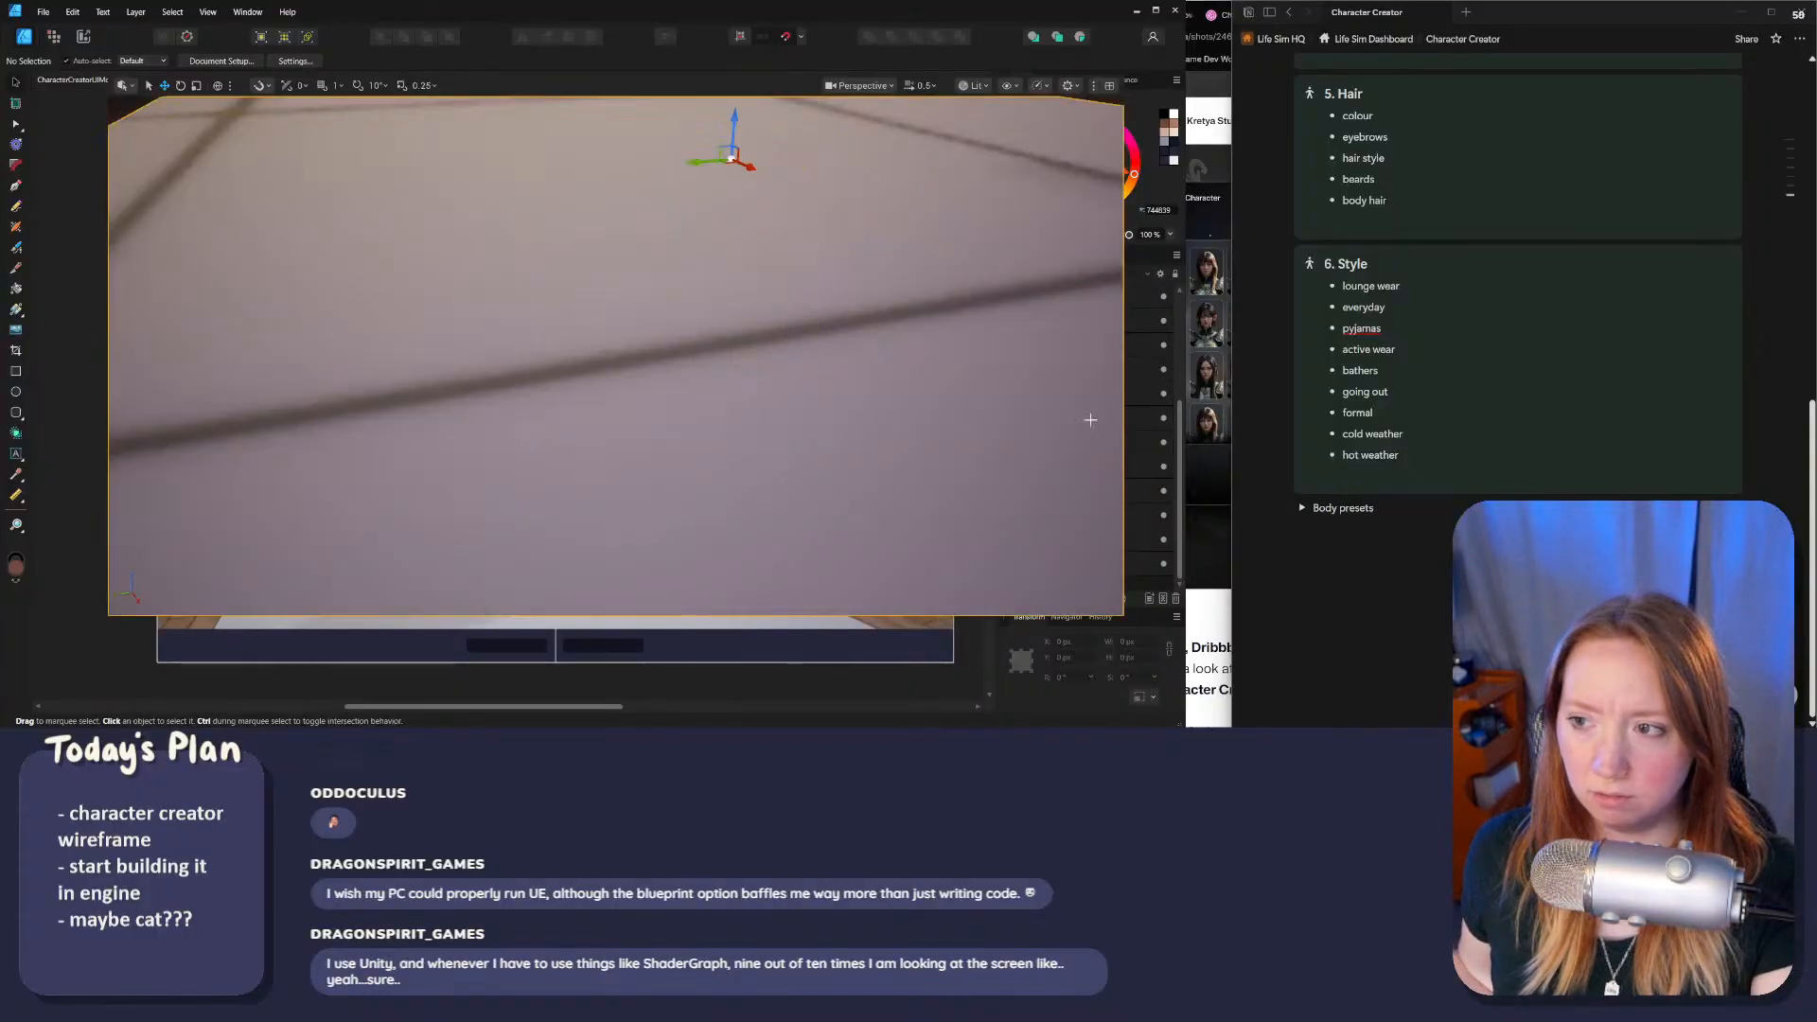
{"action": "left_click", "coordinate": [880, 673]}
{"action": "left_click", "coordinate": [871, 708]}
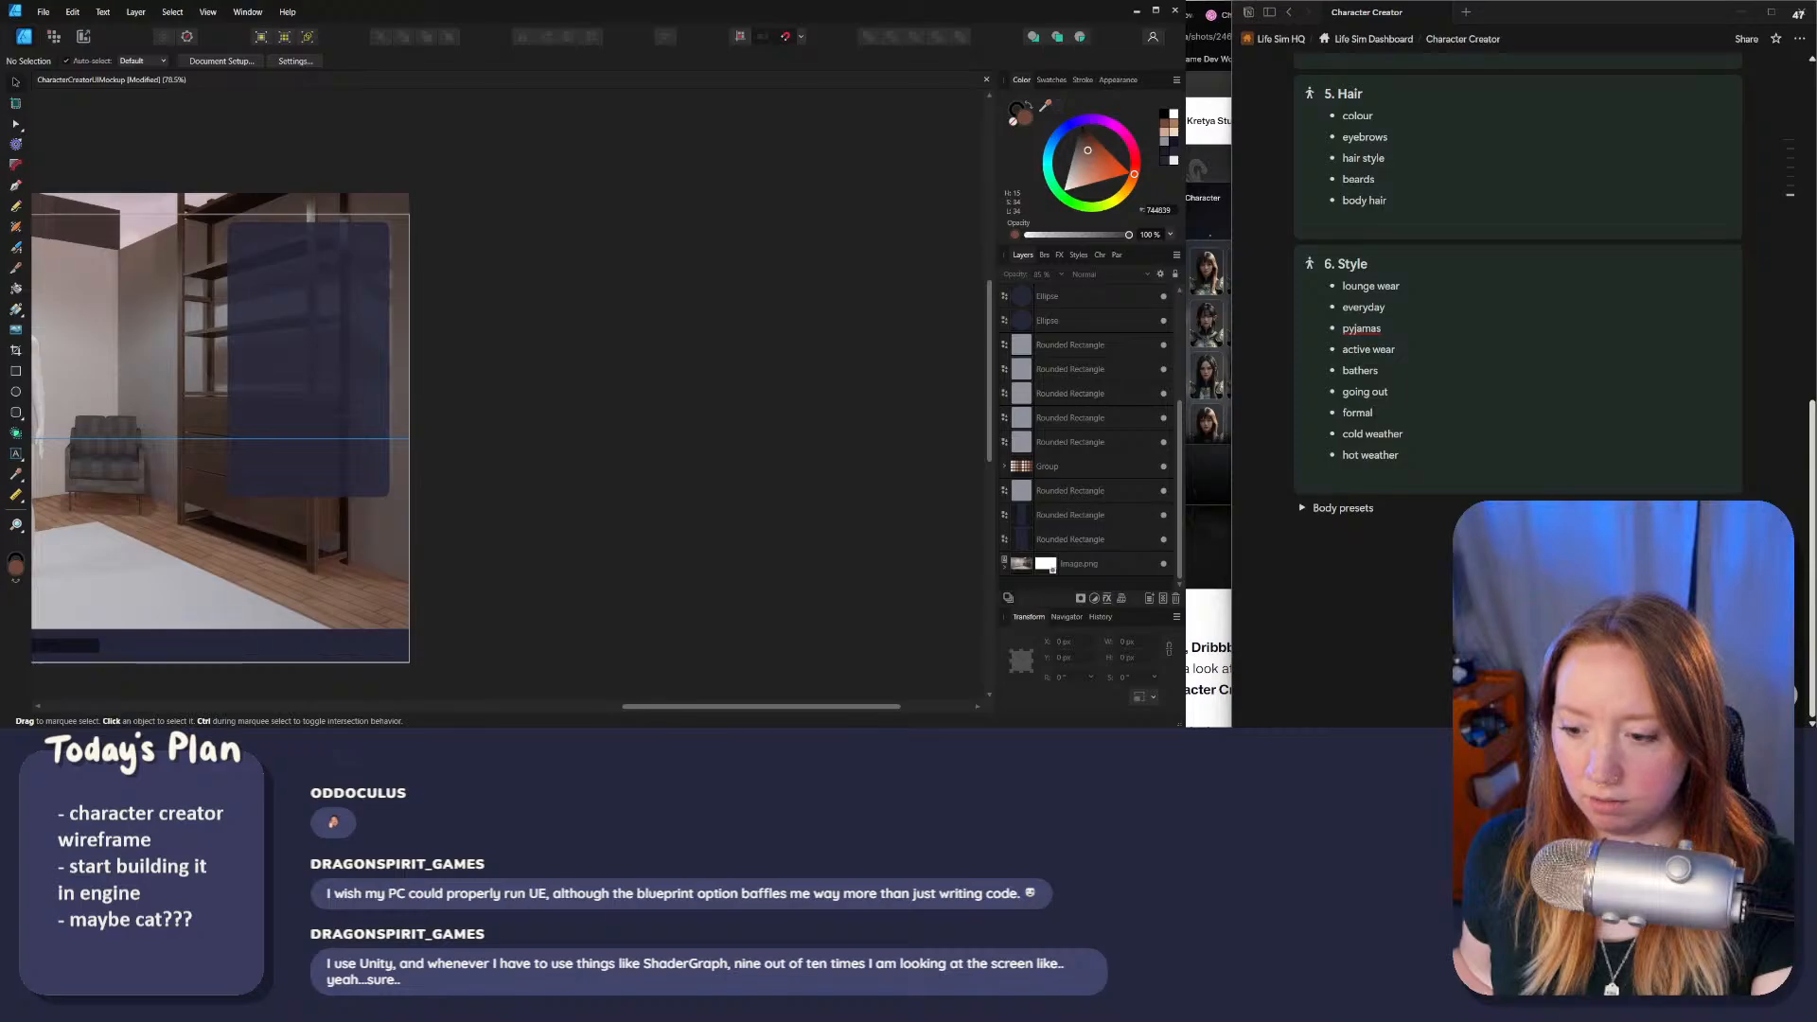
{"action": "key", "text": "alt+Tab"}
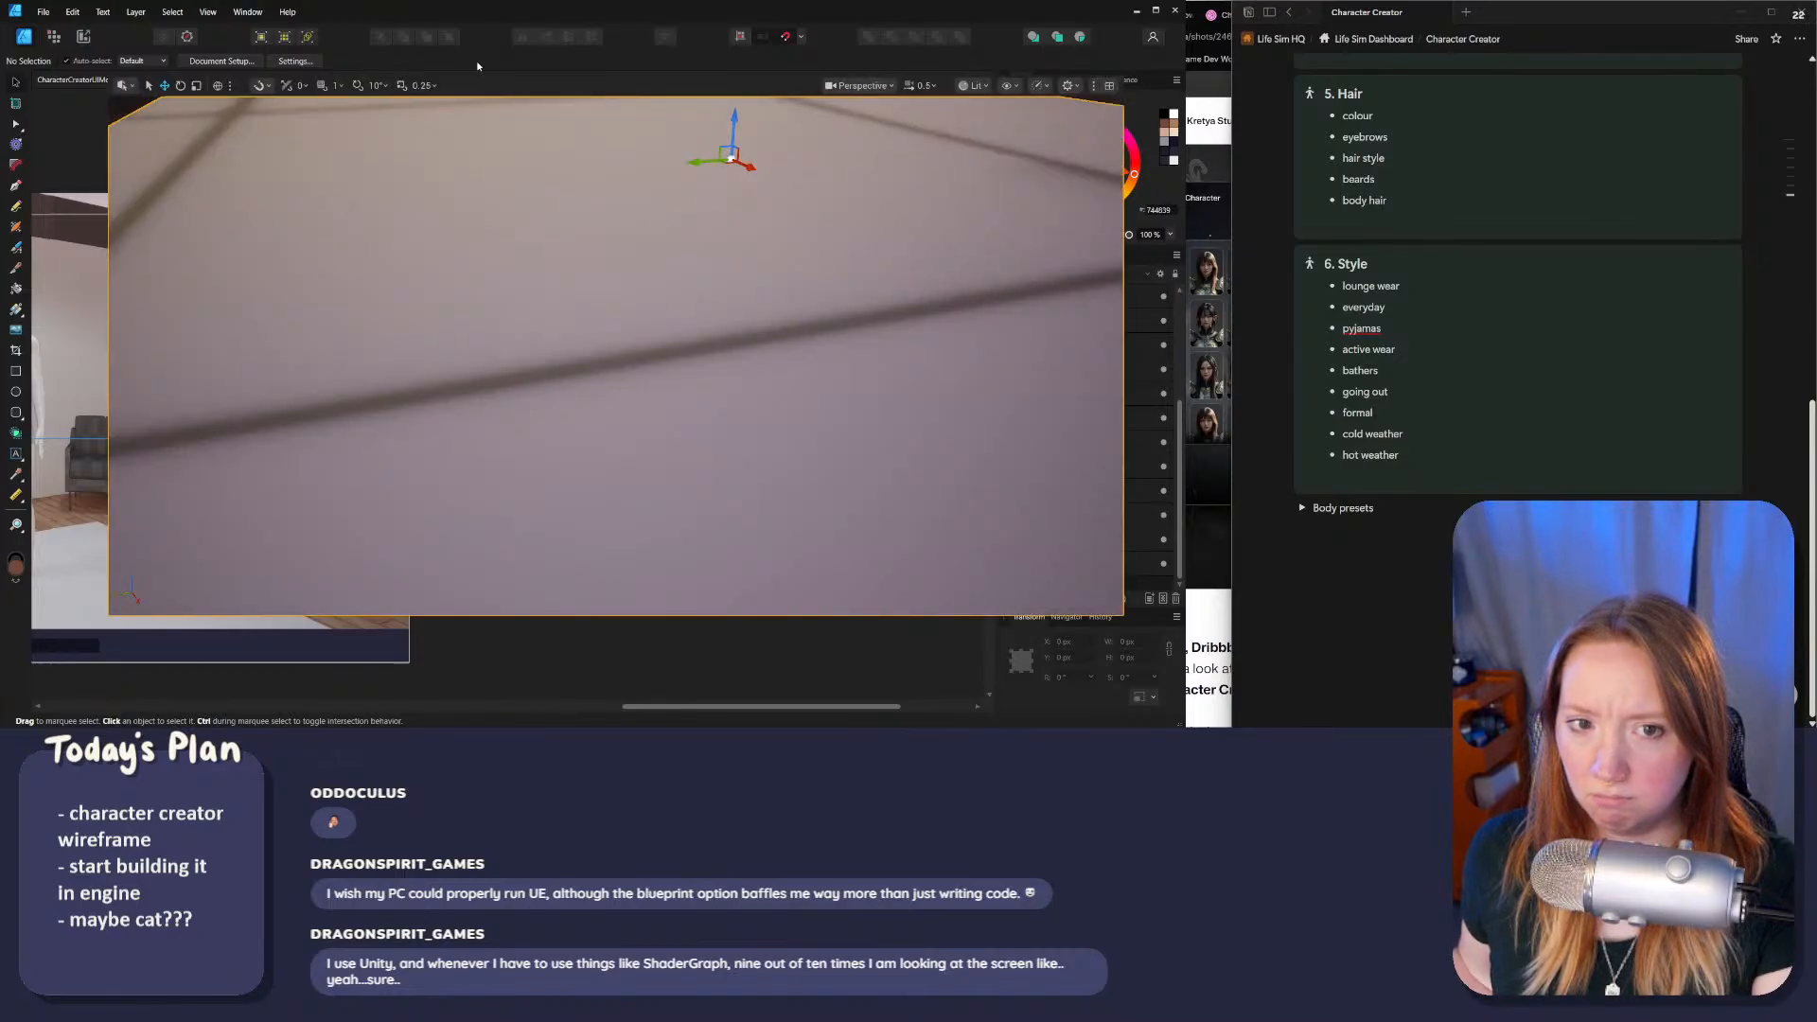
{"action": "key", "text": "alt+Tab"}
{"action": "key", "text": "alt+Tab"}
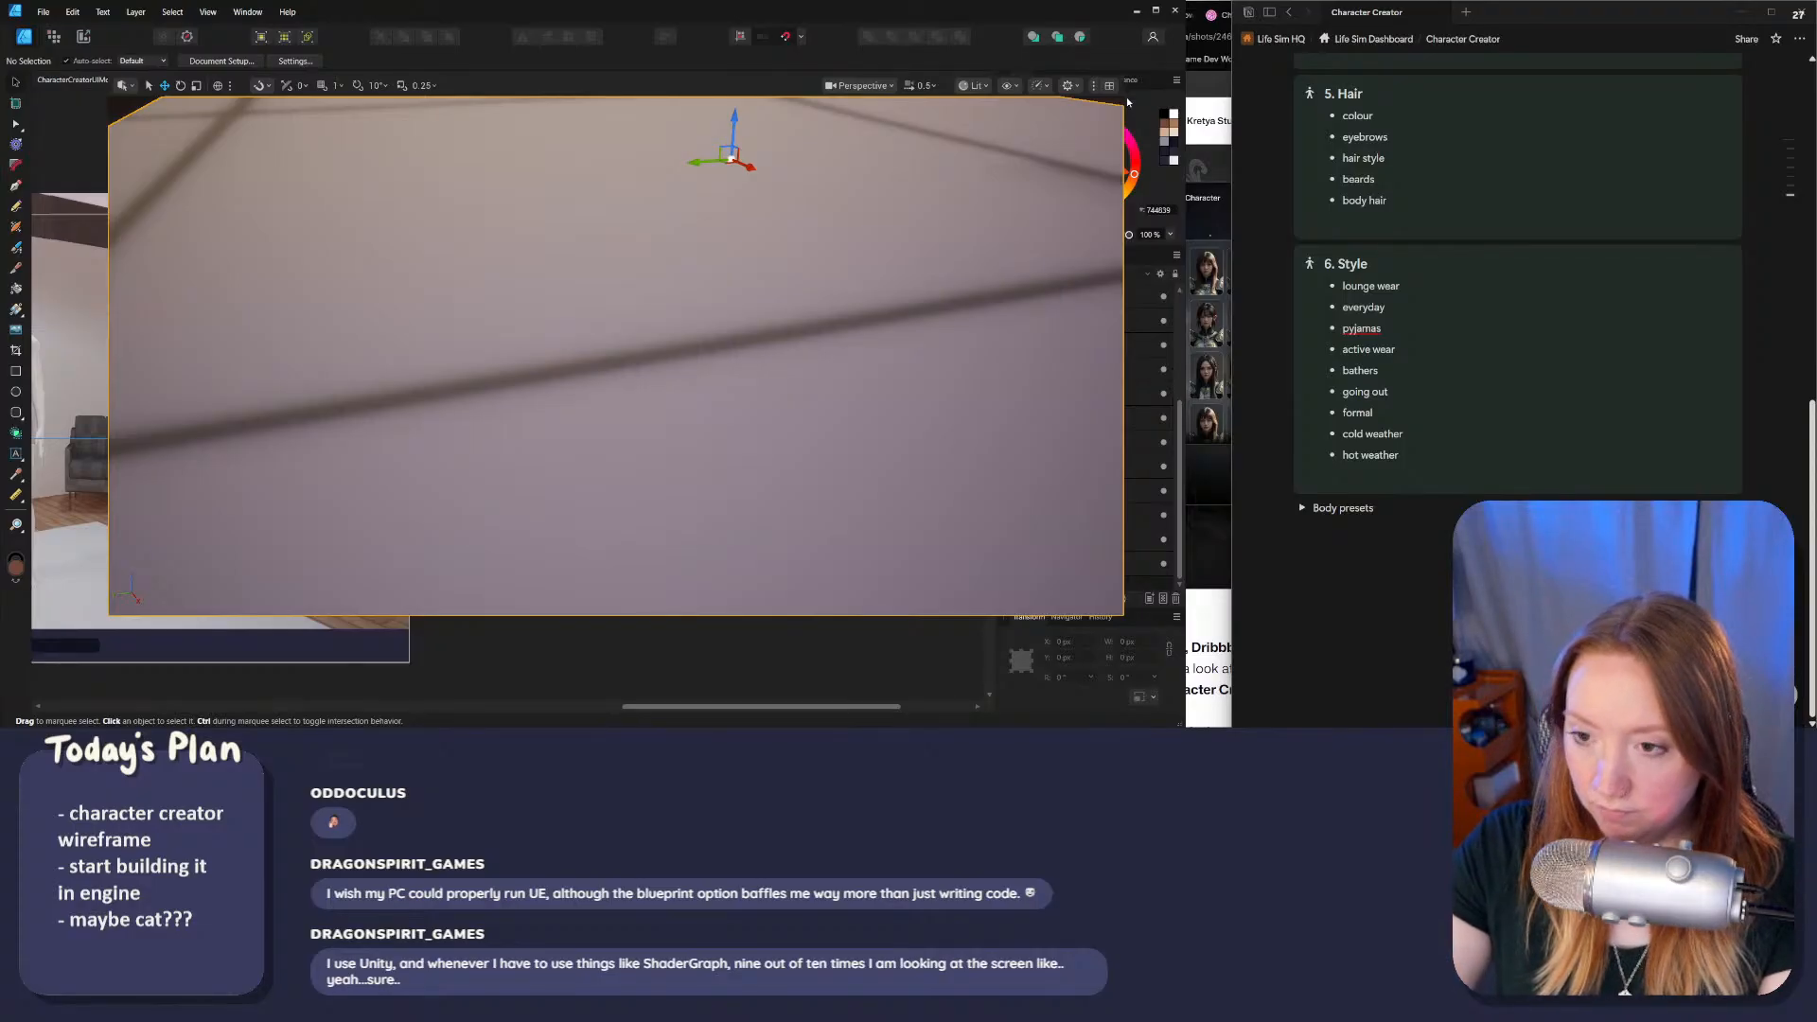
Step: Exit the immersive viewport, maximize the editor window across the full screen and frame the selected ceiling slab
{"action": "key", "text": "F11"}
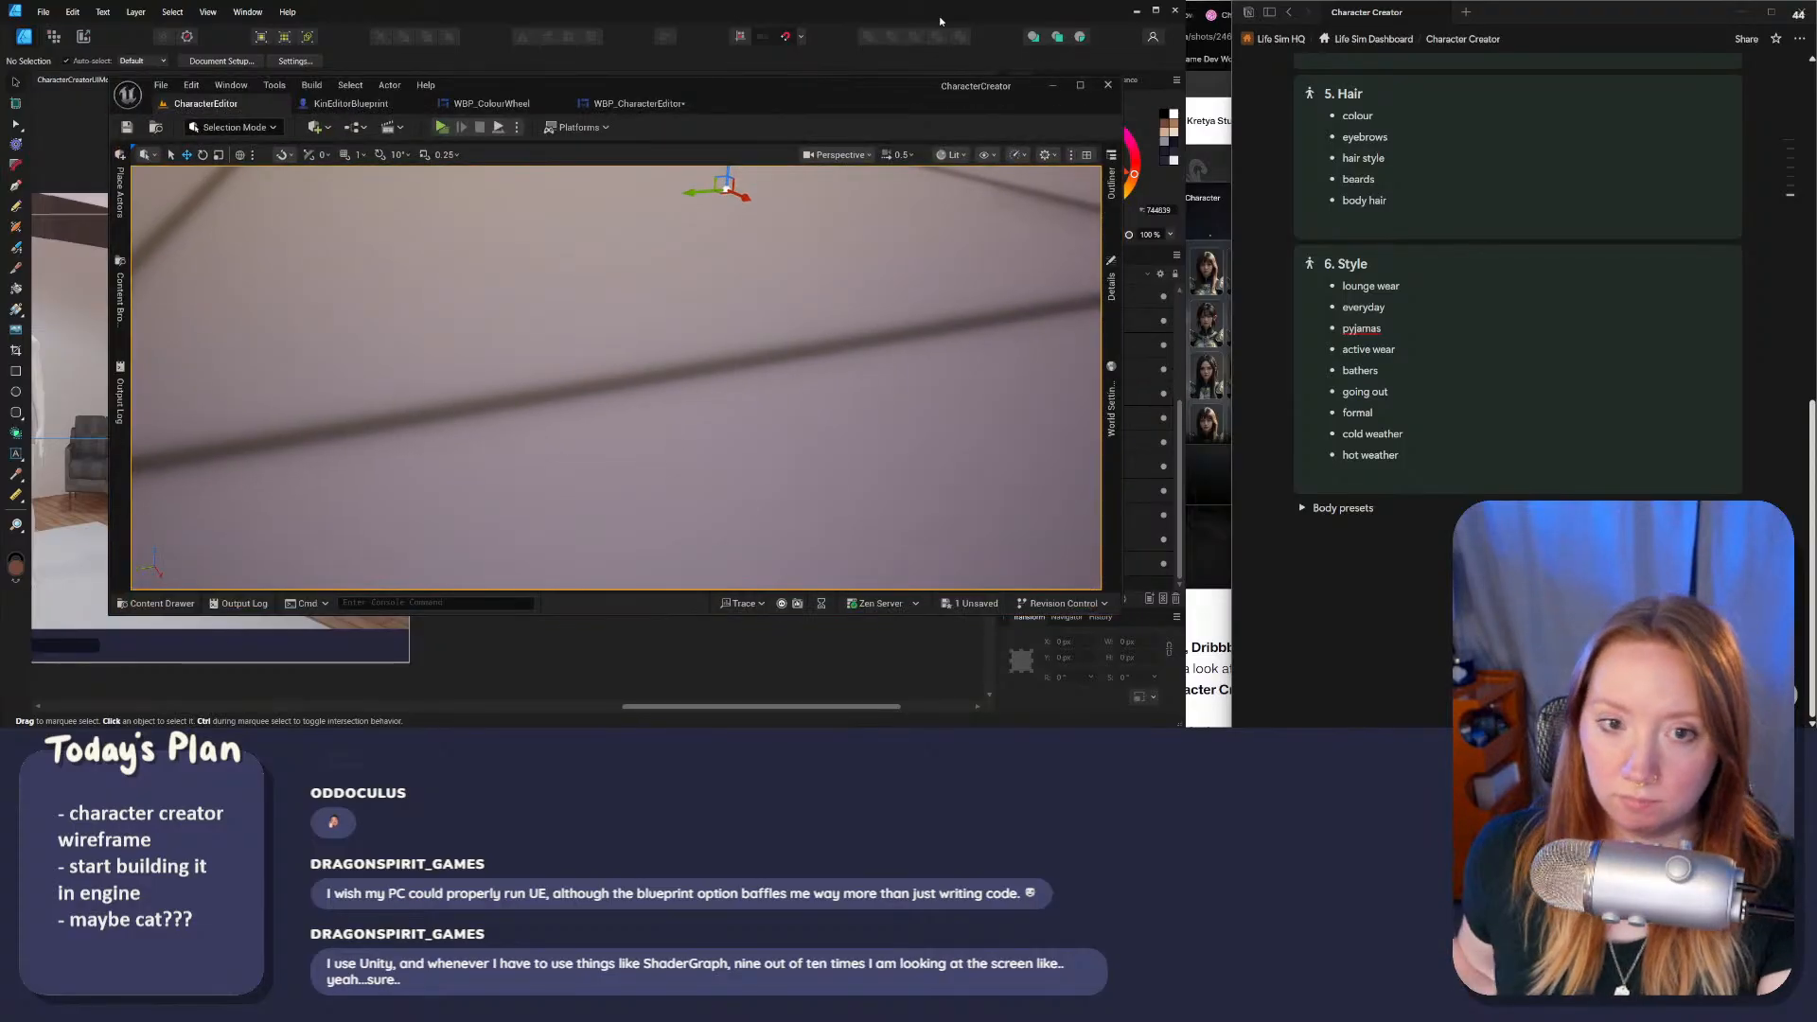
{"action": "left_click", "coordinate": [1079, 85]}
{"action": "key", "text": "f"}
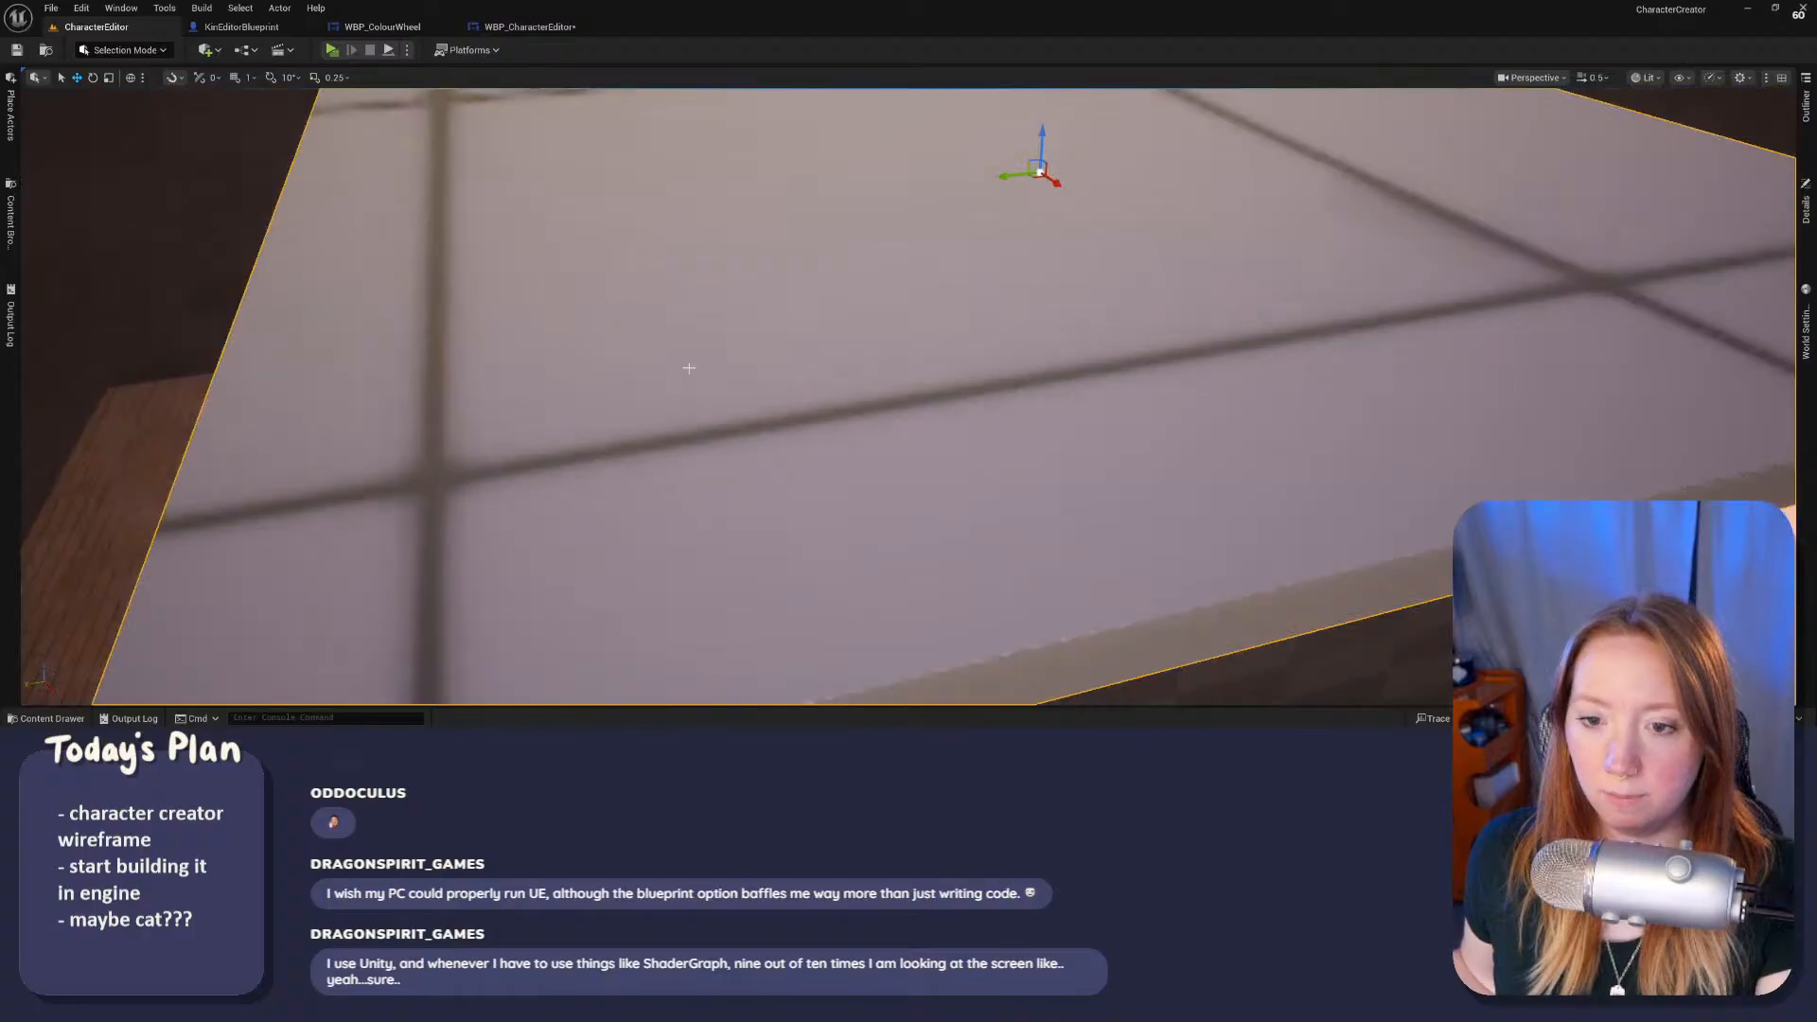
{"action": "right_click_drag", "start_coordinate": [904, 586], "coordinate": [989, 544]}
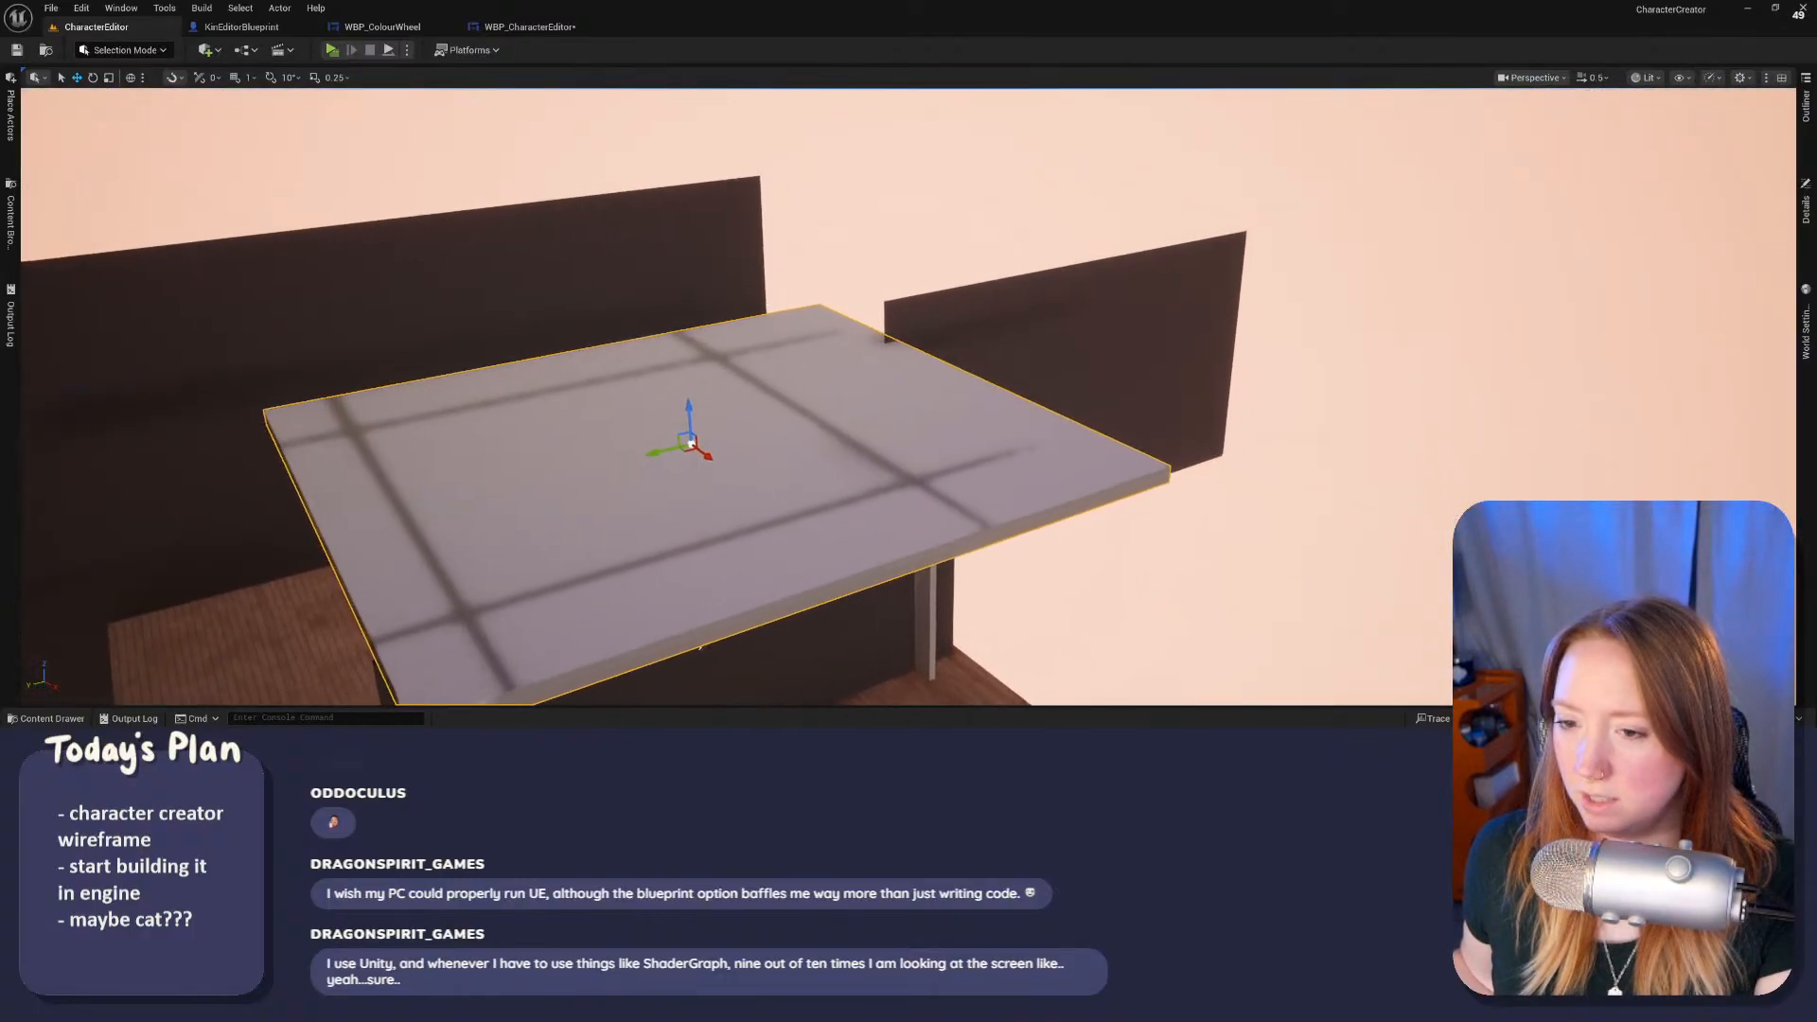
{"action": "key", "text": "s"}
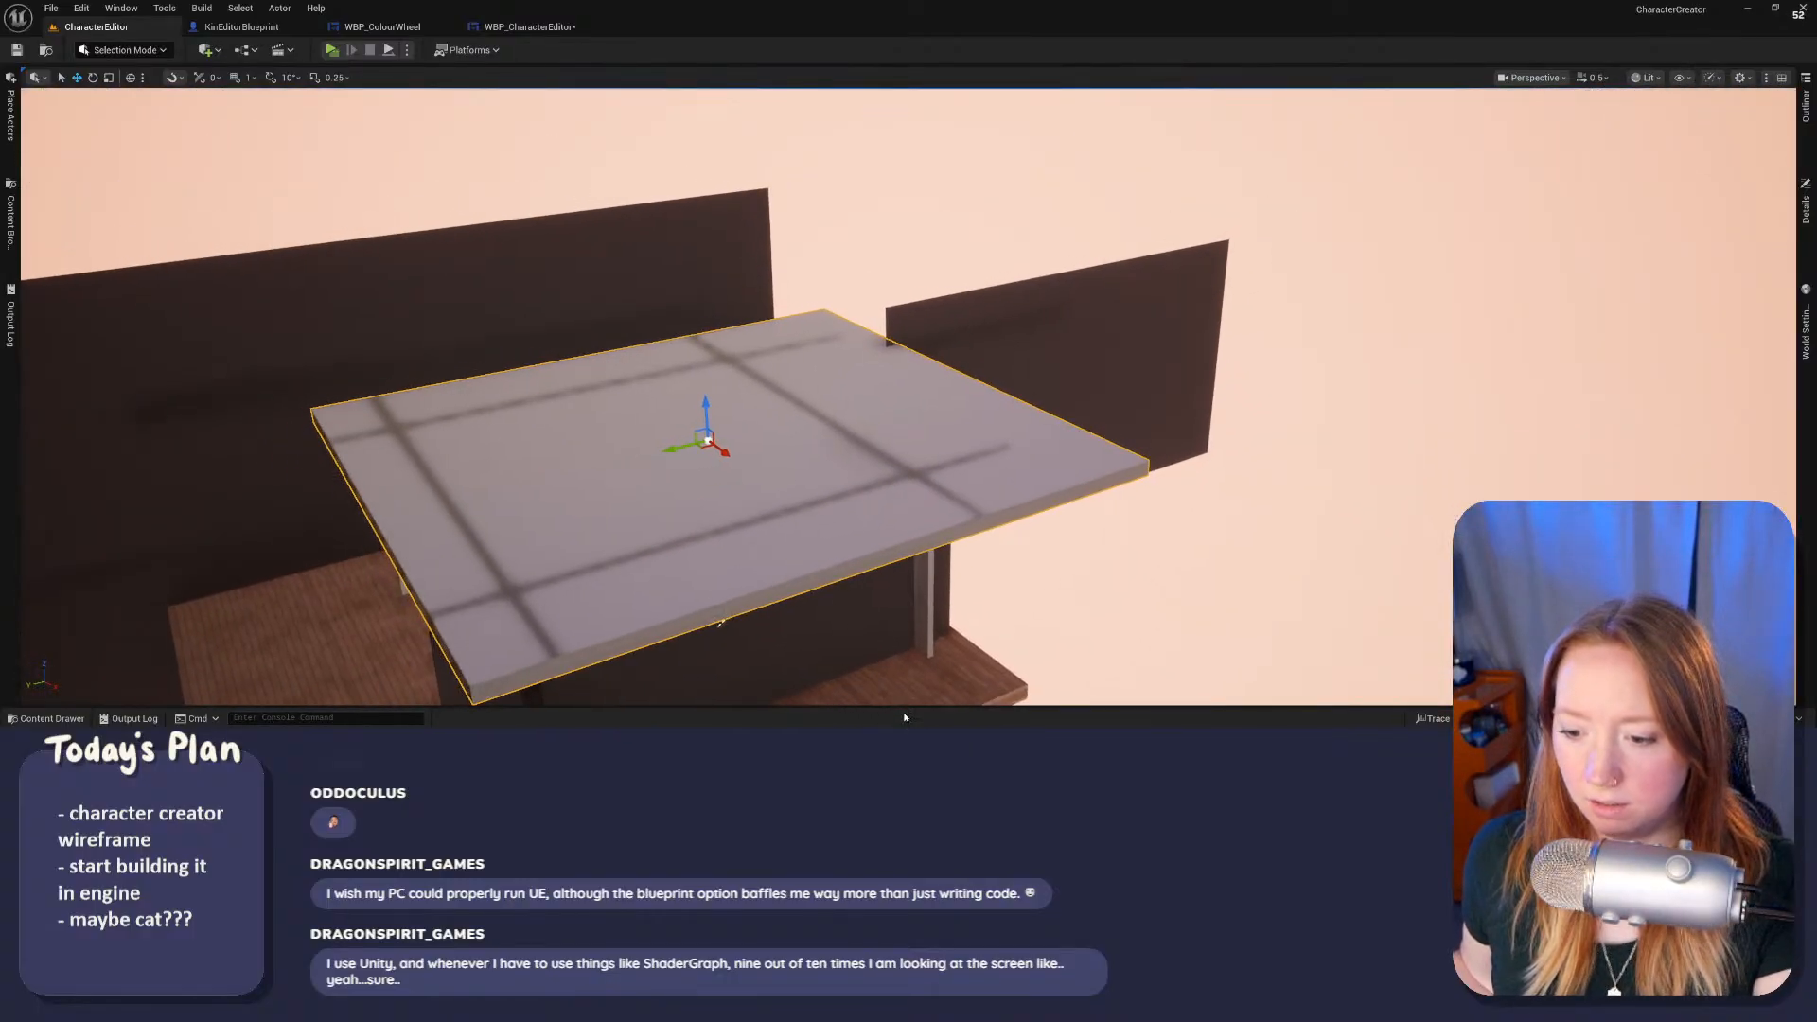
Step: Open the BuildLevel map from LifeSimProject/Maps, saving WBP_CharacterEditor first
{"action": "left_click", "coordinate": [52, 718]}
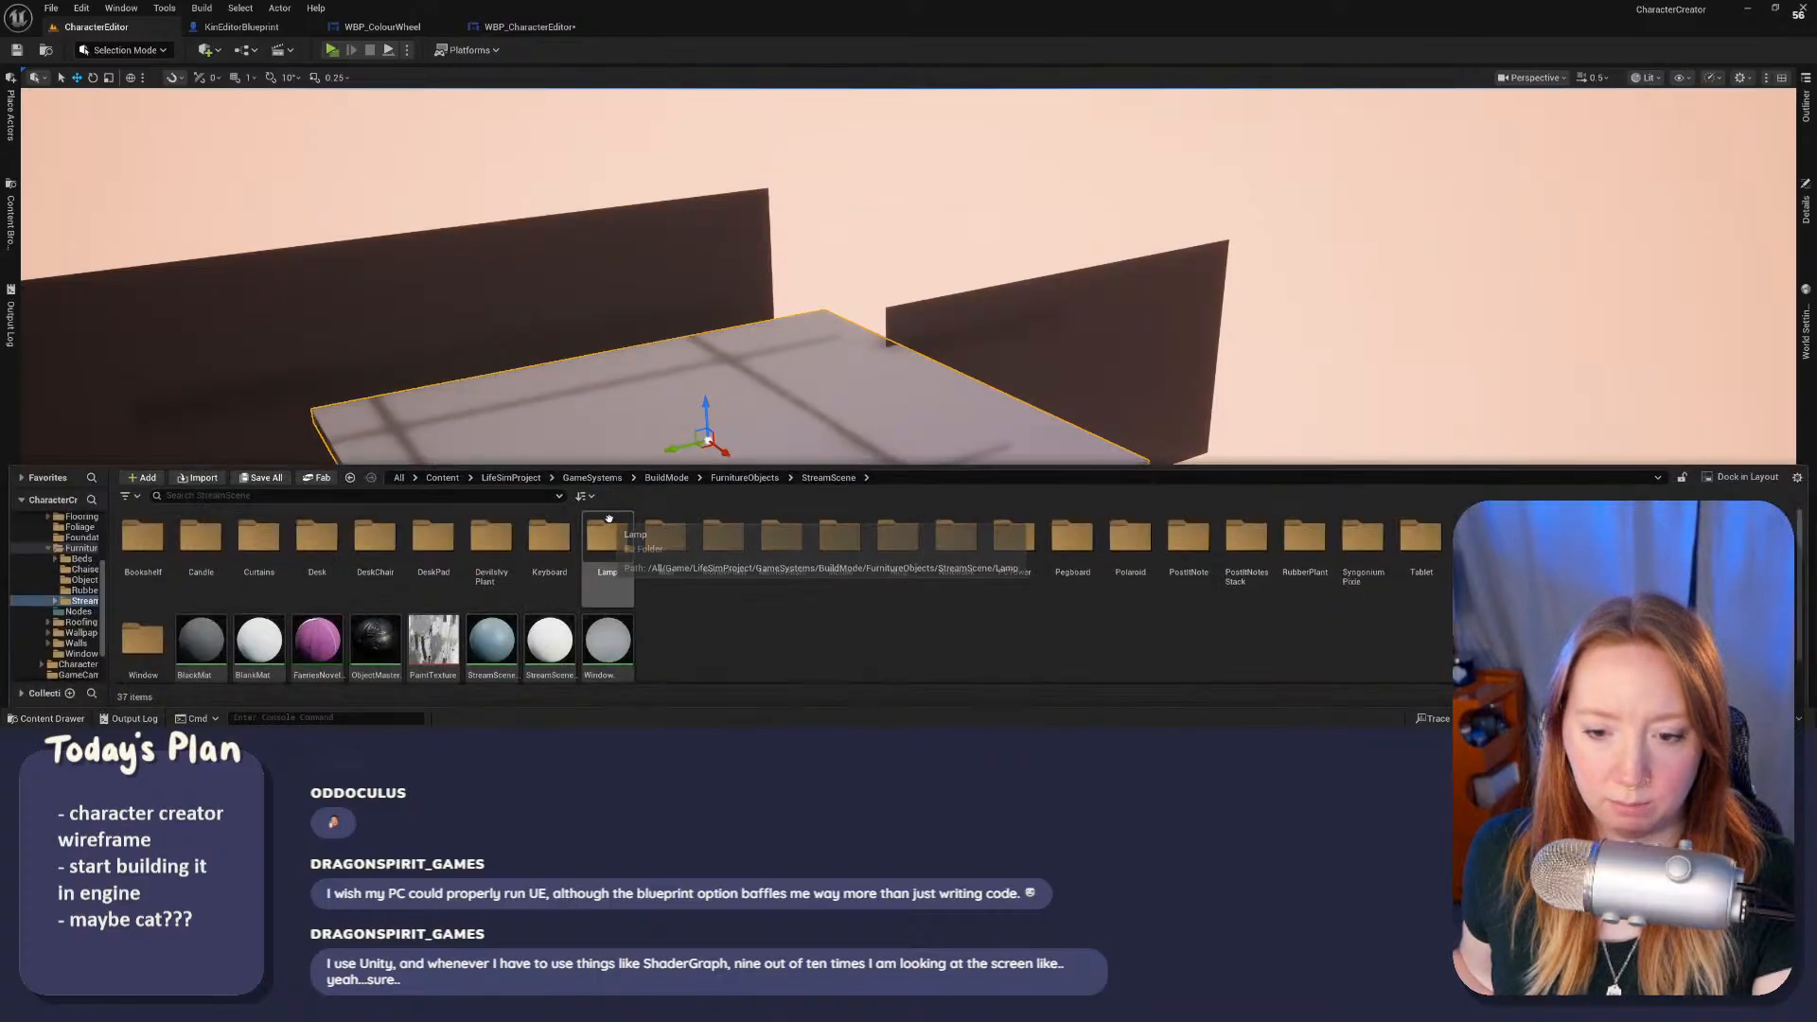
{"action": "scroll", "coordinate": [80, 581], "scroll_direction": "up", "scroll_amount": 5}
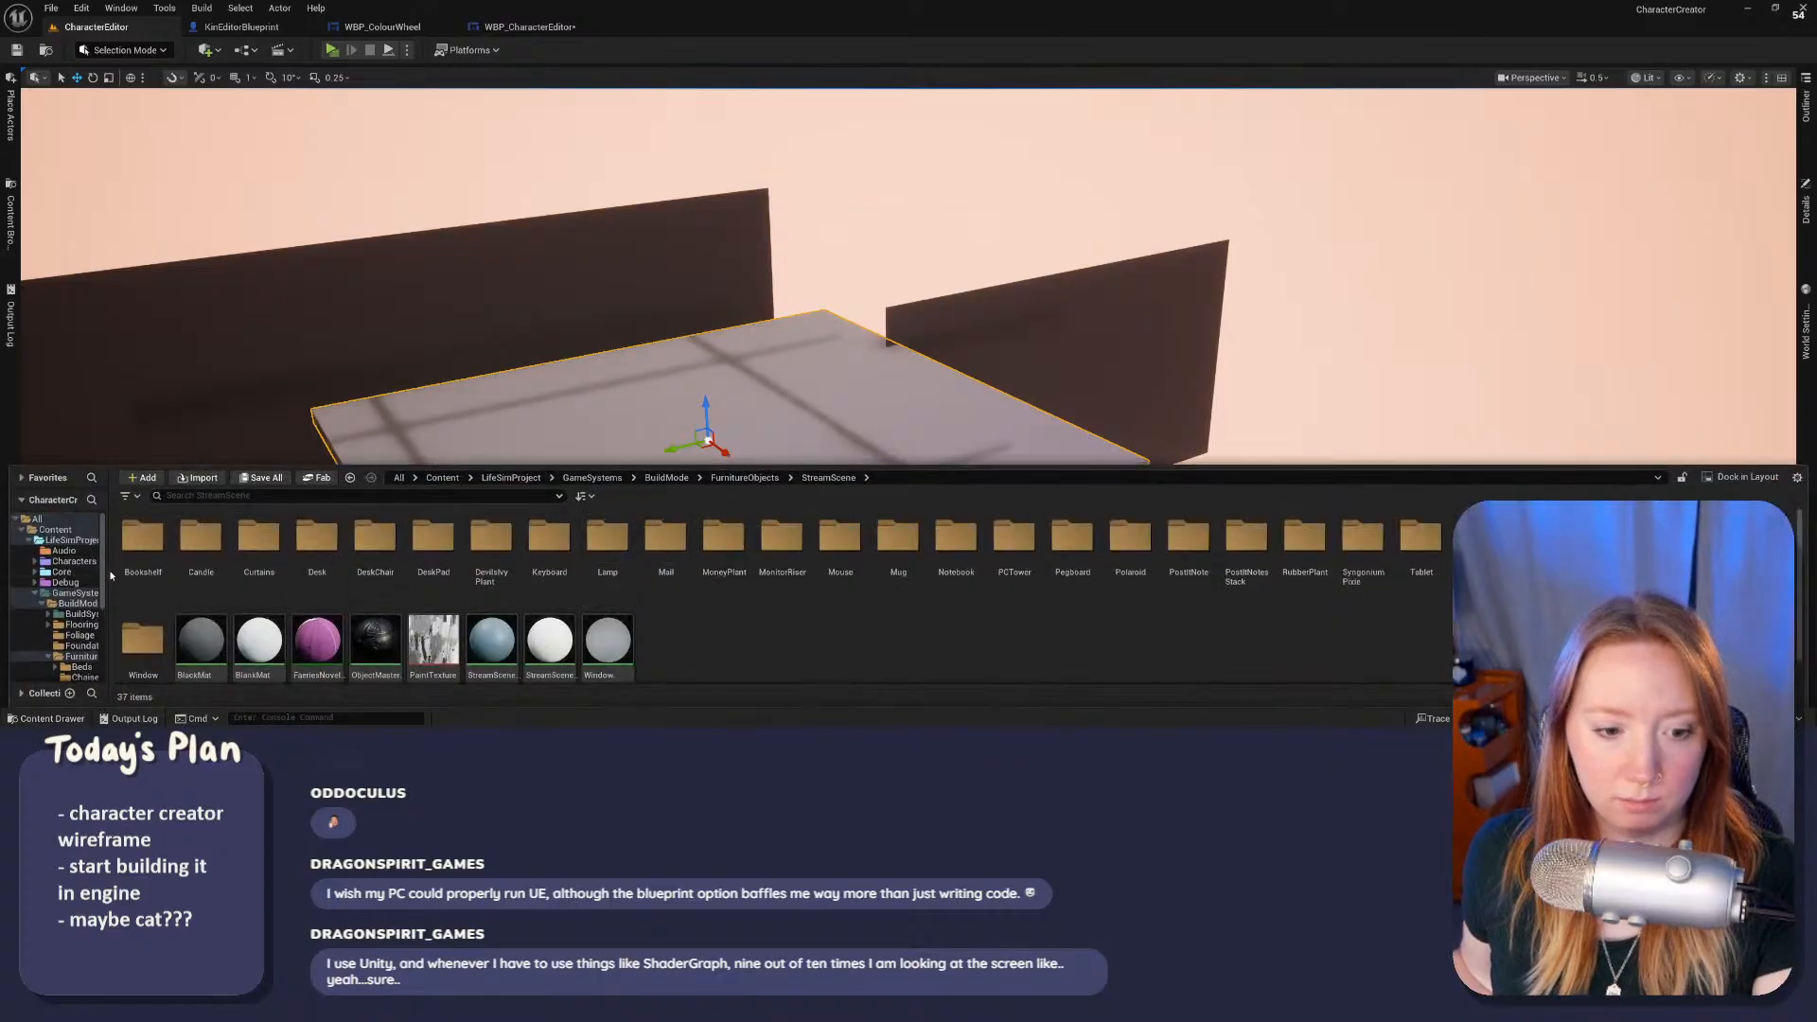
{"action": "left_click_drag", "start_coordinate": [111, 574], "coordinate": [208, 575]}
{"action": "left_click", "coordinate": [72, 540]}
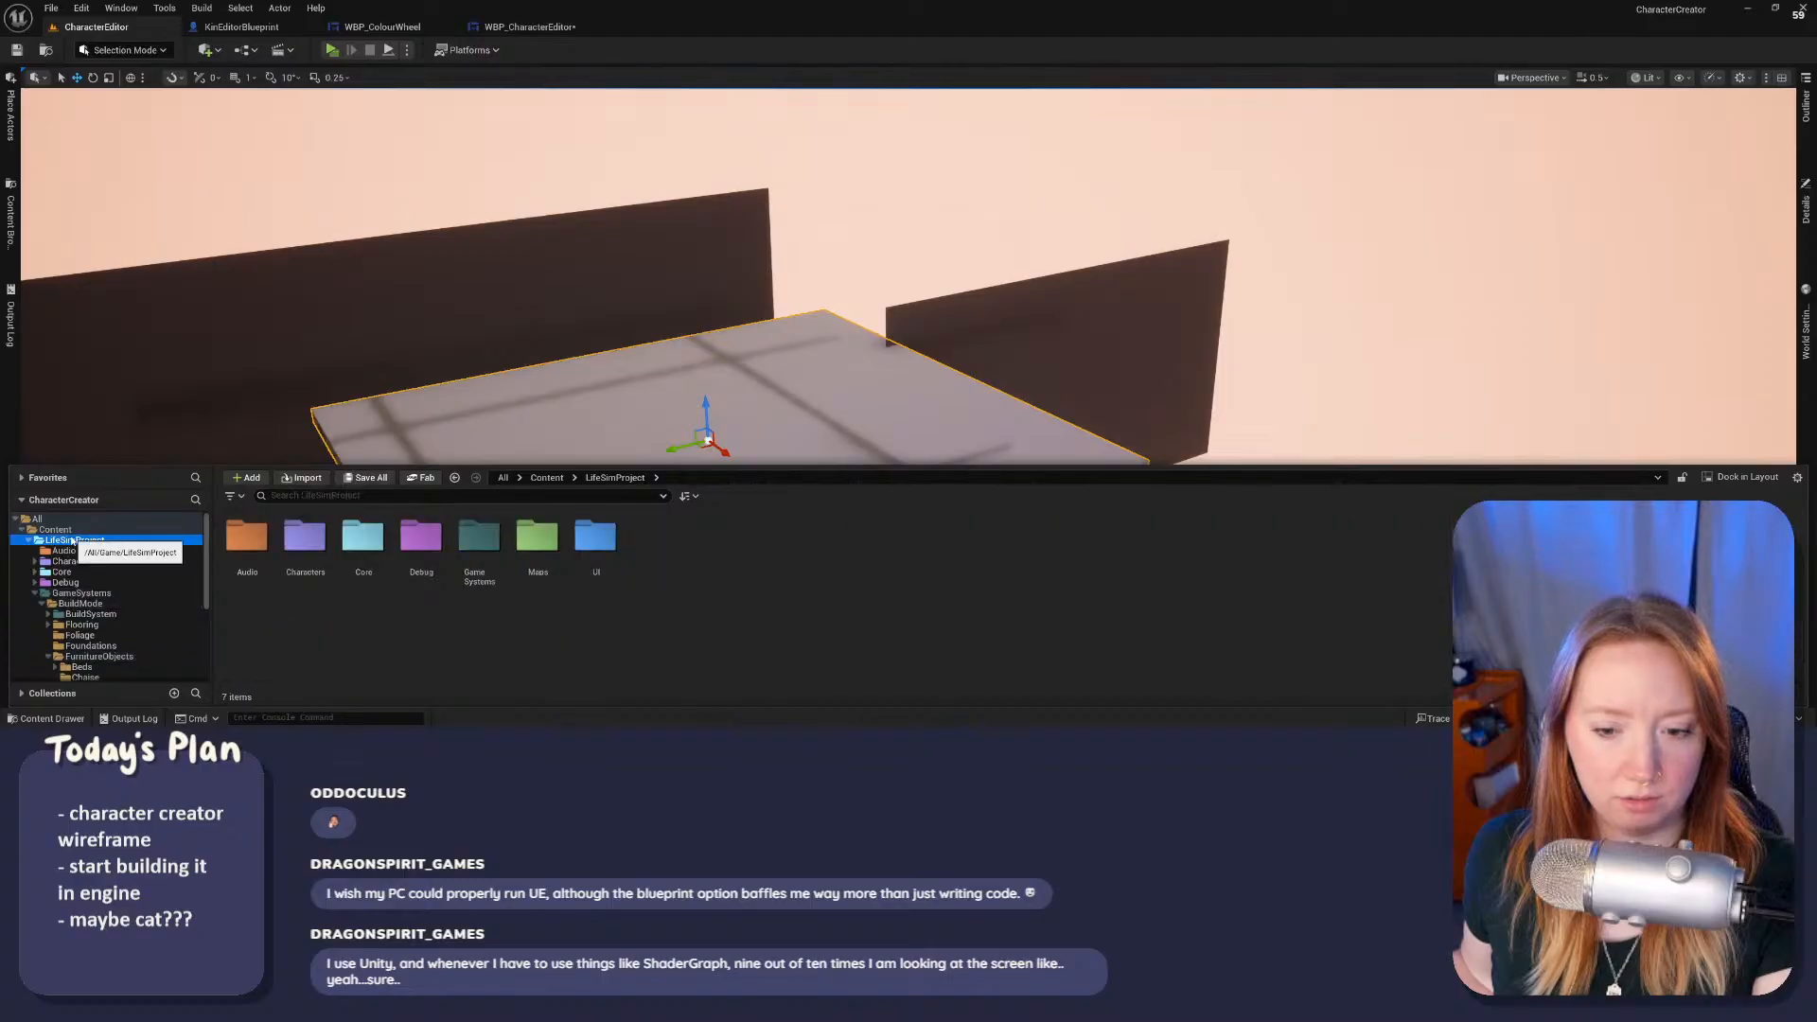
{"action": "double_click", "coordinate": [537, 536]}
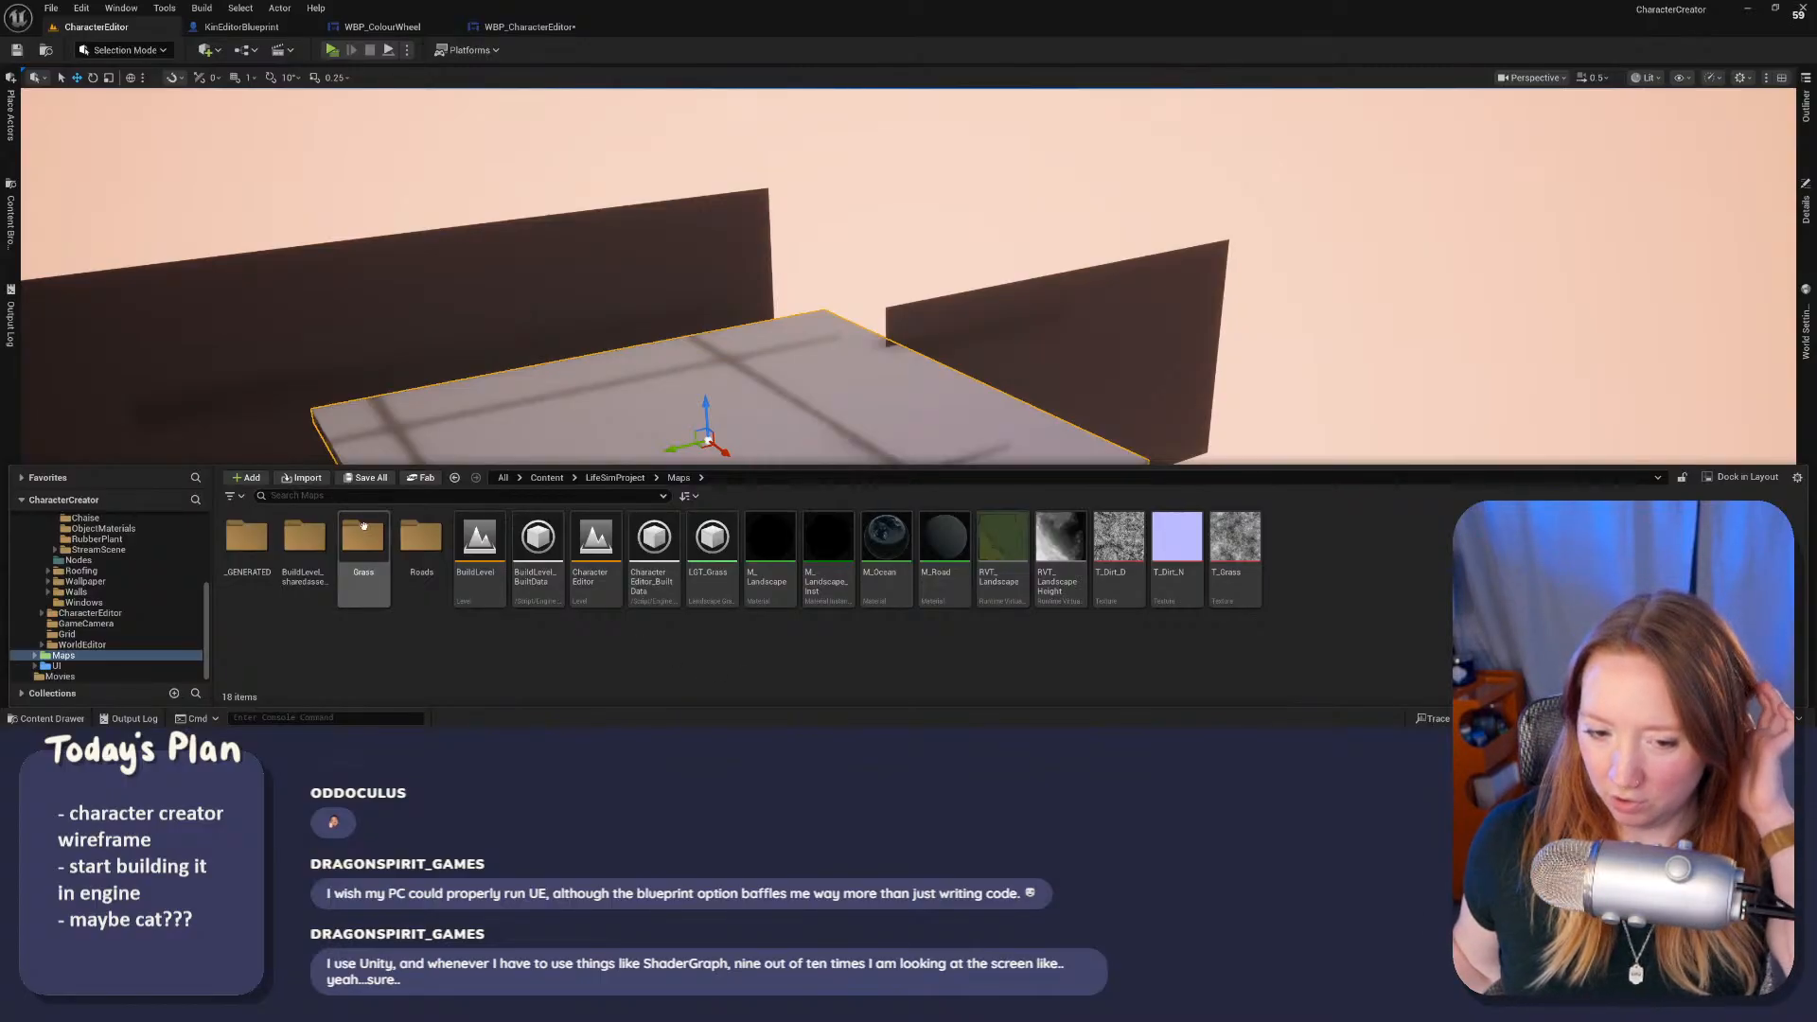
{"action": "double_click", "coordinate": [479, 541]}
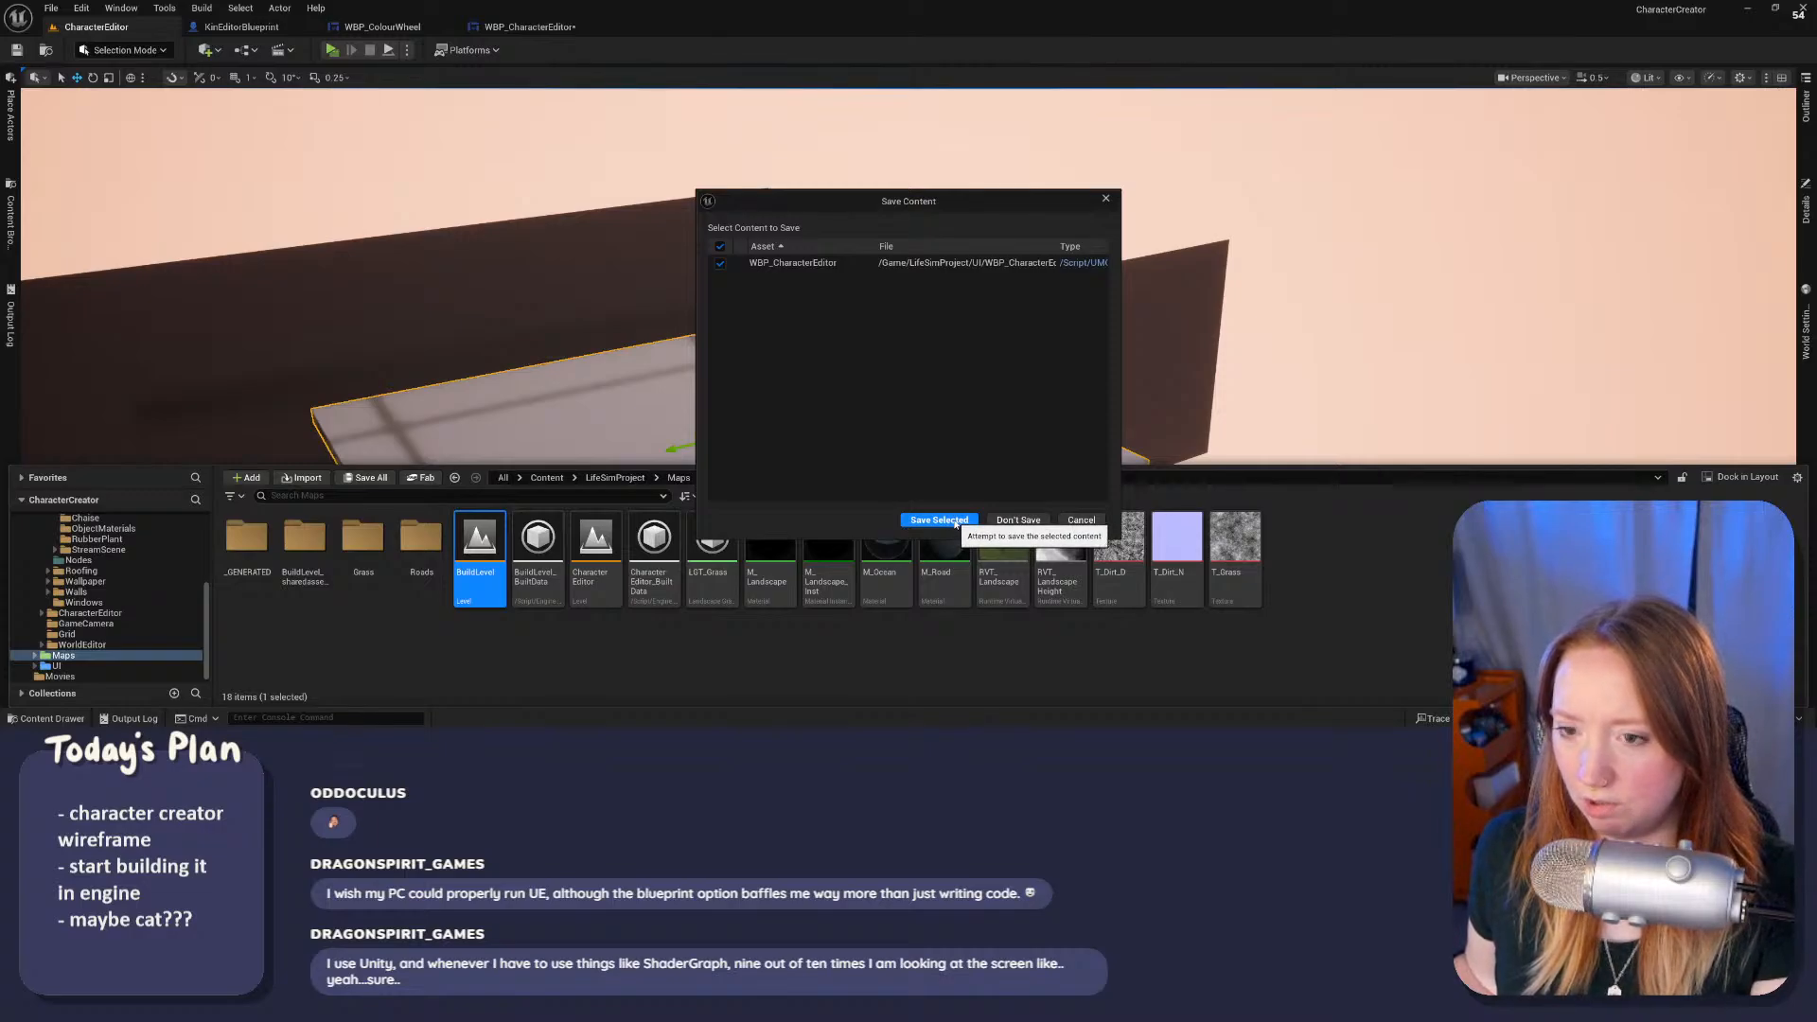
{"action": "left_click", "coordinate": [937, 521]}
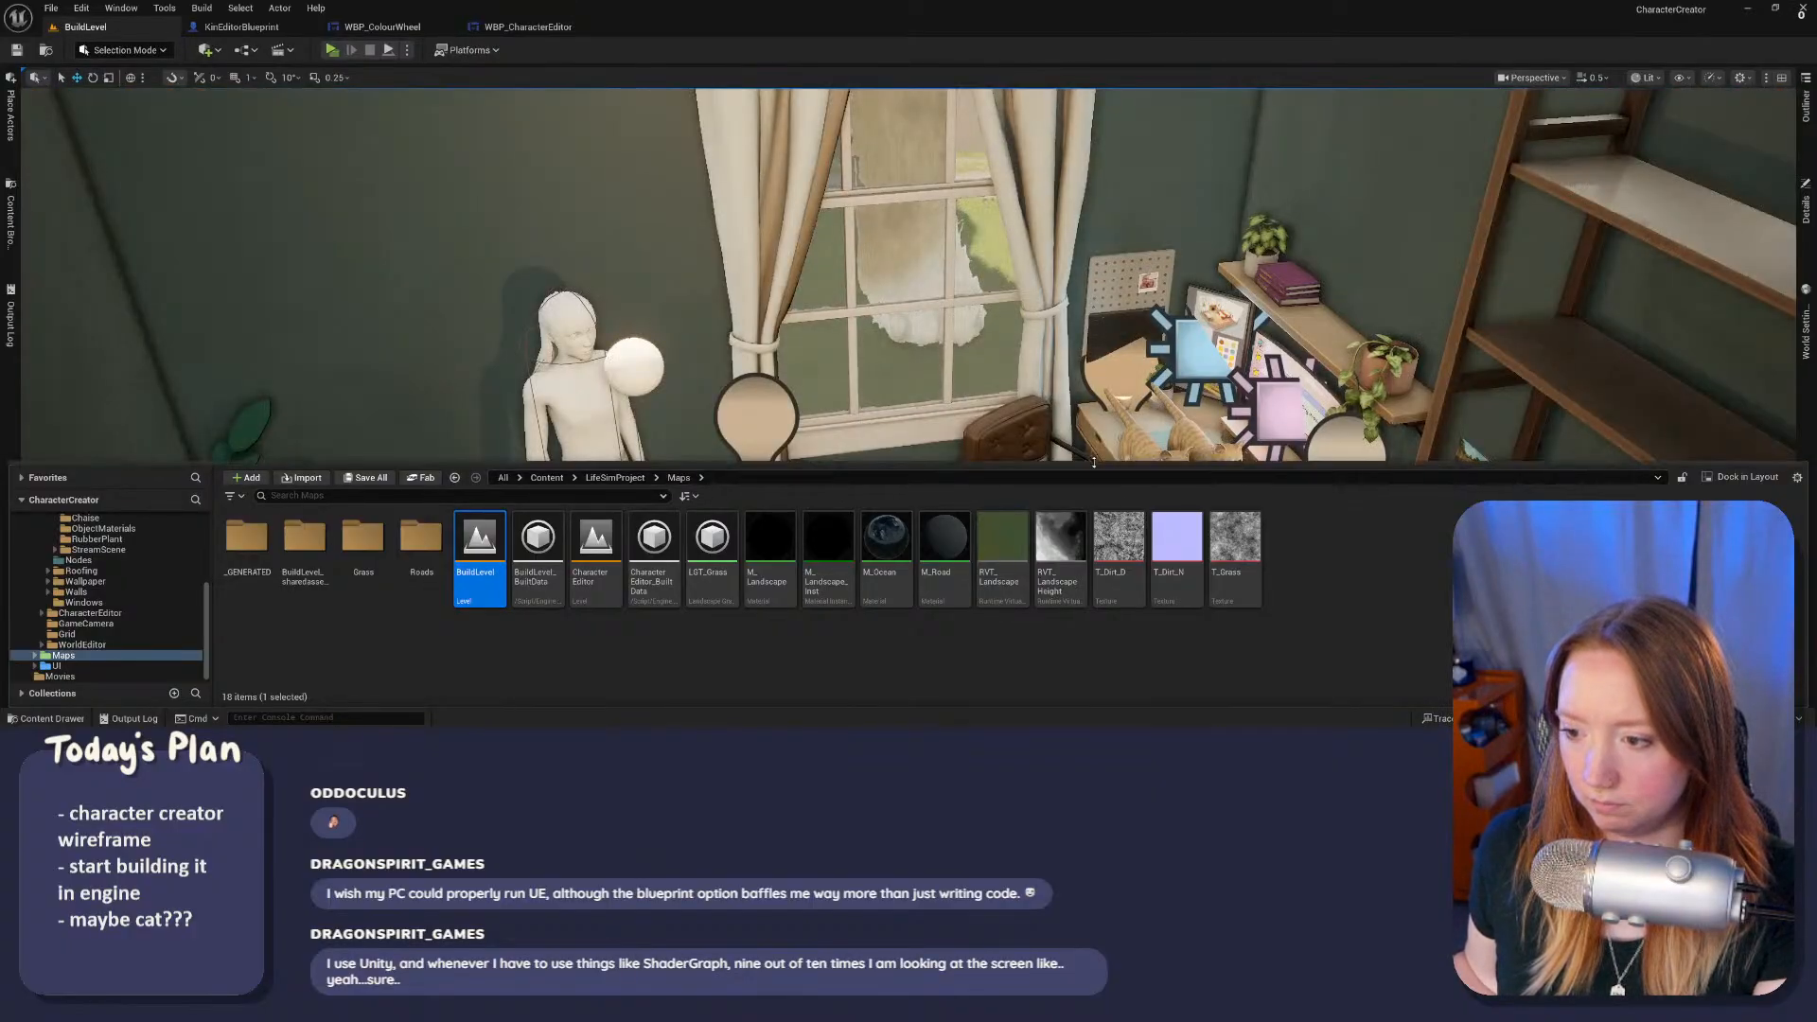
Step: Fly through the room in BuildLevel and examine the cats on and around the desk
{"action": "right_click_drag", "start_coordinate": [1094, 435], "coordinate": [1442, 344]}
{"action": "key", "text": "a"}
{"action": "key", "text": "w"}
{"action": "key", "text": "w"}
{"action": "key", "text": "a"}
{"action": "key", "text": "w"}
{"action": "key", "text": "s"}
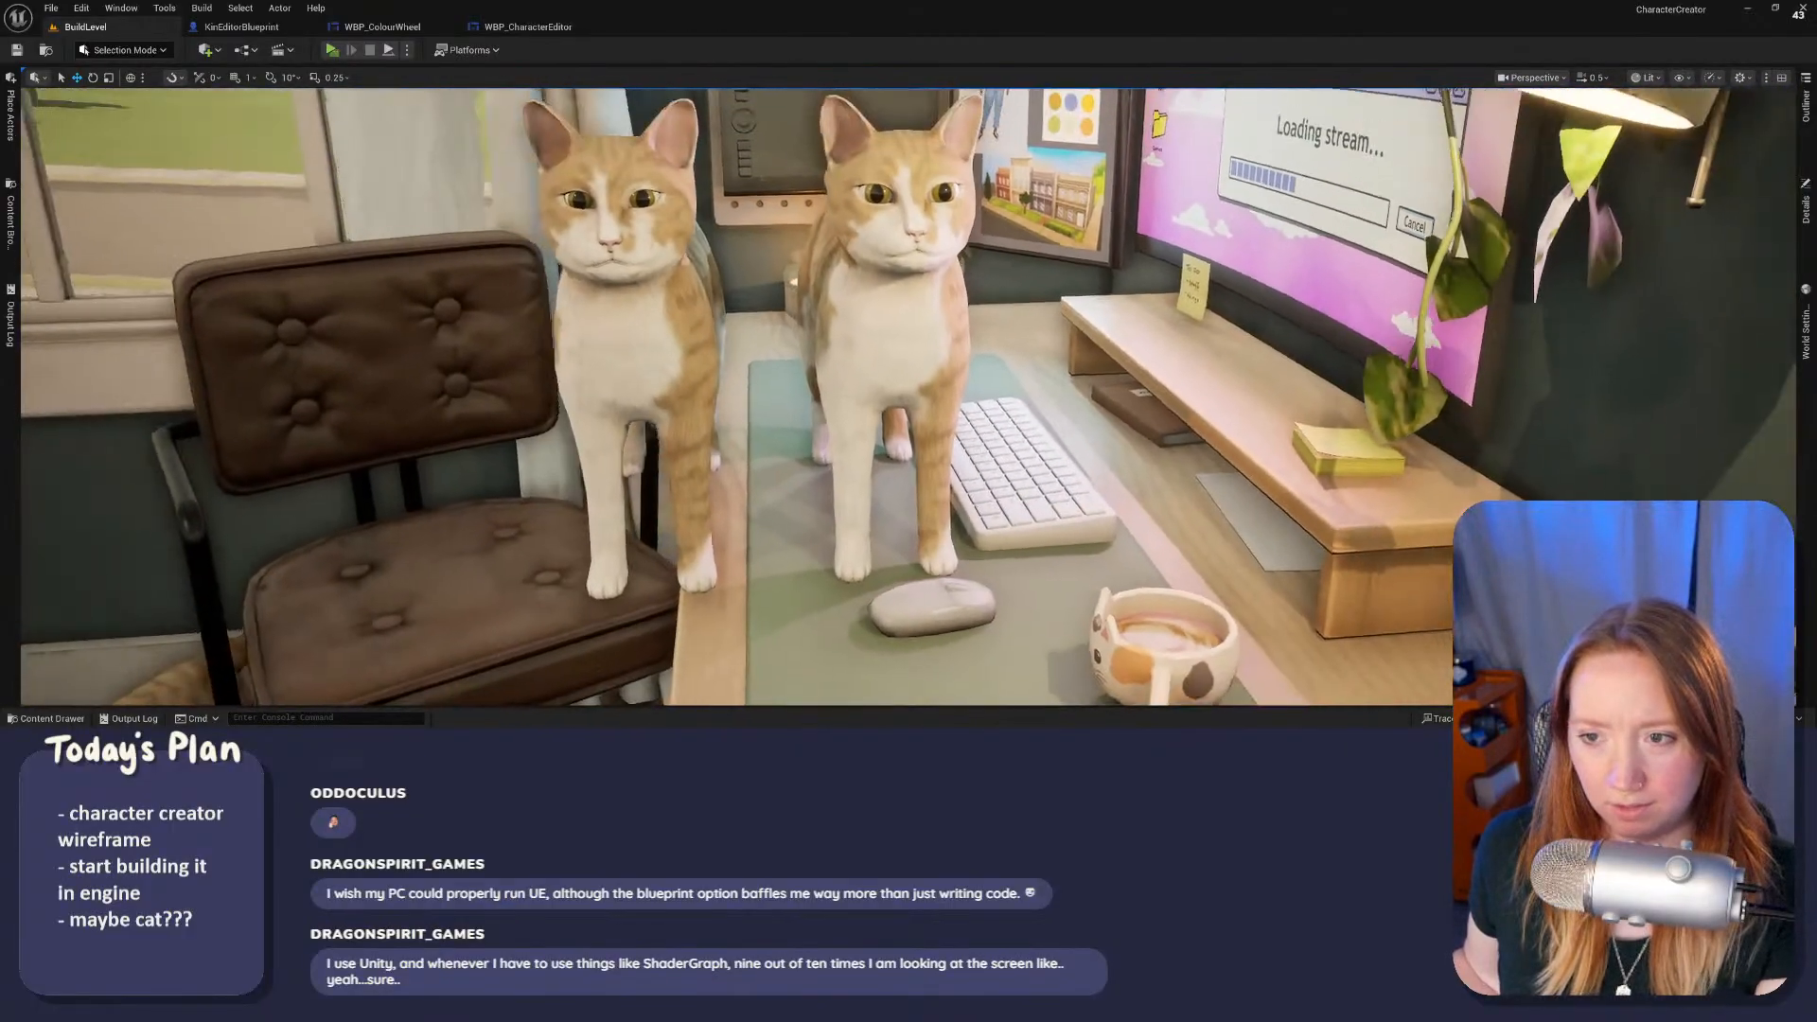
{"action": "key", "text": "s"}
{"action": "mouse_move", "coordinate": [518, 336]}
{"action": "right_mouse_down"}
{"action": "mouse_move", "coordinate": [511, 322]}
{"action": "mouse_move", "coordinate": [518, 337]}
{"action": "right_mouse_up"}
{"action": "key", "text": "w"}
{"action": "right_click_drag", "start_coordinate": [865, 456], "coordinate": [908, 455]}
{"action": "key", "text": "d"}
{"action": "key", "text": "a"}
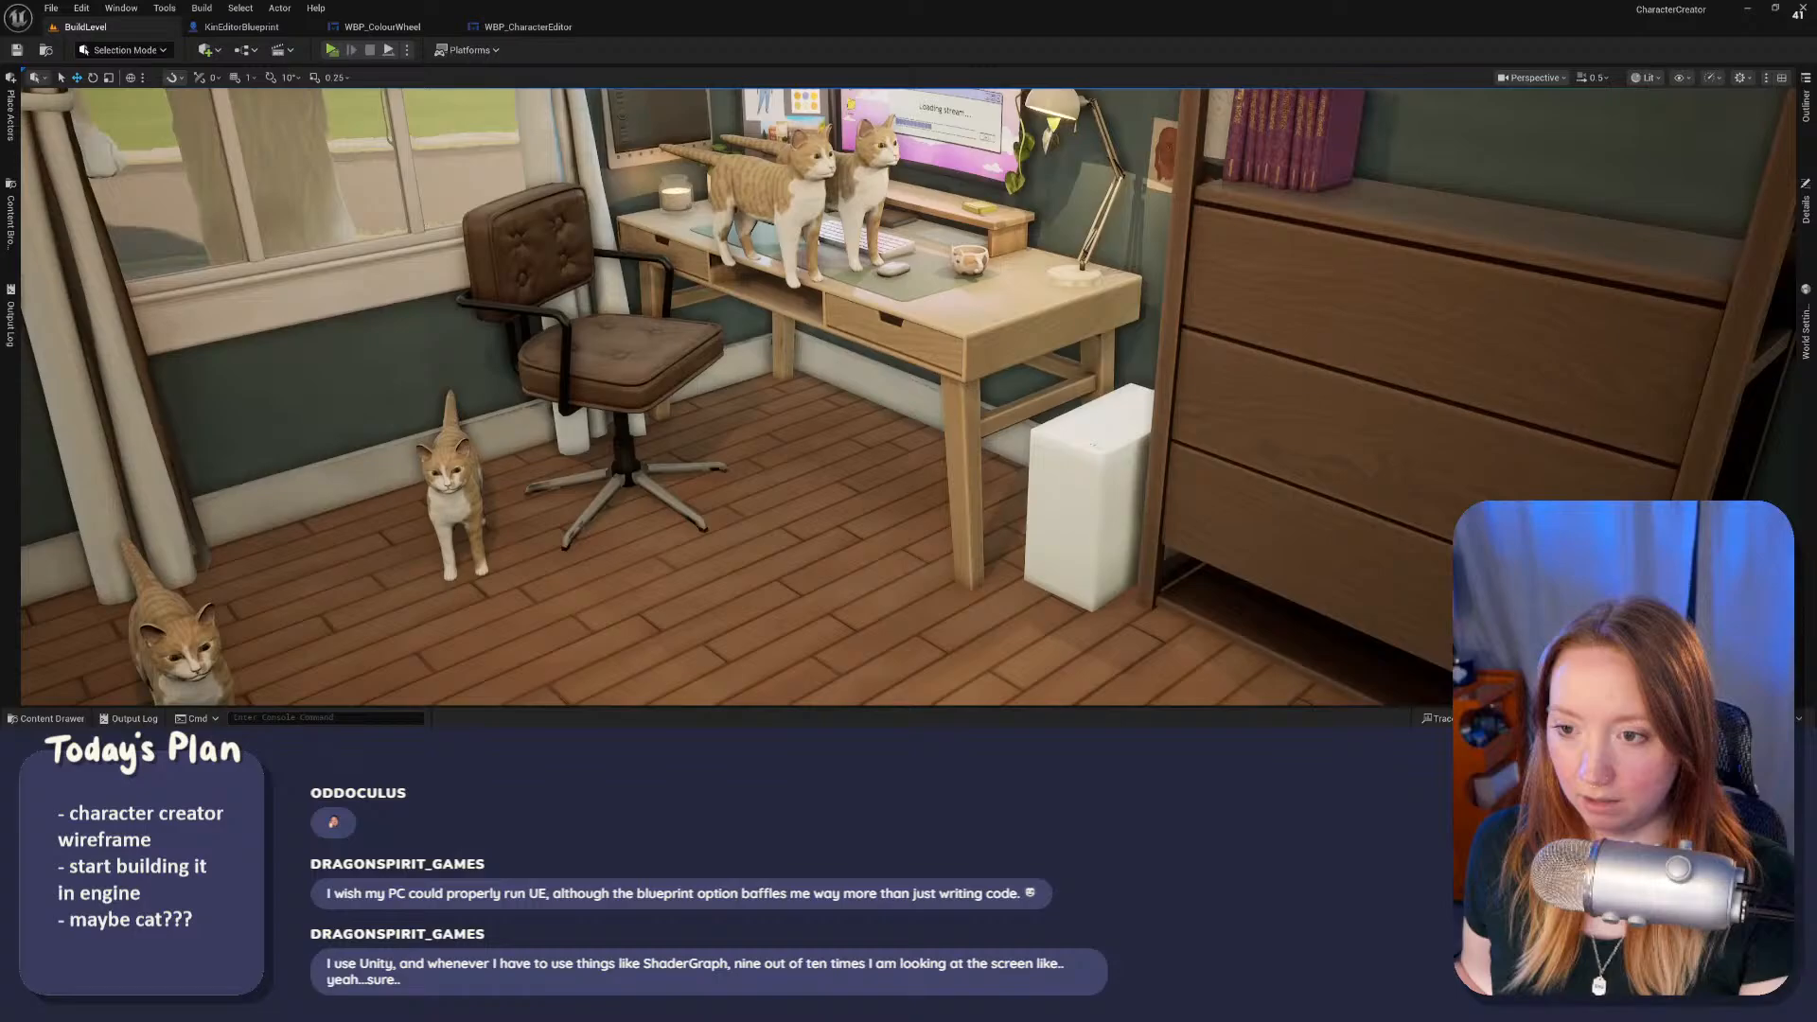
Step: Run BuildLevel in the game preview and draw three rectangular rooms on the grass grid beside the furnished room
{"action": "right_click_drag", "start_coordinate": [909, 398], "coordinate": [870, 227]}
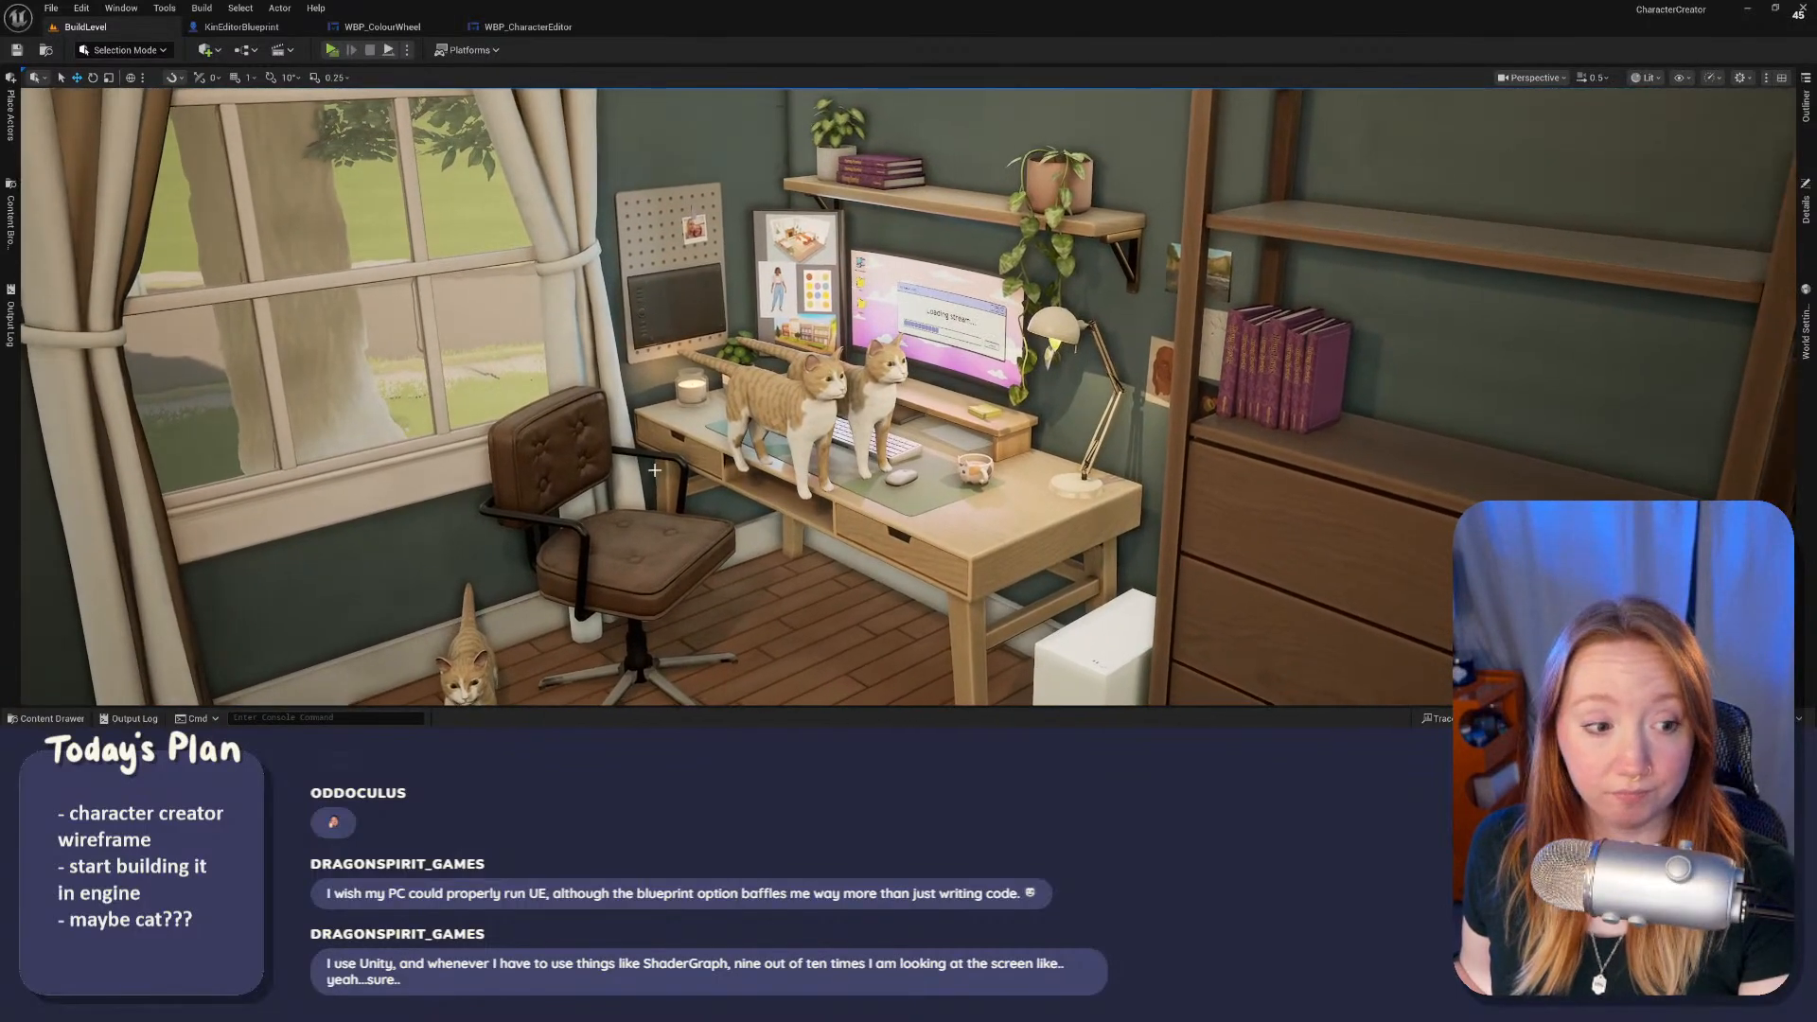
{"action": "right_click_drag", "start_coordinate": [764, 482], "coordinate": [842, 486]}
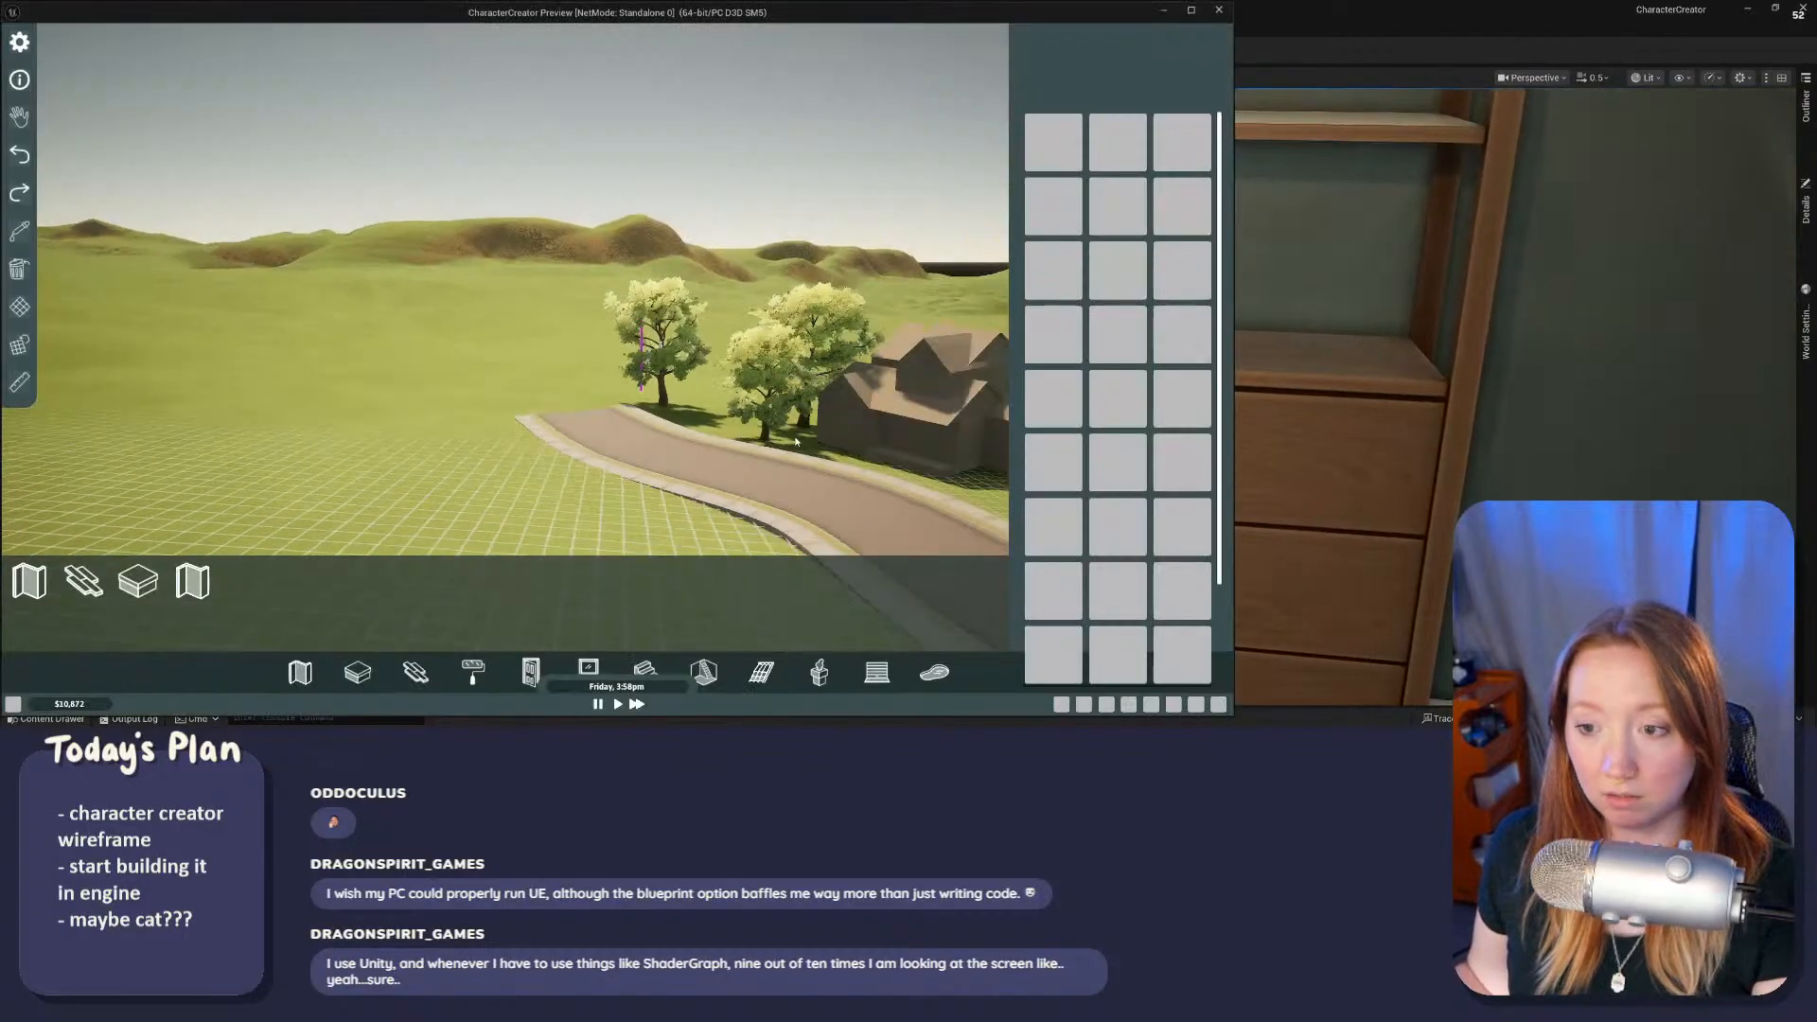
{"action": "scroll", "coordinate": [782, 466], "scroll_direction": "down", "scroll_amount": 4}
{"action": "middle_click_drag", "start_coordinate": [783, 465], "coordinate": [868, 430]}
{"action": "scroll", "coordinate": [816, 362], "scroll_direction": "up", "scroll_amount": 5}
{"action": "middle_click_drag", "start_coordinate": [816, 362], "coordinate": [709, 370]}
{"action": "key", "text": "w"}
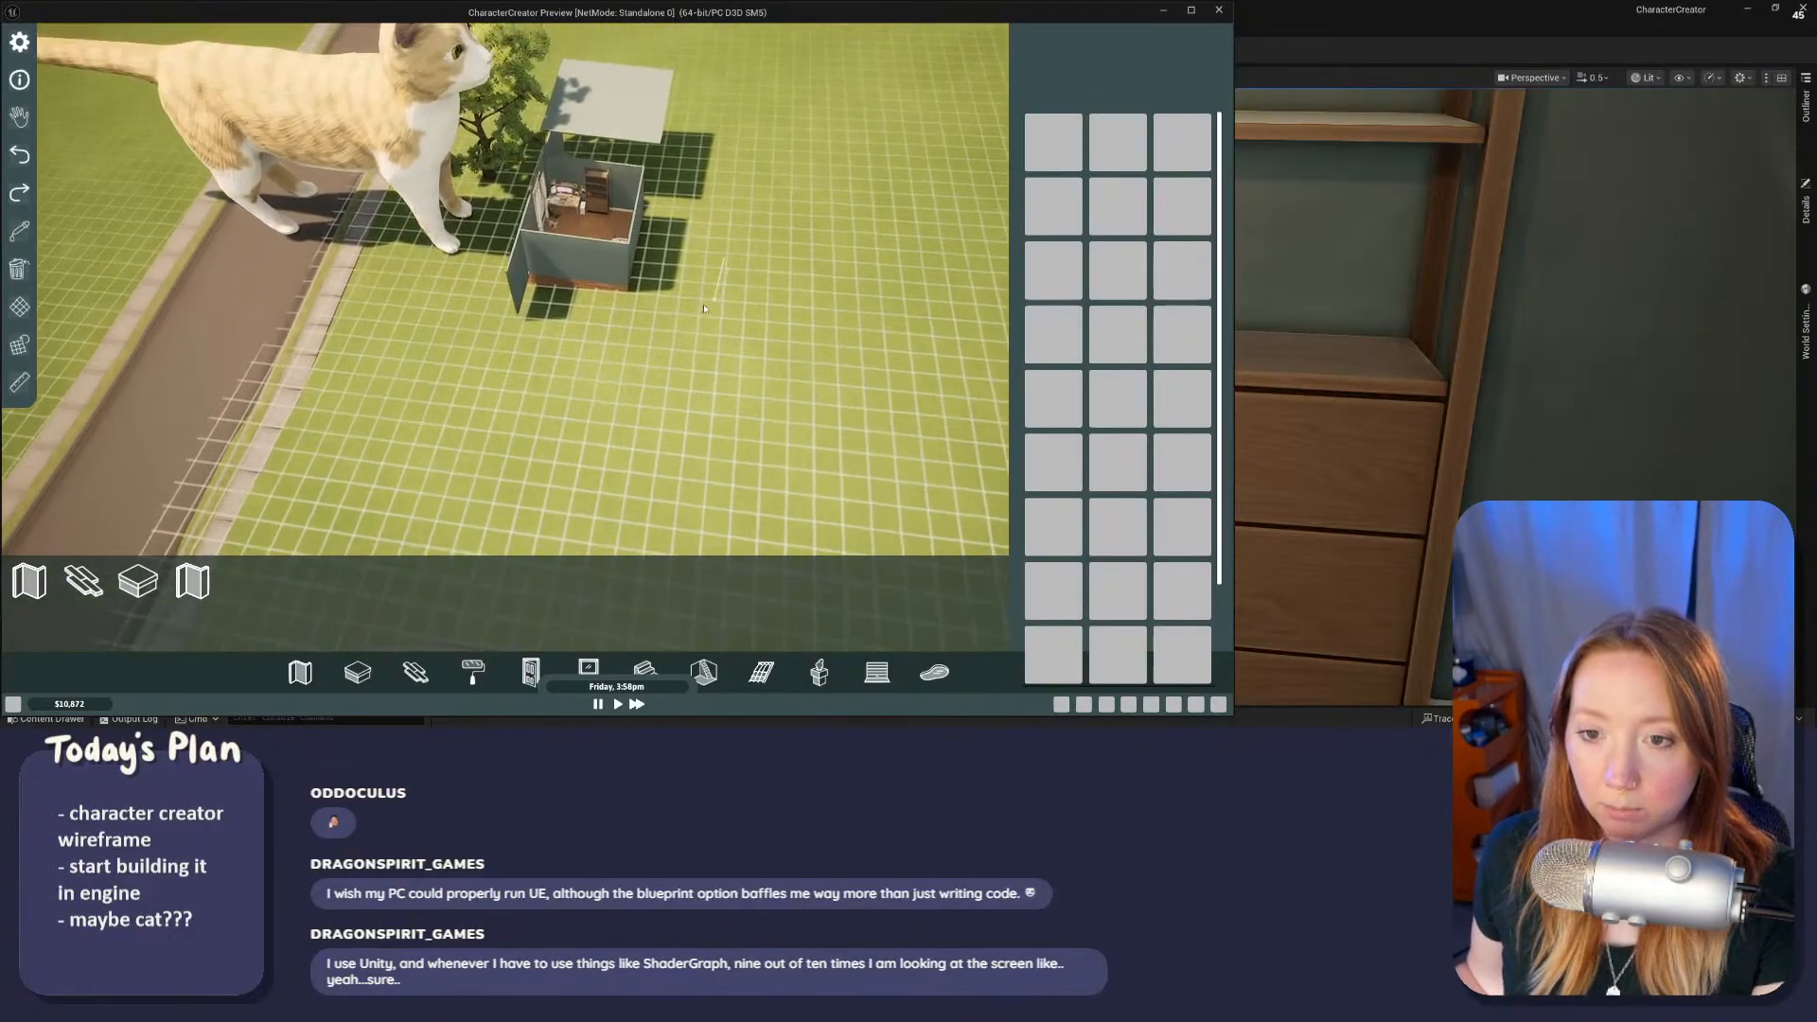
{"action": "left_click_drag", "start_coordinate": [714, 232], "coordinate": [765, 298]}
{"action": "left_click_drag", "start_coordinate": [679, 352], "coordinate": [761, 459]}
{"action": "middle_click_drag", "start_coordinate": [794, 421], "coordinate": [843, 440]}
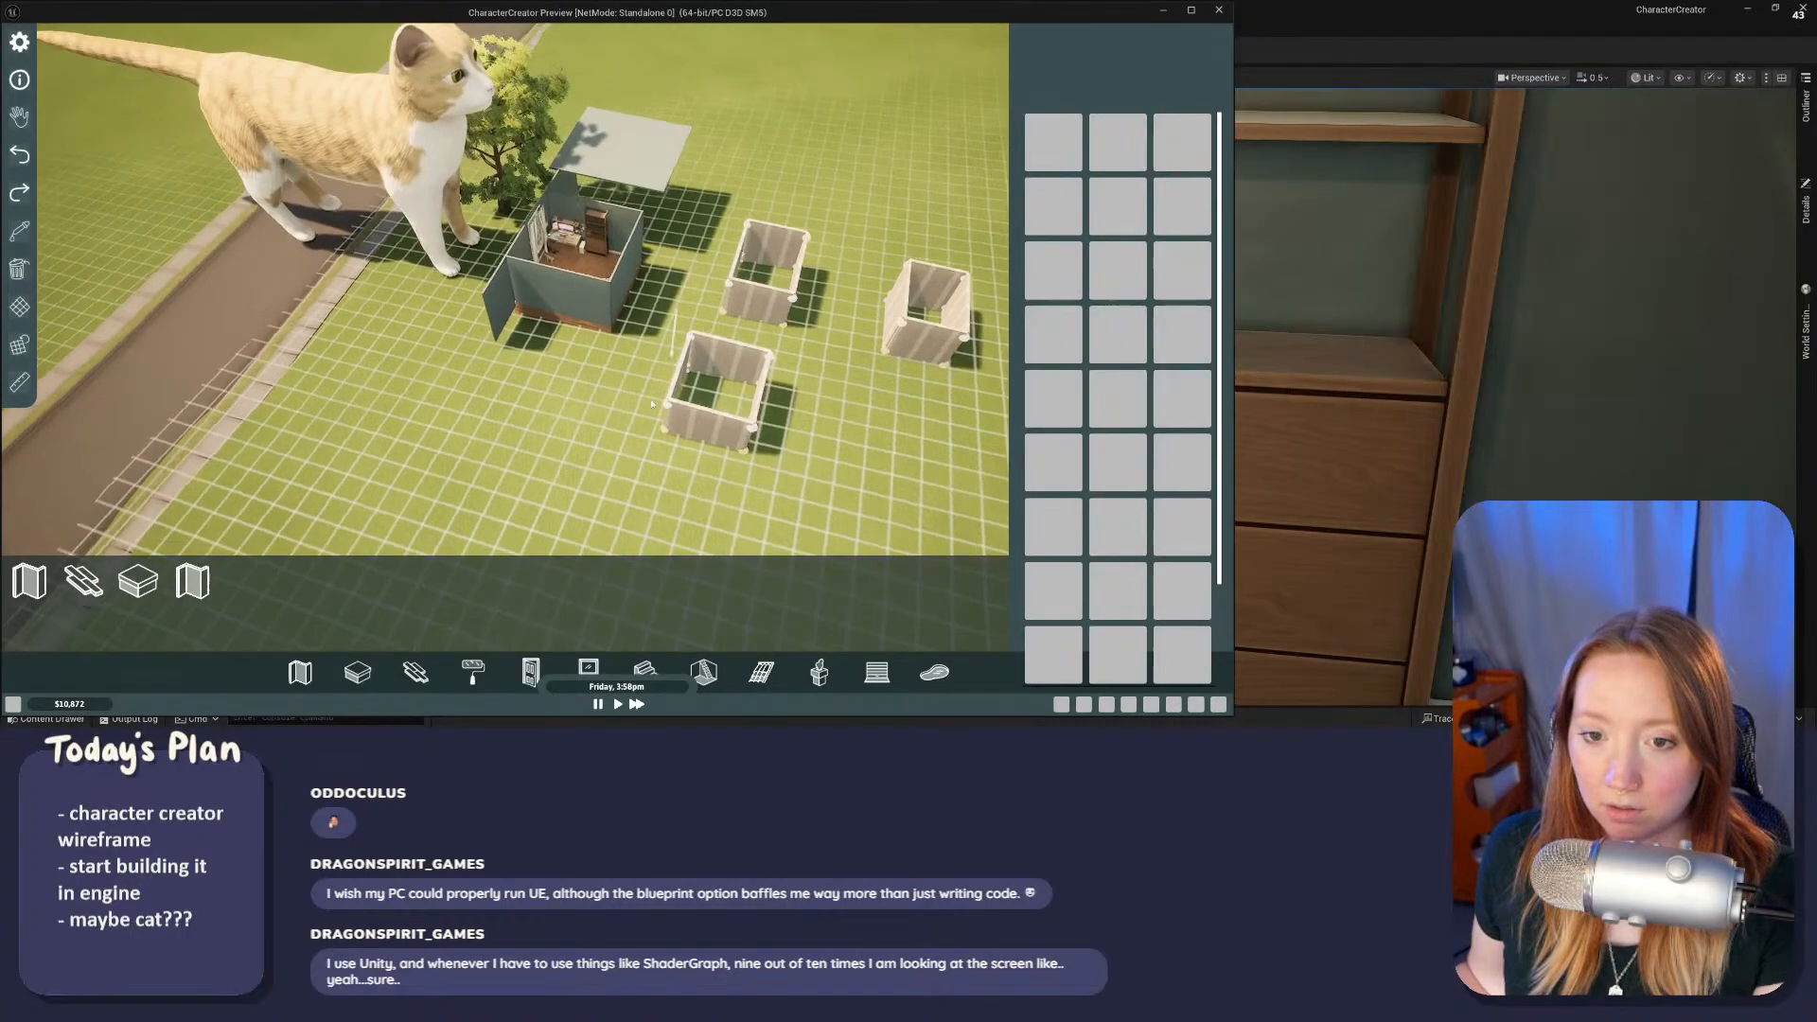
Step: Examine the furnished room in the preview, from the cats on the desk out to the whole room and lot
{"action": "scroll", "coordinate": [632, 402], "scroll_direction": "up", "scroll_amount": 8}
{"action": "middle_click_drag", "start_coordinate": [649, 407], "coordinate": [791, 475]}
{"action": "scroll", "coordinate": [791, 475], "scroll_direction": "up", "scroll_amount": 10}
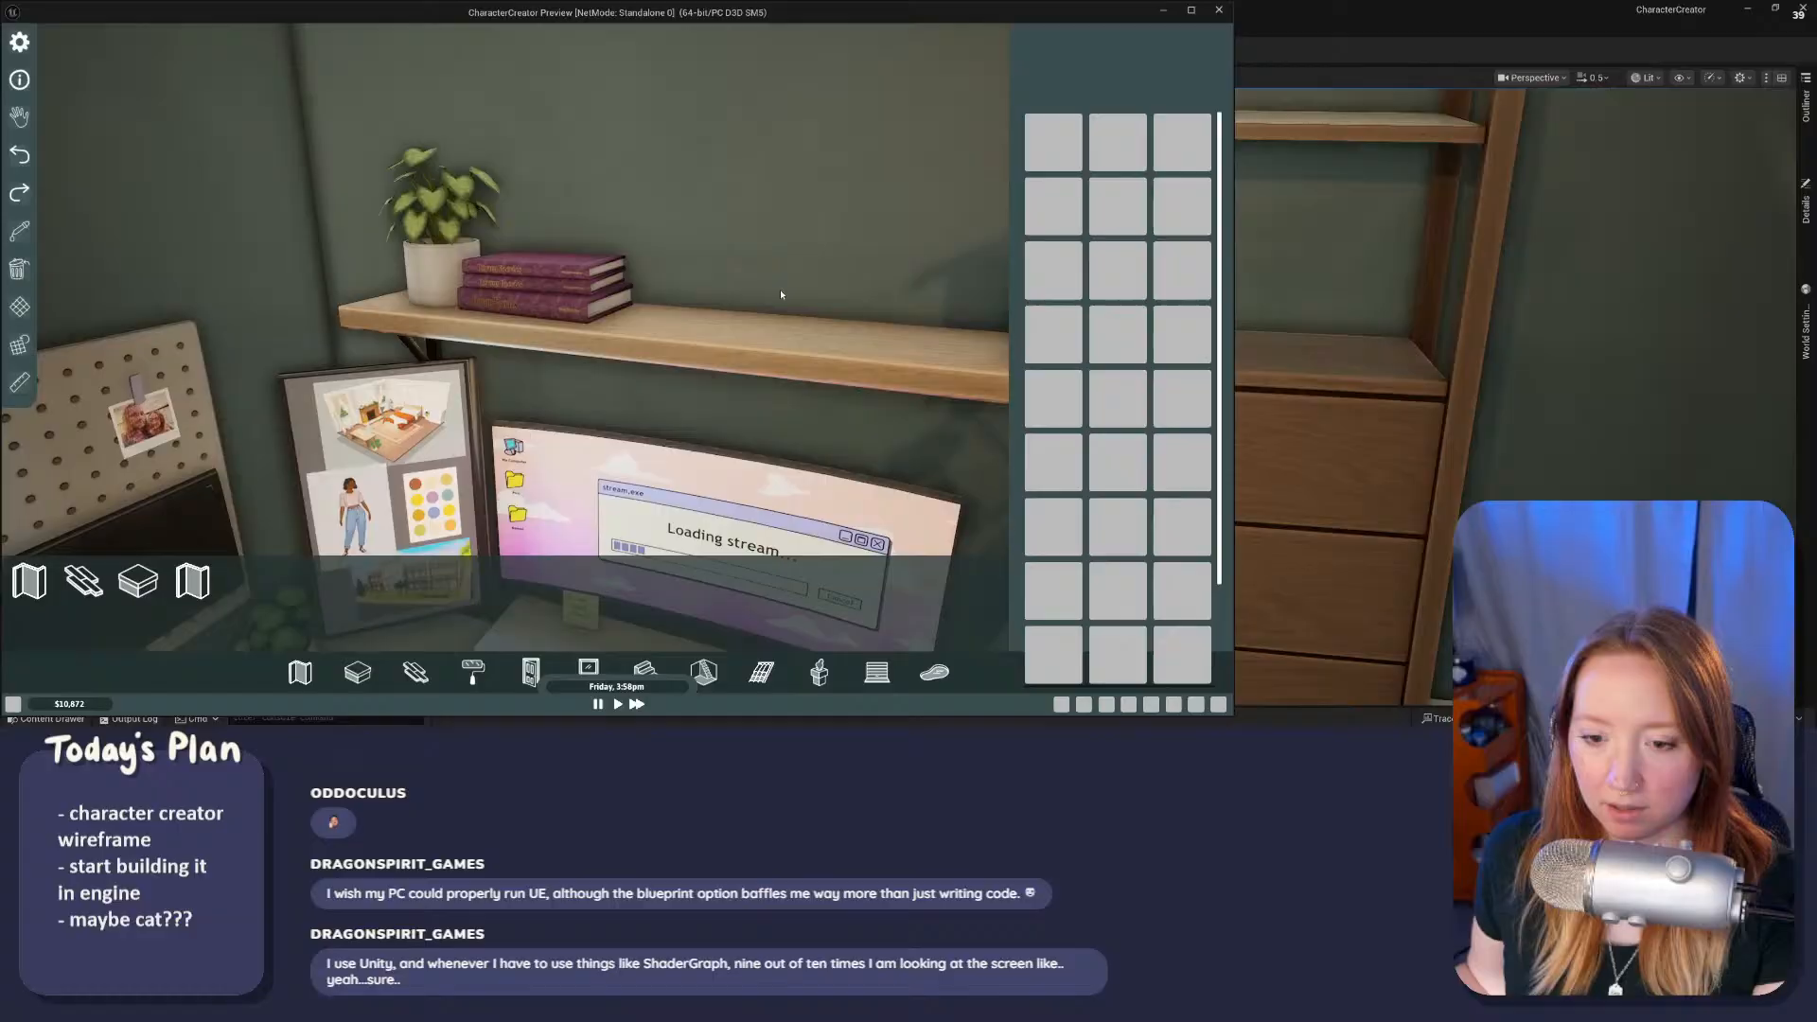
{"action": "scroll", "coordinate": [779, 294], "scroll_direction": "down", "scroll_amount": 5}
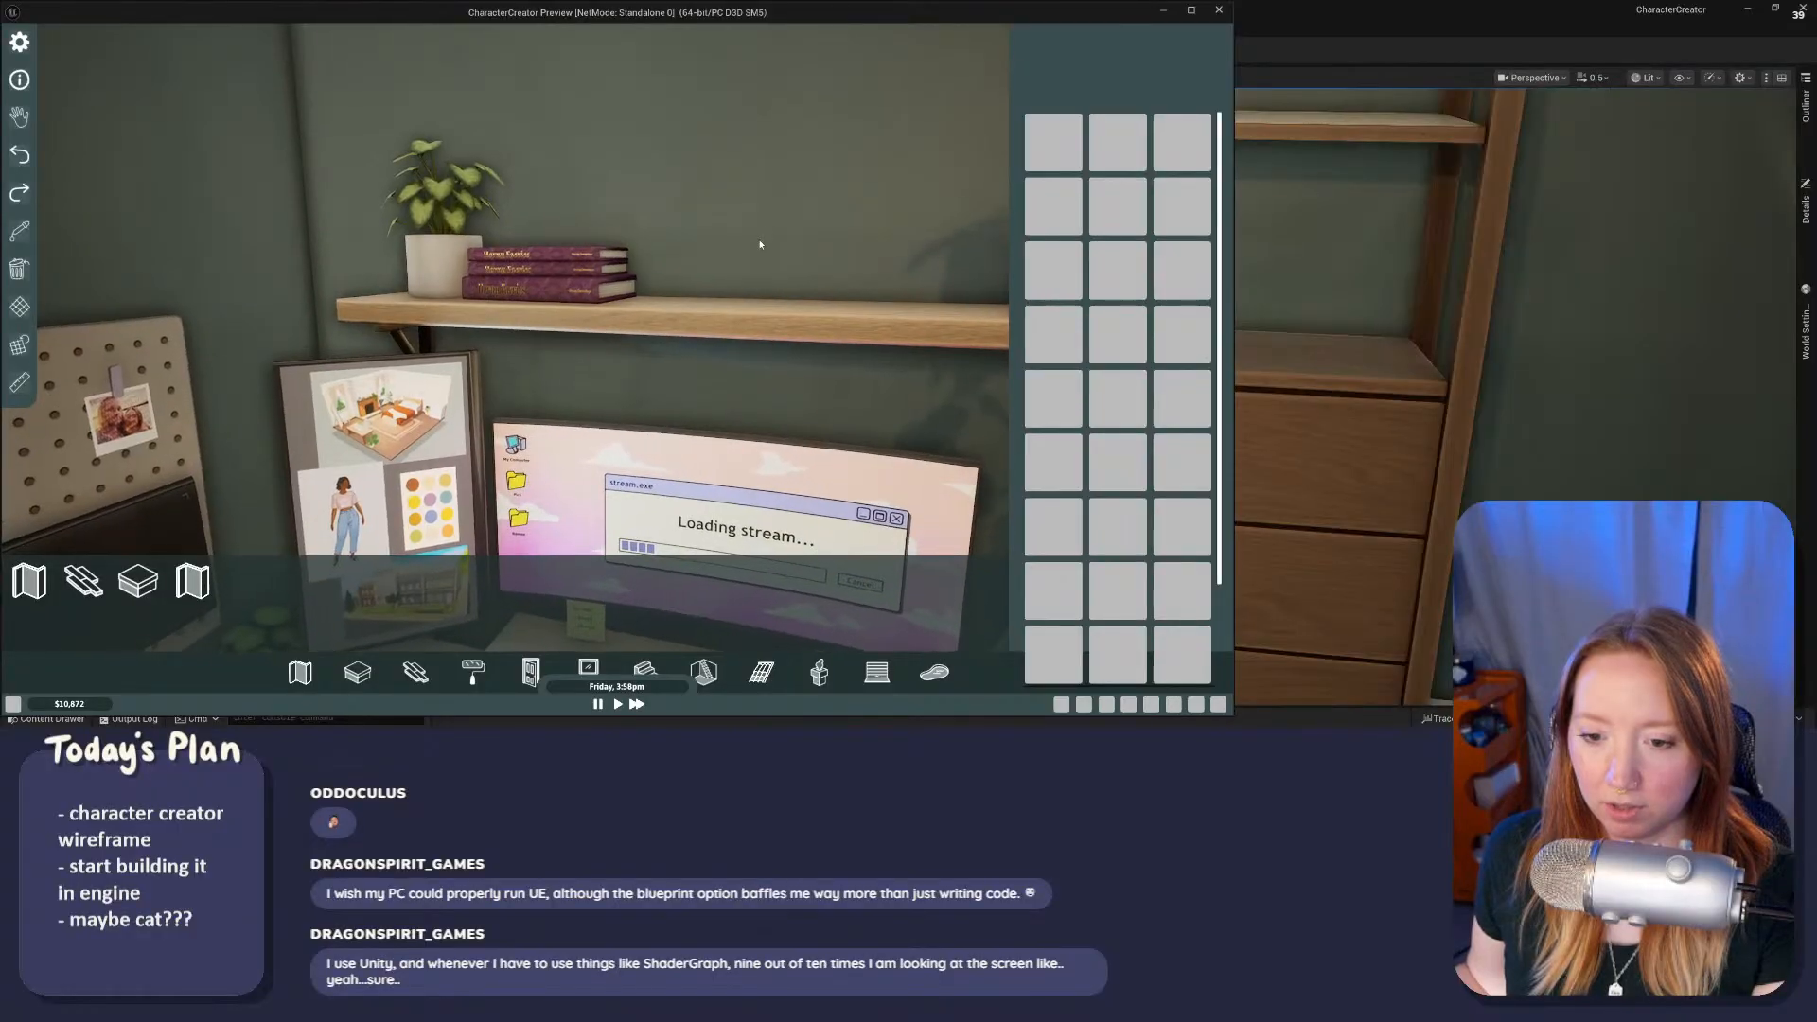
{"action": "scroll", "coordinate": [753, 469], "scroll_direction": "down", "scroll_amount": 3}
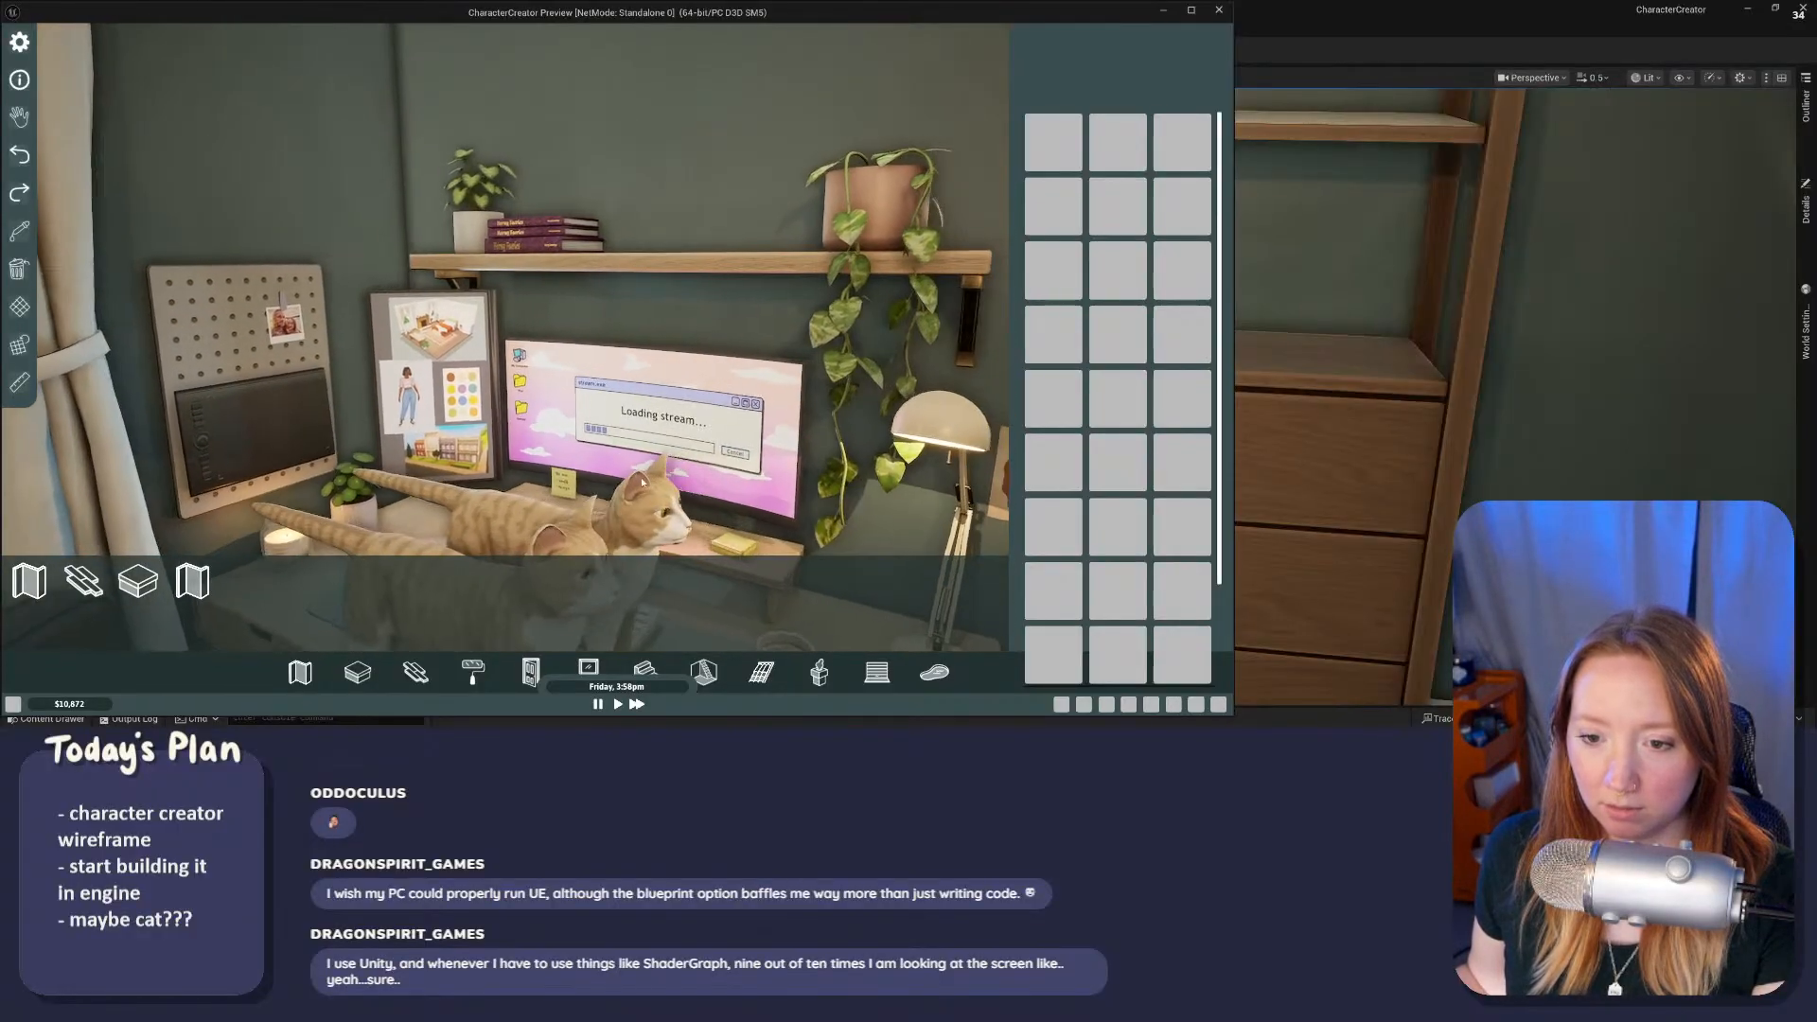
{"action": "middle_click_drag", "start_coordinate": [747, 473], "coordinate": [668, 559]}
{"action": "scroll", "coordinate": [683, 502], "scroll_direction": "down", "scroll_amount": 4}
{"action": "scroll", "coordinate": [697, 438], "scroll_direction": "up", "scroll_amount": 5}
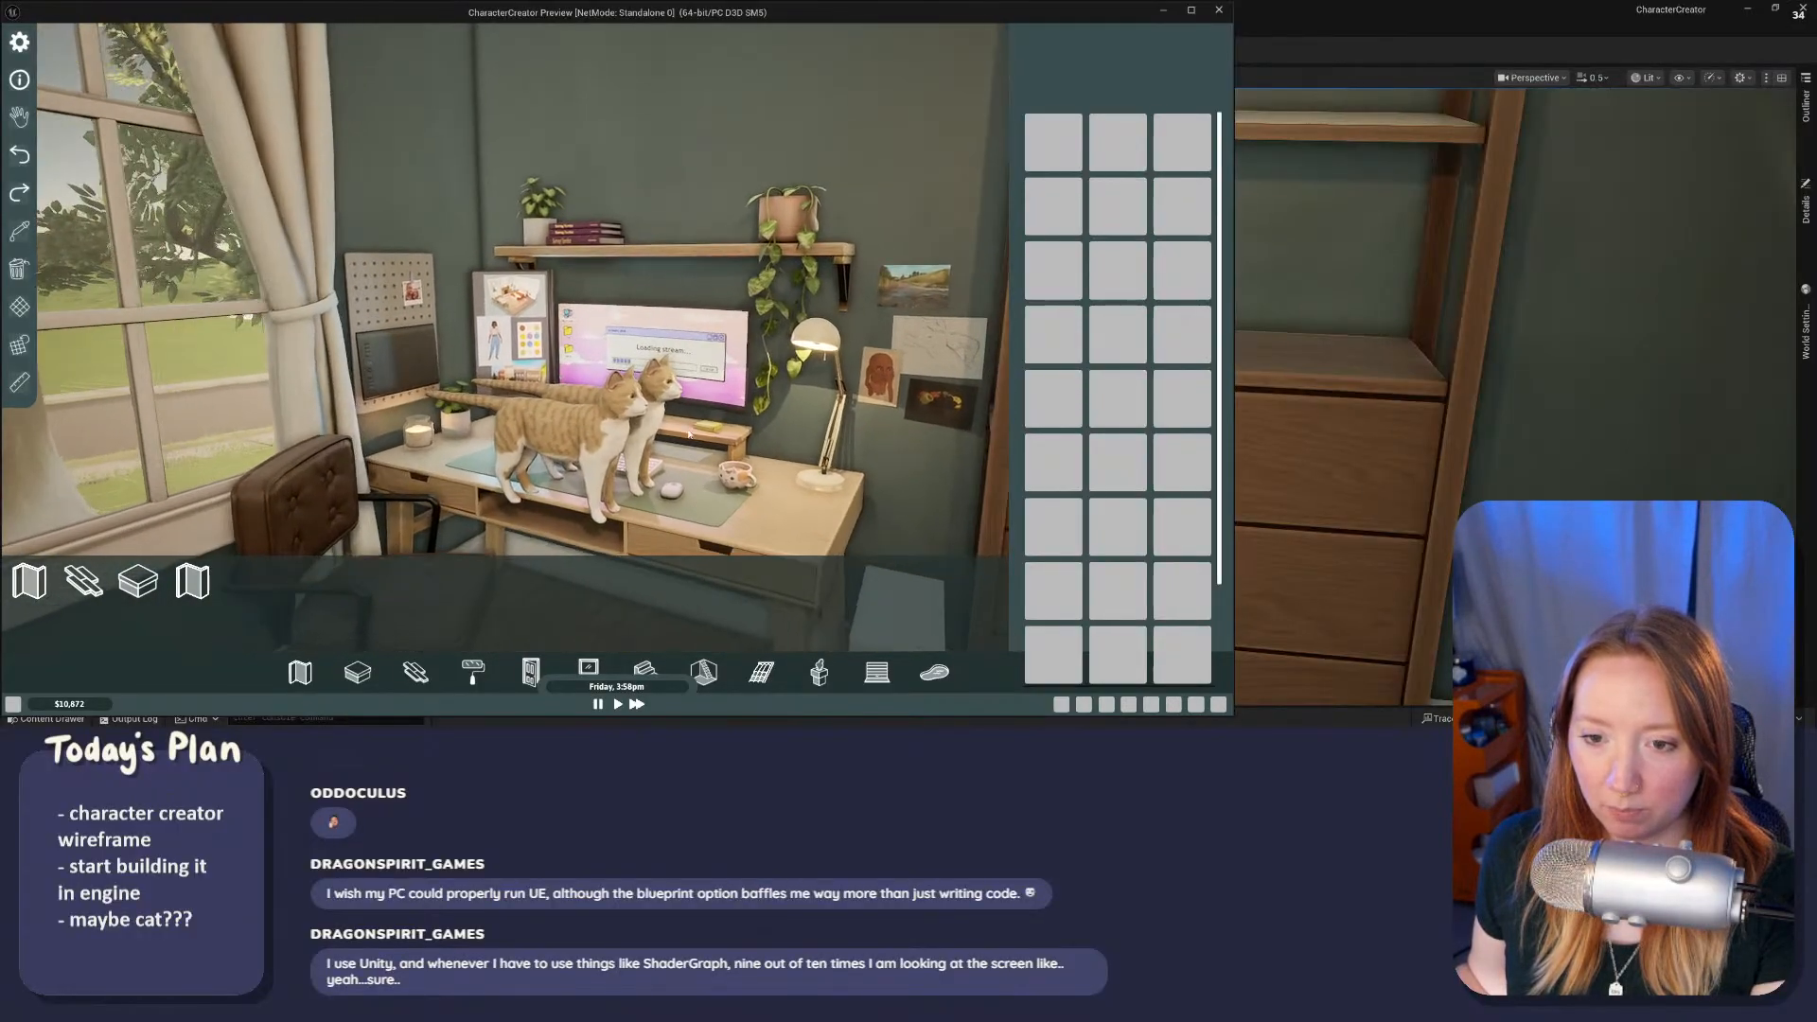
{"action": "scroll", "coordinate": [678, 464], "scroll_direction": "up", "scroll_amount": 2}
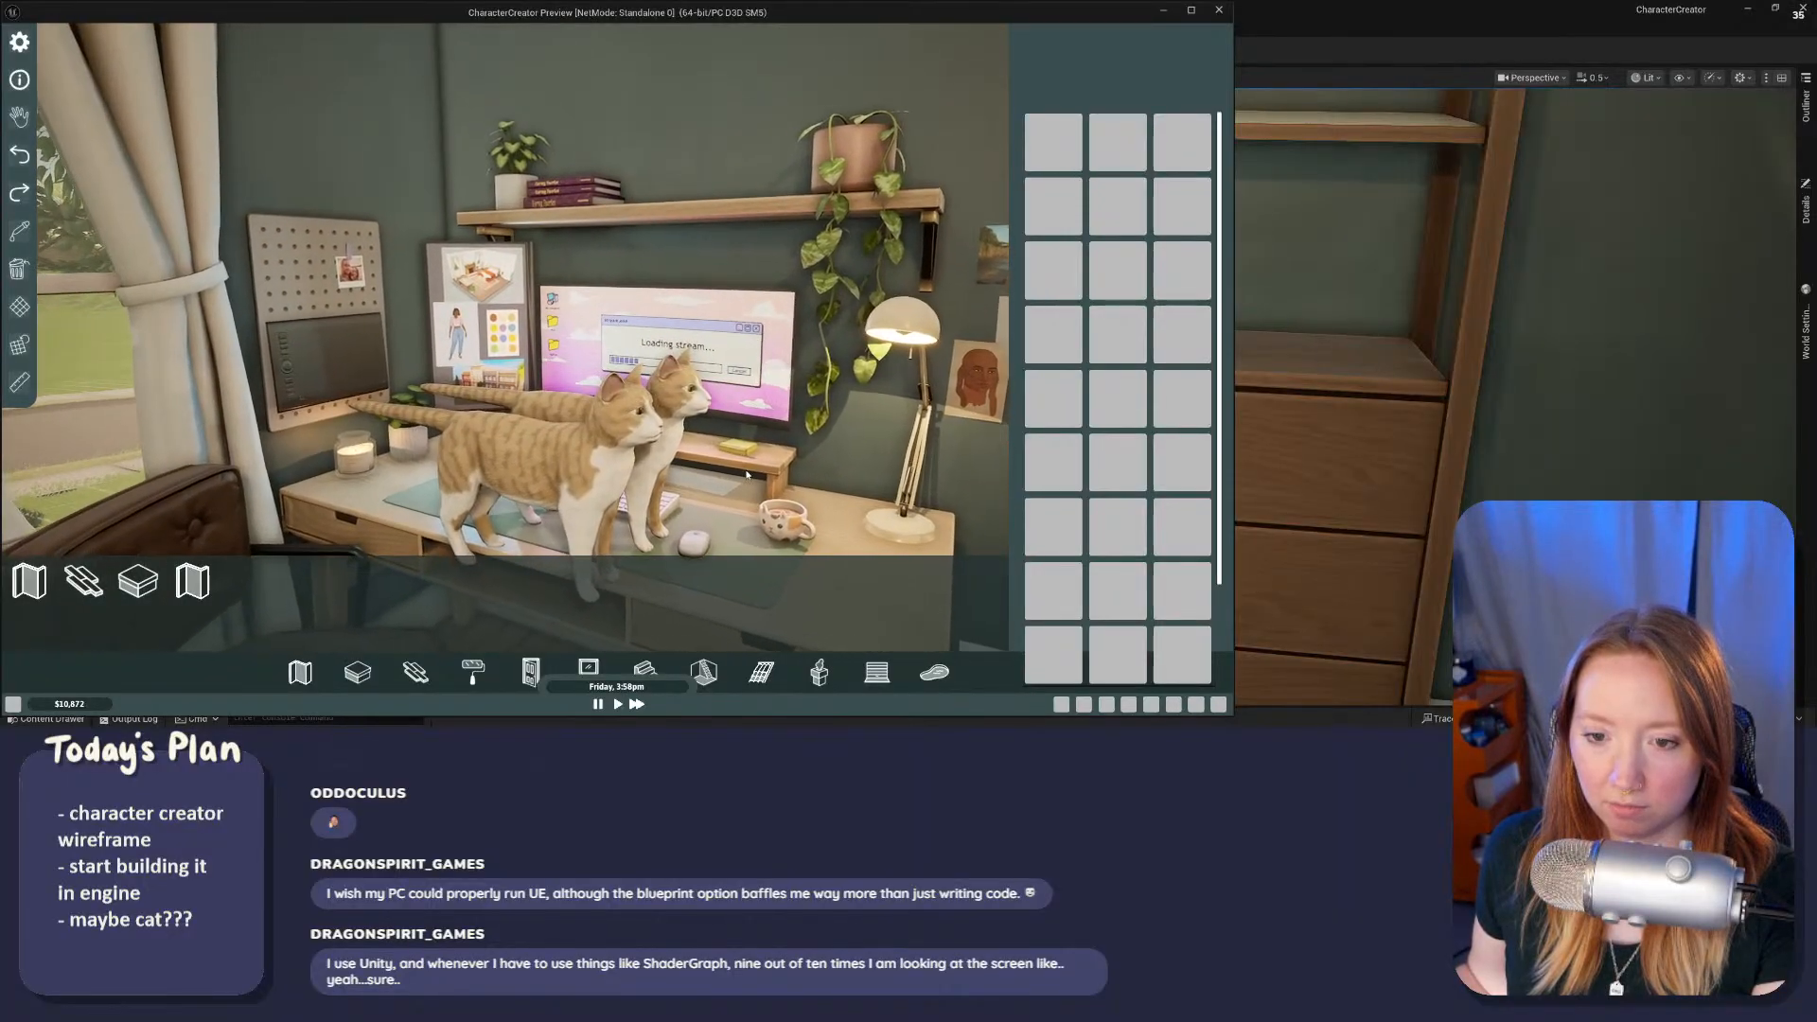
{"action": "scroll", "coordinate": [640, 532], "scroll_direction": "down", "scroll_amount": 4}
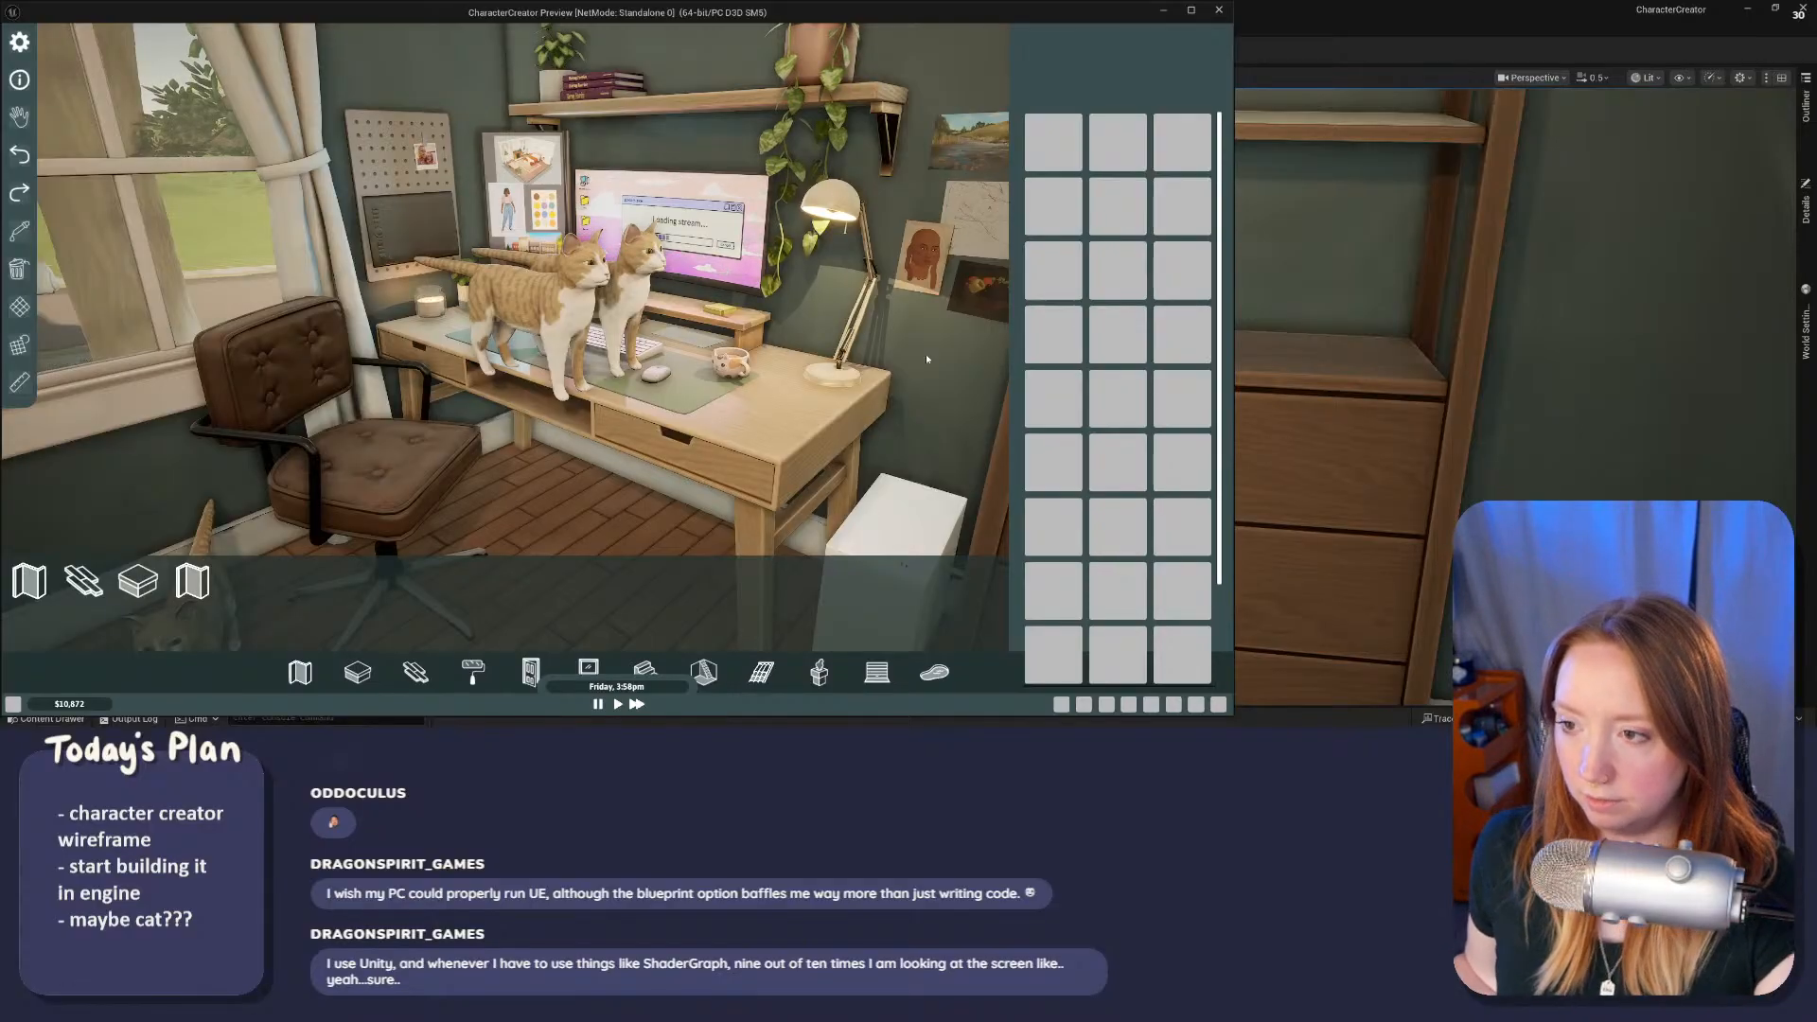
{"action": "scroll", "coordinate": [788, 445], "scroll_direction": "down", "scroll_amount": 1}
{"action": "scroll", "coordinate": [752, 454], "scroll_direction": "down", "scroll_amount": 3}
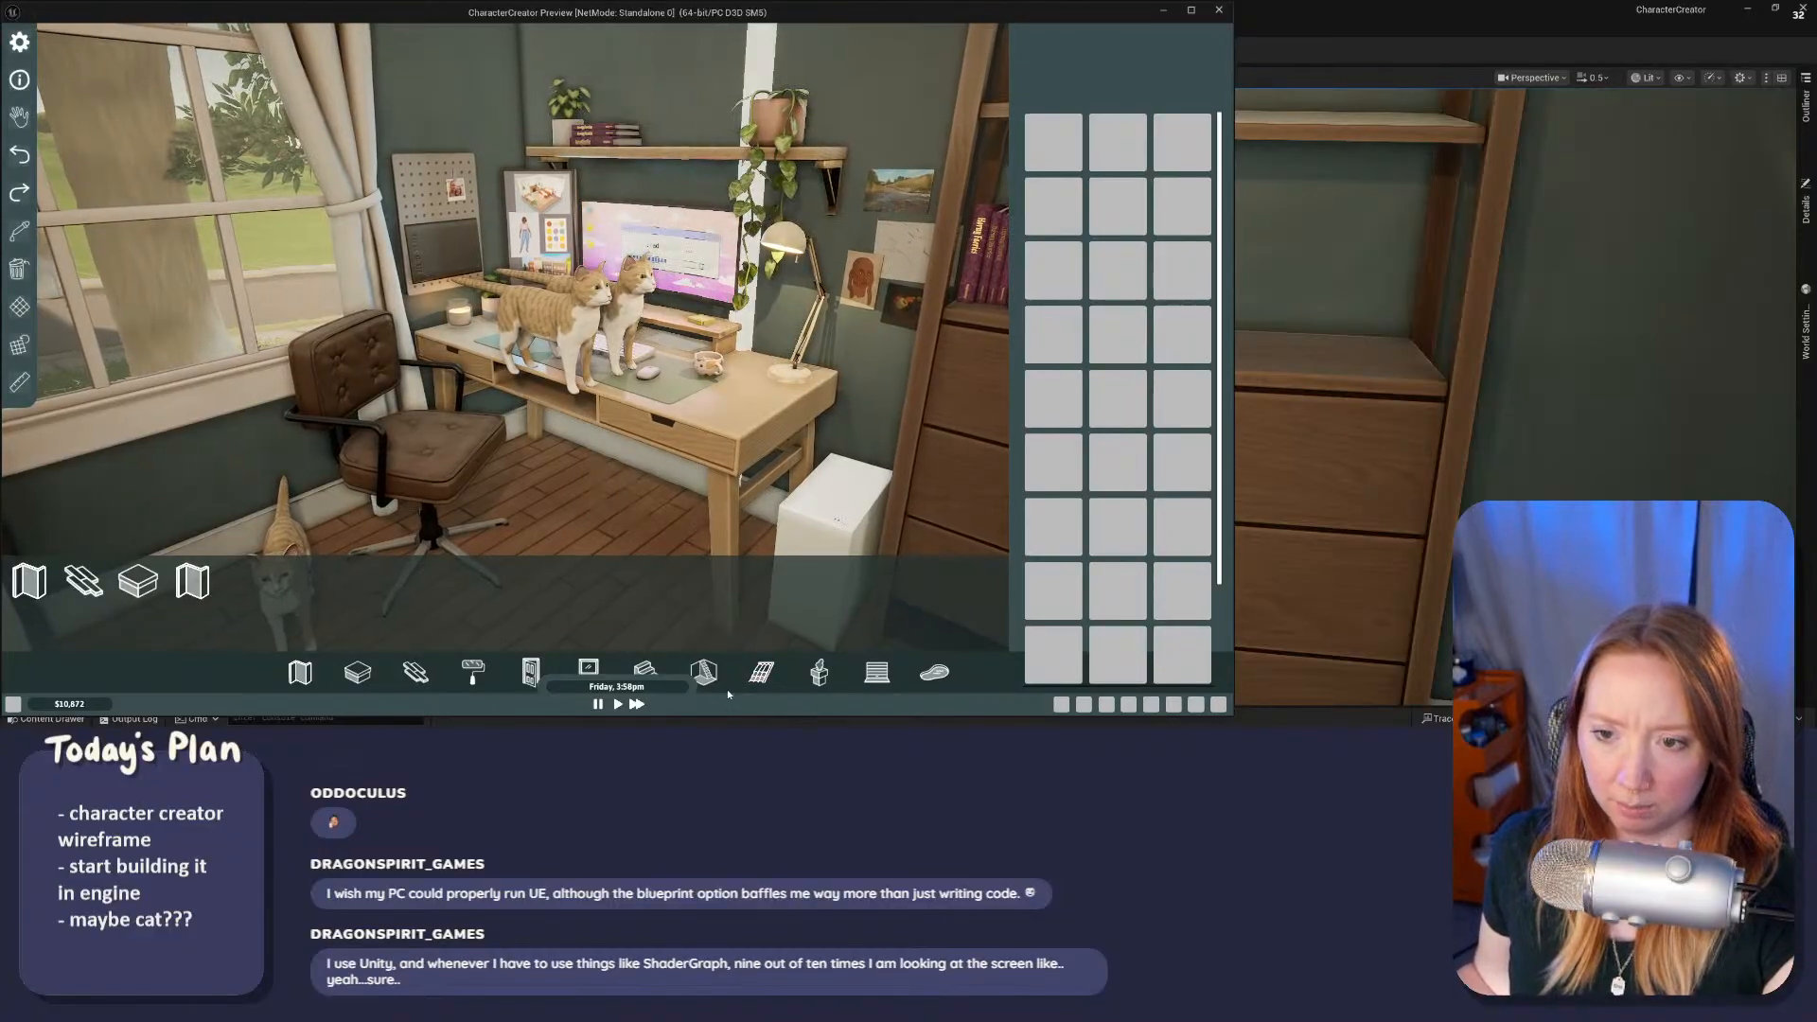
{"action": "scroll", "coordinate": [632, 478], "scroll_direction": "down", "scroll_amount": 4}
{"action": "middle_click_drag", "start_coordinate": [806, 478], "coordinate": [673, 680]}
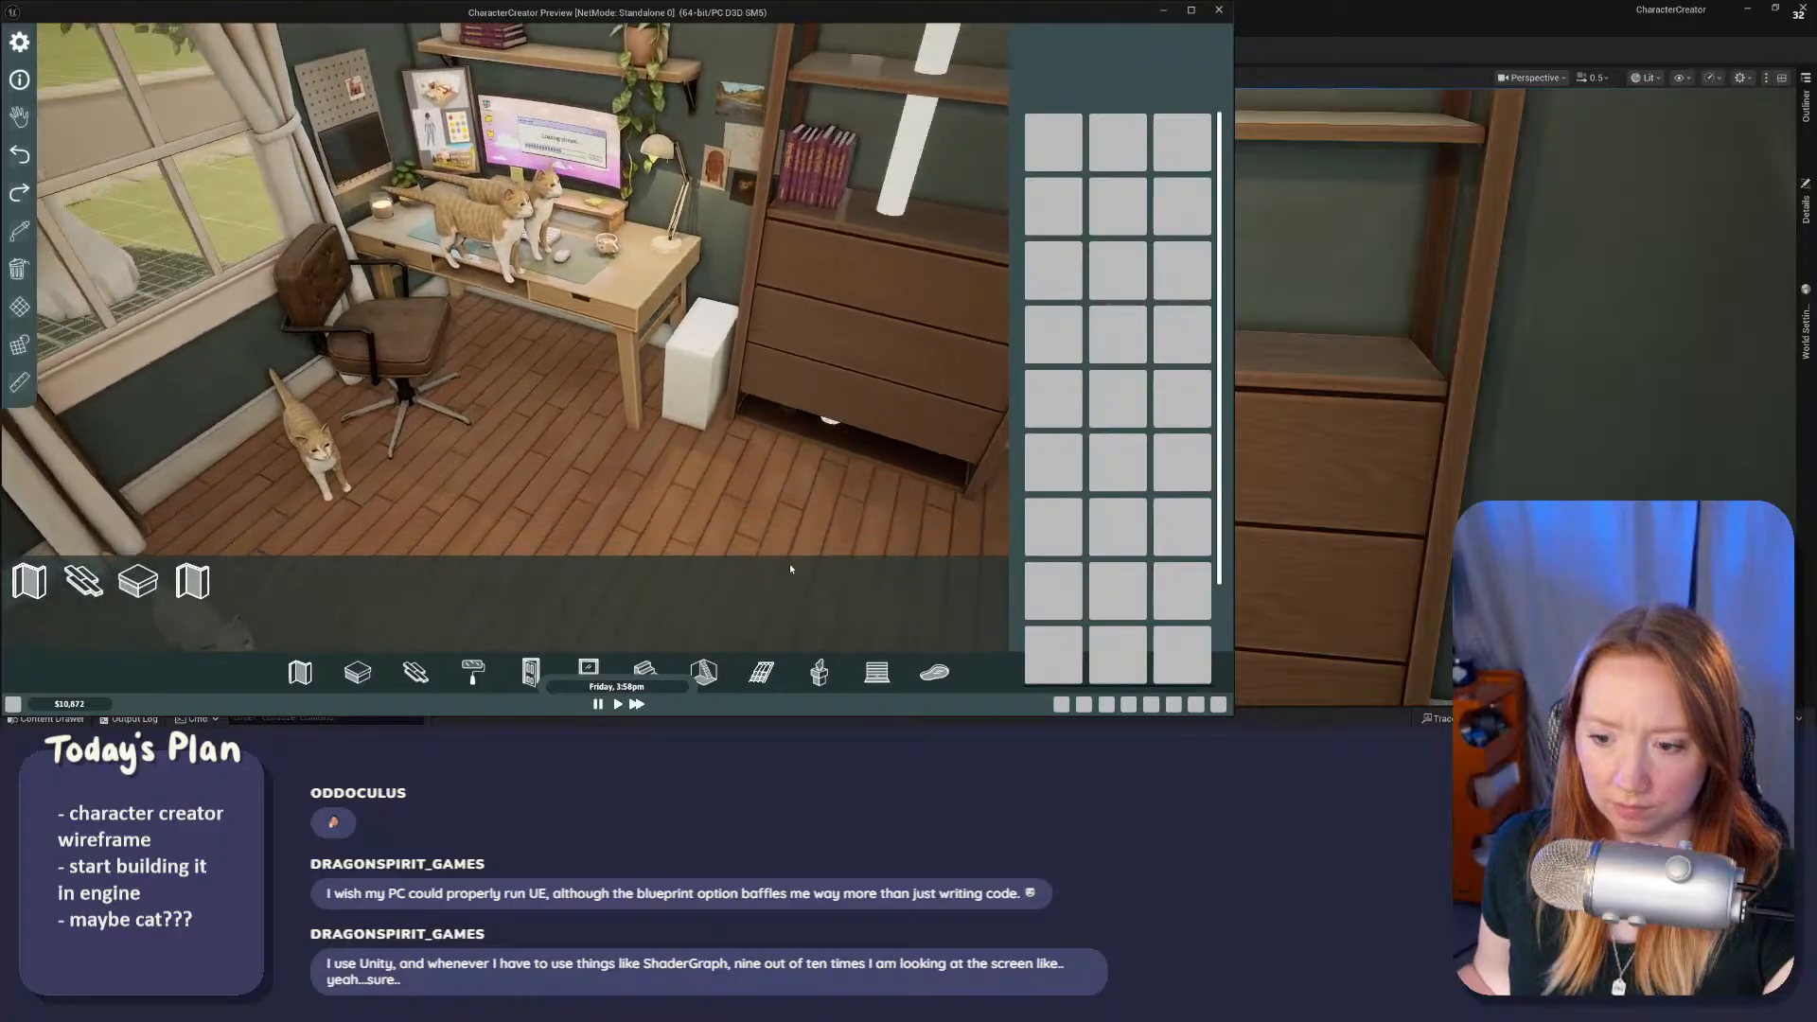
{"action": "scroll", "coordinate": [697, 602], "scroll_direction": "down", "scroll_amount": 6}
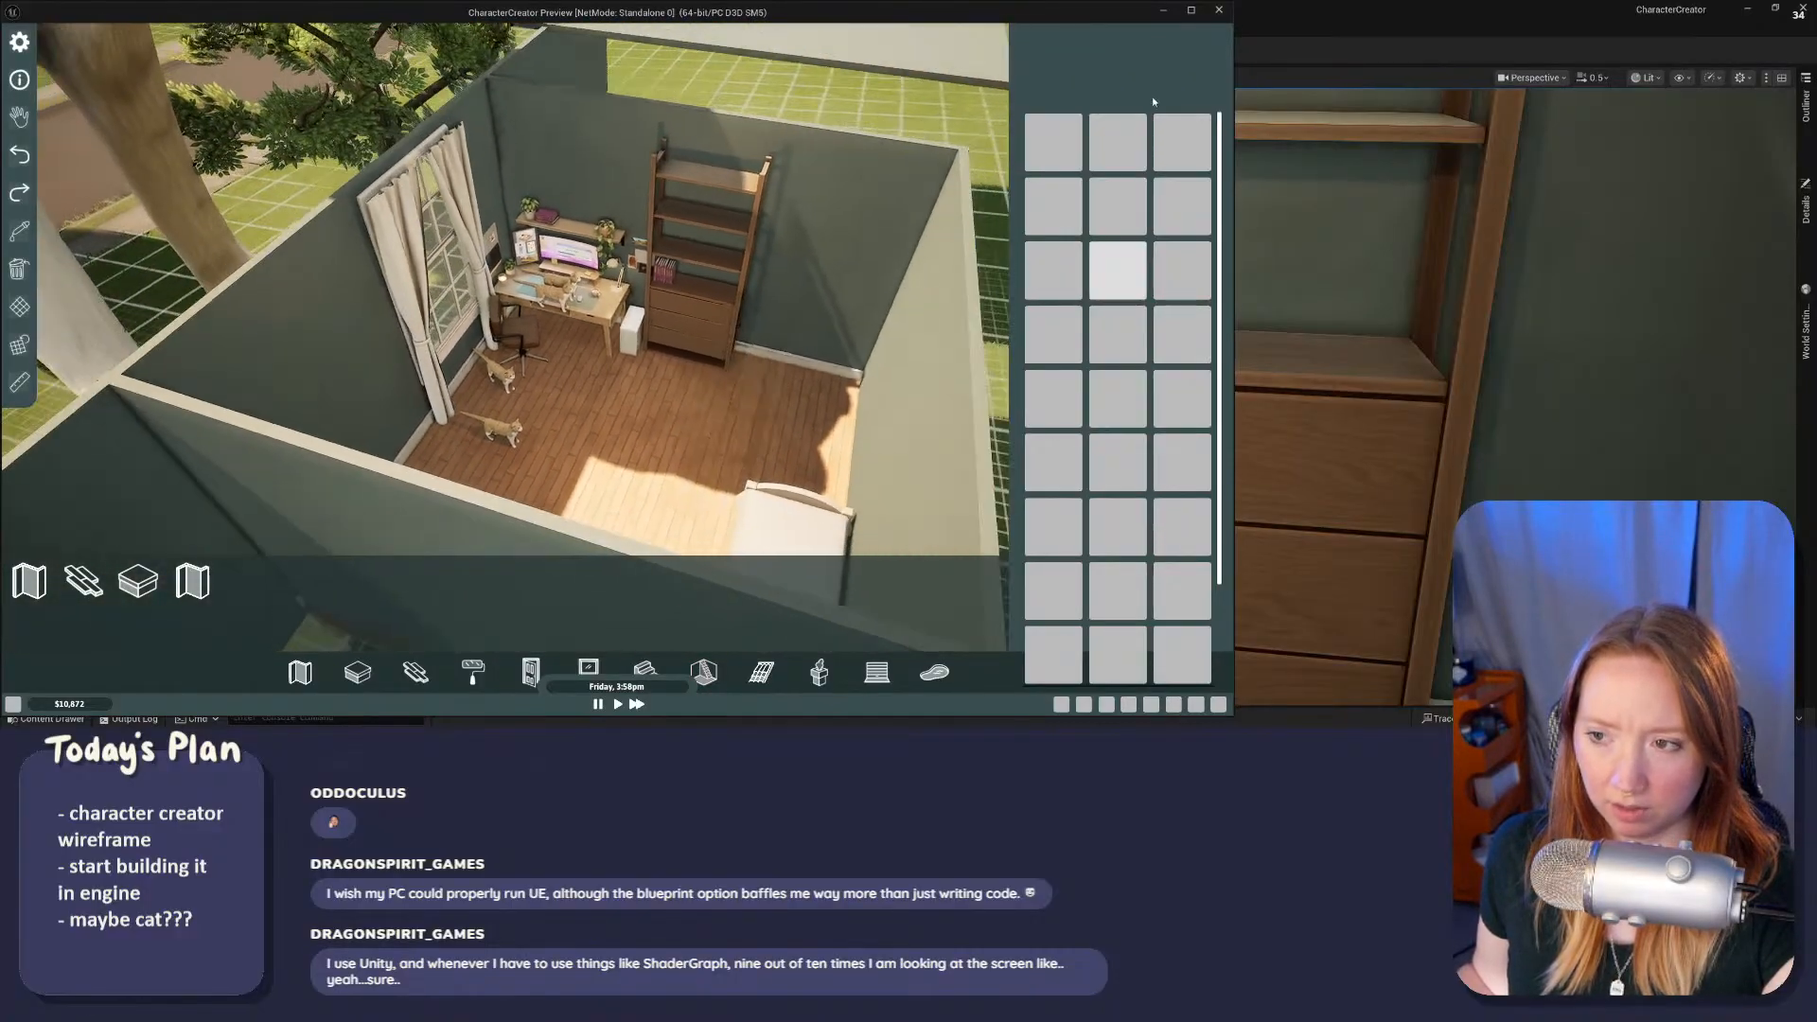
{"action": "scroll", "coordinate": [523, 598], "scroll_direction": "down", "scroll_amount": 6}
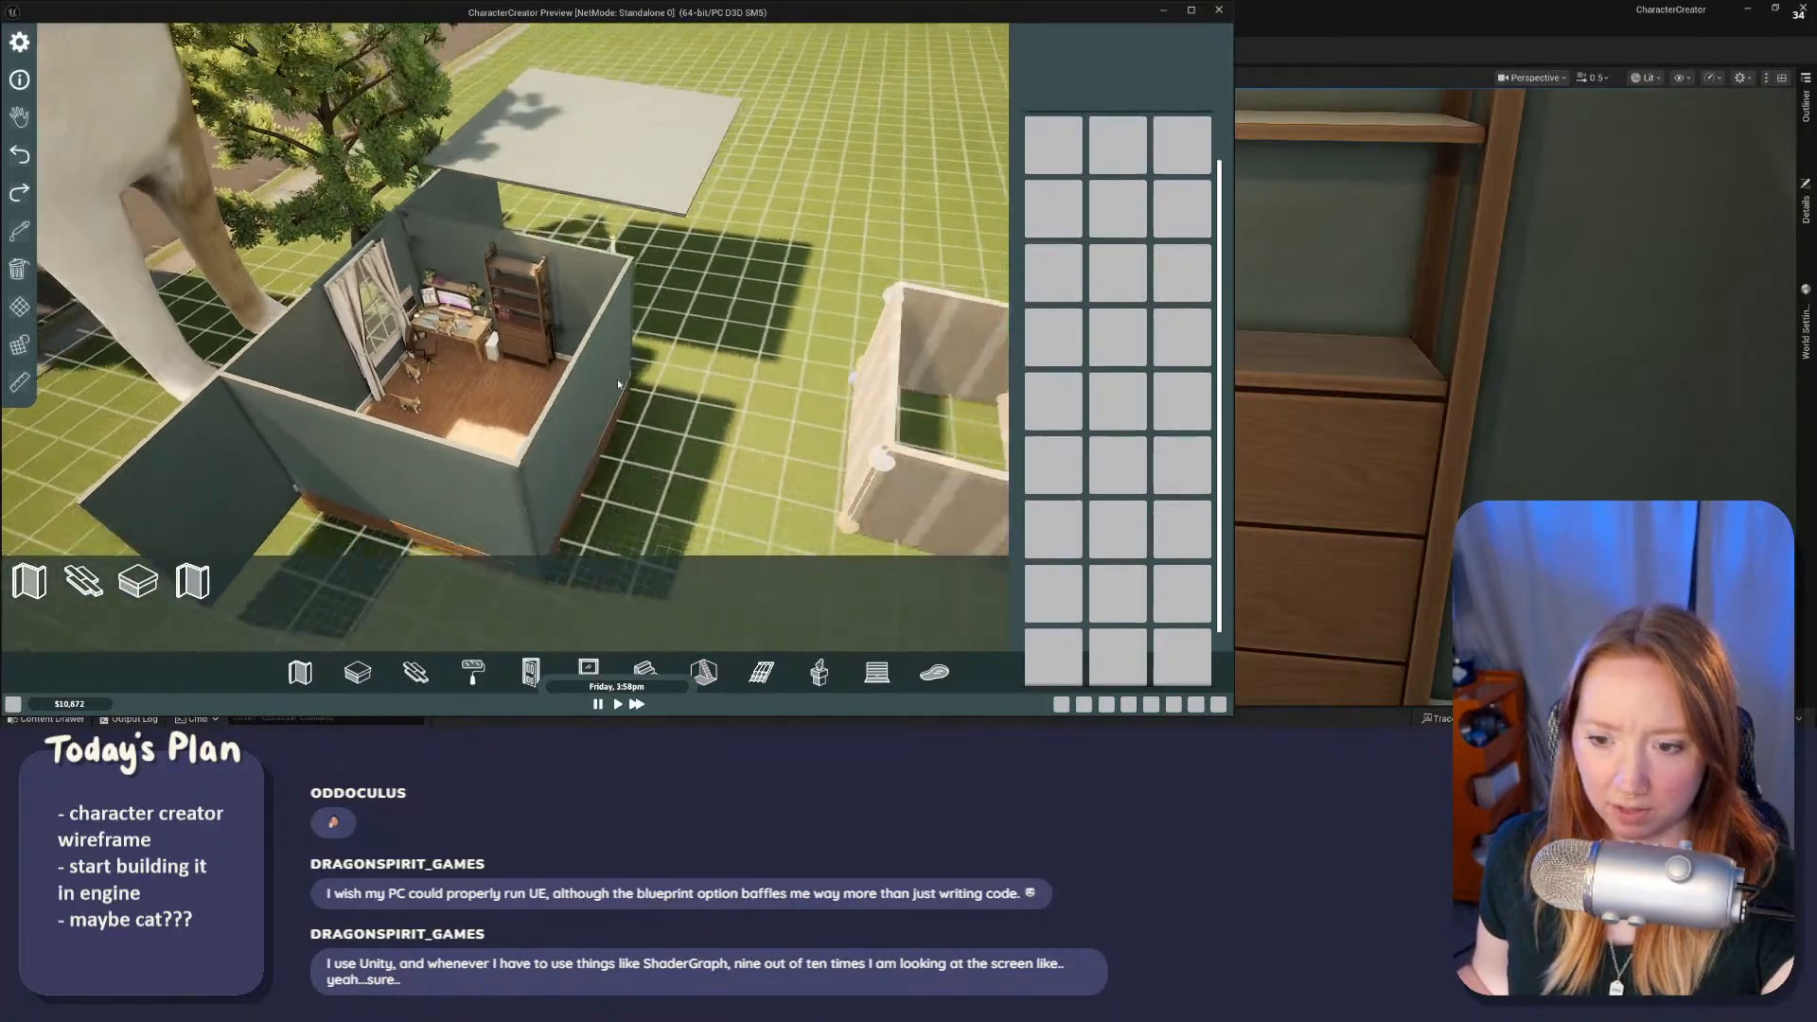
Step: Draw a larger fourth room on the grass next to the three freestanding rooms
{"action": "middle_click_drag", "start_coordinate": [792, 419], "coordinate": [714, 446]}
{"action": "key", "text": "d"}
{"action": "scroll", "coordinate": [748, 426], "scroll_direction": "down", "scroll_amount": 3}
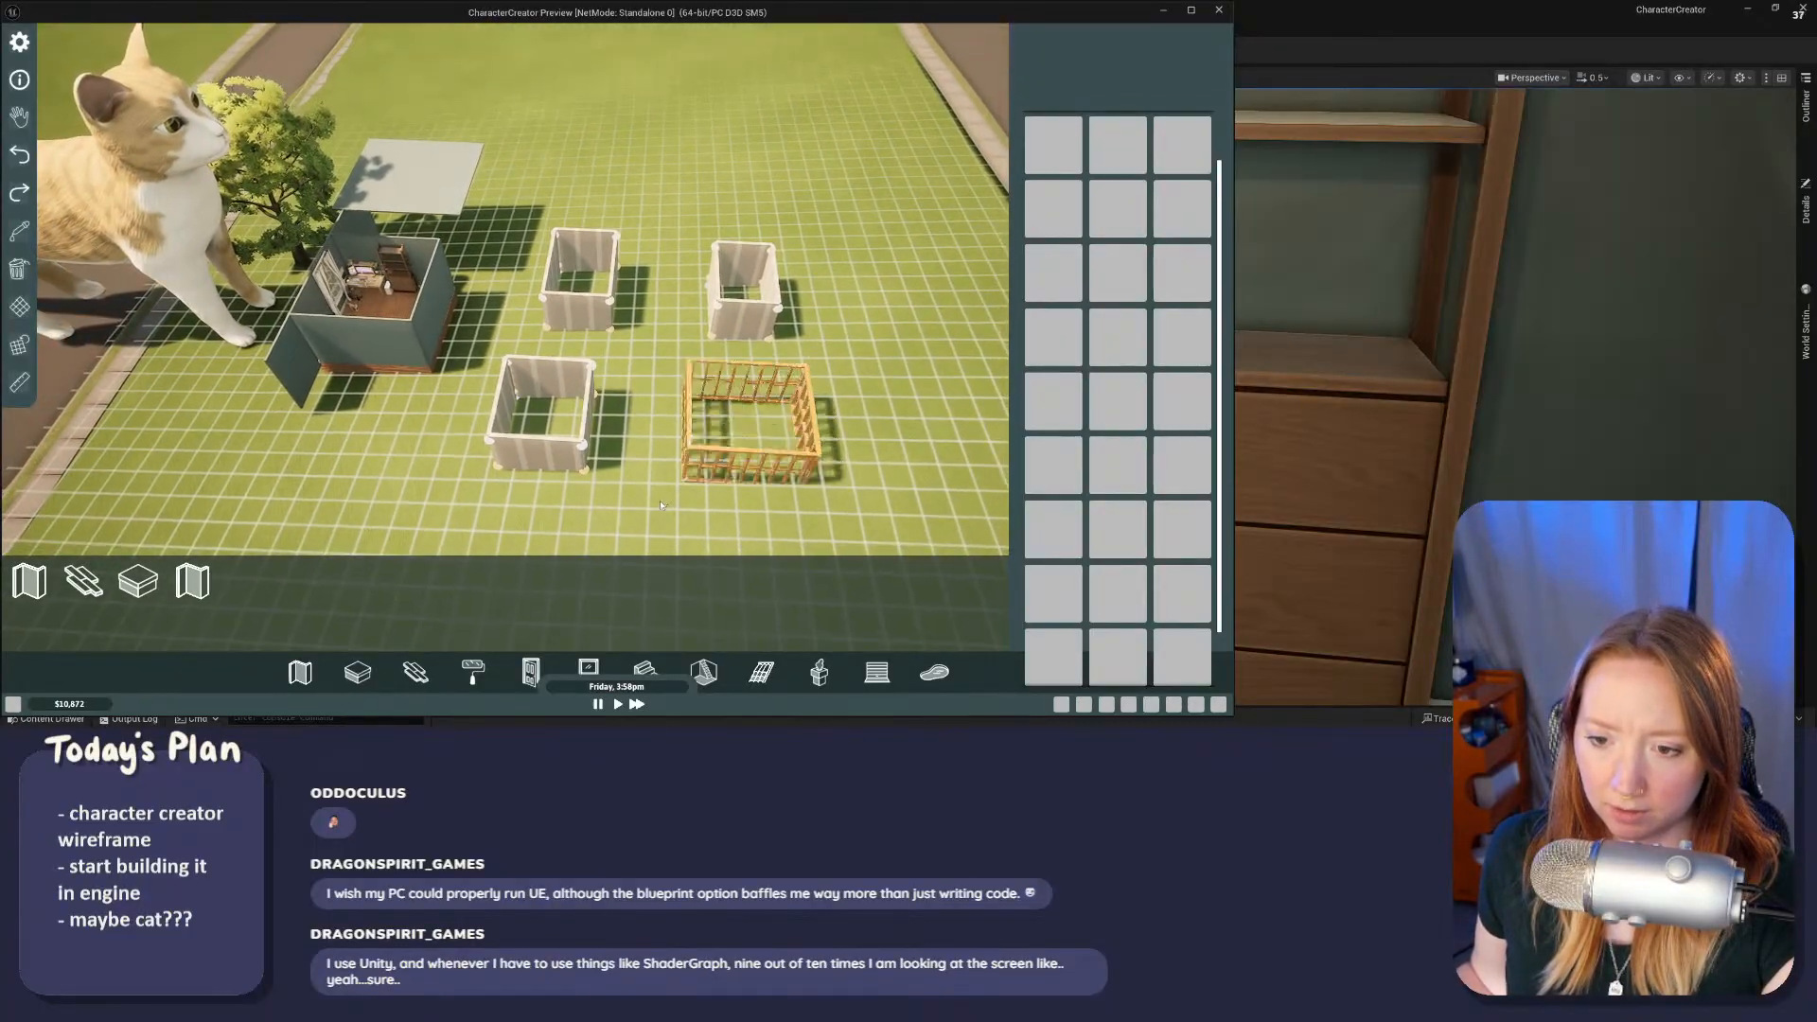
{"action": "middle_click_drag", "start_coordinate": [752, 440], "coordinate": [615, 421]}
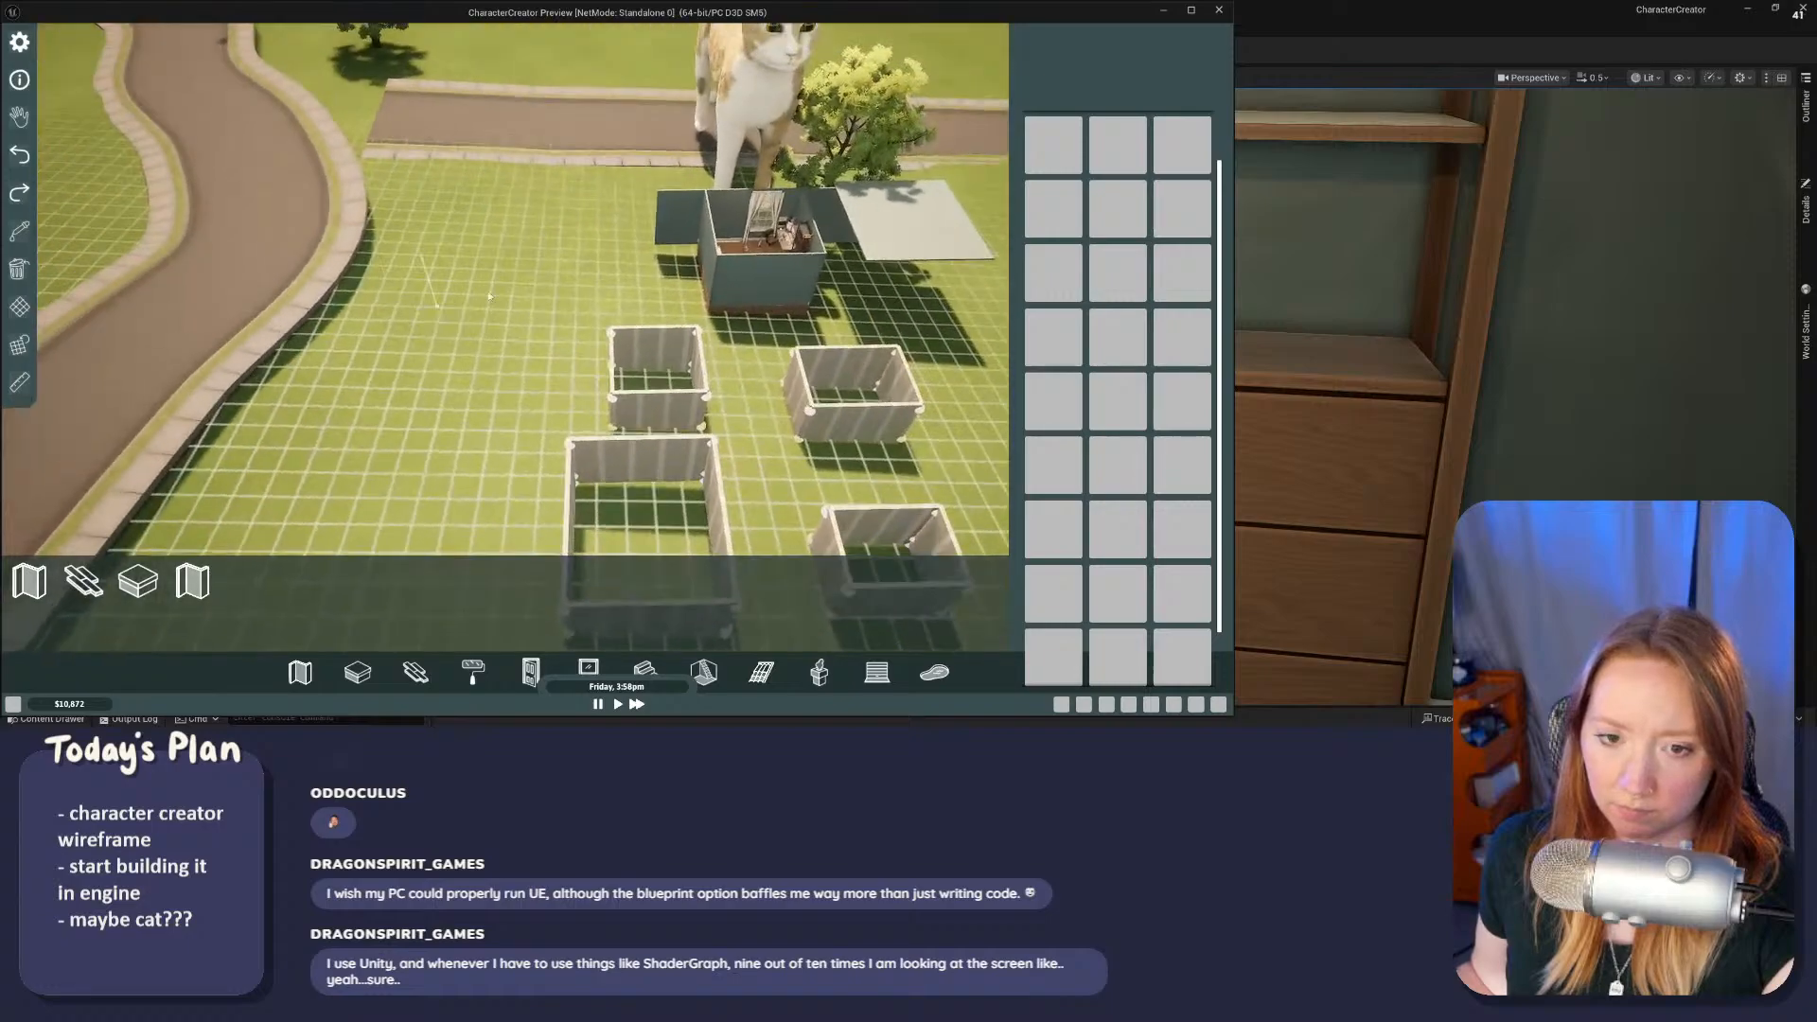
Step: Draw two more rectangular rooms on the grid between the curved road and the furnished room
{"action": "key", "text": "w"}
{"action": "key", "text": "a"}
{"action": "left_click_drag", "start_coordinate": [482, 338], "coordinate": [596, 271]}
{"action": "key", "text": "w"}
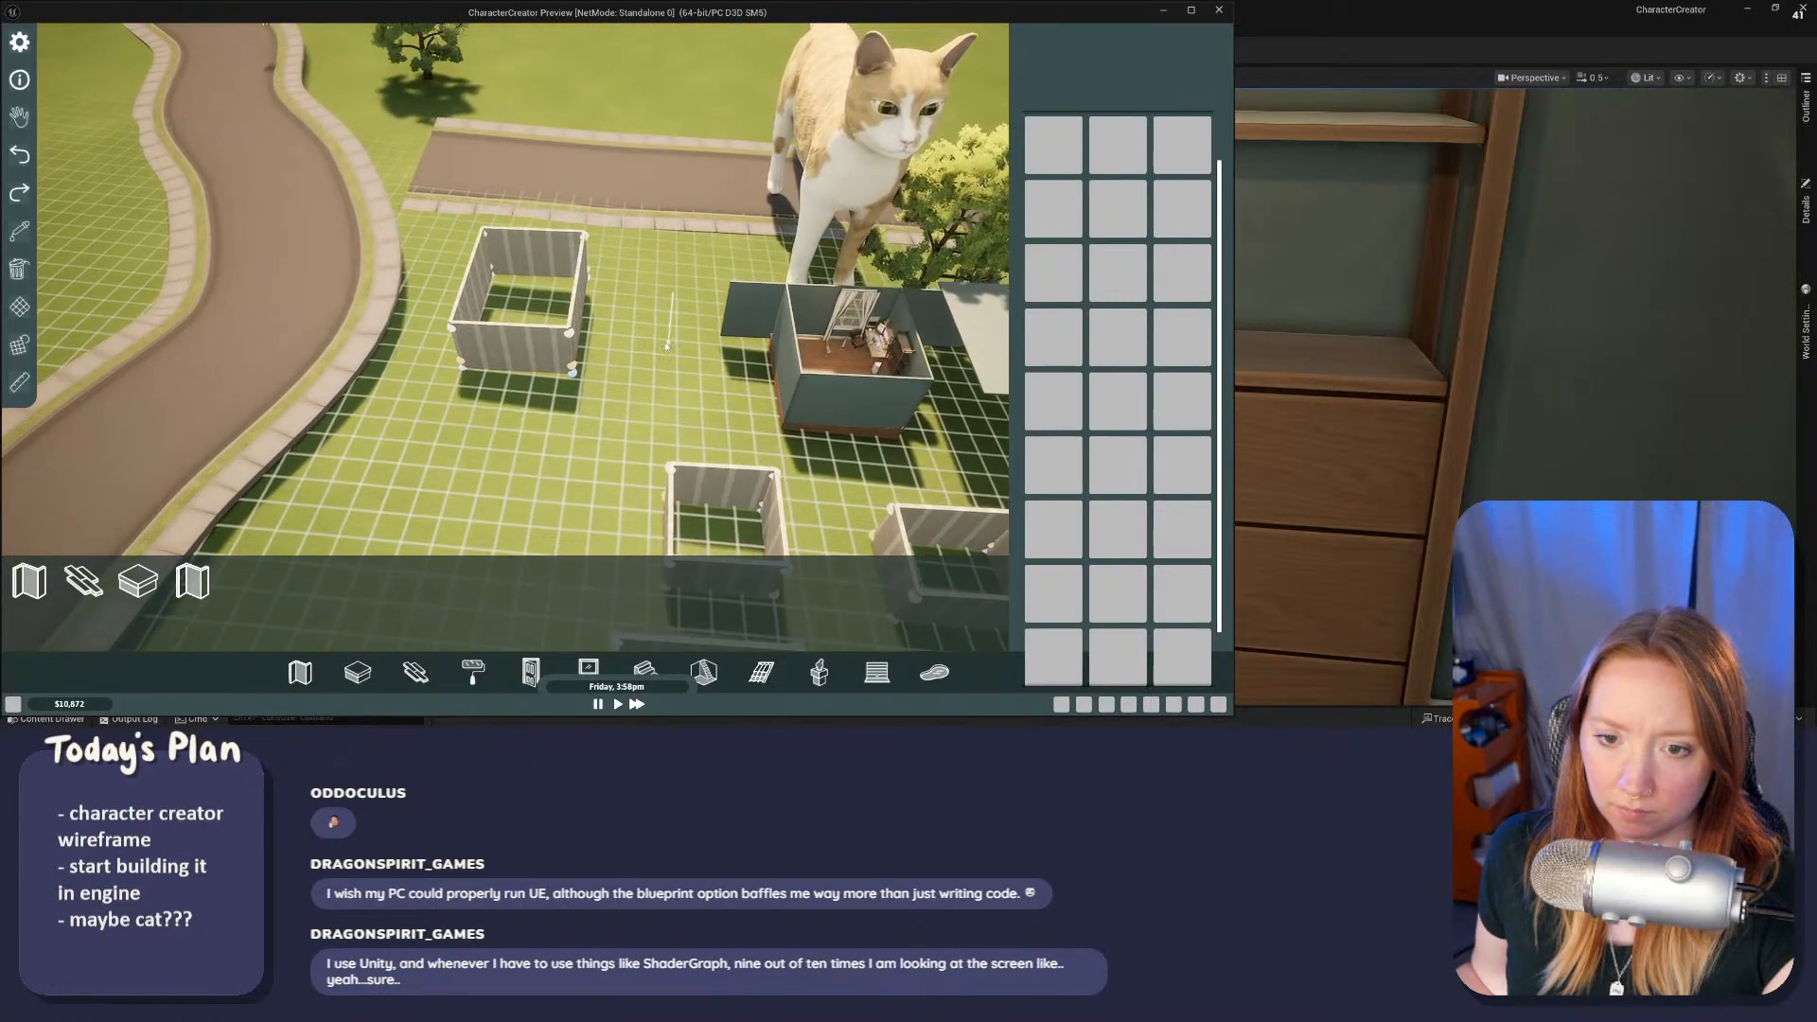
{"action": "middle_click_drag", "start_coordinate": [675, 341], "coordinate": [619, 378]}
{"action": "left_click_drag", "start_coordinate": [617, 396], "coordinate": [700, 299]}
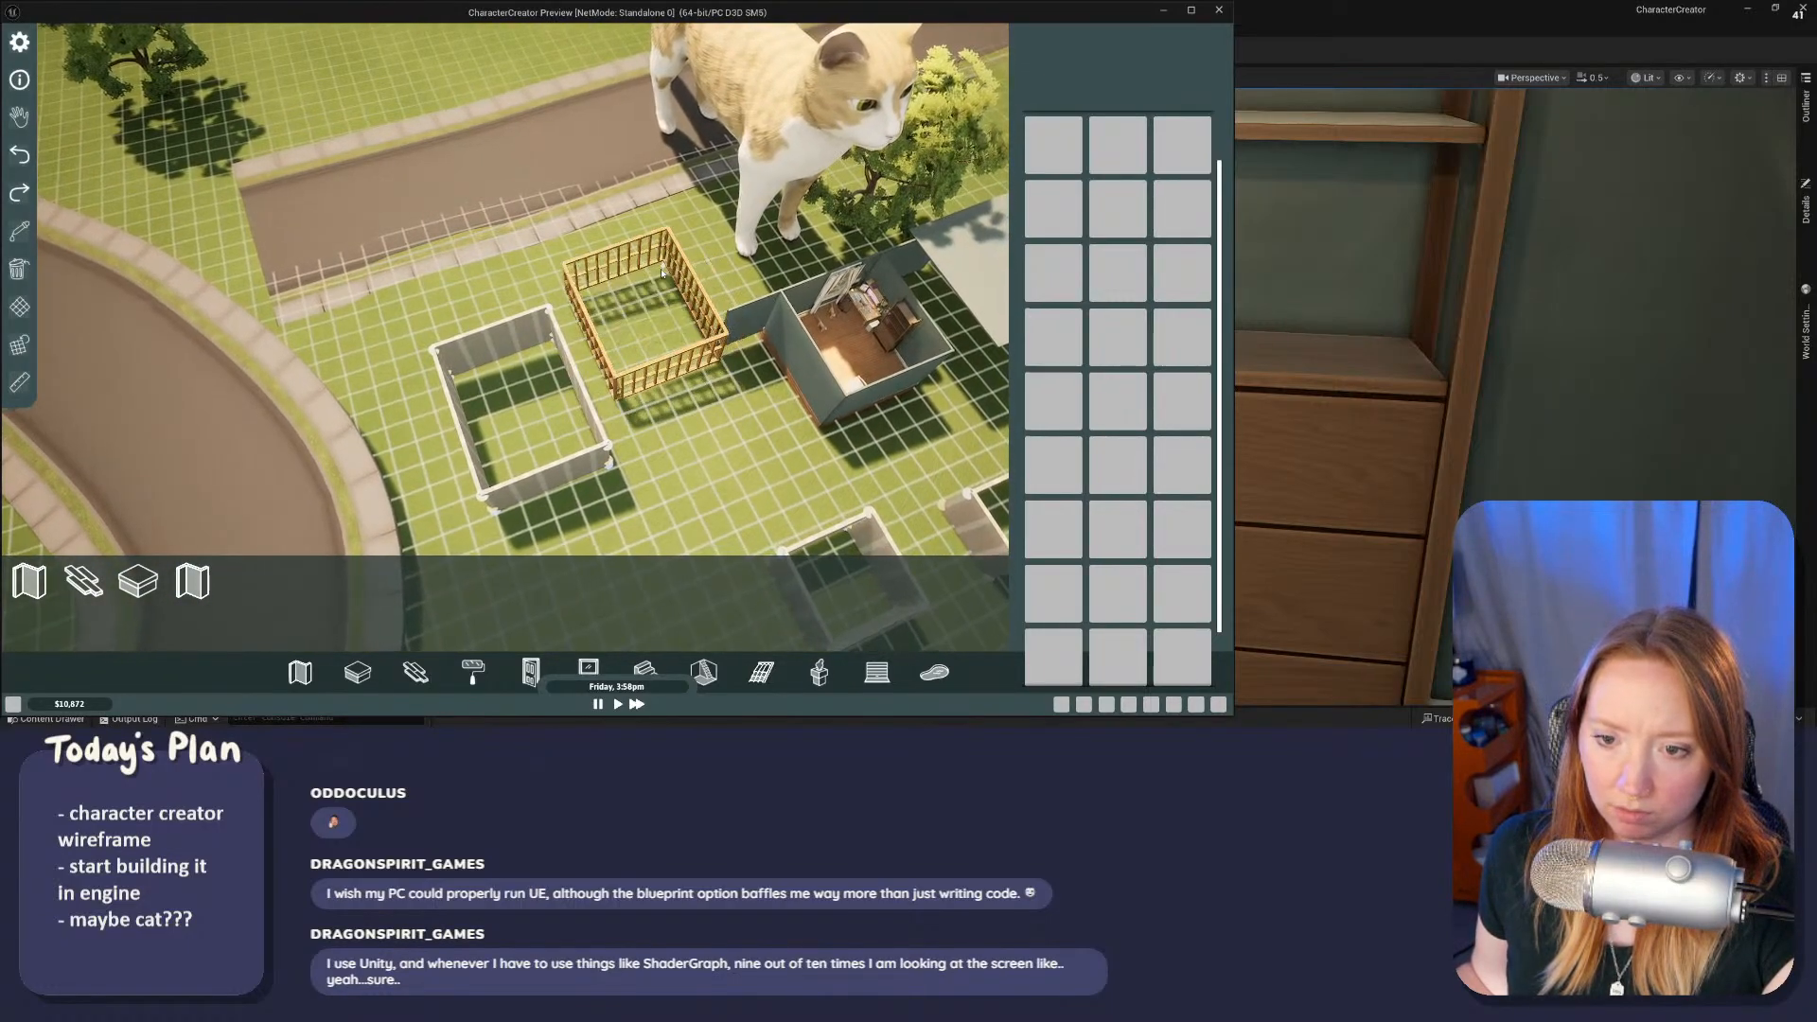
Step: Inspect the drawn rooms and the empty grass across the road at close and wide camera distances
{"action": "middle_click_drag", "start_coordinate": [653, 439], "coordinate": [580, 271]}
{"action": "scroll", "coordinate": [678, 396], "scroll_direction": "up", "scroll_amount": 3}
{"action": "scroll", "coordinate": [634, 307], "scroll_direction": "up", "scroll_amount": 2}
{"action": "scroll", "coordinate": [634, 306], "scroll_direction": "down", "scroll_amount": 2}
{"action": "scroll", "coordinate": [605, 400], "scroll_direction": "down", "scroll_amount": 3}
{"action": "scroll", "coordinate": [606, 400], "scroll_direction": "up", "scroll_amount": 3}
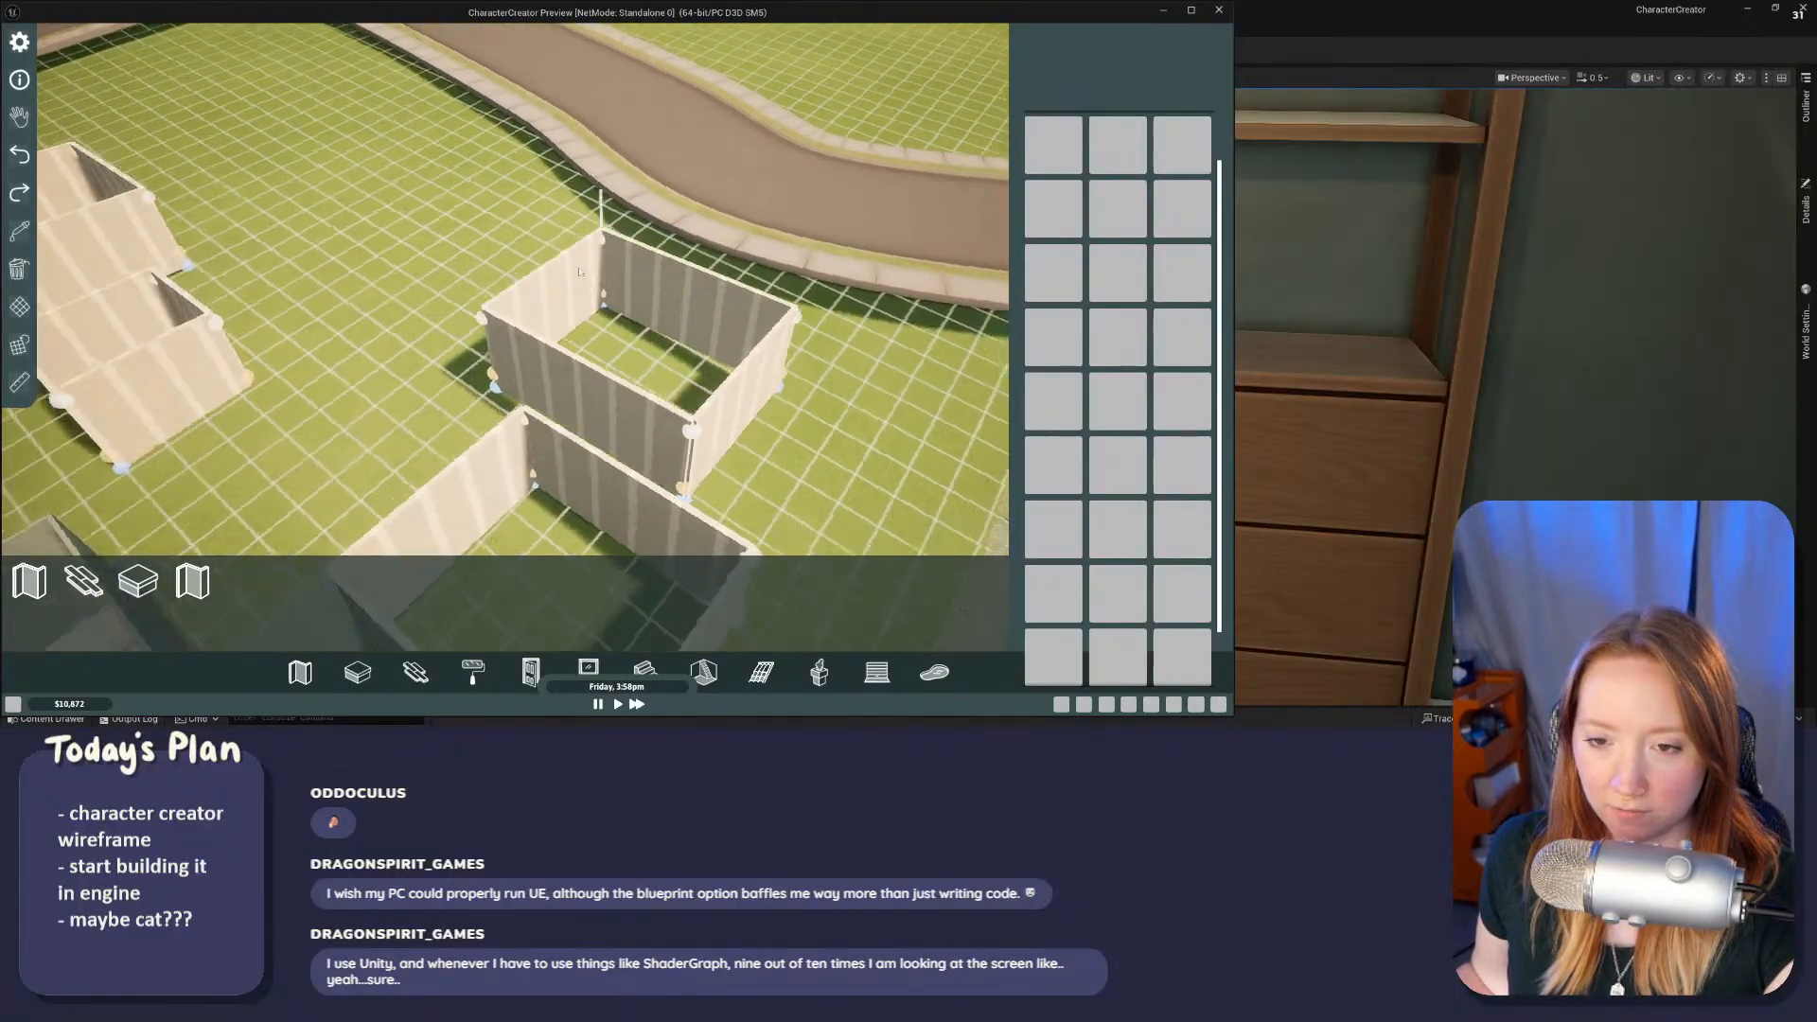
{"action": "scroll", "coordinate": [580, 272], "scroll_direction": "down", "scroll_amount": 4}
{"action": "scroll", "coordinate": [586, 312], "scroll_direction": "up", "scroll_amount": 6}
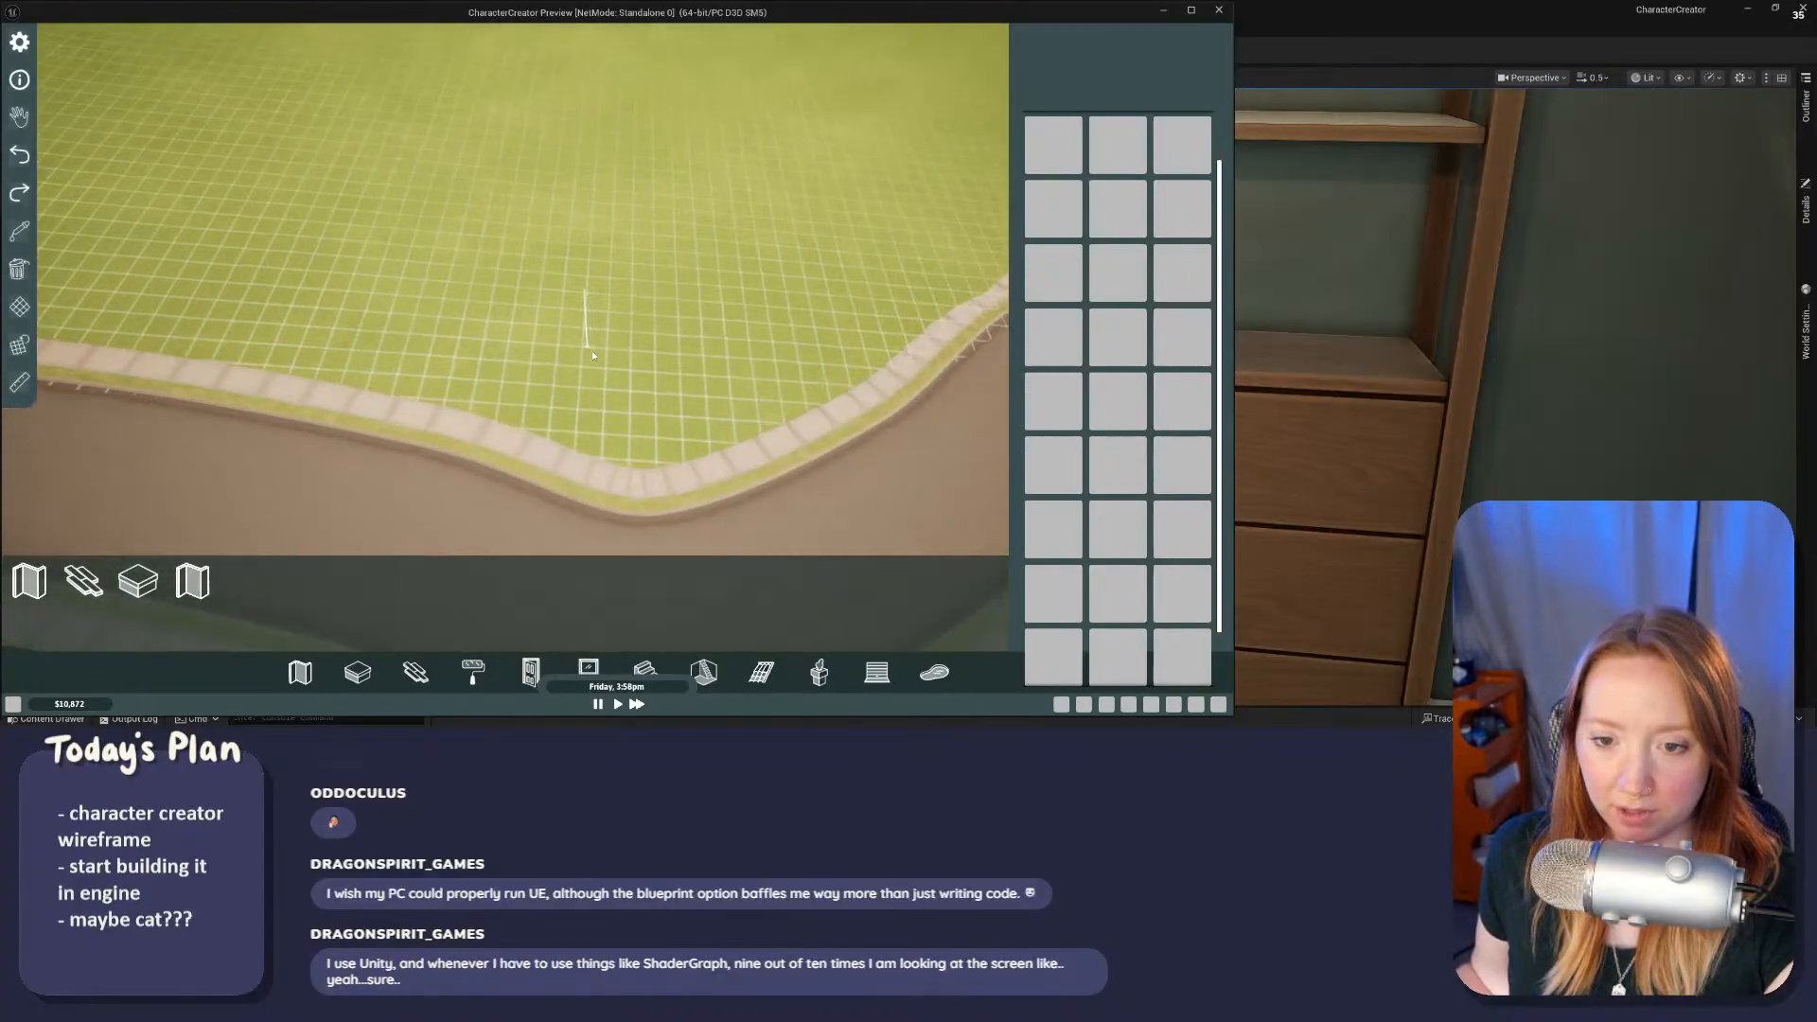
Step: Draw rectangular rooms side by side on the empty grass plot across the road
{"action": "middle_click_drag", "start_coordinate": [594, 354], "coordinate": [666, 364]}
{"action": "scroll", "coordinate": [605, 438], "scroll_direction": "down", "scroll_amount": 2}
{"action": "scroll", "coordinate": [668, 353], "scroll_direction": "up", "scroll_amount": 4}
{"action": "scroll", "coordinate": [667, 356], "scroll_direction": "up", "scroll_amount": 4}
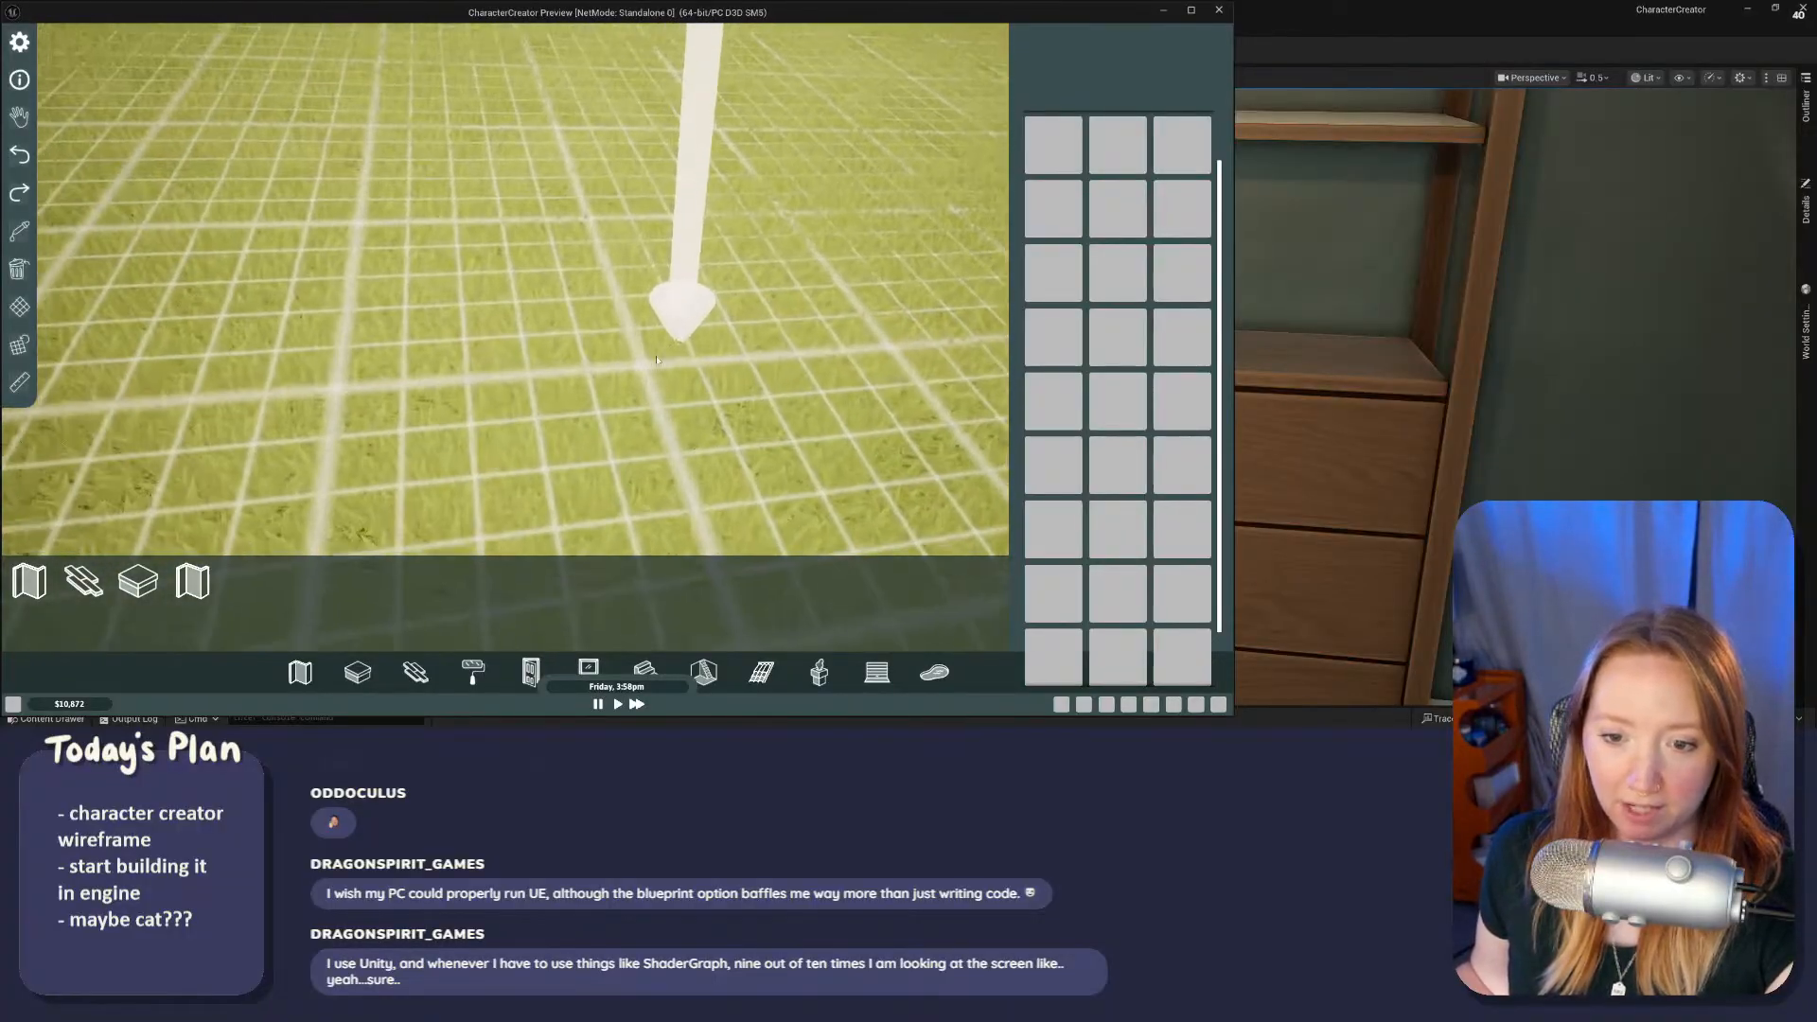
{"action": "scroll", "coordinate": [522, 273], "scroll_direction": "down", "scroll_amount": 6}
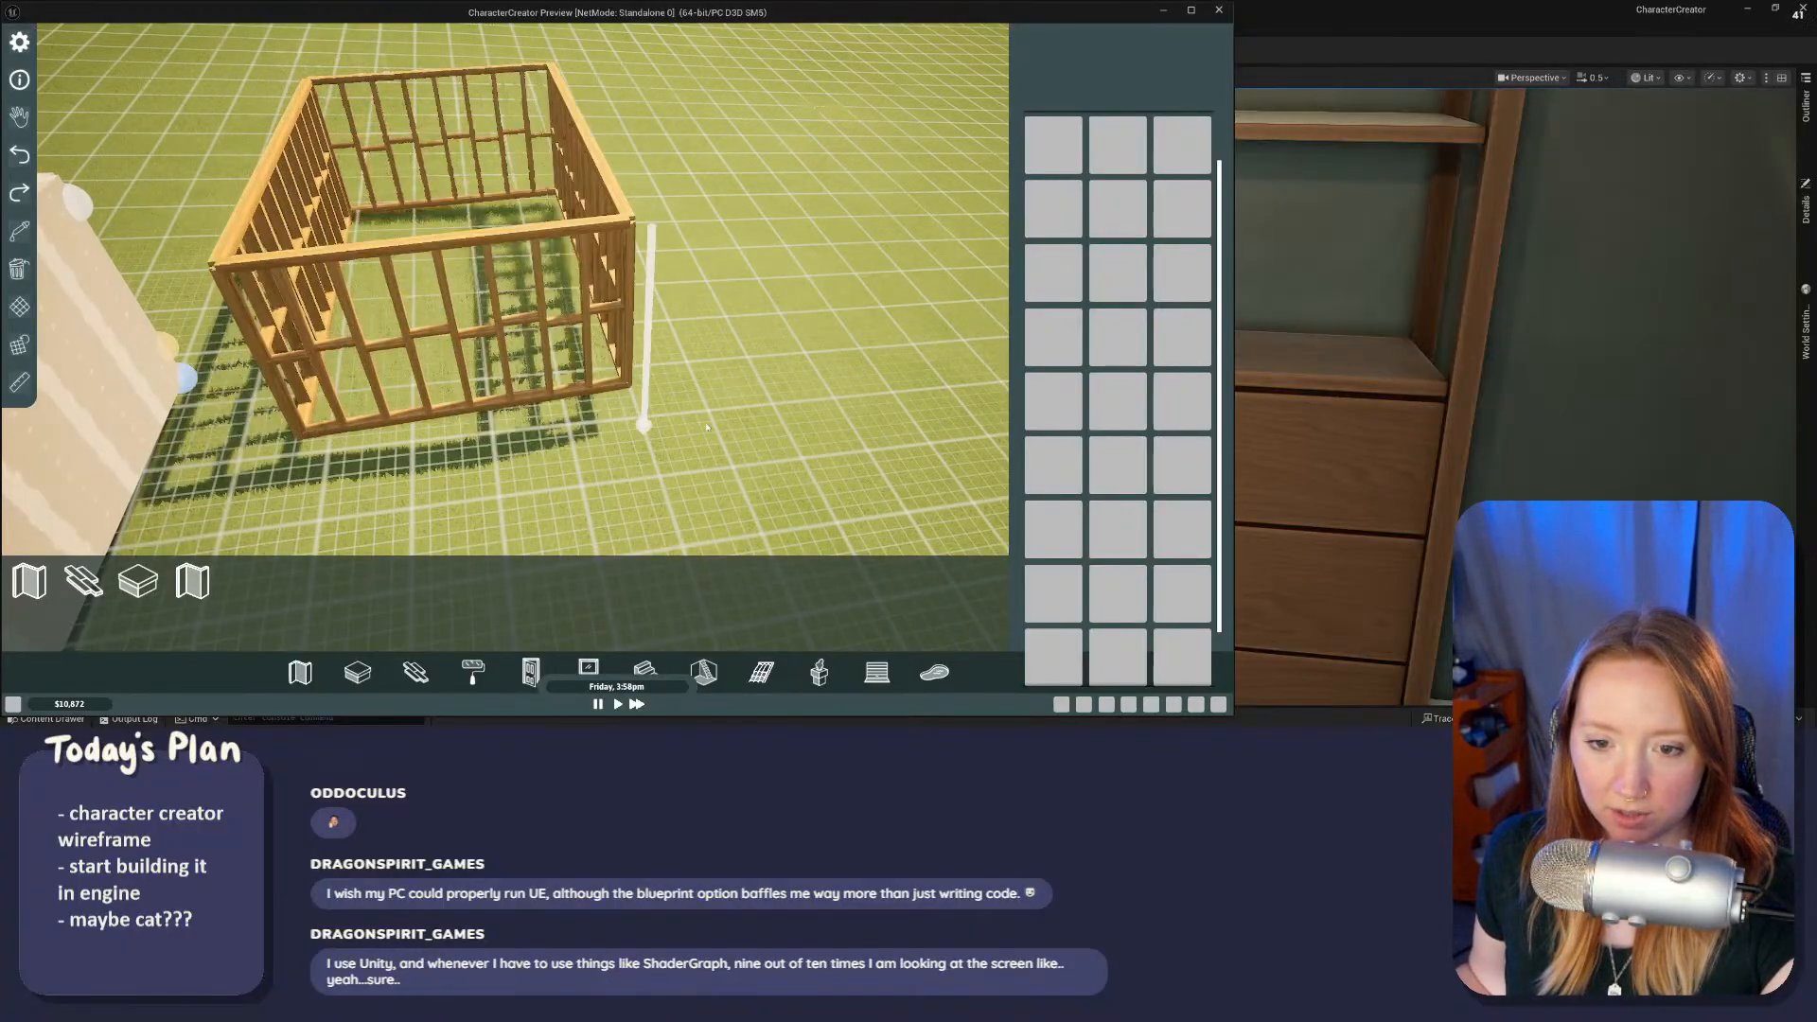
{"action": "middle_click_drag", "start_coordinate": [706, 428], "coordinate": [658, 364]}
{"action": "left_click_drag", "start_coordinate": [606, 341], "coordinate": [710, 441]}
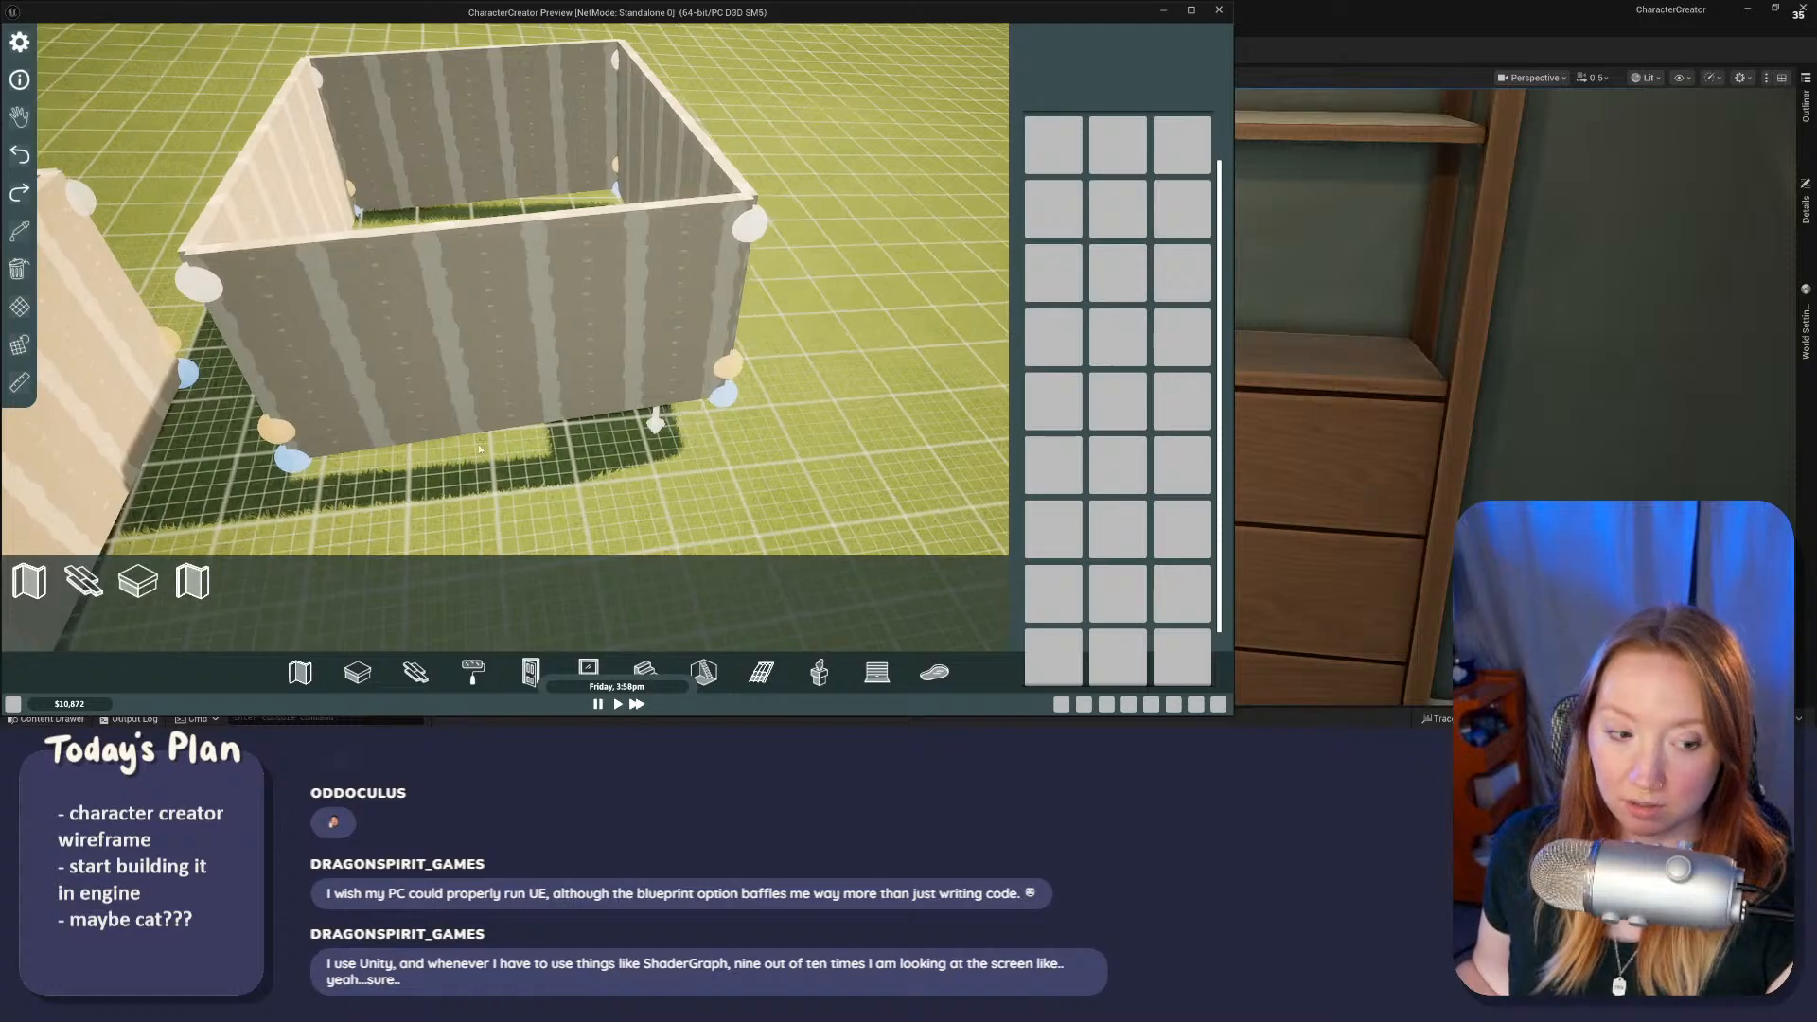
Step: Examine the newest room's walls and corner handles from low, high, near and far camera views
{"action": "middle_click_drag", "start_coordinate": [480, 449], "coordinate": [634, 439]}
{"action": "scroll", "coordinate": [653, 398], "scroll_direction": "down", "scroll_amount": 3}
{"action": "scroll", "coordinate": [622, 432], "scroll_direction": "up", "scroll_amount": 3}
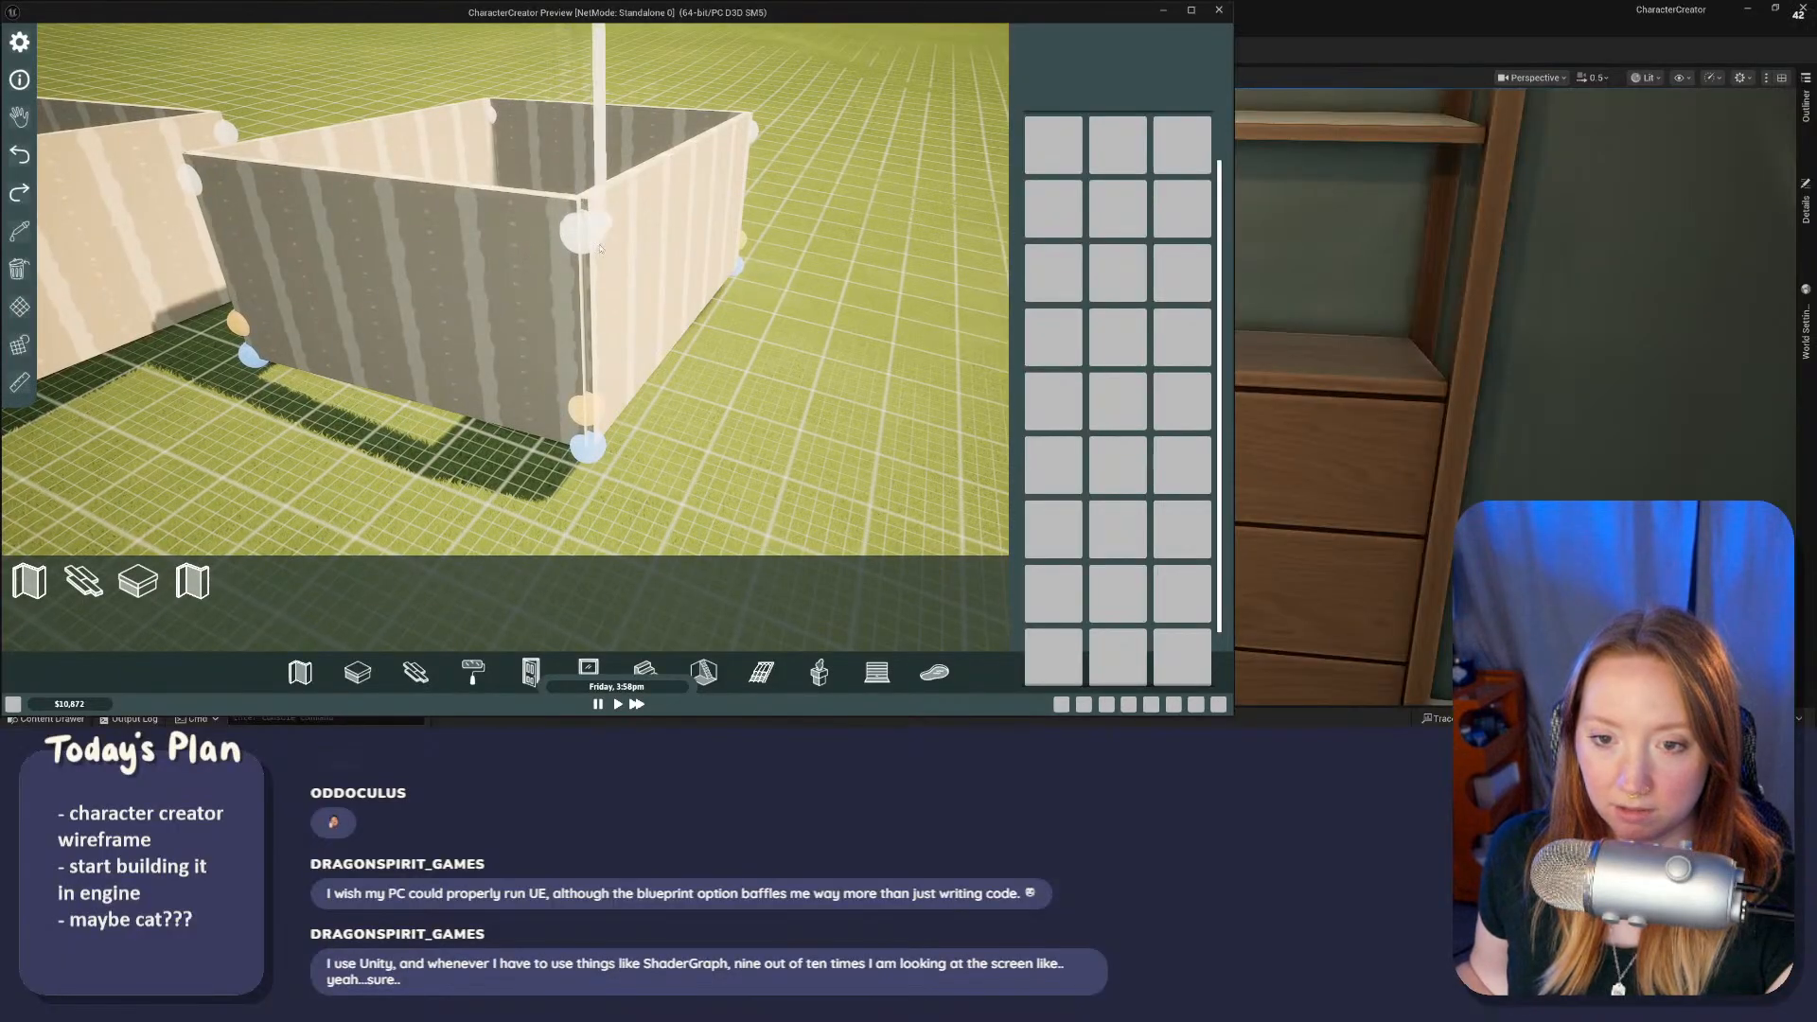
{"action": "scroll", "coordinate": [600, 248], "scroll_direction": "down", "scroll_amount": 5}
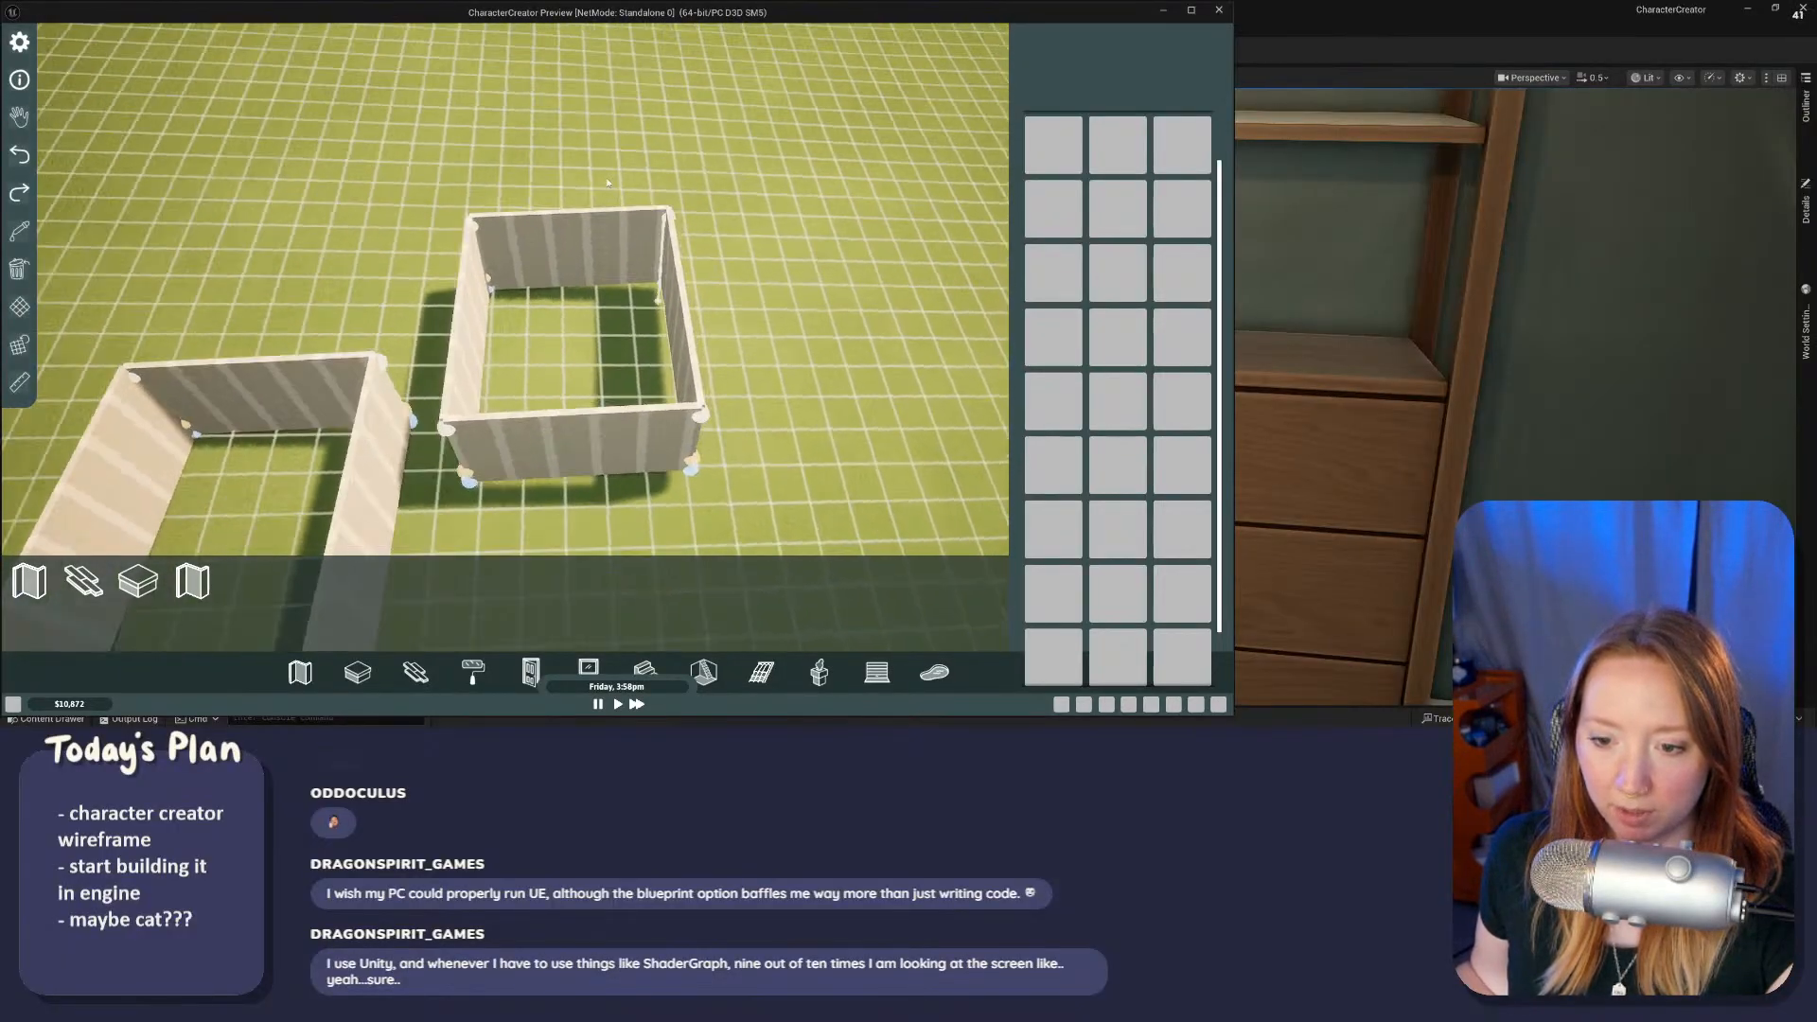
{"action": "scroll", "coordinate": [609, 183], "scroll_direction": "up", "scroll_amount": 5}
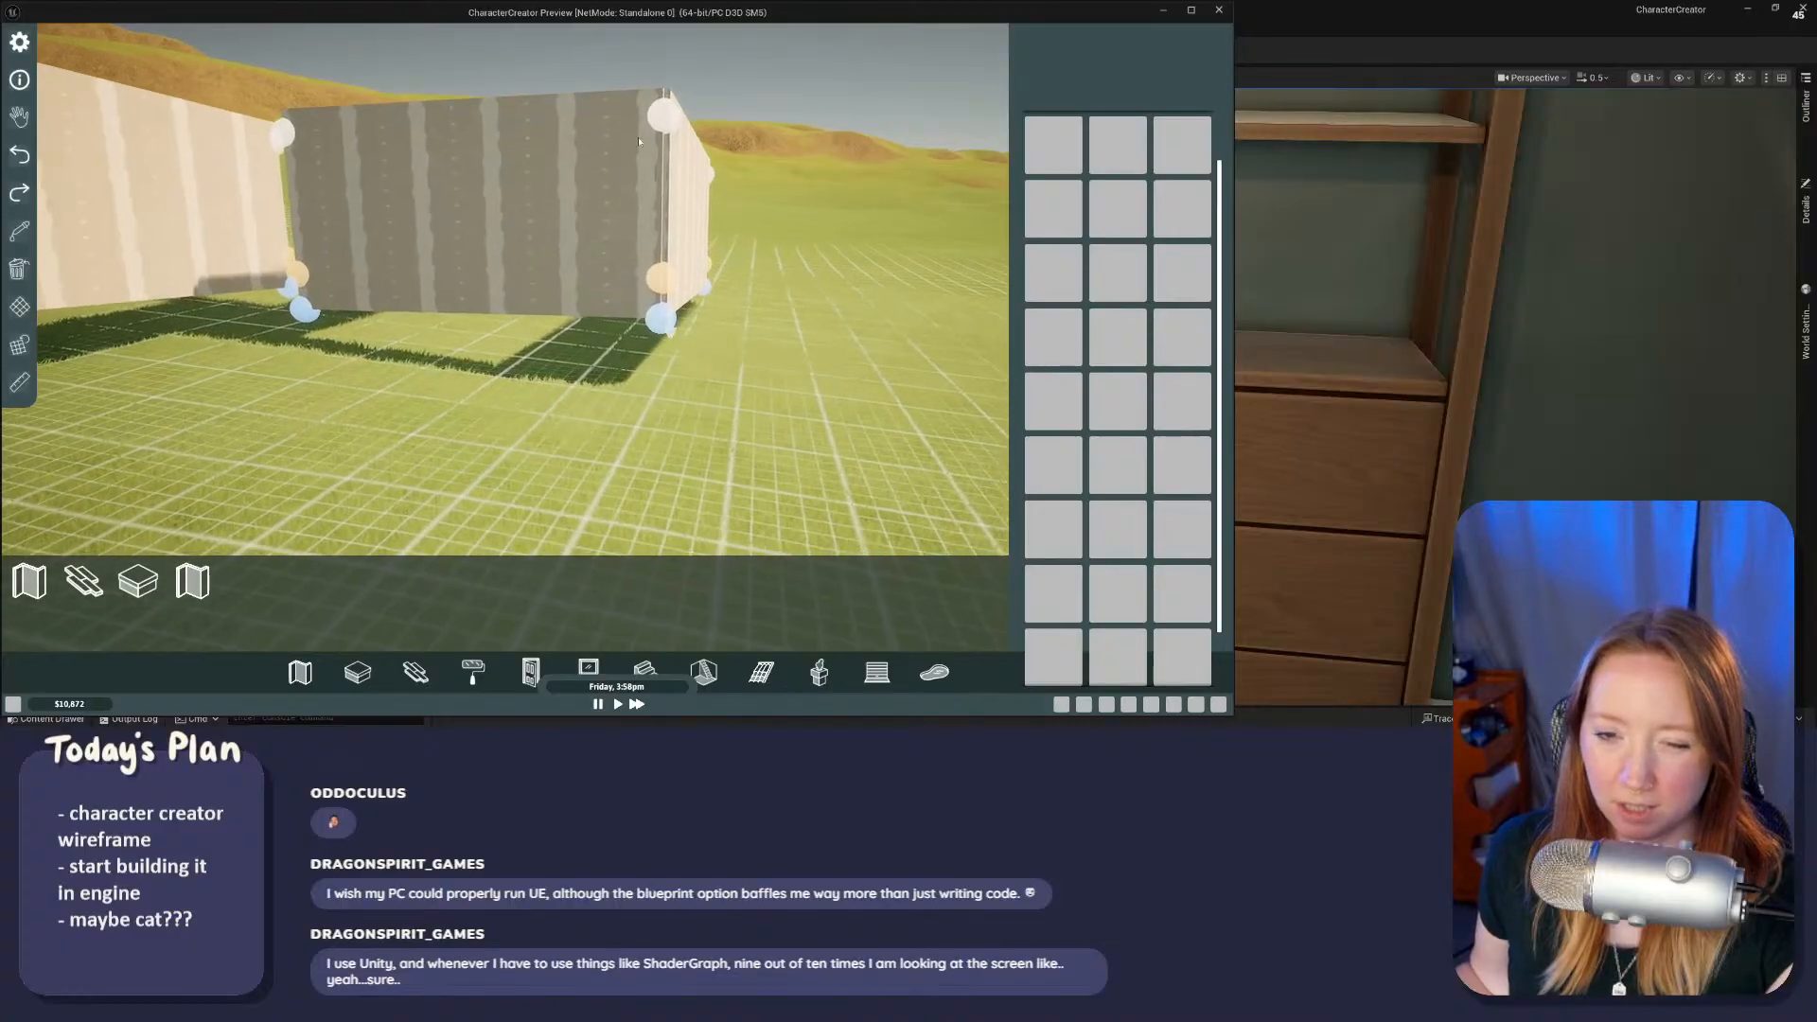
{"action": "middle_click_drag", "start_coordinate": [637, 142], "coordinate": [660, 217]}
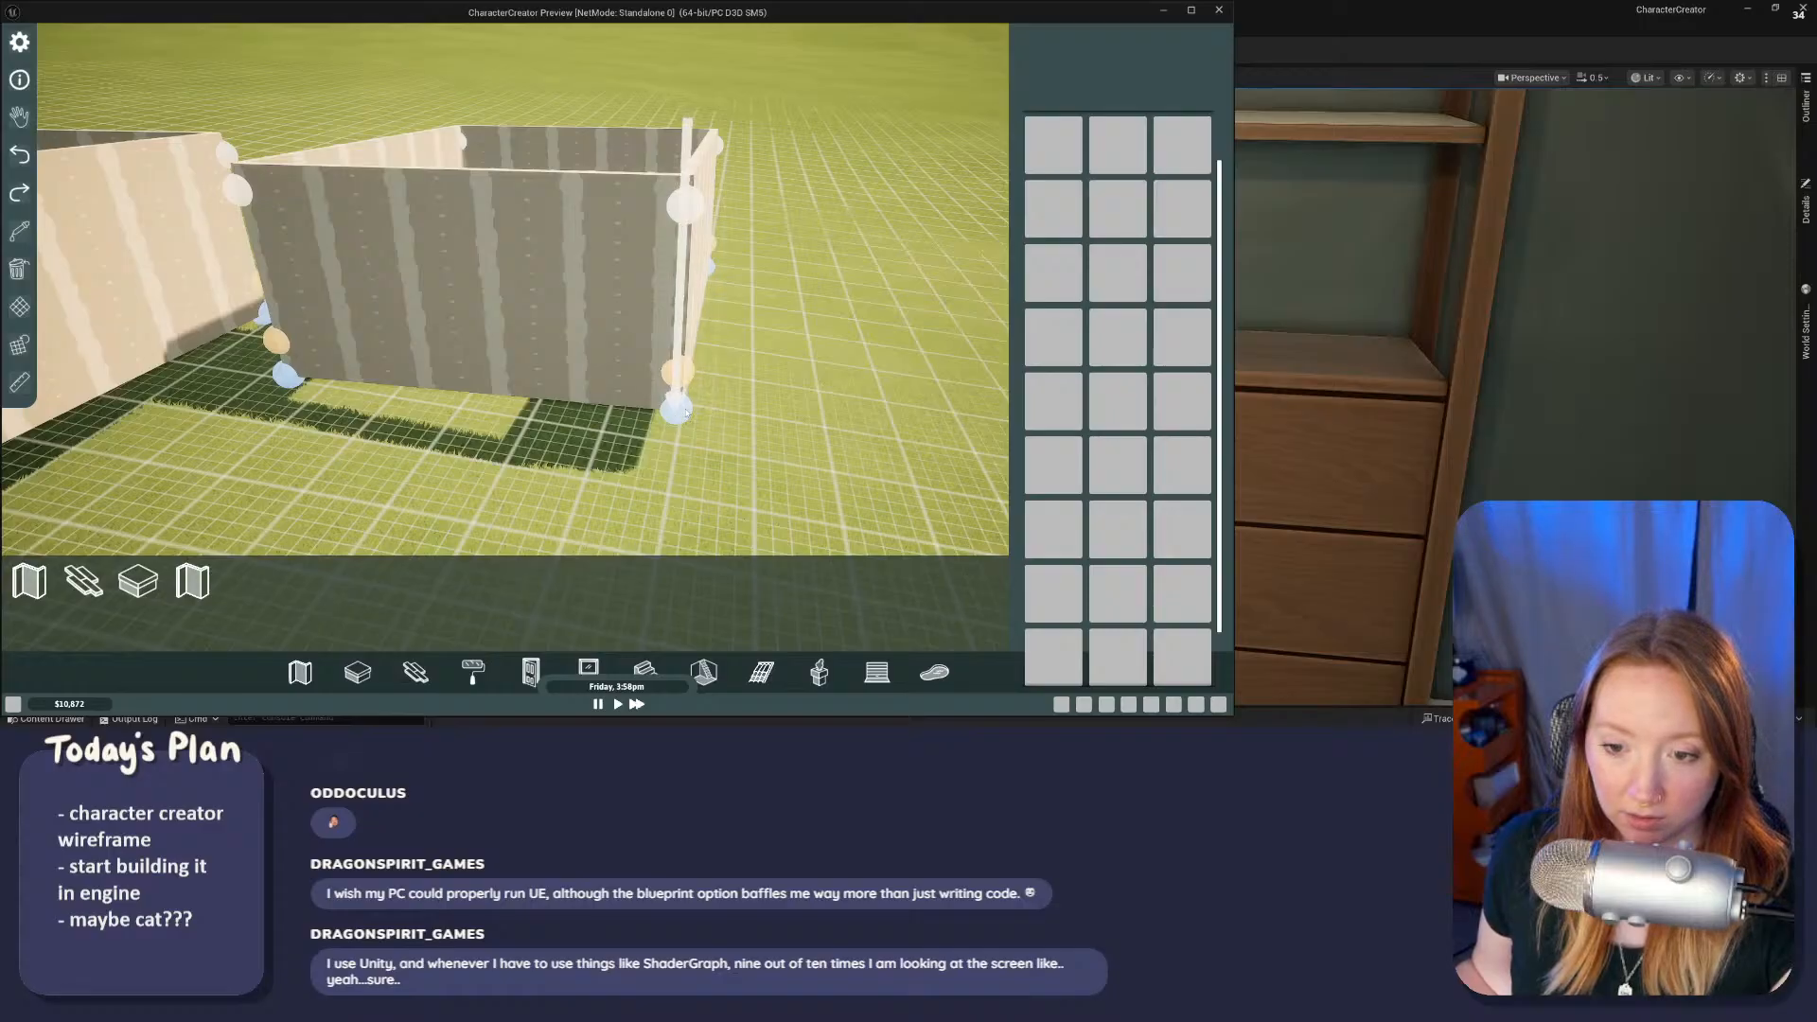
Step: Add smaller rectangular rooms on the grid around the two large ones
{"action": "middle_click_drag", "start_coordinate": [464, 336], "coordinate": [679, 515]}
{"action": "scroll", "coordinate": [632, 425], "scroll_direction": "down", "scroll_amount": 3}
{"action": "middle_click_drag", "start_coordinate": [701, 318], "coordinate": [612, 136]}
{"action": "left_click", "coordinate": [388, 181]}
{"action": "middle_click_drag", "start_coordinate": [782, 174], "coordinate": [887, 373]}
{"action": "left_click", "coordinate": [747, 194]}
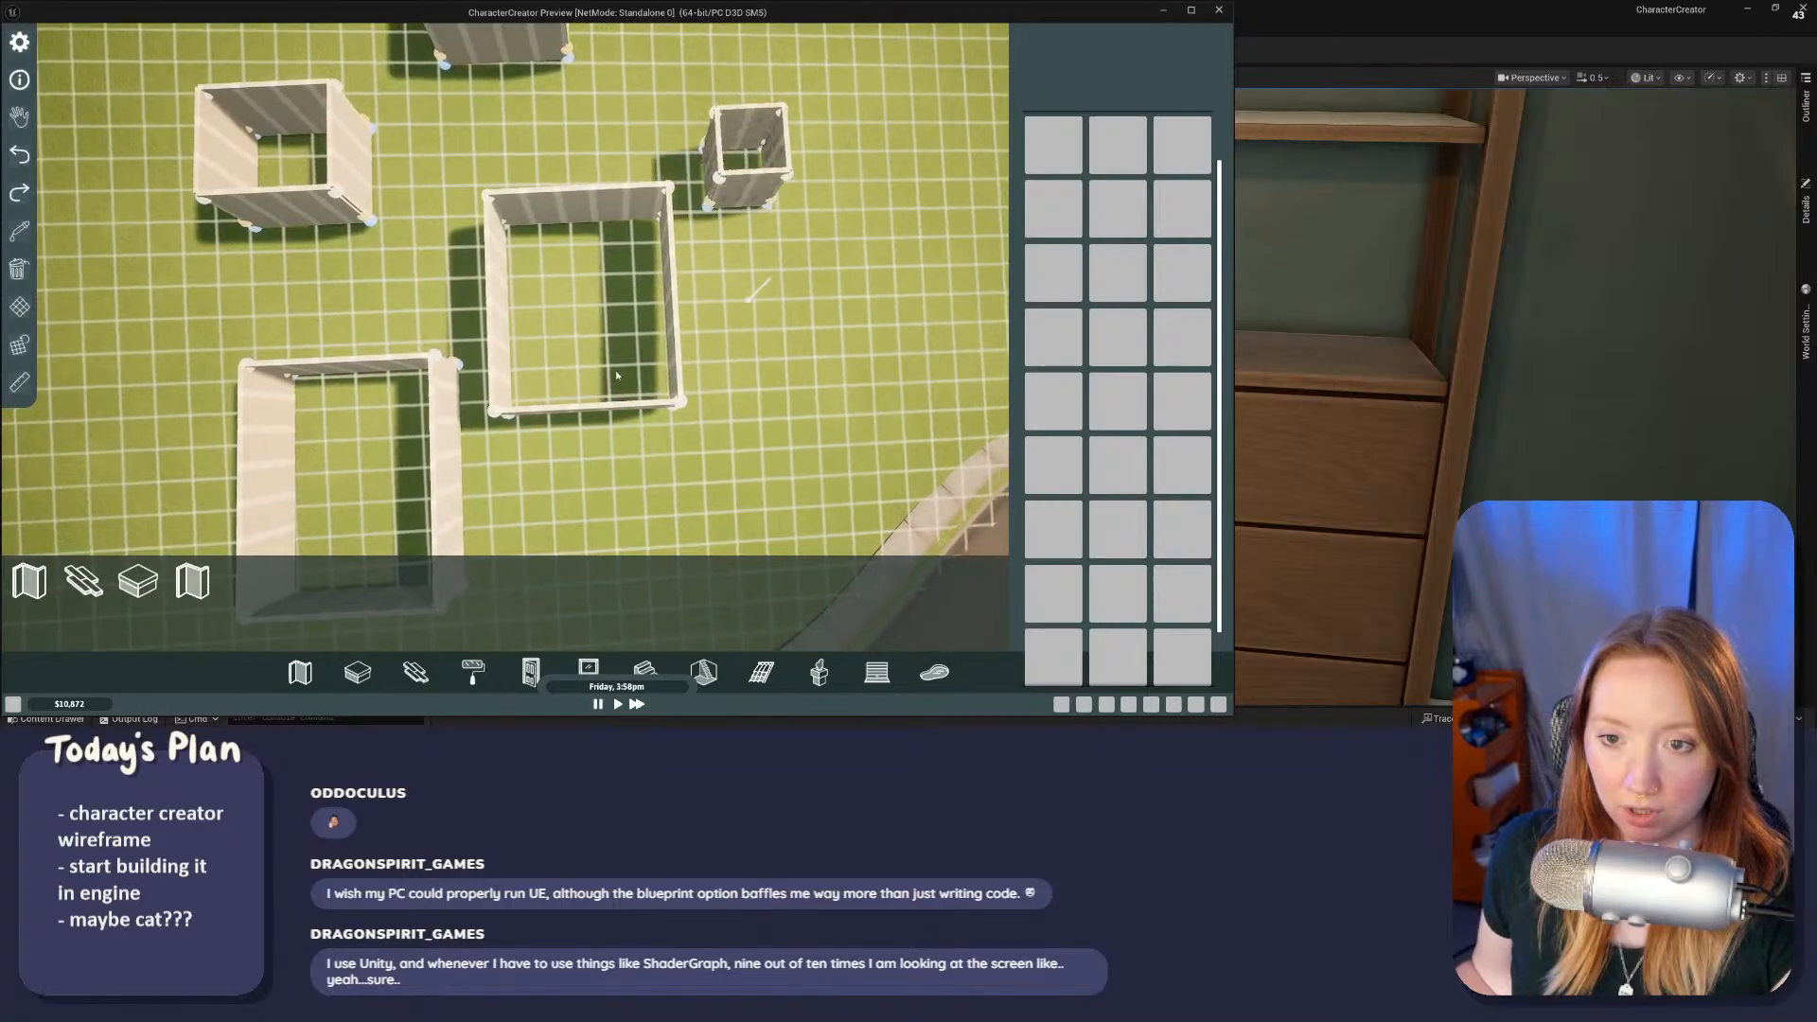
Step: Inspect the group of rooms across the road from different angles and distances
{"action": "middle_click_drag", "start_coordinate": [757, 291], "coordinate": [588, 286]}
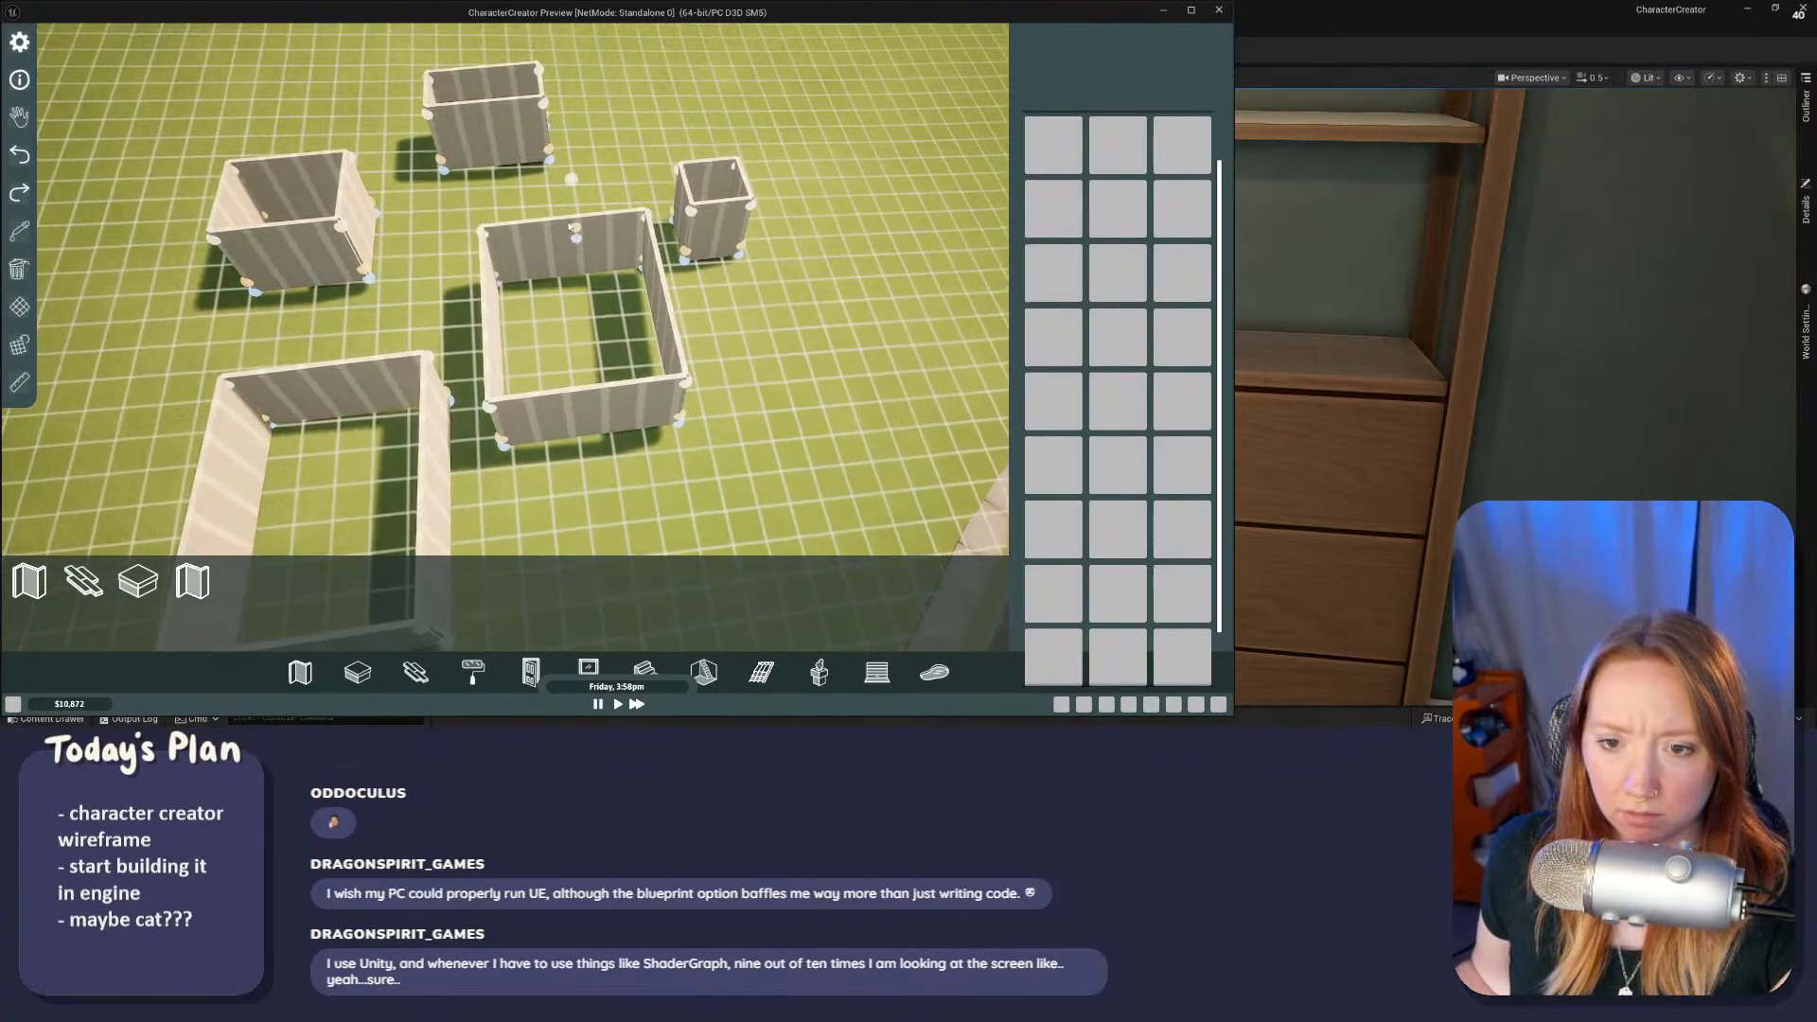
{"action": "middle_click_drag", "start_coordinate": [520, 281], "coordinate": [398, 234]}
{"action": "scroll", "coordinate": [385, 233], "scroll_direction": "up", "scroll_amount": 5}
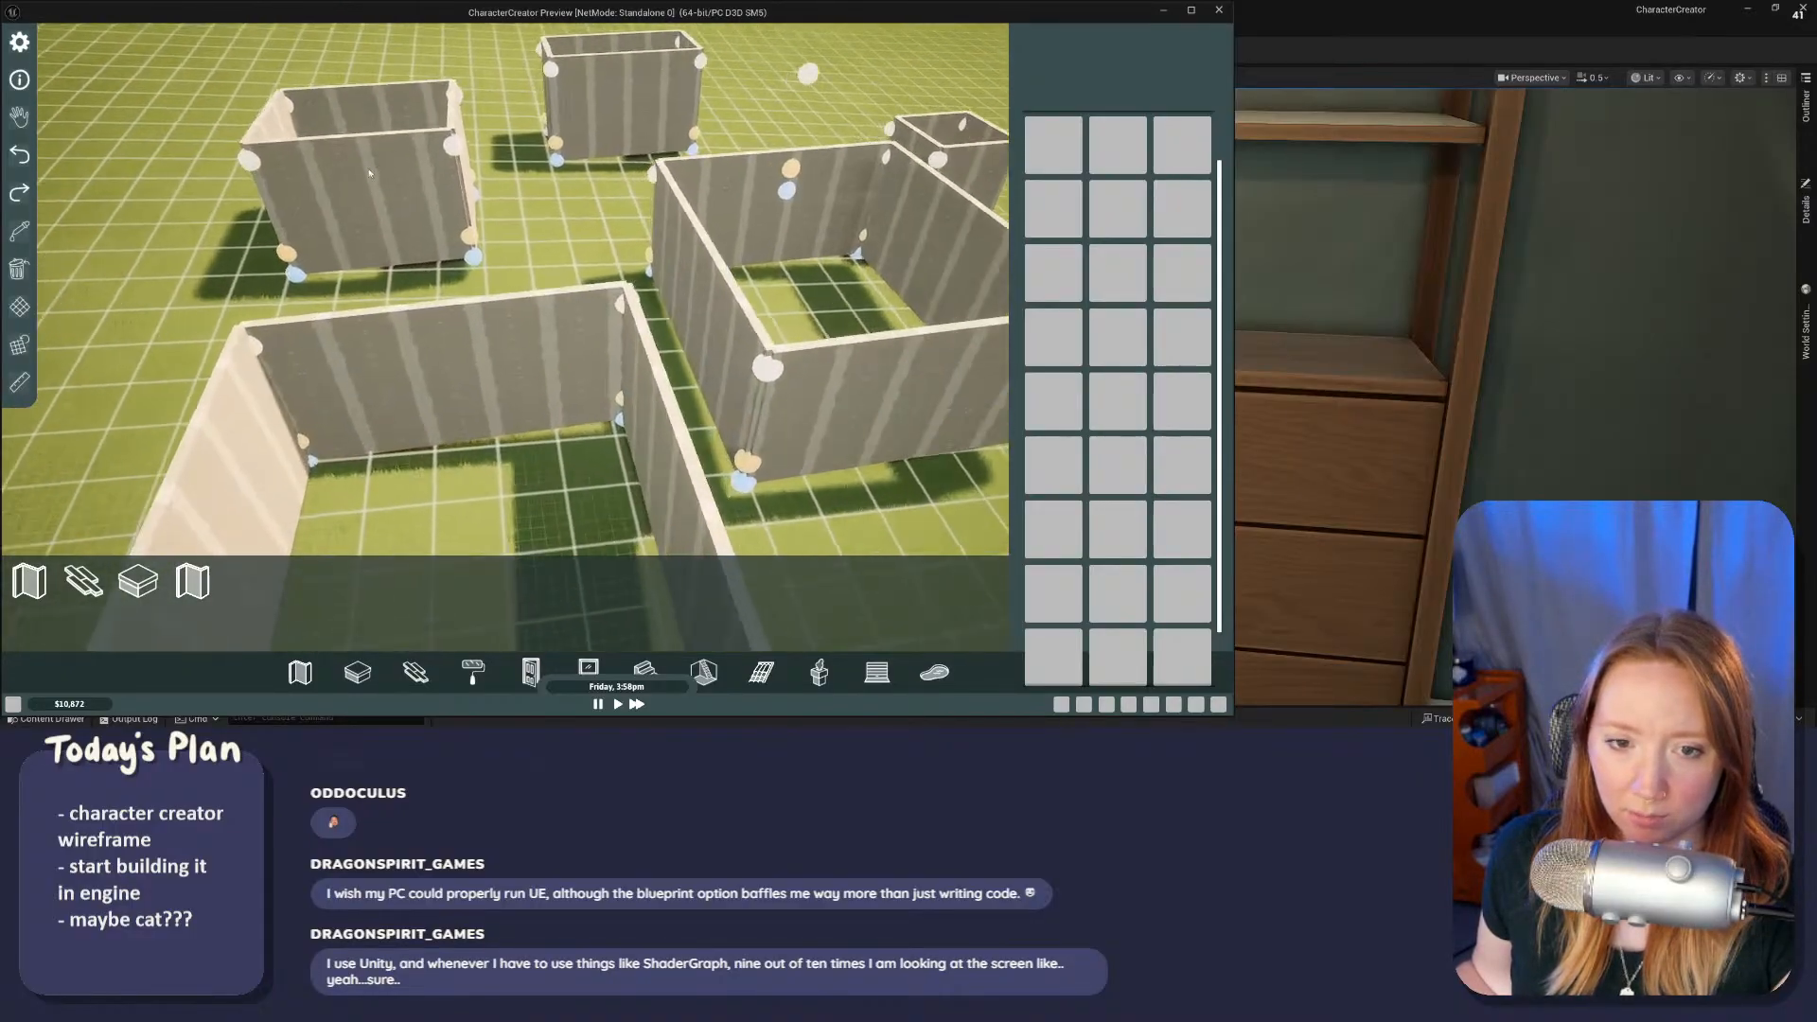
{"action": "scroll", "coordinate": [475, 344], "scroll_direction": "down", "scroll_amount": 5}
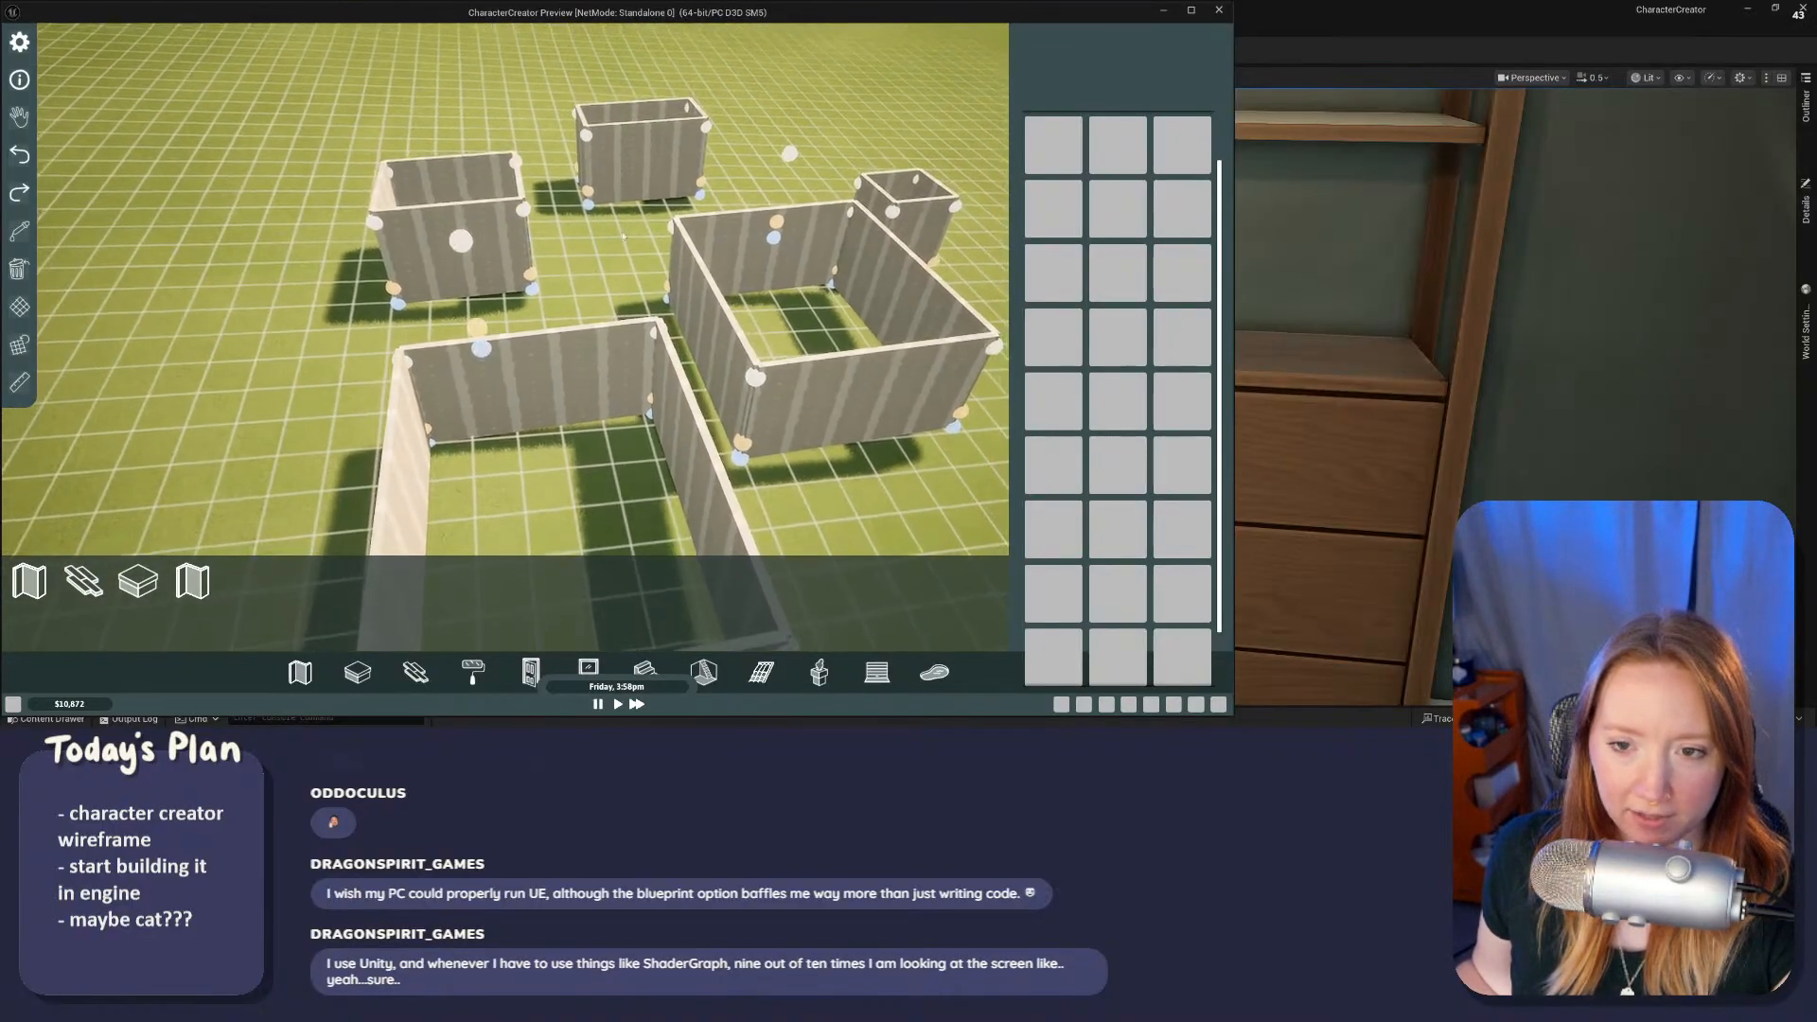
{"action": "middle_click_drag", "start_coordinate": [727, 450], "coordinate": [889, 569]}
{"action": "key", "text": "d"}
{"action": "key", "text": "w"}
{"action": "scroll", "coordinate": [606, 378], "scroll_direction": "down", "scroll_amount": 4}
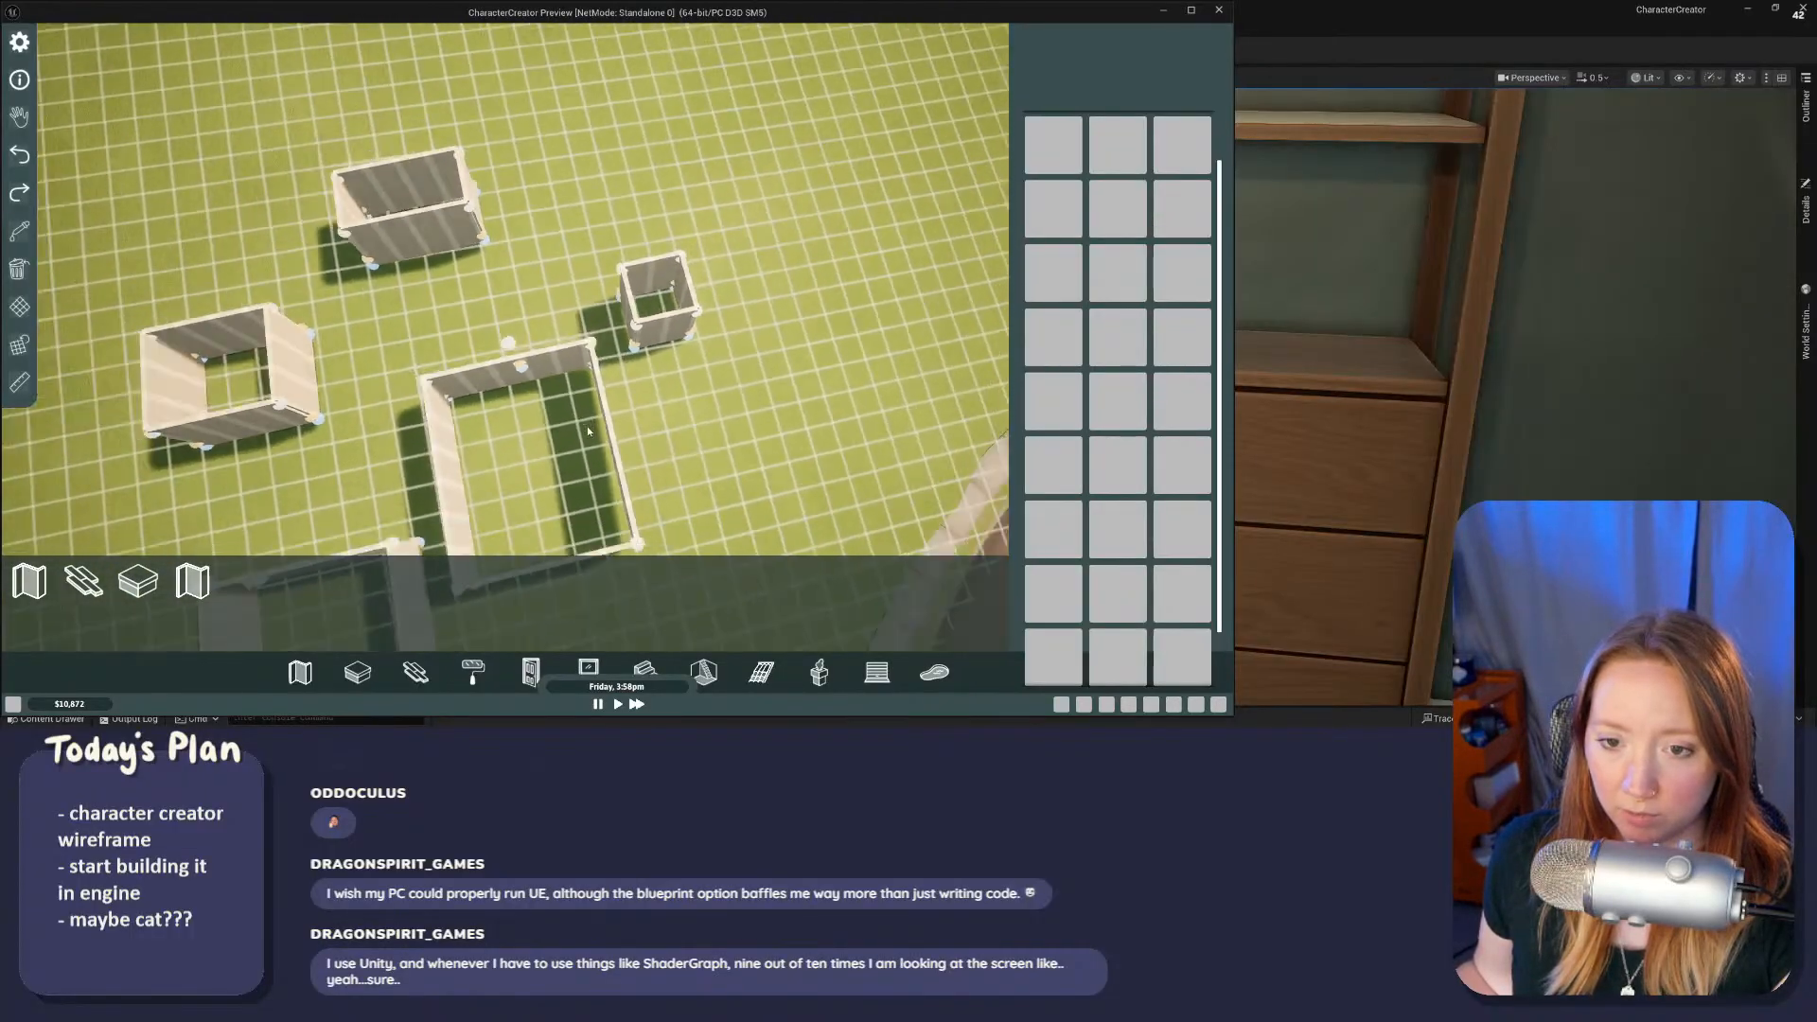
Step: Fill the surrounding grass with more rectangular rooms of various sizes and view the whole cluster
{"action": "mouse_move", "coordinate": [530, 303]}
{"action": "middle_mouse_down"}
{"action": "mouse_move", "coordinate": [241, 246]}
{"action": "mouse_move", "coordinate": [701, 326]}
{"action": "mouse_move", "coordinate": [407, 293]}
{"action": "middle_mouse_up"}
{"action": "scroll", "coordinate": [701, 326], "scroll_direction": "up", "scroll_amount": 5}
{"action": "left_click_drag", "start_coordinate": [624, 225], "coordinate": [709, 303]}
{"action": "middle_click_drag", "start_coordinate": [866, 303], "coordinate": [653, 218]}
{"action": "left_click_drag", "start_coordinate": [645, 150], "coordinate": [902, 265]}
{"action": "mouse_move", "coordinate": [814, 218]}
{"action": "middle_mouse_down"}
{"action": "mouse_move", "coordinate": [766, 255]}
{"action": "mouse_move", "coordinate": [700, 389]}
{"action": "mouse_move", "coordinate": [719, 239]}
{"action": "mouse_move", "coordinate": [776, 417]}
{"action": "mouse_move", "coordinate": [816, 453]}
{"action": "mouse_move", "coordinate": [681, 416]}
{"action": "mouse_move", "coordinate": [367, 261]}
{"action": "mouse_move", "coordinate": [868, 571]}
{"action": "mouse_move", "coordinate": [378, 463]}
{"action": "mouse_move", "coordinate": [454, 350]}
{"action": "mouse_move", "coordinate": [763, 680]}
{"action": "mouse_move", "coordinate": [486, 269]}
{"action": "middle_mouse_up"}
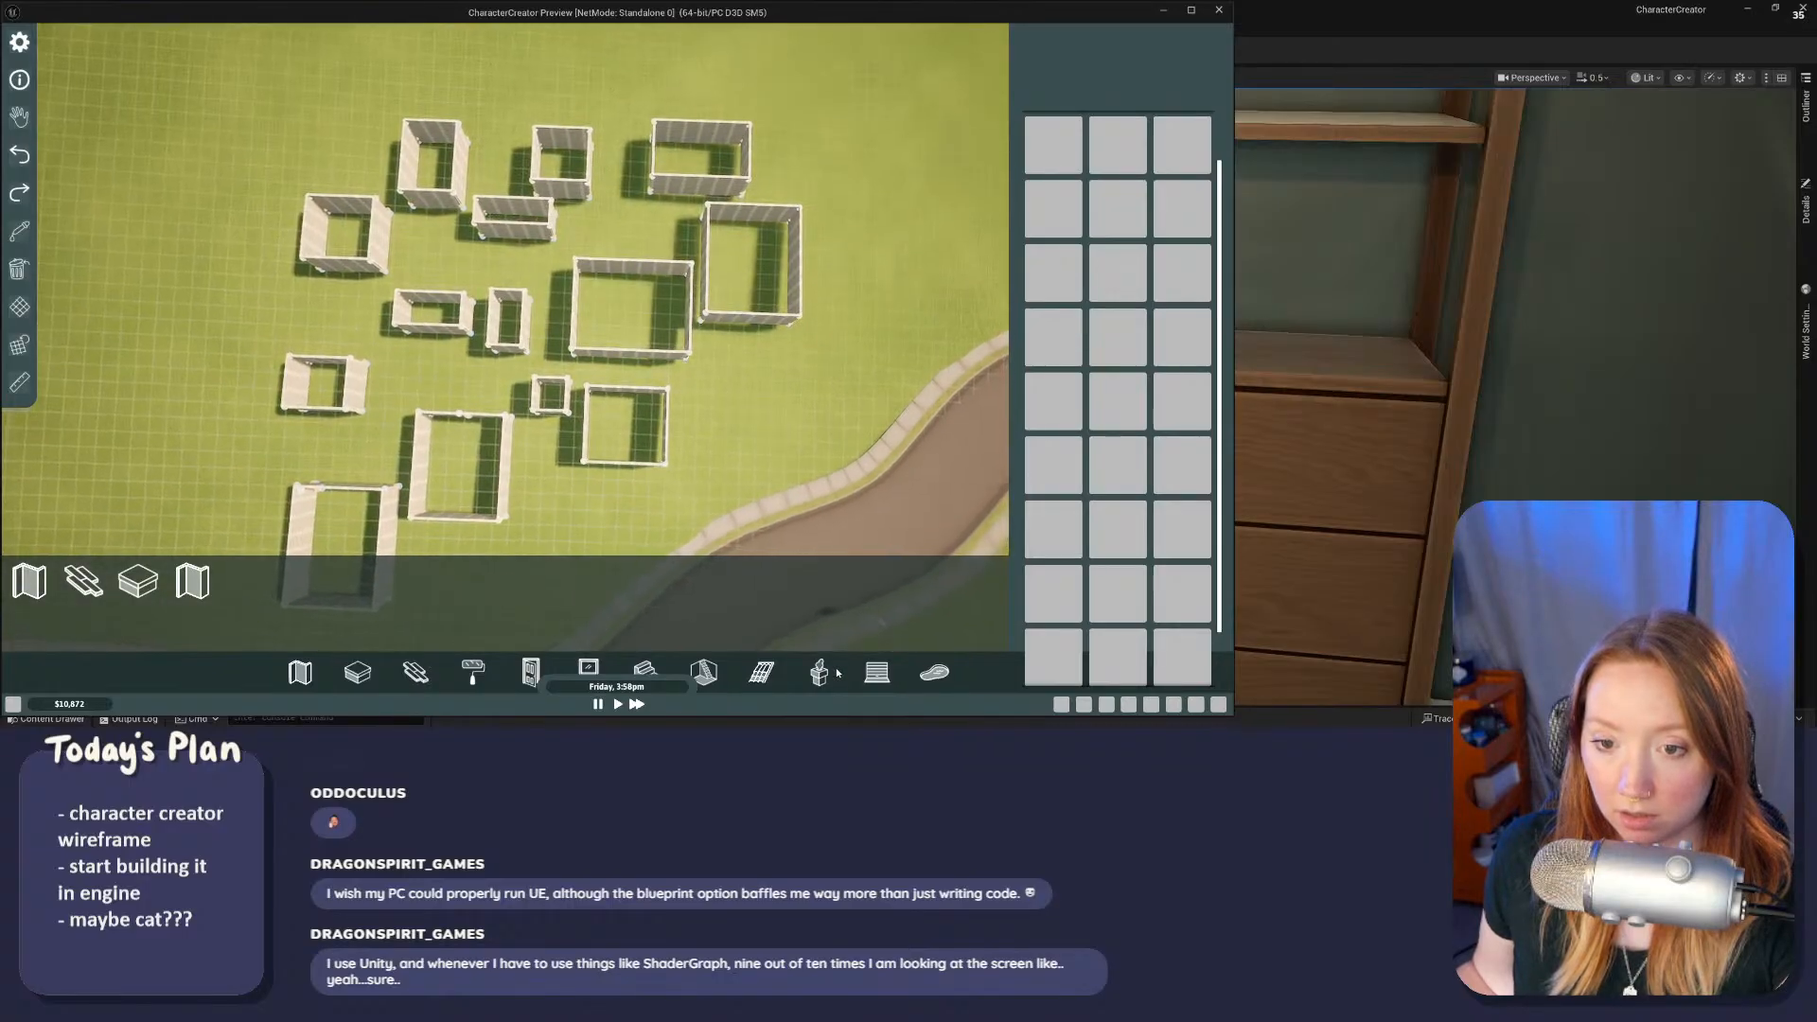
{"action": "middle_click_drag", "start_coordinate": [783, 142], "coordinate": [604, 412]}
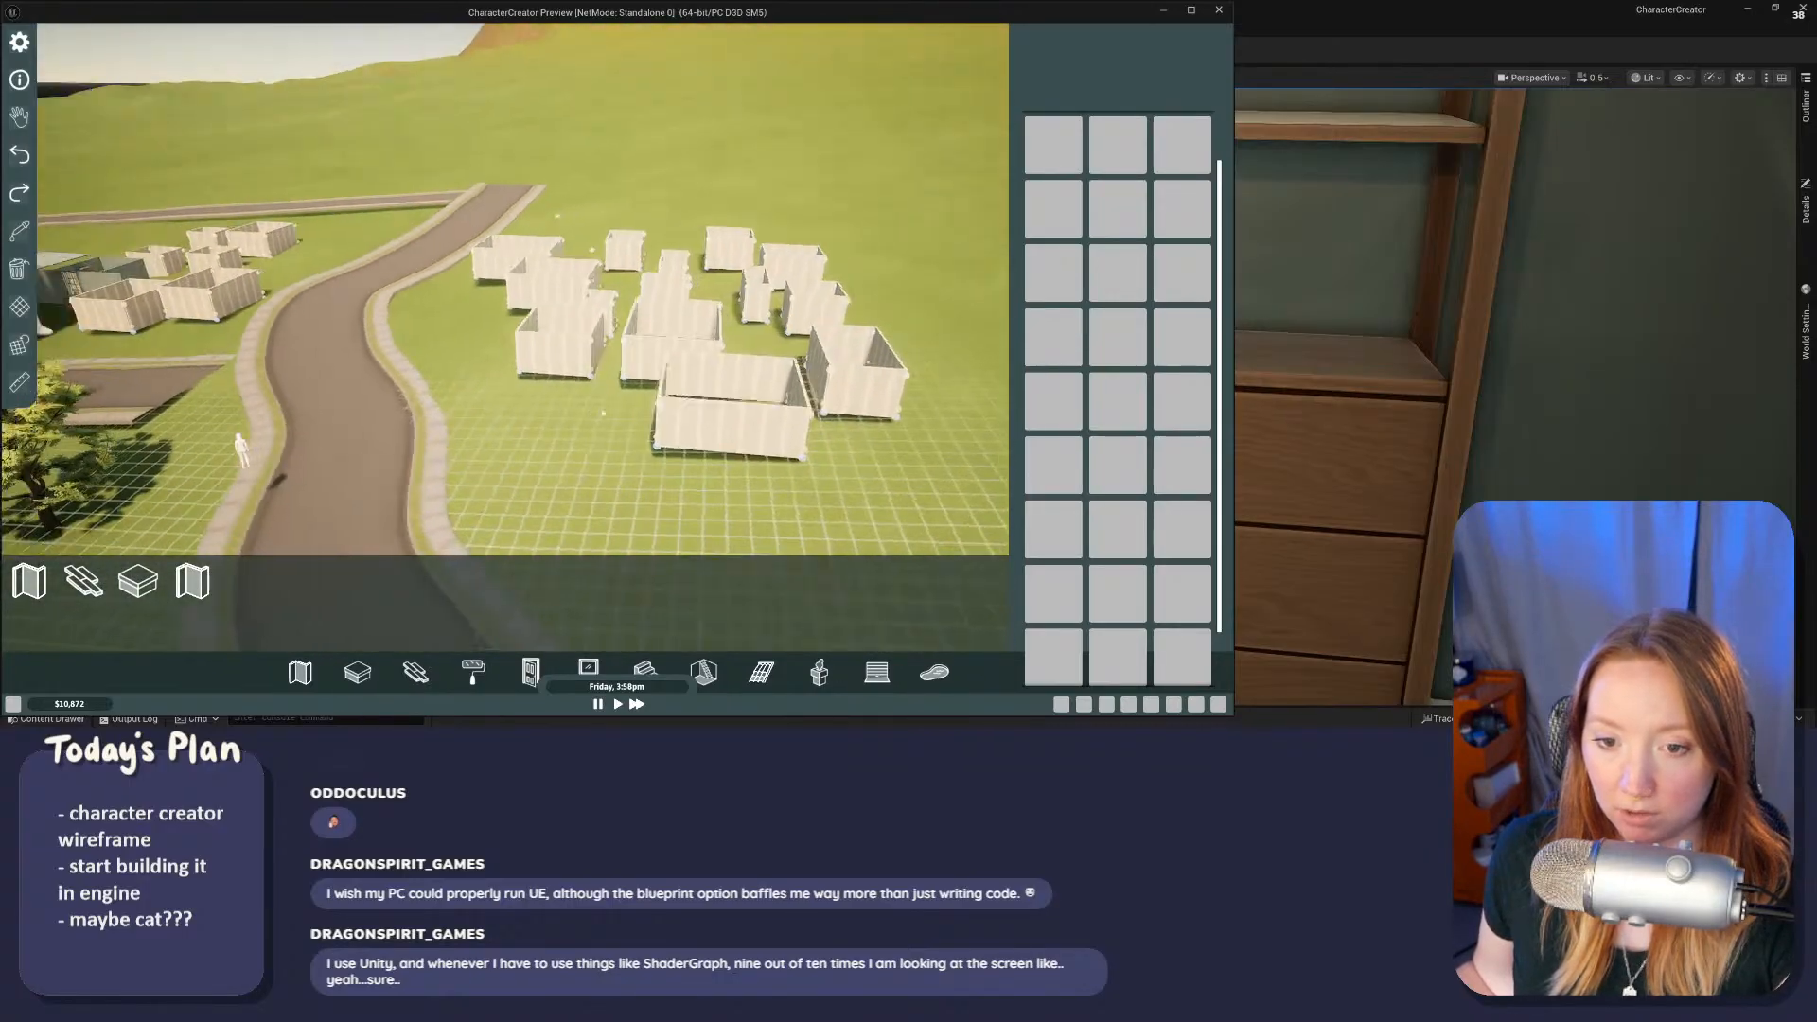
{"action": "middle_click_drag", "start_coordinate": [476, 458], "coordinate": [689, 416]}
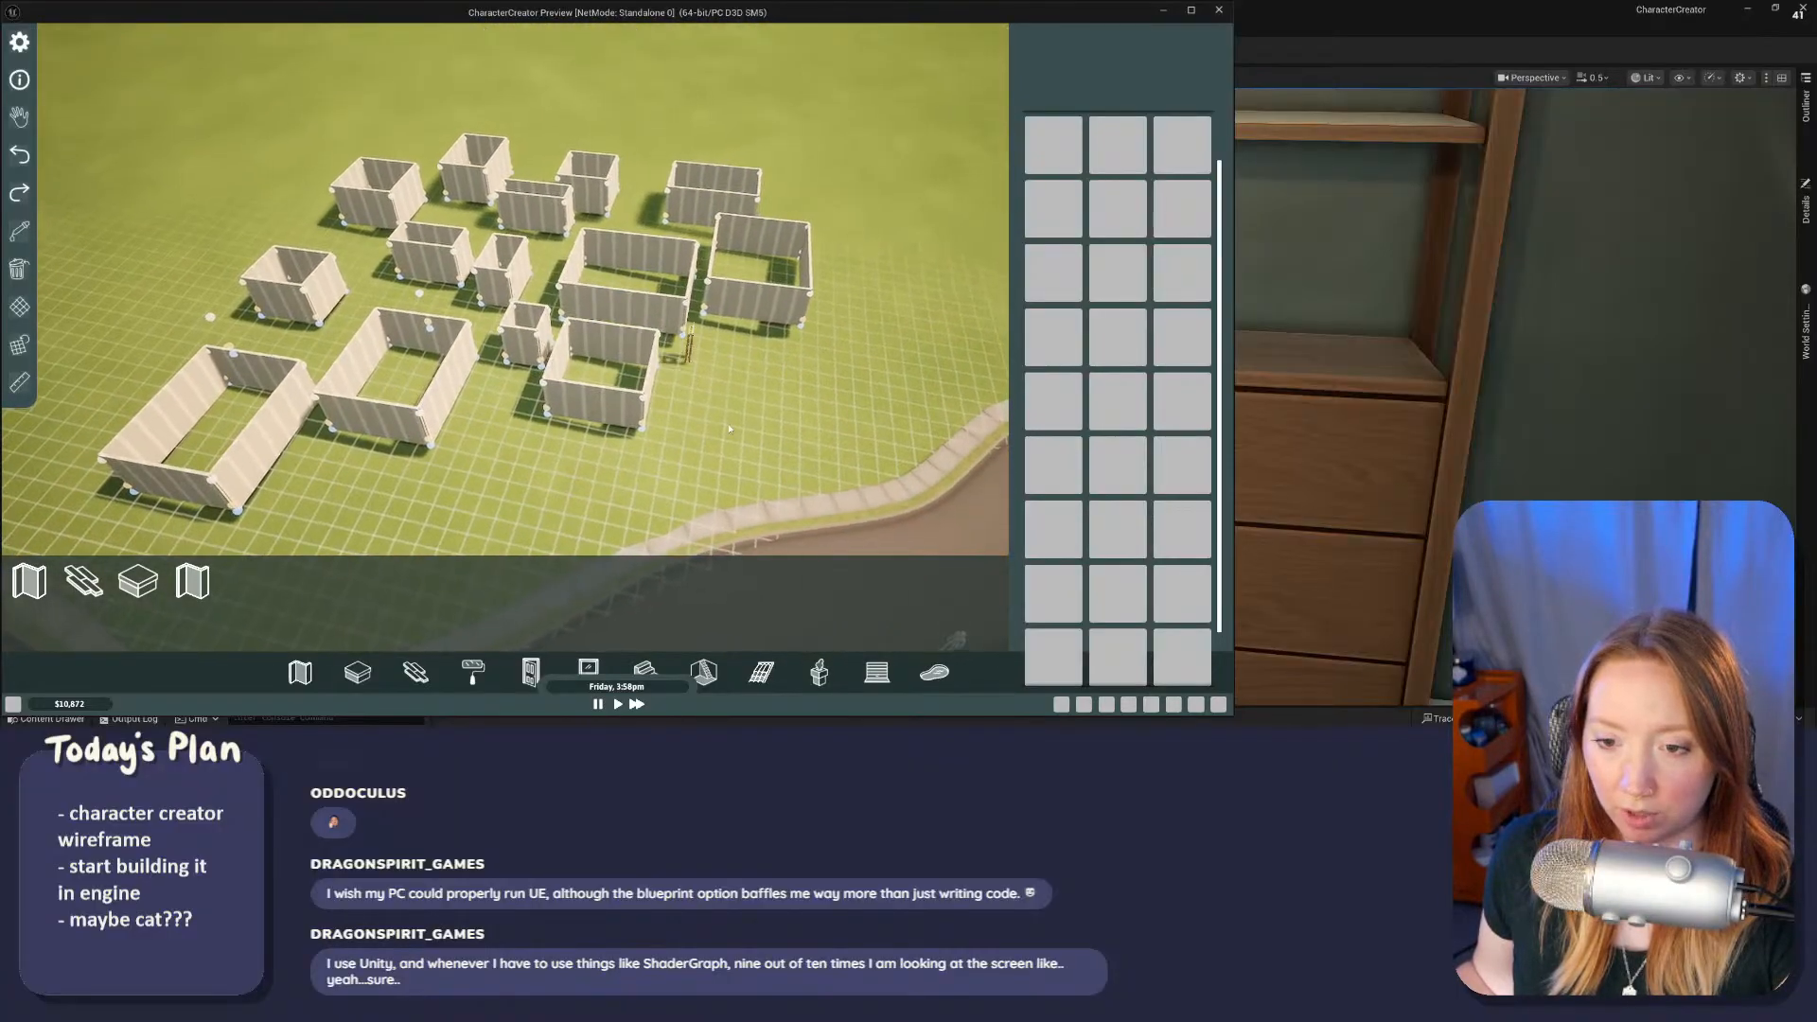
Step: Add one more small rectangular room beside the cluster's road-facing rooms, and end the game preview to return to the level editor
{"action": "left_click_drag", "start_coordinate": [687, 358], "coordinate": [732, 416]}
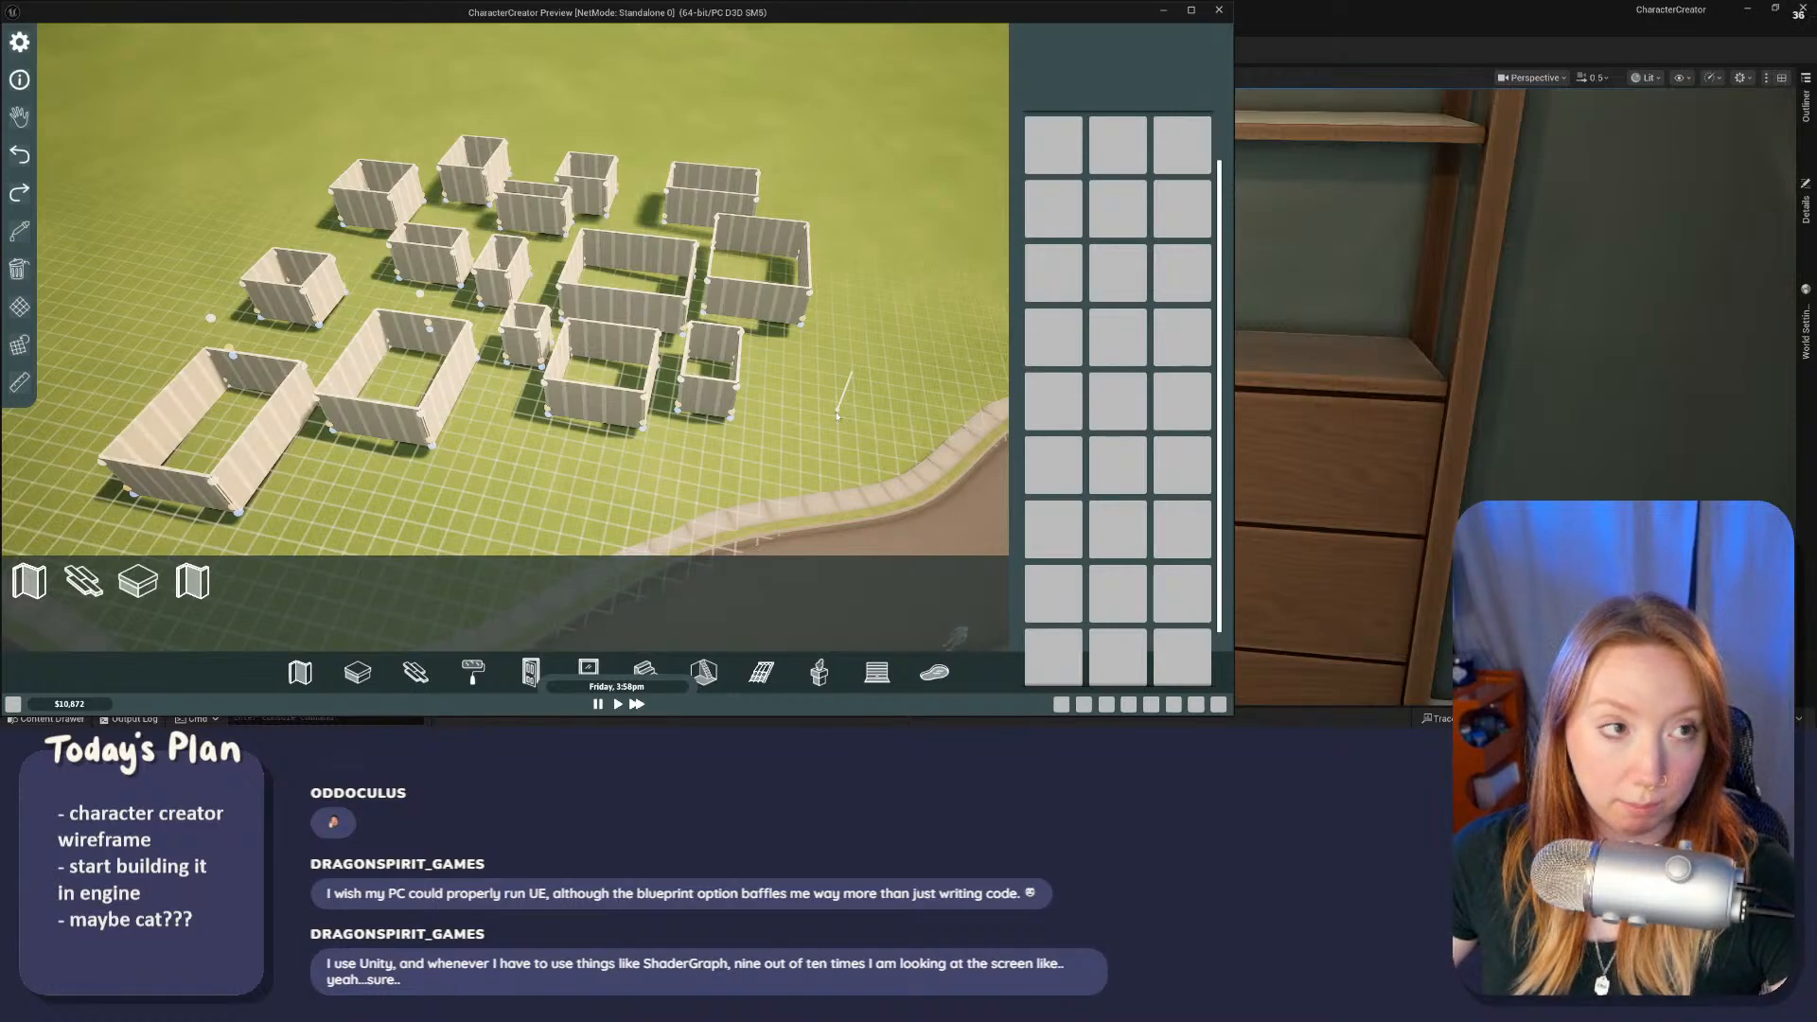
{"action": "key", "text": "d"}
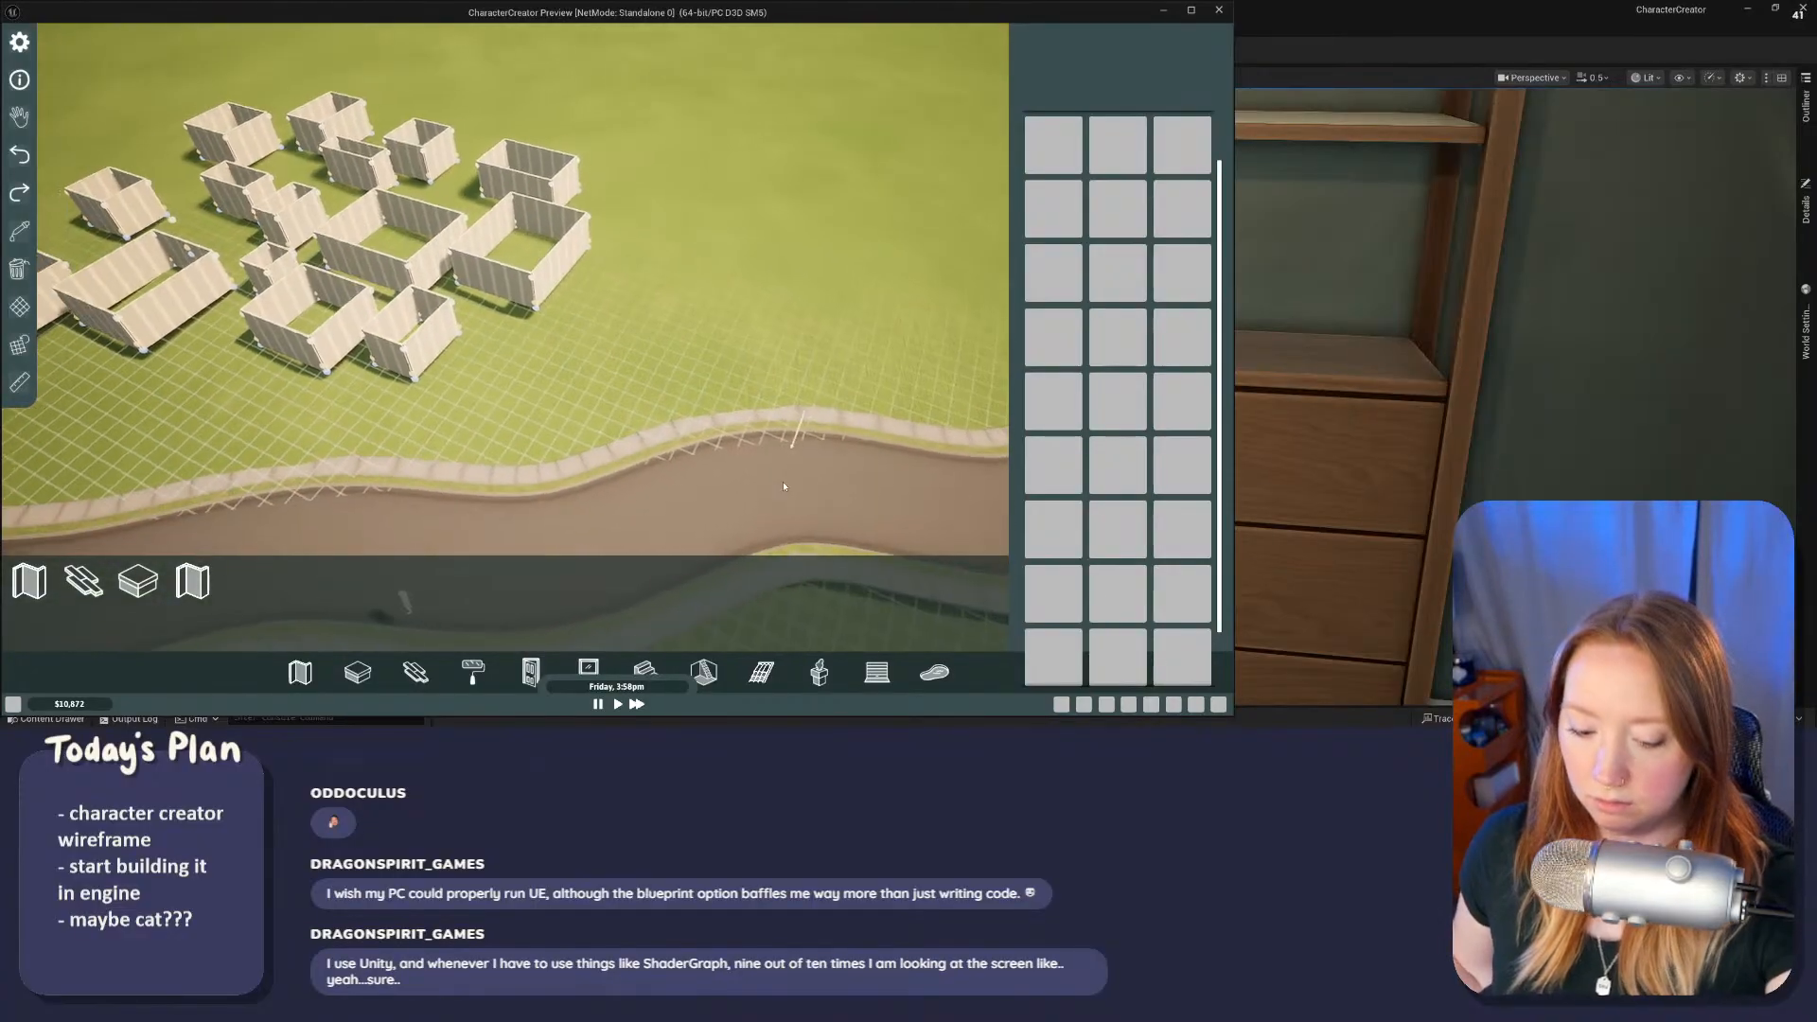
{"action": "key", "text": "Escape"}
{"action": "left_click", "coordinate": [1400, 166]}
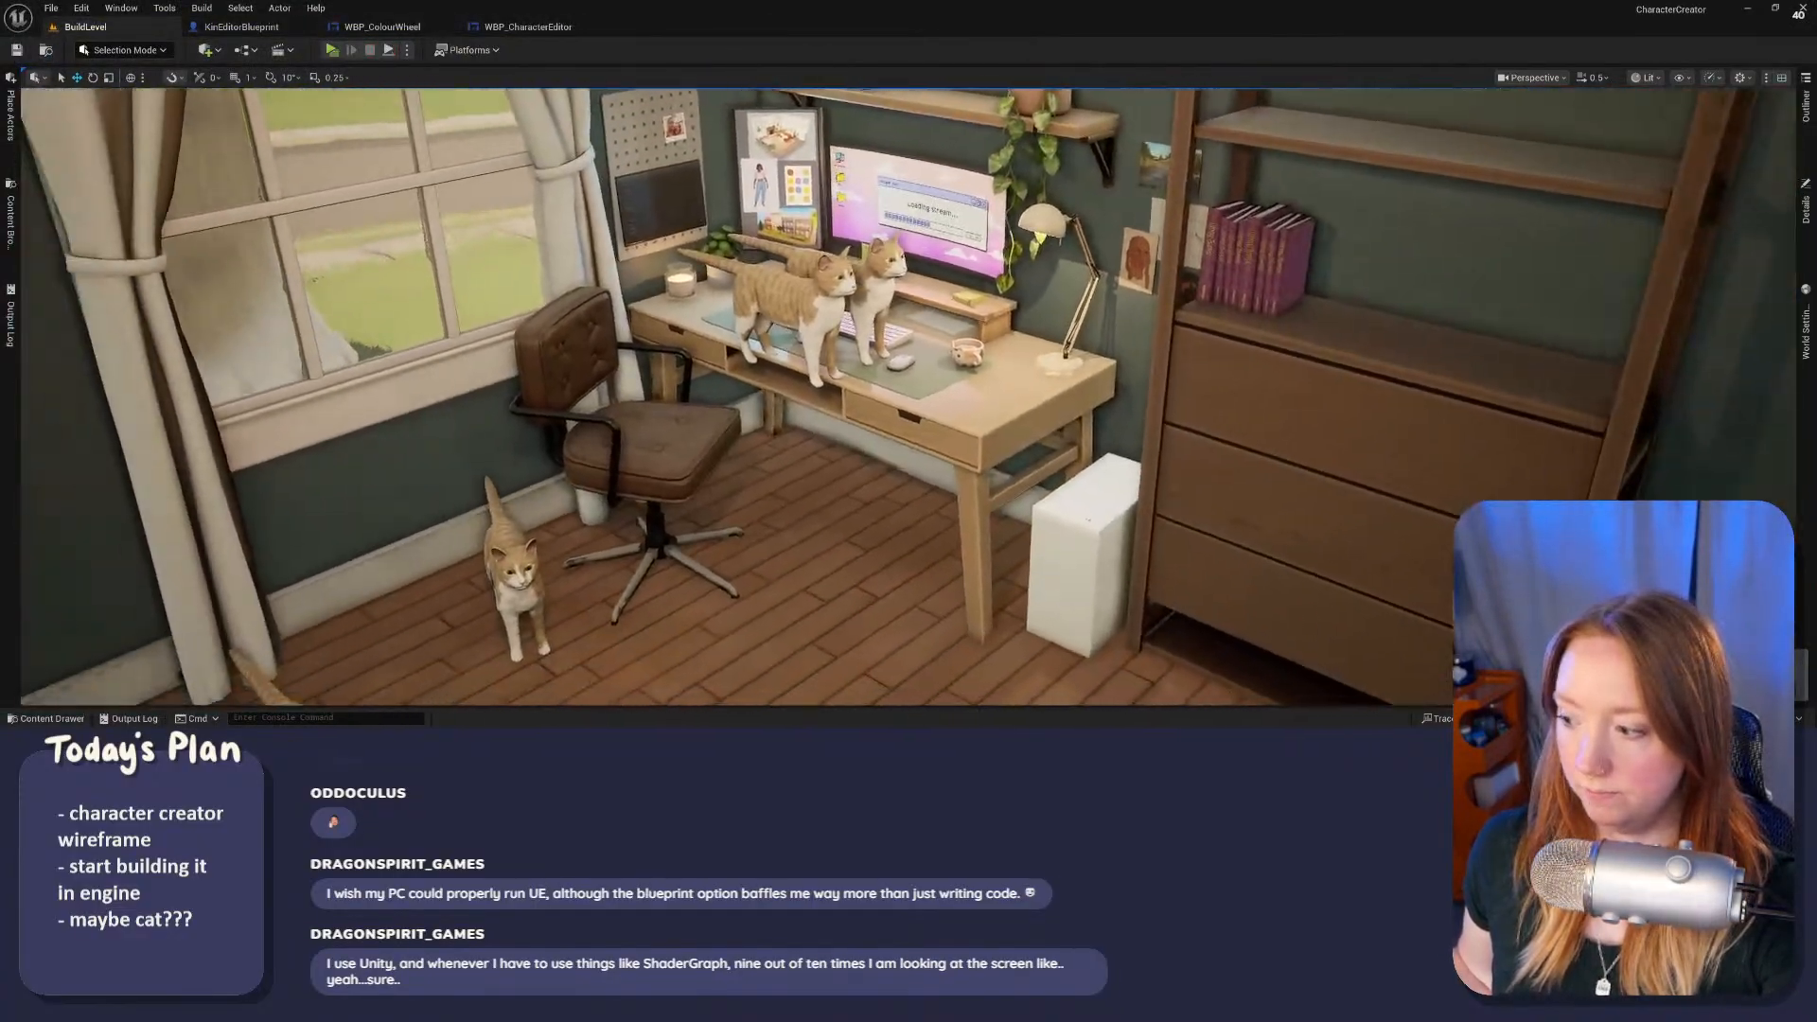
{"action": "right_click_drag", "start_coordinate": [908, 397], "coordinate": [894, 397]}
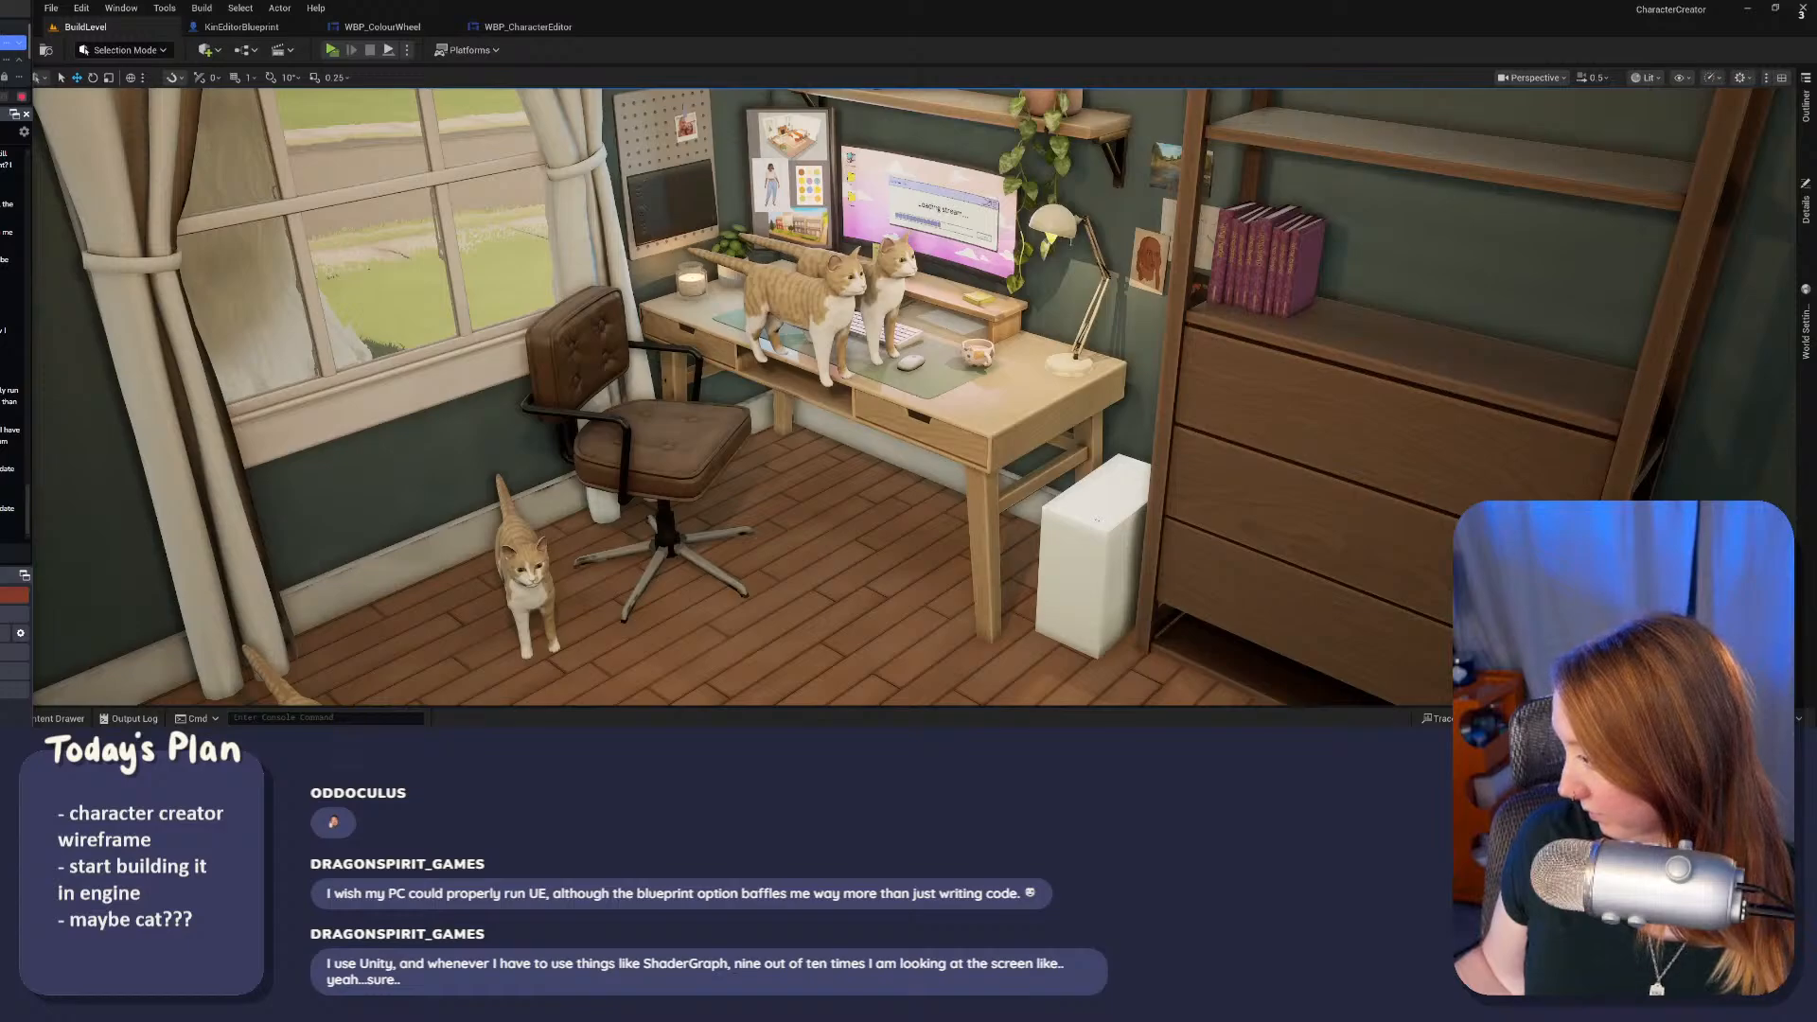
Step: Bring the Twitch stream manager's browser window onto the main screen and restore it to a smaller floating size
{"action": "left_click_drag", "start_coordinate": [1230, 729], "coordinate": [1230, 2]}
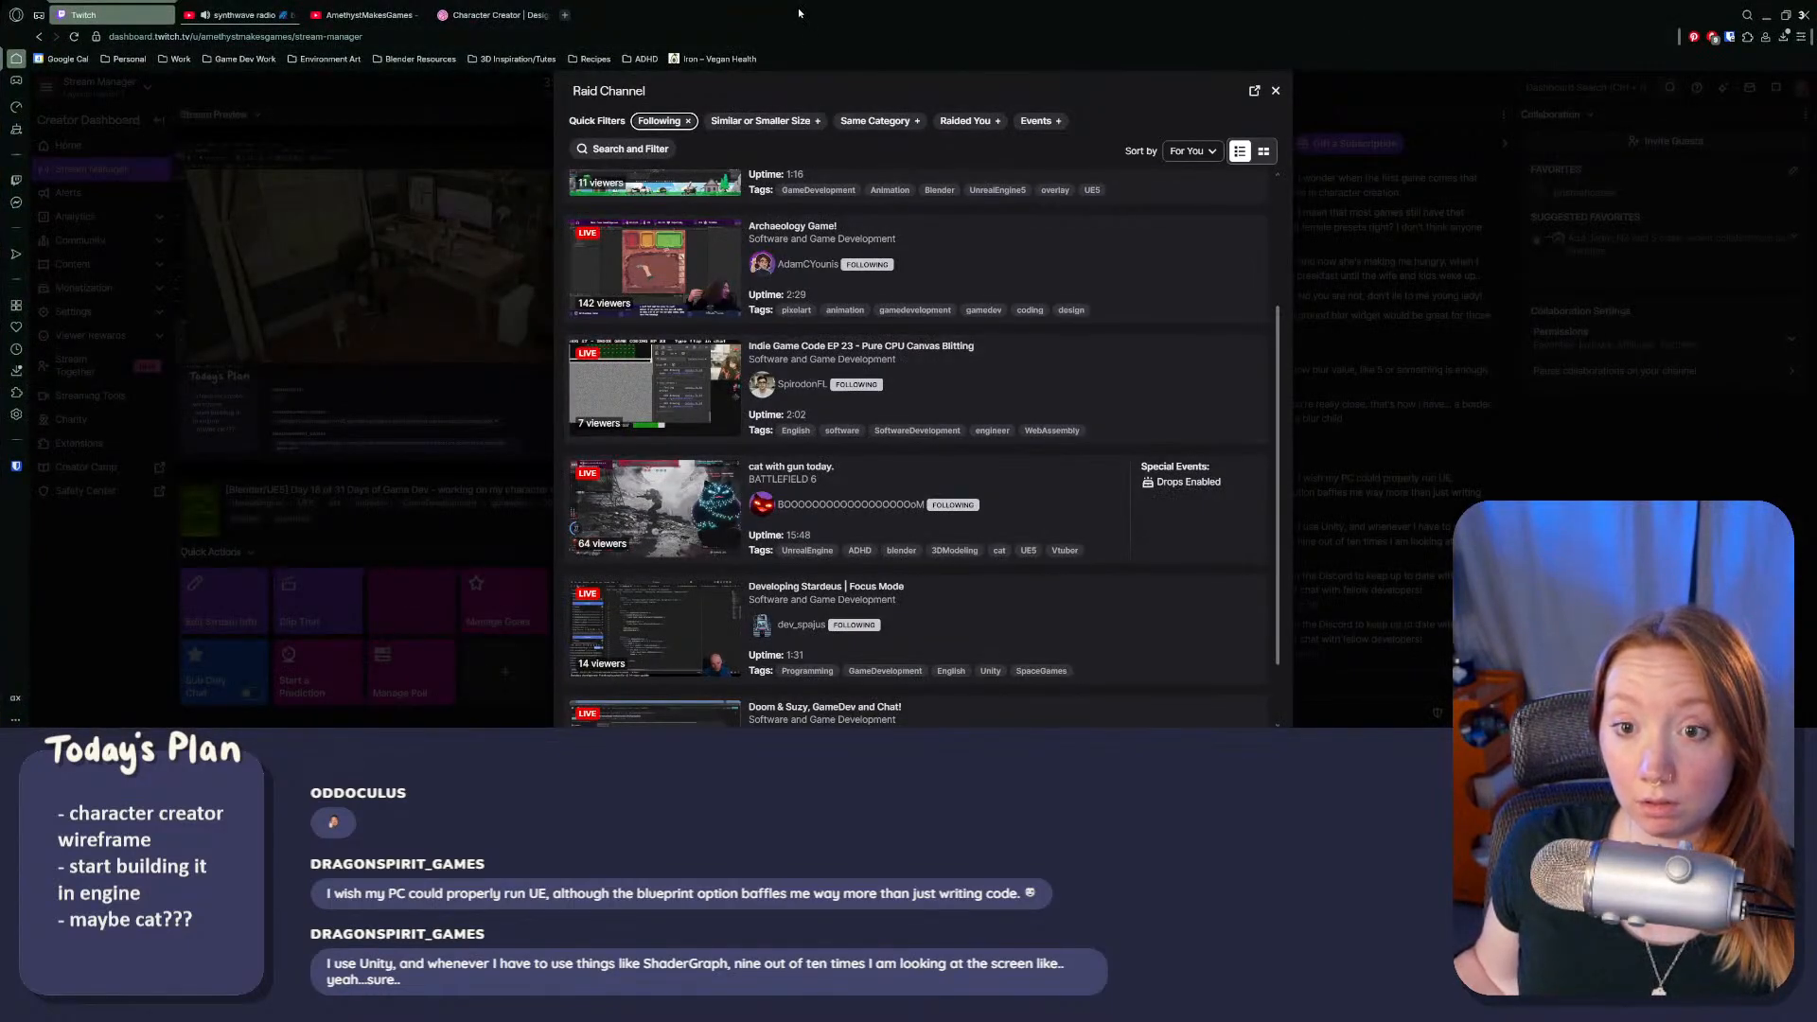
{"action": "left_click", "coordinate": [1766, 14]}
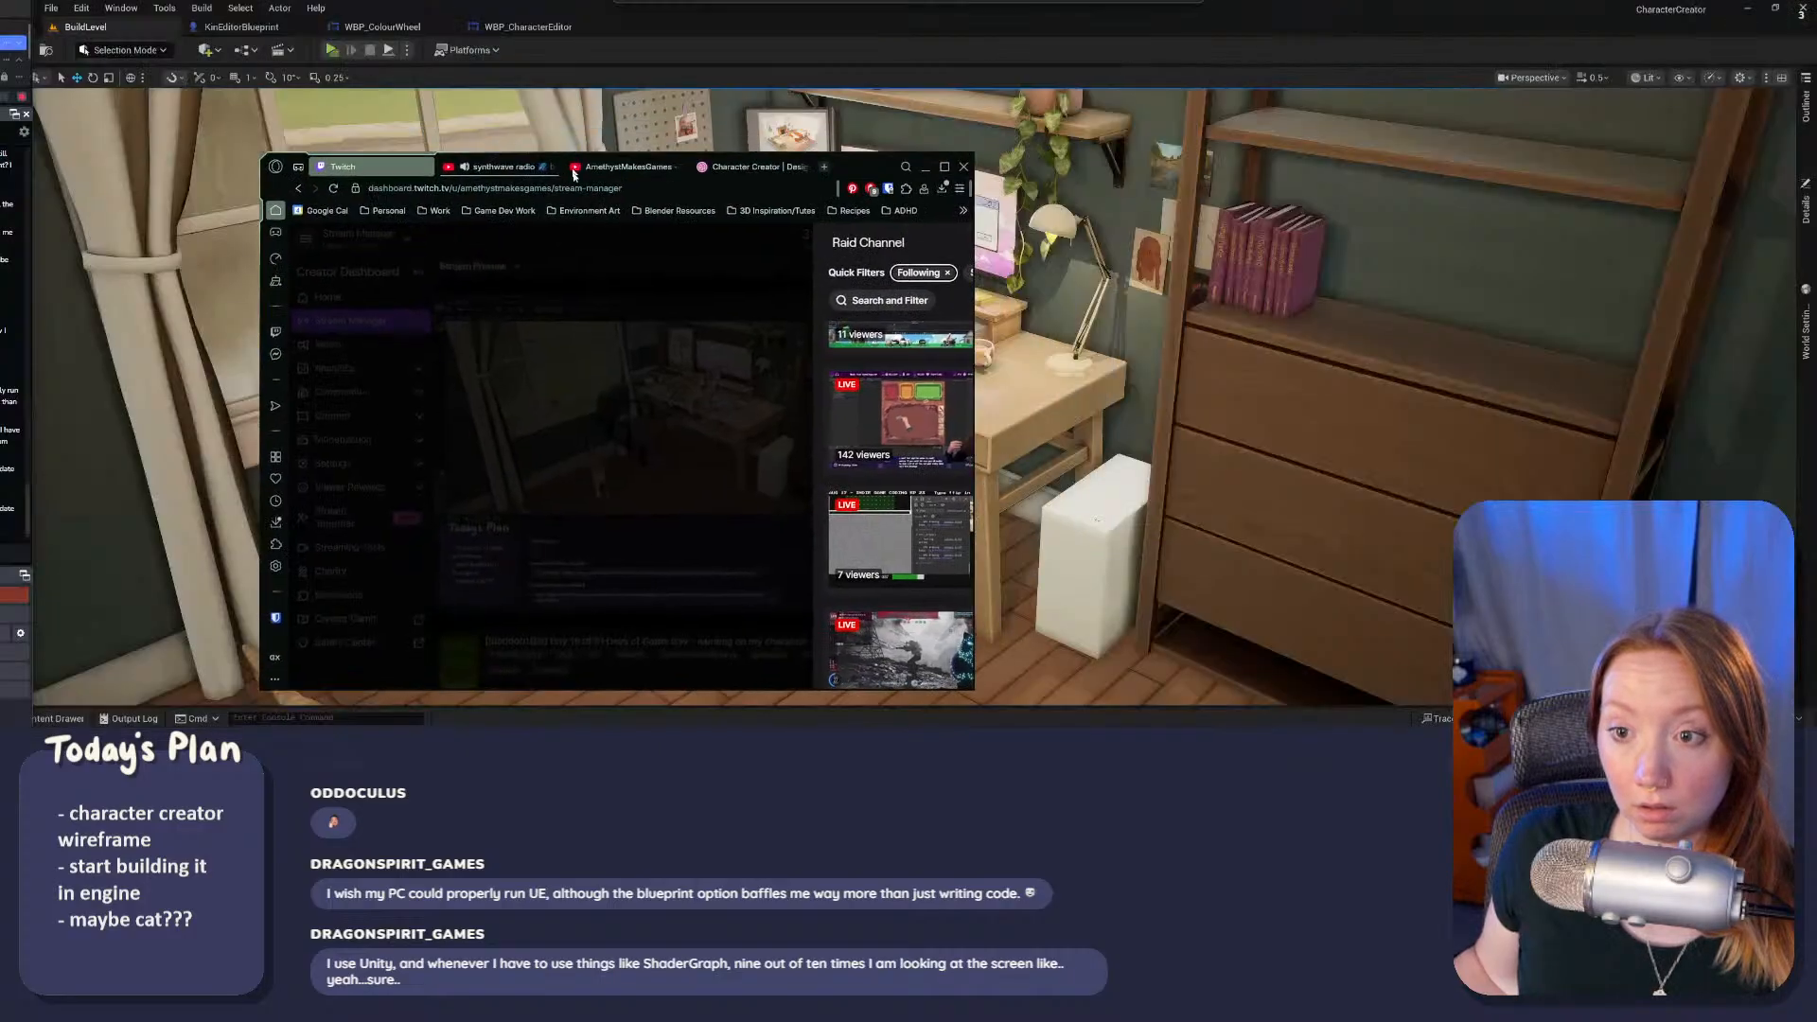